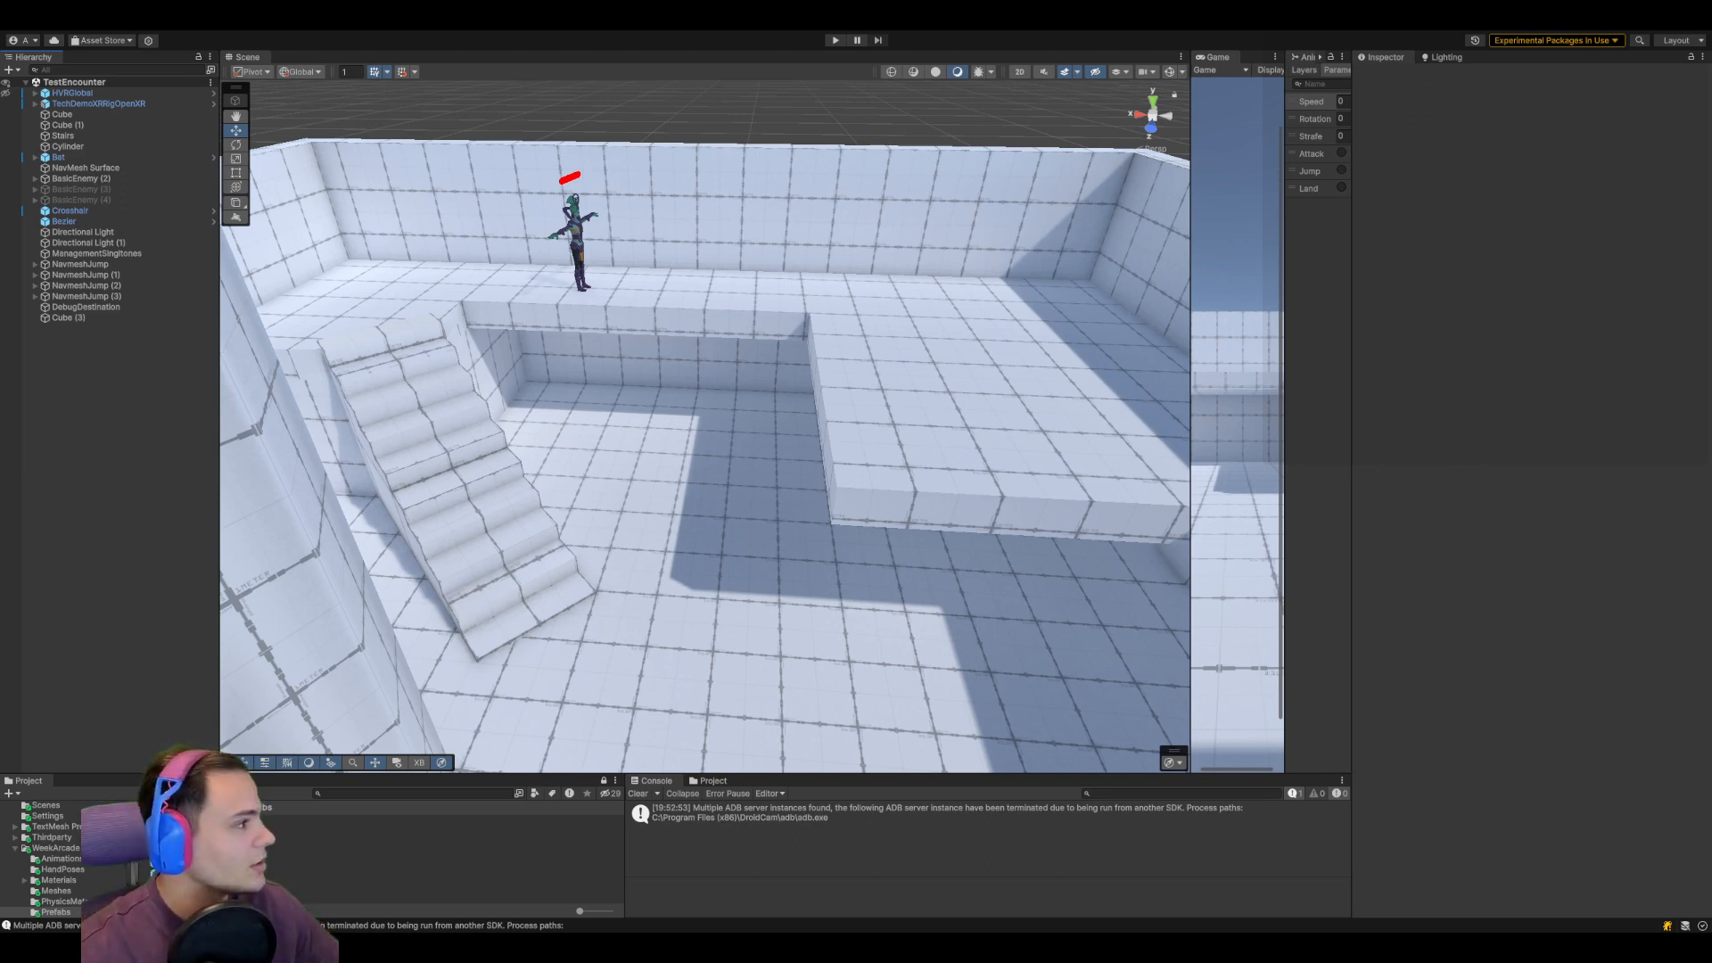
# Select the BasicEnemy (2) object standing on the upper platform and keep its hierarchy collapsed
pyautogui.moveTo(544, 442); pyautogui.dragTo(645, 467, button='right')
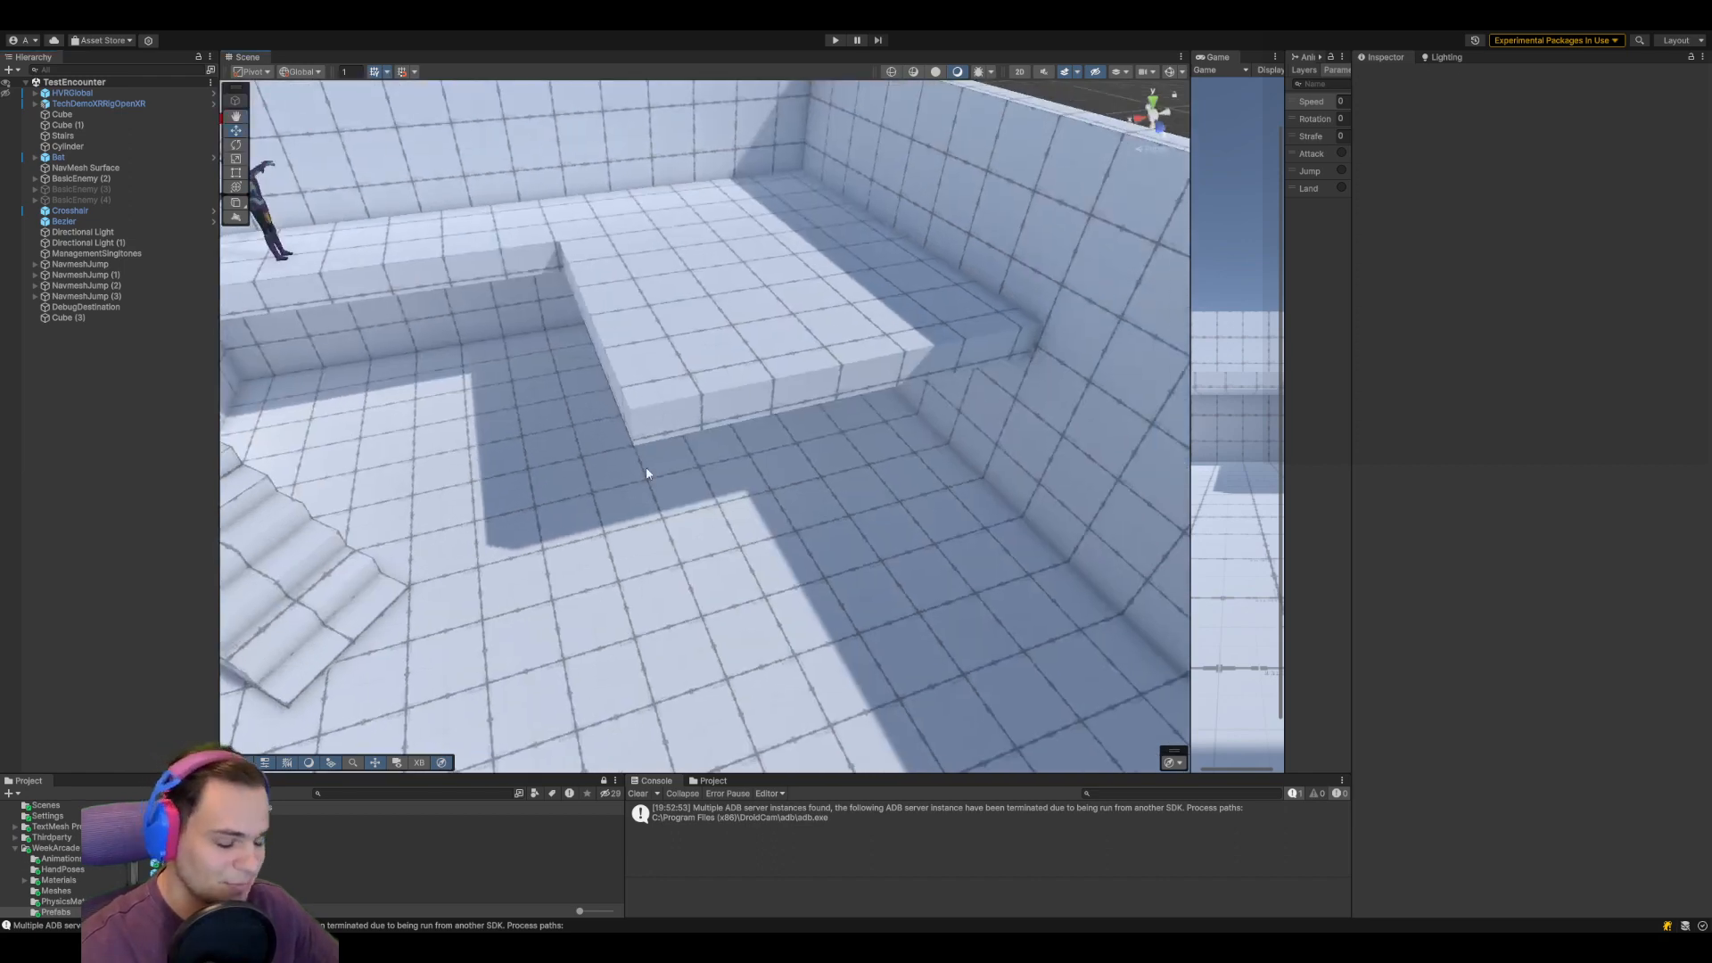
pyautogui.scroll(-2, 655, 476)
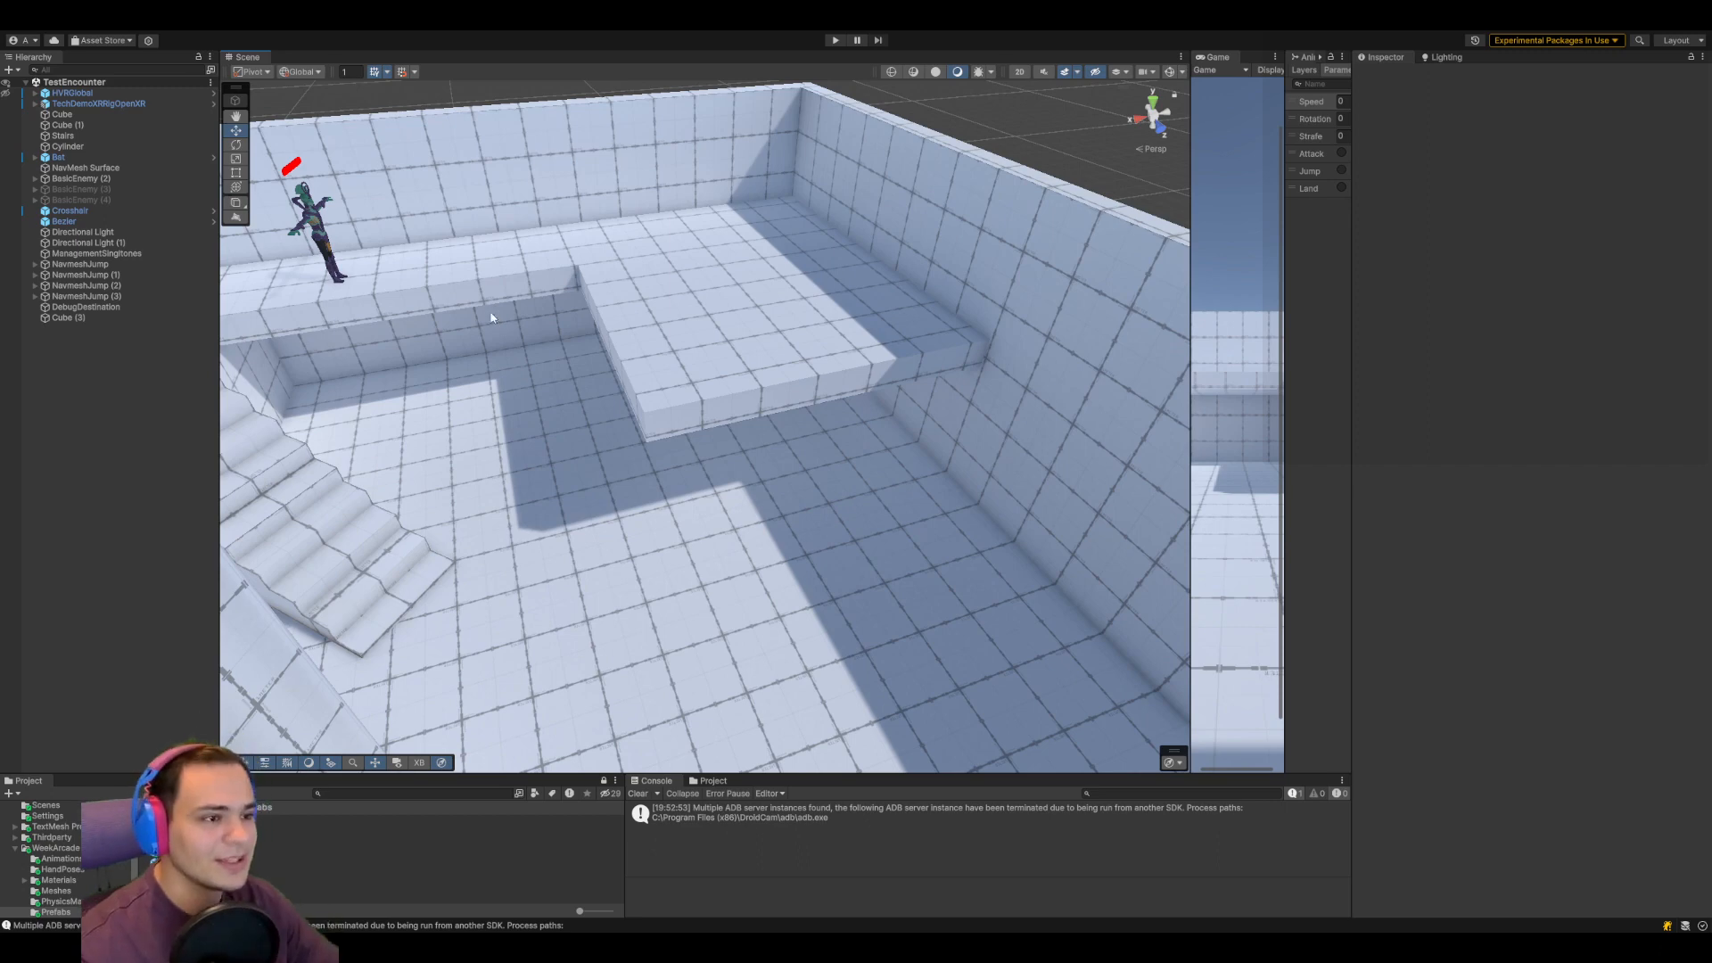
pyautogui.moveTo(727, 397); pyautogui.dragTo(613, 385, button='right')
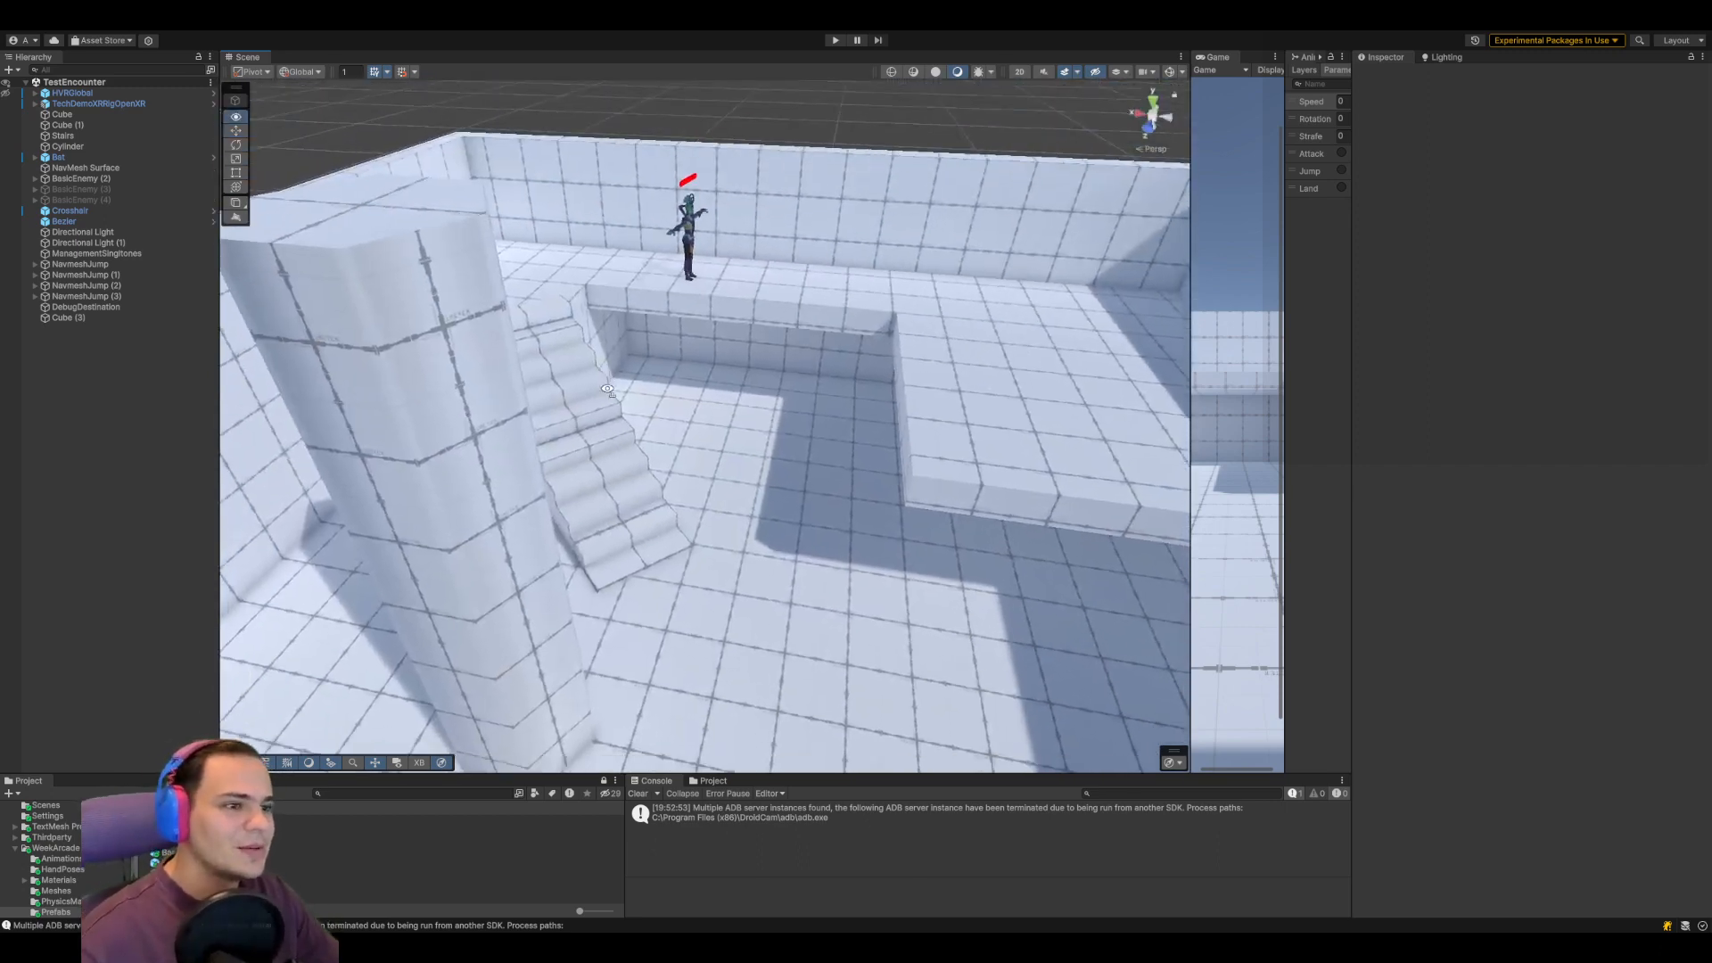
pyautogui.scroll(-3, 613, 385)
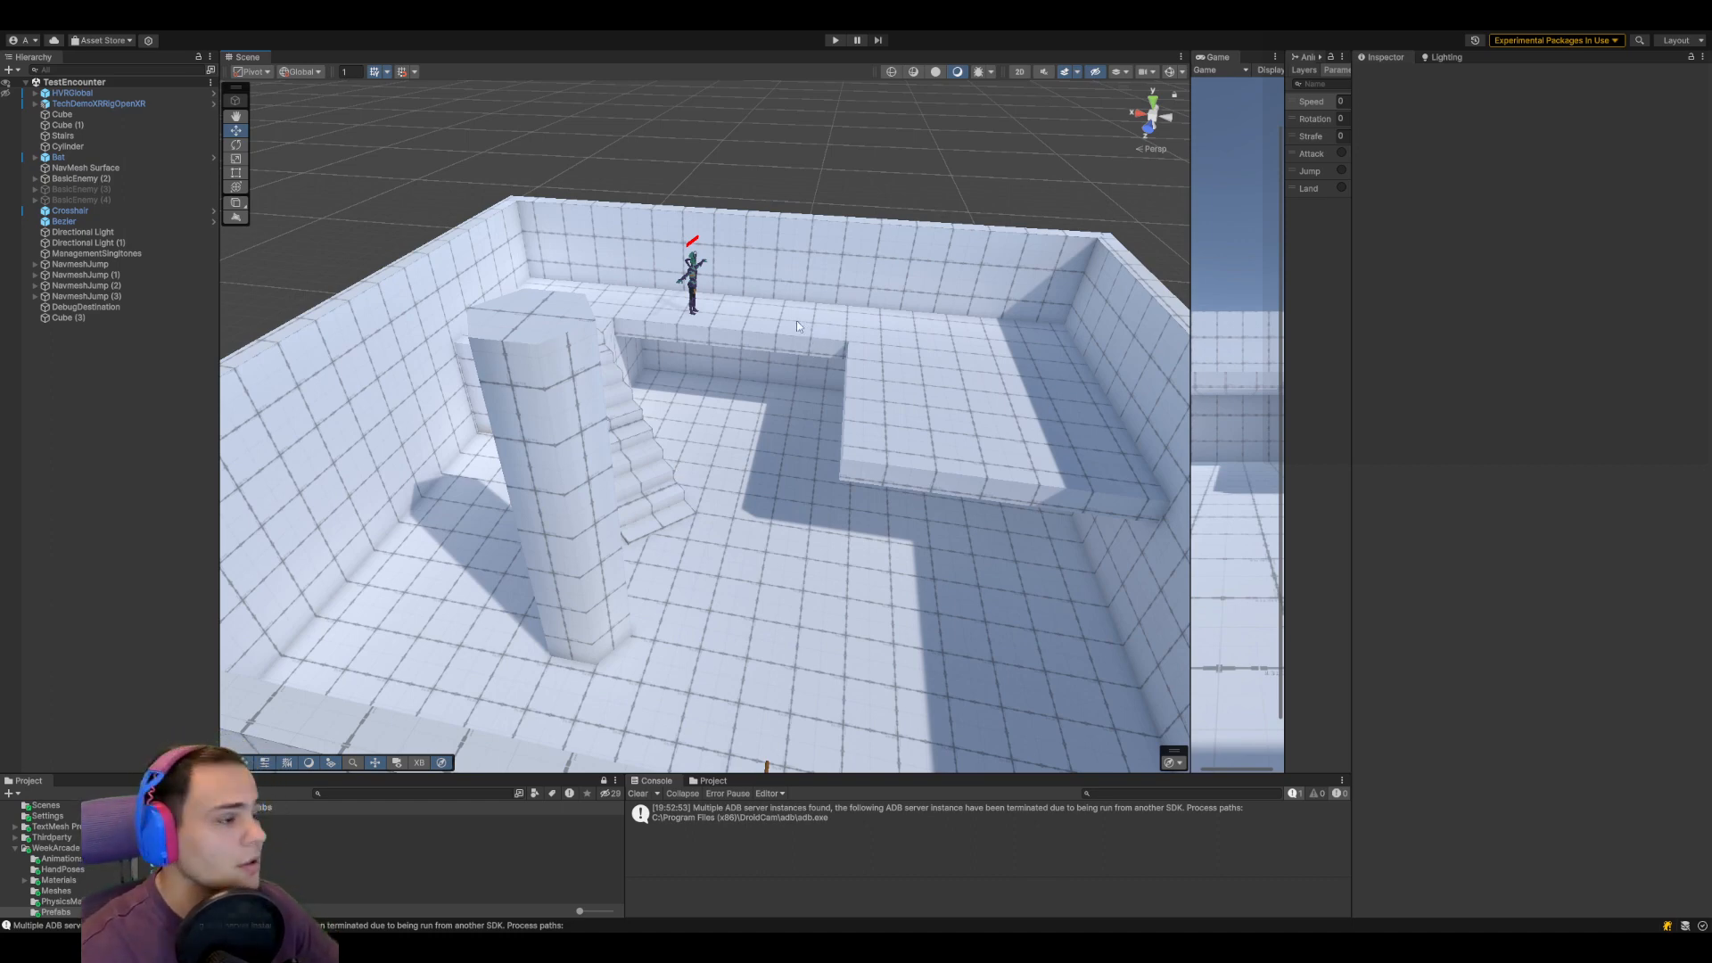
pyautogui.scroll(2, 822, 343)
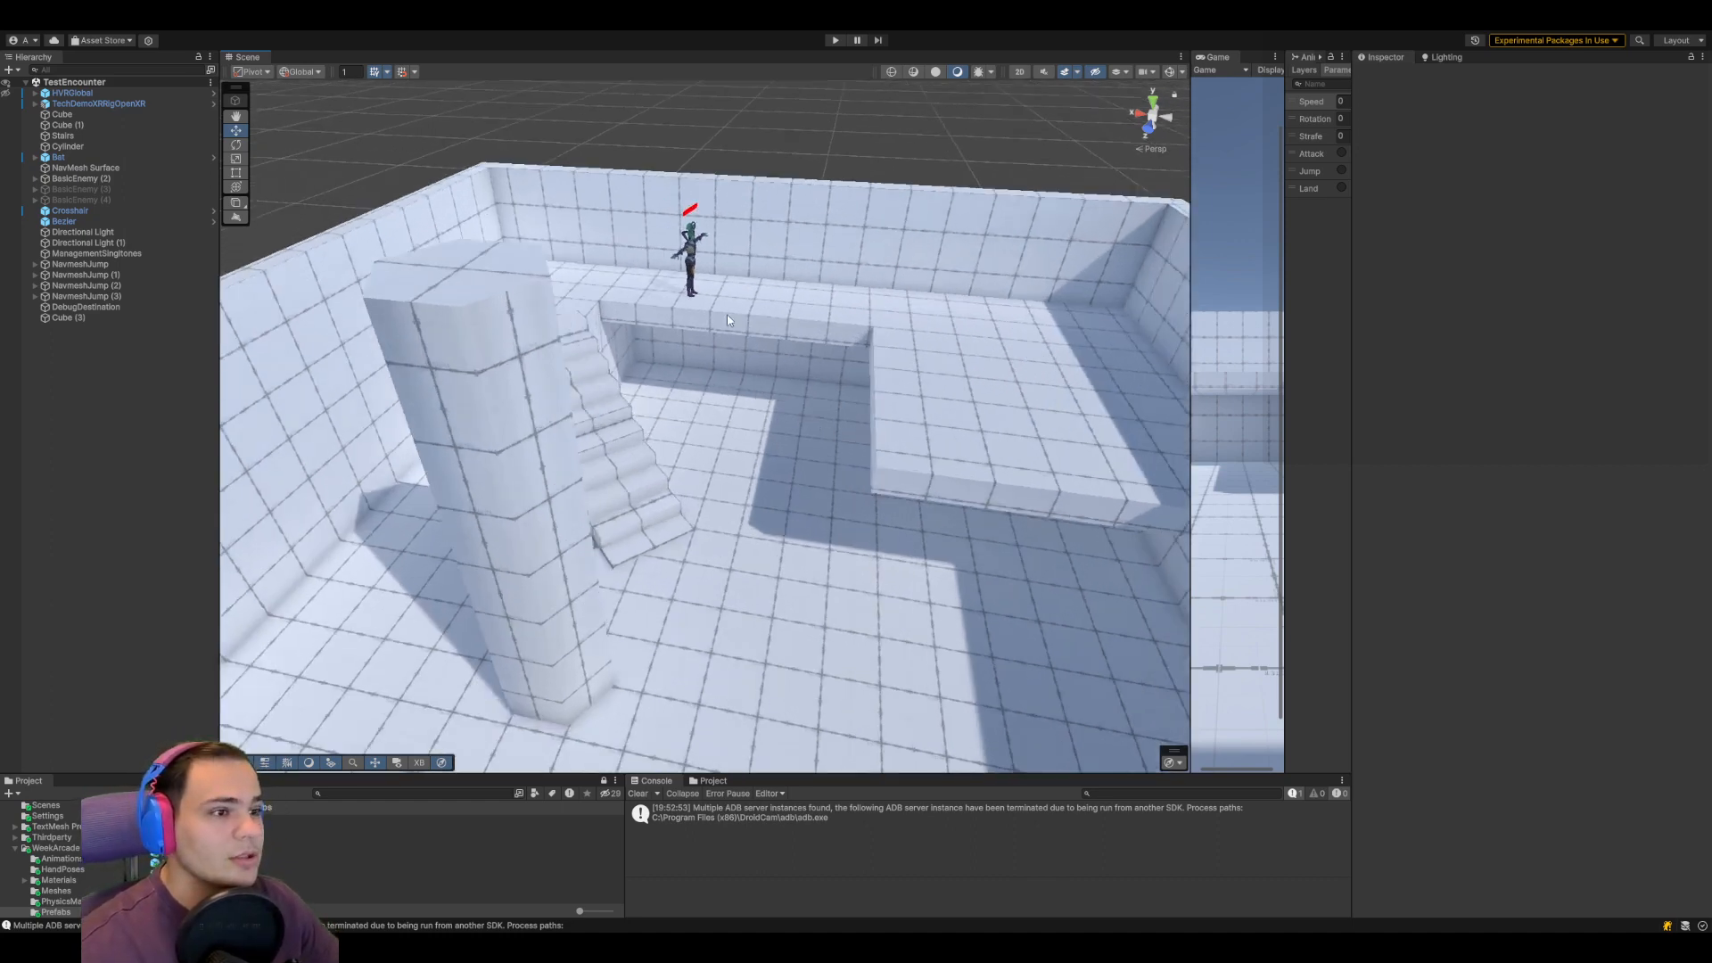
pyautogui.click(697, 269)
pyautogui.click(79, 179)
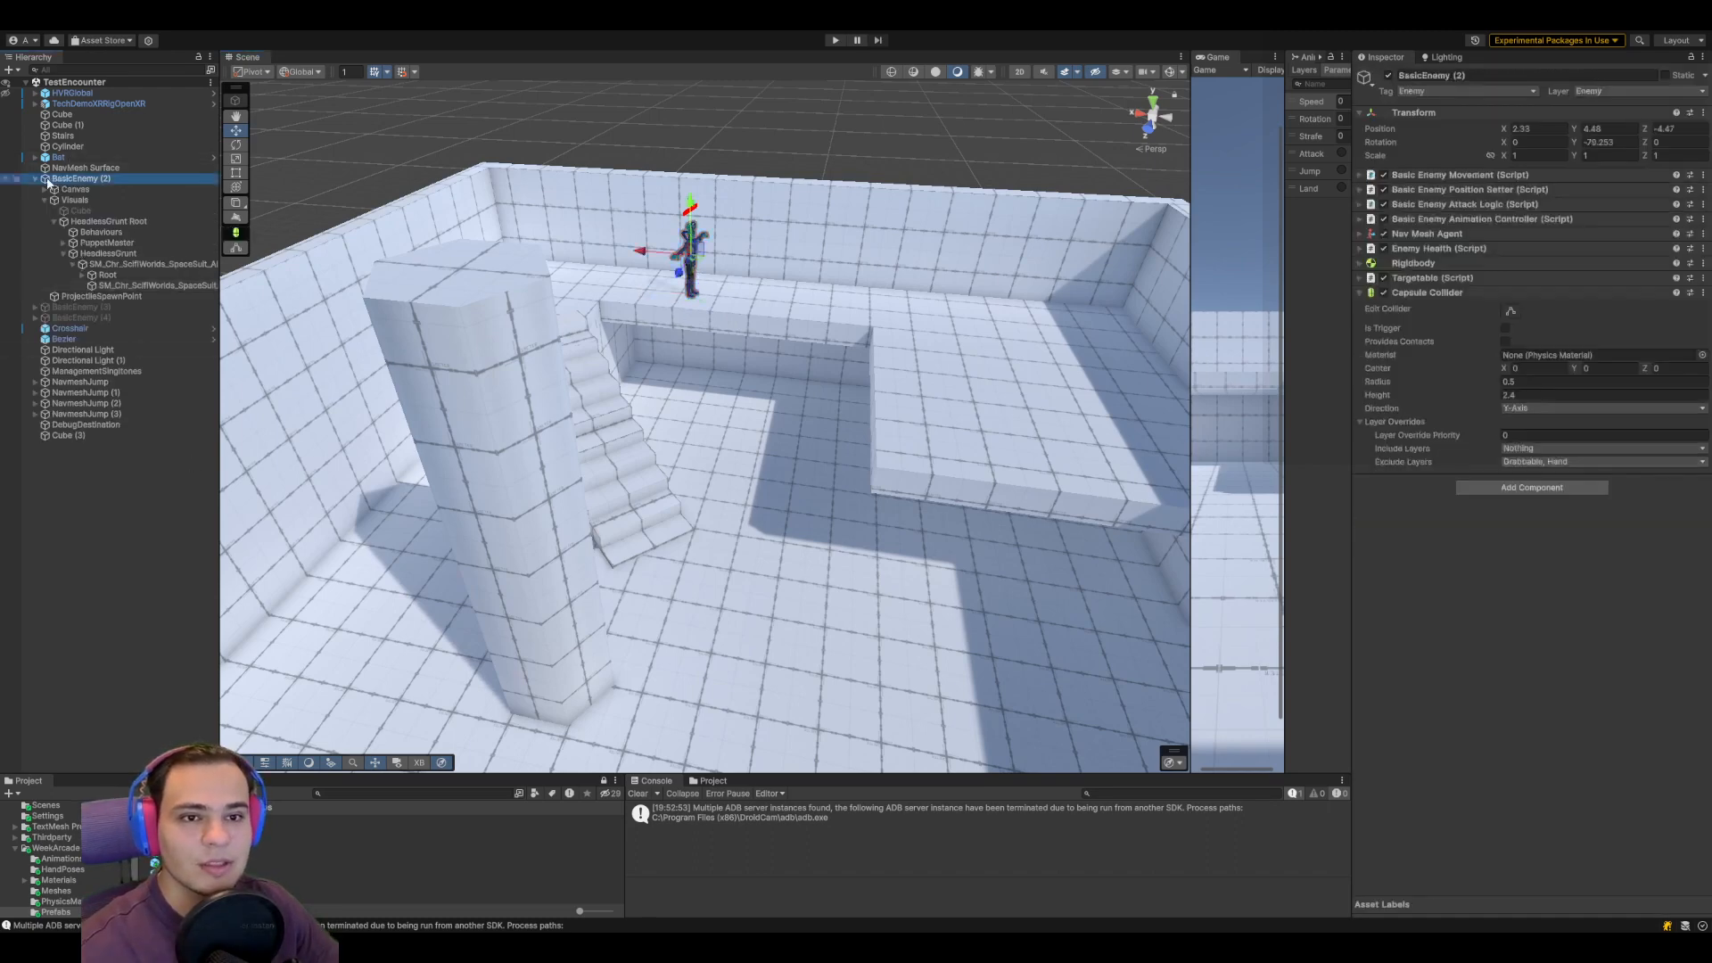
pyautogui.click(35, 178)
# Run the scene, watch how the enemy moves around the arena with a cleared console log, and stop play mode
pyautogui.click(835, 40)
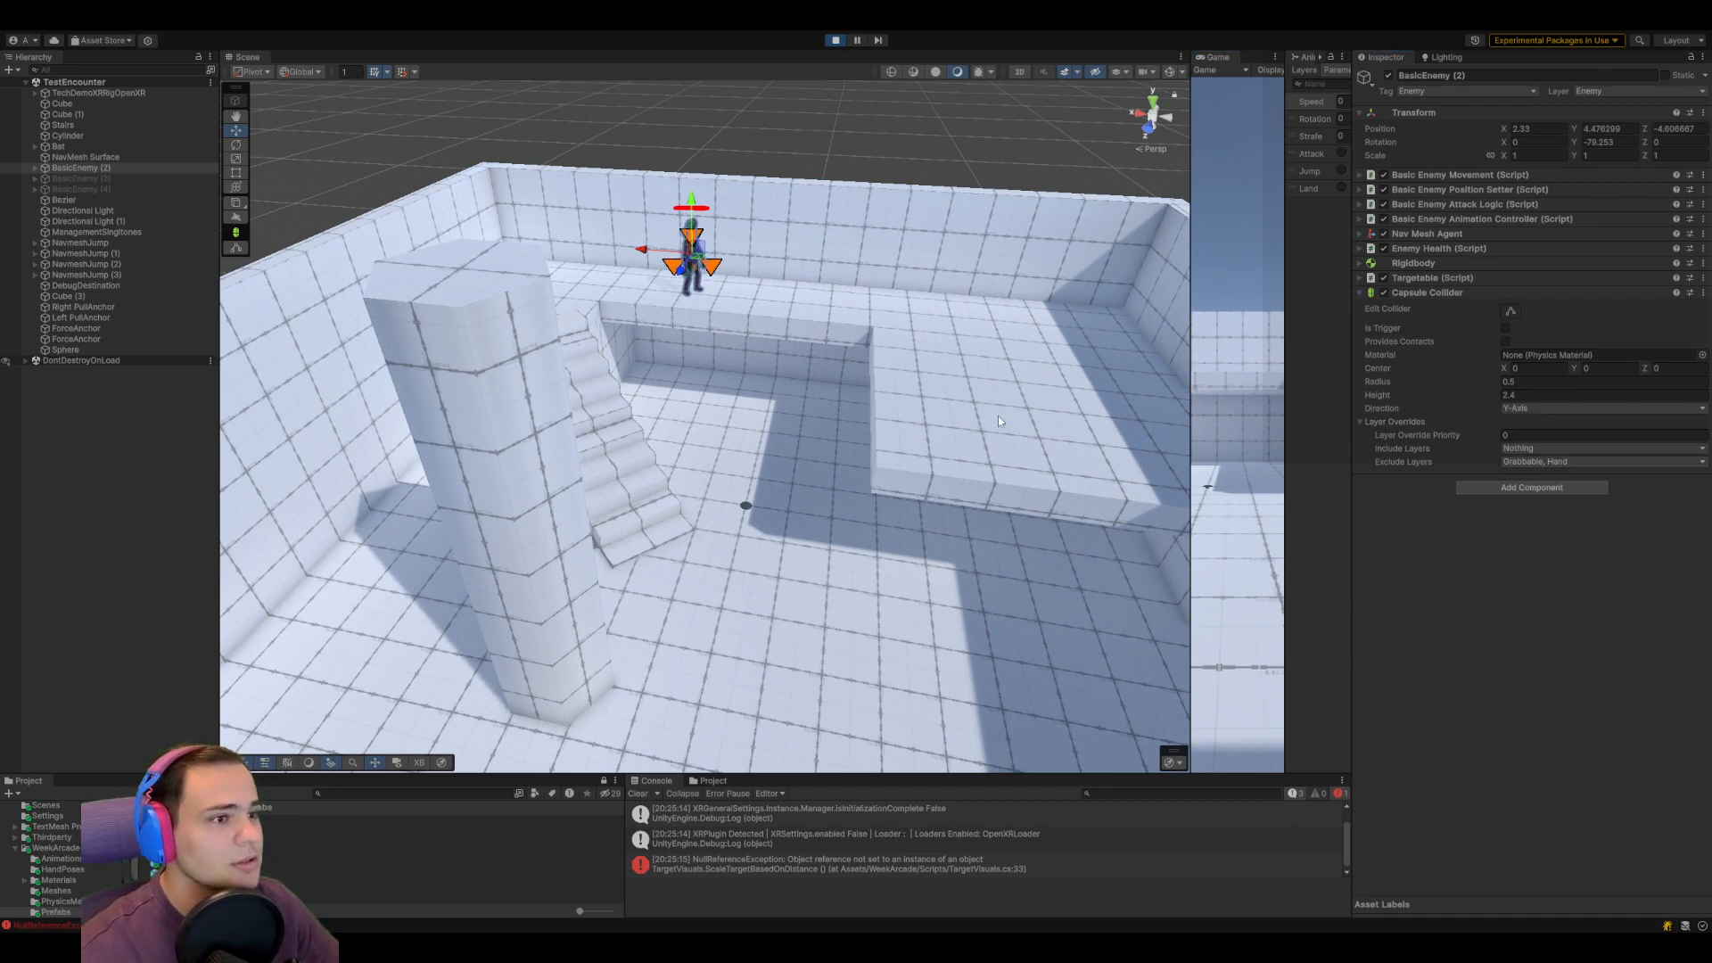
pyautogui.press('s')
pyautogui.moveTo(899, 358); pyautogui.dragTo(754, 521, button='right')
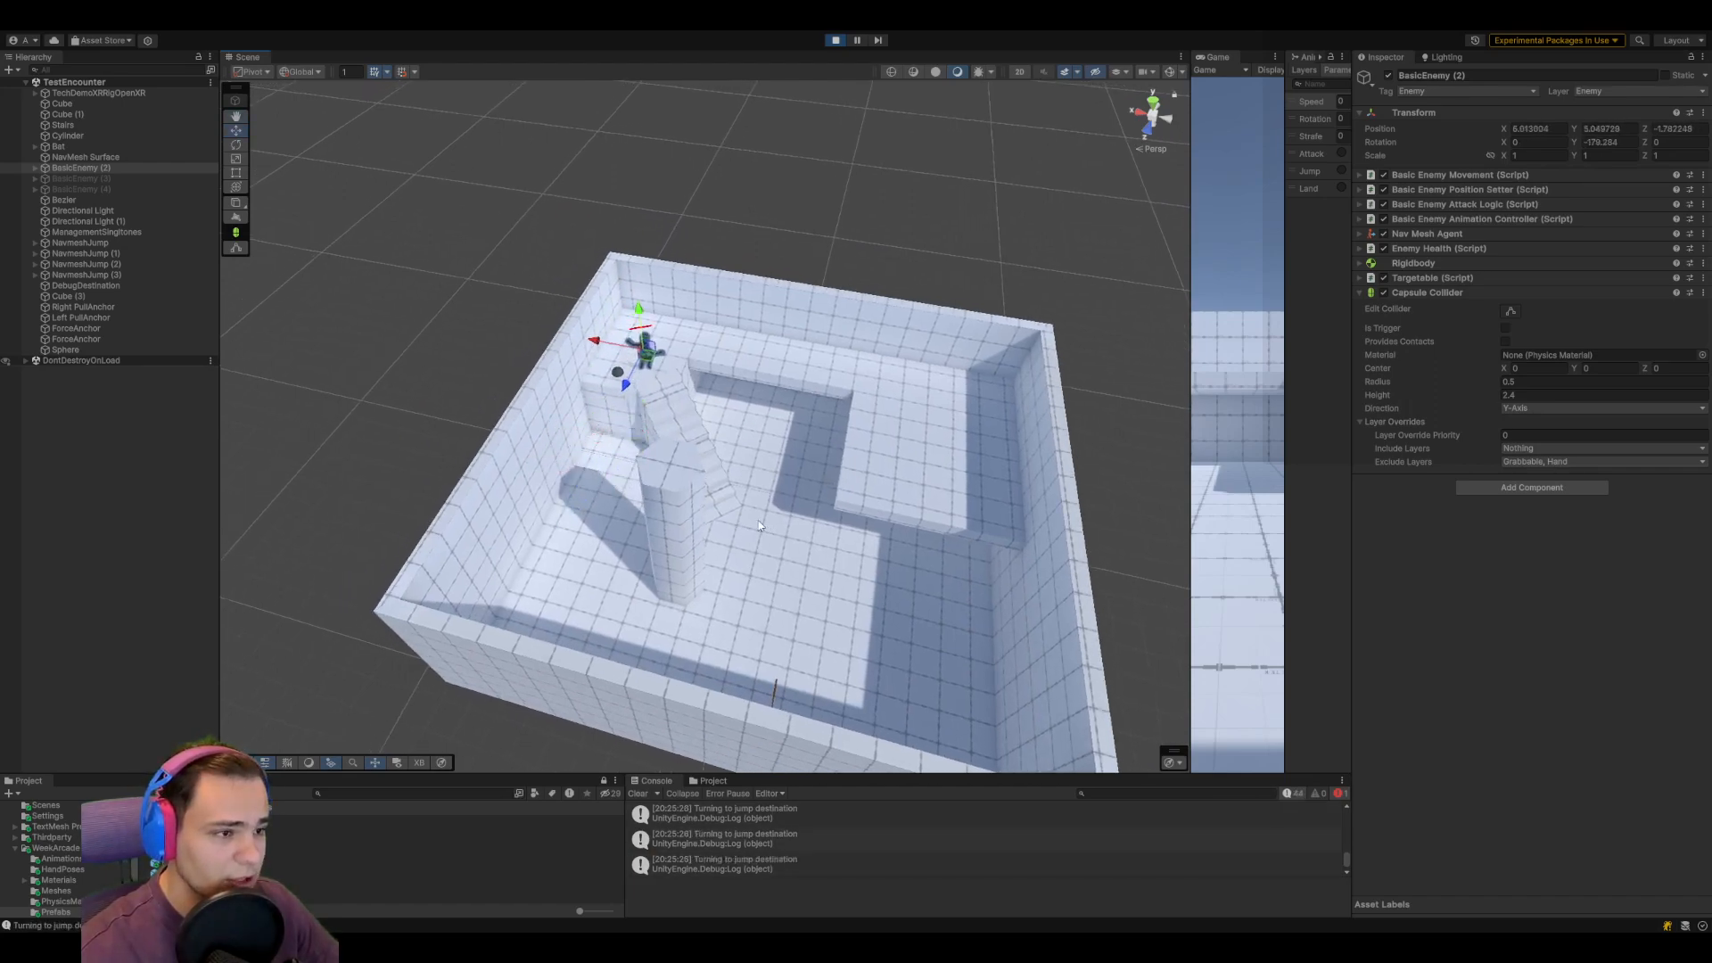
pyautogui.moveTo(819, 777); pyautogui.dragTo(807, 729)
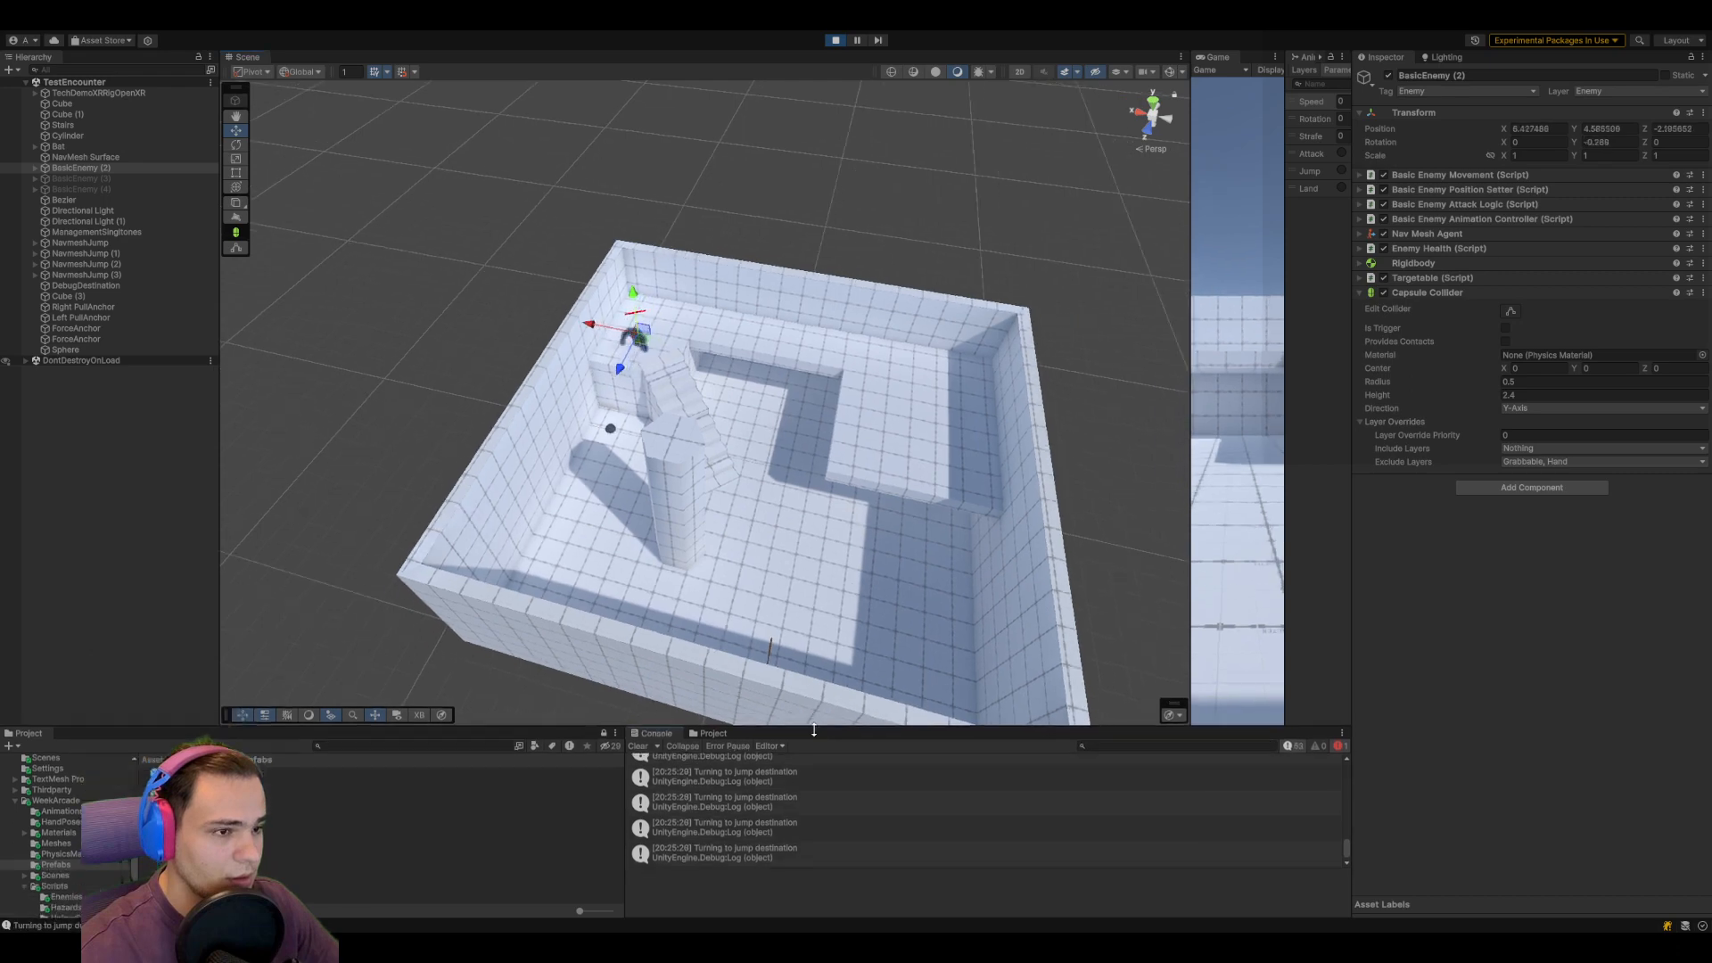
pyautogui.click(639, 748)
pyautogui.scroll(4, 741, 607)
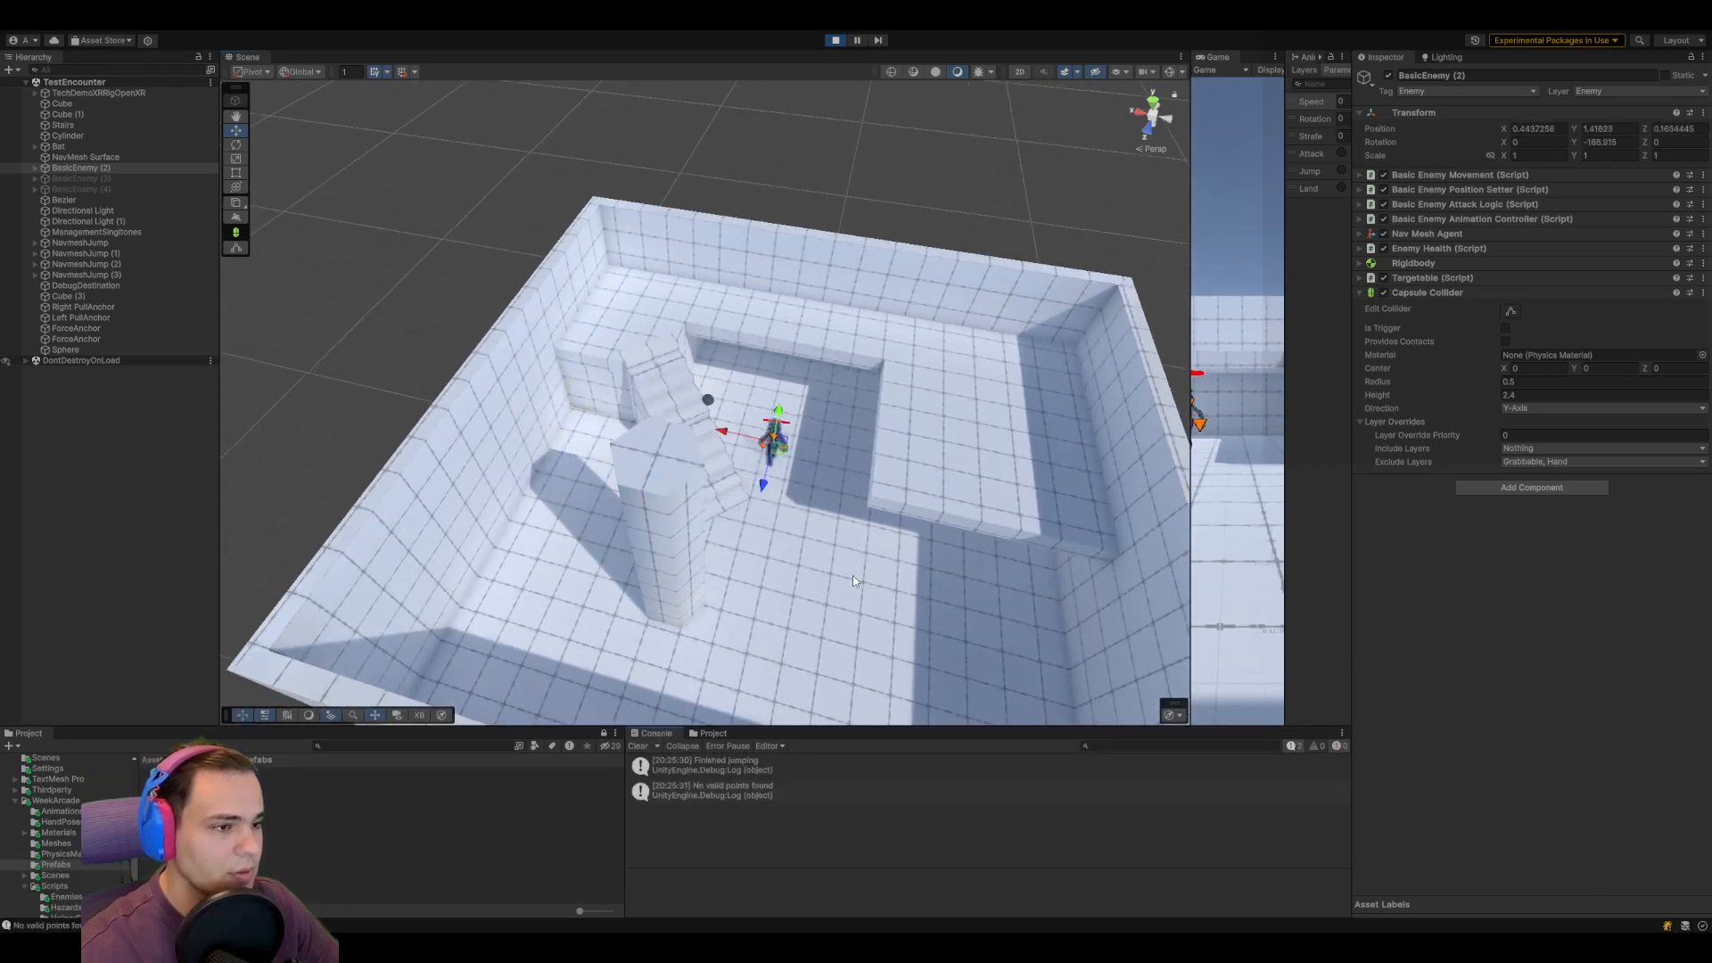
pyautogui.moveTo(853, 575); pyautogui.dragTo(917, 486, button='middle')
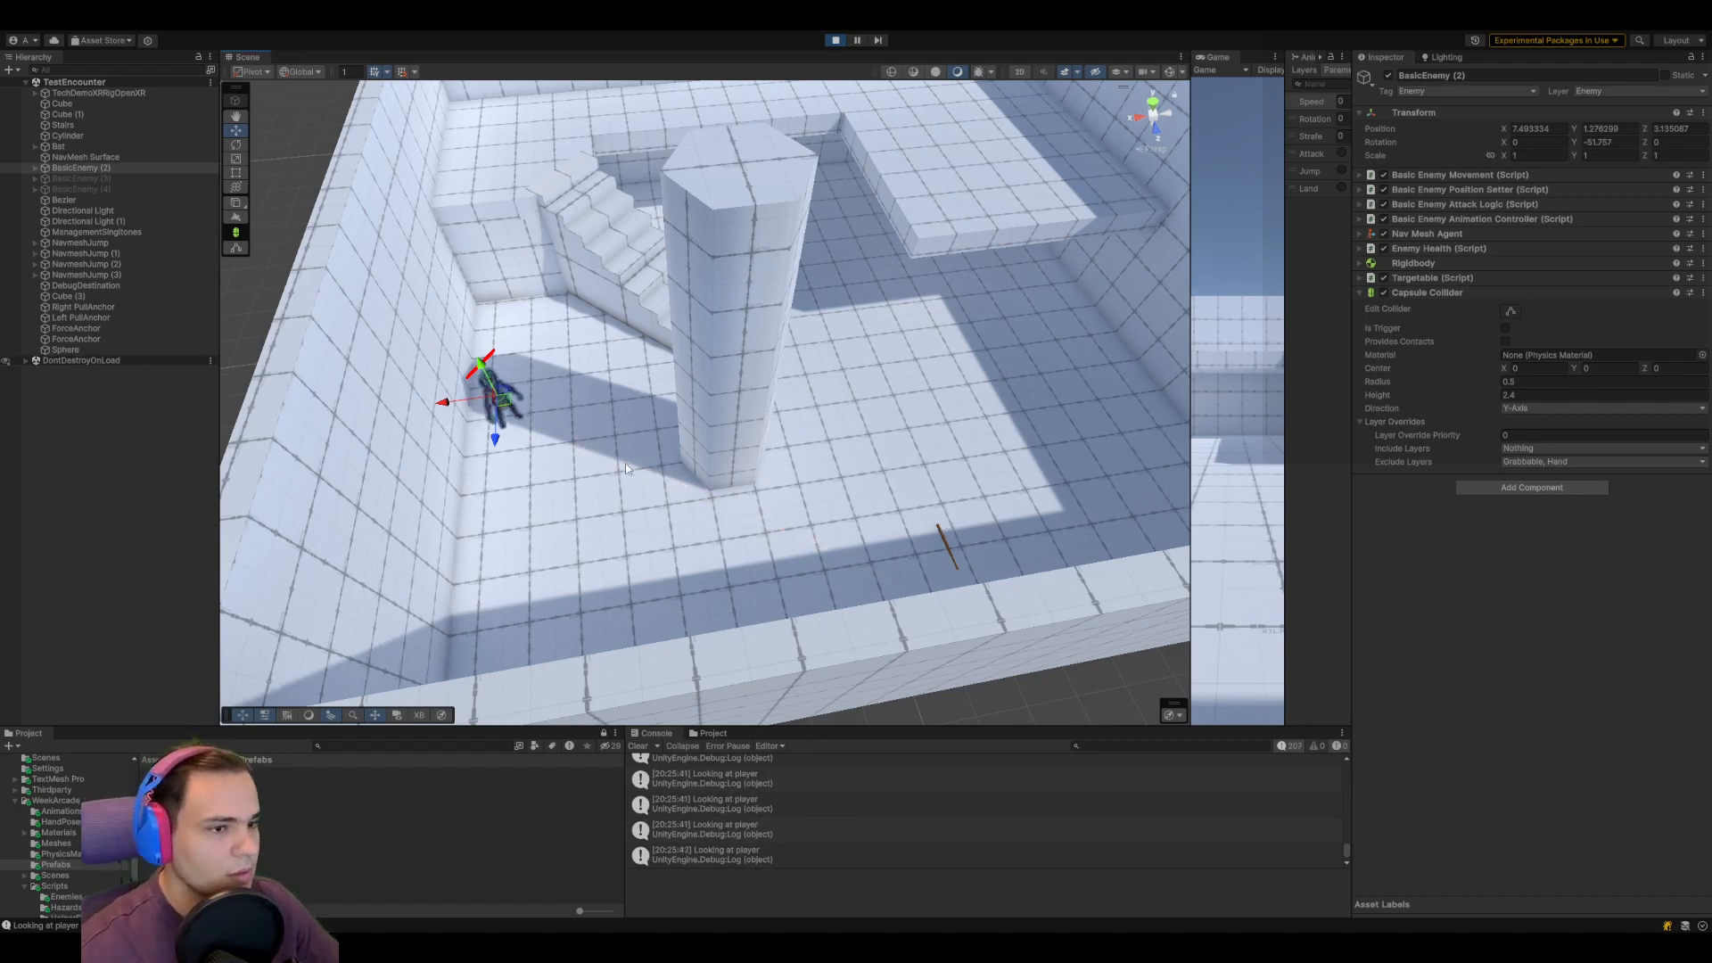
pyautogui.click(837, 40)
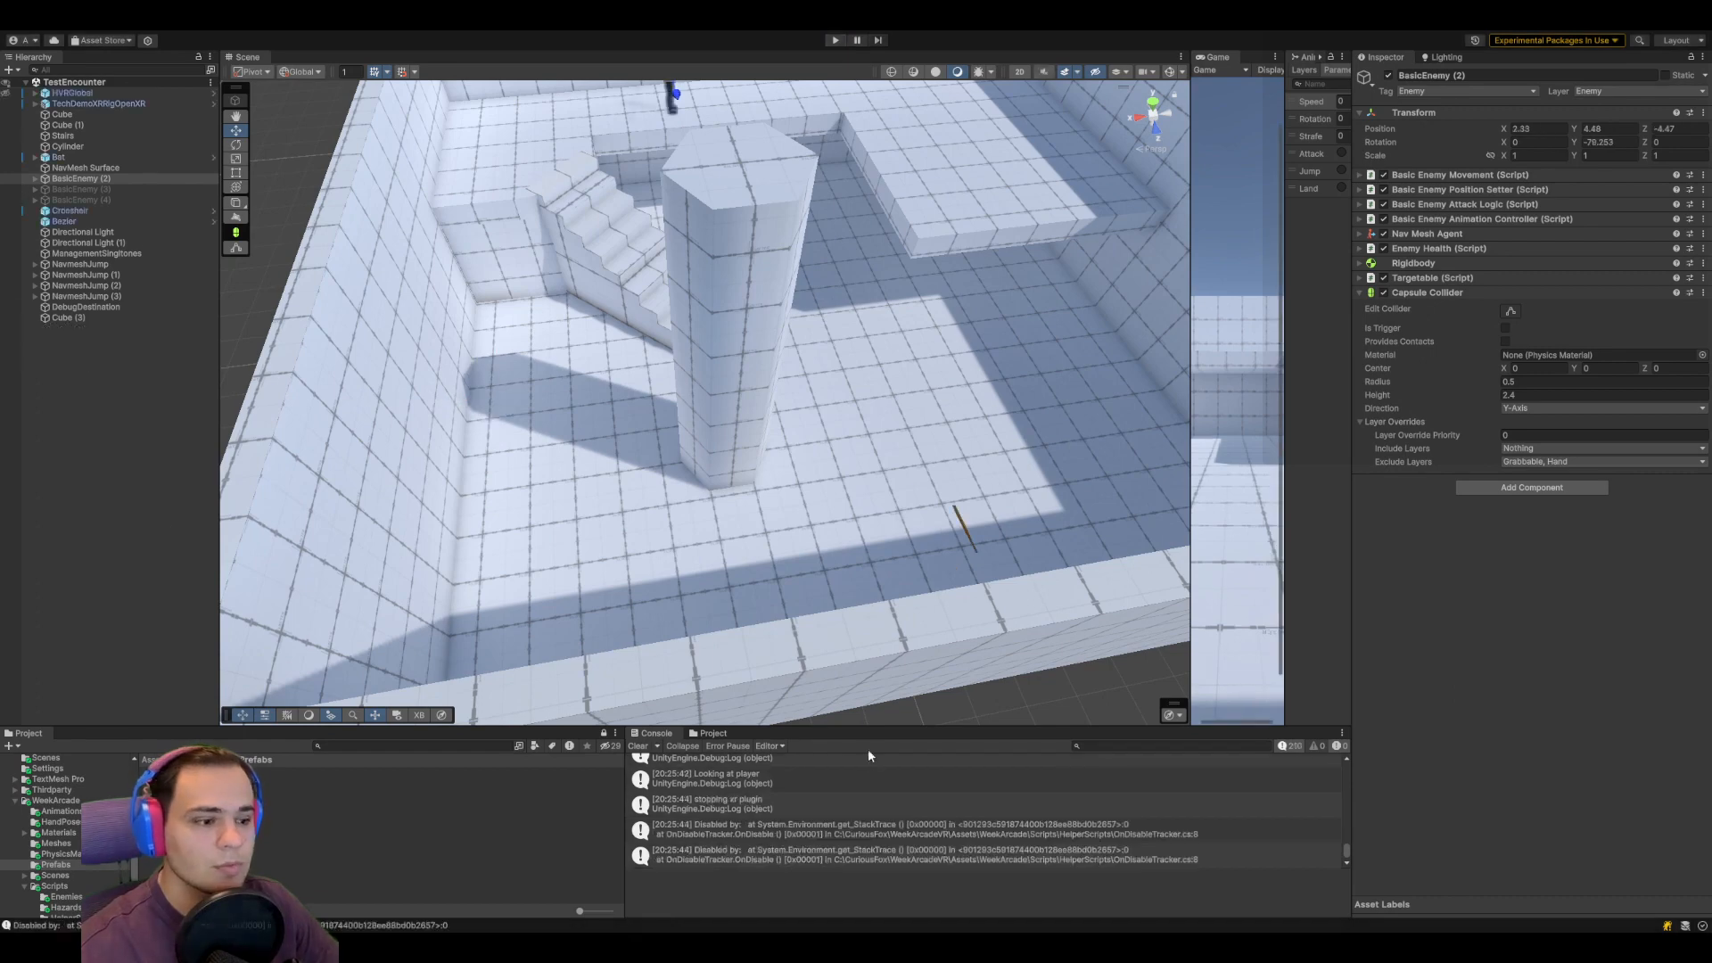
# Open the WeekArcade Prefabs folder in the project assets and delete the old BasicEnemy prefab
pyautogui.click(712, 734)
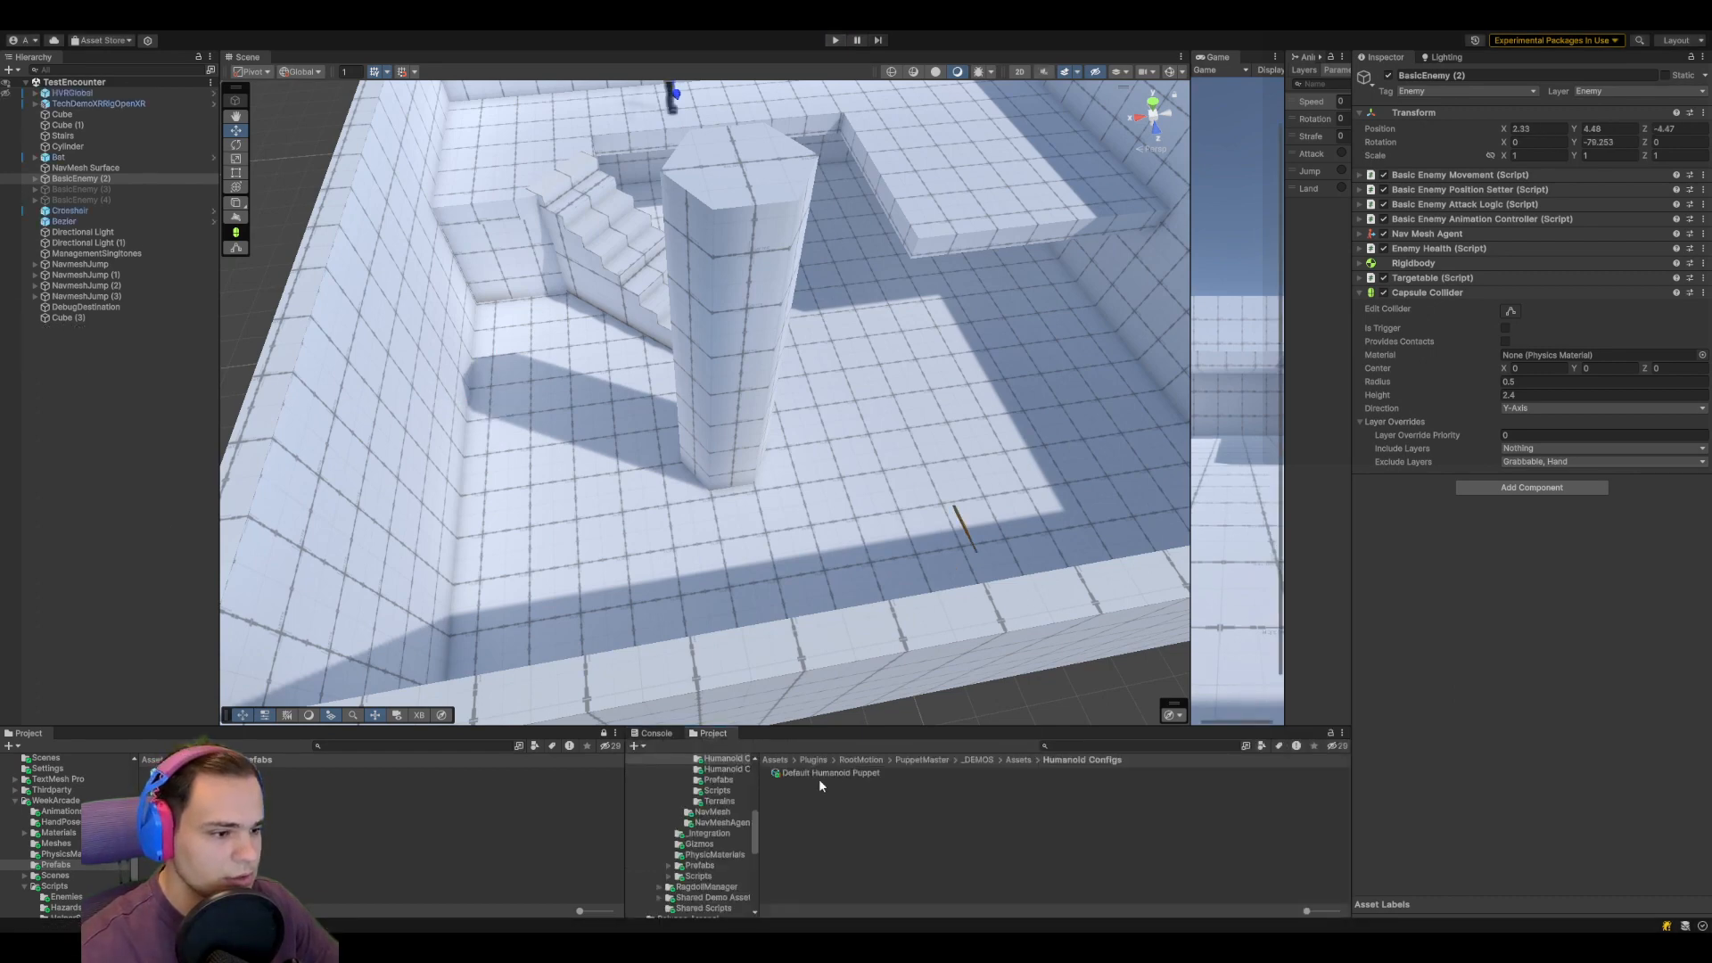
pyautogui.click(774, 760)
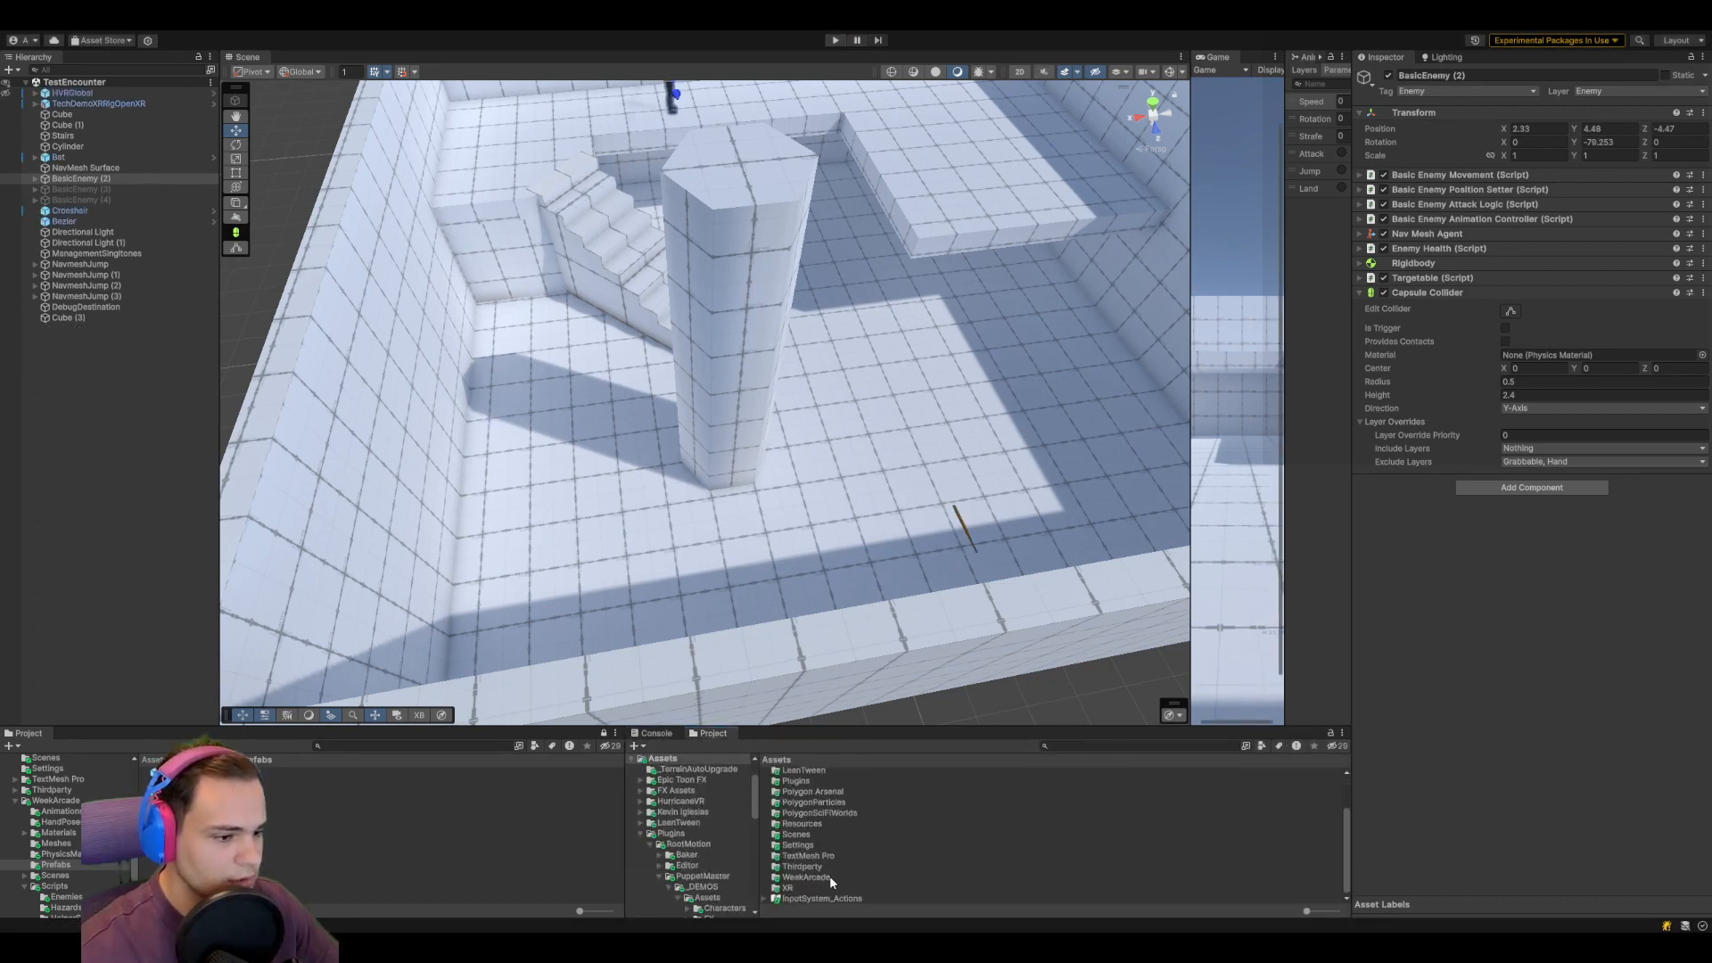
pyautogui.doubleClick(806, 877)
pyautogui.doubleClick(806, 828)
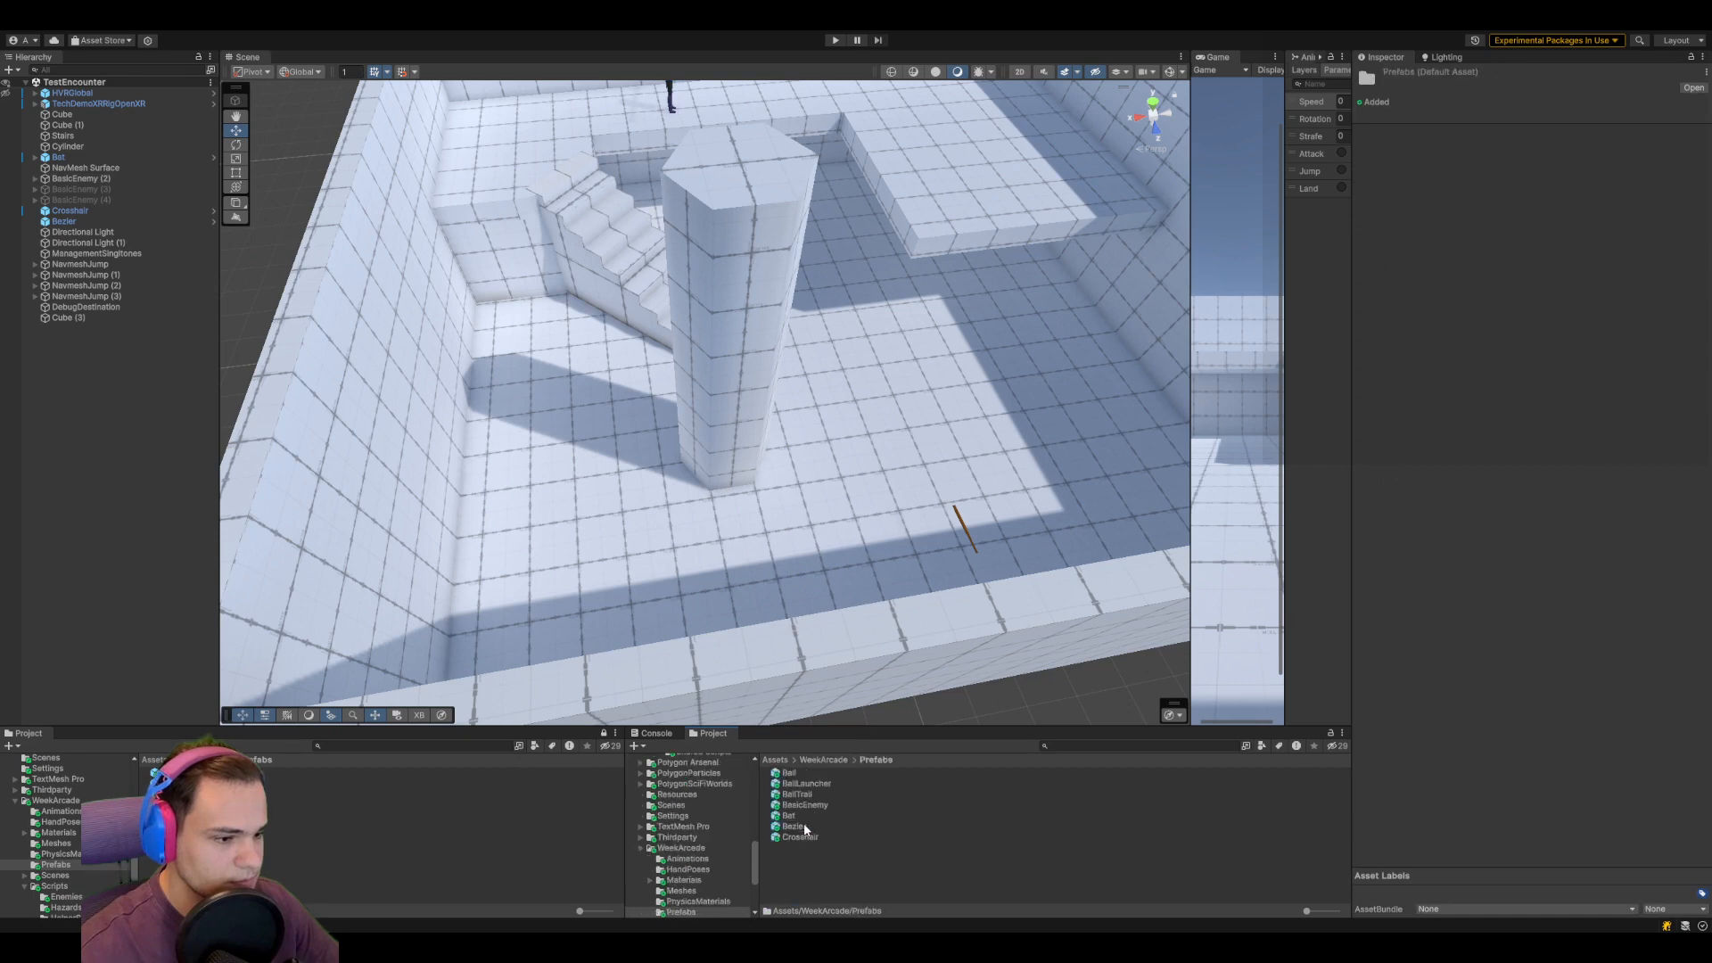
pyautogui.click(814, 869)
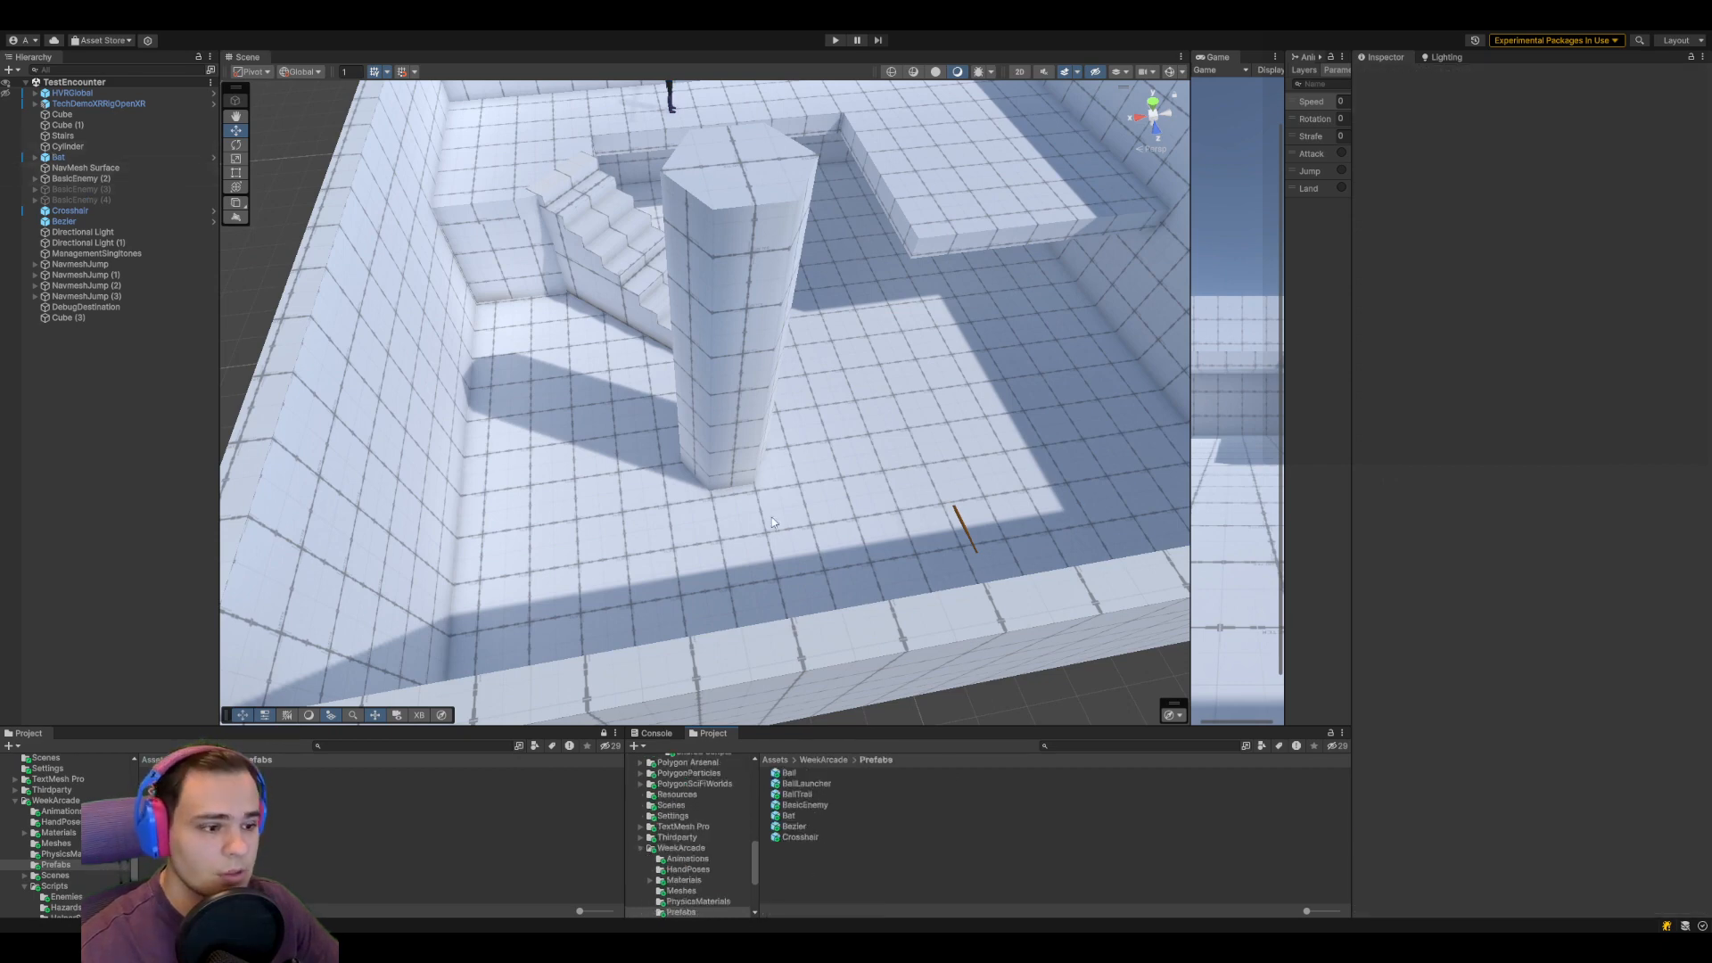
pyautogui.click(812, 805)
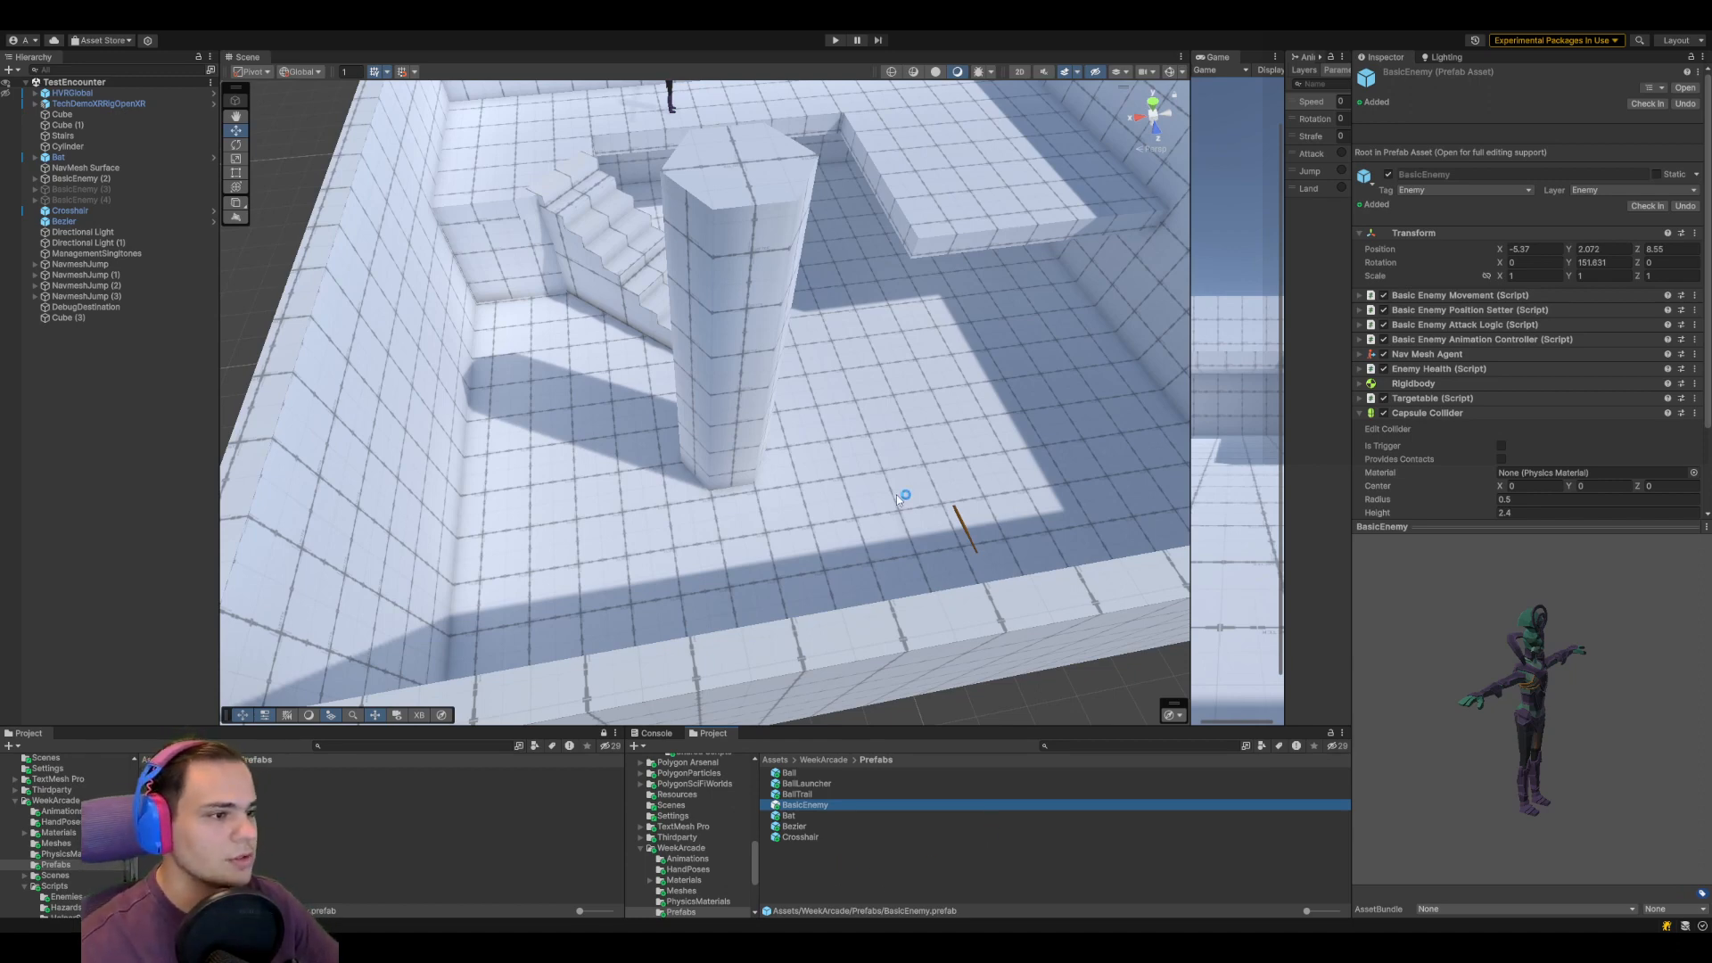
pyautogui.click(9, 381)
# Rename the BasicEnemy (2) object to BasicEnemy and save it as a prefab in the WeekArcade Prefabs folder
pyautogui.click(109, 180)
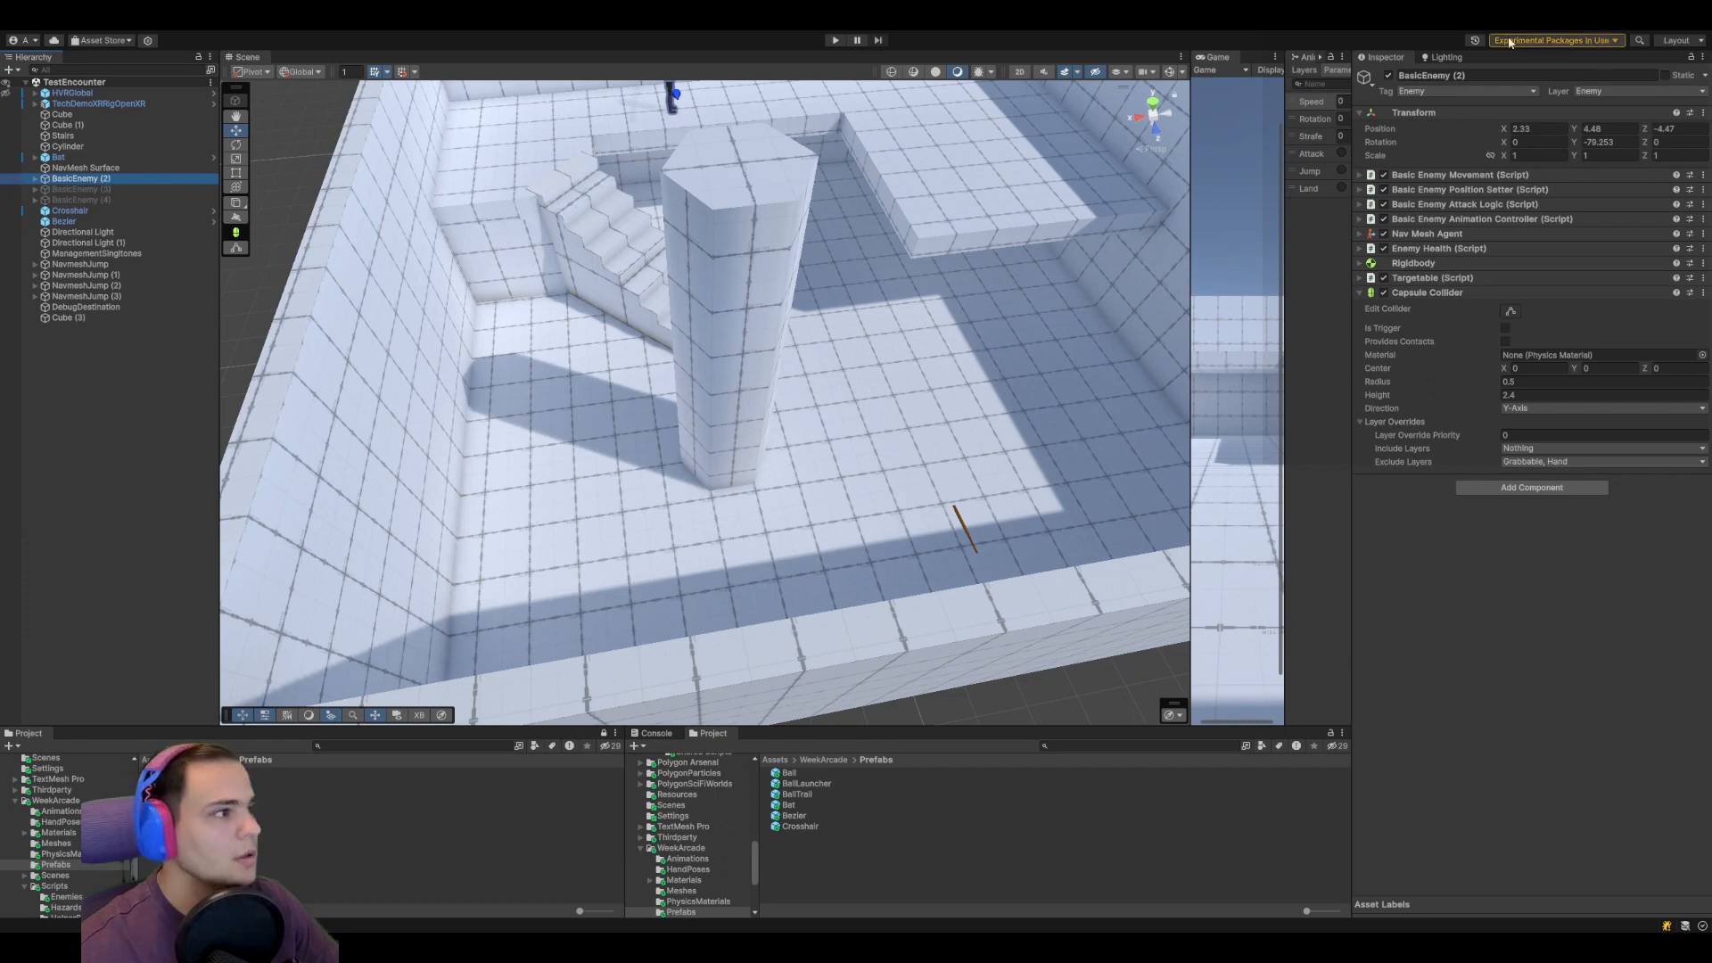
pyautogui.click(1547, 75)
pyautogui.press('Right')
pyautogui.press('BackSpace')
pyautogui.press('BackSpace')
pyautogui.press('BackSpace')
pyautogui.press('BackSpace')
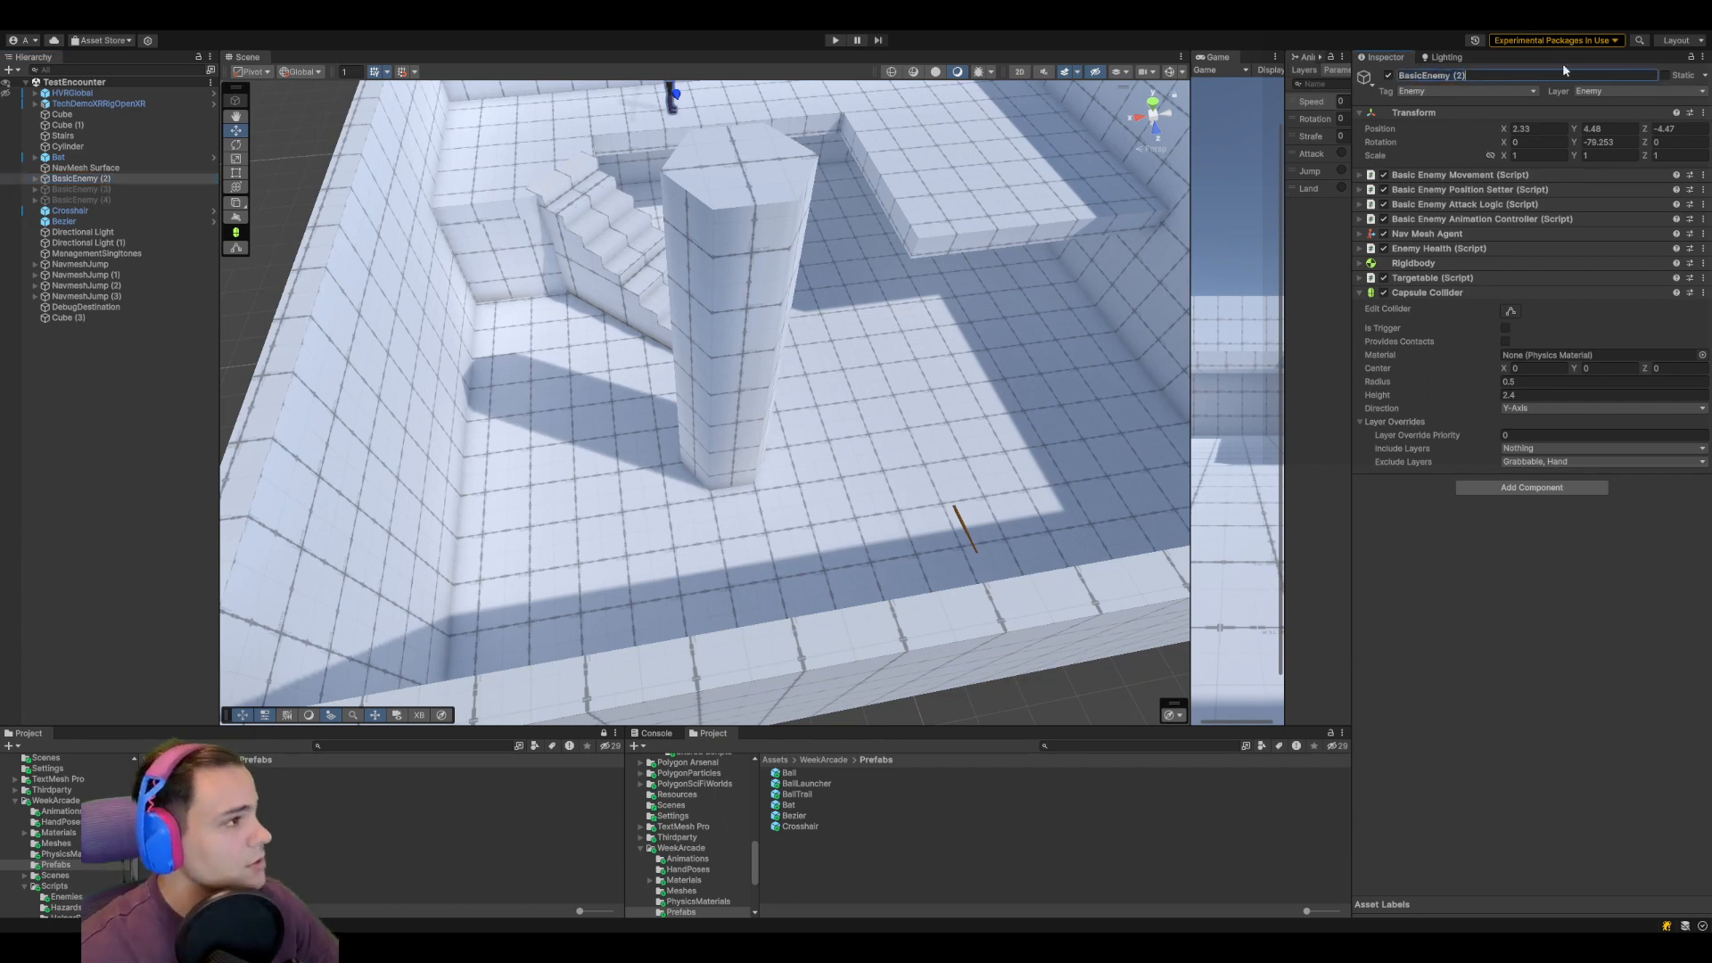
pyautogui.press('Return')
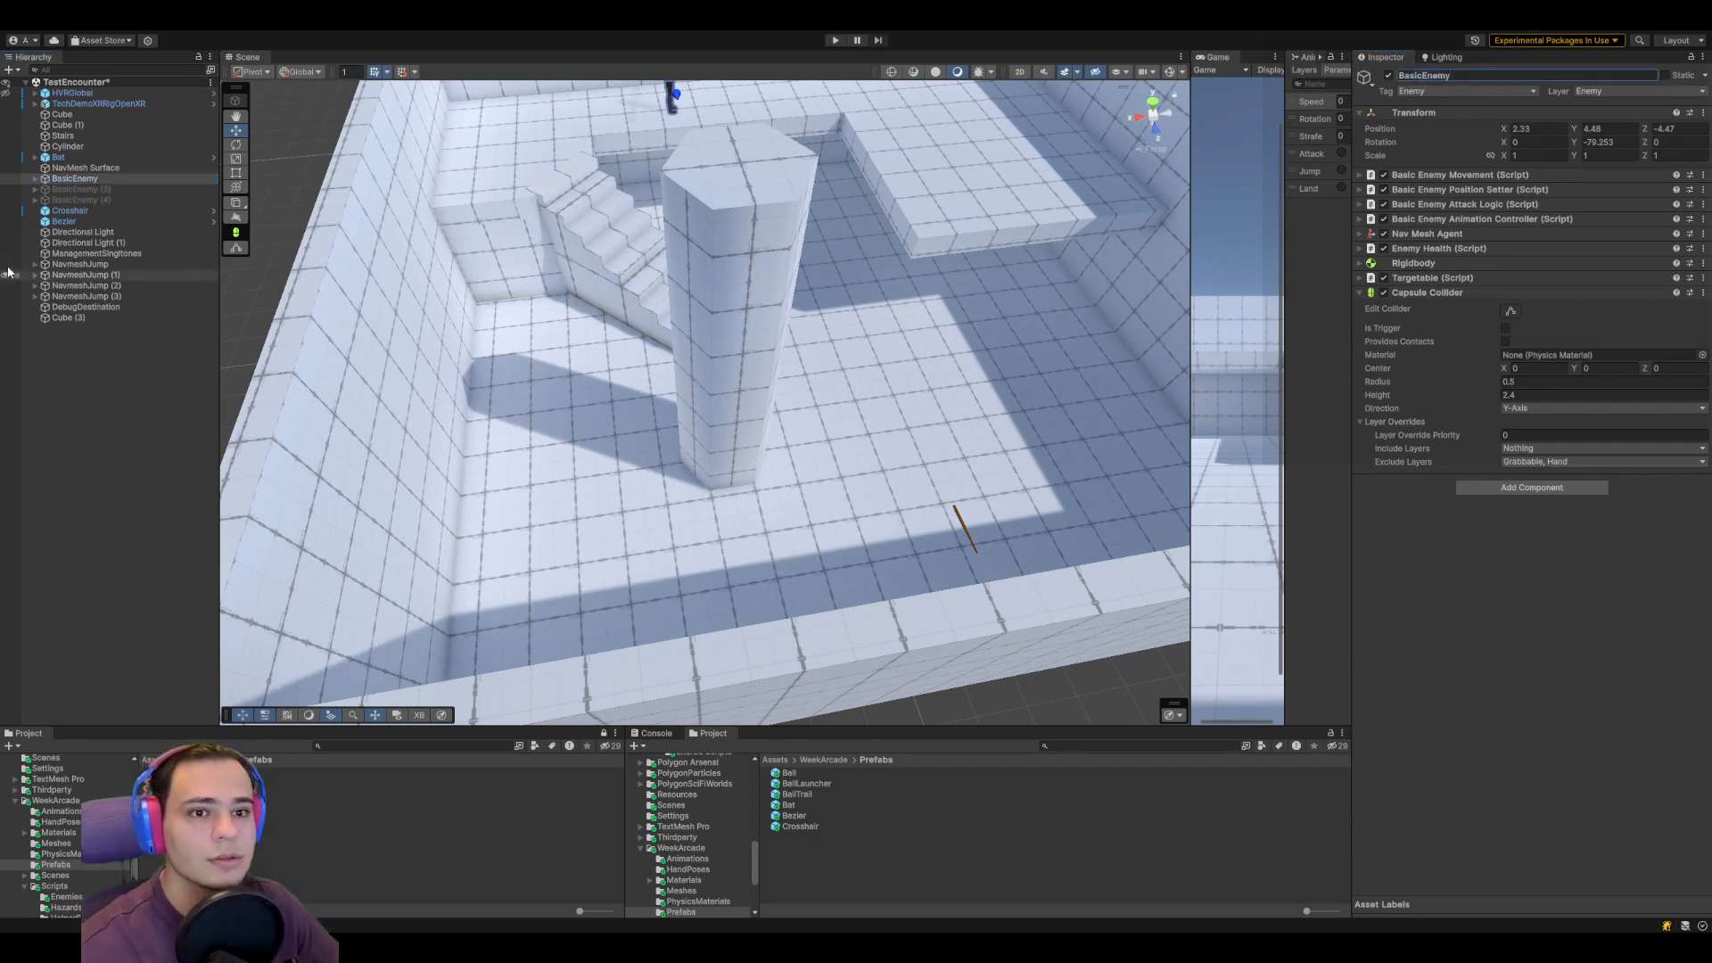
pyautogui.moveTo(99, 178); pyautogui.dragTo(849, 852)
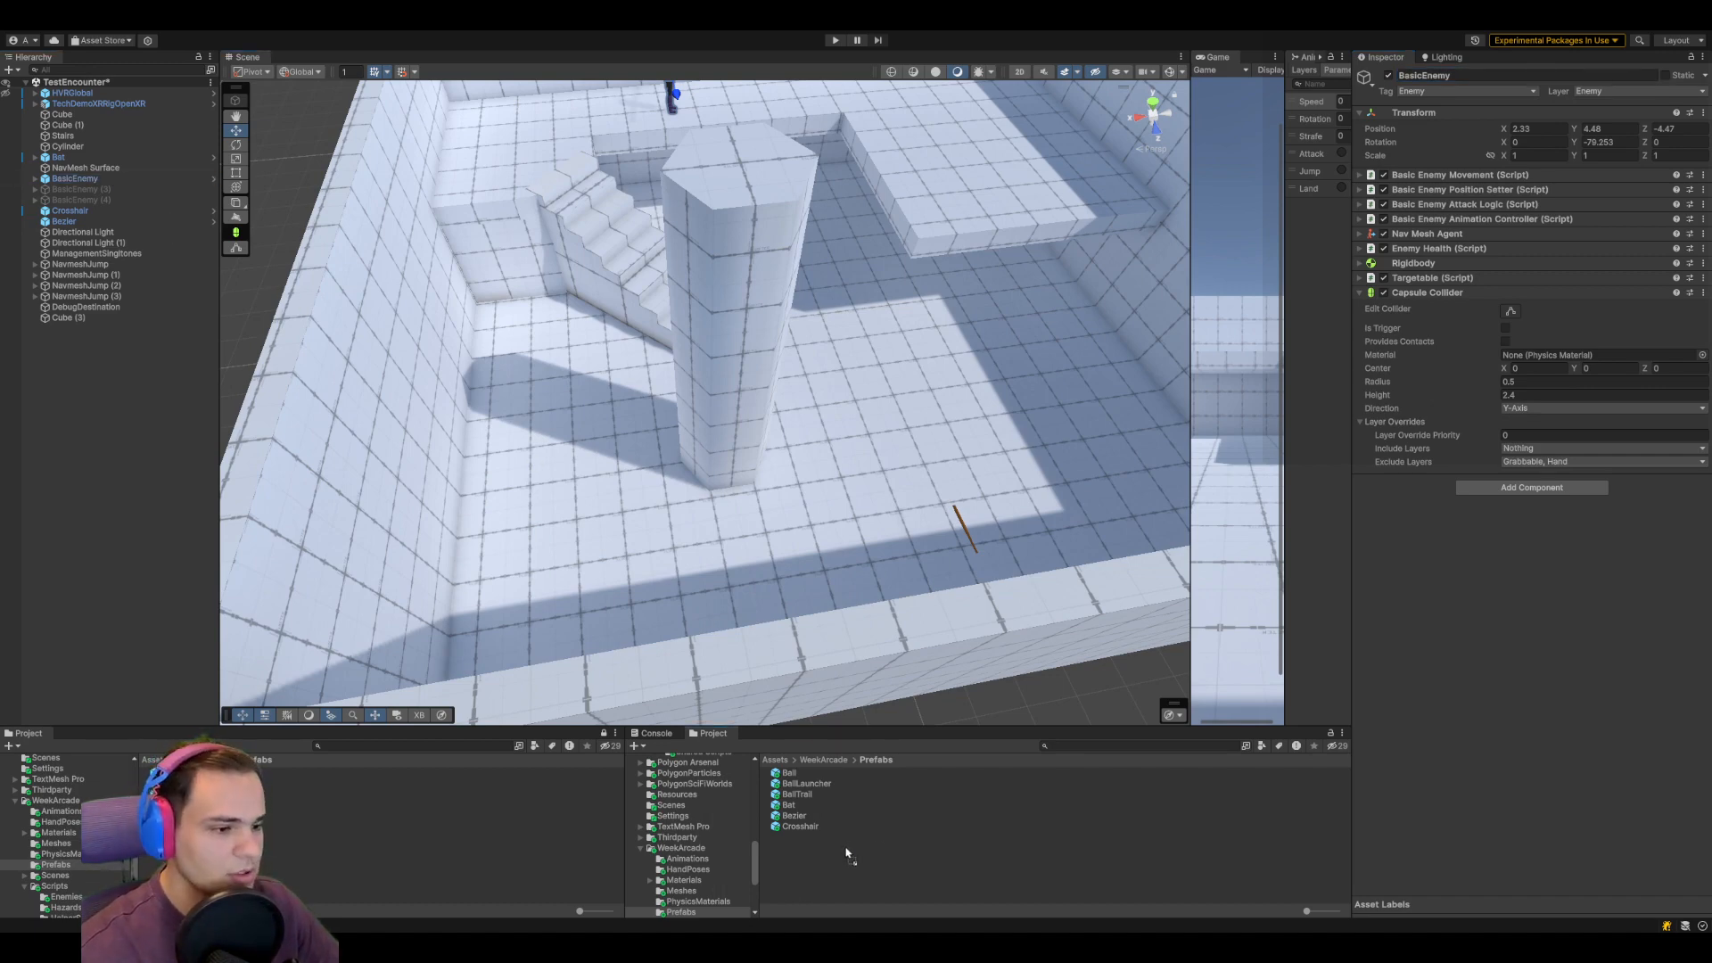
pyautogui.moveTo(886, 728); pyautogui.dragTo(885, 684)
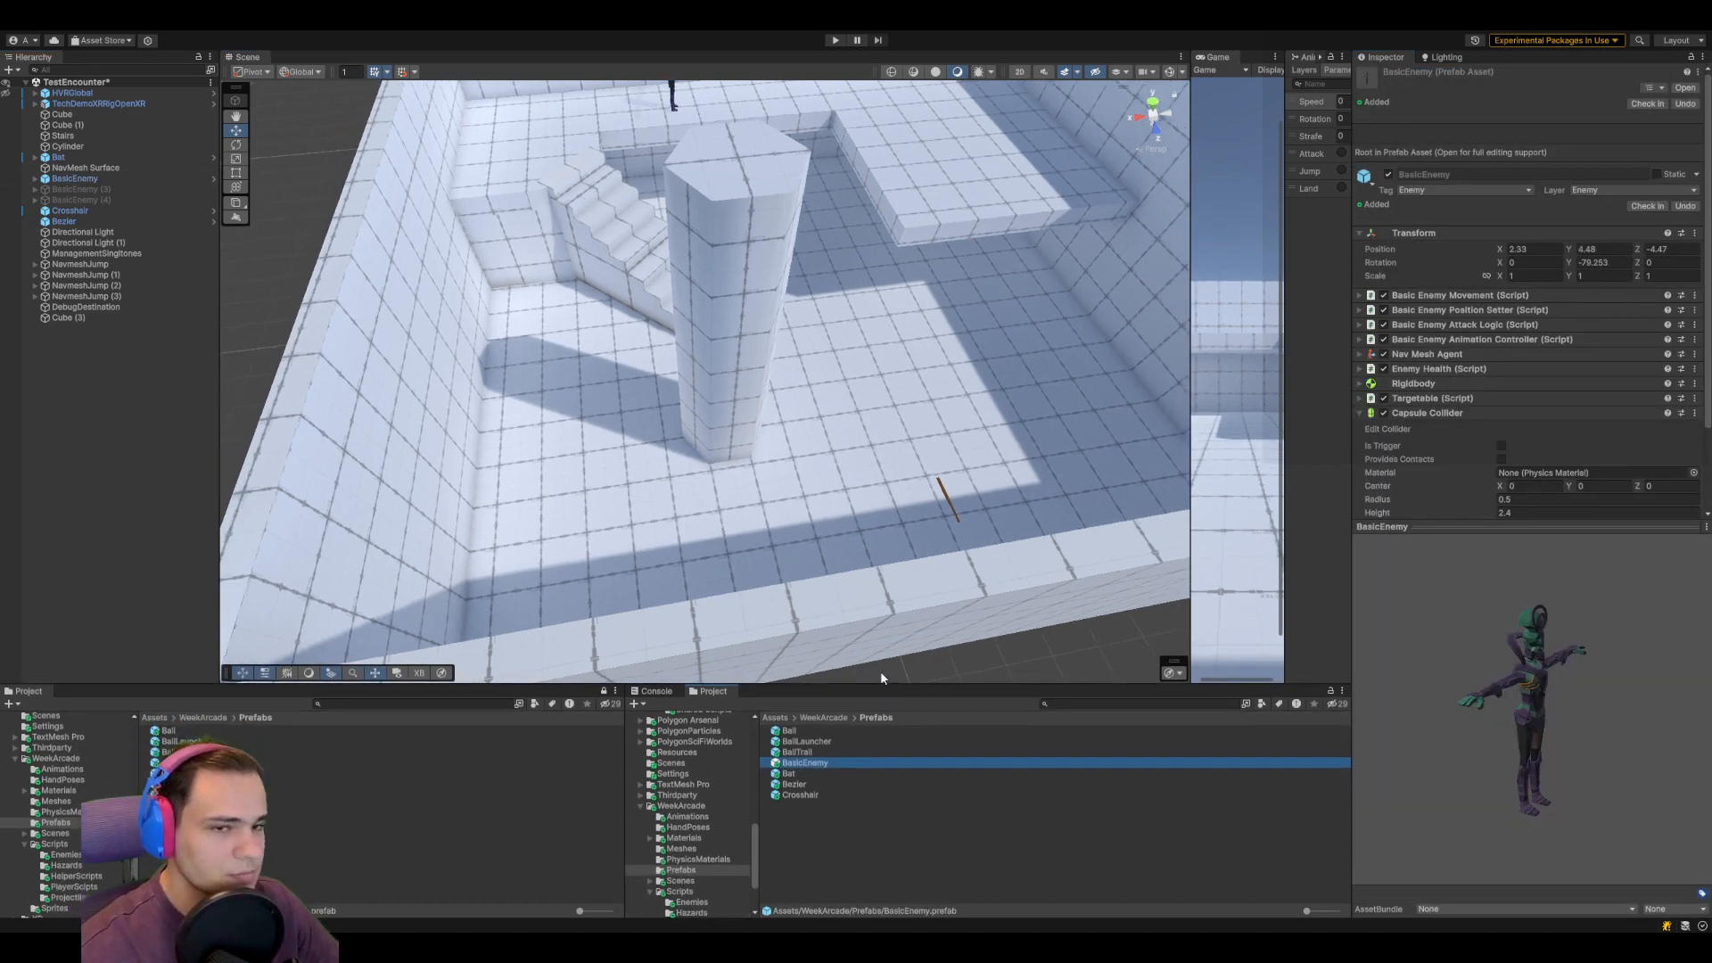
# Delete the two inactive enemies, BasicEnemy (3) and BasicEnemy (4), from the scene
pyautogui.click(120, 190)
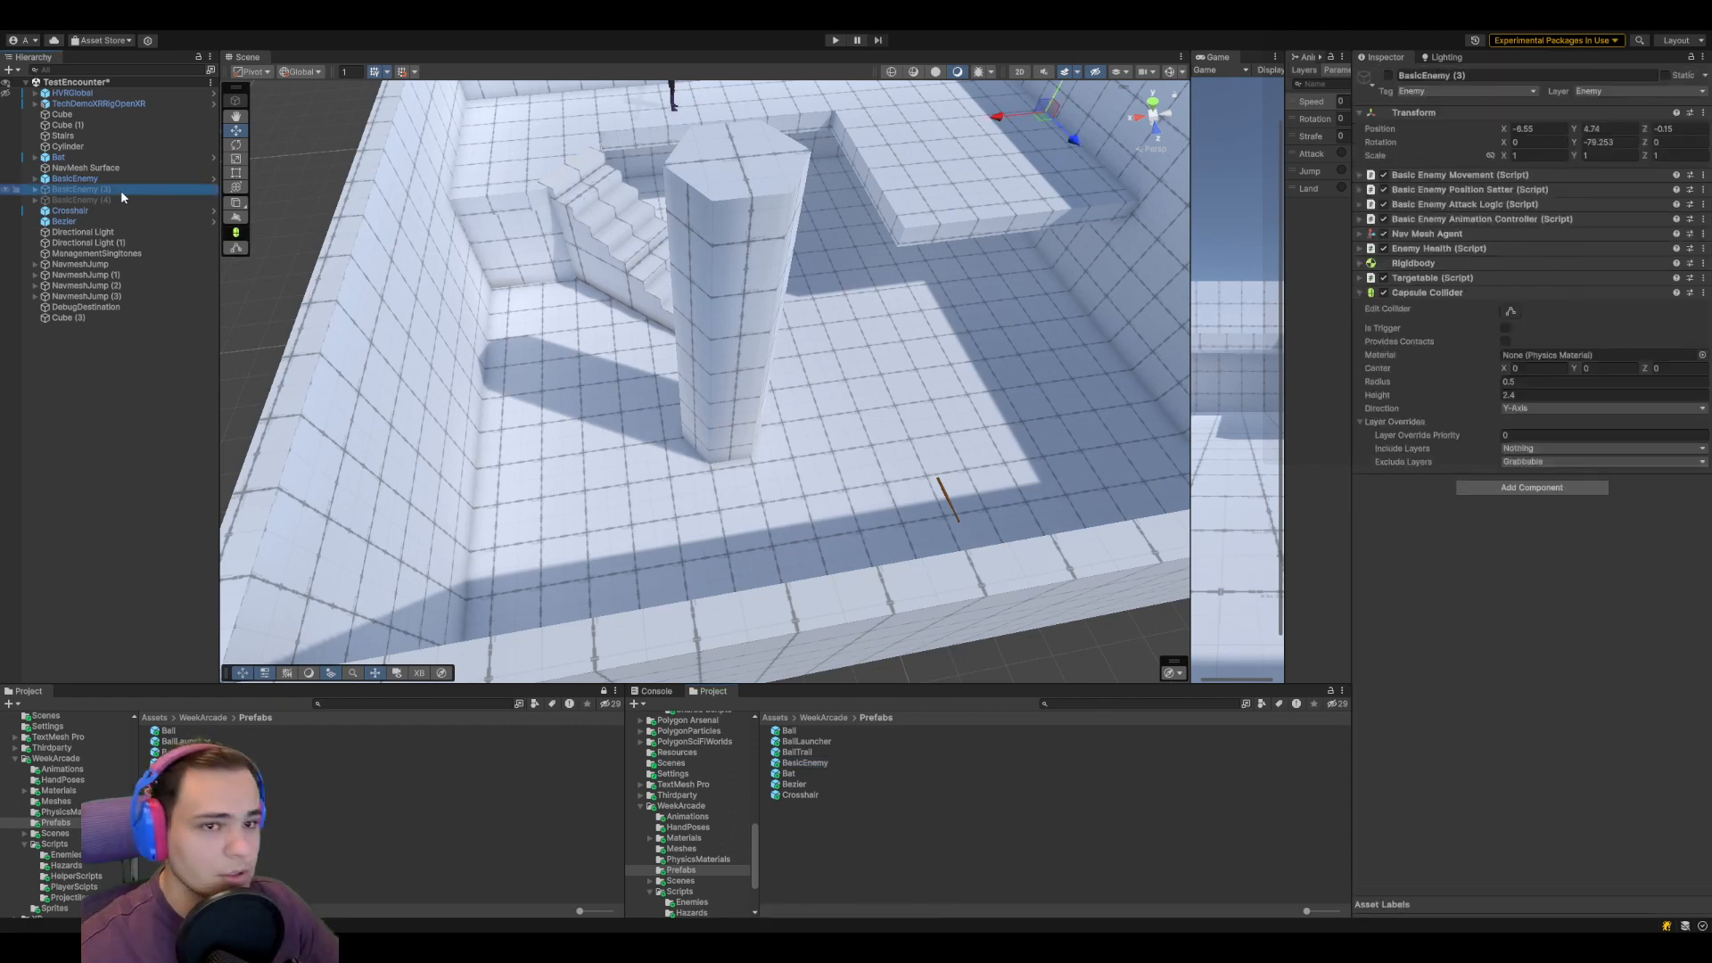
pyautogui.keyDown('shift'); pyautogui.click(130, 199); pyautogui.keyUp('shift')
pyautogui.press('Delete')
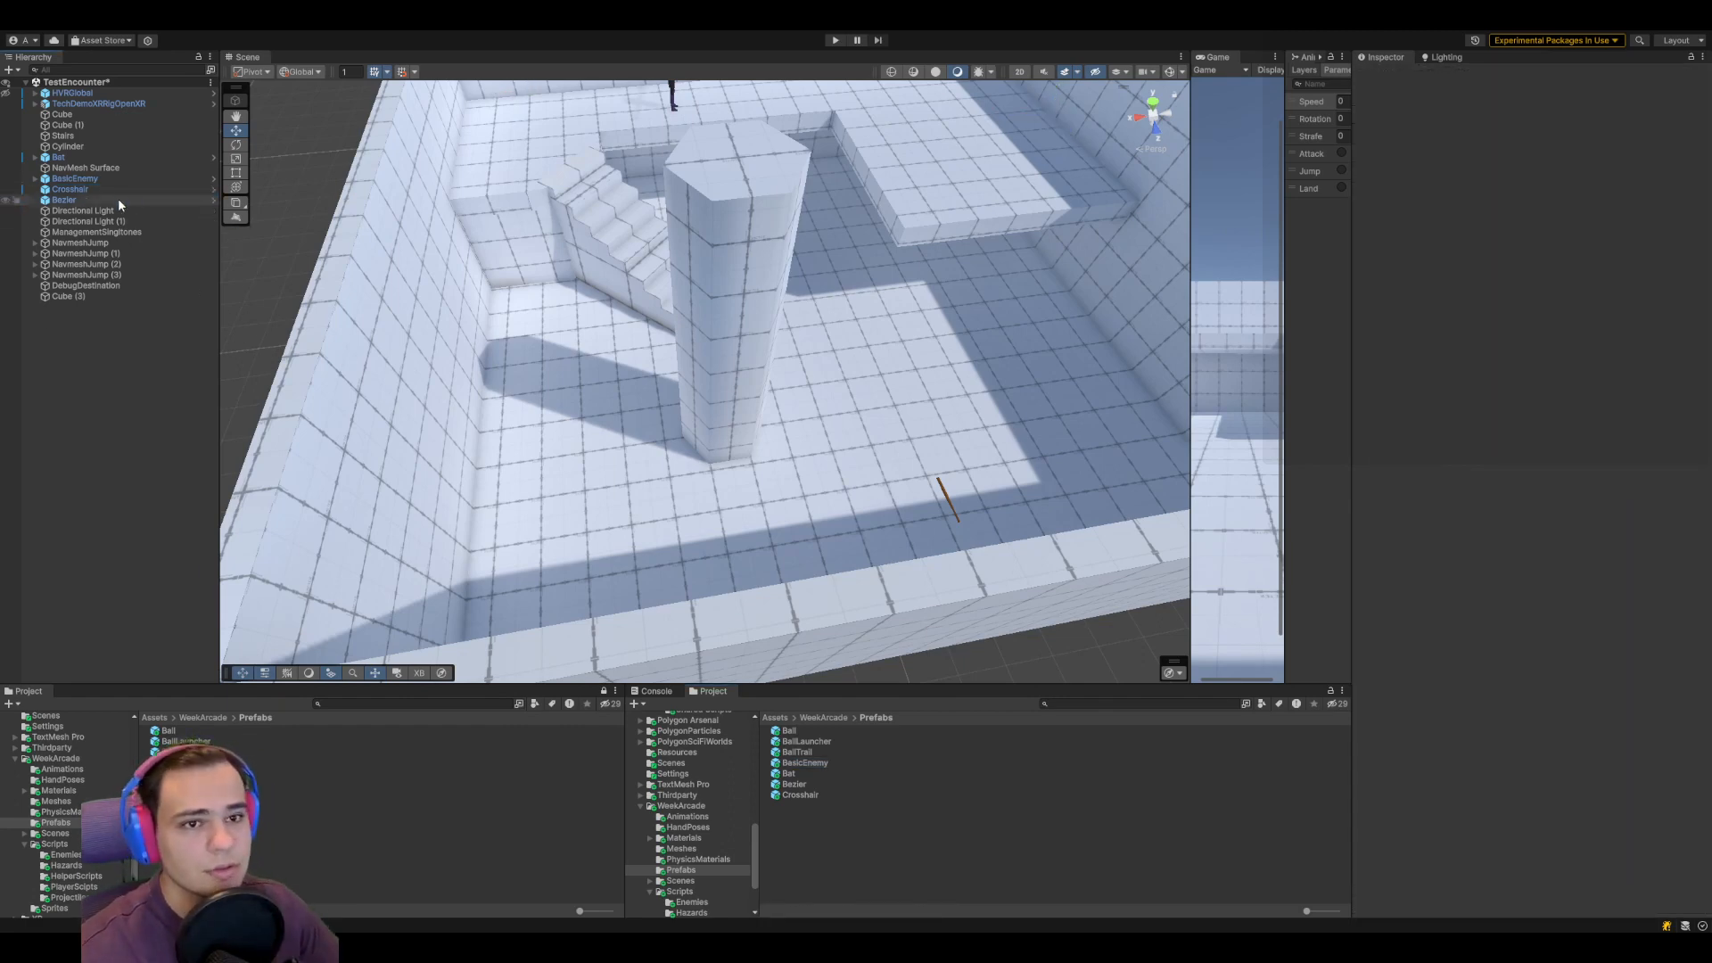
# Duplicate the BasicEnemy twice and place the copies near opposite ends of the upper platform
pyautogui.click(121, 178)
pyautogui.press('f')
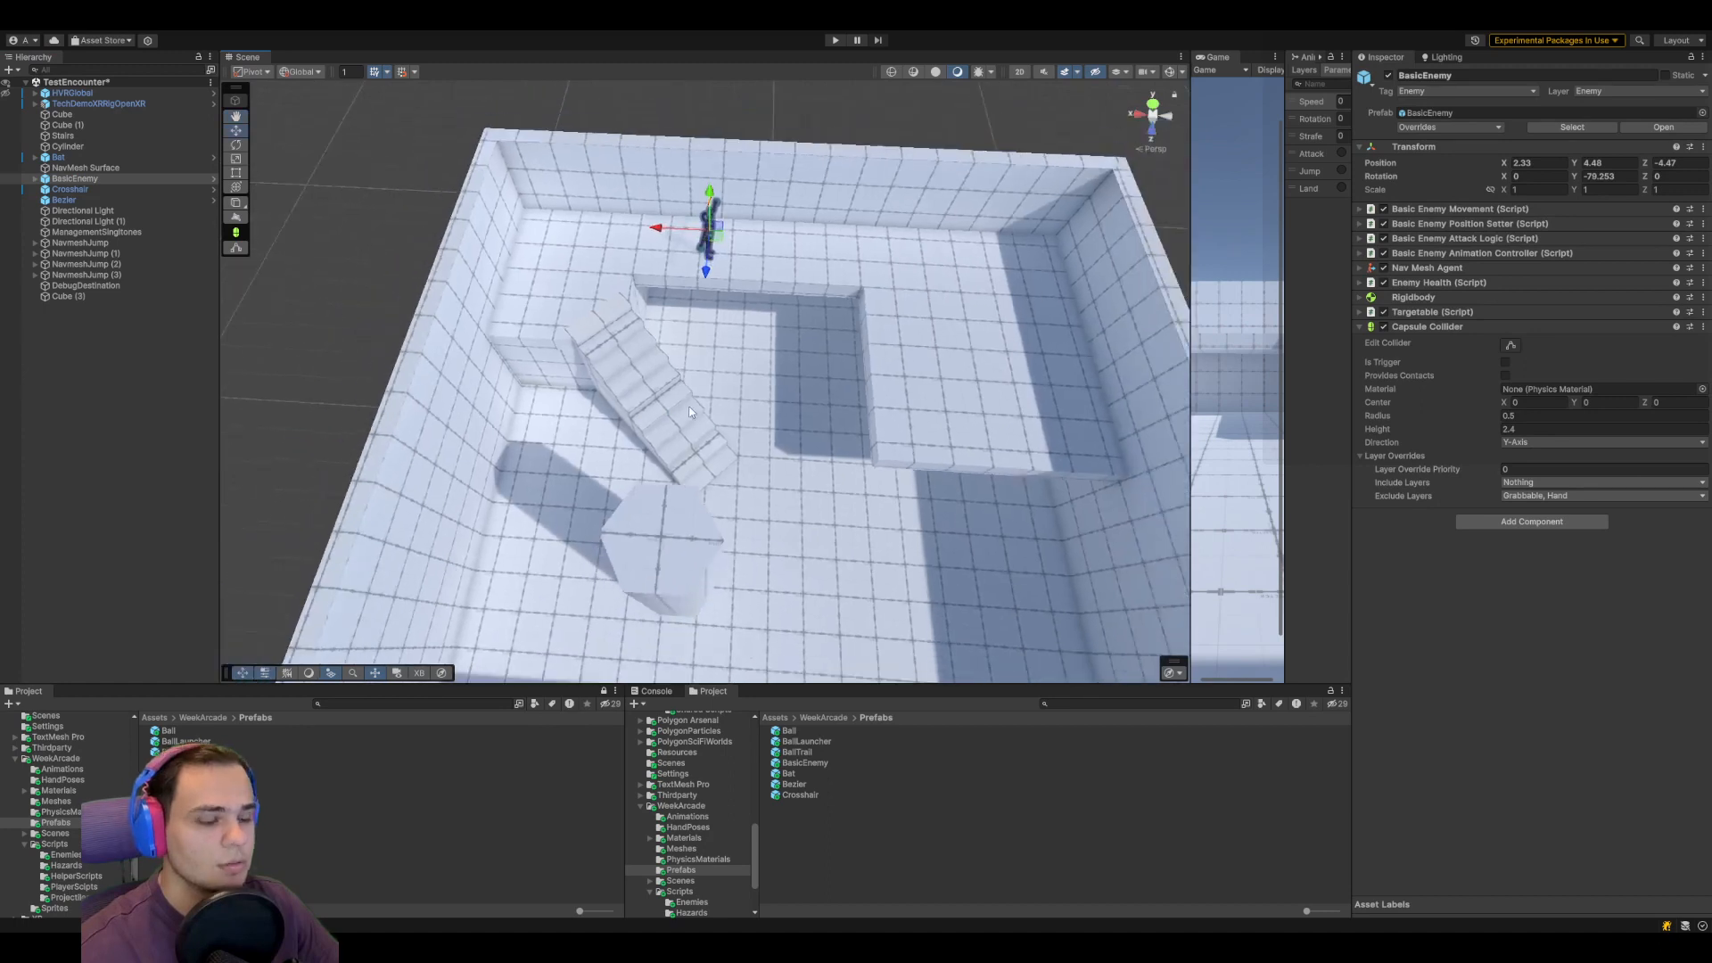
pyautogui.hotkey('ctrl', 'd')
pyautogui.moveTo(720, 239); pyautogui.dragTo(1023, 295)
pyautogui.hotkey('ctrl', 'd')
pyautogui.click(127, 190)
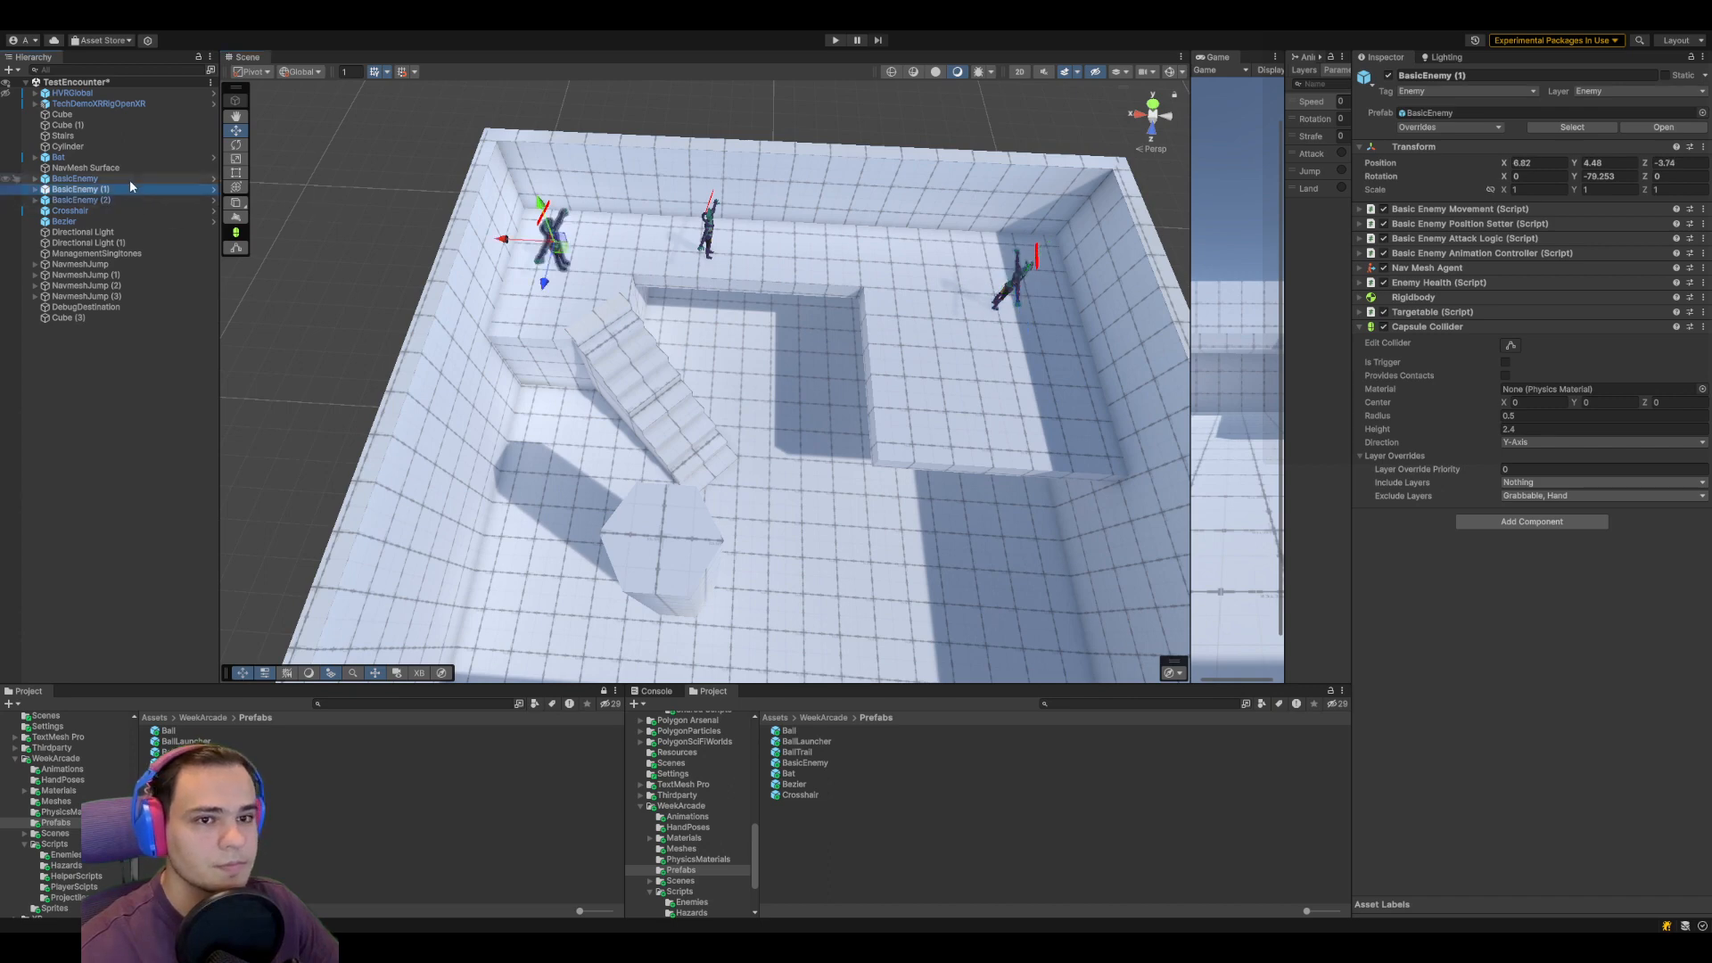
# Move the original BasicEnemy between its two copies, to about X -0.03, Z -4.63, and save the scene
pyautogui.click(134, 178)
pyautogui.moveTo(668, 232); pyautogui.dragTo(746, 231)
pyautogui.moveTo(867, 455); pyautogui.dragTo(835, 361, button='middle')
pyautogui.keyDown('alt'); pyautogui.moveTo(893, 499); pyautogui.dragTo(881, 403); pyautogui.keyUp('alt')
pyautogui.moveTo(881, 403); pyautogui.dragTo(863, 338, button='middle')
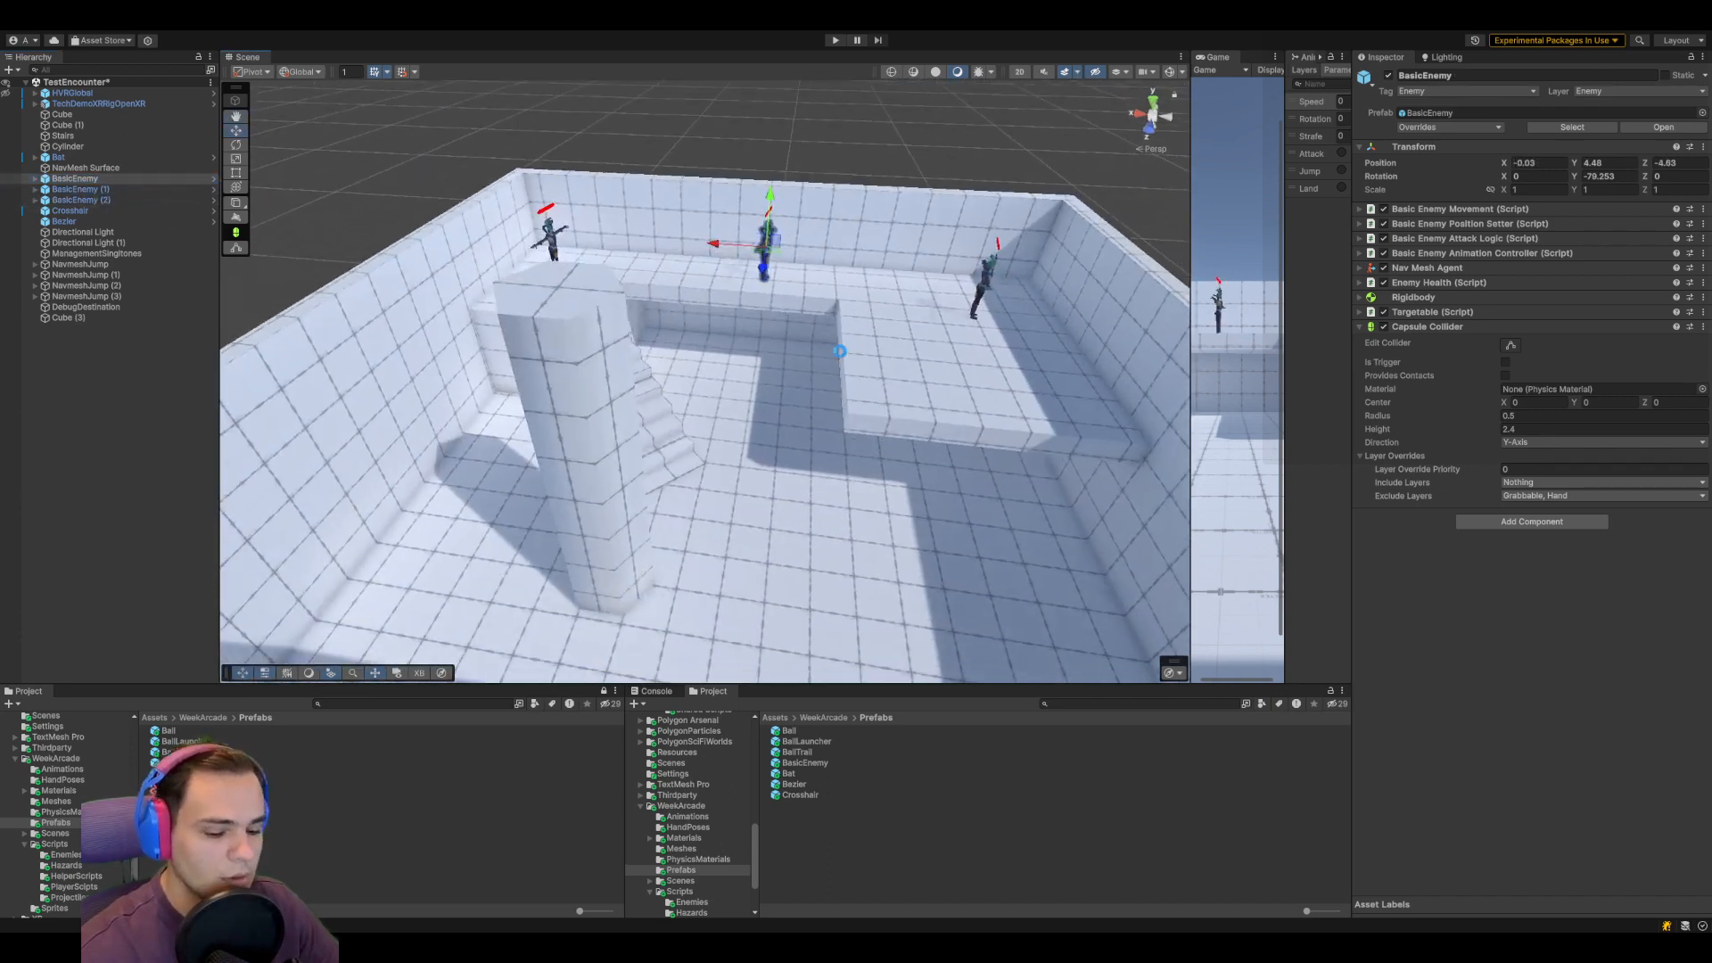
# Bring up the console log and examine the enemies on the upper platform up close
pyautogui.click(669, 693)
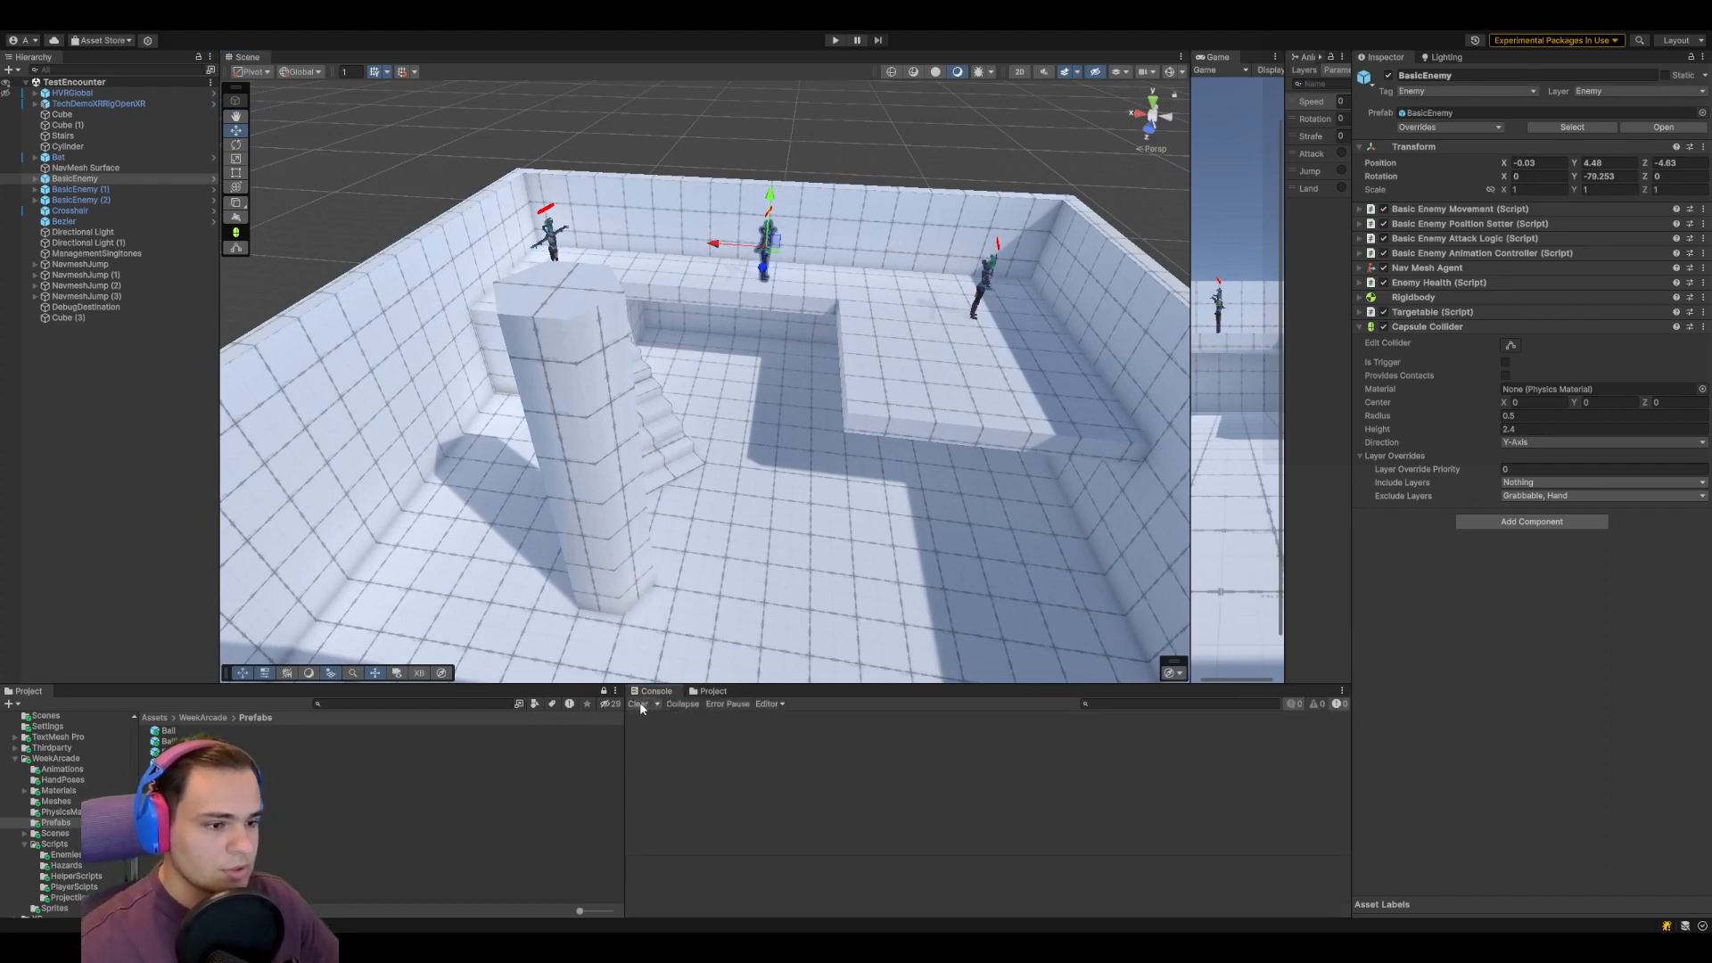
pyautogui.moveTo(846, 353); pyautogui.dragTo(772, 403, button='middle')
pyautogui.scroll(2, 708, 404)
pyautogui.scroll(3, 772, 404)
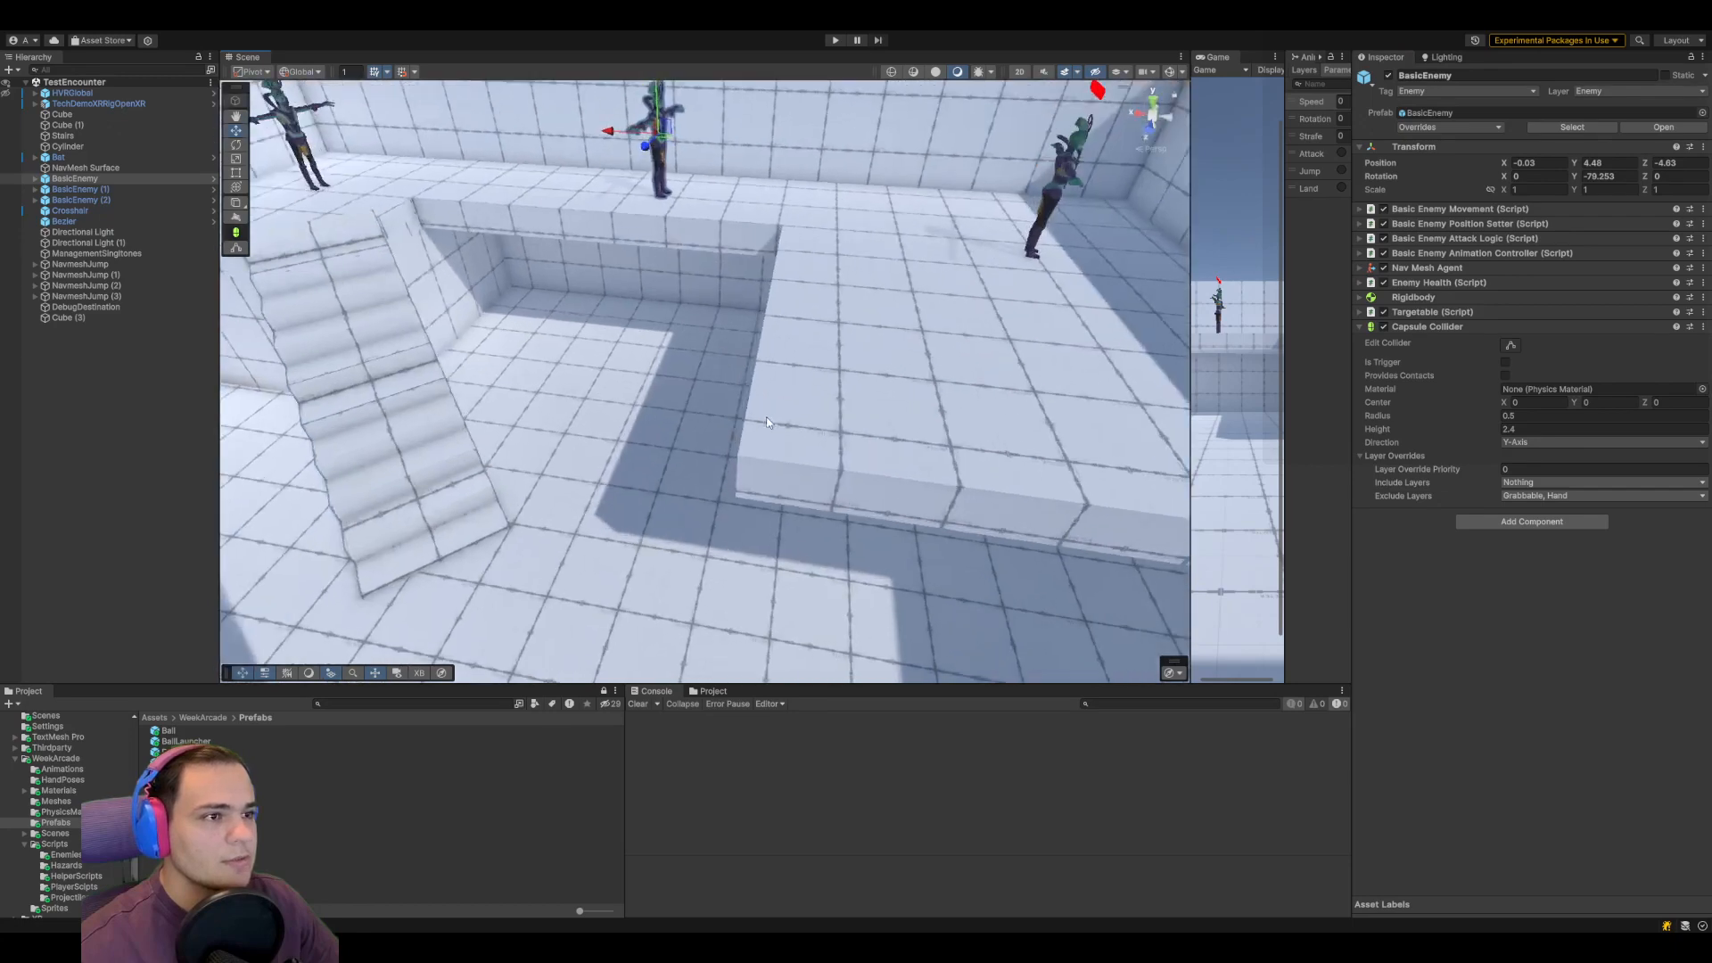
pyautogui.keyDown('alt'); pyautogui.moveTo(712, 510); pyautogui.dragTo(861, 419); pyautogui.keyUp('alt')
pyautogui.scroll(5, 796, 394)
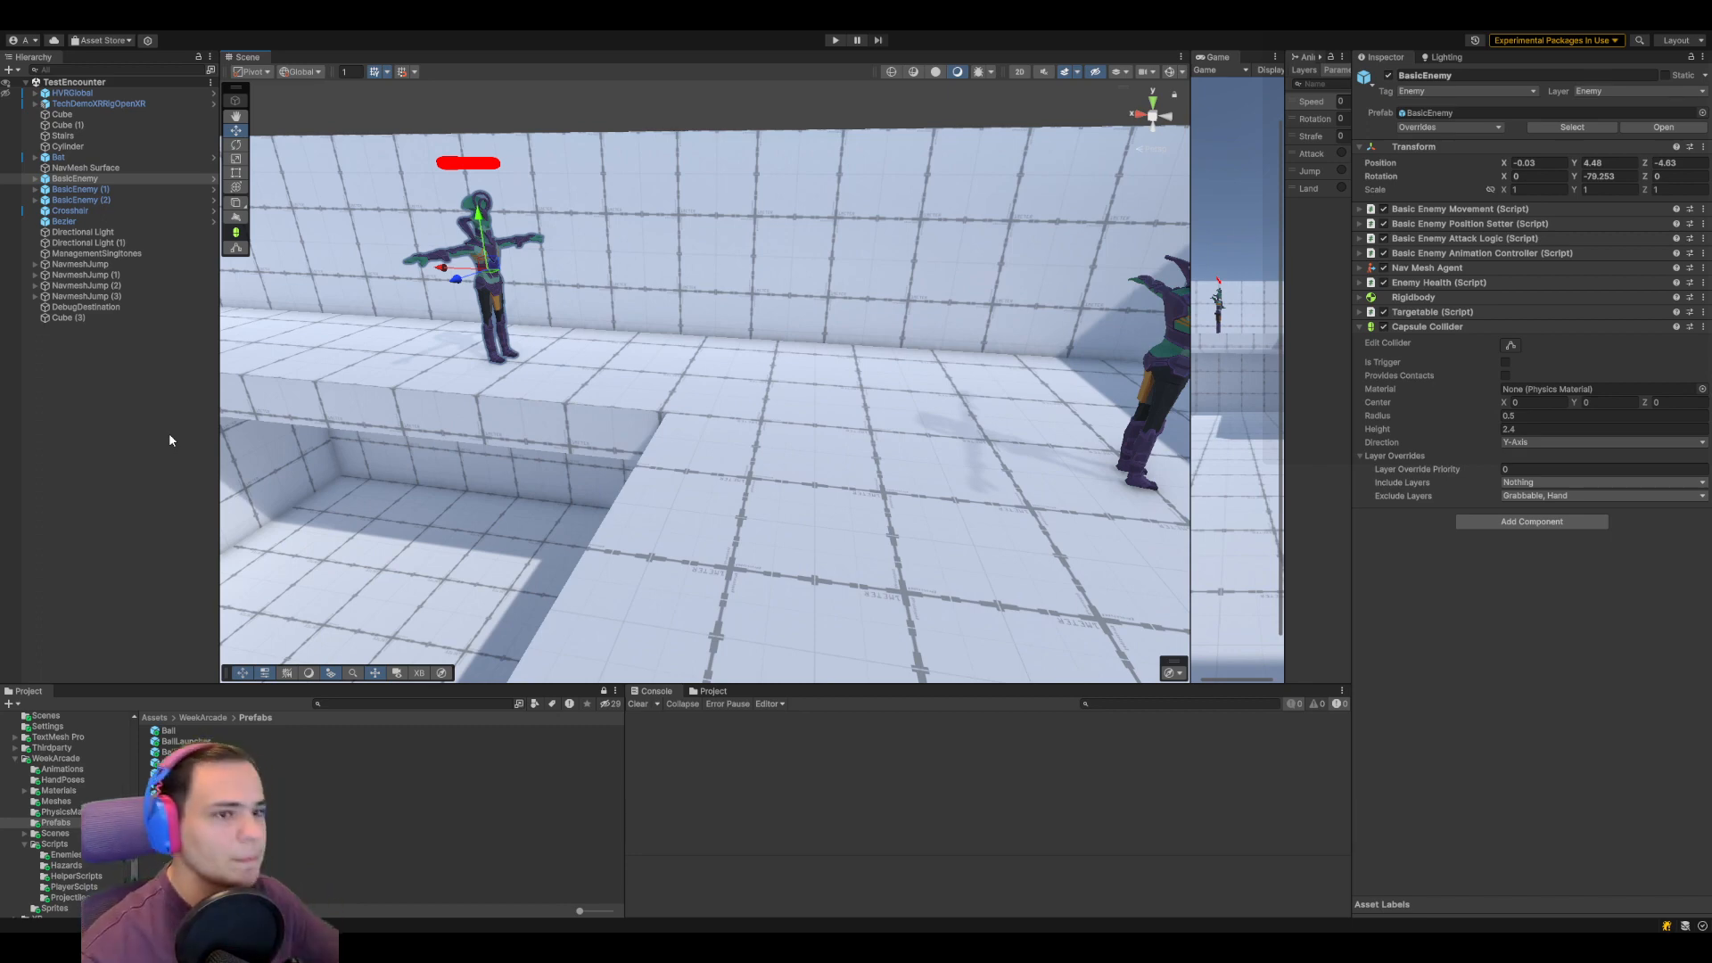
# Deactivate the two enemy copies BasicEnemy (1) and BasicEnemy (2)
pyautogui.click(148, 453)
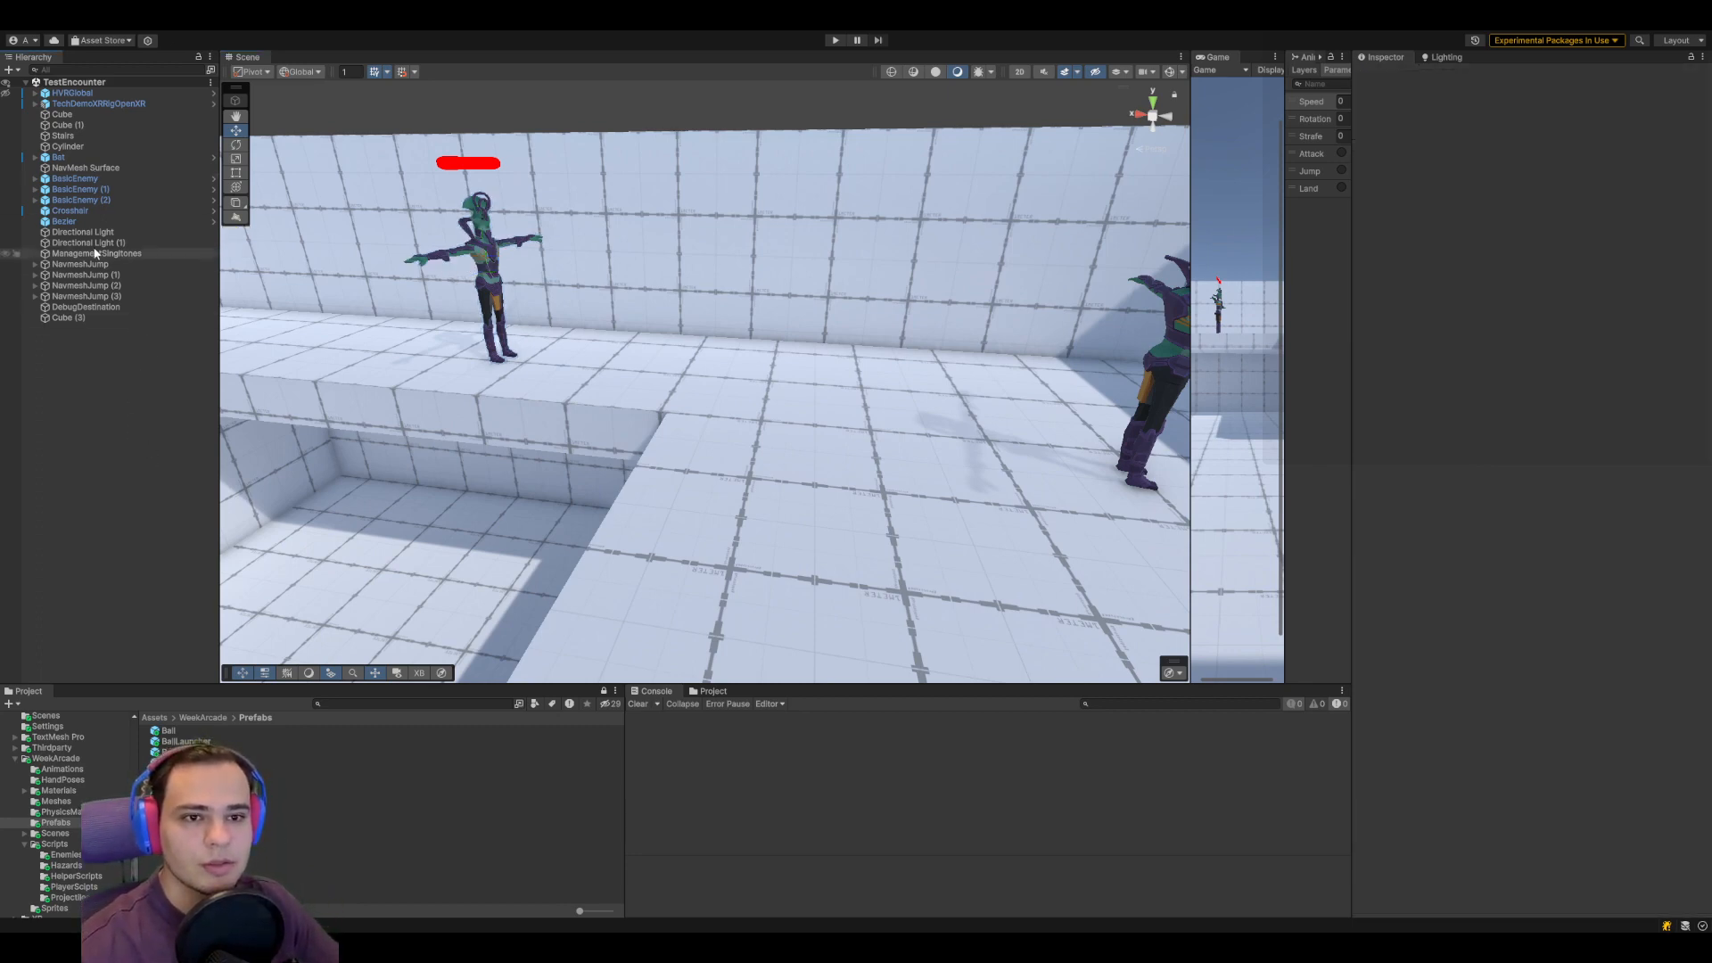
pyautogui.click(105, 190)
pyautogui.keyDown('shift'); pyautogui.click(106, 201); pyautogui.keyUp('shift')
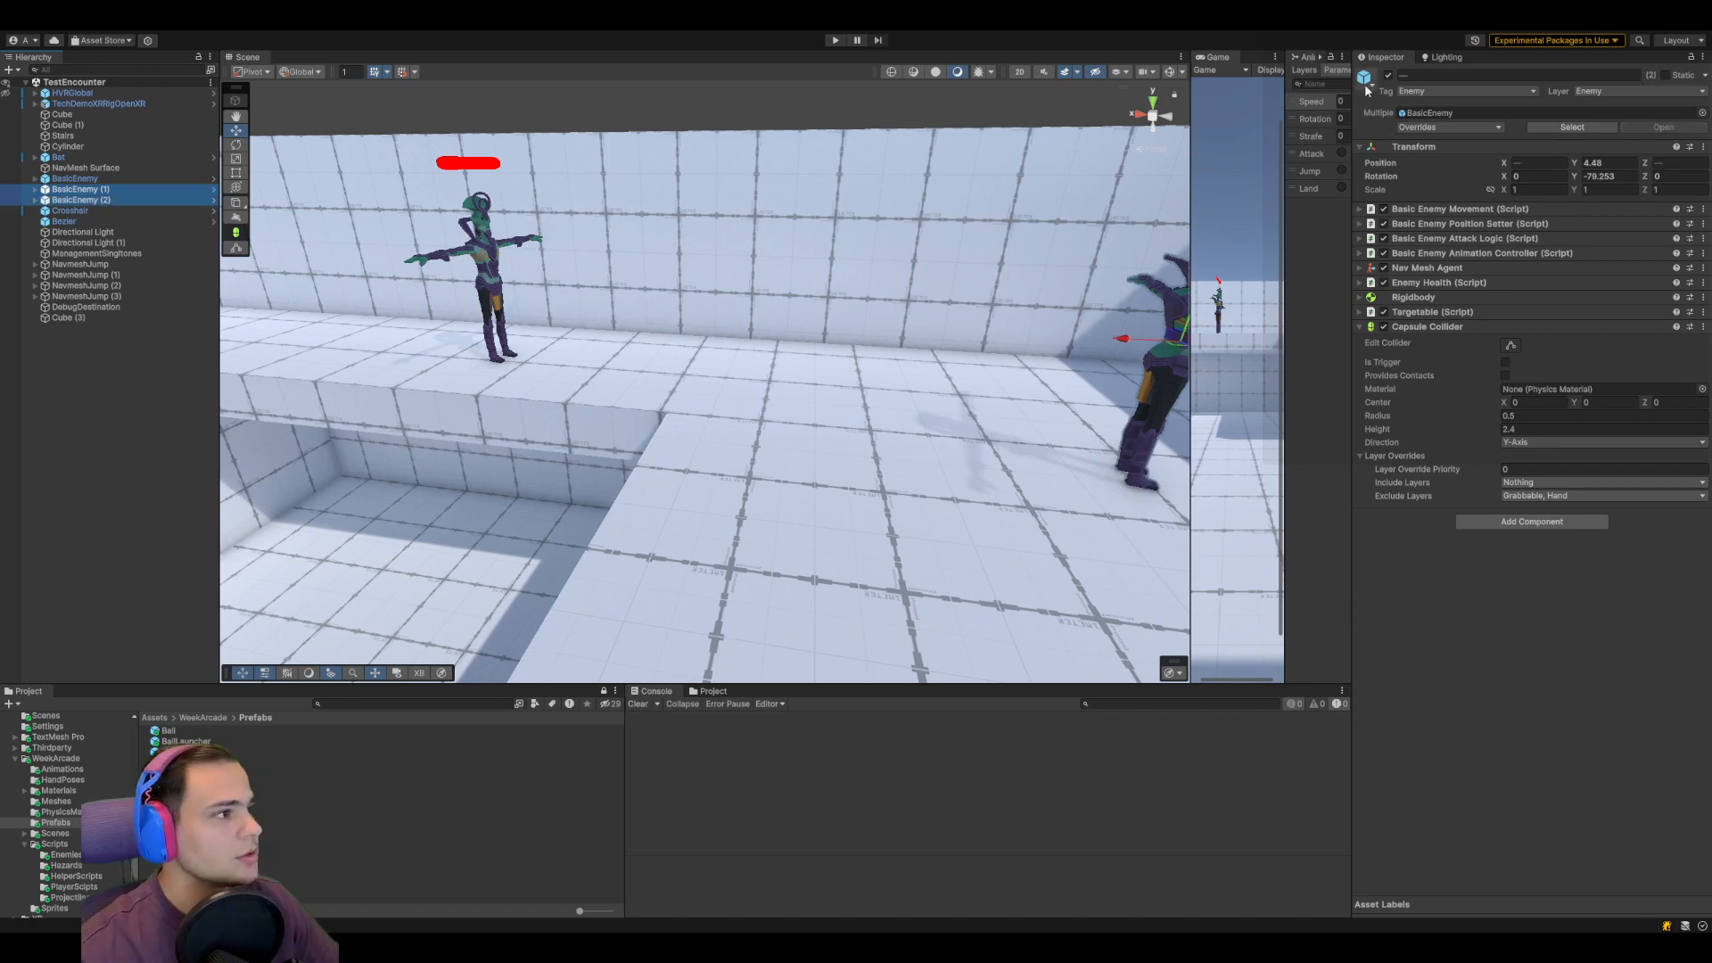
pyautogui.click(1389, 75)
# Duplicate the active BasicEnemy and place the copy beside it along the platform, at about X -3.06
pyautogui.click(89, 179)
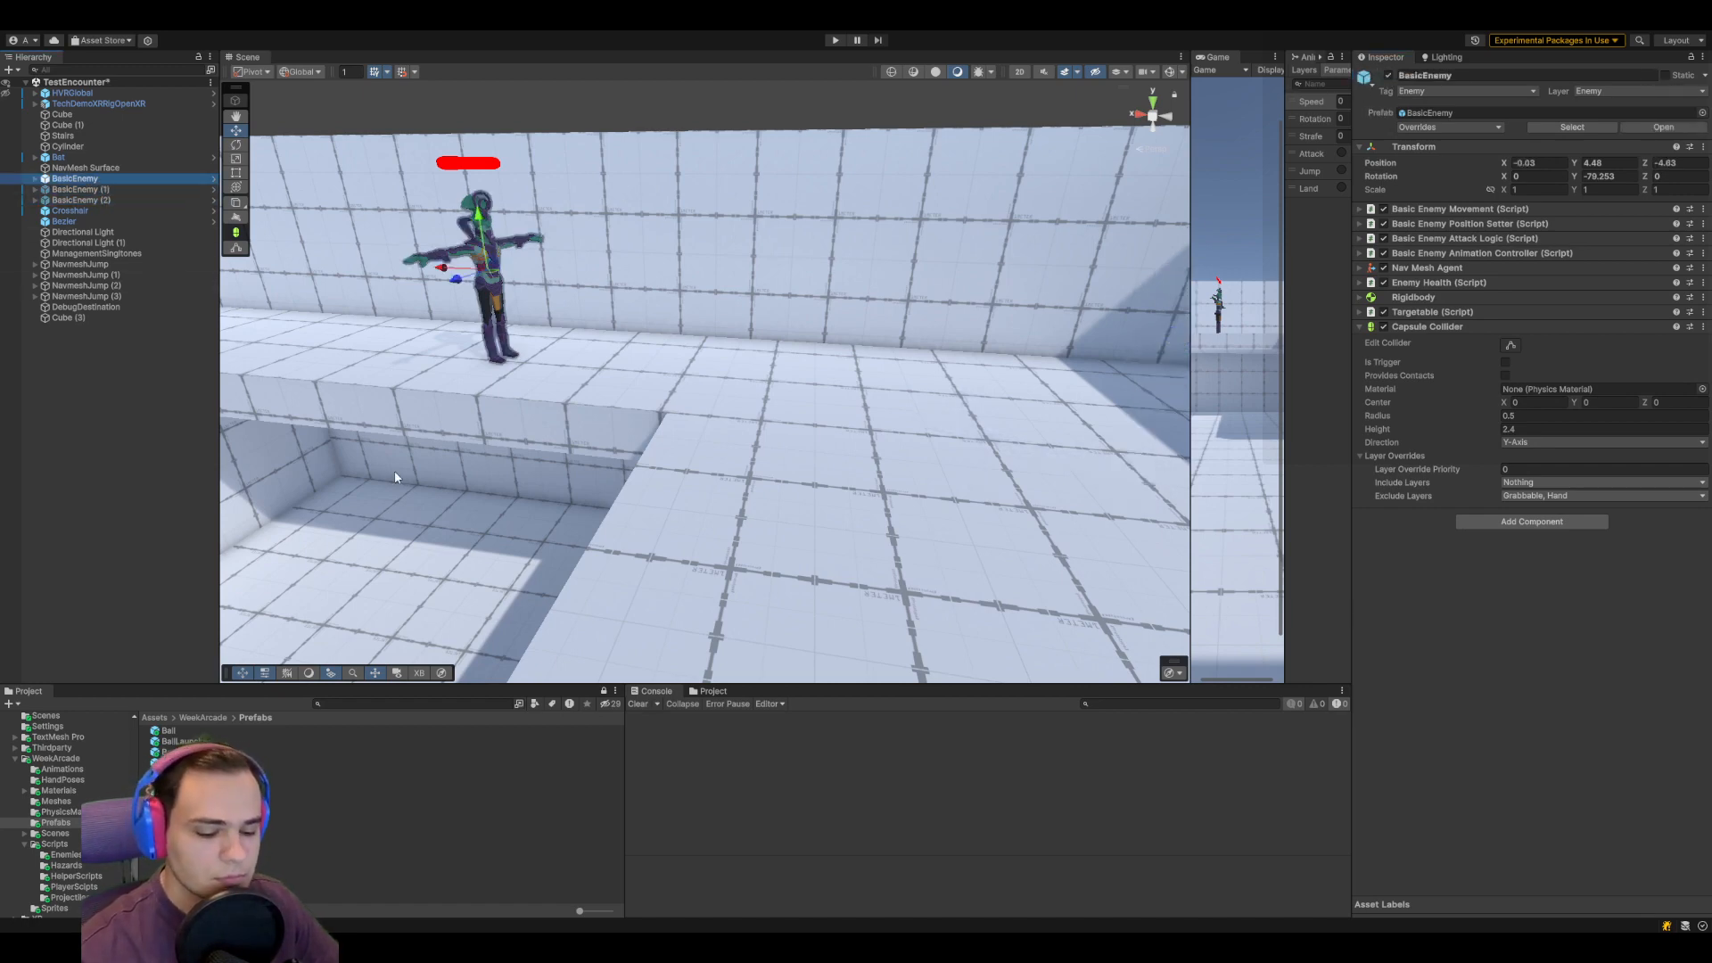
pyautogui.hotkey('ctrl', 'd')
pyautogui.moveTo(441, 269); pyautogui.dragTo(702, 280)
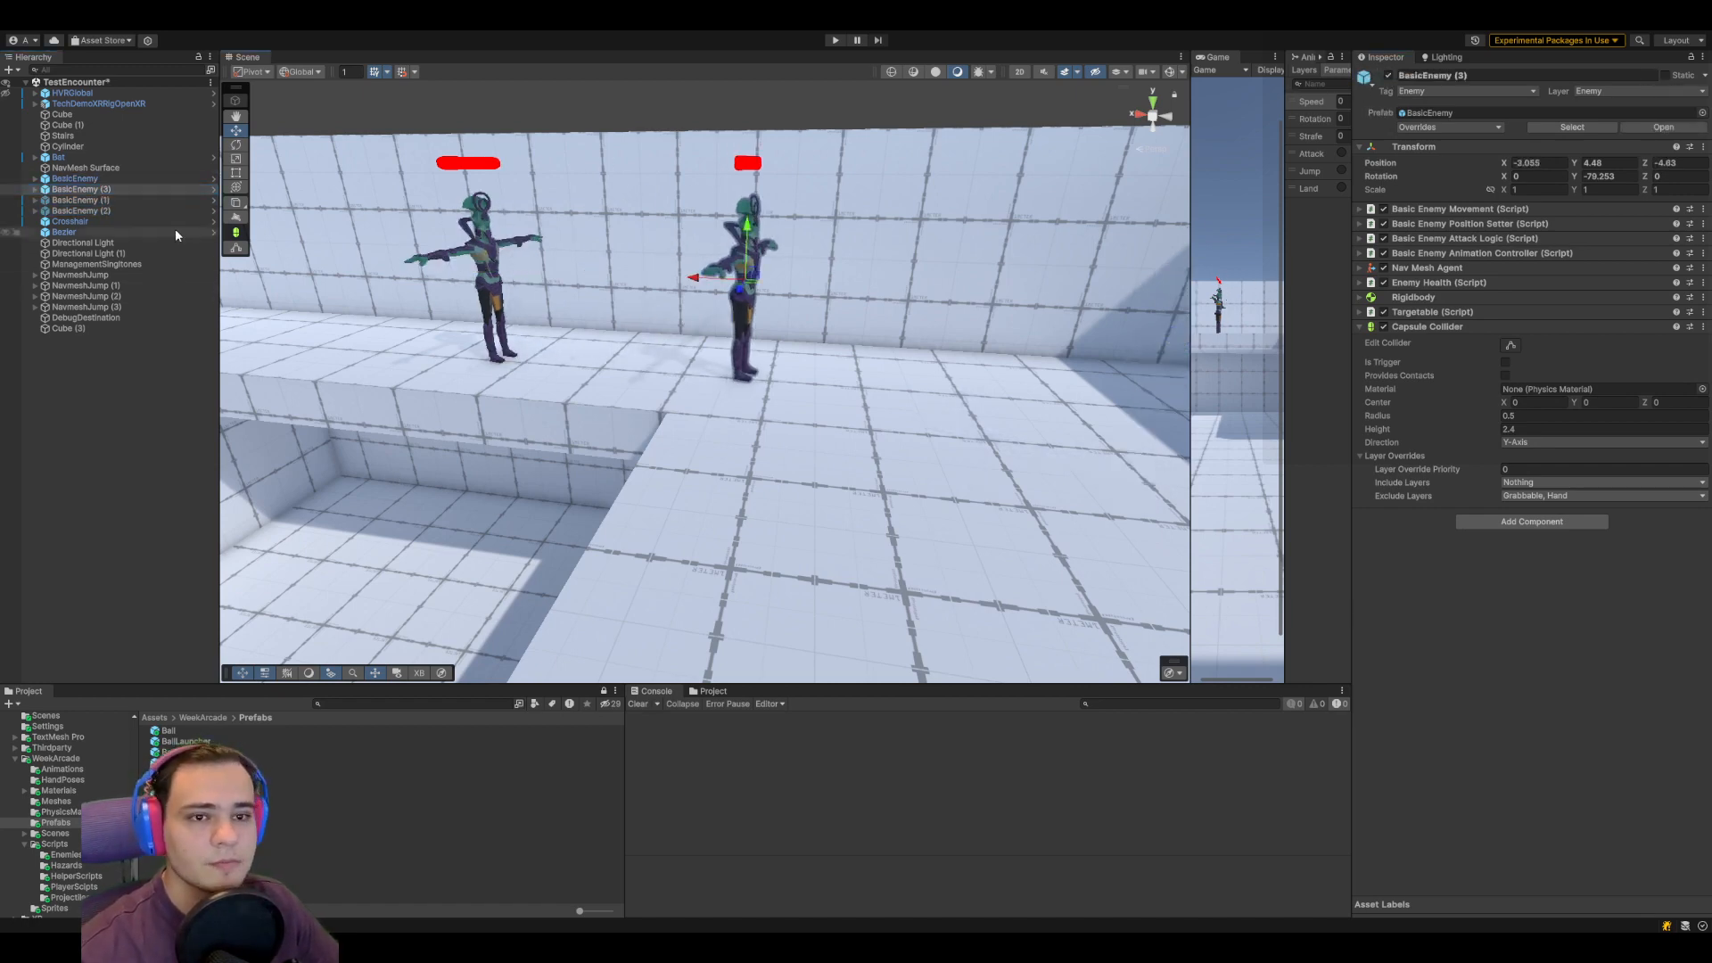
pyautogui.click(139, 384)
pyautogui.click(107, 190)
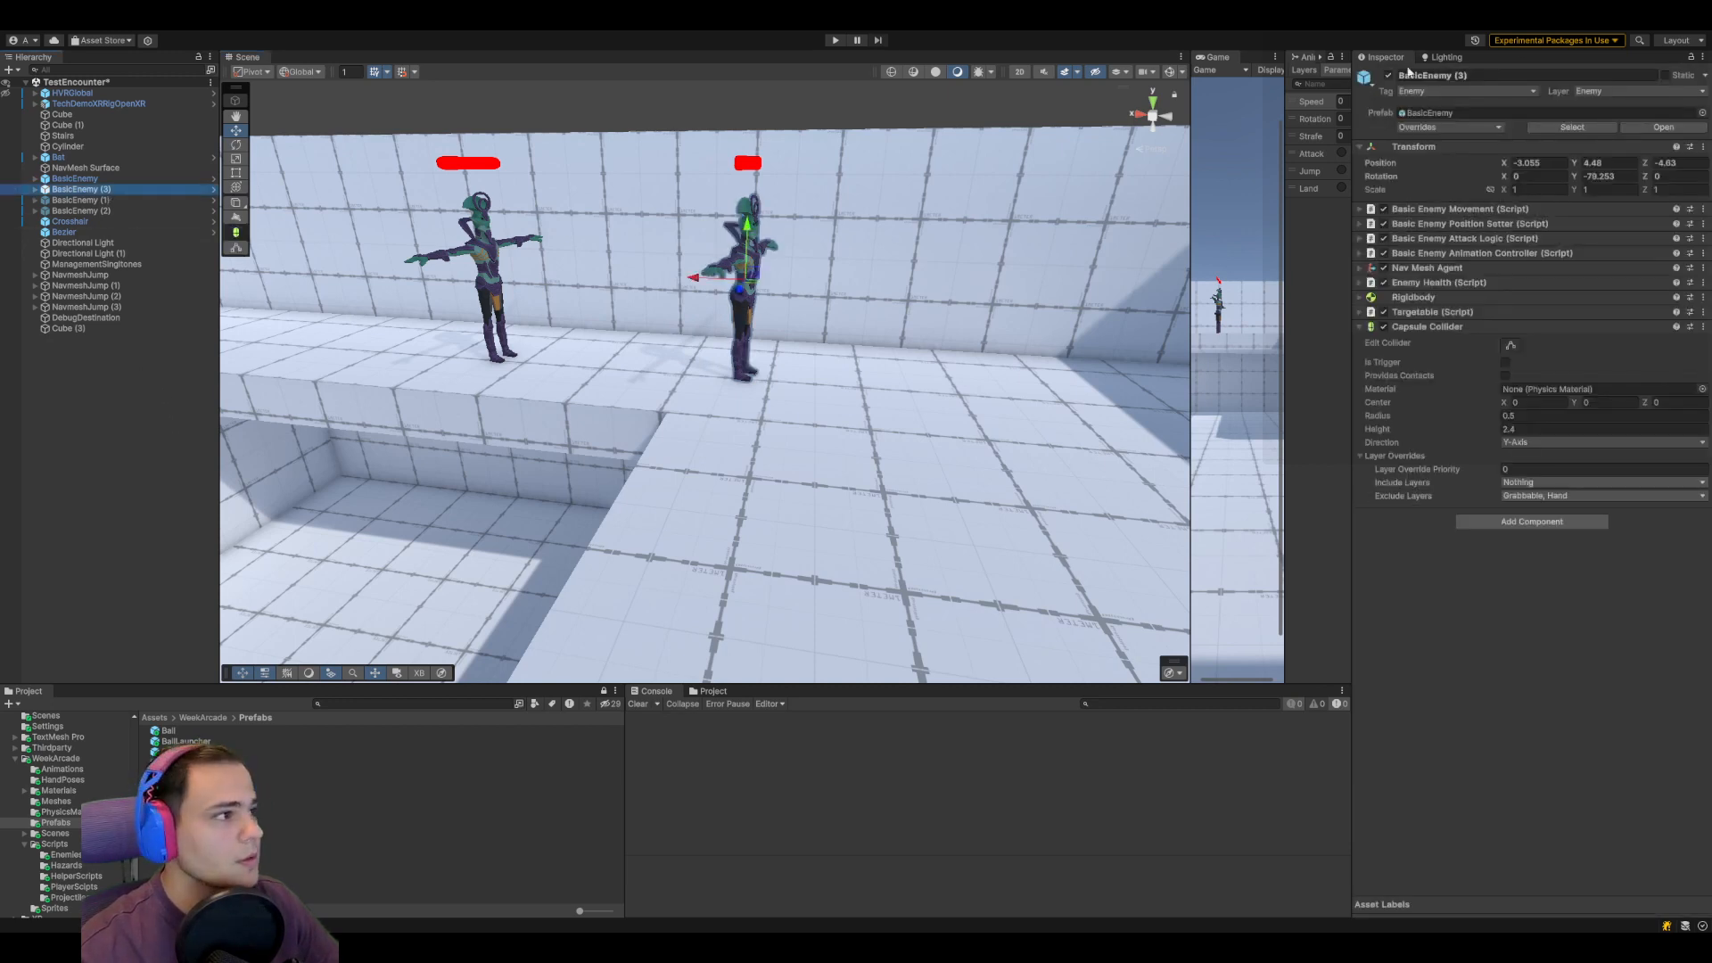
pyautogui.click(1388, 75)
pyautogui.hotkey('ctrl', 'z')
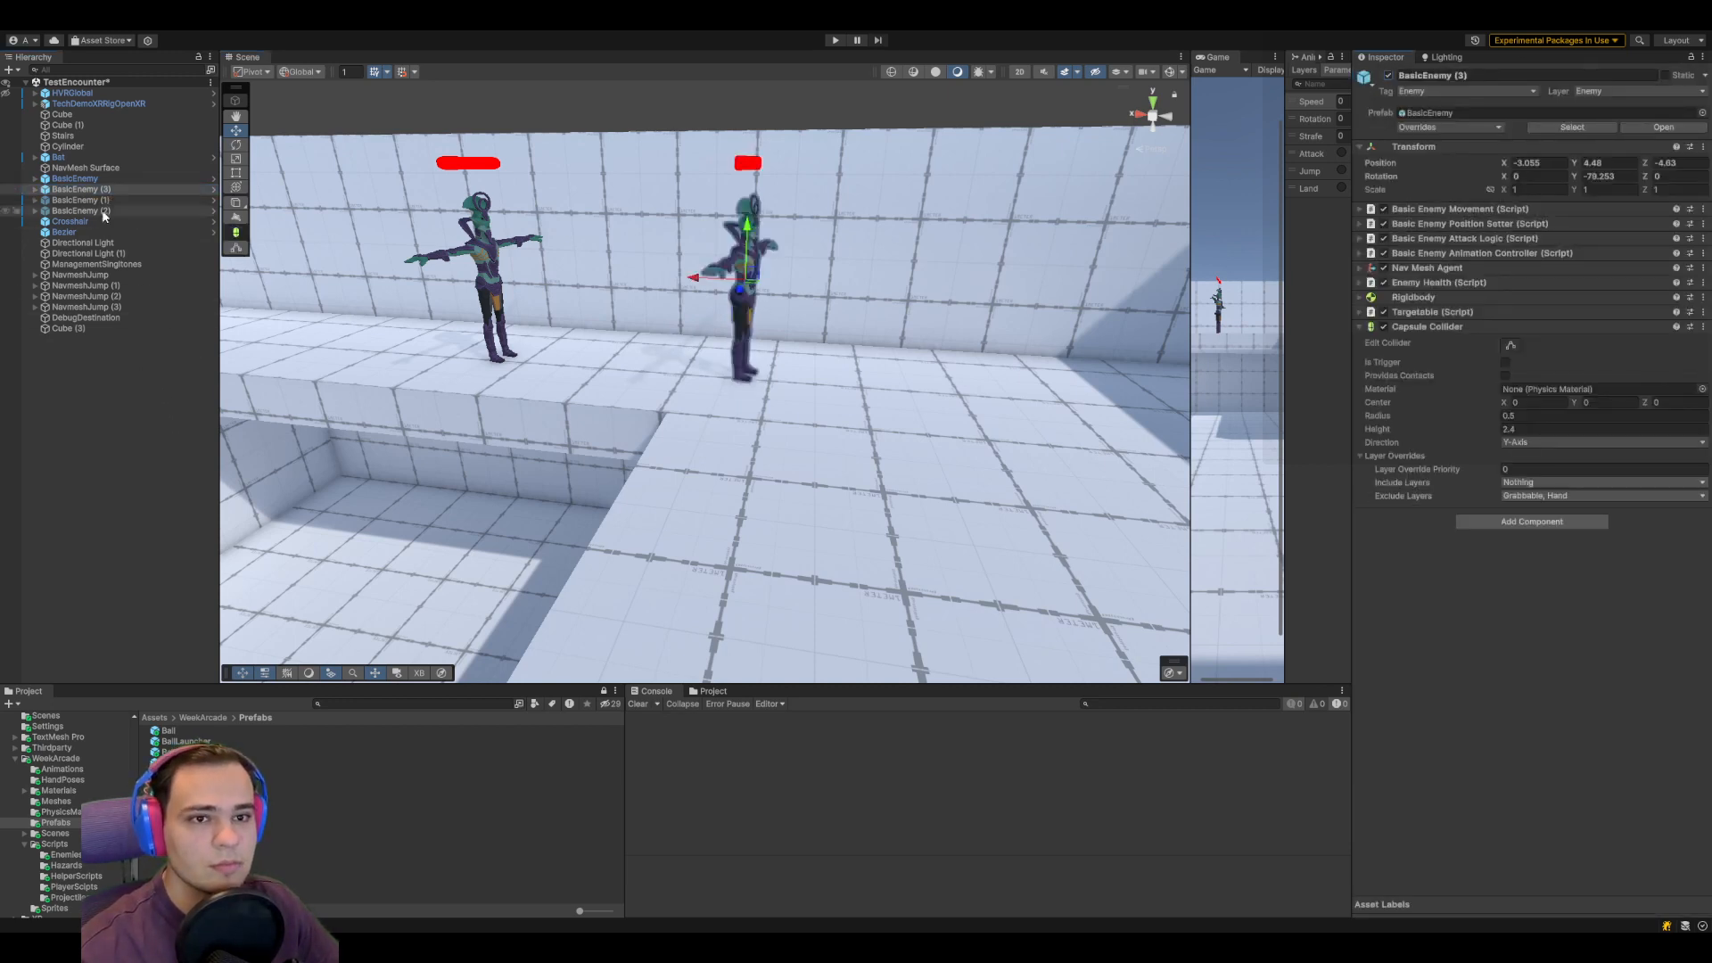
# Deactivate the original BasicEnemy in the scene
pyautogui.click(75, 178)
pyautogui.click(1388, 75)
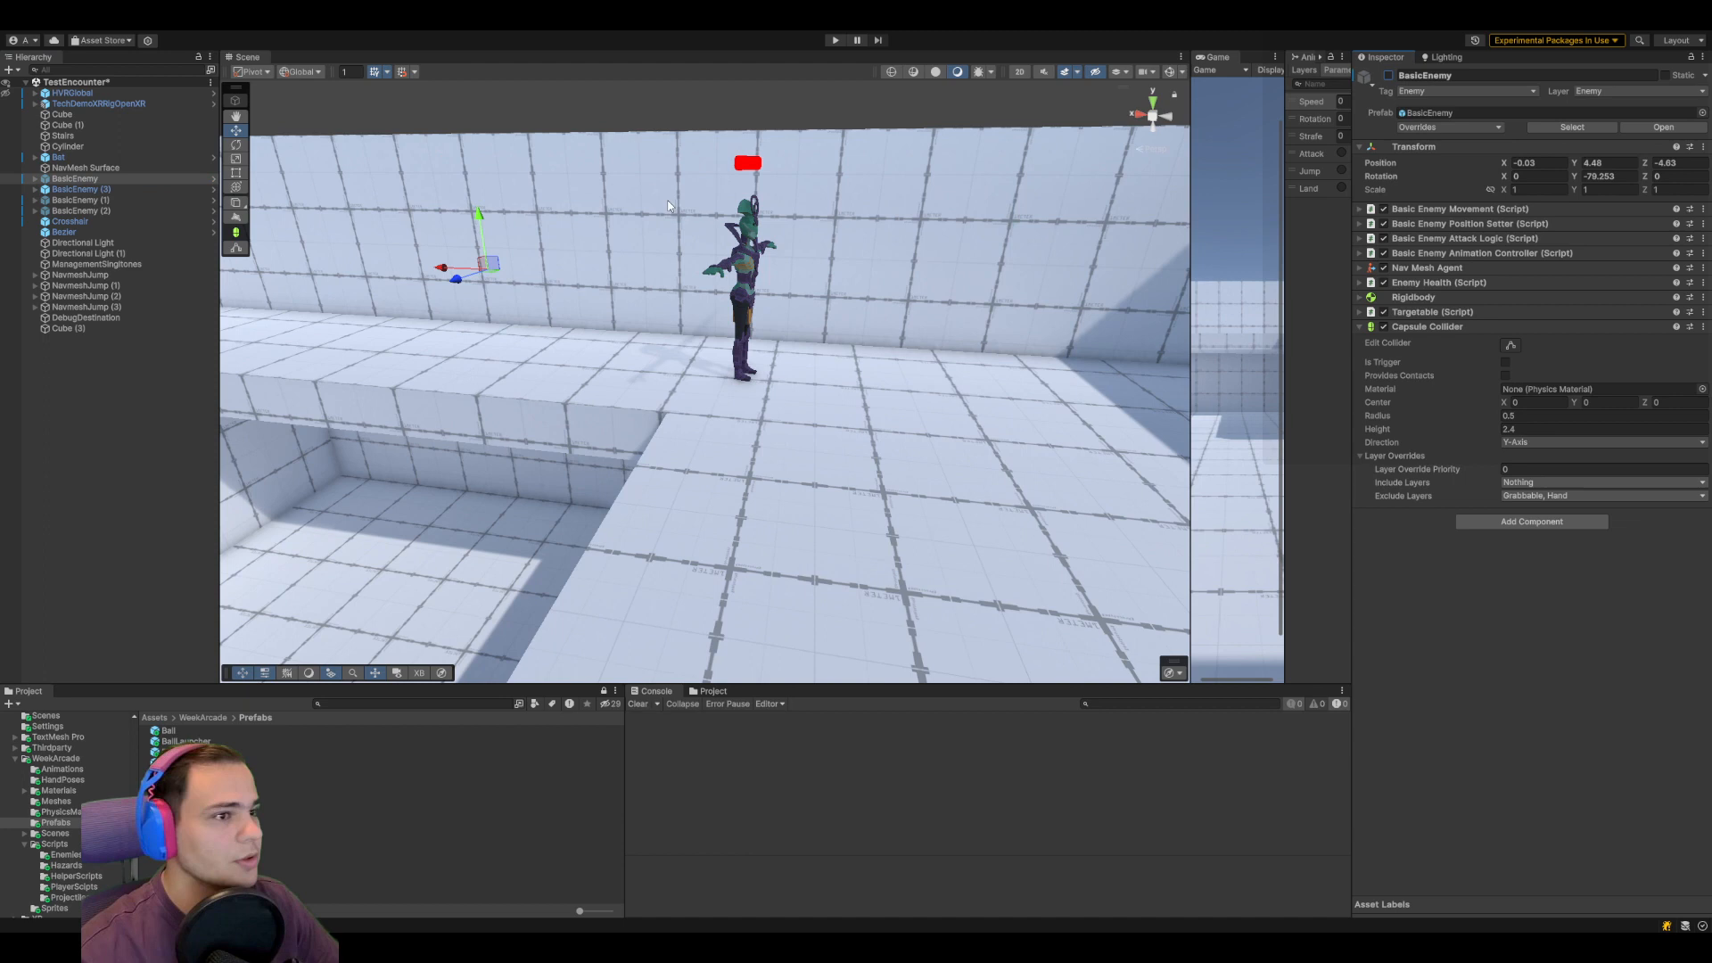
# Move BasicEnemy (3) to the end of the scene hierarchy and unpack it from its prefab
pyautogui.click(122, 190)
pyautogui.moveTo(122, 189); pyautogui.dragTo(134, 334)
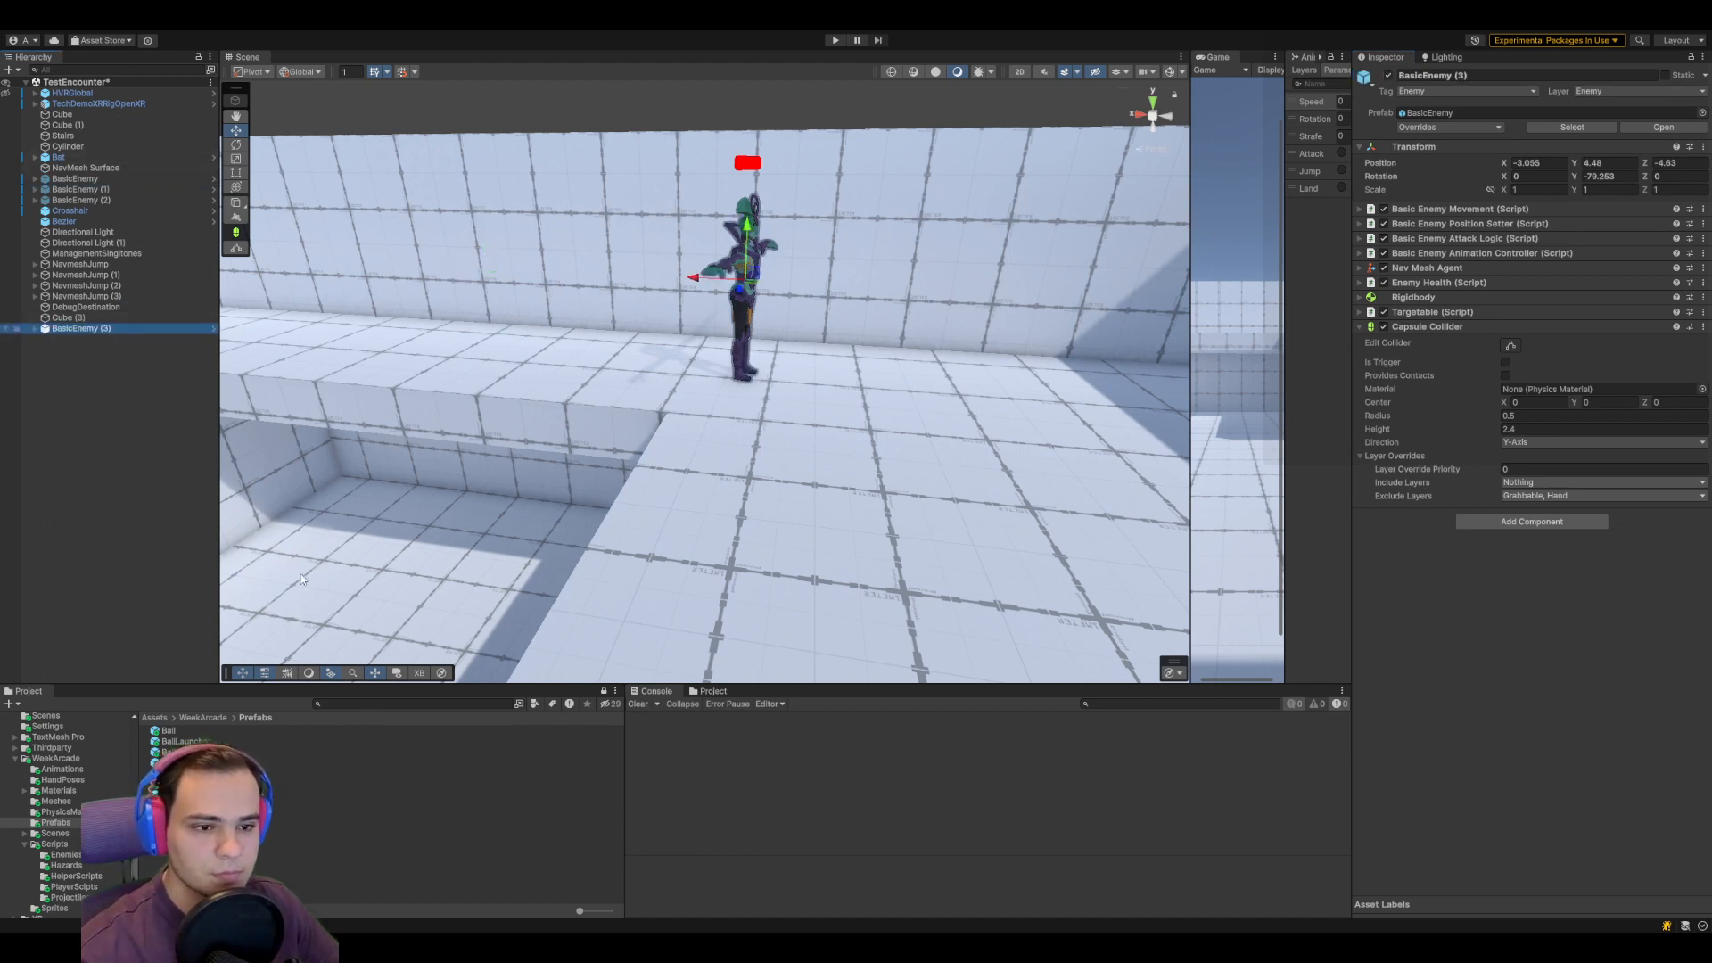
pyautogui.click(489, 658)
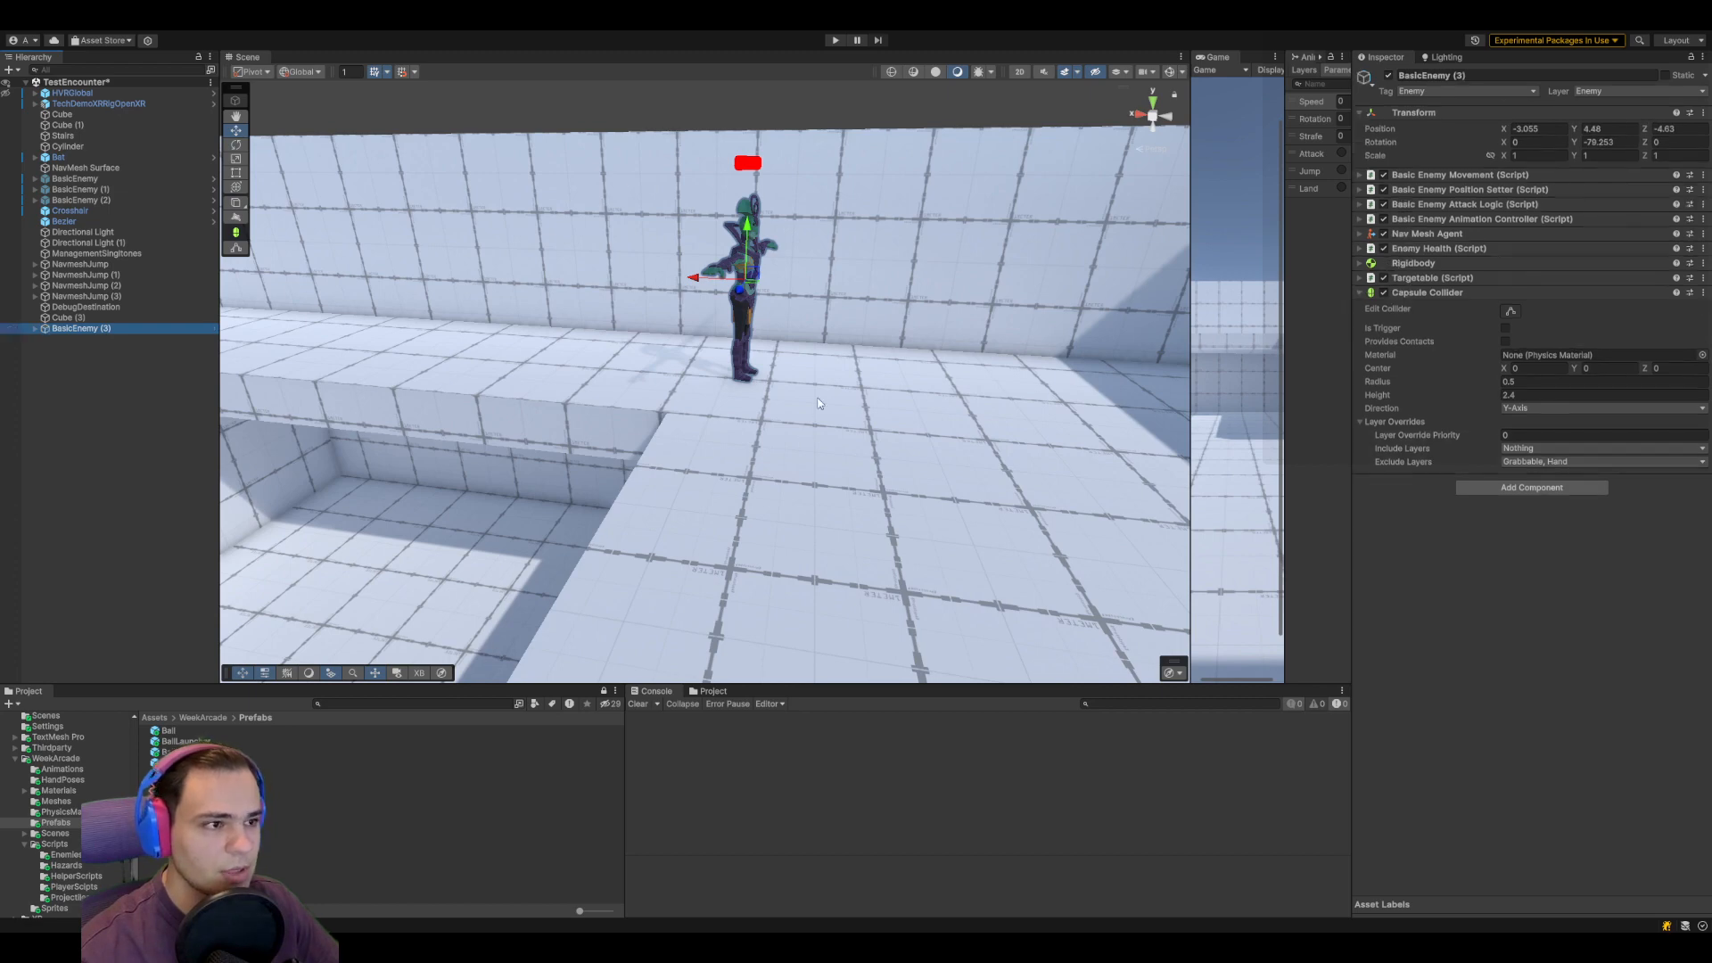
# Expand BasicEnemy (3) through Visuals and HeadlessGrunt Root, and select the space-suit alien model under HeadlessGrunt
pyautogui.keyDown('alt'); pyautogui.moveTo(861, 464); pyautogui.dragTo(709, 533); pyautogui.keyUp('alt')
pyautogui.scroll(4, 704, 533)
pyautogui.moveTo(642, 537); pyautogui.dragTo(882, 493, button='middle')
pyautogui.keyDown('alt'); pyautogui.moveTo(882, 493); pyautogui.dragTo(815, 533); pyautogui.keyUp('alt')
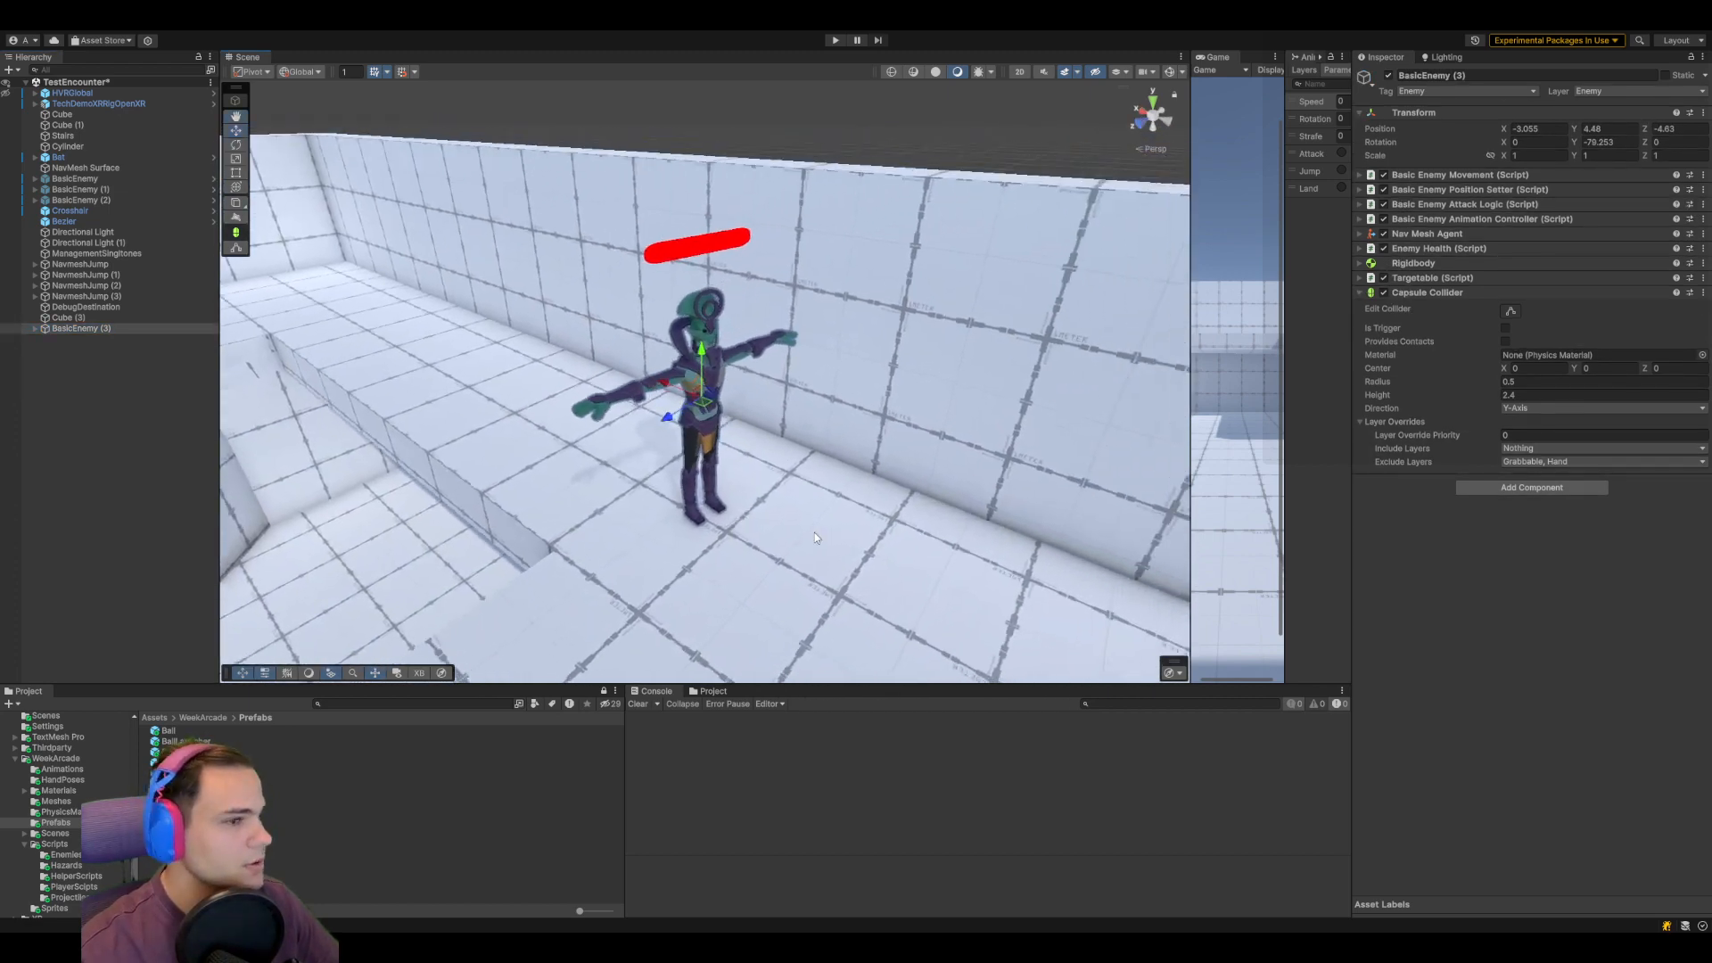
pyautogui.scroll(4, 815, 534)
pyautogui.moveTo(815, 533); pyautogui.dragTo(734, 449, button='middle')
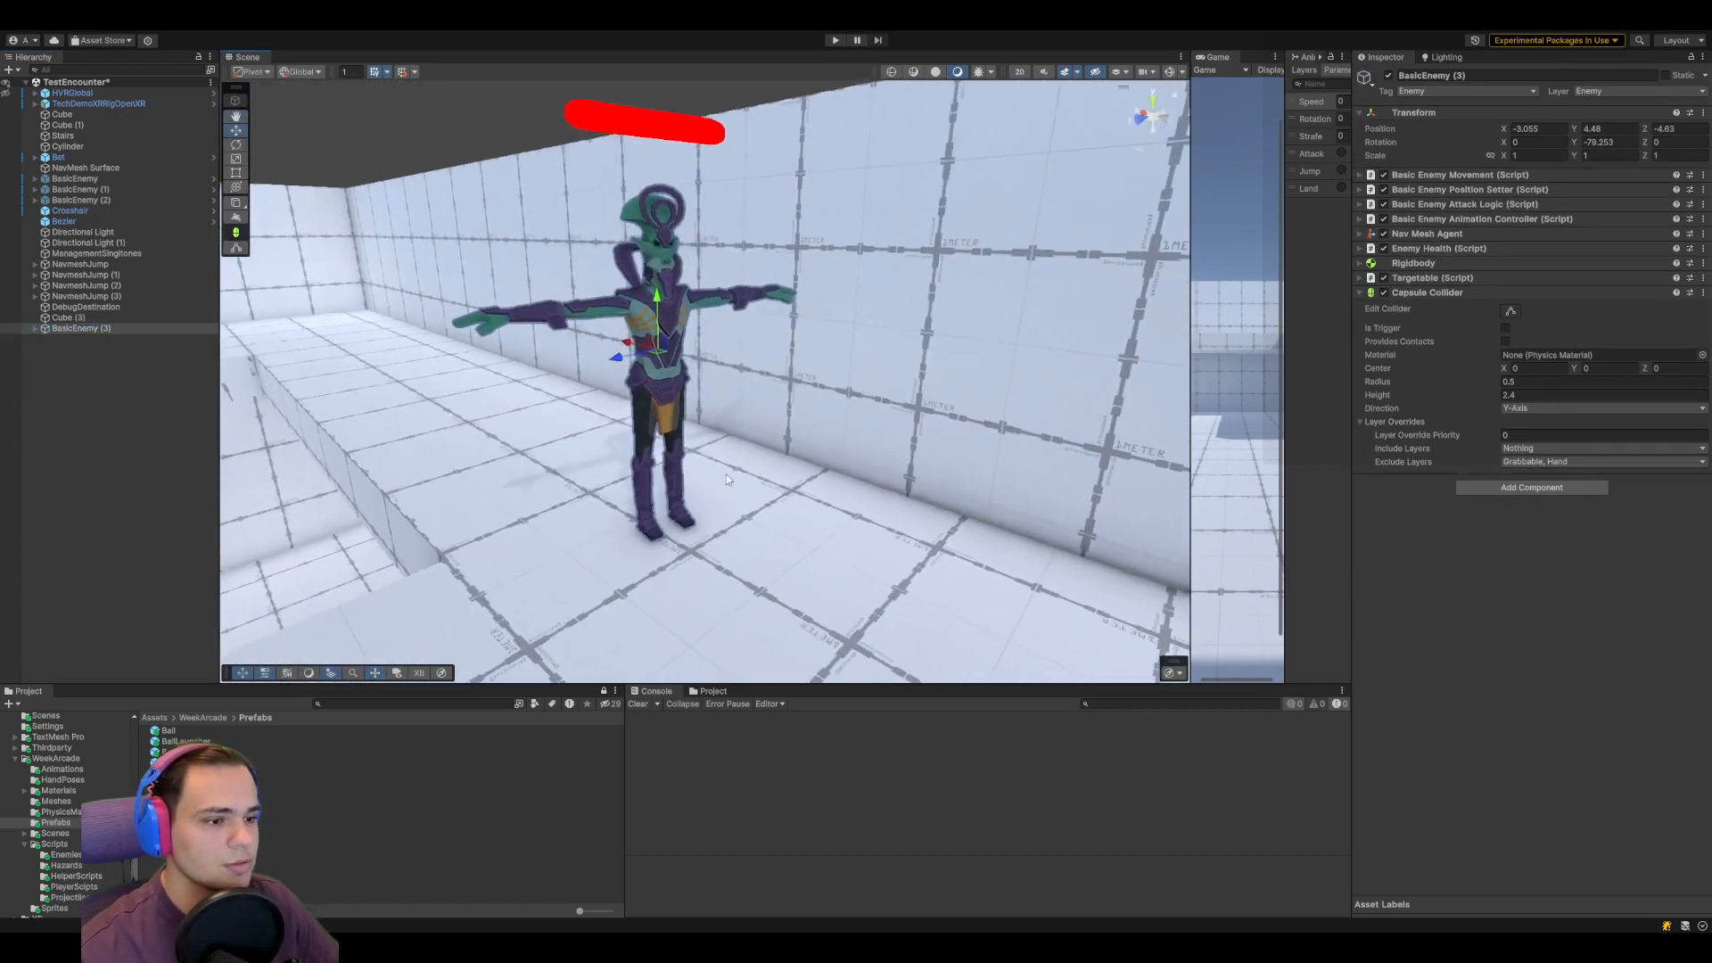
pyautogui.scroll(1, 725, 475)
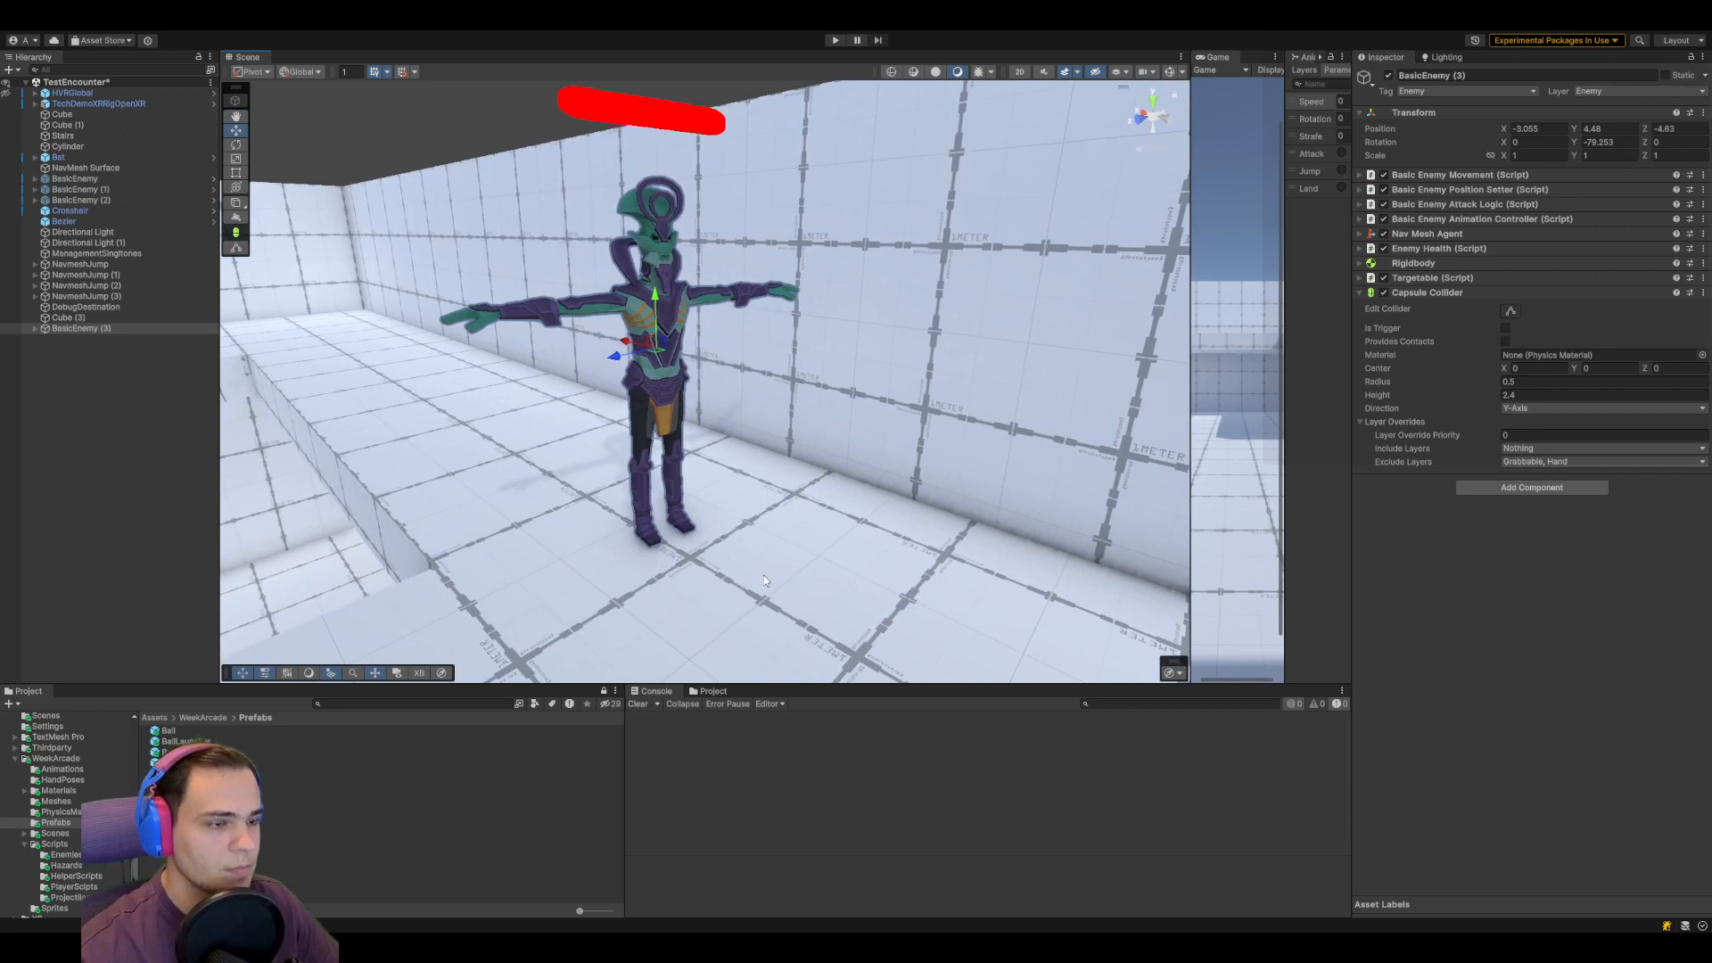
pyautogui.click(37, 328)
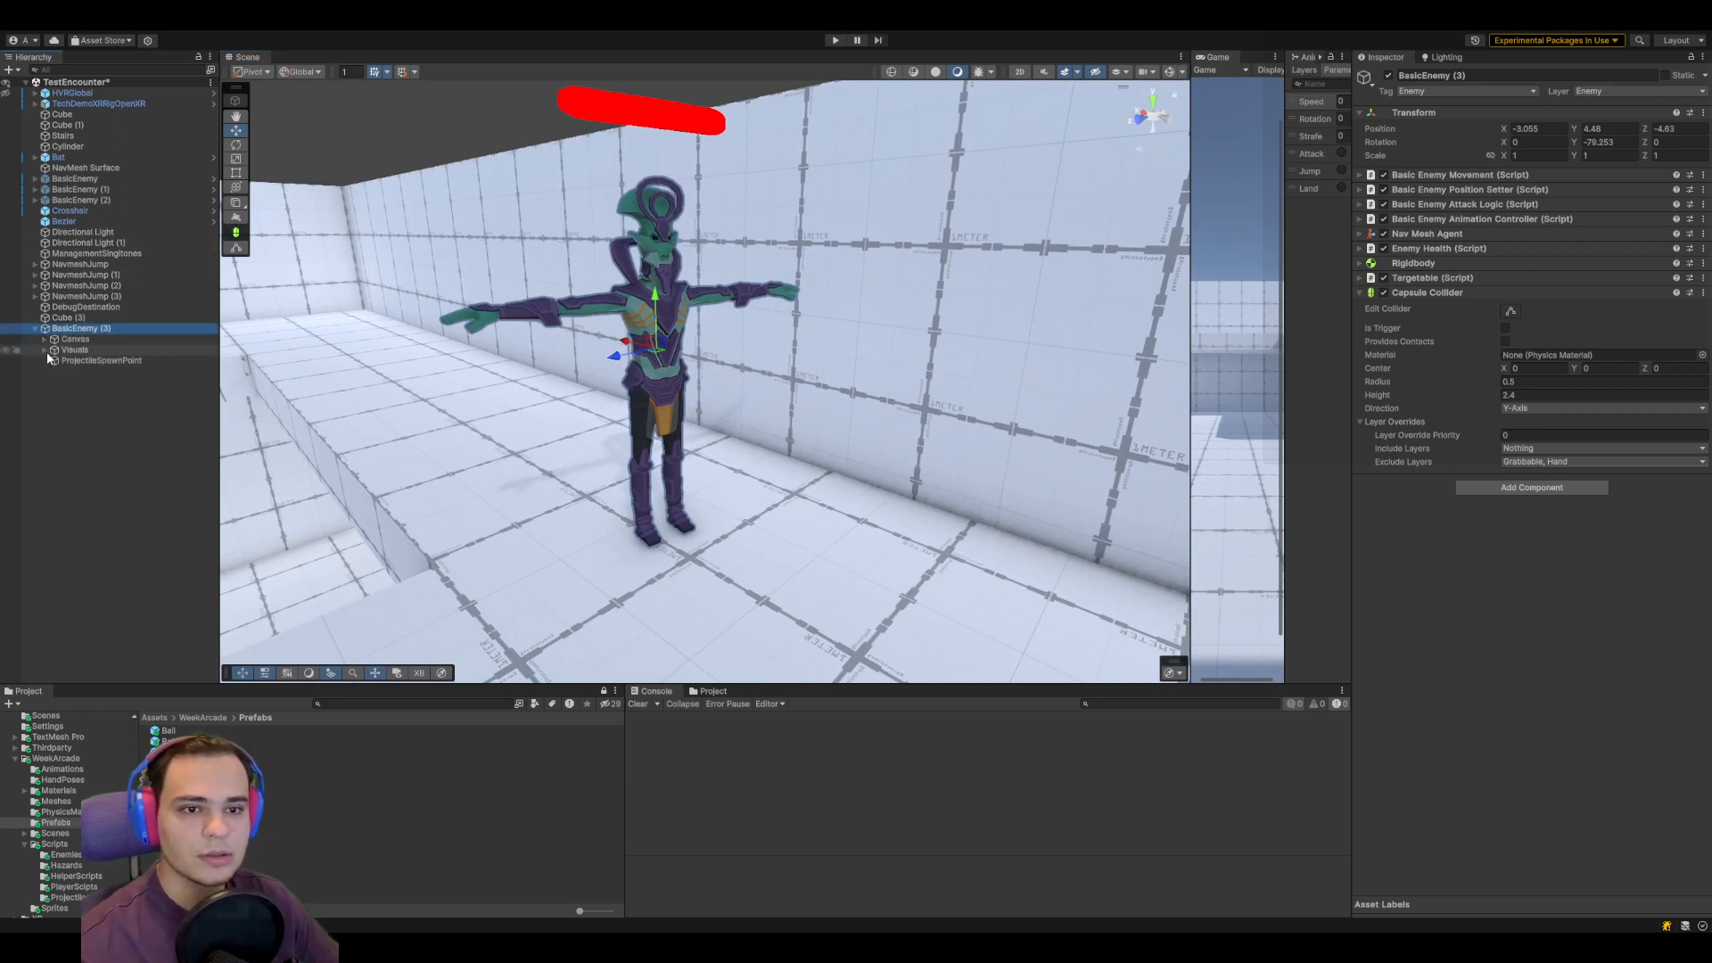
pyautogui.click(45, 350)
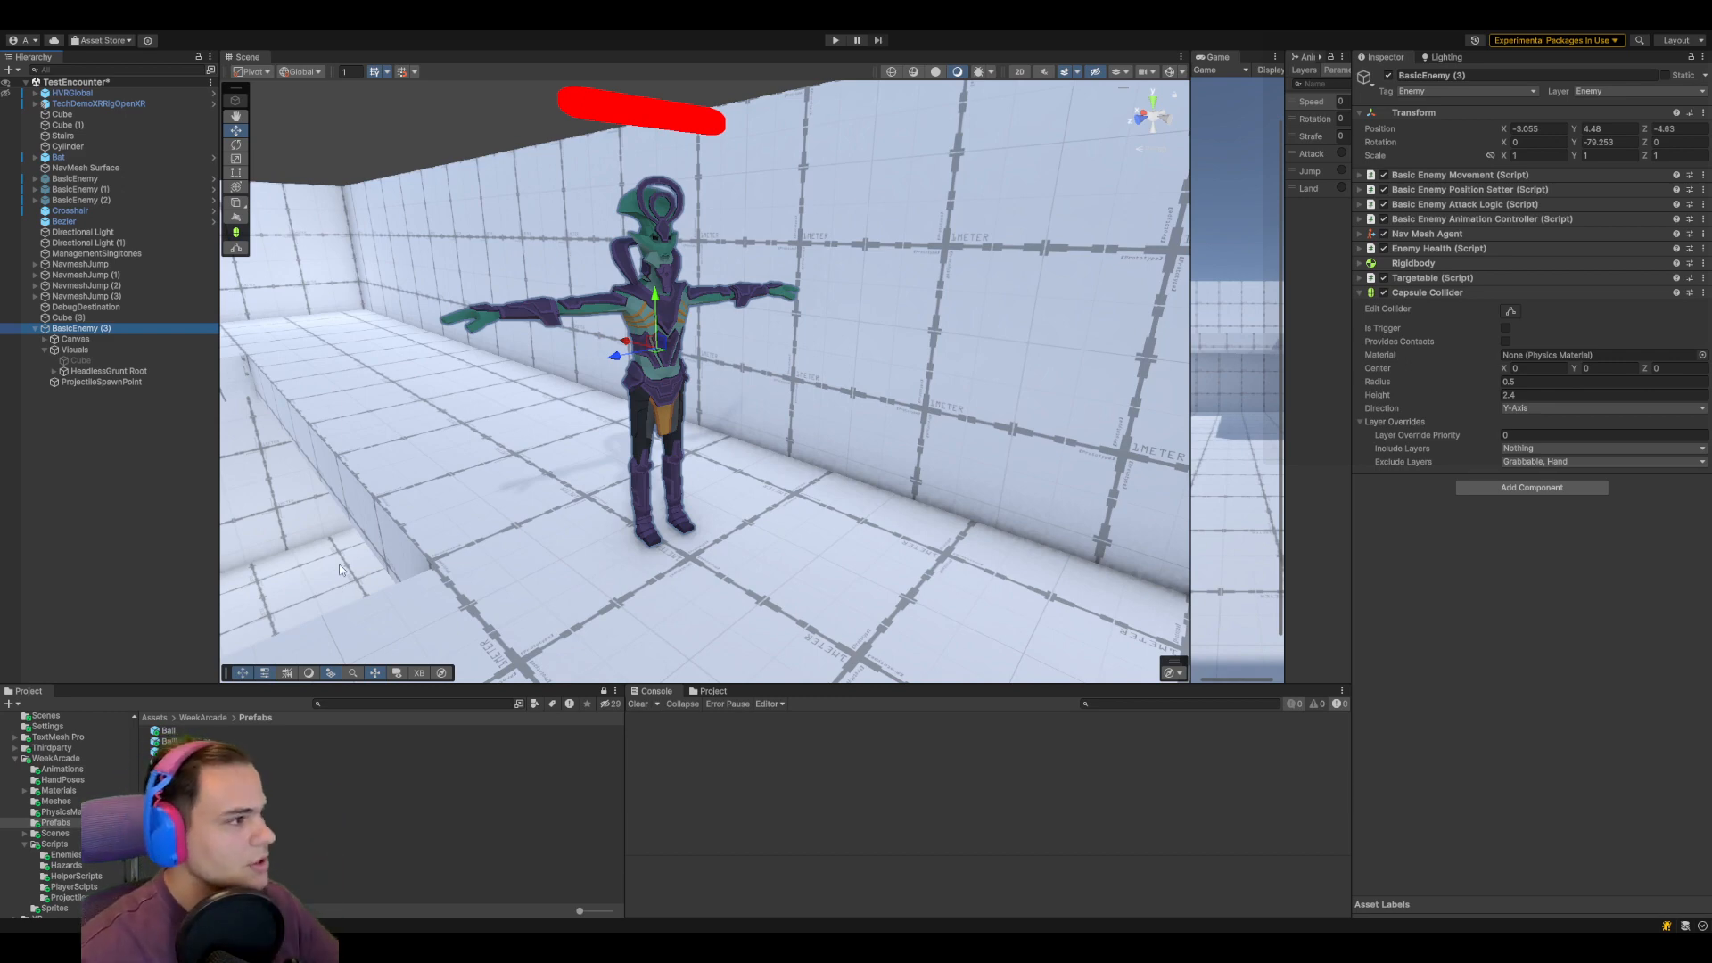
pyautogui.click(54, 371)
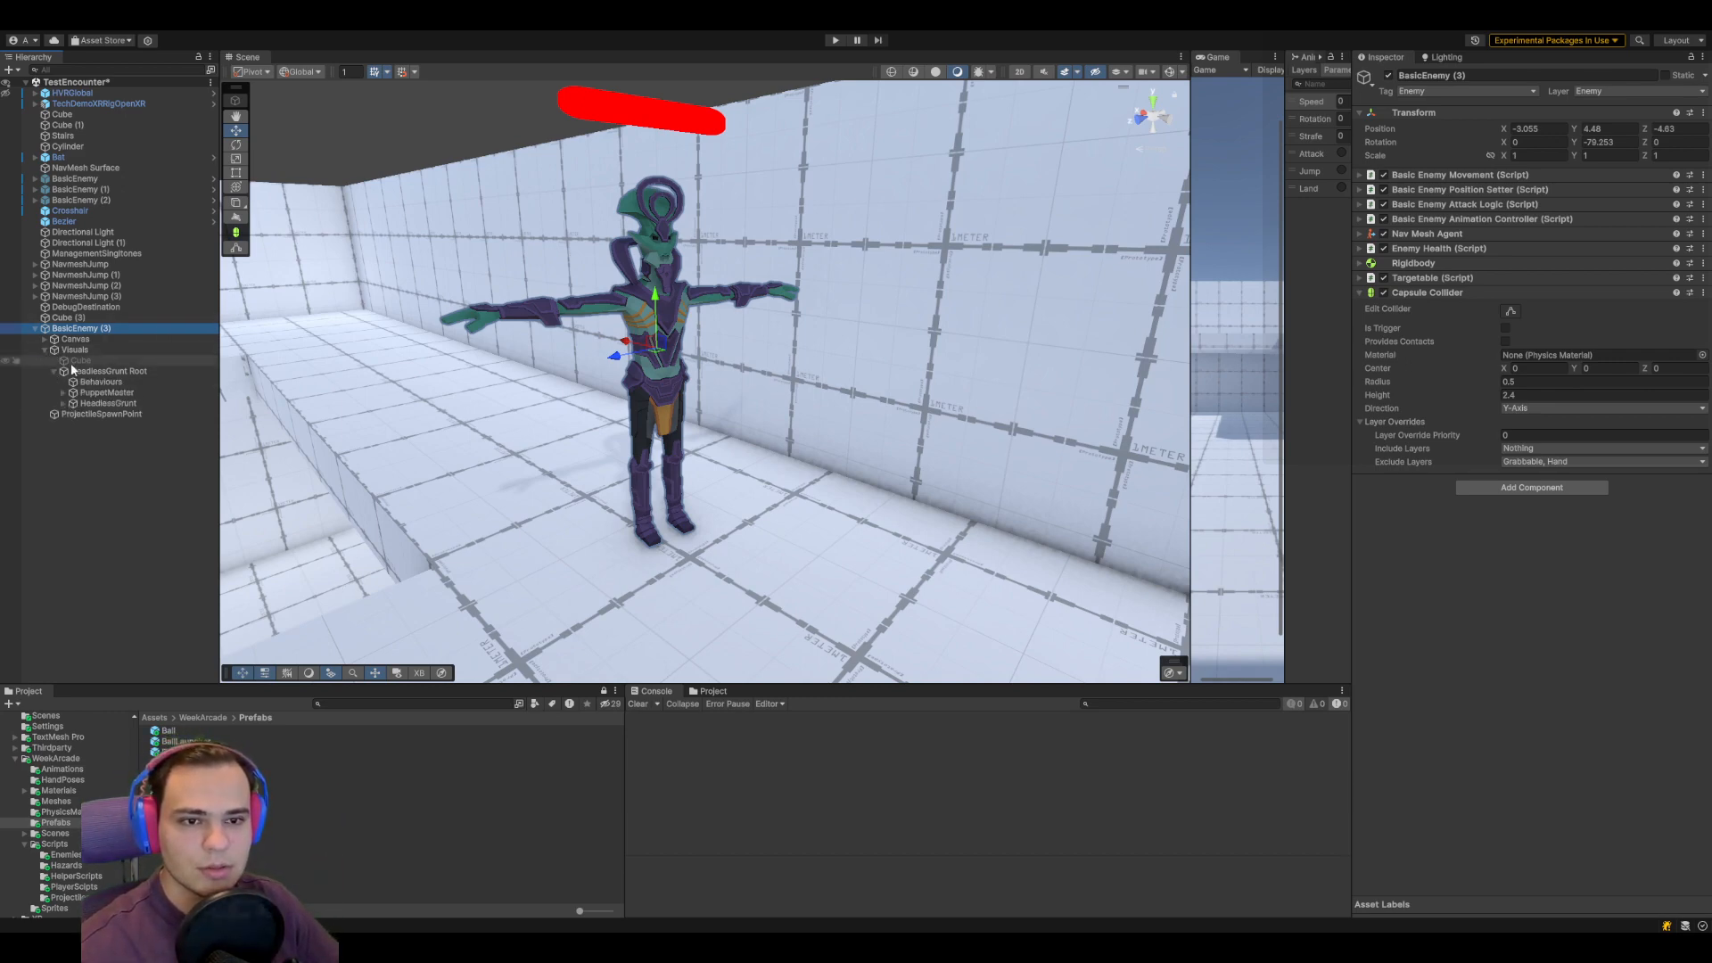
pyautogui.click(64, 392)
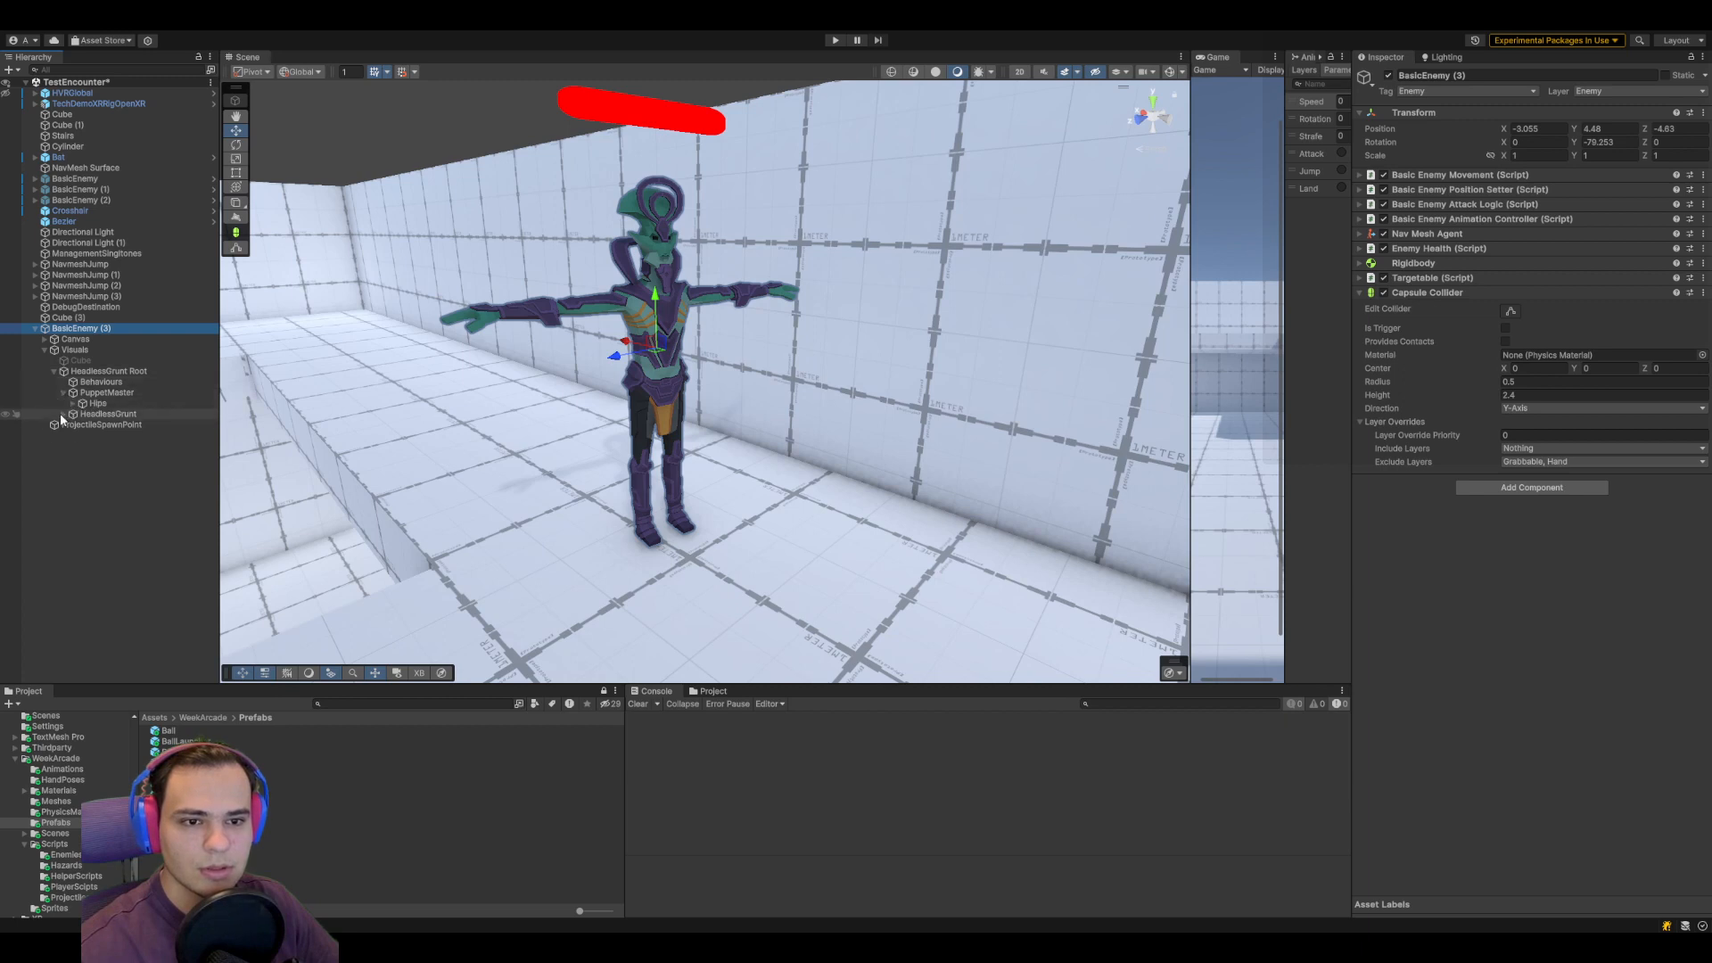
pyautogui.click(63, 414)
pyautogui.click(104, 424)
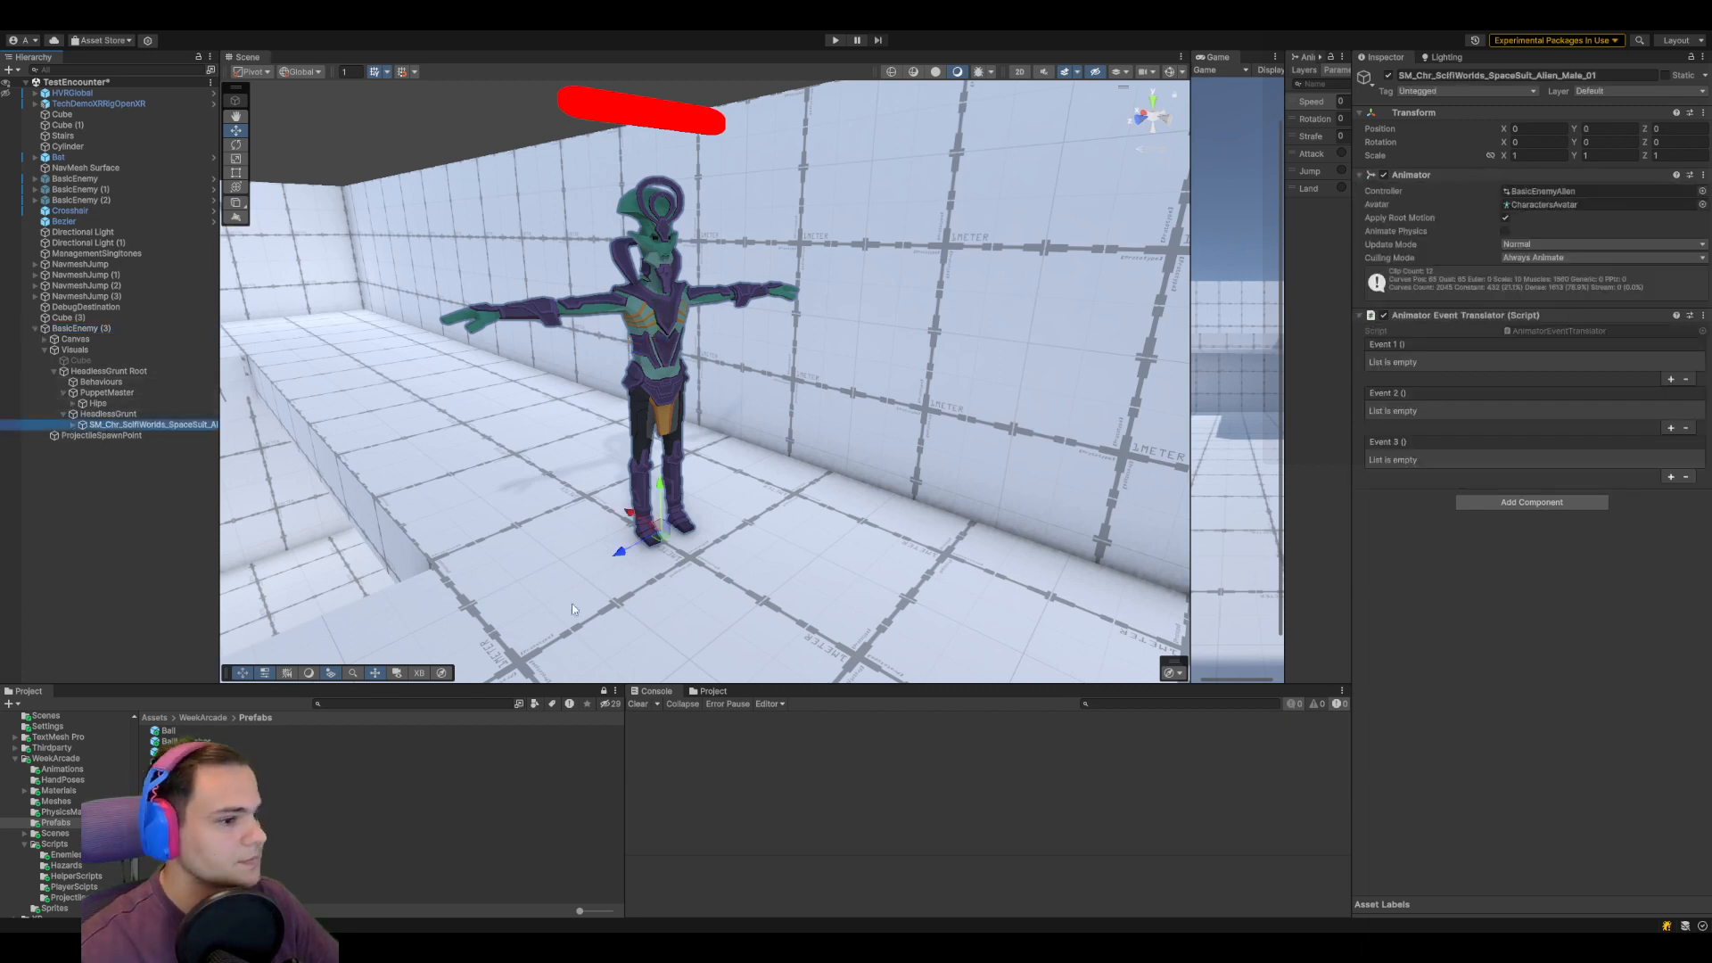
# Locate the alien Animator's avatar and controller assets in the project, then return to the Assets root folder
pyautogui.click(710, 693)
pyautogui.click(1555, 205)
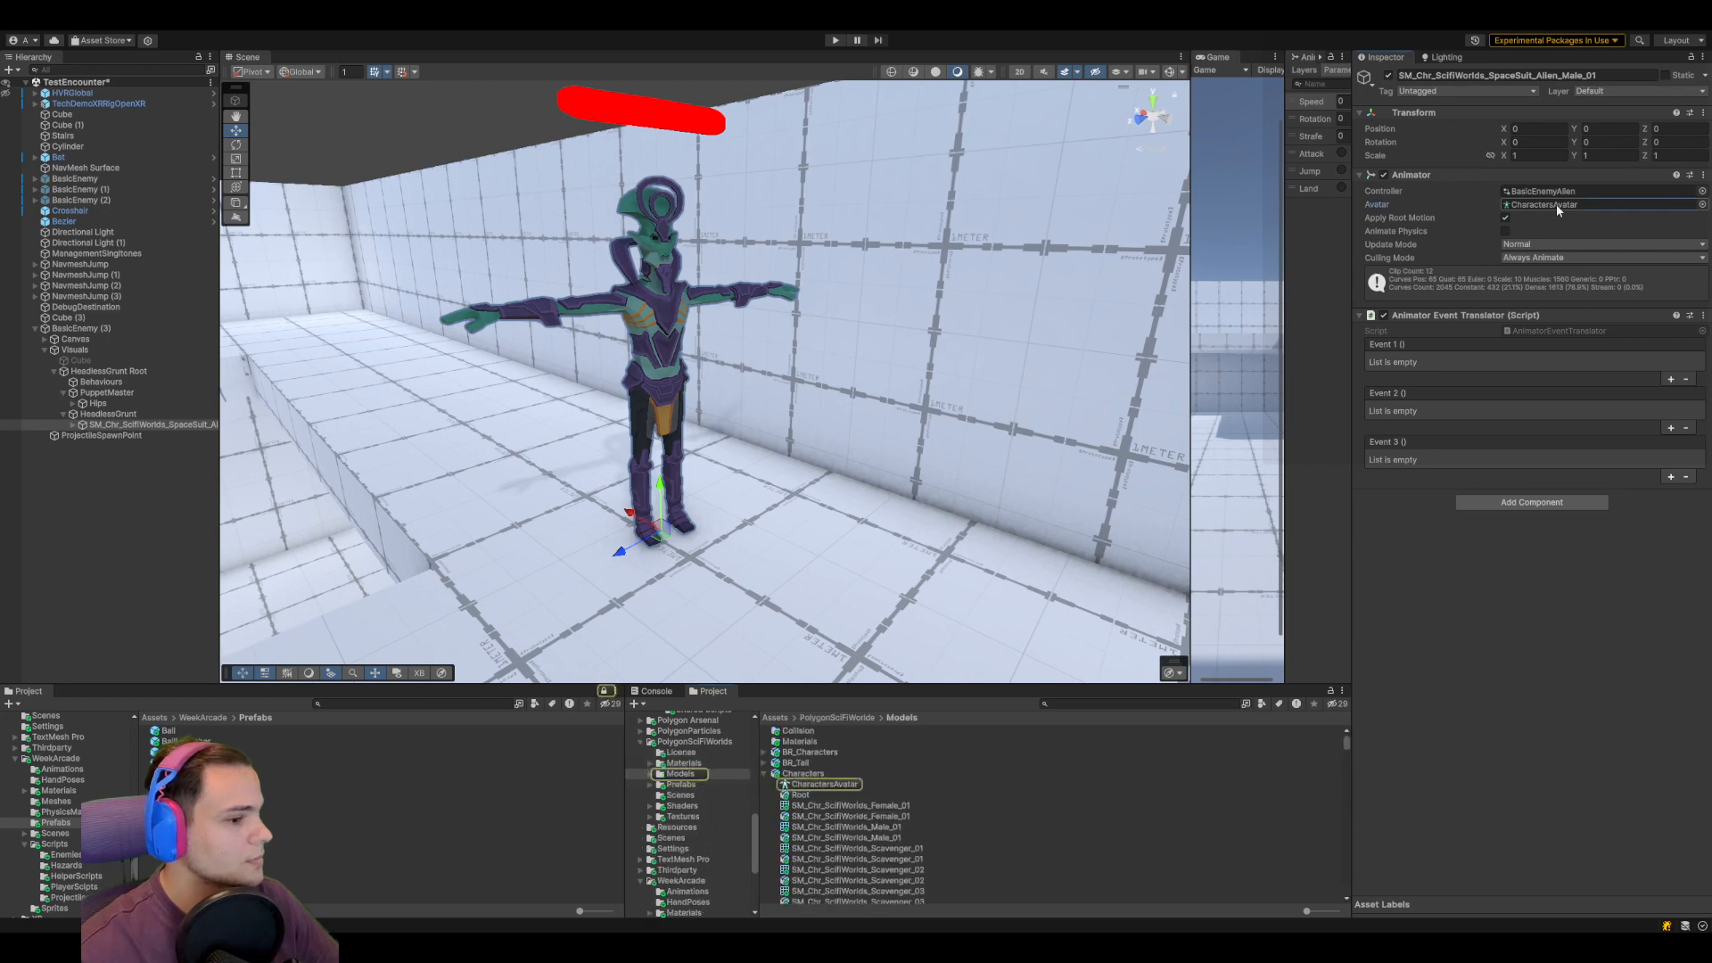
pyautogui.click(1559, 191)
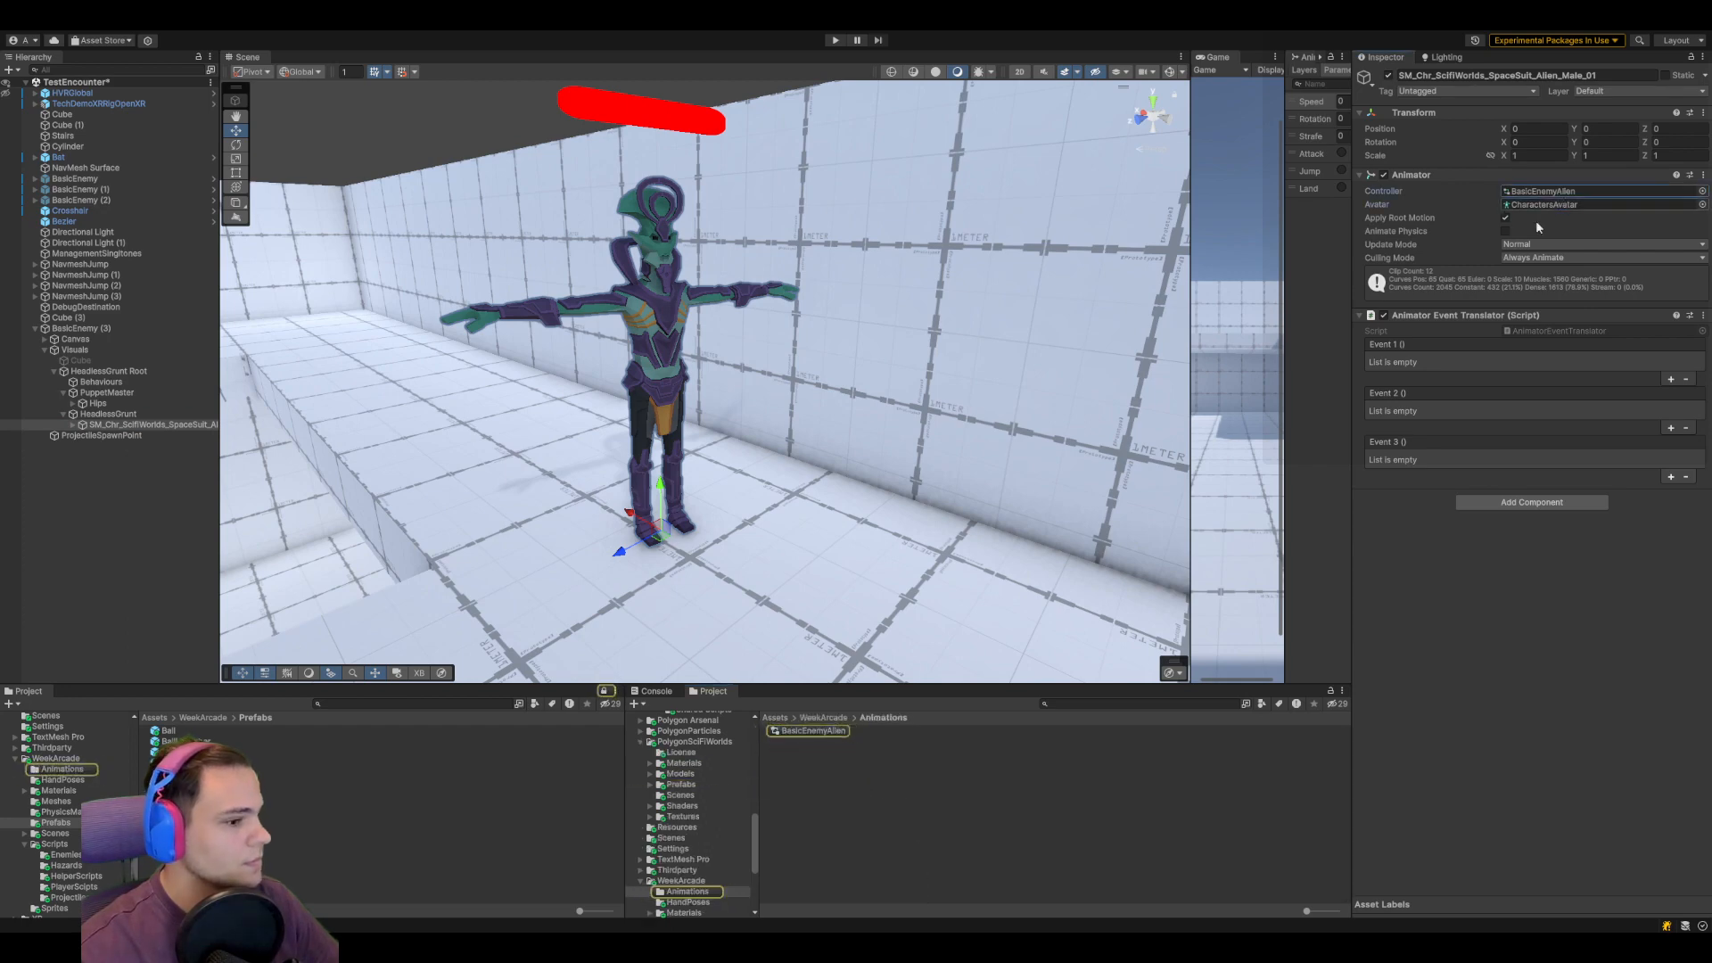
pyautogui.click(821, 719)
pyautogui.click(776, 718)
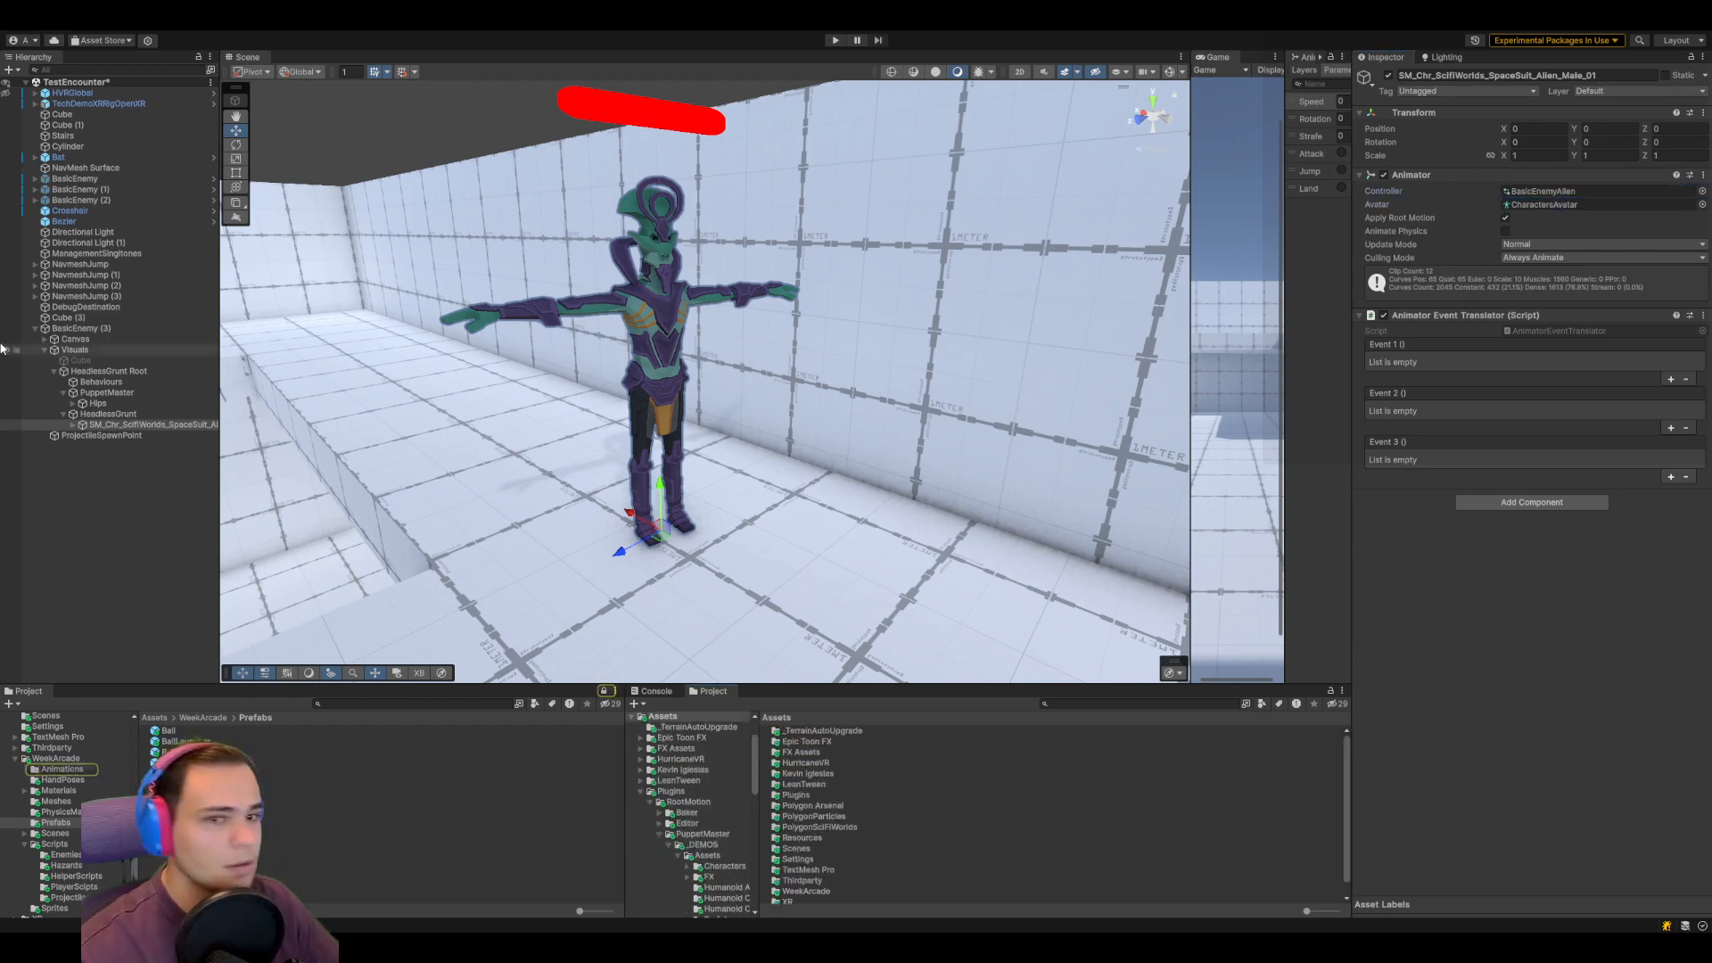
# Locate the source mesh used by the alien's Skinned Mesh Renderer among the project models
pyautogui.click(75, 425)
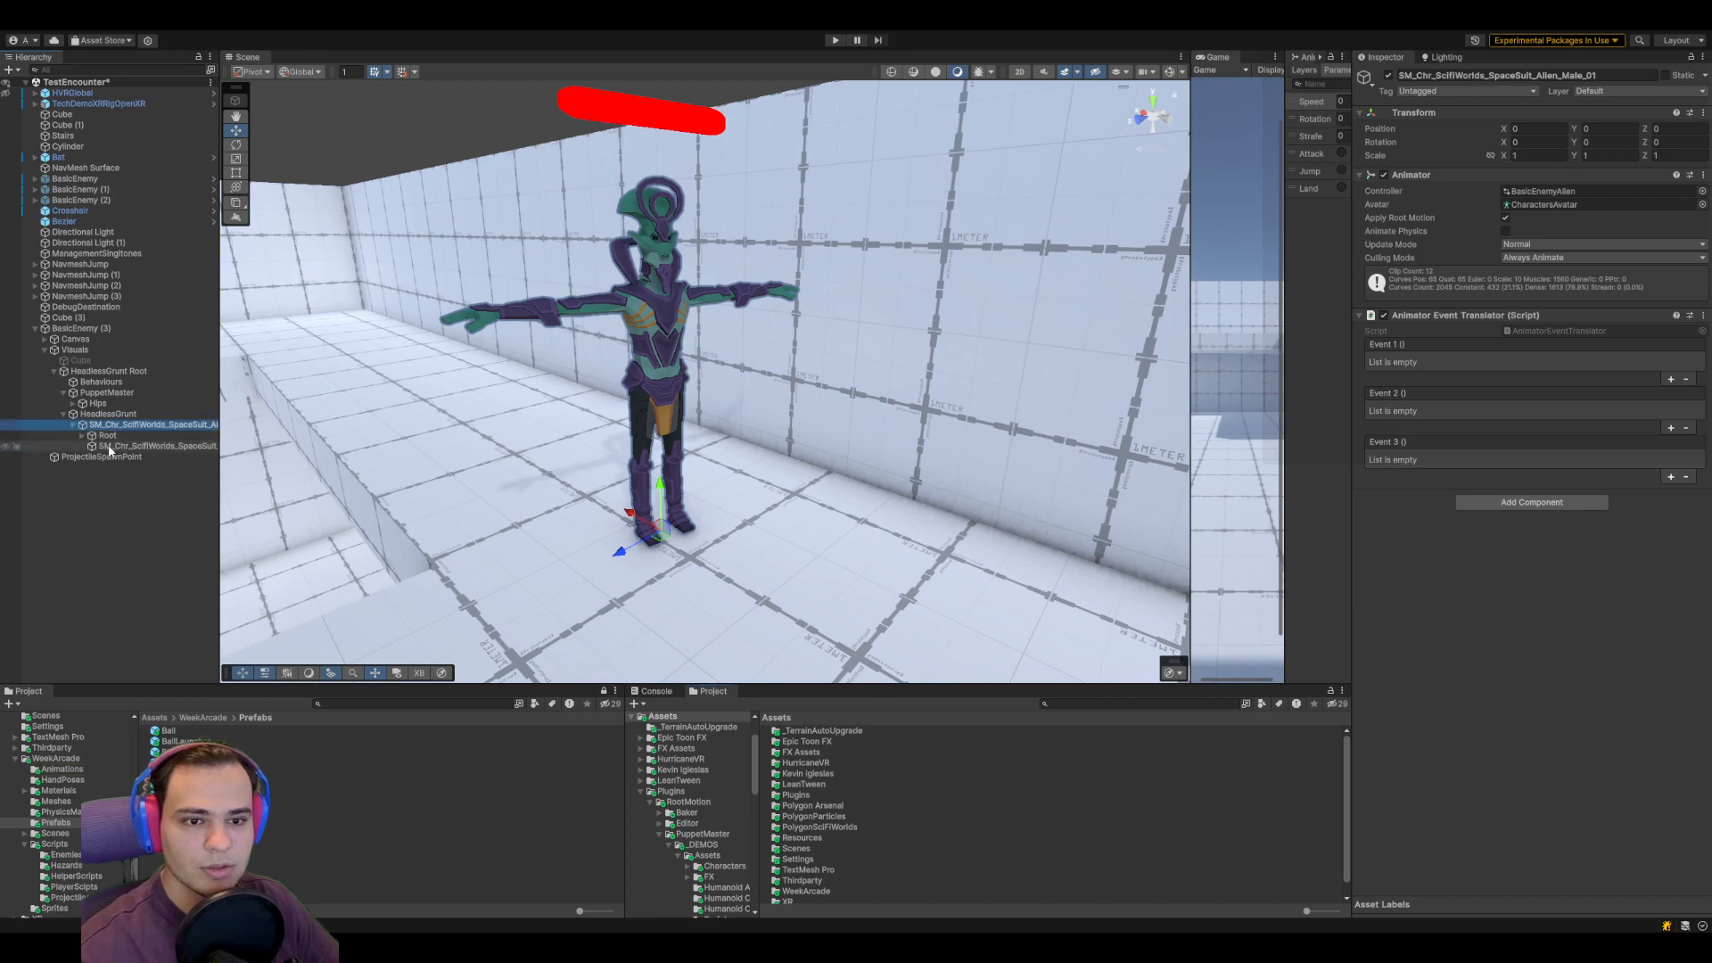
pyautogui.click(152, 446)
pyautogui.click(1535, 285)
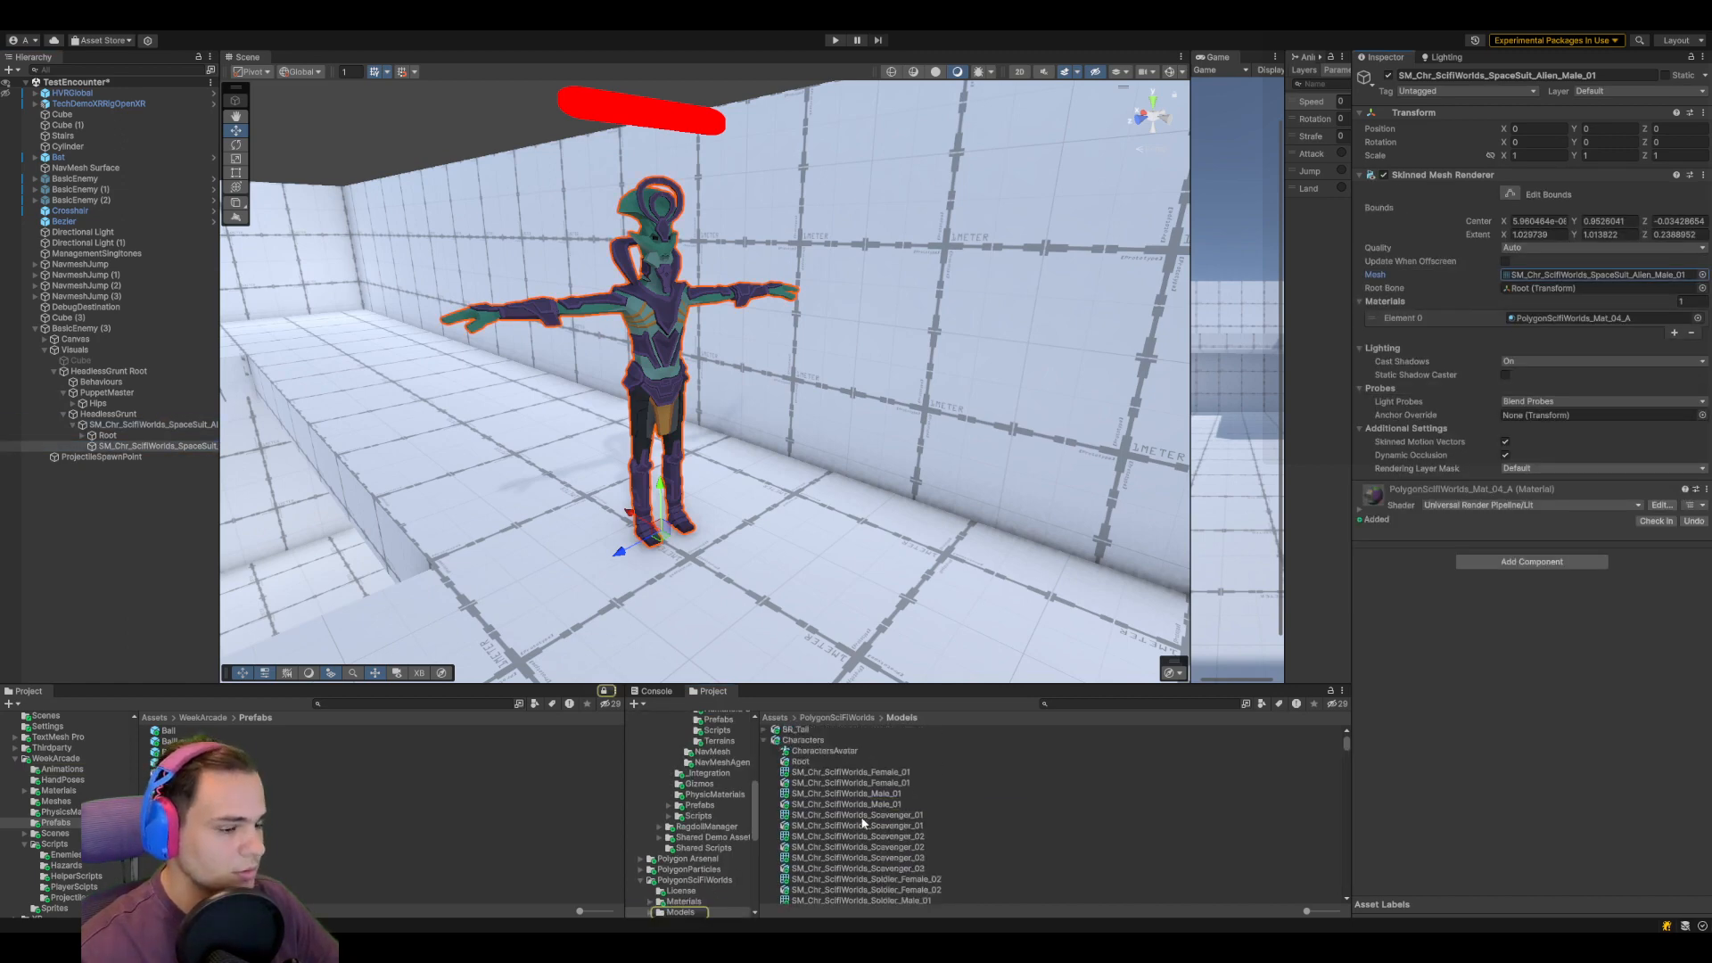
# Add the PolygonSciFiWorlds Characters model to the scene beside the enemy, at about X -5.61, Z -3.25
pyautogui.click(846, 774)
pyautogui.scroll(-3, 840, 606)
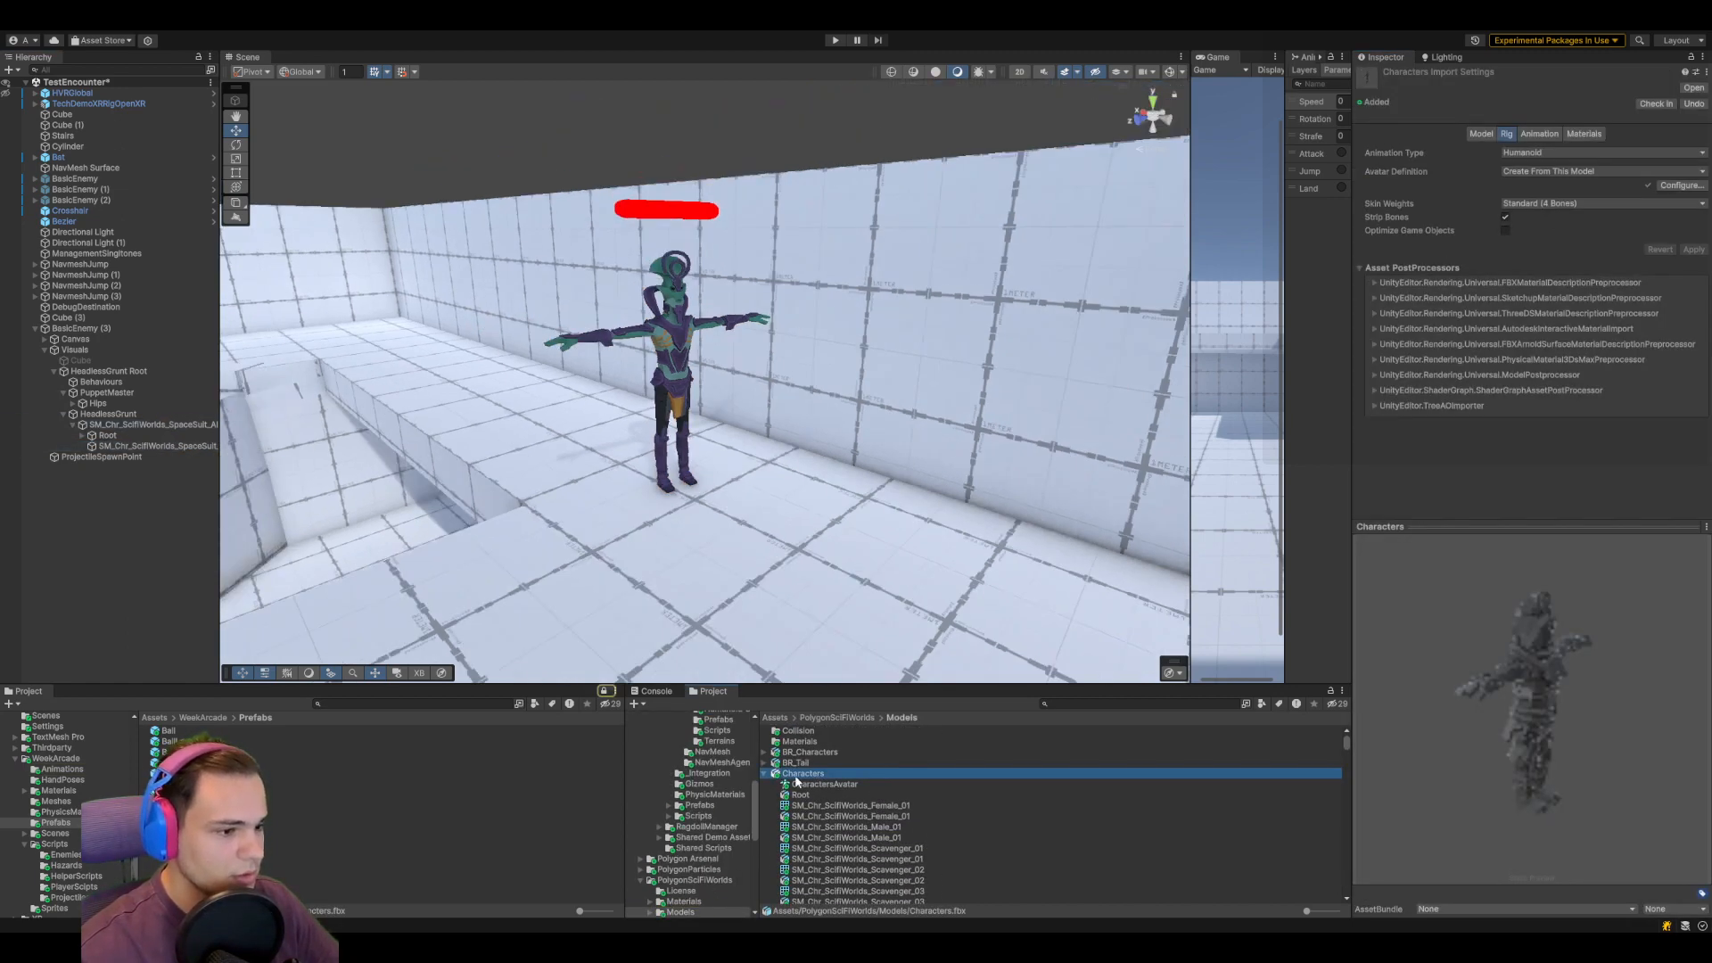
pyautogui.moveTo(803, 774); pyautogui.dragTo(691, 640)
pyautogui.press('f')
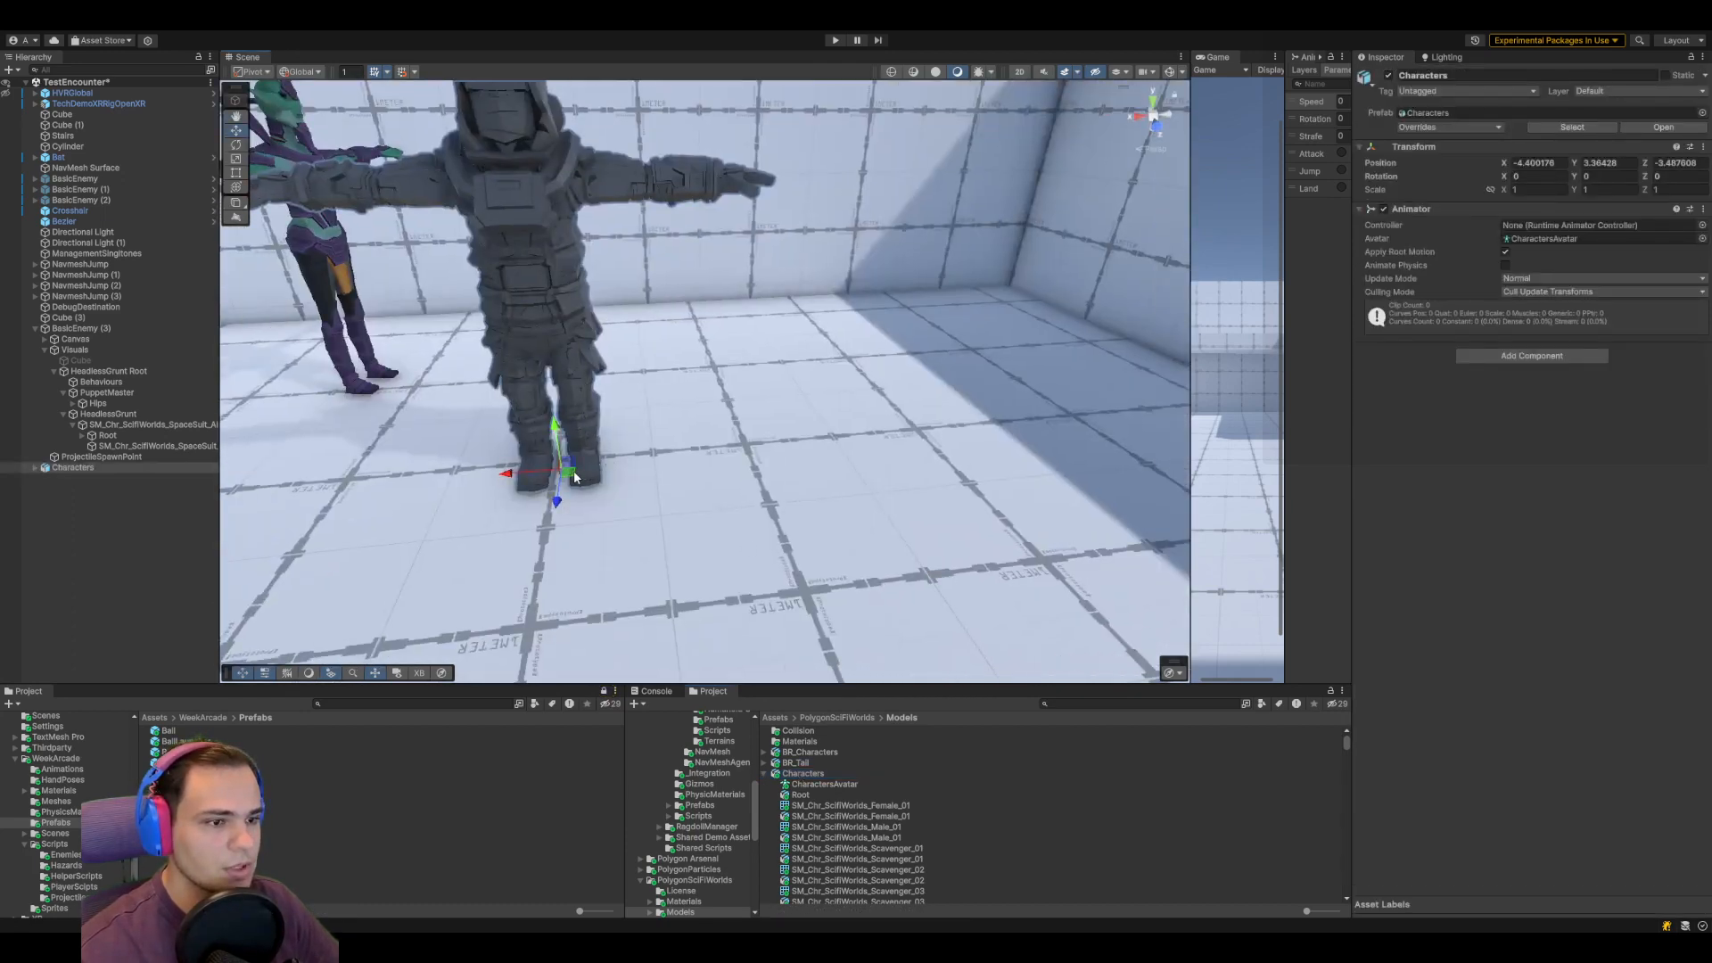
pyautogui.moveTo(575, 469); pyautogui.dragTo(788, 475)
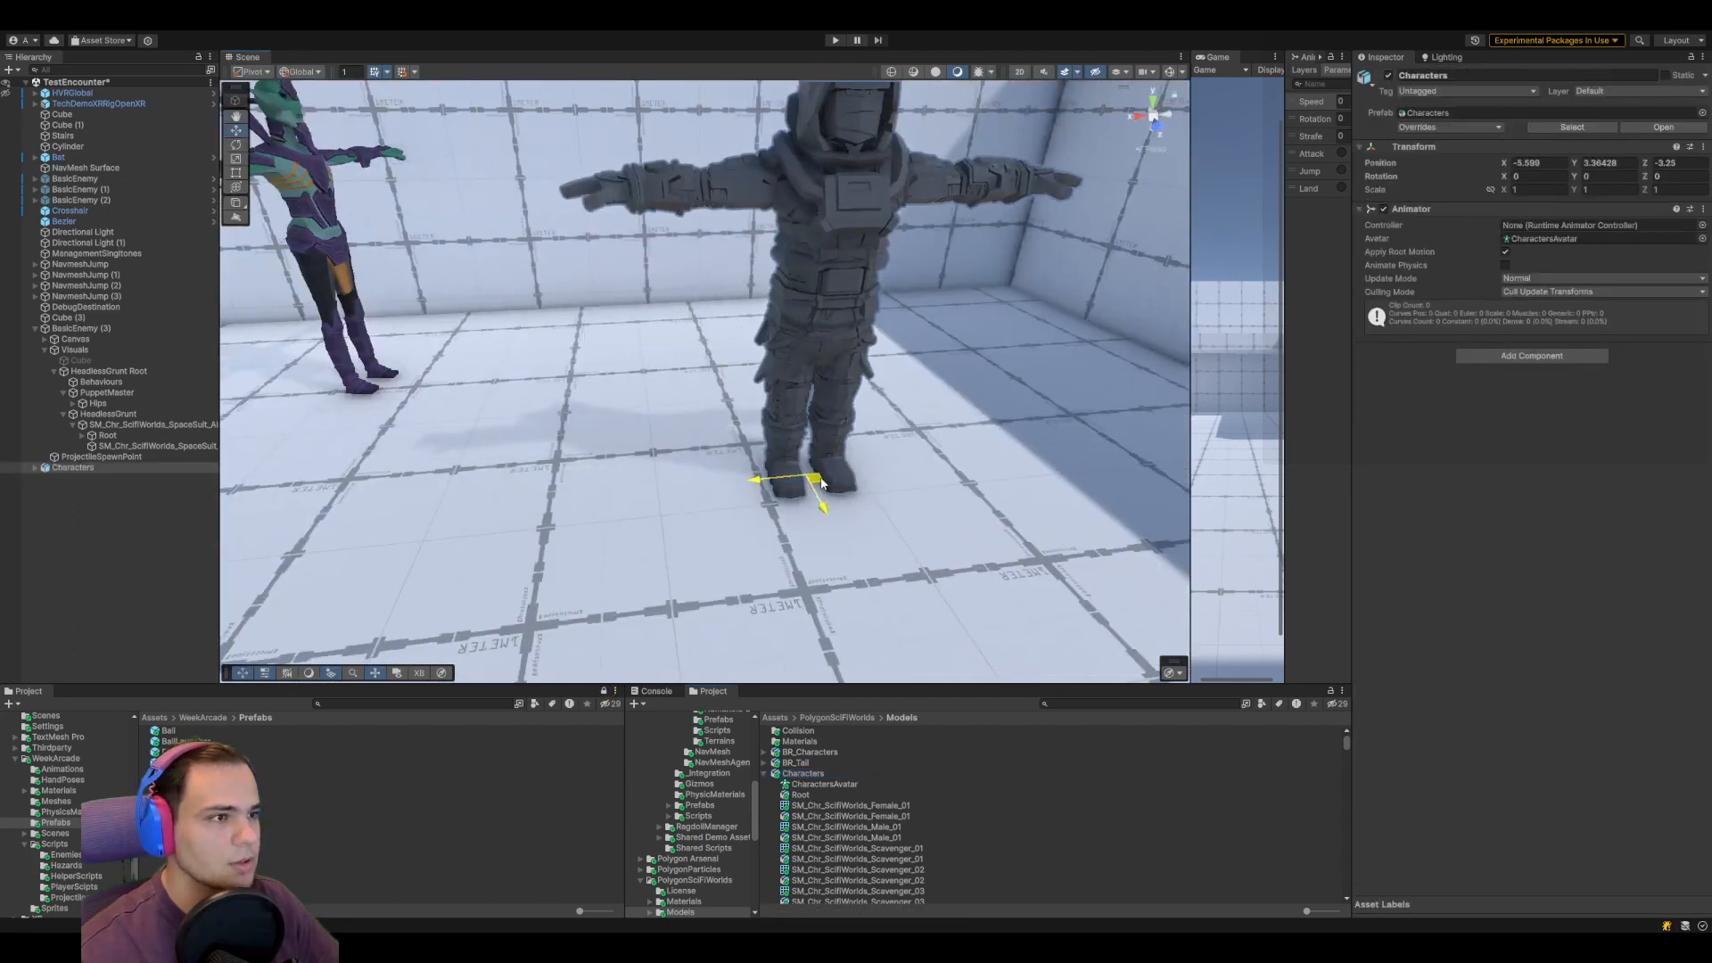
pyautogui.press('f')
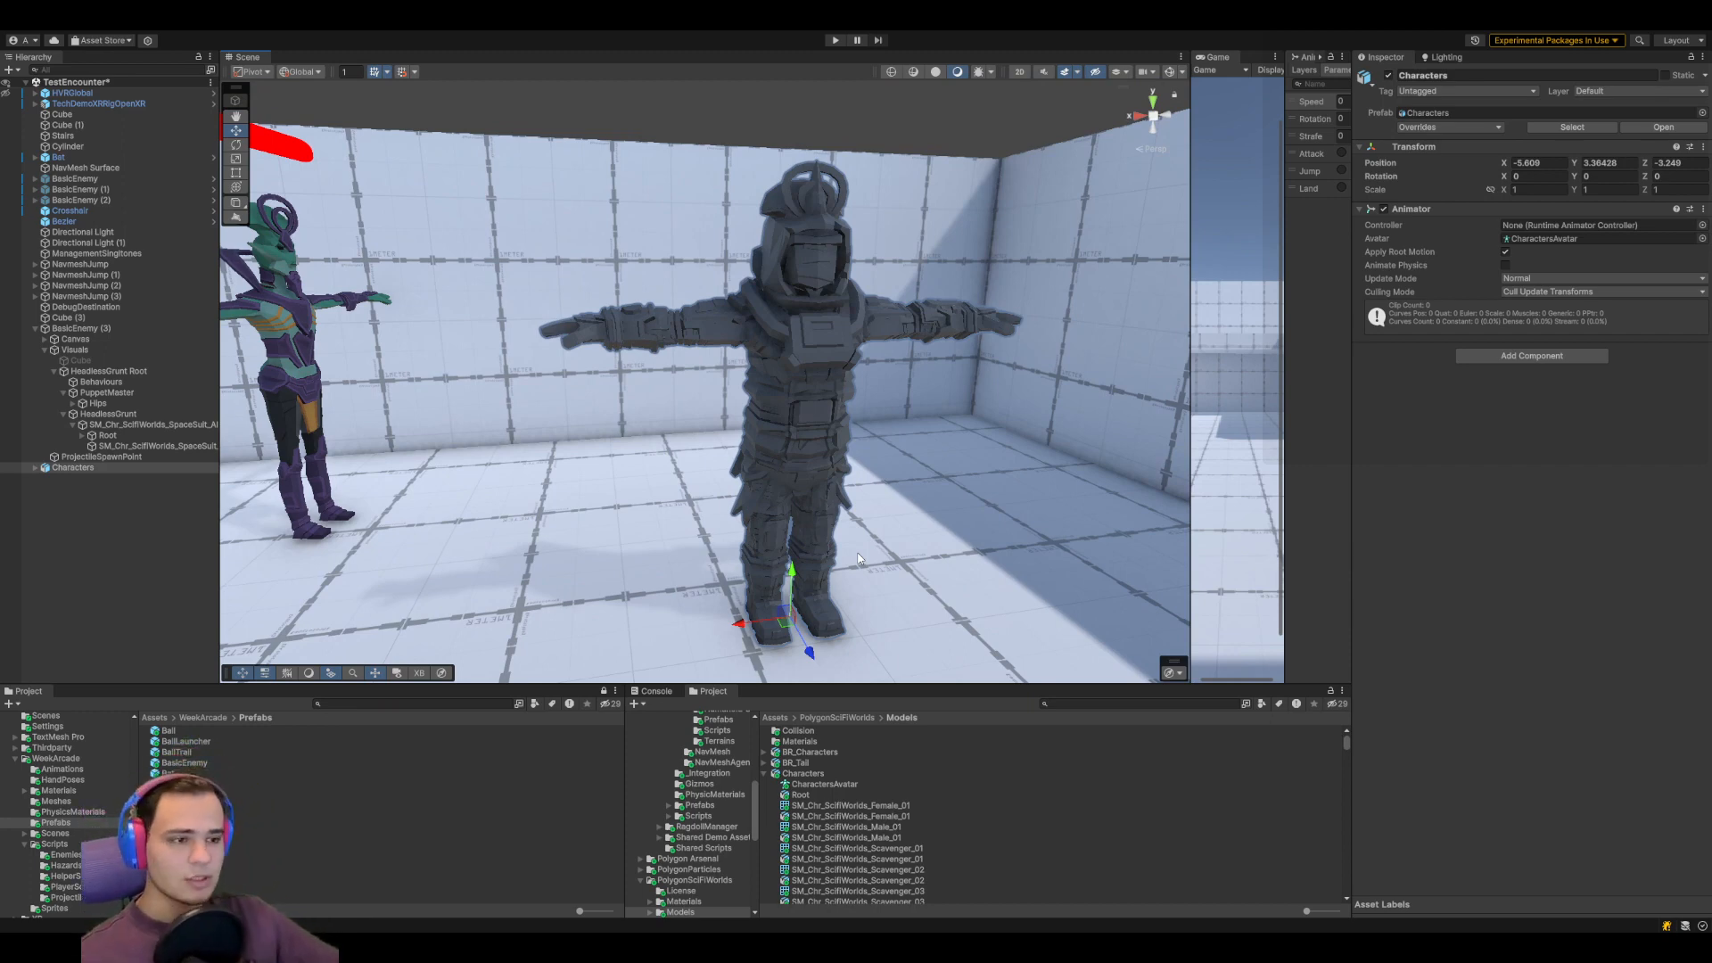
# Deactivate all the character meshes inside Characters, from SM_Chr_SciFiWorlds_Female_01 through SM_Chr_SciFiWorlds_Strider_Male_01
pyautogui.click(37, 468)
pyautogui.click(89, 487)
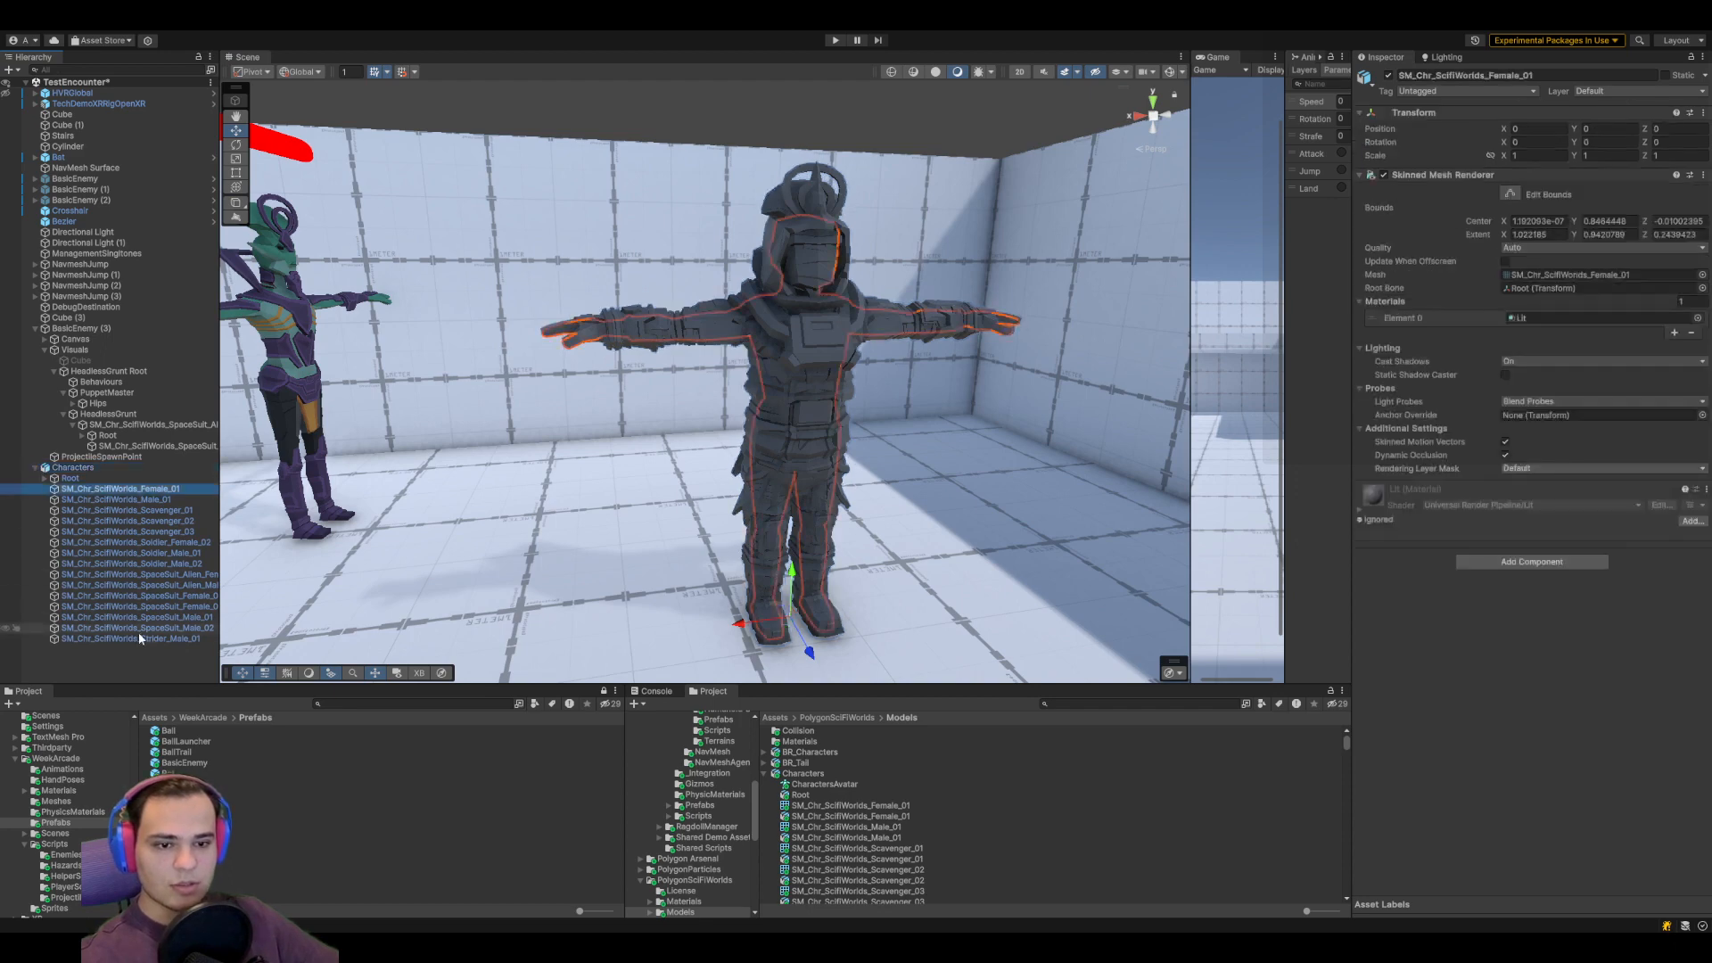
pyautogui.keyDown('shift'); pyautogui.click(138, 636); pyautogui.keyUp('shift')
pyautogui.click(1427, 75)
pyautogui.click(1389, 76)
pyautogui.moveTo(922, 344); pyautogui.dragTo(855, 353, button='middle')
# Activate only the SM_Chr_SciFiWorlds_Female_01 mesh and frame it in the scene
pyautogui.click(146, 481)
pyautogui.click(152, 489)
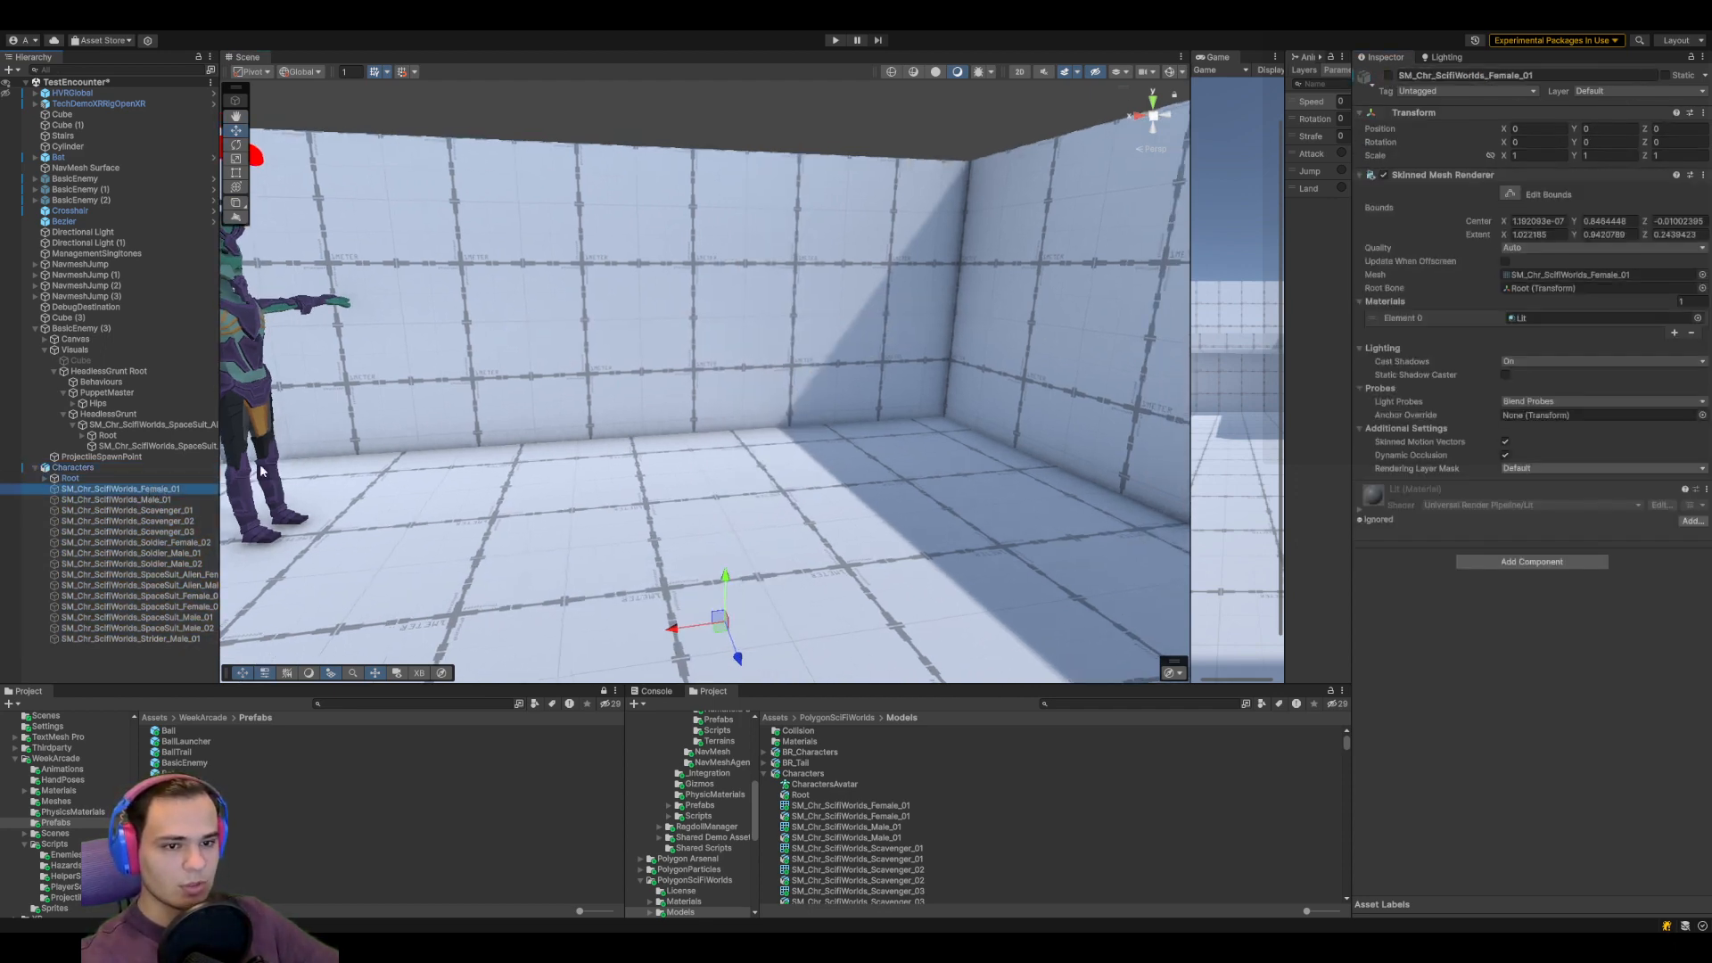
pyautogui.click(1387, 76)
pyautogui.moveTo(740, 428); pyautogui.dragTo(769, 393, button='middle')
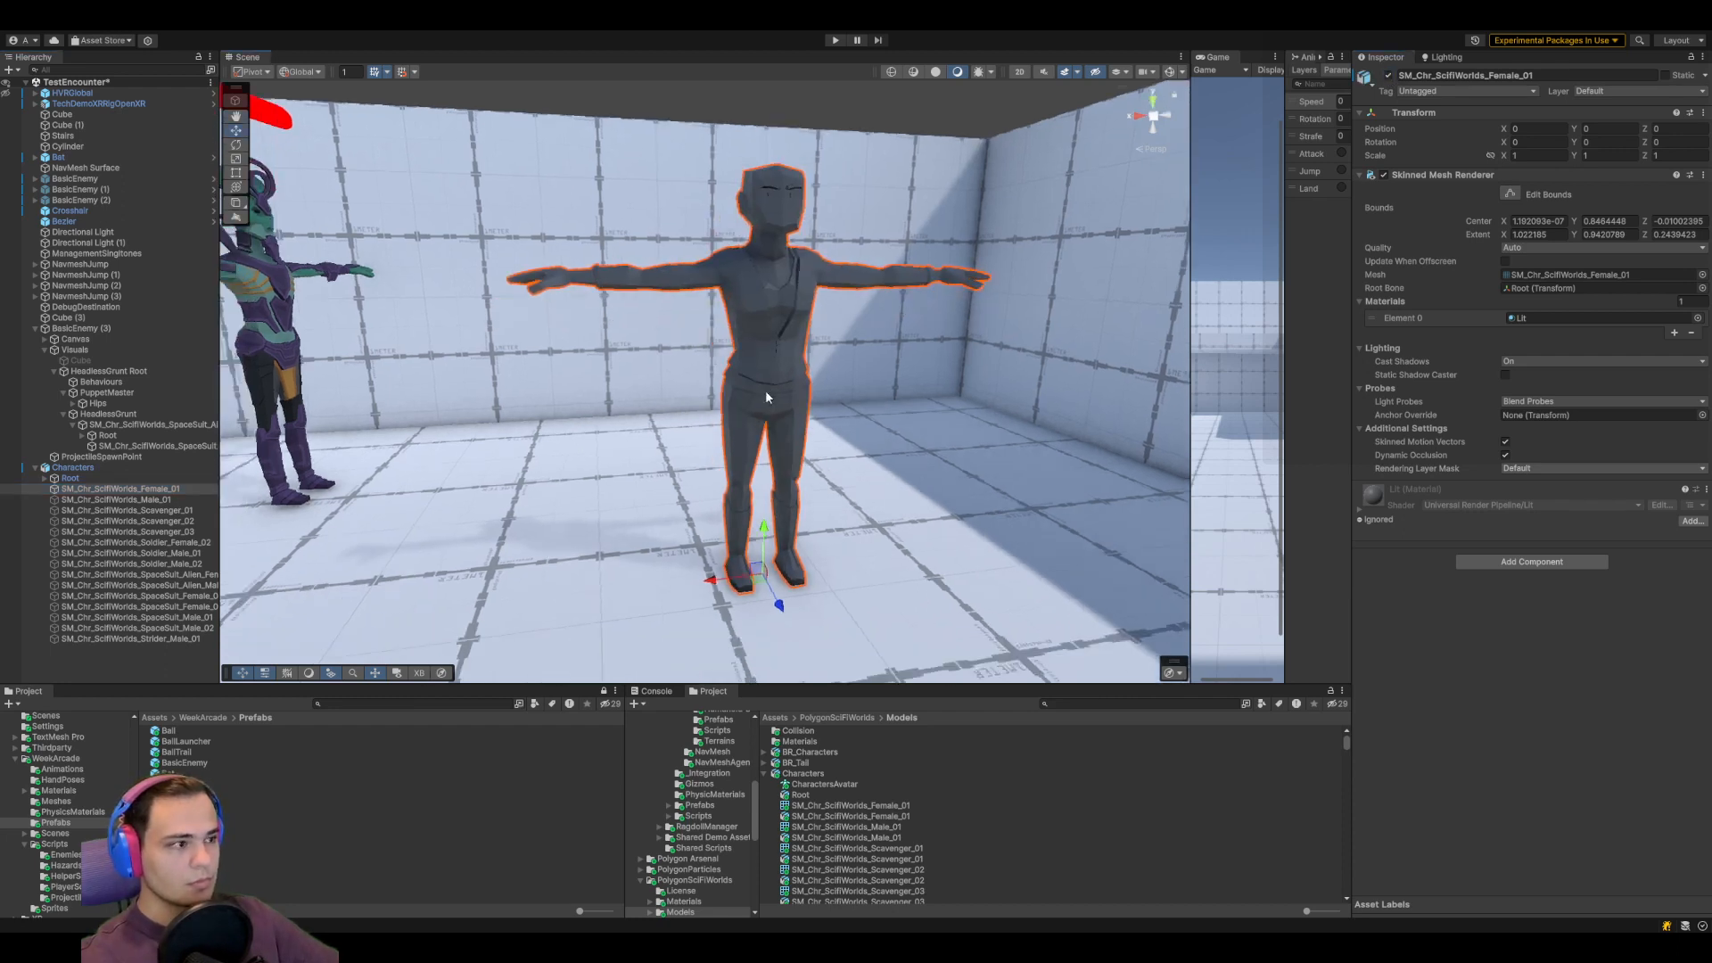
pyautogui.scroll(-1, 769, 394)
pyautogui.scroll(1, 769, 394)
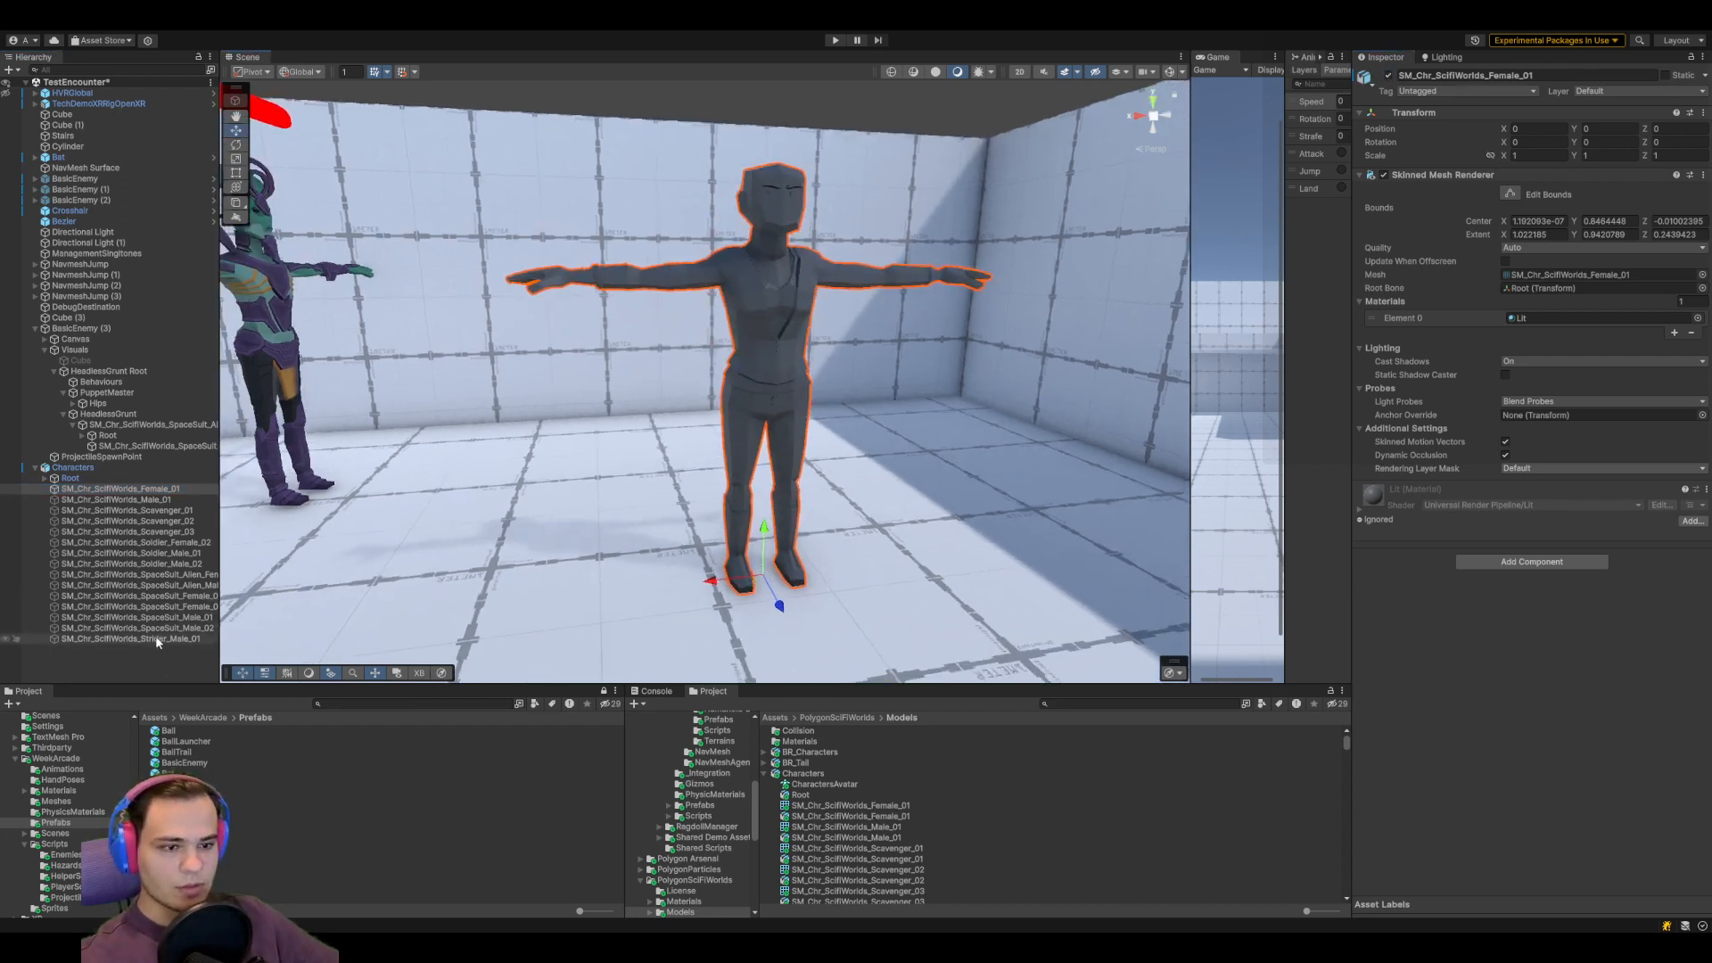
# Try several materials on all the character meshes together and keep PolygonSciFiWorlds_Mat_01_B
pyautogui.keyDown('shift'); pyautogui.click(150, 638); pyautogui.keyUp('shift')
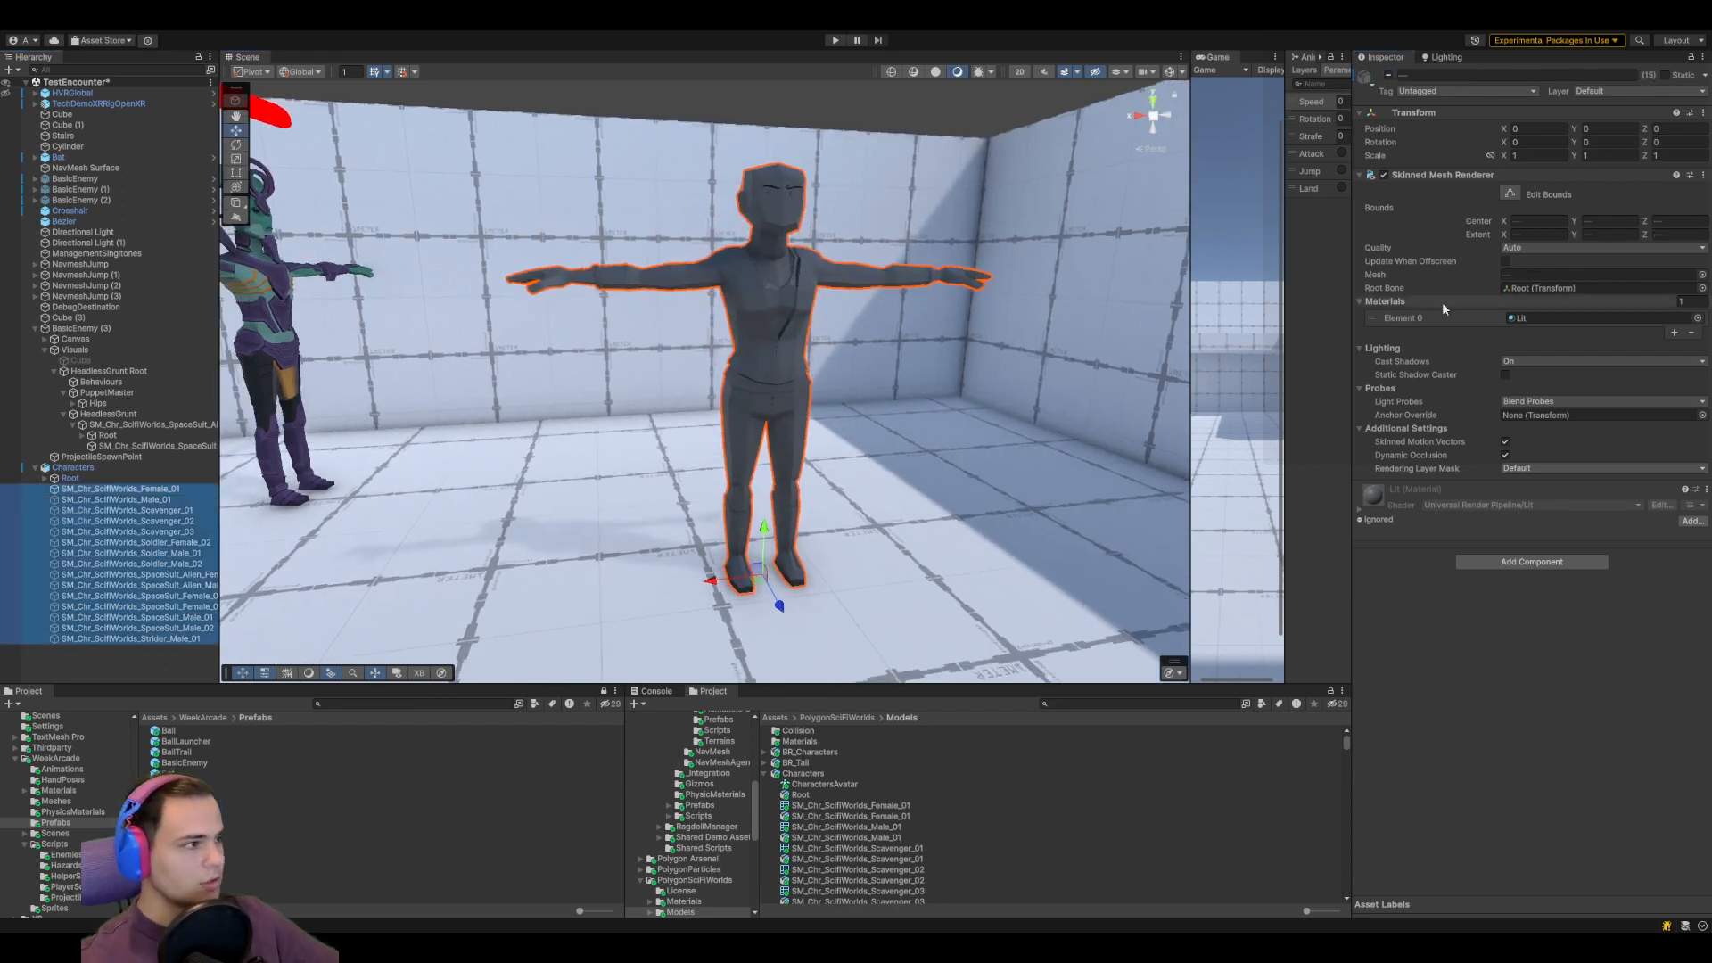
pyautogui.click(1572, 337)
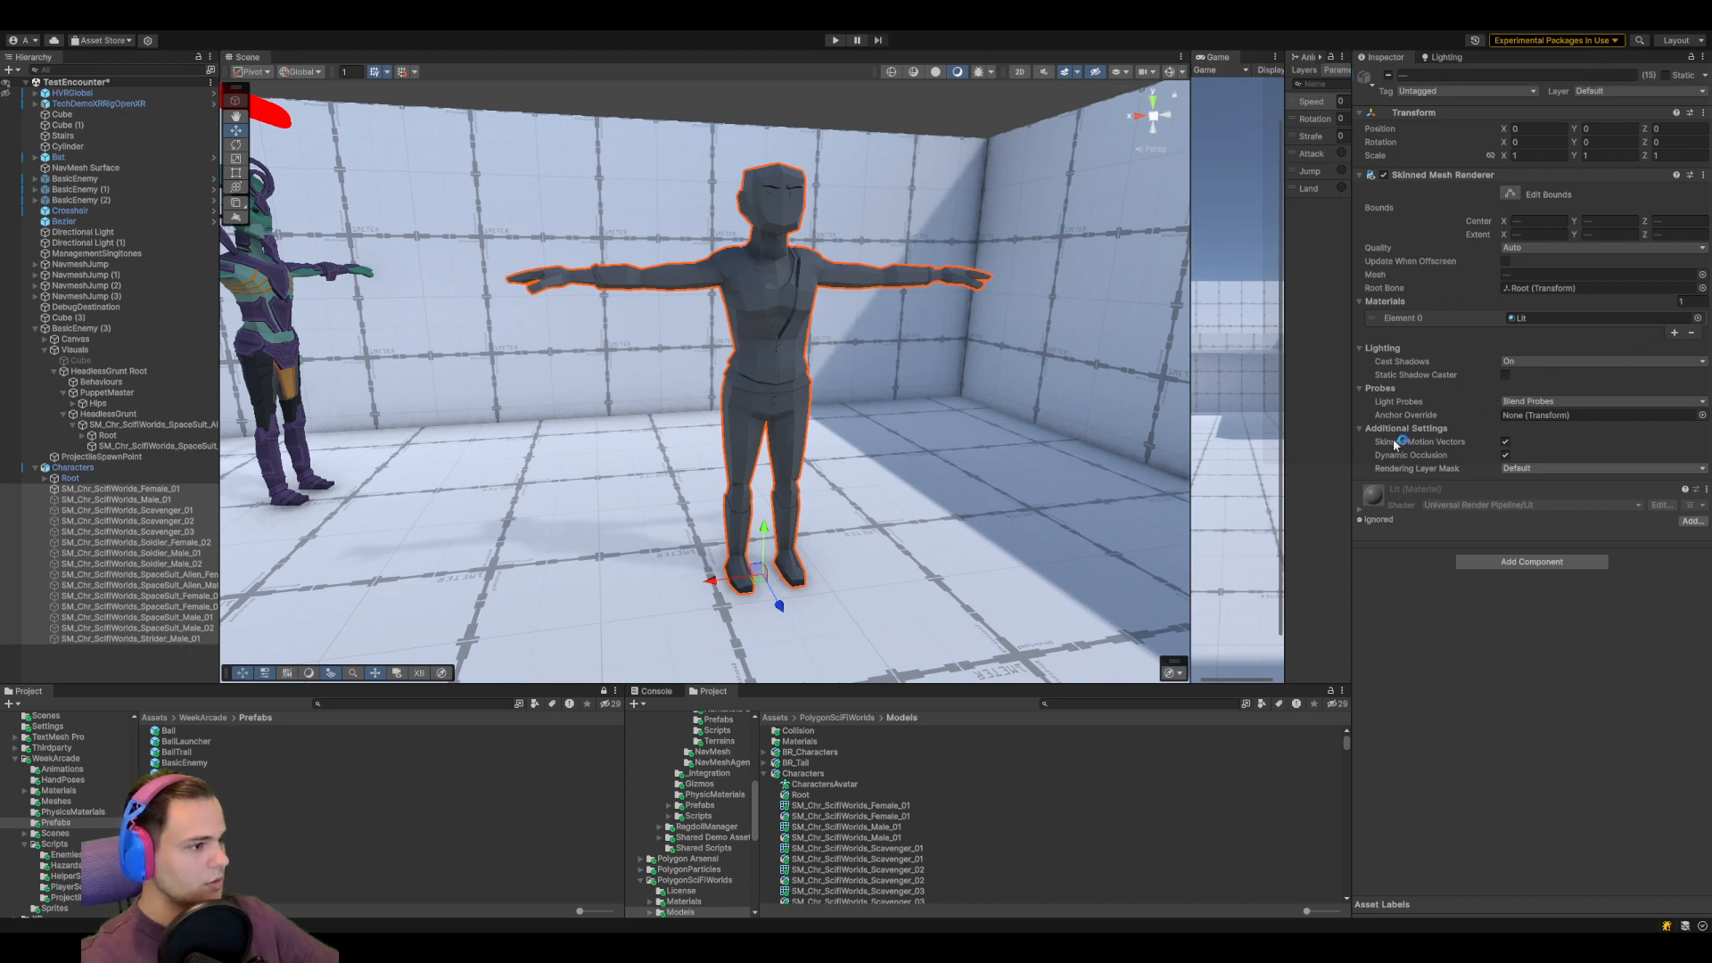
pyautogui.moveTo(1225, 546); pyautogui.dragTo(1206, 535)
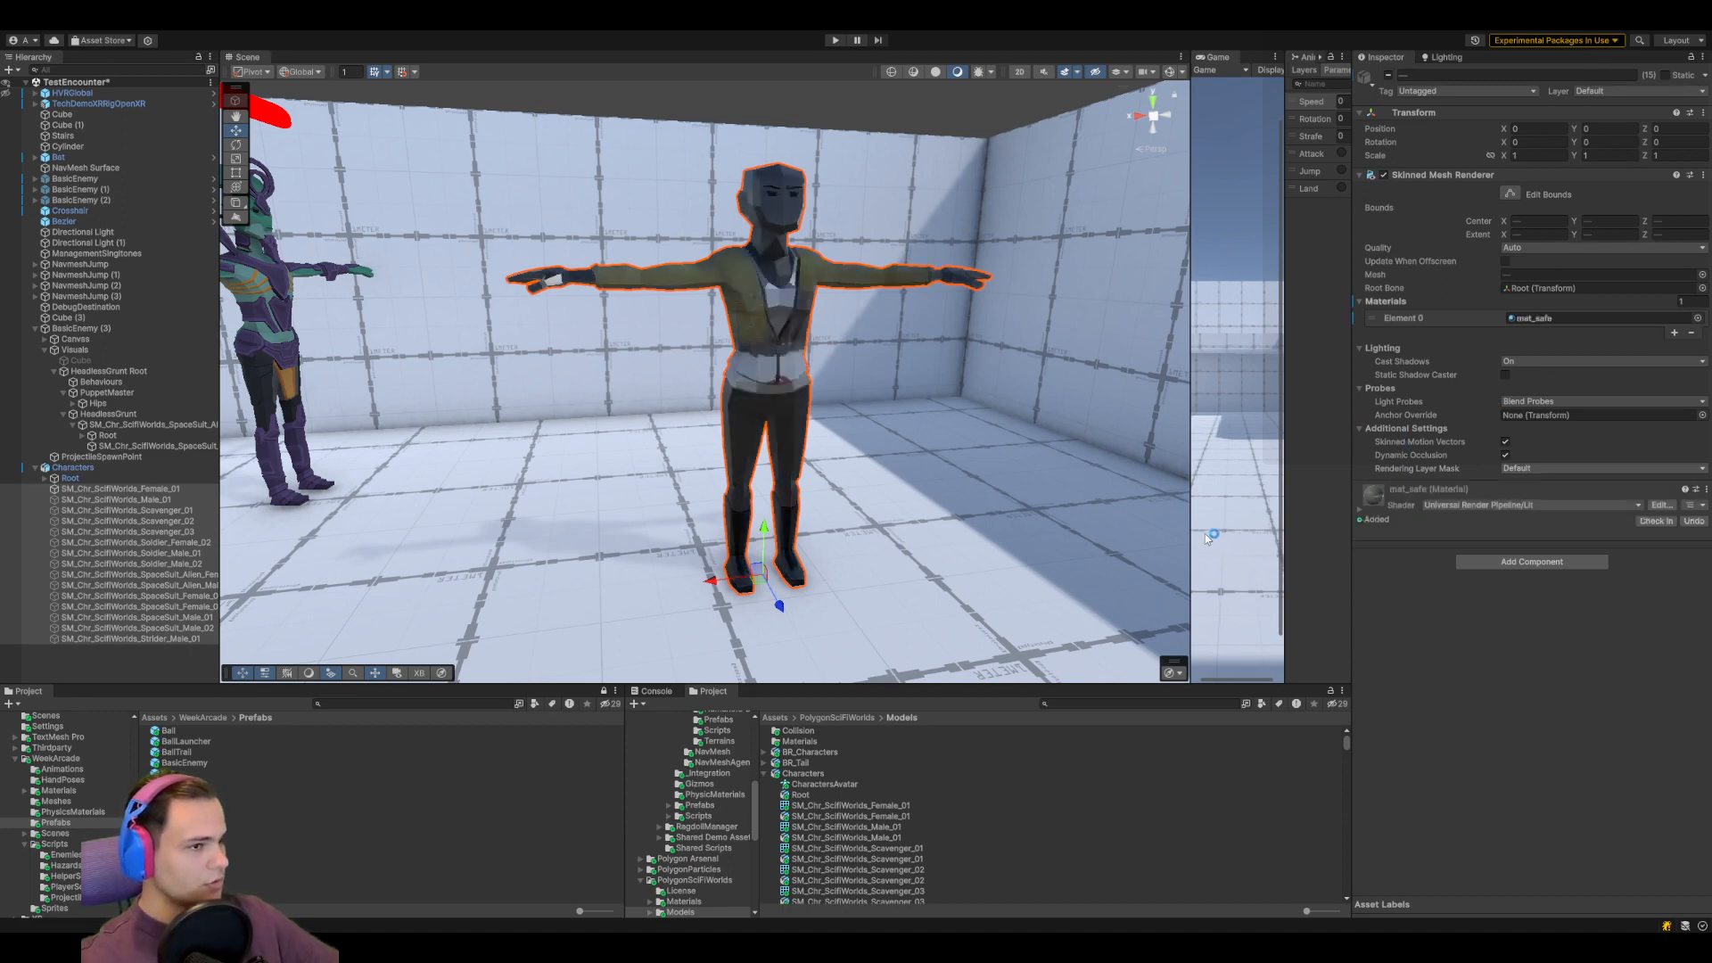
pyautogui.click(1234, 533)
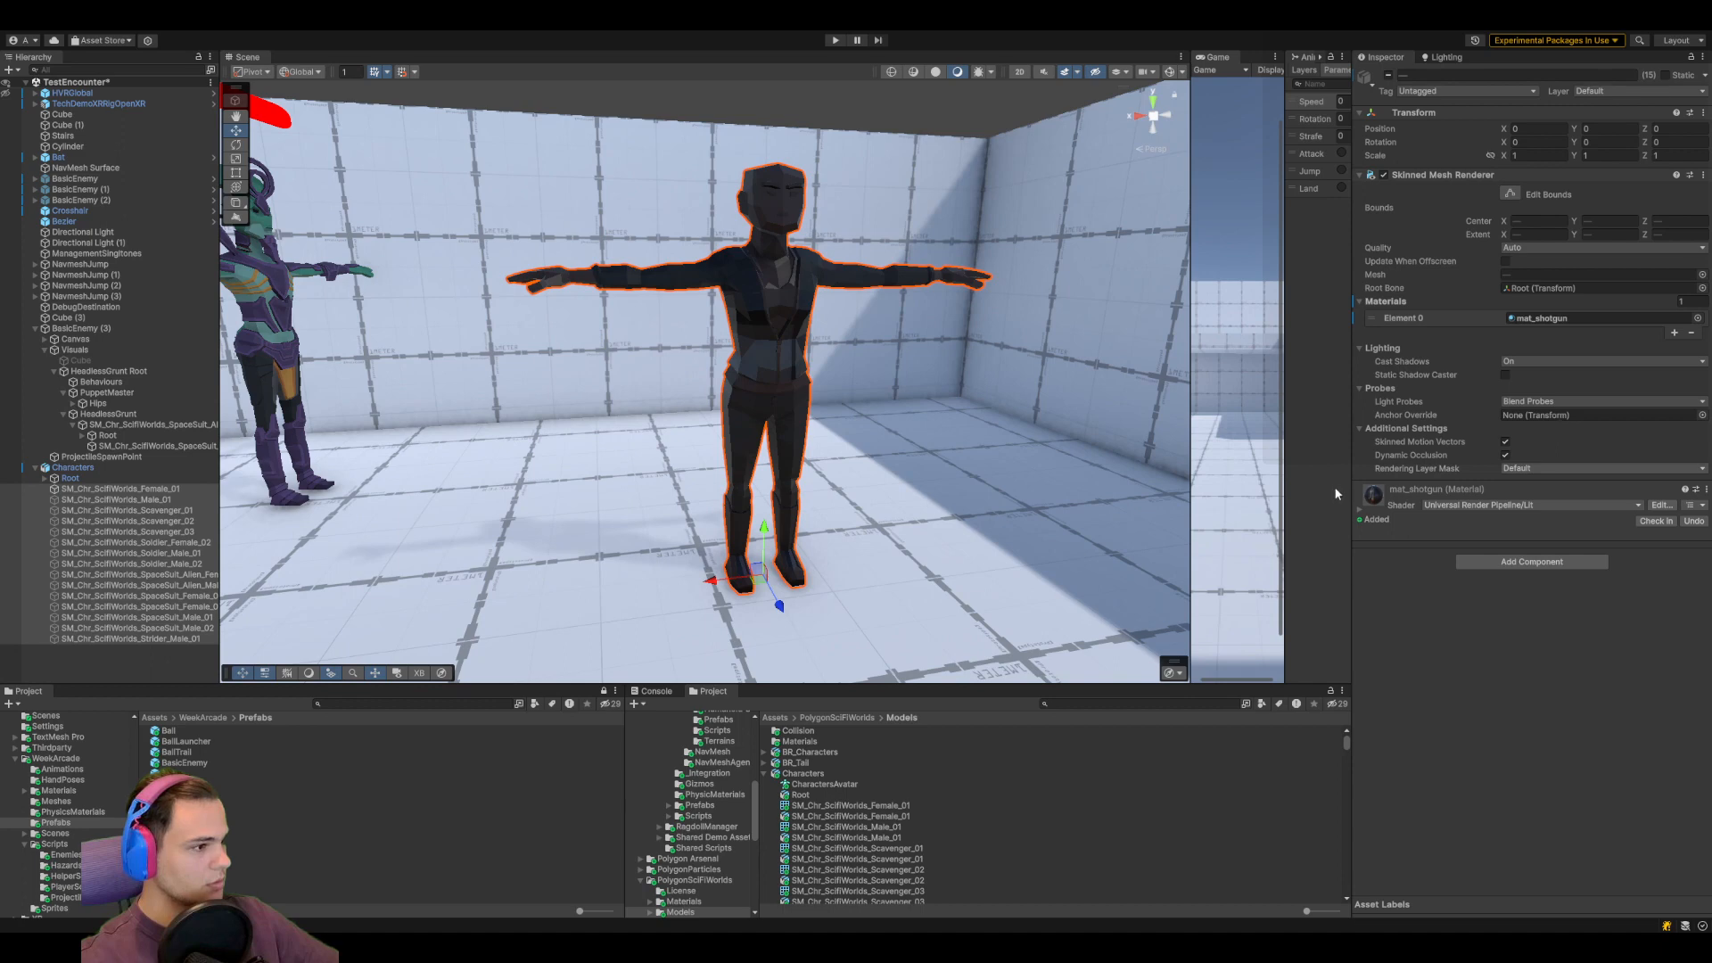
pyautogui.click(1123, 458)
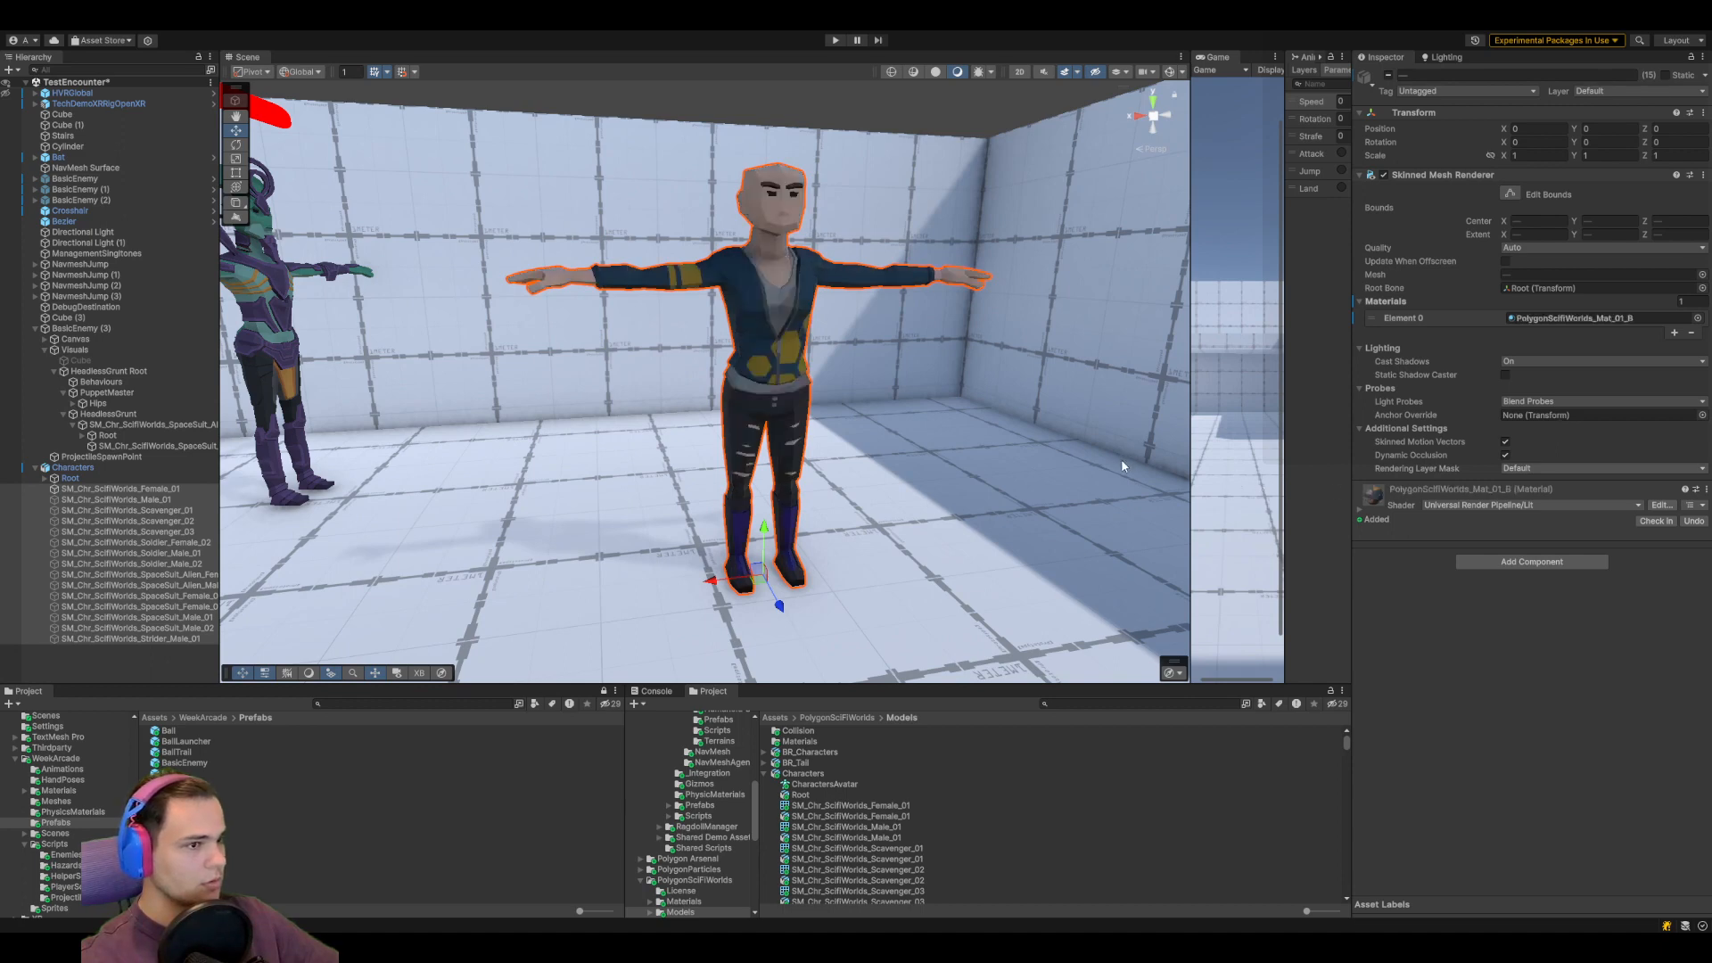
pyautogui.click(1165, 462)
pyautogui.click(1121, 466)
pyautogui.click(1161, 465)
pyautogui.click(1201, 465)
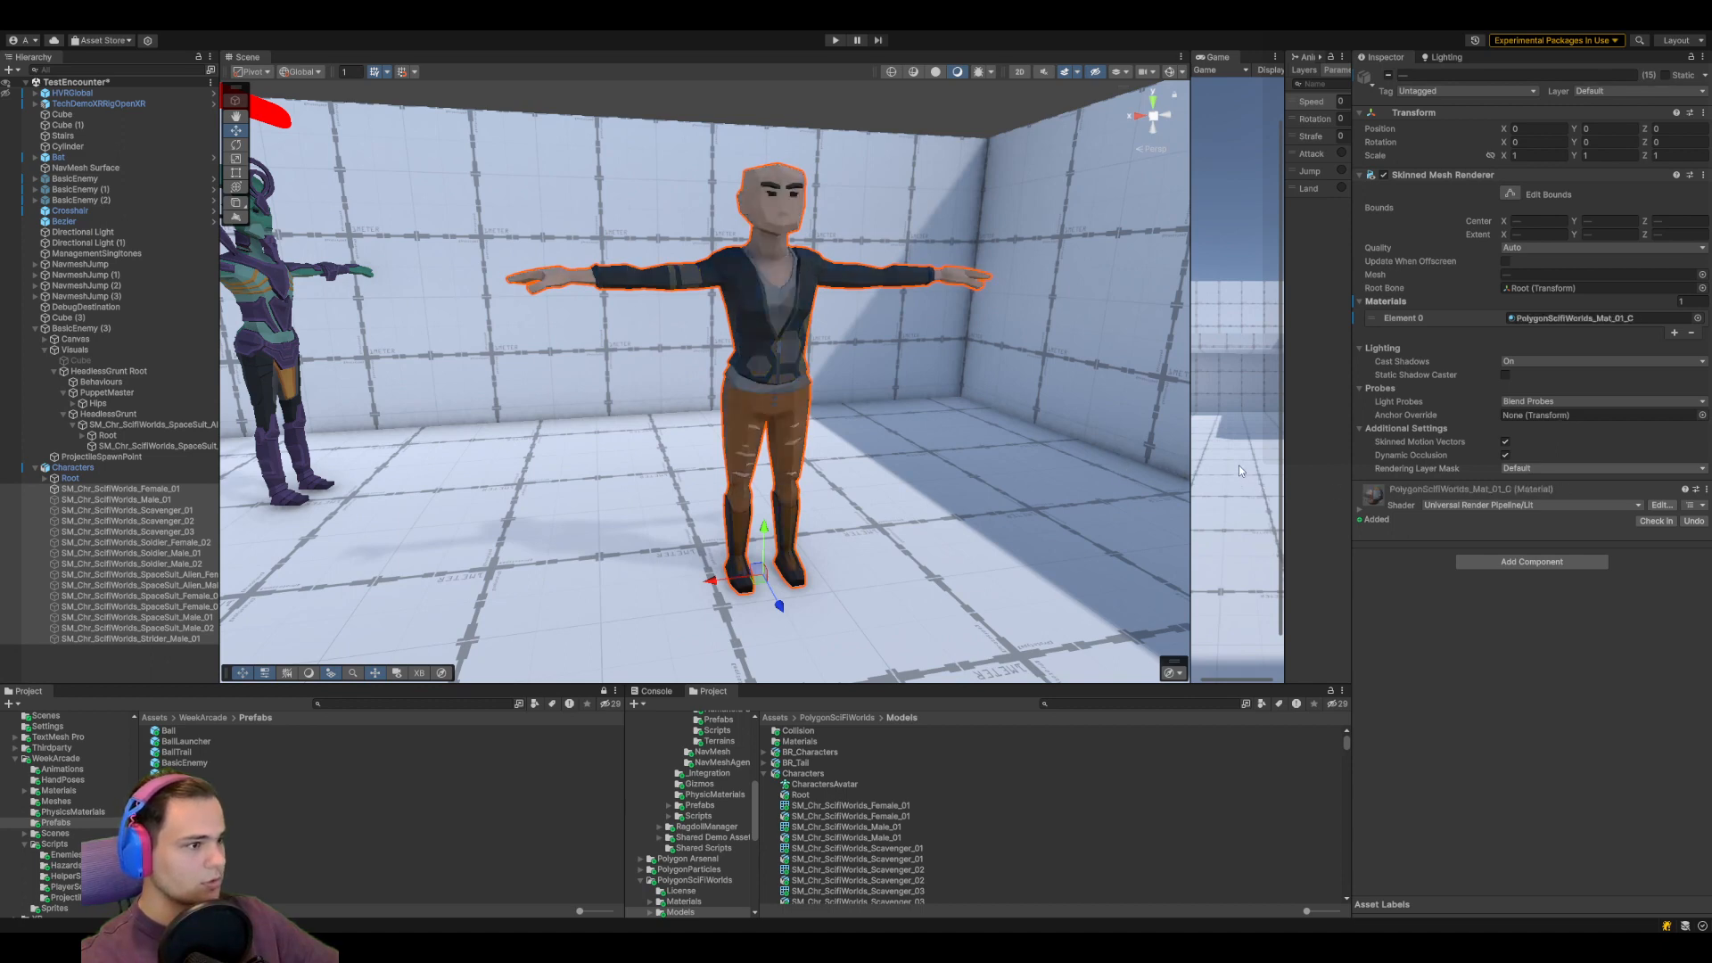
pyautogui.click(1240, 466)
pyautogui.click(1282, 463)
pyautogui.click(1112, 470)
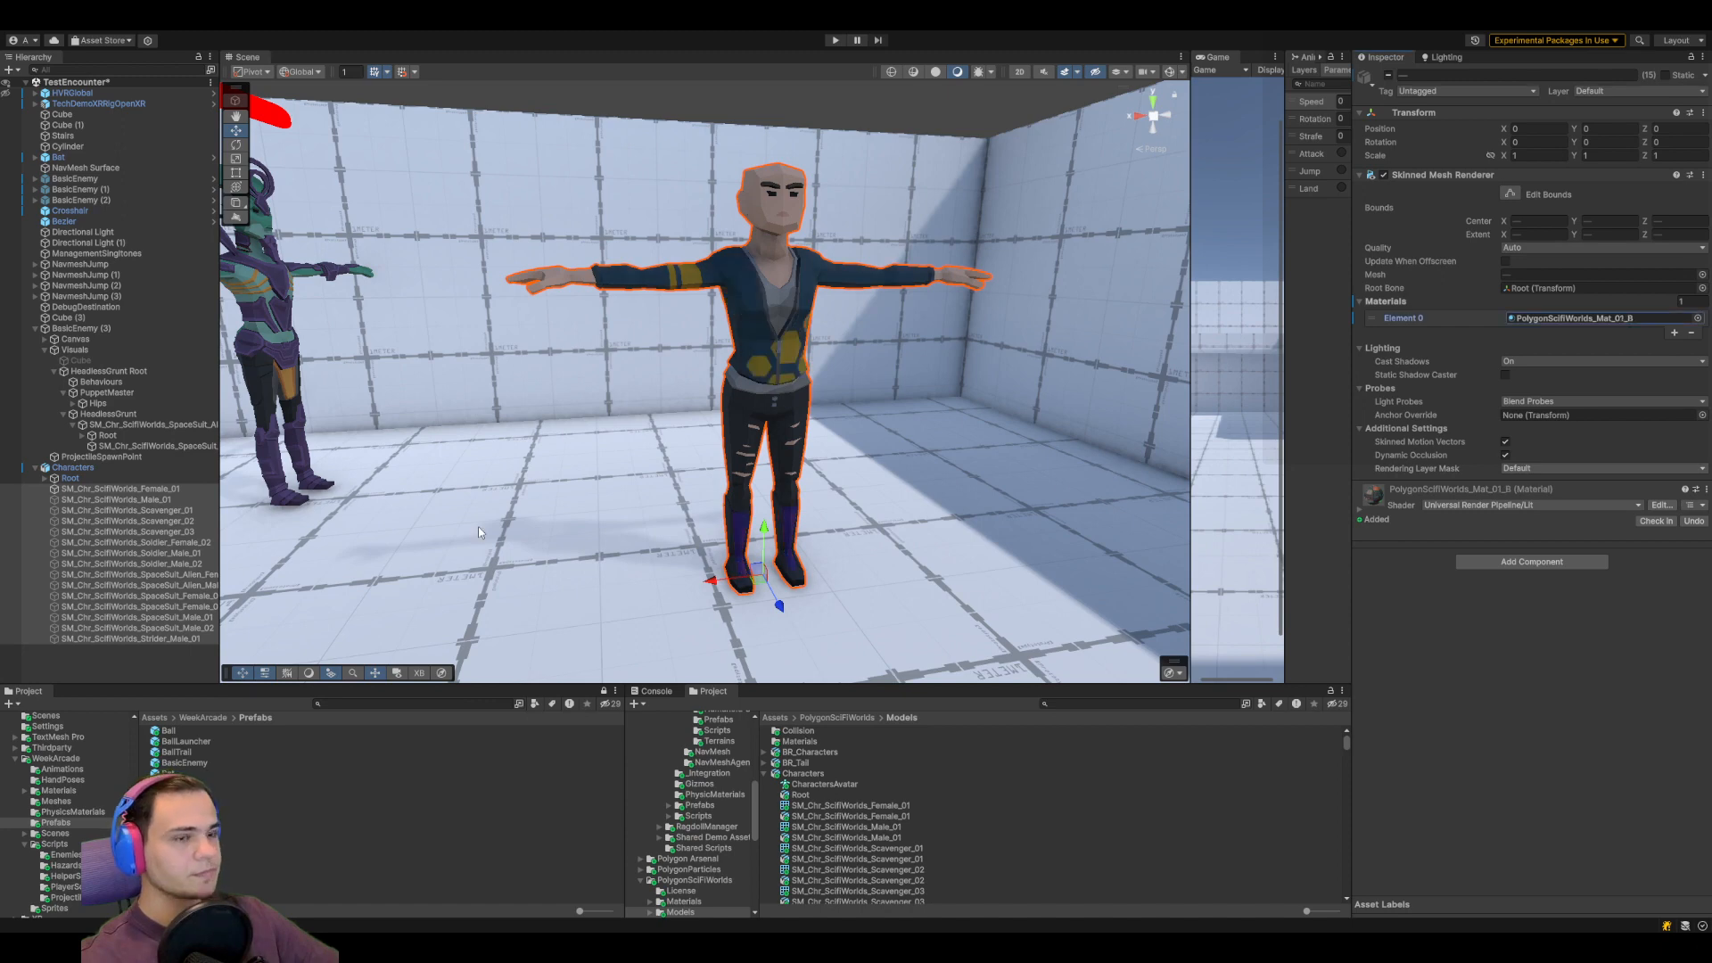
# Deactivate SM_Chr_SciFiWorlds_Female_01 and activate SM_Chr_SciFiWorlds_Male_01 in its place
pyautogui.click(176, 489)
pyautogui.click(1389, 76)
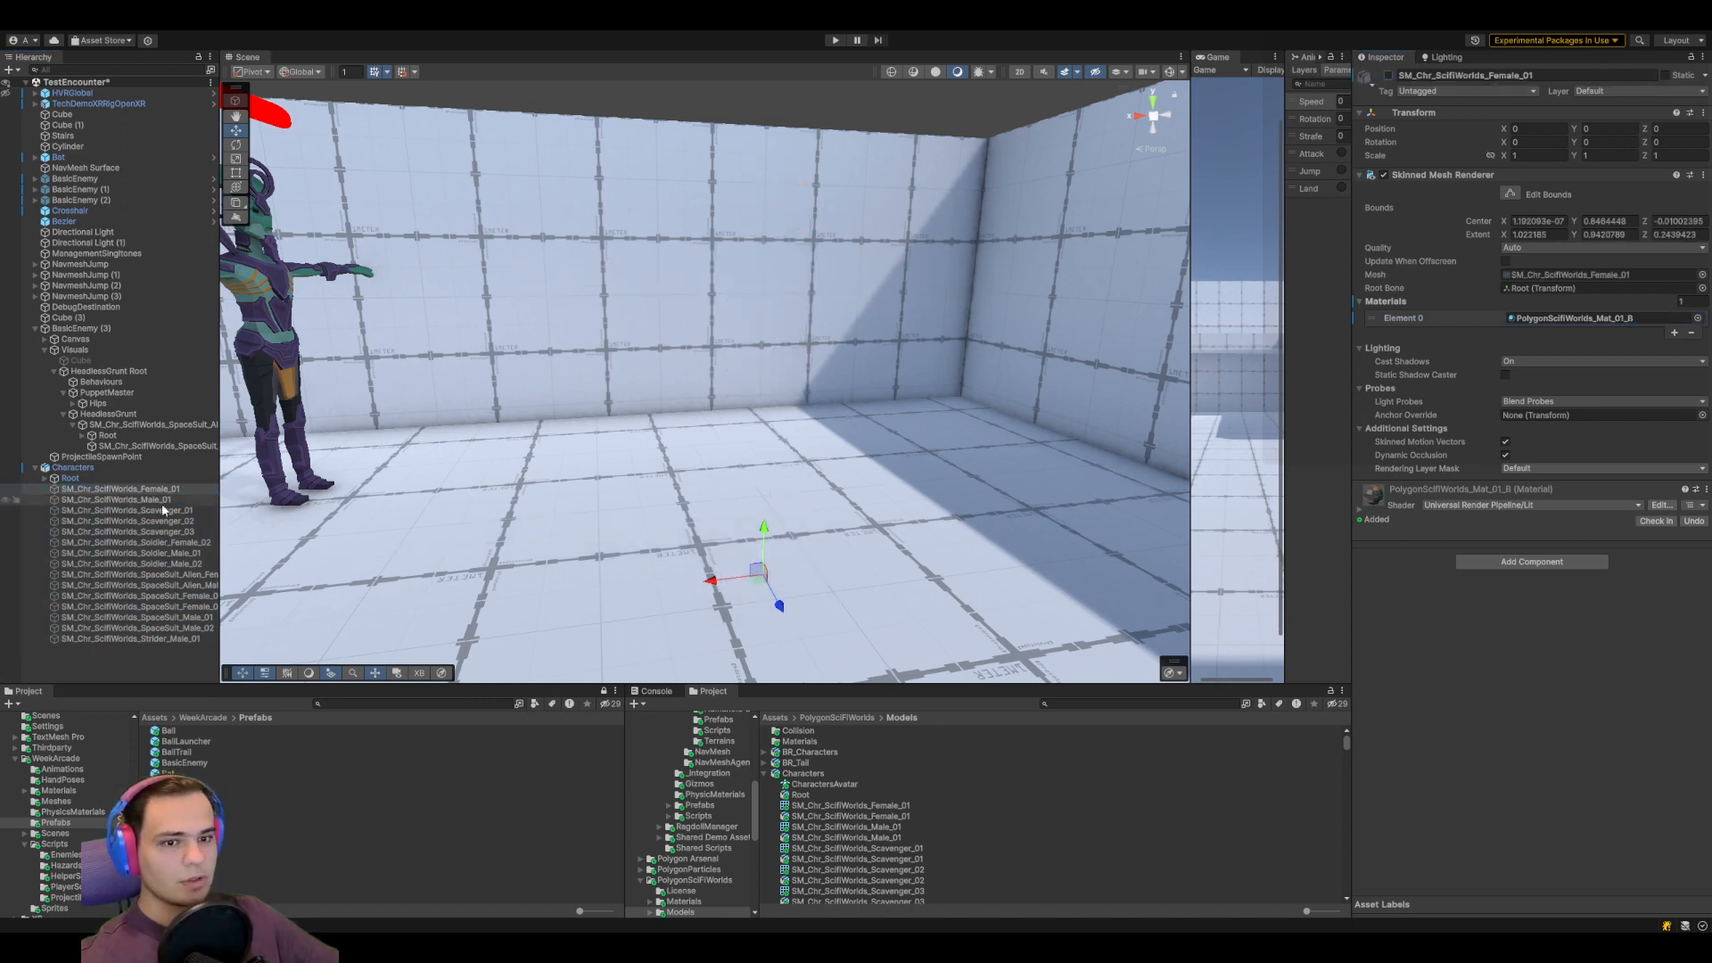
pyautogui.click(177, 502)
pyautogui.click(1389, 76)
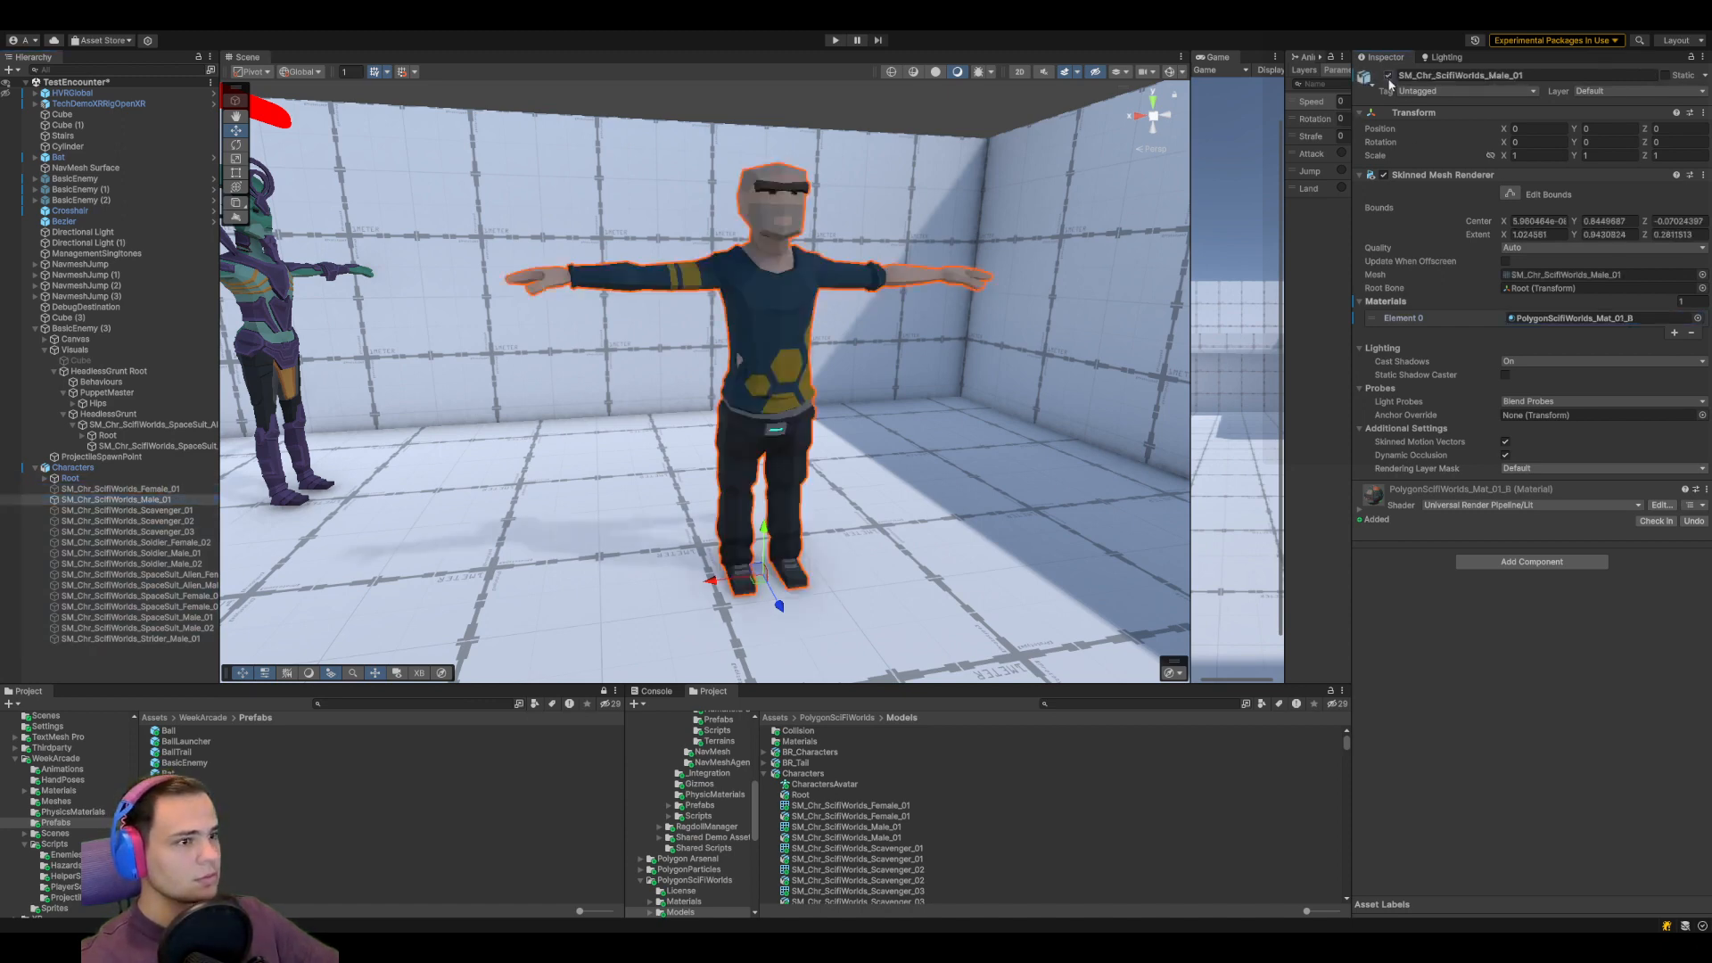
# Deactivate SM_Chr_SciFiWorlds_Male_01, and preview SM_Chr_SciFiWorlds_Scavenger_01 by activating it briefly and switching it off again
pyautogui.click(1389, 76)
pyautogui.click(214, 510)
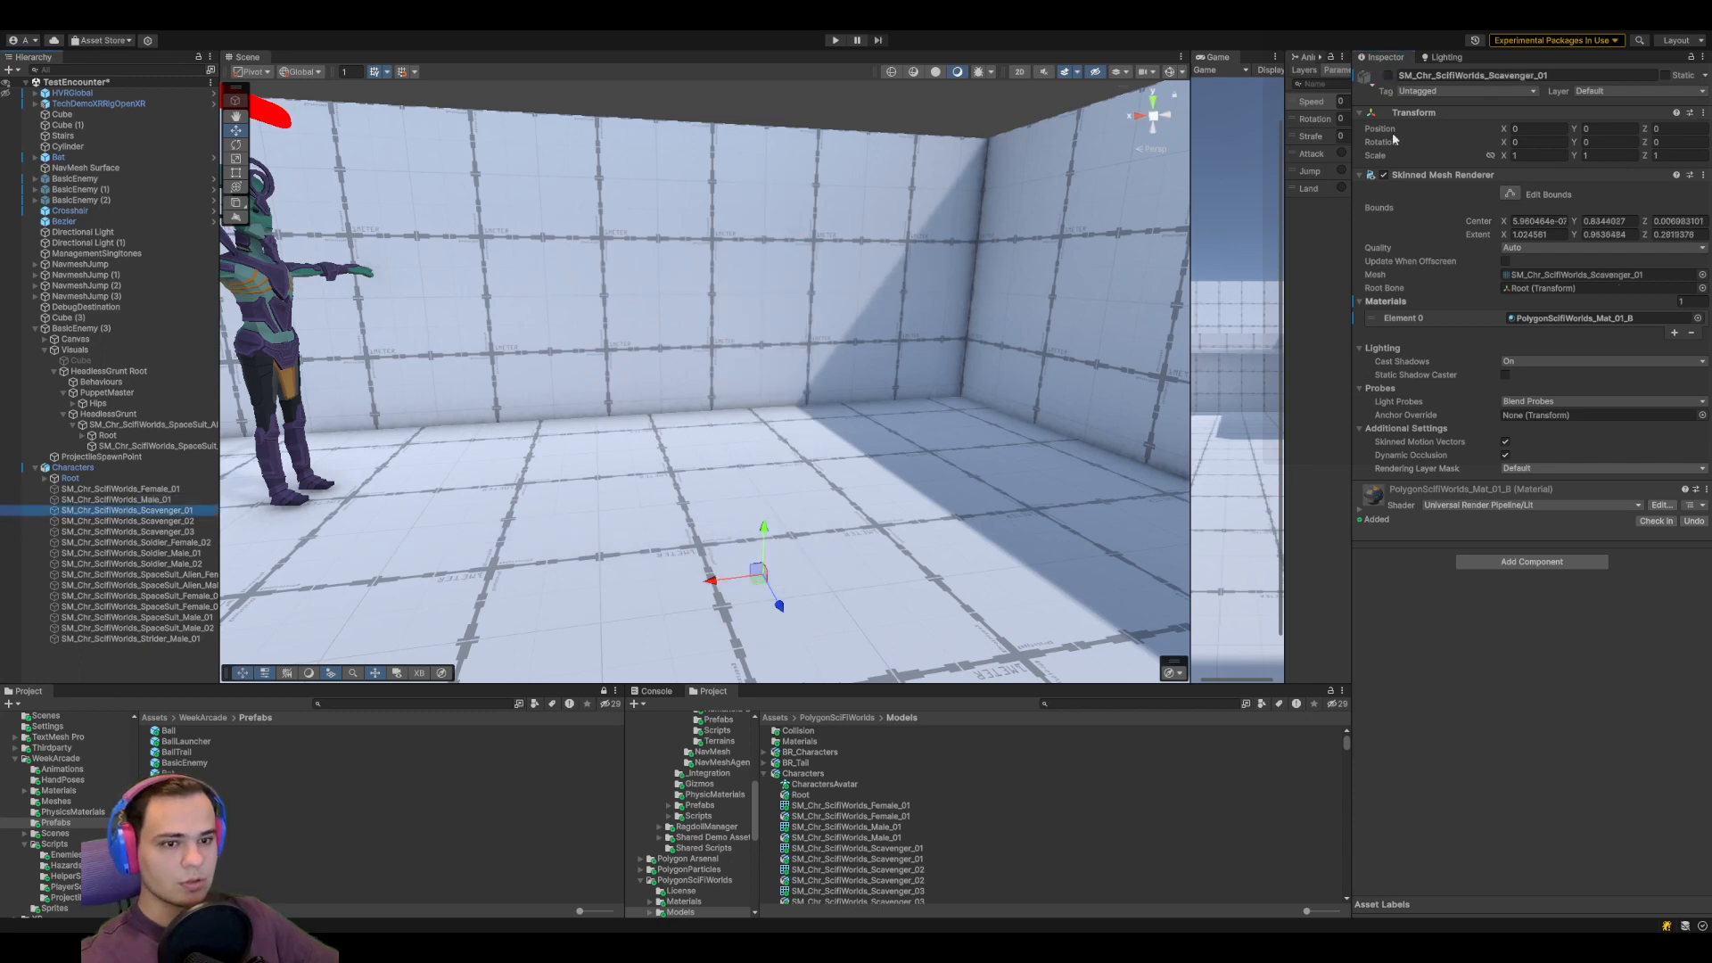
pyautogui.click(1389, 76)
pyautogui.click(1388, 76)
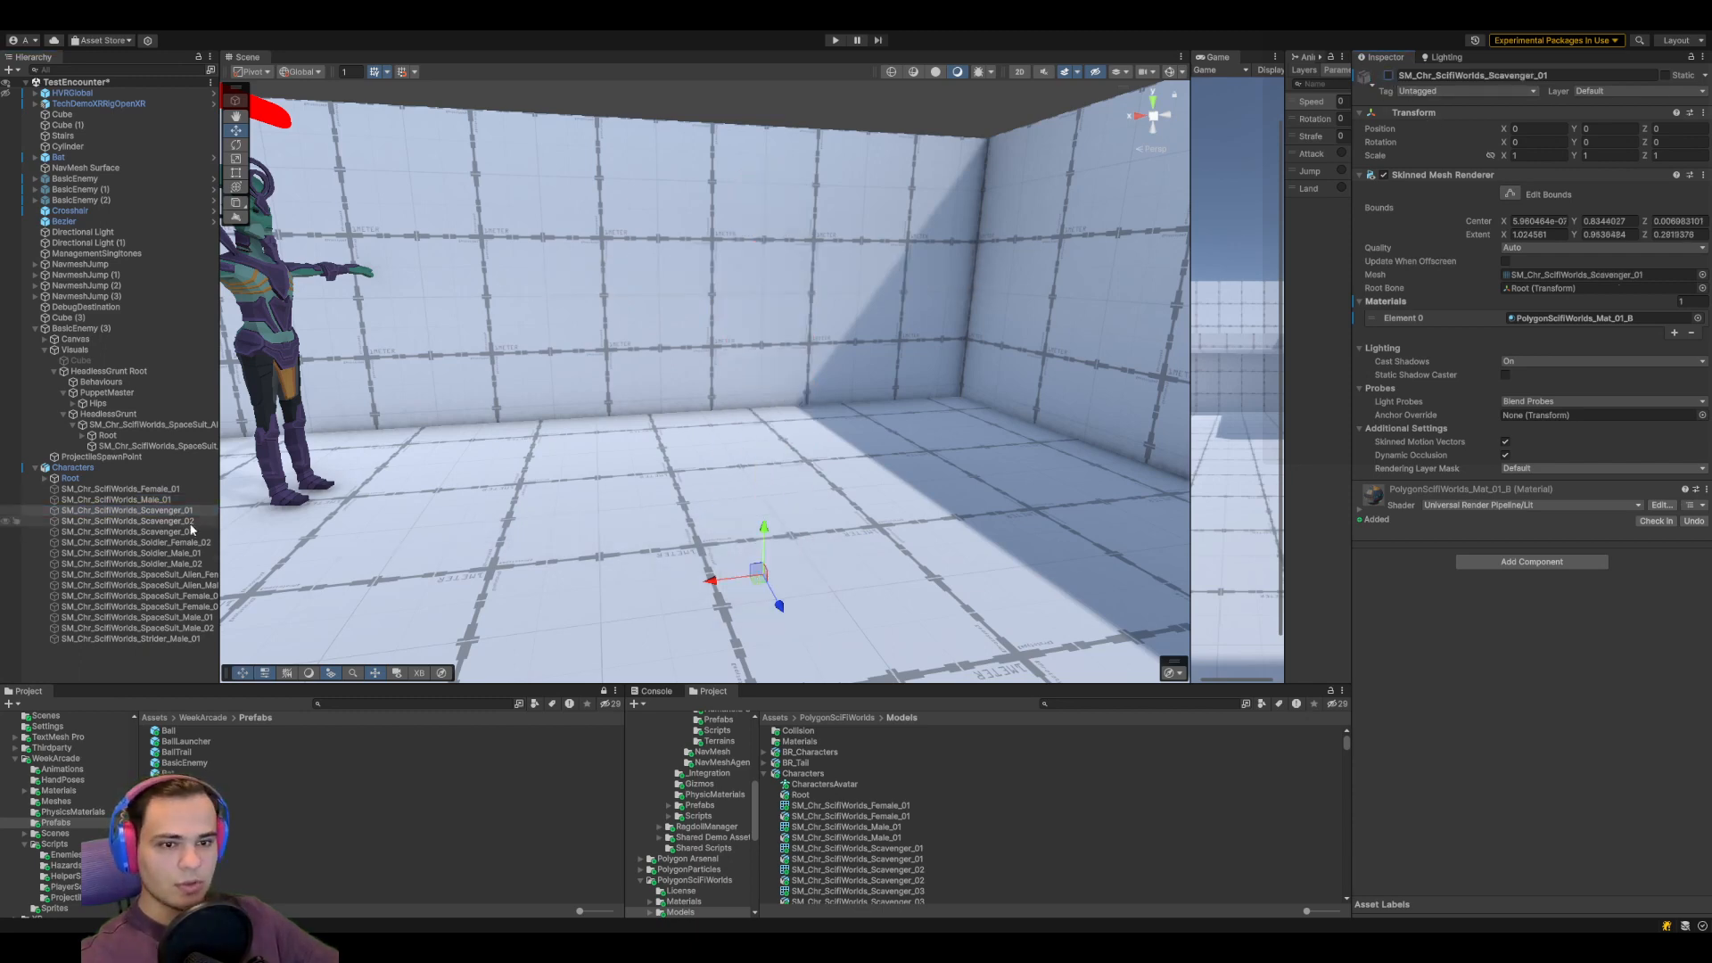
# Preview SM_Chr_SciFiWorlds_Soldier_Female_02 and SM_Chr_SciFiWorlds_Strider_Male_01 one at a time, deactivating each after viewing it
pyautogui.click(193, 542)
pyautogui.click(1388, 75)
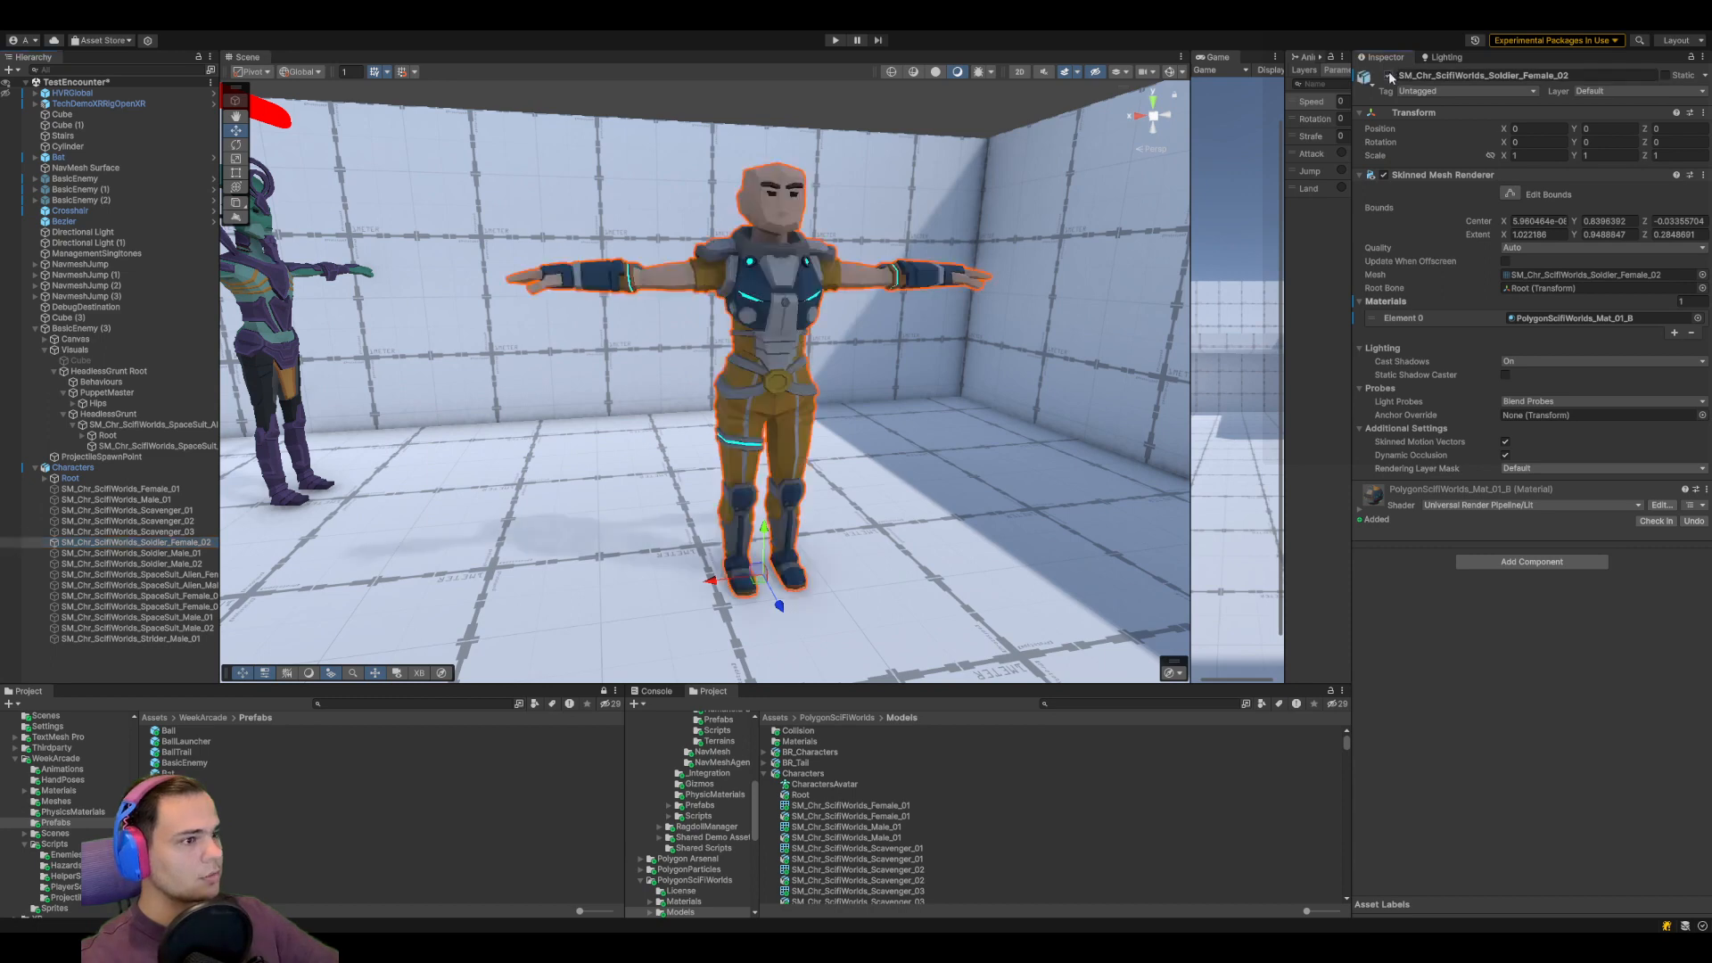
pyautogui.click(1389, 76)
pyautogui.moveTo(222, 564); pyautogui.dragTo(266, 560)
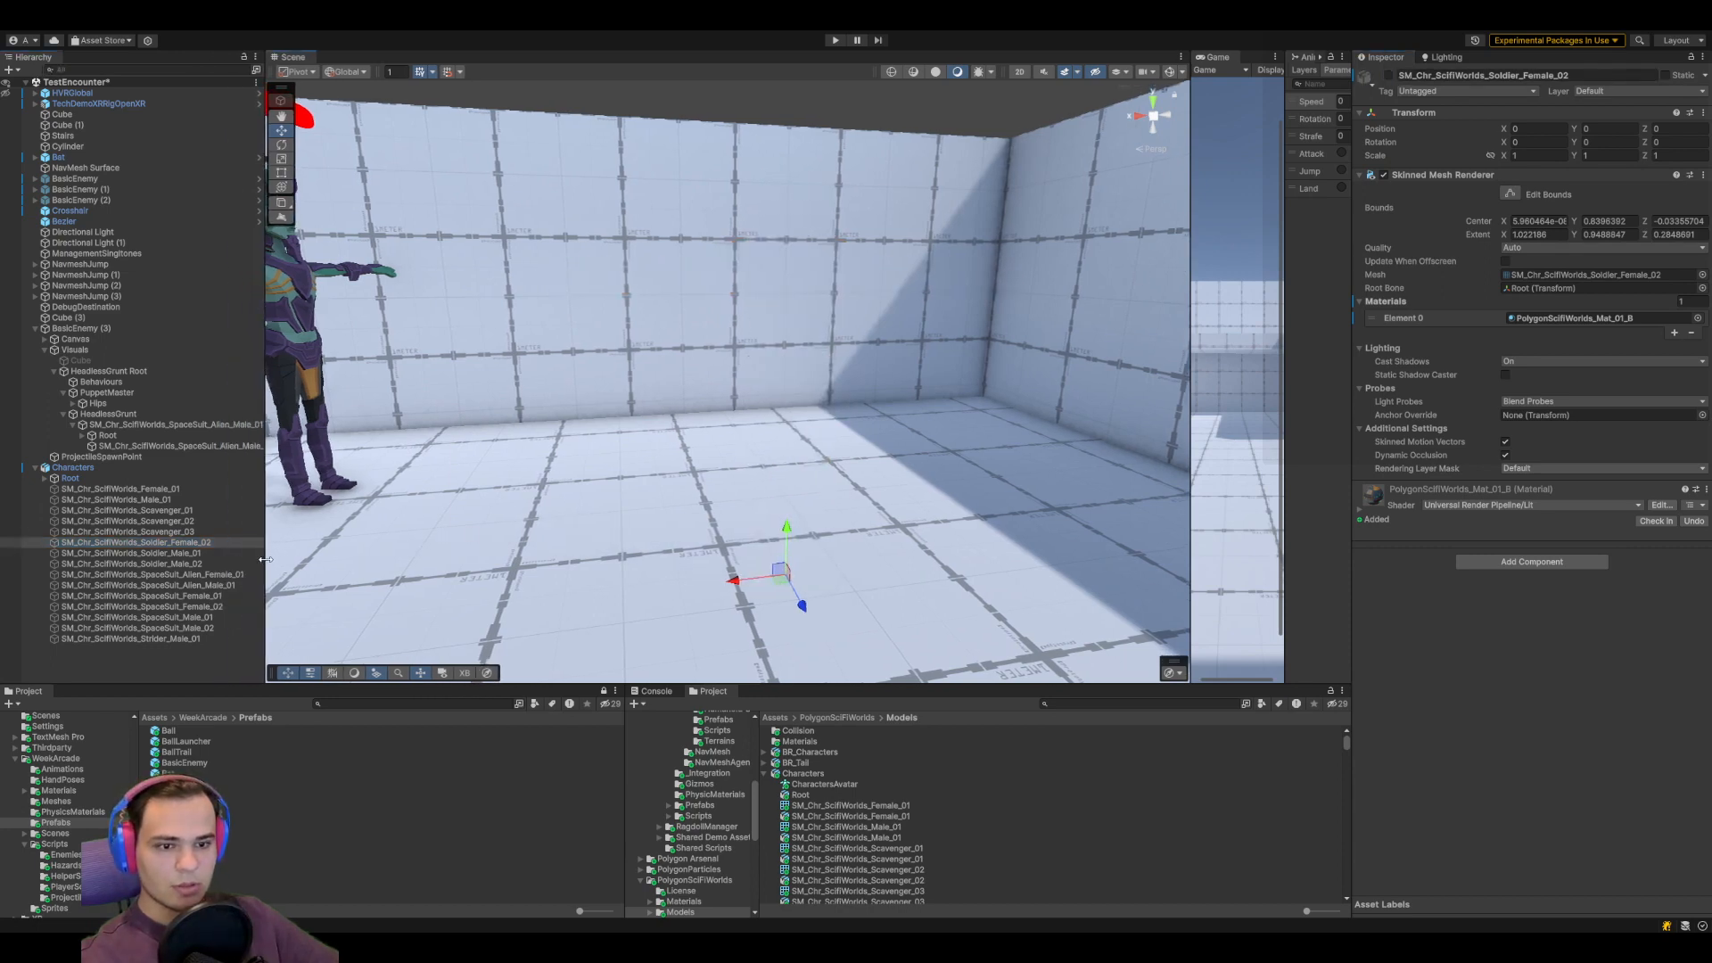
pyautogui.click(180, 638)
pyautogui.click(1389, 76)
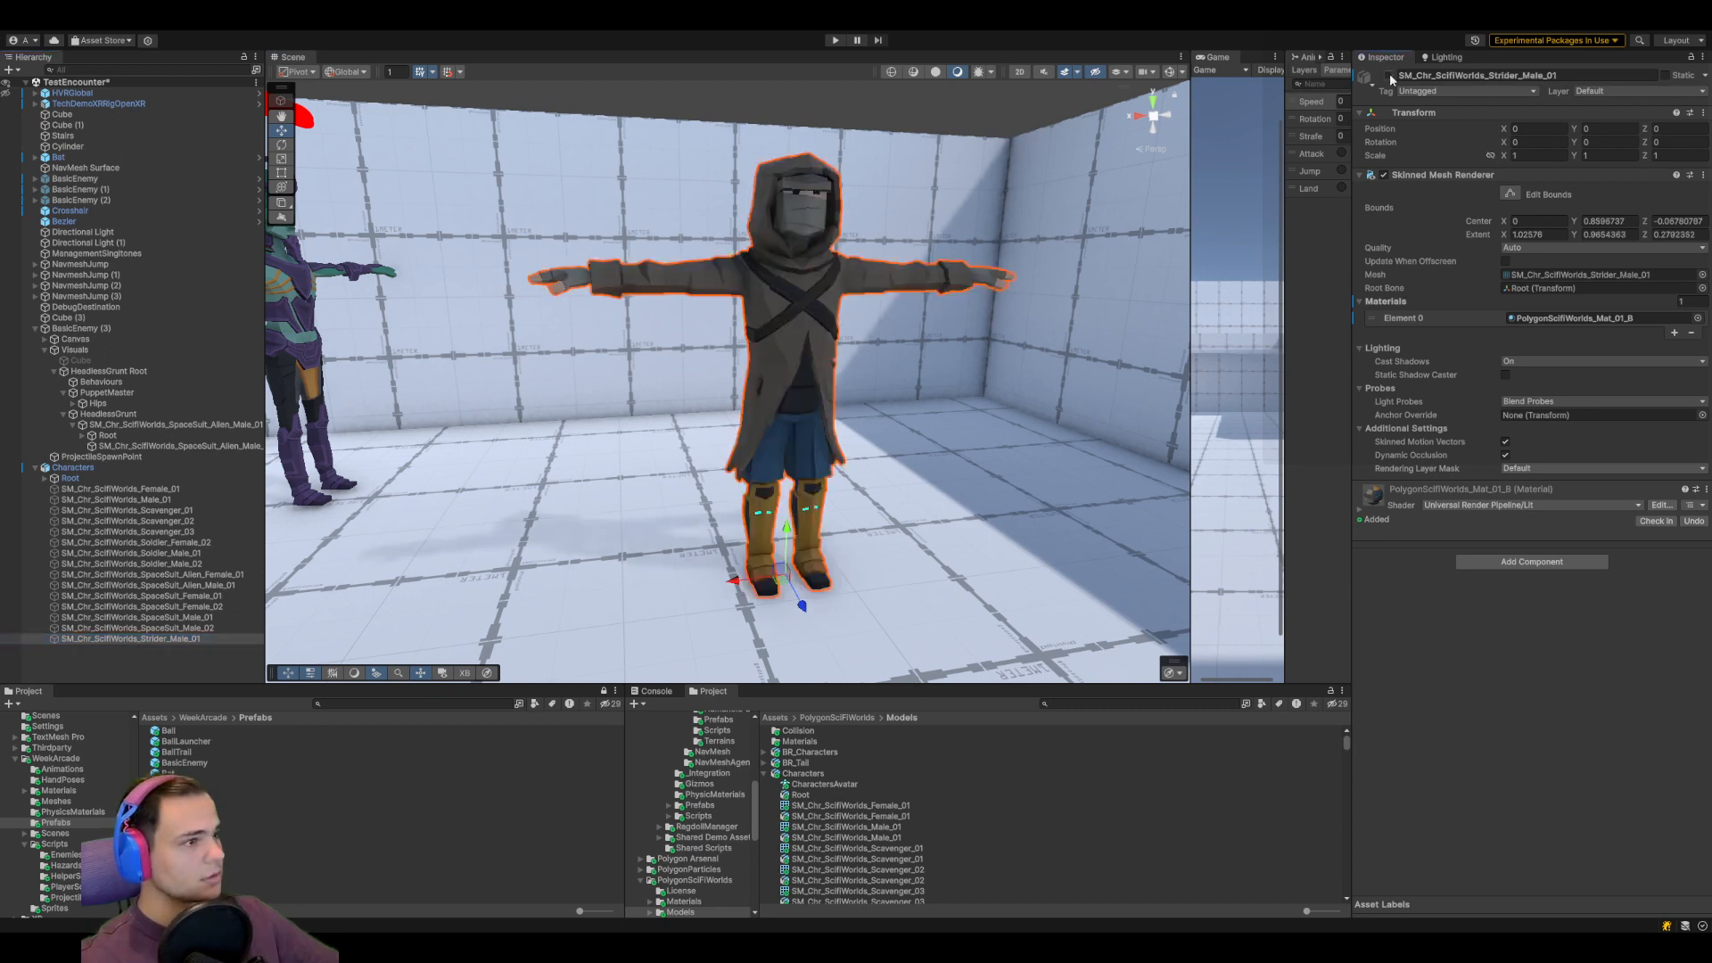
pyautogui.click(1389, 76)
# Activate SM_Chr_SciFiWorlds_SpaceSuit_Male_02, examine its suit up close in the scene, and deactivate it again
pyautogui.click(179, 628)
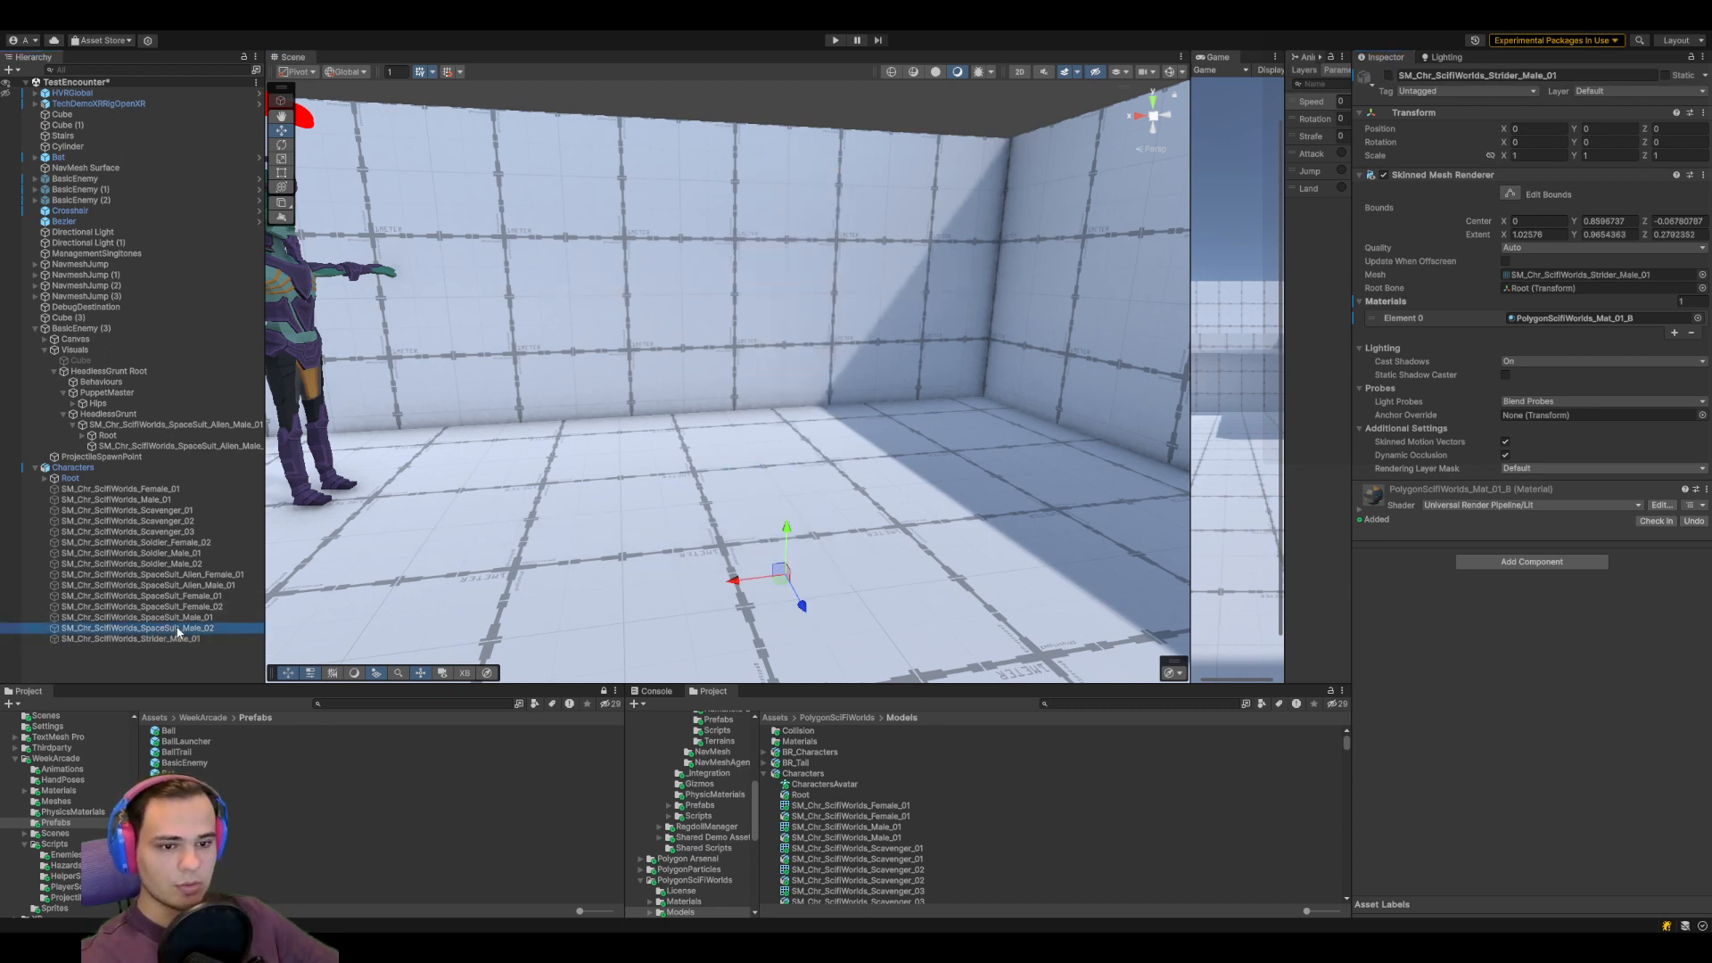
pyautogui.click(1388, 76)
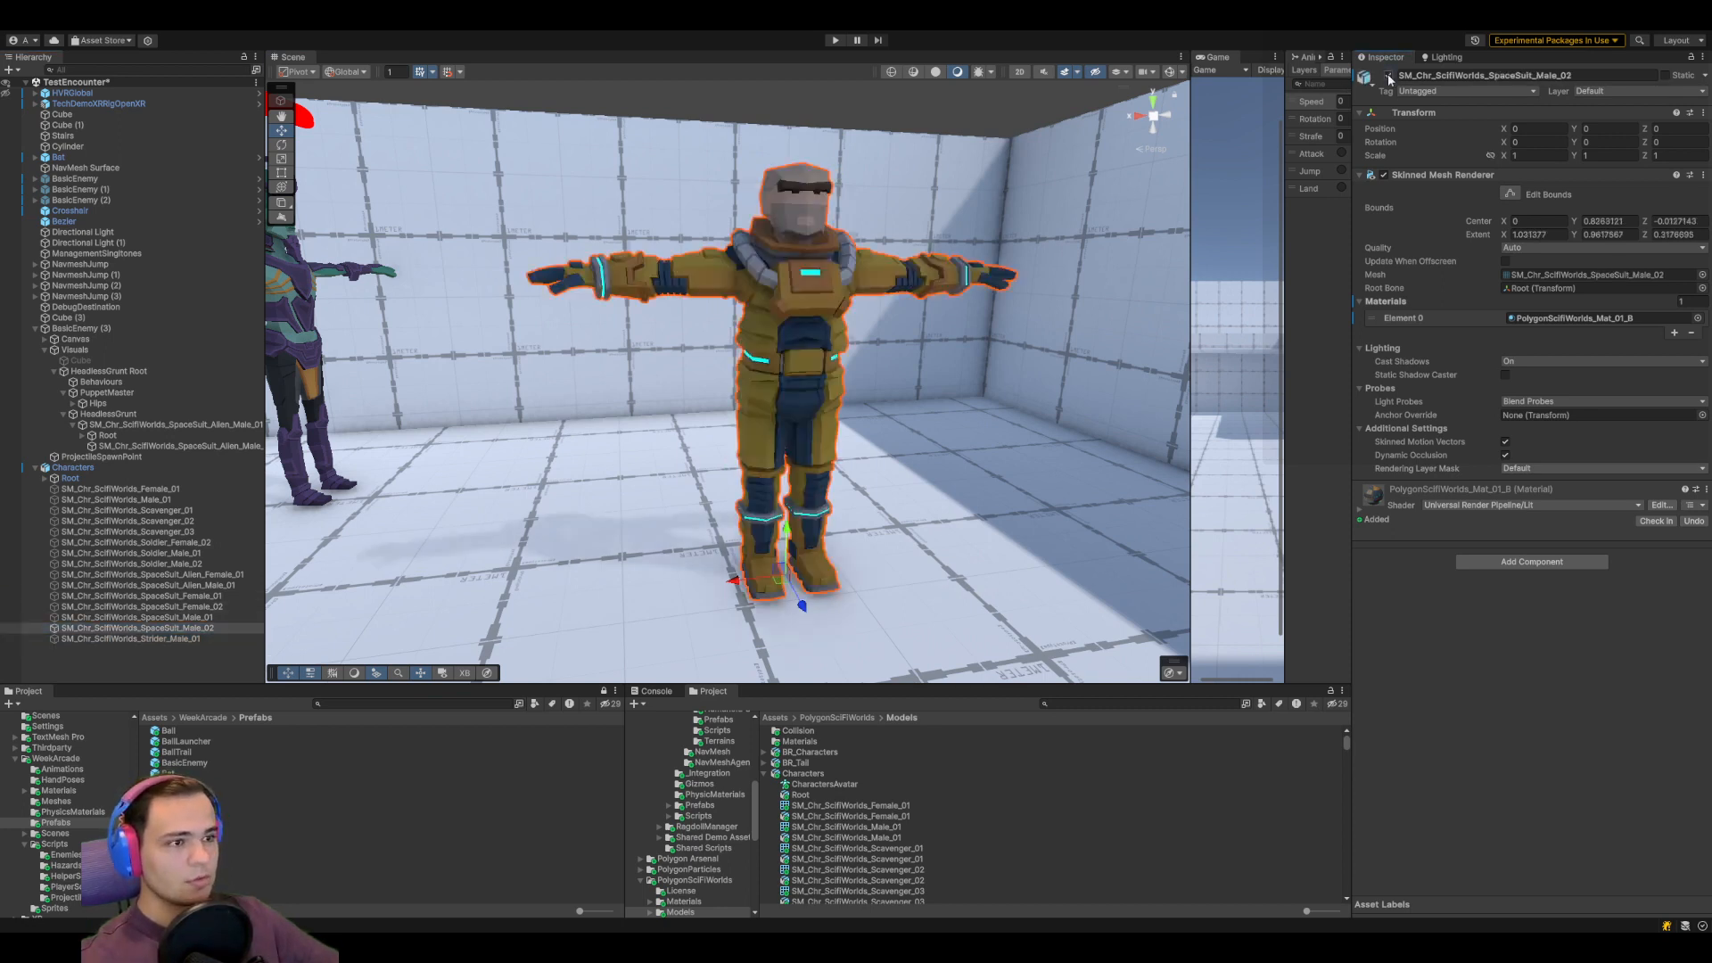
pyautogui.click(1388, 76)
pyautogui.click(1388, 75)
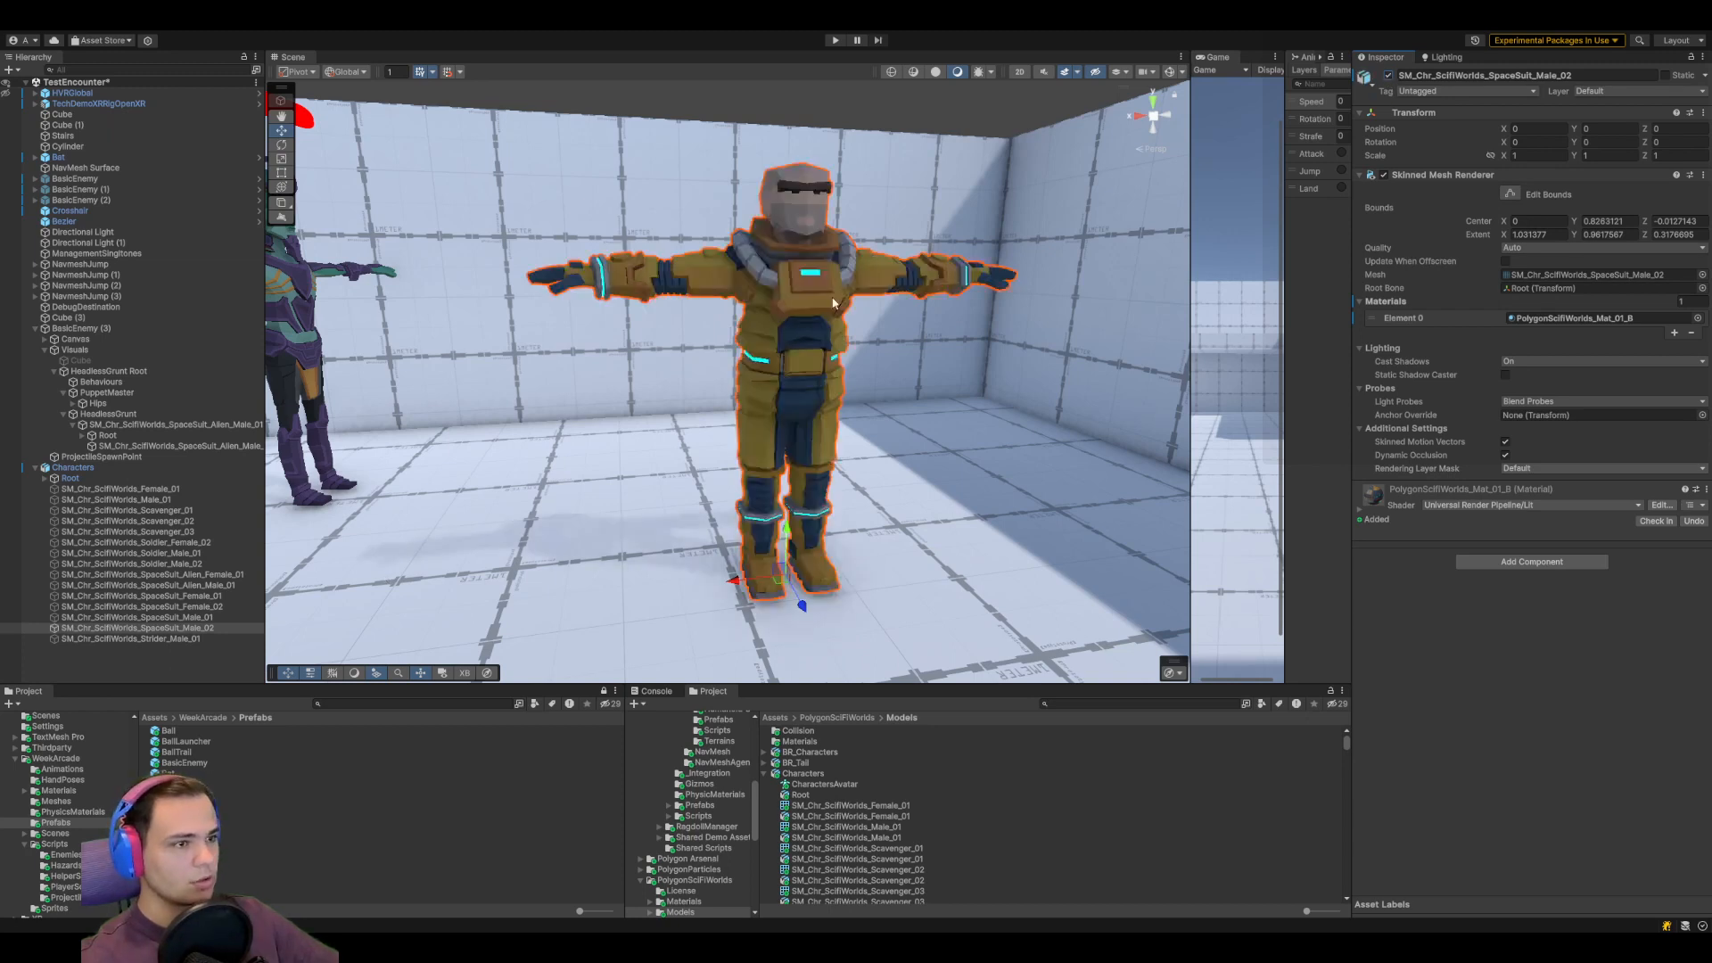
pyautogui.press('f')
pyautogui.scroll(3, 849, 412)
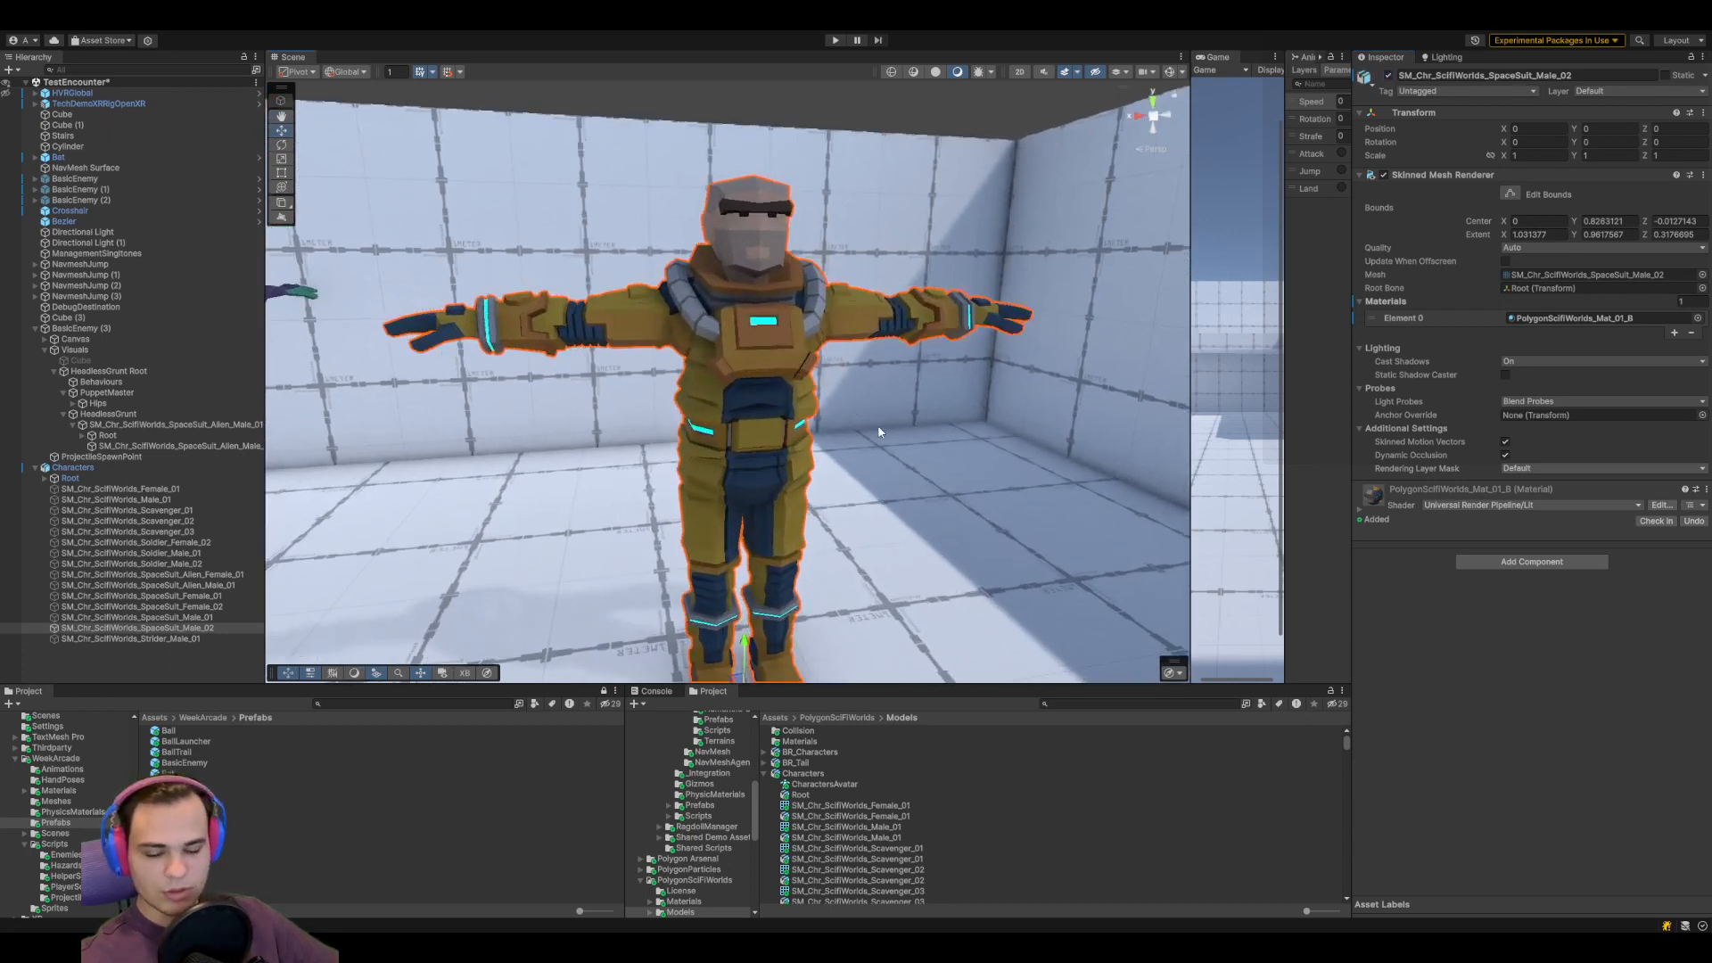
pyautogui.moveTo(797, 538); pyautogui.dragTo(901, 464, button='right')
pyautogui.click(1388, 75)
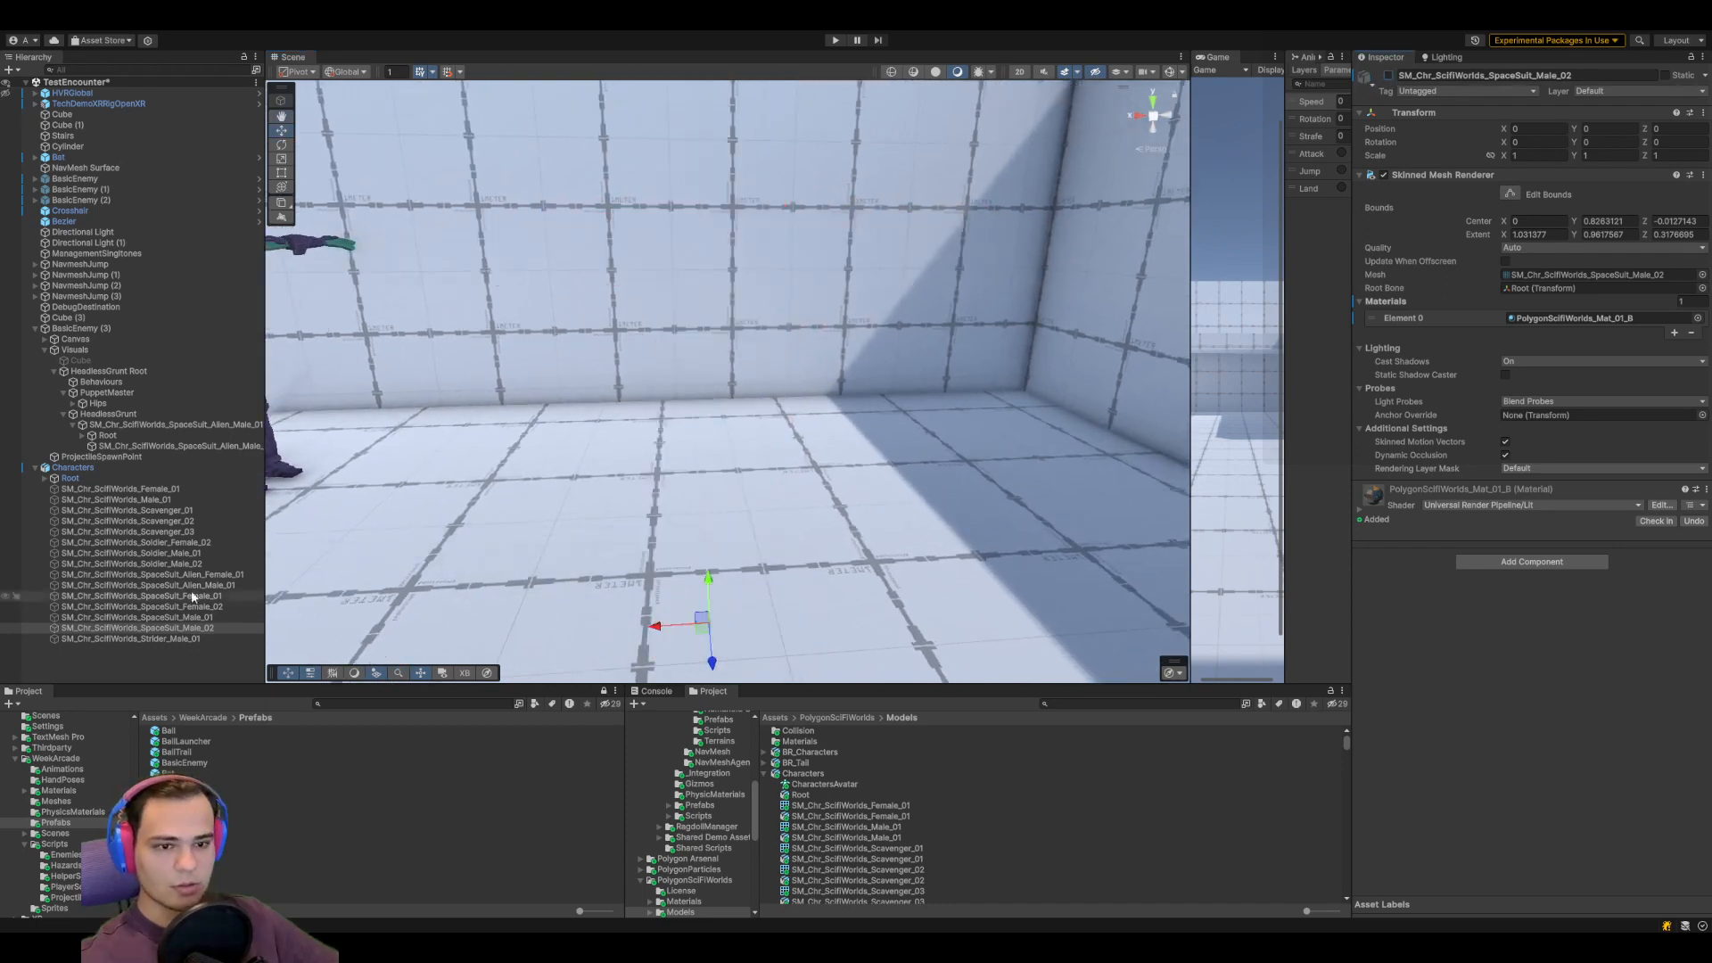
# Compare SM_Chr_SciFiWorlds_SpaceSuit_Male_01 with SM_Chr_SciFiWorlds_SpaceSuit_Male_02 by activating each in turn, leaving both deactivated
pyautogui.click(203, 617)
pyautogui.click(1388, 76)
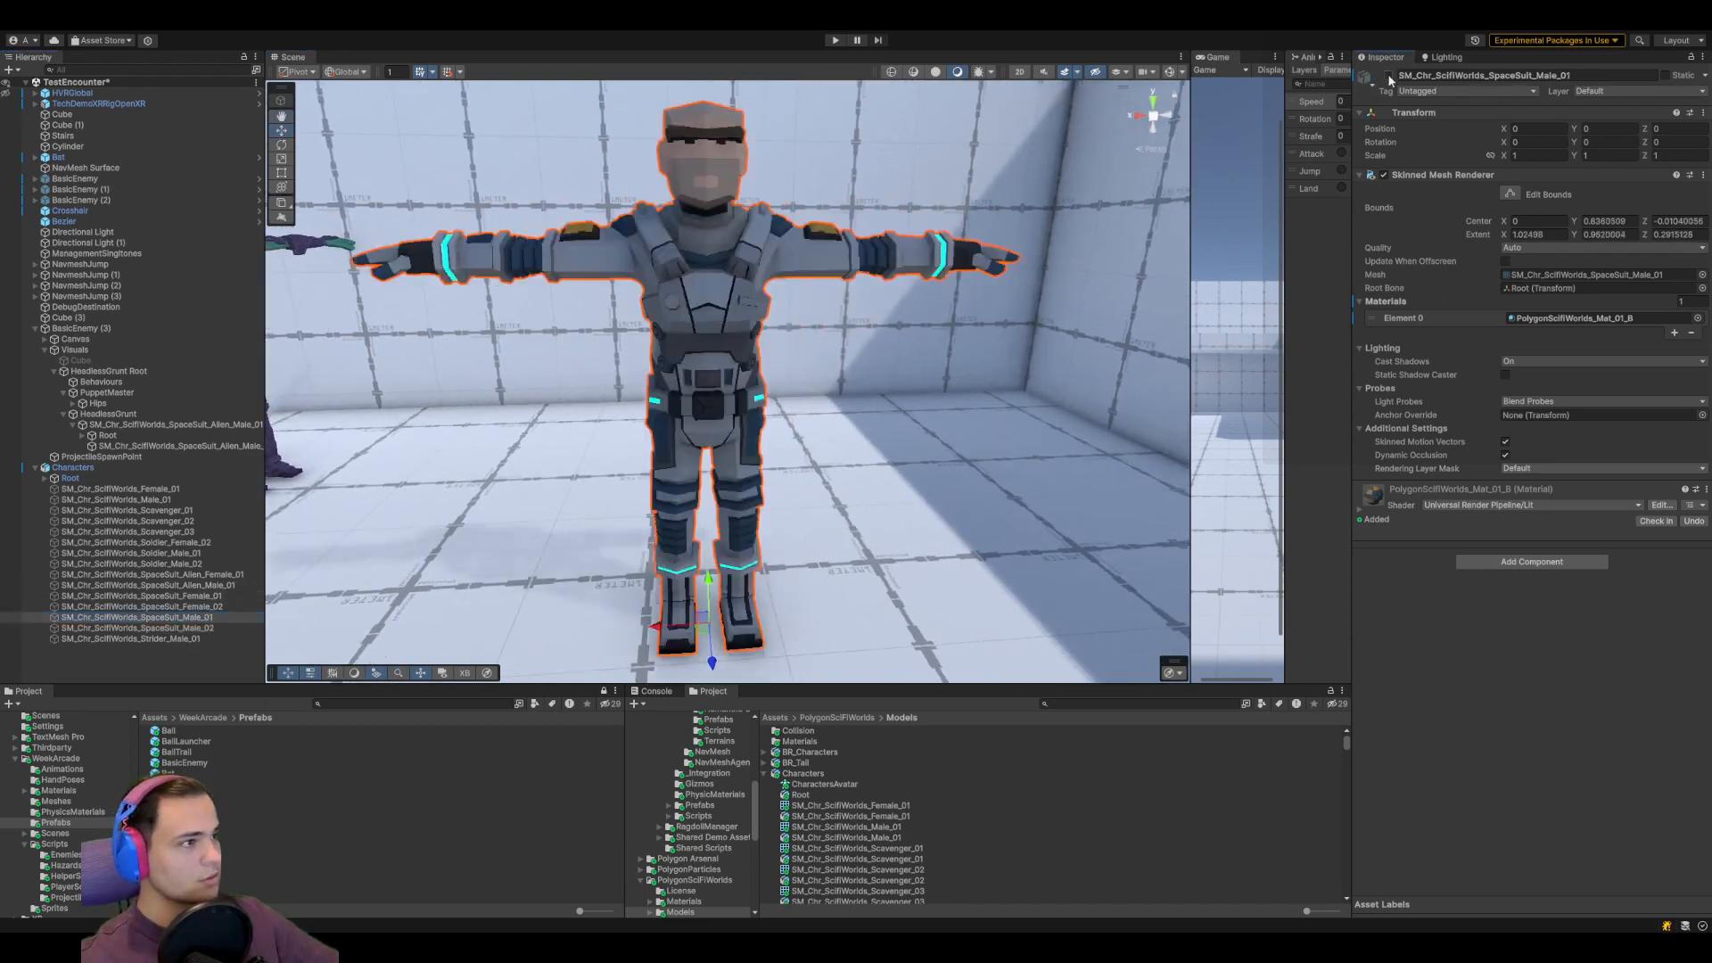
pyautogui.click(1389, 76)
pyautogui.click(189, 606)
pyautogui.click(189, 628)
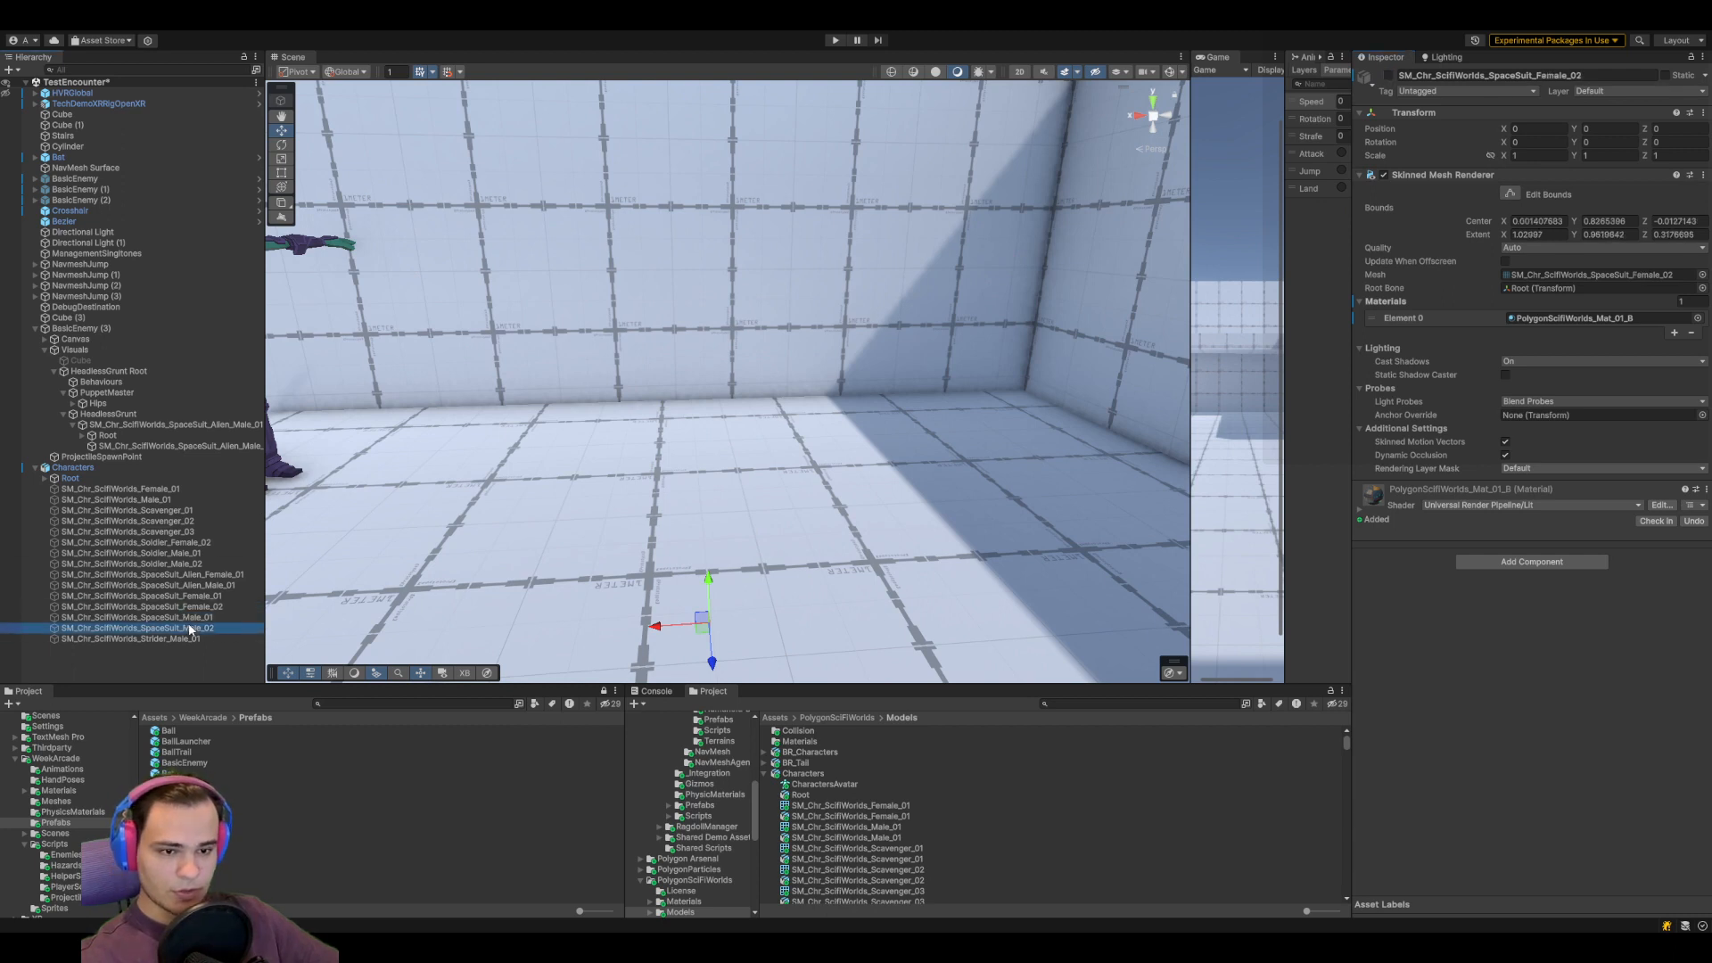
pyautogui.click(1389, 76)
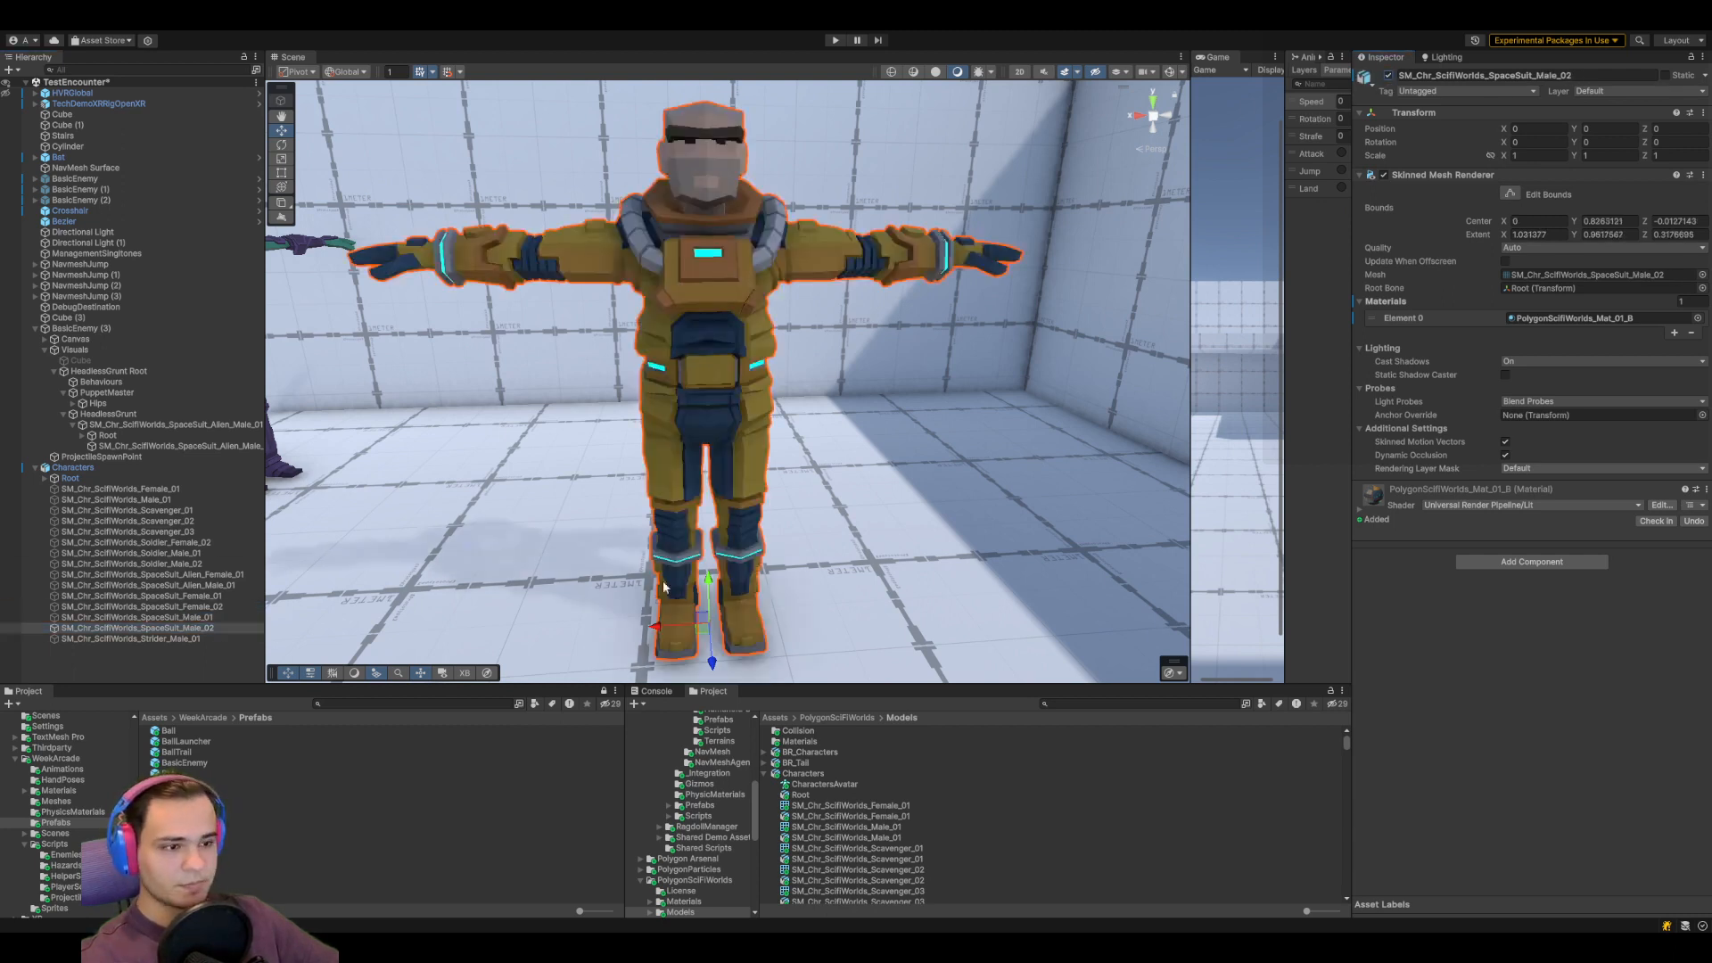
pyautogui.moveTo(660, 633); pyautogui.dragTo(664, 632)
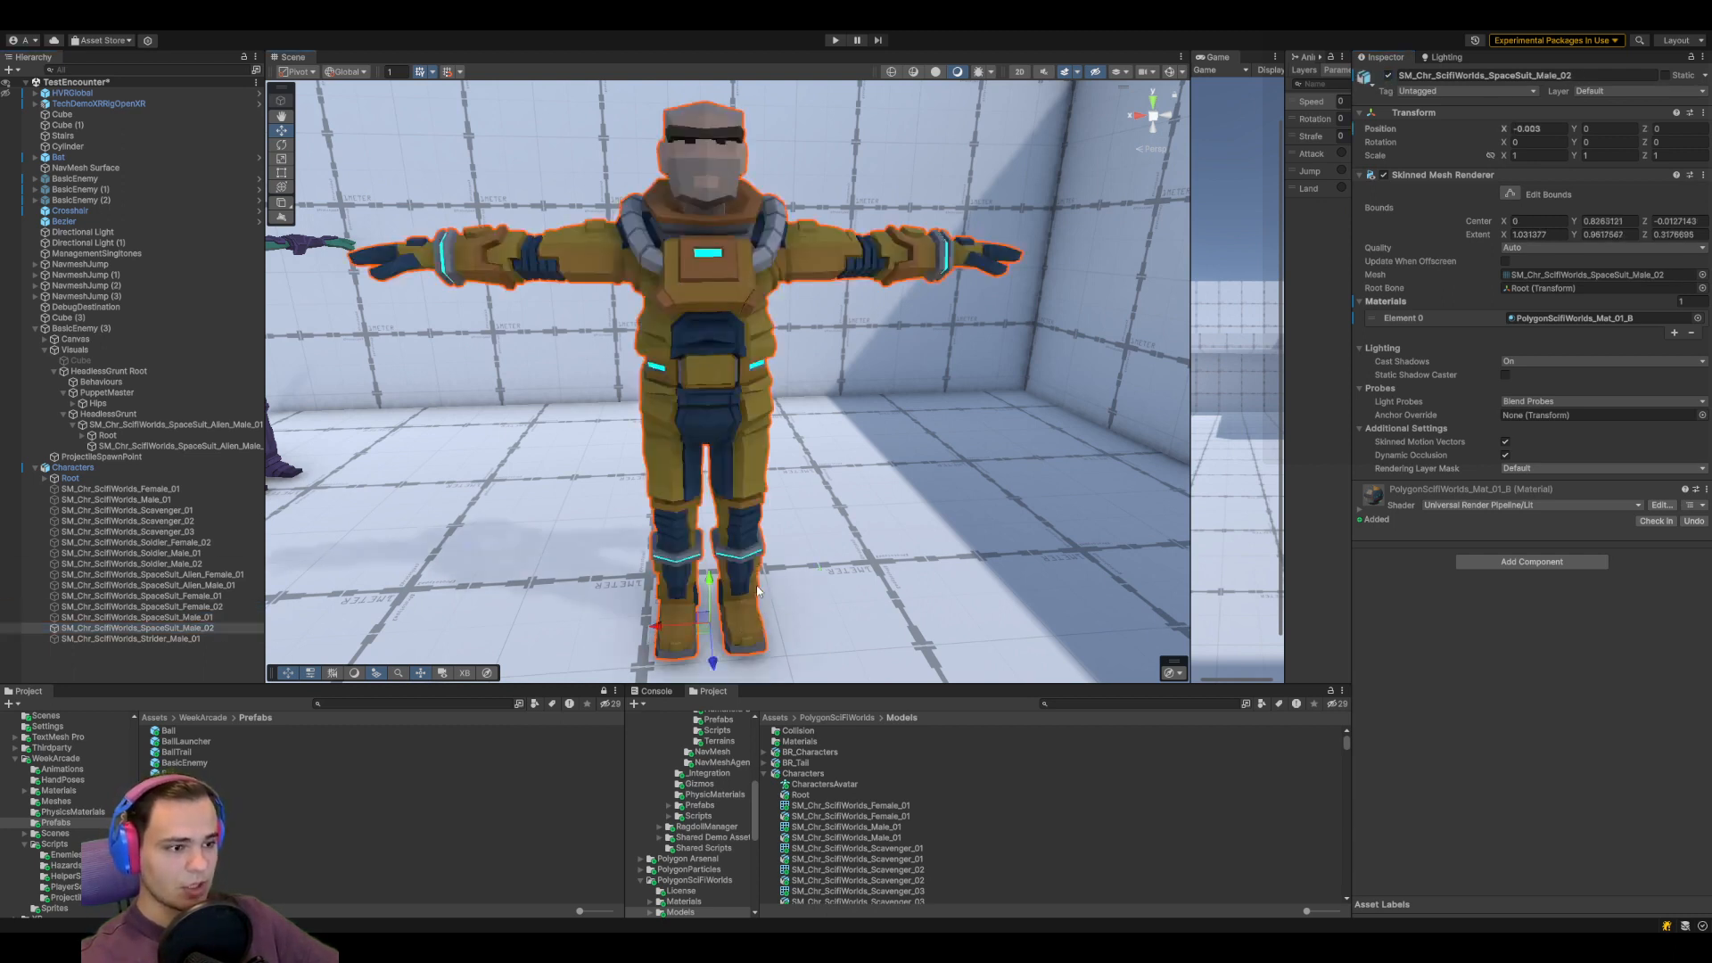
pyautogui.click(1389, 76)
# Preview SM_Chr_SciFiWorlds_SpaceSuit_Alien_Male_01 and SM_Chr_SciFiWorlds_SpaceSuit_Alien_Female_01 in turn, deactivating each after viewing it
pyautogui.click(232, 586)
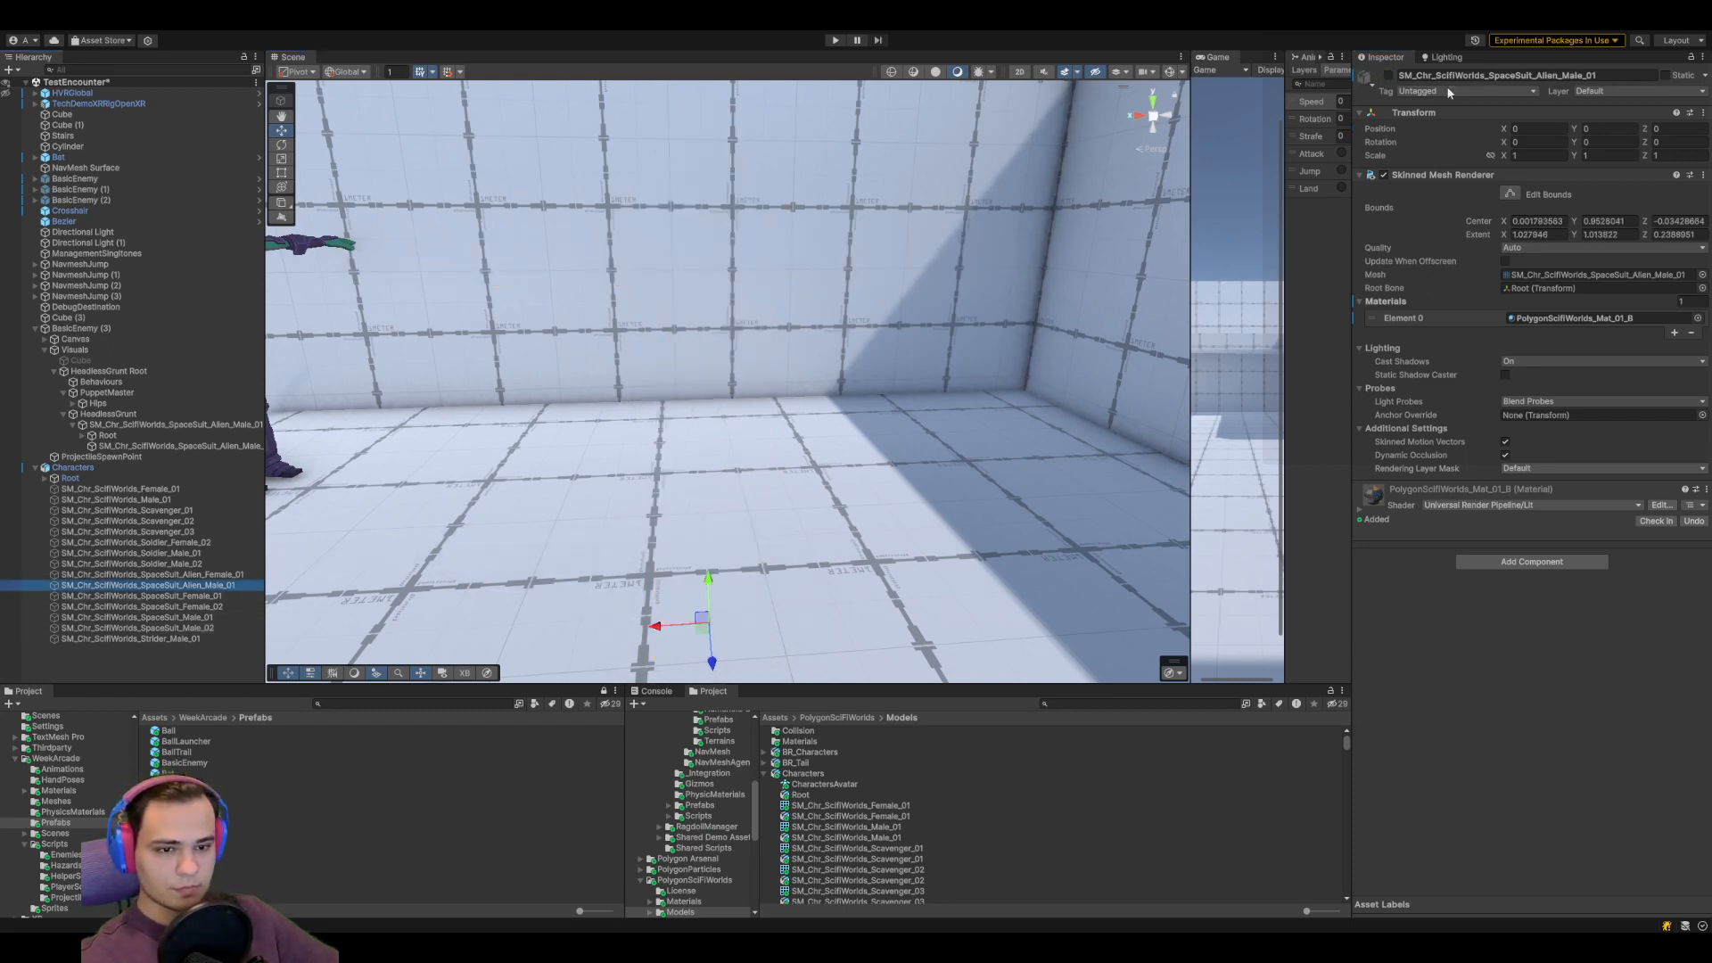
pyautogui.click(1388, 75)
pyautogui.click(1389, 76)
pyautogui.click(178, 576)
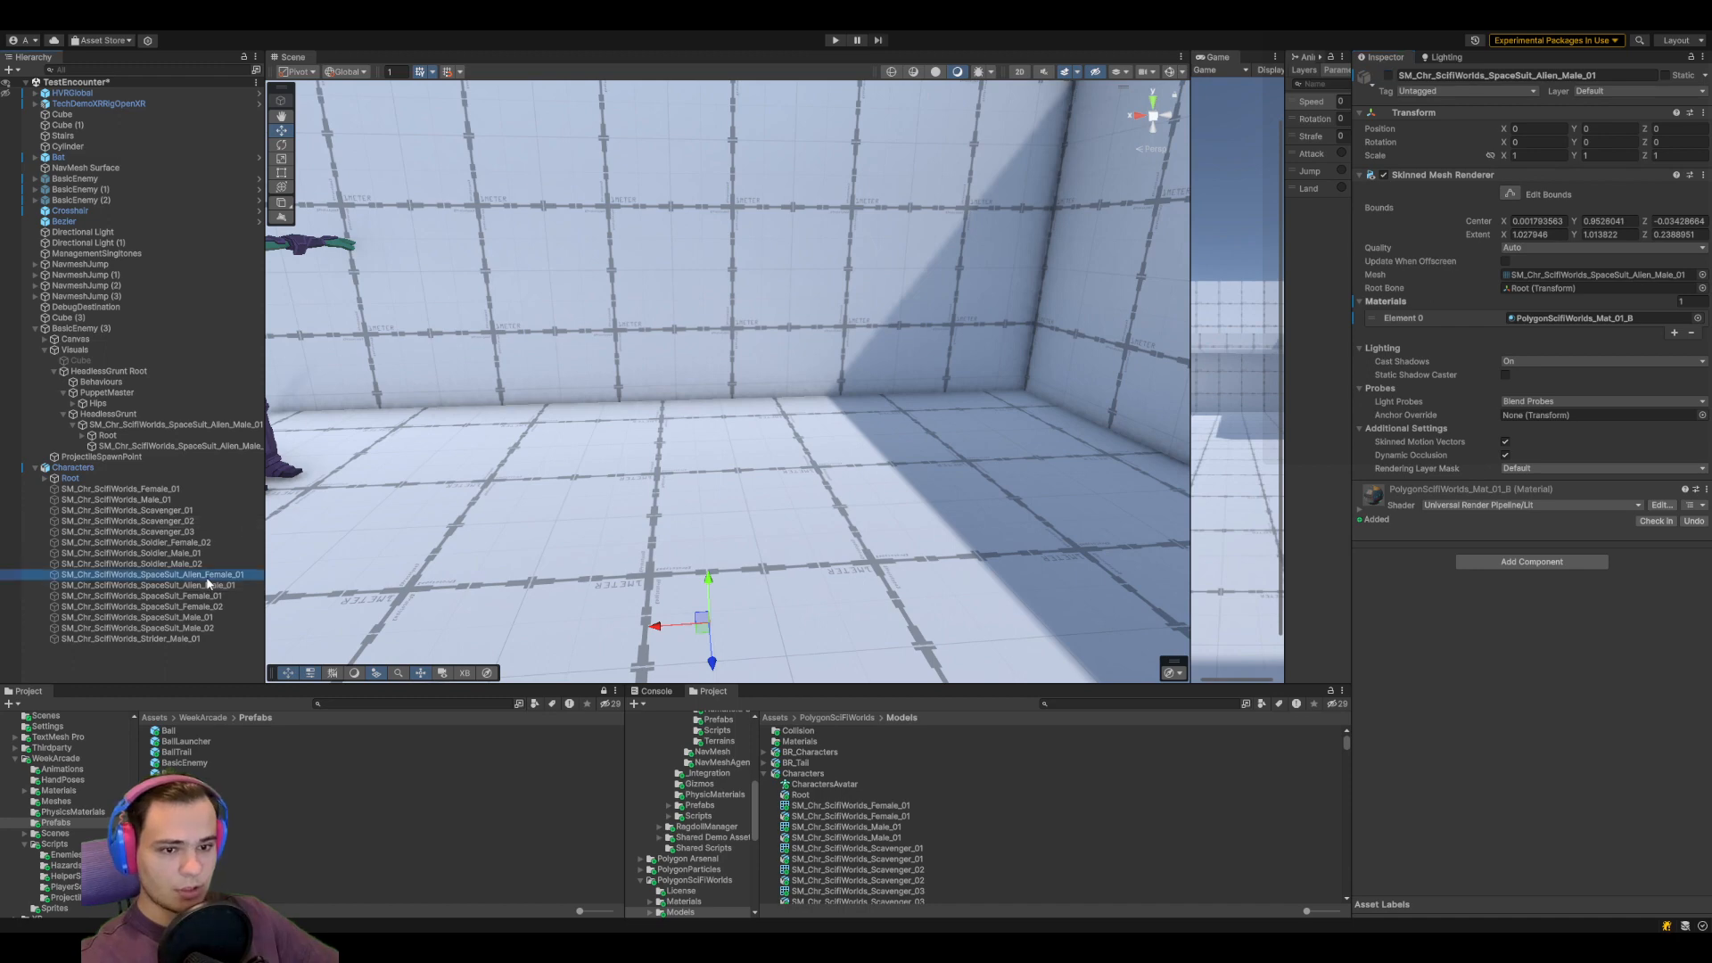
pyautogui.click(1387, 75)
pyautogui.scroll(-3, 758, 374)
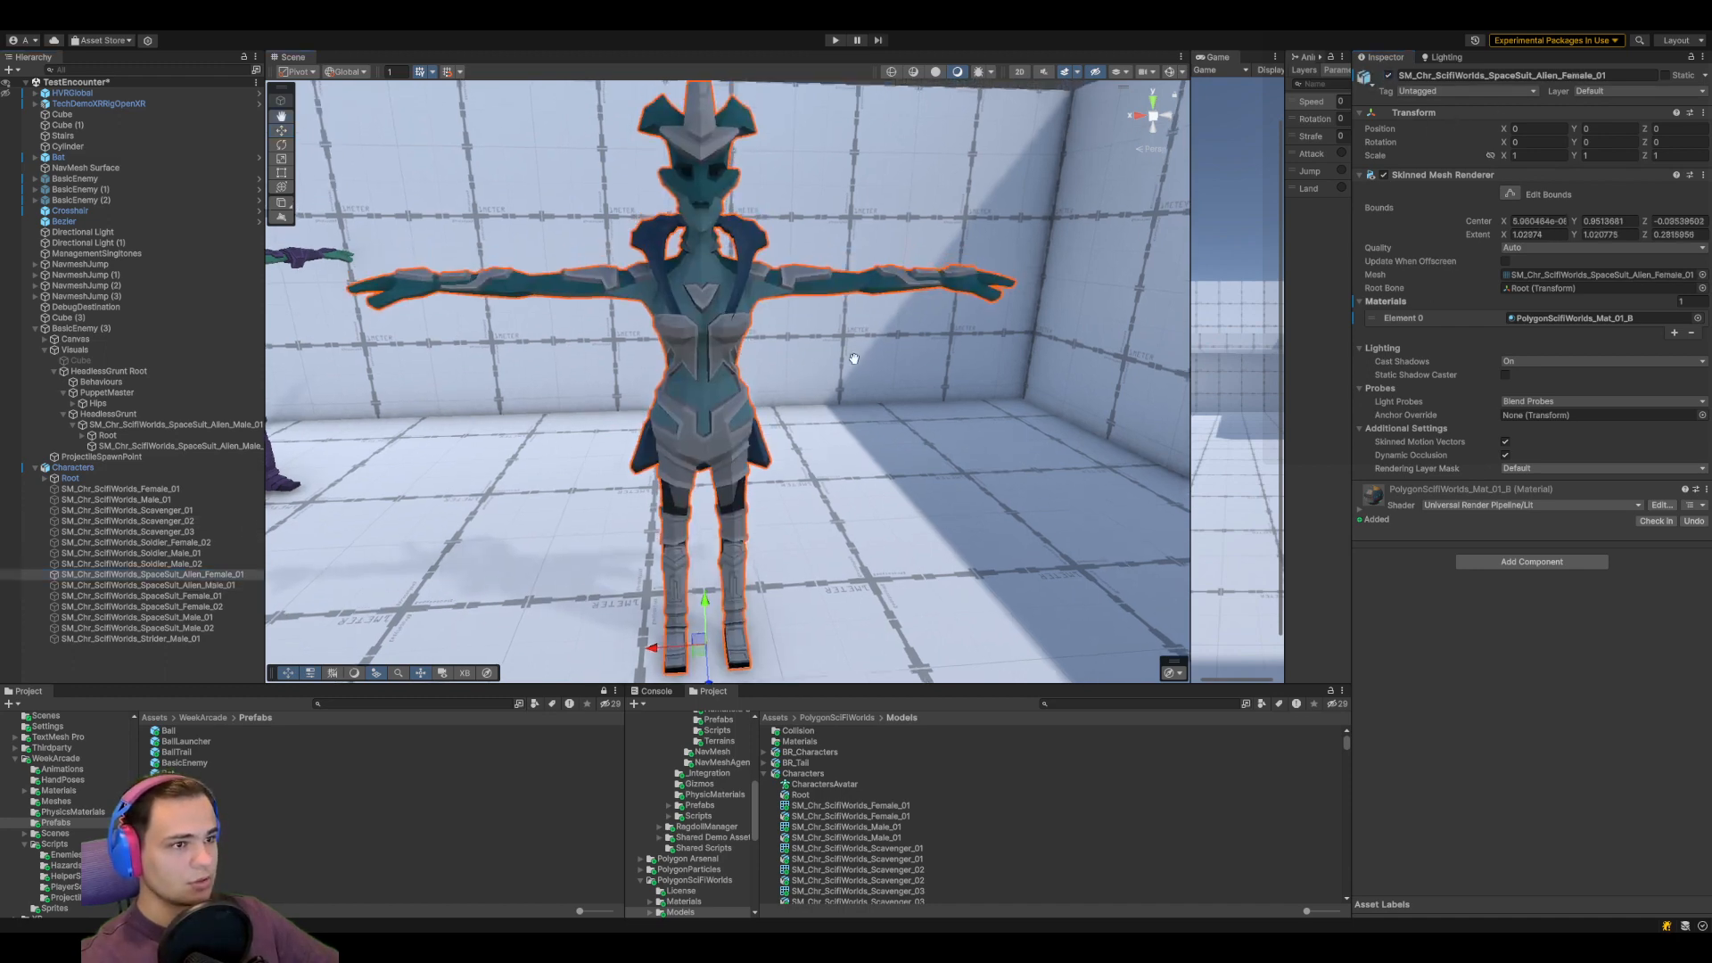
pyautogui.click(1387, 75)
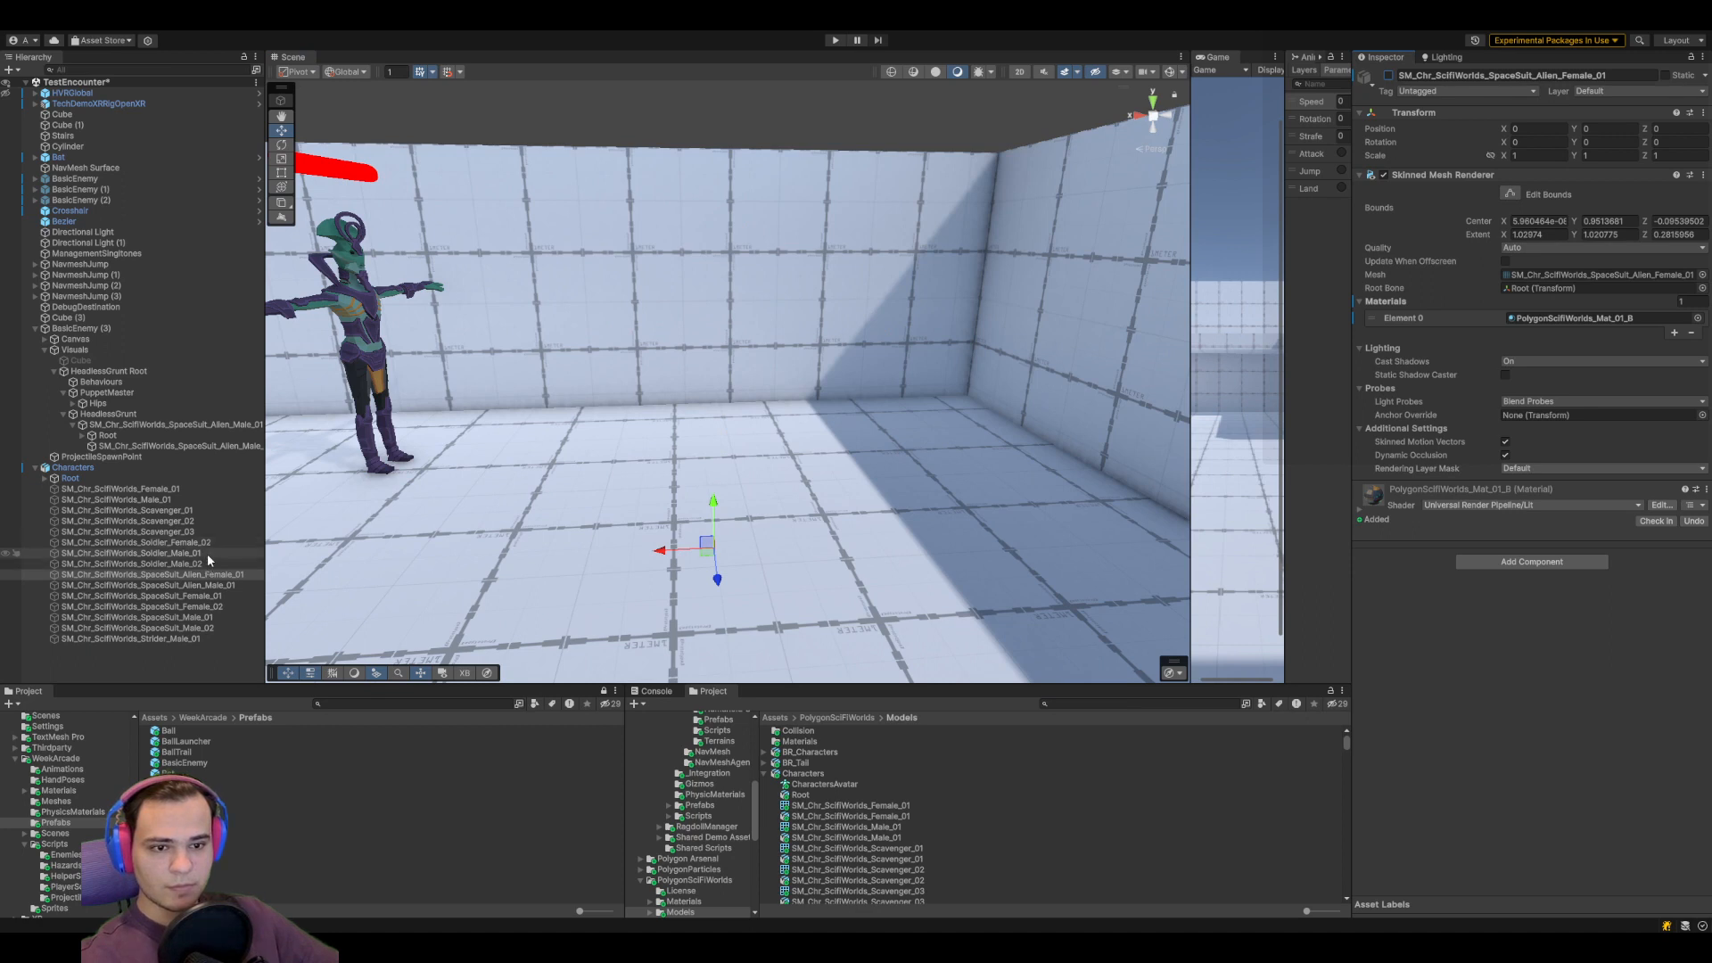
# Collapse the Characters asset and show the PolygonSciFiWorlds Models folder as large thumbnails in a taller asset browser
pyautogui.click(765, 774)
pyautogui.scroll(-5, 1157, 833)
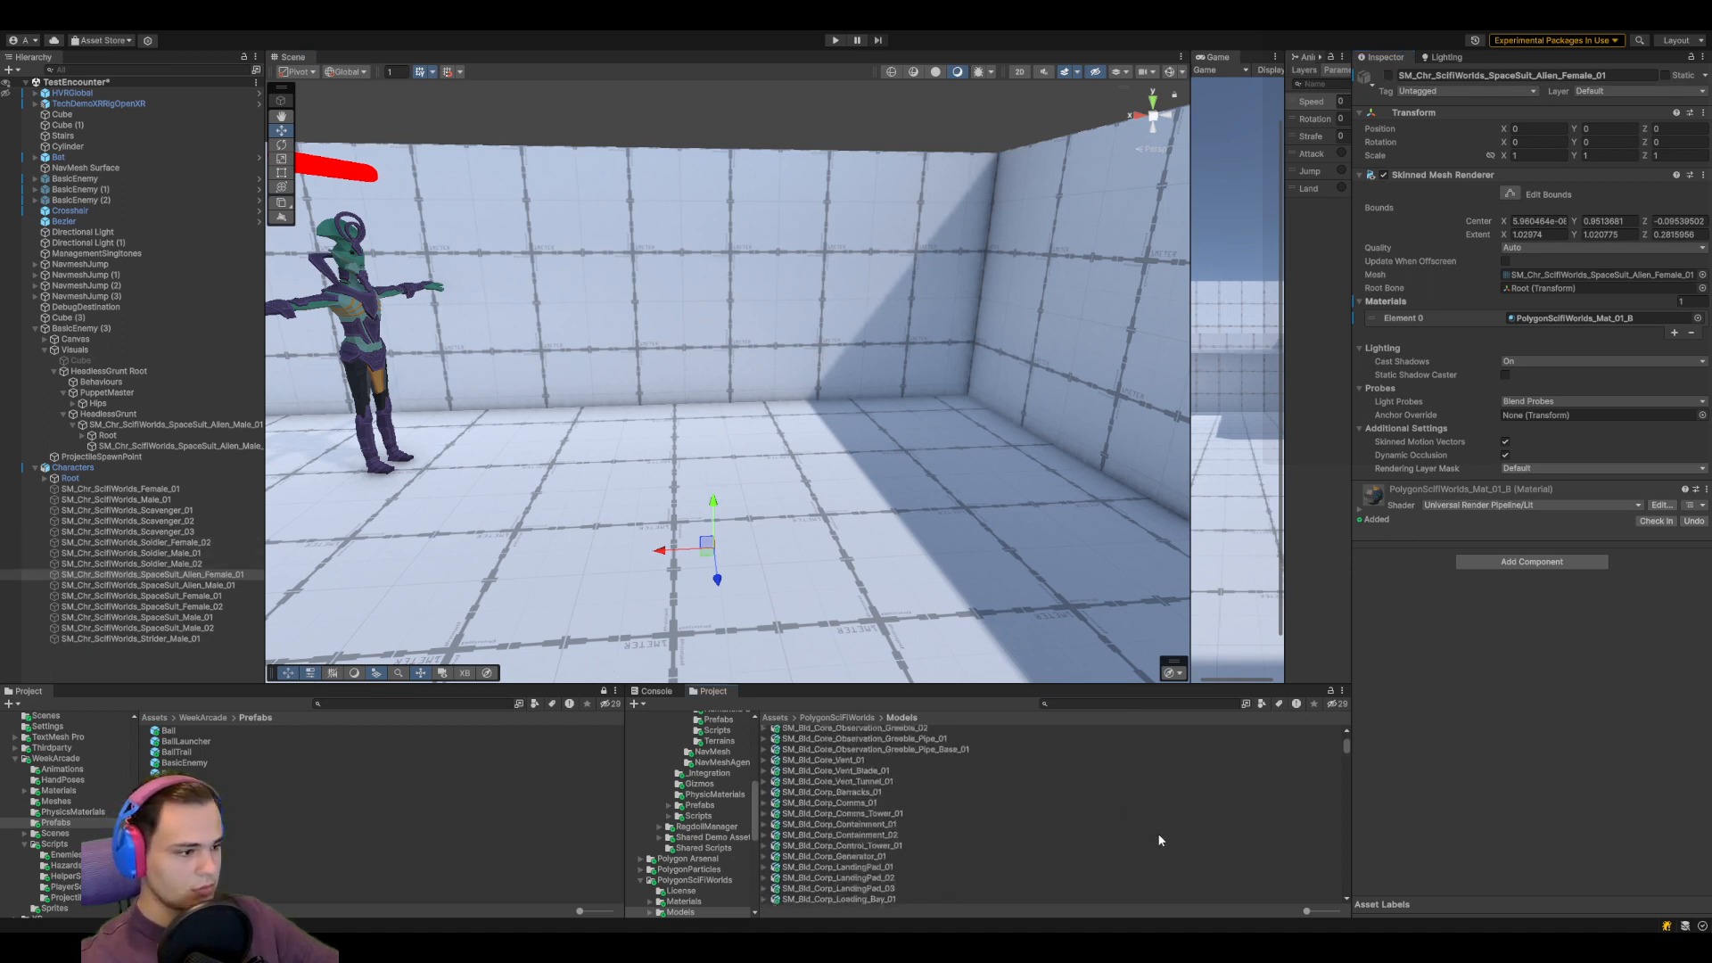
pyautogui.moveTo(1316, 910); pyautogui.dragTo(1329, 911)
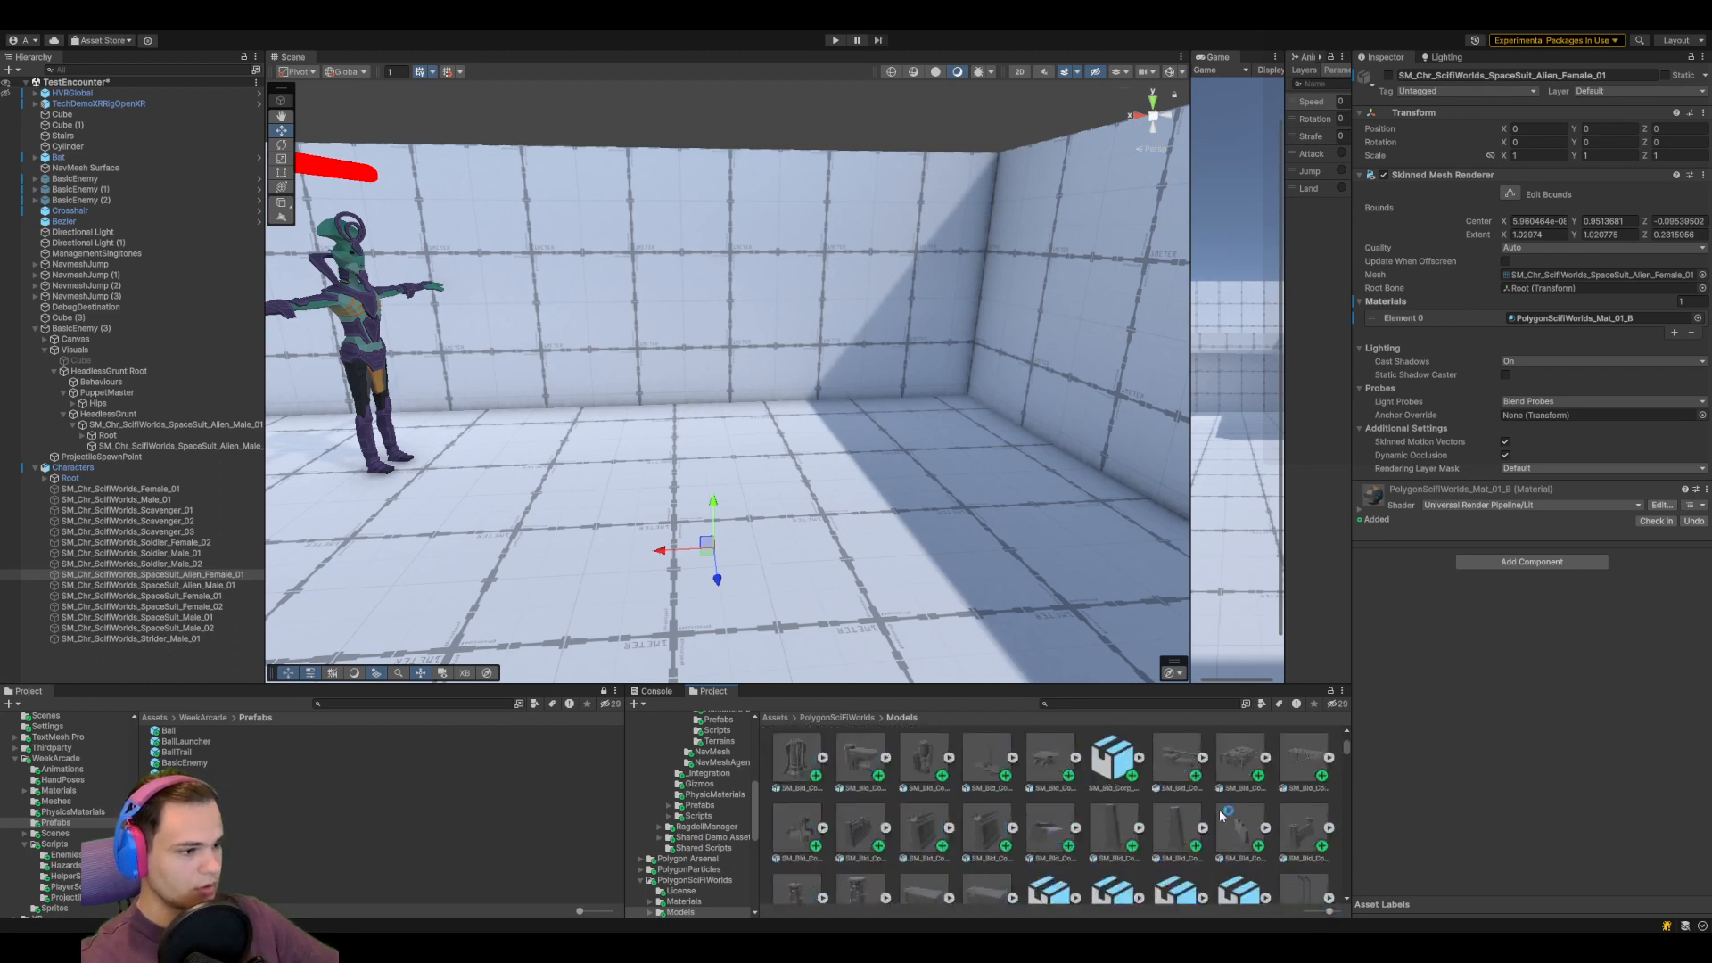
pyautogui.click(1337, 913)
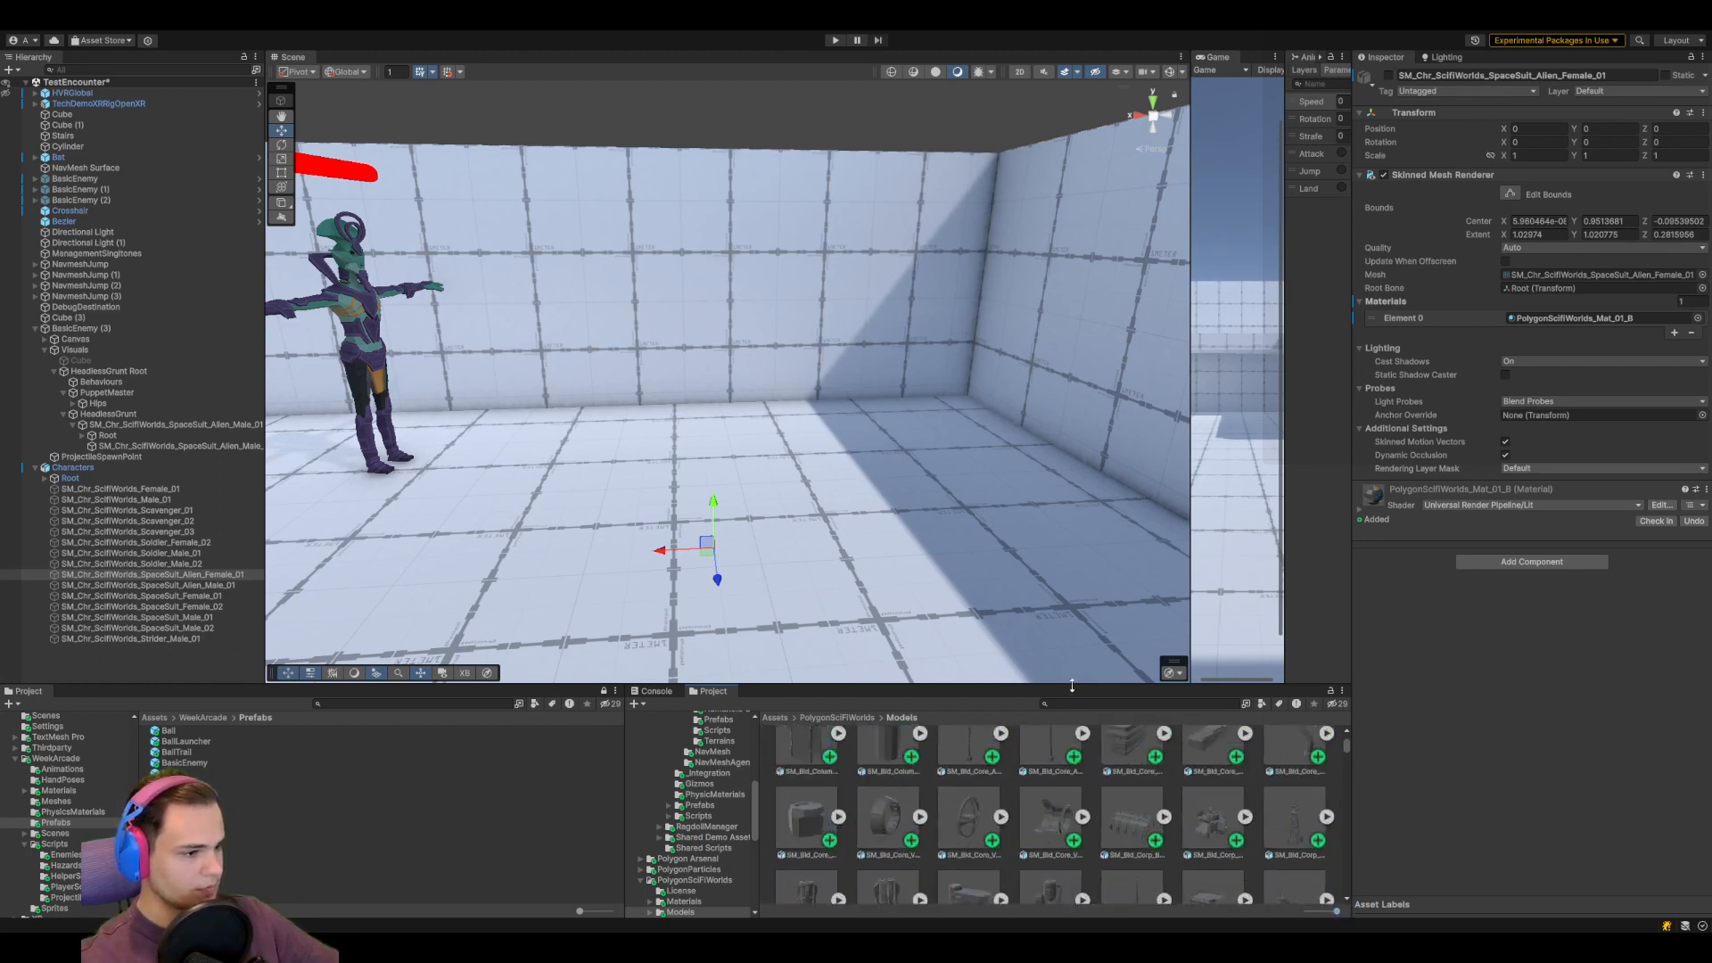
pyautogui.moveTo(1043, 683); pyautogui.dragTo(1044, 476)
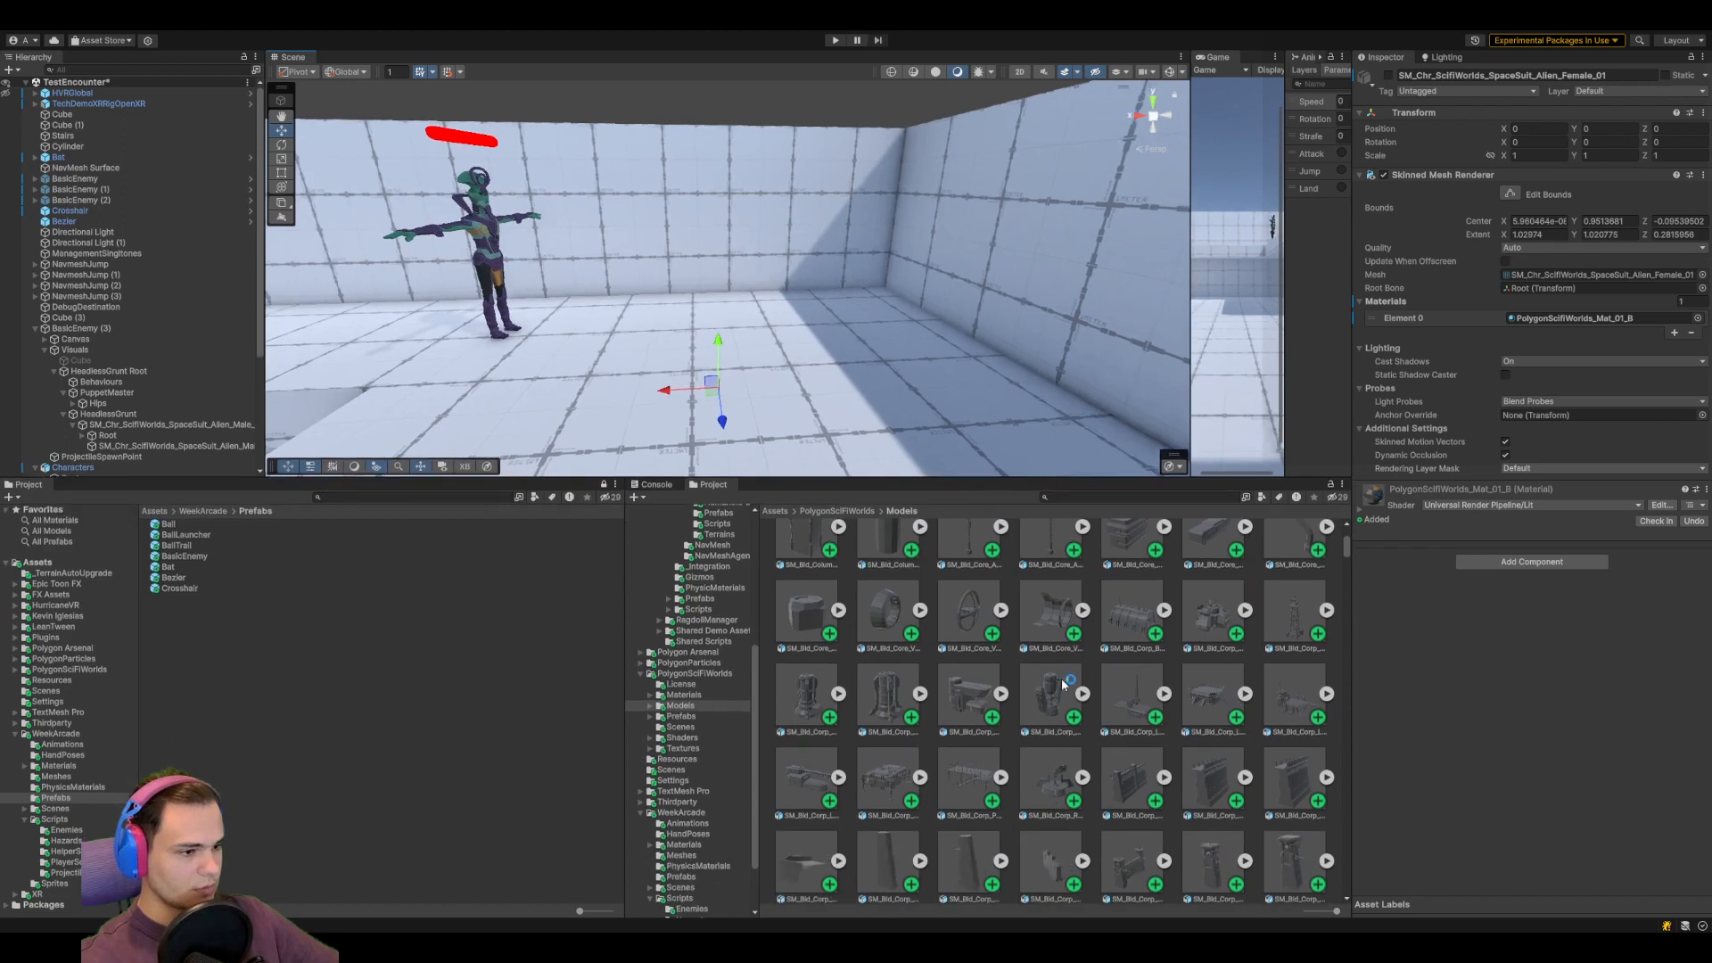
pyautogui.scroll(1, 1046, 742)
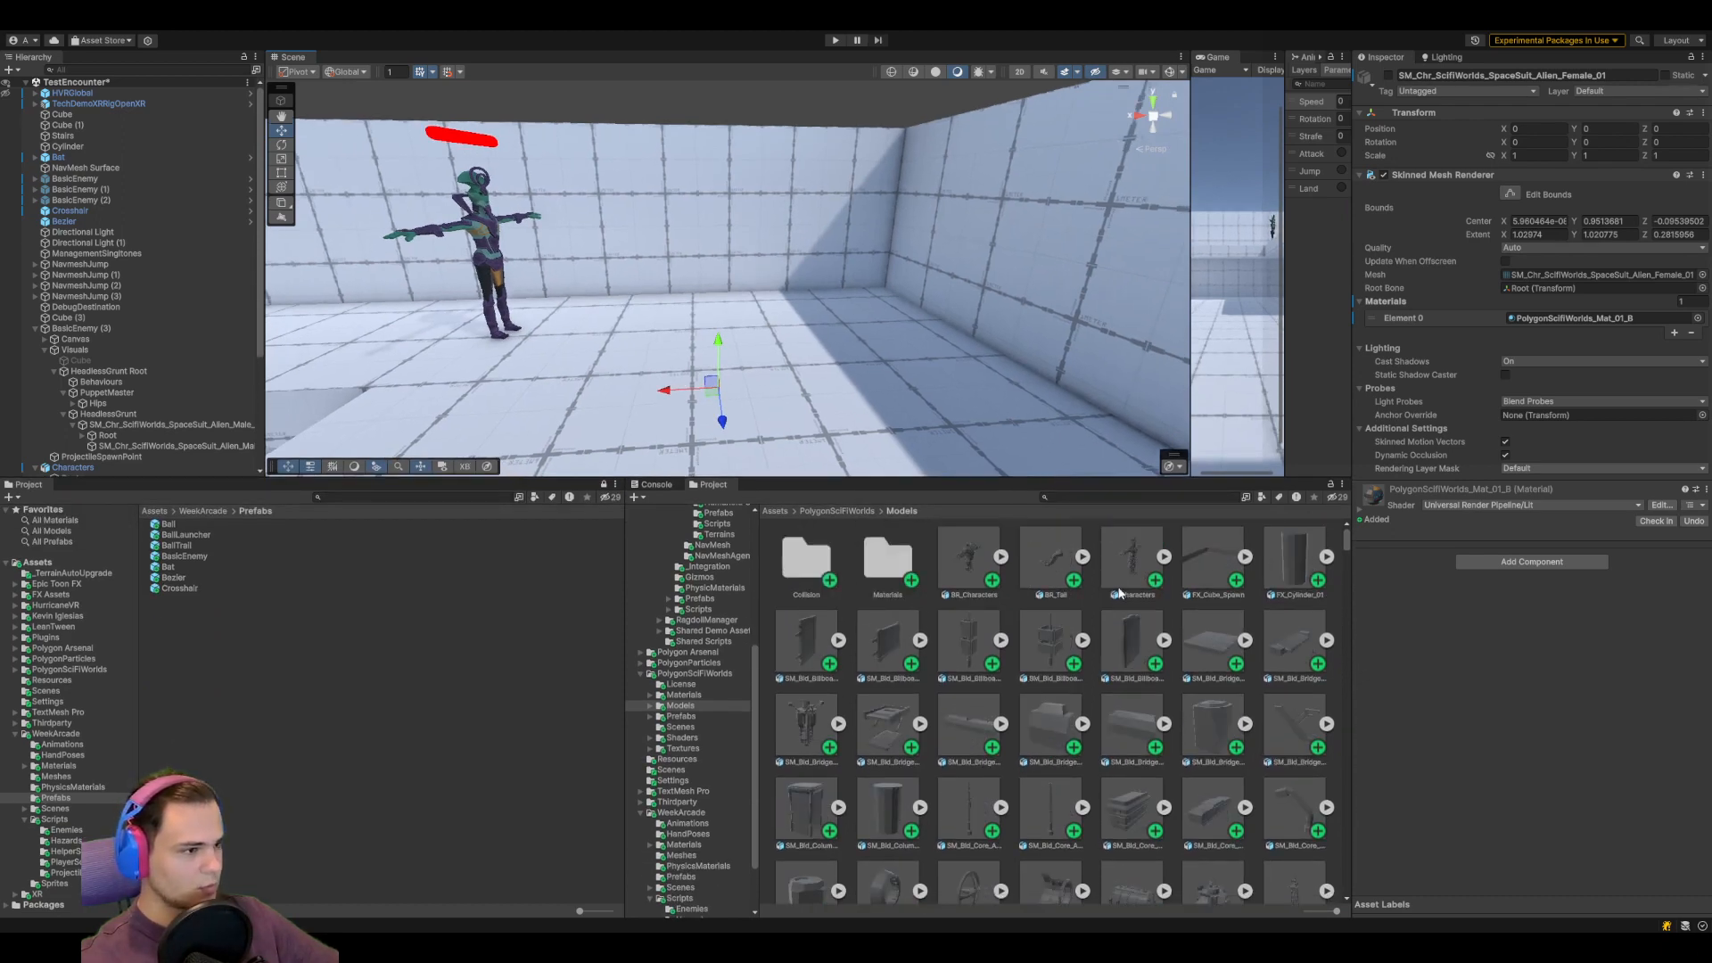
# Place the BR_Characters model in the test scene beside the existing enemy and frame it in an enlarged scene view
pyautogui.click(1131, 575)
pyautogui.moveTo(977, 555); pyautogui.dragTo(781, 406)
pyautogui.press('f')
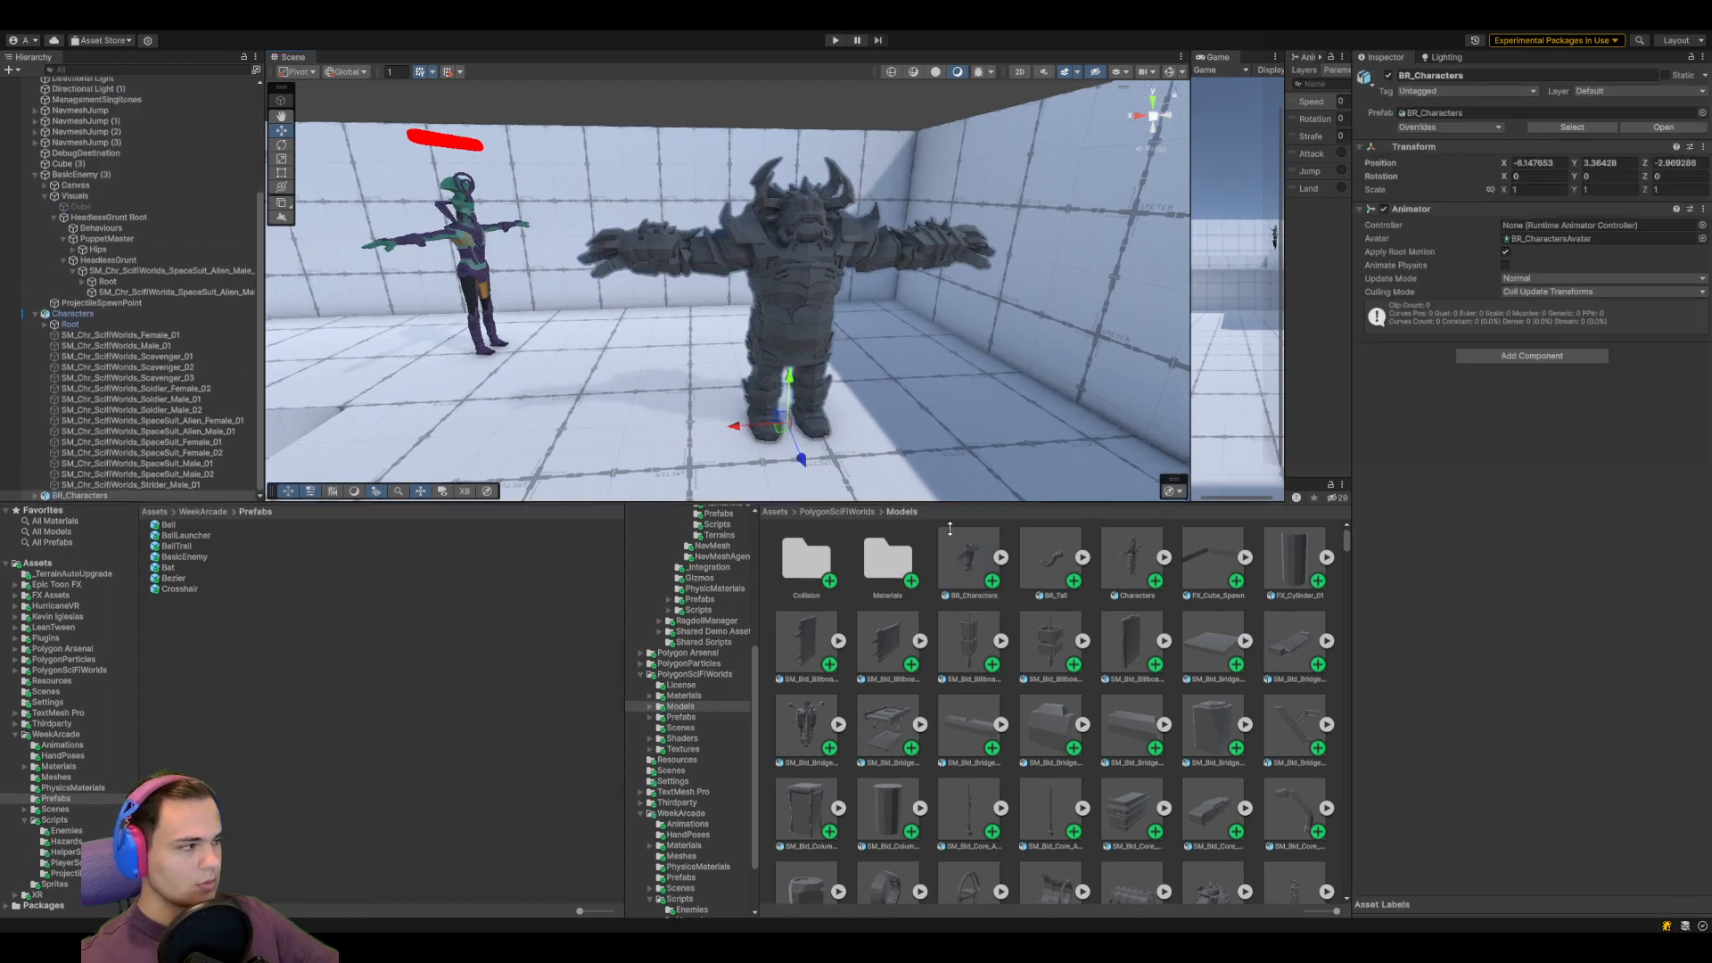
pyautogui.moveTo(950, 477); pyautogui.dragTo(942, 758)
pyautogui.press('f')
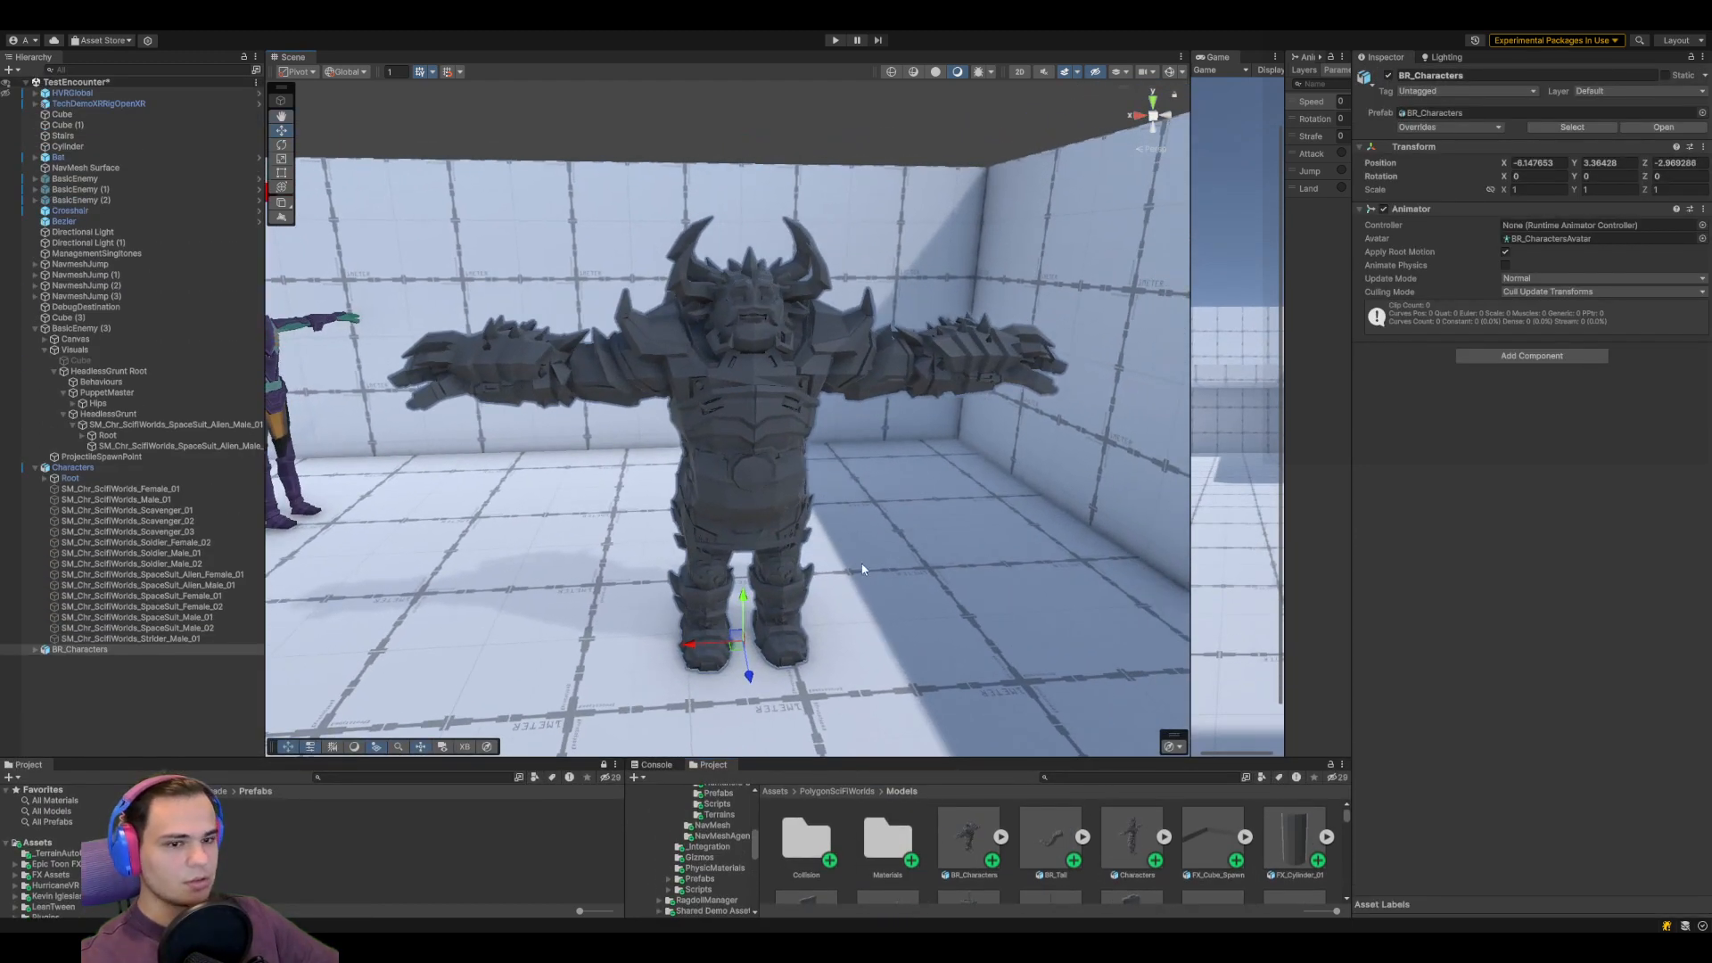
# Assign the PolygonSciFiWorlds_Mat_01_B material to all five BR_Characters alien meshes and deactivate them together
pyautogui.click(36, 649)
pyautogui.click(125, 671)
pyautogui.keyDown('shift'); pyautogui.click(169, 713); pyautogui.keyUp('shift')
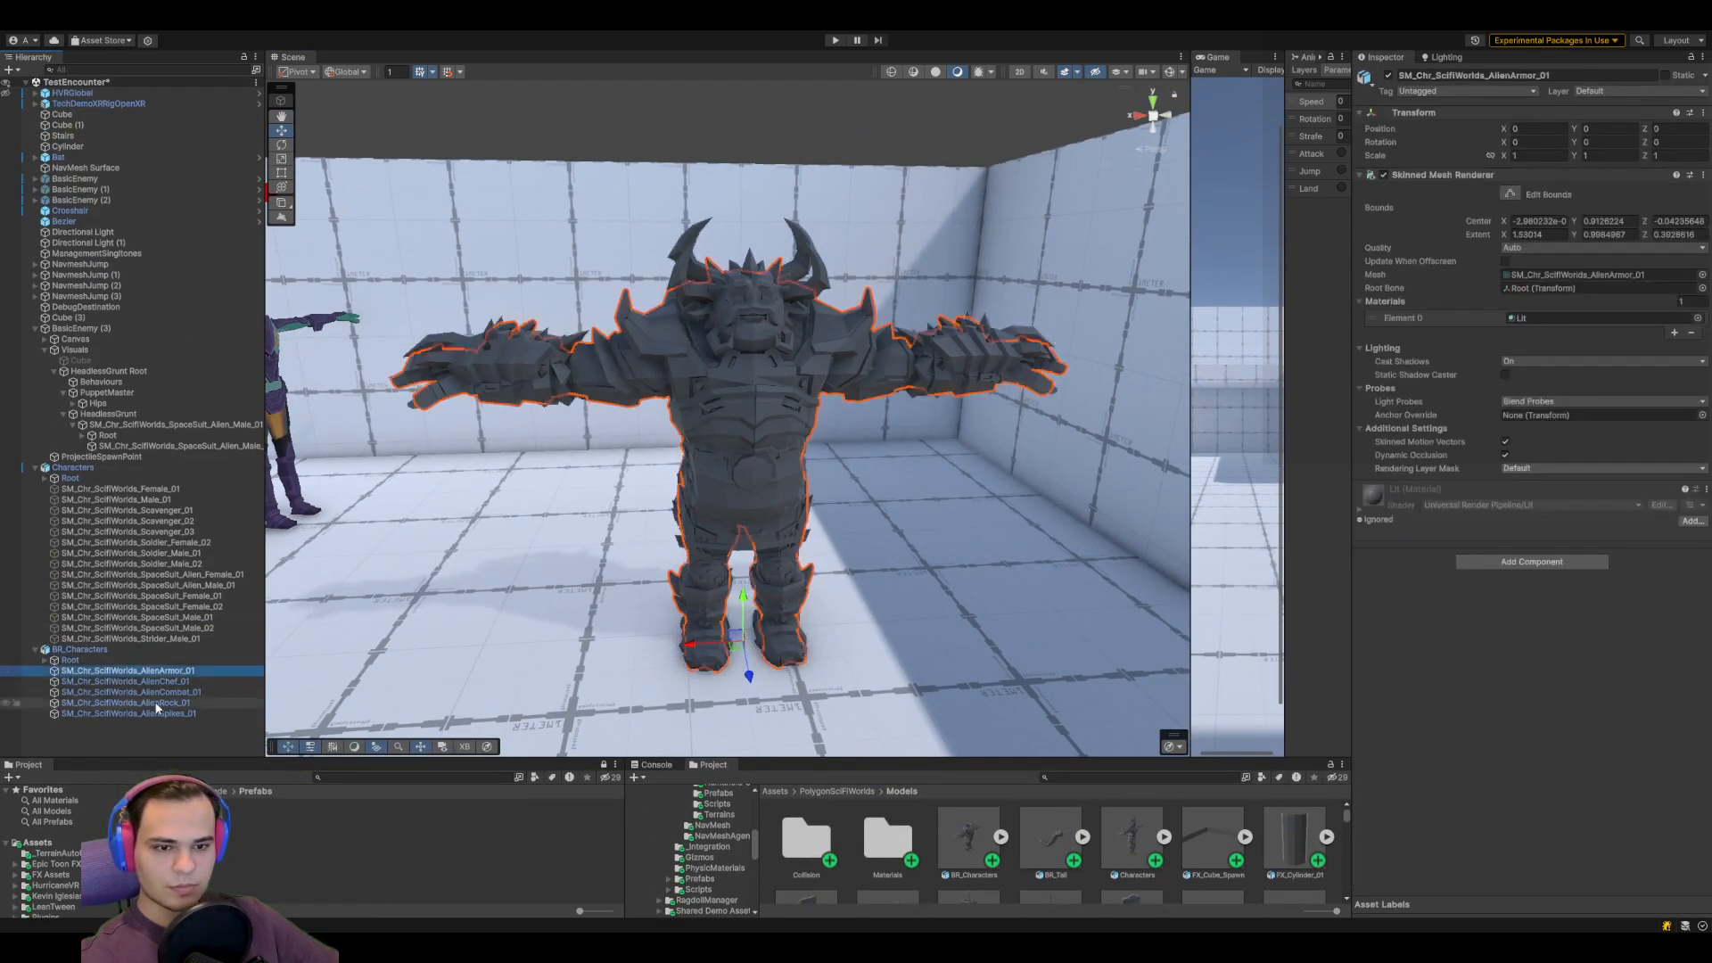
pyautogui.click(1696, 319)
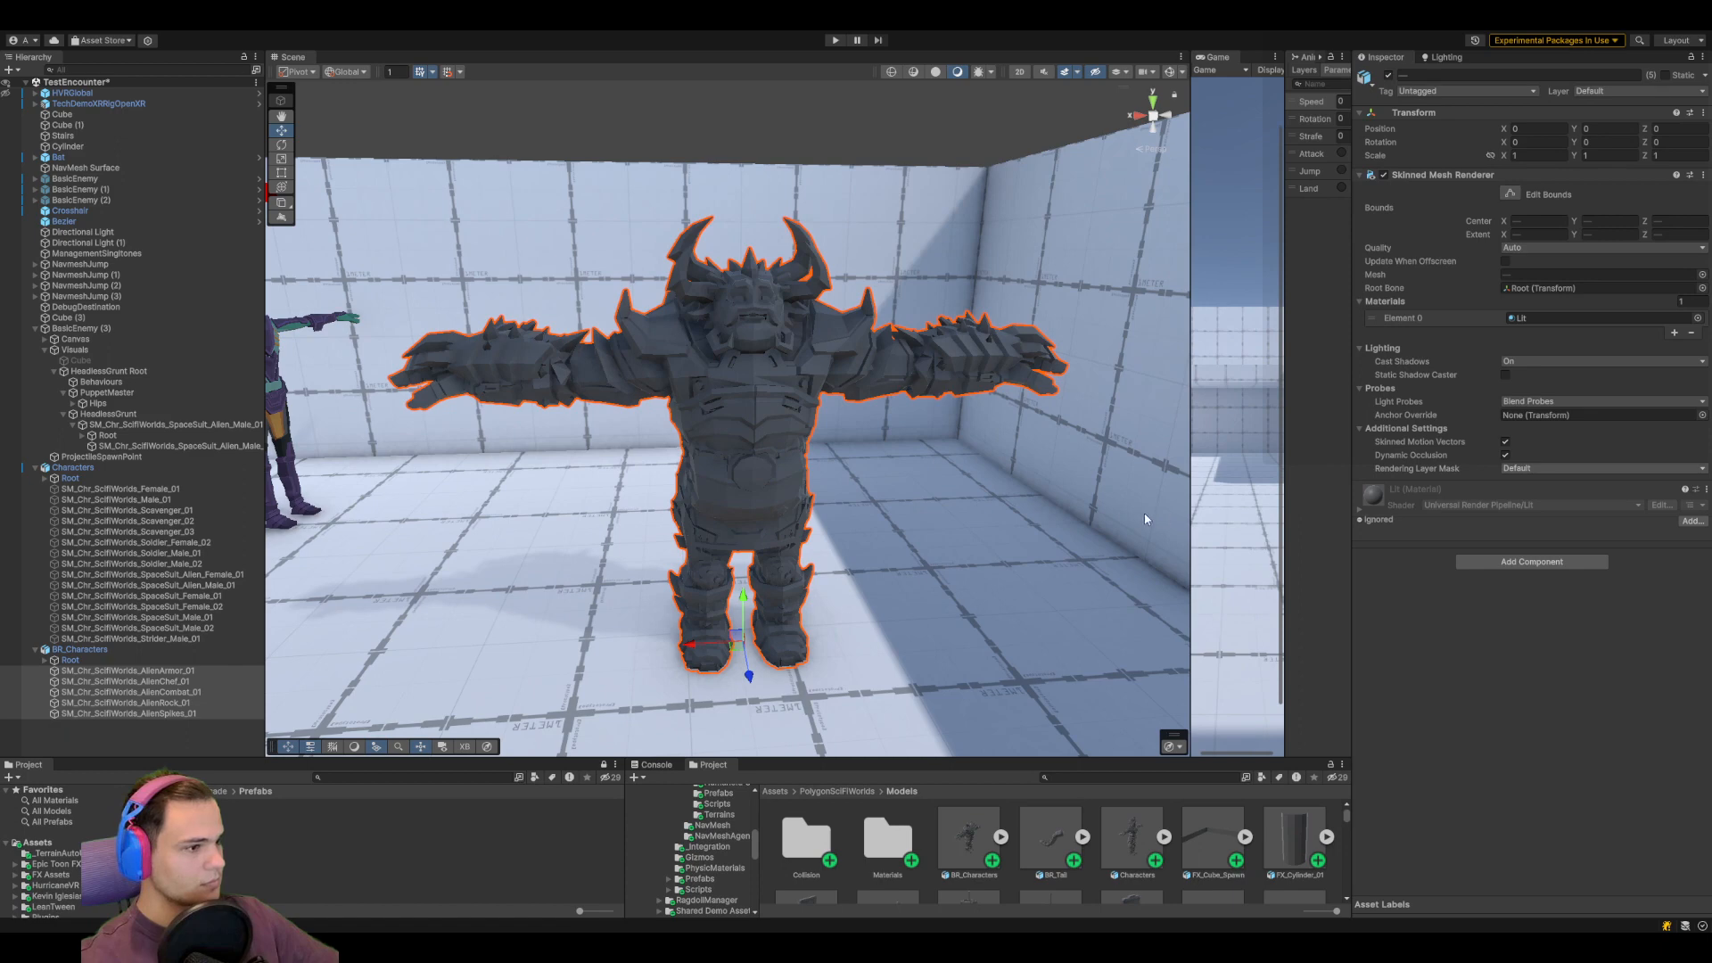
pyautogui.doubleClick(1112, 528)
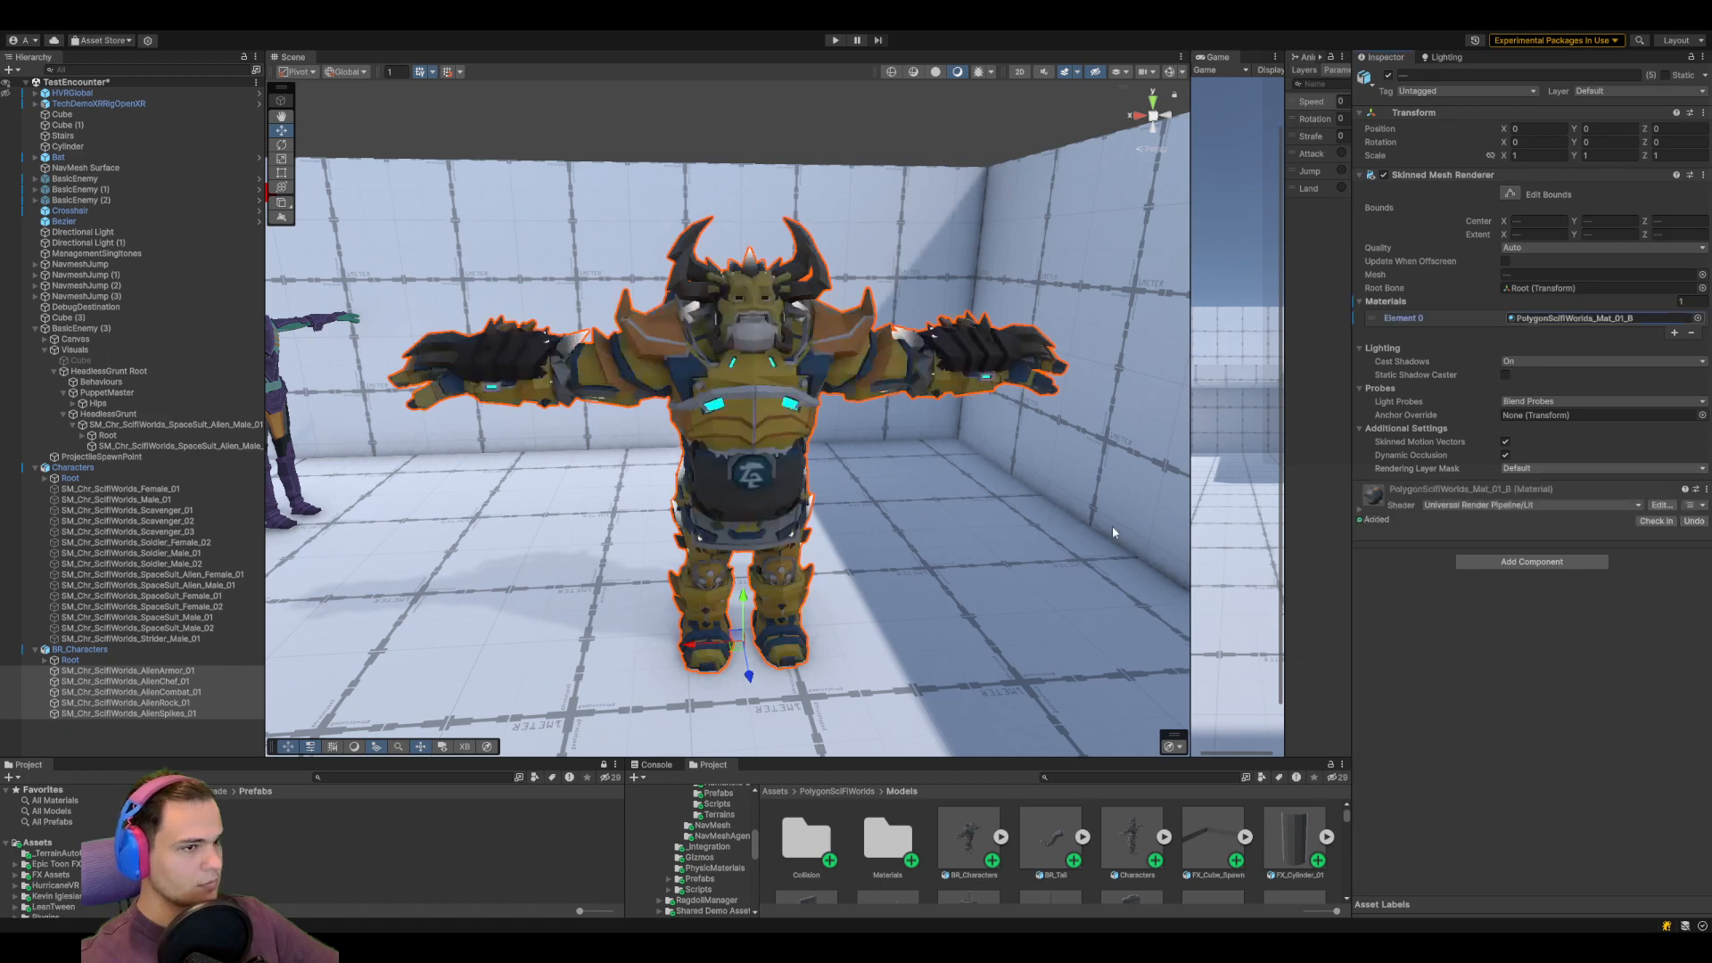
pyautogui.click(1388, 75)
# Preview SM_Chr_SciFiWorlds_AlienArmor_01 and SM_Chr_SciFiWorlds_AlienChef_01 one at a time, deactivating each after viewing it
pyautogui.click(198, 671)
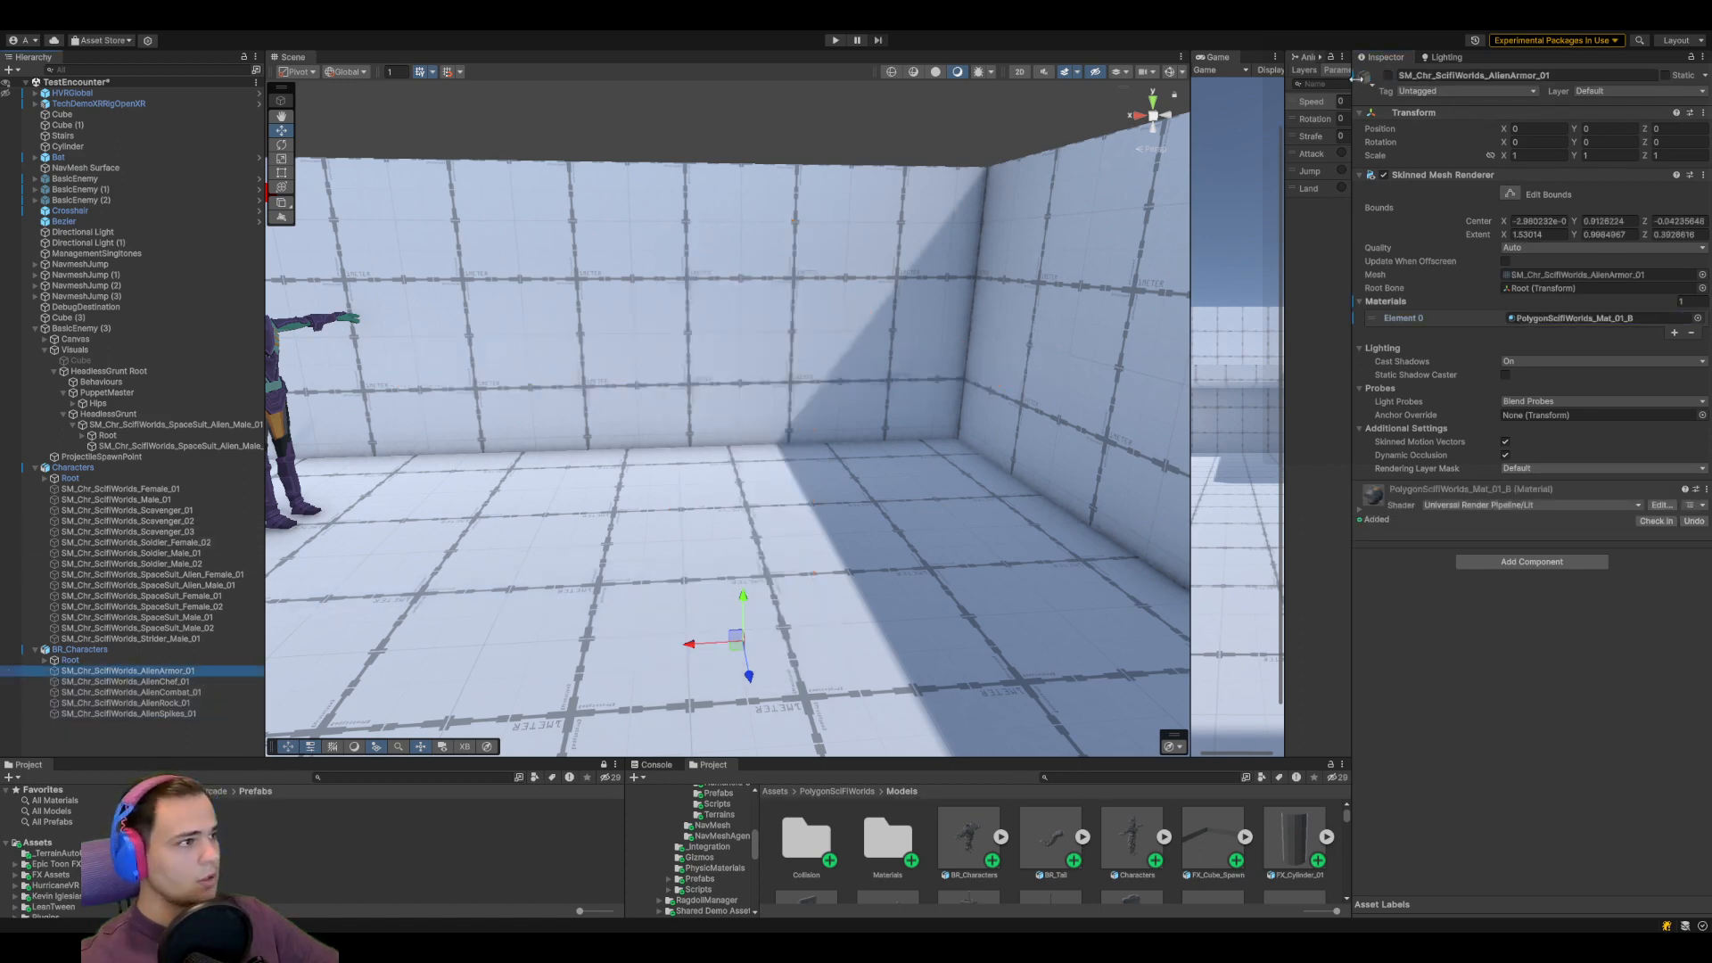
pyautogui.click(1389, 74)
pyautogui.click(1388, 75)
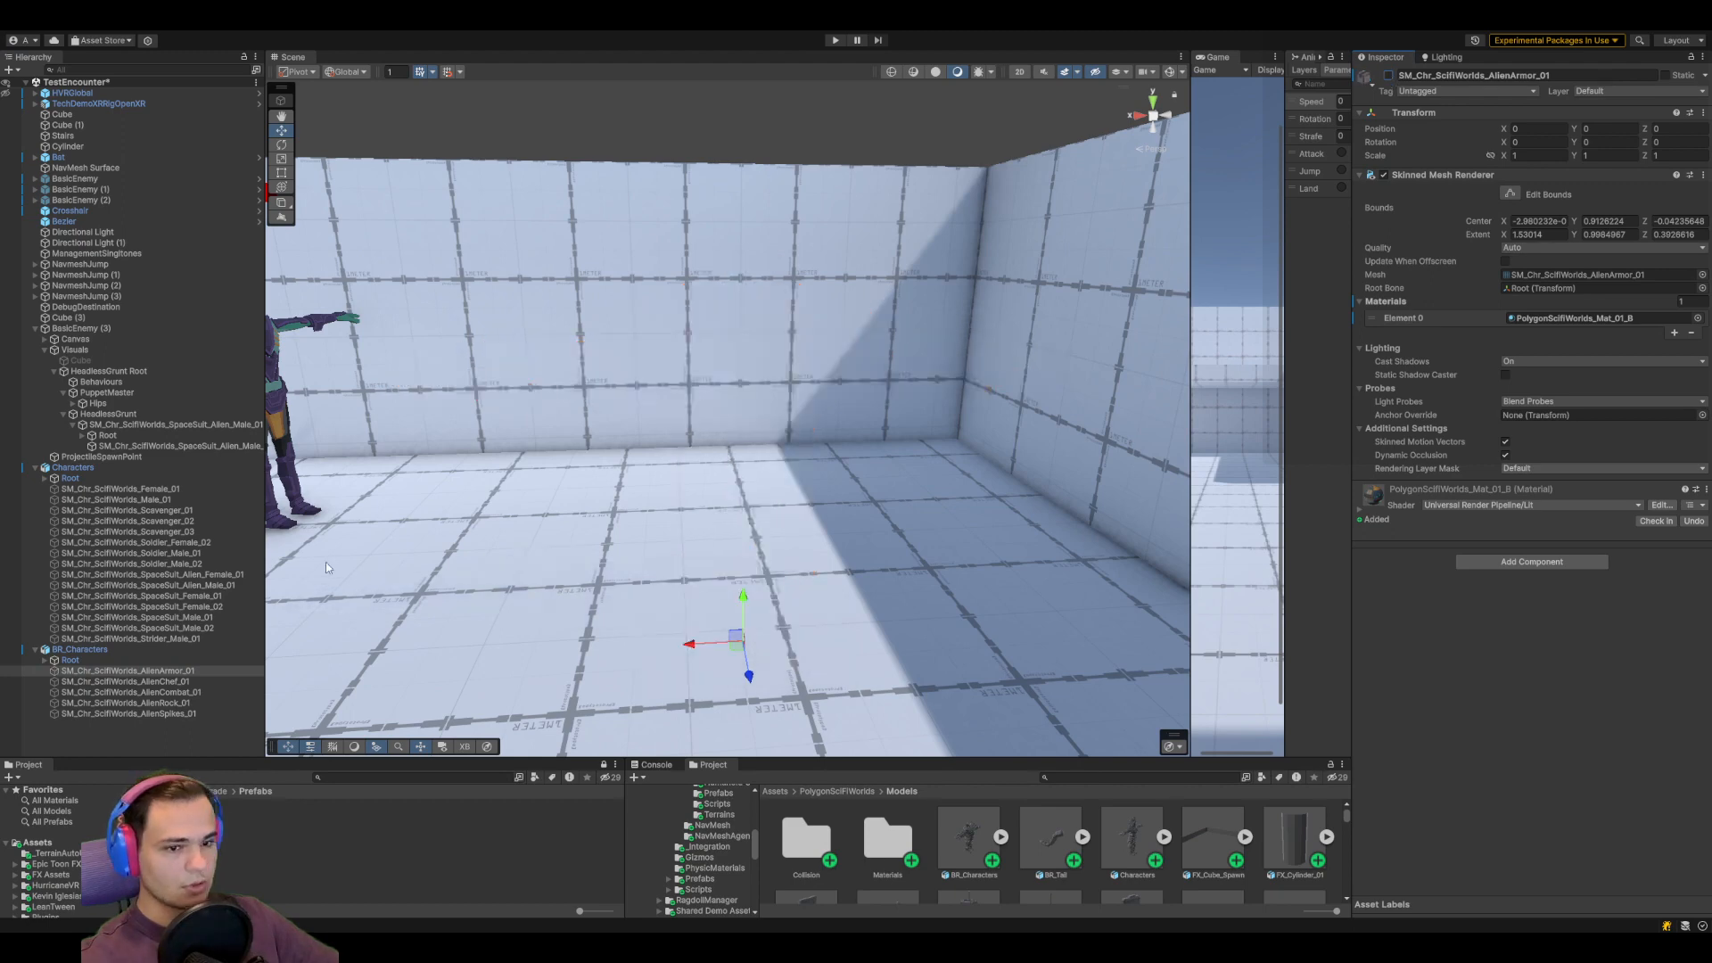
pyautogui.click(125, 682)
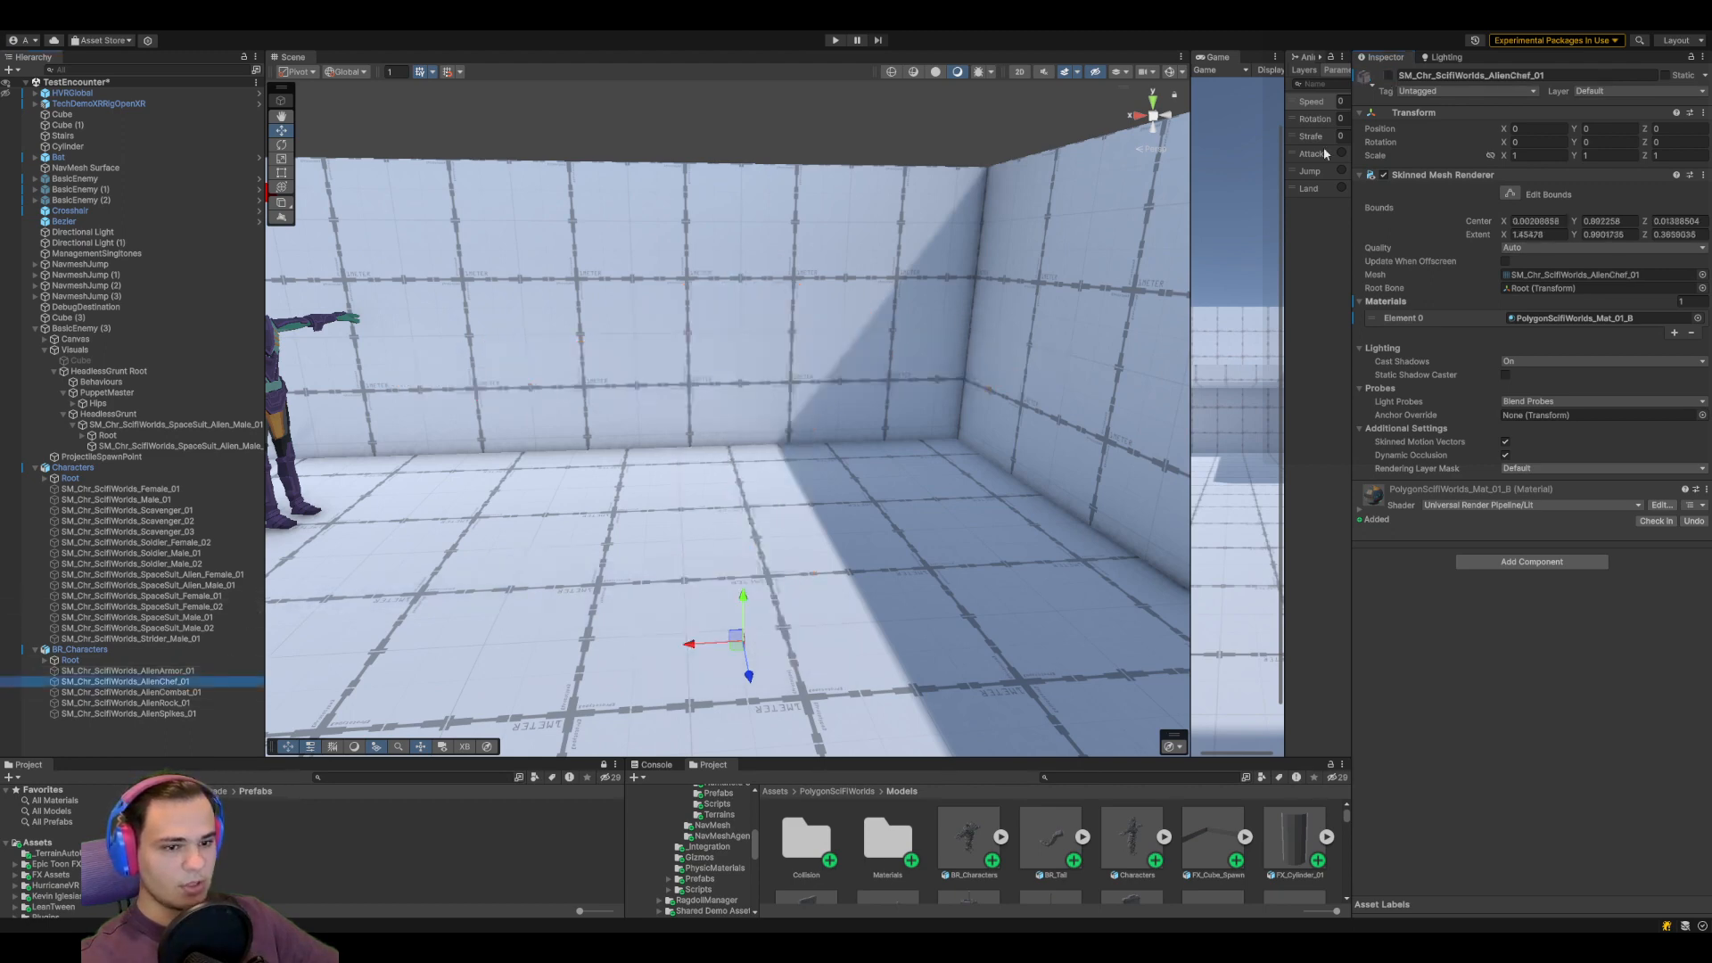
pyautogui.click(1388, 75)
pyautogui.click(1388, 75)
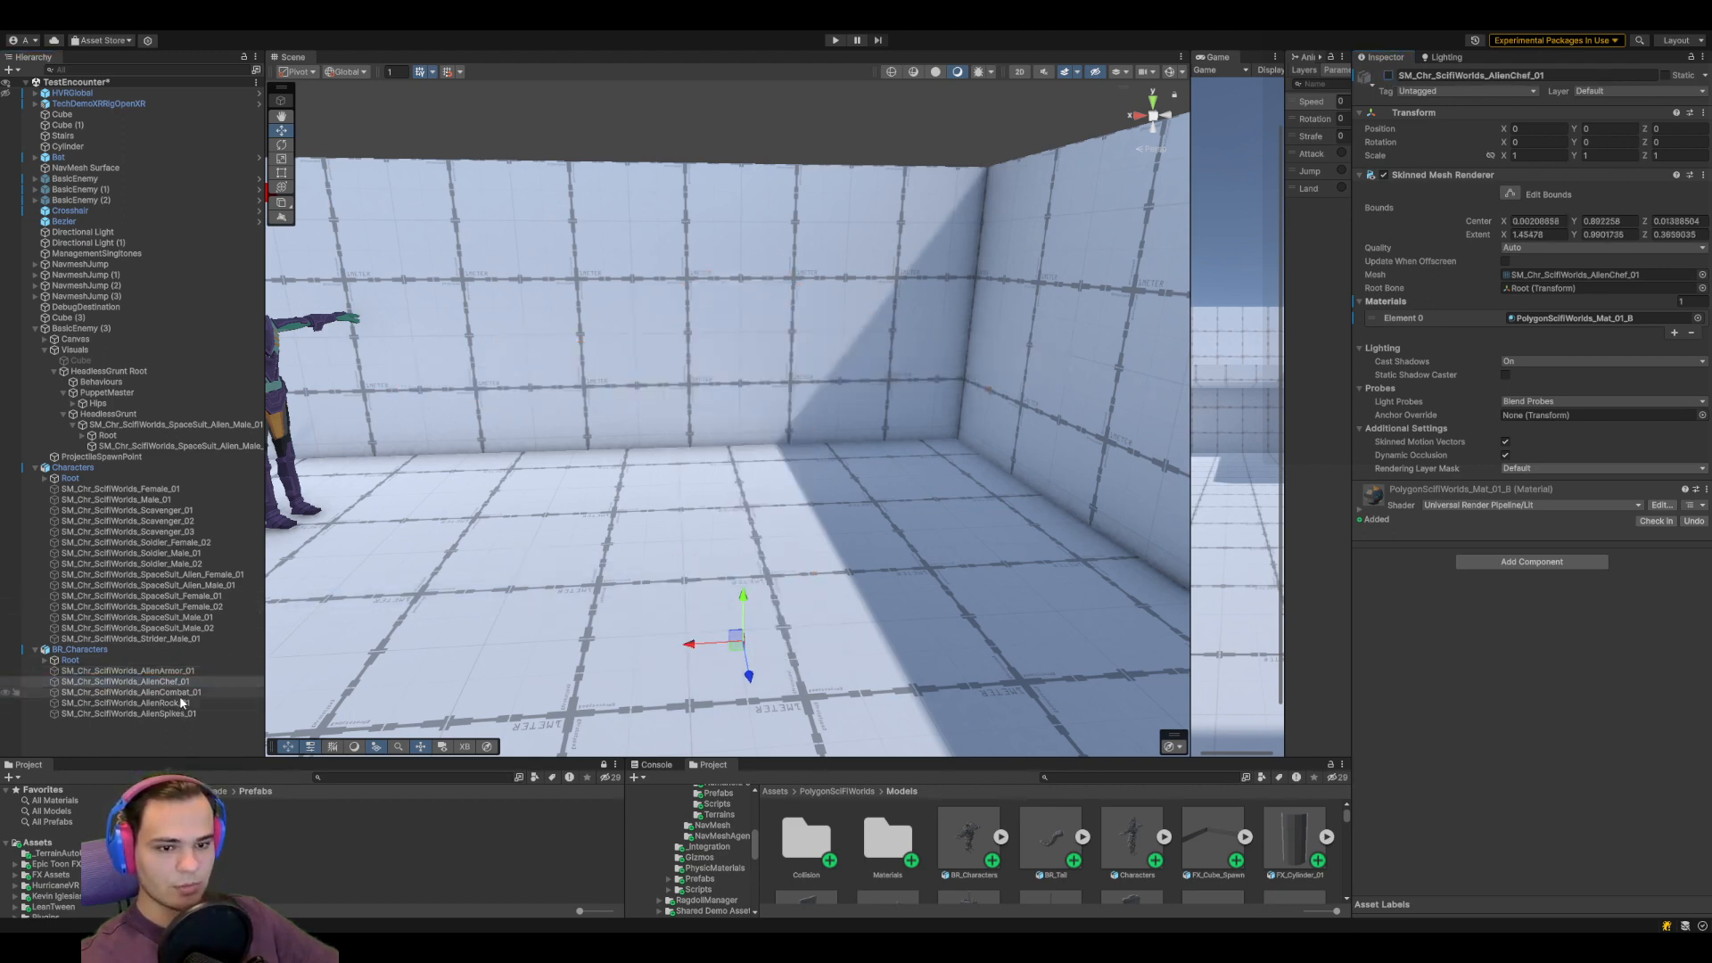
# Preview SM_Chr_SciFiWorlds_AlienCombat_01 and SM_Chr_SciFiWorlds_AlienRock_01 one at a time, deactivating each after viewing it
pyautogui.click(143, 692)
pyautogui.click(1388, 75)
pyautogui.click(1388, 75)
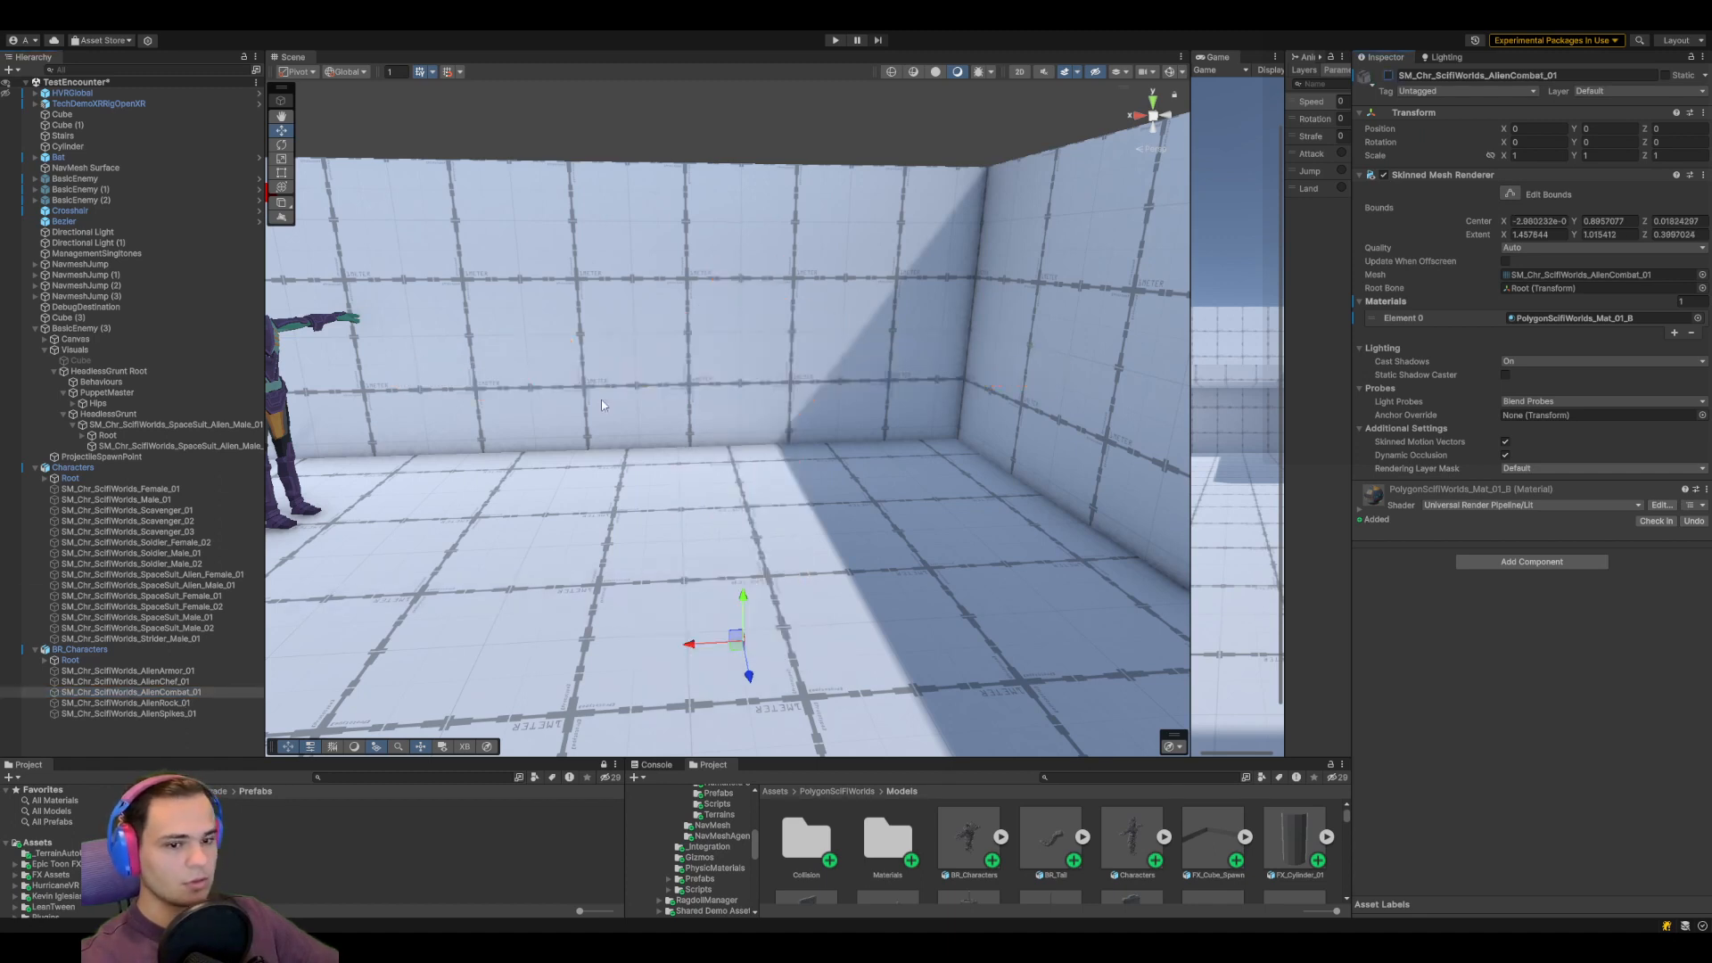
pyautogui.click(125, 702)
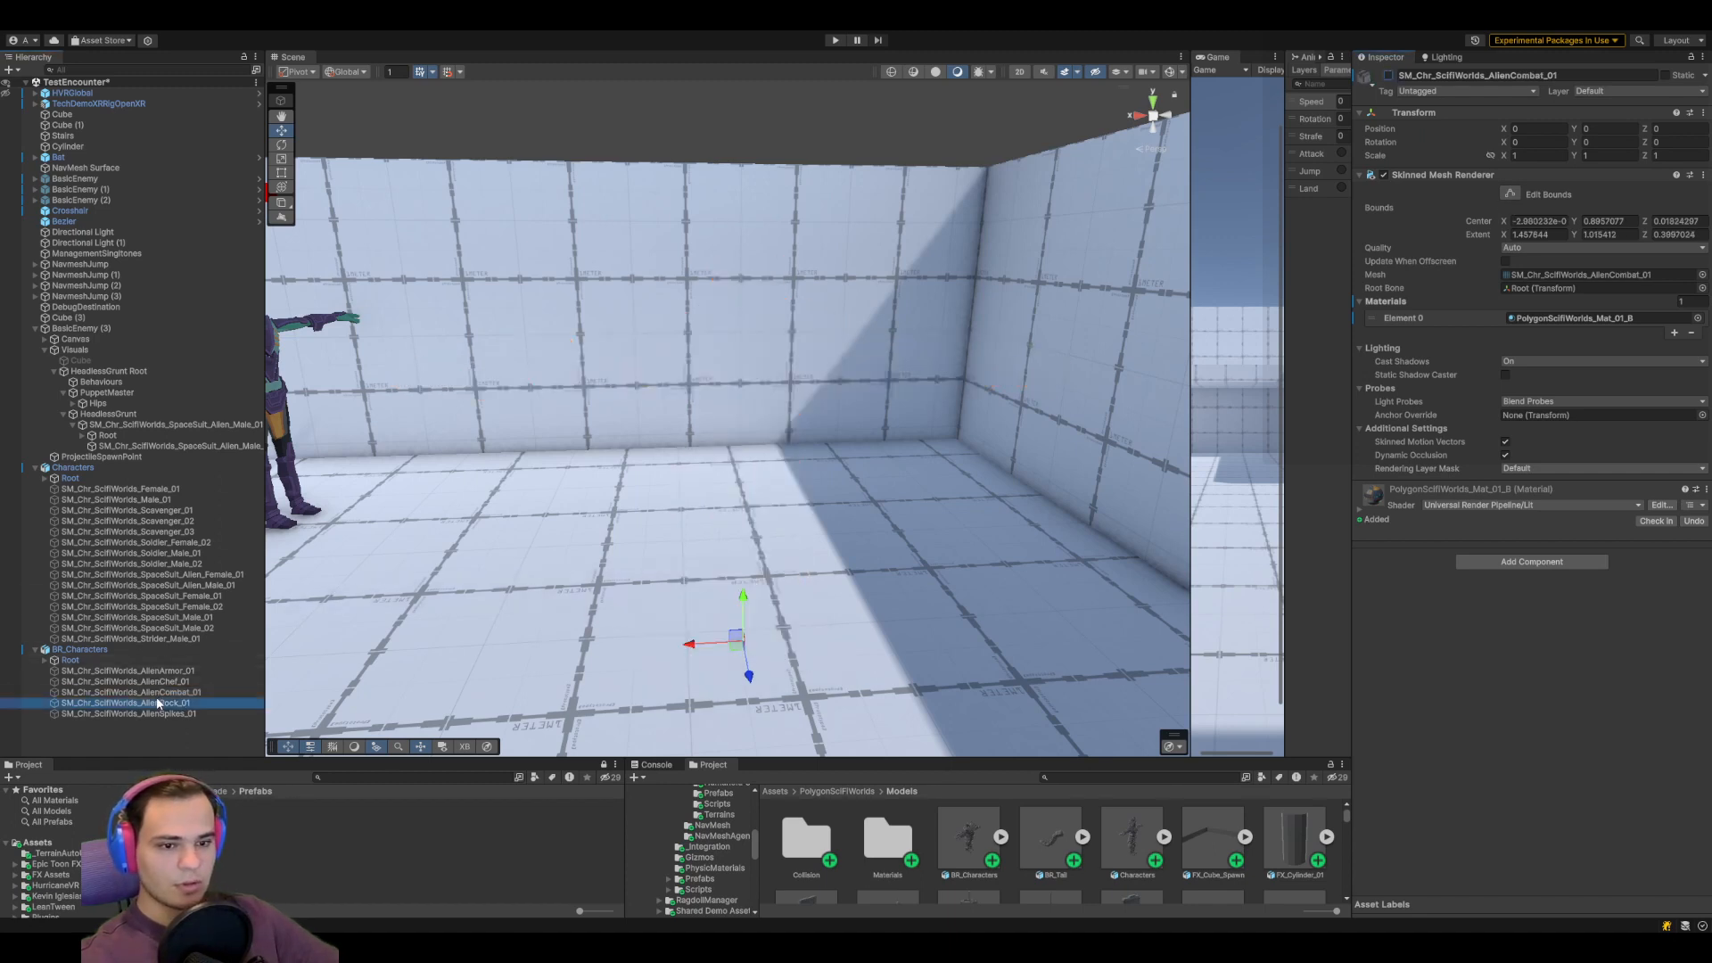
pyautogui.click(1388, 76)
pyautogui.click(1389, 76)
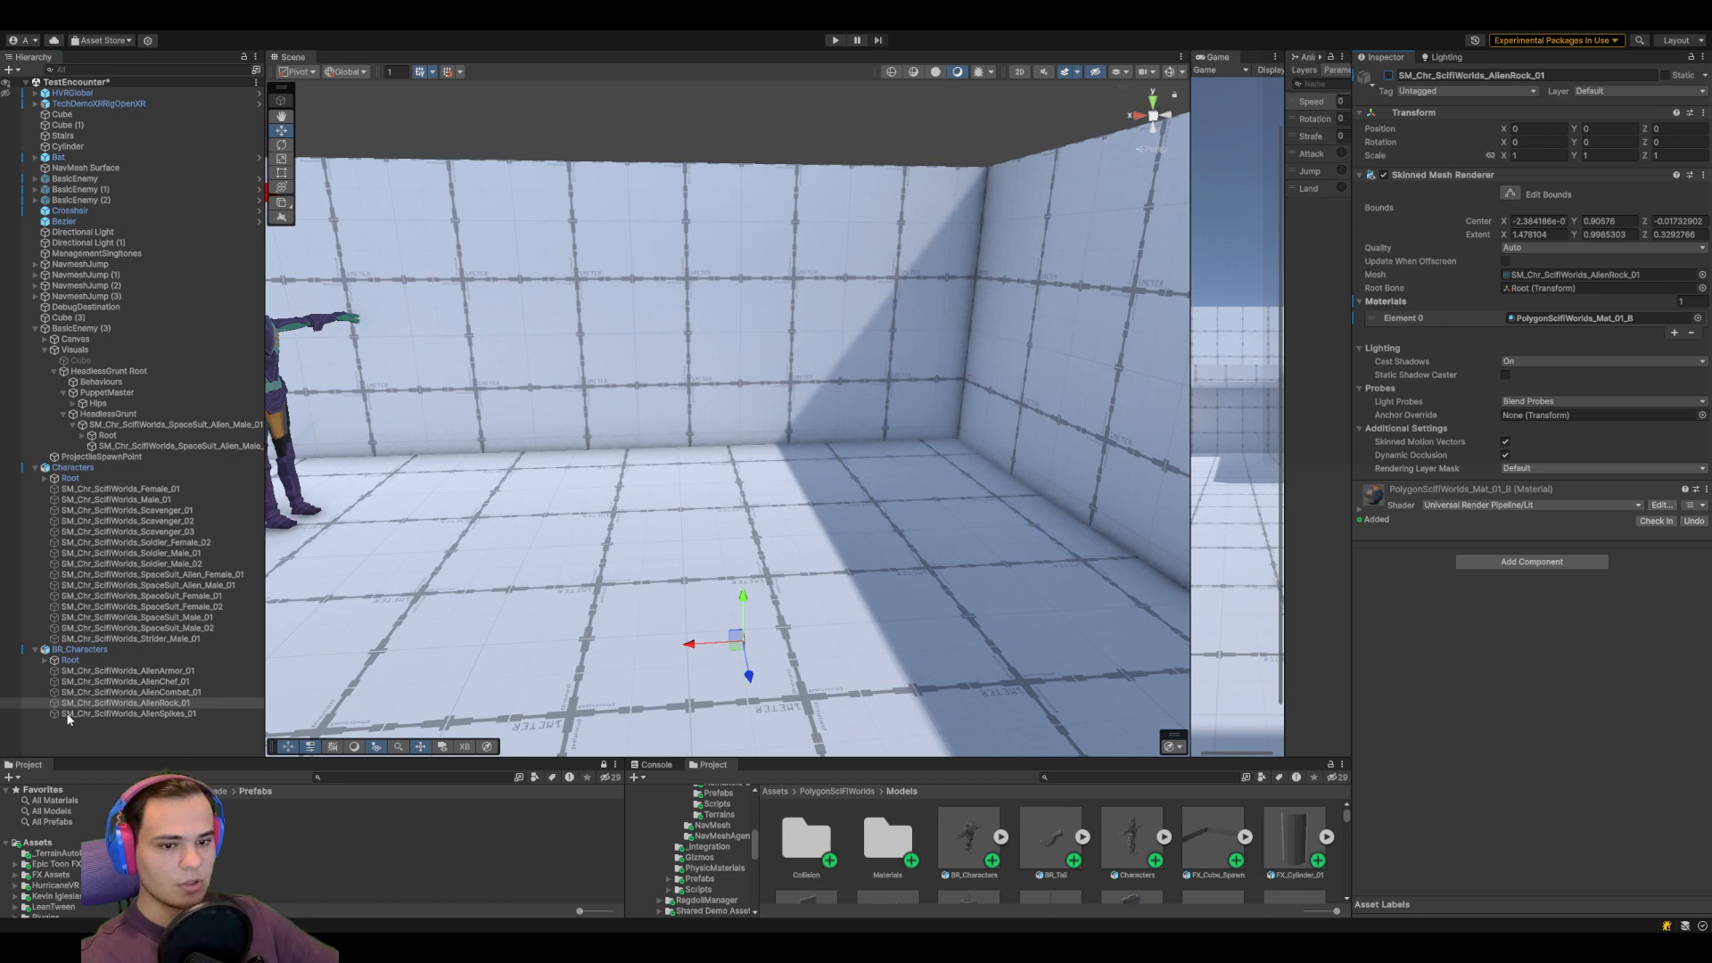
# Preview the SM_Chr_SciFiWorlds_AlienSpikes_01 mesh and deactivate it after viewing
pyautogui.click(175, 713)
pyautogui.click(1388, 76)
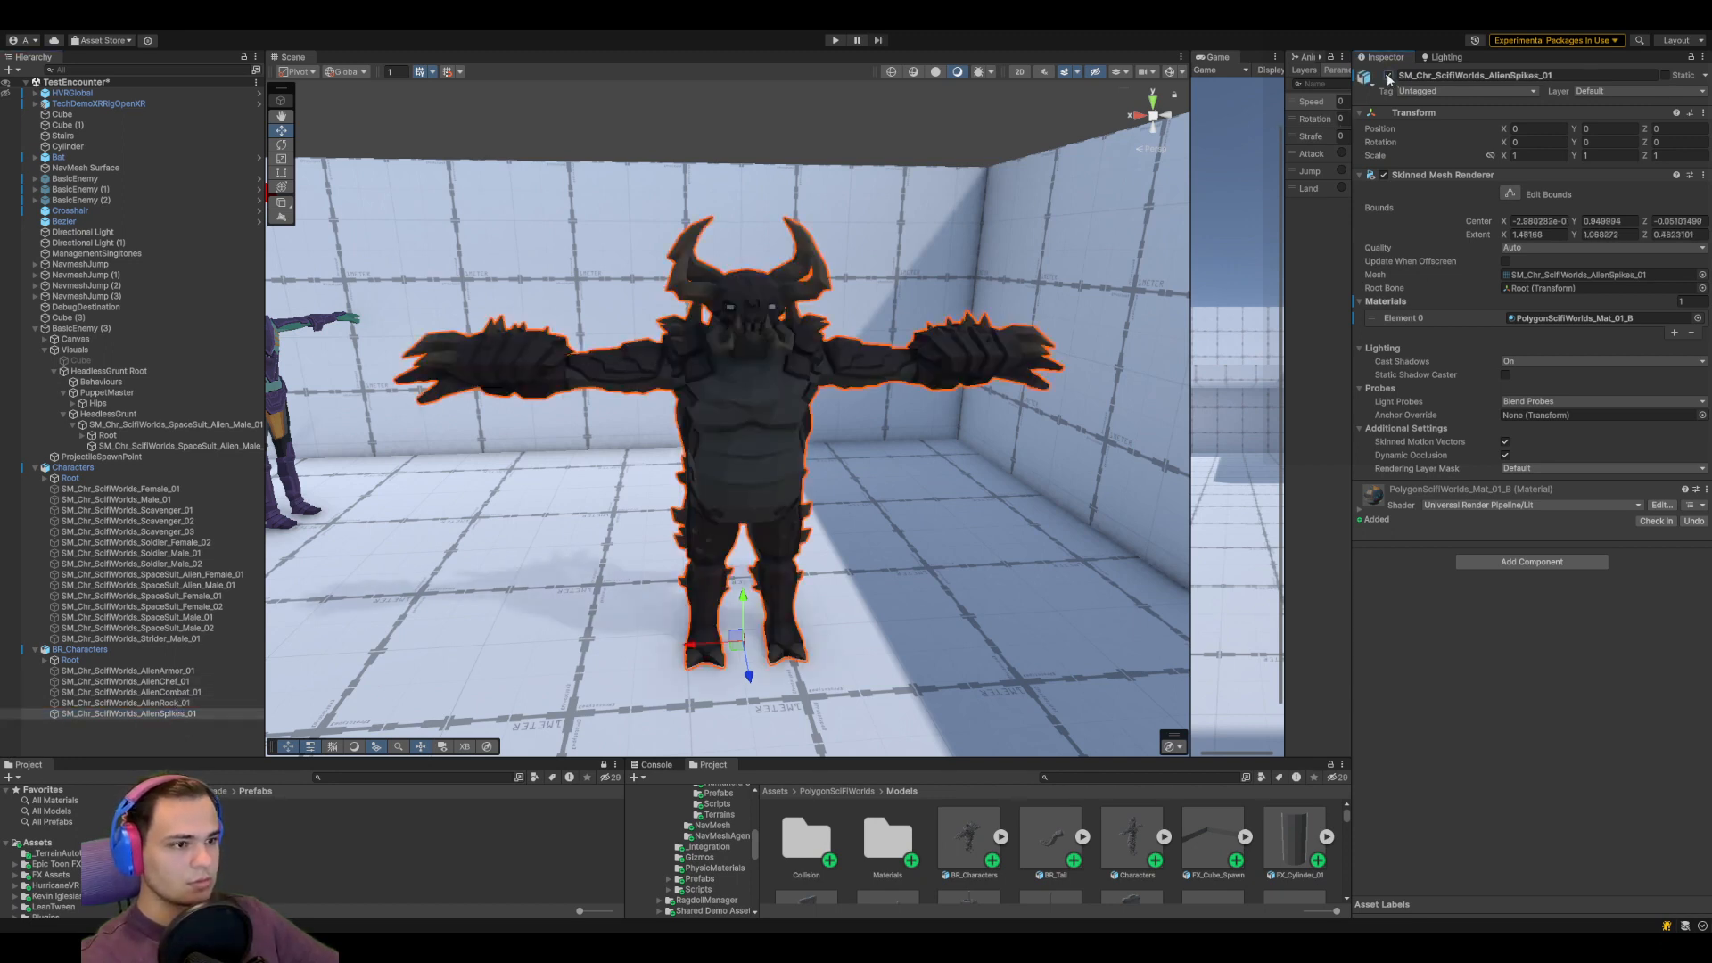
pyautogui.click(1388, 76)
# Activate SM_Chr_SciFiWorlds_AlienArmor_01 and frame it together with the existing alien enemy
pyautogui.click(174, 672)
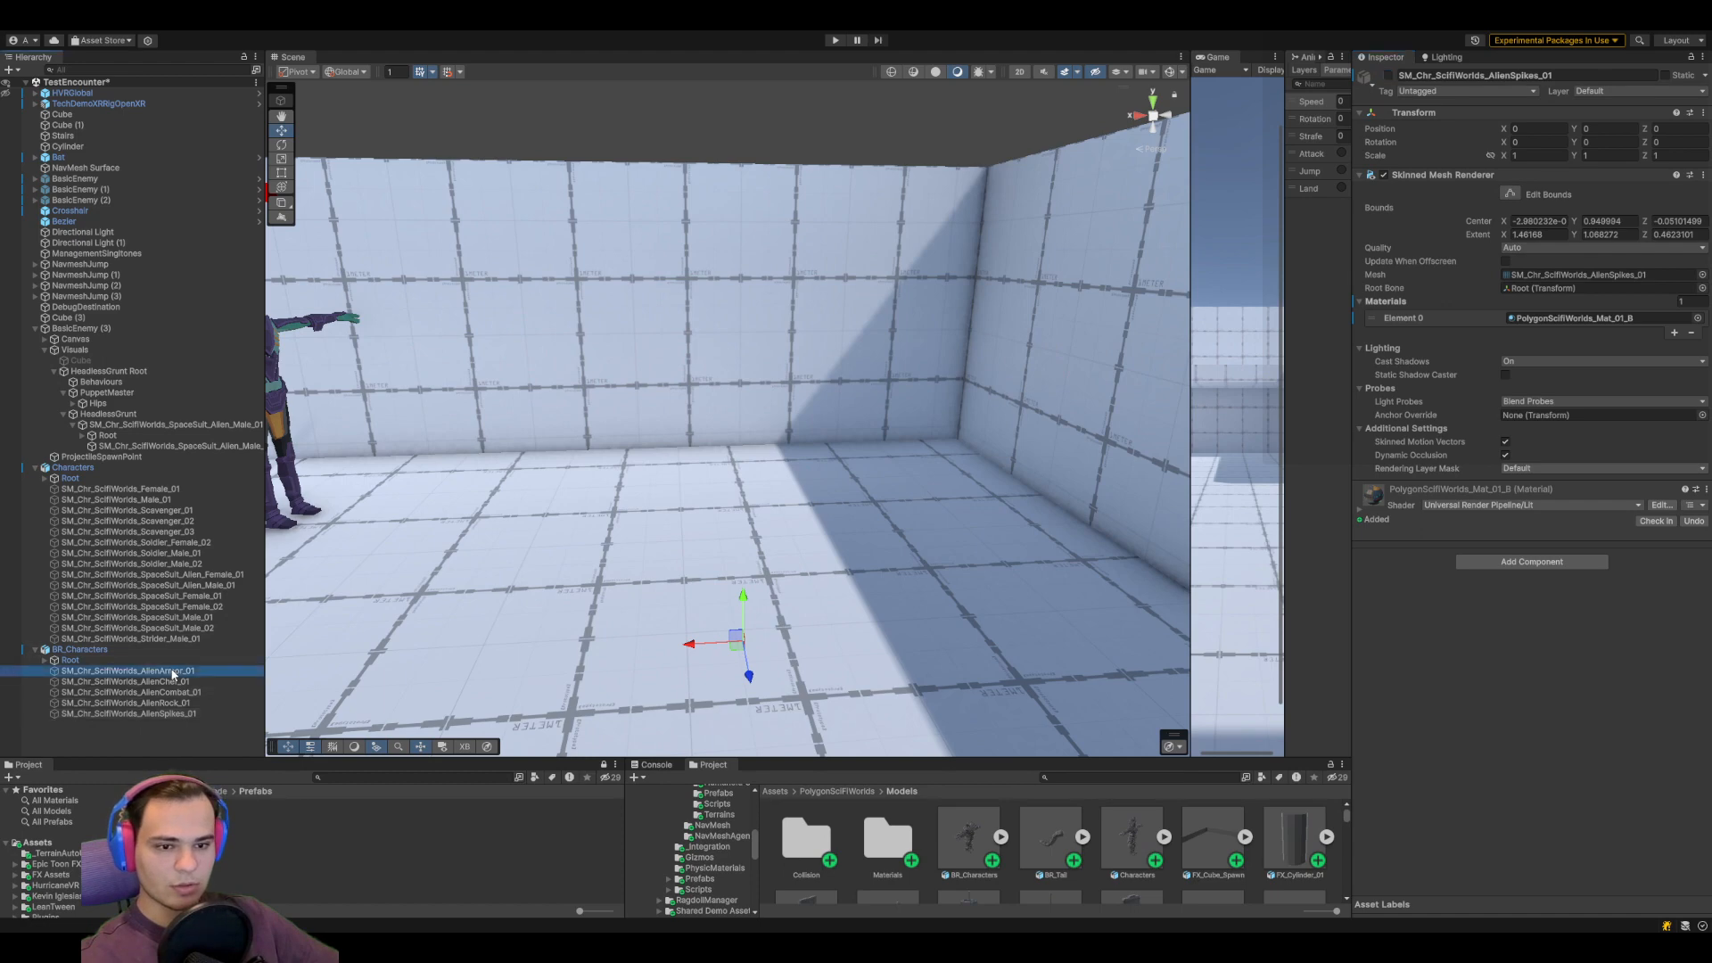
pyautogui.click(1389, 76)
pyautogui.moveTo(760, 473); pyautogui.dragTo(517, 553, button='right')
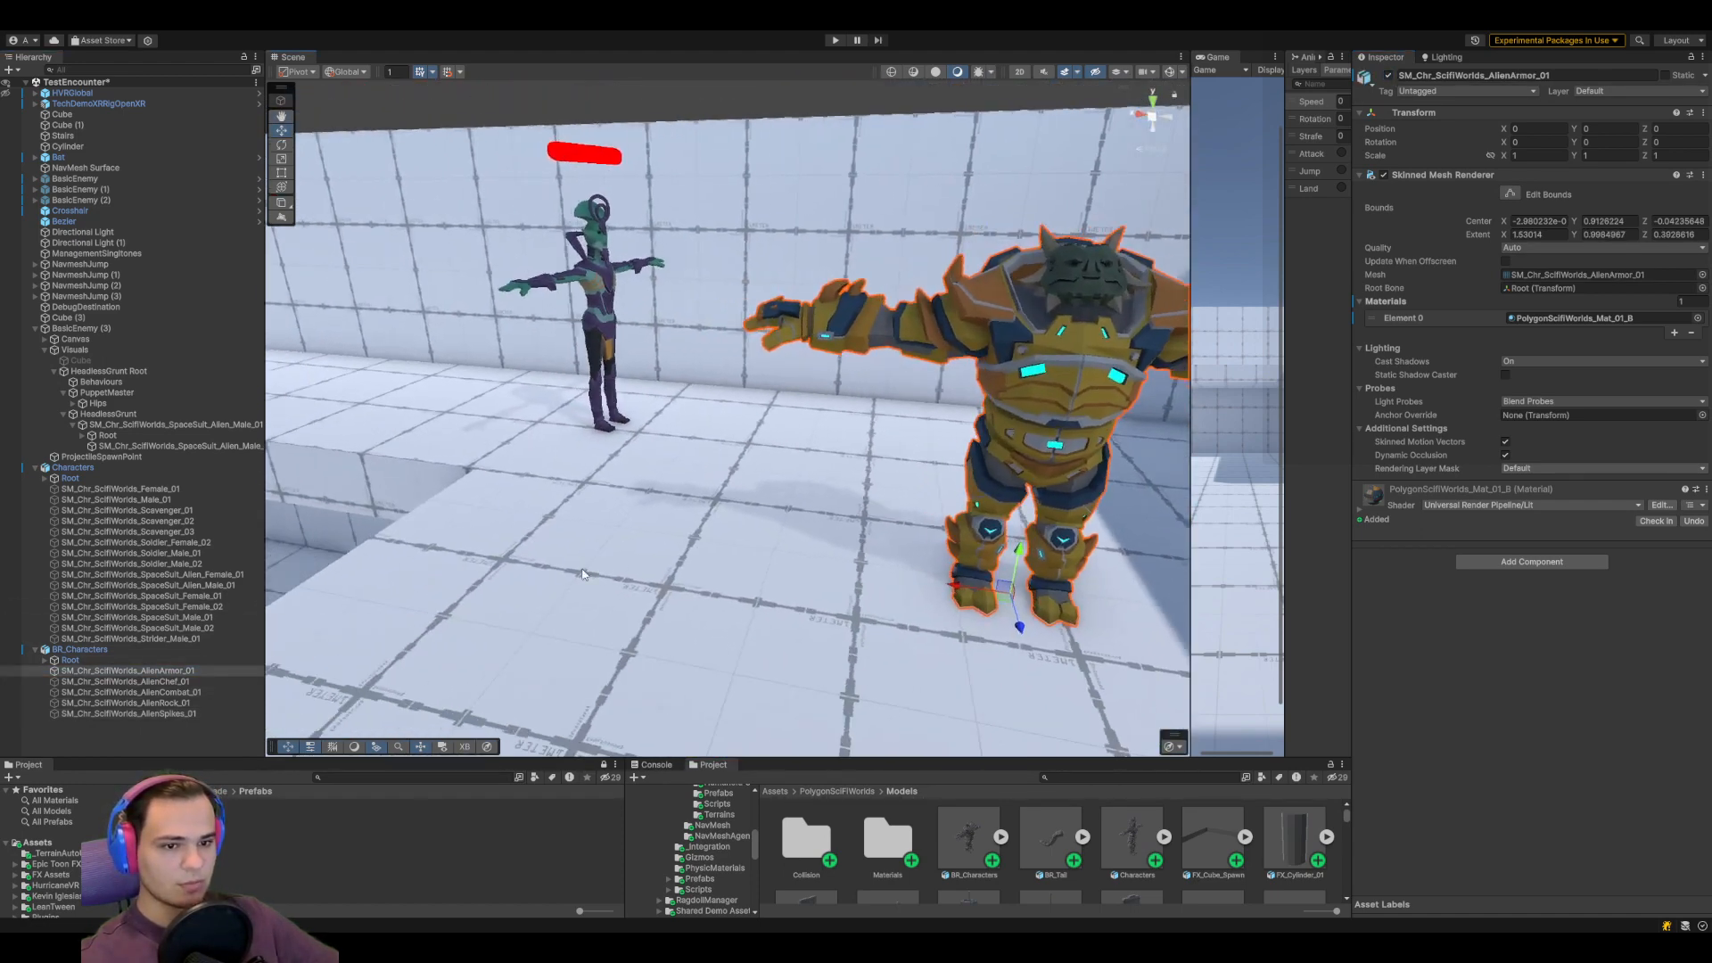
# Activate SpaceSuit_Male_02, move the Characters model beside the armored alien to compare them, and deactivate Characters after viewing
pyautogui.click(205, 627)
pyautogui.click(1388, 76)
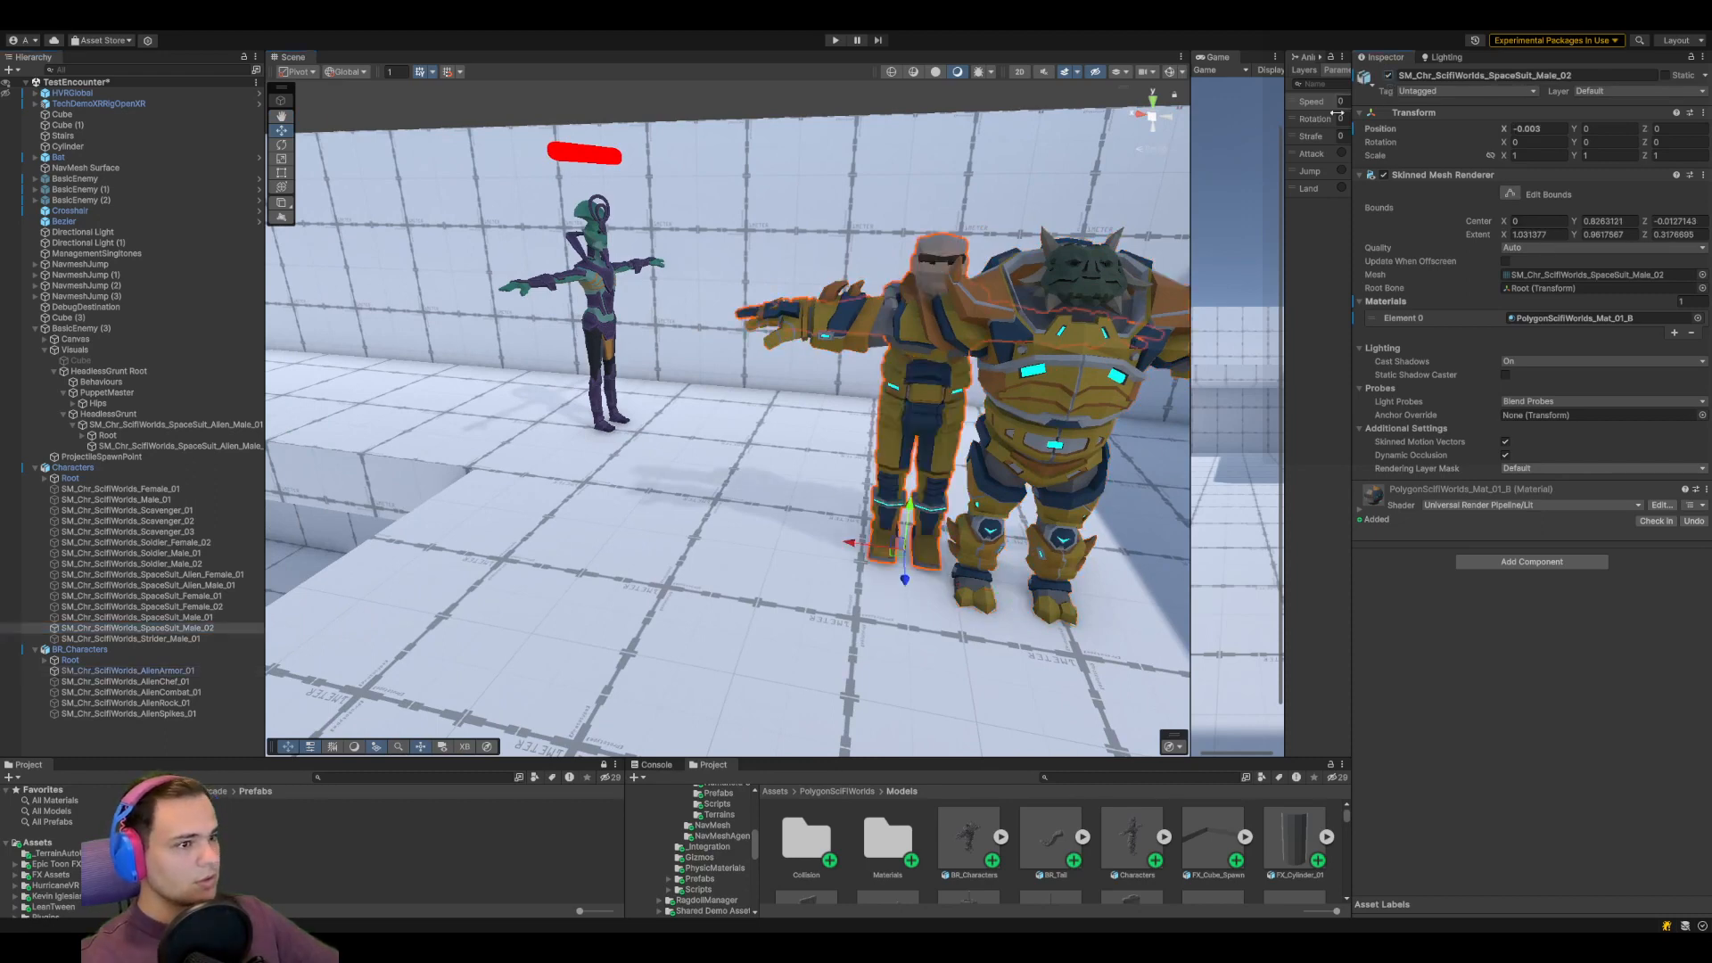
pyautogui.moveTo(892, 548); pyautogui.dragTo(714, 564)
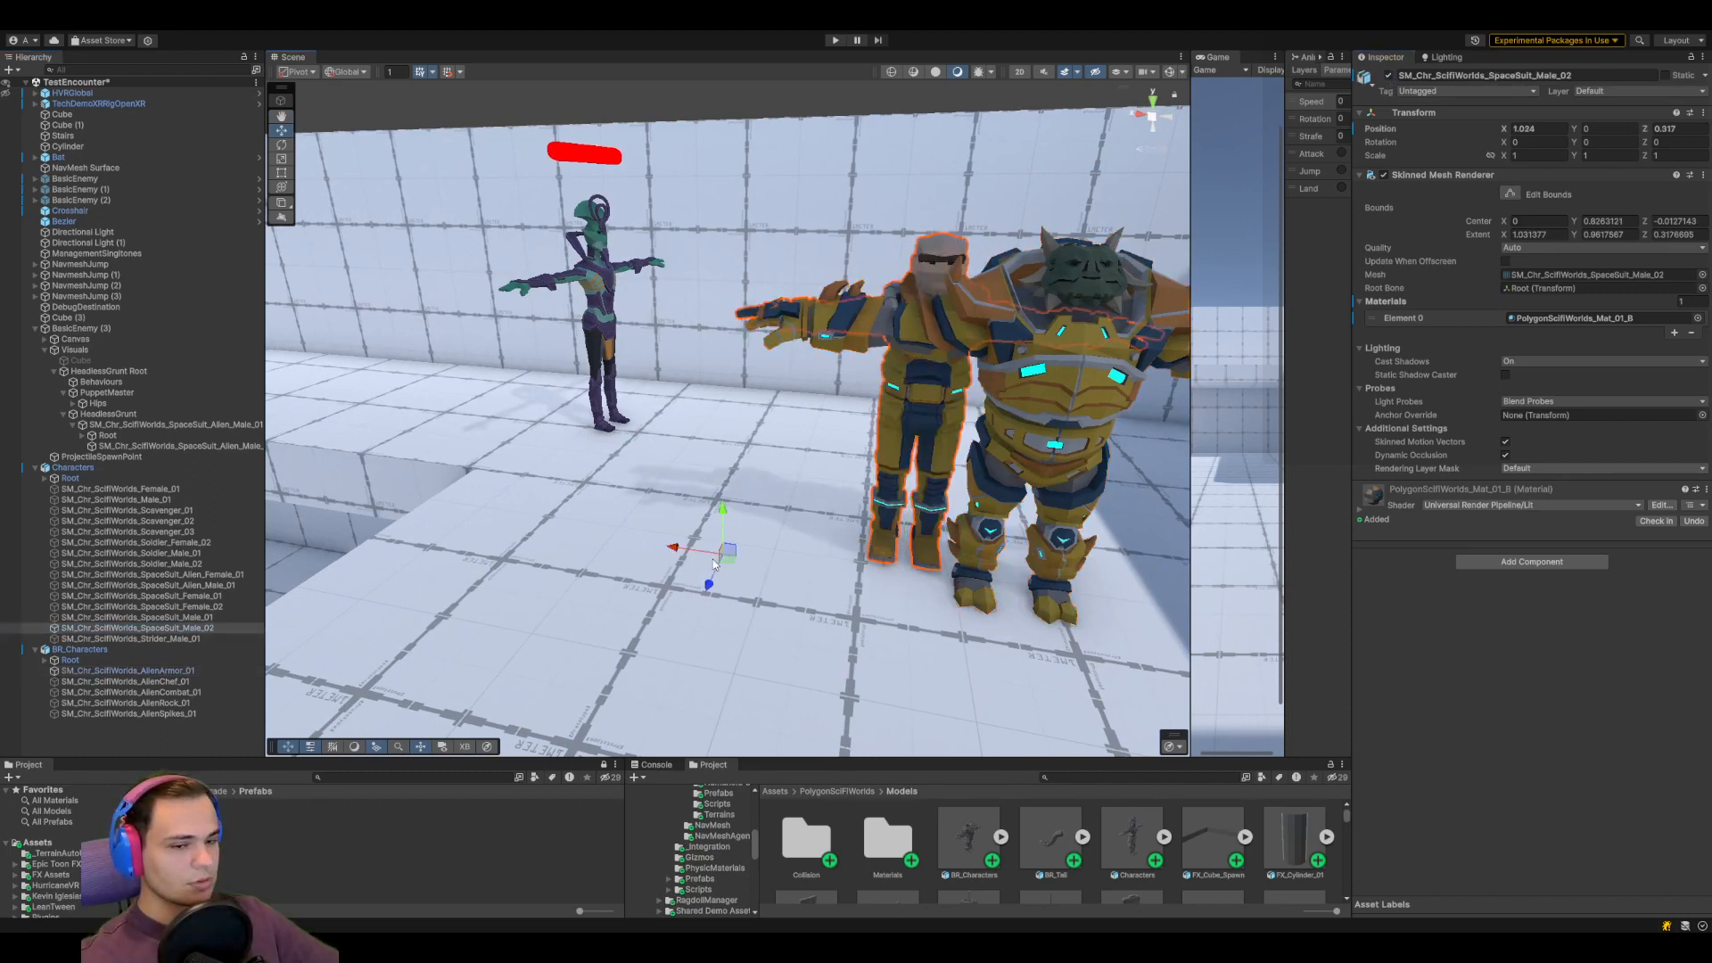
pyautogui.click(116, 468)
pyautogui.moveTo(894, 560); pyautogui.dragTo(561, 544)
pyautogui.moveTo(632, 605); pyautogui.dragTo(539, 584, button='right')
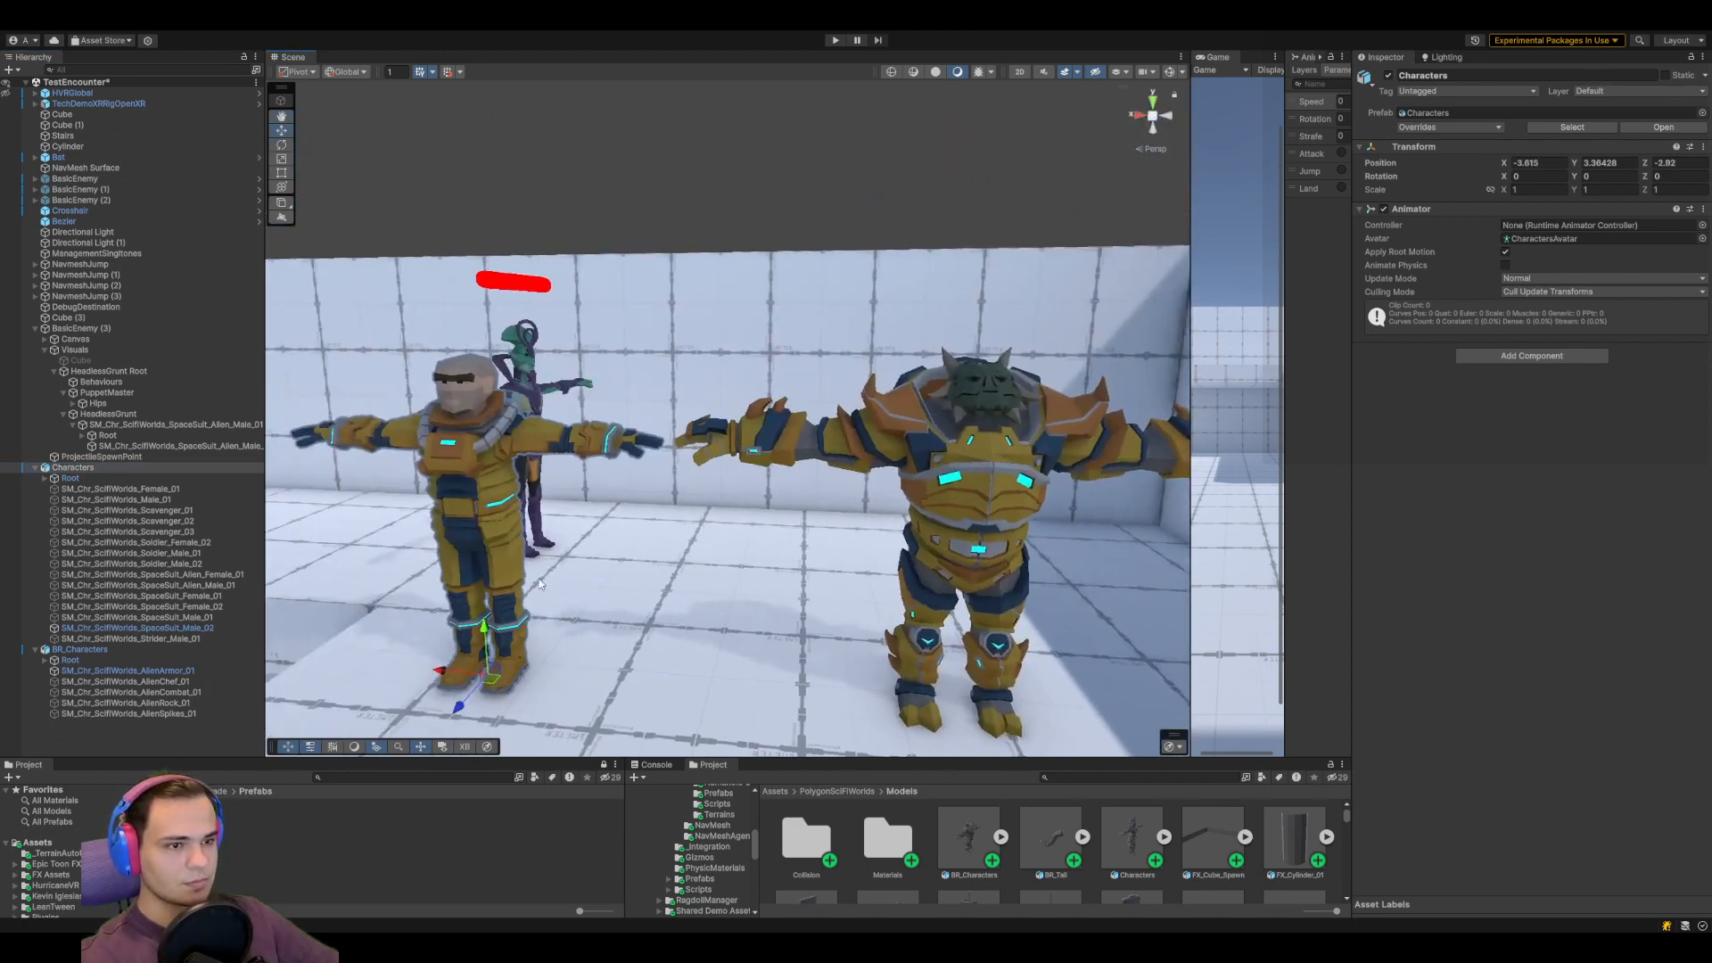
pyautogui.moveTo(690, 600); pyautogui.dragTo(479, 578, button='middle')
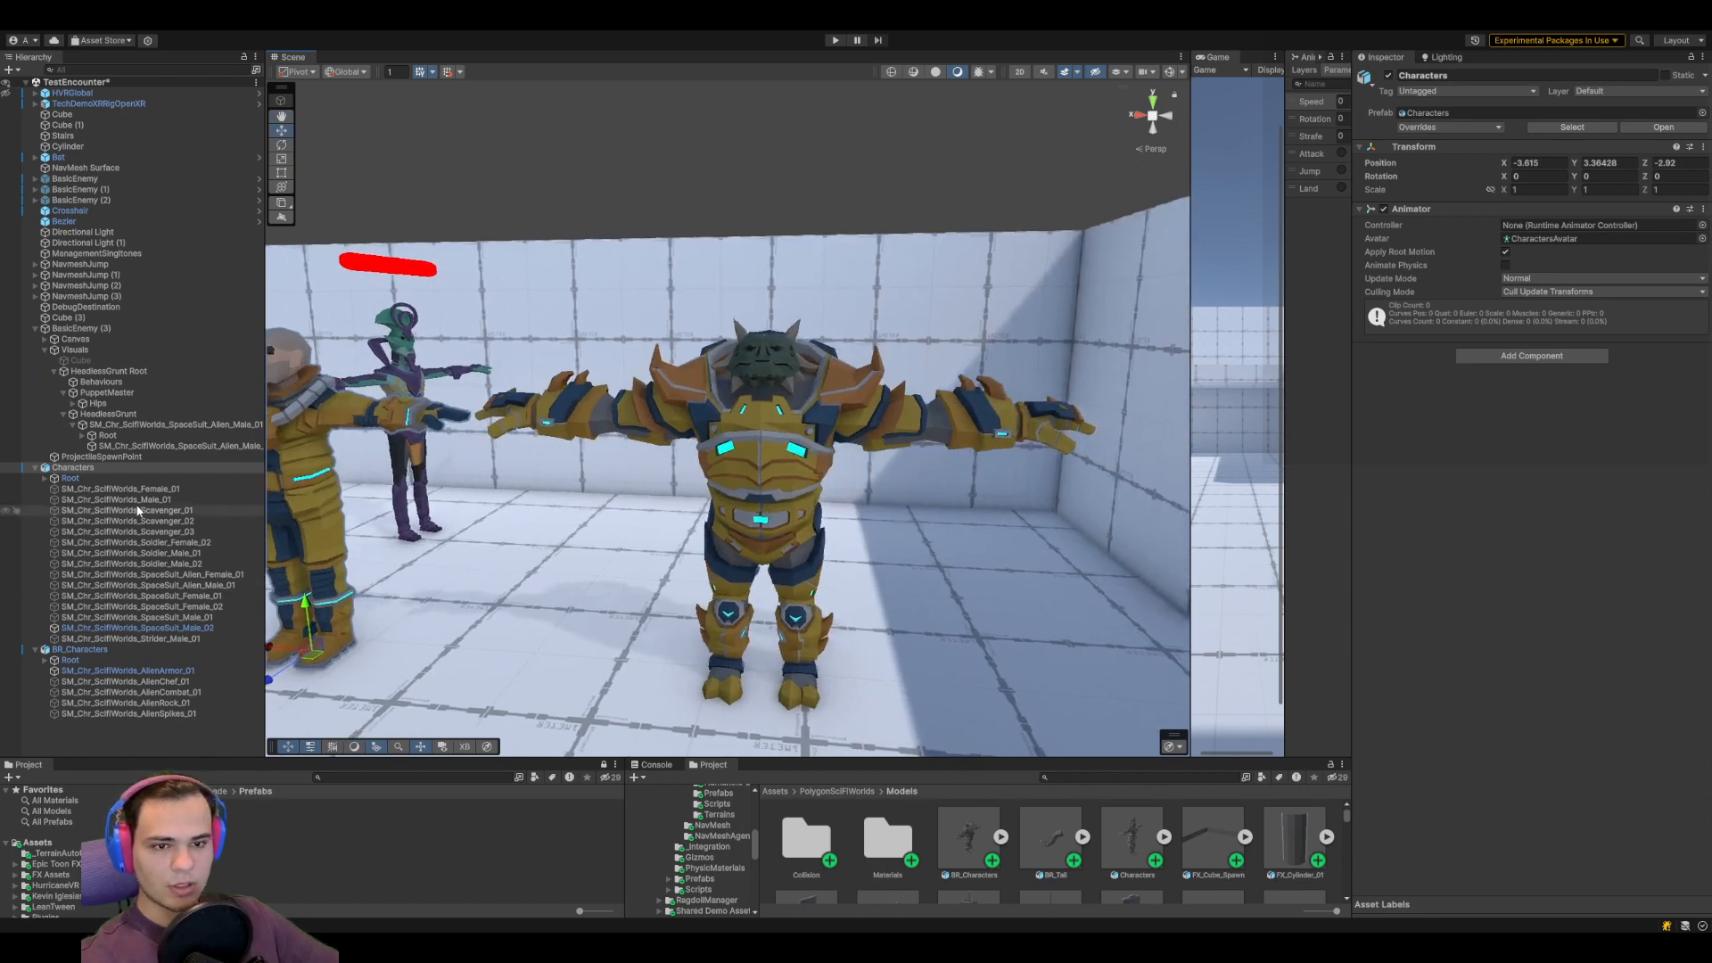
pyautogui.click(1389, 76)
# Delete the AlienChef, AlienCombat, AlienRock and AlienSpikes meshes from BR_Characters, keeping AlienArmor, and unpack the instance
pyautogui.click(96, 650)
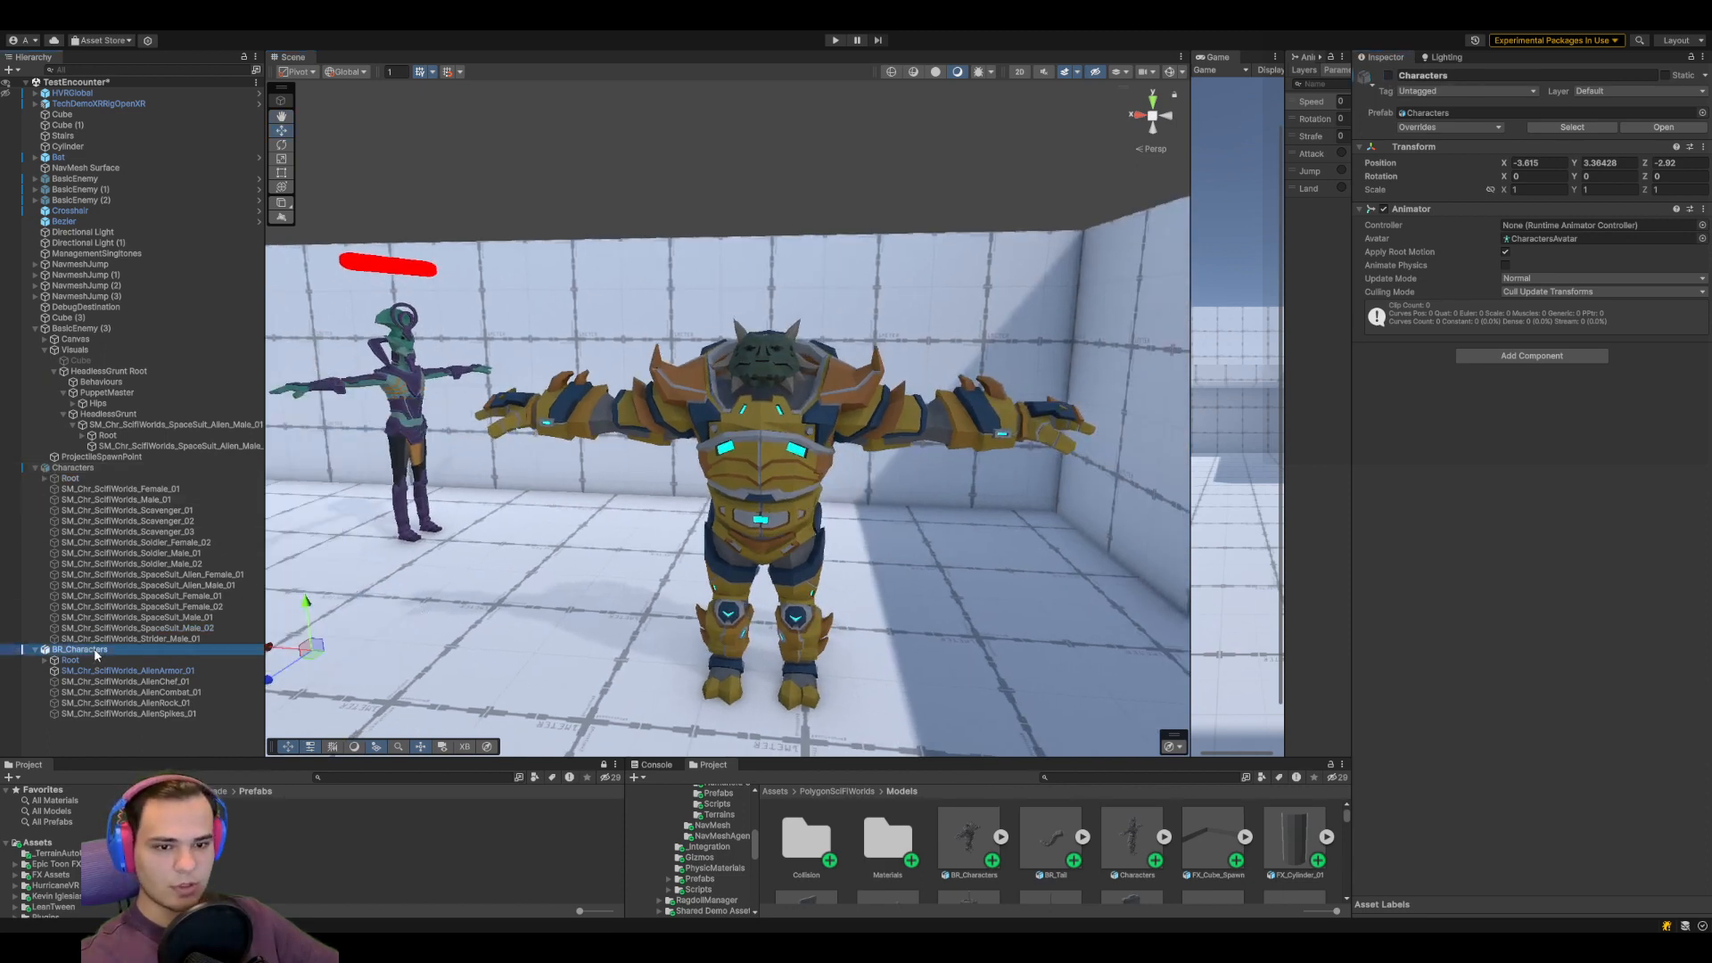
pyautogui.click(124, 681)
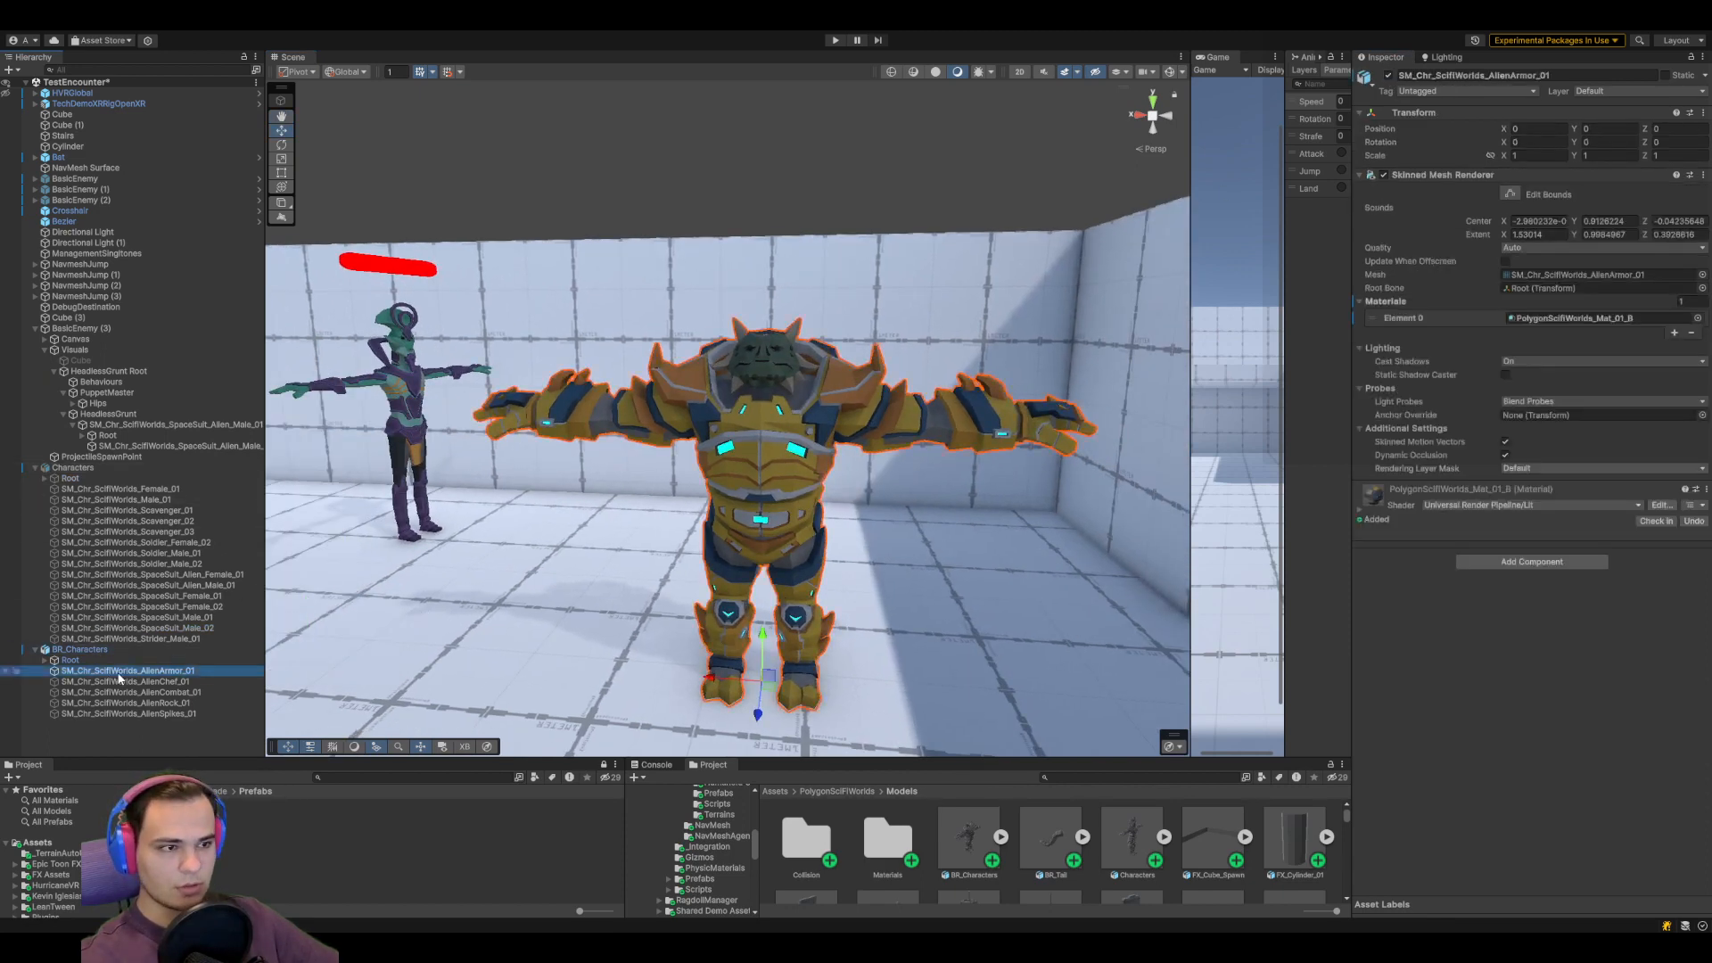
pyautogui.keyDown('shift'); pyautogui.click(149, 715); pyautogui.keyUp('shift')
pyautogui.press('Delete')
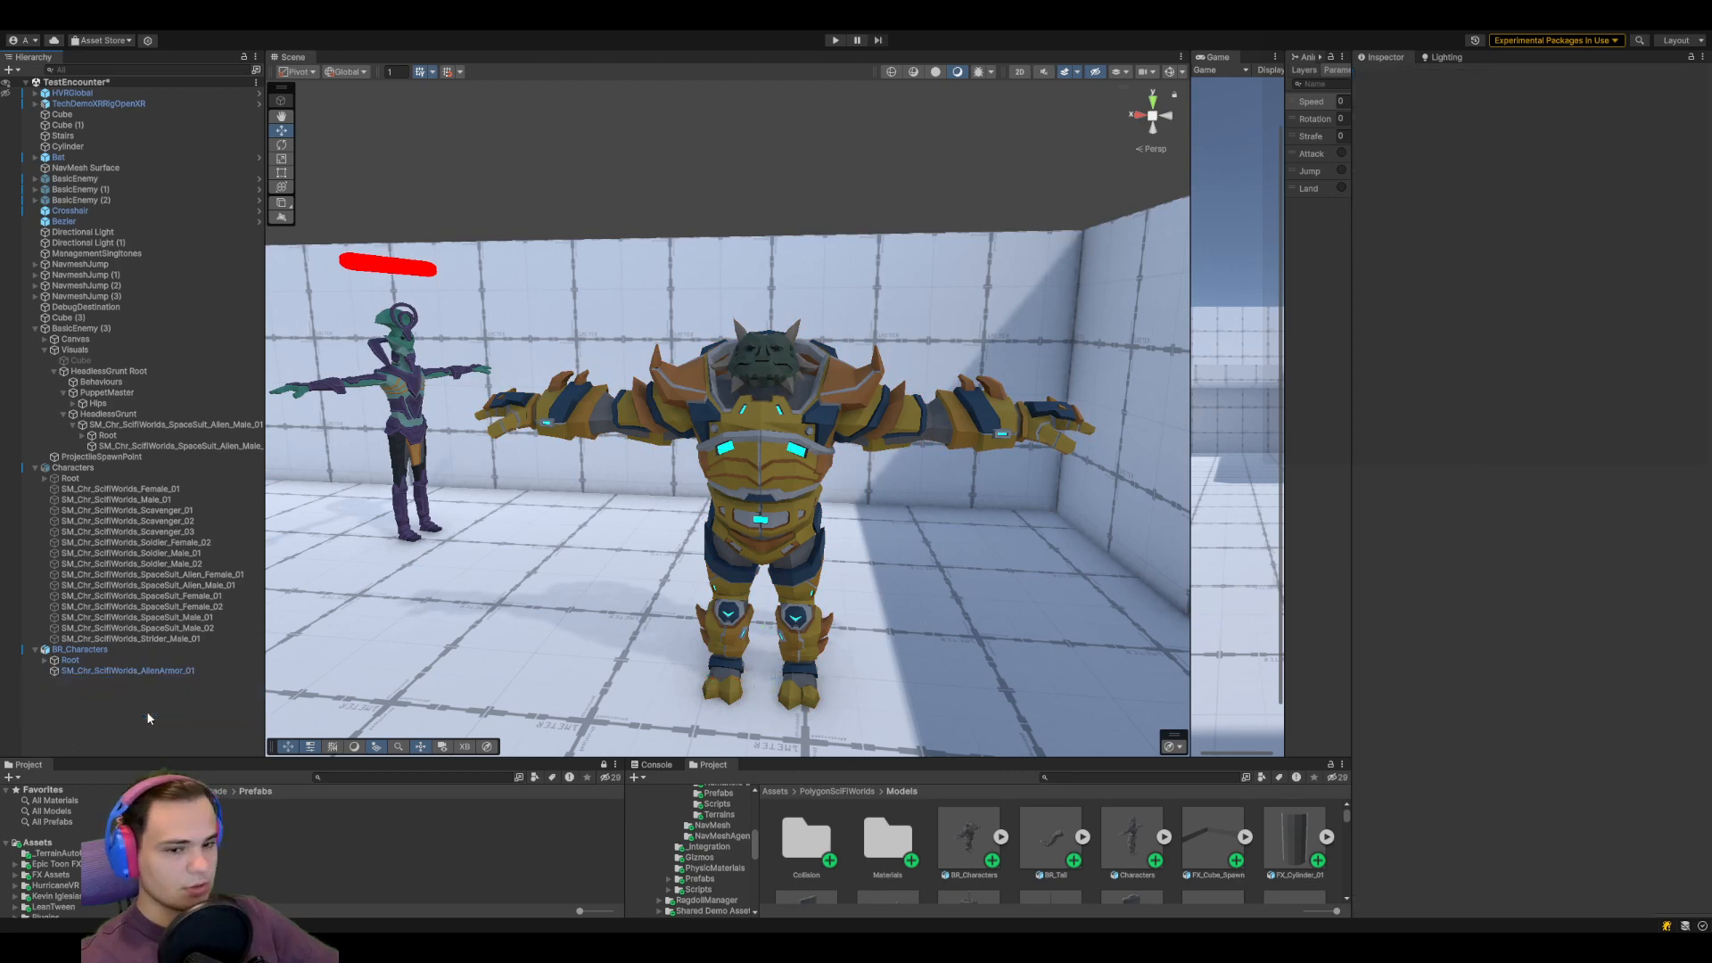
pyautogui.click(100, 649)
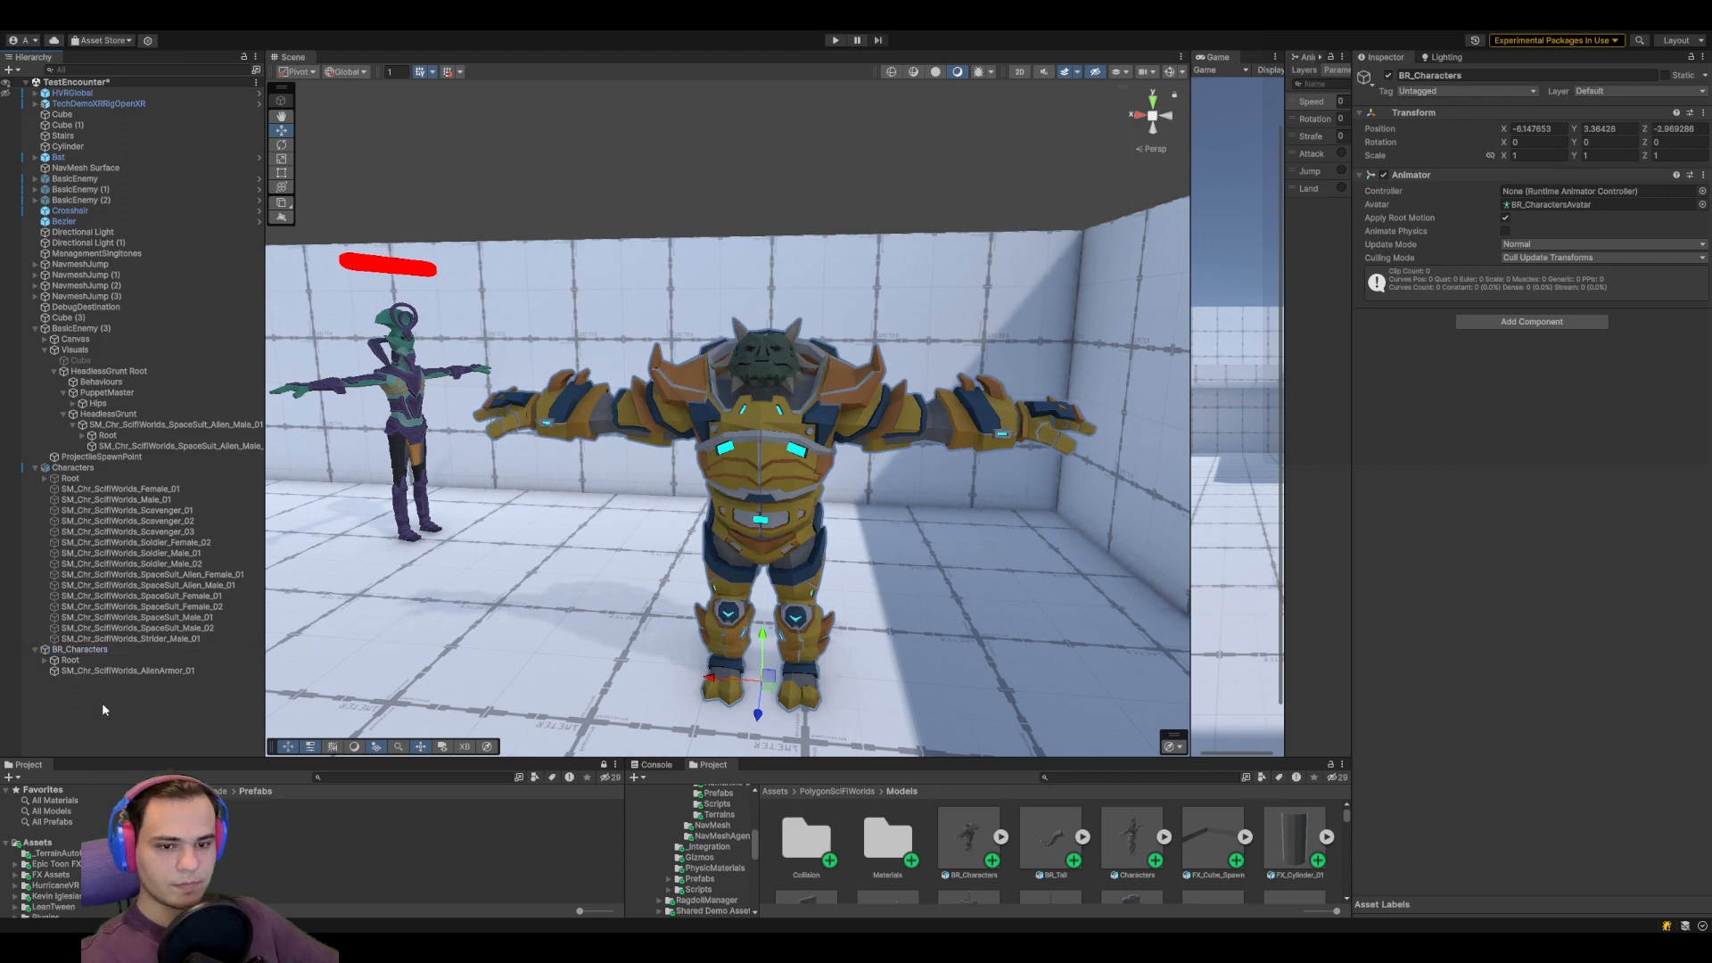
# Scale the Root of BR_Characters uniformly to 0.75
pyautogui.click(124, 660)
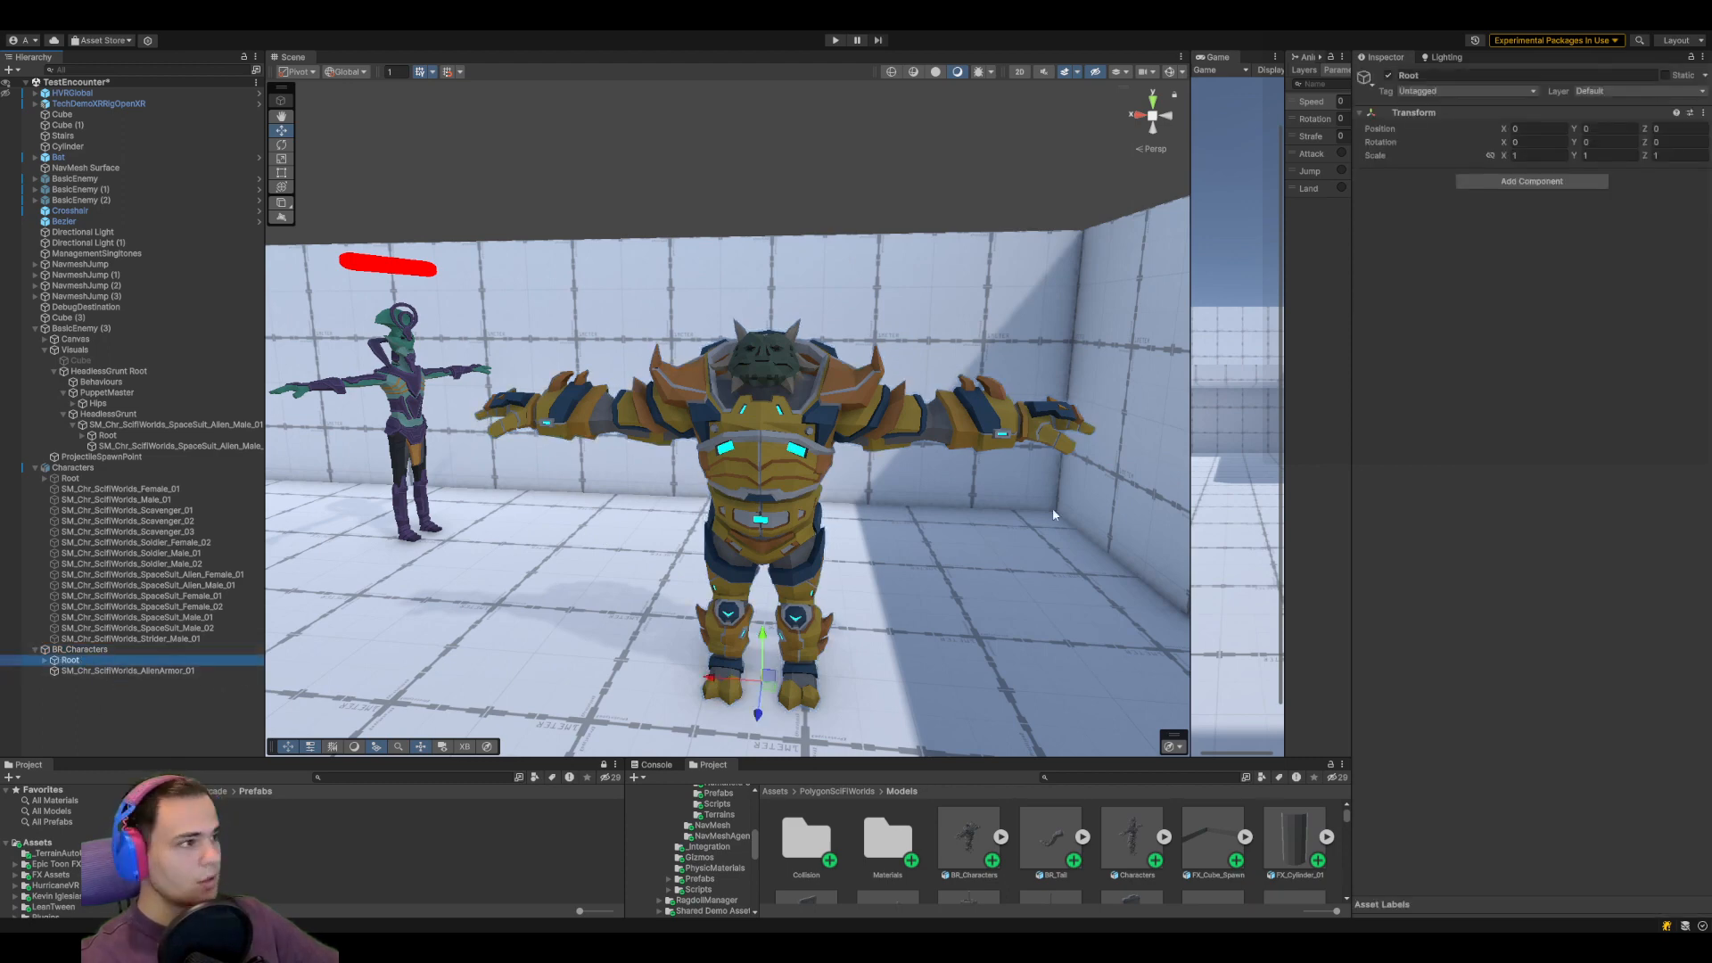
pyautogui.moveTo(1508, 157); pyautogui.dragTo(1496, 156)
pyautogui.moveTo(973, 671); pyautogui.dragTo(982, 645, button='right')
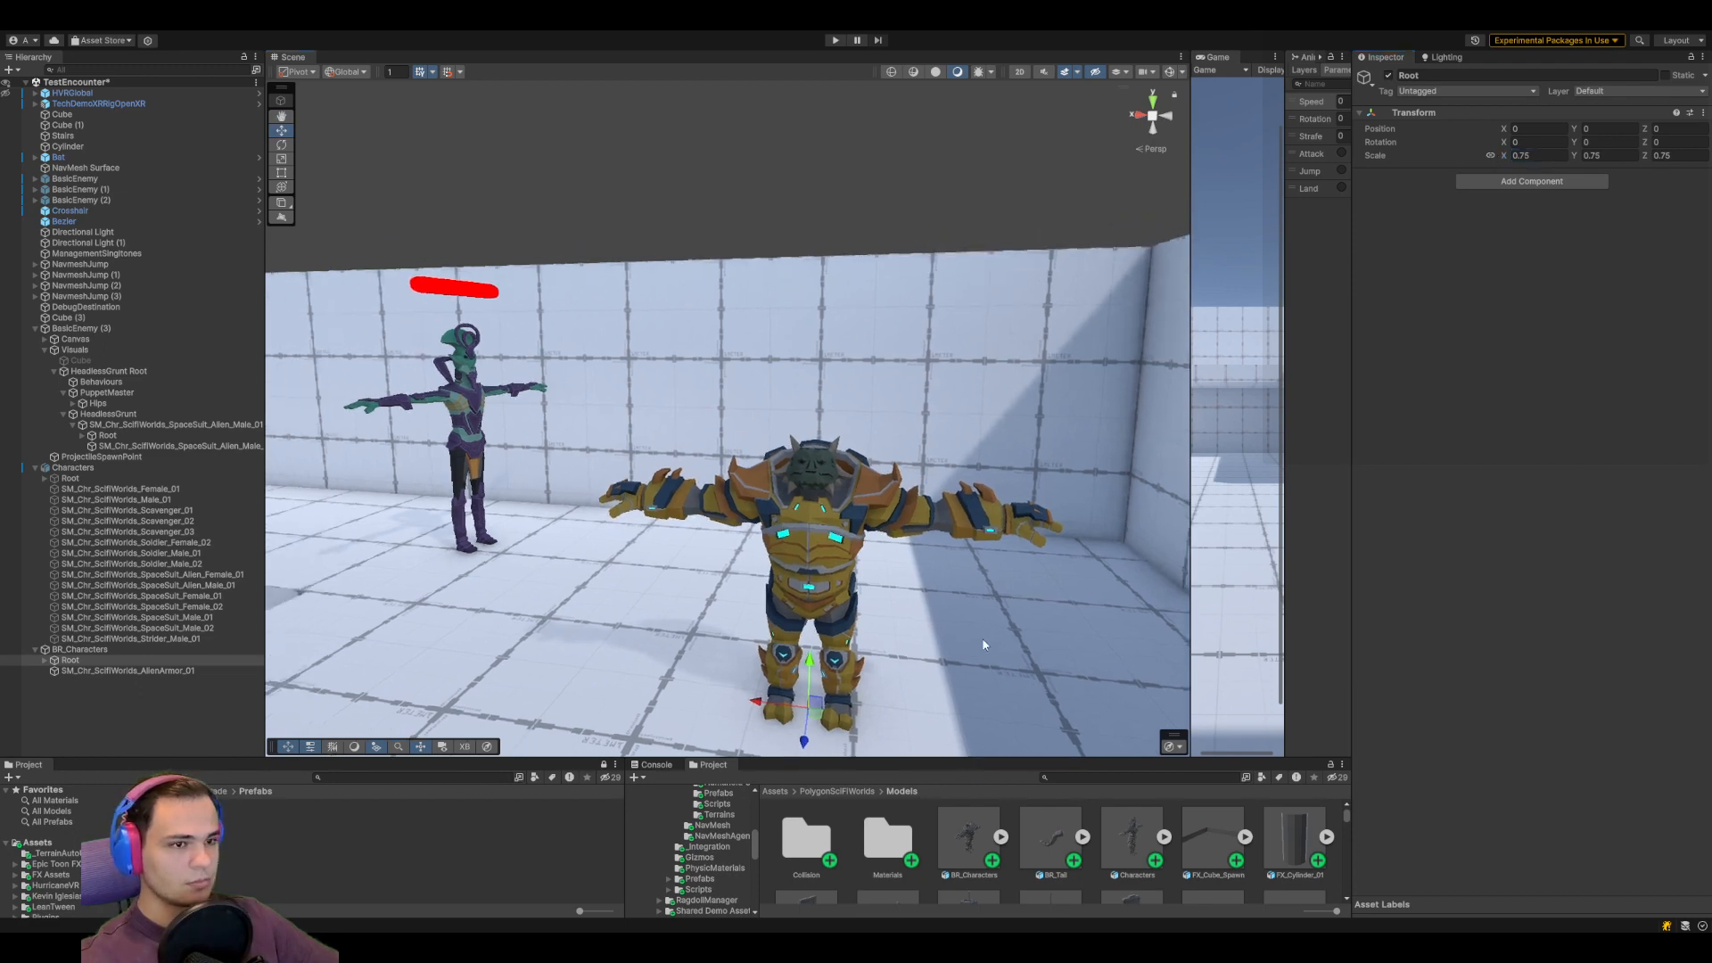
pyautogui.moveTo(982, 646); pyautogui.dragTo(928, 577, button='middle')
pyautogui.moveTo(929, 577); pyautogui.dragTo(856, 563, button='right')
pyautogui.moveTo(856, 564); pyautogui.dragTo(689, 589, button='middle')
# Move the armored alien's Root right beside the existing enemy to compare sizes, and bring it back to the open floor
pyautogui.moveTo(605, 749); pyautogui.dragTo(644, 560)
pyautogui.press('f')
pyautogui.scroll(6, 659, 584)
pyautogui.moveTo(775, 440); pyautogui.dragTo(856, 696, button='middle')
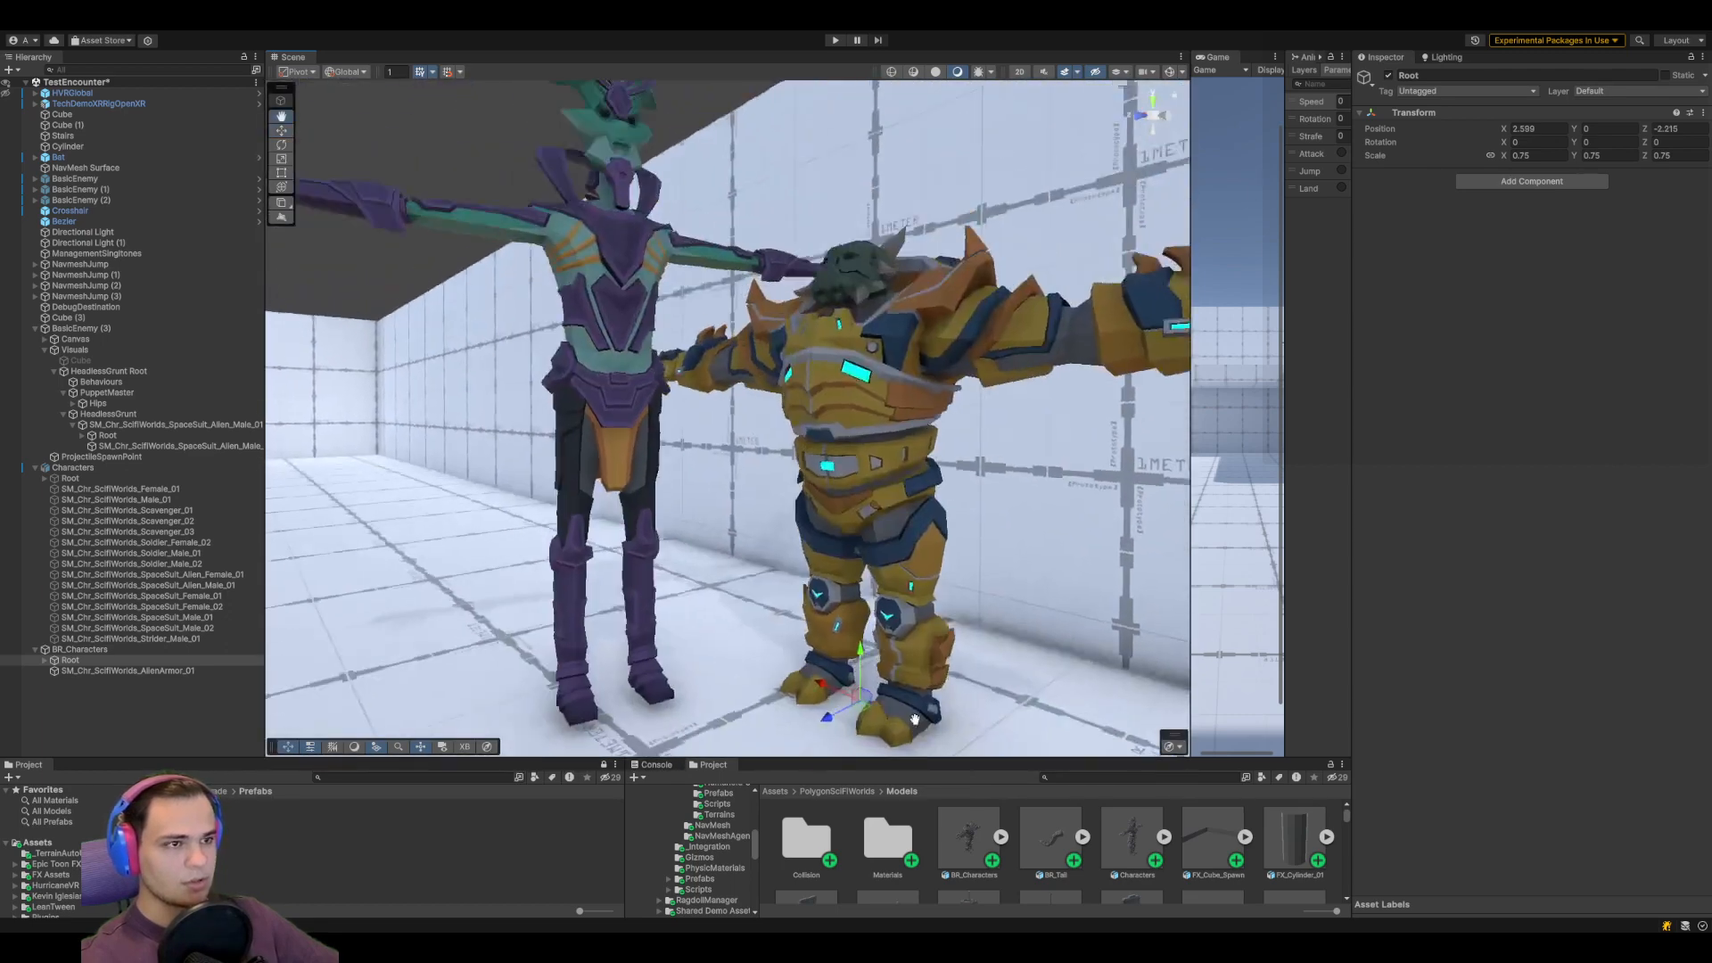
pyautogui.moveTo(856, 696); pyautogui.dragTo(839, 595, button='right')
pyautogui.scroll(-2, 910, 578)
pyautogui.scroll(-3, 821, 587)
pyautogui.scroll(-3, 703, 530)
pyautogui.moveTo(703, 530); pyautogui.dragTo(705, 580, button='right')
pyautogui.moveTo(615, 312); pyautogui.dragTo(669, 437, button='middle')
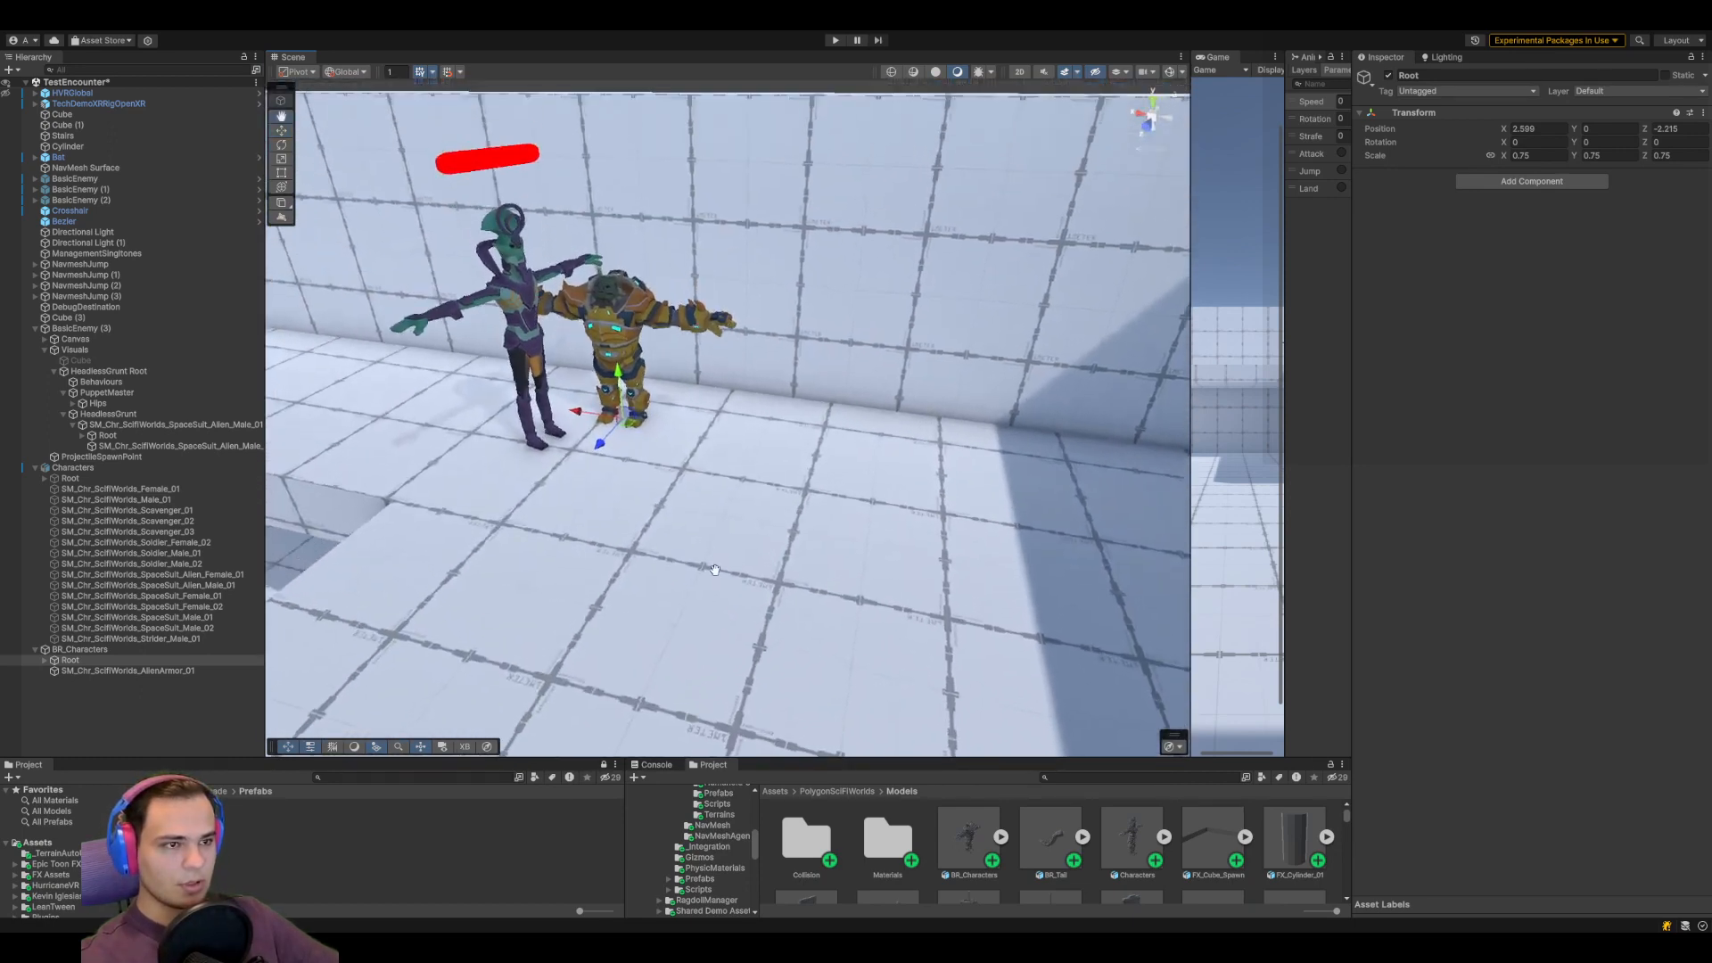
pyautogui.scroll(-3, 669, 439)
pyautogui.moveTo(649, 428); pyautogui.dragTo(807, 588)
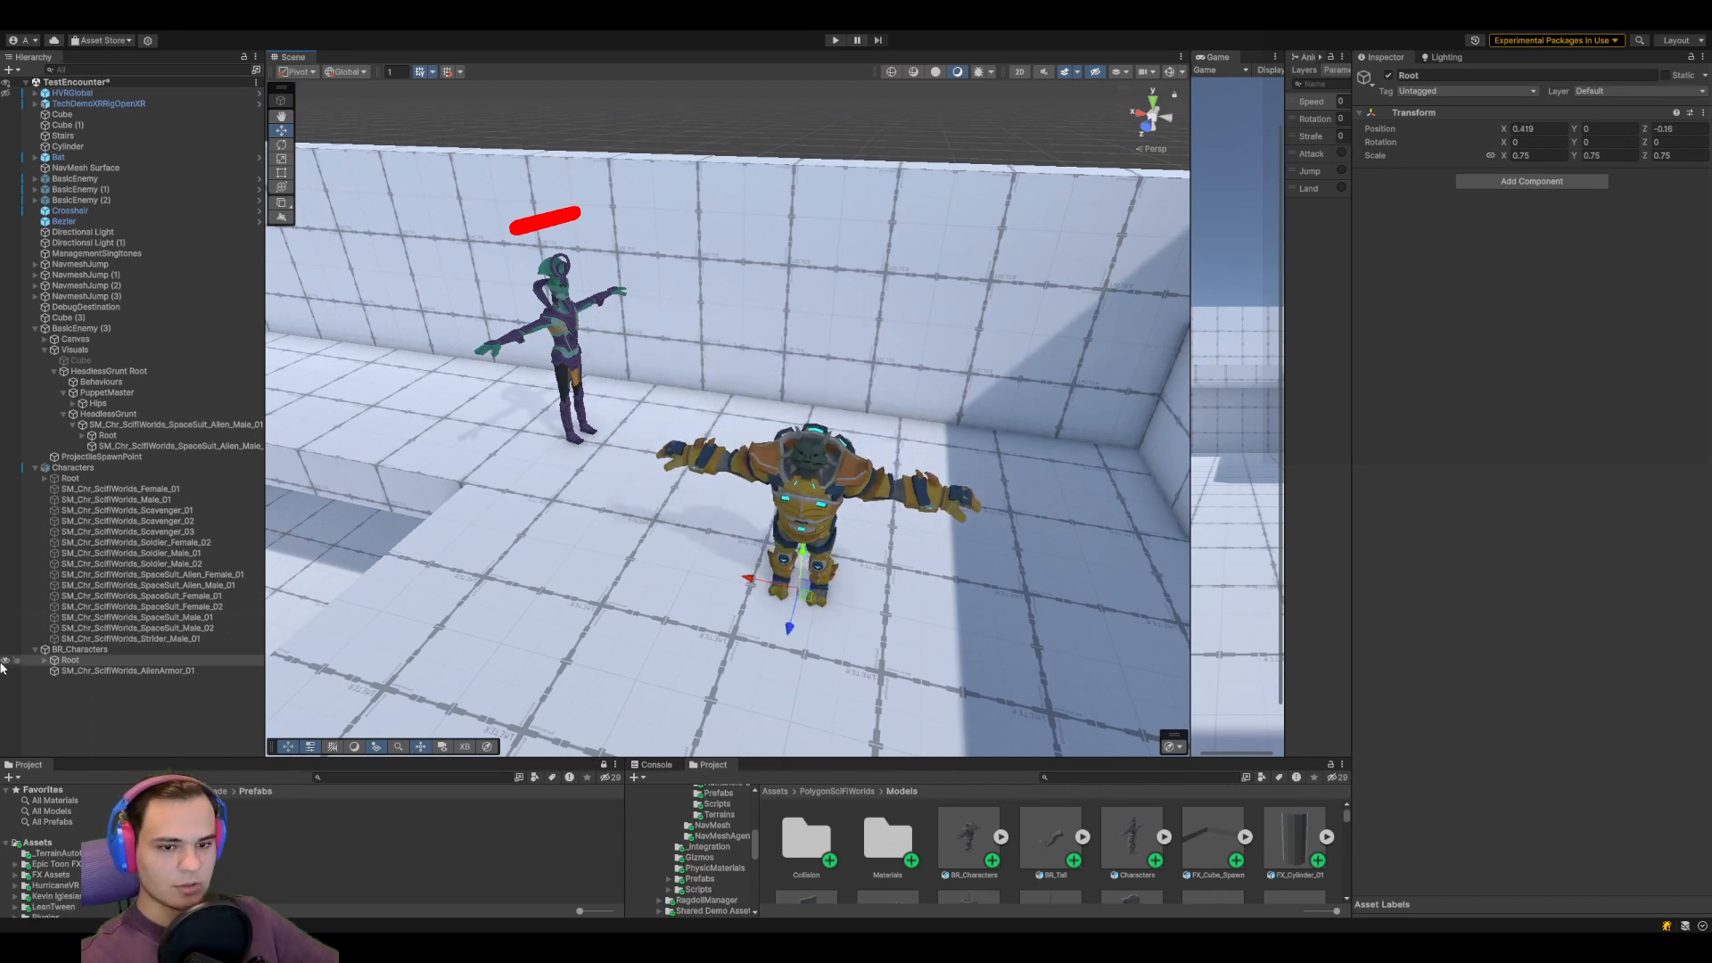
# Expand the BR_Characters rig down through the spine and neck, and scale the Head bone uniformly to about 1.28
pyautogui.click(45, 661)
pyautogui.click(54, 671)
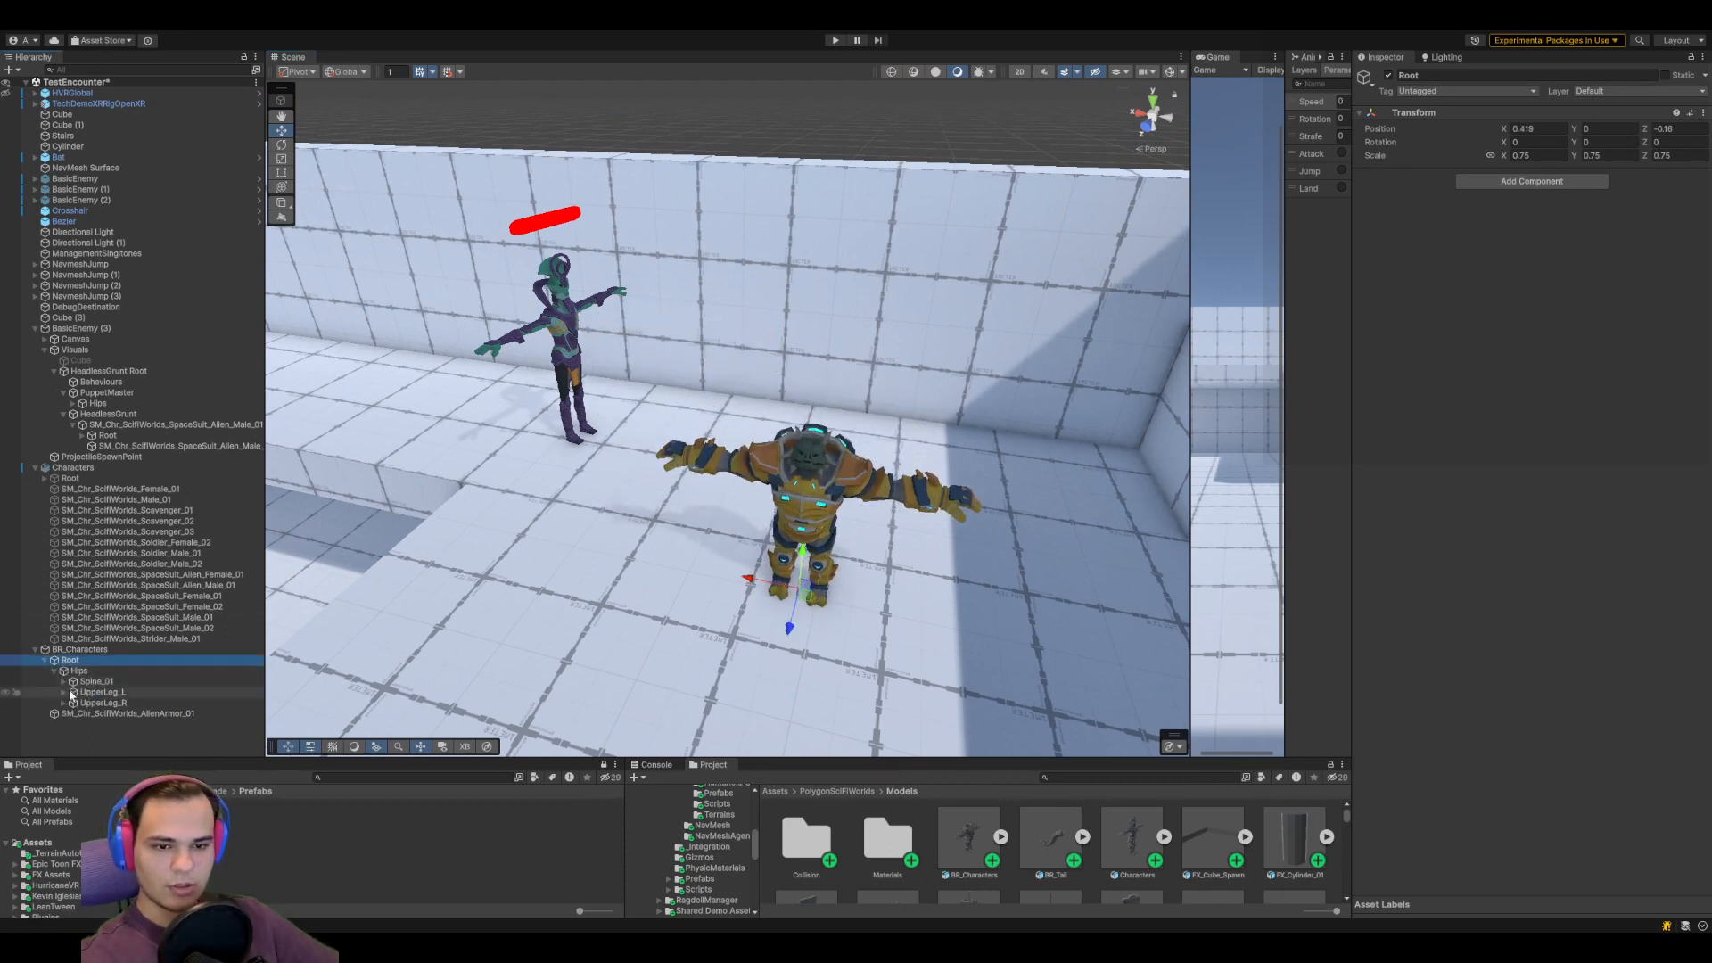
pyautogui.click(64, 681)
pyautogui.click(73, 703)
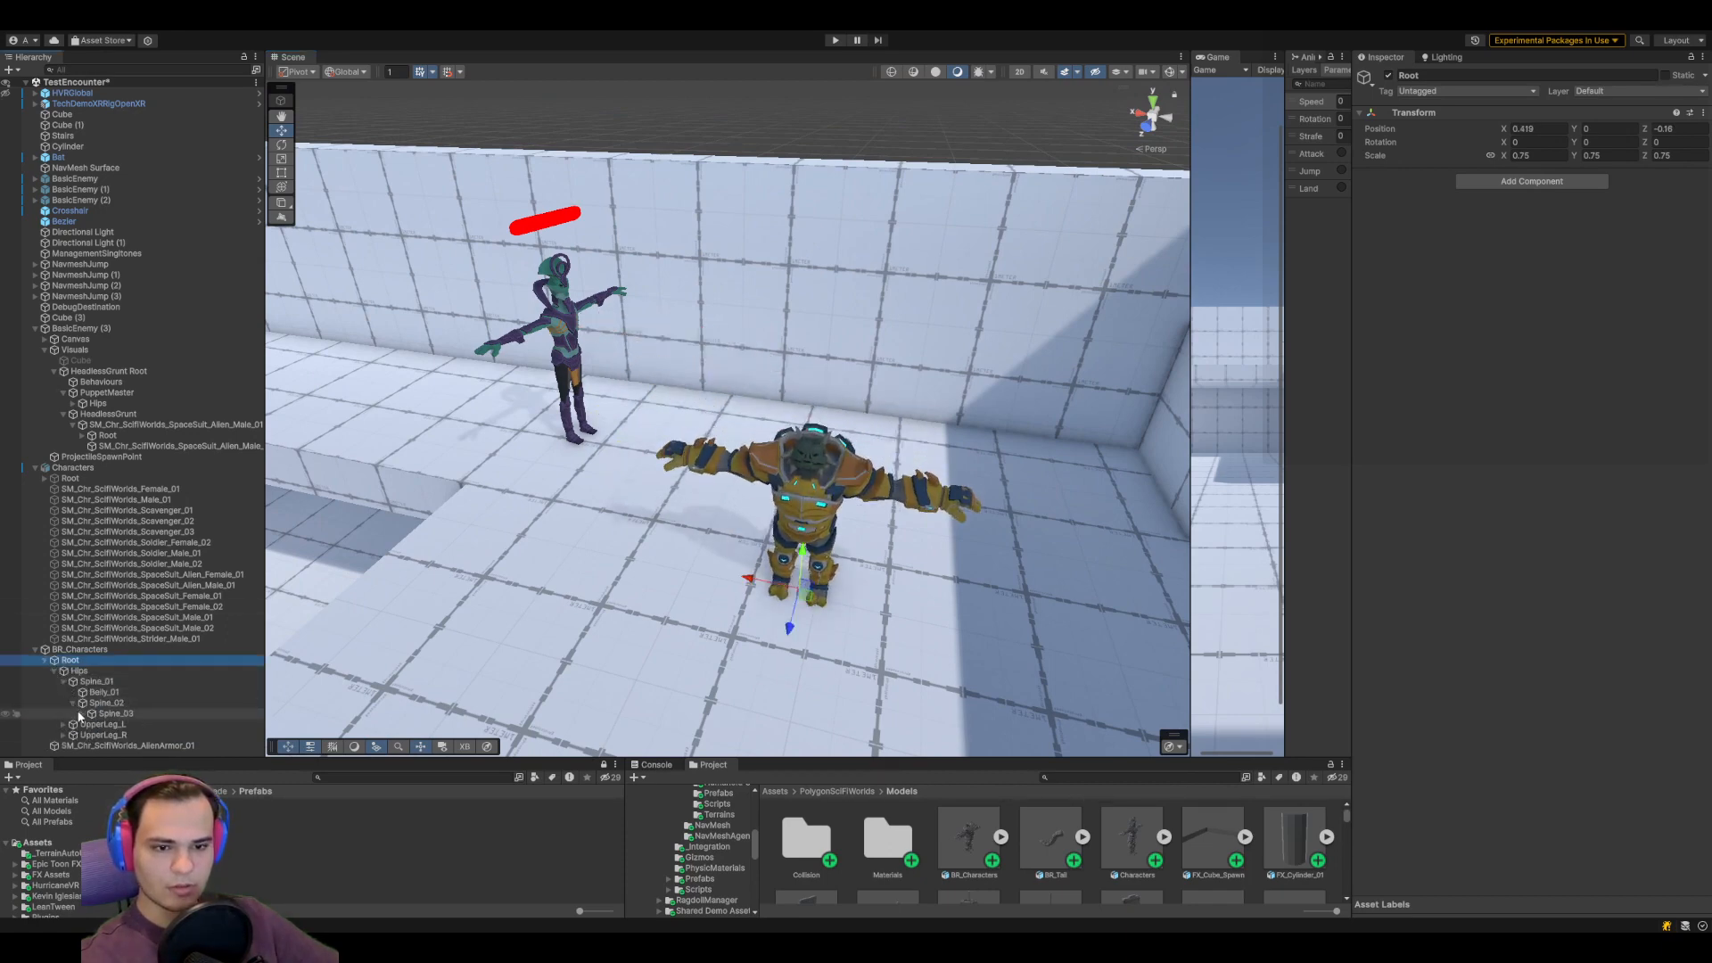
pyautogui.click(83, 713)
pyautogui.scroll(-1, 114, 724)
pyautogui.click(117, 720)
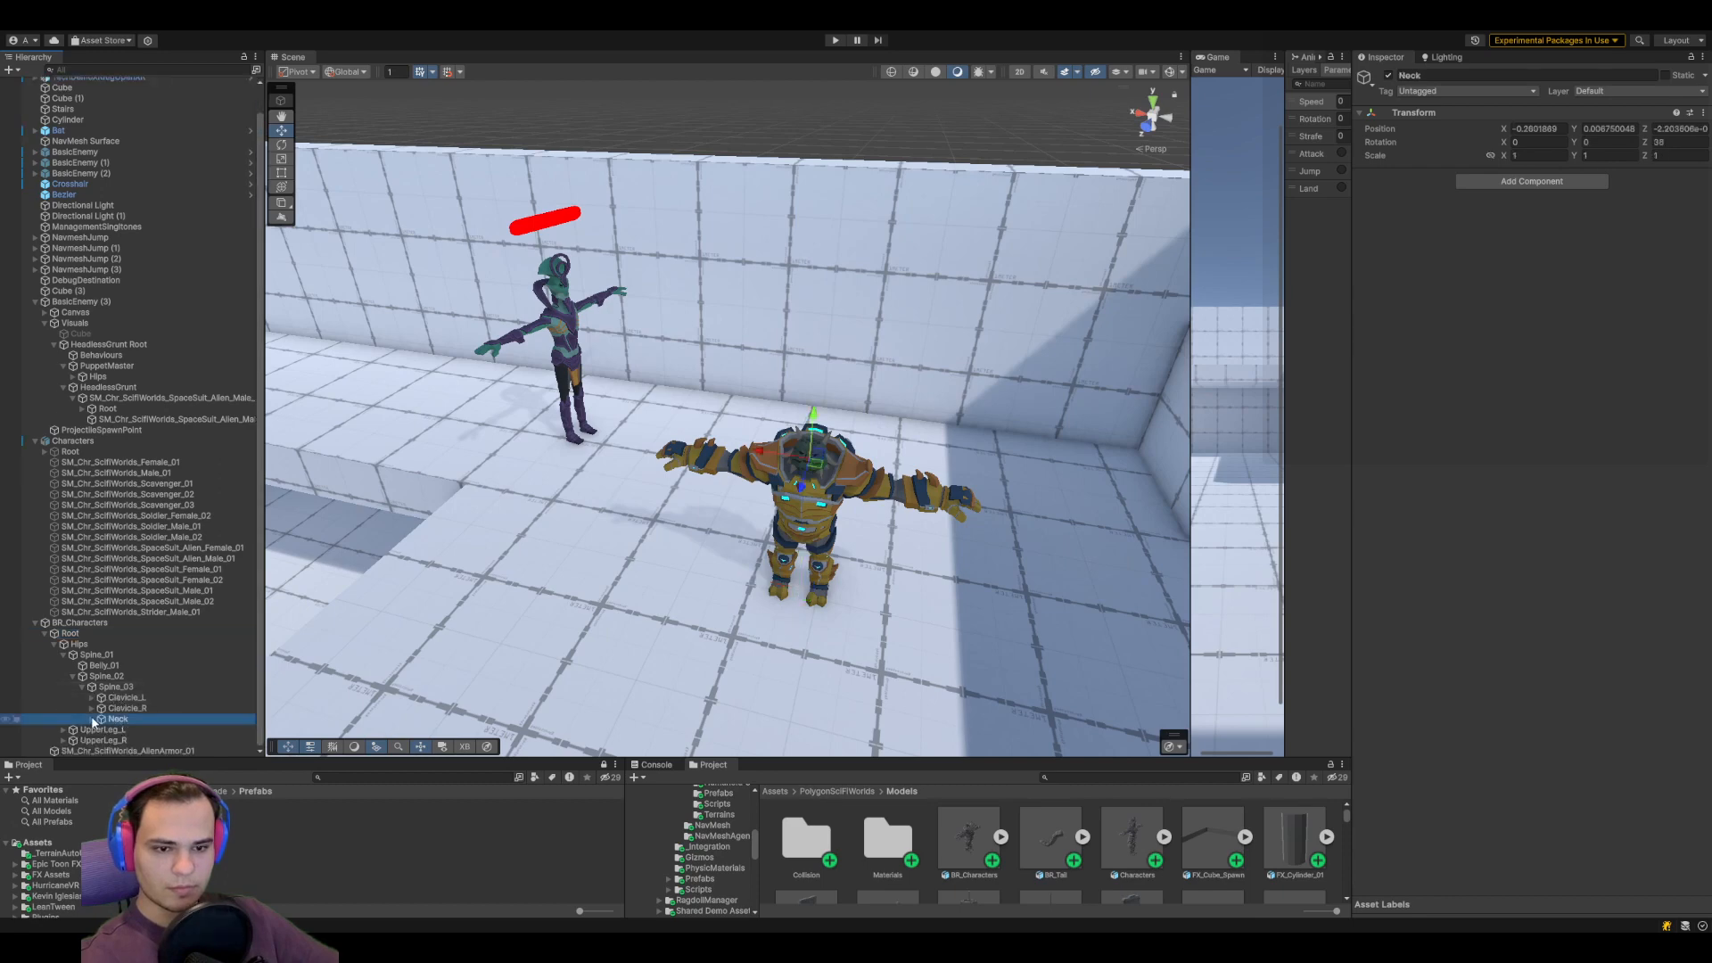
pyautogui.click(91, 719)
pyautogui.scroll(-1, 121, 721)
pyautogui.click(119, 719)
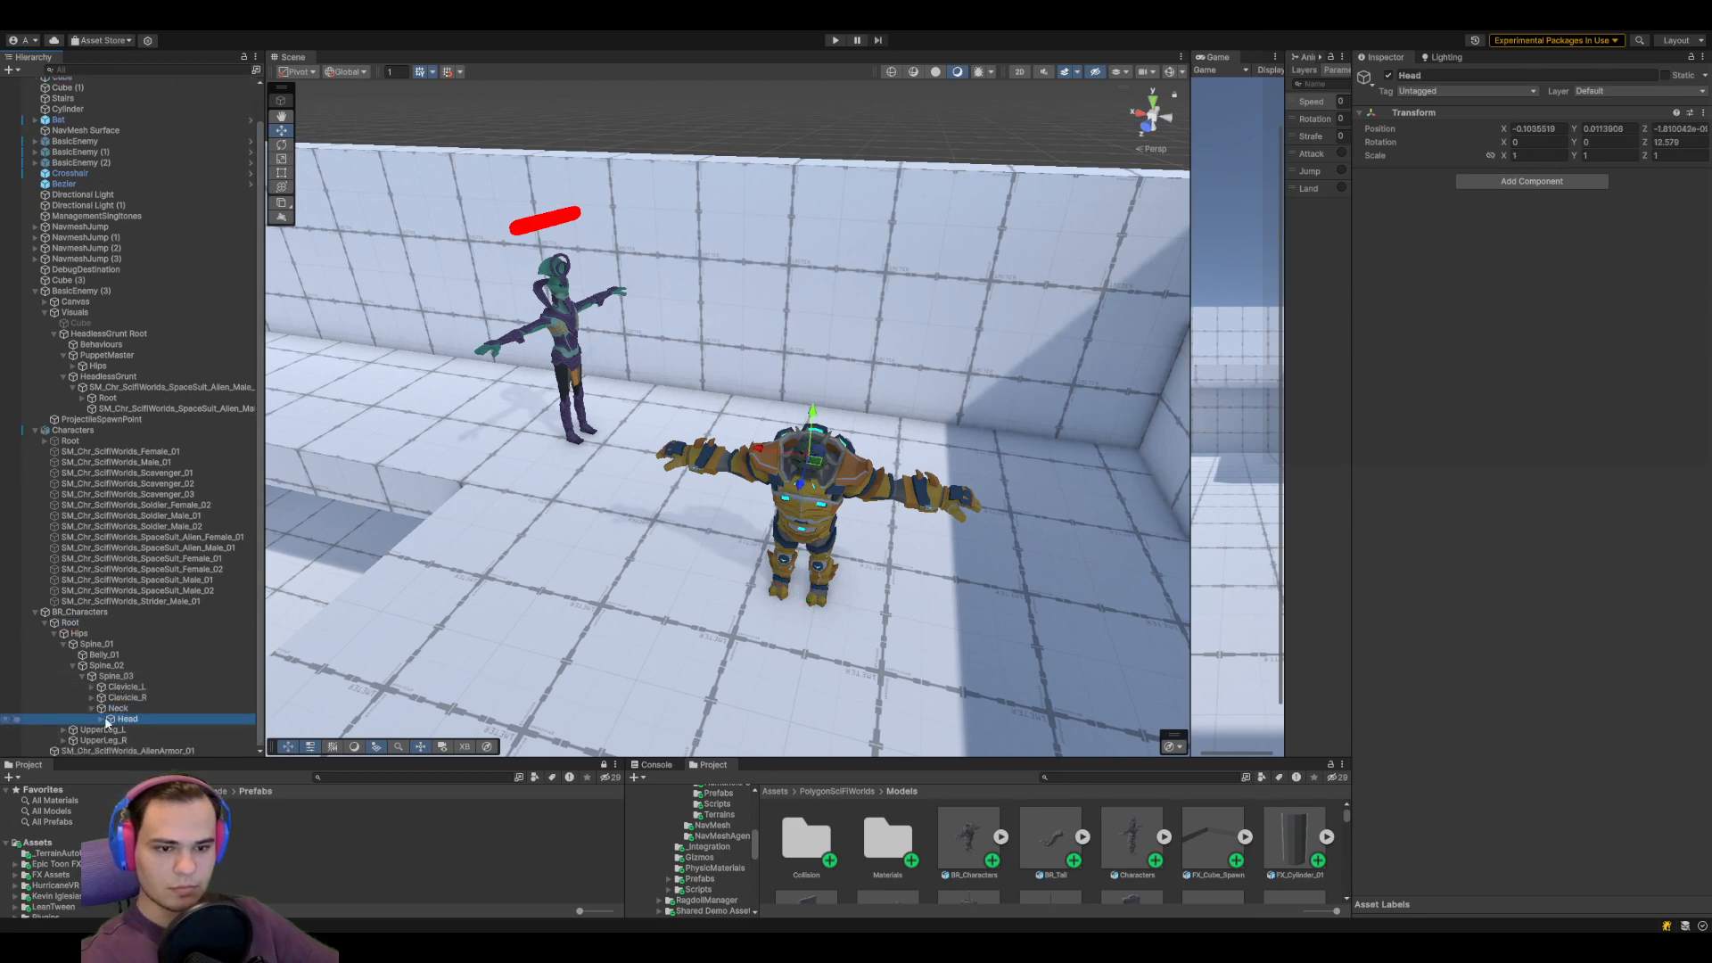
pyautogui.click(102, 720)
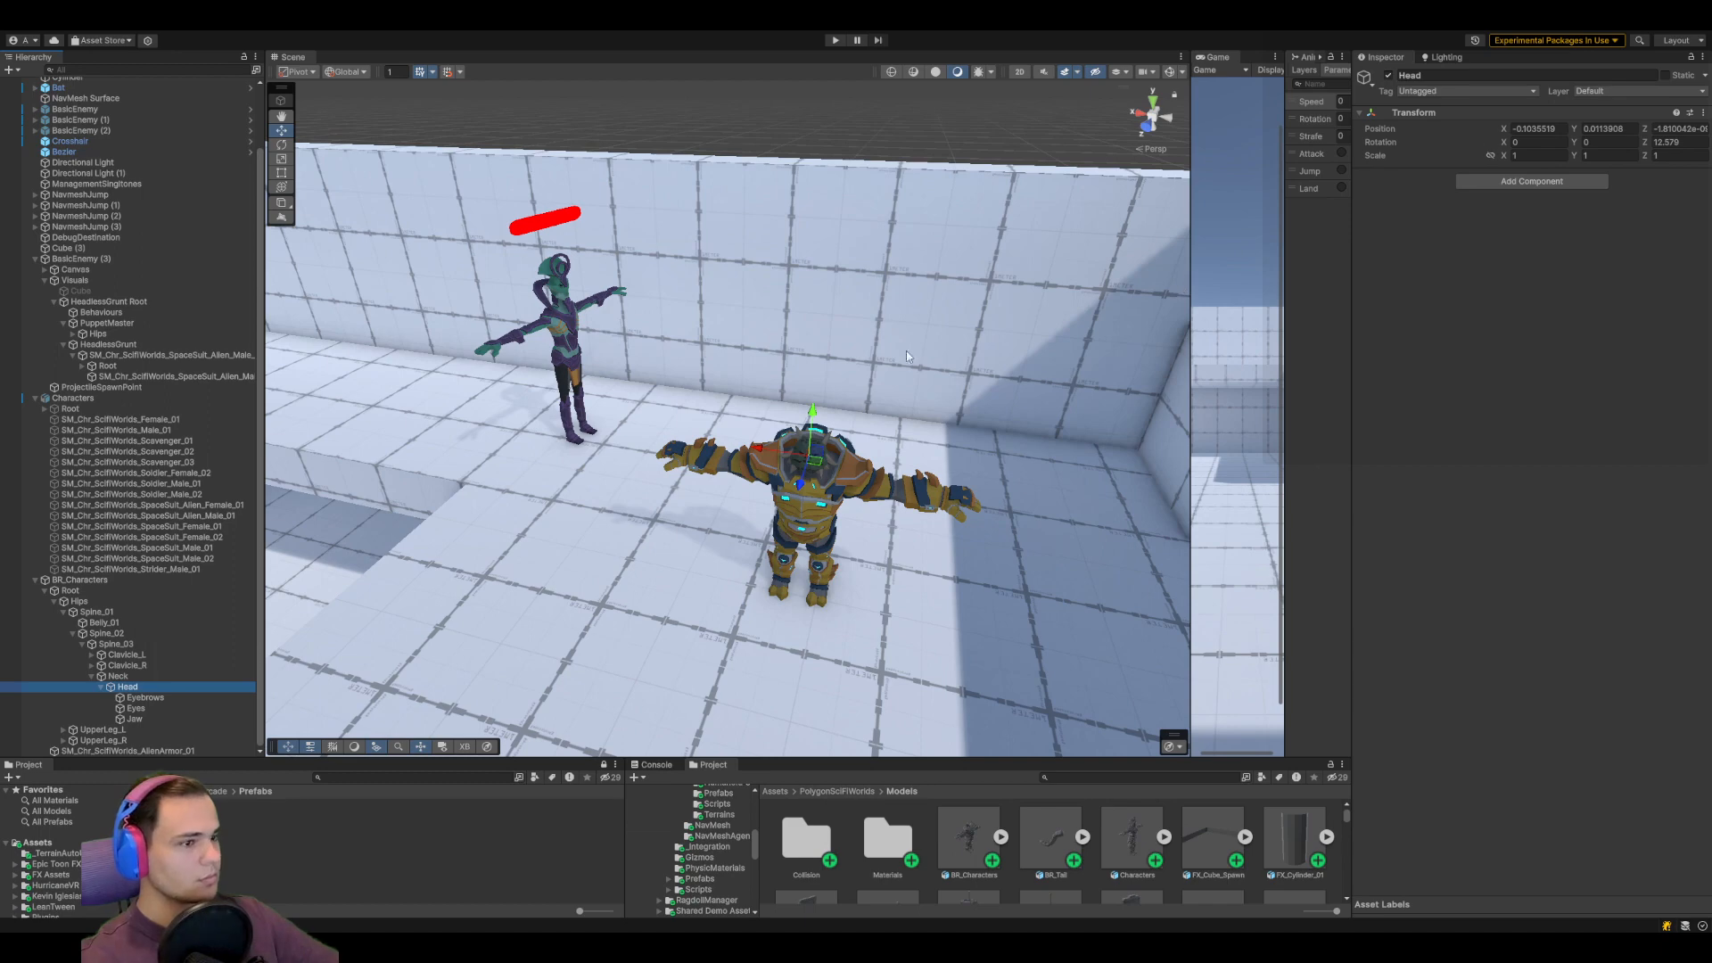
pyautogui.press('r')
pyautogui.moveTo(808, 456); pyautogui.dragTo(830, 455)
pyautogui.scroll(5, 787, 425)
pyautogui.moveTo(830, 326); pyautogui.dragTo(830, 322)
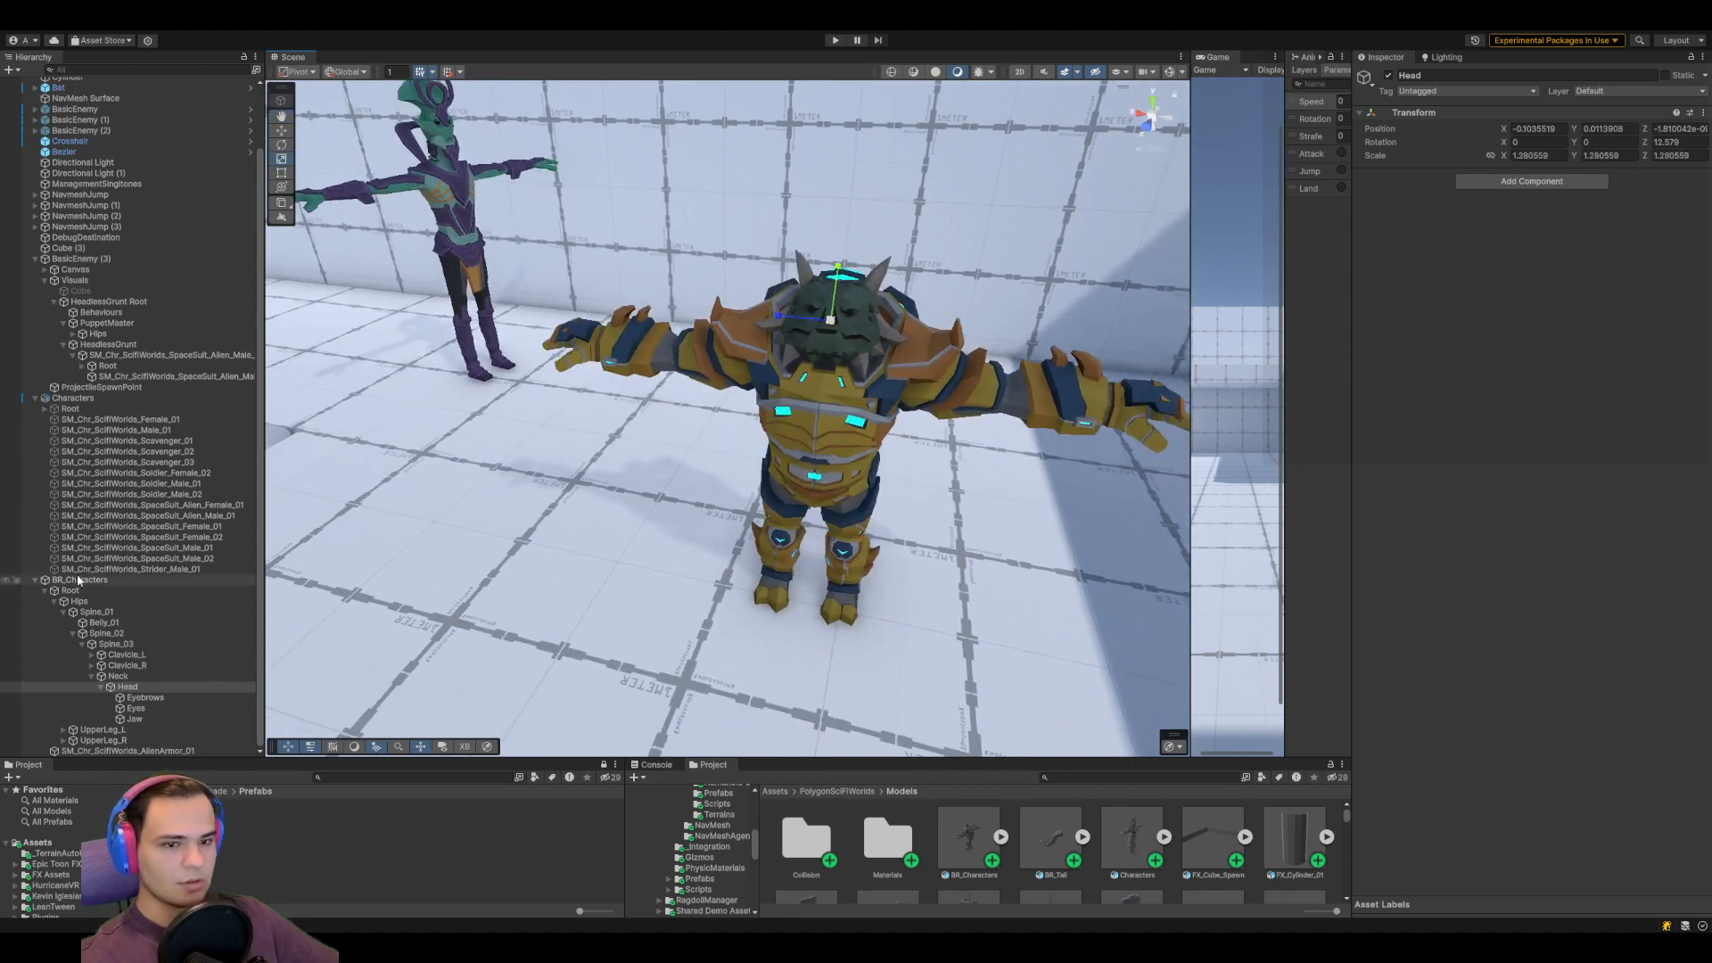
# Scale the Clavicle_L and Clavicle_R bones together to about 0.8 to shrink the armored alien's arms
pyautogui.click(90, 676)
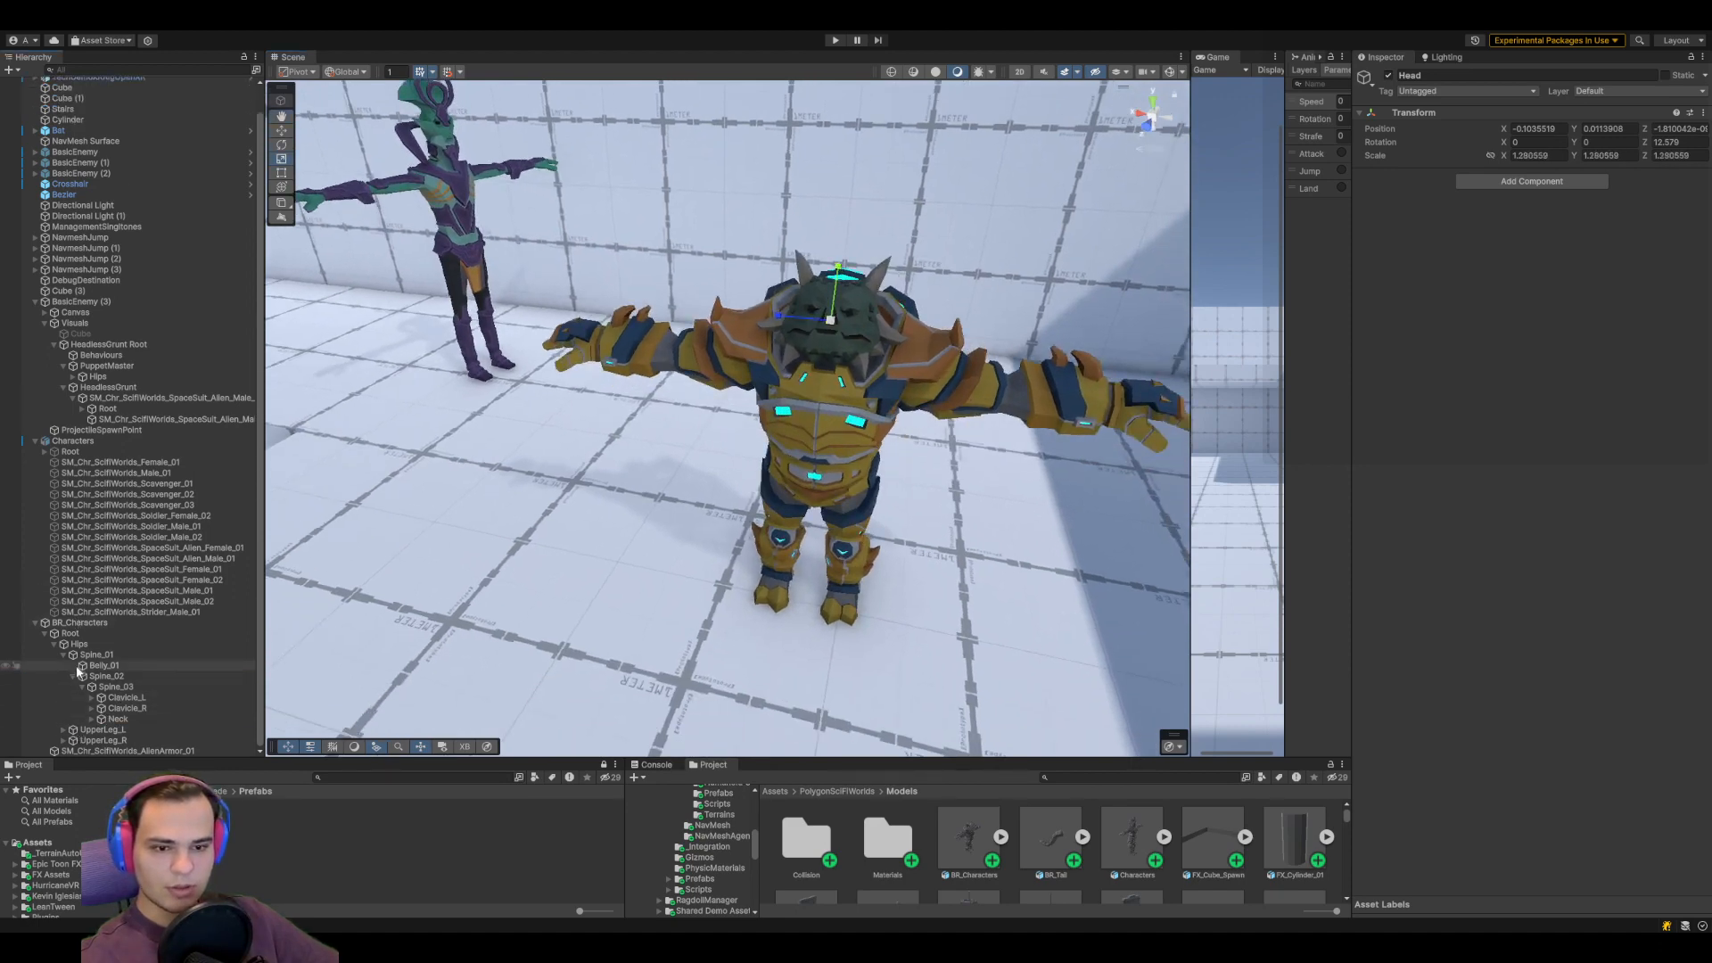
pyautogui.click(92, 698)
pyautogui.click(92, 718)
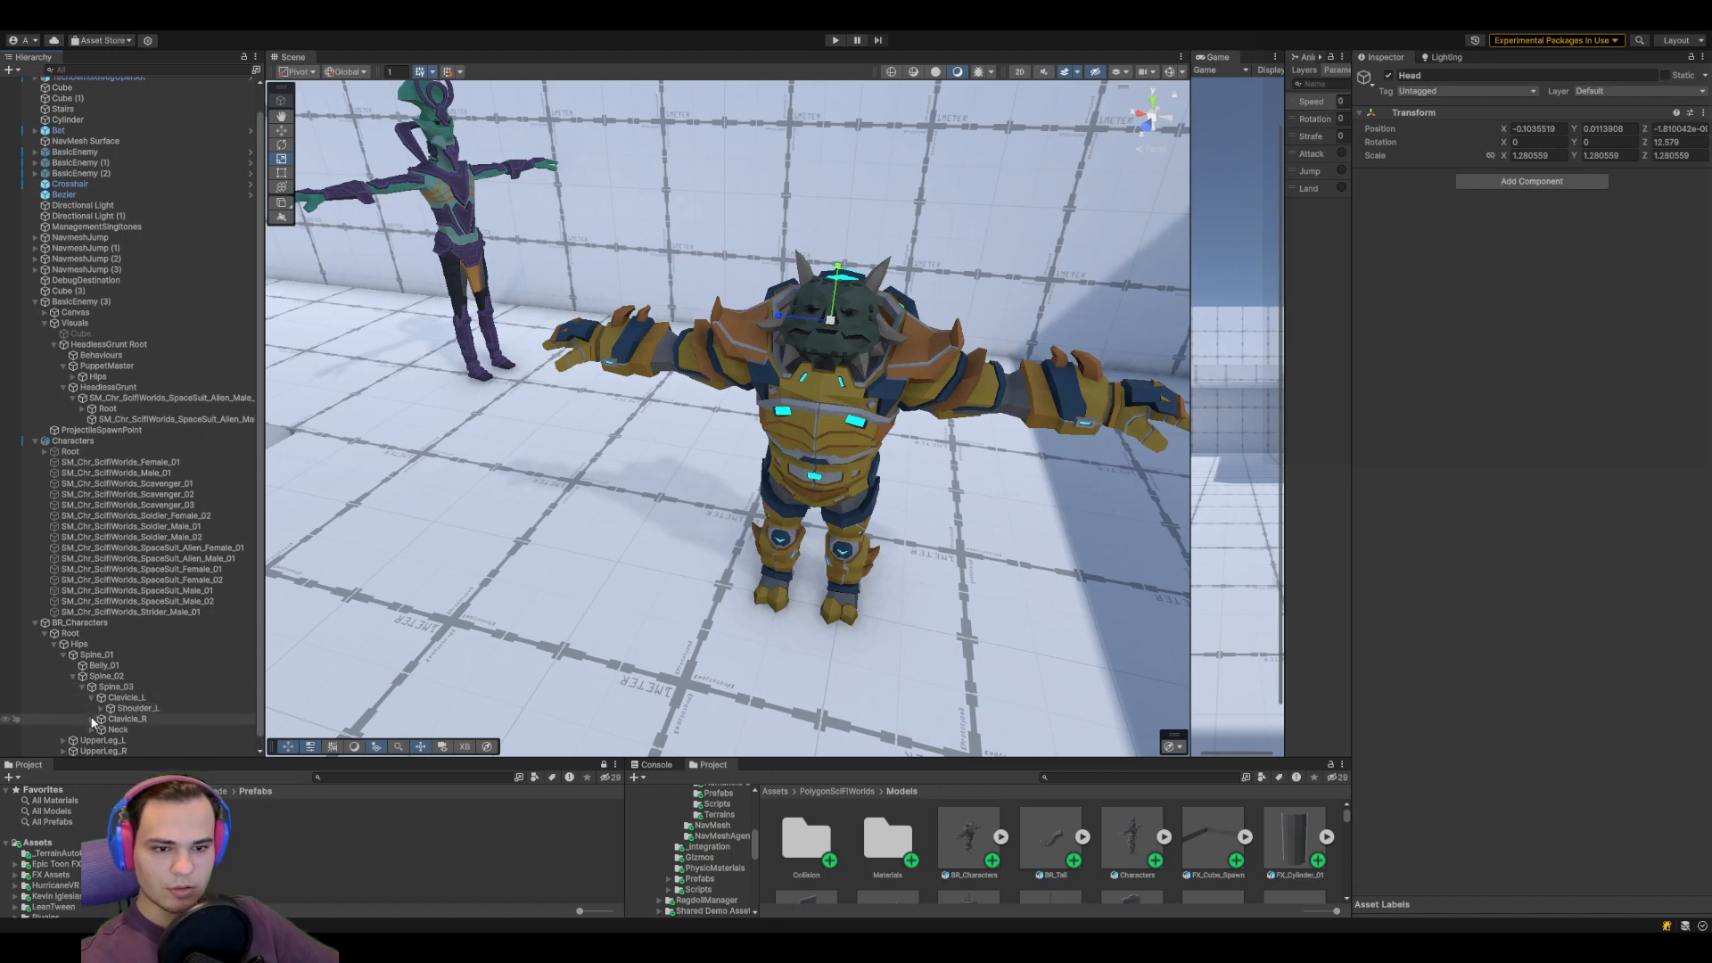
pyautogui.click(122, 698)
pyautogui.keyDown('ctrl'); pyautogui.click(125, 719); pyautogui.keyUp('ctrl')
pyautogui.moveTo(792, 361); pyautogui.dragTo(797, 376)
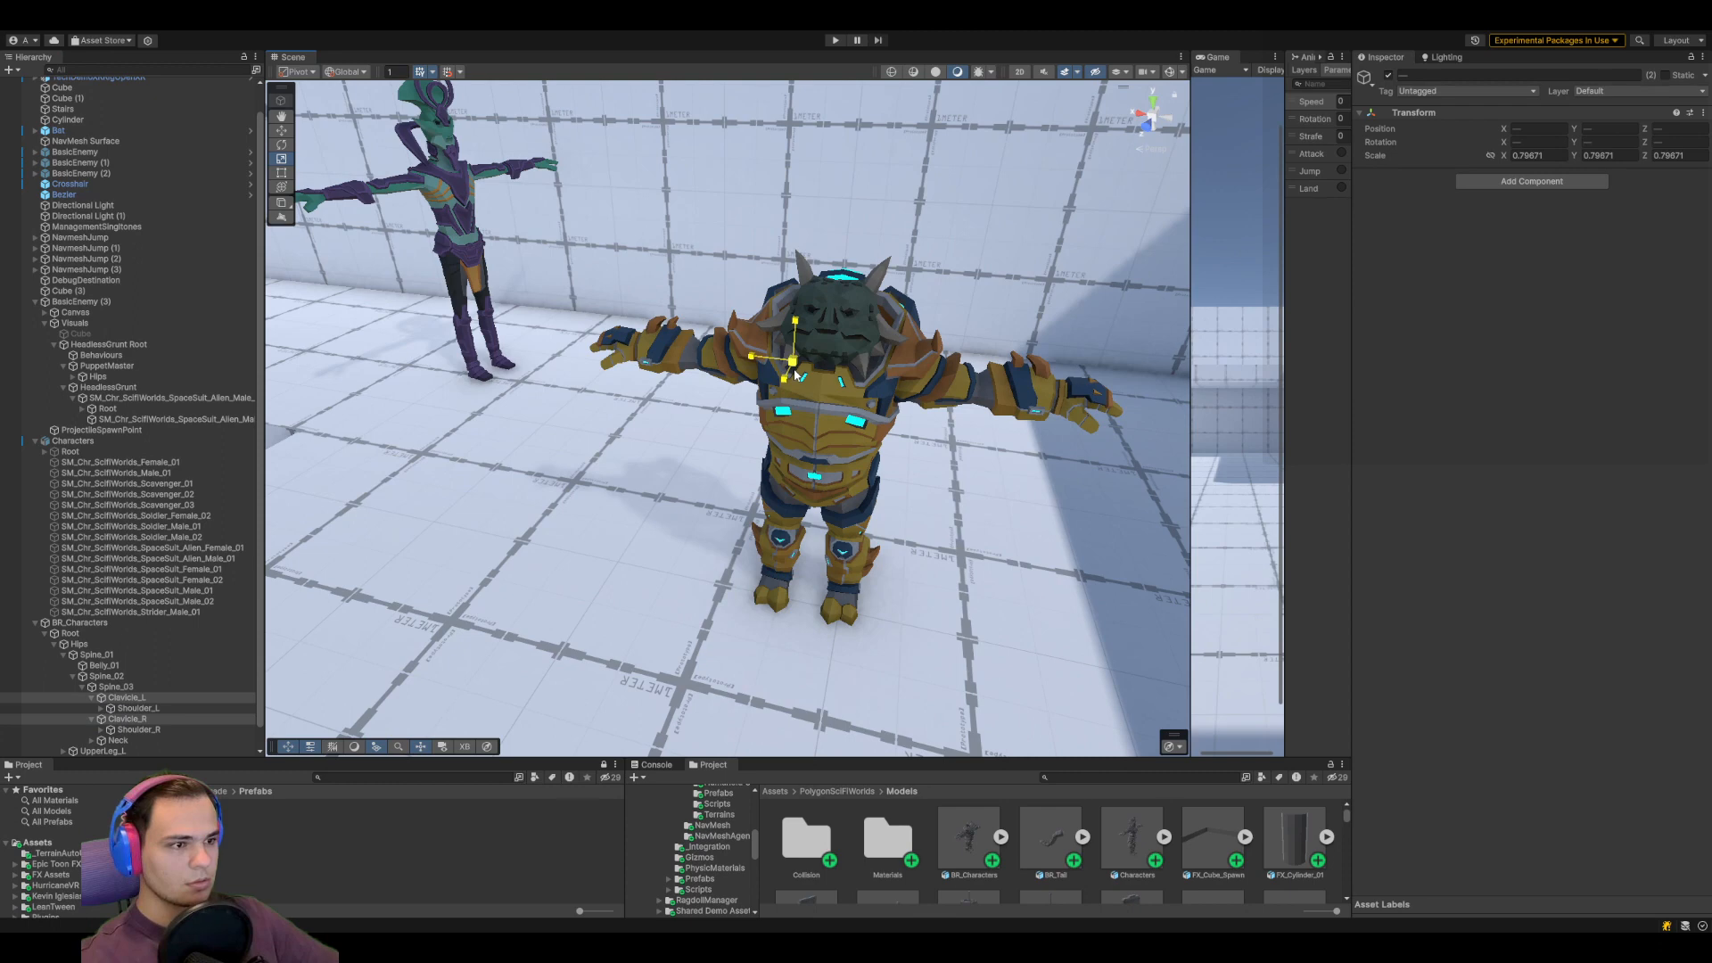
# Try enlarging the Belly_01 bone to a uniform scale of about 2.74 and undo it
pyautogui.click(825, 502)
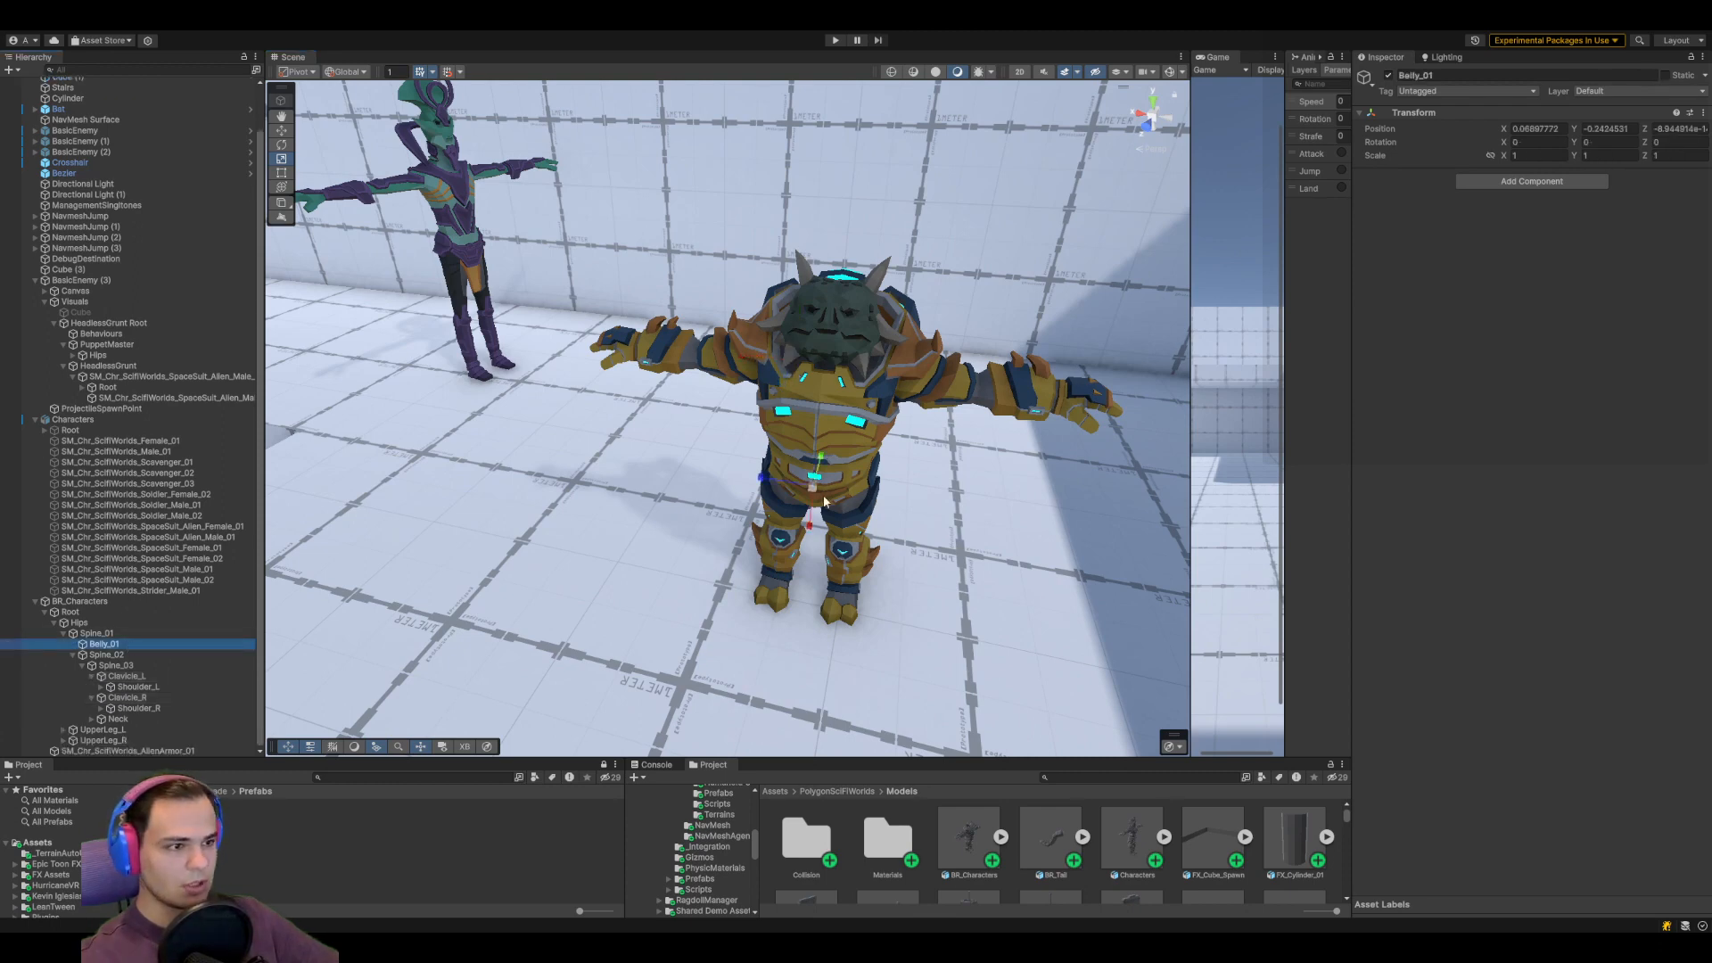
pyautogui.moveTo(805, 496); pyautogui.dragTo(828, 496)
pyautogui.moveTo(931, 482); pyautogui.dragTo(941, 493)
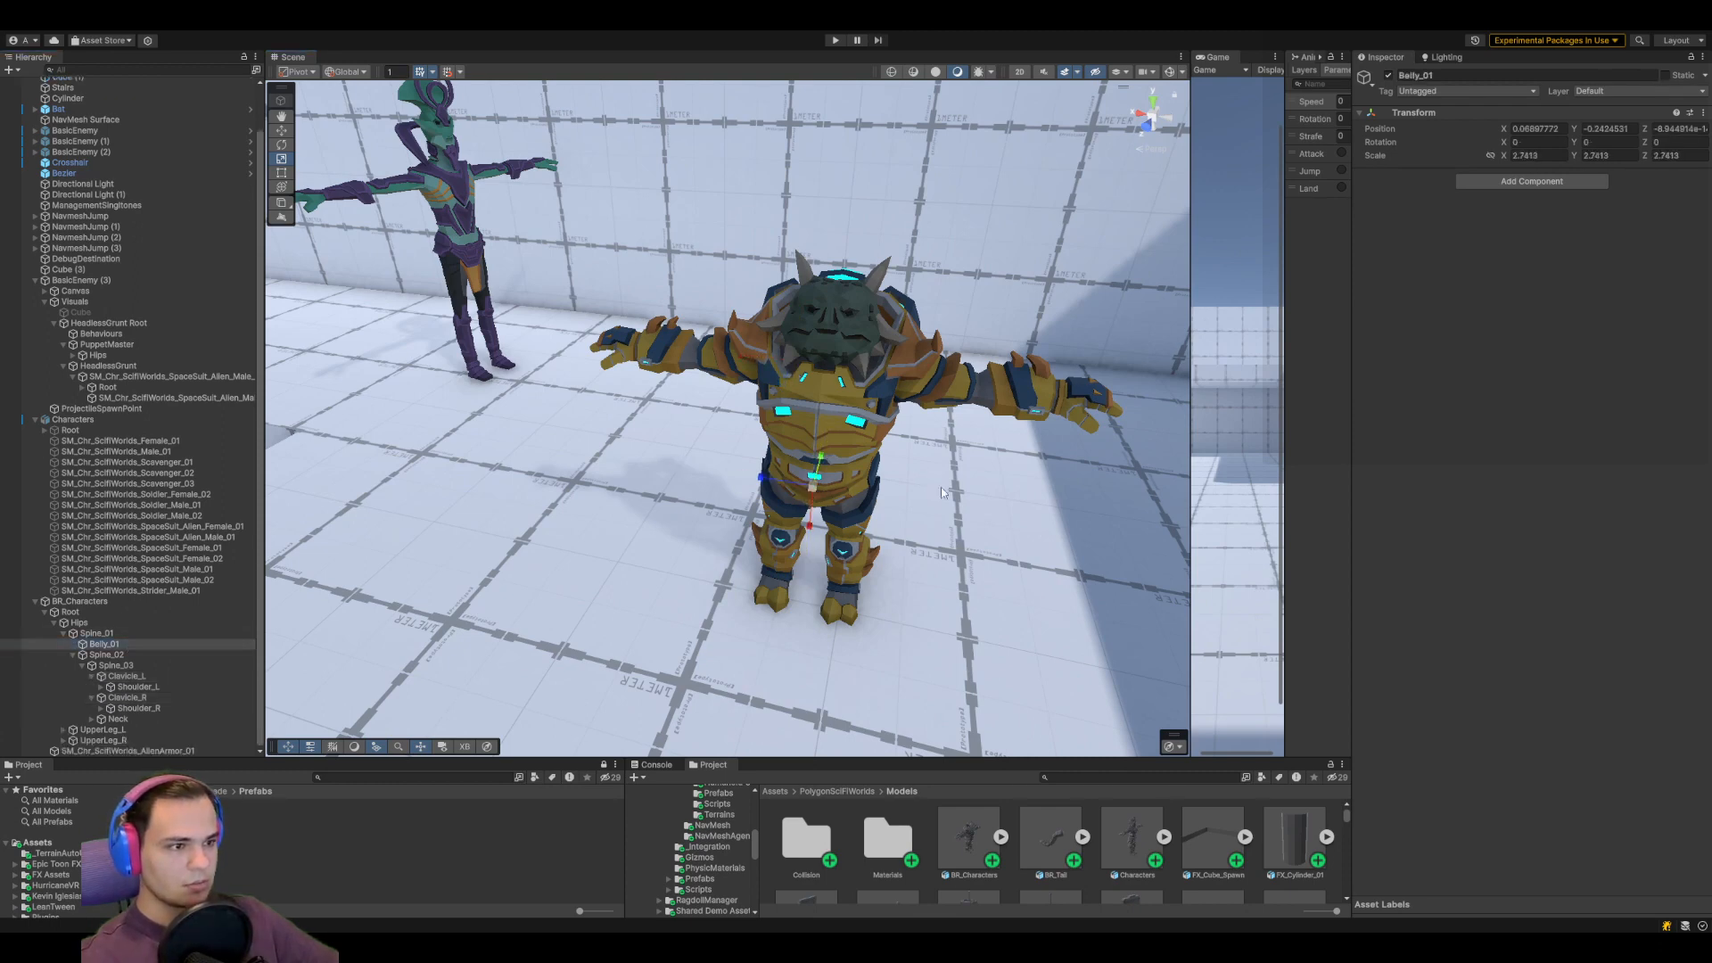
pyautogui.press('d')
pyautogui.moveTo(810, 599); pyautogui.dragTo(644, 424, button='right')
pyautogui.press('e')
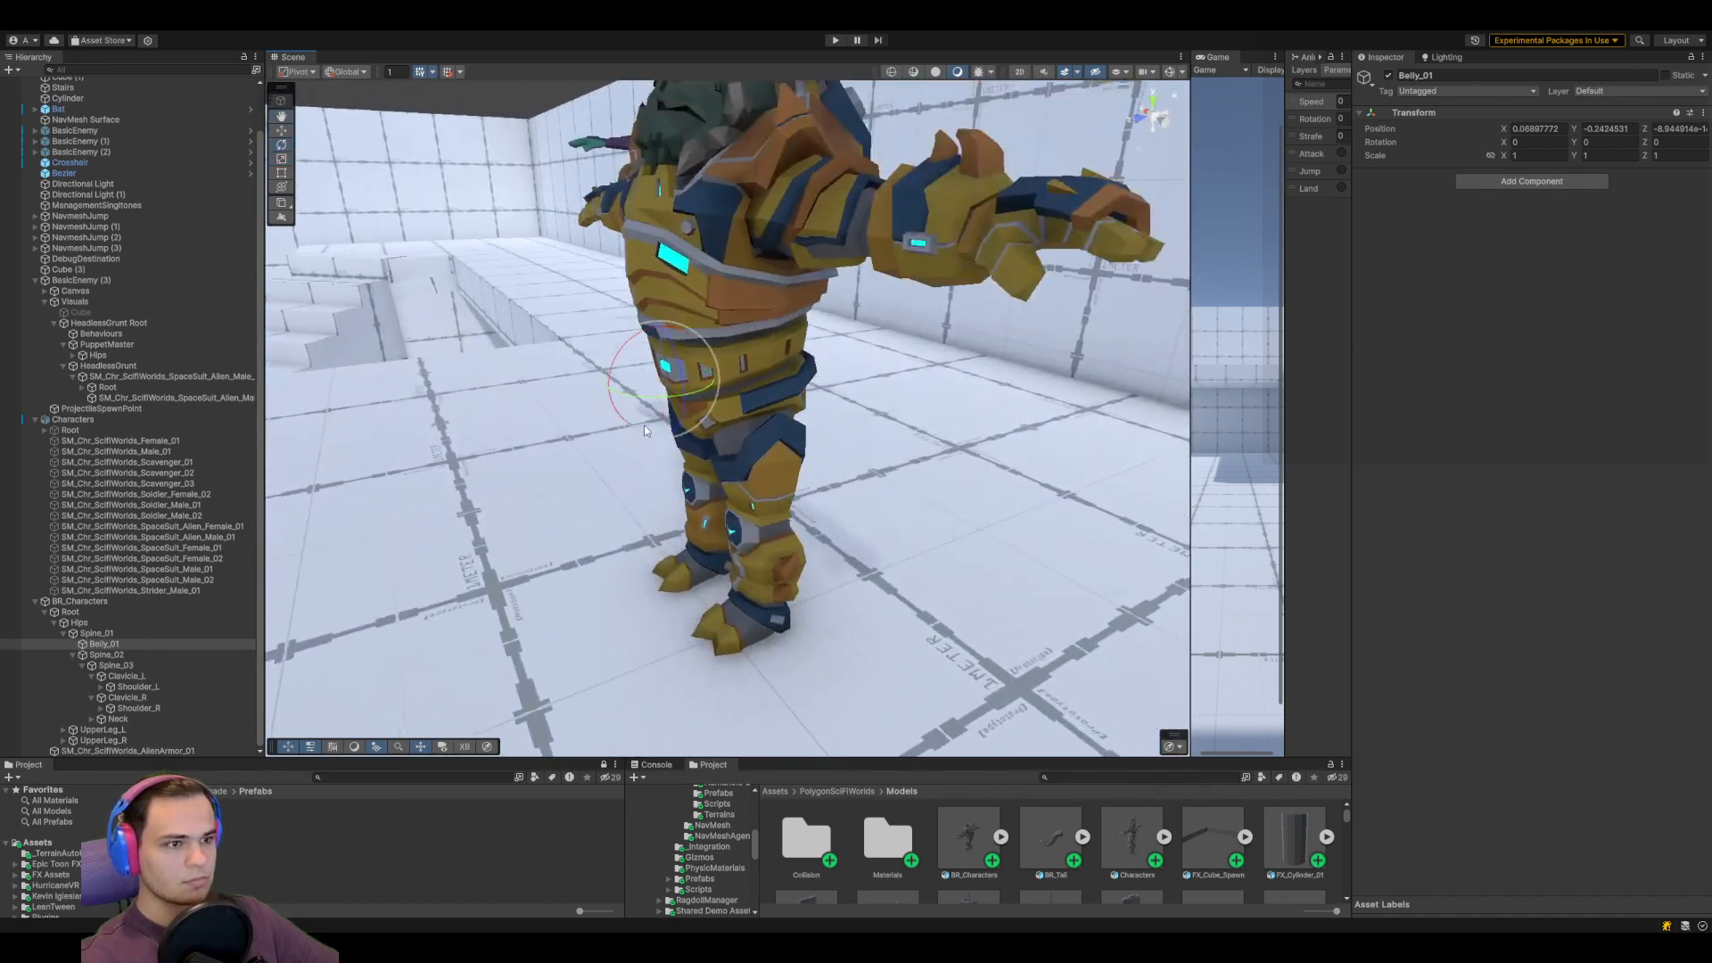
# Select the Spine_01 bone and examine the reproportioned armored alien from the front
pyautogui.click(103, 643)
pyautogui.click(103, 635)
pyautogui.moveTo(571, 535); pyautogui.dragTo(678, 526, button='right')
pyautogui.press('a')
pyautogui.moveTo(660, 553); pyautogui.dragTo(804, 506, button='middle')
pyautogui.moveTo(804, 507); pyautogui.dragTo(862, 501, button='right')
pyautogui.scroll(-2, 862, 501)
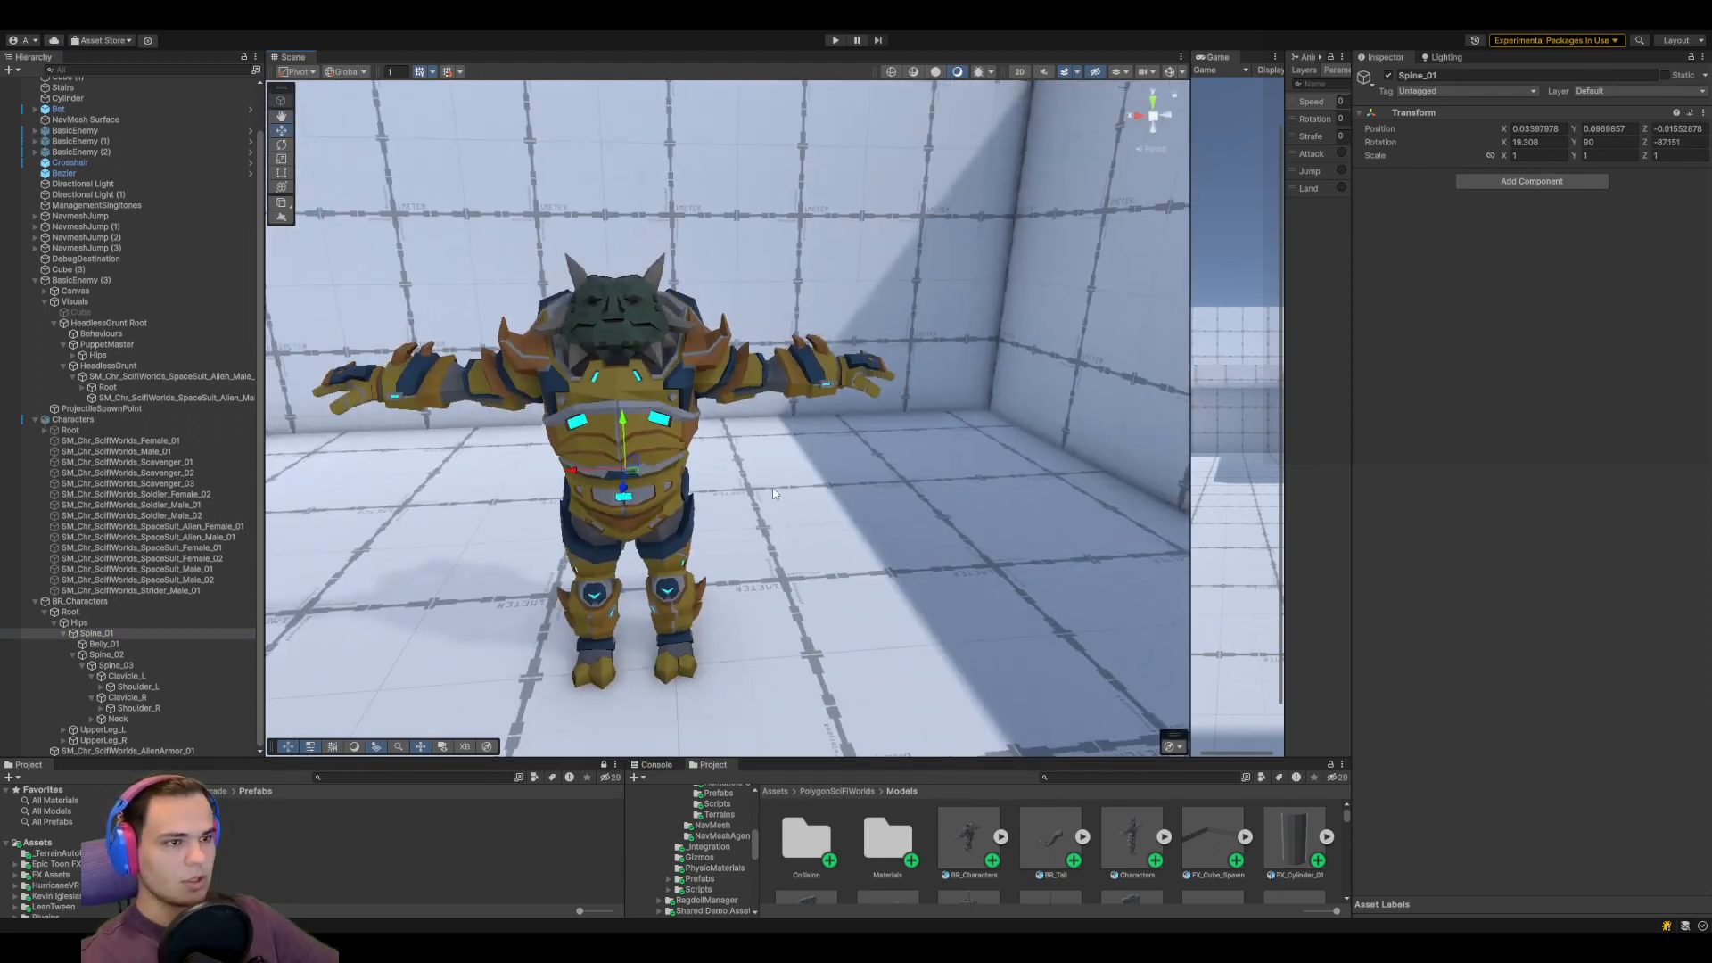
pyautogui.scroll(2, 682, 528)
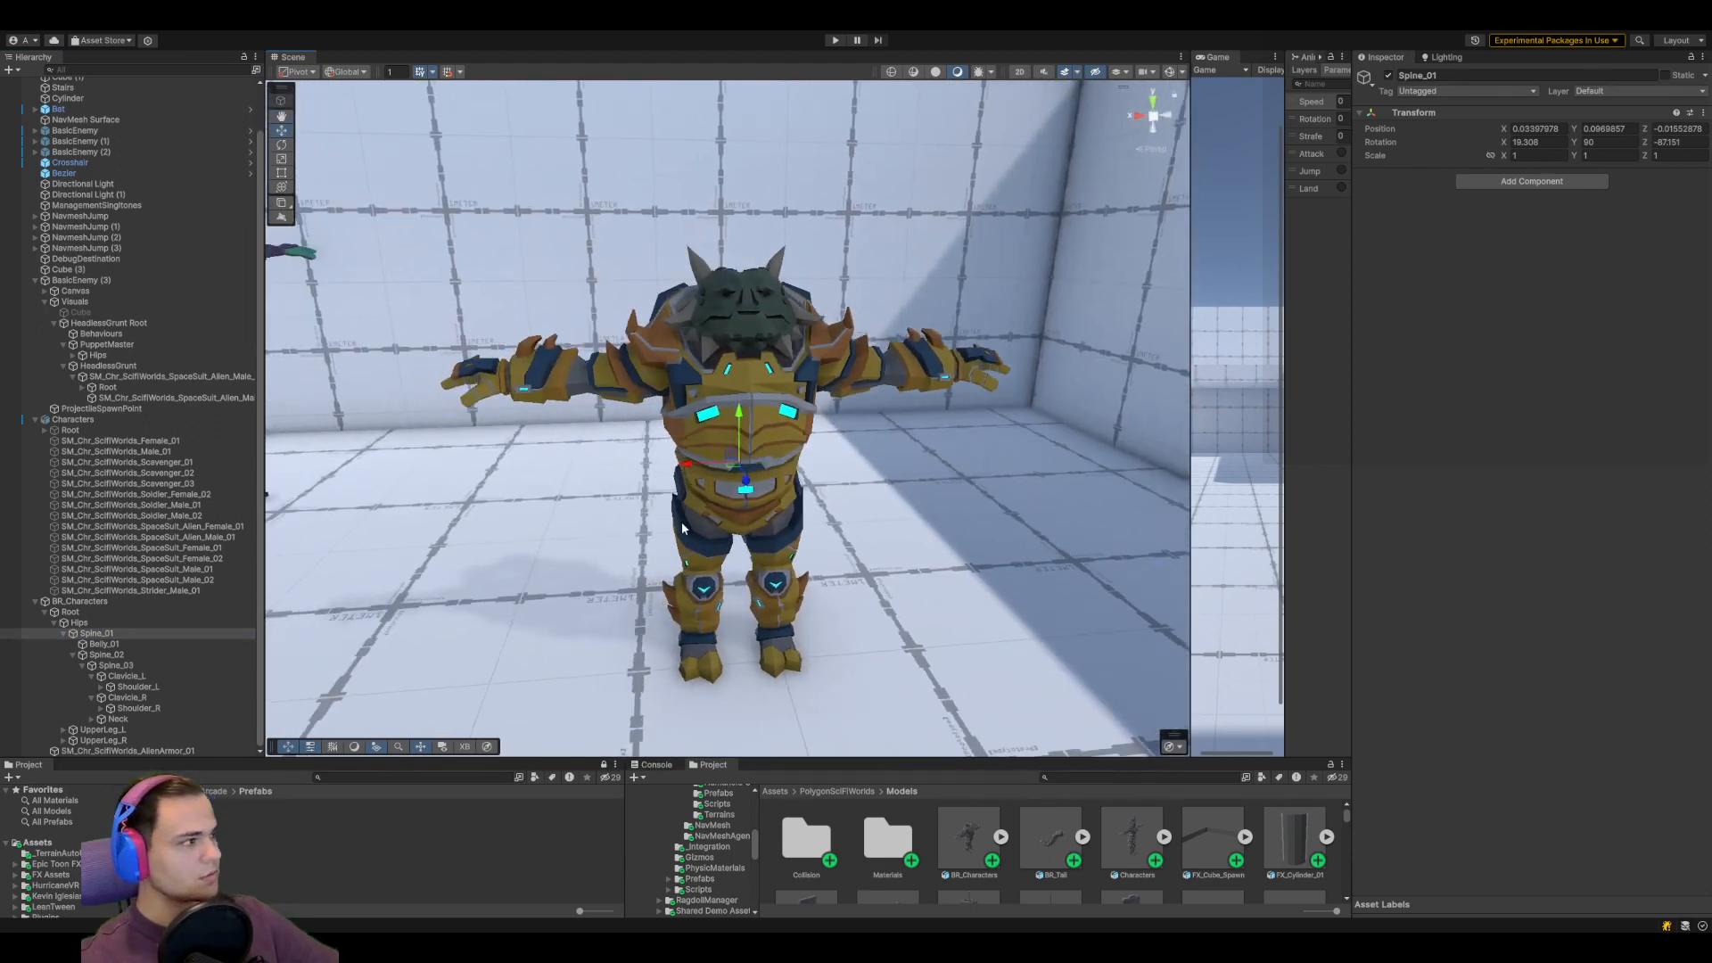
# Collapse the BR_Characters hierarchy and delete the unused Characters model from the scene
pyautogui.click(35, 601)
pyautogui.click(48, 470)
pyautogui.press('Delete')
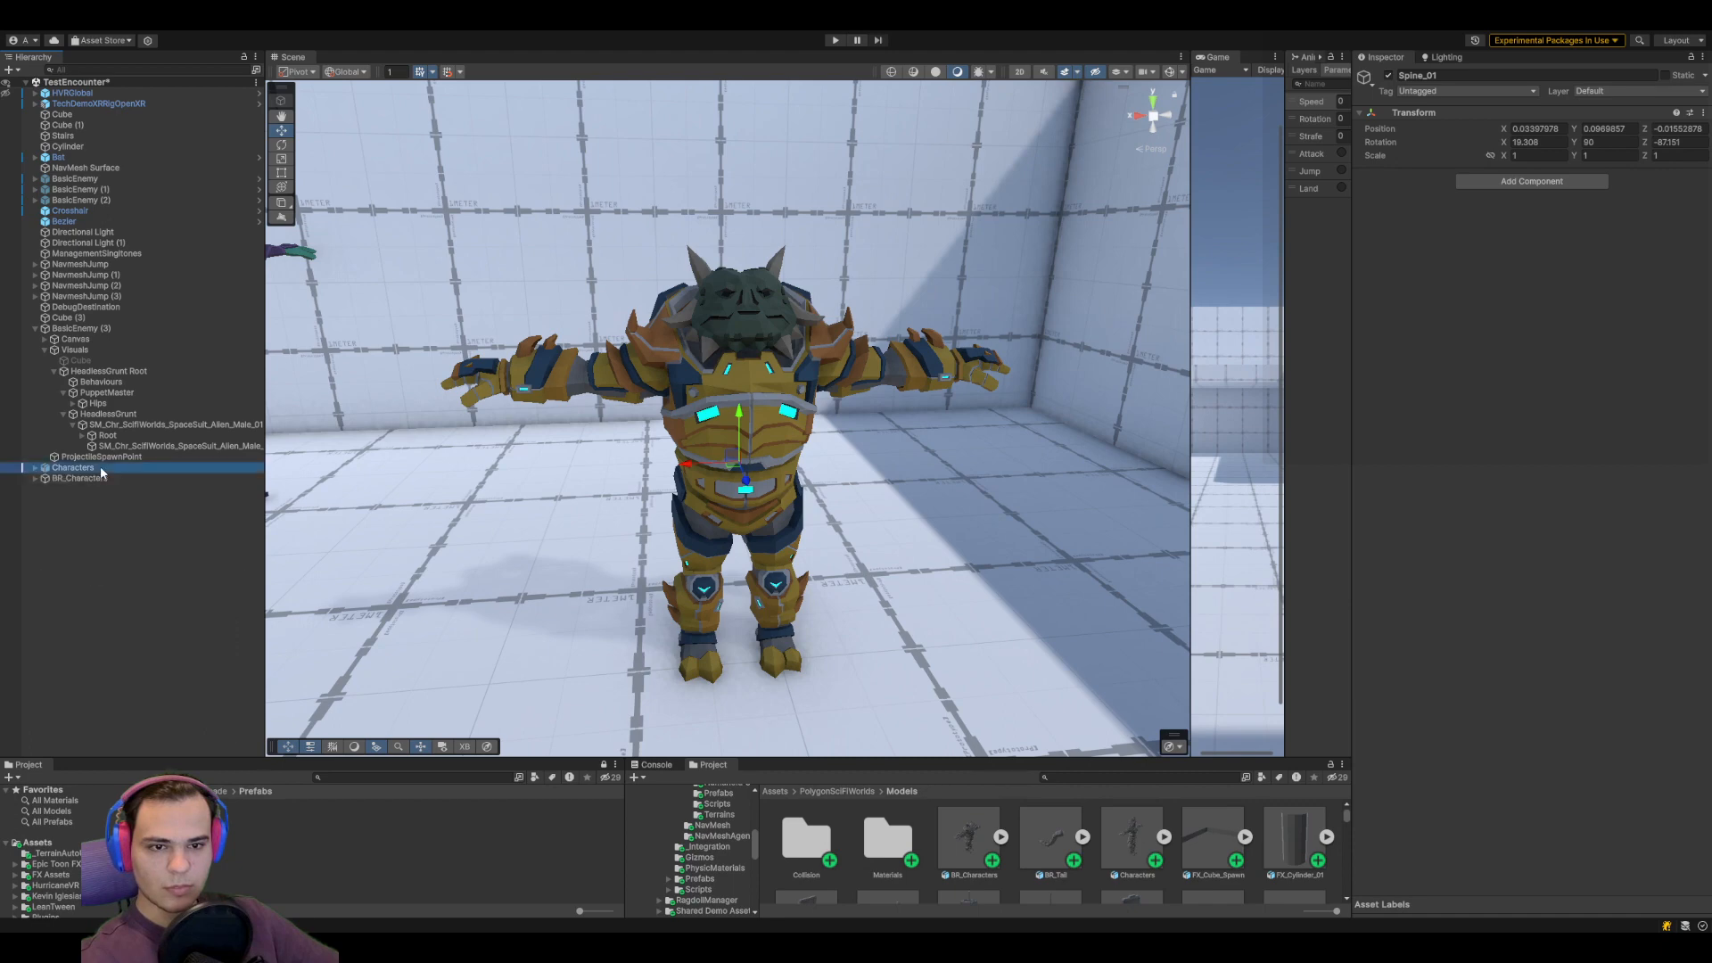
pyautogui.click(80, 468)
# Move BasicEnemy (3) to about X -4.28, Z -2.61 beside the armored alien and rotate it to about -7.7° on Y
pyautogui.moveTo(678, 499); pyautogui.dragTo(567, 503, button='right')
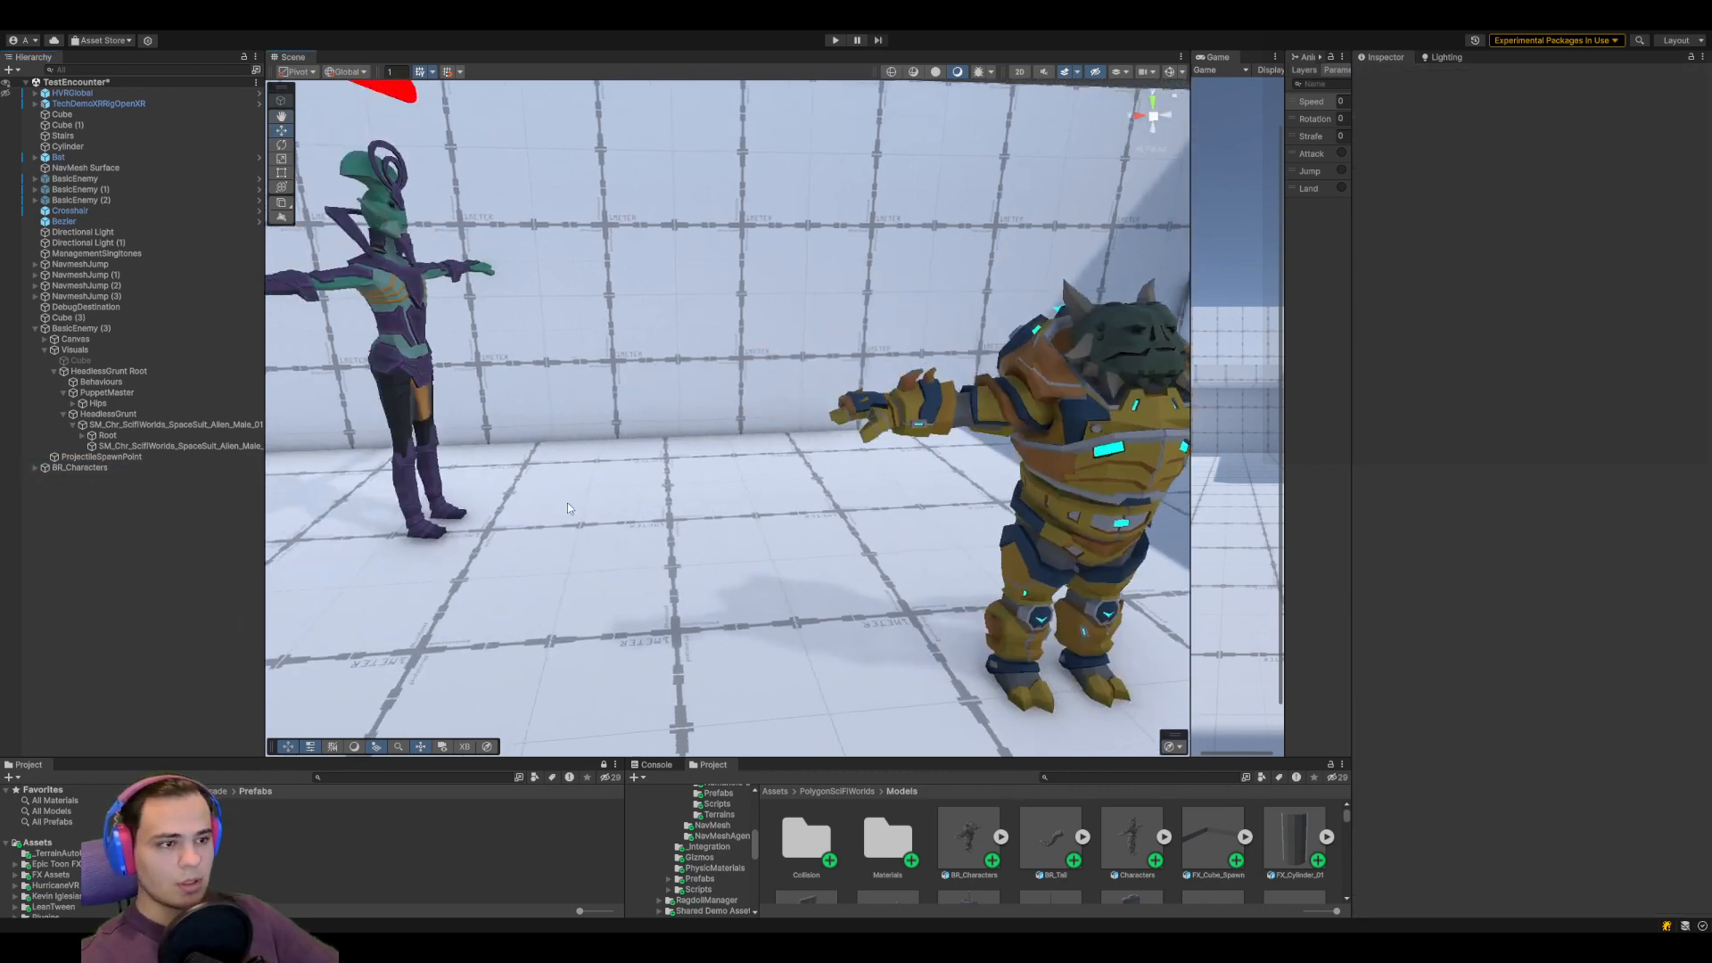
pyautogui.scroll(-4, 676, 464)
pyautogui.click(132, 317)
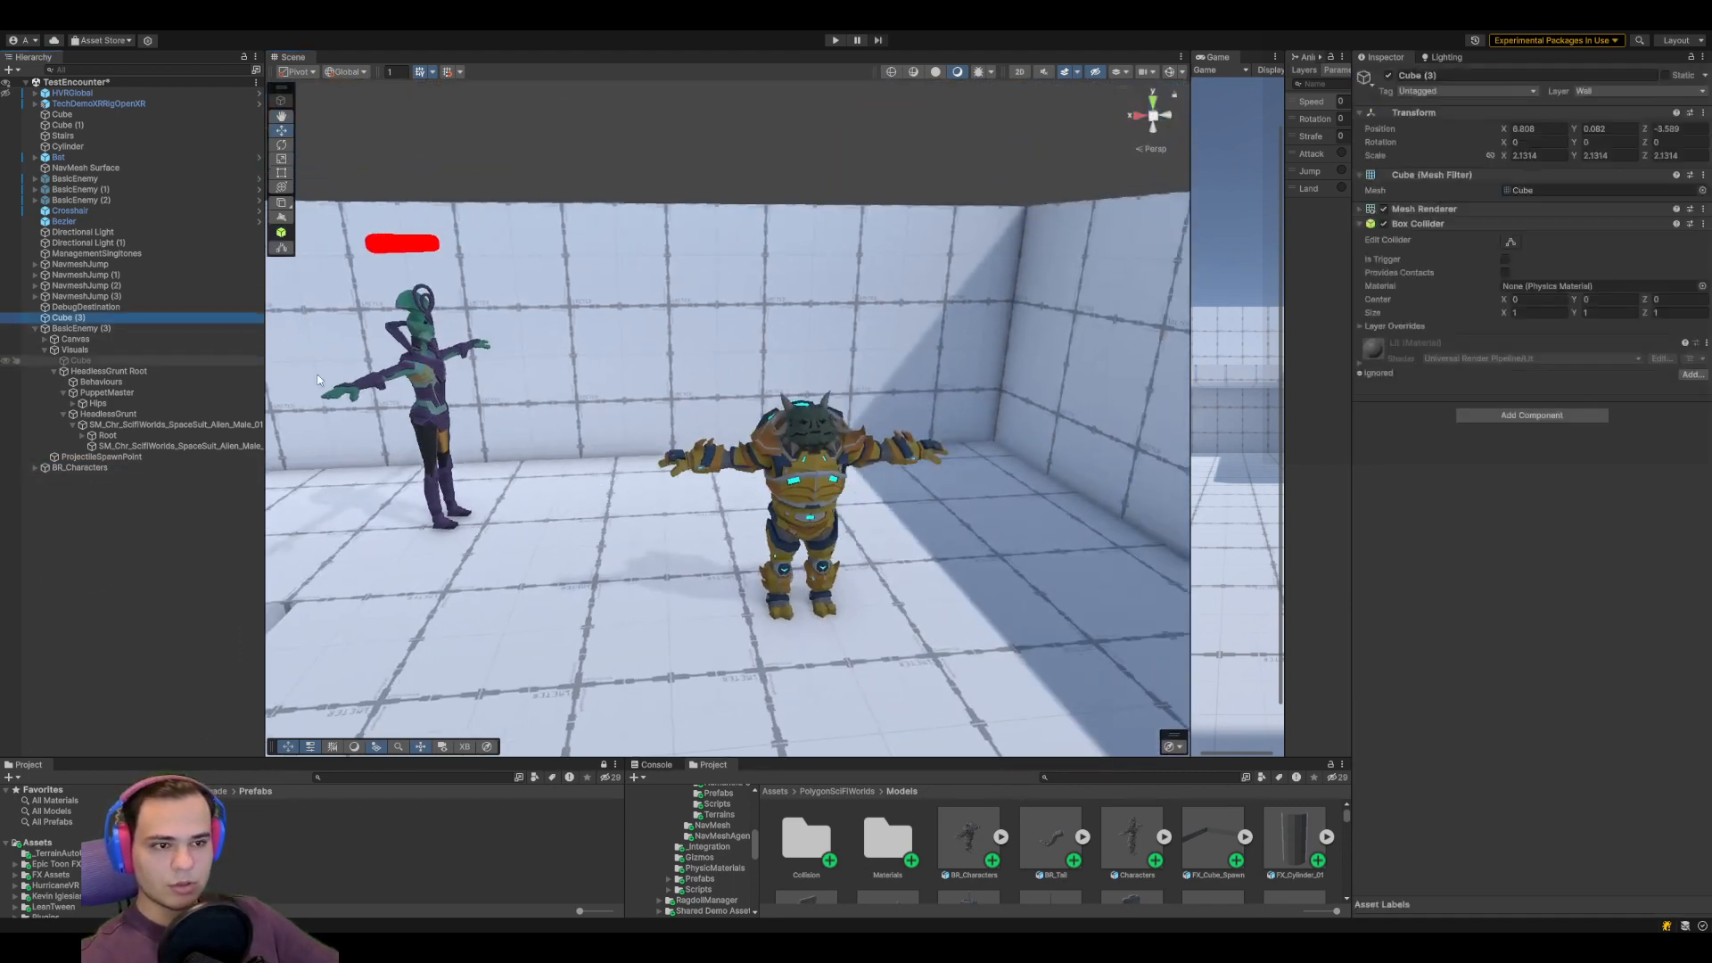
pyautogui.click(146, 328)
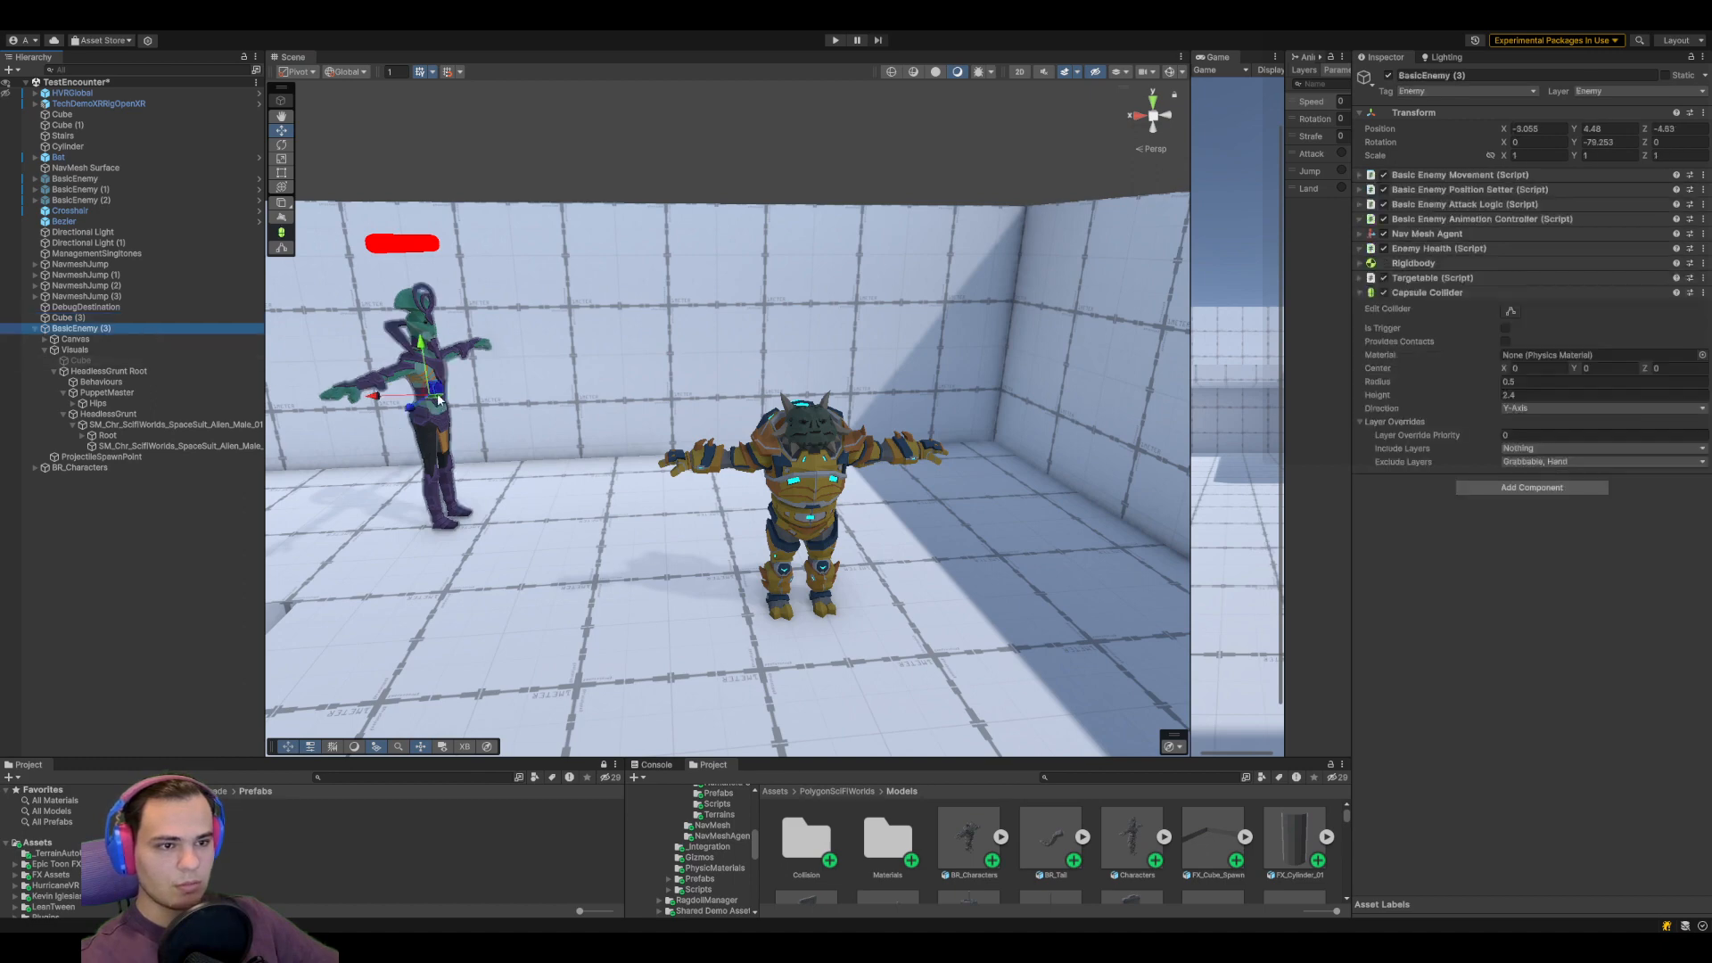
pyautogui.click(438, 400)
pyautogui.moveTo(444, 404); pyautogui.dragTo(459, 519)
pyautogui.press('e')
pyautogui.press('w')
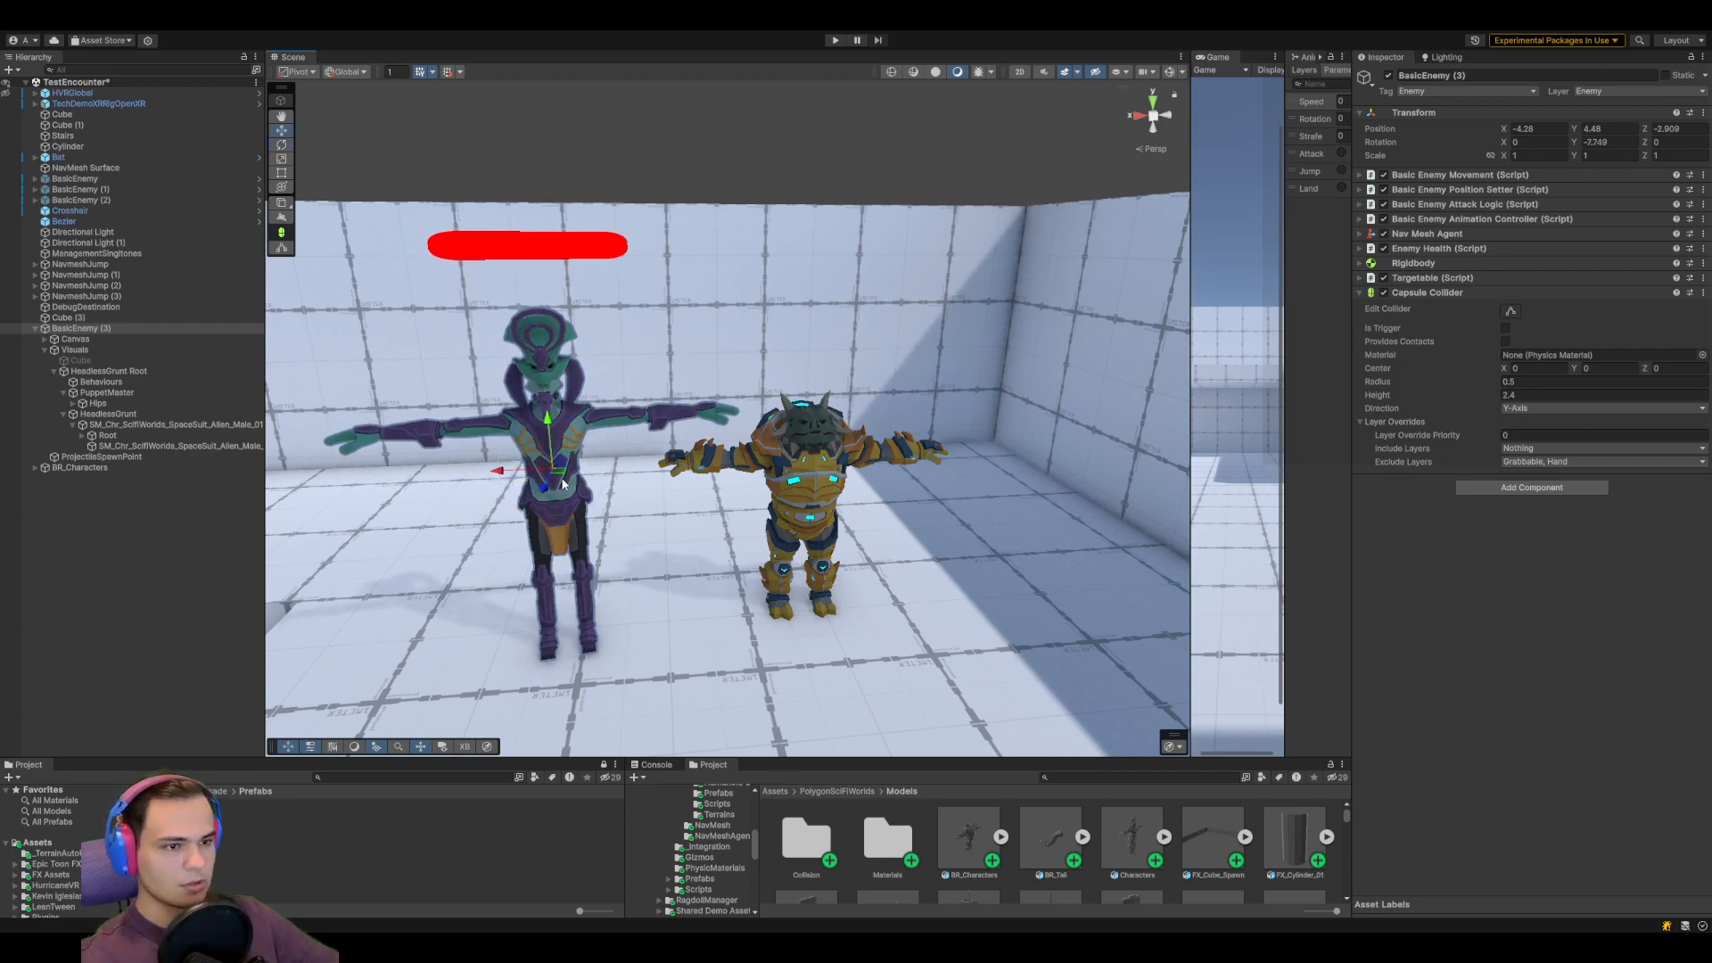
# Move BasicEnemy (3) to about X -3.98, Z -3.11 and rename it Lilguy
pyautogui.moveTo(563, 490); pyautogui.dragTo(510, 469)
pyautogui.moveTo(625, 508); pyautogui.dragTo(624, 553, button='right')
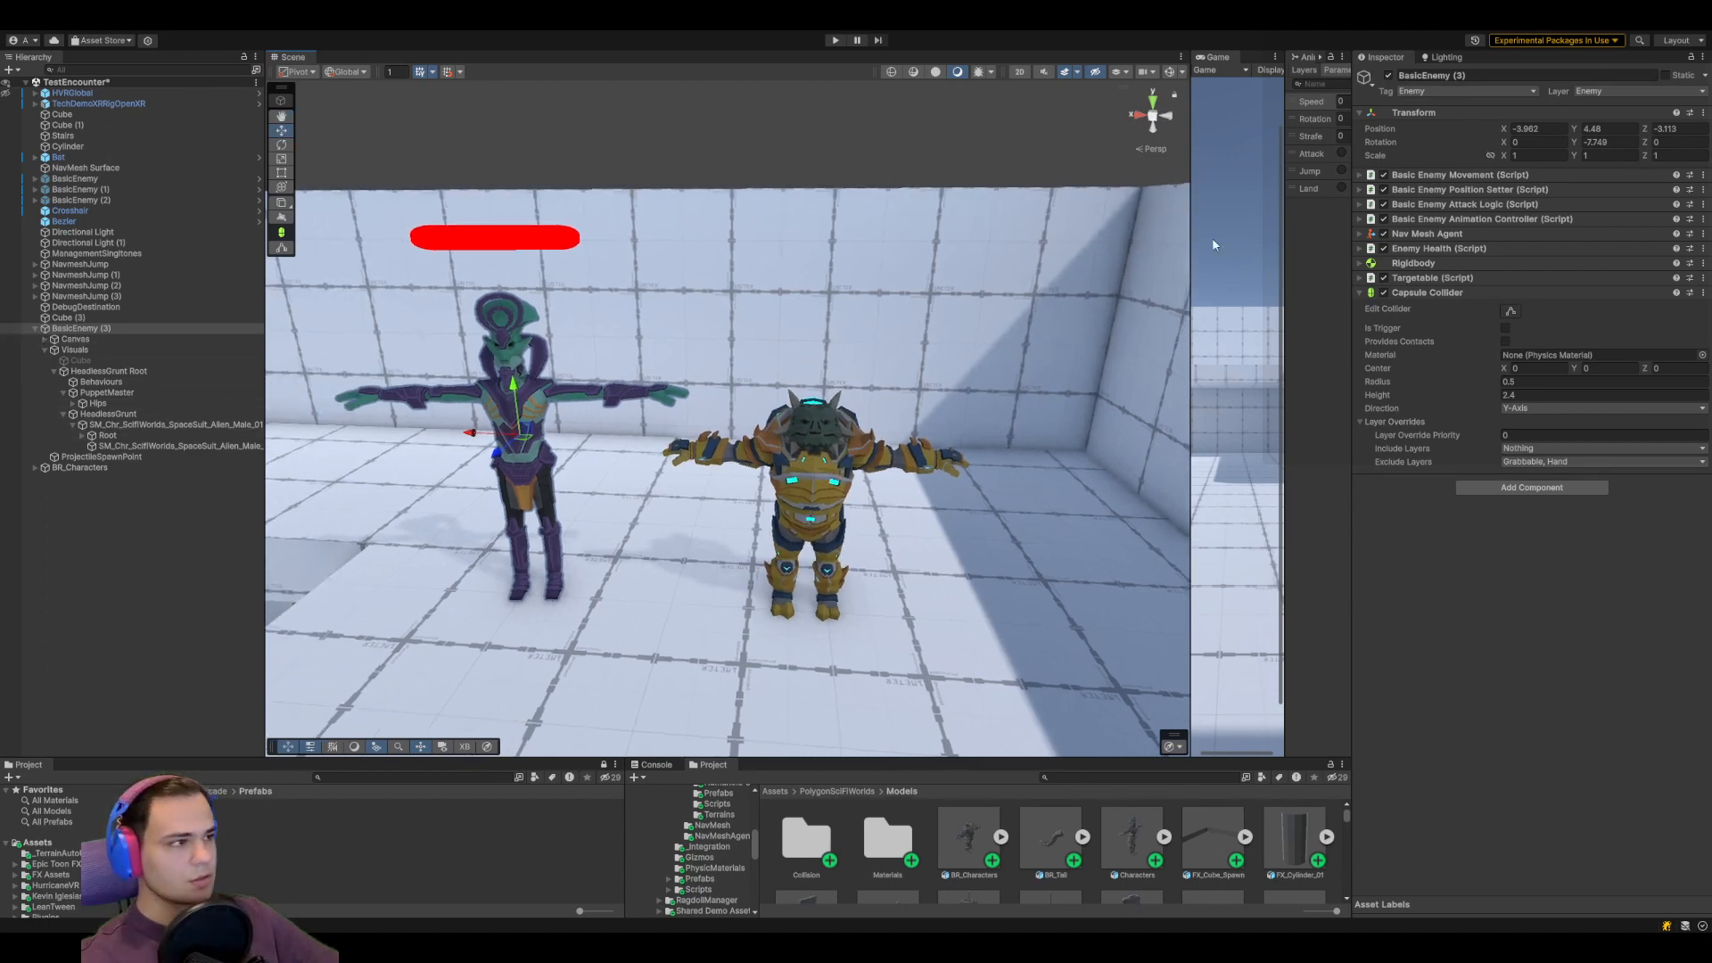
pyautogui.moveTo(1516, 77); pyautogui.dragTo(1174, 90)
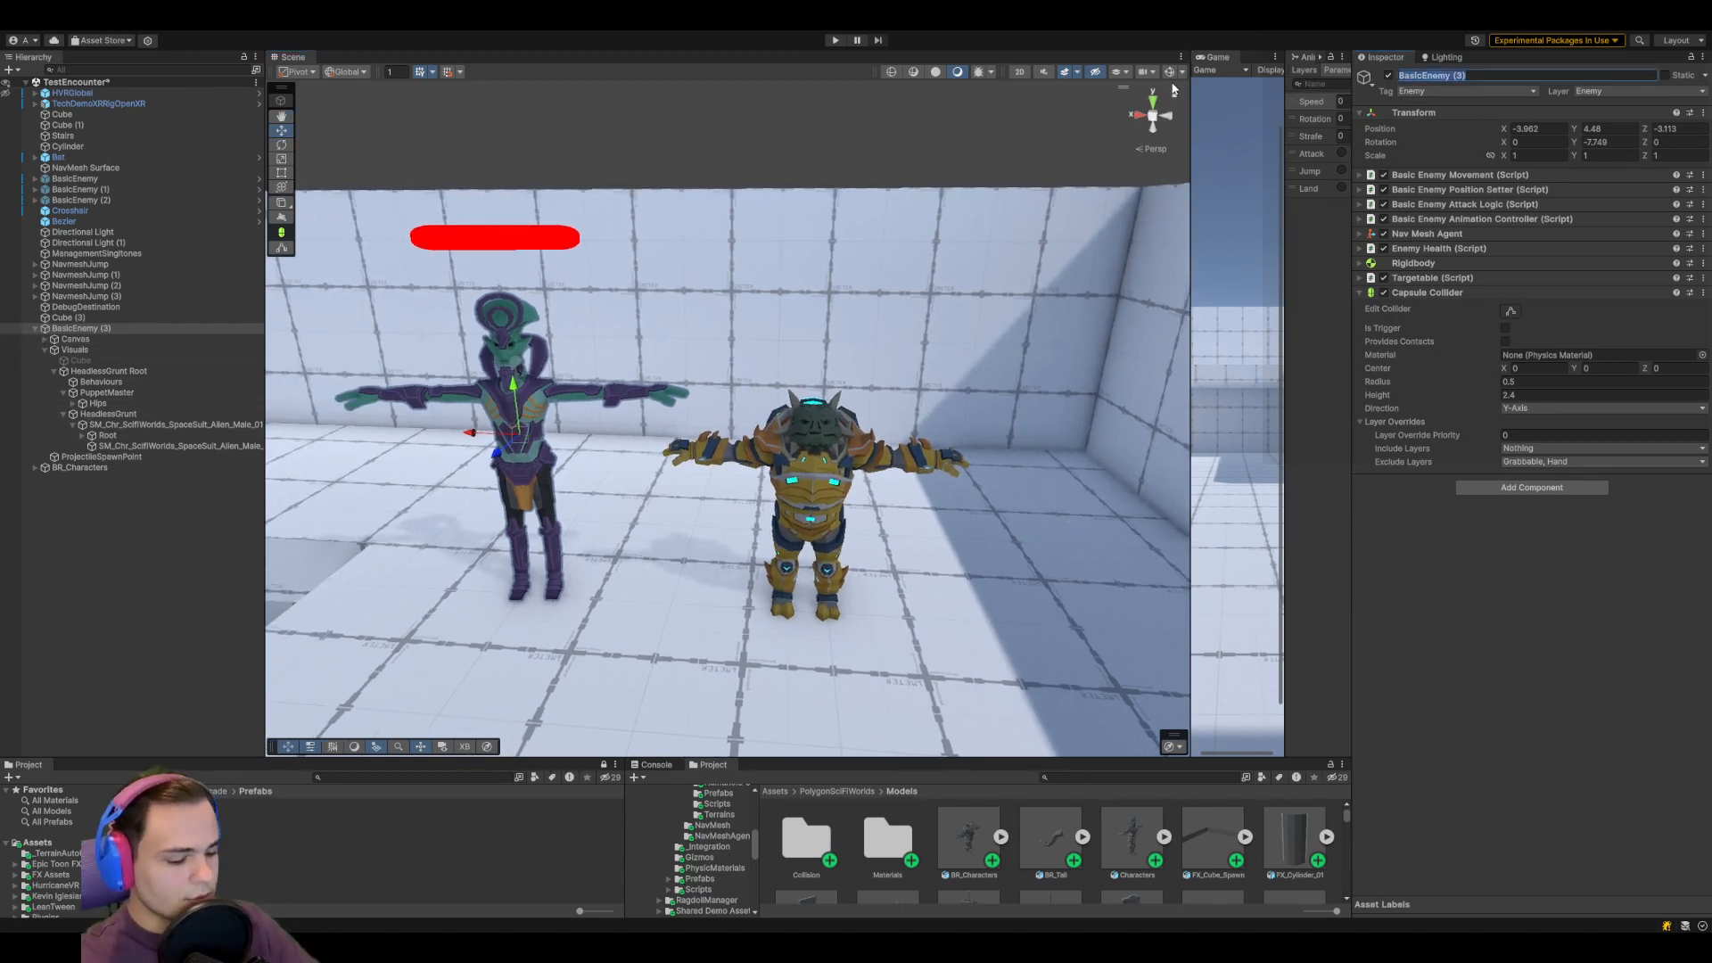
pyautogui.write('Lilguy')
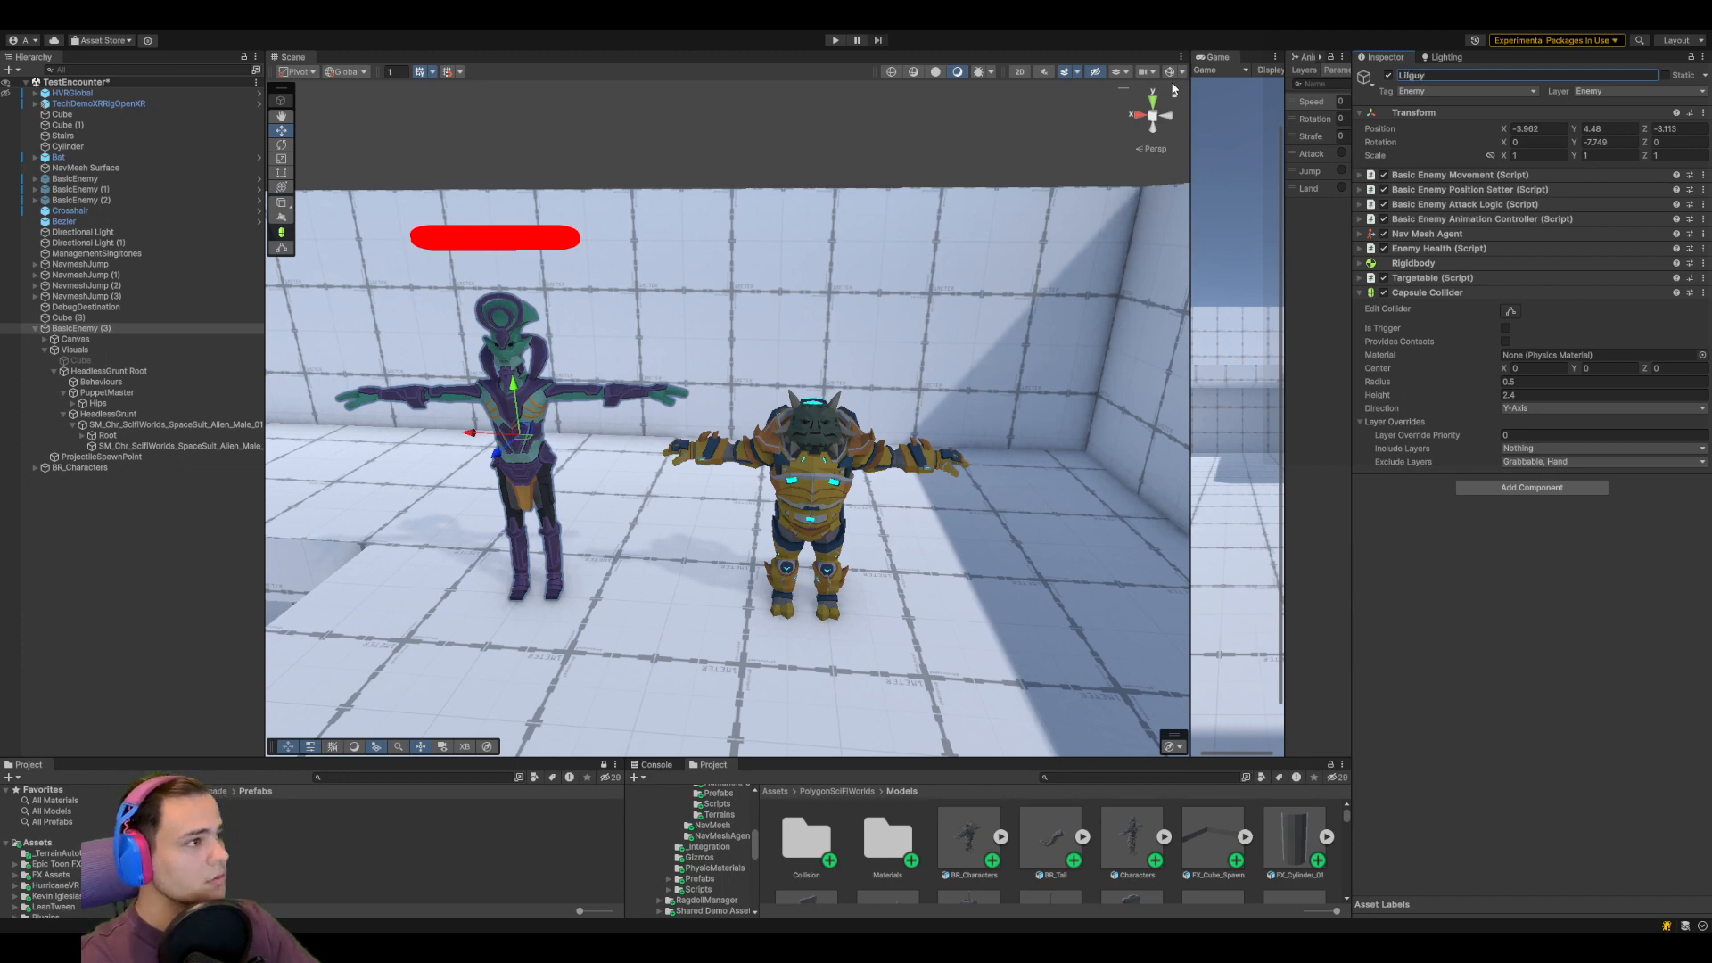
pyautogui.press('Return')
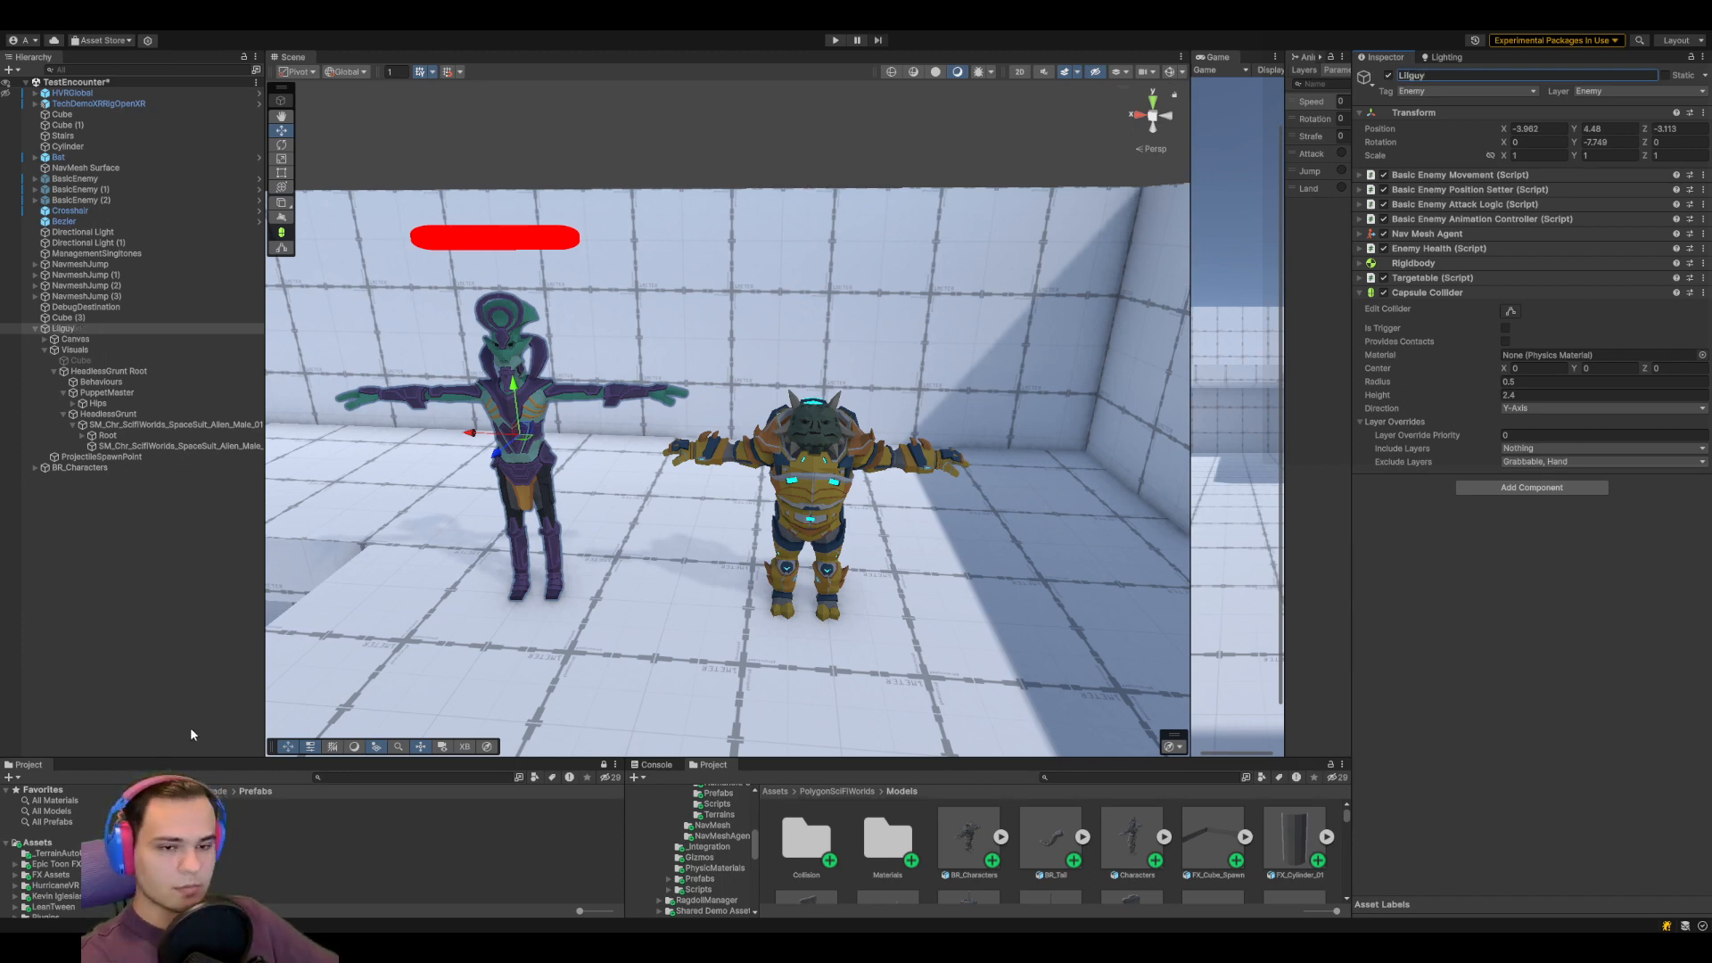
# Frame Lilguy, then review the Puppet Master component settings on its PuppetMaster object
pyautogui.doubleClick(104, 326)
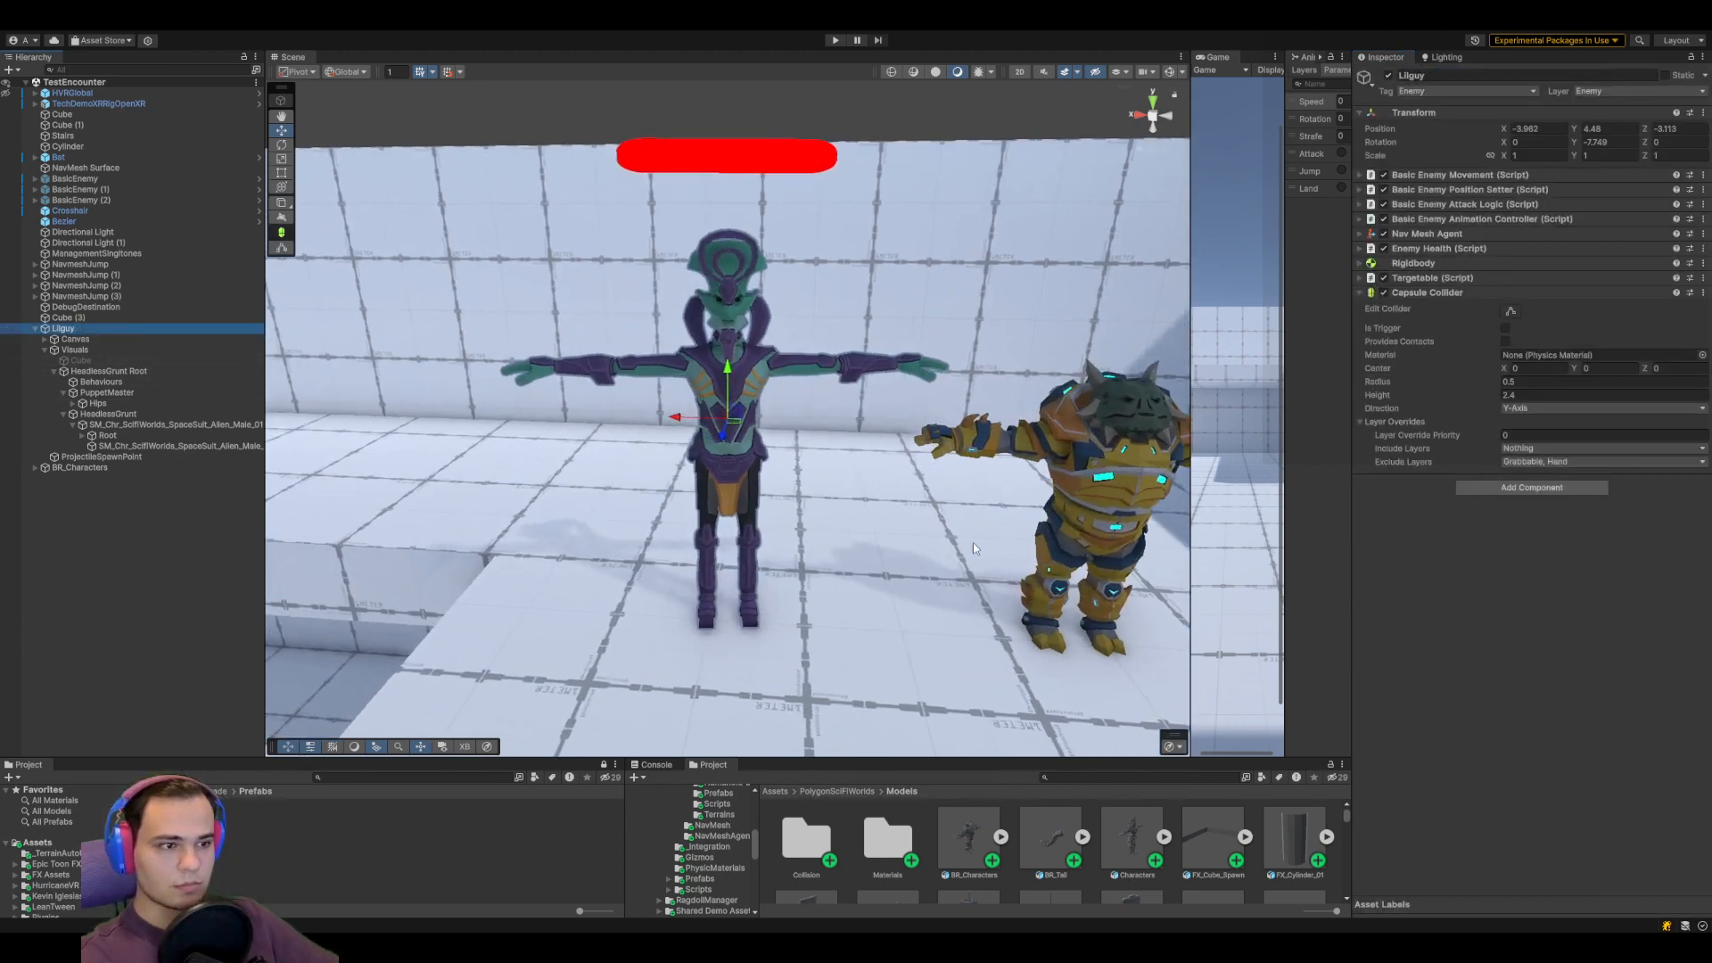
pyautogui.moveTo(972, 542); pyautogui.dragTo(885, 528, button='middle')
pyautogui.click(105, 393)
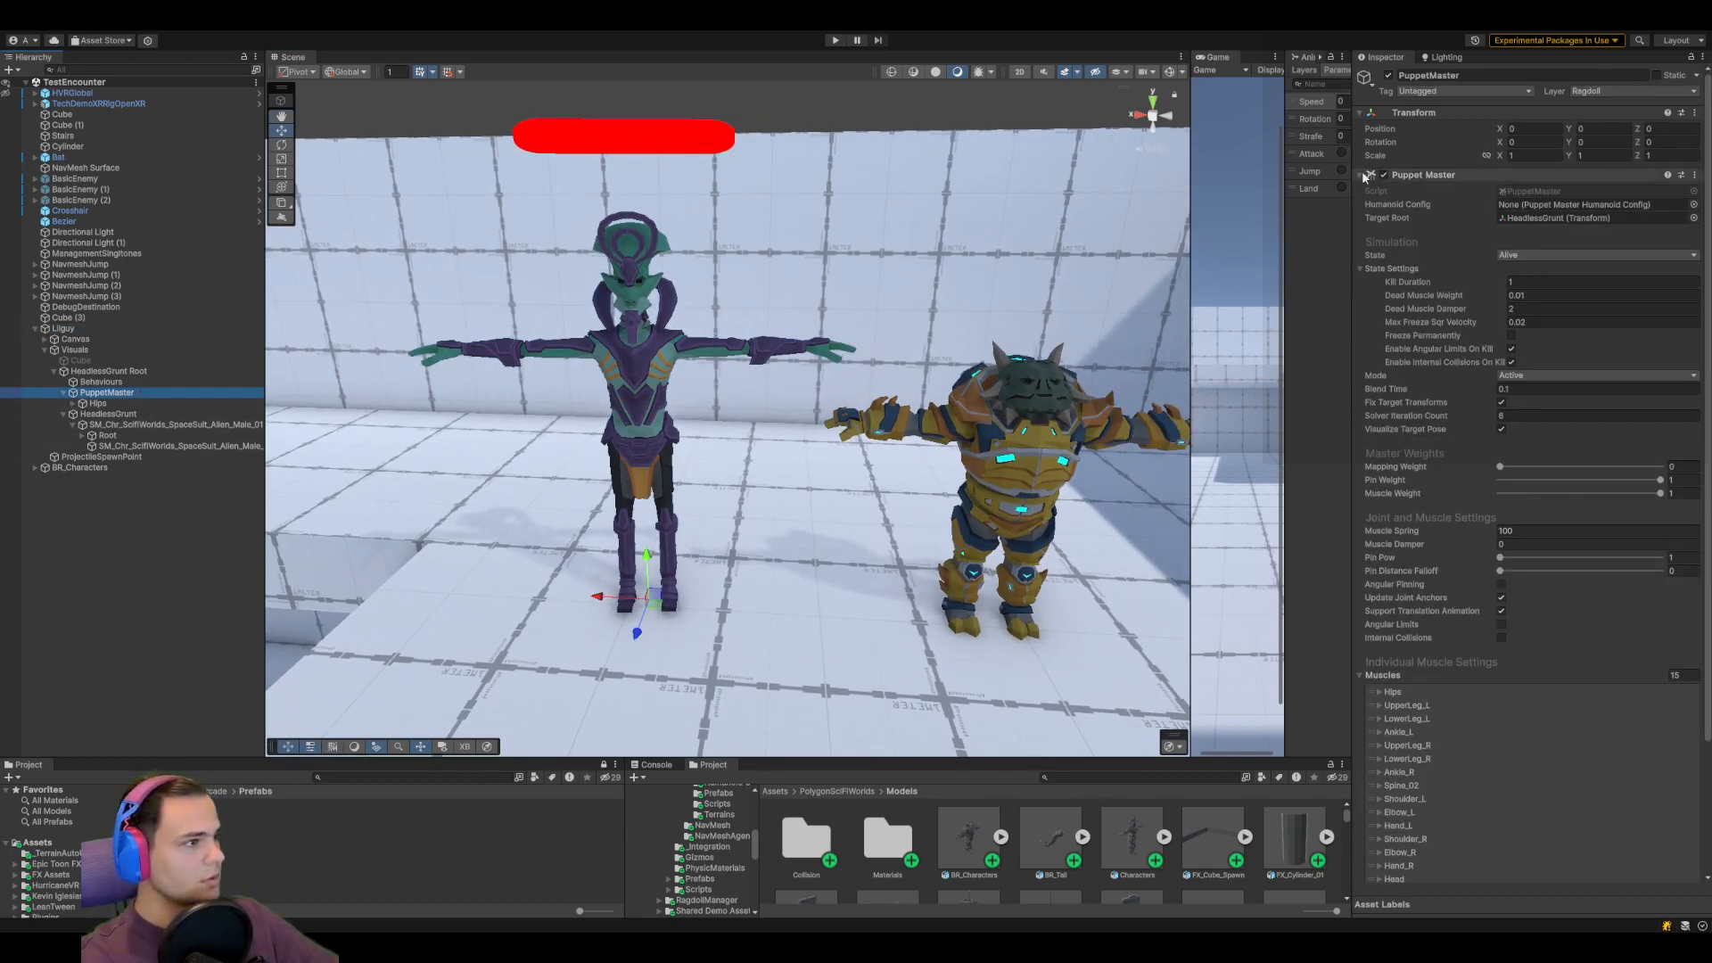
pyautogui.click(1361, 175)
pyautogui.click(1361, 175)
pyautogui.scroll(-2, 1393, 350)
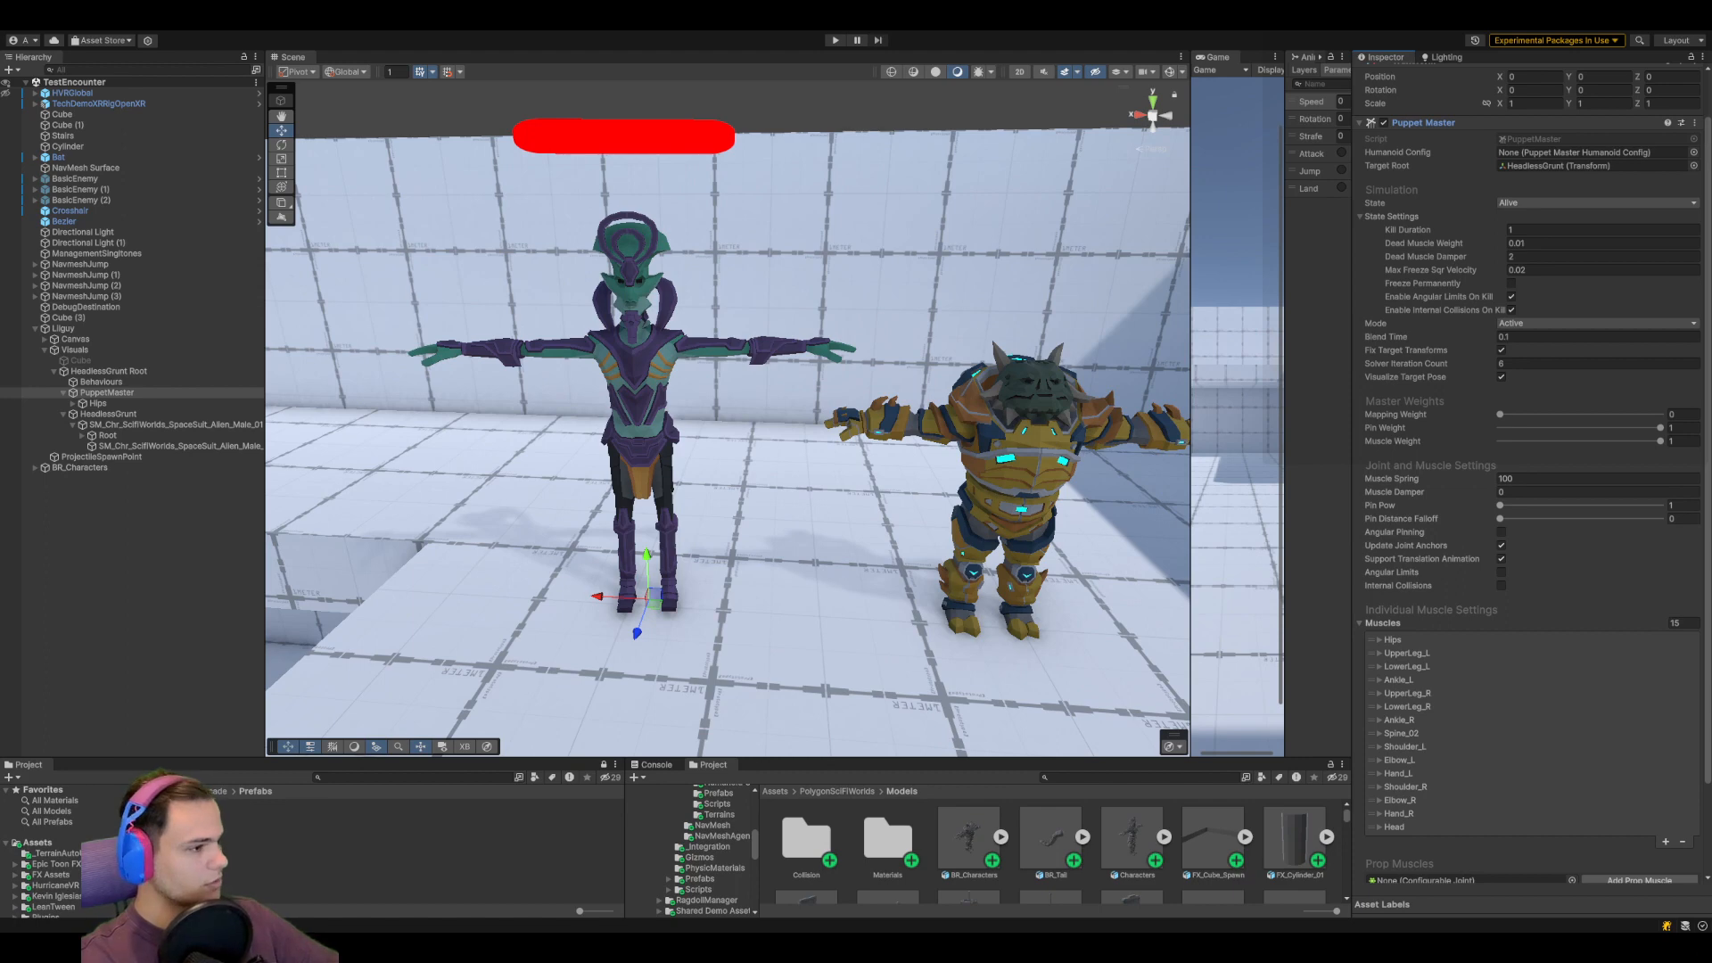
pyautogui.click(548, 848)
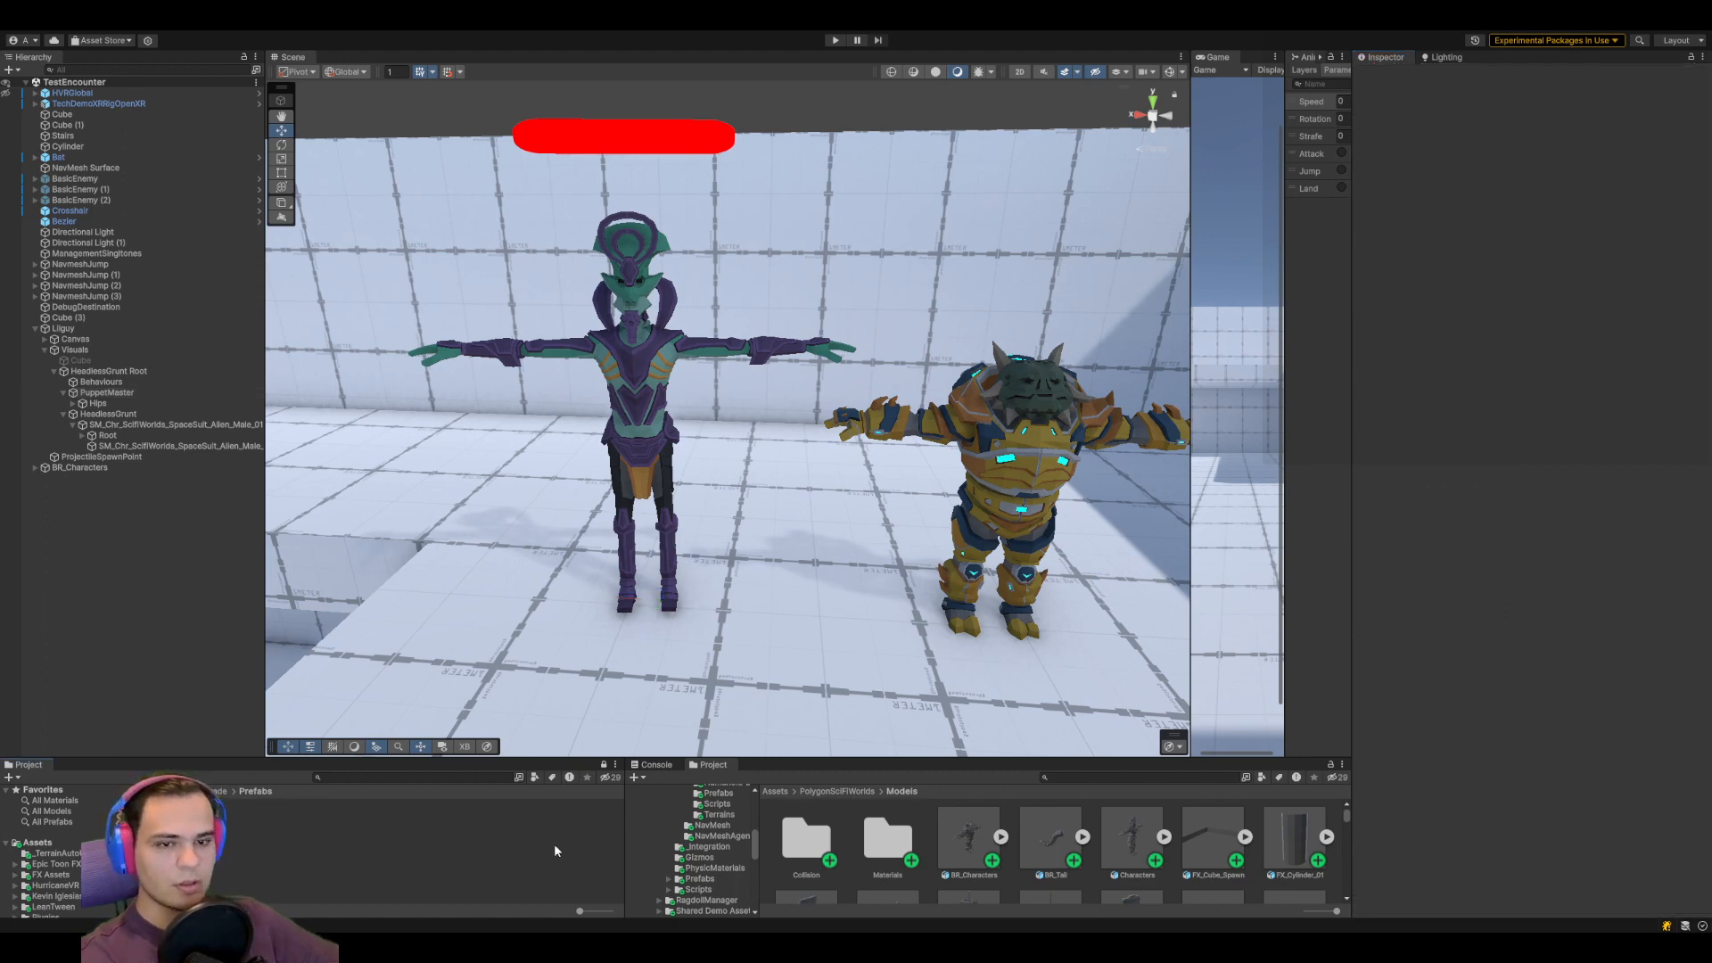
# Expand BR_Characters down to its Root and AlienArmor mesh, and delete HeadlessGrunt Root from Lilguy's Visuals
pyautogui.click(80, 468)
pyautogui.click(35, 467)
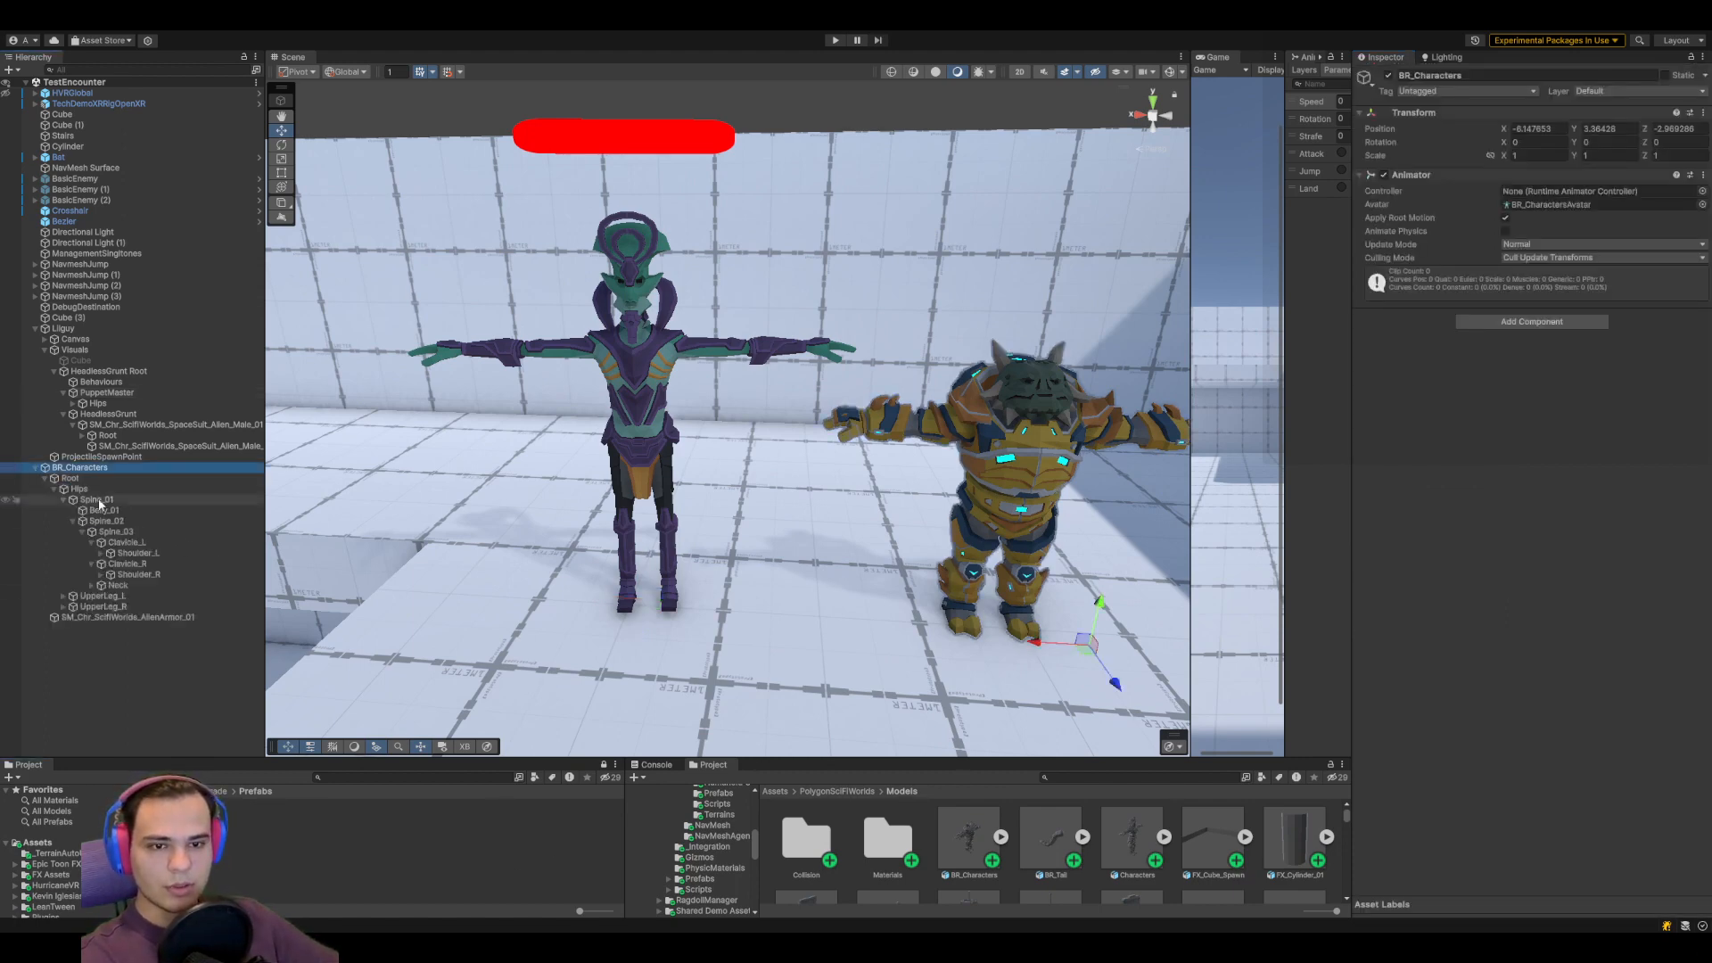
pyautogui.click(43, 478)
pyautogui.click(67, 478)
pyautogui.keyDown('shift'); pyautogui.click(66, 489); pyautogui.keyUp('shift')
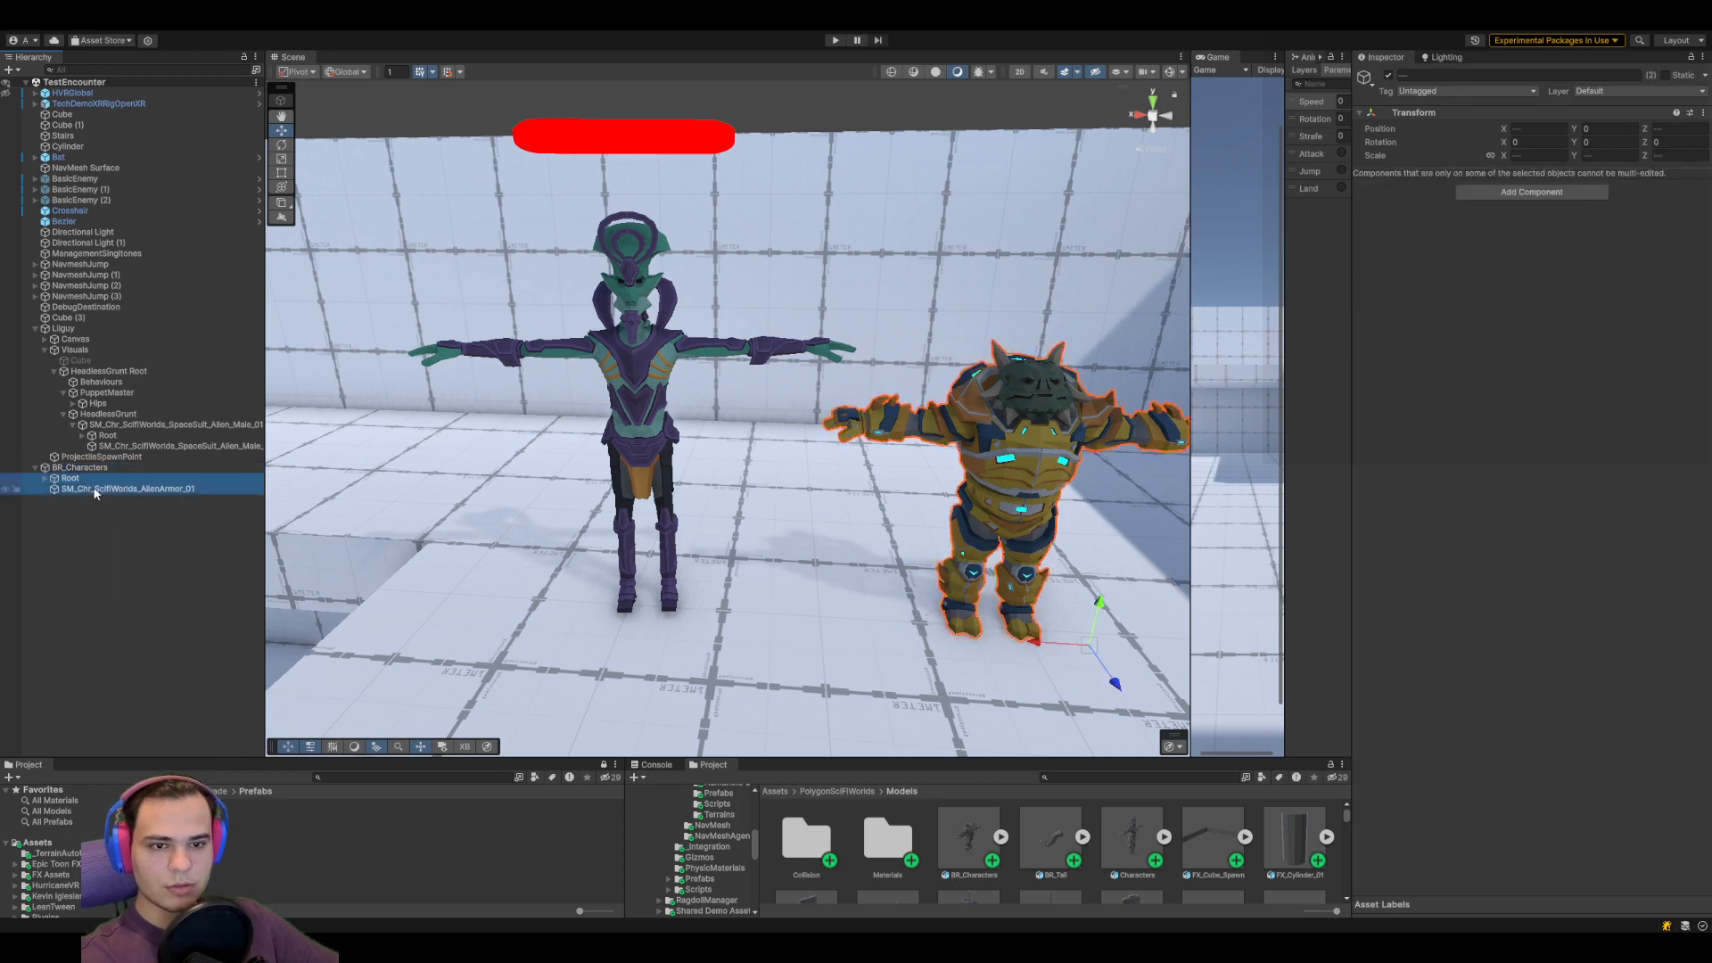
pyautogui.click(75, 370)
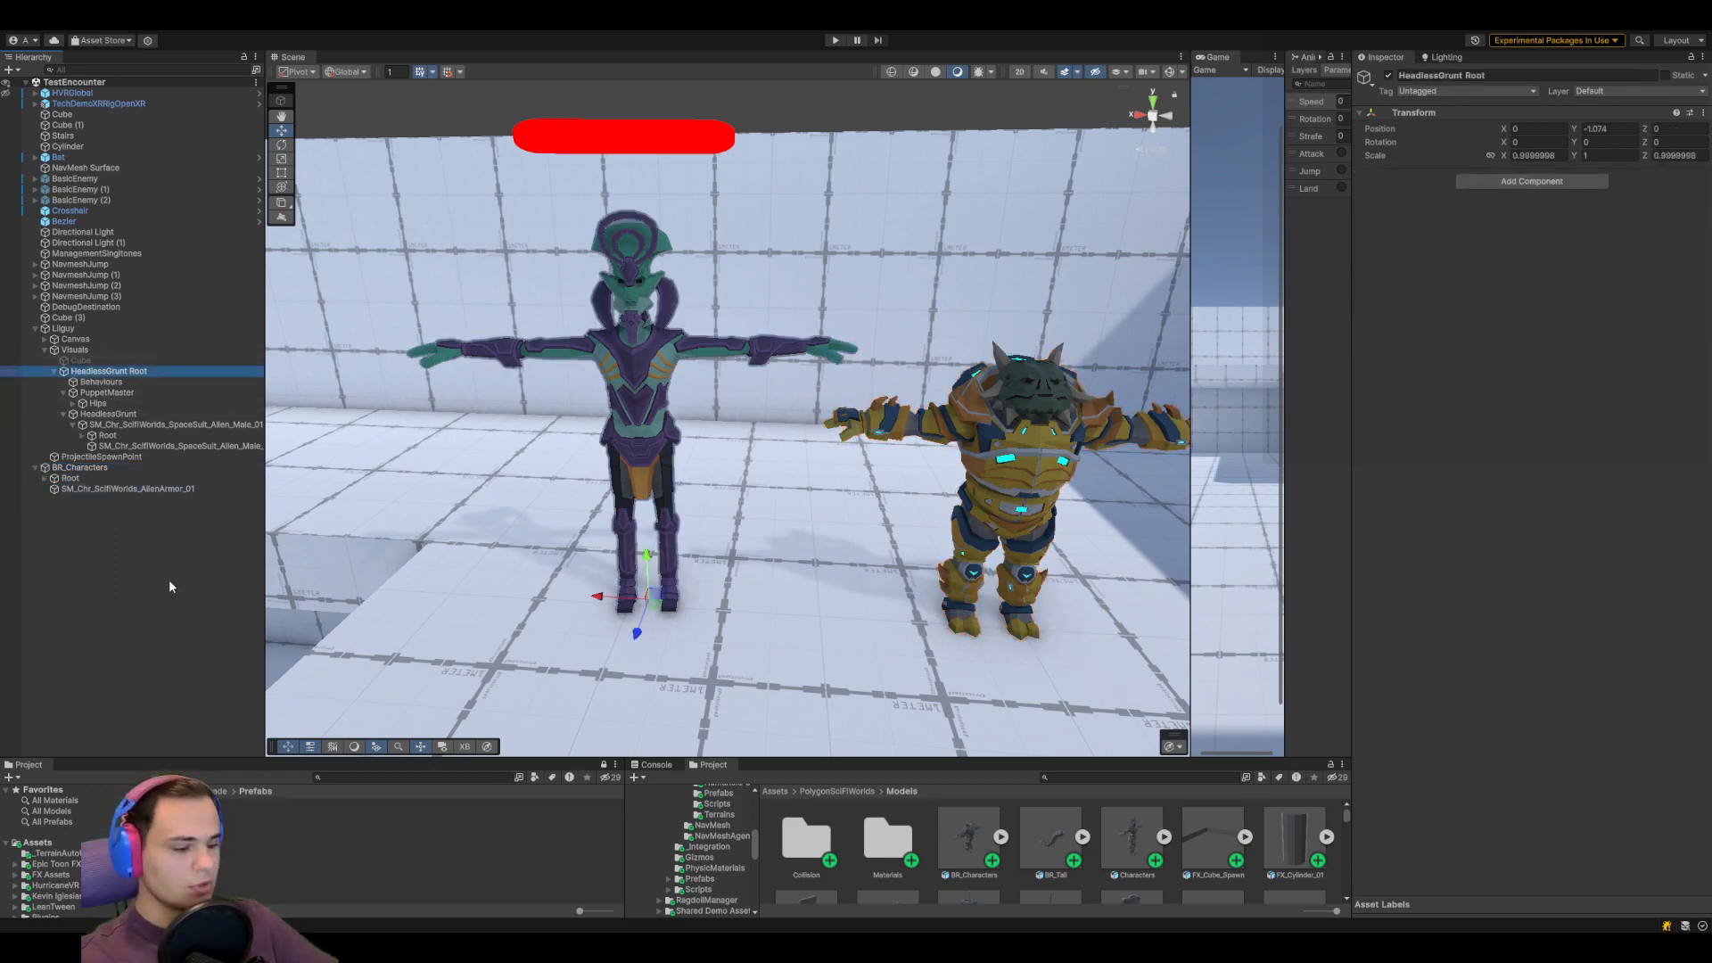
pyautogui.press('Delete')
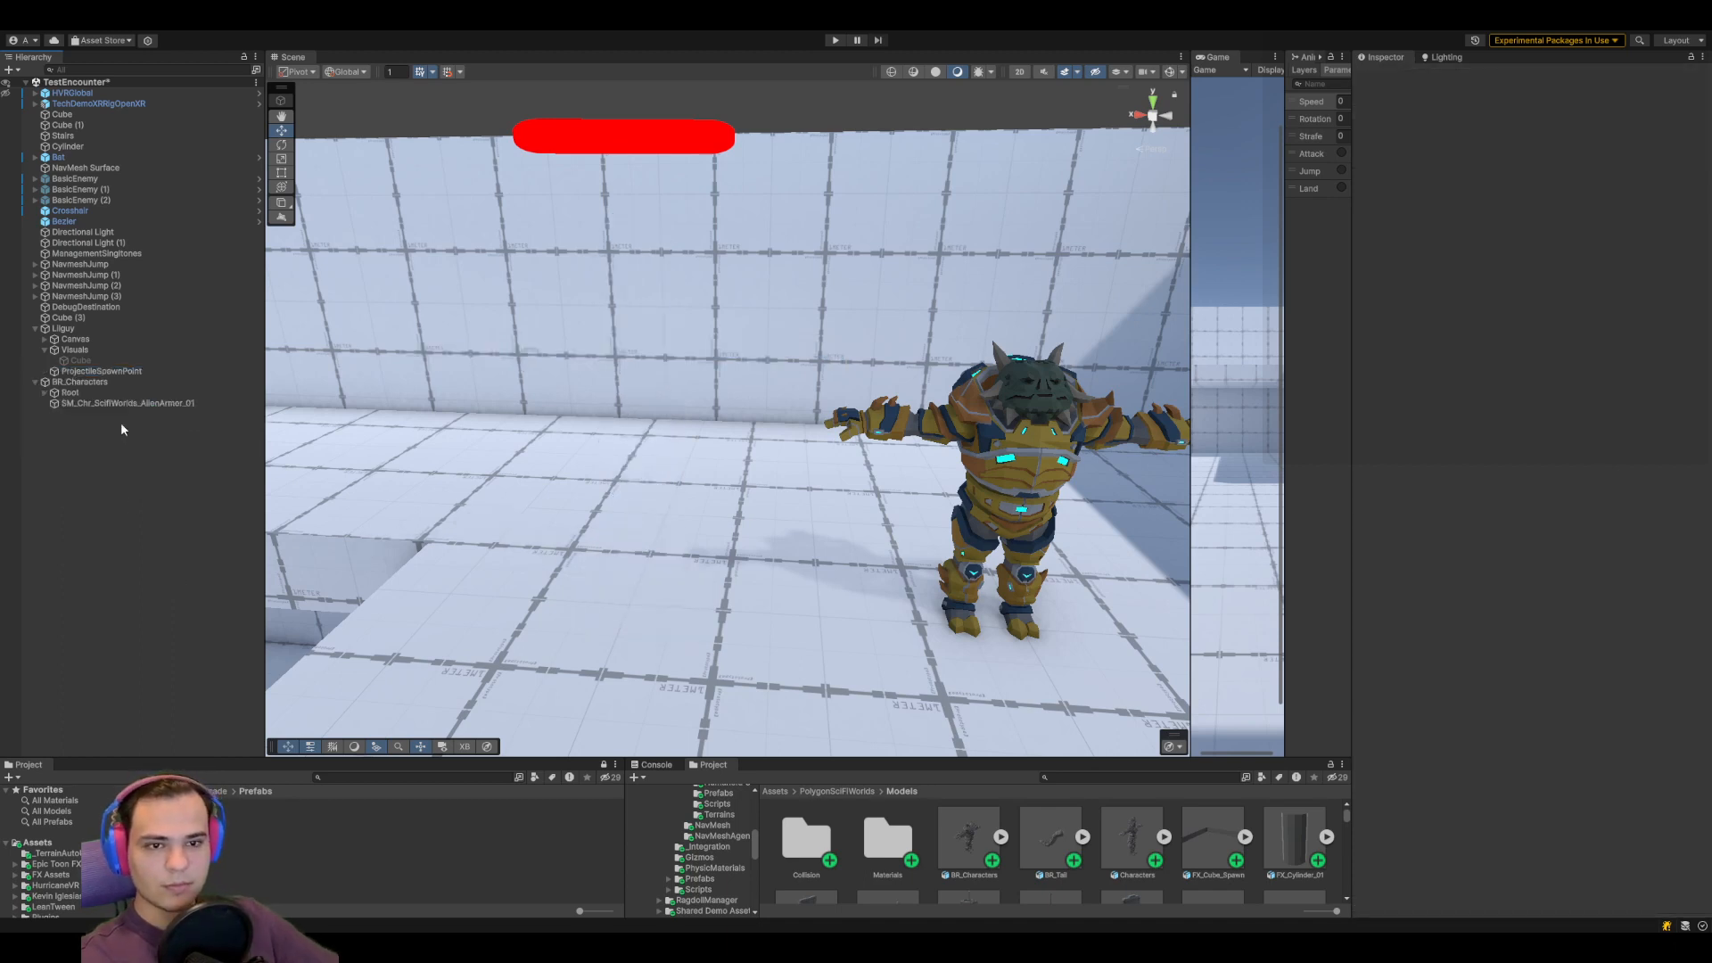
# Parent BR_Characters under Lilguy's Visuals object and rename it Visuals
pyautogui.moveTo(120, 403); pyautogui.dragTo(77, 351)
pyautogui.click(104, 410)
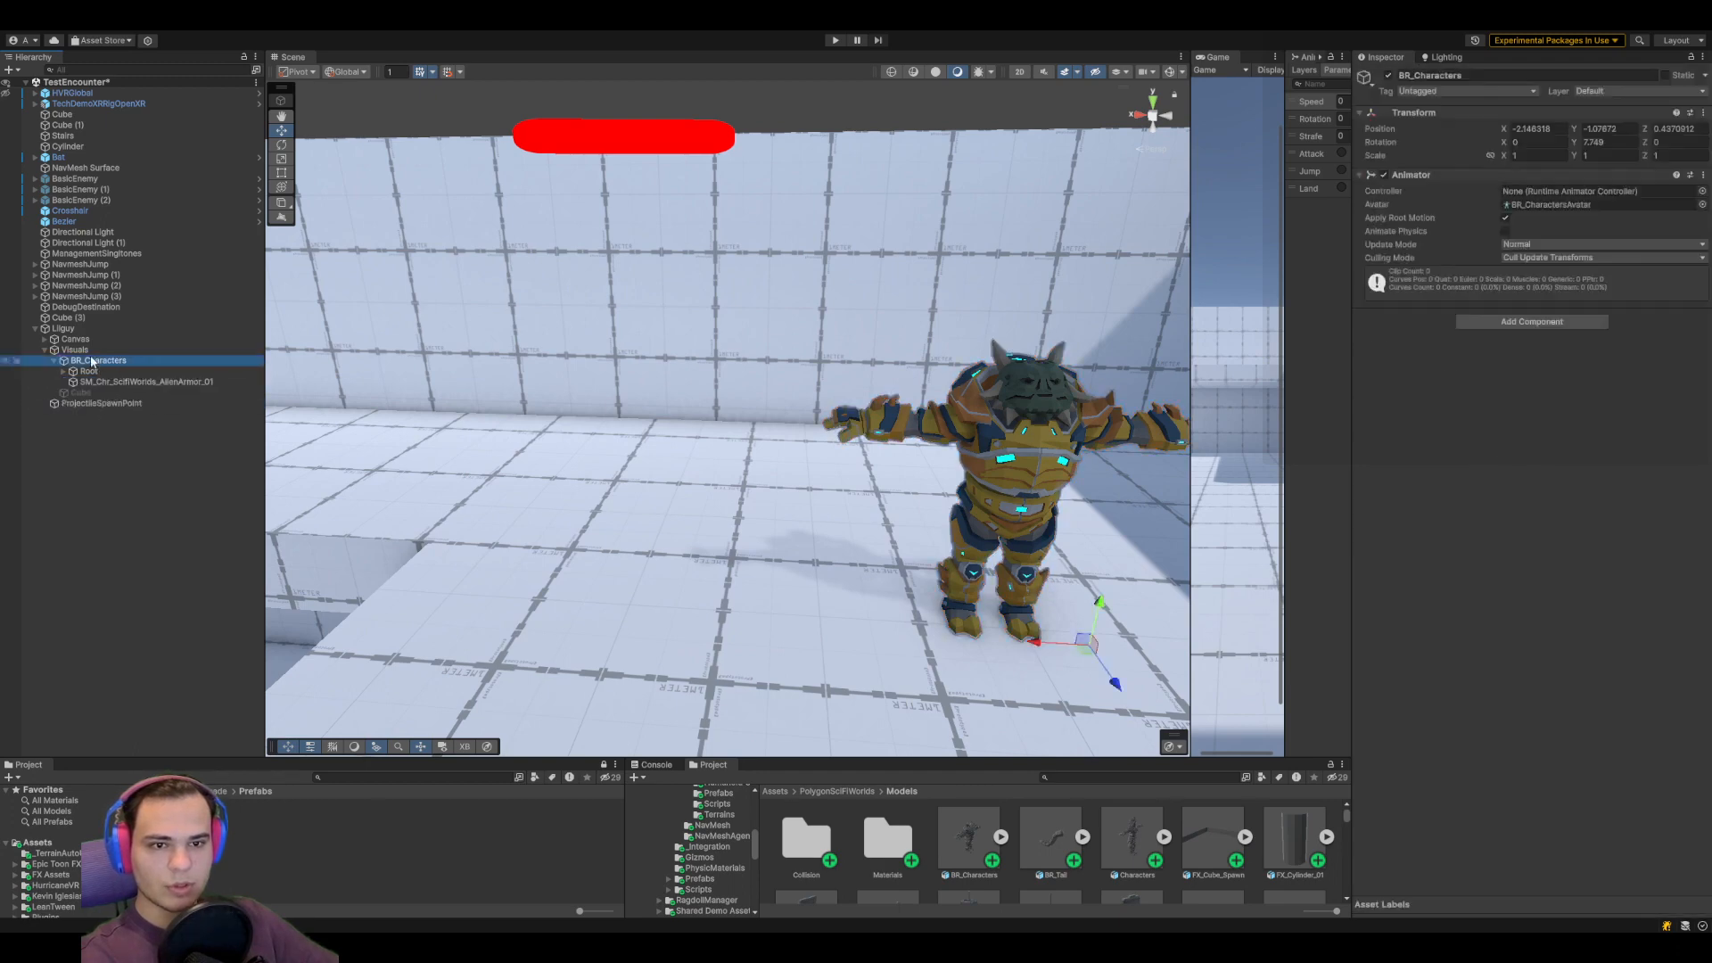
pyautogui.click(1472, 74)
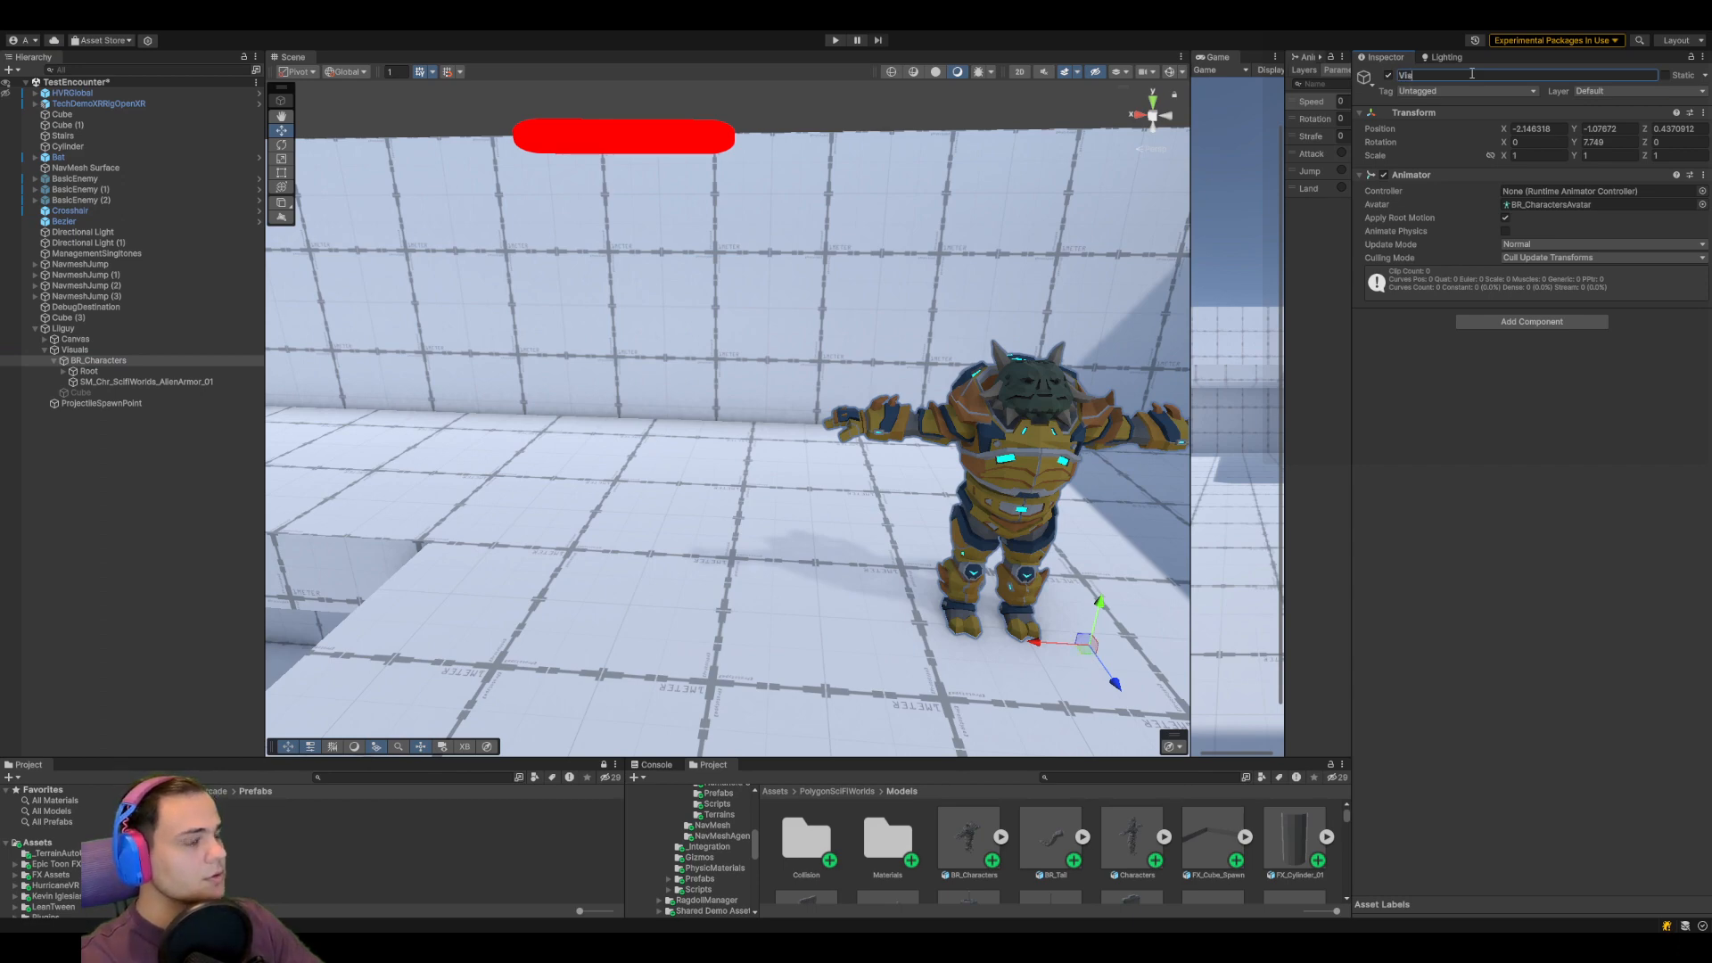
pyautogui.press('Return')
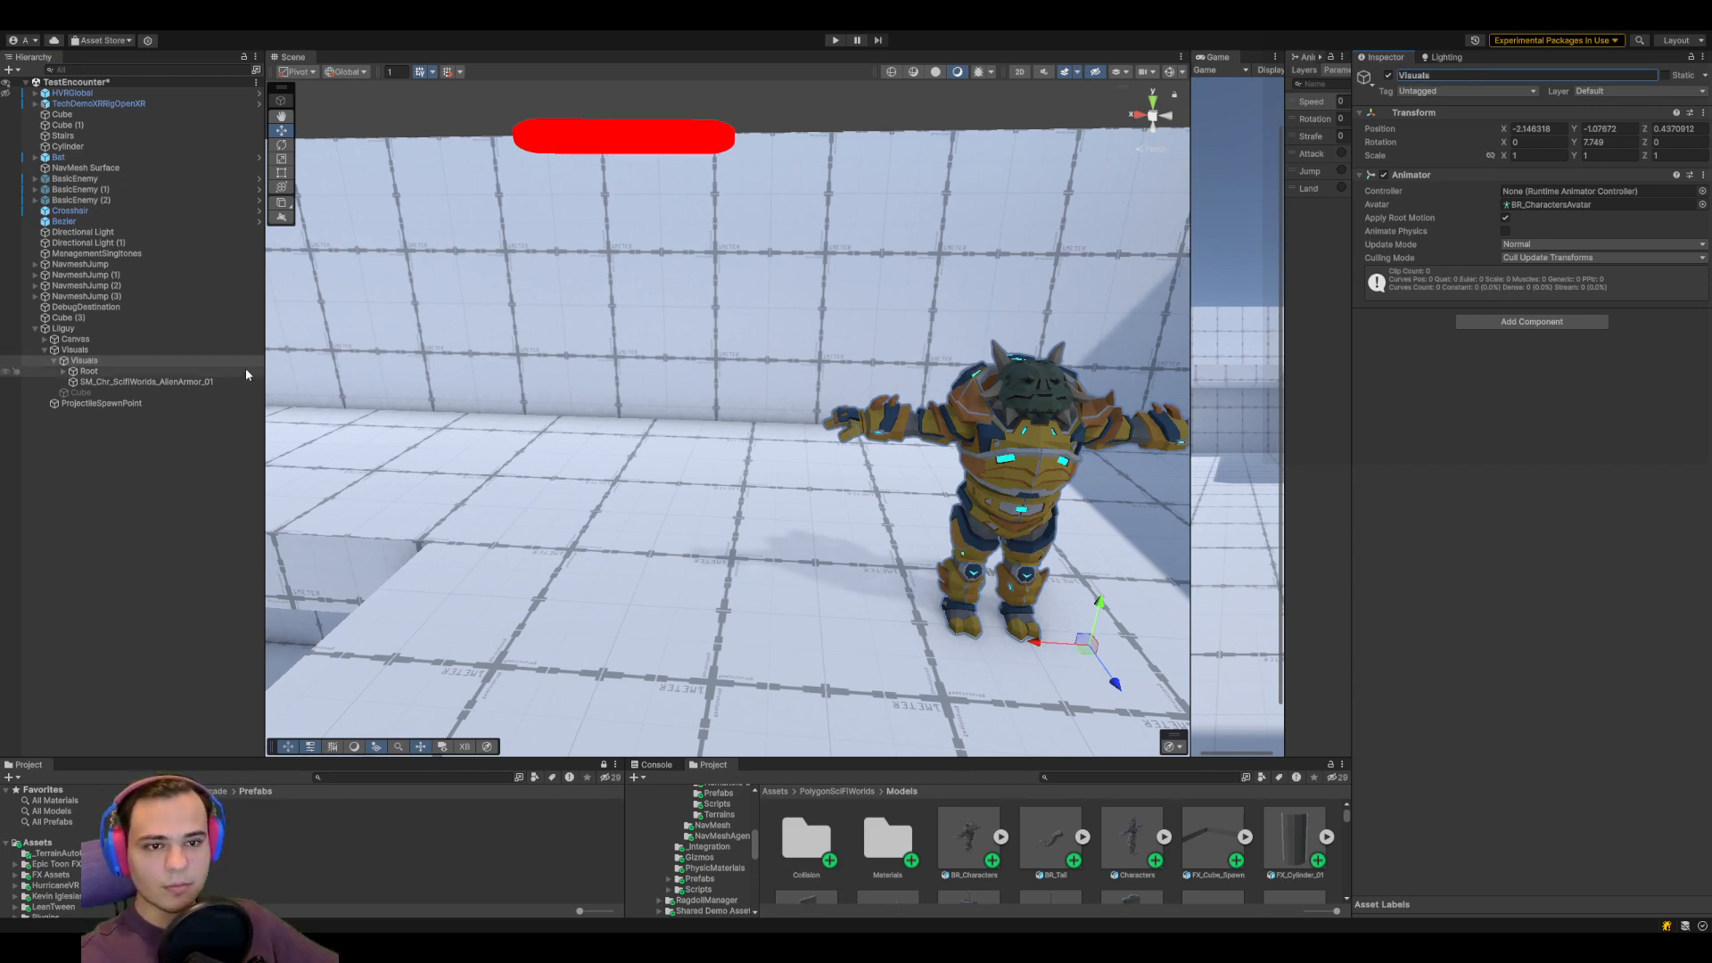
# Set the X and Z position of the armored alien's Root bone to 0
pyautogui.click(212, 380)
pyautogui.click(198, 390)
pyautogui.doubleClick(198, 383)
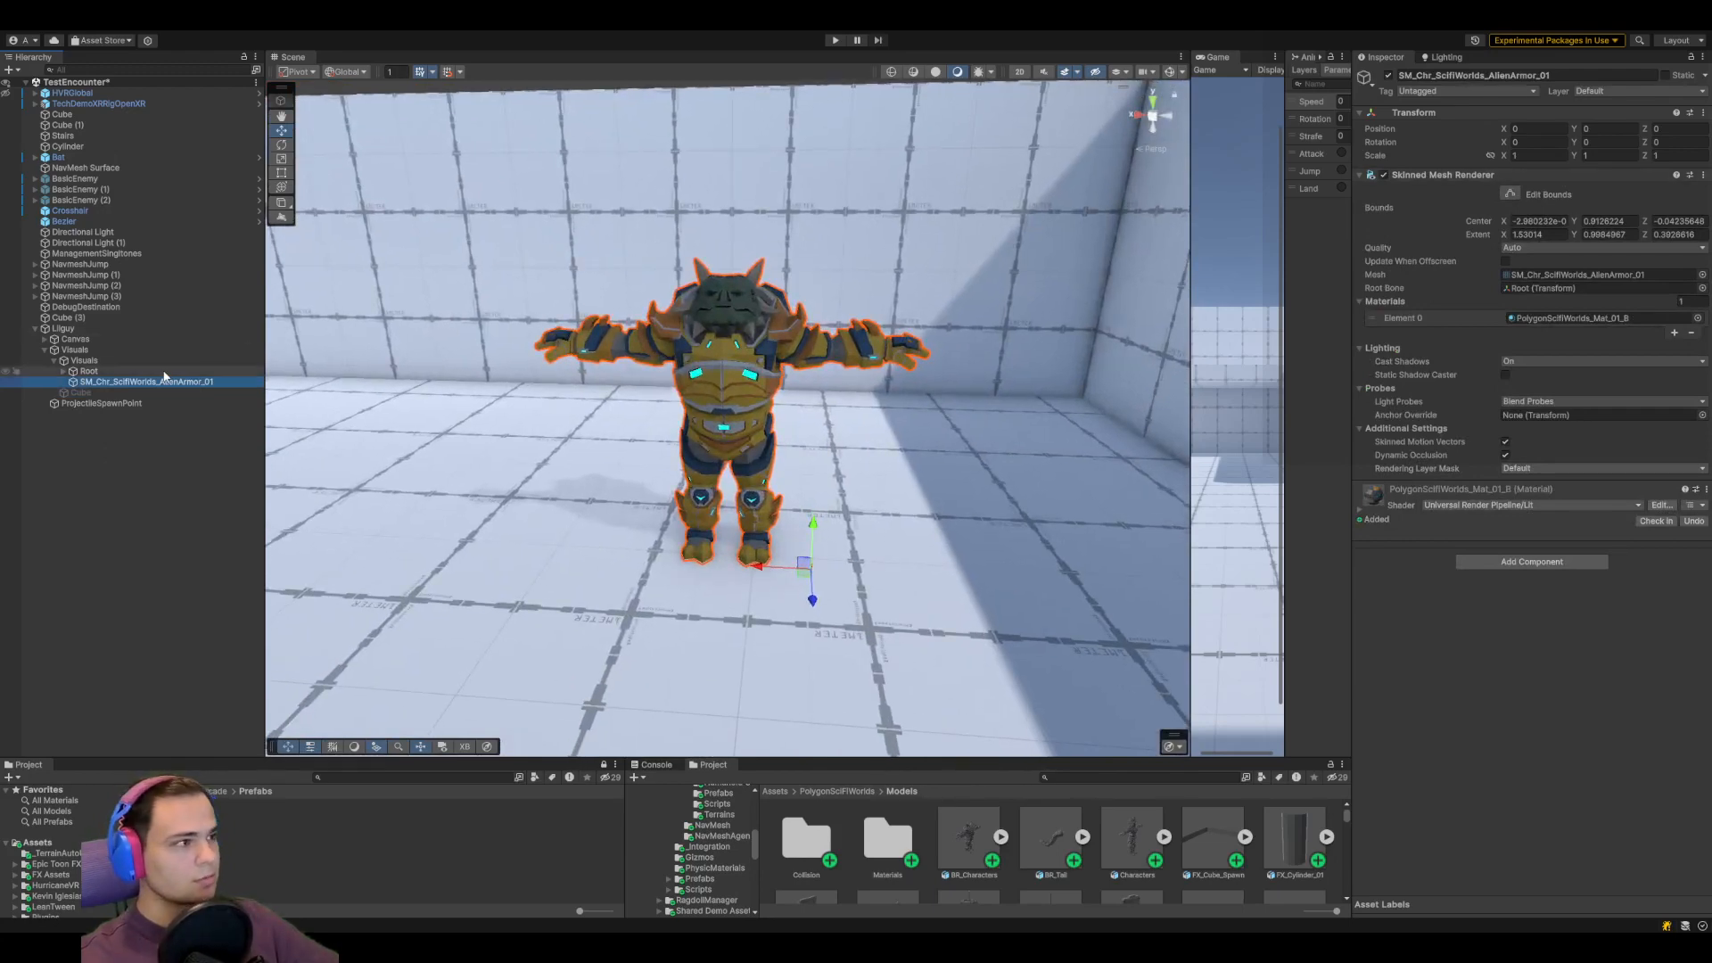
pyautogui.click(164, 371)
pyautogui.click(1557, 129)
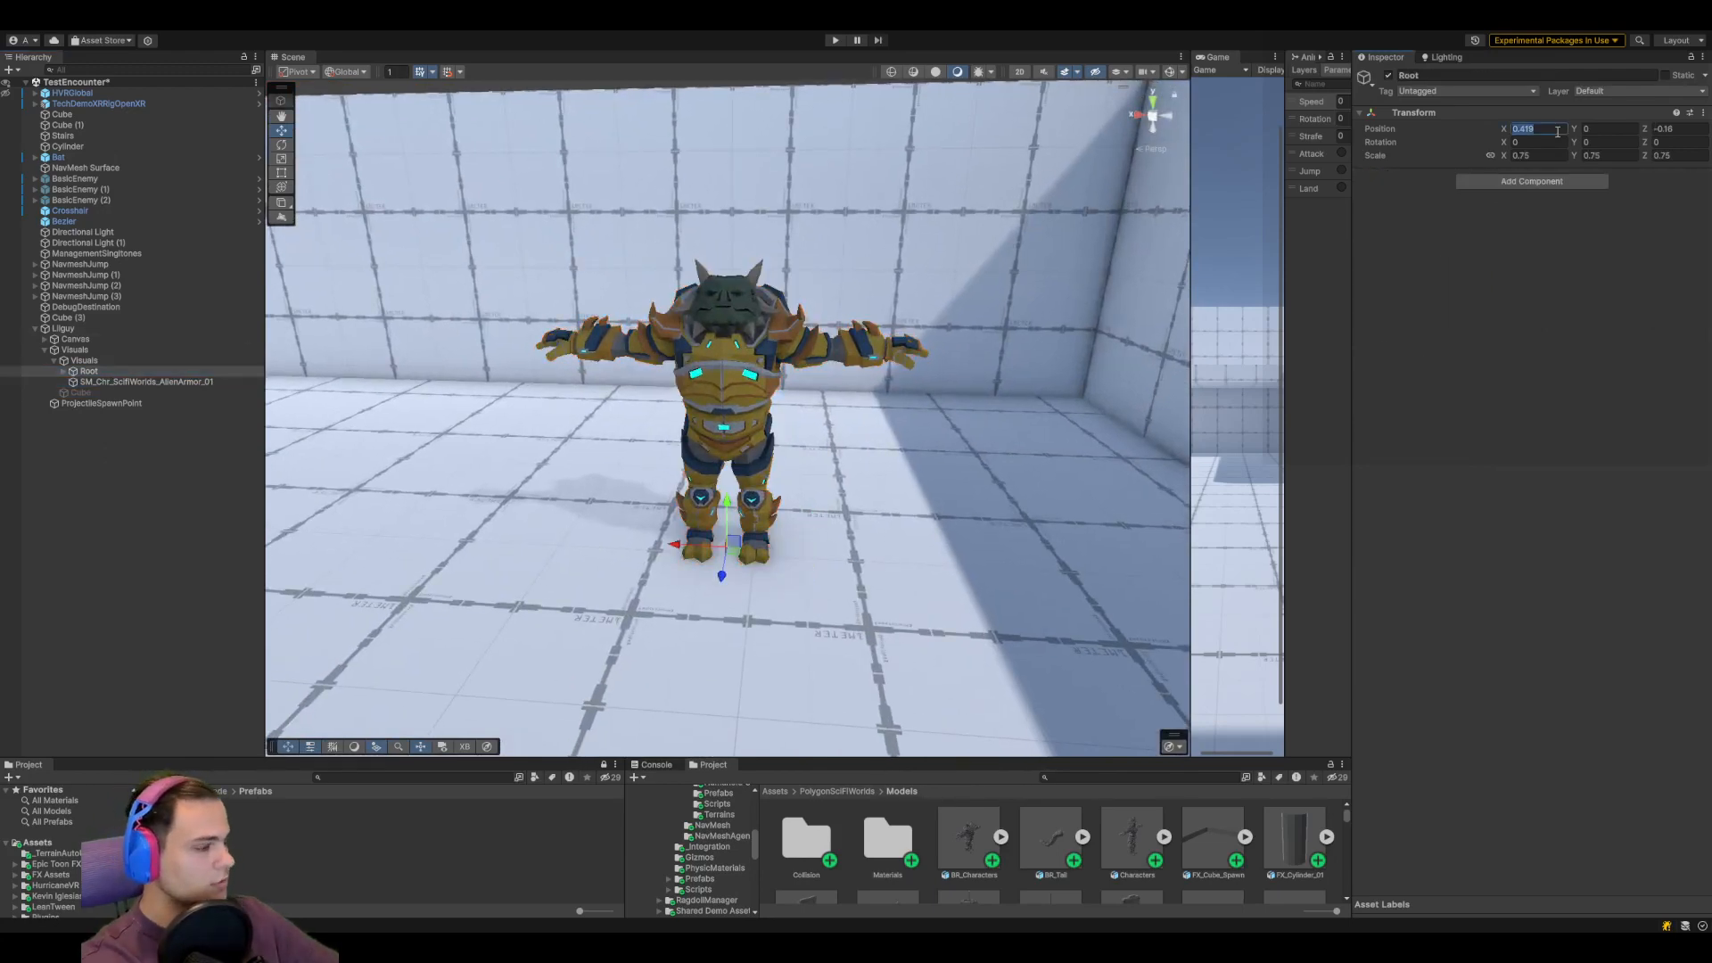
pyautogui.write('0')
pyautogui.click(1677, 131)
pyautogui.write('0')
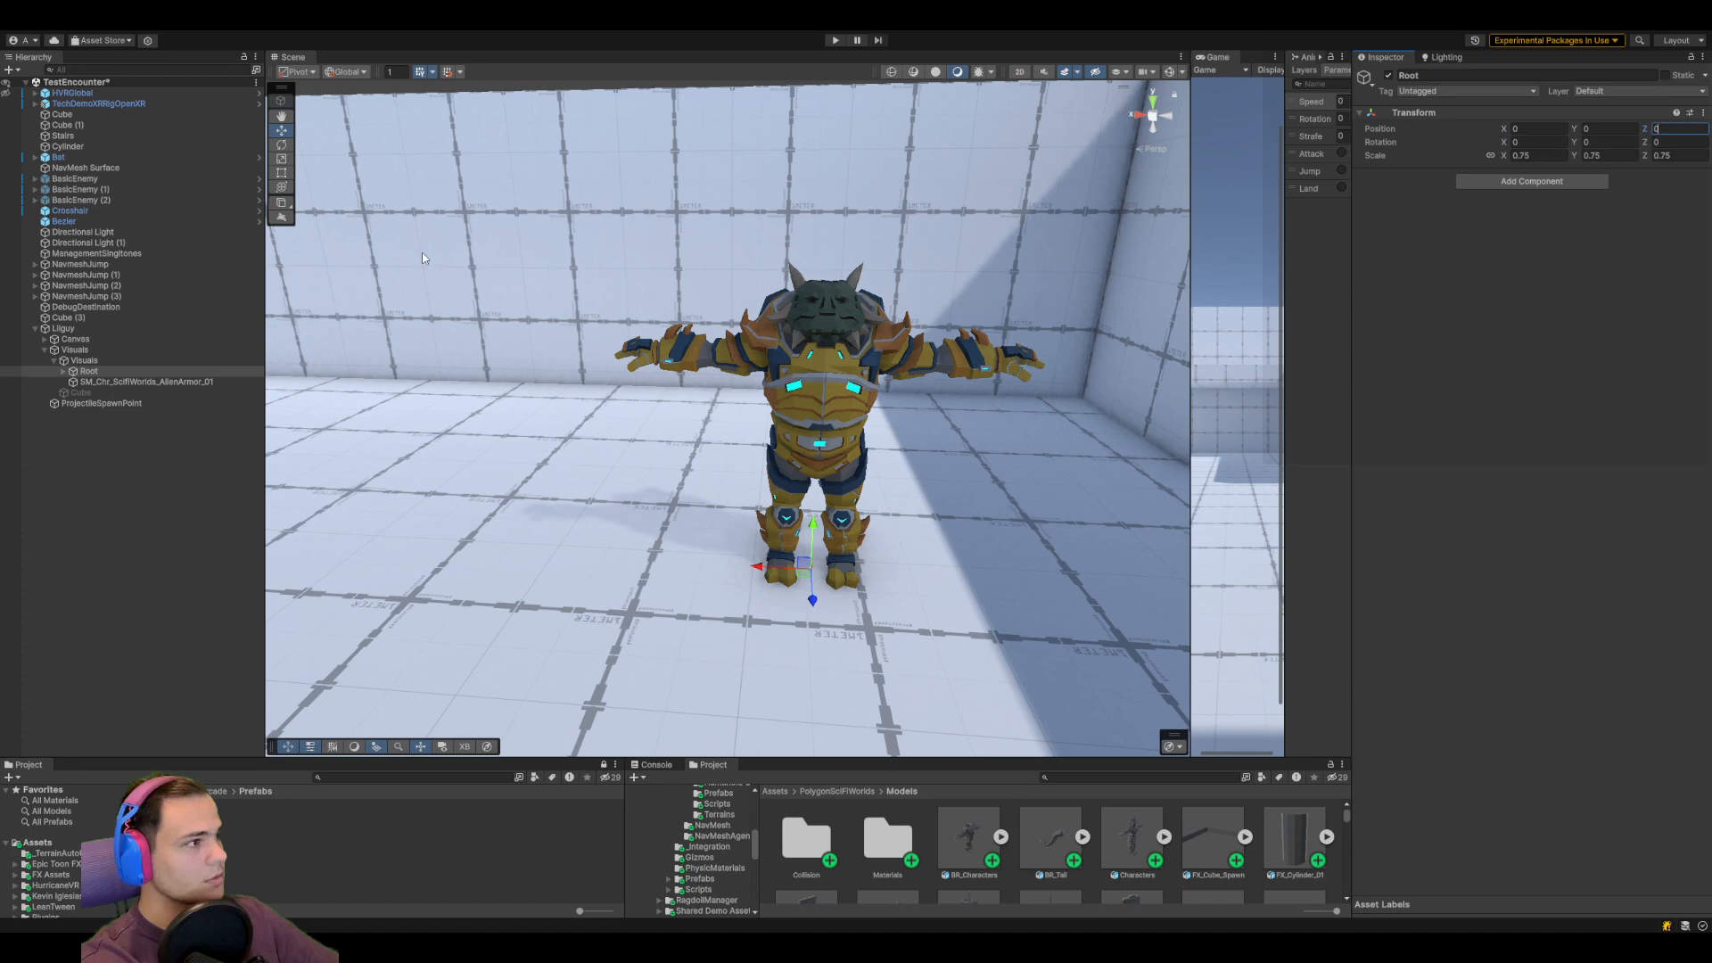
# Check the mesh and Root transforms, and try adding a Biped Ragdoll Creator to the nested Visuals object
pyautogui.click(96, 349)
pyautogui.click(96, 360)
pyautogui.click(99, 381)
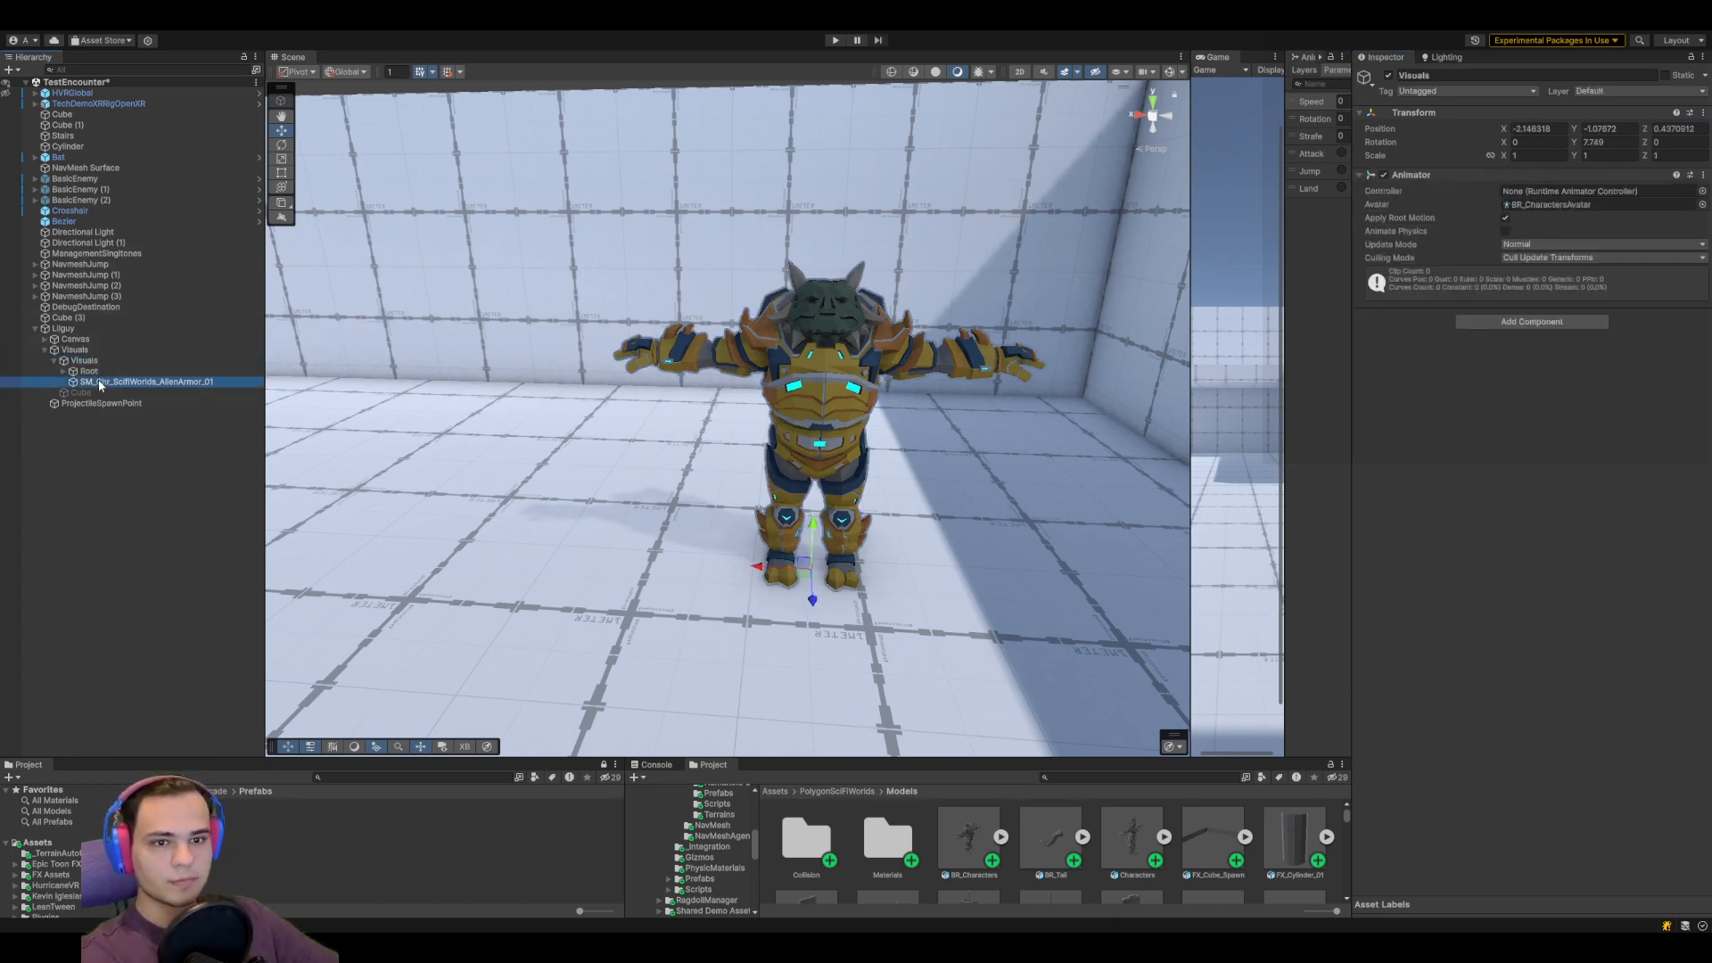
pyautogui.click(96, 373)
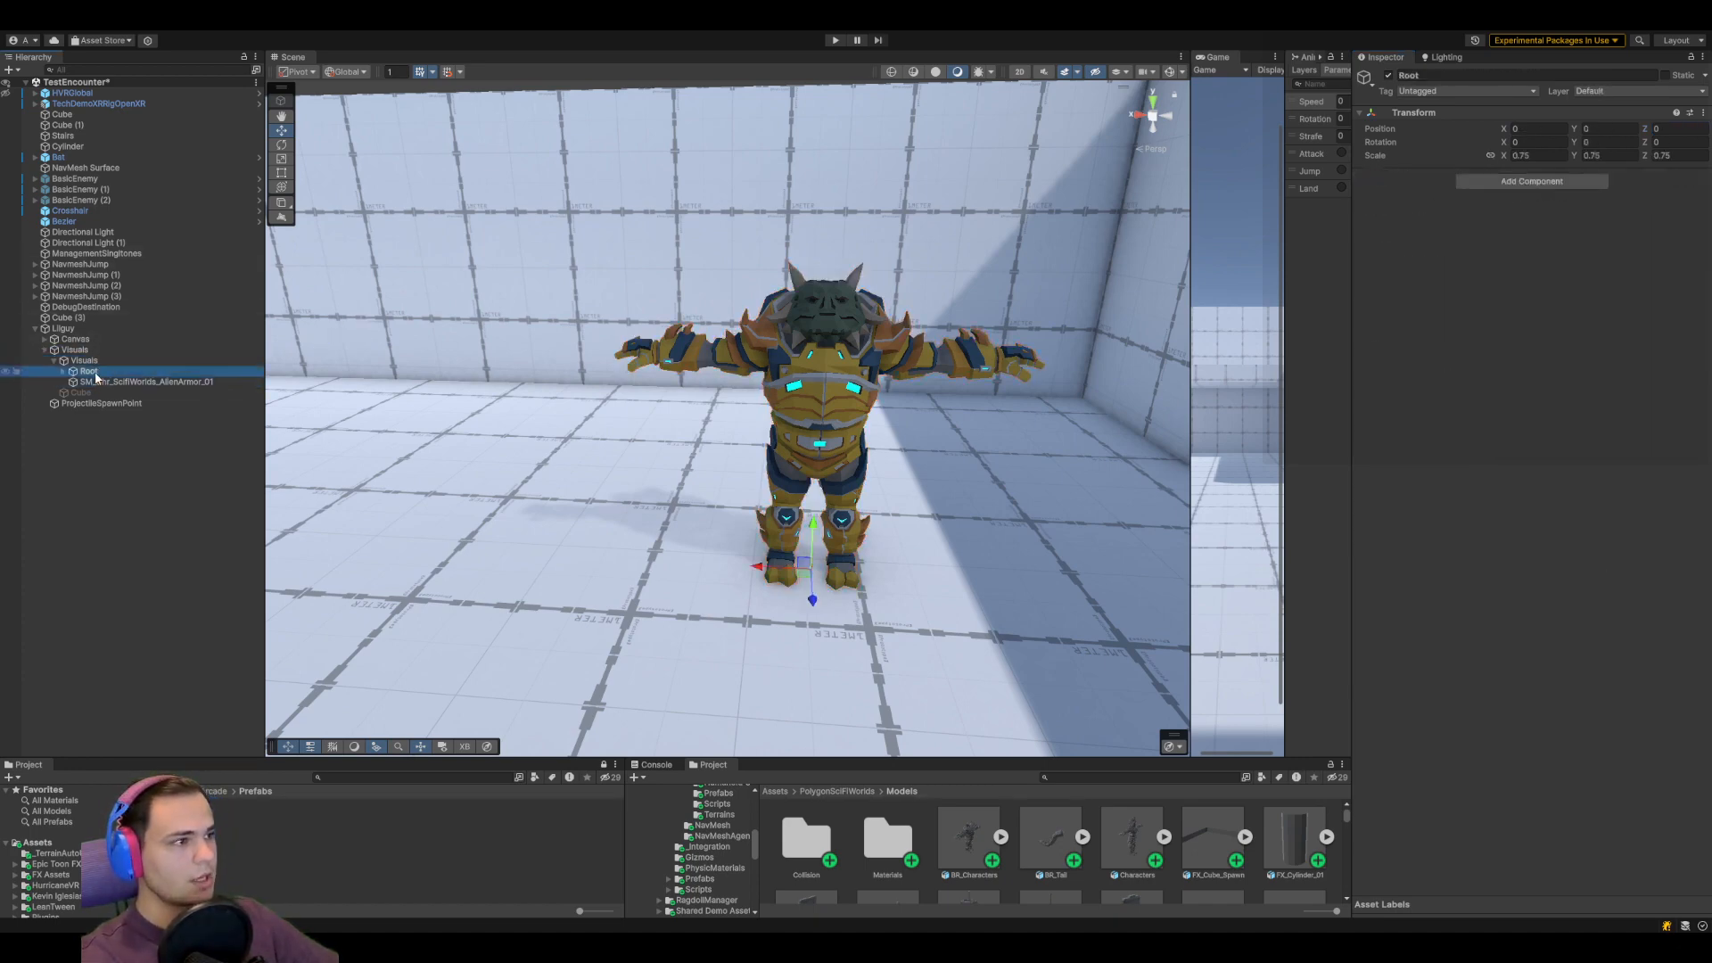
pyautogui.click(96, 360)
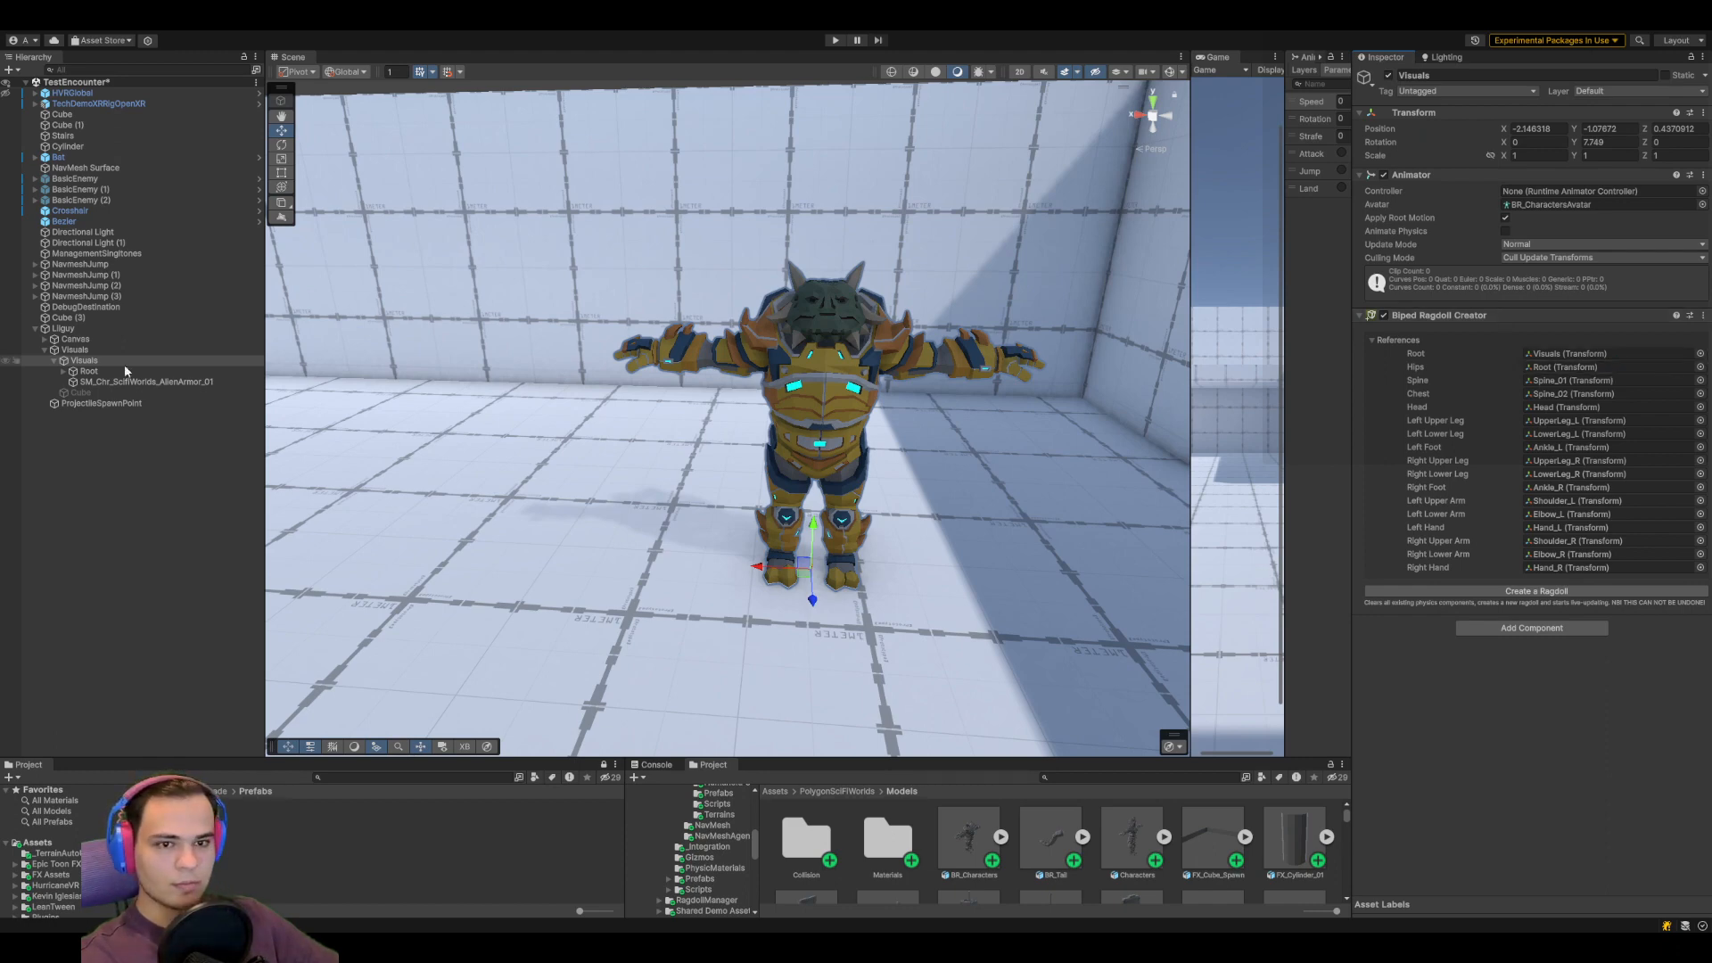
# Expand the Root bone hierarchy, try adding a Biped Ragdoll Creator to Root, and undo it
pyautogui.keyDown('alt'); pyautogui.click(61, 371); pyautogui.keyUp('alt')
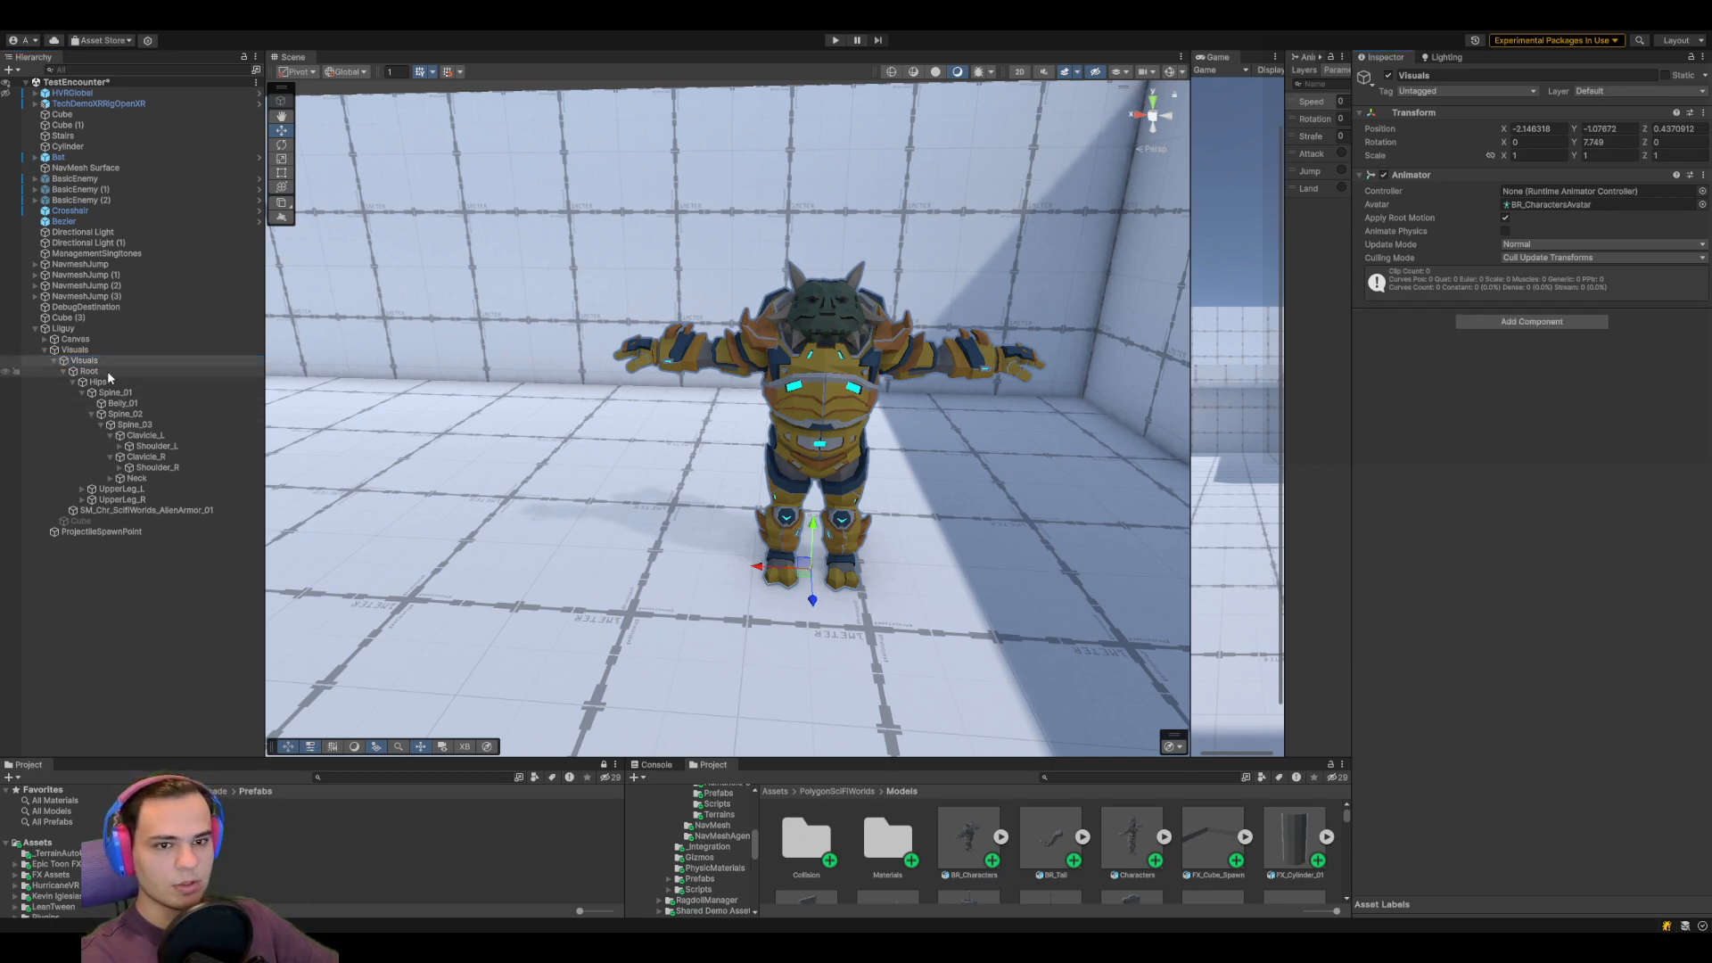
pyautogui.click(107, 371)
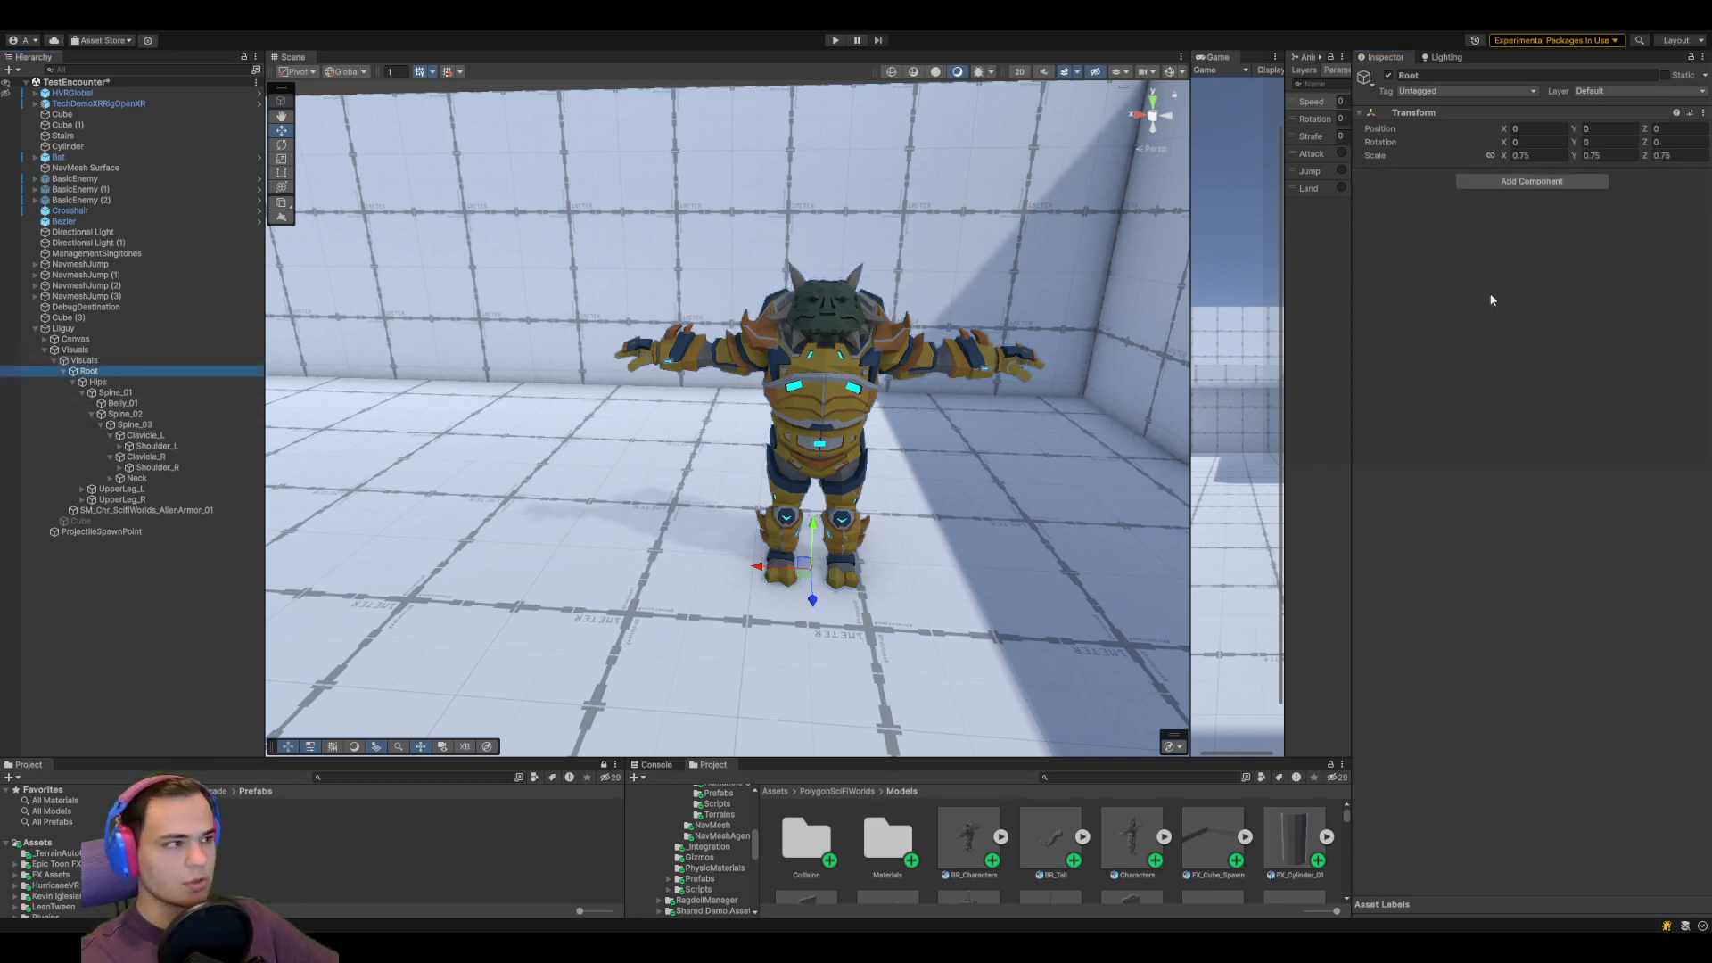
pyautogui.click(1535, 187)
pyautogui.click(1531, 230)
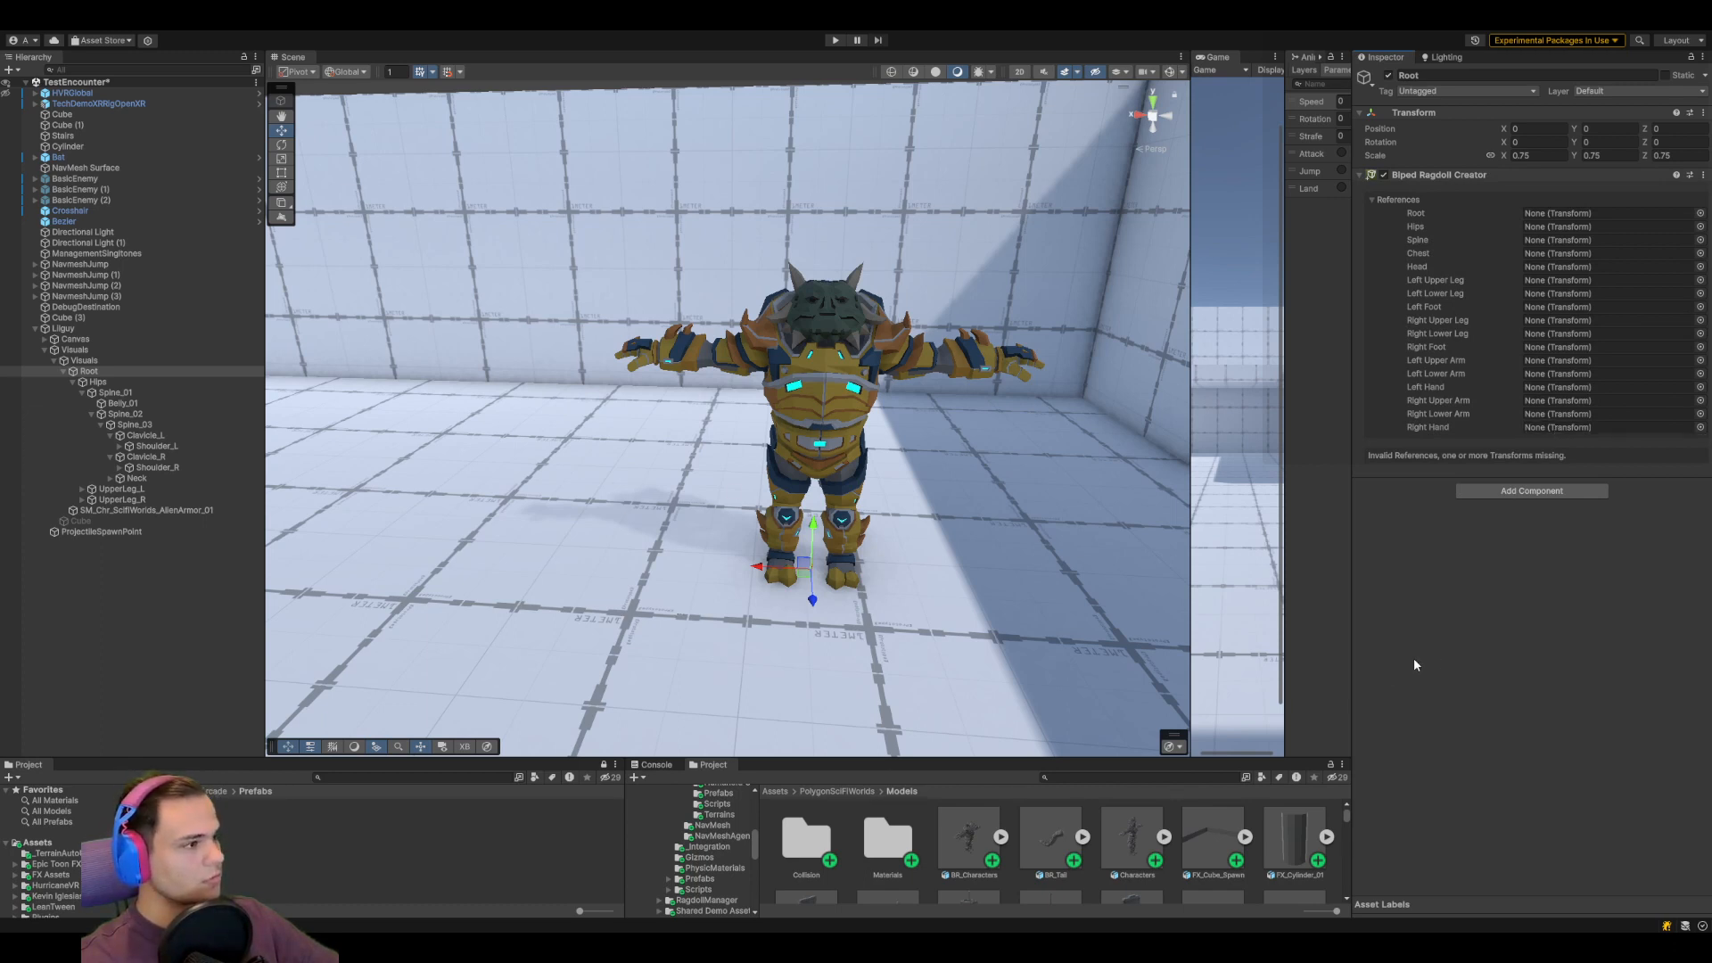
pyautogui.hotkey('ctrl', 'z')
# Add a Biped Ragdoll Creator to the nested Visuals object and create the ragdoll
pyautogui.click(169, 361)
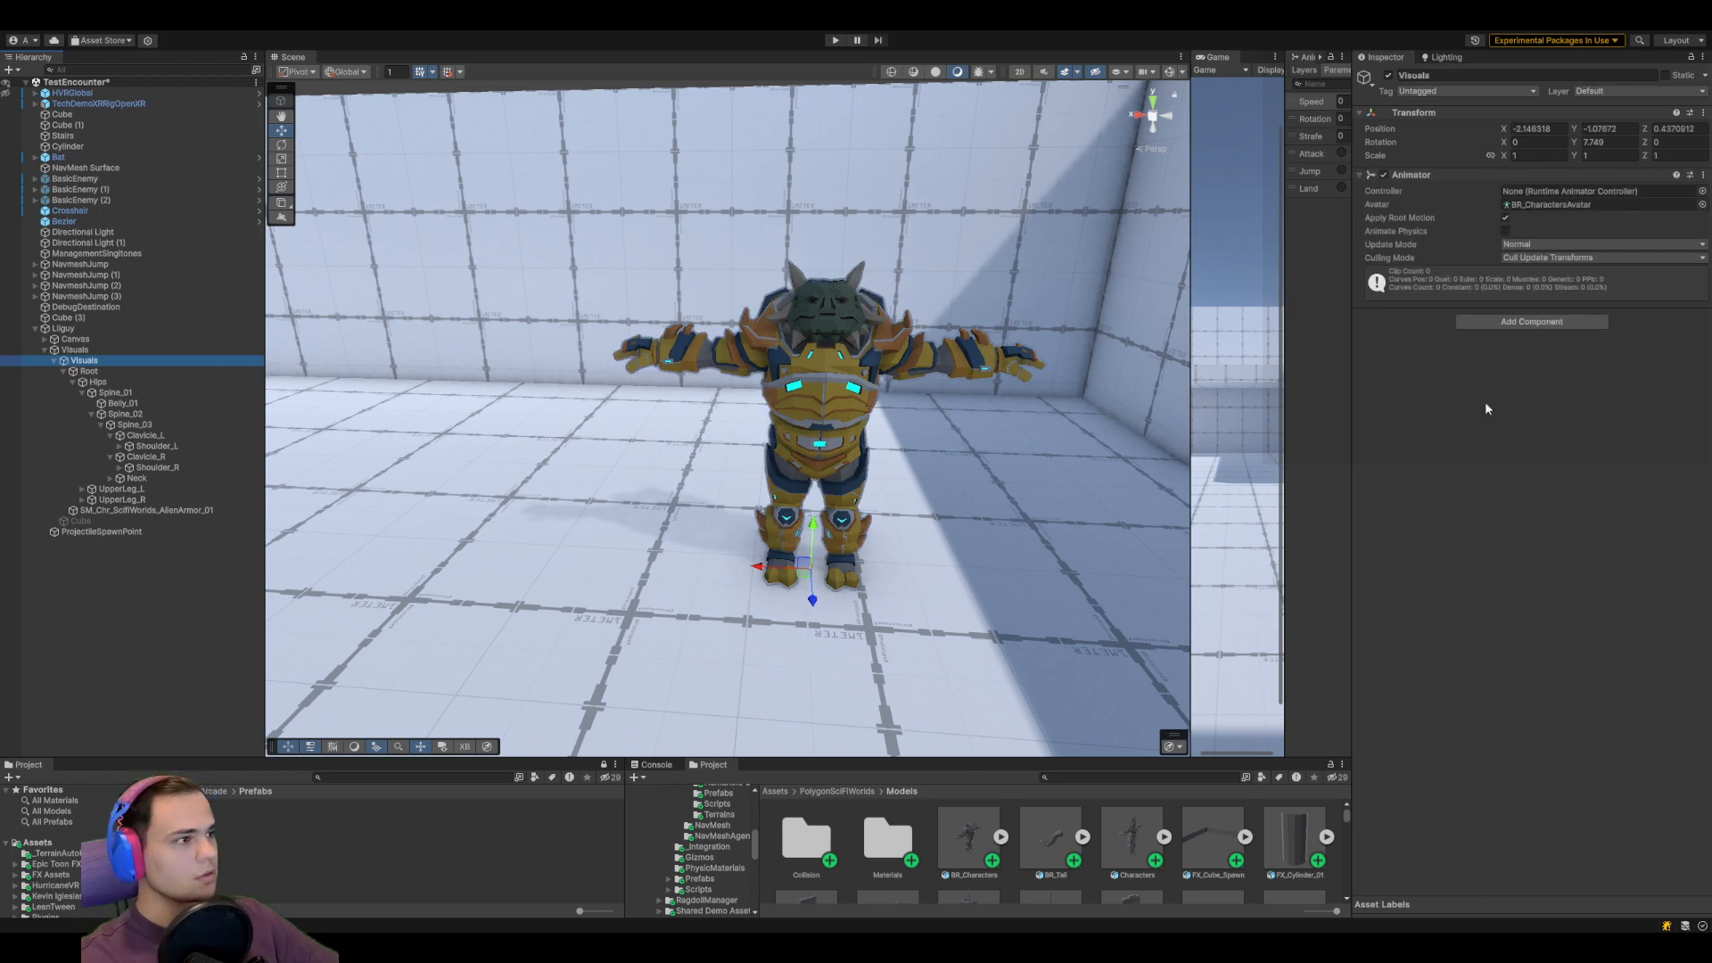
pyautogui.click(1505, 368)
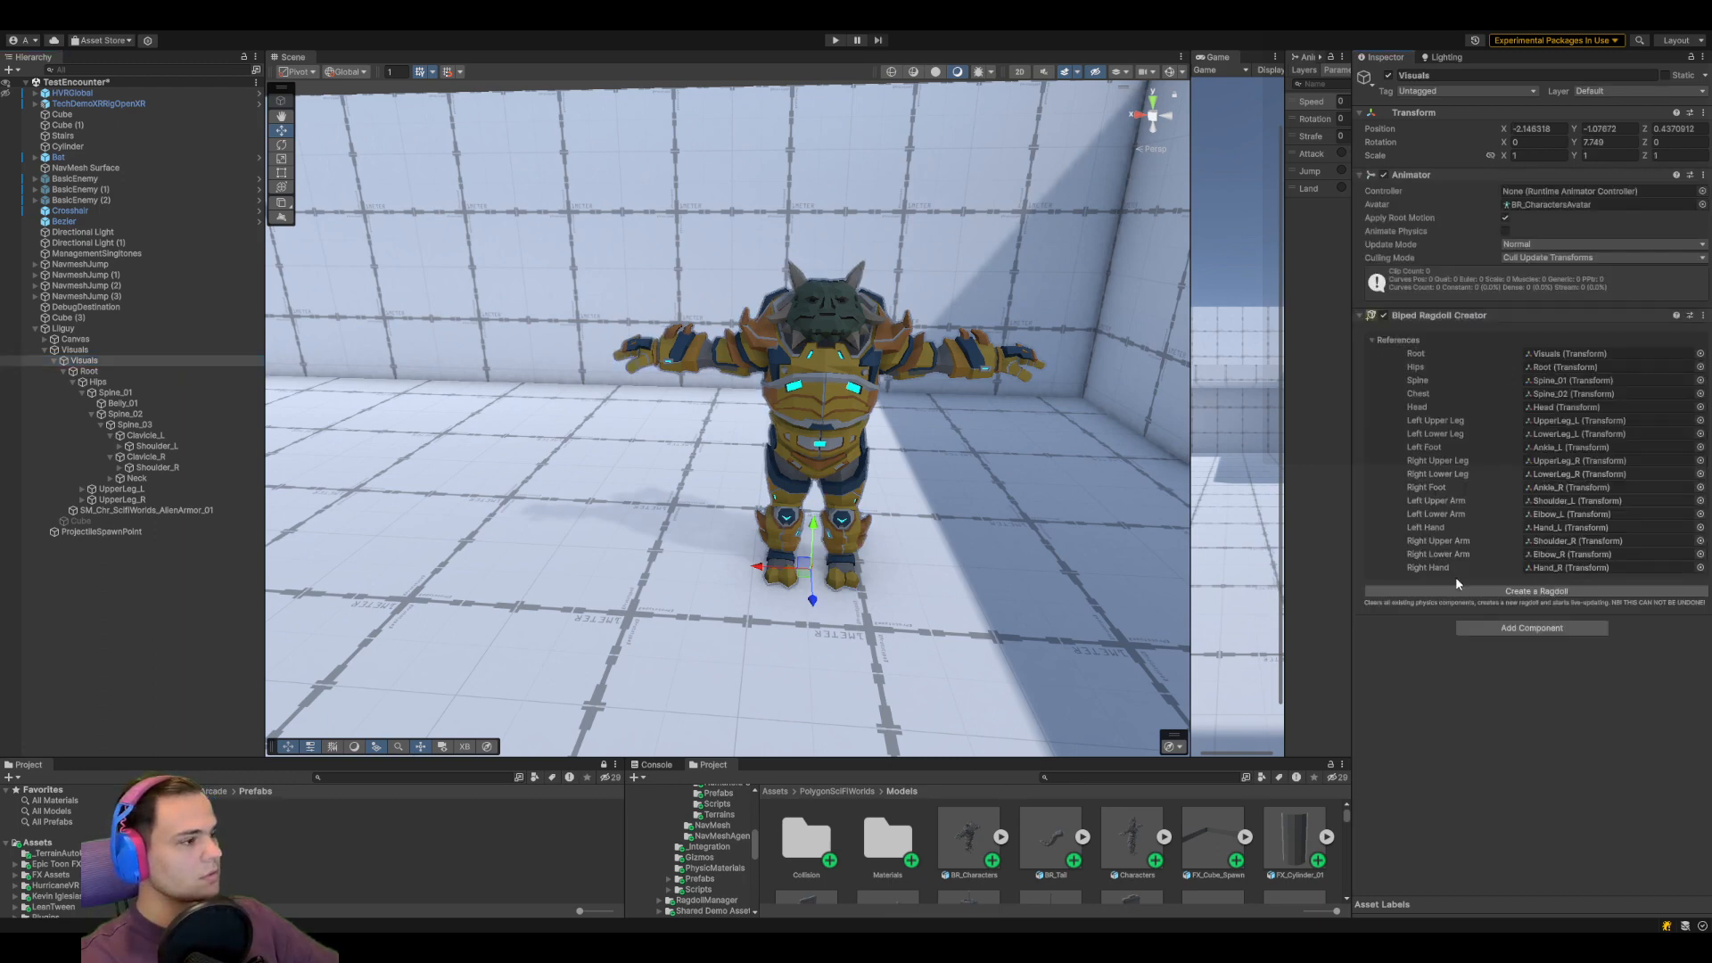
pyautogui.click(1527, 591)
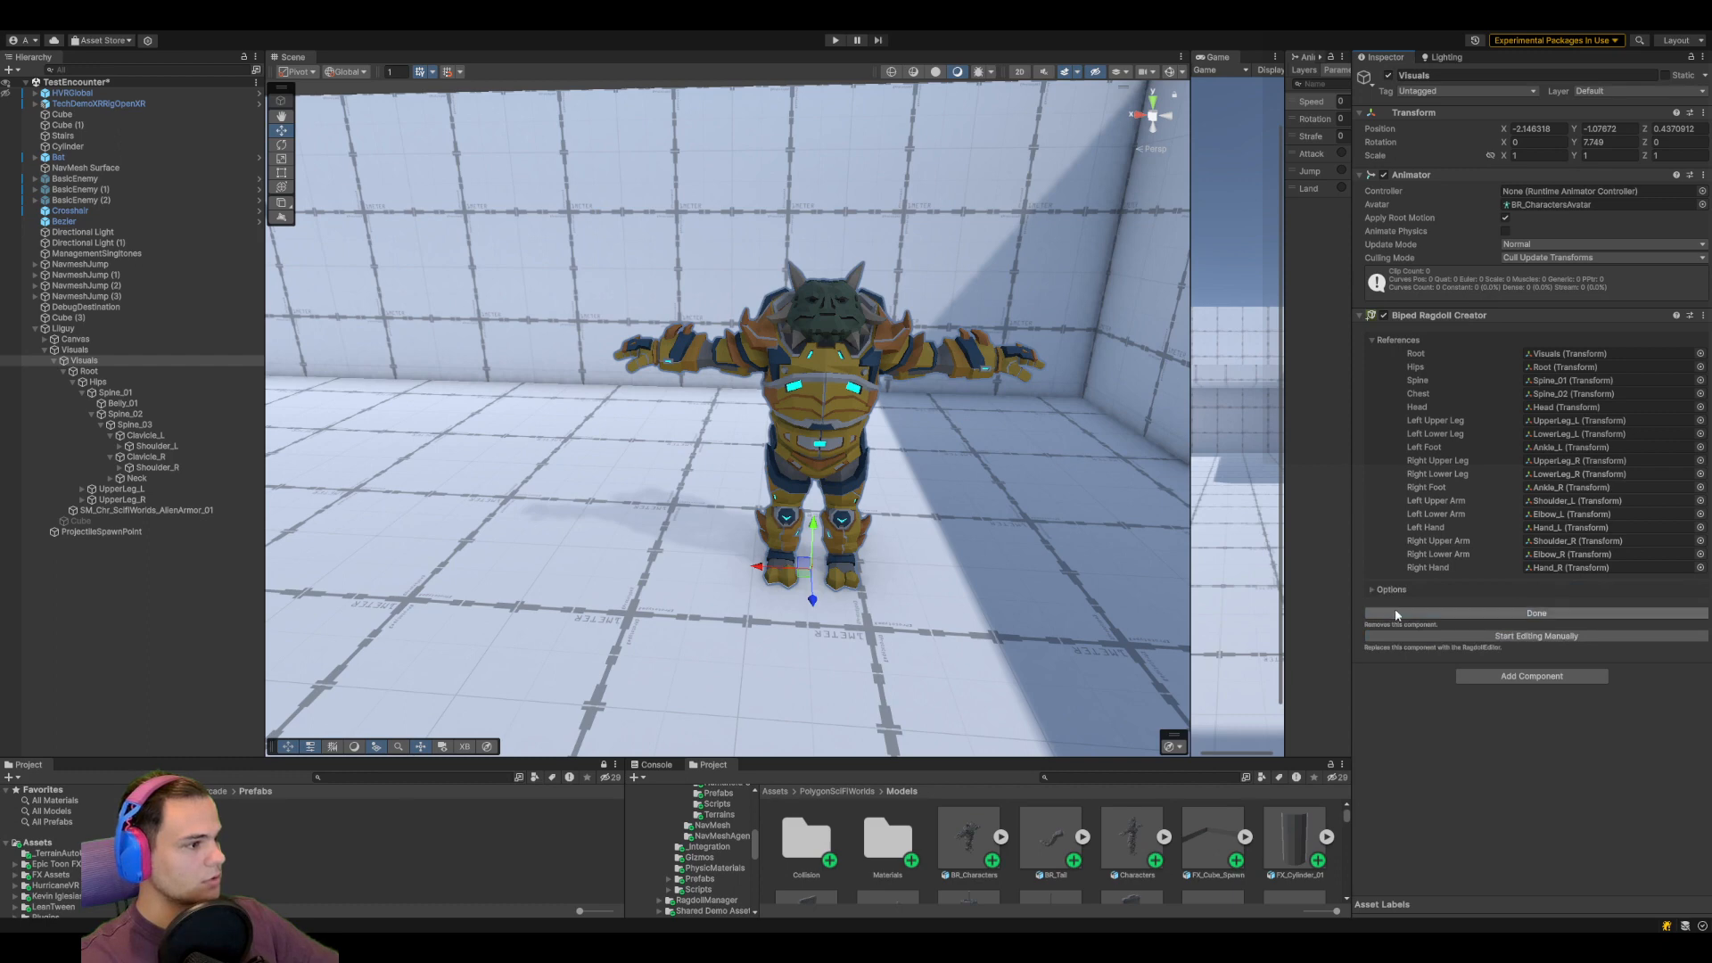
# Show the scene gizmos and examine the generated ragdoll colliders around the torso, arms and feet
pyautogui.click(1174, 73)
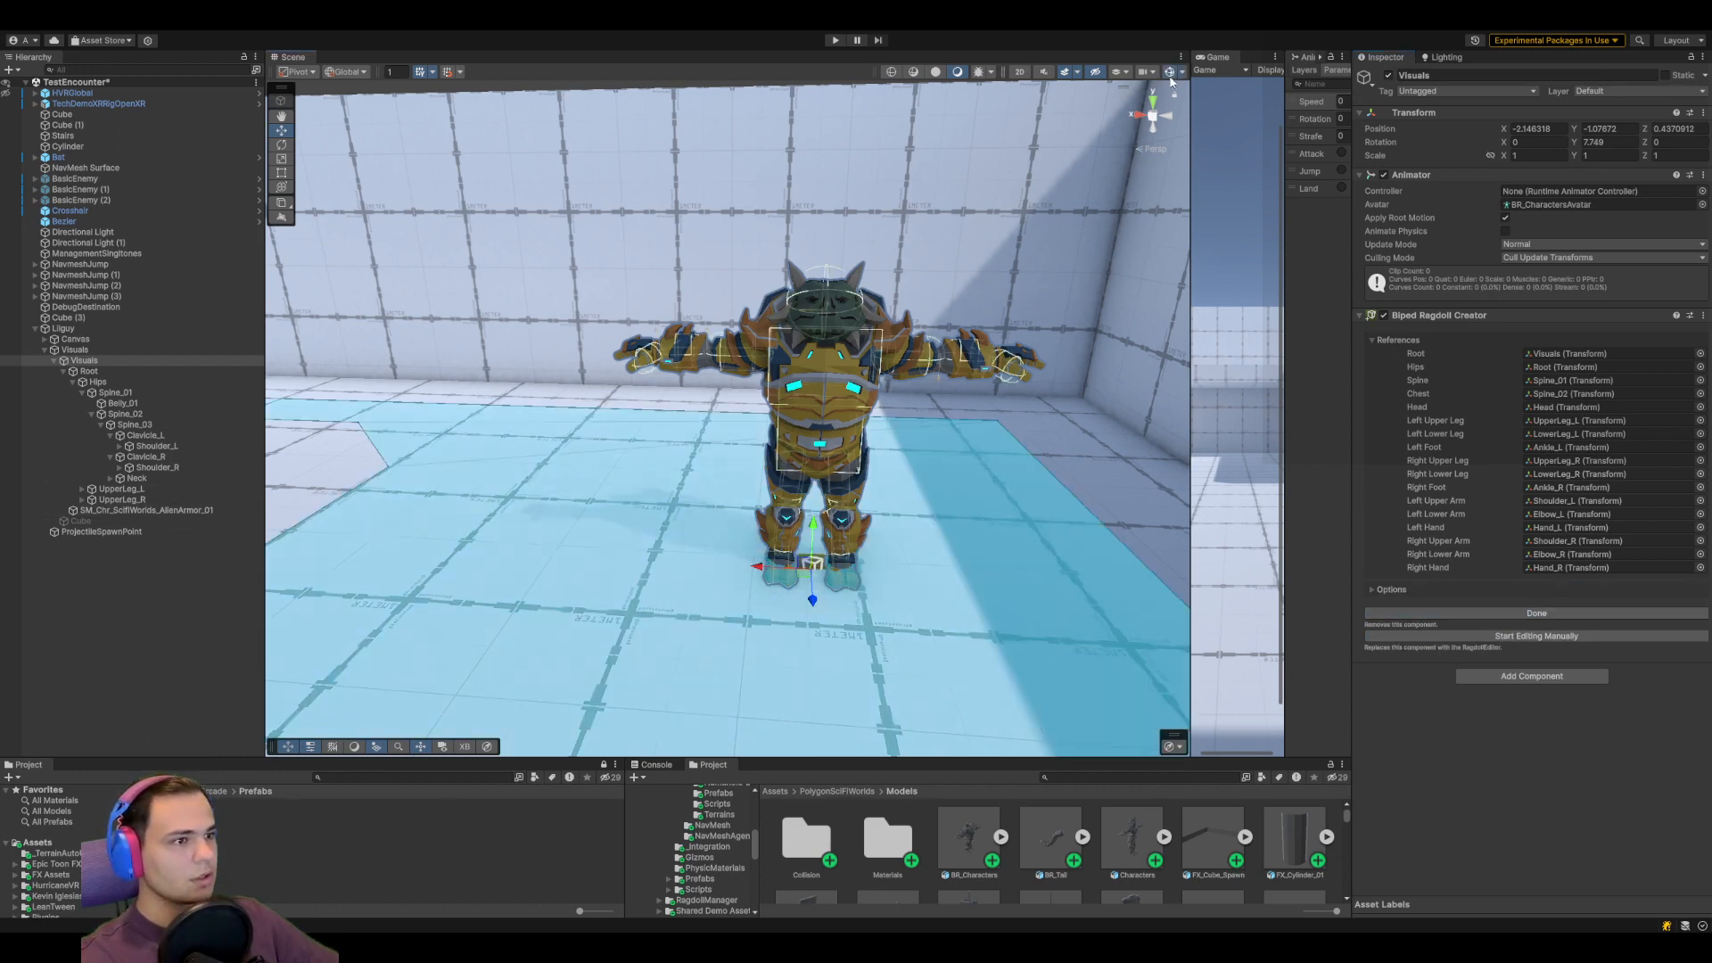
pyautogui.scroll(5, 885, 407)
pyautogui.scroll(3, 885, 406)
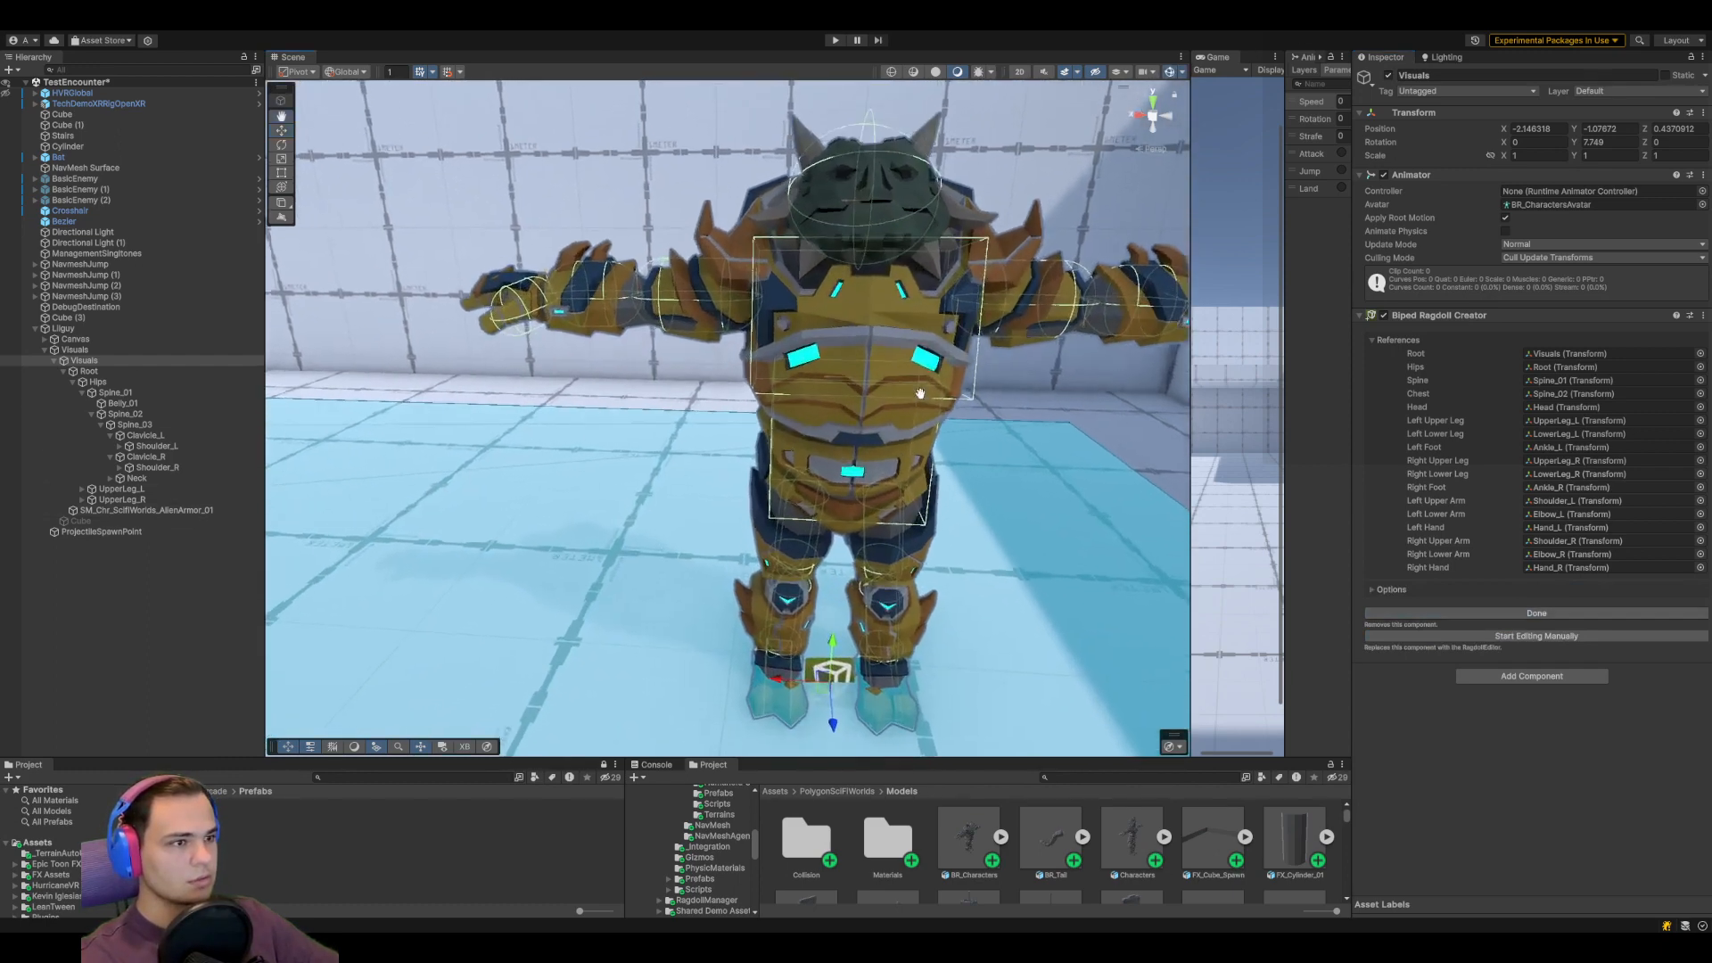
pyautogui.moveTo(918, 393); pyautogui.dragTo(758, 448, button='middle')
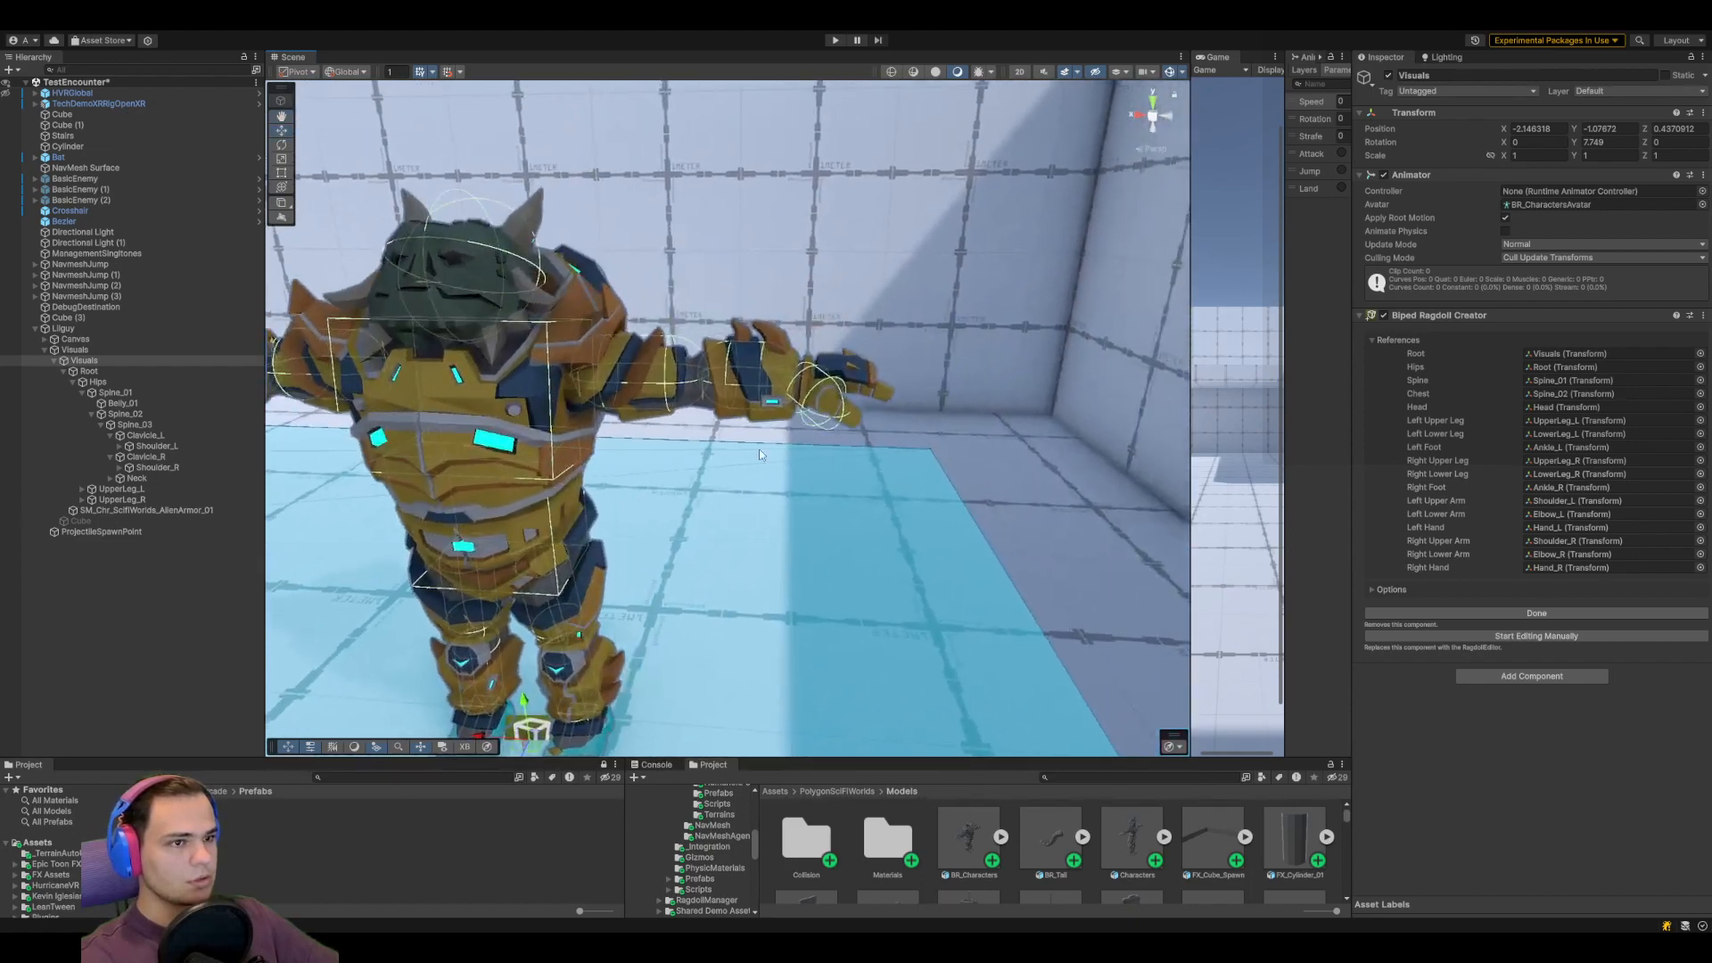
pyautogui.press('d')
pyautogui.moveTo(758, 448); pyautogui.dragTo(464, 501, button='right')
pyautogui.moveTo(631, 448); pyautogui.dragTo(678, 174, button='middle')
pyautogui.scroll(5, 776, 445)
pyautogui.moveTo(788, 472); pyautogui.dragTo(786, 391, button='middle')
pyautogui.moveTo(787, 391); pyautogui.dragTo(825, 435, button='right')
pyautogui.moveTo(826, 435); pyautogui.dragTo(750, 325, button='middle')
pyautogui.scroll(2, 815, 445)
pyautogui.scroll(5, 815, 448)
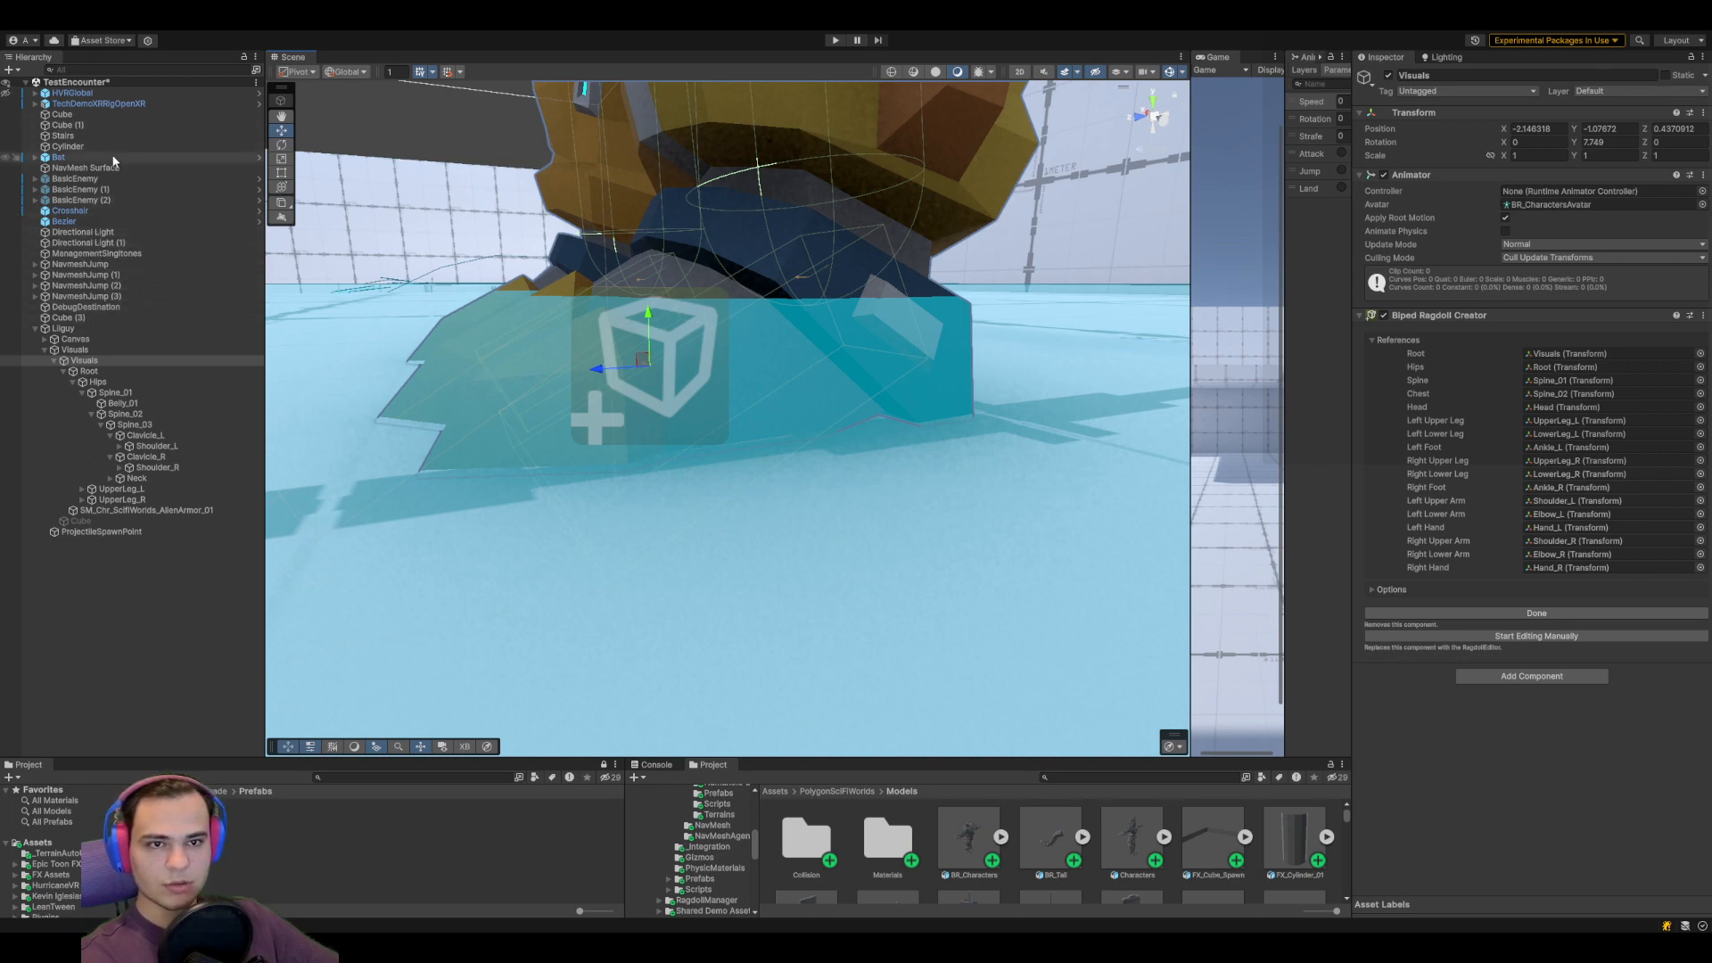
# Deactivate NavMesh Surface, then expand the leg bones and select Ankle_R to inspect its foot collider
pyautogui.click(135, 167)
pyautogui.click(1389, 75)
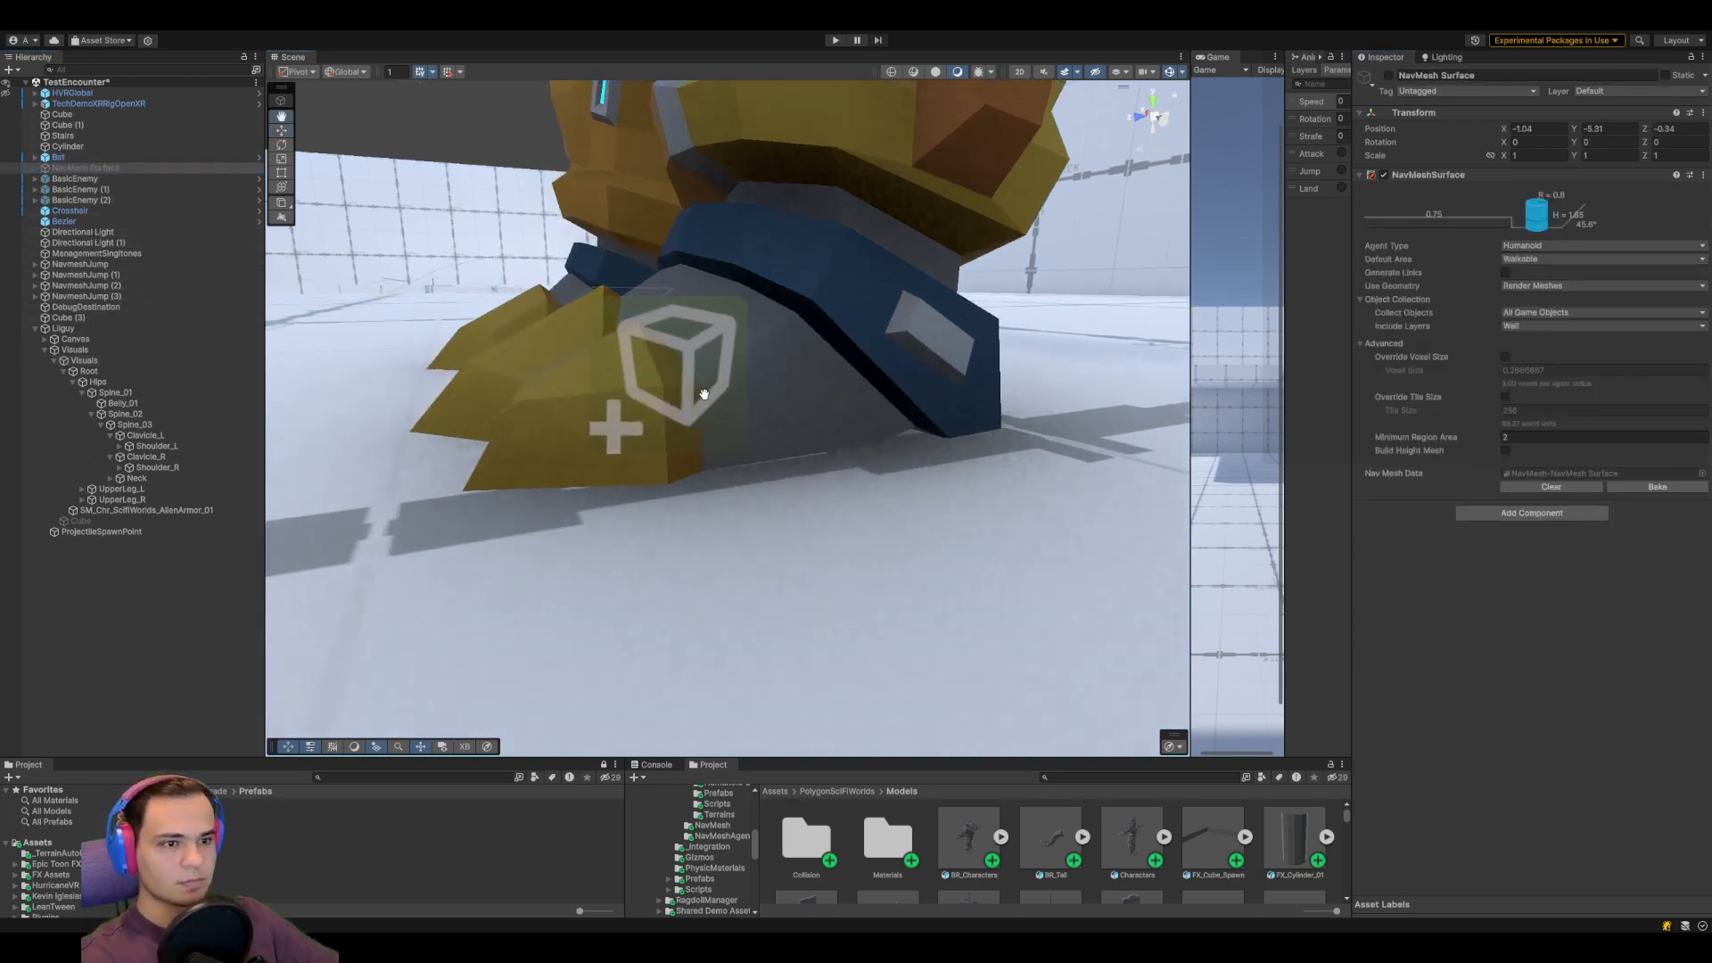
pyautogui.click(159, 479)
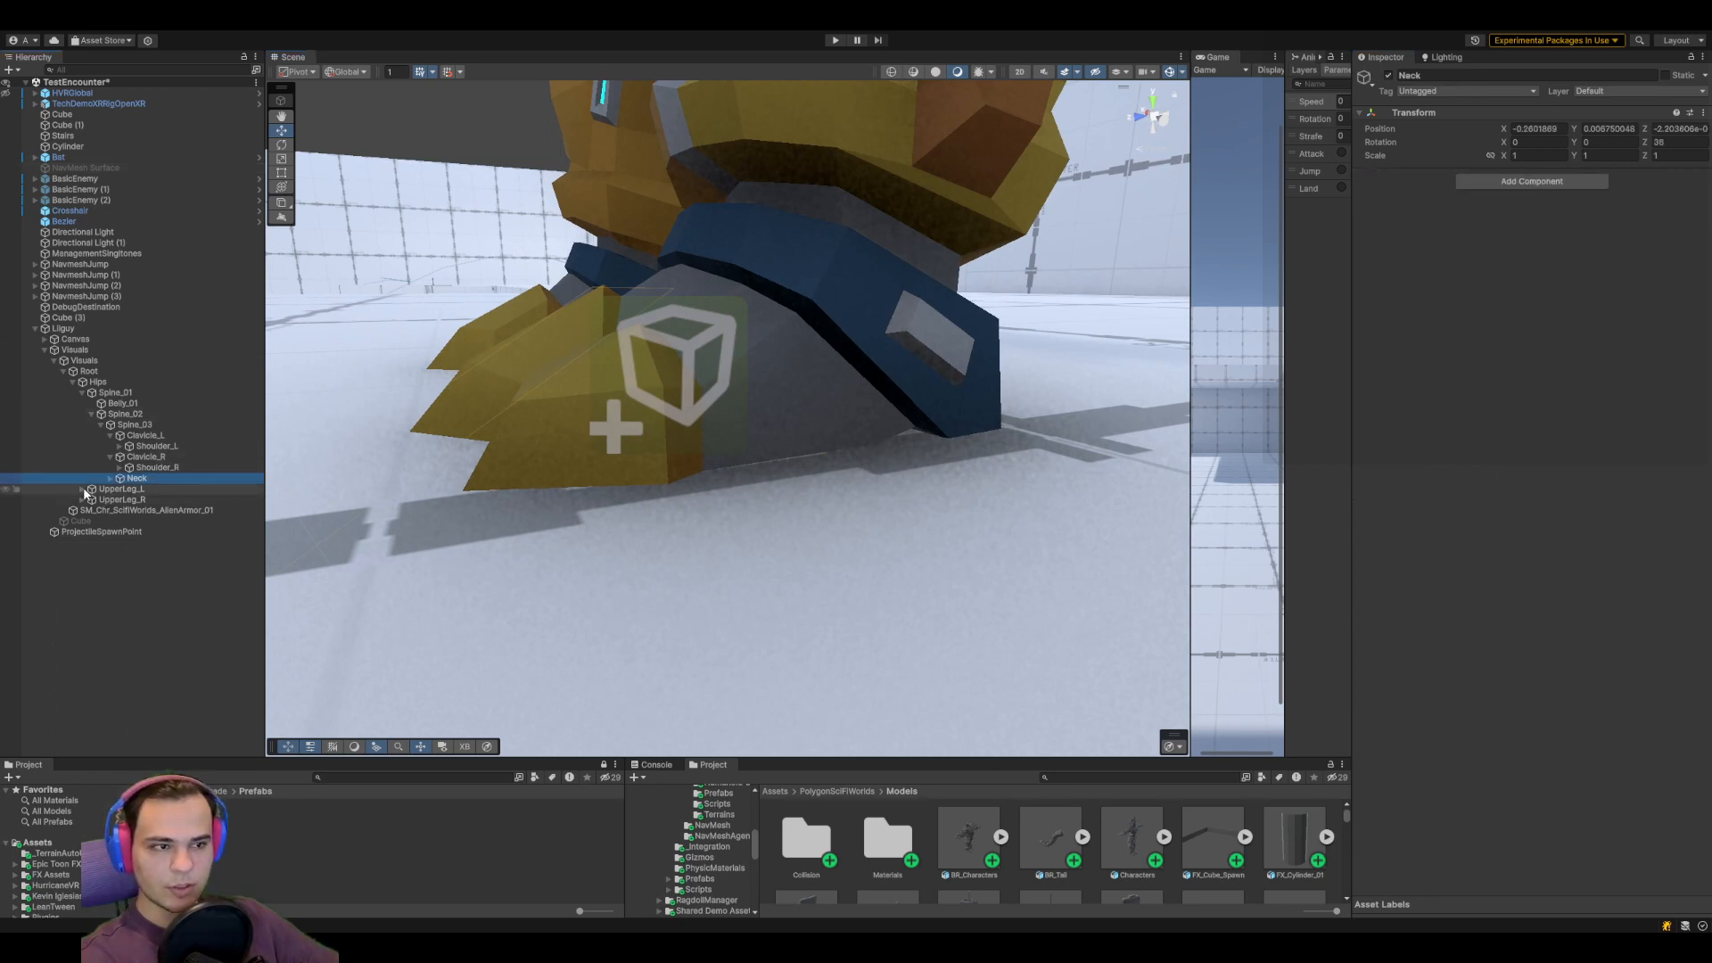
pyautogui.click(82, 489)
pyautogui.click(81, 510)
pyautogui.click(125, 522)
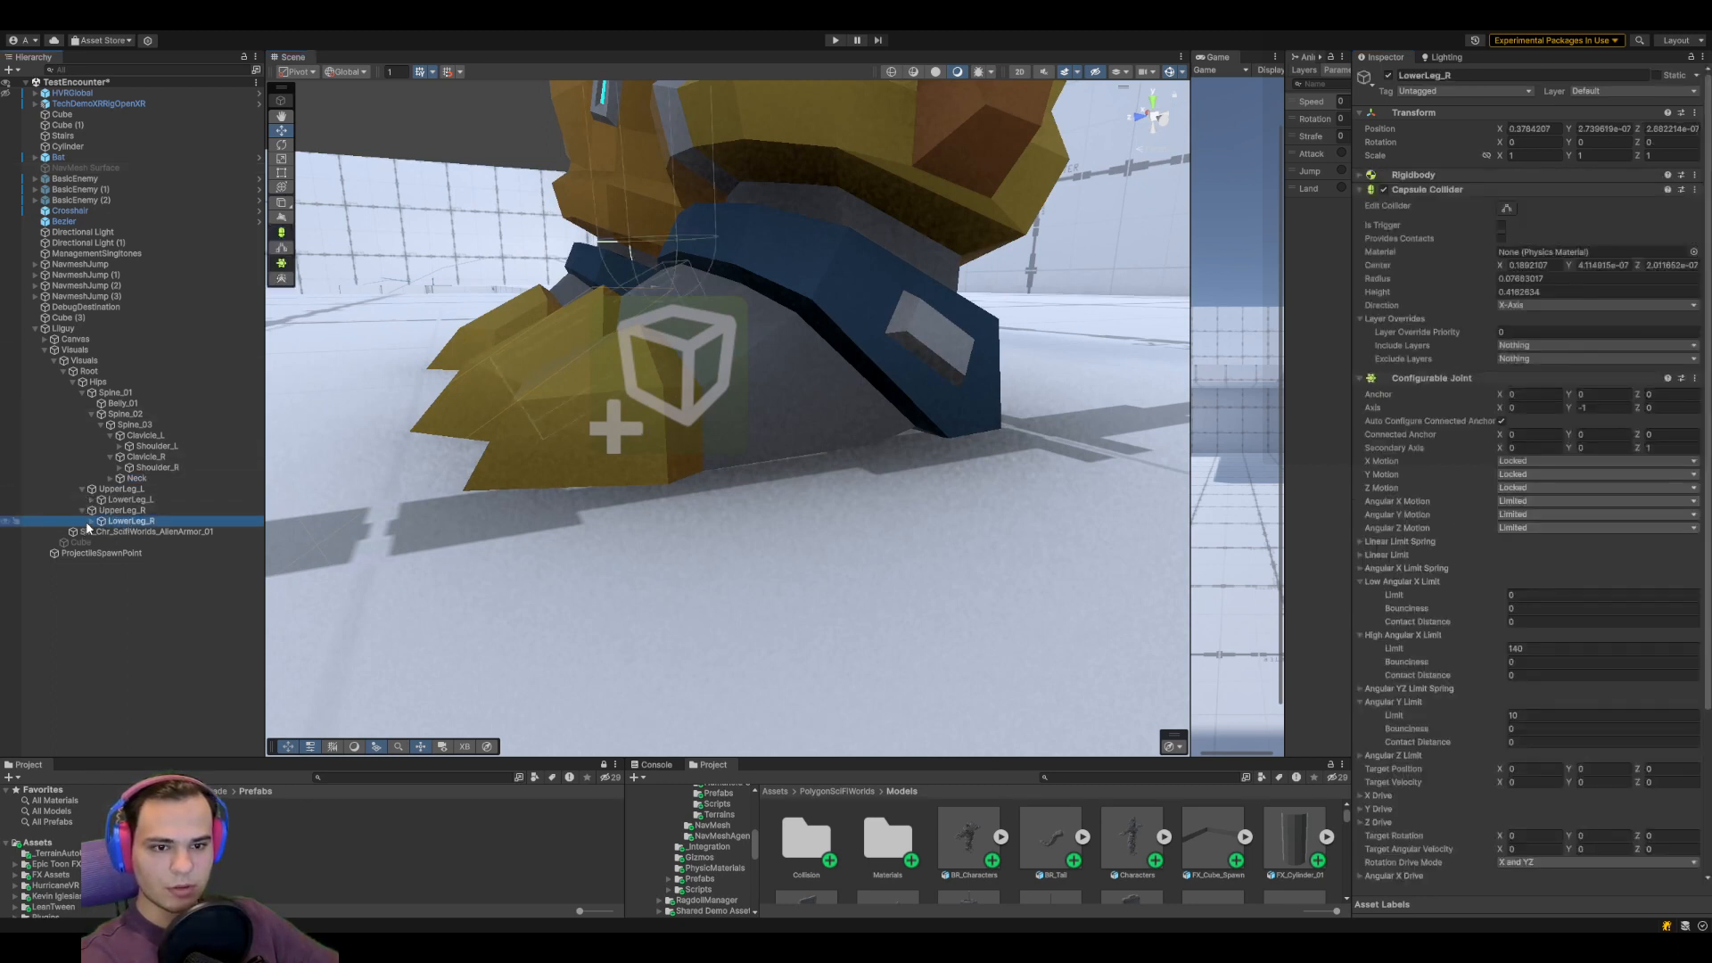
pyautogui.click(92, 521)
pyautogui.click(112, 532)
pyautogui.moveTo(785, 346); pyautogui.dragTo(767, 418, button='right')
pyautogui.press('a')
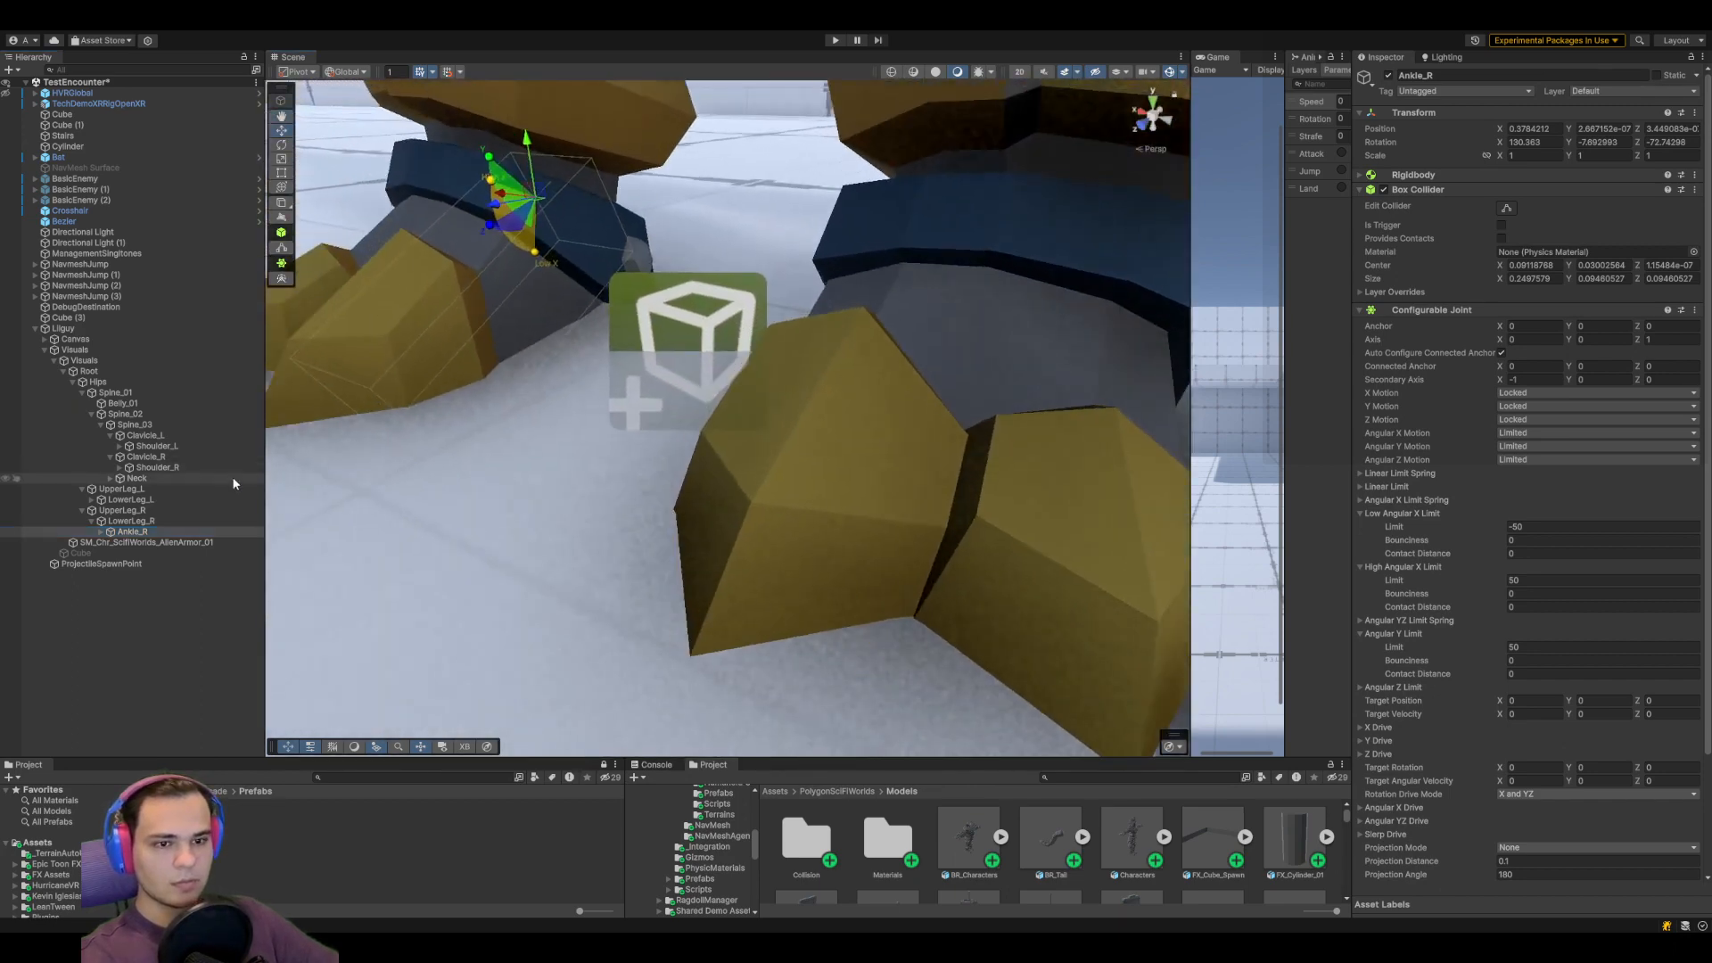
# Try rotating Ankle_L and Ankle_R together to realign the foot colliders, and undo the rotation
pyautogui.click(93, 499)
pyautogui.click(131, 510)
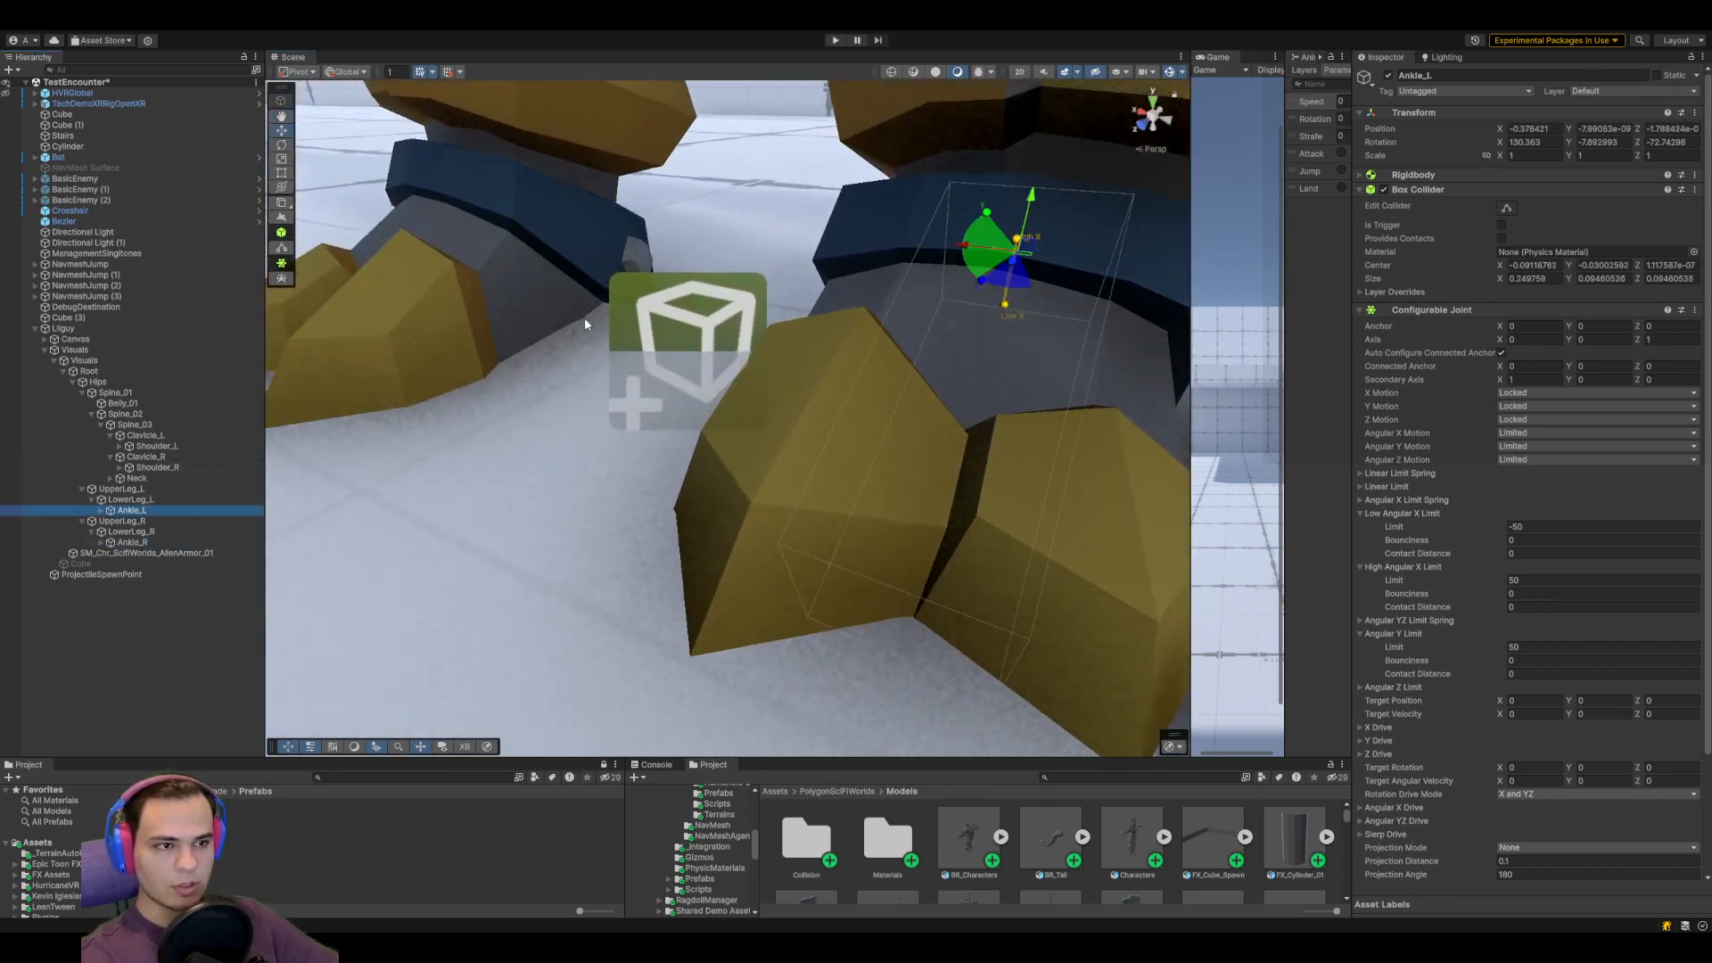
pyautogui.keyDown('ctrl'); pyautogui.click(145, 542); pyautogui.keyUp('ctrl')
pyautogui.press('d')
pyautogui.moveTo(803, 424); pyautogui.dragTo(794, 422, button='right')
pyautogui.press('e')
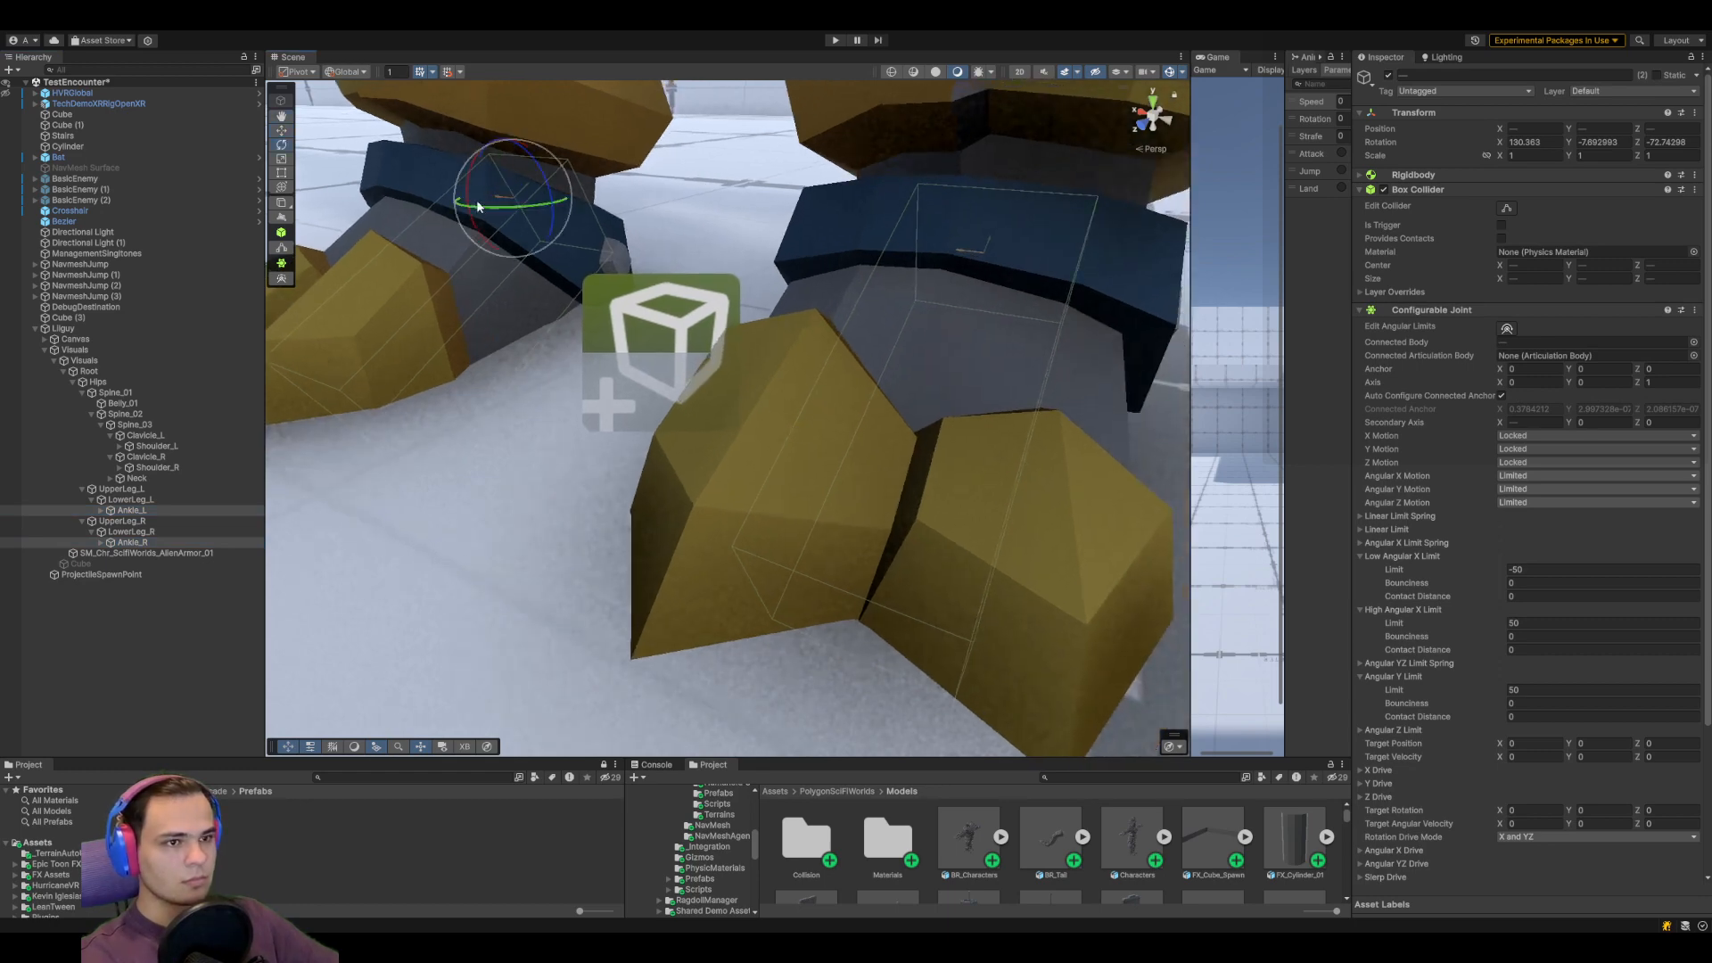
pyautogui.moveTo(478, 207); pyautogui.dragTo(539, 221)
pyautogui.hotkey('ctrl', 'z')
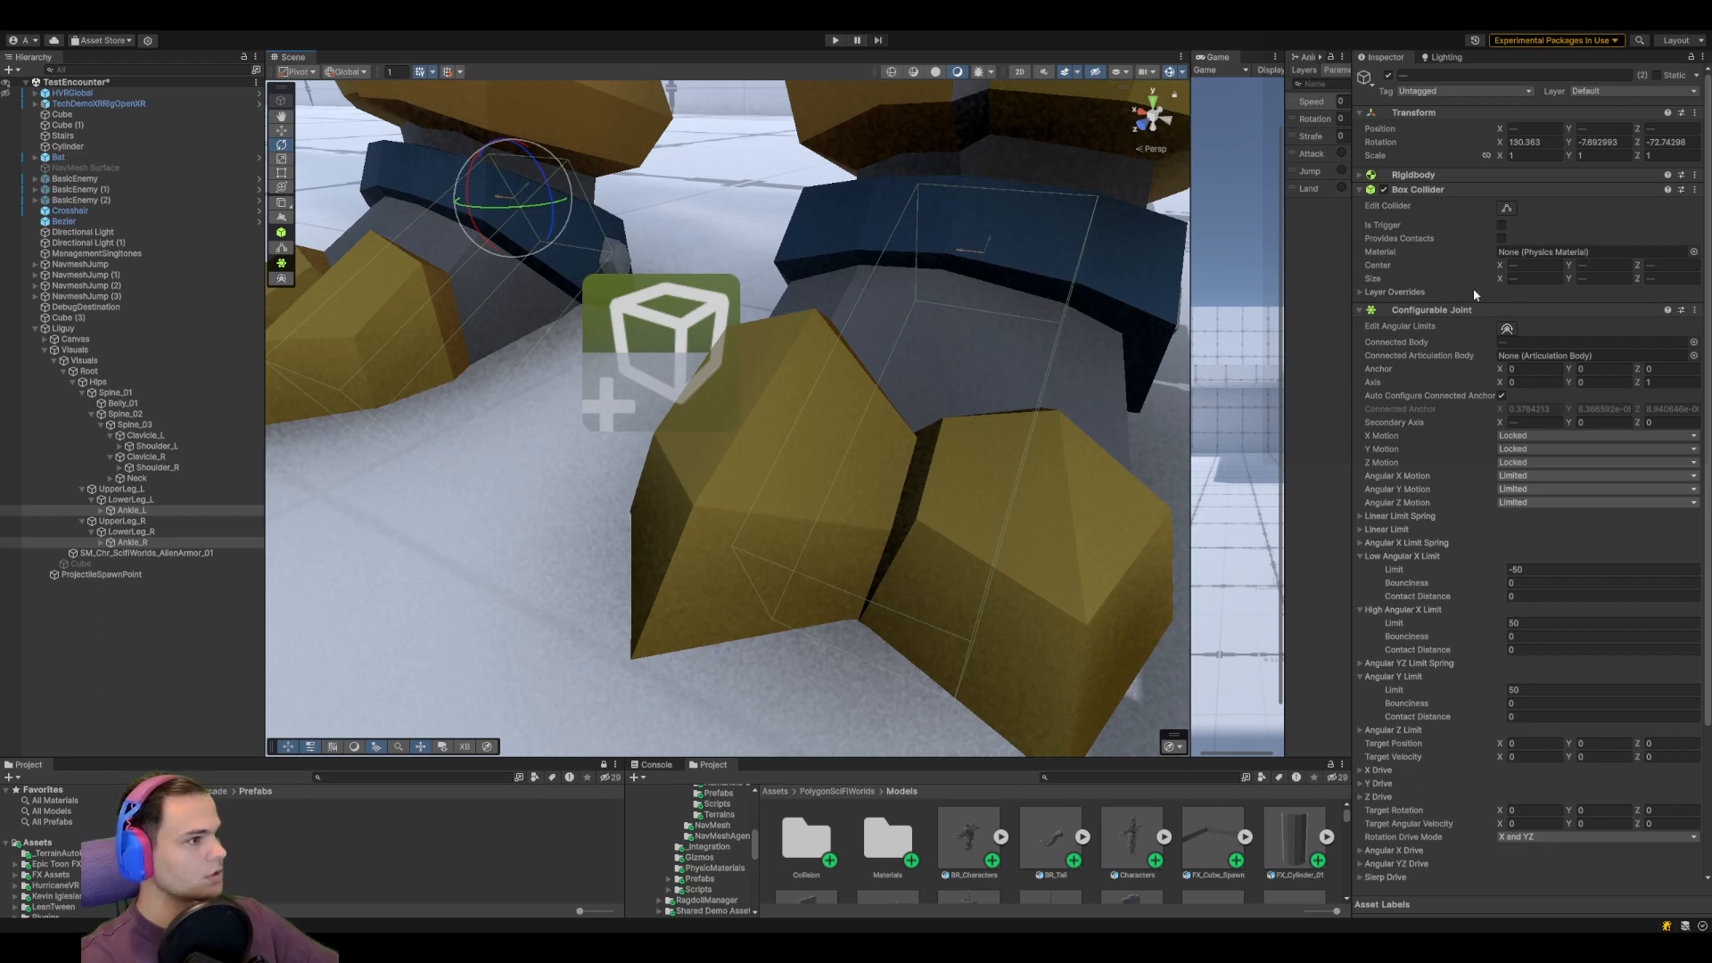
# Examine how Ankle_L's box collider fits the foot from the front and the side, including its layer overrides
pyautogui.click(131, 510)
pyautogui.press('f')
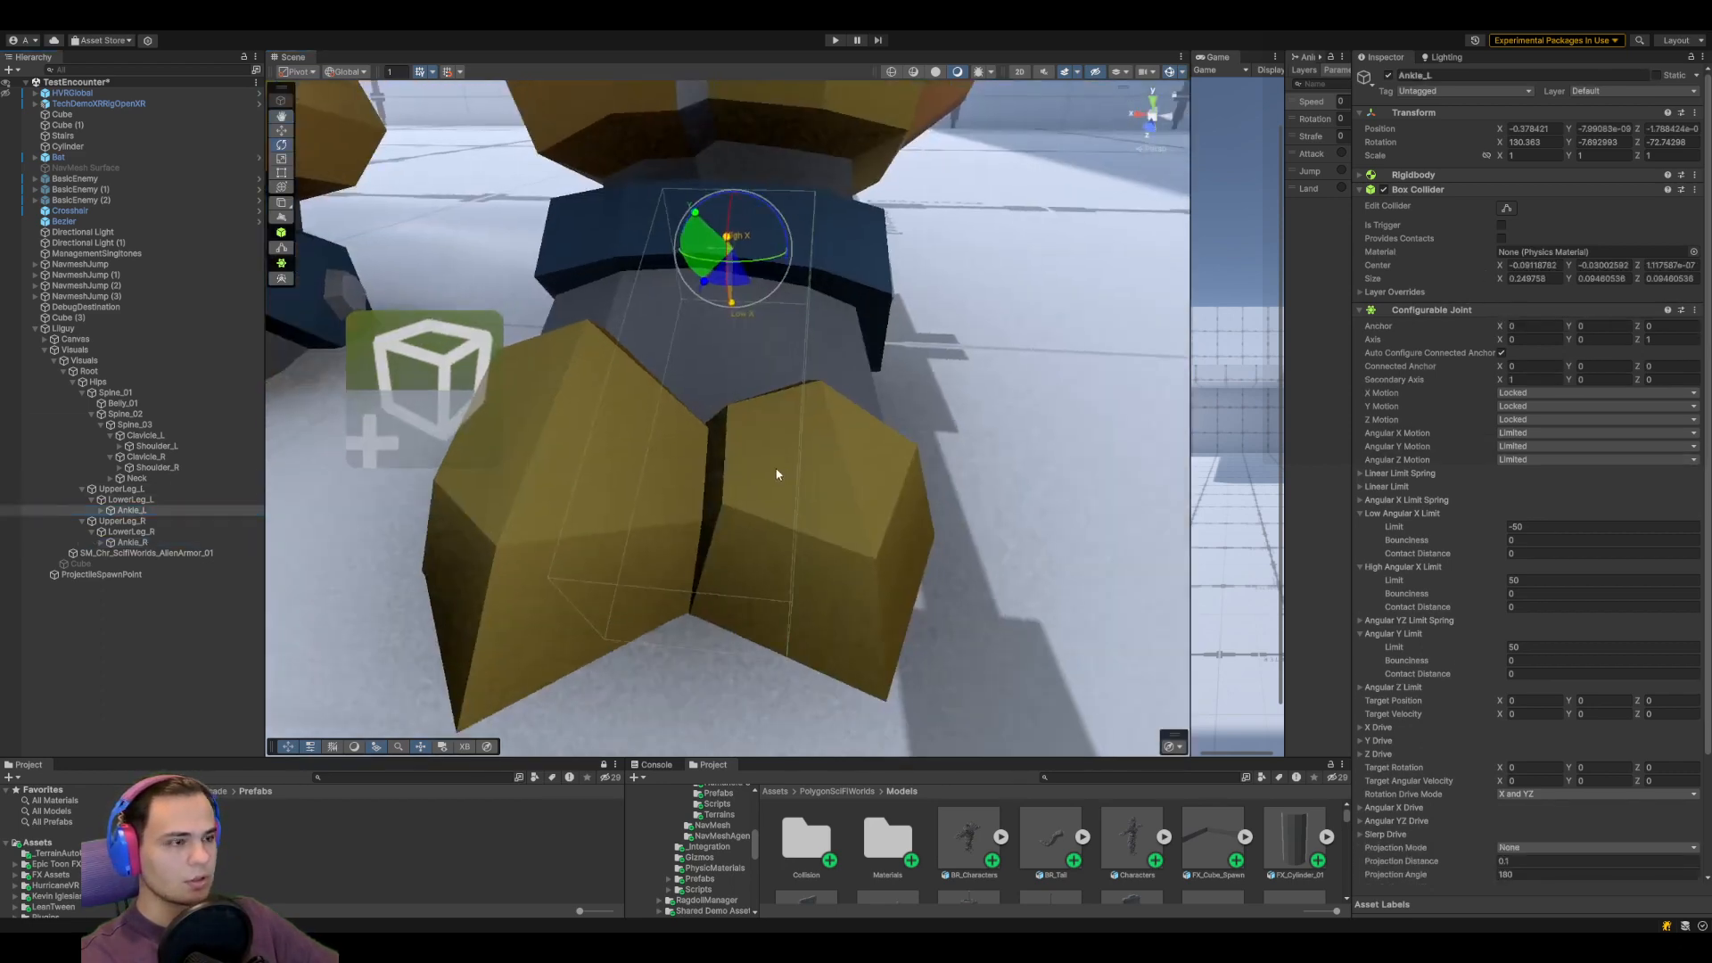
pyautogui.moveTo(776, 475); pyautogui.dragTo(885, 551, button='right')
pyautogui.moveTo(884, 551); pyautogui.dragTo(615, 402, button='middle')
pyautogui.moveTo(828, 519); pyautogui.dragTo(771, 514, button='middle')
pyautogui.moveTo(848, 545); pyautogui.dragTo(767, 524, button='right')
pyautogui.moveTo(877, 549); pyautogui.dragTo(853, 537, button='middle')
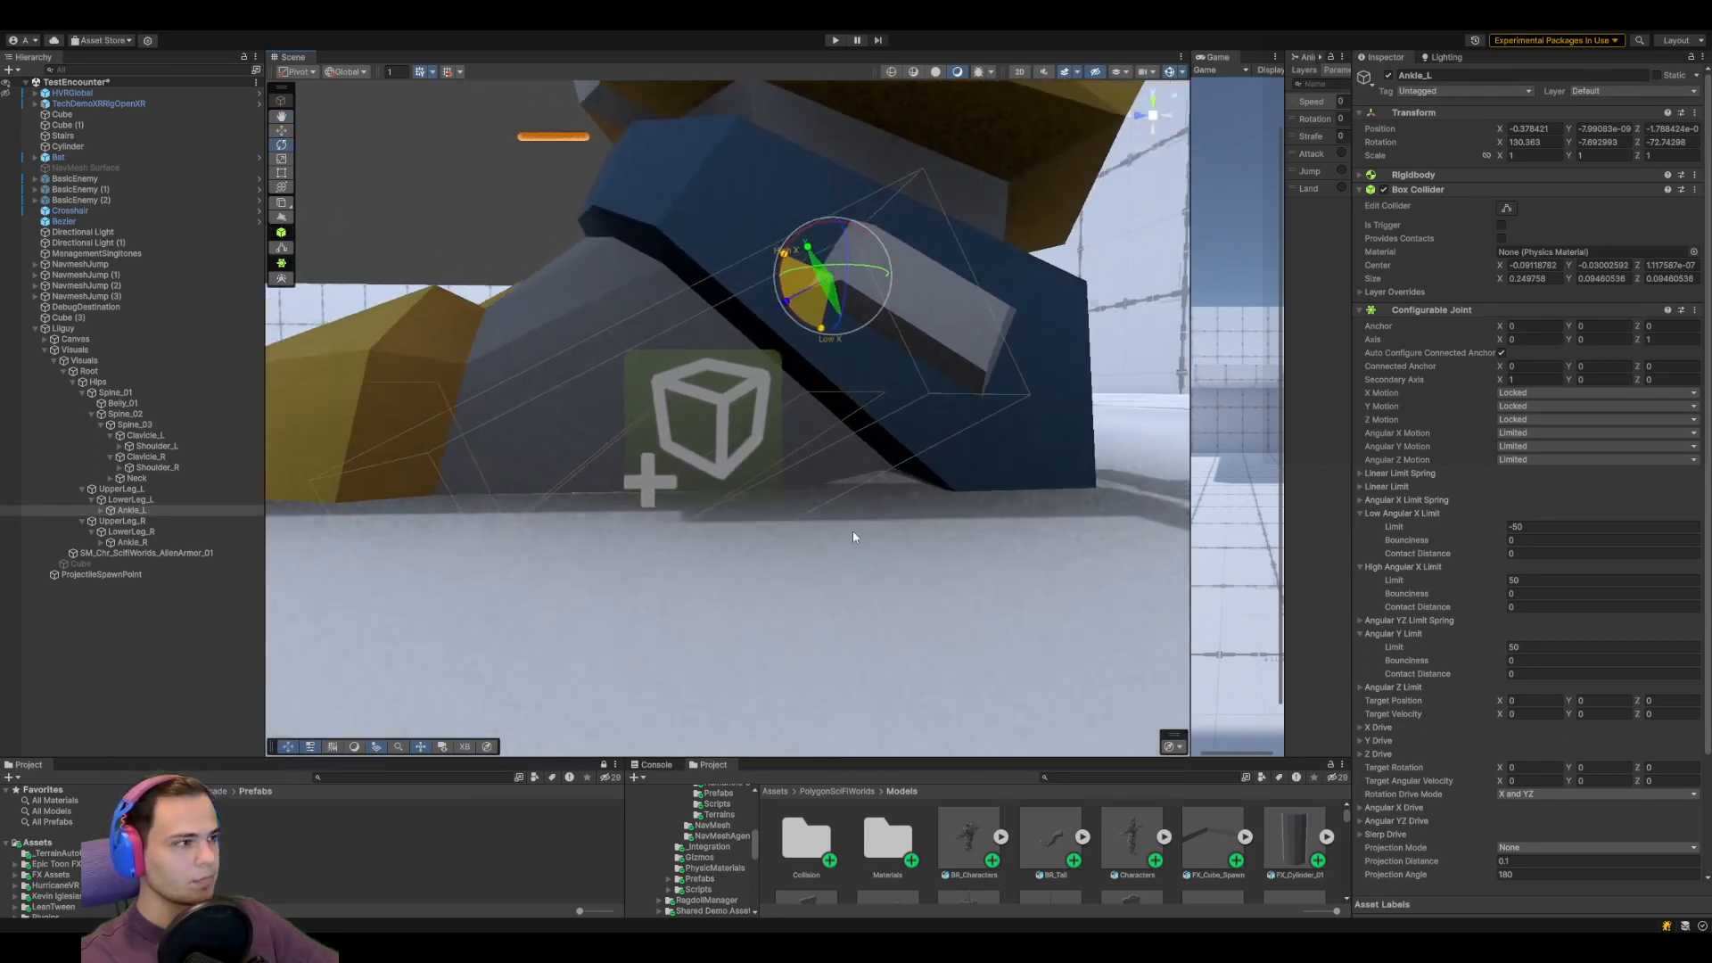
pyautogui.click(1360, 293)
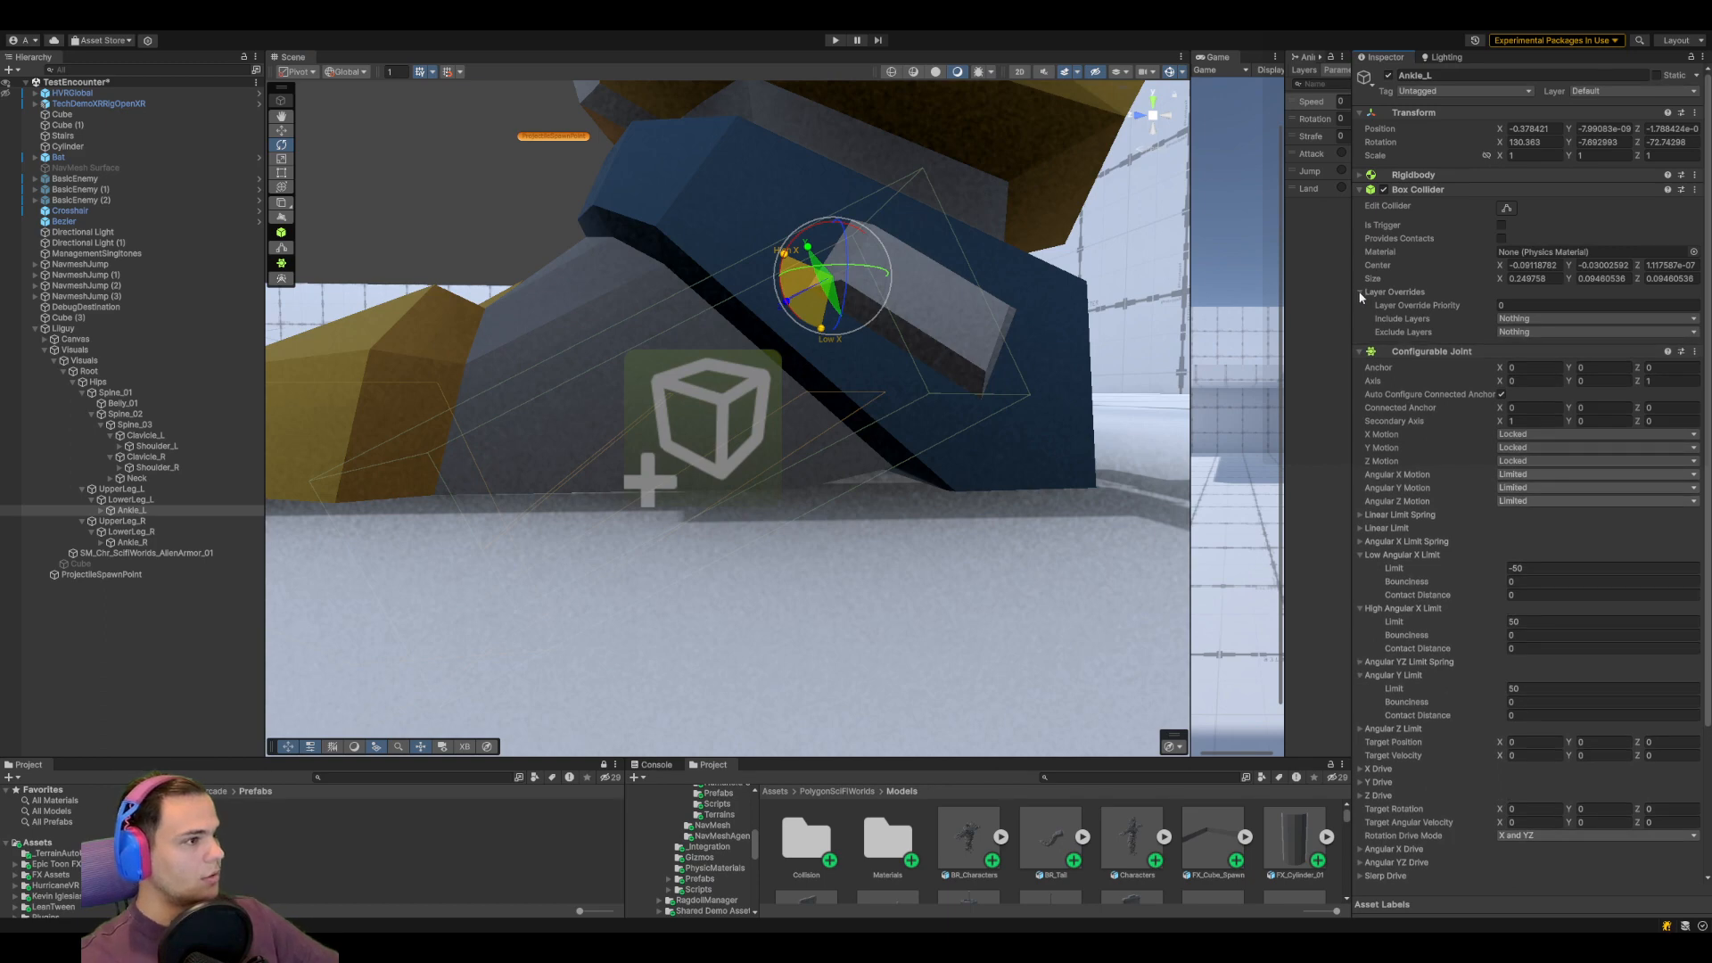
pyautogui.click(1360, 293)
pyautogui.moveTo(881, 383); pyautogui.dragTo(923, 435, button='middle')
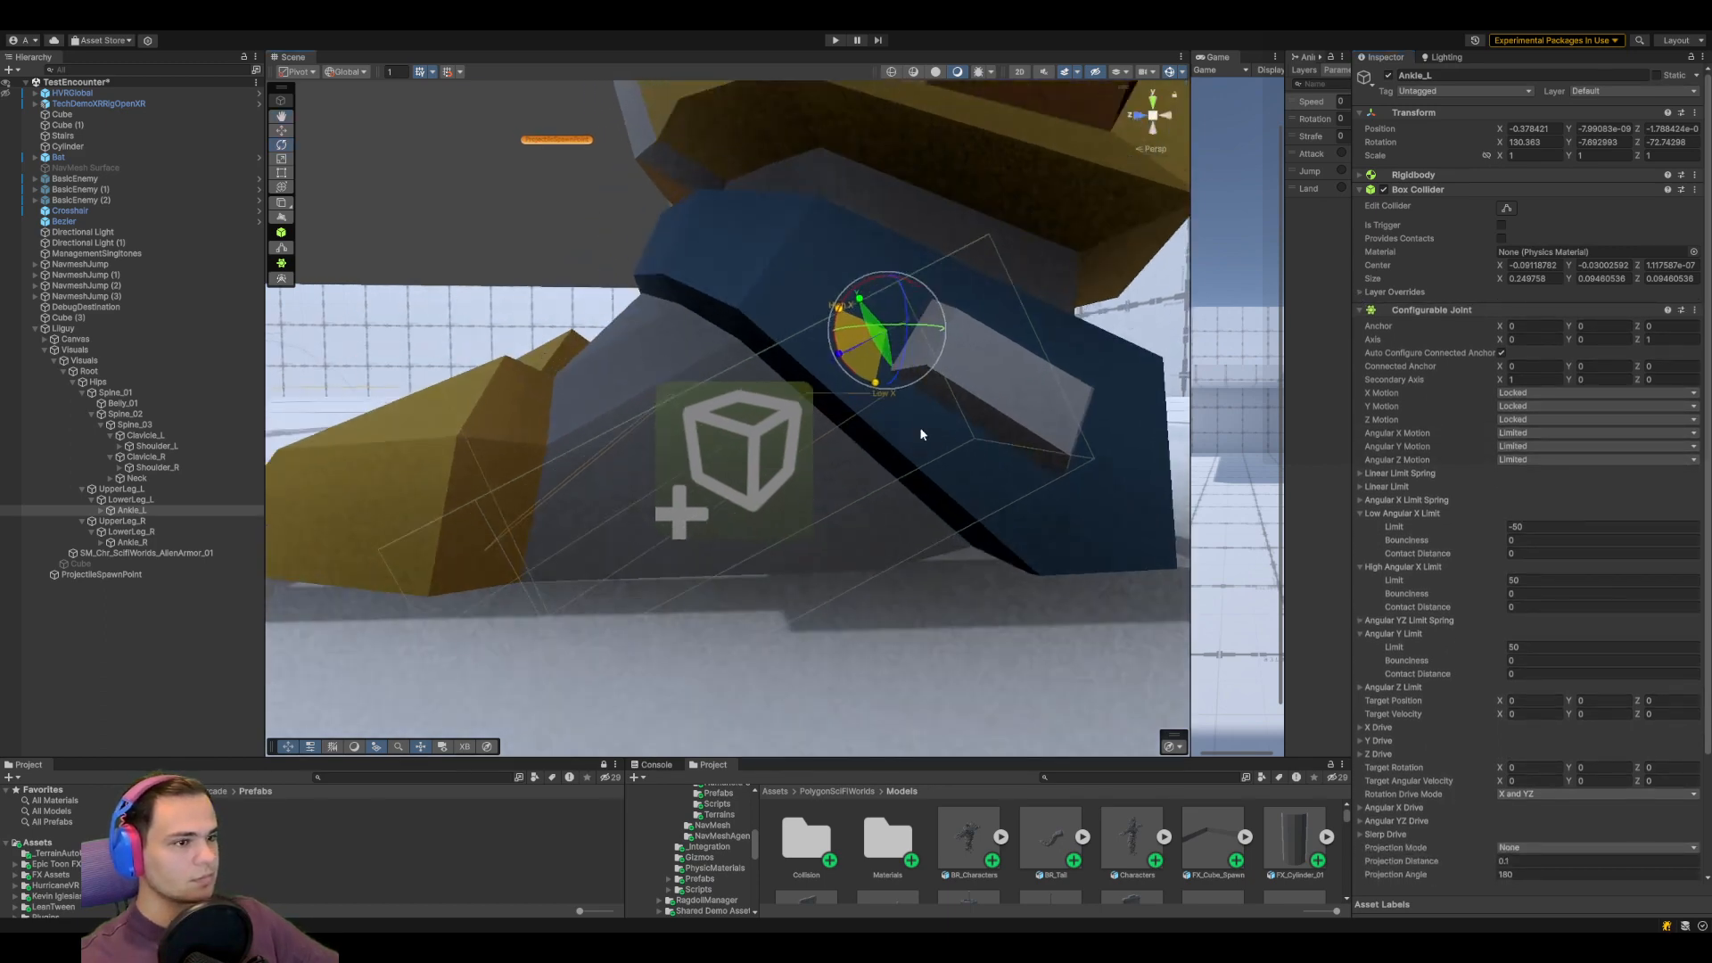
pyautogui.press('s')
pyautogui.moveTo(920, 434); pyautogui.dragTo(896, 560, button='right')
pyautogui.moveTo(709, 485); pyautogui.dragTo(754, 504, button='middle')
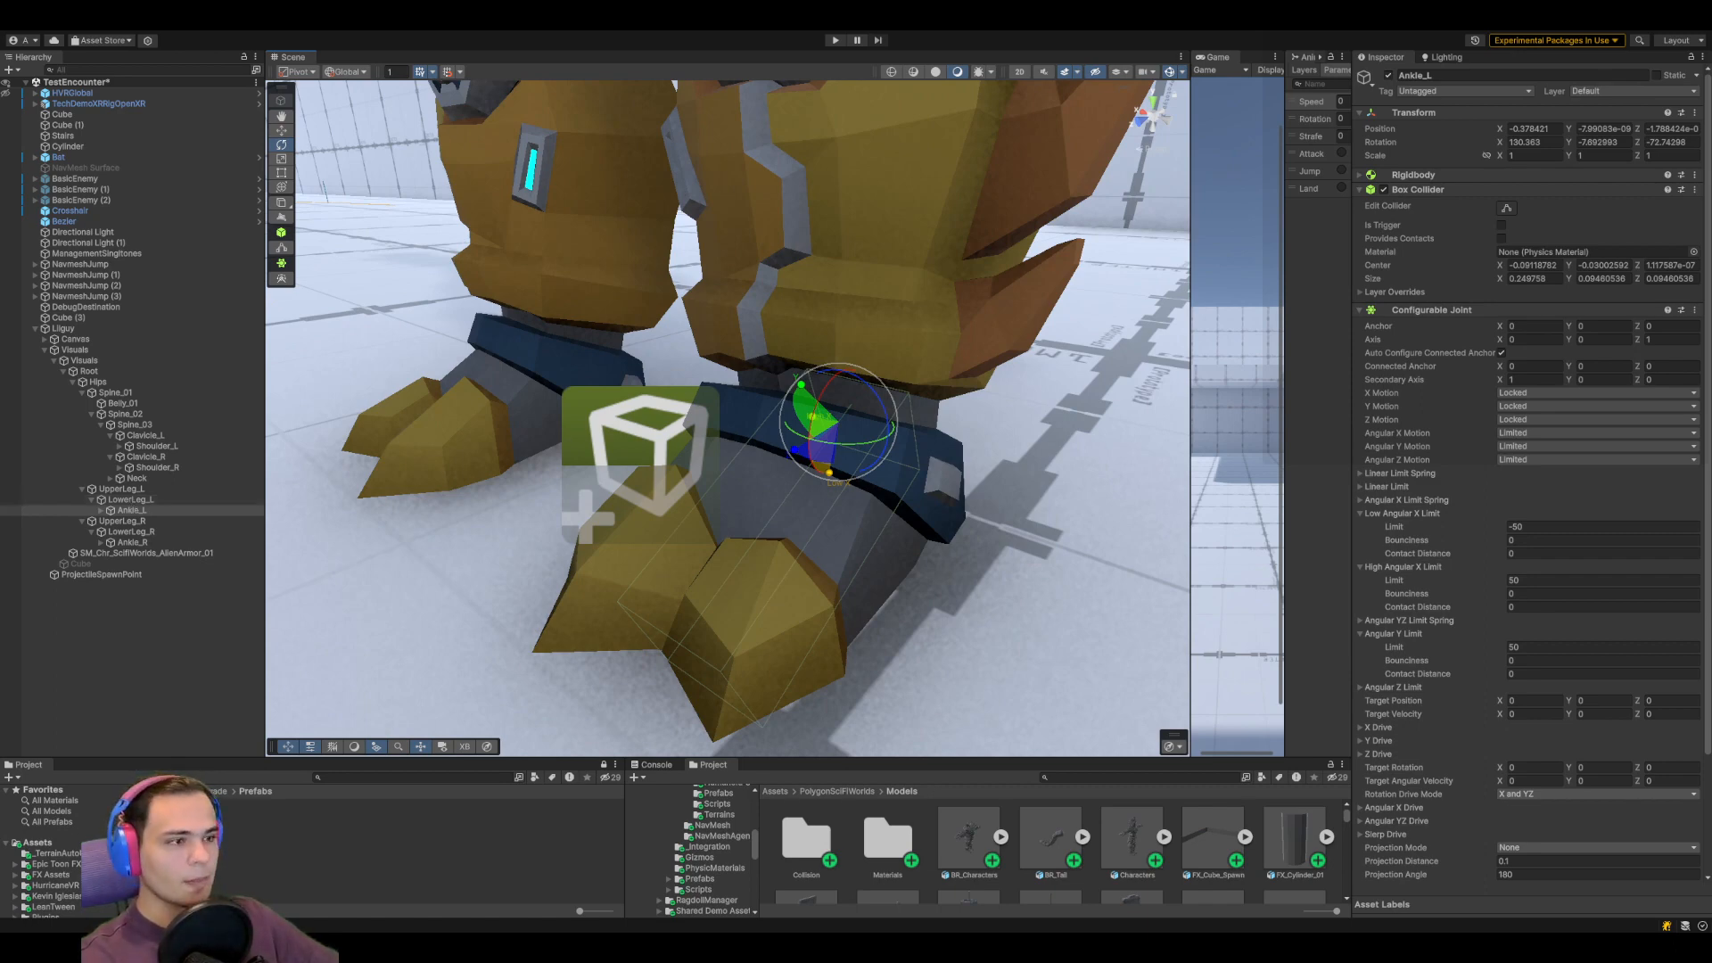
# Finish the Biped Ragdoll Creator on Lilguy's nested Visuals object and add a Puppet Master component to it
pyautogui.click(87, 353)
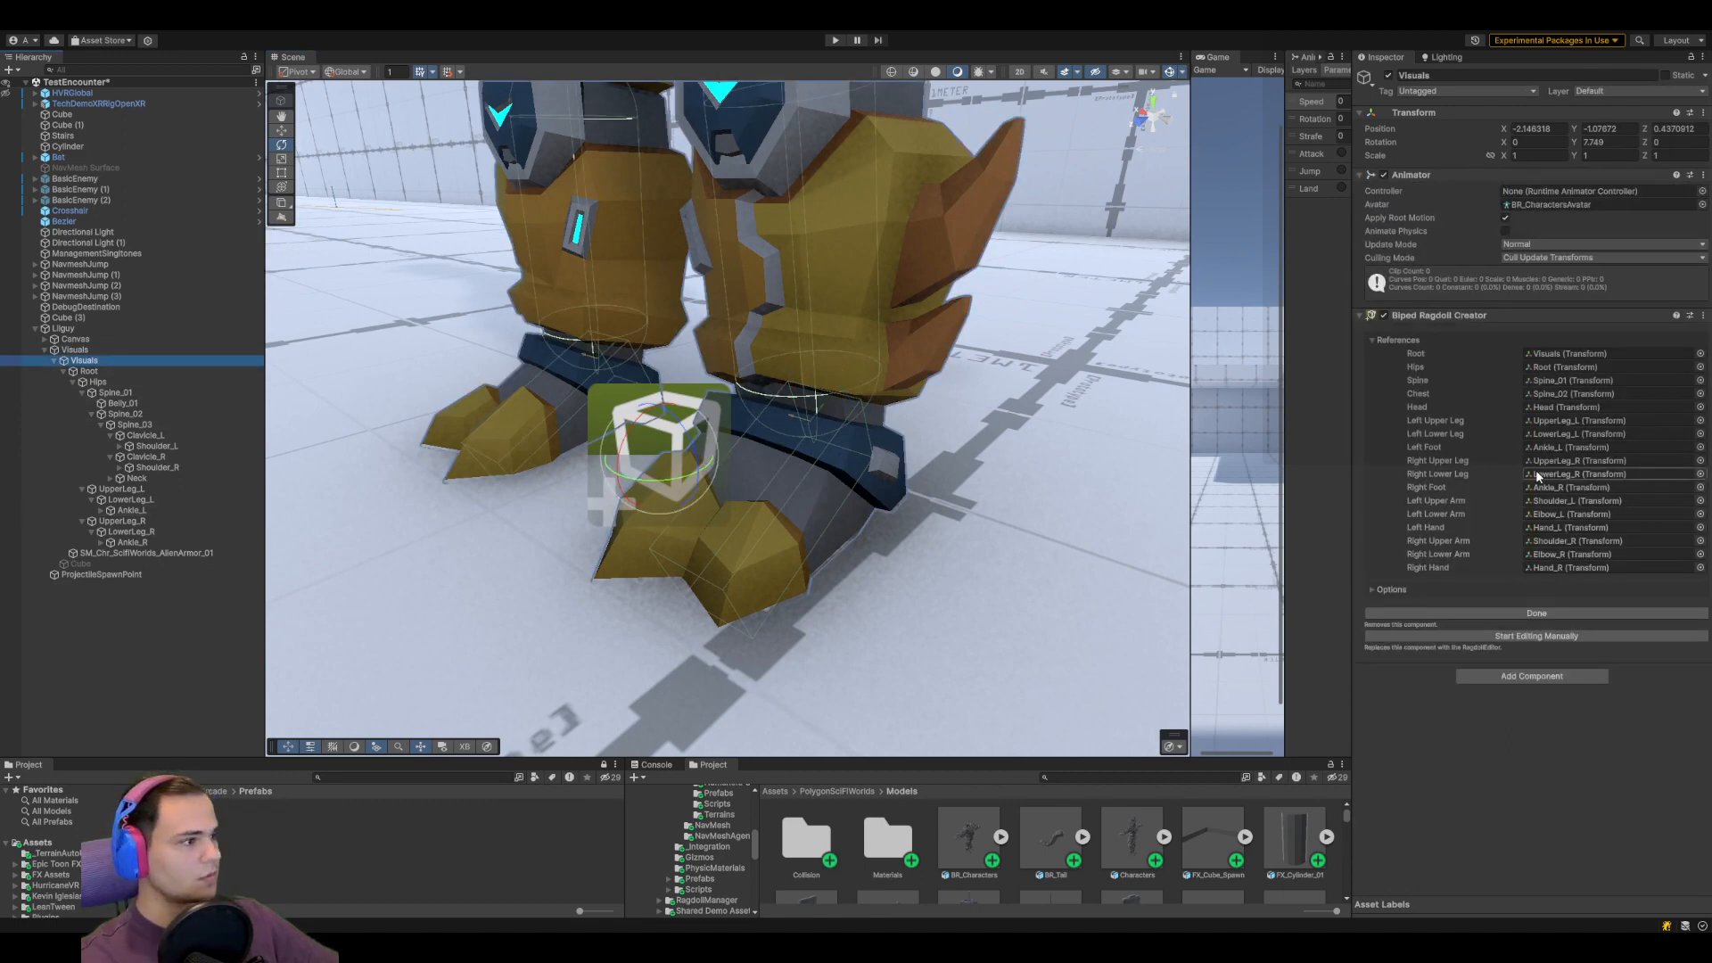
pyautogui.click(1517, 613)
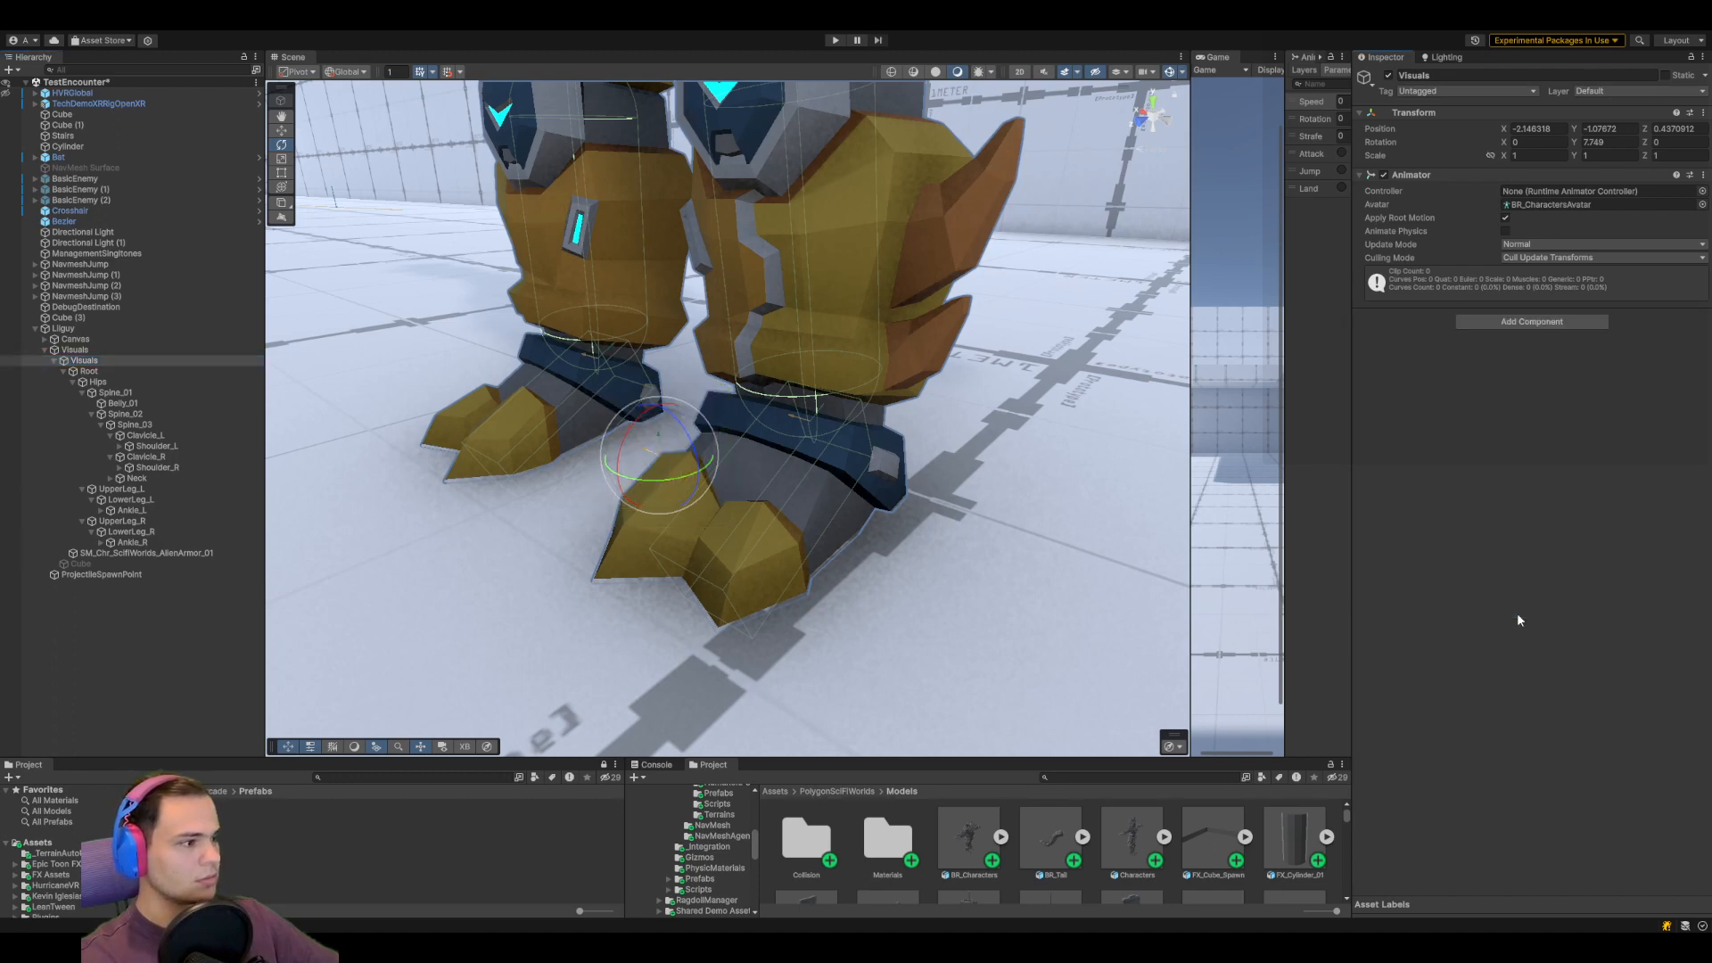
pyautogui.click(75, 350)
pyautogui.click(82, 360)
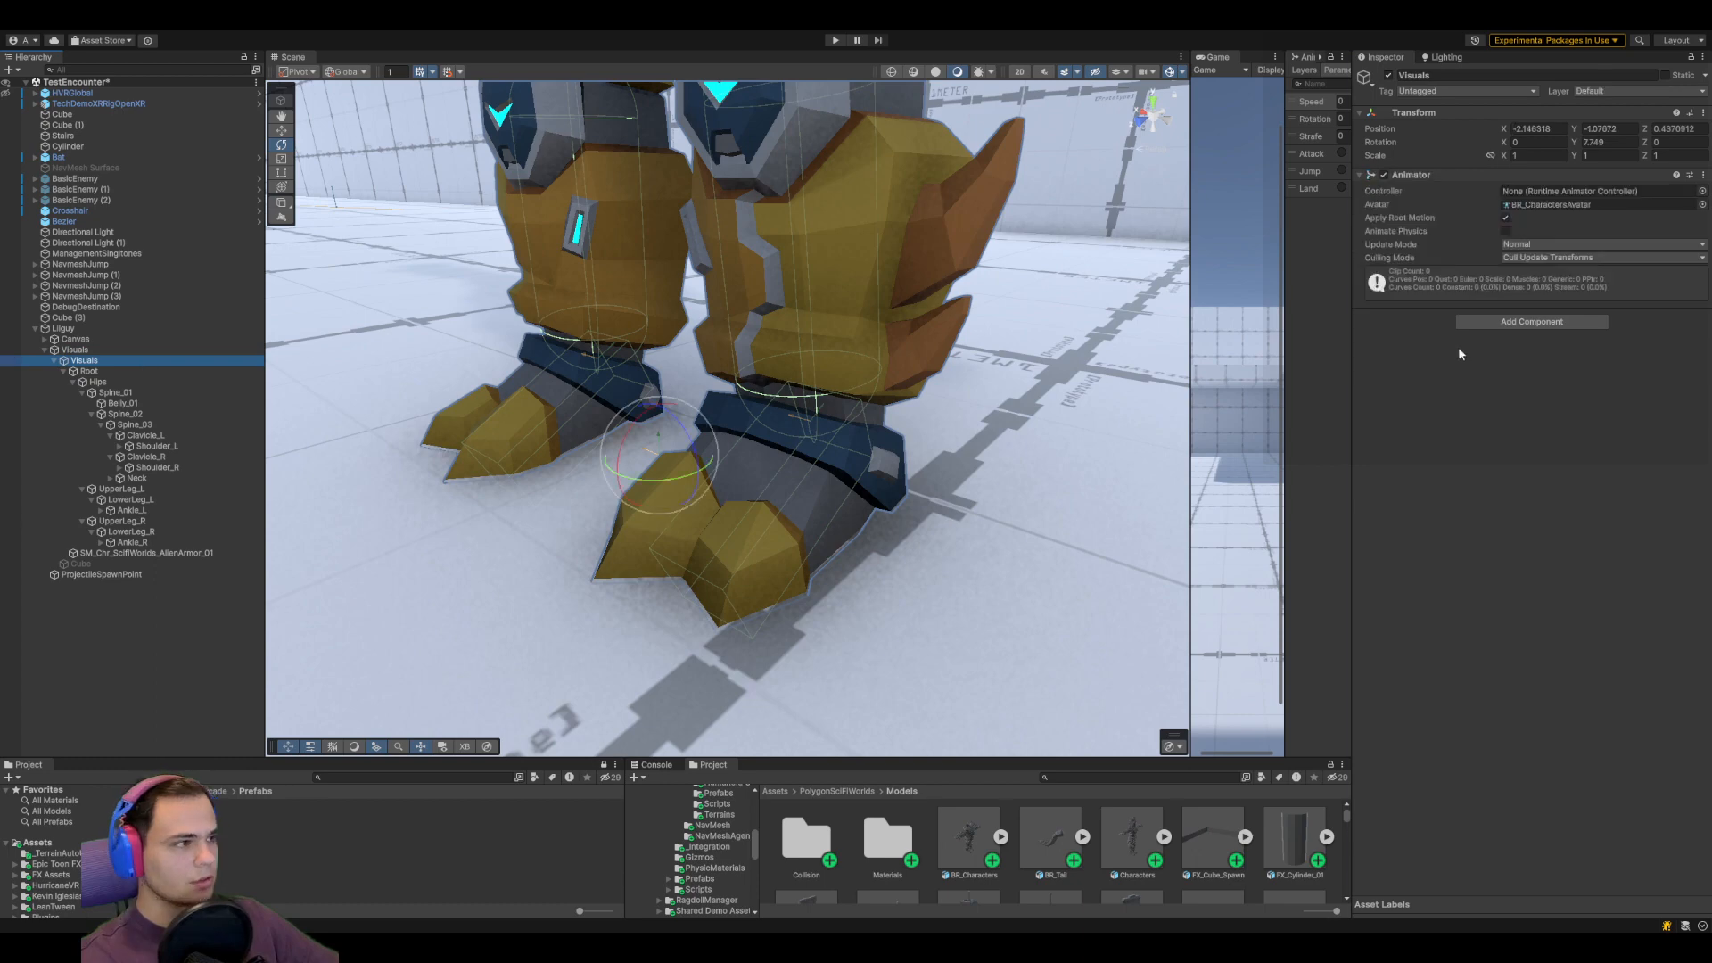
pyautogui.click(1544, 327)
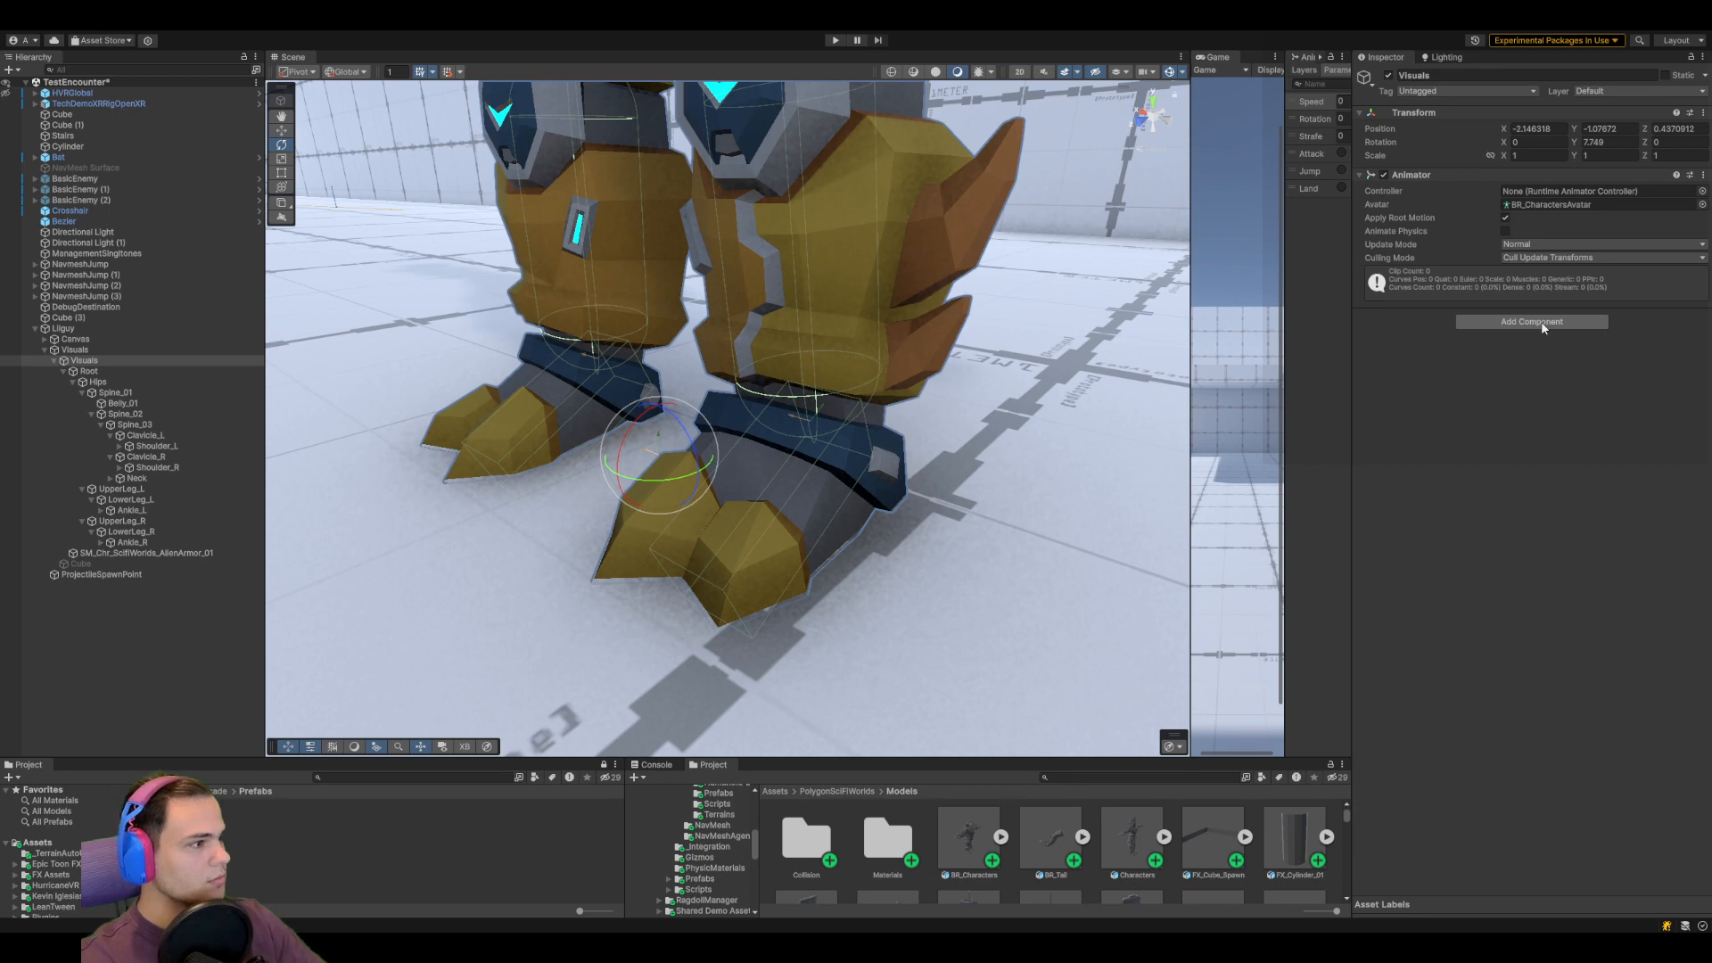
pyautogui.click(1517, 389)
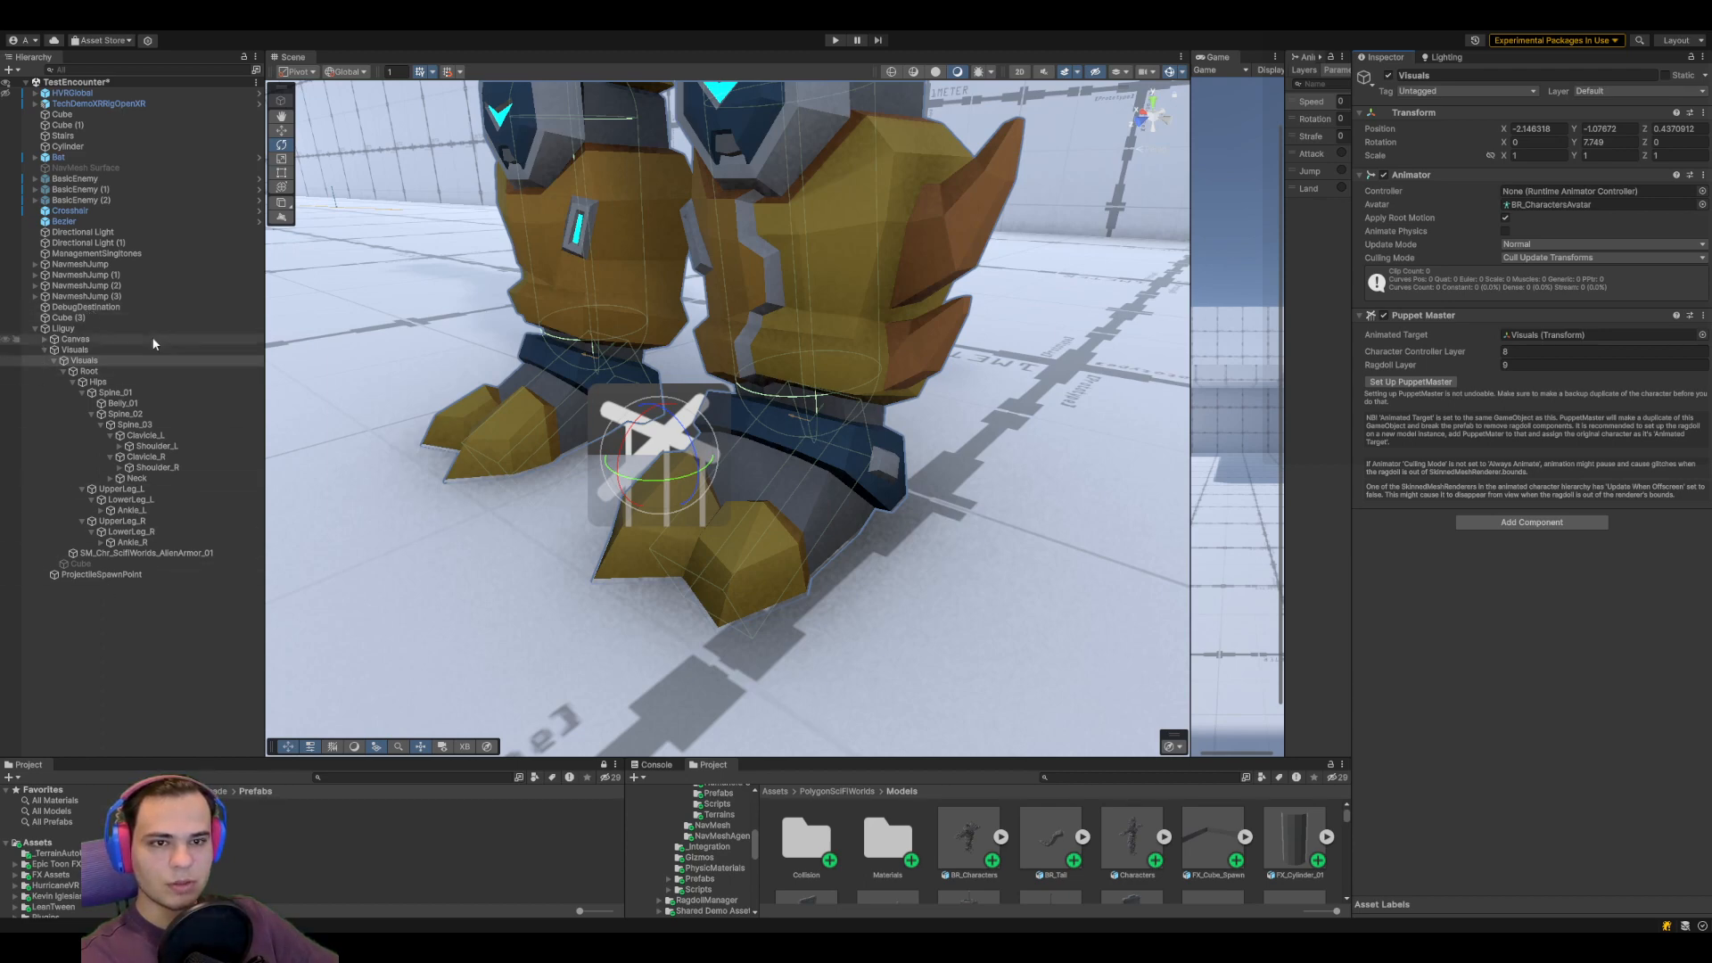
# Expand BasicEnemy (2) down to HeadlessGrunt Root and check which layer the enemy uses
pyautogui.click(35, 200)
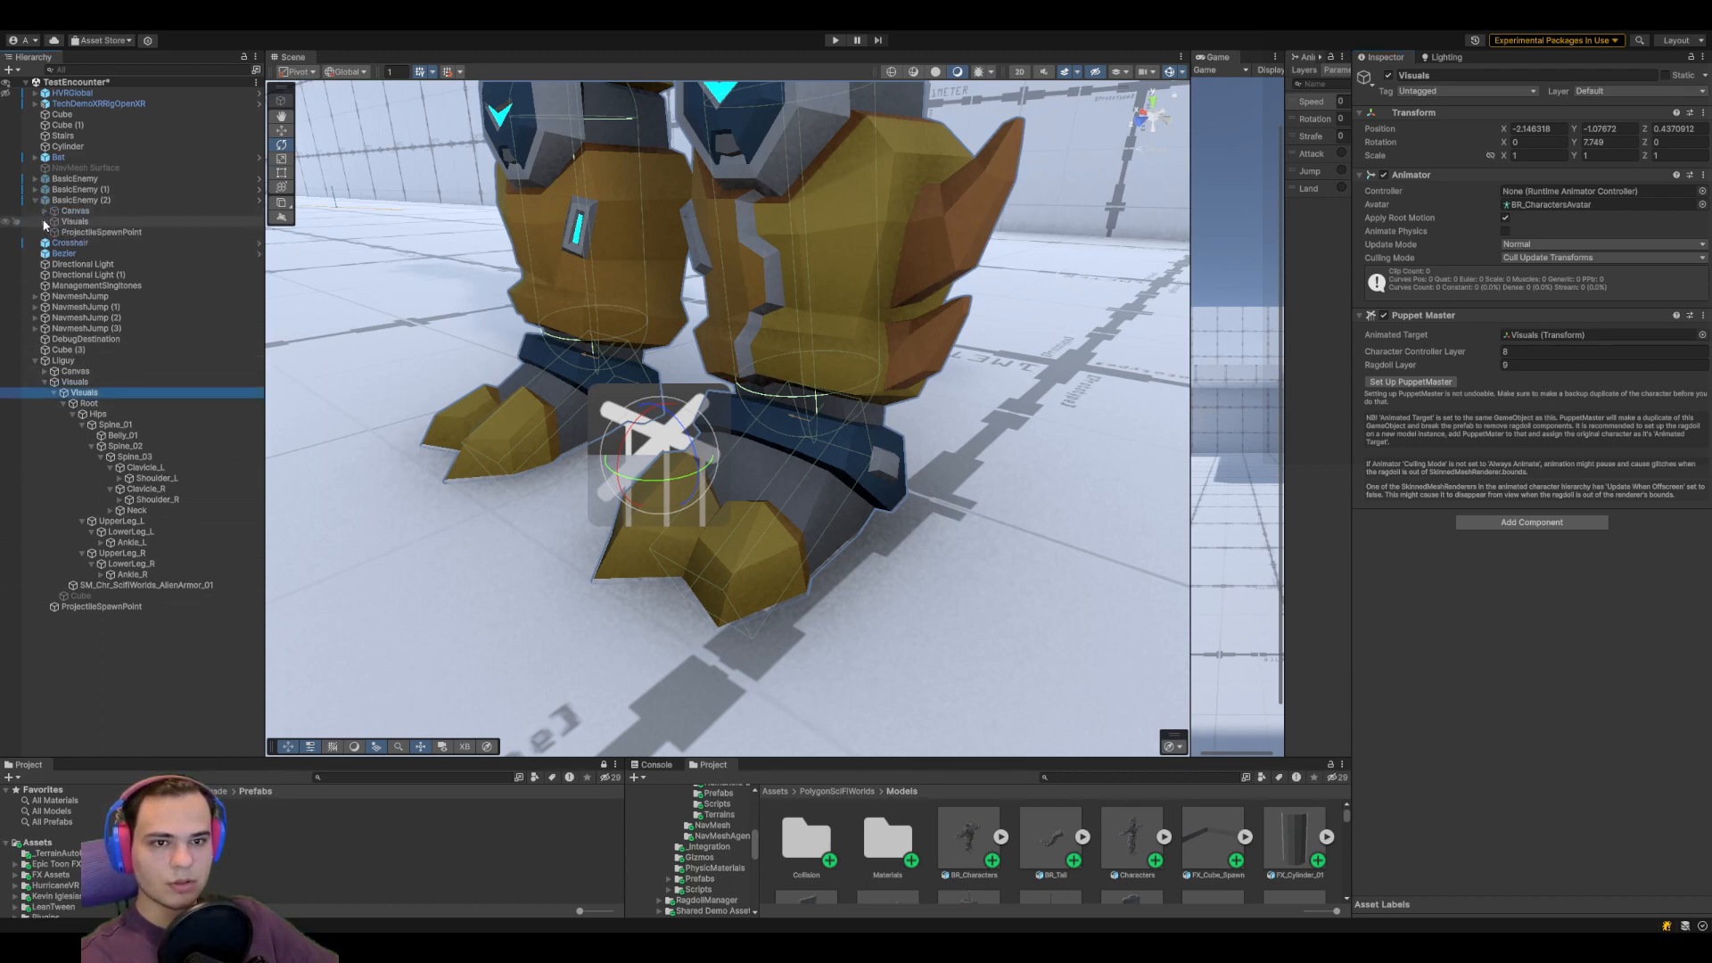
pyautogui.click(44, 221)
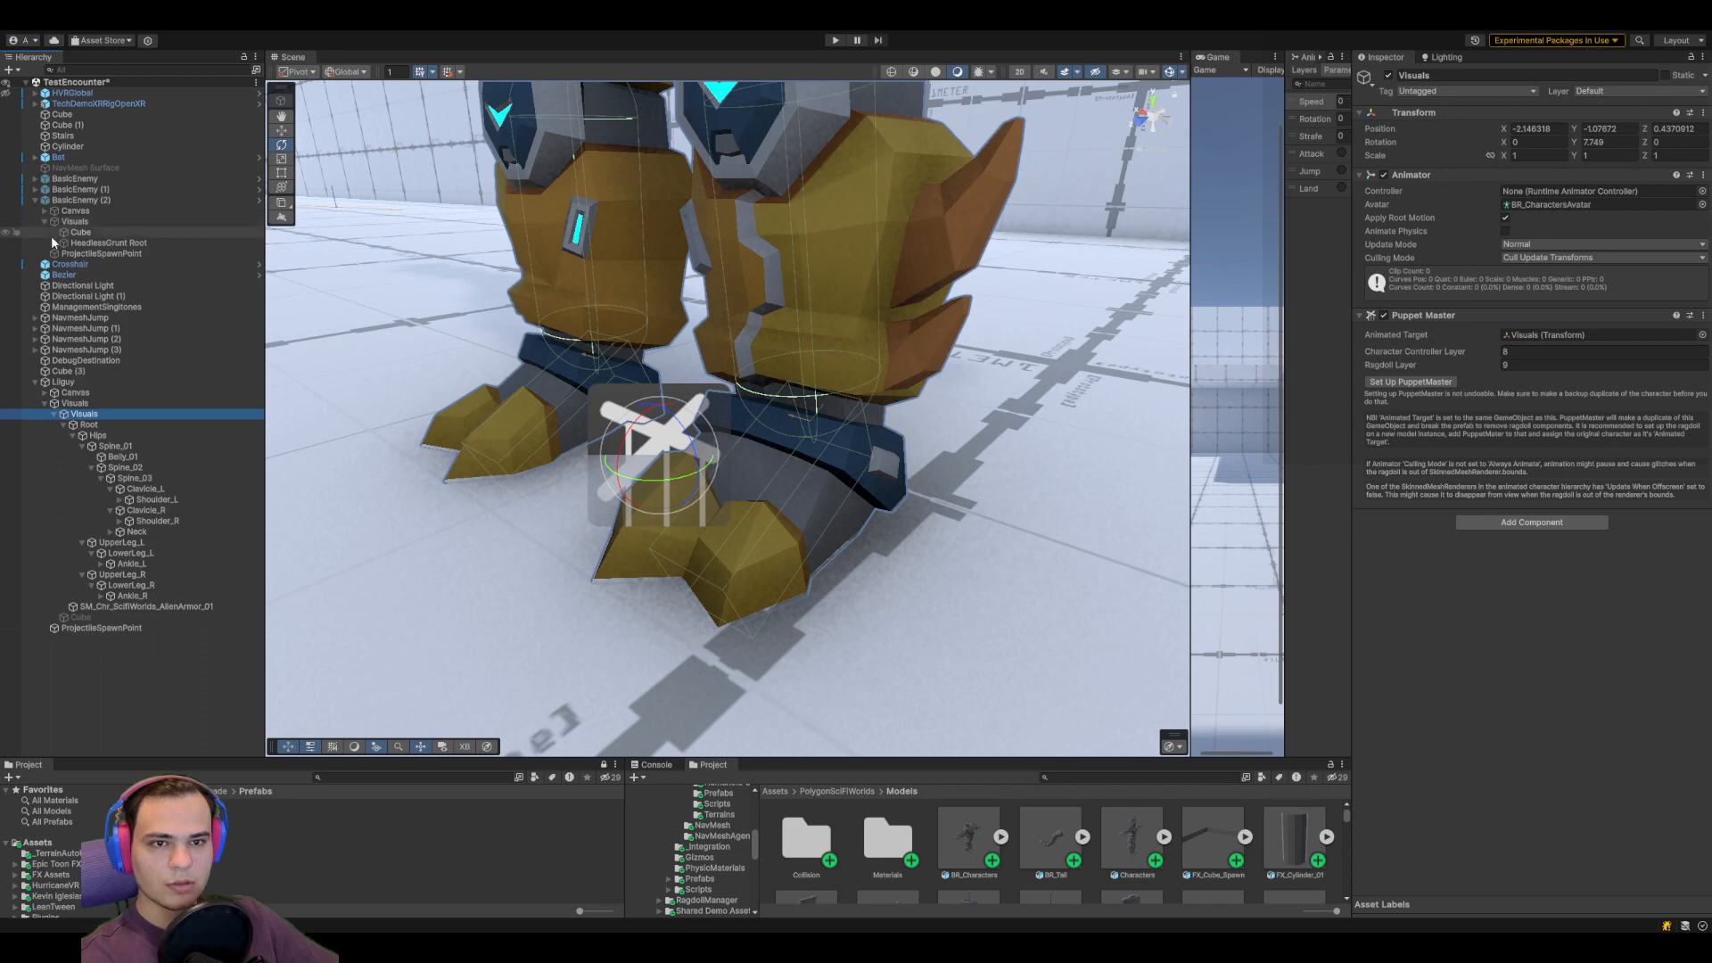
pyautogui.click(53, 242)
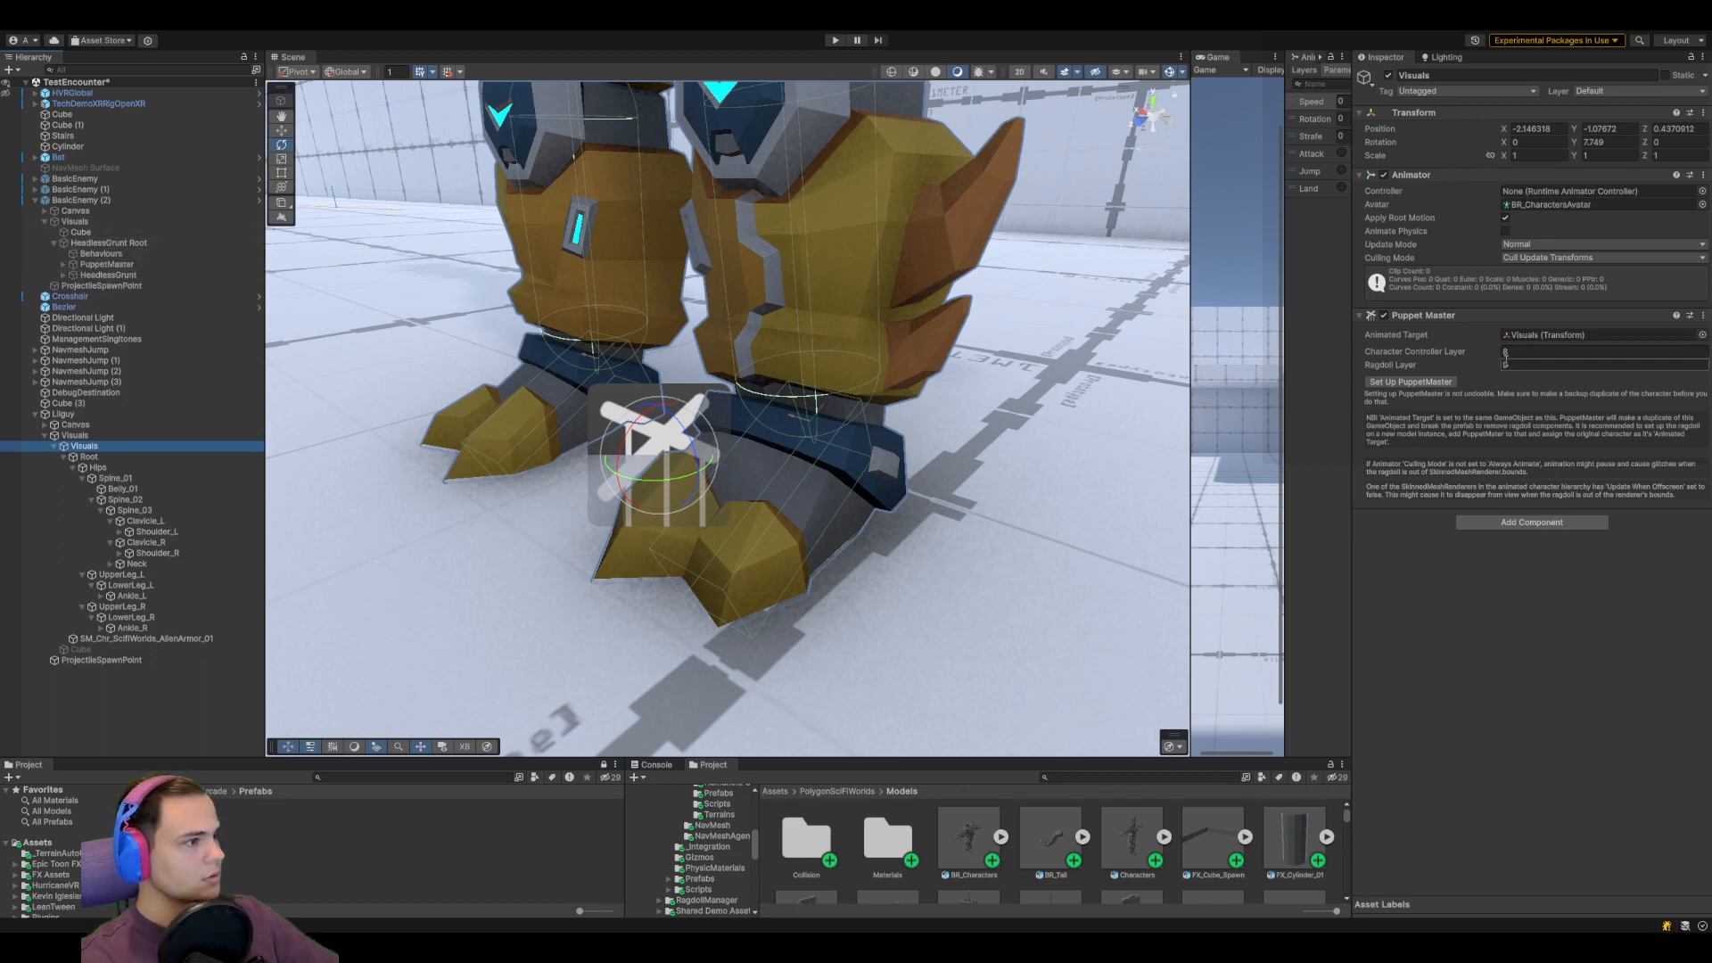
pyautogui.click(162, 201)
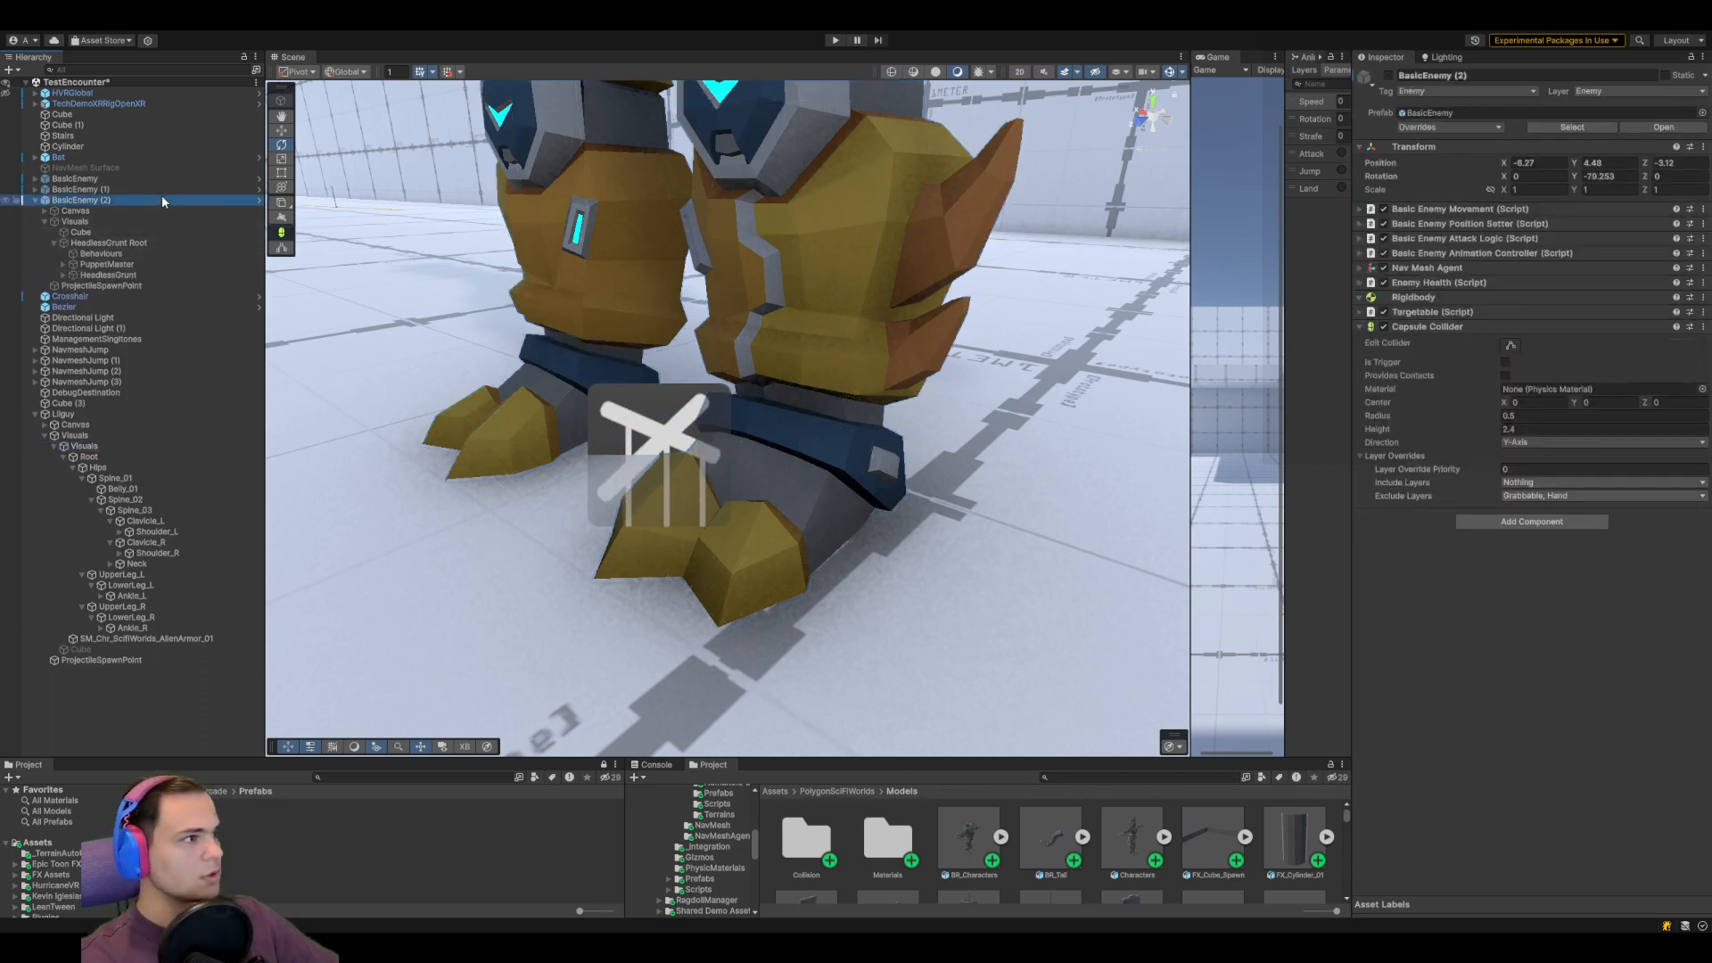
pyautogui.click(1541, 617)
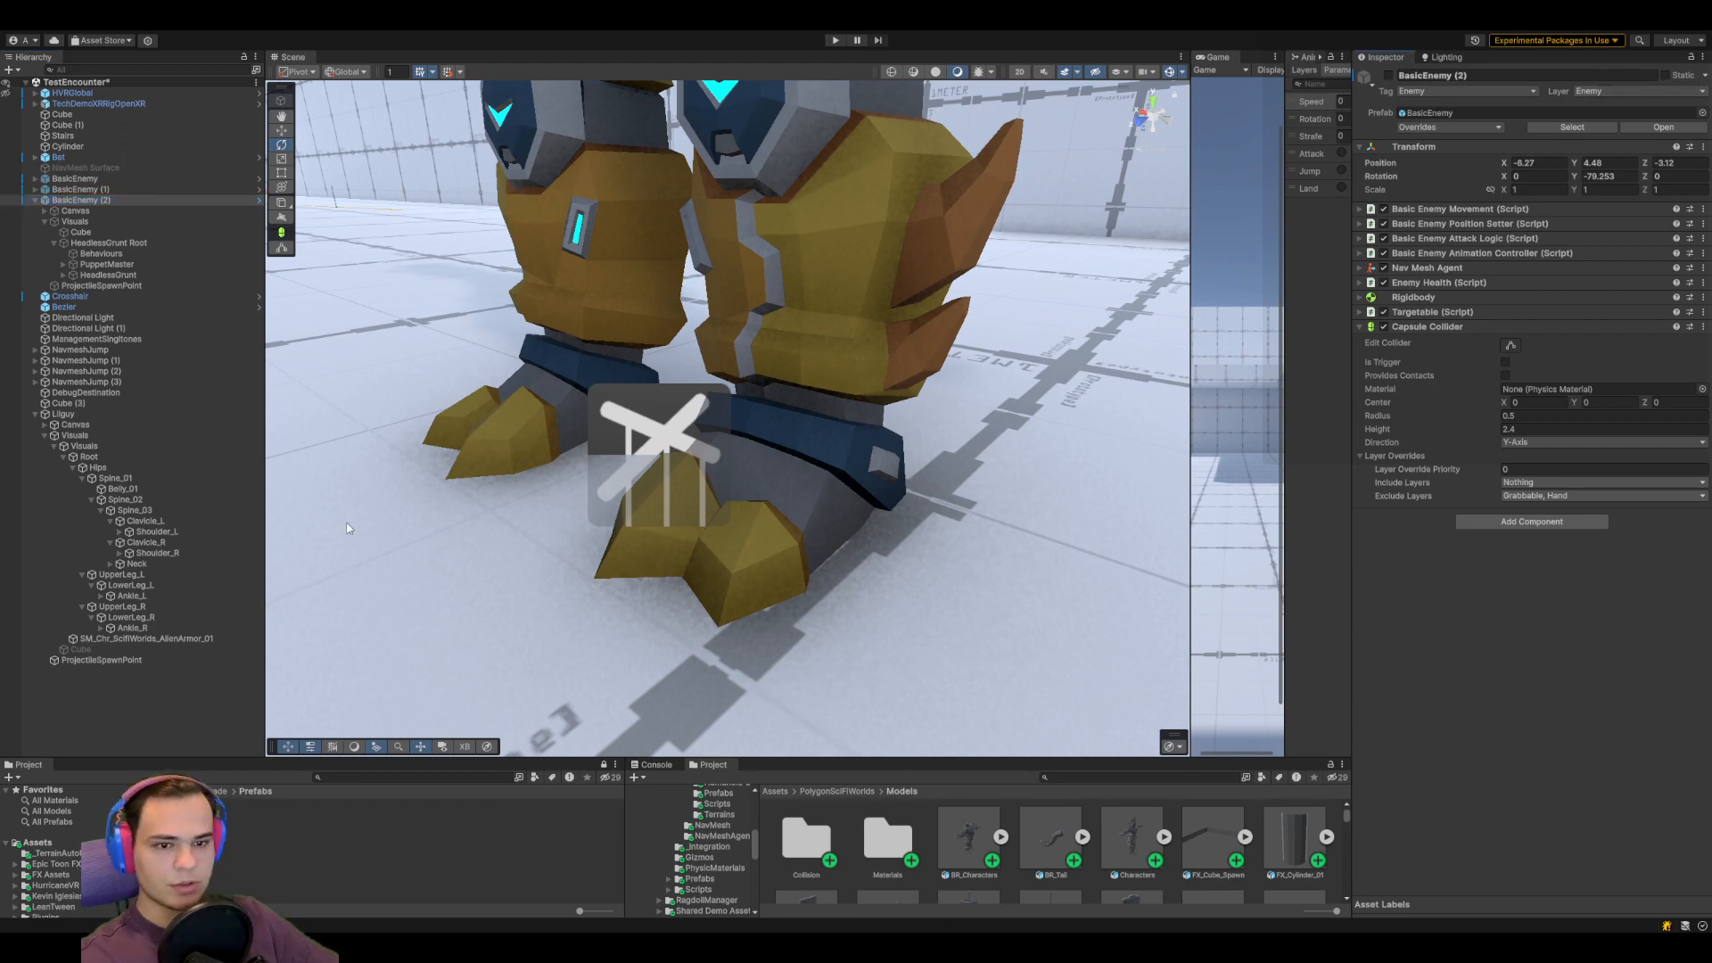
# Set the Character Controller Layer to 6 in the Puppet Master of Lilguy's nested Visuals object
pyautogui.click(95, 436)
pyautogui.click(161, 446)
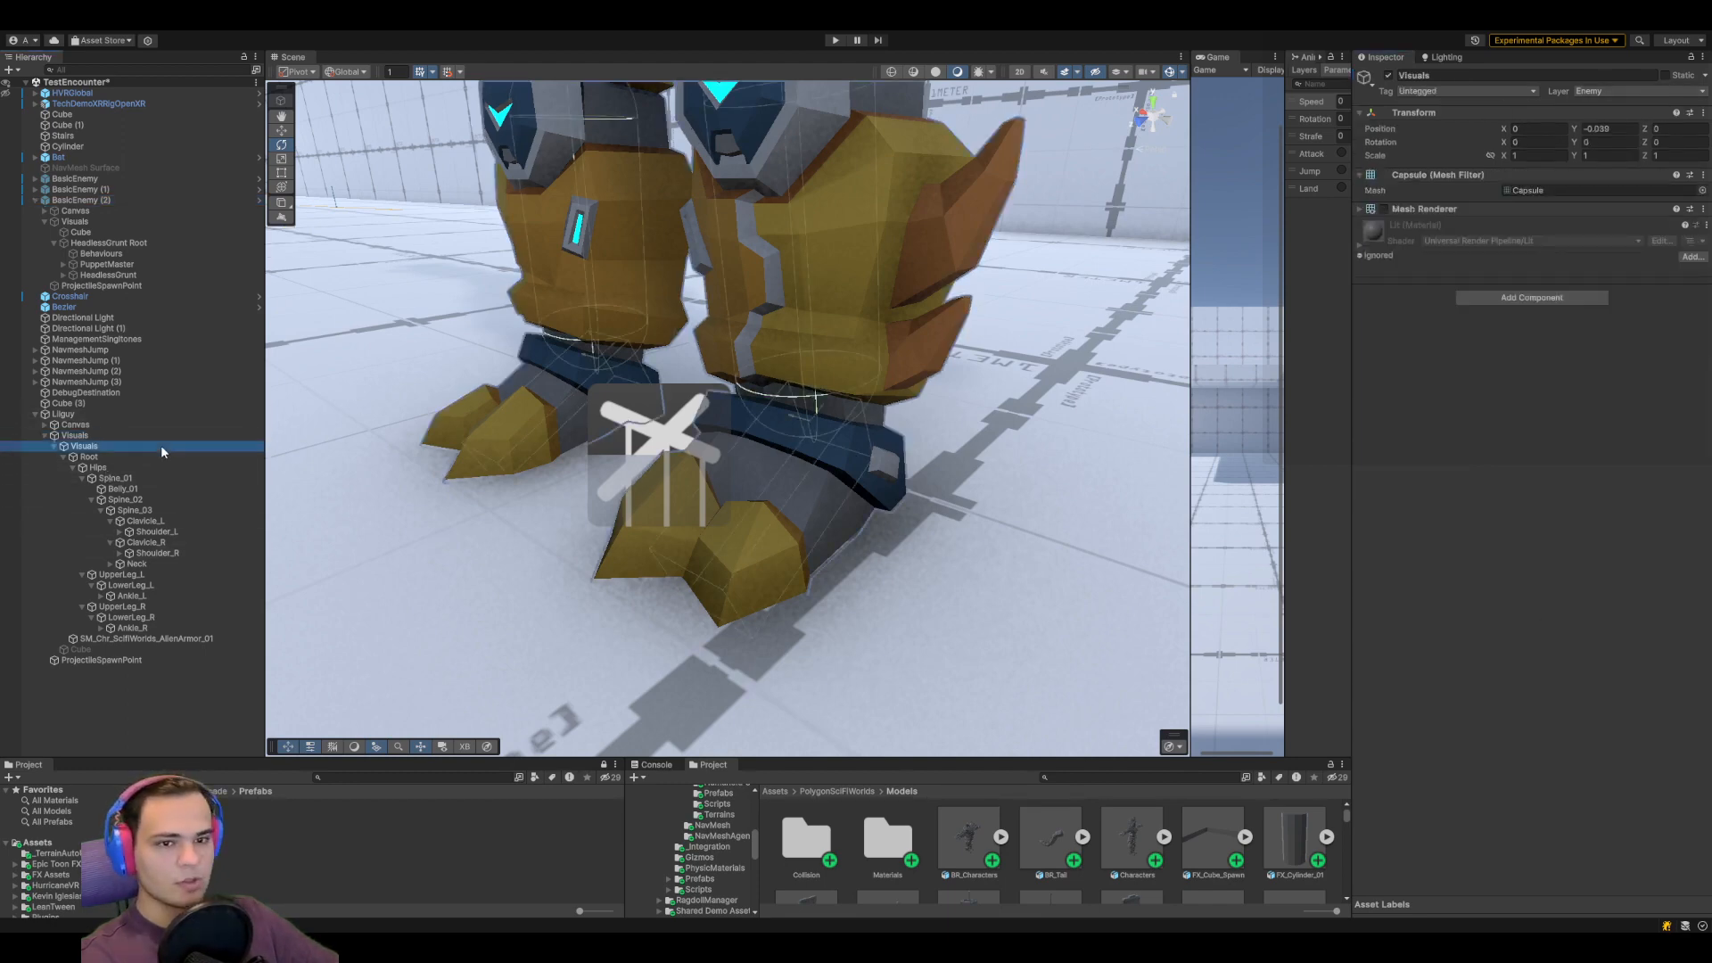
pyautogui.click(1467, 353)
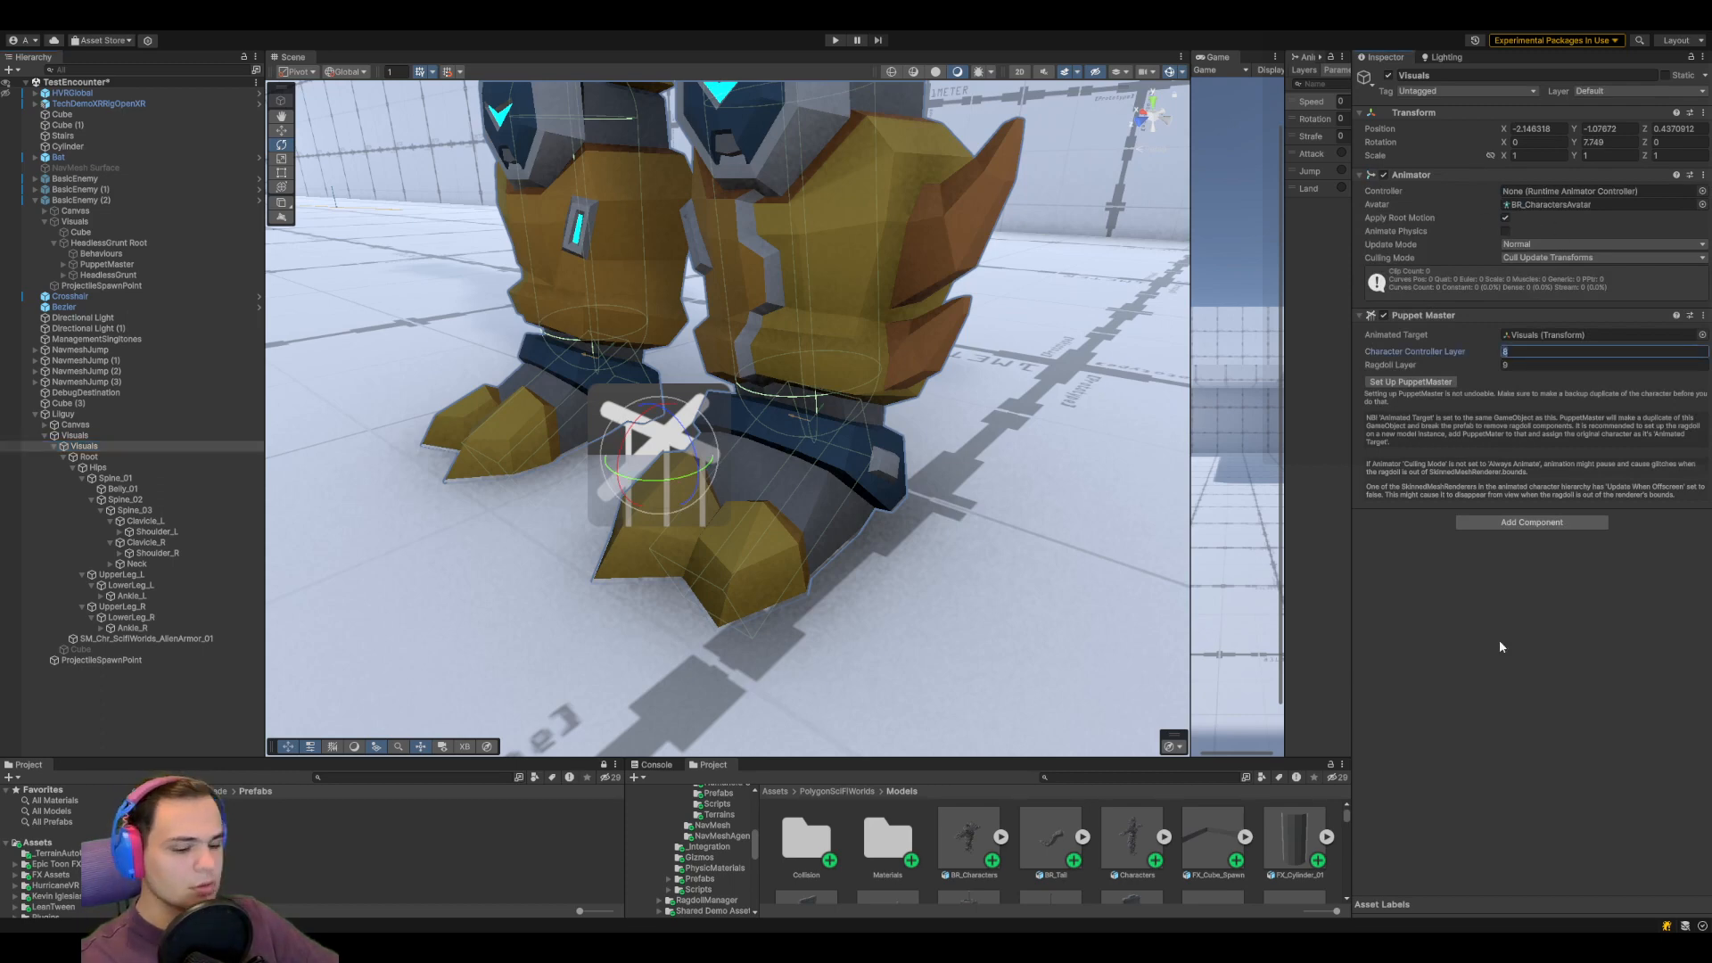
pyautogui.write('65')
pyautogui.press('BackSpace')
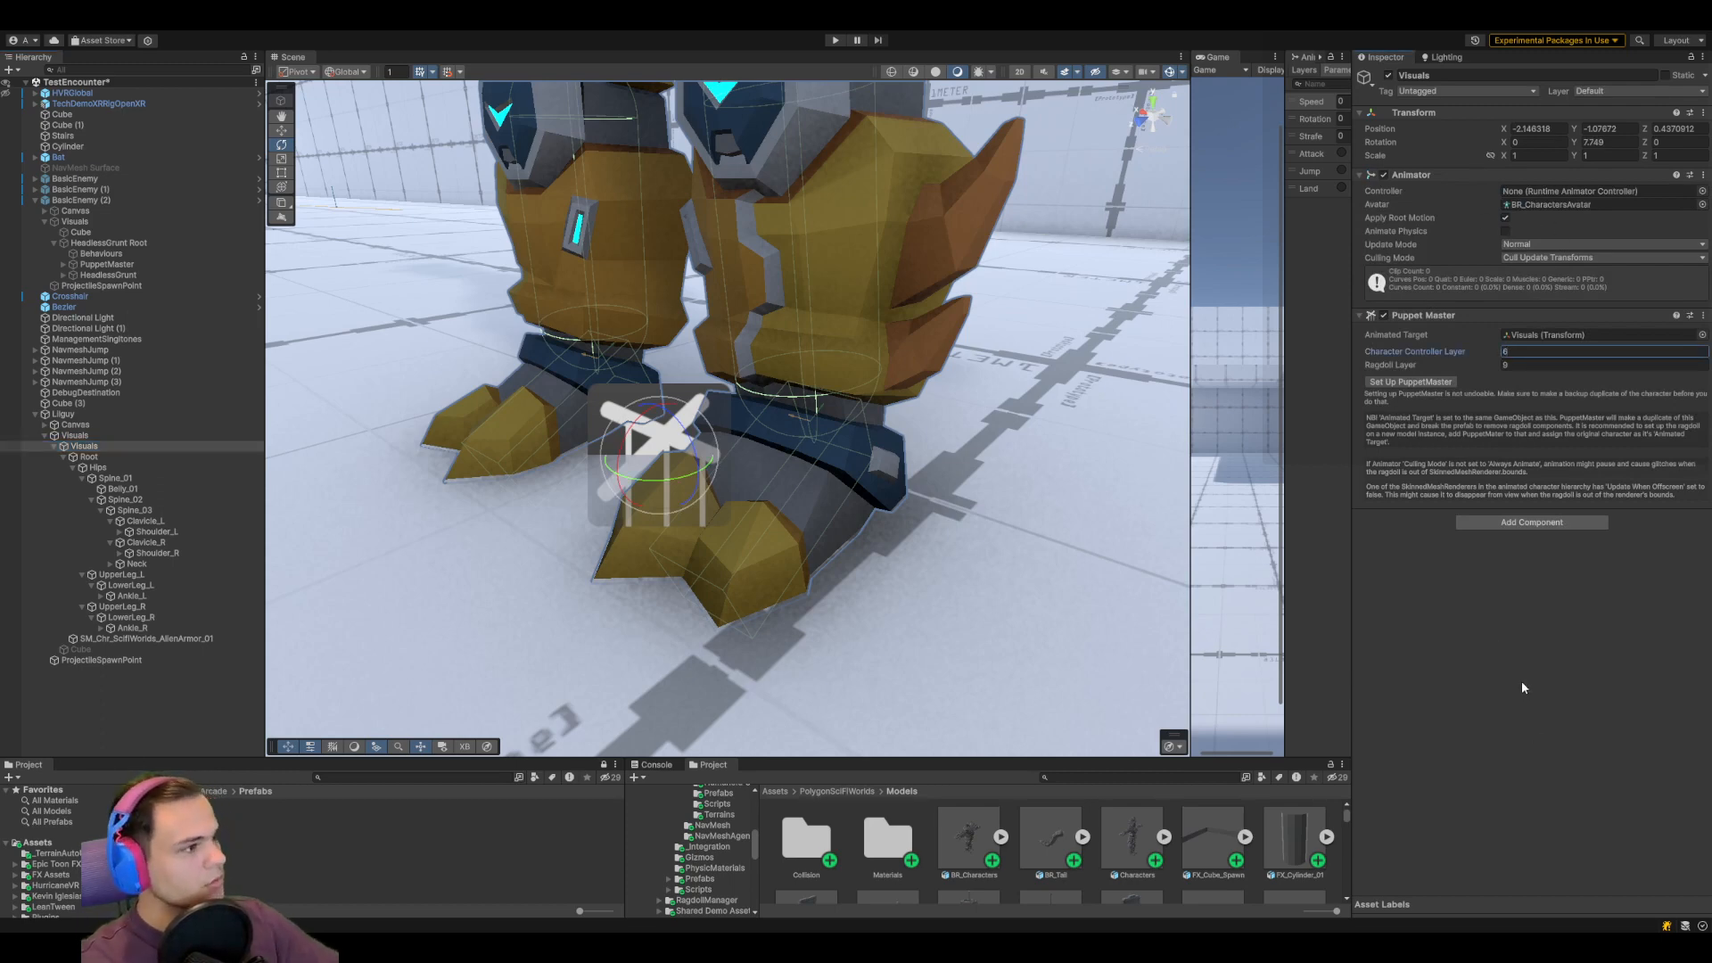
# Check the layer assigned to Hips under BasicEnemy (2)'s PuppetMaster
pyautogui.click(63, 265)
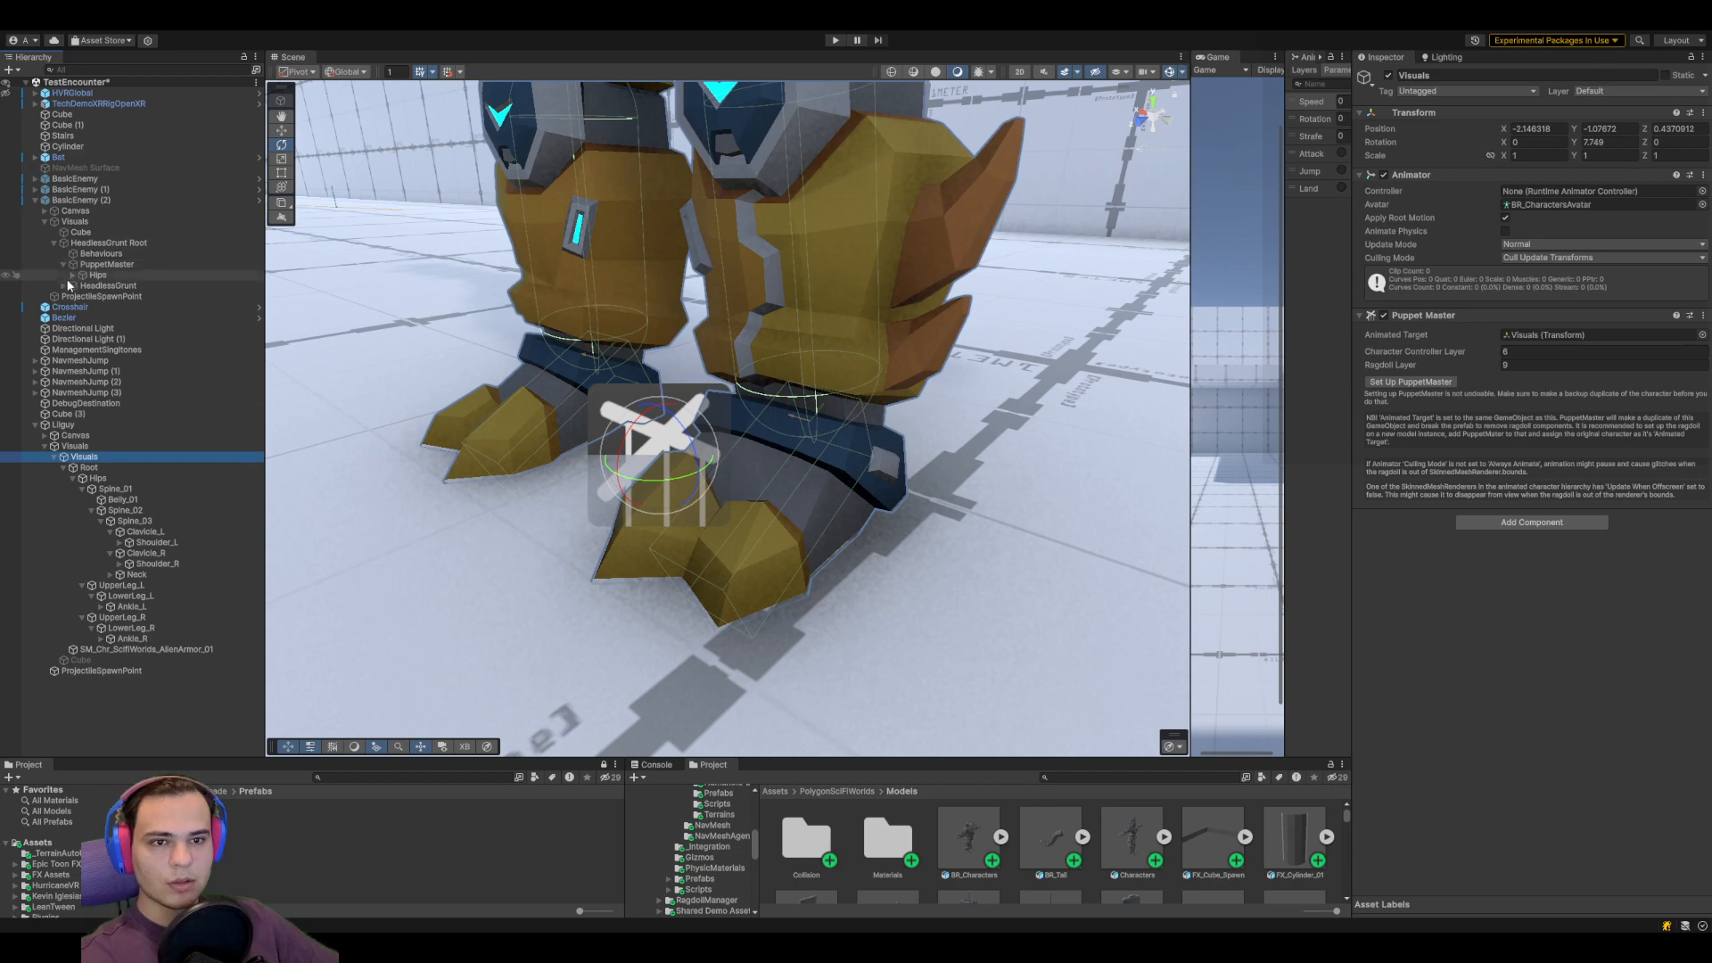
pyautogui.click(72, 275)
pyautogui.click(98, 276)
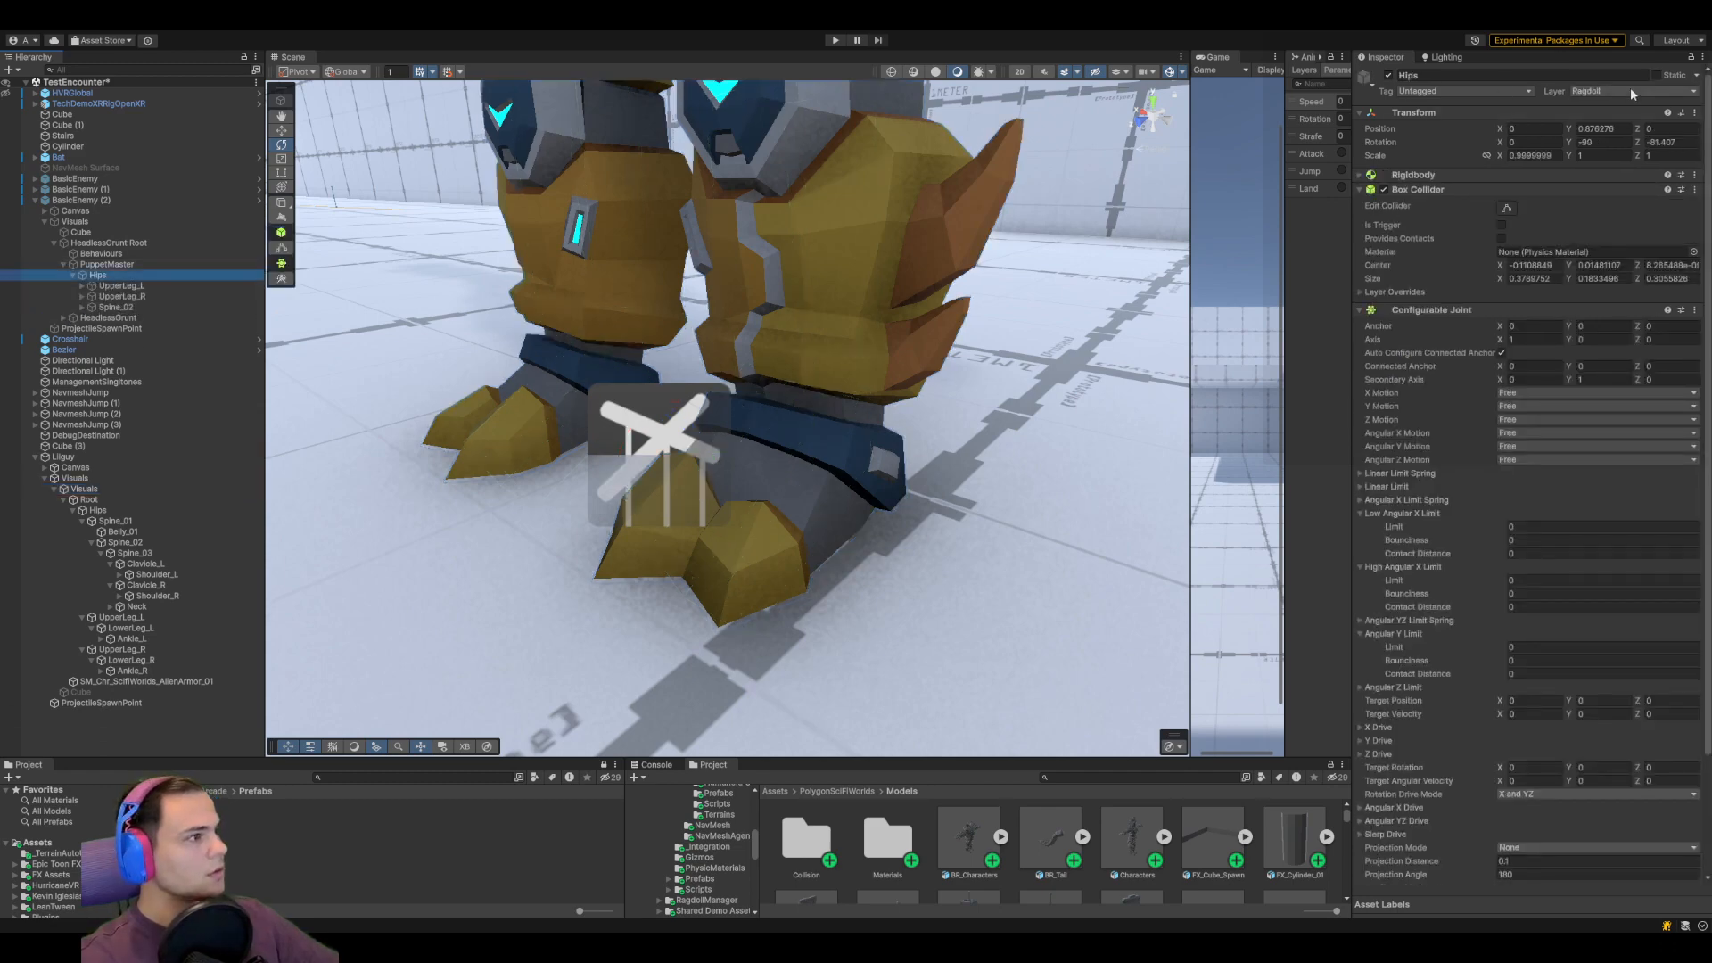
# Set the Ragdoll Layer on Lilguy's nested Visuals object to the Ragdoll layer and set up its PuppetMaster
pyautogui.click(92, 457)
pyautogui.click(116, 488)
pyautogui.click(1441, 366)
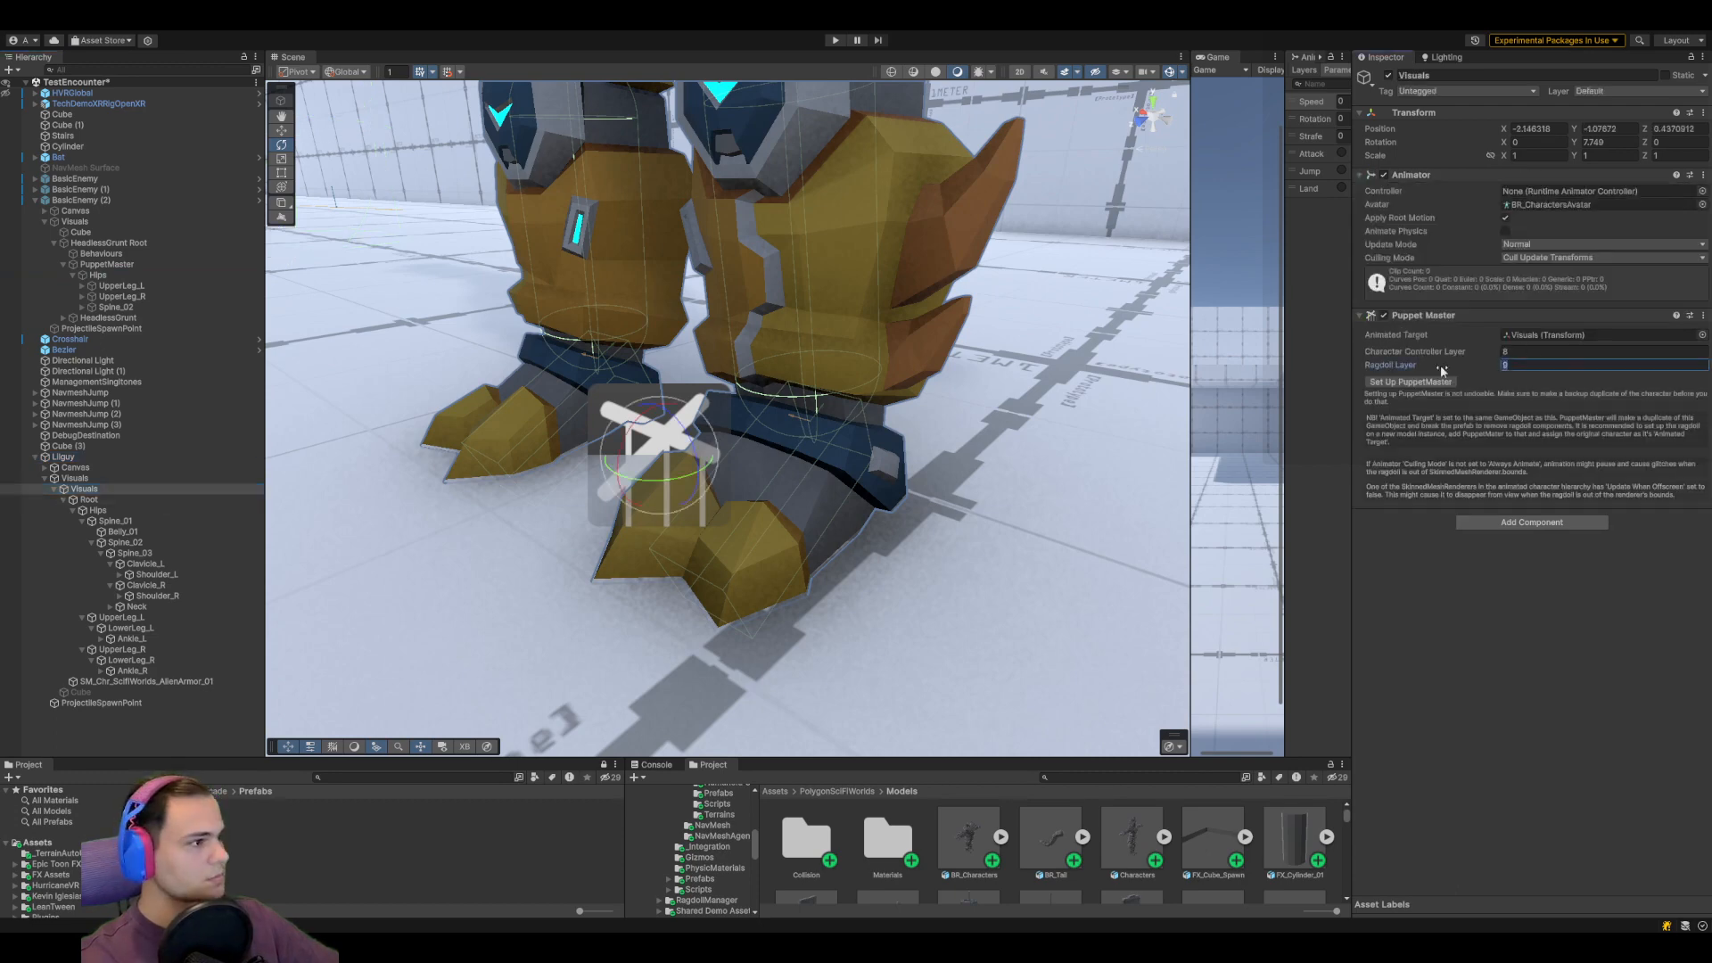
pyautogui.click(1416, 382)
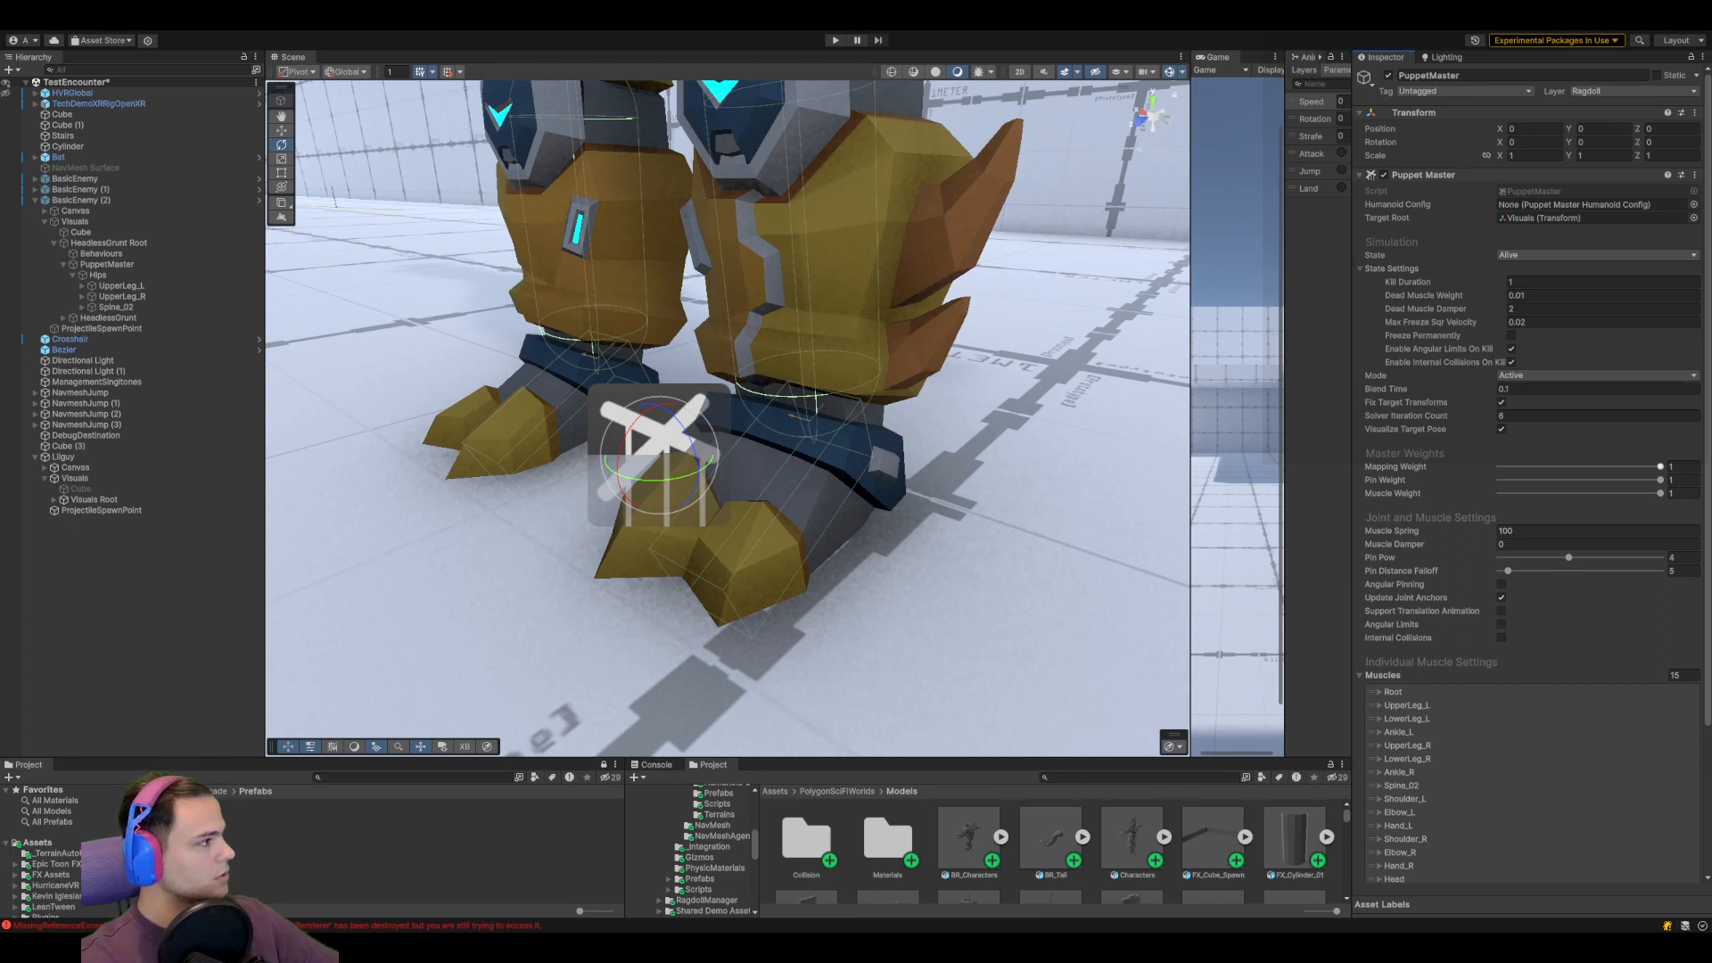
# Set the new PuppetMaster's Mapping Weight to 0, Pin Pow to 1 and Pin Distance Falloff to 0
pyautogui.moveTo(1445, 467); pyautogui.dragTo(1415, 468)
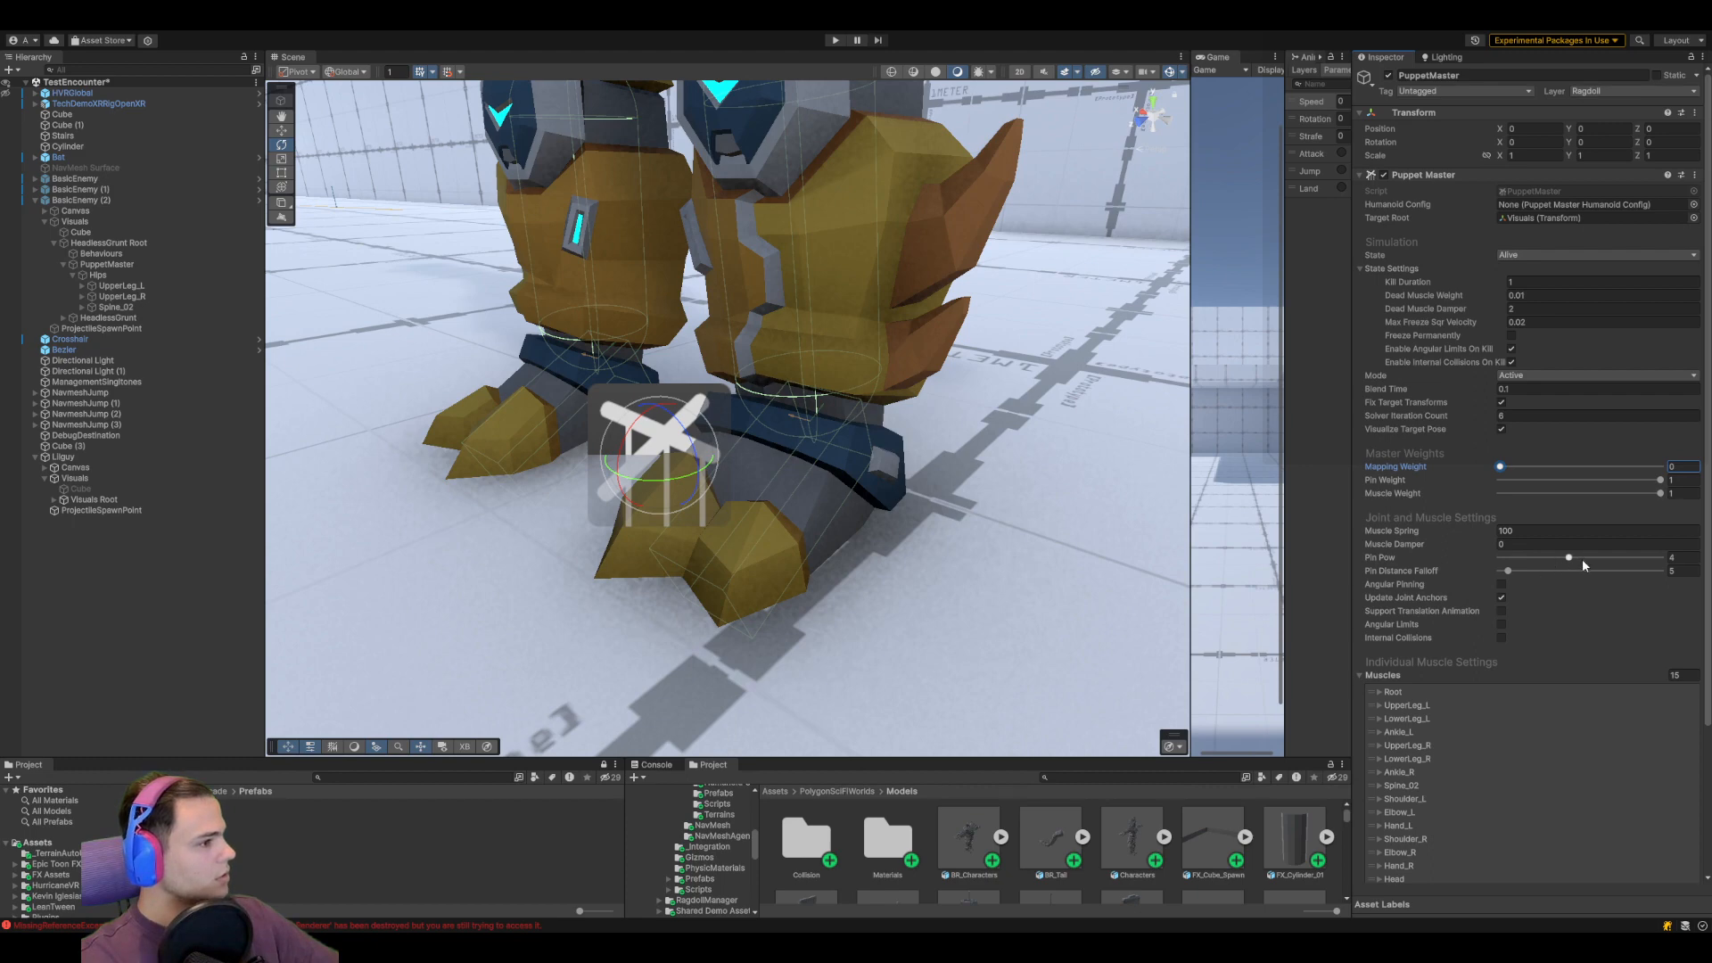
pyautogui.moveTo(1454, 558); pyautogui.dragTo(1427, 576)
pyautogui.scroll(-4, 1418, 585)
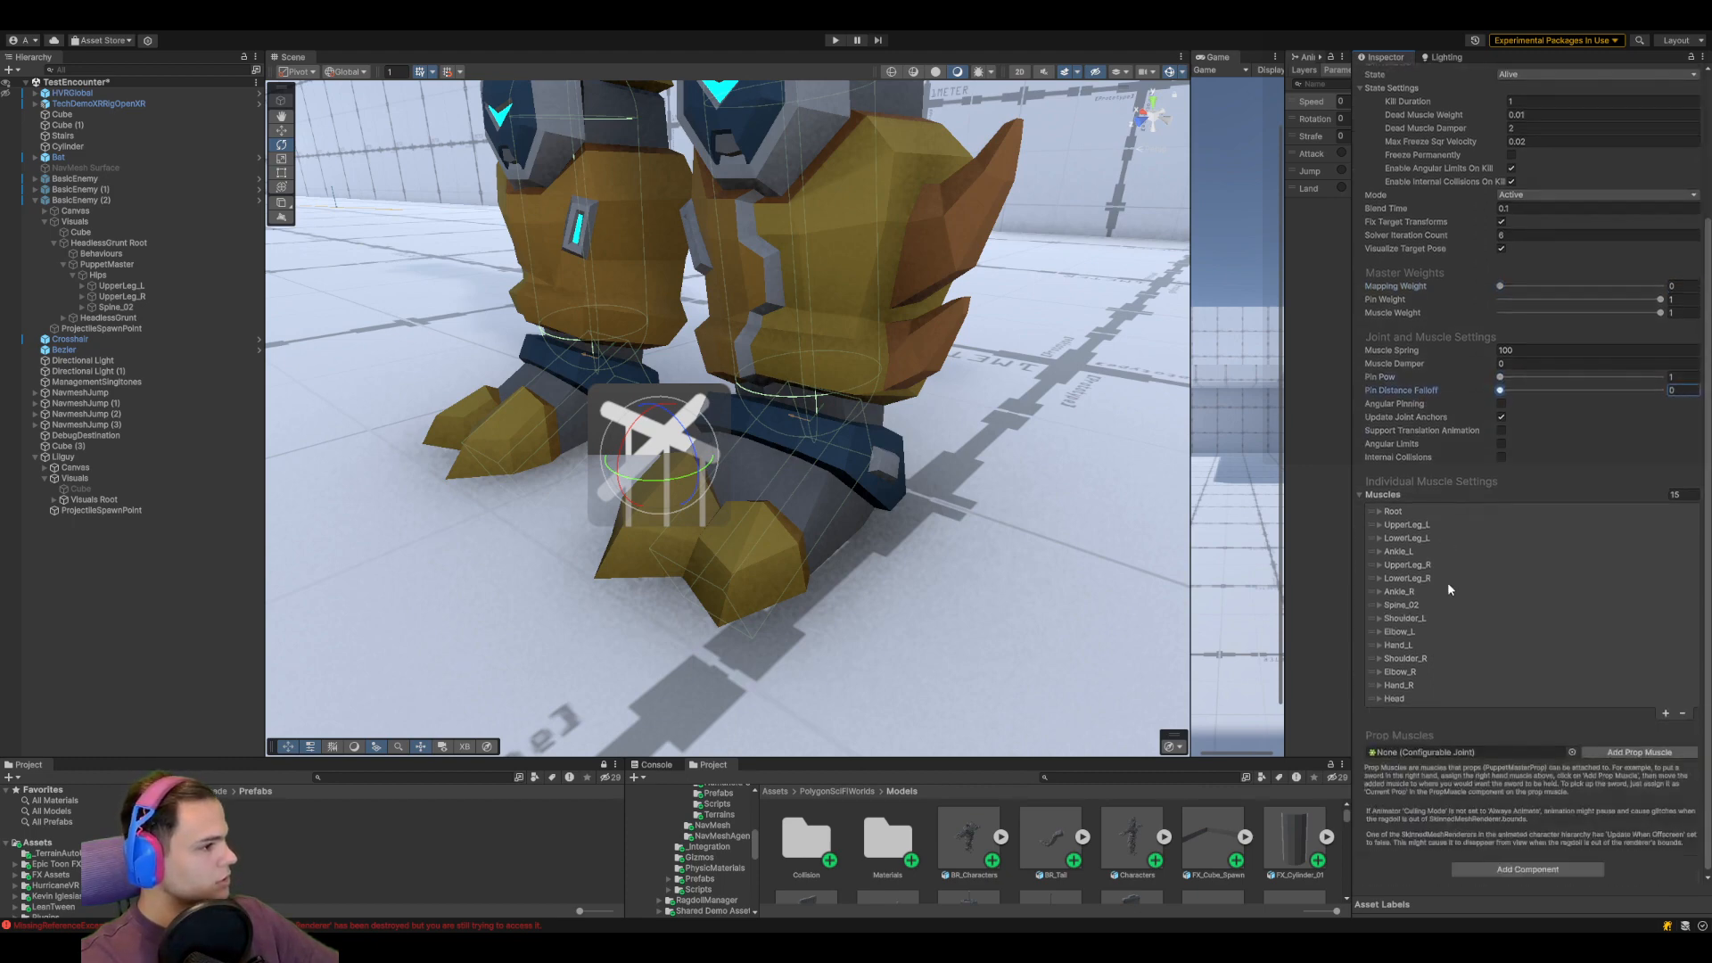
# Frame Lilguy in the scene and set the Y position of its Visuals child to 0
pyautogui.doubleClick(62, 456)
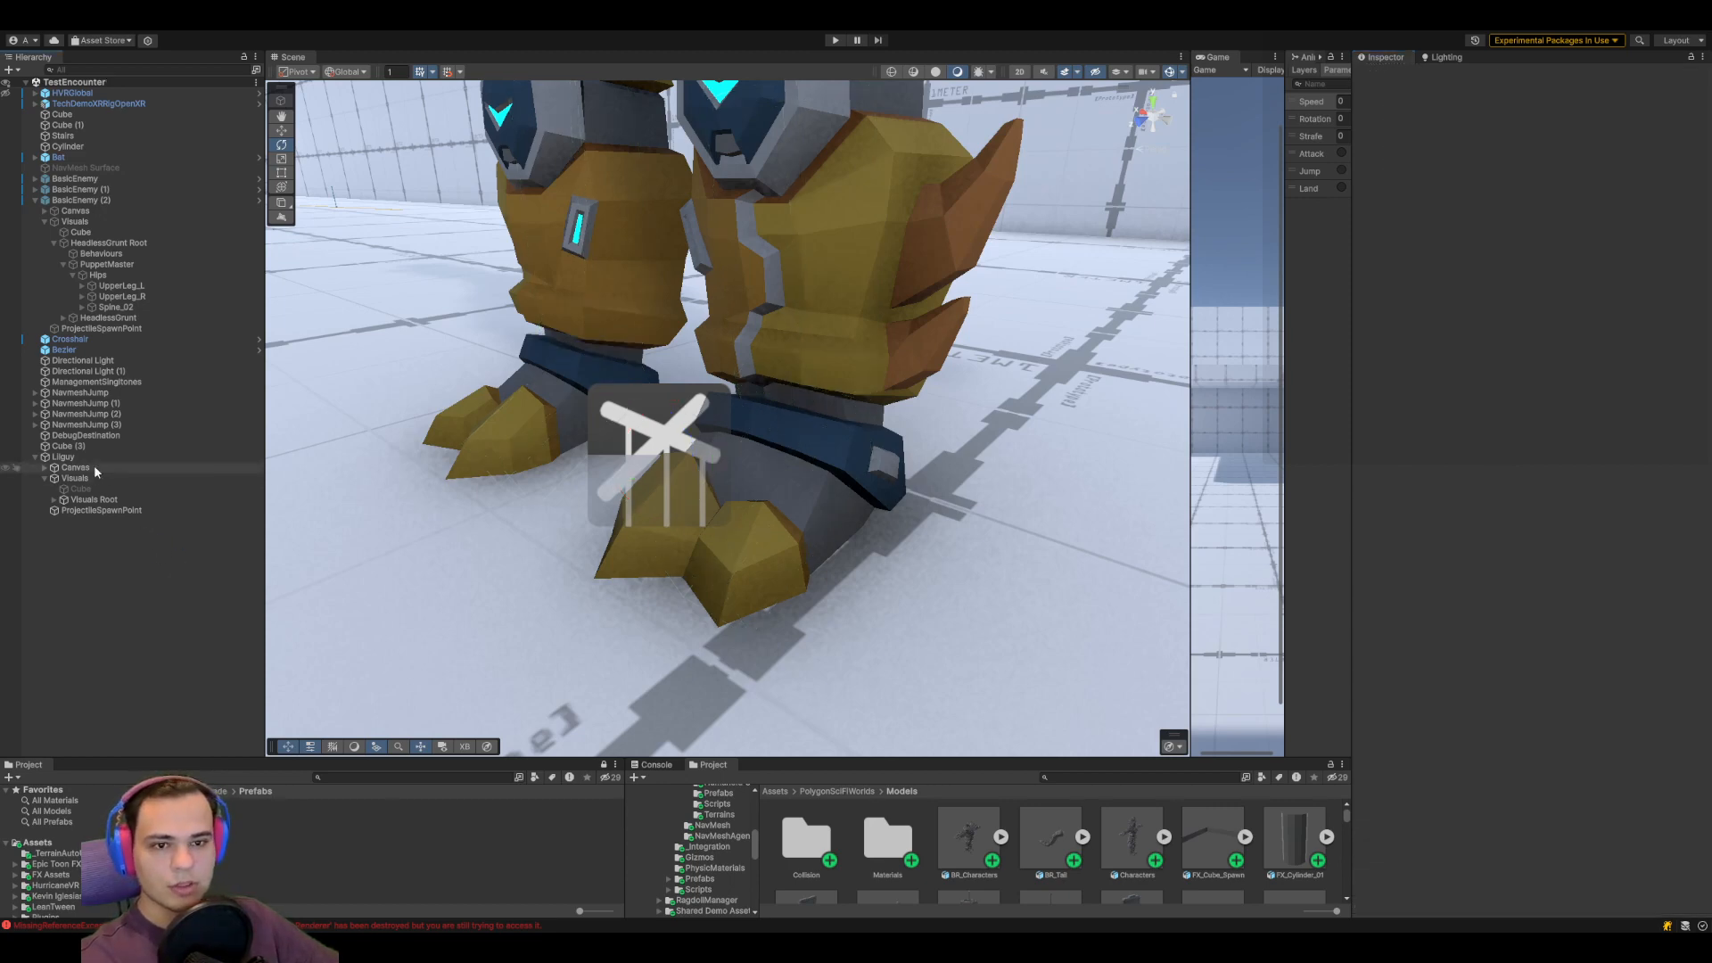
pyautogui.scroll(-6, 847, 584)
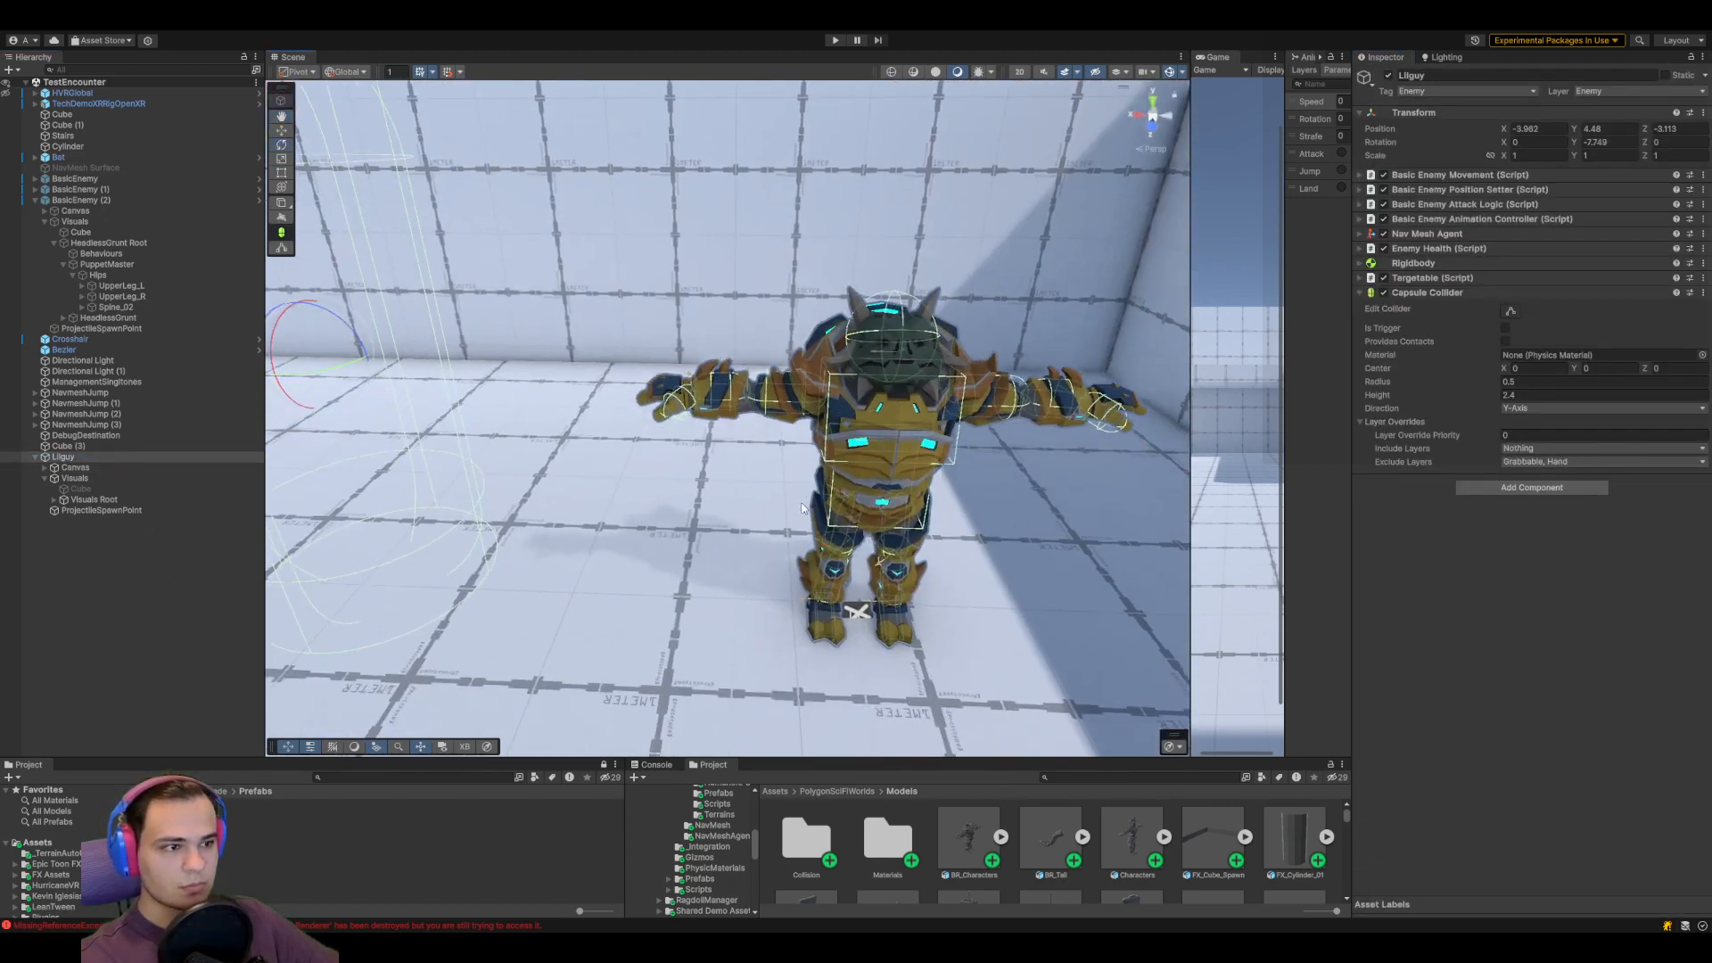
pyautogui.click(73, 479)
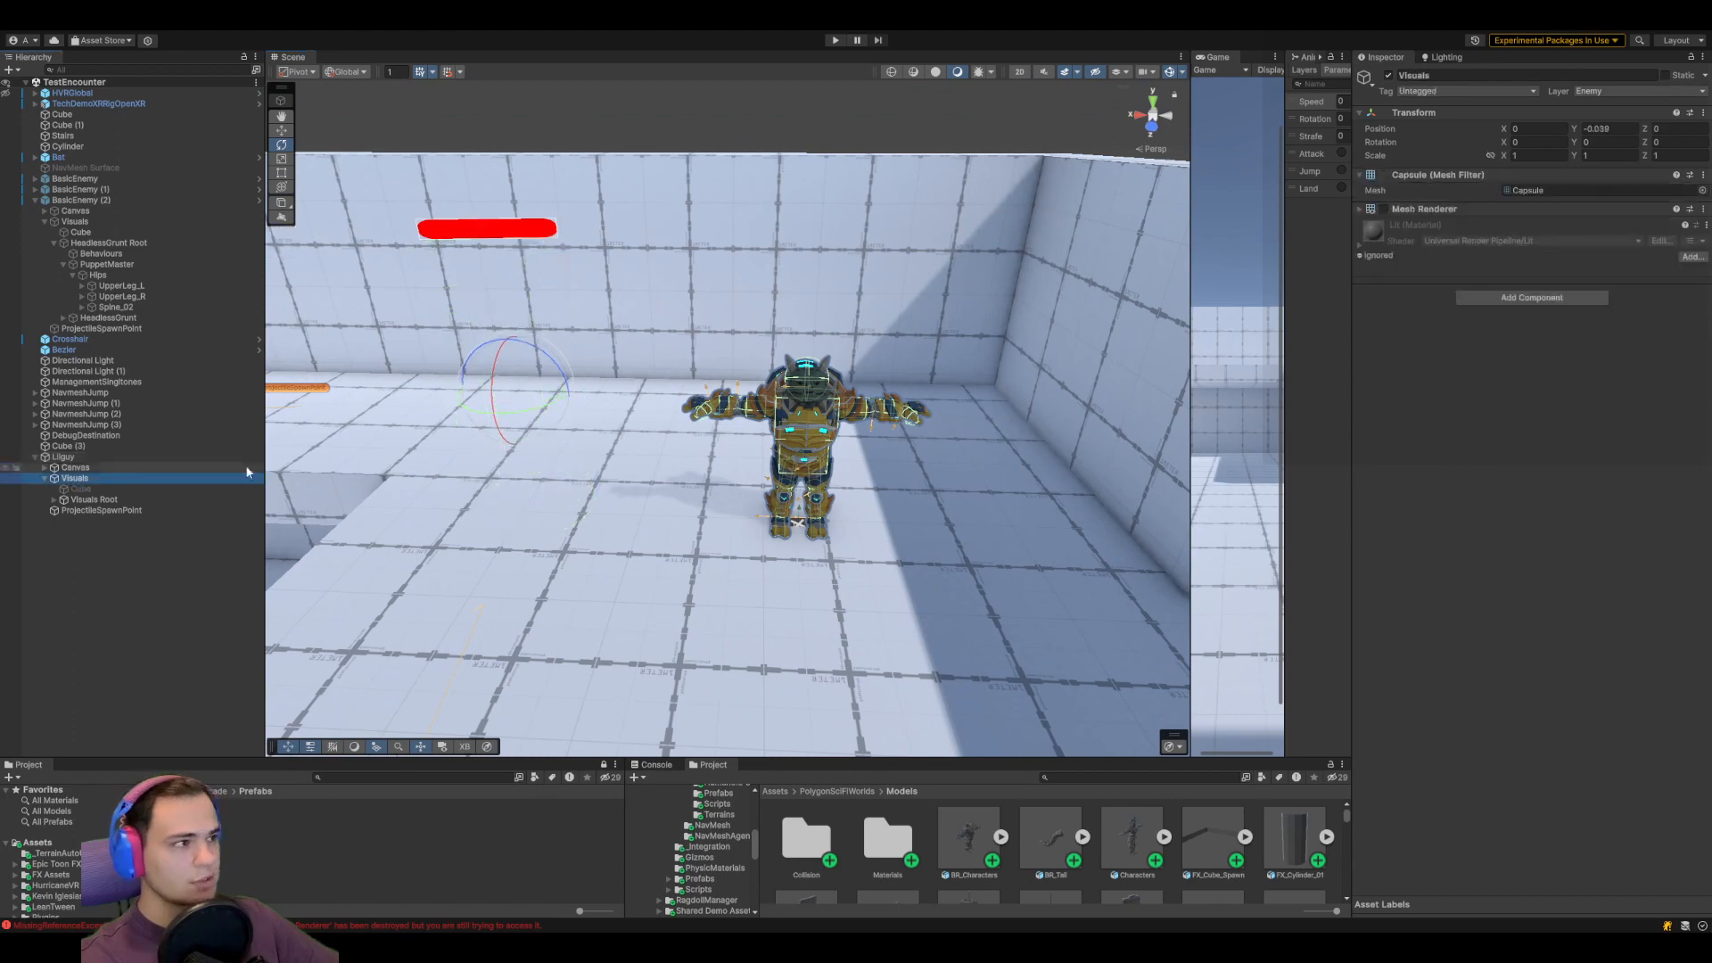
pyautogui.click(1611, 129)
pyautogui.write('0')
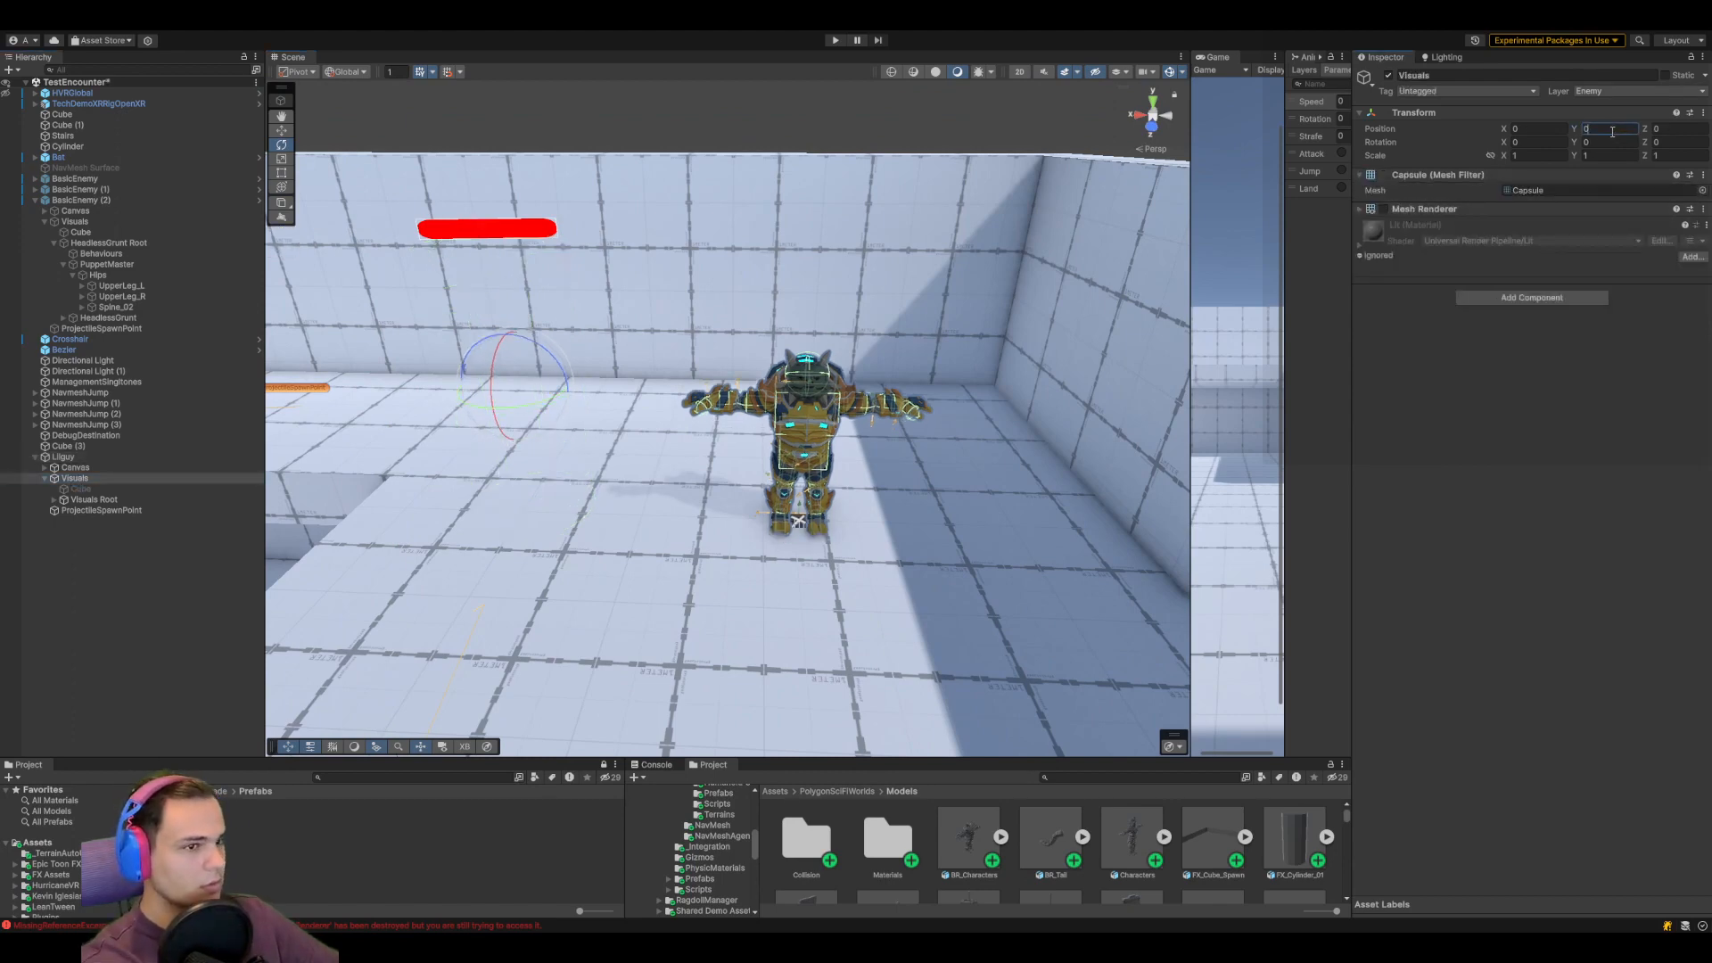
# Set the position of Visuals Root under Lilguy to 0, 0, 0
pyautogui.click(64, 459)
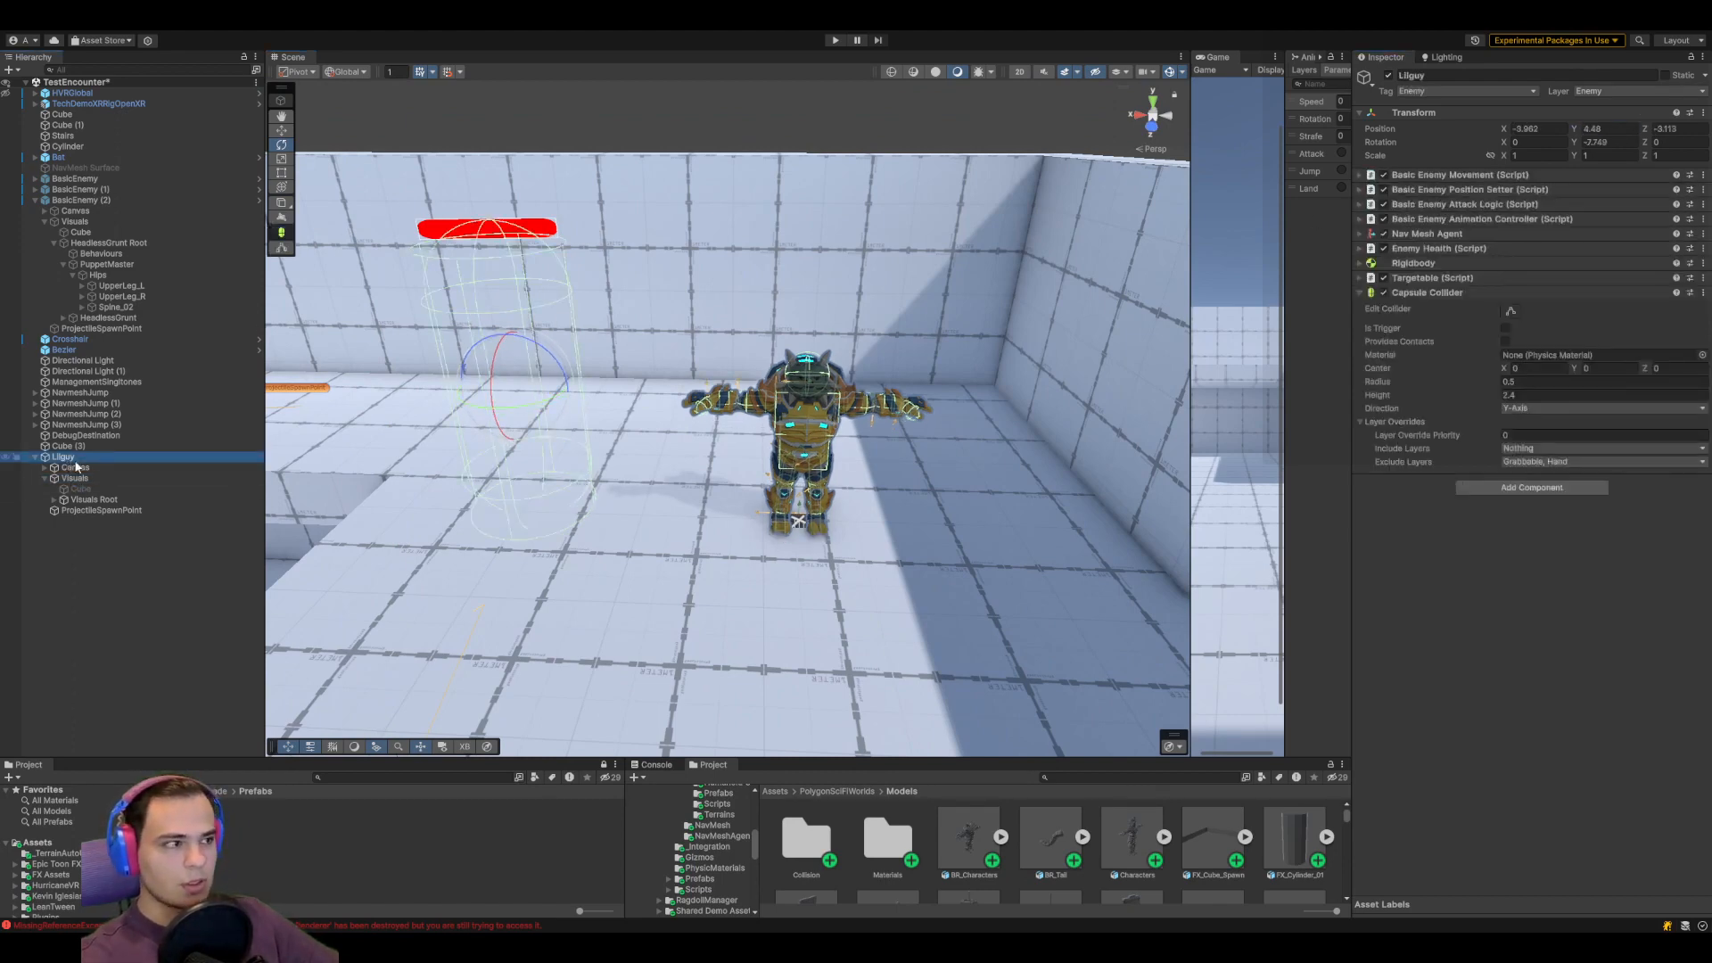
pyautogui.click(106, 500)
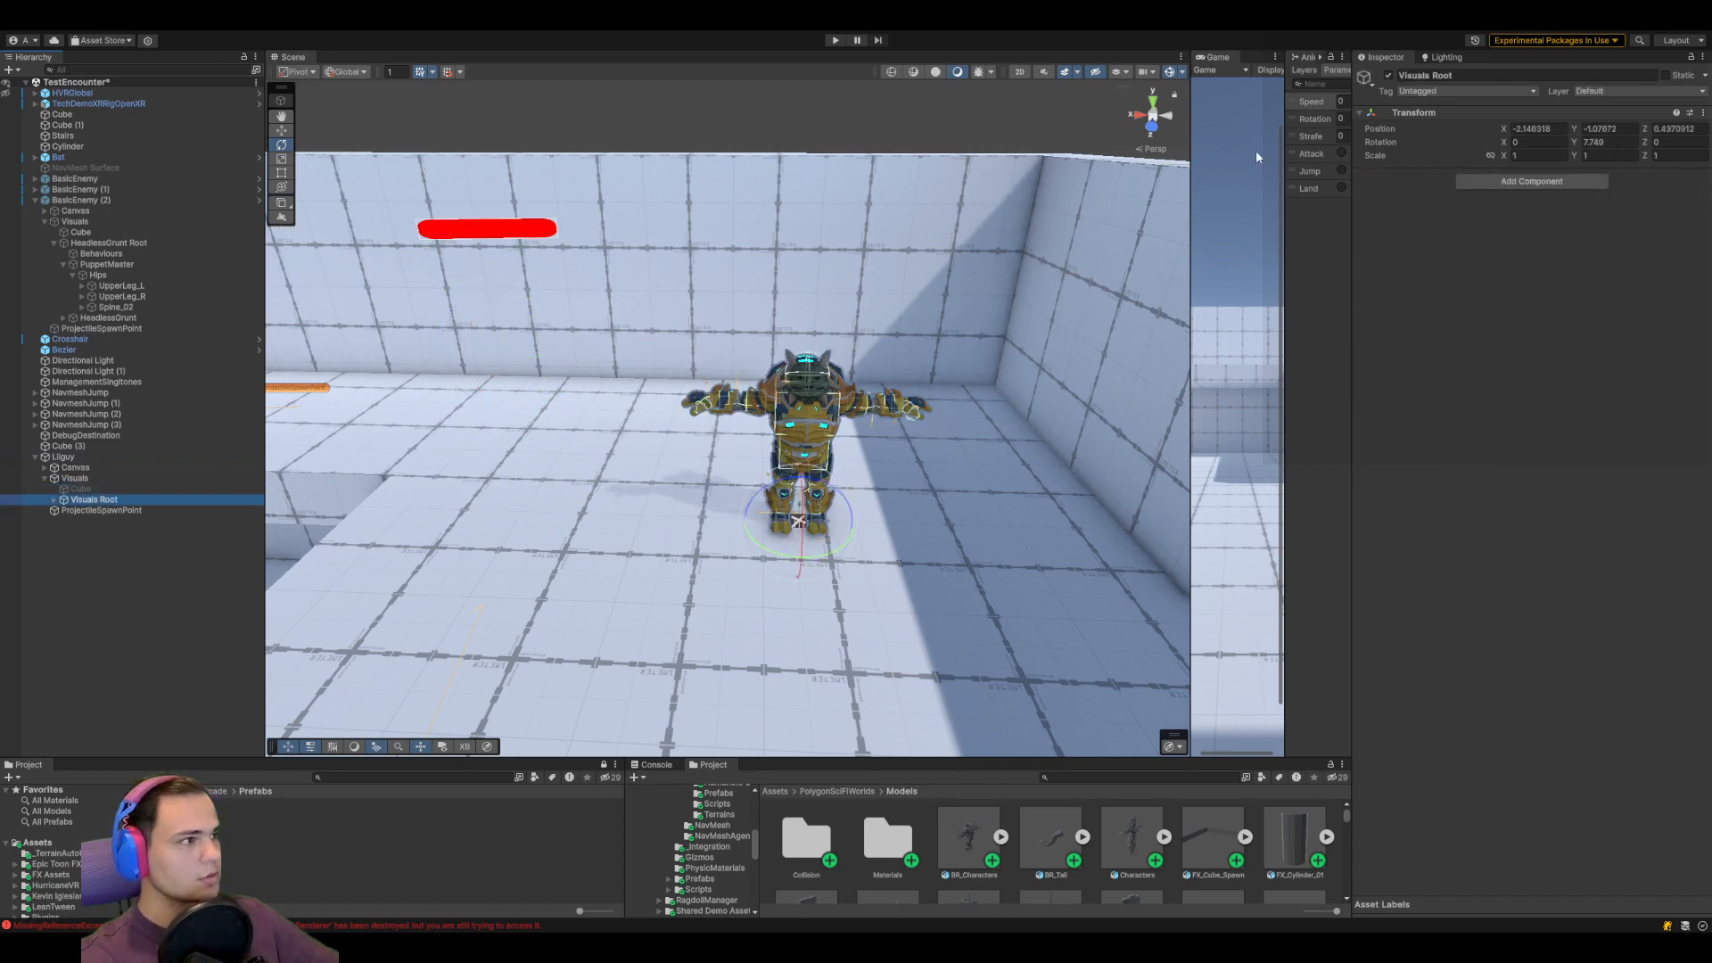
pyautogui.click(1538, 129)
pyautogui.write('0')
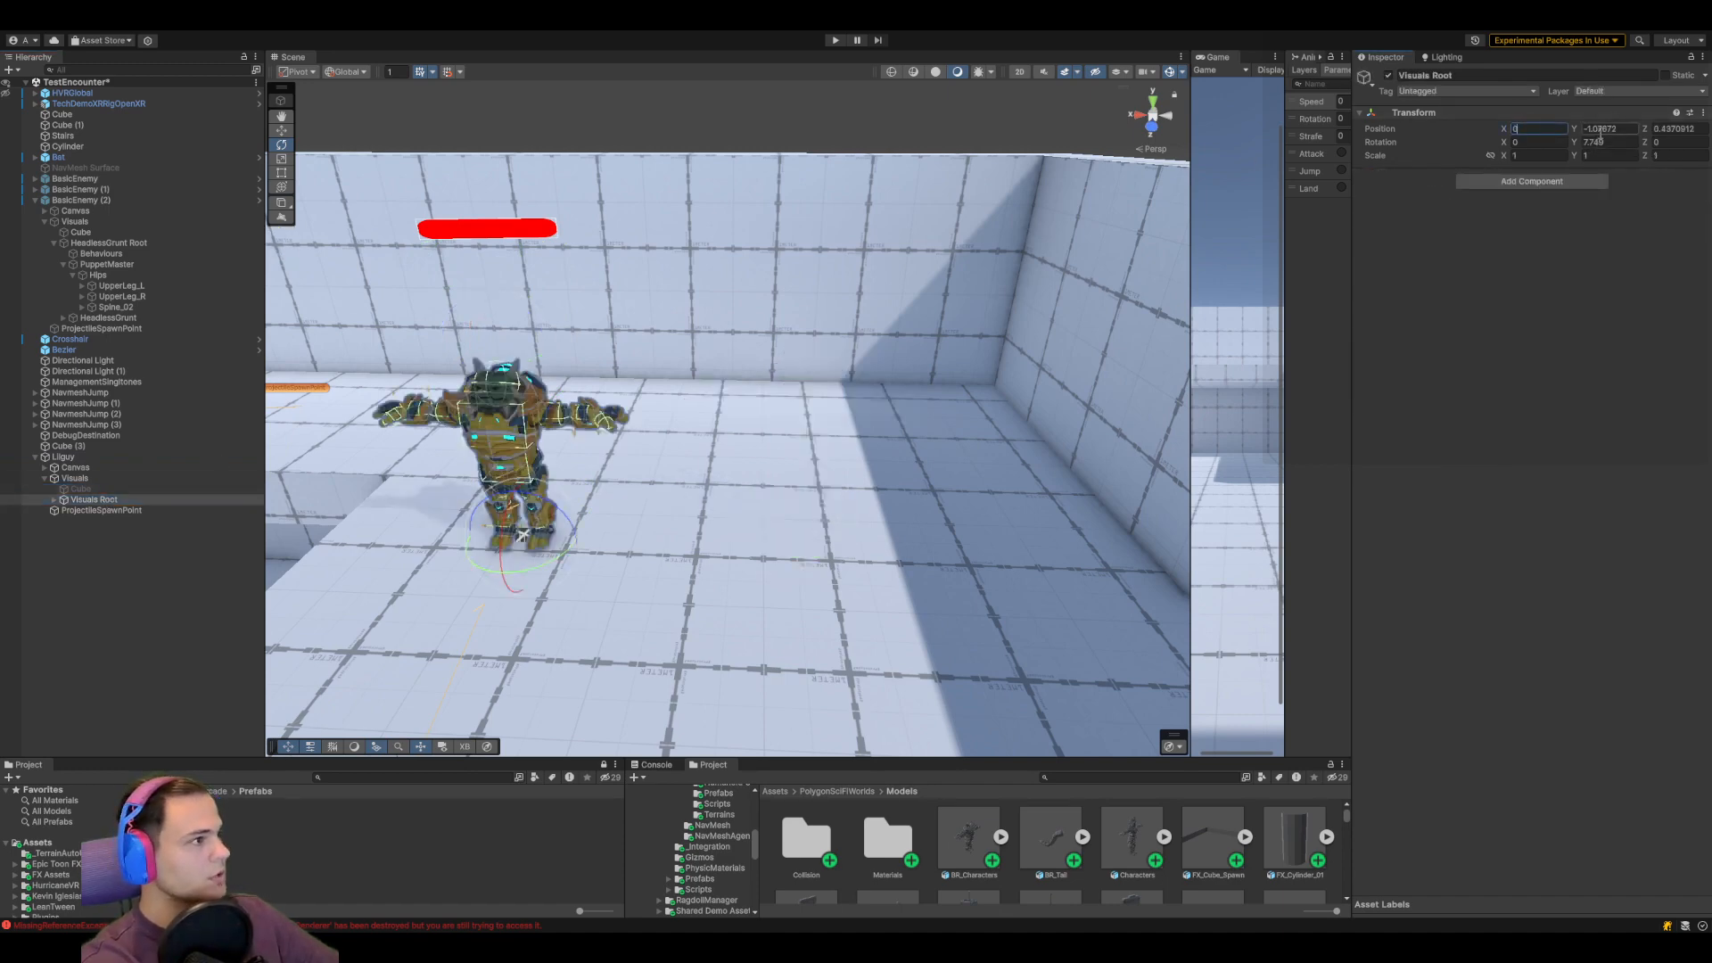
pyautogui.click(1600, 129)
pyautogui.write('0')
pyautogui.click(1680, 129)
pyautogui.write('0')
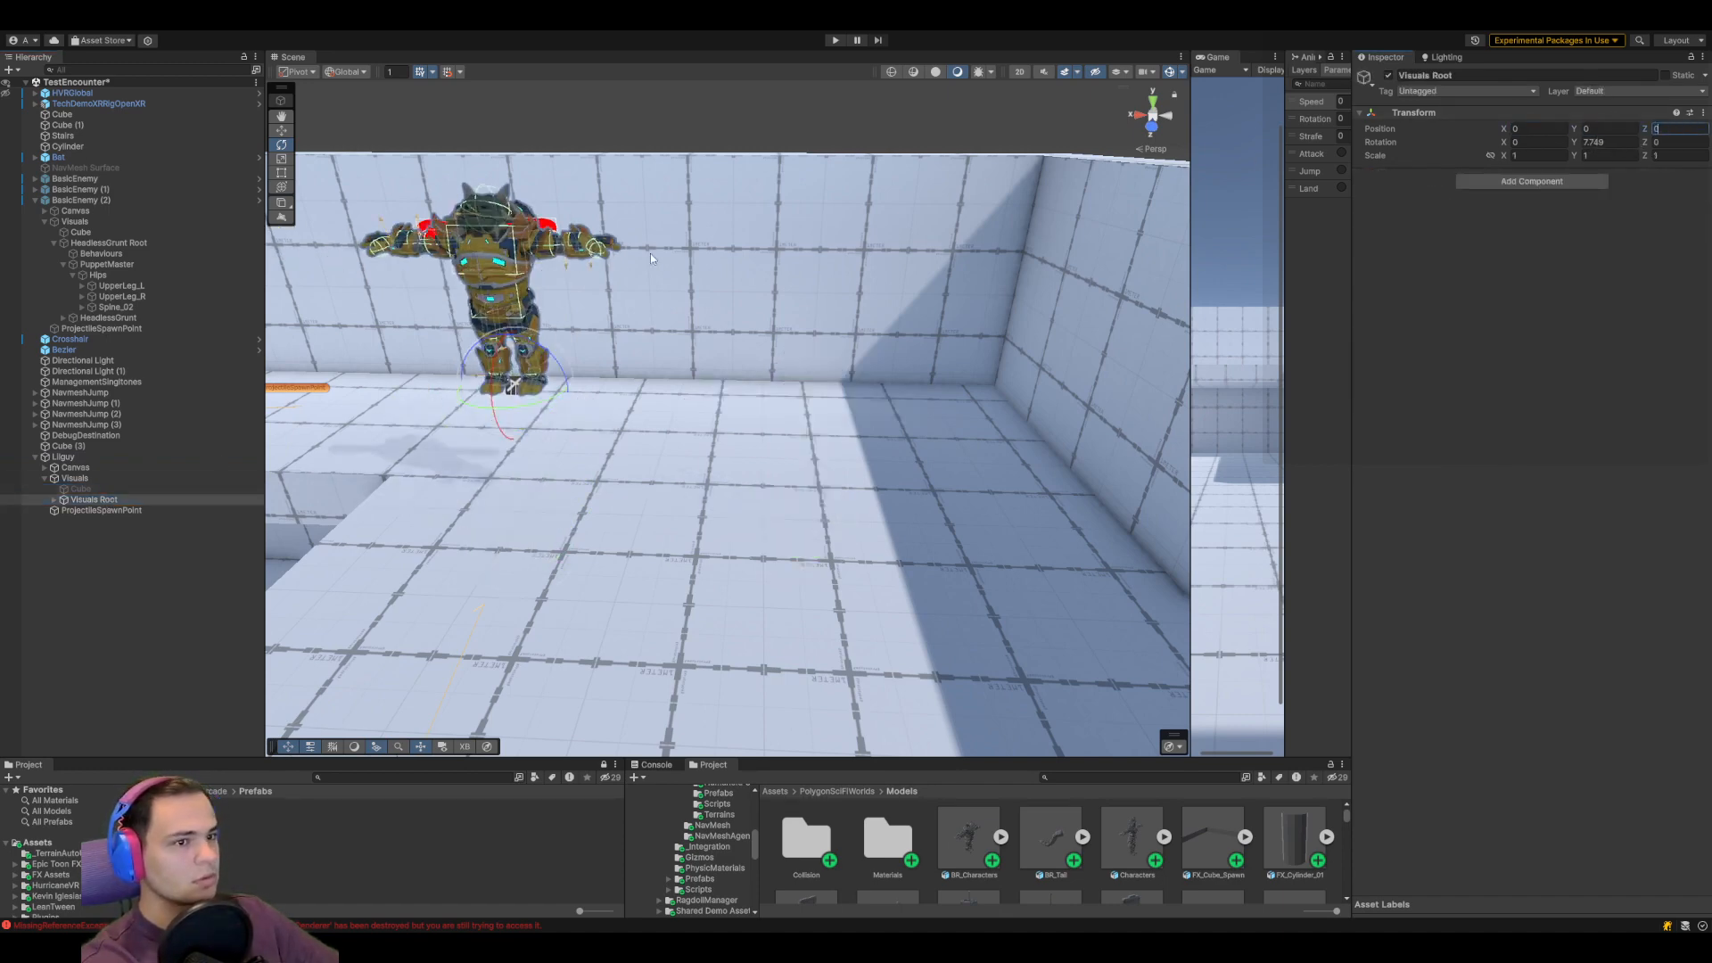
# Lower Lilguy's Visuals child so the model's feet rest near the base of the capsule collider
pyautogui.click(65, 458)
pyautogui.moveTo(496, 370); pyautogui.dragTo(555, 382, button='right')
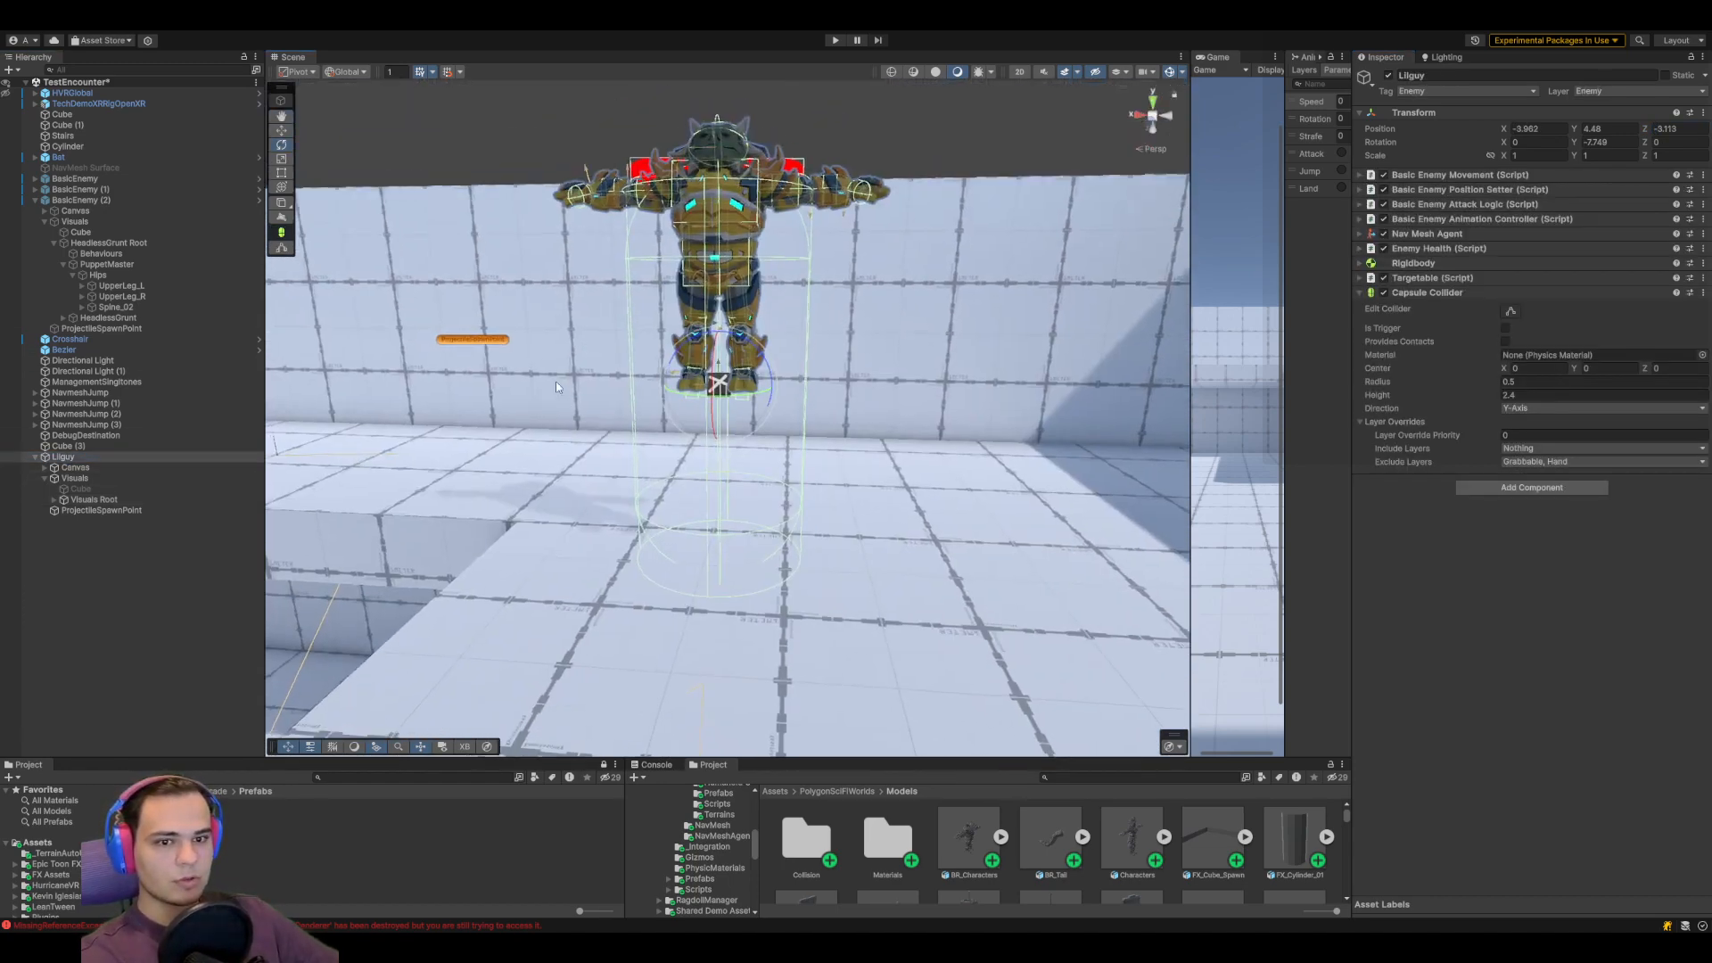
pyautogui.click(118, 477)
pyautogui.press('w')
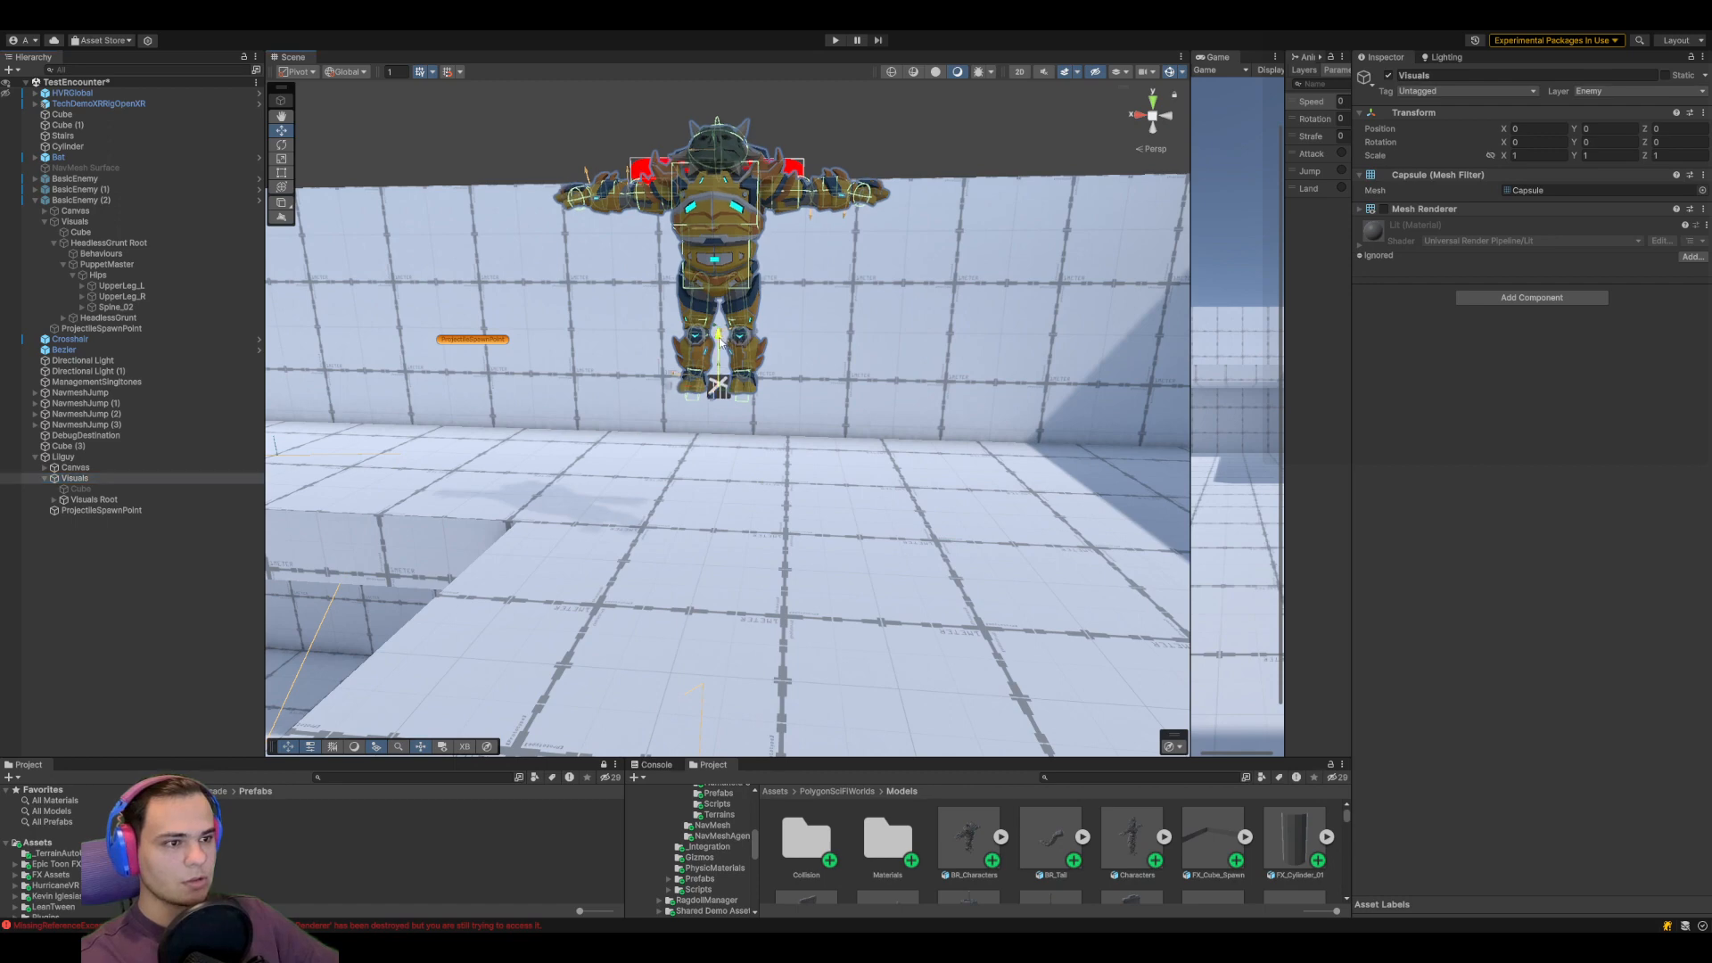
pyautogui.moveTo(724, 312); pyautogui.dragTo(727, 510)
# Set the height of Lilguy's Capsule Collider to 1.72 and lower its center to fit the model
pyautogui.click(87, 459)
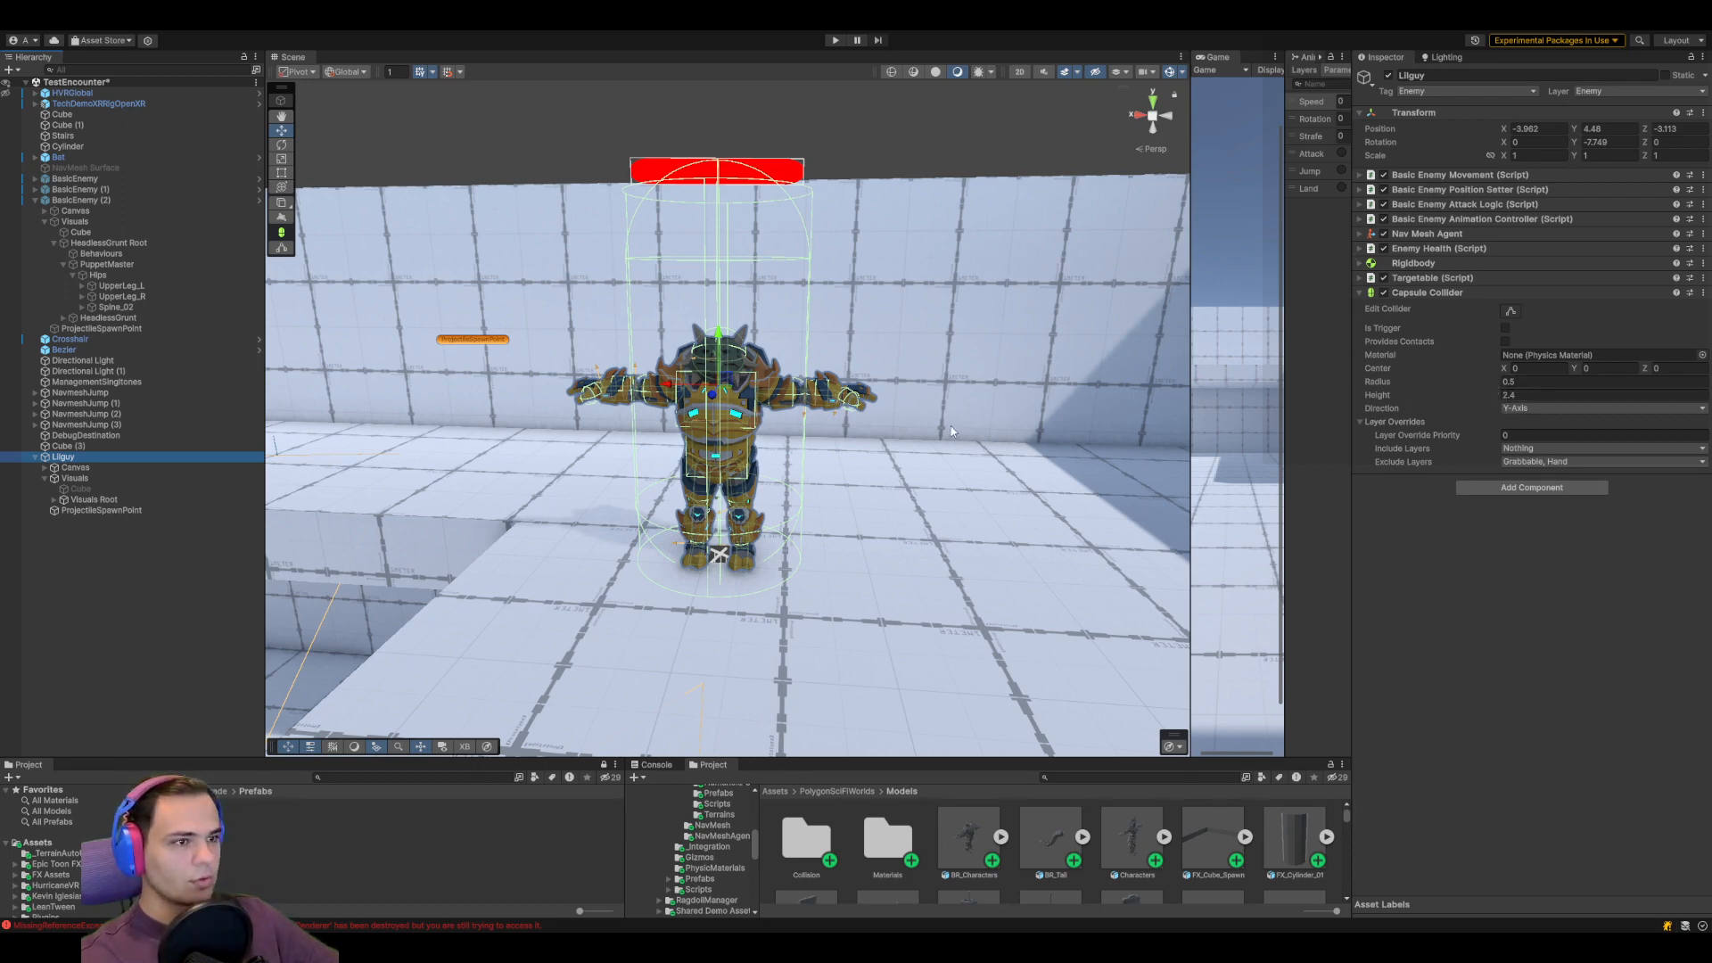
pyautogui.scroll(4, 952, 431)
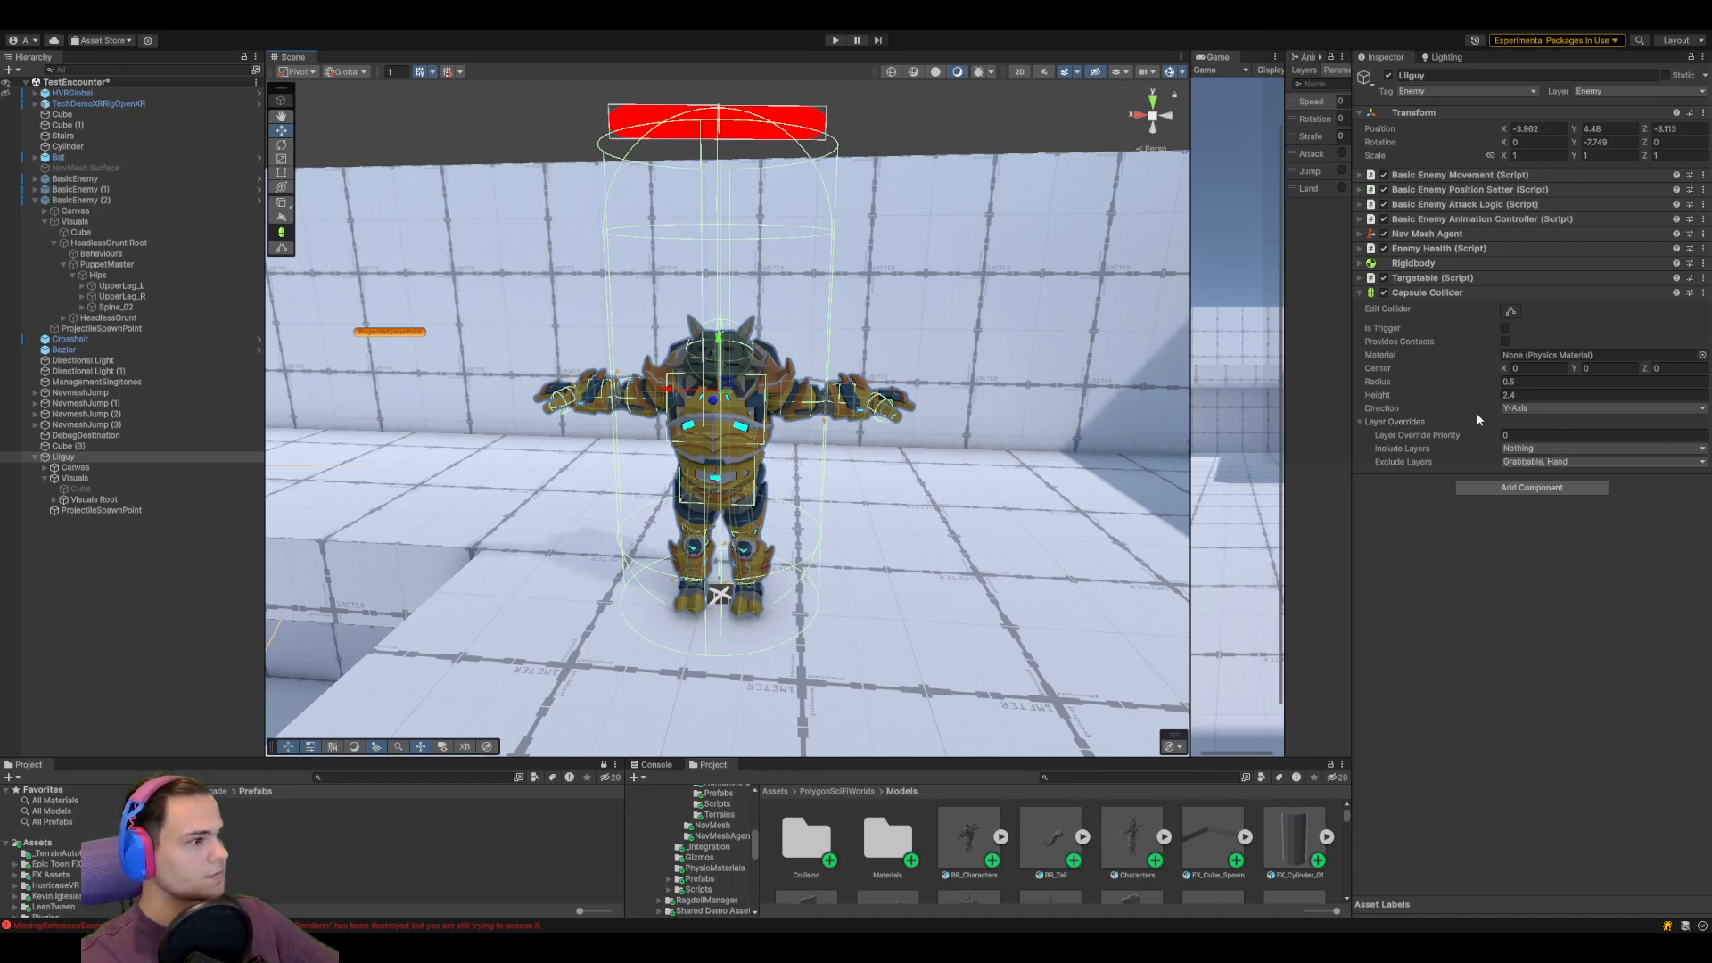
pyautogui.moveTo(1490, 398); pyautogui.dragTo(1473, 400)
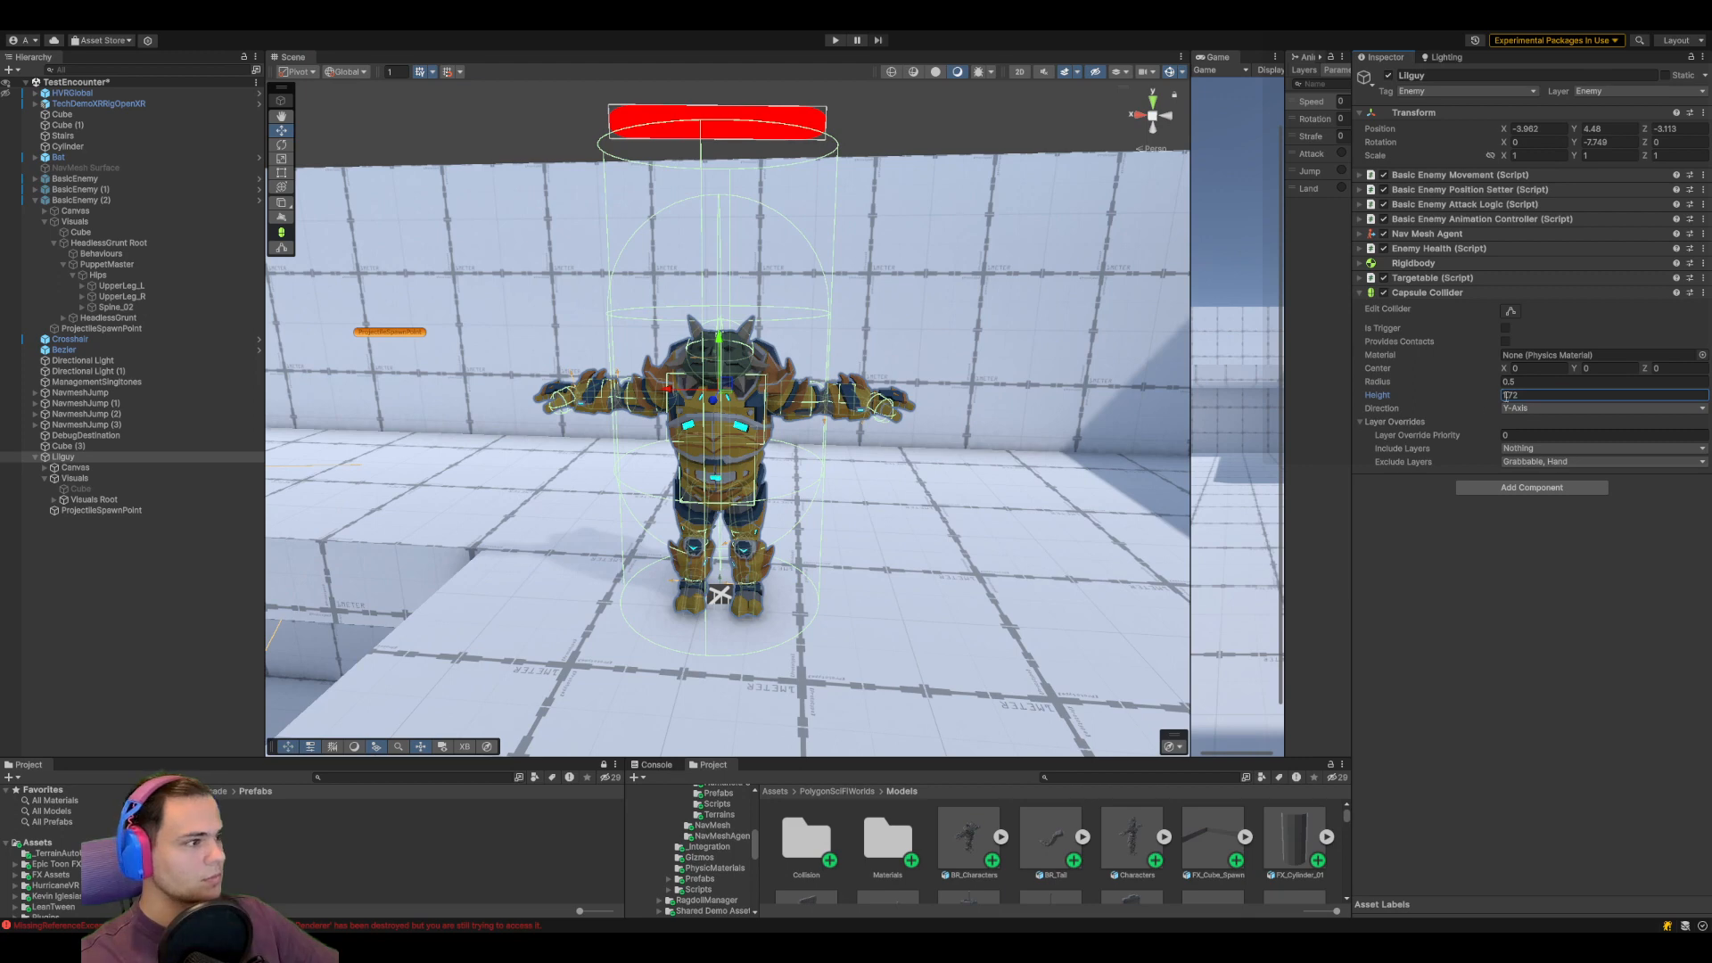
pyautogui.moveTo(1577, 367); pyautogui.dragTo(1565, 368)
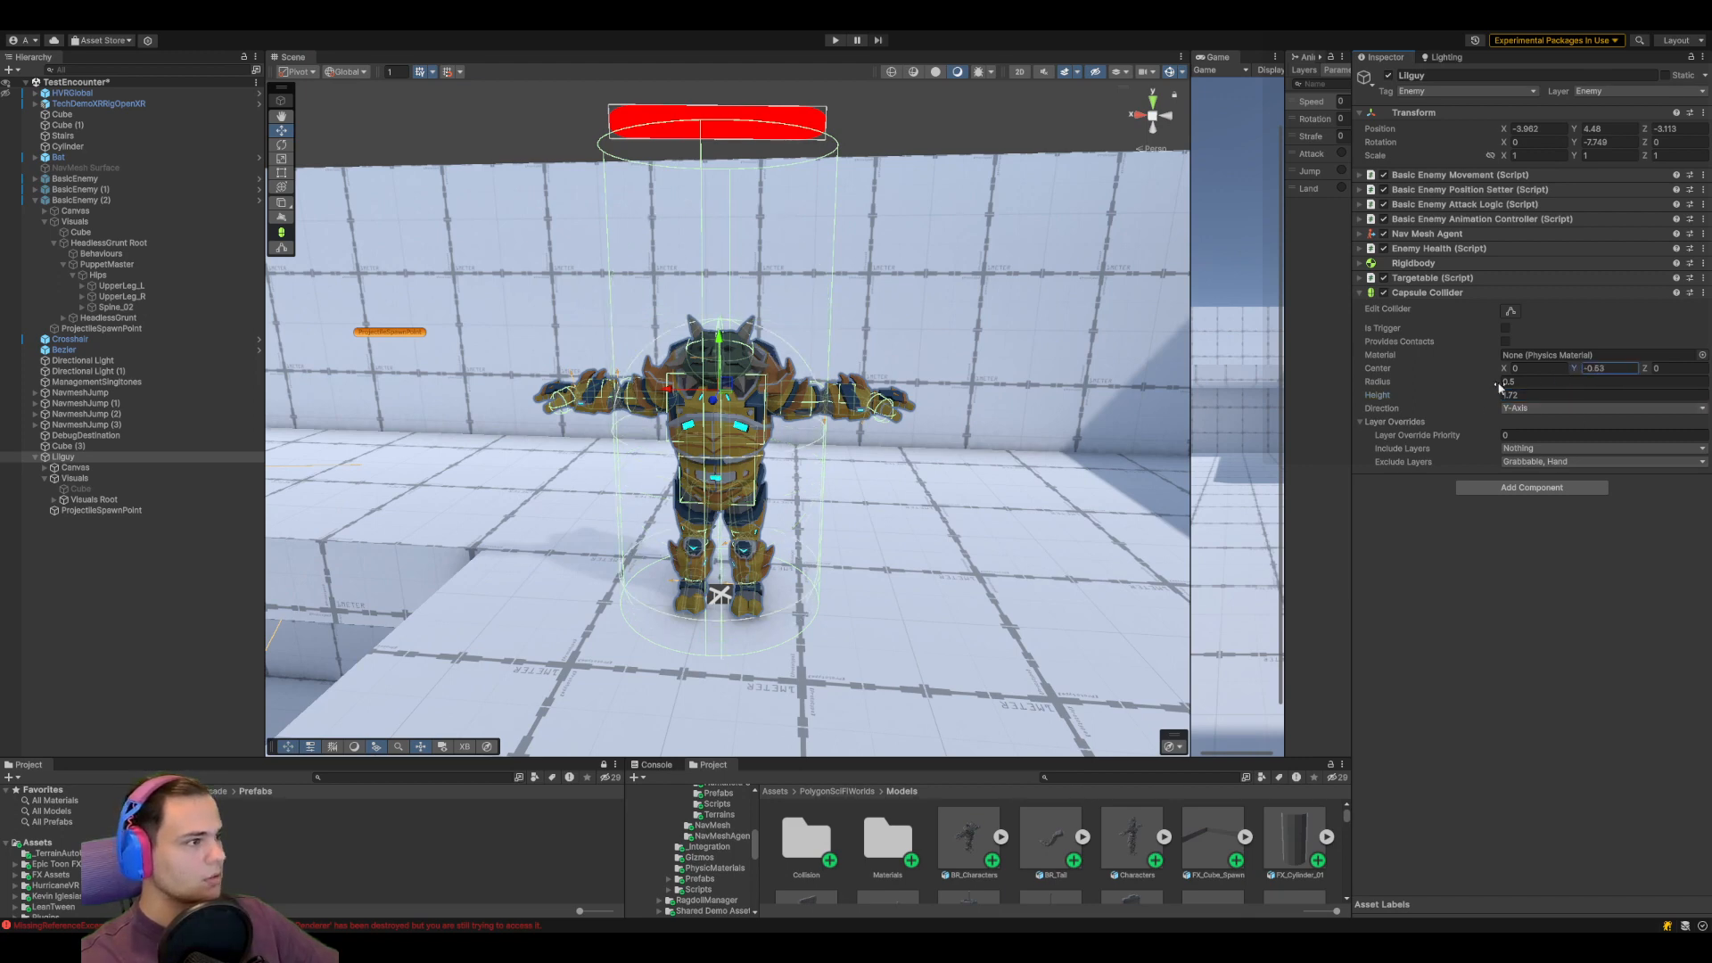
# Set the height of Lilguy's Nav Mesh Agent to 1.43, collapse the edited components and save the scene
pyautogui.click(1356, 233)
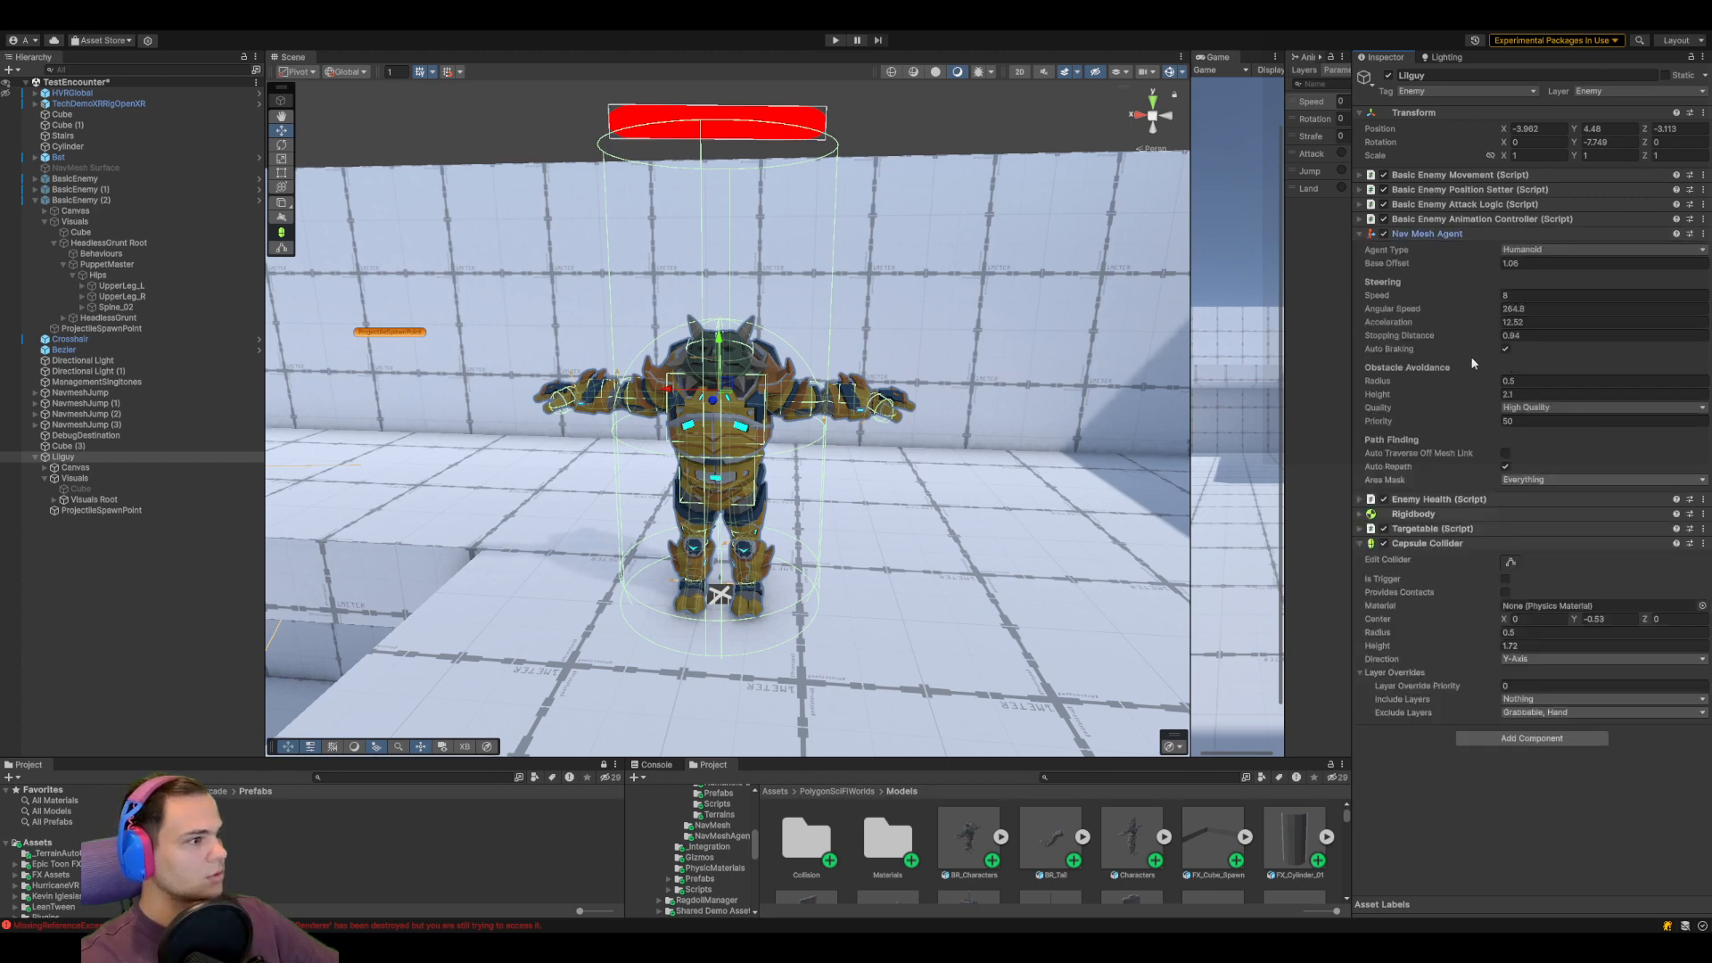
pyautogui.moveTo(1484, 394); pyautogui.dragTo(1479, 394)
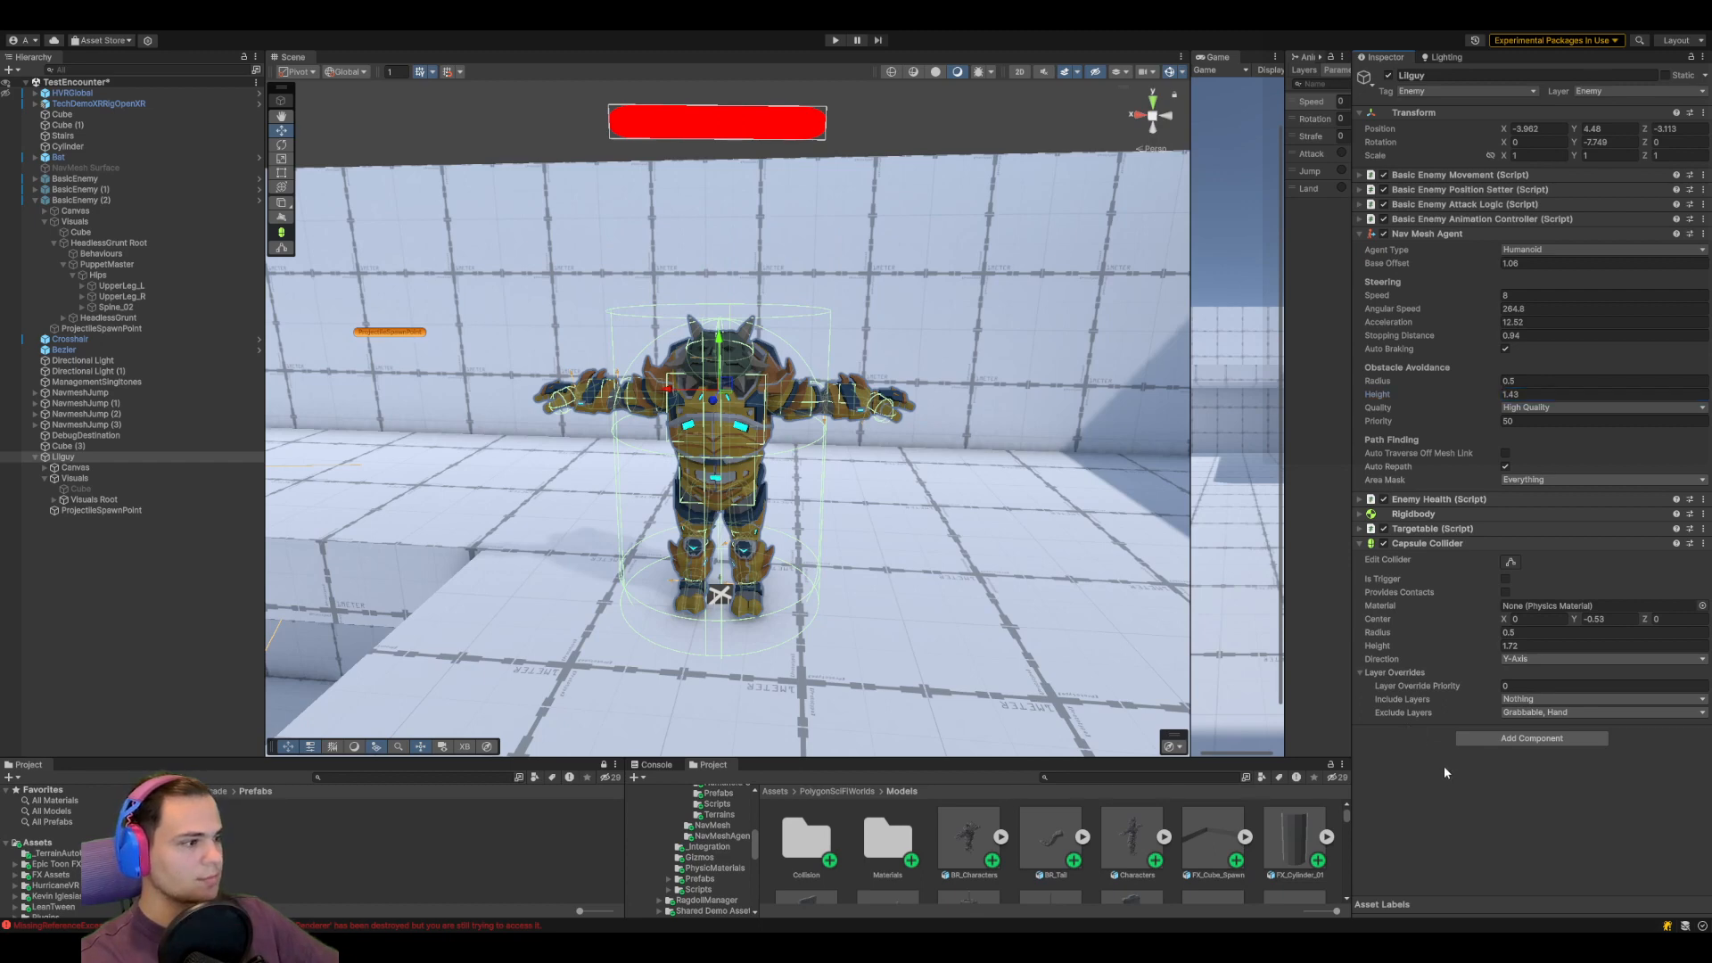
pyautogui.click(1471, 543)
pyautogui.click(1472, 234)
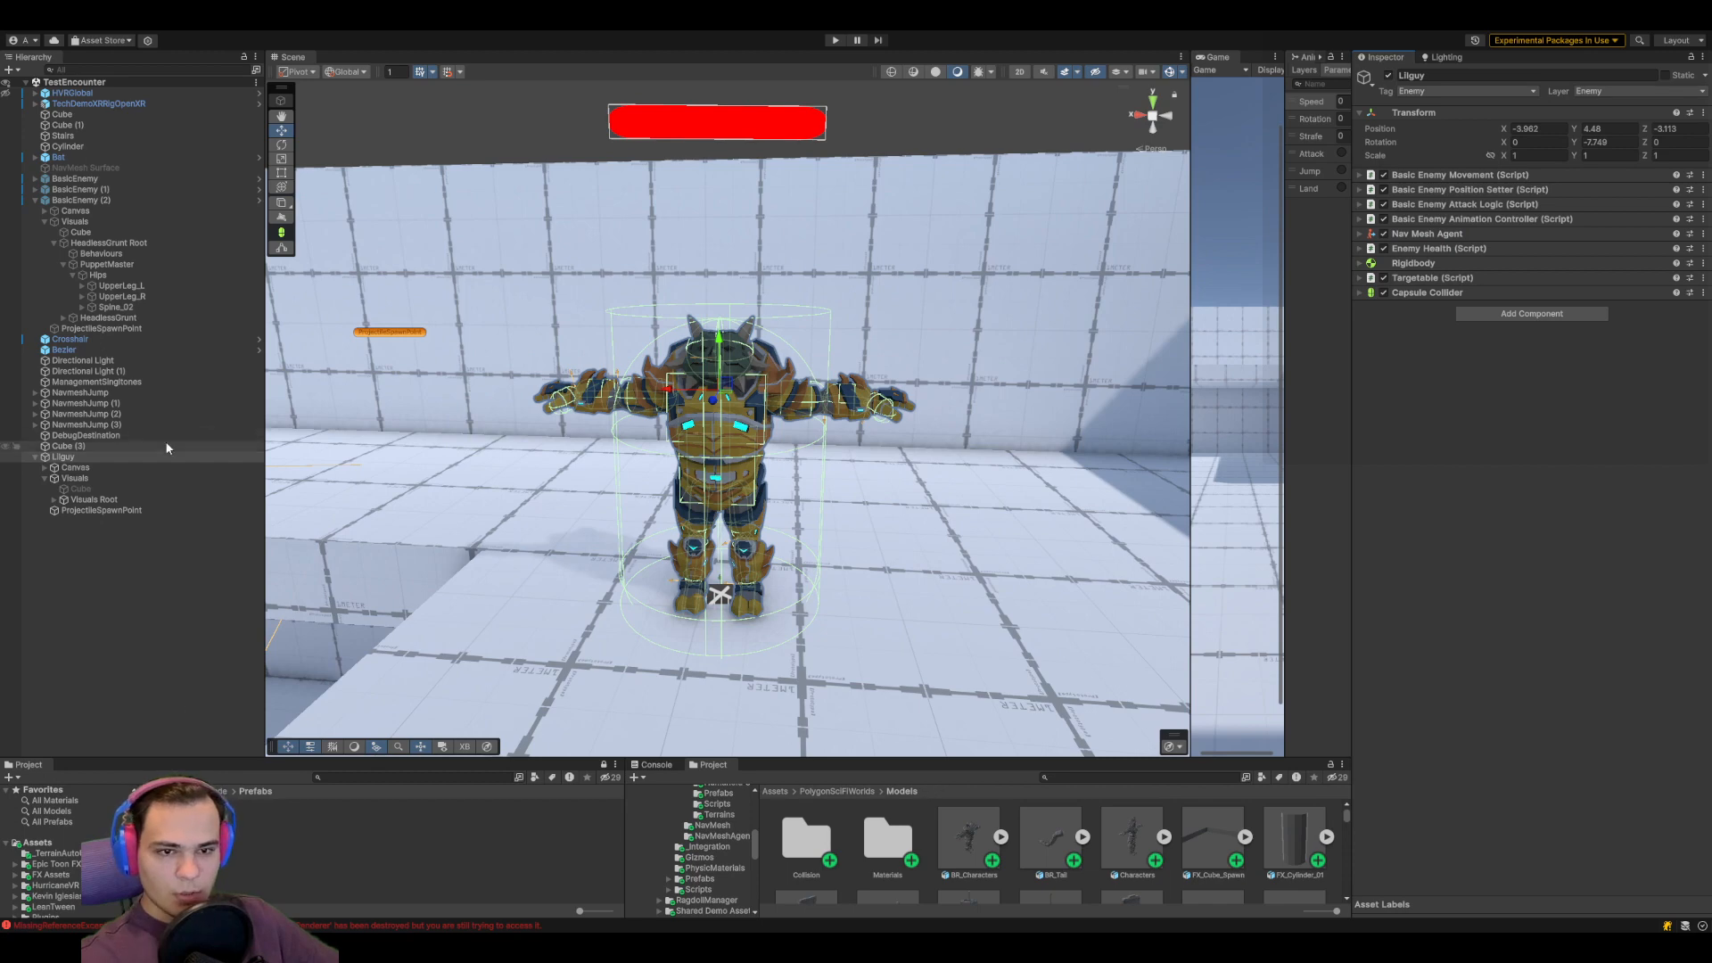
# Clear the console messages and enlarge the console area
pyautogui.click(654, 765)
pyautogui.click(639, 777)
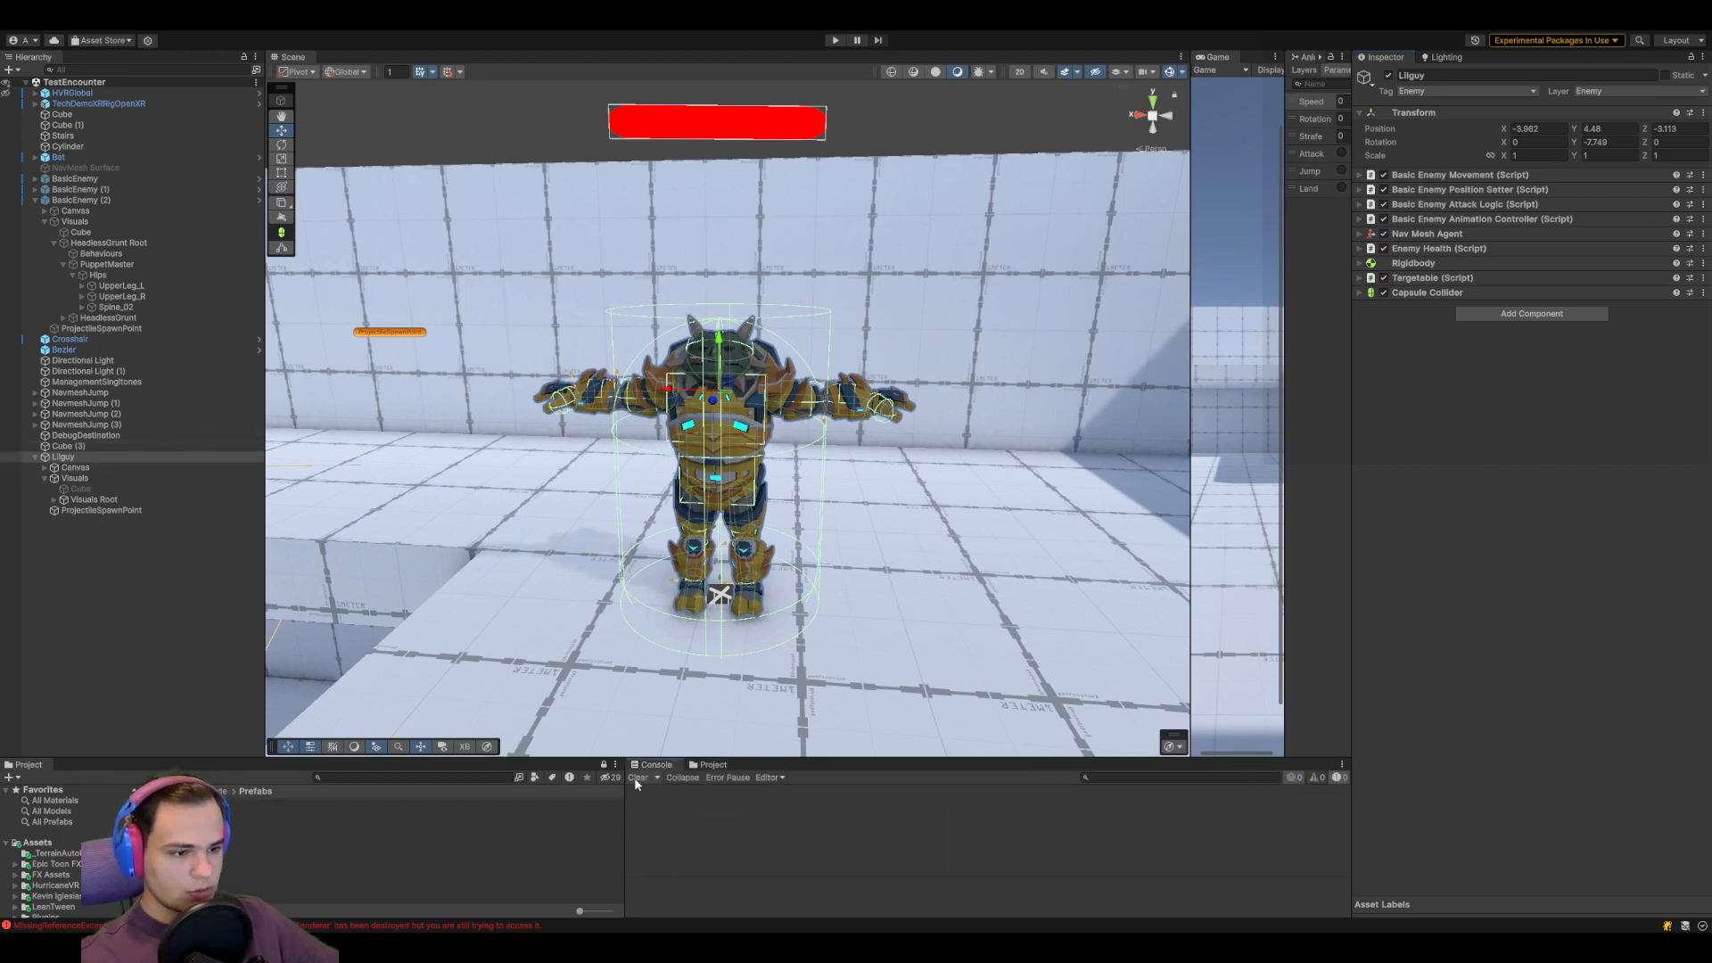
pyautogui.moveTo(583, 758); pyautogui.dragTo(586, 684)
# Collapse BasicEnemy (2) and expand Lilguy's Visuals Root bone hierarchy down to Hand_R
pyautogui.moveTo(856, 392); pyautogui.dragTo(776, 473, button='right')
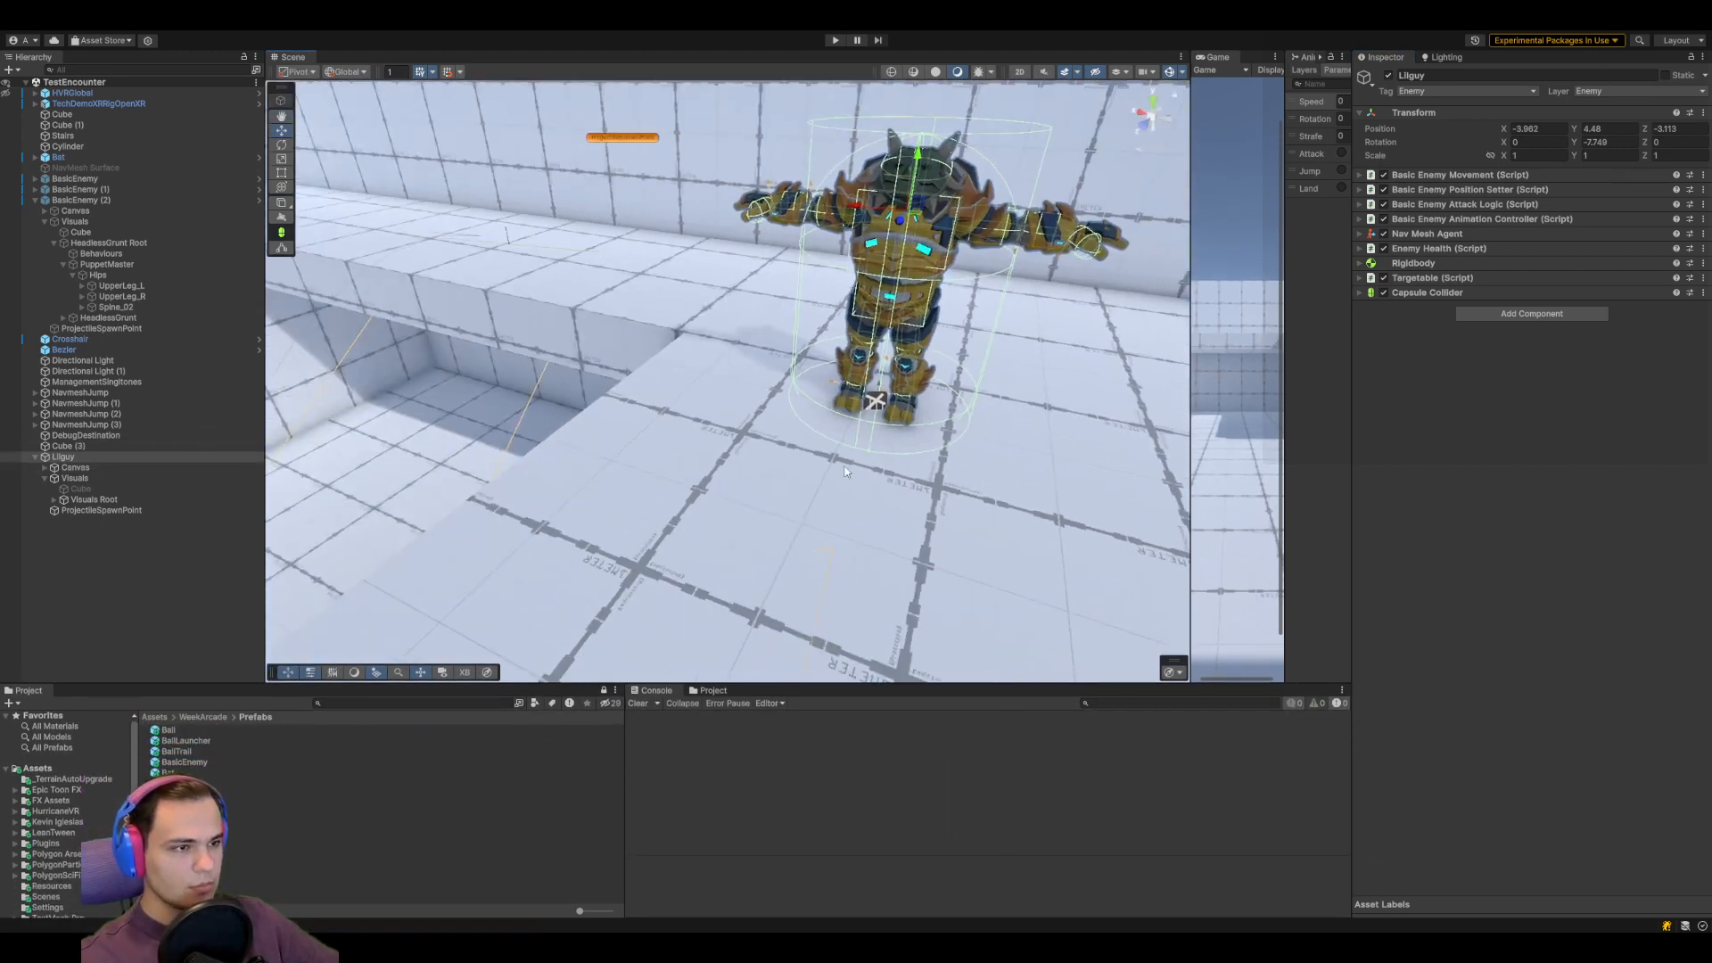
pyautogui.moveTo(775, 473); pyautogui.dragTo(909, 419, button='middle')
pyautogui.moveTo(910, 419); pyautogui.dragTo(838, 480, button='right')
pyautogui.scroll(-3, 838, 480)
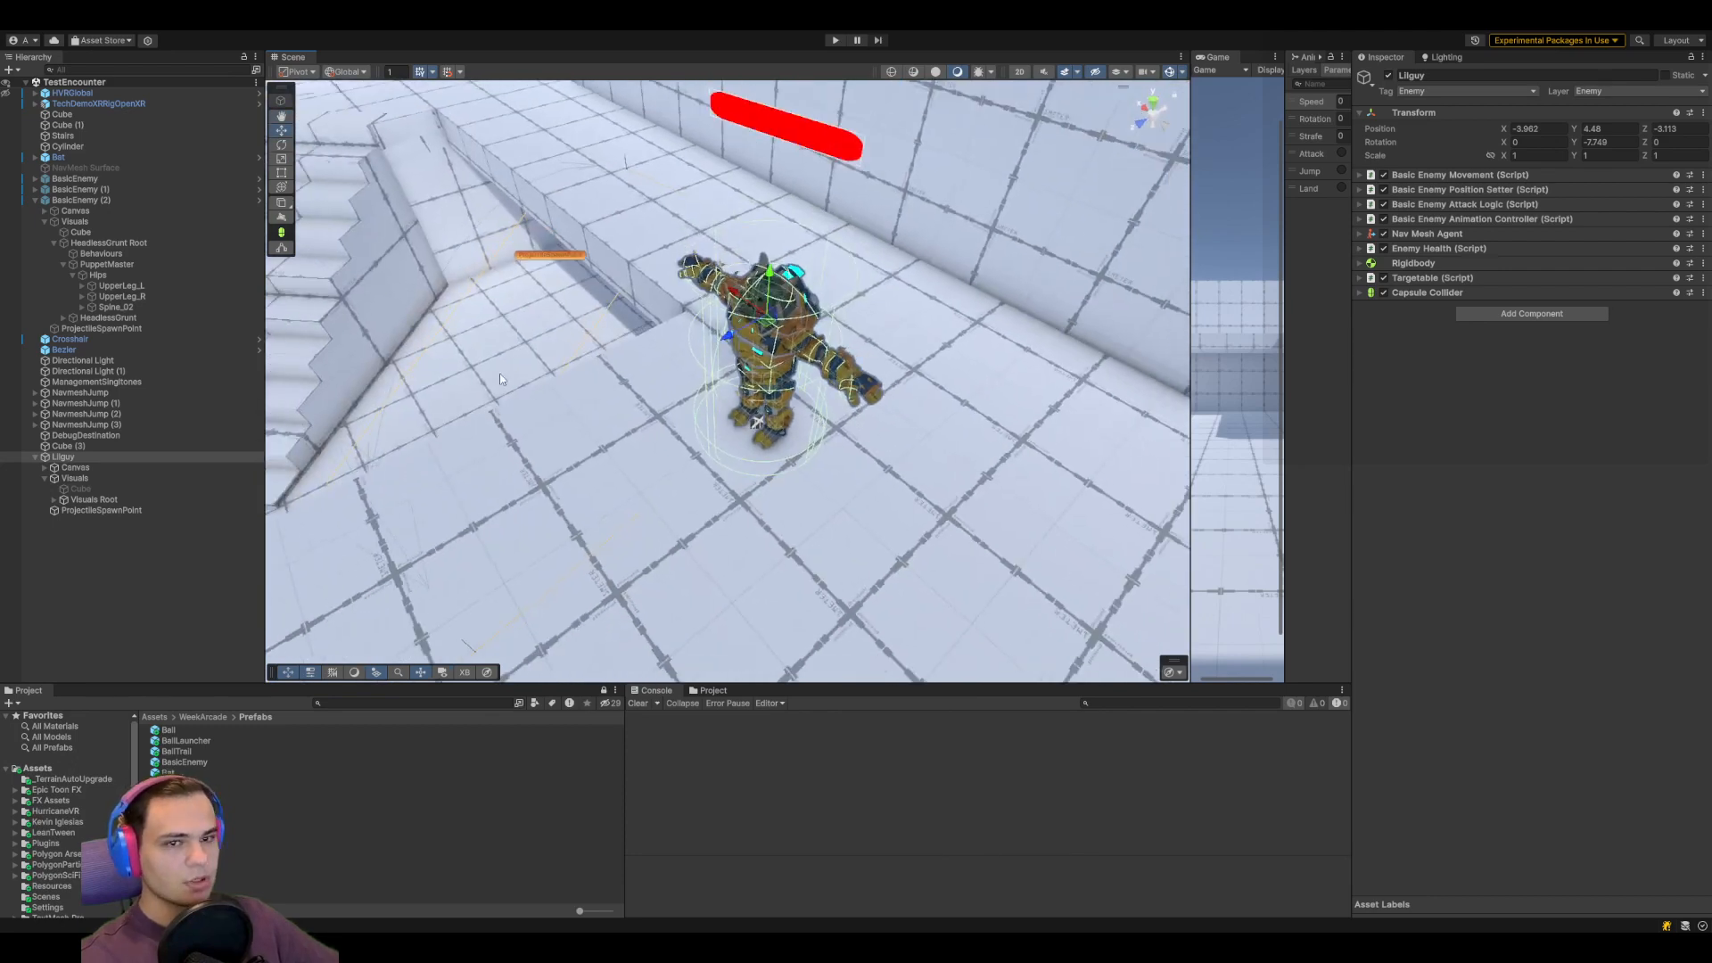
pyautogui.click(34, 200)
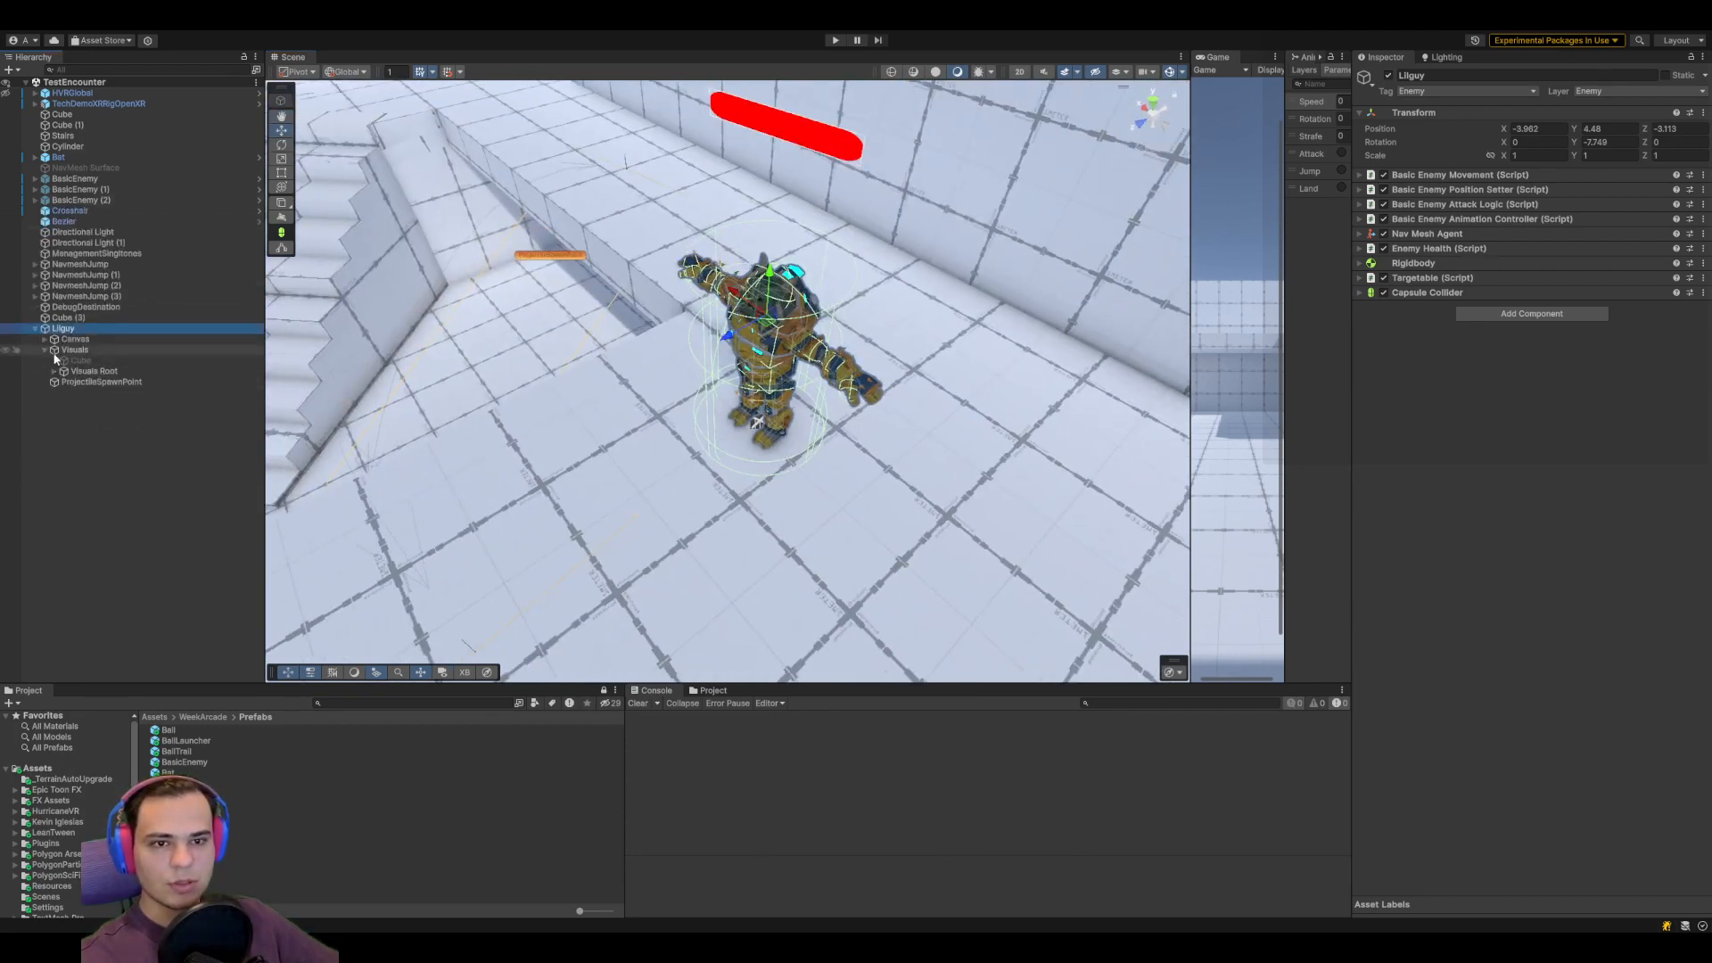
pyautogui.click(90, 371)
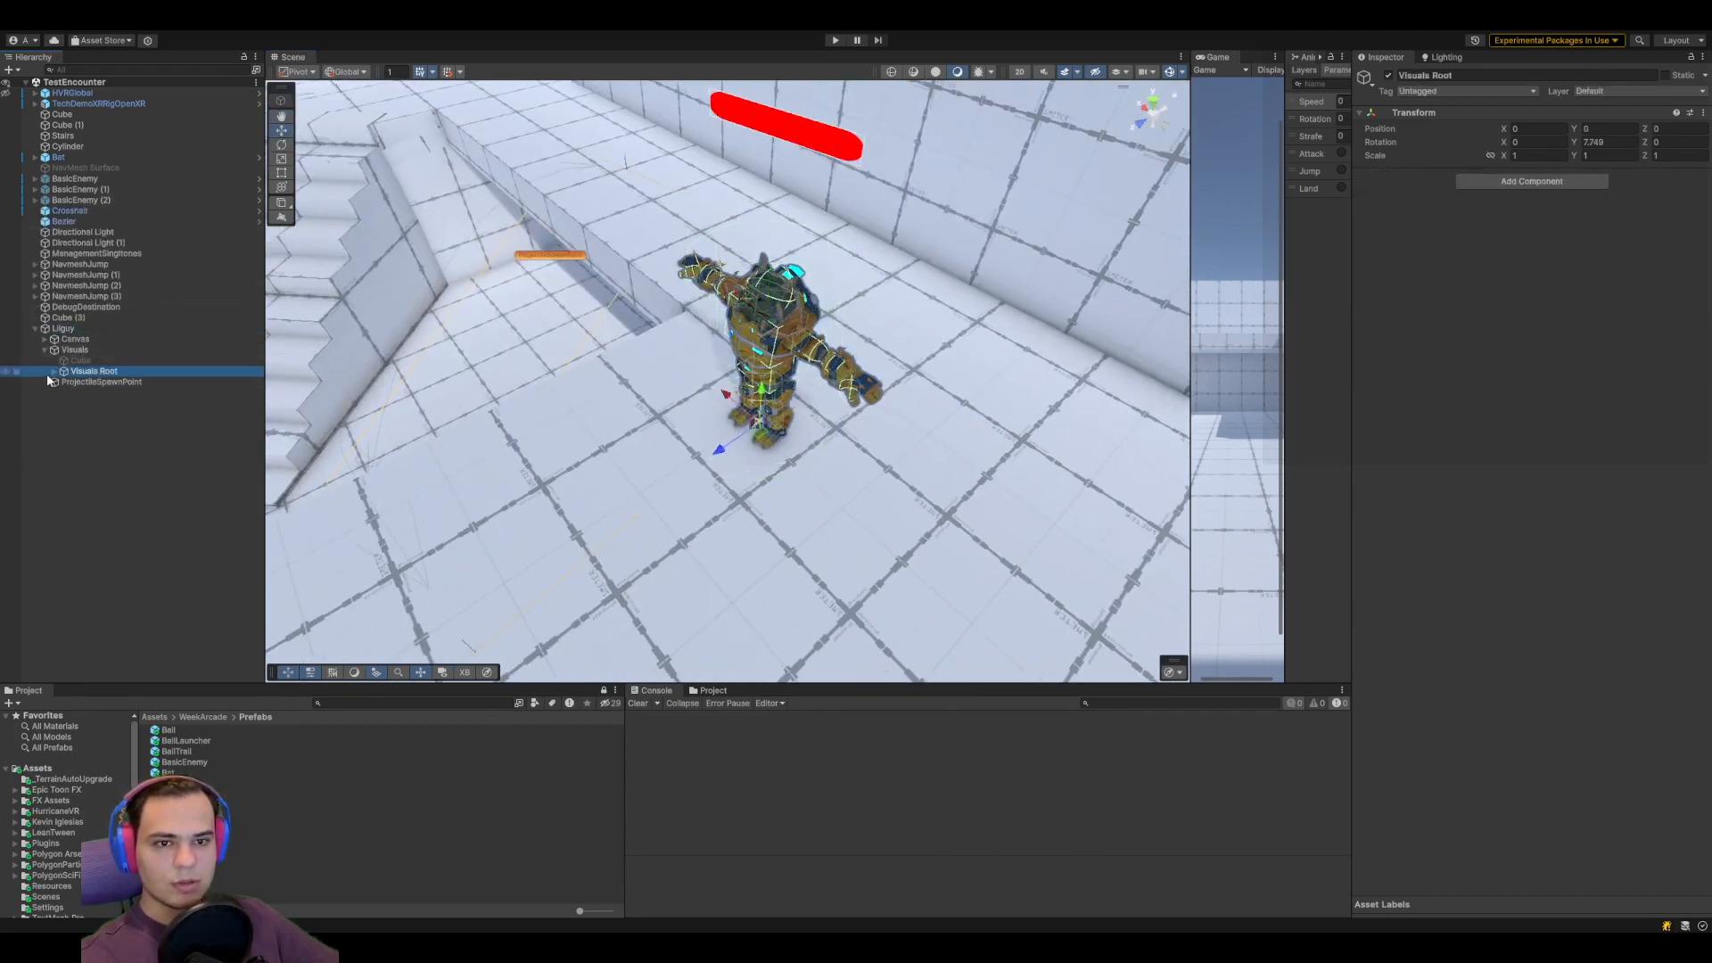
pyautogui.click(54, 371)
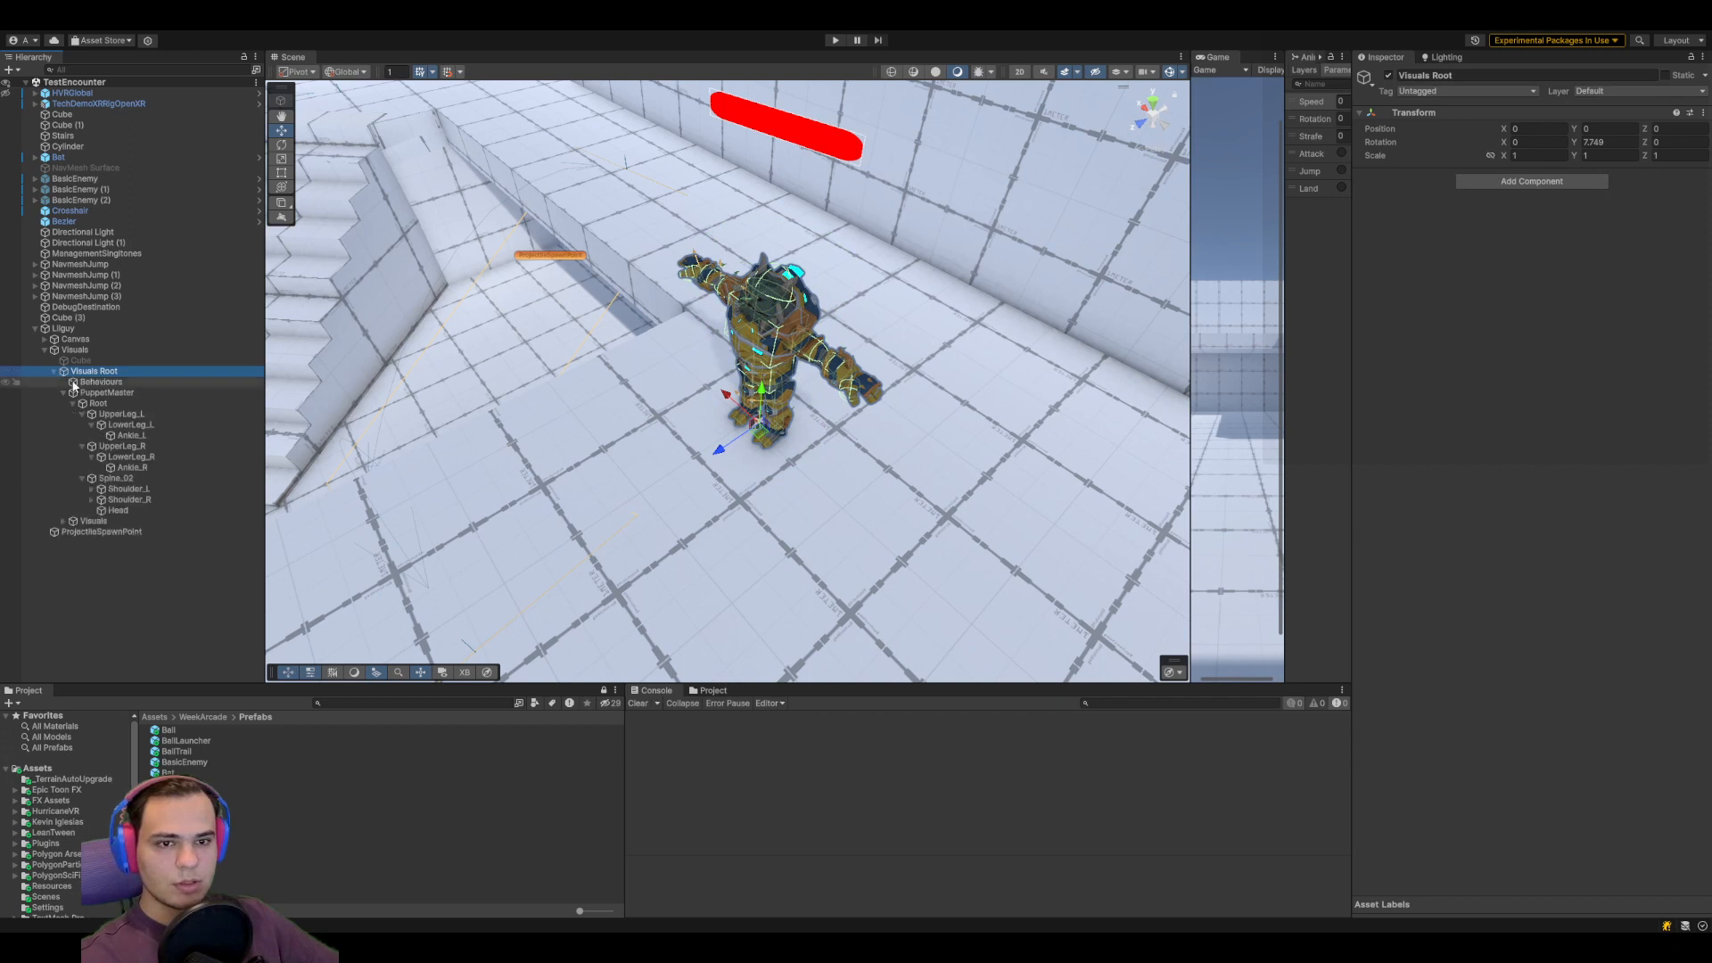
pyautogui.click(91, 500)
pyautogui.click(101, 511)
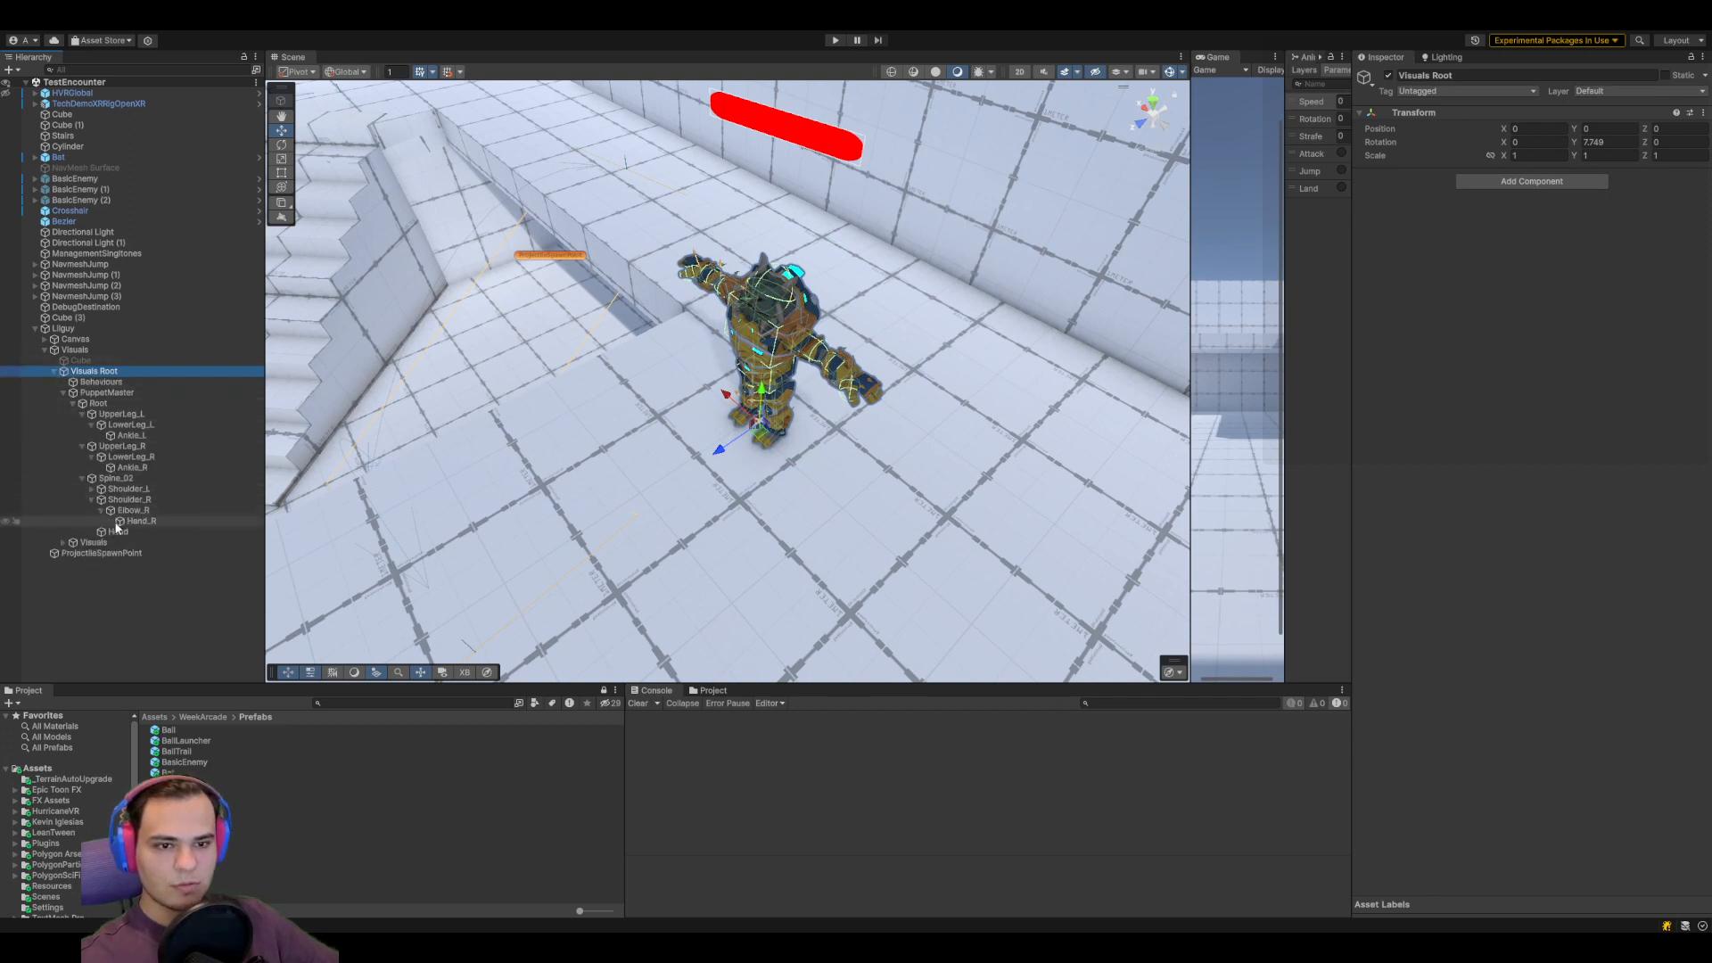
# In Lilguy's Basic Enemy Attack Logic, assign Hand_R as Projectile Spawn Point and Spine_02 as Line Of Sight Origin
pyautogui.click(94, 330)
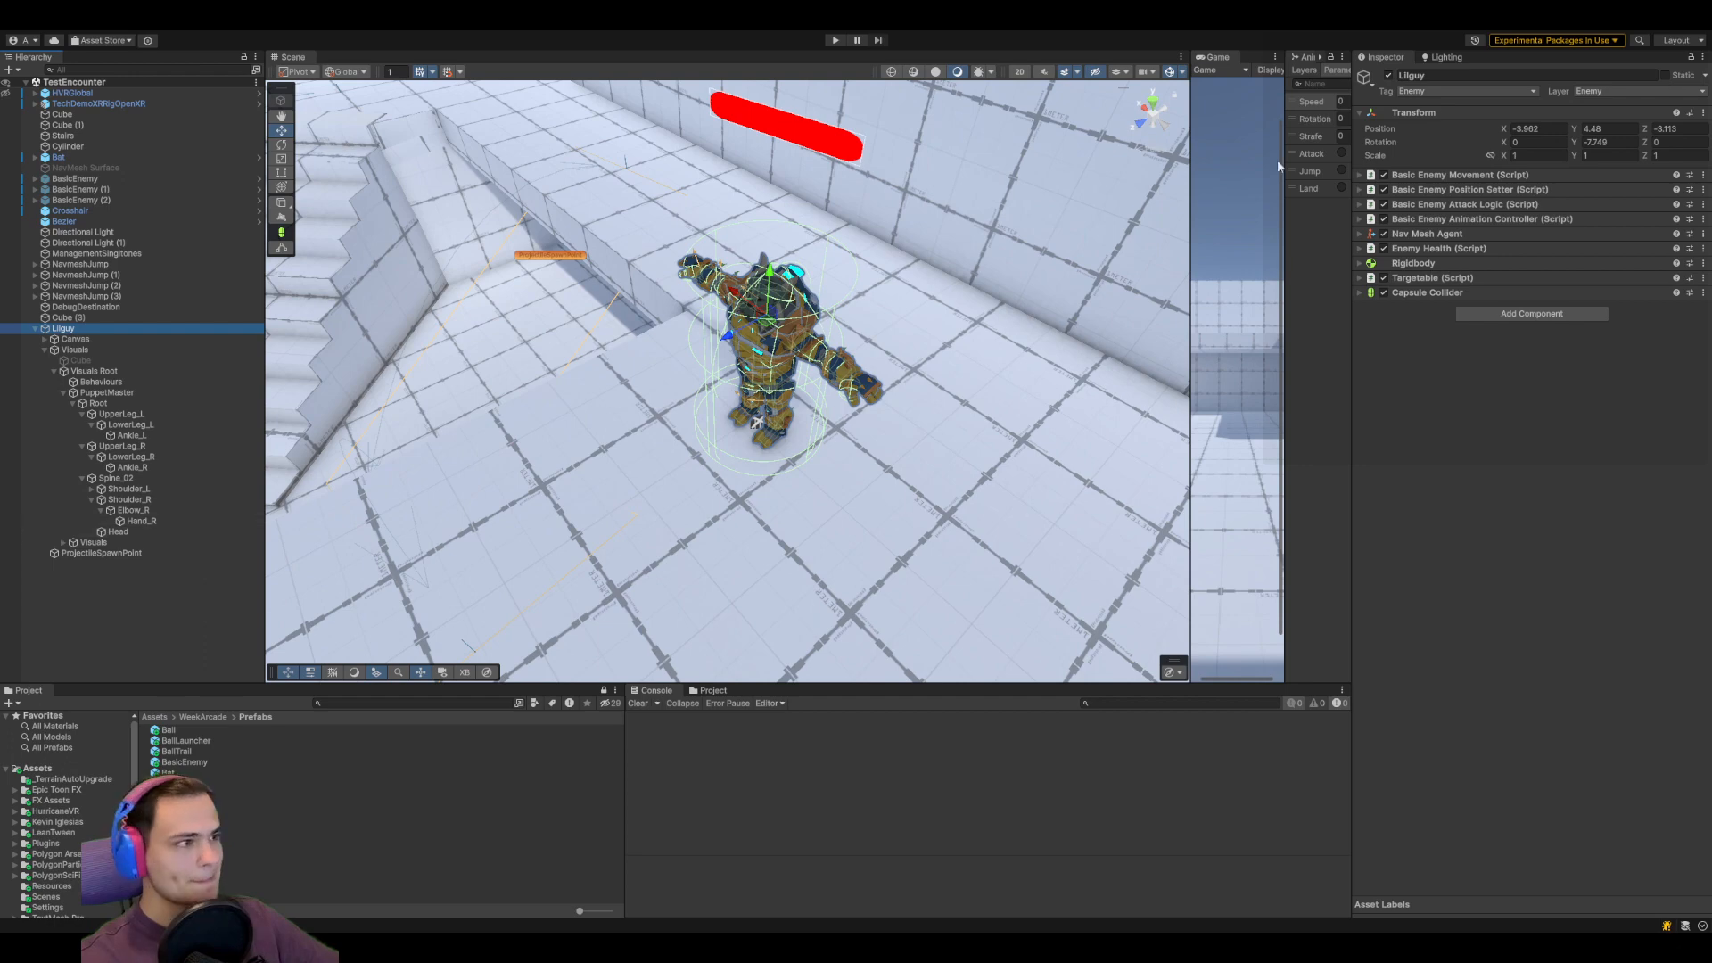
pyautogui.click(1360, 204)
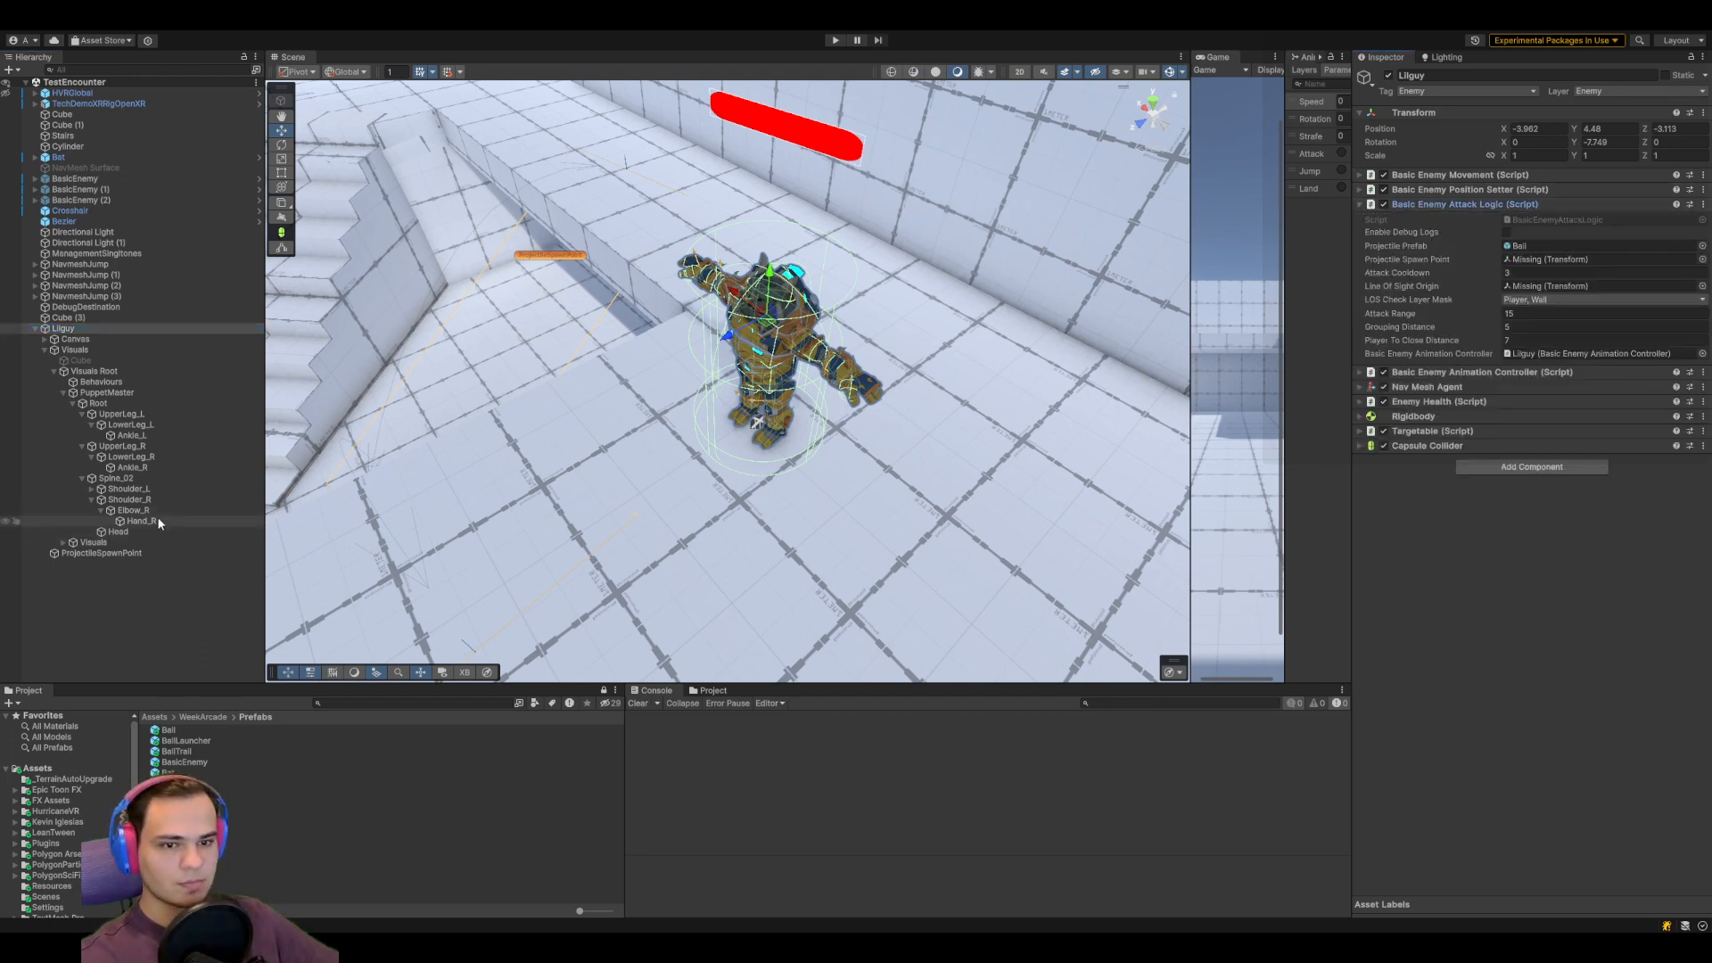
pyautogui.moveTo(161, 524); pyautogui.dragTo(1580, 264)
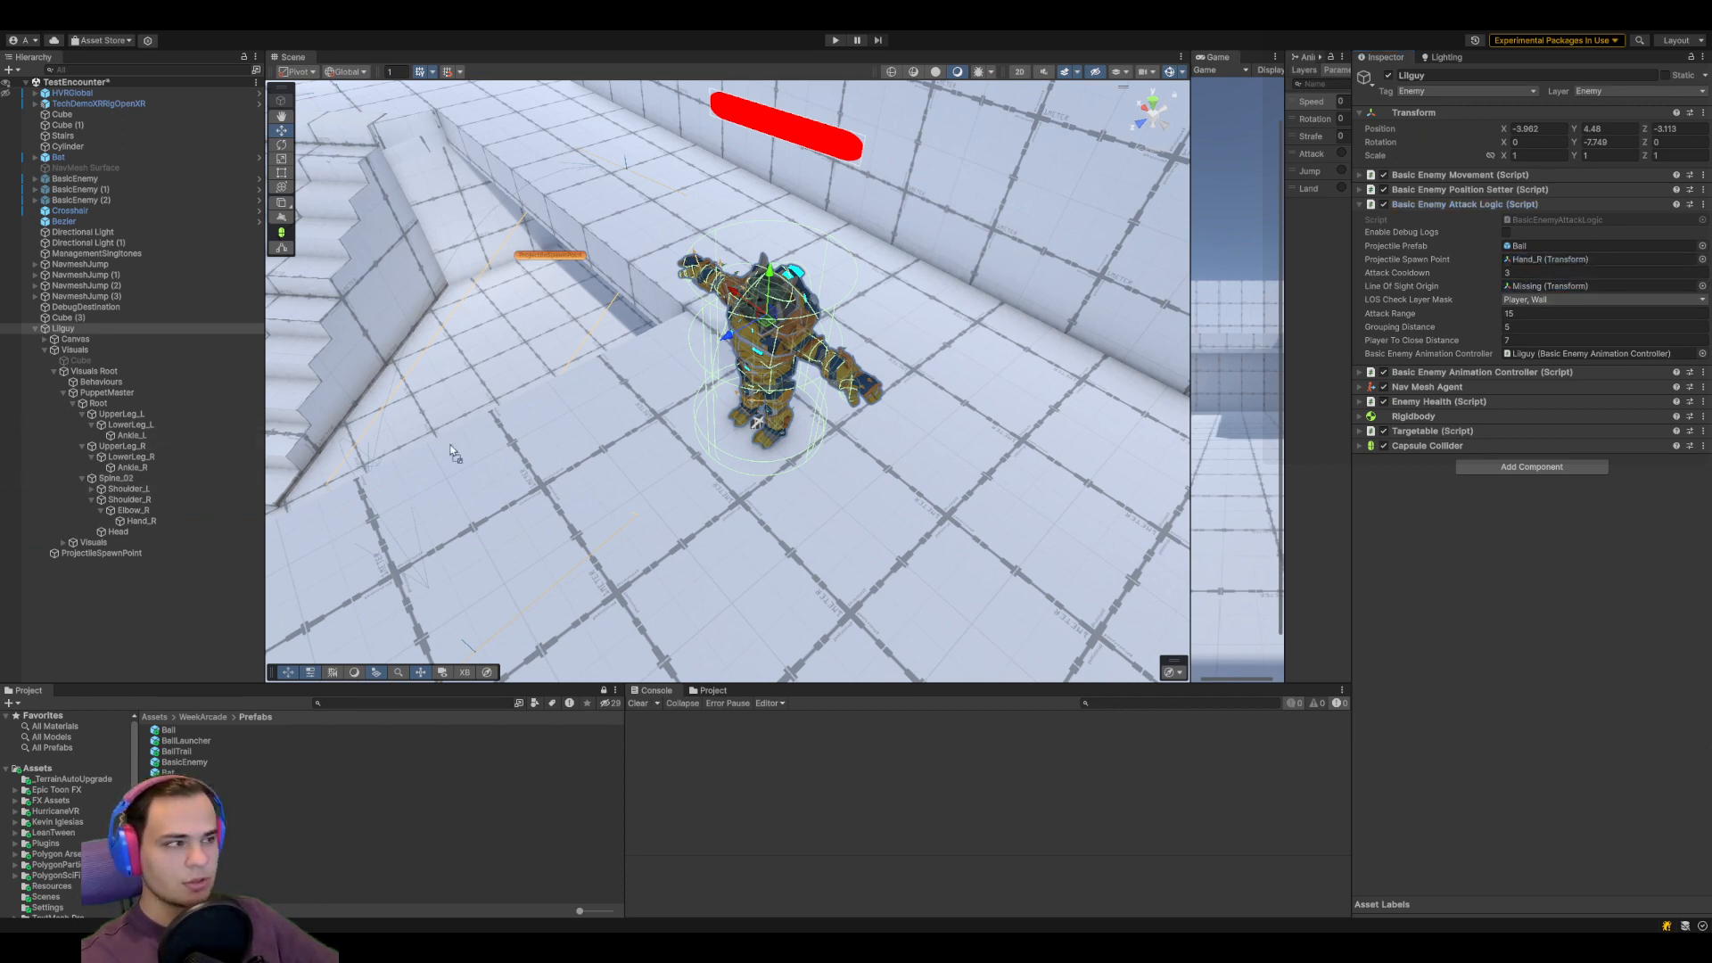
pyautogui.moveTo(455, 453); pyautogui.dragTo(1580, 287)
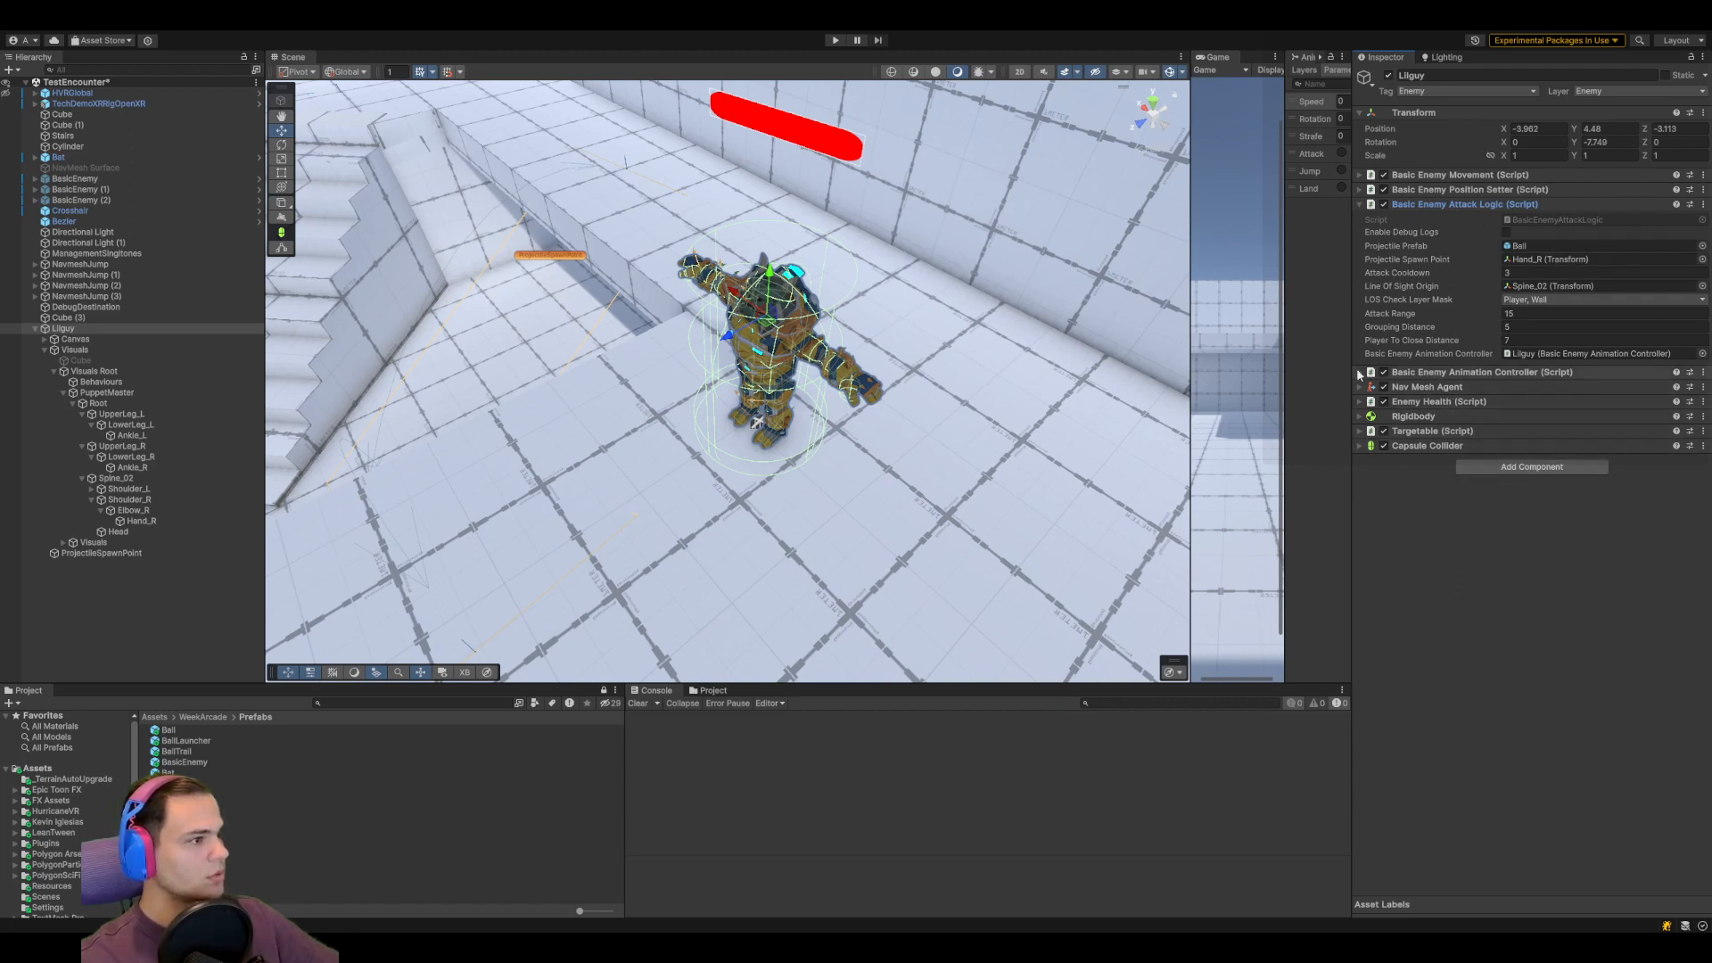
# Show the Animator component of the Visuals object under Lilguy's Visuals Root and widen the Animator graph area
pyautogui.click(137, 368)
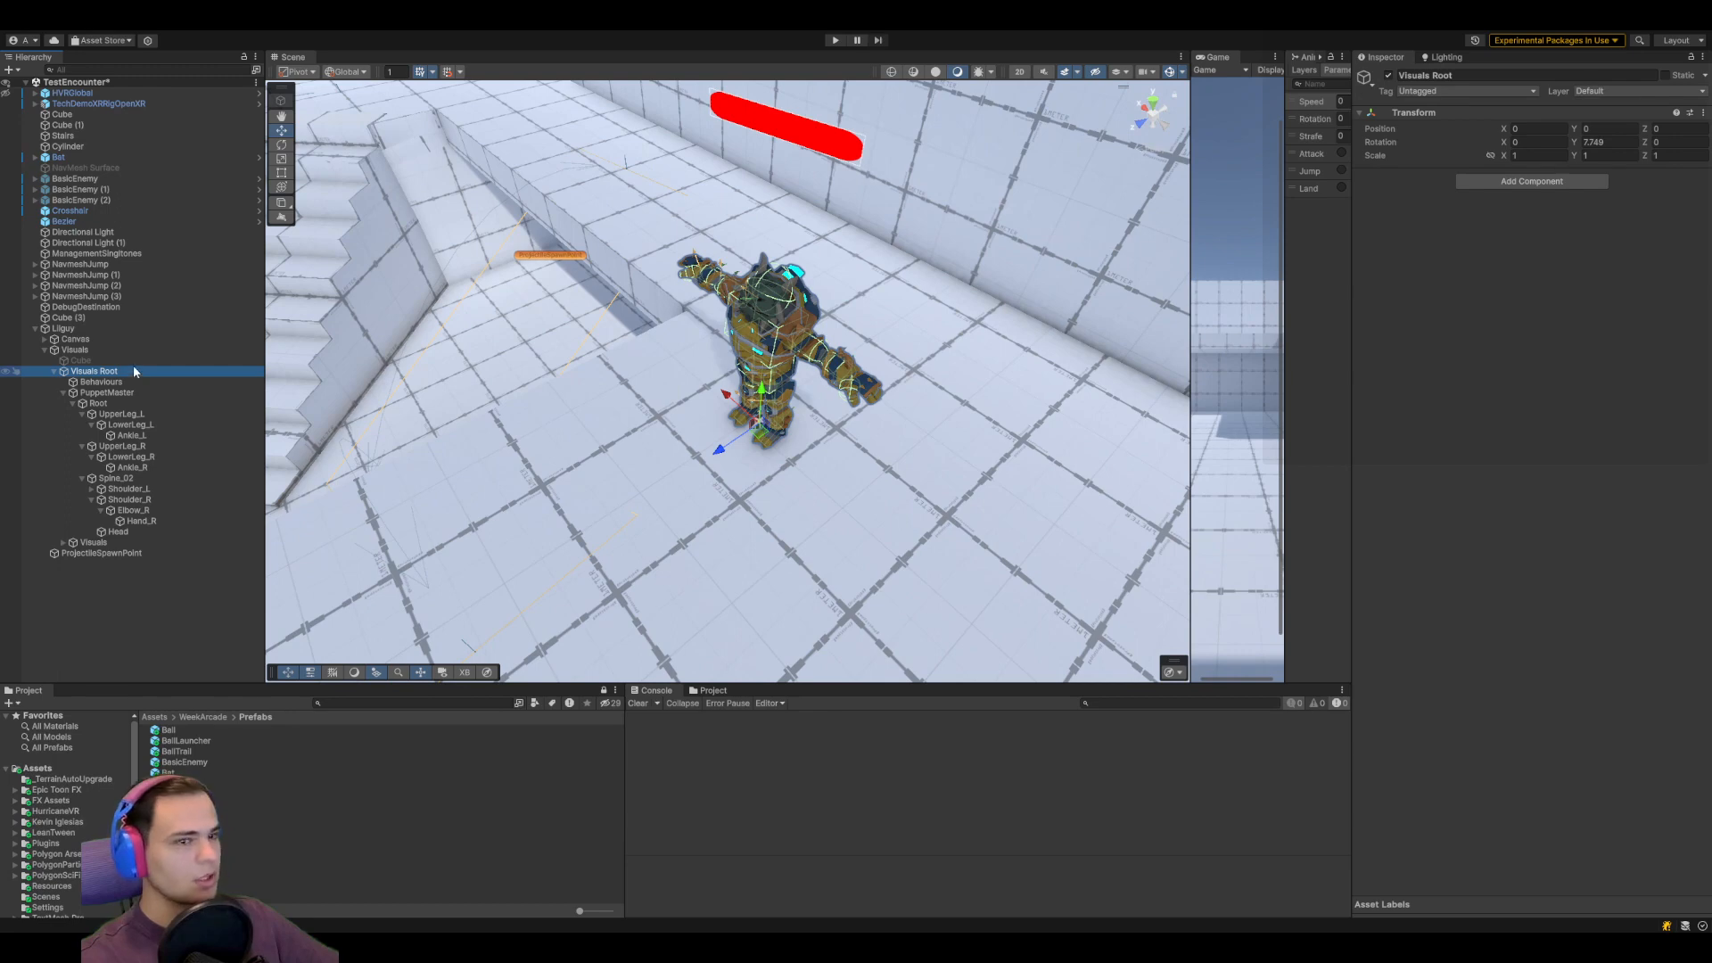
pyautogui.click(116, 392)
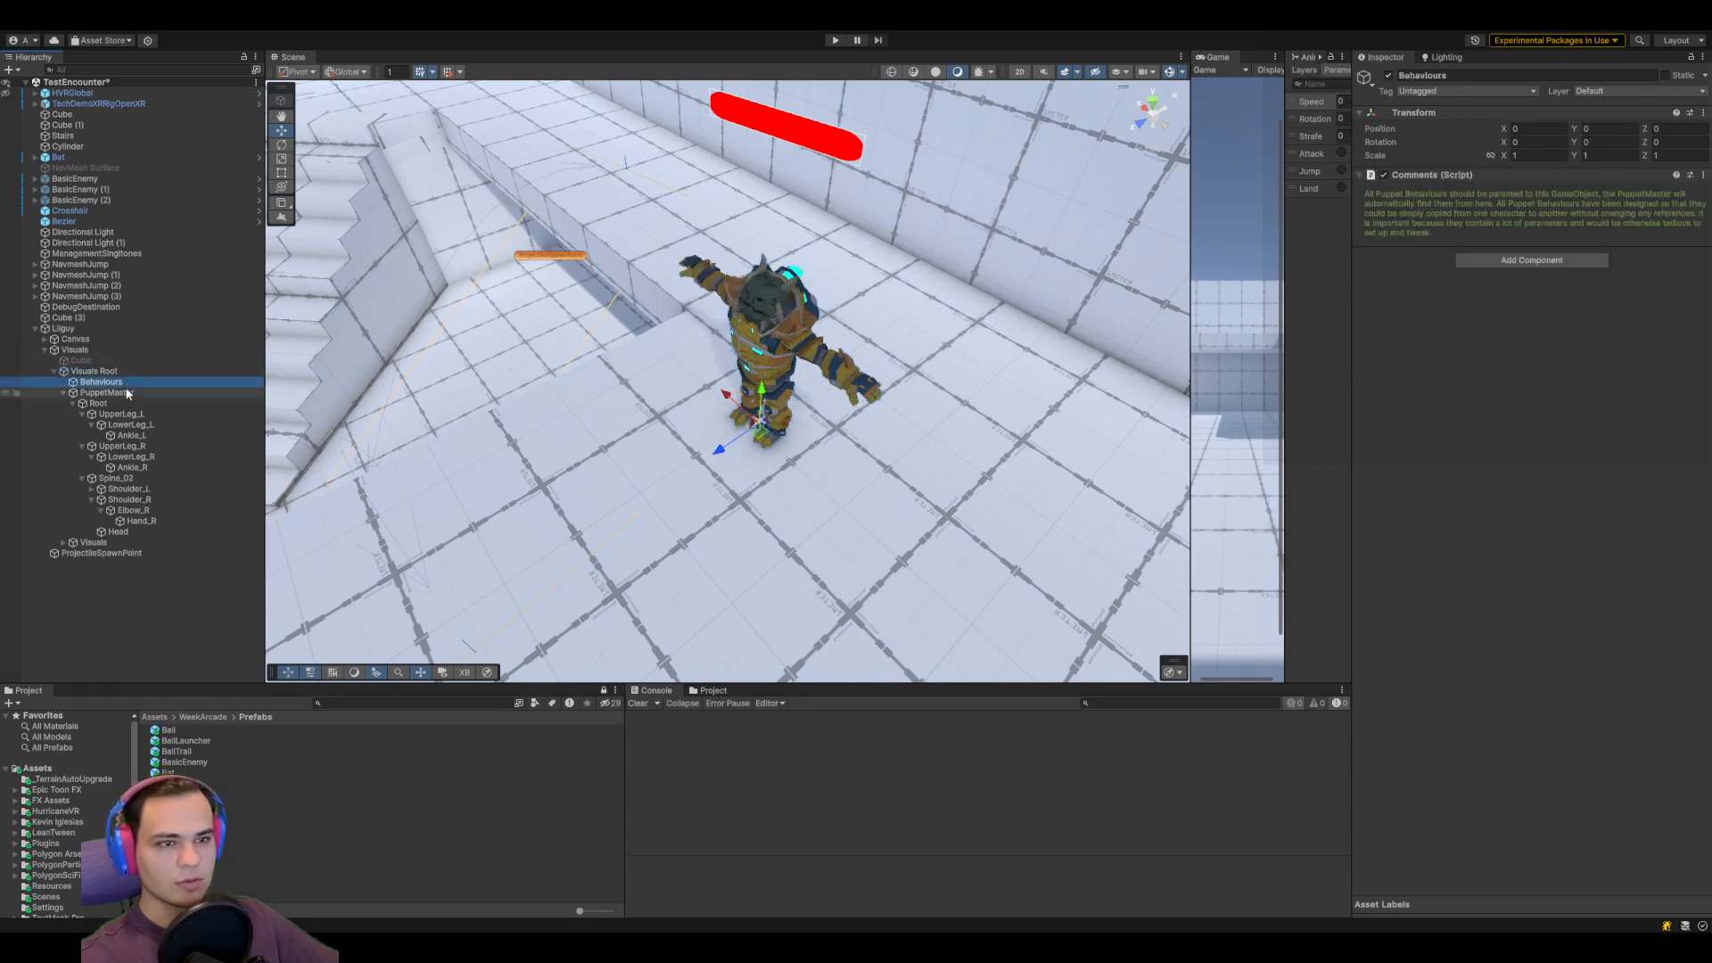
pyautogui.click(64, 393)
pyautogui.click(74, 405)
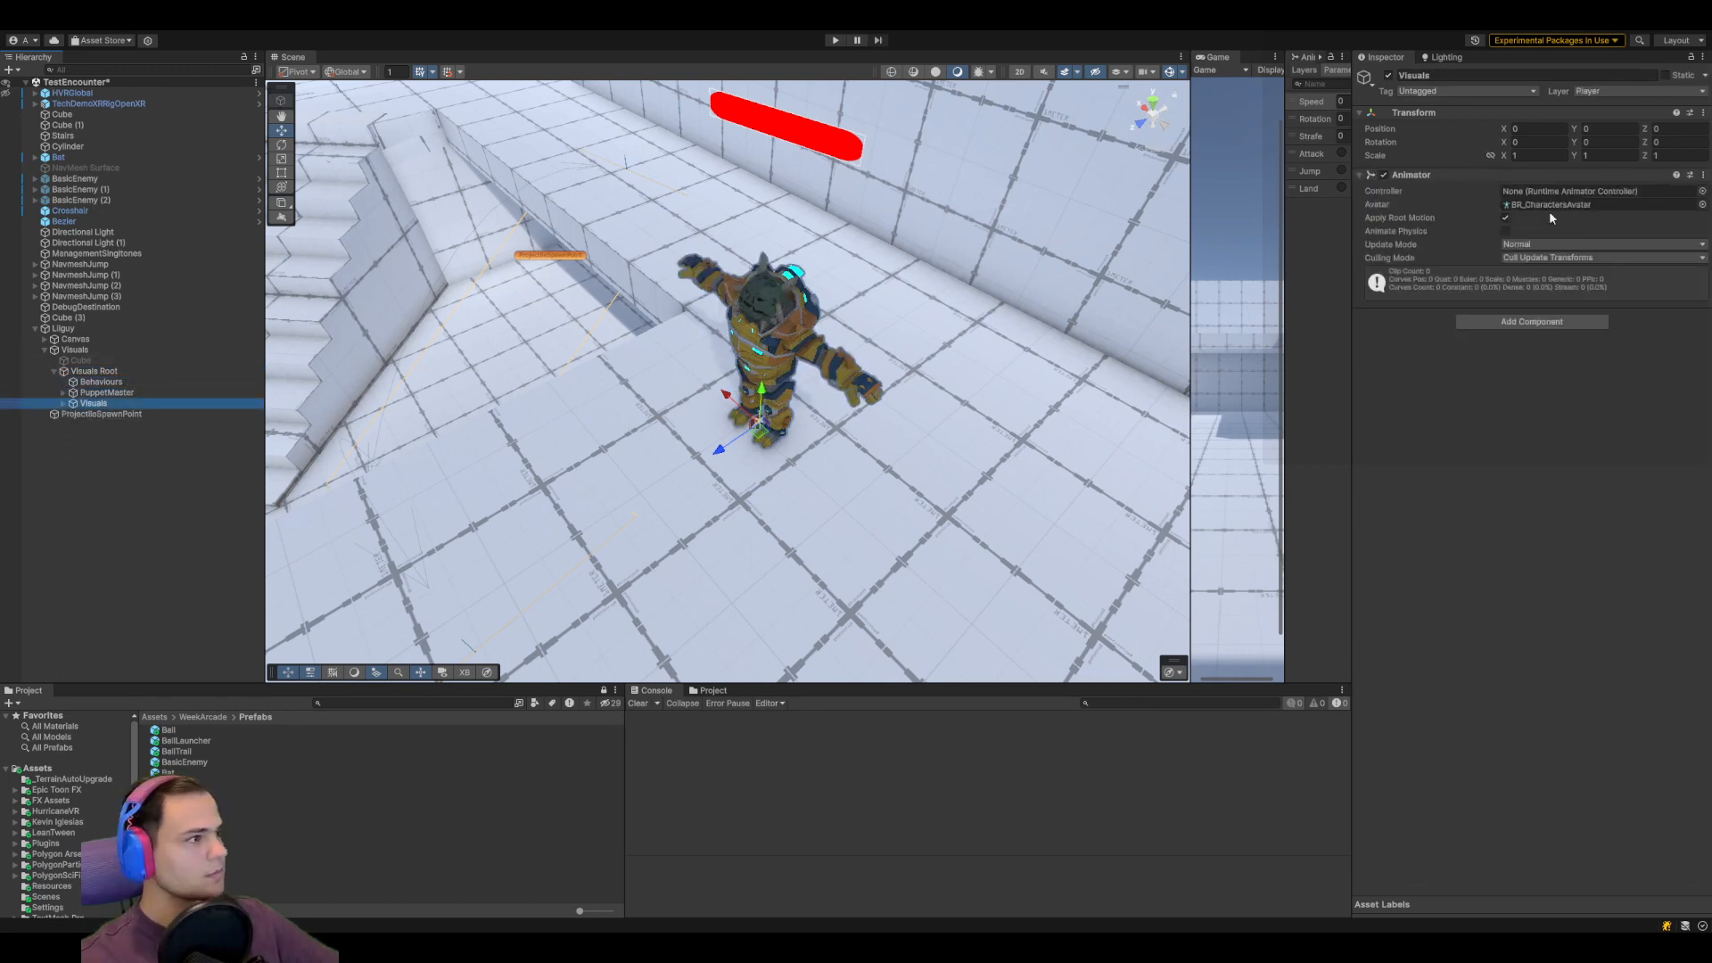
pyautogui.moveTo(1192, 339); pyautogui.dragTo(771, 348)
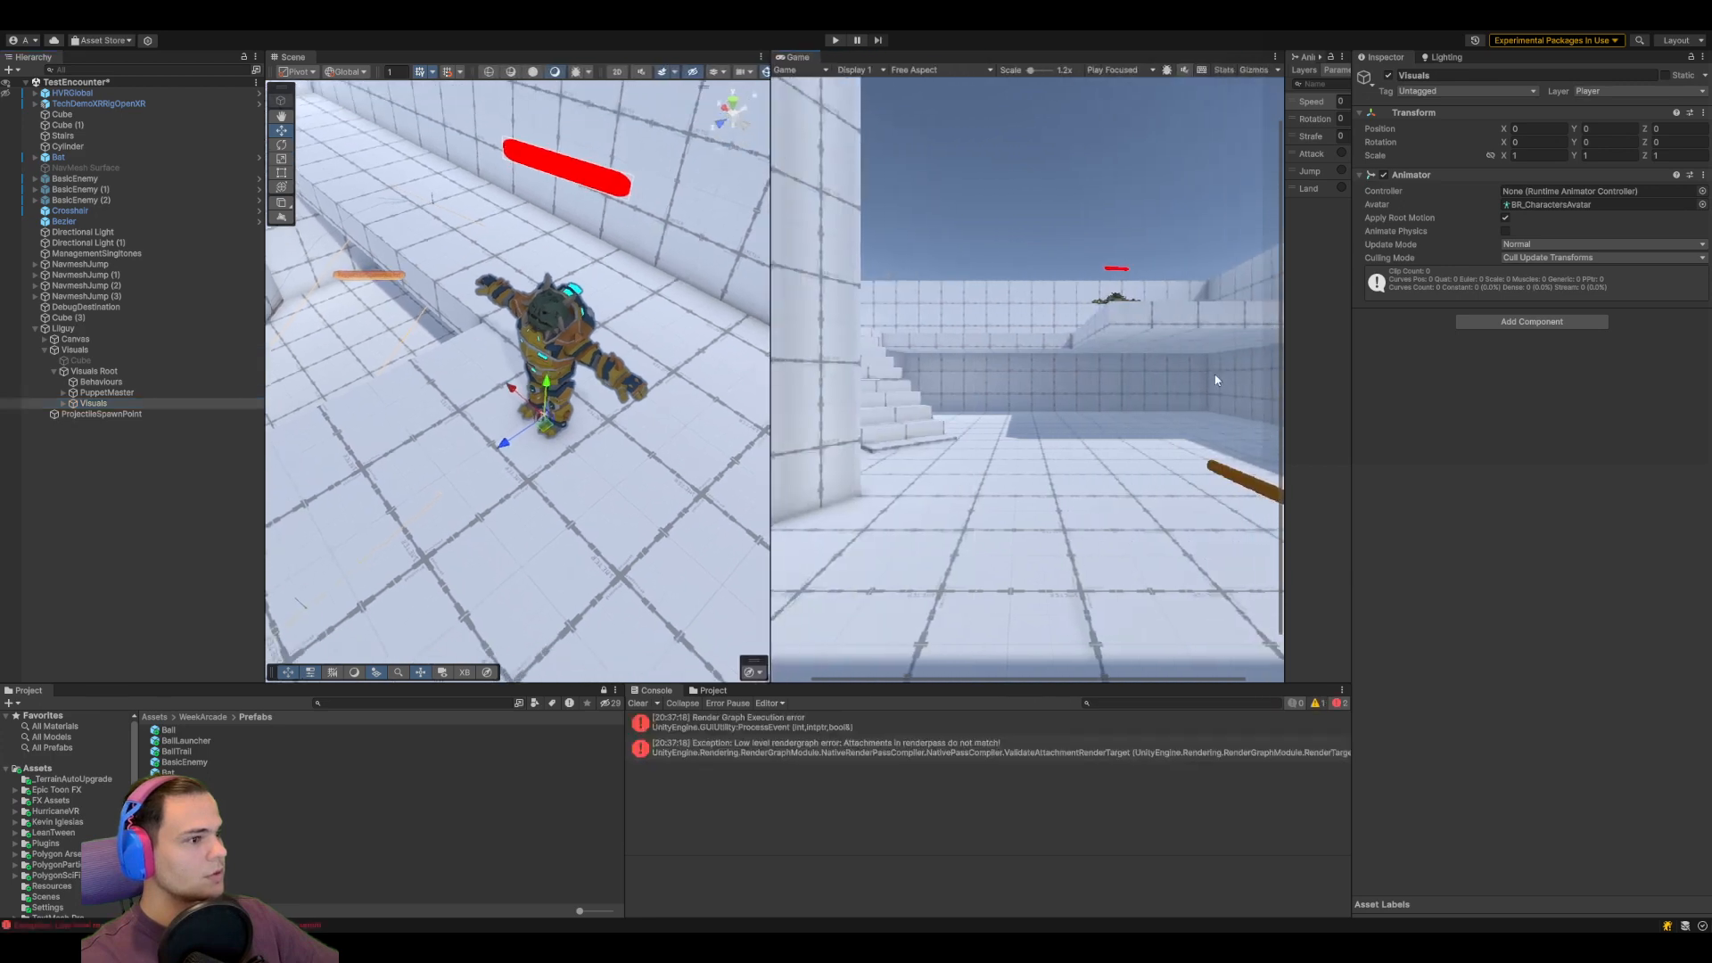
pyautogui.moveTo(1286, 398); pyautogui.dragTo(868, 416)
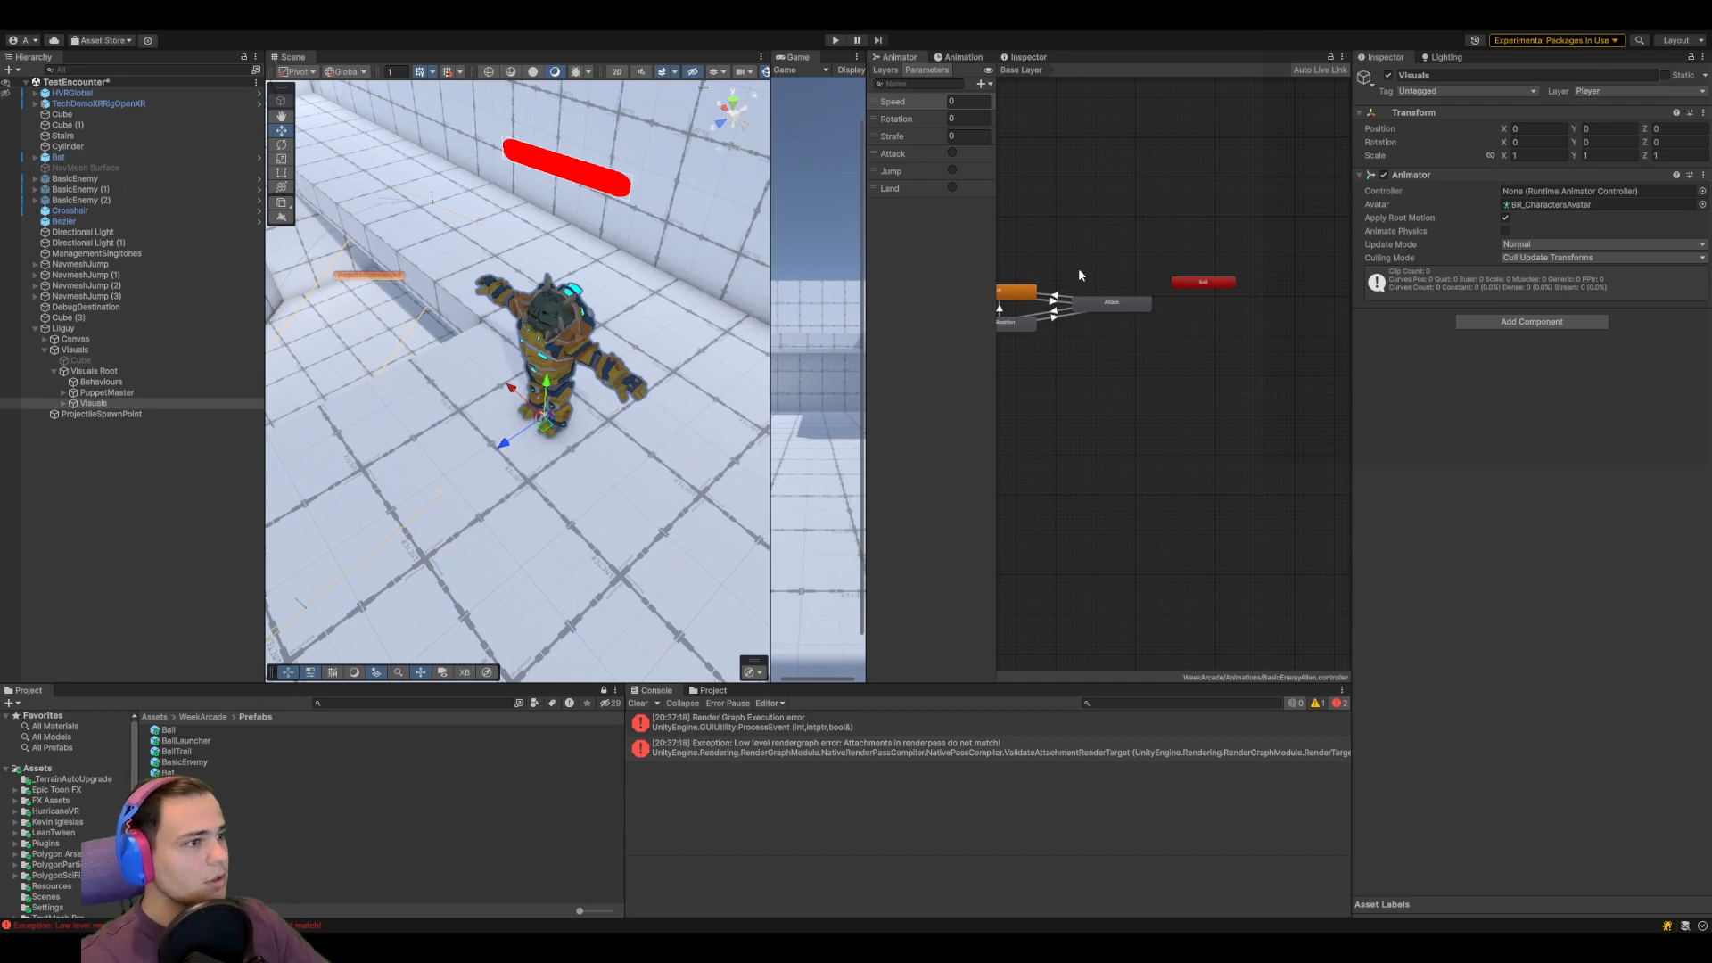
# Expand BasicEnemy (1) through its Visuals child to the contents of HeadlessGrunt Root
pyautogui.click(79, 189)
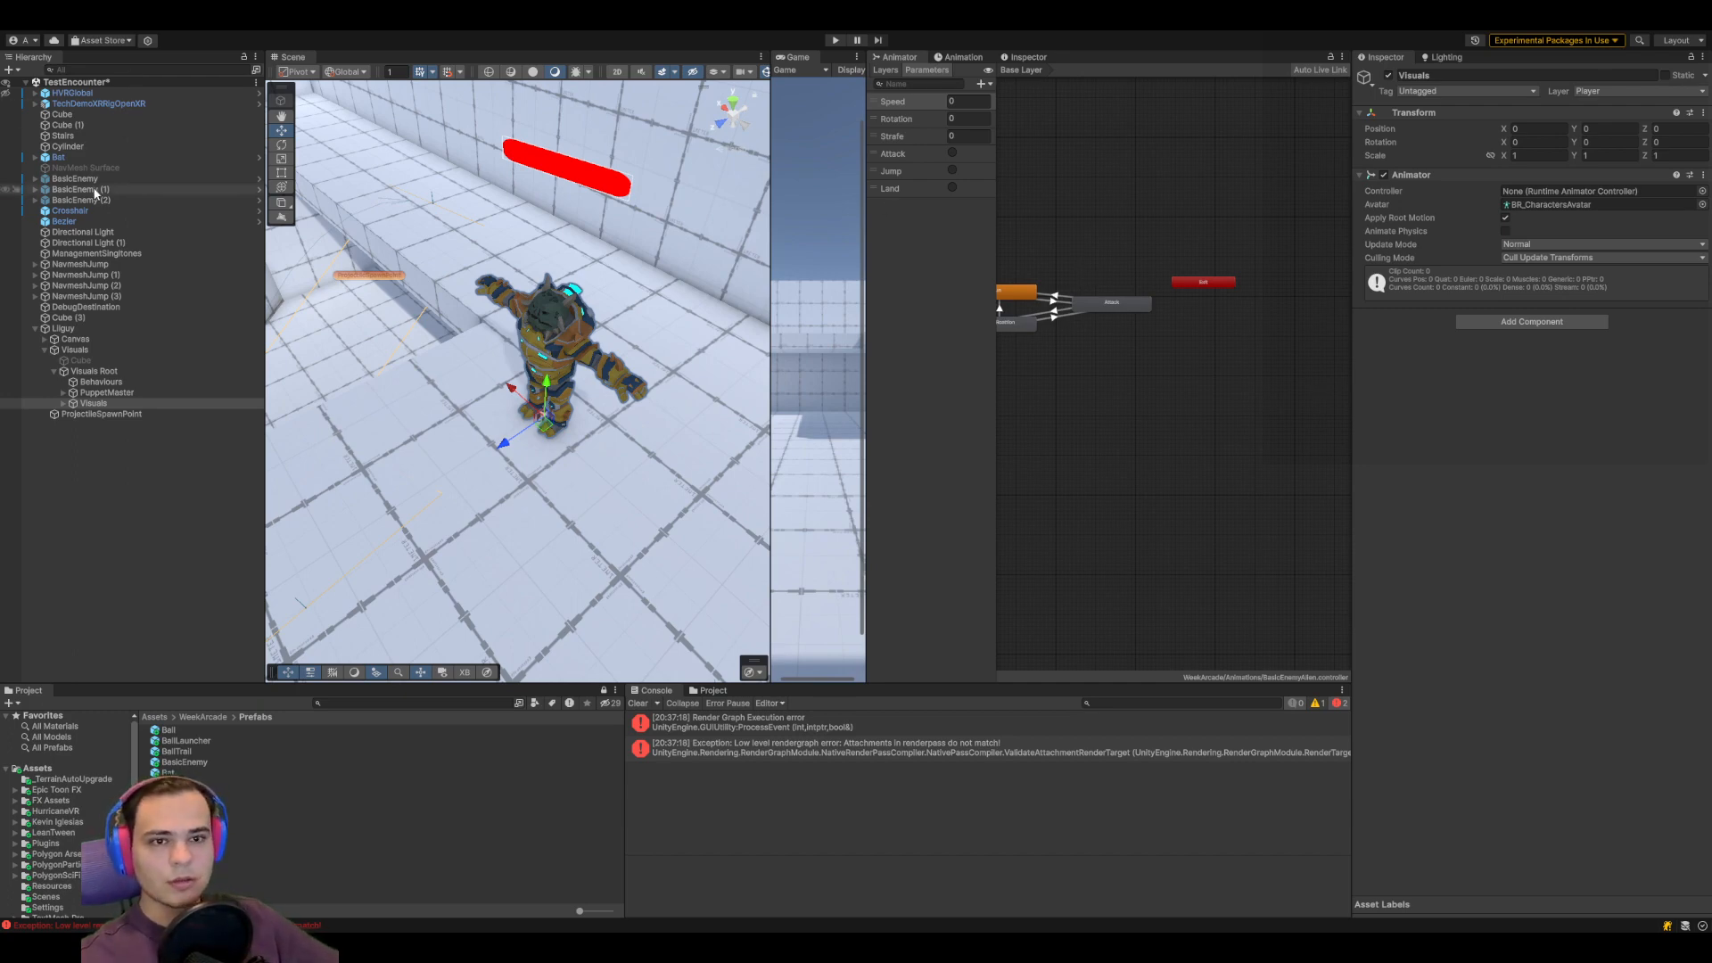
pyautogui.click(36, 190)
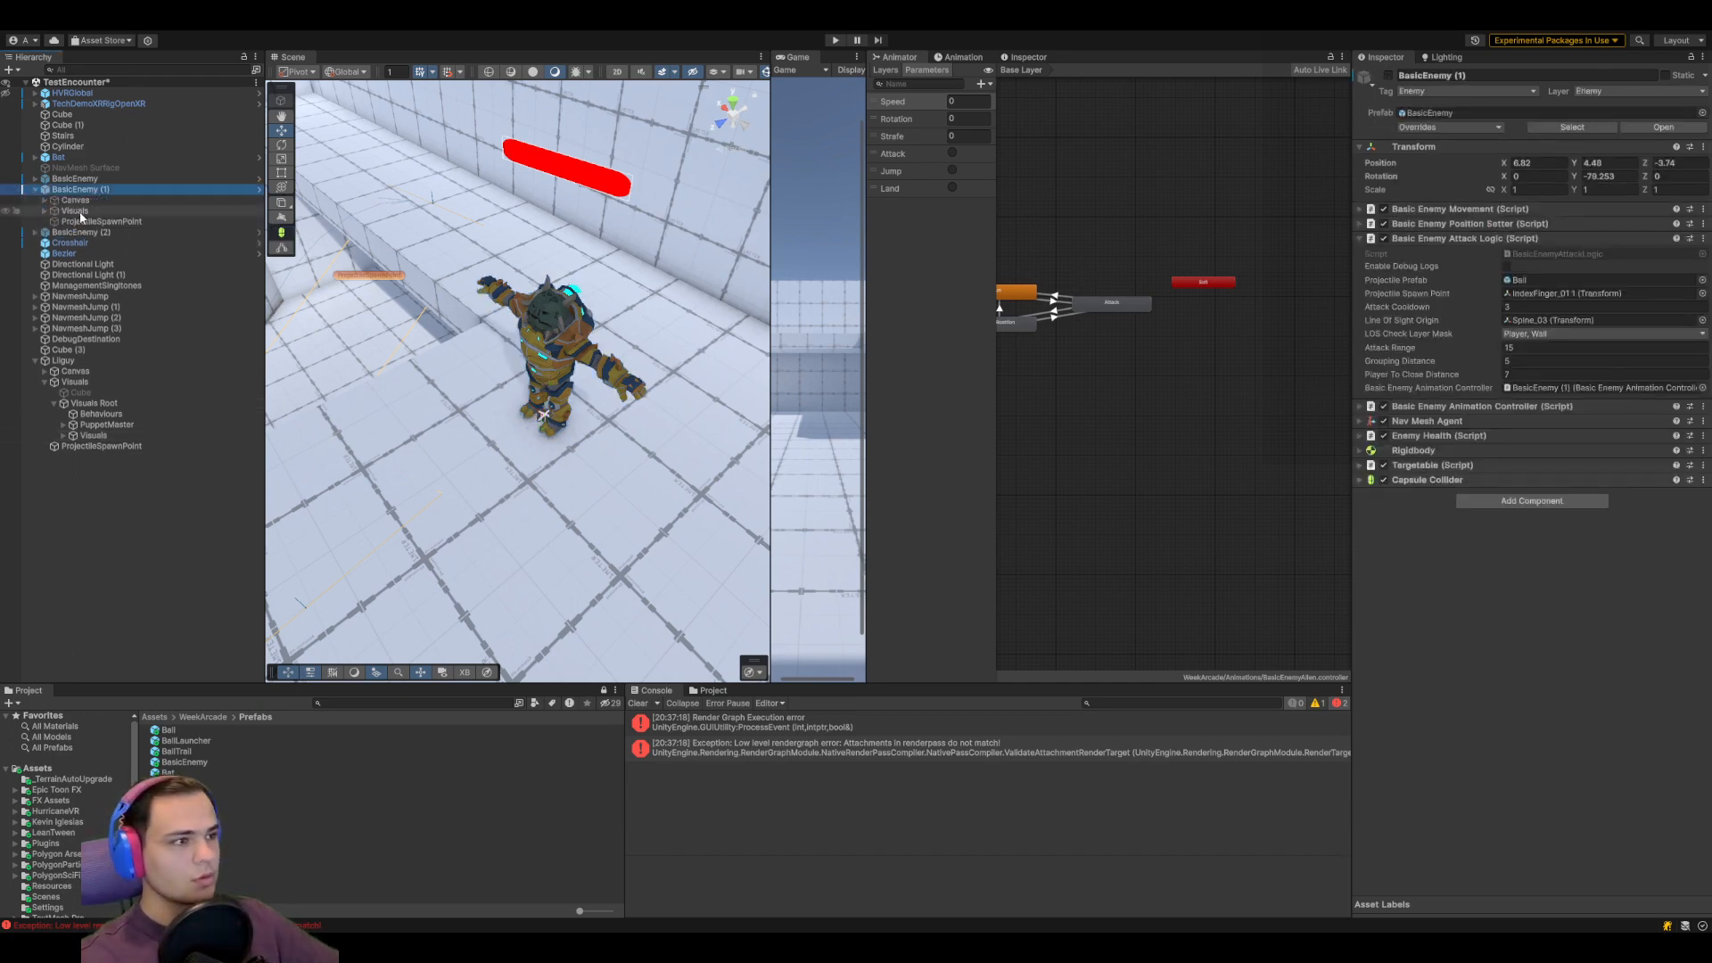
pyautogui.click(42, 220)
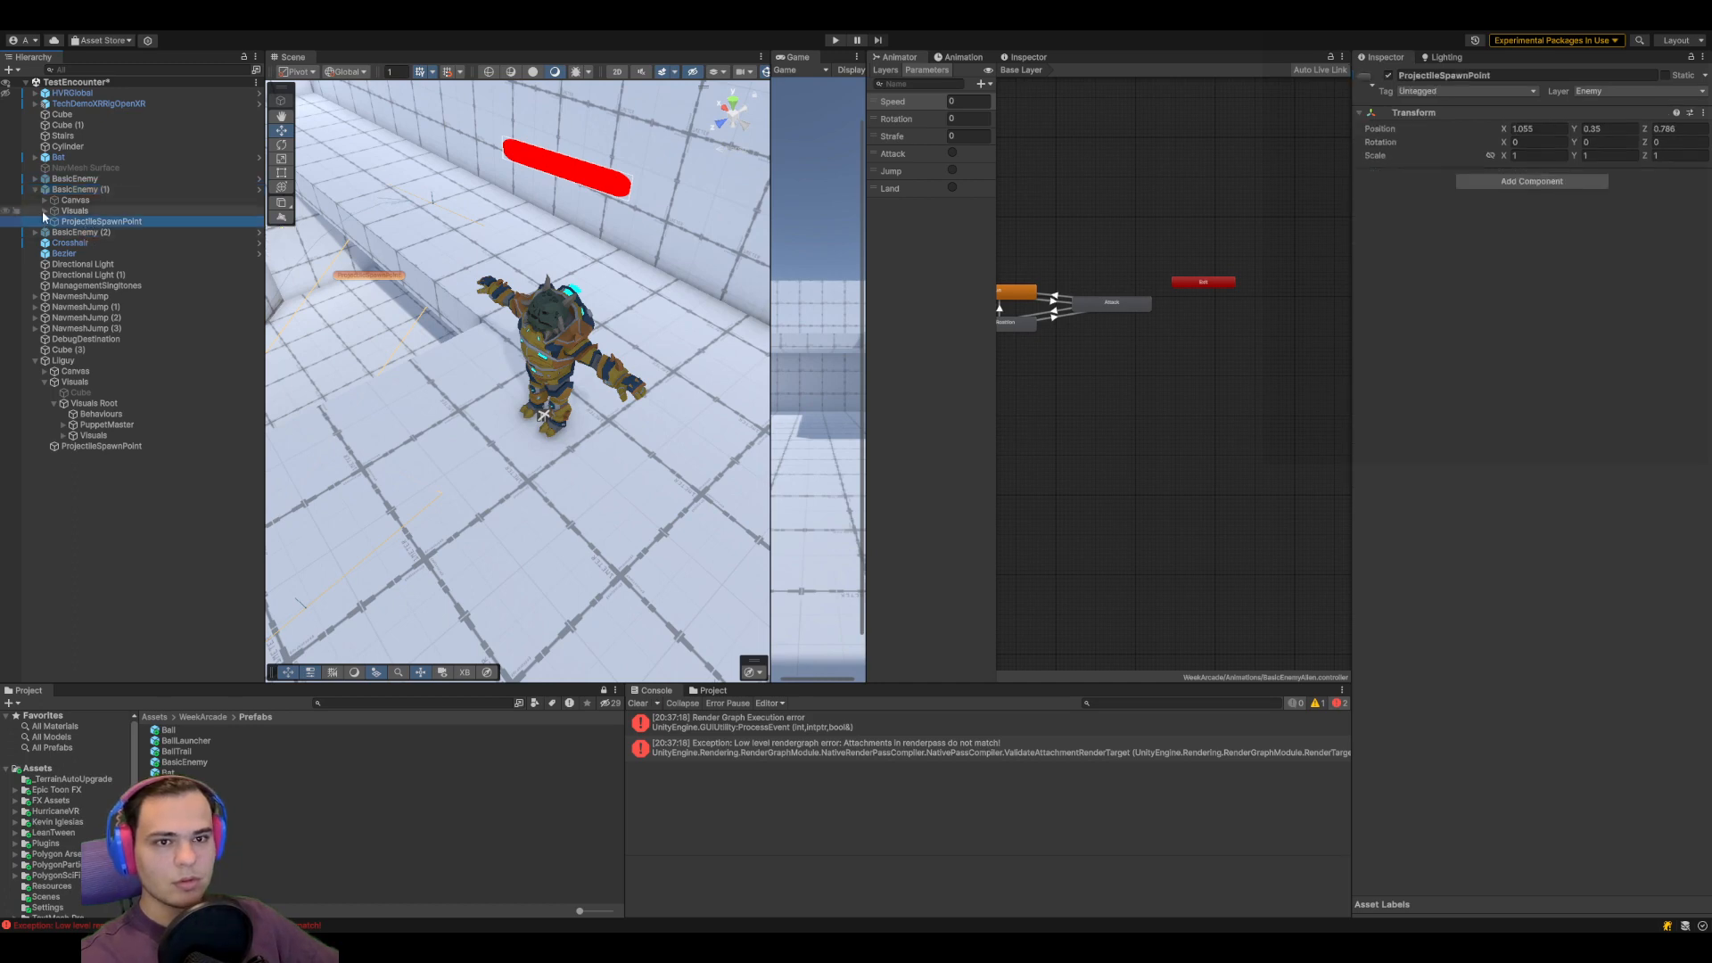
pyautogui.click(43, 210)
pyautogui.click(91, 233)
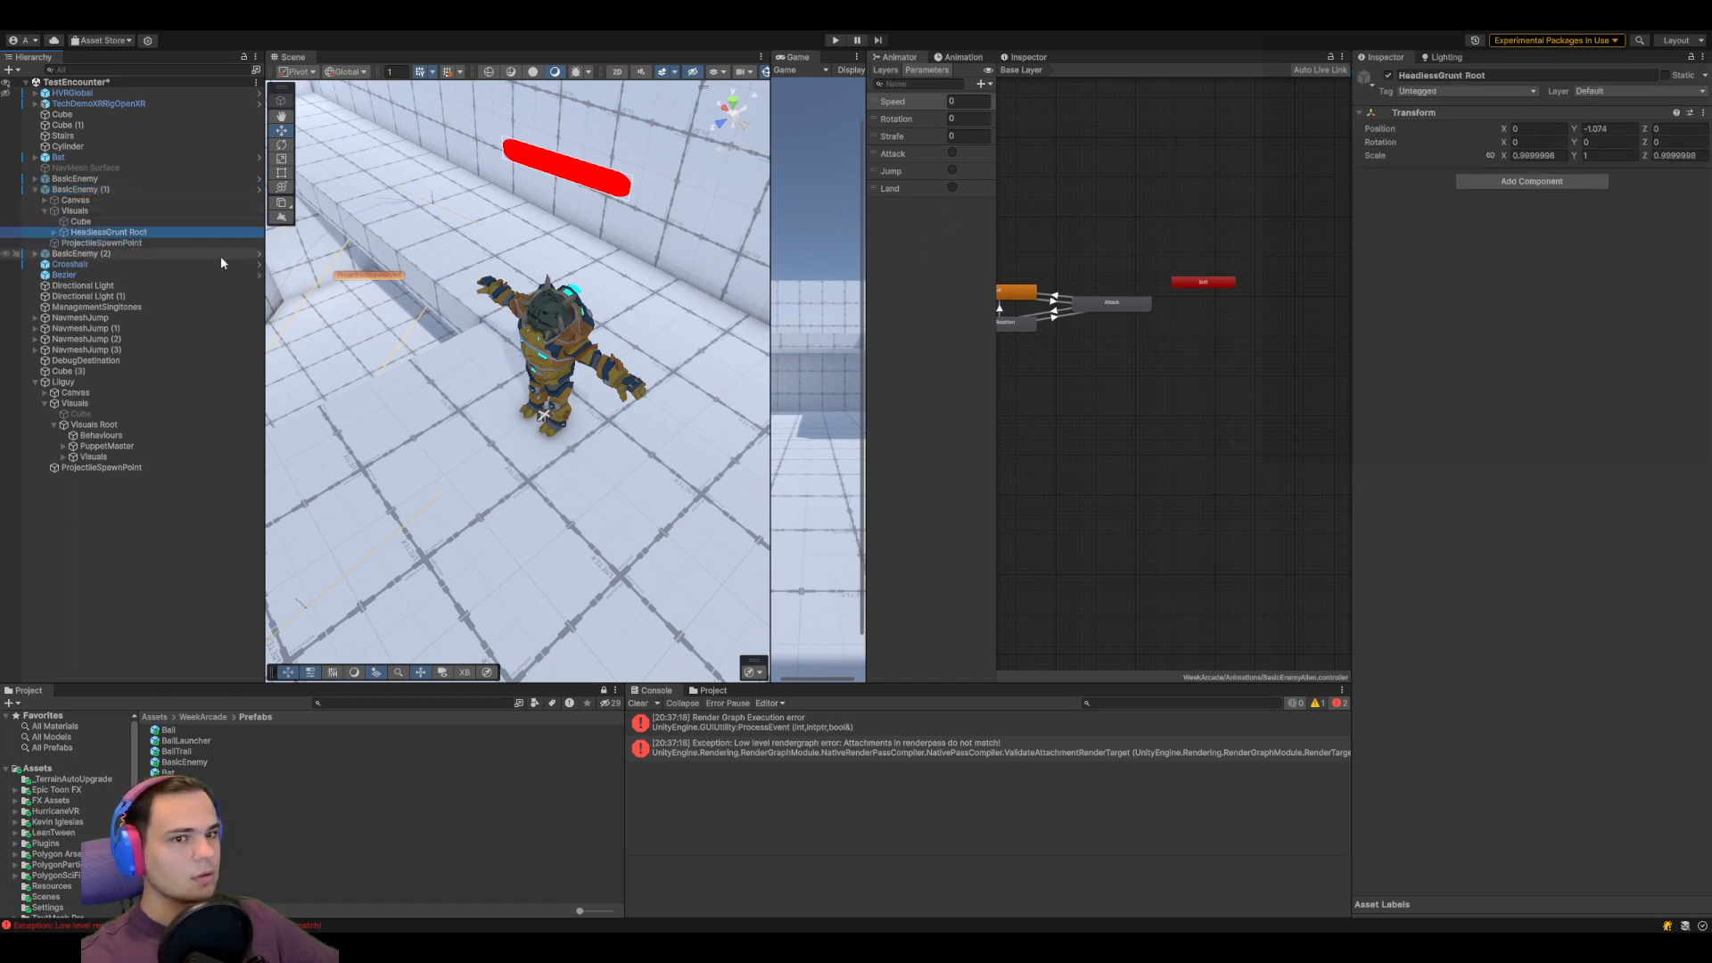
pyautogui.click(63, 211)
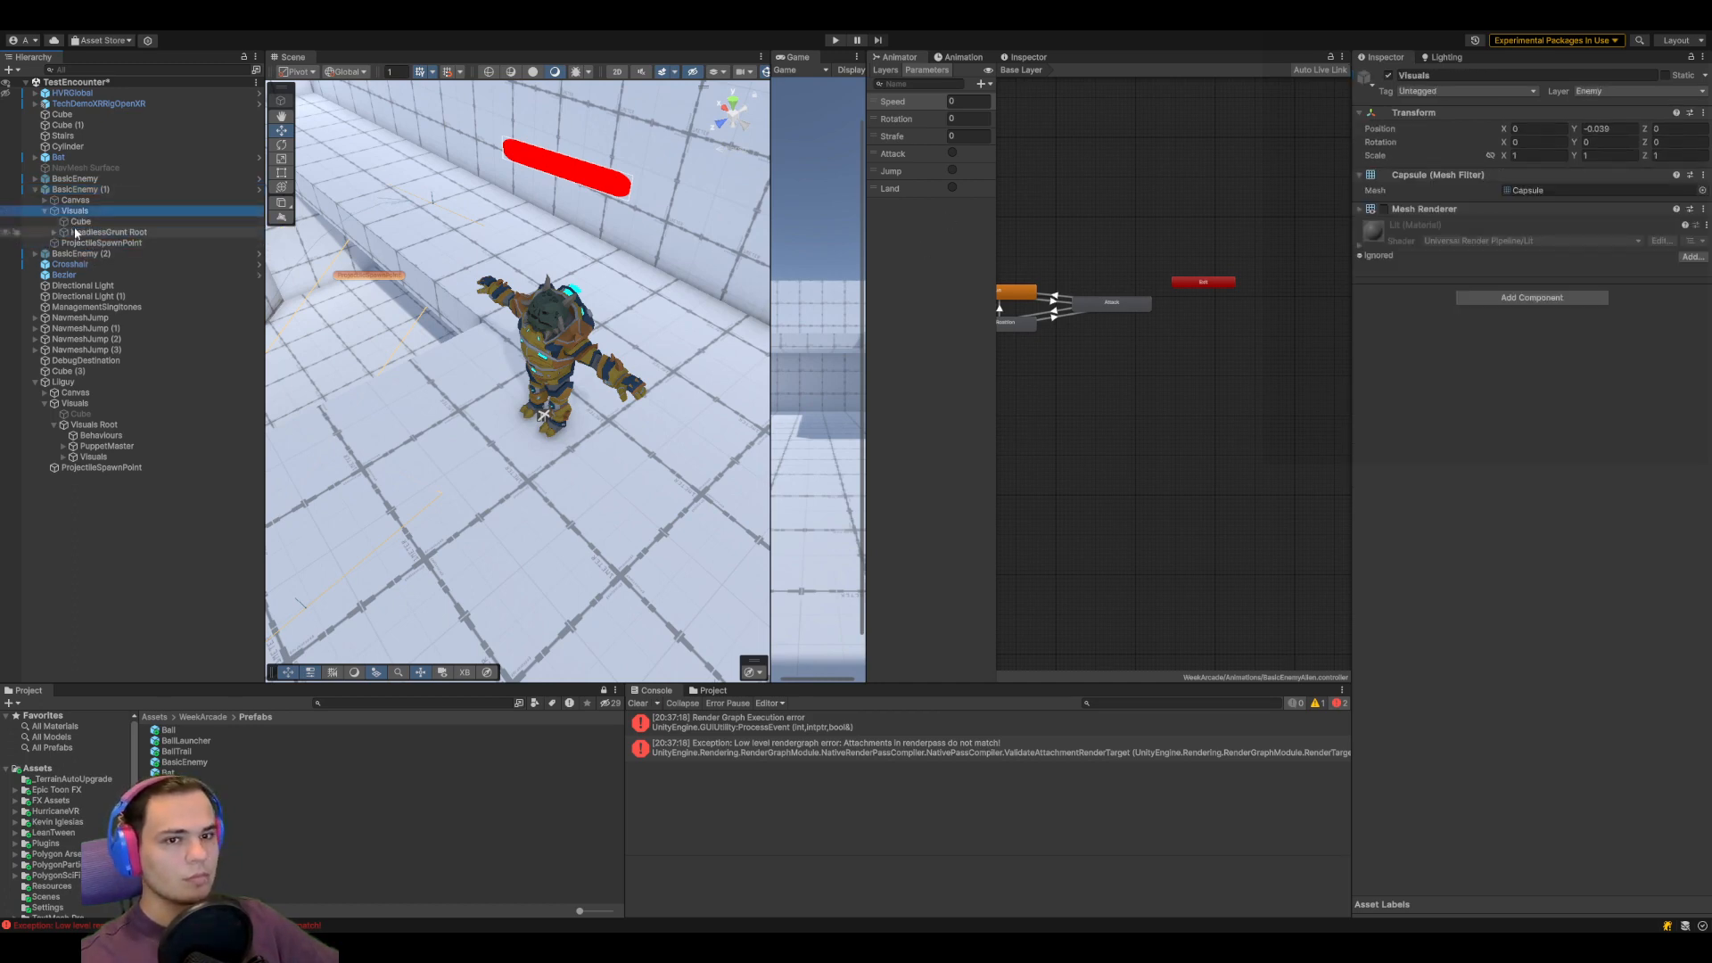
pyautogui.click(73, 232)
pyautogui.click(54, 233)
# Examine the objects under BasicEnemy (1)'s HeadlessGrunt Root, down to the alien spacesuit model's Animator settings
pyautogui.click(89, 244)
pyautogui.click(87, 255)
pyautogui.click(90, 266)
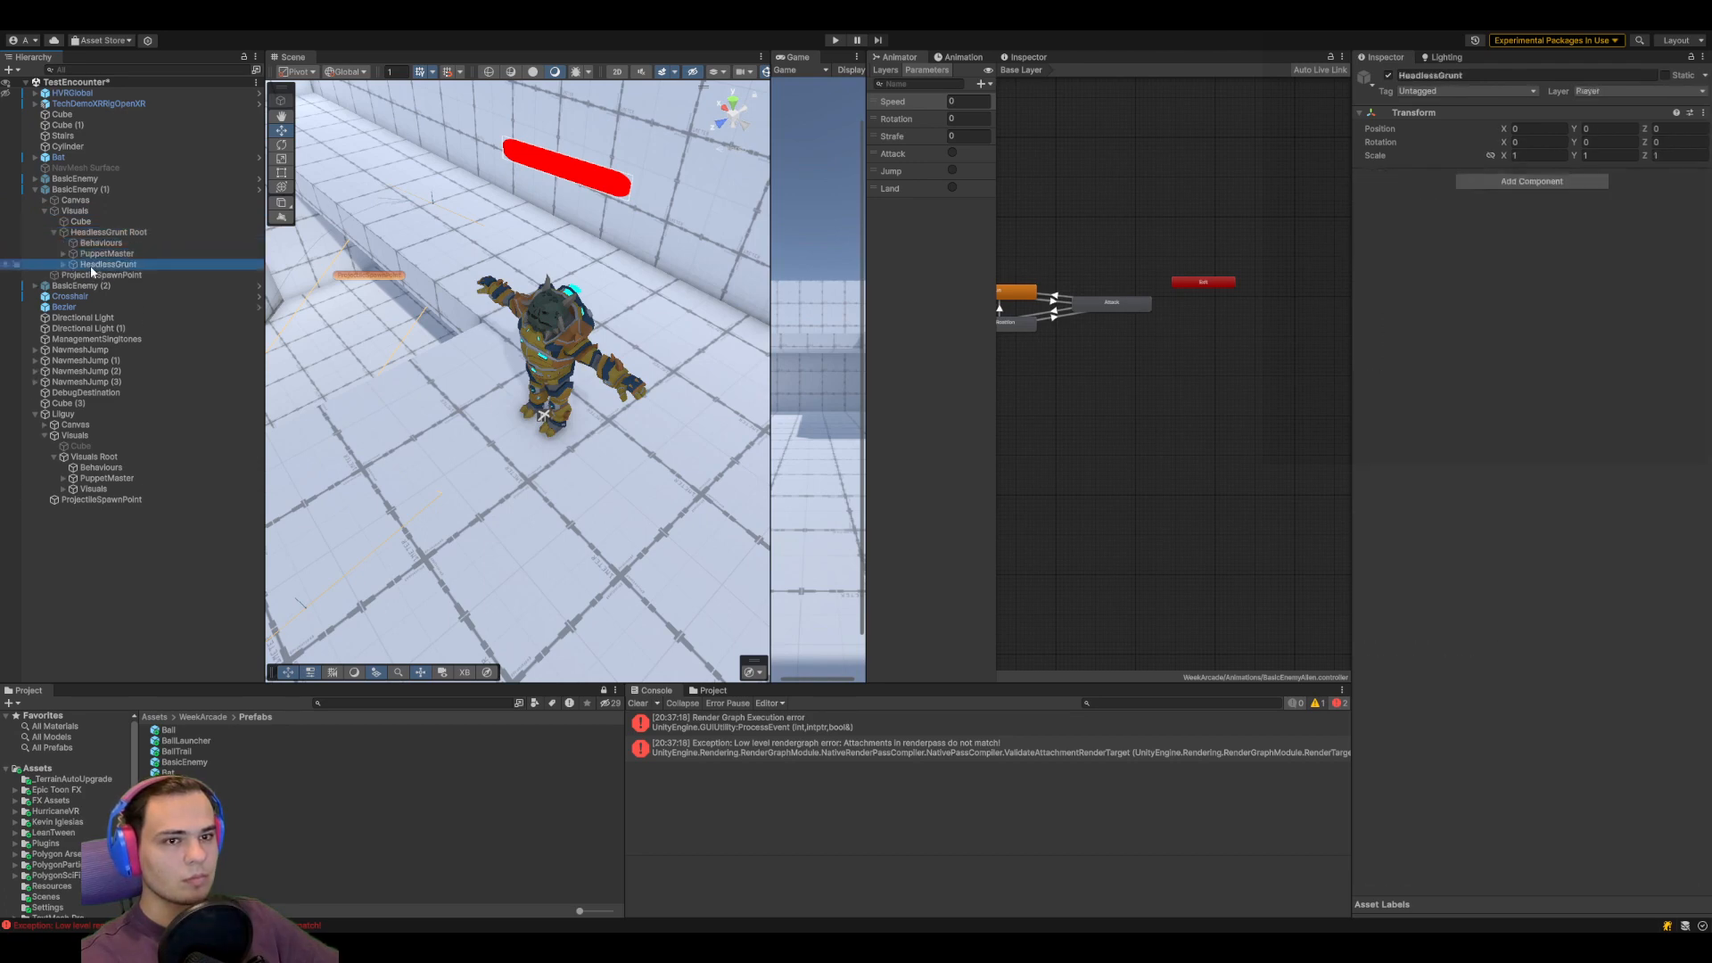
pyautogui.click(96, 257)
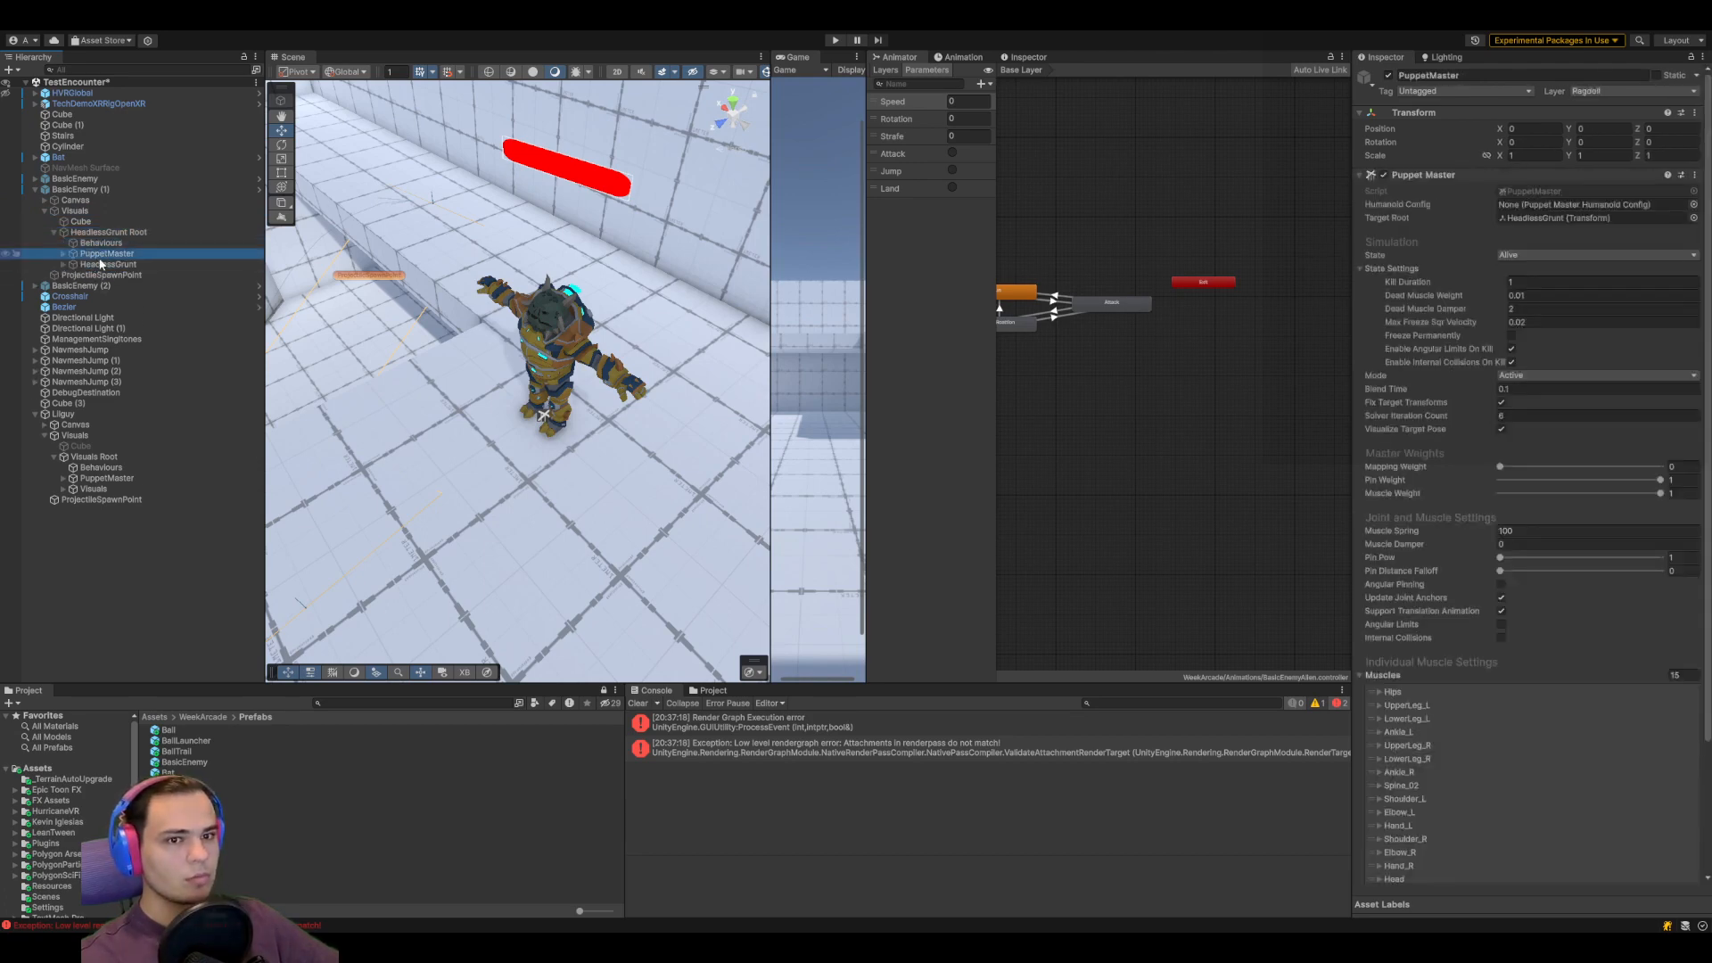
pyautogui.click(99, 265)
pyautogui.click(63, 265)
pyautogui.click(132, 276)
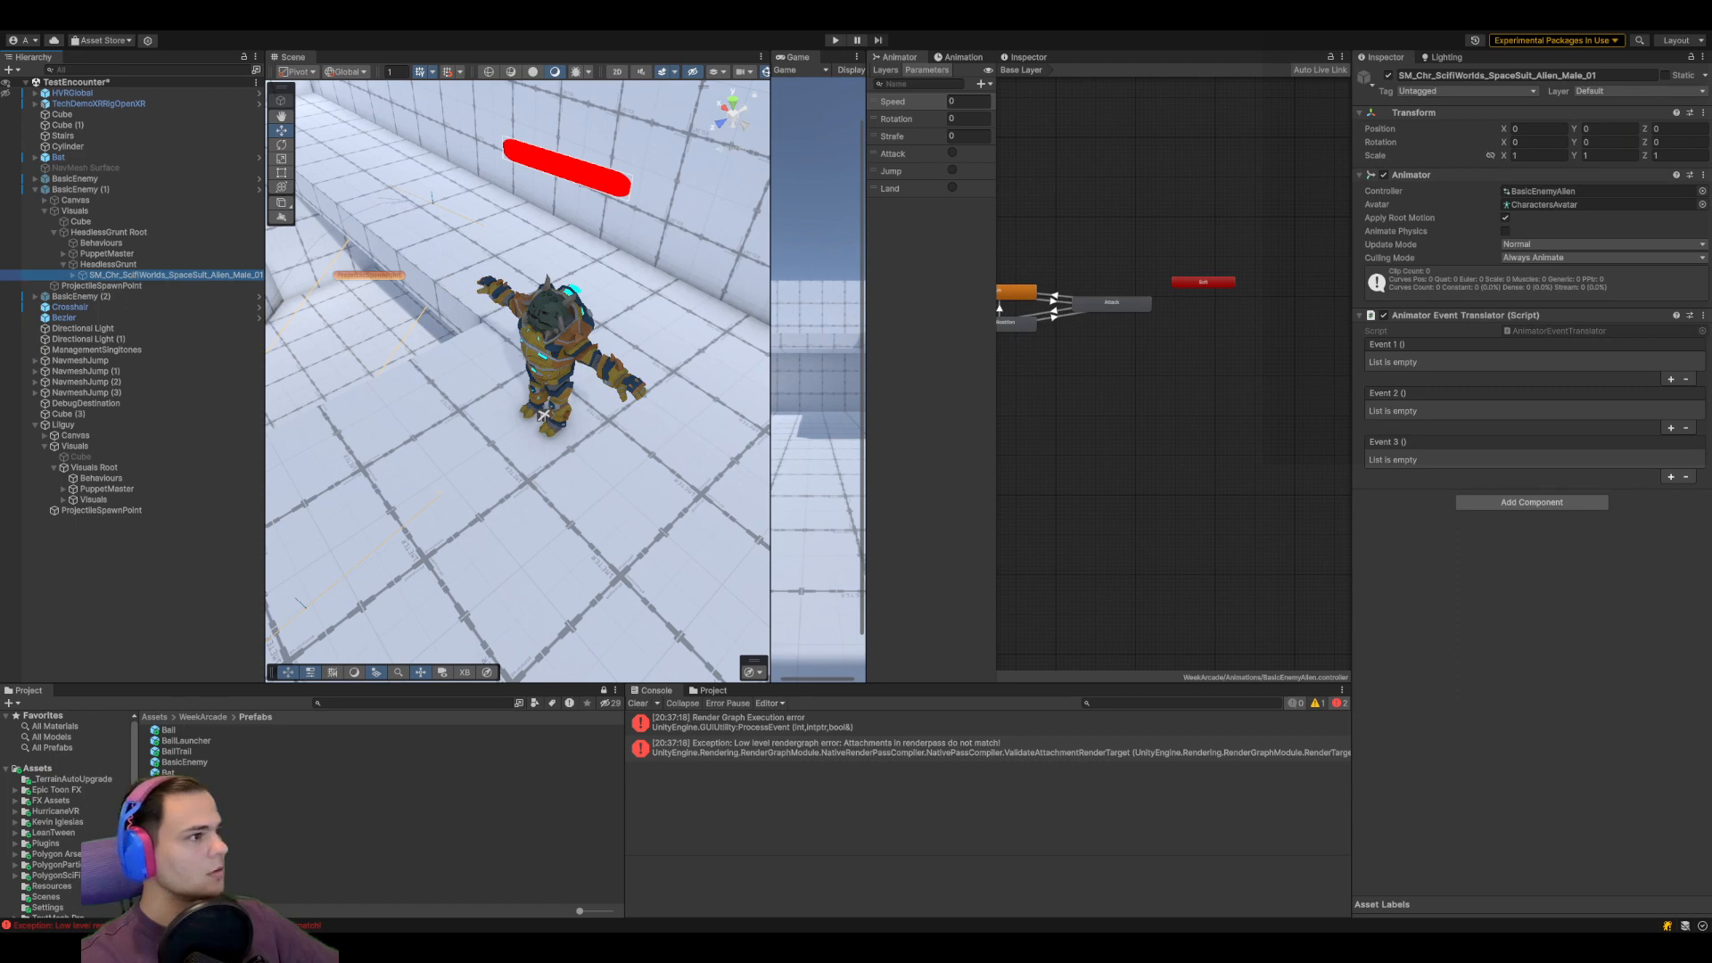
# Assign the BasicEnemyAlien controller to the Animator of the Visuals object under Lilguy's Visuals Root
pyautogui.click(94, 467)
pyautogui.click(105, 489)
pyautogui.click(98, 500)
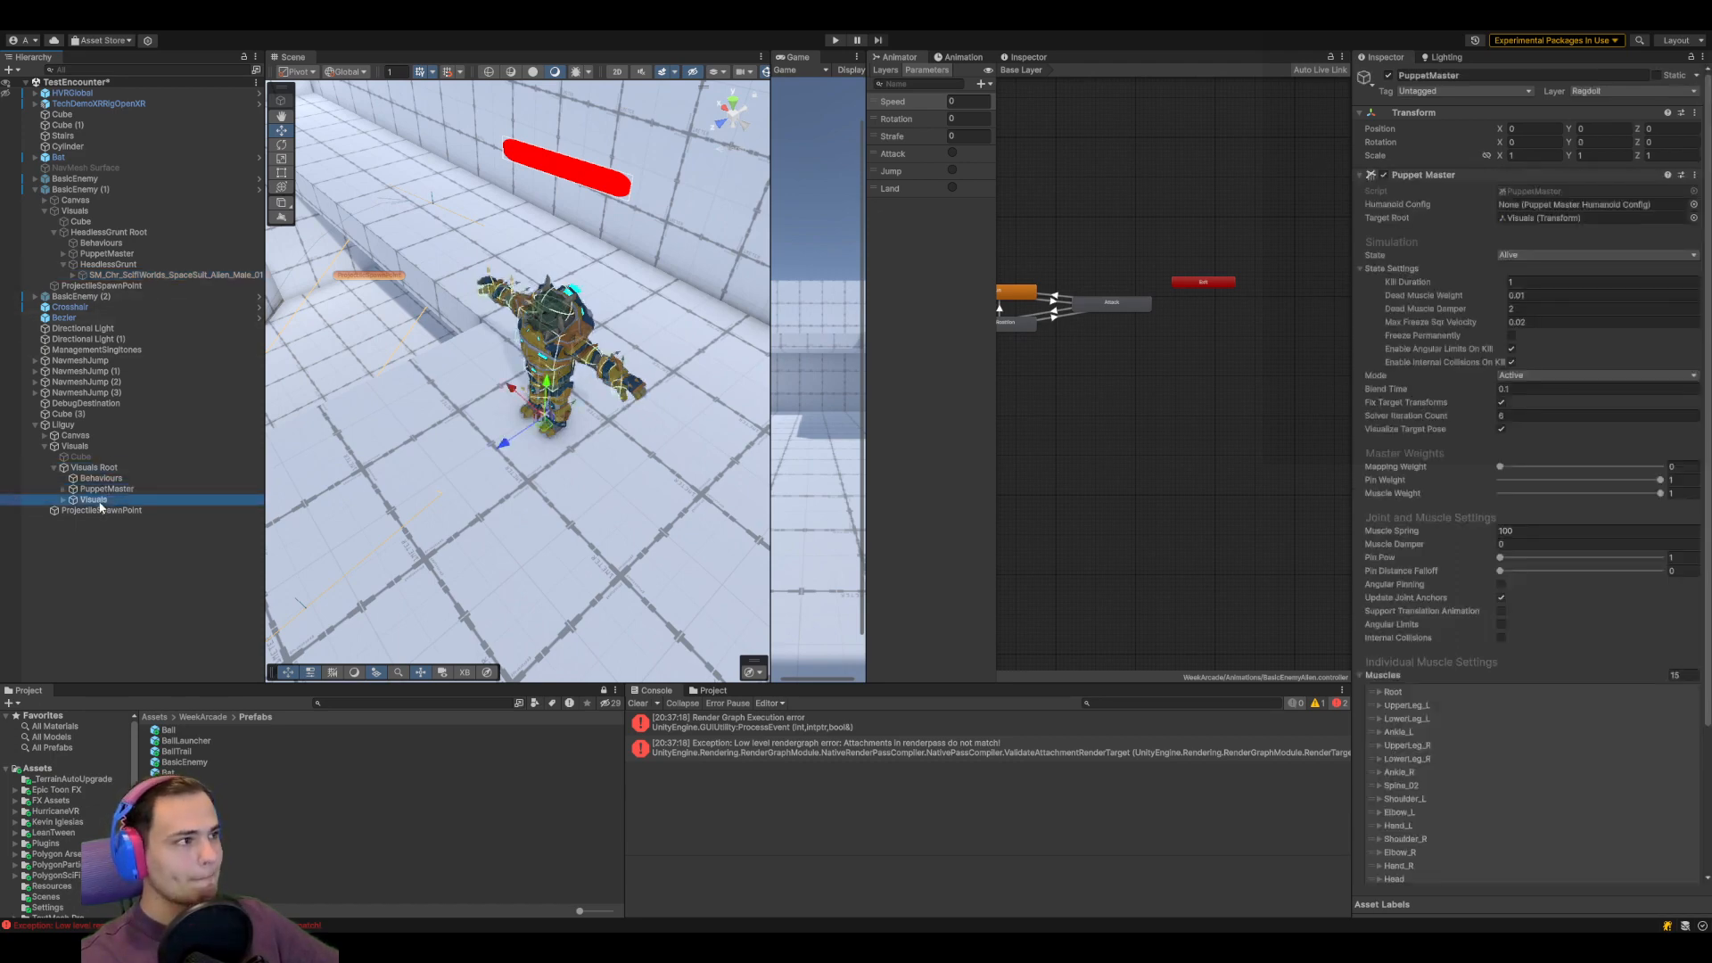
pyautogui.click(1703, 193)
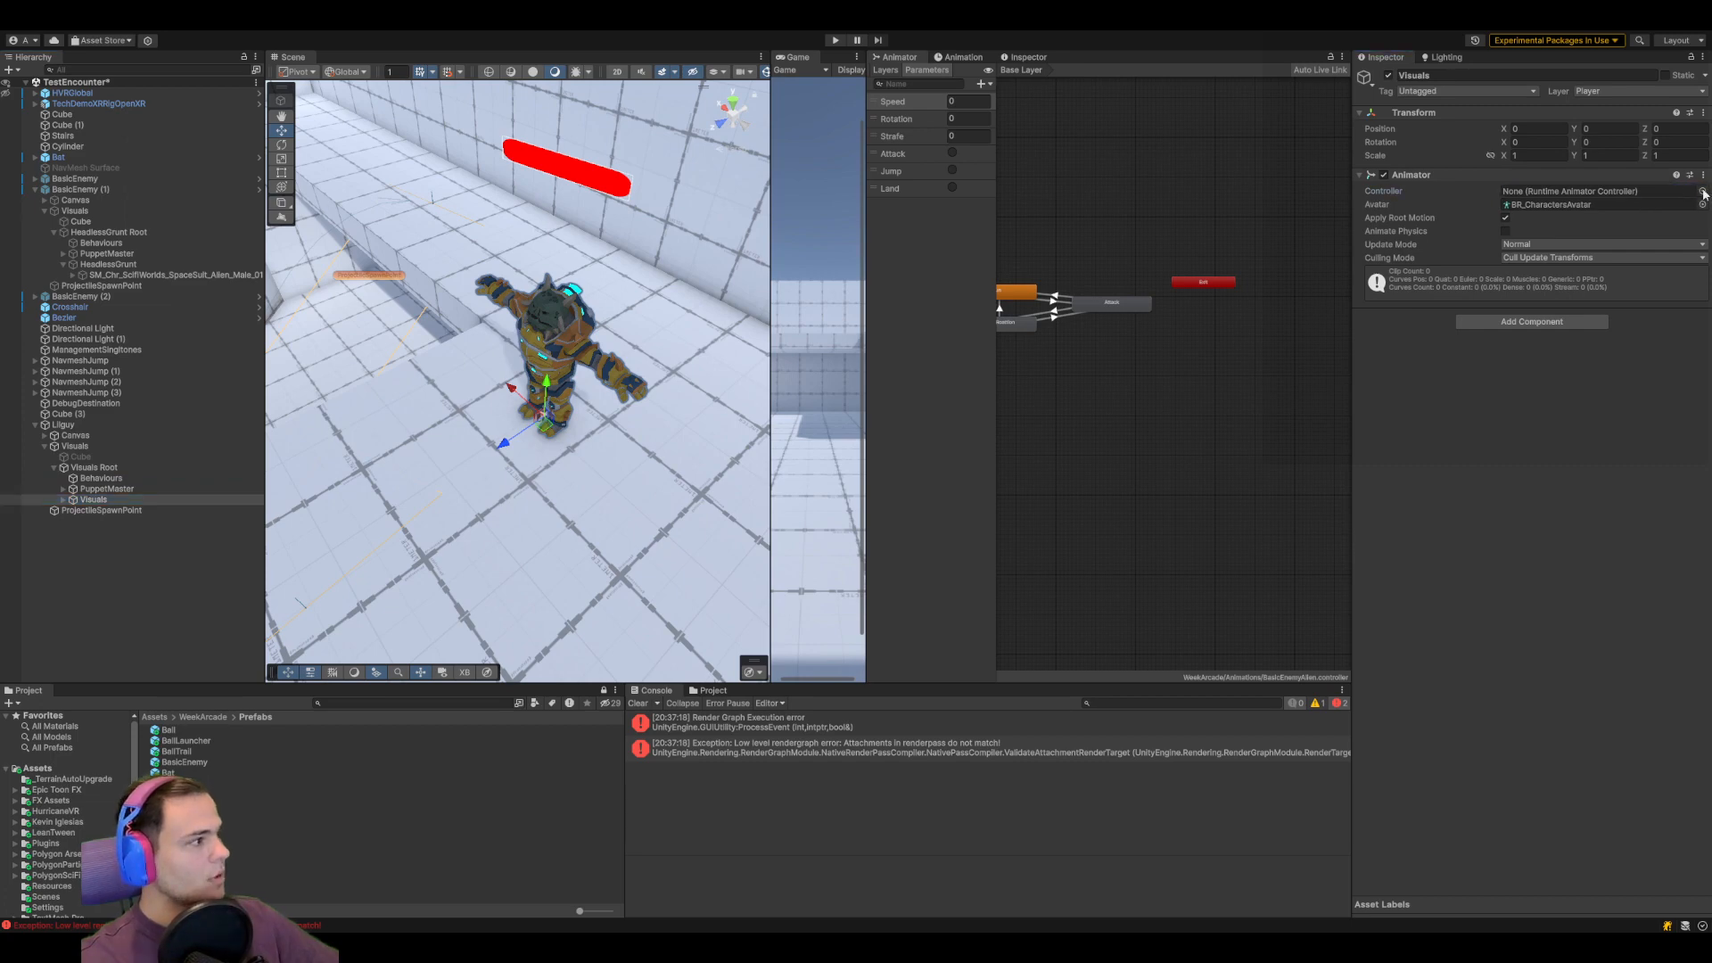
pyautogui.doubleClick(1696, 185)
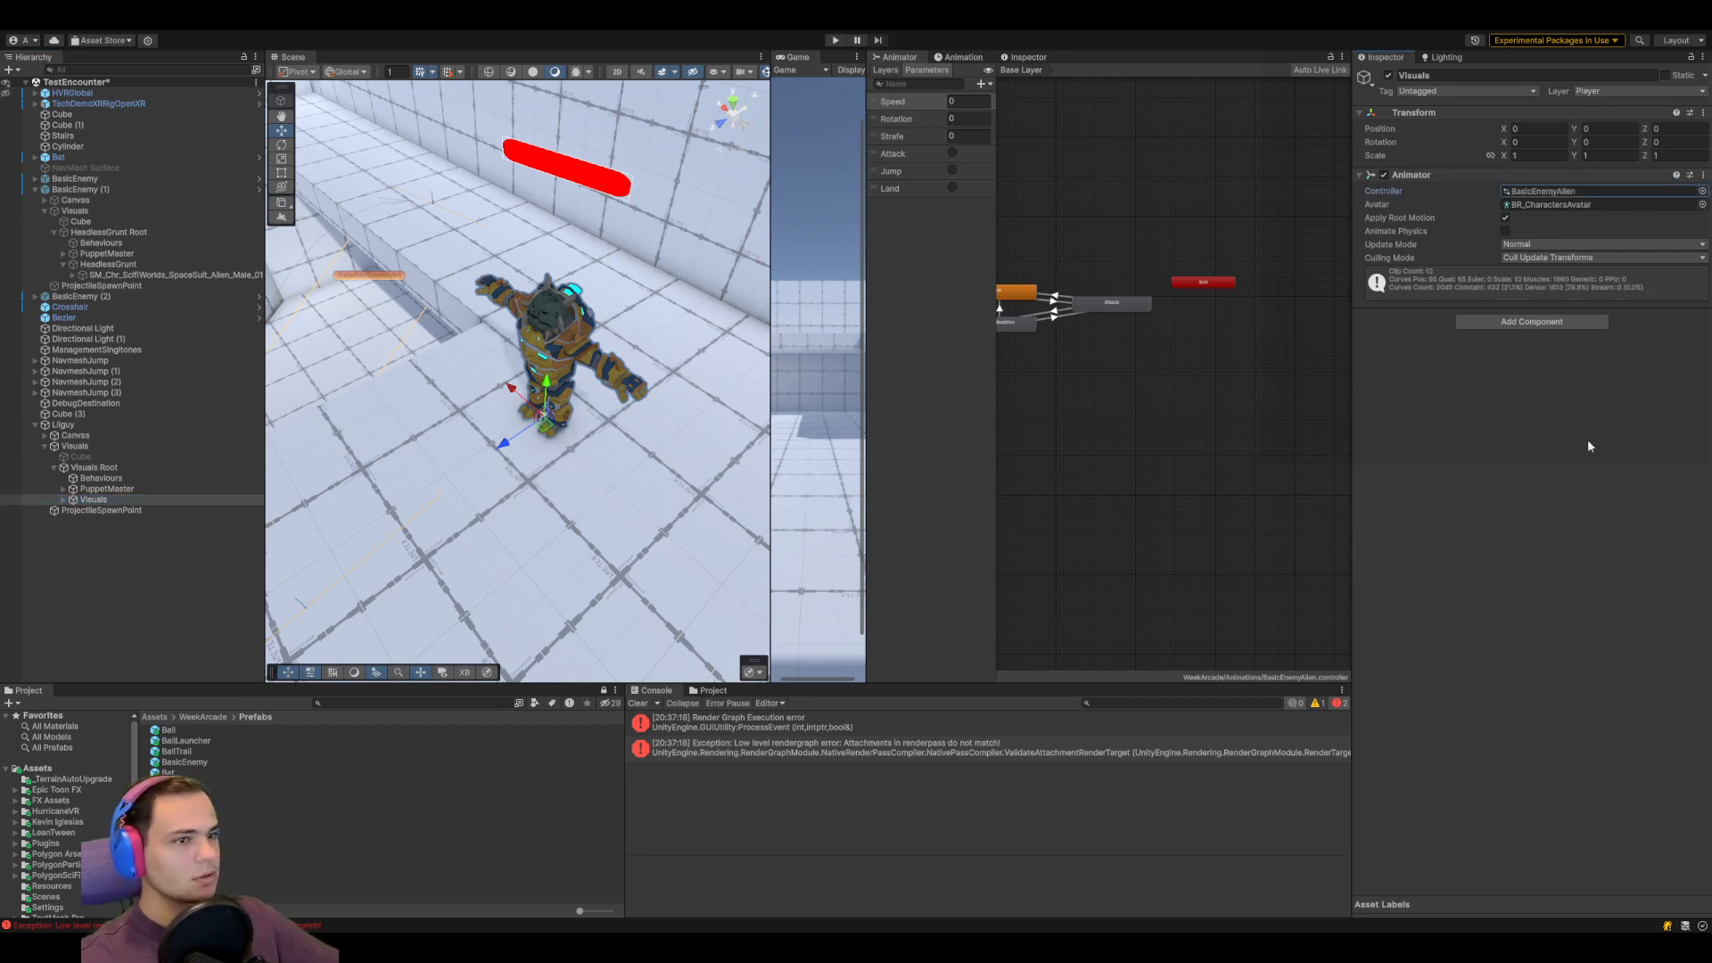
# Enlarge the Scene view, run the scene with a cleared console and watch how Lilguy animates up close
pyautogui.moveTo(771, 411); pyautogui.dragTo(1382, 357)
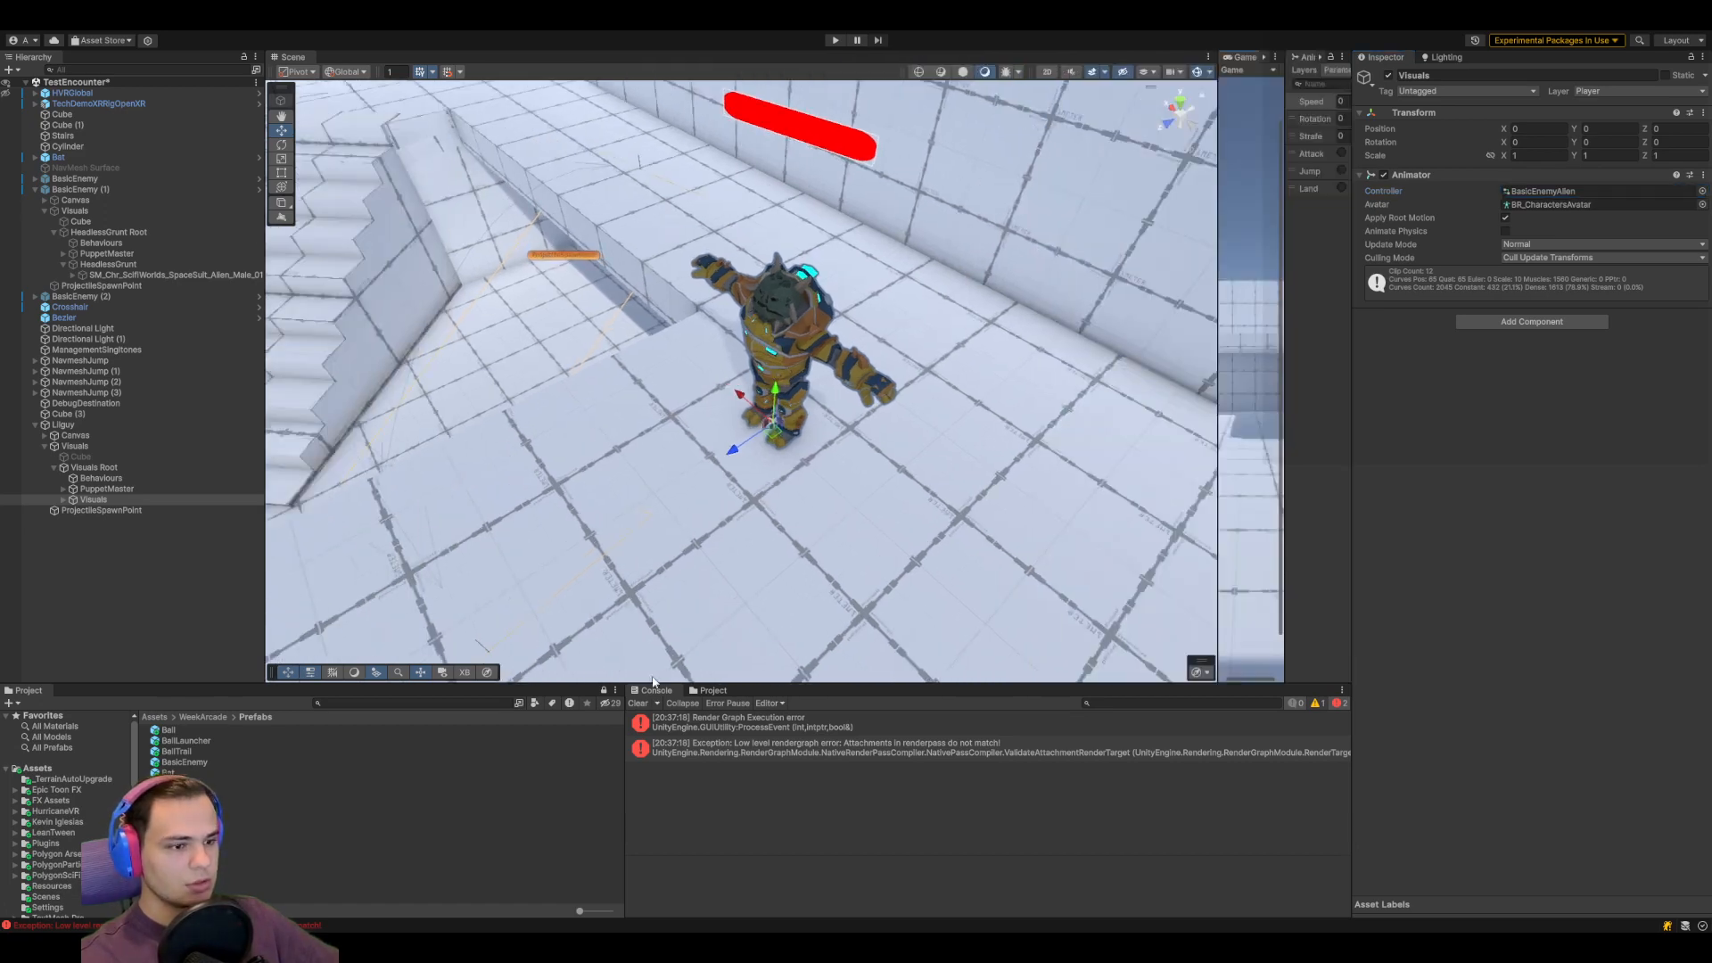
pyautogui.click(639, 704)
pyautogui.moveTo(588, 615); pyautogui.dragTo(479, 645, button='right')
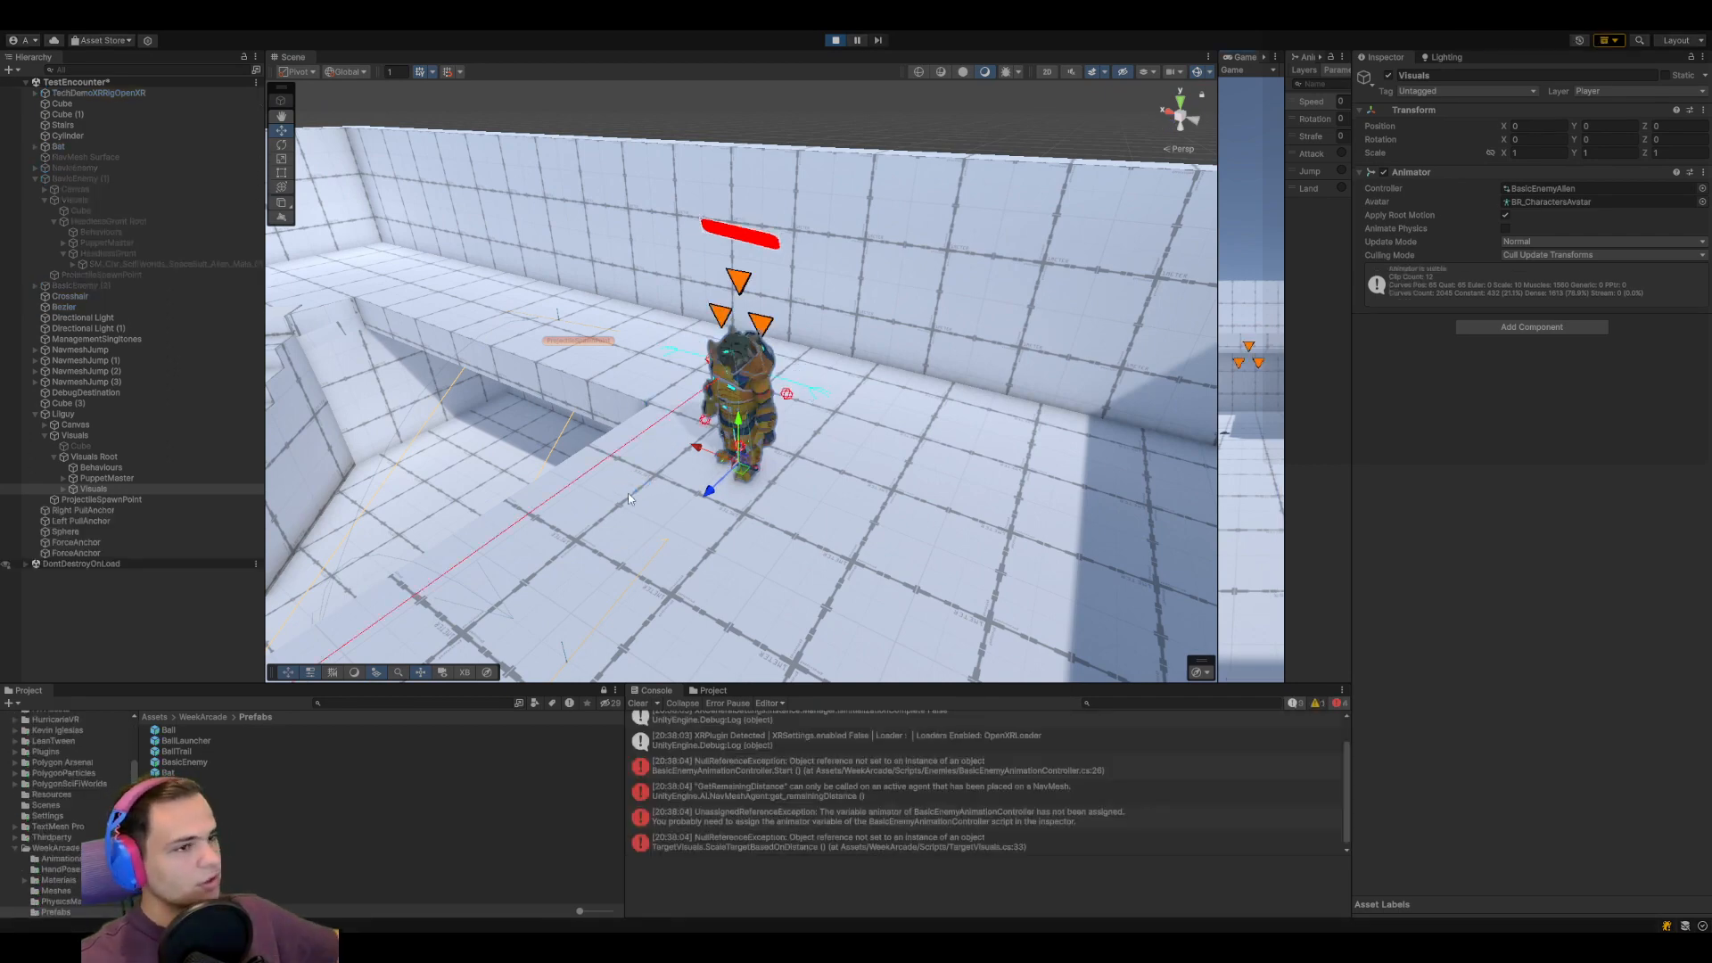
pyautogui.scroll(-4, 628, 498)
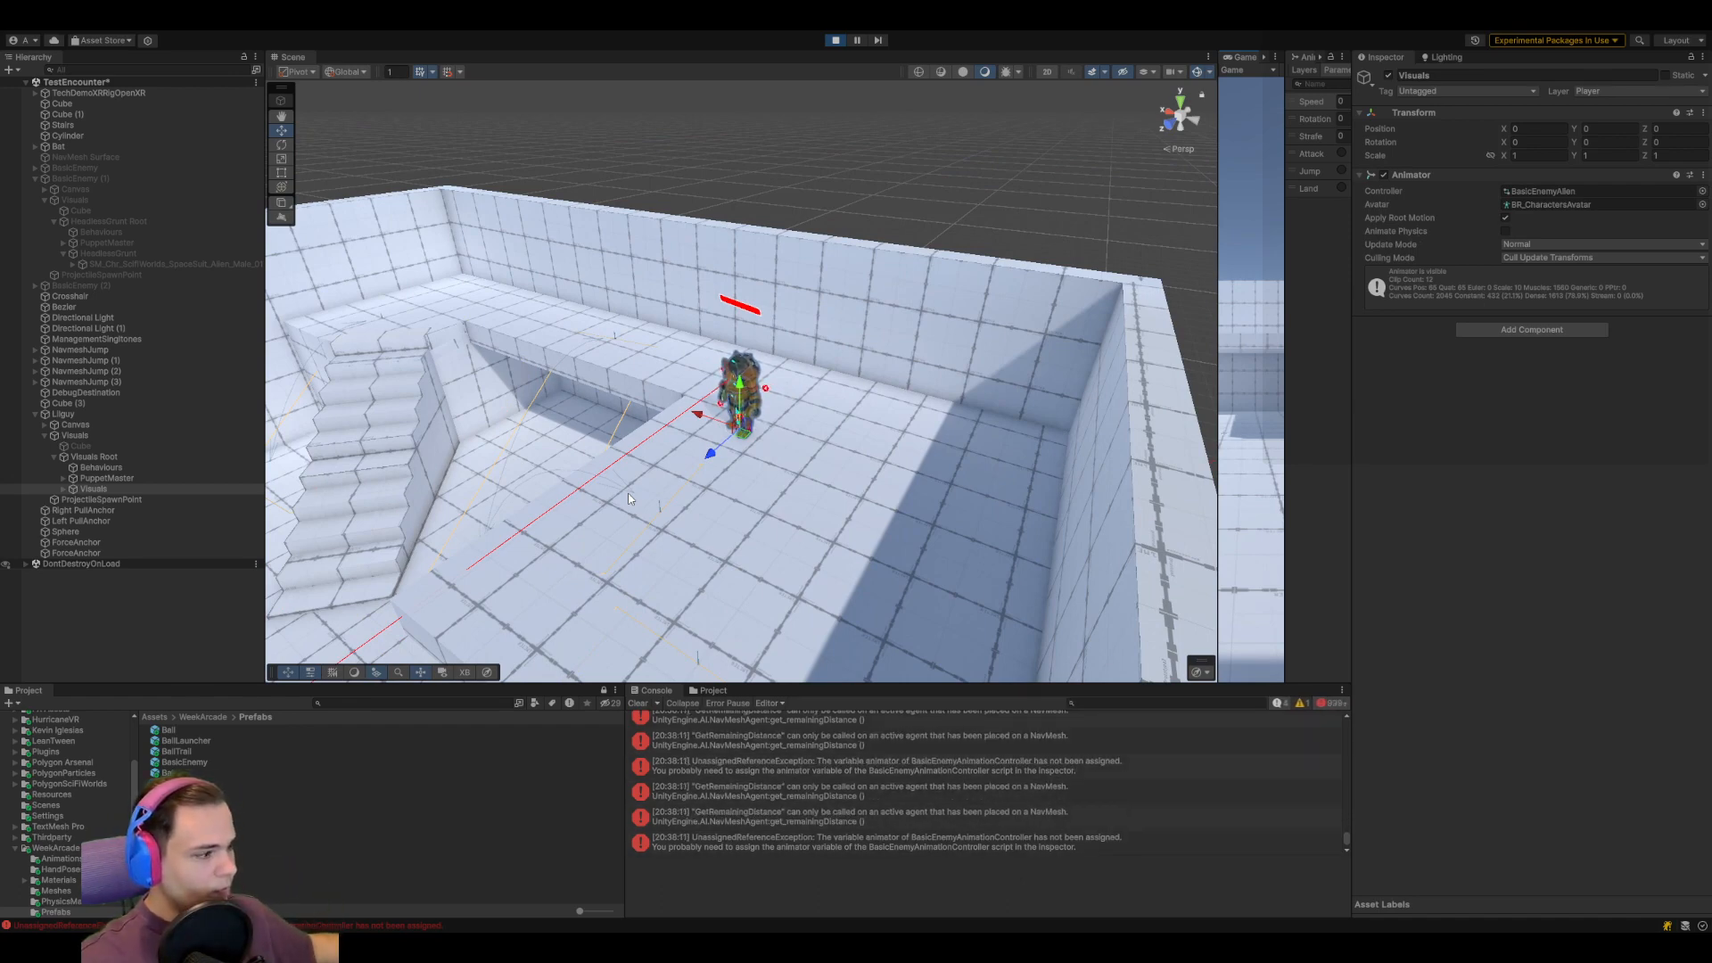
pyautogui.click(639, 704)
pyautogui.scroll(10, 765, 432)
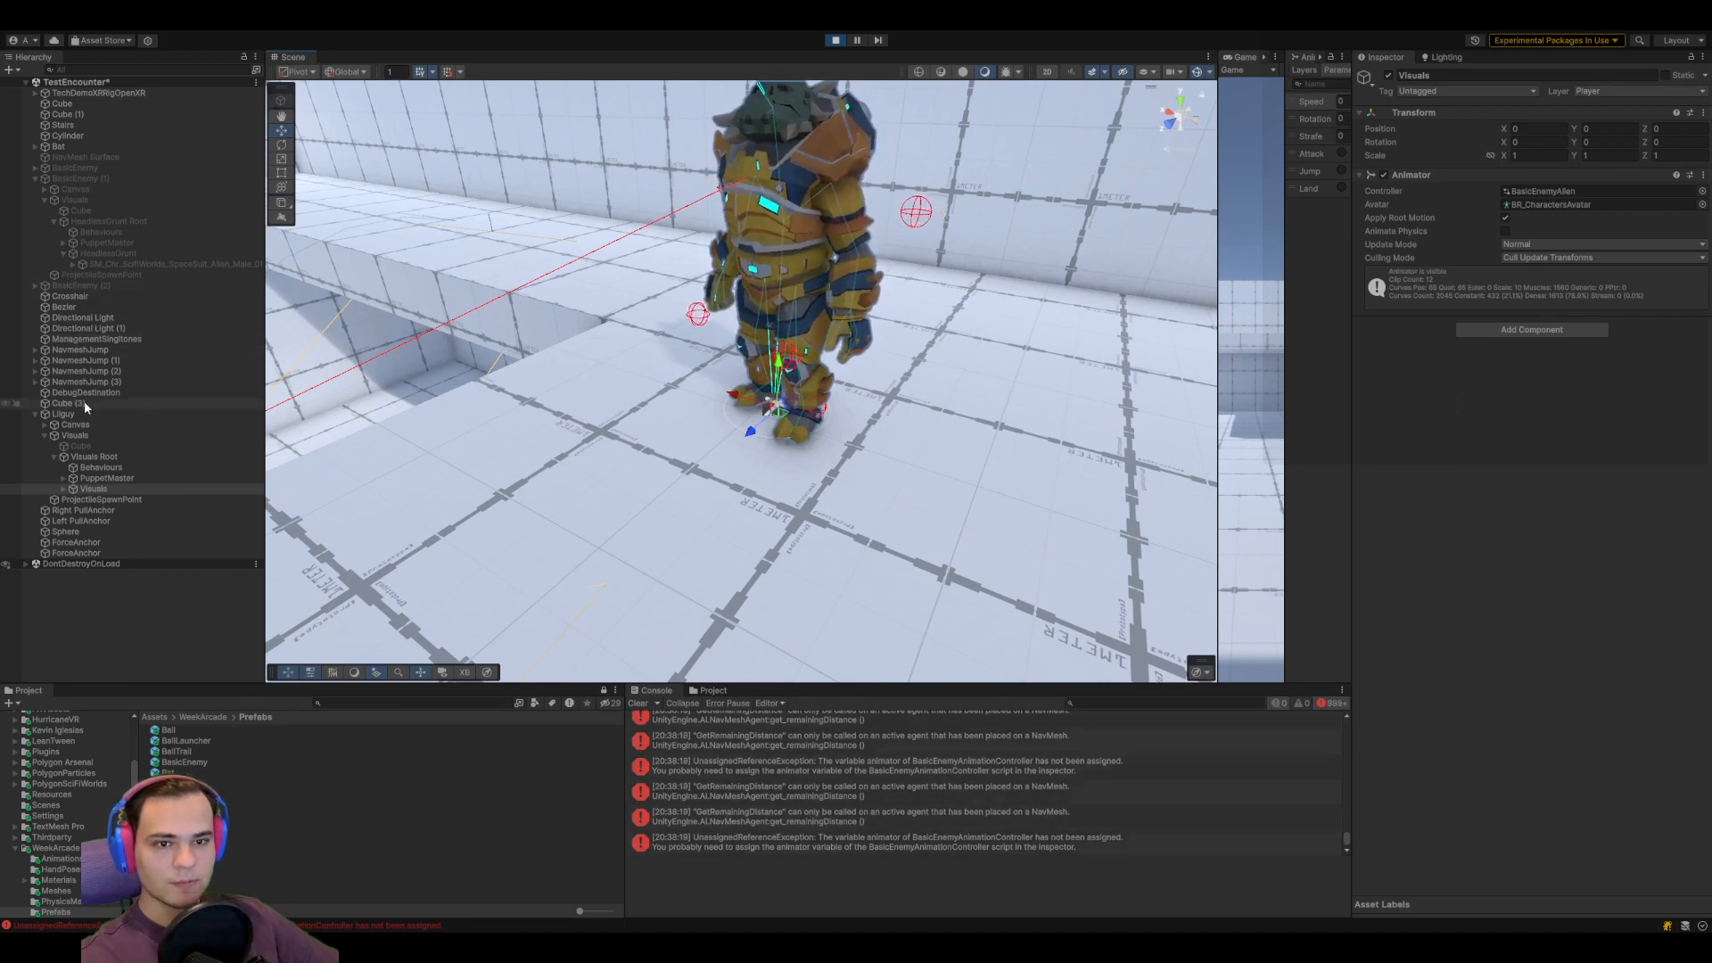
# While the scene is running, activate the NavMesh Surface object and watch Lilguy move on it before stopping the run
pyautogui.click(33, 414)
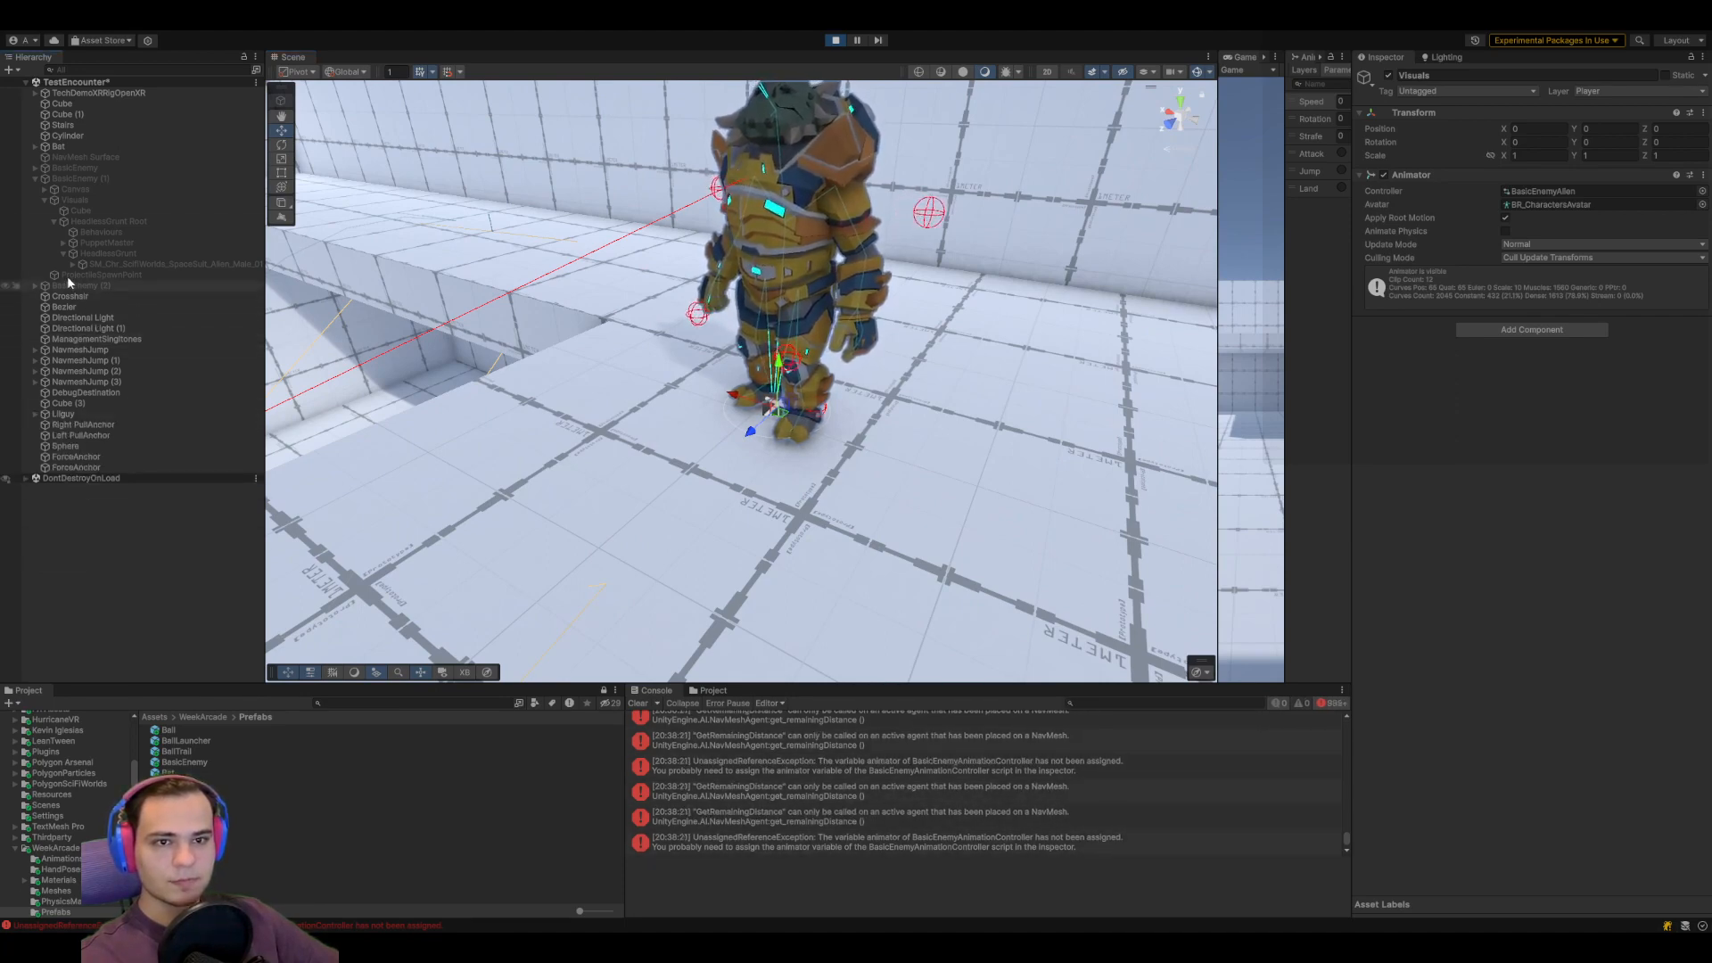
pyautogui.click(87, 157)
pyautogui.click(1388, 76)
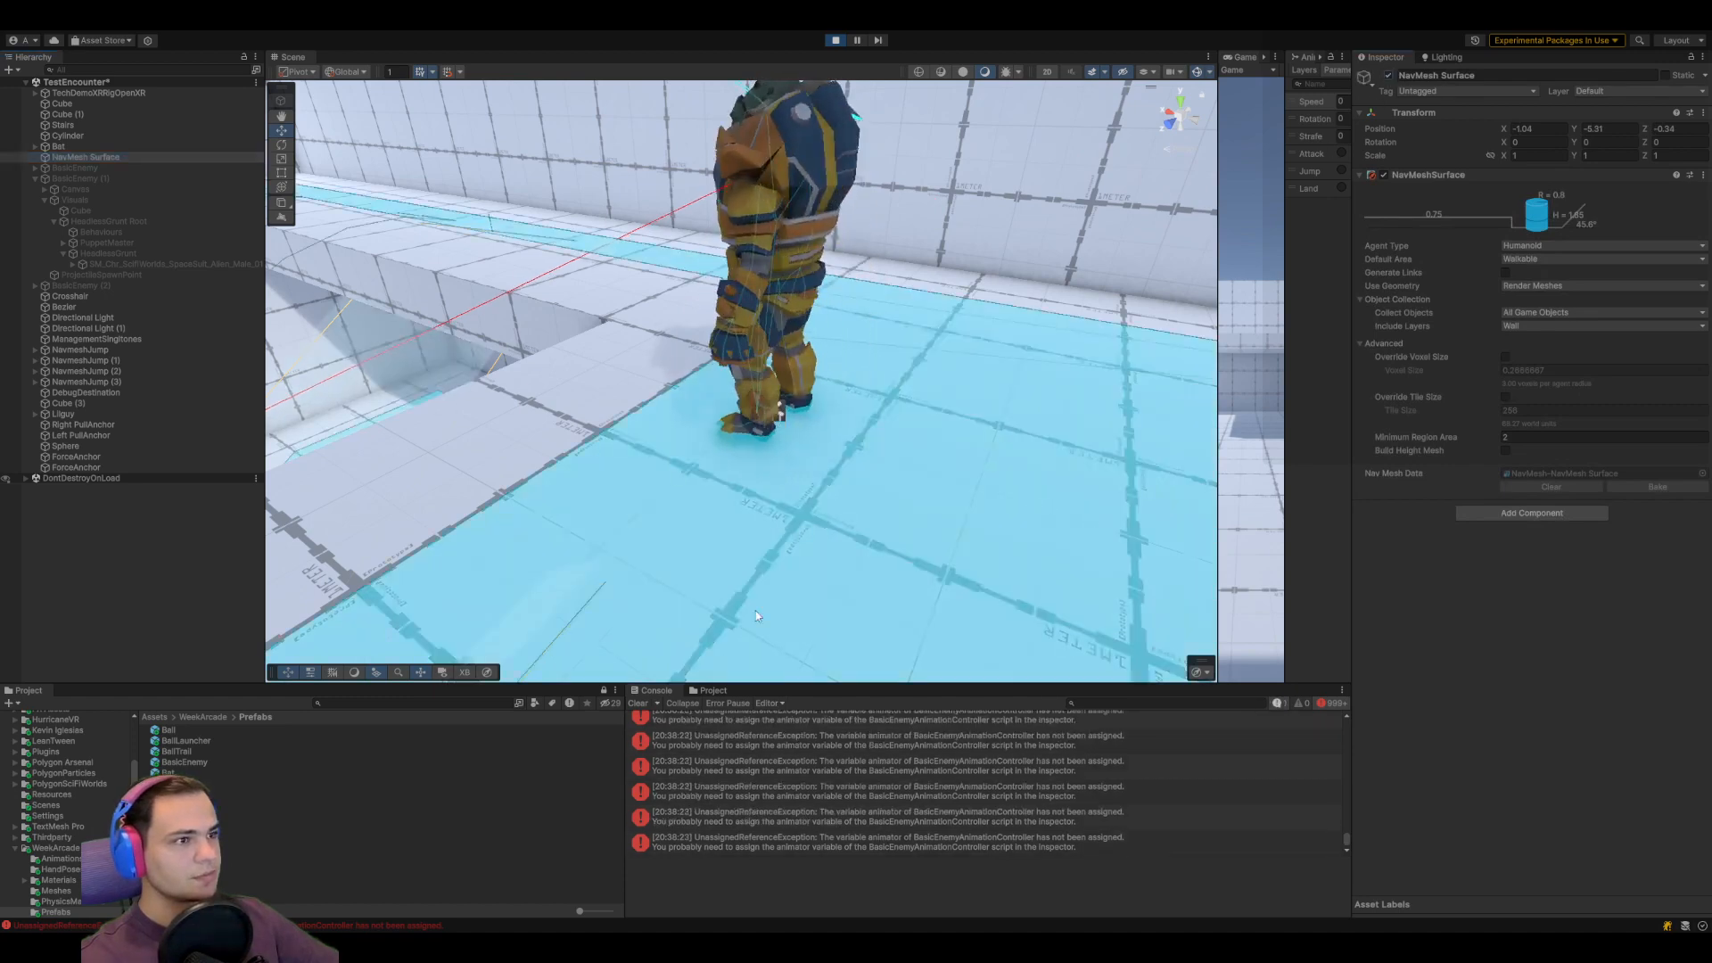
pyautogui.moveTo(609, 609); pyautogui.dragTo(1048, 398, button='right')
pyautogui.press('w')
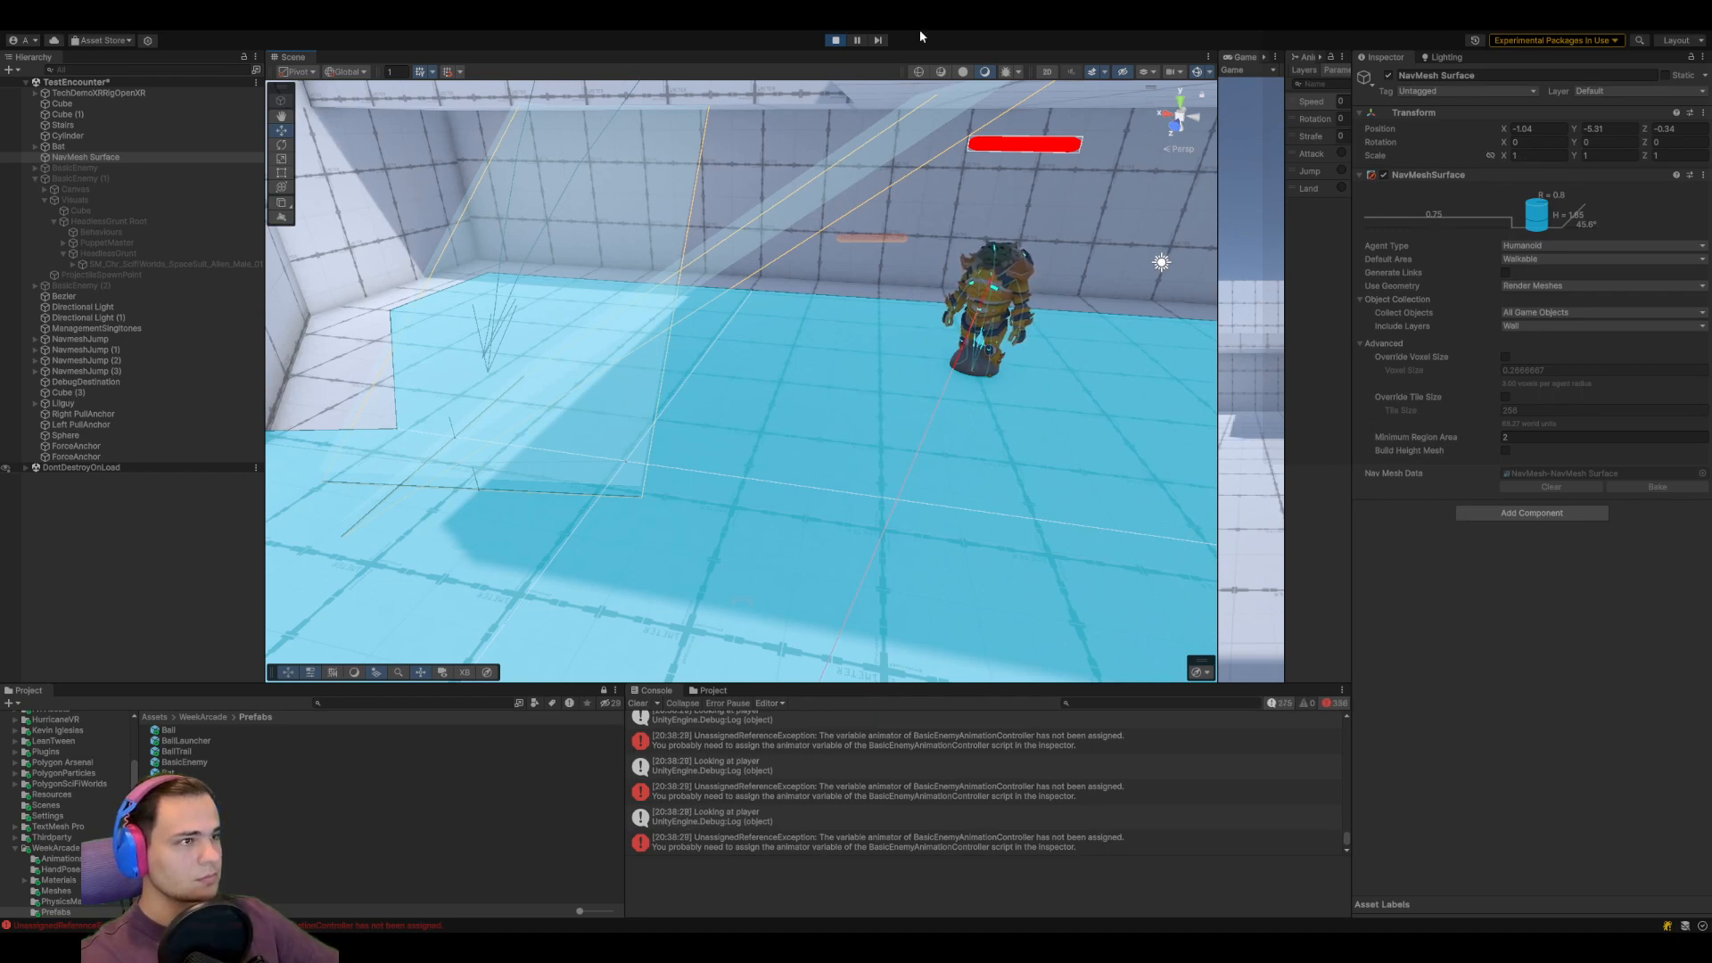
pyautogui.click(836, 41)
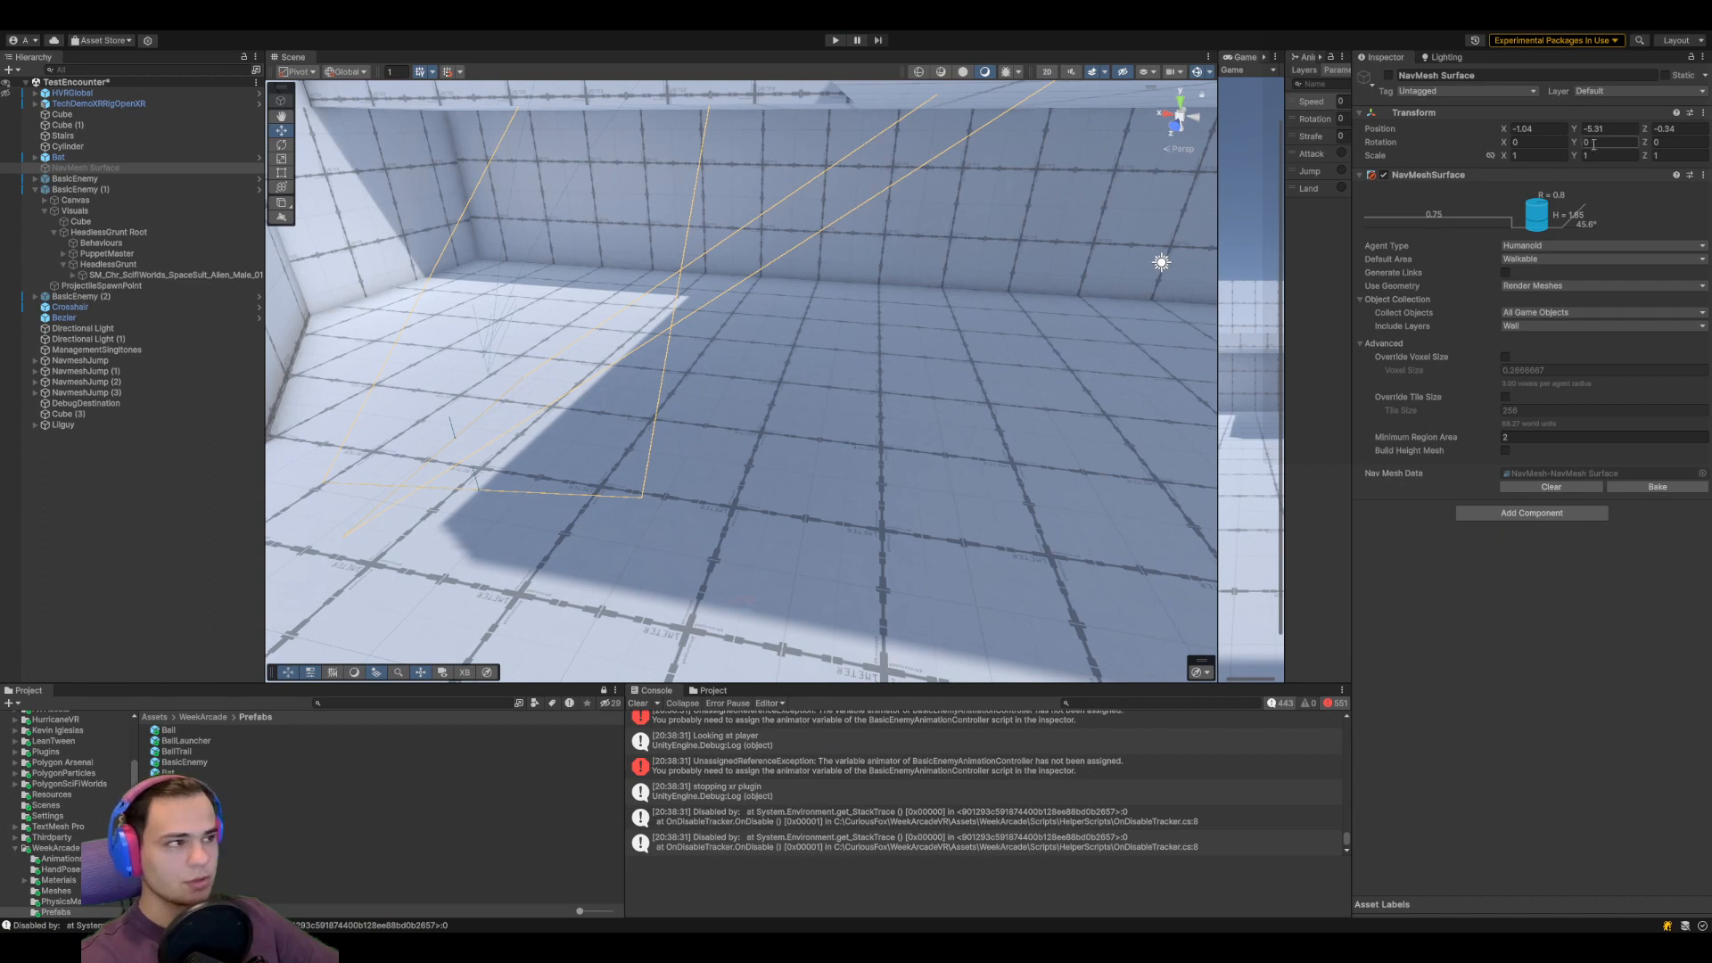
# Activate the NavMesh Surface object in edit mode and collapse its NavMeshSurface component
pyautogui.click(1388, 74)
pyautogui.moveTo(912, 319); pyautogui.dragTo(1339, 276, button='right')
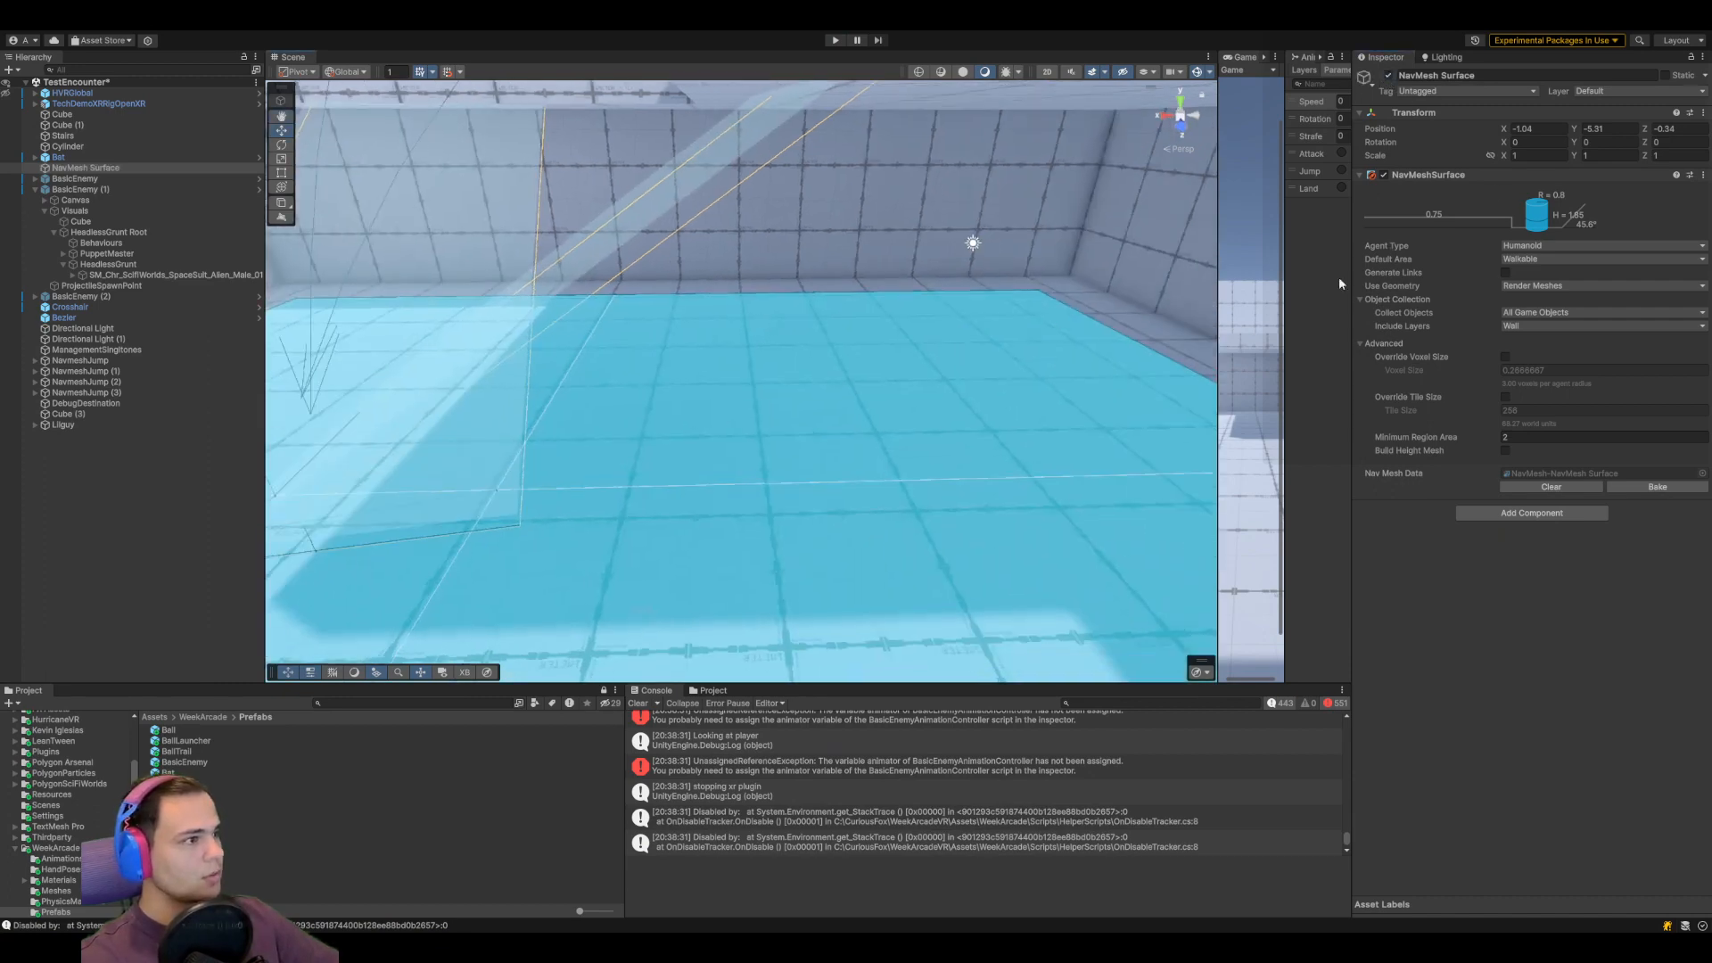
pyautogui.click(1361, 174)
pyautogui.moveTo(953, 345); pyautogui.dragTo(826, 563, button='right')
pyautogui.scroll(2, 827, 564)
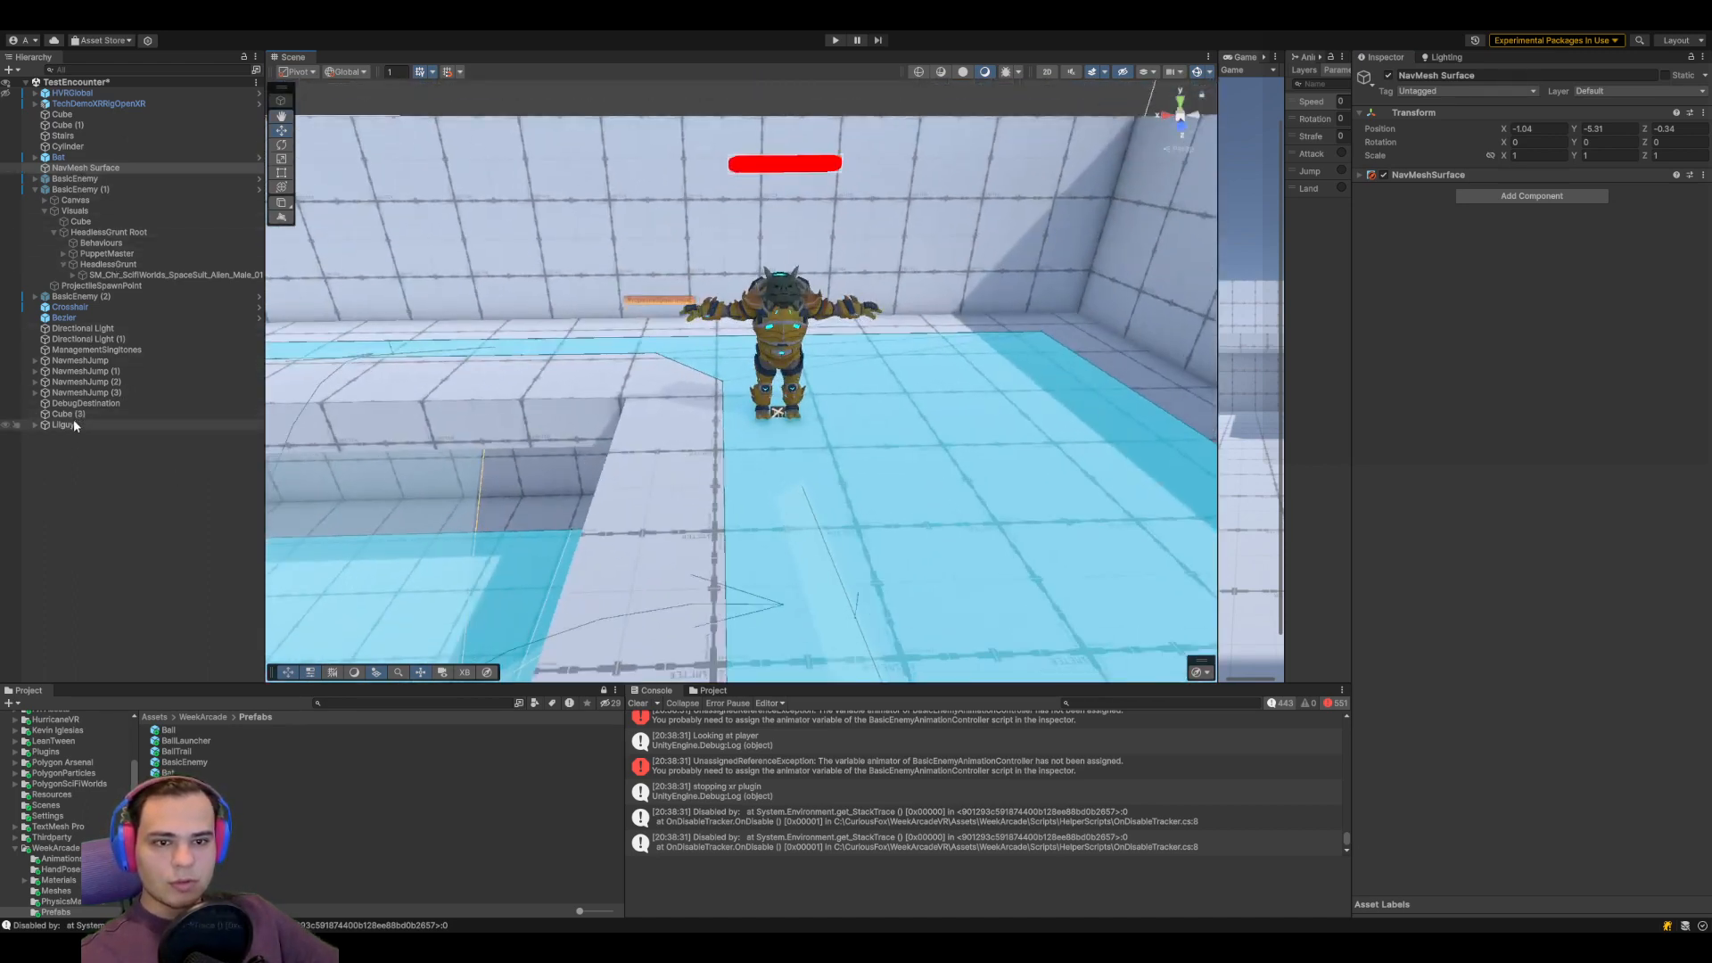
# In Lilguy's Basic Enemy Animation Controller, assign the Visuals object under Visuals Root as the Animator
pyautogui.click(49, 427)
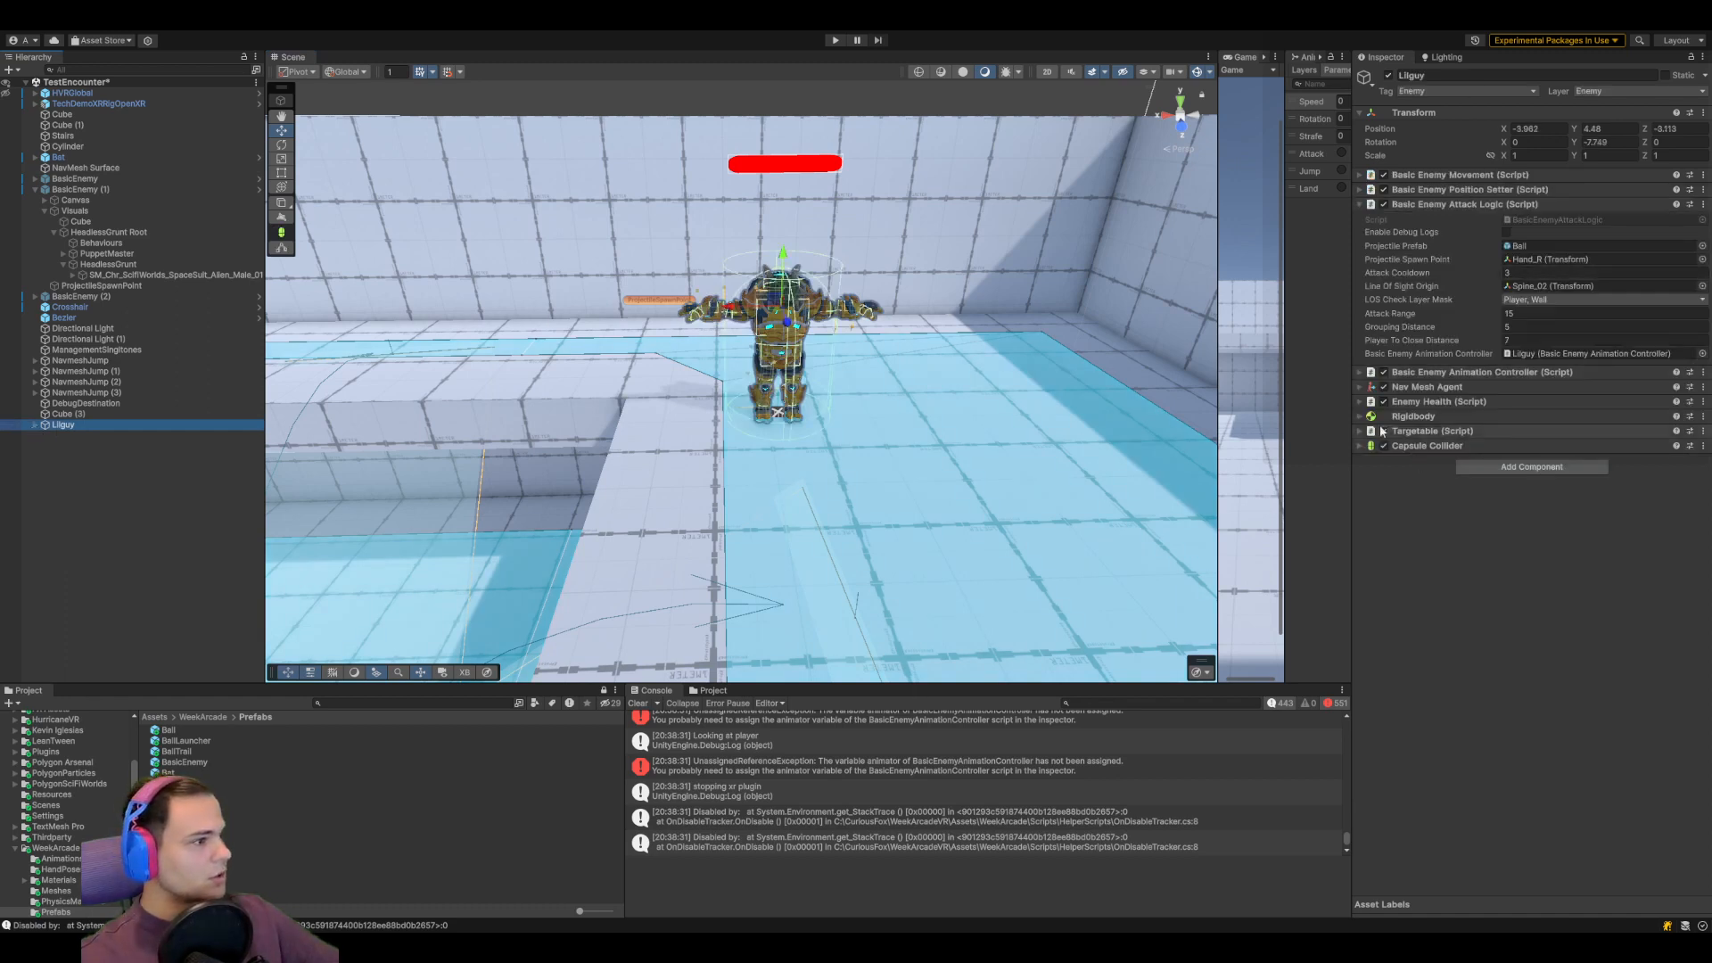
pyautogui.moveTo(1352, 373); pyautogui.dragTo(1356, 373)
pyautogui.click(1358, 372)
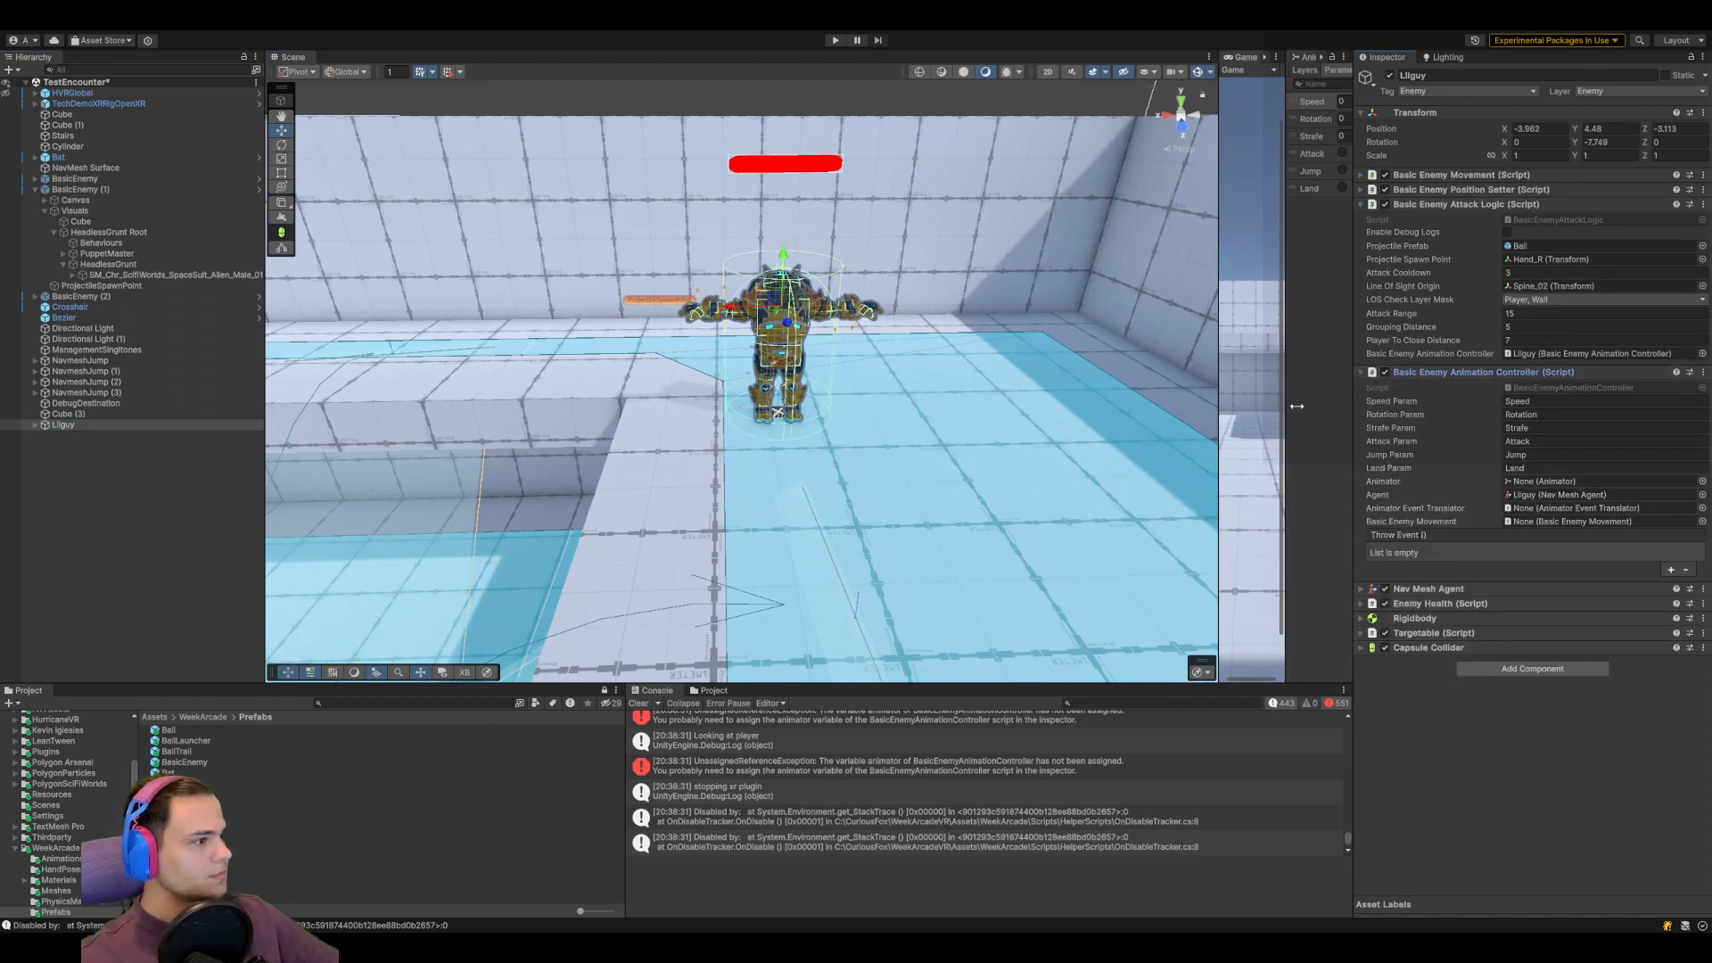
pyautogui.click(36, 425)
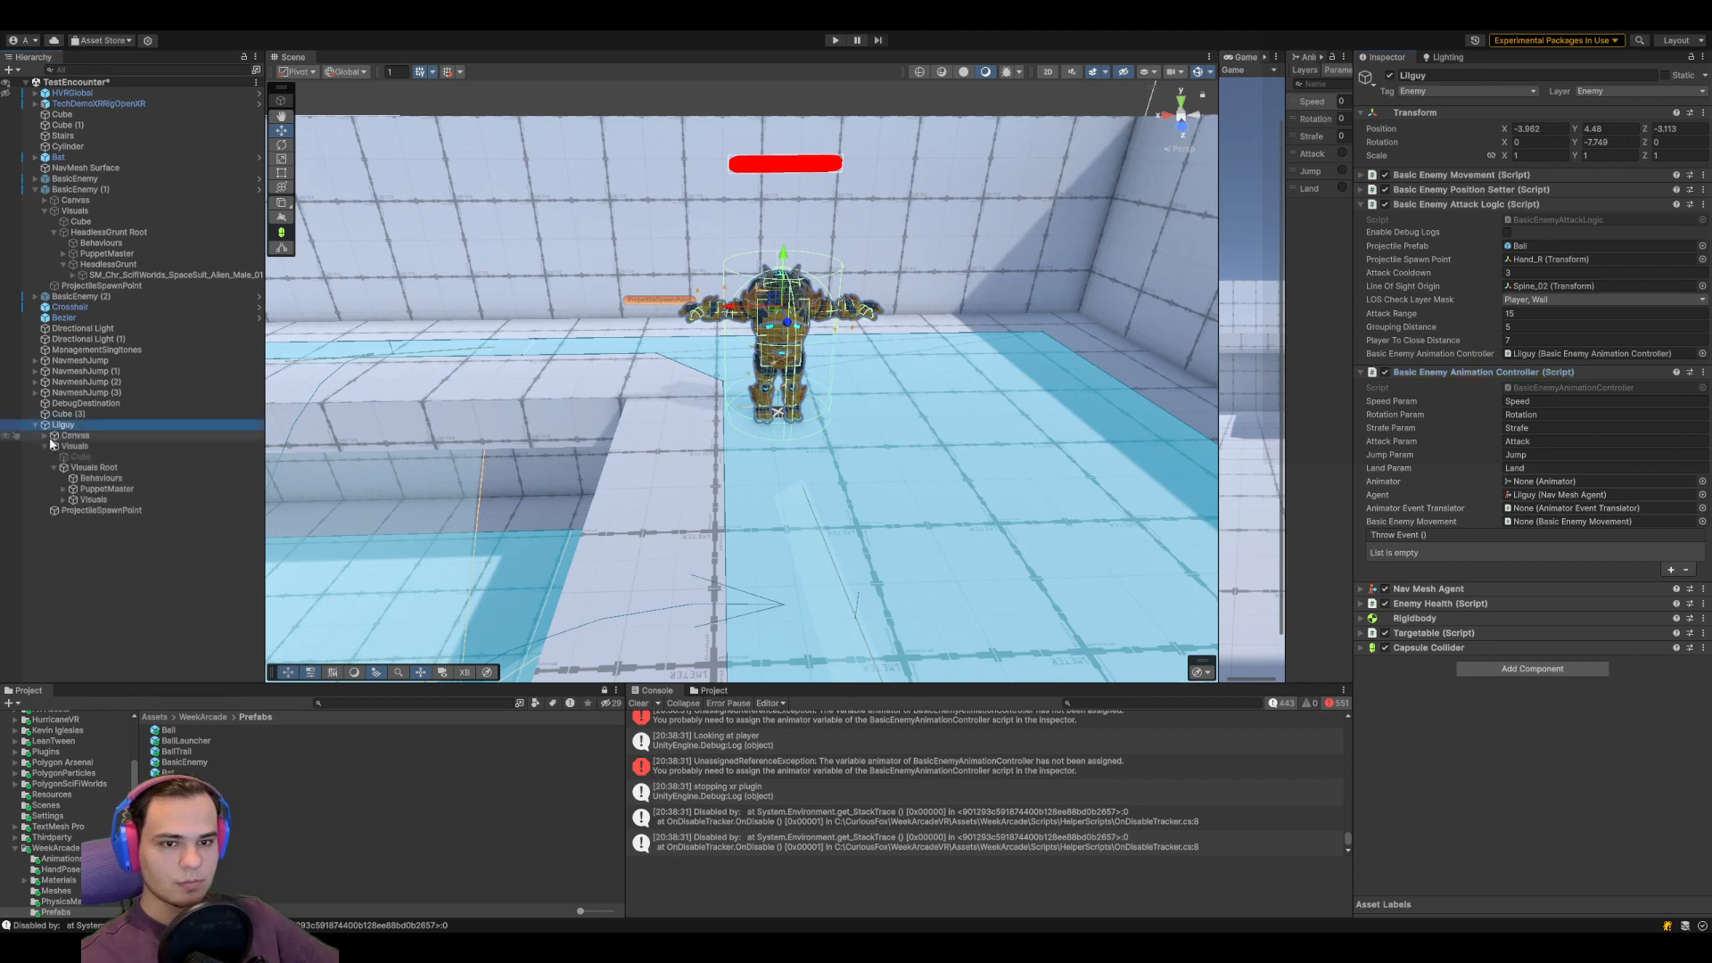
pyautogui.click(94, 500)
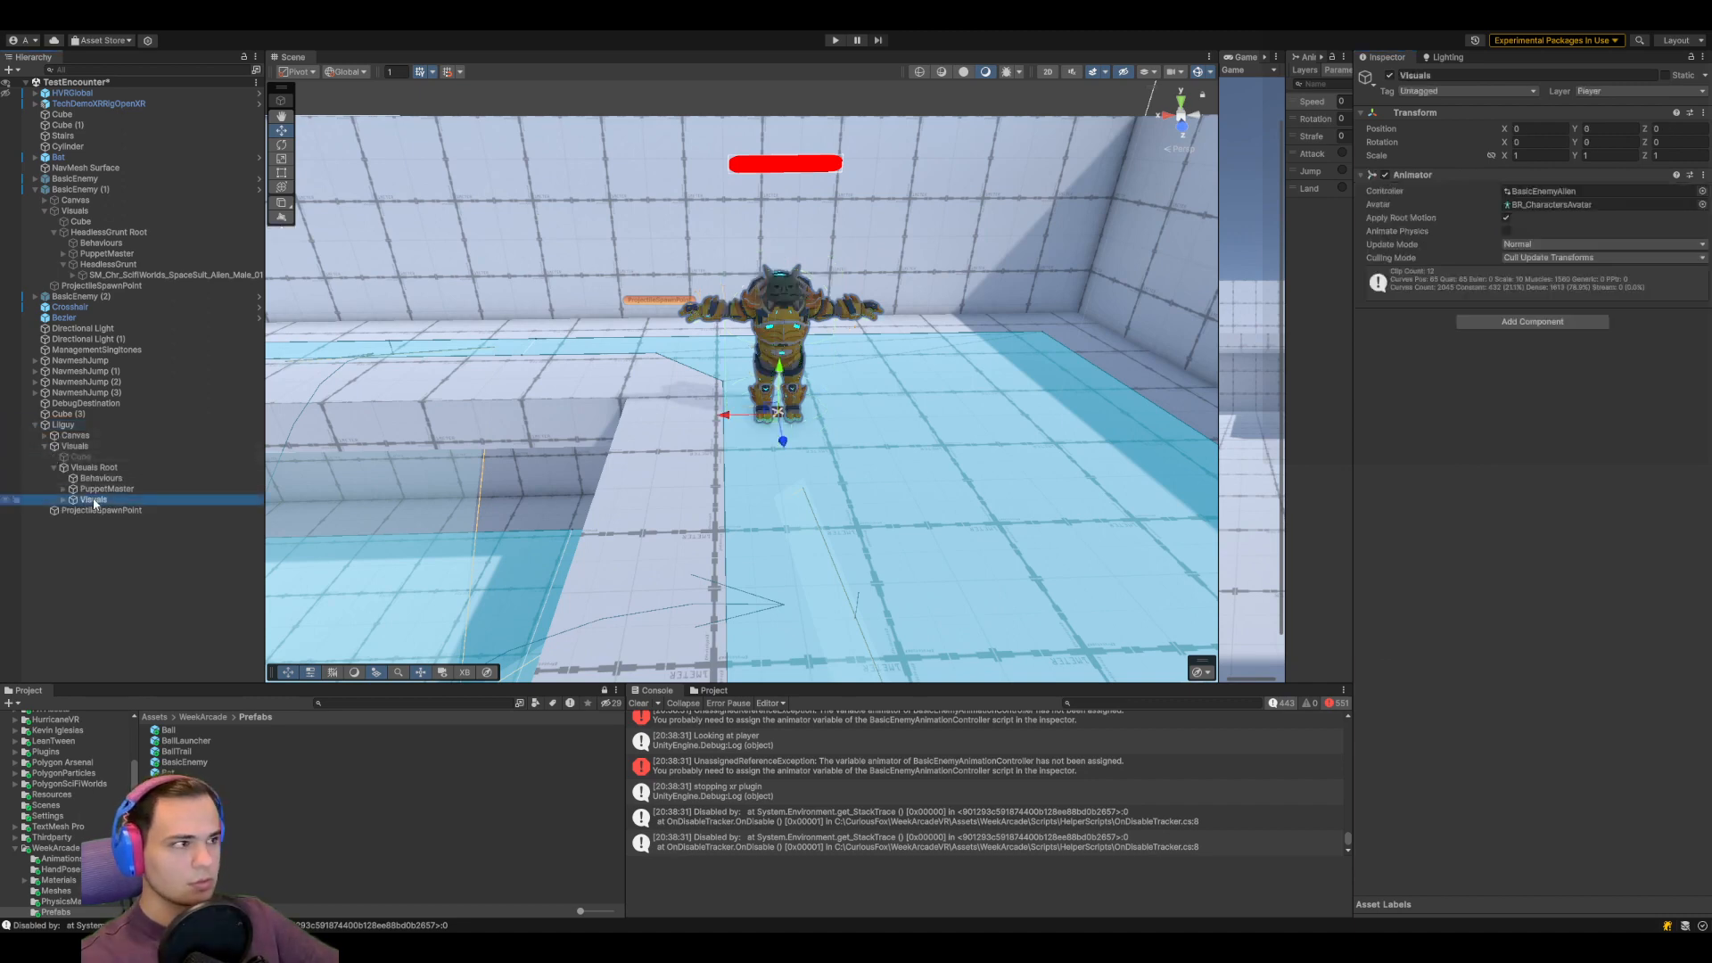
pyautogui.click(69, 427)
pyautogui.moveTo(110, 498); pyautogui.dragTo(1582, 482)
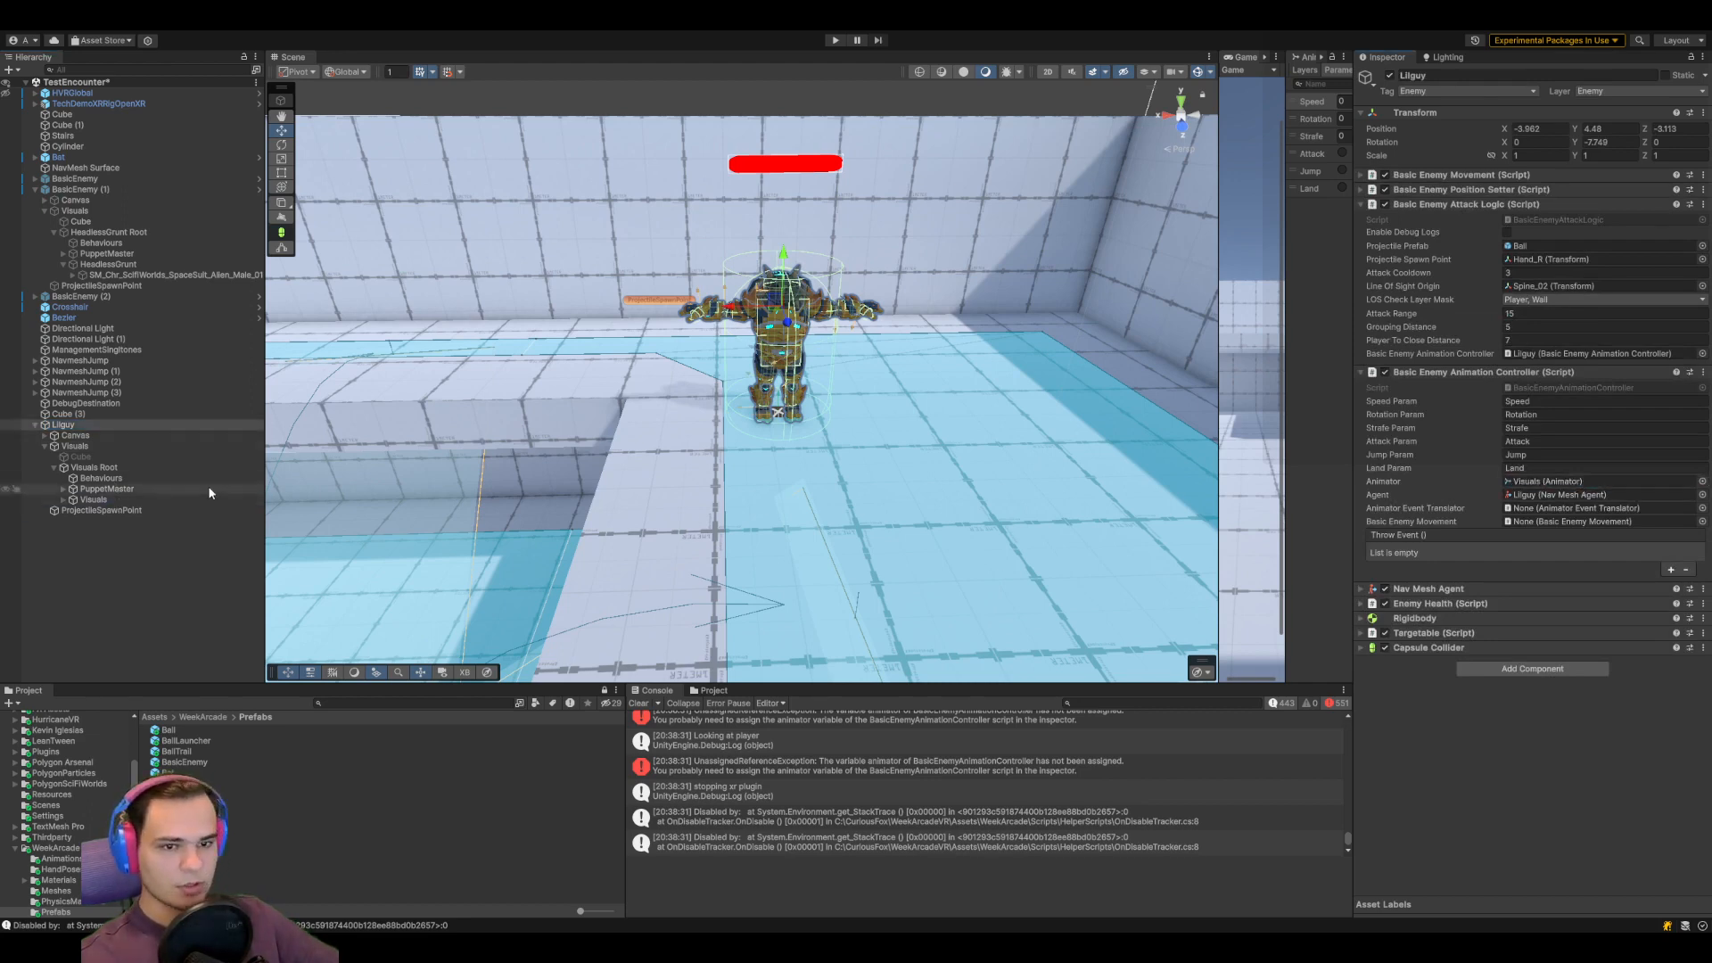
# Add an Animator Event Translator to Visuals, and assign it and Lilguy's Basic Enemy Movement in the Basic Enemy Animation Controller
pyautogui.click(178, 500)
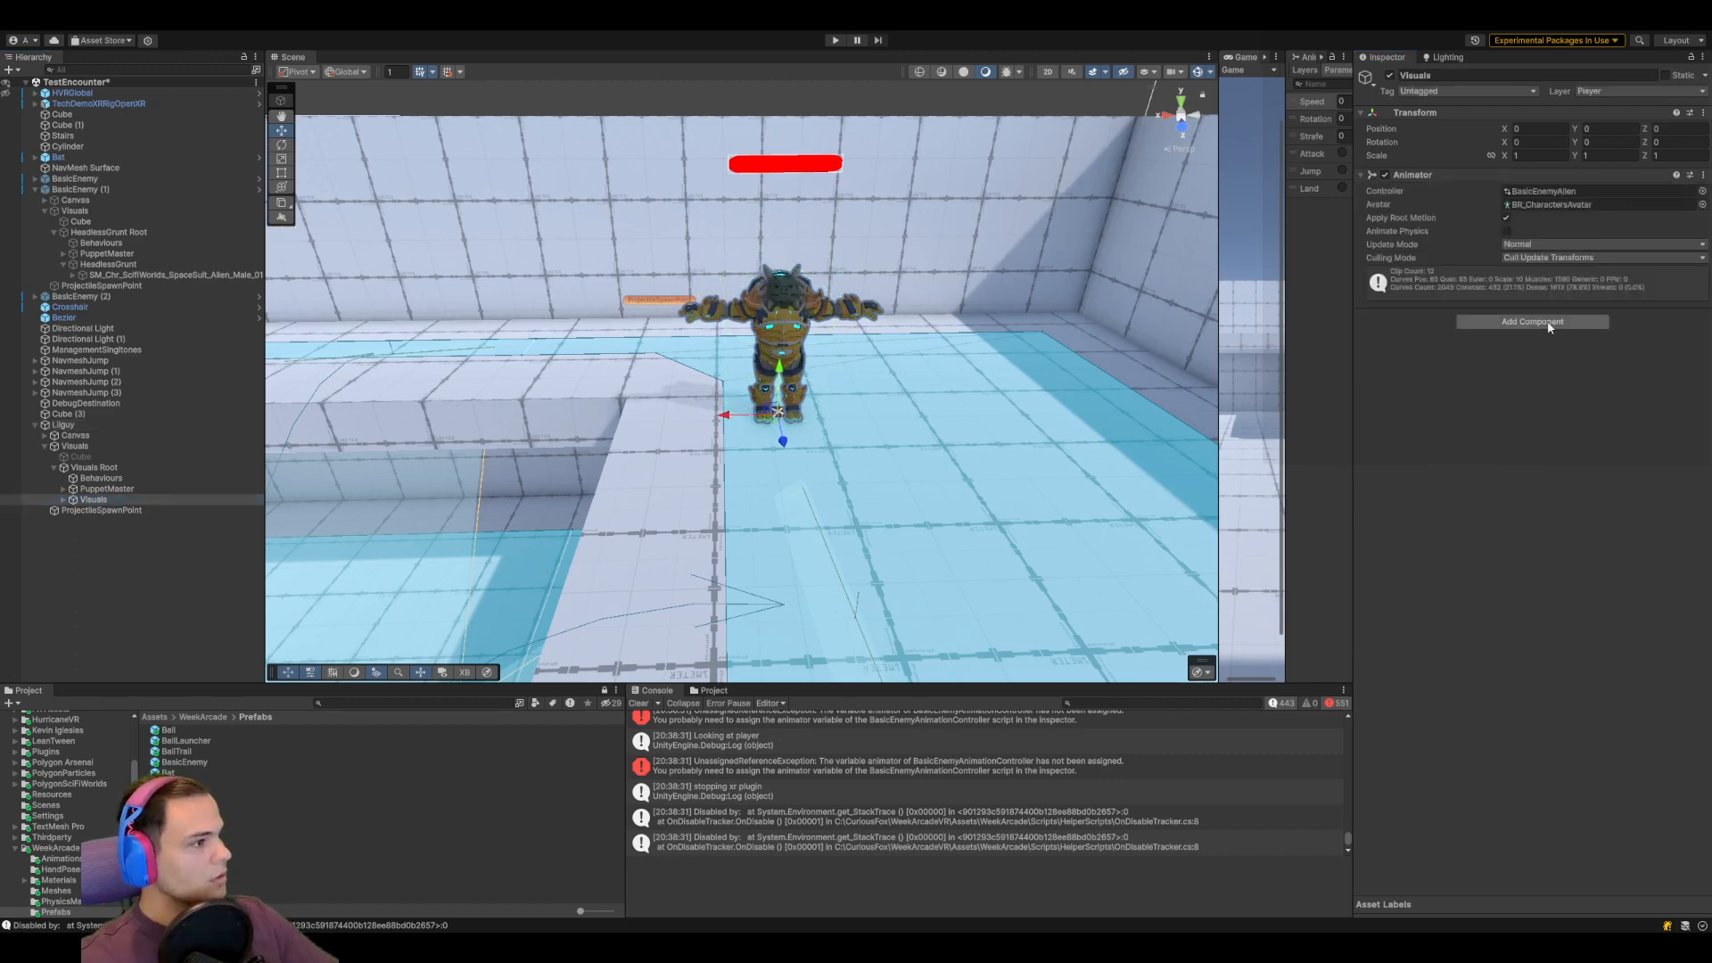
pyautogui.click(123, 424)
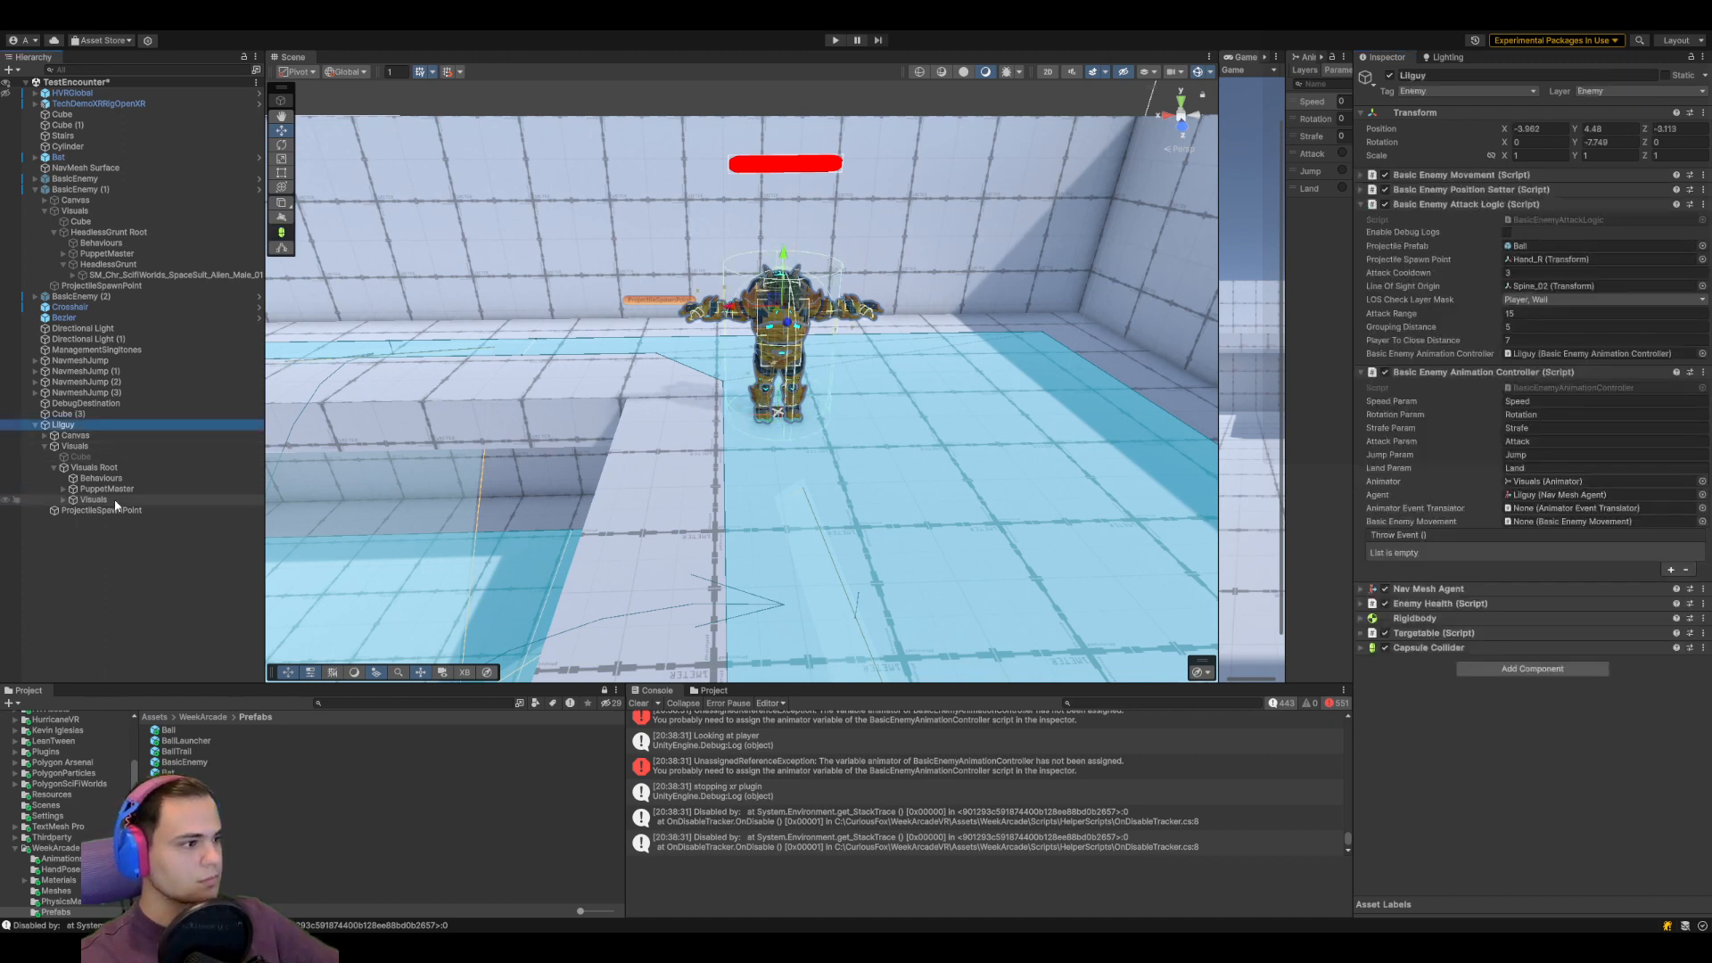
pyautogui.moveTo(105, 503); pyautogui.dragTo(1587, 508)
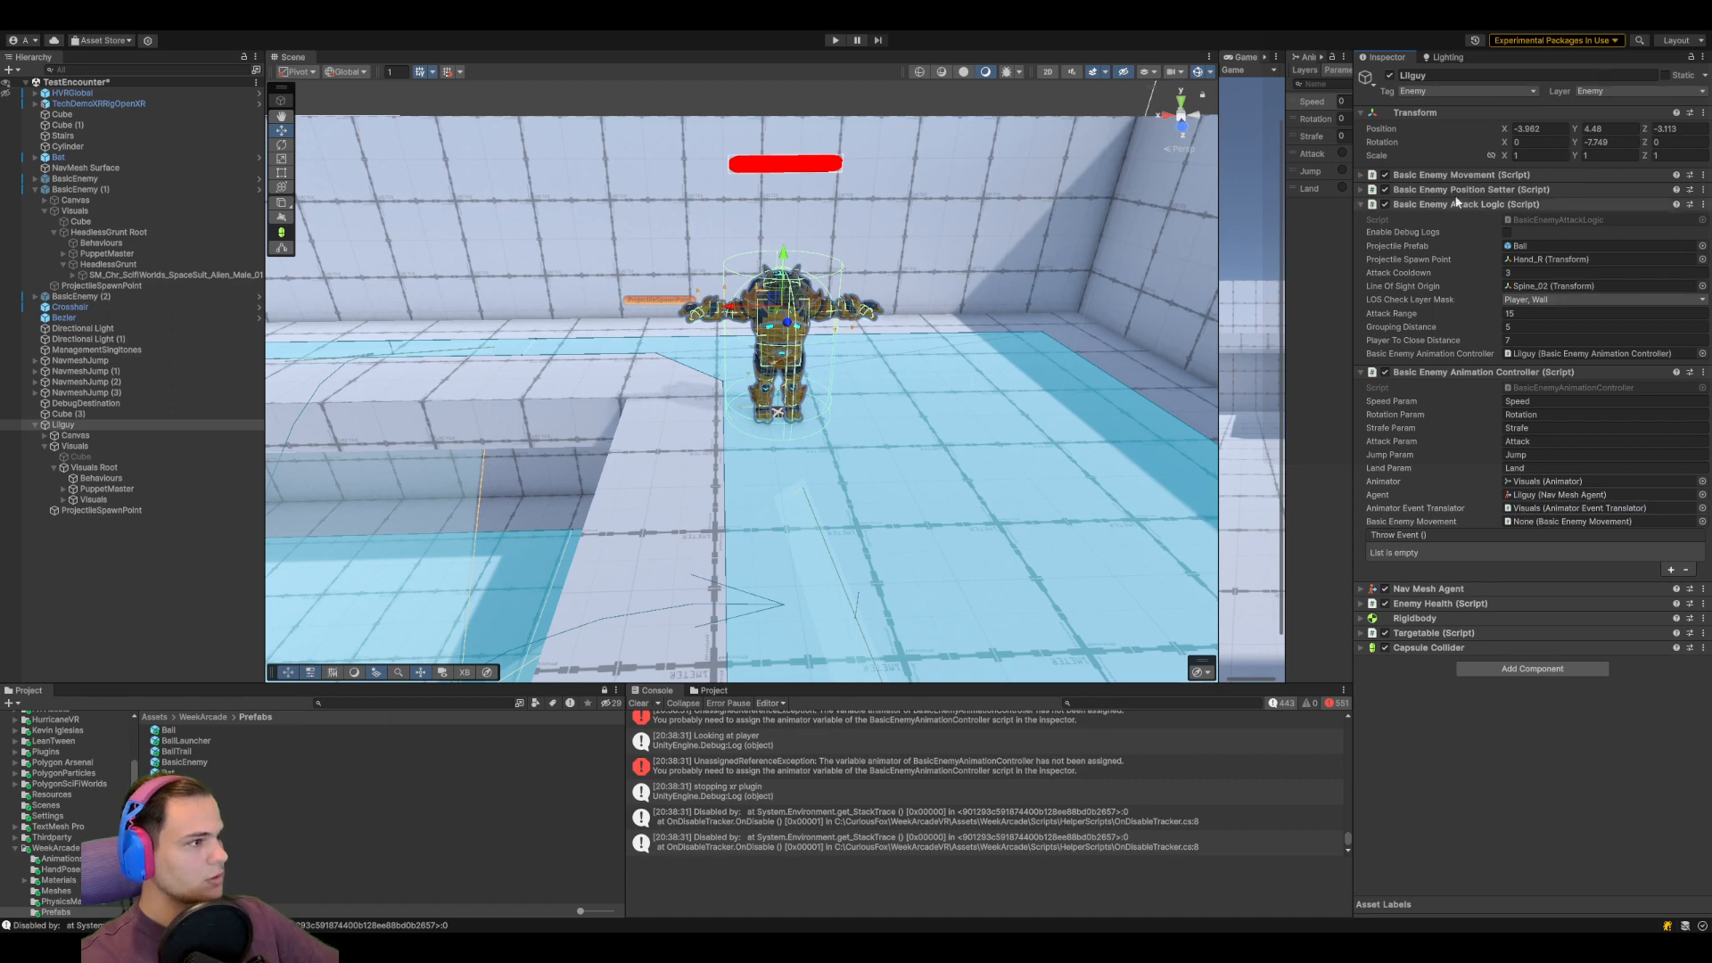
pyautogui.moveTo(1462, 176); pyautogui.dragTo(1540, 527)
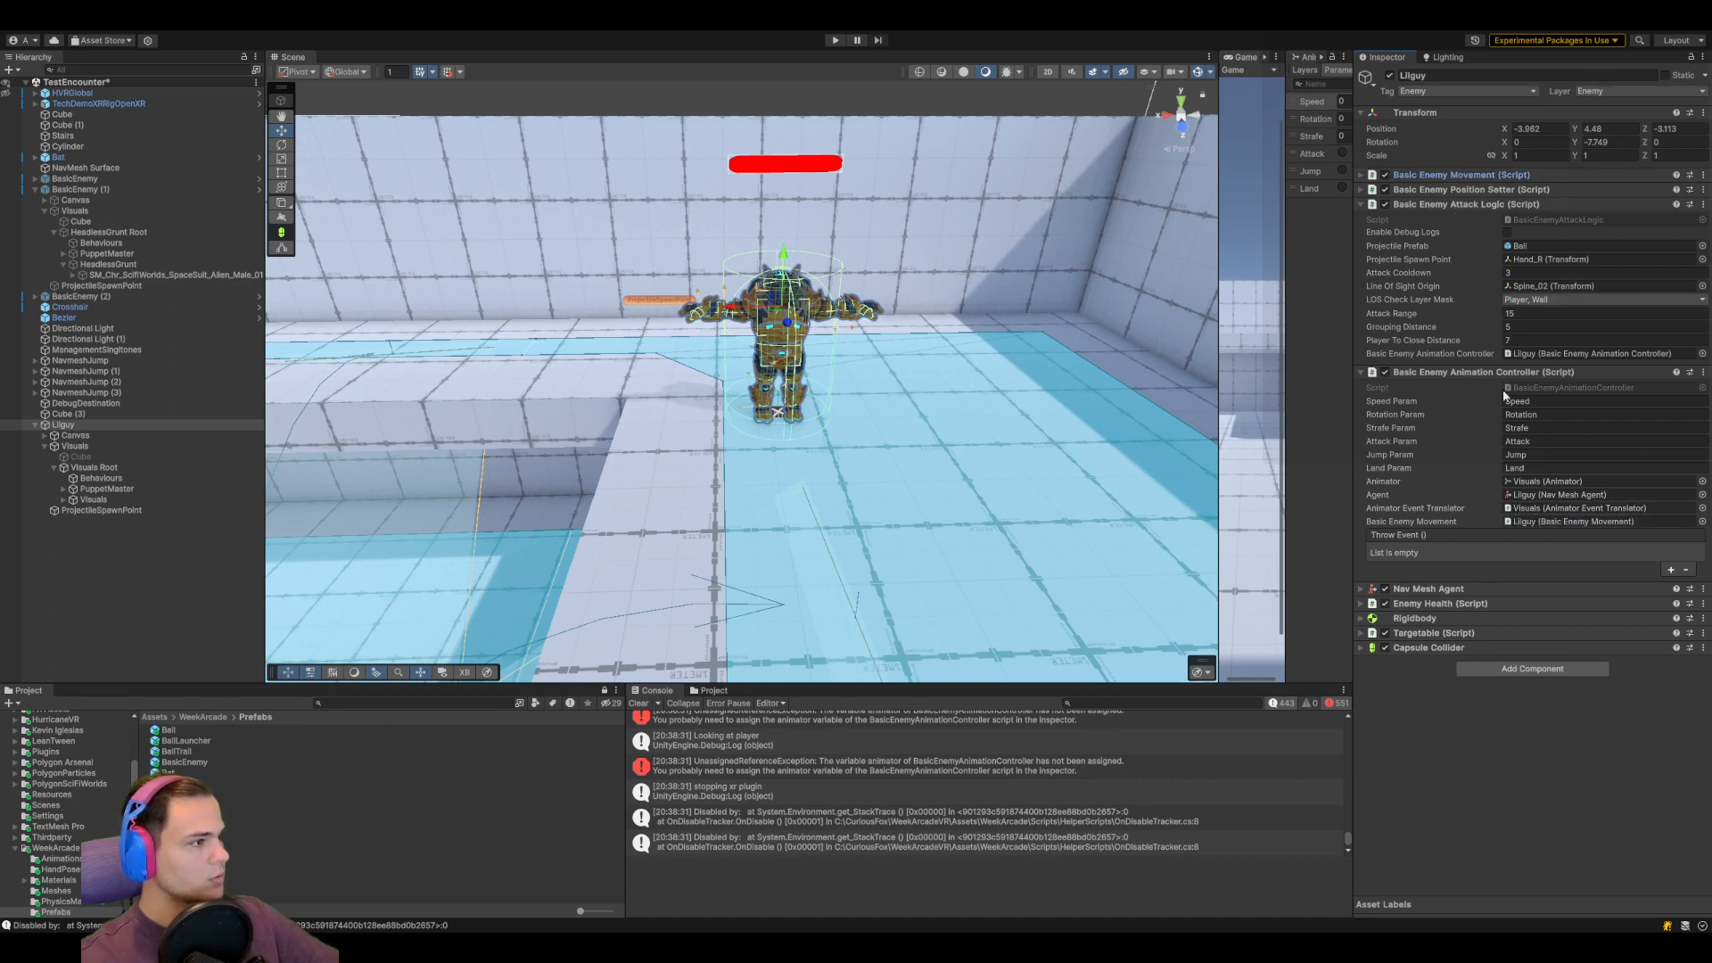
# Select Lilguy's inner Visuals object, view its Animator graph and restore the wide Scene view
pyautogui.click(141, 501)
pyautogui.moveTo(1285, 320); pyautogui.dragTo(769, 321)
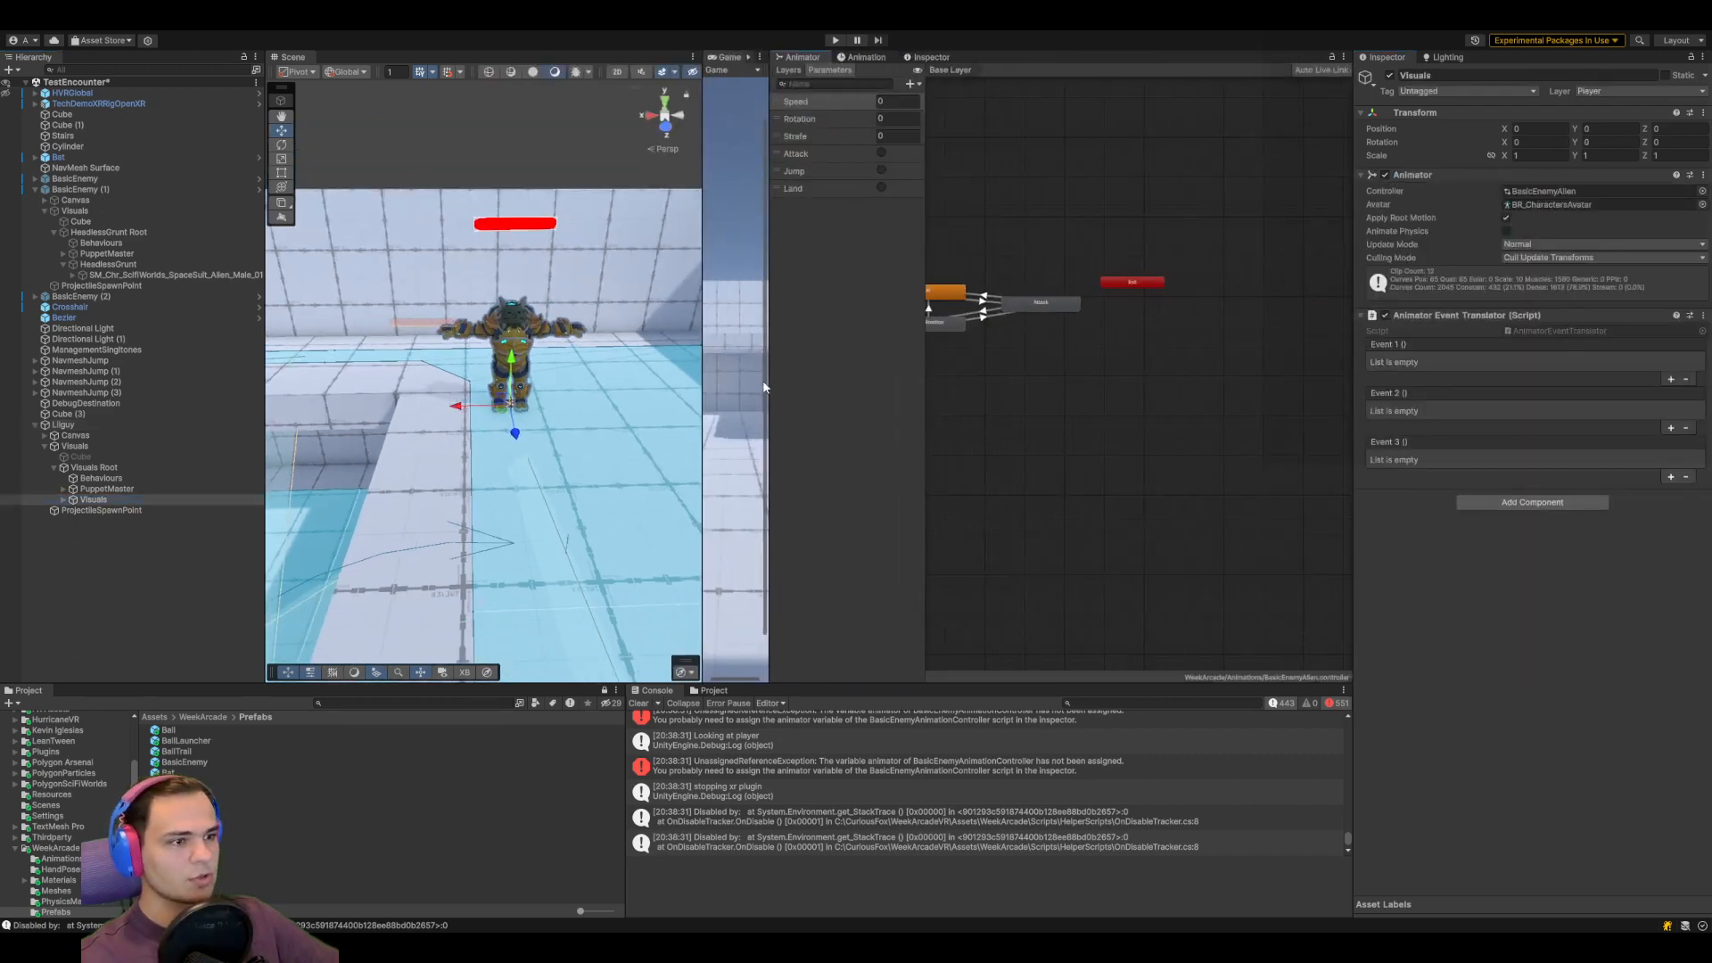
pyautogui.moveTo(769, 386); pyautogui.dragTo(1287, 364)
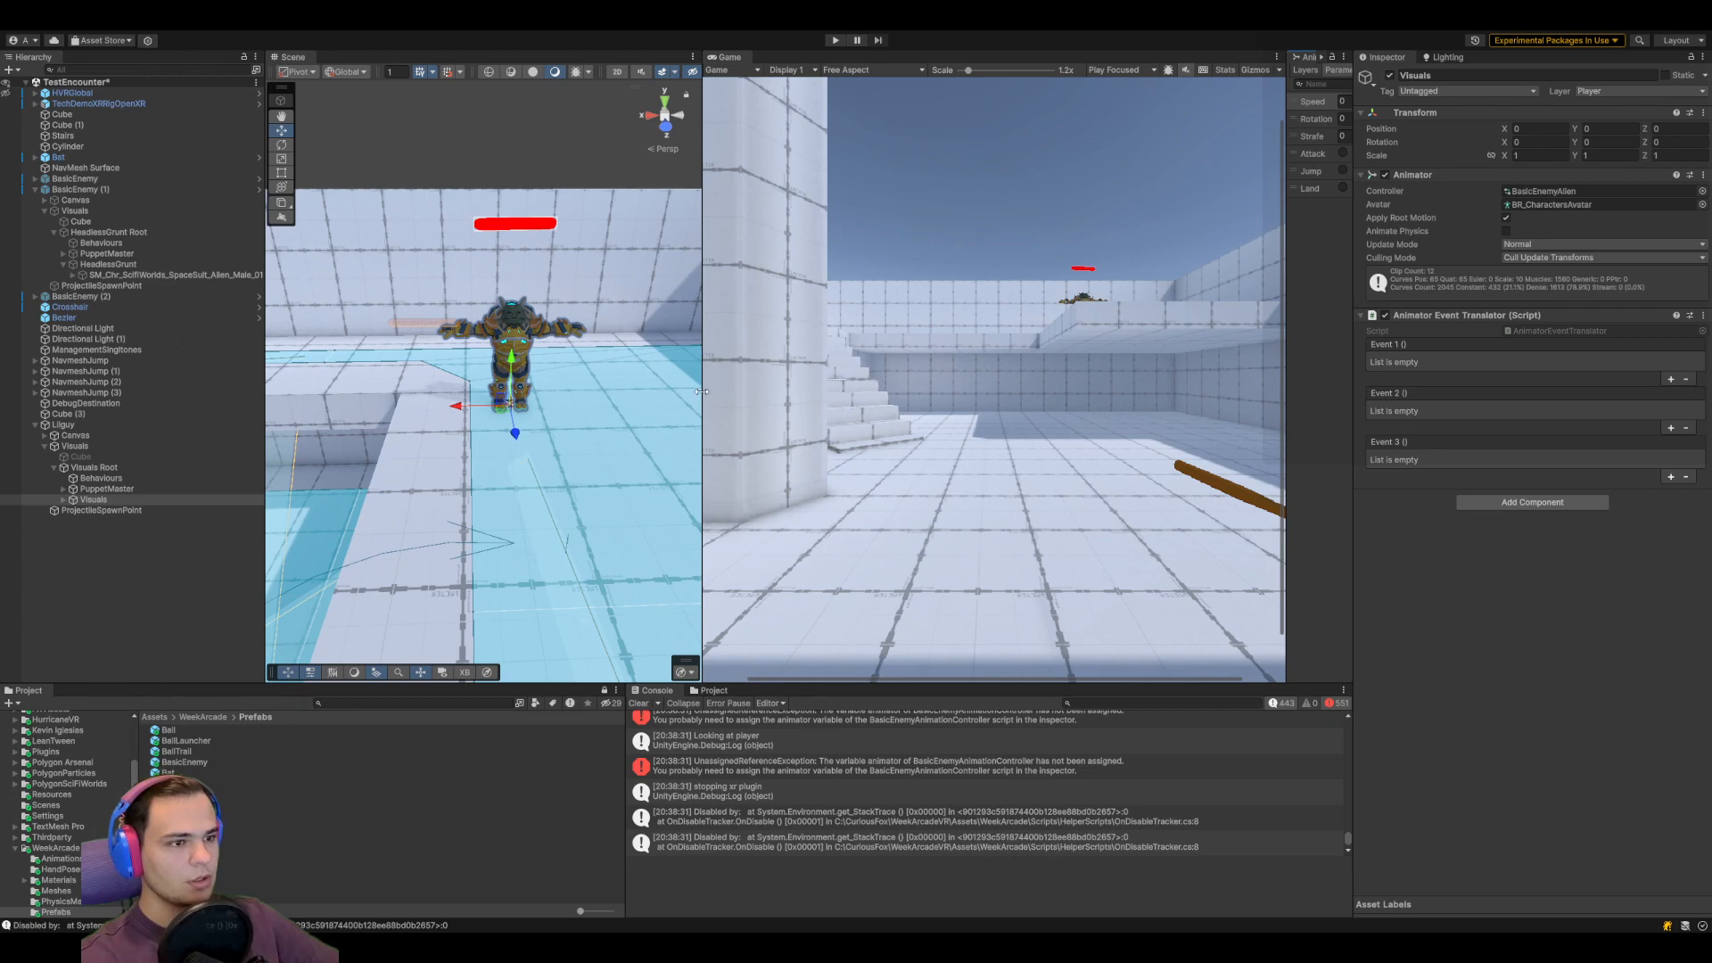
pyautogui.moveTo(702, 391); pyautogui.dragTo(1219, 401)
# Clear the console, run the scene and follow Lilguy's movement and attacks, framing its Visuals object
pyautogui.click(640, 704)
pyautogui.moveTo(879, 133)
pyautogui.mouseDown(button='right')
pyautogui.moveTo(870, 223)
pyautogui.moveTo(870, 145)
pyautogui.mouseUp(button='right')
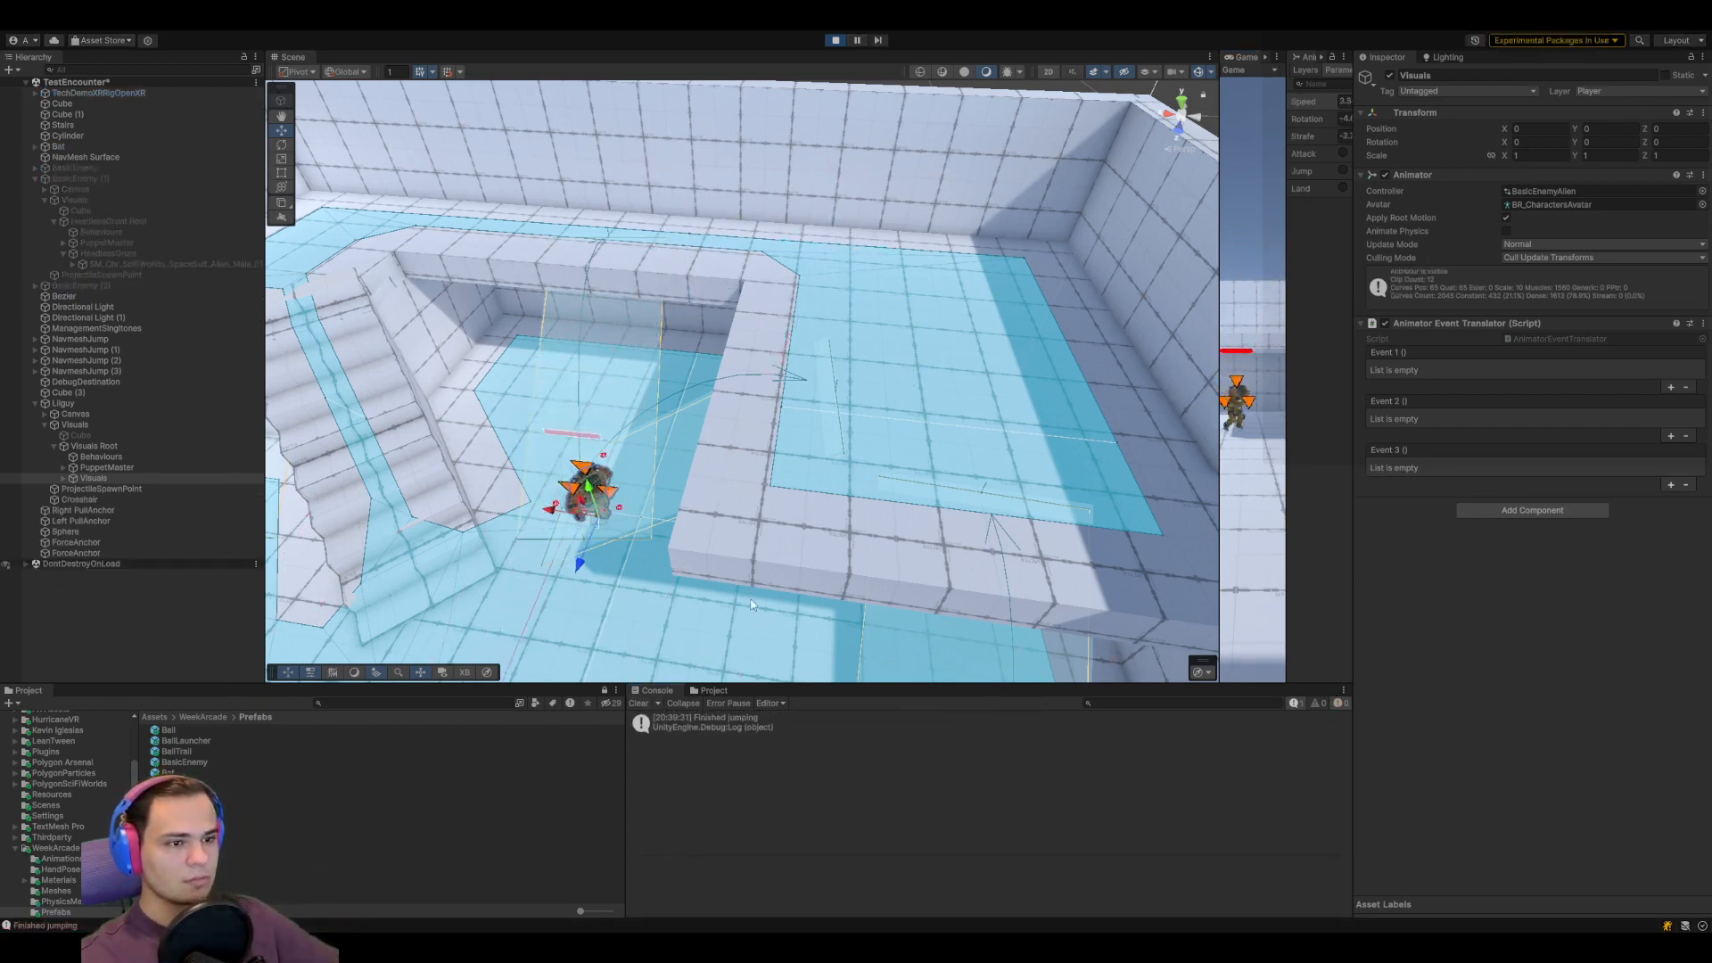
pyautogui.press('f')
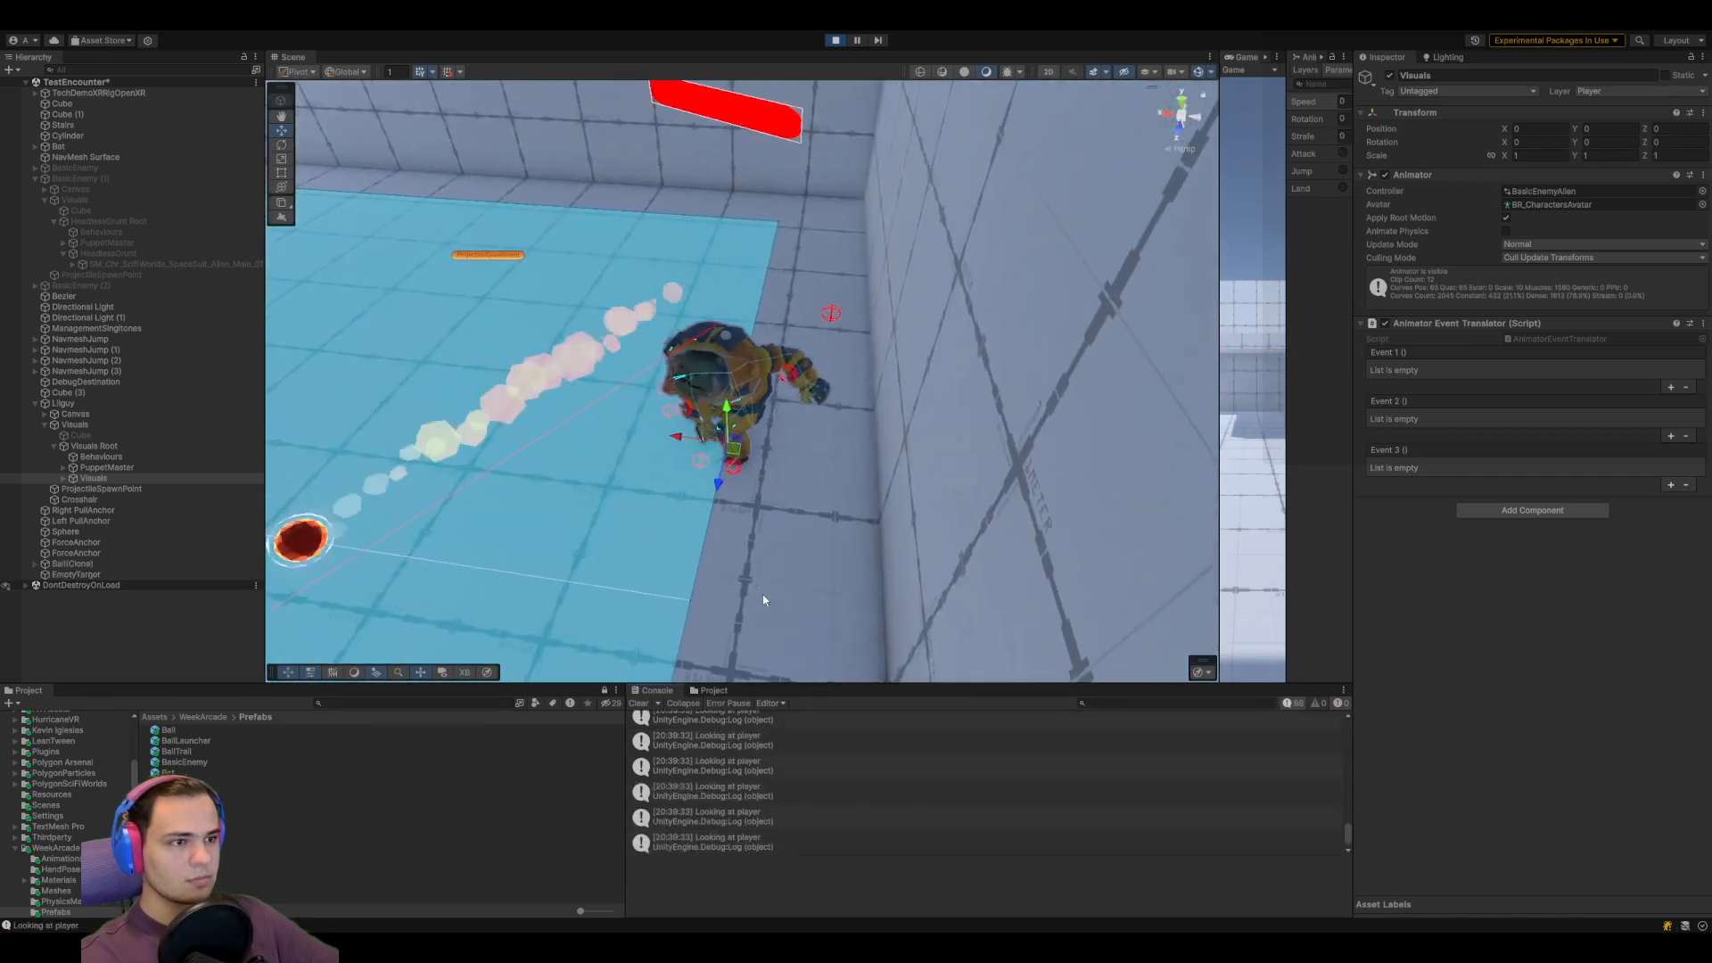
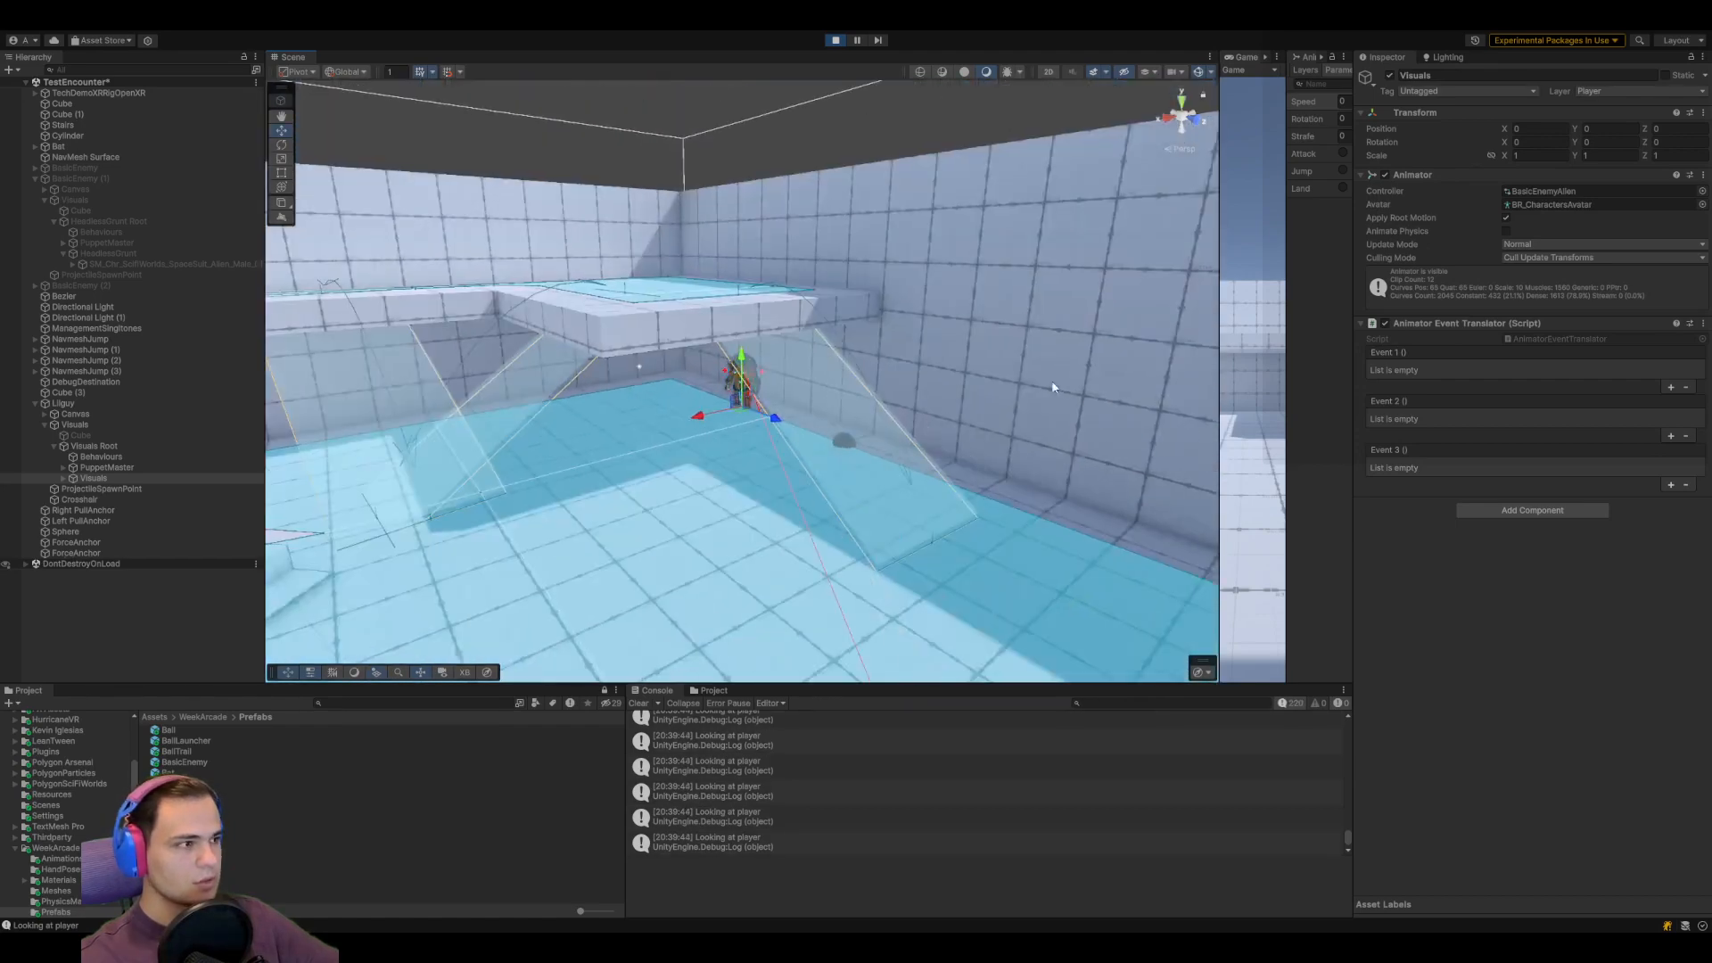
# During the run, raise Lilguy's Player To Close Distance to about 24.62 and watch its movement up close before stopping the scene
pyautogui.click(71, 402)
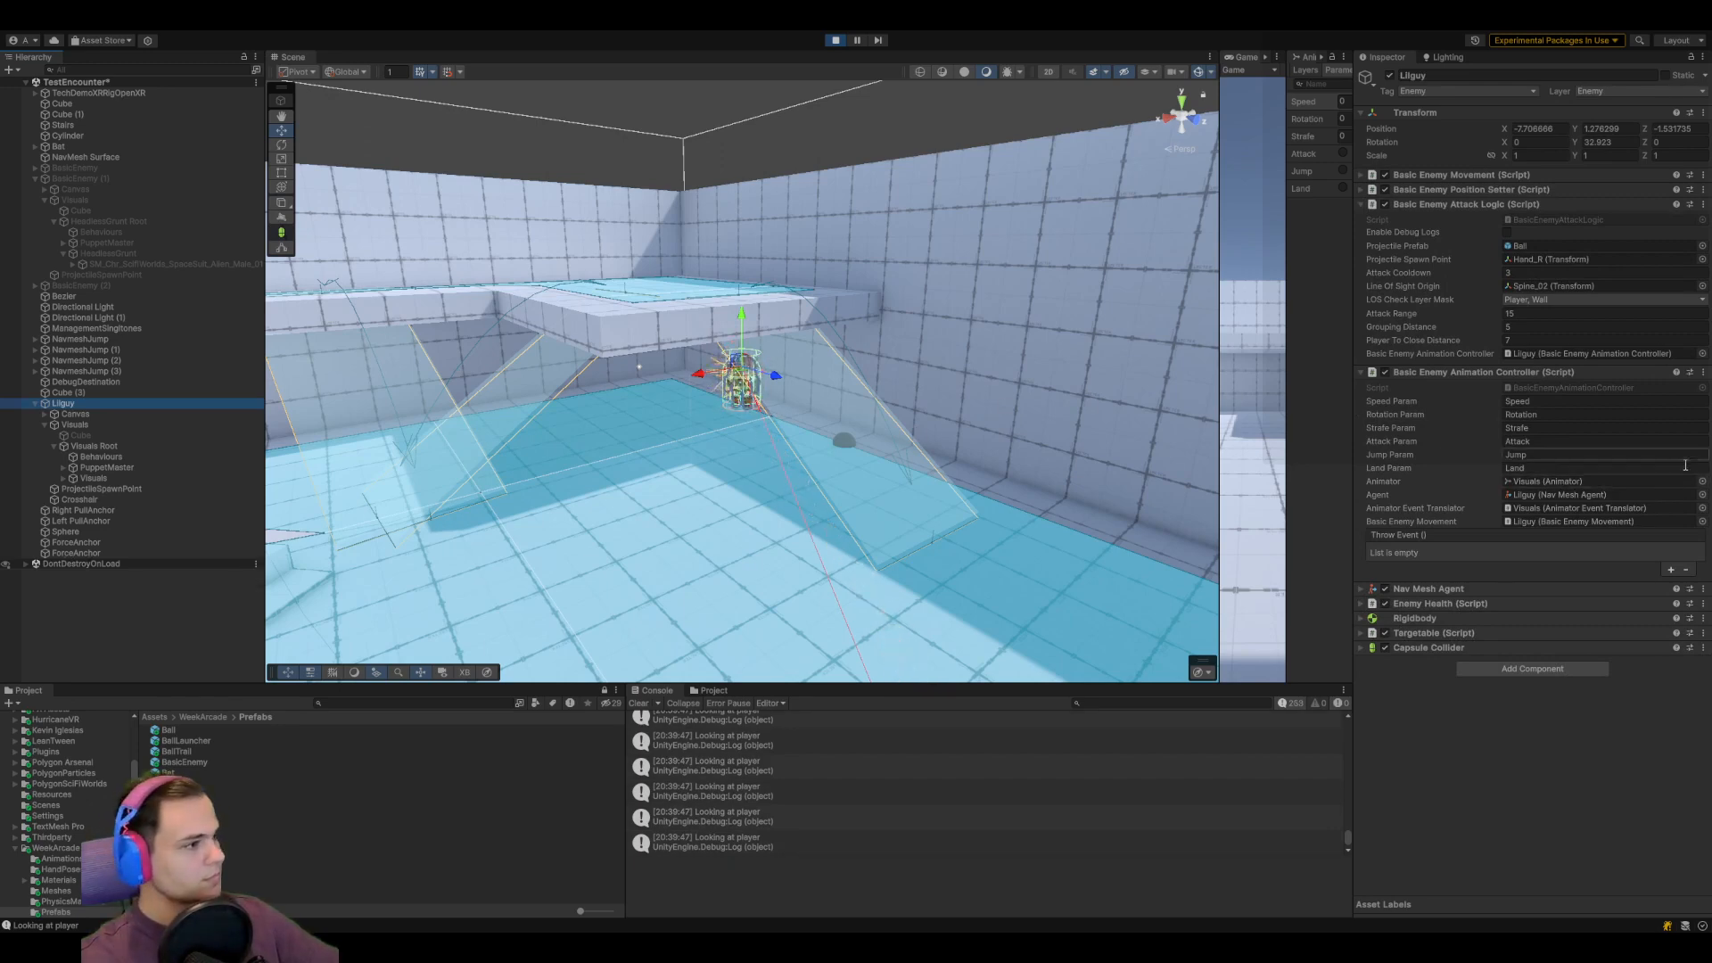
pyautogui.moveTo(1494, 344); pyautogui.dragTo(1644, 344)
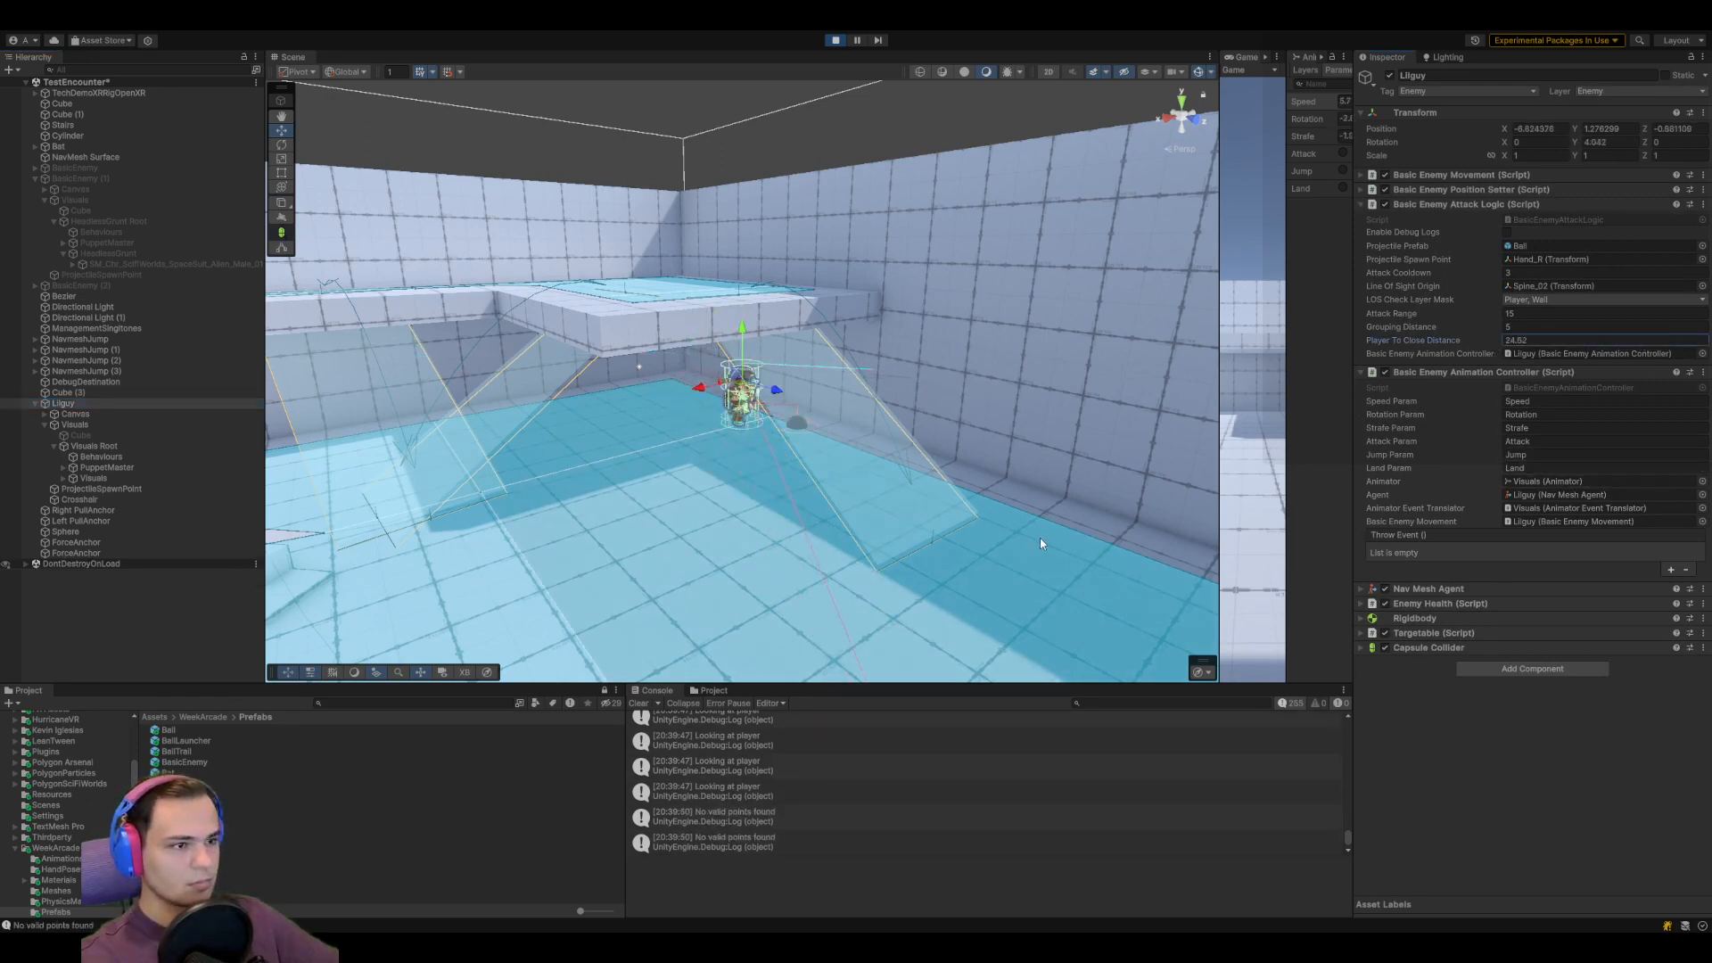
pyautogui.press('f')
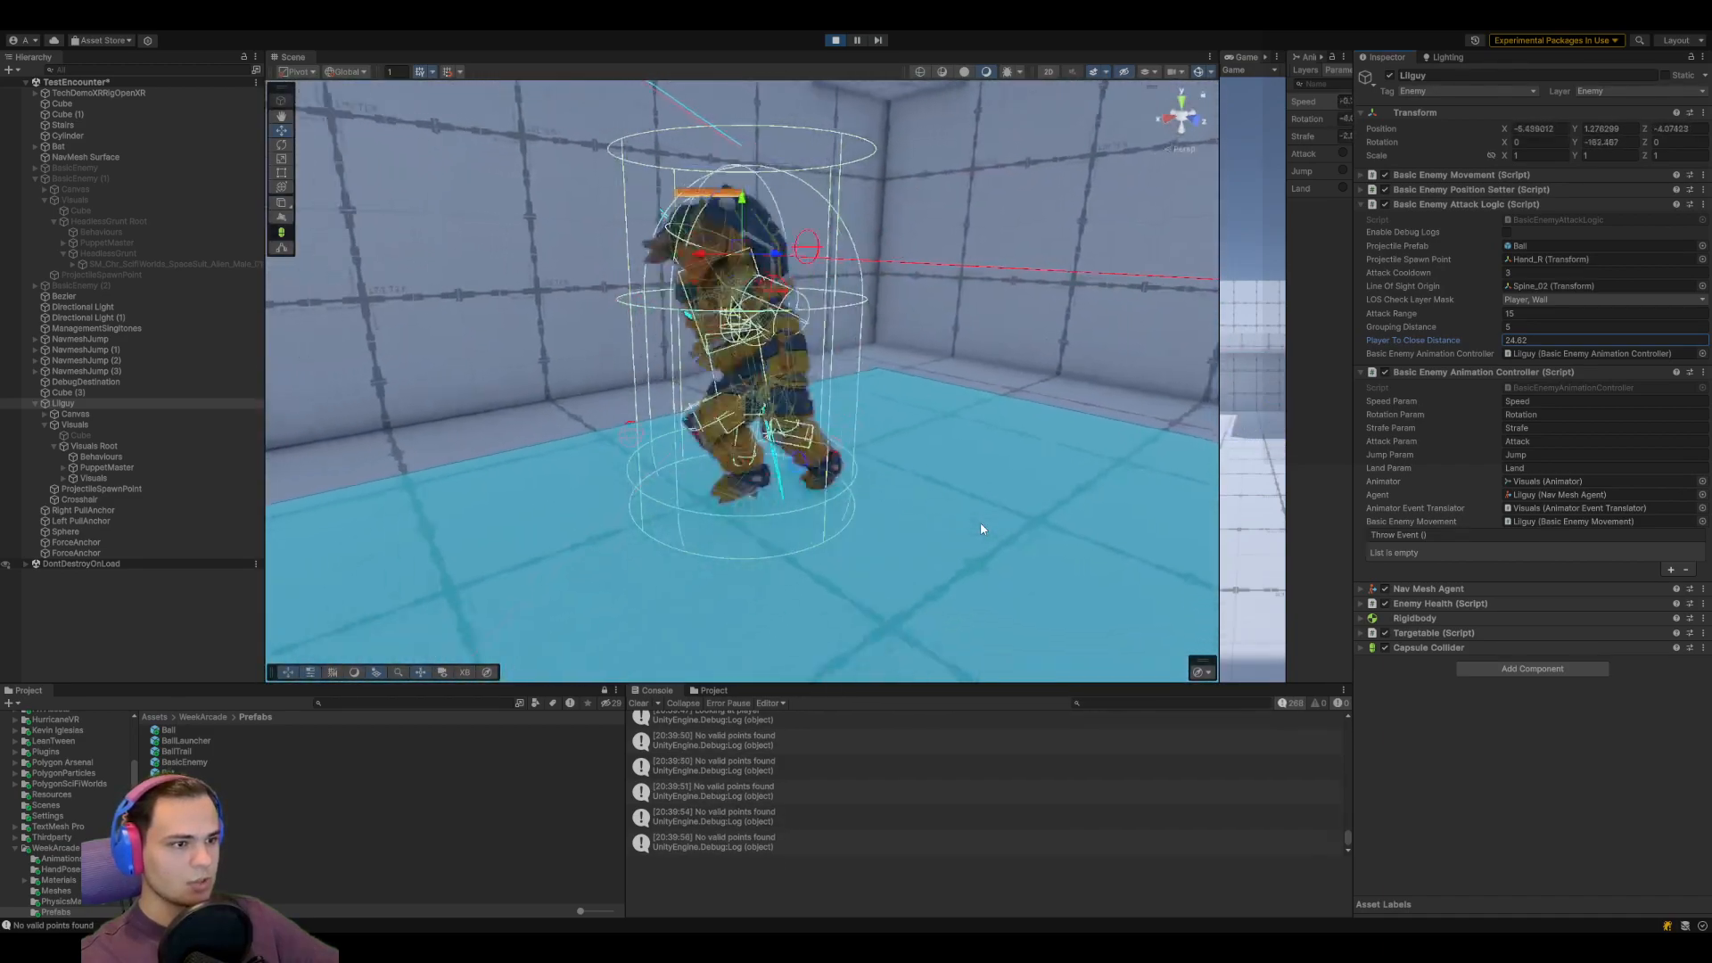
pyautogui.scroll(6, 991, 490)
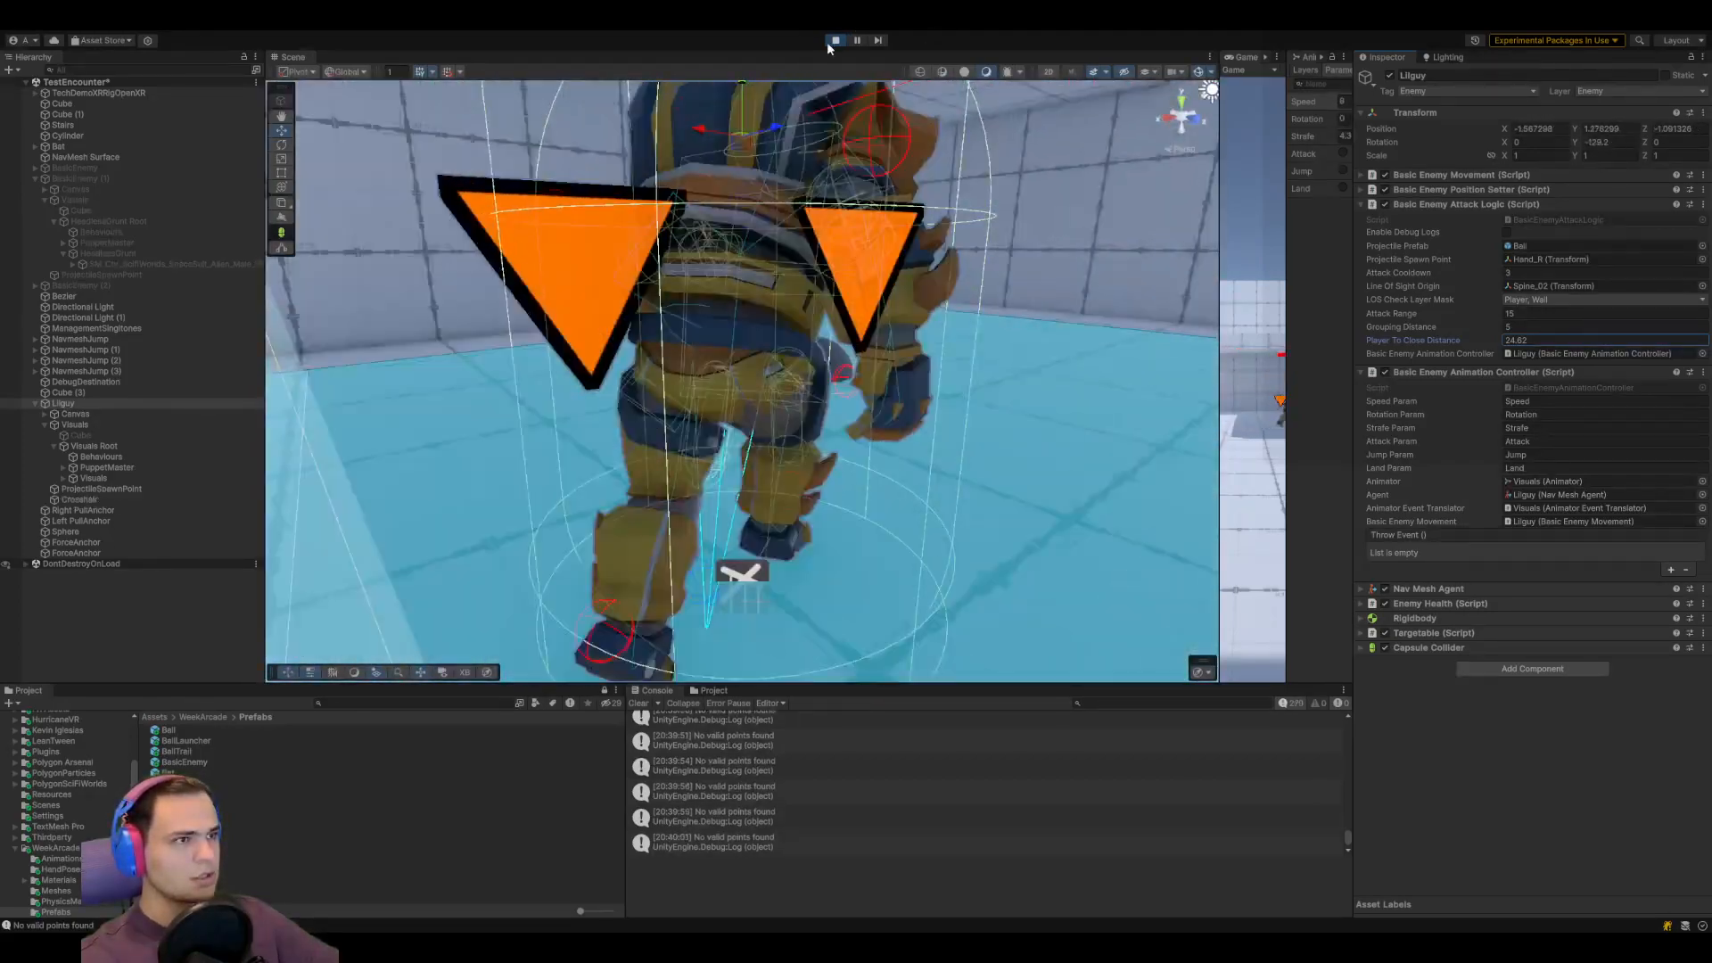
pyautogui.click(834, 40)
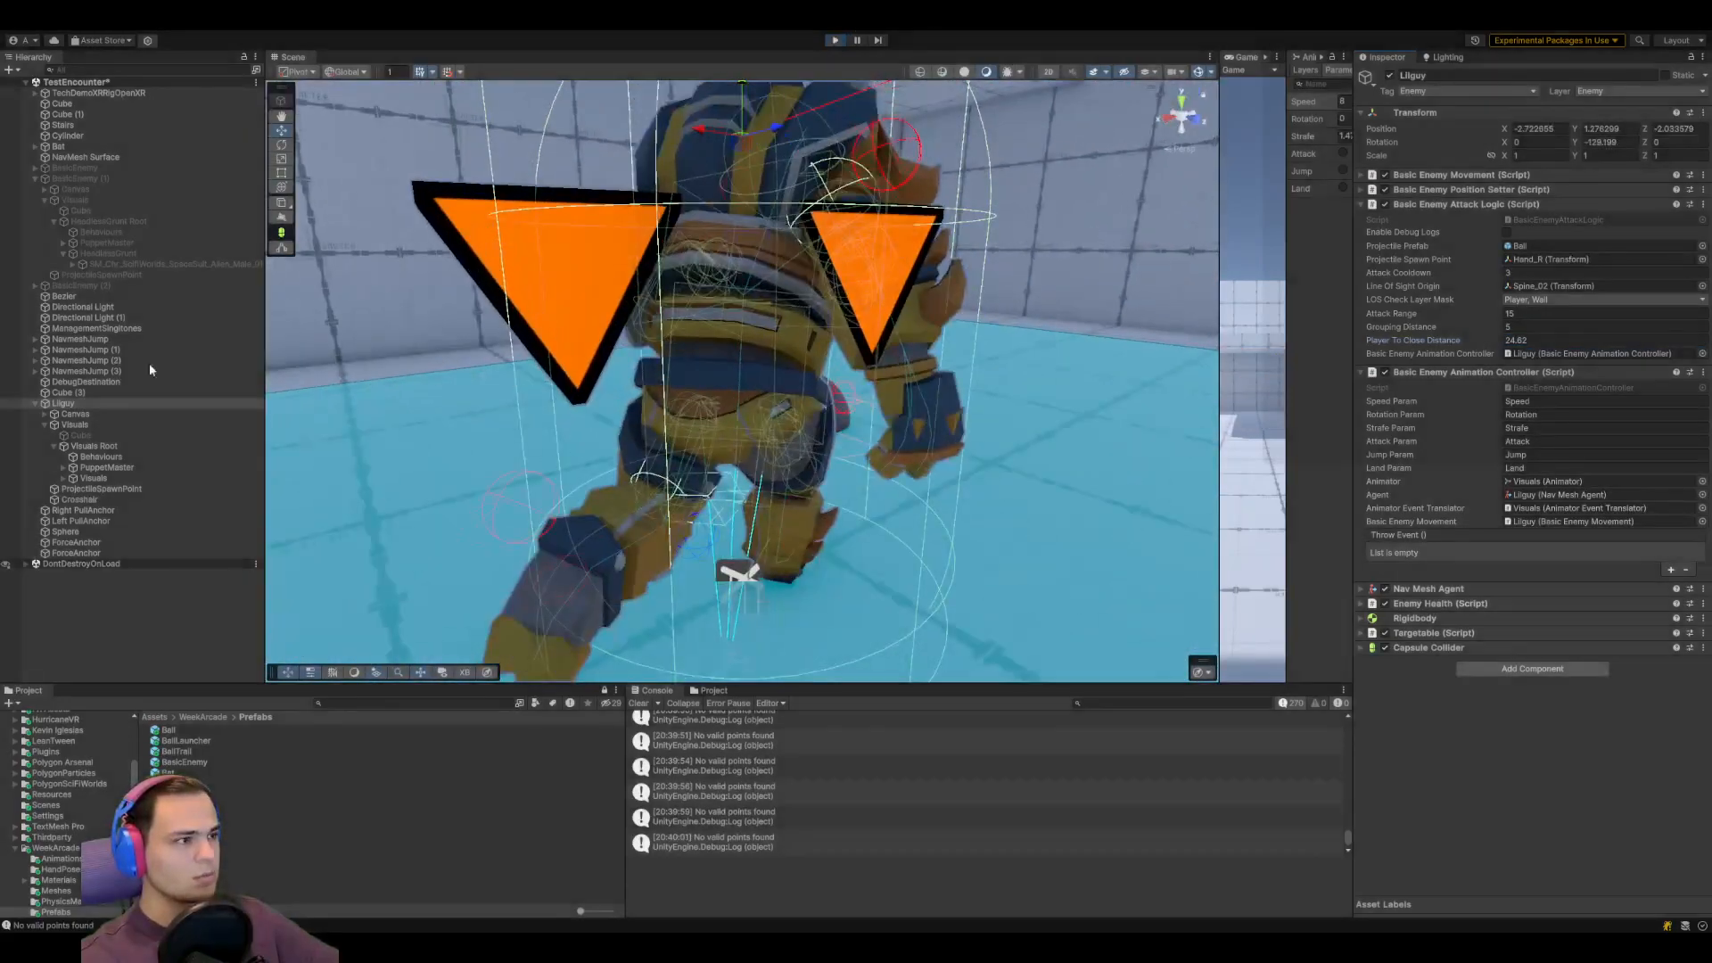
# Enable Support Translation Animation on Lilguy's PuppetMaster and collapse its Muscles list
pyautogui.click(103, 479)
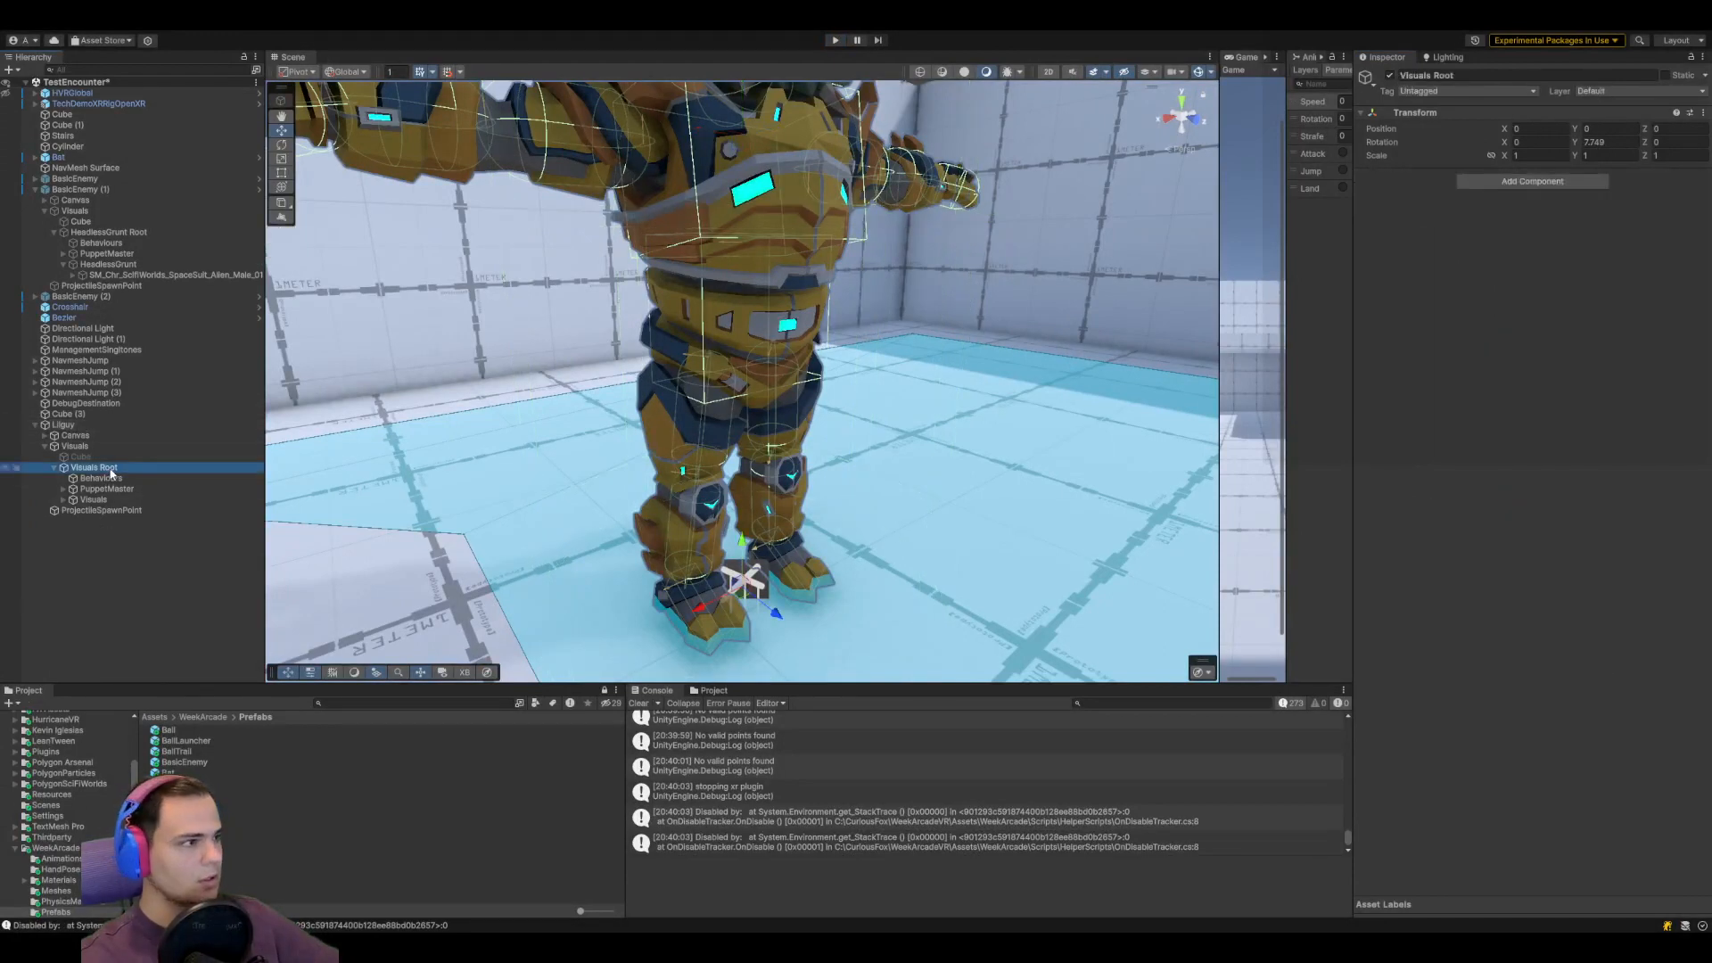
pyautogui.click(109, 489)
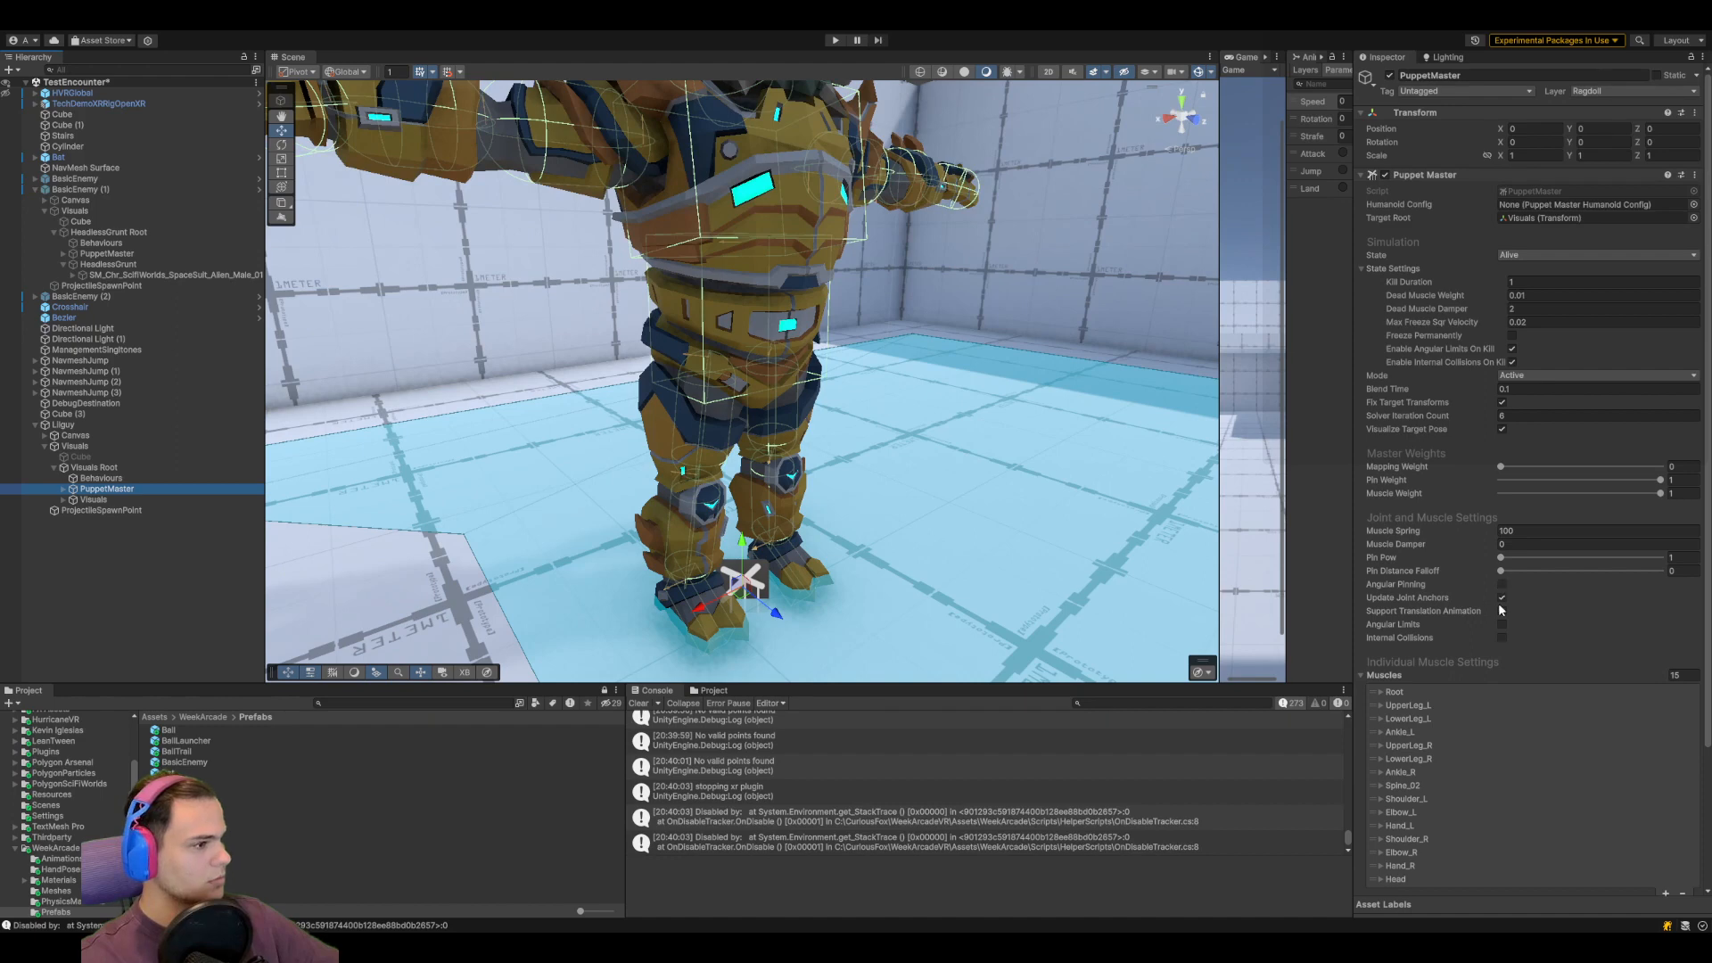
pyautogui.scroll(-3, 1572, 594)
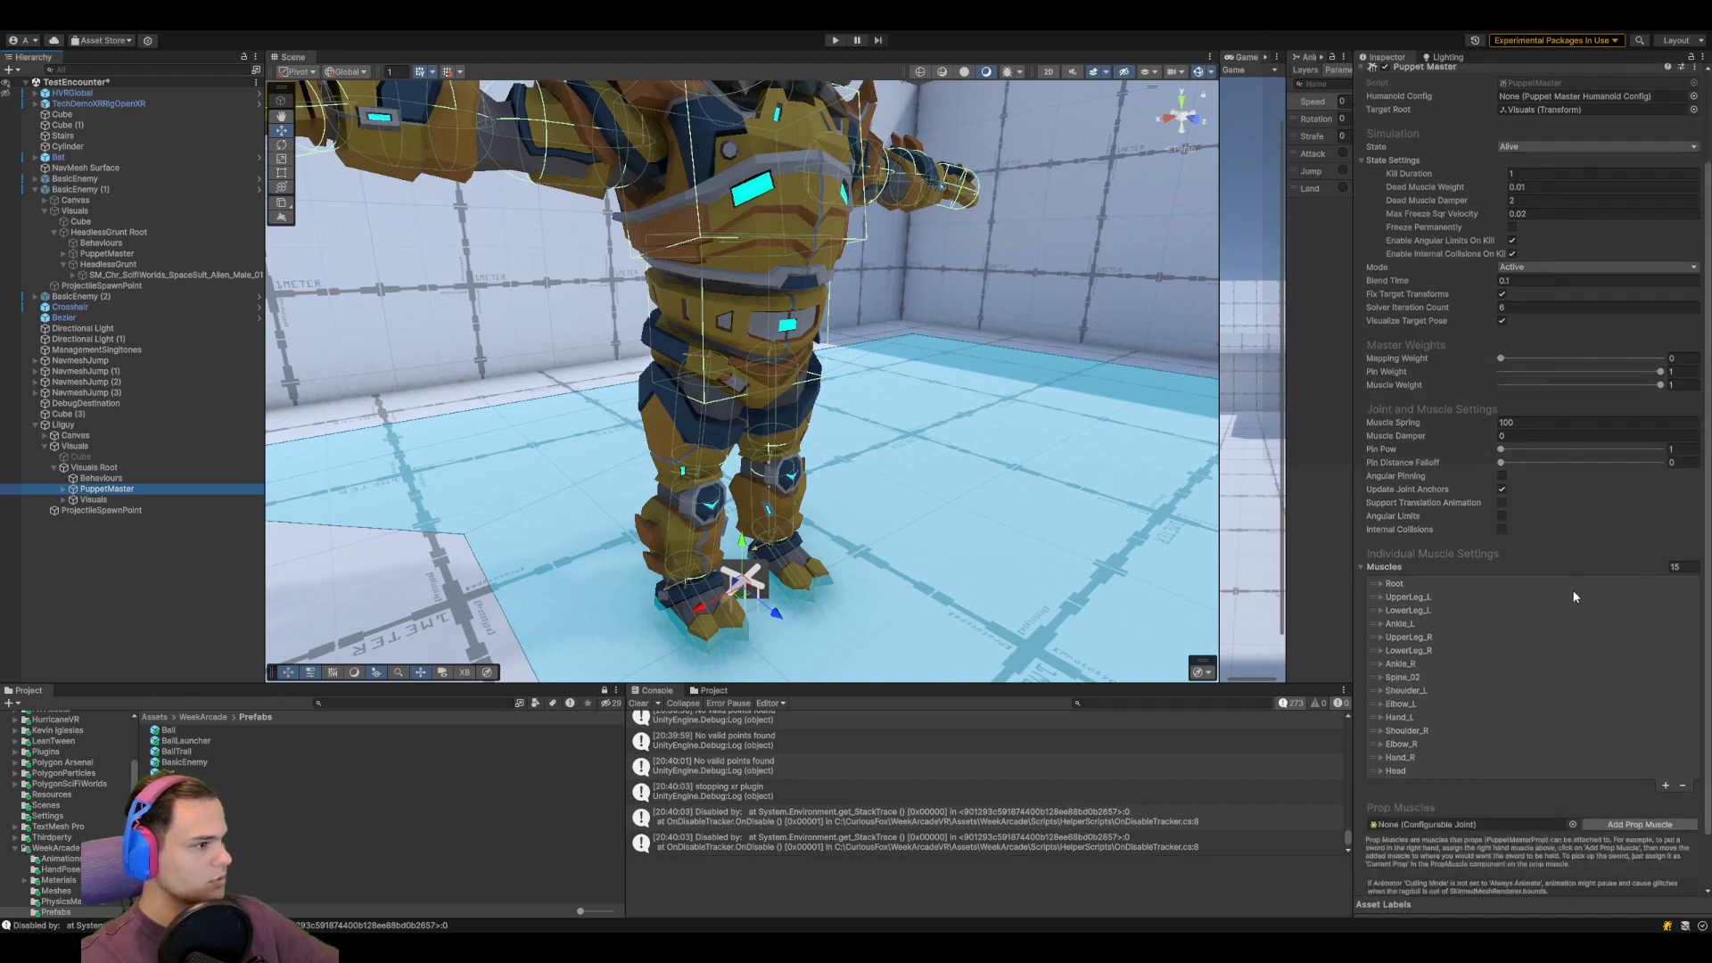
pyautogui.click(1428, 571)
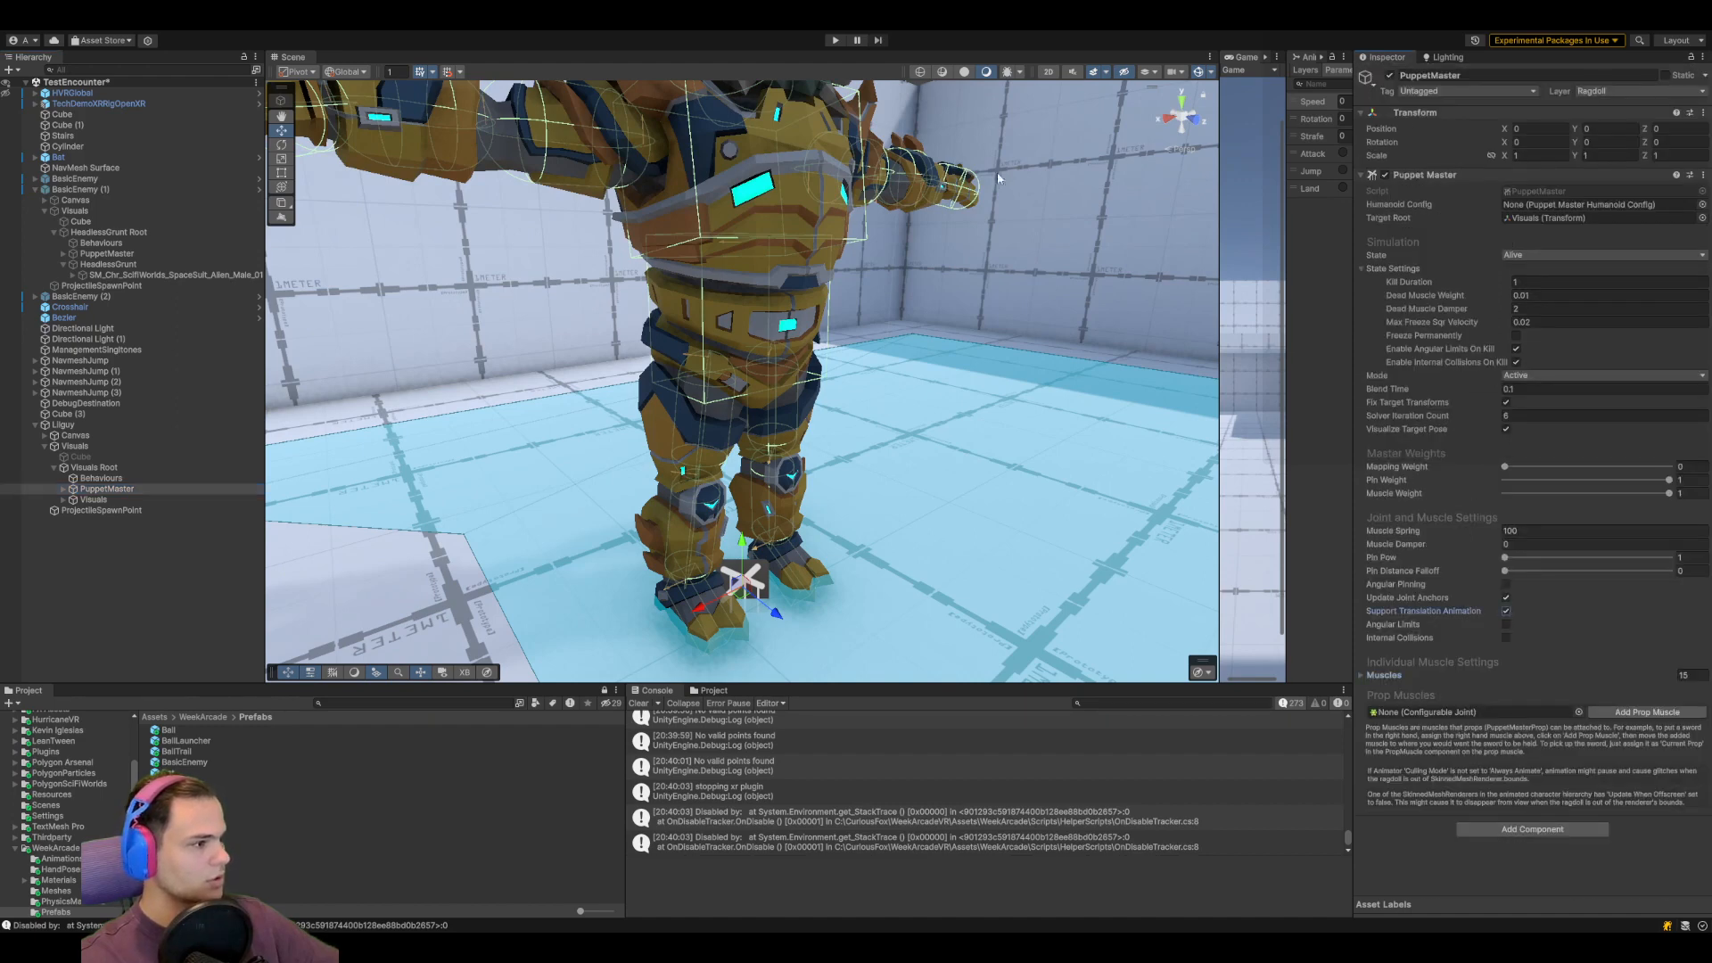
# Run the scene, frame Lilguy's PuppetMaster to watch its movement, and stop the run
pyautogui.click(837, 43)
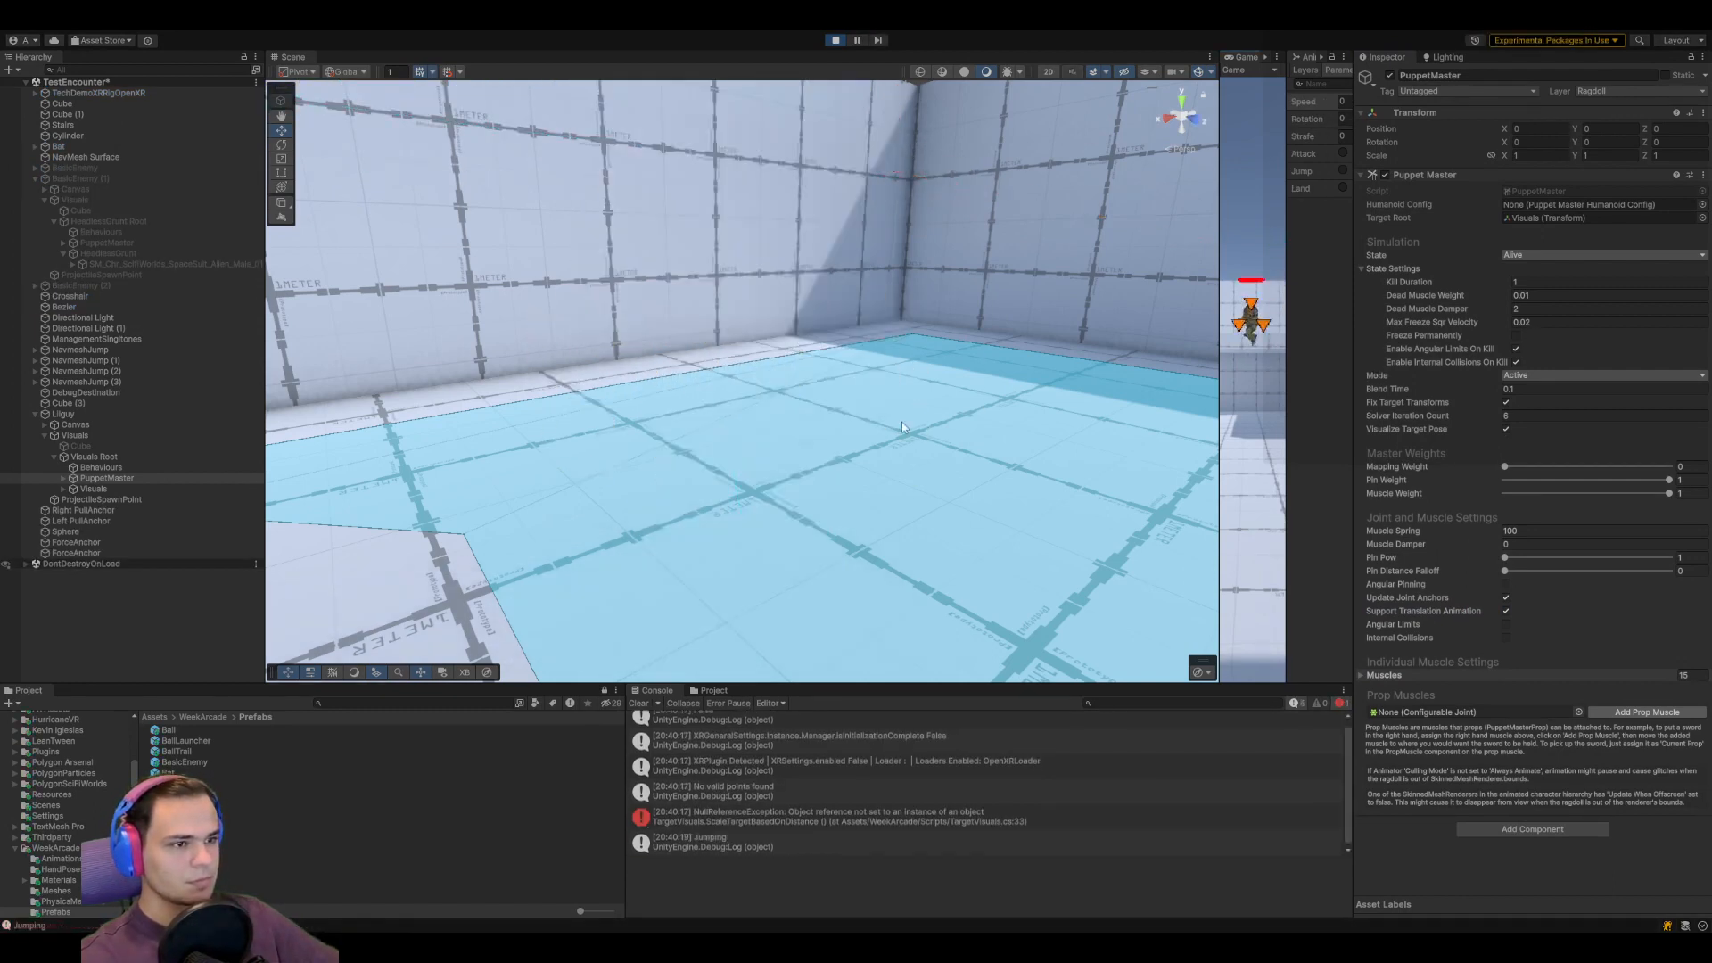
pyautogui.doubleClick(120, 468)
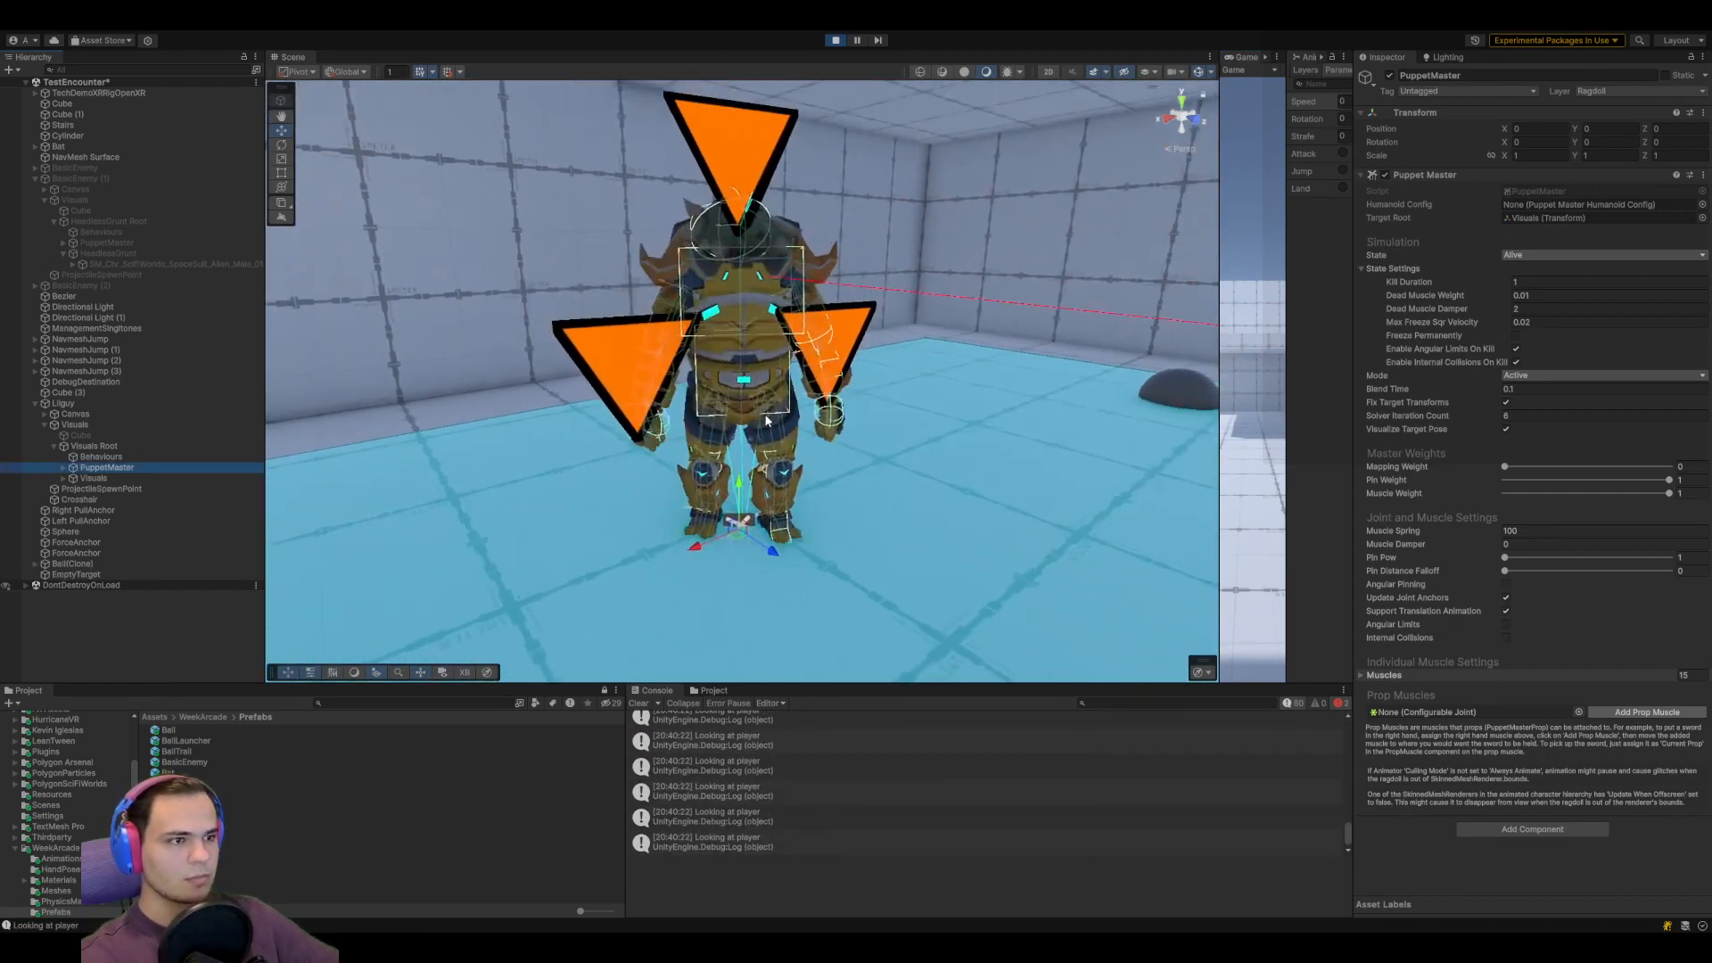
pyautogui.hotkey('ctrl', 'p')
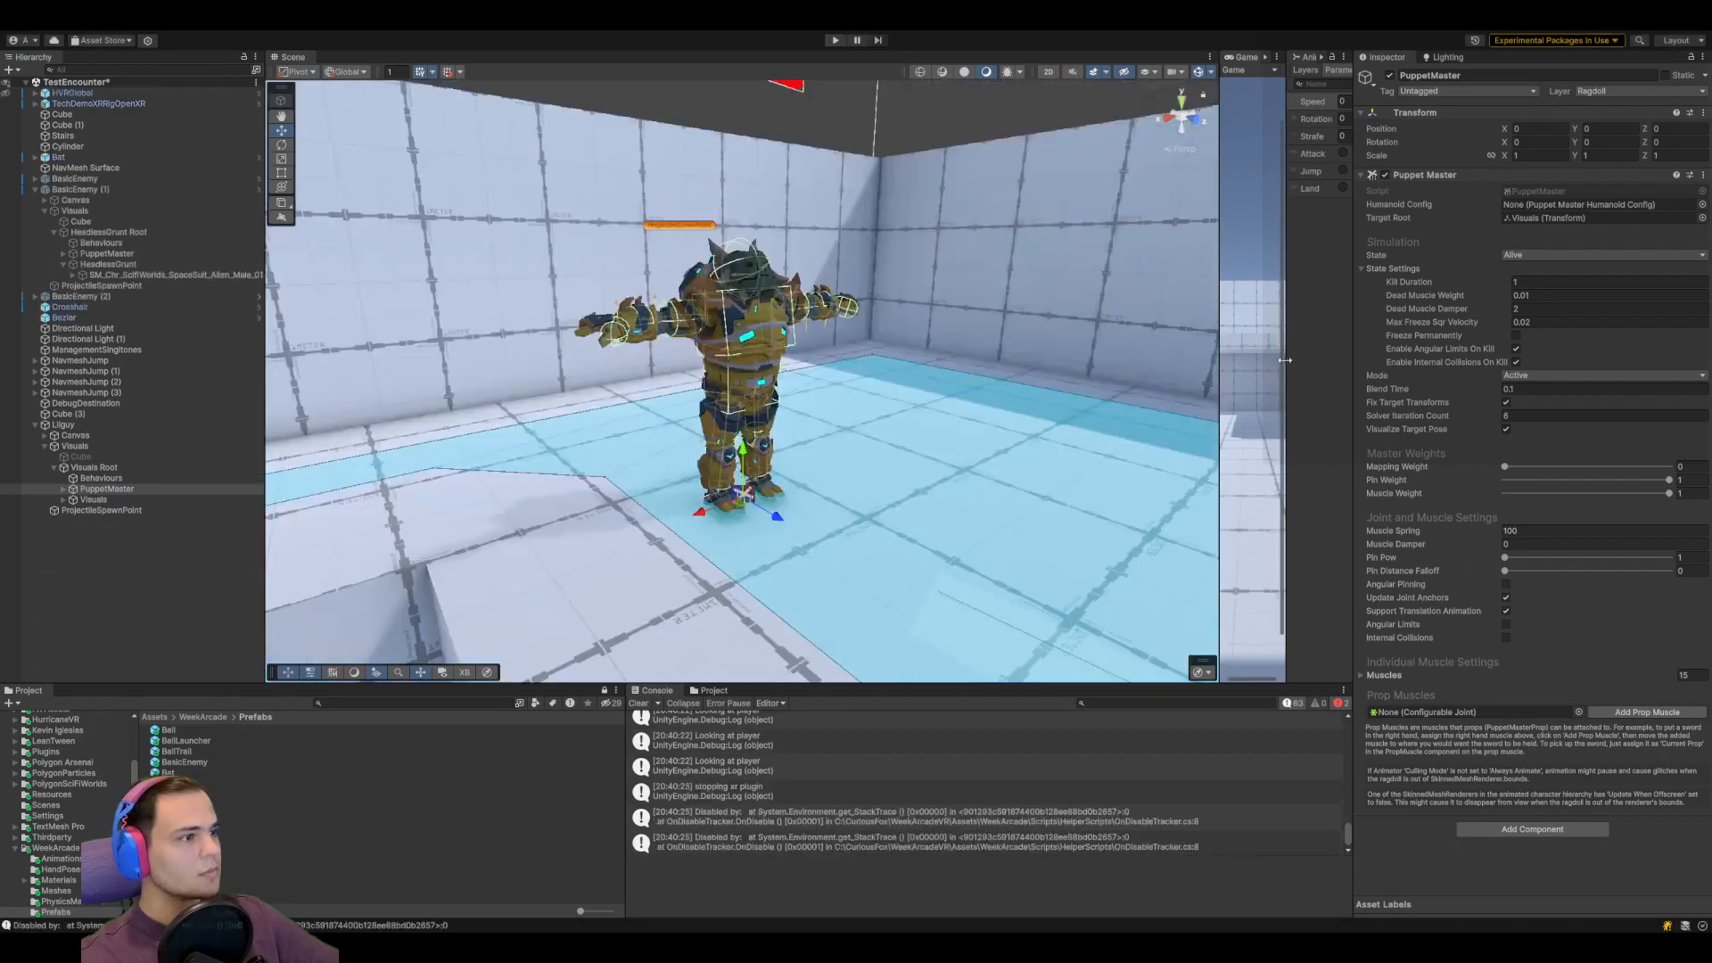
# Locate the BasicEnemyAlien controller used by Lilguy's inner Visuals object, duplicate it and rename the copy LilGuy
pyautogui.moveTo(1285, 359); pyautogui.dragTo(870, 360)
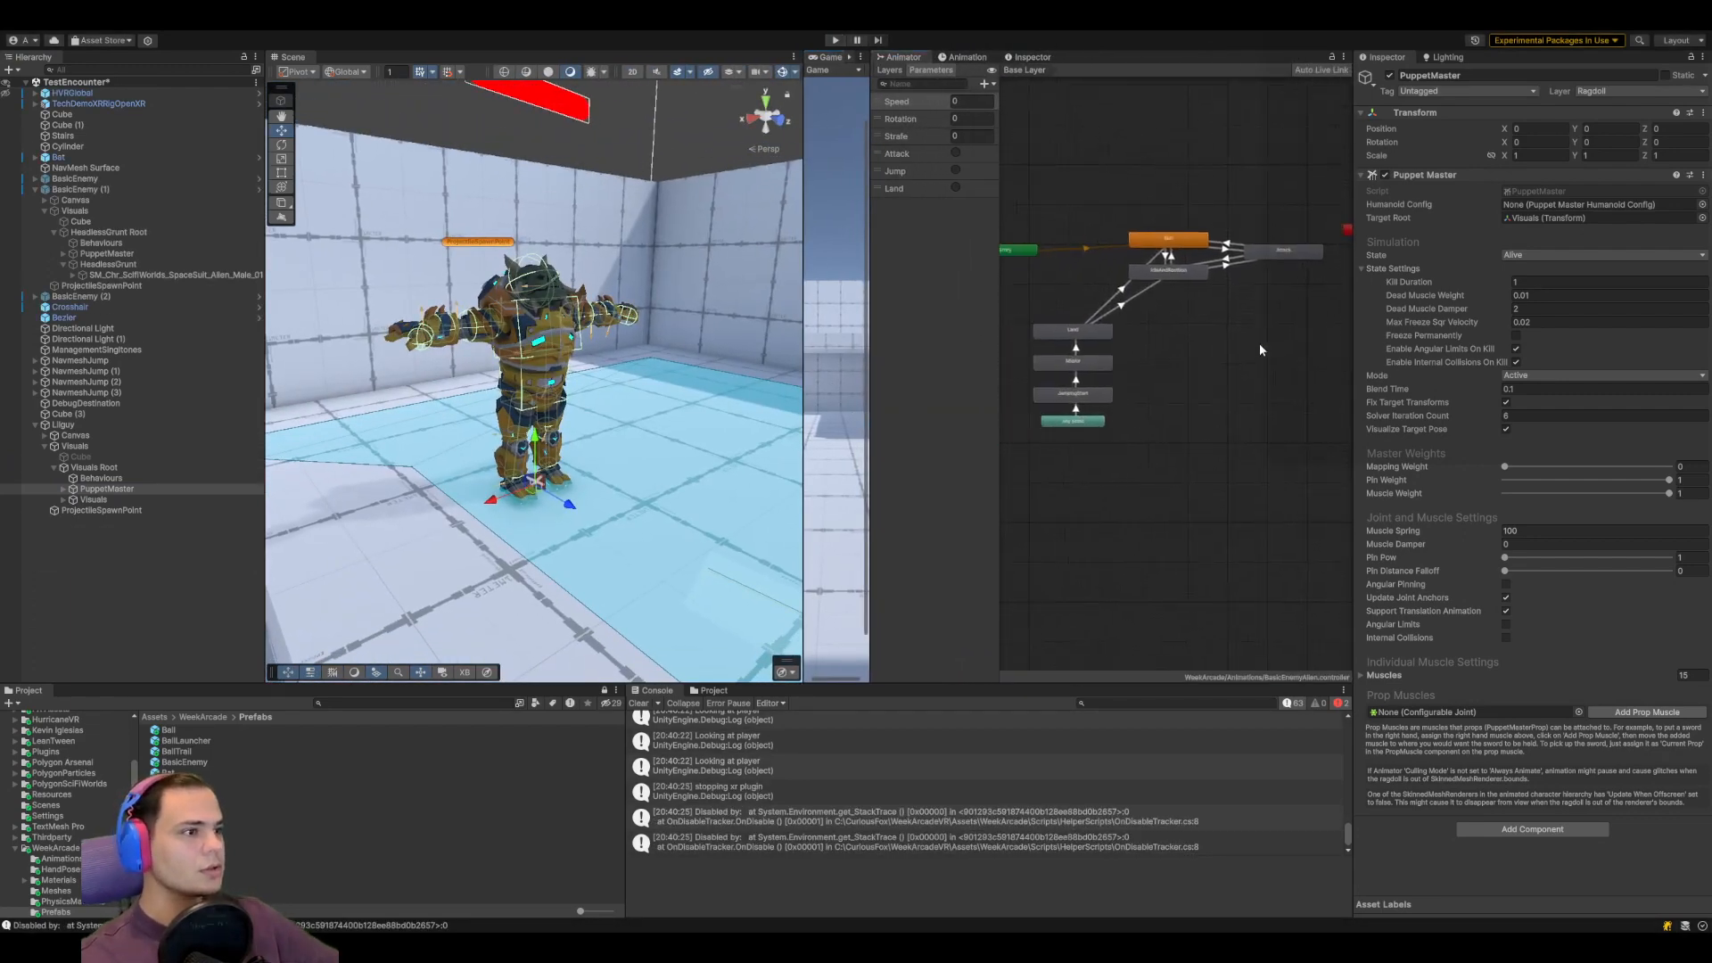
pyautogui.scroll(-2, 1266, 357)
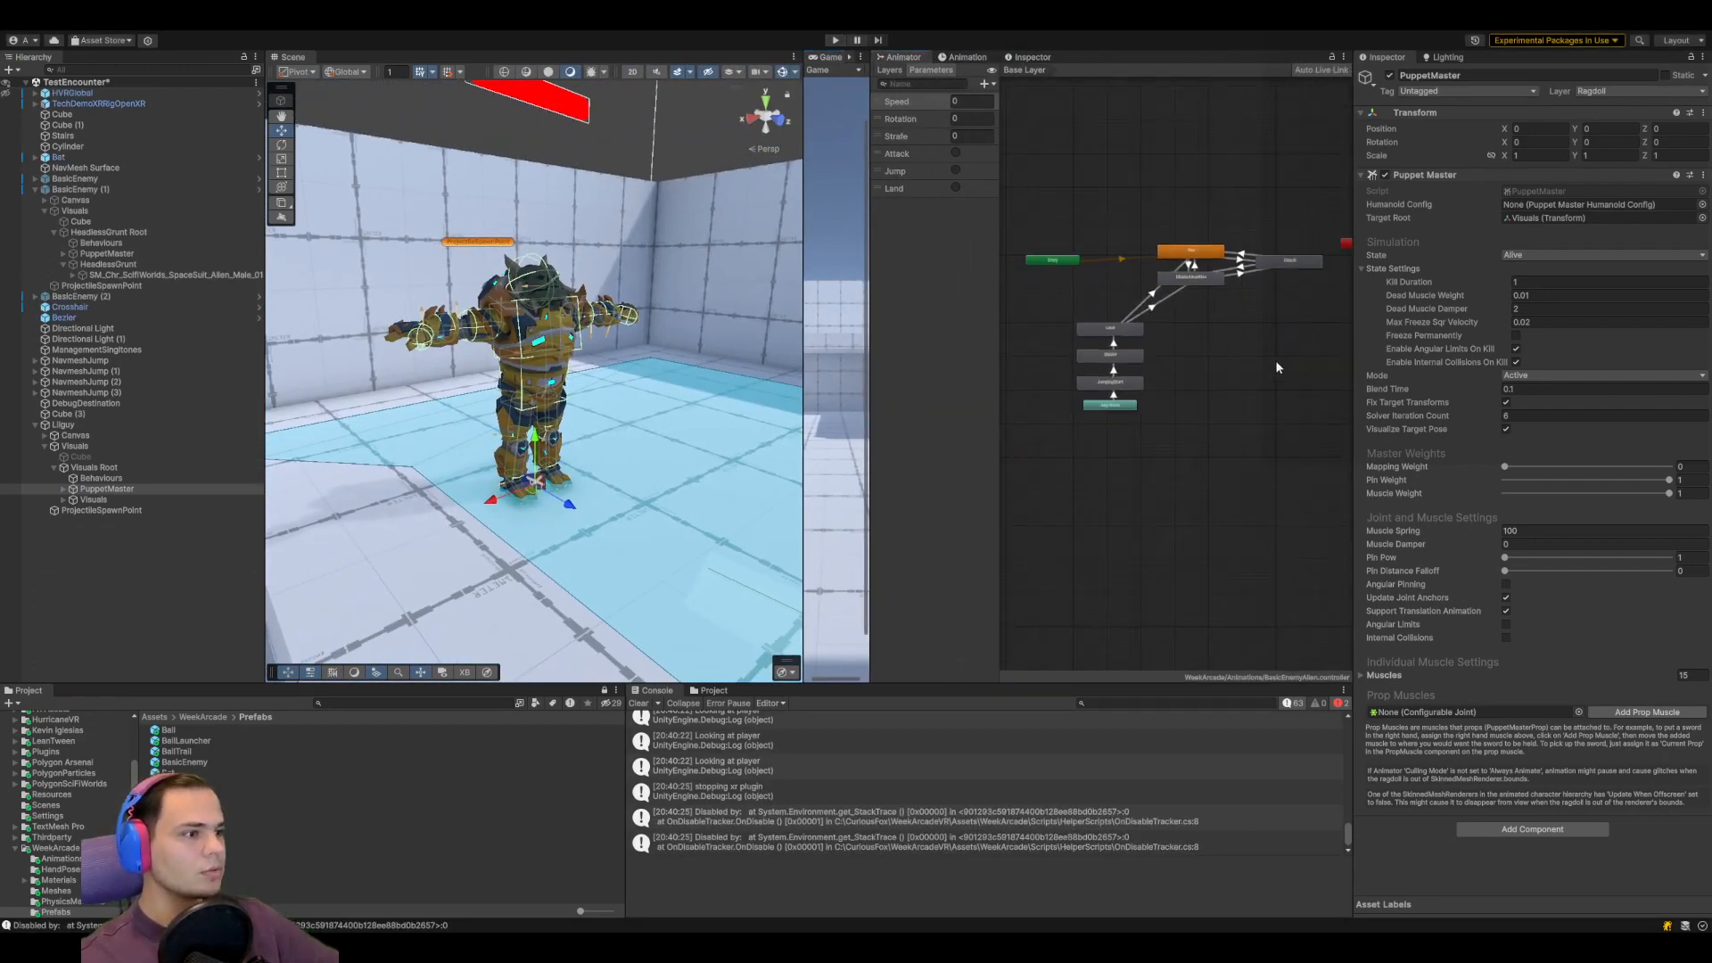
pyautogui.click(718, 693)
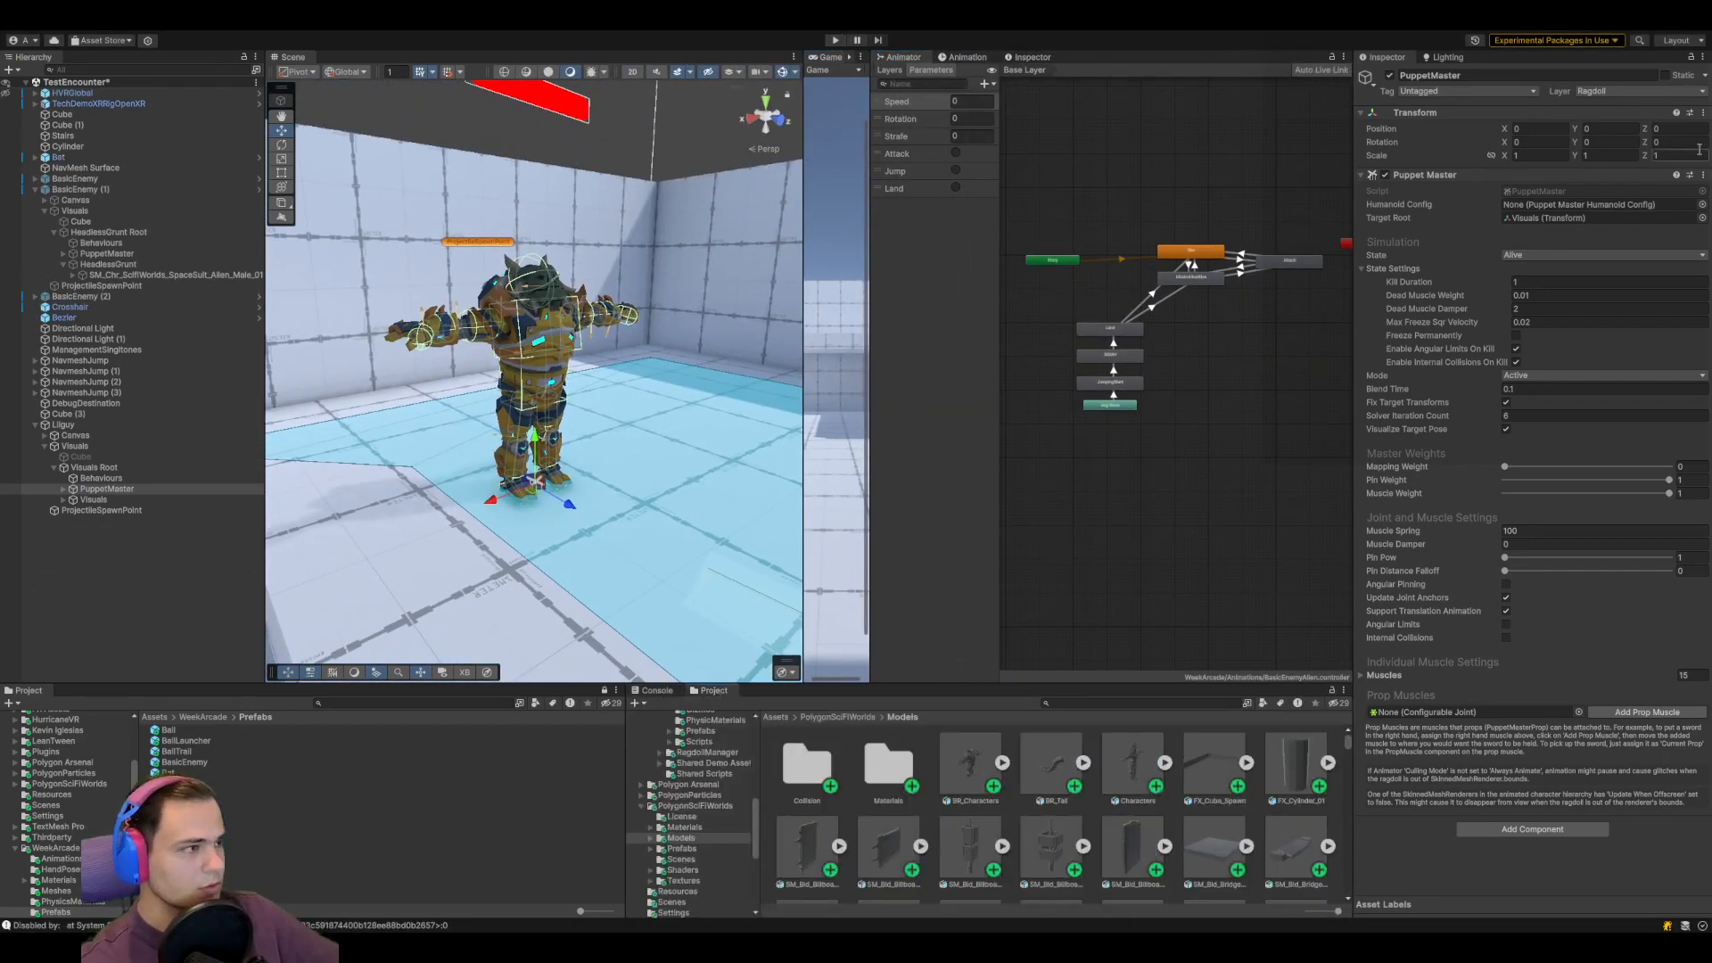
pyautogui.click(90, 500)
pyautogui.click(1541, 191)
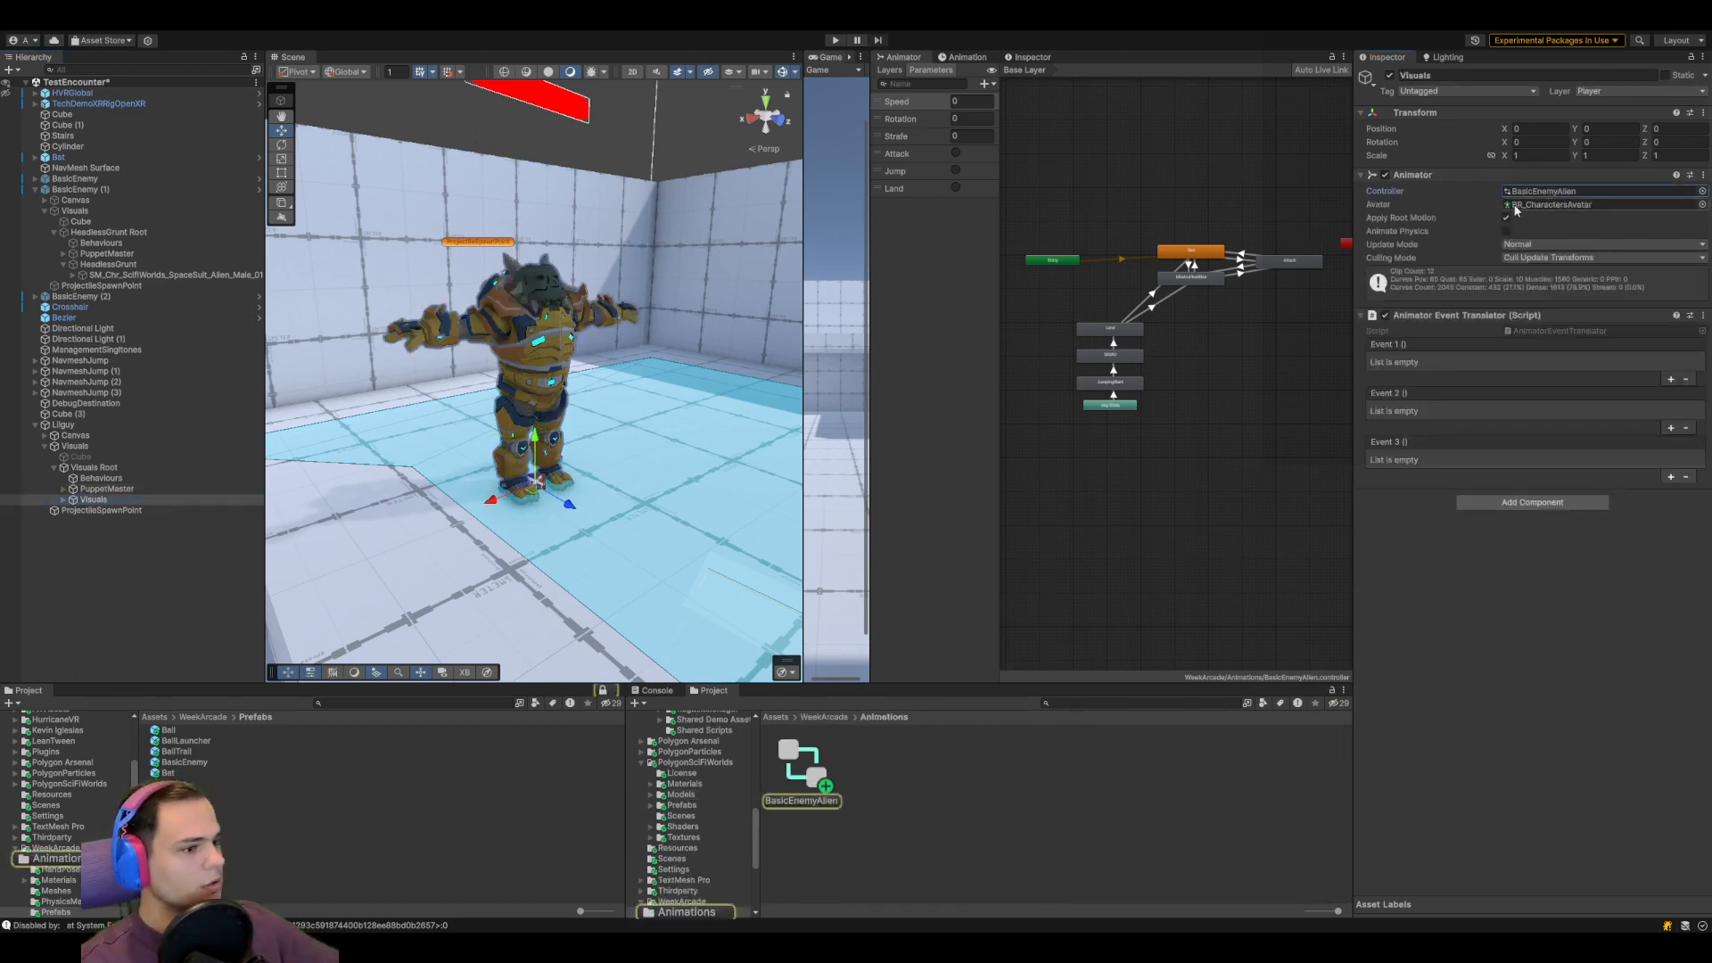
pyautogui.moveTo(1337, 909); pyautogui.dragTo(1067, 910)
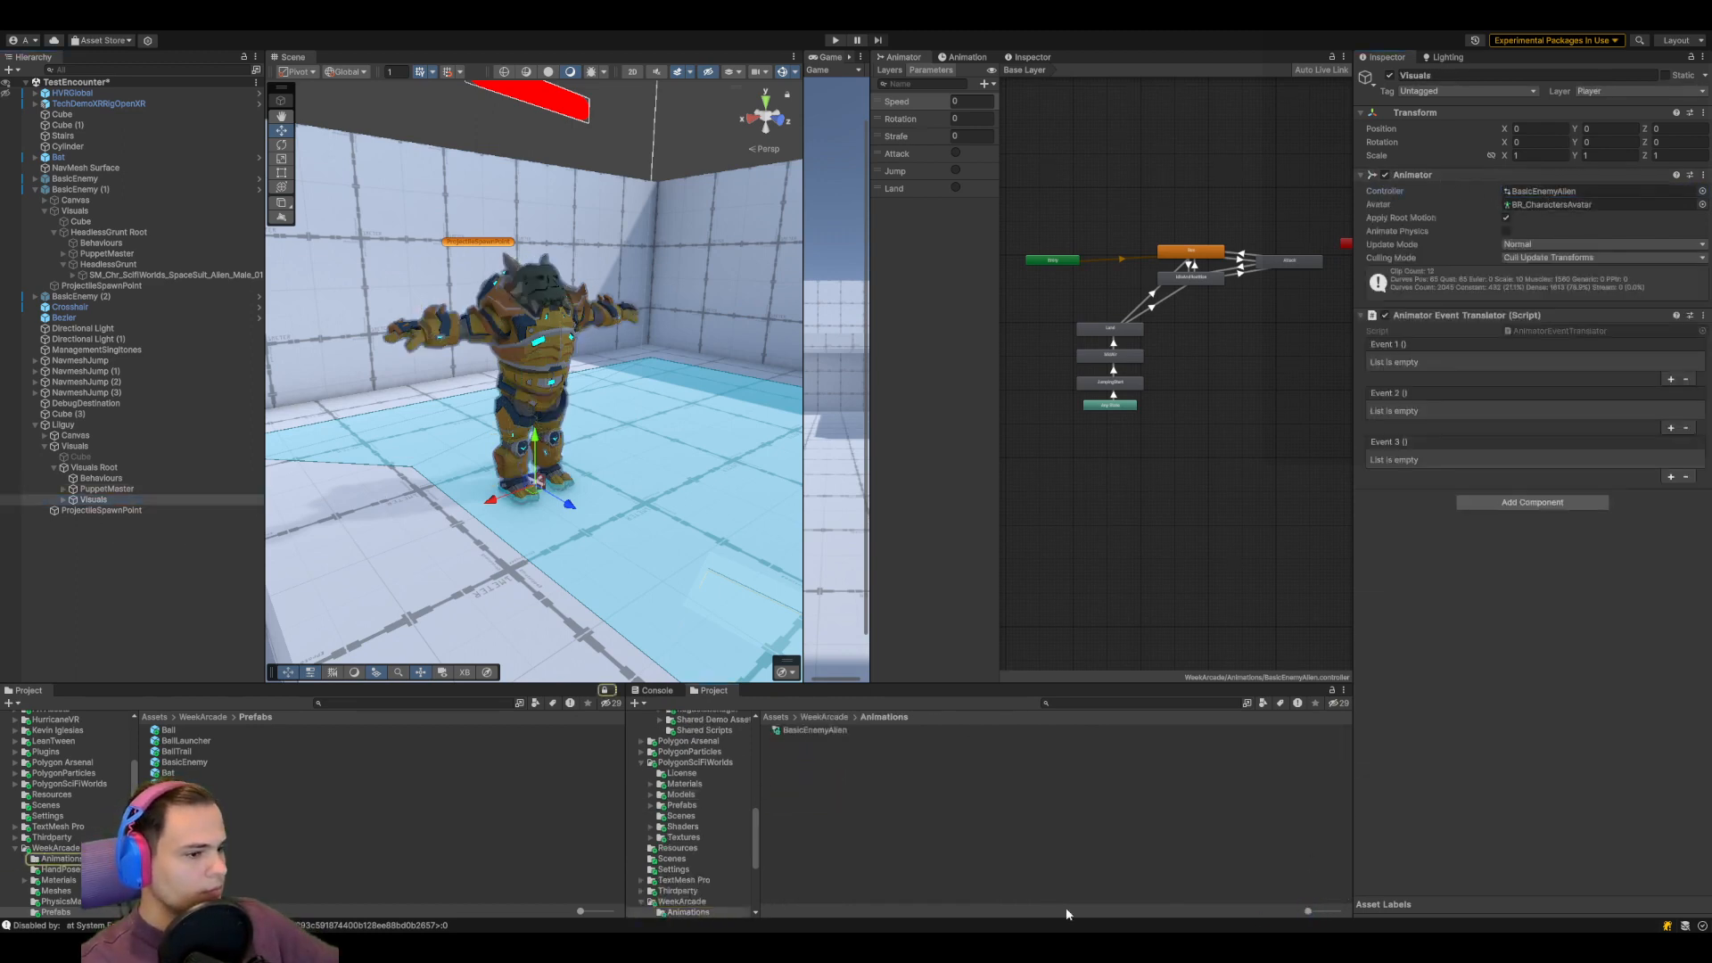
pyautogui.click(807, 731)
pyautogui.hotkey('ctrl', 'd')
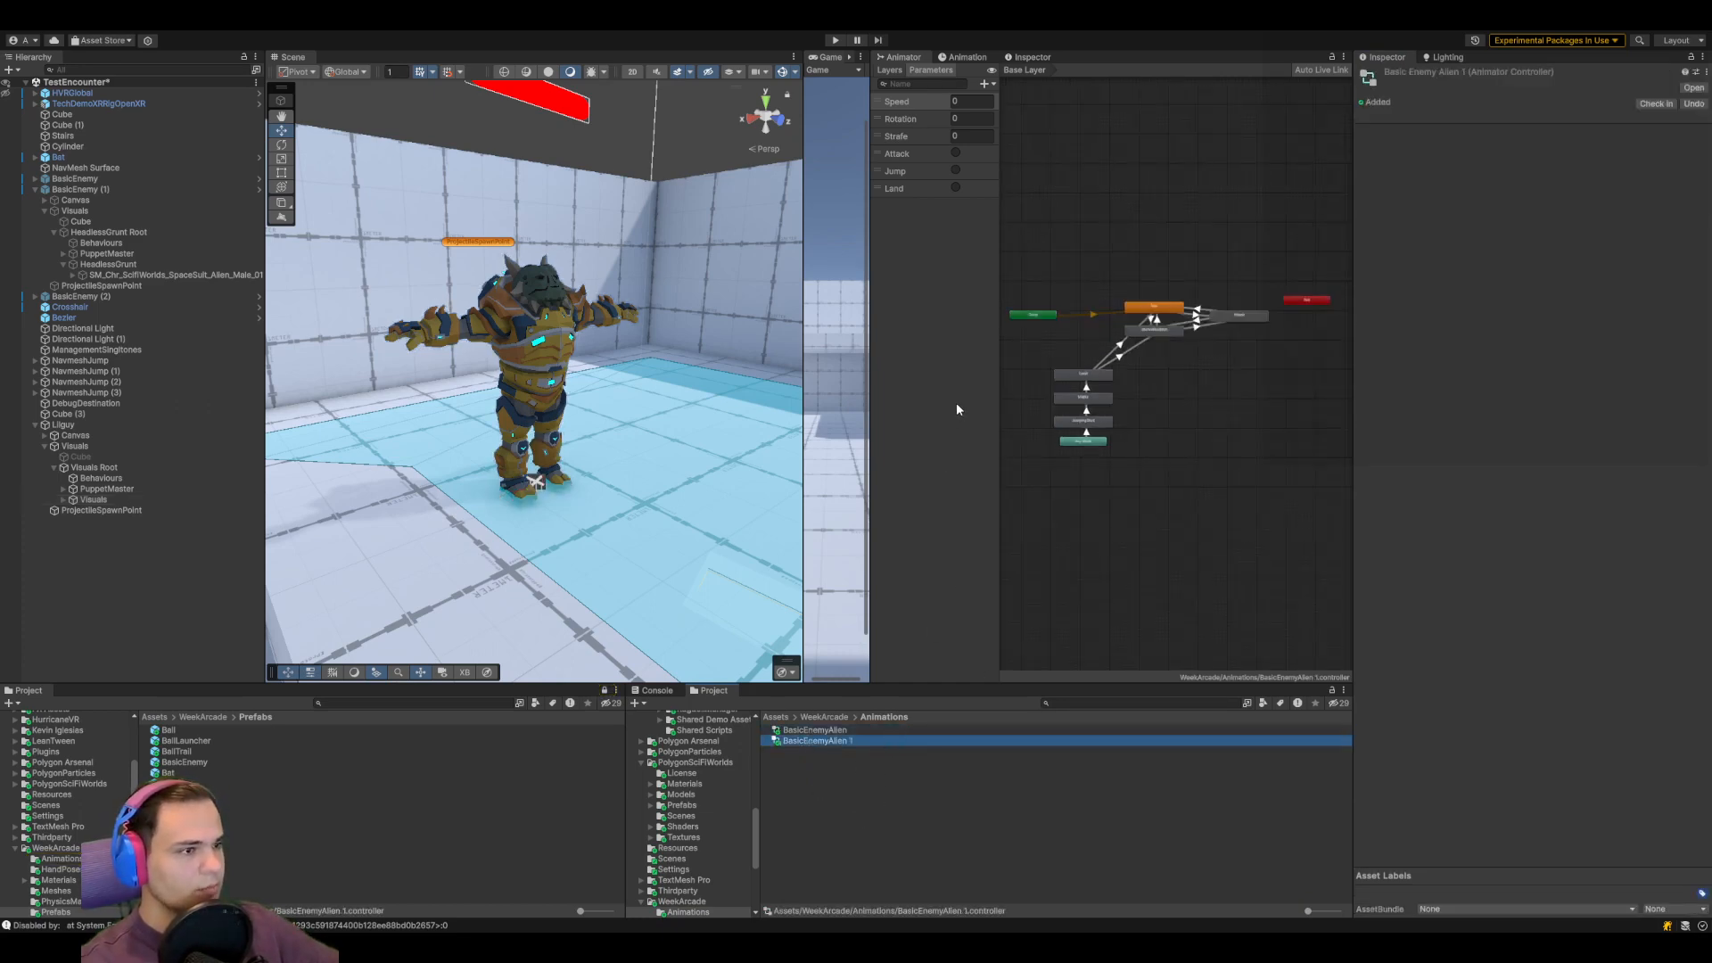
pyautogui.press('F2')
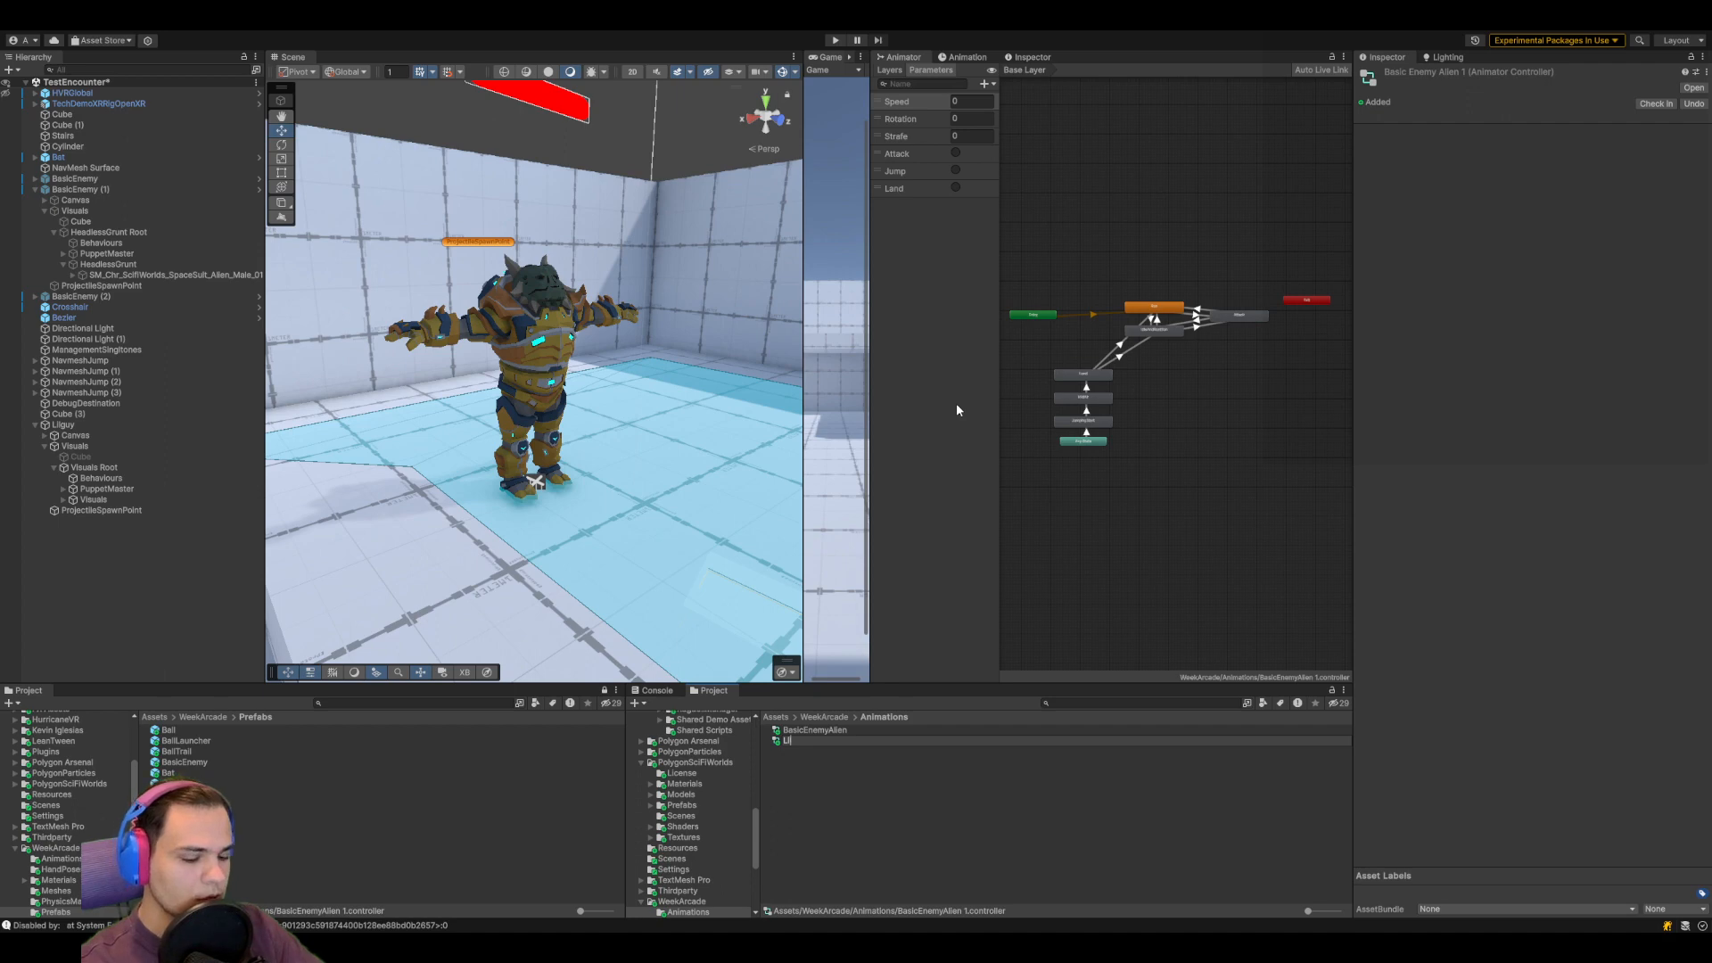
pyautogui.write('LilGuy')
pyautogui.press('Return')
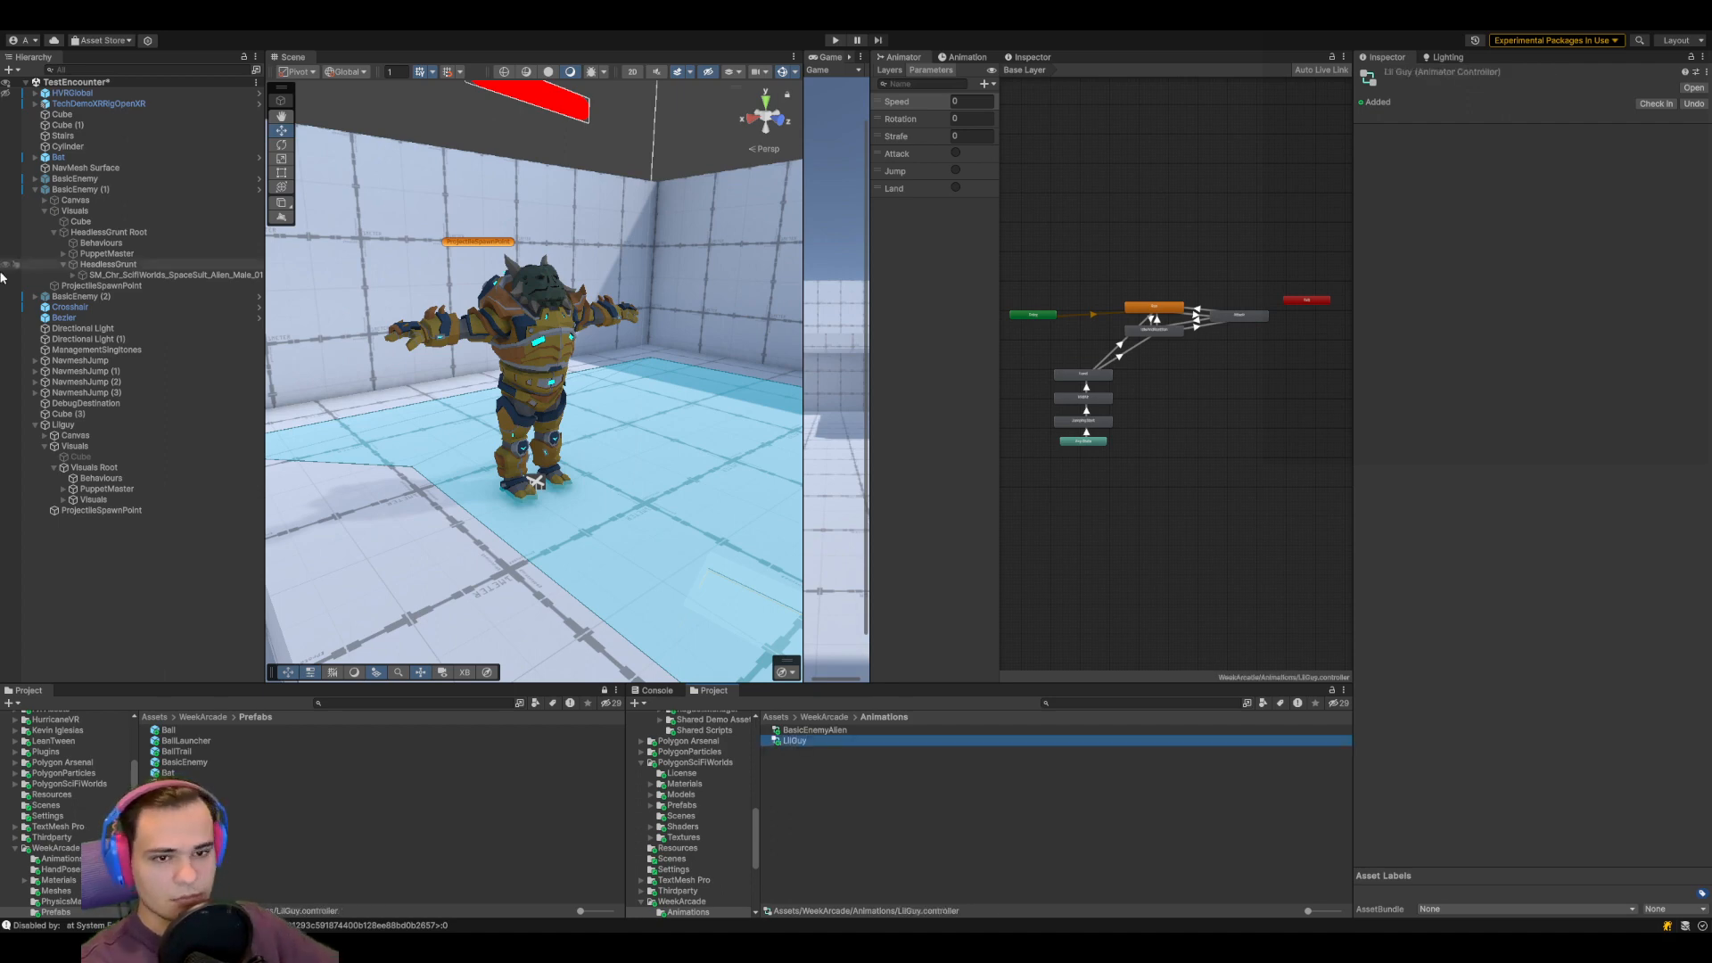
# Assign the LilGuy controller to the Animator on Lilguy's inner Visuals object
pyautogui.click(106, 499)
pyautogui.moveTo(796, 741); pyautogui.dragTo(1652, 421)
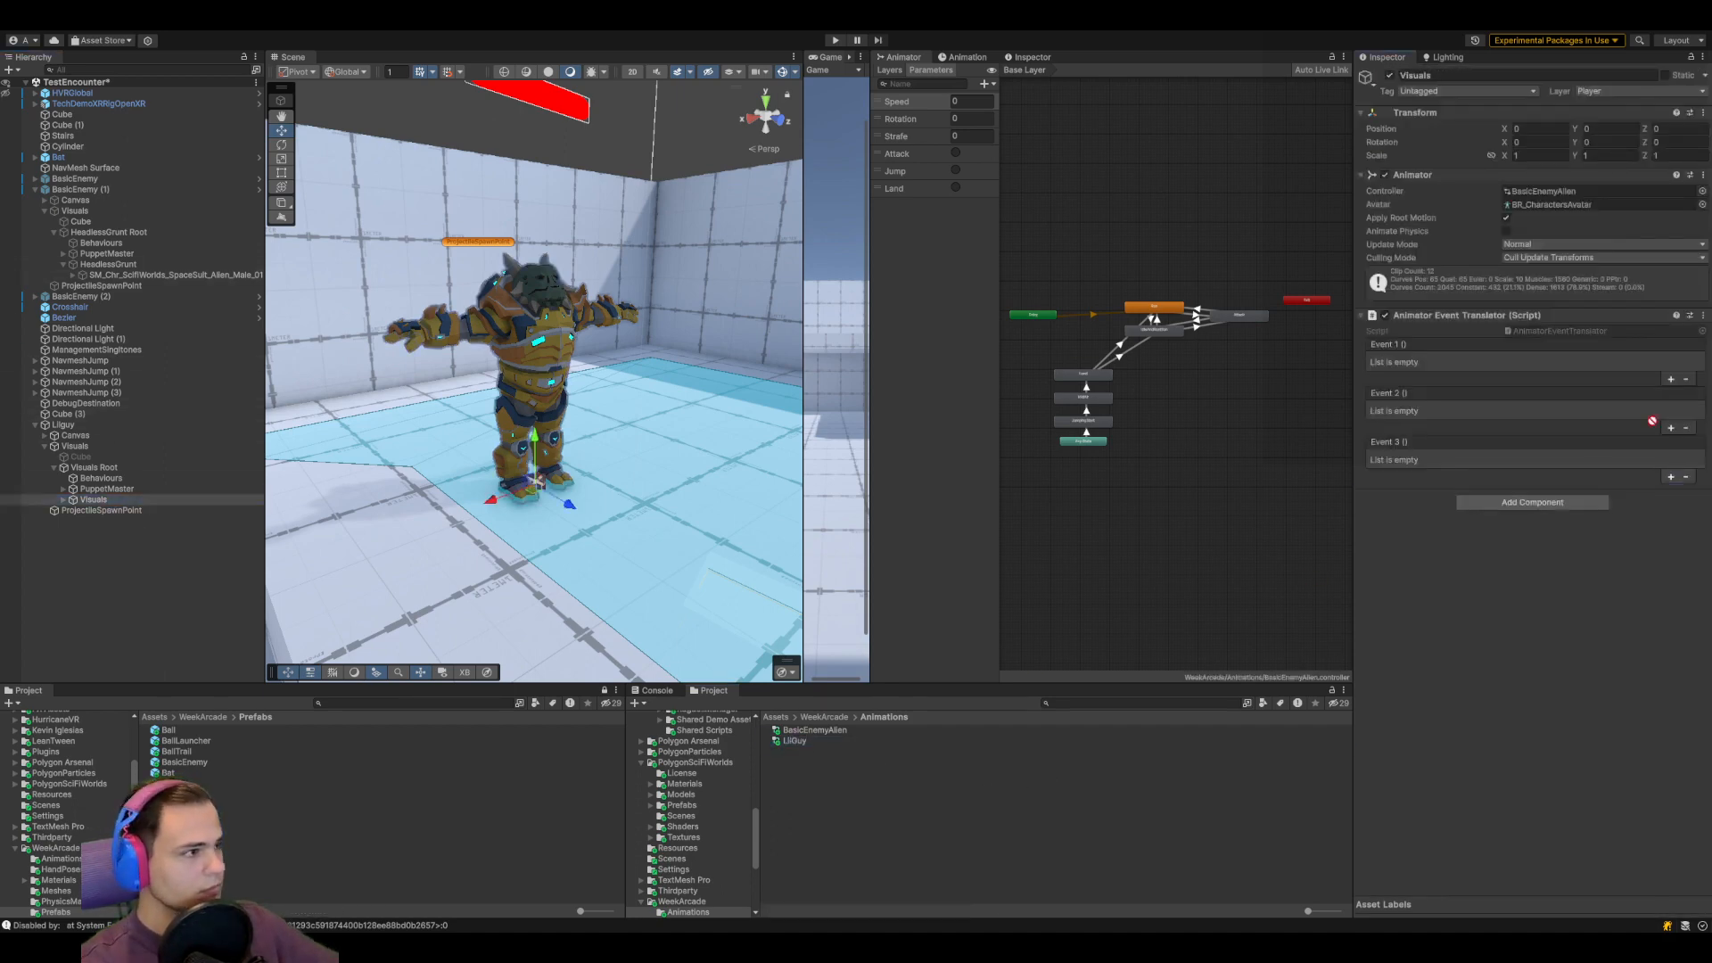
pyautogui.moveTo(1556, 195); pyautogui.dragTo(1552, 192)
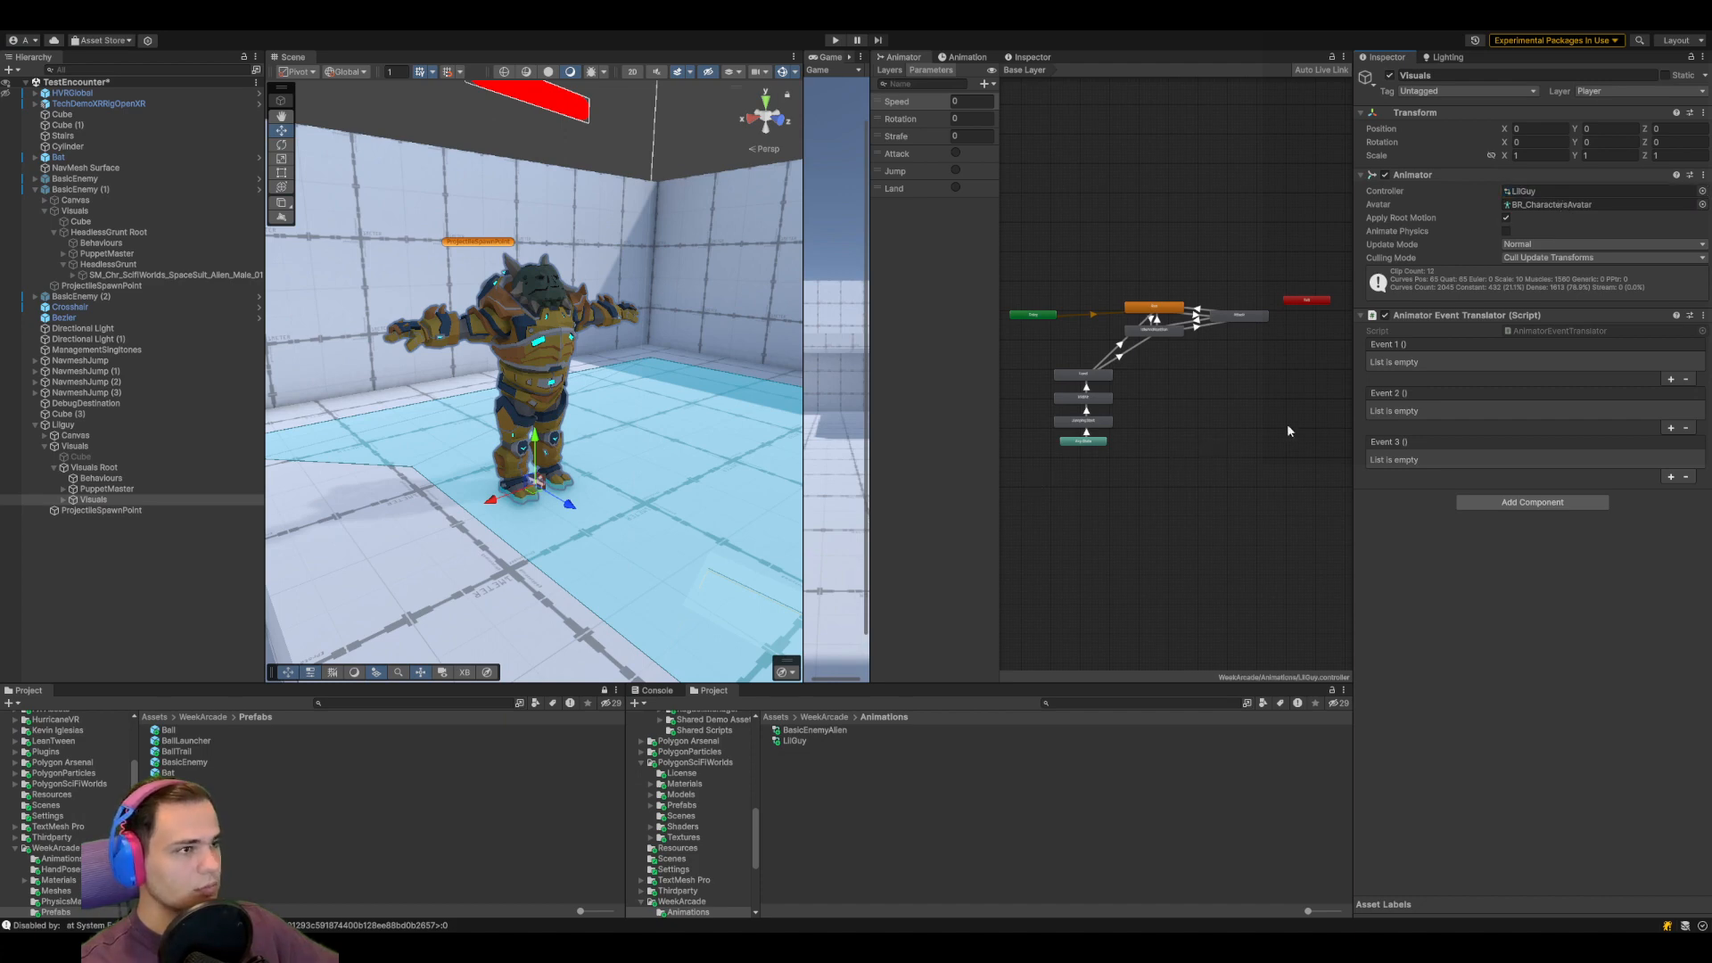
# Enlarge the Animator graph, open the Run state's Blend Tree and widen the Inspector to show its motions
pyautogui.scroll(3, 1204, 486)
pyautogui.moveTo(1353, 494); pyautogui.dragTo(1608, 494)
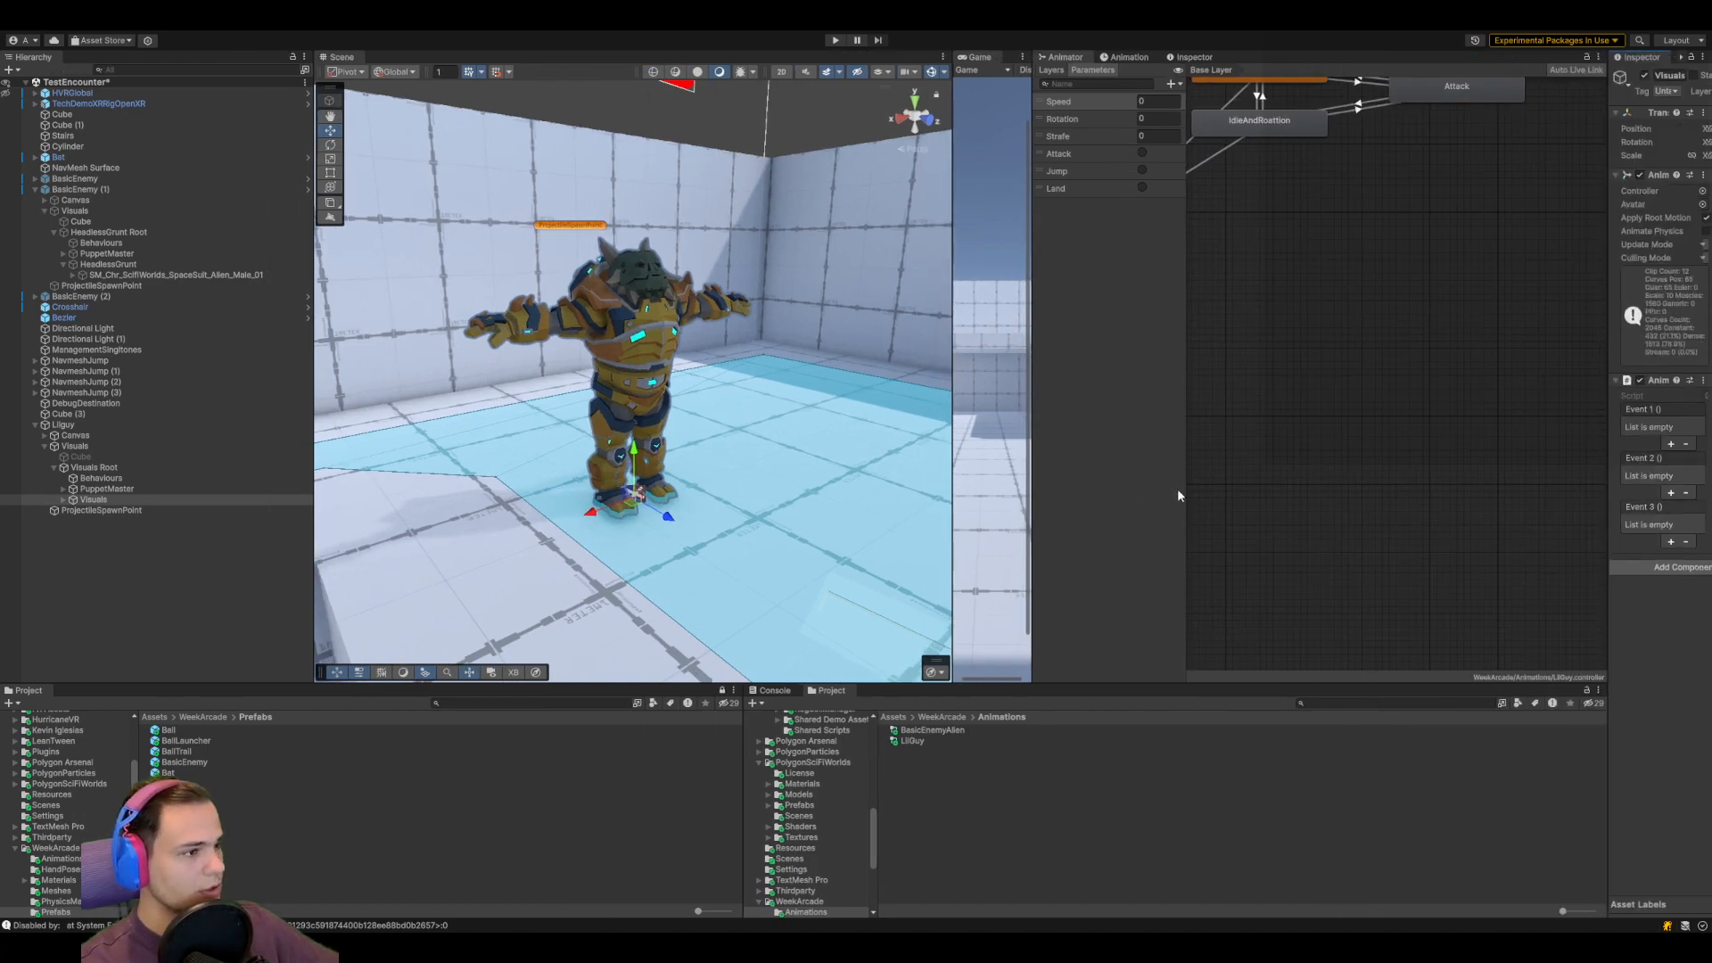
pyautogui.moveTo(1038, 465); pyautogui.dragTo(764, 465)
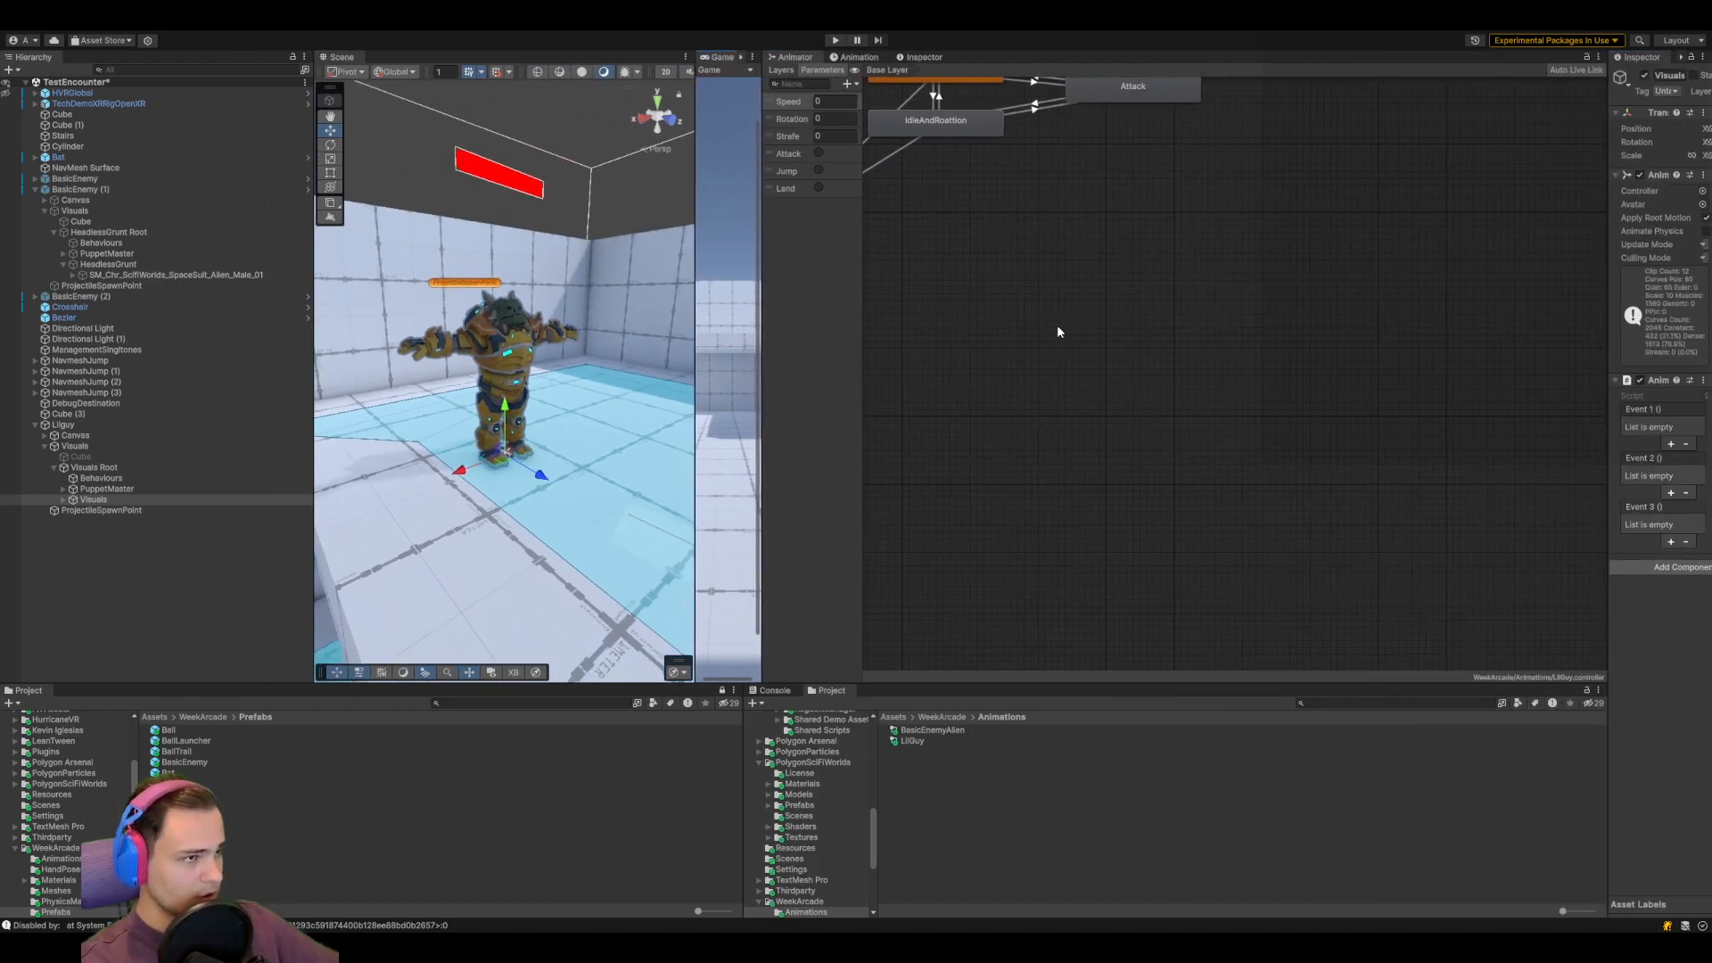
pyautogui.scroll(-5, 1267, 571)
pyautogui.moveTo(1274, 562); pyautogui.dragTo(1318, 428, button='middle')
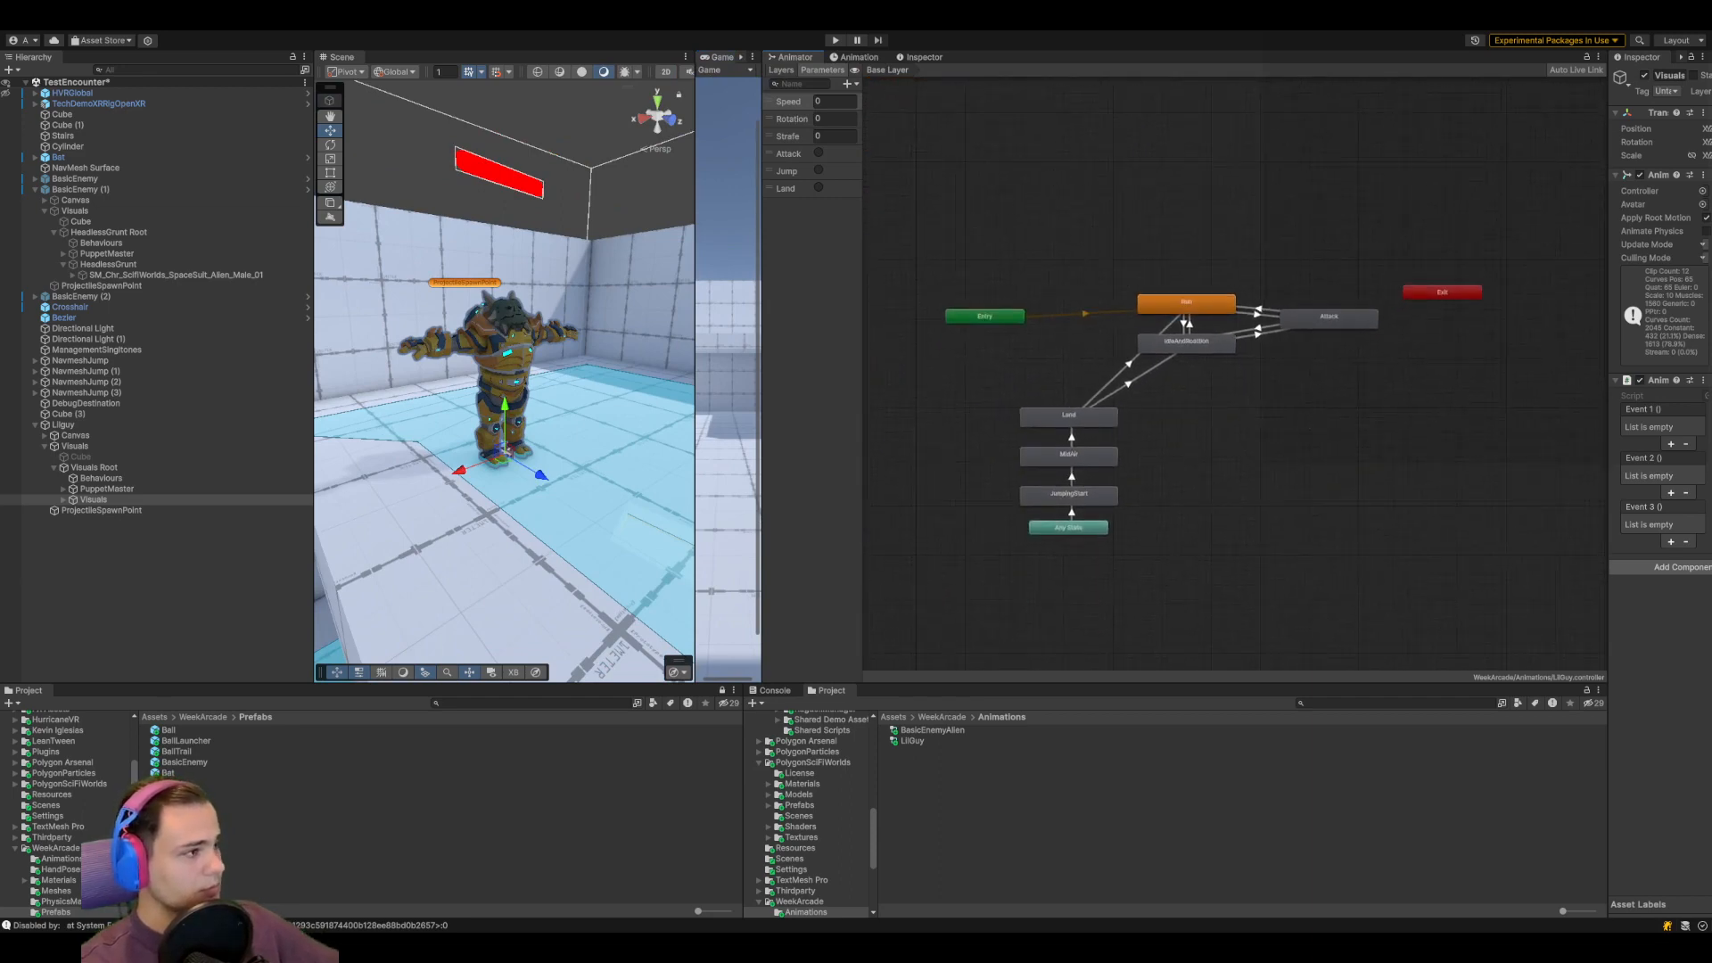
pyautogui.moveTo(1610, 346); pyautogui.dragTo(1444, 348)
pyautogui.click(1097, 308)
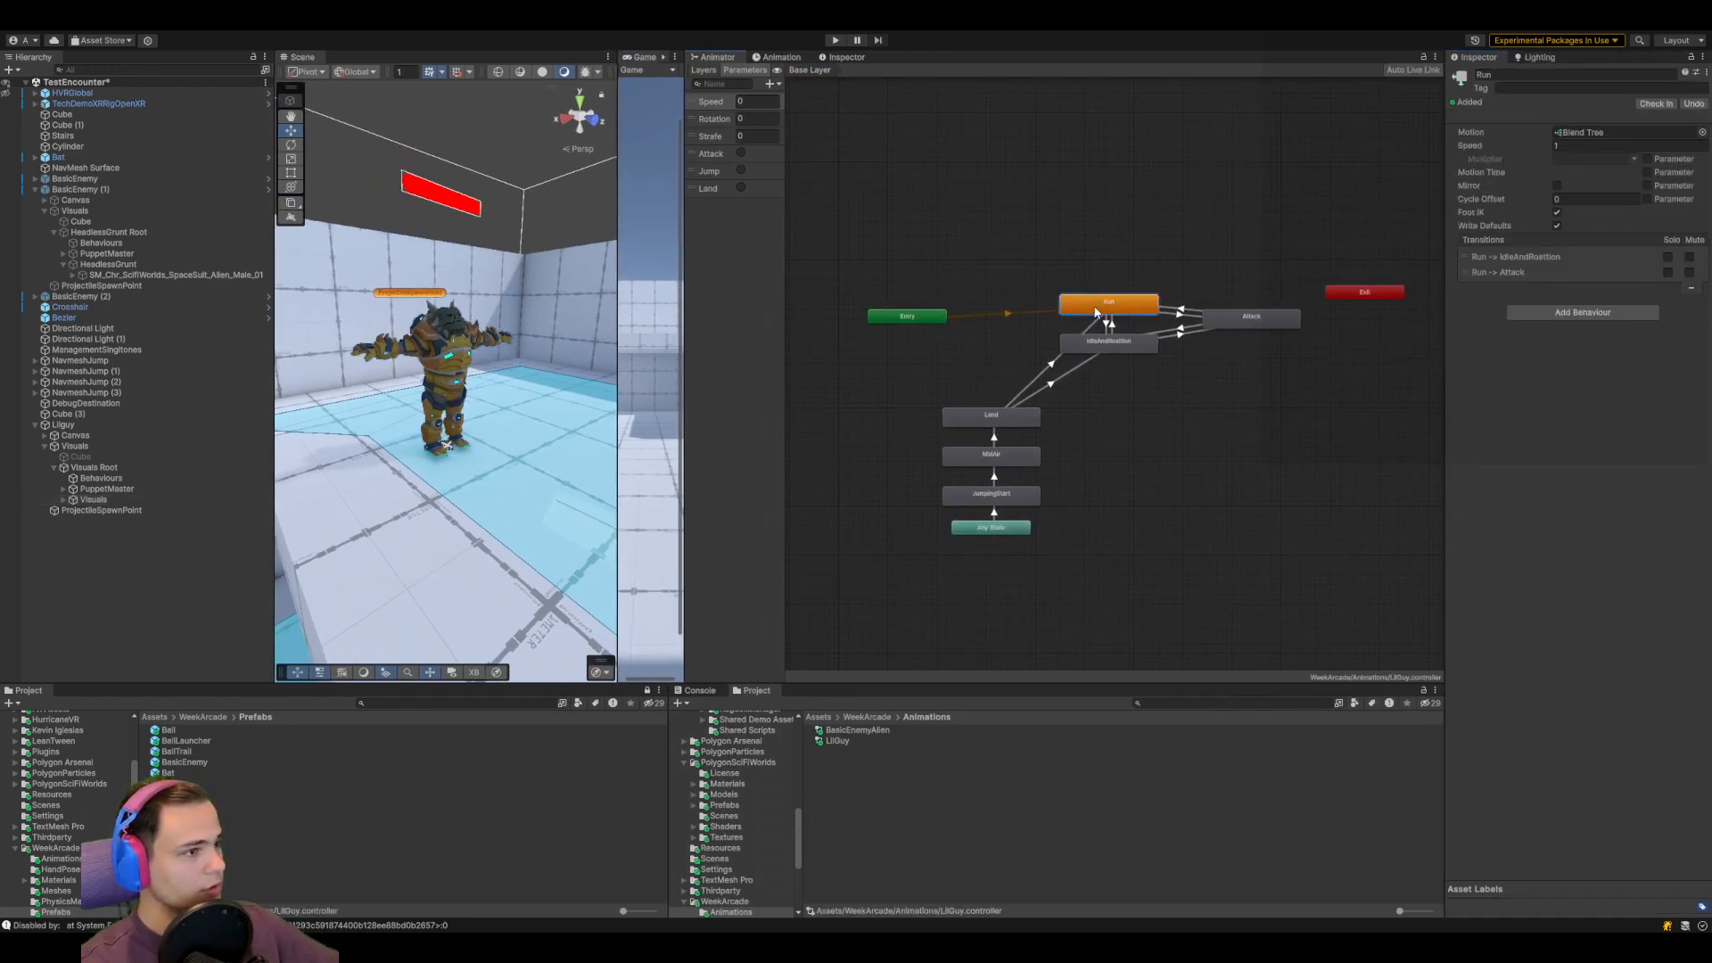
pyautogui.click(1645, 133)
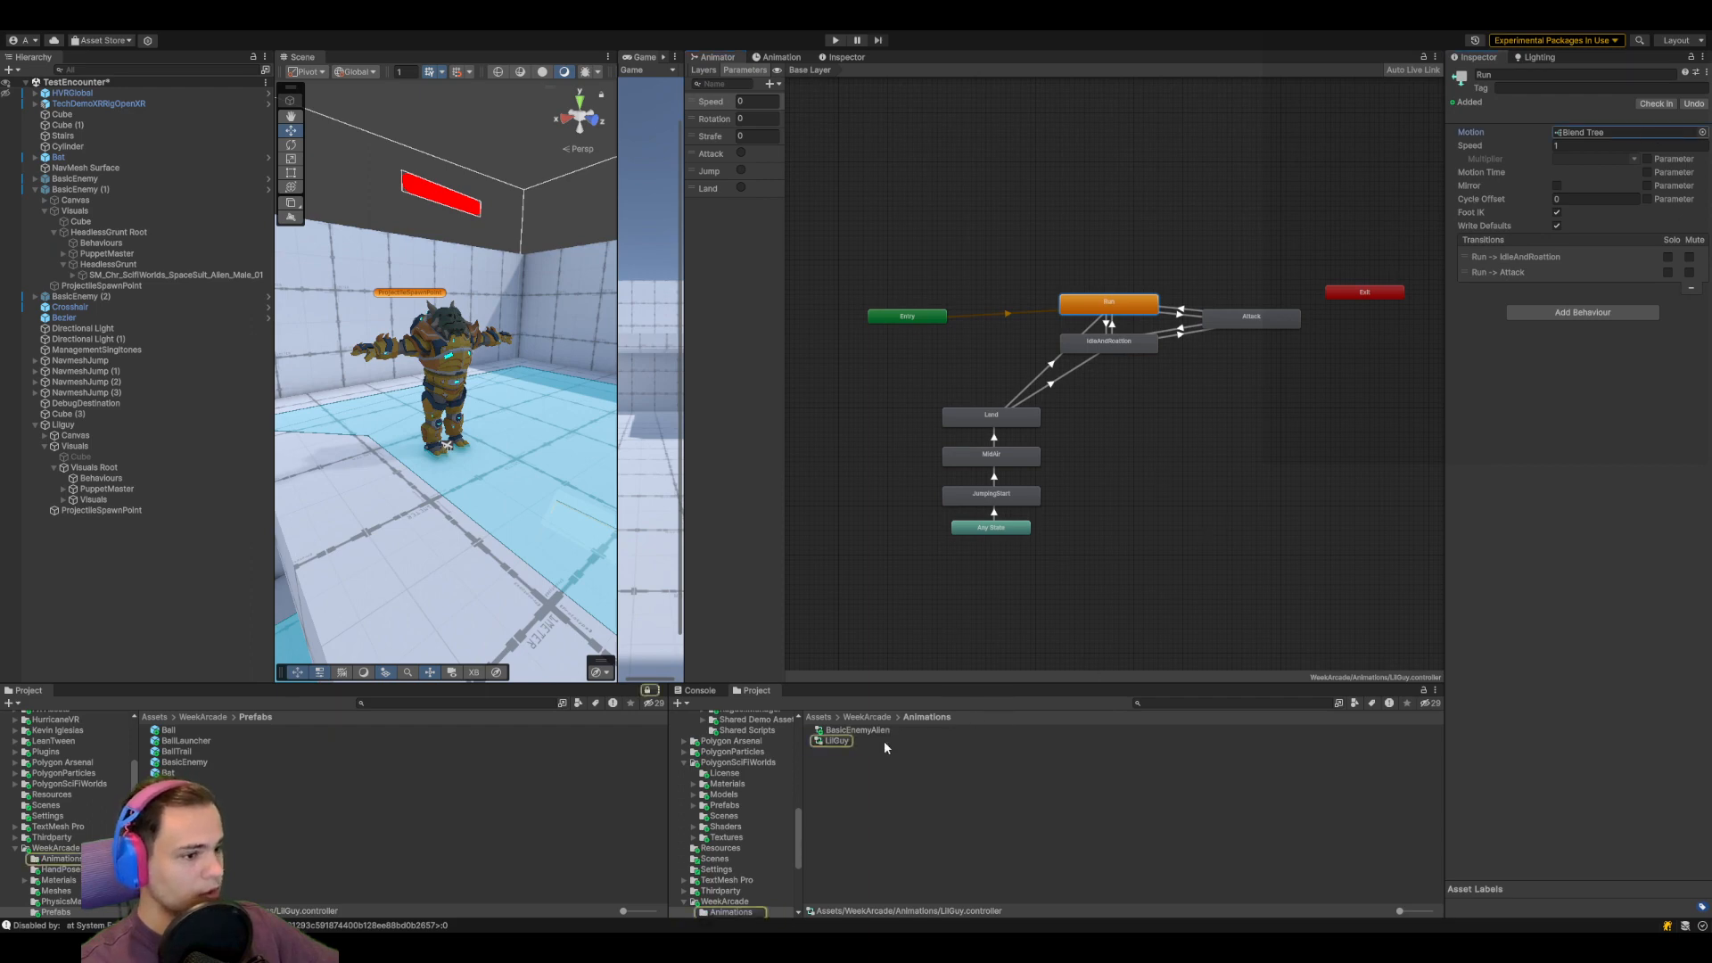
pyautogui.doubleClick(1574, 132)
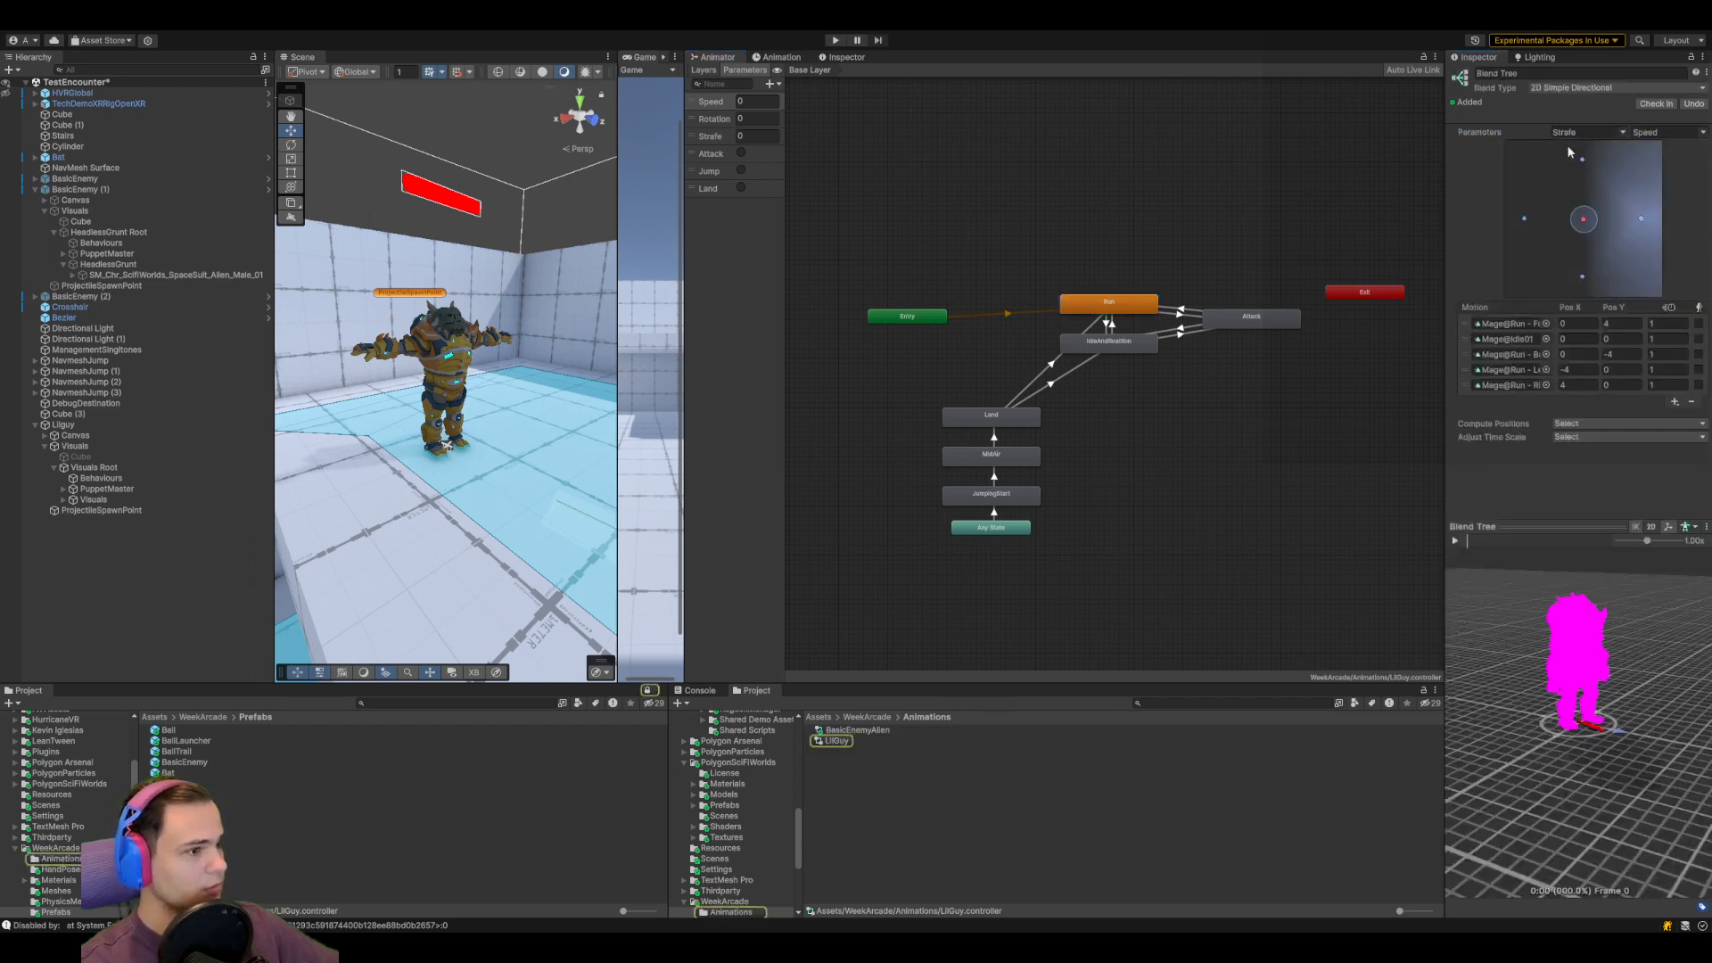
pyautogui.moveTo(1444, 458); pyautogui.dragTo(1147, 464)
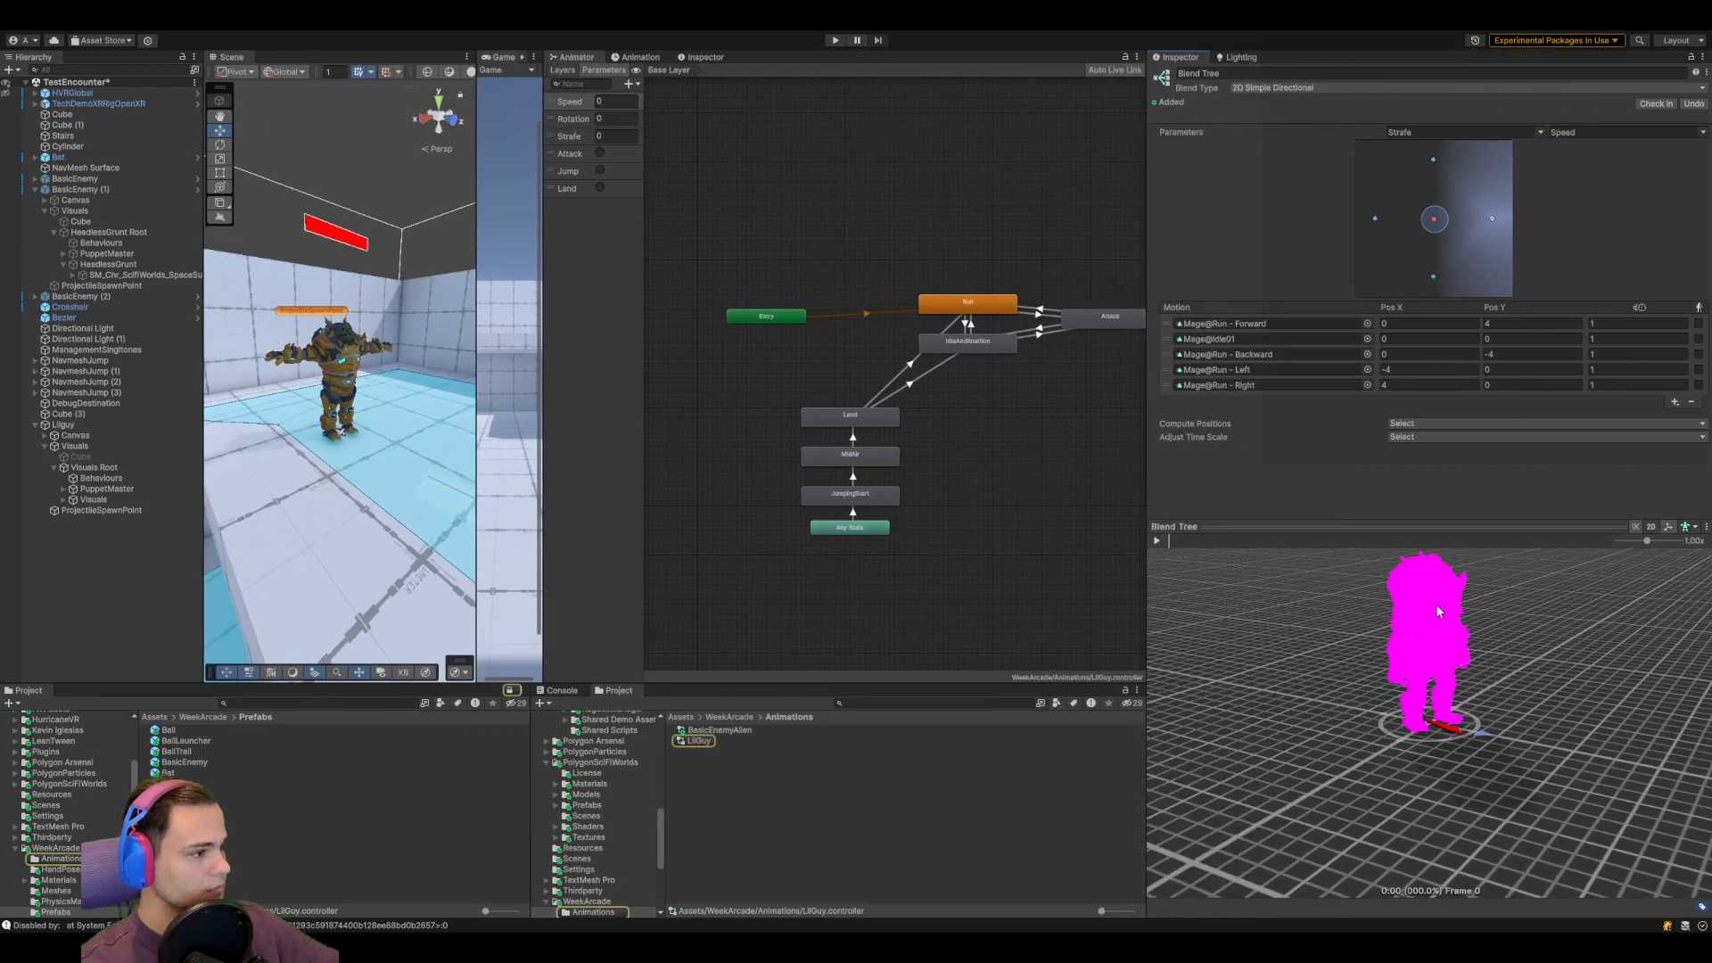
# Play the Blend Tree preview on the armoured alien model and view it from several angles
pyautogui.moveTo(1435, 612); pyautogui.dragTo(1291, 646)
pyautogui.moveTo(1479, 830); pyautogui.dragTo(1546, 724)
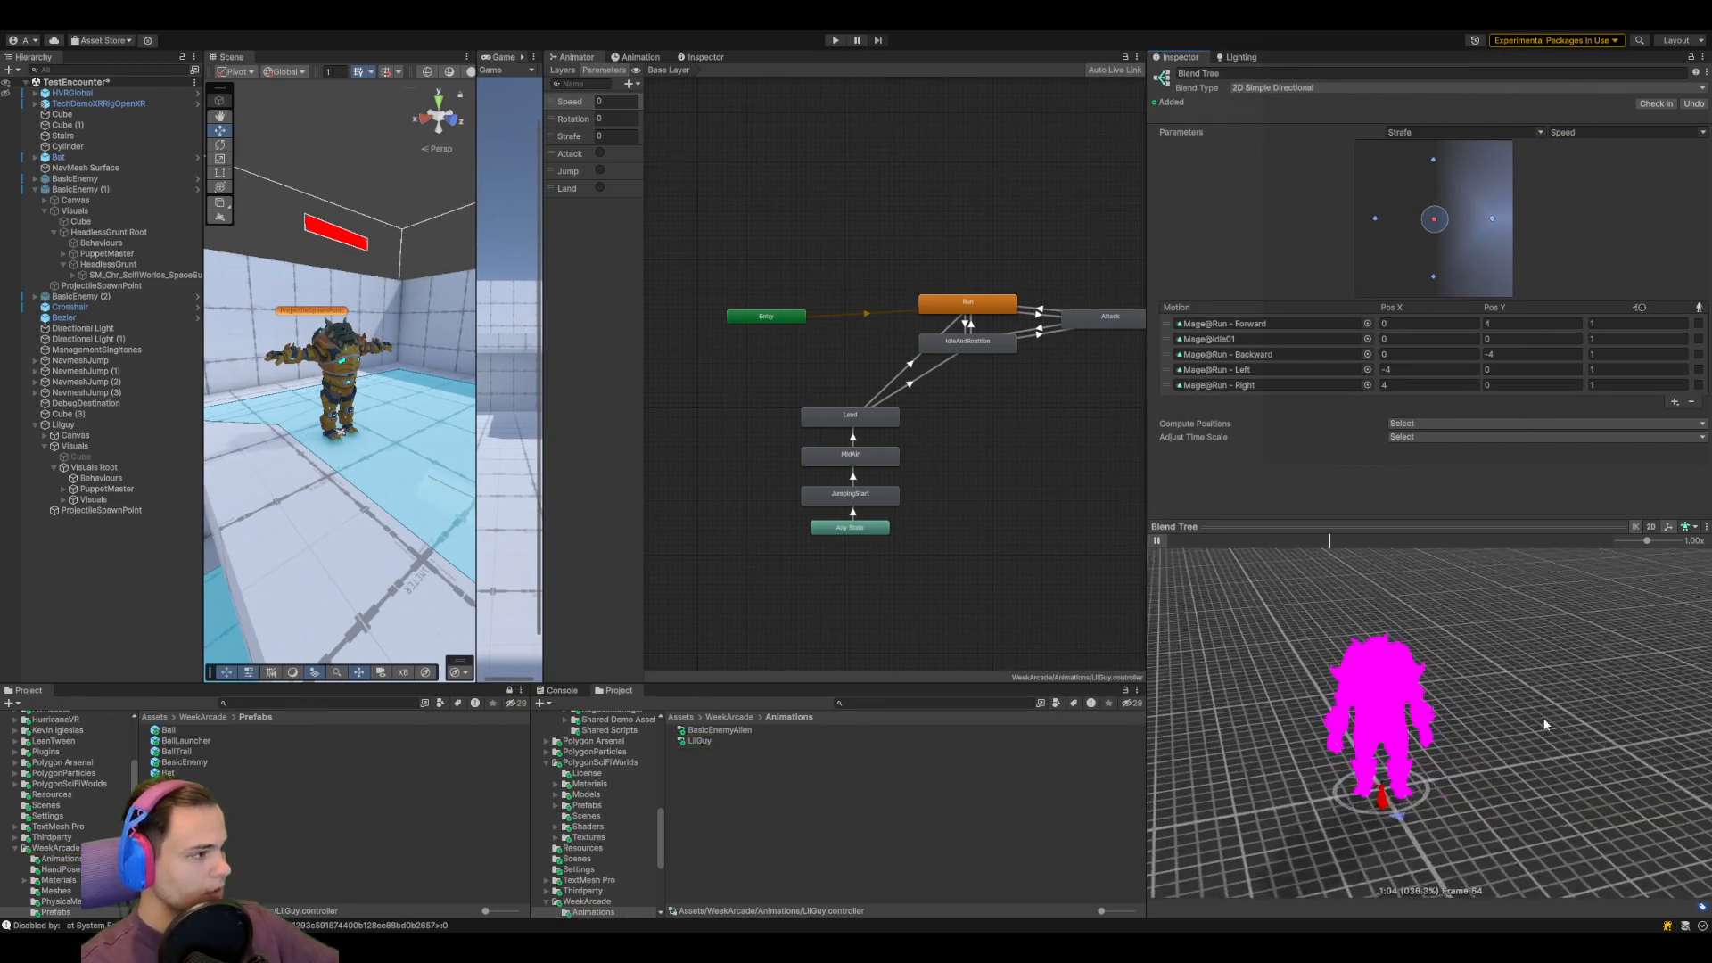
pyautogui.click(1650, 528)
pyautogui.click(1650, 528)
pyautogui.moveTo(1409, 733); pyautogui.dragTo(1578, 802)
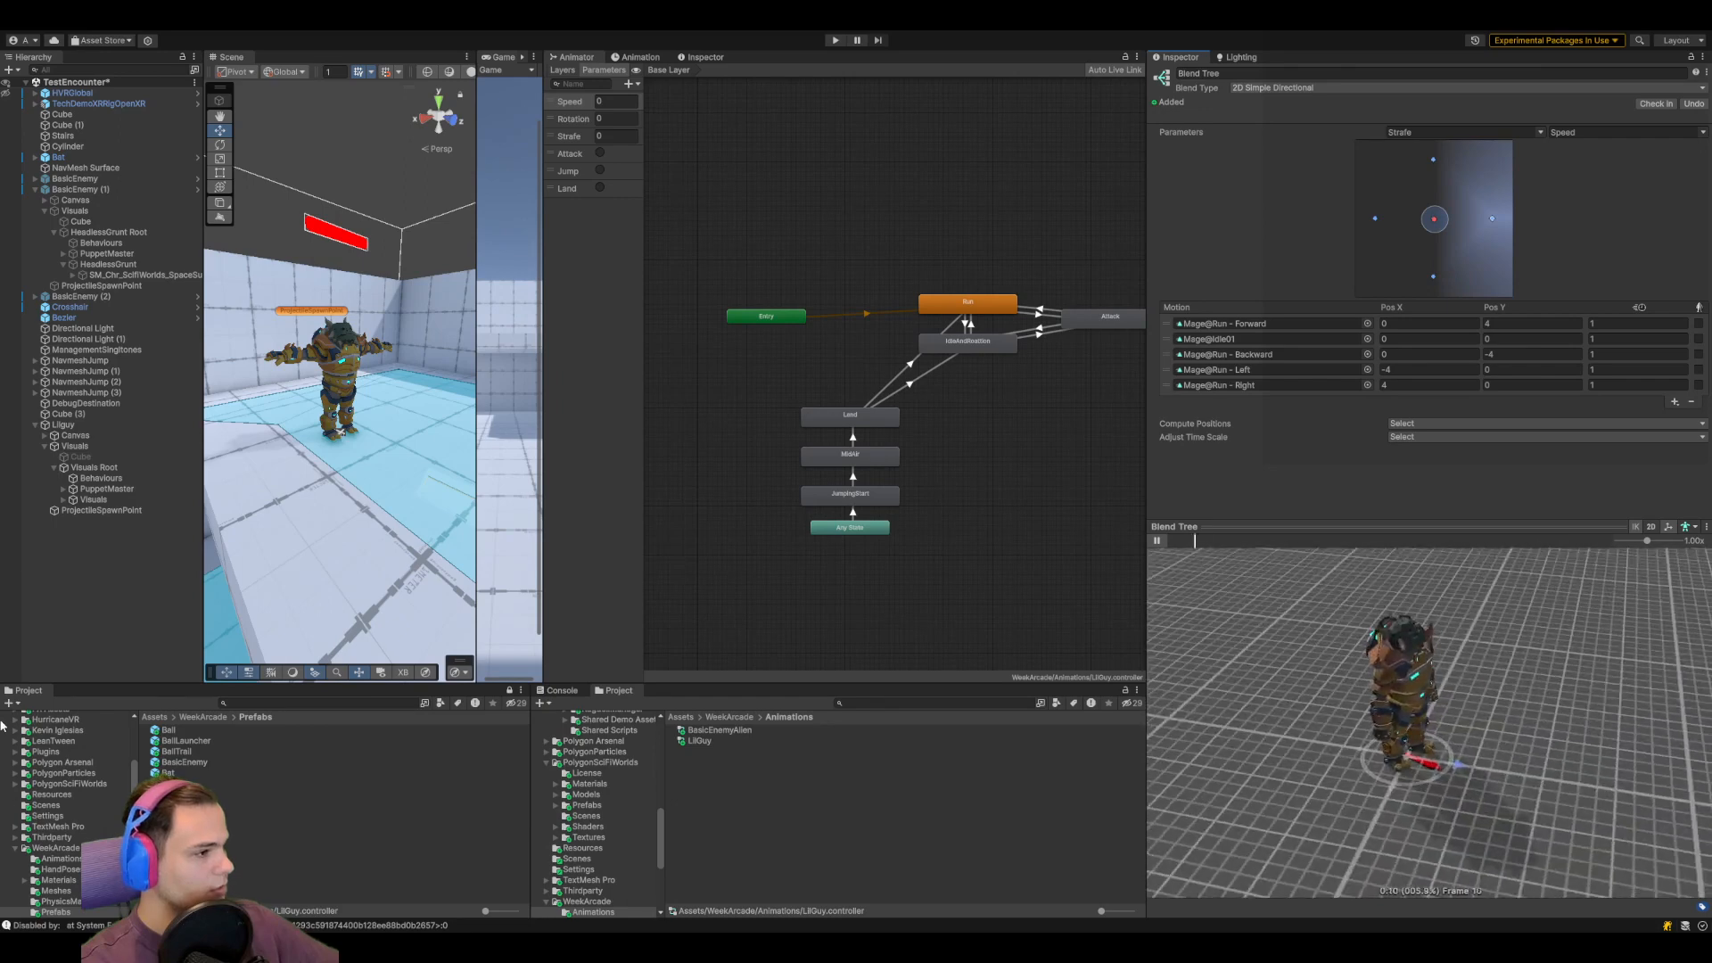
# Replace the Blend Tree's Mage@Run - Forward motion with Viking Run and preview the forward blend position
pyautogui.click(6, 730)
pyautogui.moveTo(1336, 648); pyautogui.dragTo(1363, 774)
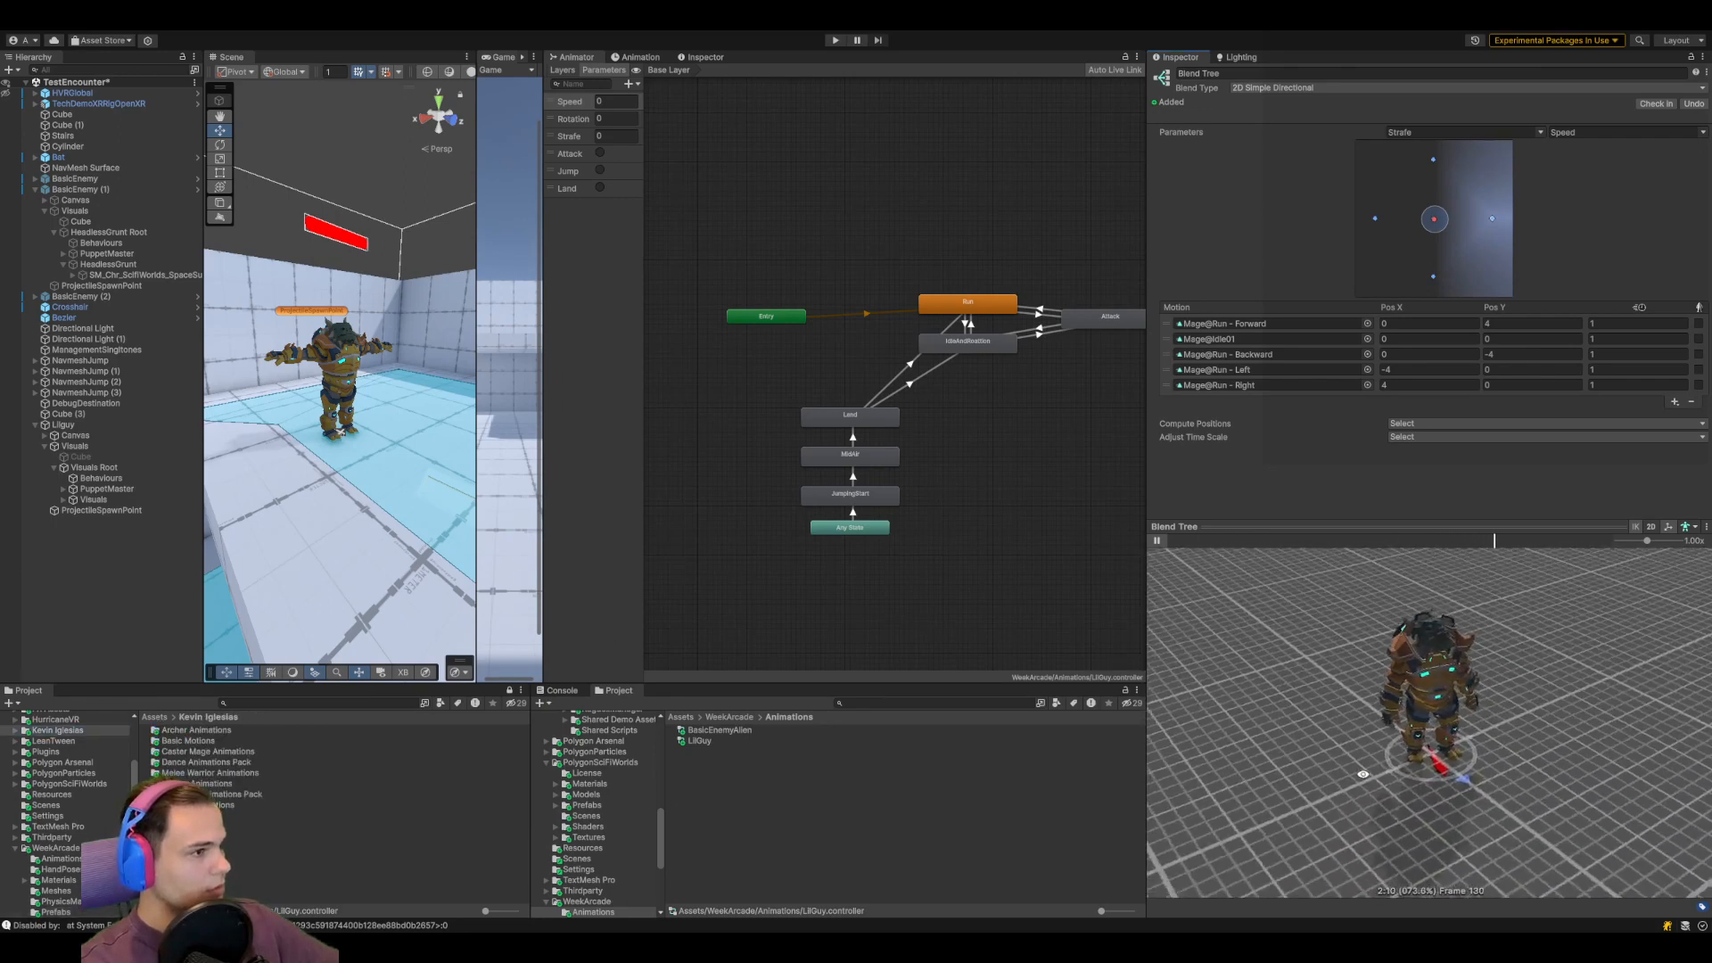
pyautogui.click(1284, 322)
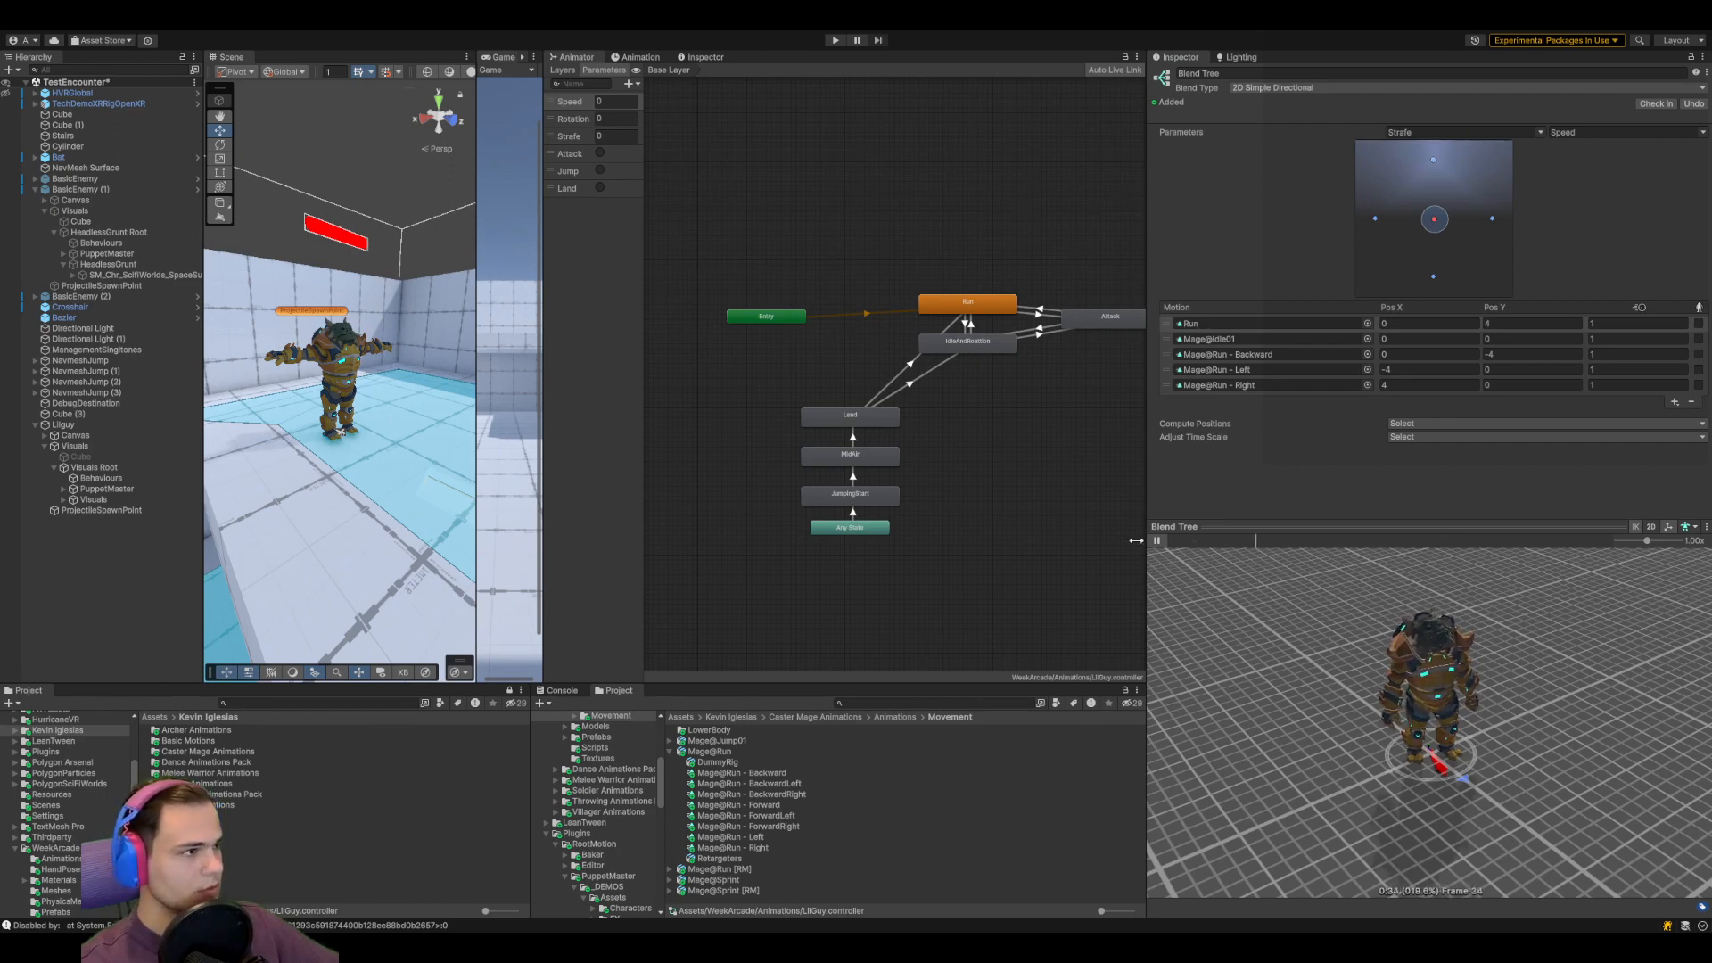
pyautogui.click(1433, 162)
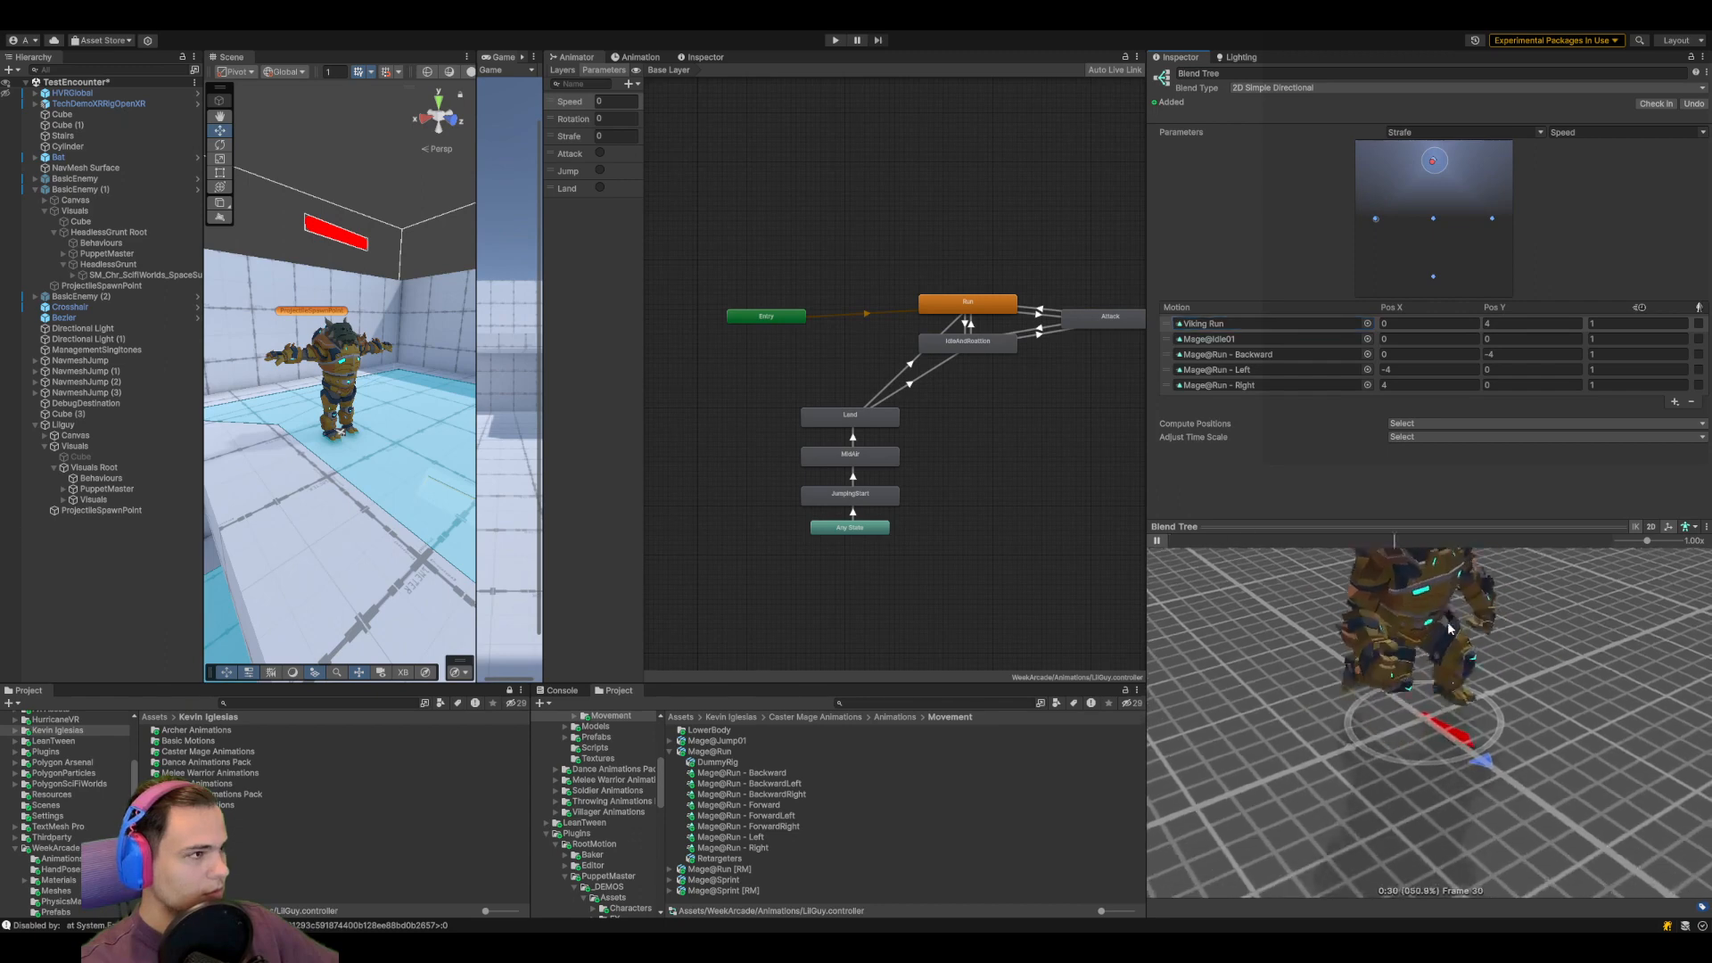
pyautogui.moveTo(1434, 637); pyautogui.dragTo(1376, 808)
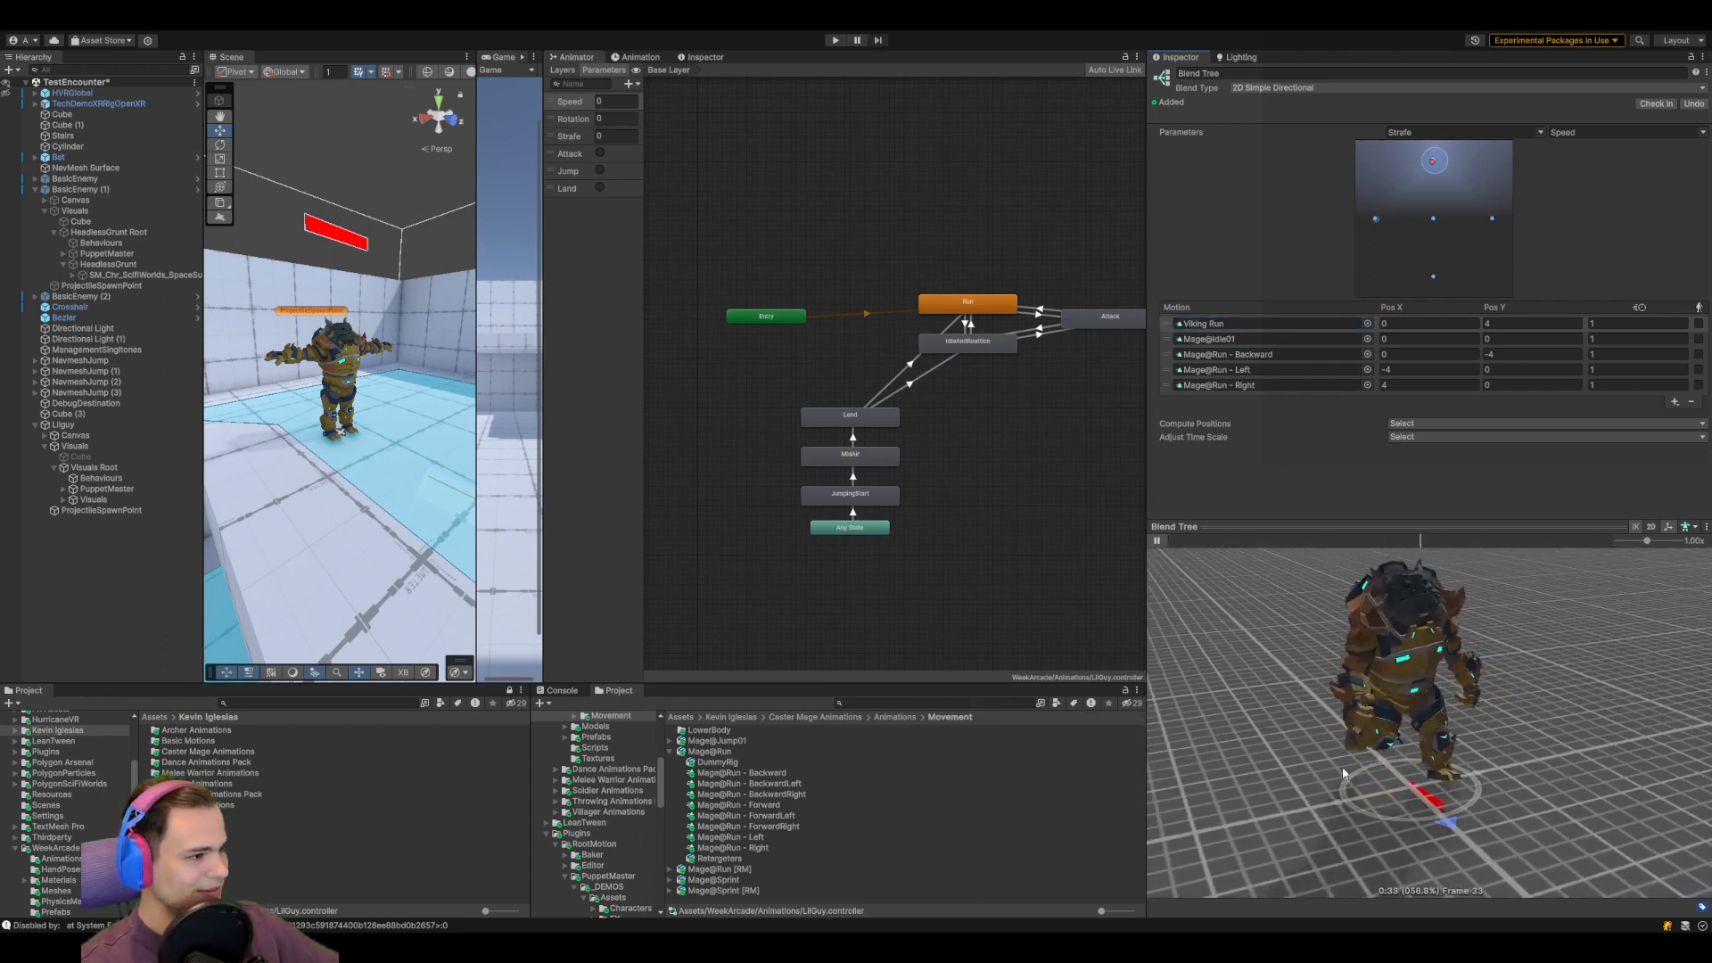
# Locate the Viking Run clip in the project, play it in an enlarged preview and examine it from different angles
pyautogui.click(1229, 323)
pyautogui.doubleClick(724, 870)
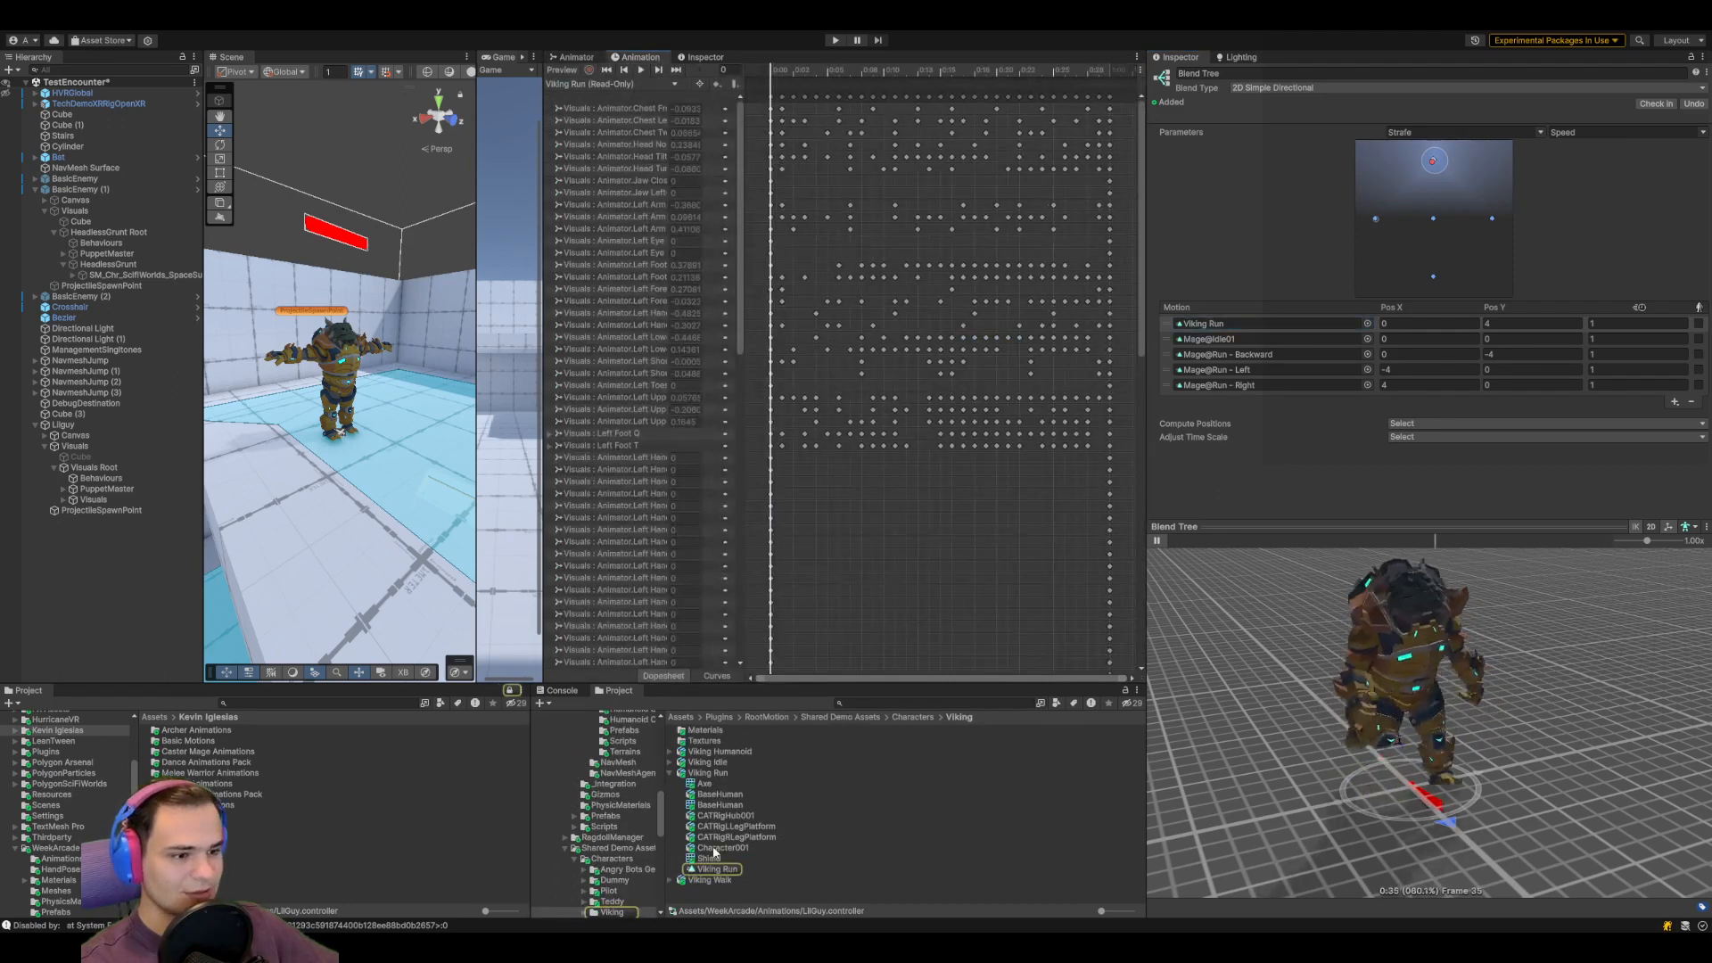
pyautogui.click(1158, 540)
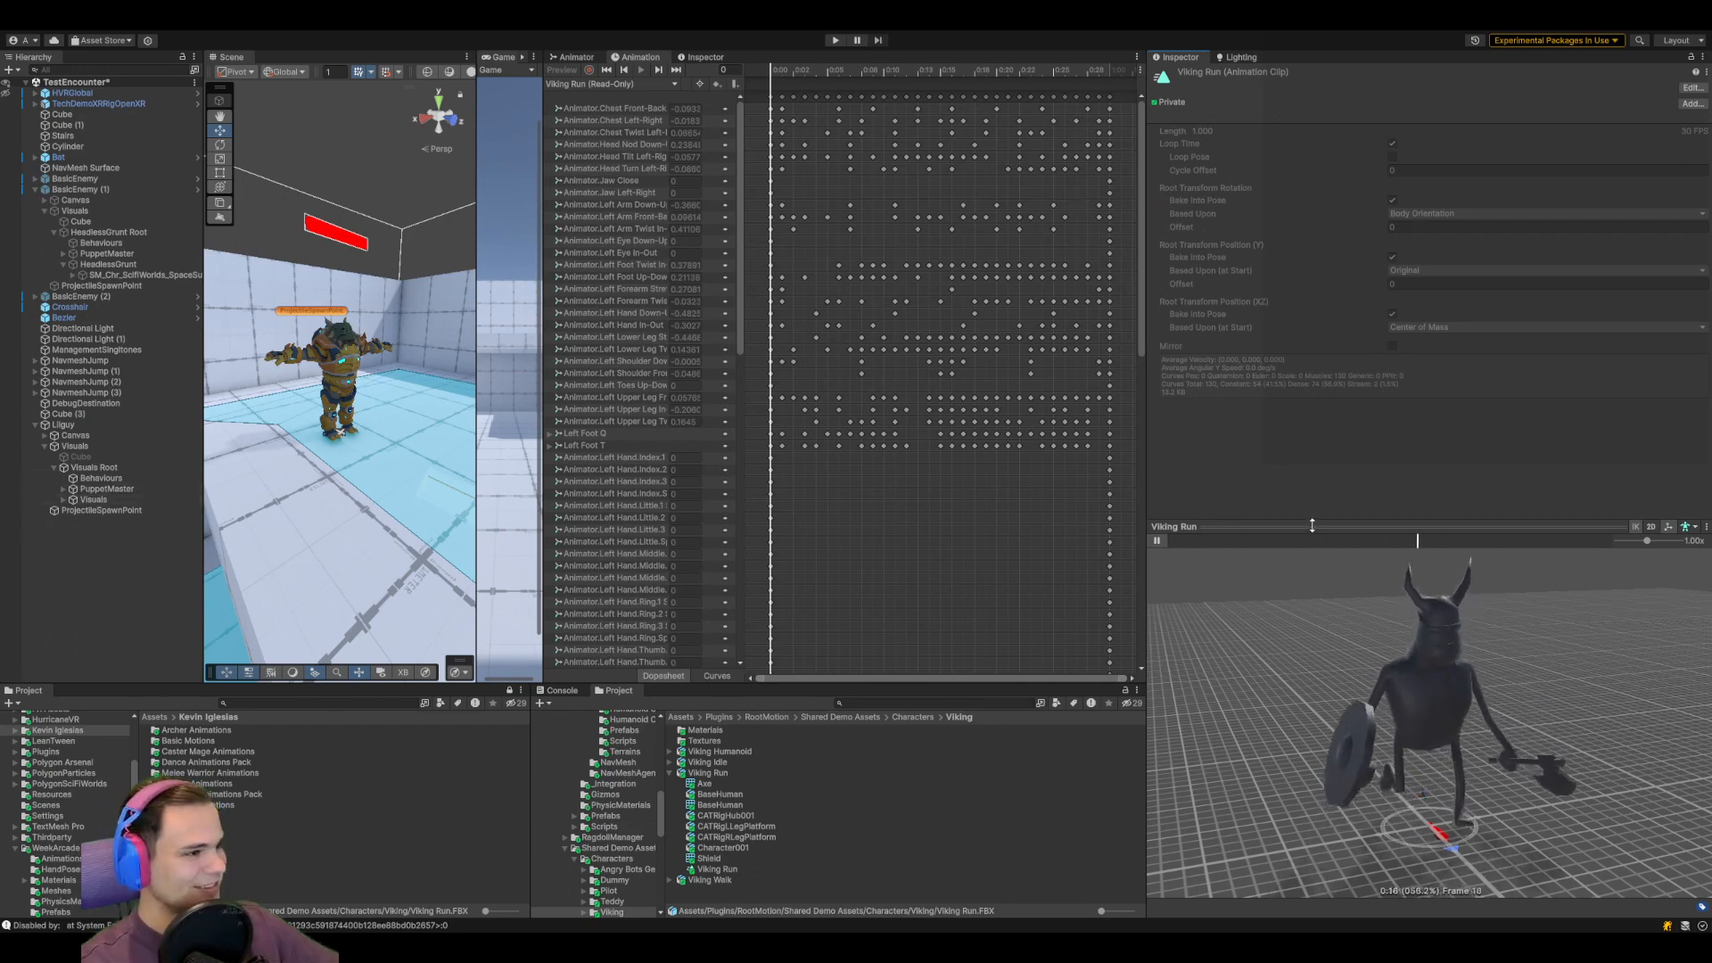
pyautogui.moveTo(1354, 526); pyautogui.dragTo(1355, 388)
pyautogui.moveTo(1583, 661); pyautogui.dragTo(1647, 634)
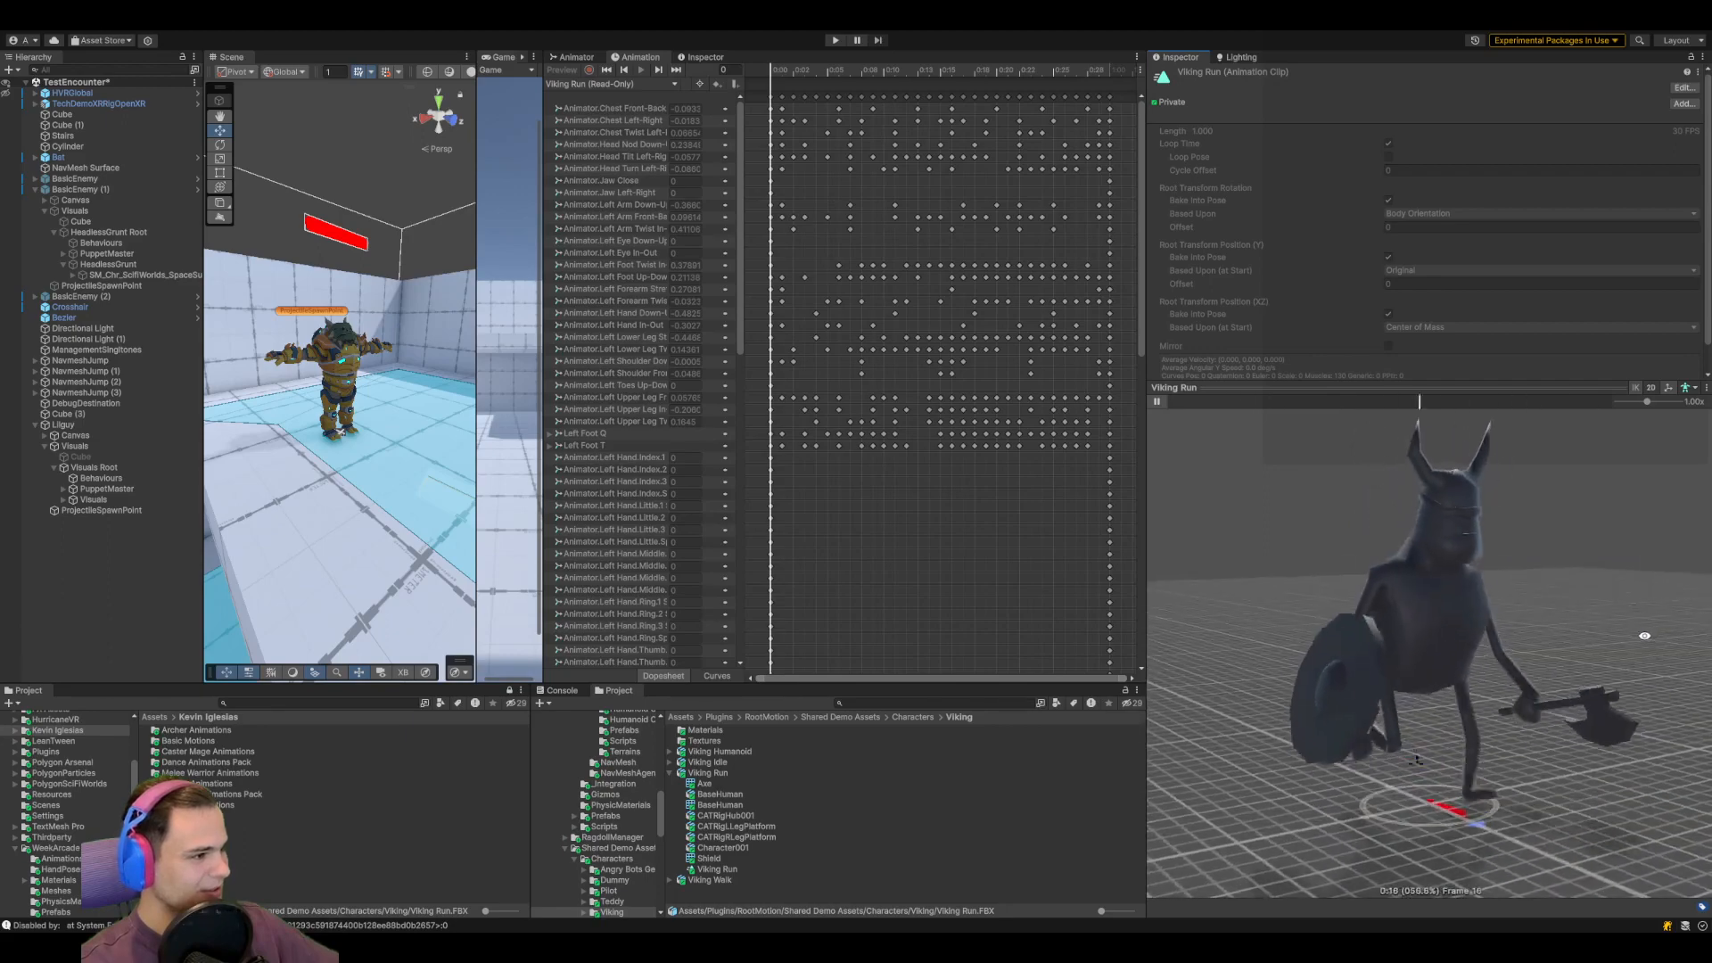
pyautogui.moveTo(1598, 538); pyautogui.dragTo(1418, 638)
# Select Lilguy's inner Visuals object, widen the Game view and locate its LilGuy controller in the project
pyautogui.click(94, 500)
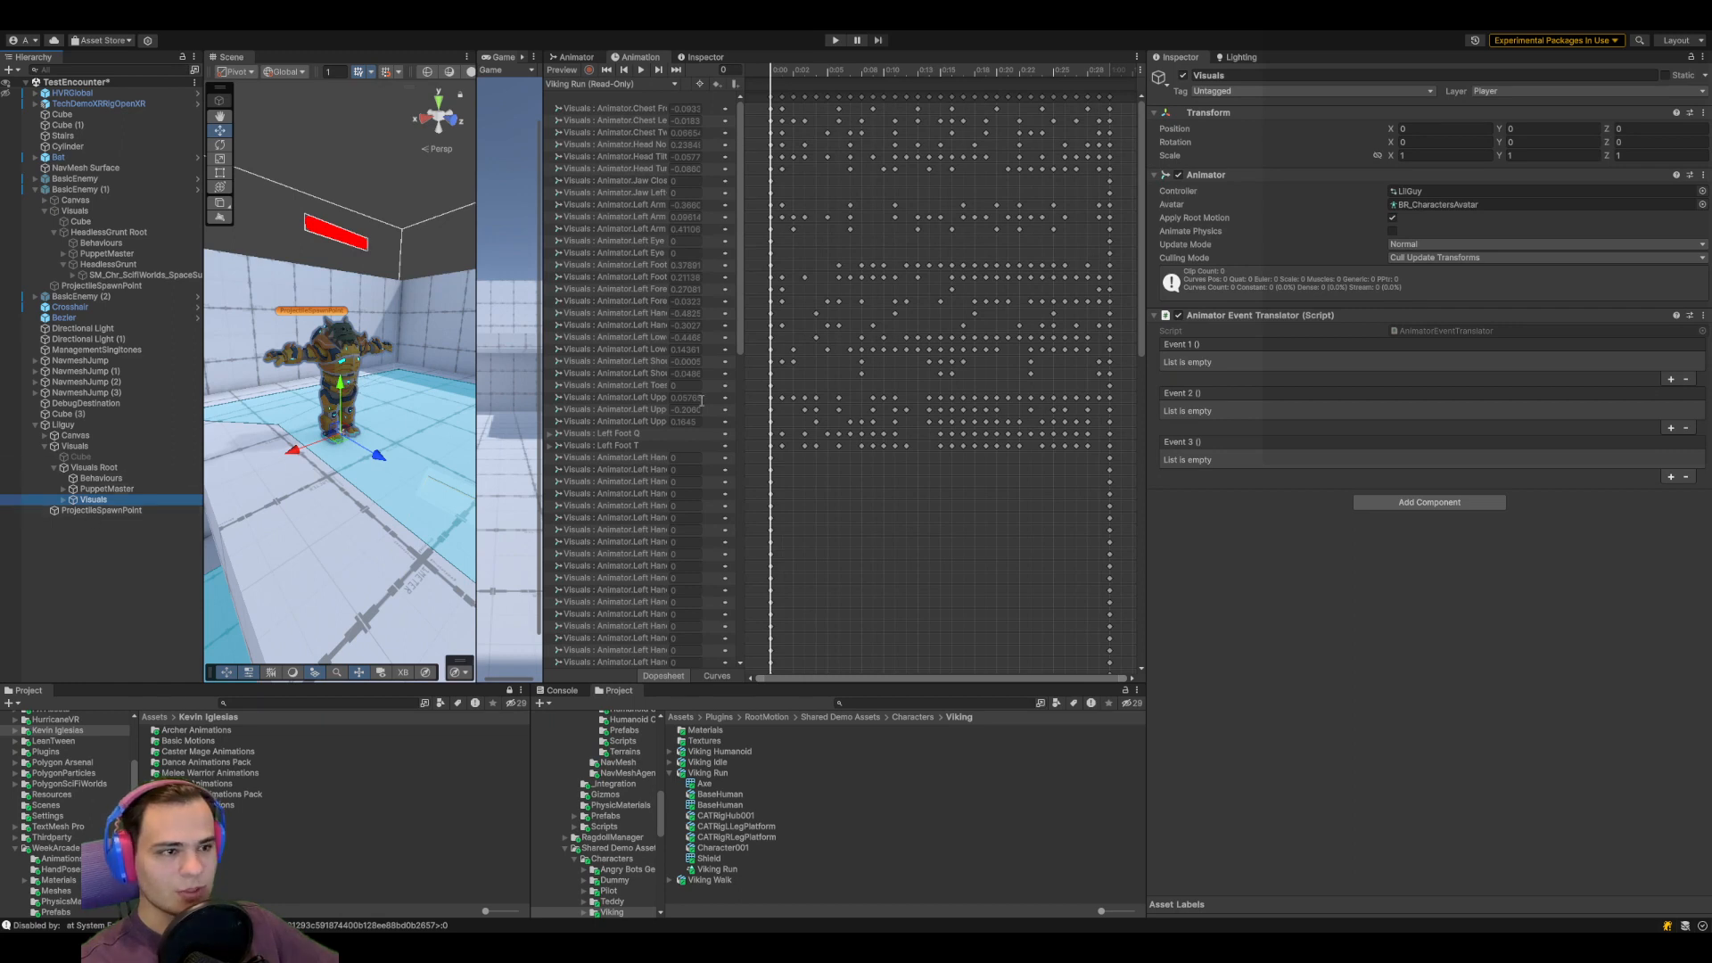
pyautogui.moveTo(543, 359); pyautogui.dragTo(633, 357)
pyautogui.click(1452, 190)
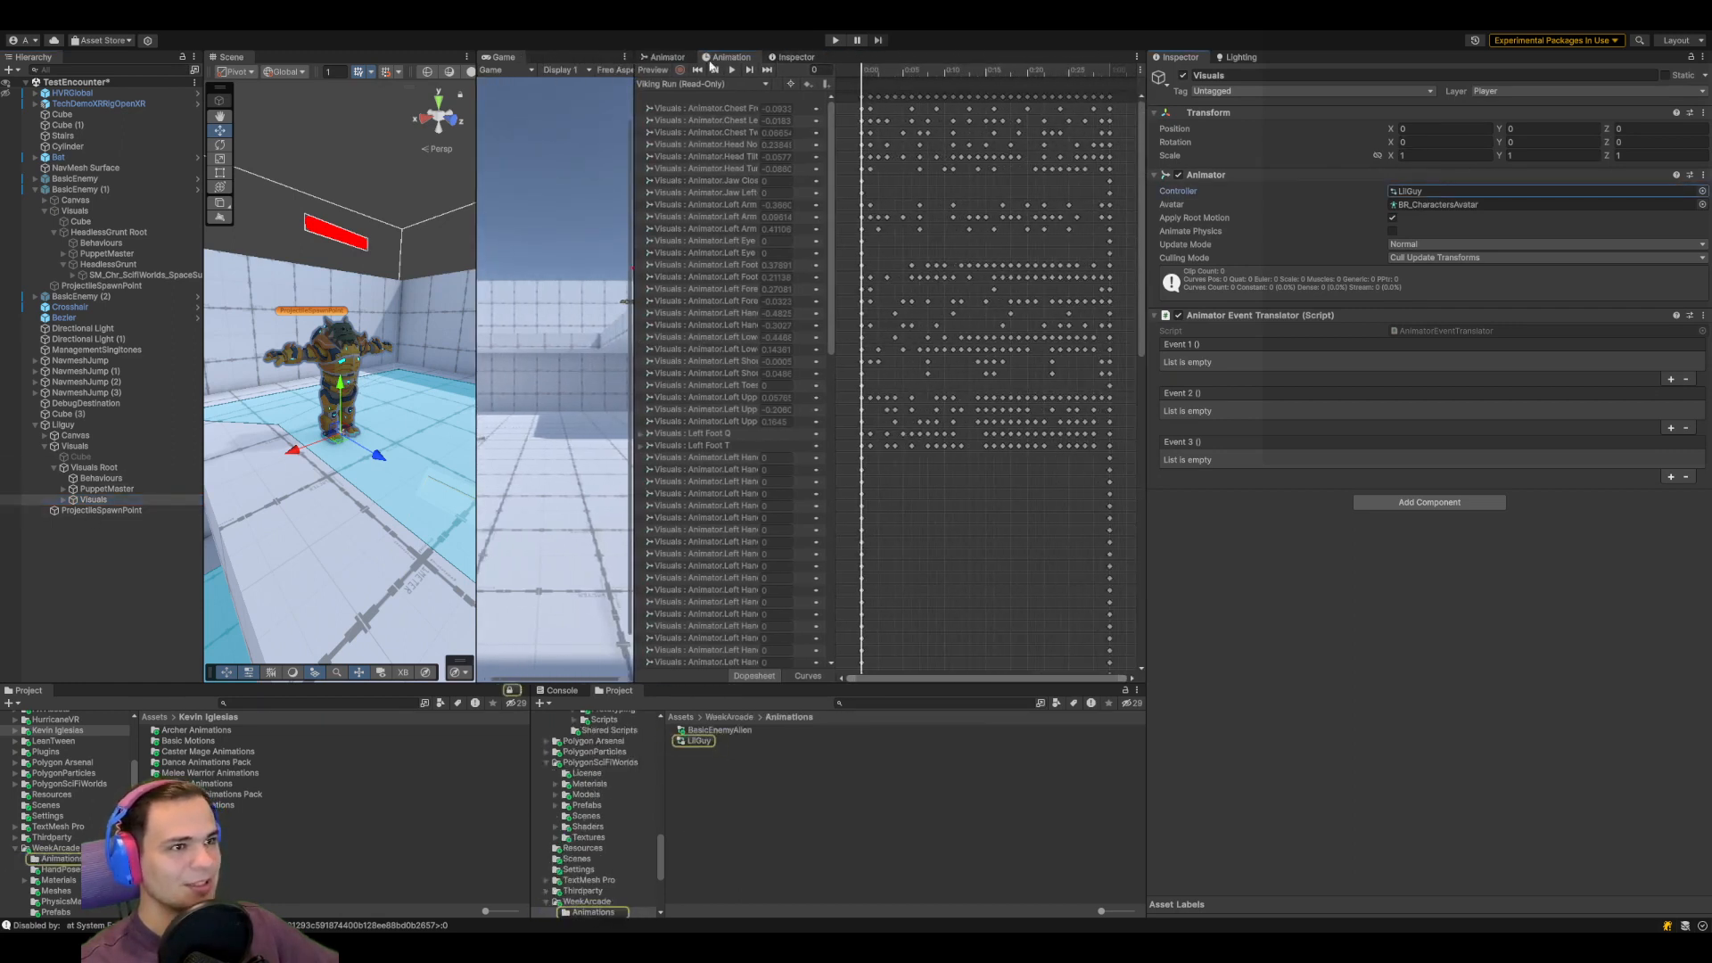
# Open the LilGuy controller's Run state Blend Tree and examine its Viking Run preview from another angle
pyautogui.click(687, 57)
pyautogui.click(1058, 303)
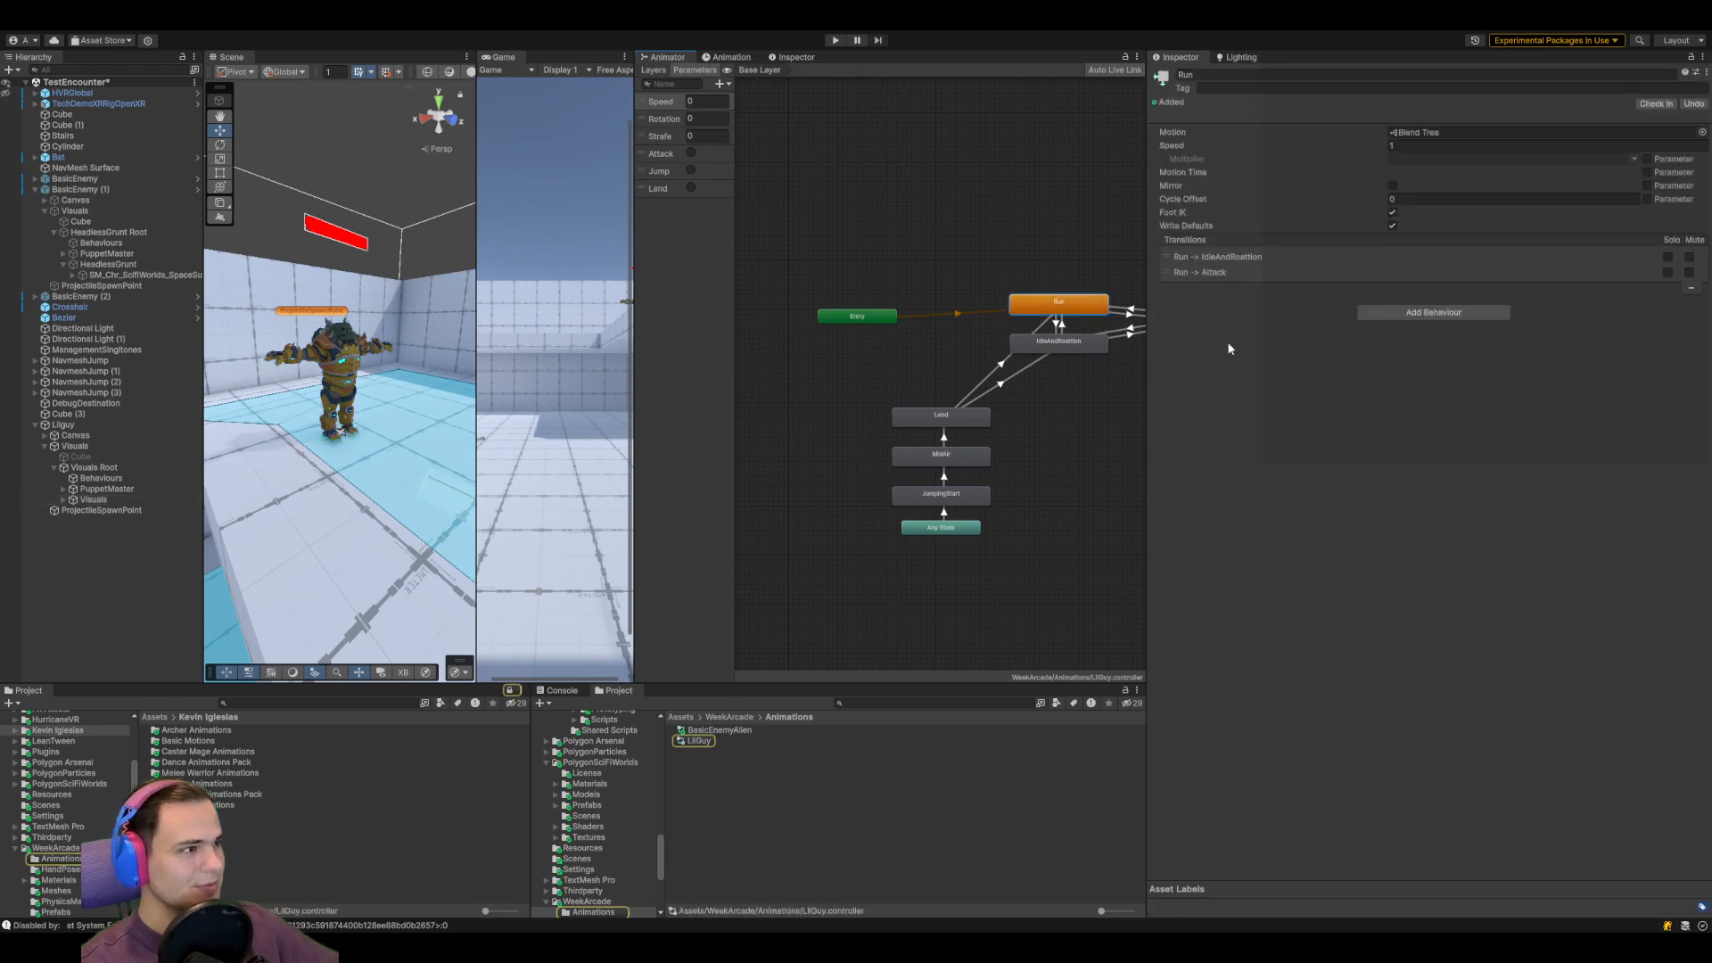
pyautogui.doubleClick(1547, 131)
pyautogui.moveTo(1082, 464); pyautogui.dragTo(964, 479, button='middle')
pyautogui.moveTo(1501, 526); pyautogui.dragTo(1472, 636, button='middle')
pyautogui.click(1158, 402)
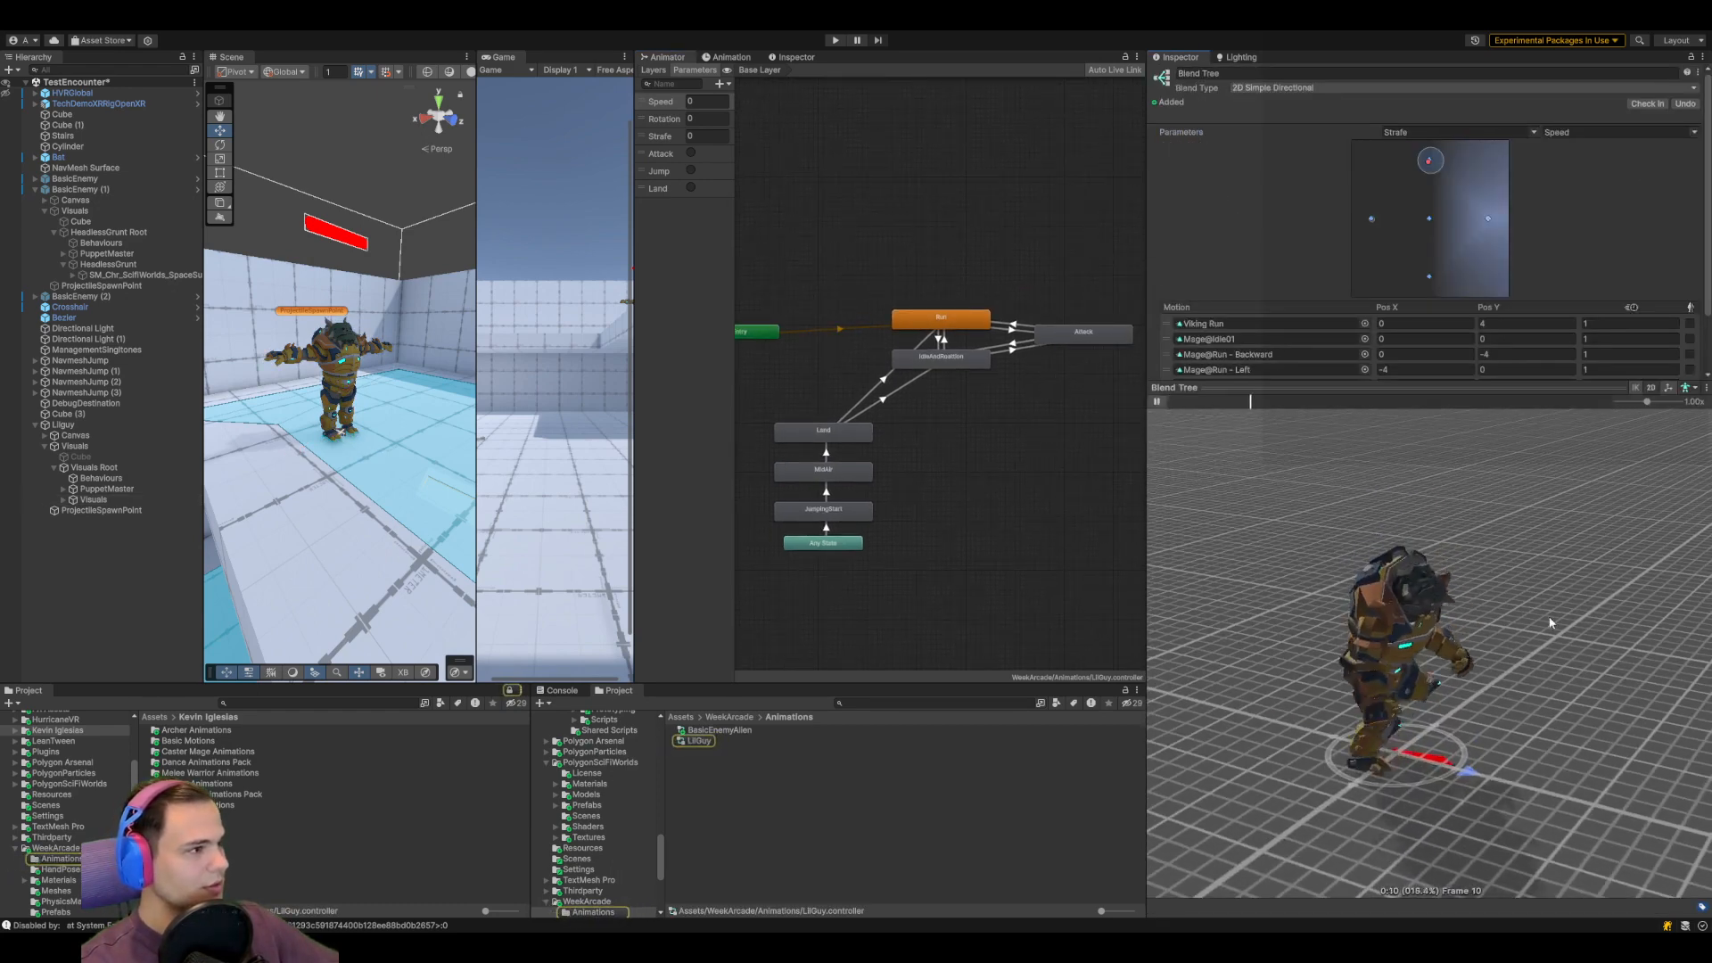
pyautogui.moveTo(1549, 626); pyautogui.dragTo(1500, 649, button='right')
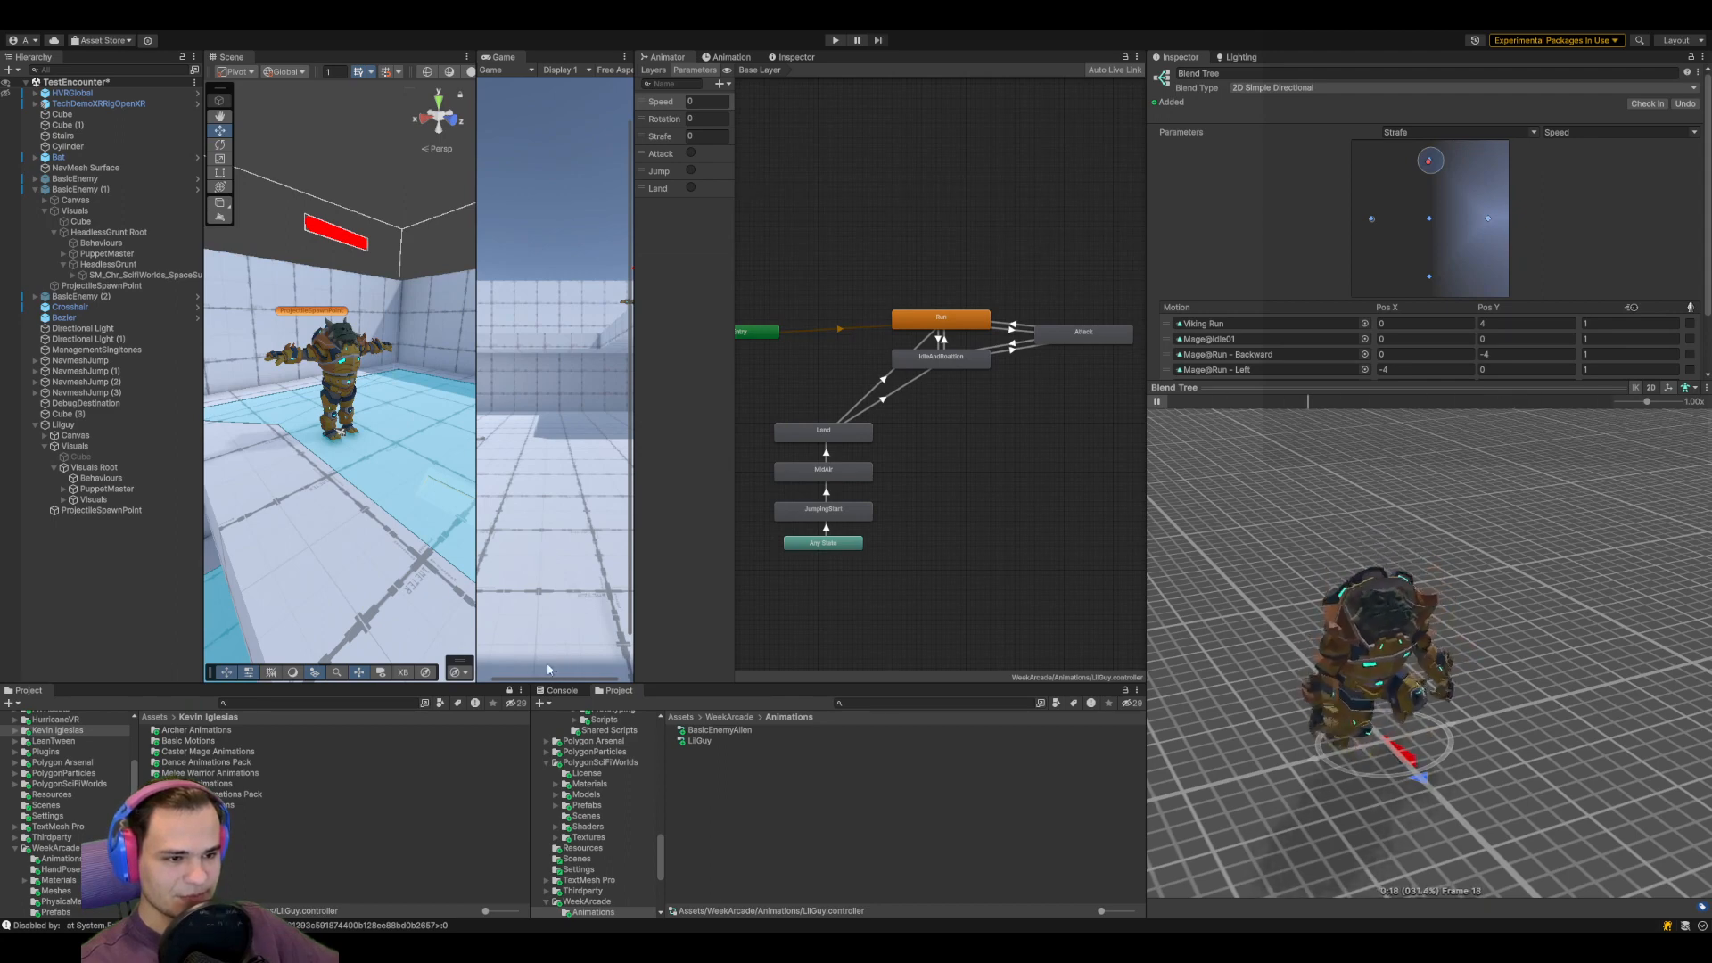
# Try Wolf Run, Rifle@Sprint01, Rifle@Death01, Mid Air Right and Mage@Run - Backward as the Blend Tree's forward motion
pyautogui.click(531, 692)
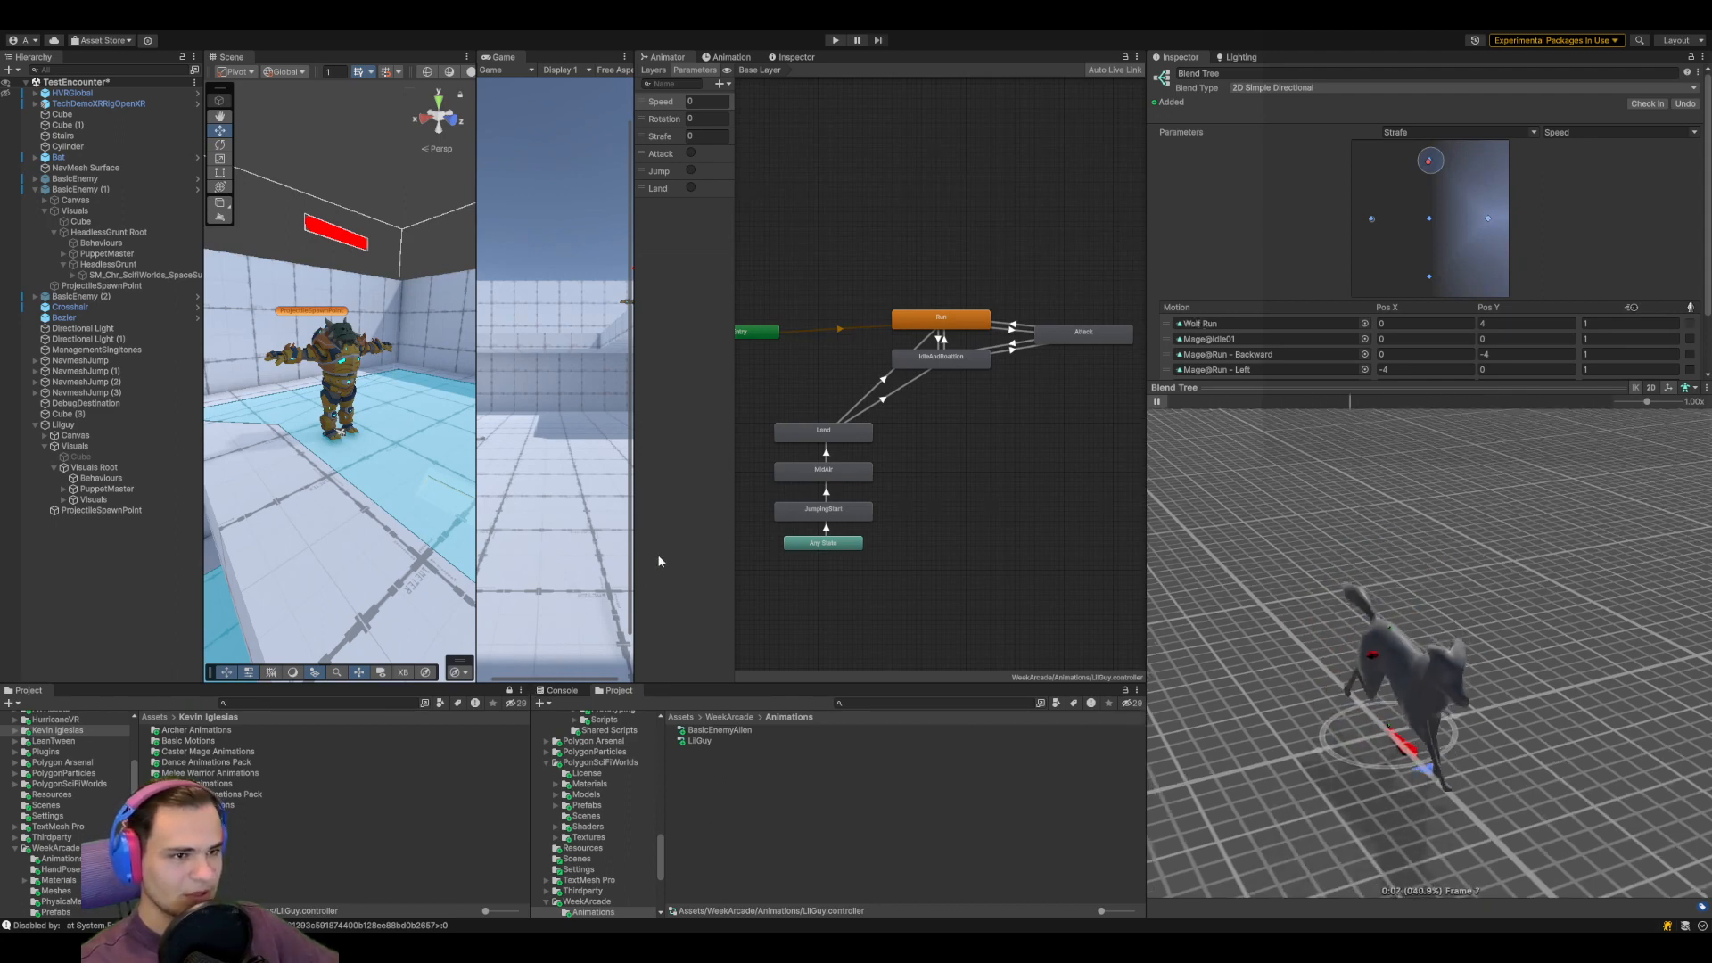
pyautogui.click(548, 335)
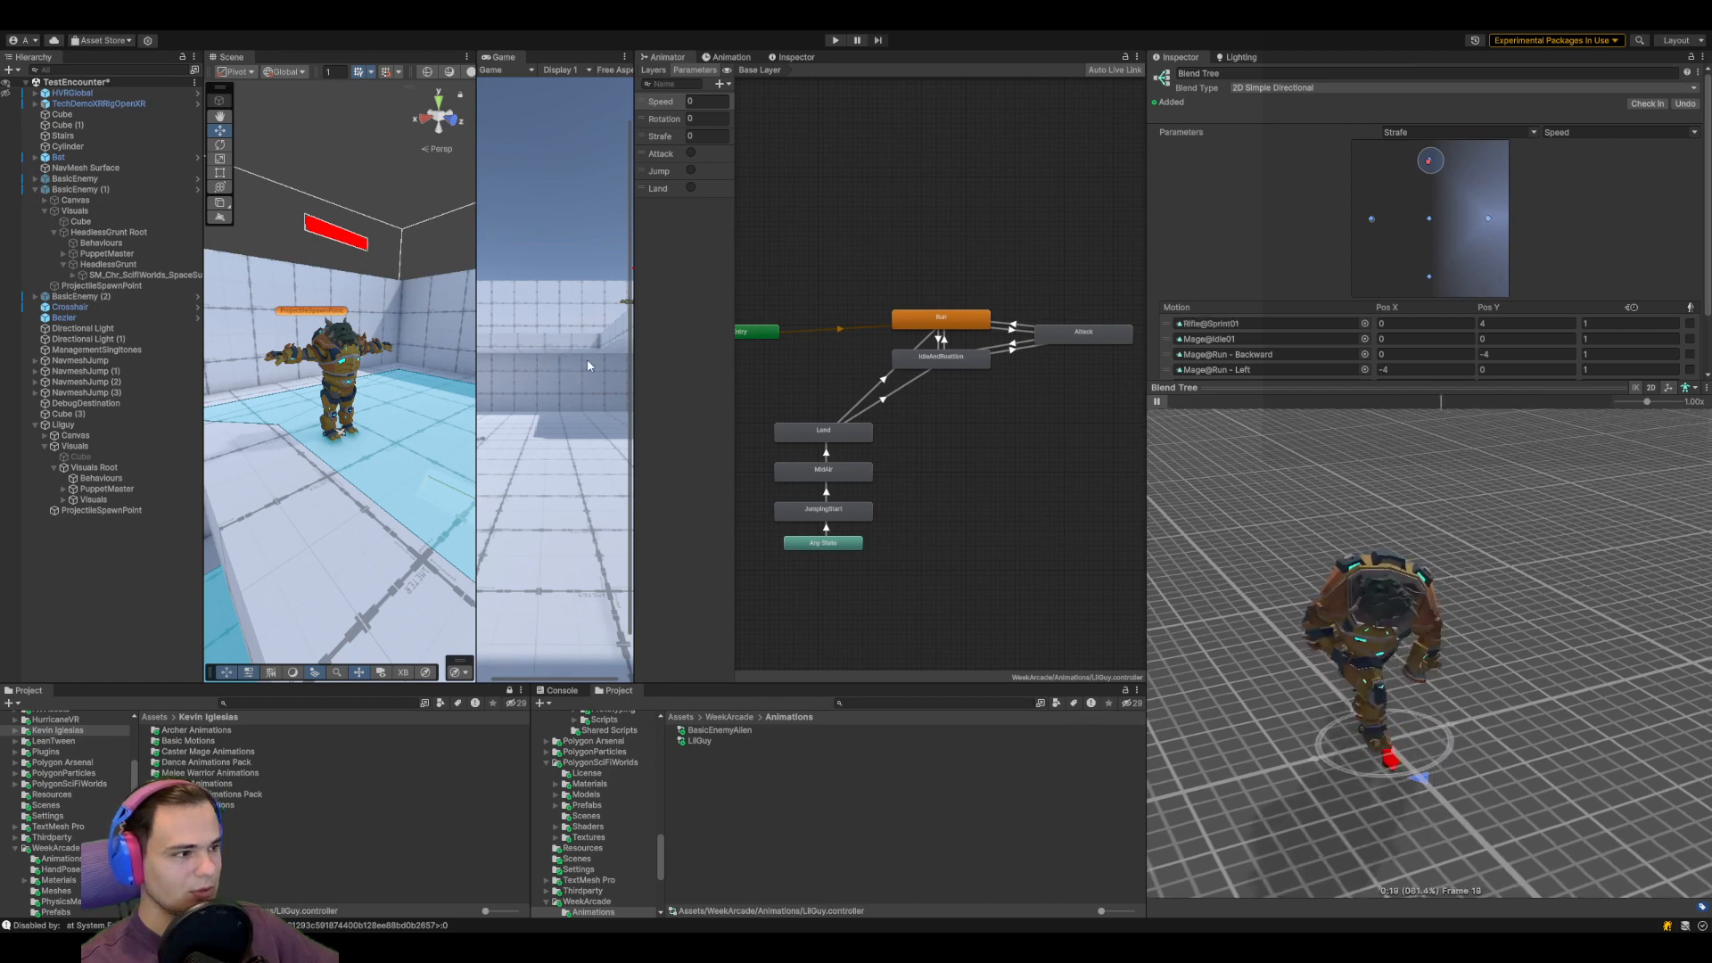
pyautogui.click(548, 313)
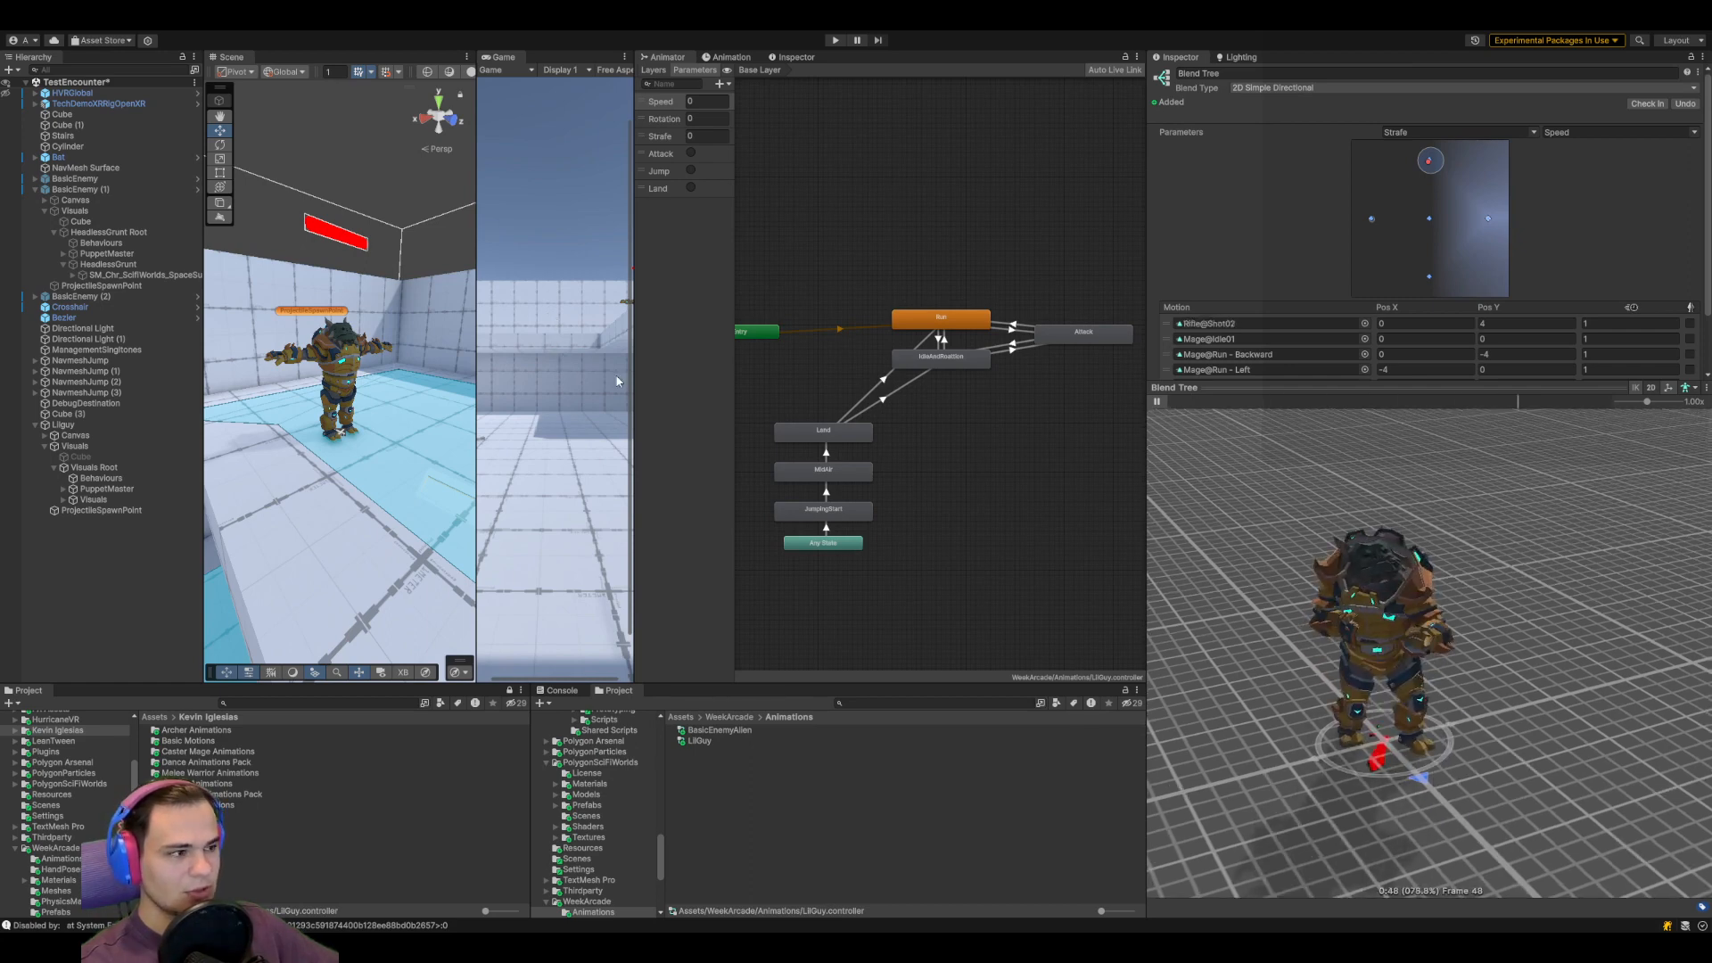
pyautogui.click(562, 322)
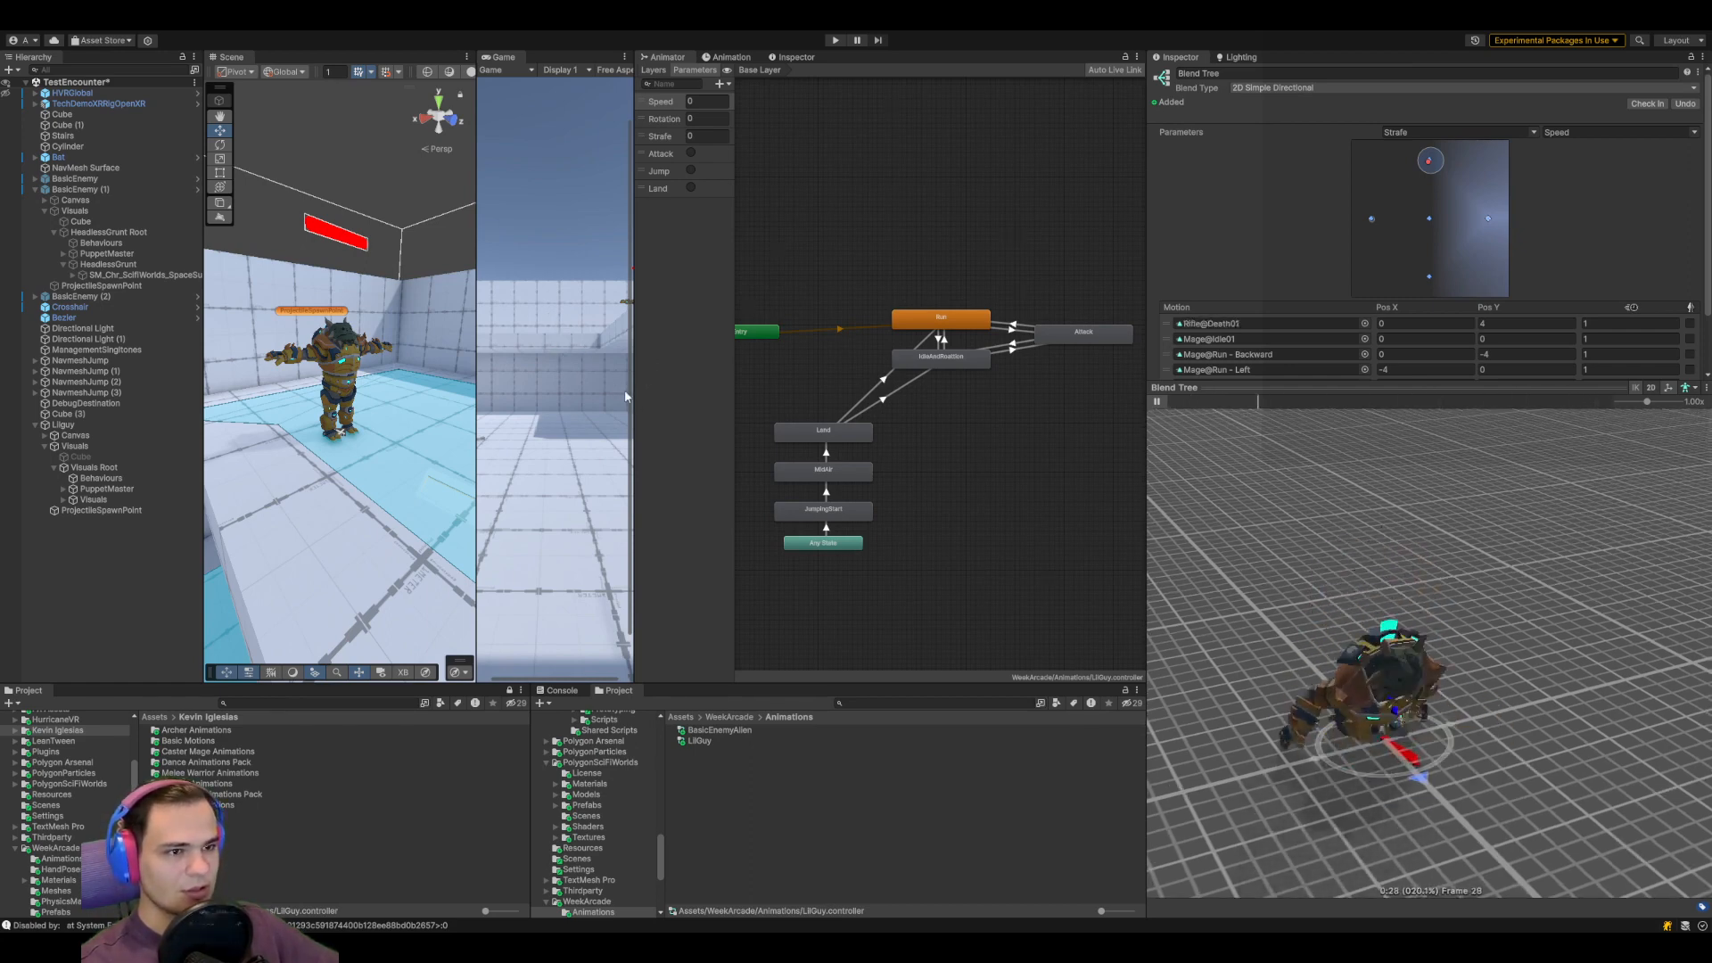
pyautogui.click(548, 389)
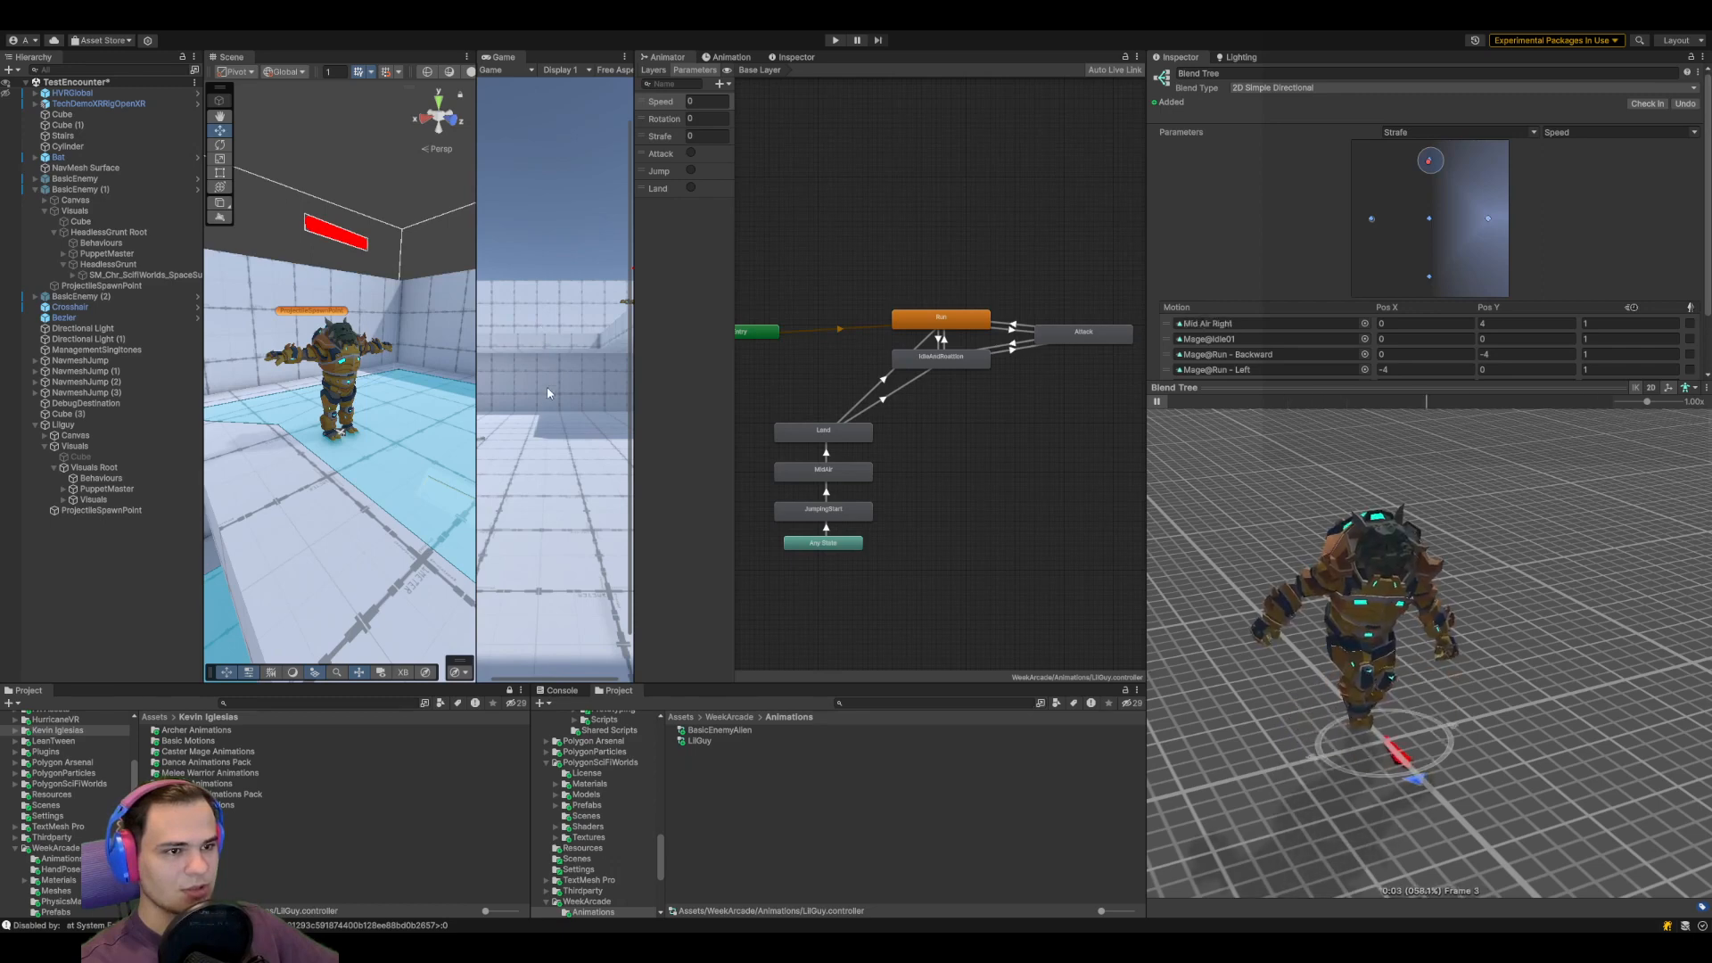
pyautogui.click(559, 305)
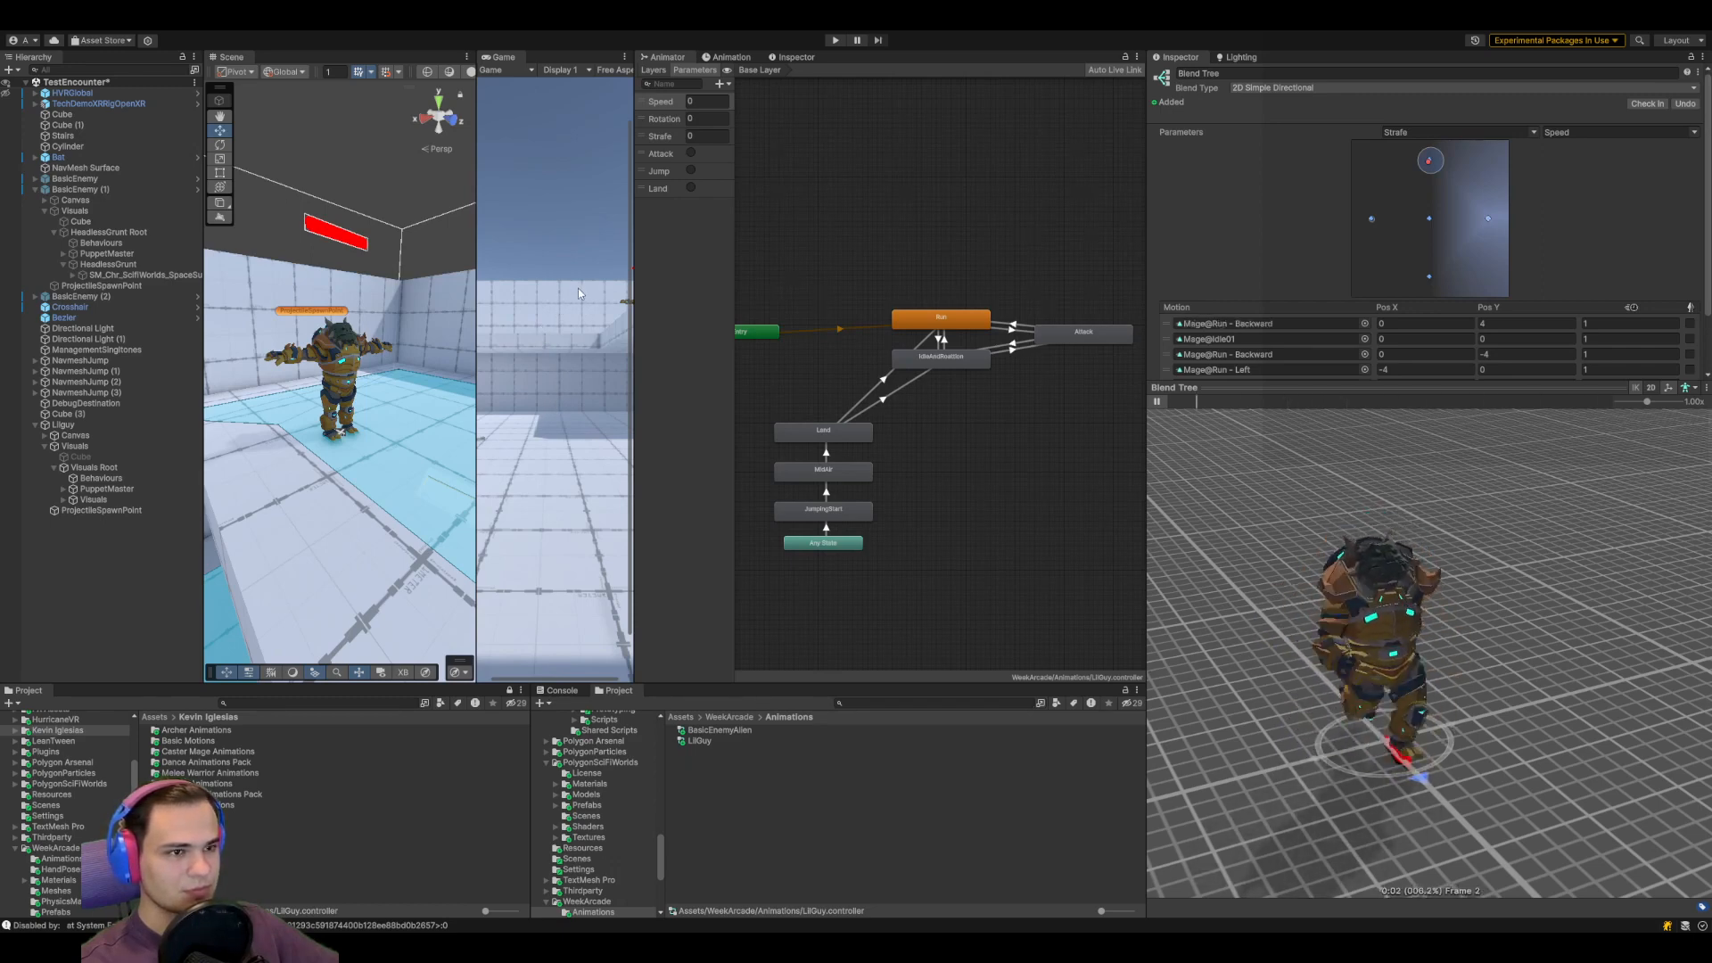
# Try Mage@Jump01 - Start, Mage@Death01_A, Jump Forward, Jump Forward Right, Jump Up and Handgun@Run01 - BackwardRight [RM] as the forward motion
pyautogui.click(581, 298)
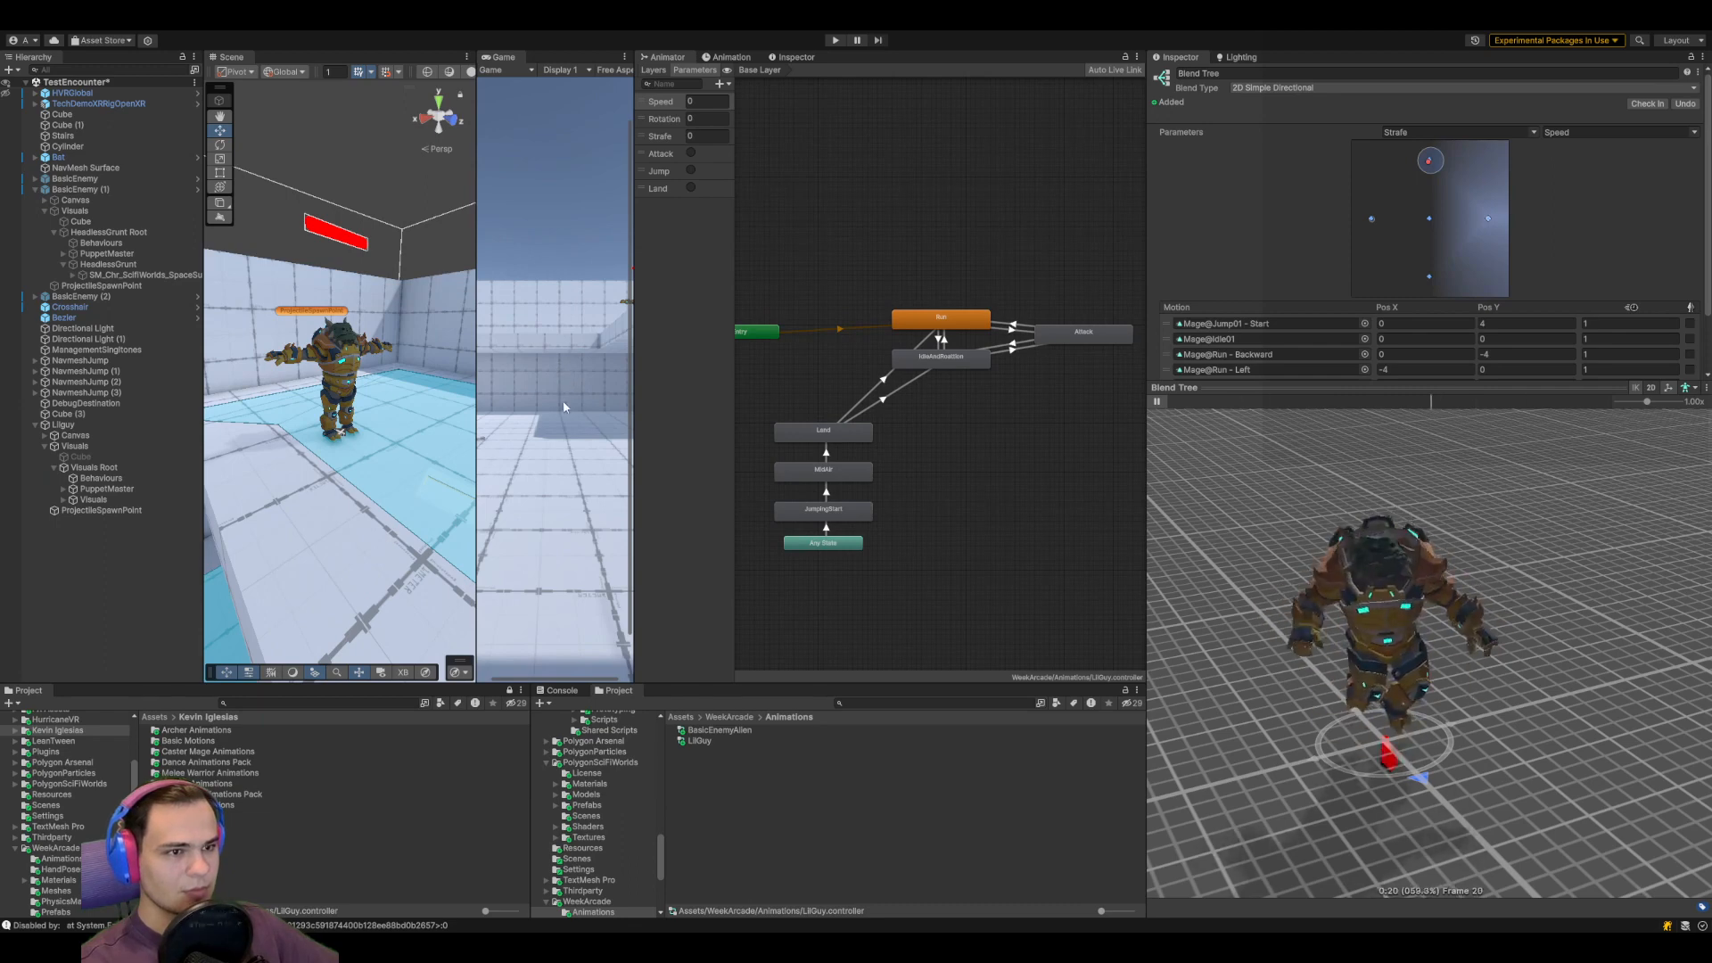
pyautogui.click(560, 373)
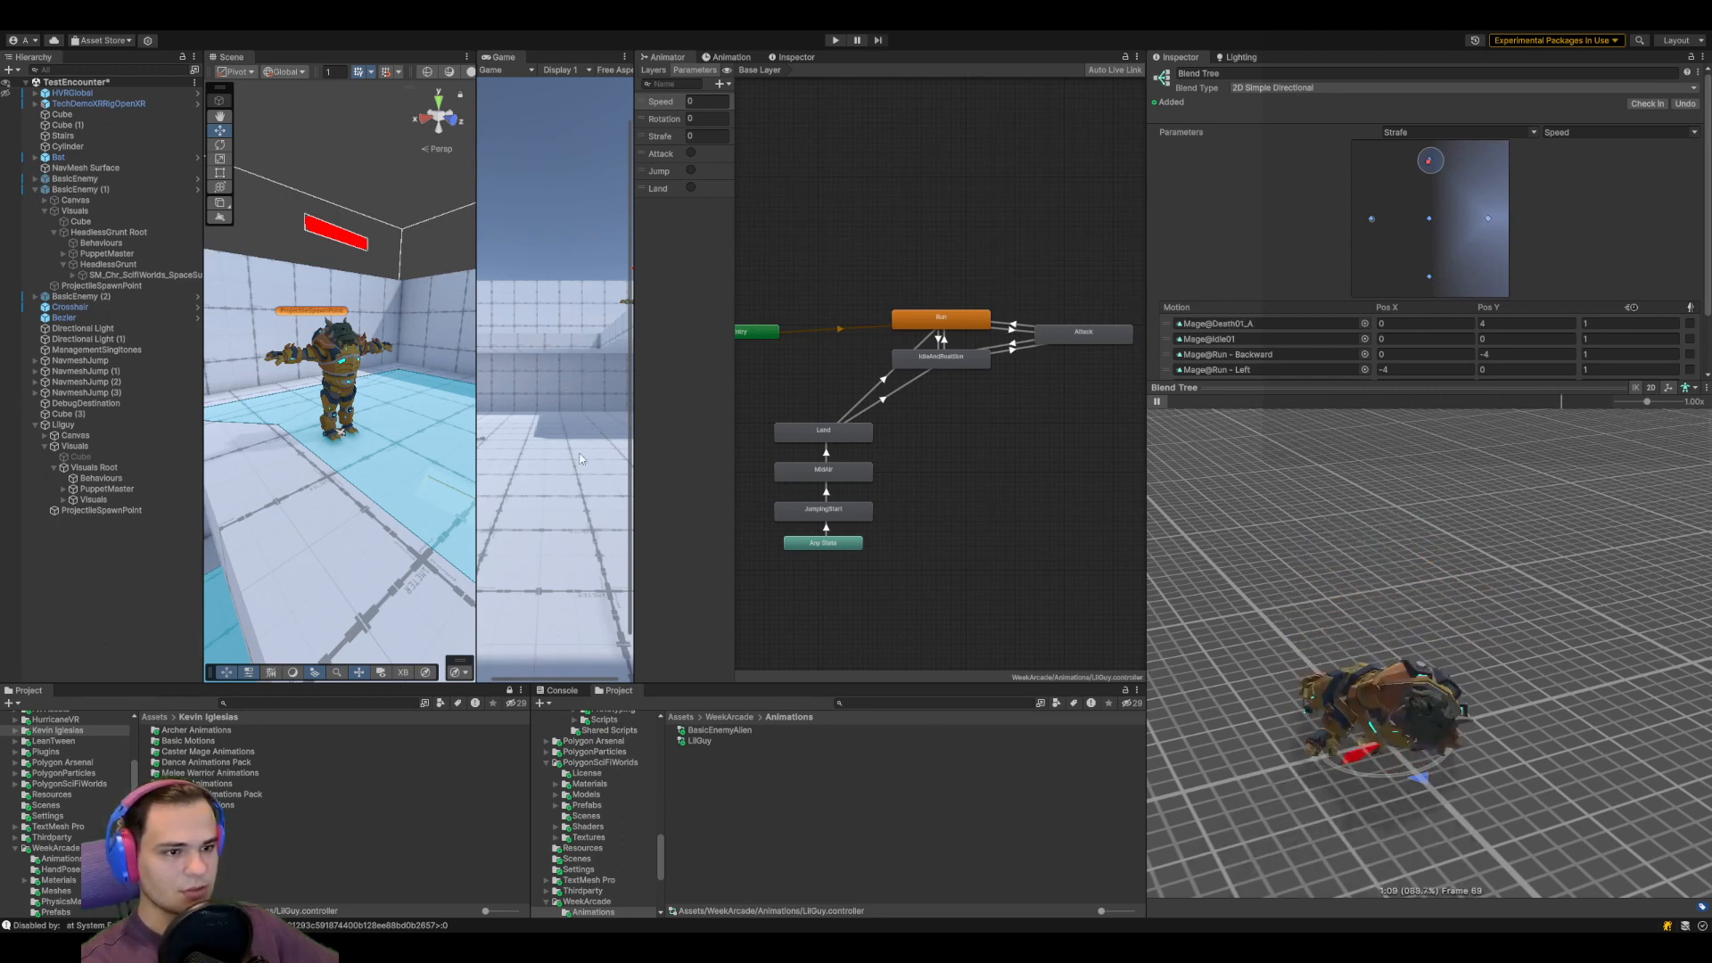
pyautogui.click(544, 517)
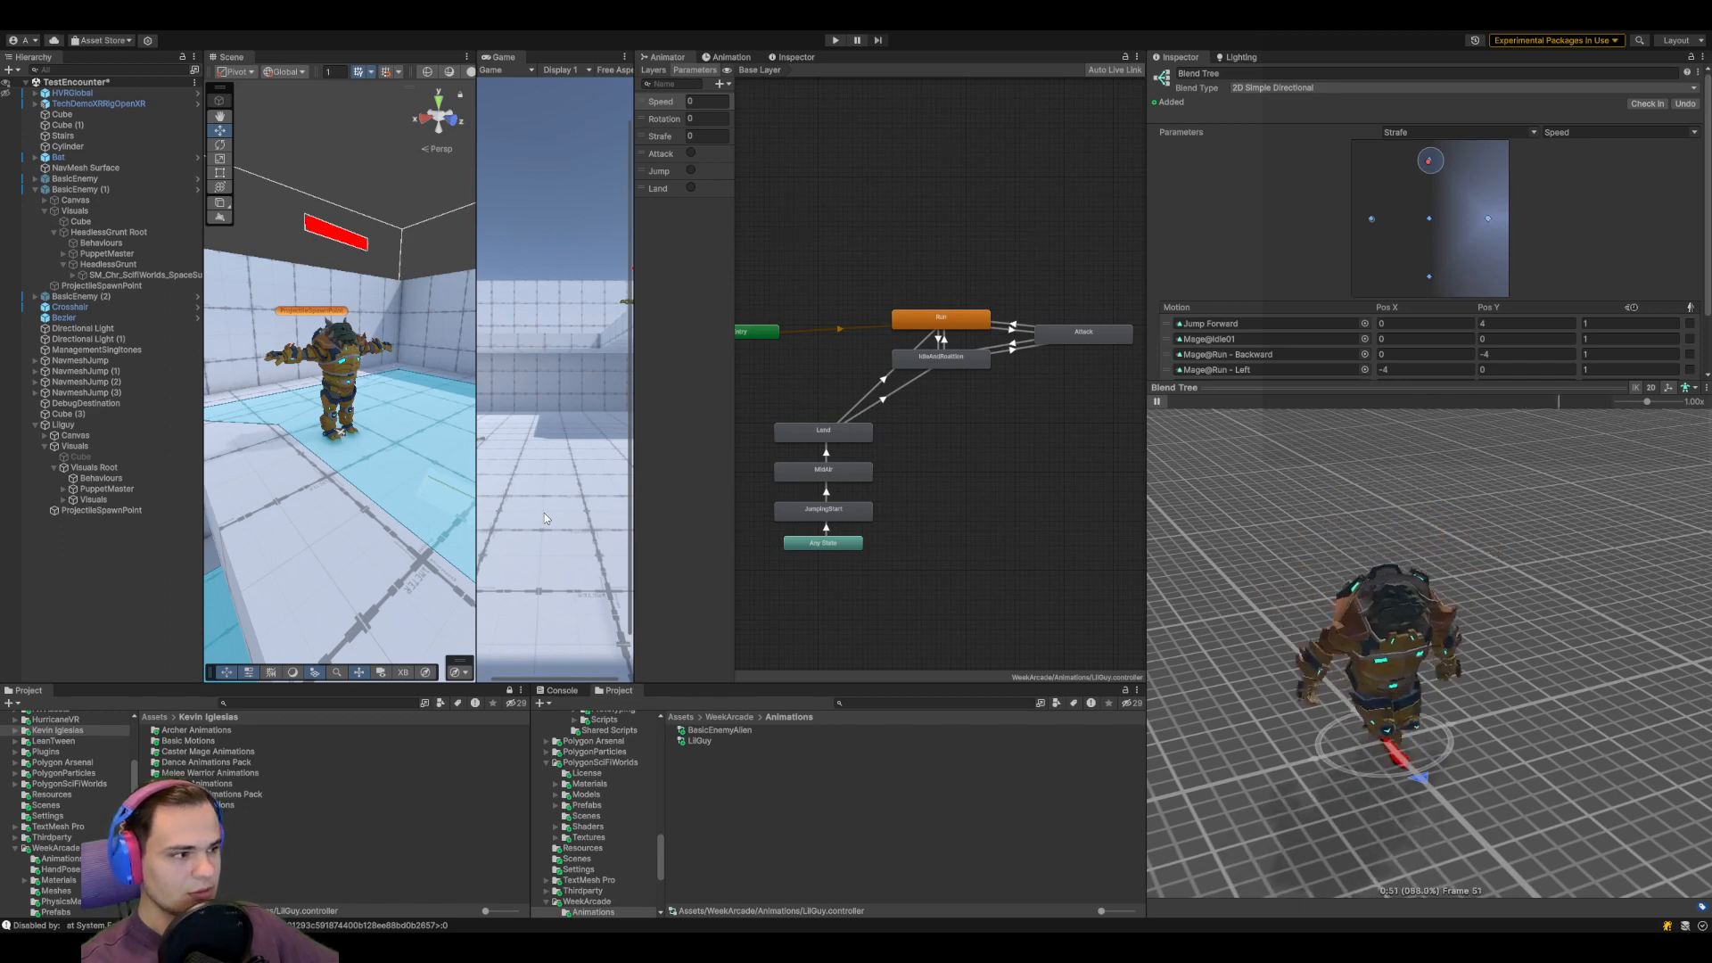
pyautogui.click(546, 523)
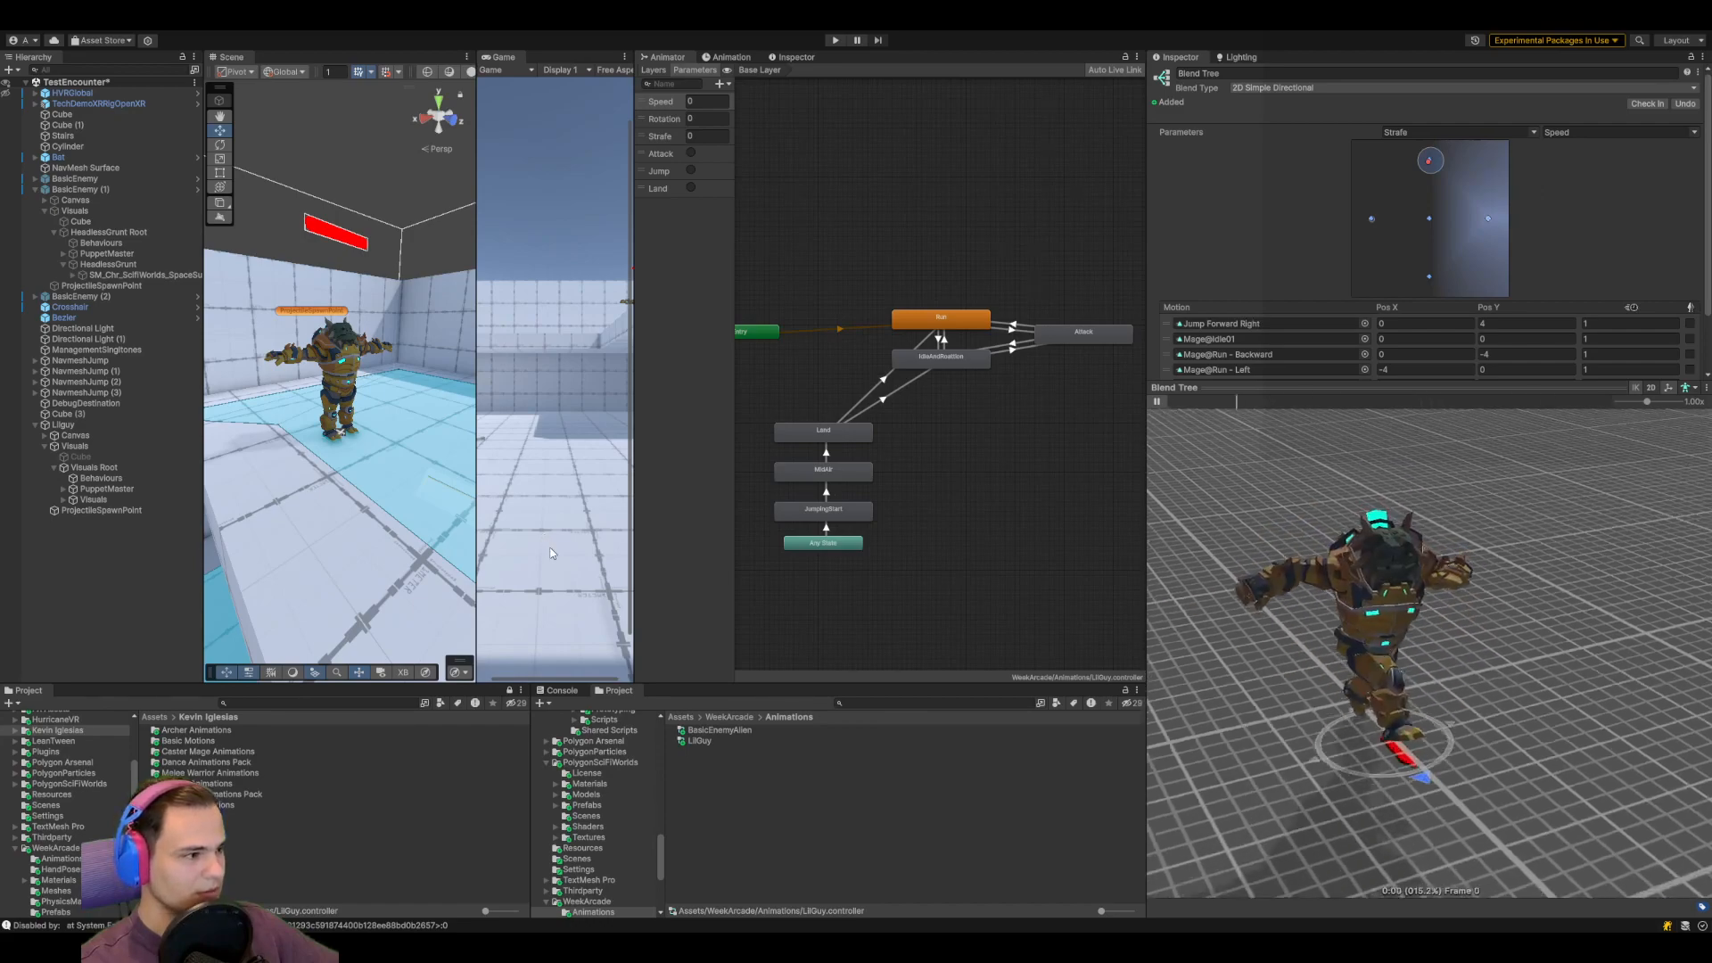
pyautogui.click(540, 554)
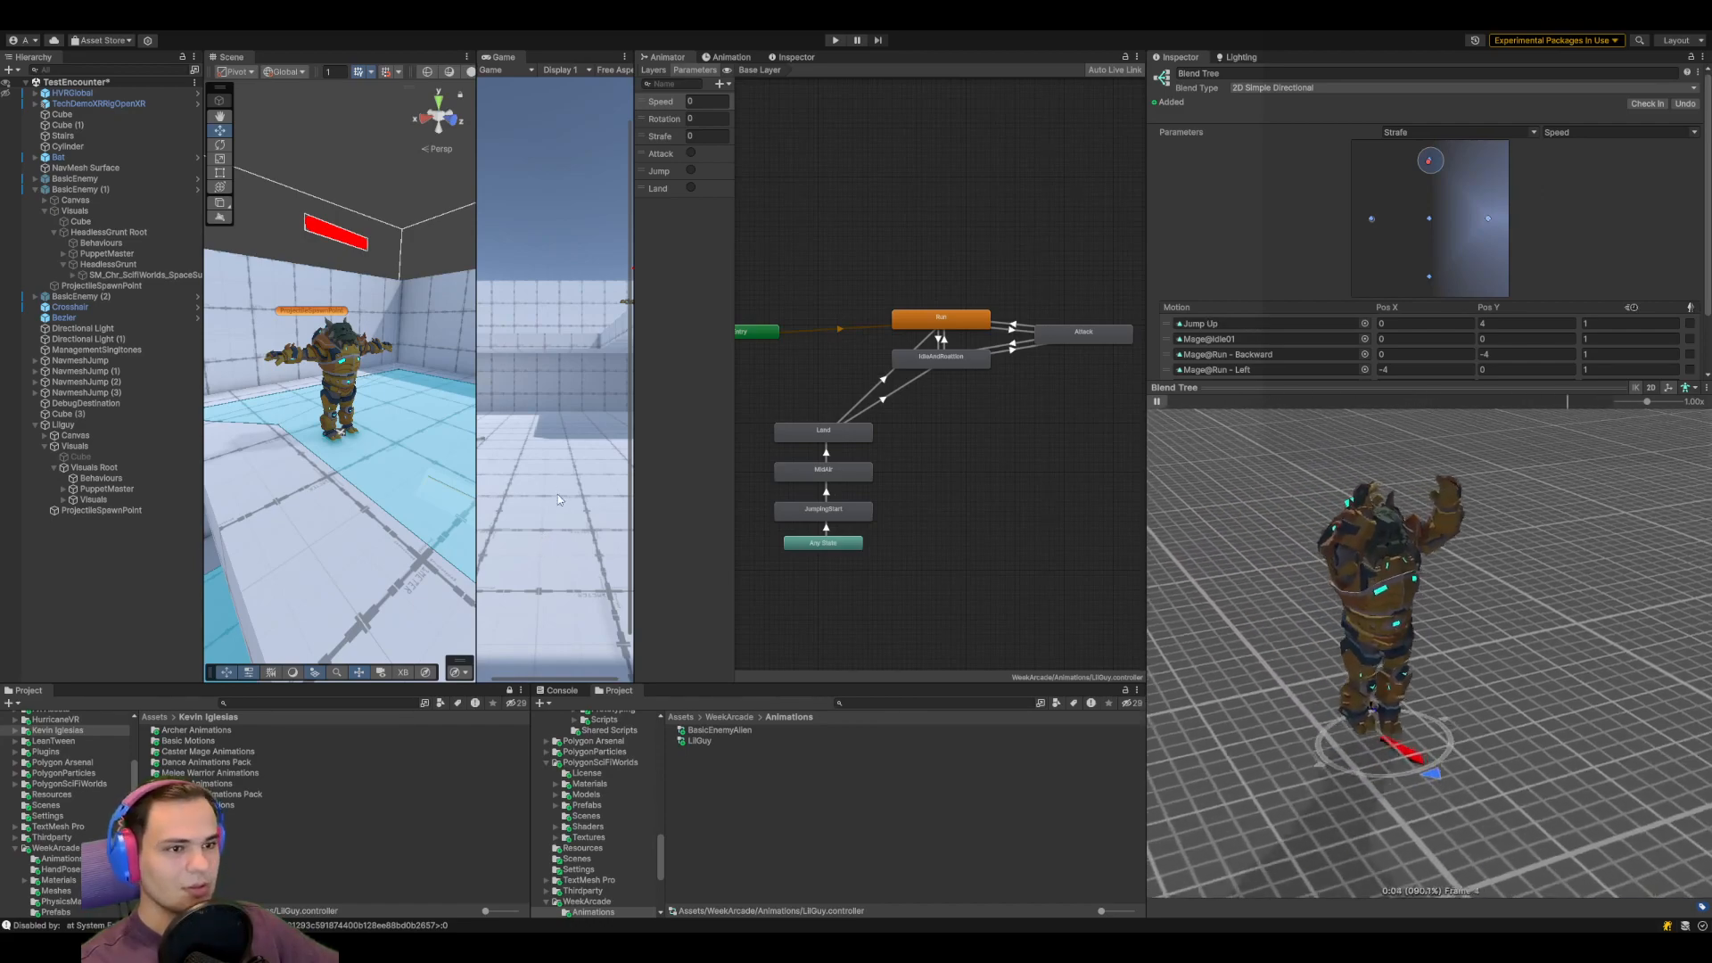
pyautogui.click(551, 351)
pyautogui.click(598, 479)
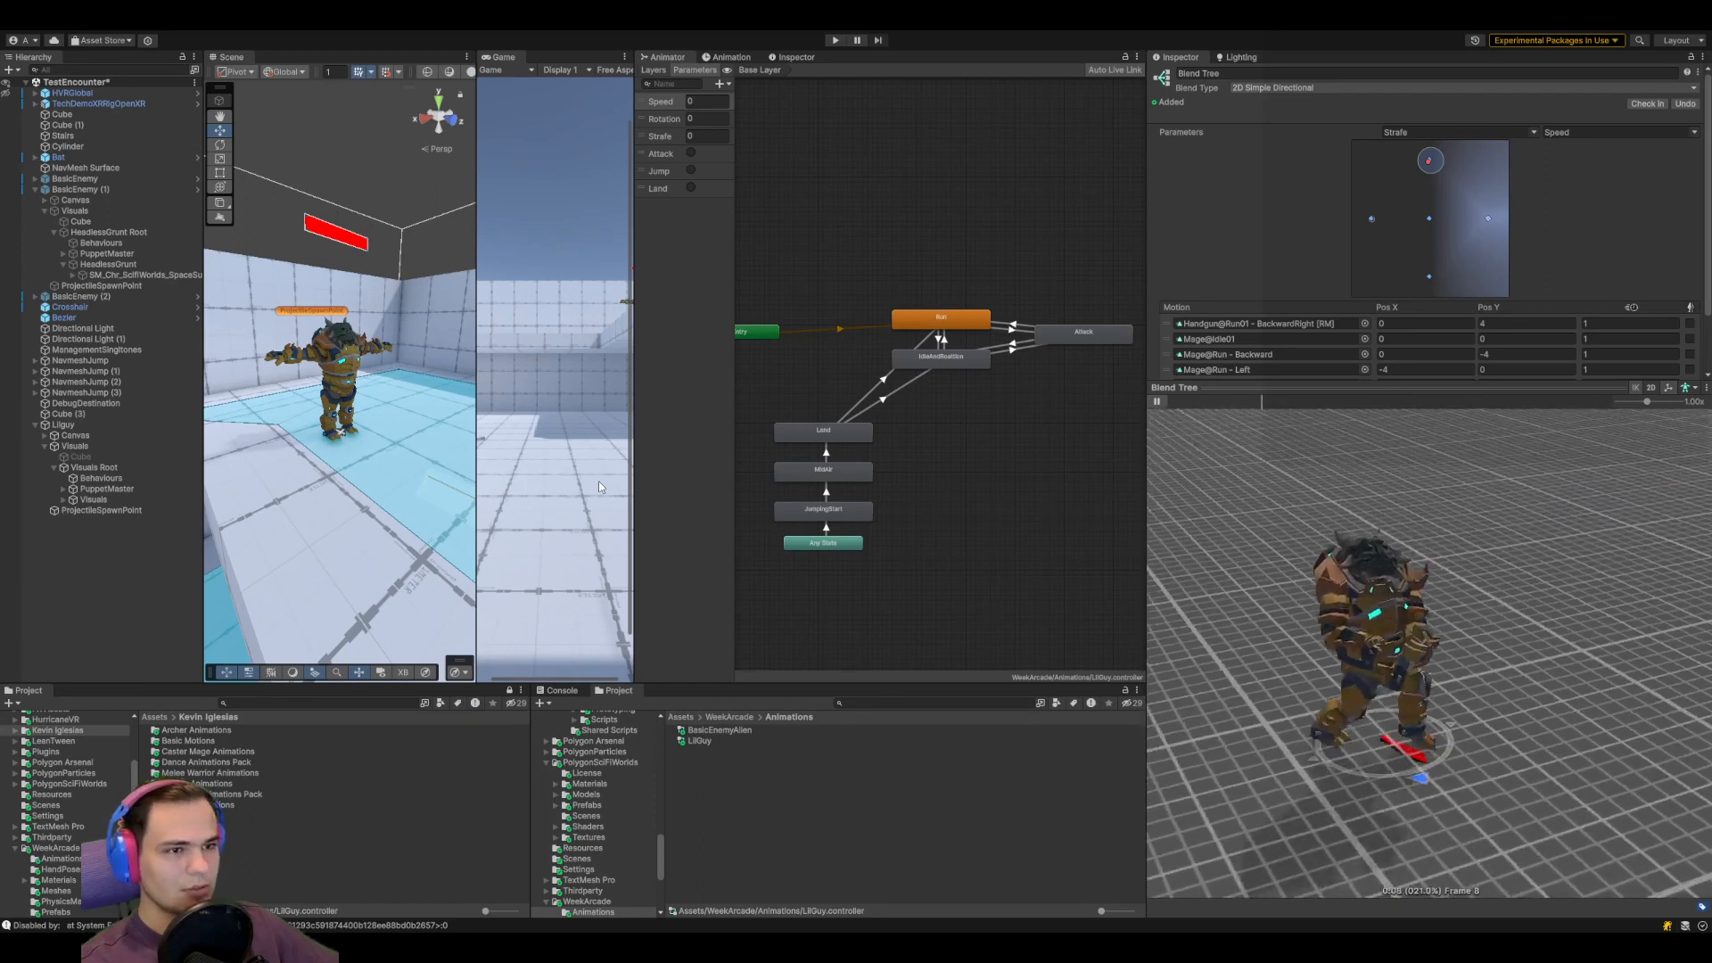
# Try DancePack@Dance03, AssaultRifle@Walk01 - Forward [RM], AssaultRifle@Salute01 and Aim MP-40 Standing Idle as the forward motion
pyautogui.click(638, 475)
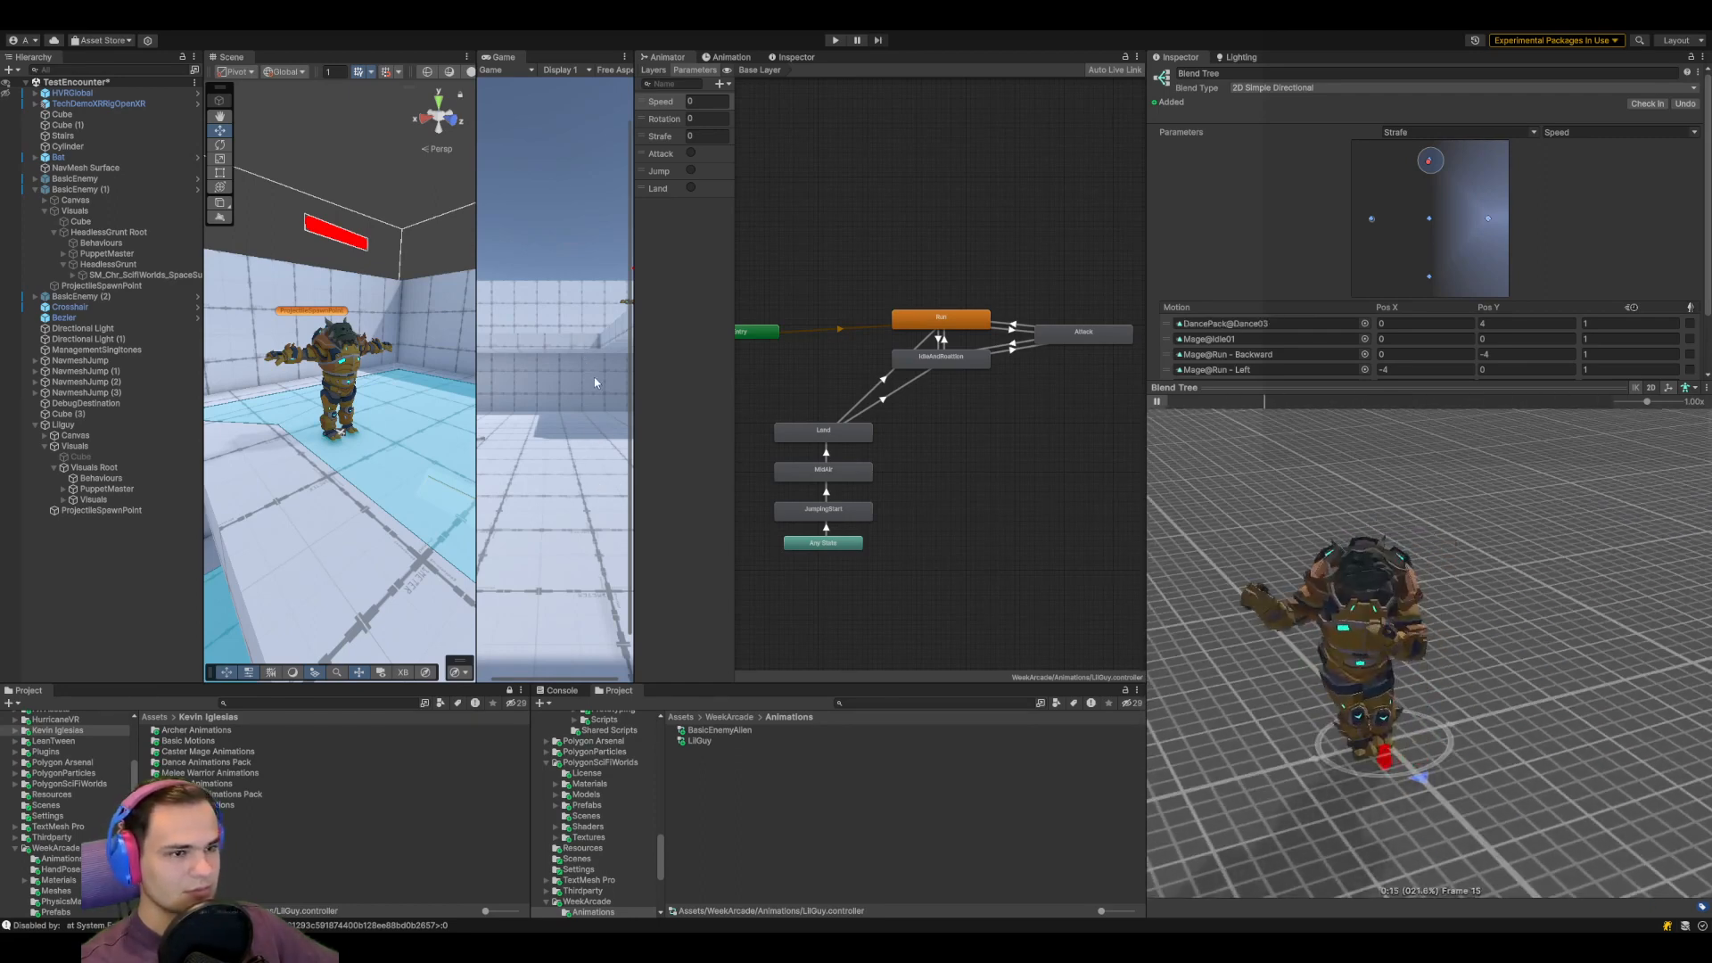
pyautogui.click(651, 441)
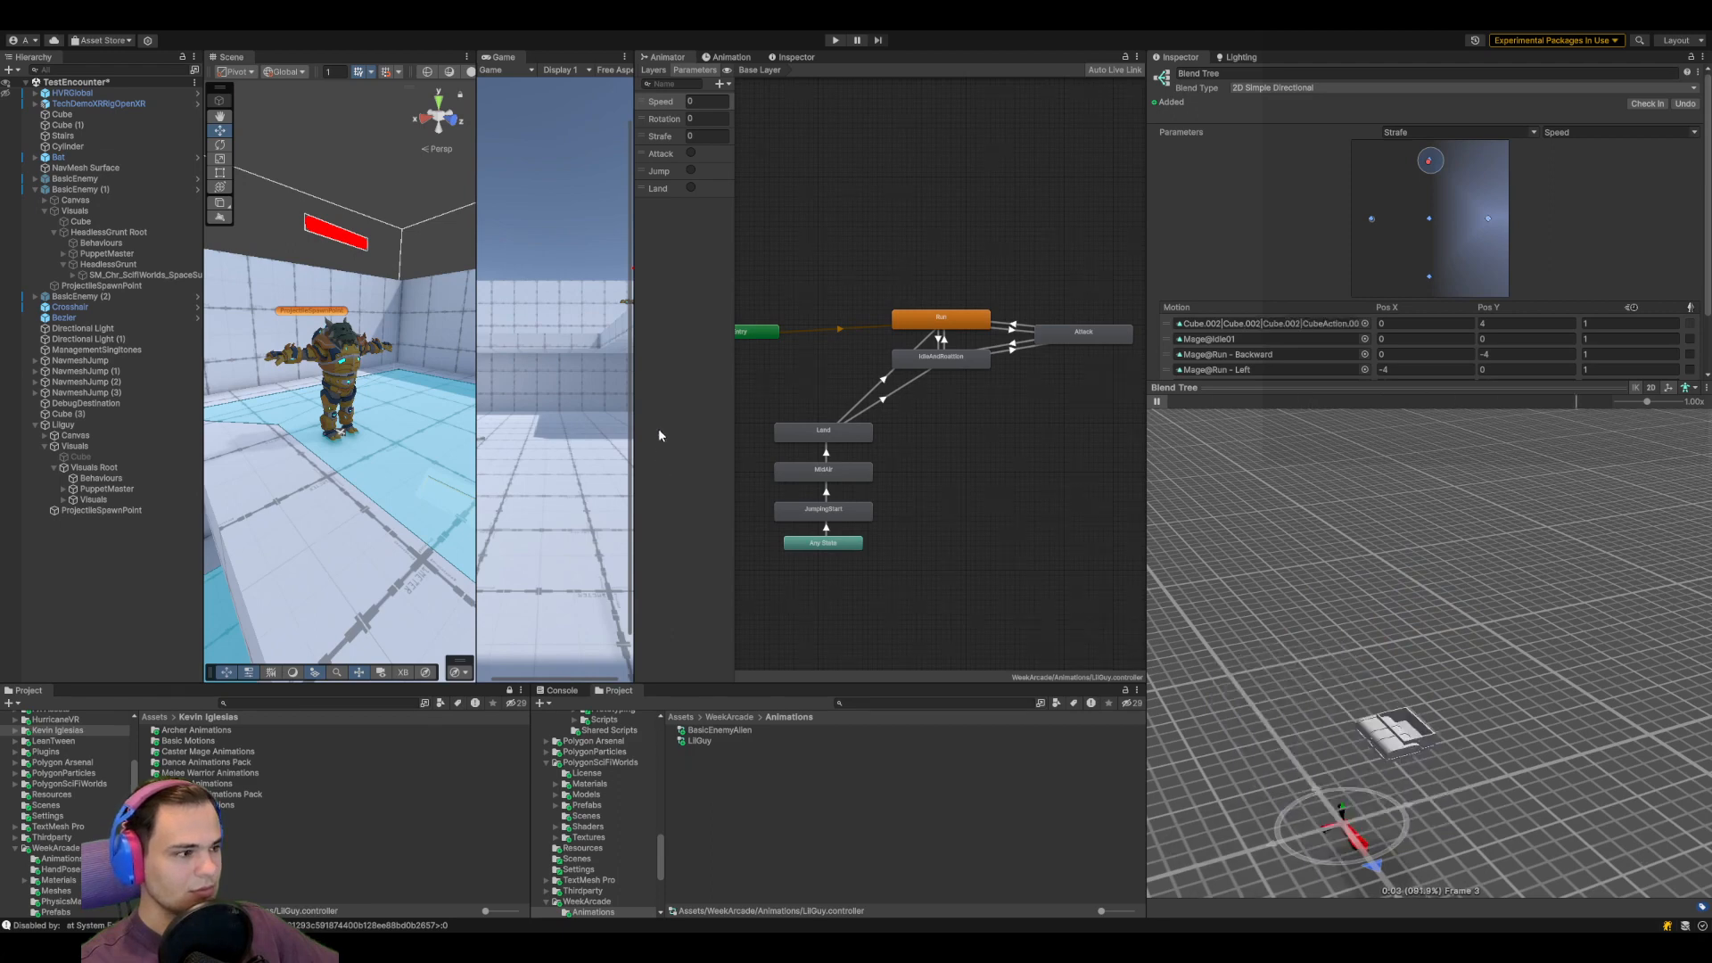
pyautogui.click(643, 398)
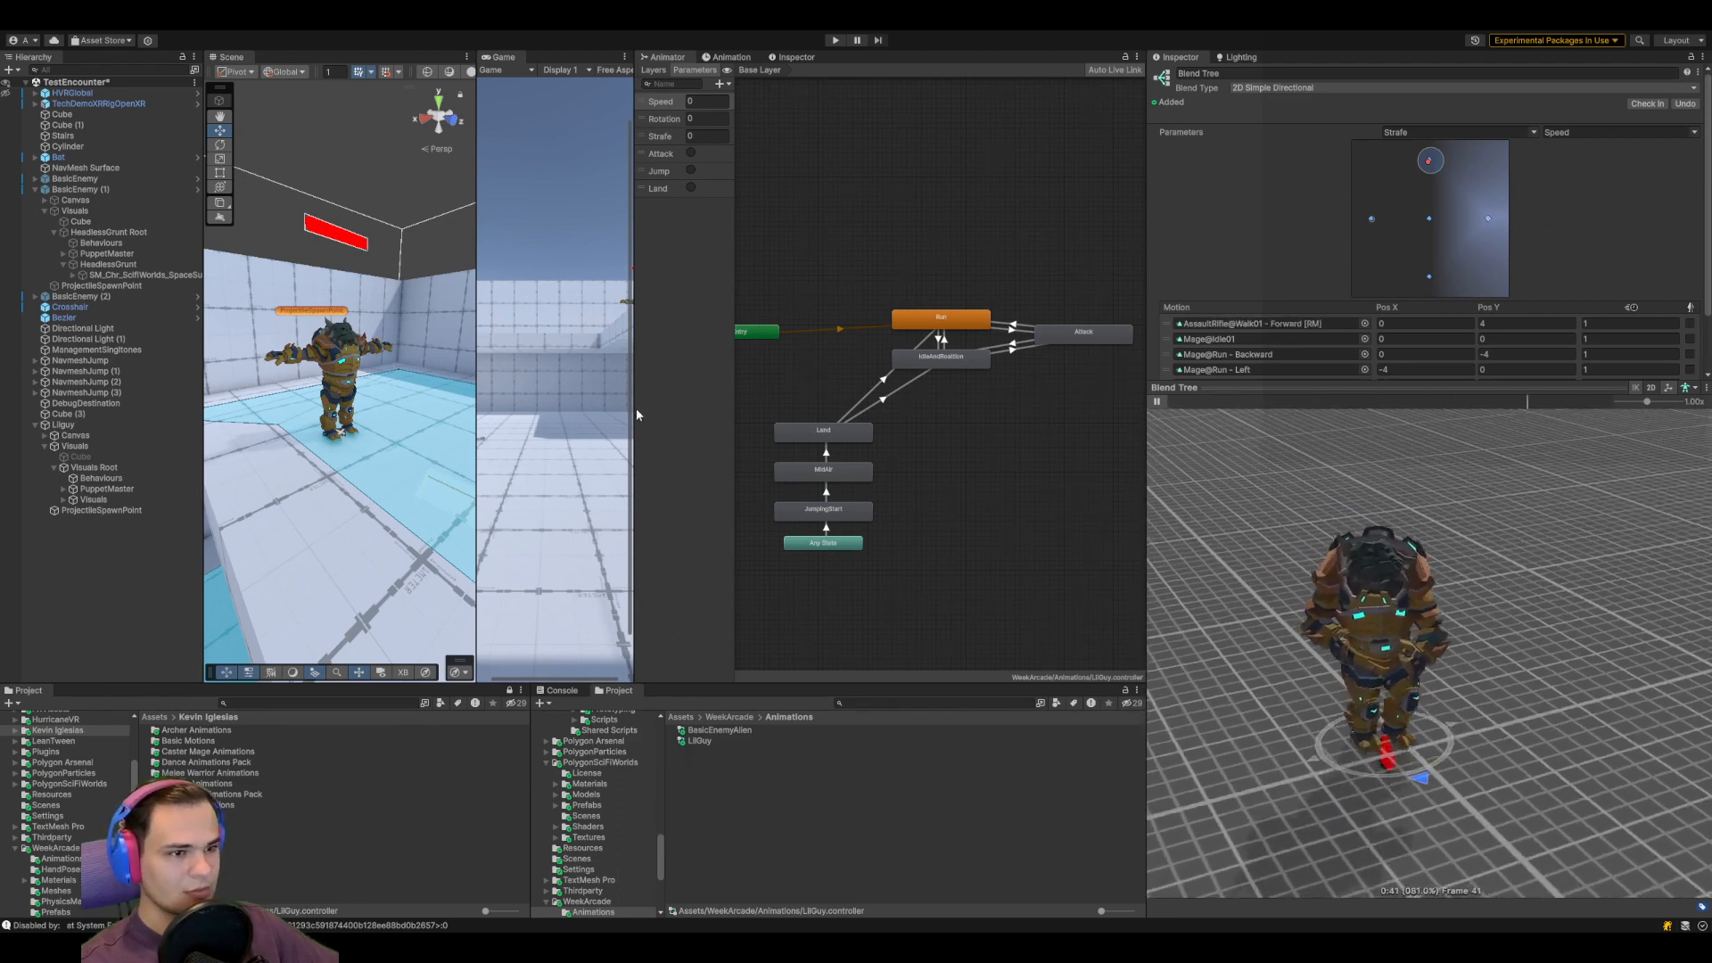
pyautogui.click(584, 451)
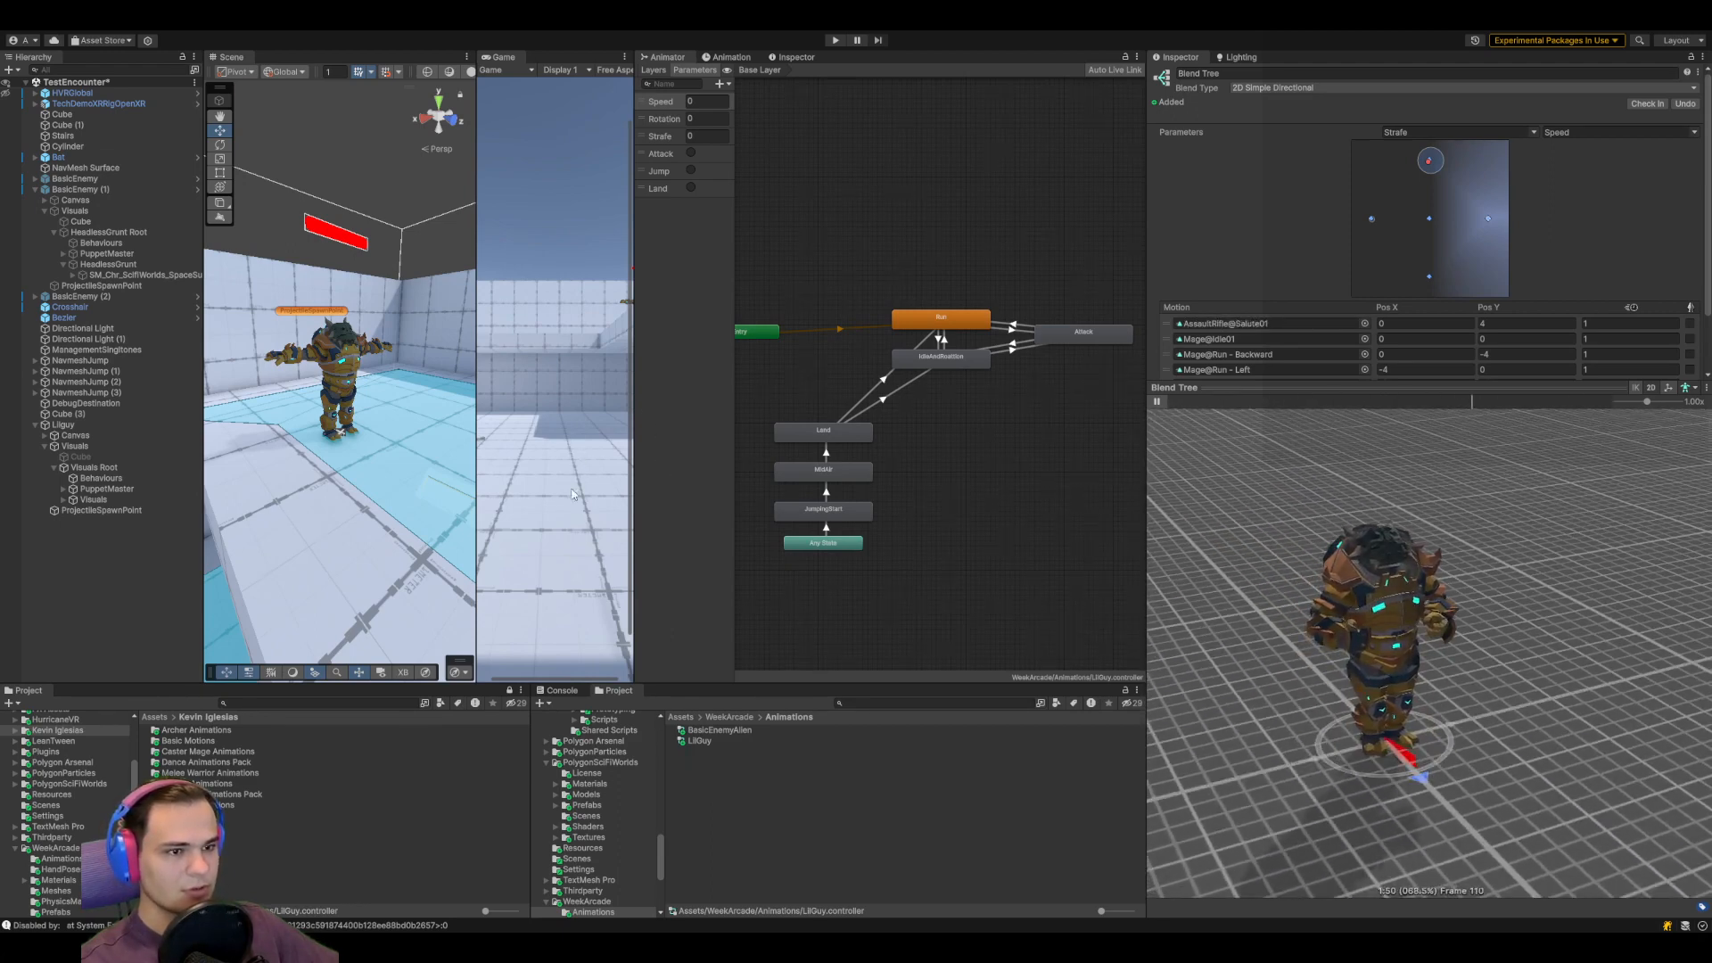
pyautogui.click(560, 526)
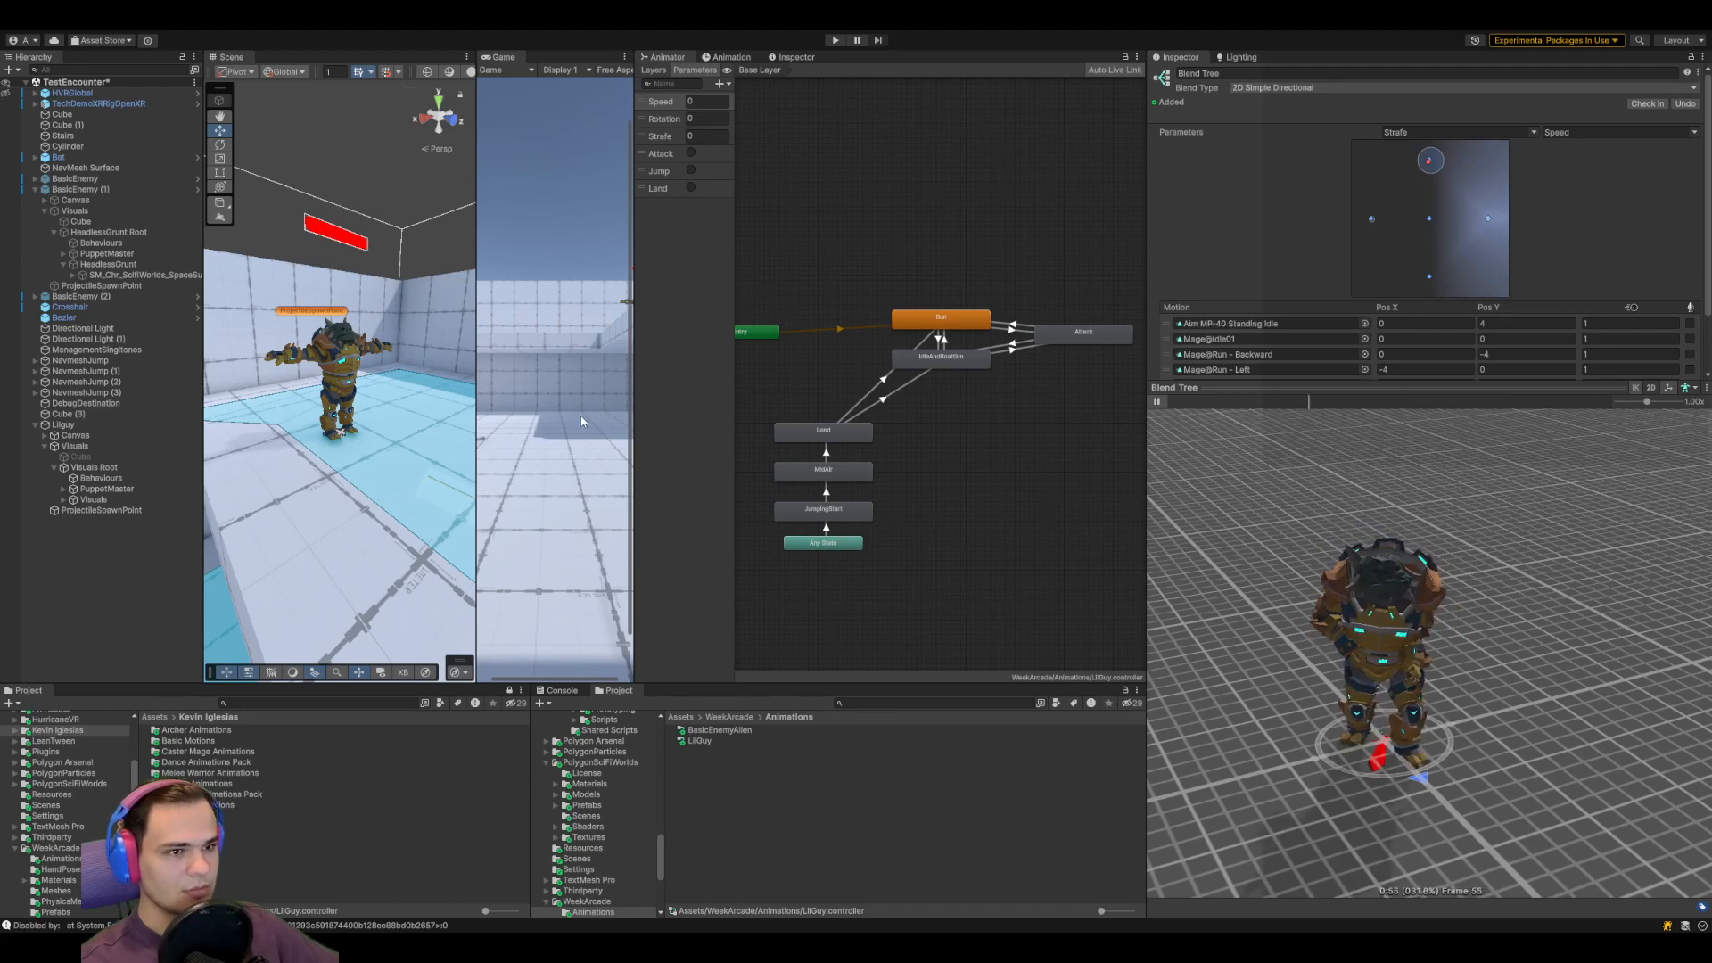
# Preview 2H@Parry01, then set the Blend Tree's forward motion to 2H@Run01 - Forward
pyautogui.click(537, 361)
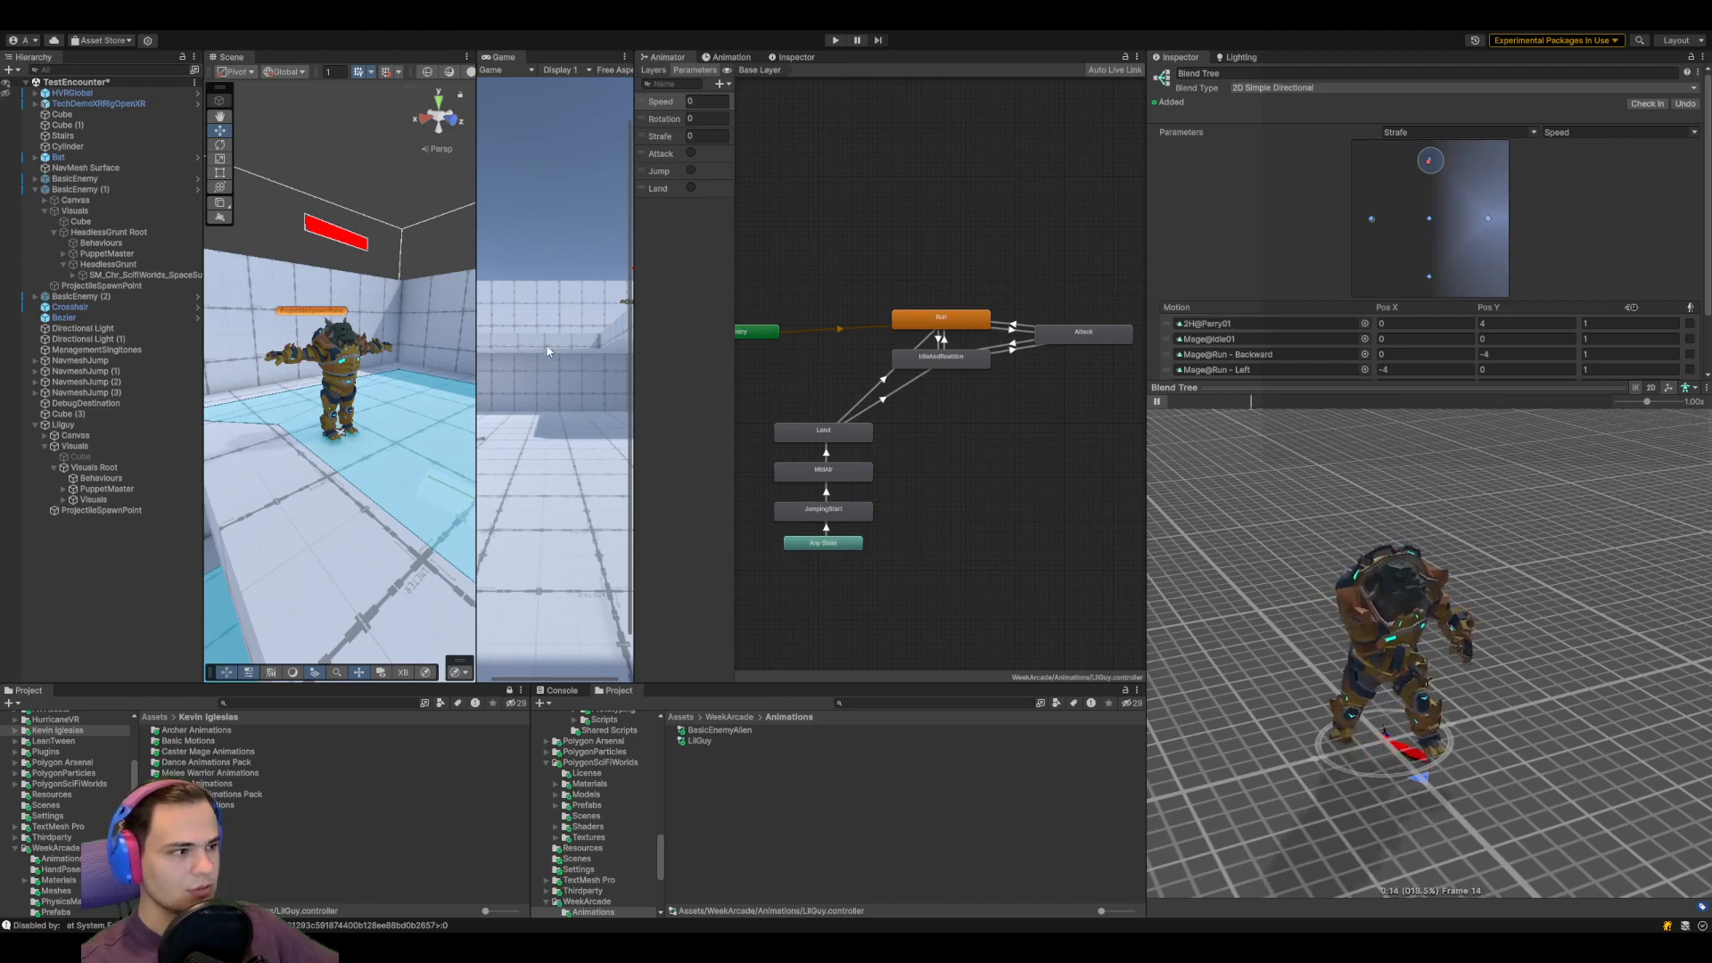
pyautogui.click(545, 347)
pyautogui.click(567, 459)
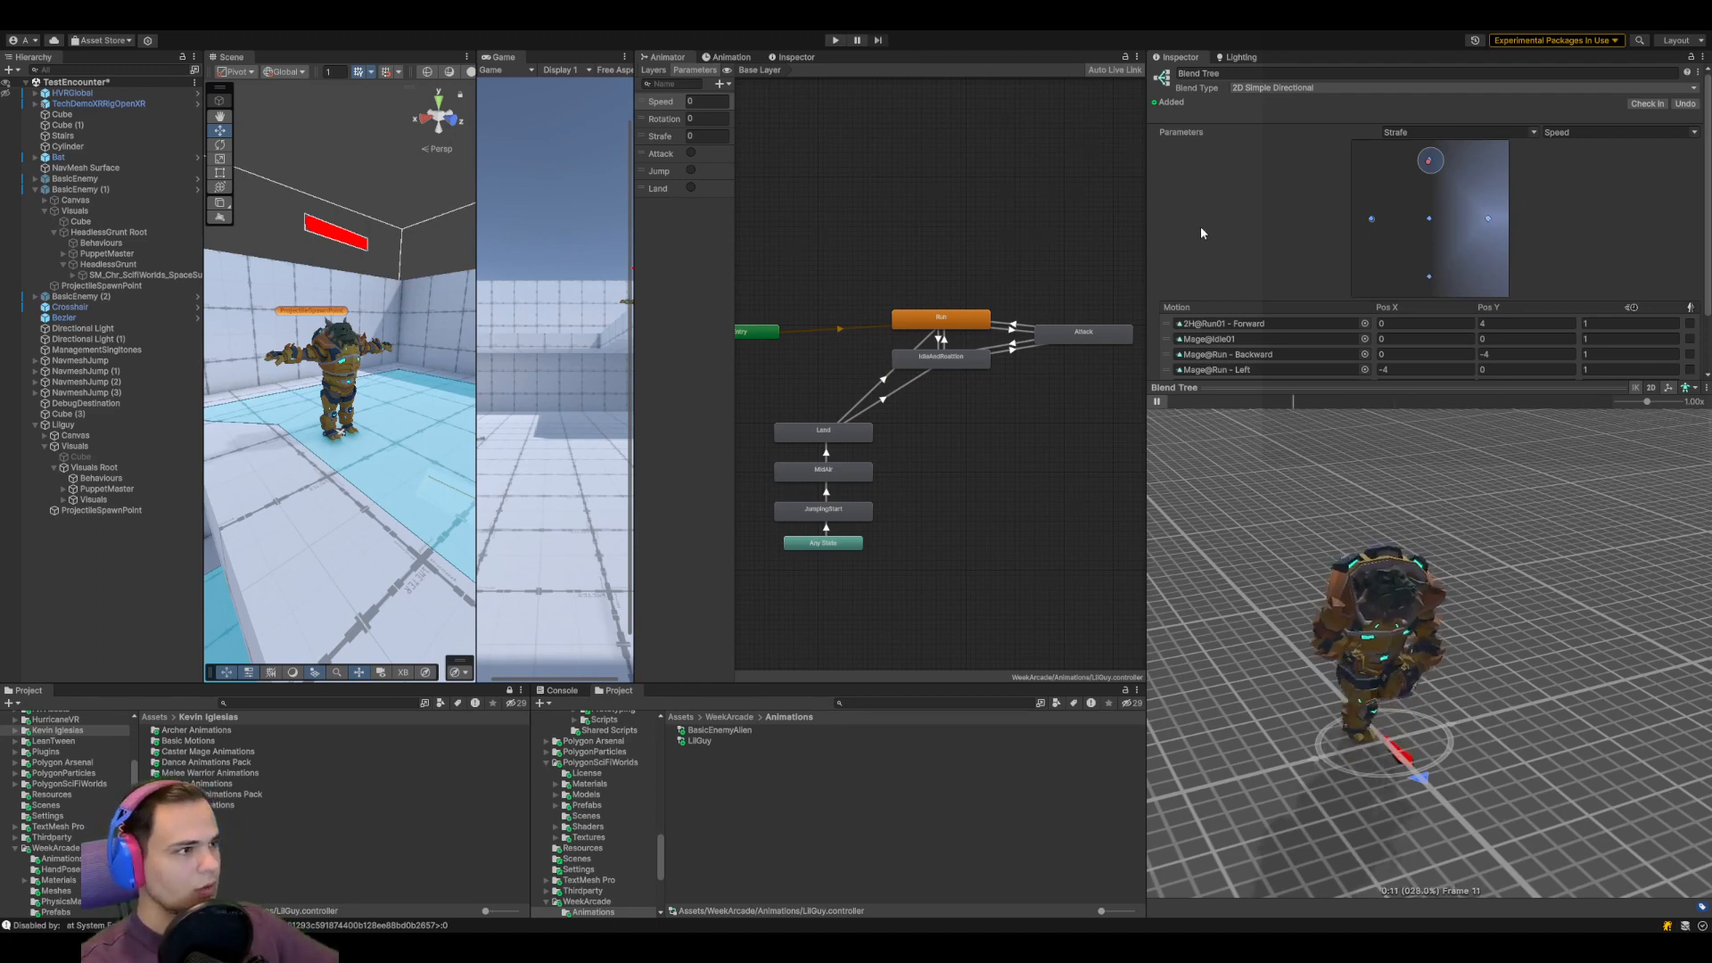
# Browse the Kevin Iglesias Melee Warrior Animations folders for a suitable run clip
pyautogui.click(681, 717)
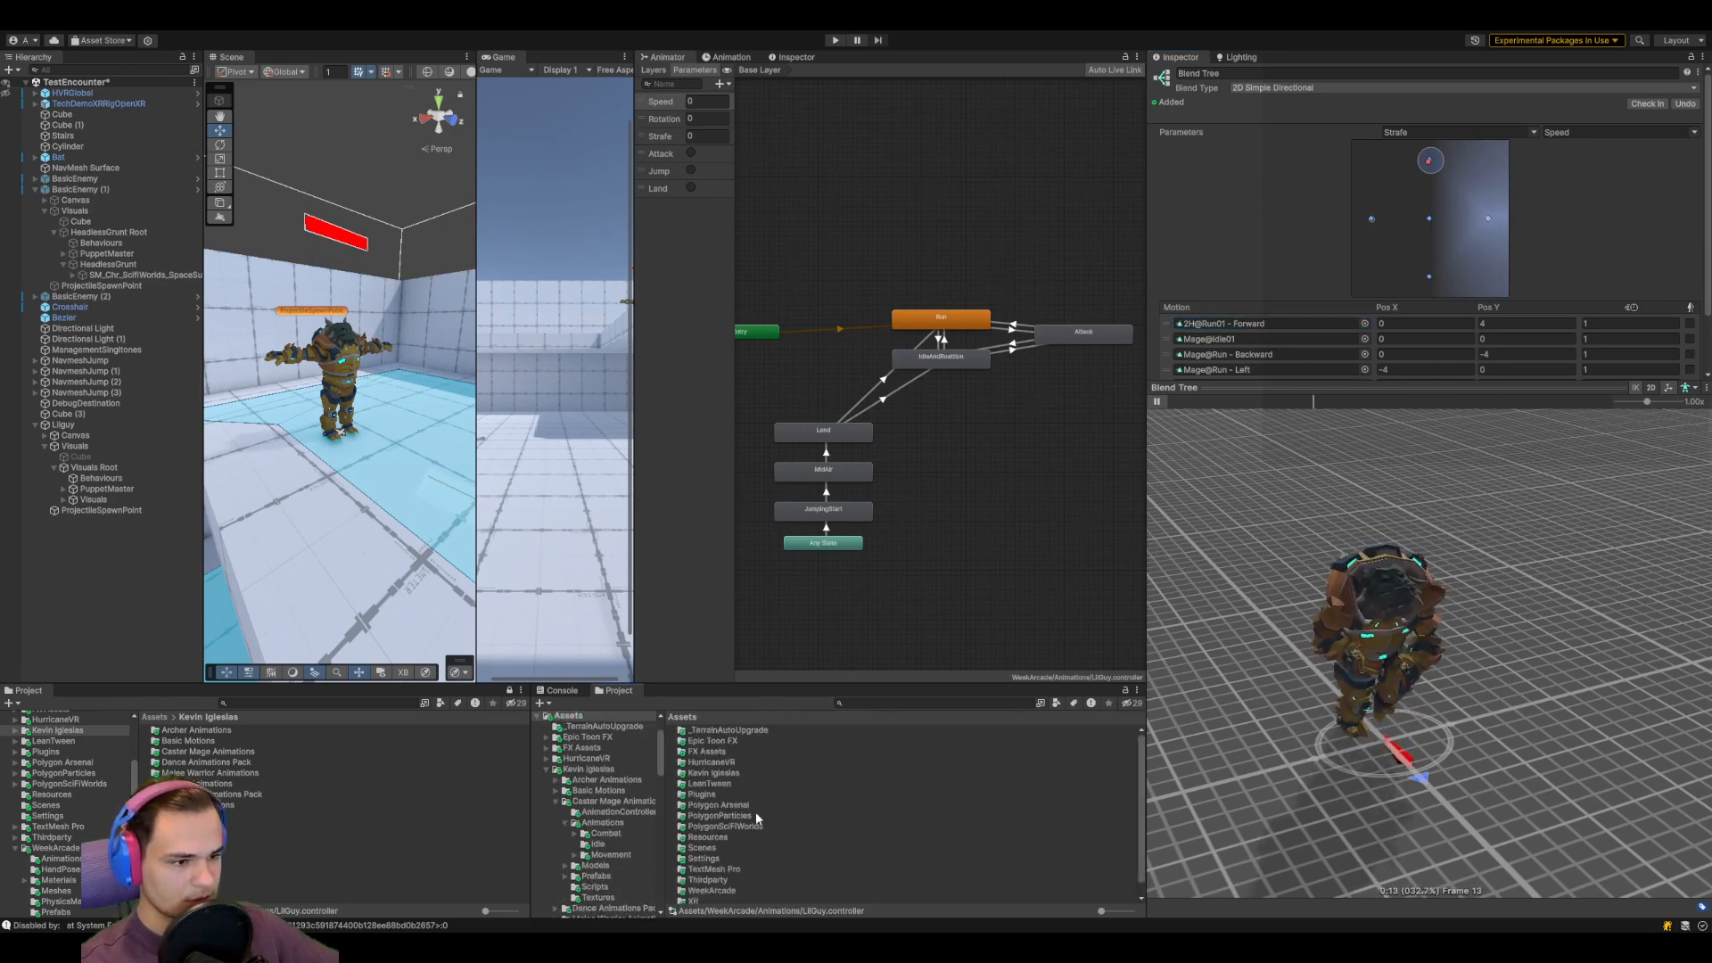
pyautogui.scroll(-1, 756, 812)
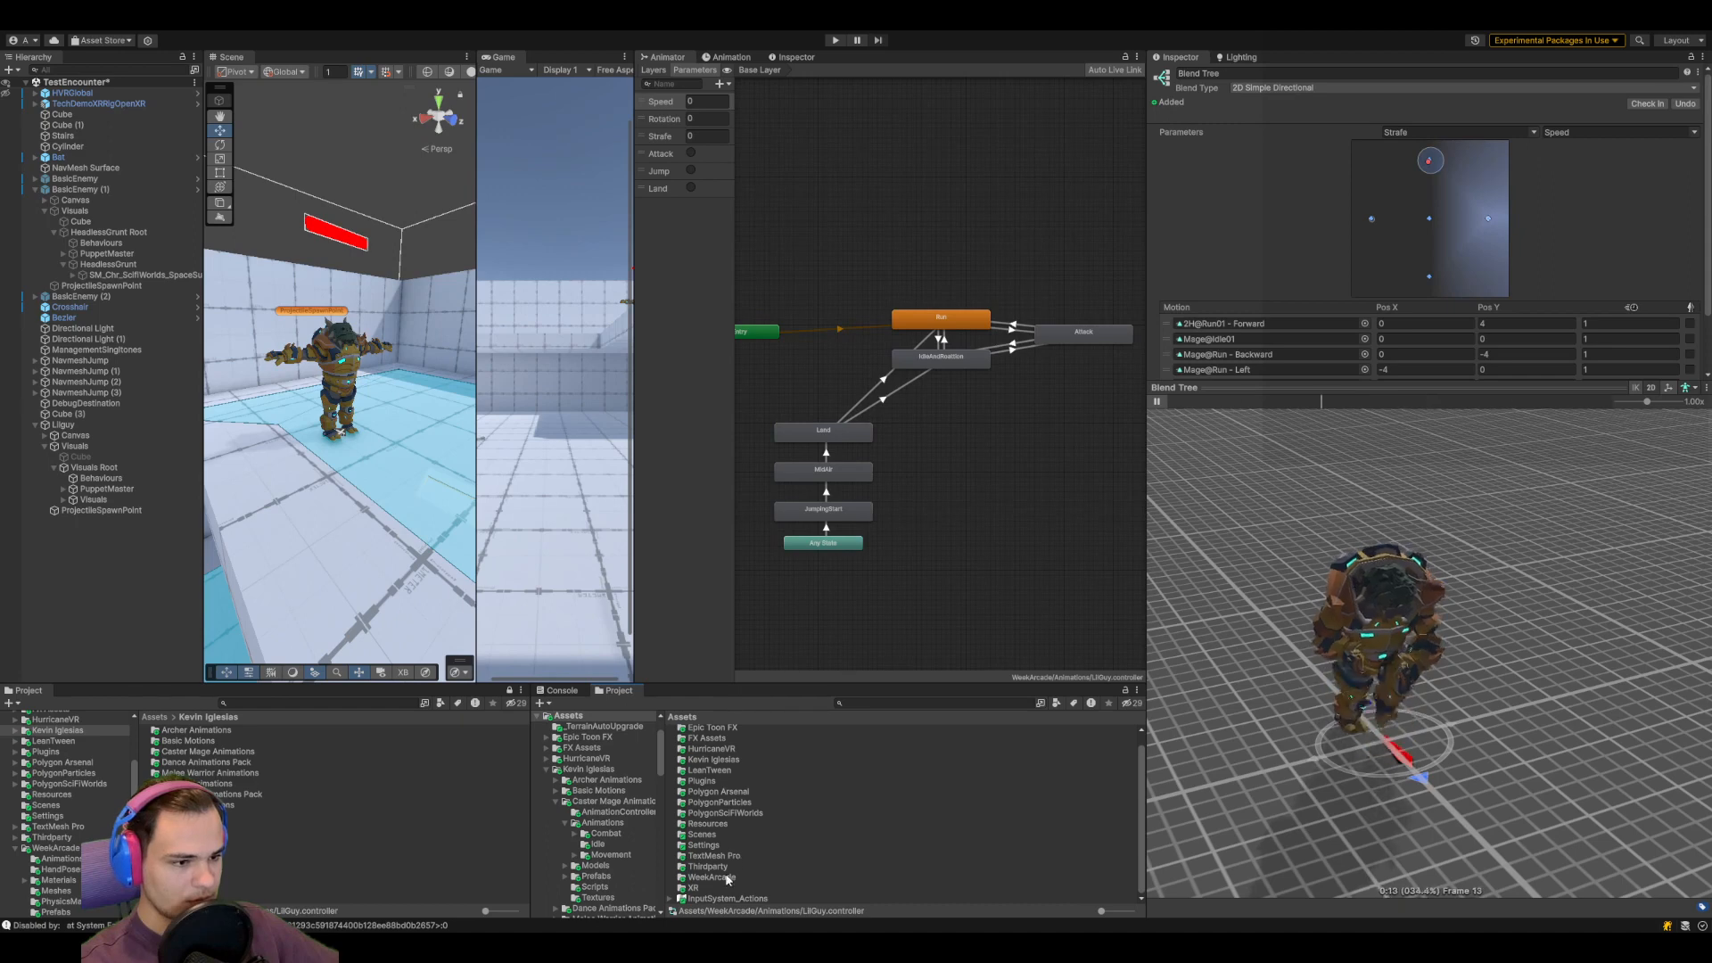
pyautogui.scroll(1, 712, 841)
pyautogui.doubleClick(726, 771)
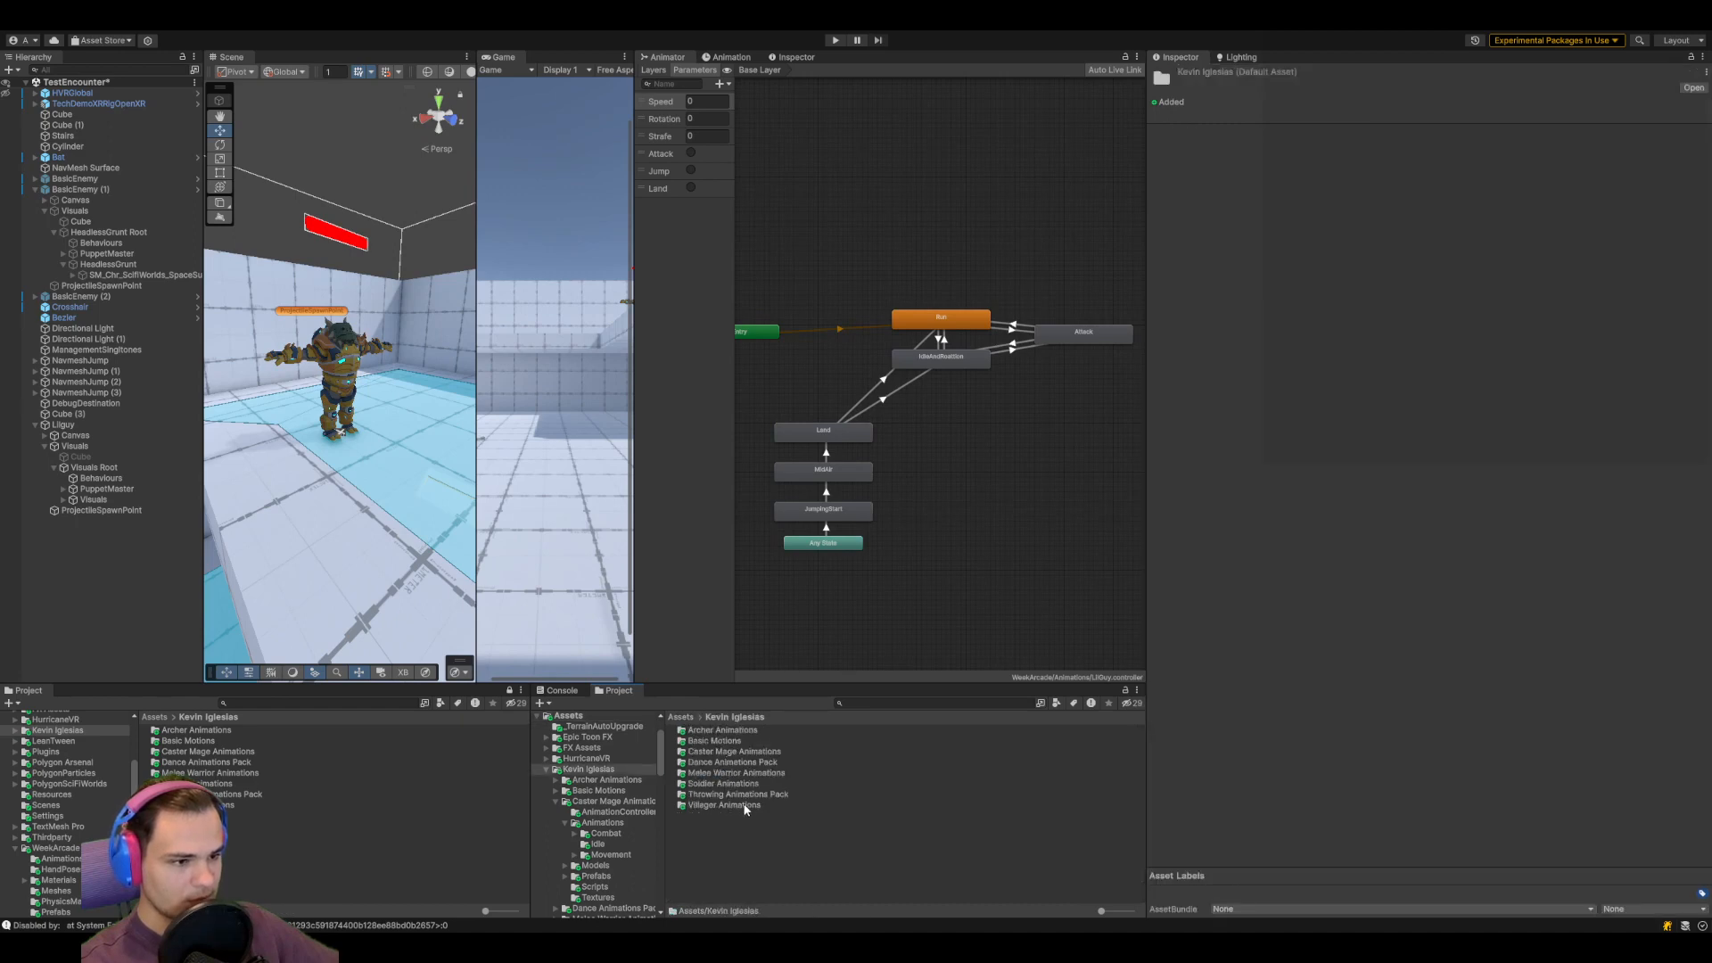
pyautogui.doubleClick(747, 774)
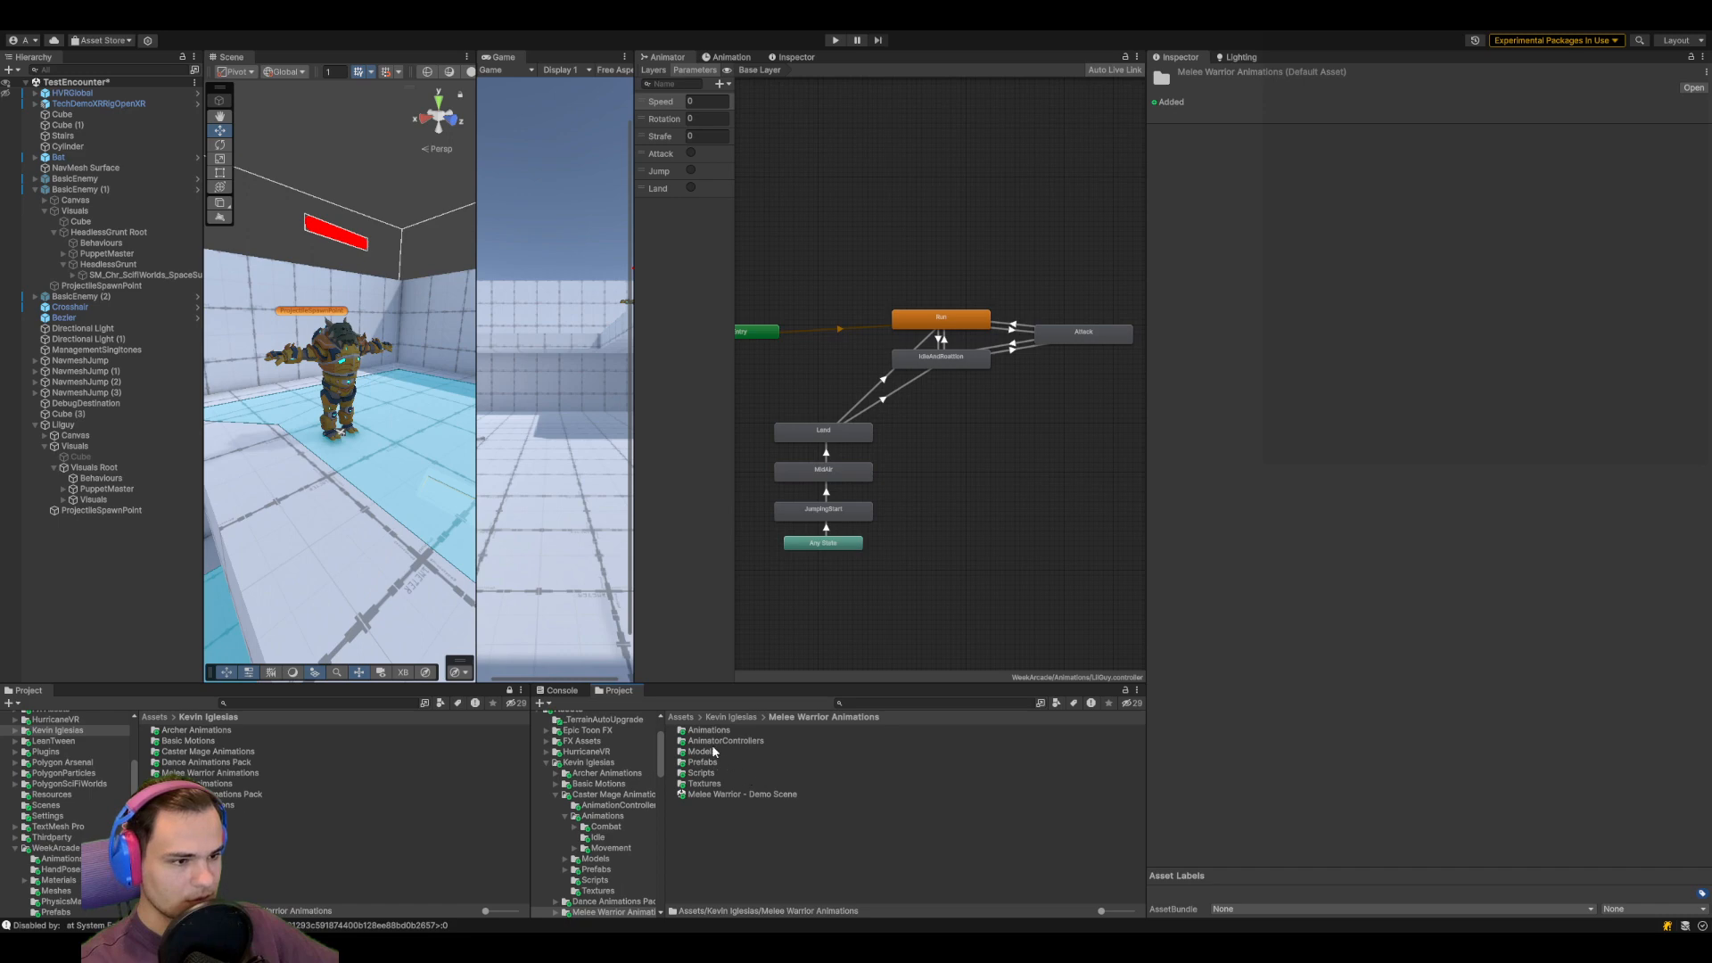
pyautogui.doubleClick(720, 732)
pyautogui.click(724, 764)
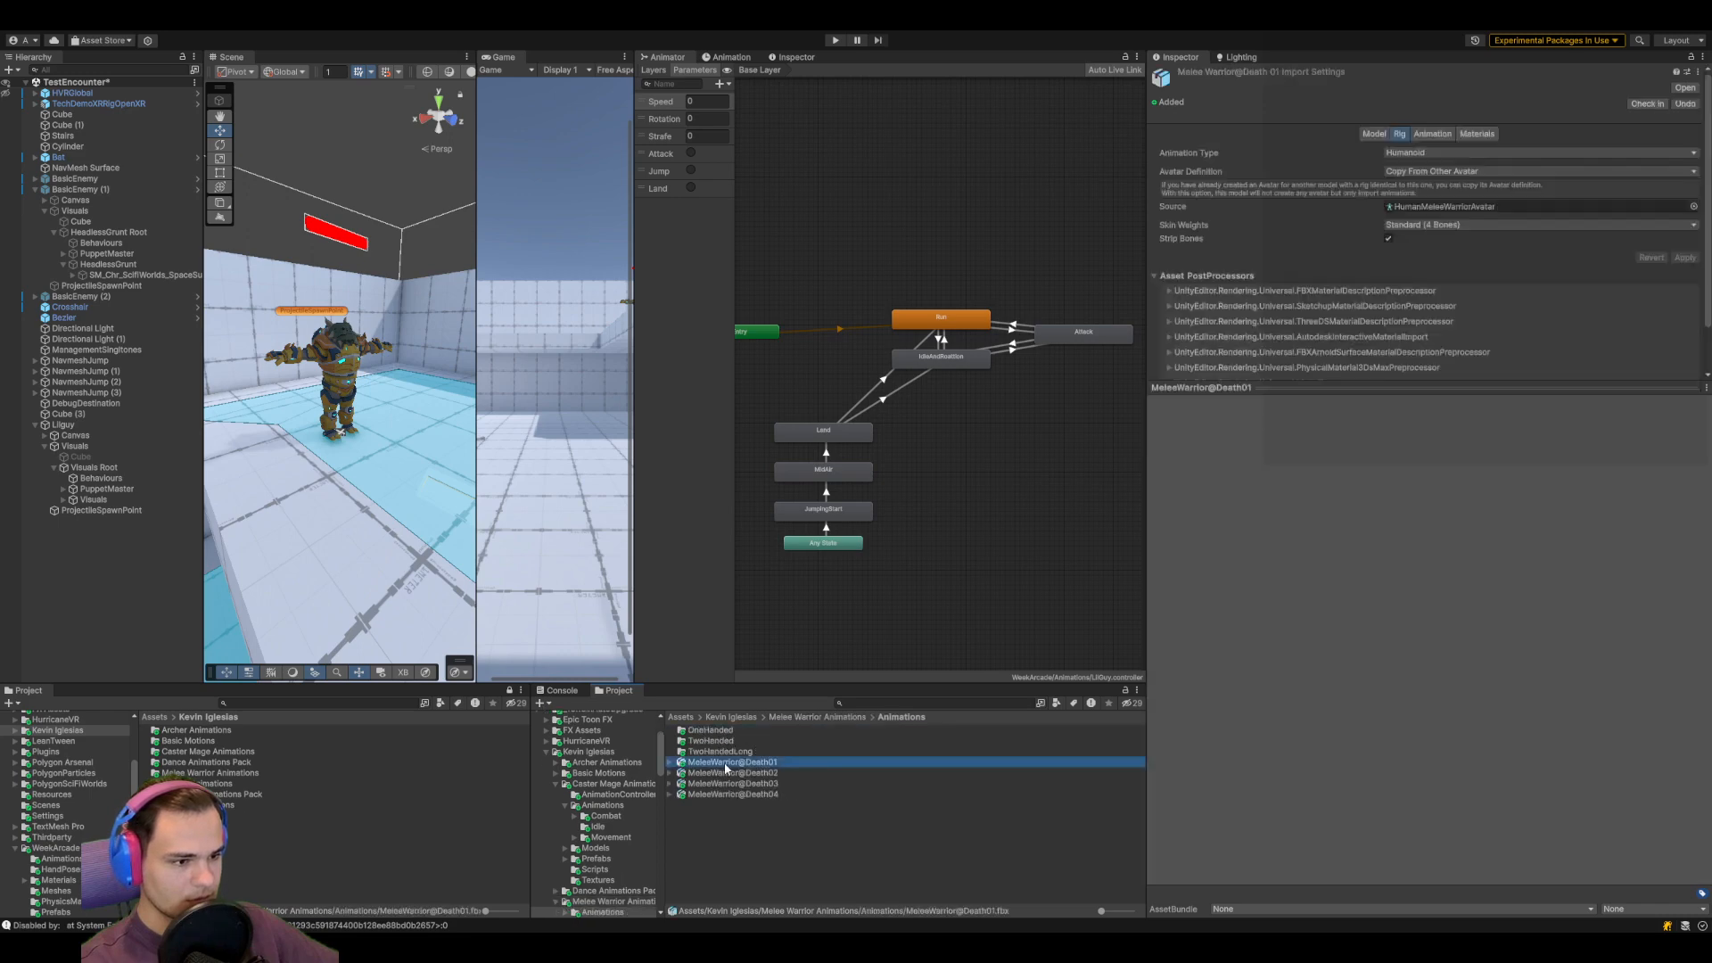
pyautogui.click(722, 751)
pyautogui.click(827, 714)
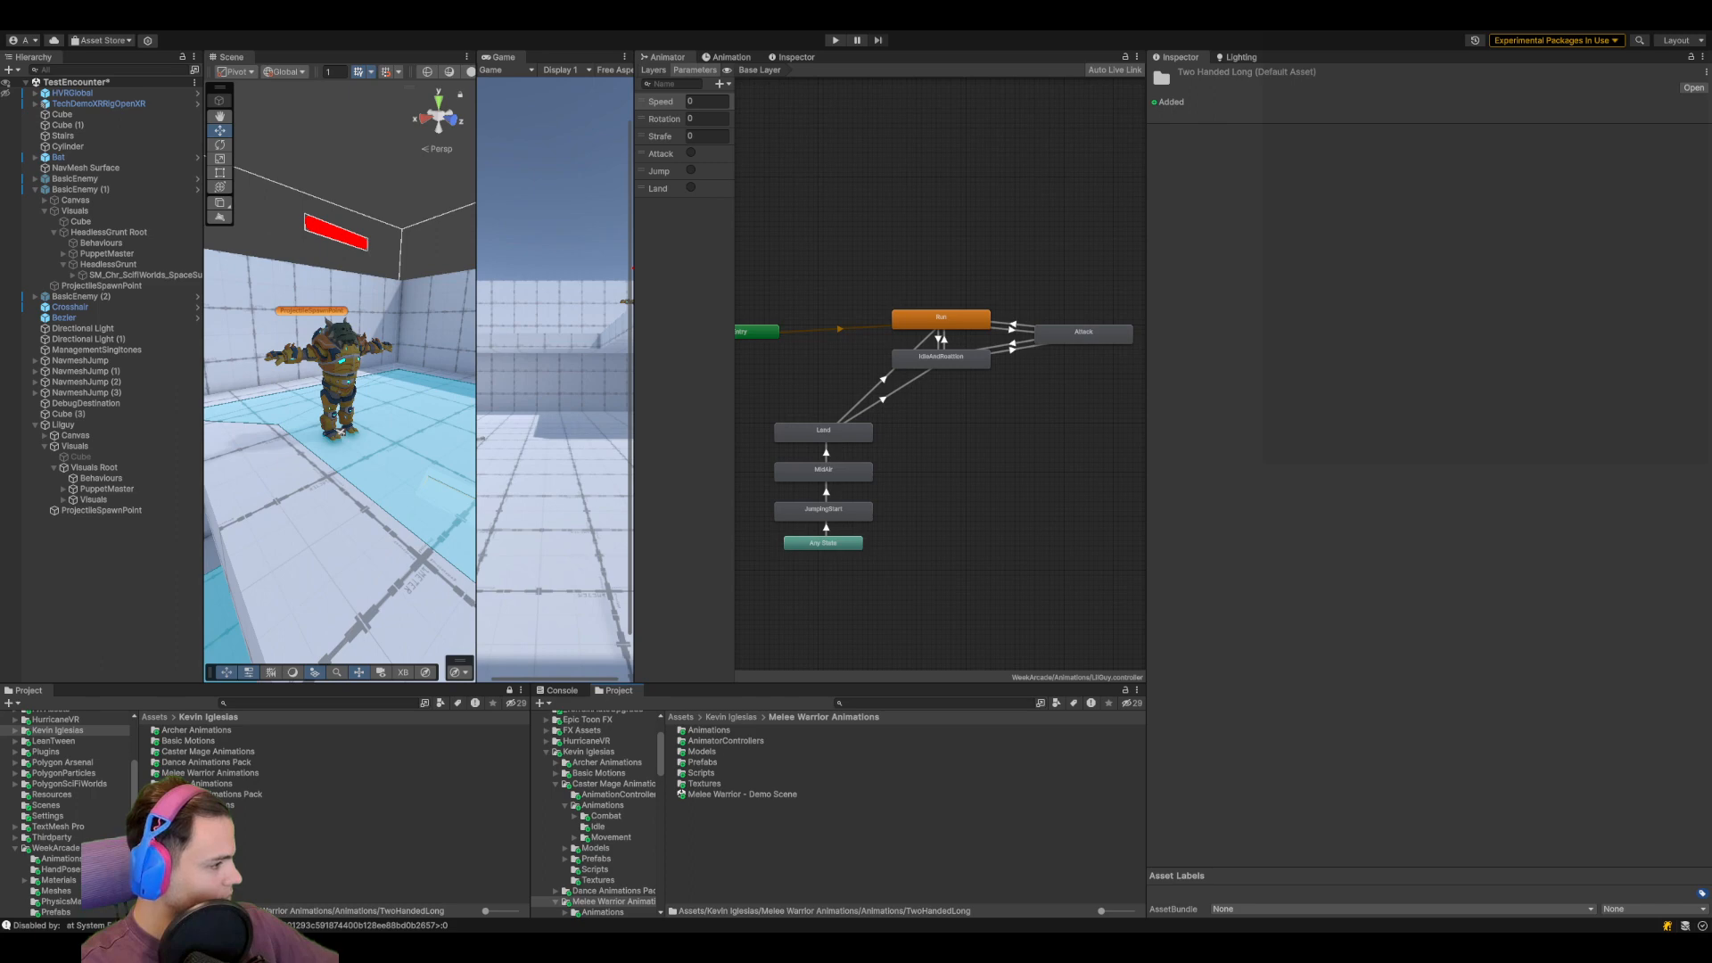
# Switch to Mixamo's run search results in the browser, reposition the window and preview Drunk Run Forward with In Place enabled
pyautogui.hotkey('alt', 'Tab')
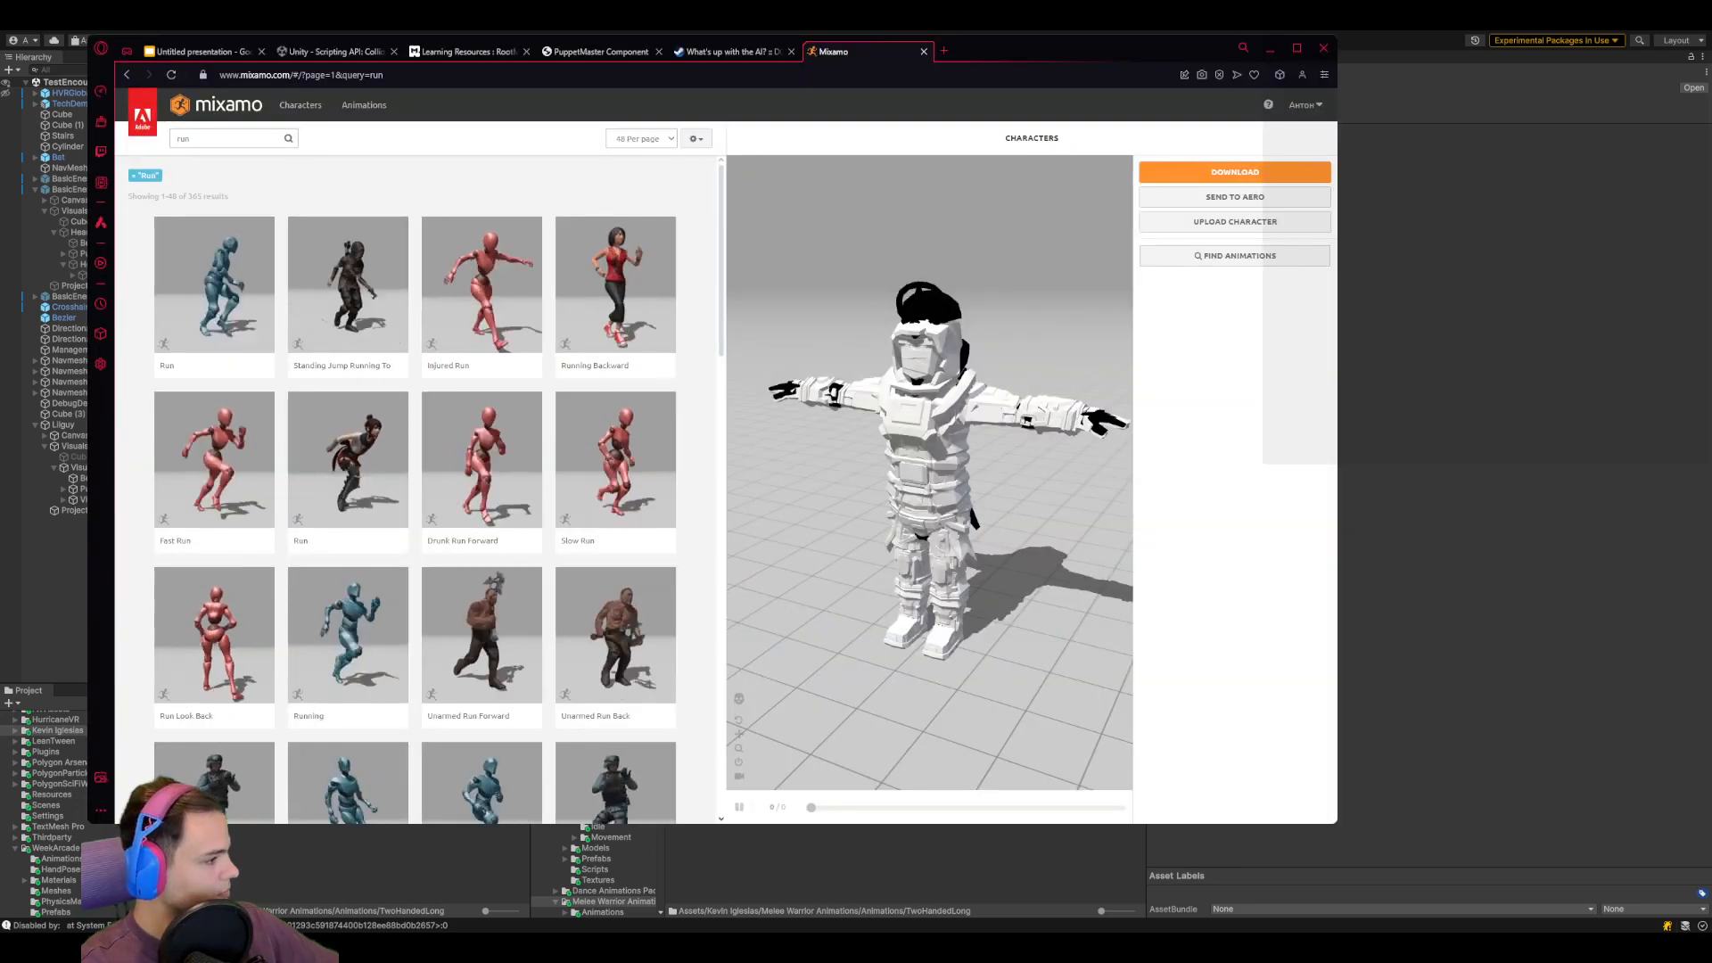
pyautogui.moveTo(1088, 51); pyautogui.dragTo(1076, 141)
pyautogui.moveTo(1325, 535); pyautogui.dragTo(1279, 535)
pyautogui.moveTo(1076, 142); pyautogui.dragTo(1339, 62)
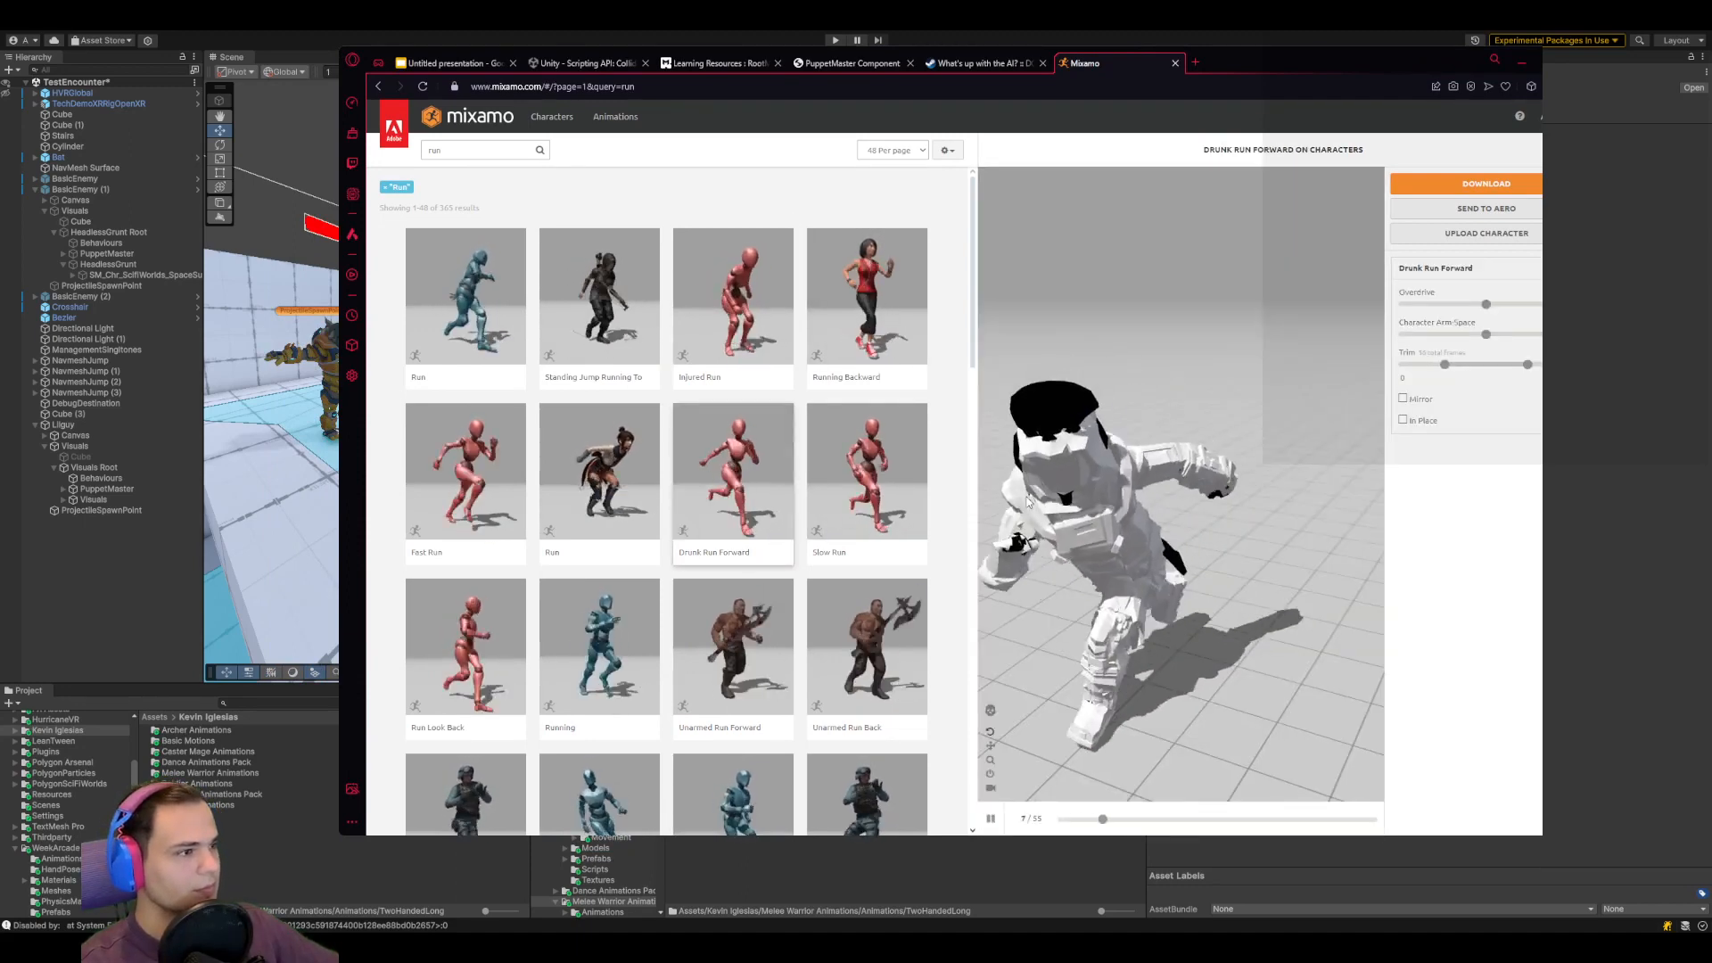
pyautogui.click(1422, 418)
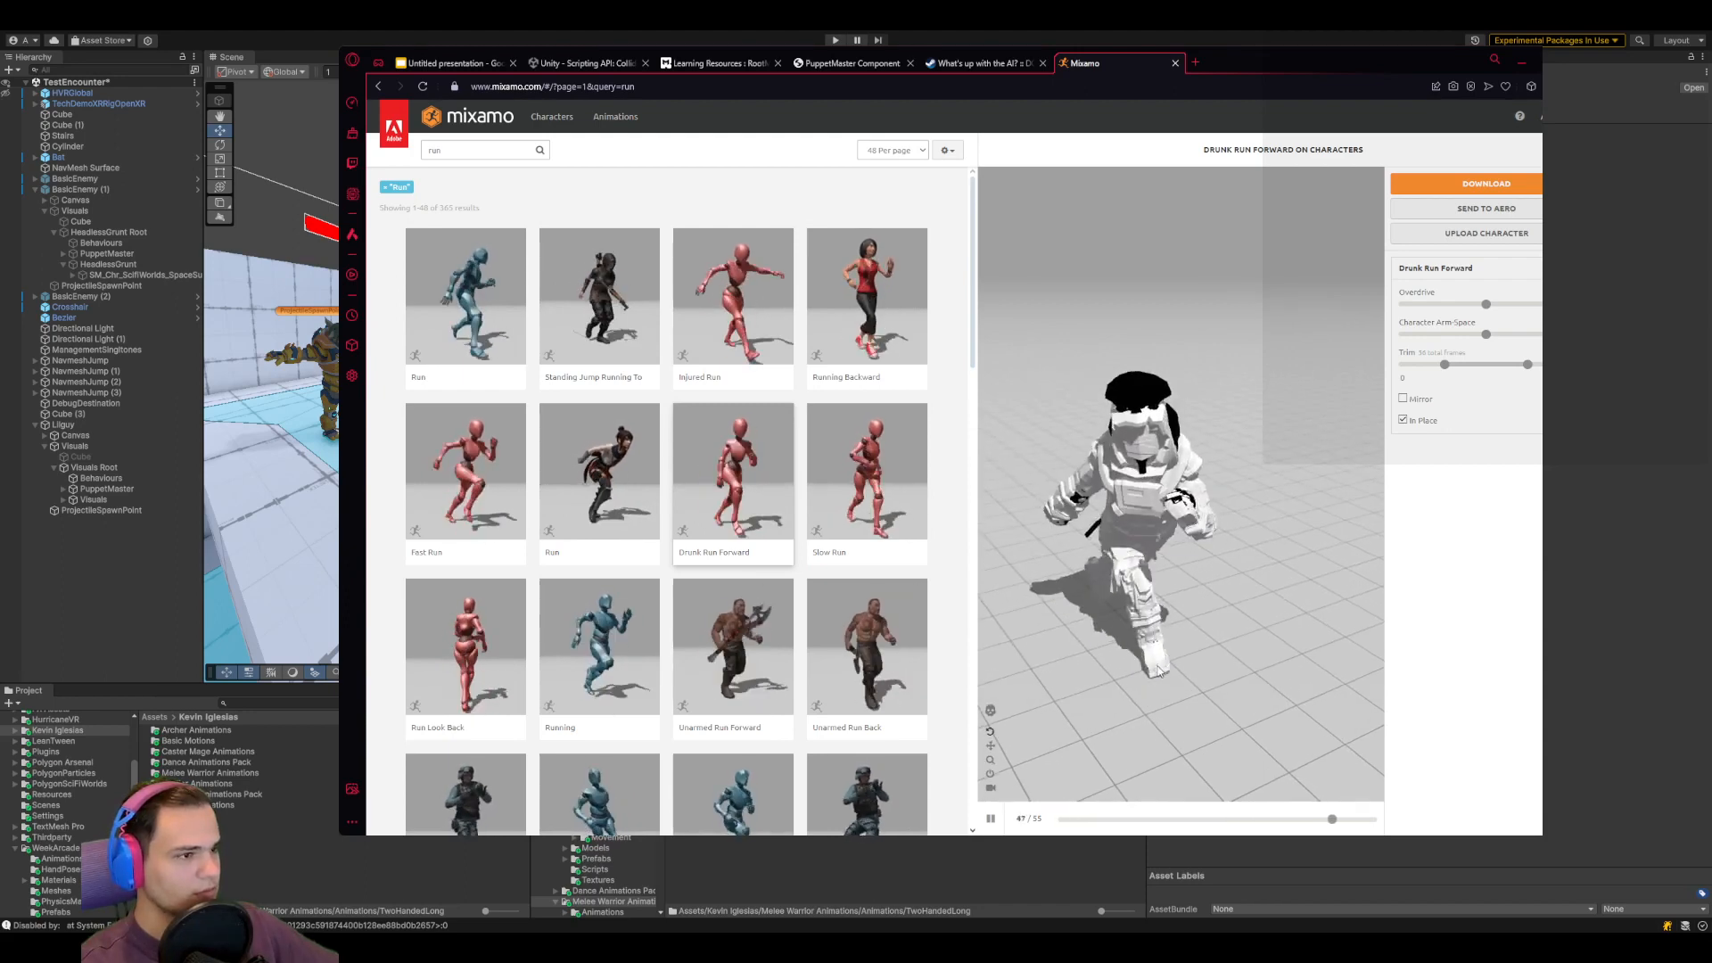
pyautogui.moveTo(1175, 650); pyautogui.dragTo(1104, 693)
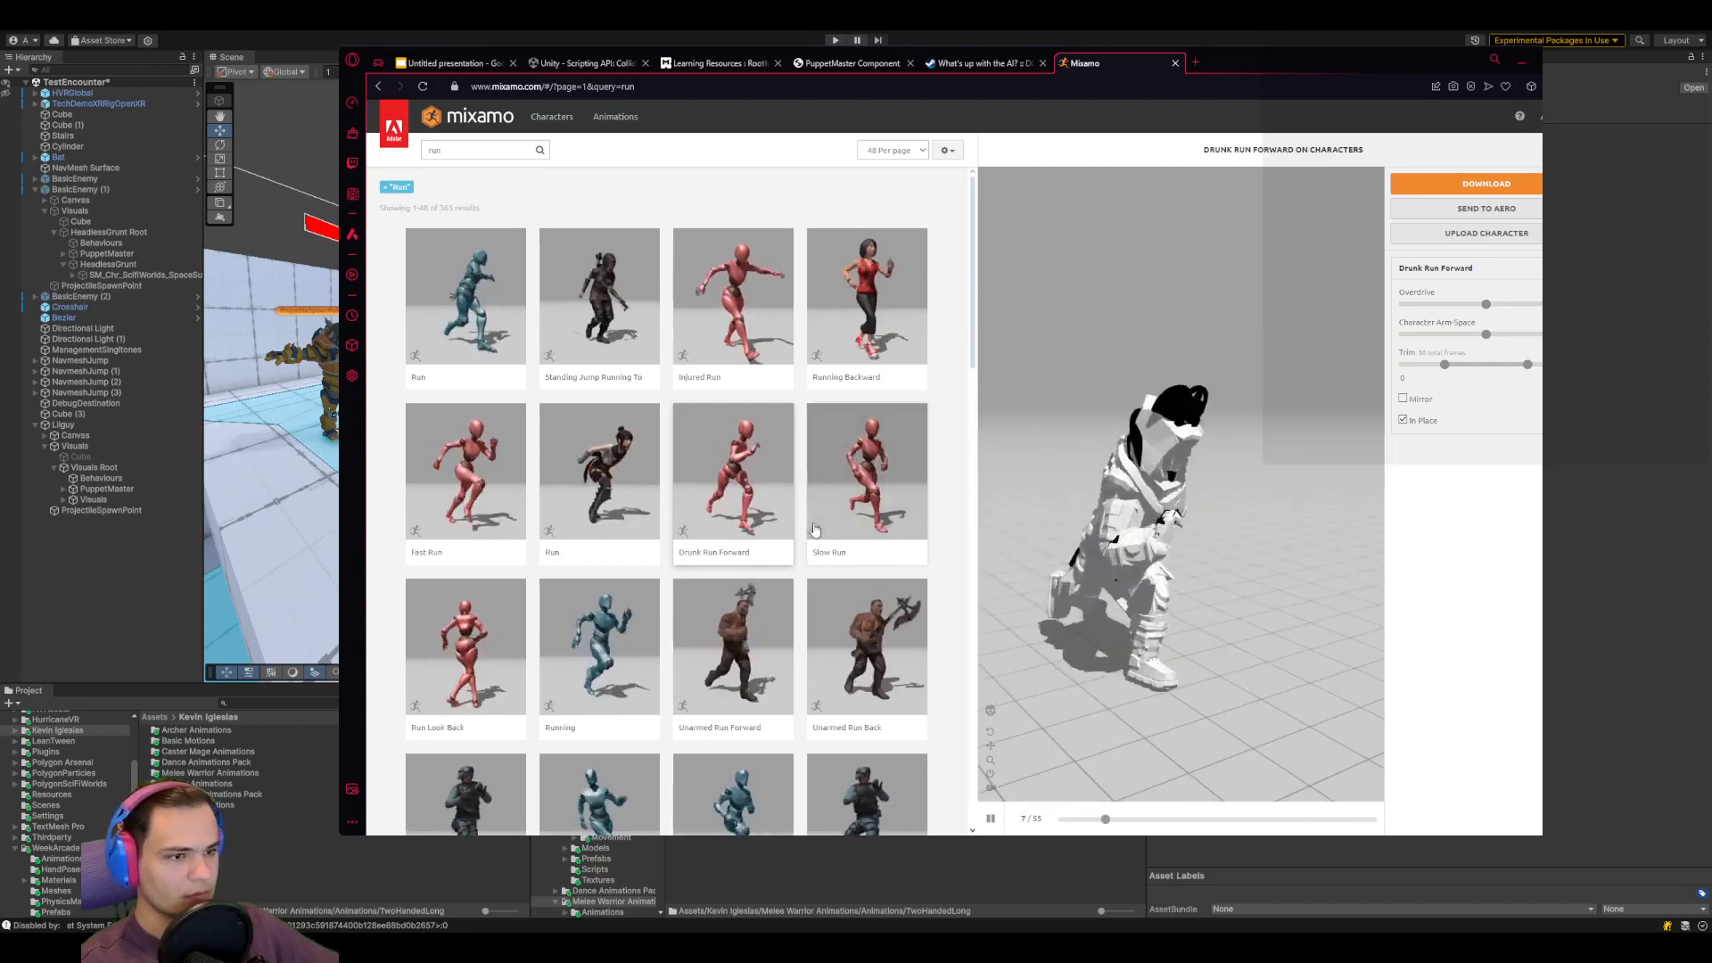
# Preview the hooded character's Run animation with In Place enabled and look through further run results
pyautogui.click(575, 464)
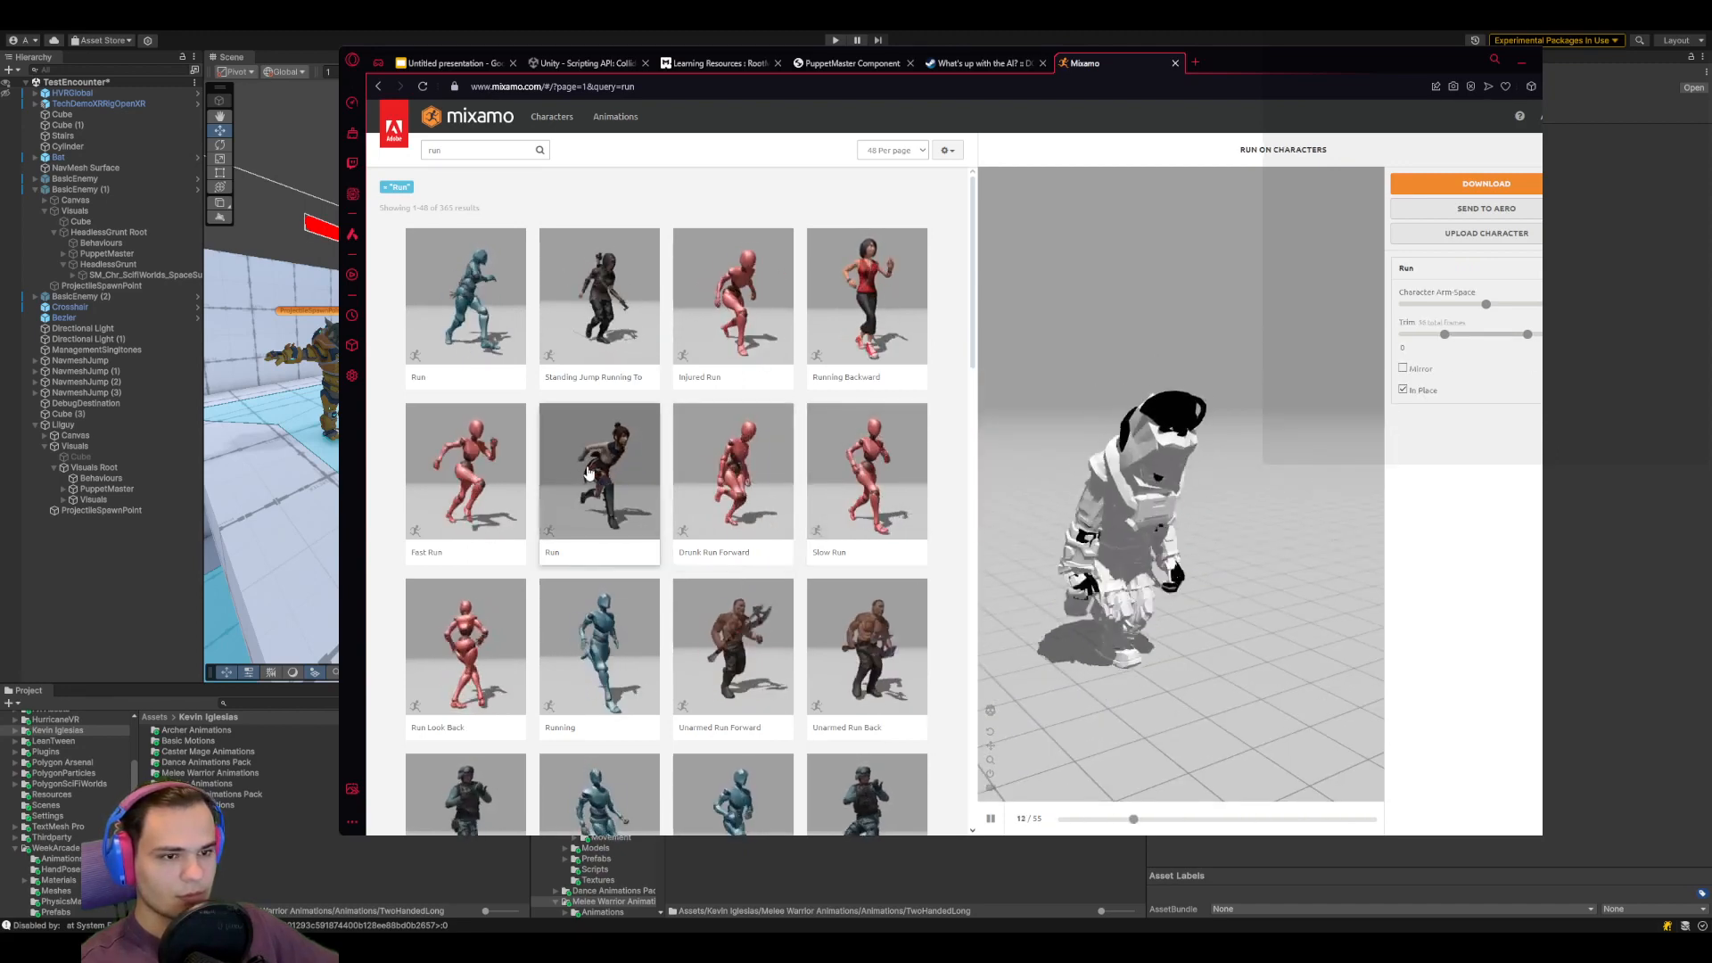
pyautogui.click(1403, 420)
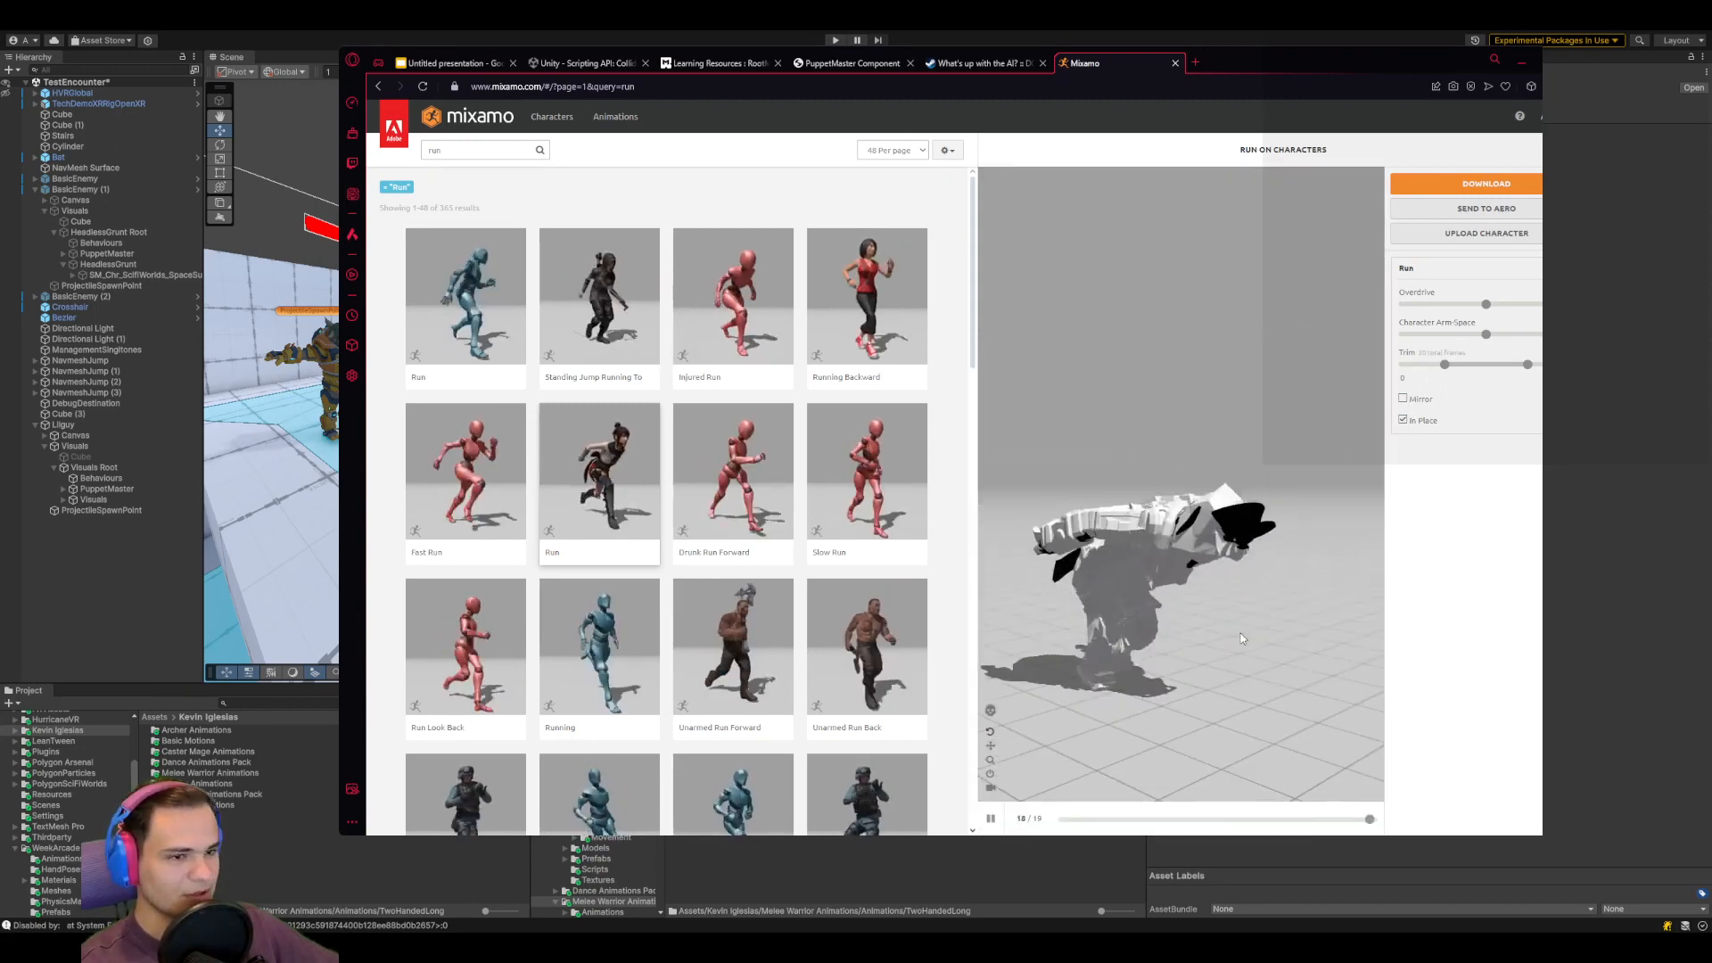
pyautogui.scroll(-2, 635, 553)
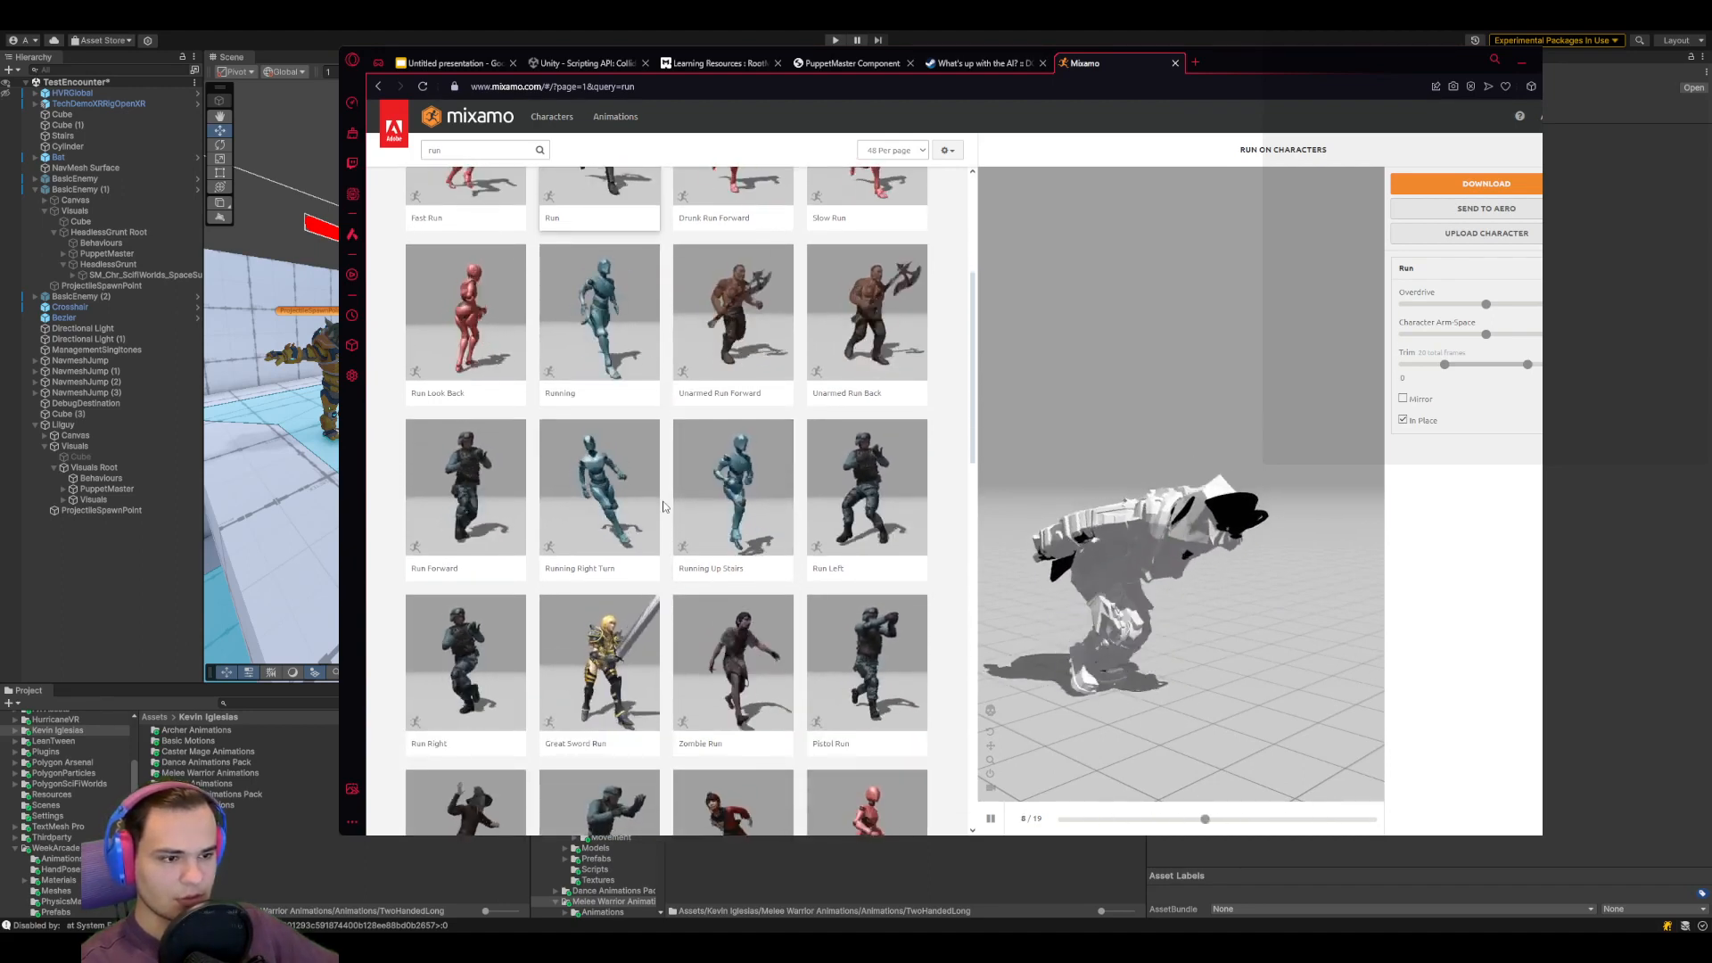
# Preview the Zombie Run animation with In Place enabled and view the character from the front
pyautogui.click(732, 714)
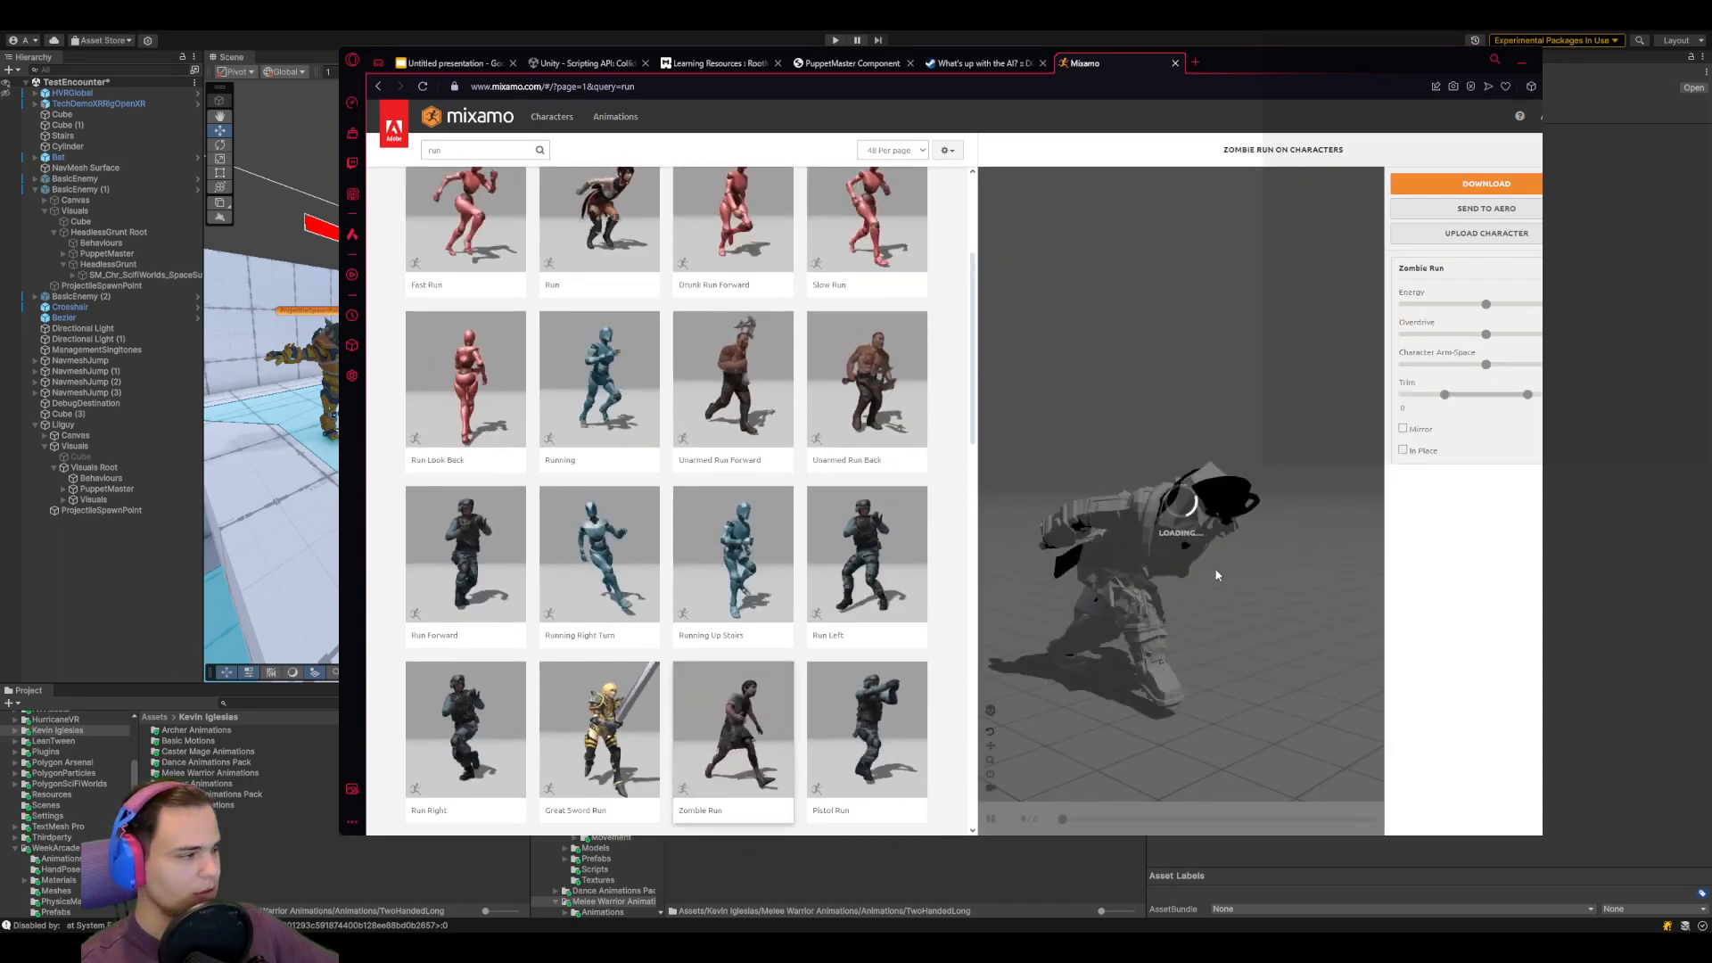
pyautogui.click(1403, 451)
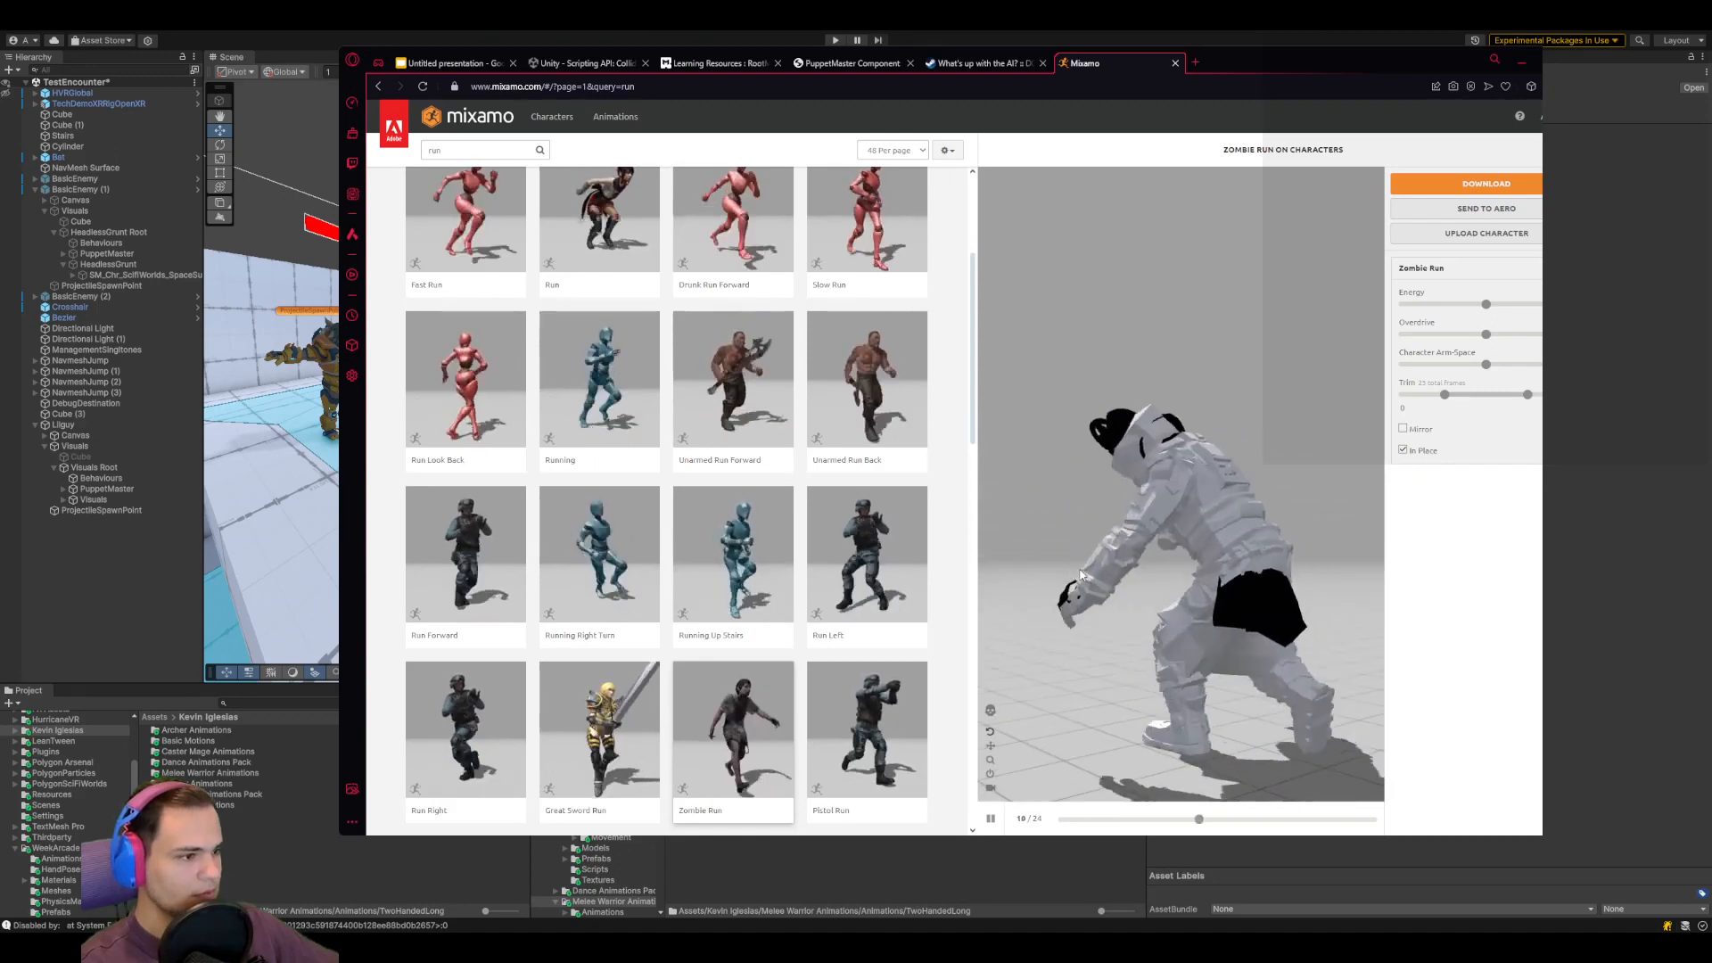
pyautogui.moveTo(1082, 576); pyautogui.dragTo(1245, 571)
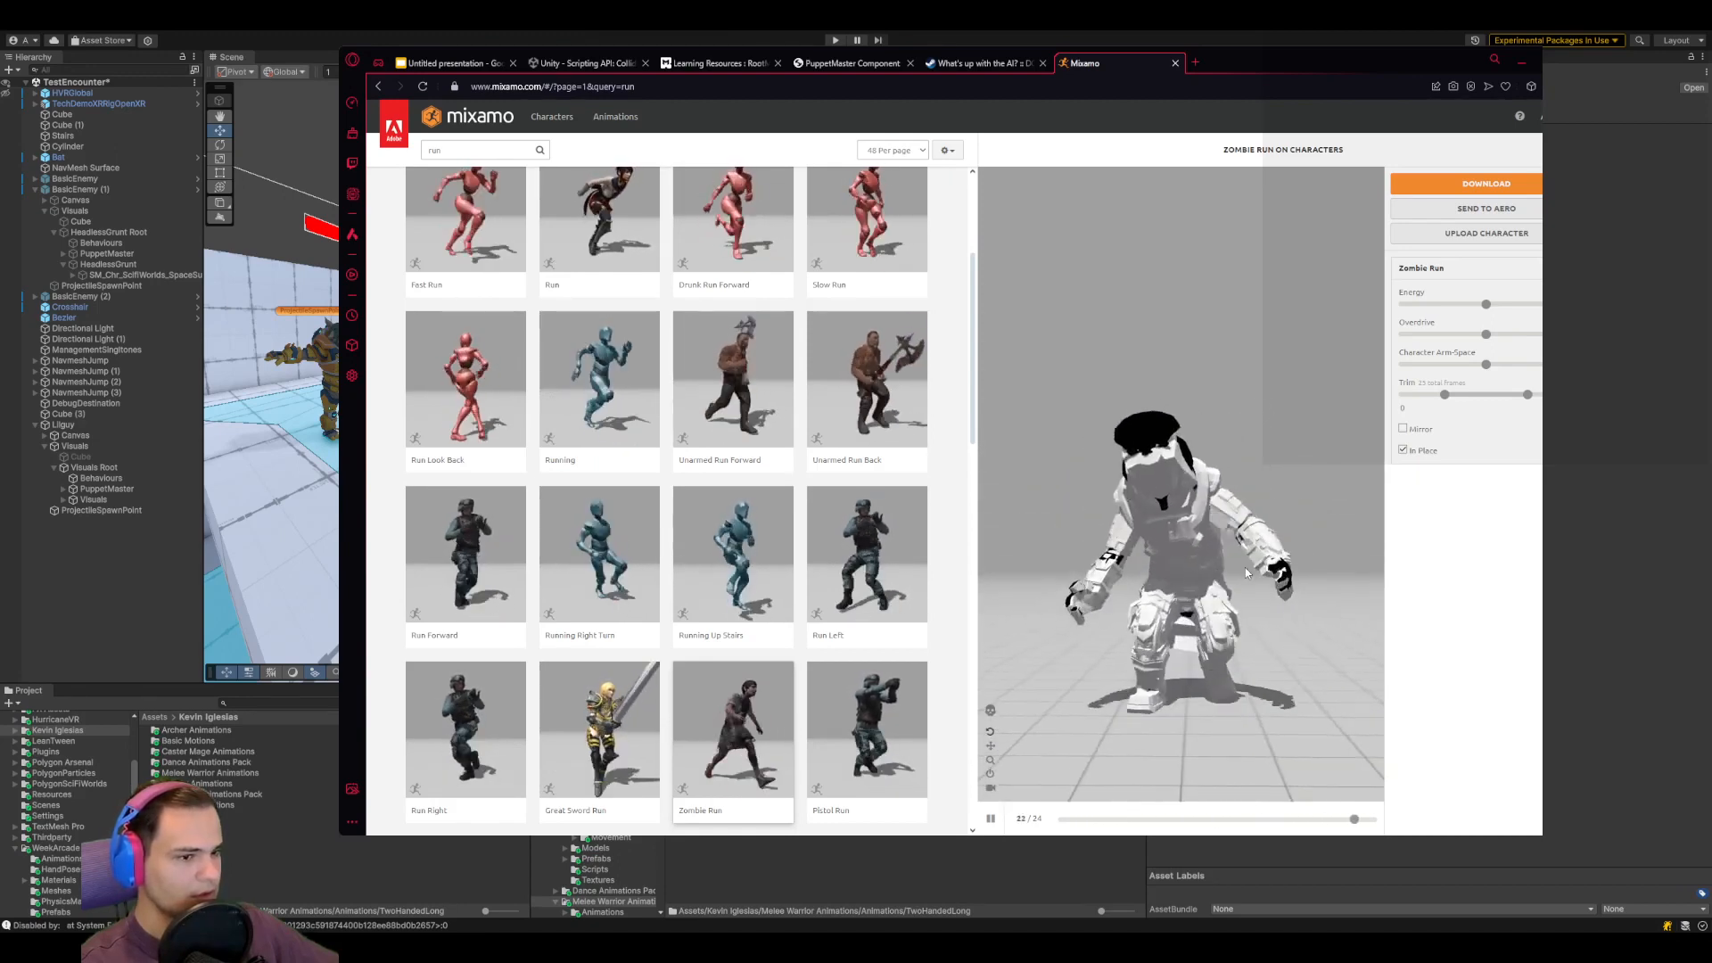
# Look through the rest of the run results on this page, then show 96 results per page
pyautogui.scroll(-6, 904, 578)
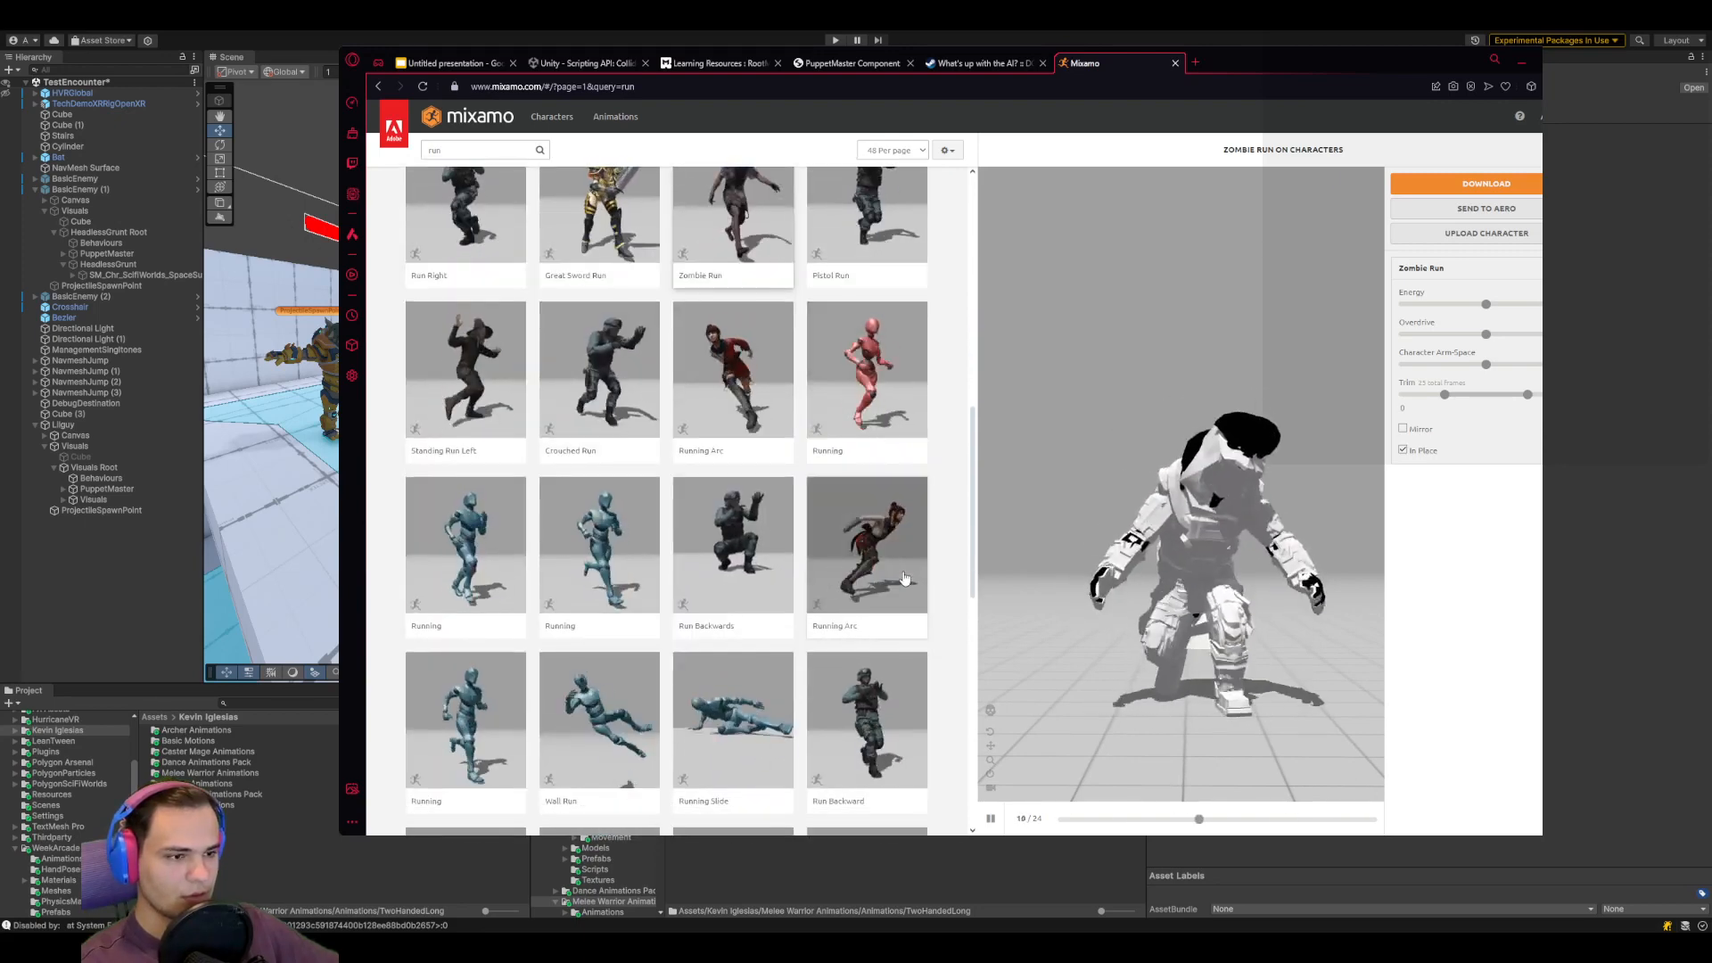
pyautogui.scroll(-2, 905, 578)
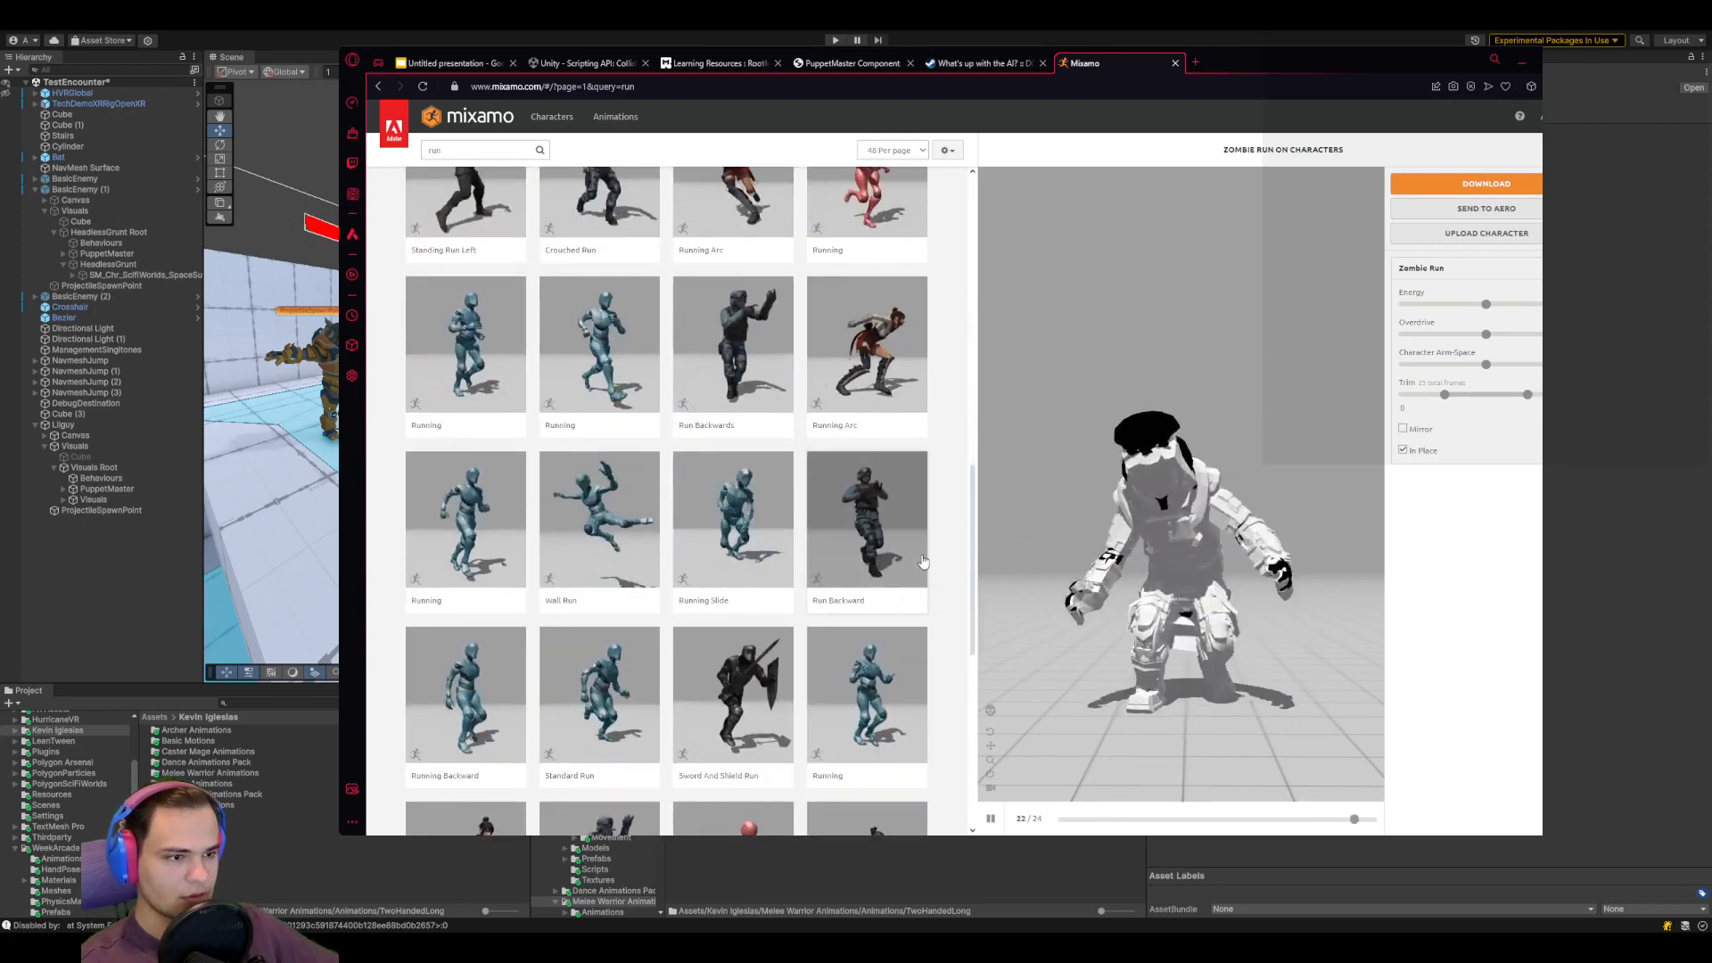
pyautogui.scroll(-3, 924, 560)
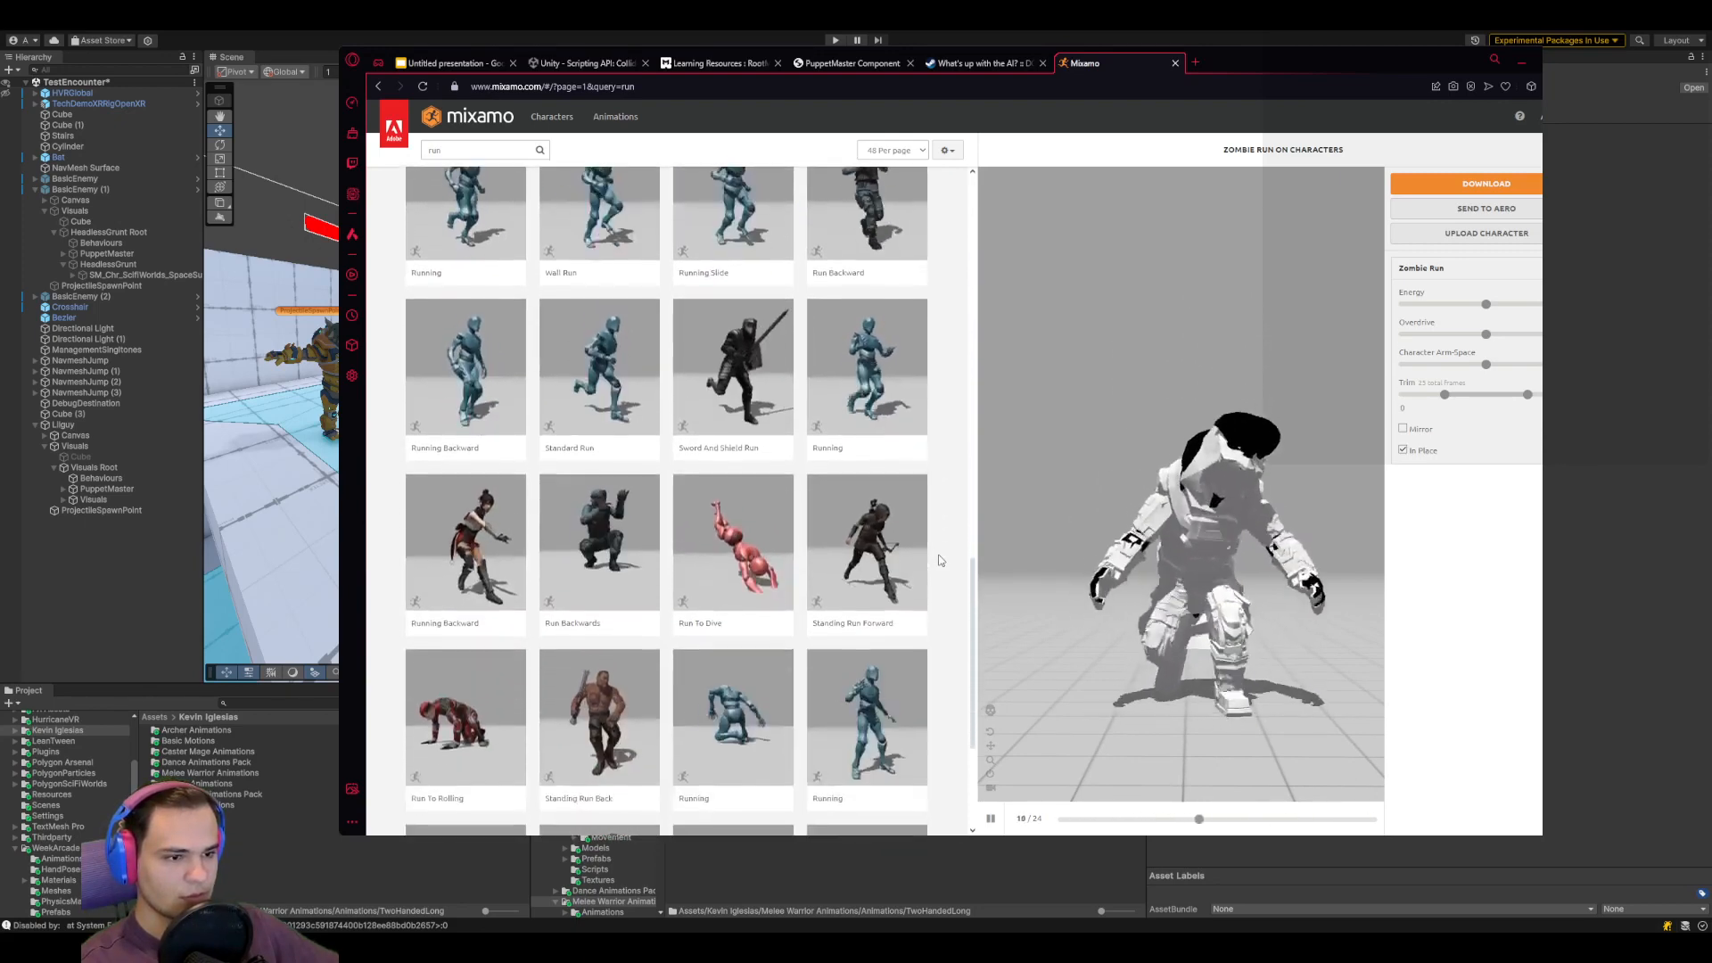
pyautogui.scroll(-1, 939, 561)
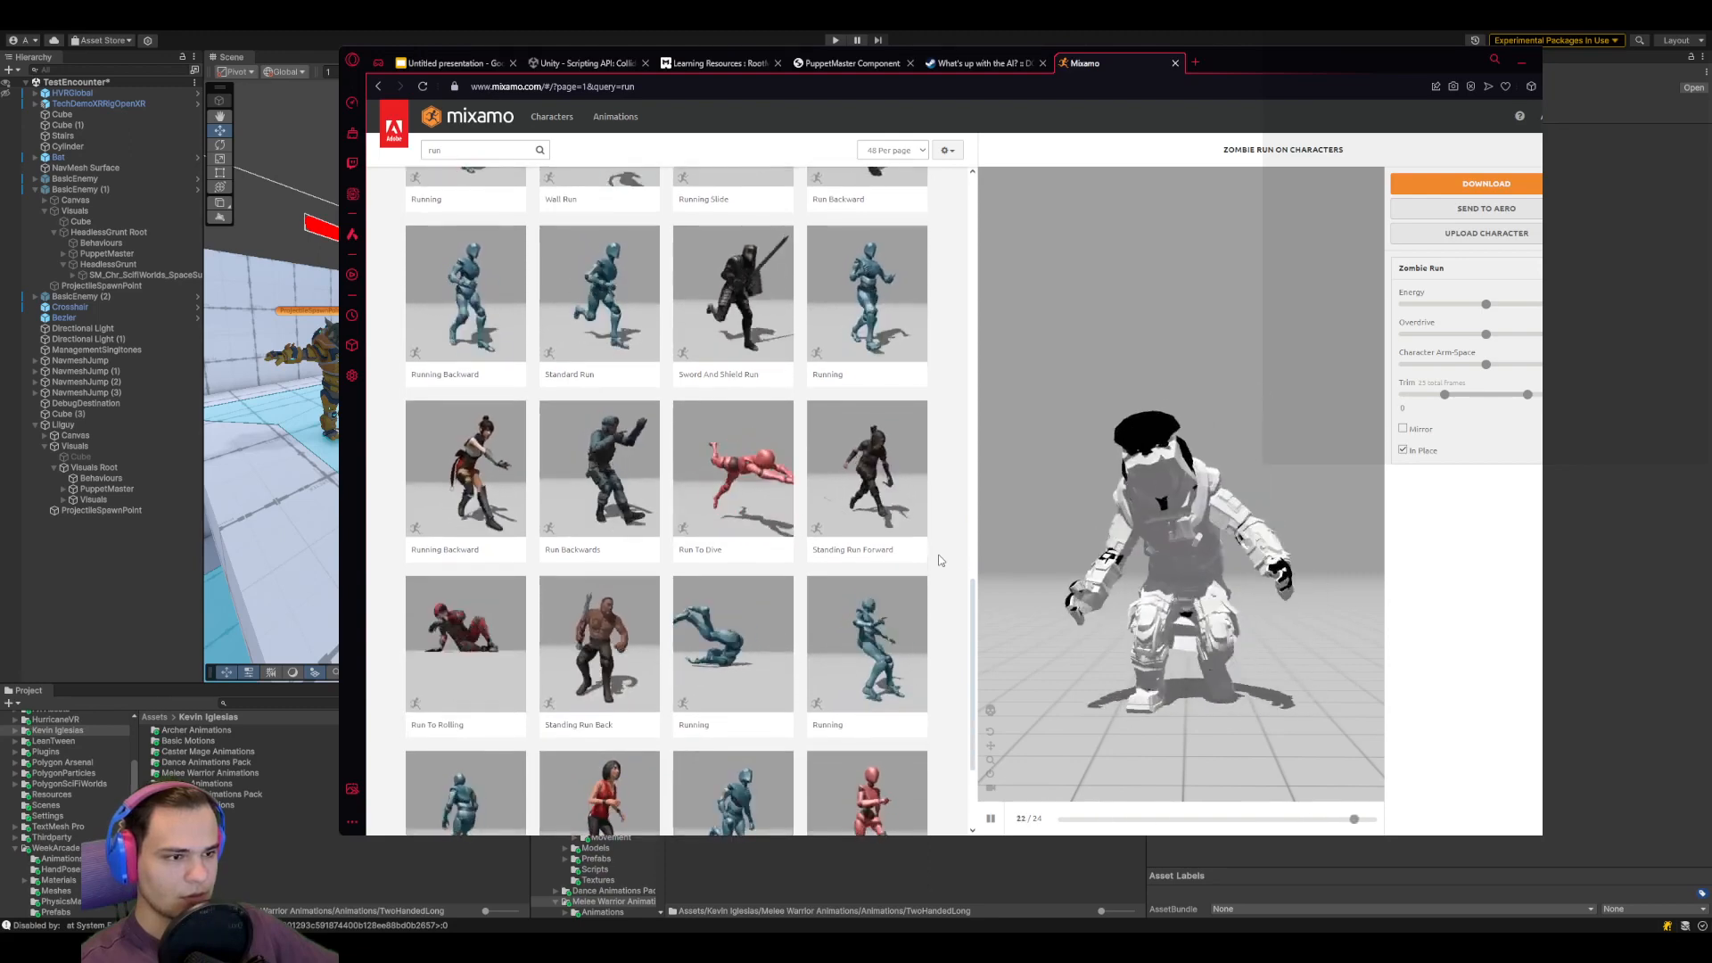
pyautogui.scroll(-2, 939, 560)
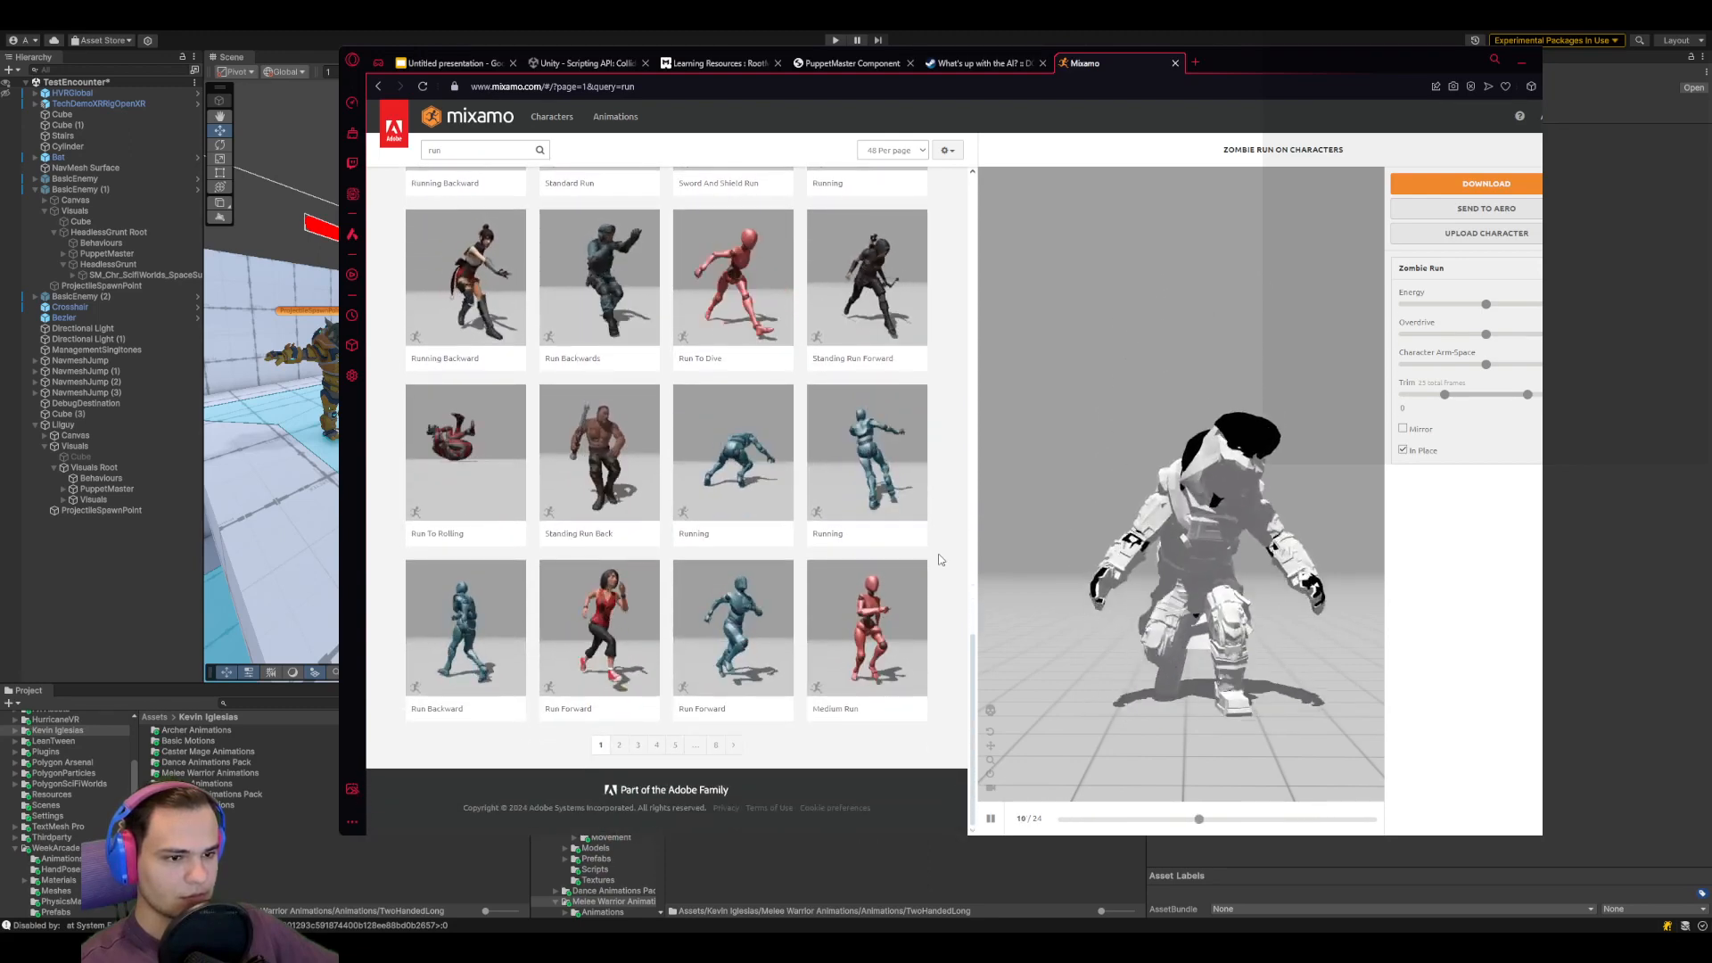
pyautogui.scroll(8, 770, 592)
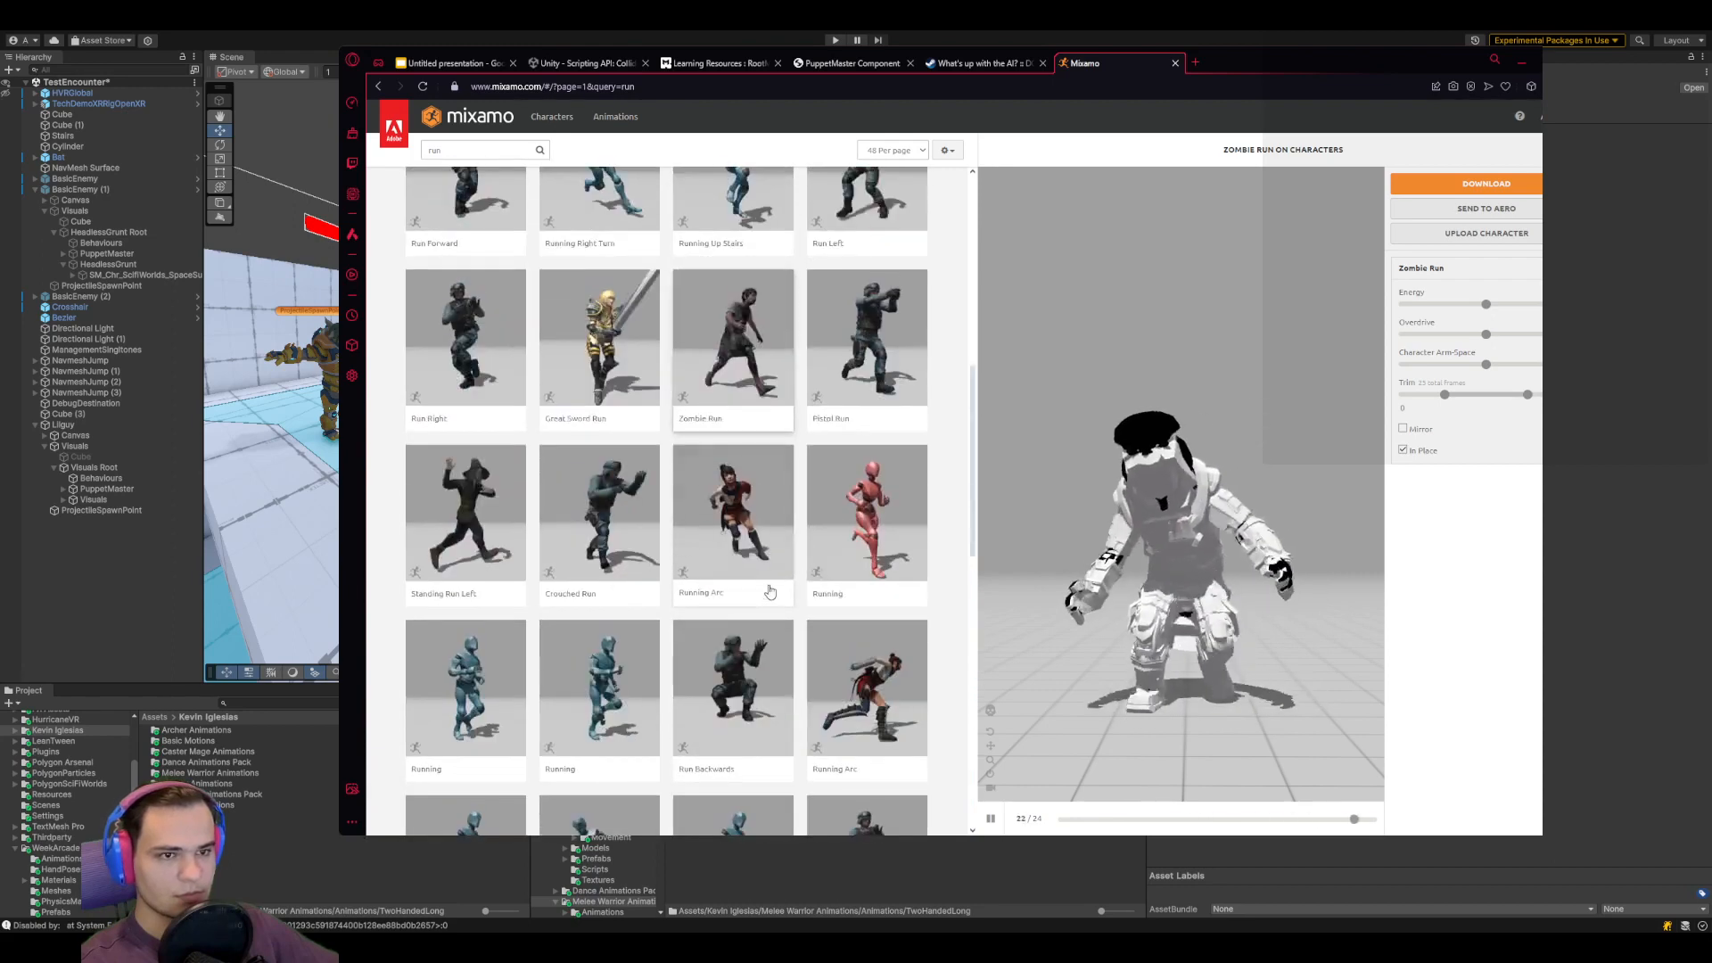
pyautogui.scroll(10, 770, 593)
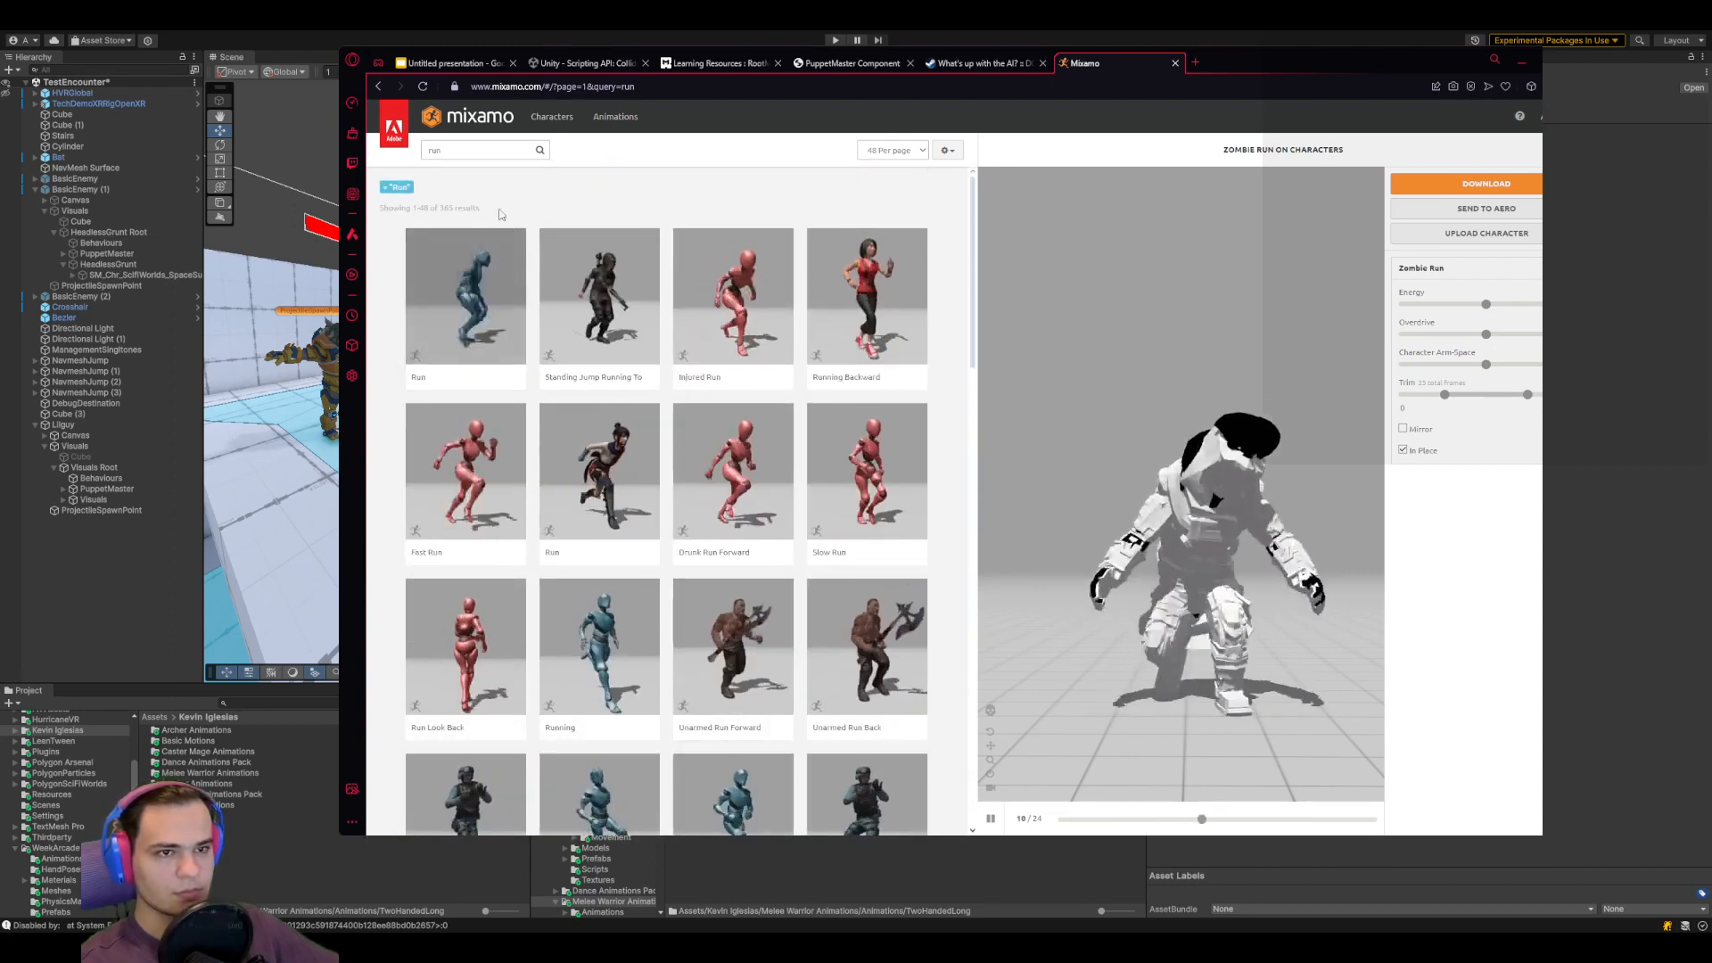
pyautogui.click(892, 150)
pyautogui.click(914, 194)
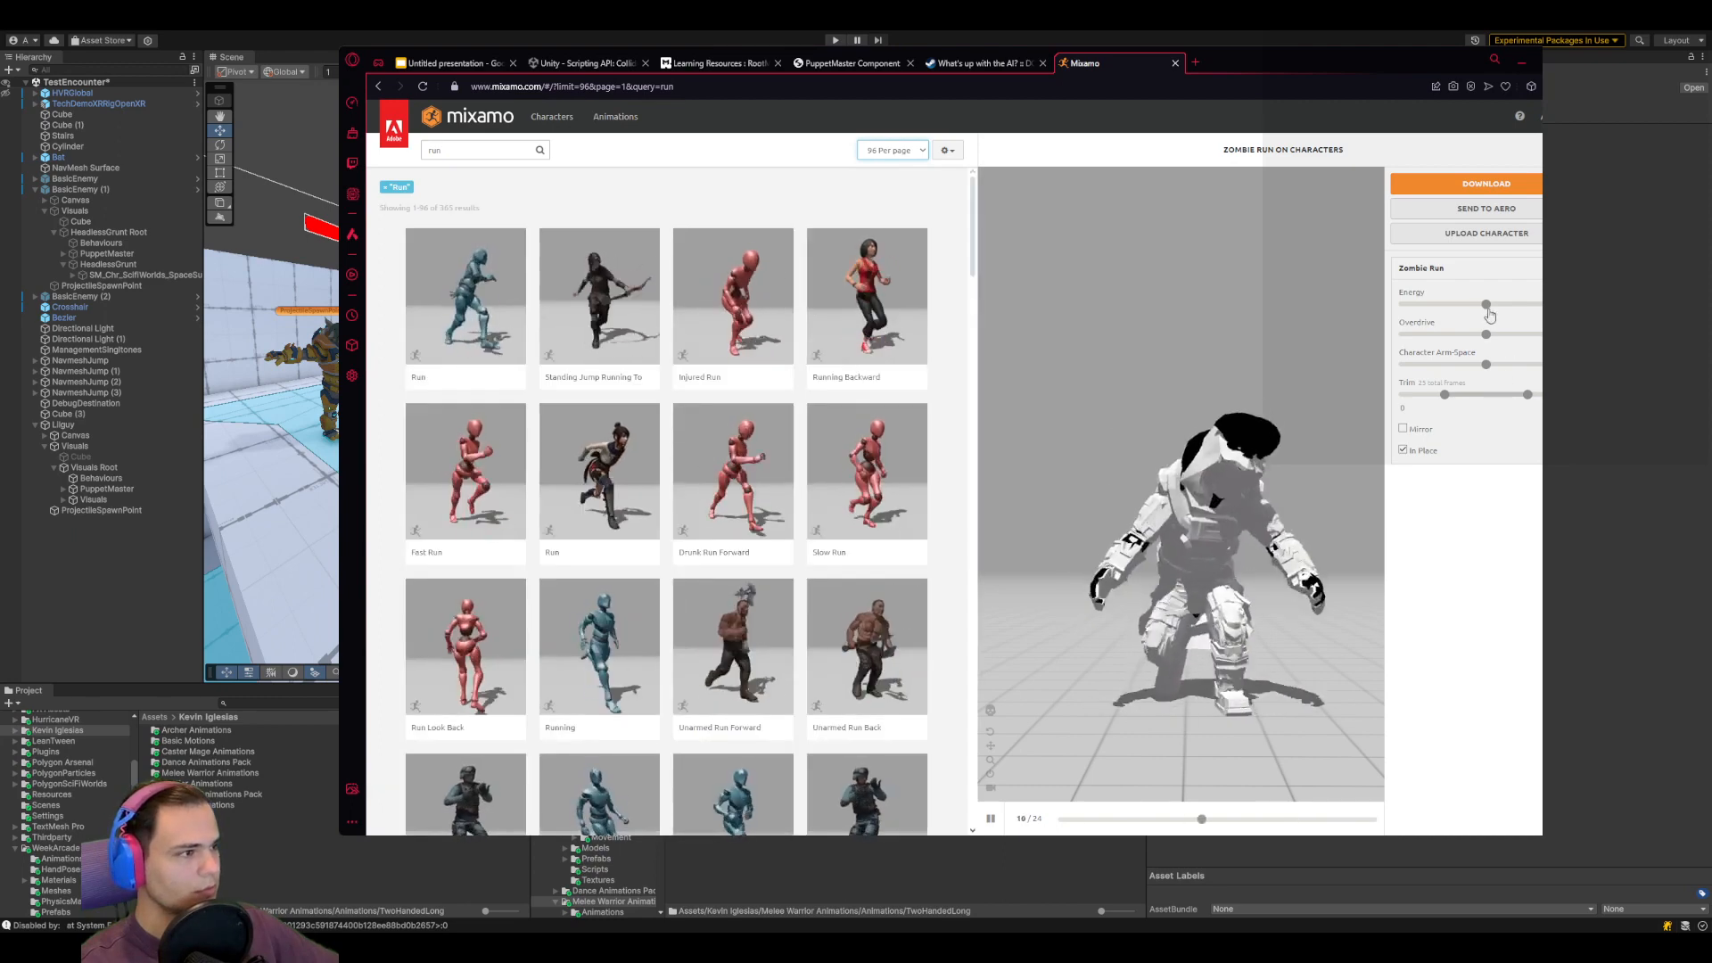
# Try Zombie Run's Energy at its lowest and highest settings, ending at the maximum
pyautogui.moveTo(1513, 312); pyautogui.dragTo(1540, 319)
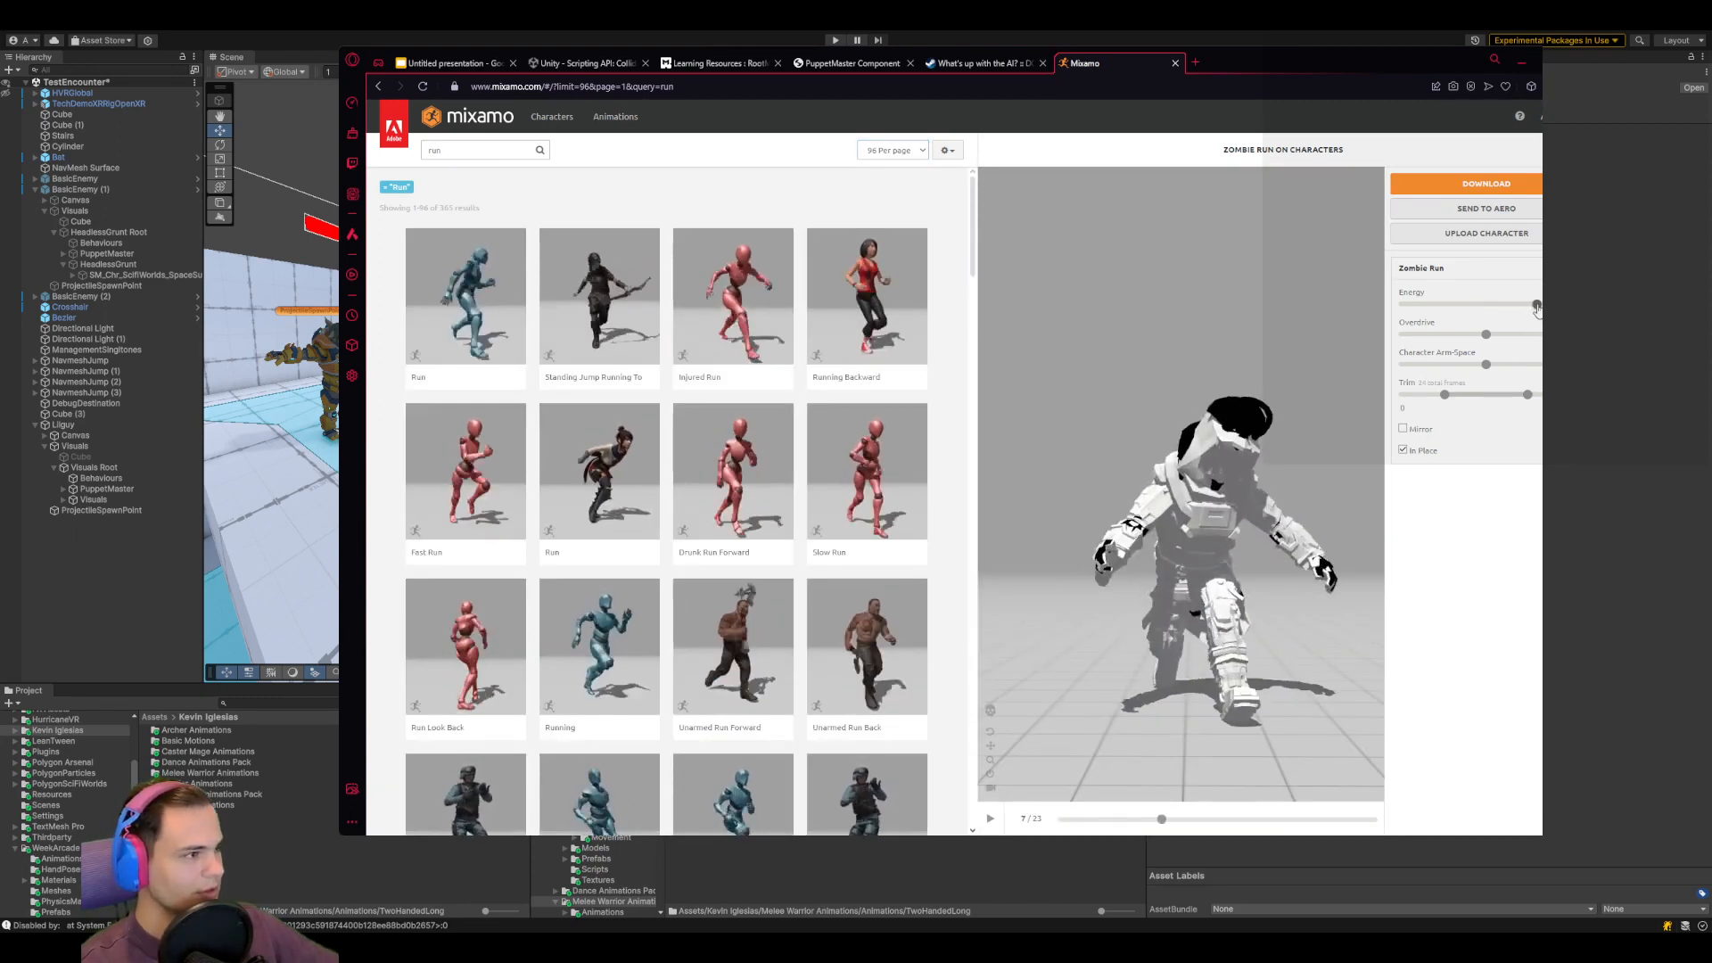
pyautogui.moveTo(1536, 308); pyautogui.dragTo(1552, 307)
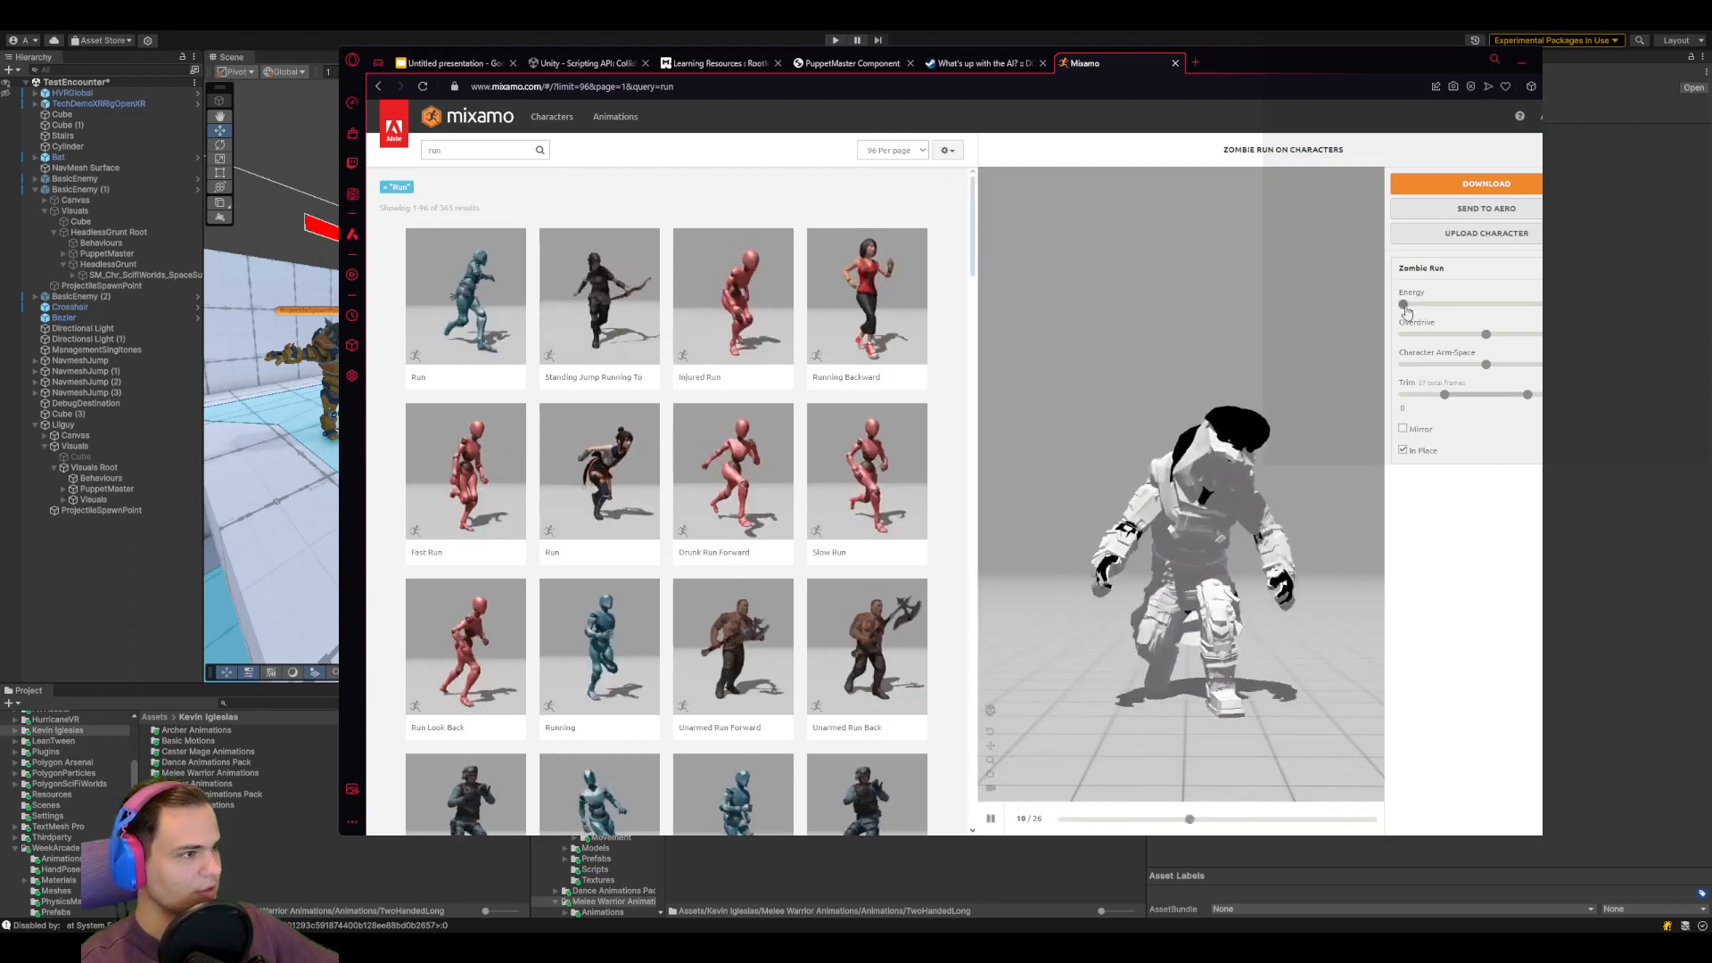
pyautogui.moveTo(1405, 307); pyautogui.dragTo(1570, 308)
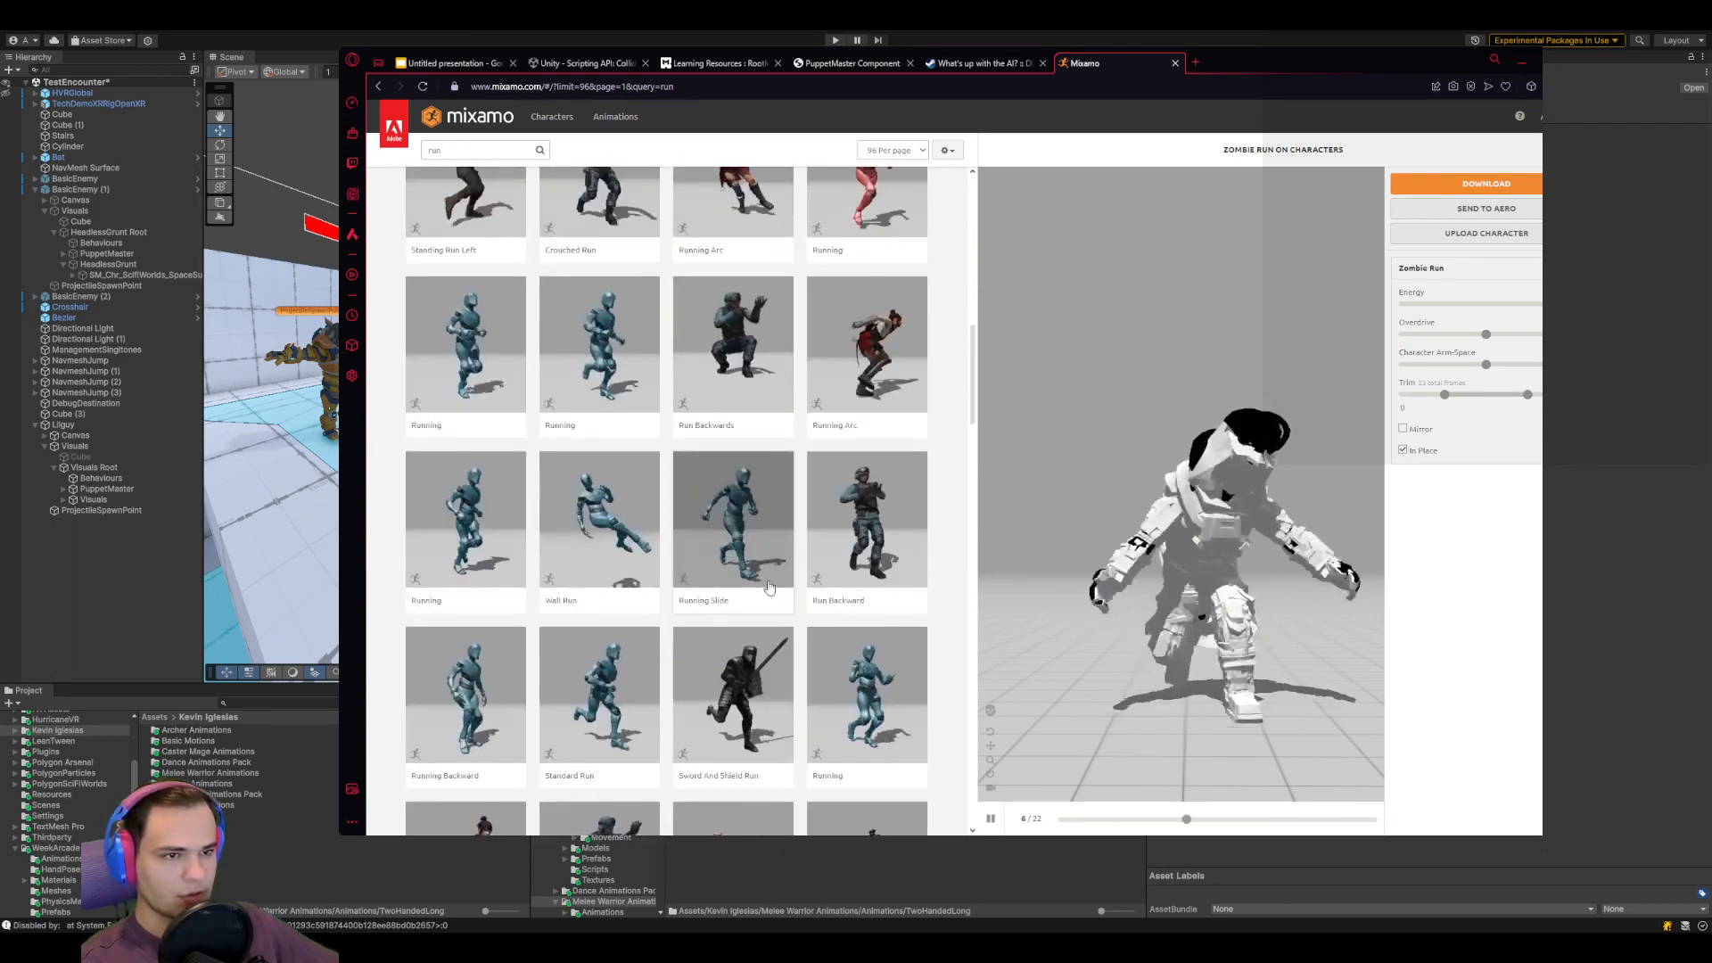
# Find Running Crawl further down the run results and preview it with In Place enabled
pyautogui.scroll(-10, 945, 494)
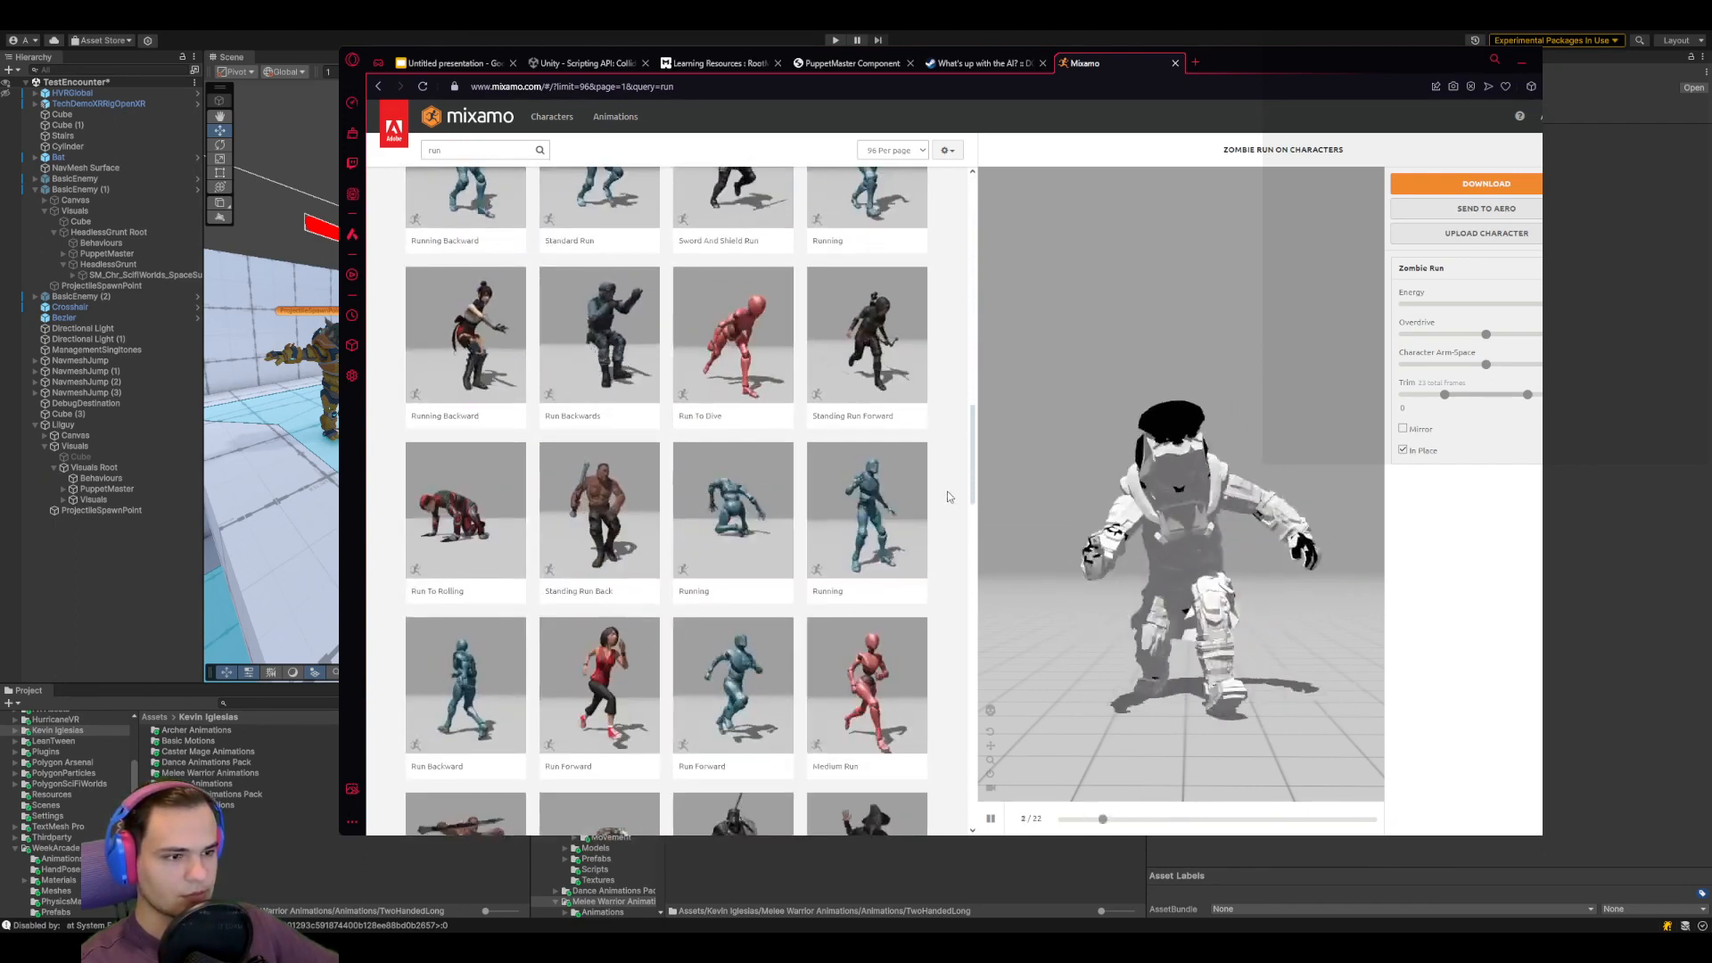
pyautogui.scroll(-5, 949, 497)
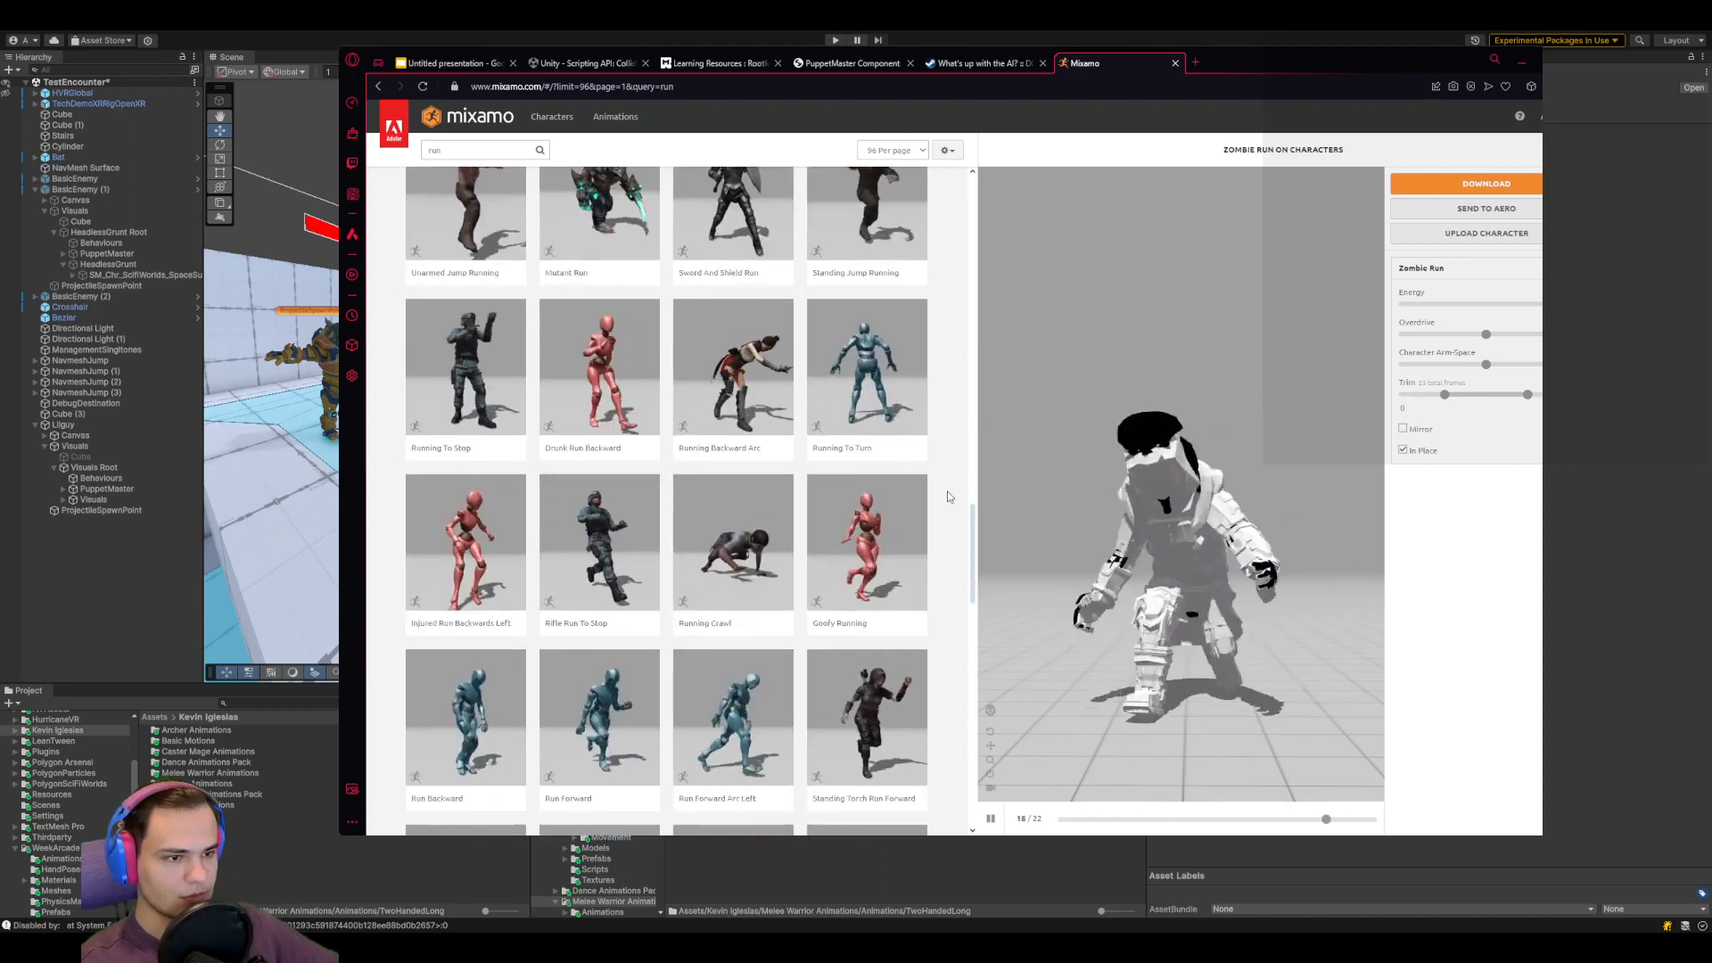
pyautogui.scroll(-2, 949, 496)
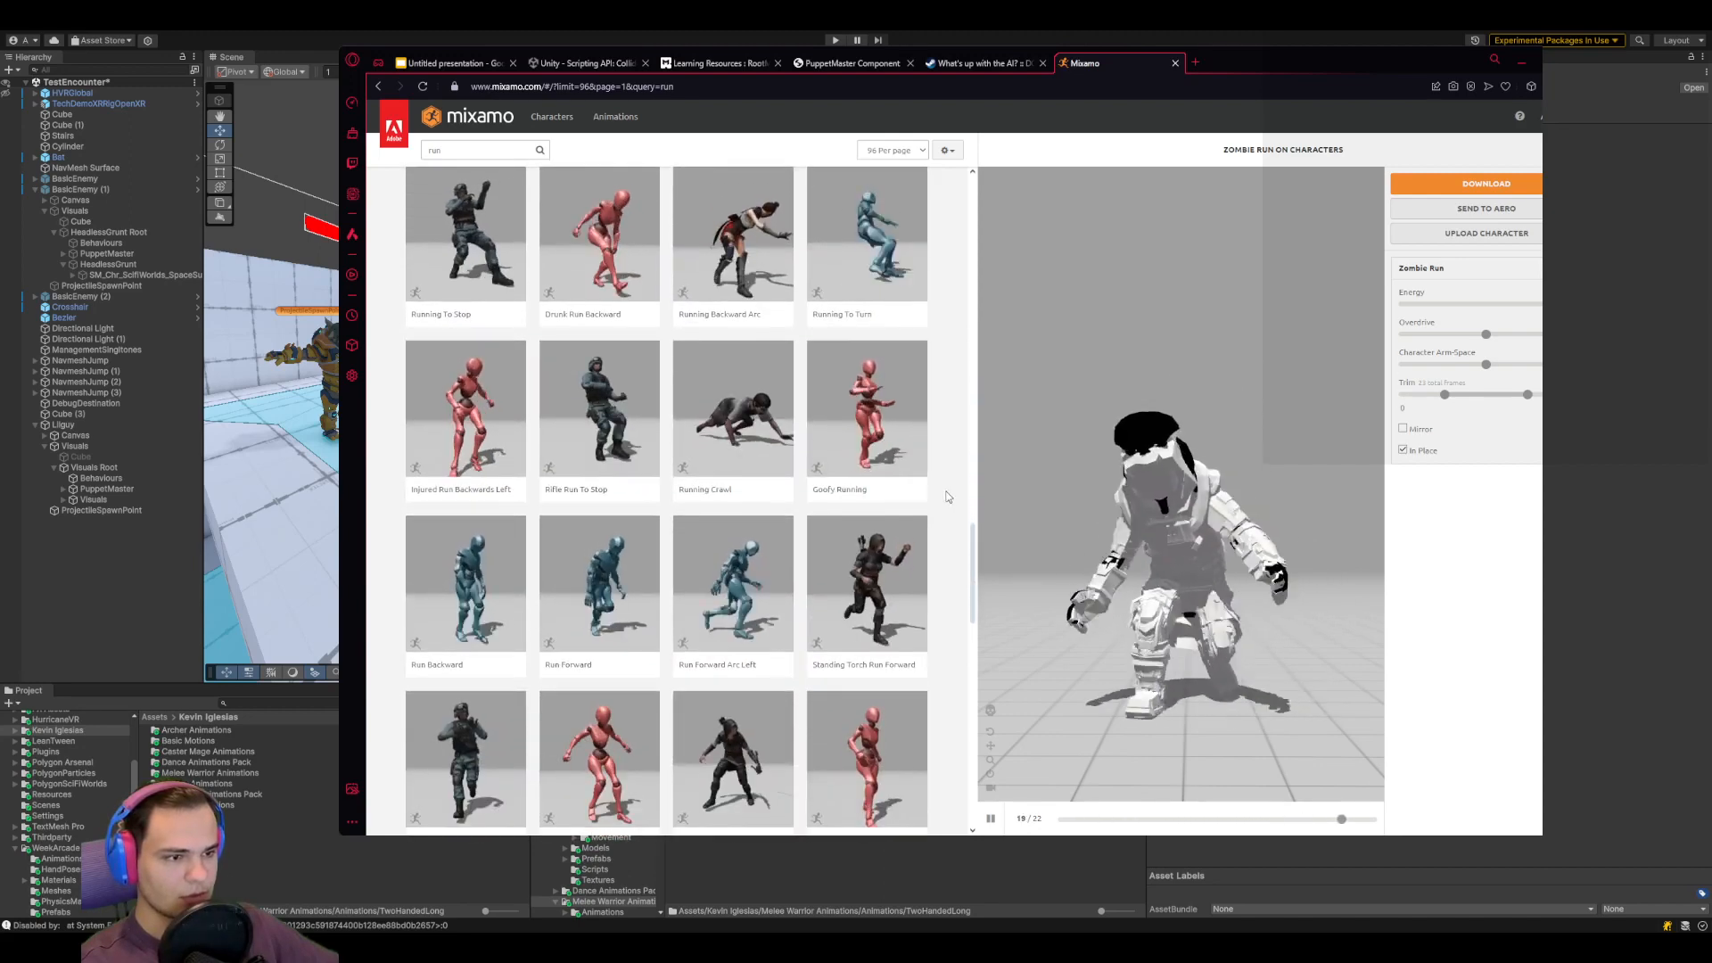
pyautogui.click(733, 402)
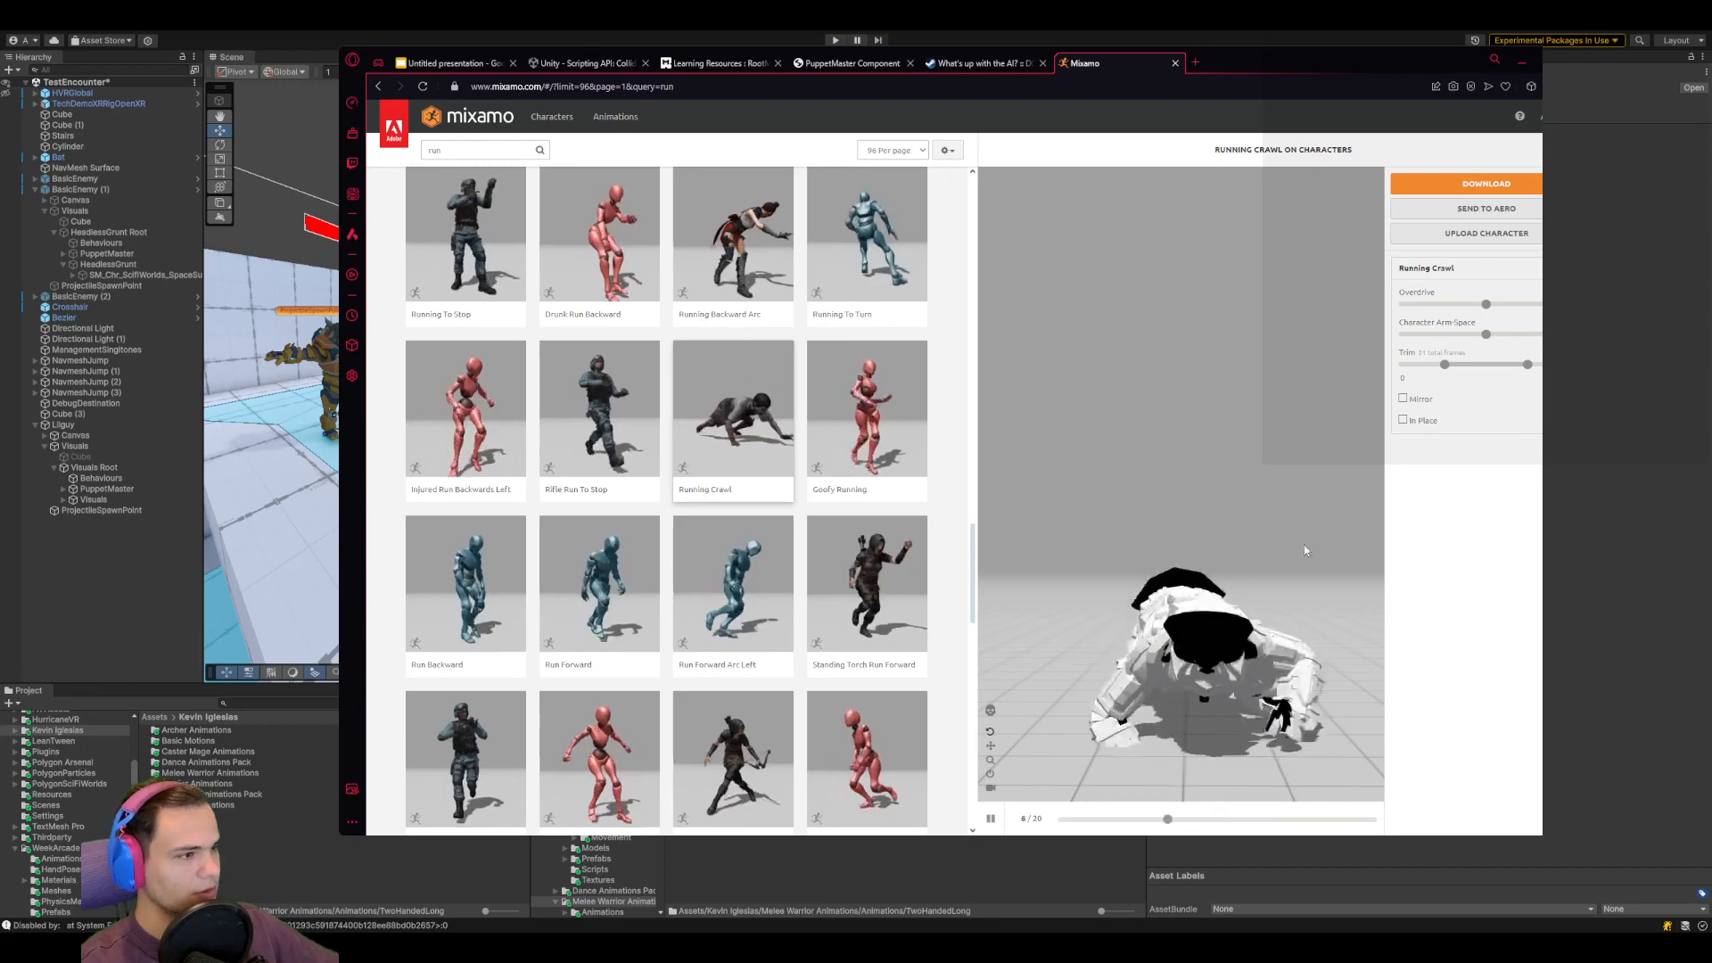
pyautogui.click(1402, 420)
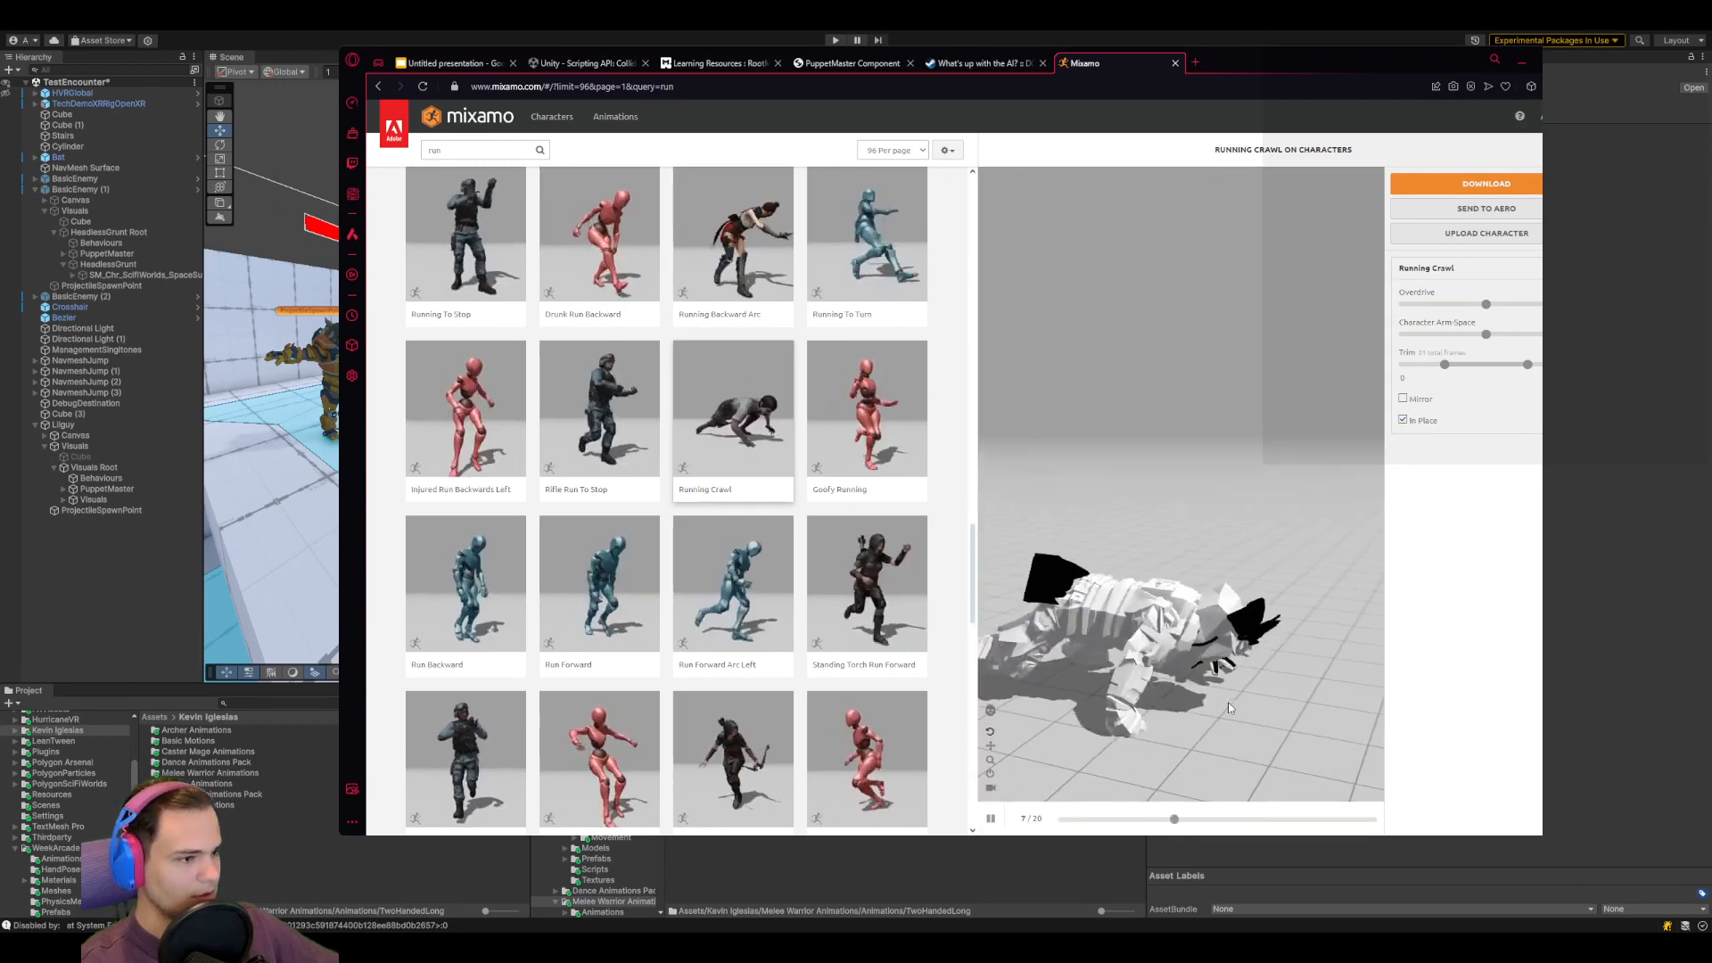
# Preview the Goofy Running animation with In Place enabled
pyautogui.scroll(-1, 842, 500)
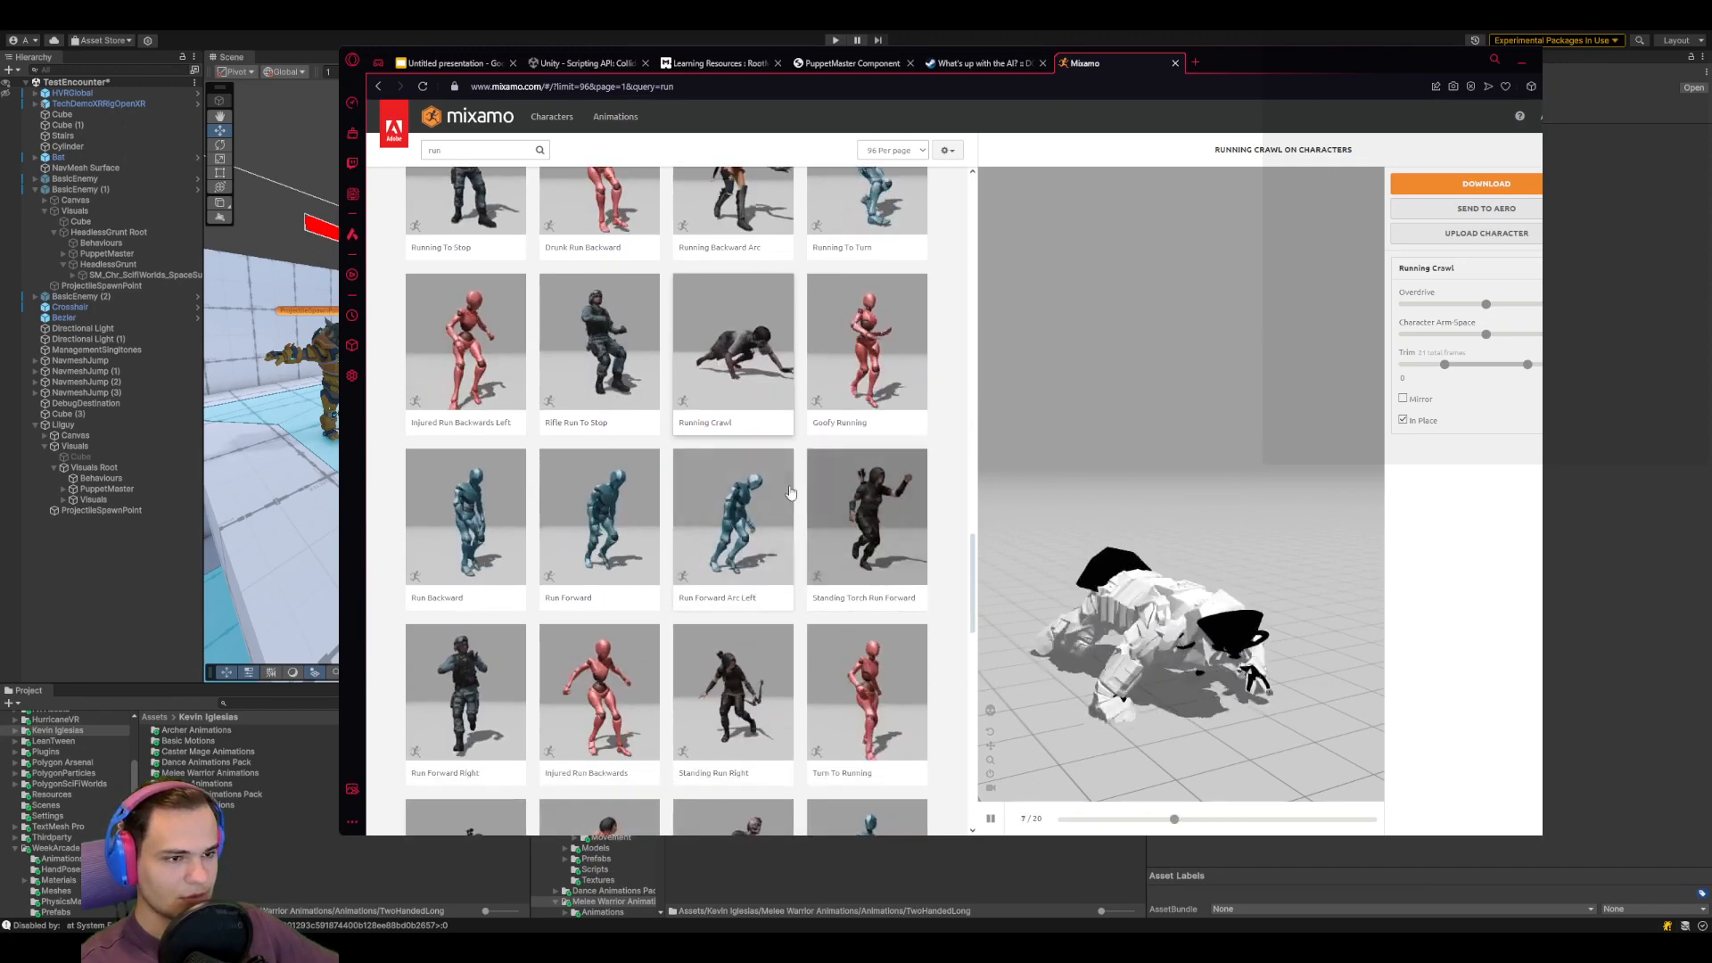
pyautogui.click(829, 364)
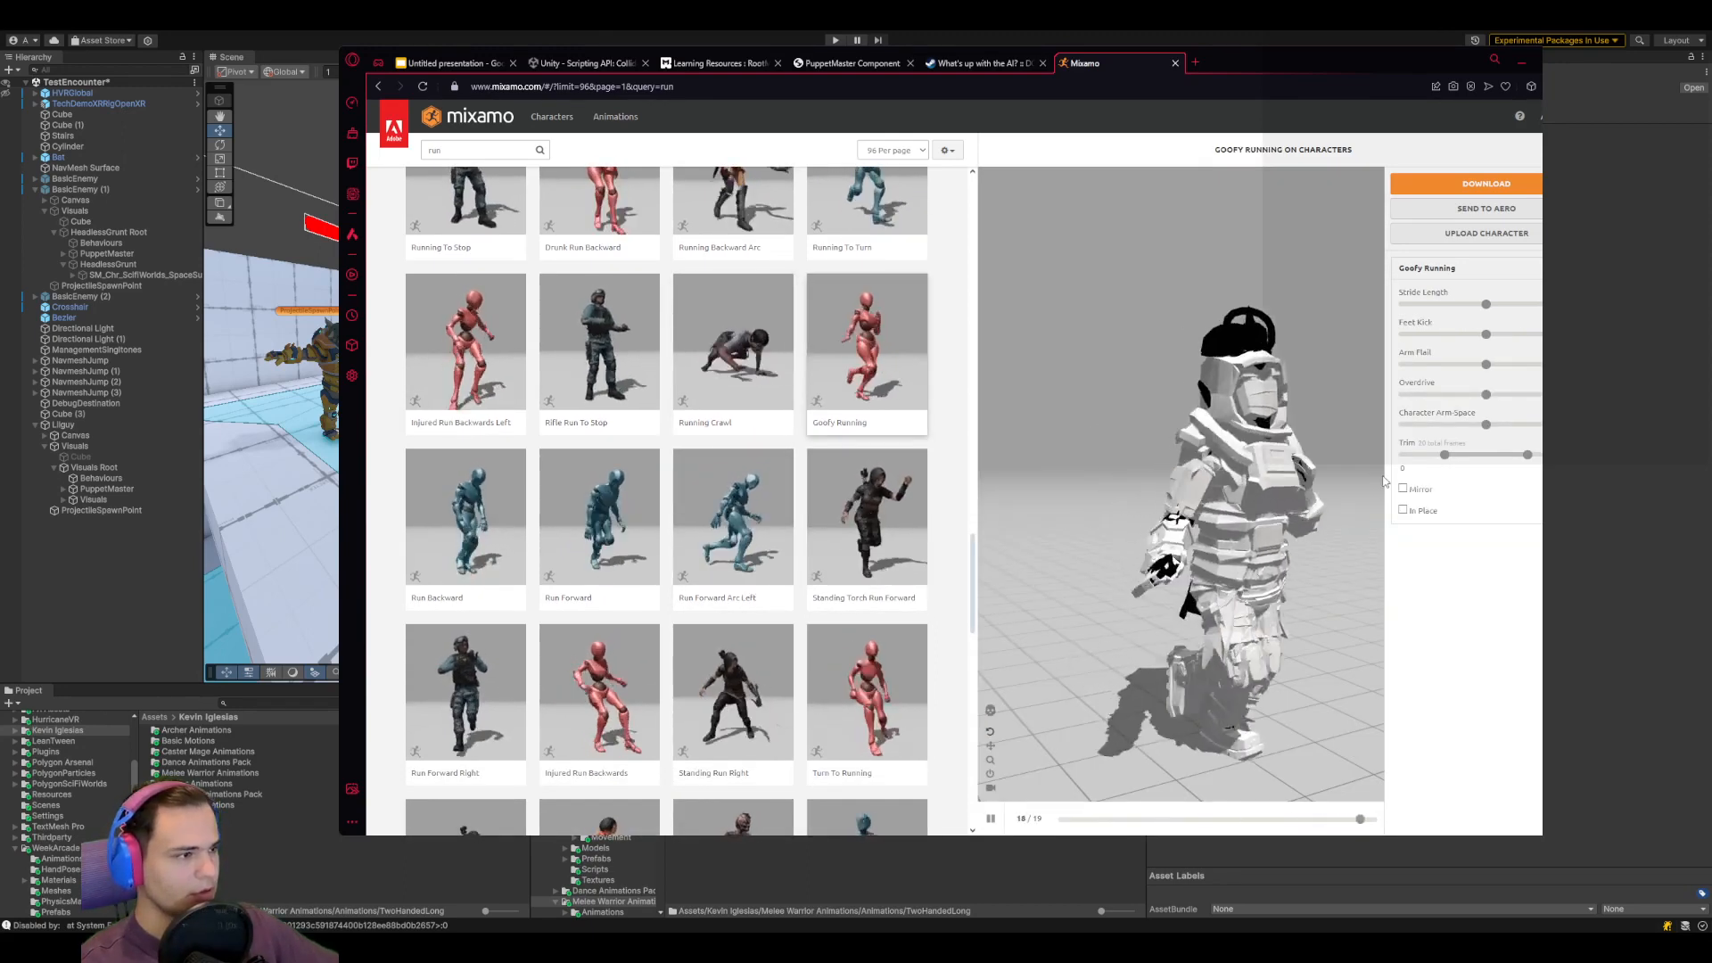
pyautogui.click(1404, 510)
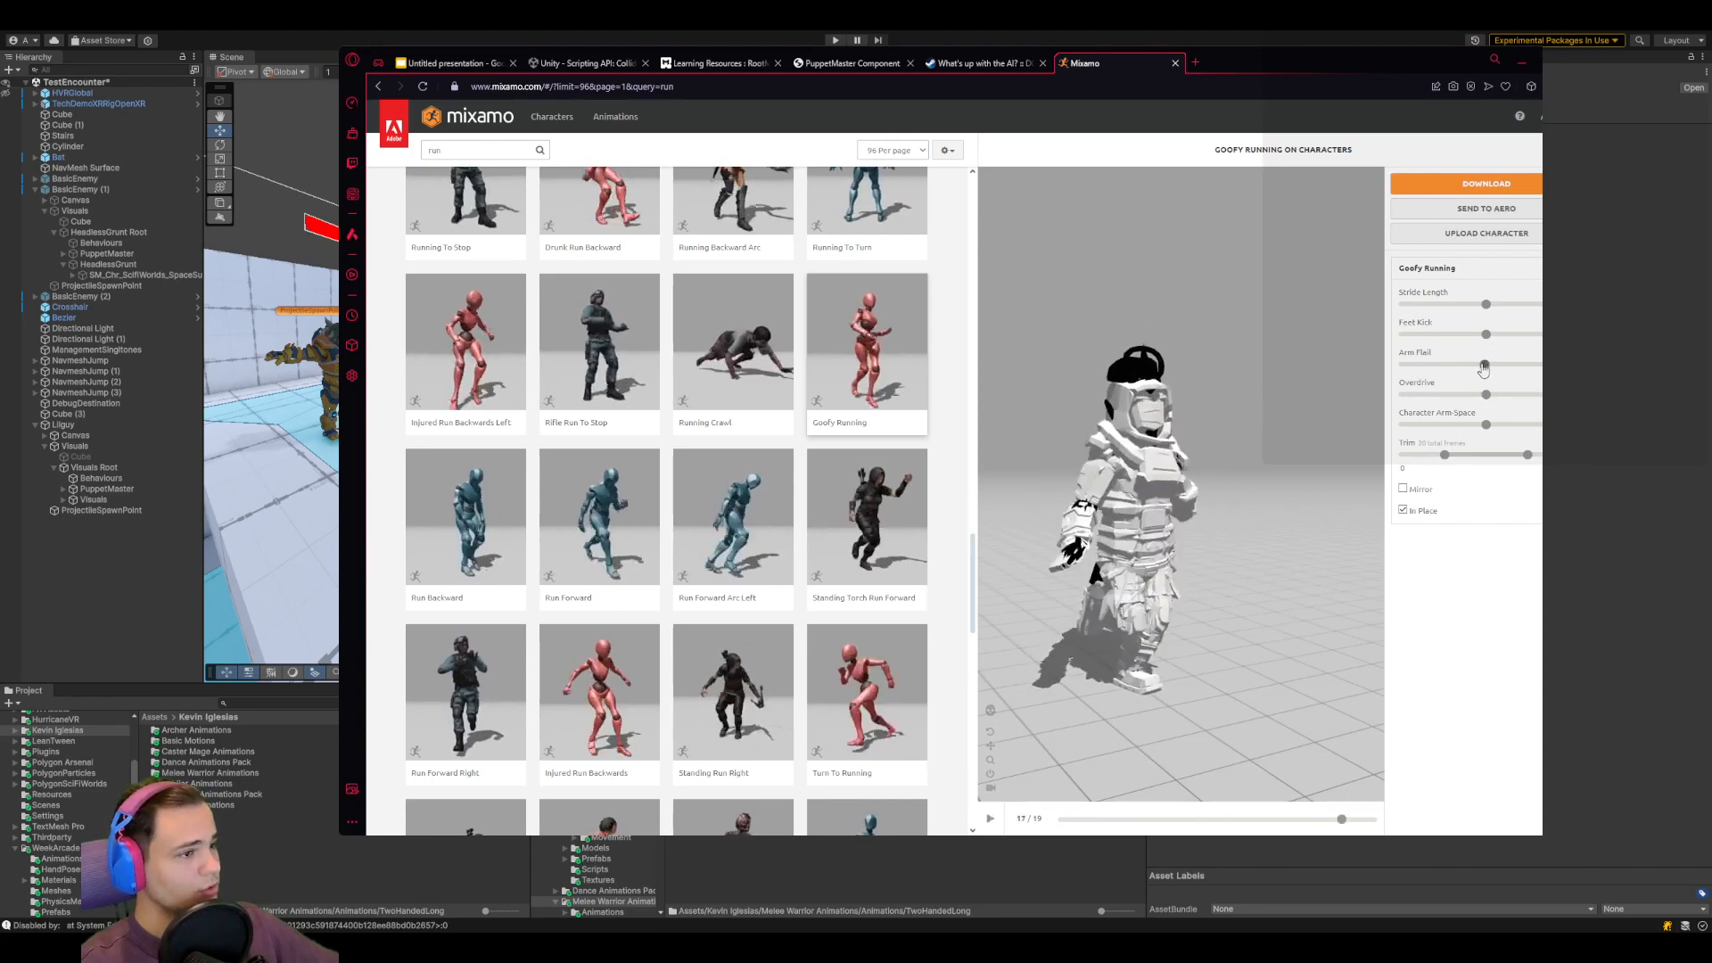
# Adjust Goofy Running with minimum Feet Kick, maximum Stride Length and Arm Flail, and slightly more Character Arm-Space
pyautogui.moveTo(1483, 368); pyautogui.dragTo(1330, 418)
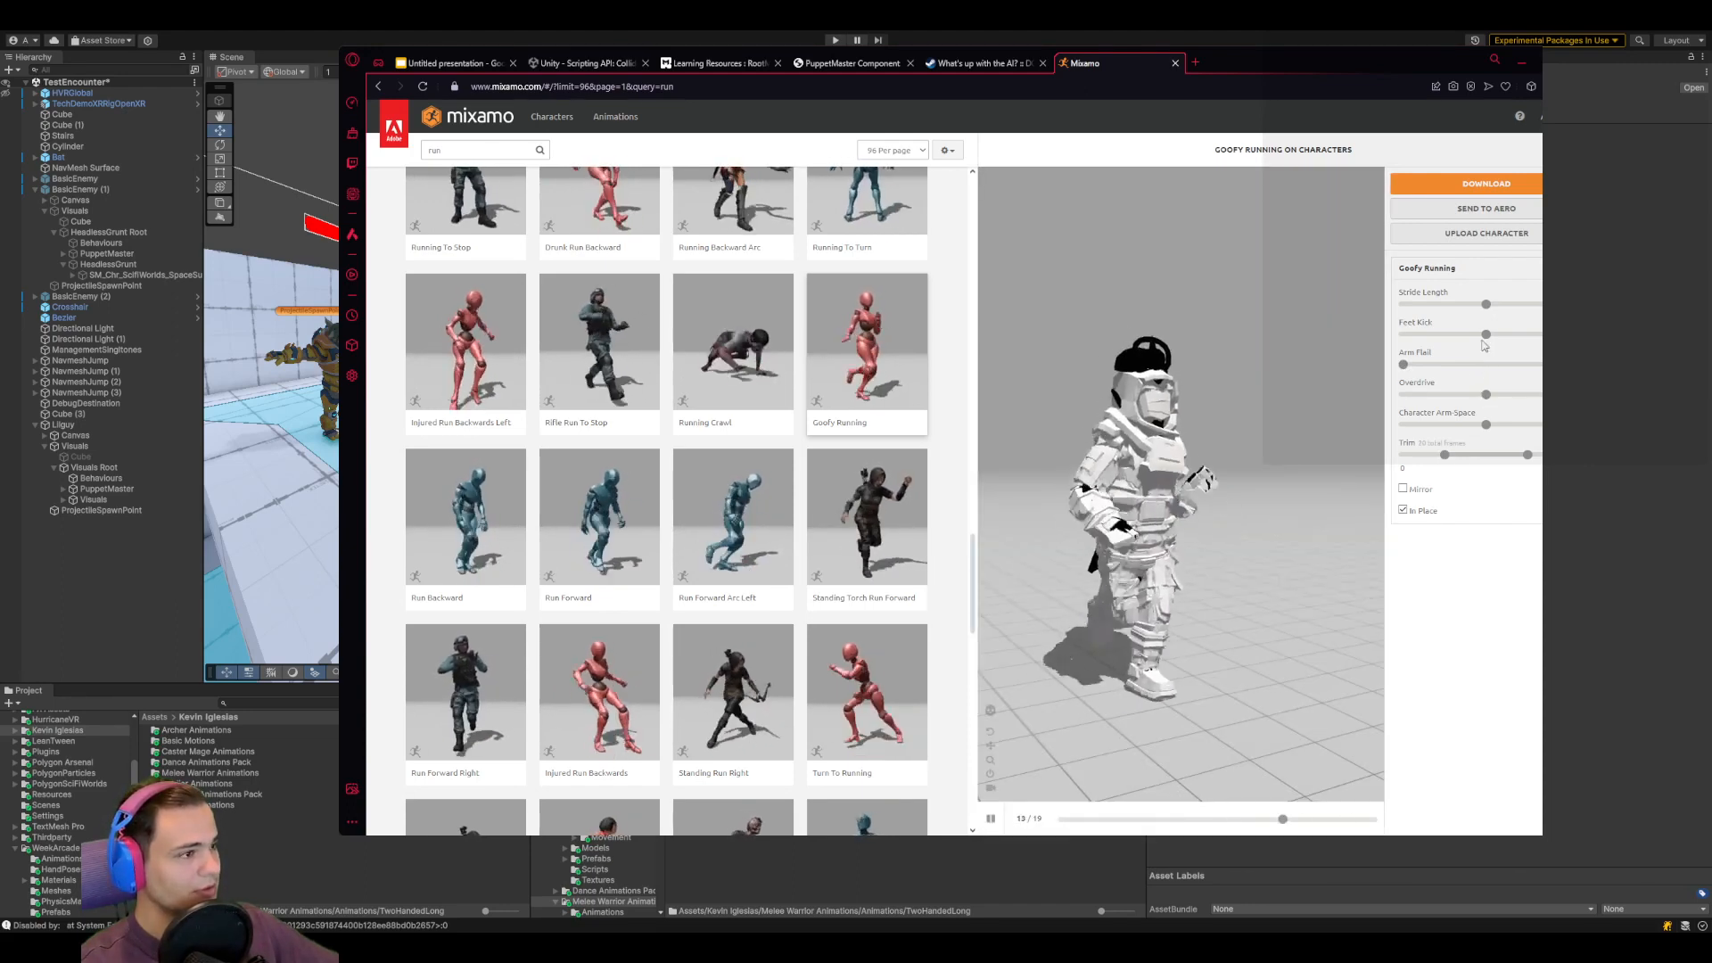
pyautogui.moveTo(1473, 341); pyautogui.dragTo(1400, 337)
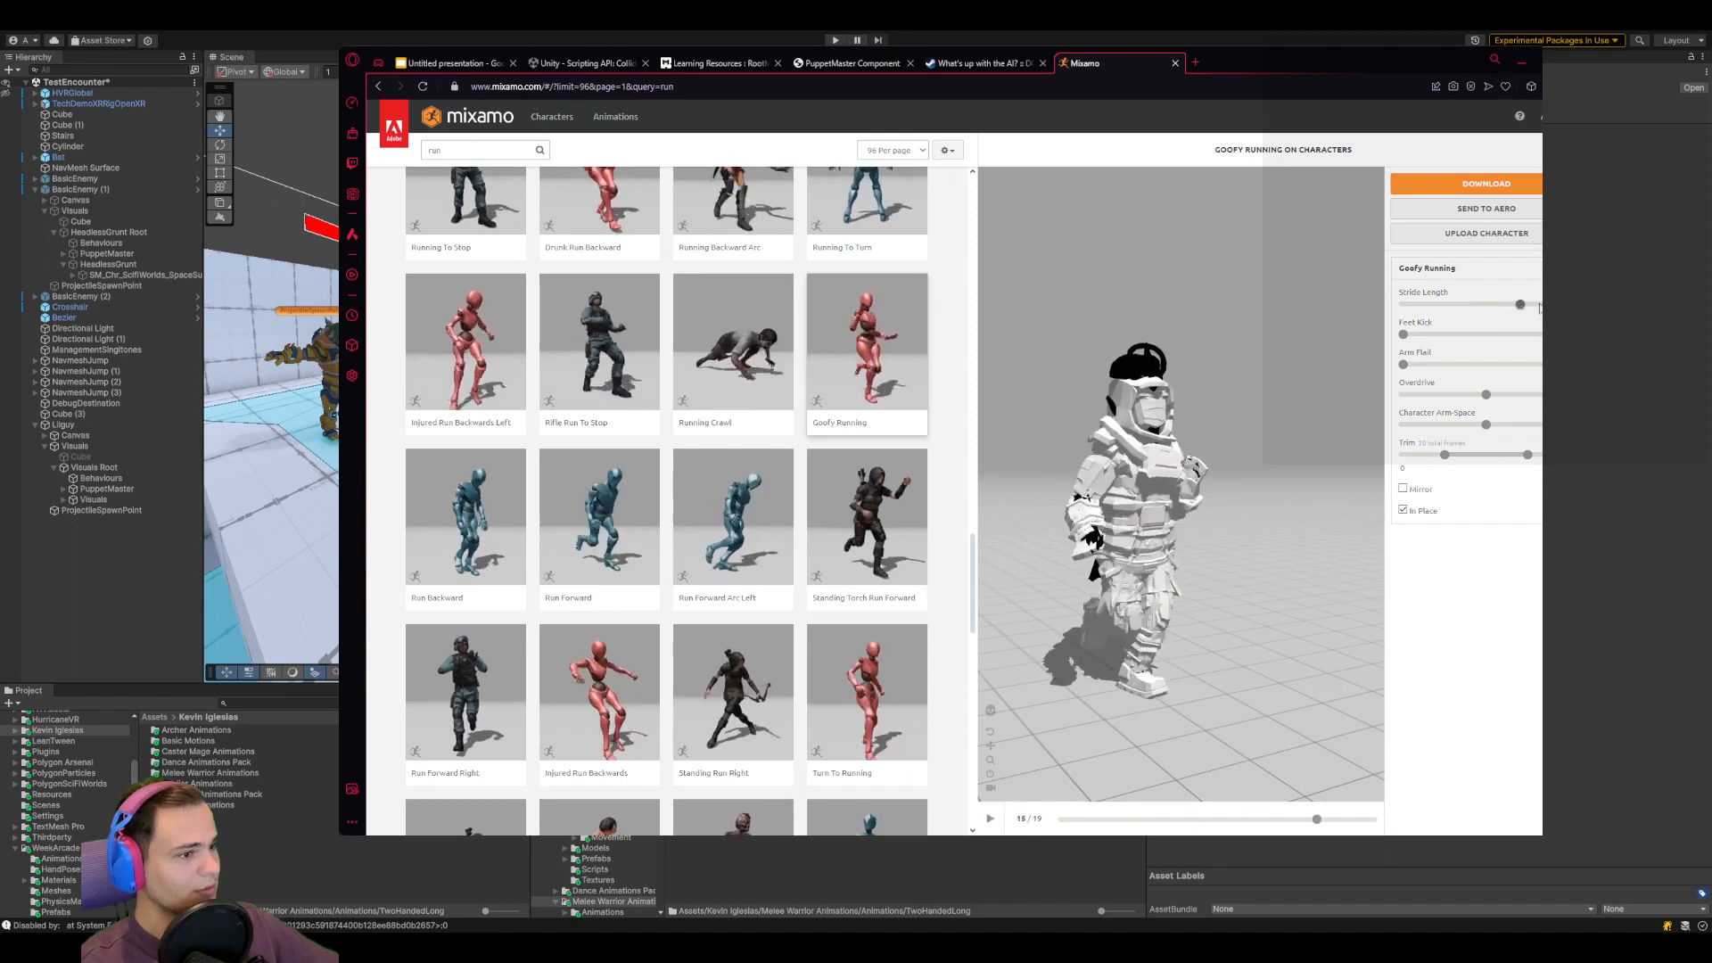
pyautogui.moveTo(1540, 308); pyautogui.dragTo(1561, 308)
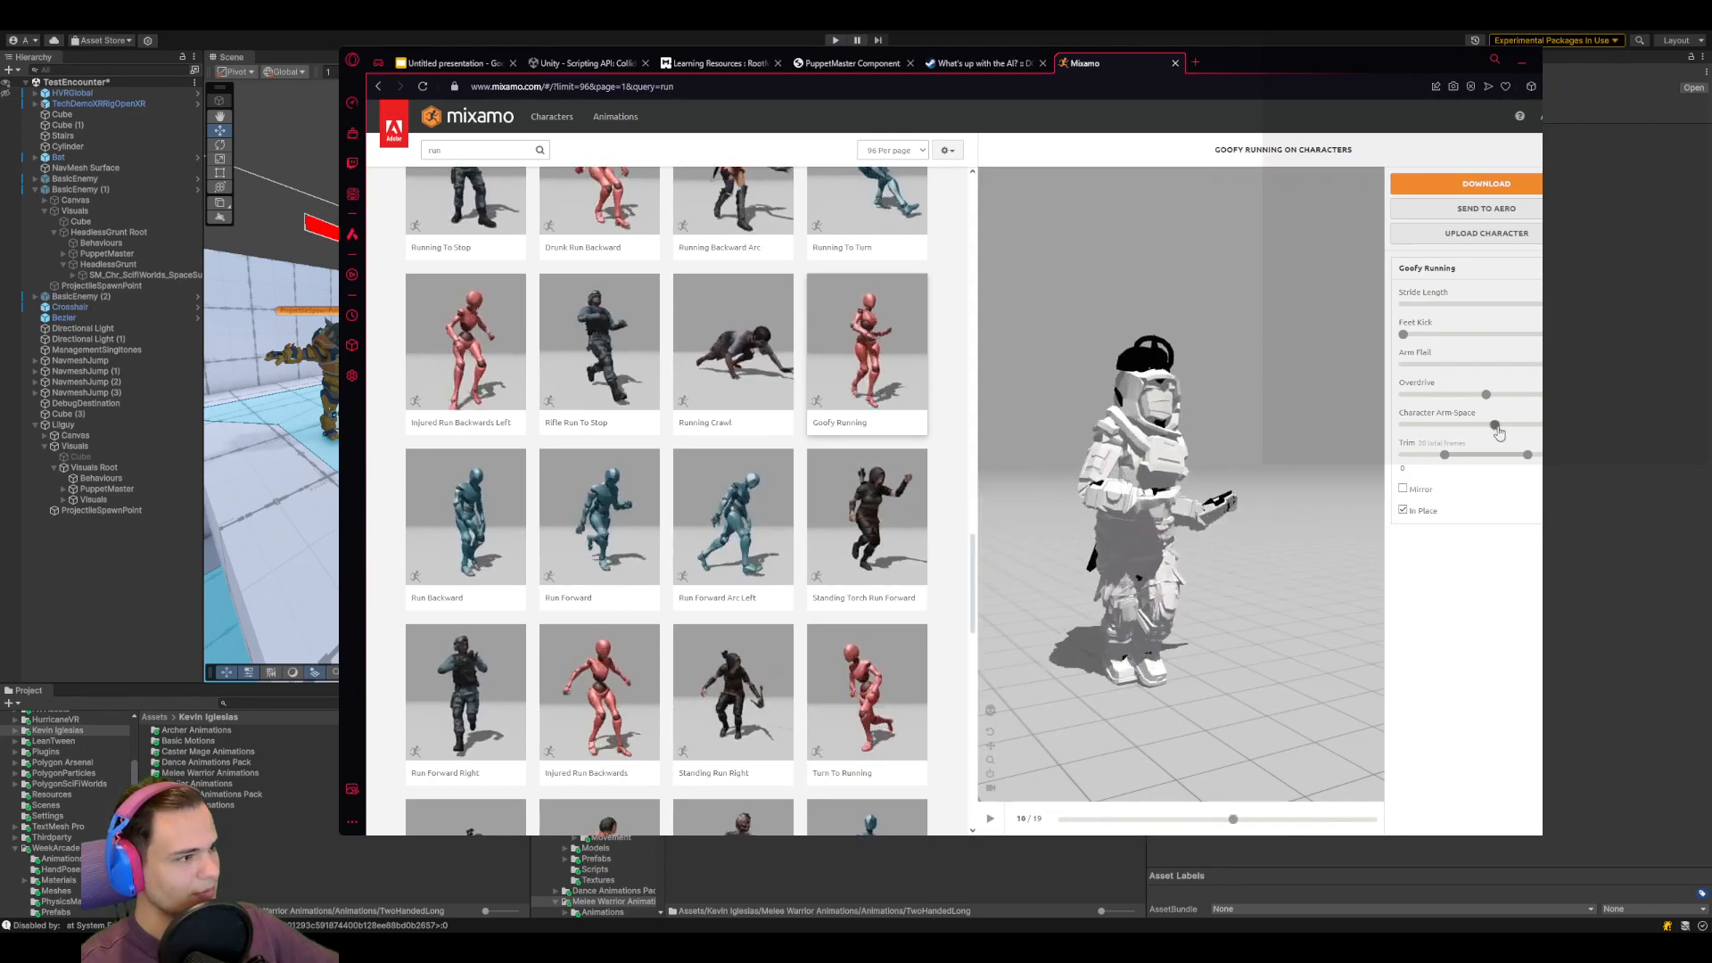
pyautogui.moveTo(1499, 433); pyautogui.dragTo(1518, 438)
pyautogui.moveTo(1315, 615); pyautogui.dragTo(1137, 687)
# Look through the remaining run results and open the second results page
pyautogui.scroll(-3, 927, 553)
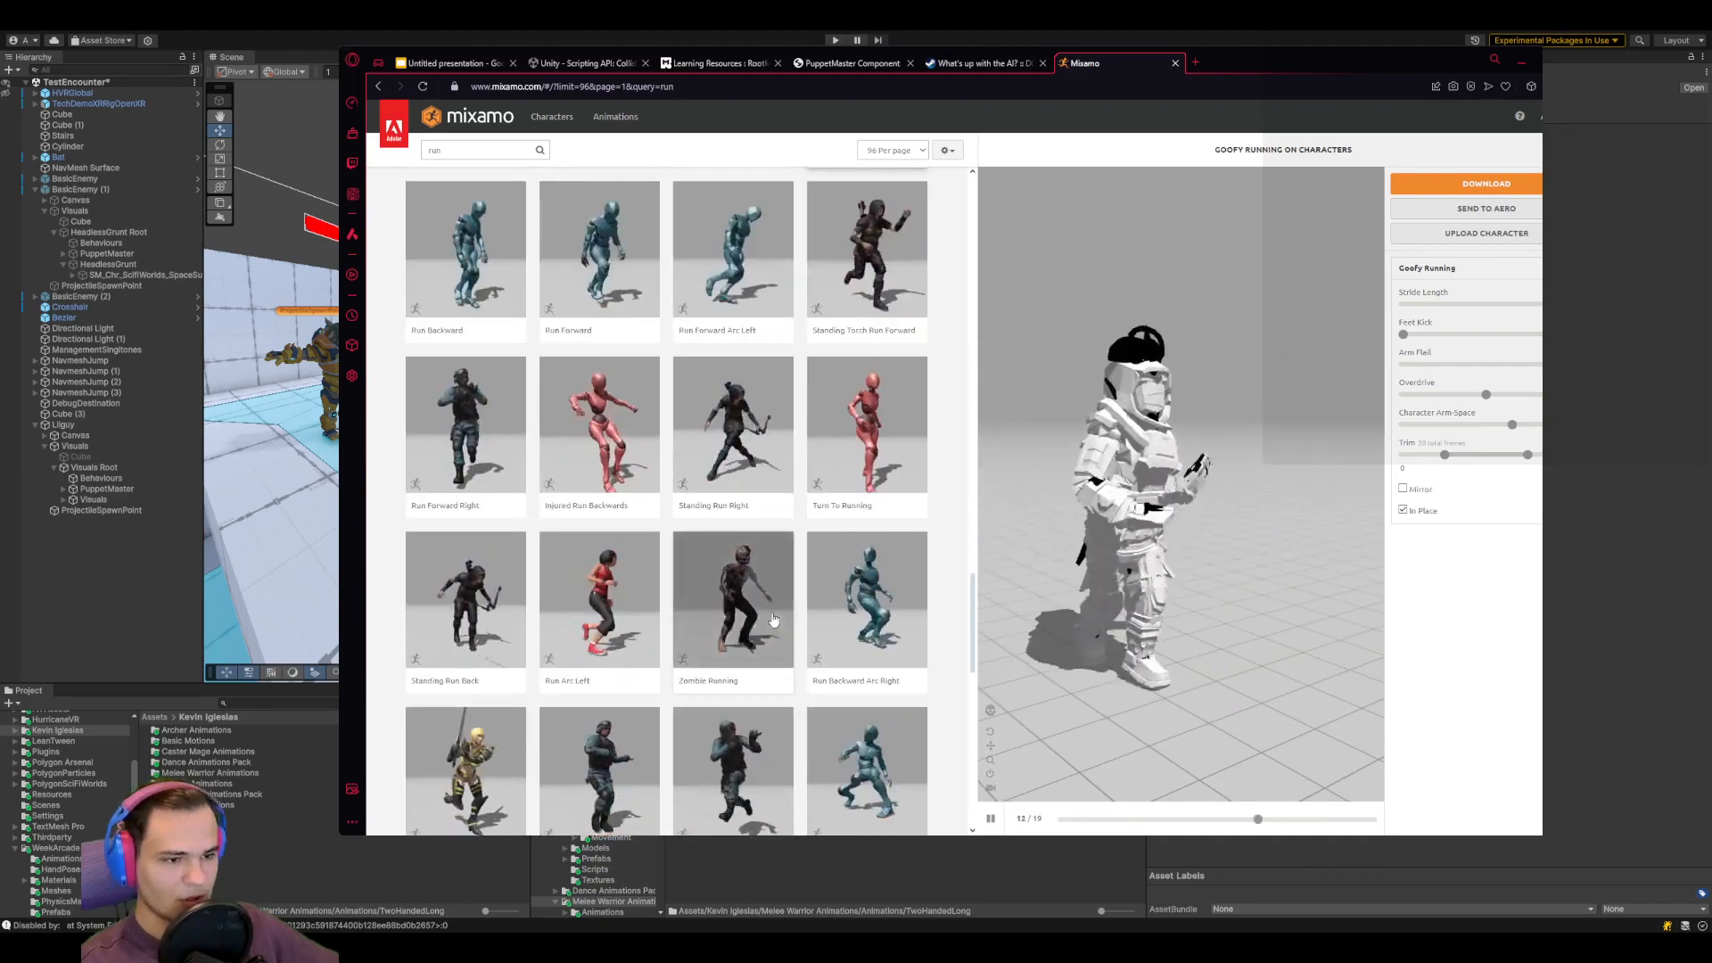
pyautogui.scroll(-5, 928, 553)
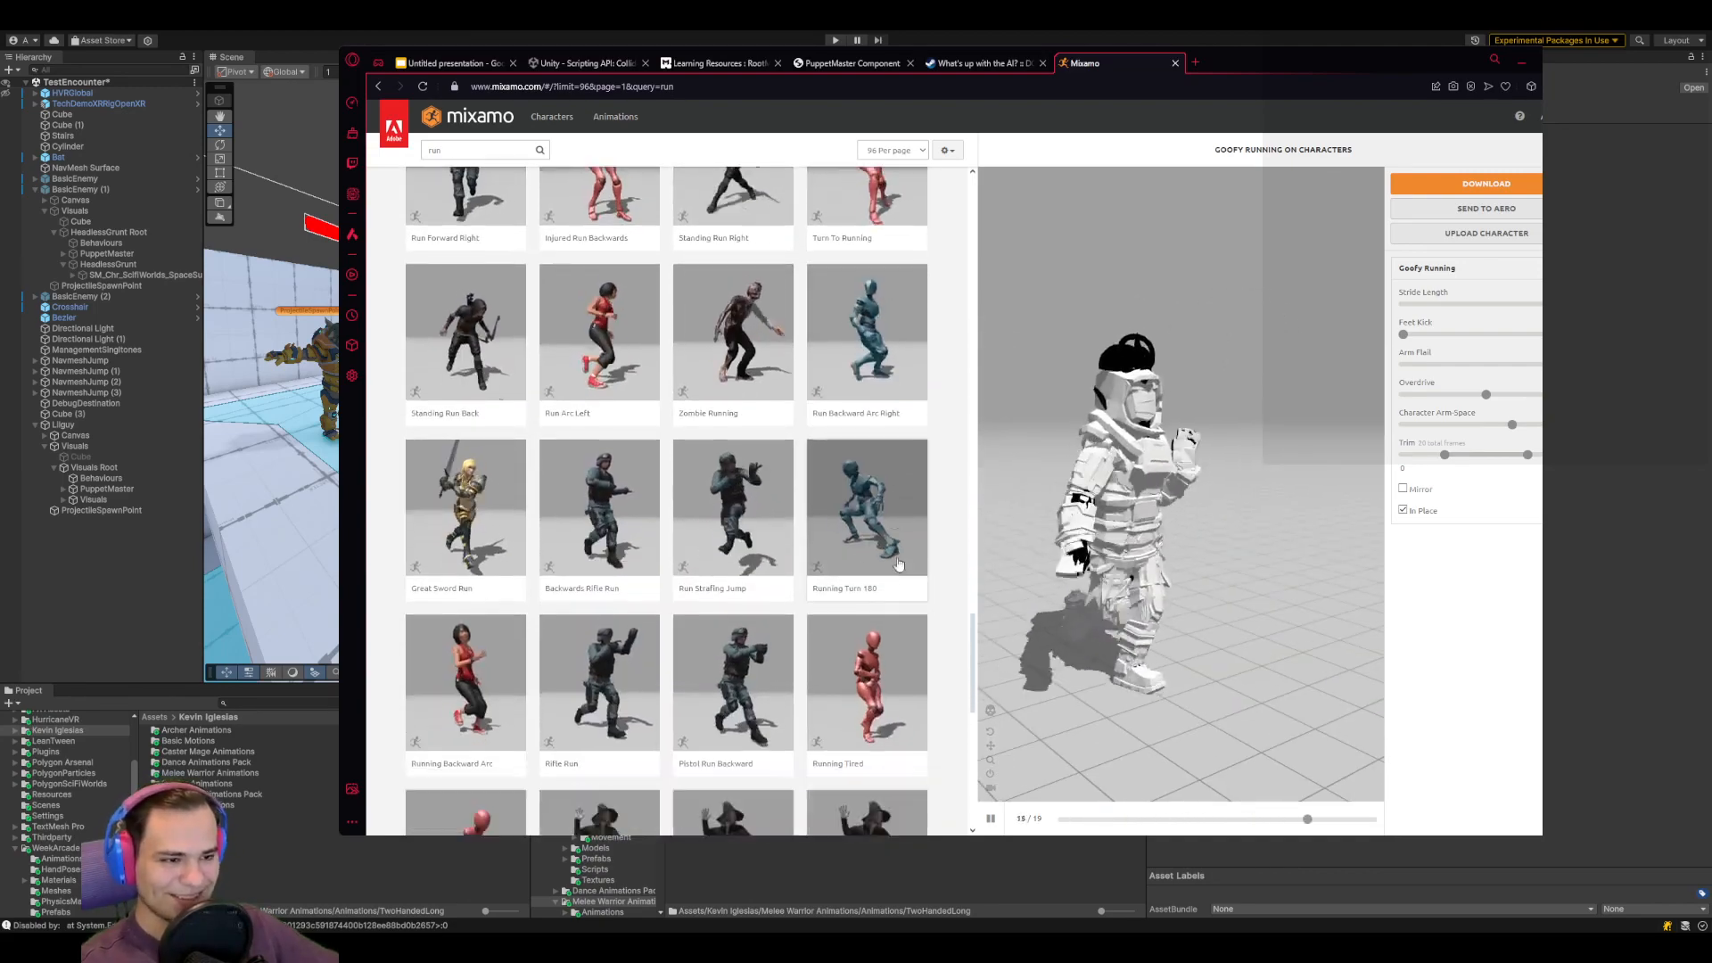
pyautogui.scroll(-2, 960, 533)
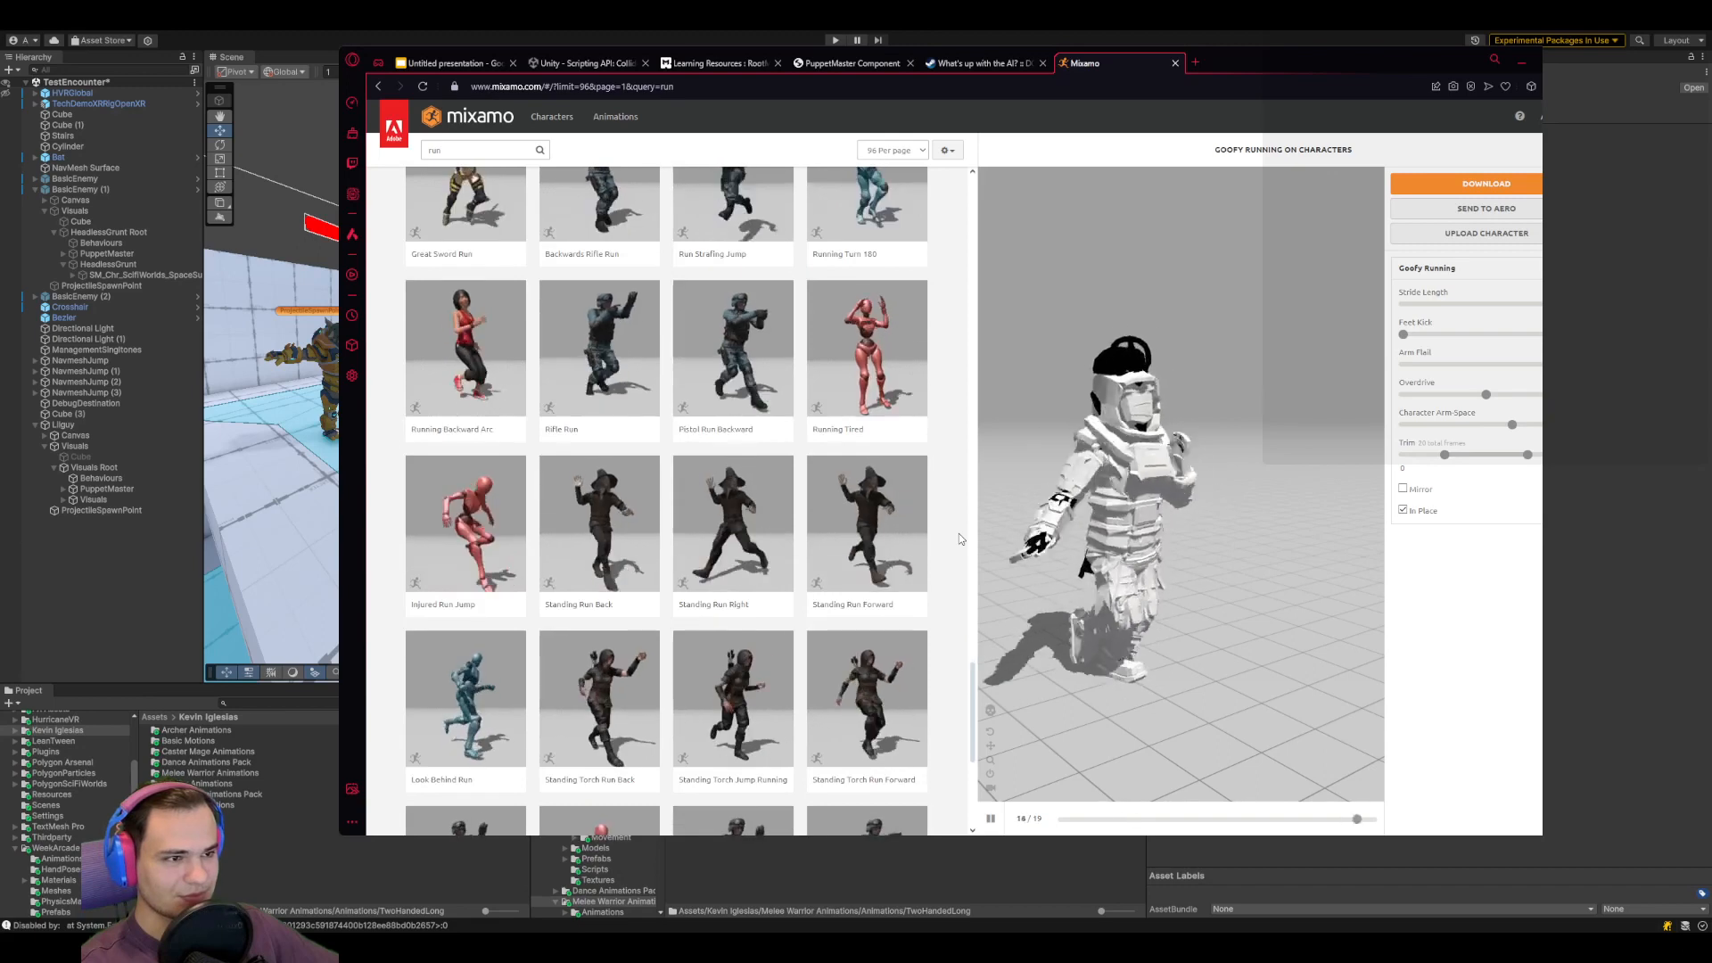
pyautogui.scroll(-1, 956, 541)
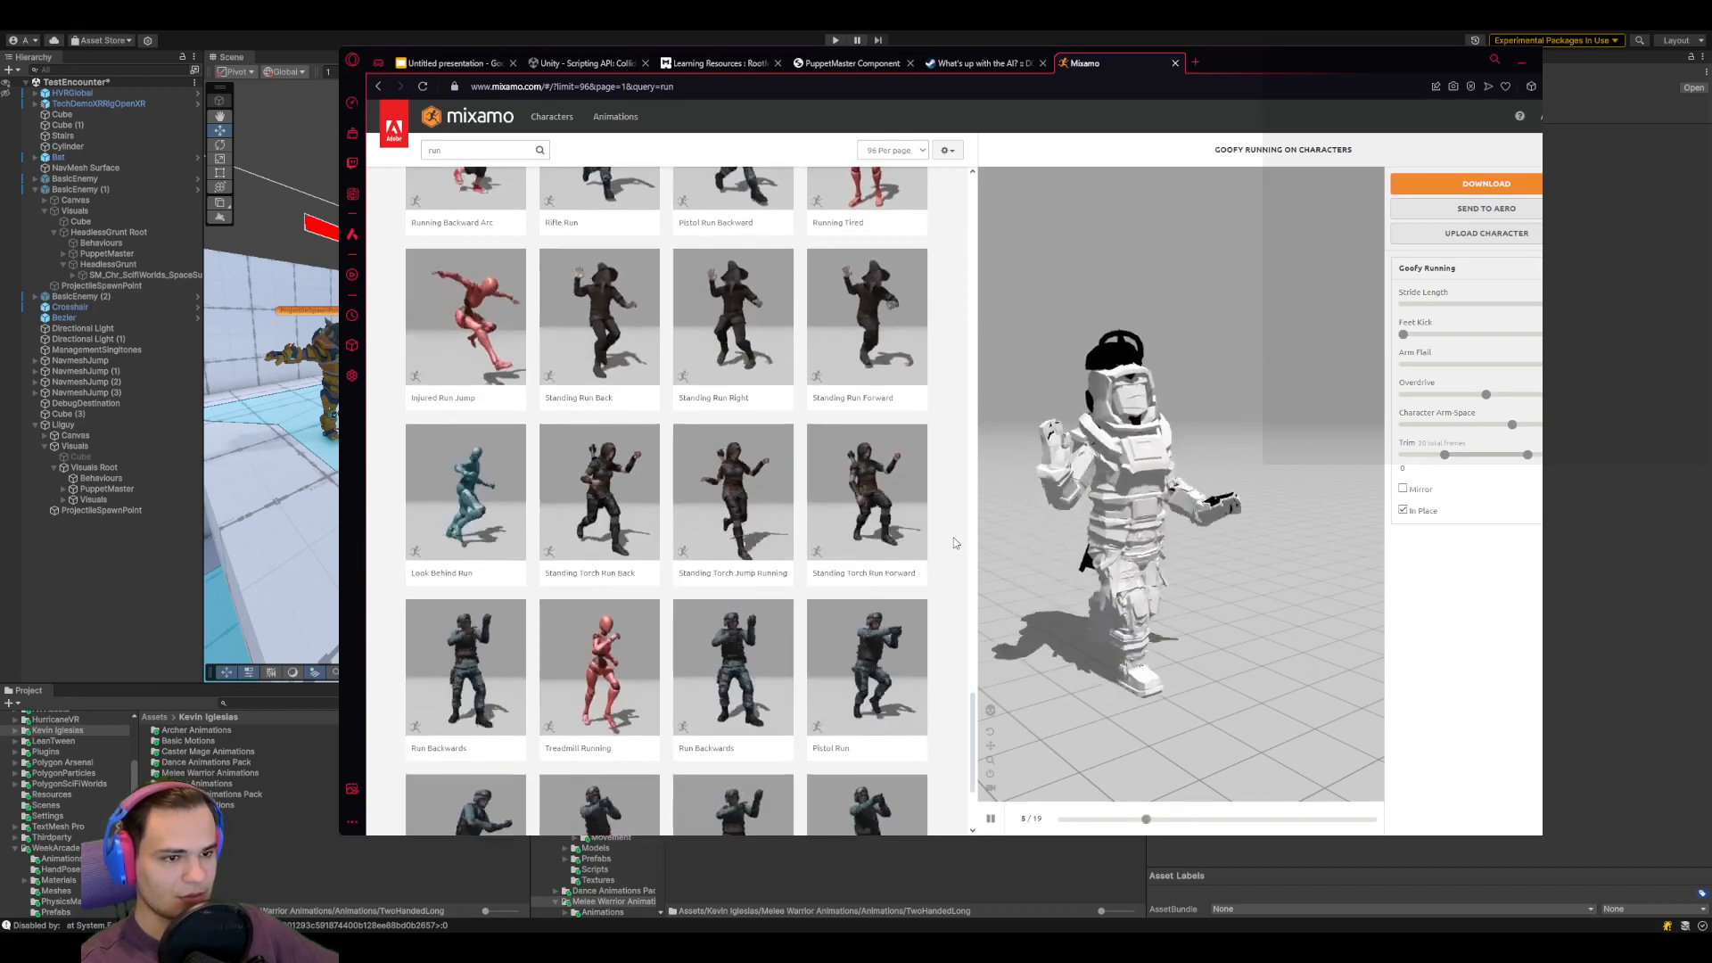
pyautogui.scroll(-4, 954, 543)
pyautogui.scroll(-1, 954, 542)
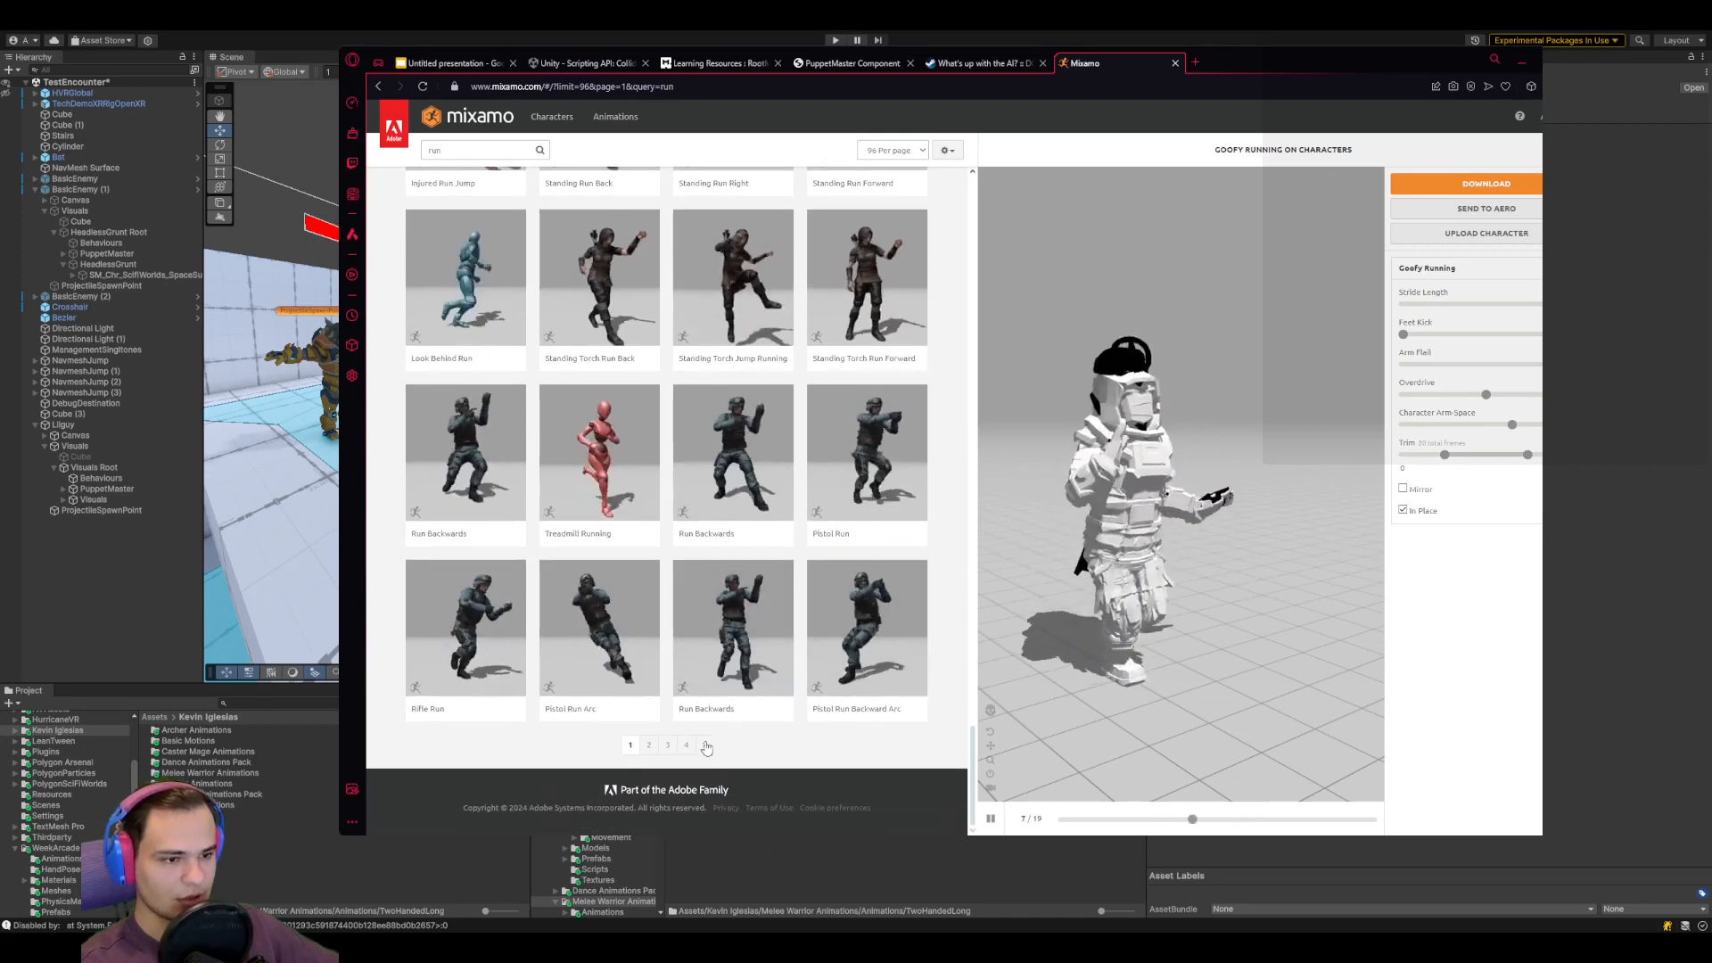
pyautogui.click(649, 745)
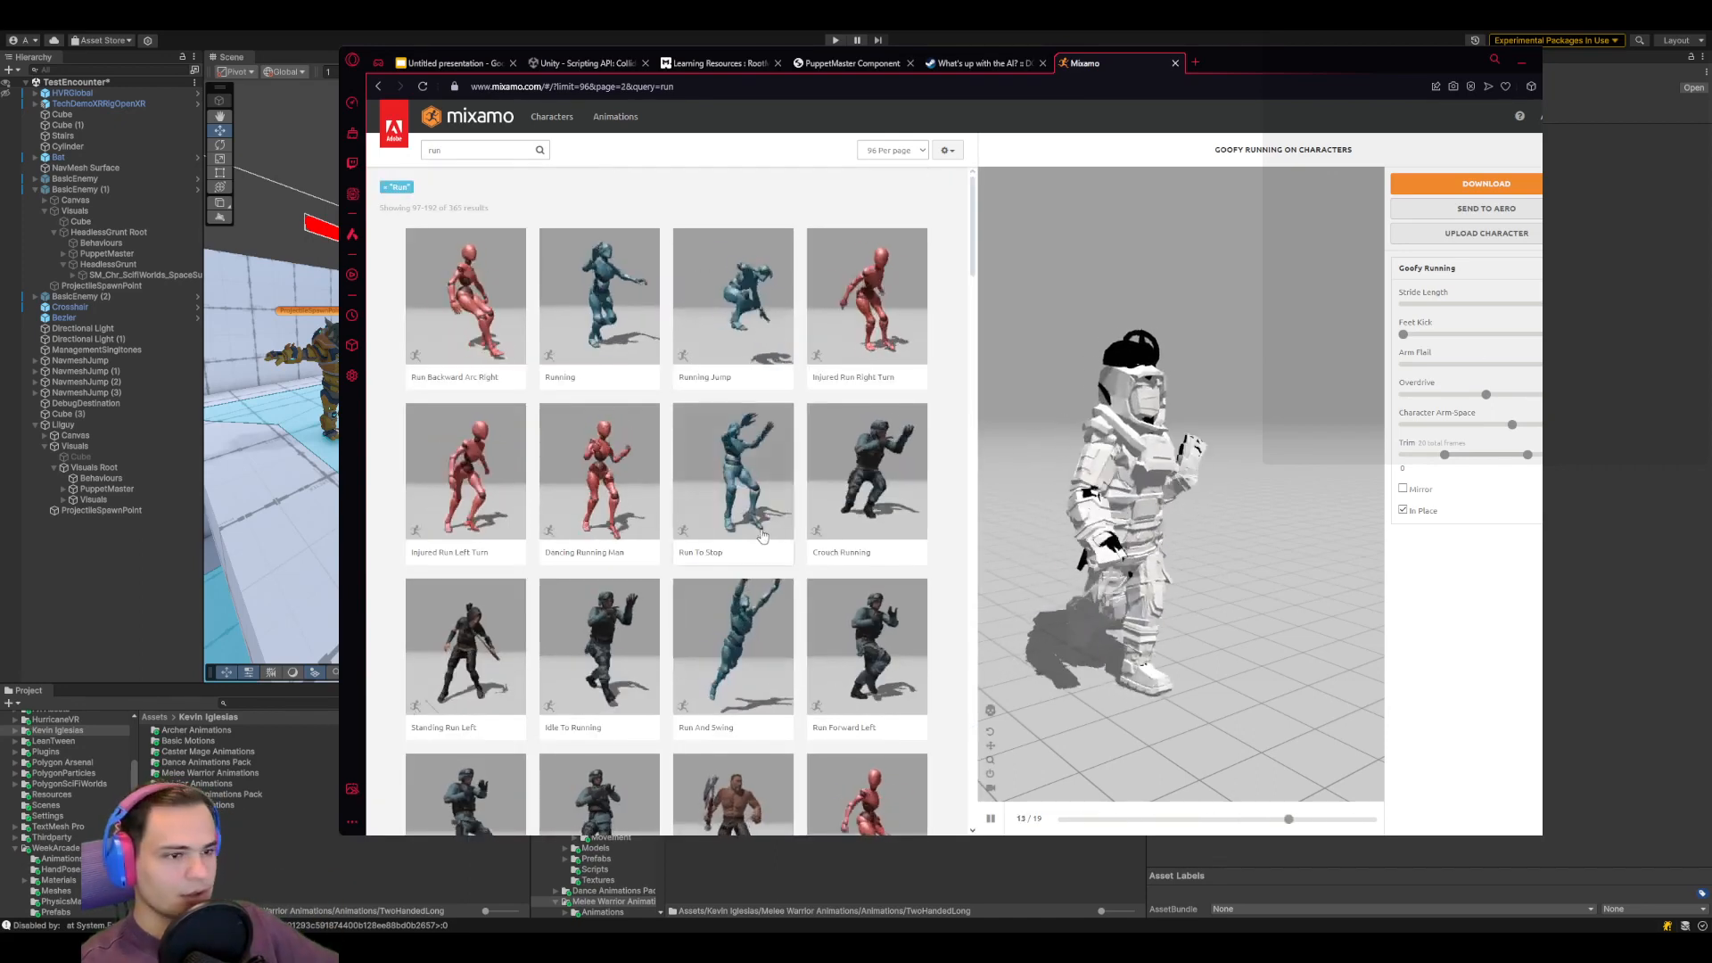
# Find Run With Sword on the second results page and preview it with In Place enabled
pyautogui.scroll(-7, 946, 446)
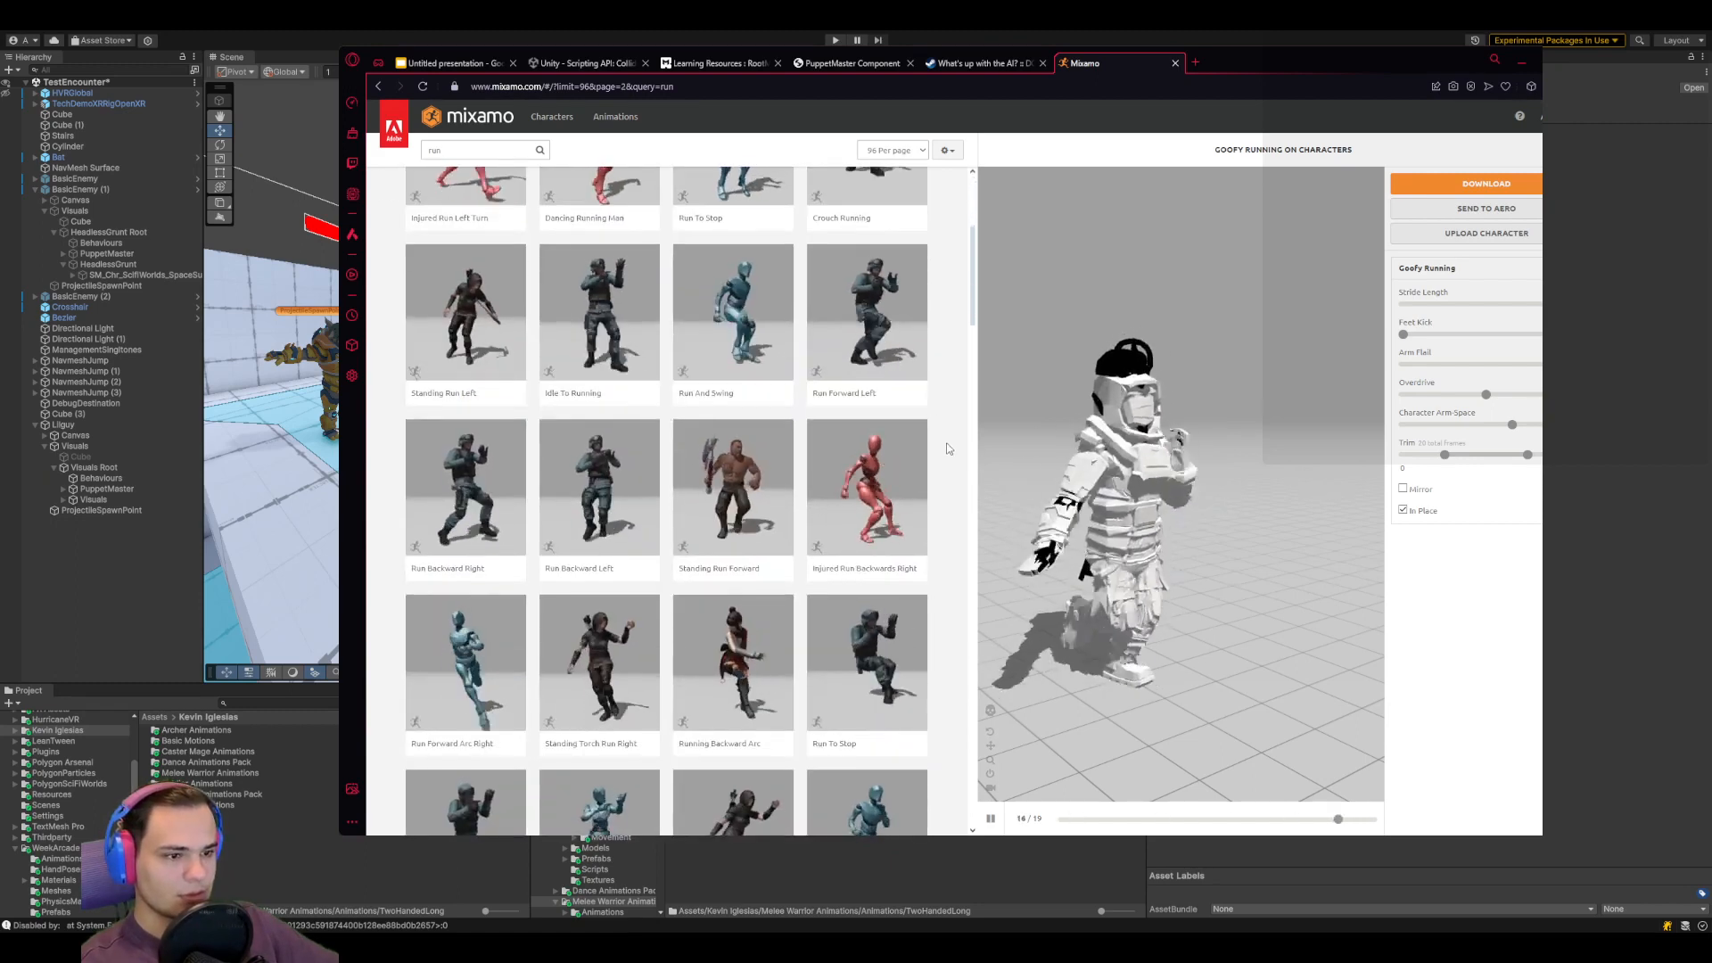
pyautogui.scroll(-2, 939, 451)
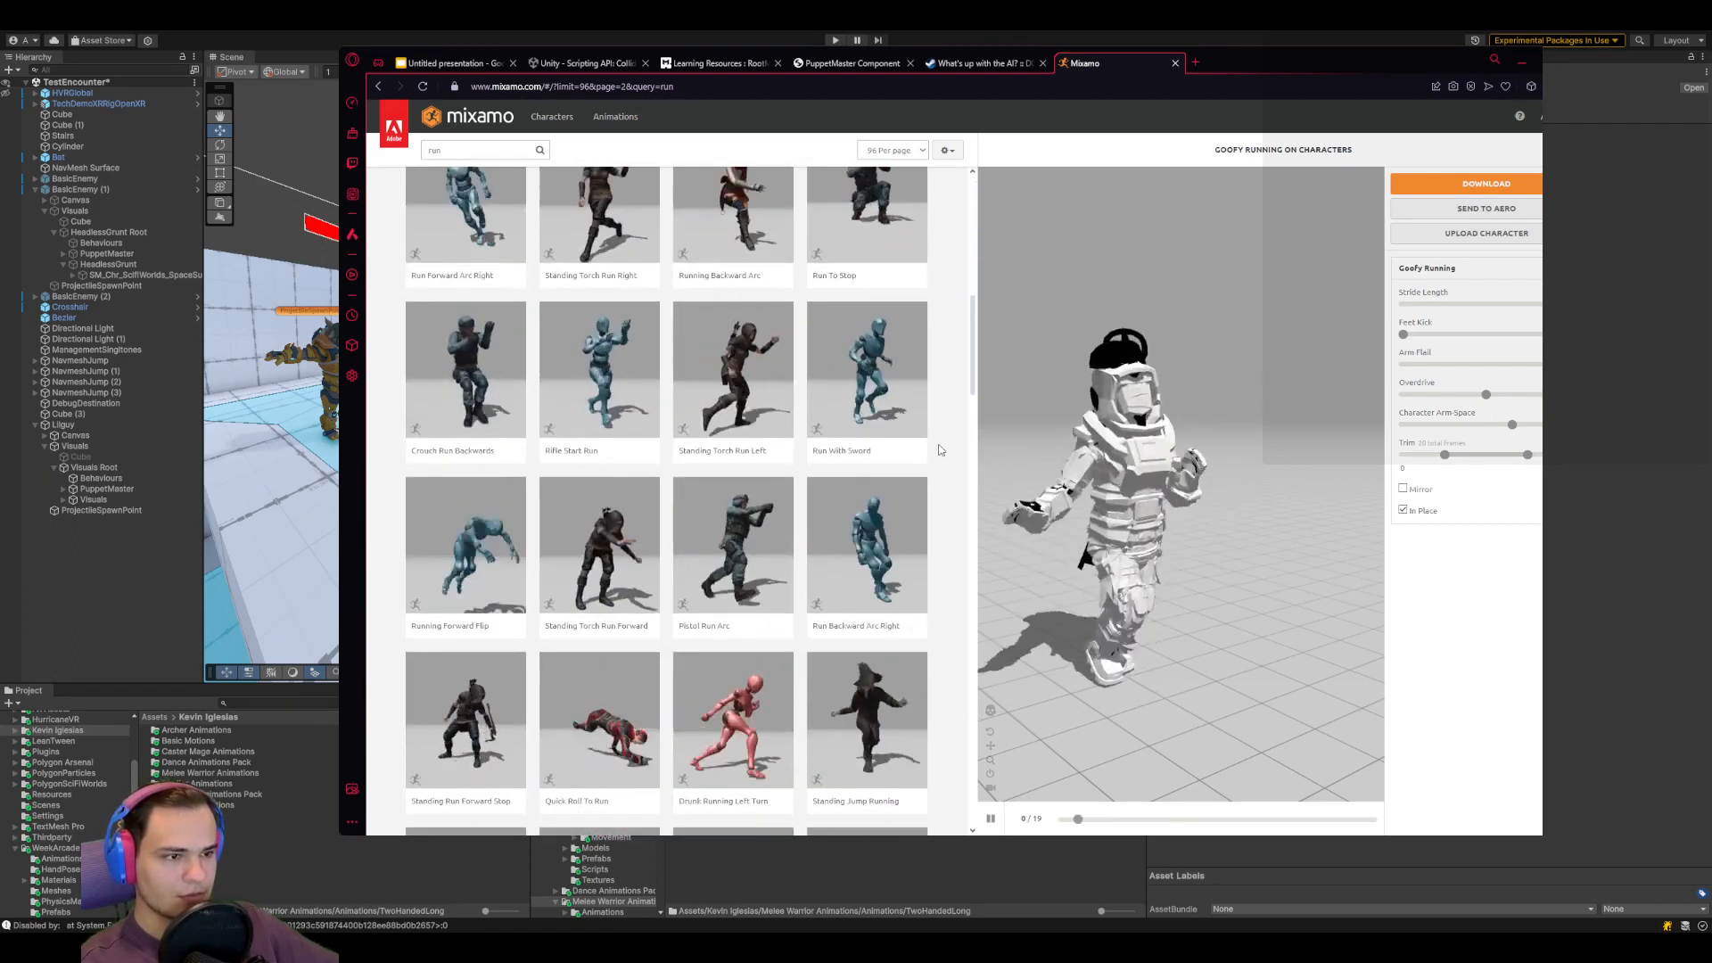
pyautogui.click(864, 392)
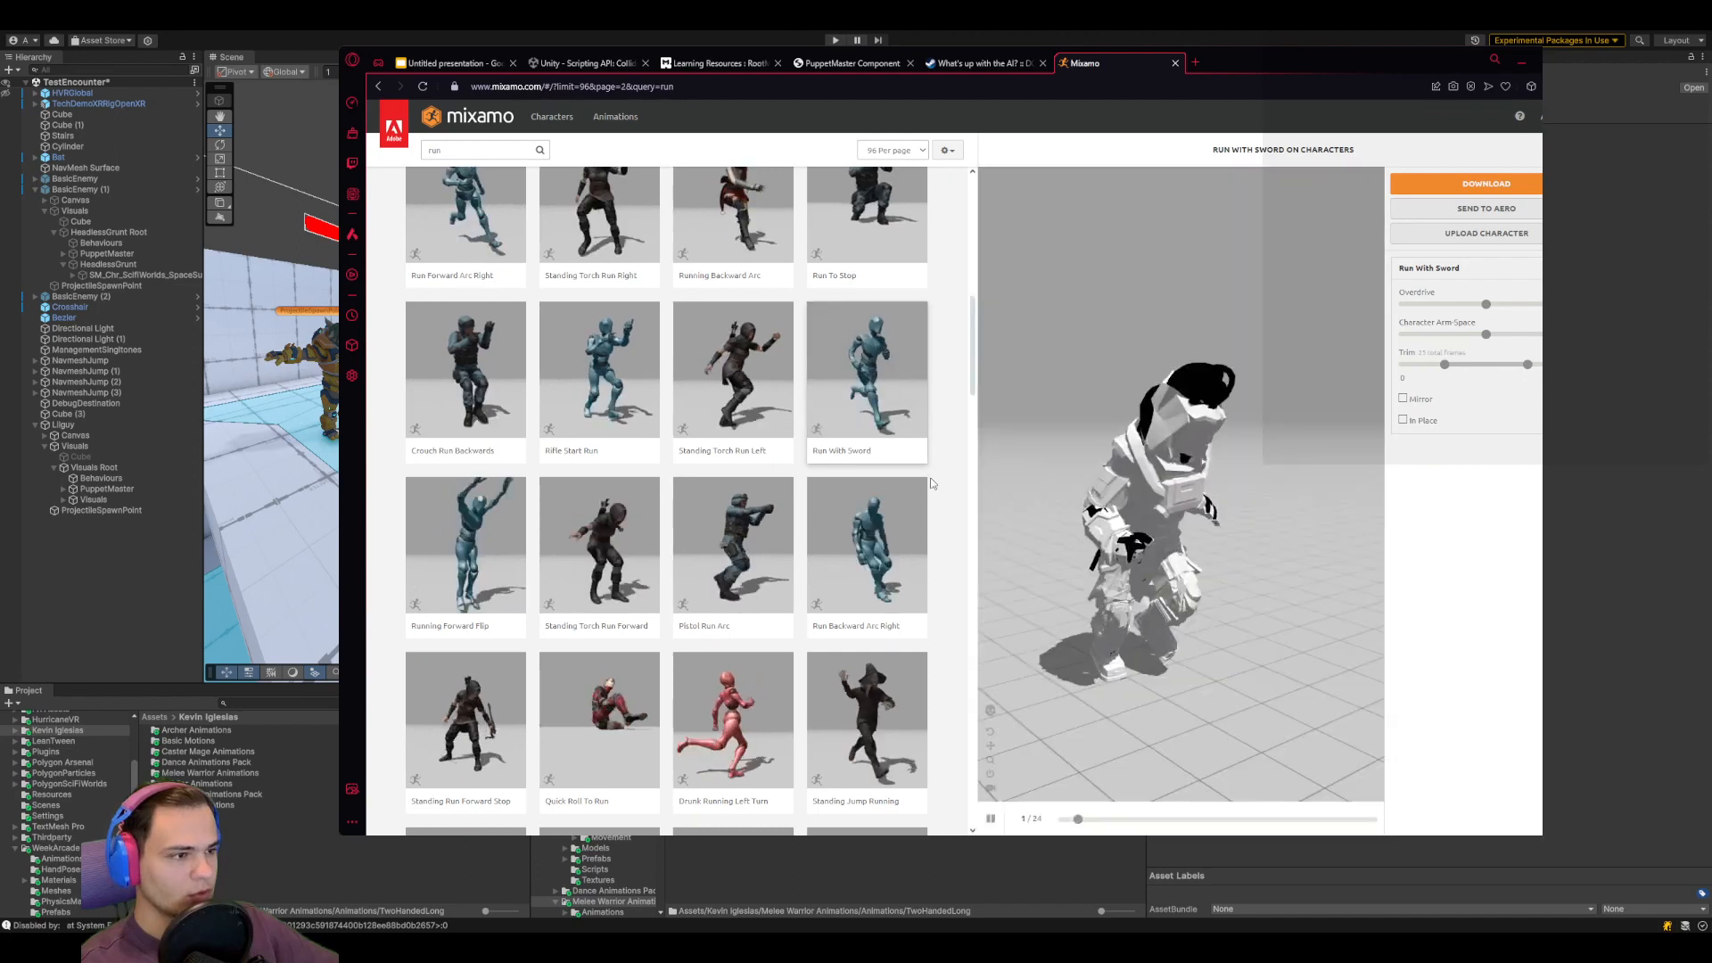
pyautogui.click(1405, 421)
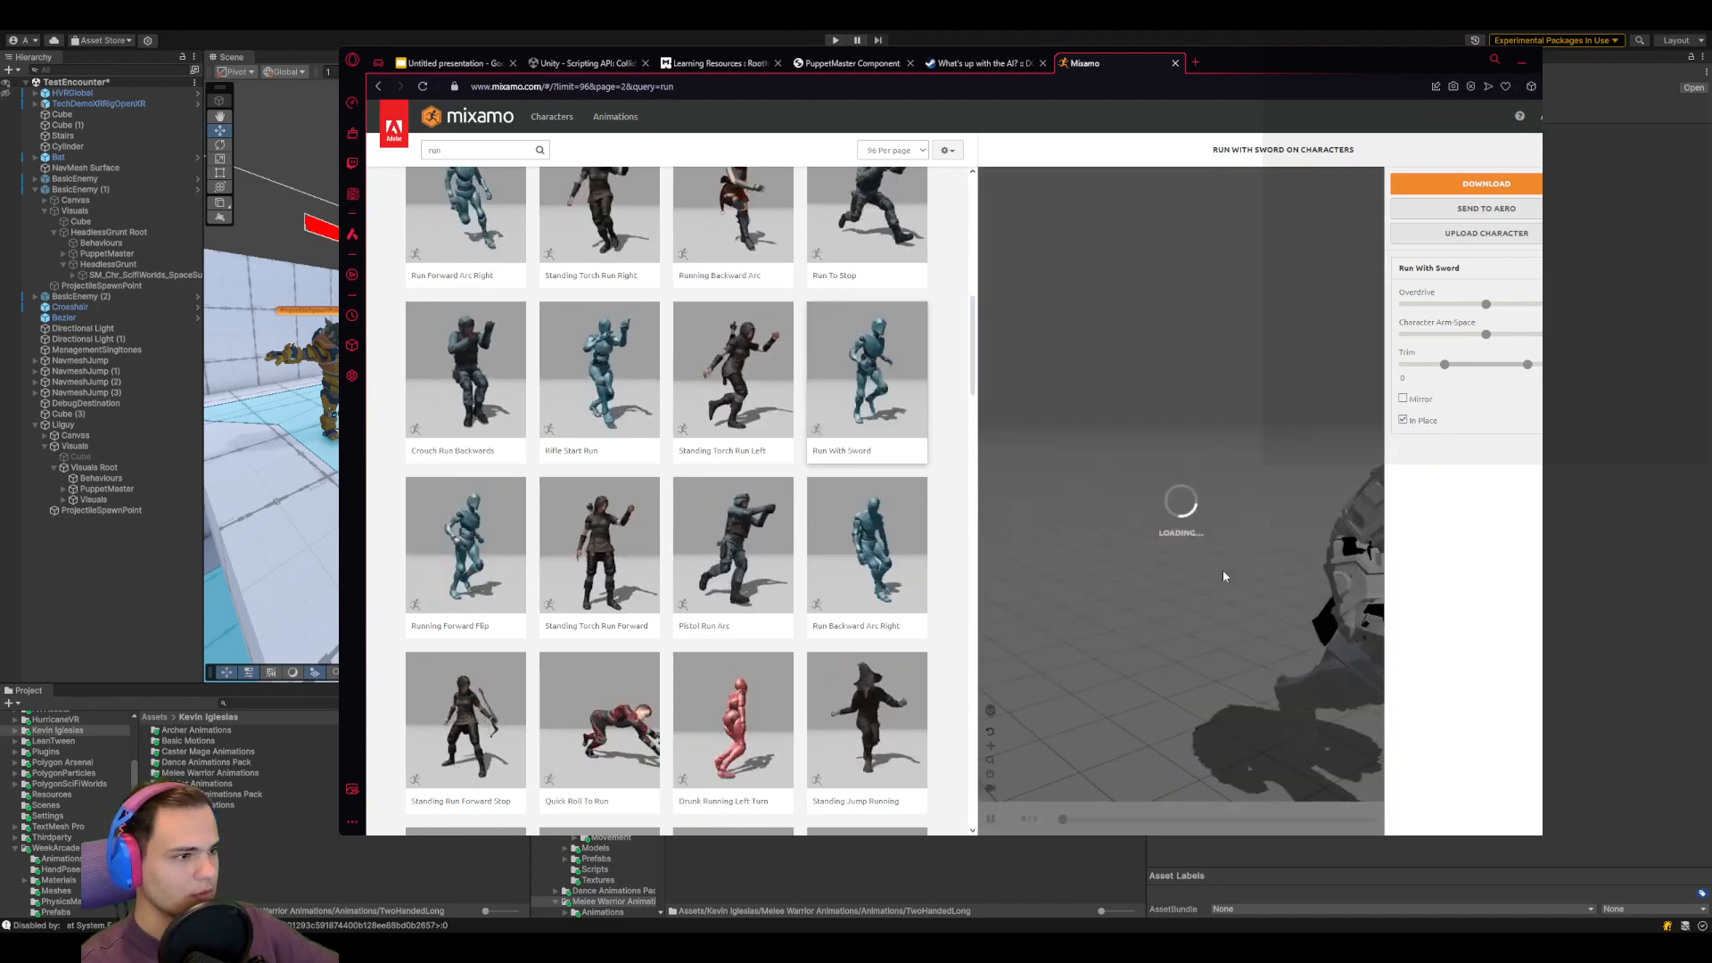
# Look through the rest of the second page of run results for other suitable run animations
pyautogui.scroll(-2, 857, 616)
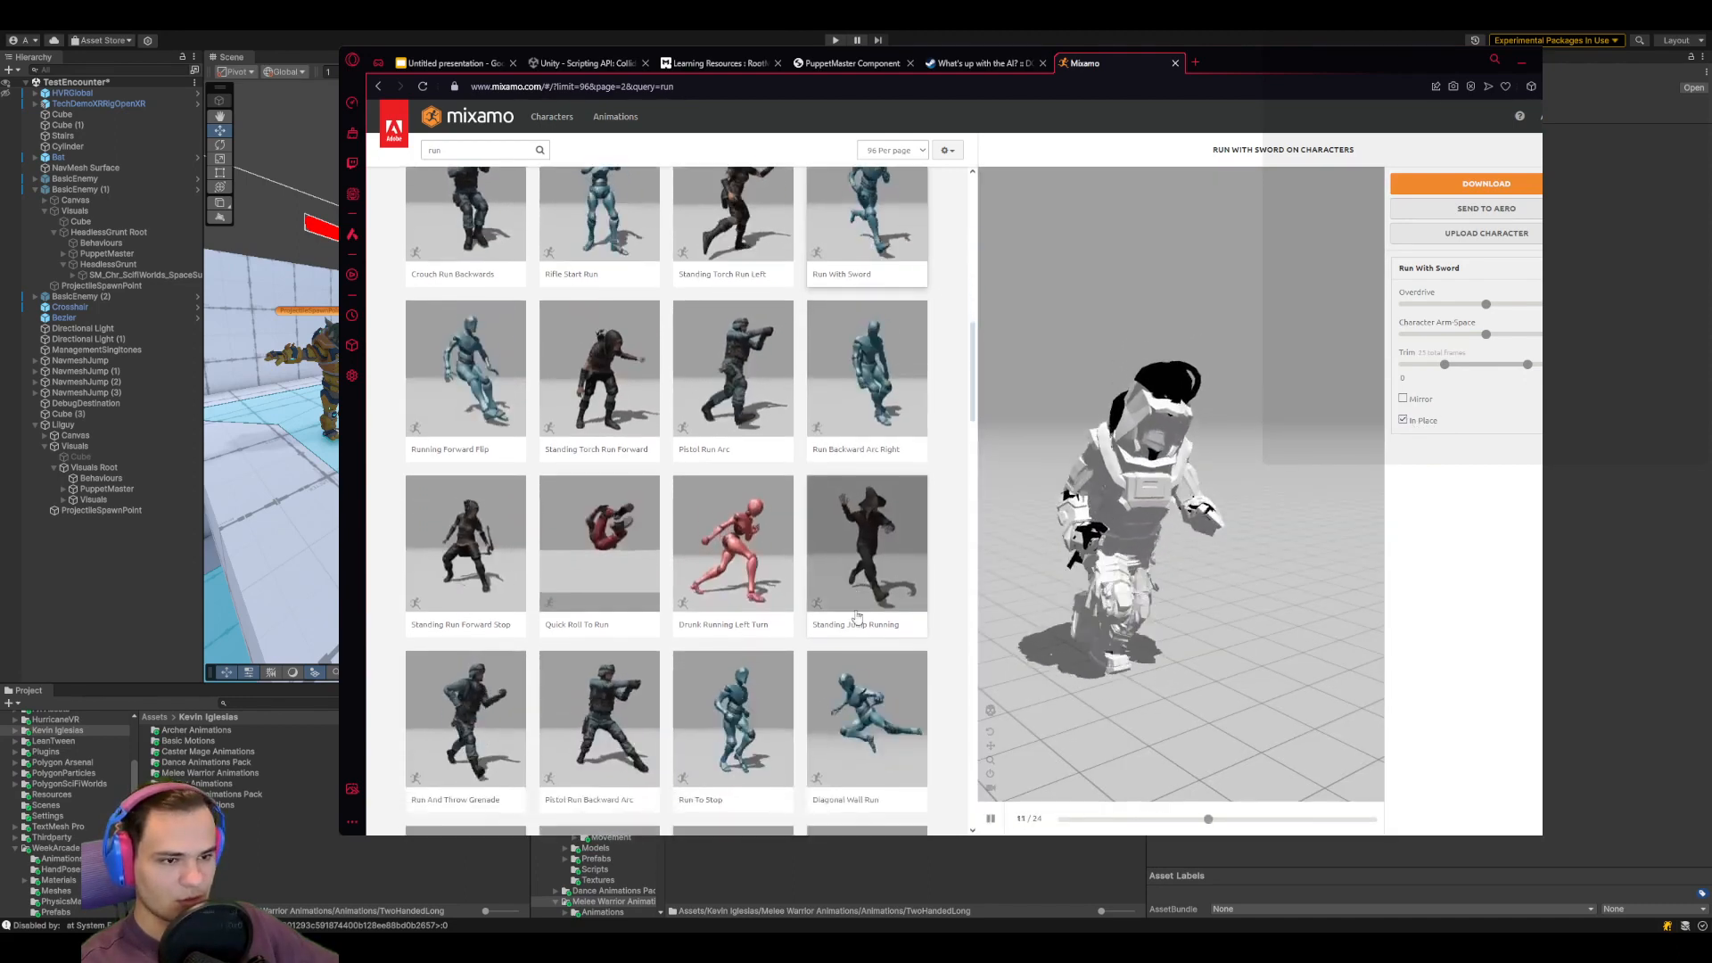
pyautogui.scroll(-6, 856, 615)
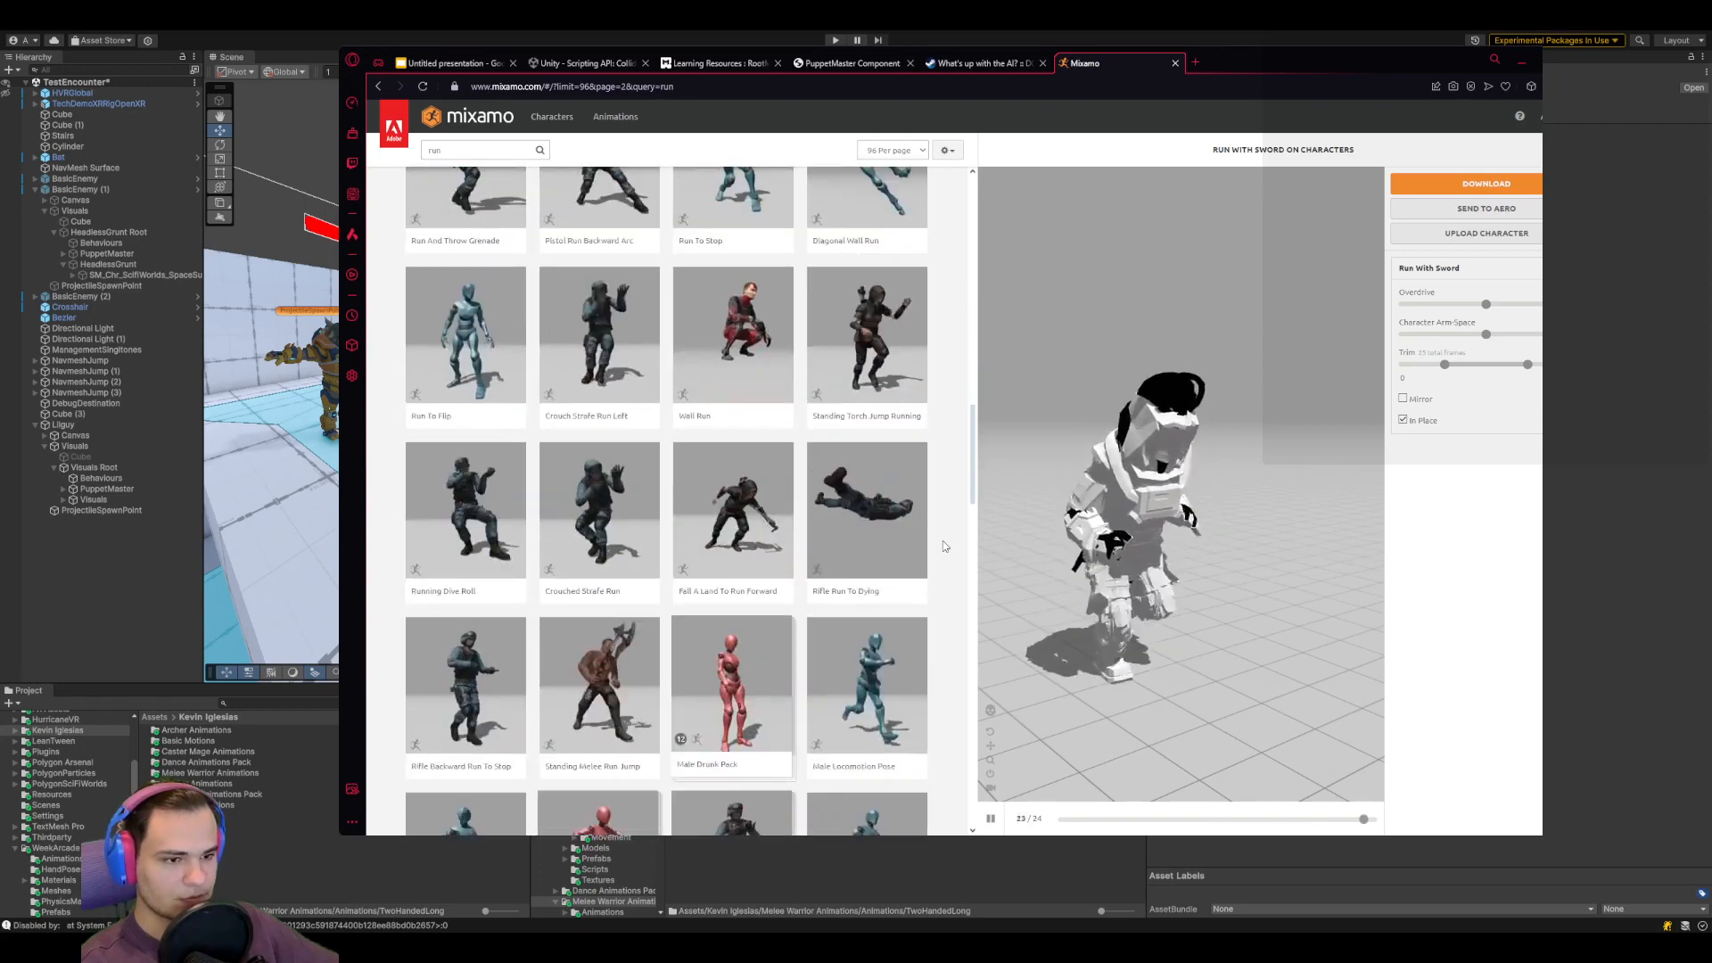
pyautogui.scroll(-3, 944, 544)
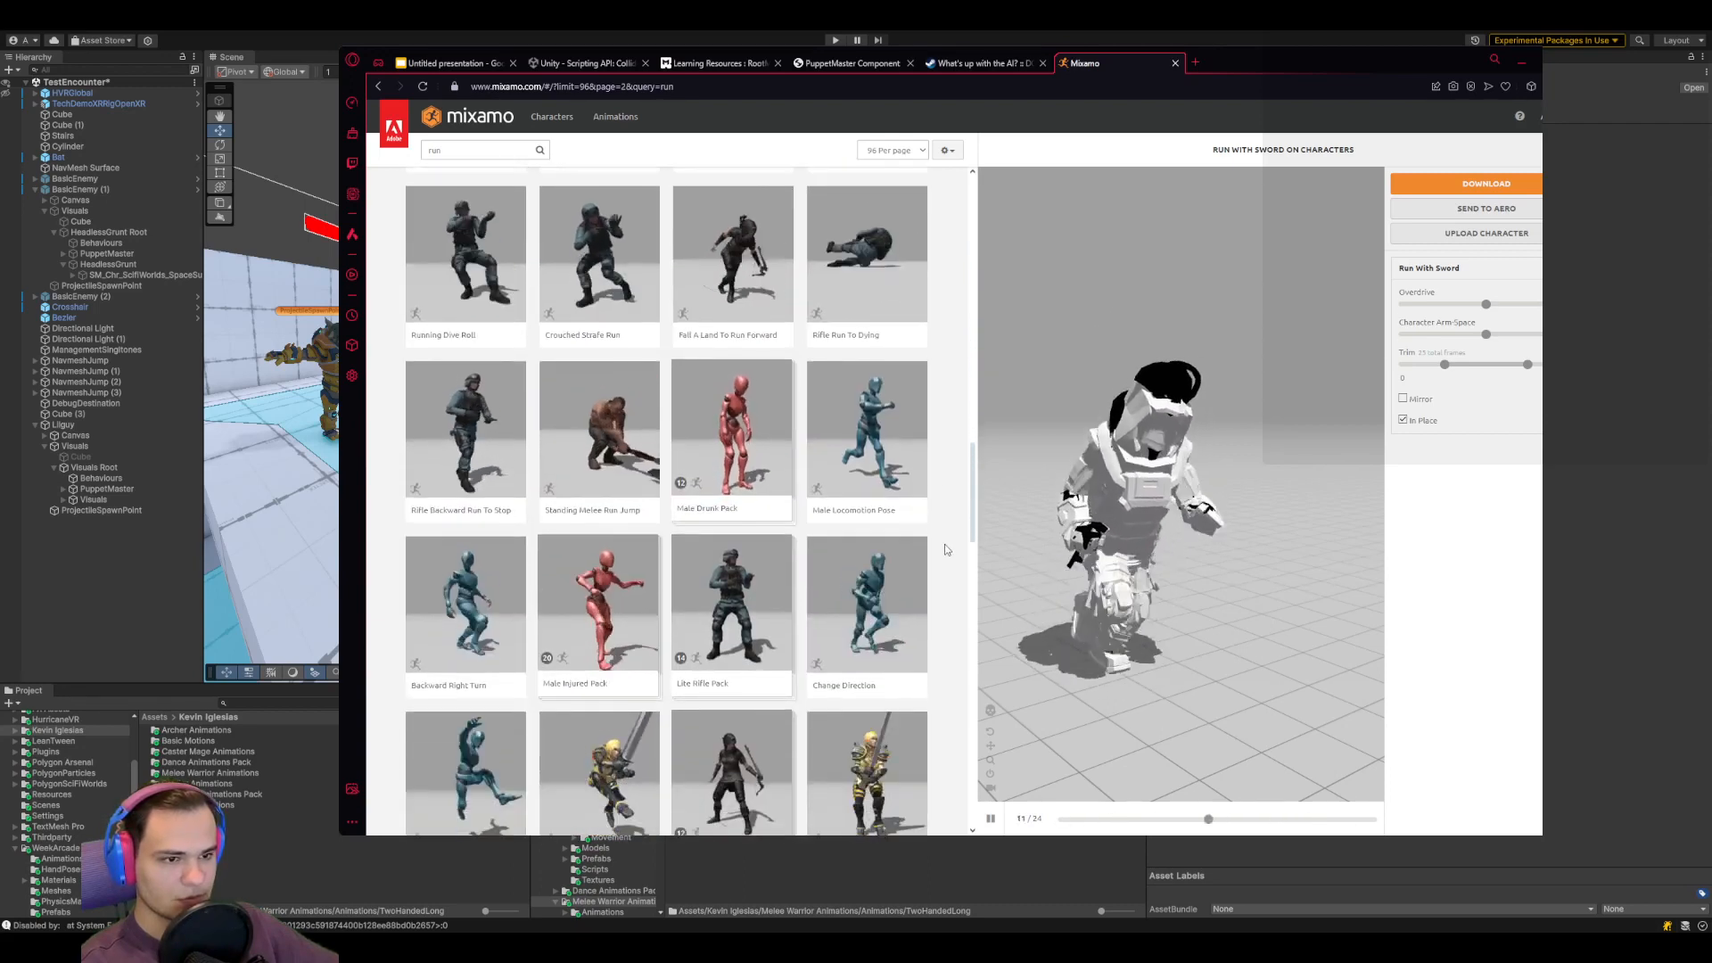
pyautogui.scroll(-2, 944, 547)
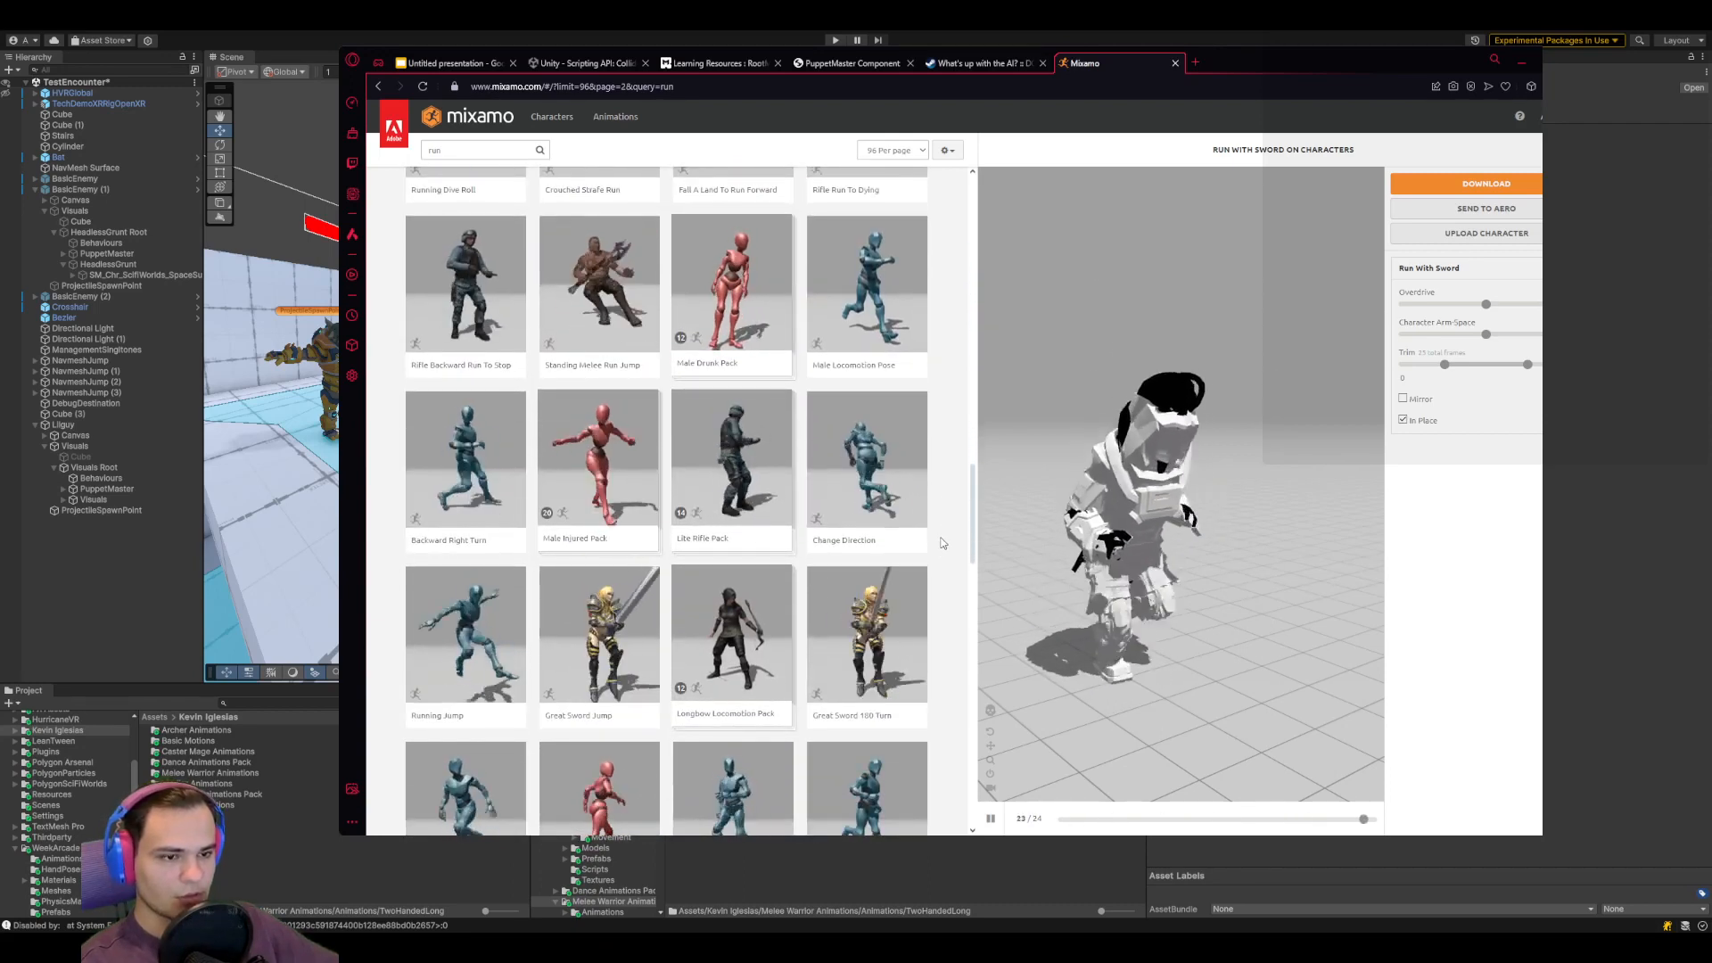
pyautogui.scroll(-3, 943, 544)
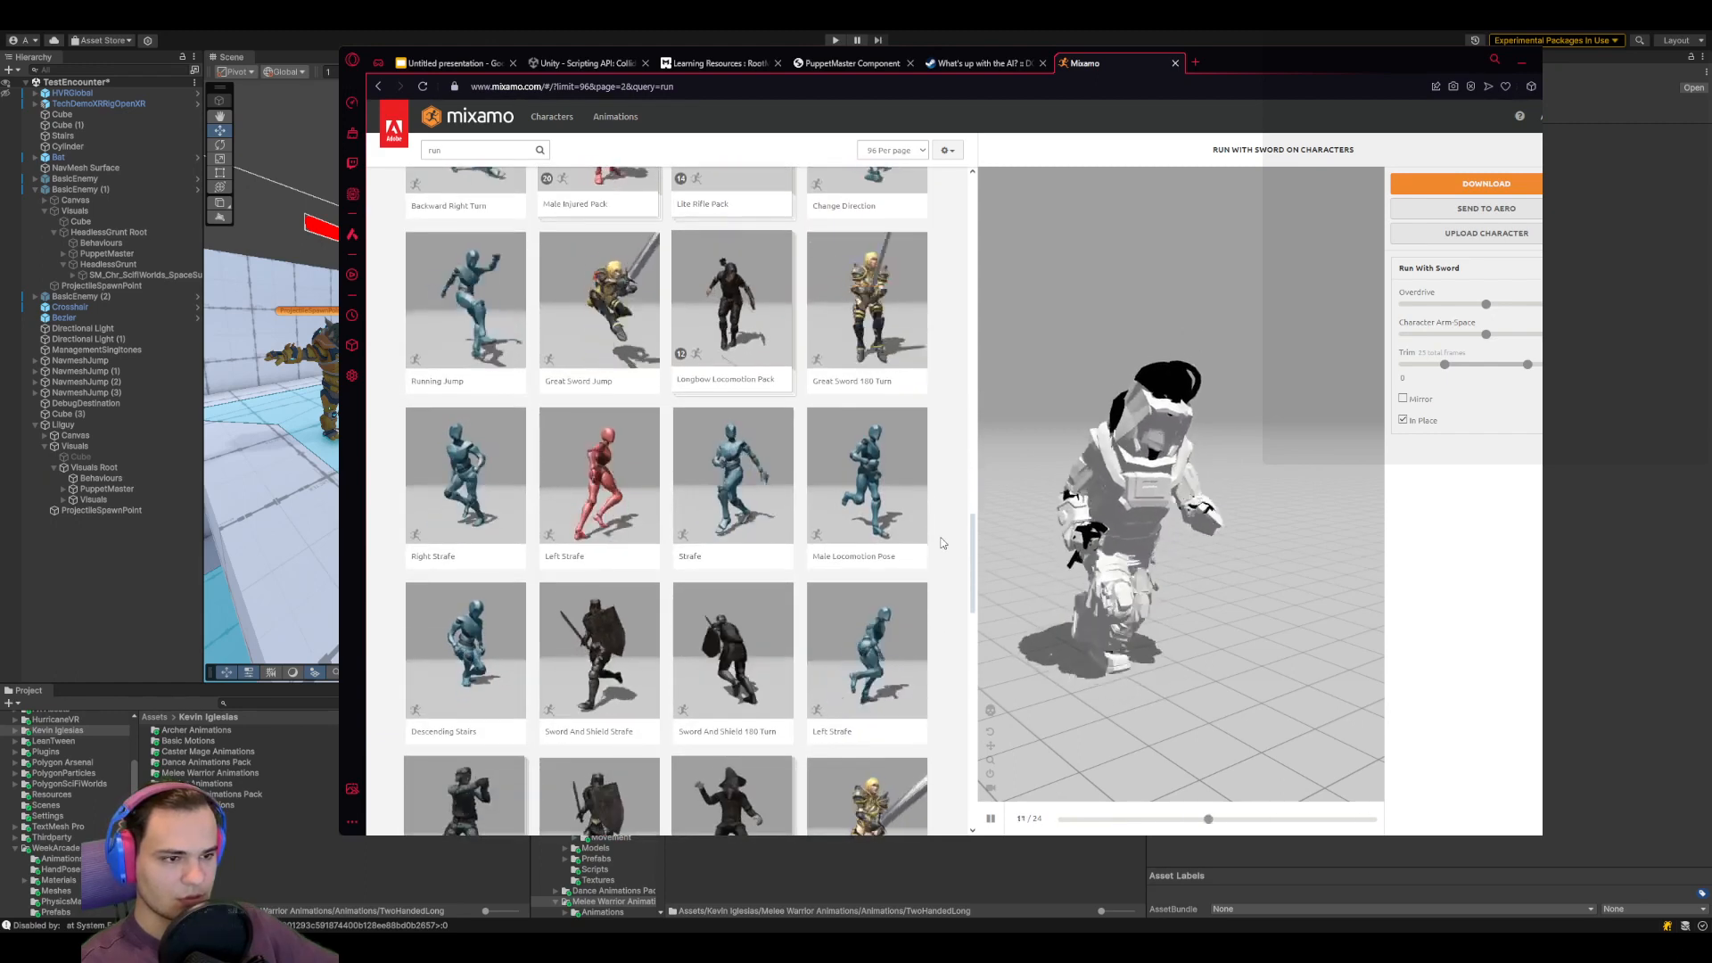
pyautogui.scroll(-2, 942, 544)
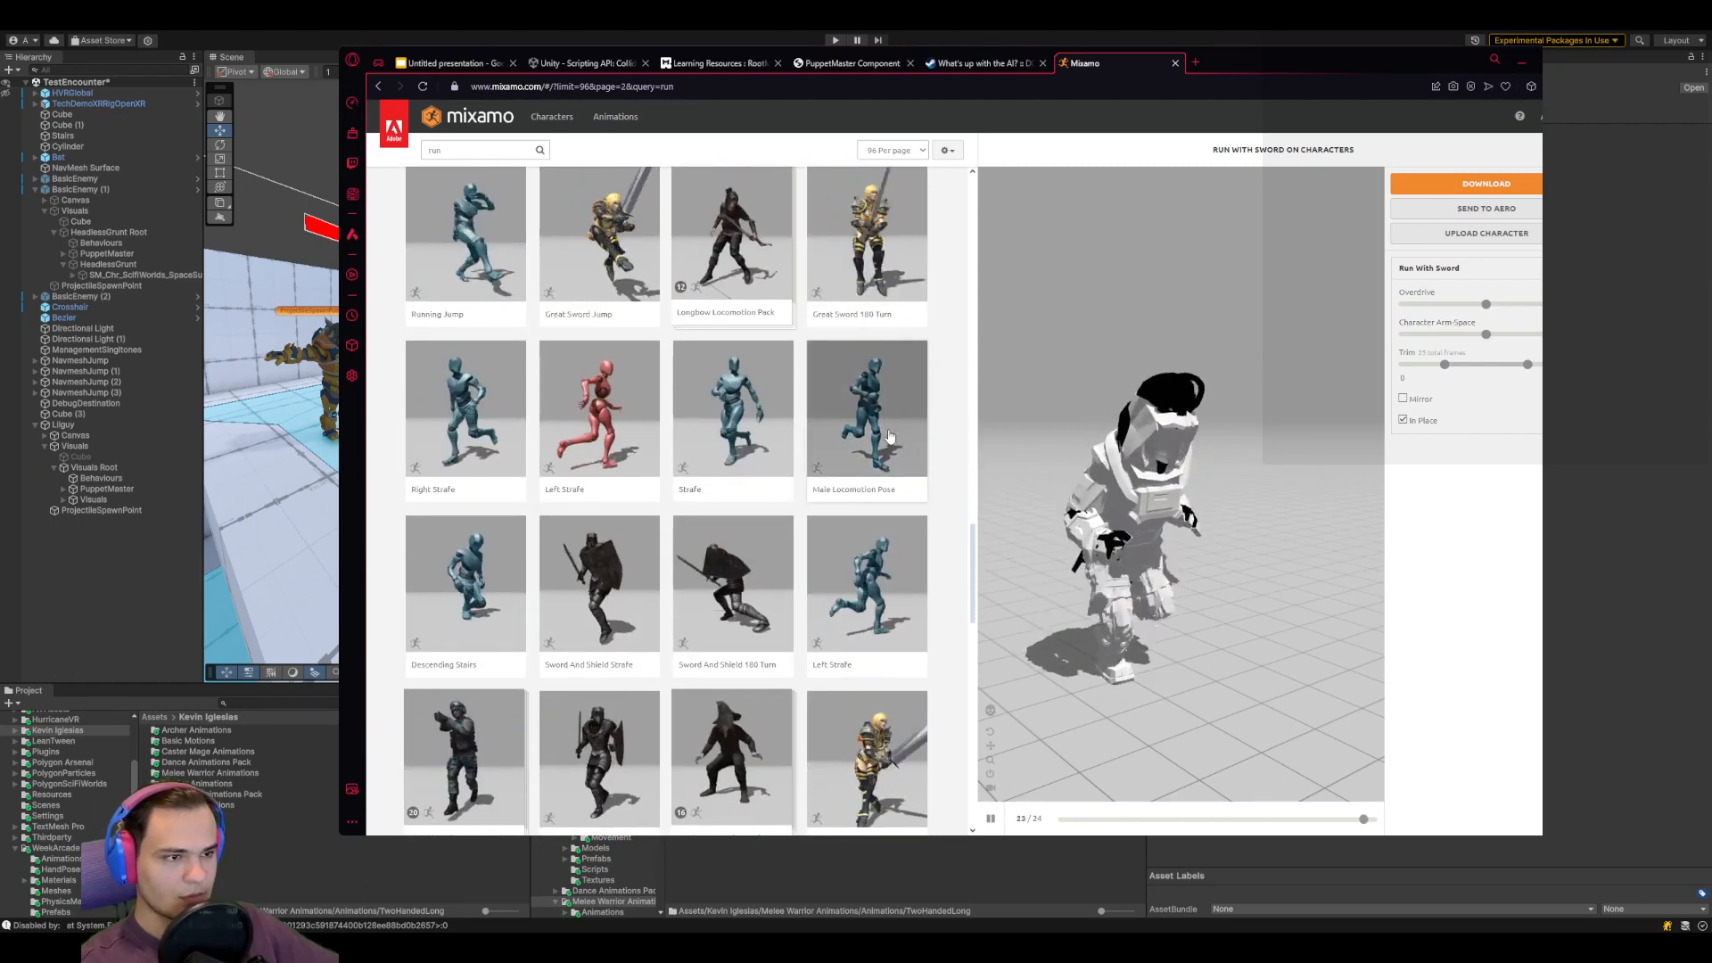
pyautogui.scroll(-2, 937, 518)
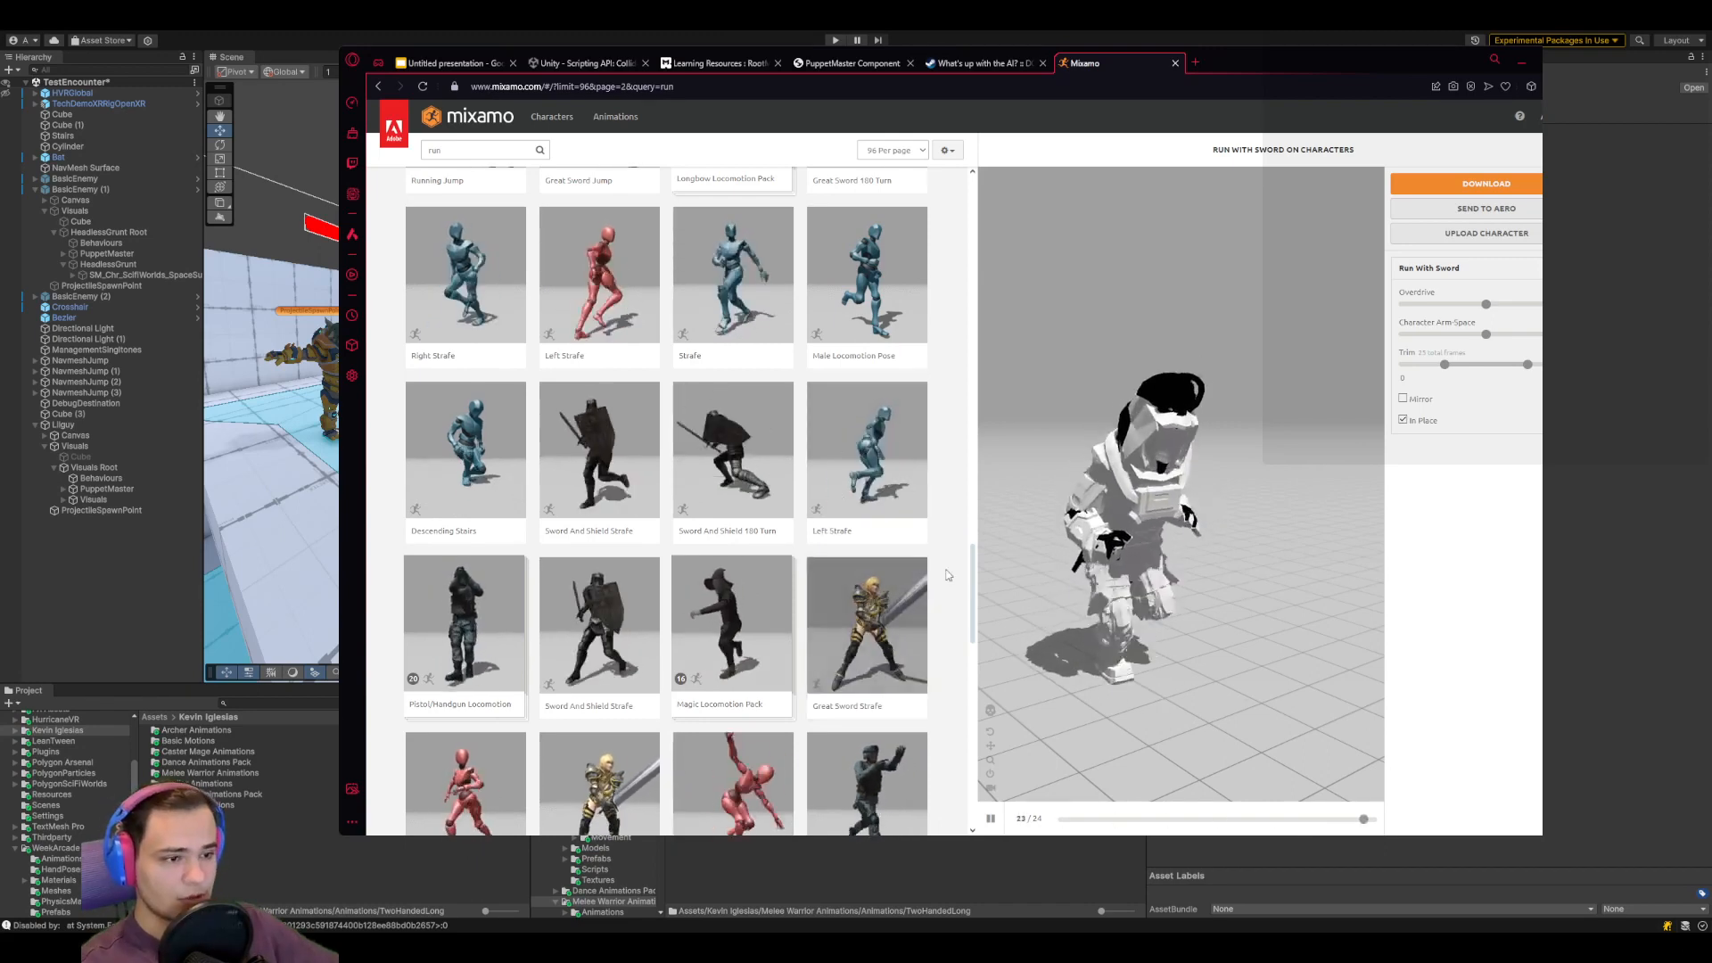
pyautogui.scroll(-2, 946, 569)
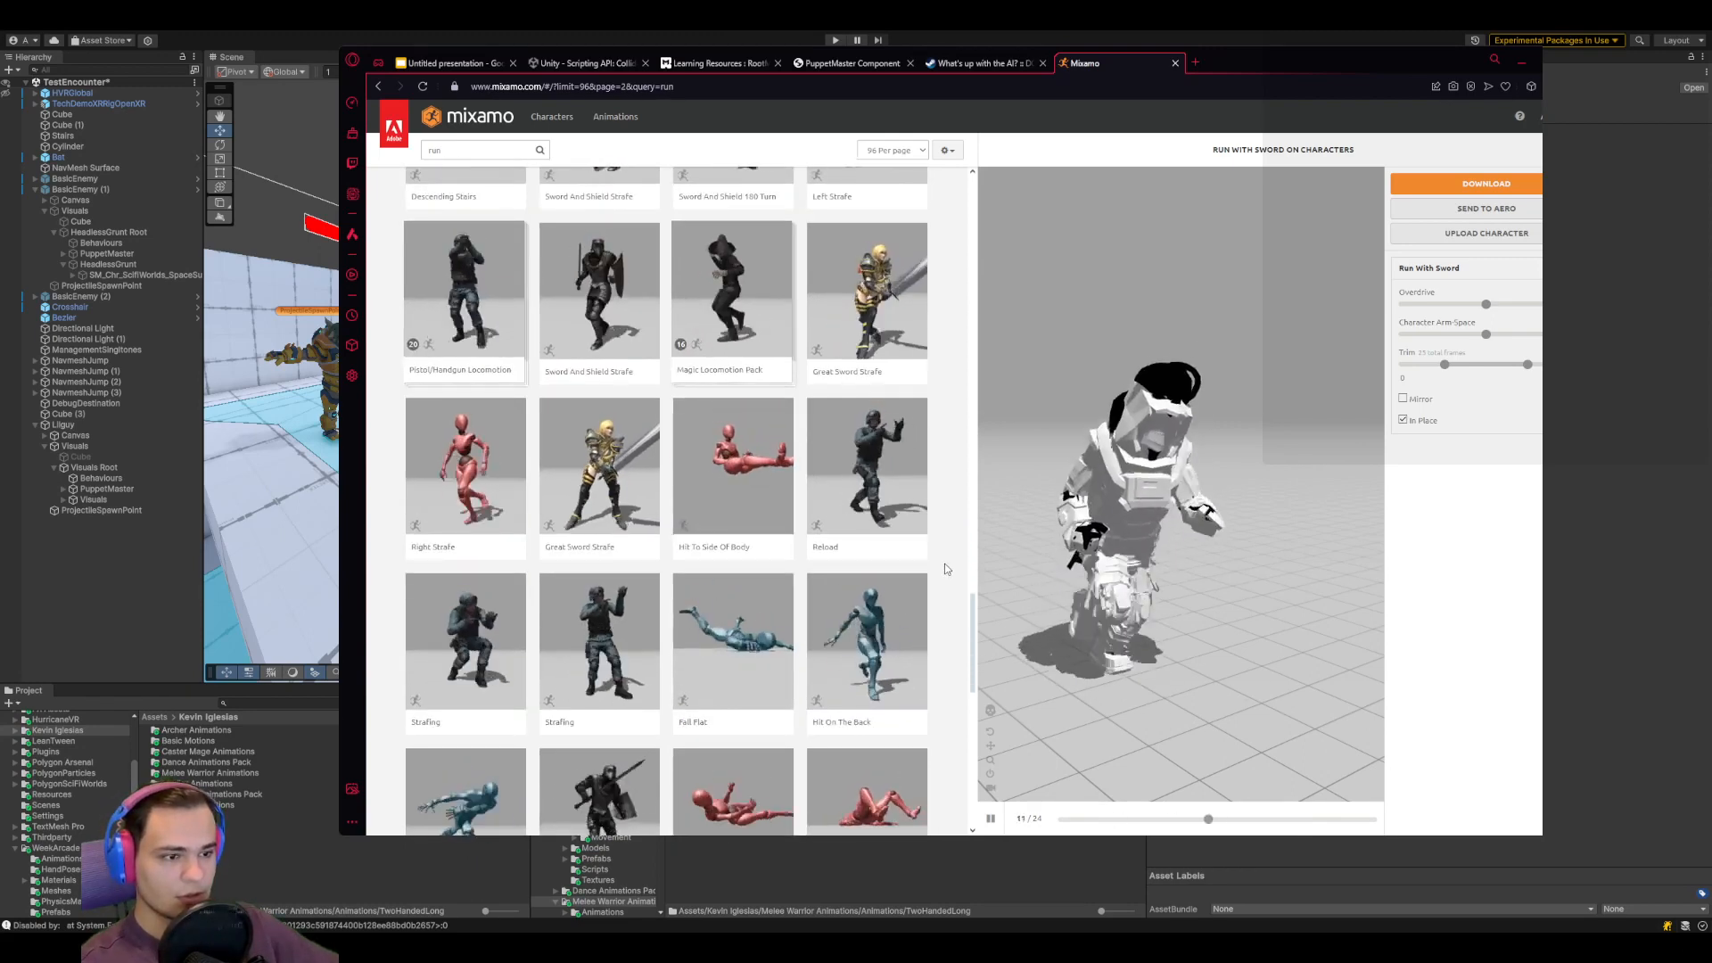
pyautogui.scroll(-3, 953, 556)
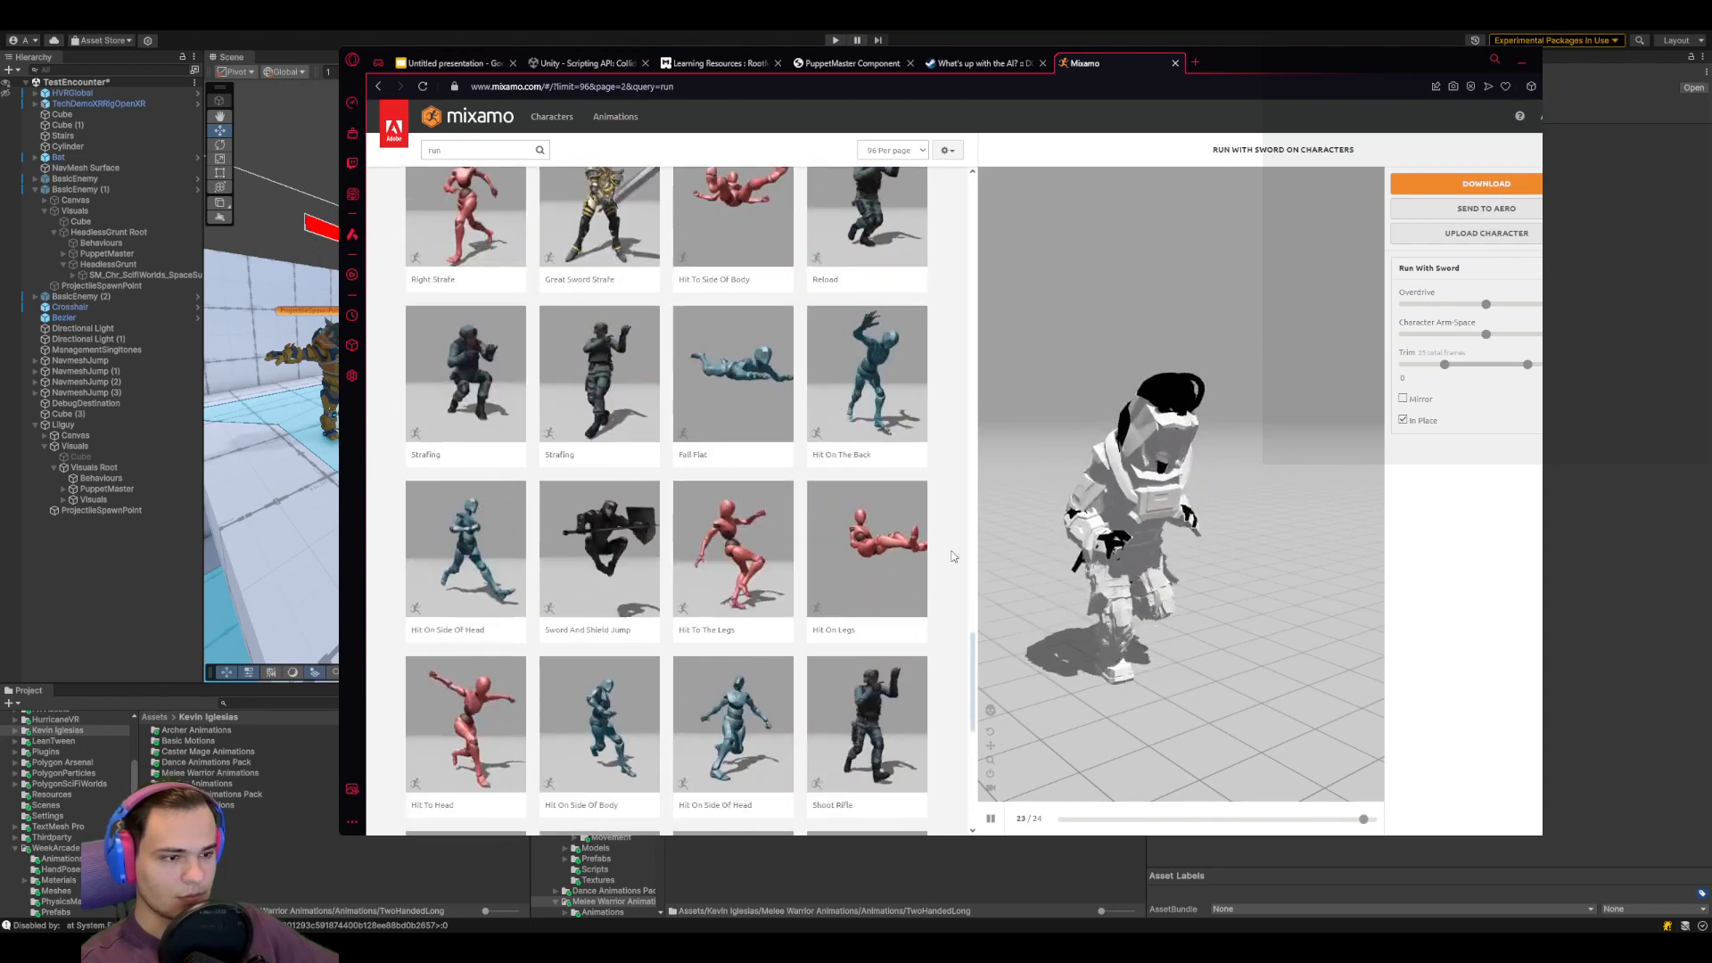
pyautogui.scroll(-6, 953, 556)
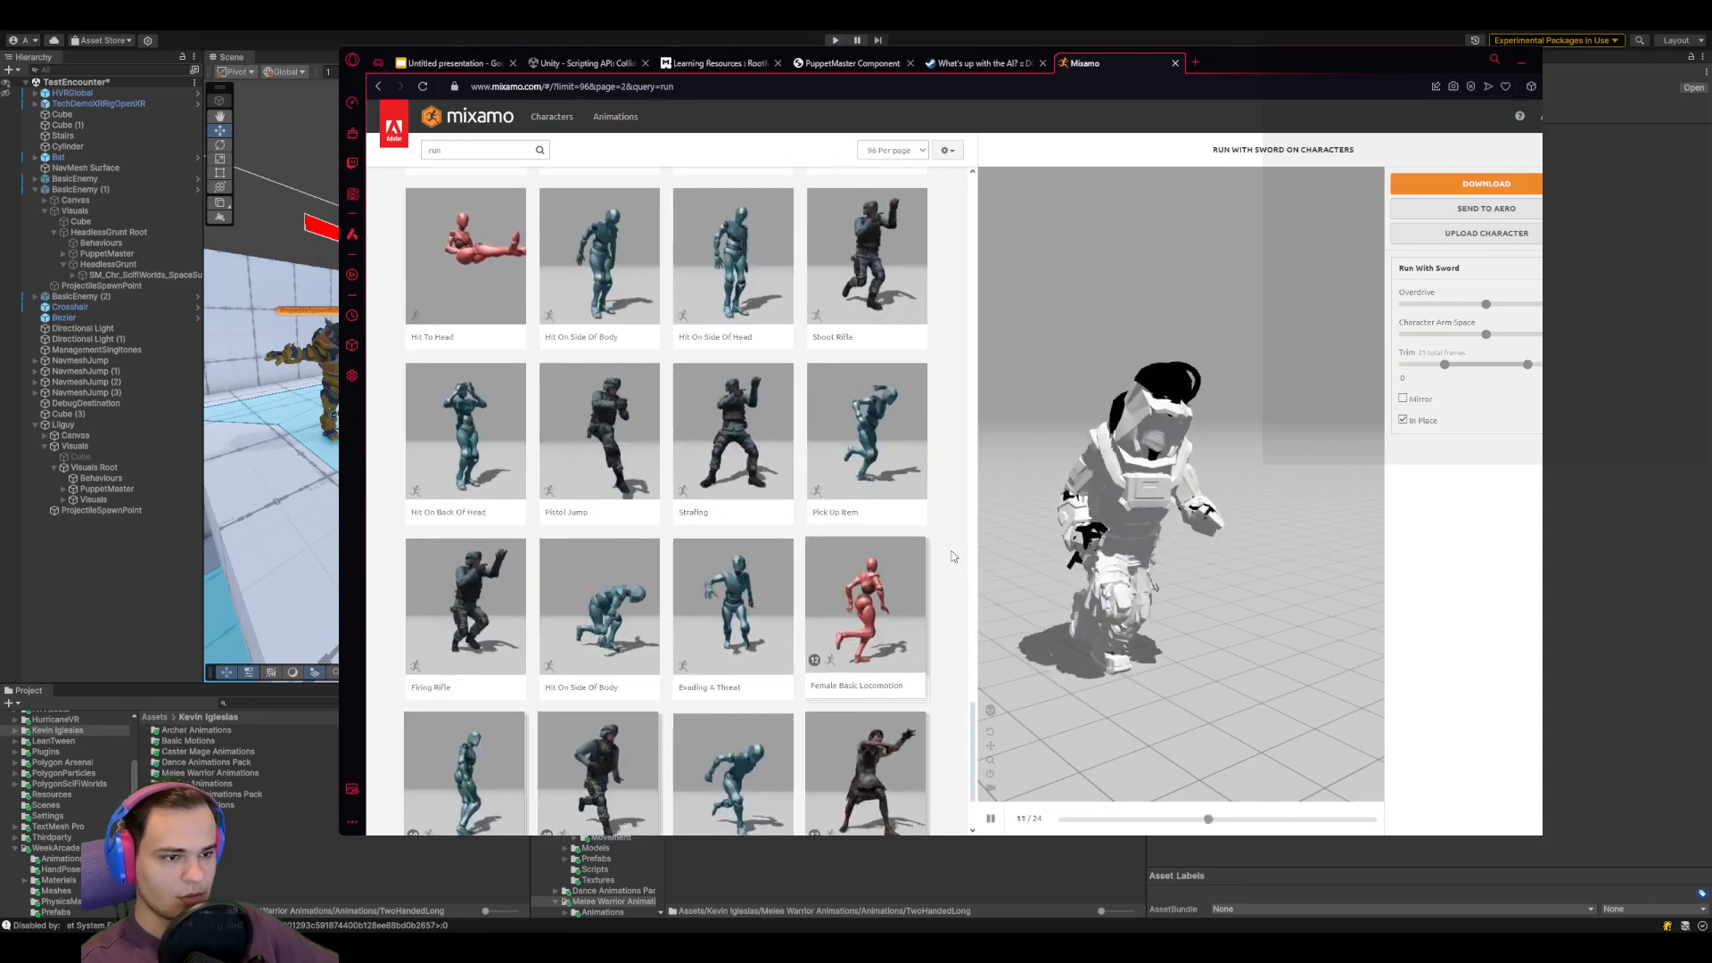
pyautogui.scroll(-1, 953, 556)
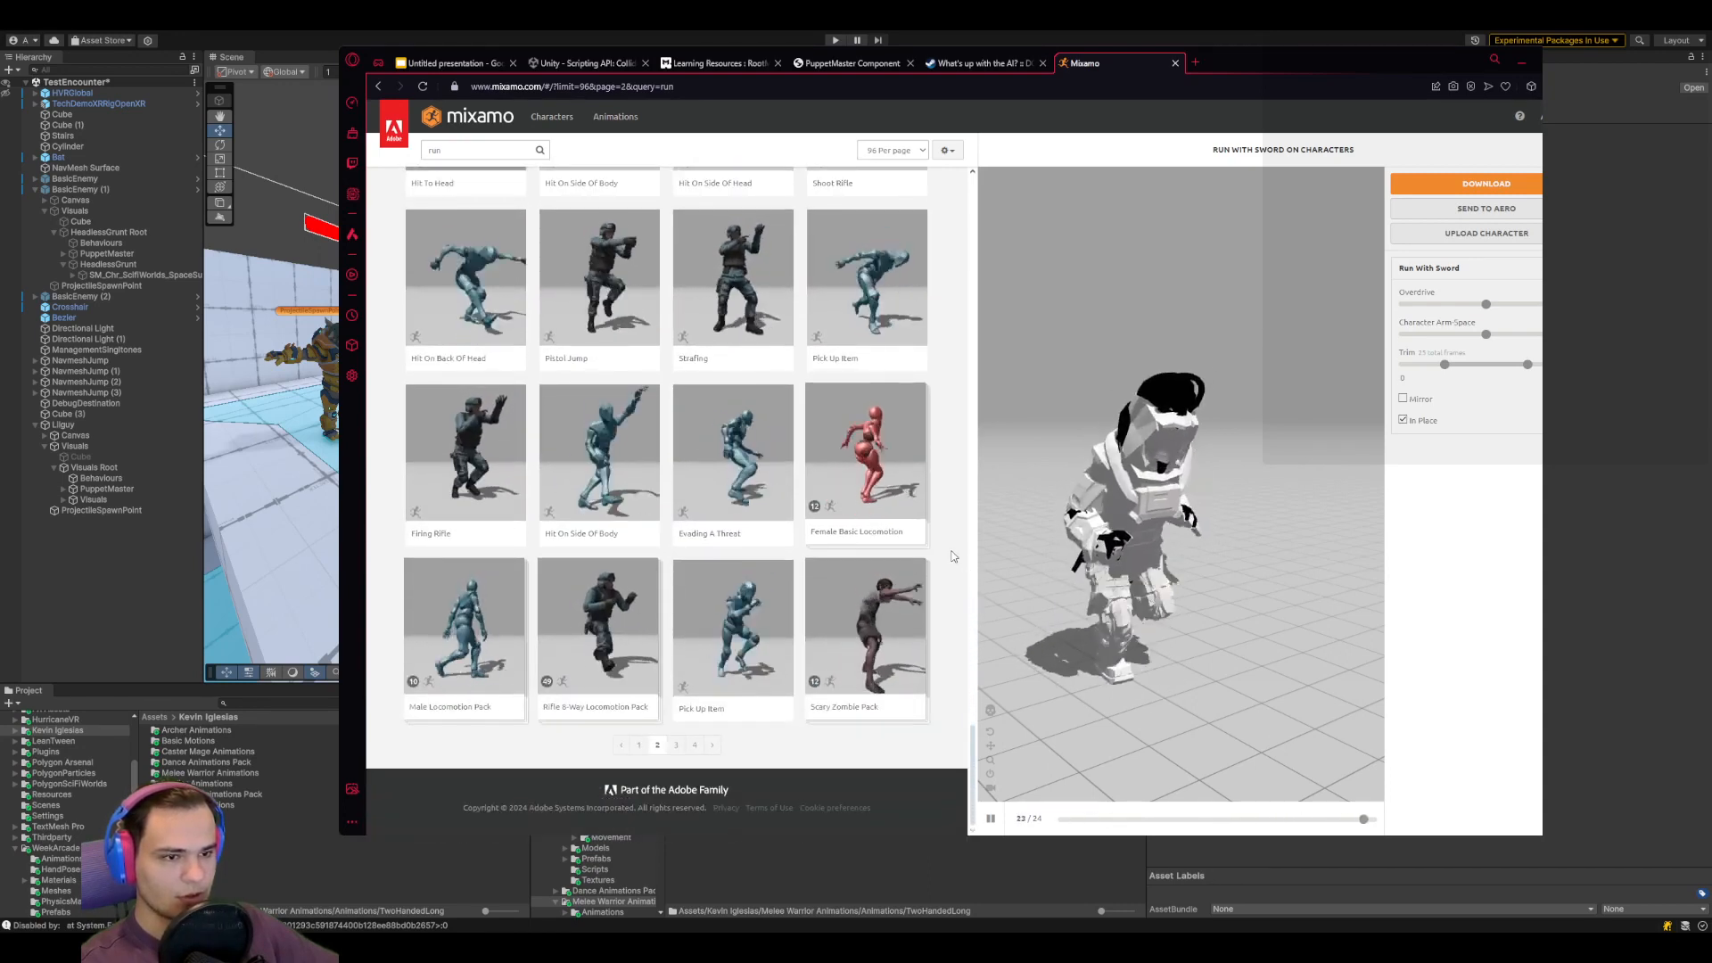
# Open the third page of run results and examine its packs and jogging and sprinting animations
pyautogui.click(710, 744)
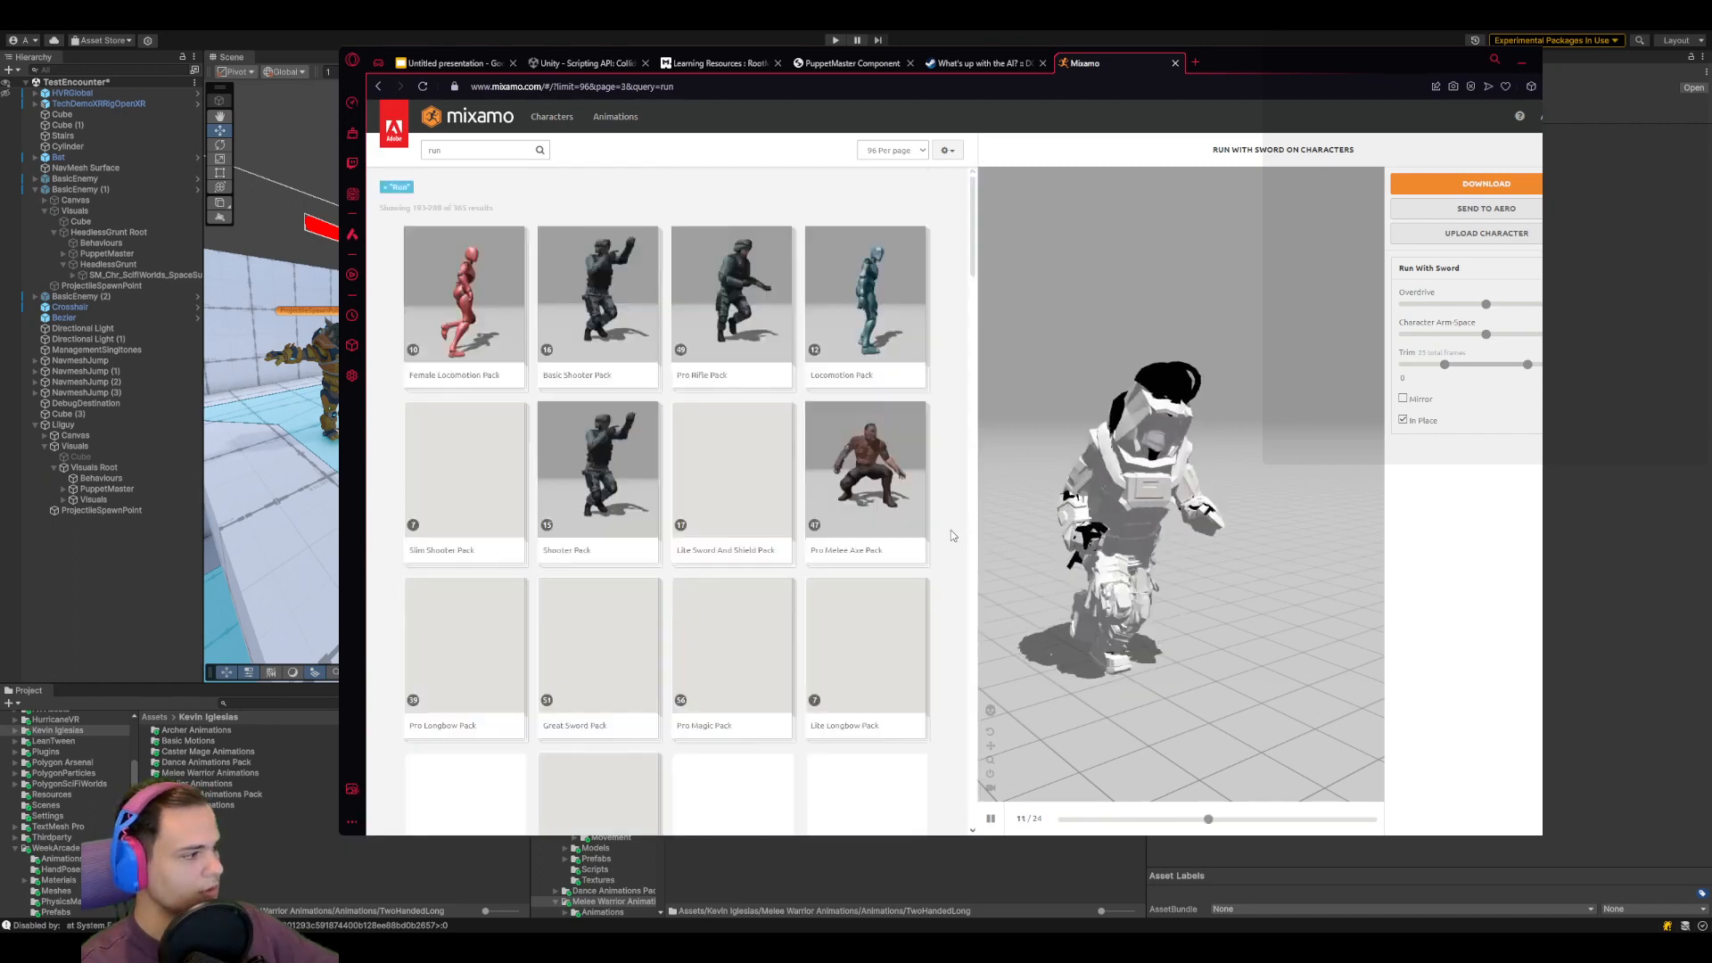
pyautogui.scroll(-1, 952, 417)
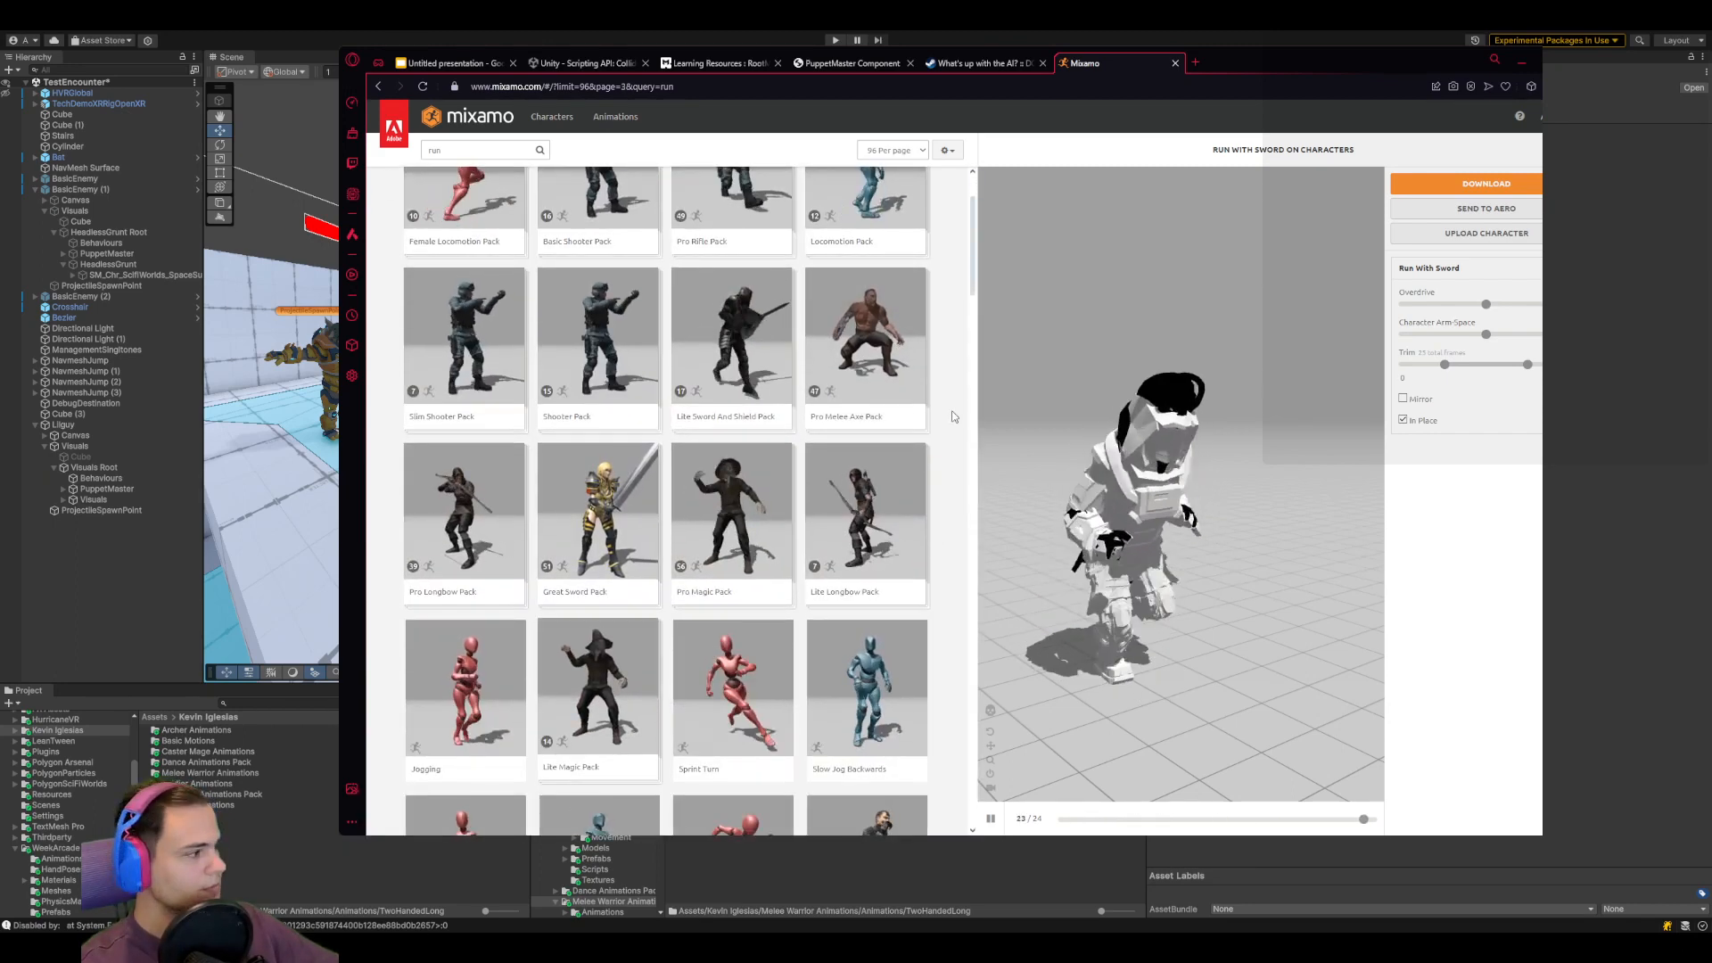
pyautogui.scroll(-1, 952, 416)
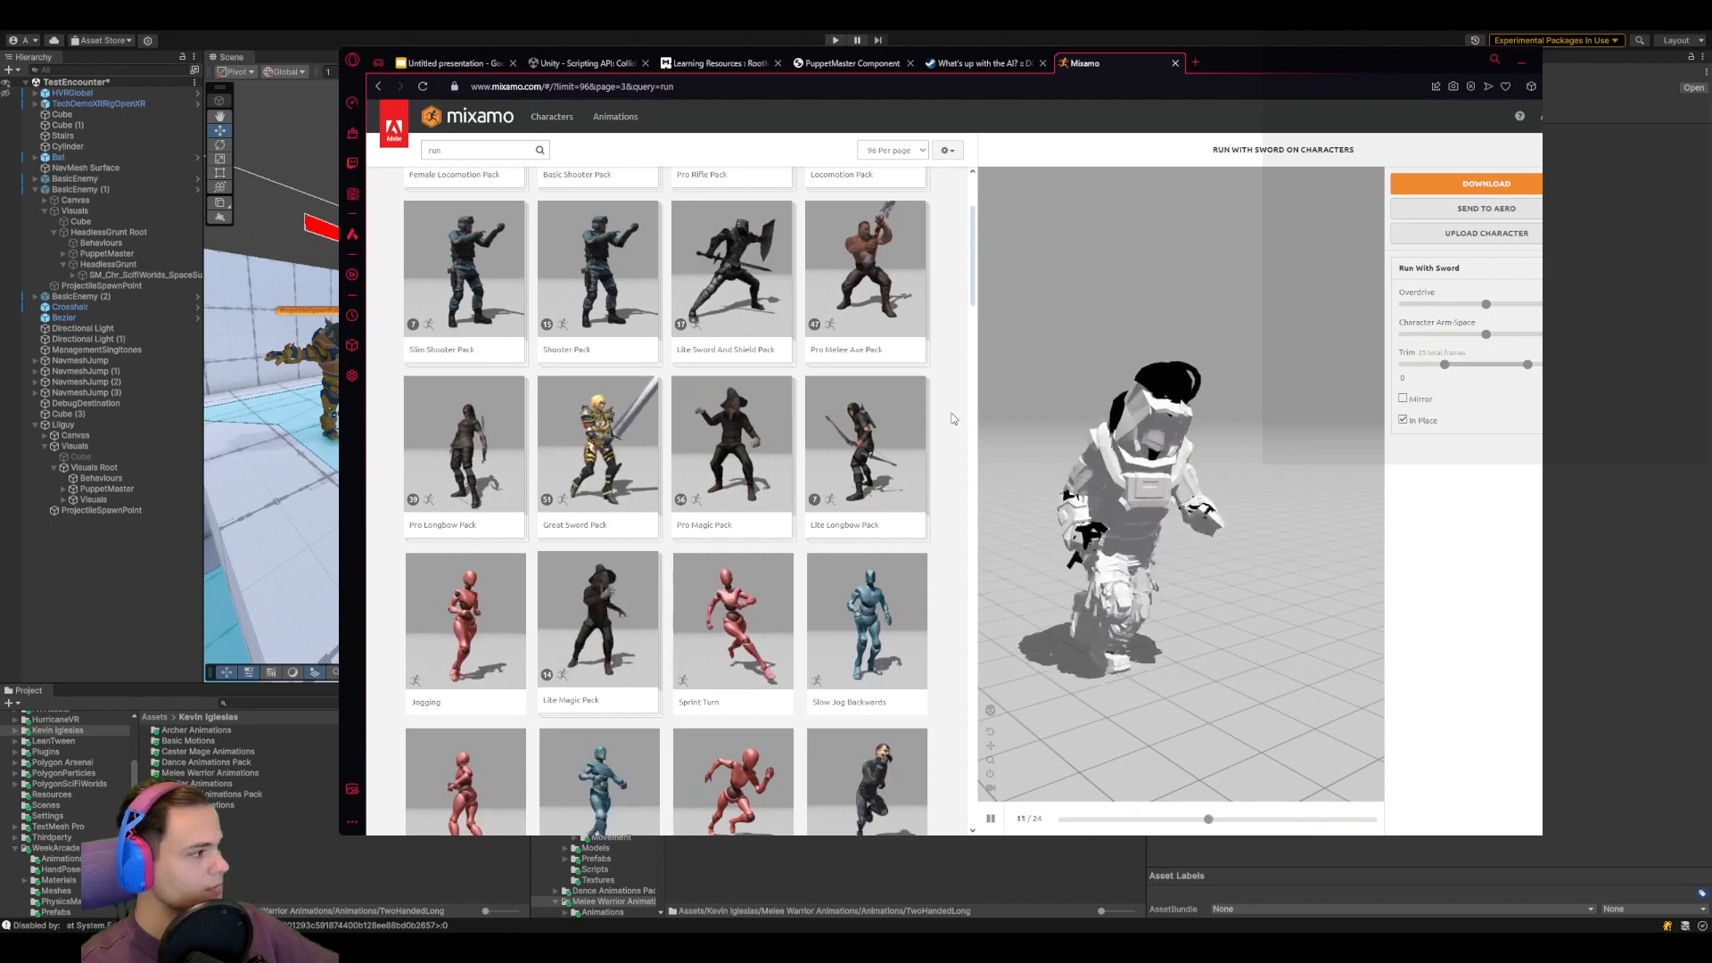
pyautogui.scroll(-4, 952, 419)
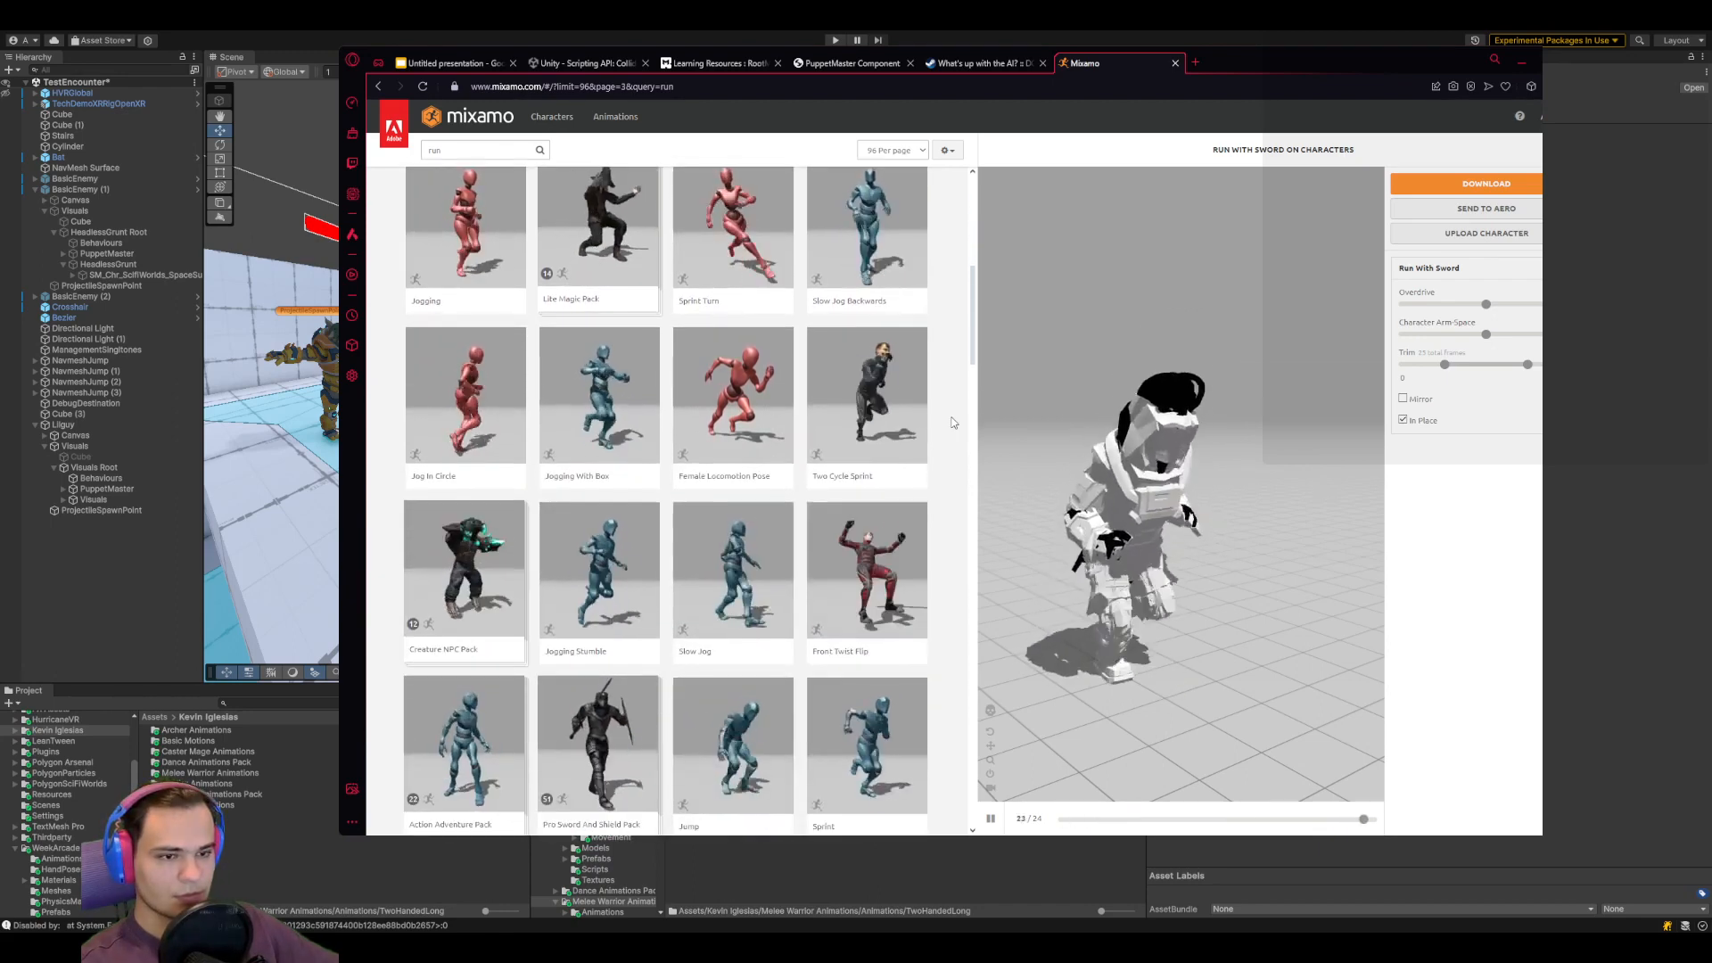
# Select the Creature NPC Pack from the Mixamo search results
pyautogui.click(498, 555)
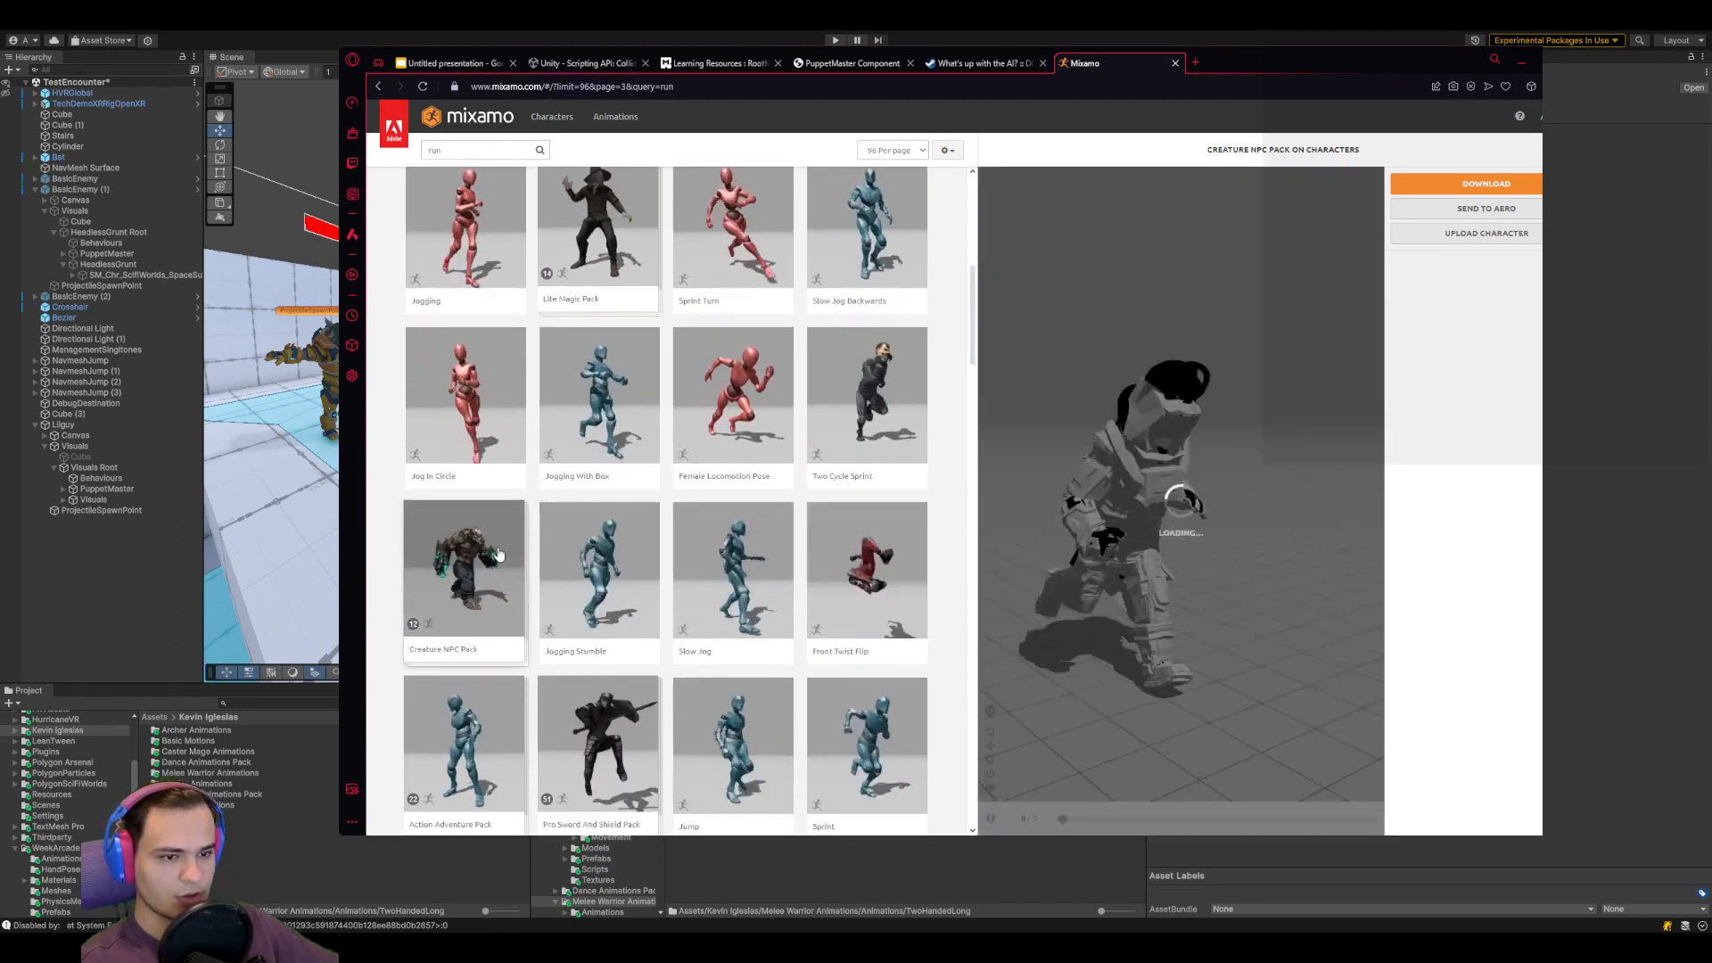
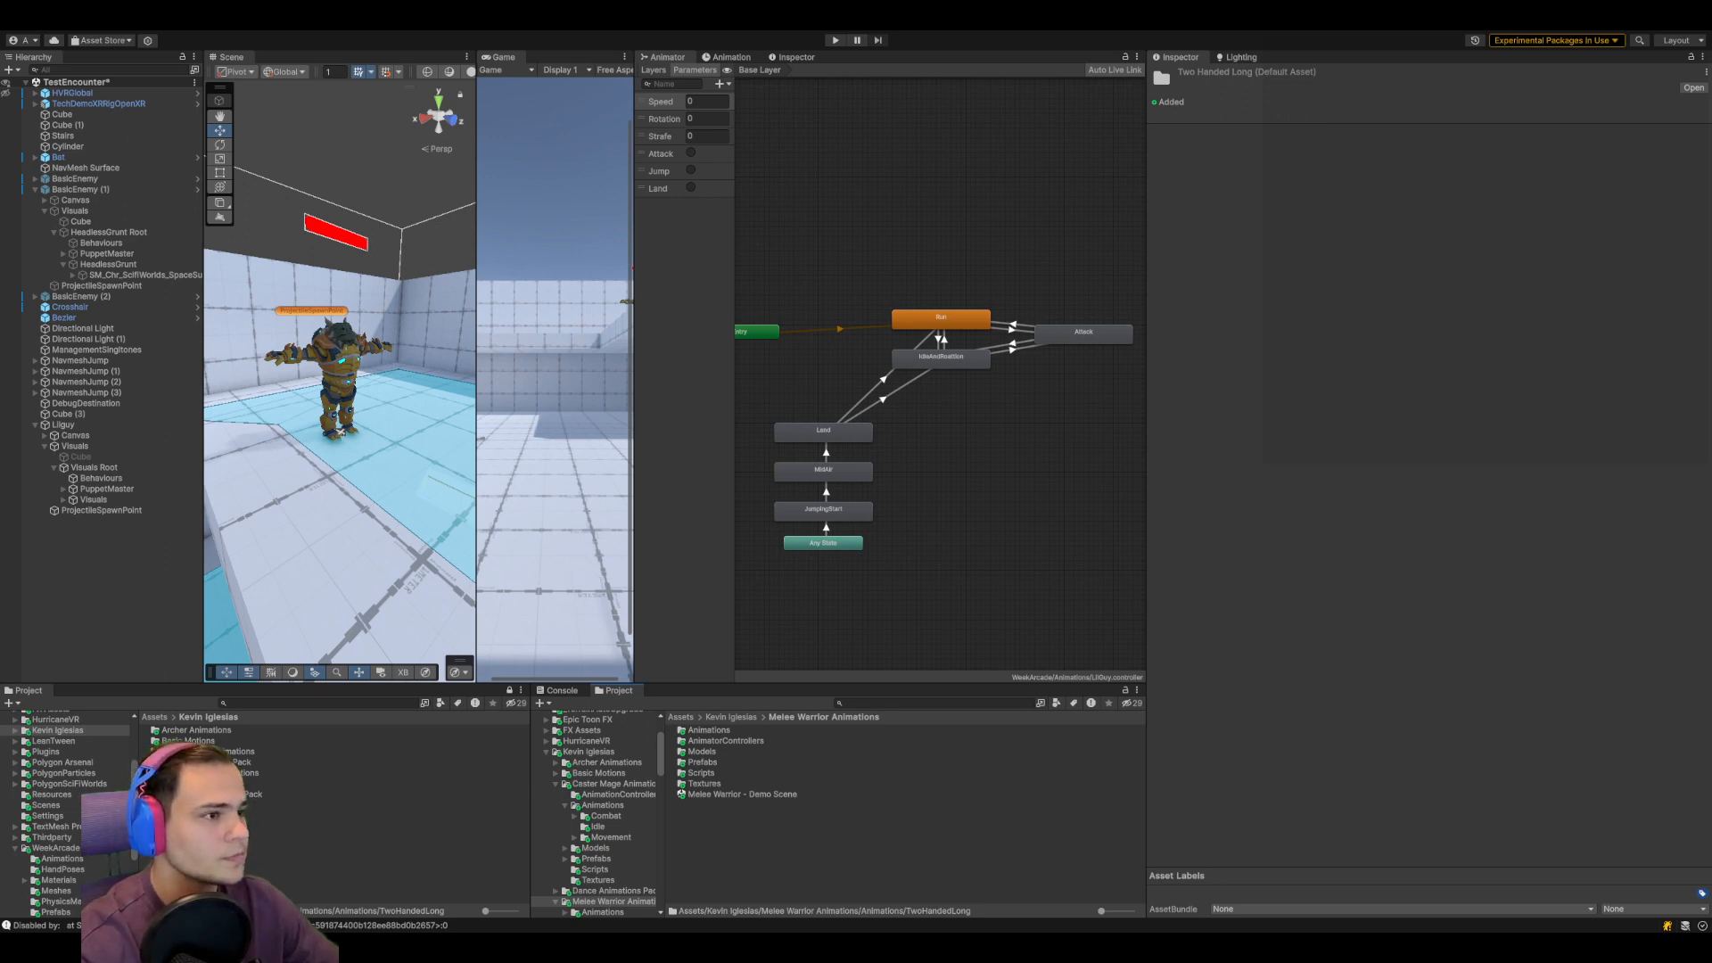
# Switch to Unity, enlarge the project browser area and open the Animations folder inside WeekArcade
pyautogui.click(674, 719)
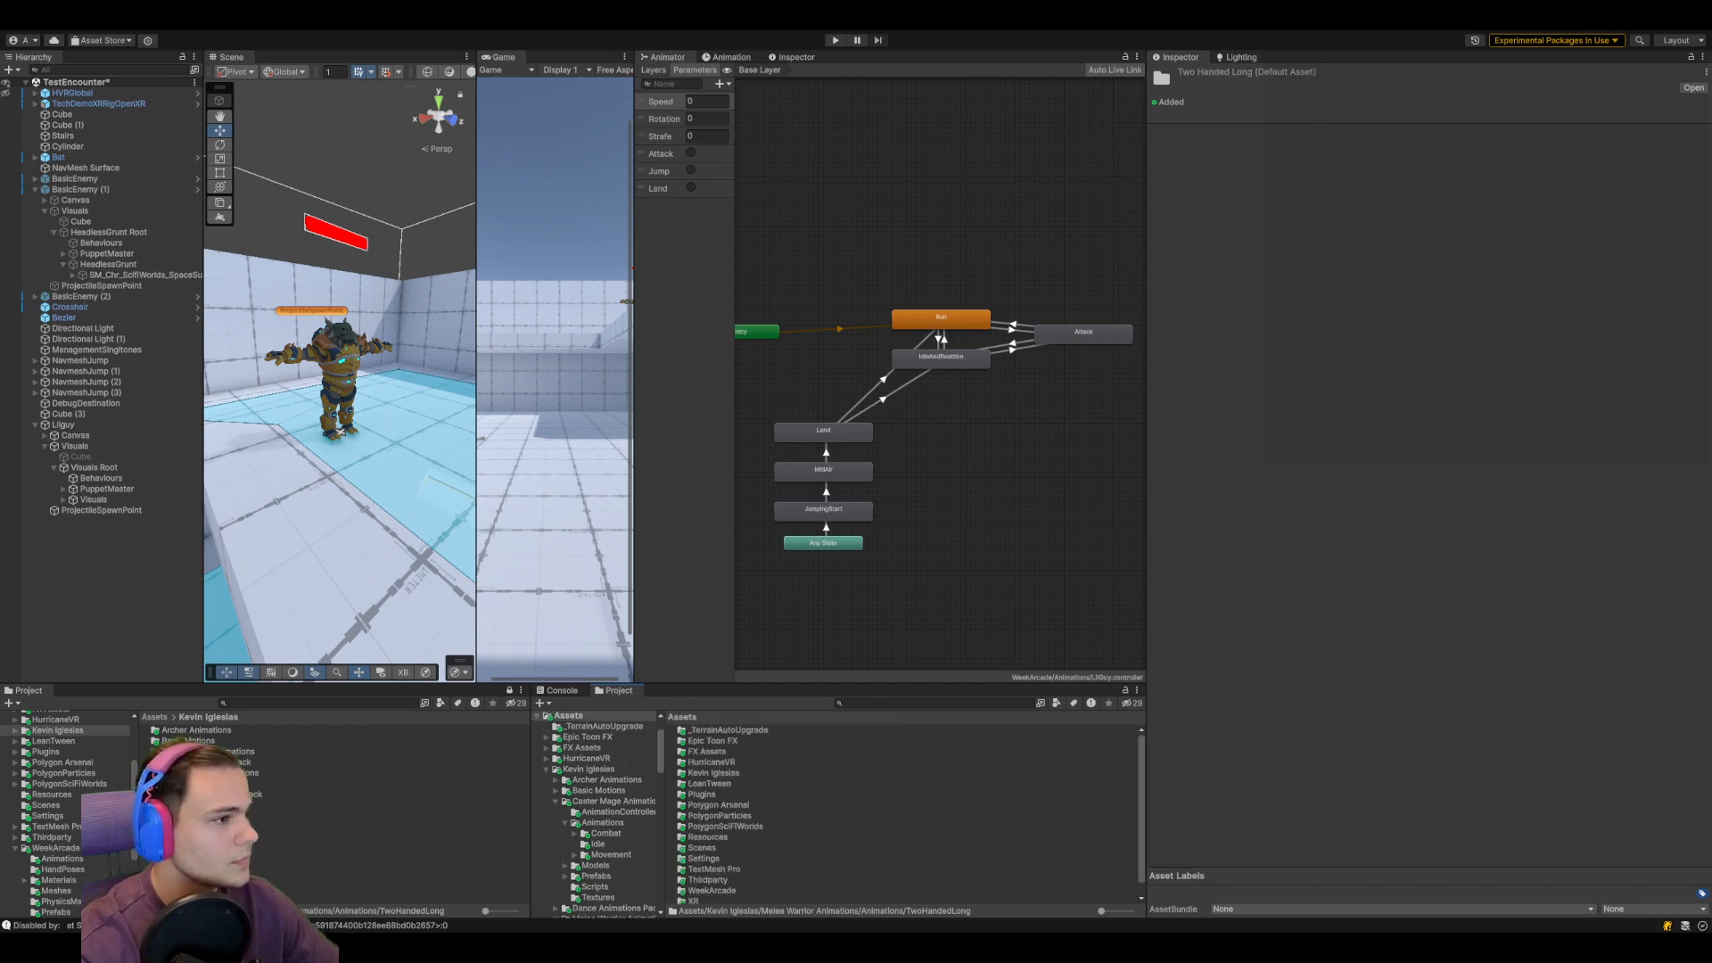
pyautogui.scroll(-1, 901, 812)
pyautogui.moveTo(803, 684); pyautogui.dragTo(802, 615)
pyautogui.click(718, 894)
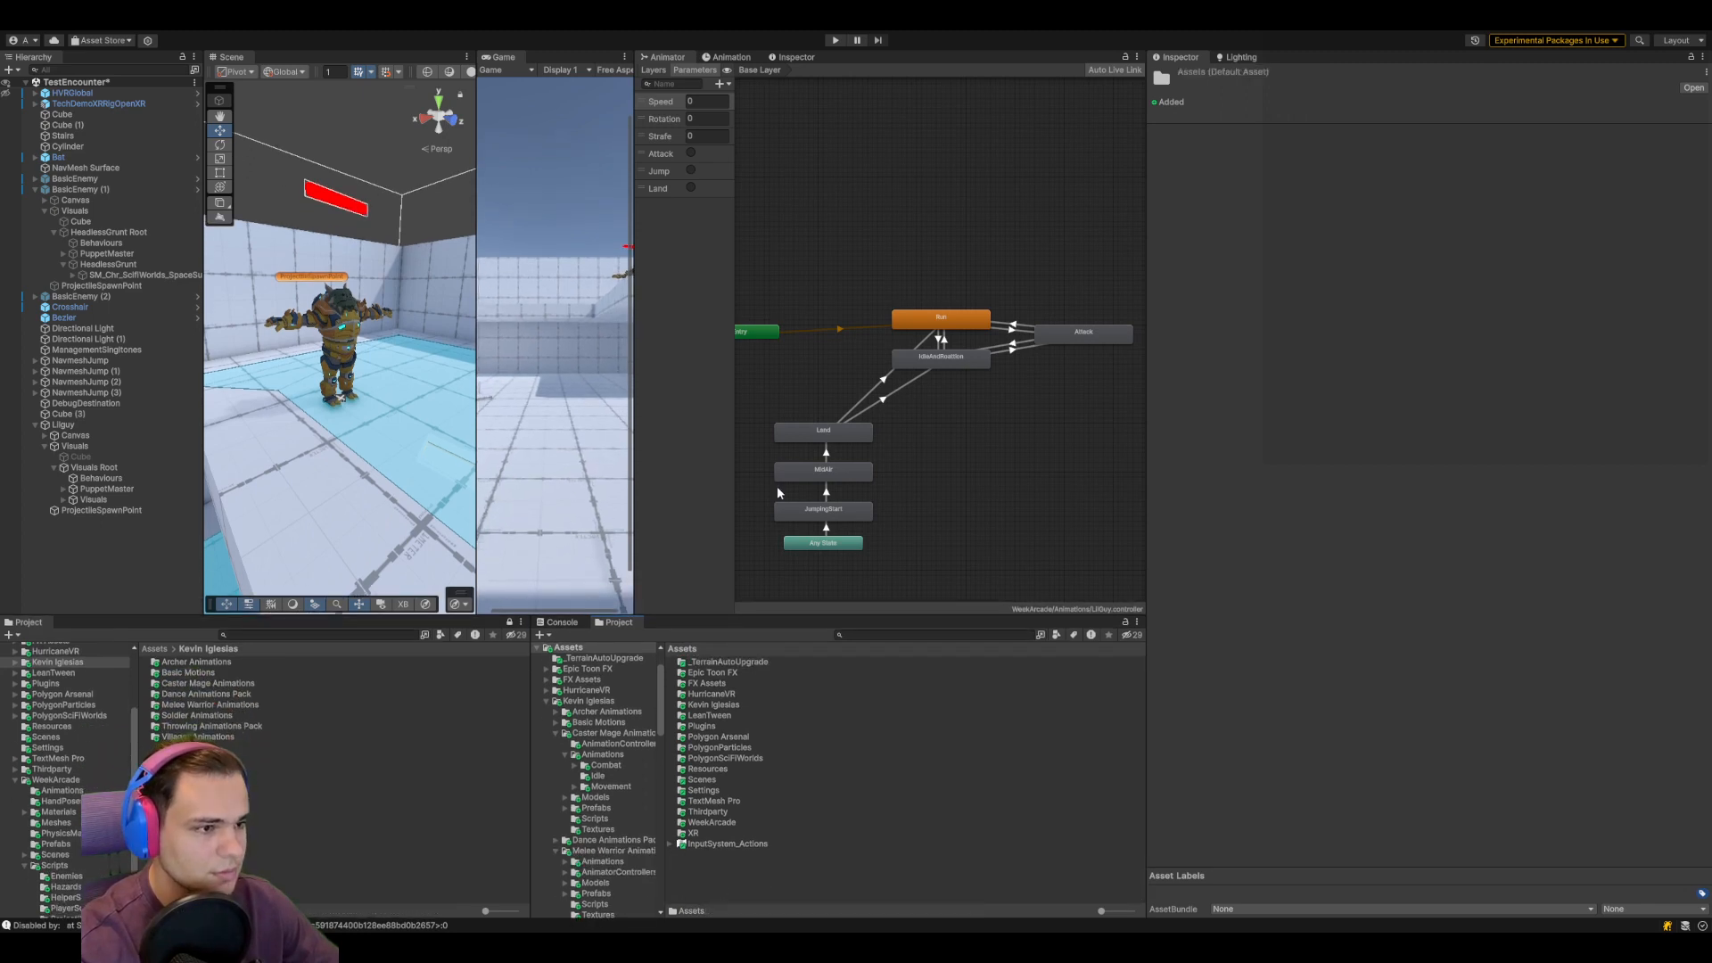
pyautogui.doubleClick(721, 823)
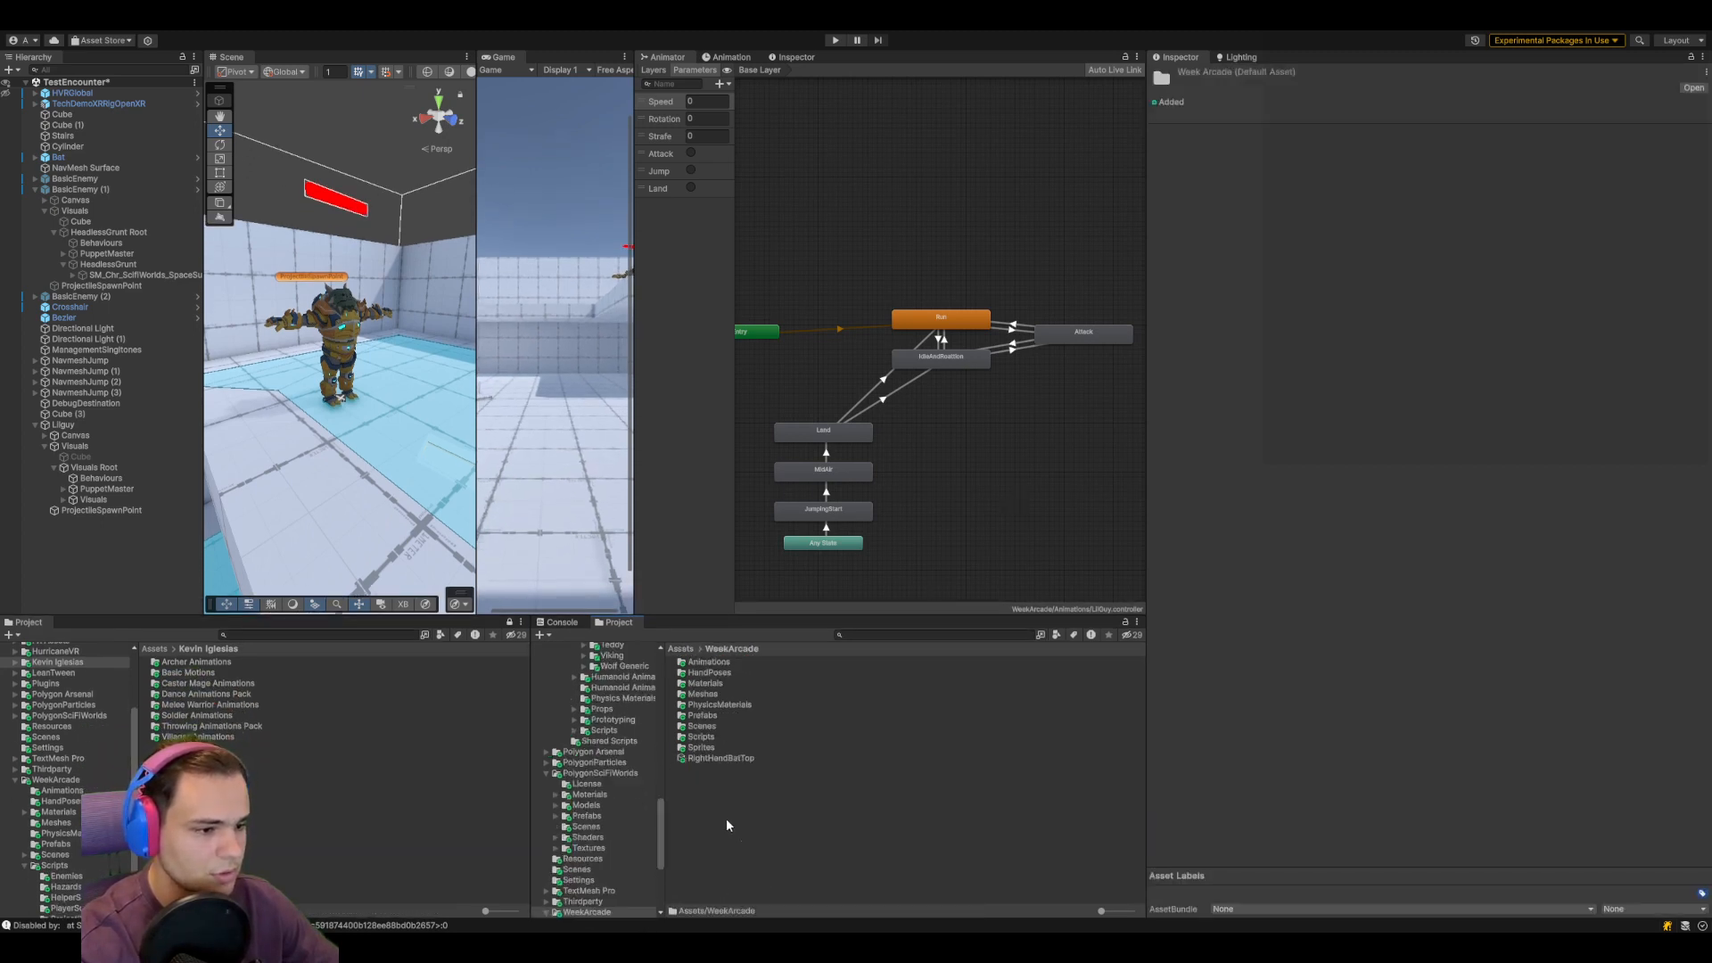
pyautogui.doubleClick(714, 663)
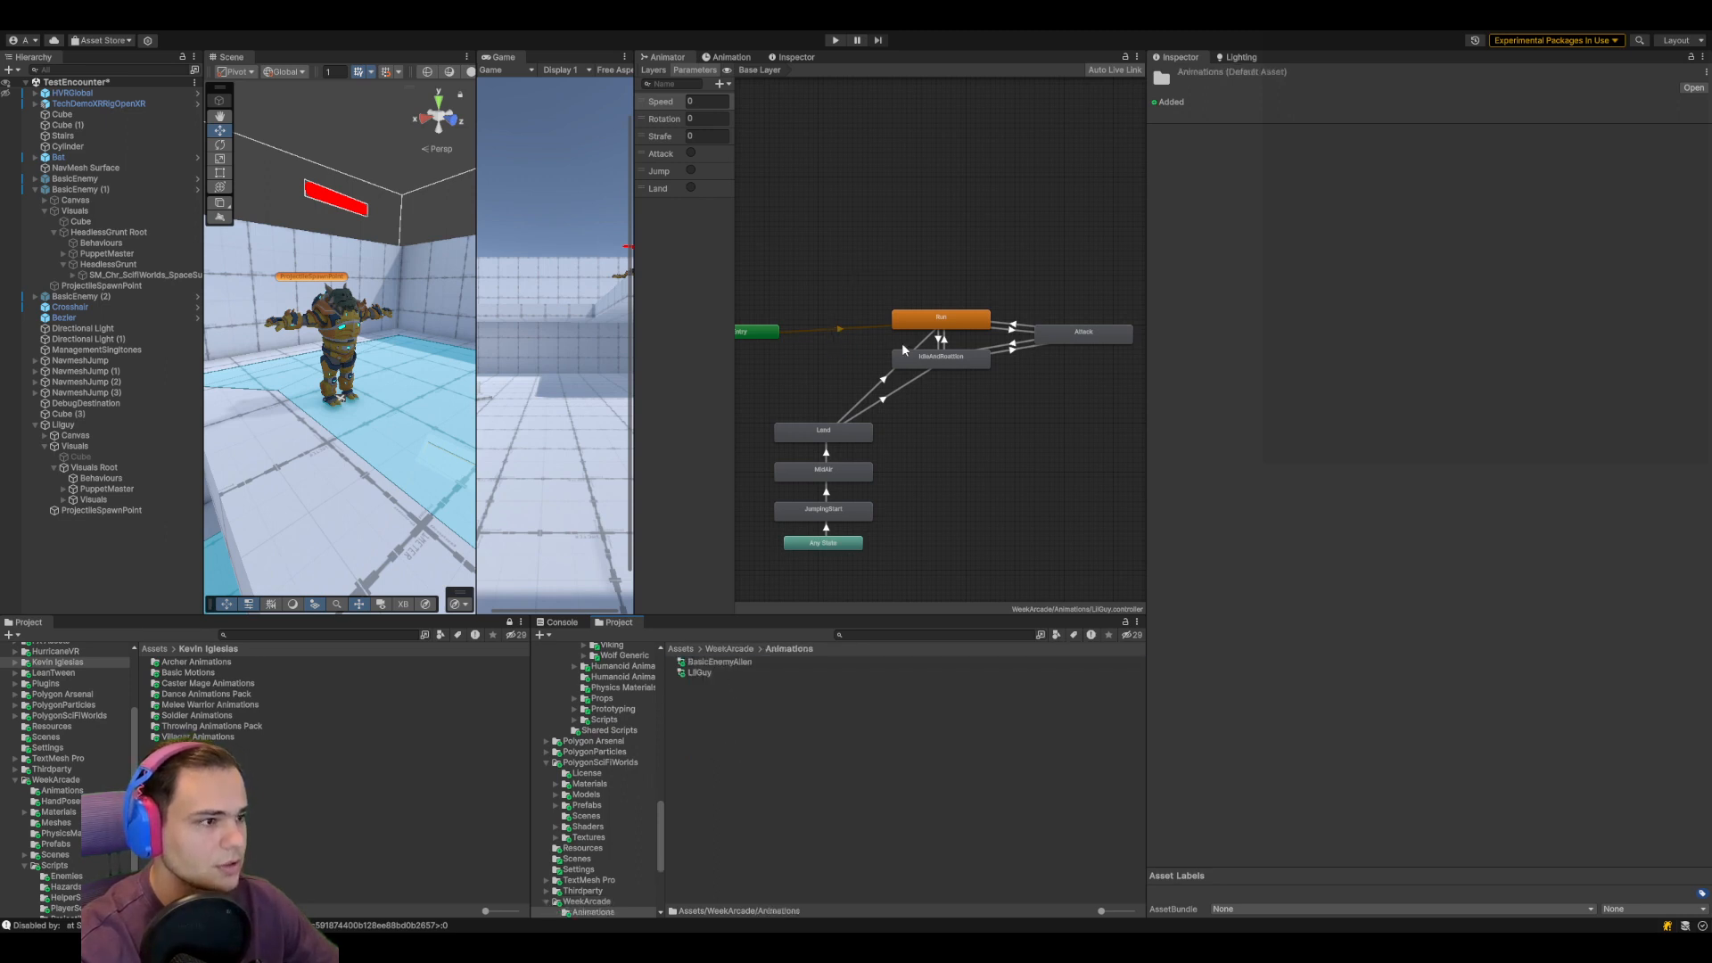
# Create a folder named CreaturePackMixamo in WeekArcade/Animations and open it
pyautogui.click(1002, 338)
pyautogui.write('Crea')
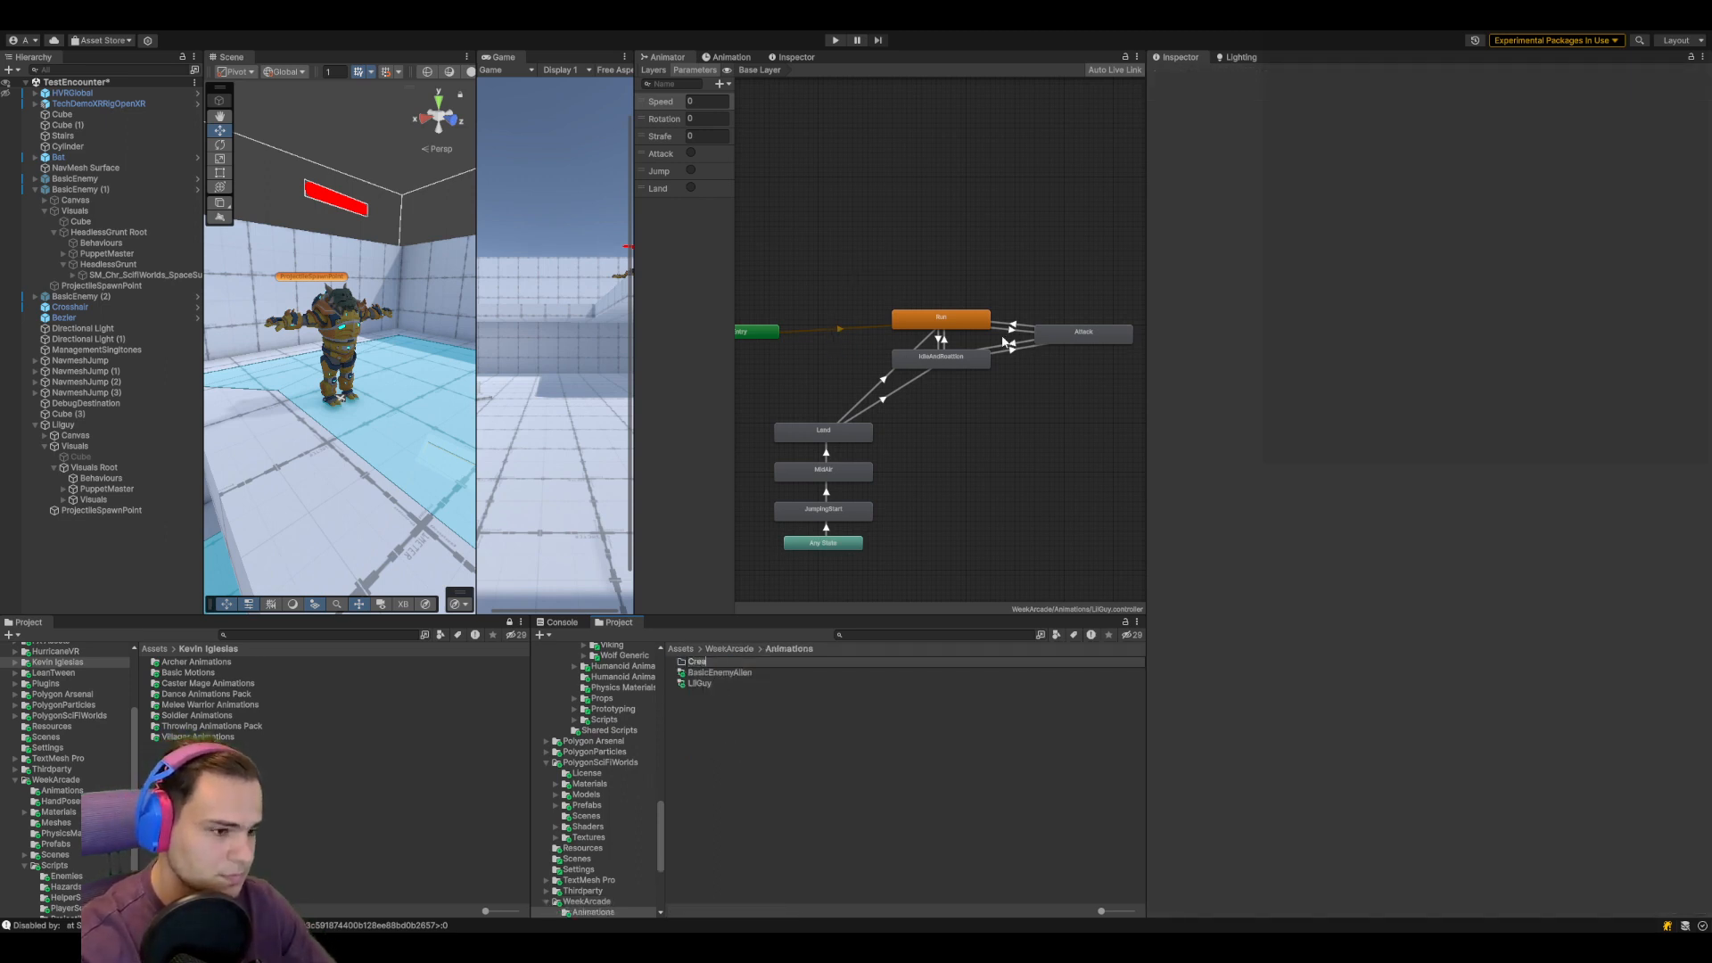
pyautogui.write('tur')
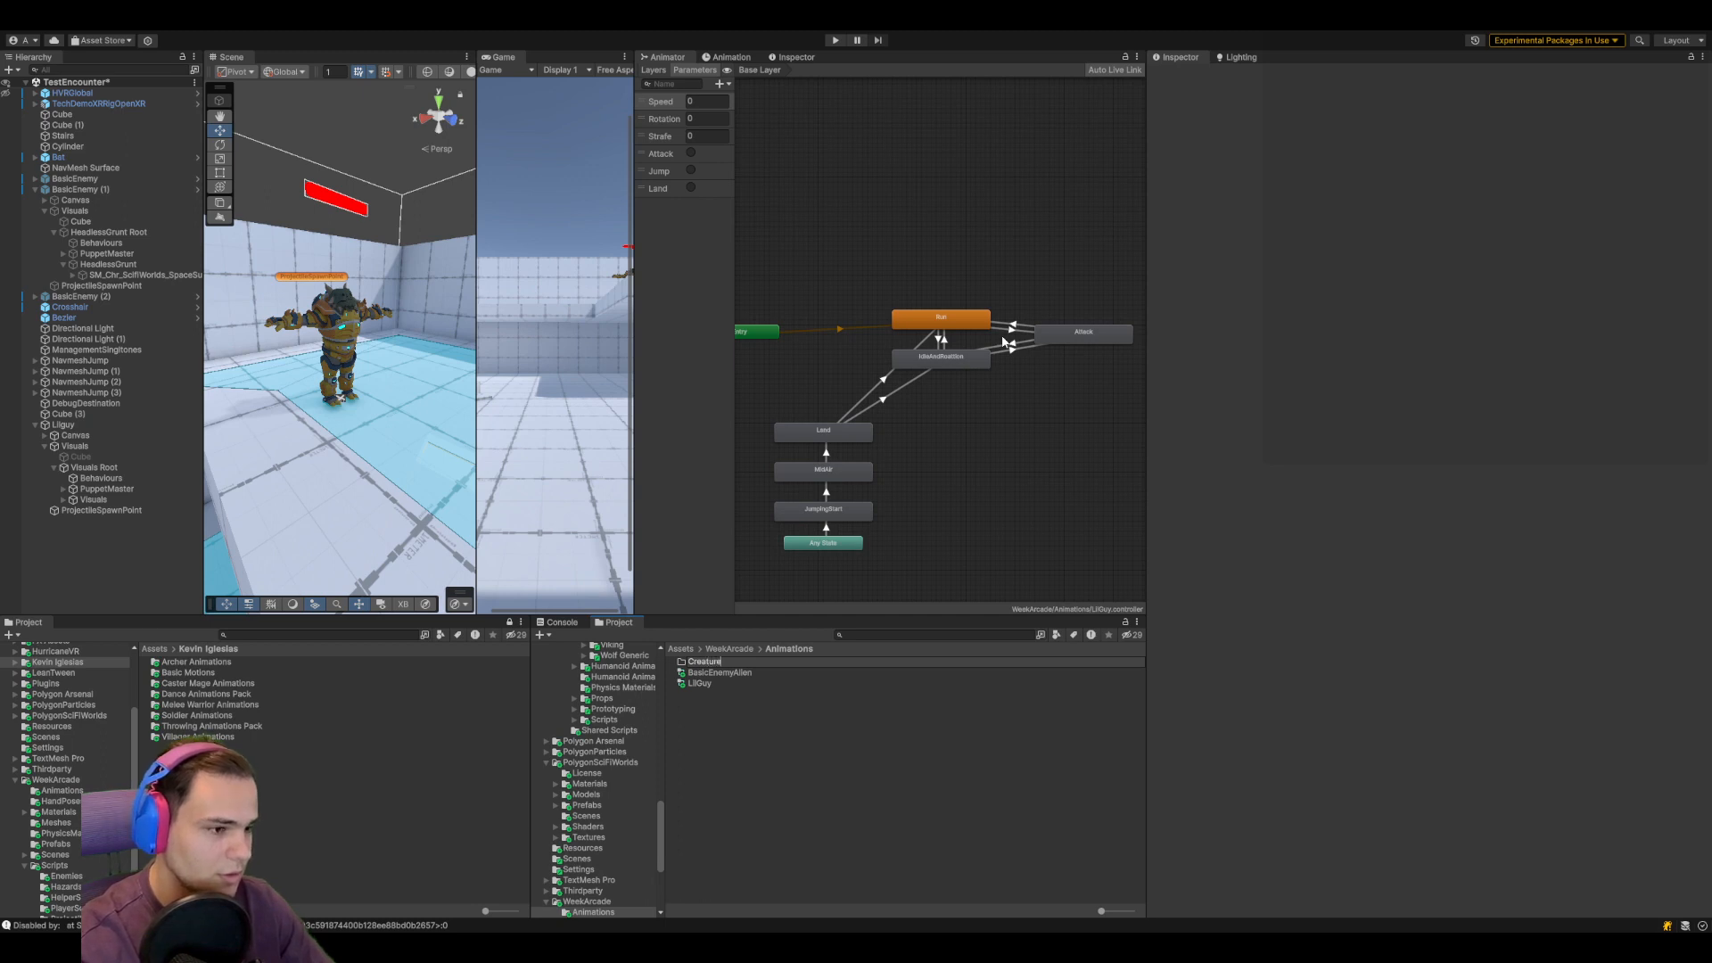
pyautogui.write('ePackMixa')
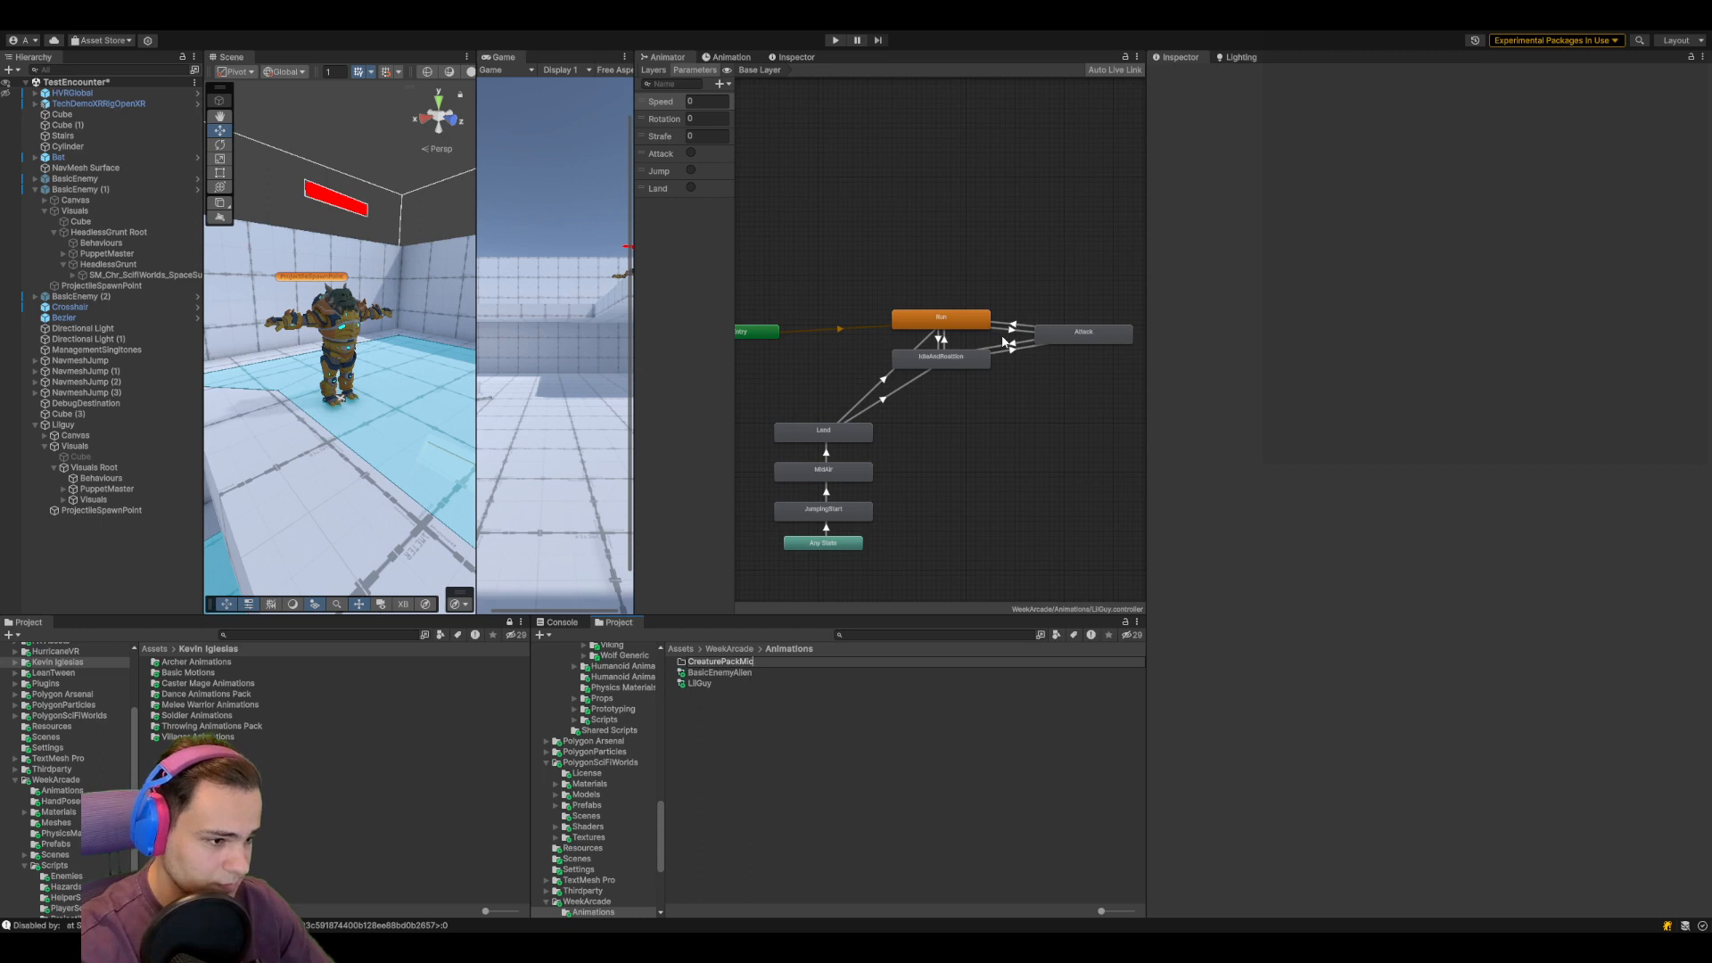
pyautogui.write('mo')
pyautogui.press('Return')
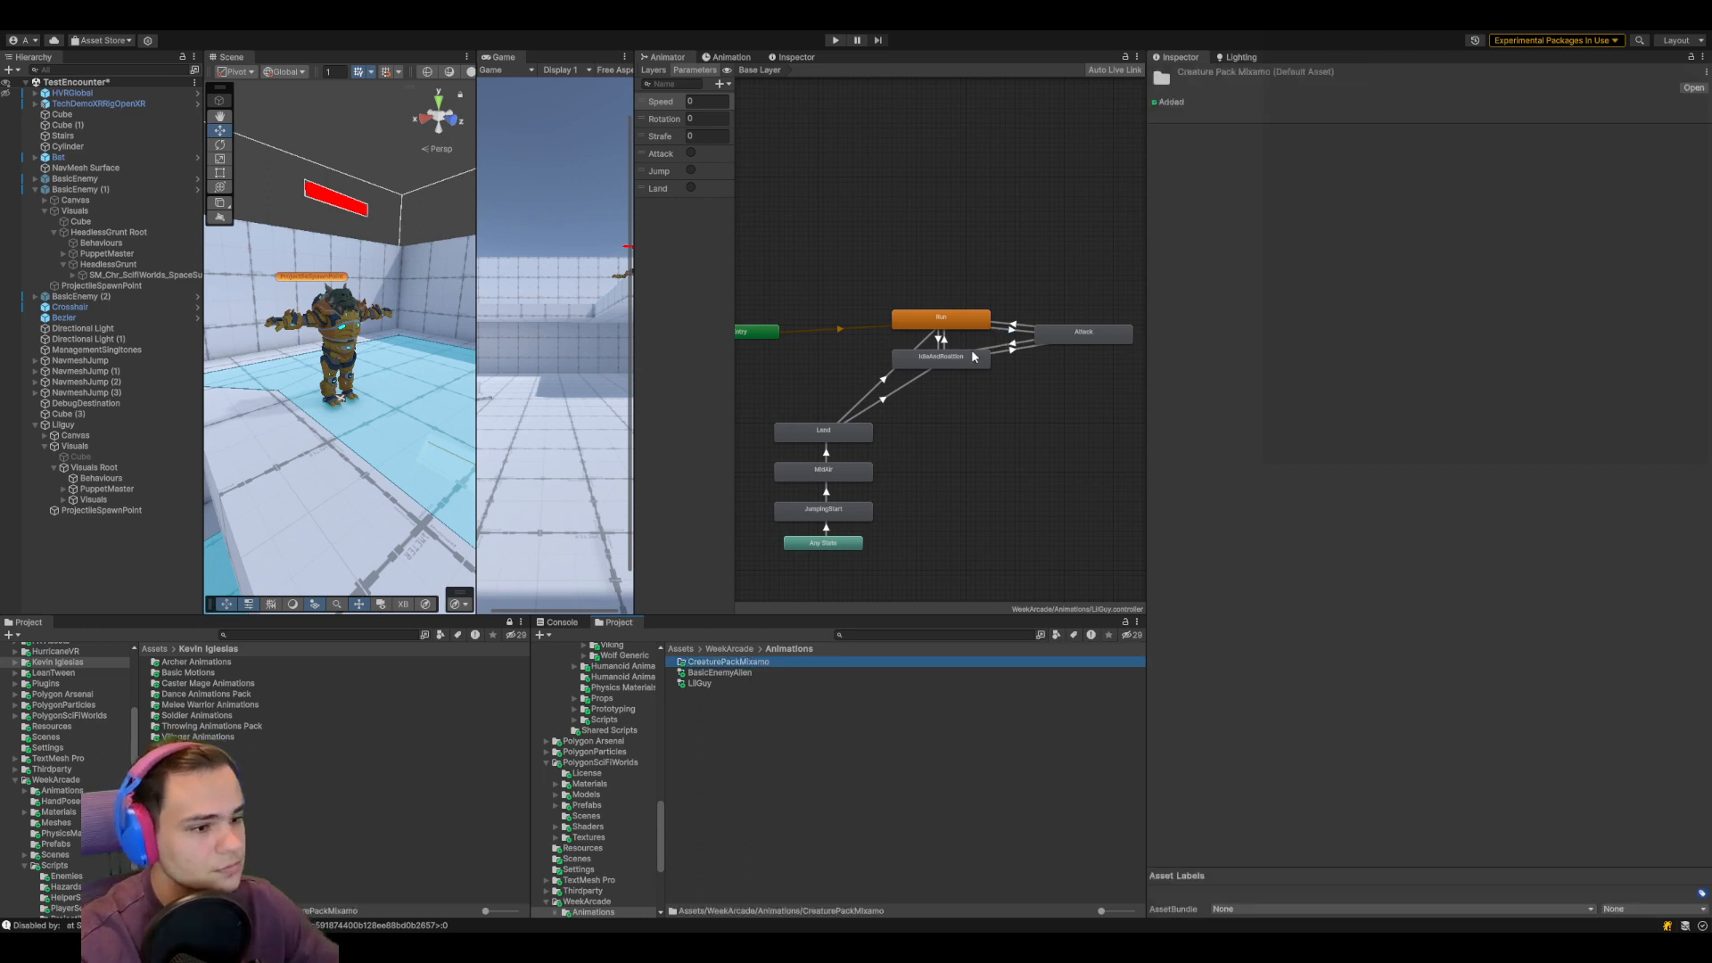
pyautogui.doubleClick(841, 664)
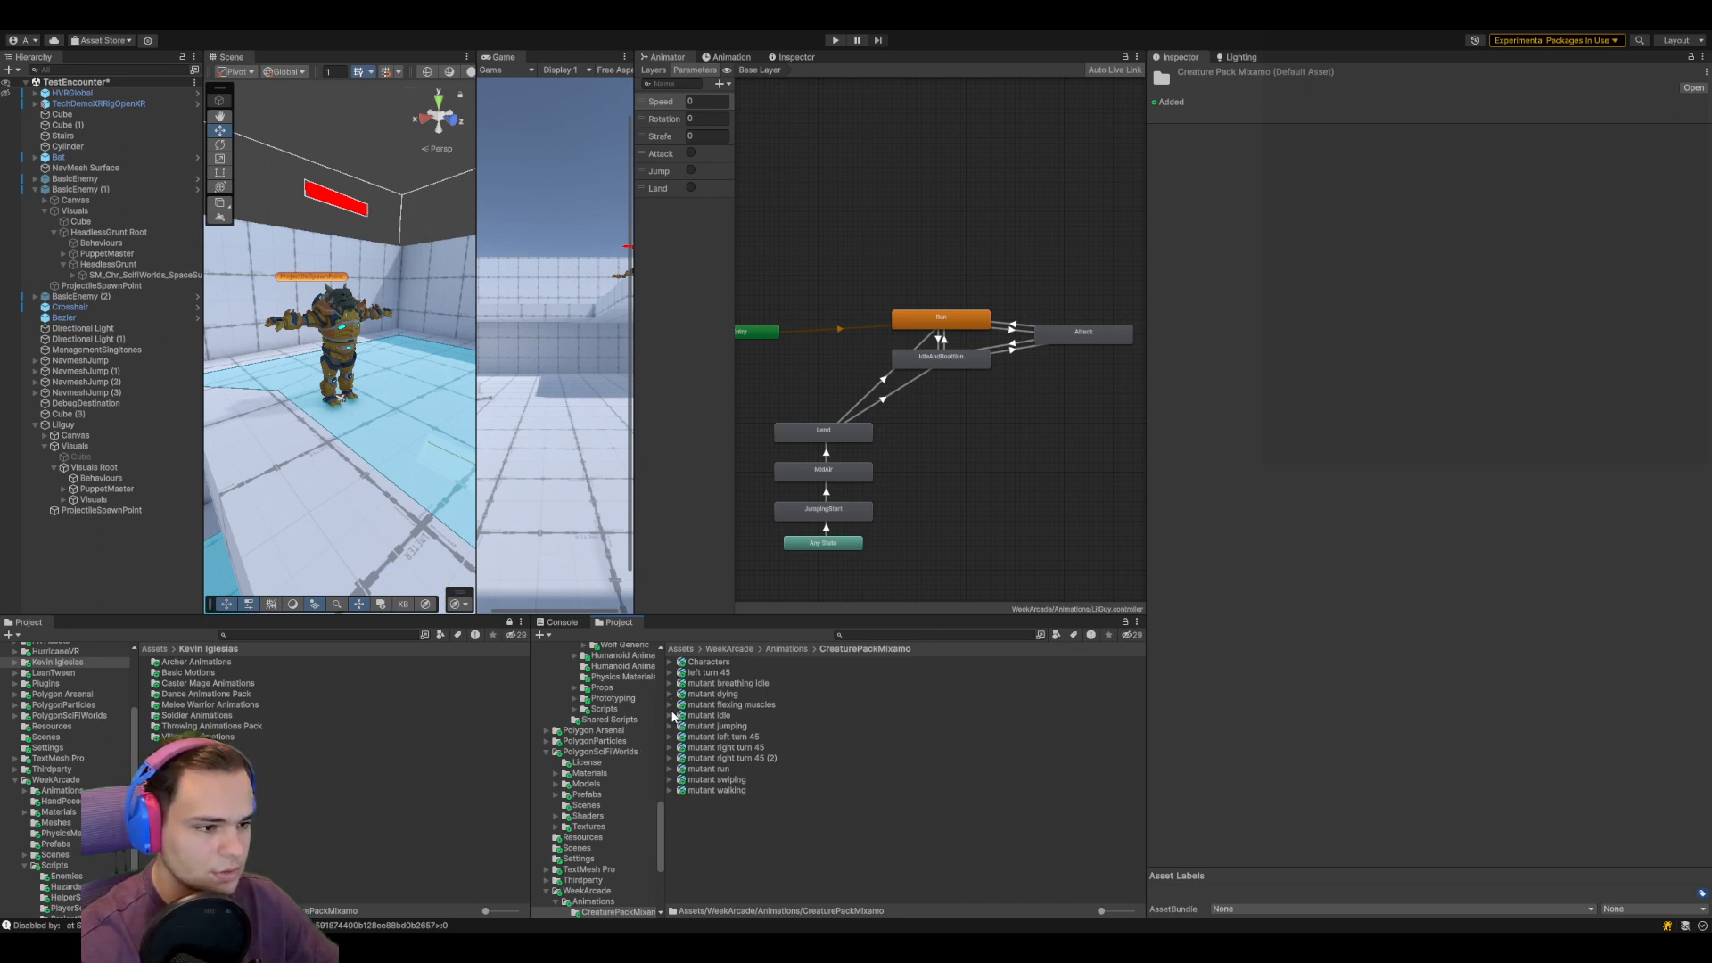
# Replace the forward motion in the Run state's blend tree with the mixamo.com clip from mutant run
pyautogui.click(670, 769)
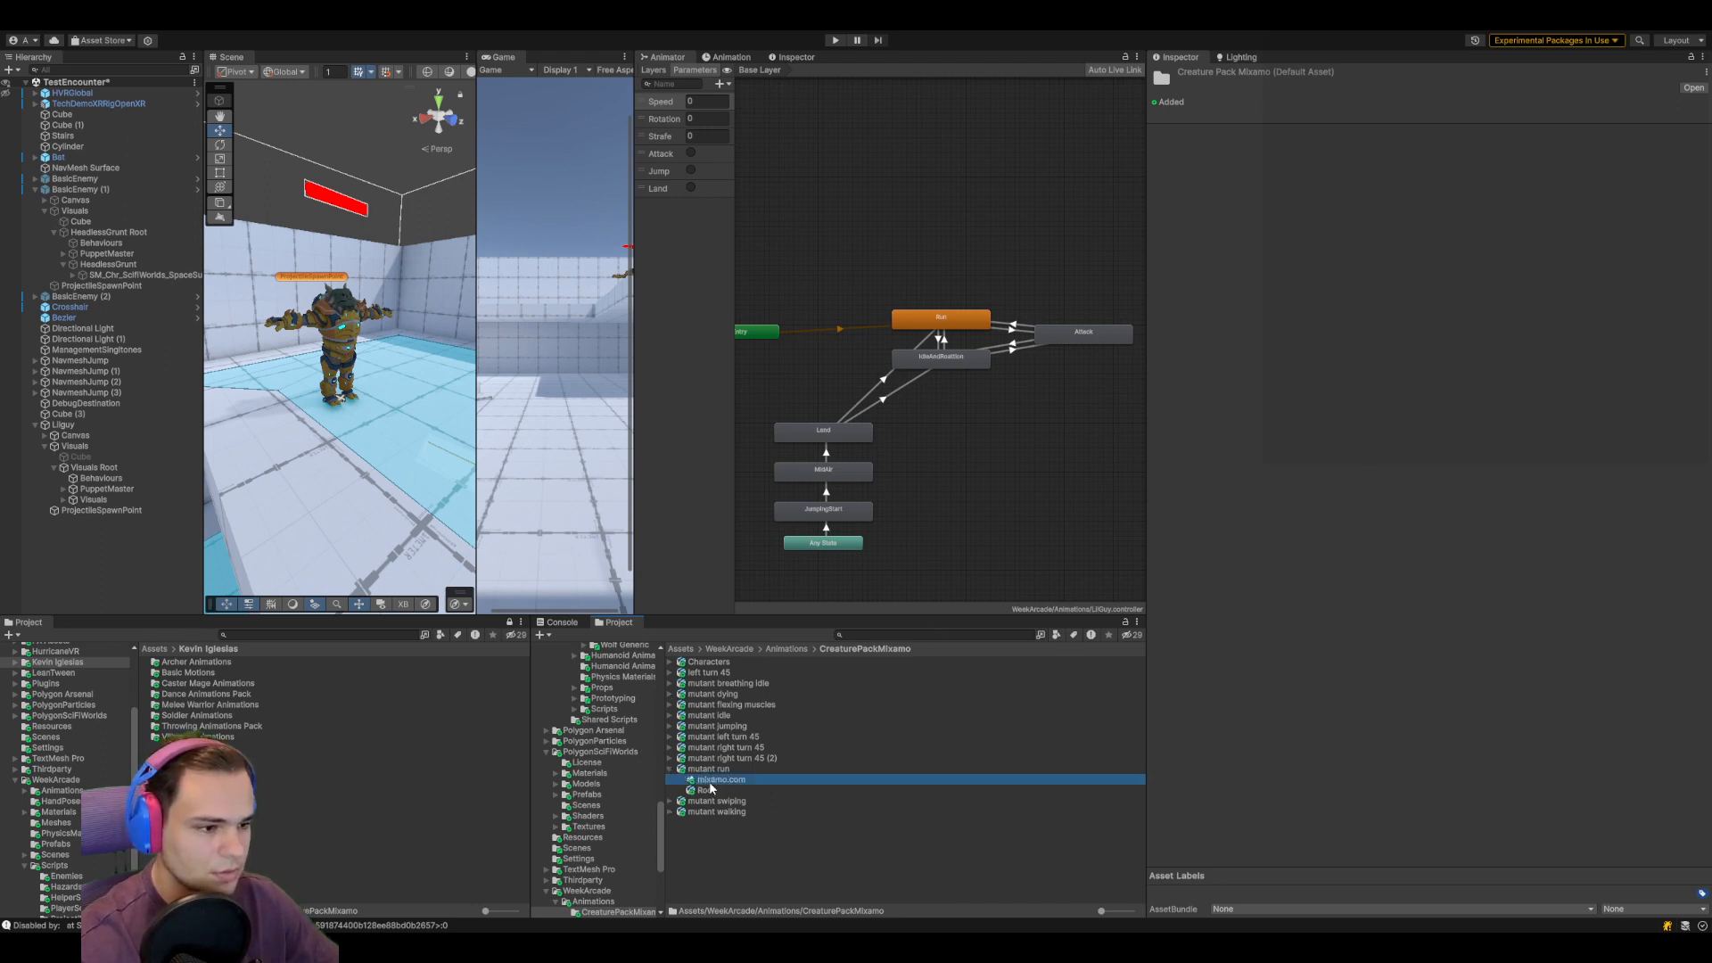
pyautogui.click(720, 781)
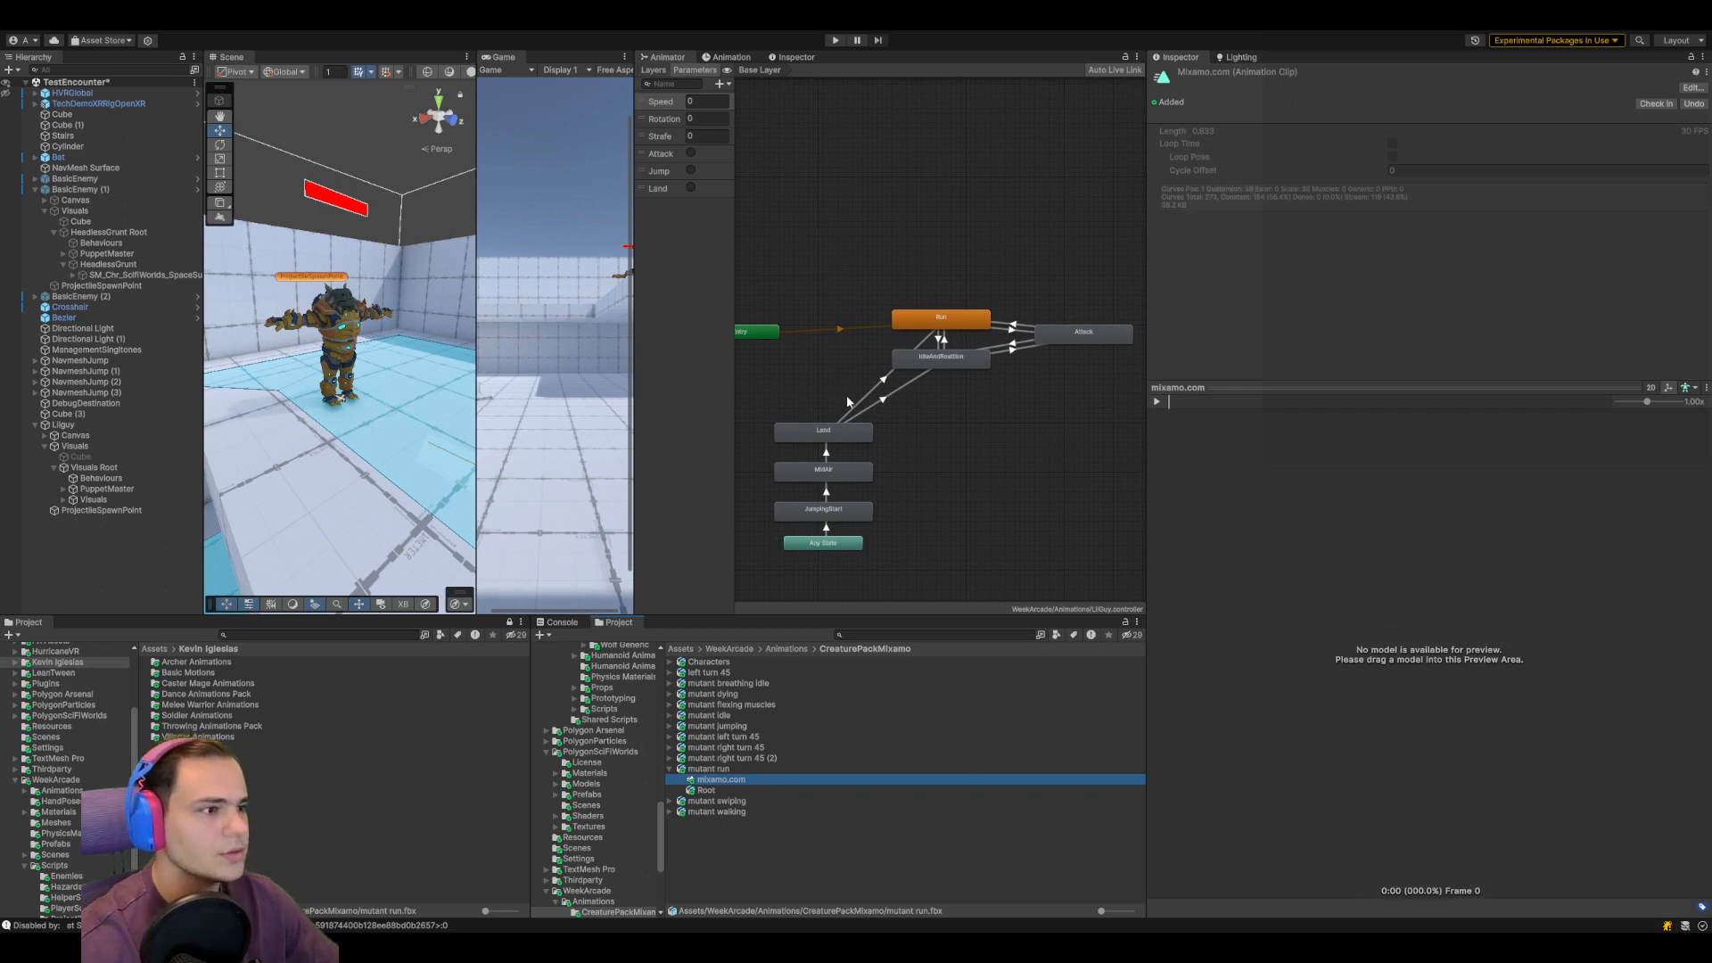
pyautogui.click(941, 318)
pyautogui.click(1448, 136)
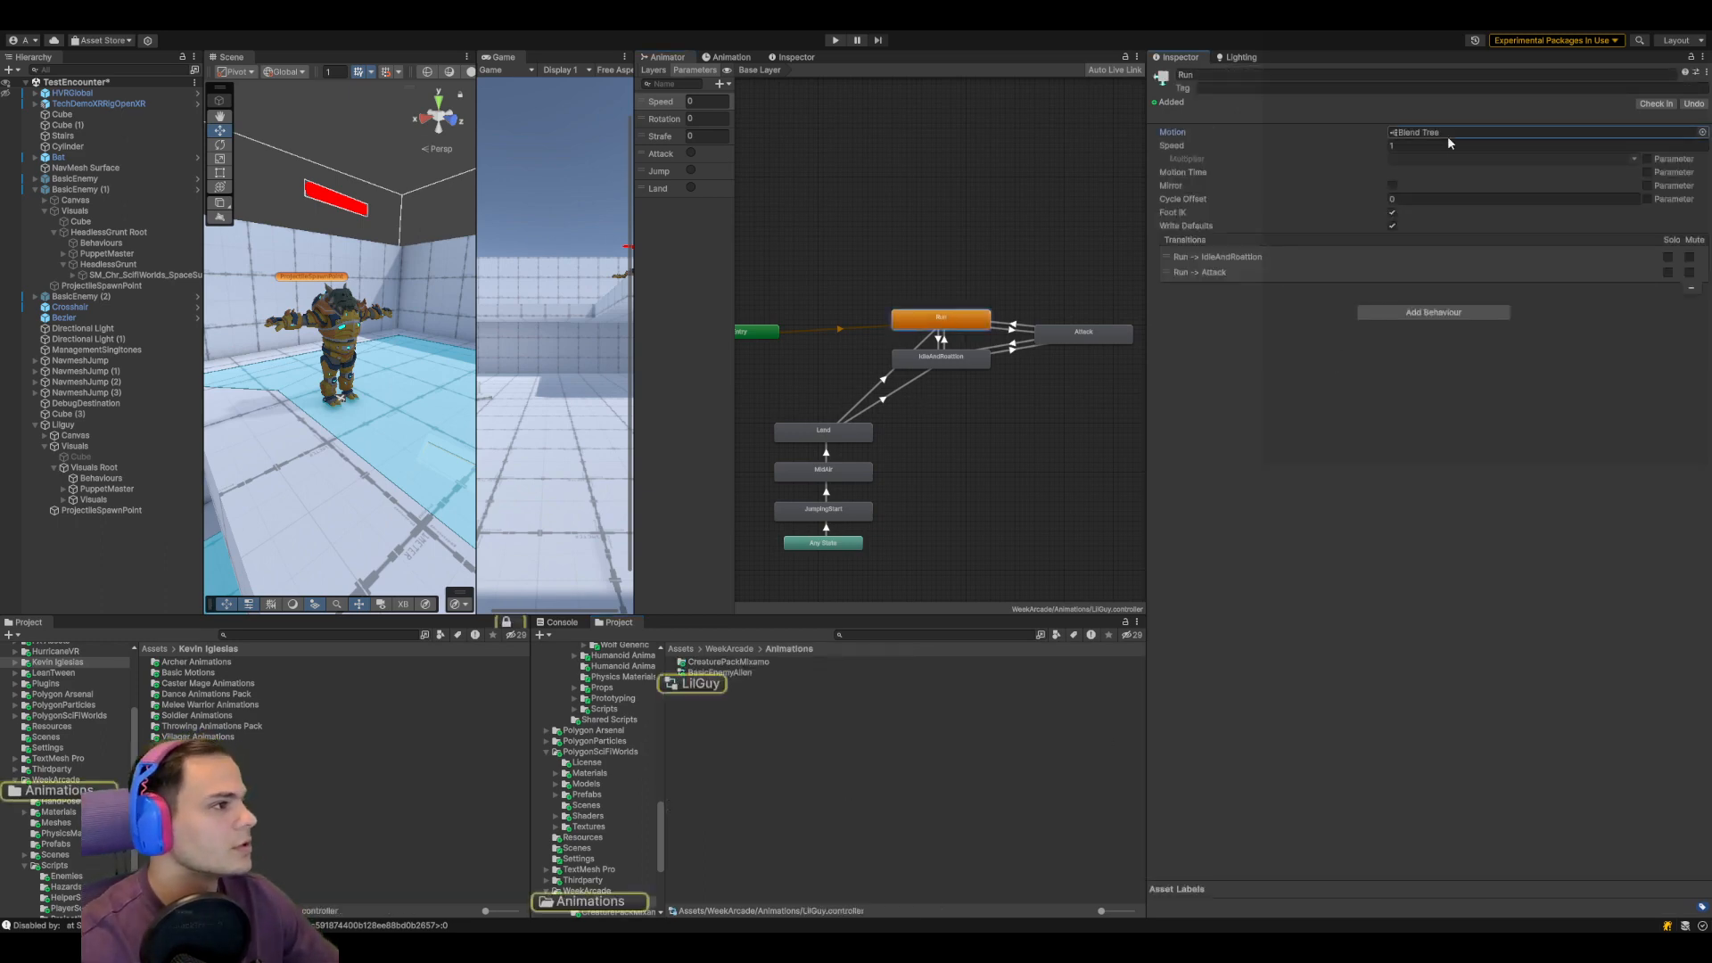
pyautogui.click(1447, 136)
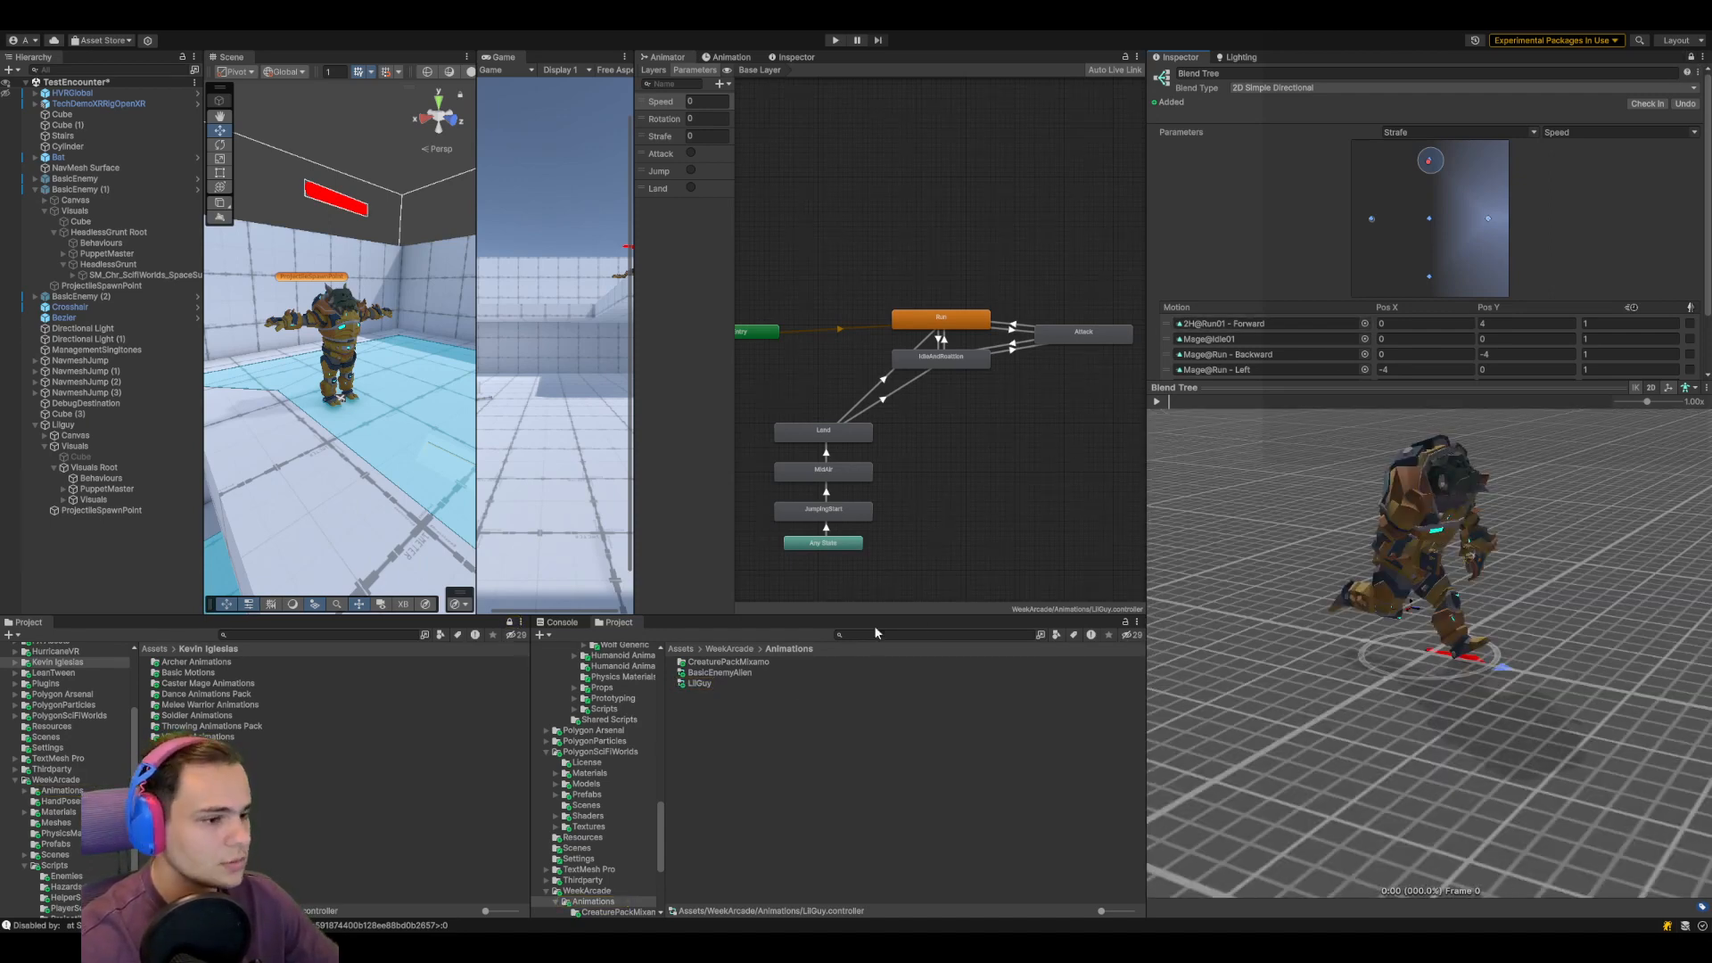
pyautogui.doubleClick(727, 663)
pyautogui.moveTo(716, 781); pyautogui.dragTo(1271, 324)
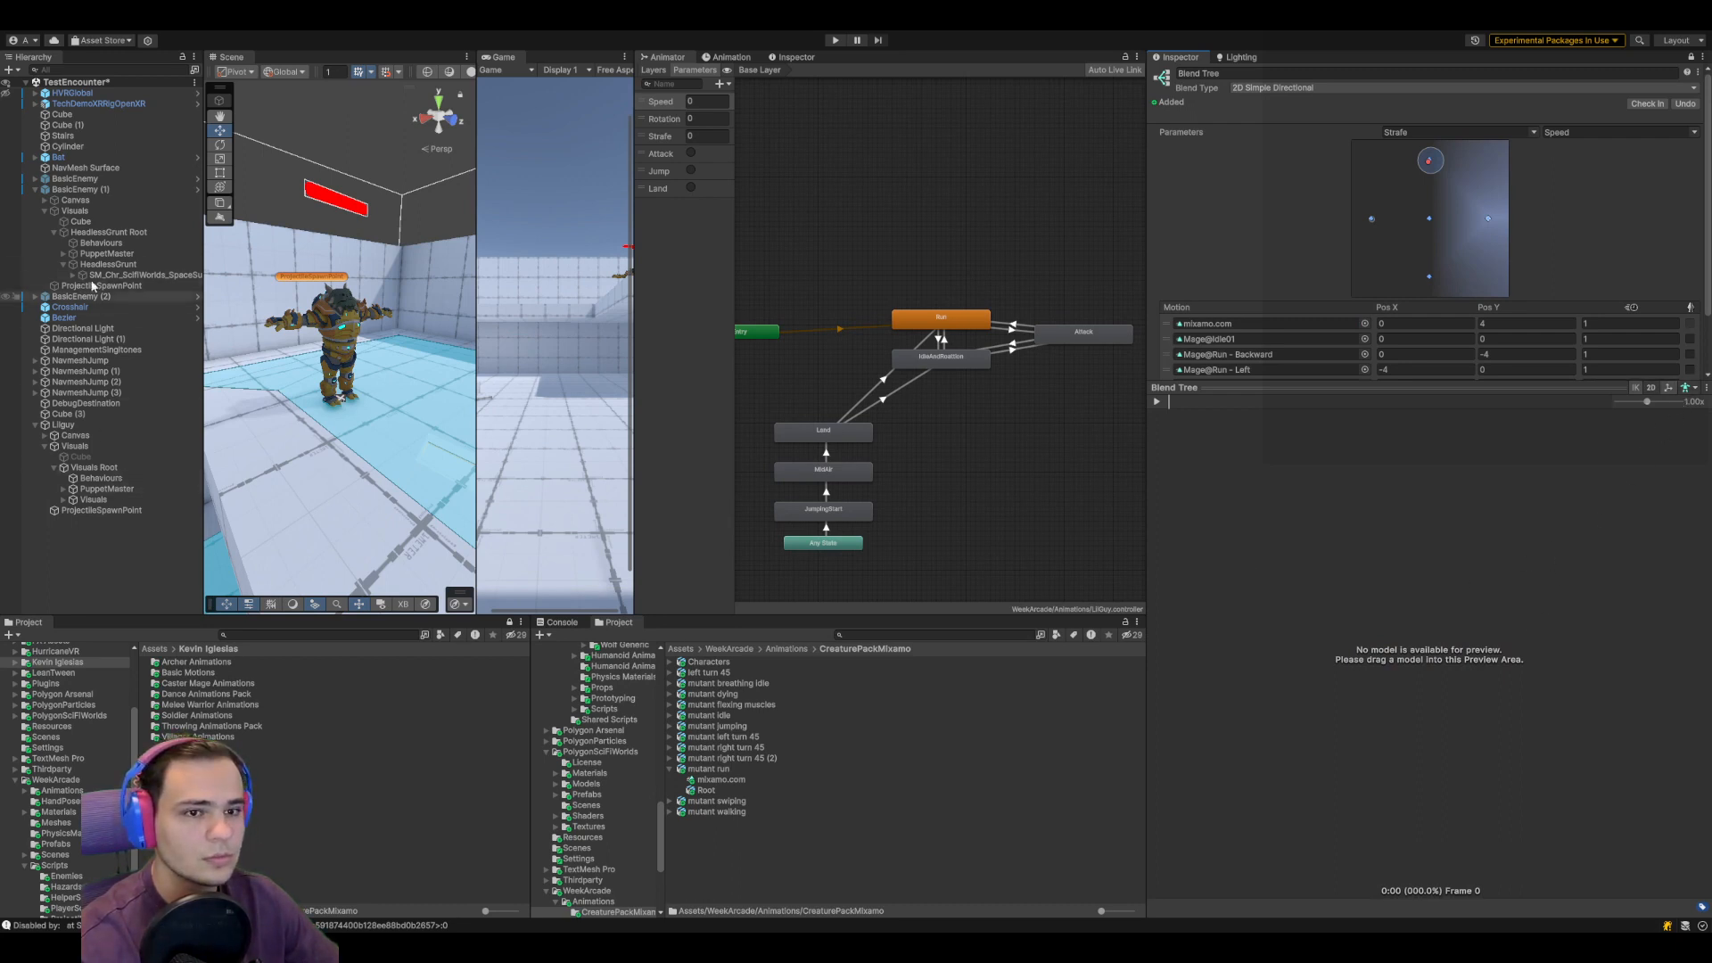
# Inspect the Animator component of Lilguy's Visuals object and locate its assigned controller in the project
pyautogui.click(105, 479)
pyautogui.click(112, 500)
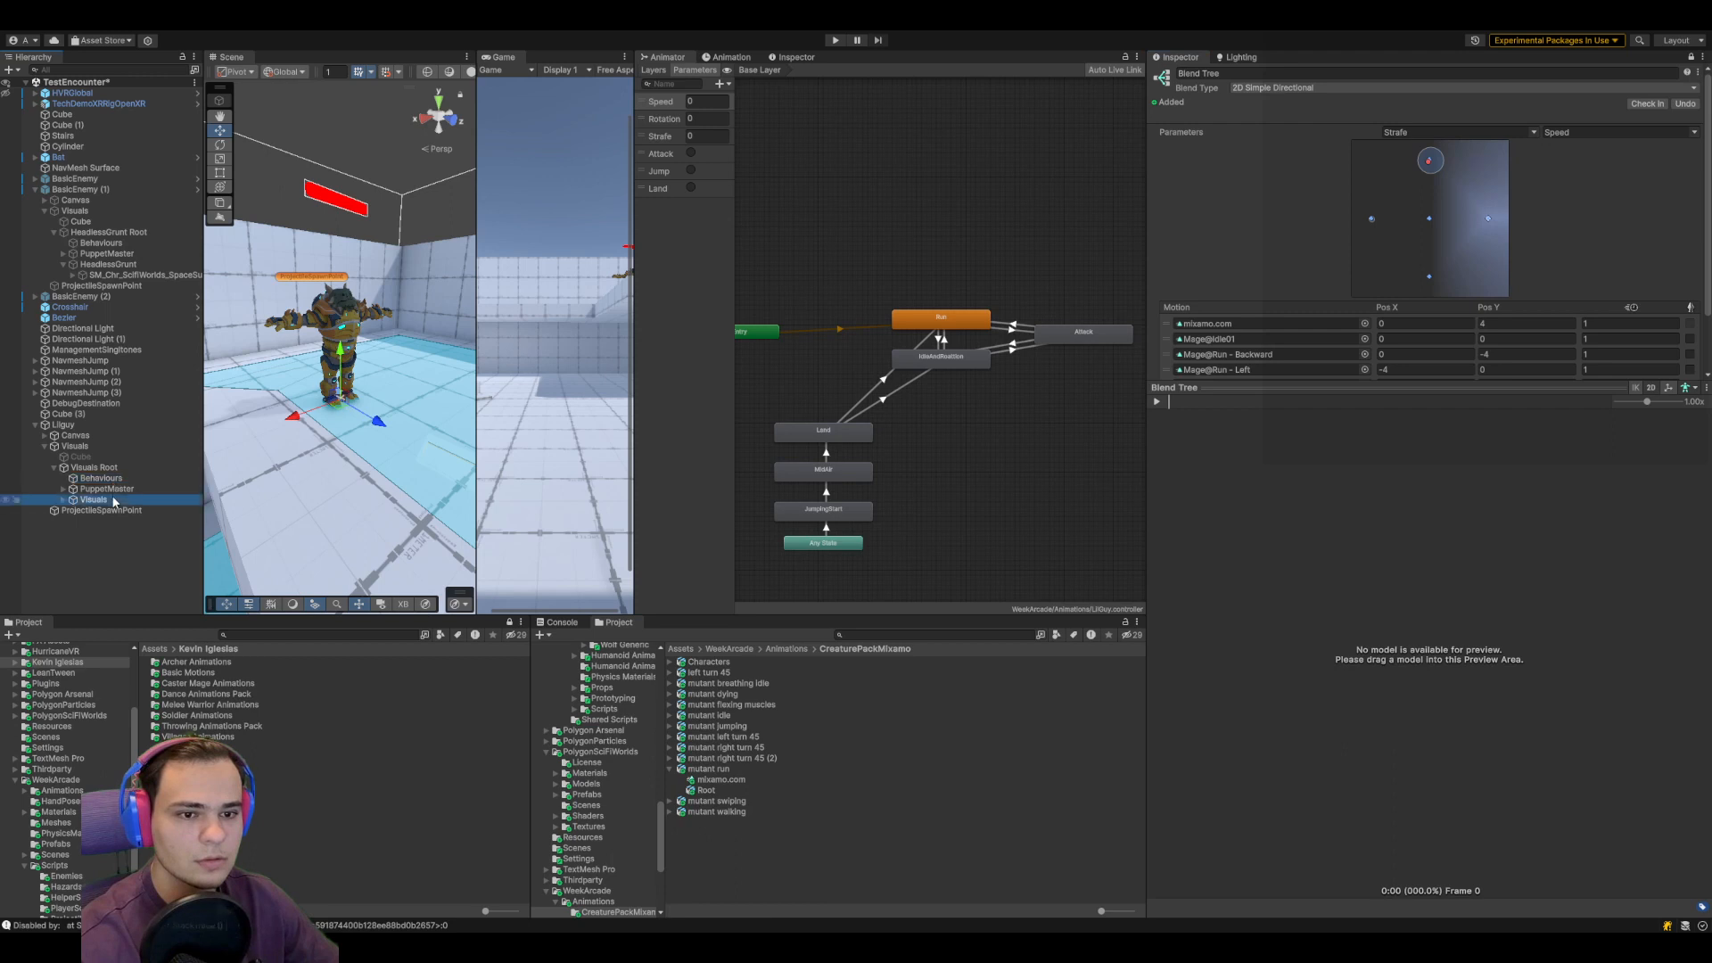
pyautogui.click(1691, 57)
pyautogui.click(1425, 190)
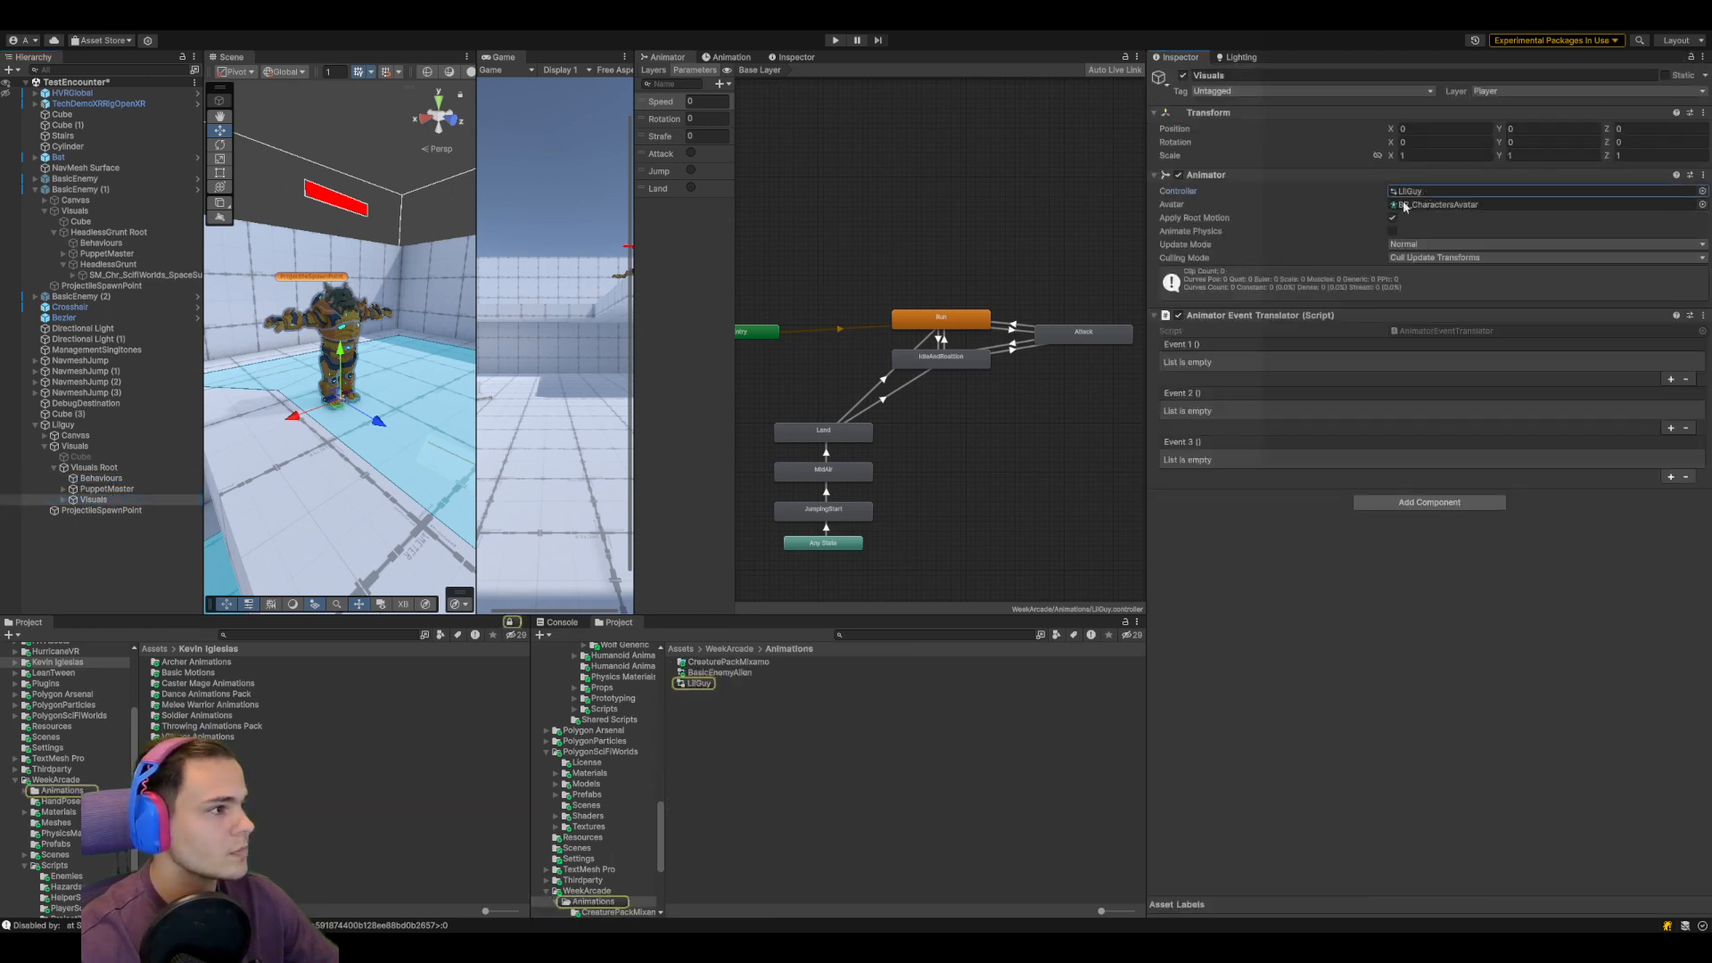
# Open the Run state's blend tree, select the mixamo.com motion and play it in an adjusted preview area
pyautogui.doubleClick(946, 319)
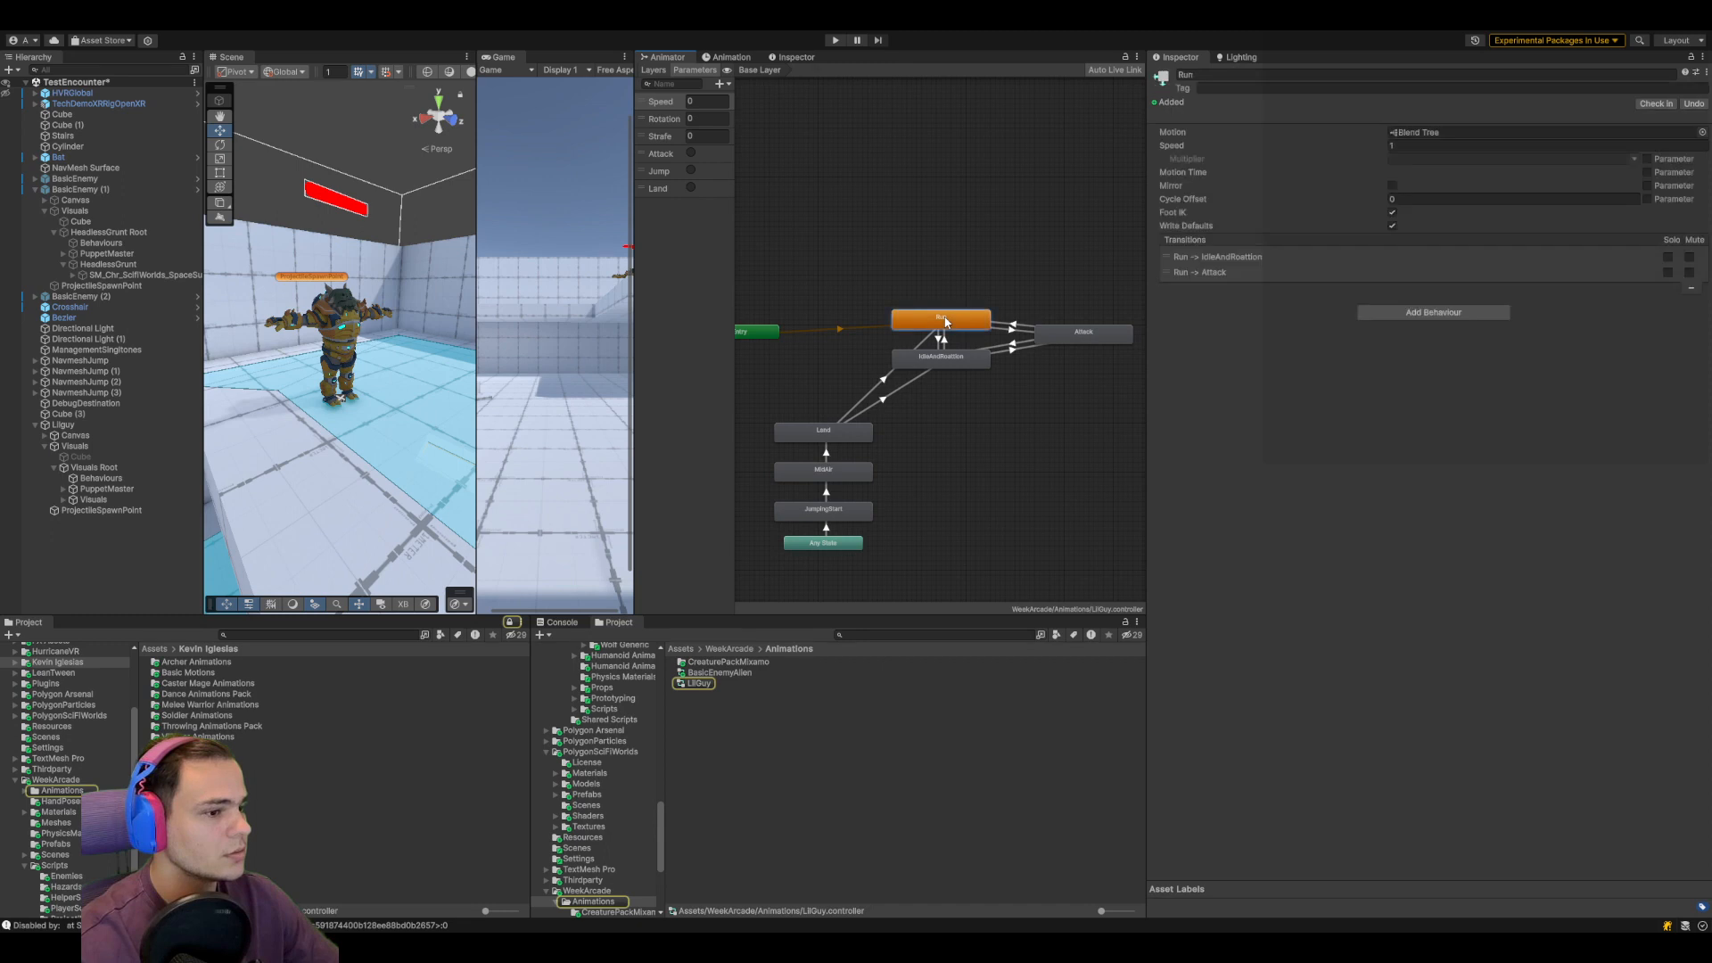
pyautogui.doubleClick(1452, 132)
pyautogui.click(1261, 325)
pyautogui.moveTo(1272, 387); pyautogui.dragTo(1259, 480)
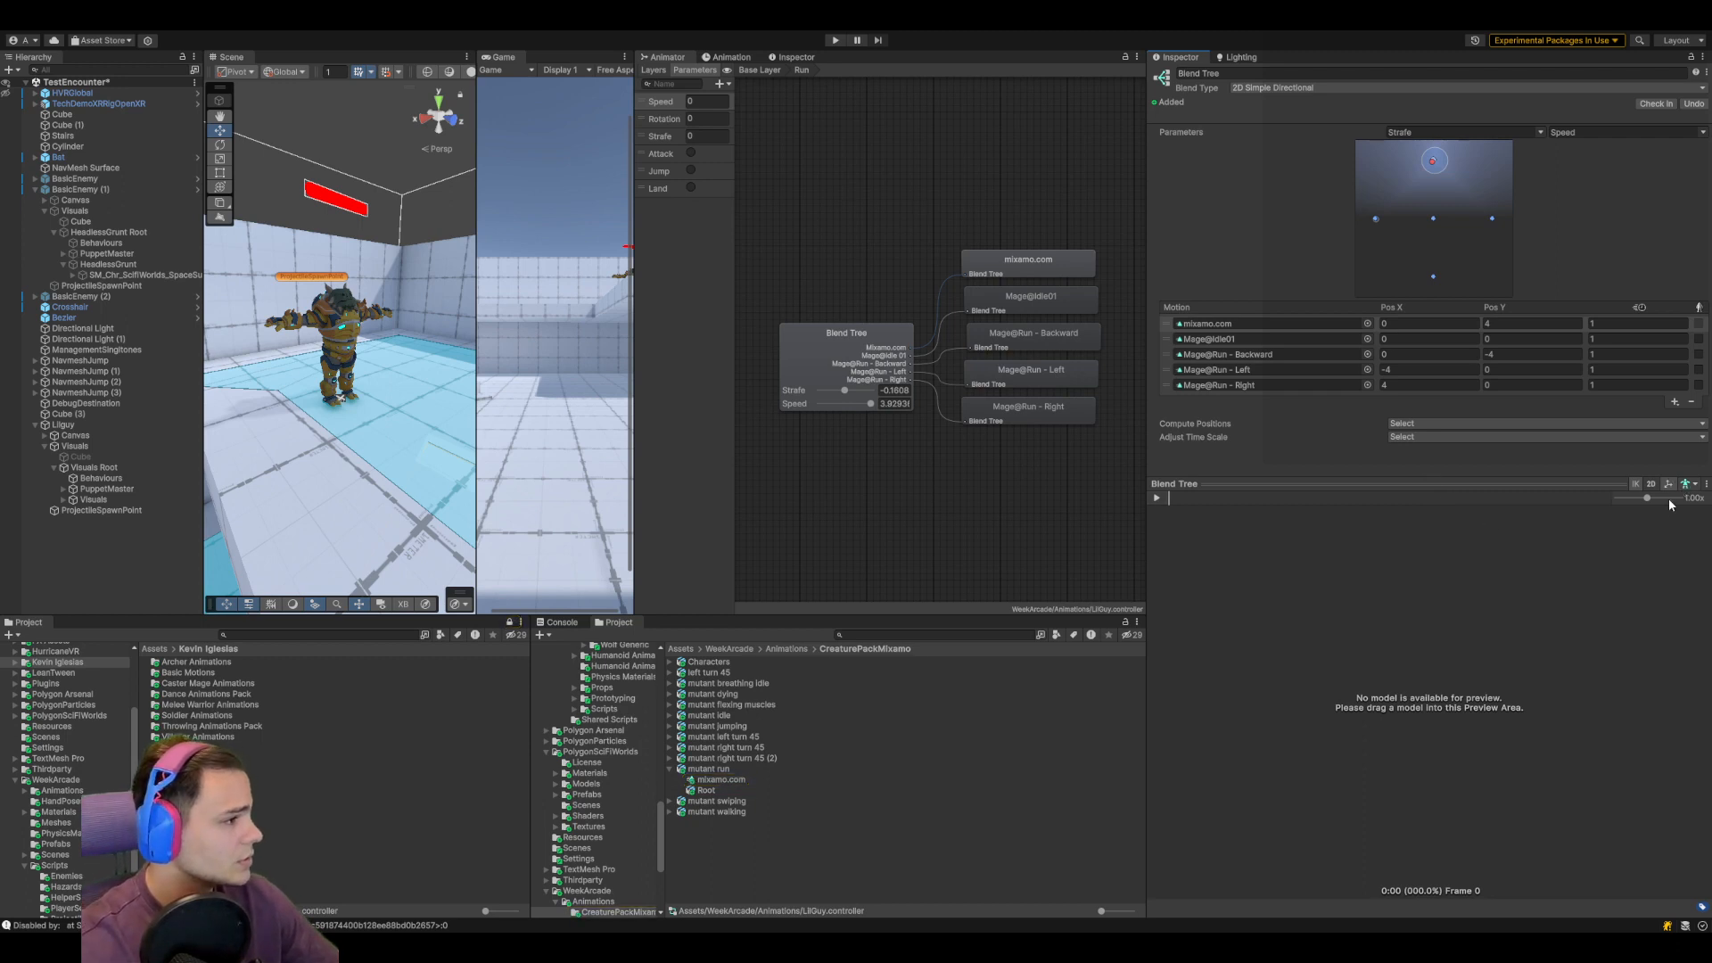
pyautogui.click(1157, 498)
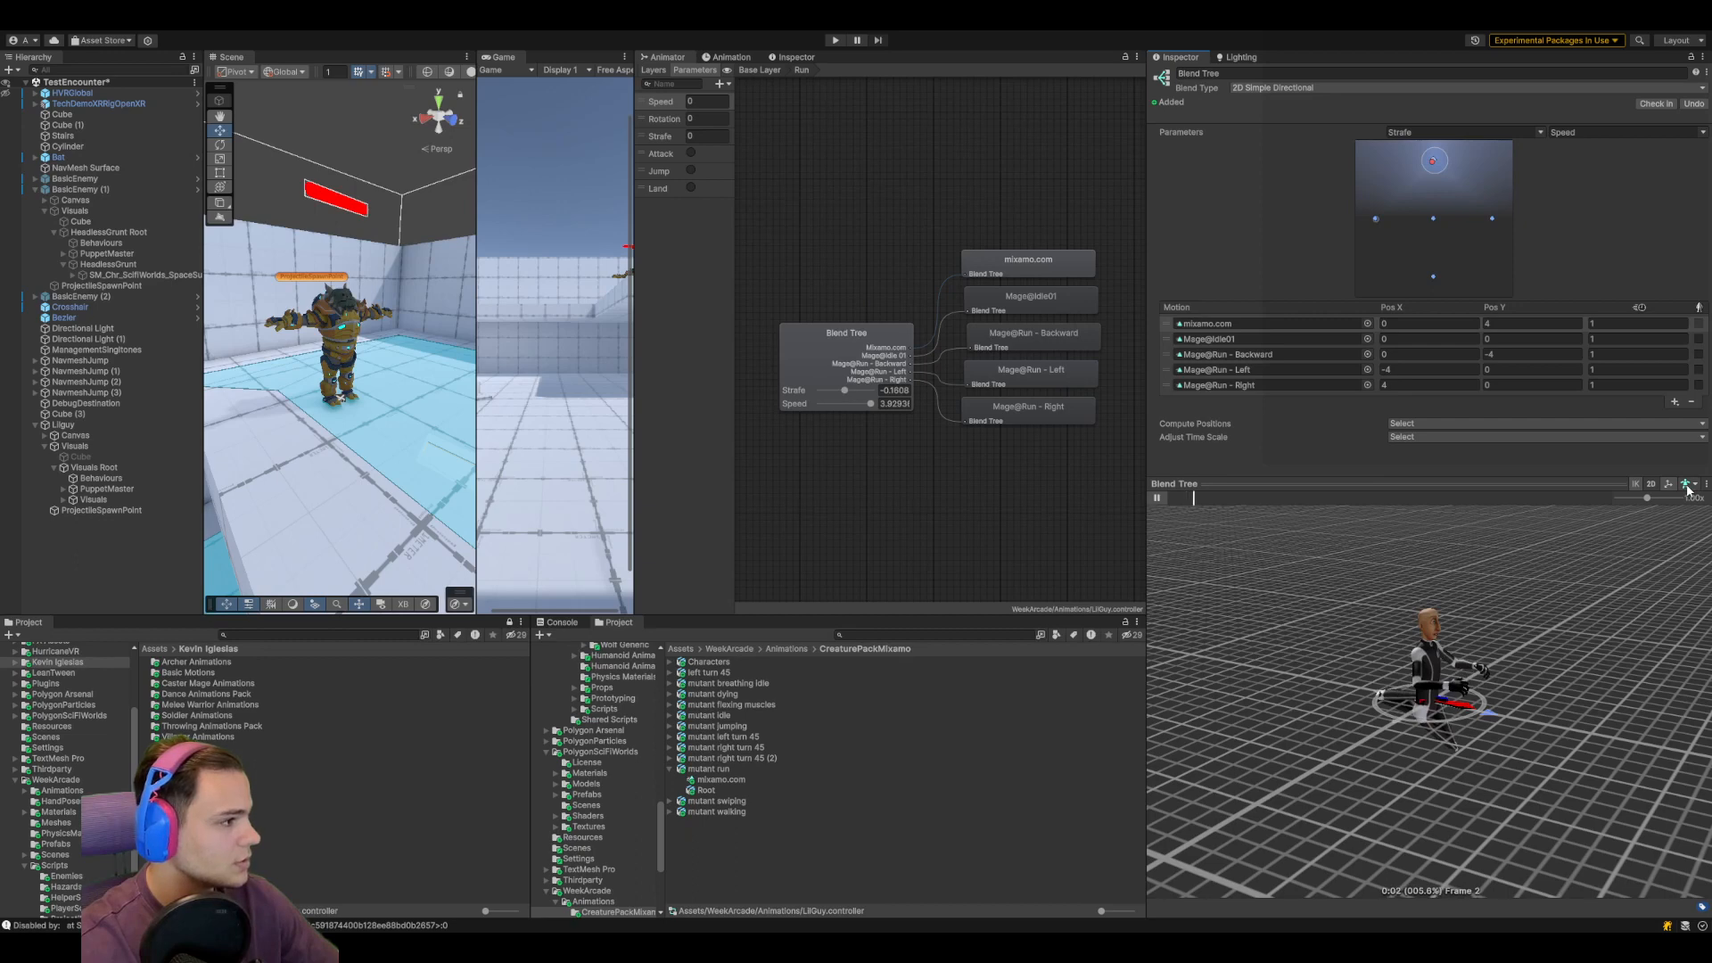
# Try to set the rig of the clips from left turn 45 to mutant walking to Humanoid with Copy From Other Avatar
pyautogui.click(702, 838)
pyautogui.click(709, 768)
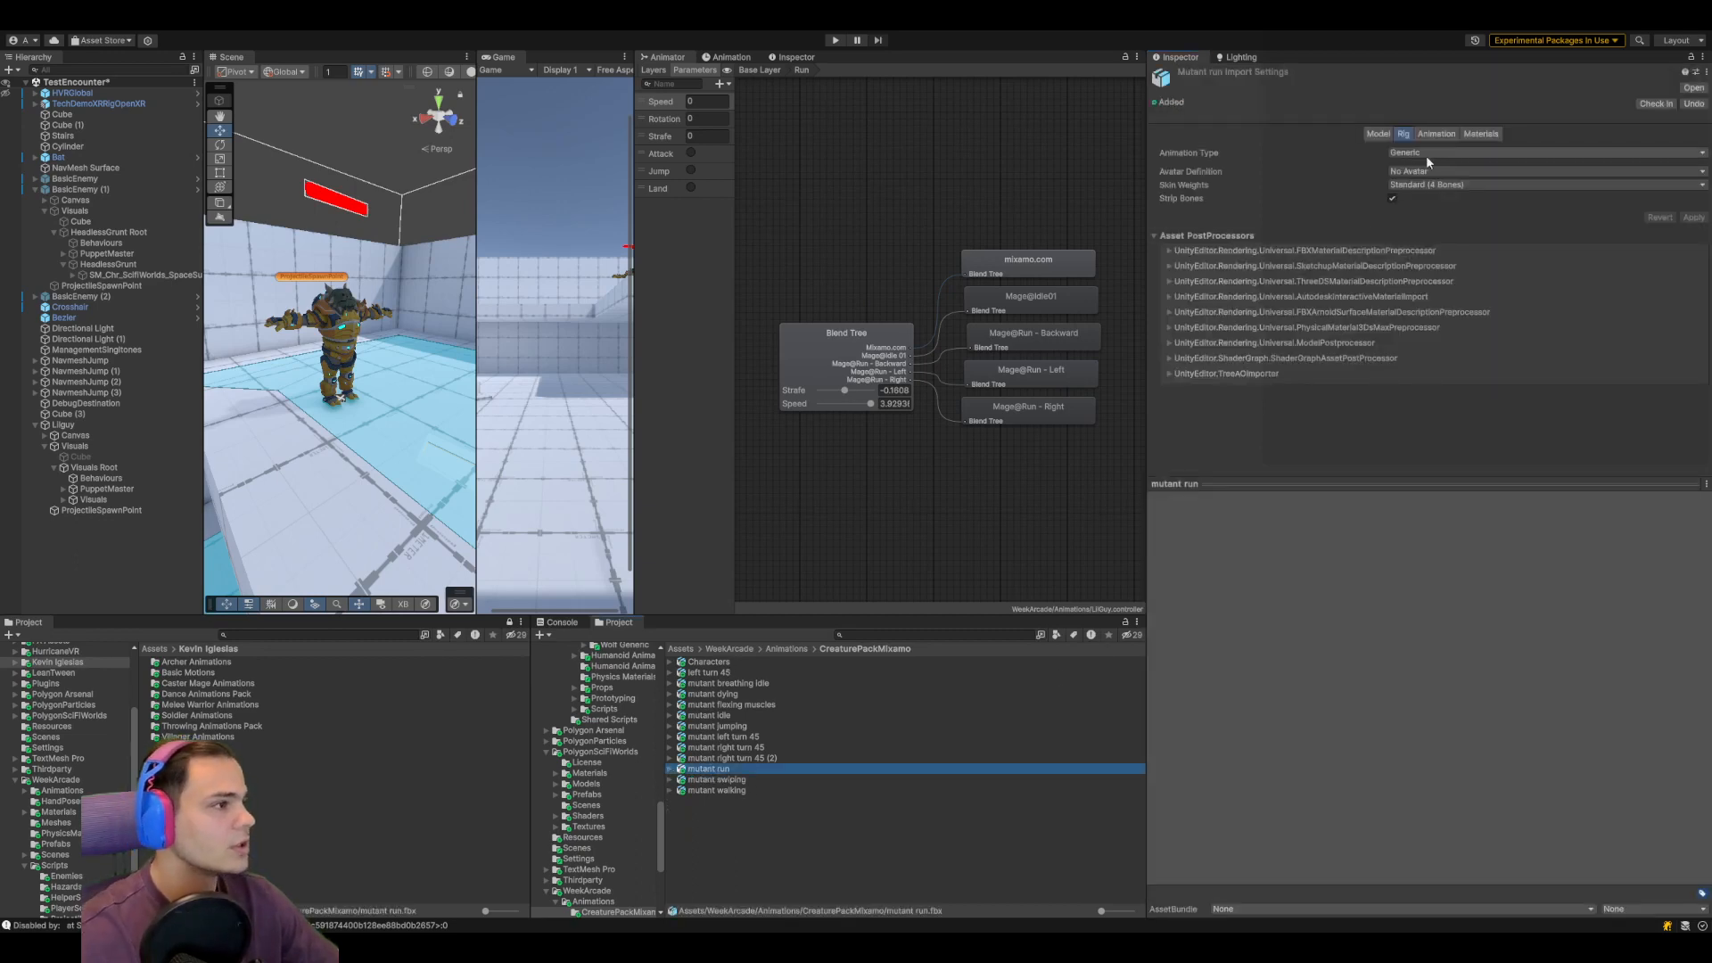
pyautogui.click(709, 662)
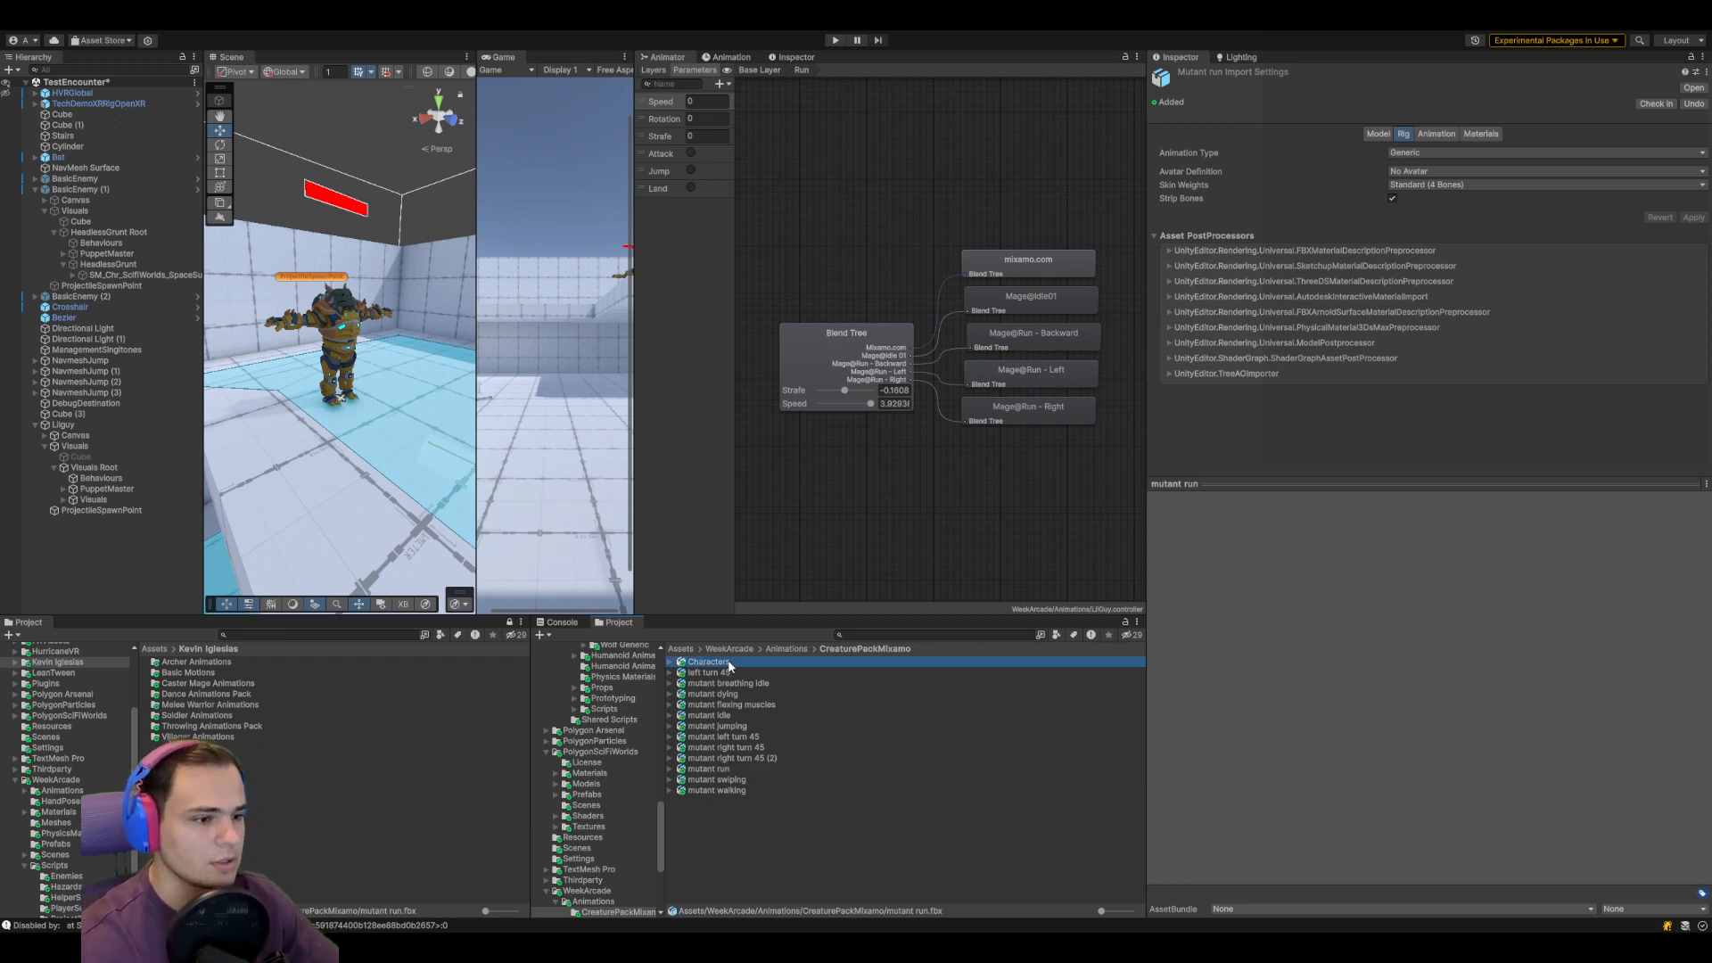
pyautogui.click(709, 673)
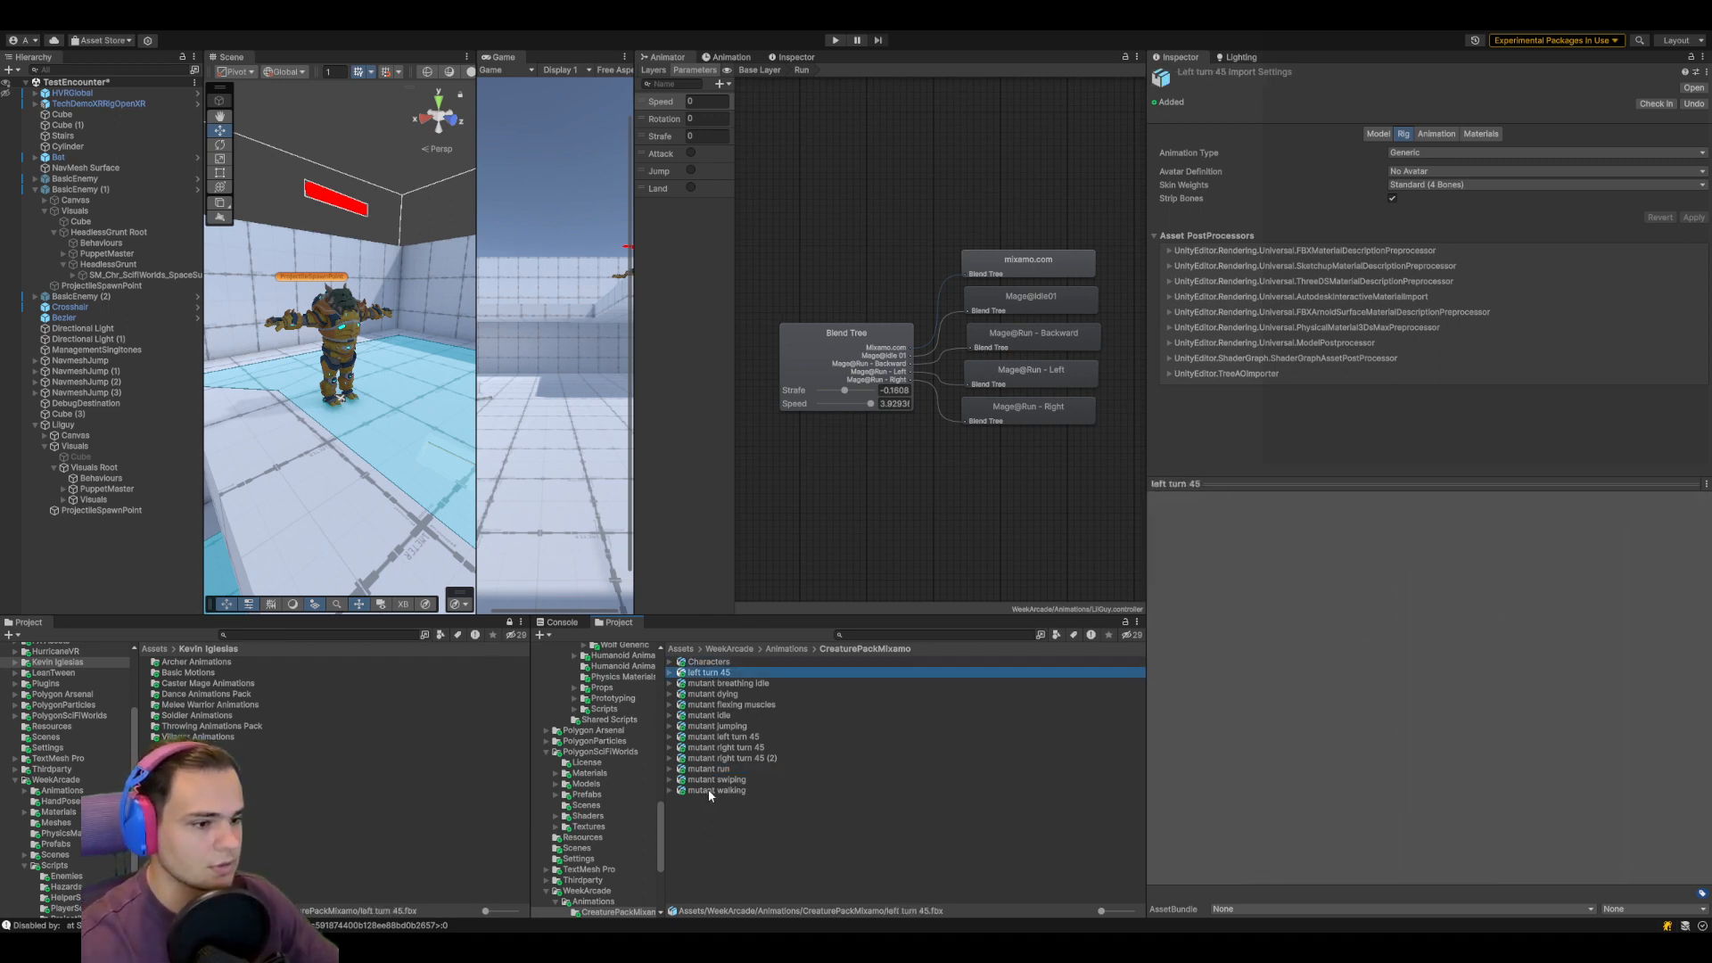
pyautogui.keyDown('shift'); pyautogui.click(709, 788); pyautogui.keyUp('shift')
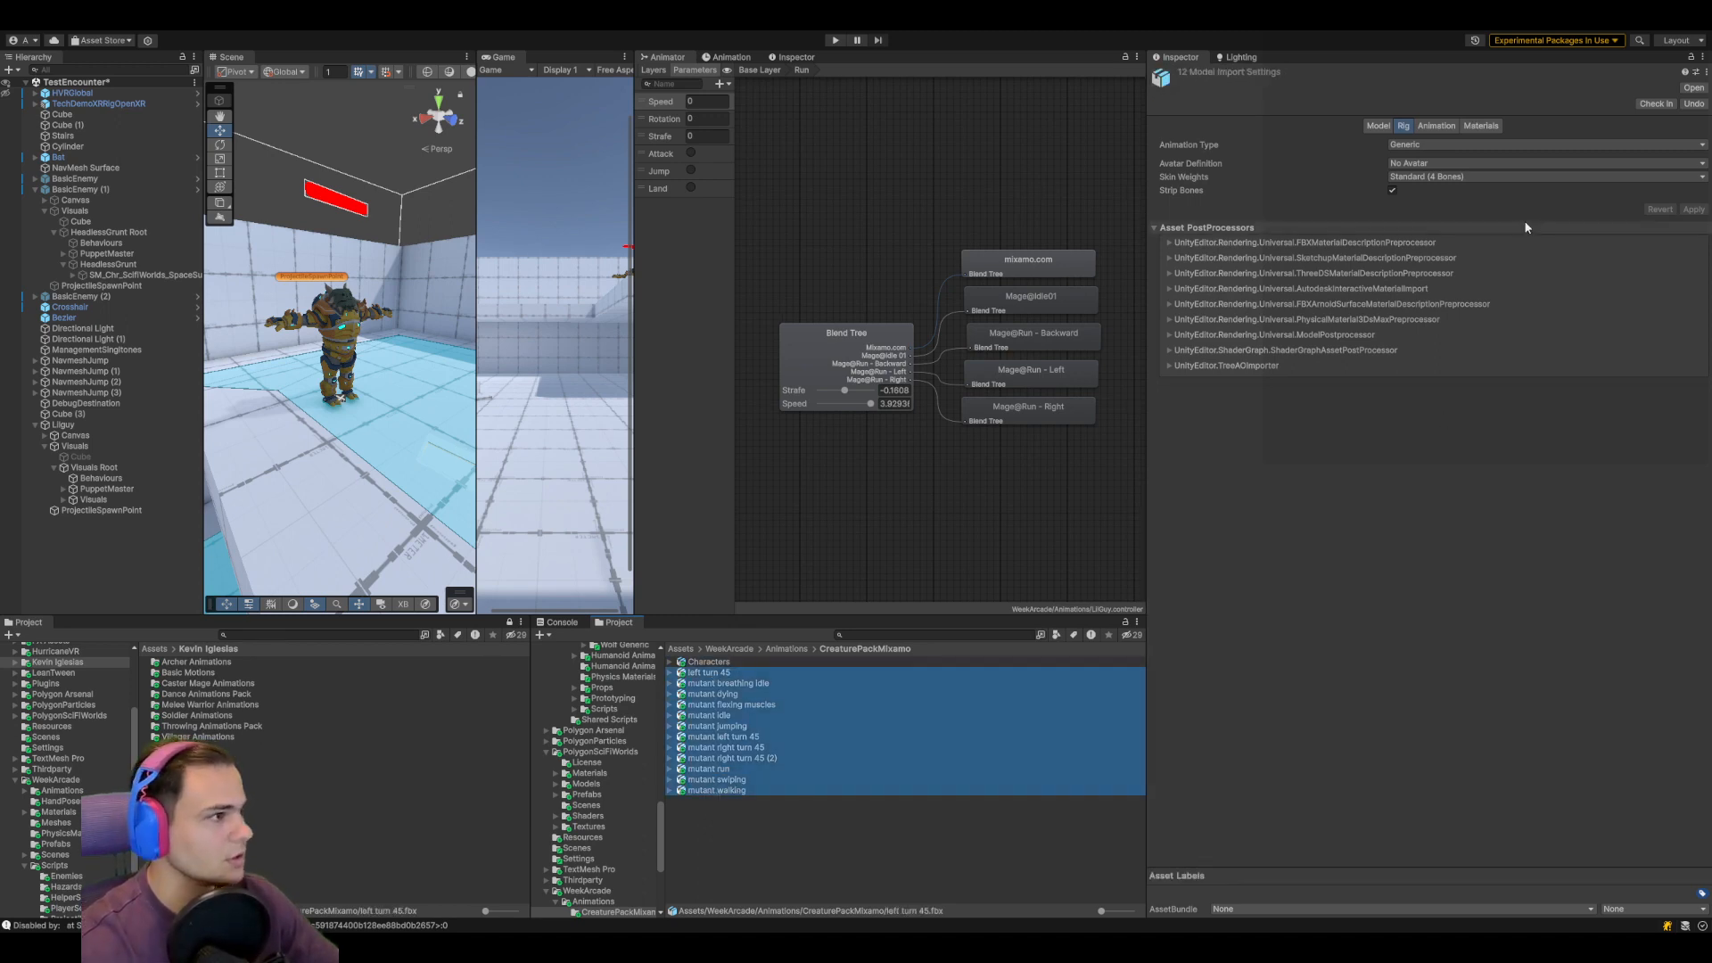
pyautogui.click(1446, 196)
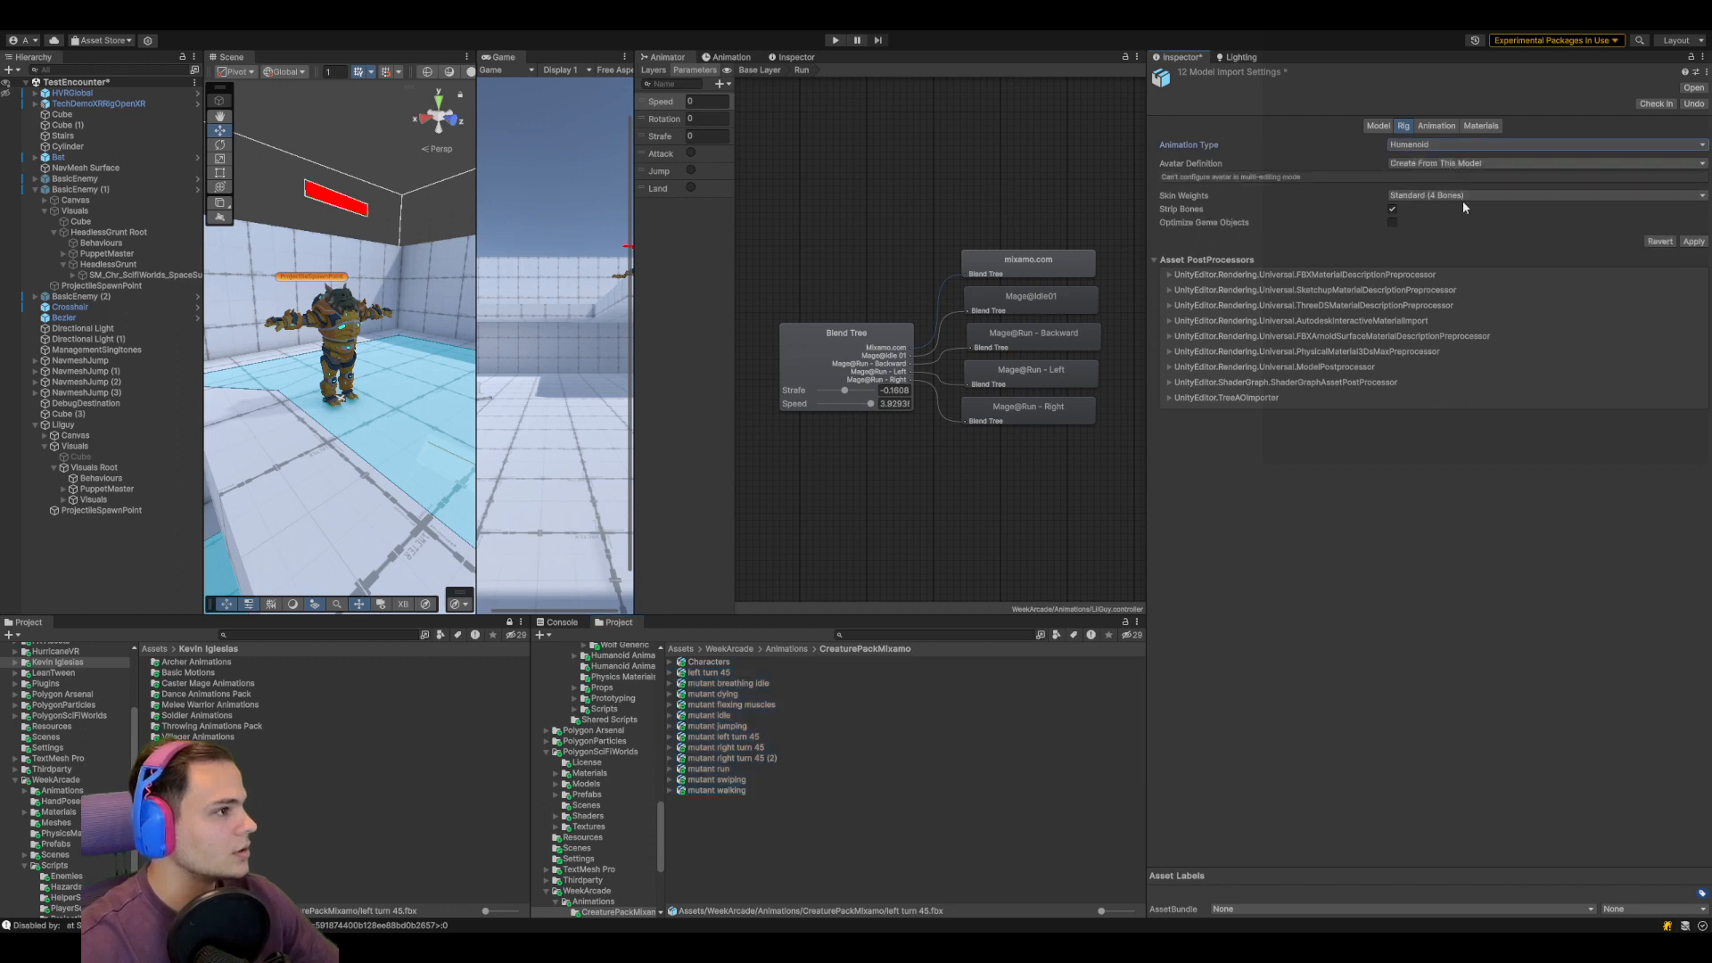
pyautogui.click(1464, 203)
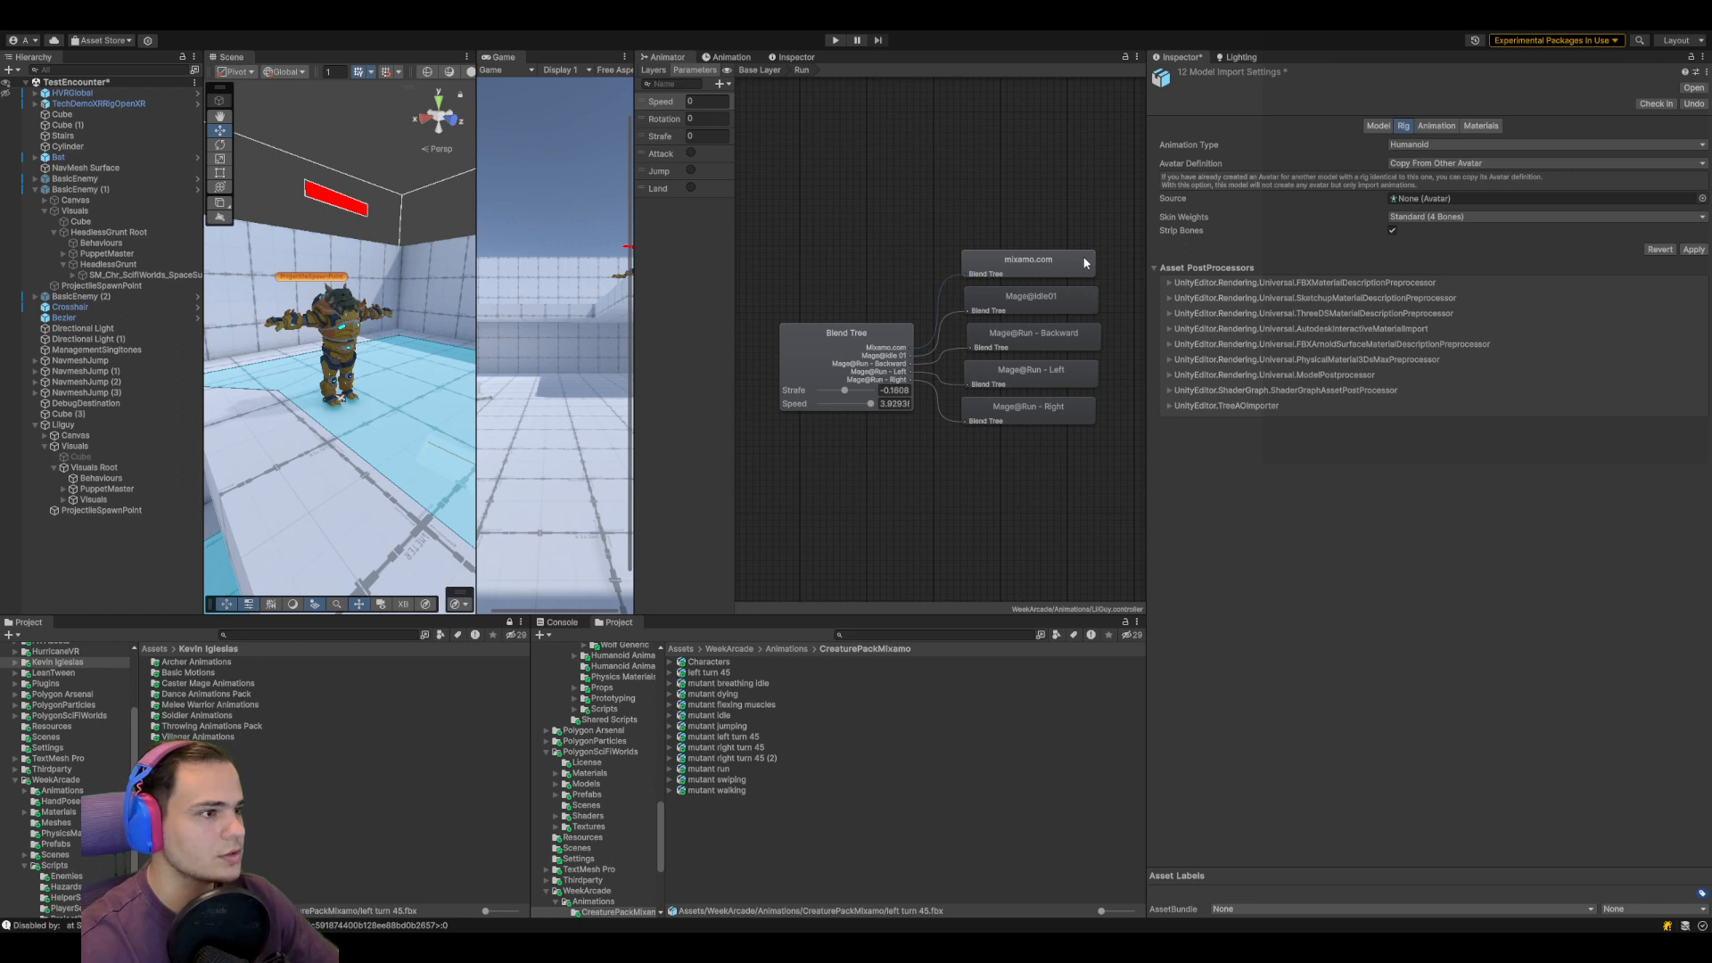
# Apply a Humanoid rig with Copy From Other Avatar and source BR_CharactersAvatar to the clips from left turn 45 to mutant walking
pyautogui.click(106, 426)
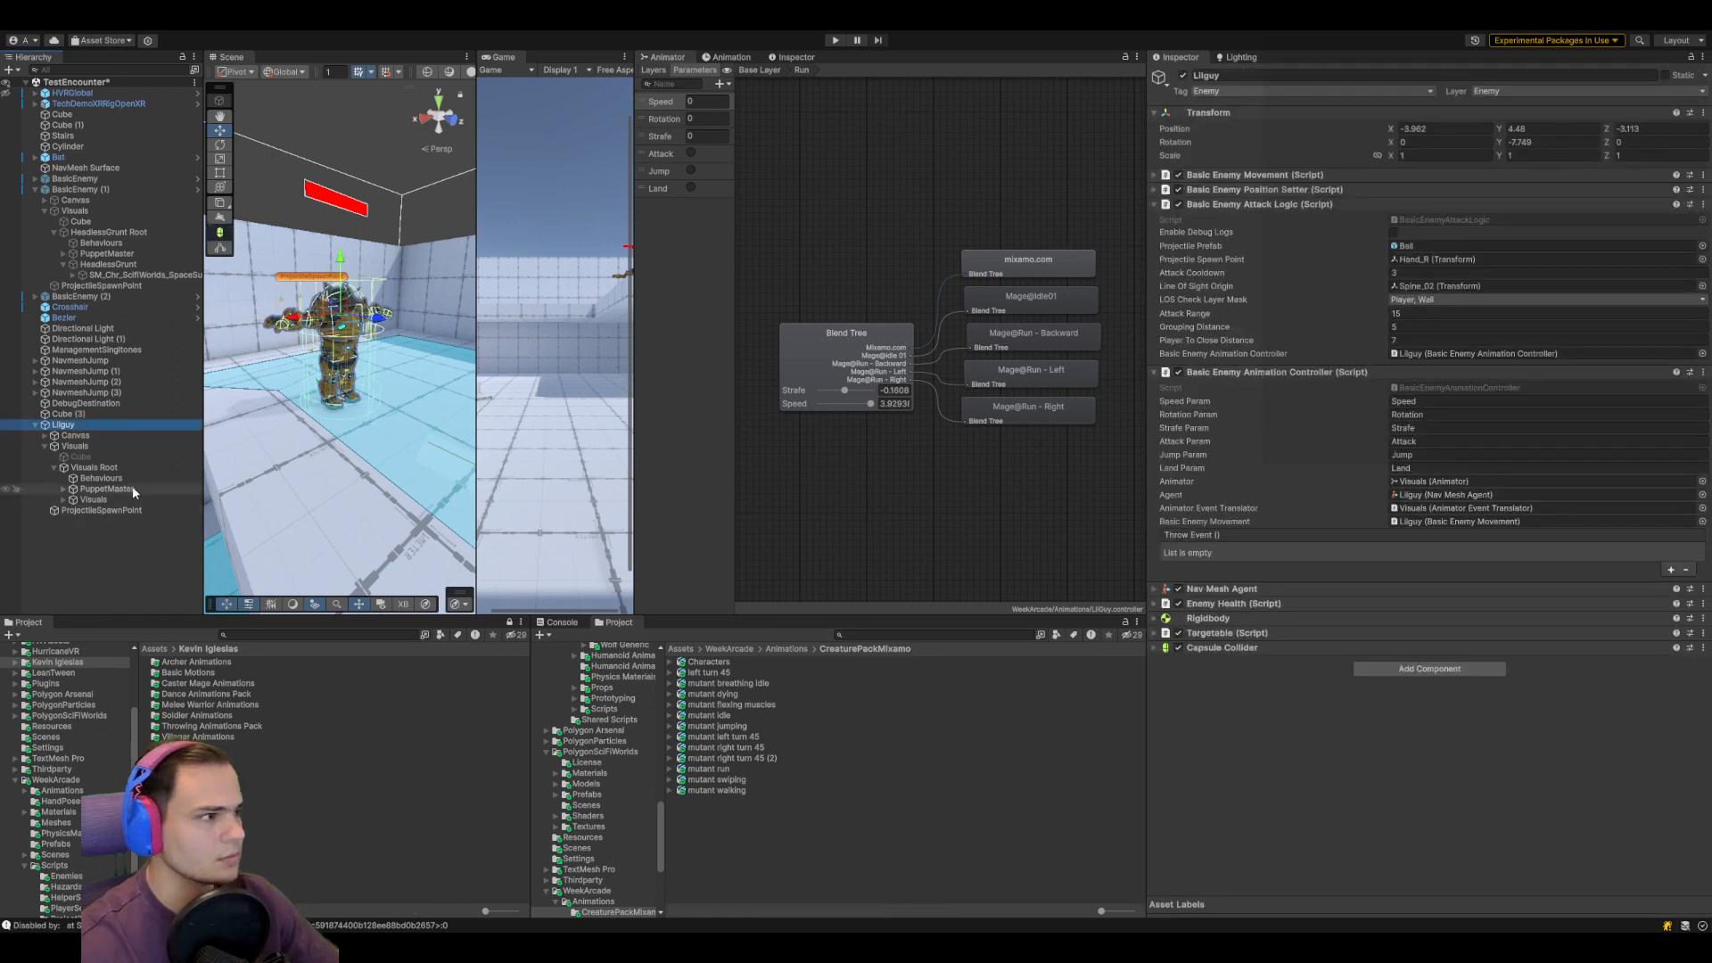
pyautogui.click(132, 498)
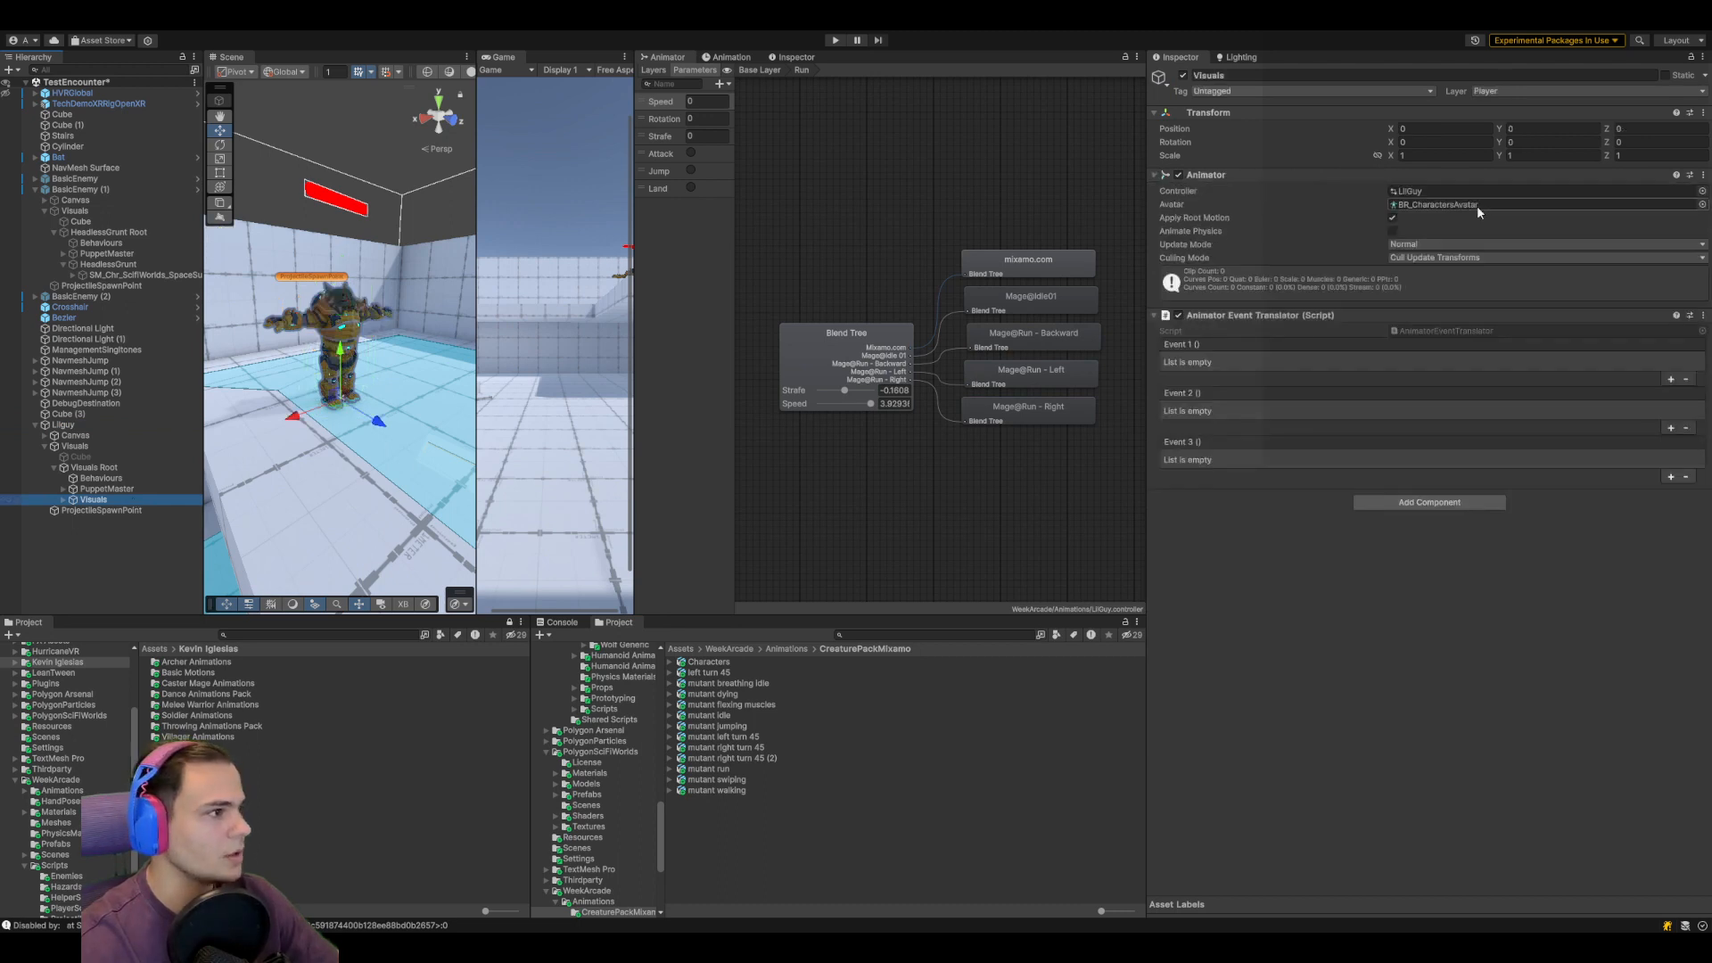
pyautogui.click(740, 673)
pyautogui.keyDown('shift'); pyautogui.click(735, 790); pyautogui.keyUp('shift')
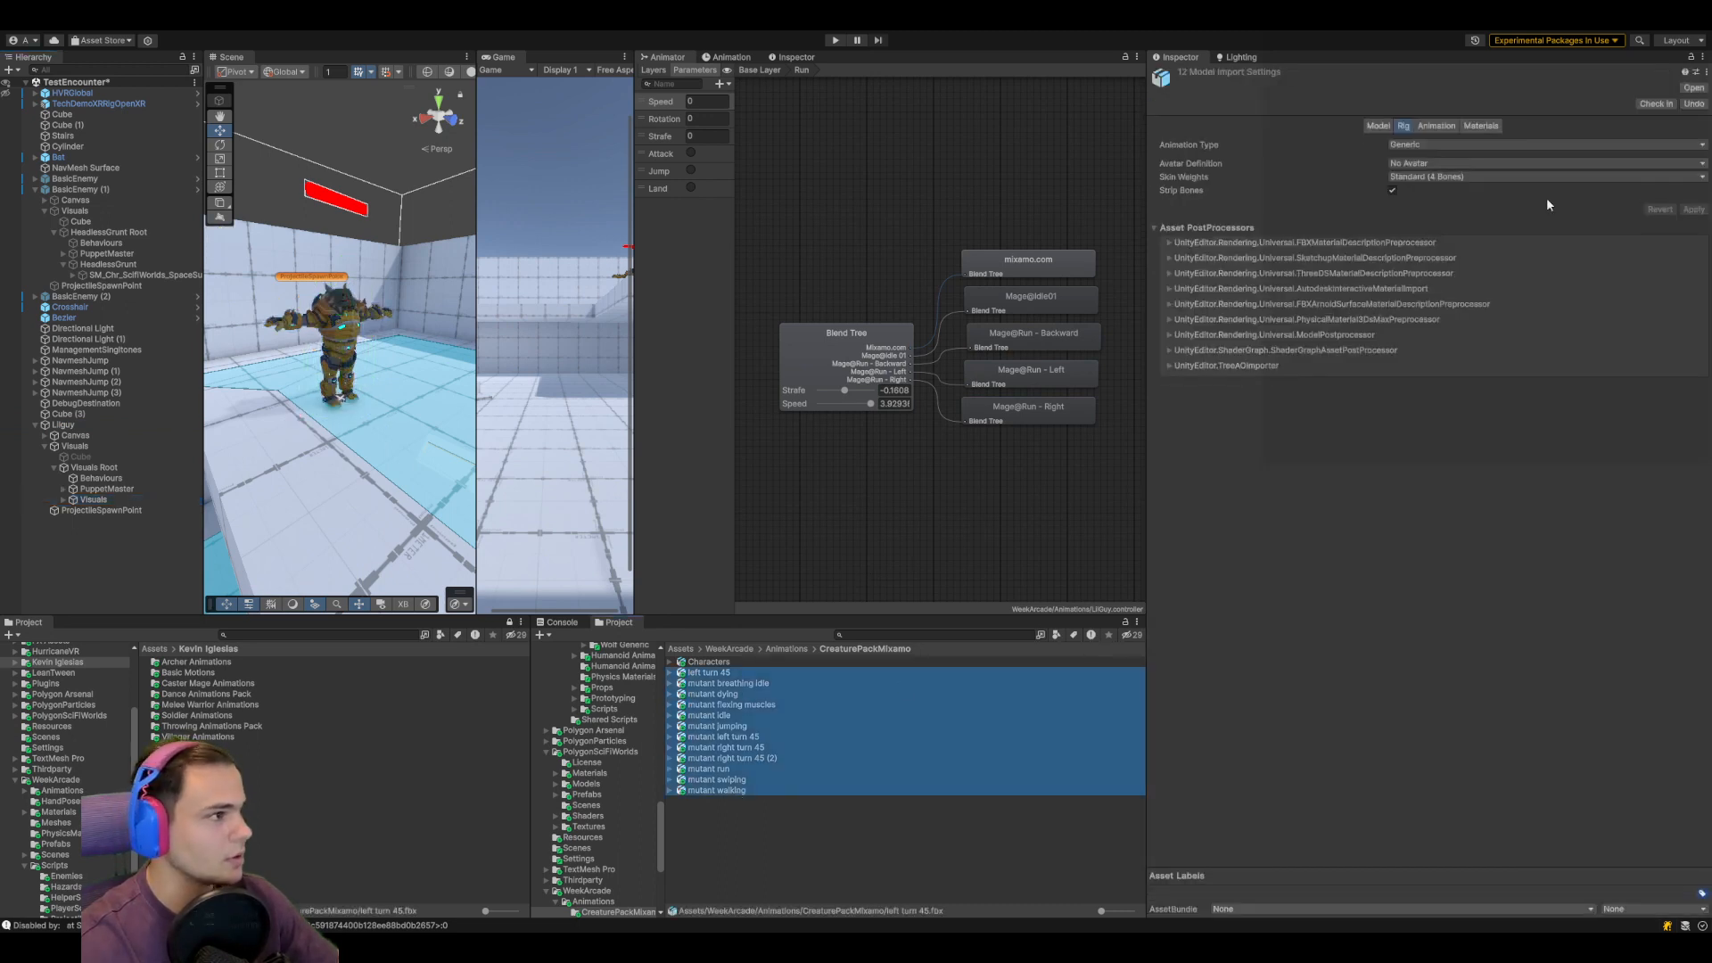
pyautogui.click(1591, 165)
pyautogui.click(1481, 206)
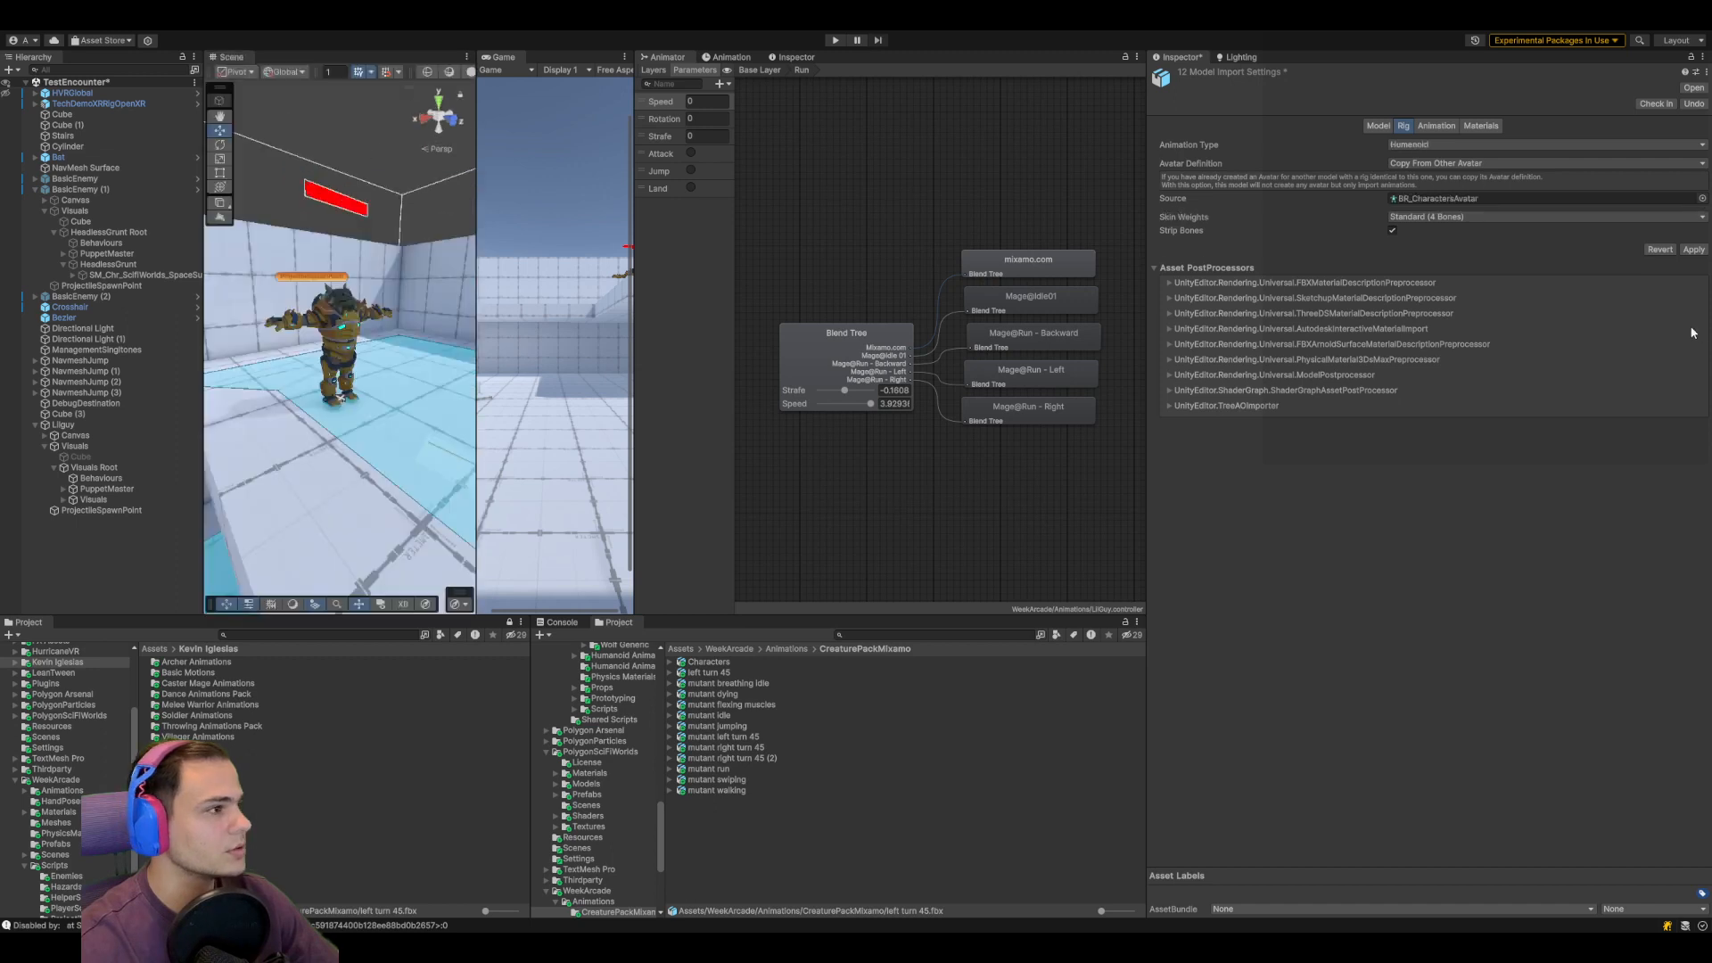
pyautogui.click(1691, 252)
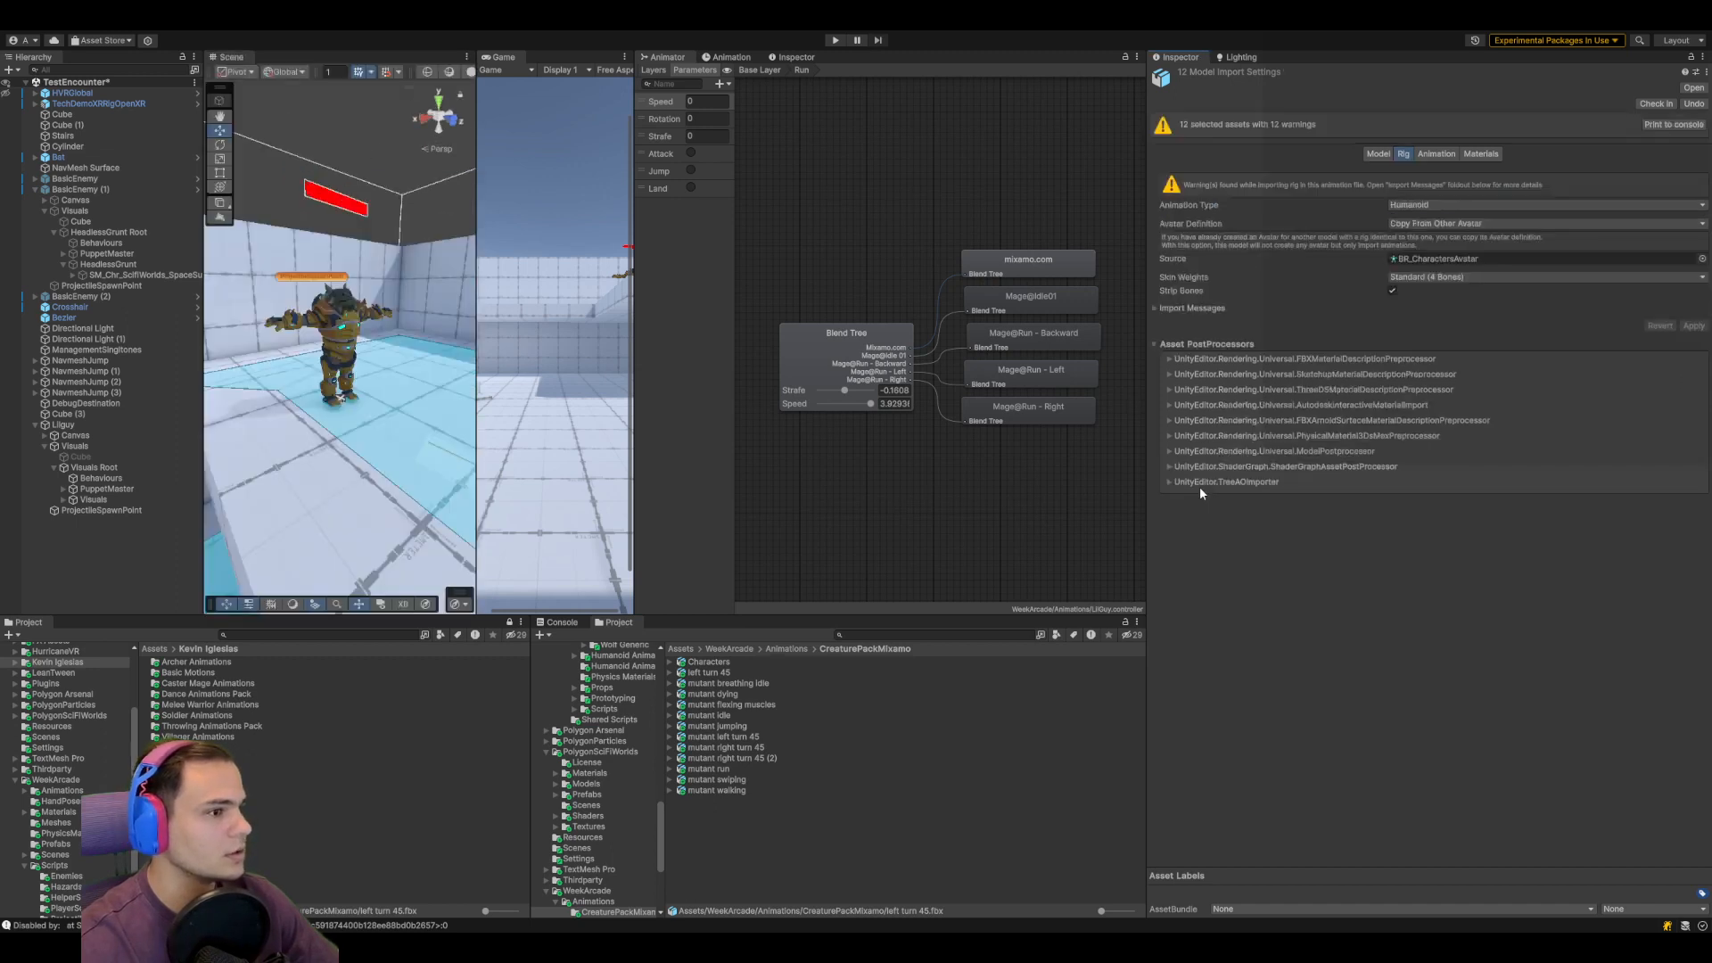
# Review the animation, materials and model import settings of the twelve selected clips
pyautogui.click(1429, 155)
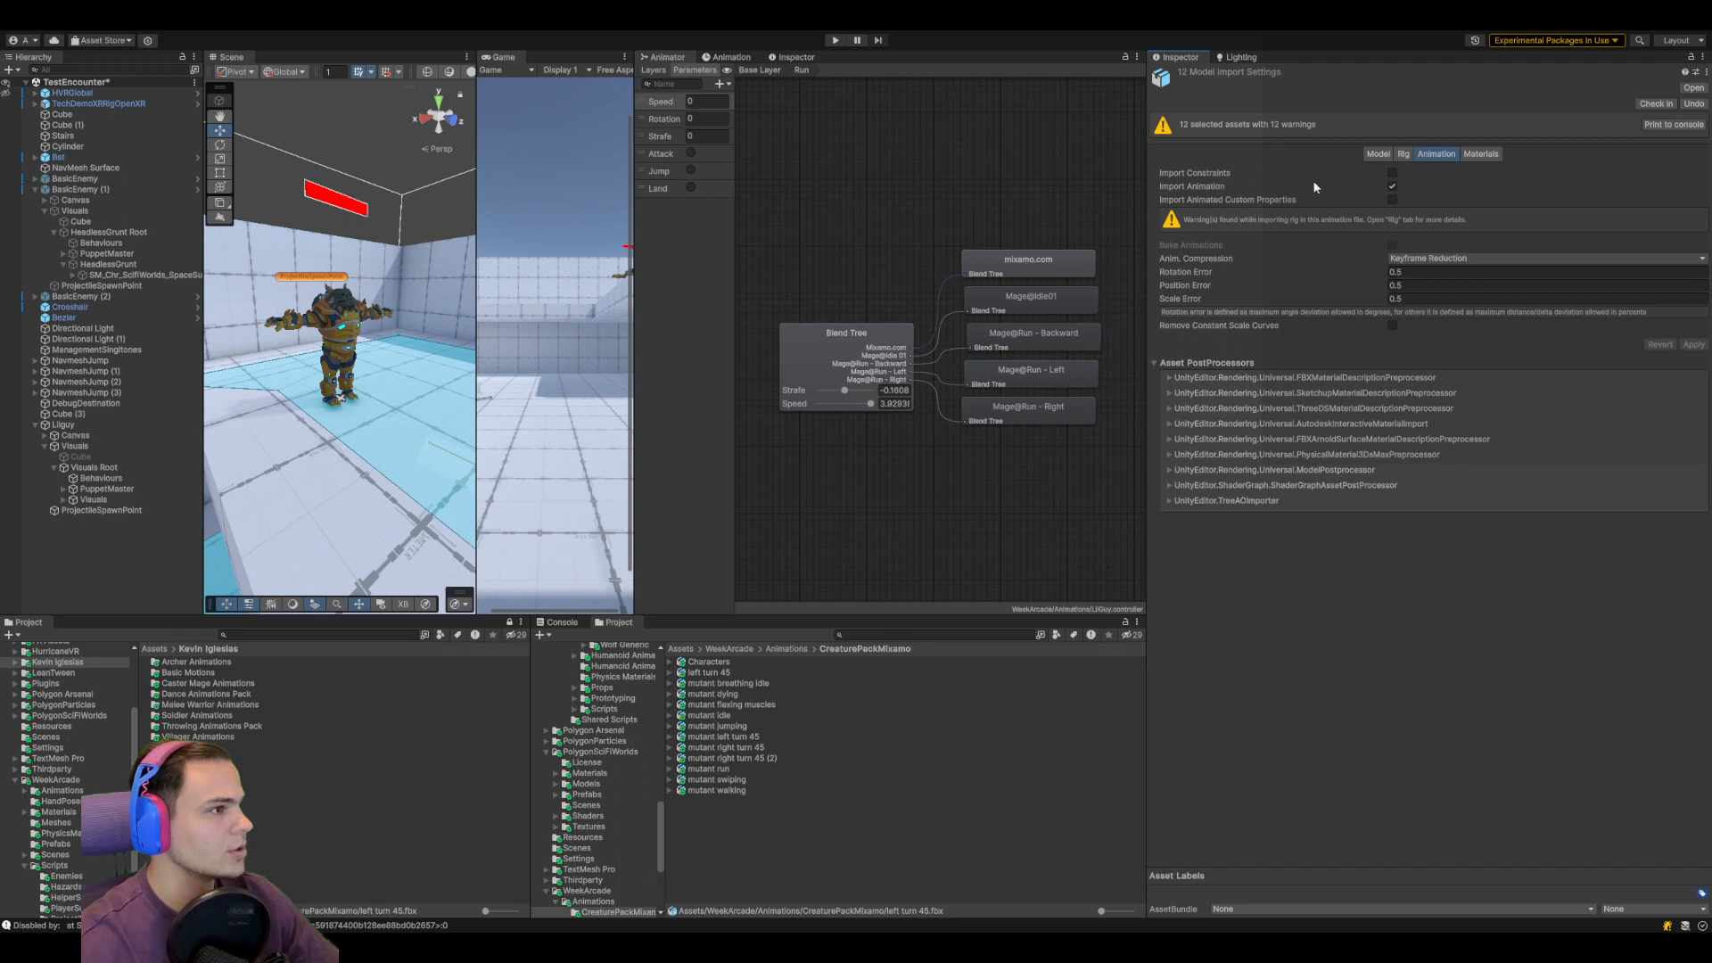
pyautogui.click(1485, 153)
pyautogui.click(1378, 154)
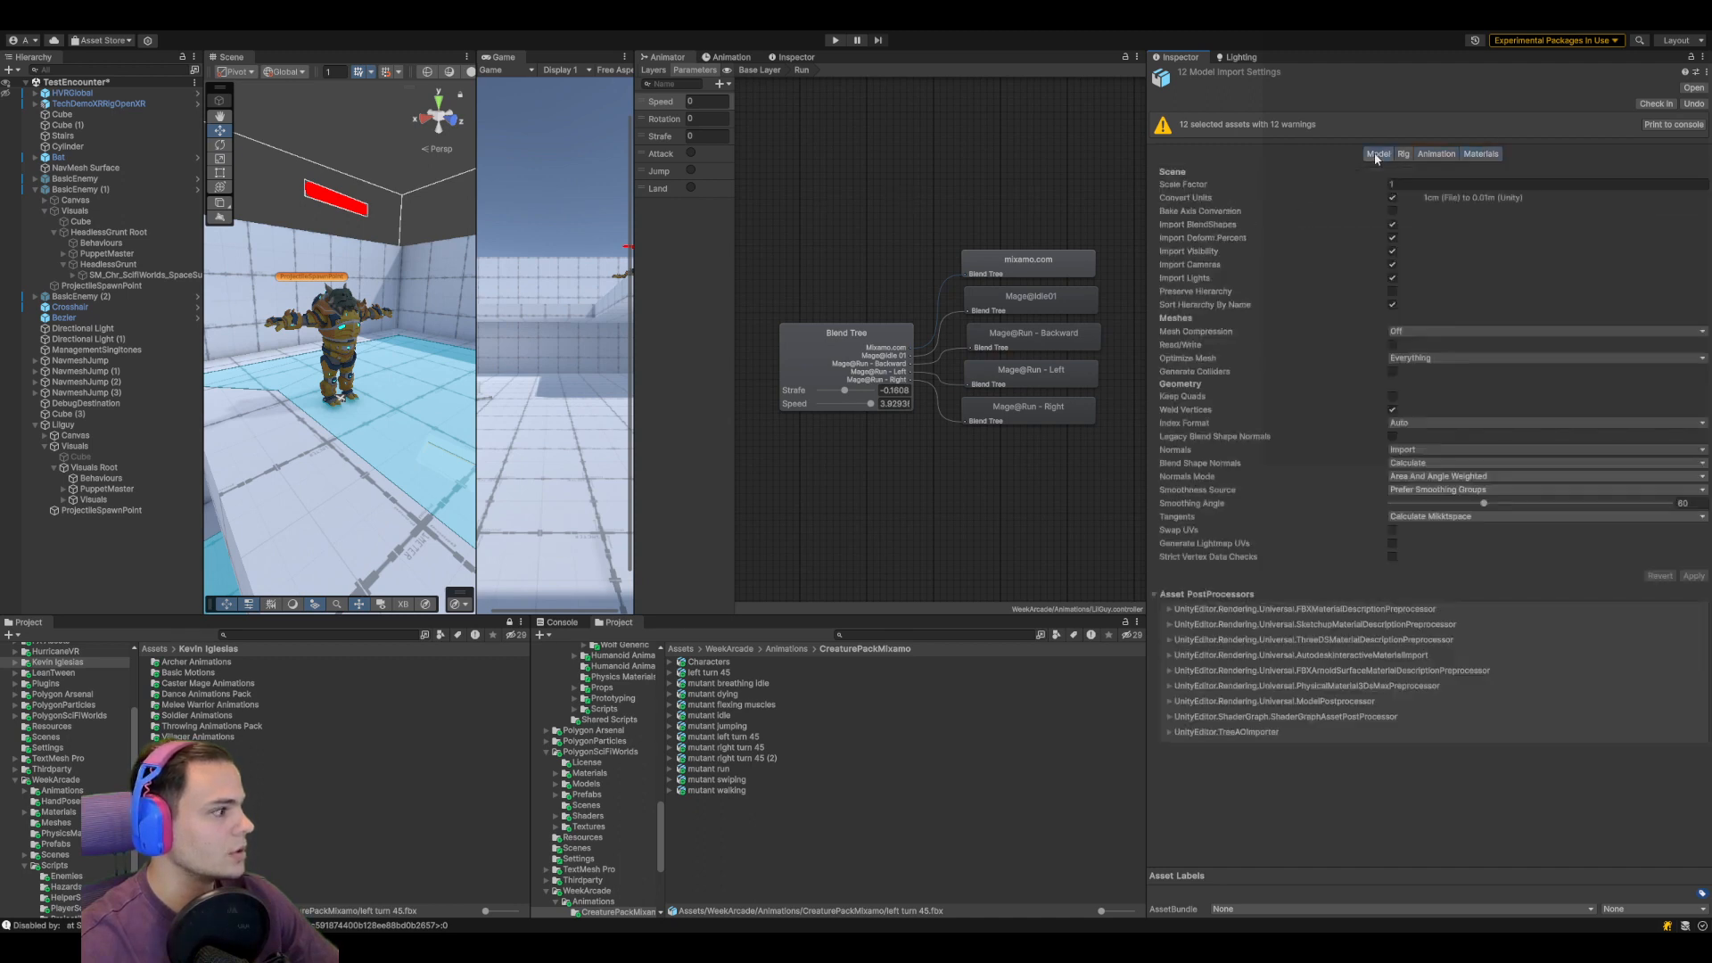
# Play the Run blend tree's preview and turn the view around the character to inspect its motion
pyautogui.click(846, 343)
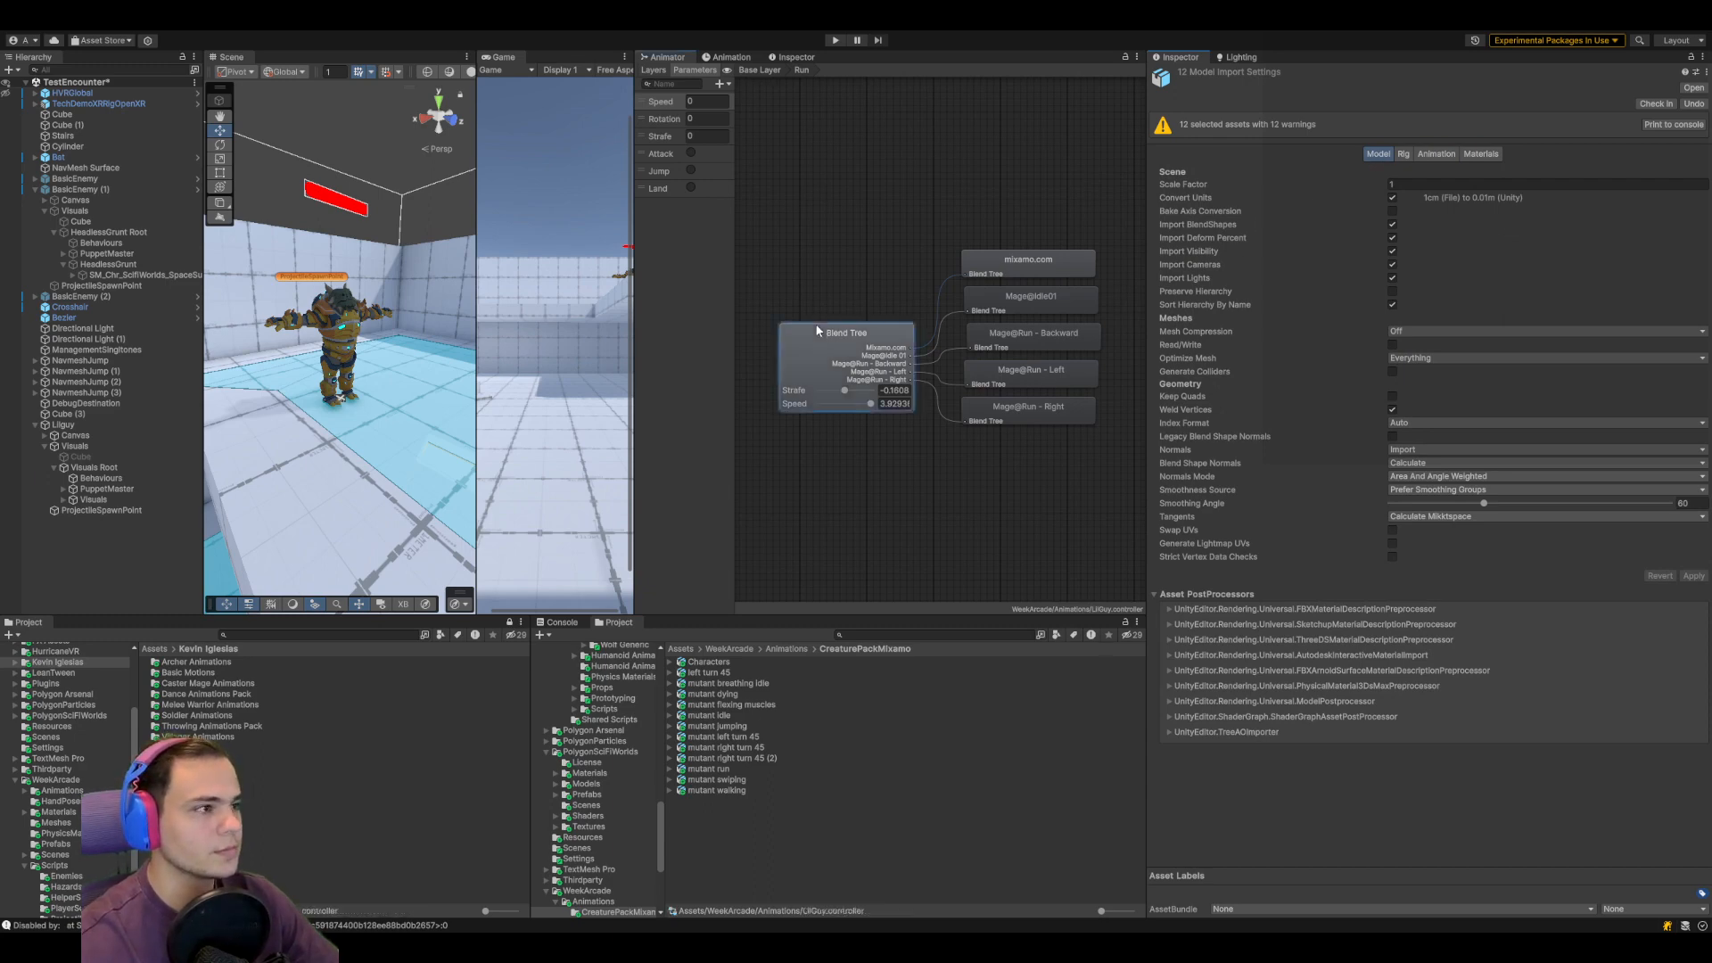
pyautogui.click(1157, 498)
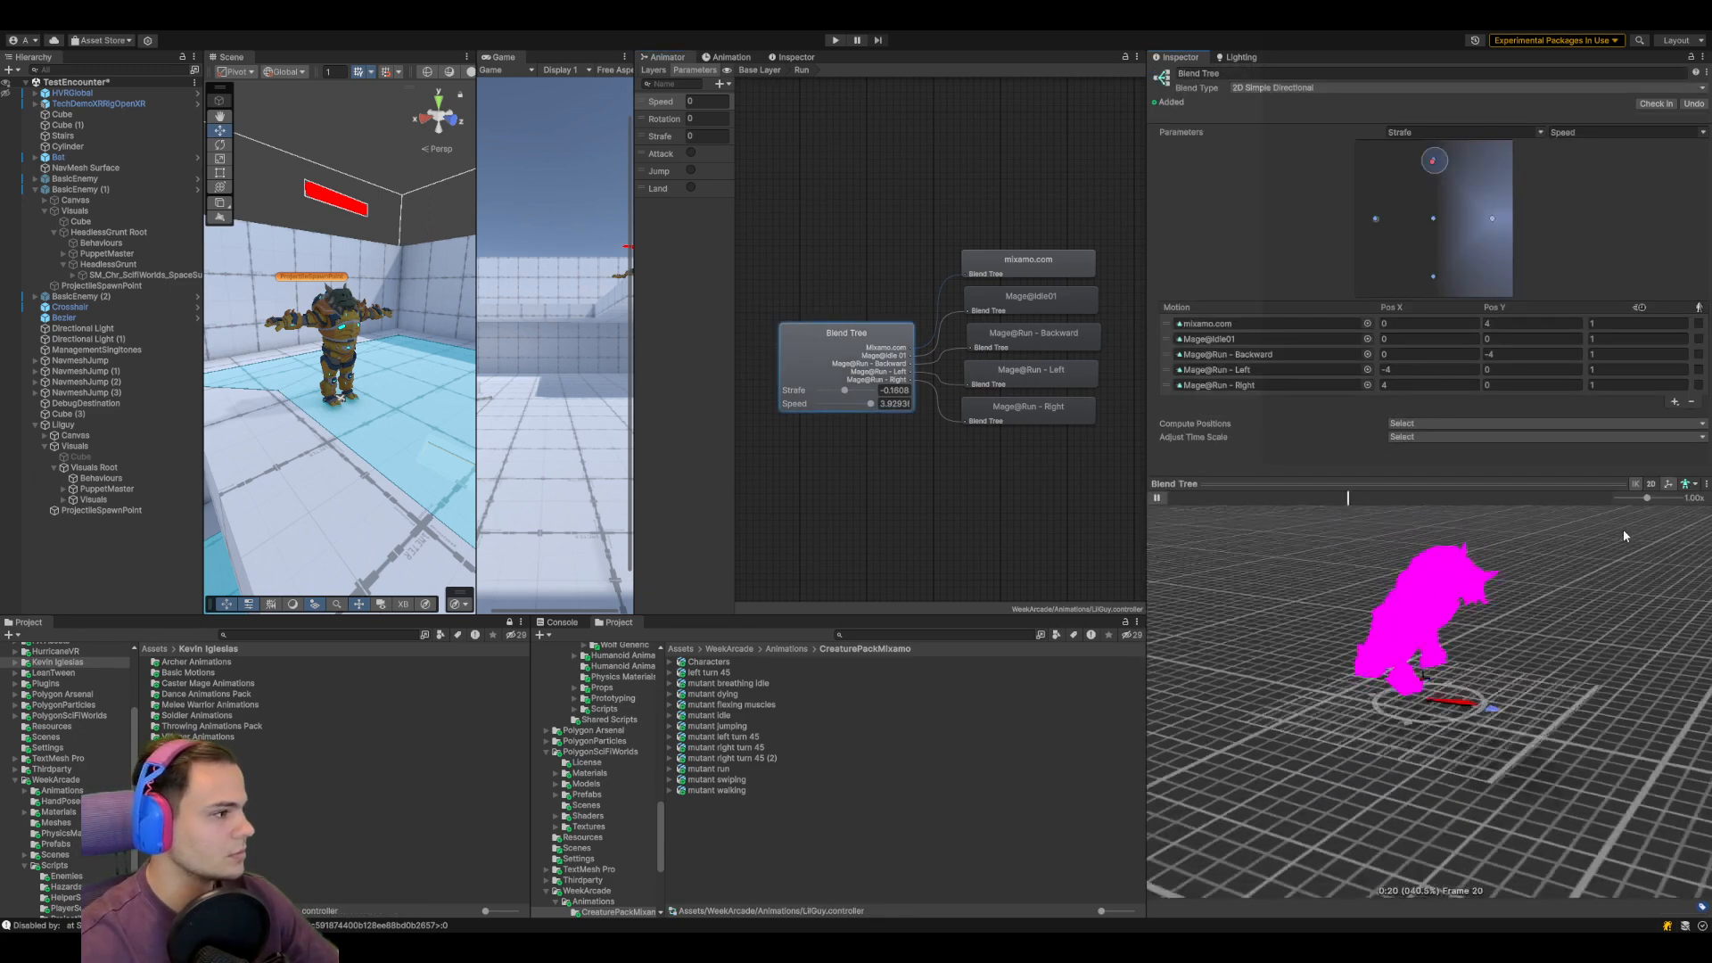
pyautogui.moveTo(1537, 585); pyautogui.dragTo(1328, 679, button='right')
pyautogui.scroll(5, 1374, 703)
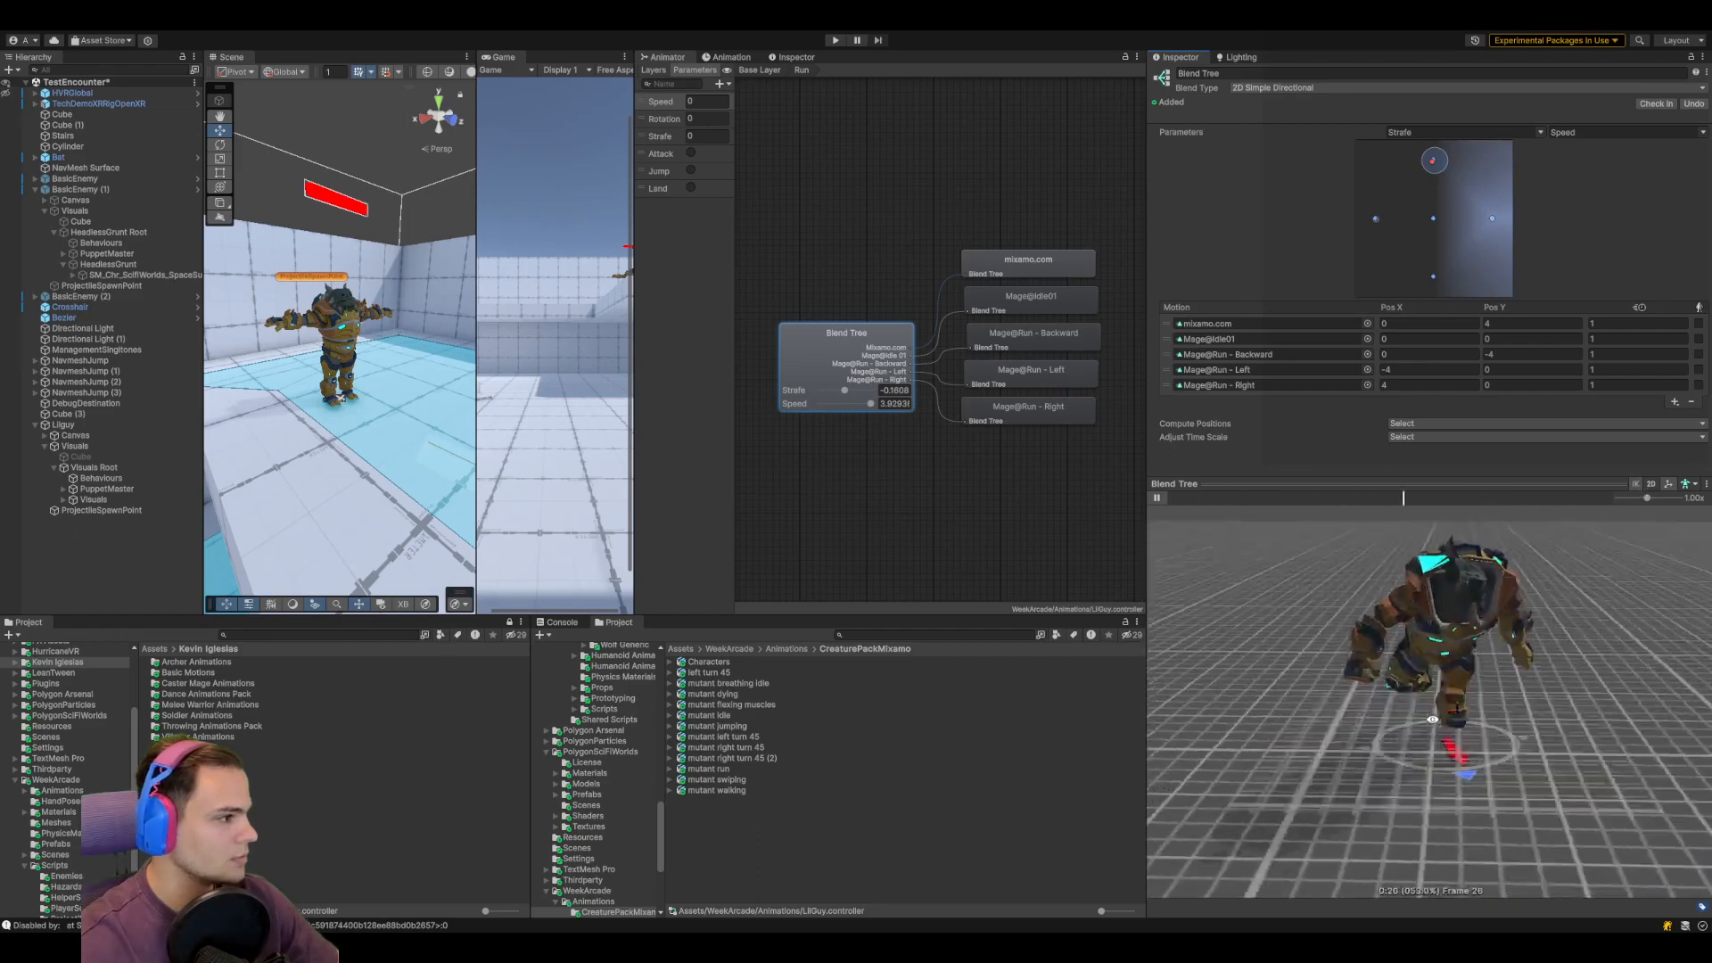
# Review the rig and animation import settings of the clips from left turn 45 to mutant walking and locate their source avatar in the project
pyautogui.click(709, 673)
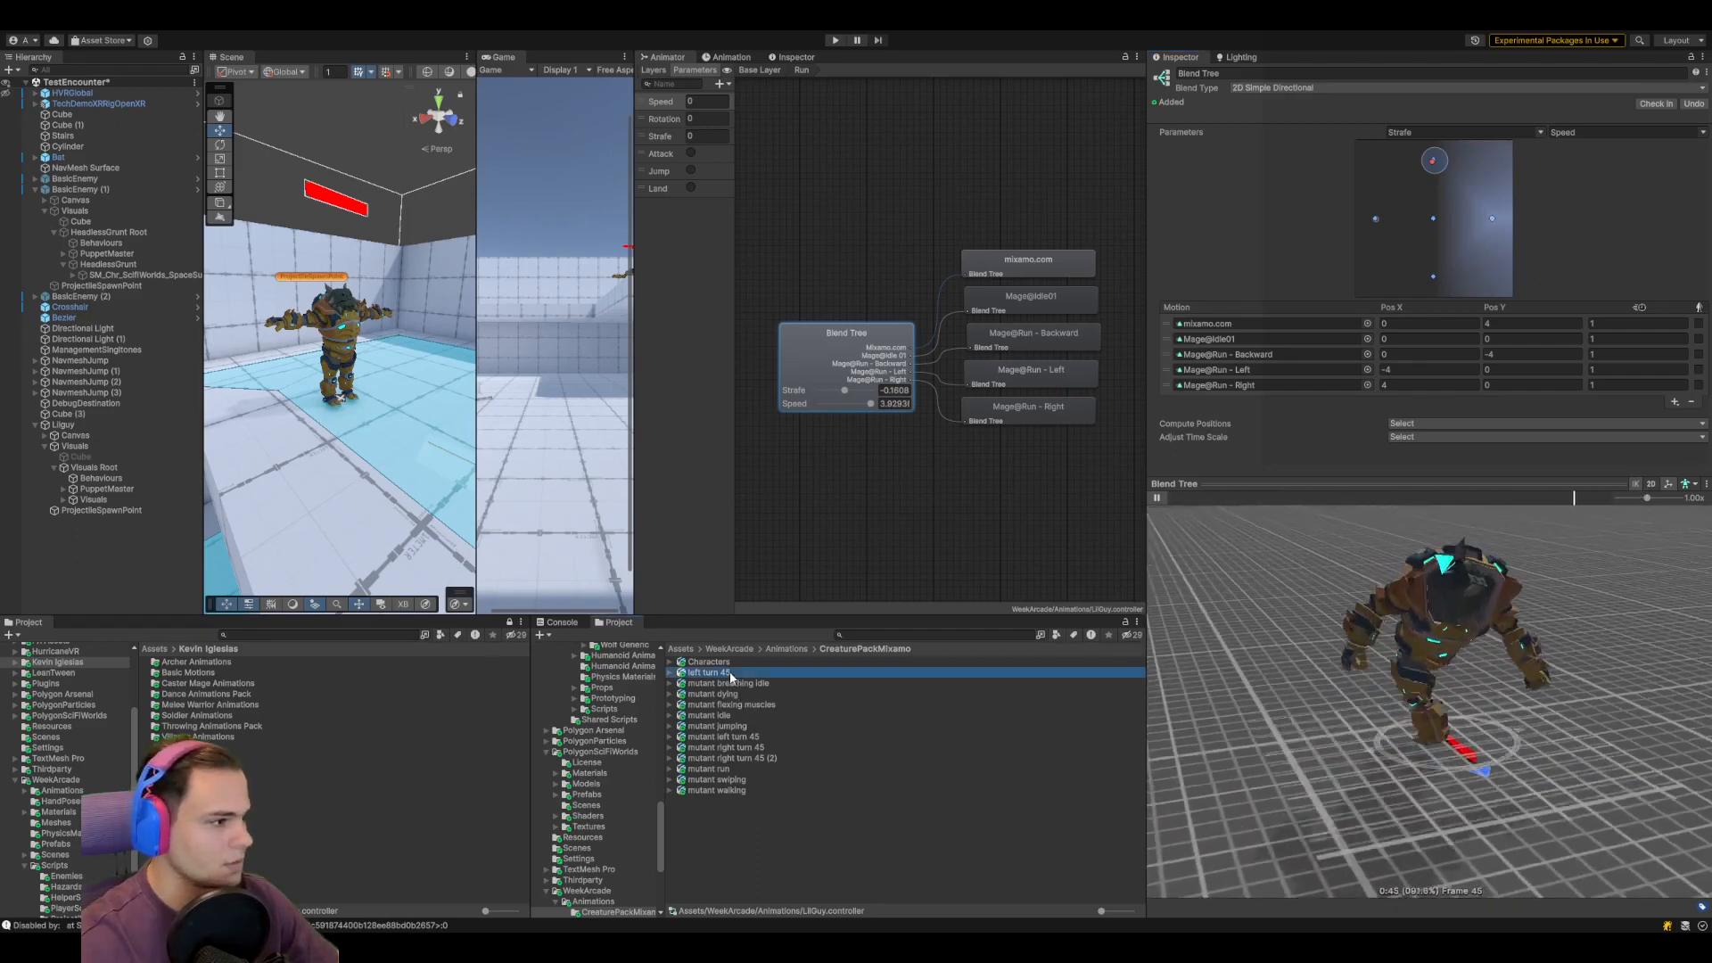
pyautogui.keyDown('shift'); pyautogui.click(717, 790); pyautogui.keyUp('shift')
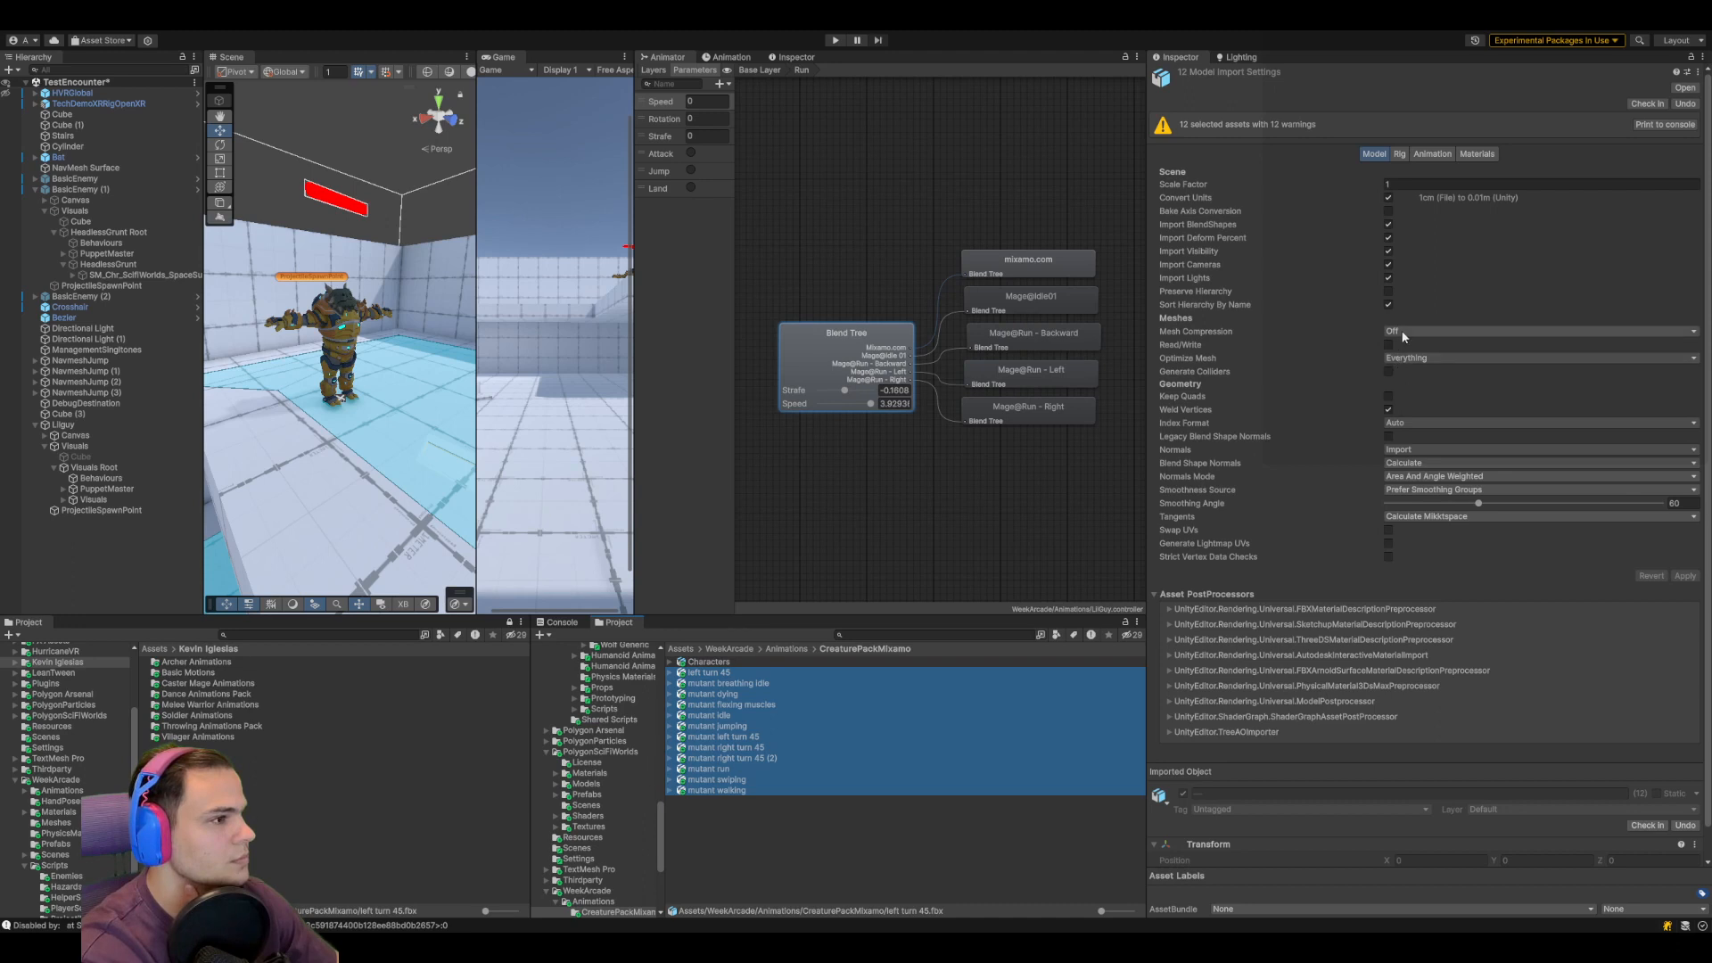
pyautogui.click(1402, 155)
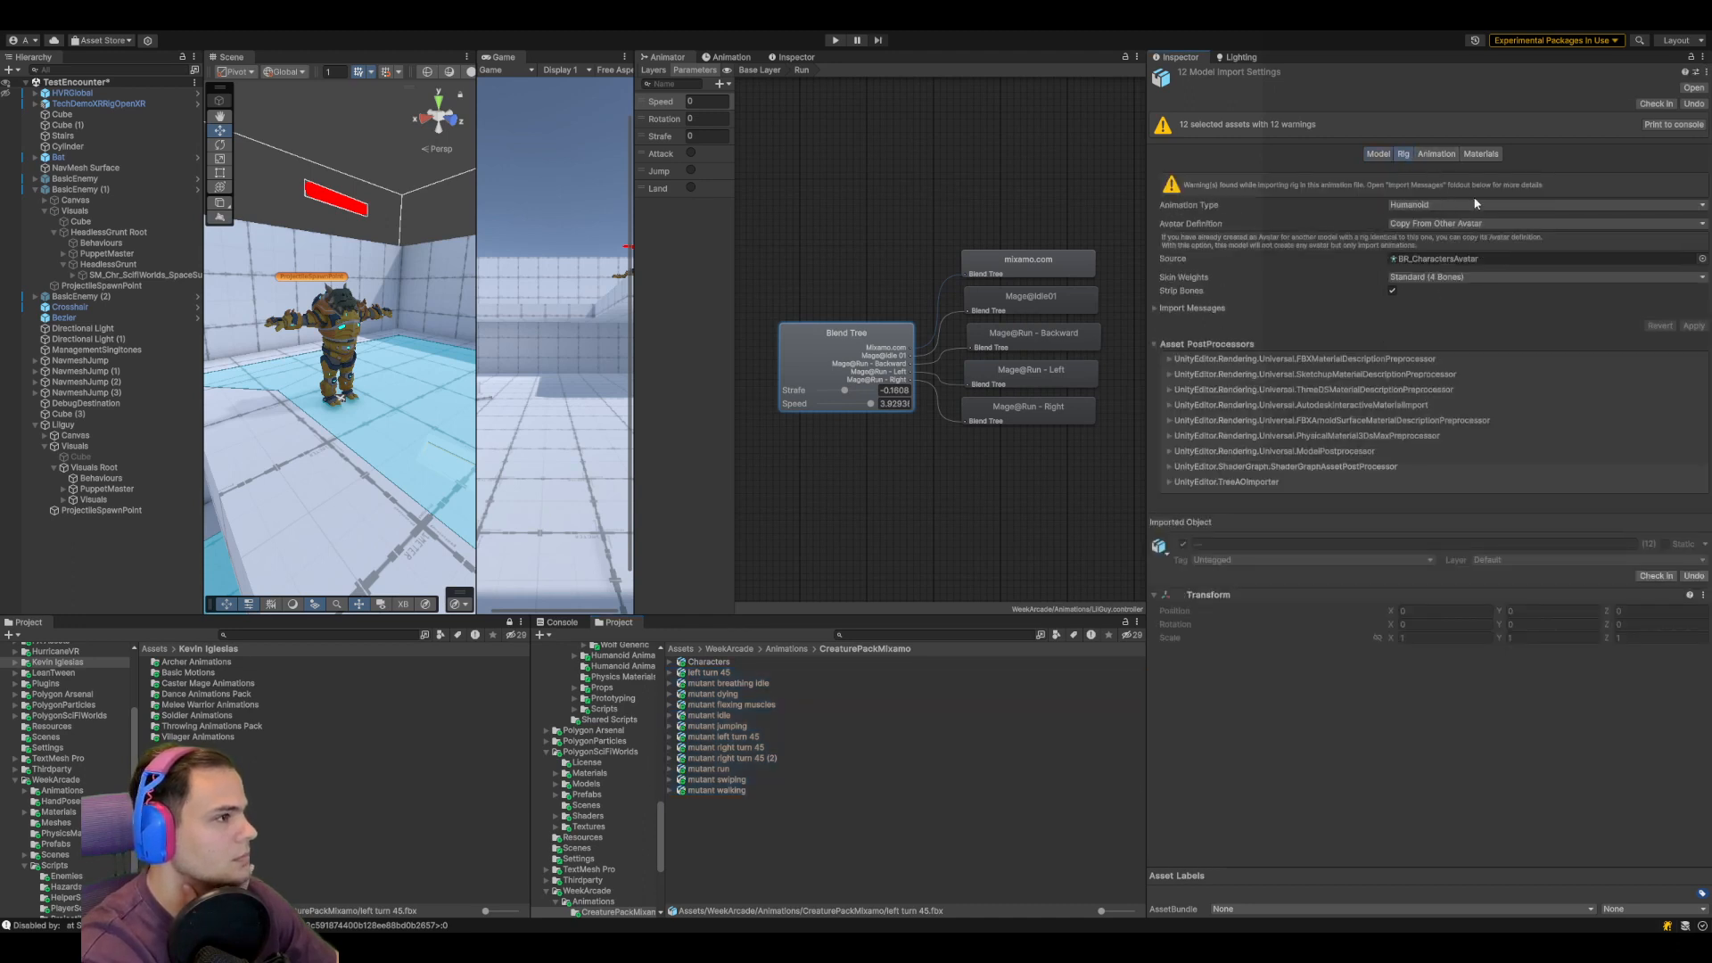
pyautogui.click(1437, 155)
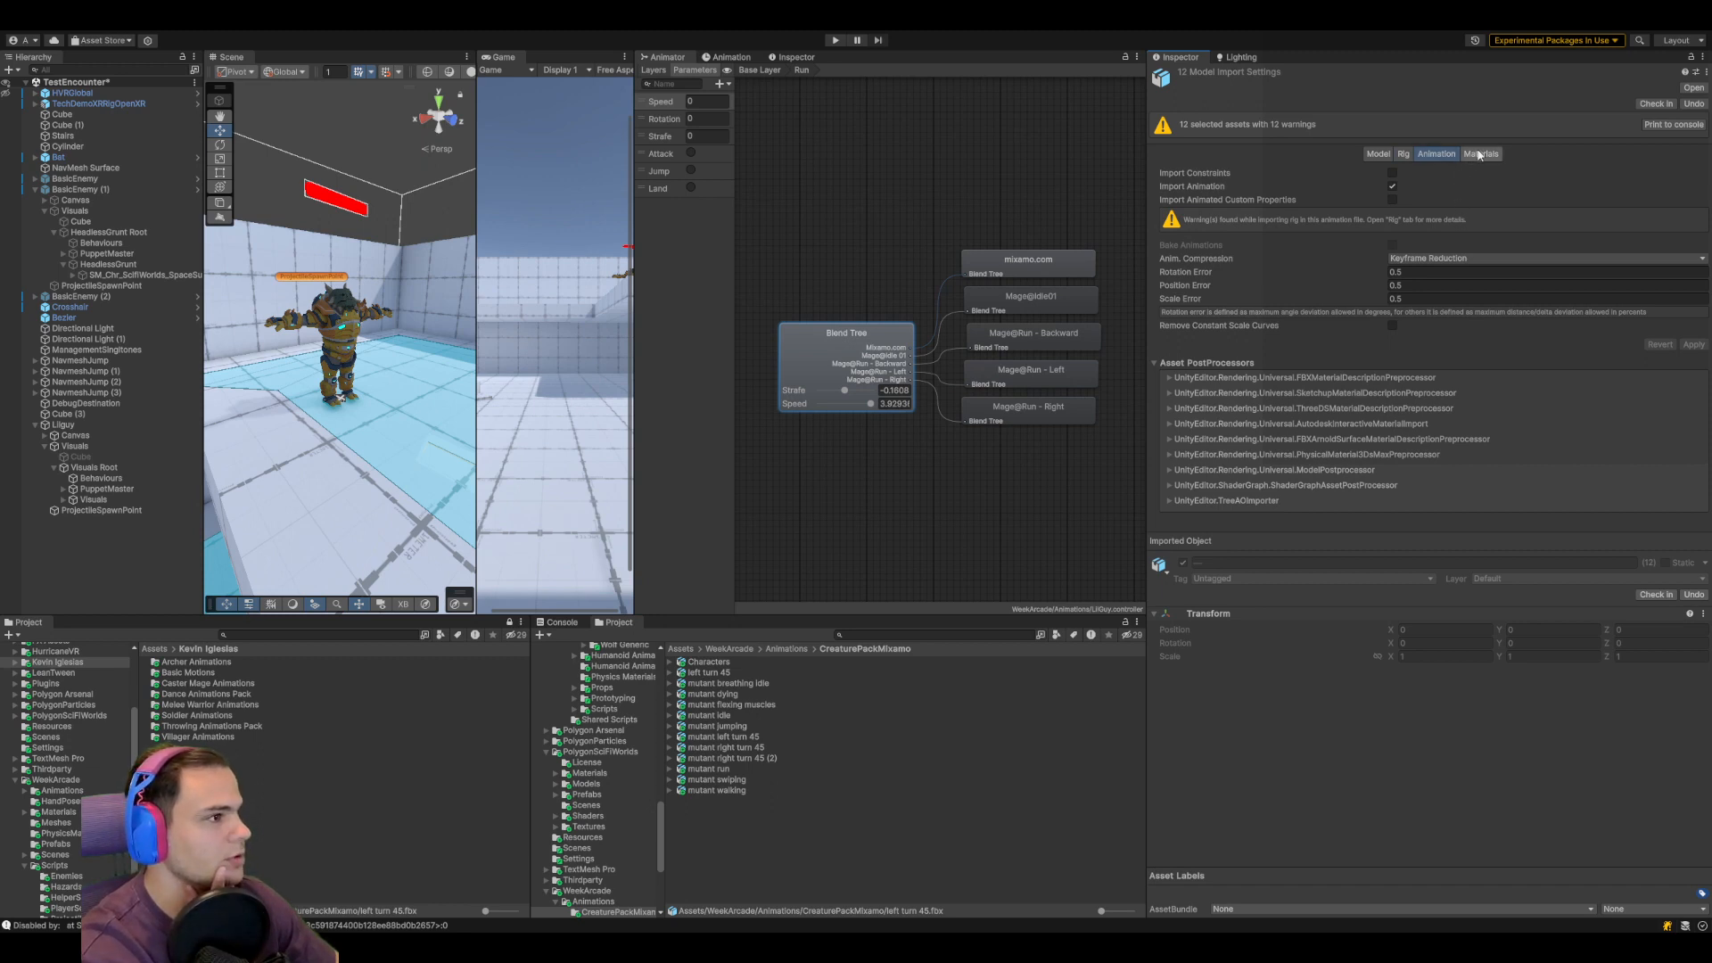
pyautogui.click(1404, 155)
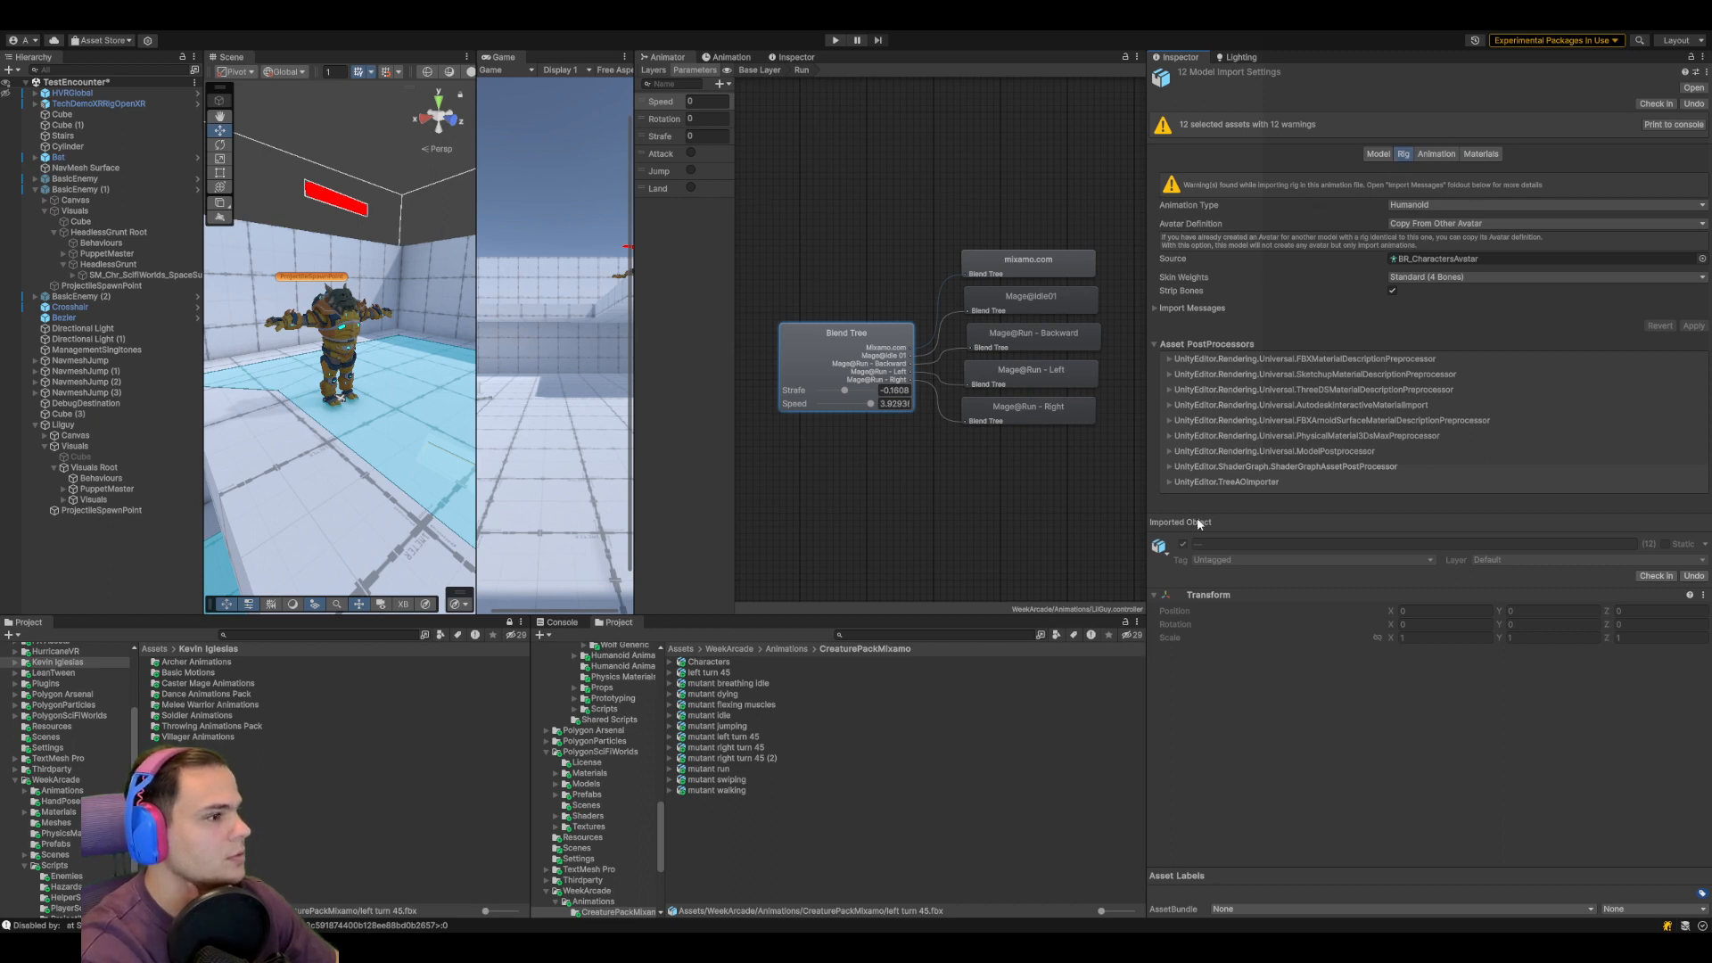
pyautogui.click(1169, 482)
pyautogui.click(1169, 483)
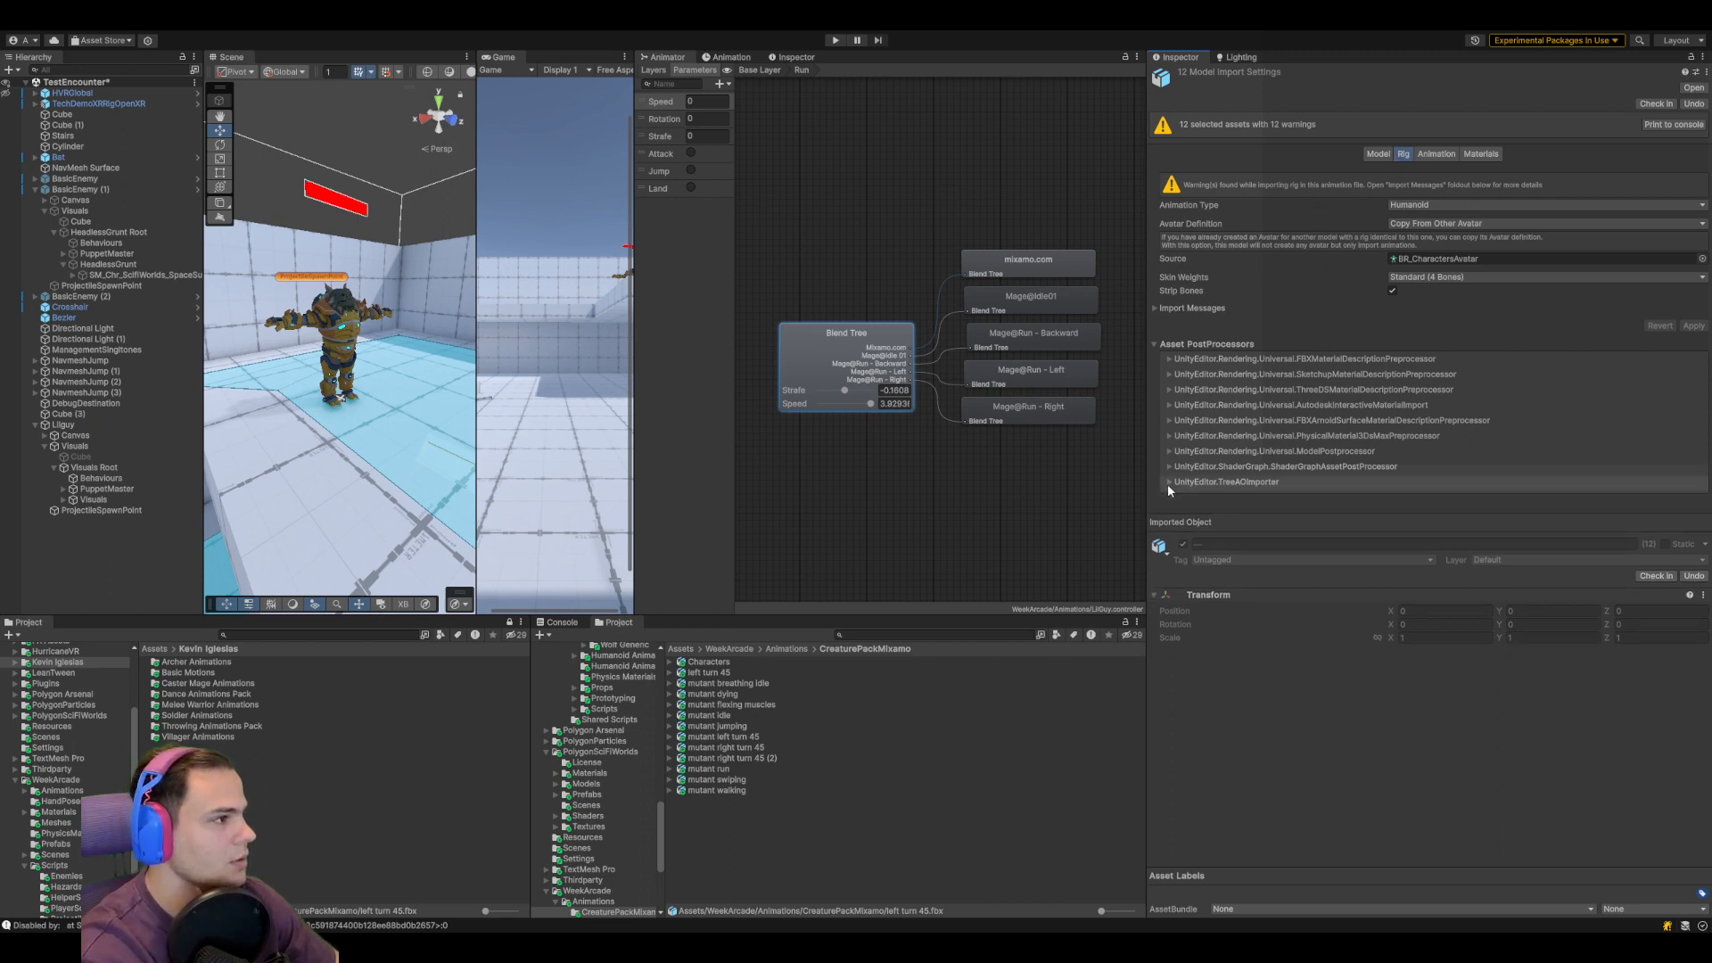
pyautogui.click(1449, 260)
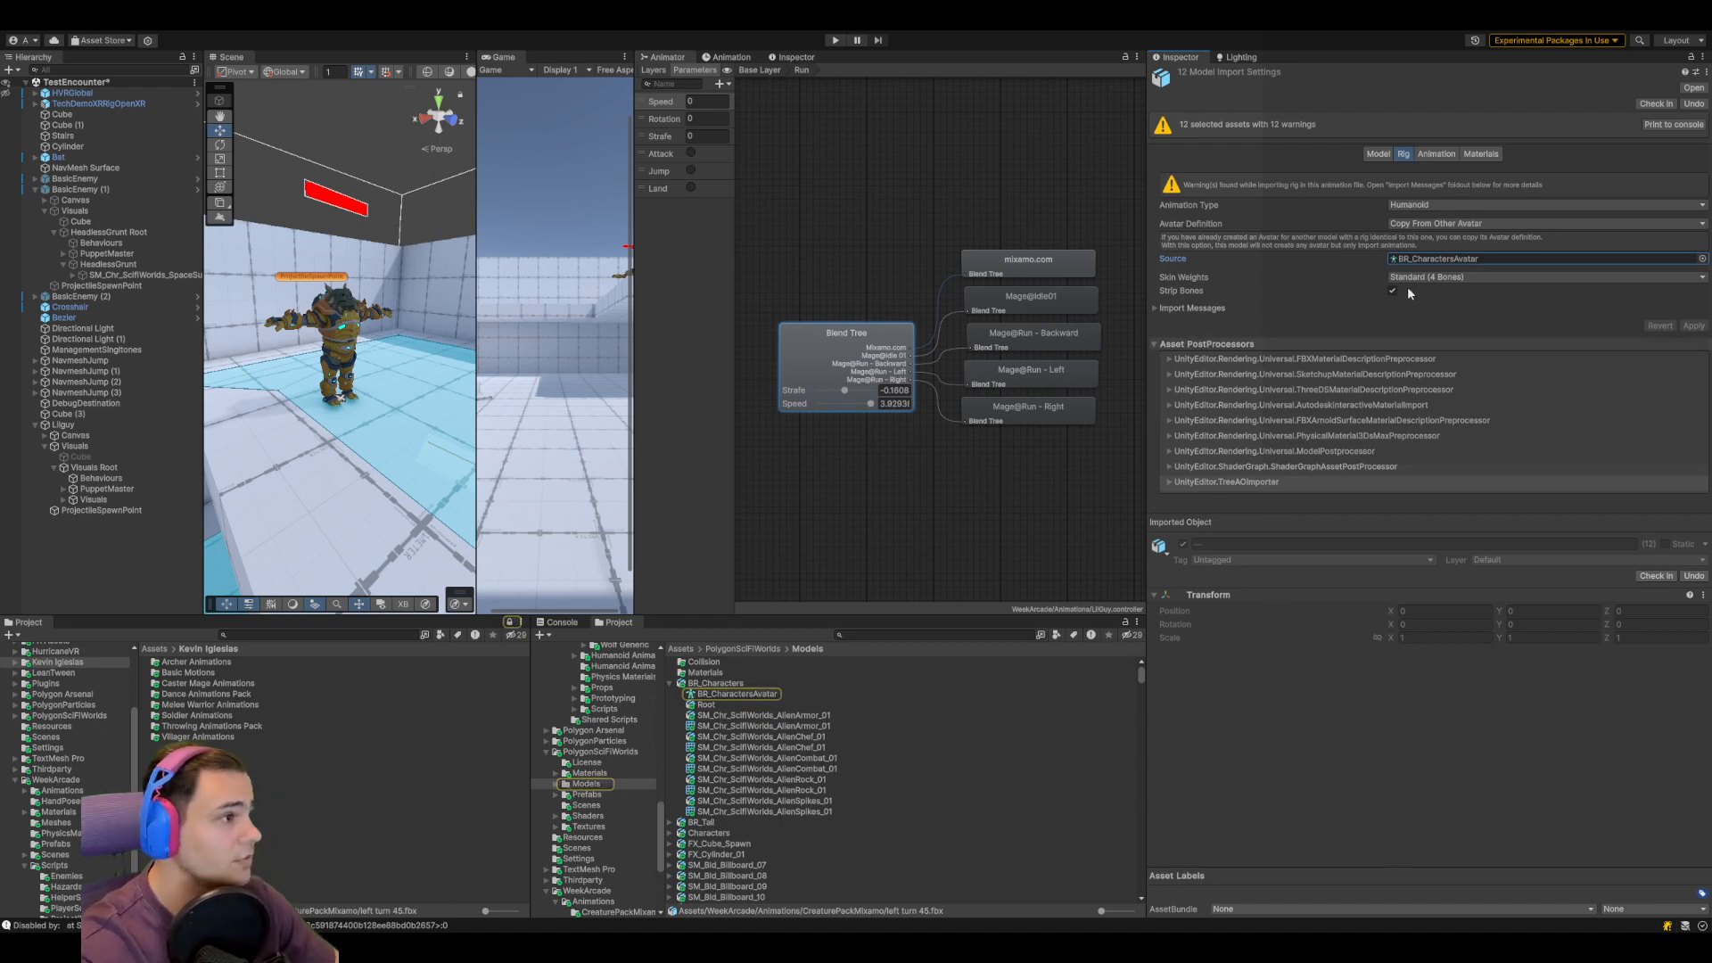
pyautogui.click(1434, 154)
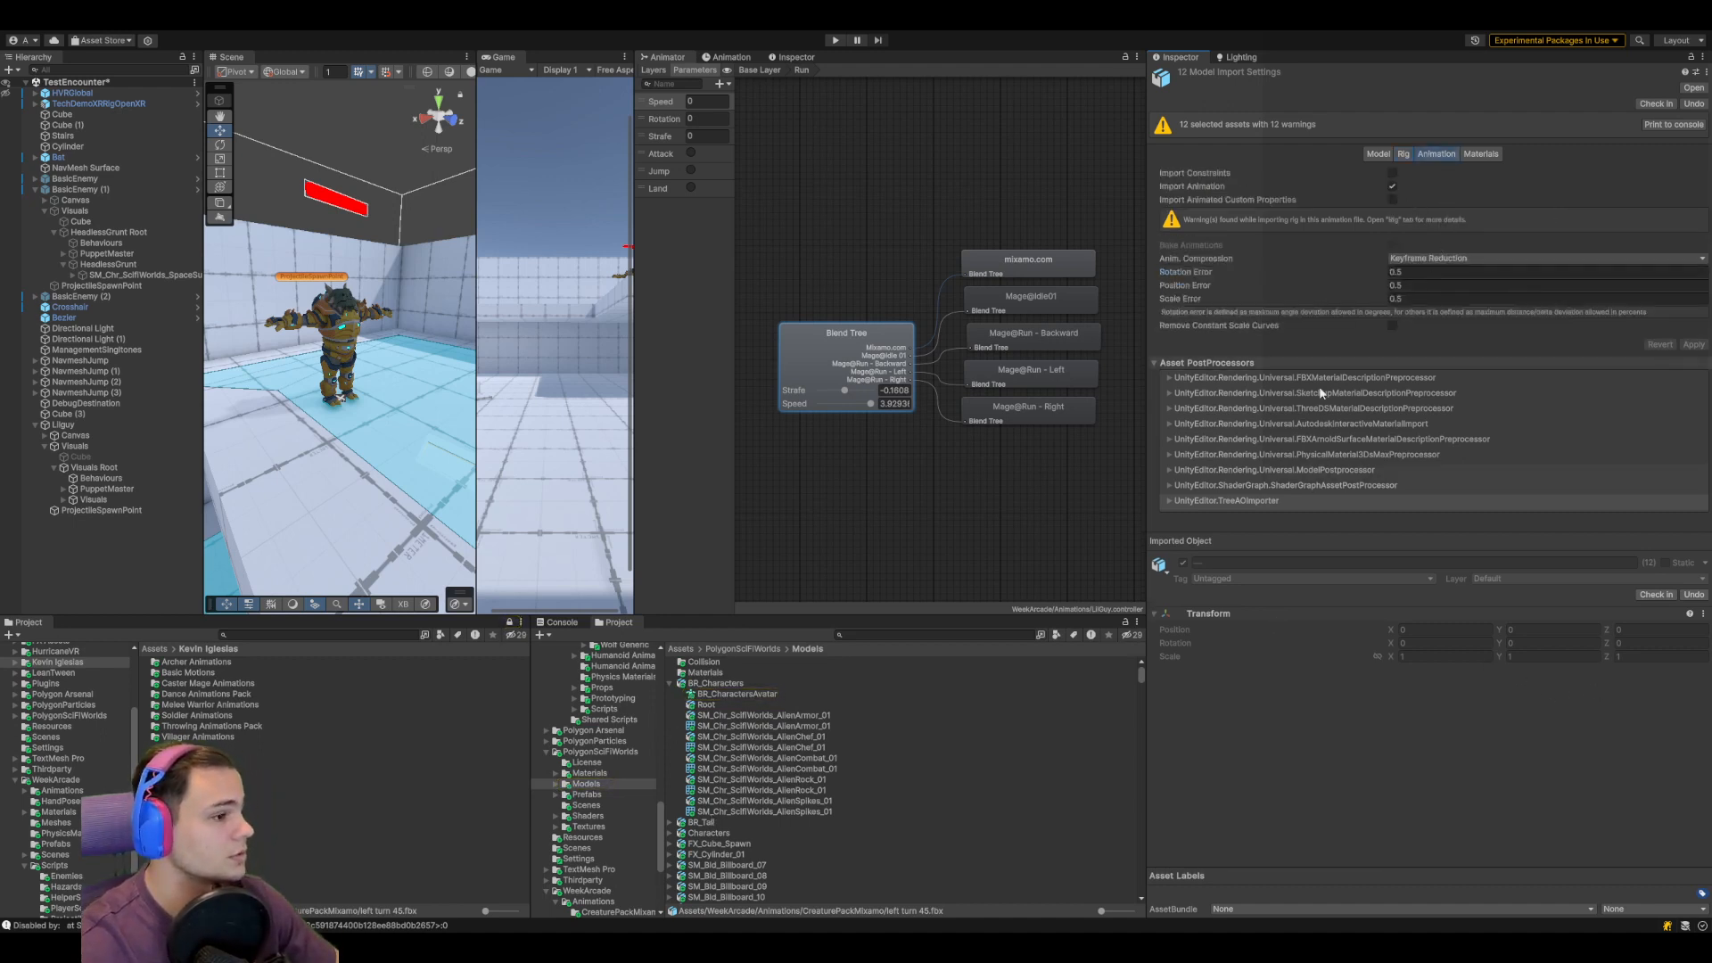
# Collapse the BR_Characters model and return to the WeekArcade/Animations/CreaturePackMixamo folder
pyautogui.click(671, 684)
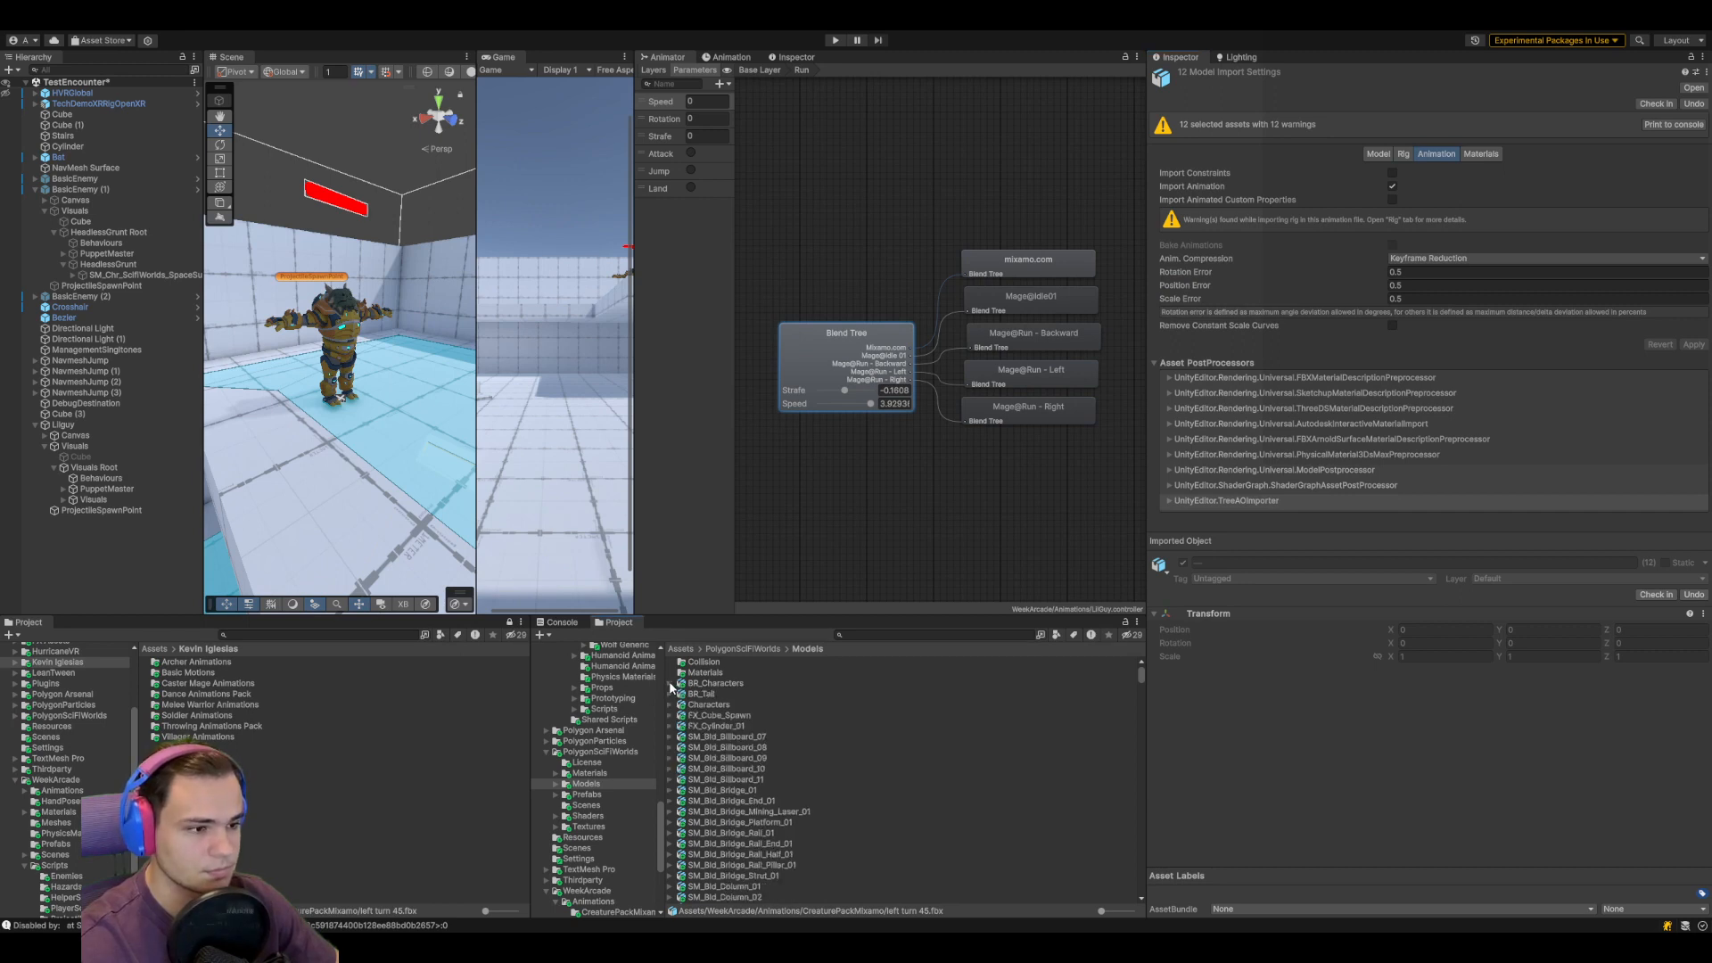
pyautogui.click(747, 651)
pyautogui.click(682, 650)
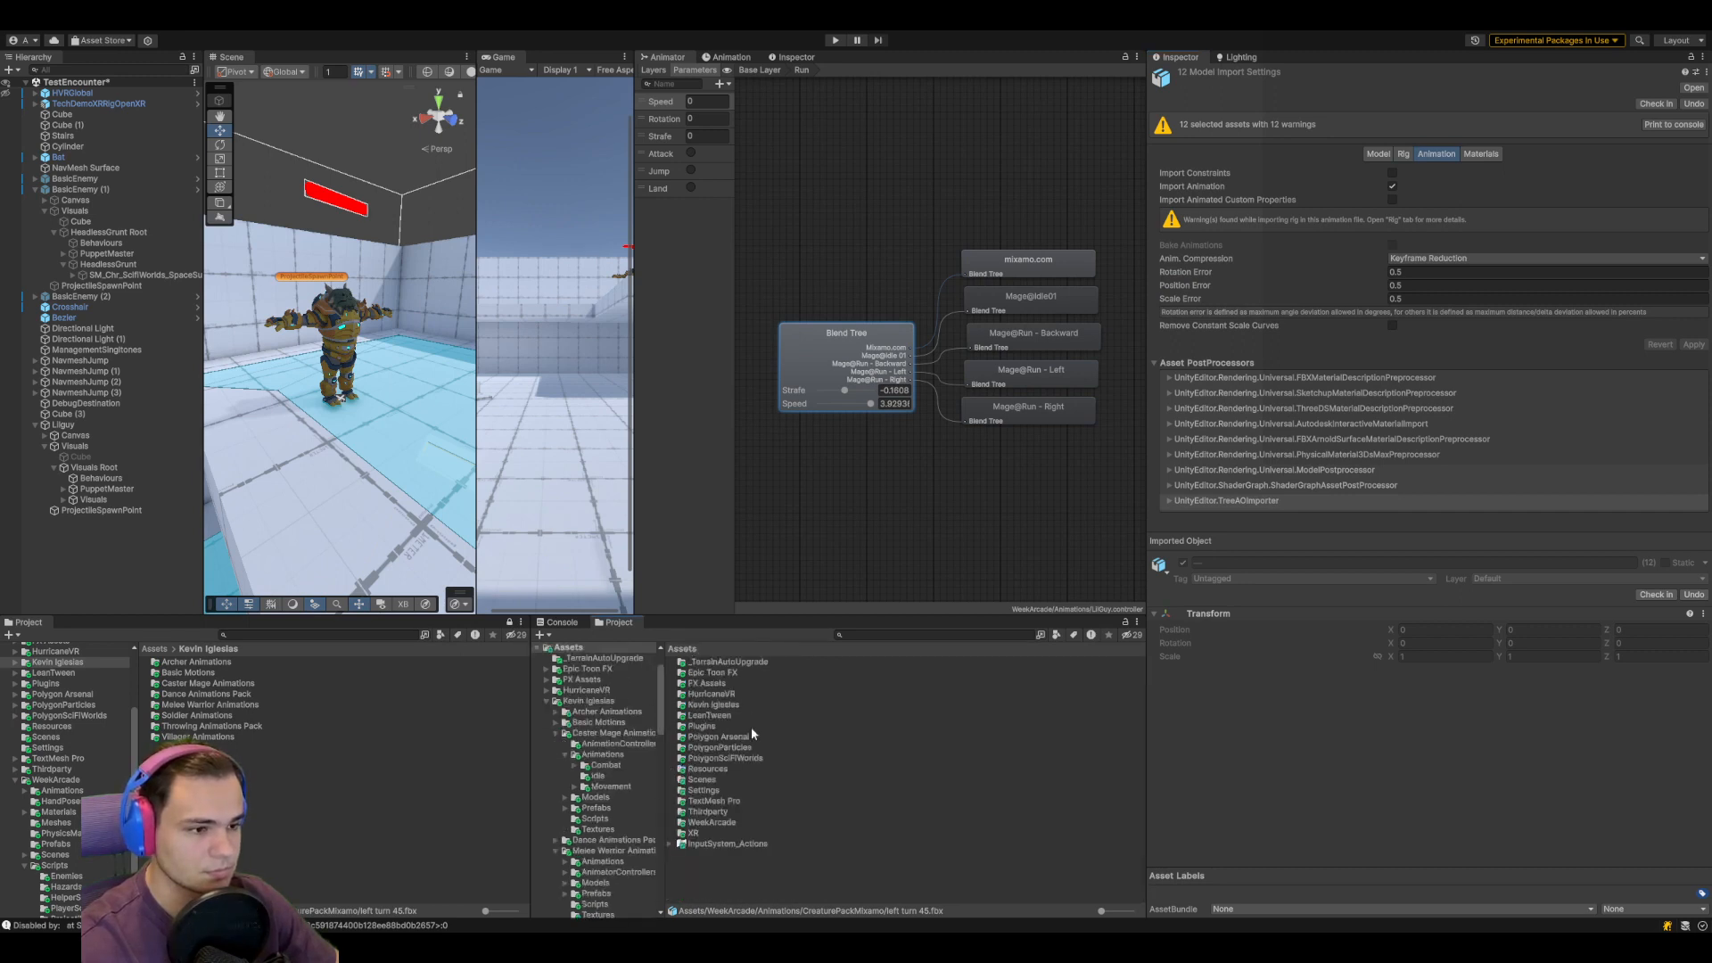
pyautogui.doubleClick(720, 822)
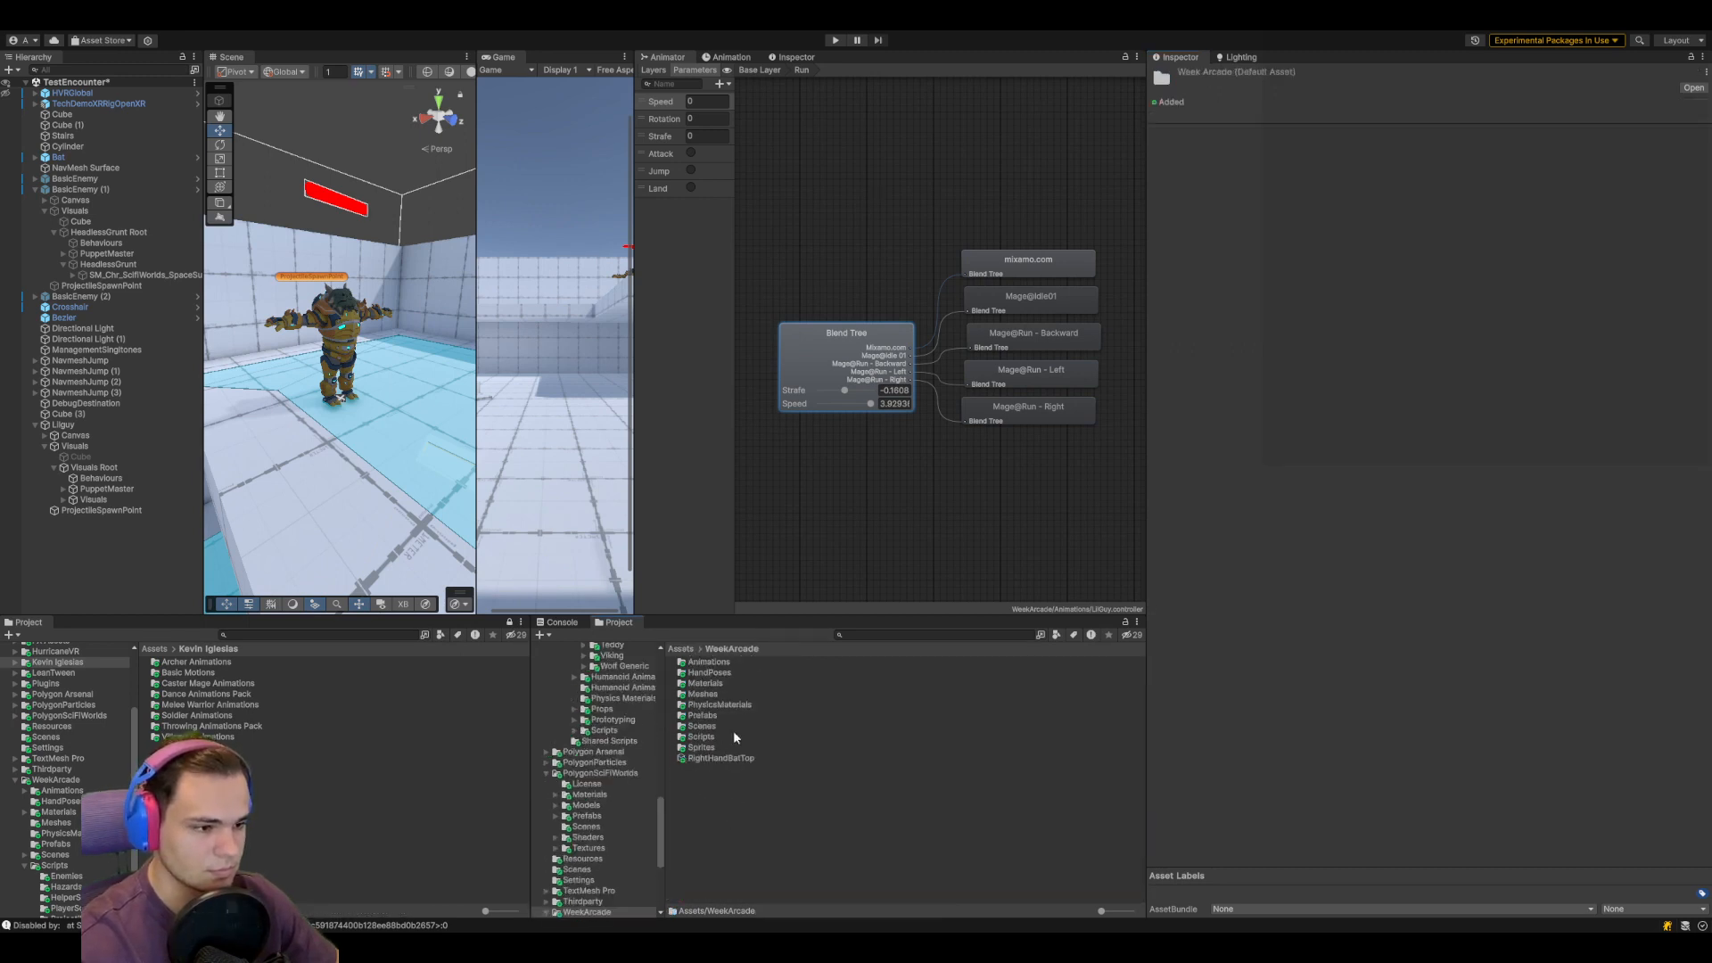
pyautogui.doubleClick(709, 662)
pyautogui.doubleClick(714, 662)
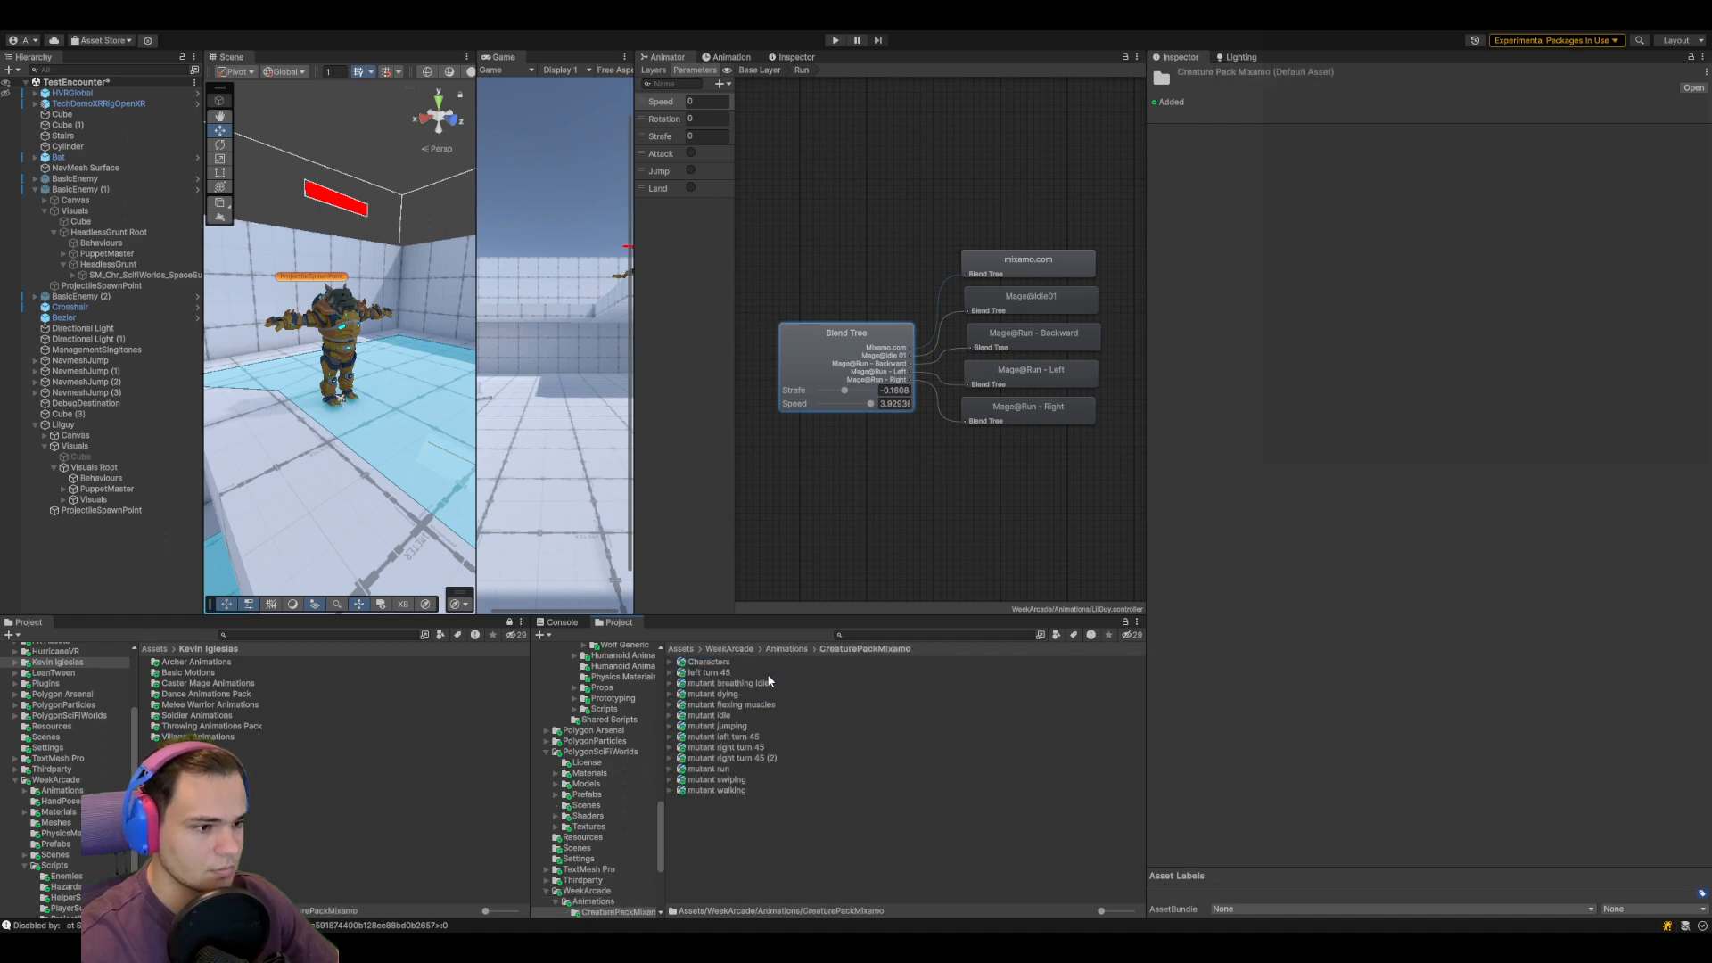
# Play the left turn 45 clip in its preview and view it from another angle
pyautogui.click(763, 673)
pyautogui.click(1159, 499)
pyautogui.moveTo(1409, 813); pyautogui.dragTo(1332, 769)
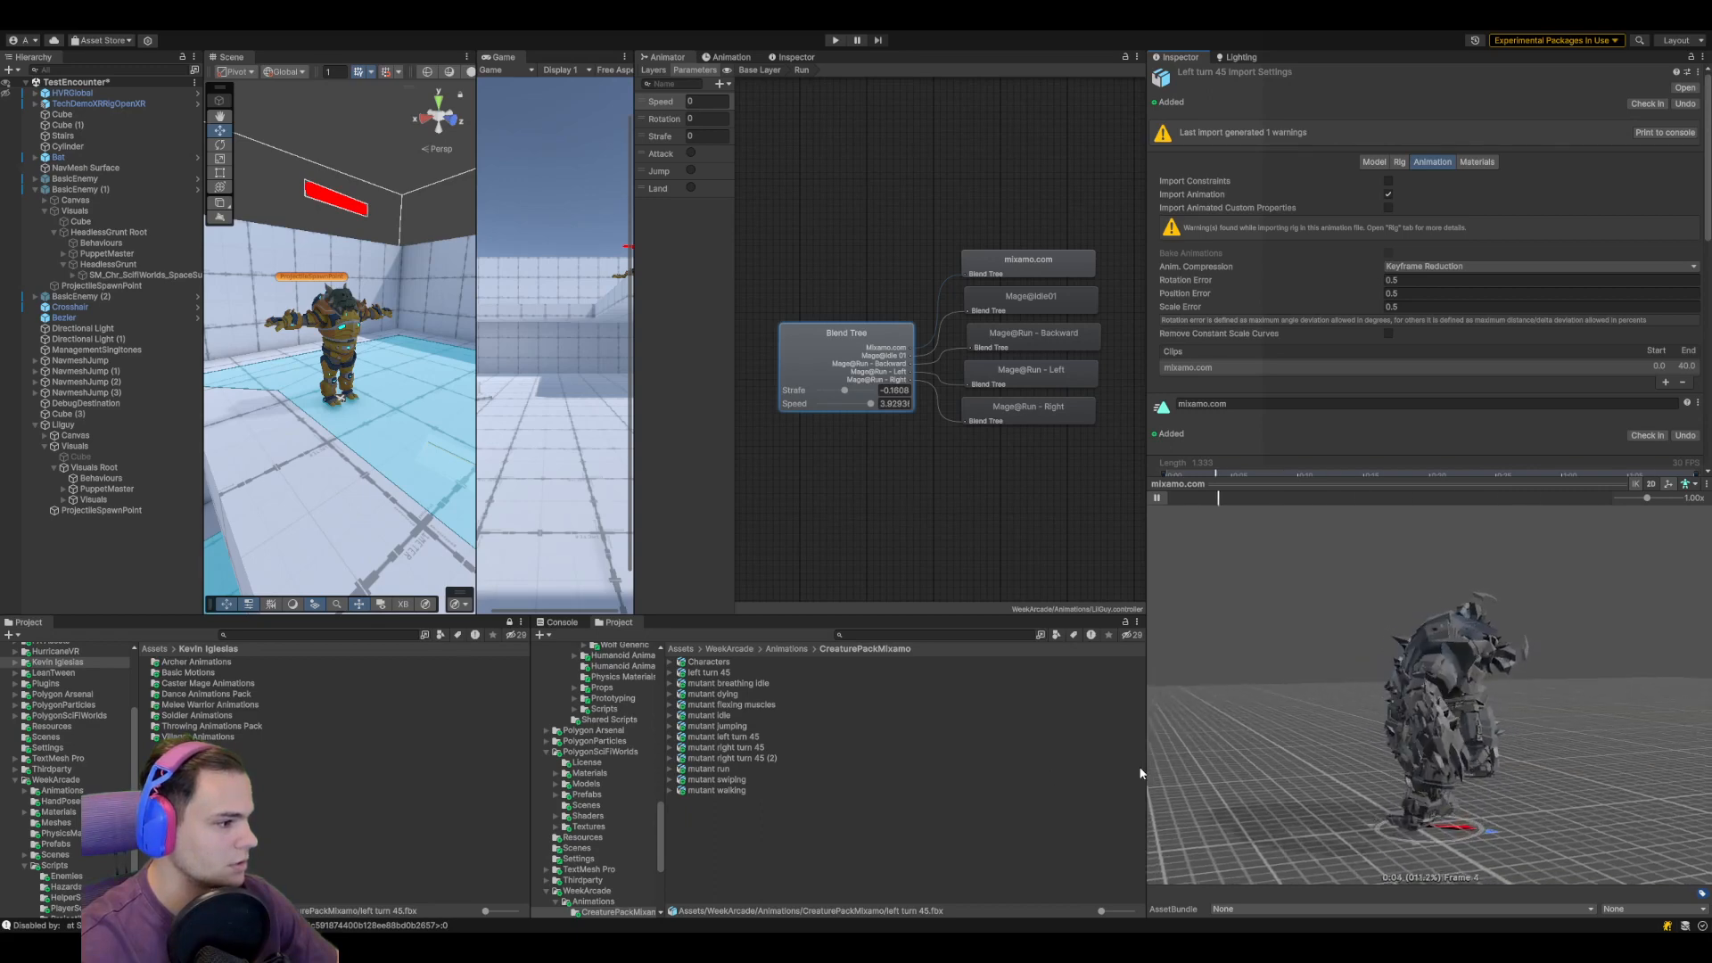
# Play the mutant jumping clip from several angles and examine its loop and root transform settings
pyautogui.click(718, 726)
pyautogui.click(1158, 497)
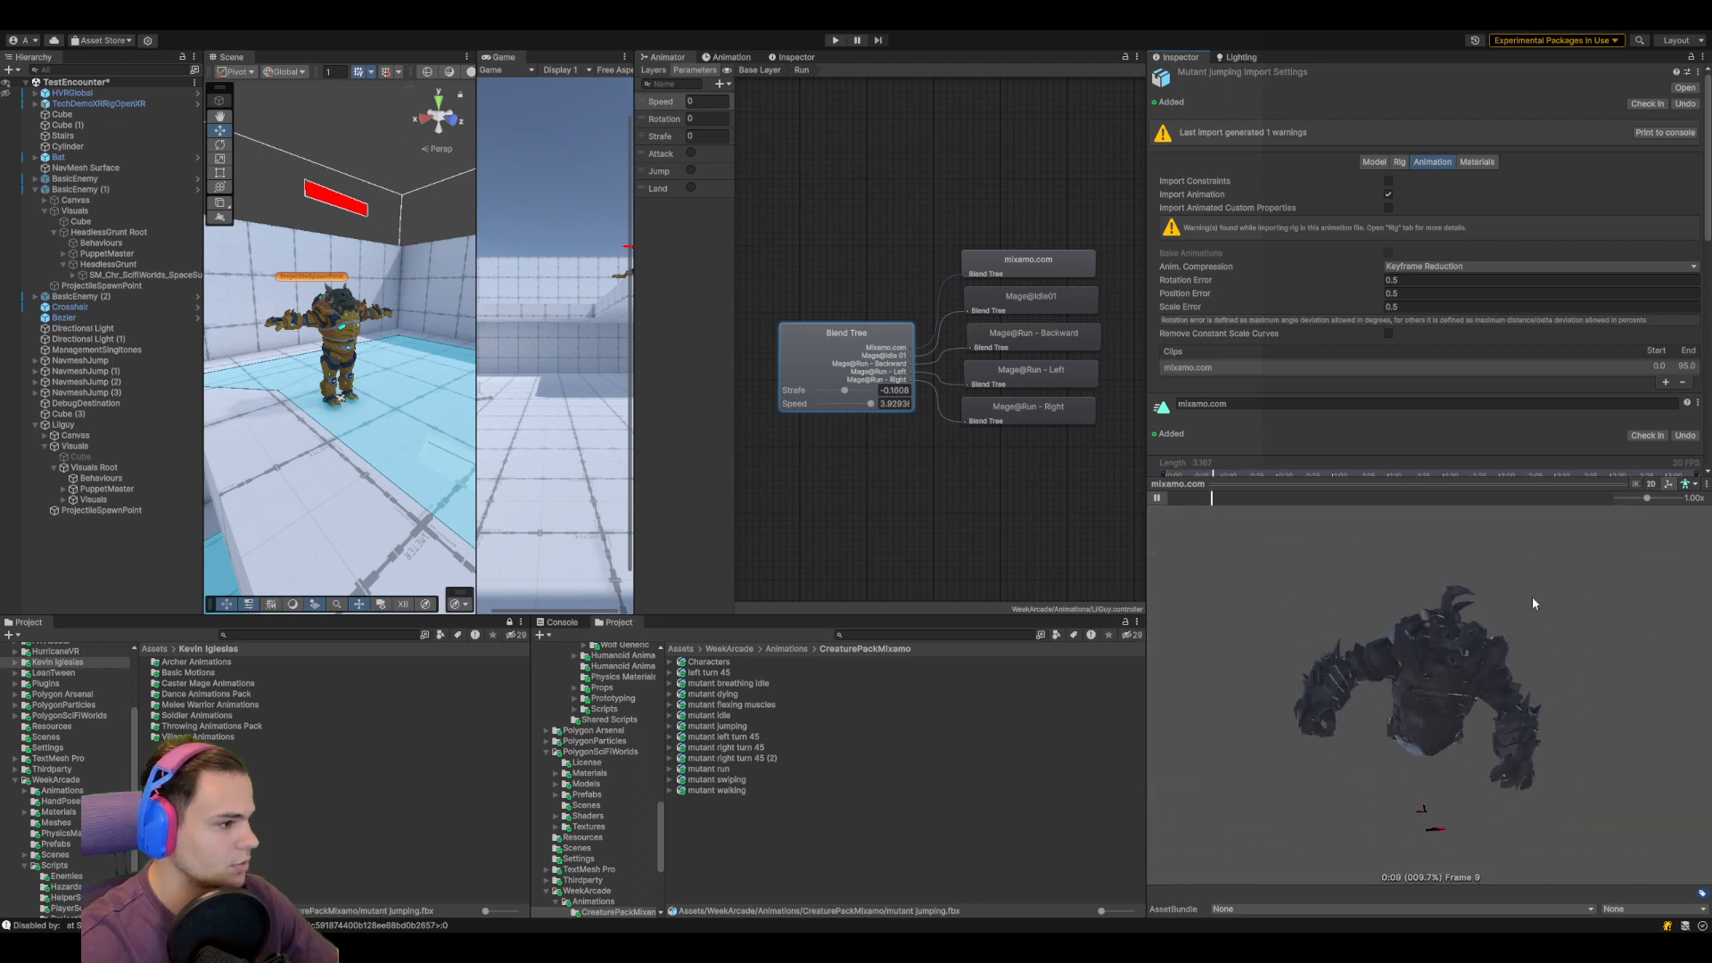
pyautogui.moveTo(1472, 687); pyautogui.dragTo(1566, 759)
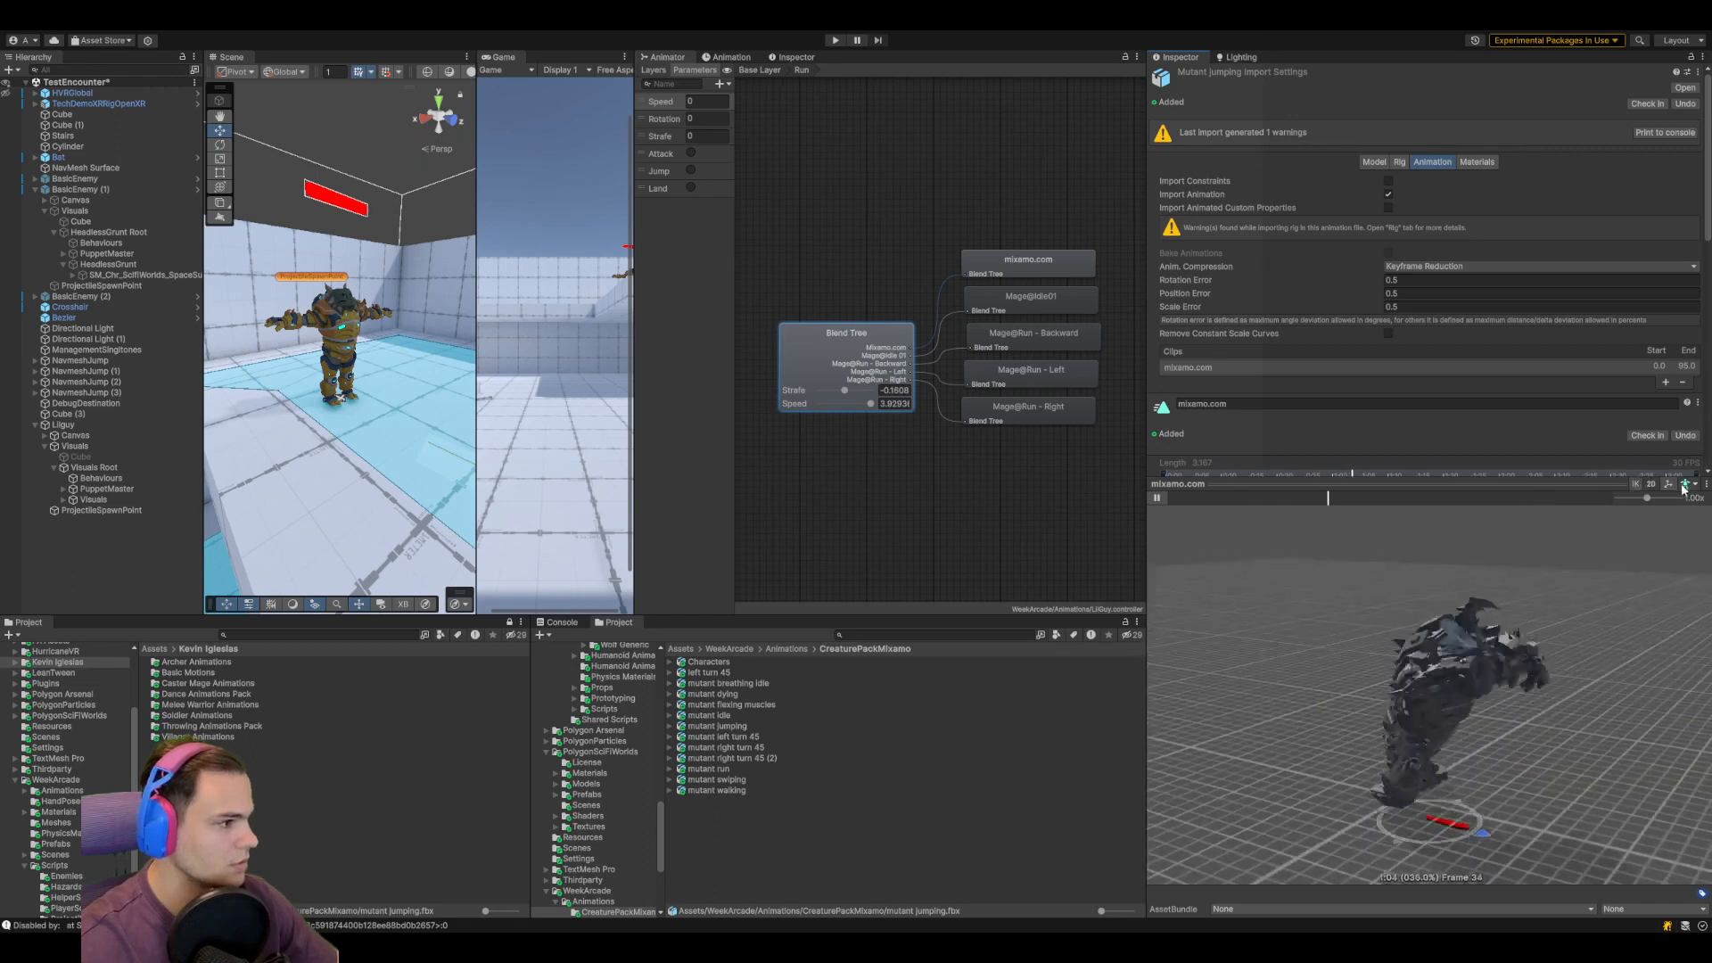
pyautogui.moveTo(1571, 662); pyautogui.dragTo(1546, 677)
pyautogui.moveTo(1389, 481); pyautogui.dragTo(1389, 594)
pyautogui.scroll(-6, 1379, 551)
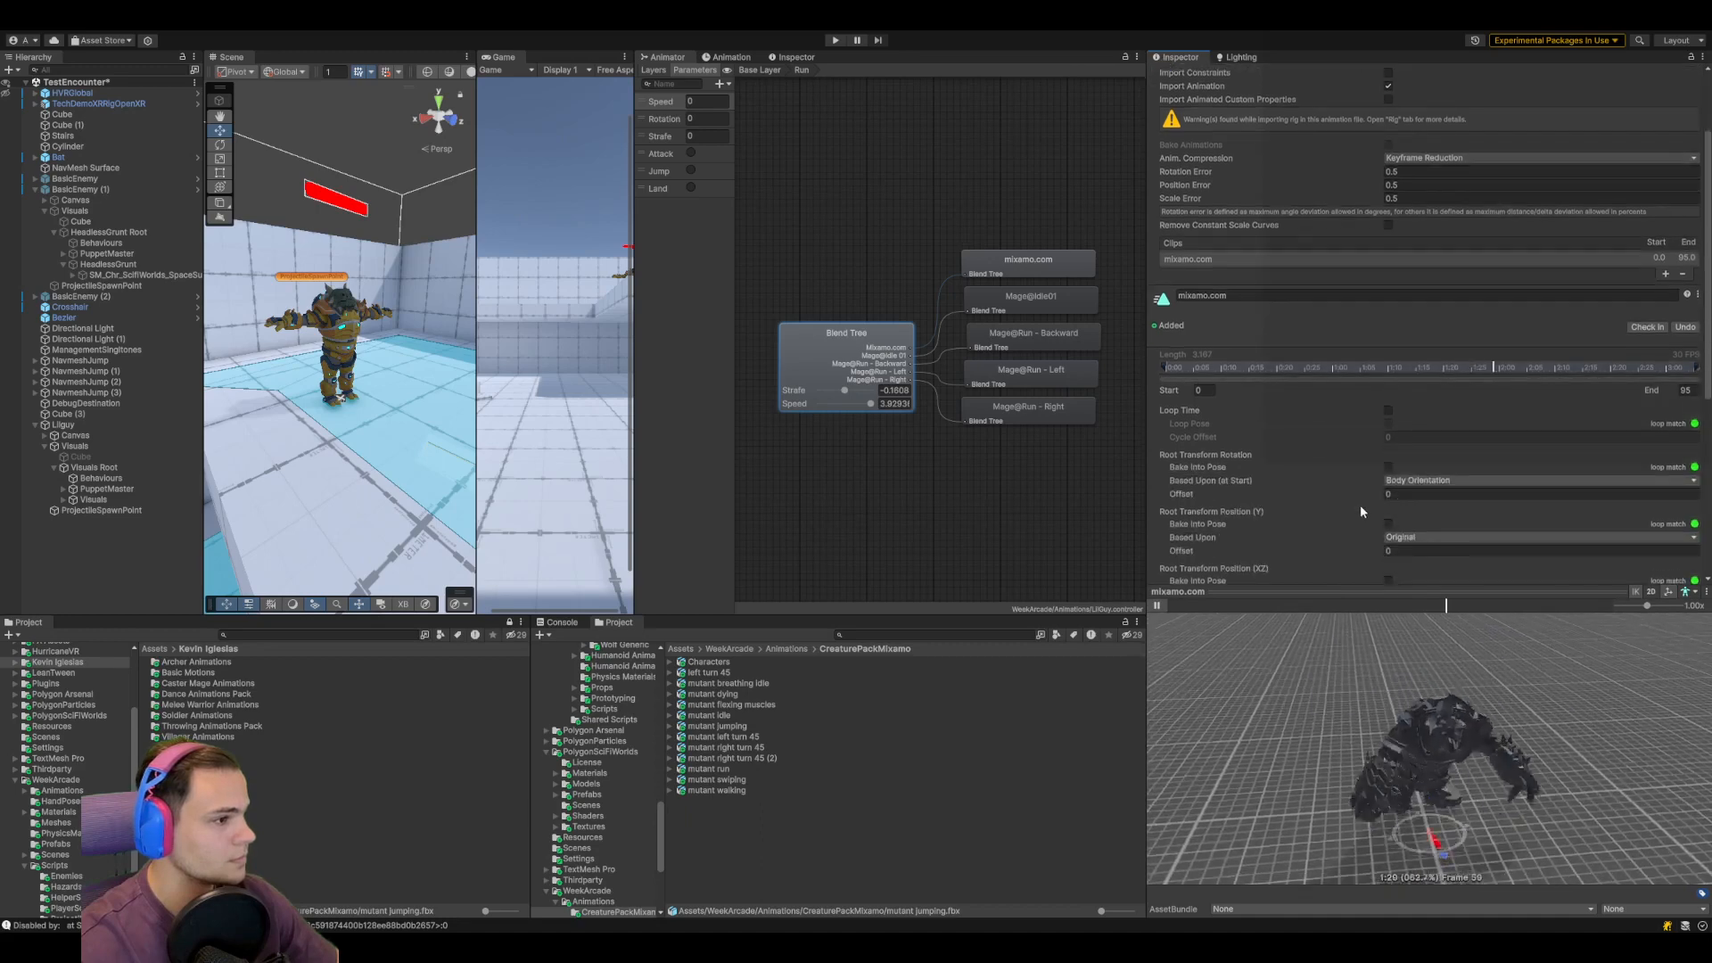
pyautogui.scroll(-3, 1346, 492)
pyautogui.scroll(10, 1363, 490)
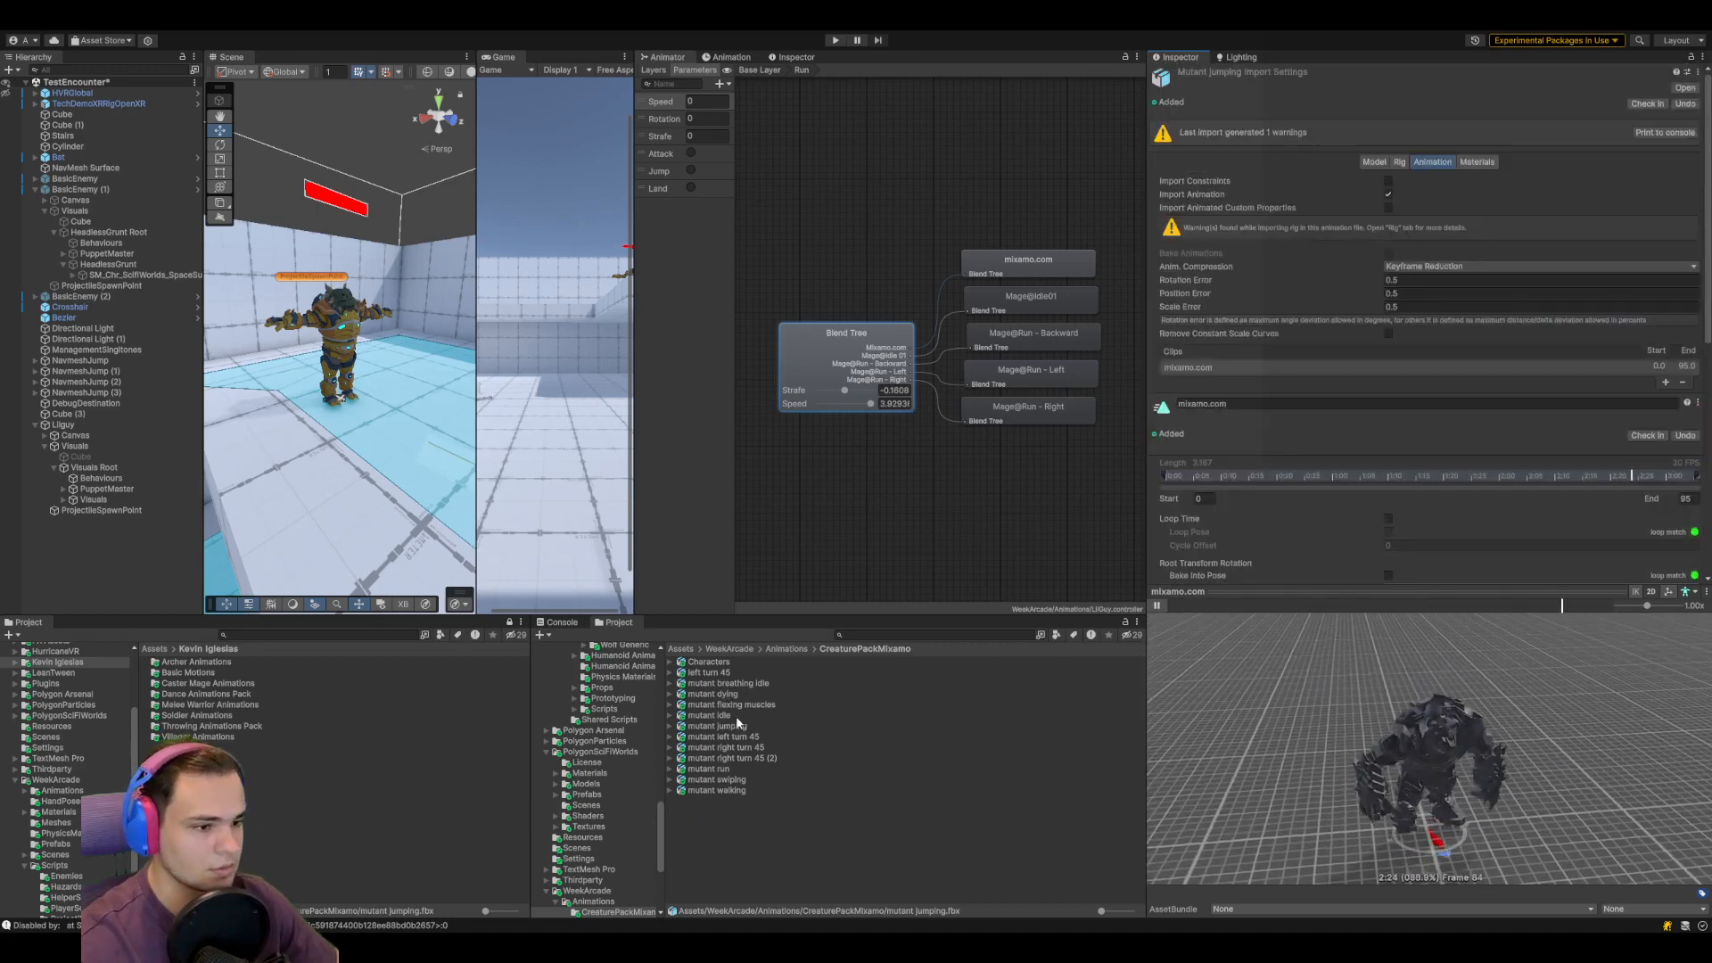
# Play the mutant run clip in an enlarged preview and examine its loop and root transform settings
pyautogui.click(731, 770)
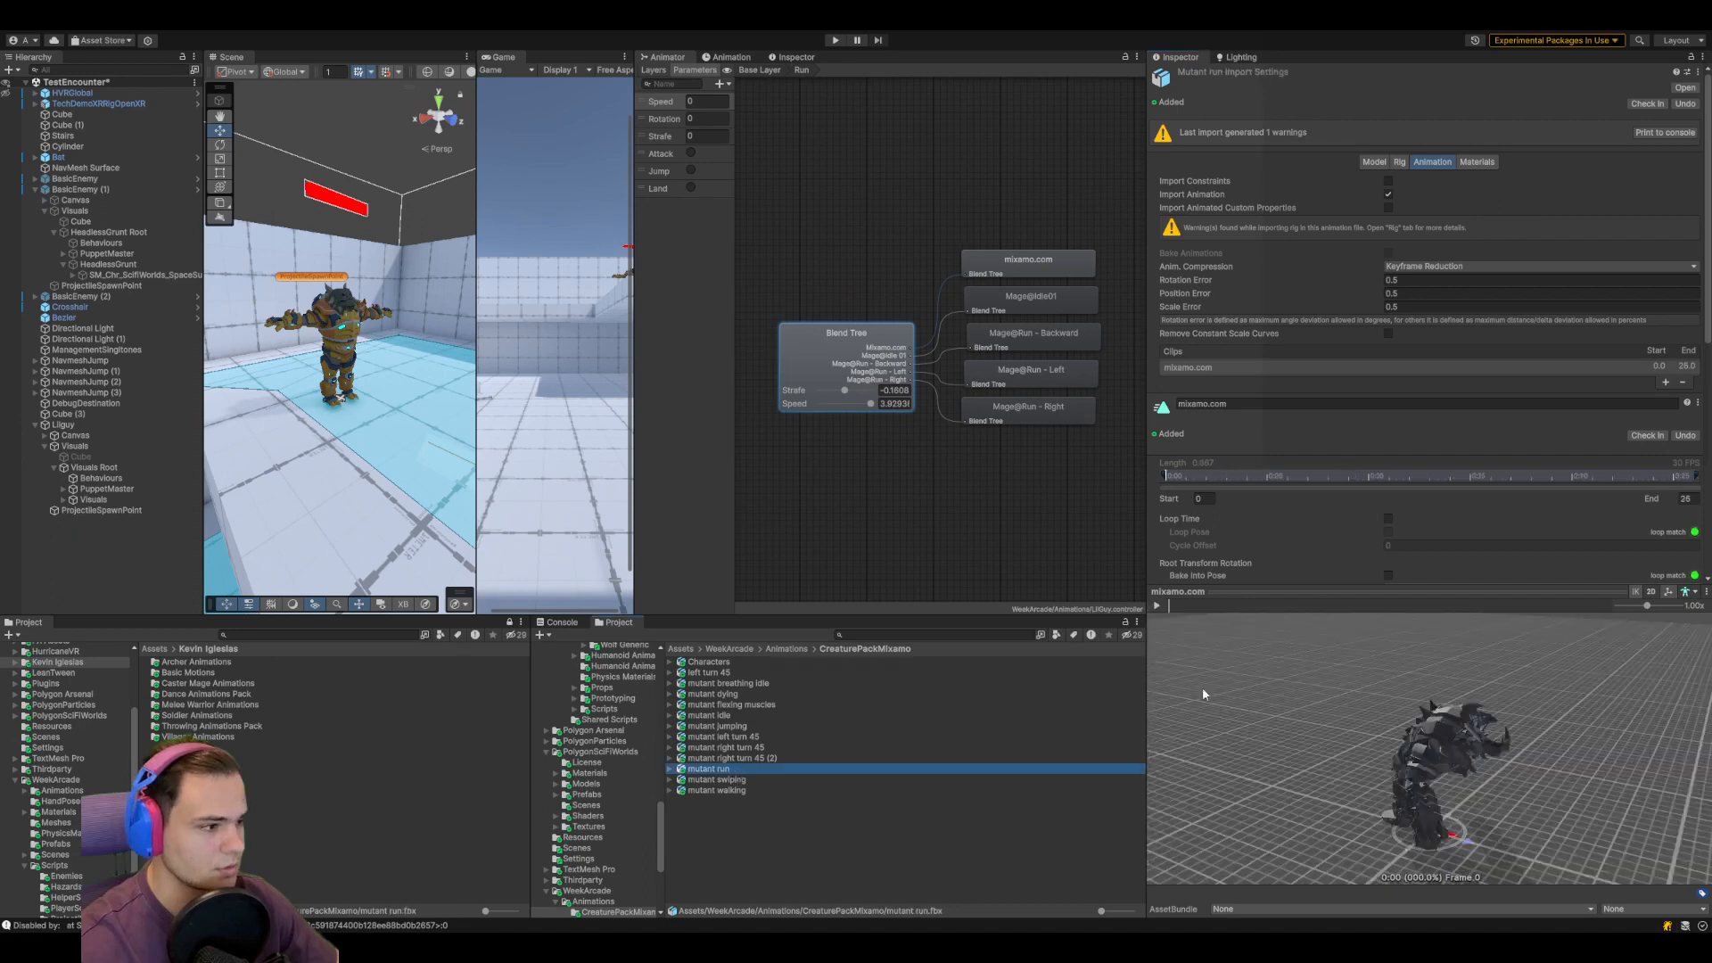
pyautogui.click(1158, 606)
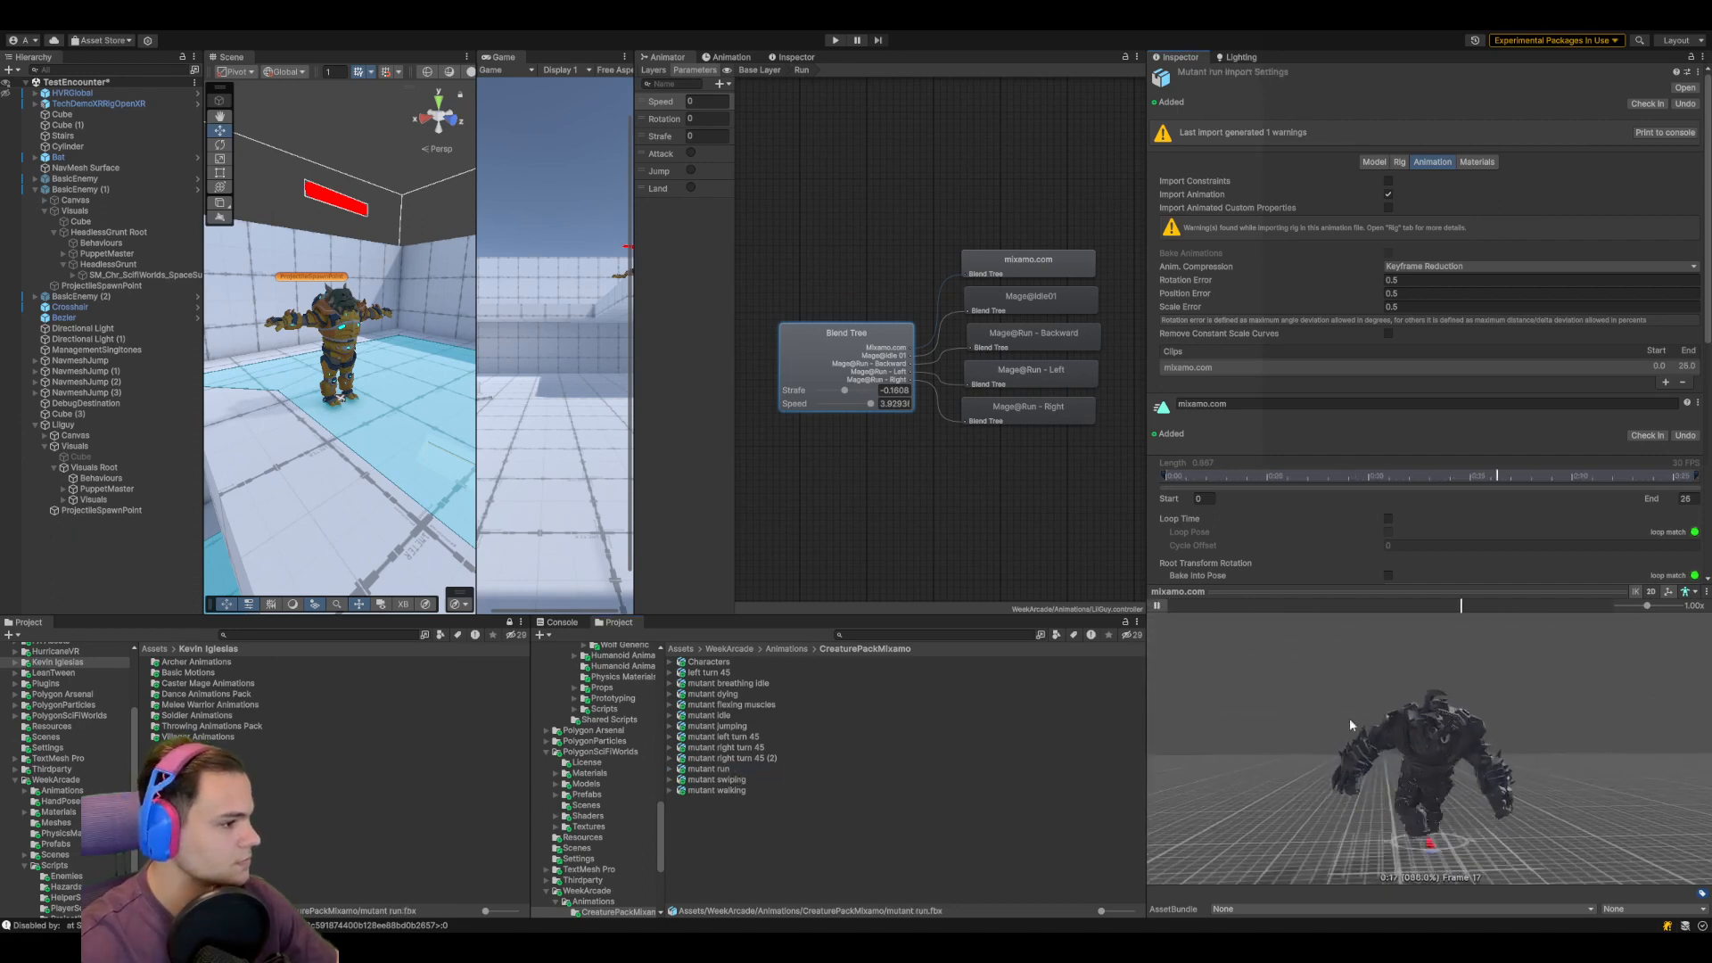
pyautogui.moveTo(1392, 592); pyautogui.dragTo(1391, 501)
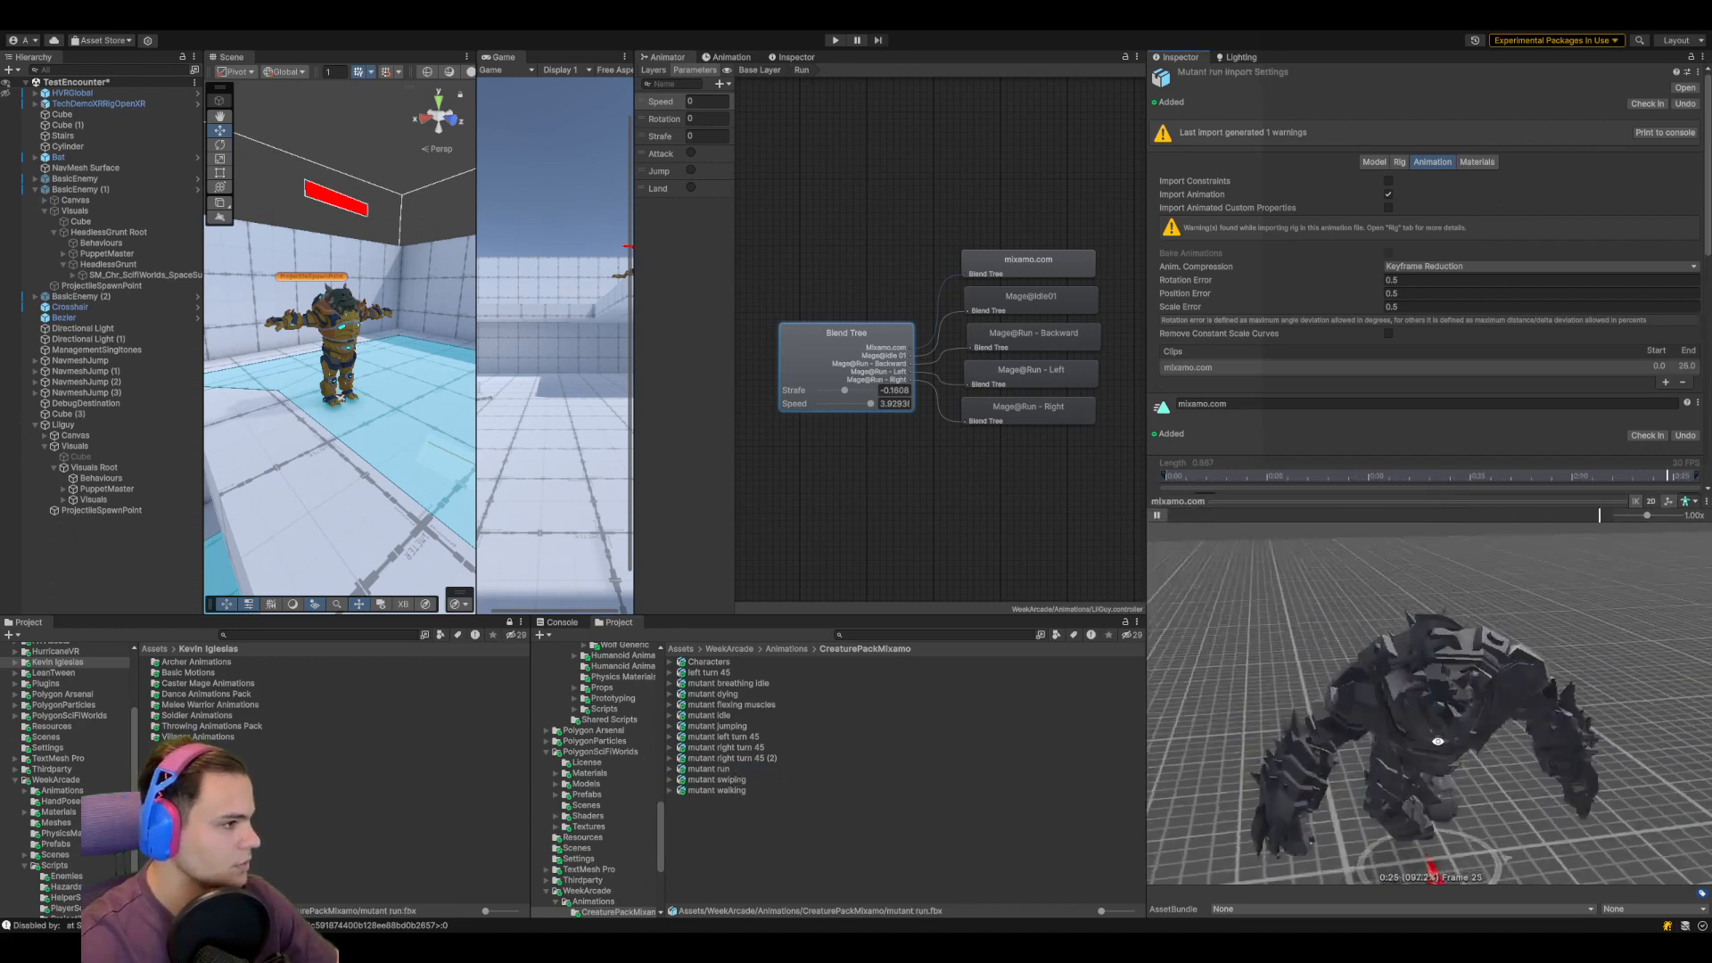
pyautogui.scroll(-3, 1324, 277)
pyautogui.scroll(-3, 1329, 287)
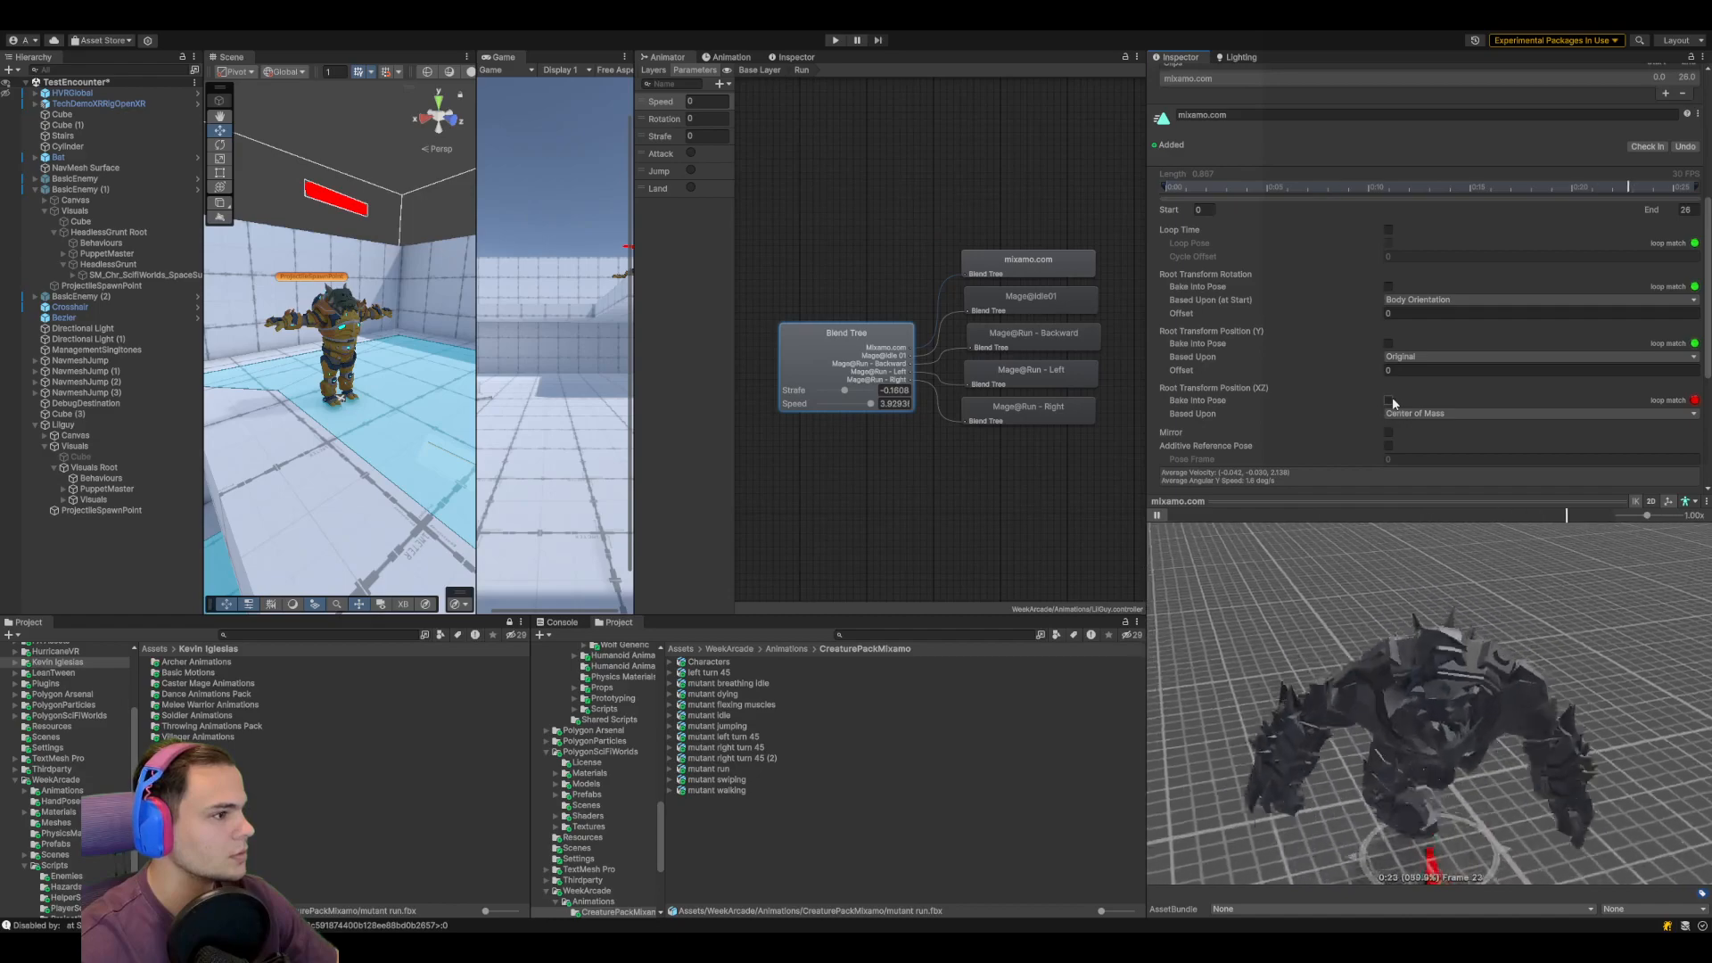
pyautogui.scroll(1, 1372, 403)
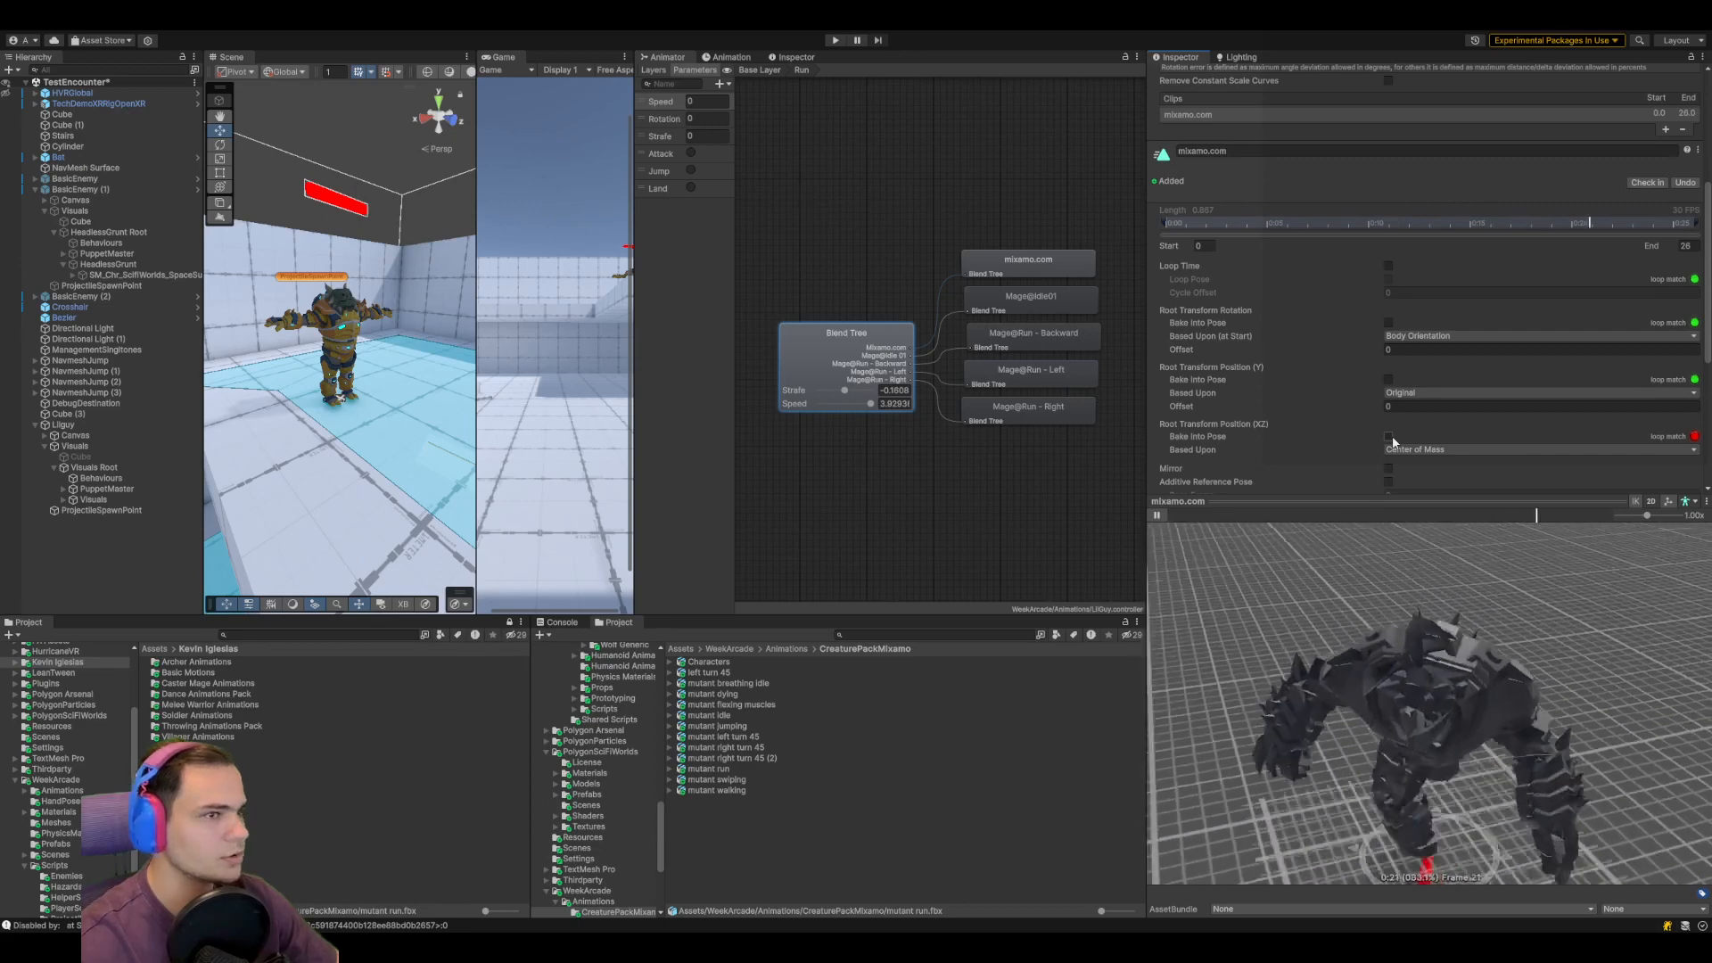
# Try another Based Upon option for the mutant run clip's Root Transform Position (XZ), returning it to Center of Mass
pyautogui.click(1489, 450)
pyautogui.click(1452, 460)
pyautogui.click(1446, 448)
pyautogui.click(1434, 480)
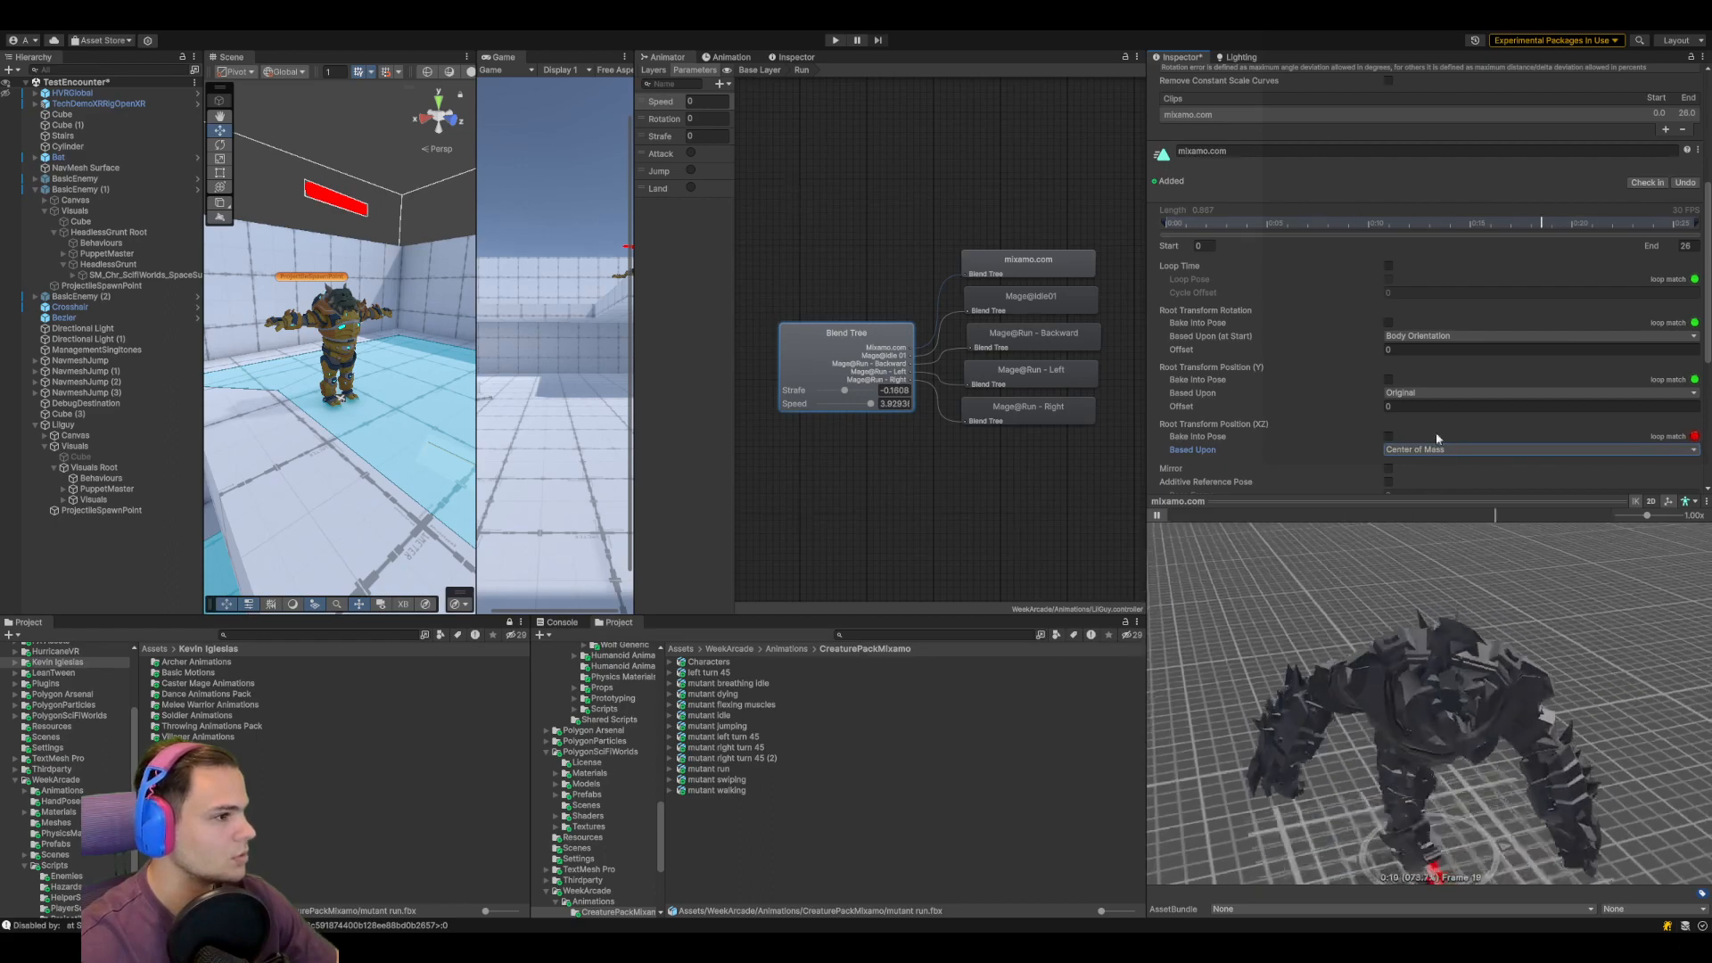
# Try enabling Import Animated Custom Properties for the mutant run clip and turn it off again
pyautogui.scroll(-2, 1400, 436)
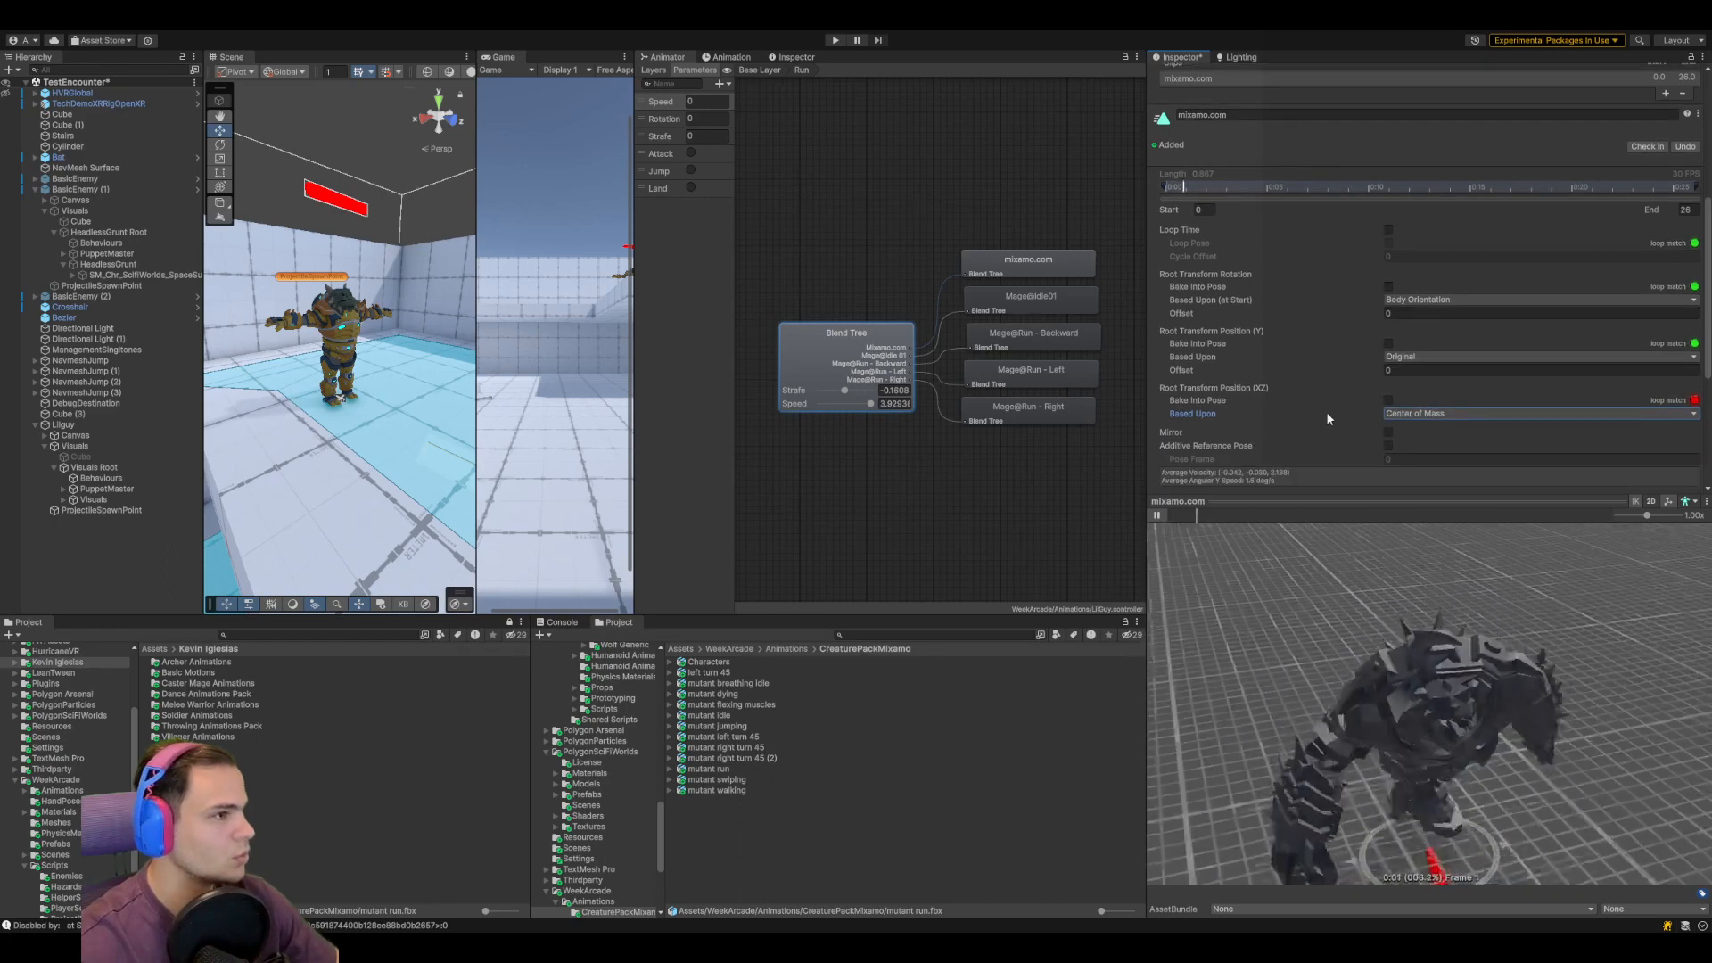
pyautogui.scroll(5, 1325, 412)
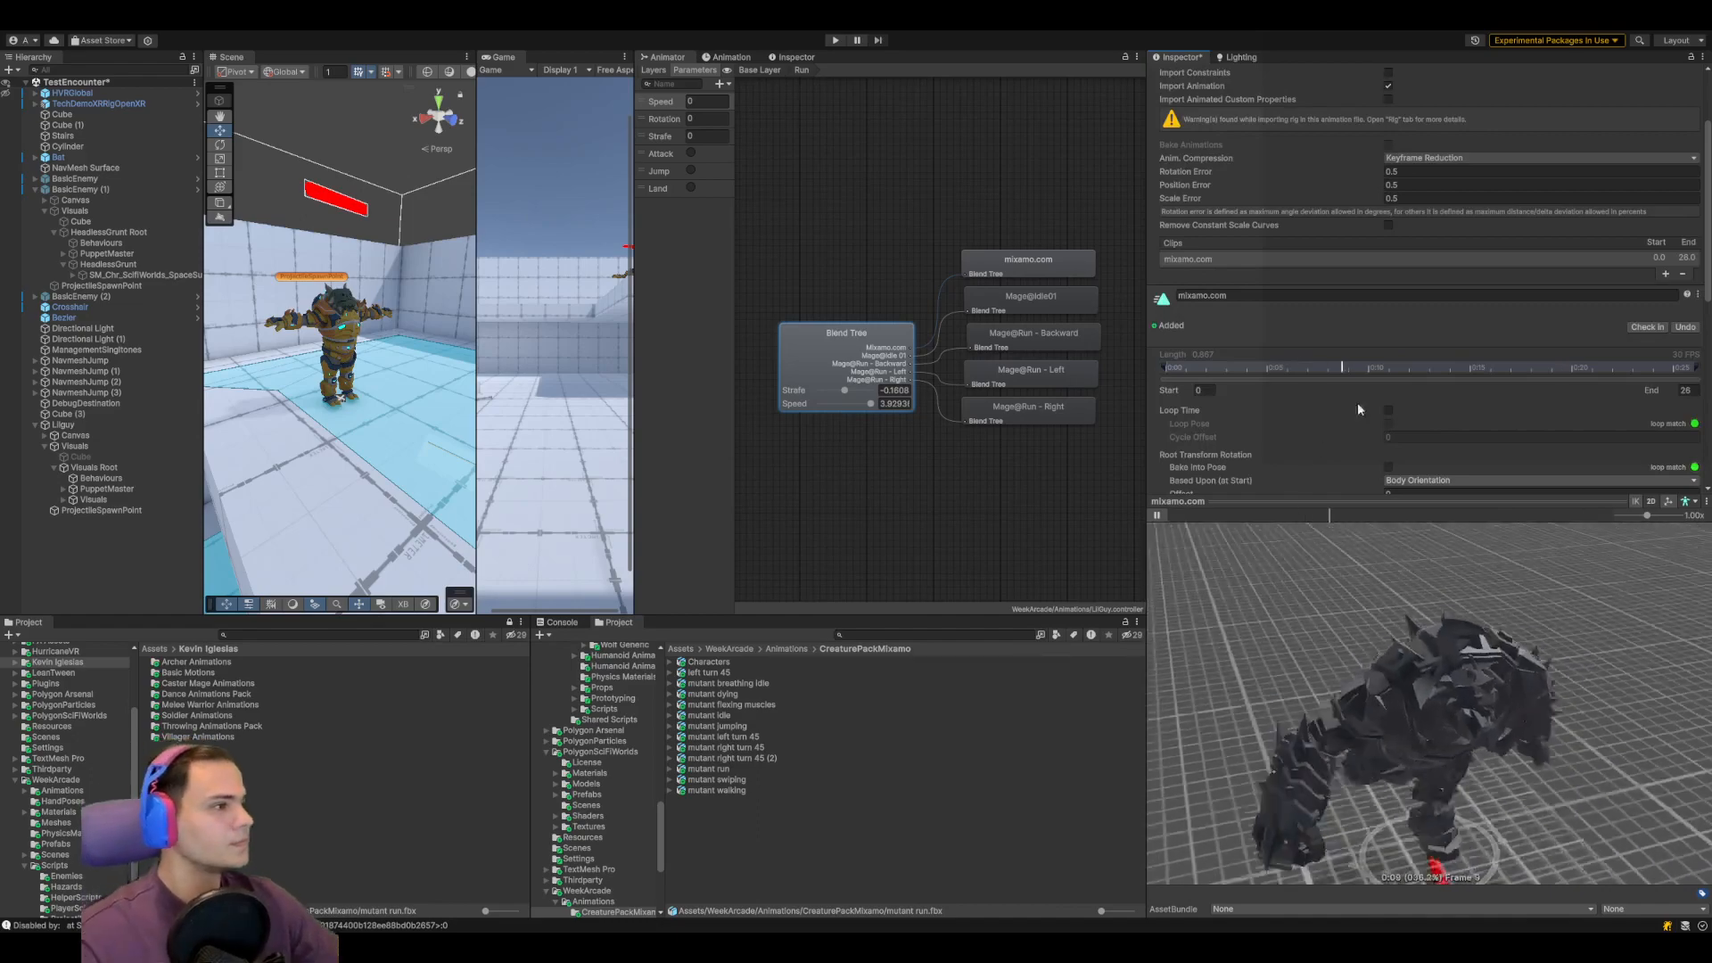
pyautogui.scroll(3, 1311, 347)
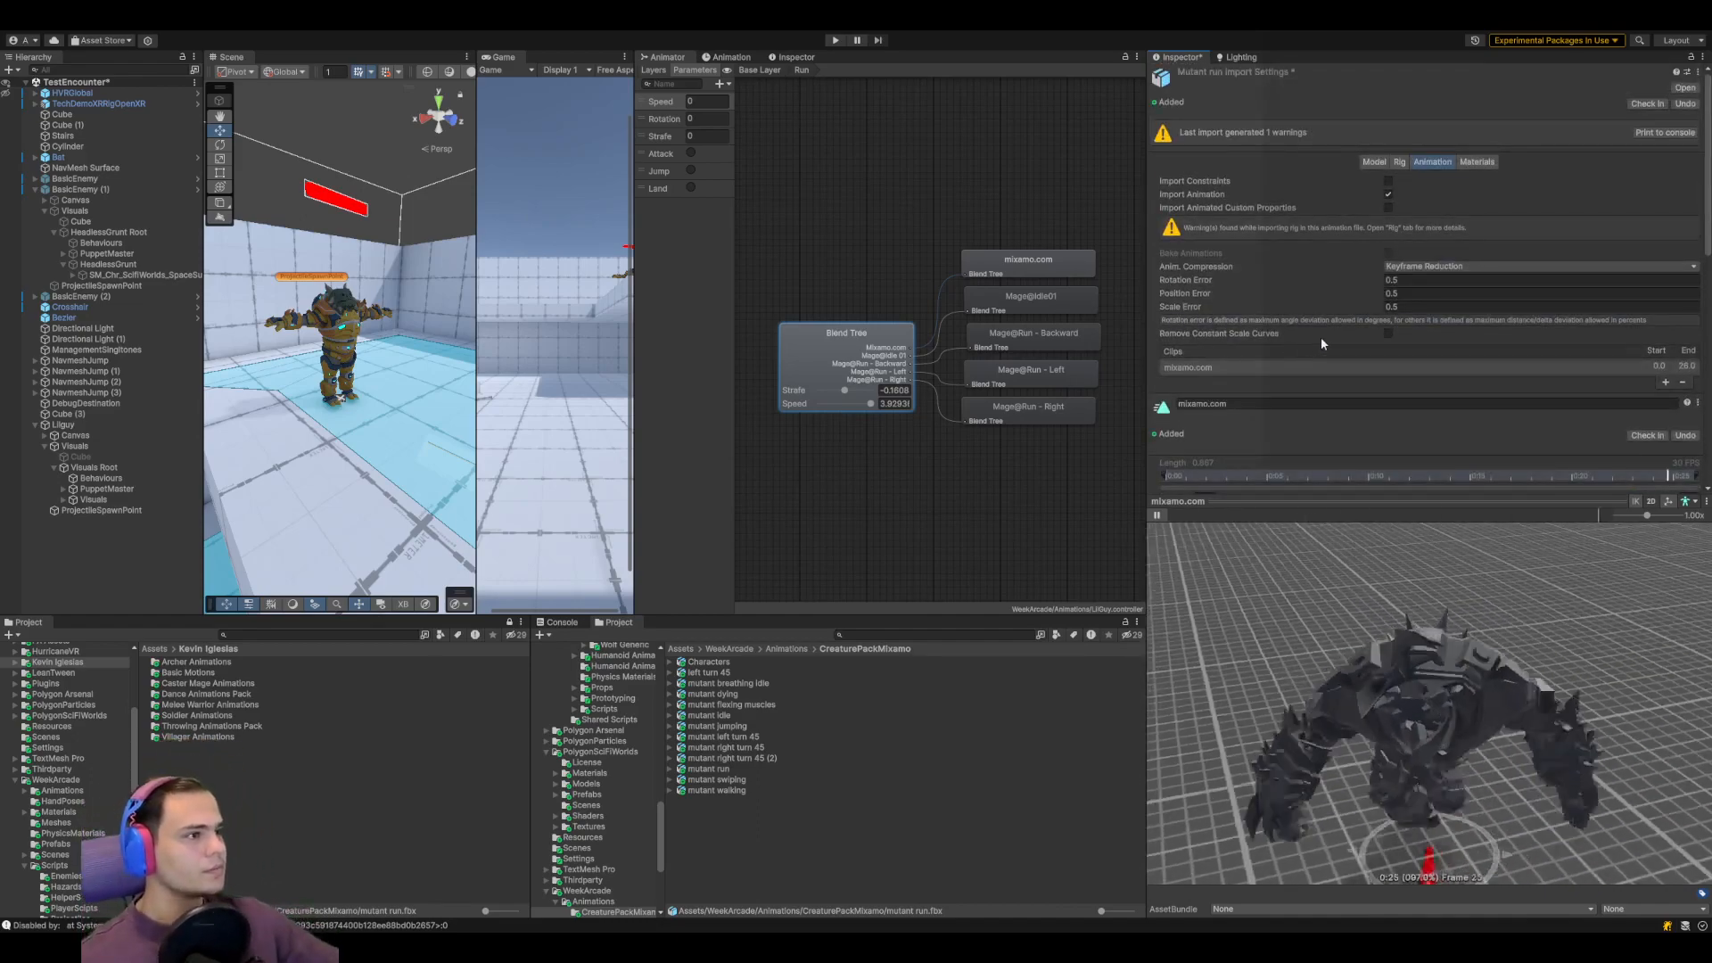
pyautogui.click(1389, 208)
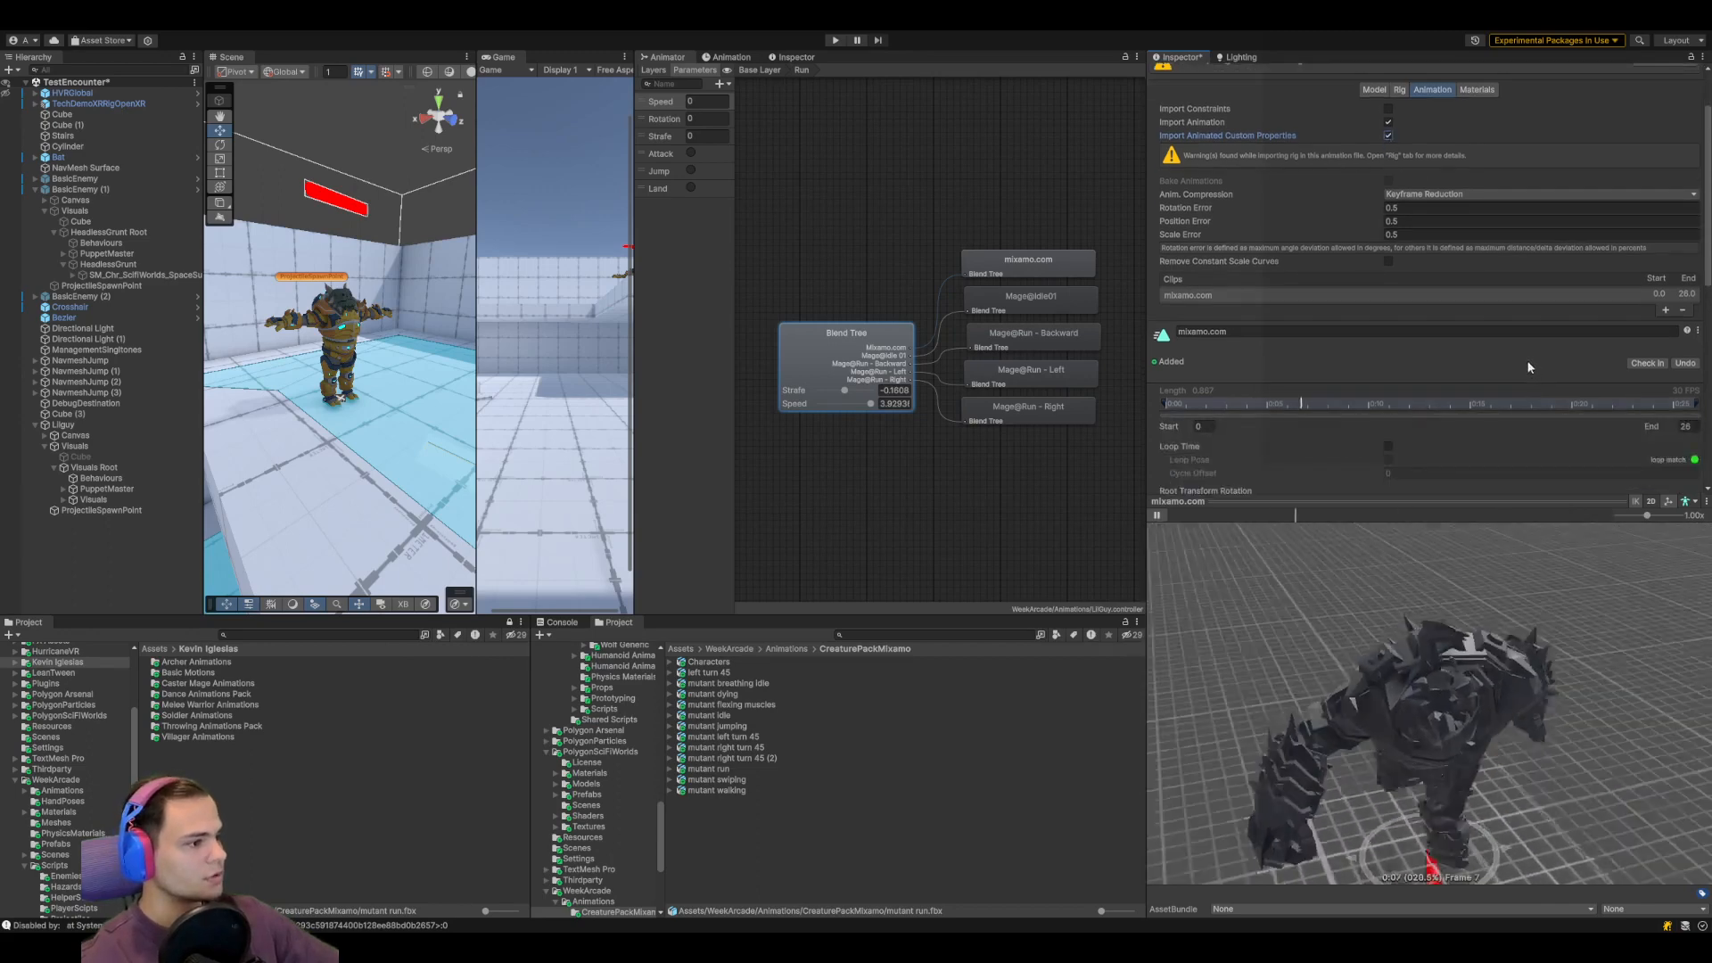
pyautogui.click(1392, 206)
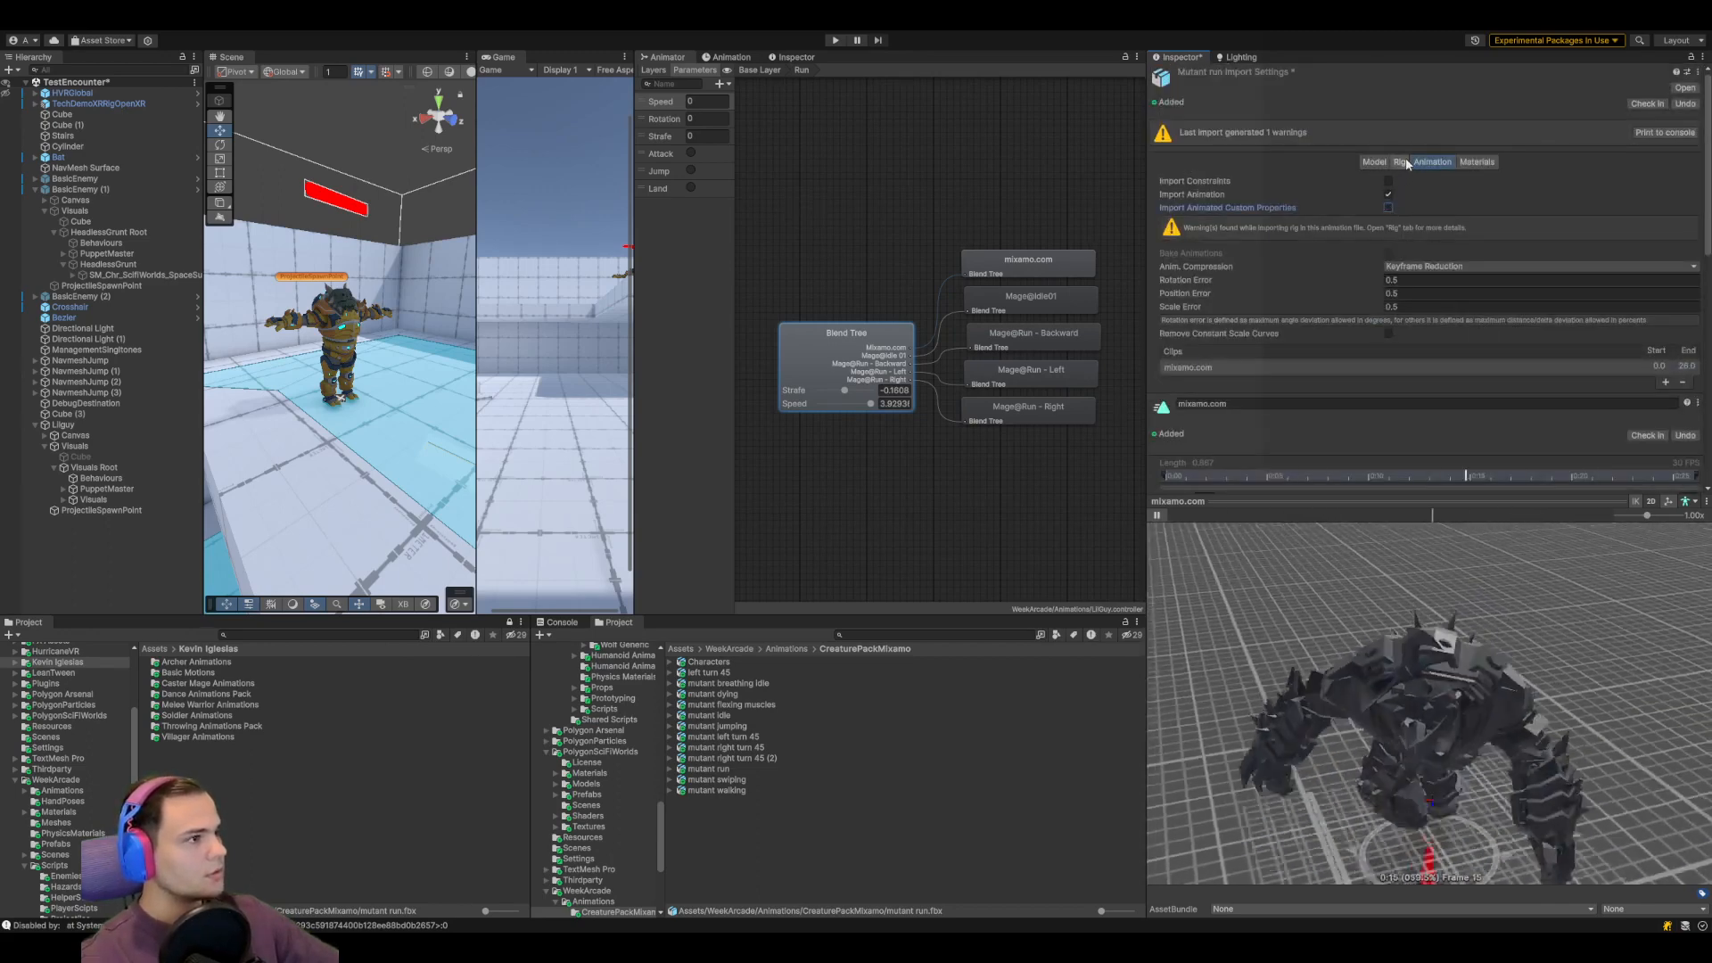
# Set the mutant run rig's Avatar Definition to Create From This Model and apply the import change
pyautogui.click(1399, 161)
pyautogui.scroll(-1, 1471, 402)
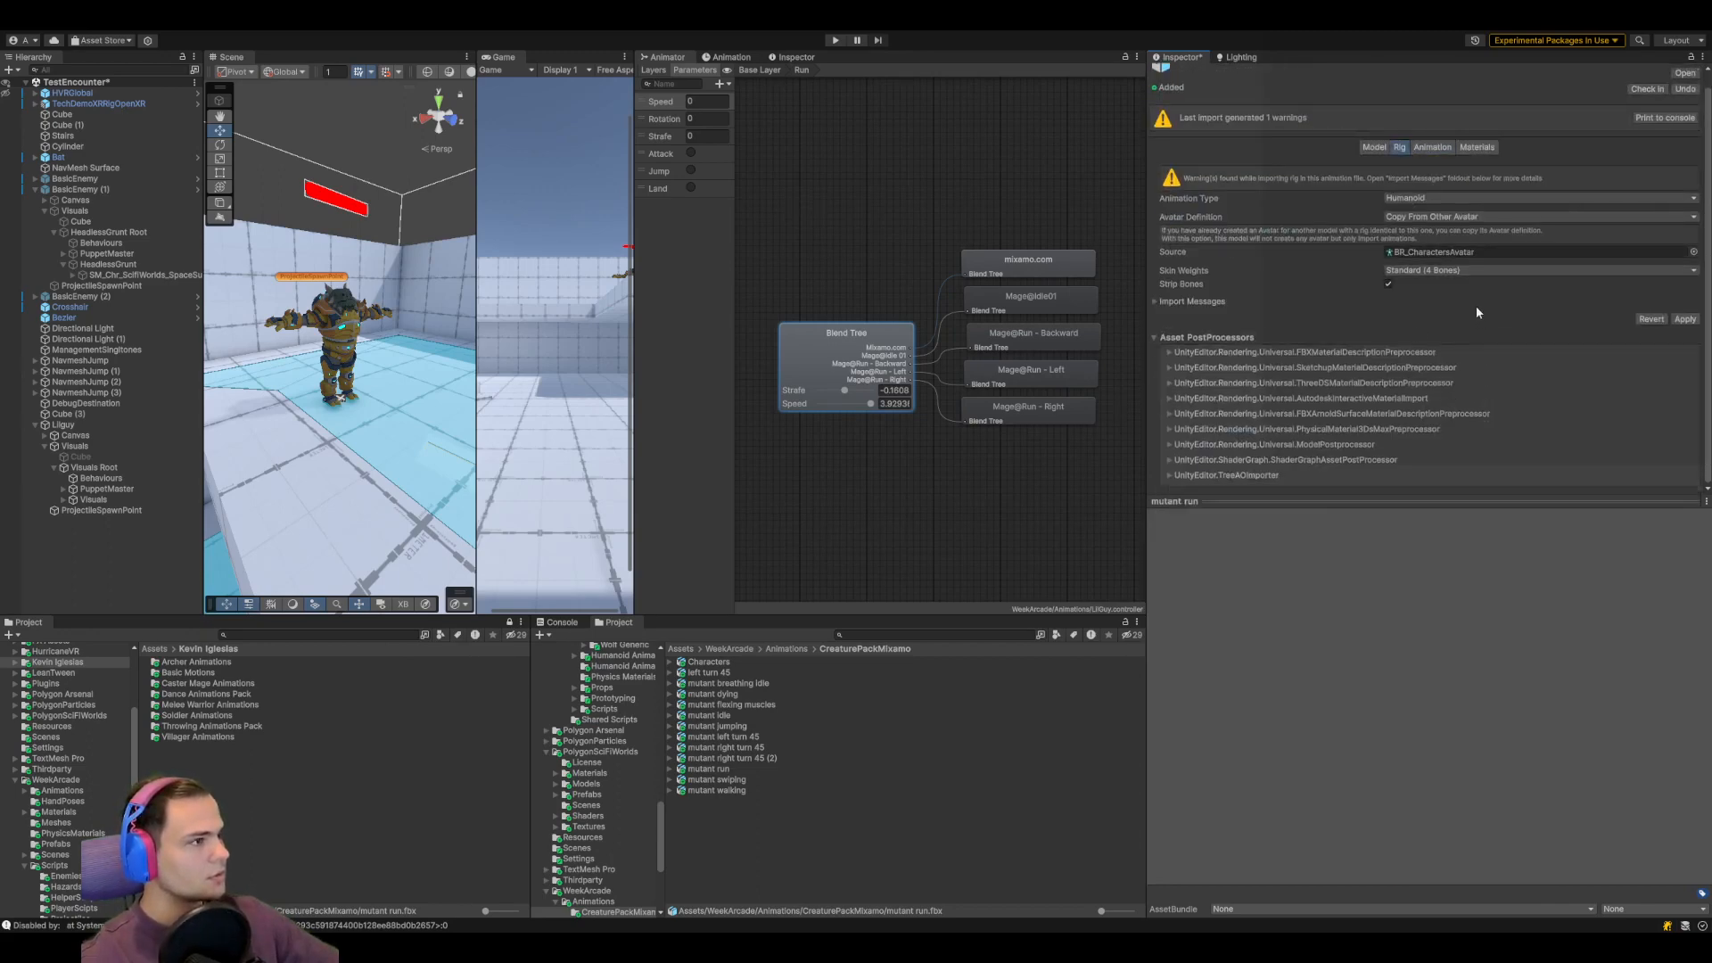
pyautogui.click(1374, 148)
pyautogui.scroll(1, 1351, 366)
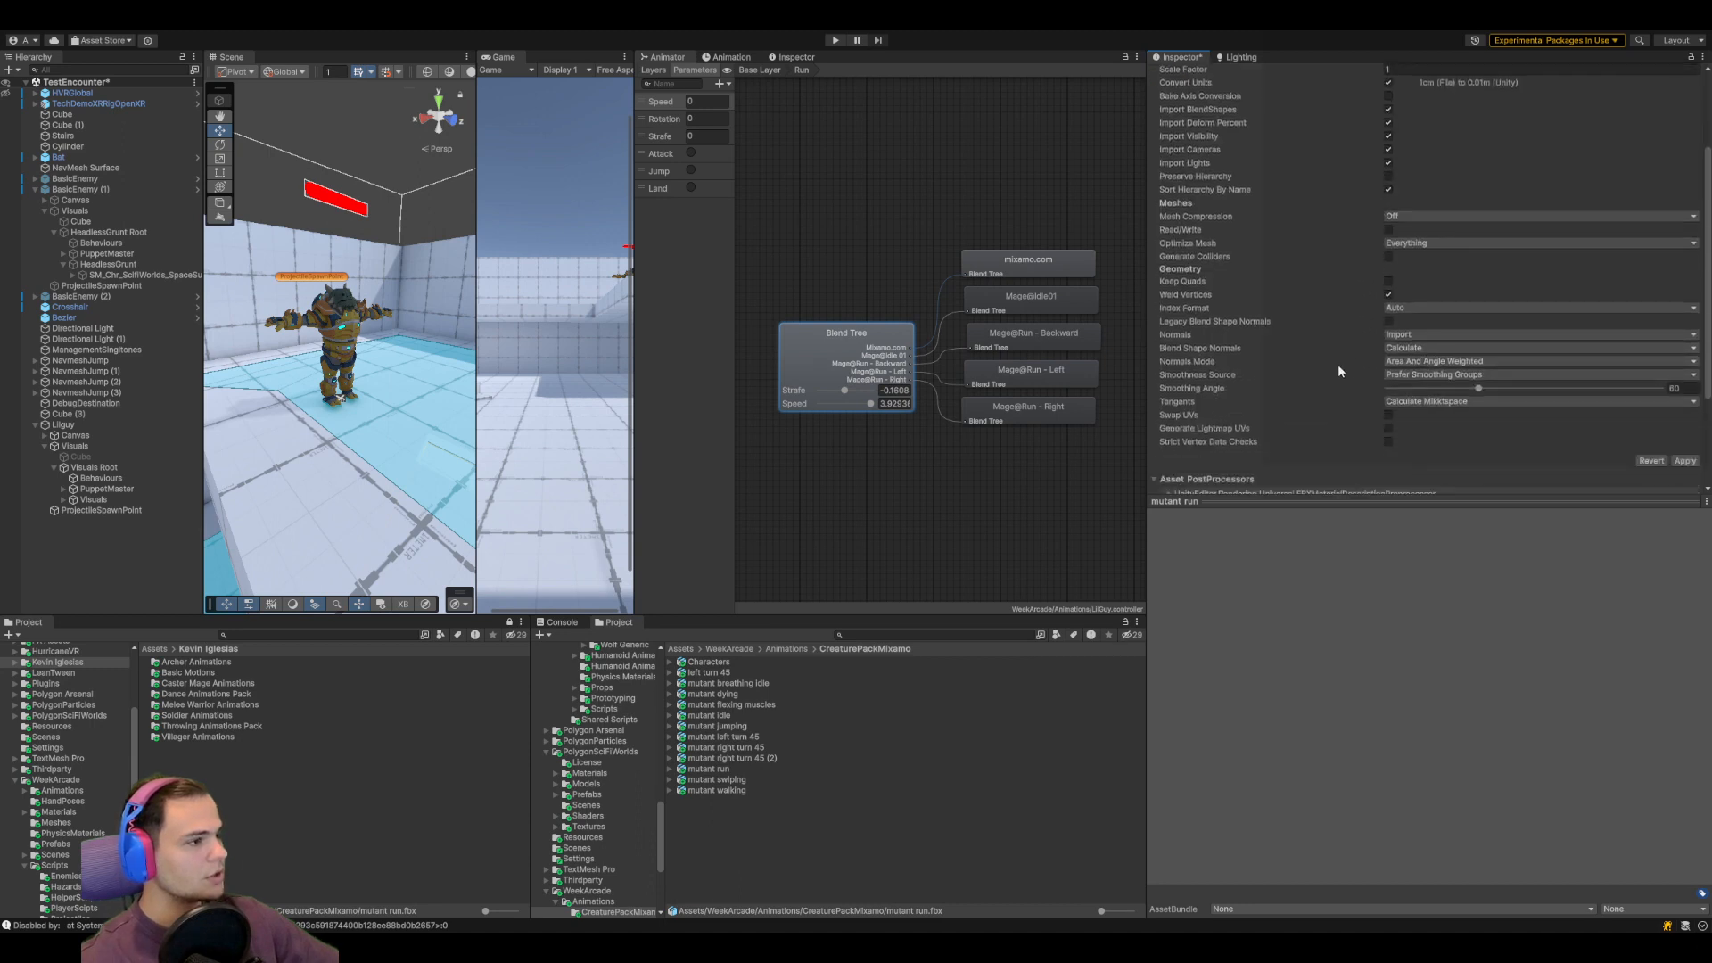
pyautogui.click(1402, 163)
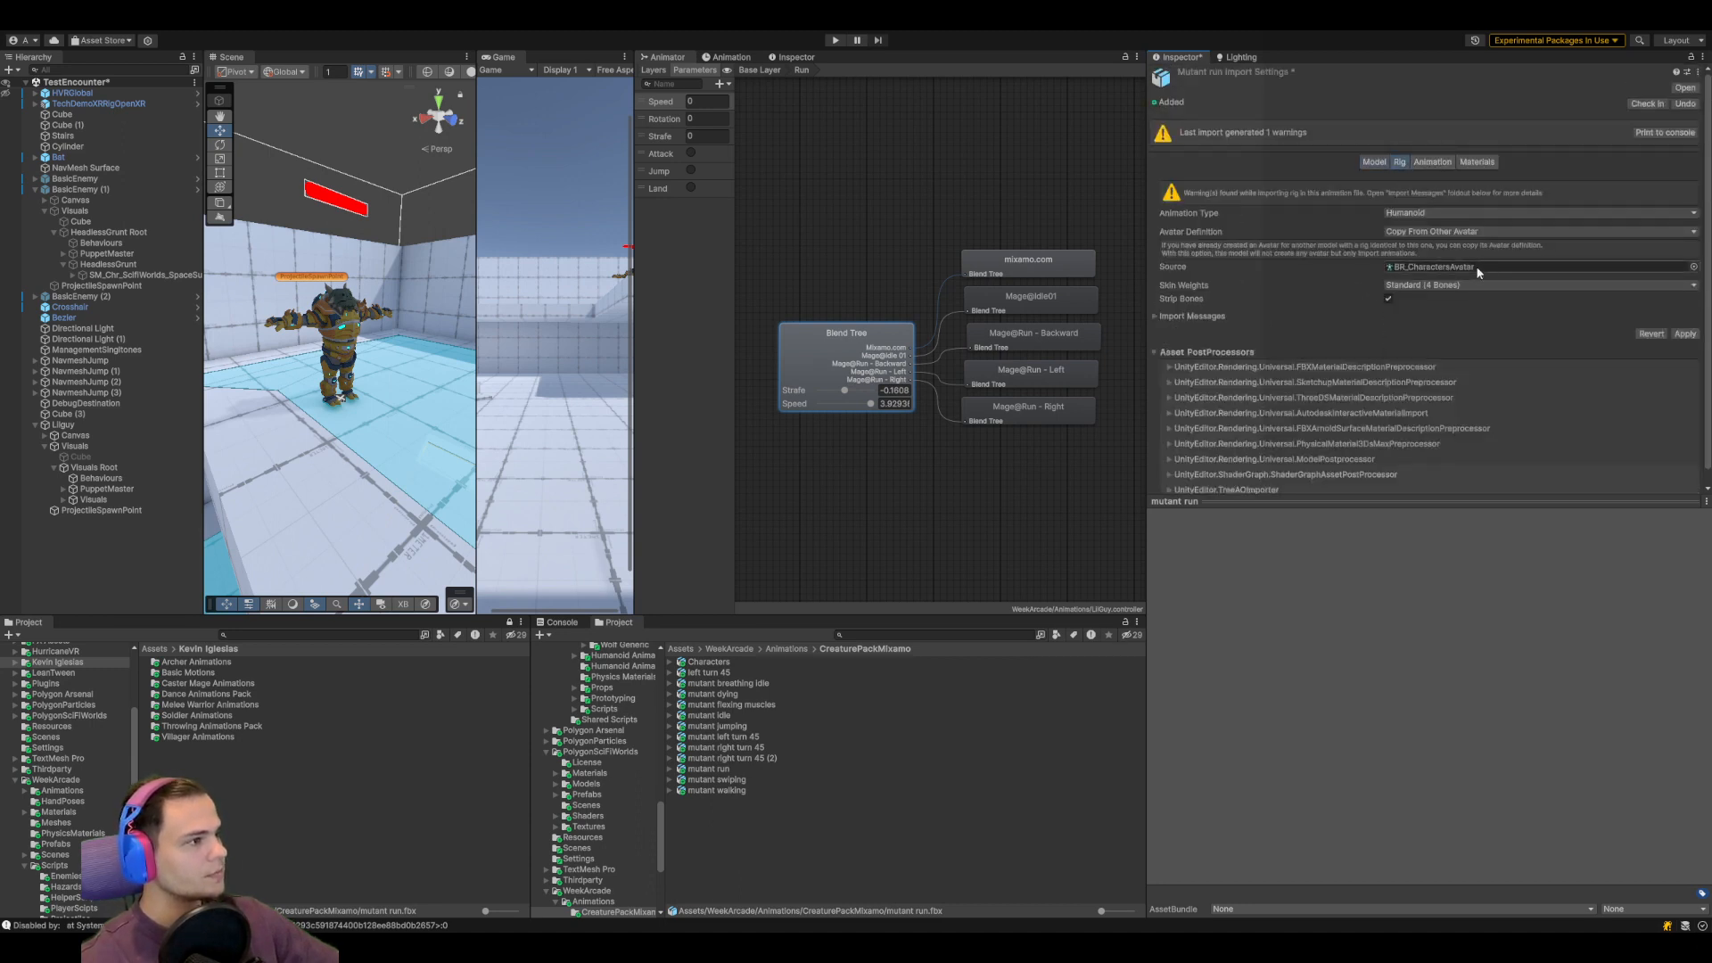
pyautogui.click(1445, 231)
pyautogui.click(1445, 263)
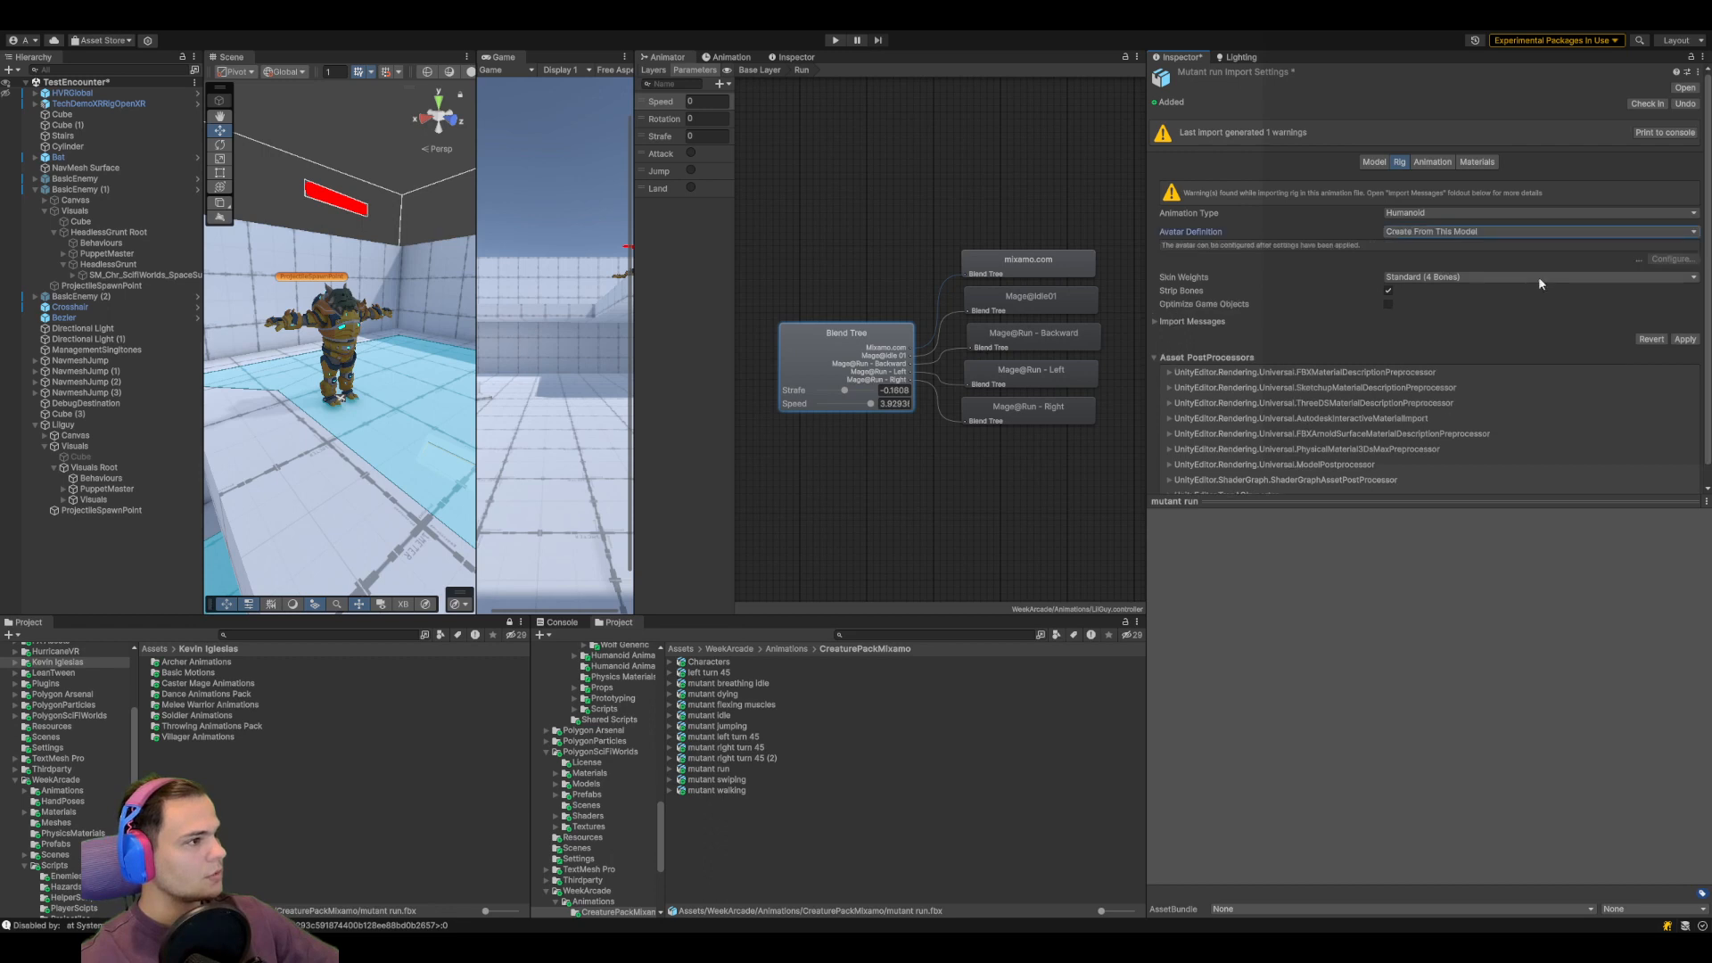
pyautogui.click(1685, 339)
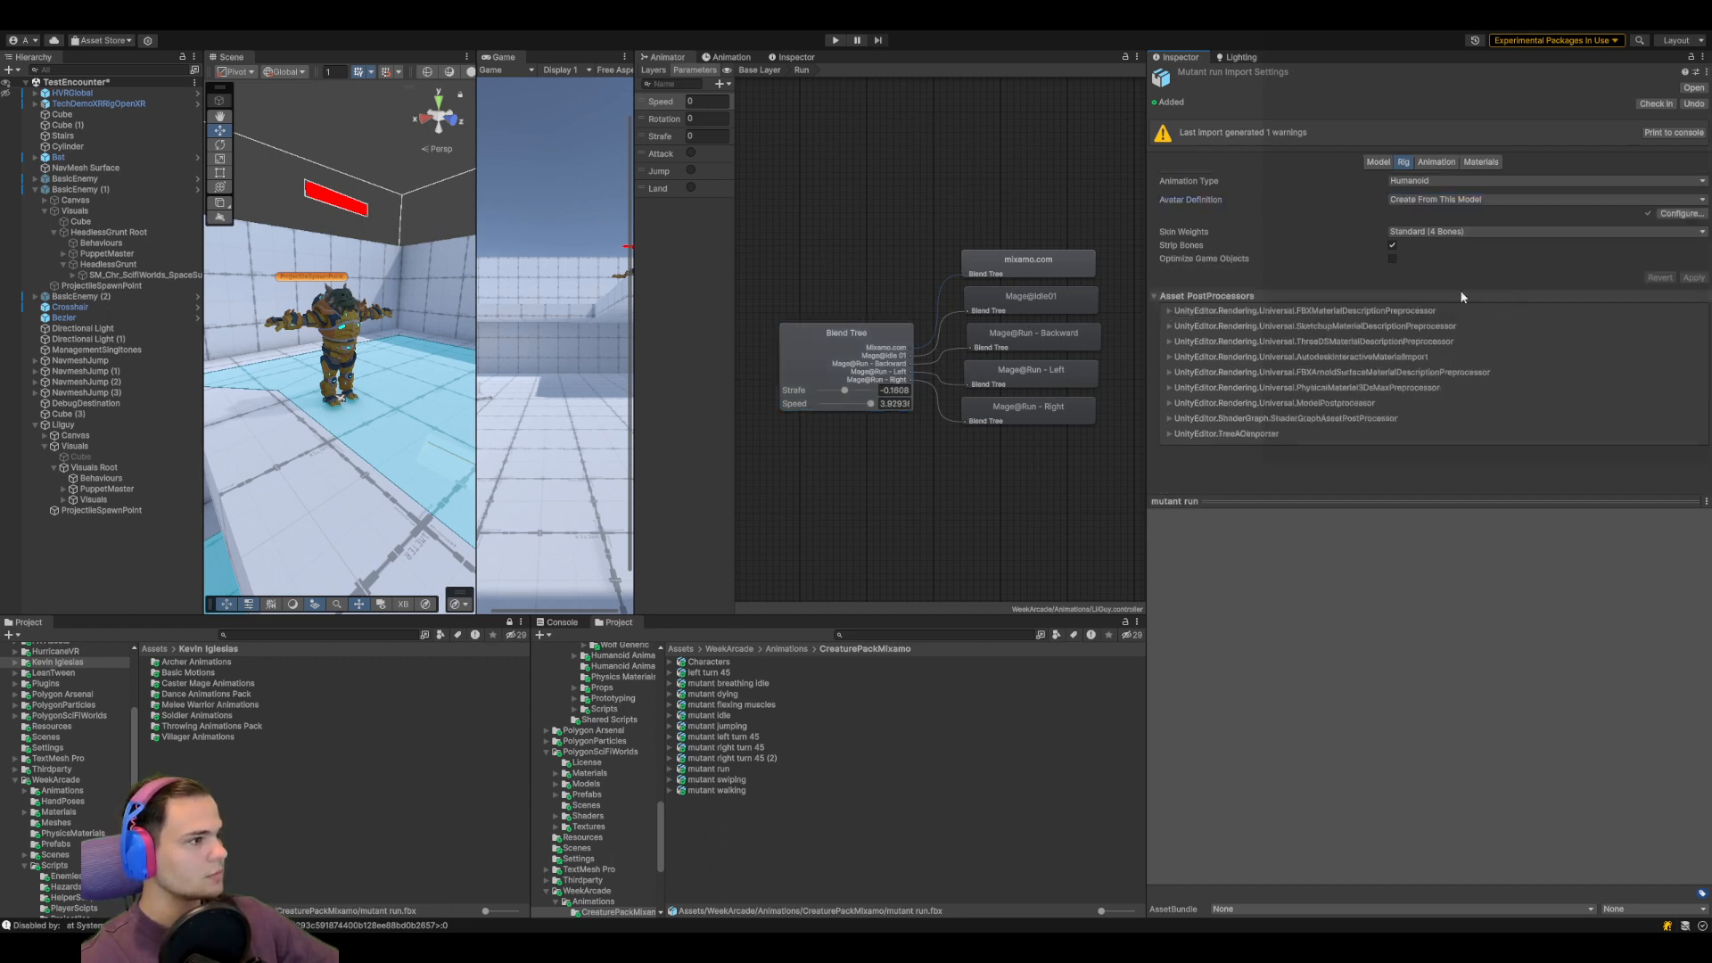
# Play the mutant run clip on its own avatar and examine the motion from several angles
pyautogui.click(1437, 162)
pyautogui.click(1158, 516)
pyautogui.moveTo(1458, 783); pyautogui.dragTo(1304, 753, button='right')
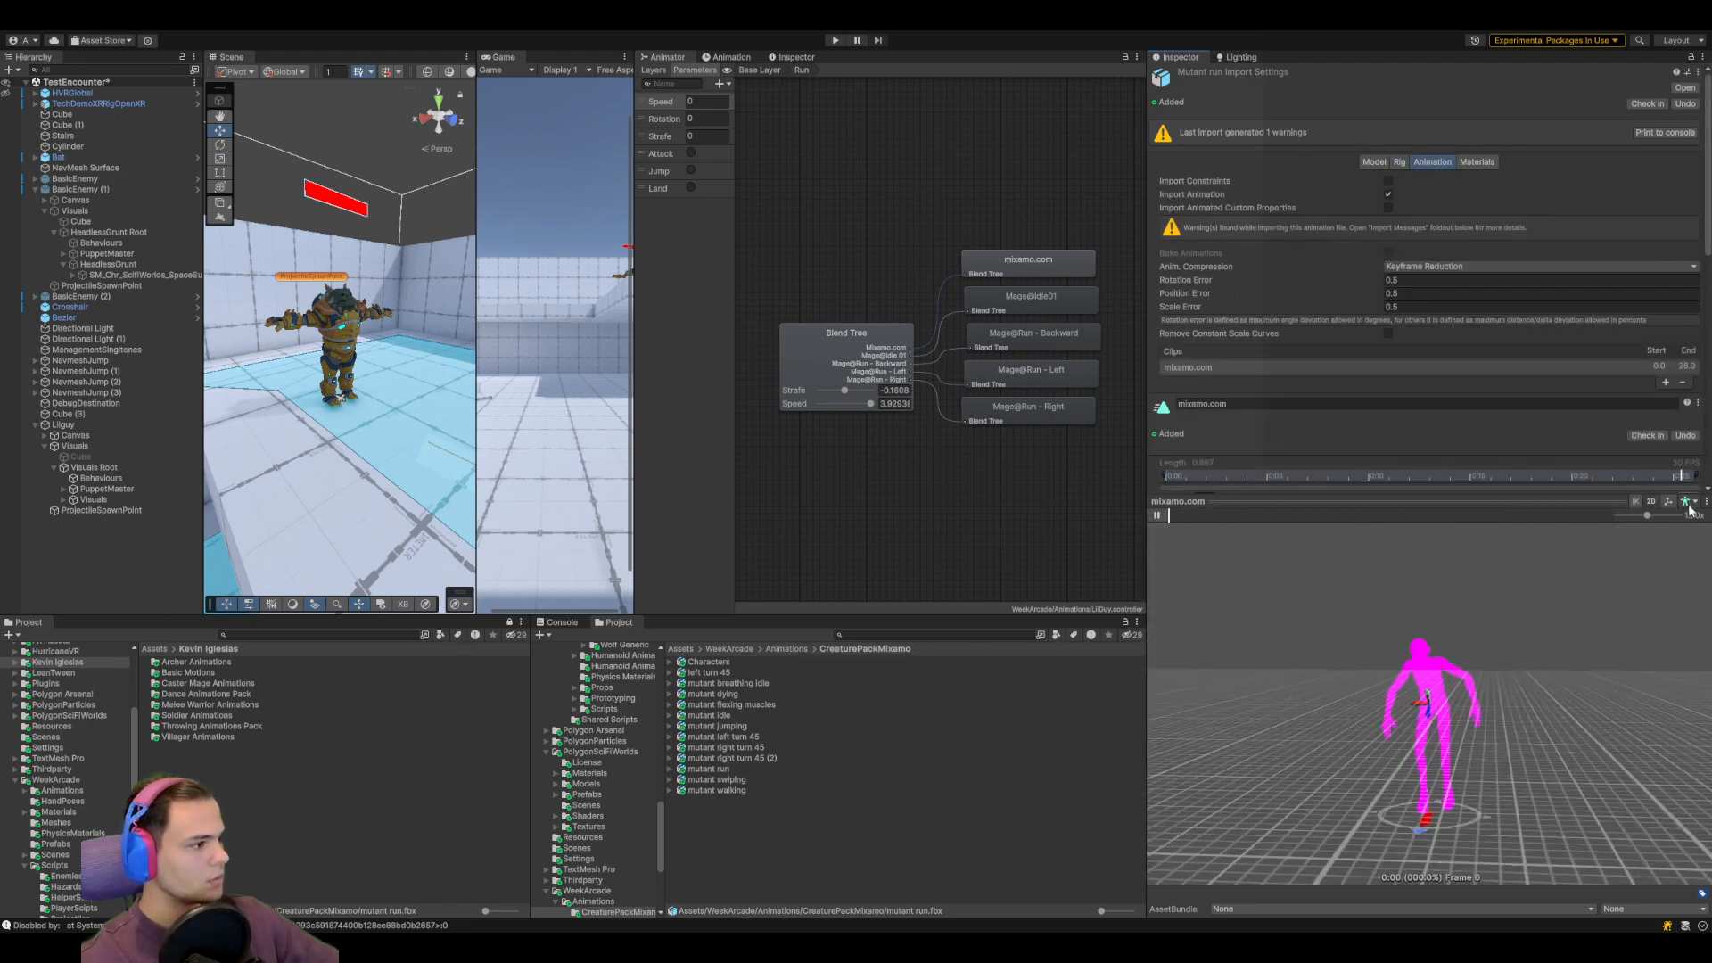
pyautogui.moveTo(1347, 717); pyautogui.dragTo(1418, 716, button='right')
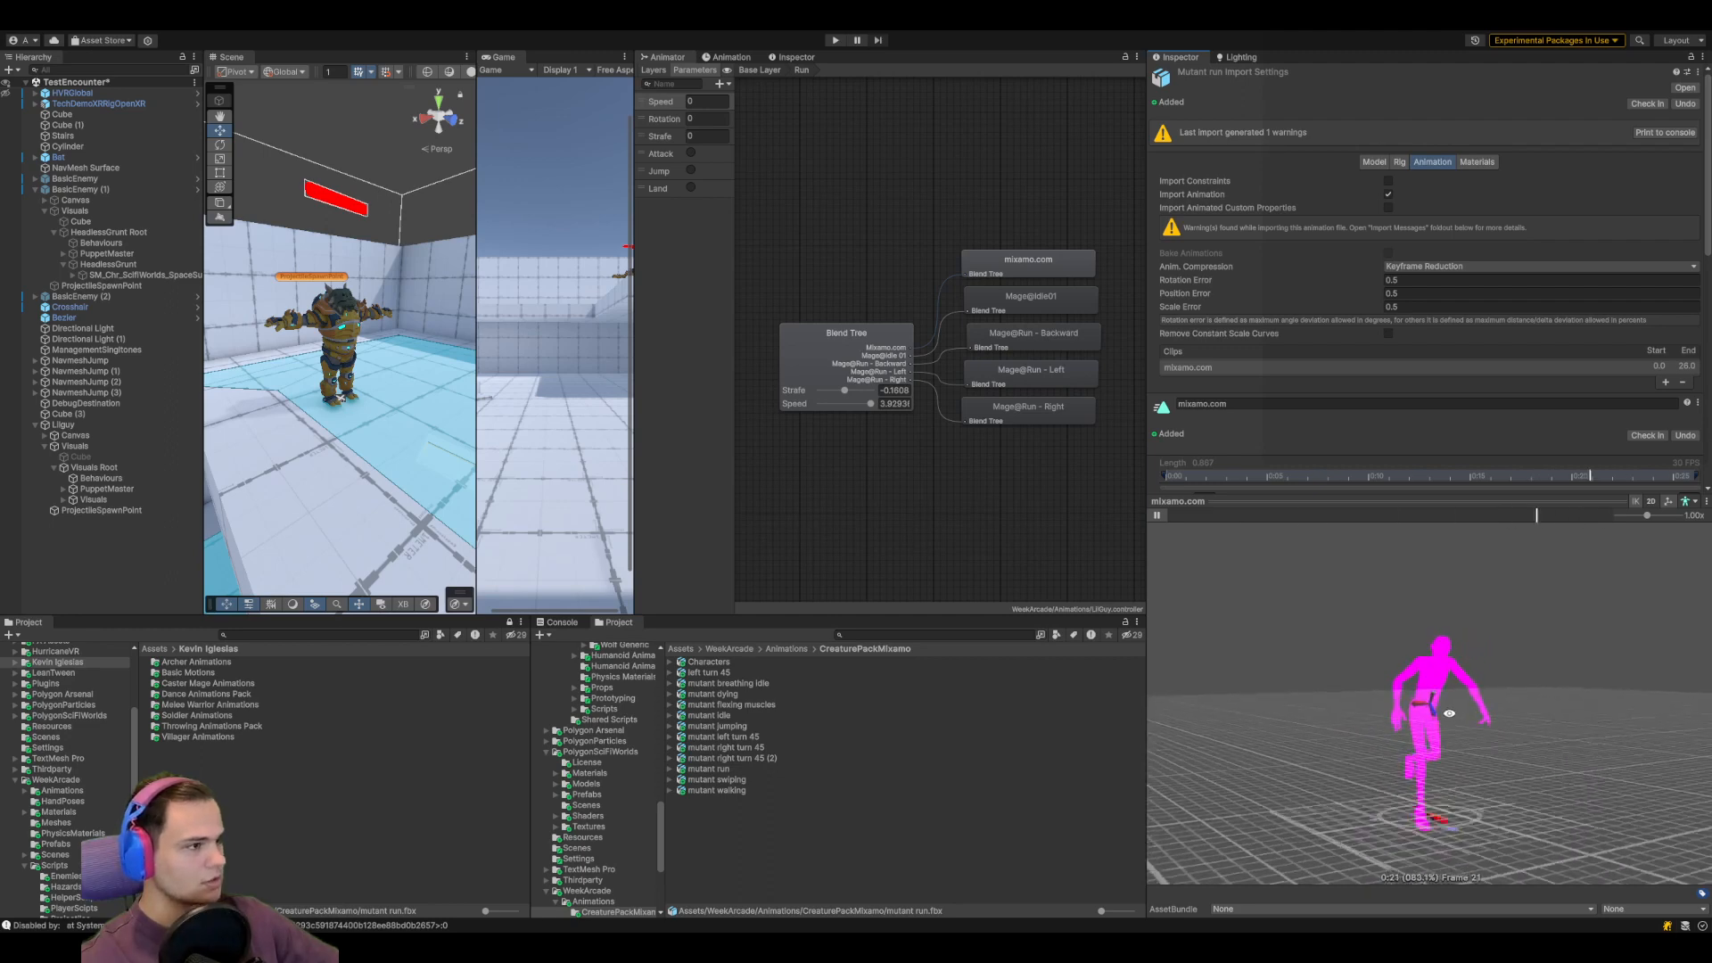
# Open the Run state's blend tree in the LilGuy controller assigned to the enemy's Visuals object
pyautogui.click(96, 499)
pyautogui.click(1454, 192)
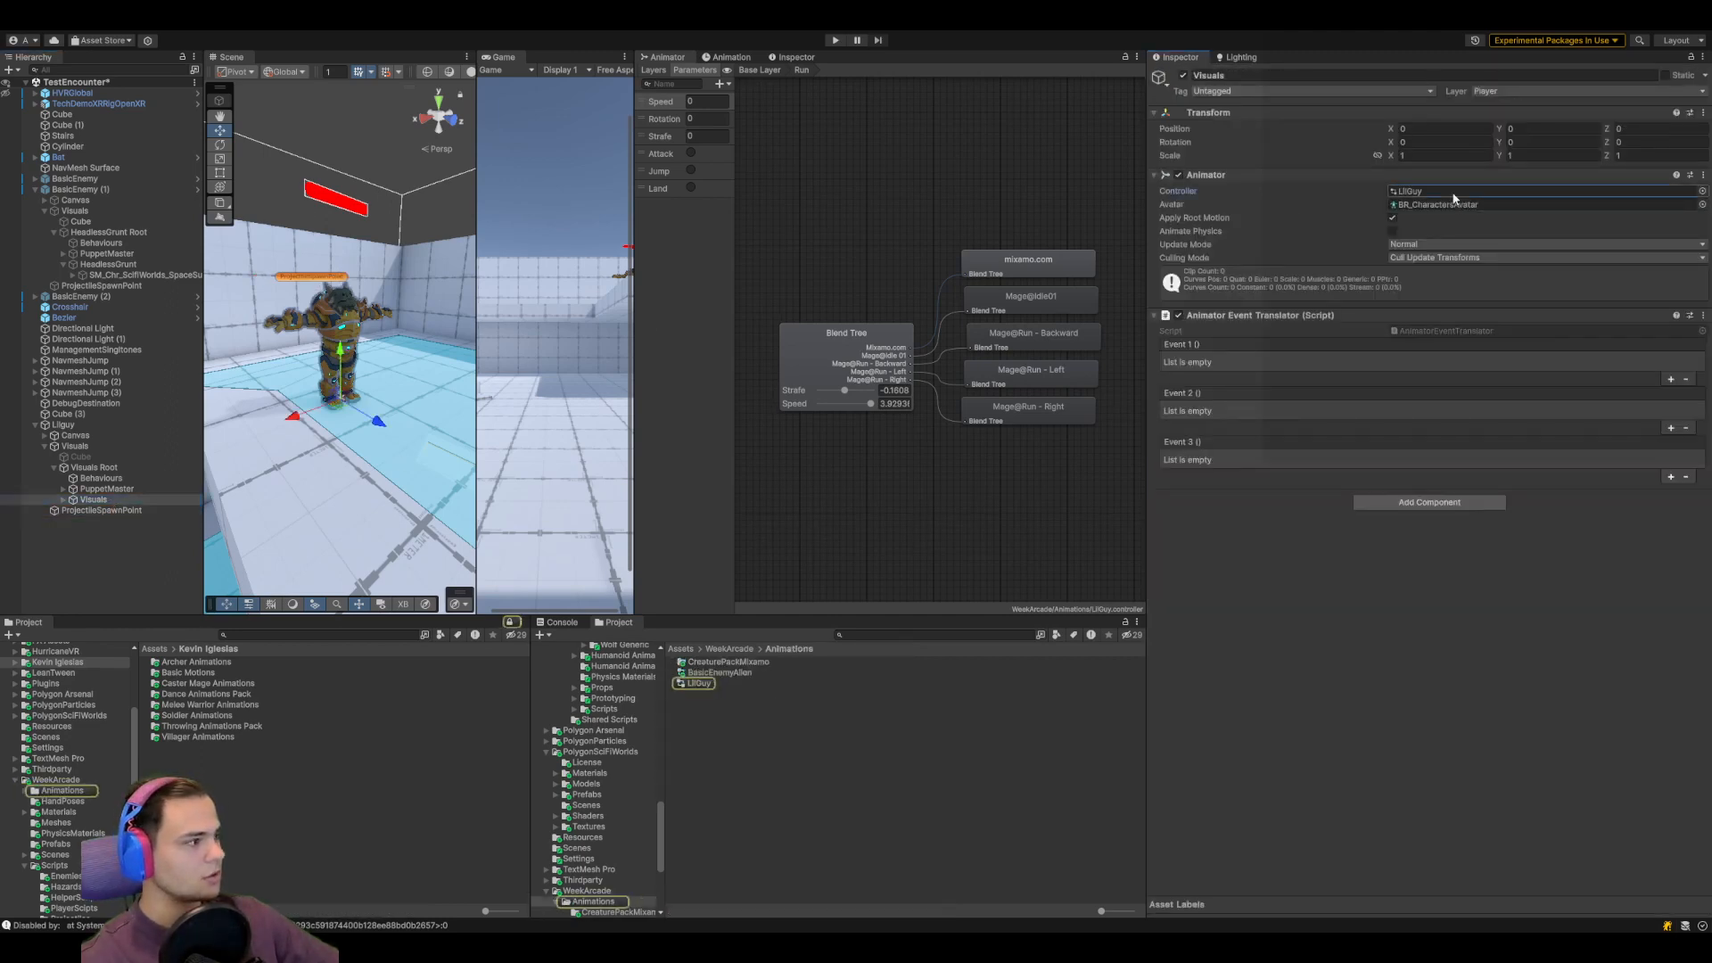
pyautogui.click(759, 69)
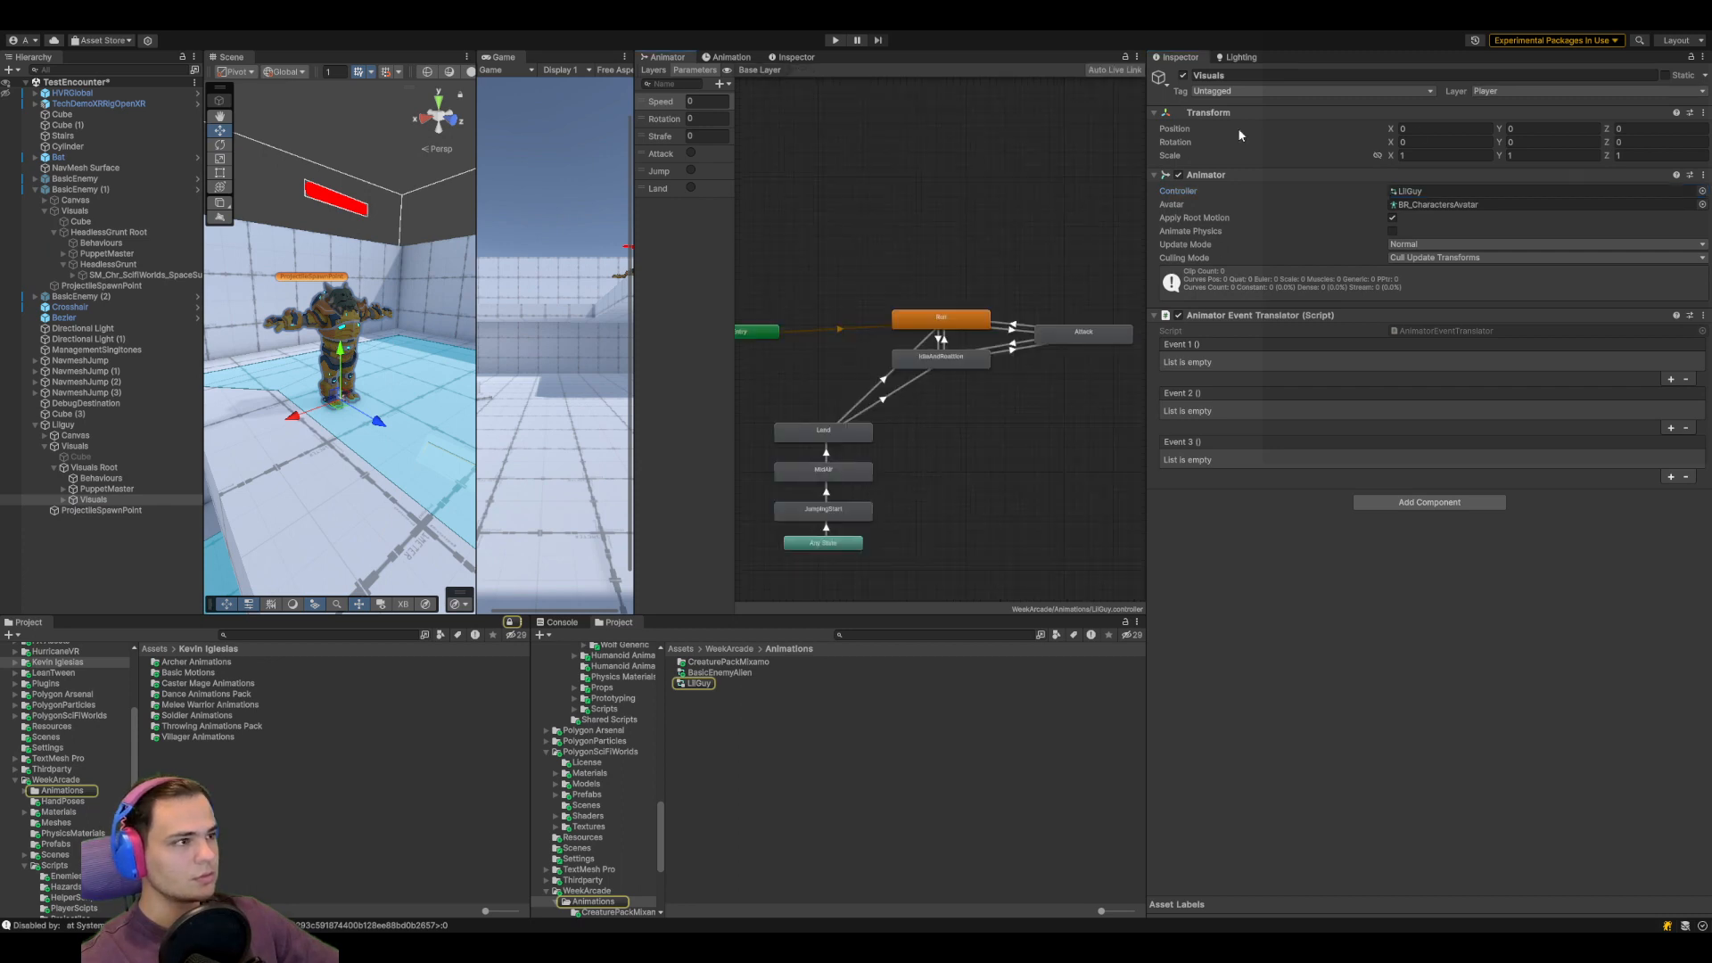
pyautogui.doubleClick(931, 329)
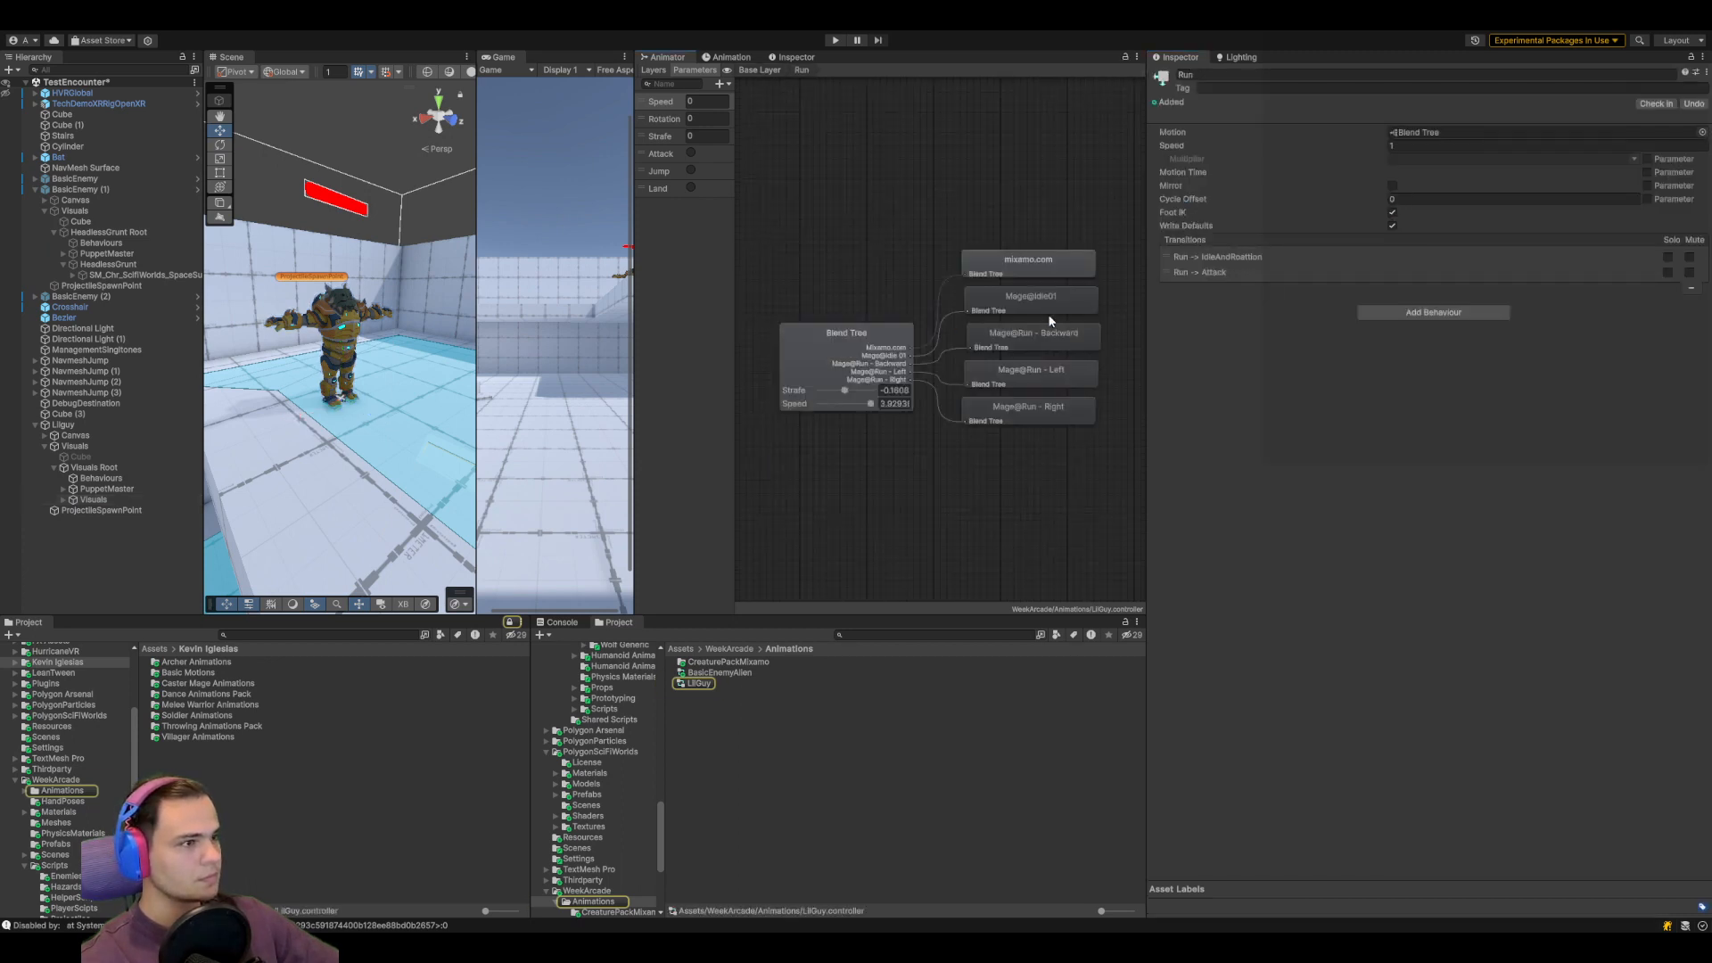
pyautogui.doubleClick(1452, 130)
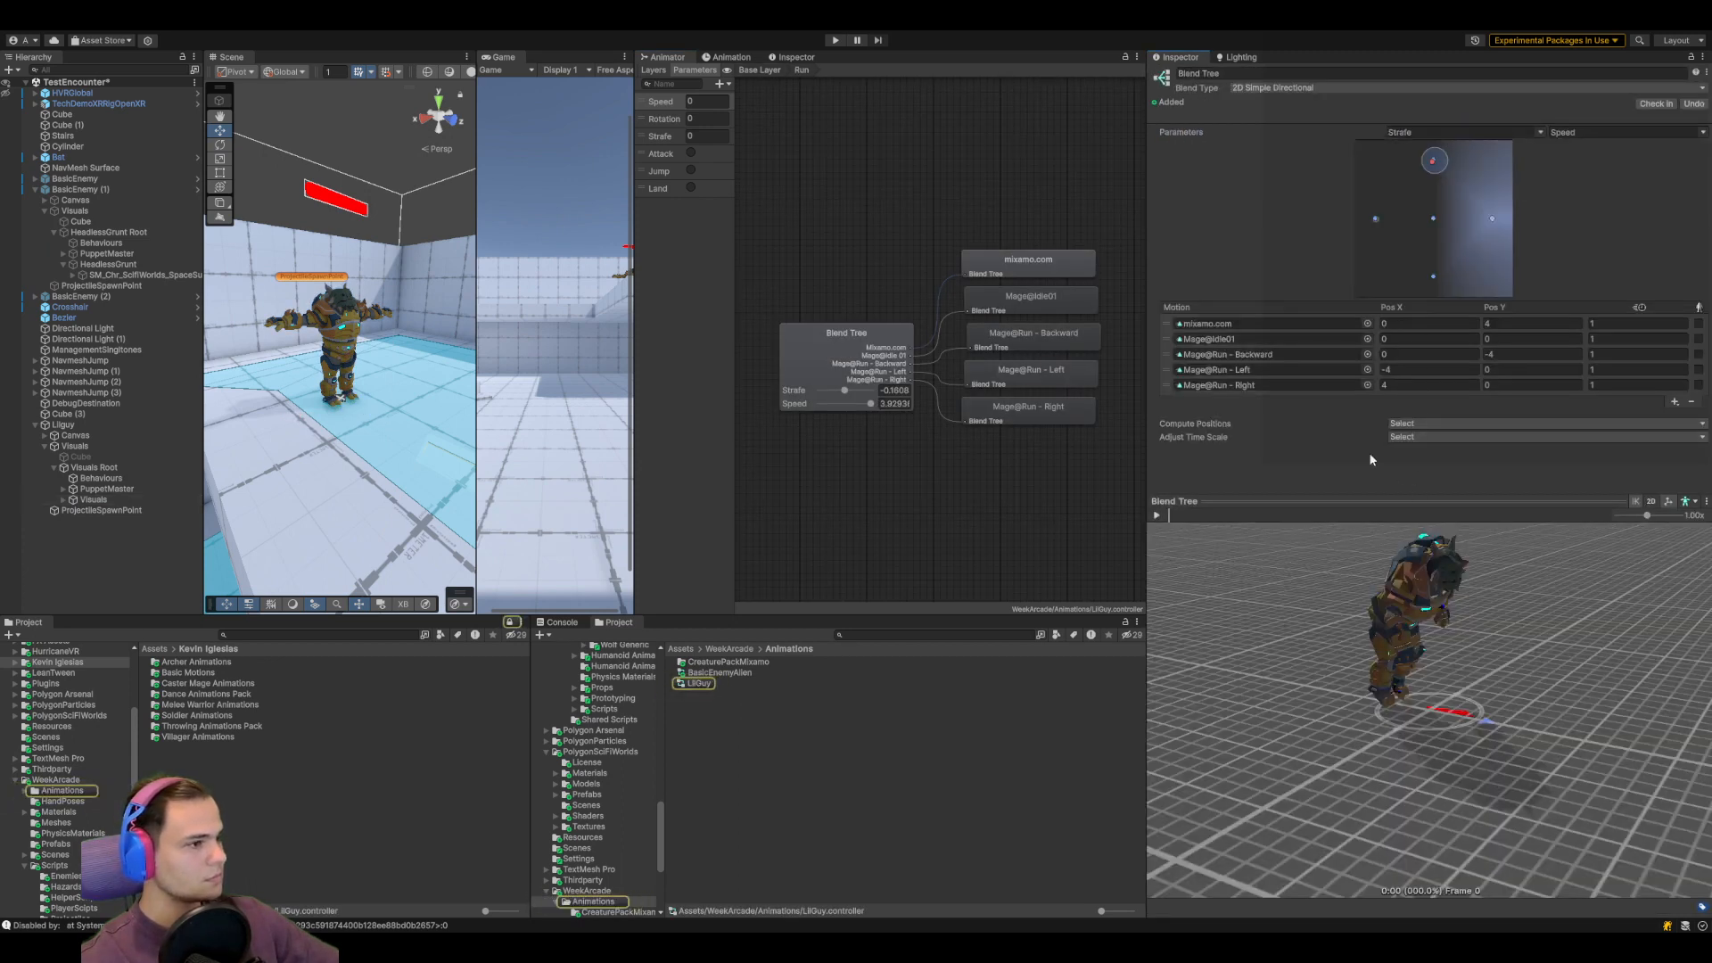
# Play the Run blend tree preview and examine the enemy's run up close from several angles
pyautogui.click(1157, 515)
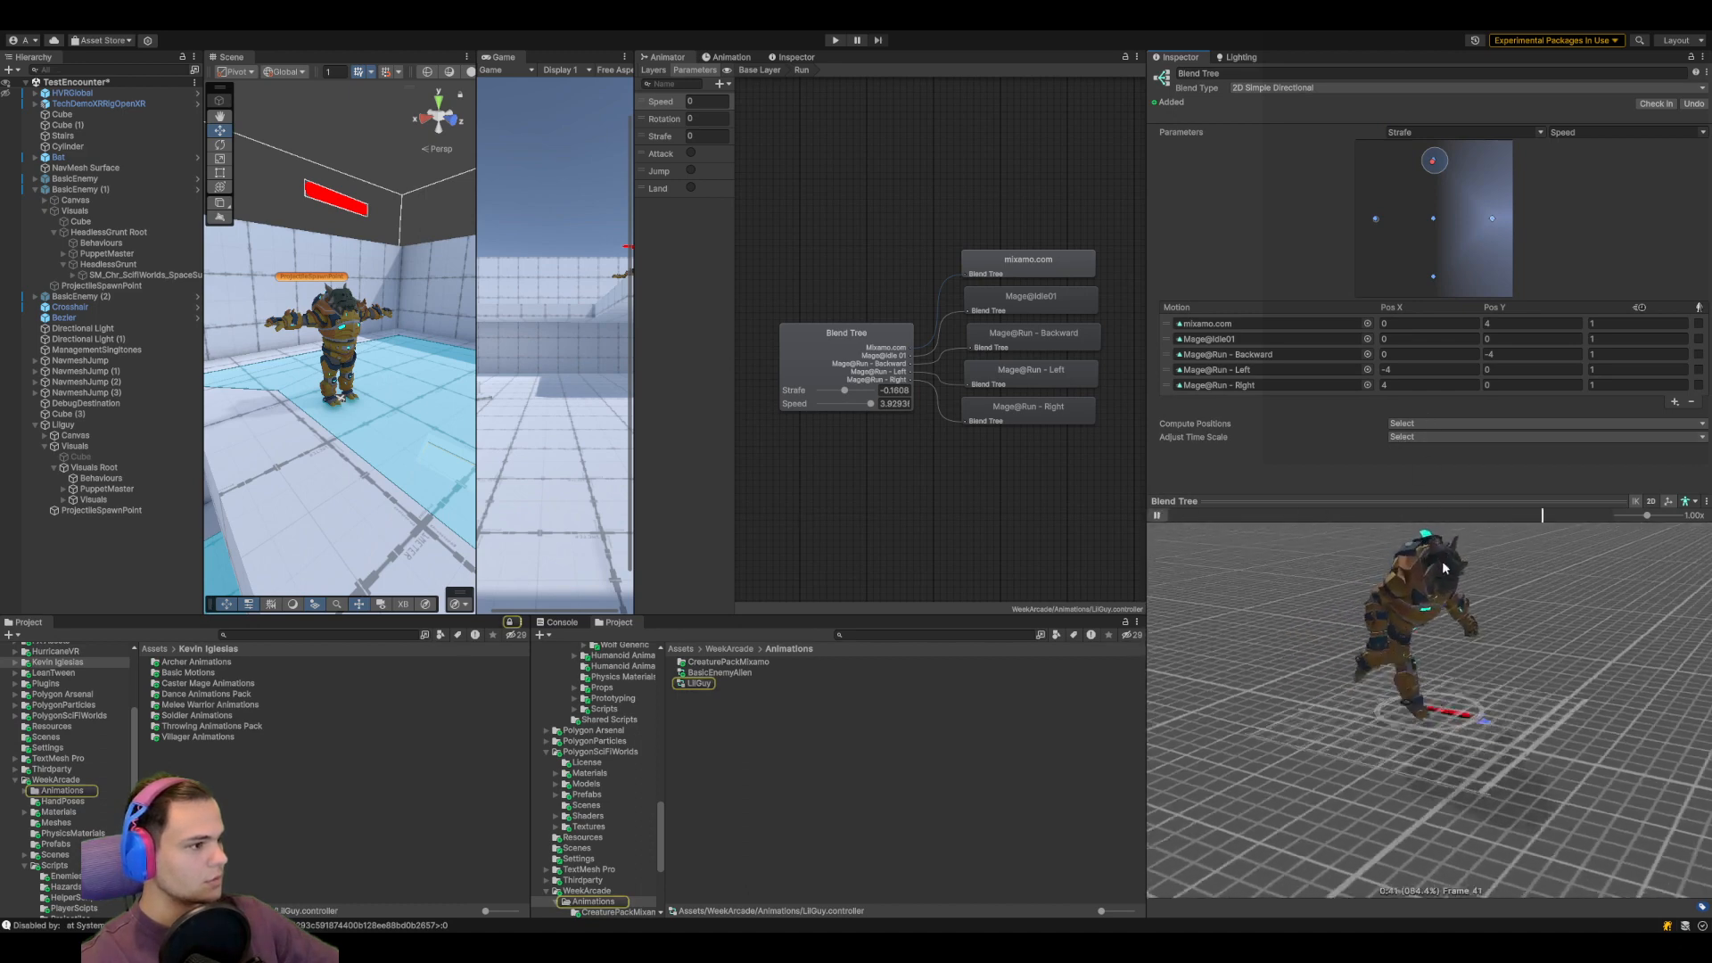
pyautogui.scroll(3, 1447, 646)
pyautogui.moveTo(1453, 647); pyautogui.dragTo(1487, 712)
pyautogui.moveTo(1487, 714); pyautogui.dragTo(1490, 803, button='middle')
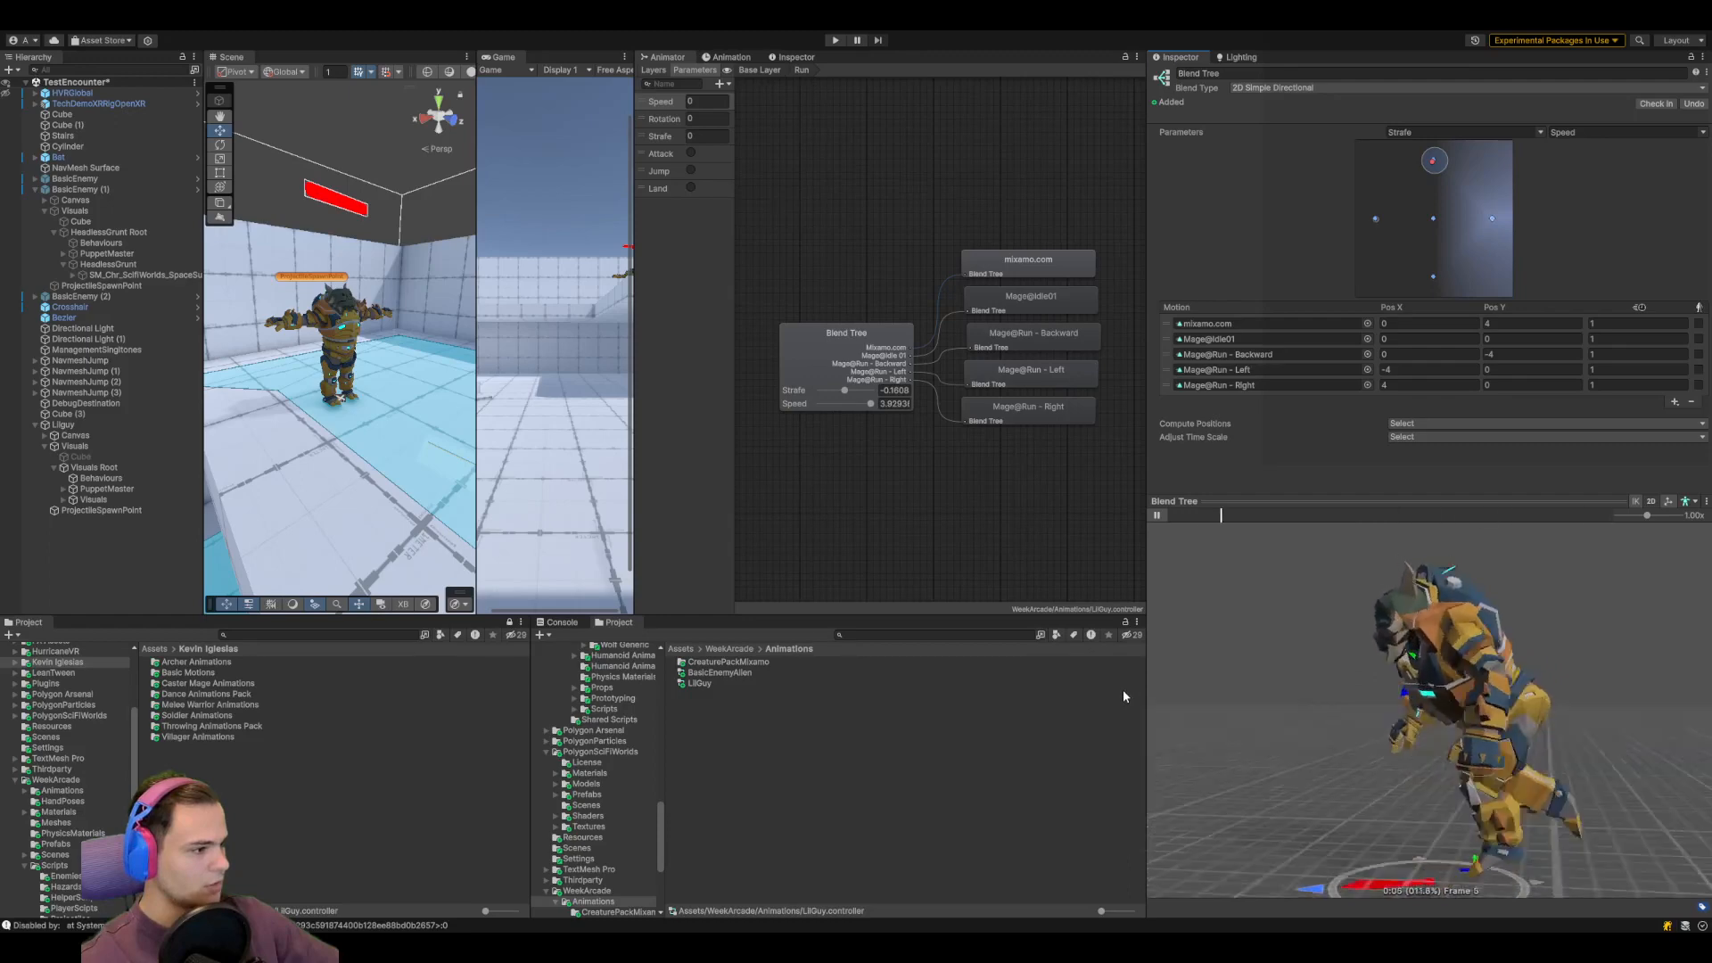
pyautogui.moveTo(1175, 692); pyautogui.dragTo(1223, 679, button='right')
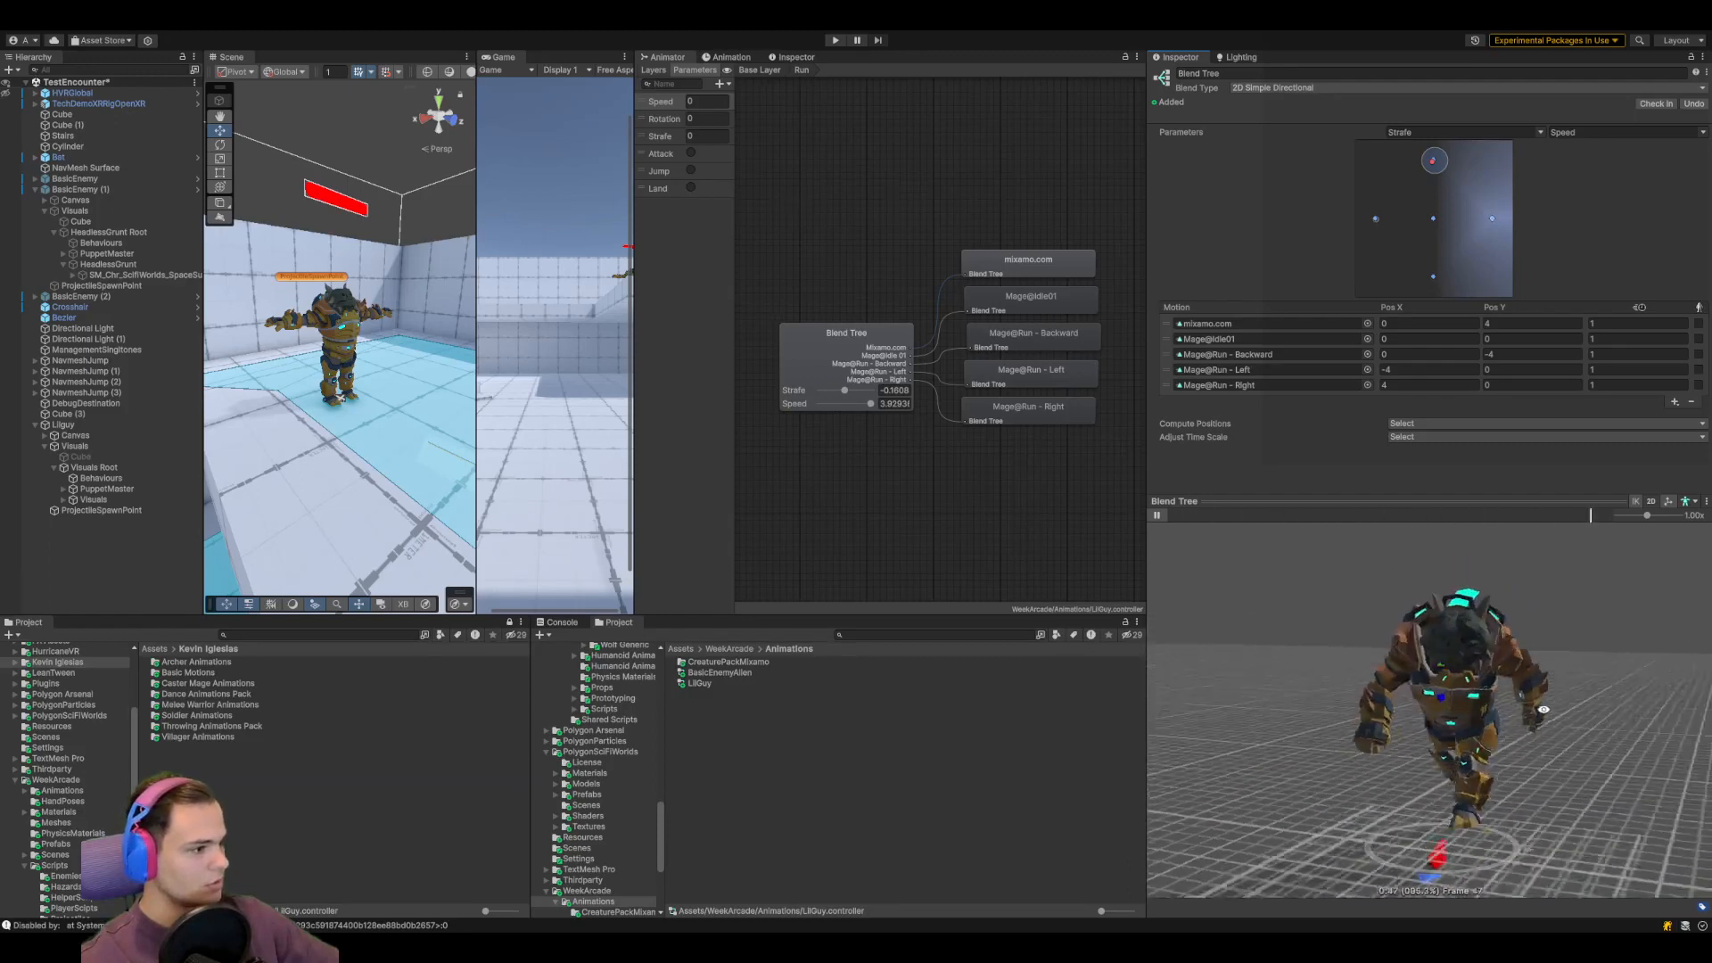
# Set the mutant run rig's Avatar Definition to Copy From Other Avatar with BR_CharactersAvatar as the source
pyautogui.click(1231, 324)
pyautogui.click(715, 771)
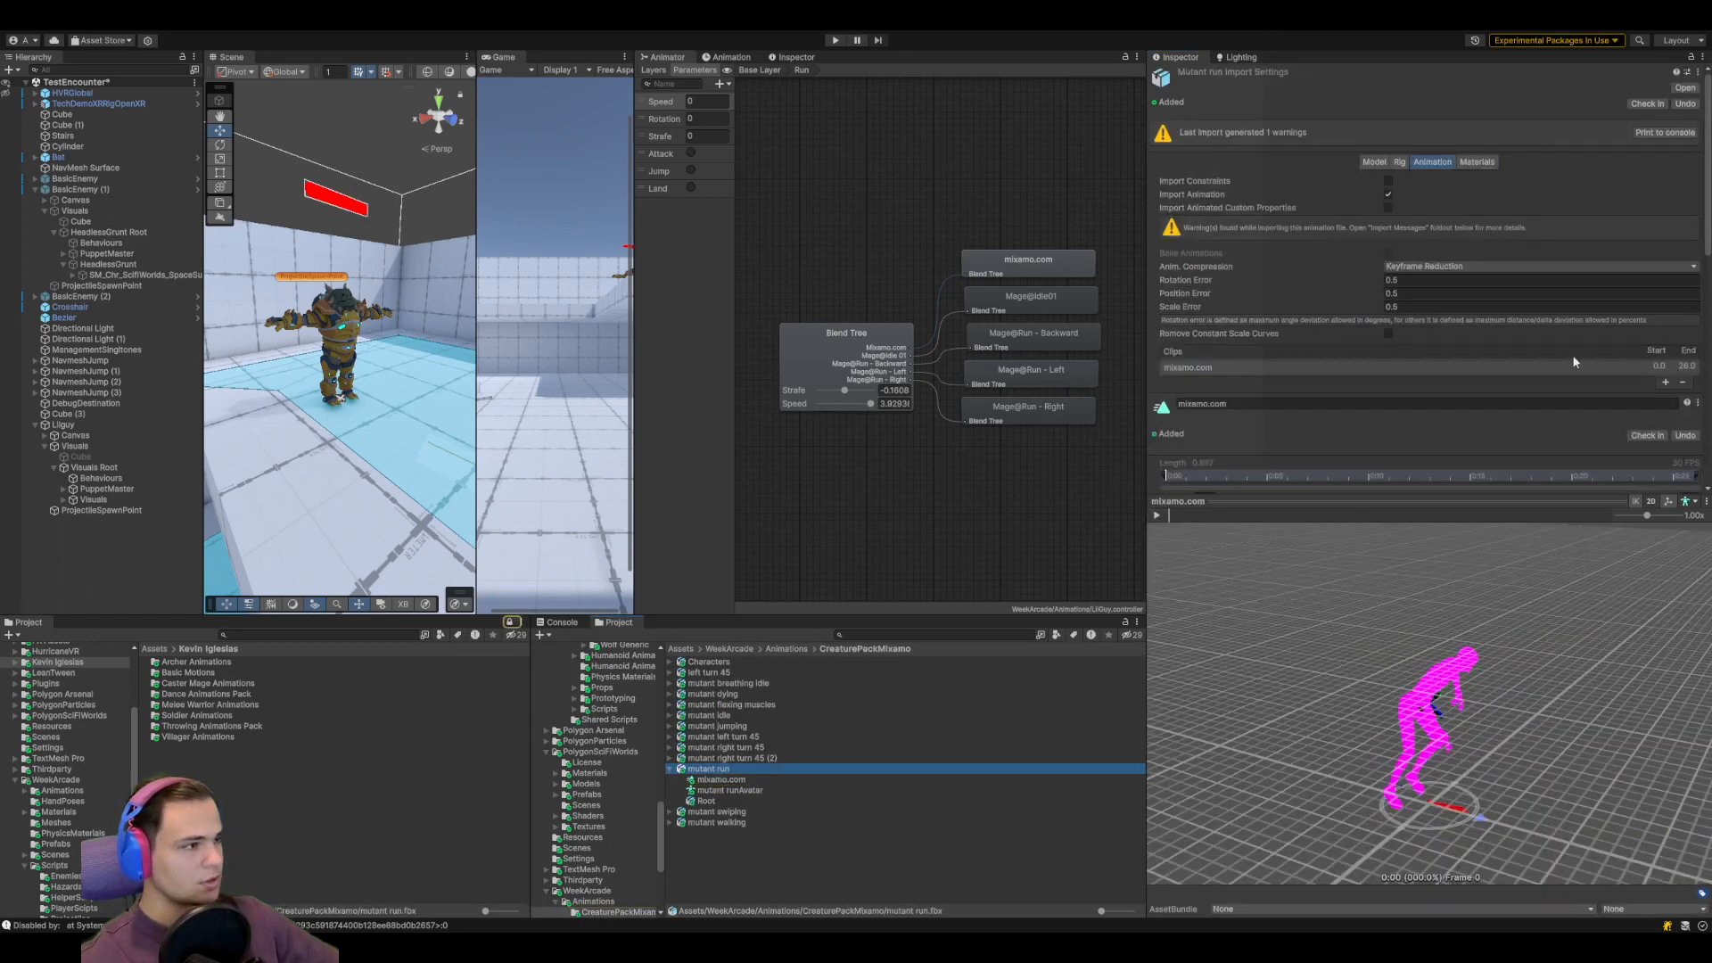
pyautogui.click(1400, 162)
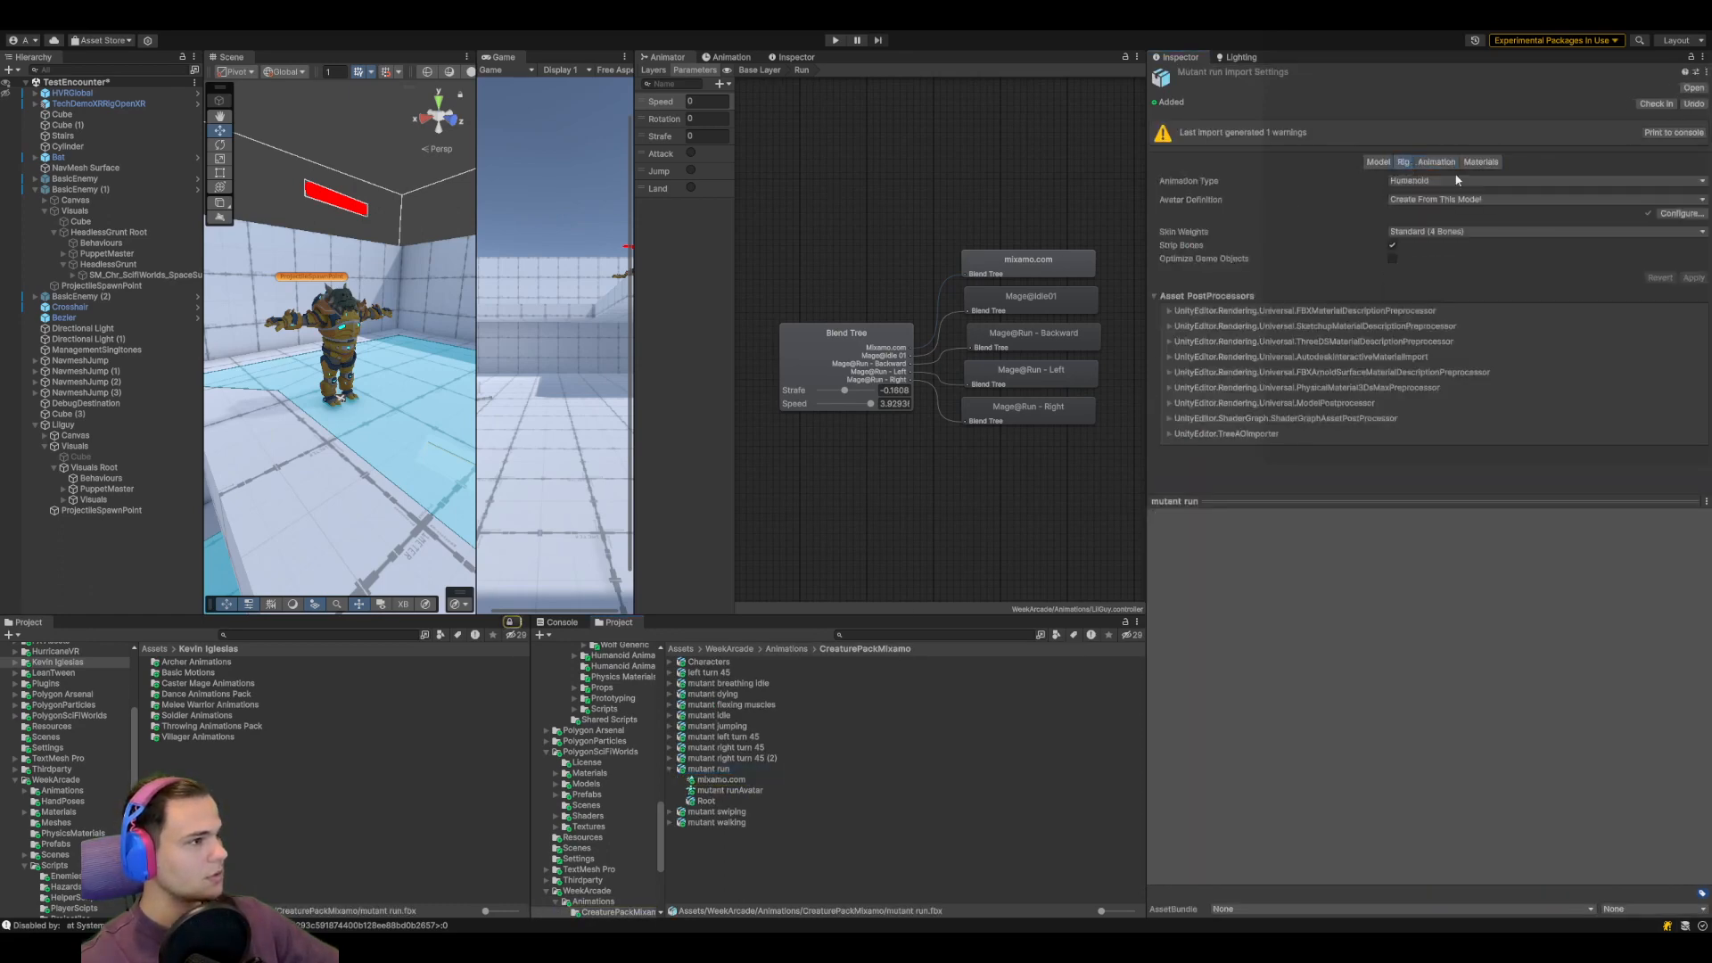
pyautogui.click(1494, 200)
pyautogui.click(1464, 239)
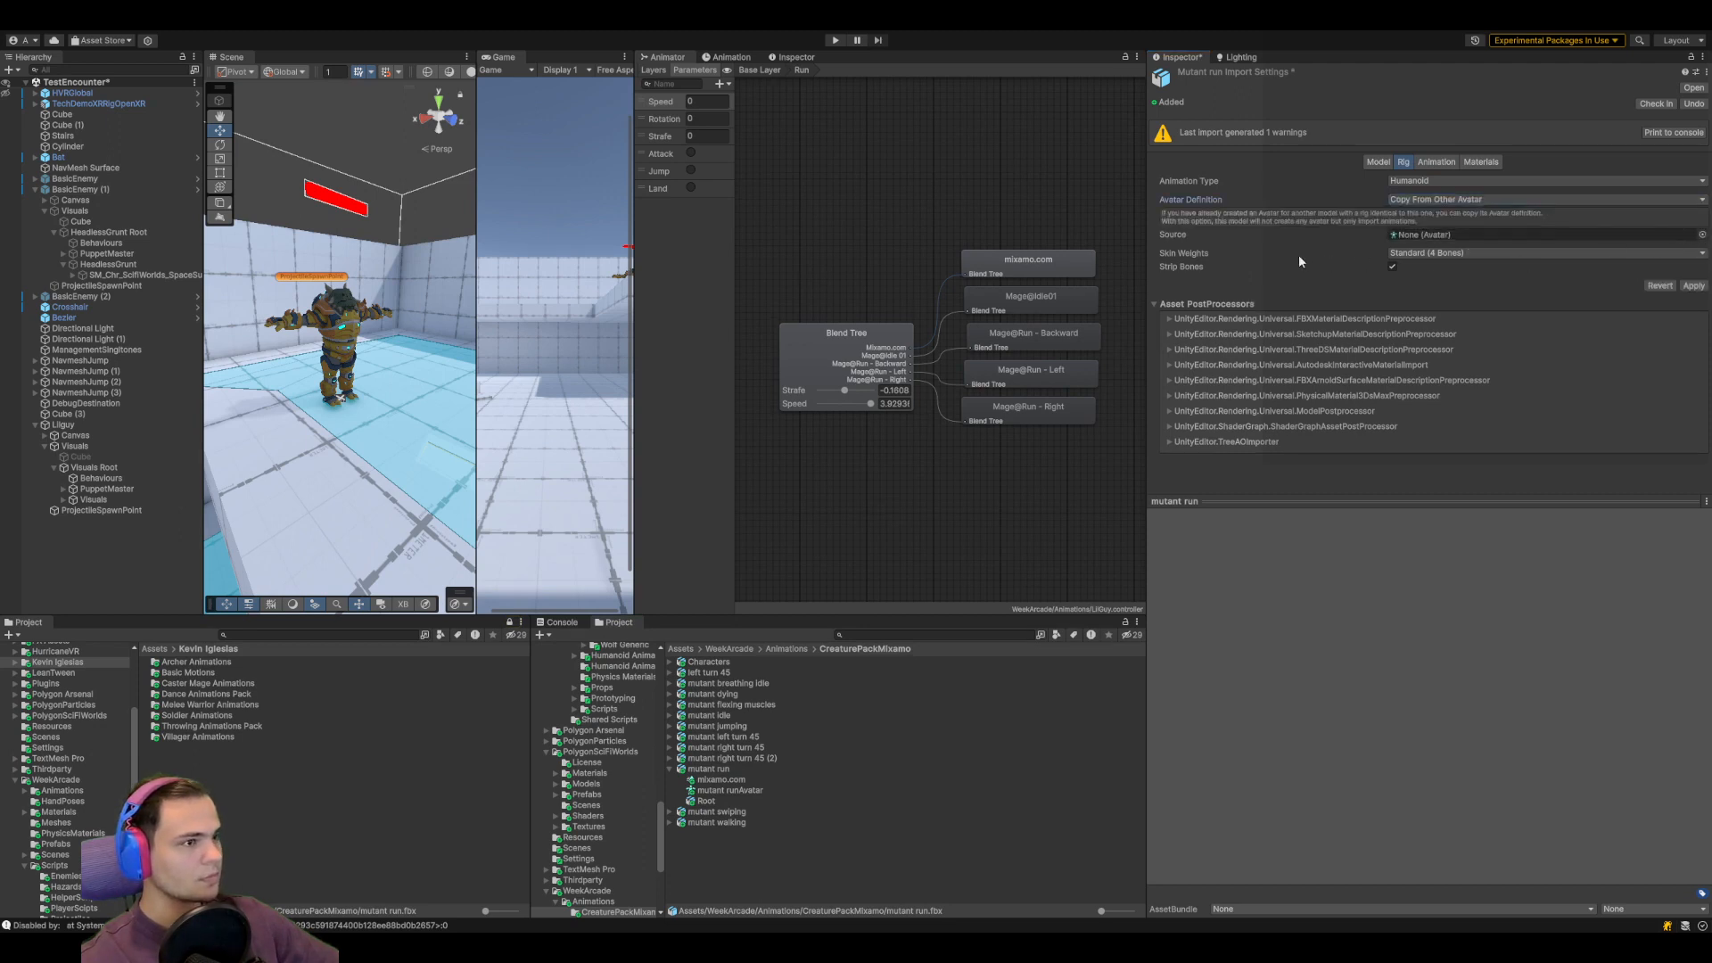
pyautogui.doubleClick(1089, 280)
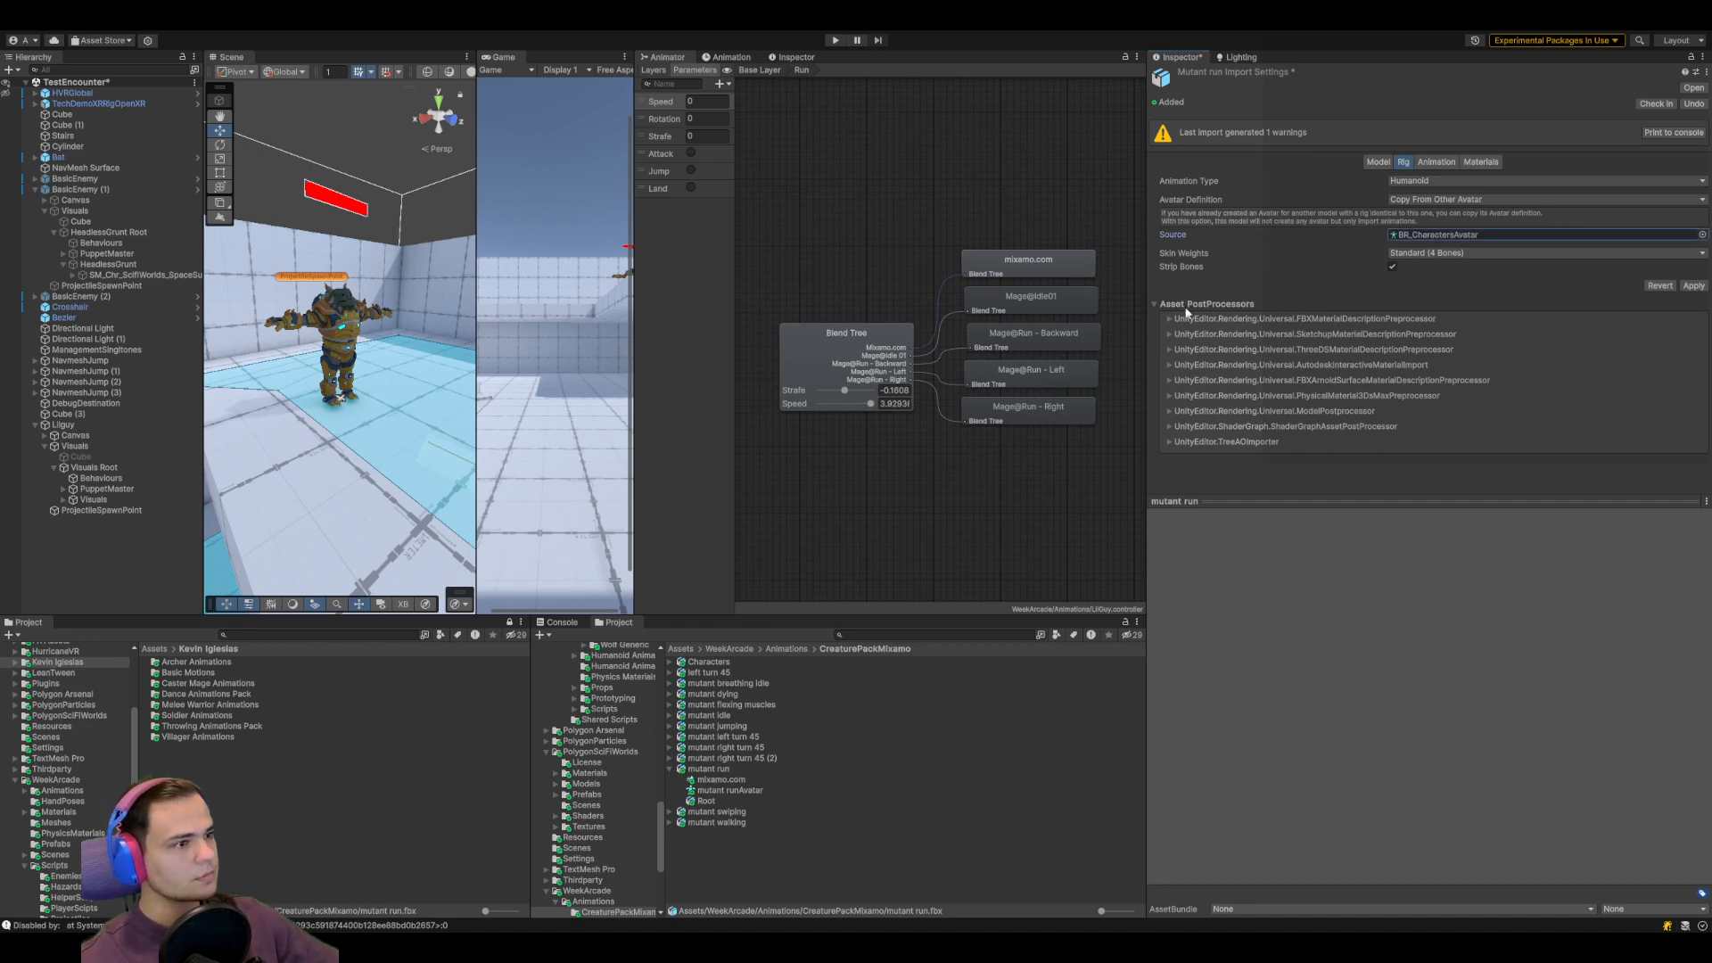
# Play the mutant run clip and view it from another angle, shrinking the preview to expose more clip settings
pyautogui.click(1437, 163)
pyautogui.click(1158, 515)
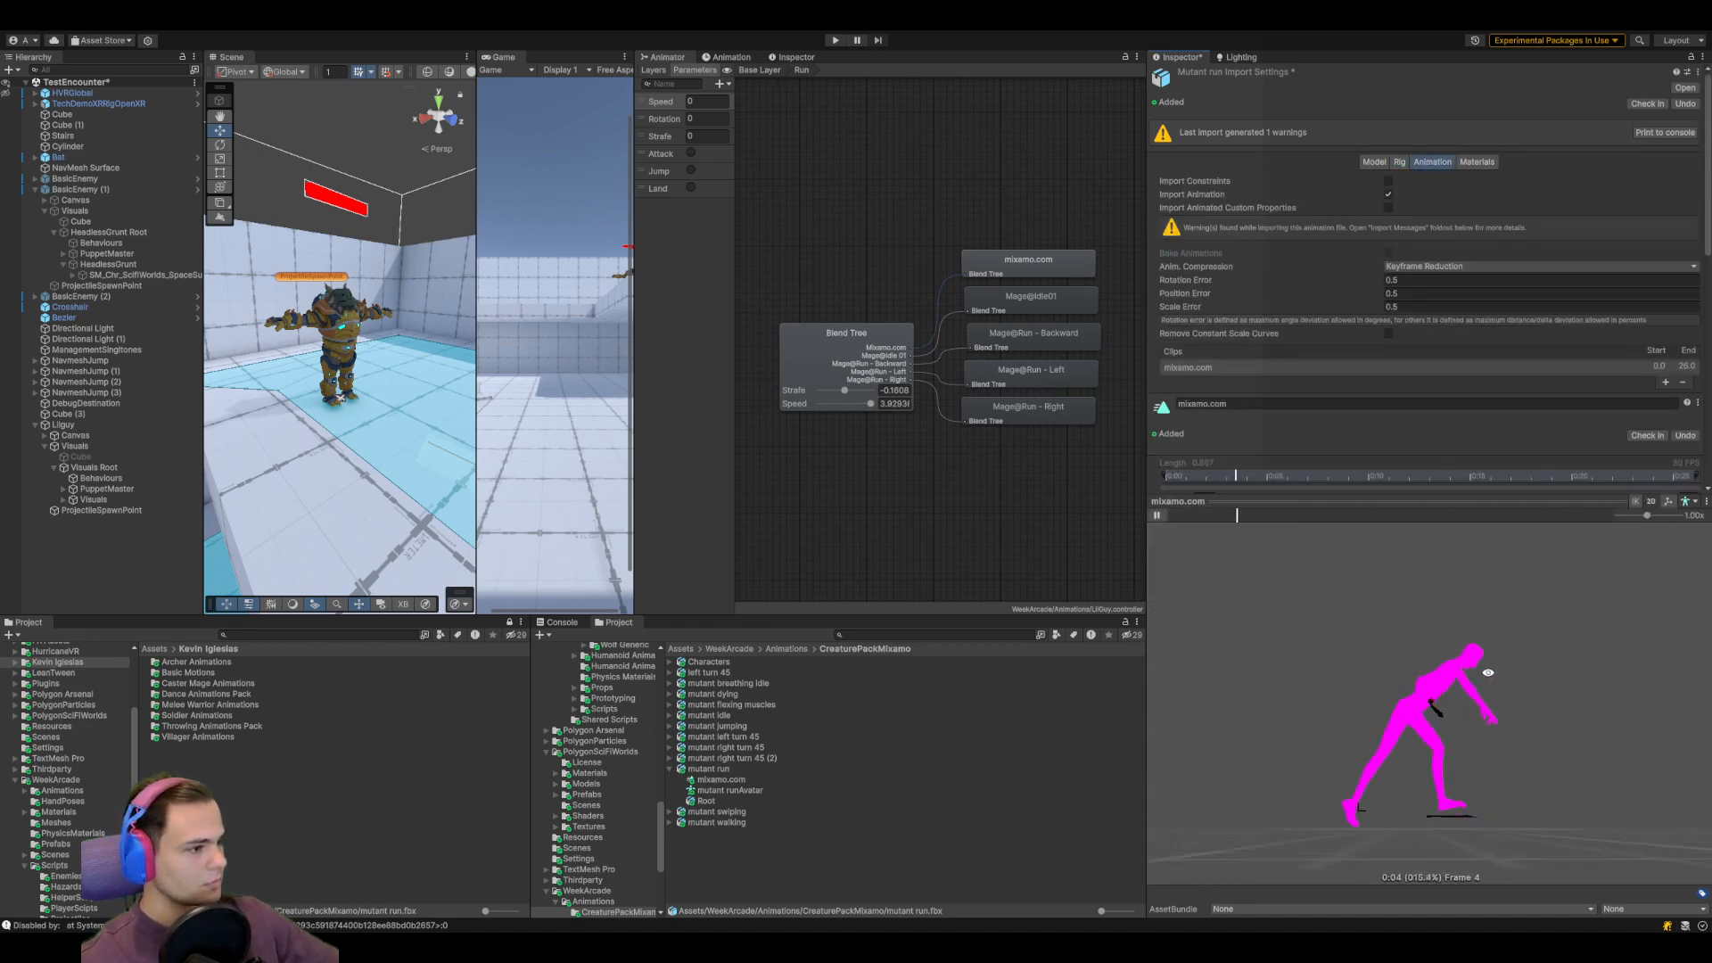
pyautogui.moveTo(1468, 691); pyautogui.dragTo(1230, 759)
pyautogui.moveTo(1438, 502); pyautogui.dragTo(1433, 624)
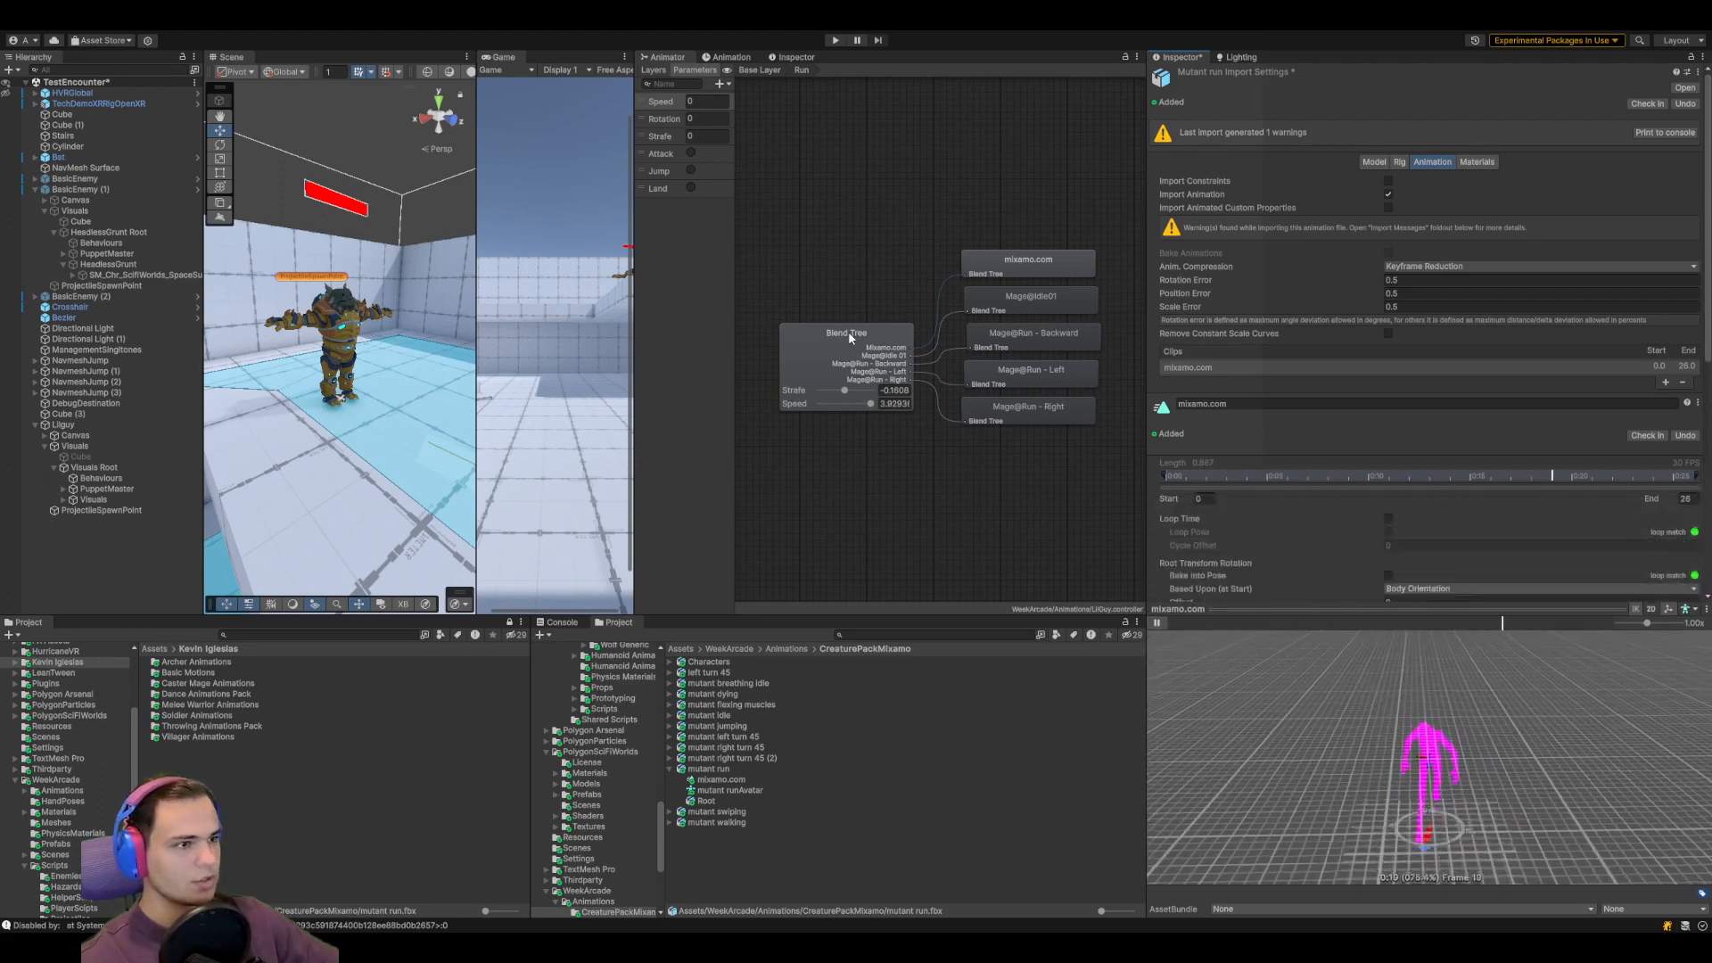
# Play the Run blend tree in an enlarged preview and examine the enemy's run from several angles
pyautogui.click(885, 354)
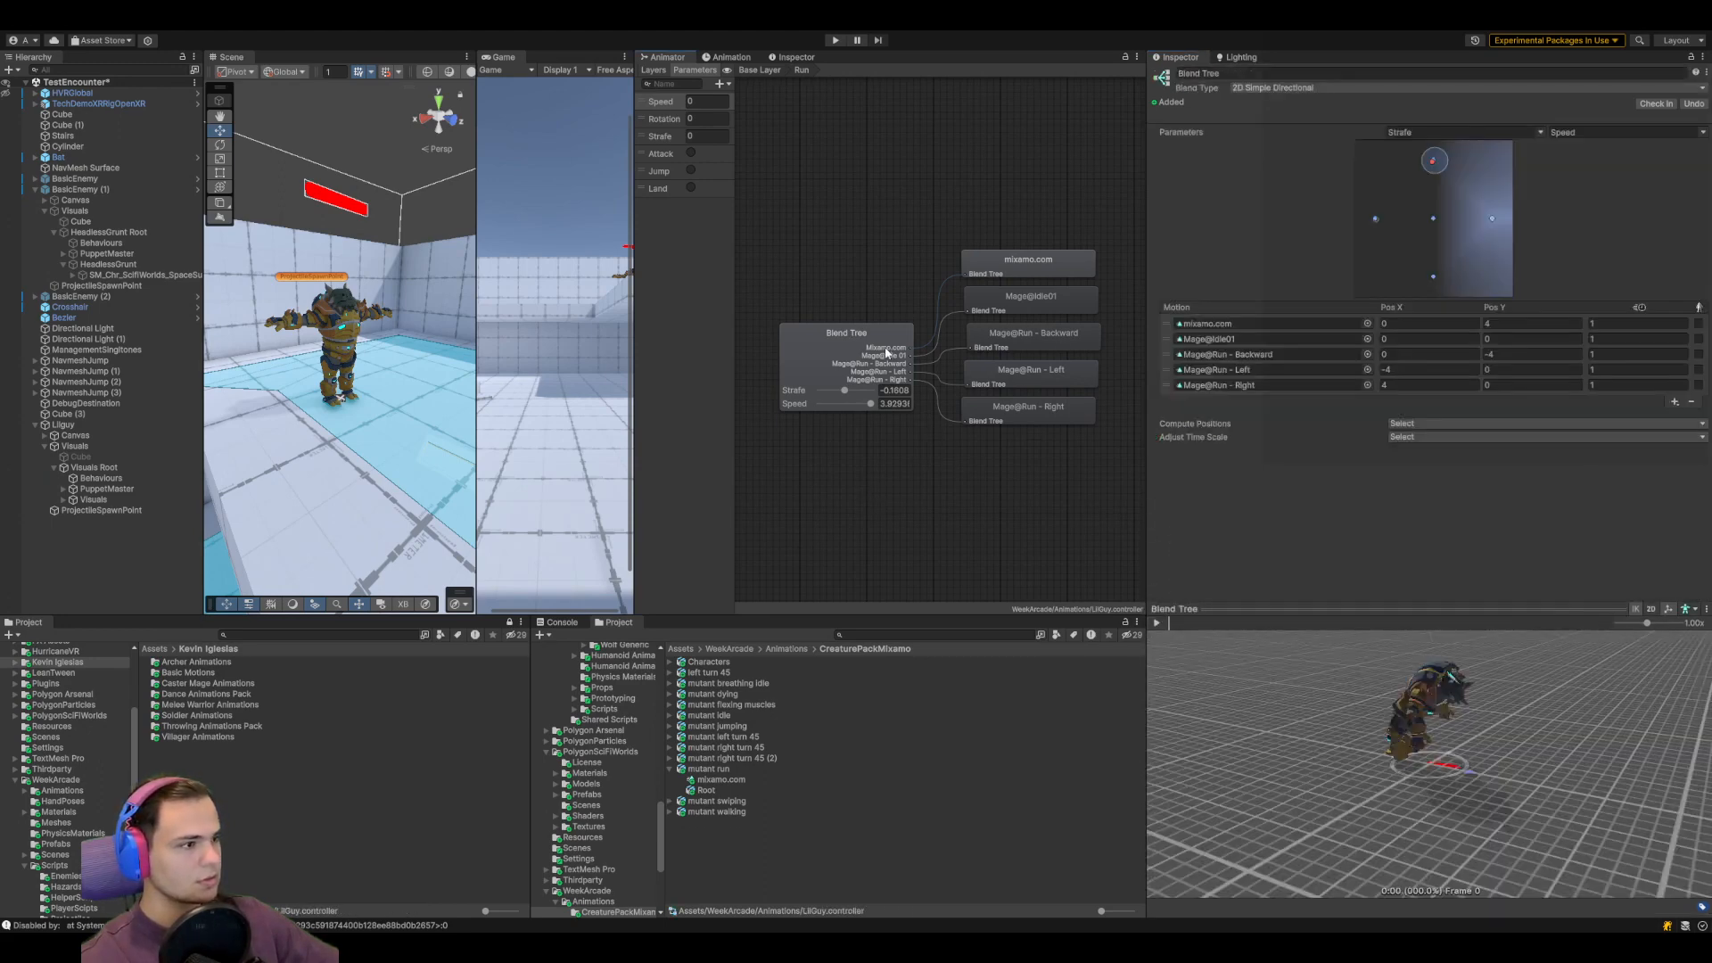
pyautogui.click(1156, 622)
pyautogui.moveTo(1266, 610); pyautogui.dragTo(1267, 432)
pyautogui.moveTo(1458, 632); pyautogui.dragTo(1250, 673)
pyautogui.scroll(6, 1390, 761)
pyautogui.moveTo(1395, 768); pyautogui.dragTo(1506, 826)
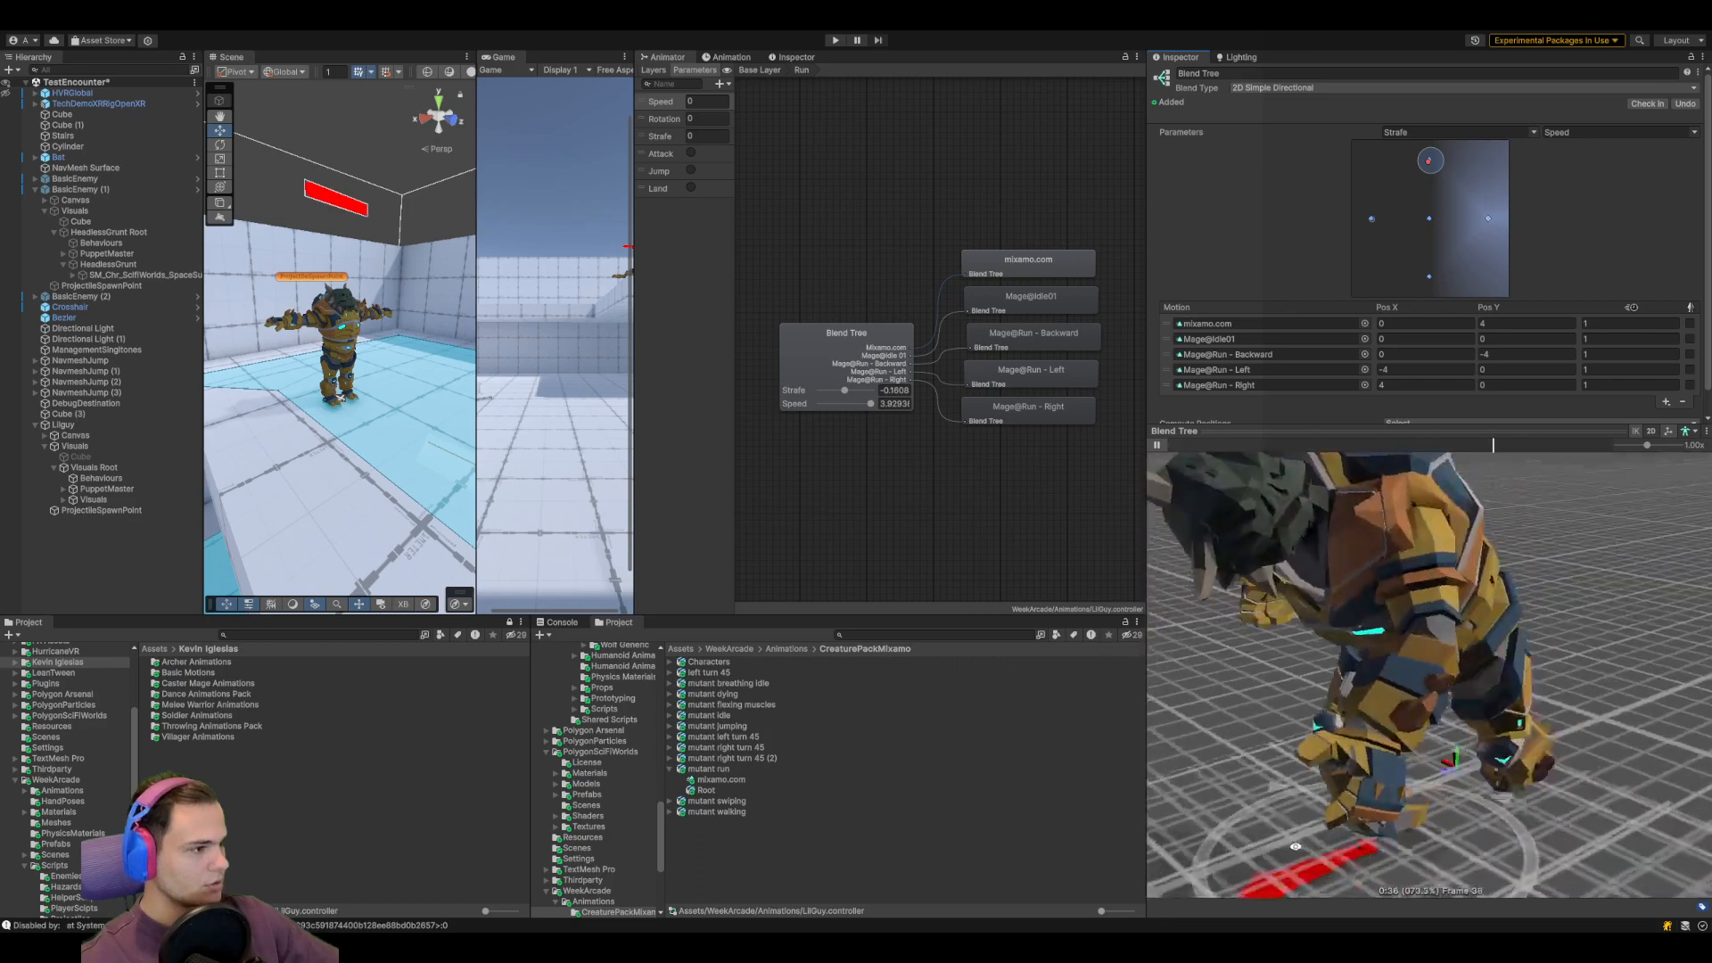
pyautogui.scroll(-3, 1481, 812)
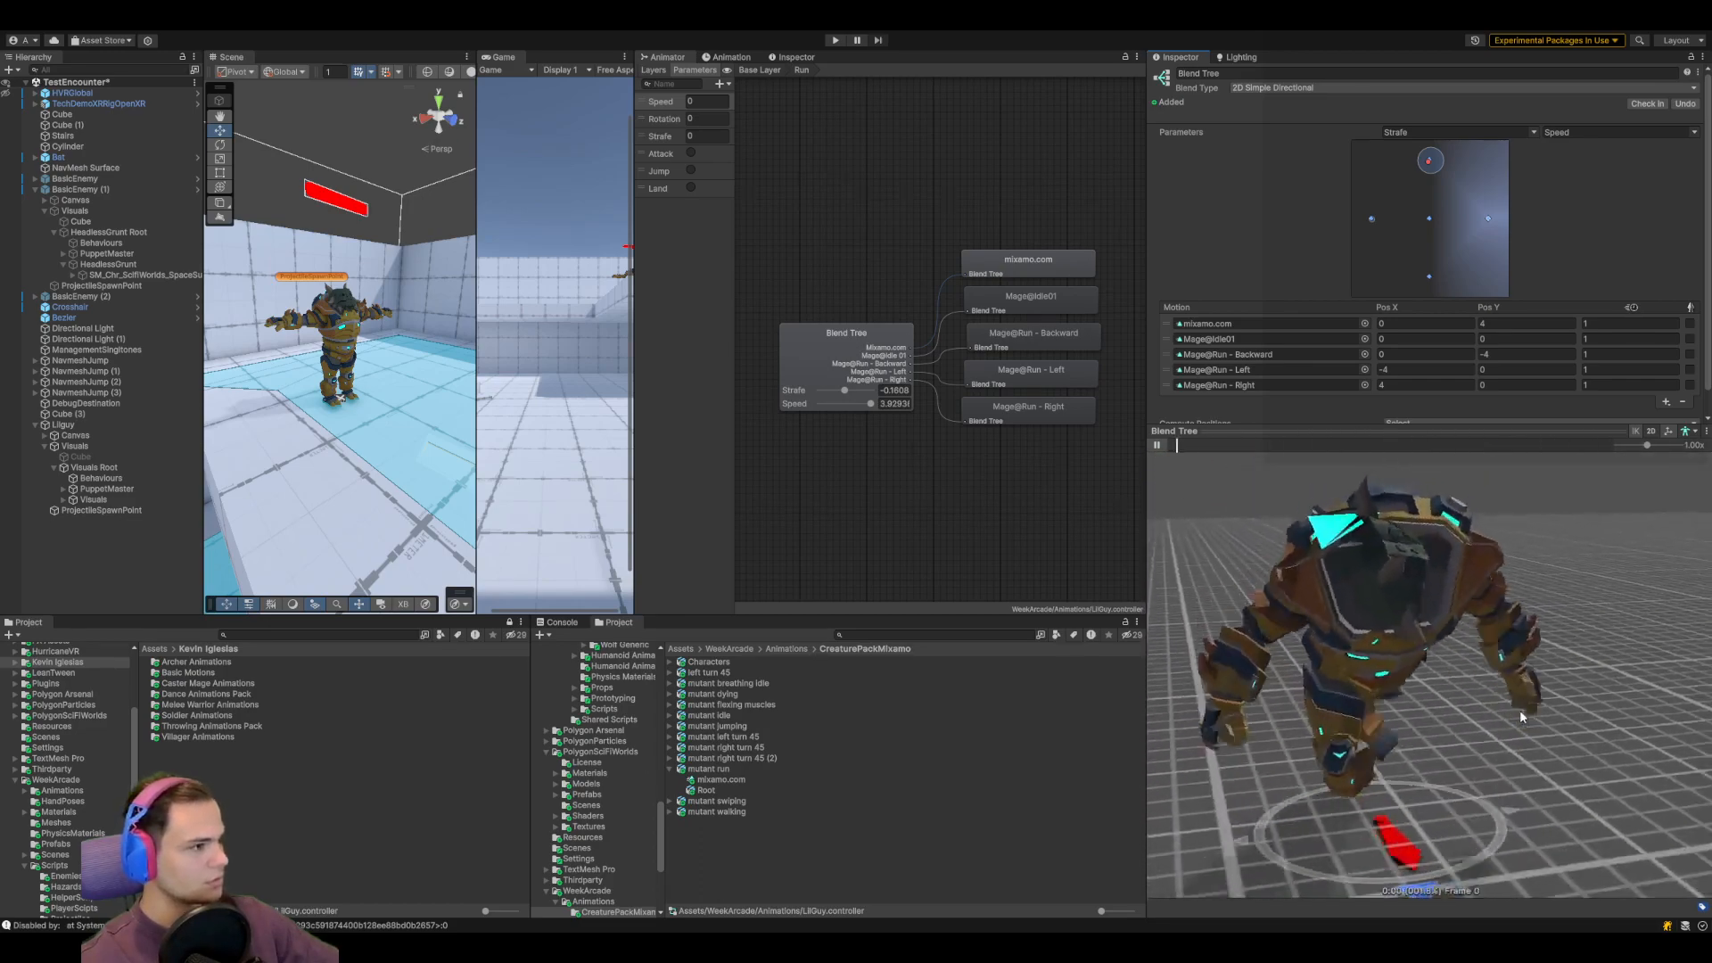
pyautogui.moveTo(1394, 417); pyautogui.dragTo(1394, 562)
# Print the mutant run import warning to the console and read its full details
pyautogui.click(711, 769)
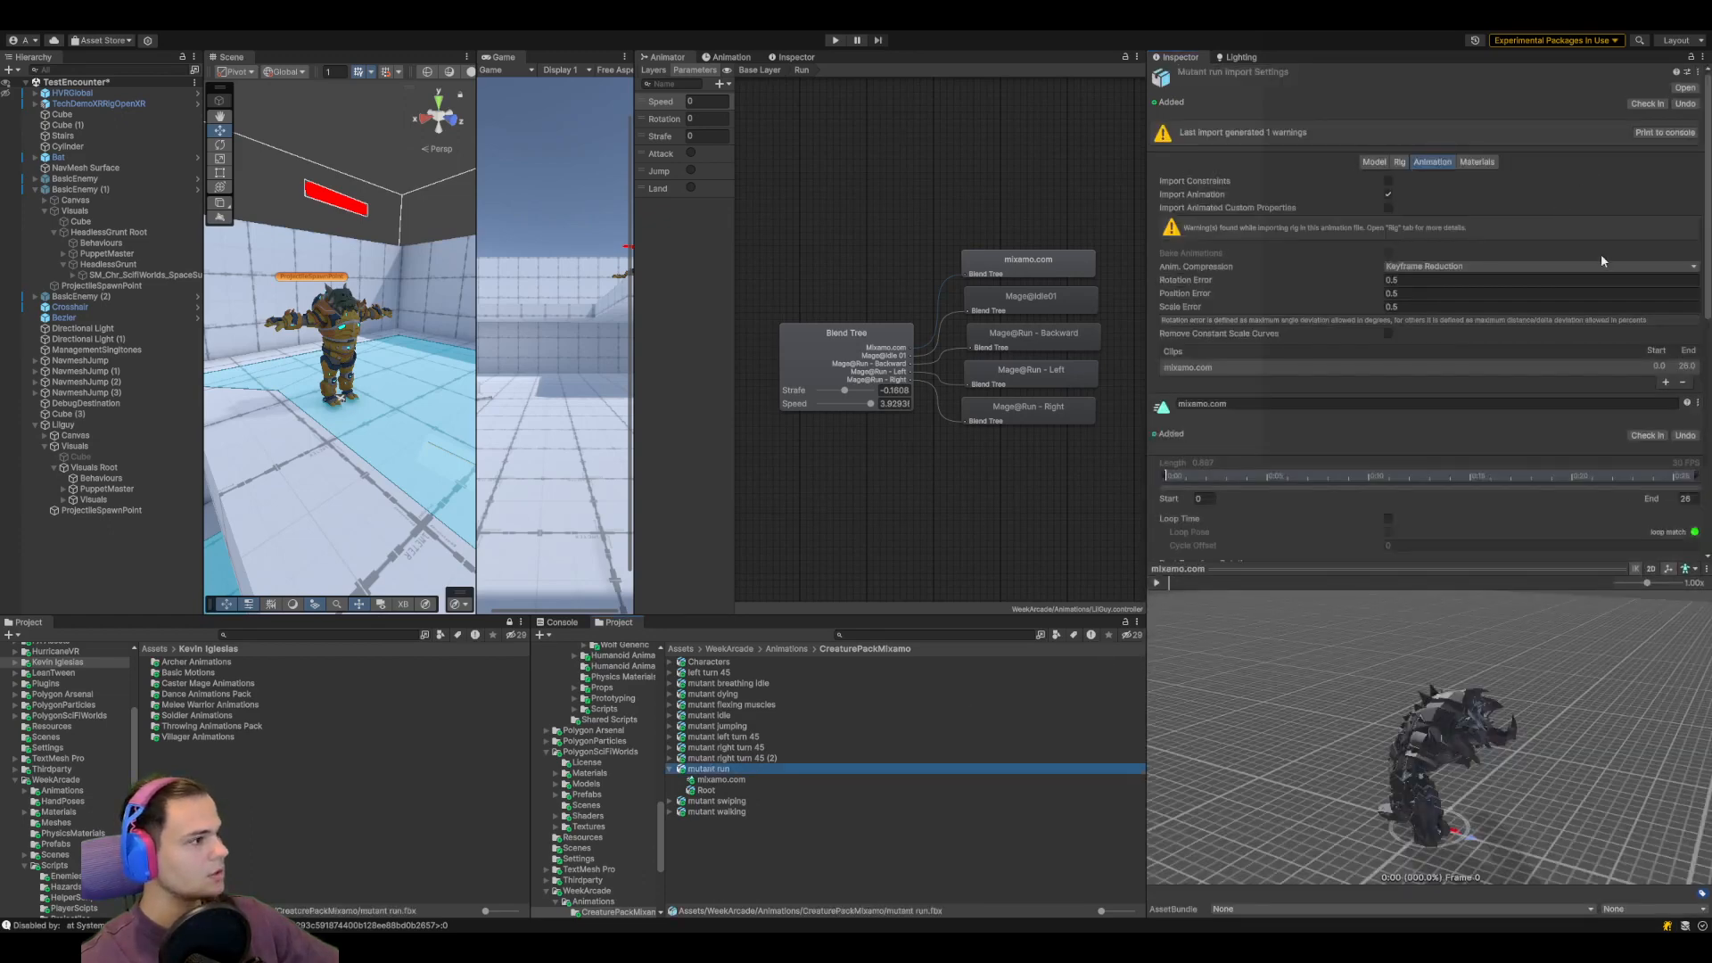
pyautogui.scroll(-10, 1609, 248)
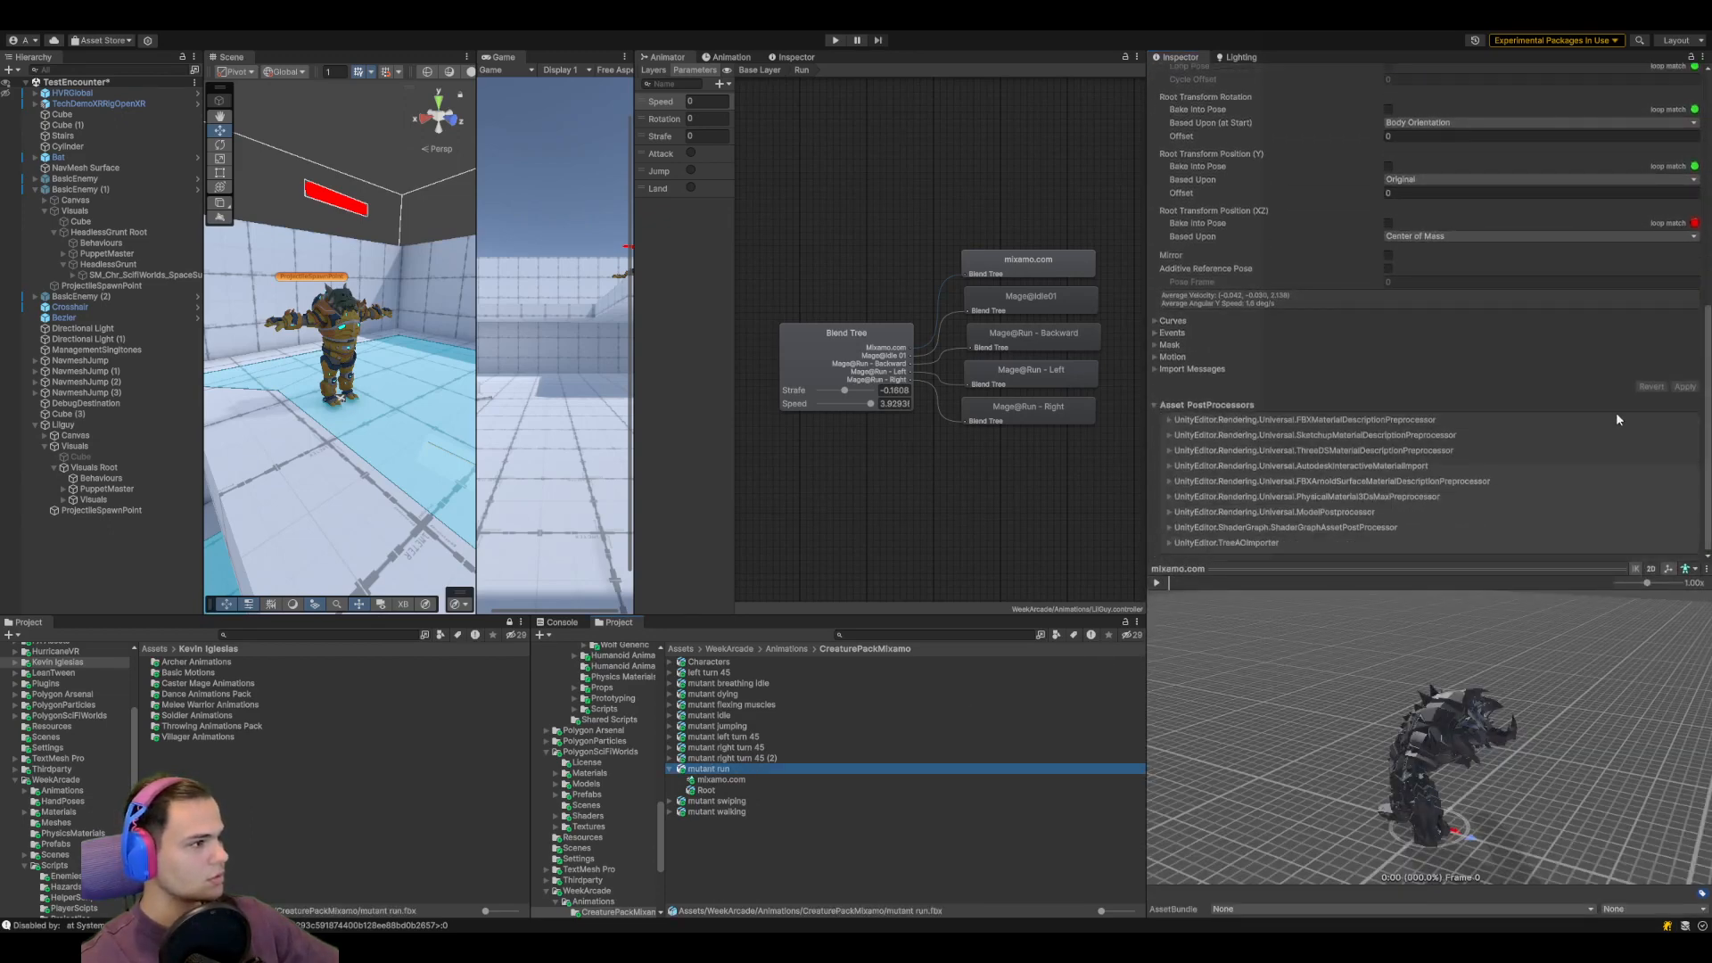
pyautogui.scroll(10, 1616, 412)
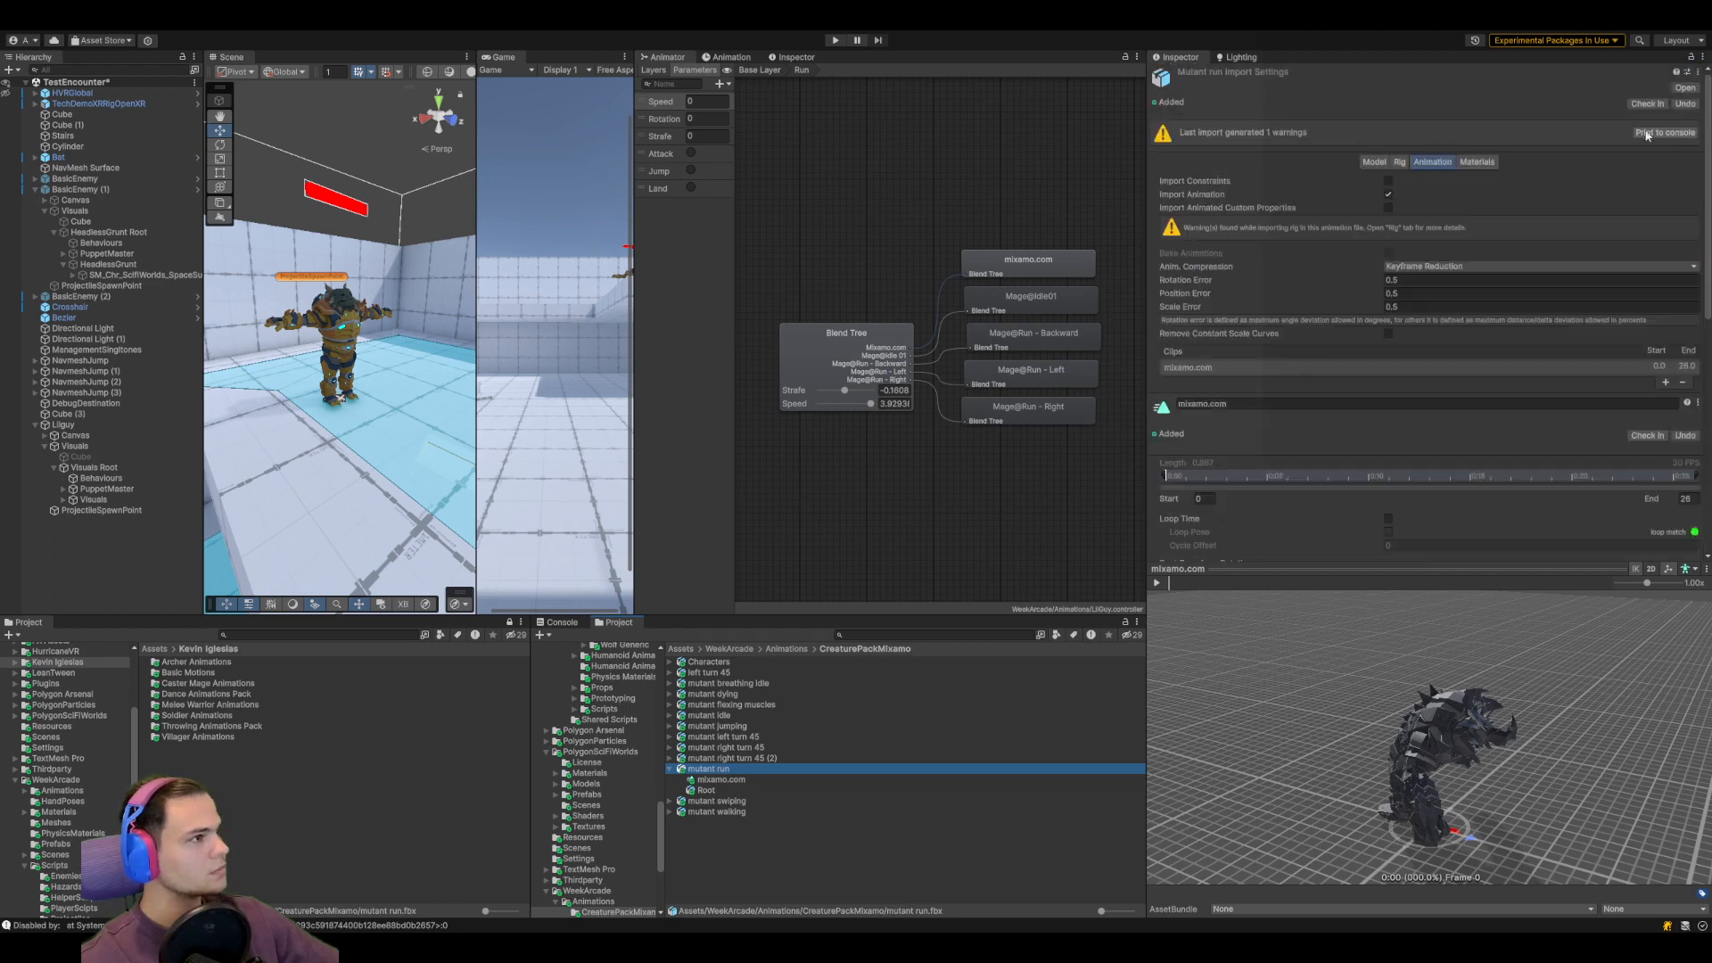
pyautogui.click(562, 621)
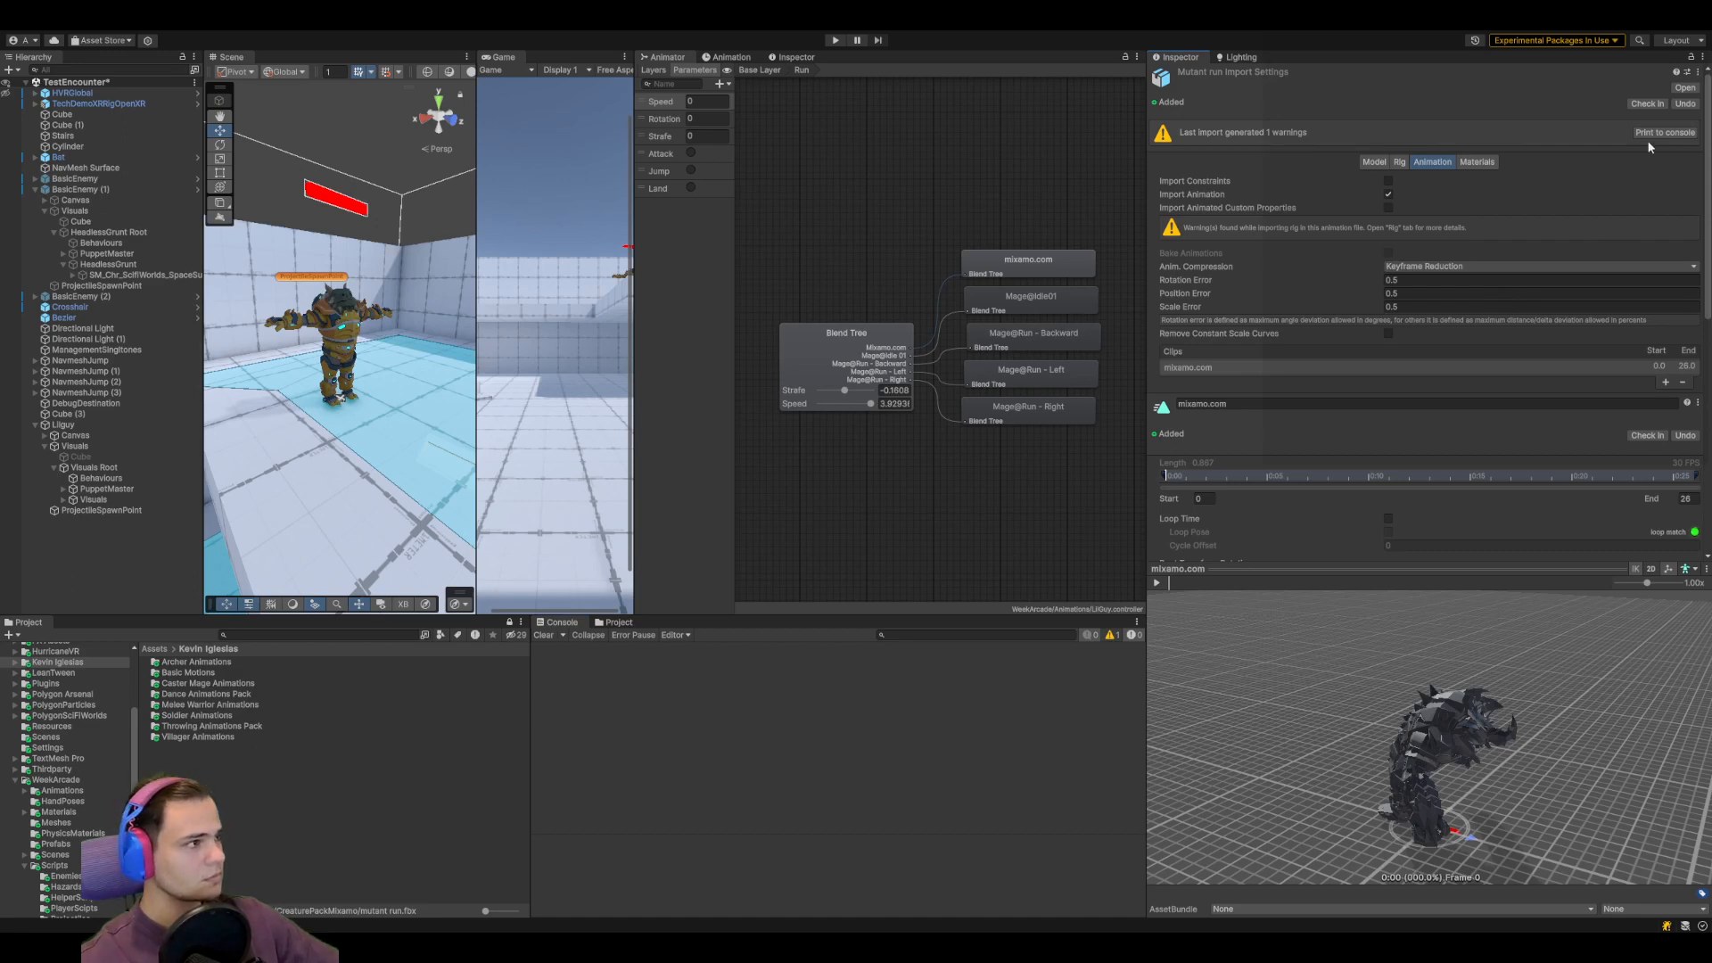
pyautogui.click(1107, 635)
pyautogui.click(791, 678)
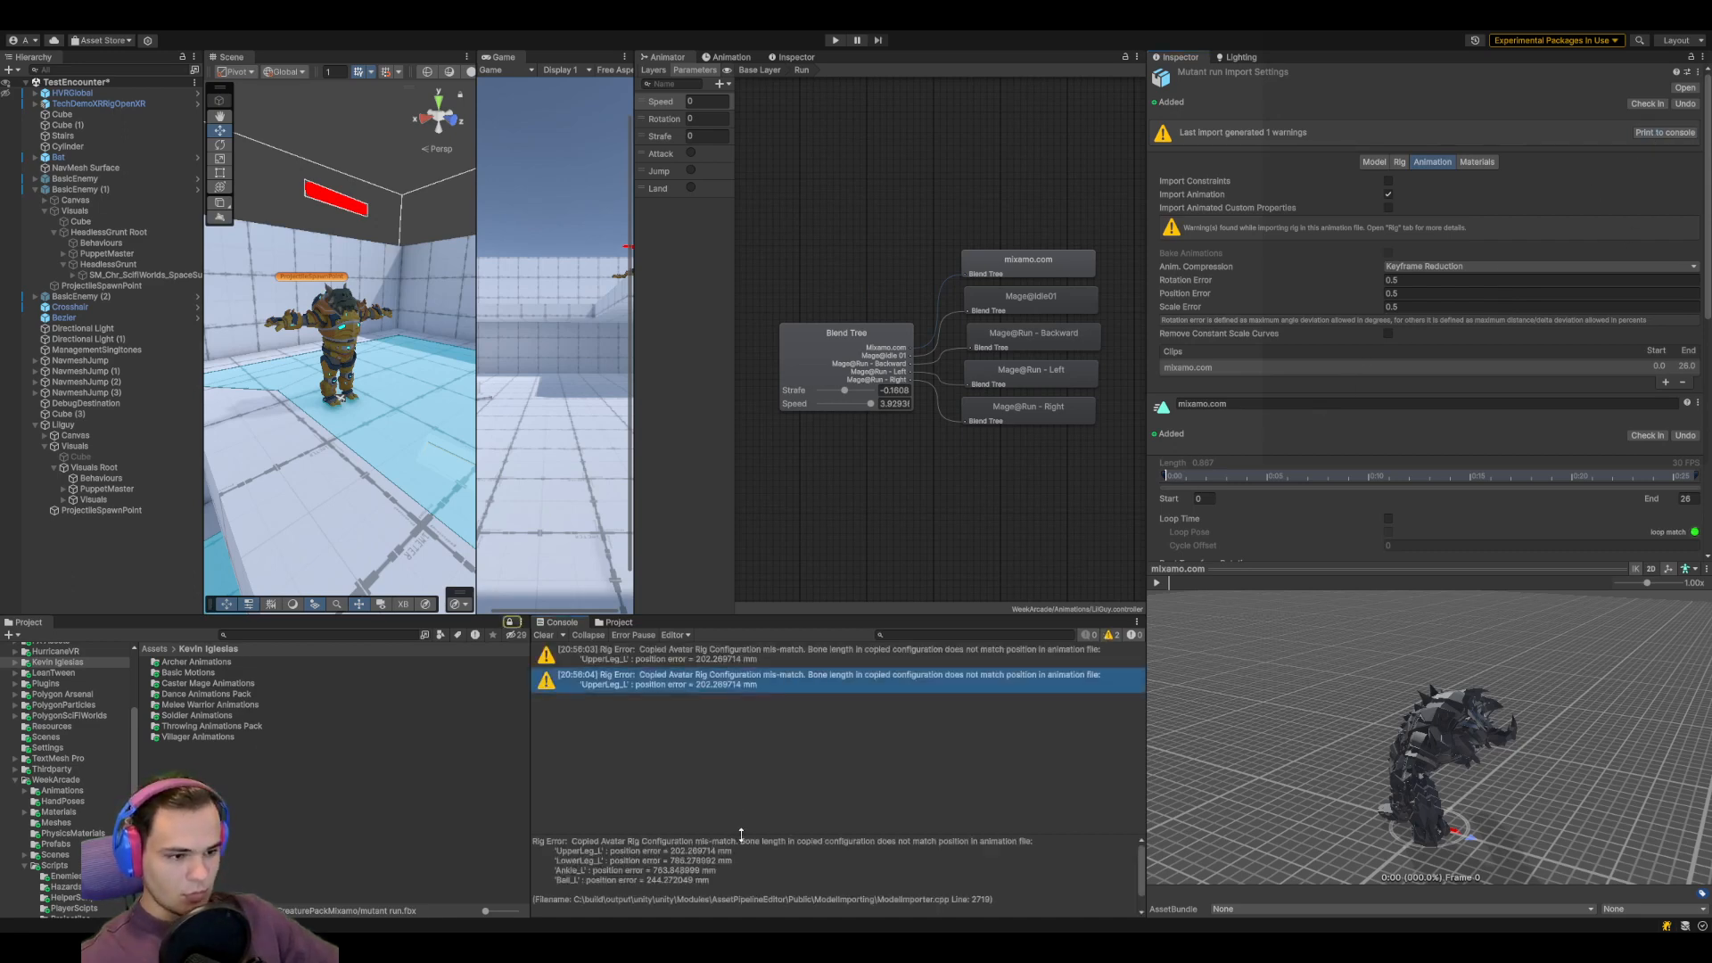
pyautogui.moveTo(738, 835); pyautogui.dragTo(750, 822)
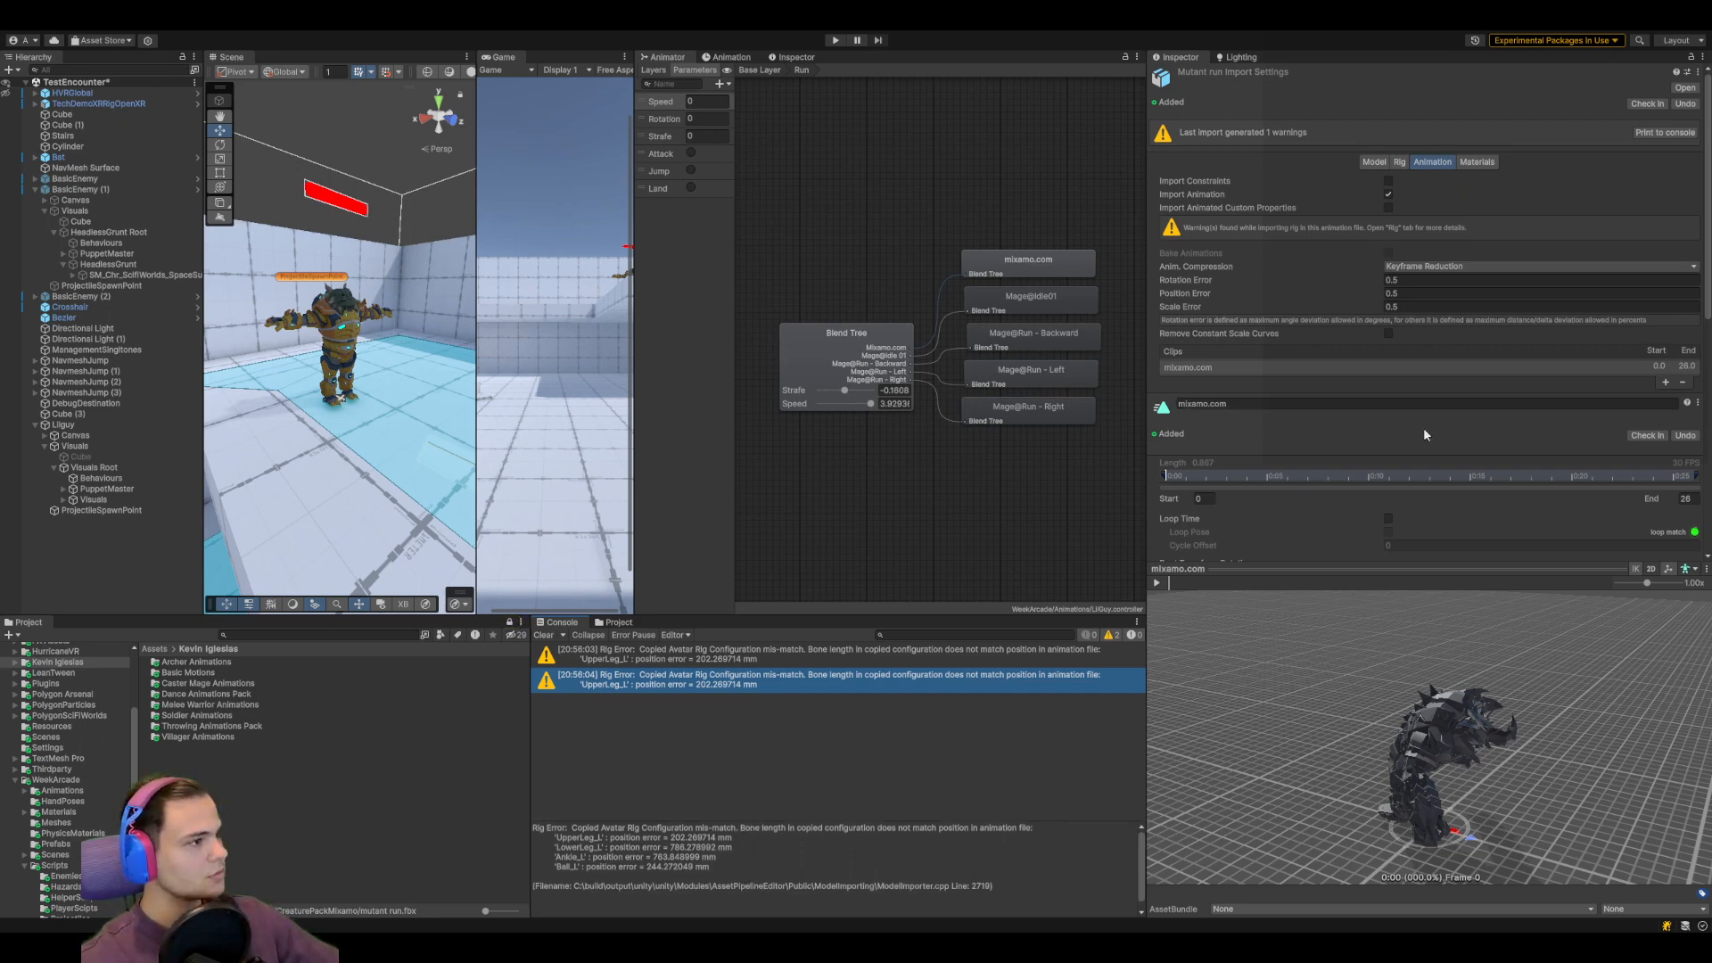
# Try importing mutant run with Strip Bones off, check the clip, and turn Strip Bones back on
pyautogui.moveTo(1343, 564); pyautogui.dragTo(1324, 624)
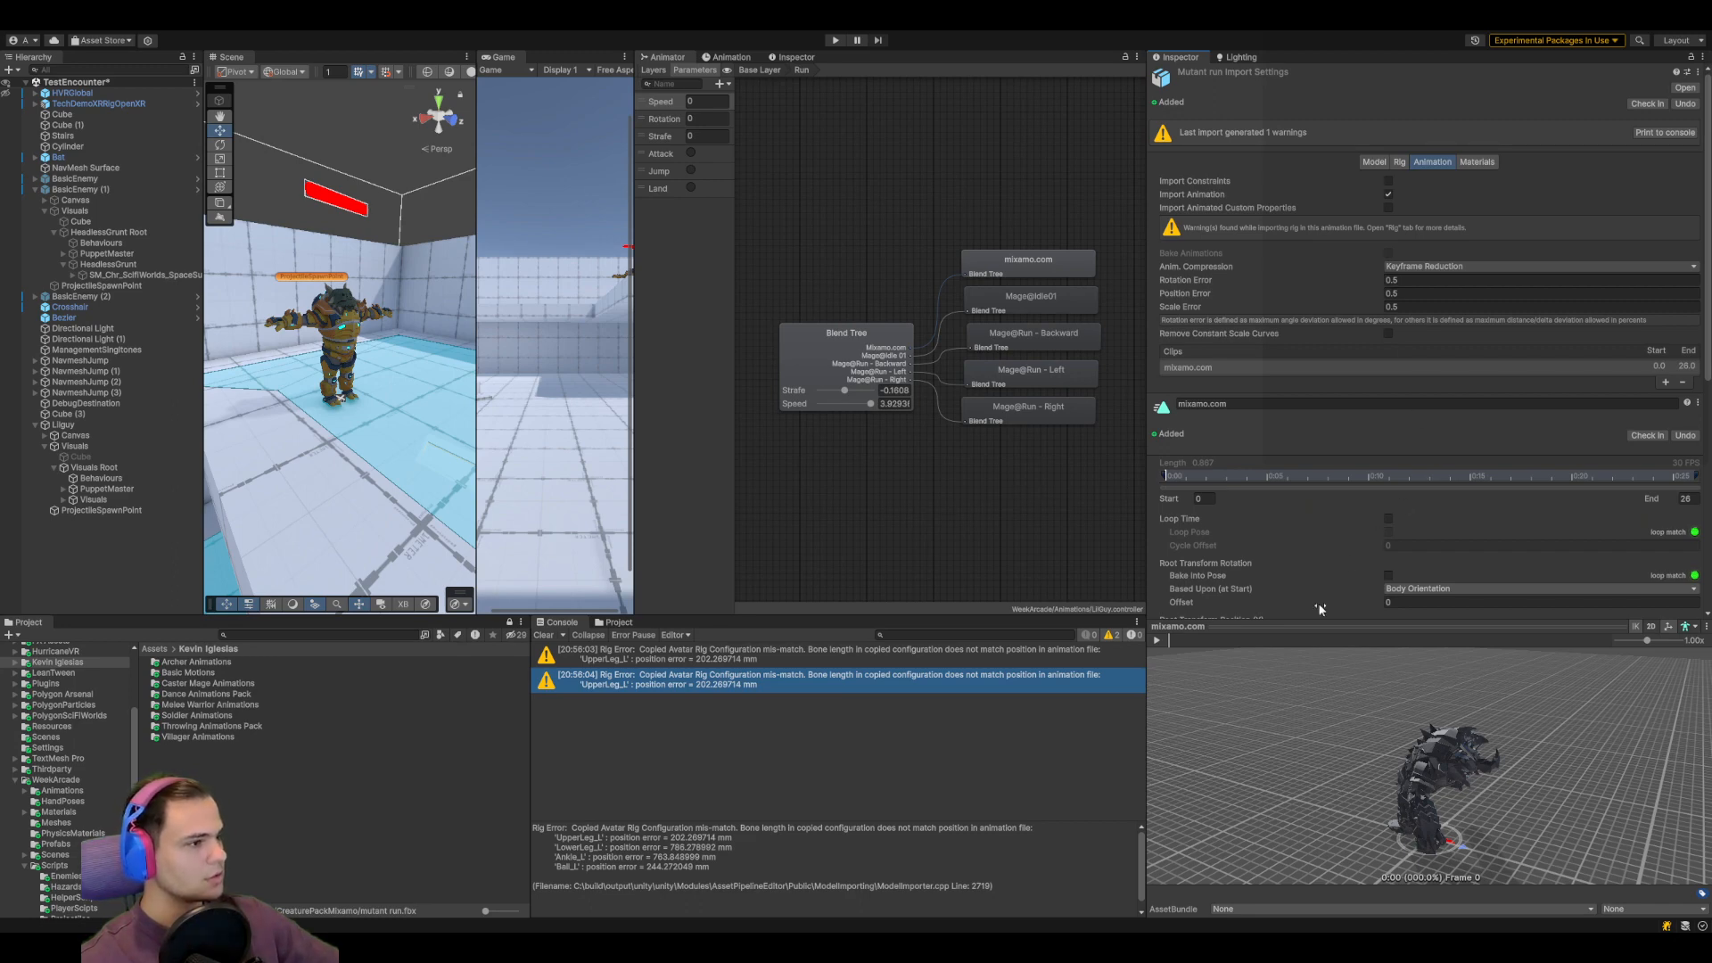
pyautogui.click(1402, 161)
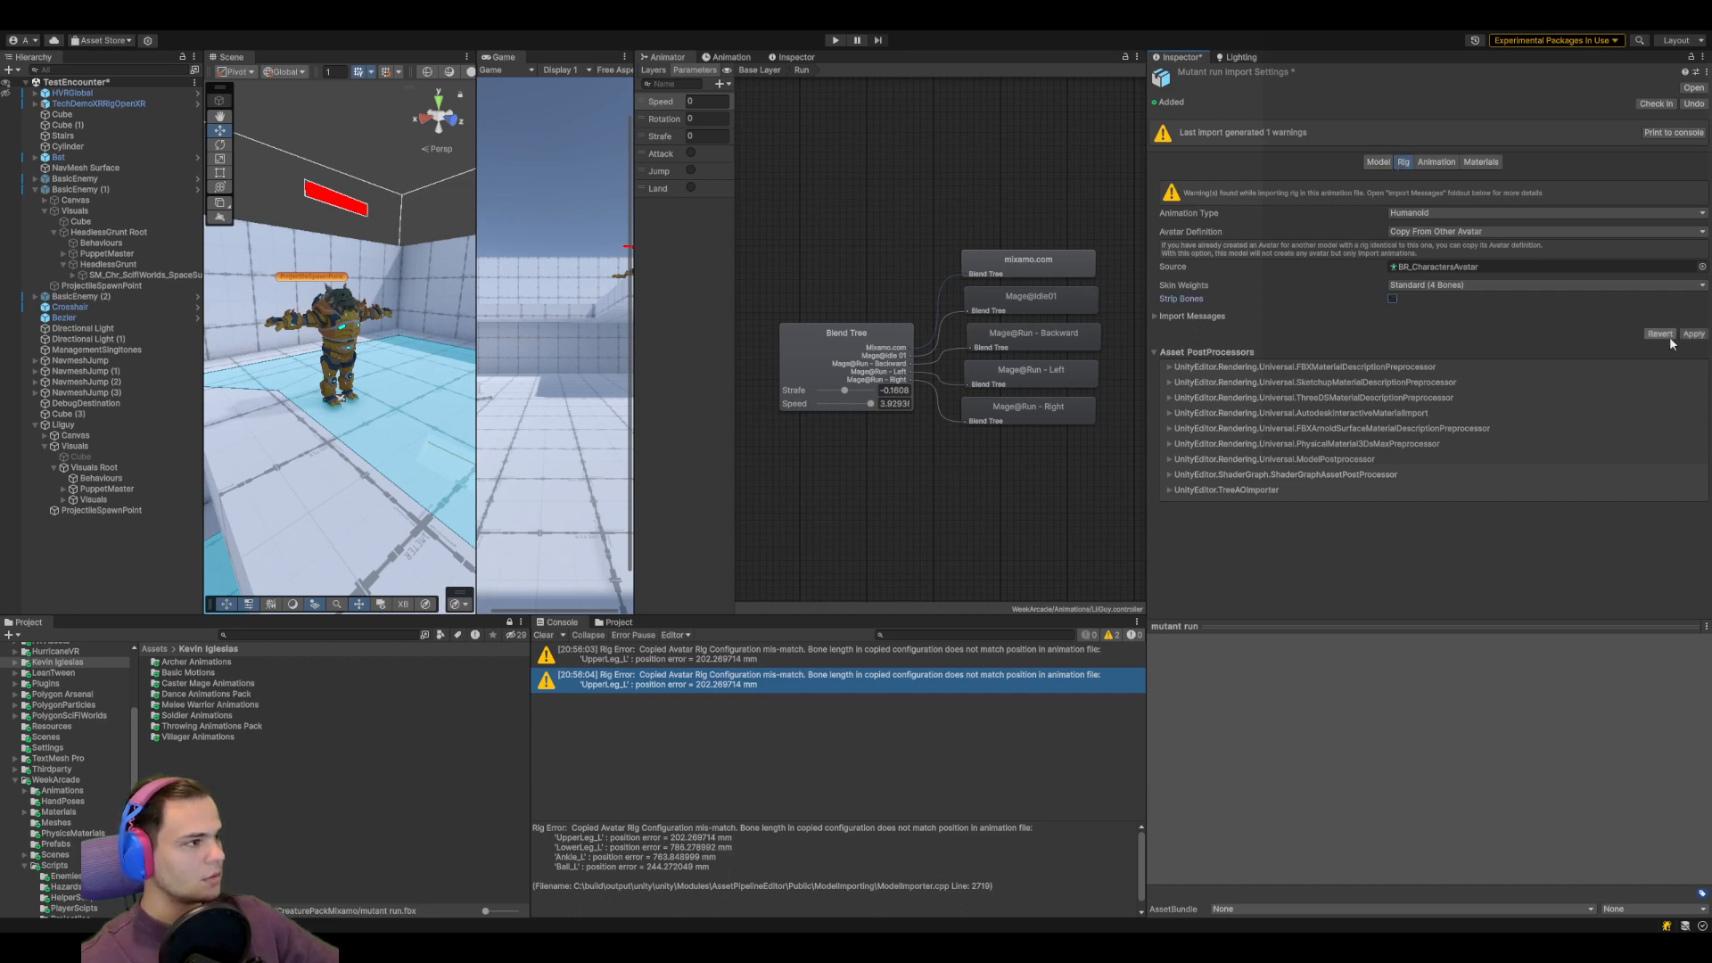
pyautogui.click(1437, 162)
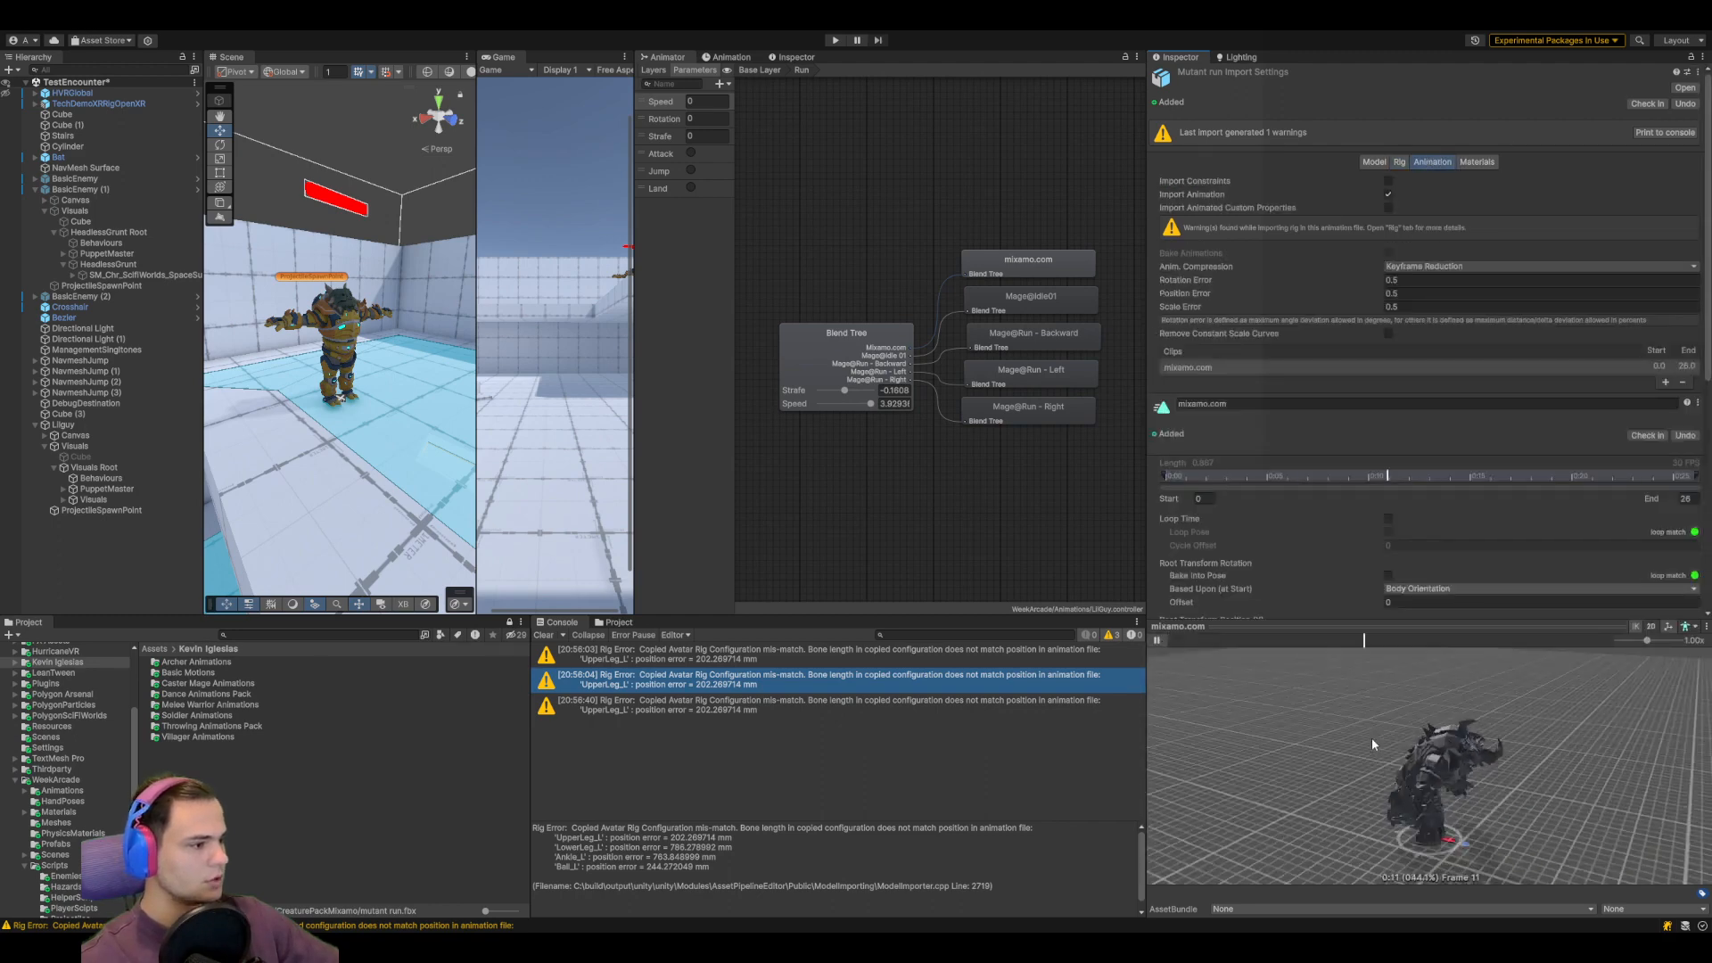
pyautogui.click(1404, 164)
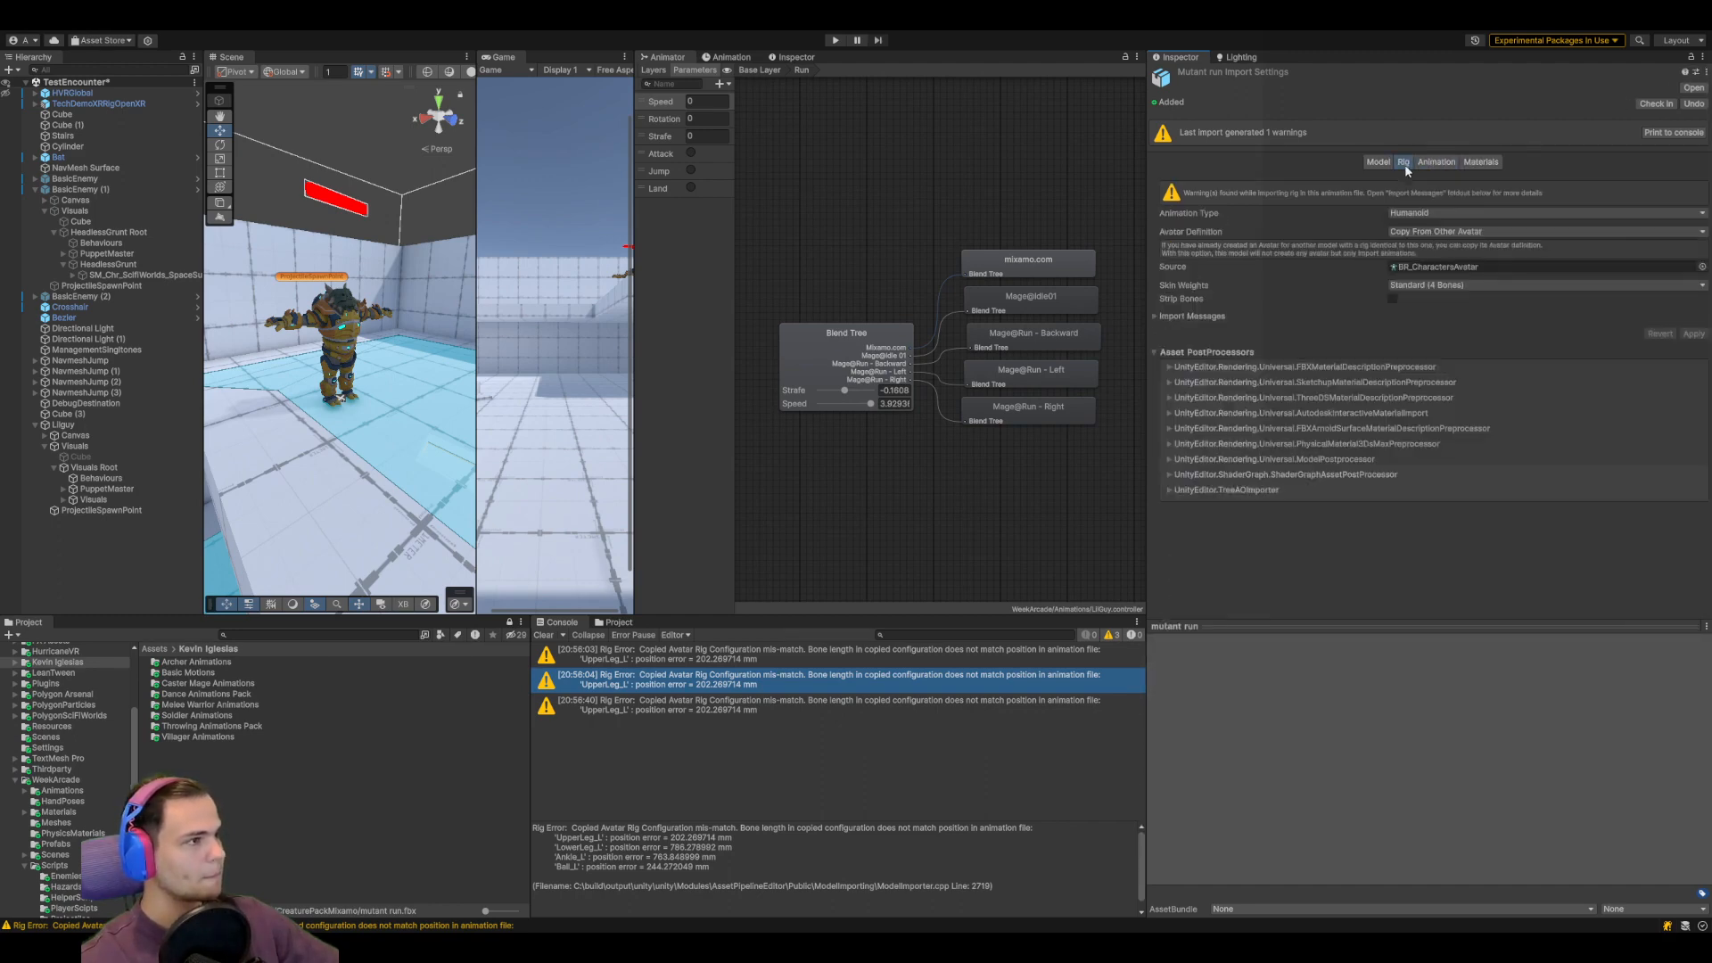
pyautogui.click(1392, 298)
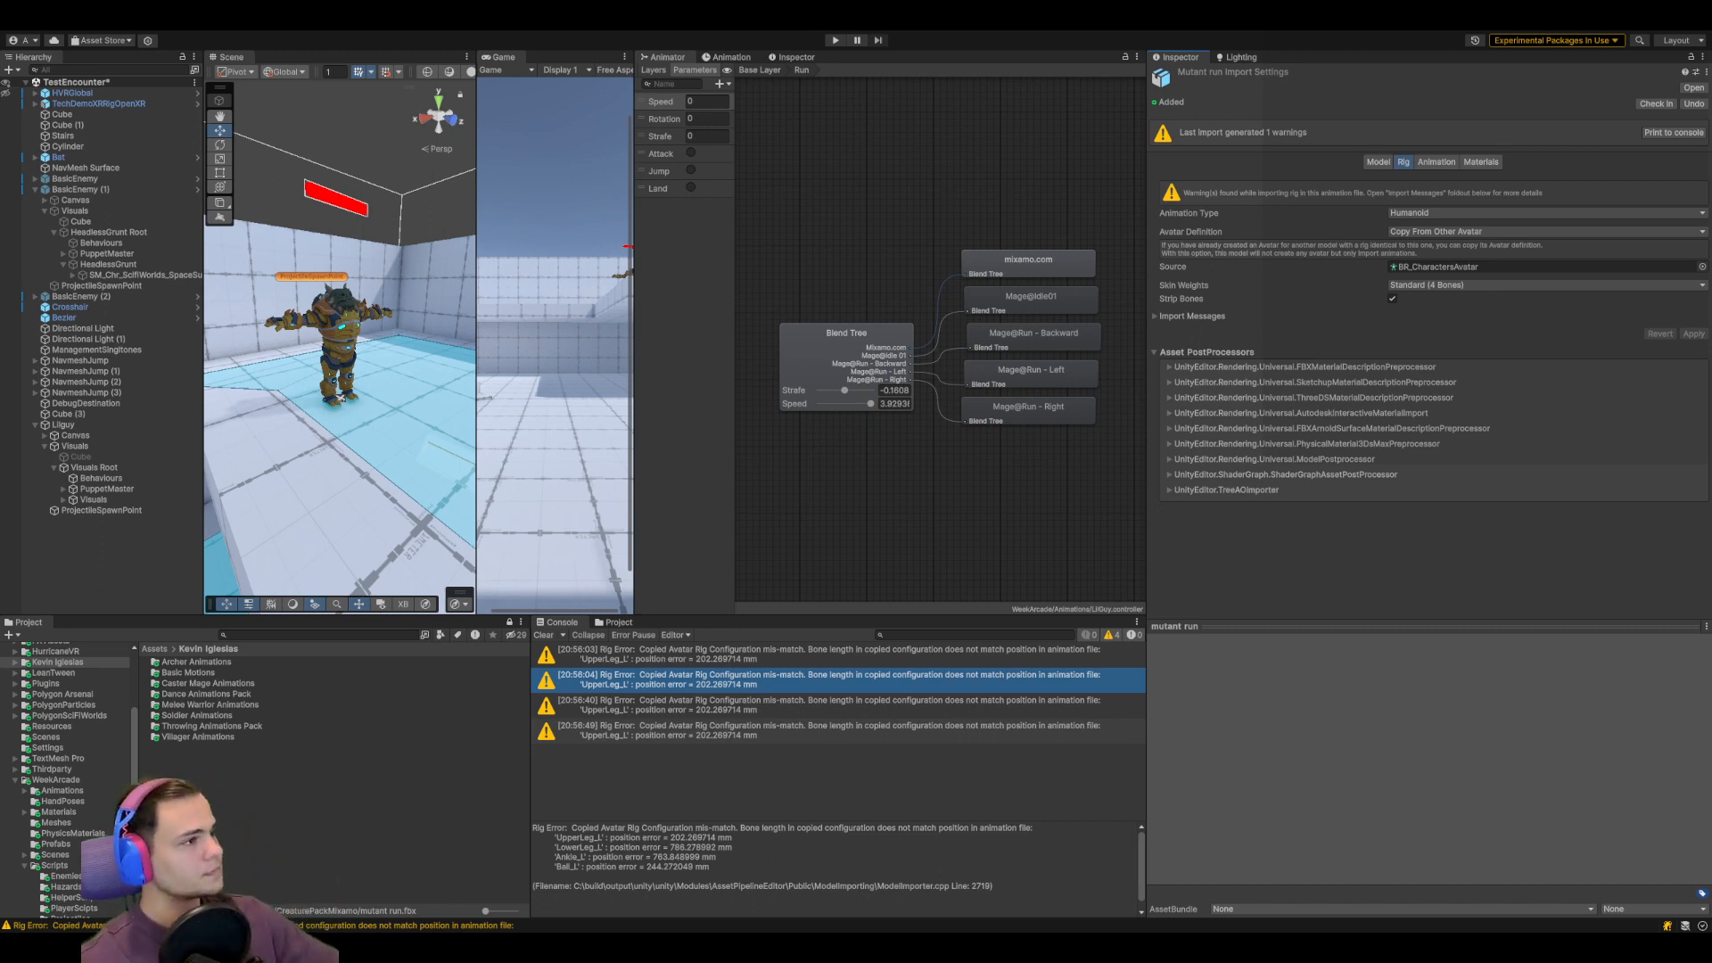
# Play the mutant run clip in an enlarged preview at 0.10x speed and examine the character's run from the front
pyautogui.click(1435, 161)
pyautogui.moveTo(1355, 627); pyautogui.dragTo(1364, 437)
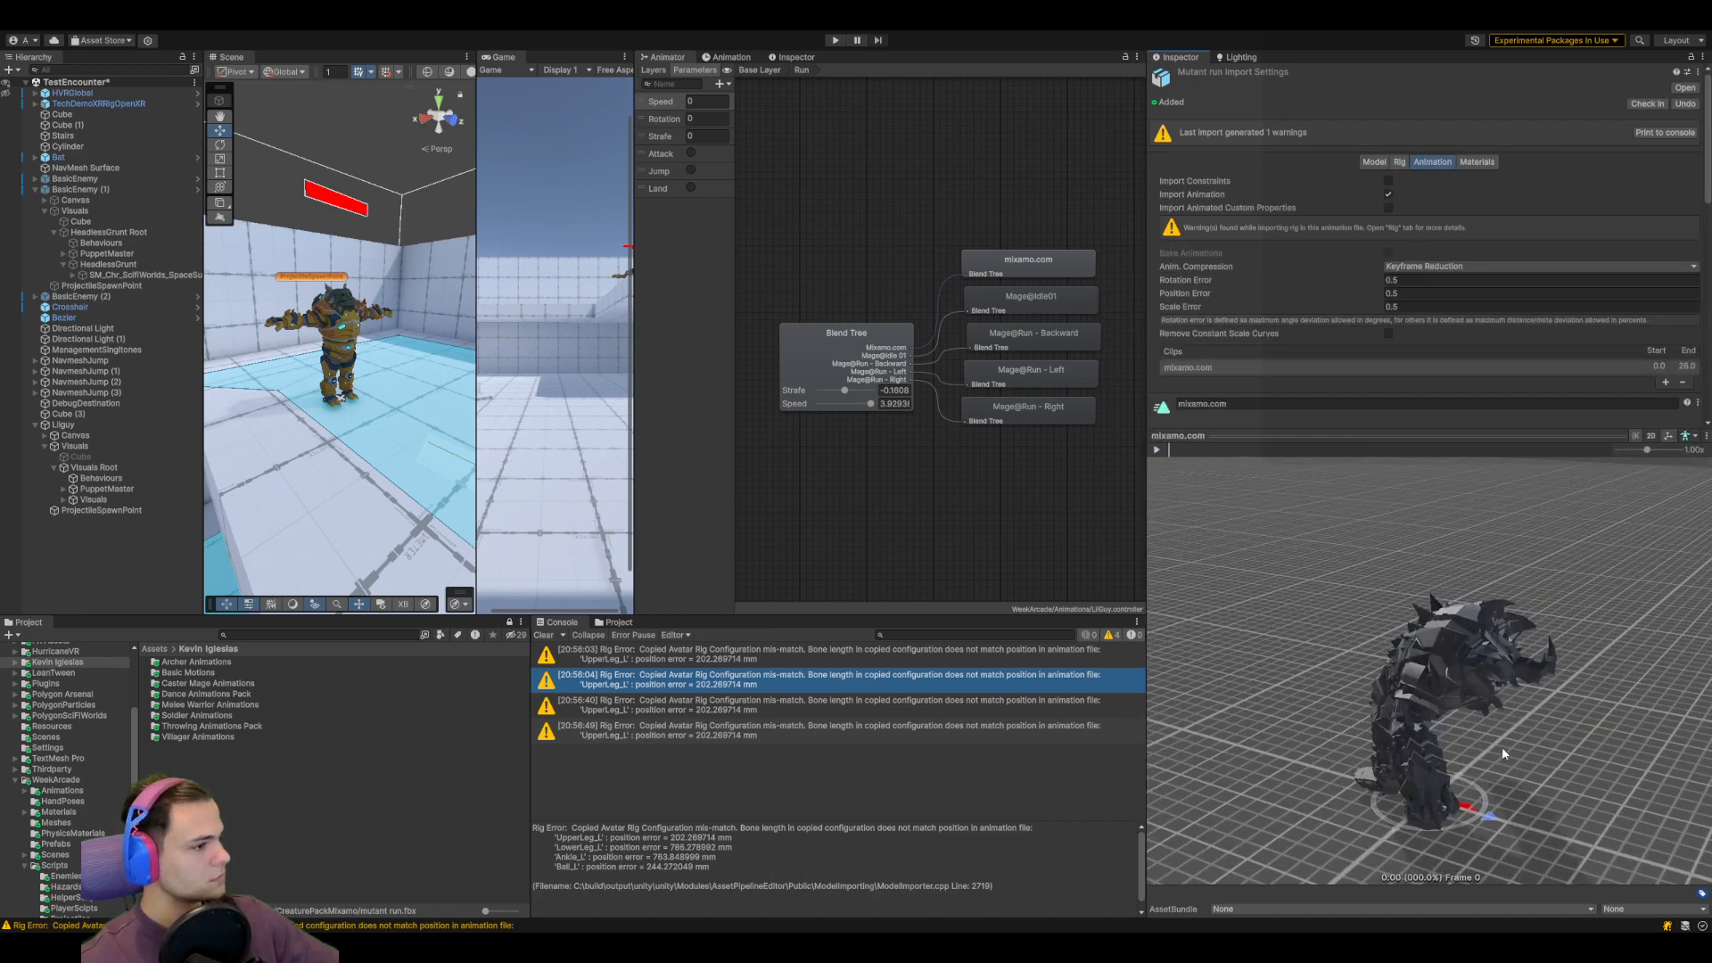
pyautogui.moveTo(1501, 745); pyautogui.dragTo(1430, 731)
pyautogui.moveTo(1463, 768); pyautogui.dragTo(1380, 737, button='right')
pyautogui.click(1156, 449)
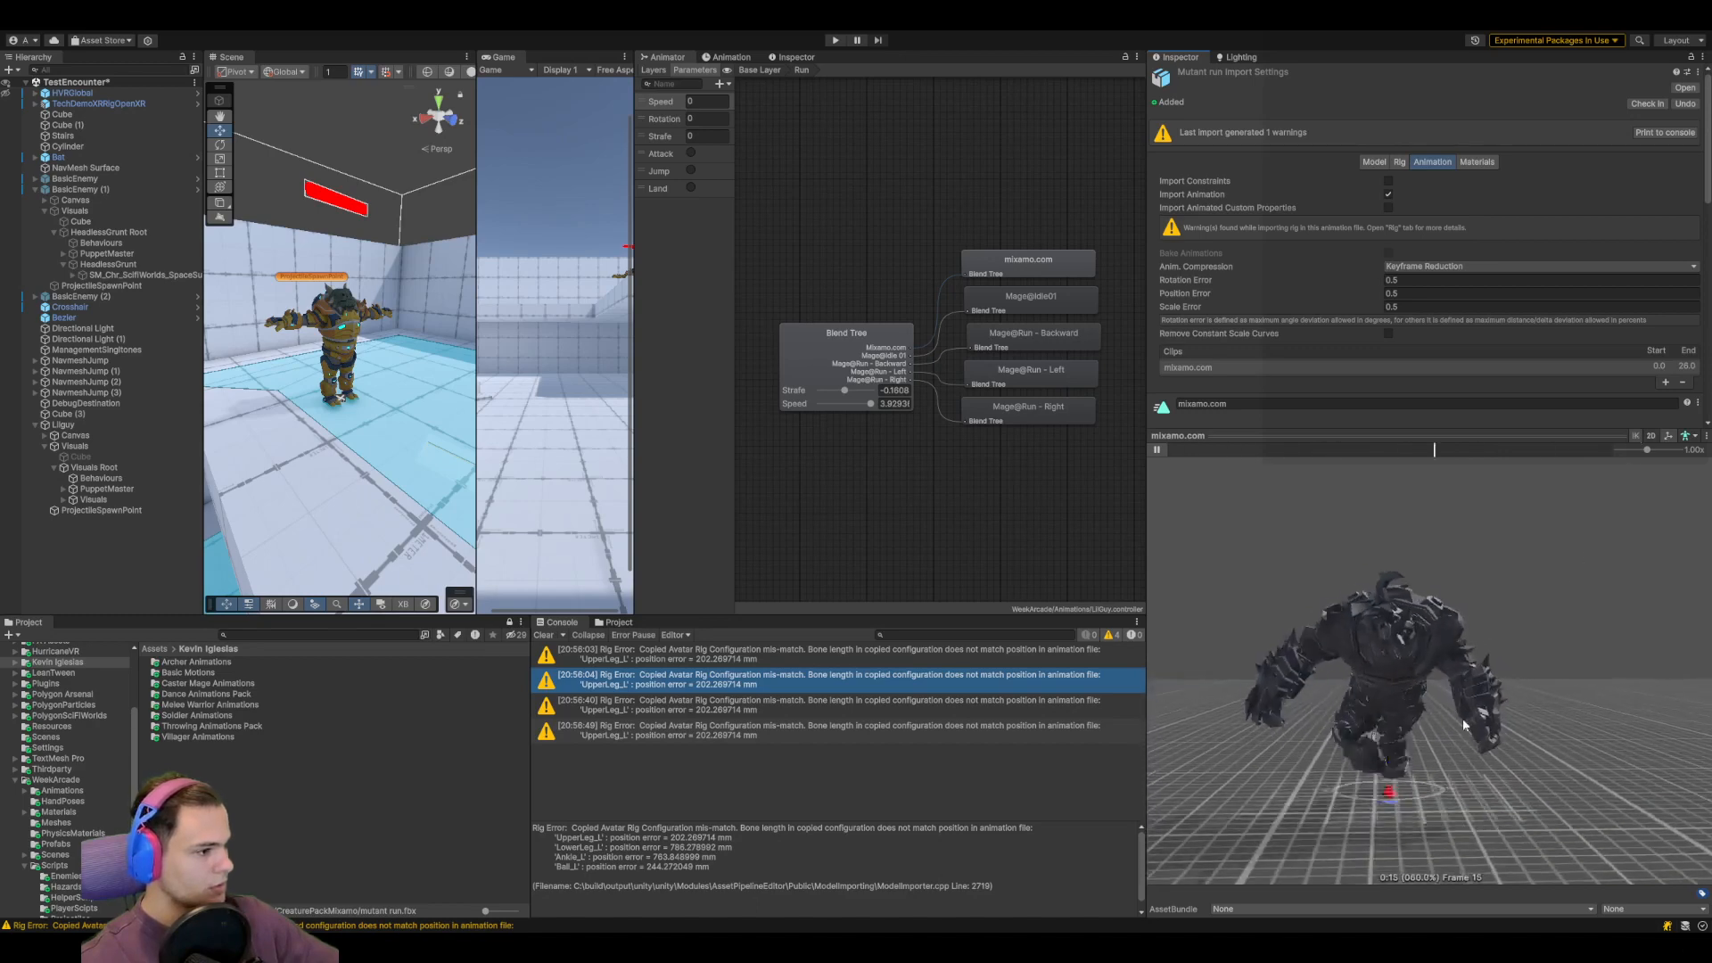
pyautogui.moveTo(1647, 450); pyautogui.dragTo(1617, 450)
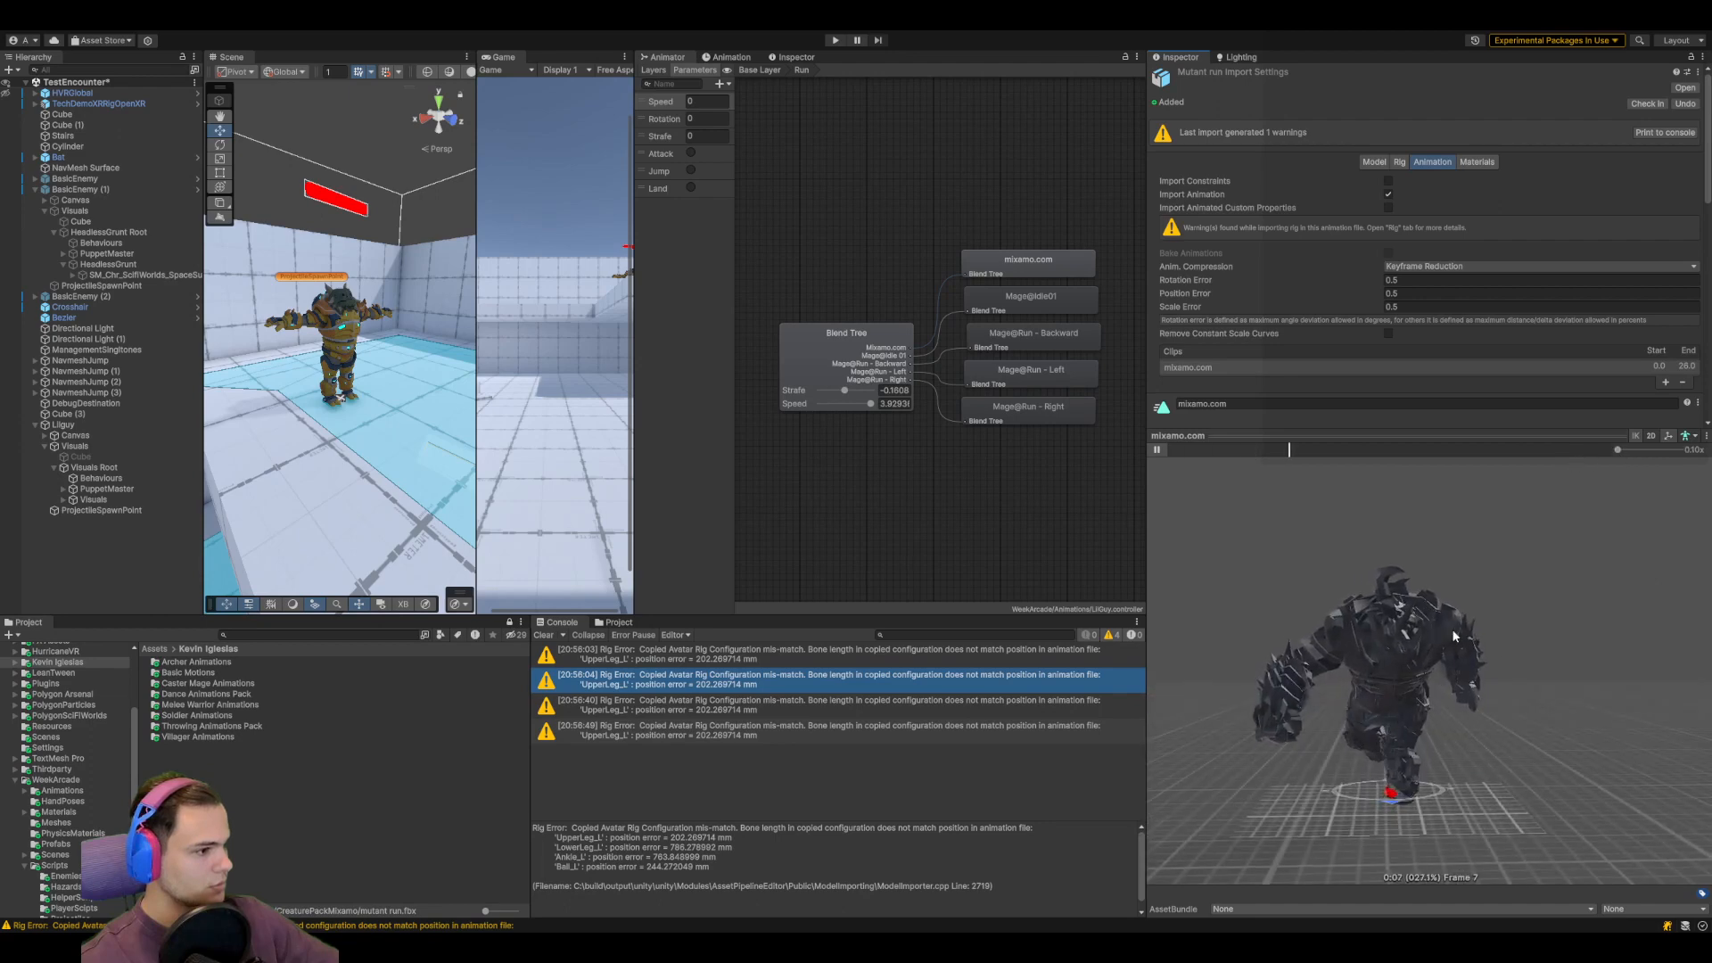
pyautogui.scroll(5, 1422, 793)
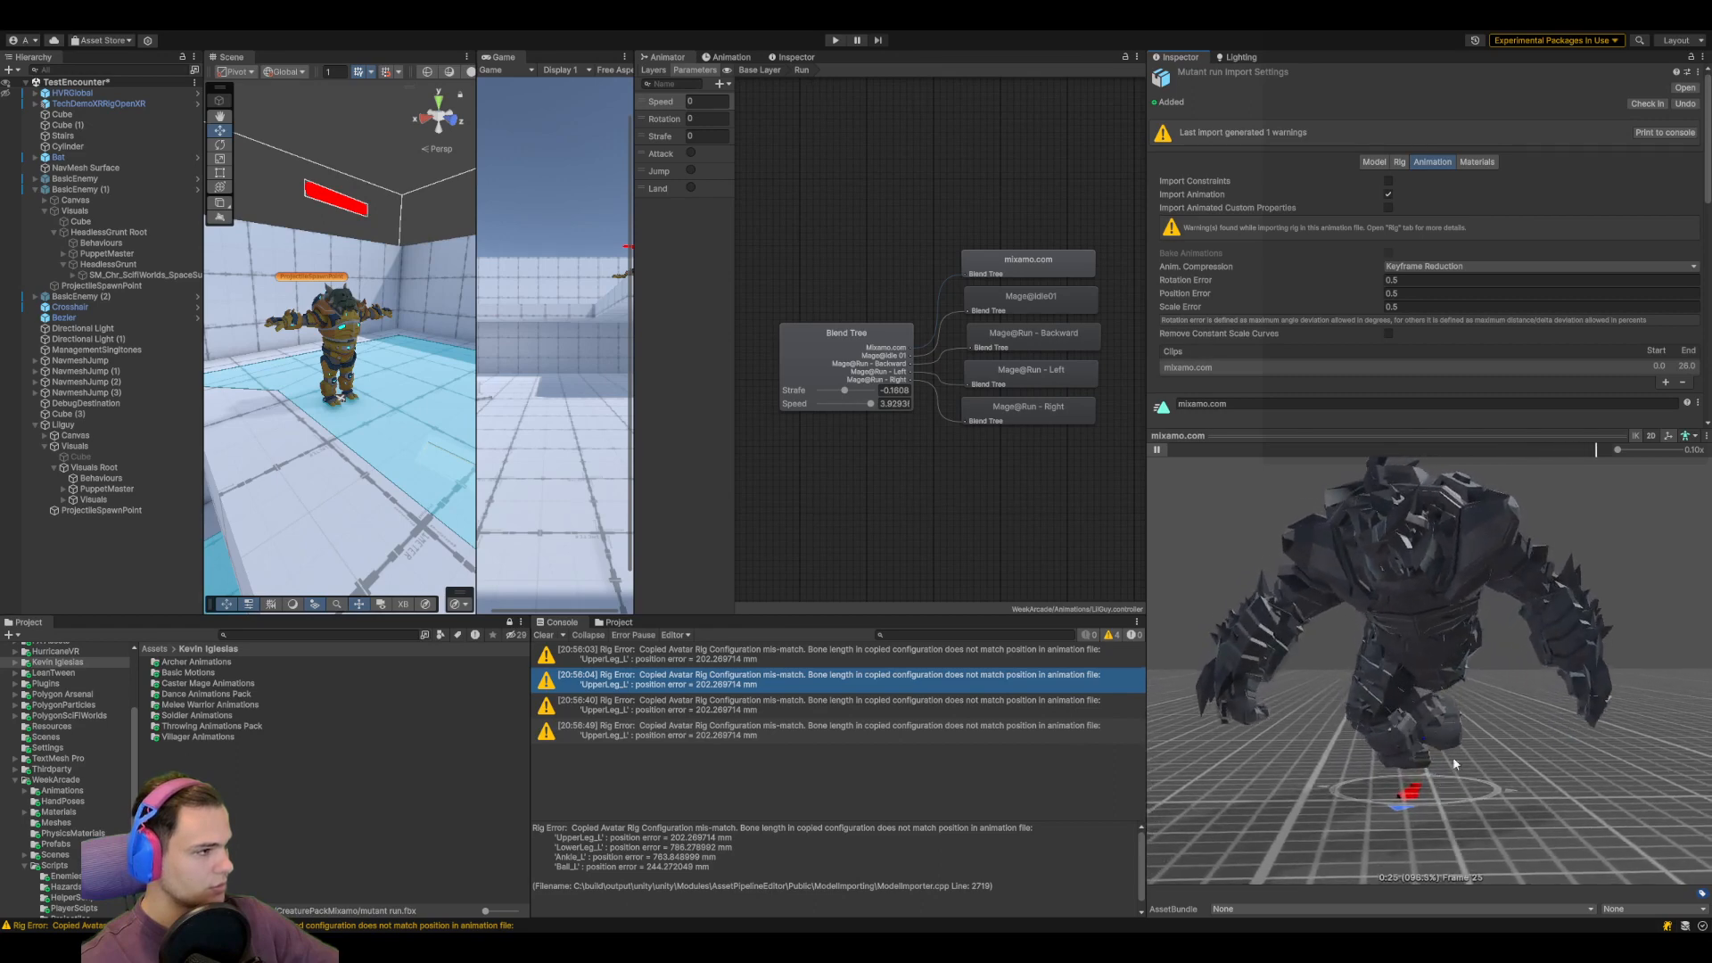
# Set the mutant run clip's animation compression to Off and apply the import settings
pyautogui.moveTo(1482, 432); pyautogui.dragTo(1483, 604)
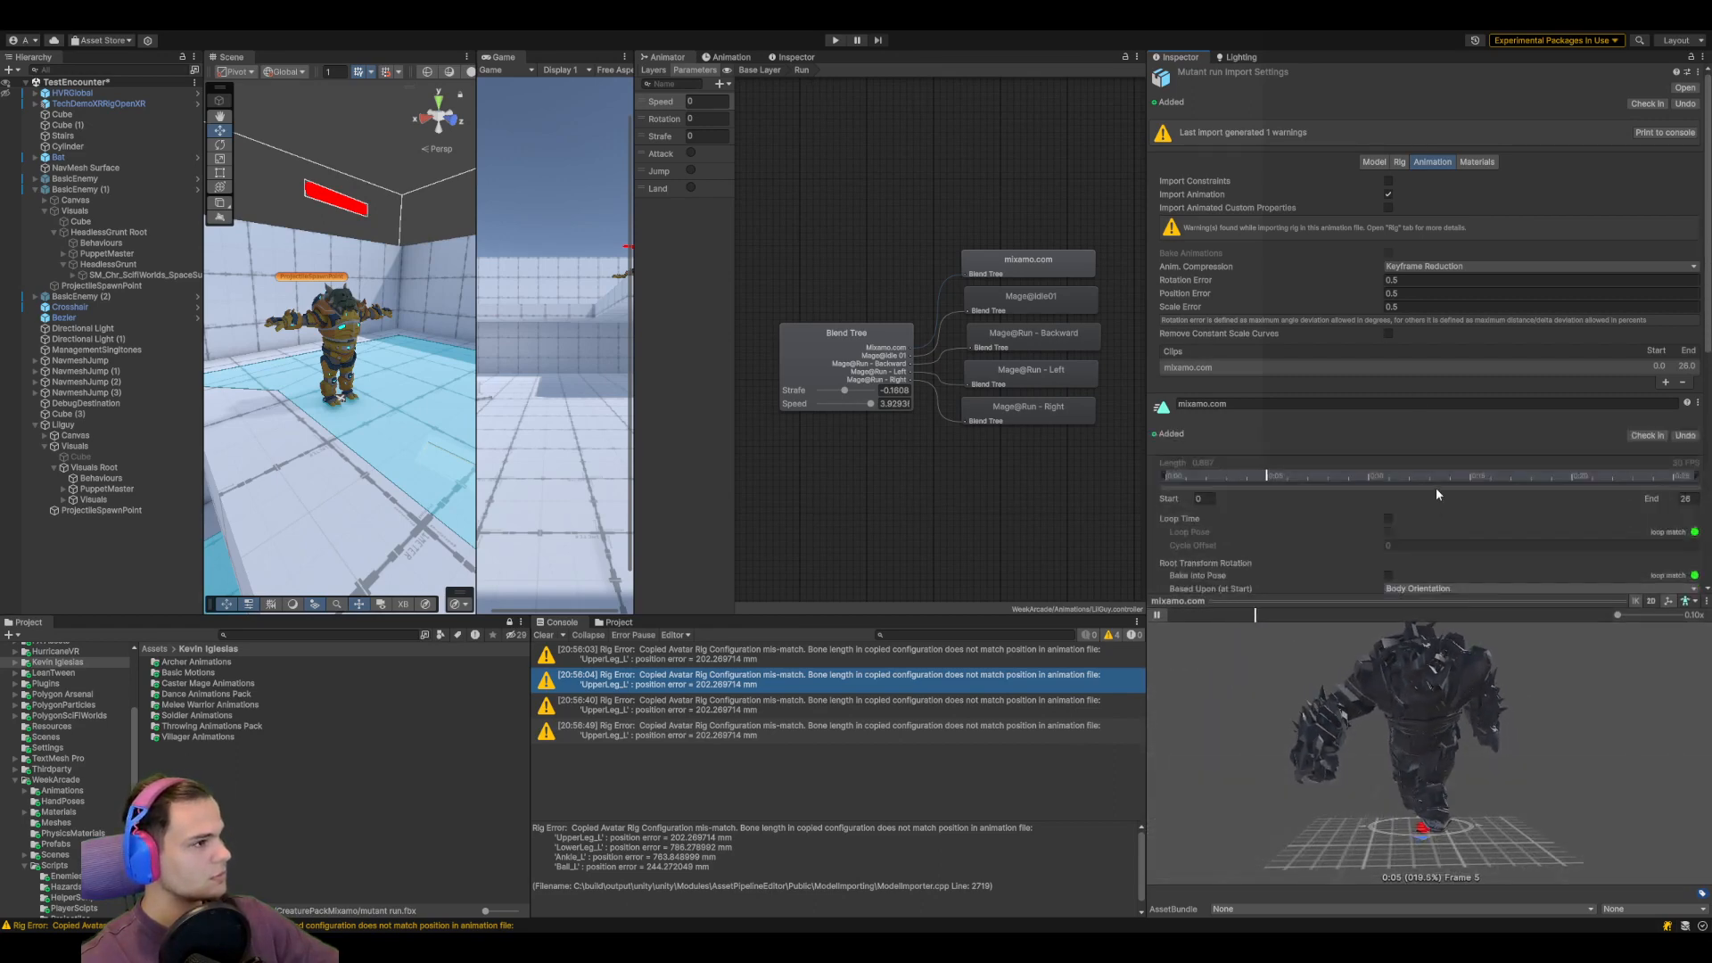
pyautogui.click(1397, 268)
pyautogui.click(1418, 282)
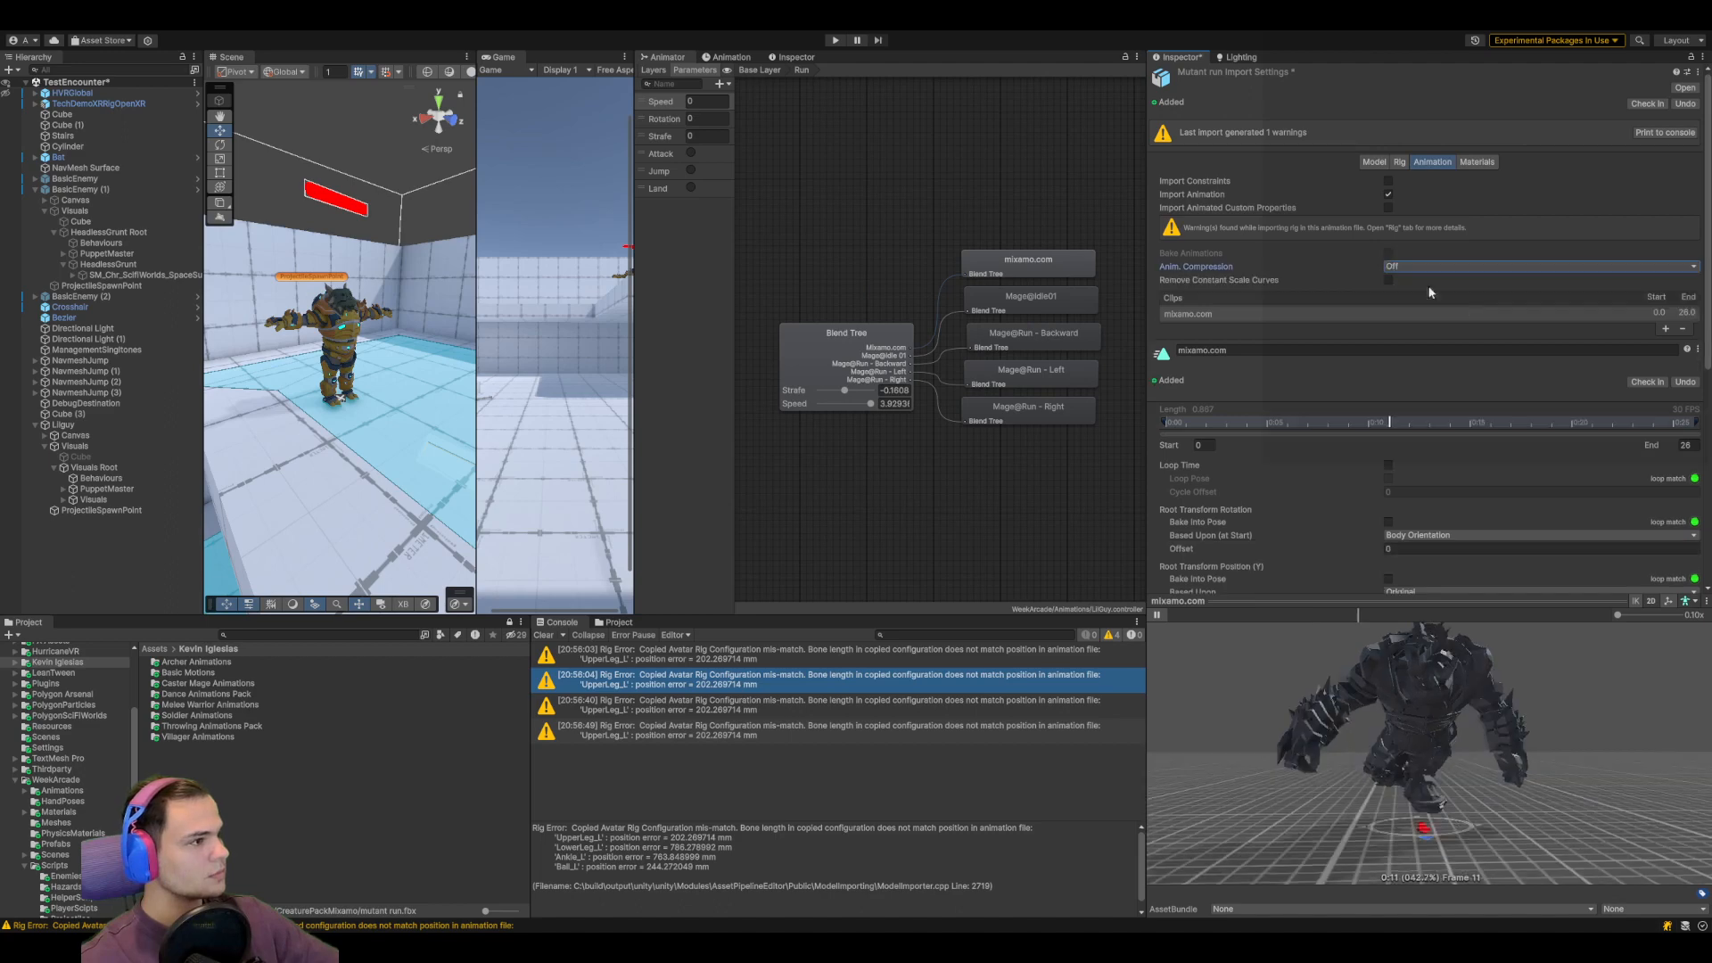
pyautogui.scroll(-6, 1528, 463)
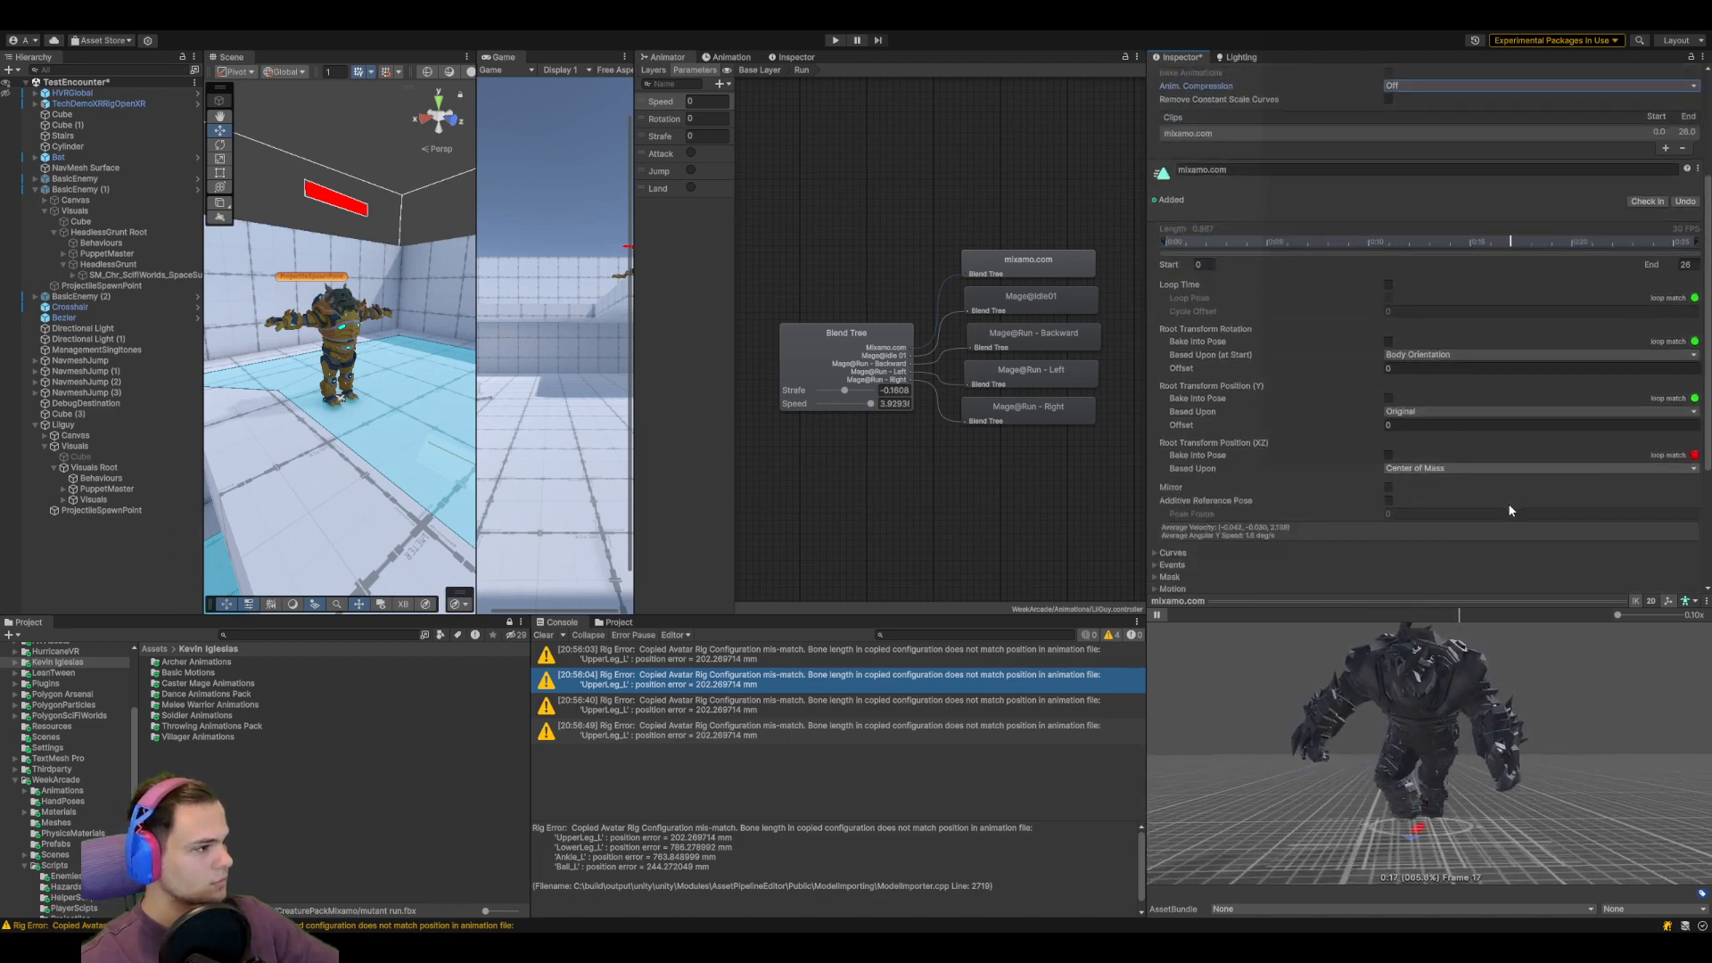
pyautogui.click(1684, 473)
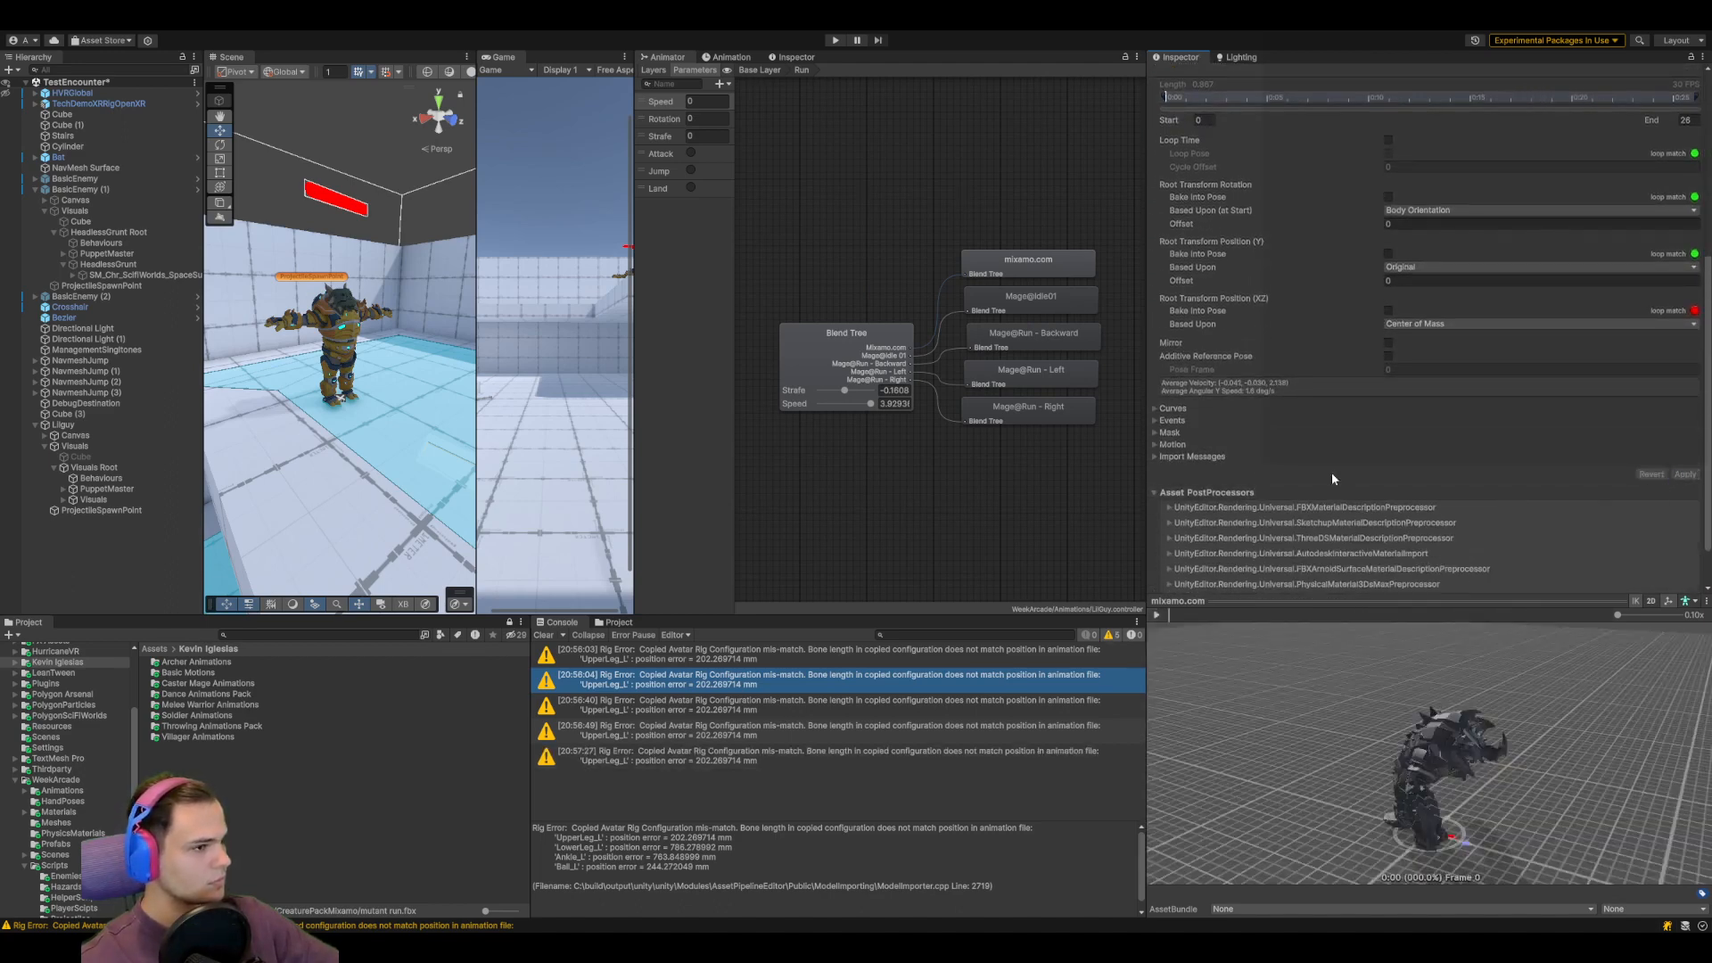
# Play the Run blend tree in an enlarged preview and examine LilGuy's run from the front and side
pyautogui.click(874, 341)
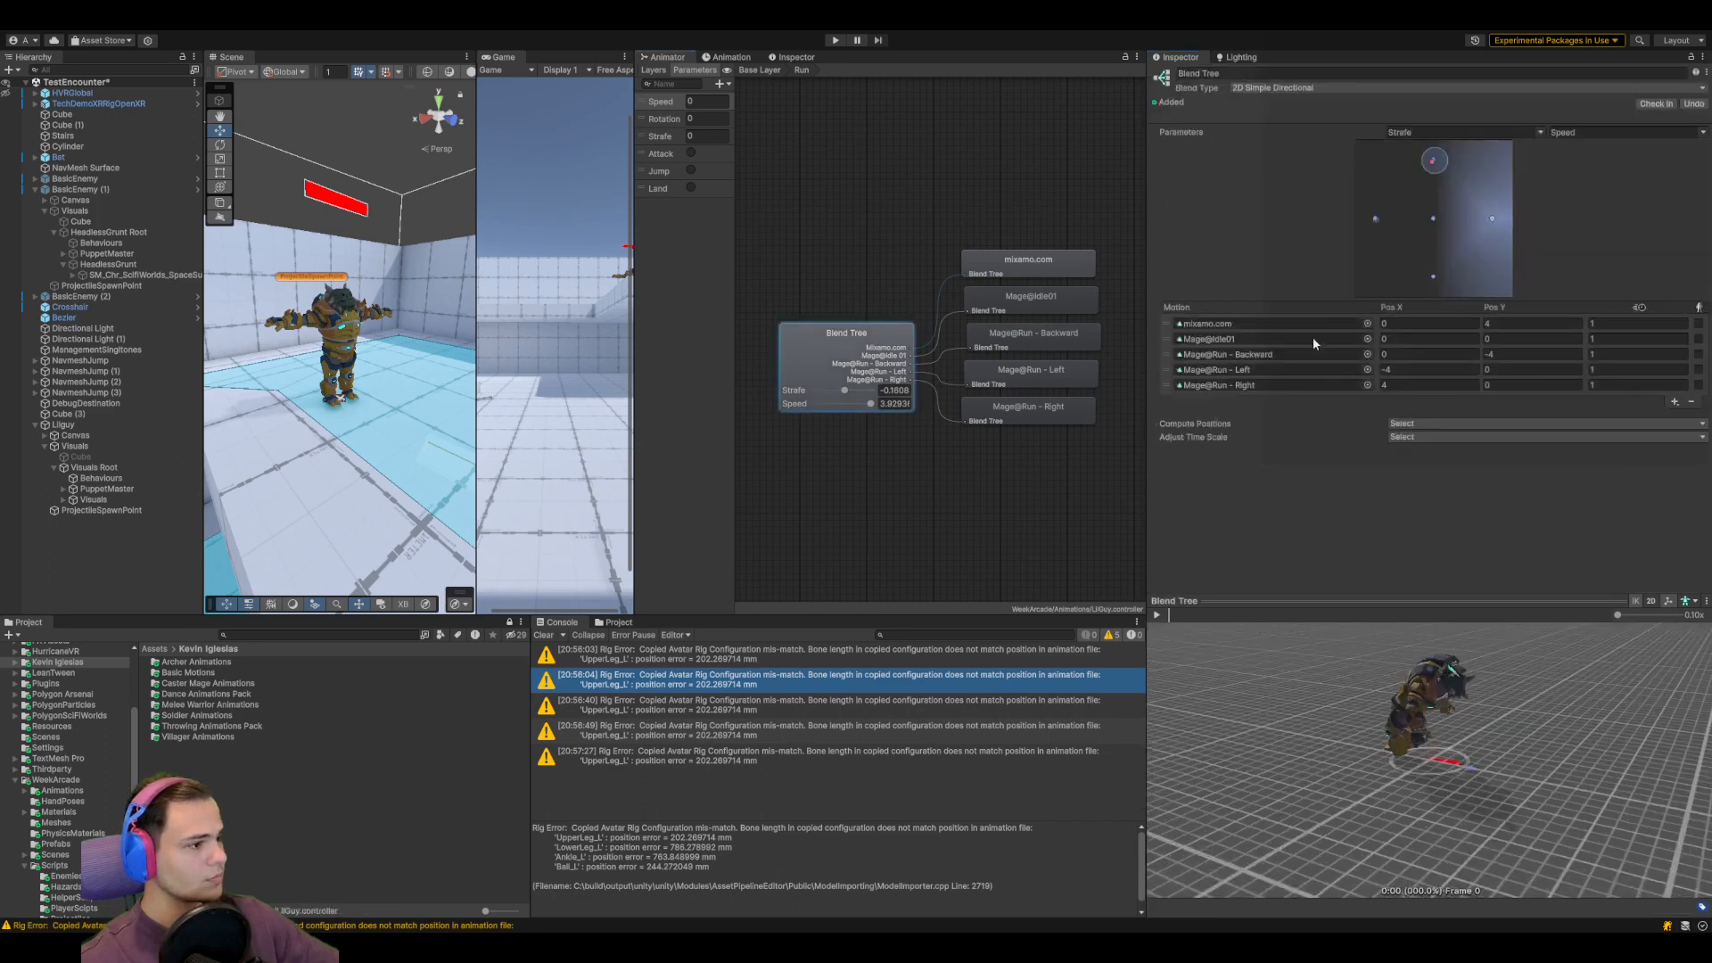
pyautogui.click(1158, 615)
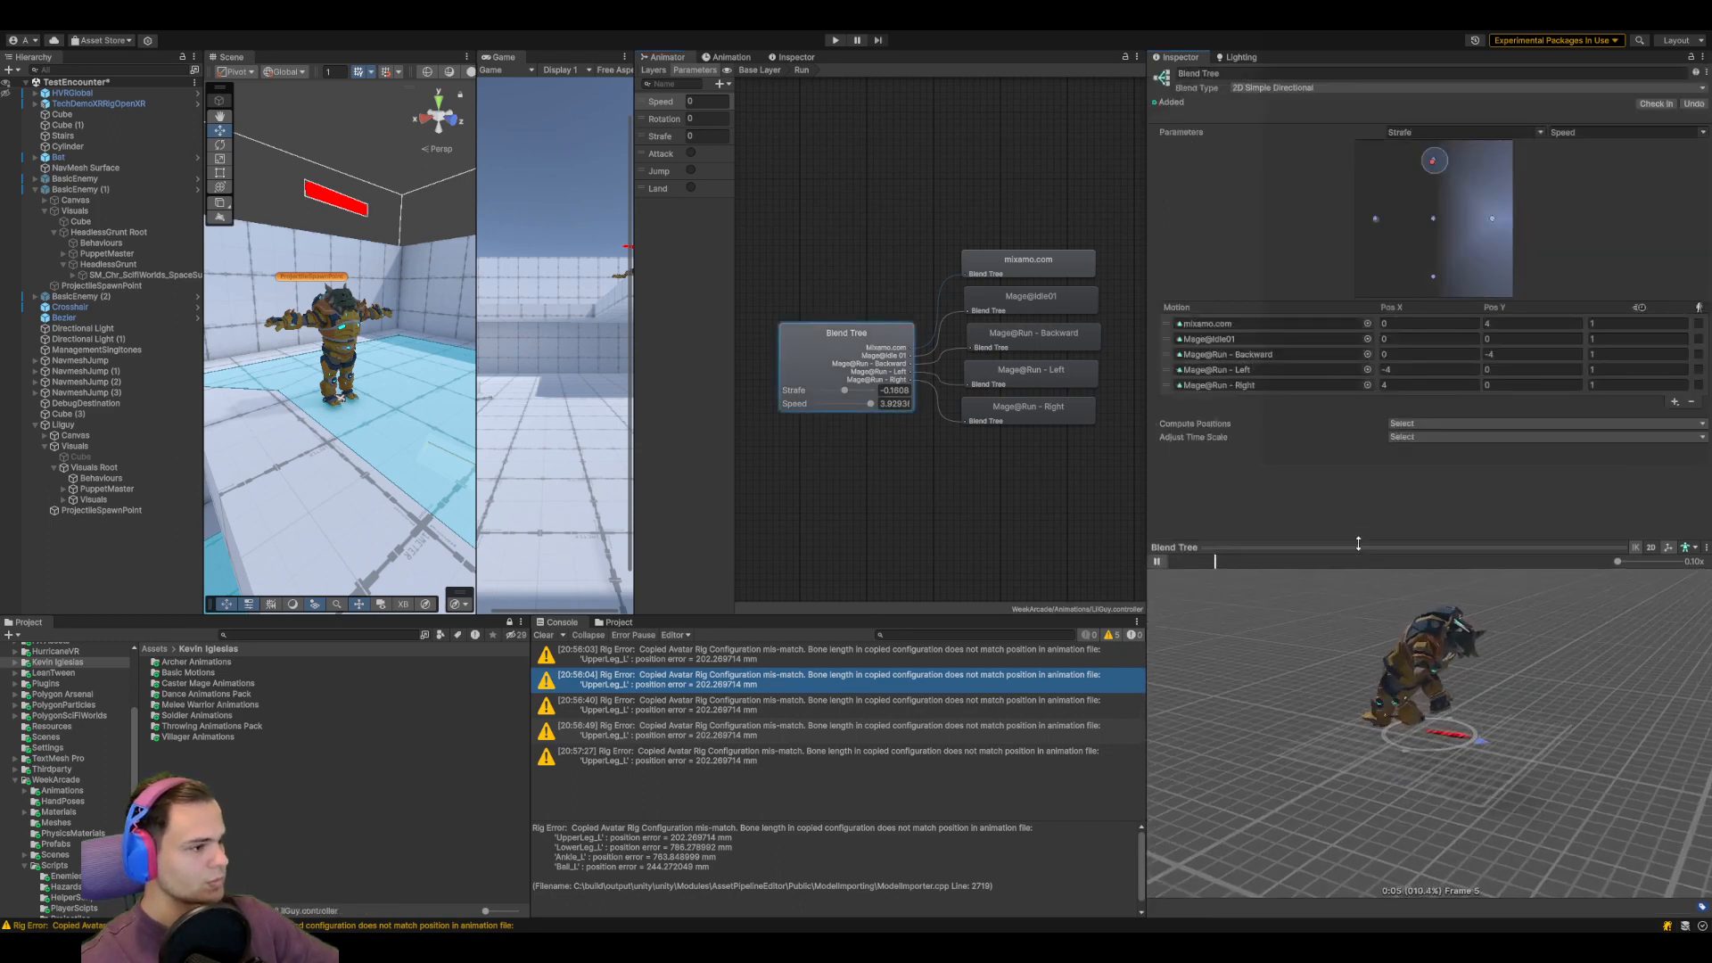
pyautogui.moveTo(1293, 603); pyautogui.dragTo(1356, 482)
pyautogui.moveTo(1455, 669); pyautogui.dragTo(1293, 678)
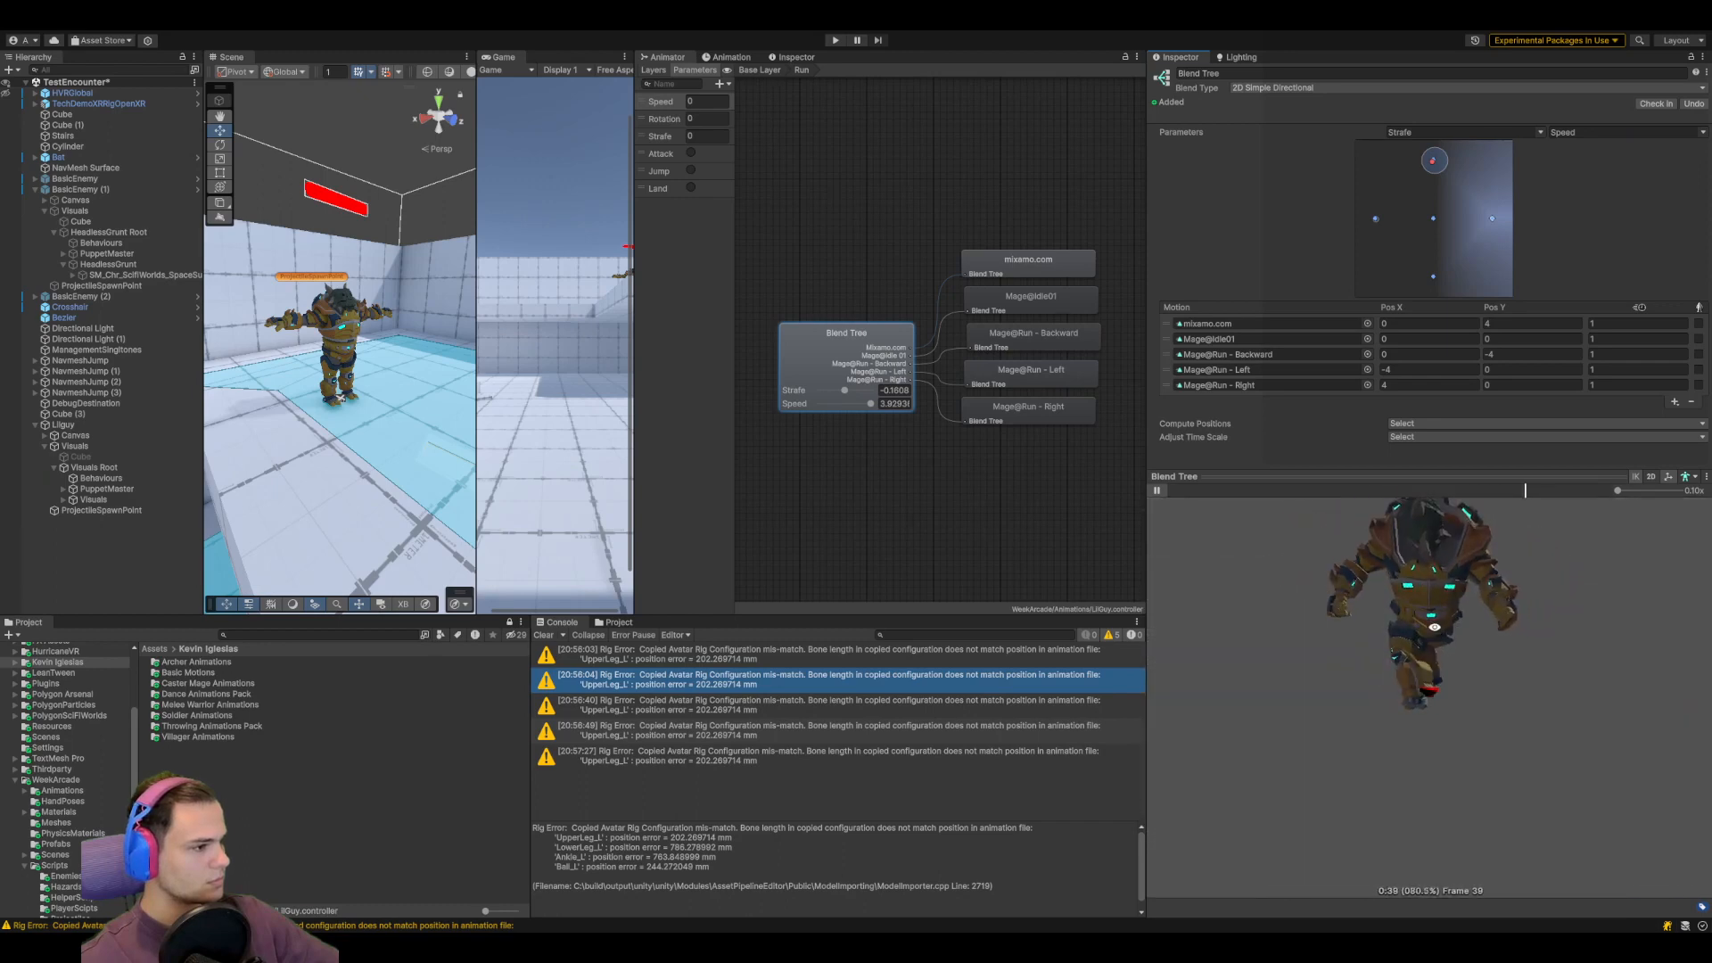
pyautogui.moveTo(1426, 687)
pyautogui.mouseDown(button='right')
pyautogui.moveTo(1376, 701)
pyautogui.moveTo(1358, 734)
pyautogui.moveTo(1427, 664)
pyautogui.mouseUp(button='right')
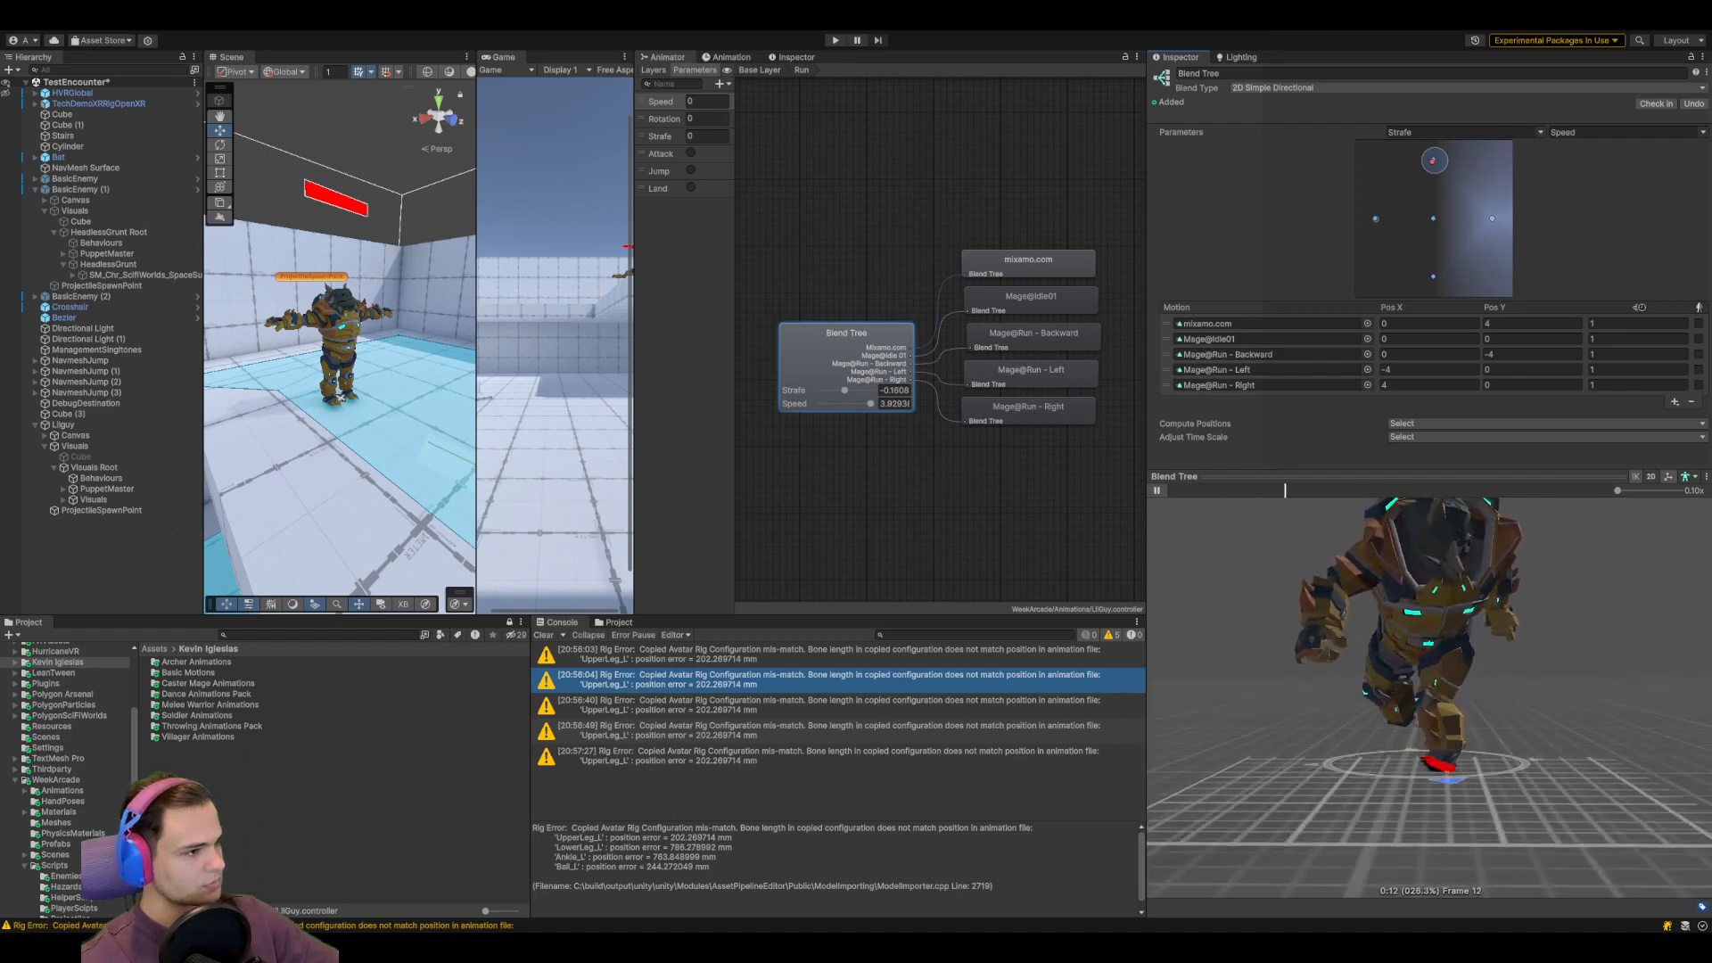
pyautogui.moveTo(1336, 482); pyautogui.dragTo(1386, 515)
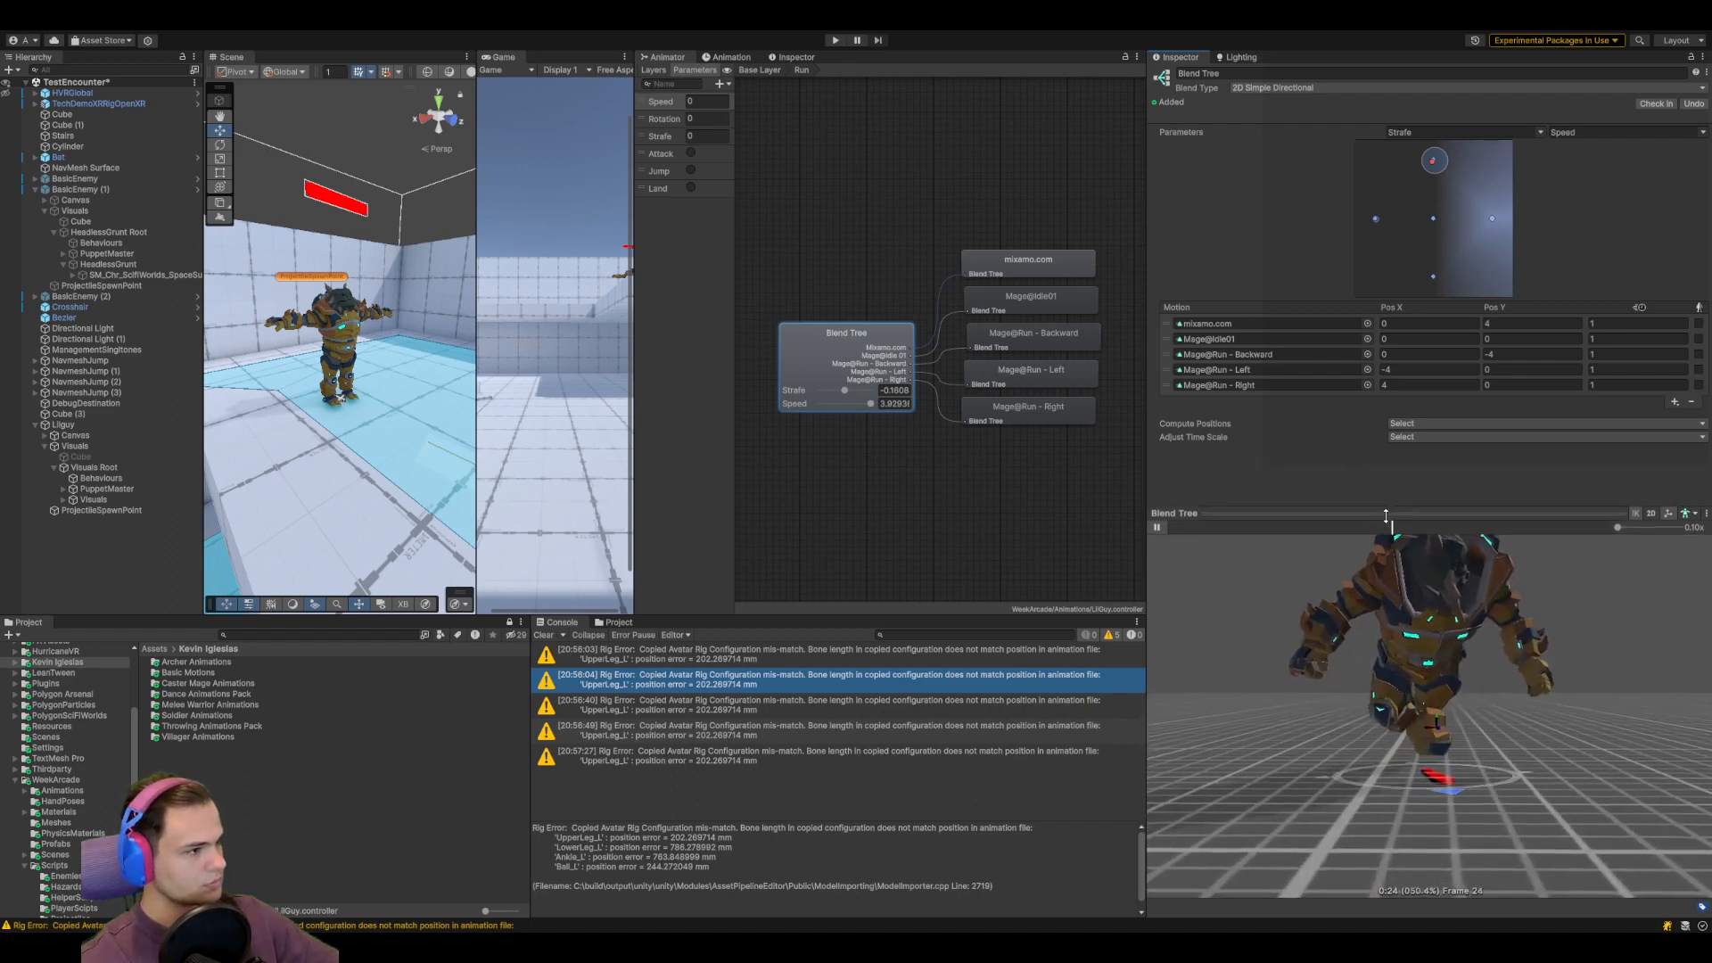
pyautogui.moveTo(1421, 605); pyautogui.dragTo(1306, 687)
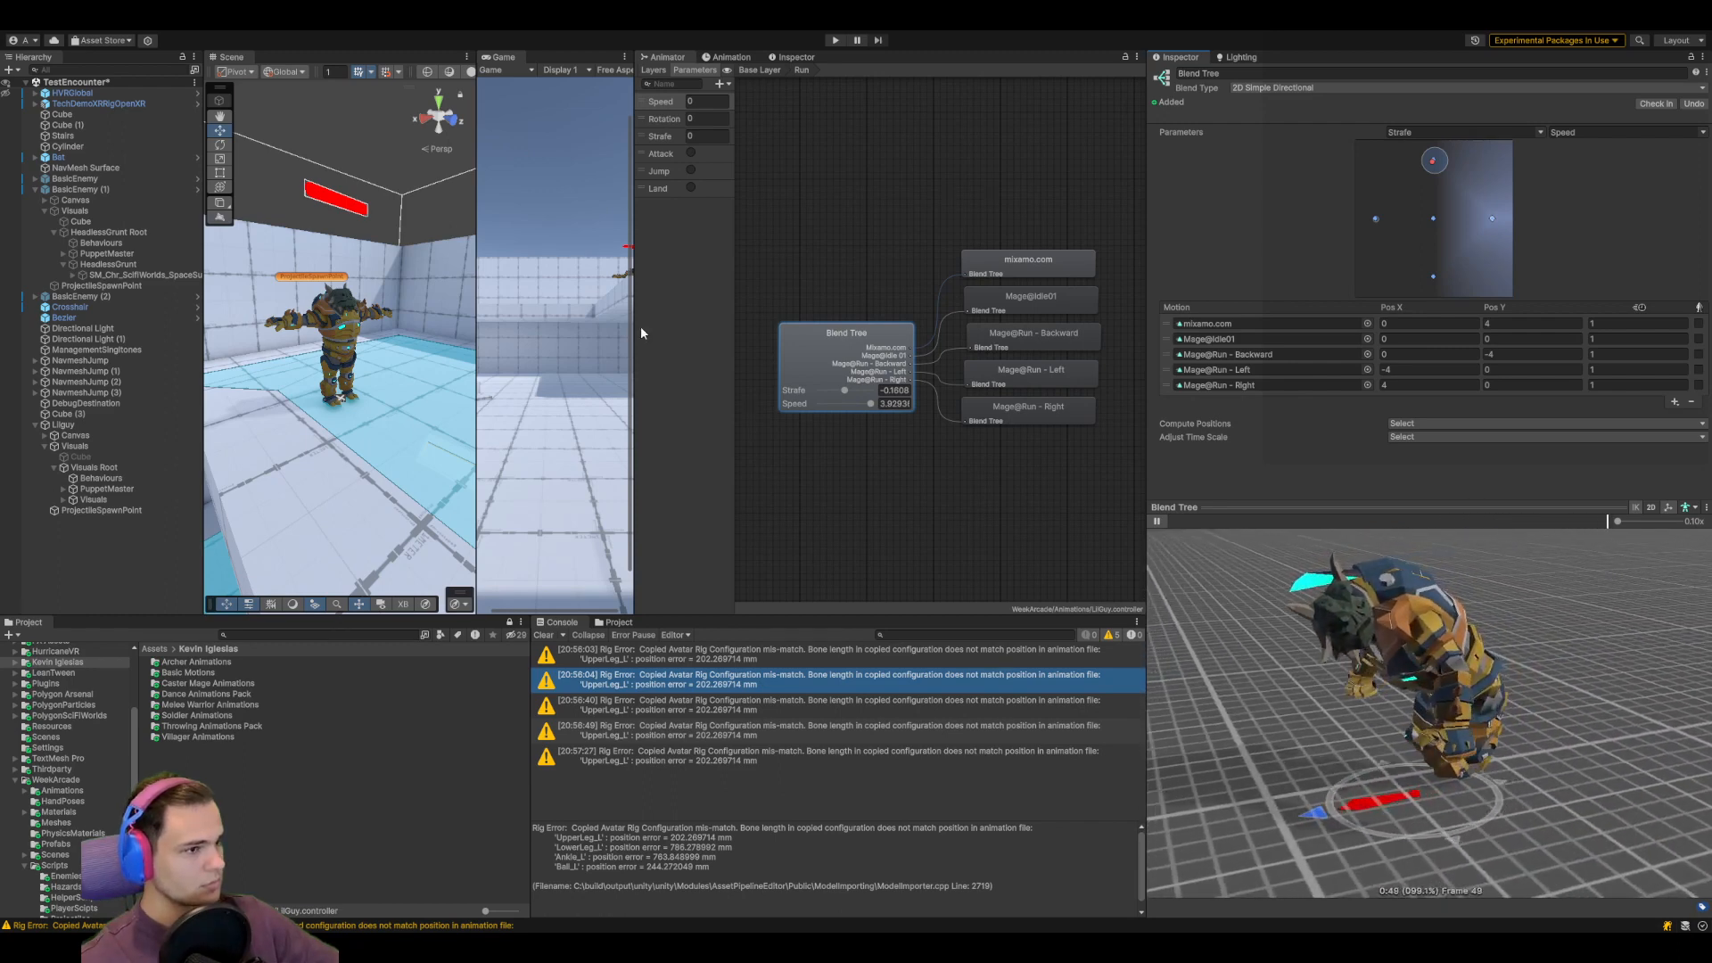
# Run the scene, follow LilGuy in a widened Scene view, test its Visuals without Apply Root Motion, and stop play mode
pyautogui.click(835, 40)
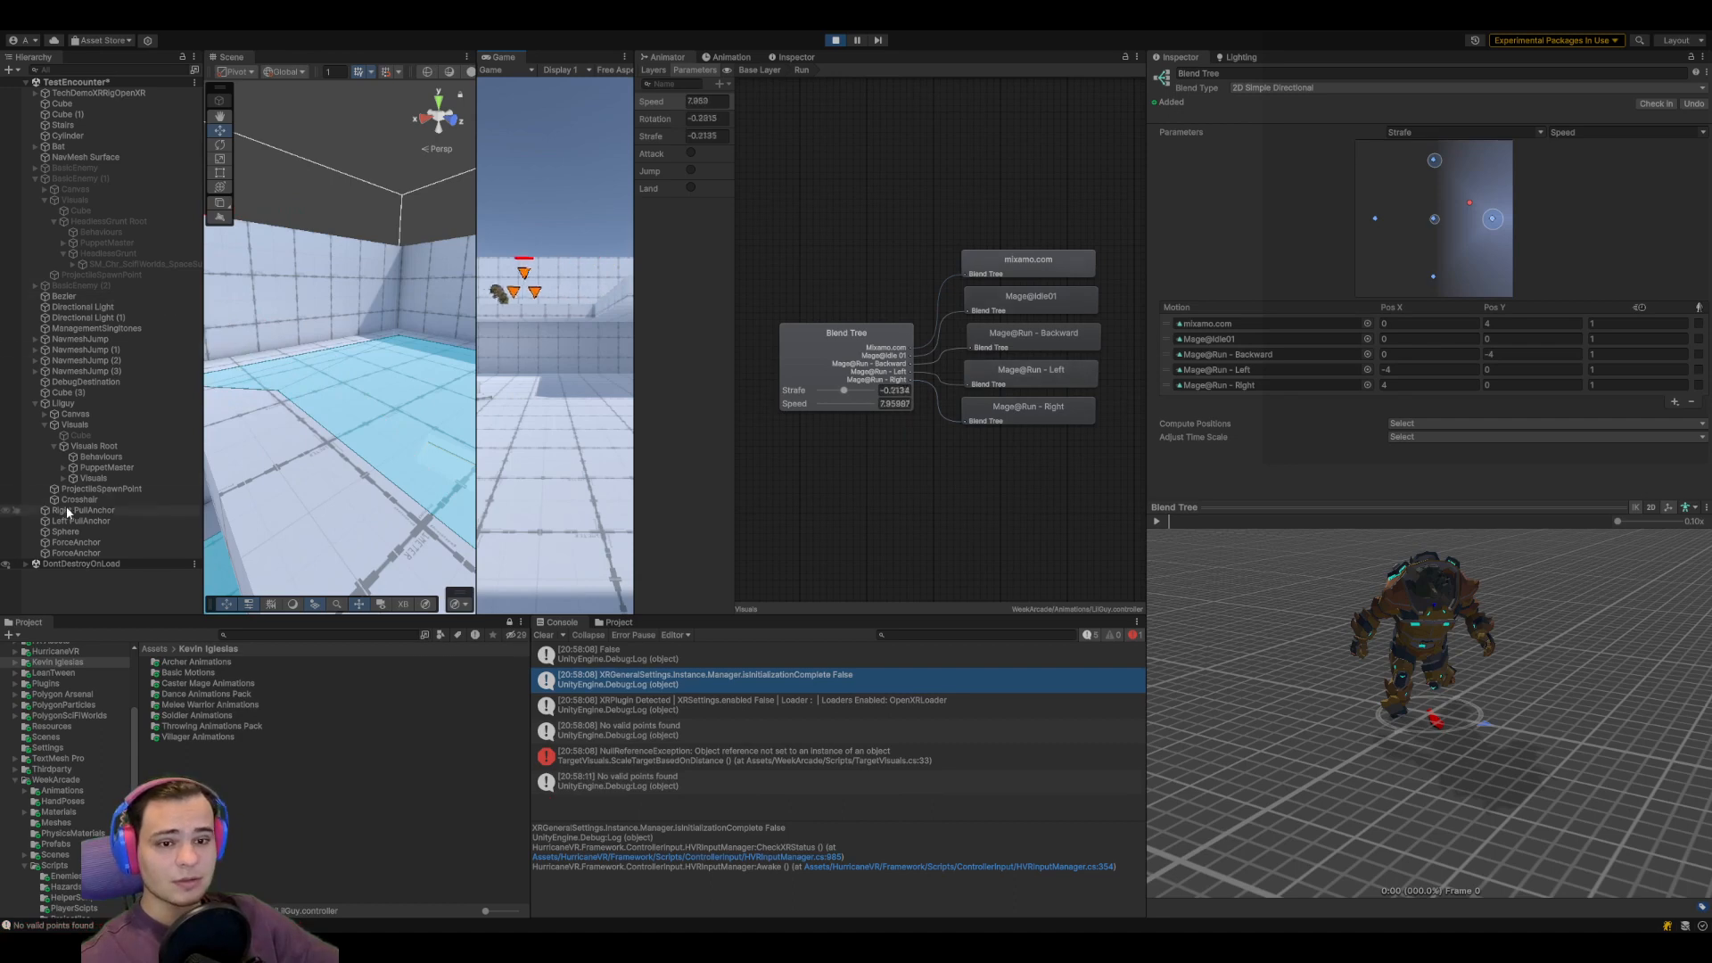
pyautogui.doubleClick(59, 403)
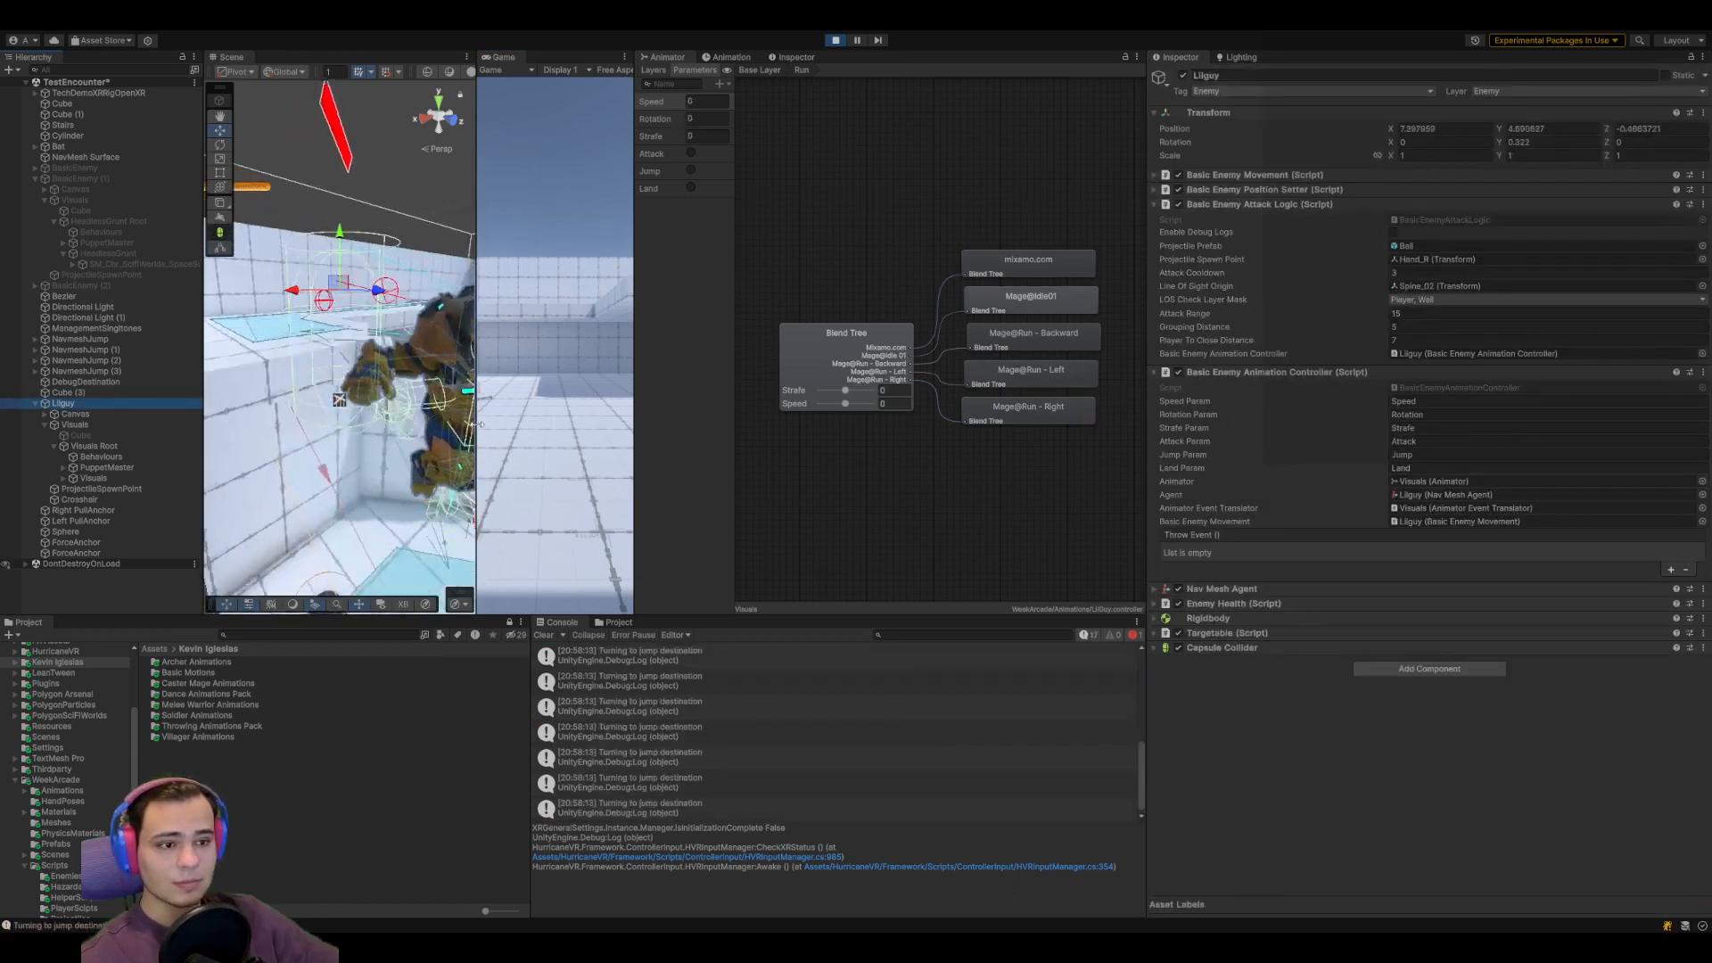
pyautogui.moveTo(477, 412); pyautogui.dragTo(655, 412)
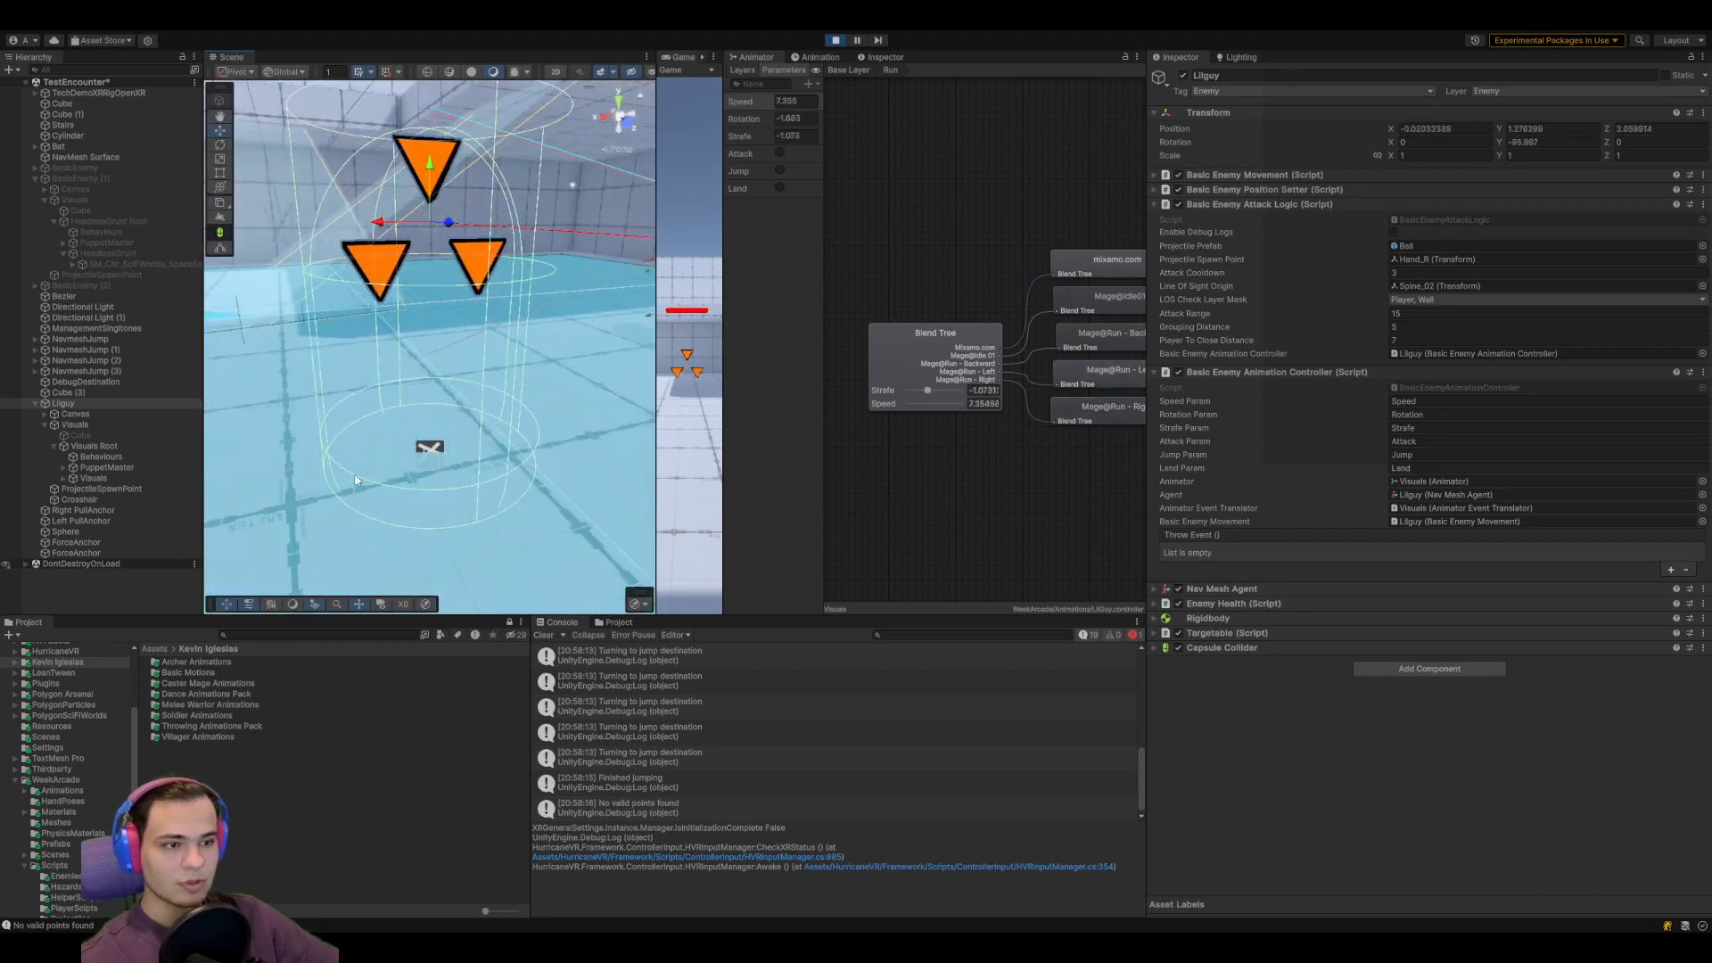
pyautogui.click(94, 479)
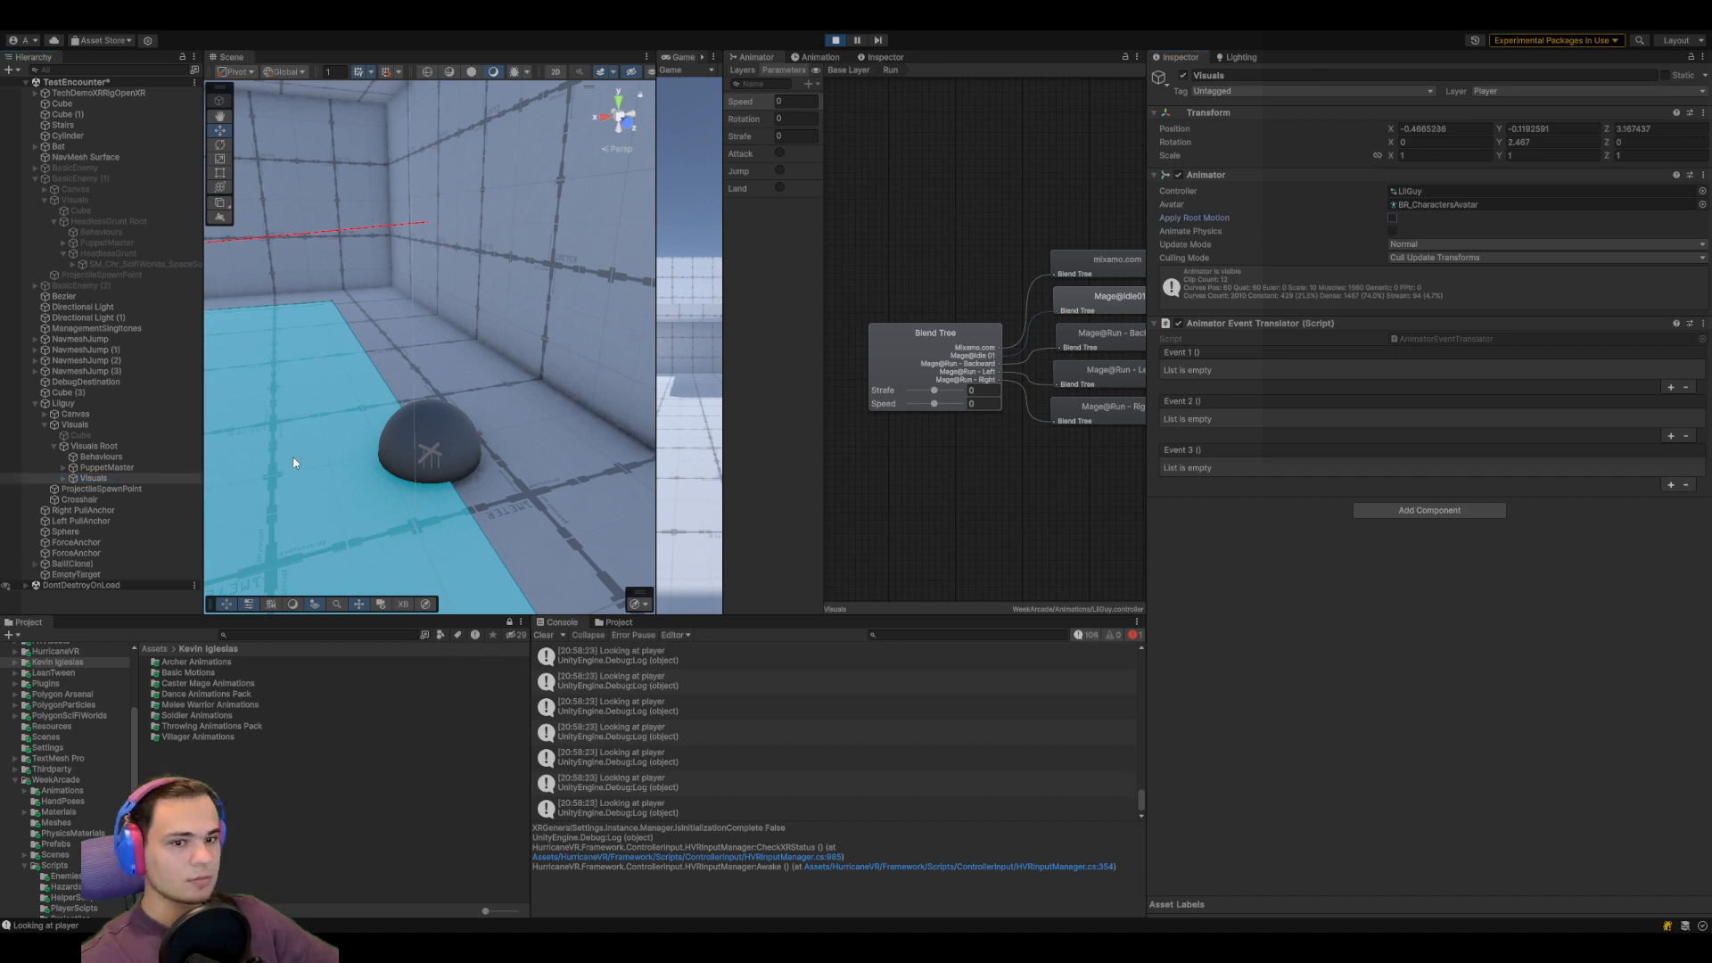
pyautogui.click(87, 405)
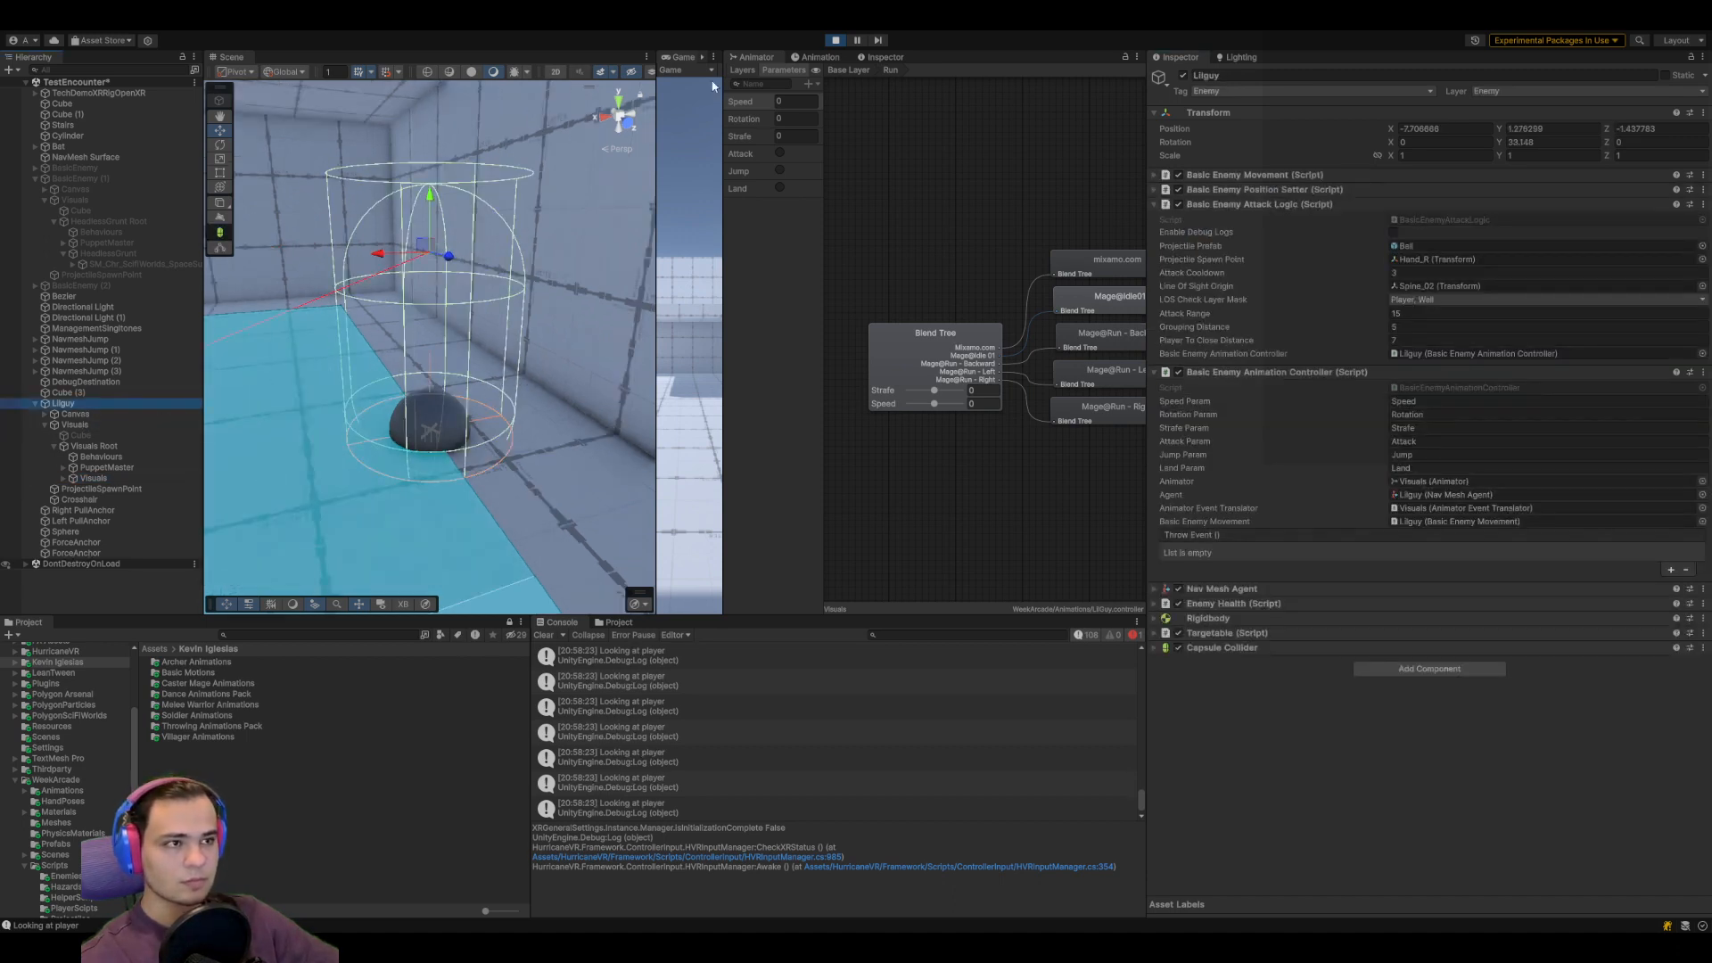
pyautogui.click(835, 40)
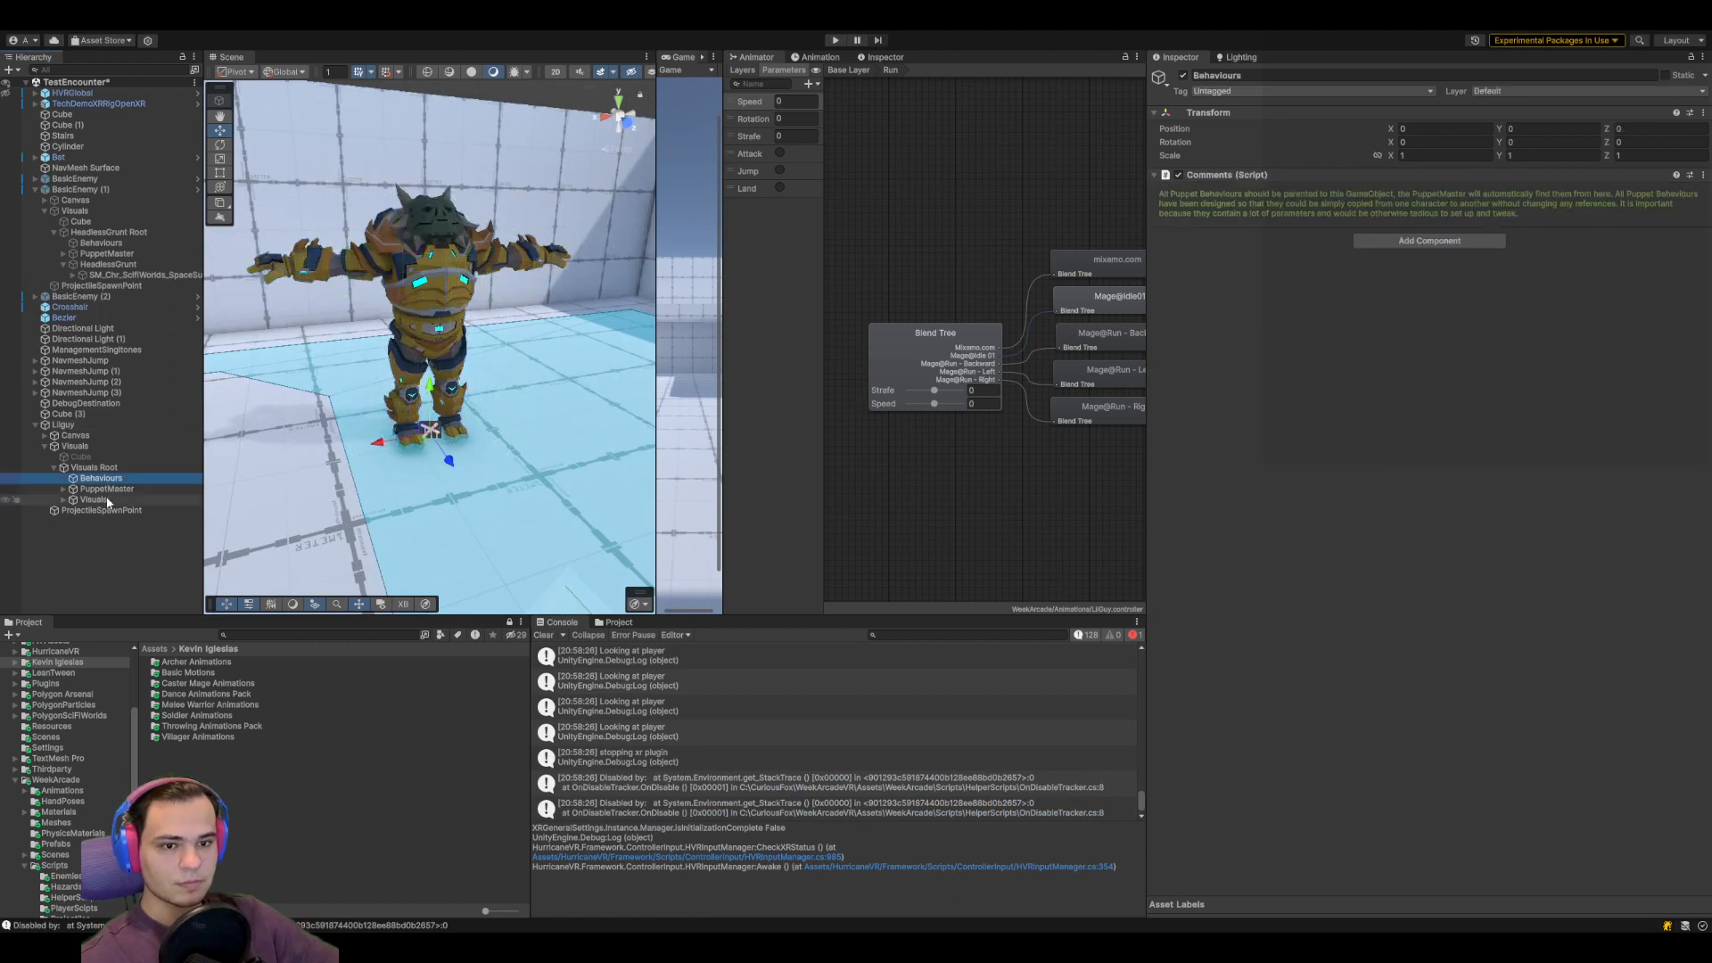
# Turn off Apply Root Motion on LilGuy's Visuals animator and run the scene to check the enemy up close
pyautogui.click(1392, 219)
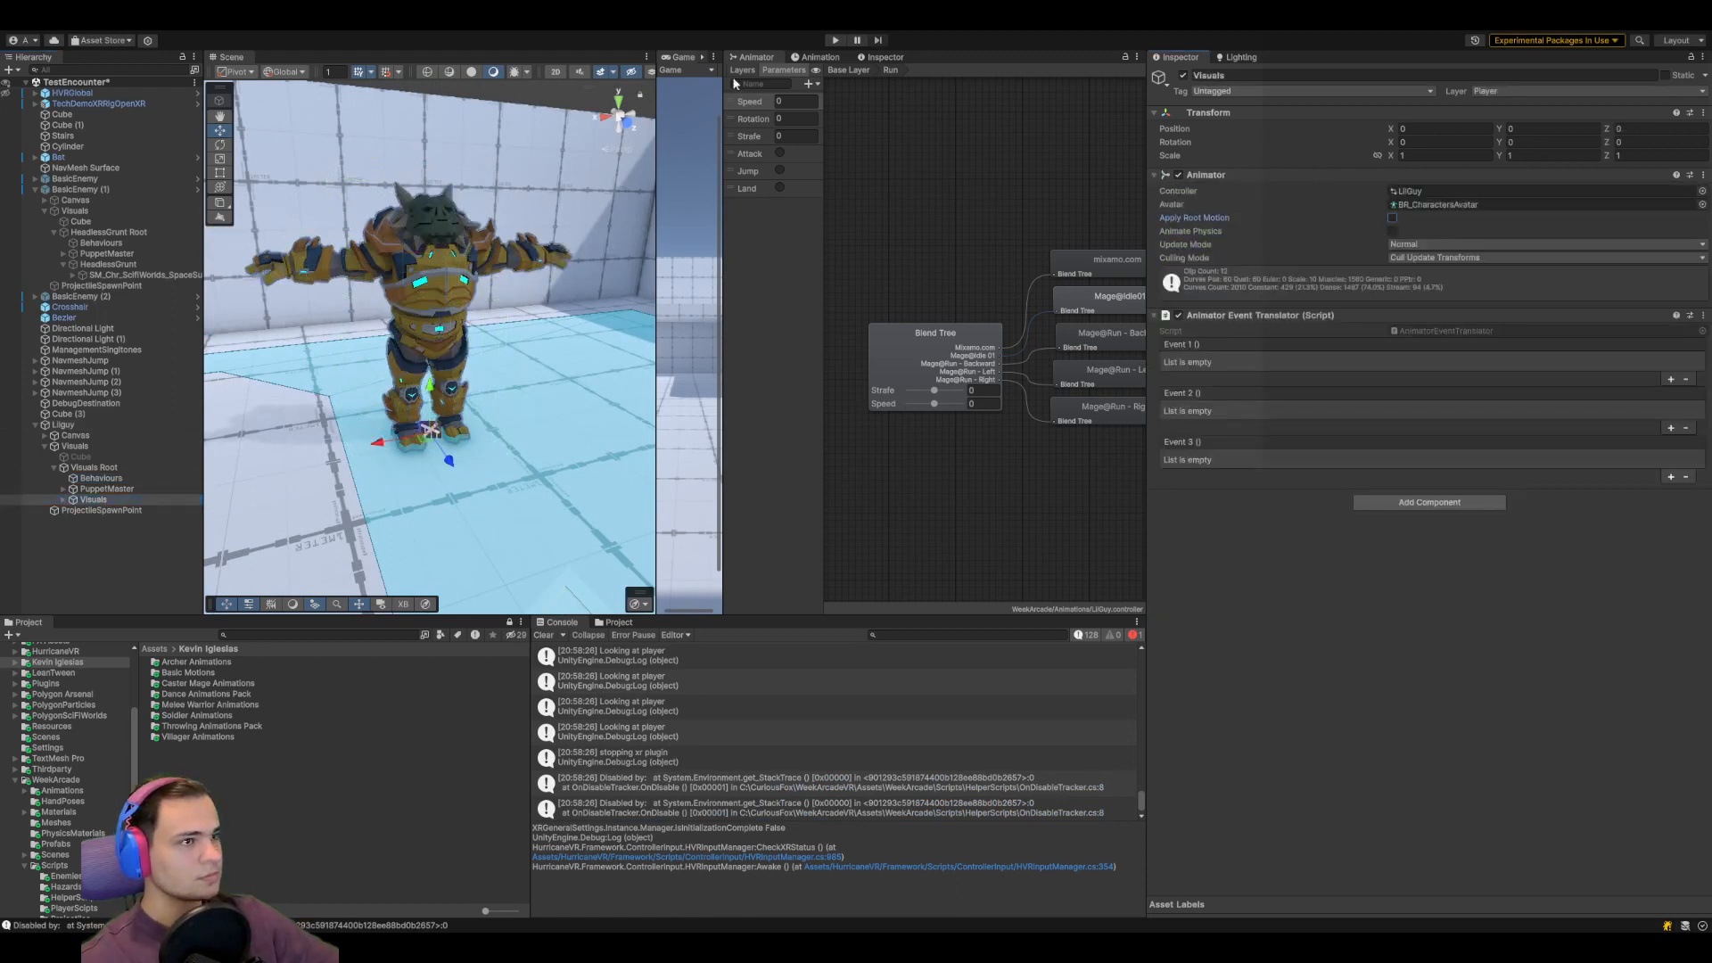
pyautogui.click(835, 41)
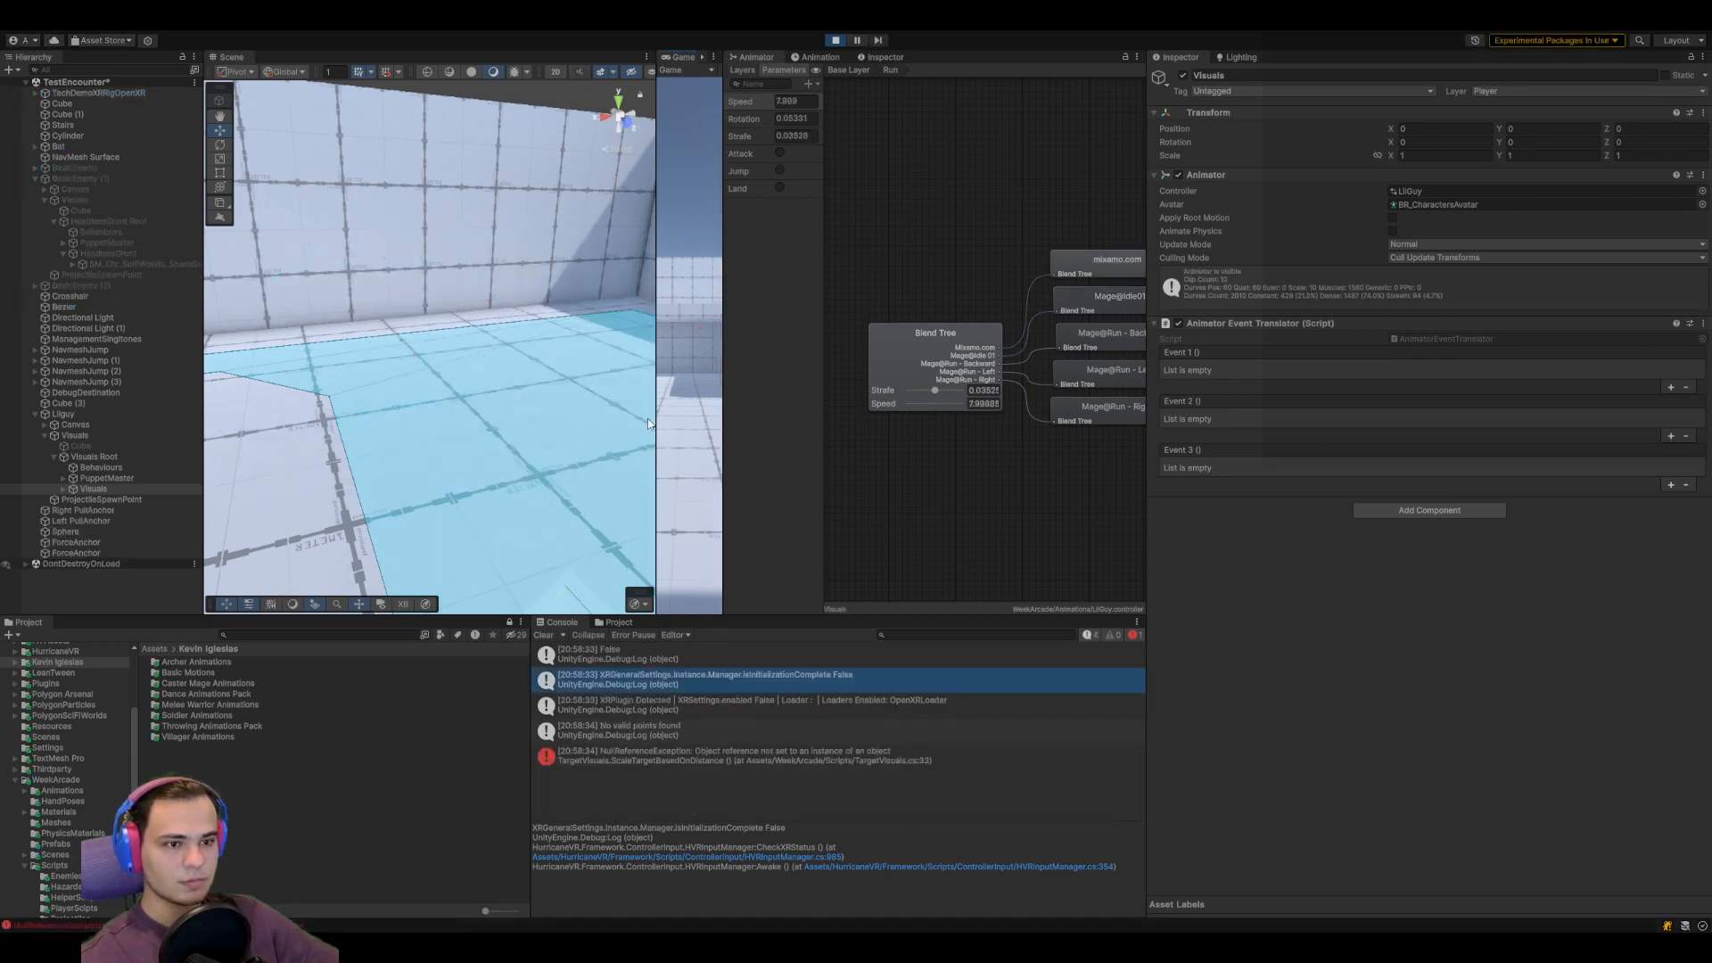
pyautogui.click(89, 490)
pyautogui.press('f')
pyautogui.press('f')
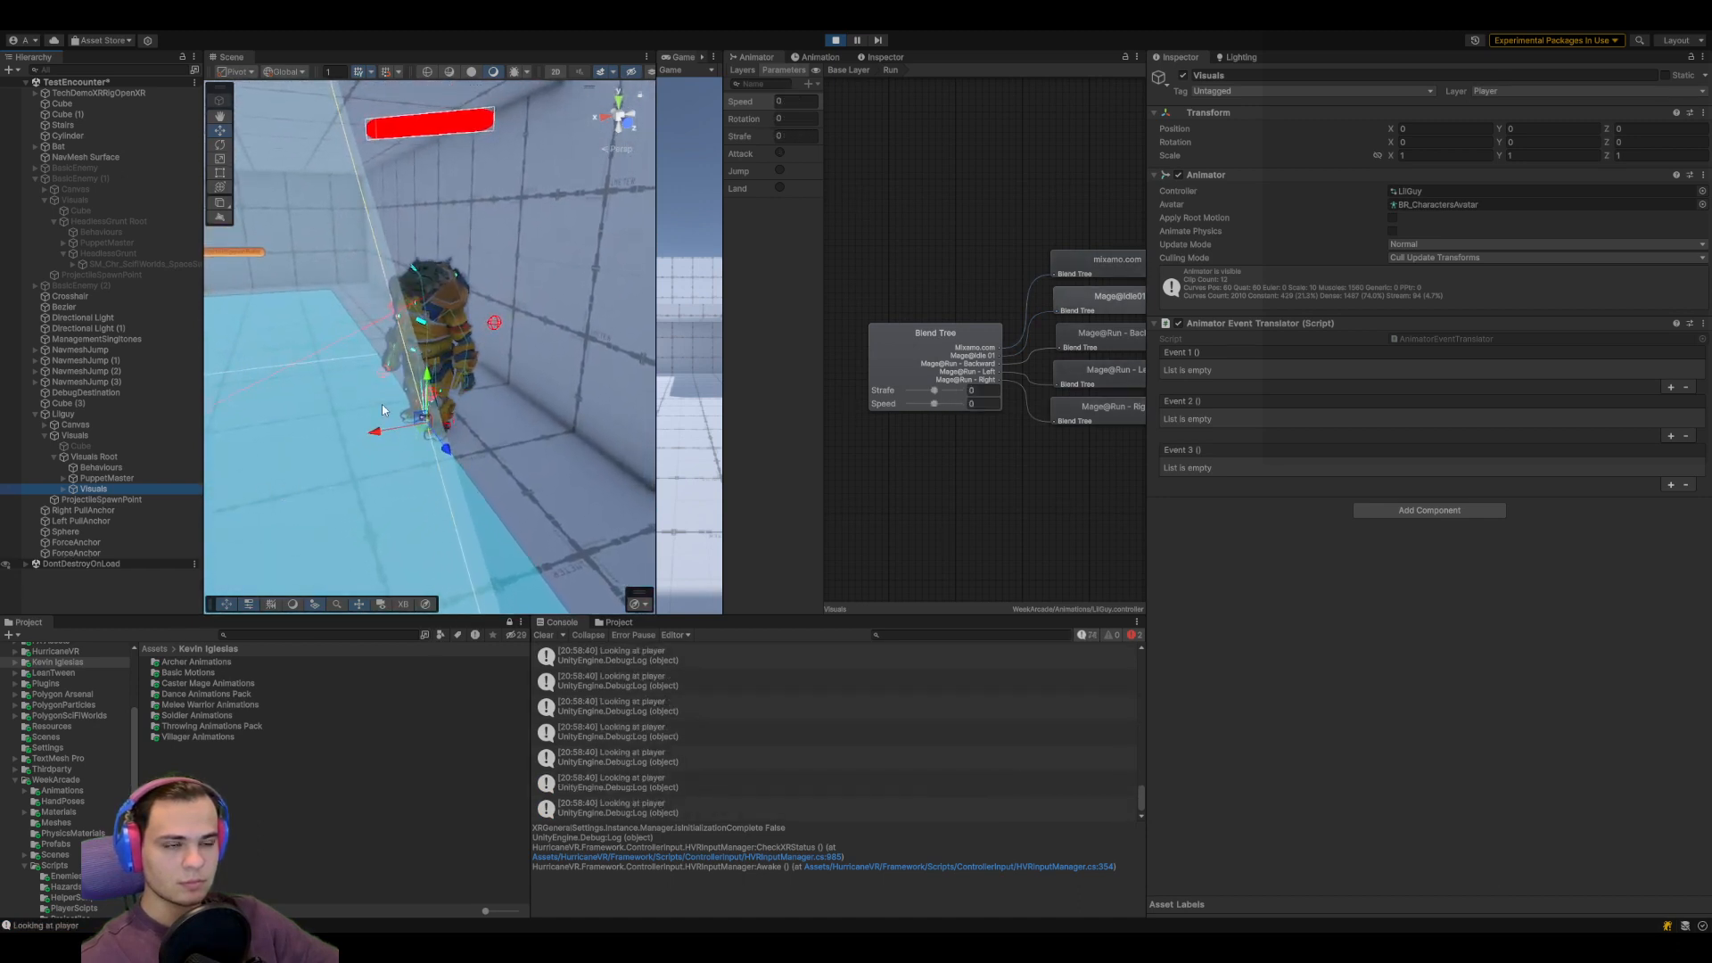
pyautogui.scroll(6, 382, 406)
pyautogui.moveTo(392, 410); pyautogui.dragTo(455, 462, button='middle')
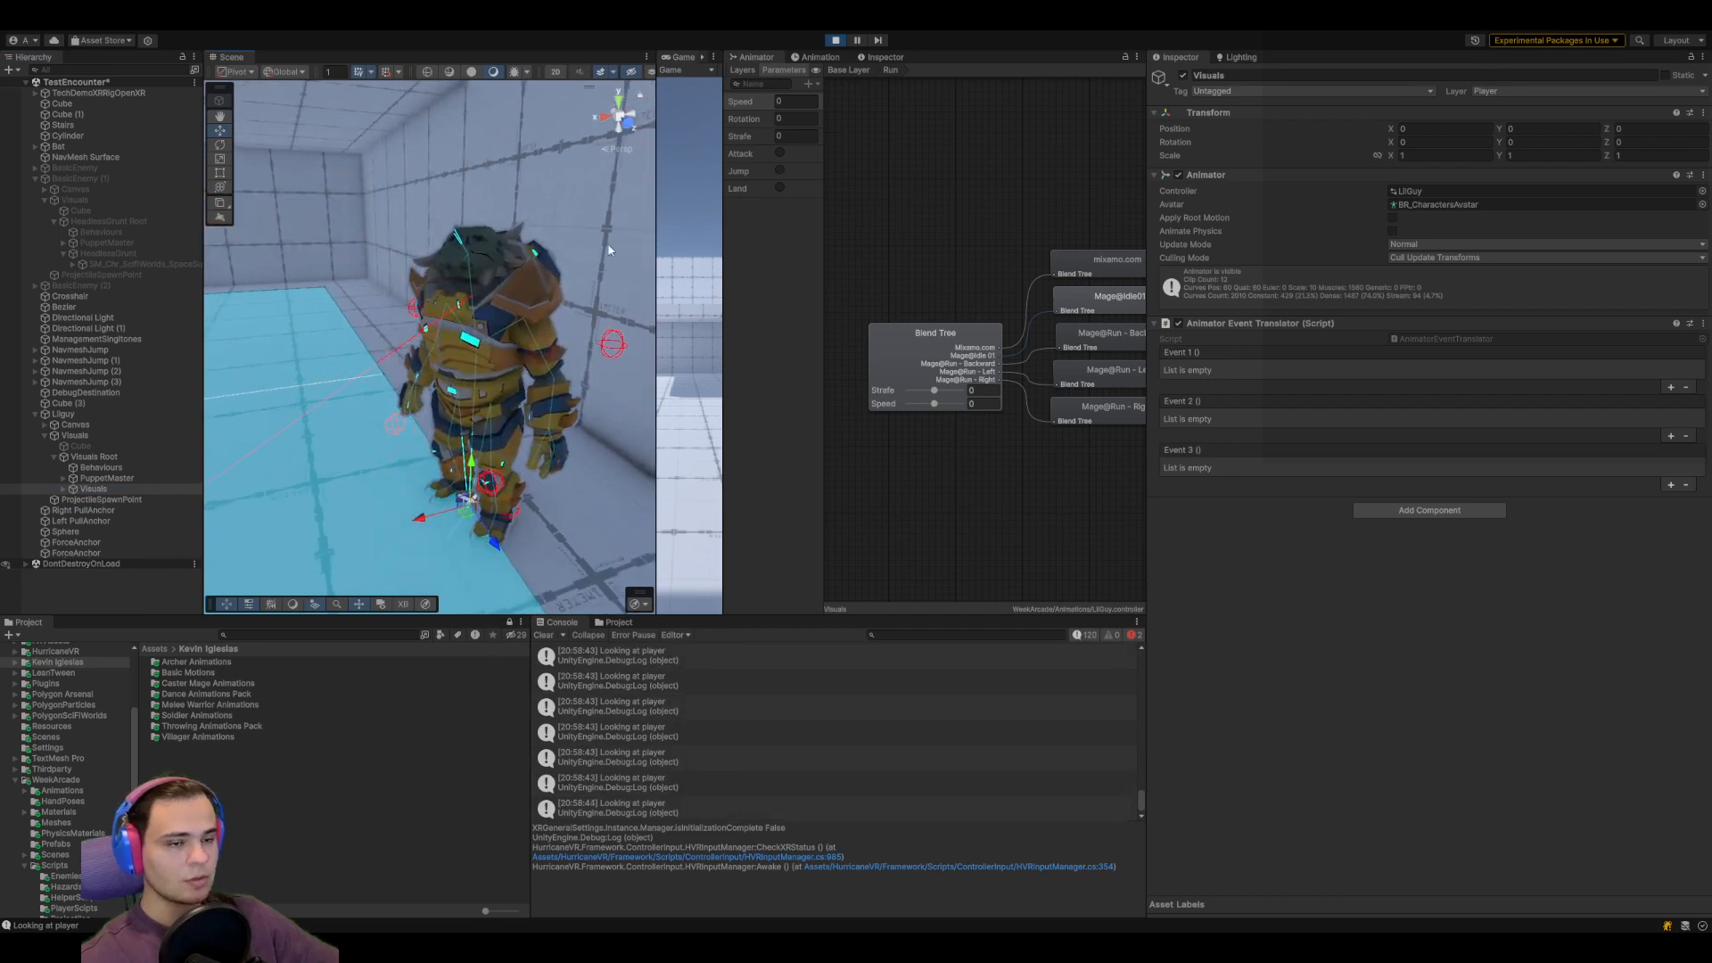
# Try a Player To Close Distance of 72.2 on LilGuy during play, watch it run, and stop play mode
pyautogui.click(77, 411)
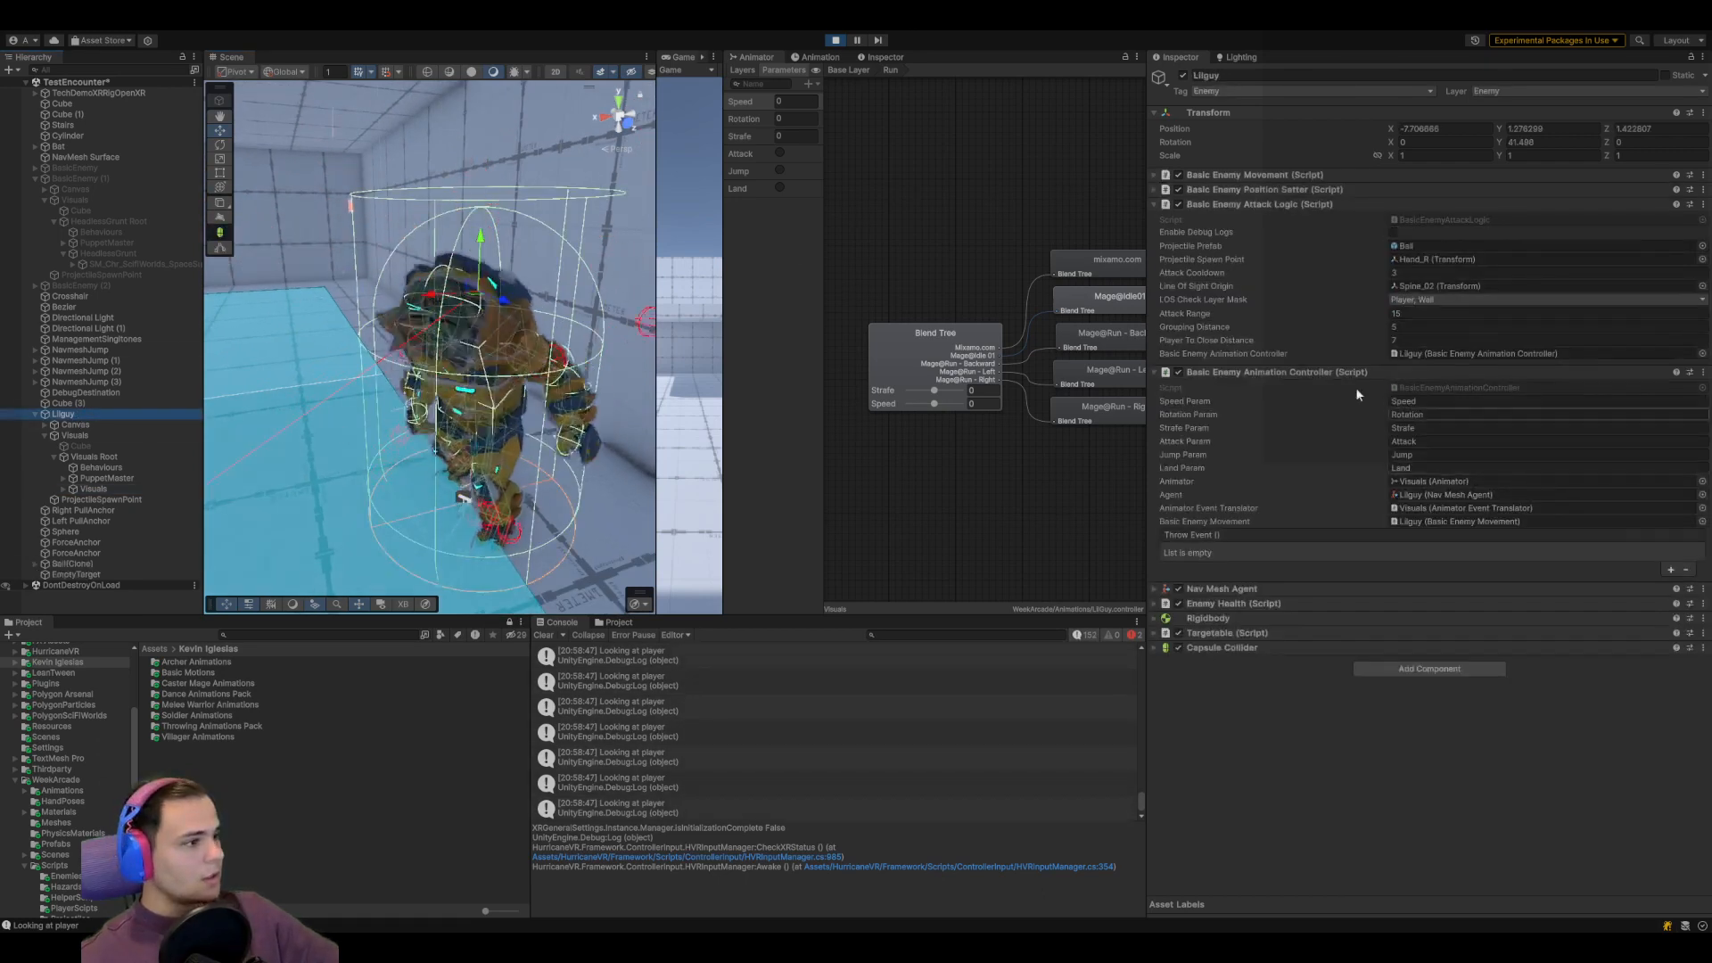
pyautogui.moveTo(1357, 342); pyautogui.dragTo(199, 409)
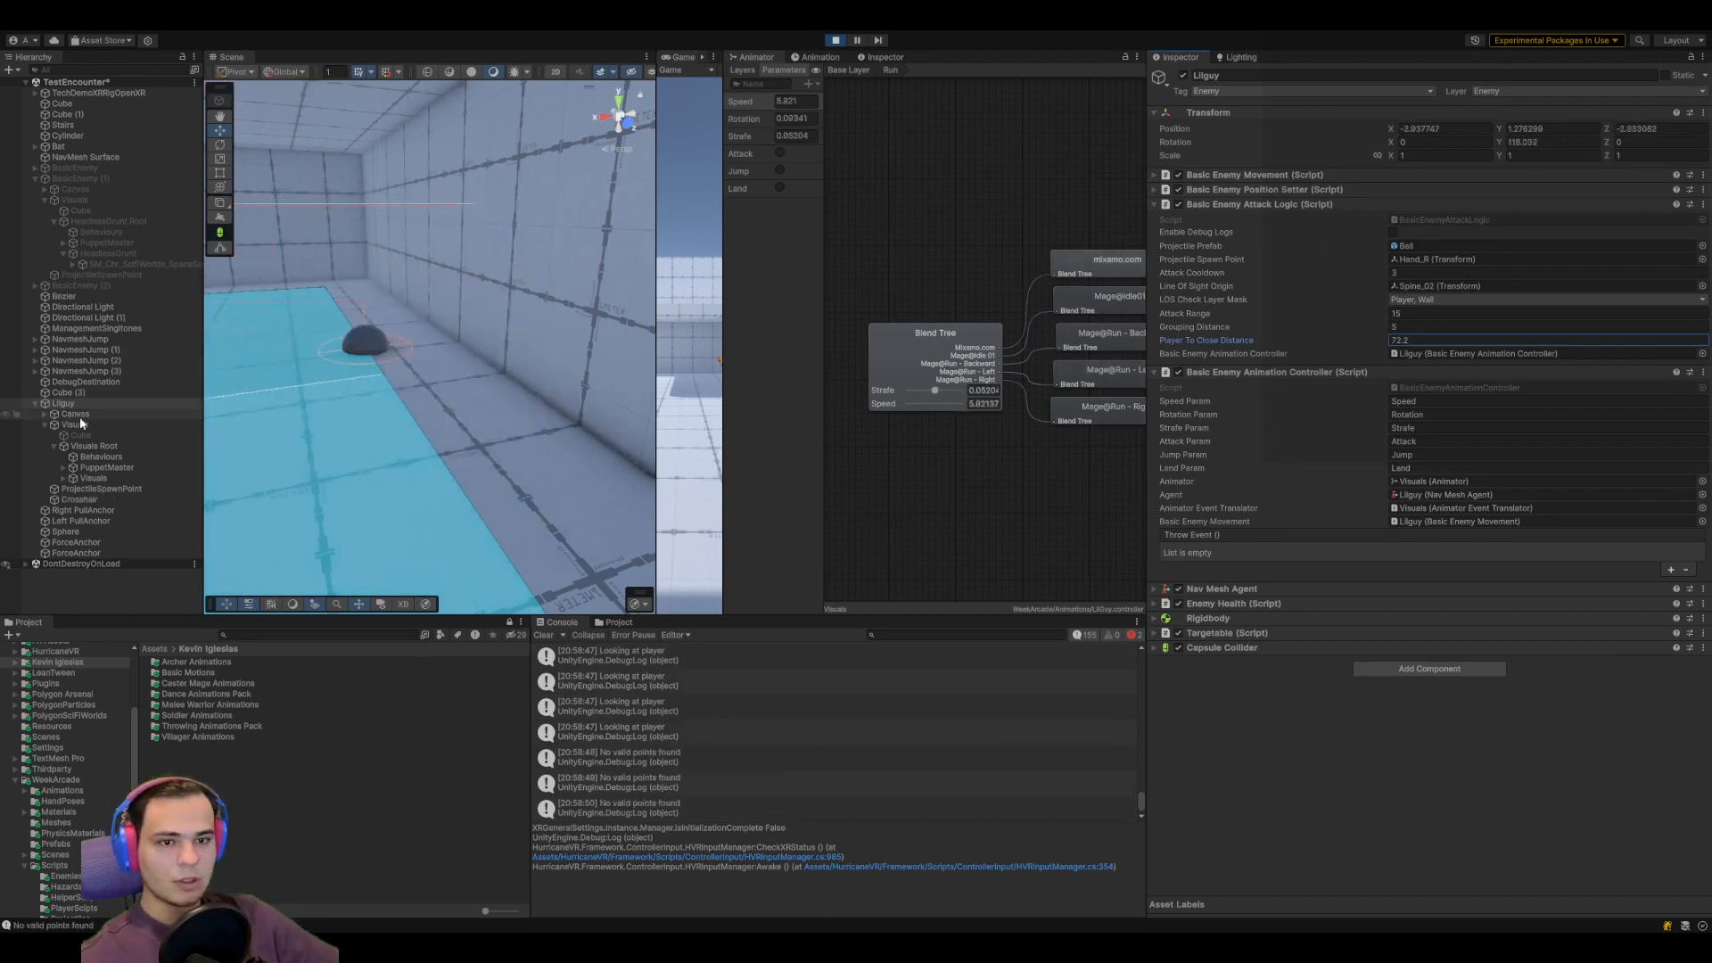
pyautogui.doubleClick(81, 406)
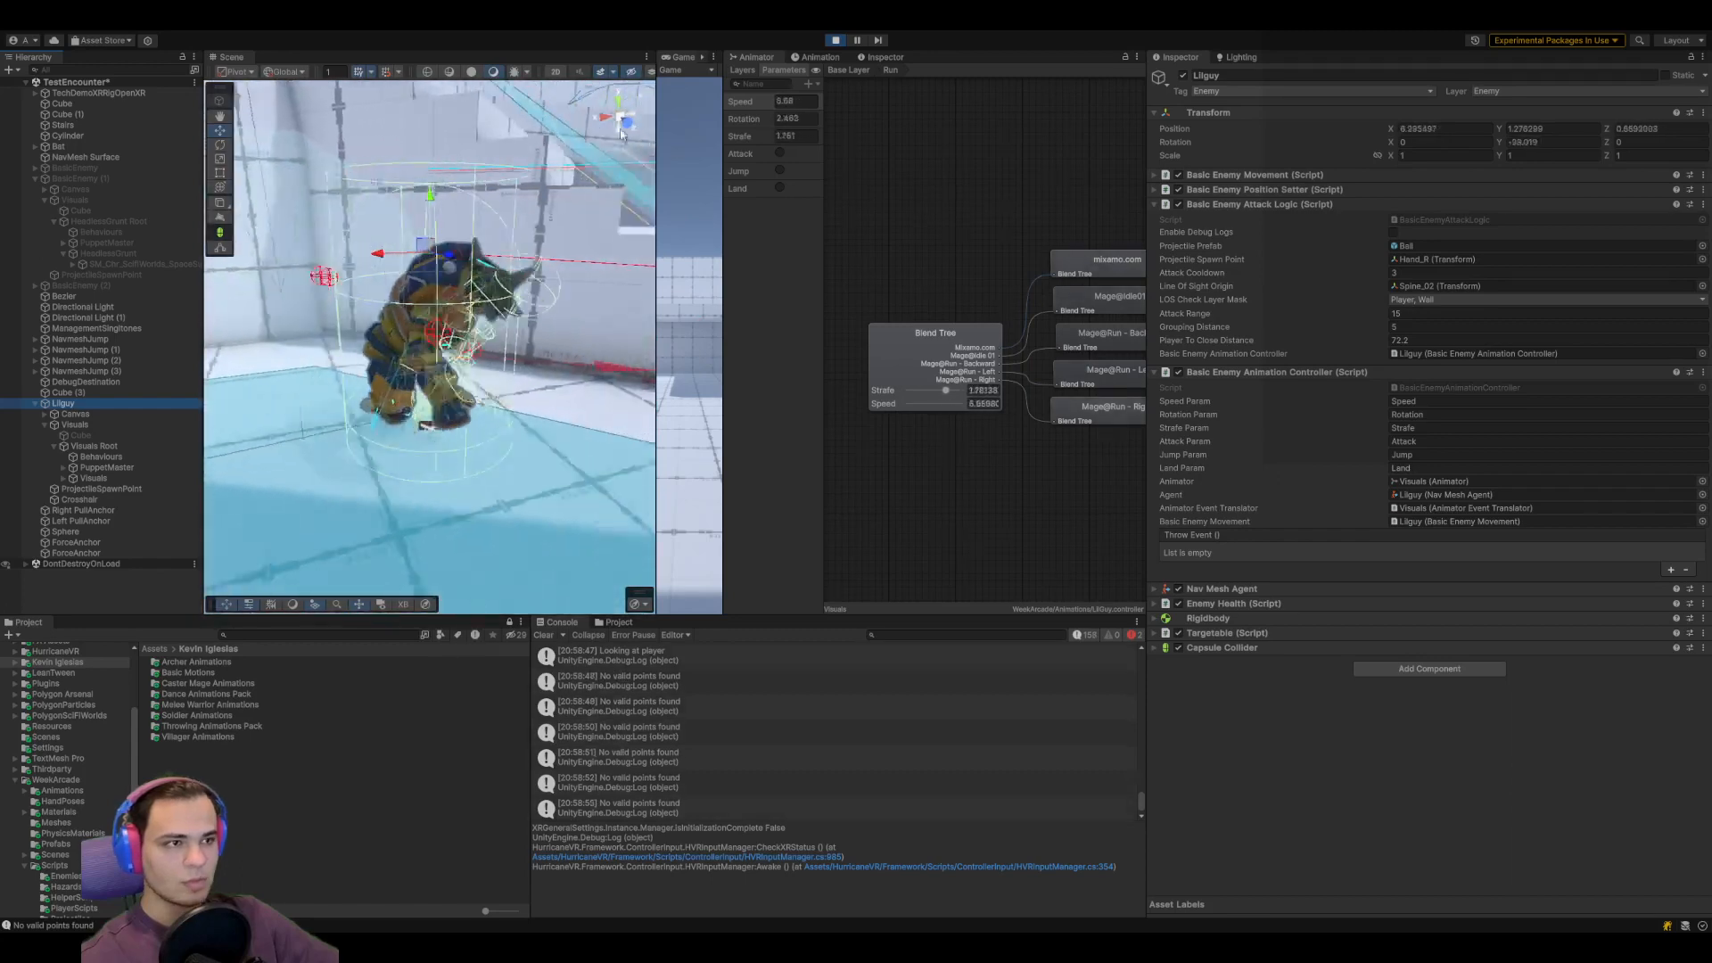
pyautogui.click(835, 39)
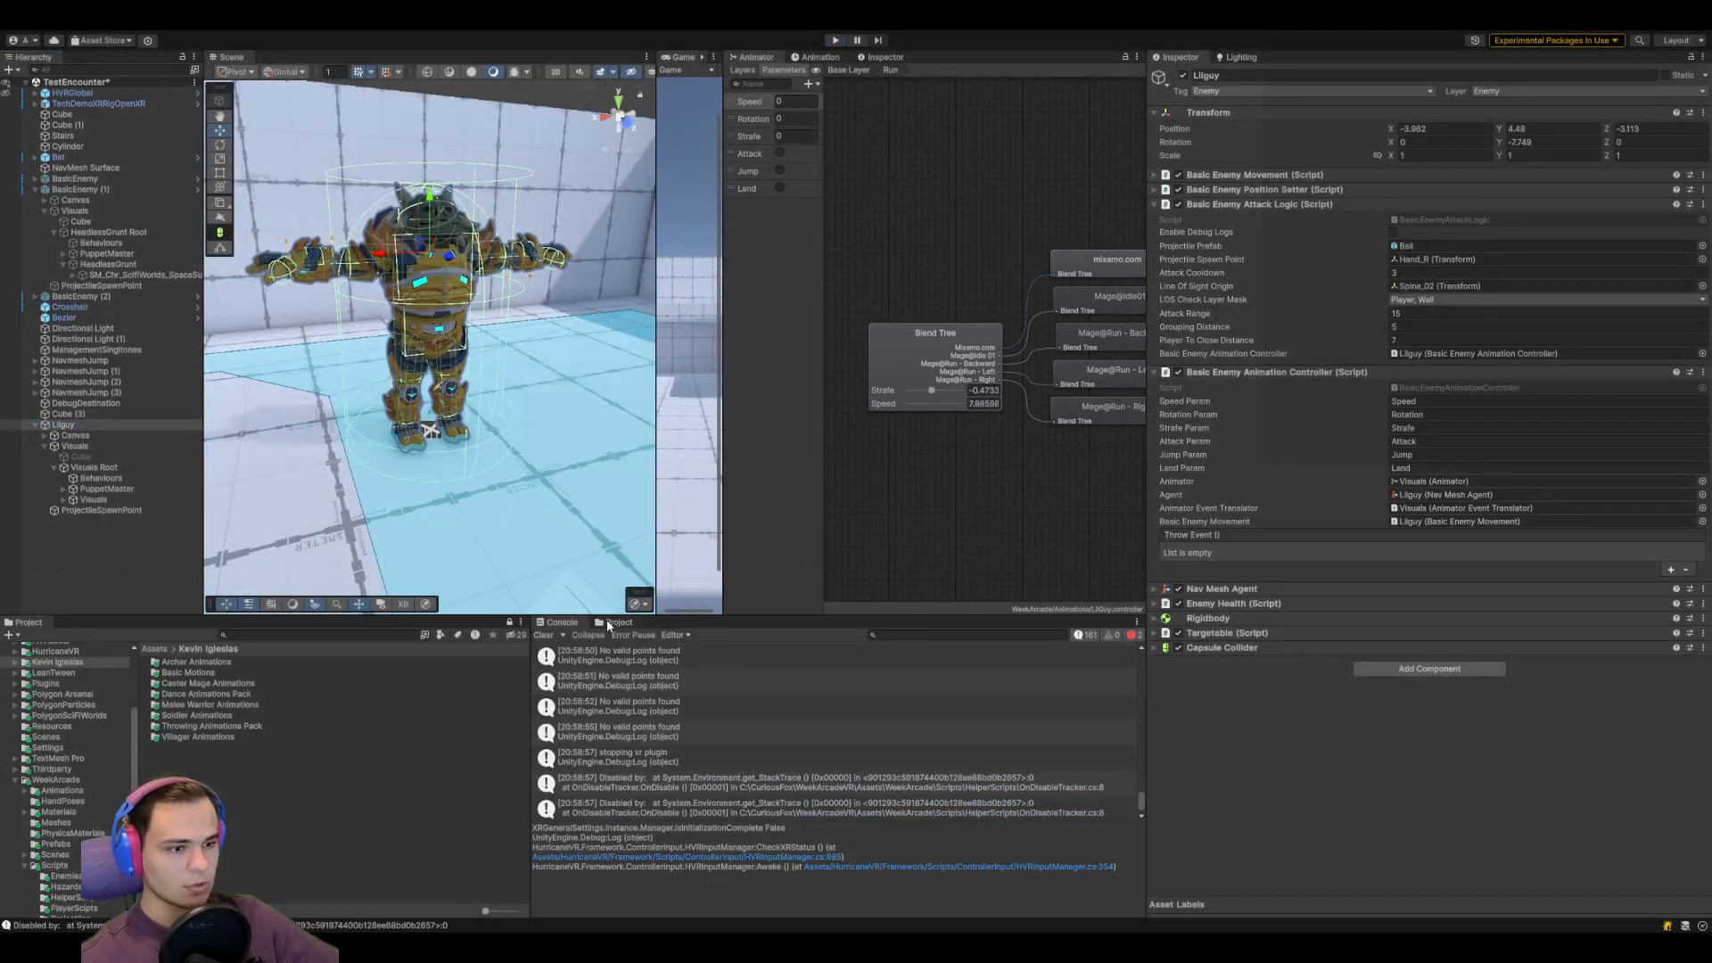
# Delete the CreaturePackMixamo folder from the WeekArcade Animations folder
pyautogui.click(616, 622)
pyautogui.click(776, 649)
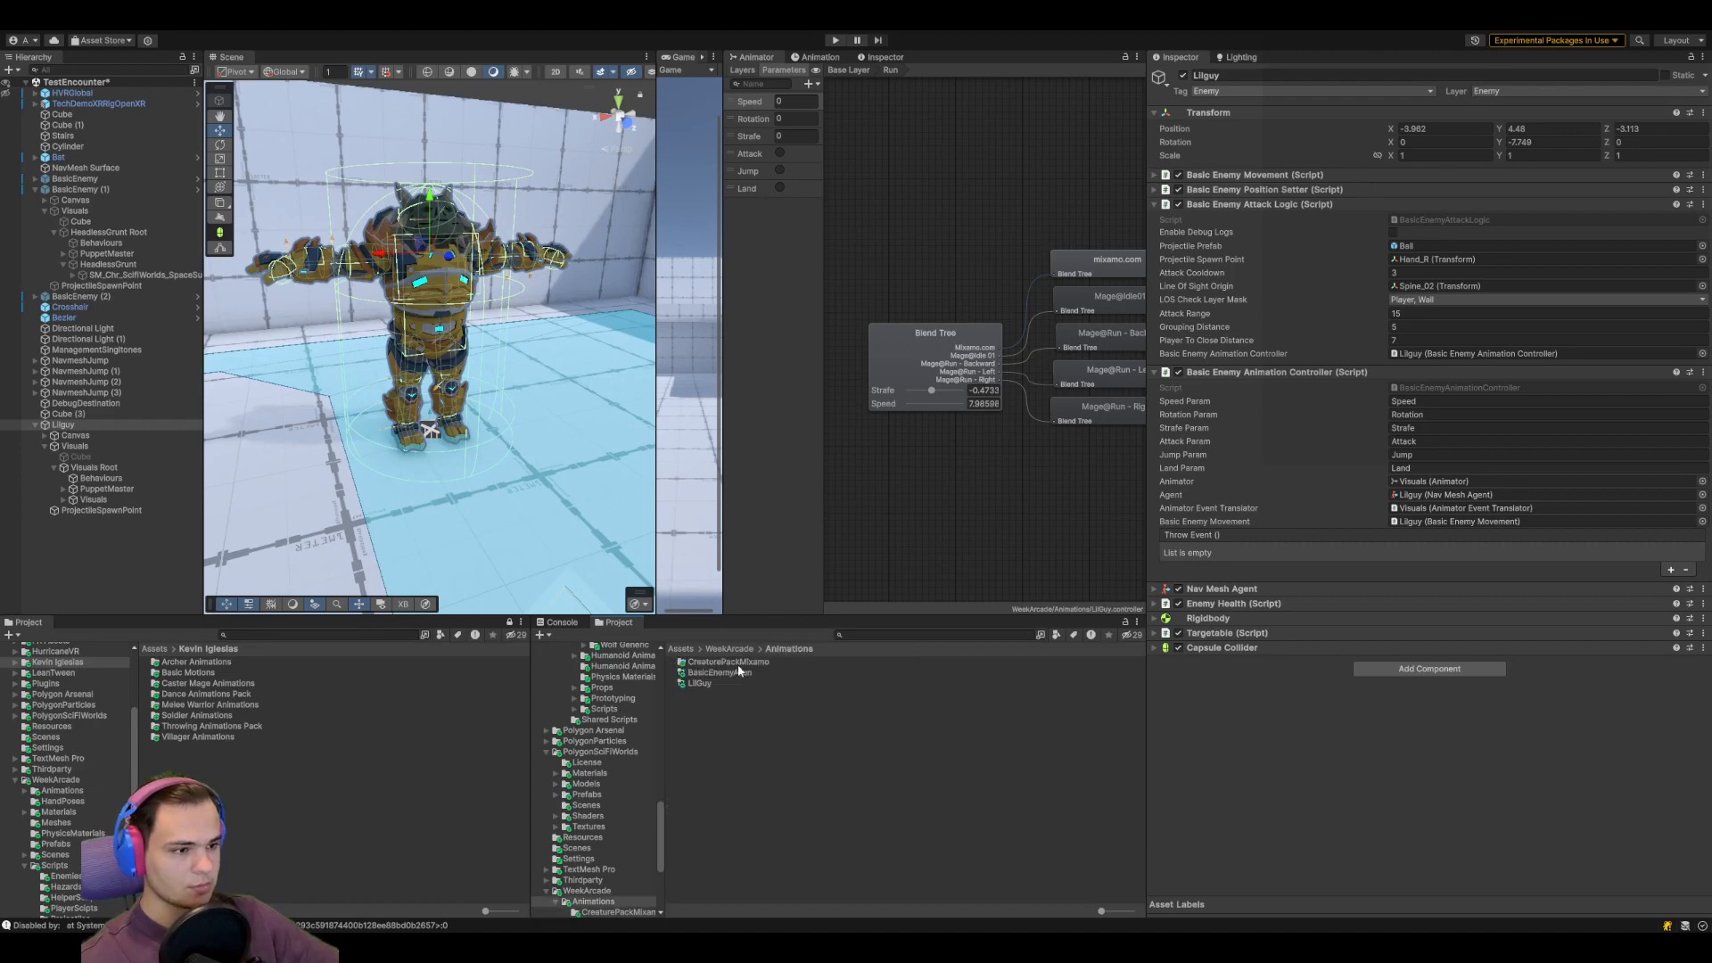
pyautogui.press('Delete')
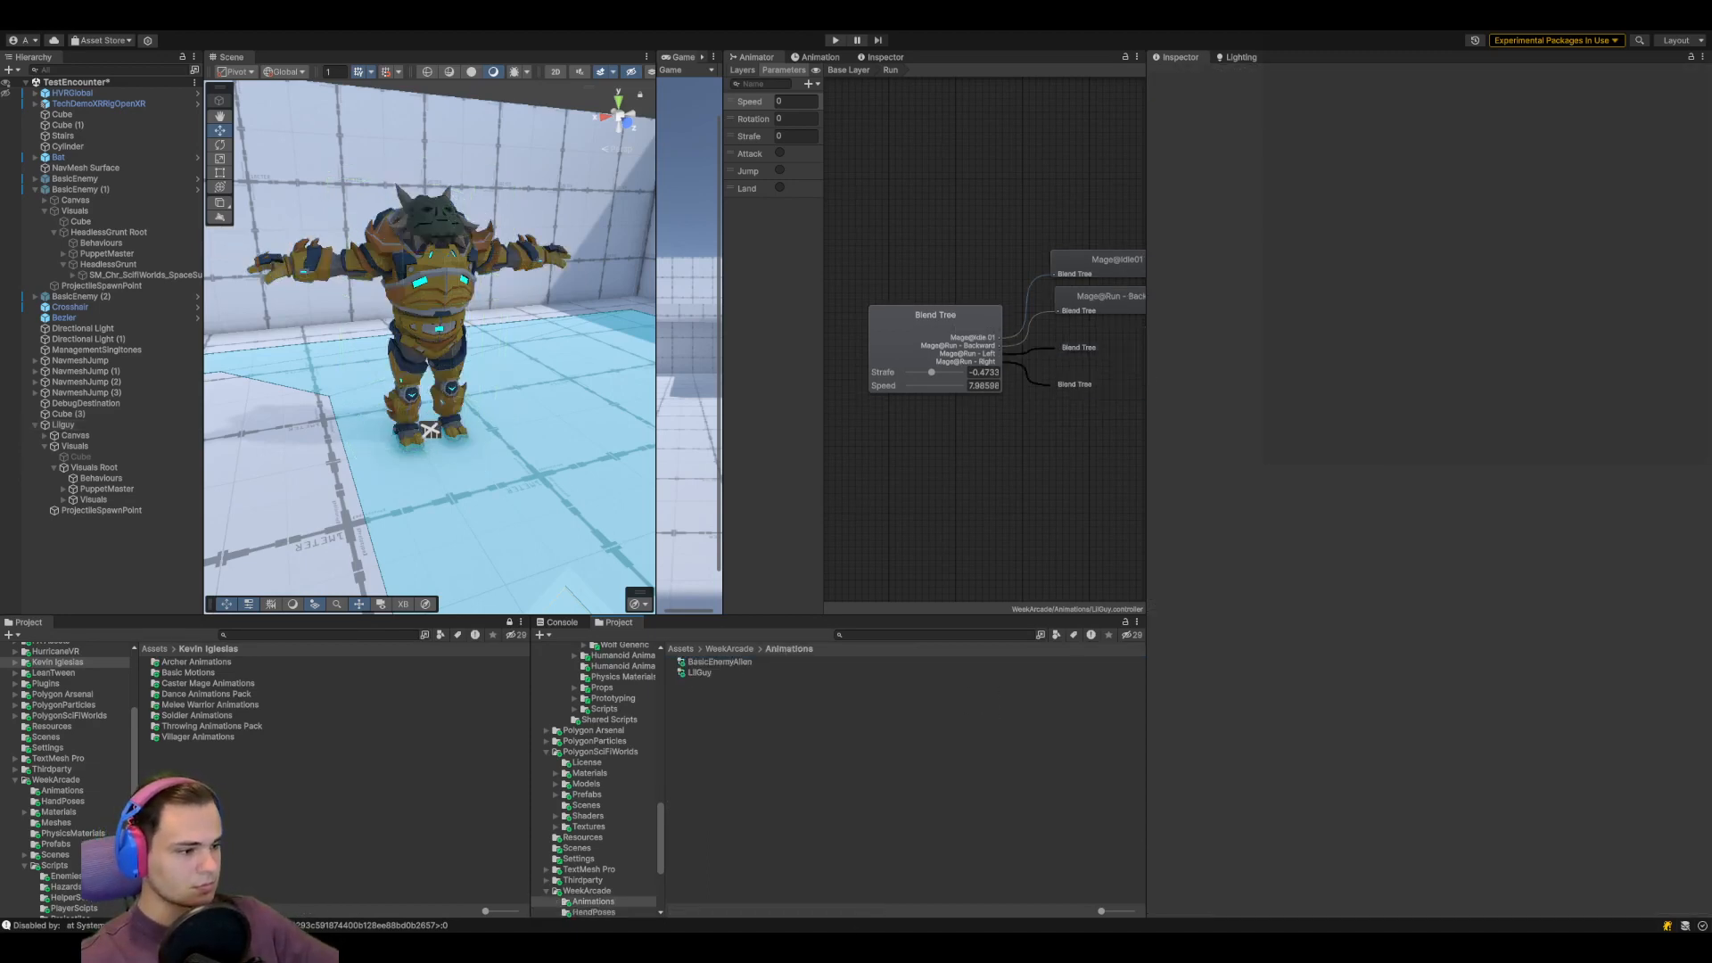
# Switch to Mixamo and look through the remaining pages of run results for a suitable animation
pyautogui.hotkey('alt', 'Tab')
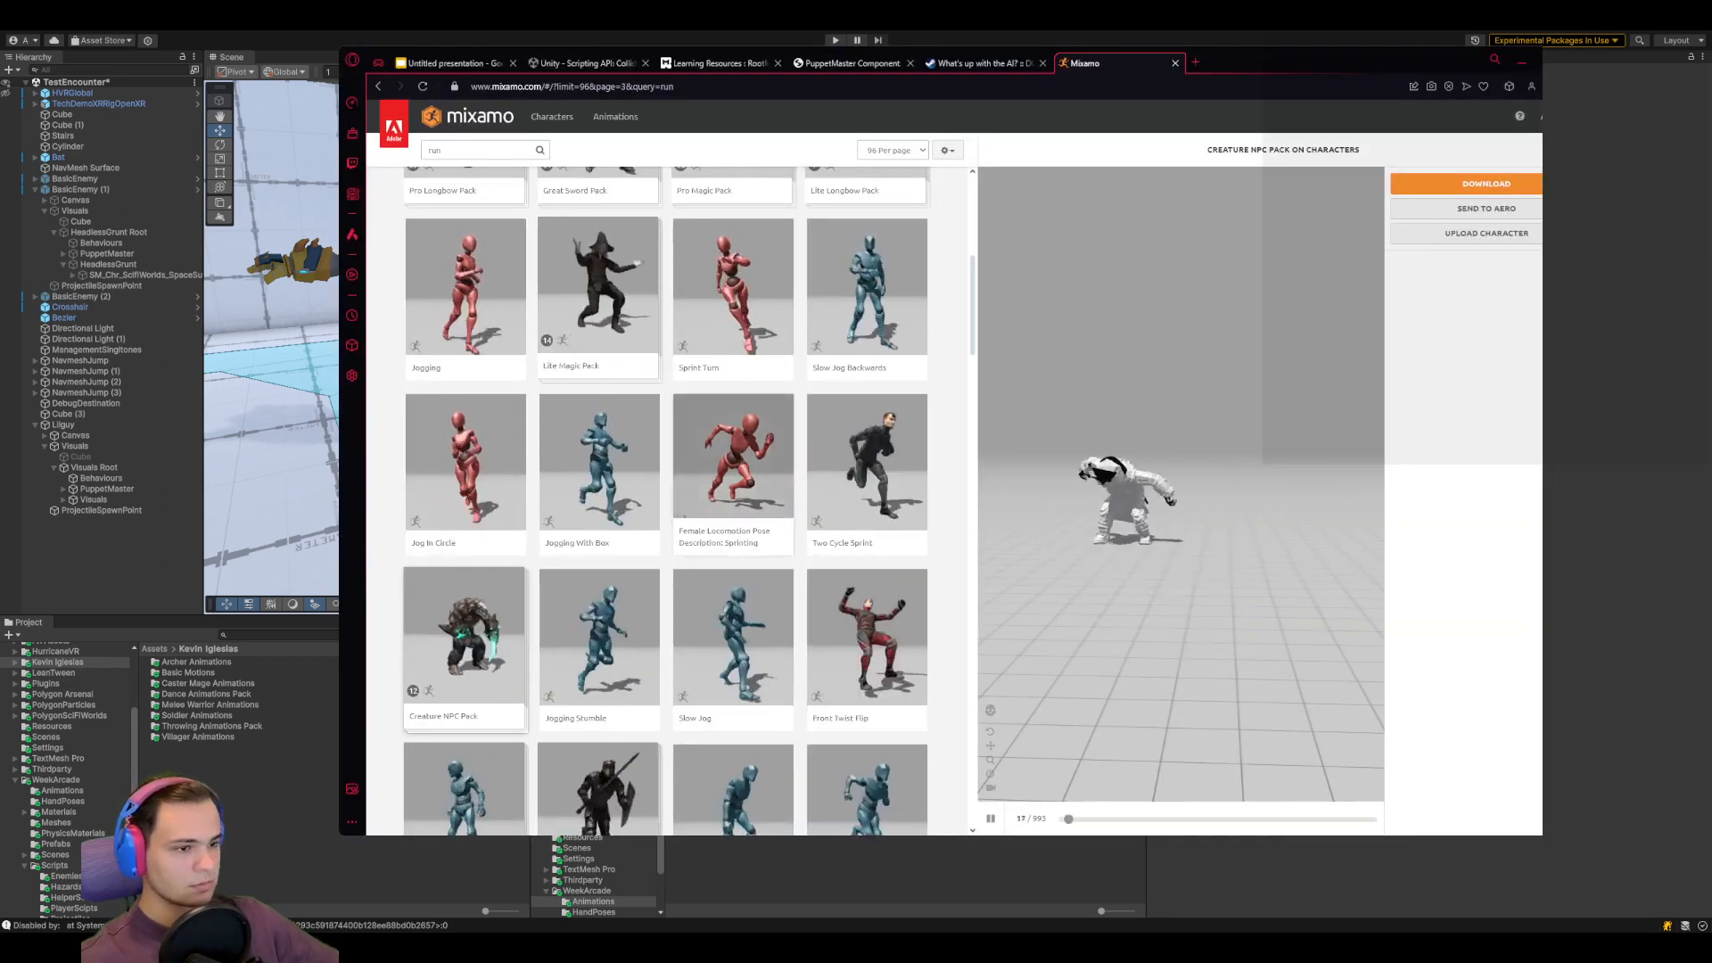
pyautogui.scroll(-5, 667, 499)
pyautogui.scroll(-8, 666, 499)
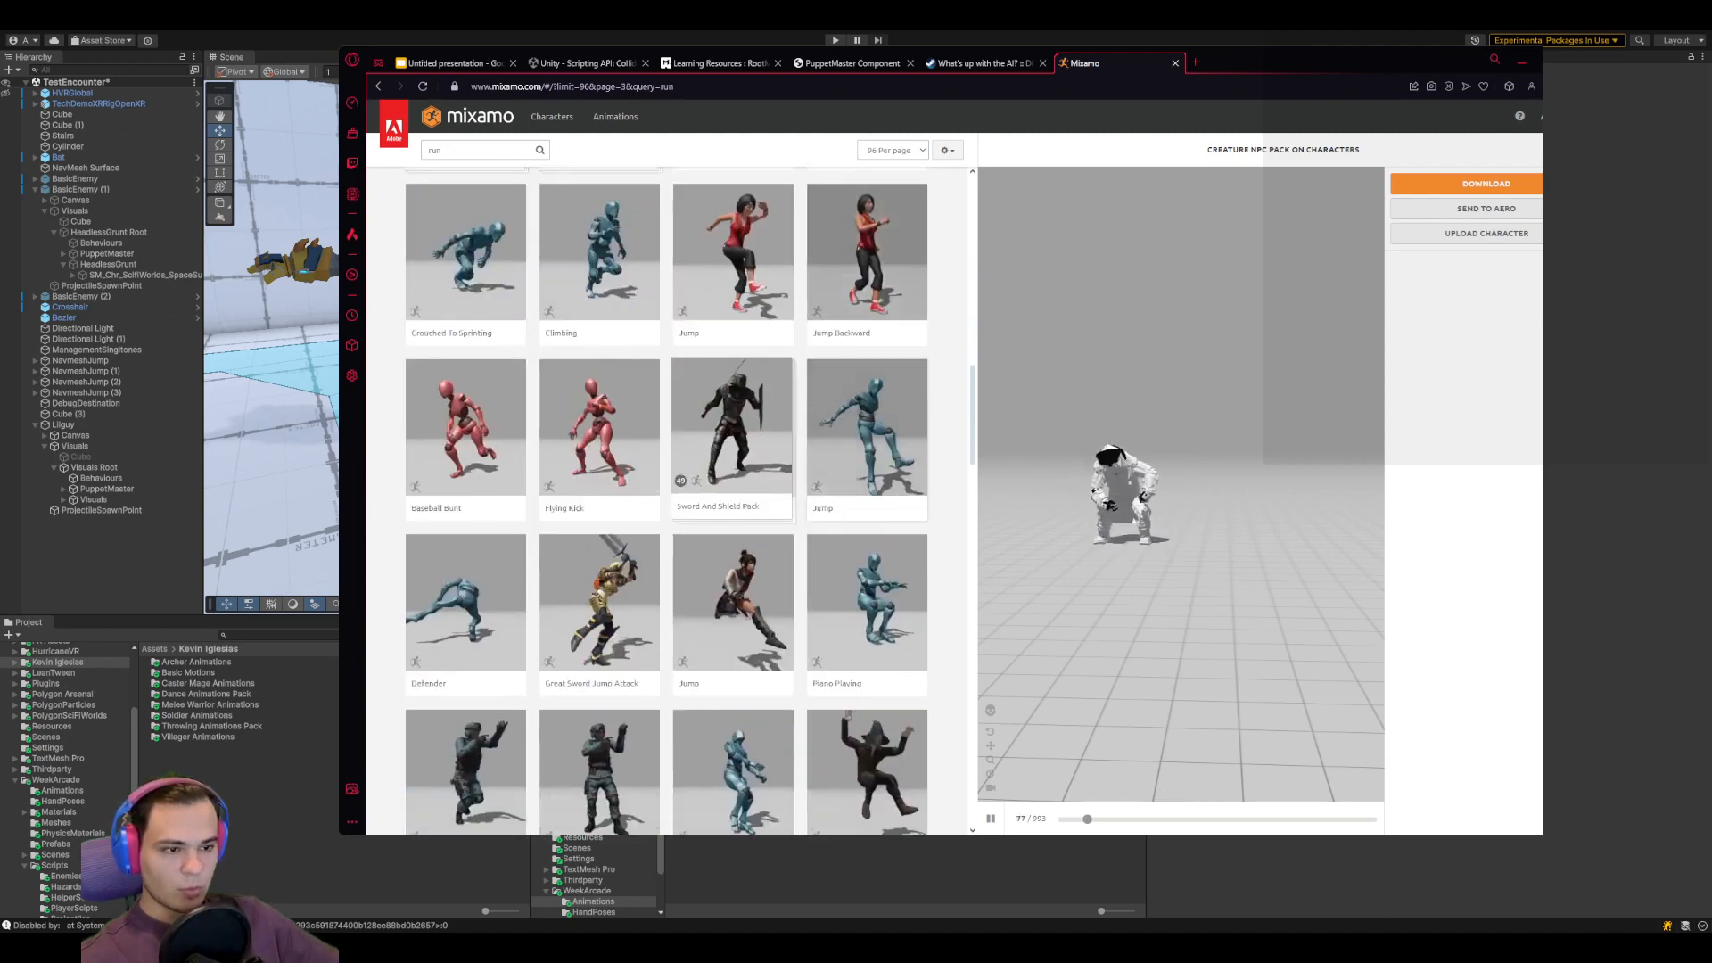
pyautogui.scroll(-7, 464, 499)
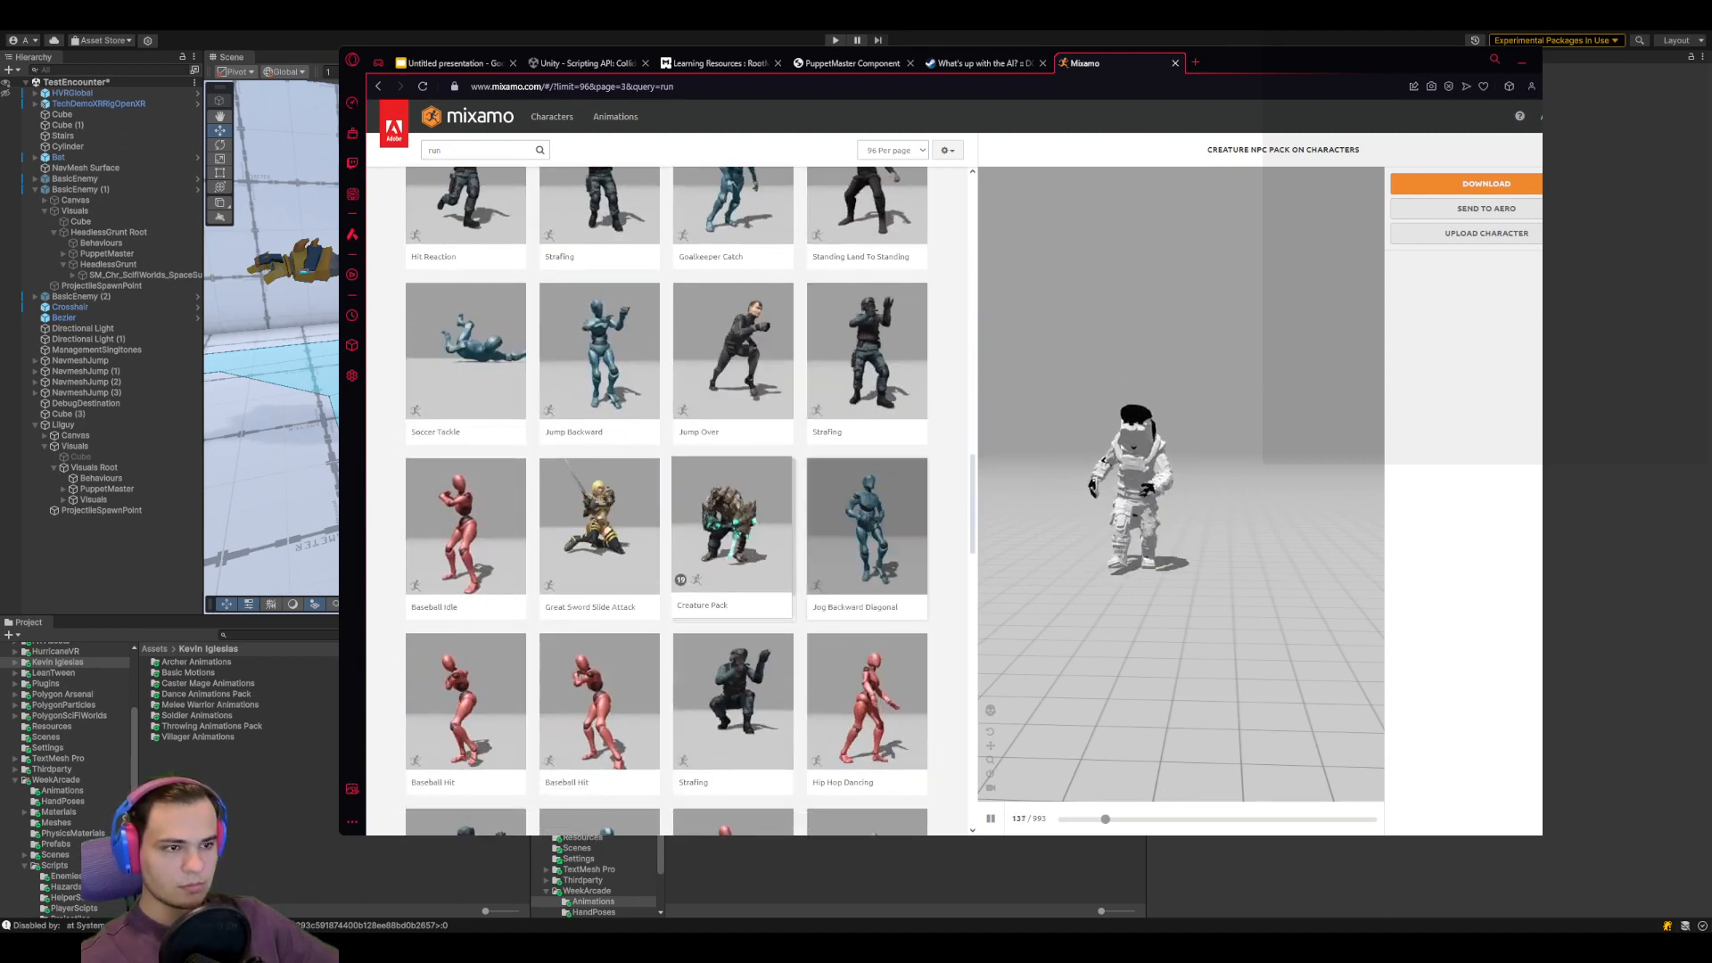
pyautogui.scroll(-6, 463, 499)
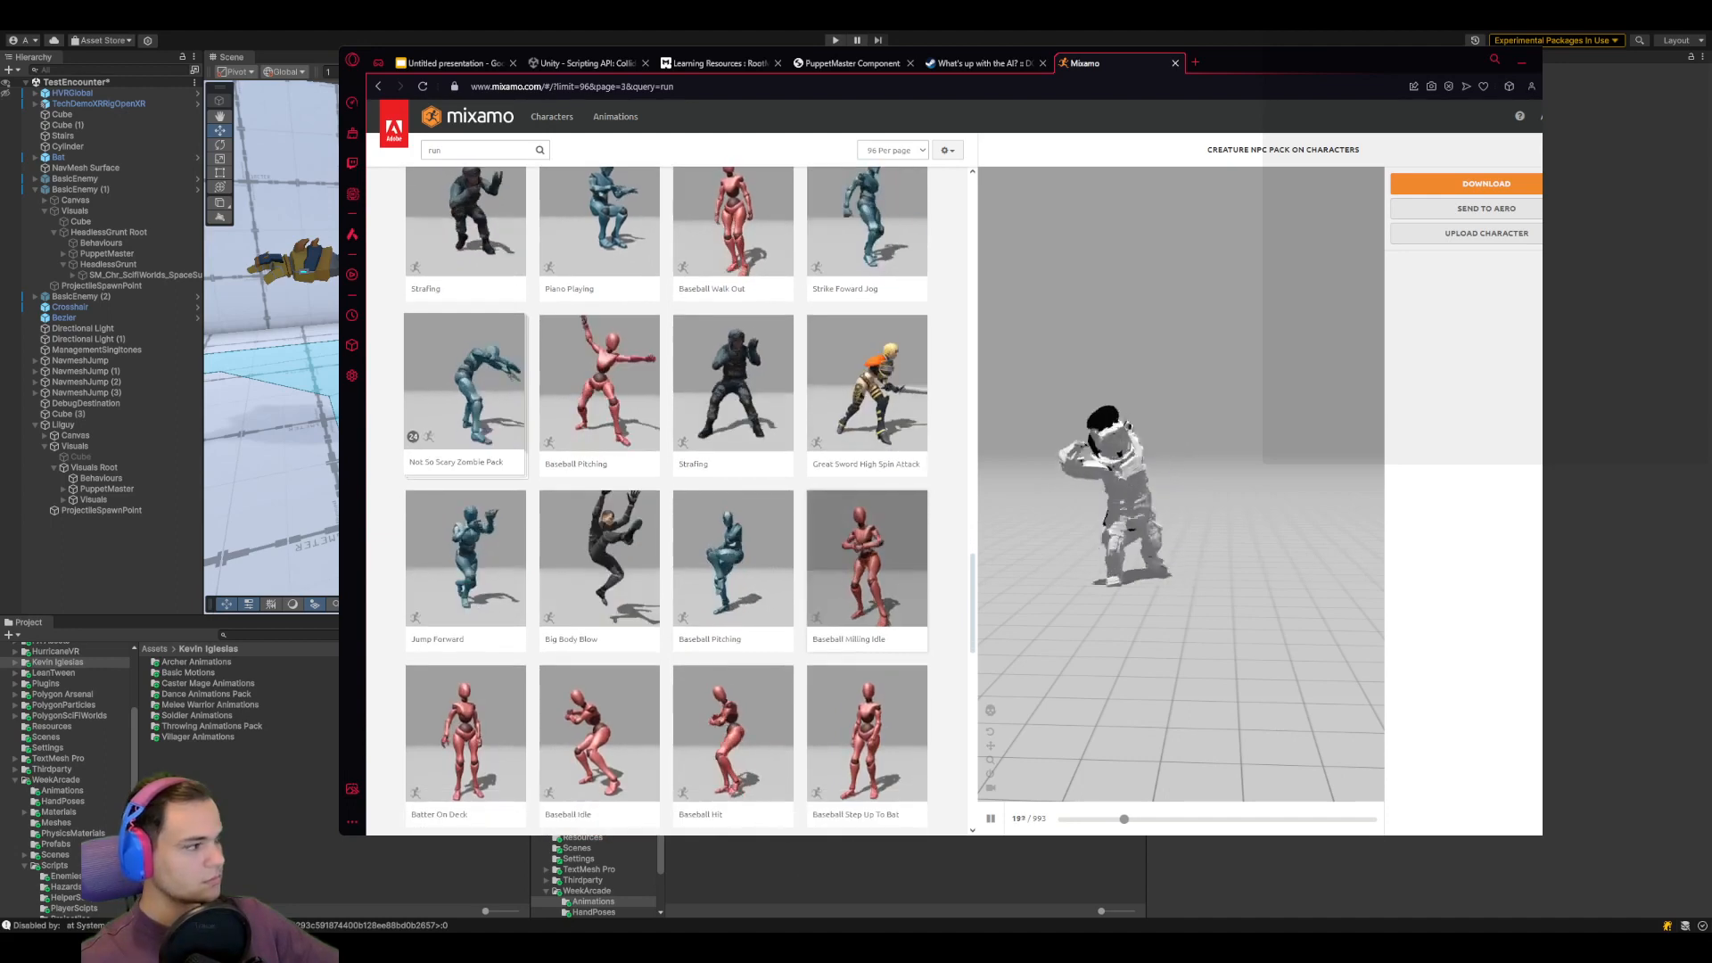
pyautogui.scroll(-10, 866, 509)
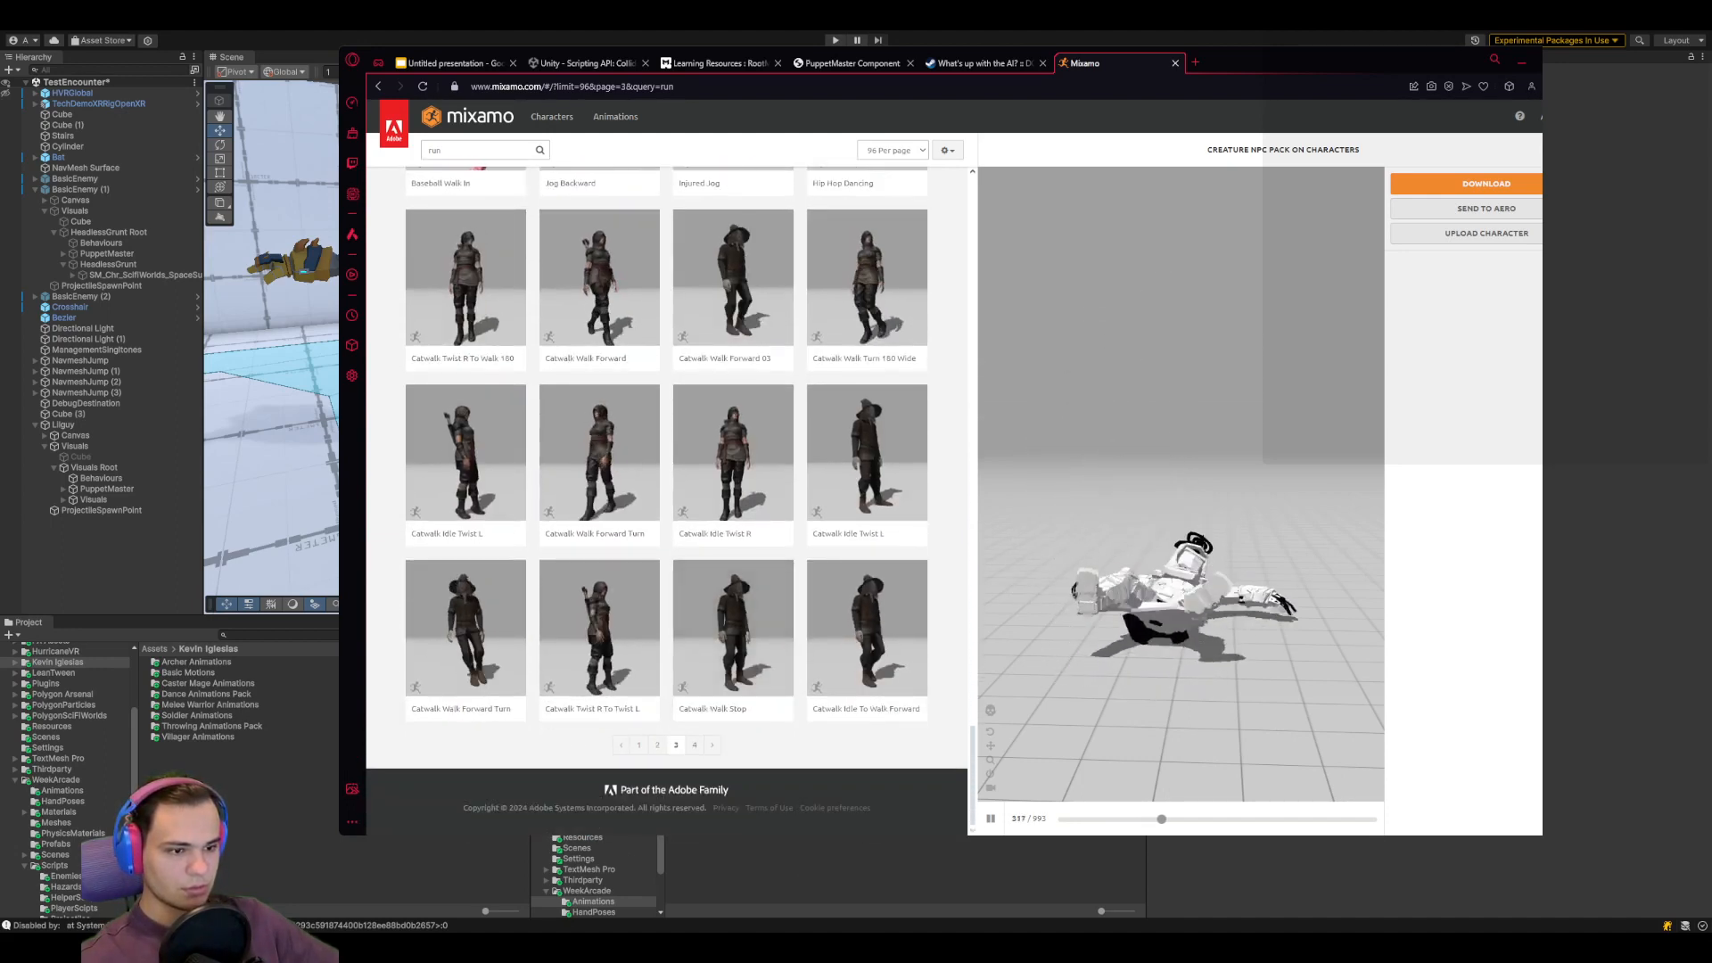
pyautogui.click(695, 744)
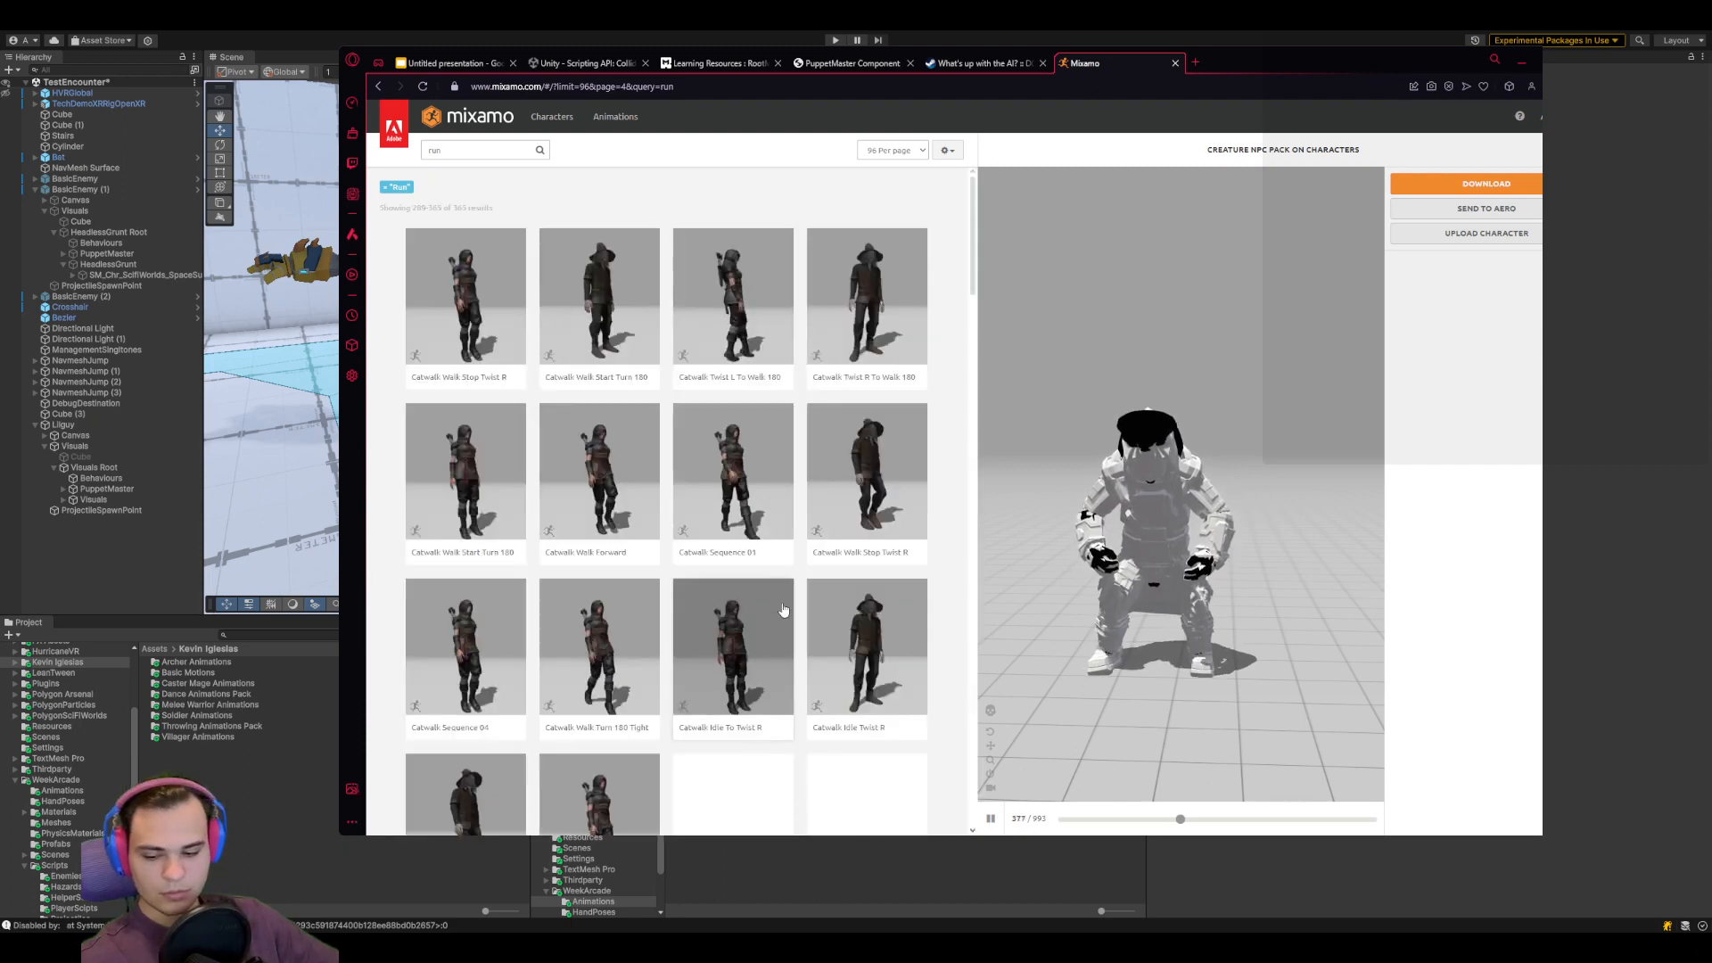
pyautogui.scroll(-8, 645, 671)
pyautogui.scroll(-15, 644, 672)
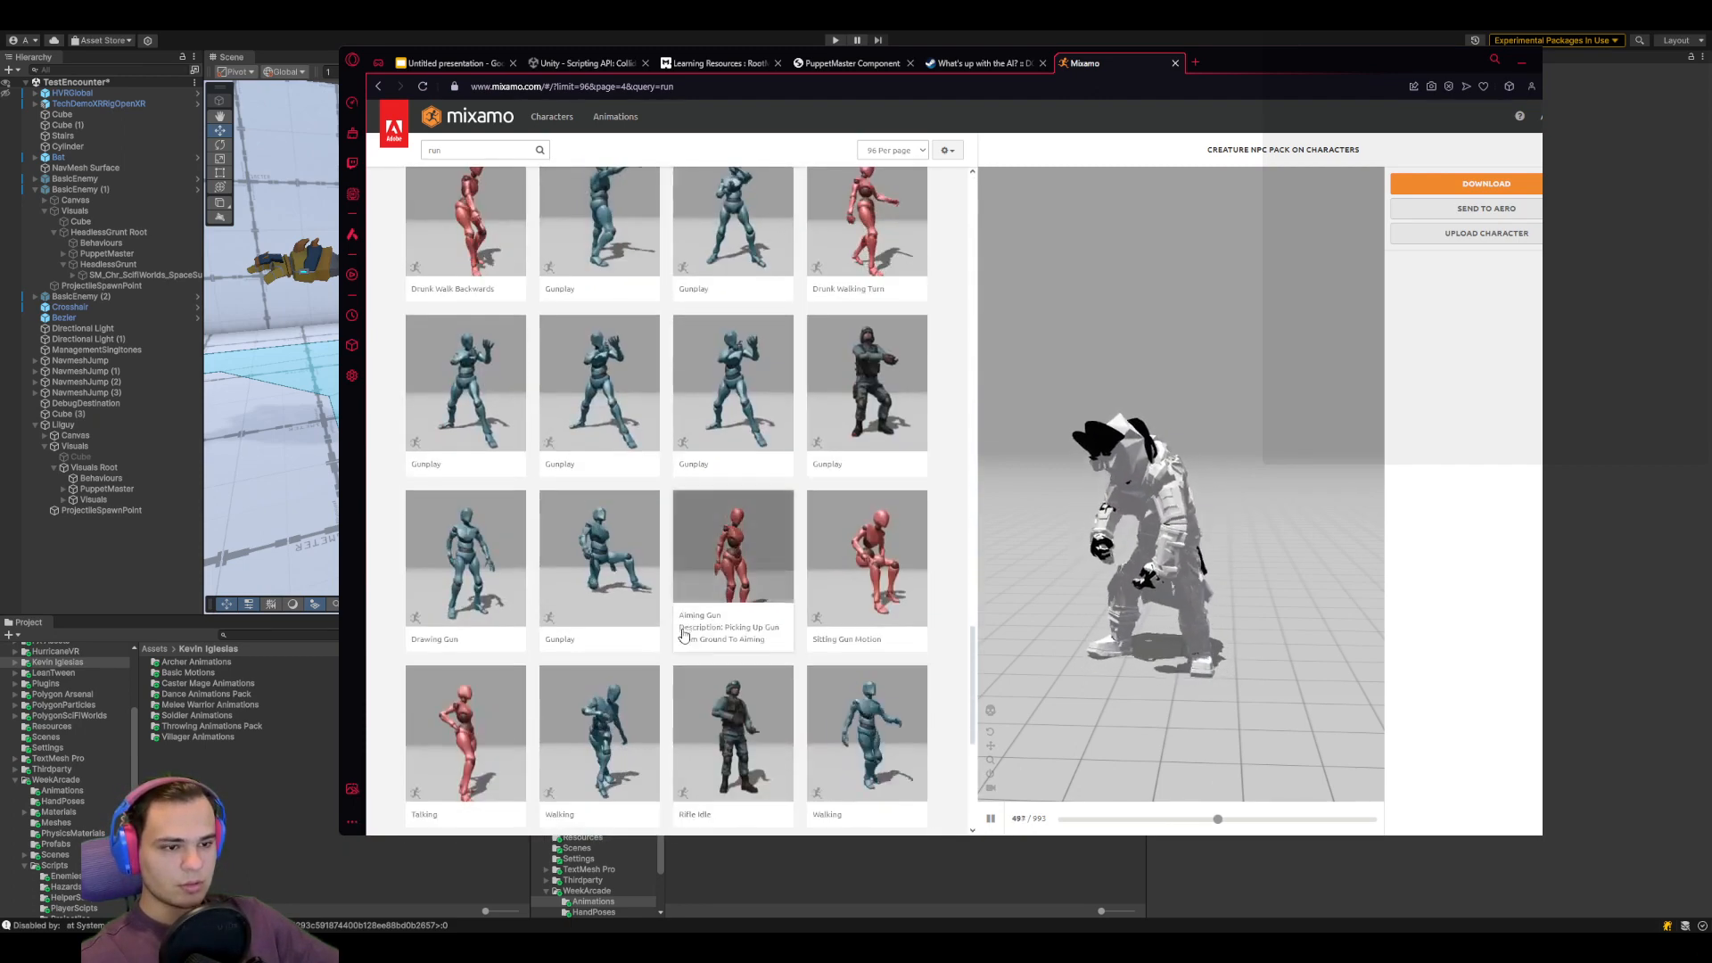
# Return to the first page of run results and preview the Drunk Run Forward animation in place
pyautogui.click(646, 745)
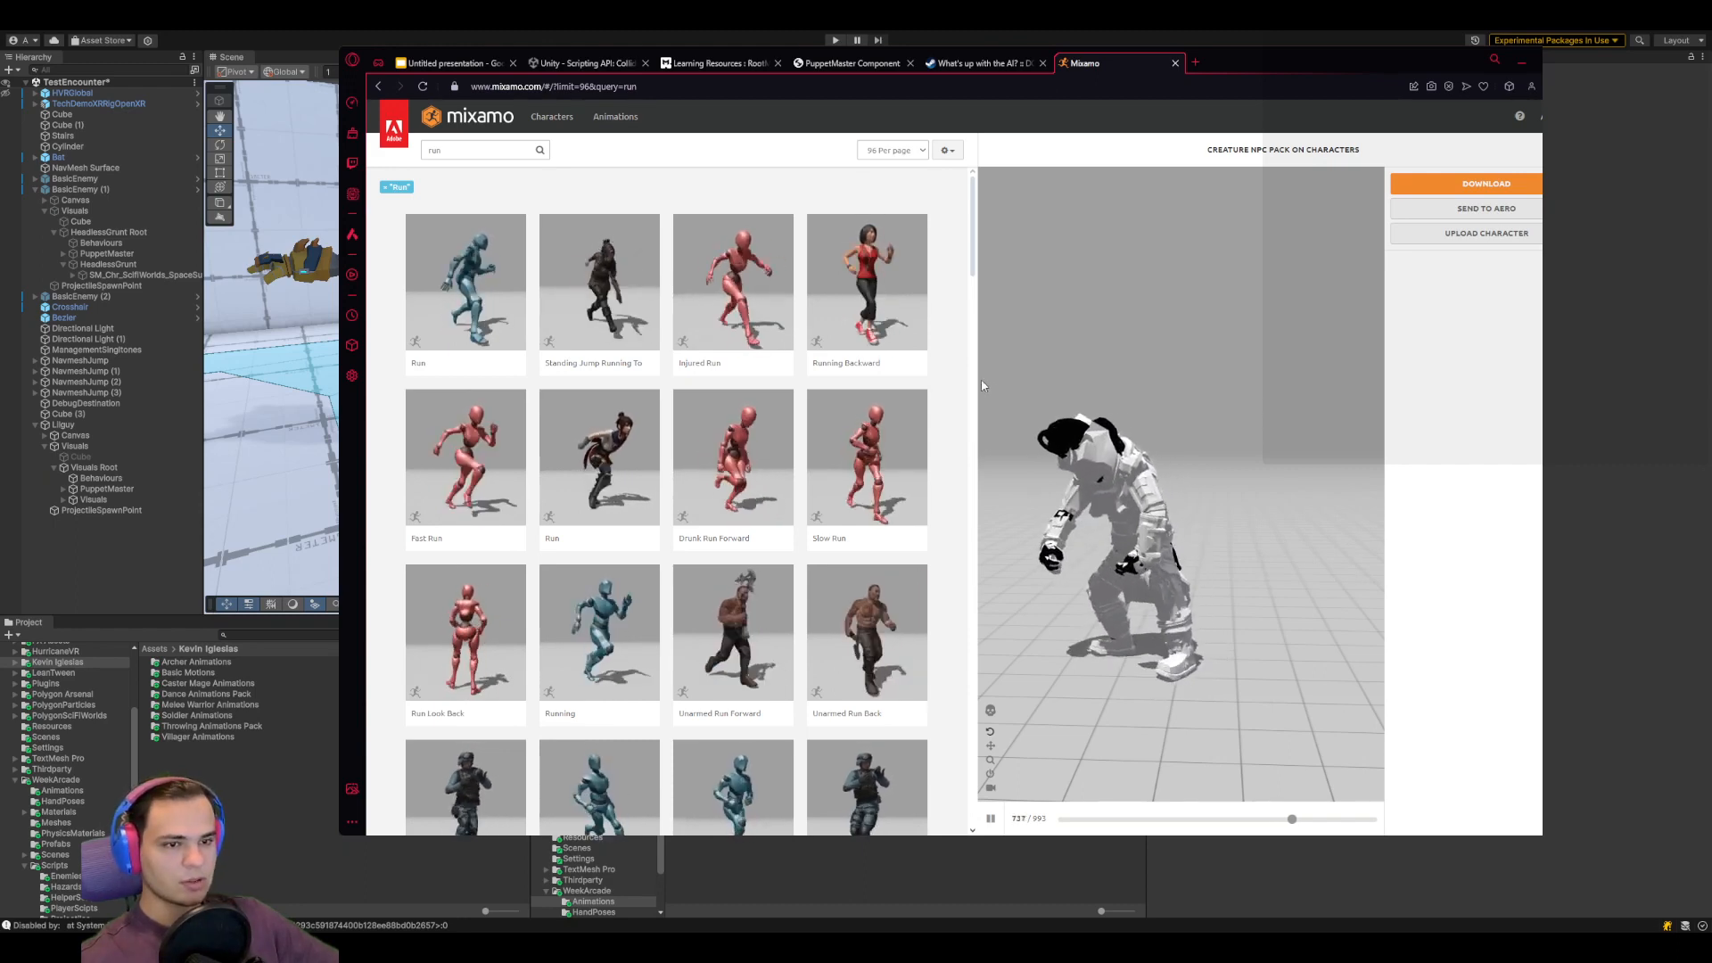
pyautogui.click(733, 459)
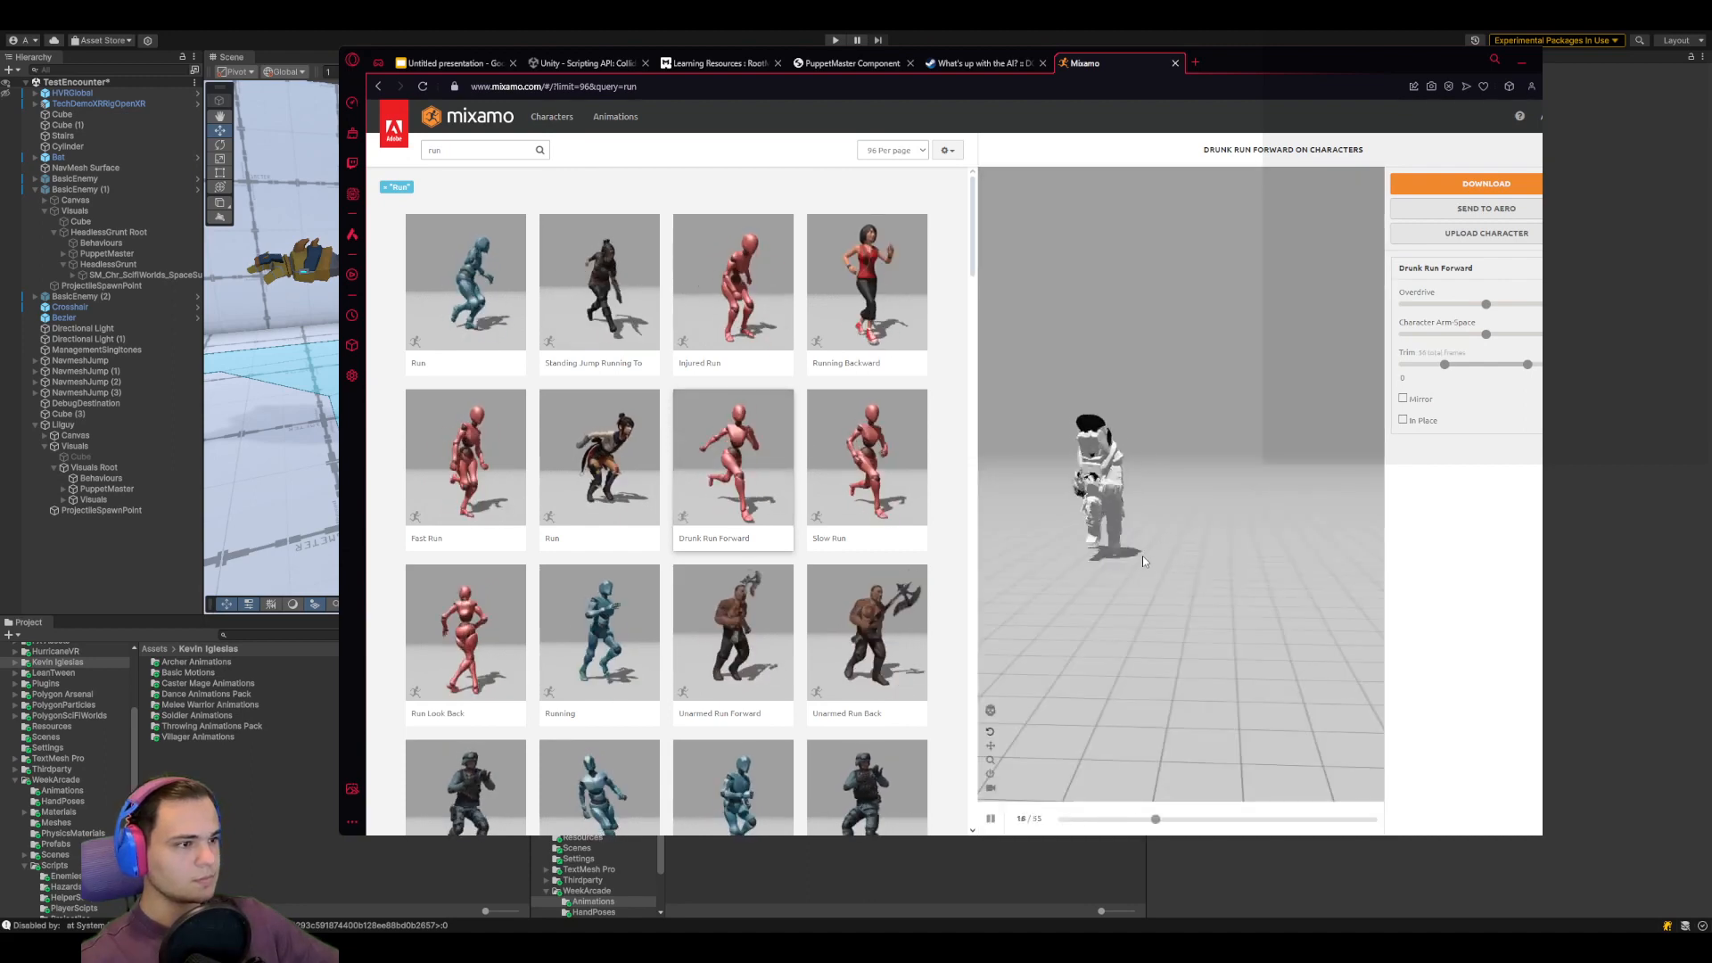
pyautogui.click(1404, 420)
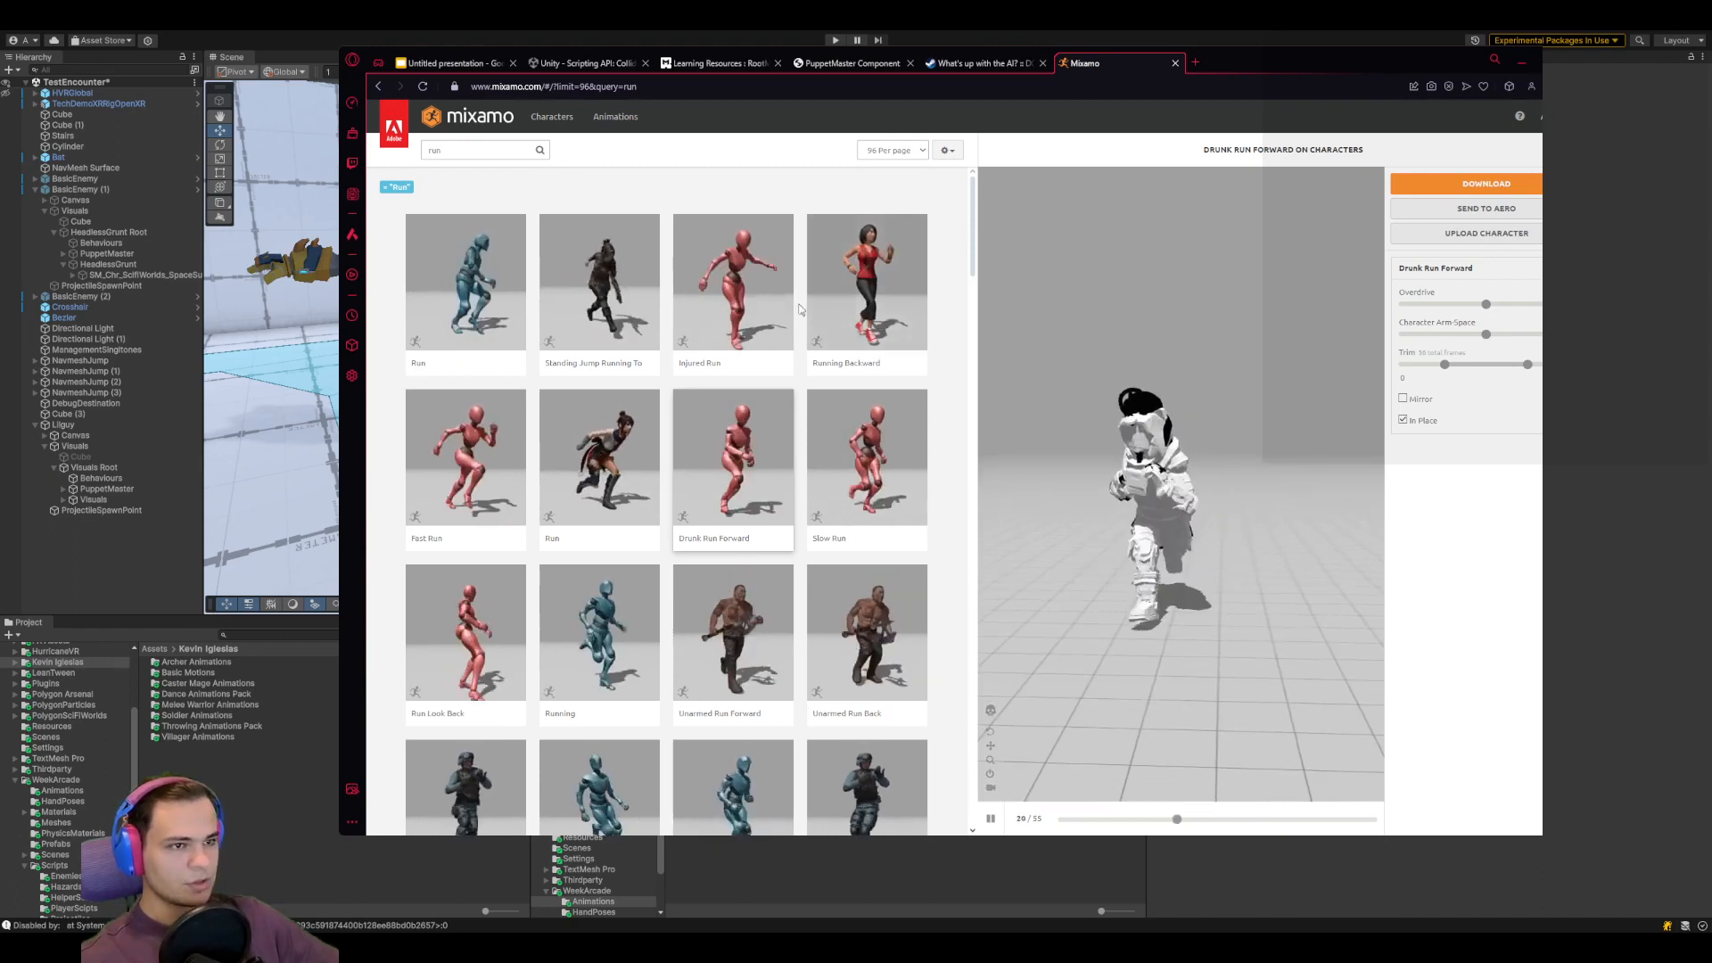
# Load the Running animation with In Place enabled and raise its Character Arm-Space above the middle
pyautogui.click(613, 605)
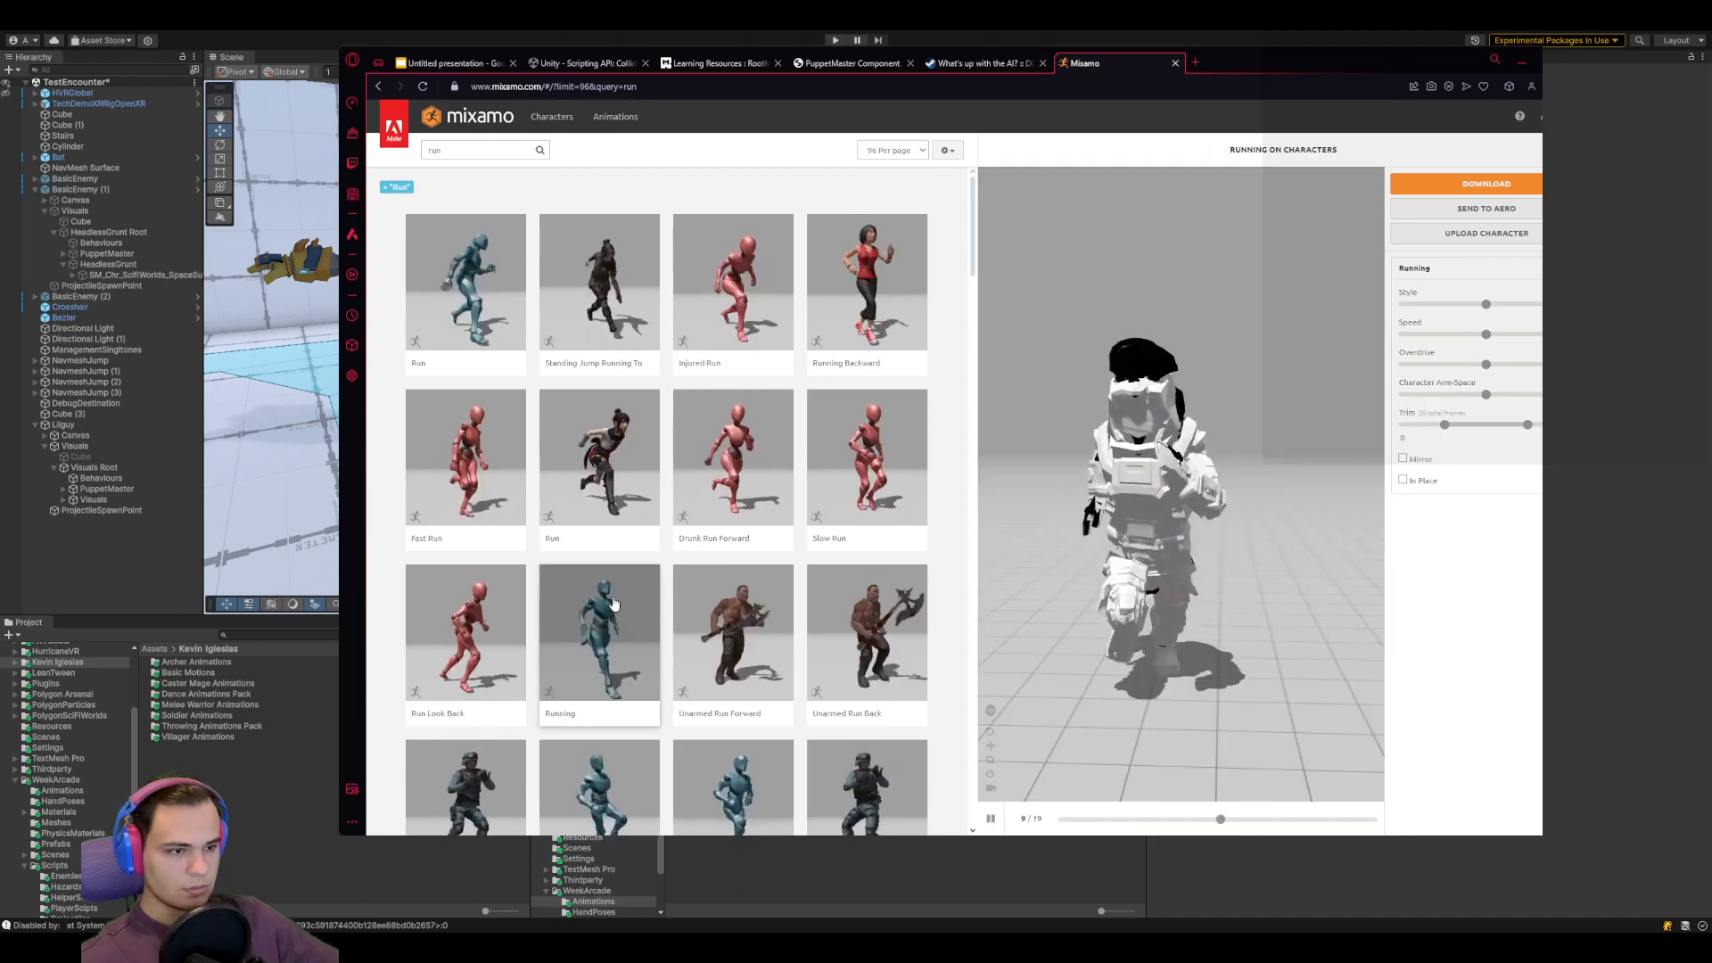
pyautogui.click(1403, 480)
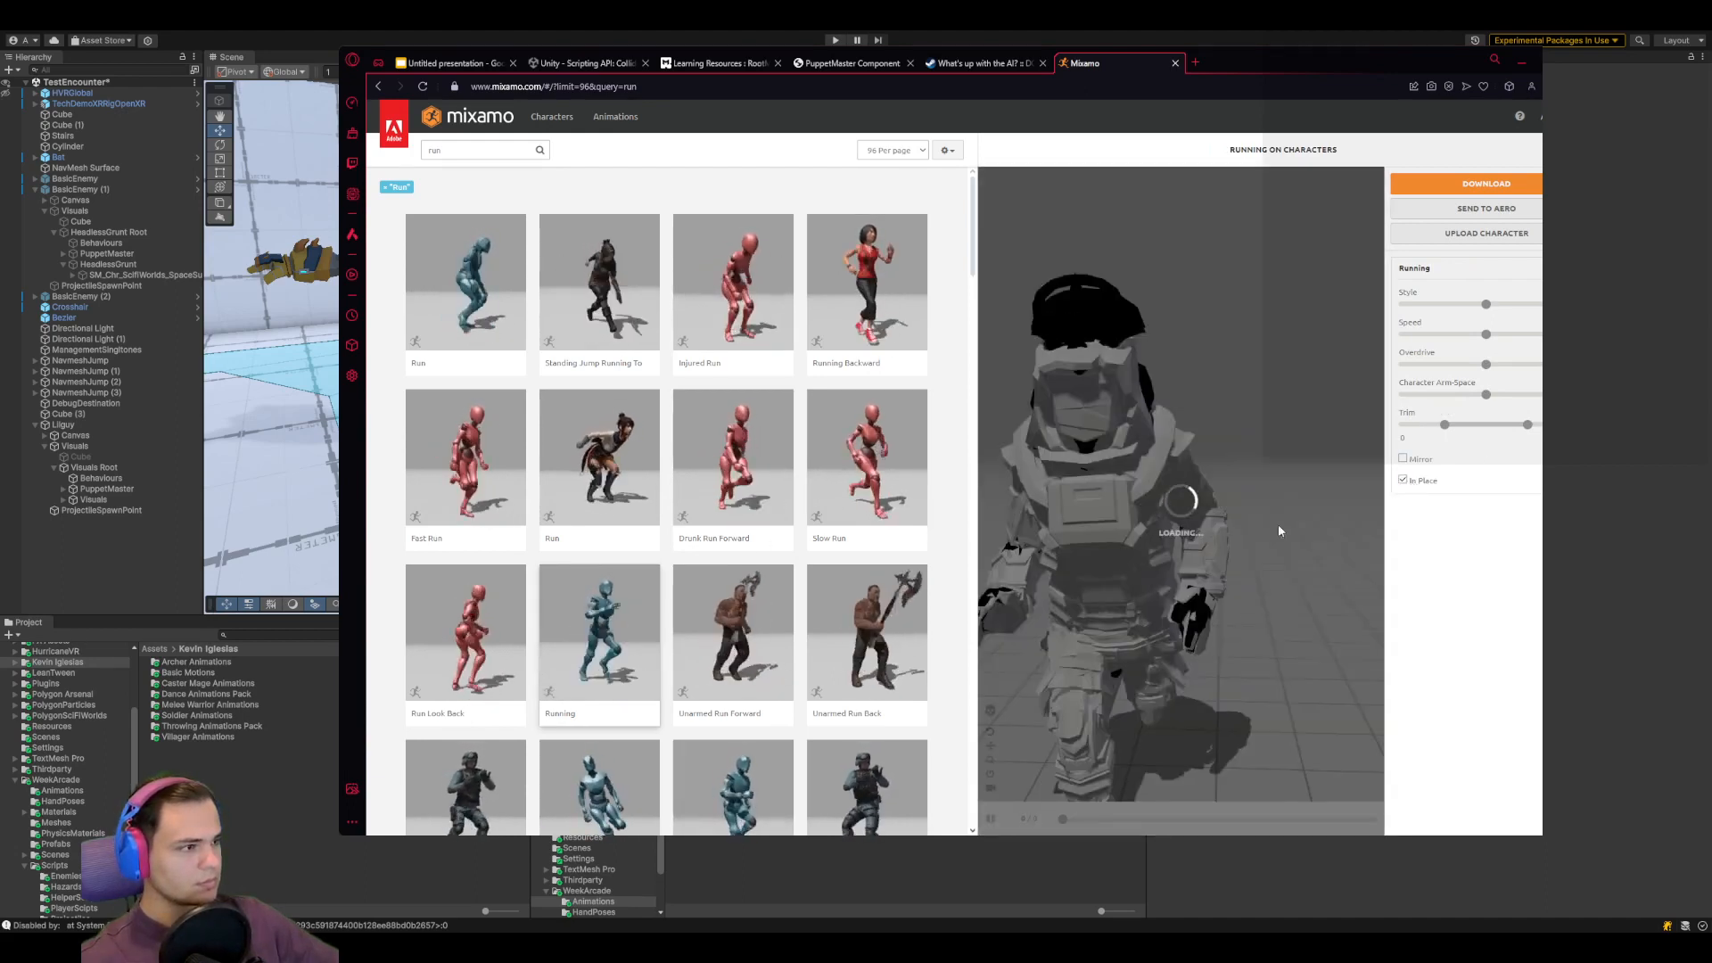
pyautogui.scroll(3, 1228, 538)
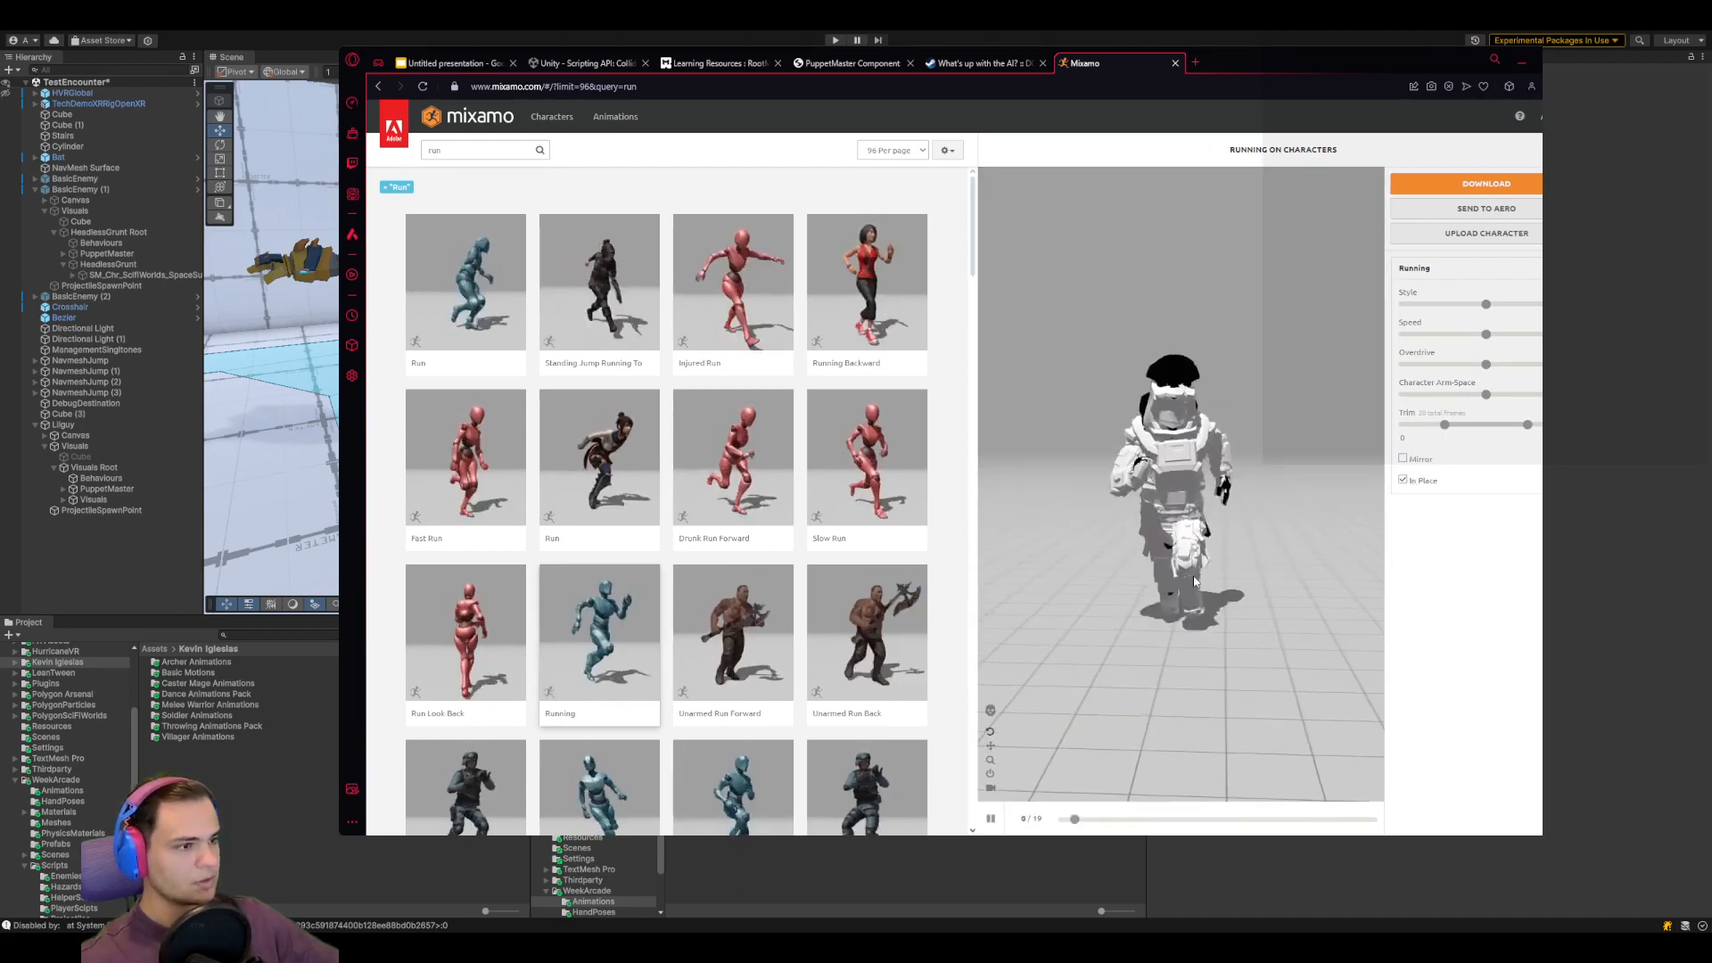
pyautogui.moveTo(1486, 394); pyautogui.dragTo(1523, 394)
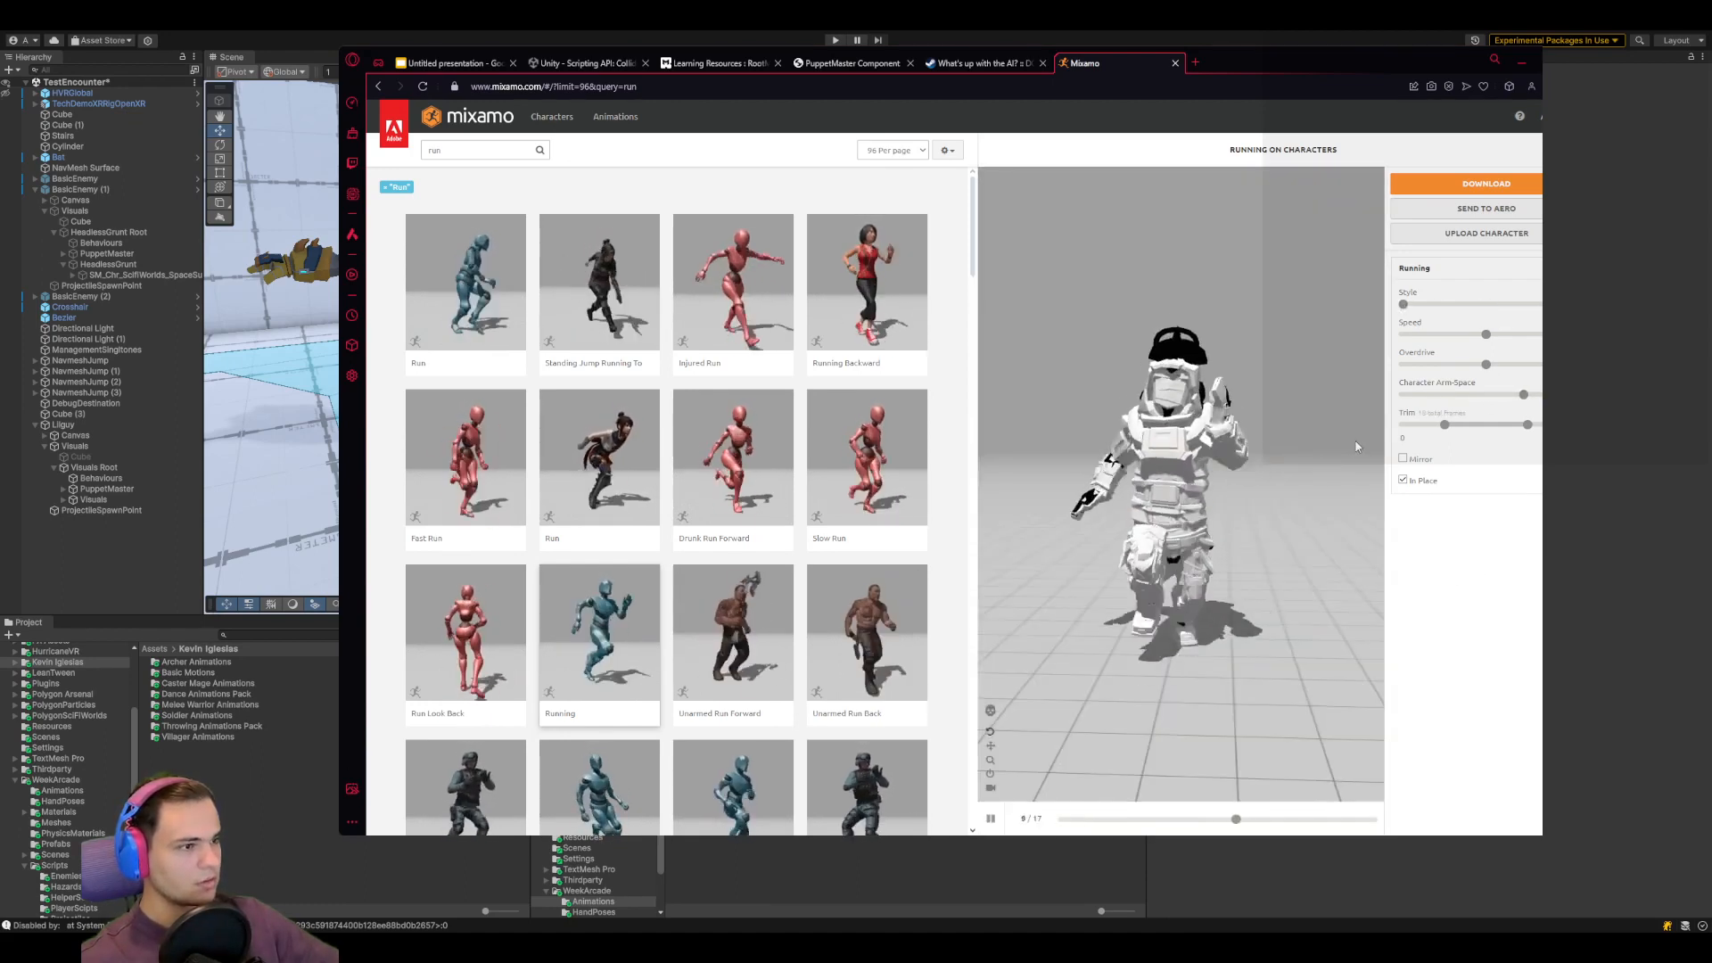
# Try the Running animation's Style at maximum, at minimum and slightly below the middle, checking the motion from several angles
pyautogui.moveTo(1404, 304); pyautogui.dragTo(1572, 306)
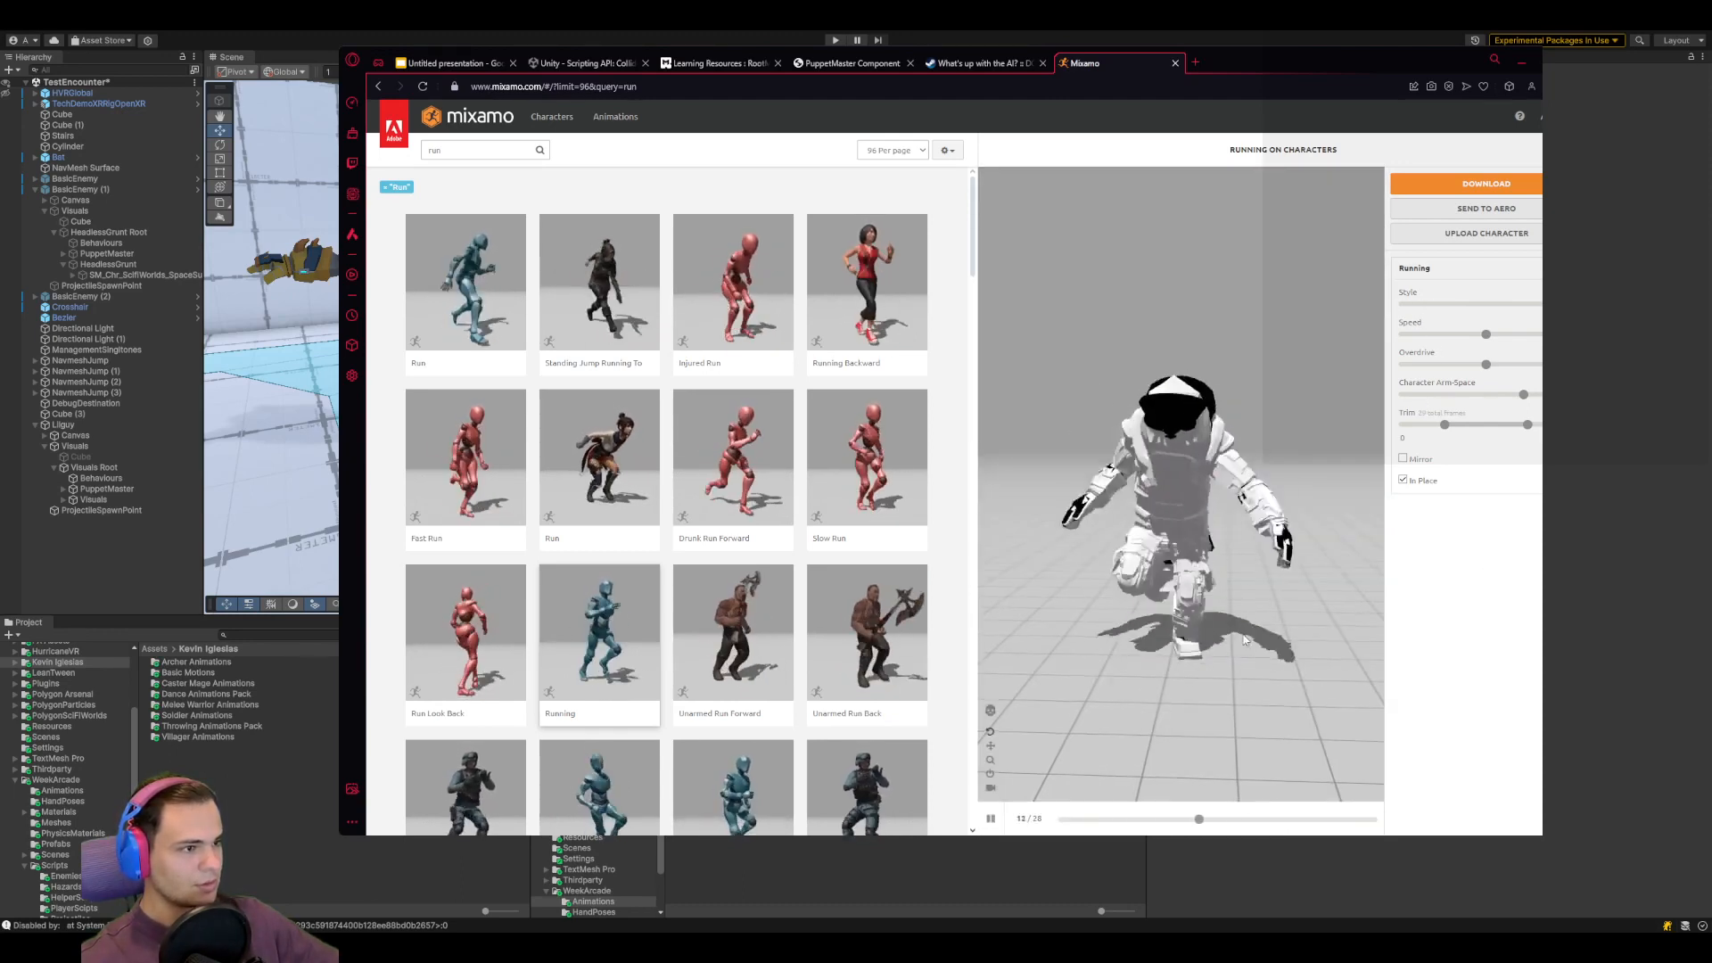
pyautogui.moveTo(1293, 660); pyautogui.dragTo(1147, 689)
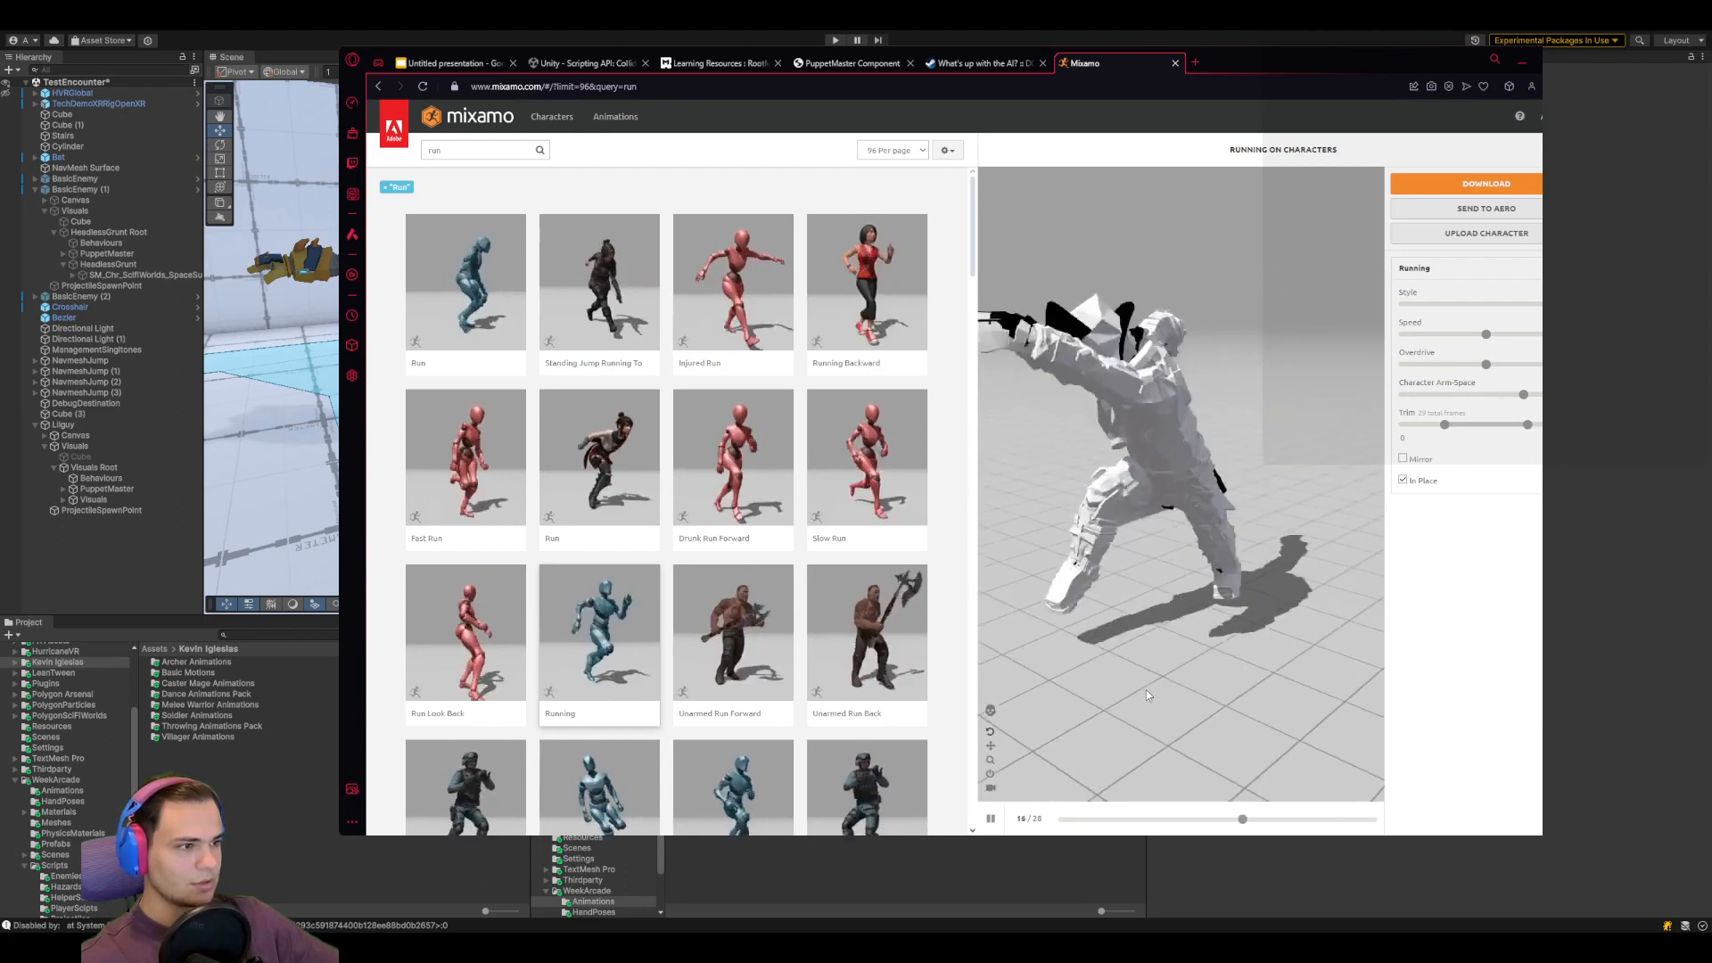
pyautogui.click(610, 619)
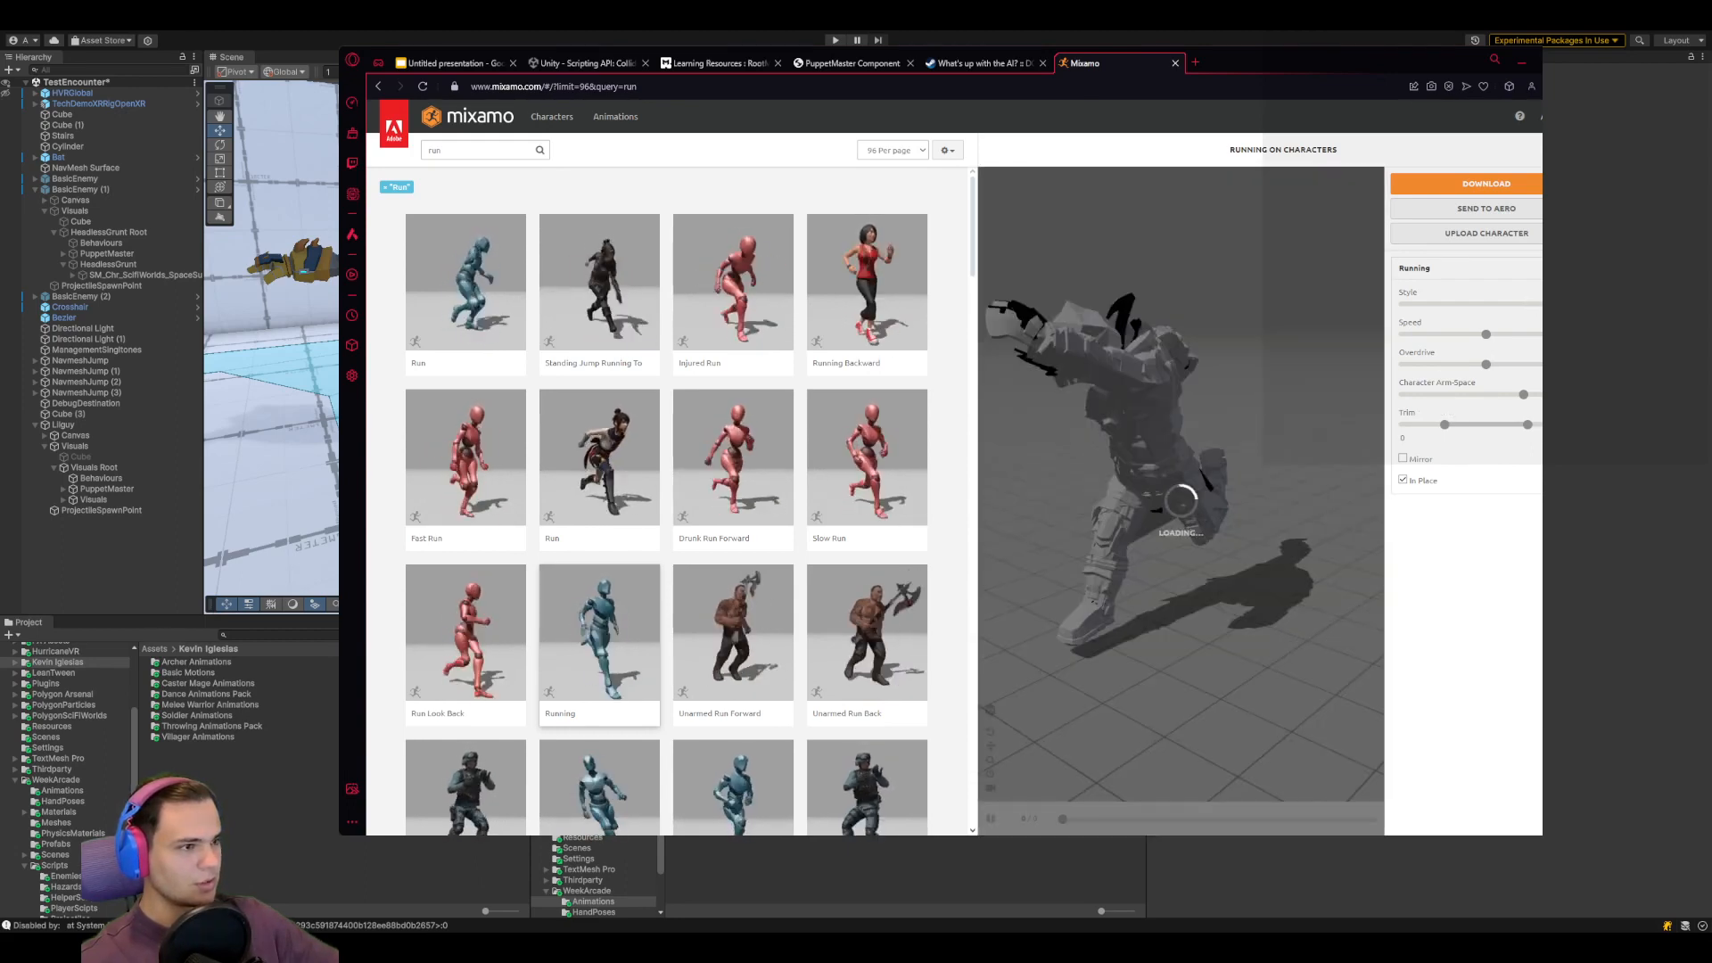
pyautogui.click(1533, 305)
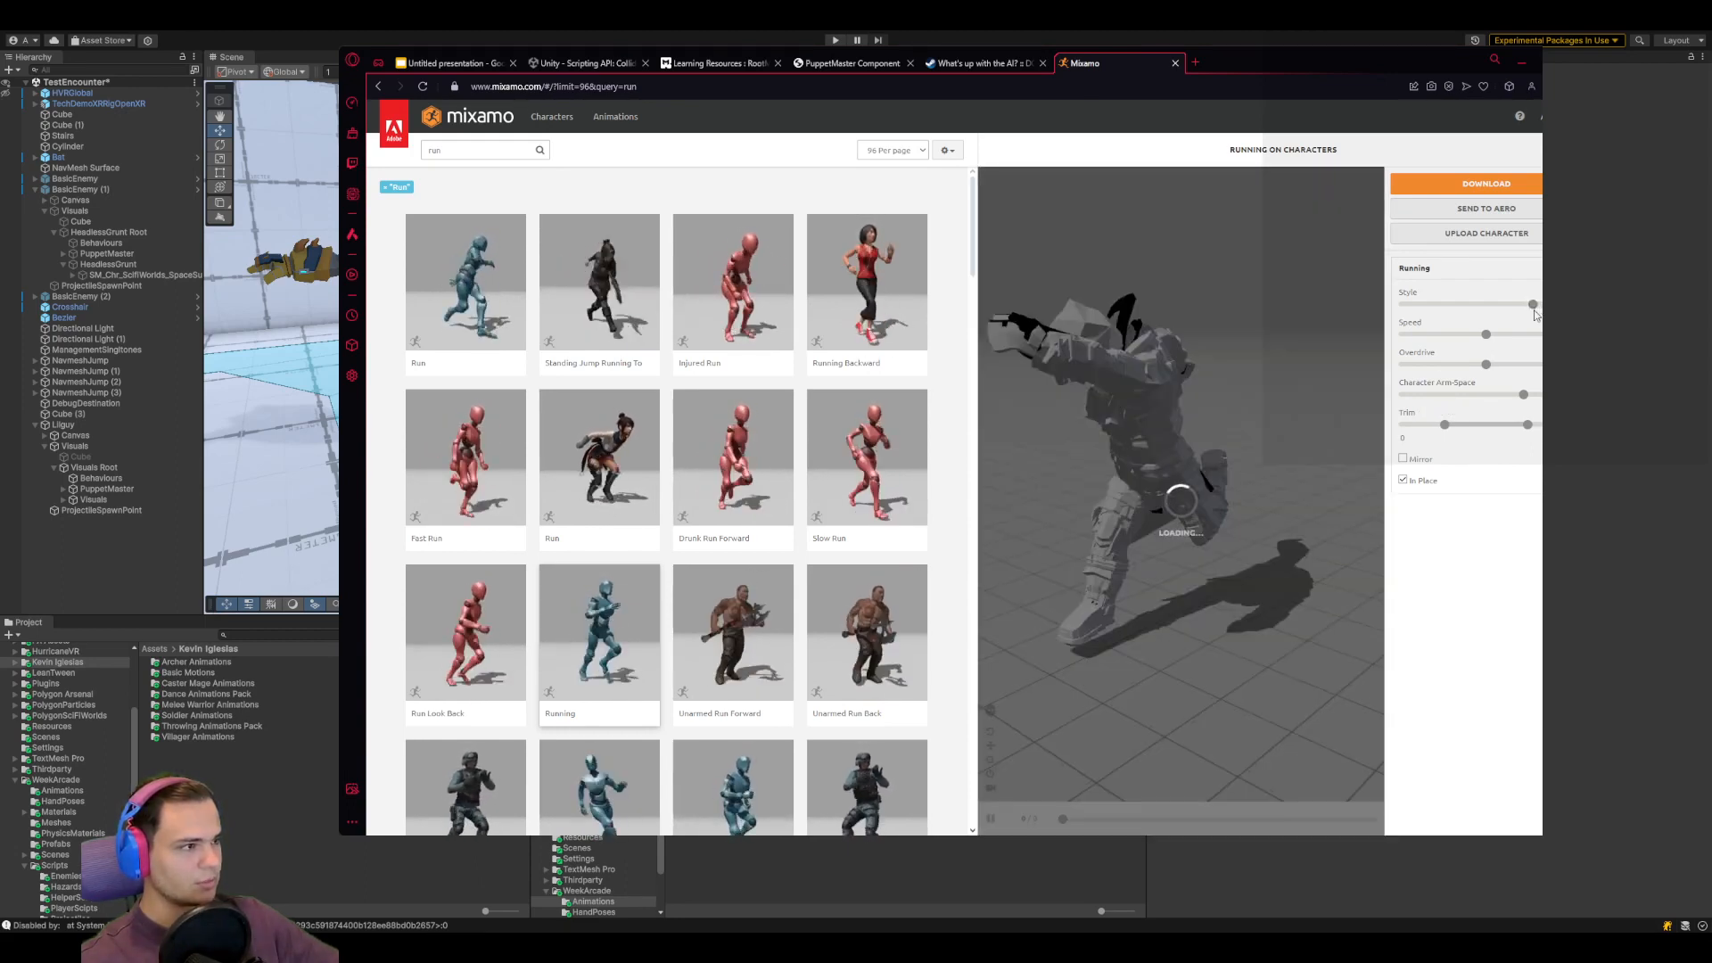
pyautogui.click(1520, 305)
pyautogui.moveTo(1452, 311); pyautogui.dragTo(1366, 332)
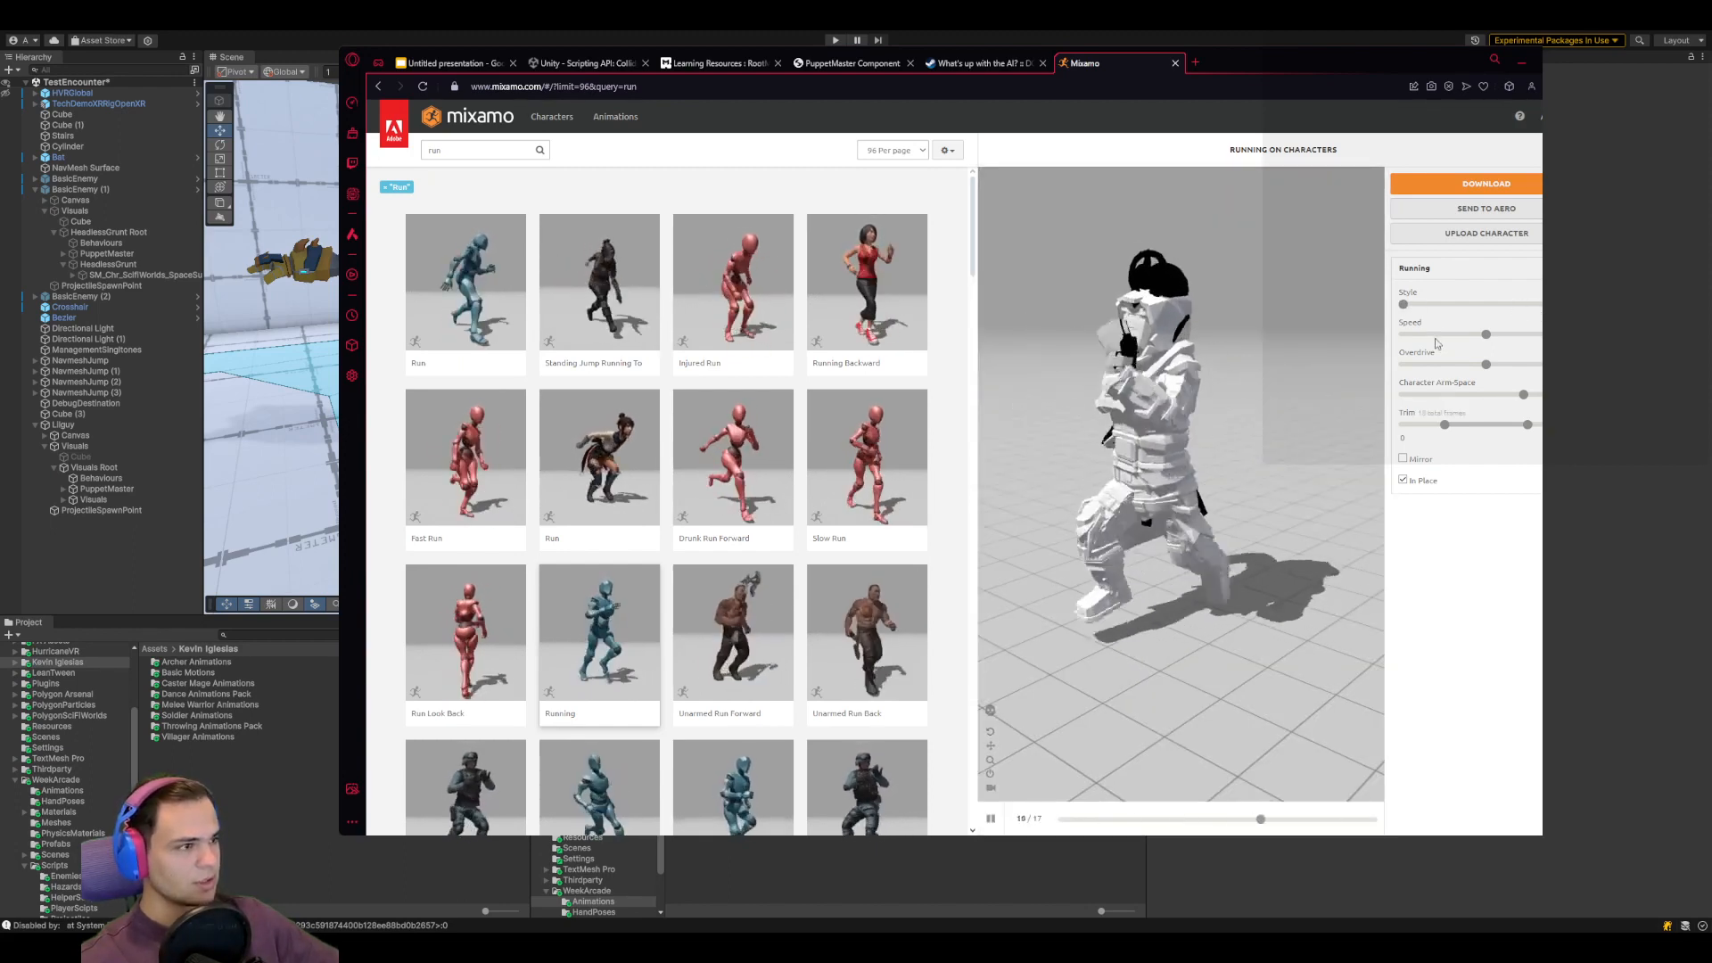
pyautogui.moveTo(1402, 304); pyautogui.dragTo(1470, 313)
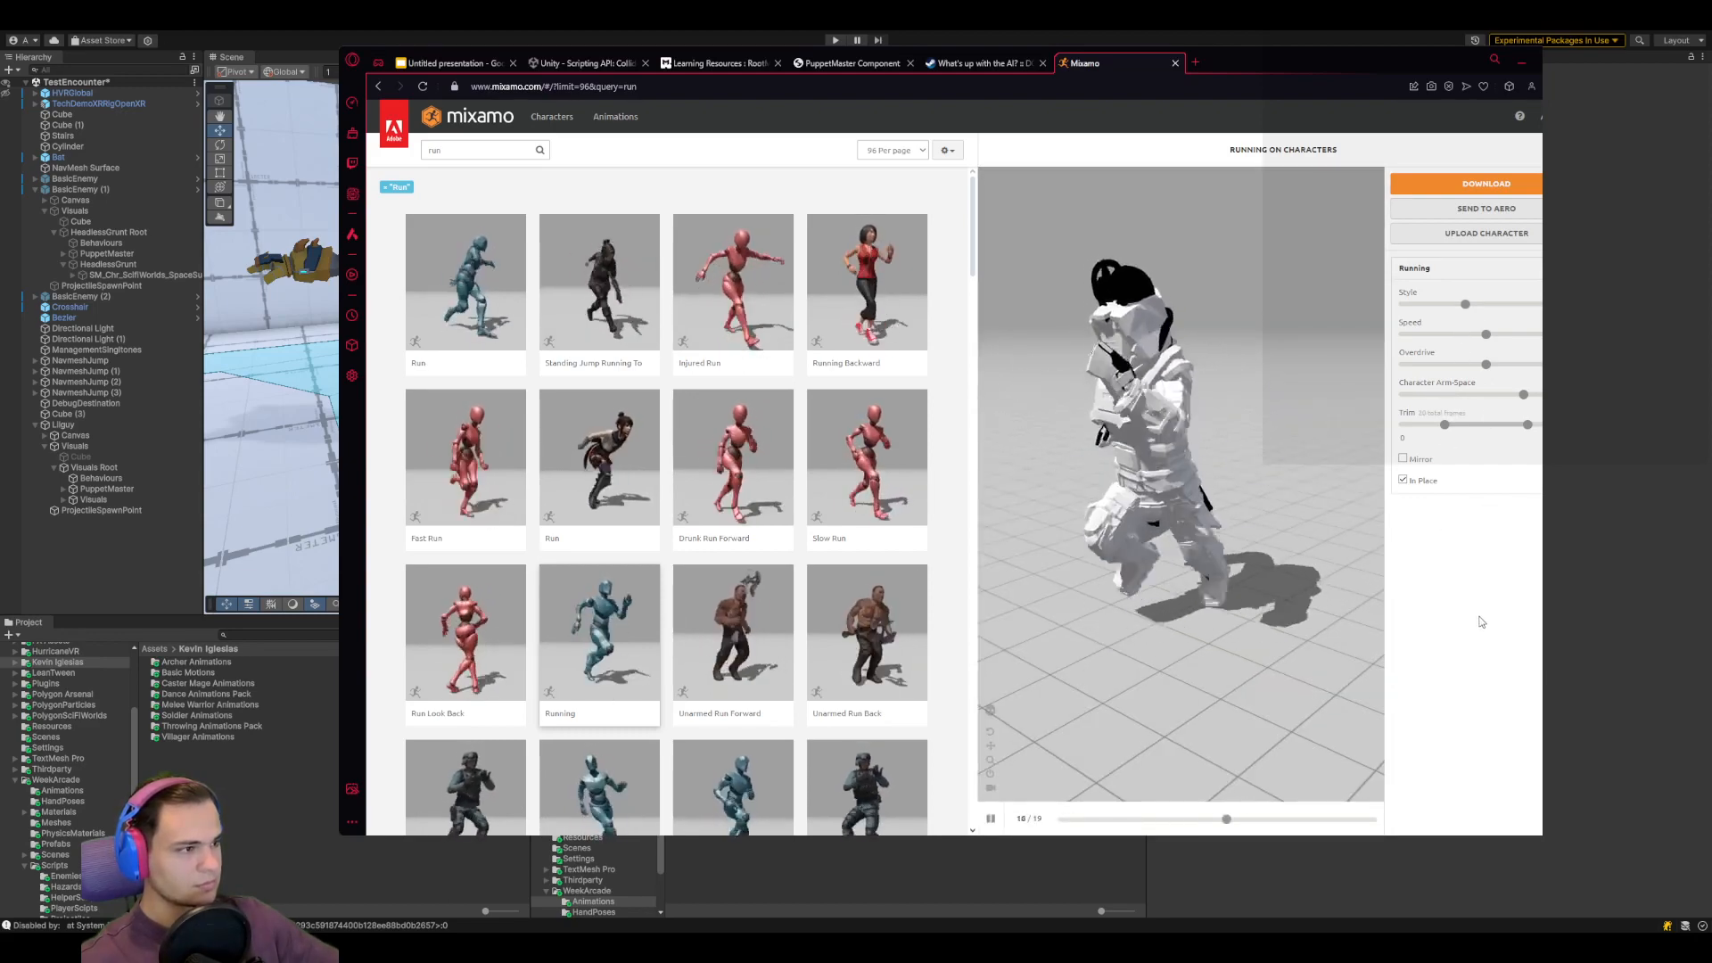
pyautogui.scroll(5, 1227, 639)
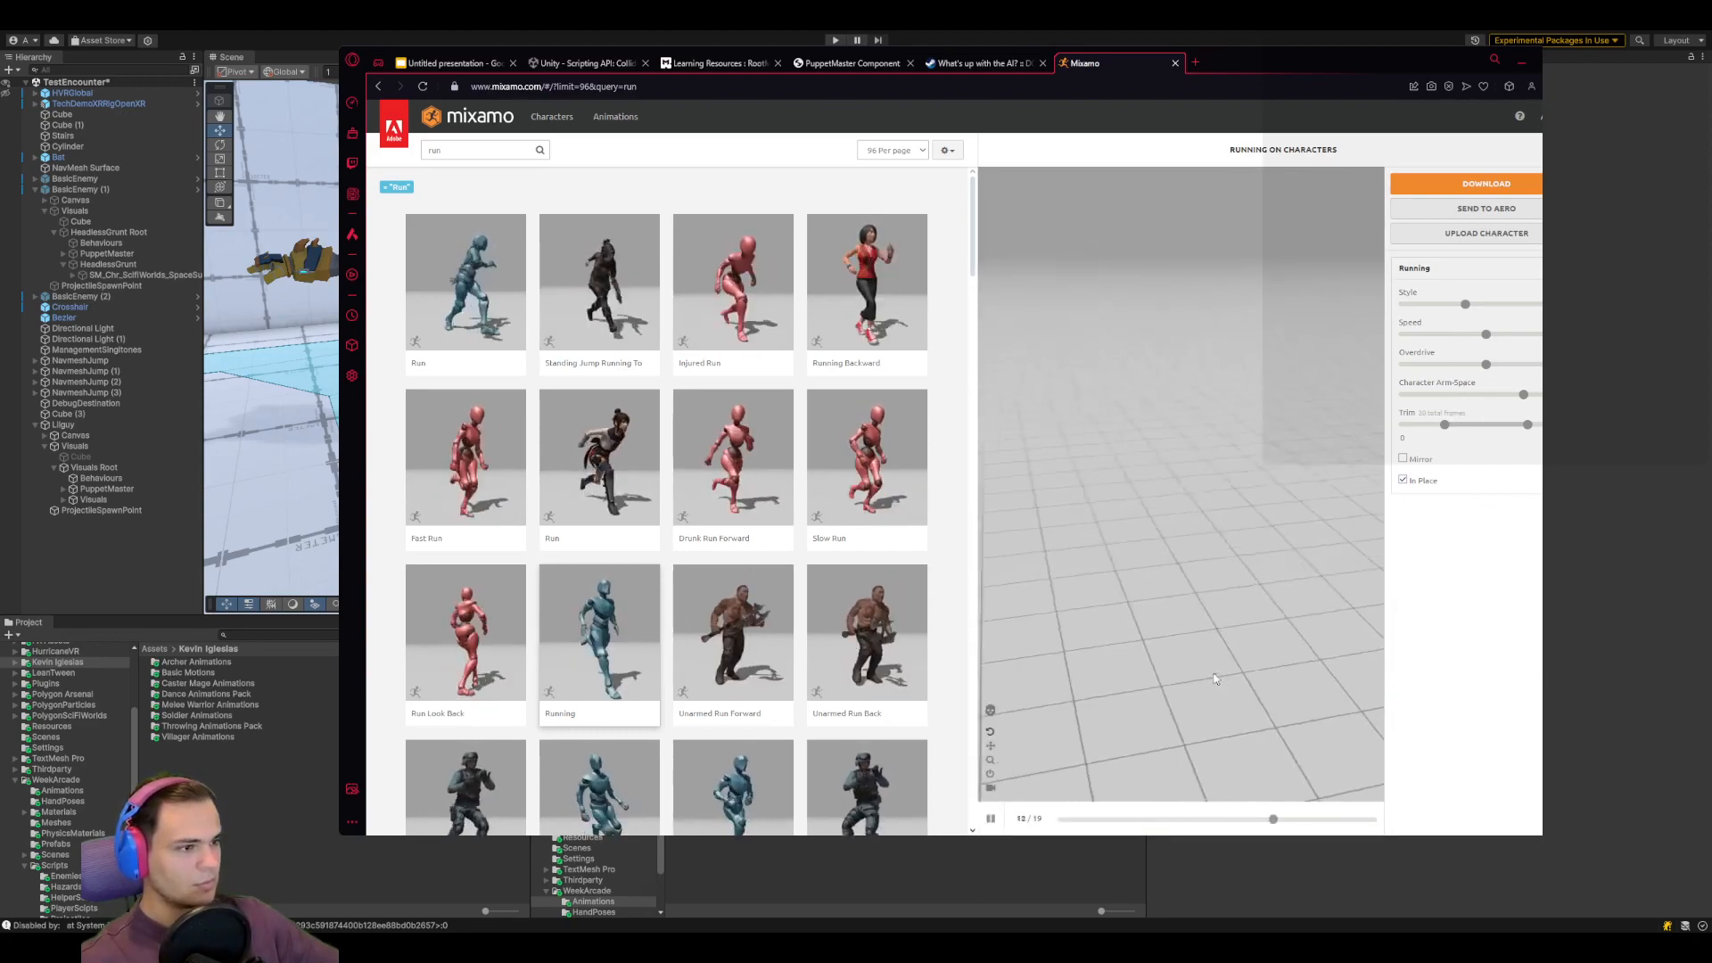
pyautogui.moveTo(1233, 646); pyautogui.dragTo(1367, 637)
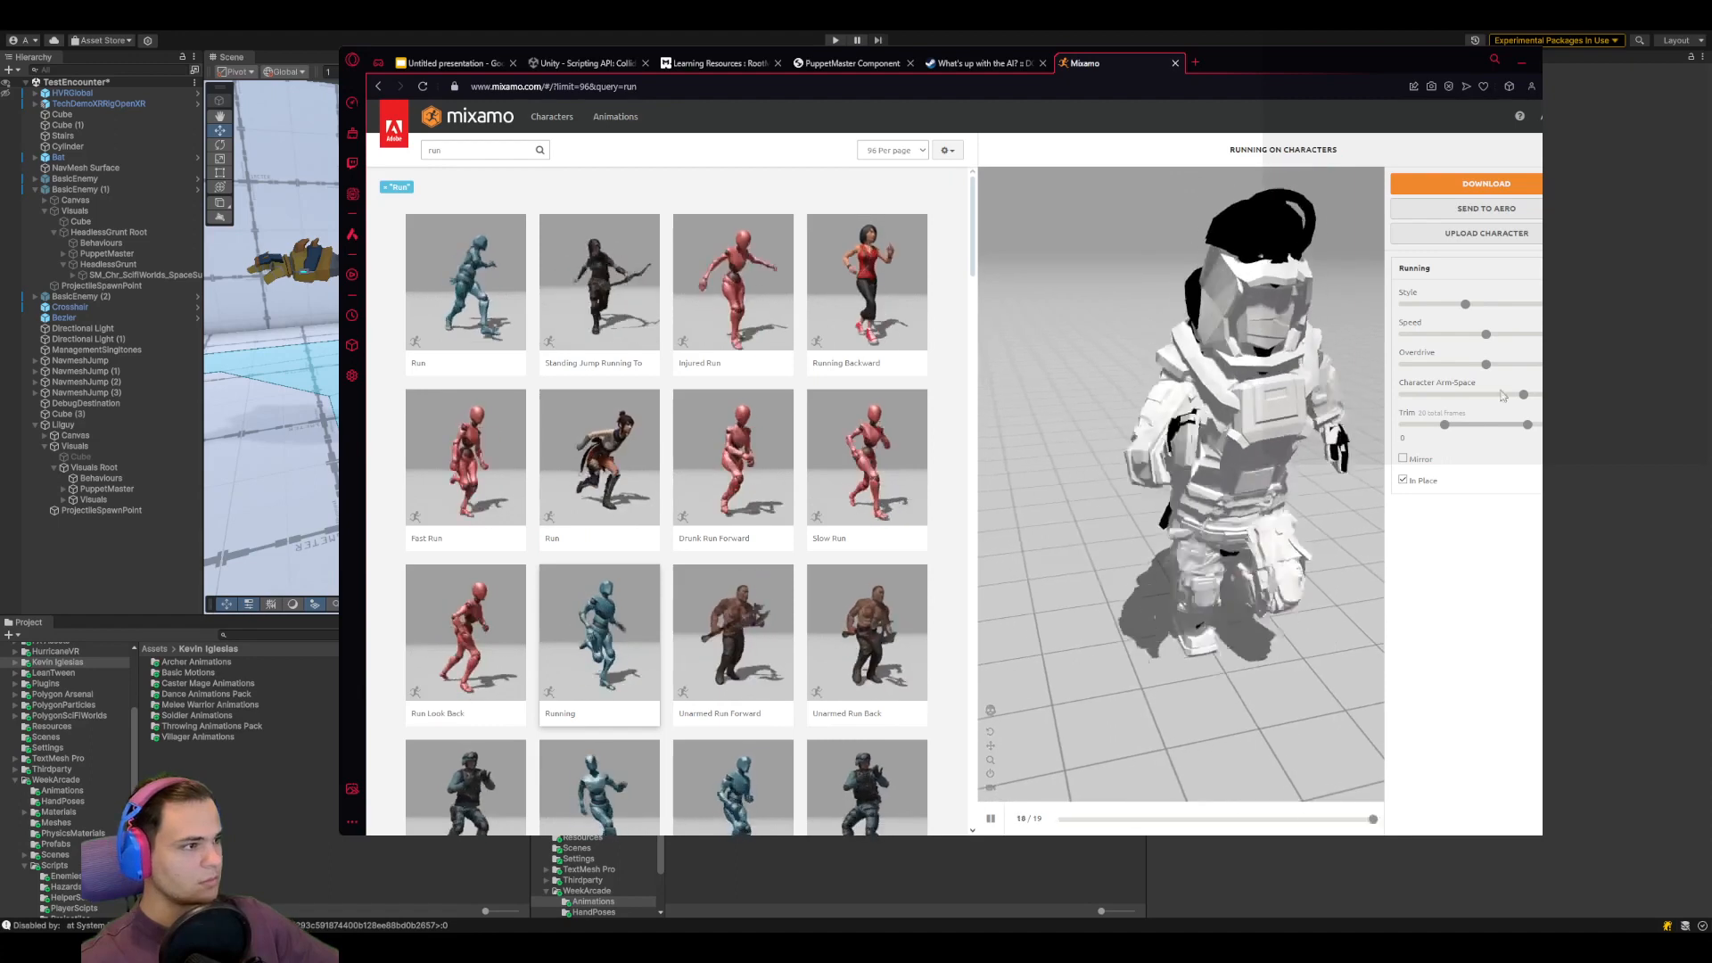
pyautogui.moveTo(1343, 487); pyautogui.dragTo(1304, 502)
# Lower the Running animation's Speed somewhat below the middle and set its Style to about the middle
pyautogui.moveTo(1485, 335); pyautogui.dragTo(1572, 305)
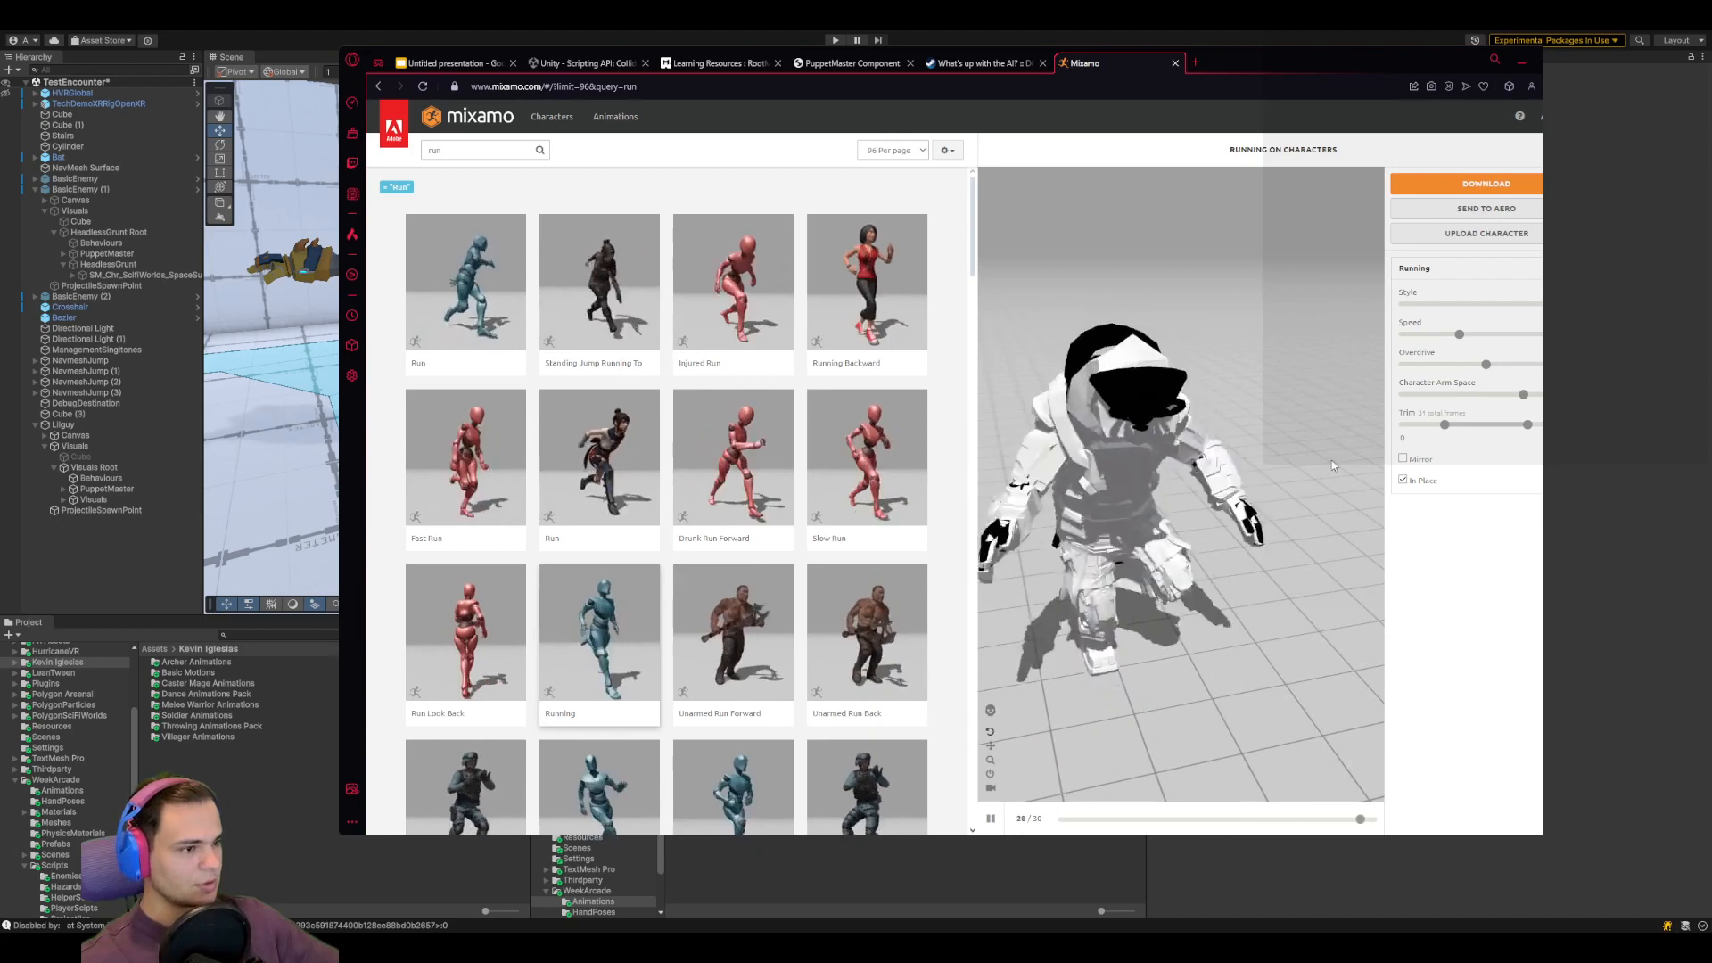
pyautogui.click(1530, 306)
pyautogui.moveTo(1530, 306); pyautogui.dragTo(1489, 305)
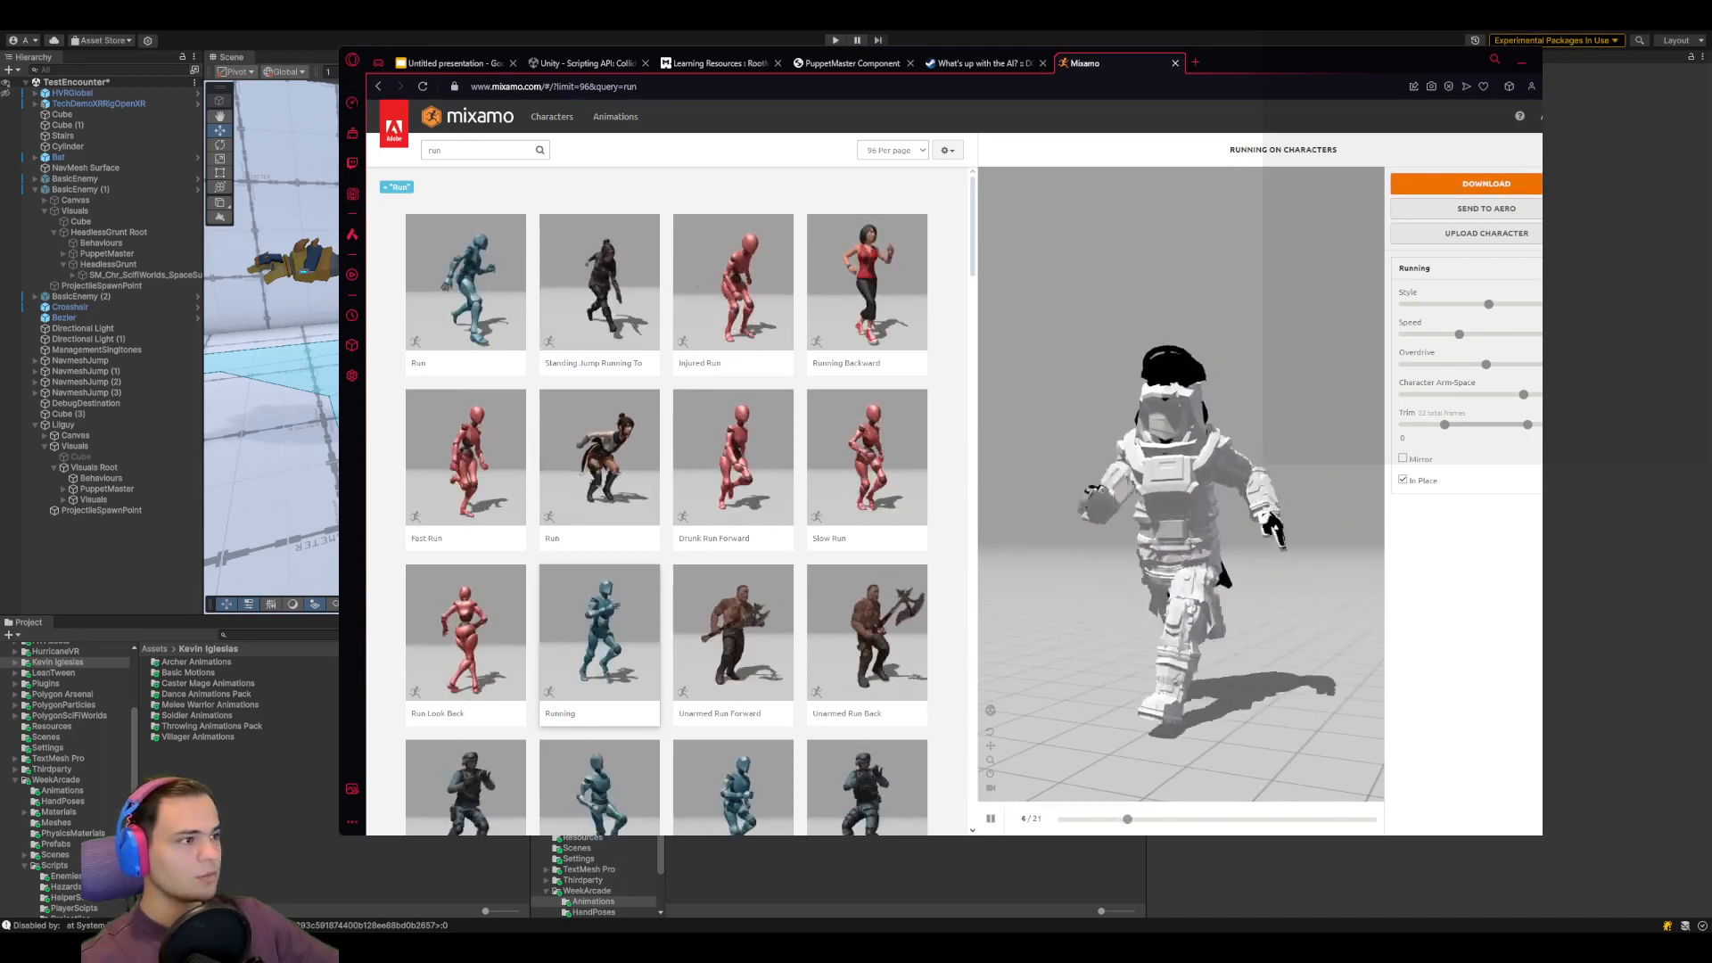
# Download Running as FBX Binary with skin and no keyframe reduction, and bring it into the WeekArcade Animations folder in Unity
pyautogui.click(1487, 182)
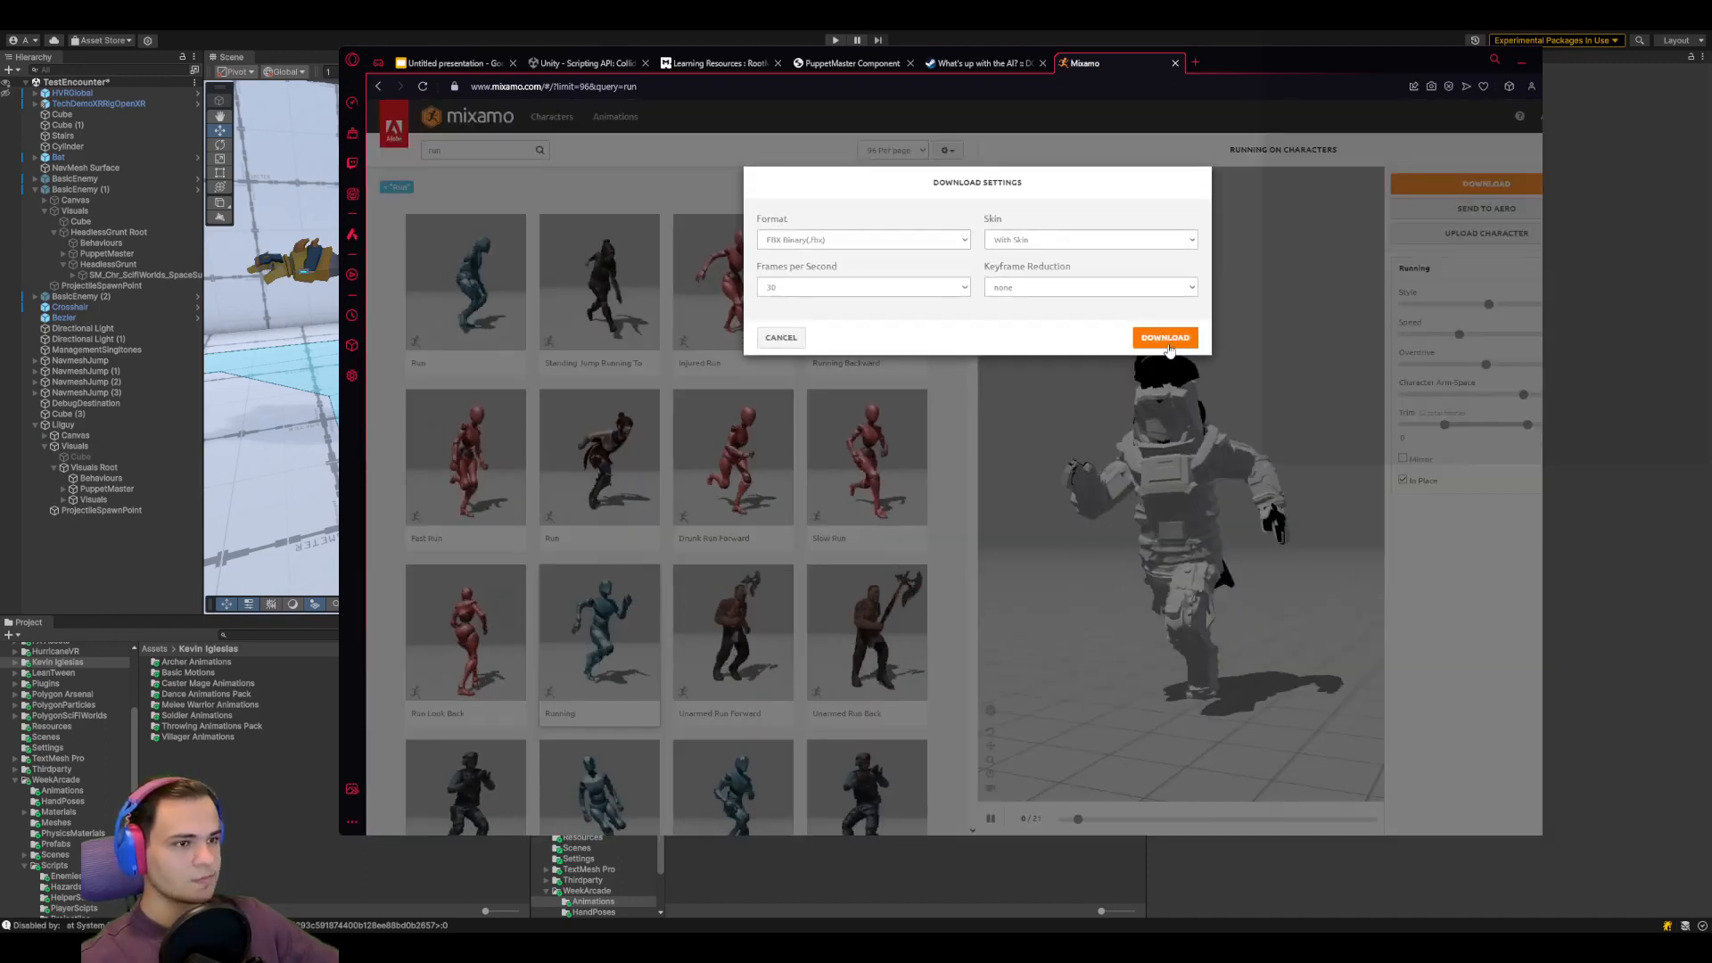
pyautogui.click(1168, 341)
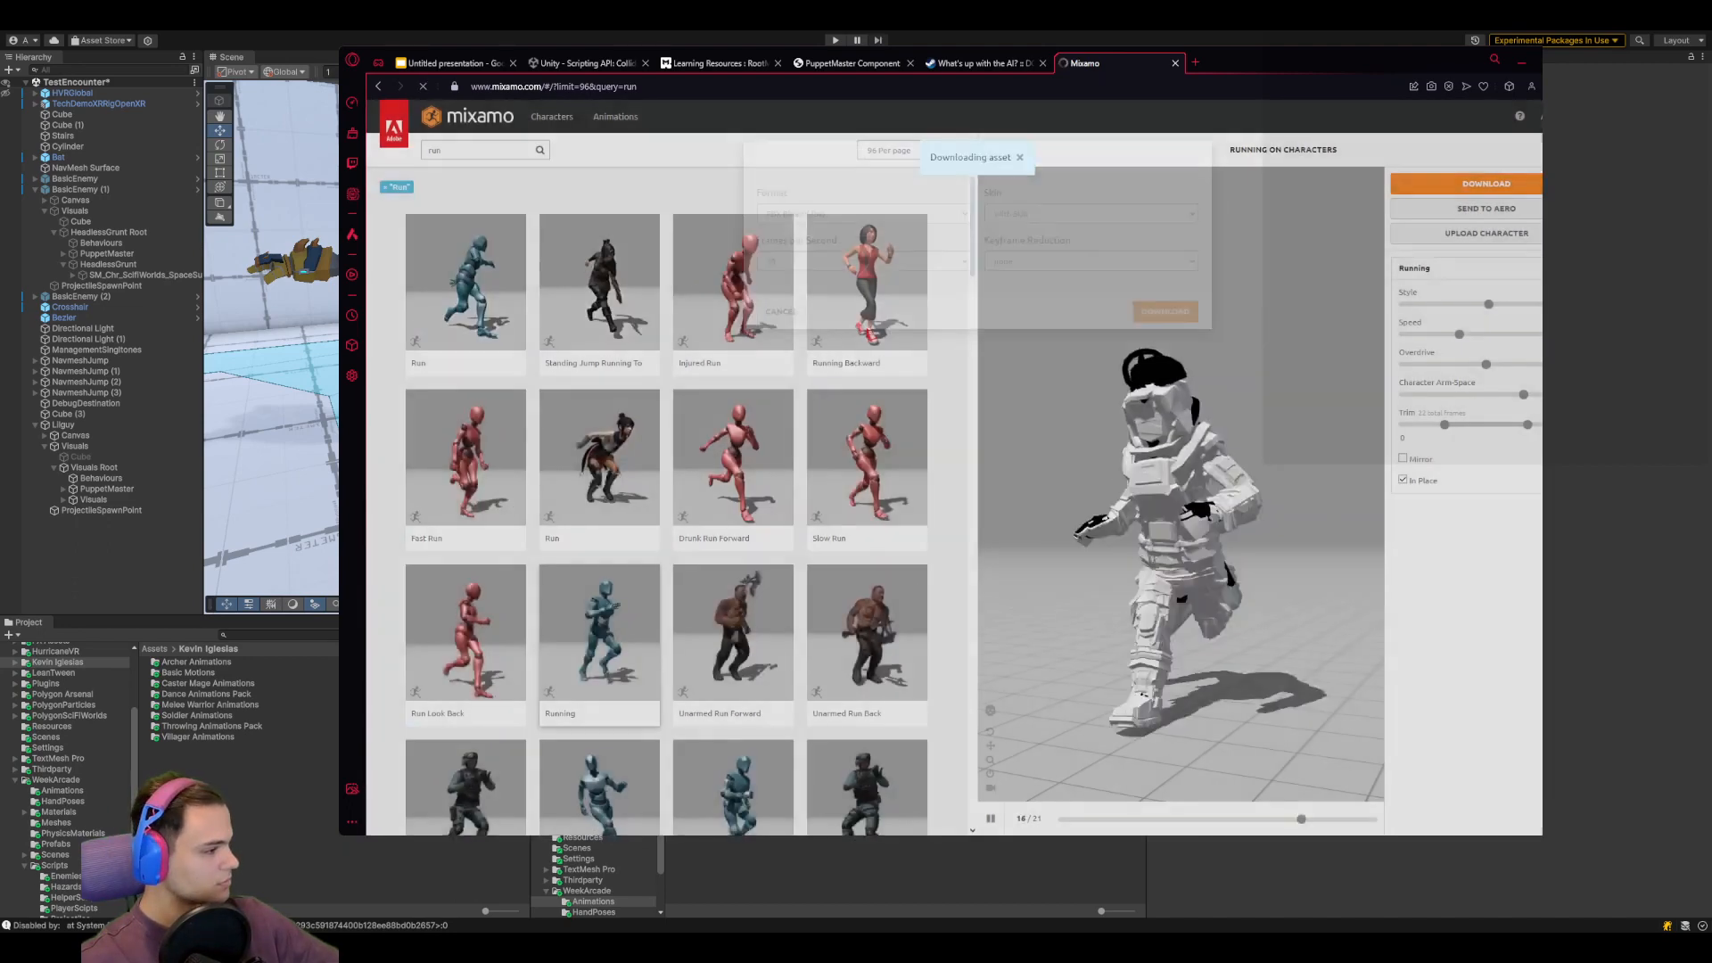
pyautogui.hotkey('alt', 'Tab')
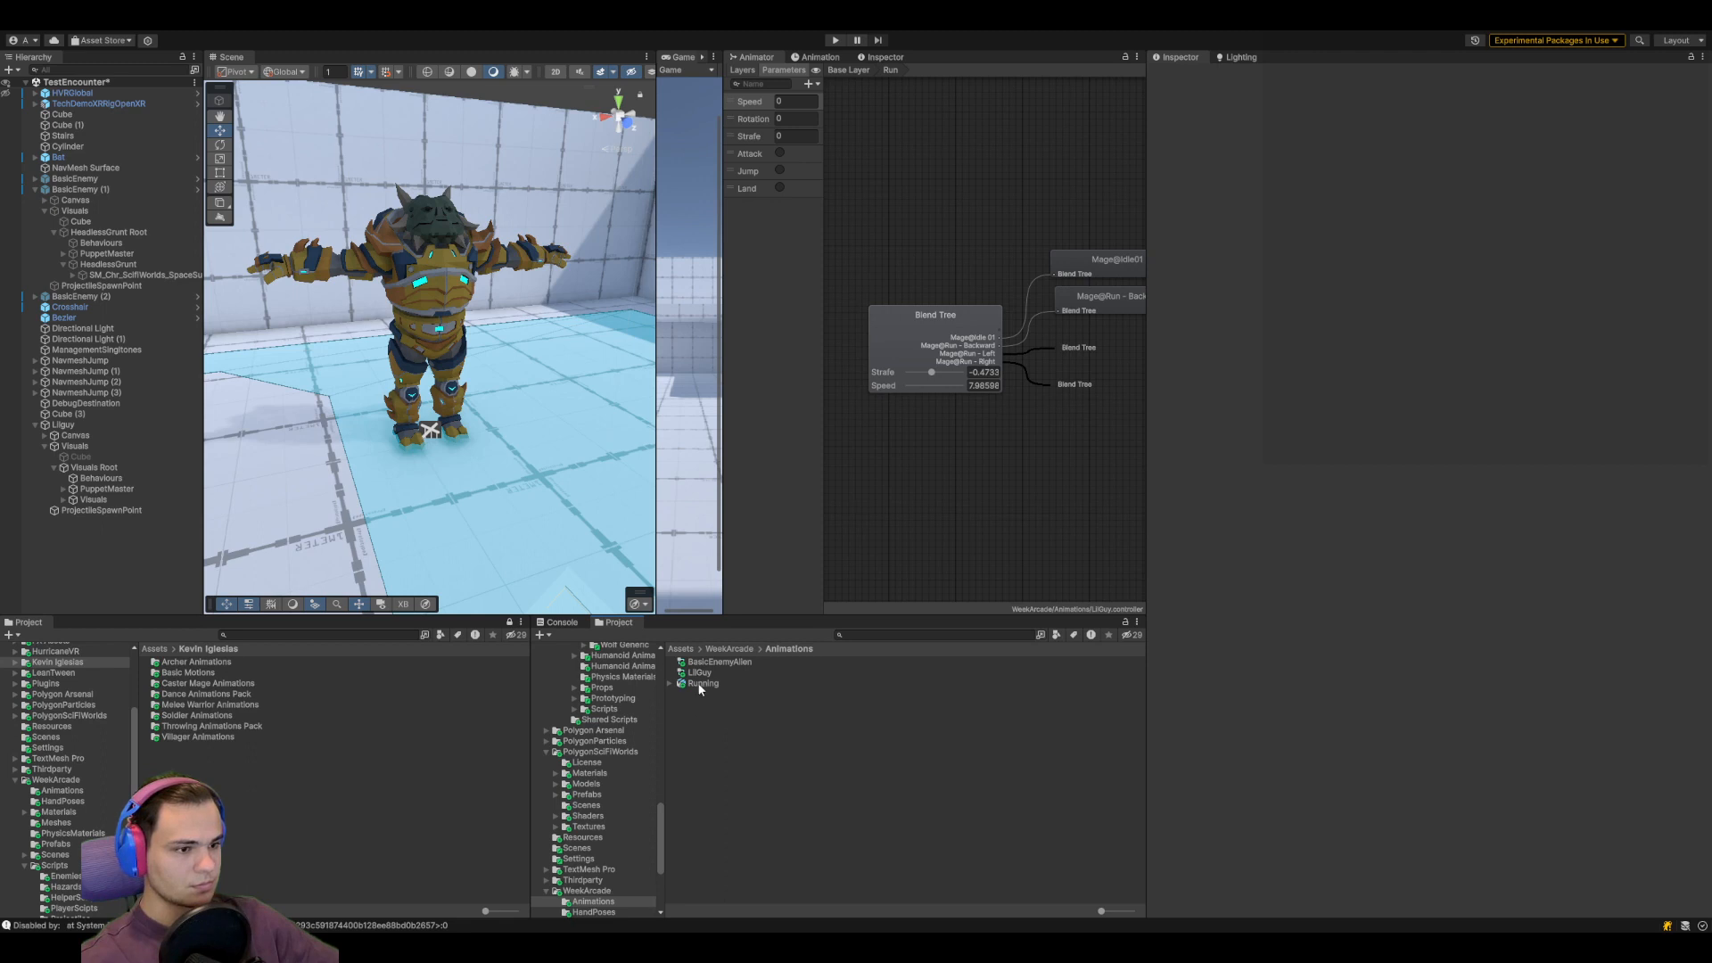
# Set the Running model's rig to Humanoid, copying the avatar definition from BR_CharactersAvatar, and apply the import settings
pyautogui.click(698, 684)
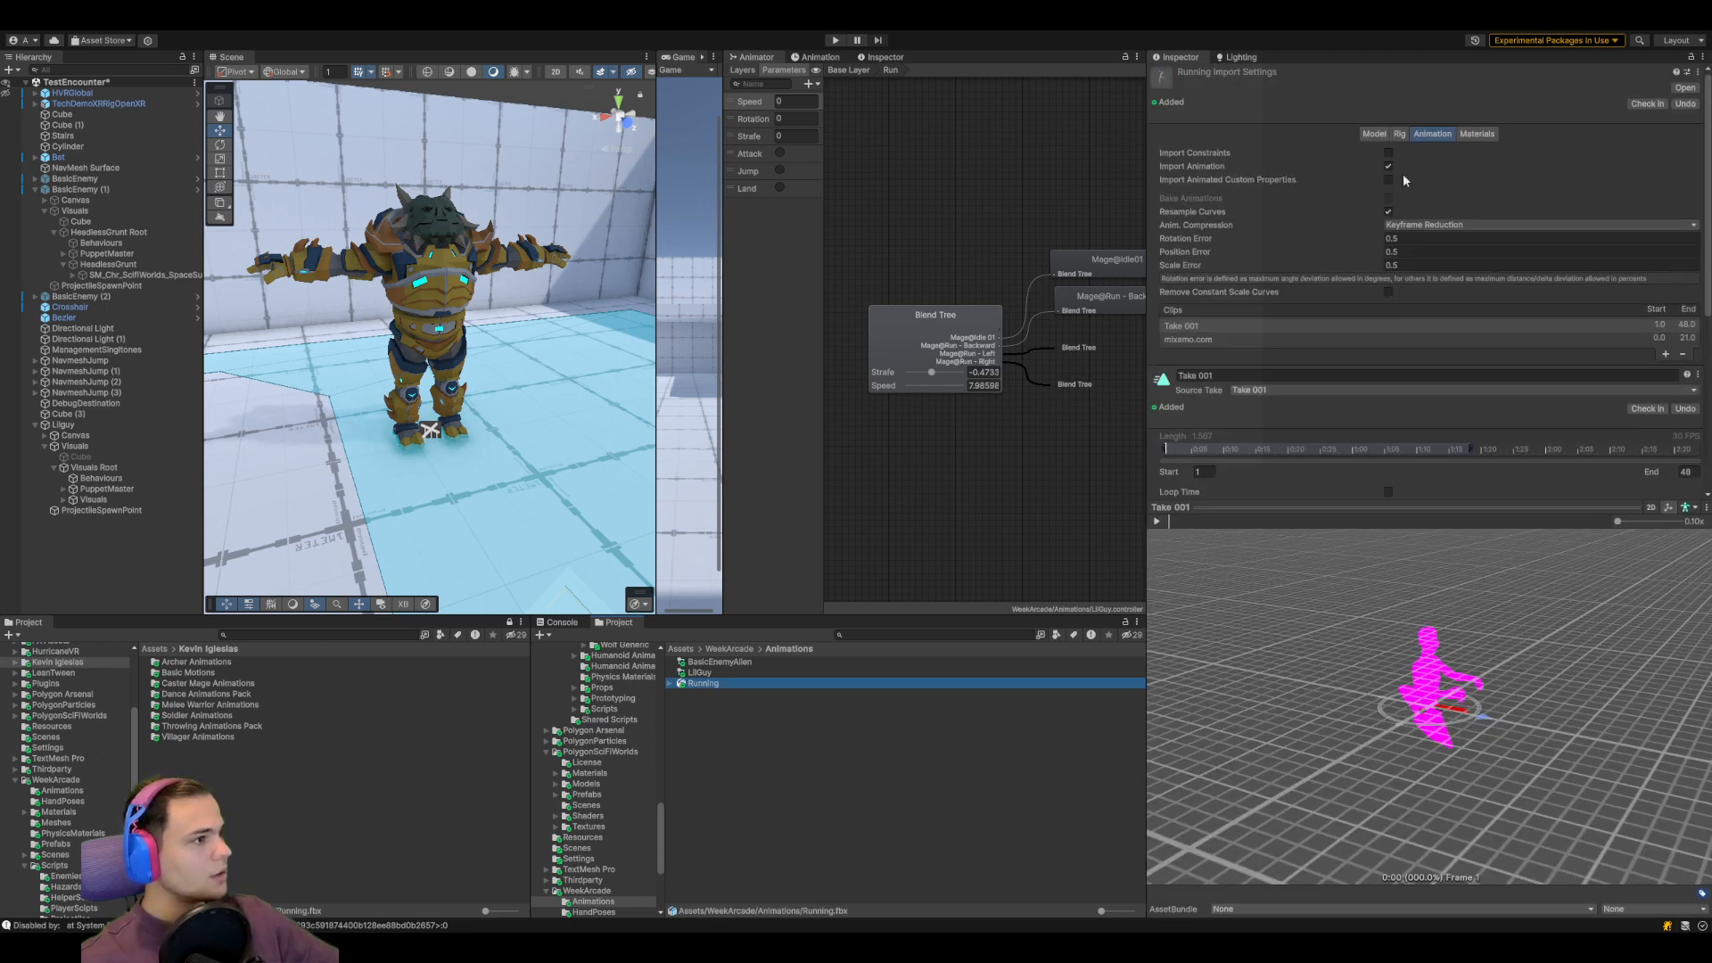
pyautogui.click(1373, 133)
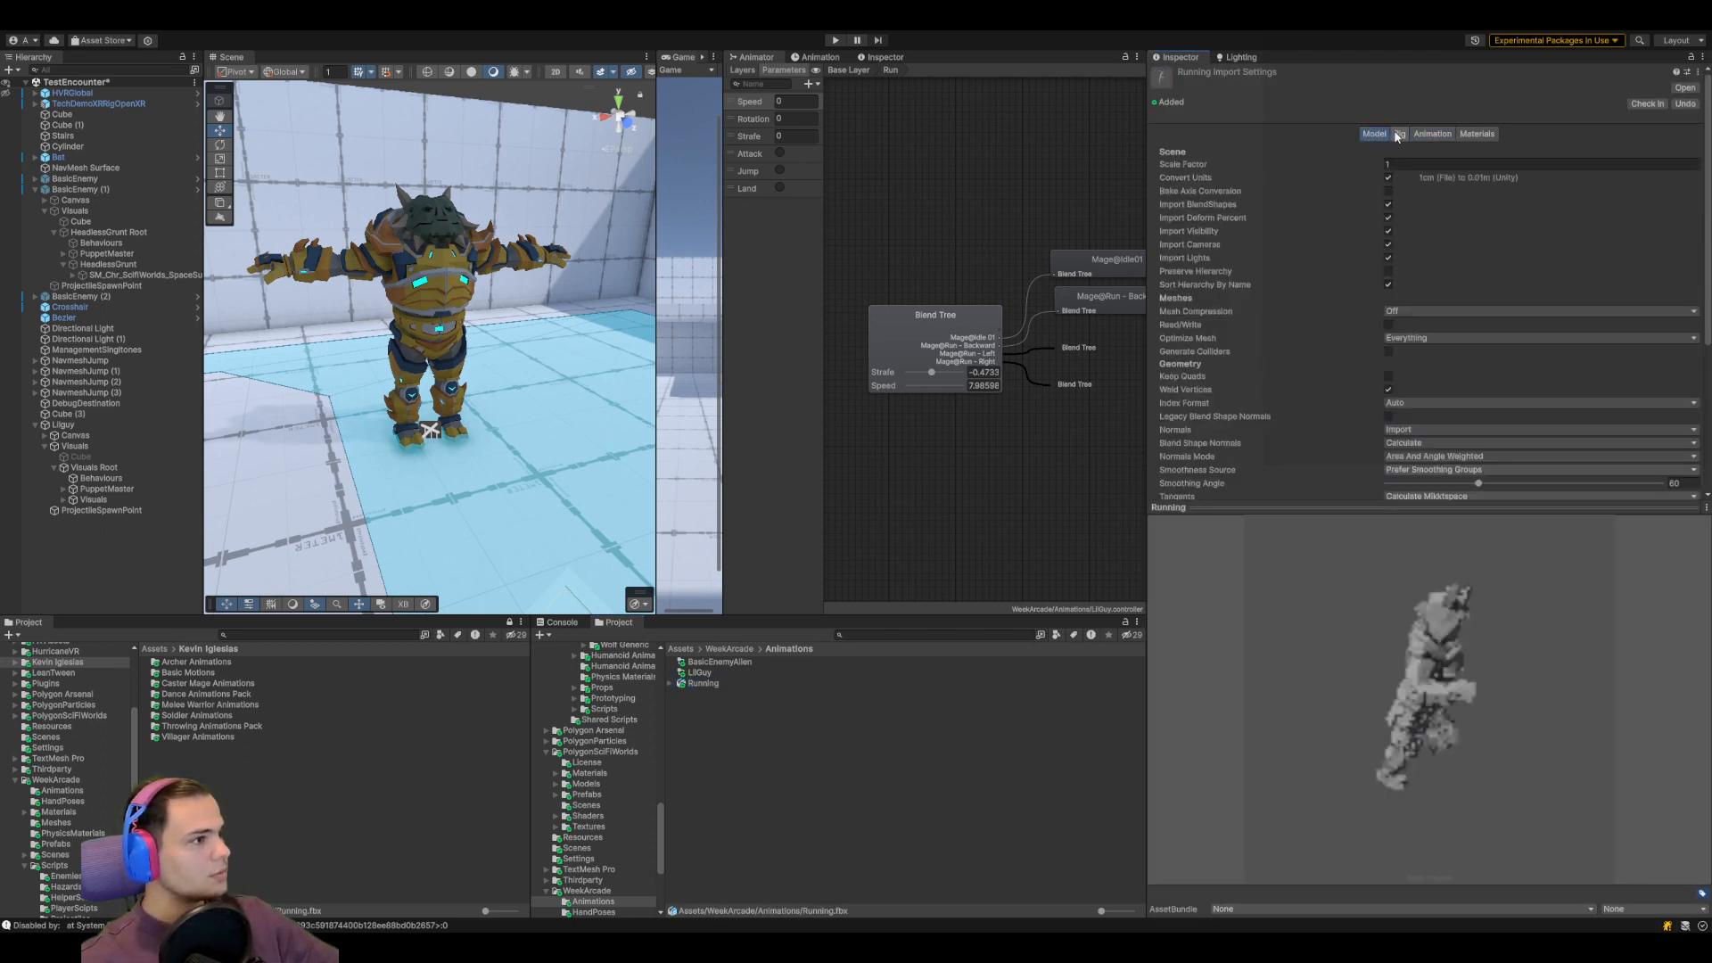
pyautogui.click(1400, 133)
pyautogui.click(1501, 173)
pyautogui.click(1475, 215)
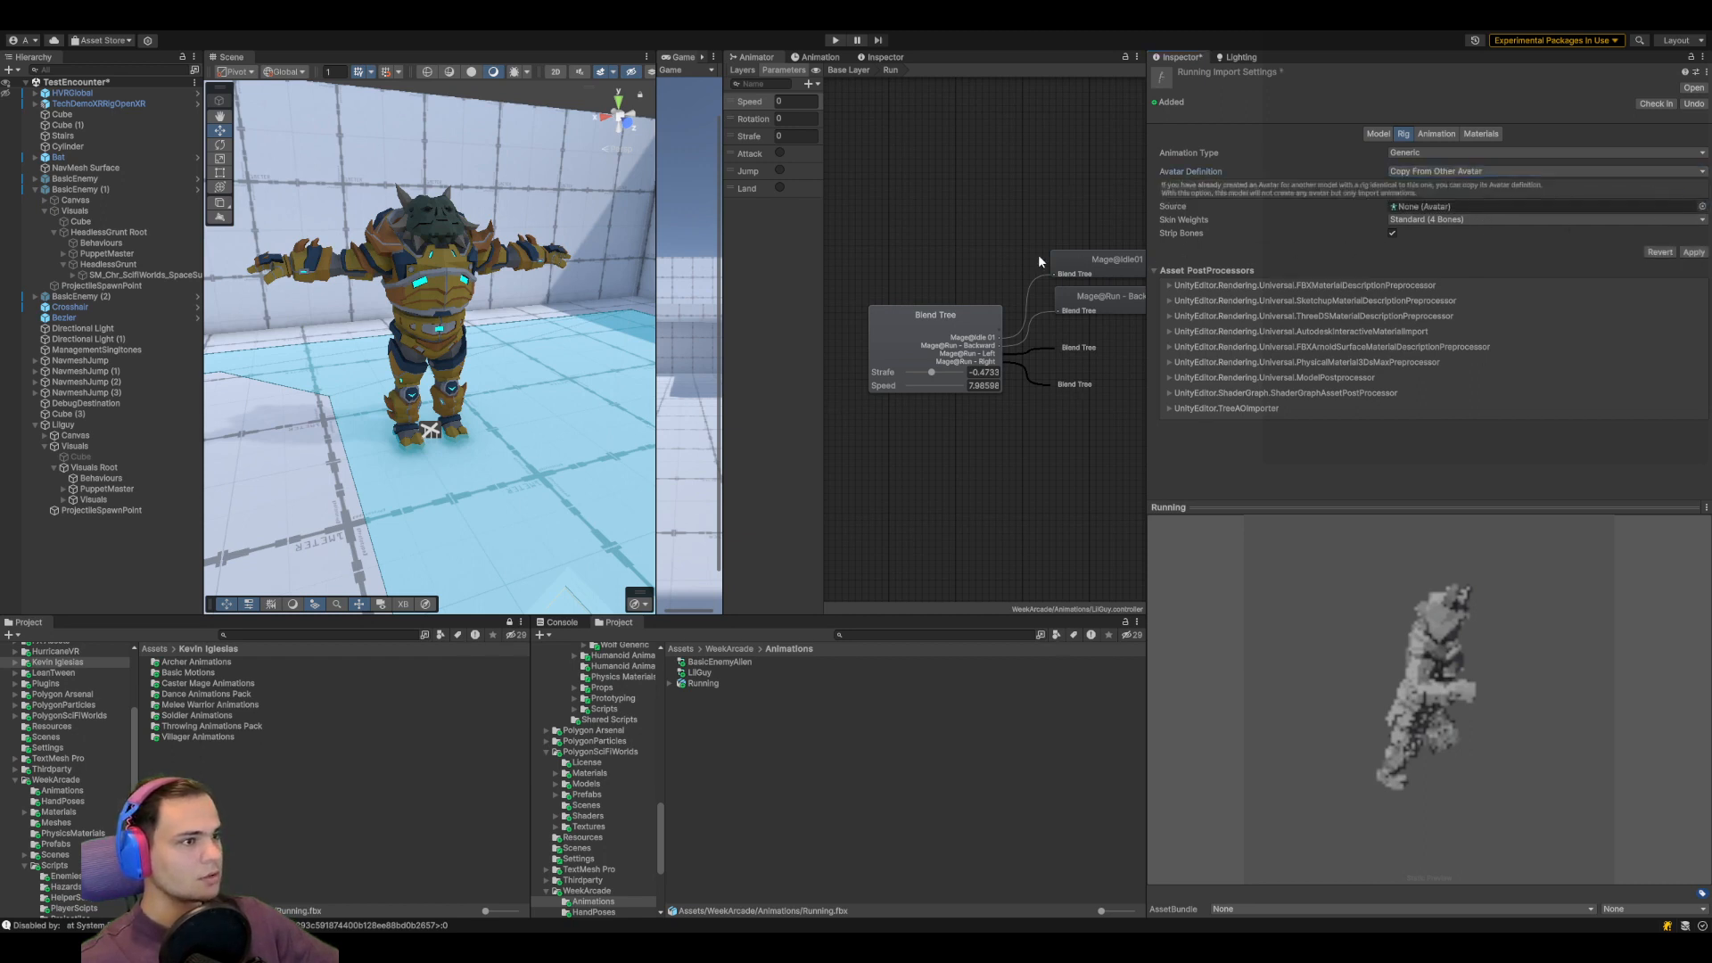
pyautogui.doubleClick(895, 505)
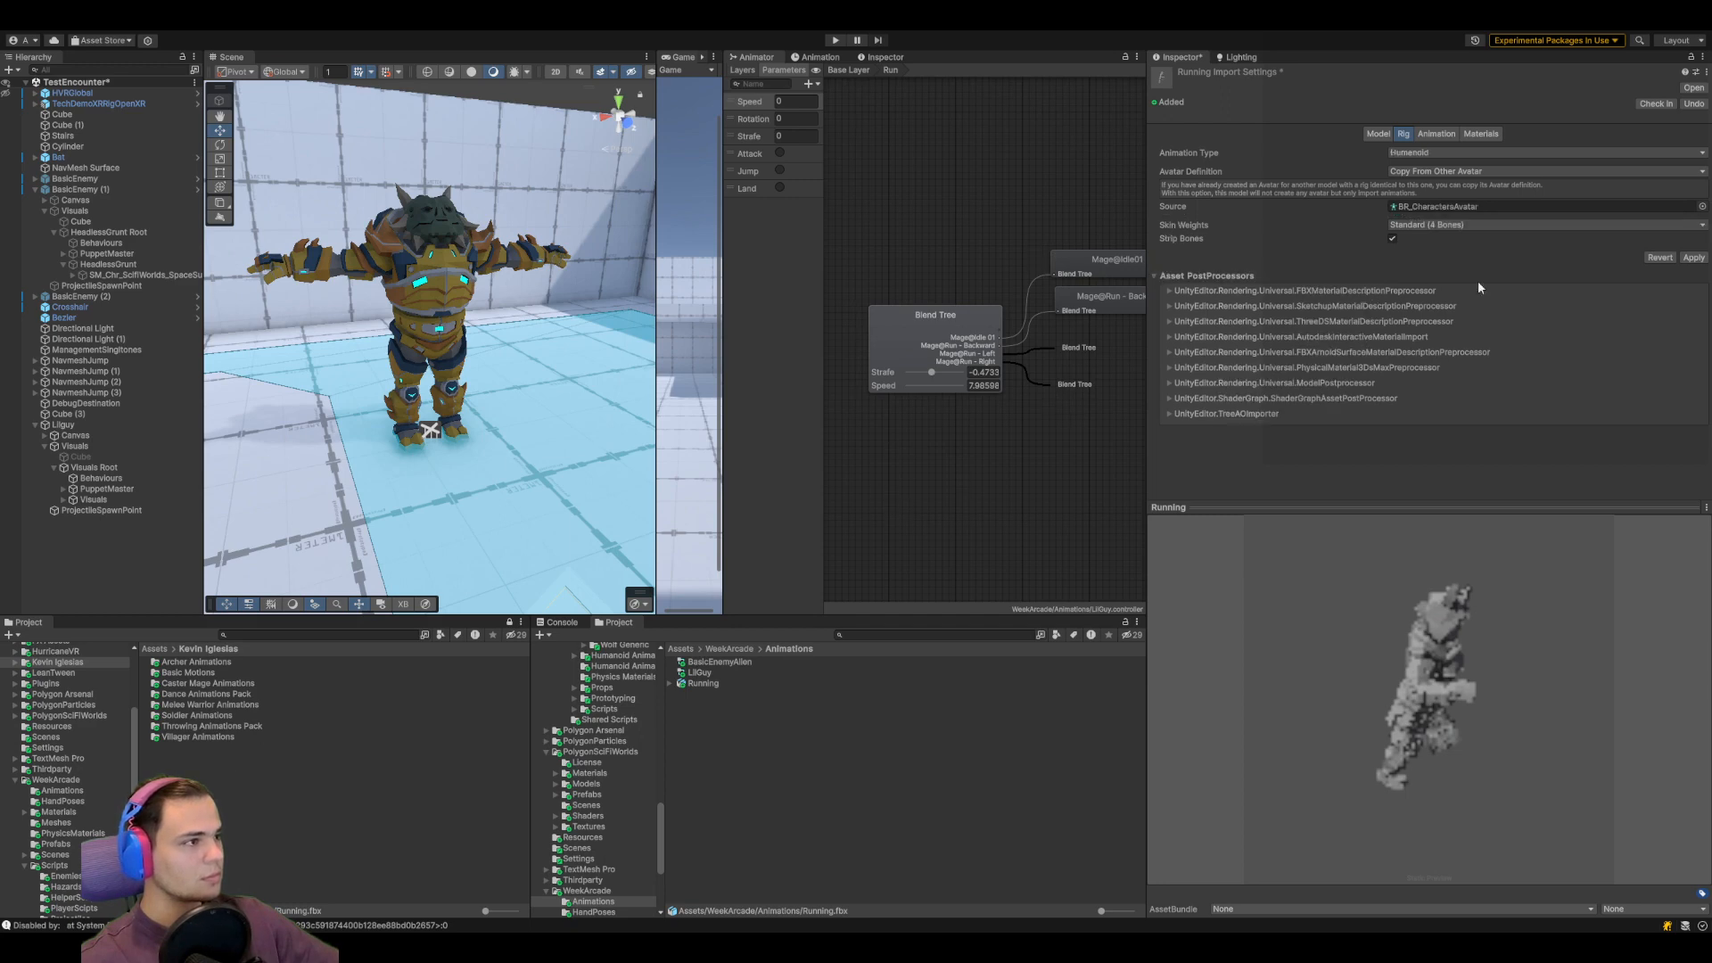
pyautogui.click(1692, 259)
# Play the preview of Running's Take 001 clip and examine the motion on the character from different angles
pyautogui.click(1432, 161)
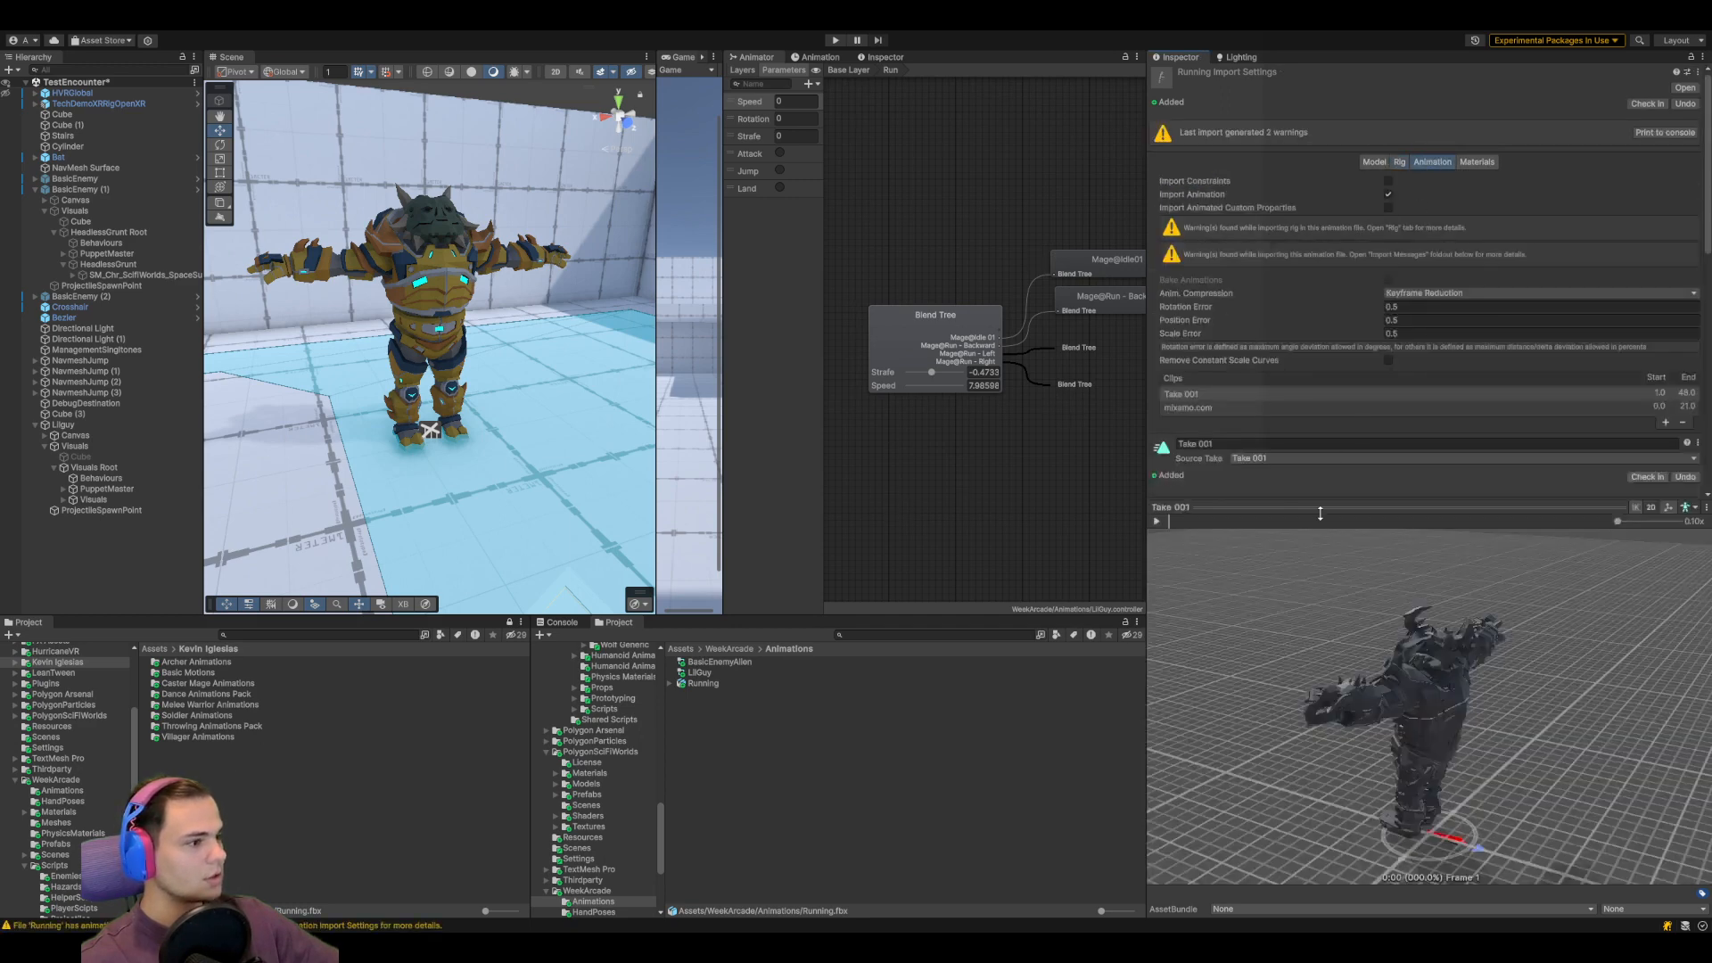
pyautogui.click(1158, 520)
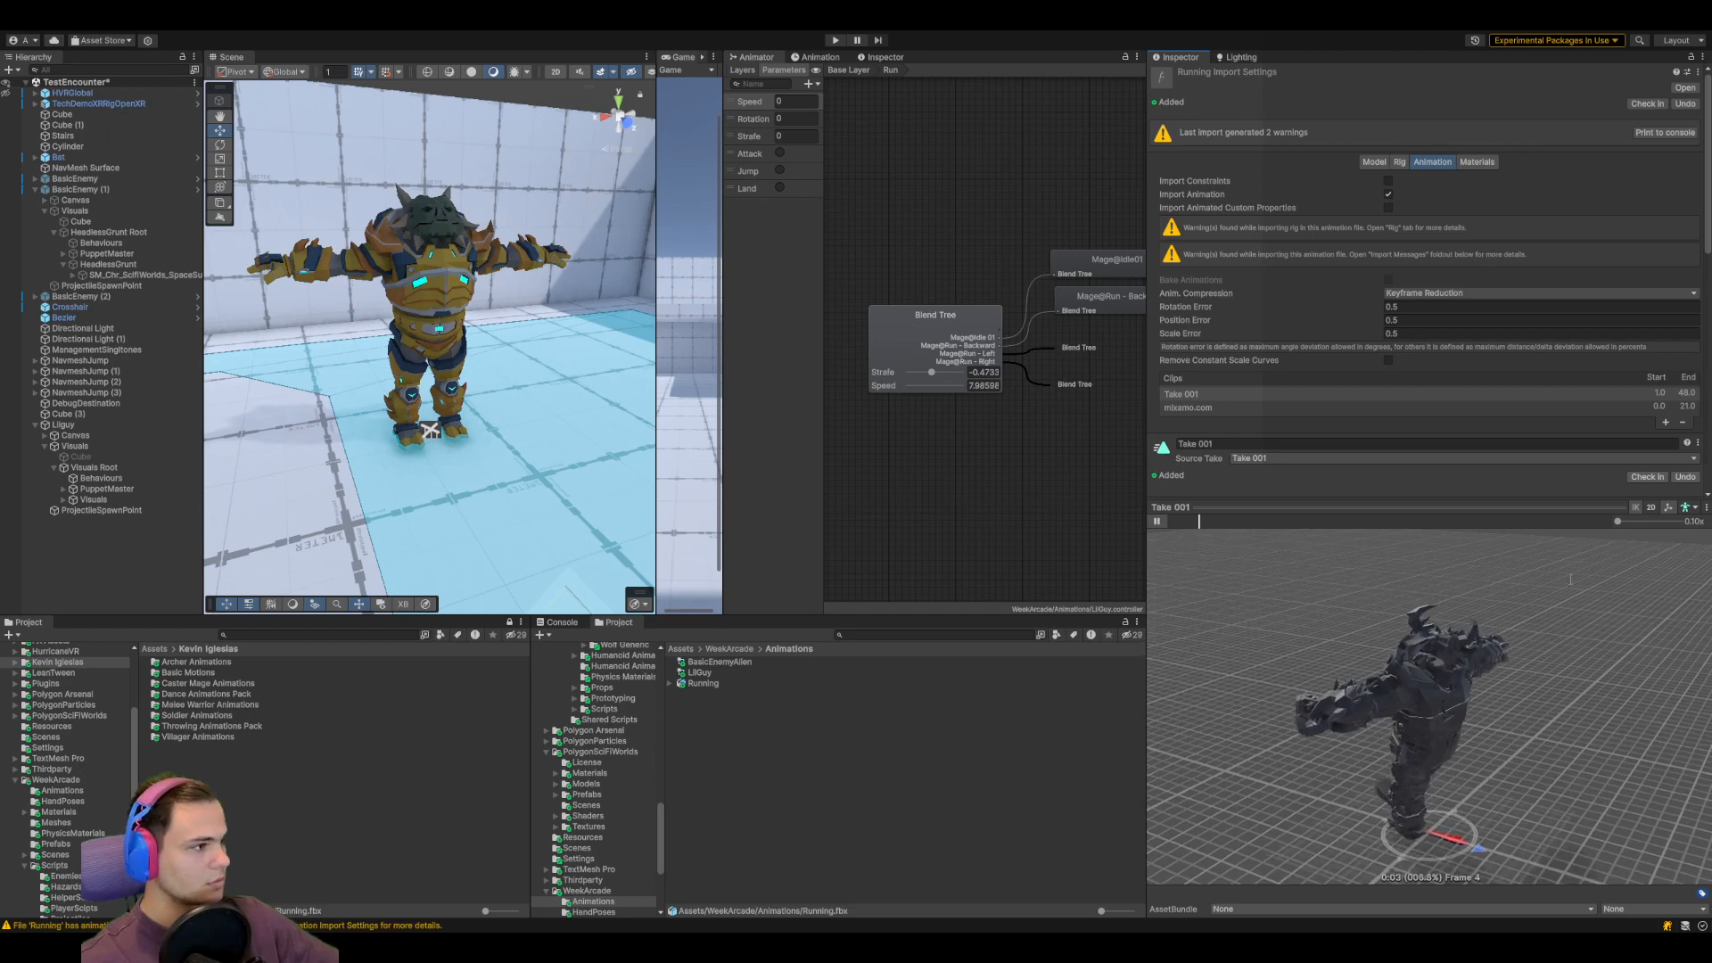
pyautogui.scroll(5, 1471, 758)
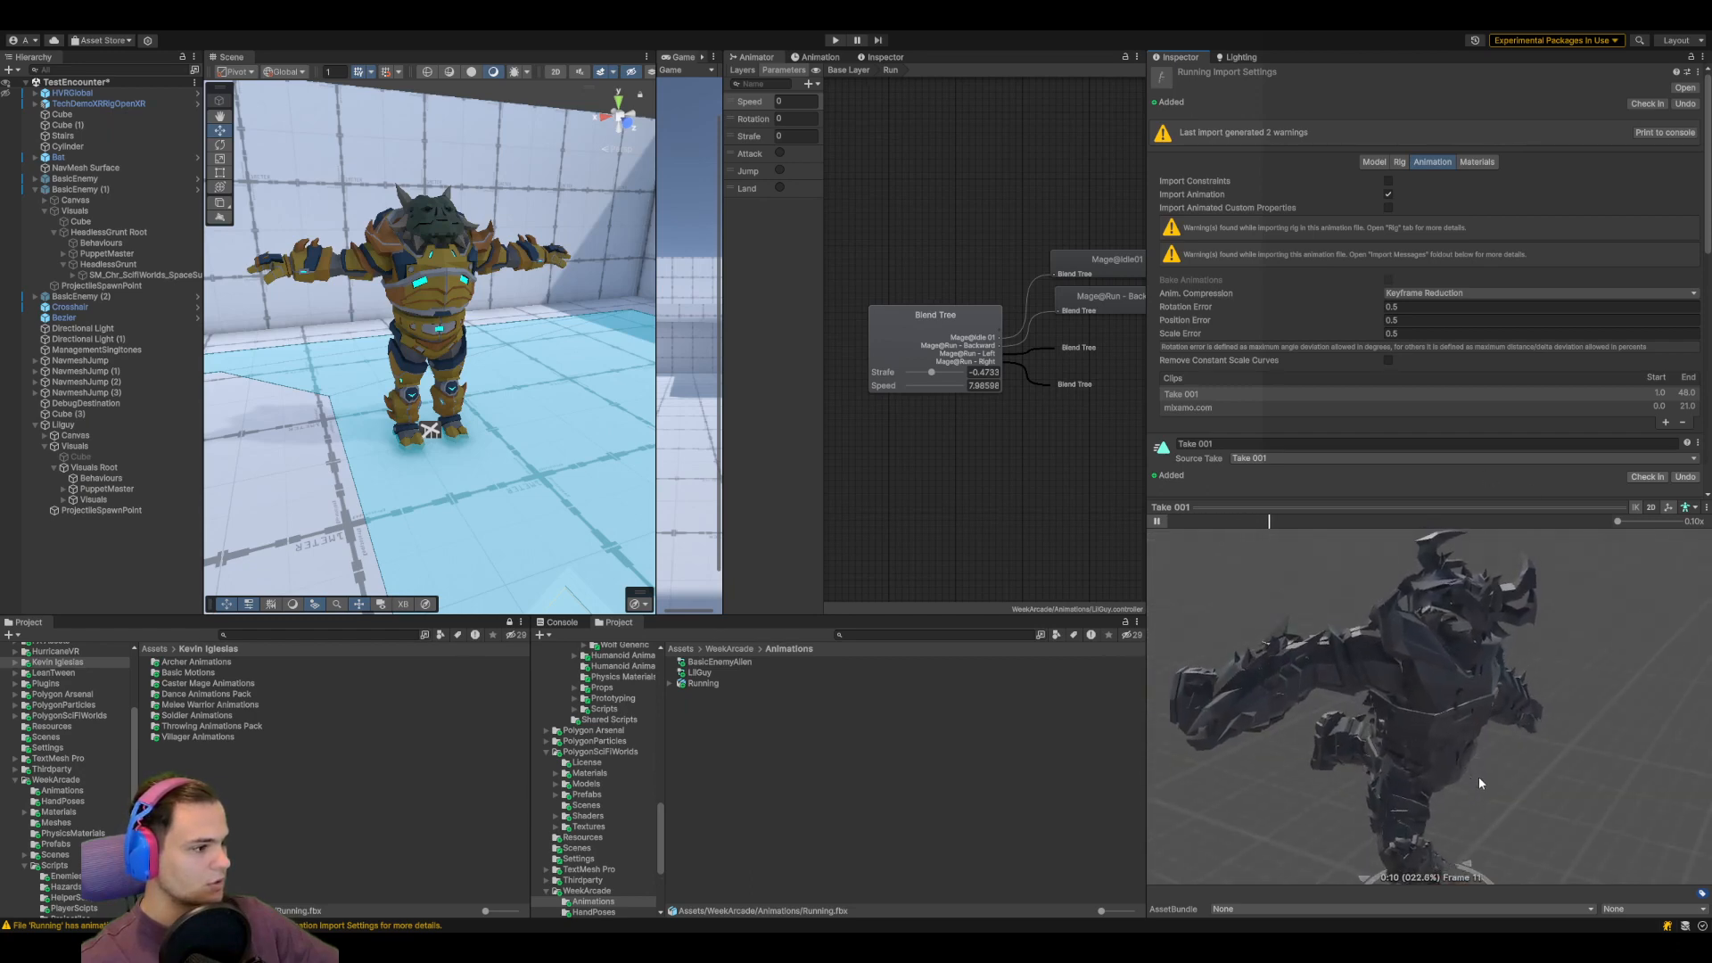
pyautogui.scroll(-3, 1481, 780)
pyautogui.moveTo(1492, 781); pyautogui.dragTo(1430, 793, button='right')
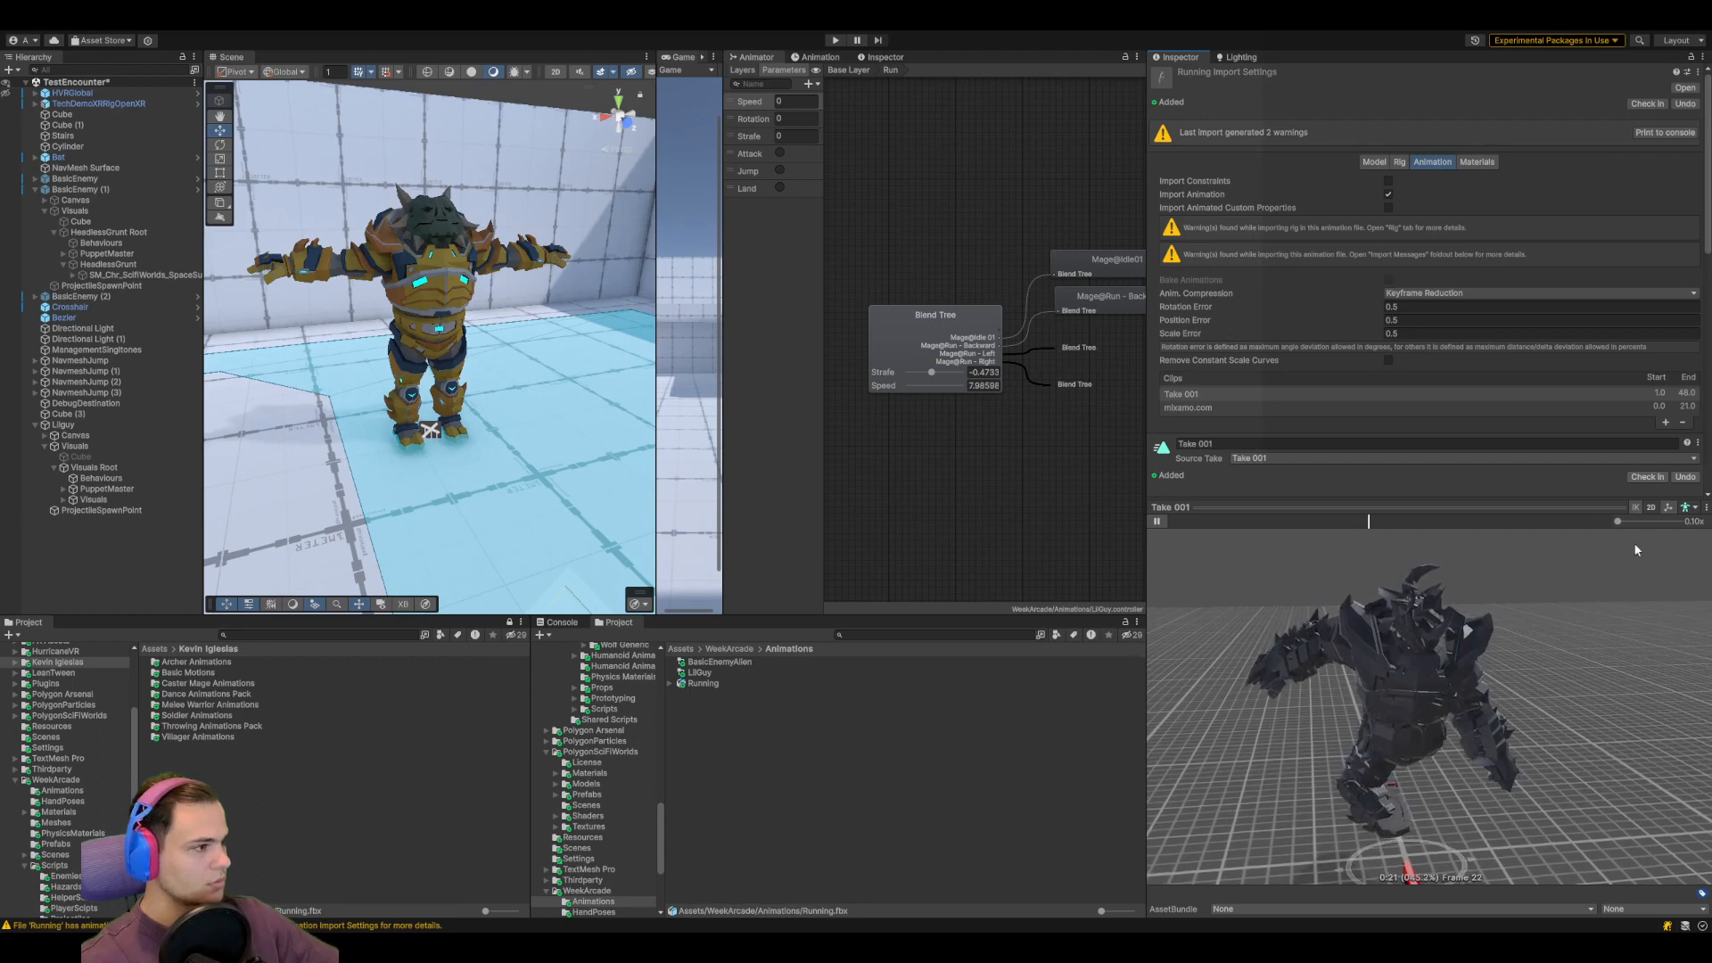
# Raise the Take 001 preview speed to about 1.06x, enable Import Animated Custom Properties, and examine the clip's settings and motion
pyautogui.moveTo(1627, 523); pyautogui.dragTo(1650, 525)
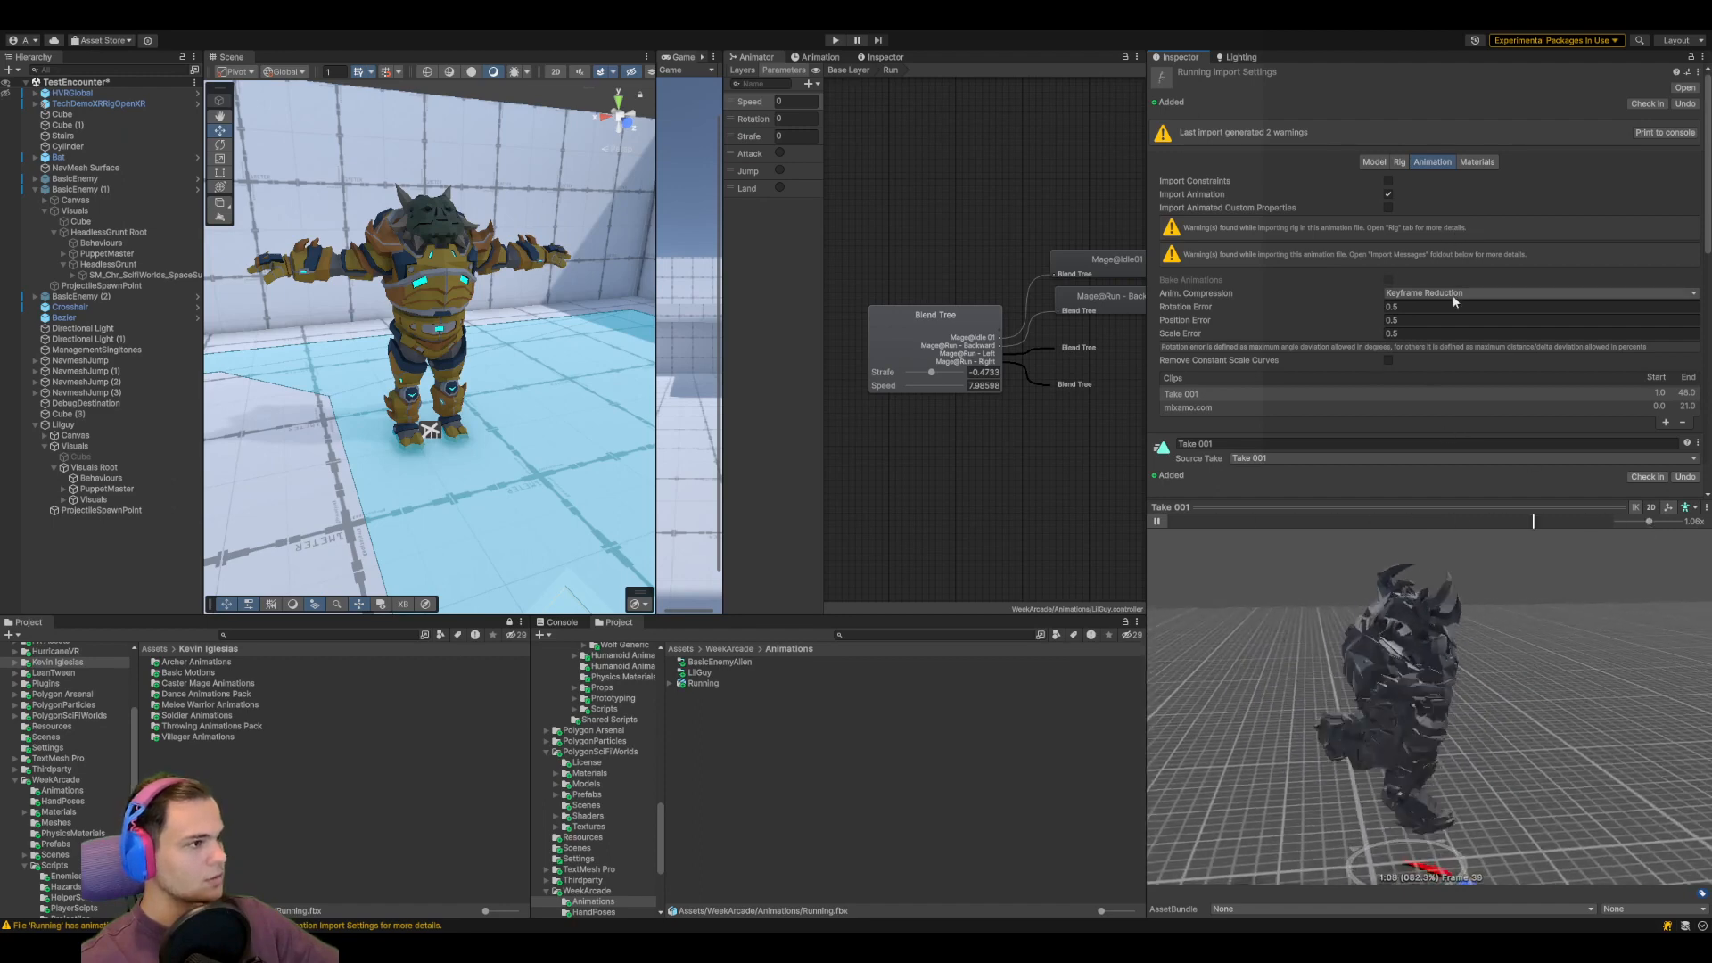
pyautogui.click(1389, 208)
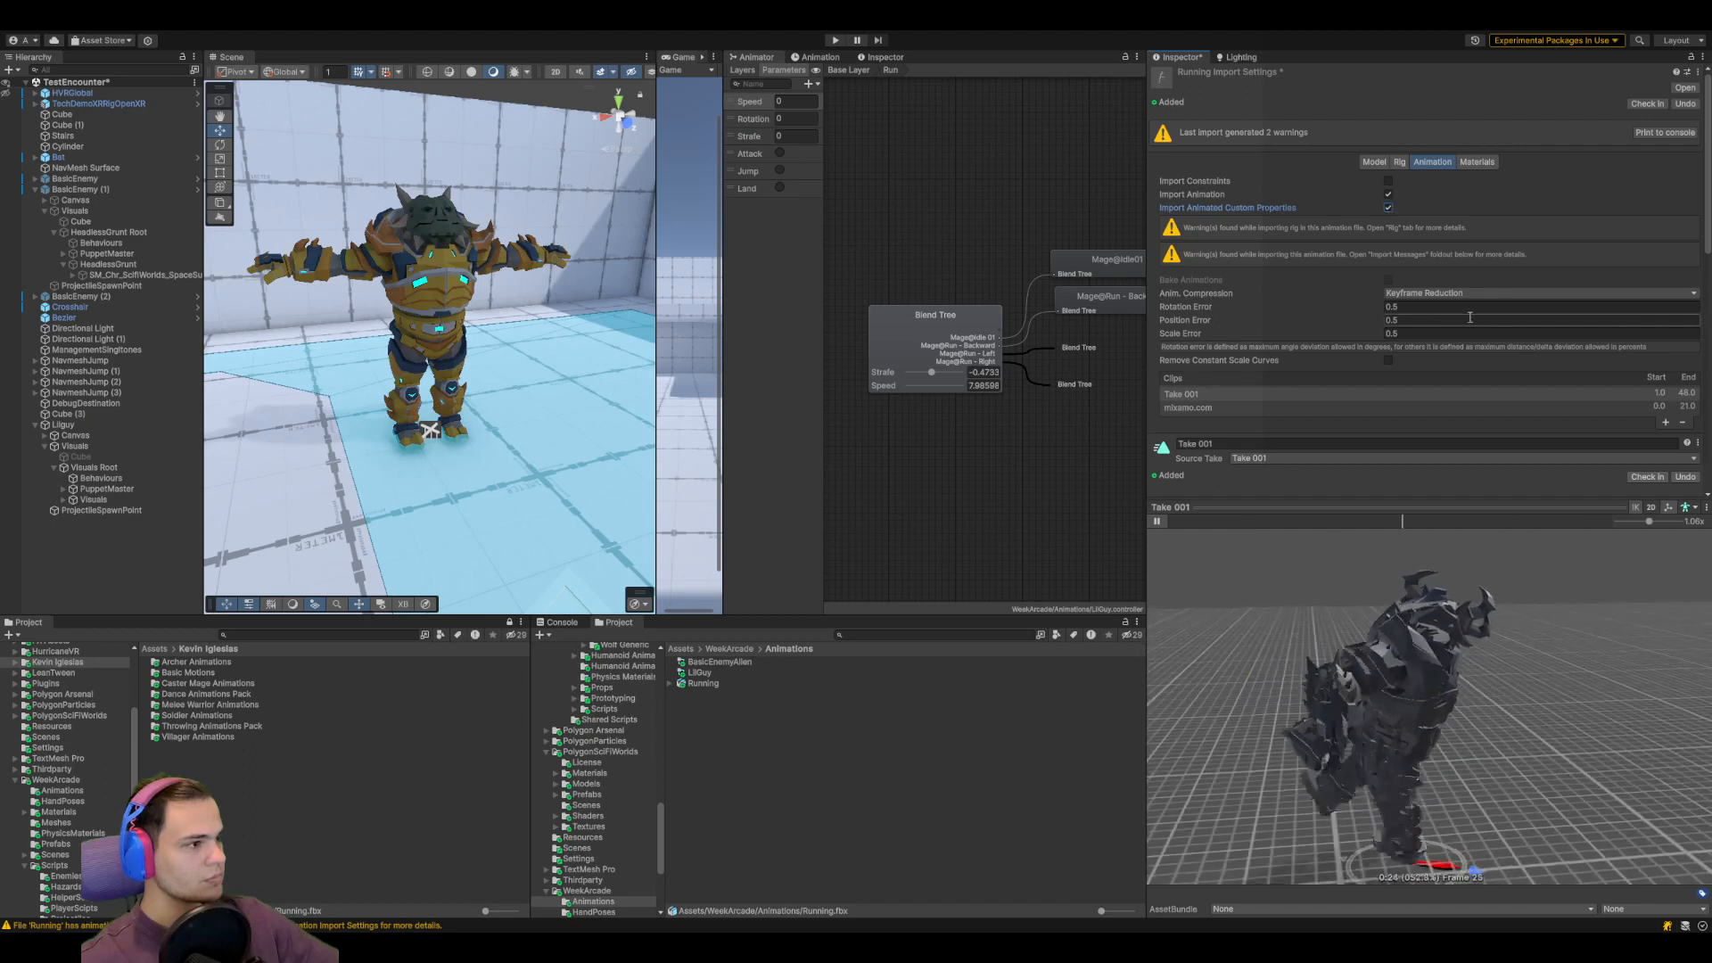
pyautogui.scroll(-2, 1469, 308)
pyautogui.scroll(-6, 1427, 339)
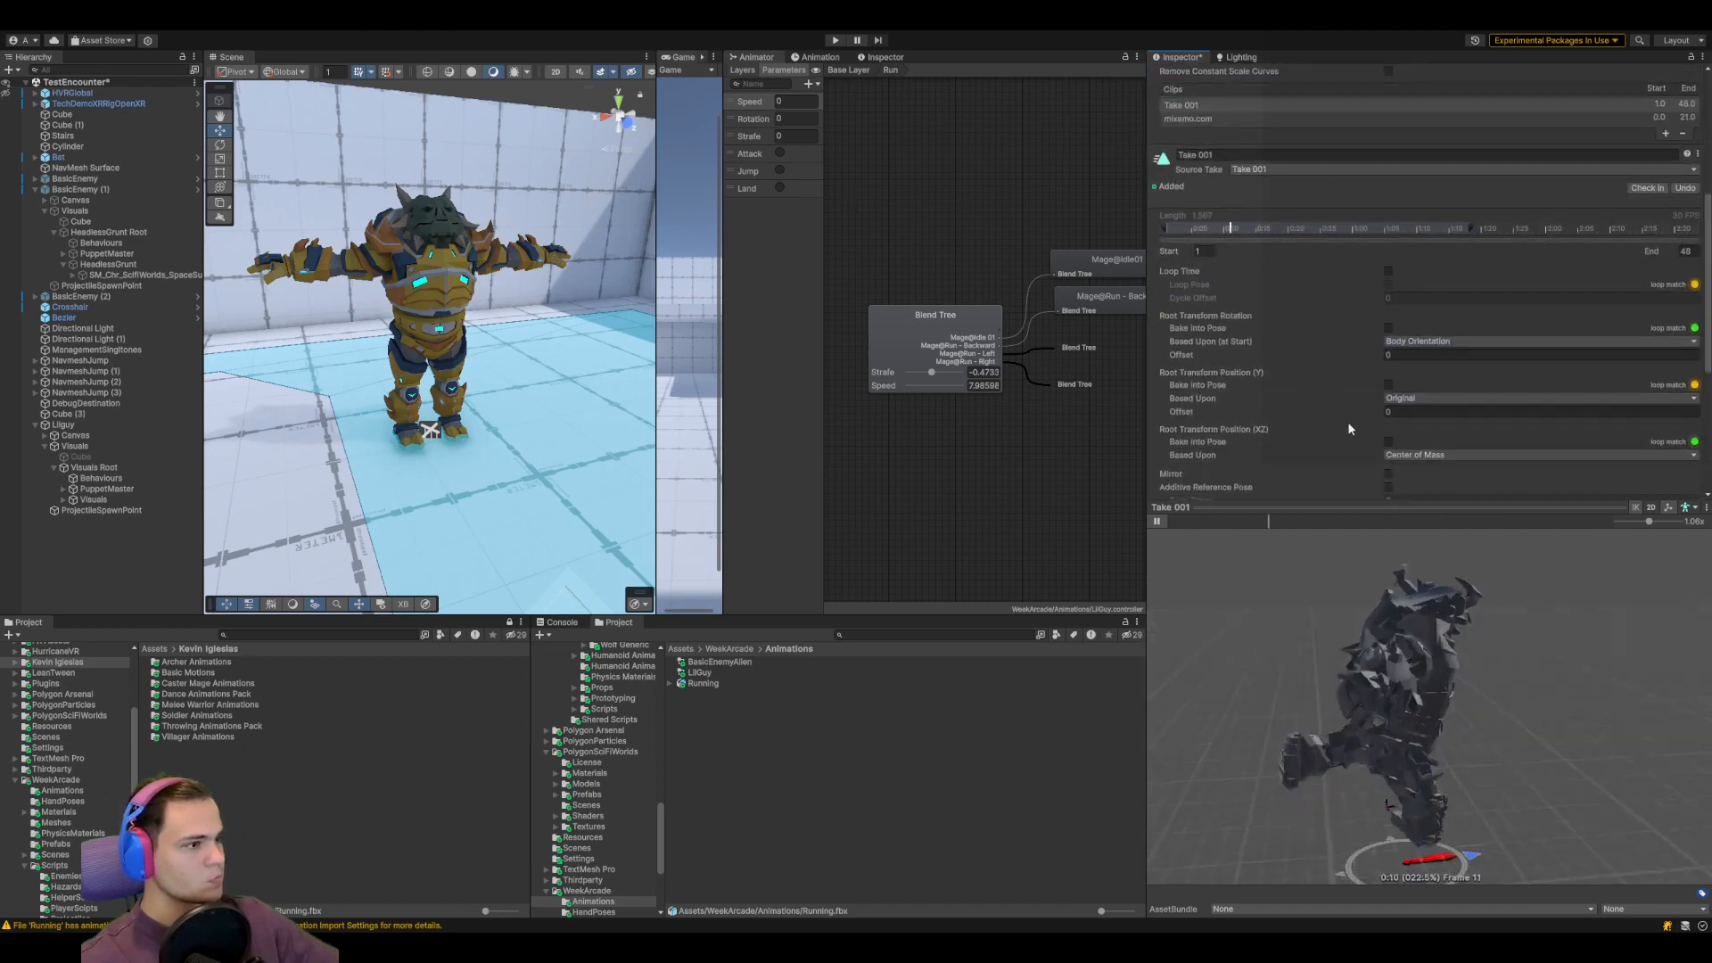
pyautogui.scroll(-1, 1349, 425)
pyautogui.scroll(-7, 1231, 450)
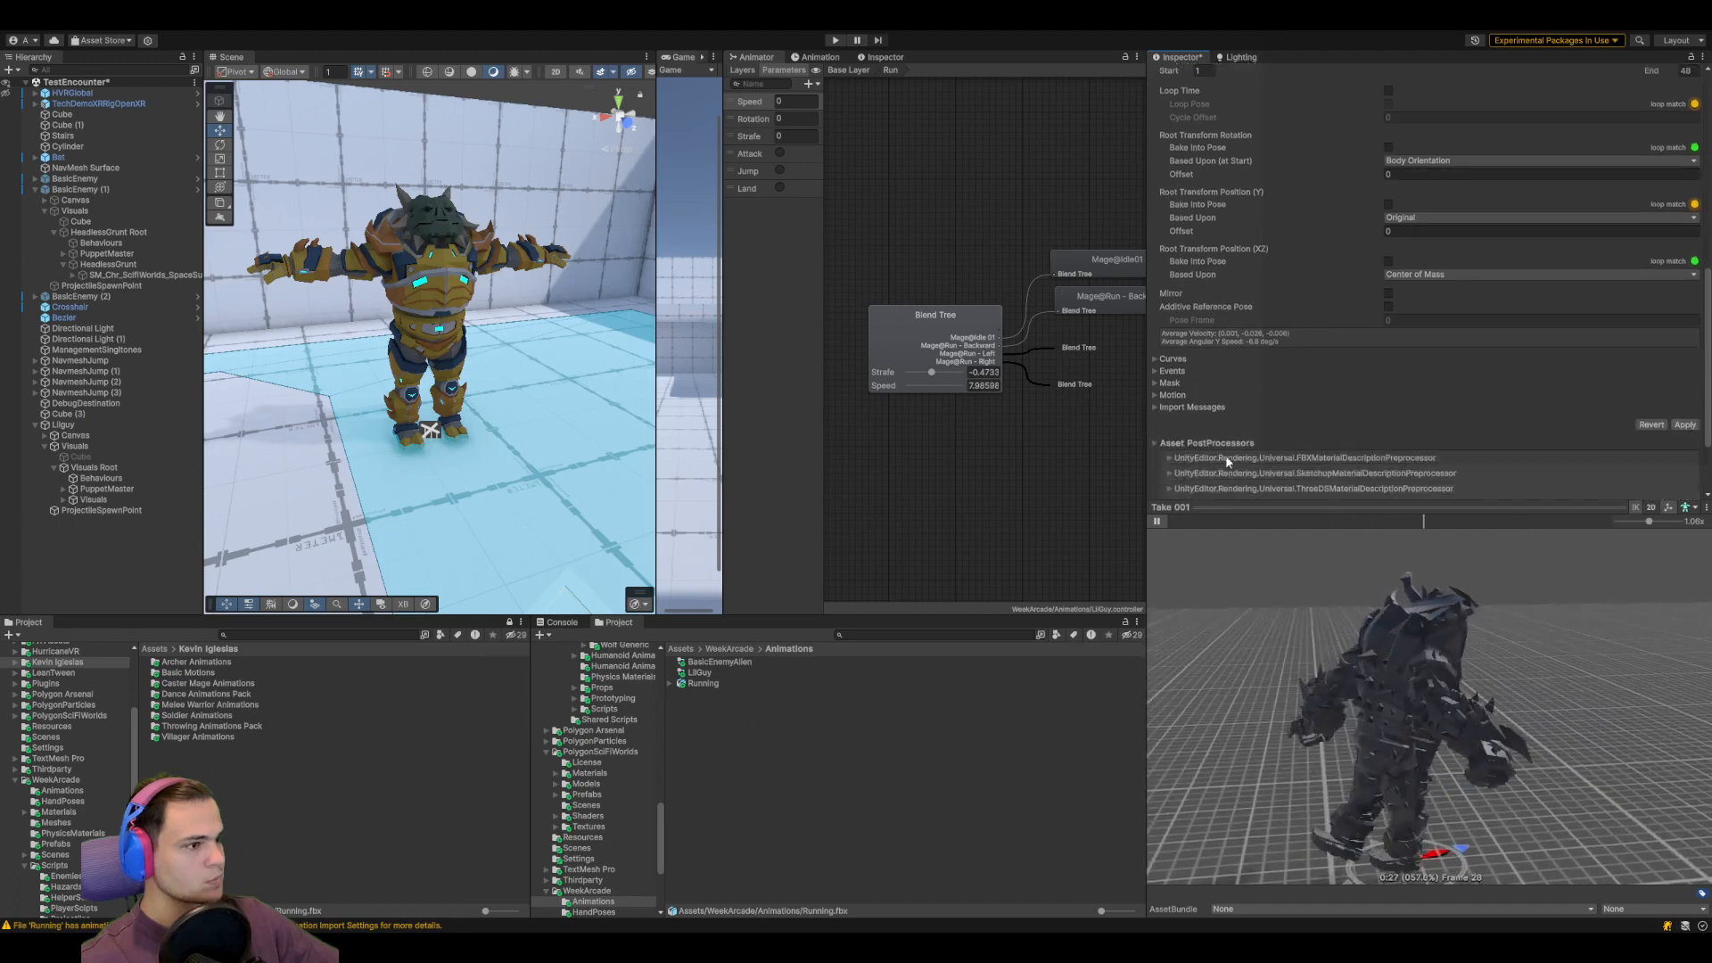
pyautogui.scroll(10, 1374, 414)
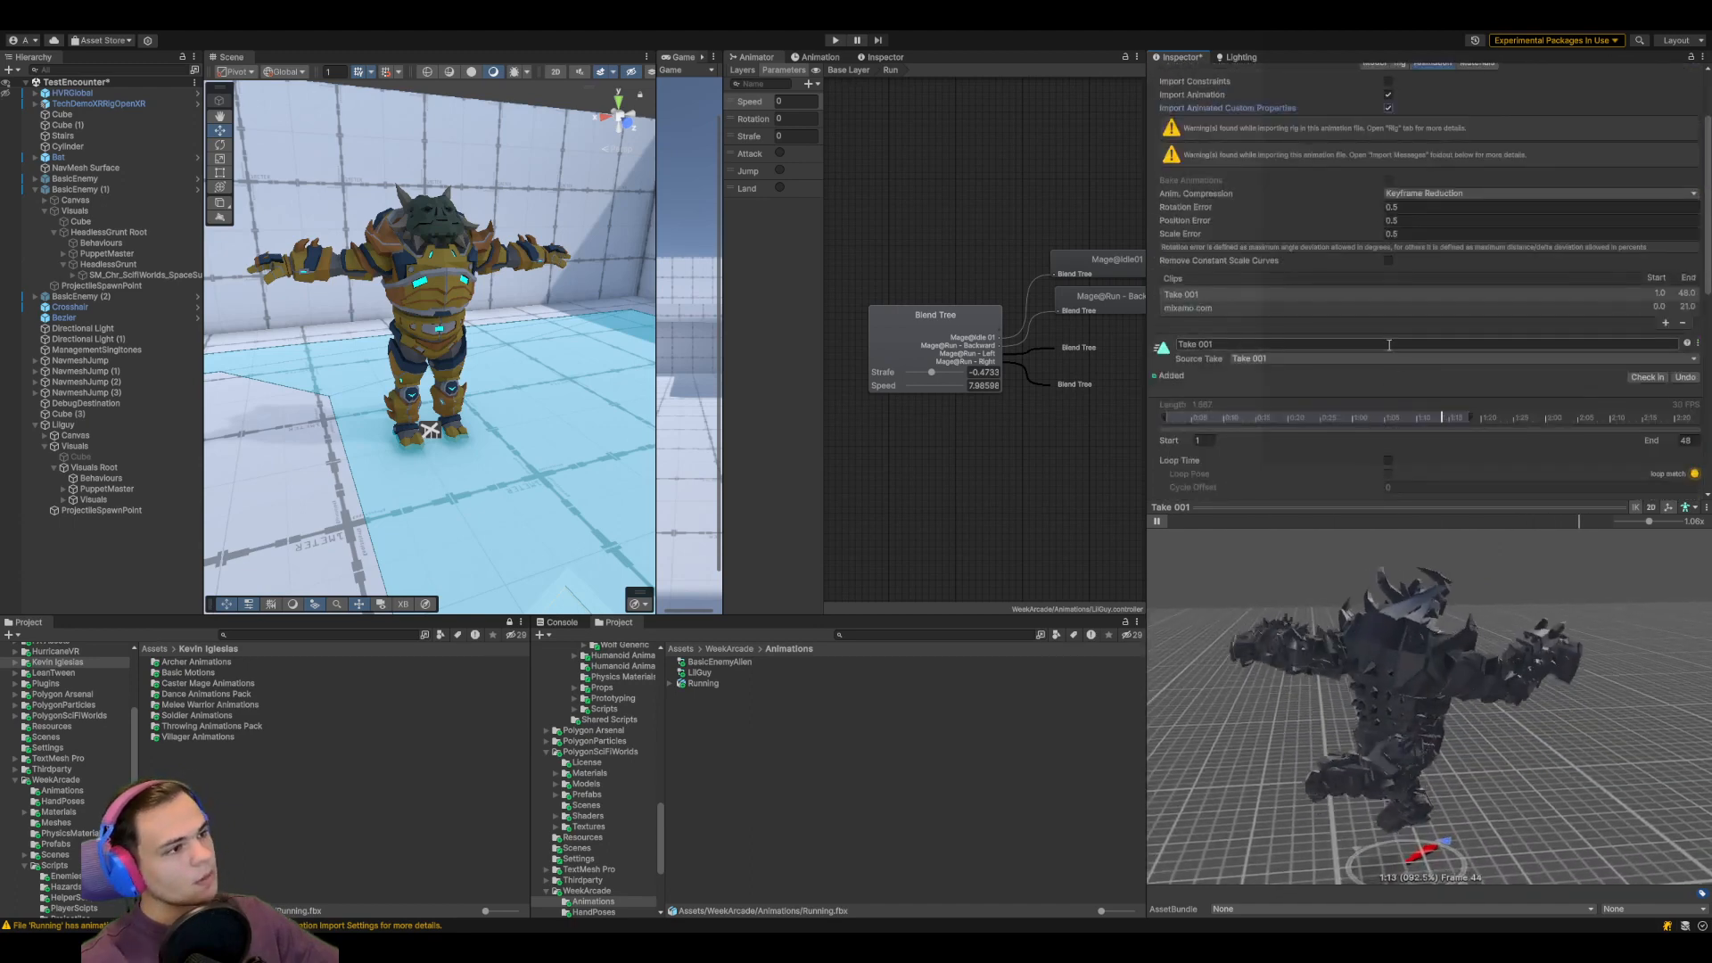
pyautogui.moveTo(1484, 731); pyautogui.dragTo(1192, 716)
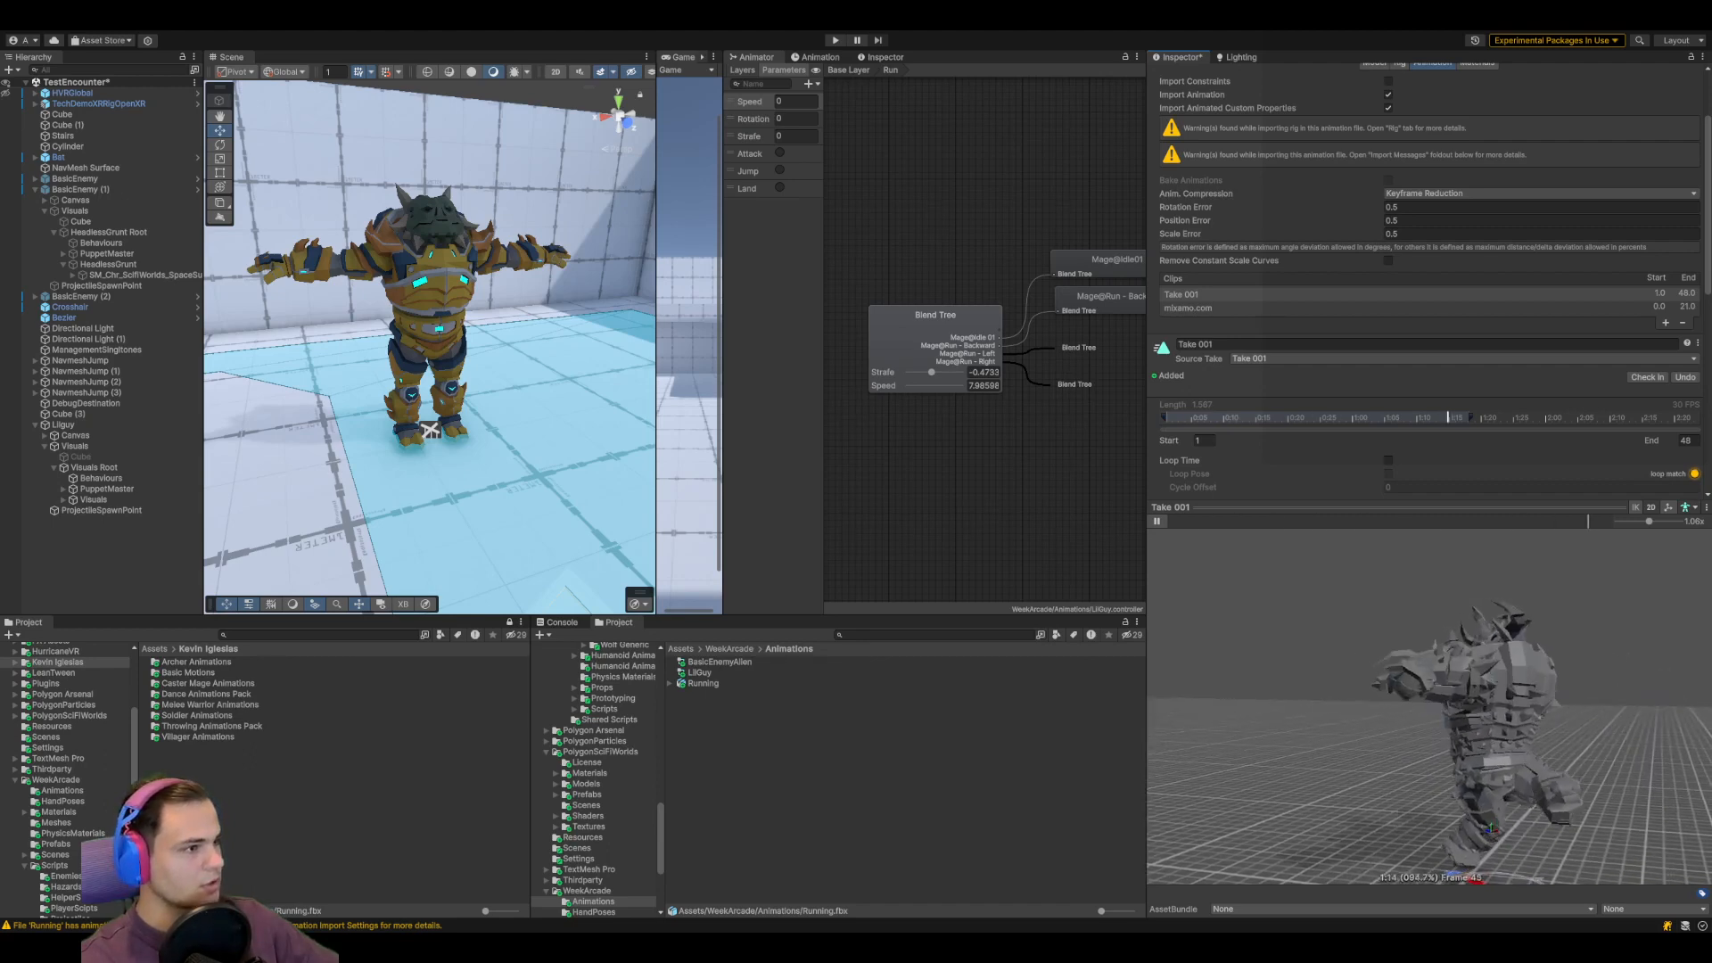
# Bring the Creature NPC Pack folder into the WeekArcade Animations folder and open it
pyautogui.click(704, 684)
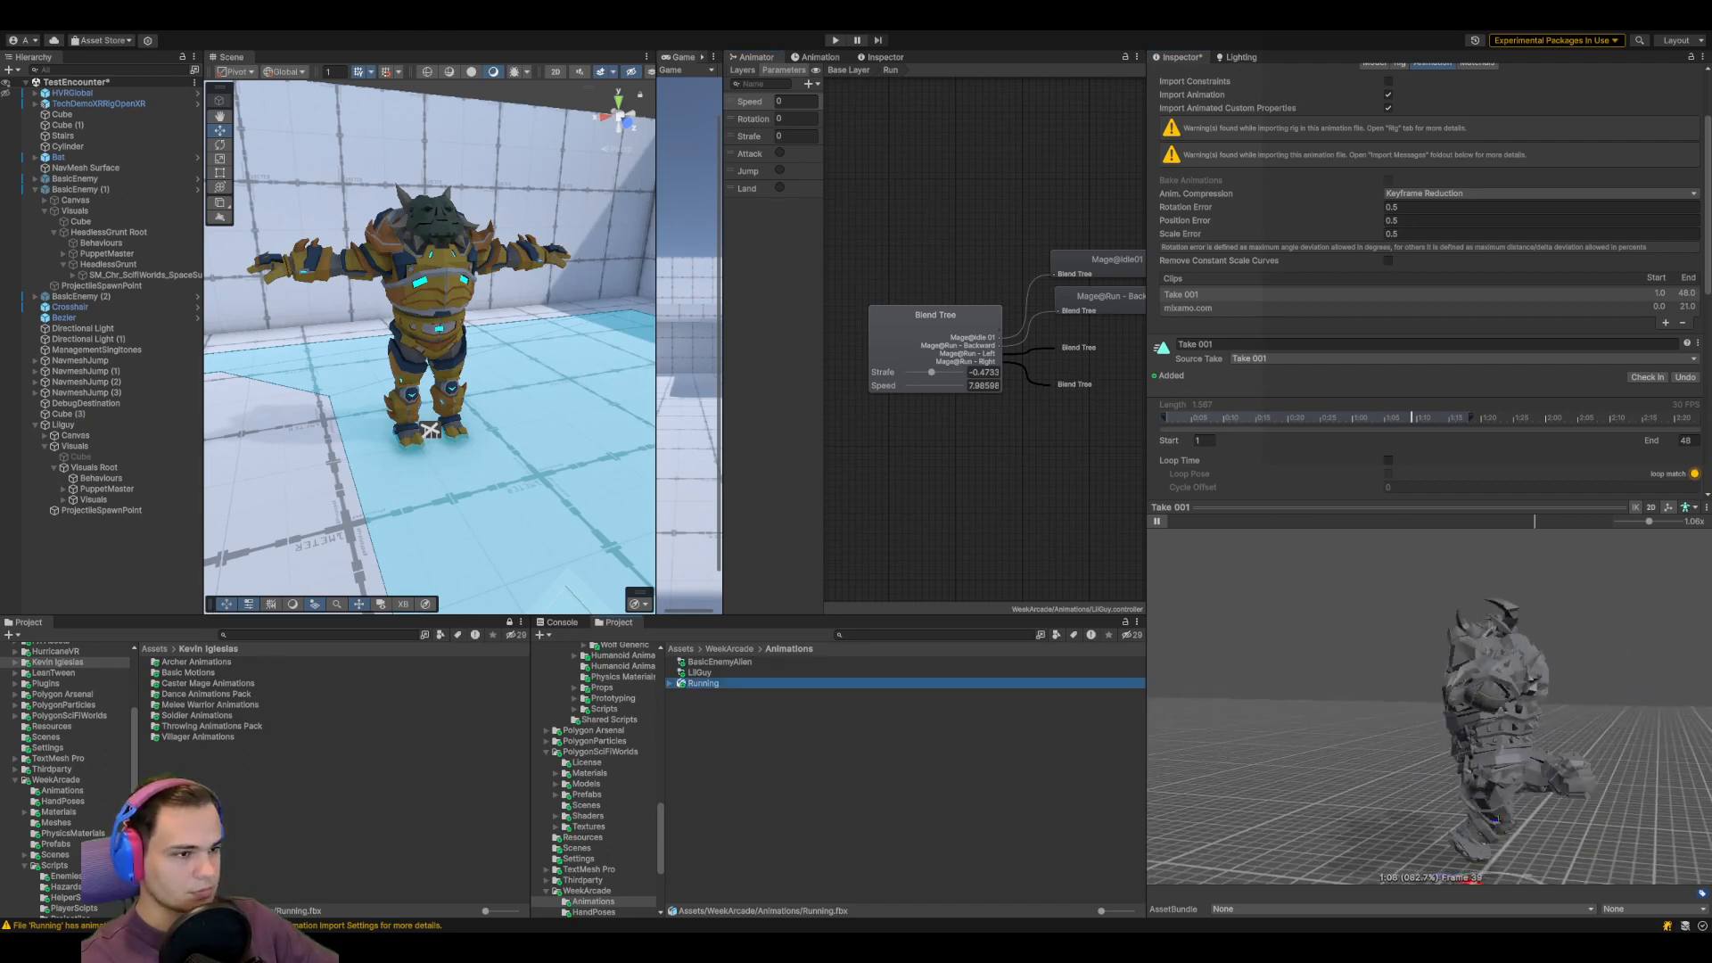
pyautogui.click(853, 495)
pyautogui.click(692, 694)
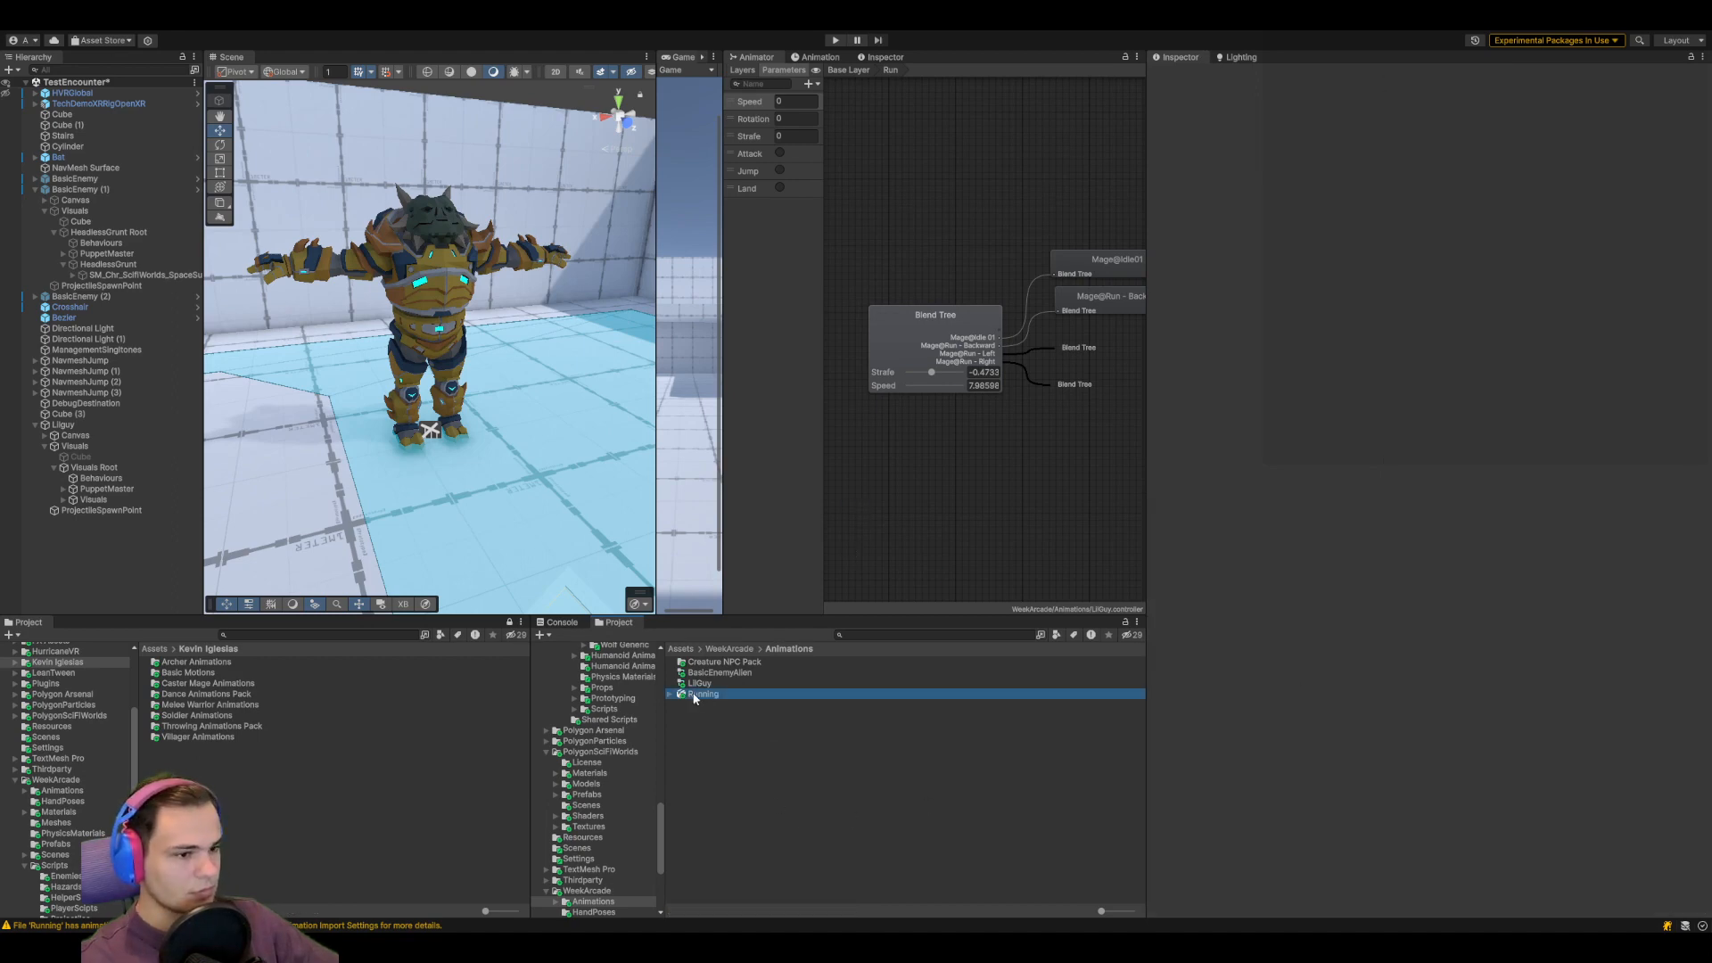
pyautogui.doubleClick(724, 662)
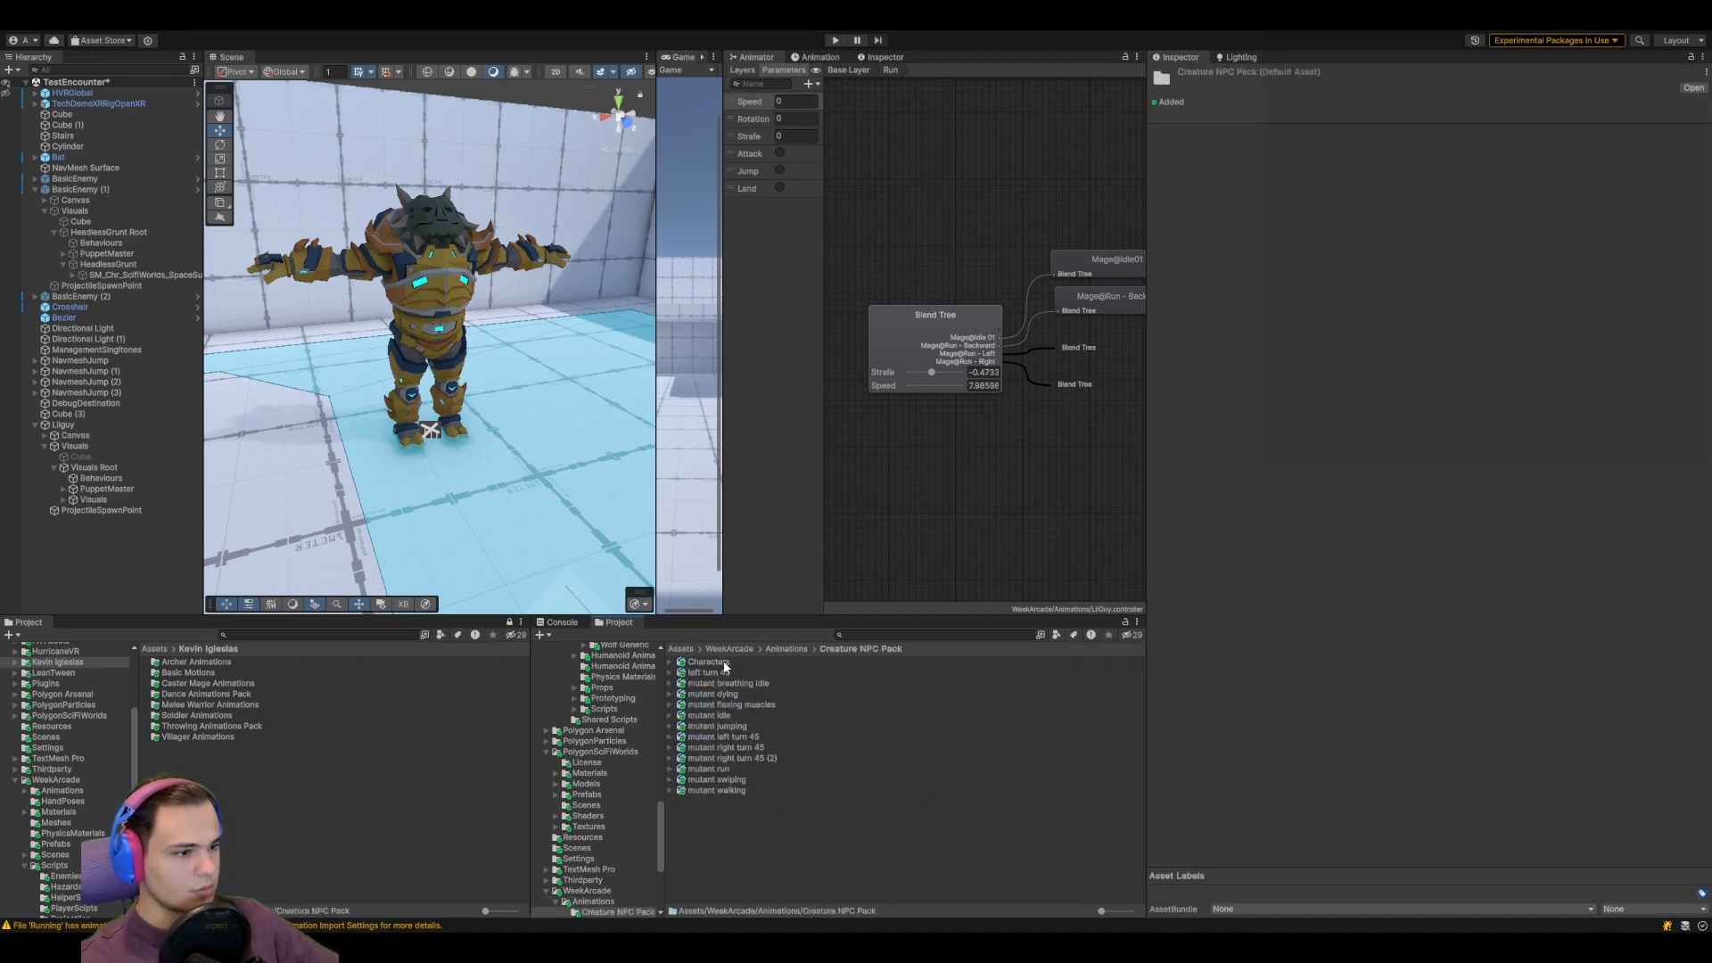
# Set the rigs of all Creature NPC Pack models to Humanoid, copying the avatar definition from BR_CharactersAvatar, and apply the settings
pyautogui.click(723, 769)
pyautogui.click(716, 672)
pyautogui.click(718, 664)
pyautogui.keyDown('shift'); pyautogui.click(726, 792); pyautogui.keyUp('shift')
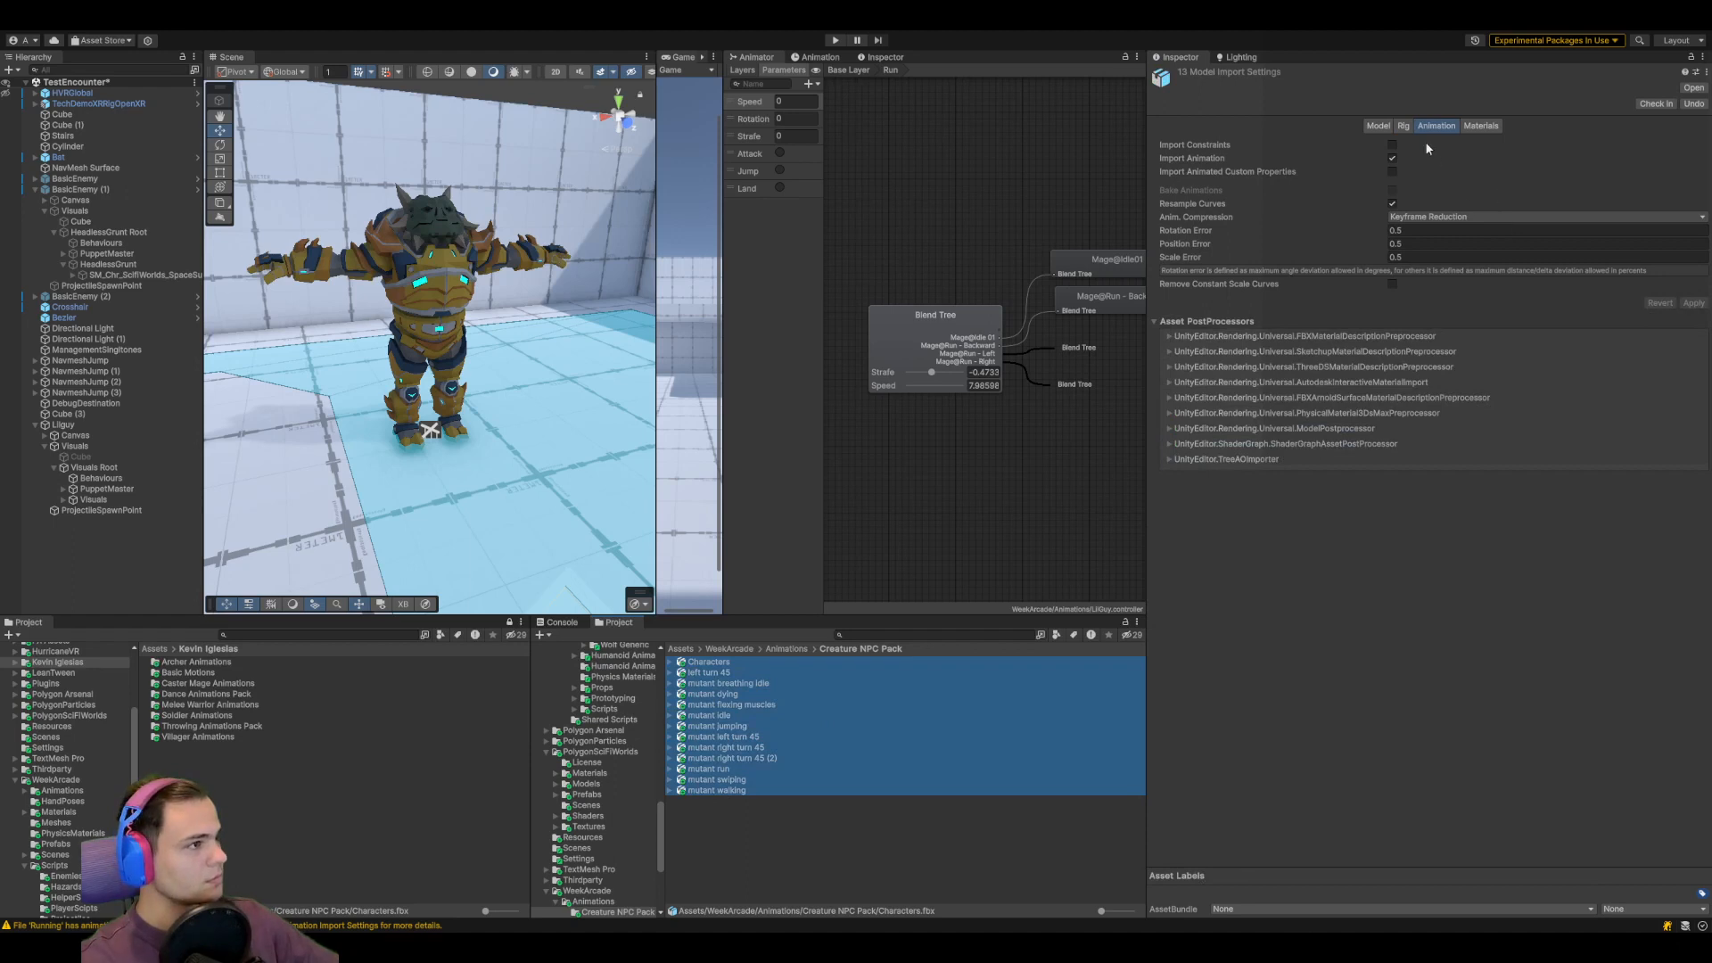
pyautogui.click(1378, 125)
pyautogui.click(1402, 125)
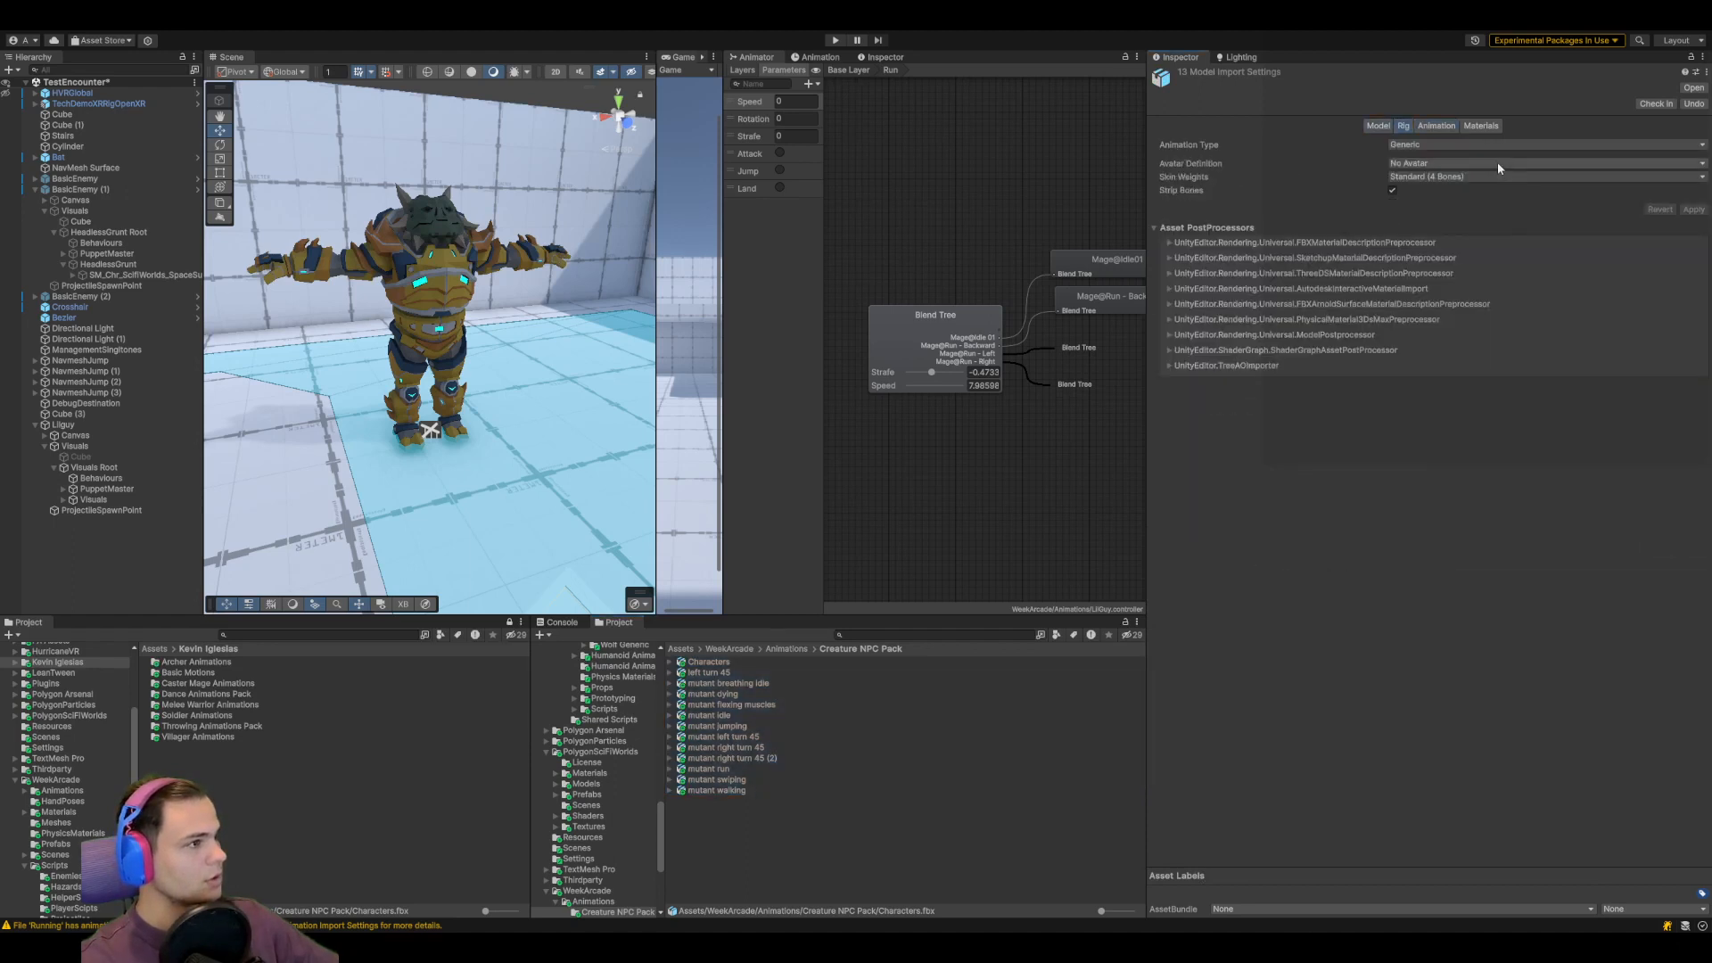
pyautogui.click(1471, 164)
pyautogui.click(1466, 205)
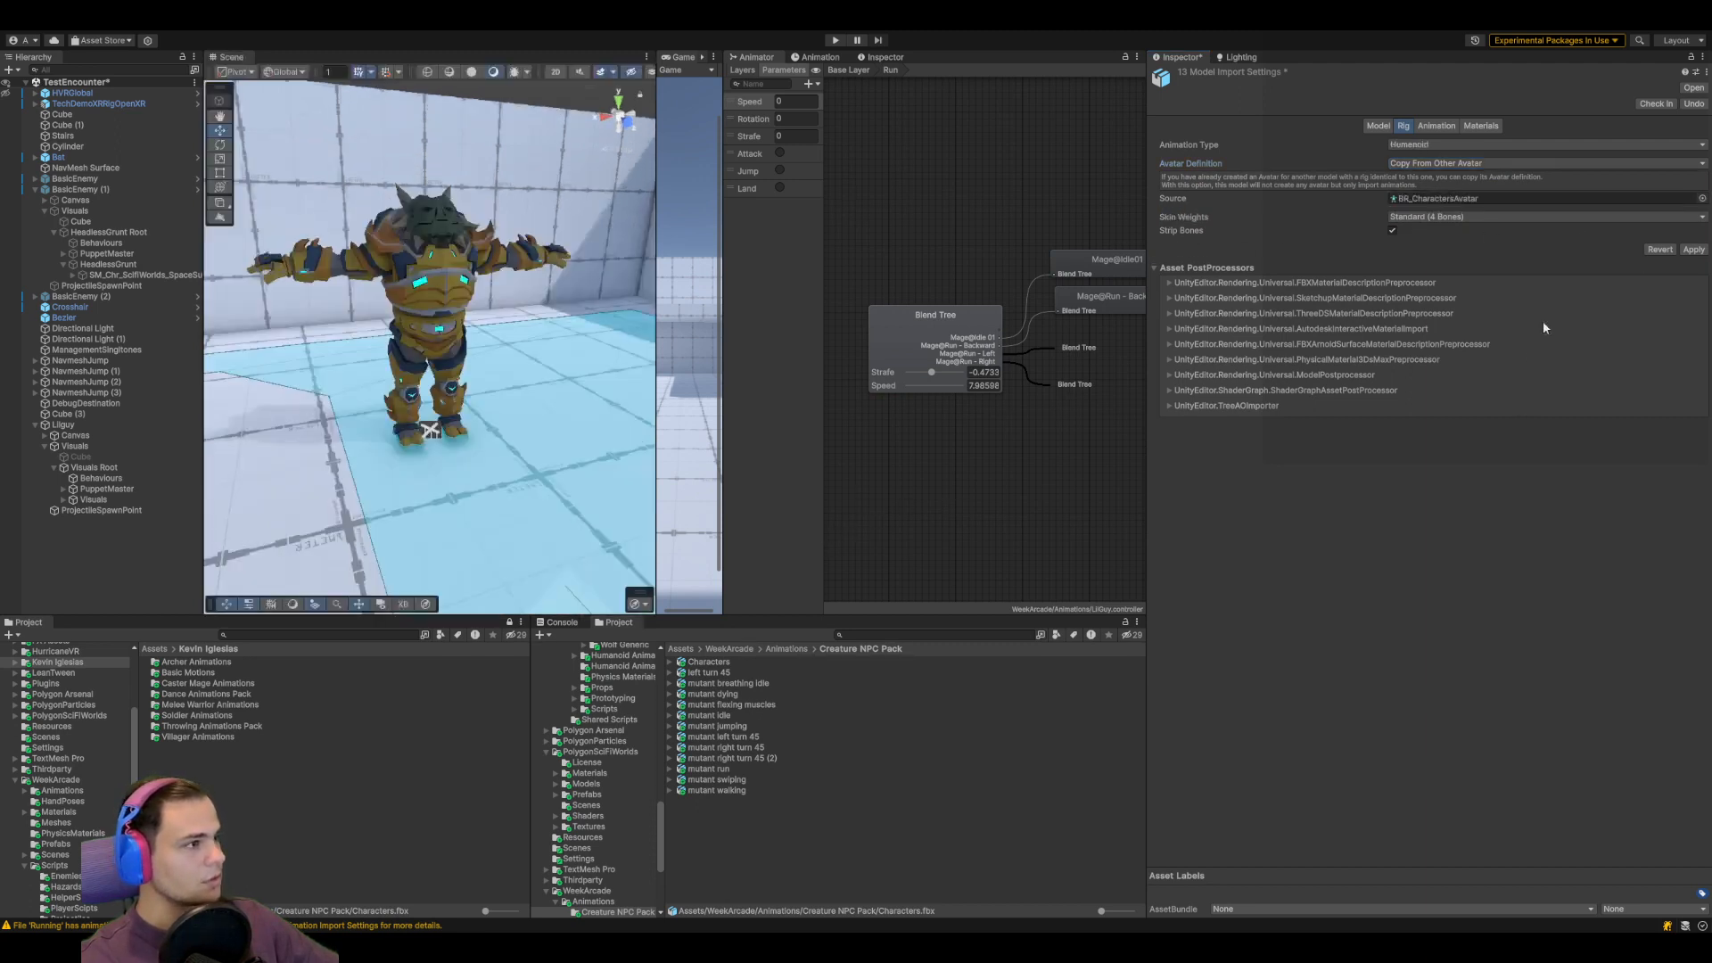
pyautogui.click(1693, 250)
# Play the mutant run animation preview and examine its motion on the character
pyautogui.click(1438, 155)
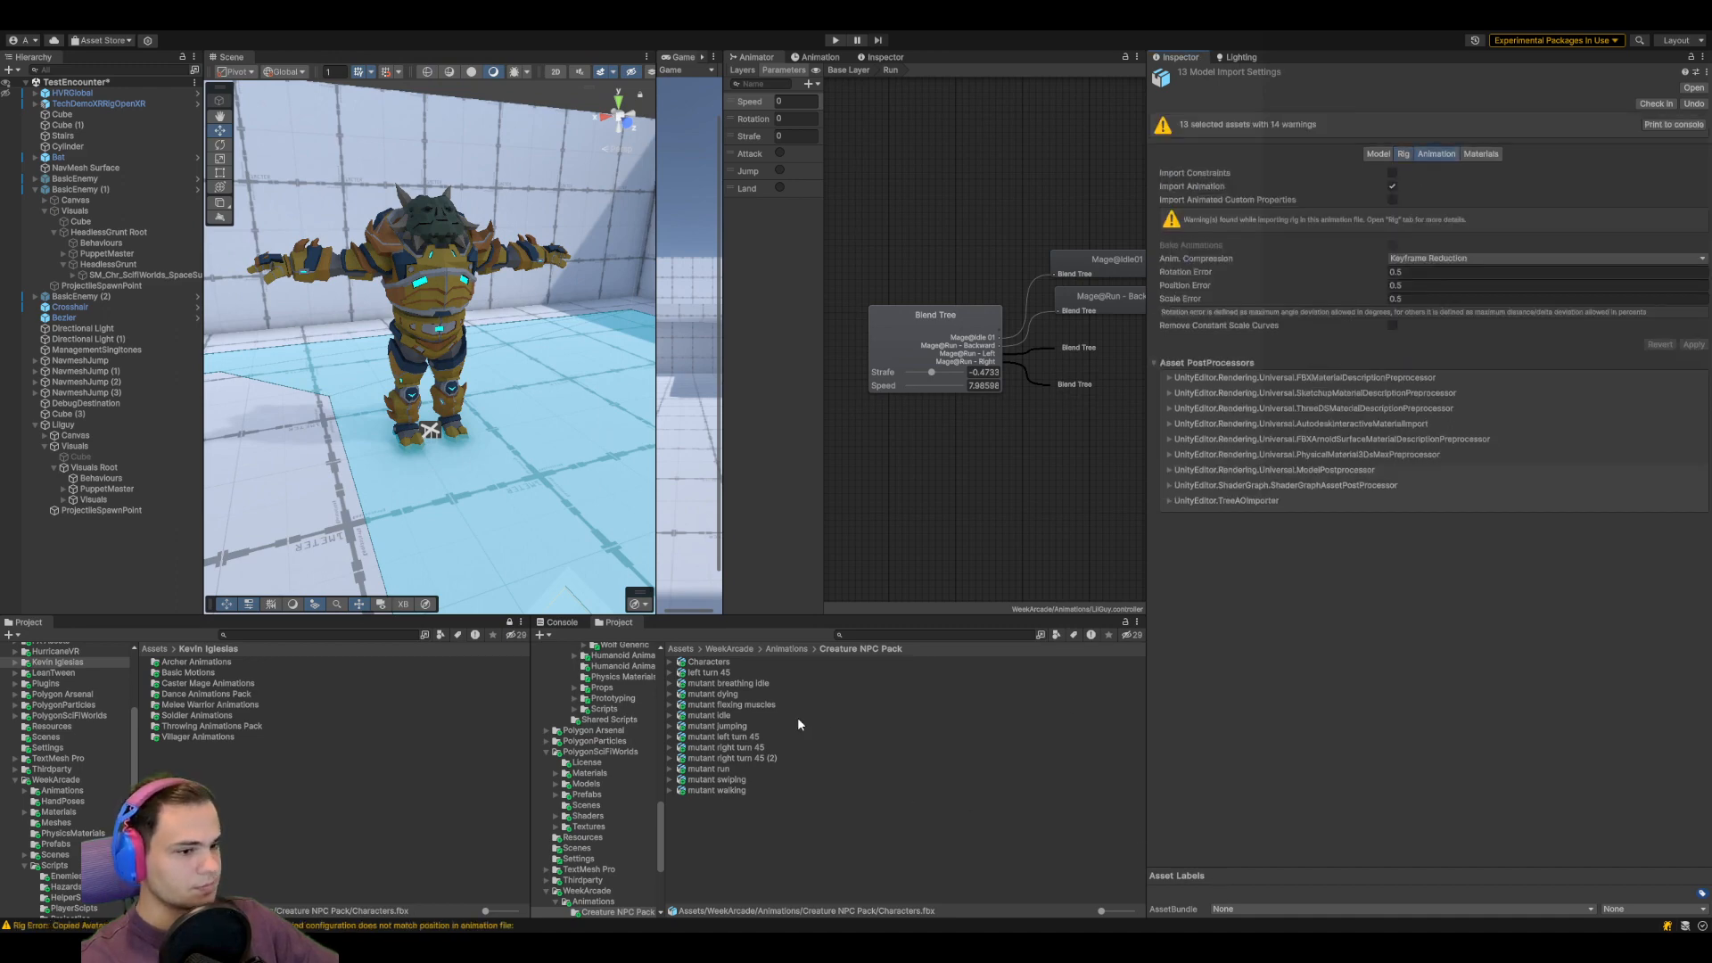
pyautogui.click(722, 675)
pyautogui.click(724, 768)
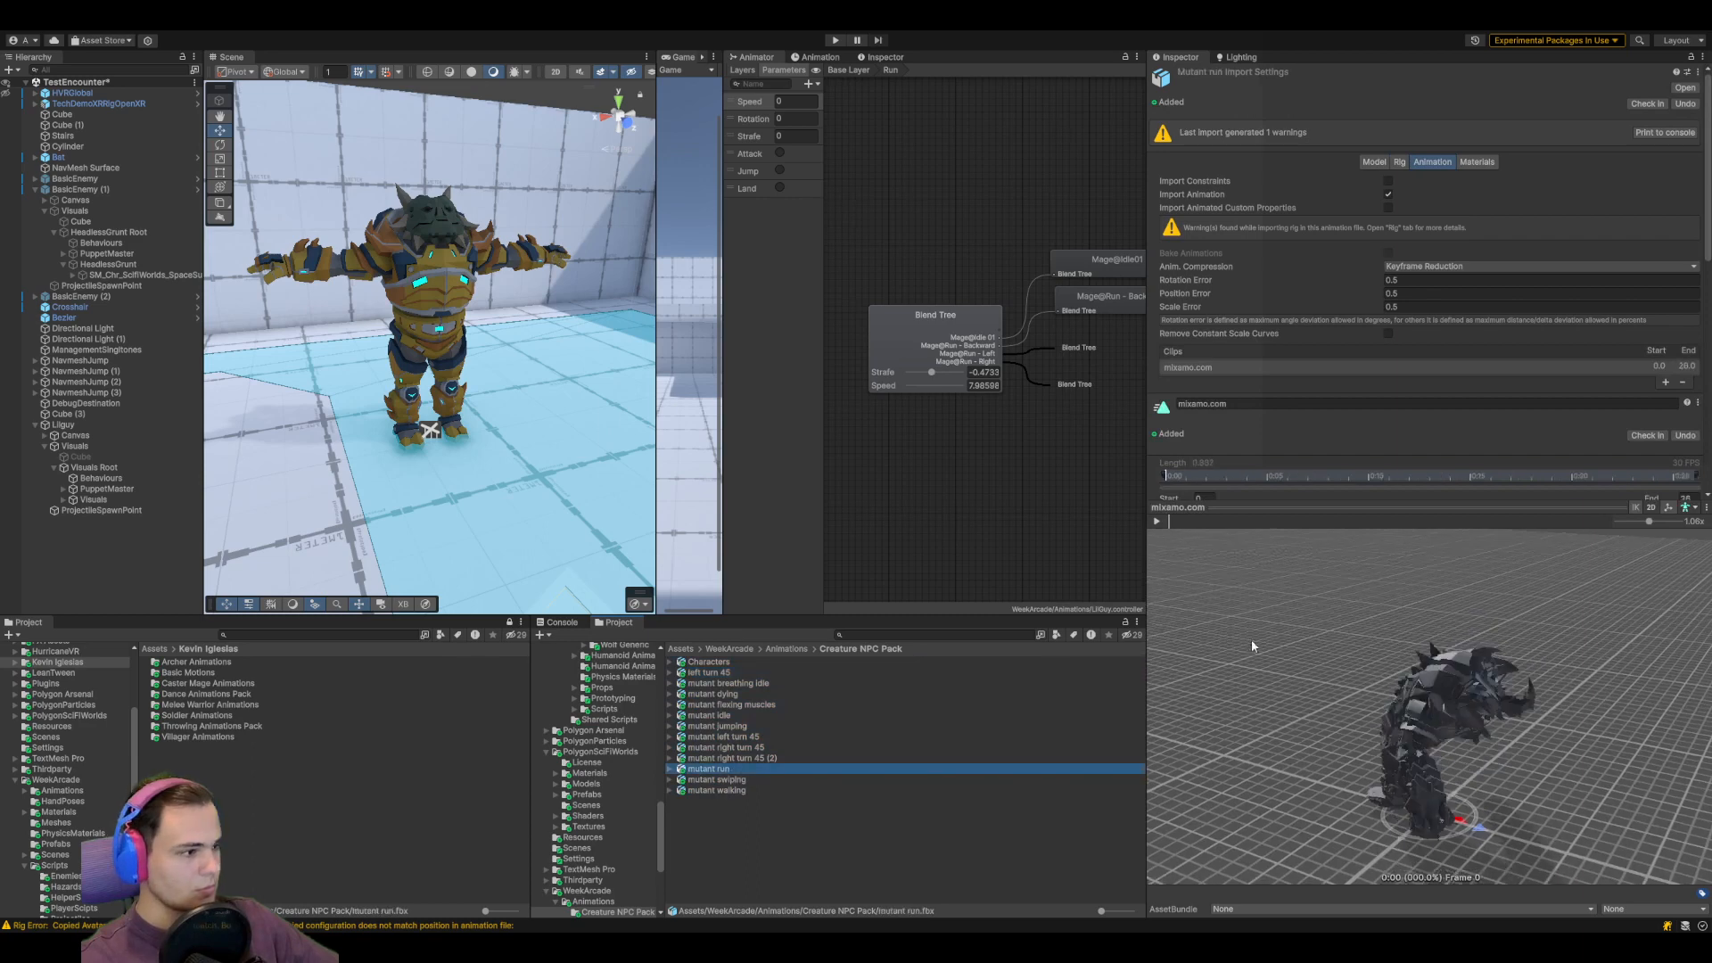
pyautogui.click(1158, 521)
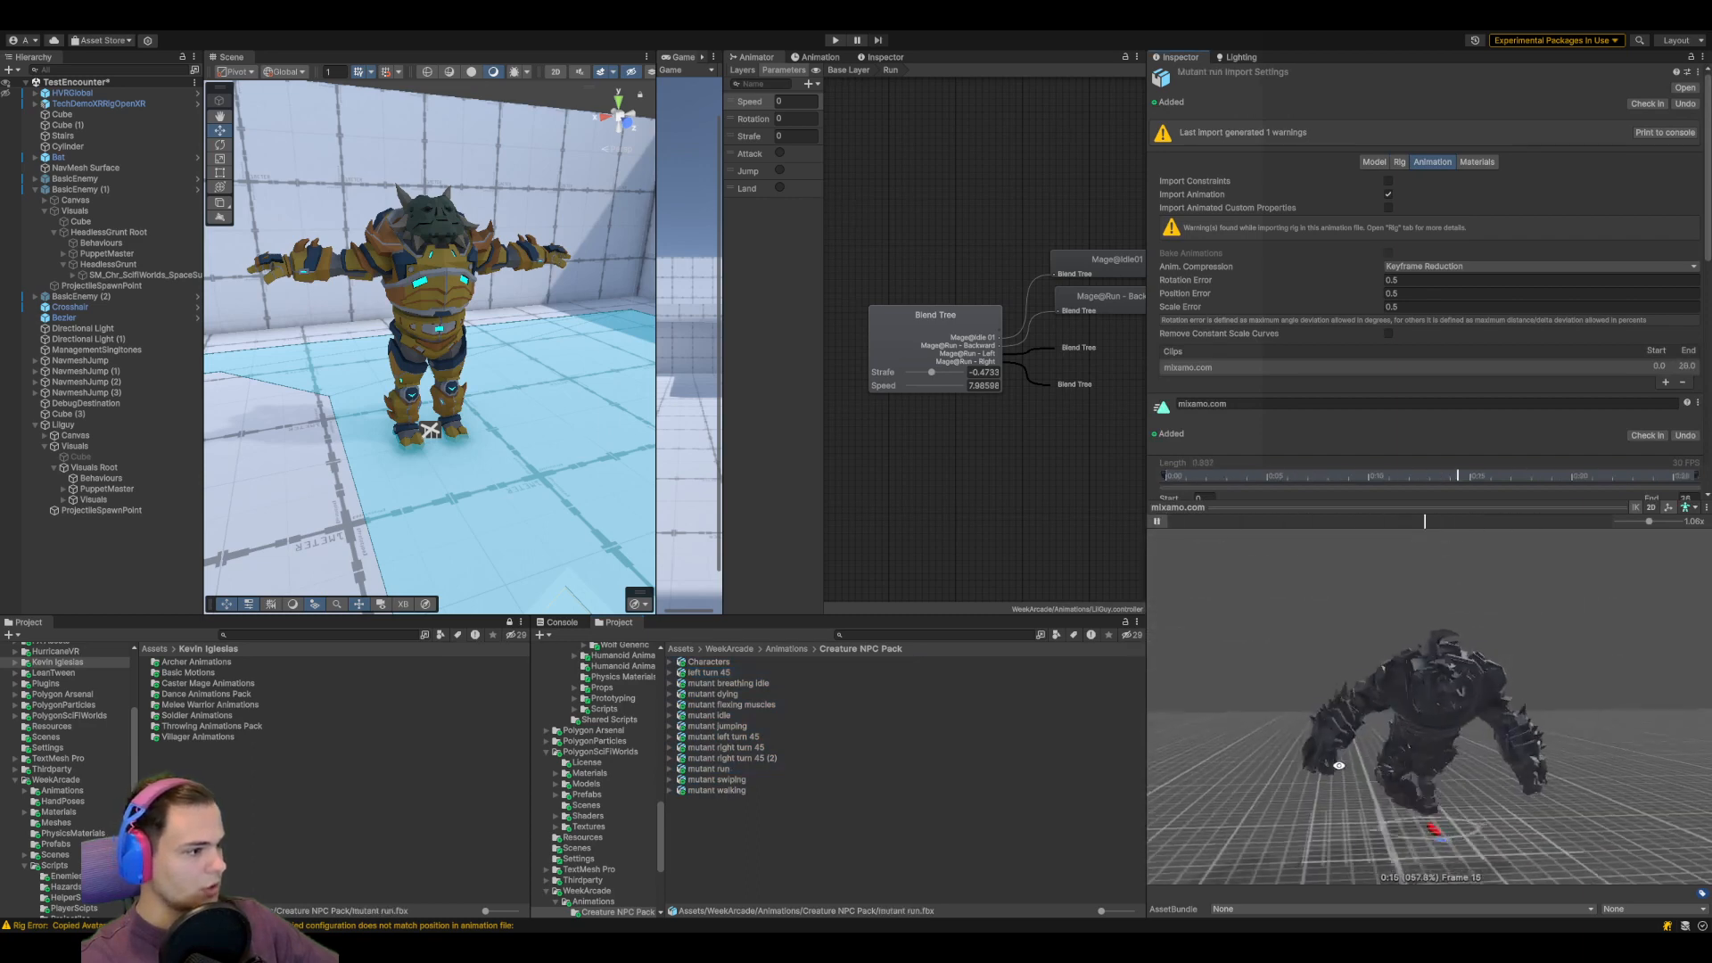
pyautogui.scroll(-4, 1405, 388)
pyautogui.scroll(4, 1427, 373)
# Examine mutant run's rig settings and the import settings of its mixamo.com clip
pyautogui.click(1399, 163)
pyautogui.scroll(-1, 1395, 329)
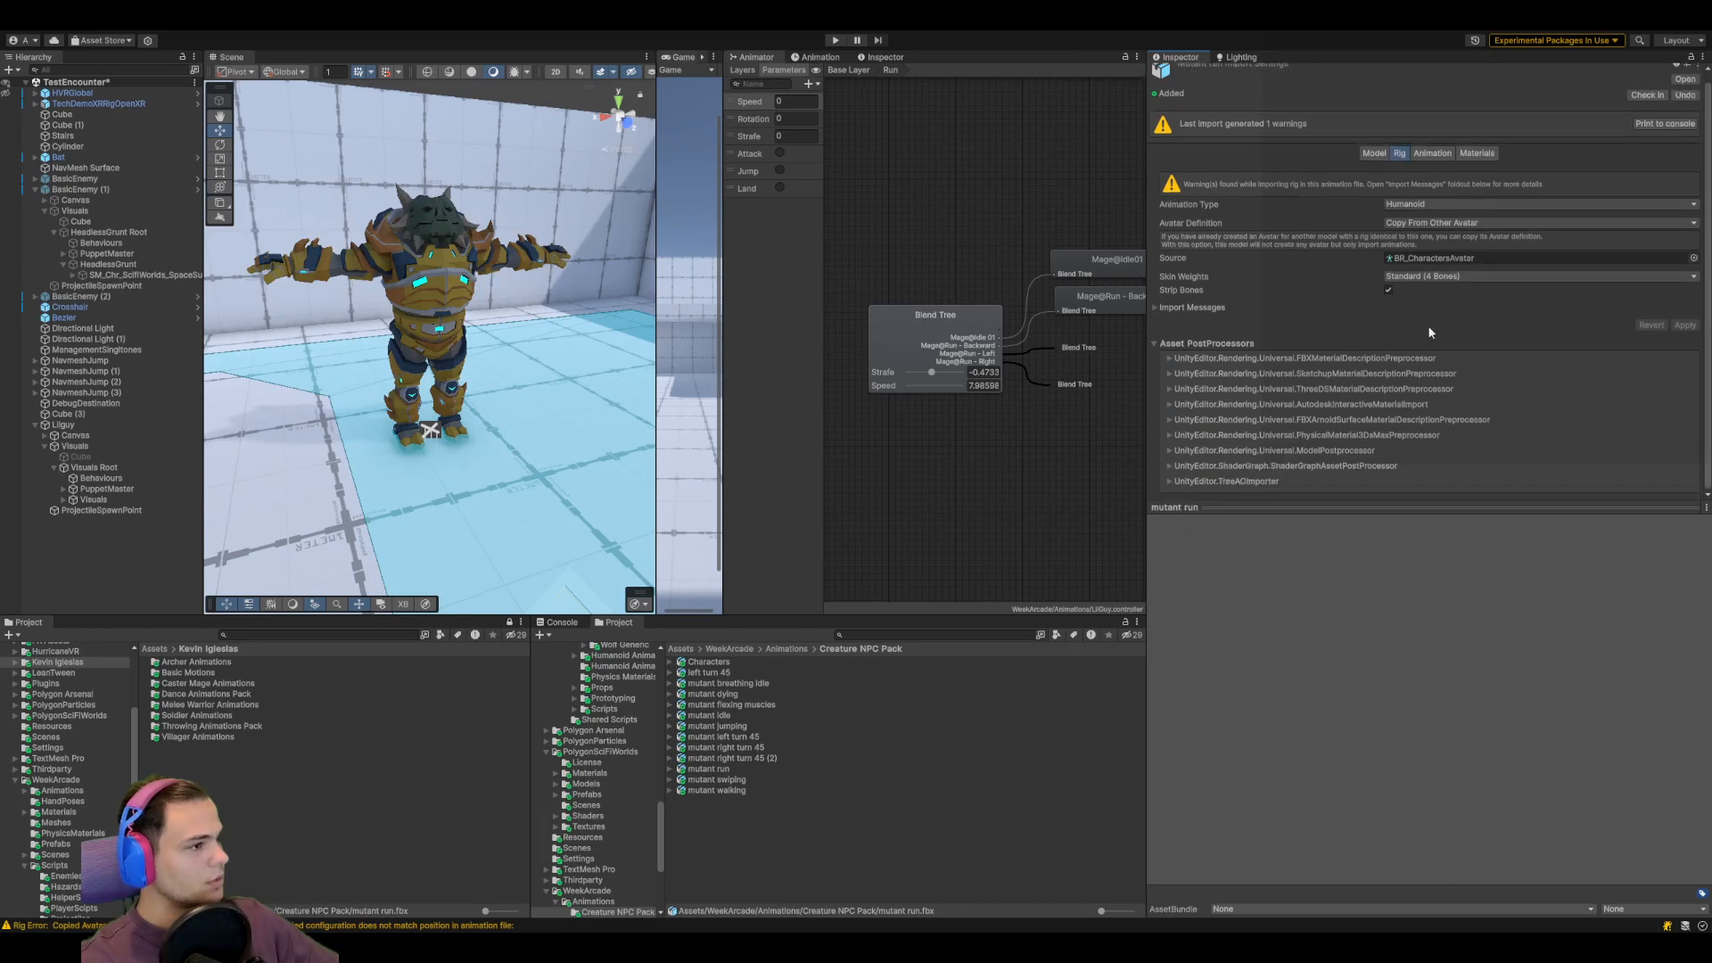
pyautogui.click(724, 769)
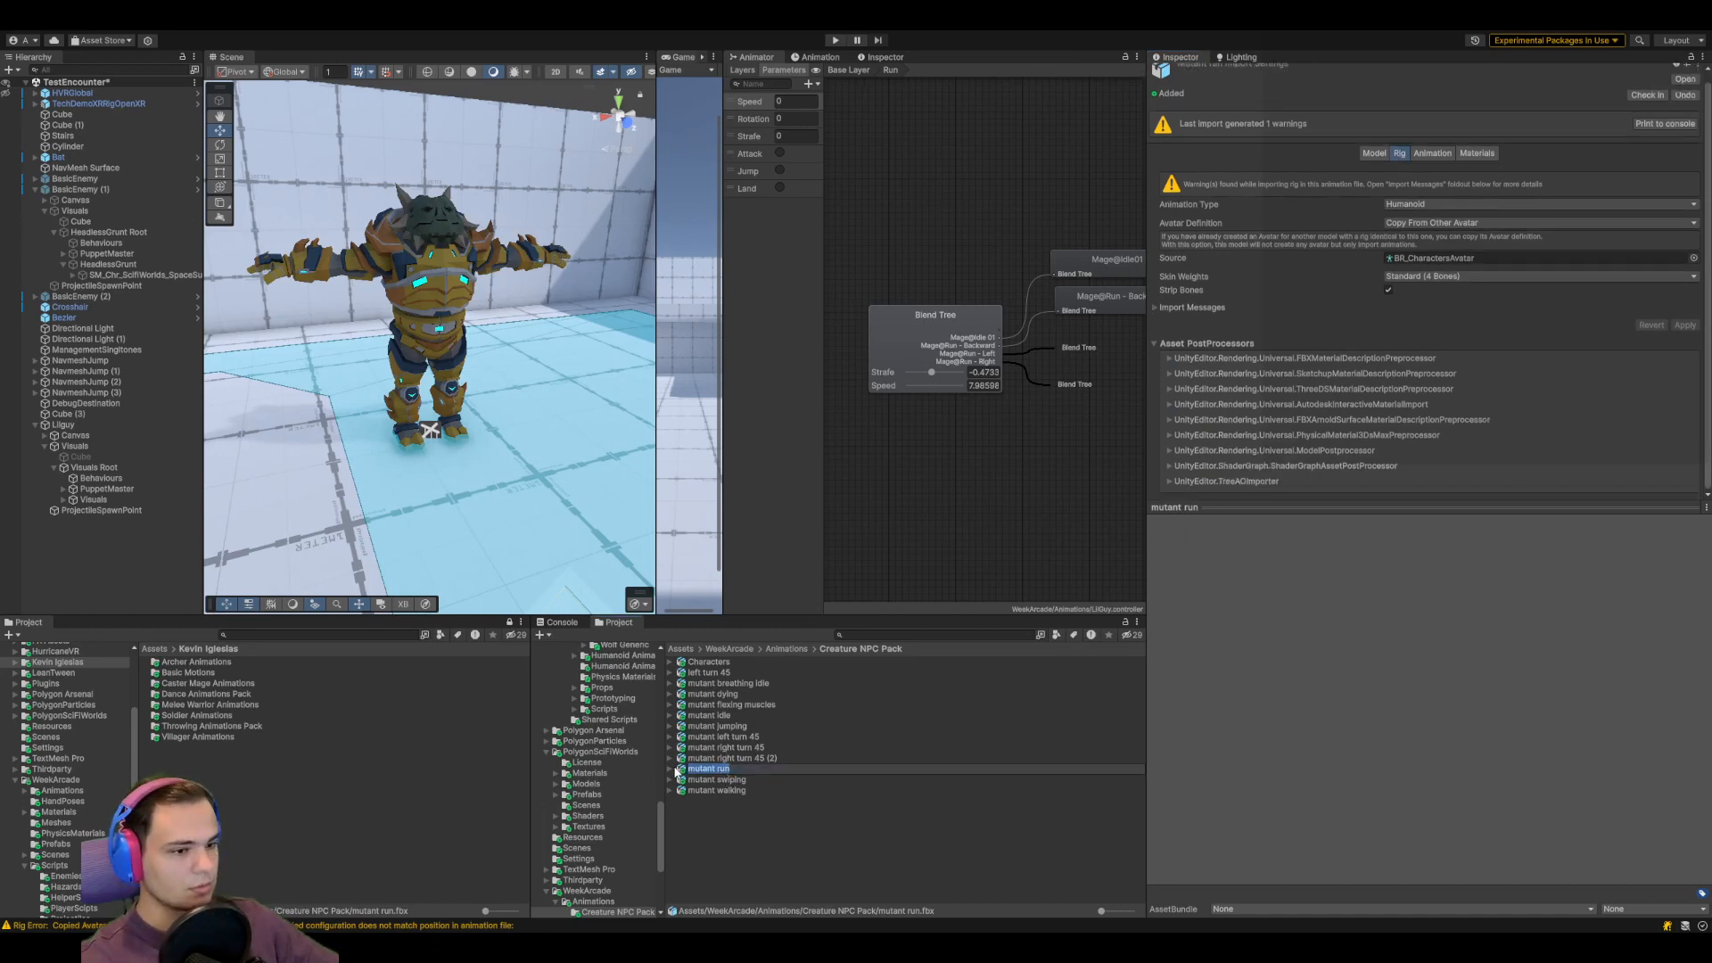
pyautogui.click(674, 769)
pyautogui.click(720, 781)
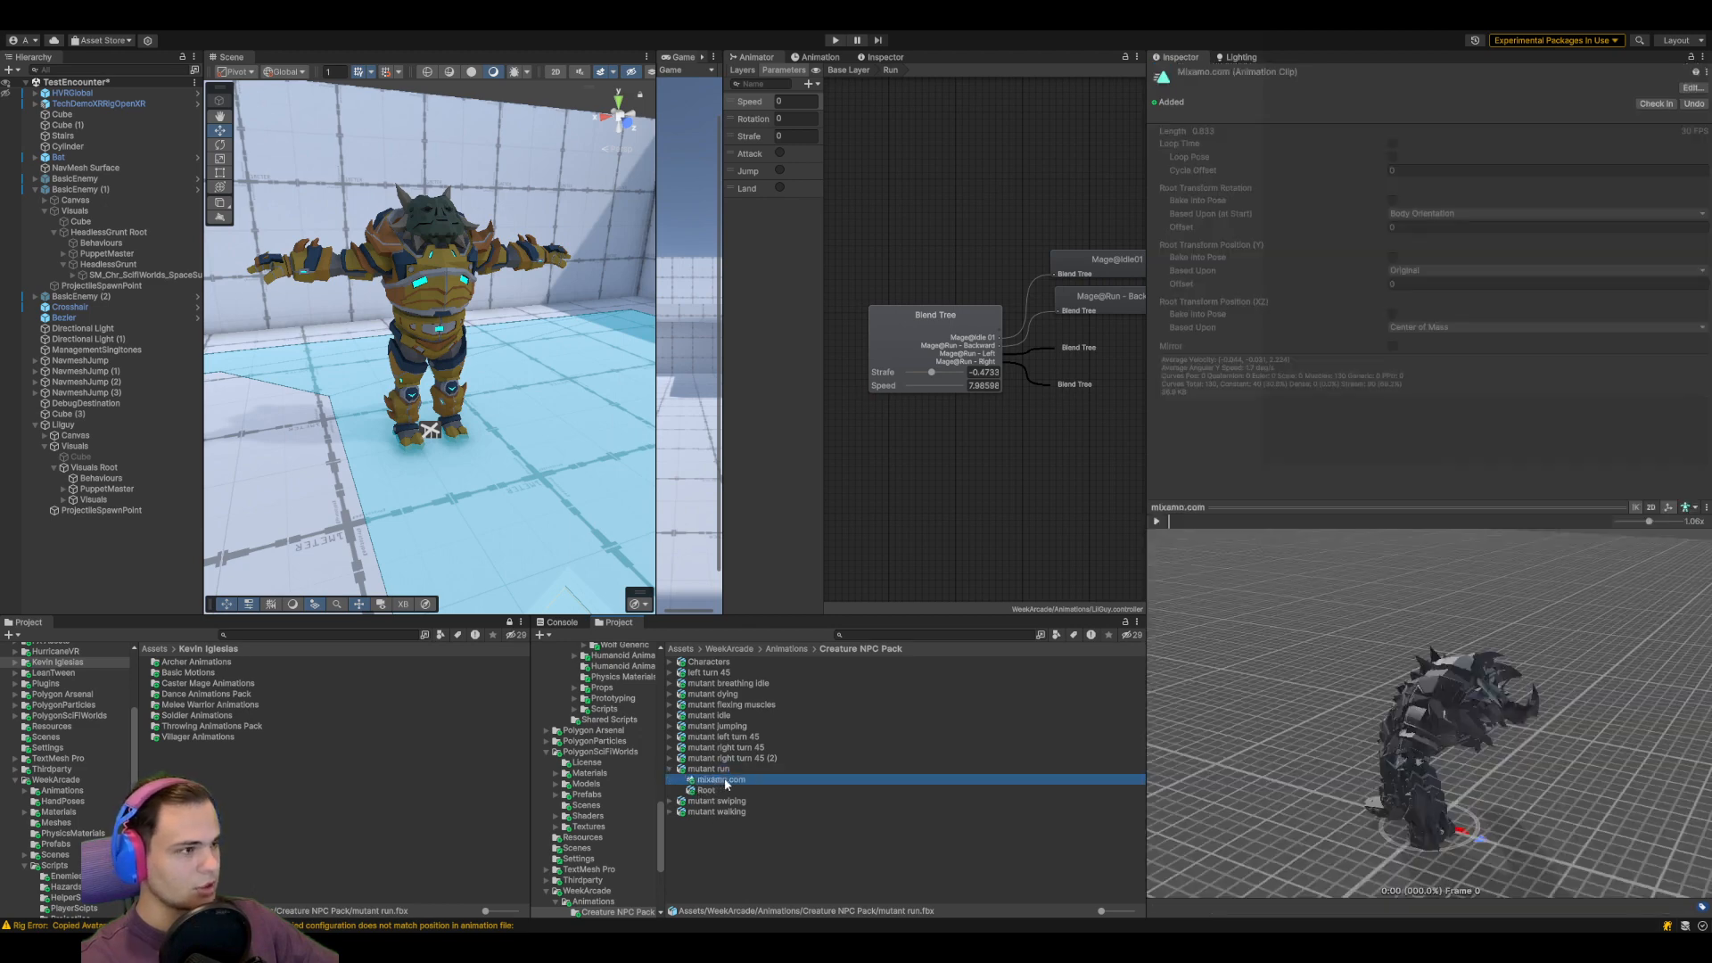
pyautogui.click(1689, 88)
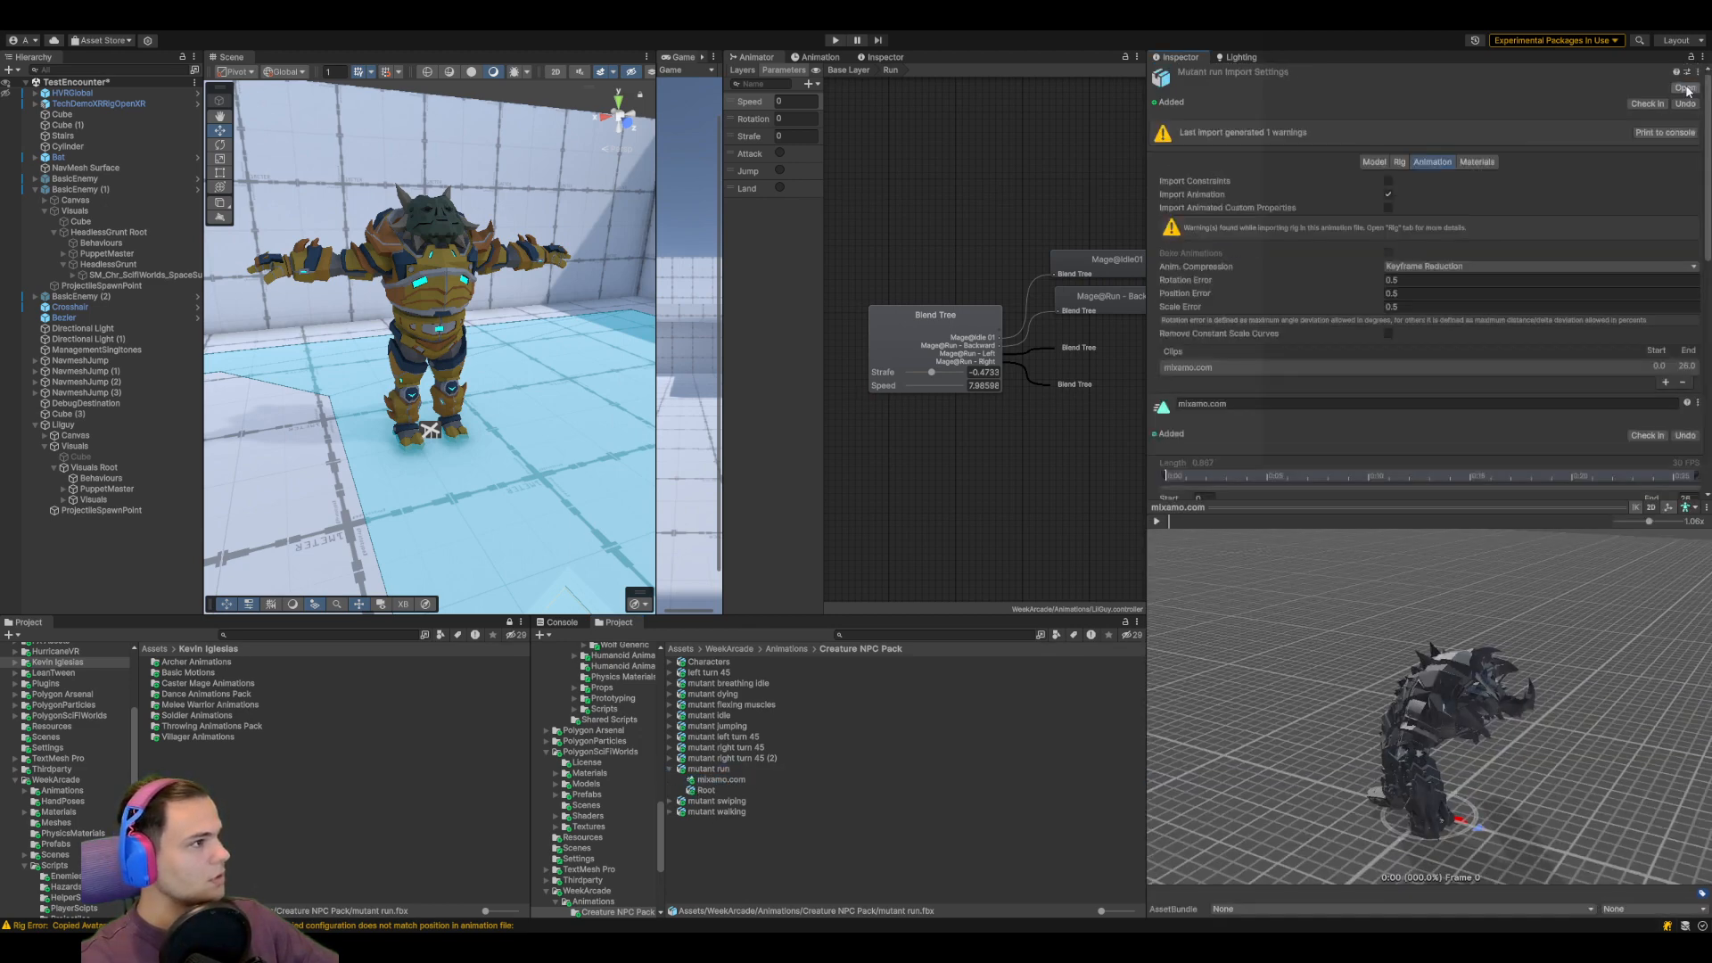
pyautogui.scroll(-10, 1630, 198)
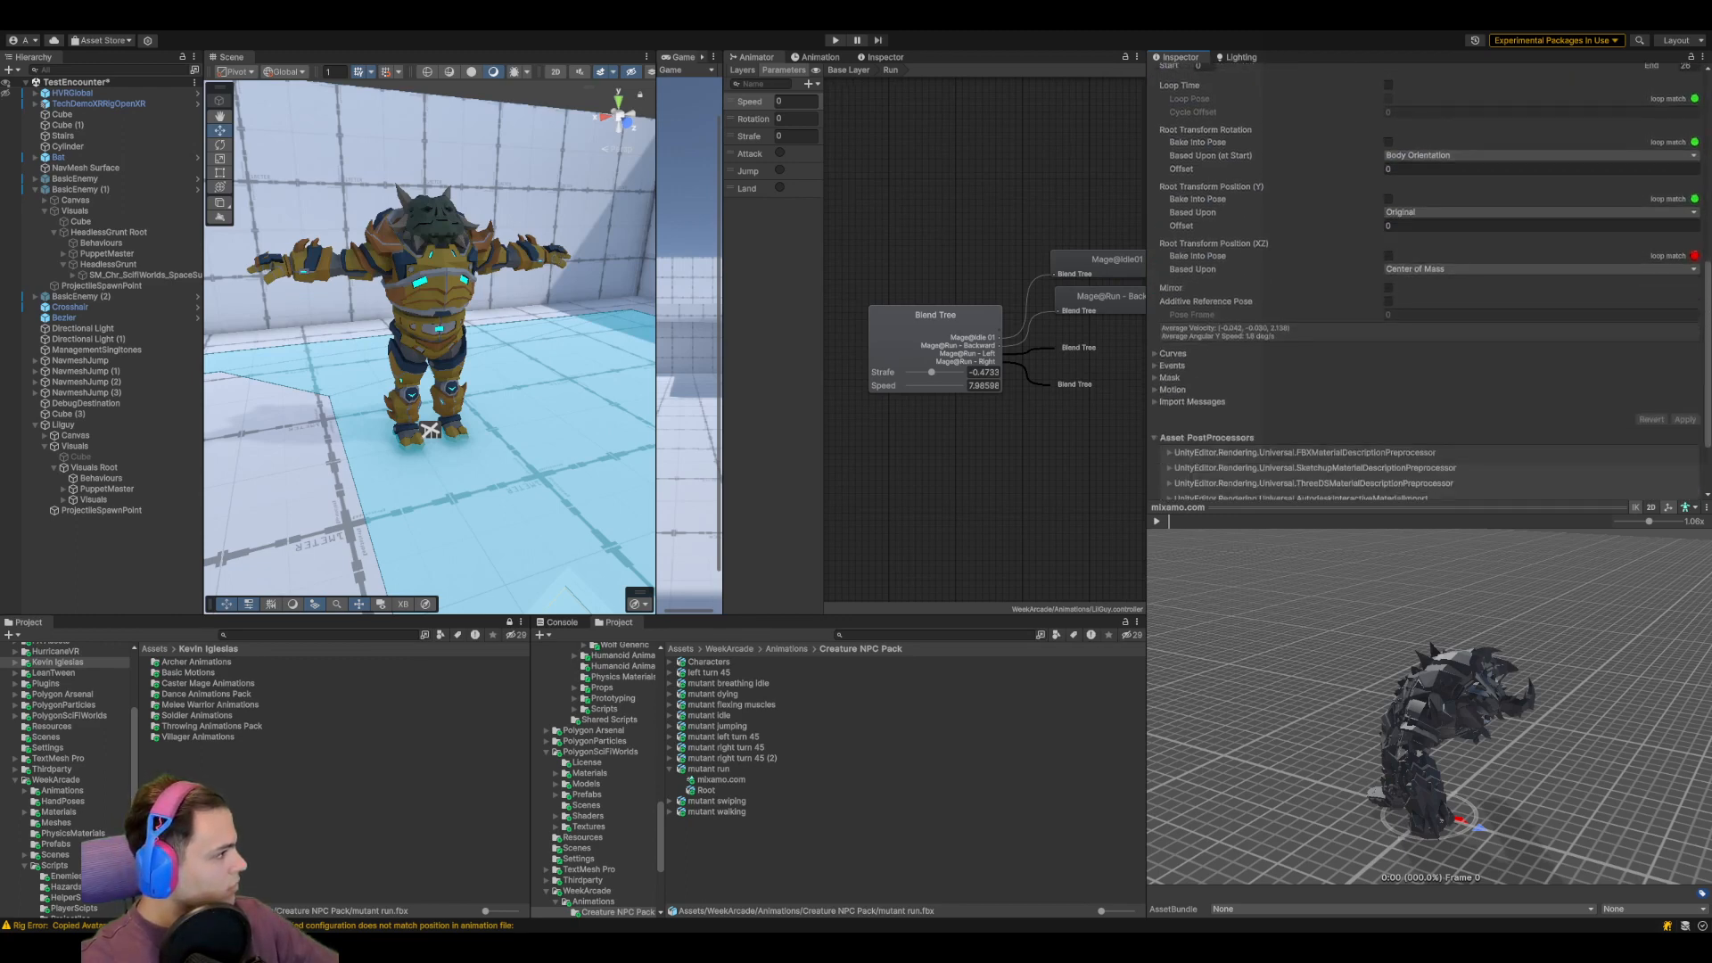
pyautogui.scroll(10, 1427, 281)
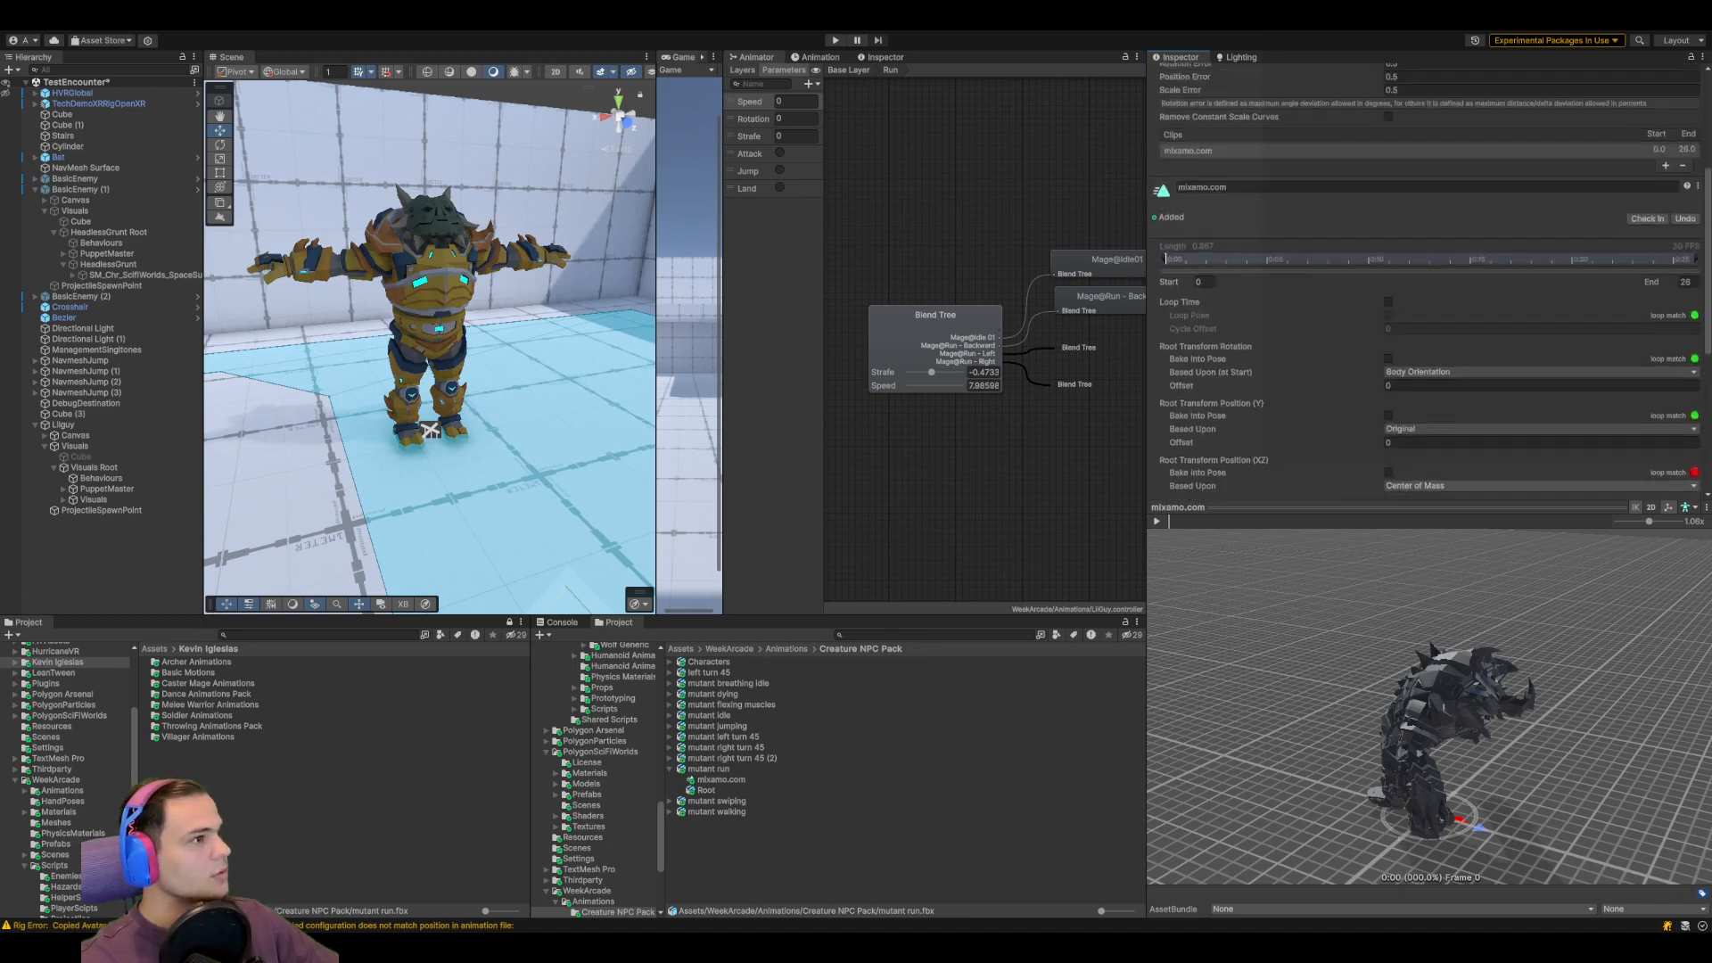
# Set mutant run's avatar definition to Create From This Model and apply the rig settings
pyautogui.click(1400, 162)
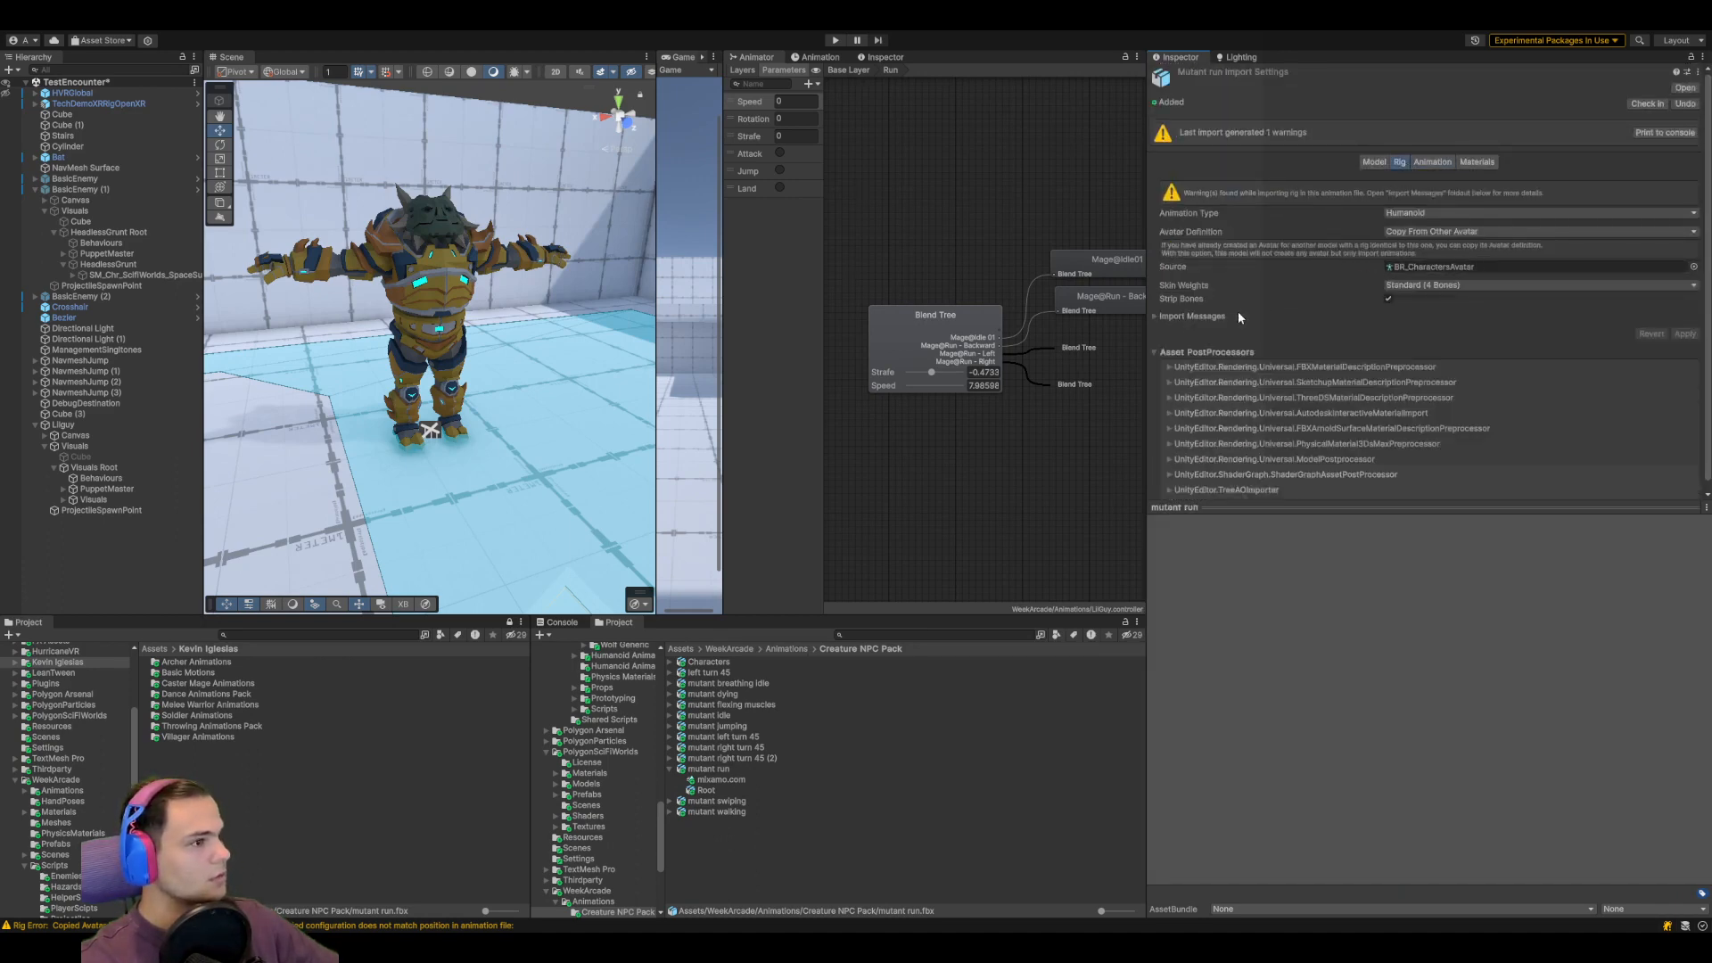
pyautogui.click(1154, 317)
pyautogui.click(1154, 316)
pyautogui.click(1458, 234)
pyautogui.click(1453, 251)
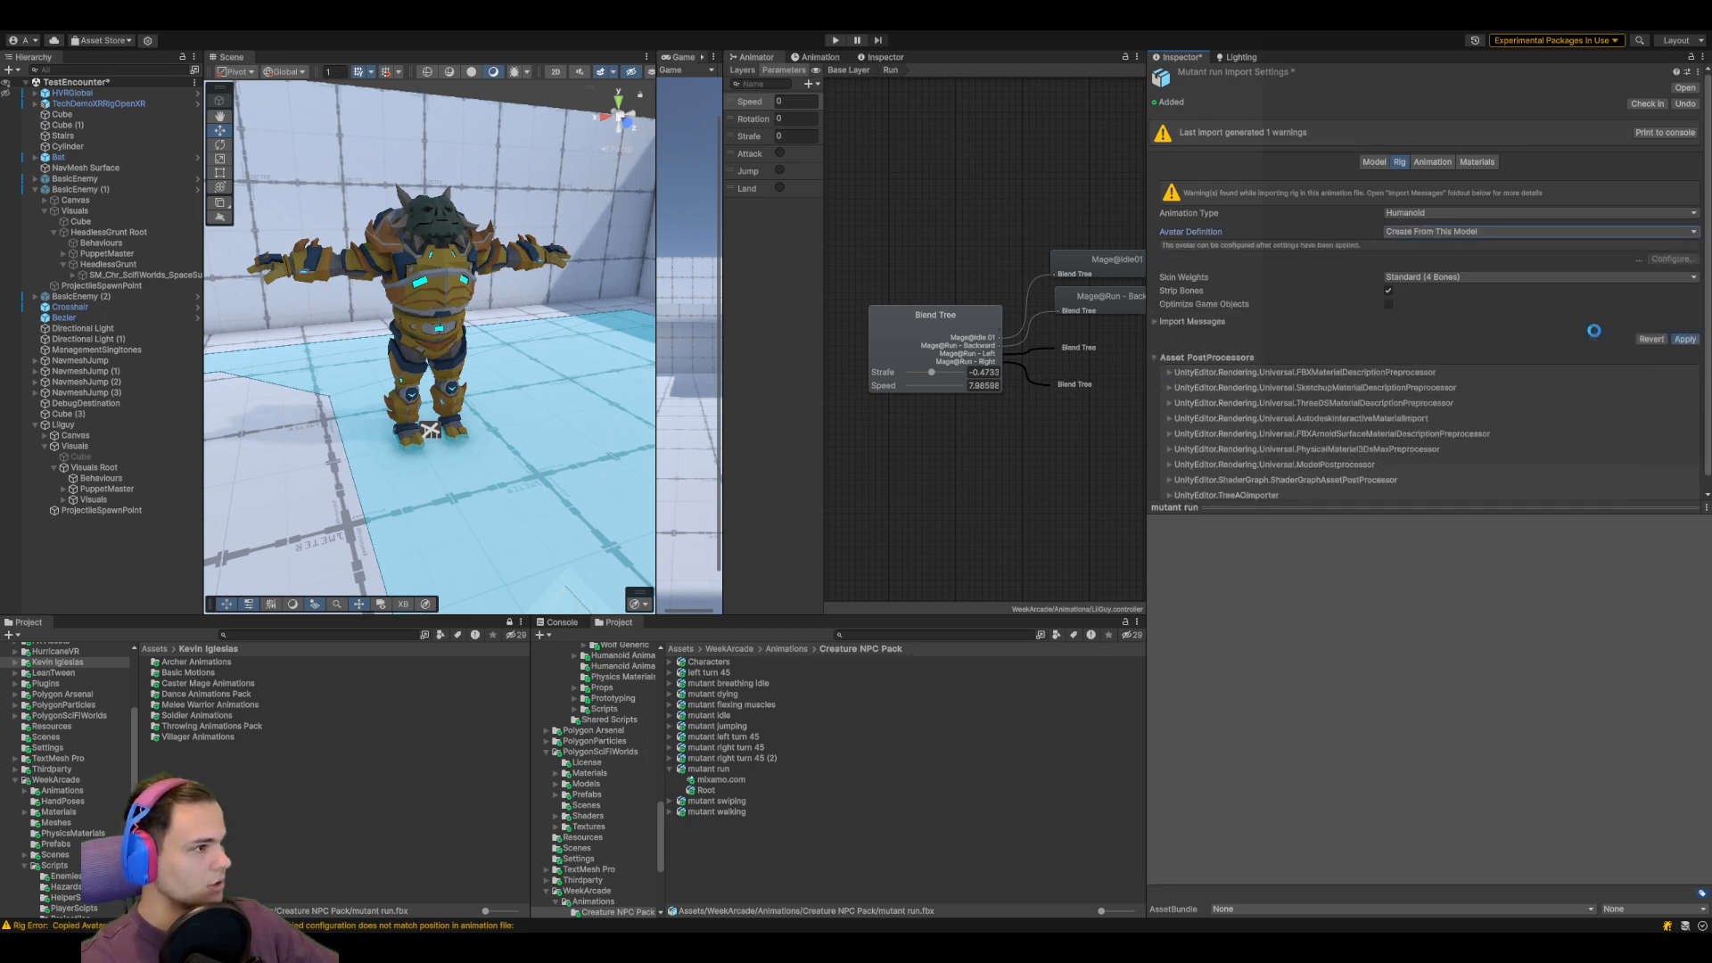
# Play the preview of mutant run's mixamo.com clip with its own avatar
pyautogui.click(734, 802)
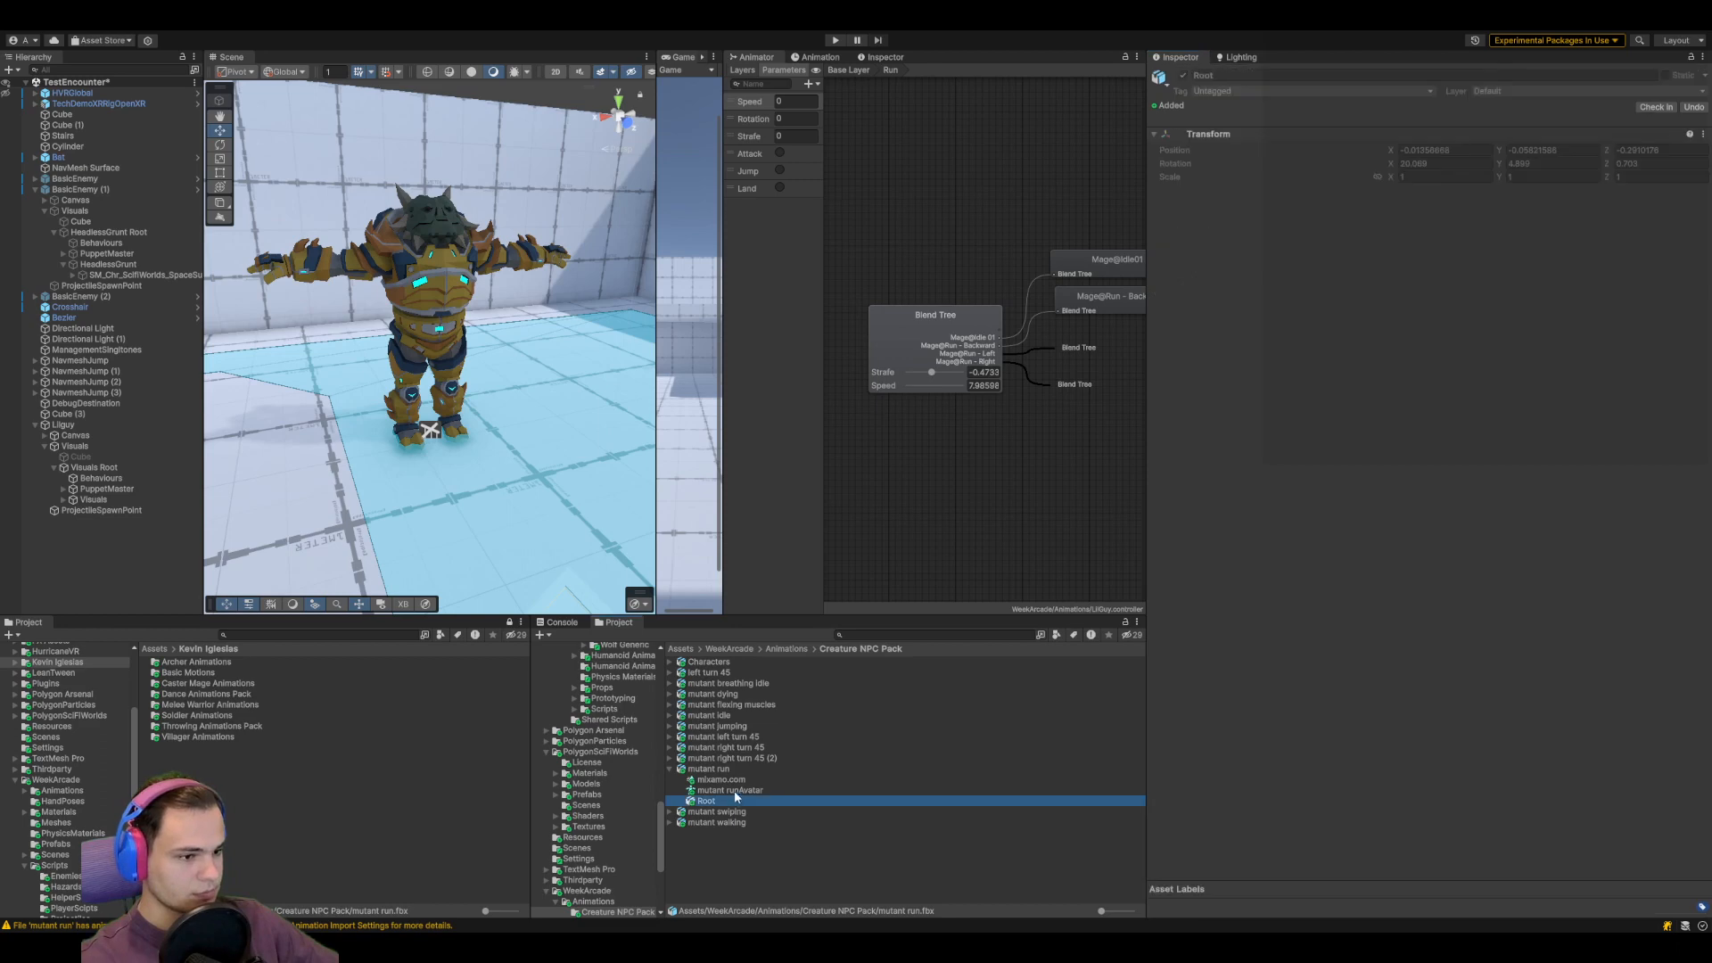
pyautogui.click(738, 782)
pyautogui.click(1158, 520)
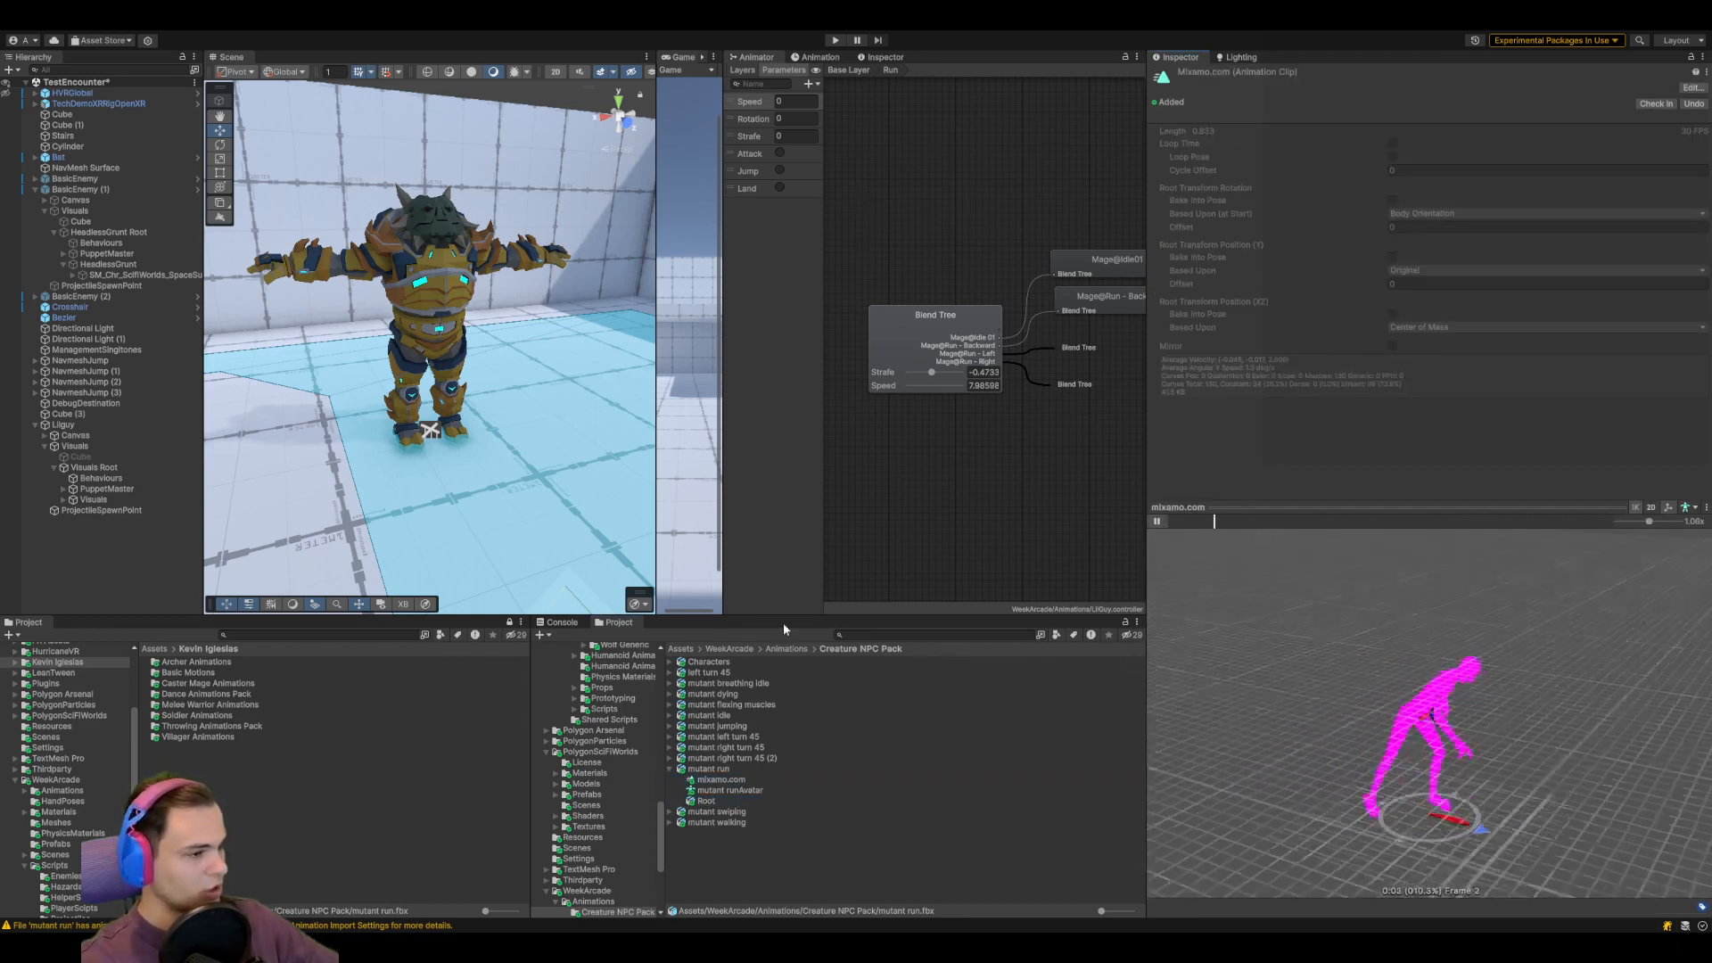
# Check which avatar the Lilguy Visuals Animator uses, the Run blend tree's motions, and the rig settings of the BR_Characters model
pyautogui.click(91, 499)
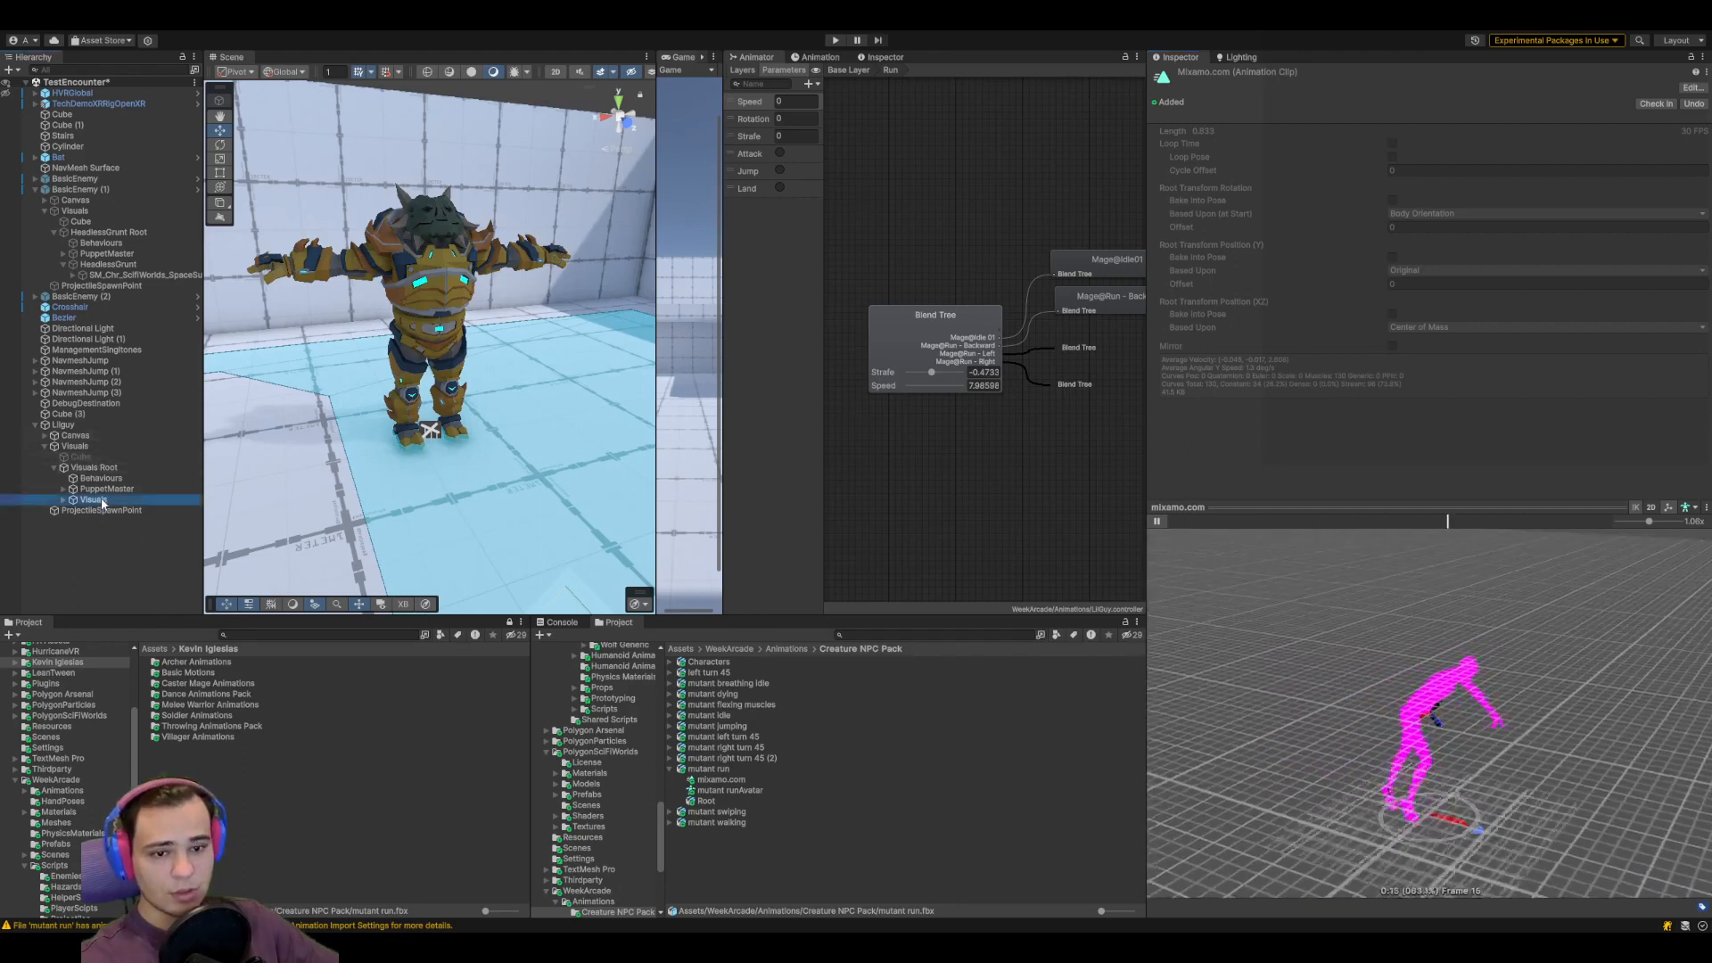
pyautogui.click(1436, 205)
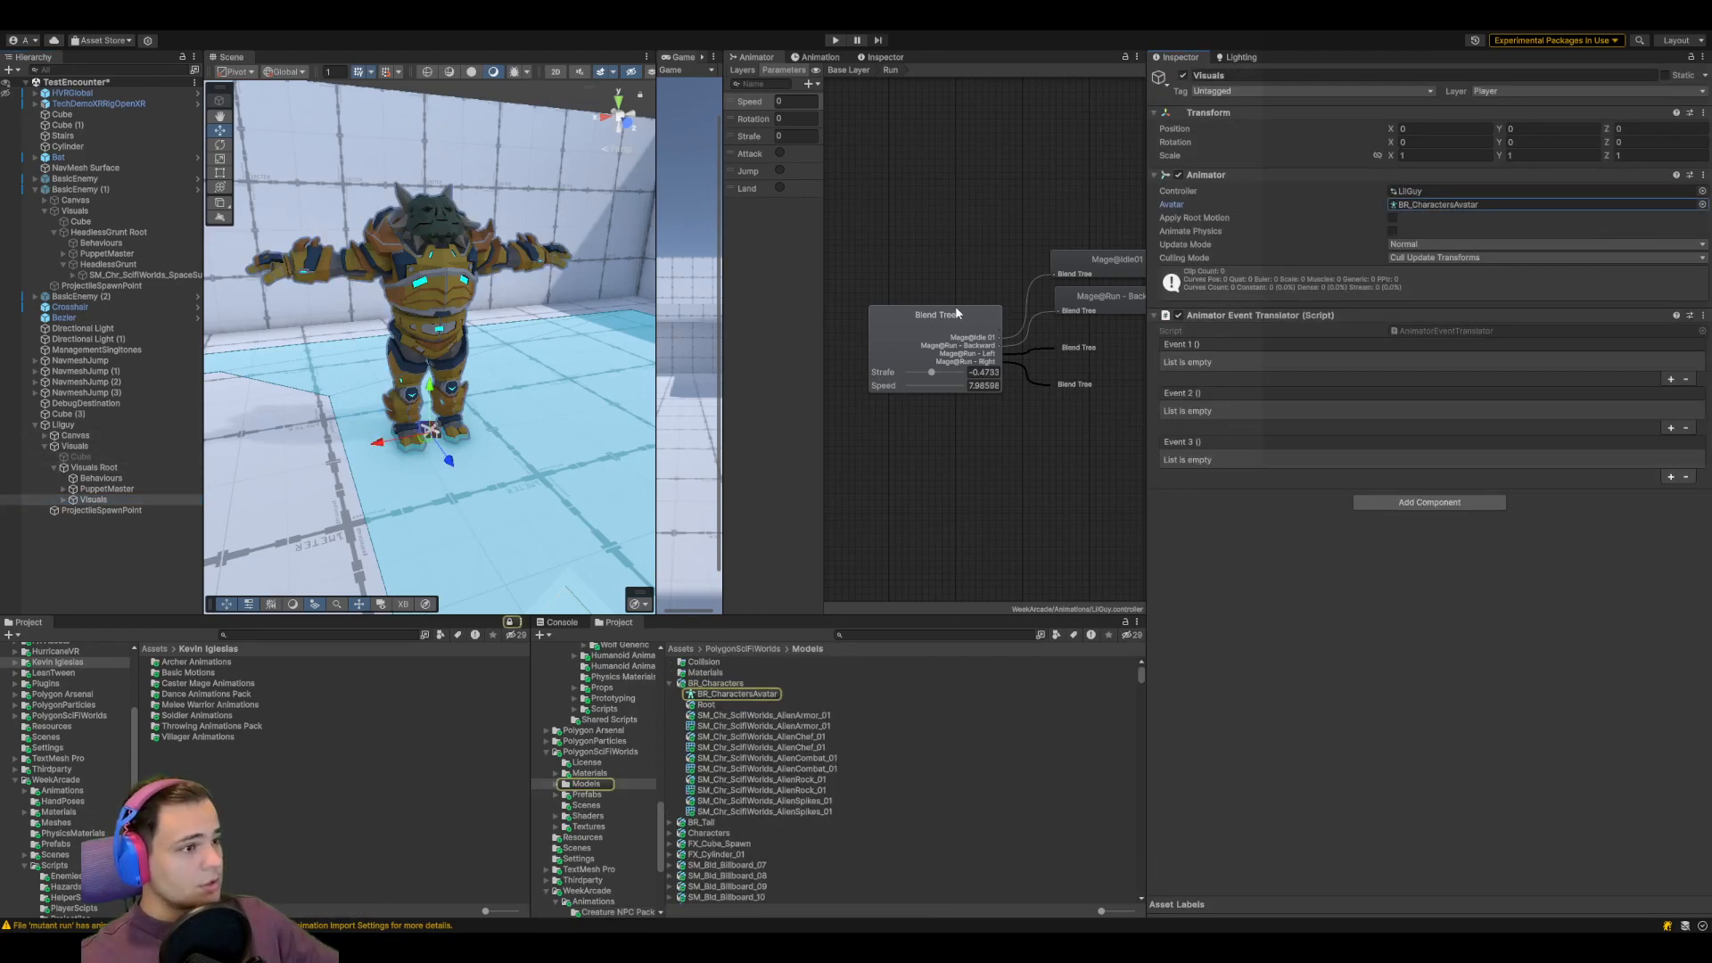
pyautogui.click(965, 310)
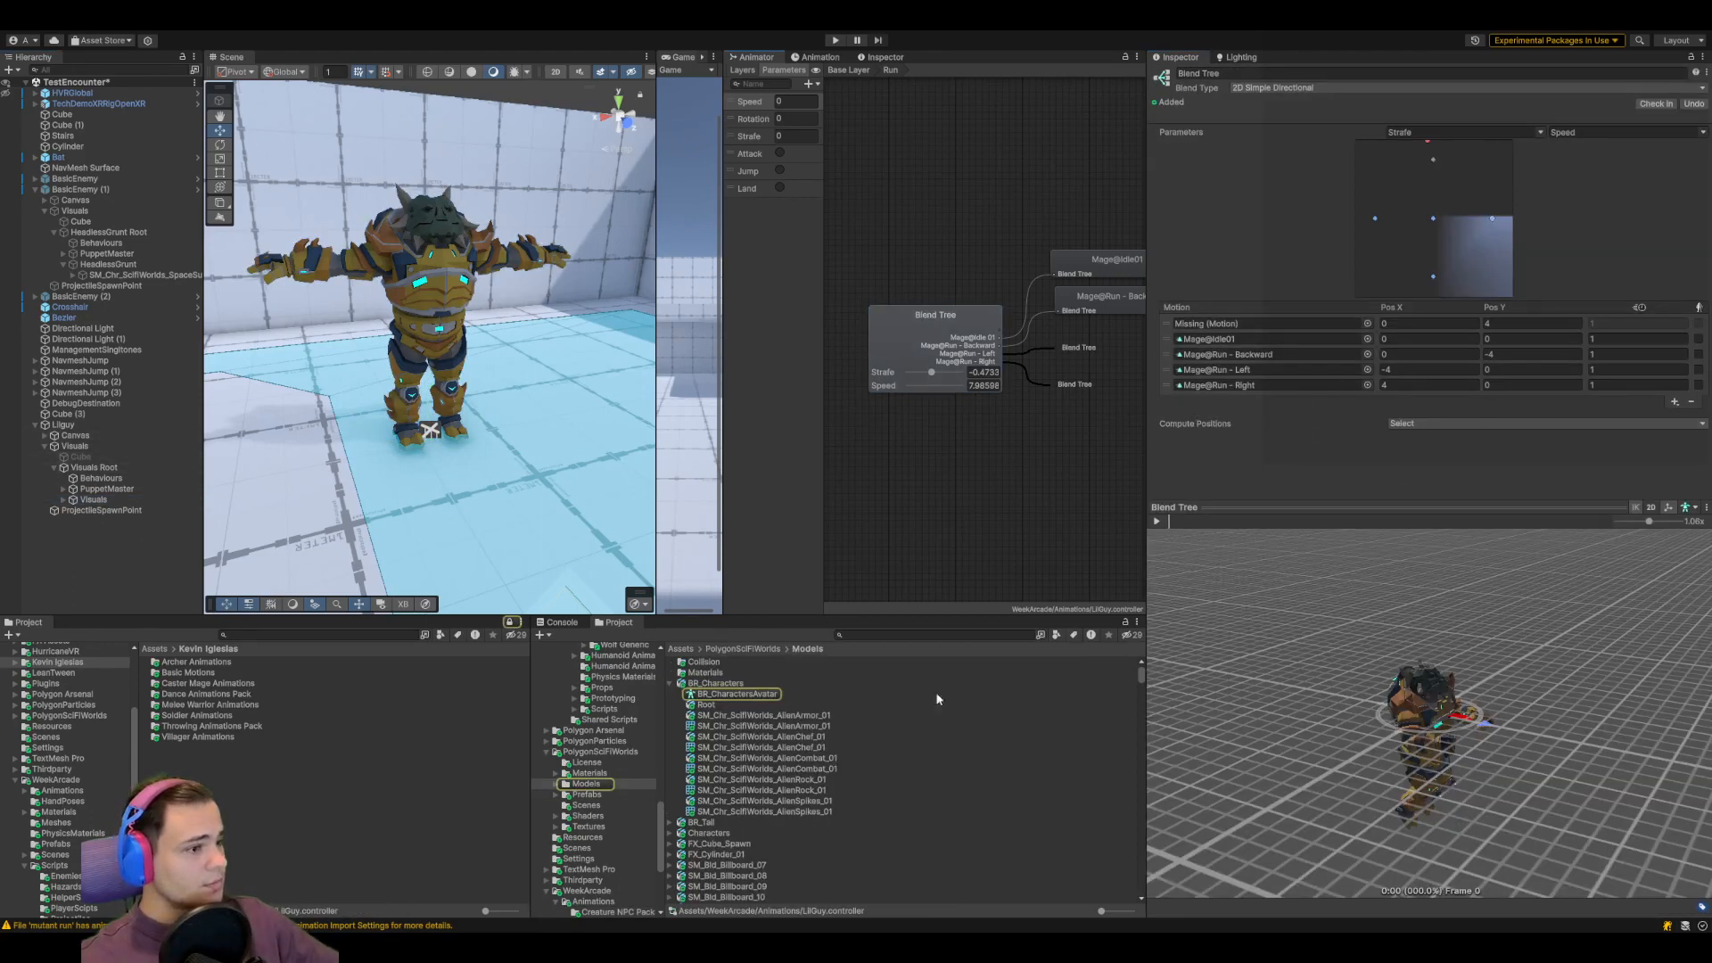
pyautogui.click(671, 684)
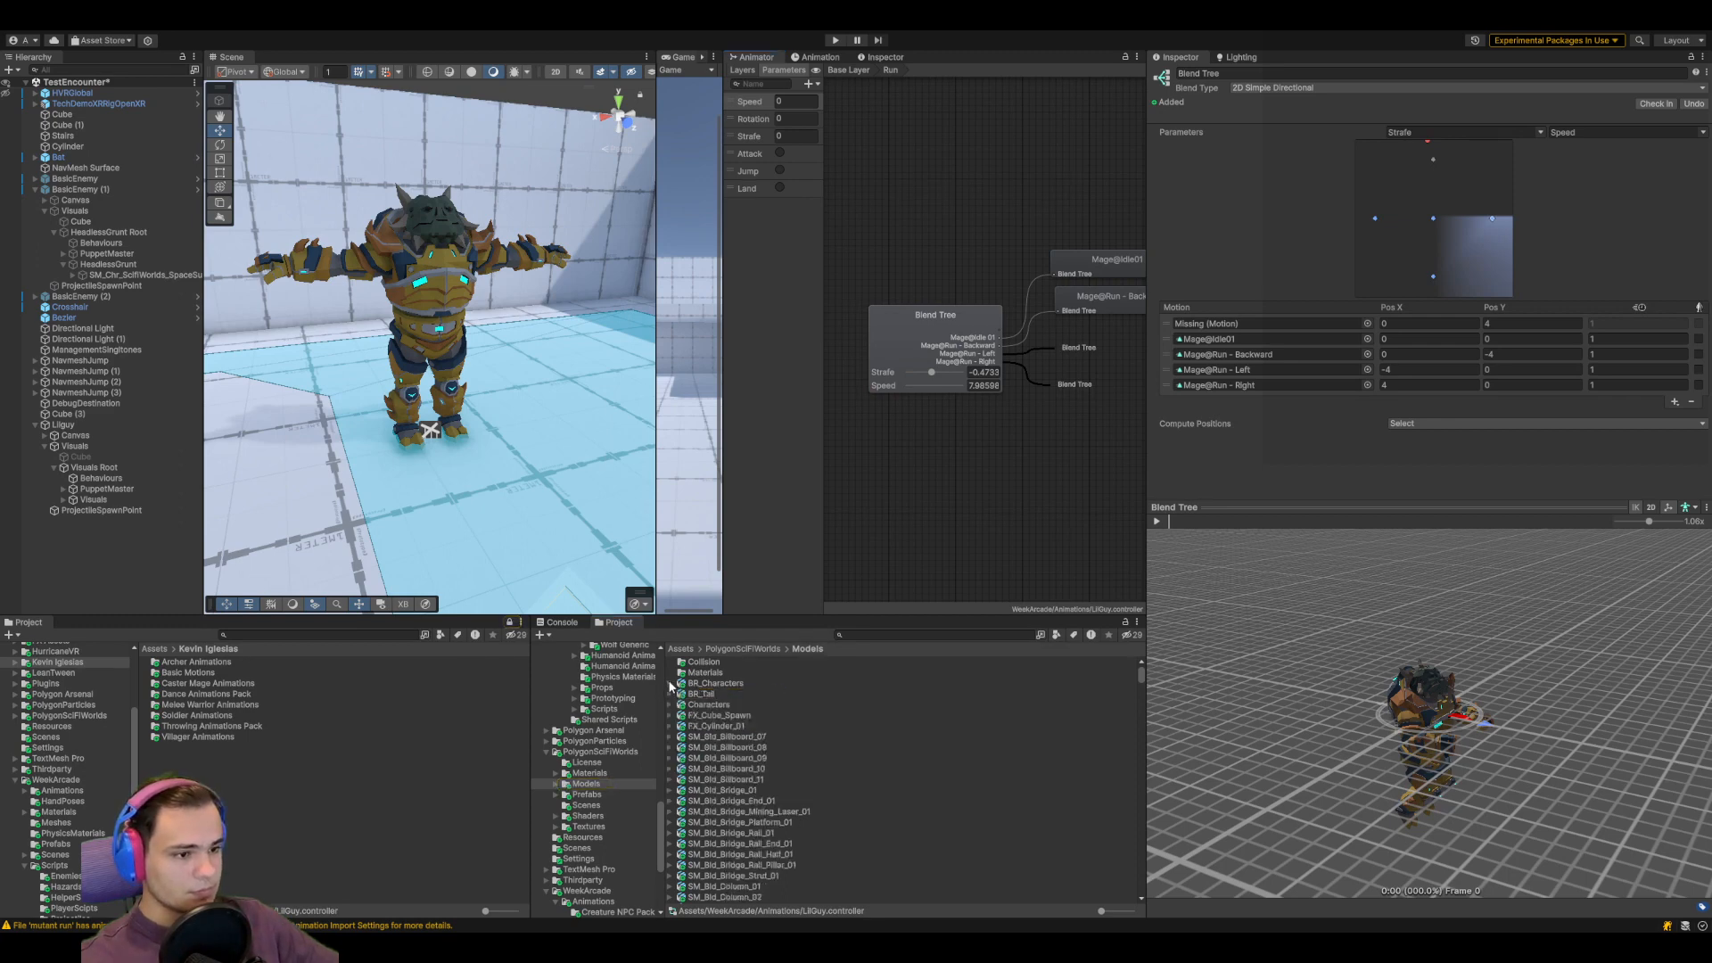
pyautogui.click(93, 500)
pyautogui.click(744, 682)
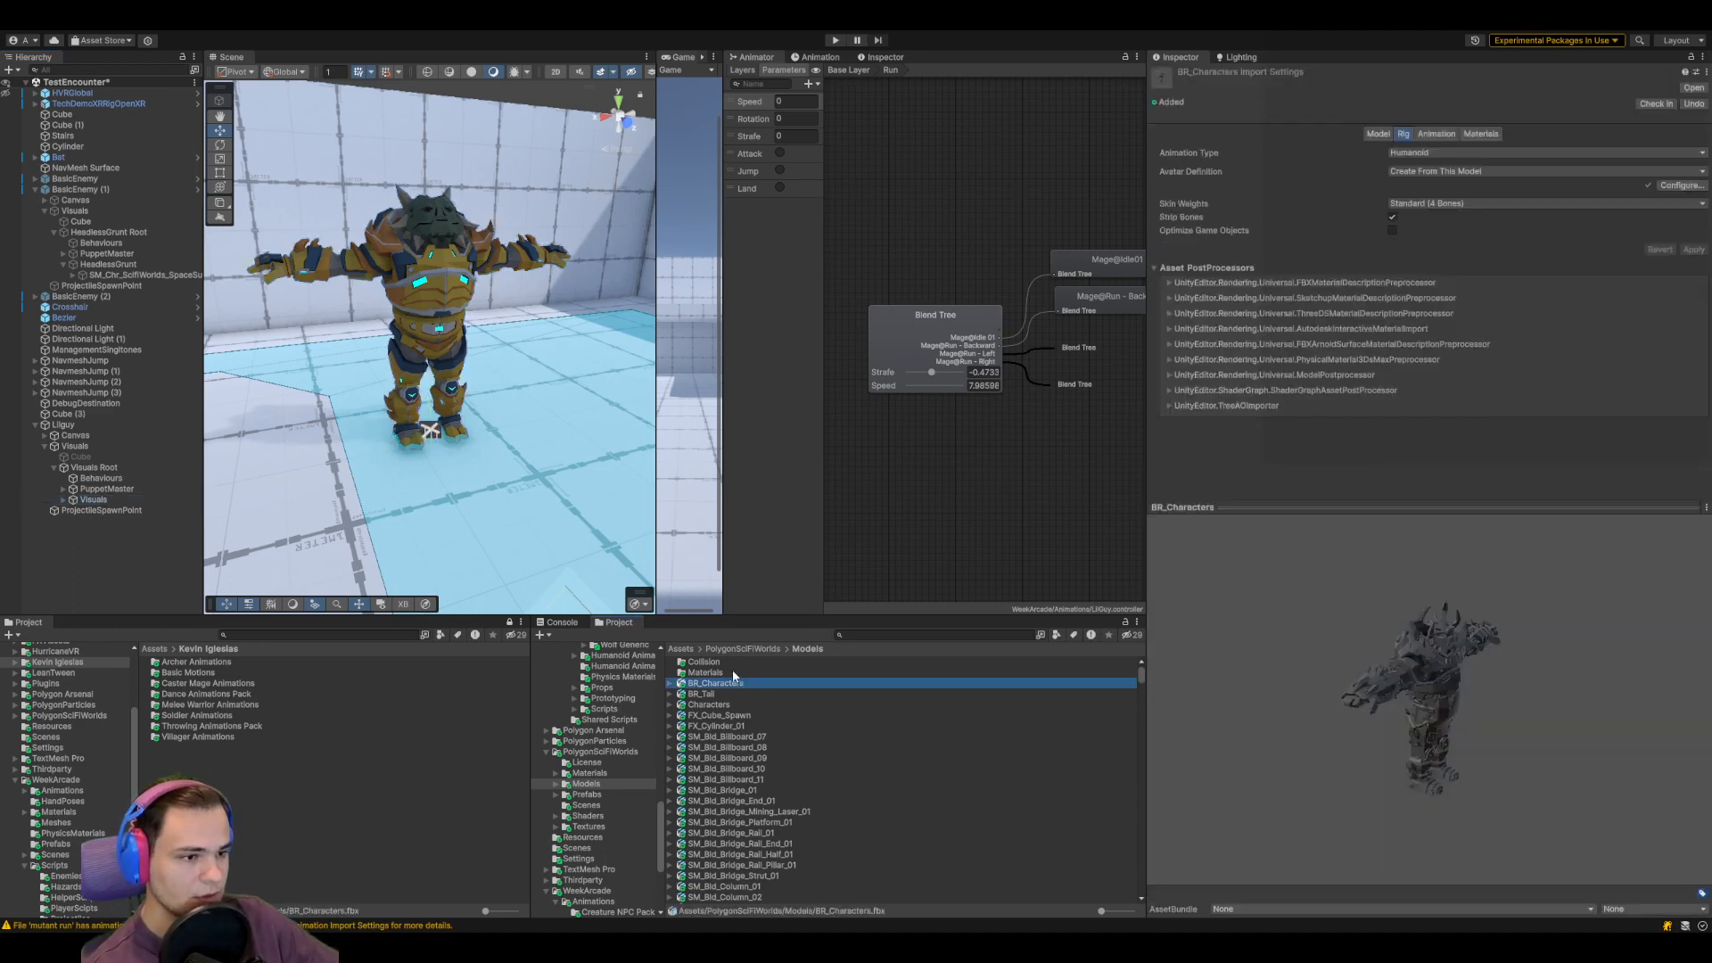
# Return to the Creature NPC Pack folder inside WeekArcade Animations
pyautogui.click(742, 649)
pyautogui.click(683, 650)
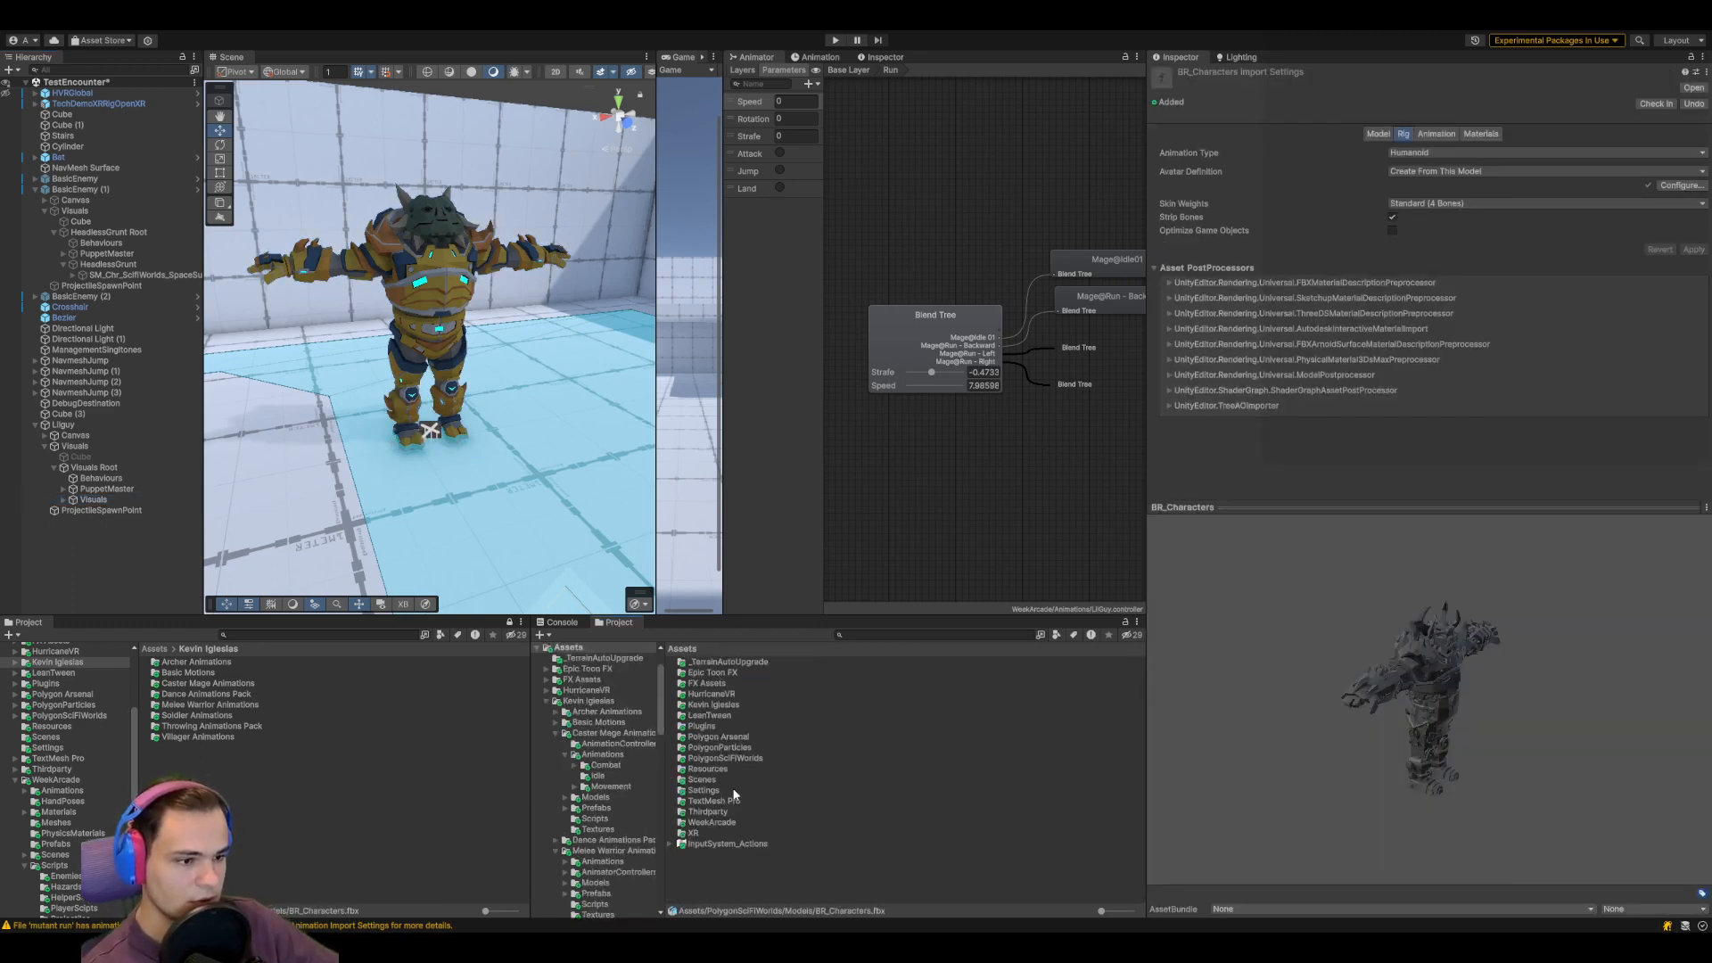
pyautogui.doubleClick(717, 820)
pyautogui.doubleClick(735, 664)
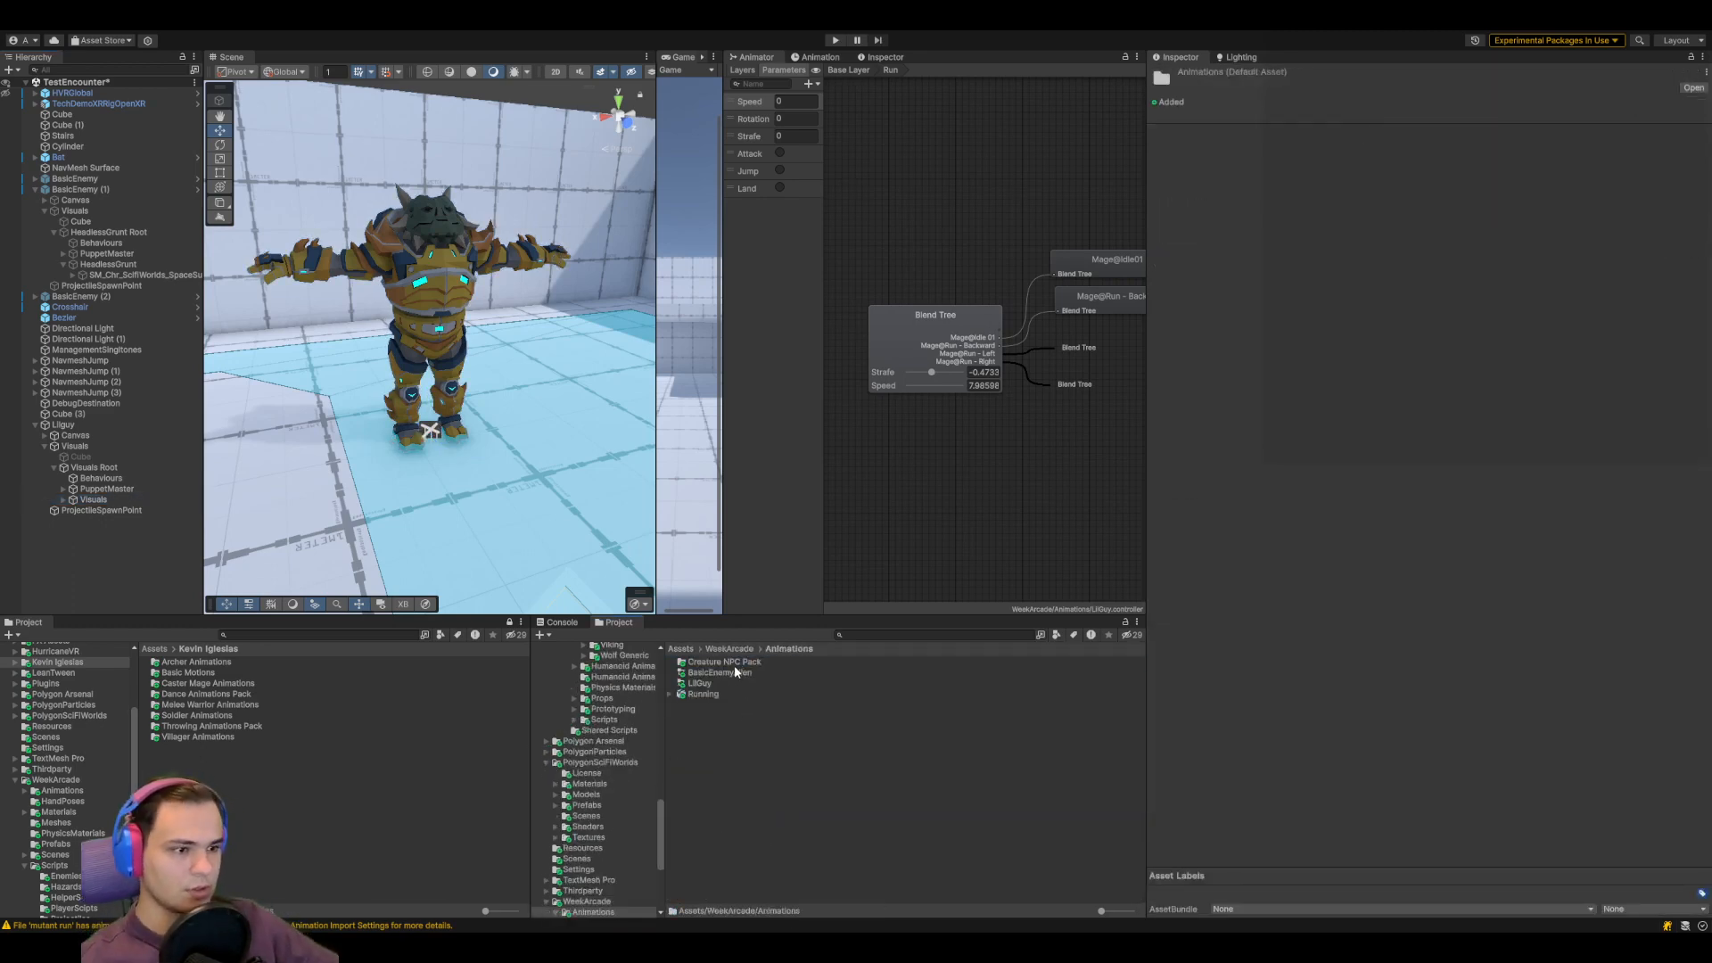
pyautogui.doubleClick(741, 664)
pyautogui.click(741, 664)
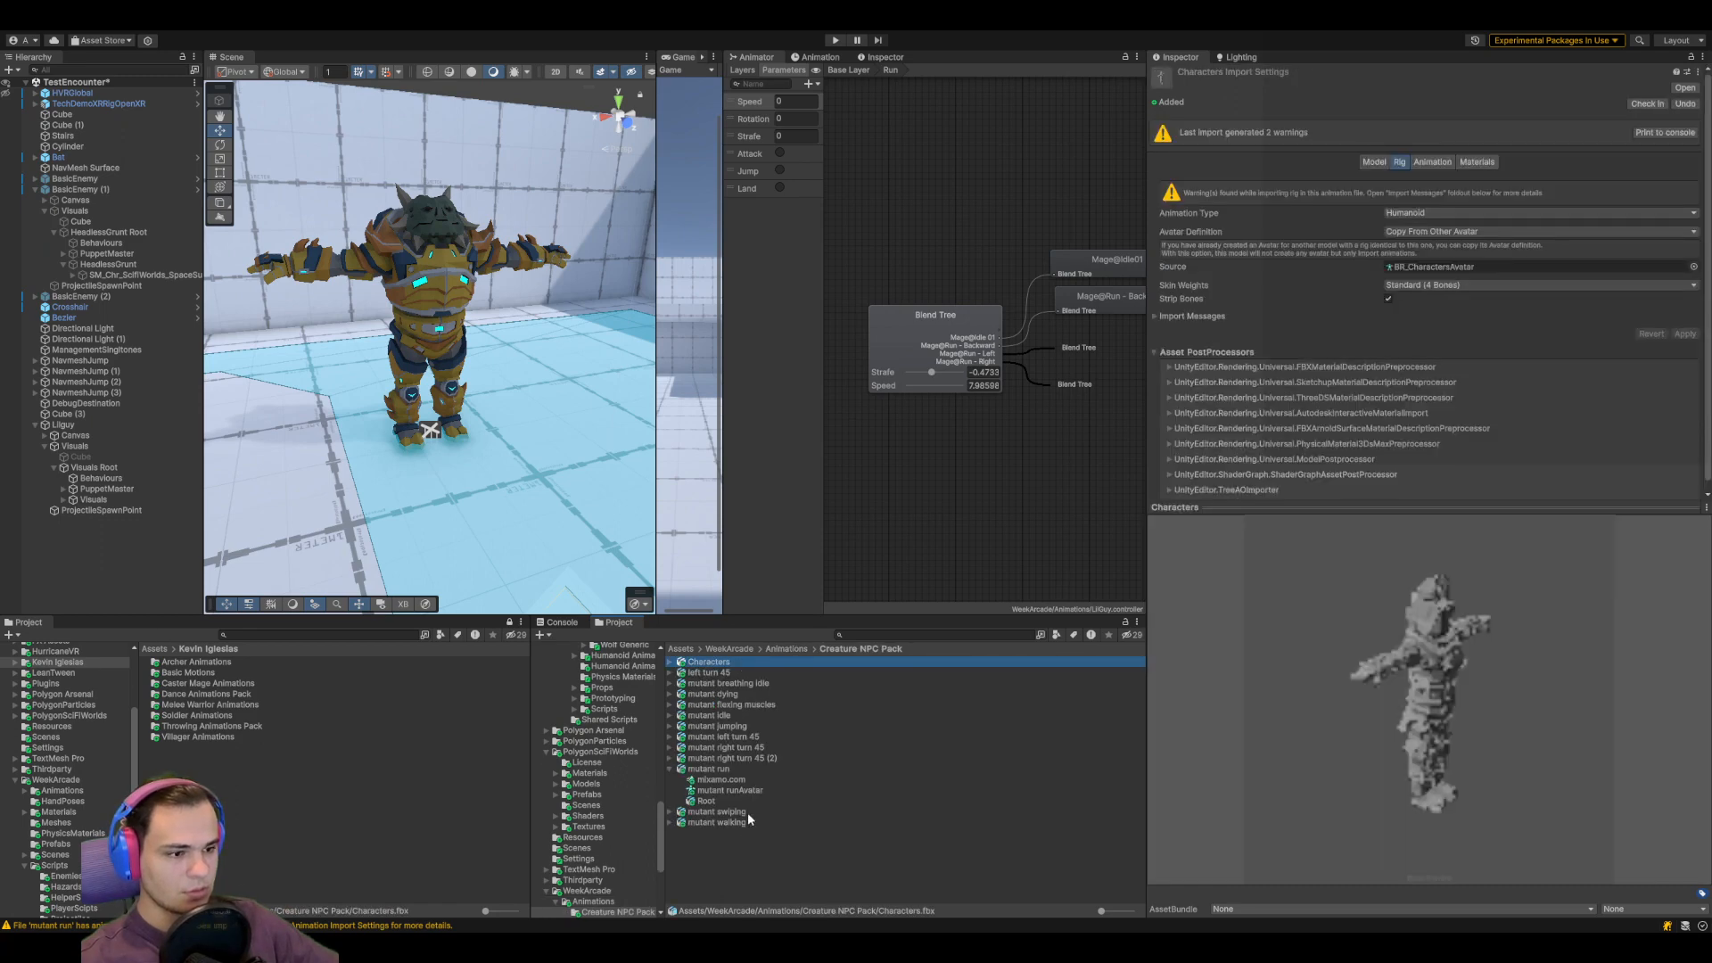
# Set the avatar definition of all models in the Creature NPC Pack folder to Create From This Model and apply it
pyautogui.hotkey('ctrl', 'a')
pyautogui.click(689, 835)
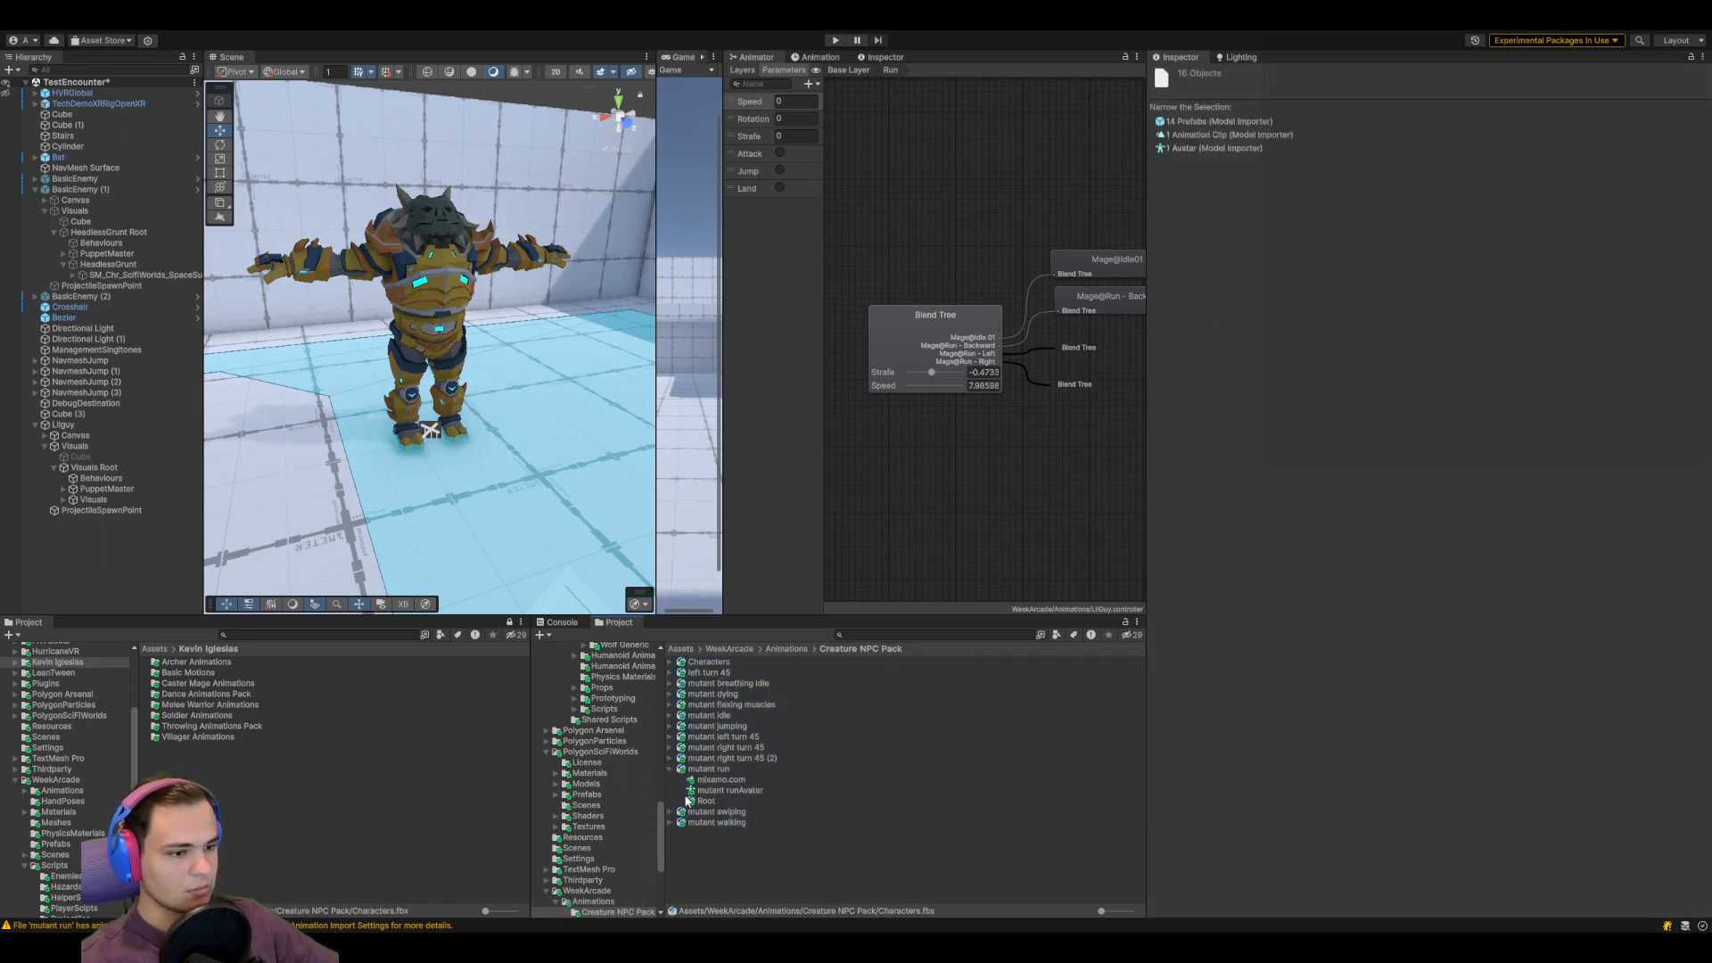
pyautogui.click(671, 770)
pyautogui.click(713, 662)
pyautogui.keyDown('shift'); pyautogui.click(740, 790); pyautogui.keyUp('shift')
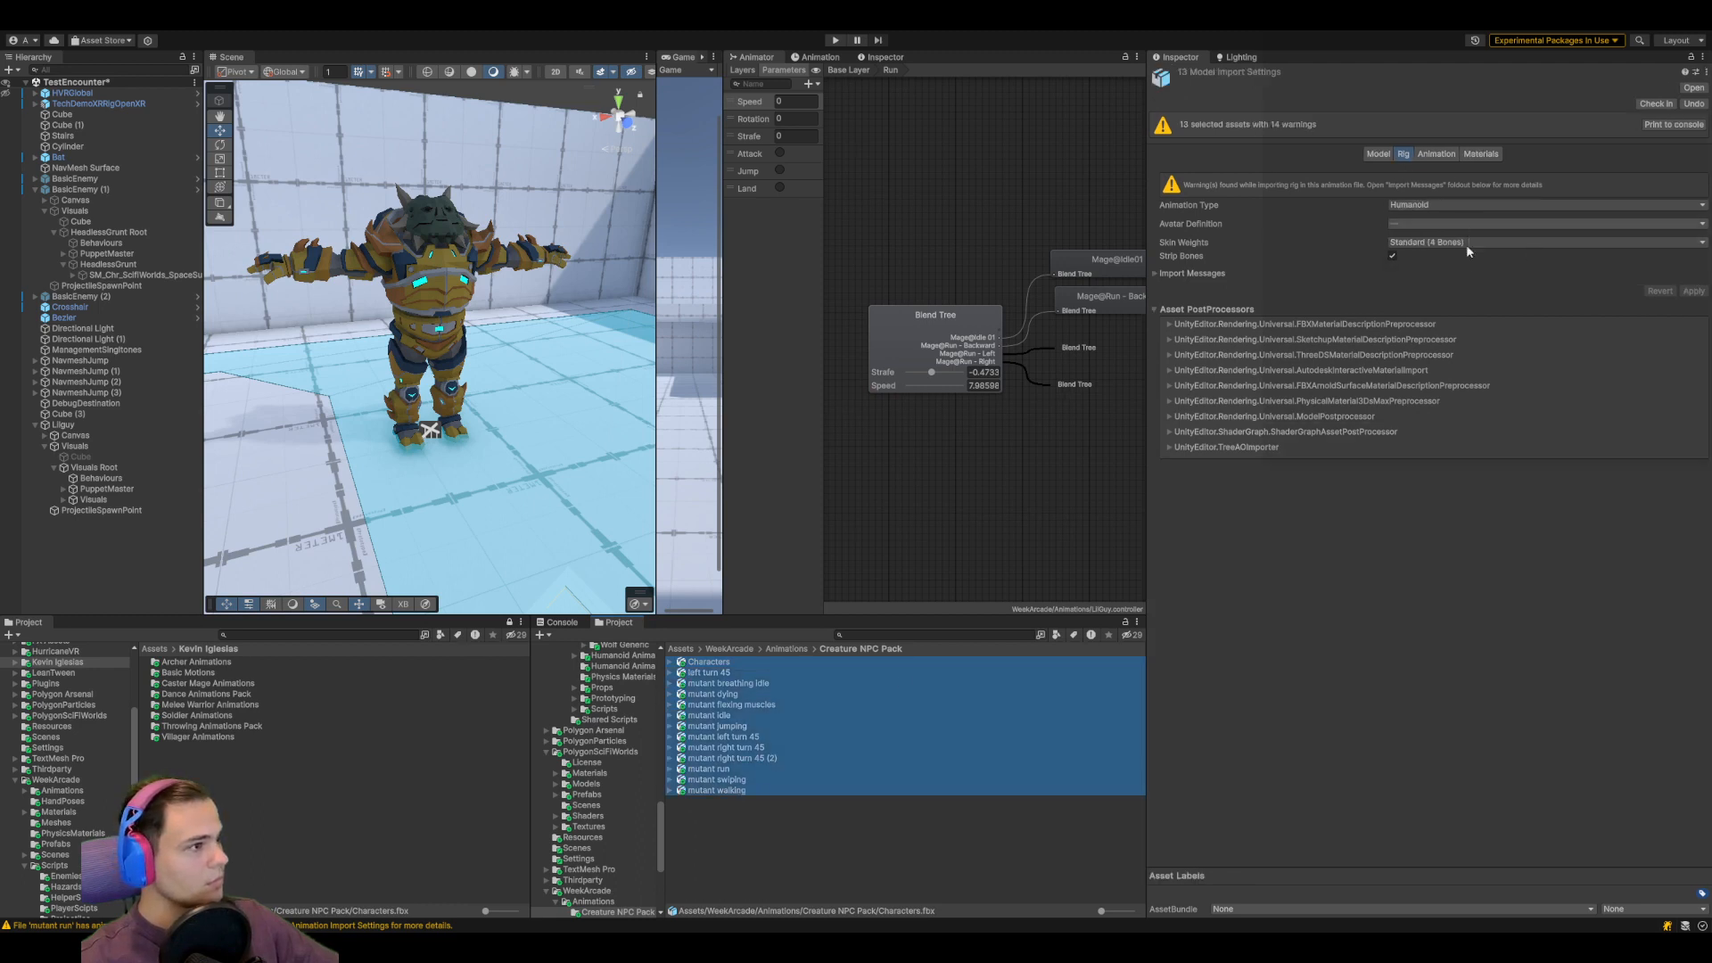
pyautogui.click(1456, 224)
pyautogui.click(1448, 237)
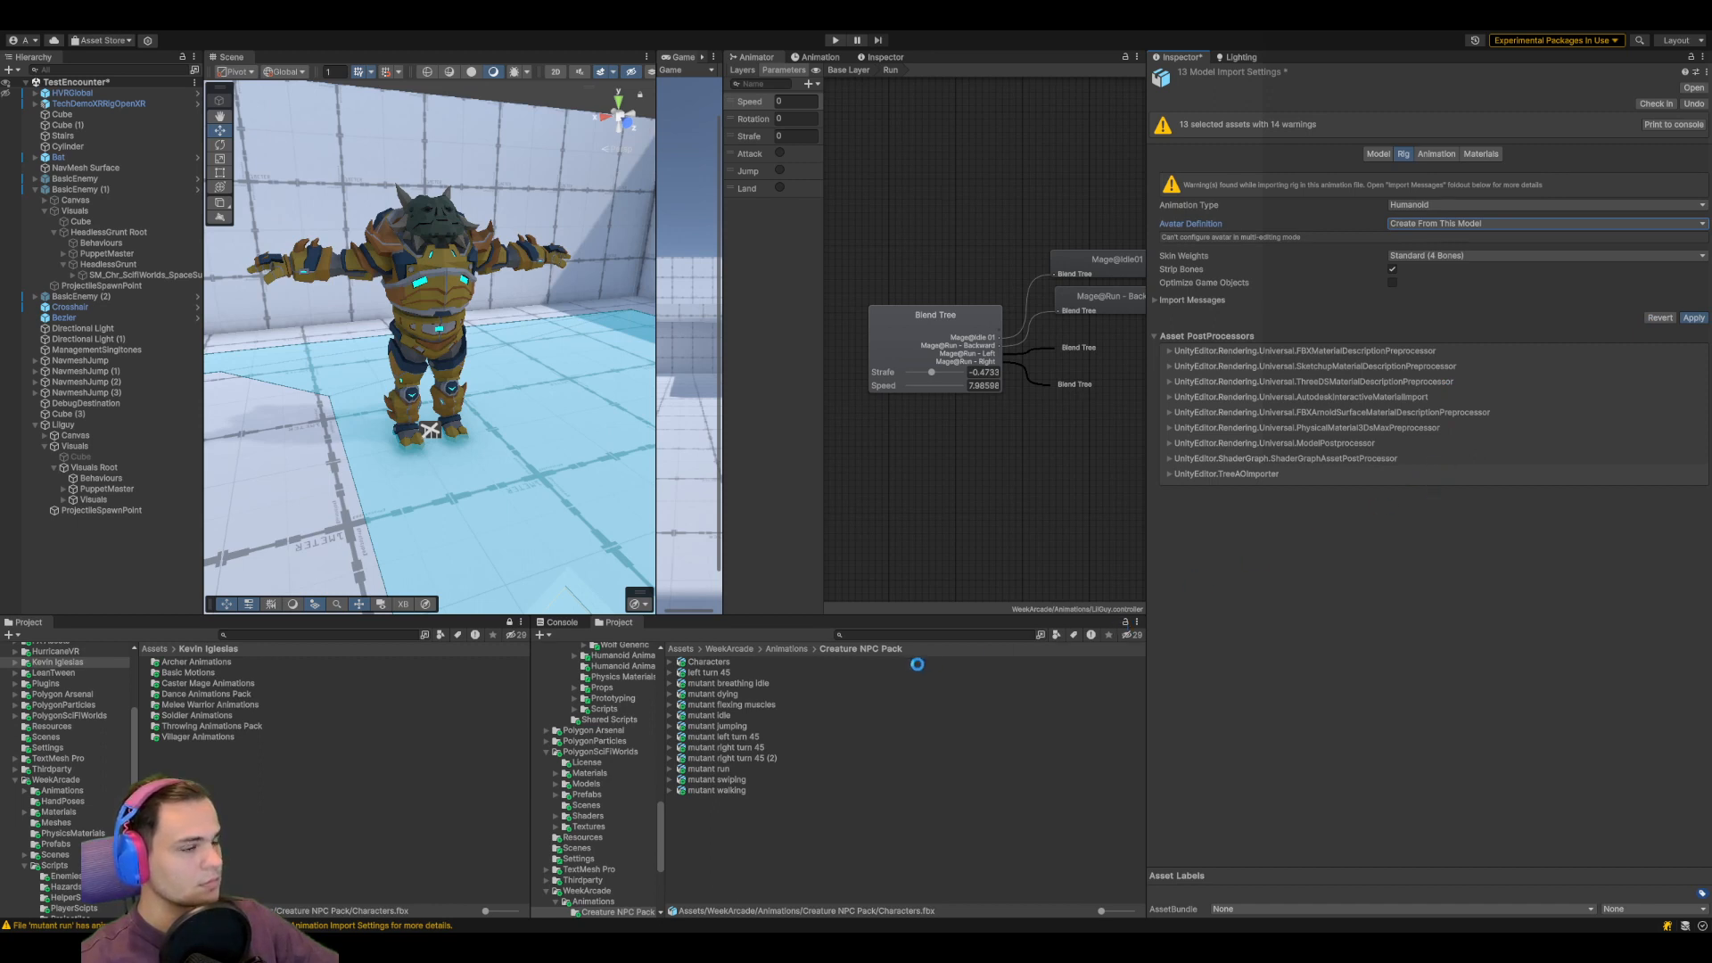
pyautogui.click(729, 666)
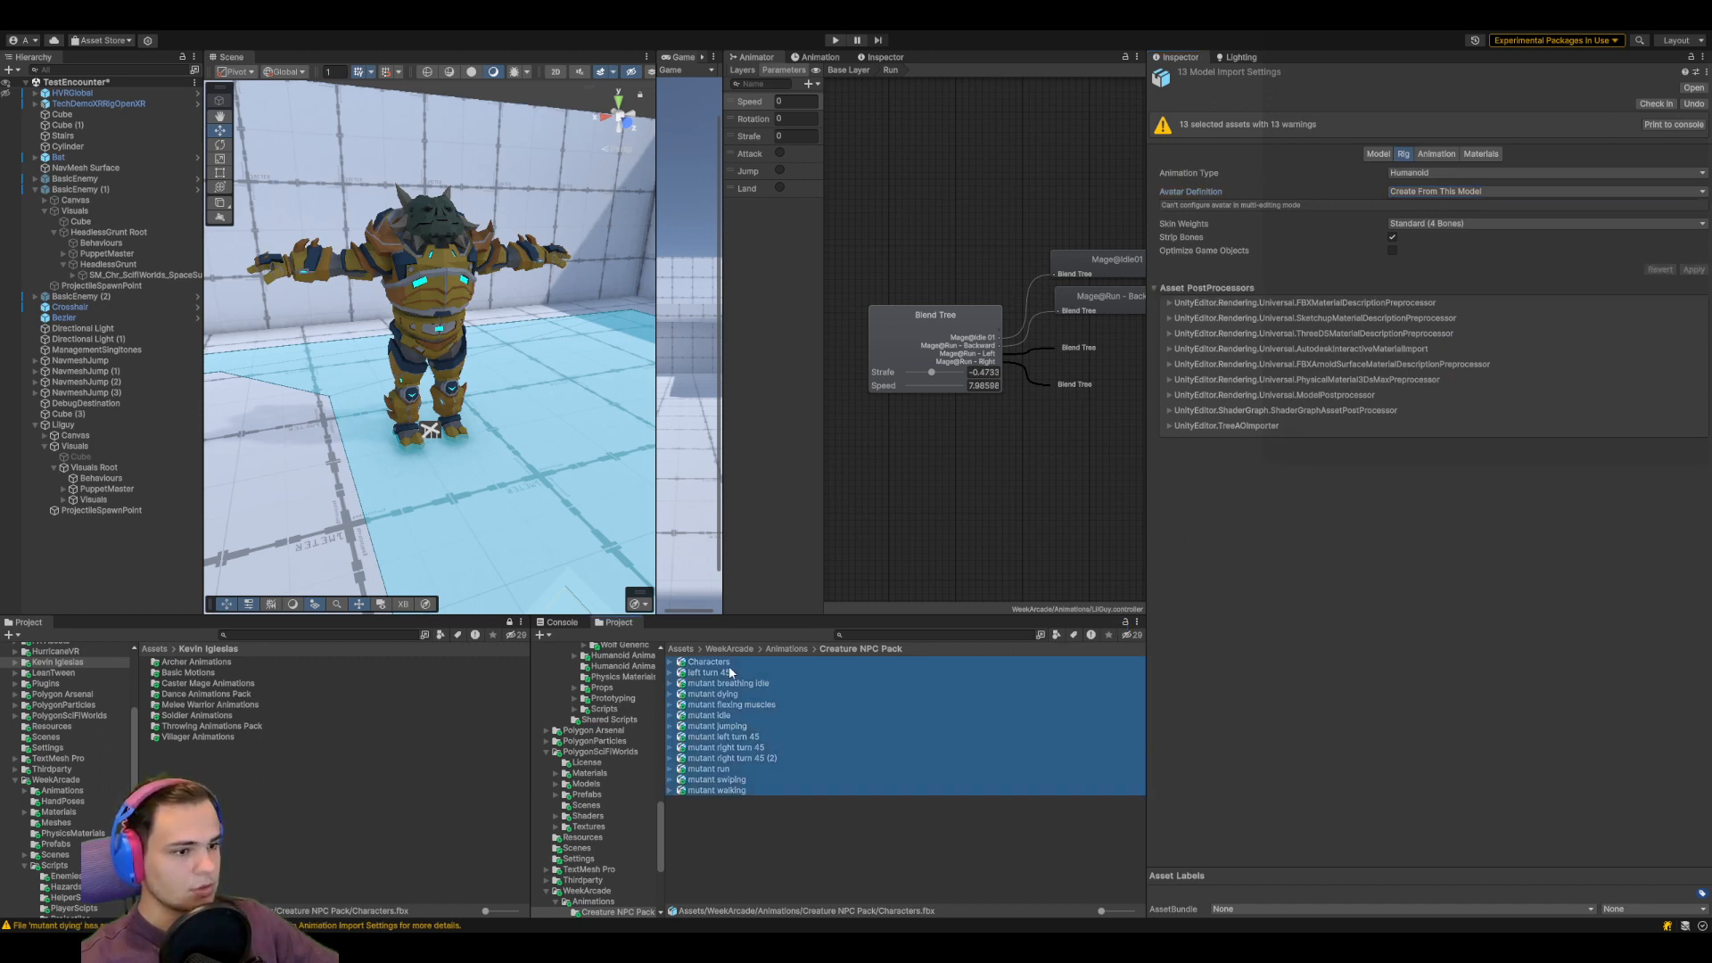
# Play the preview of mutant run's mixamo.com clip and view the motion from several angles
pyautogui.click(729, 726)
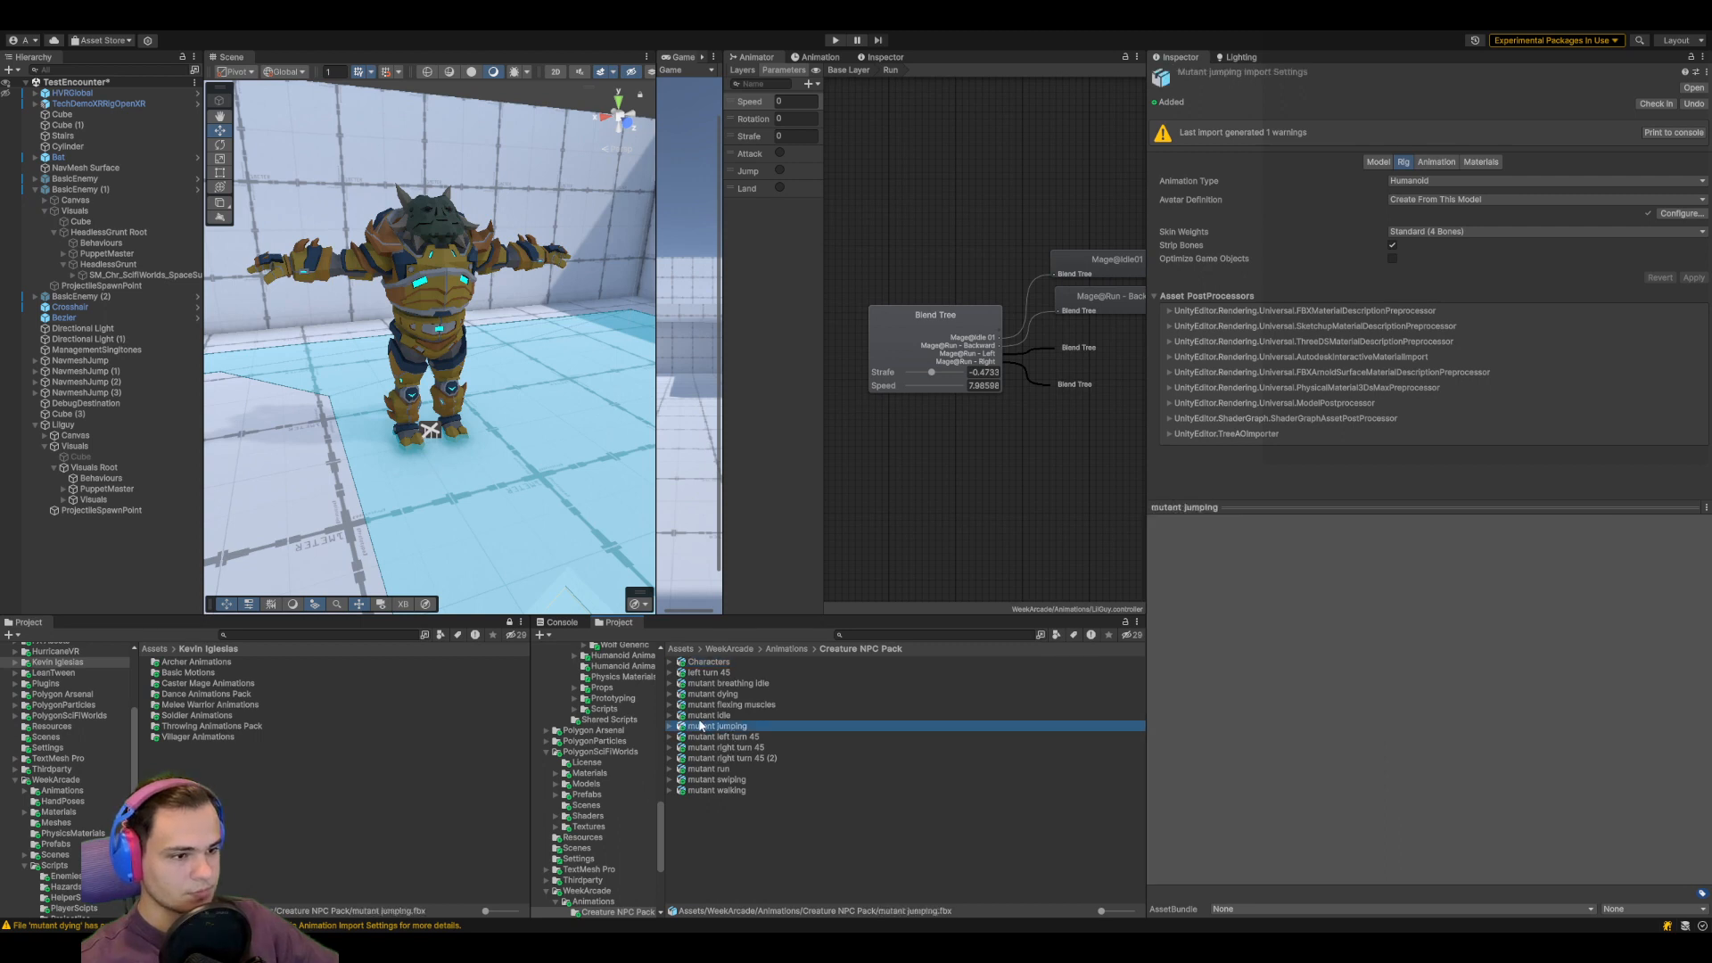
pyautogui.click(705, 770)
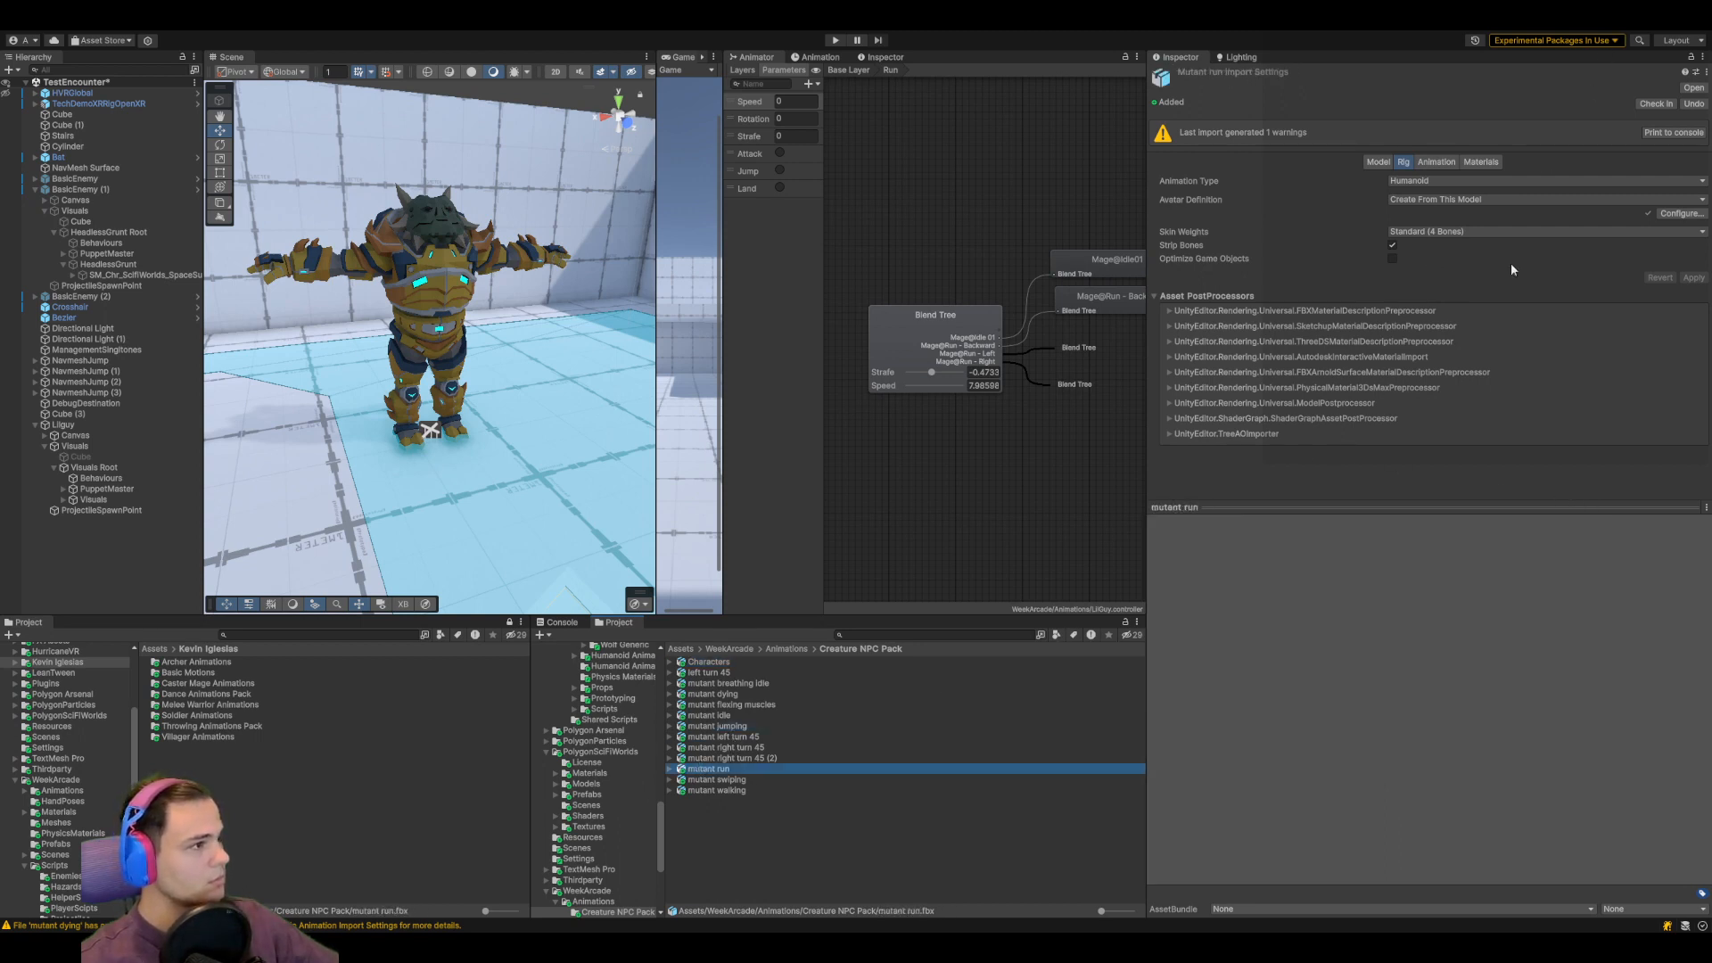
pyautogui.click(1433, 161)
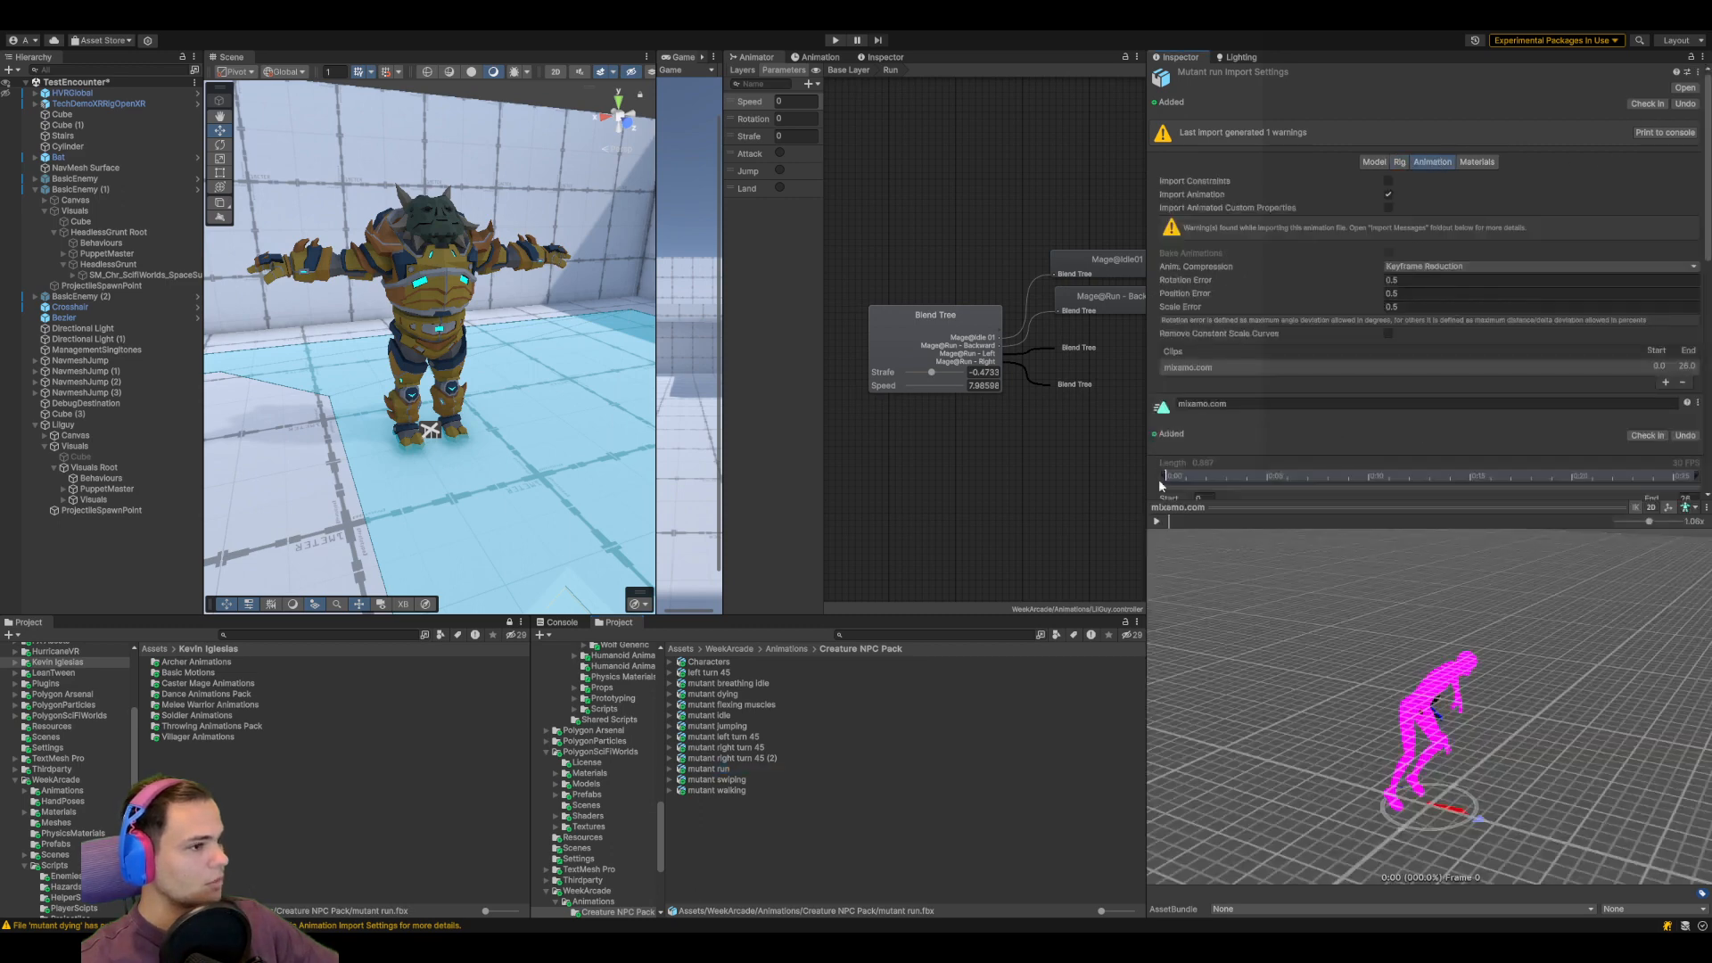
pyautogui.click(1163, 507)
pyautogui.click(1218, 911)
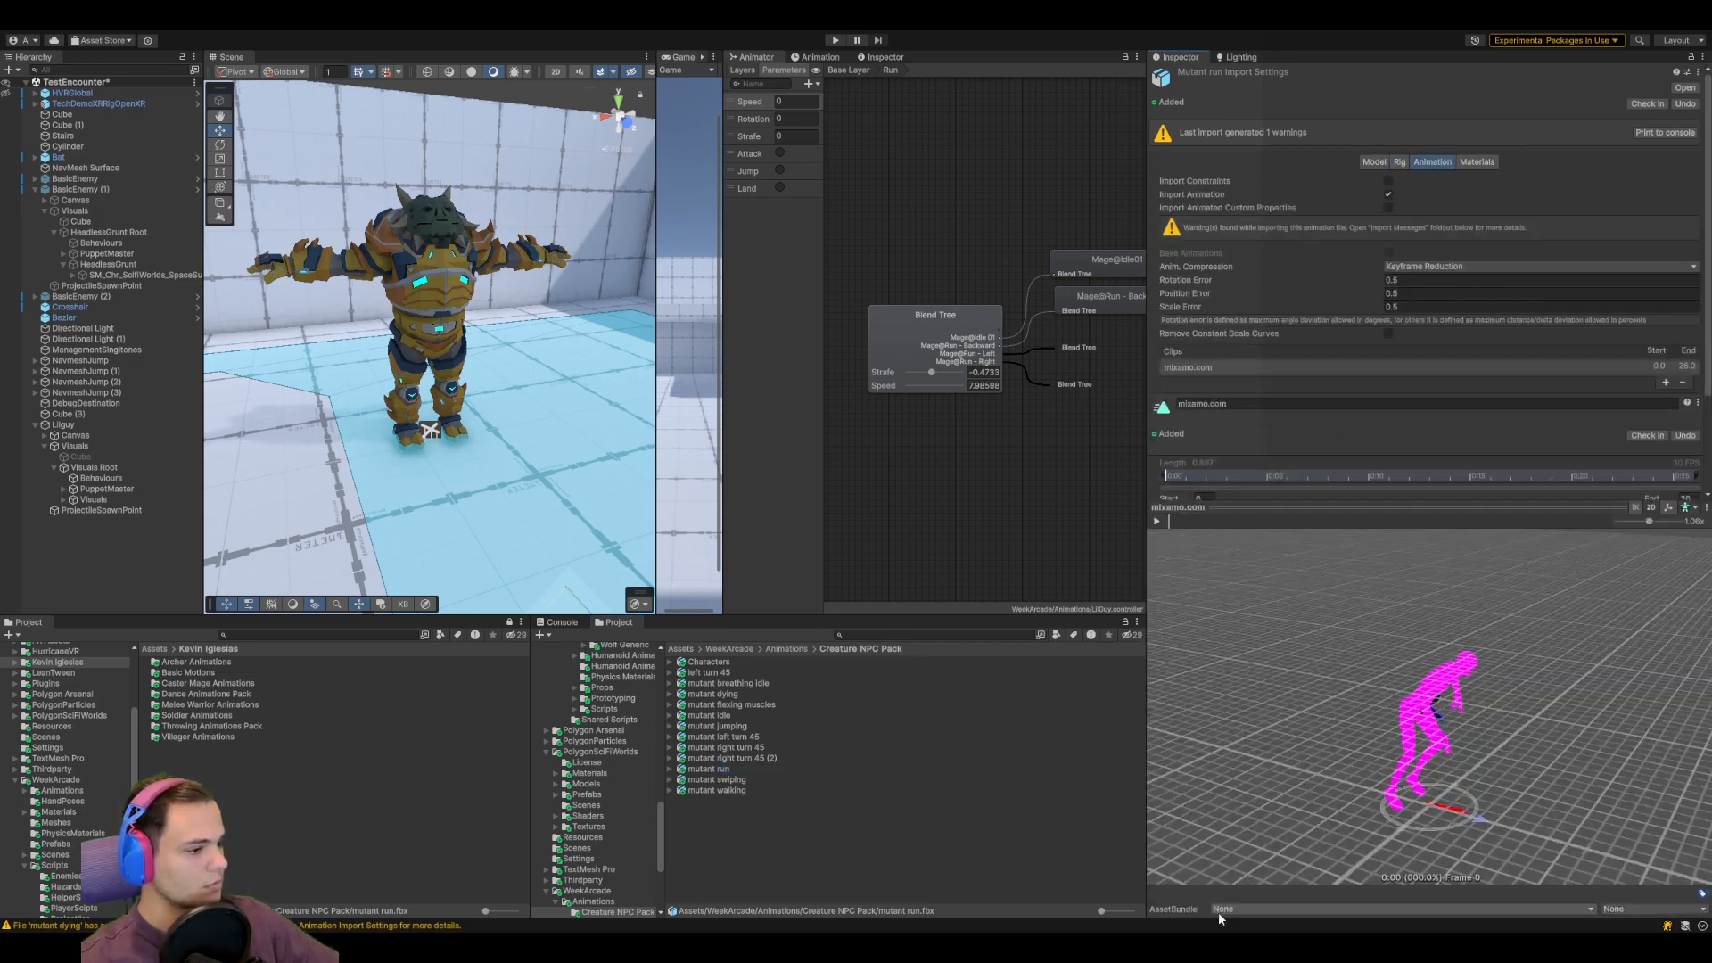
pyautogui.click(1156, 521)
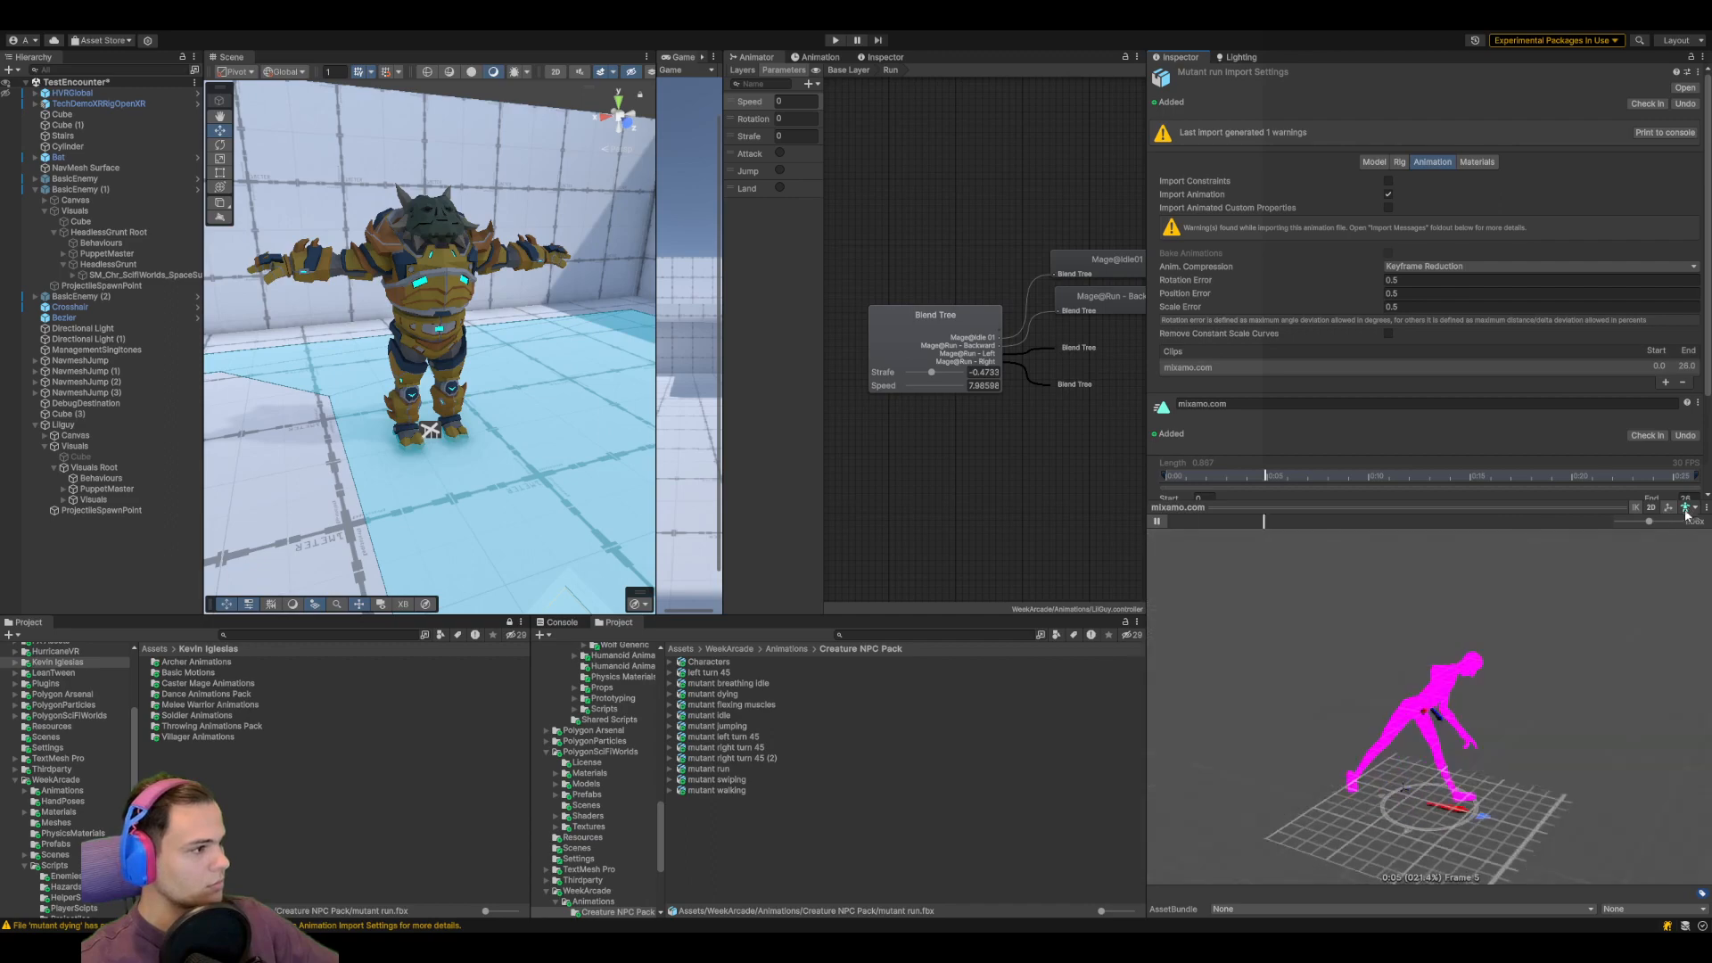
pyautogui.moveTo(1501, 674); pyautogui.dragTo(1300, 657, button='right')
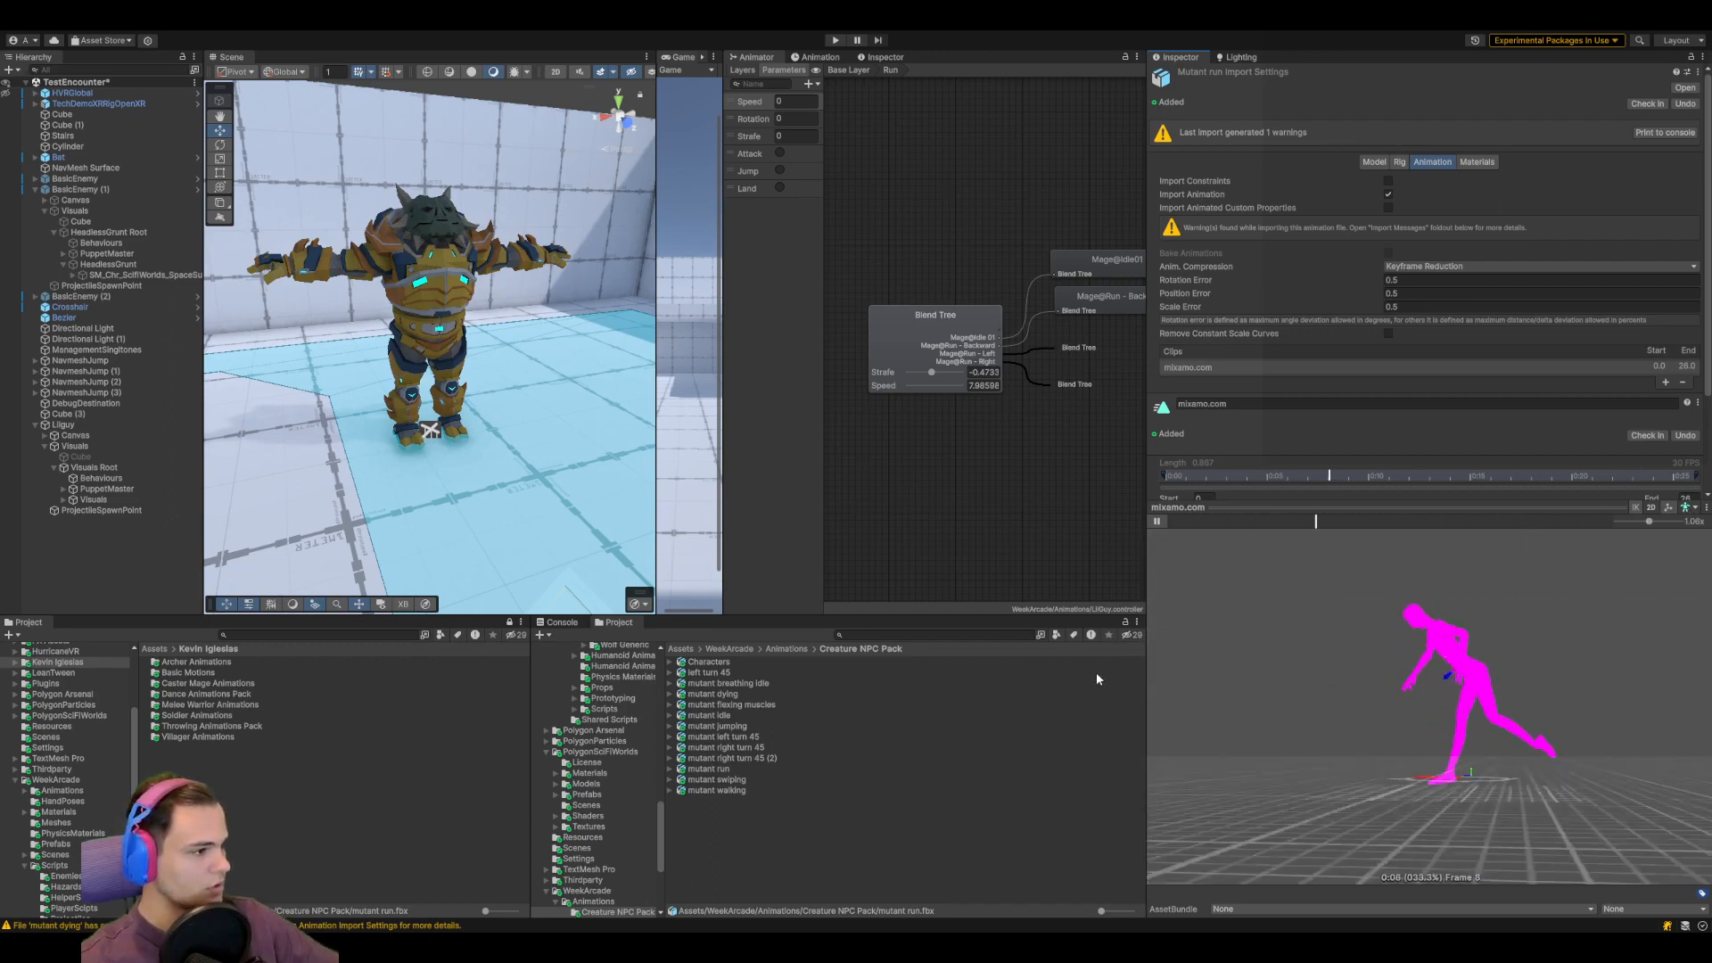
pyautogui.moveTo(1177, 695); pyautogui.dragTo(1359, 644, button='right')
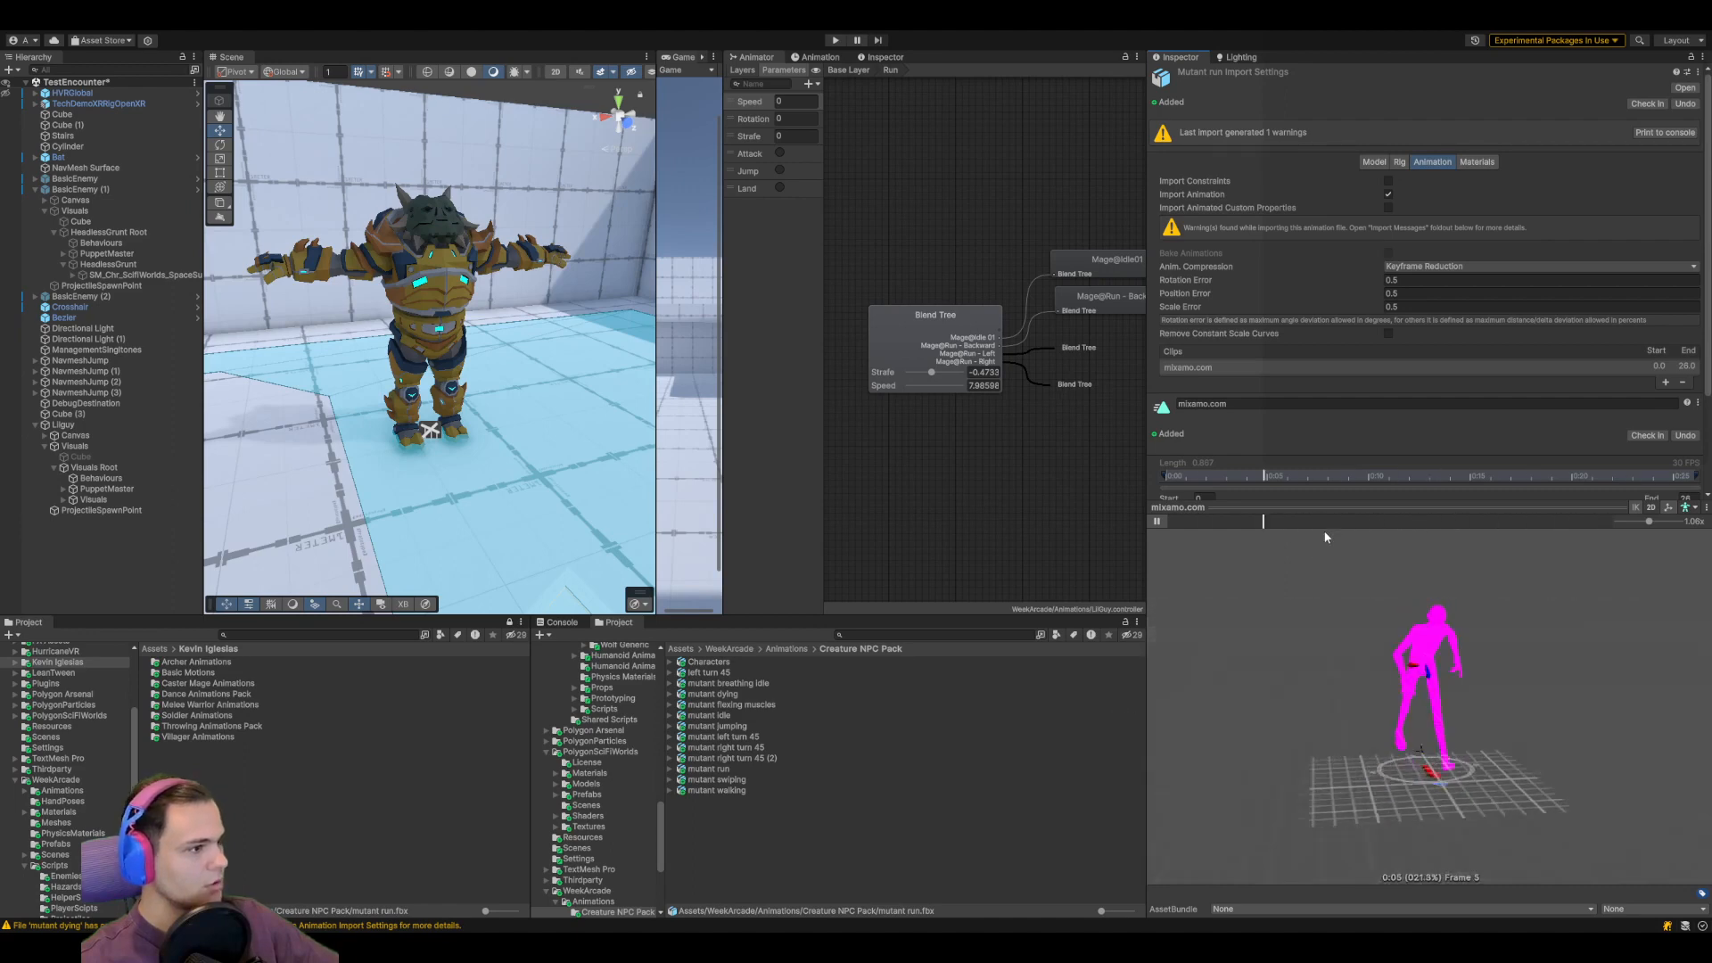
# Open mutant run's avatar configuration, widen the Scene view, and show the bone mapping
pyautogui.click(1402, 163)
pyautogui.click(1680, 214)
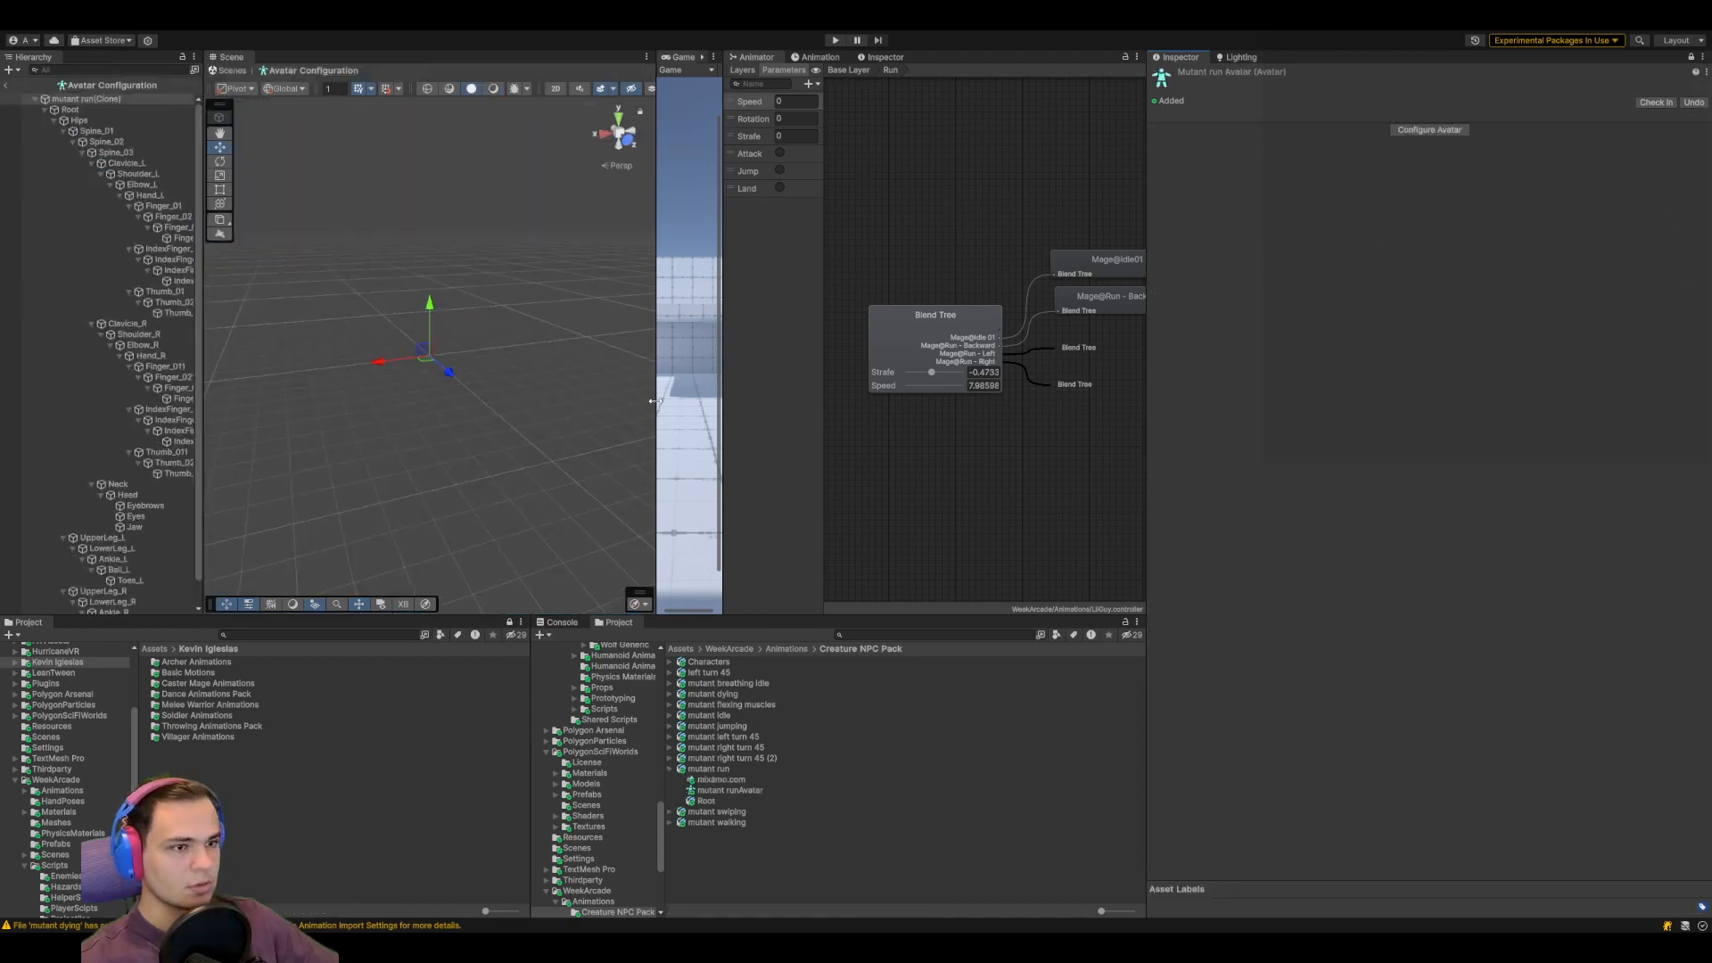
pyautogui.moveTo(656, 395); pyautogui.dragTo(1013, 393)
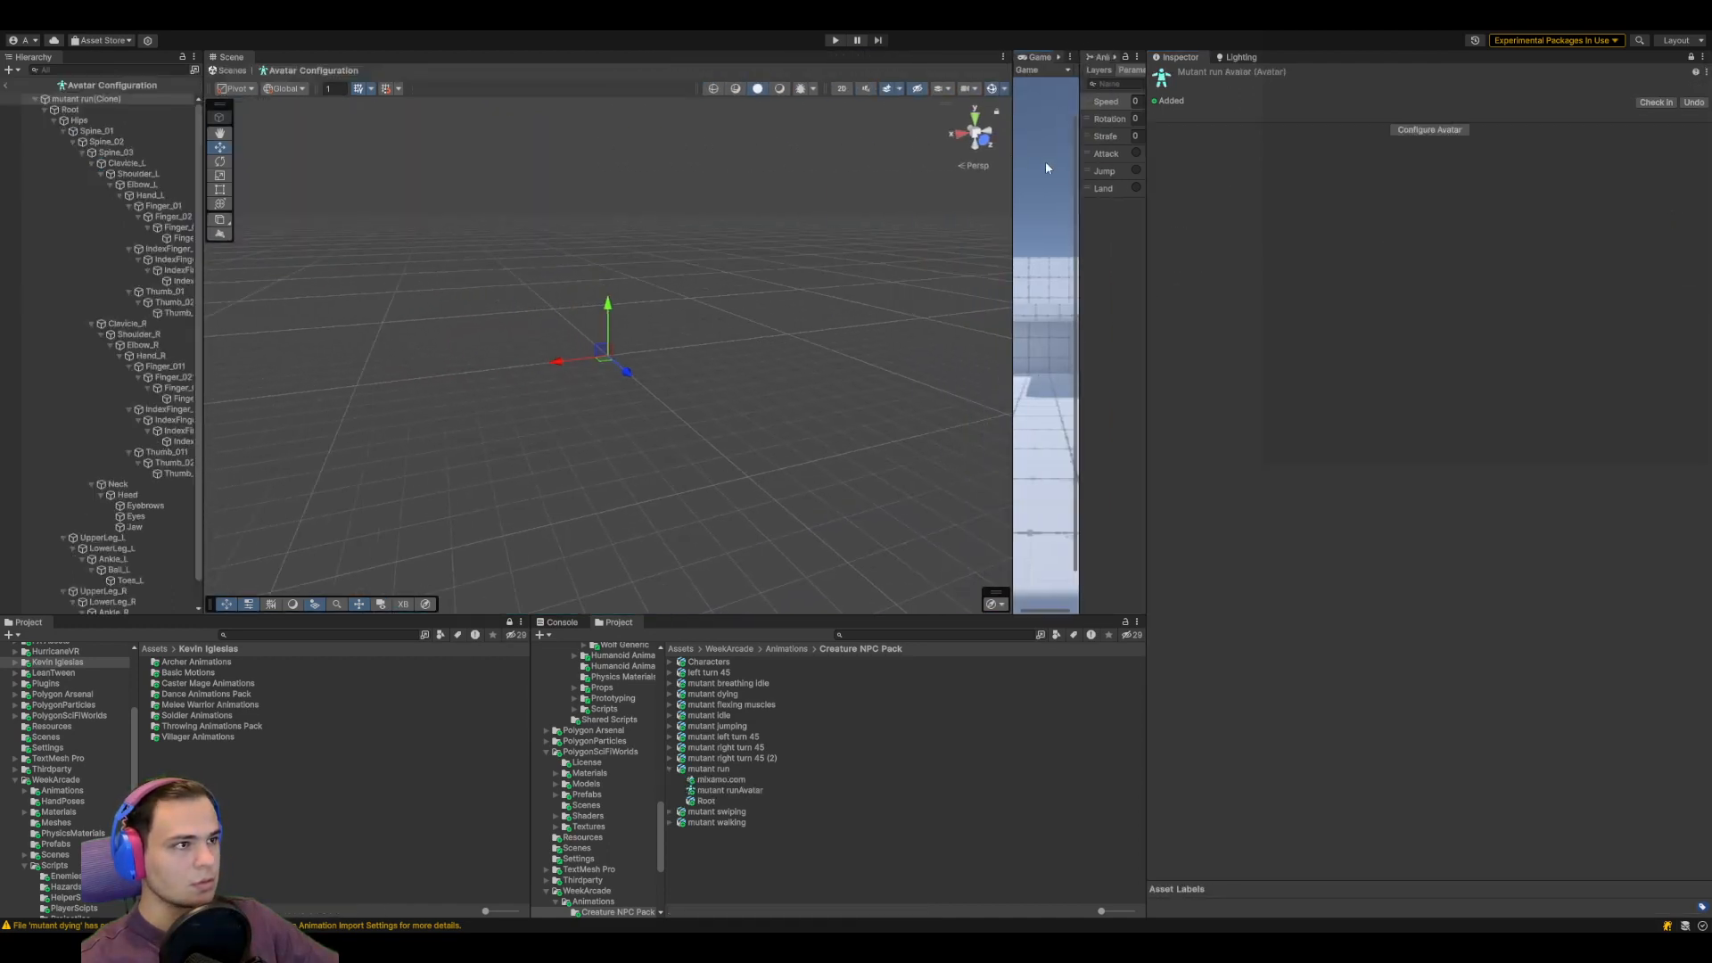
pyautogui.click(176, 238)
pyautogui.click(86, 99)
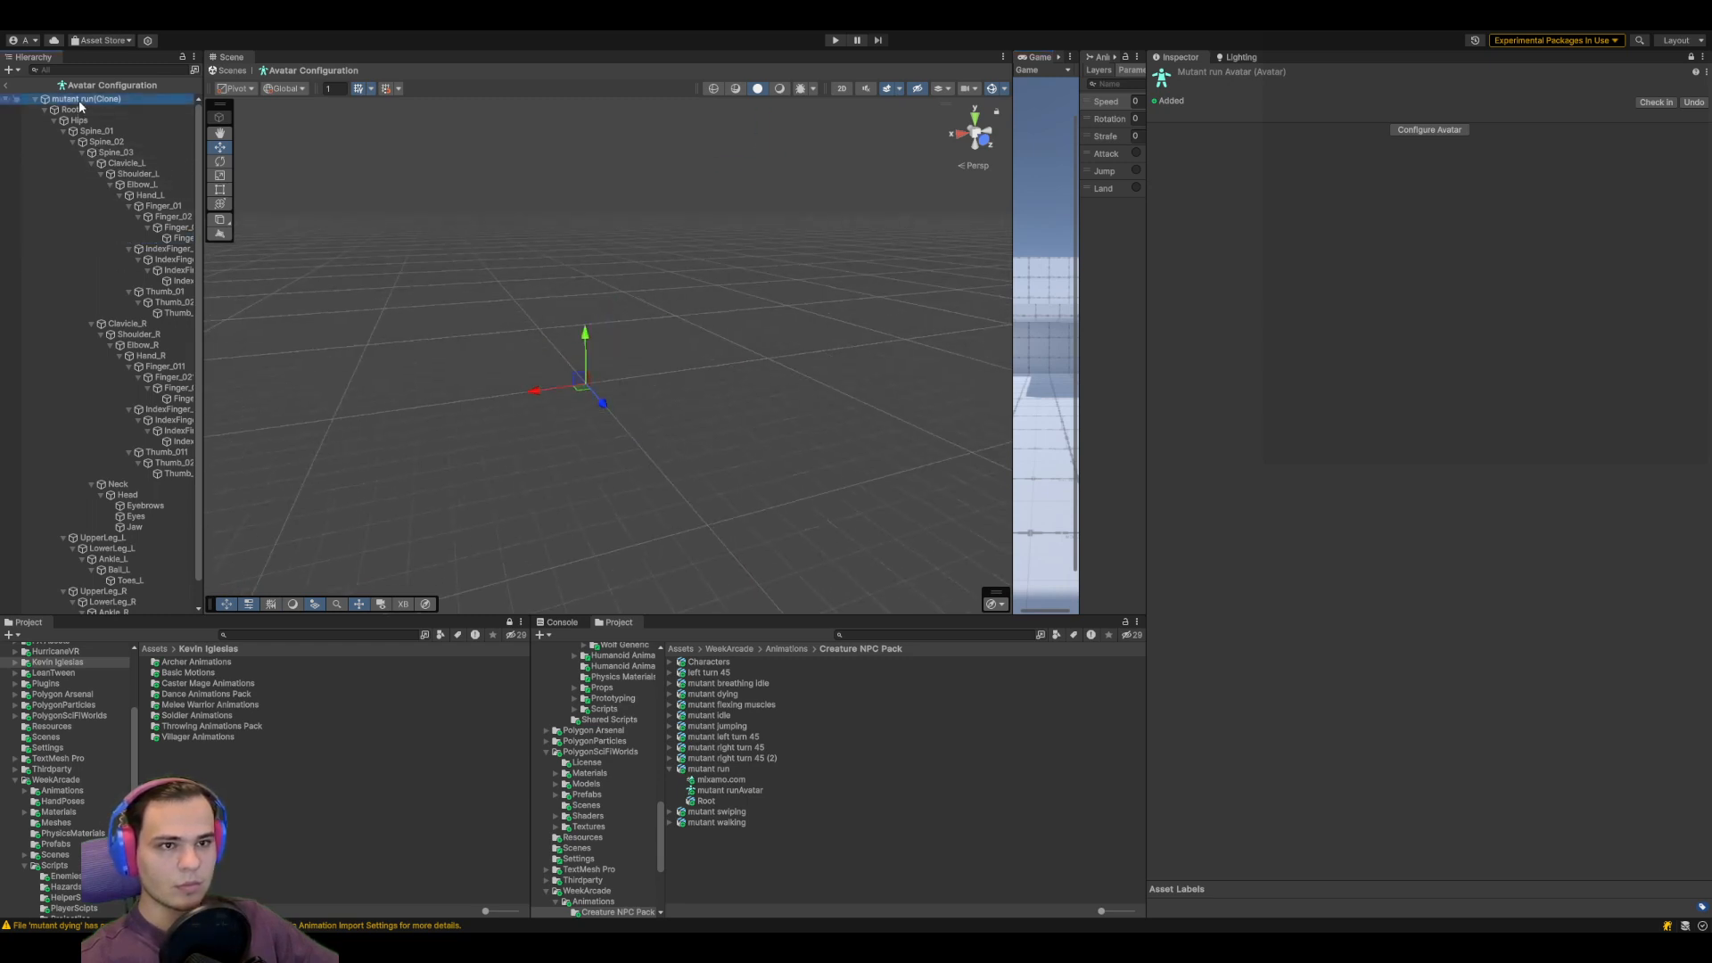
pyautogui.click(1389, 130)
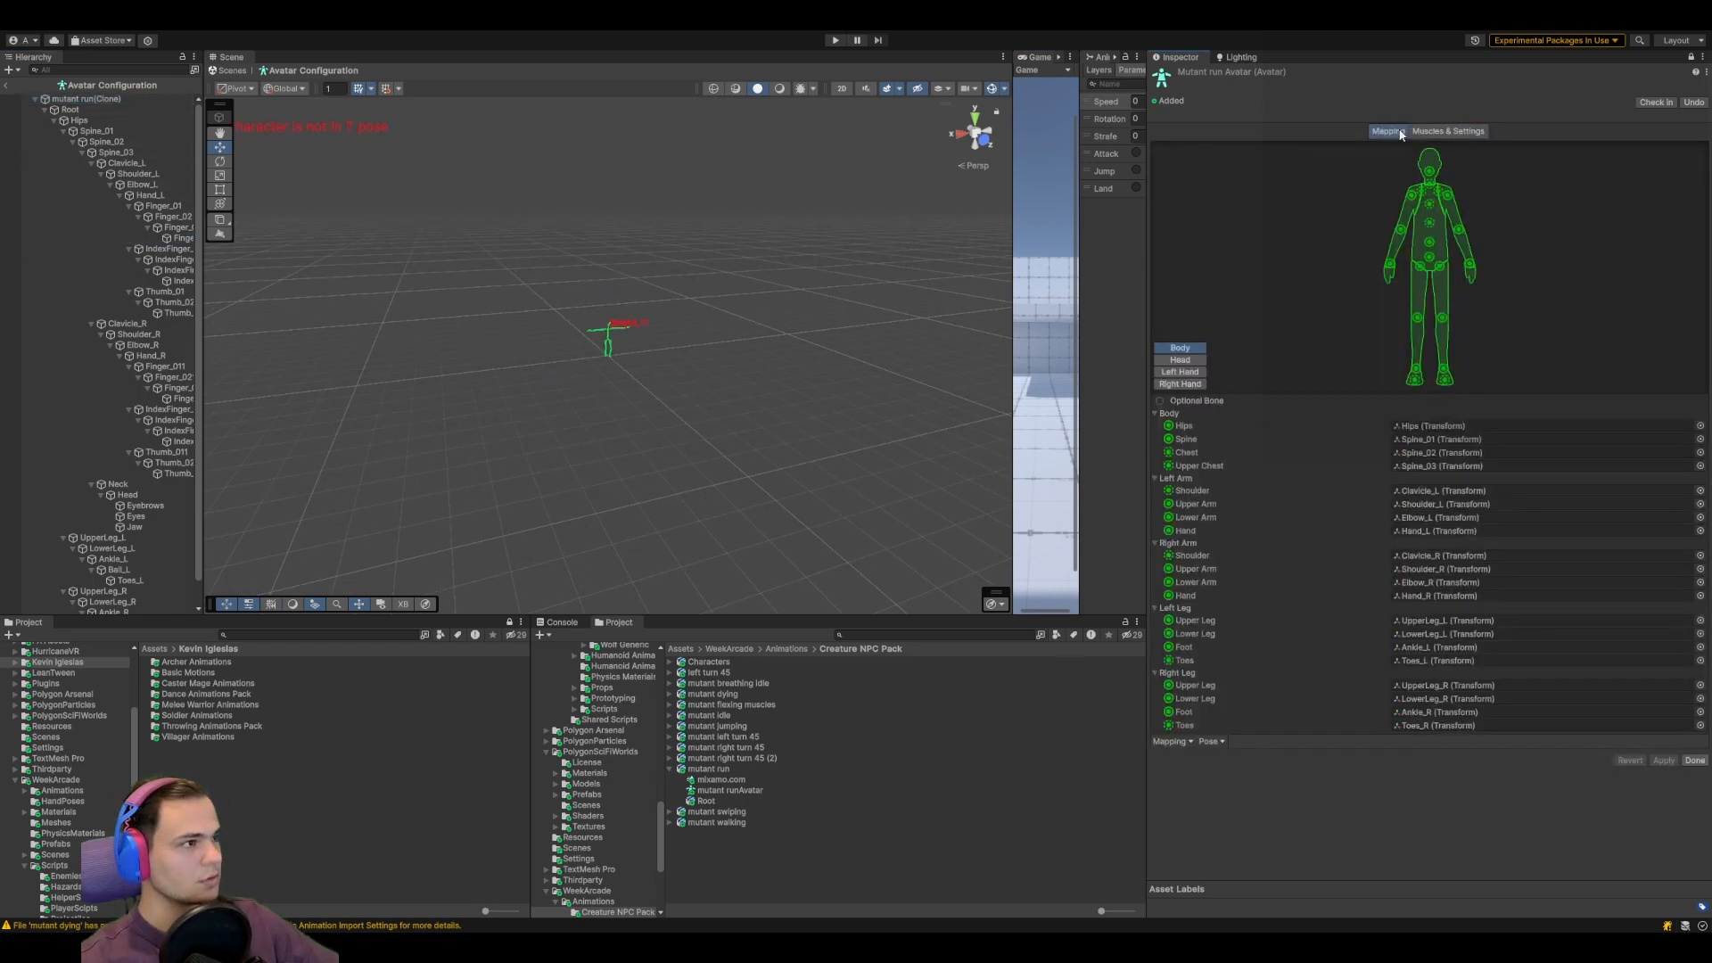
# Examine the mutant run skeleton in the Scene view from several sides, focusing on the legs and feet
pyautogui.doubleClick(86, 99)
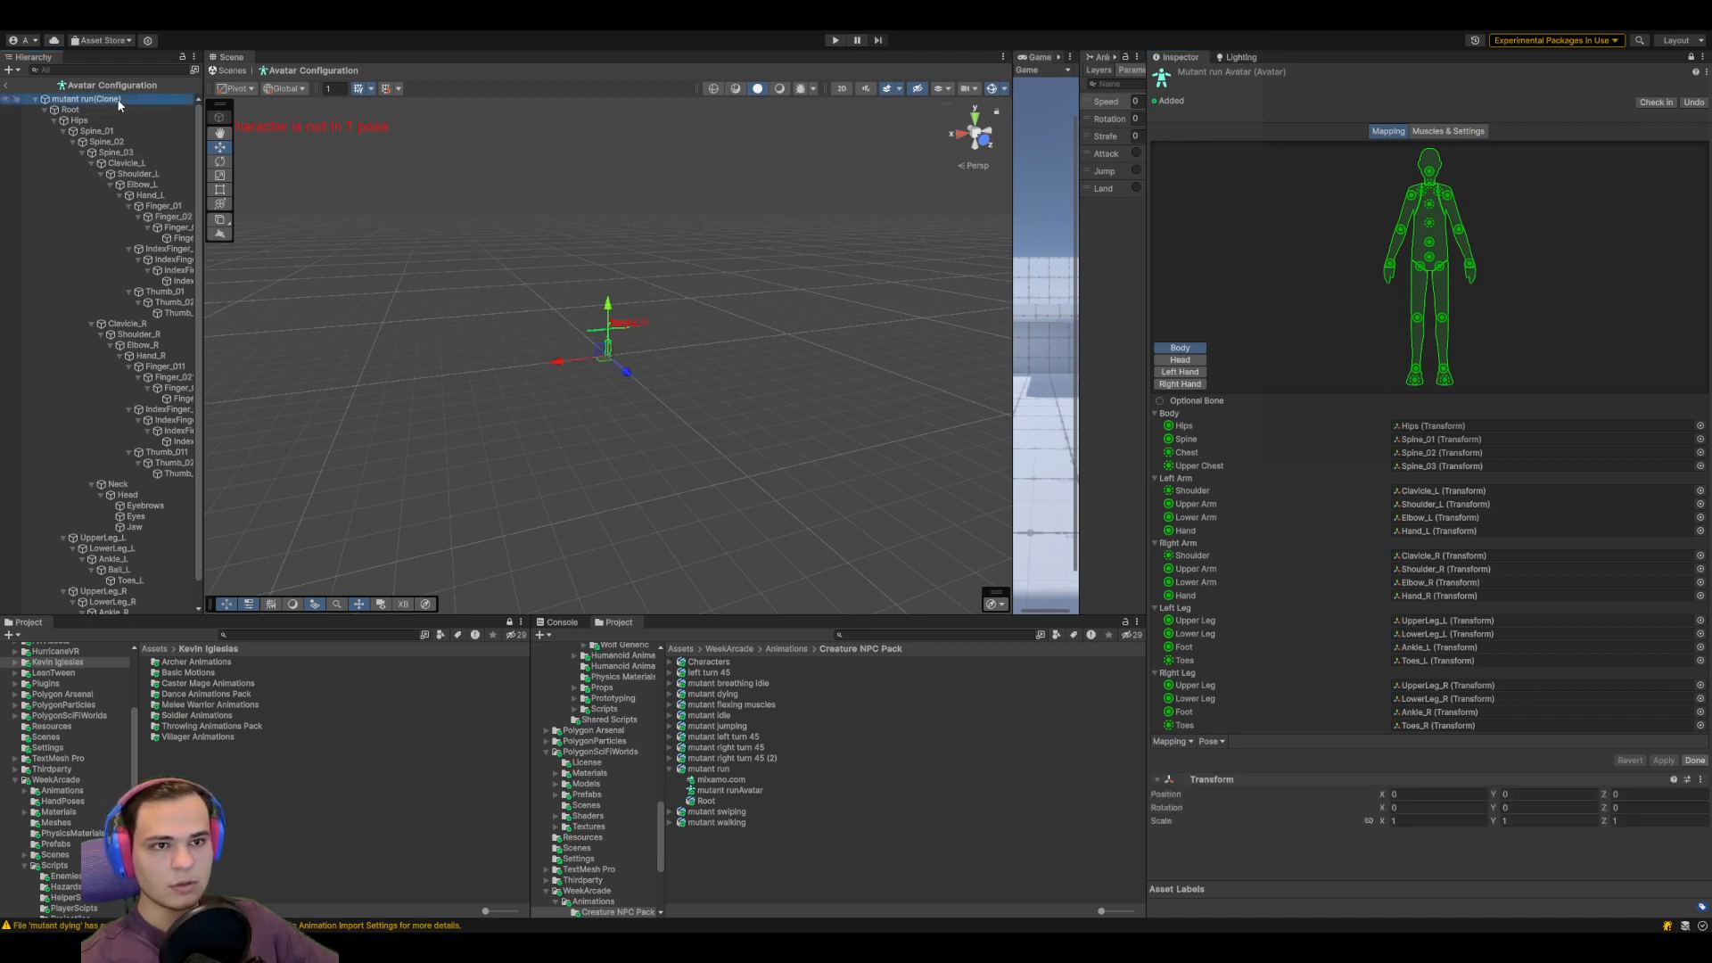
pyautogui.scroll(-8, 677, 326)
pyautogui.keyDown('alt'); pyautogui.moveTo(688, 396); pyautogui.dragTo(775, 432); pyautogui.keyUp('alt')
pyautogui.scroll(-5, 624, 382)
pyautogui.moveTo(606, 370); pyautogui.dragTo(802, 501, button='middle')
pyautogui.keyDown('alt'); pyautogui.moveTo(802, 500); pyautogui.dragTo(732, 458); pyautogui.keyUp('alt')
pyautogui.moveTo(731, 459); pyautogui.dragTo(551, 562, button='middle')
pyautogui.keyDown('alt'); pyautogui.moveTo(551, 562); pyautogui.dragTo(517, 458); pyautogui.keyUp('alt')
pyautogui.moveTo(516, 458); pyautogui.dragTo(417, 496, button='middle')
pyautogui.scroll(3, 678, 472)
pyautogui.moveTo(678, 453); pyautogui.dragTo(523, 458, button='middle')
pyautogui.keyDown('alt'); pyautogui.moveTo(724, 405); pyautogui.dragTo(601, 447); pyautogui.keyUp('alt')
pyautogui.moveTo(601, 447); pyautogui.dragTo(664, 439, button='middle')
pyautogui.keyDown('alt'); pyautogui.moveTo(664, 439); pyautogui.dragTo(768, 432); pyautogui.keyUp('alt')
pyautogui.moveTo(768, 432); pyautogui.dragTo(687, 435, button='middle')
pyautogui.keyDown('alt'); pyautogui.moveTo(687, 435); pyautogui.dragTo(817, 301); pyautogui.keyUp('alt')
pyautogui.scroll(8, 688, 480)
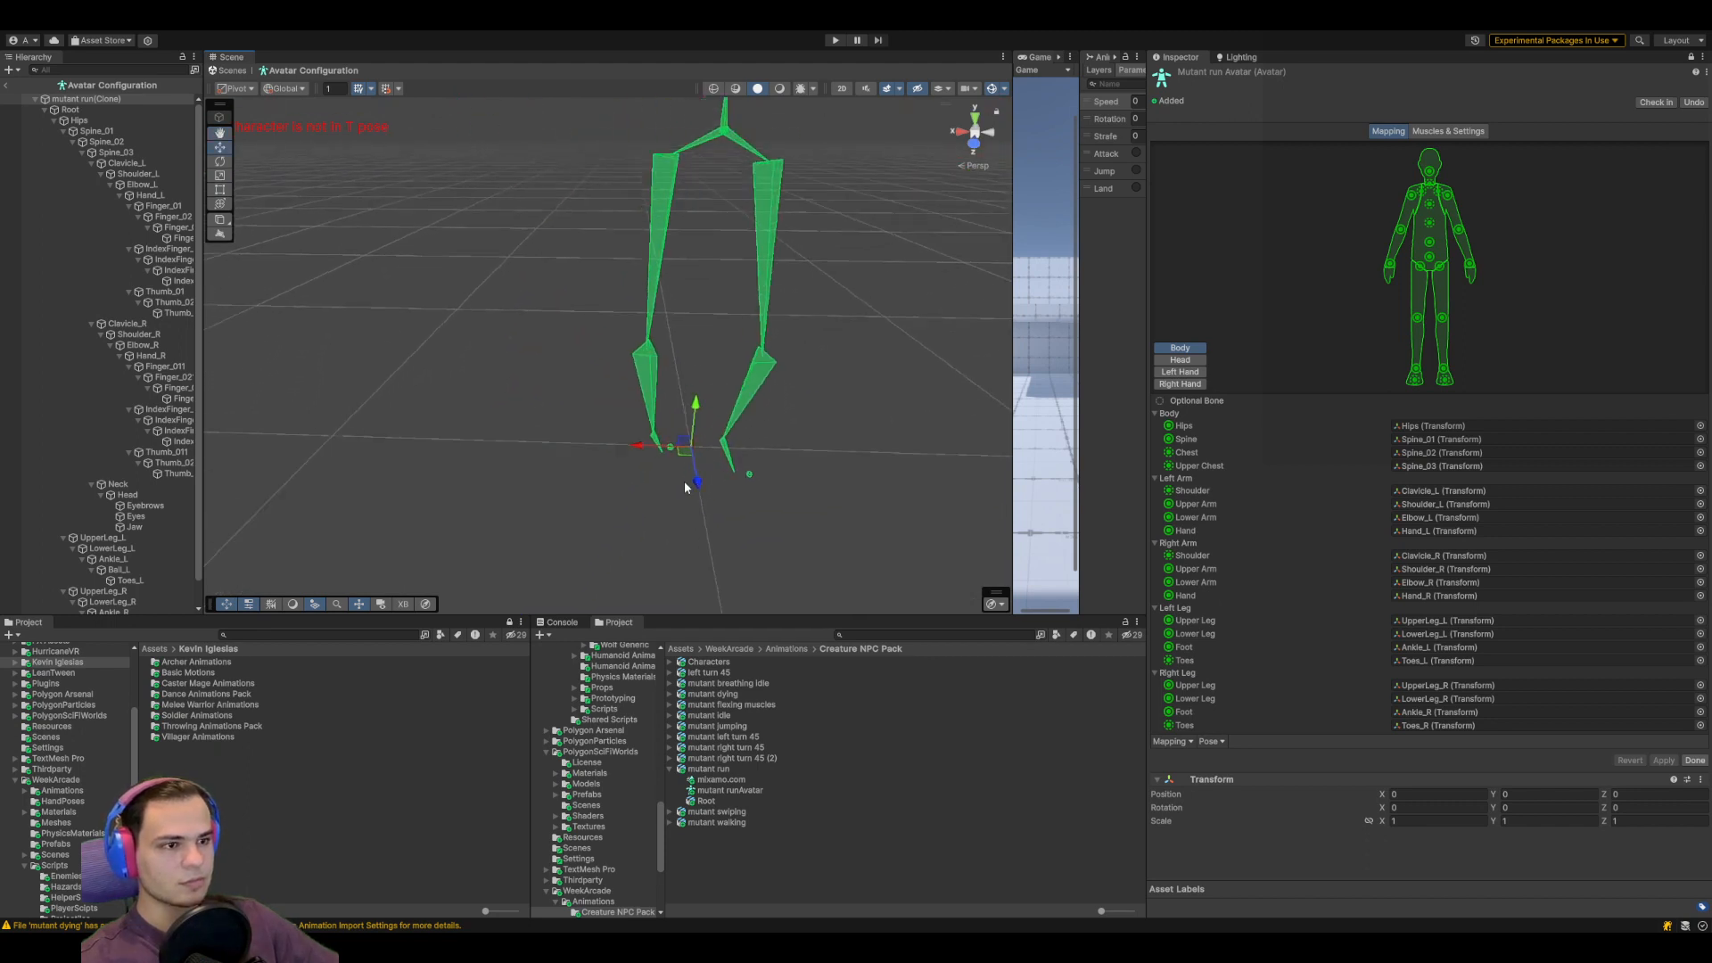
pyautogui.scroll(3, 676, 489)
pyautogui.moveTo(676, 489); pyautogui.dragTo(828, 413, button='middle')
pyautogui.keyDown('alt'); pyautogui.moveTo(828, 413); pyautogui.dragTo(1044, 437); pyautogui.keyUp('alt')
pyautogui.moveTo(523, 455); pyautogui.dragTo(865, 341, button='middle')
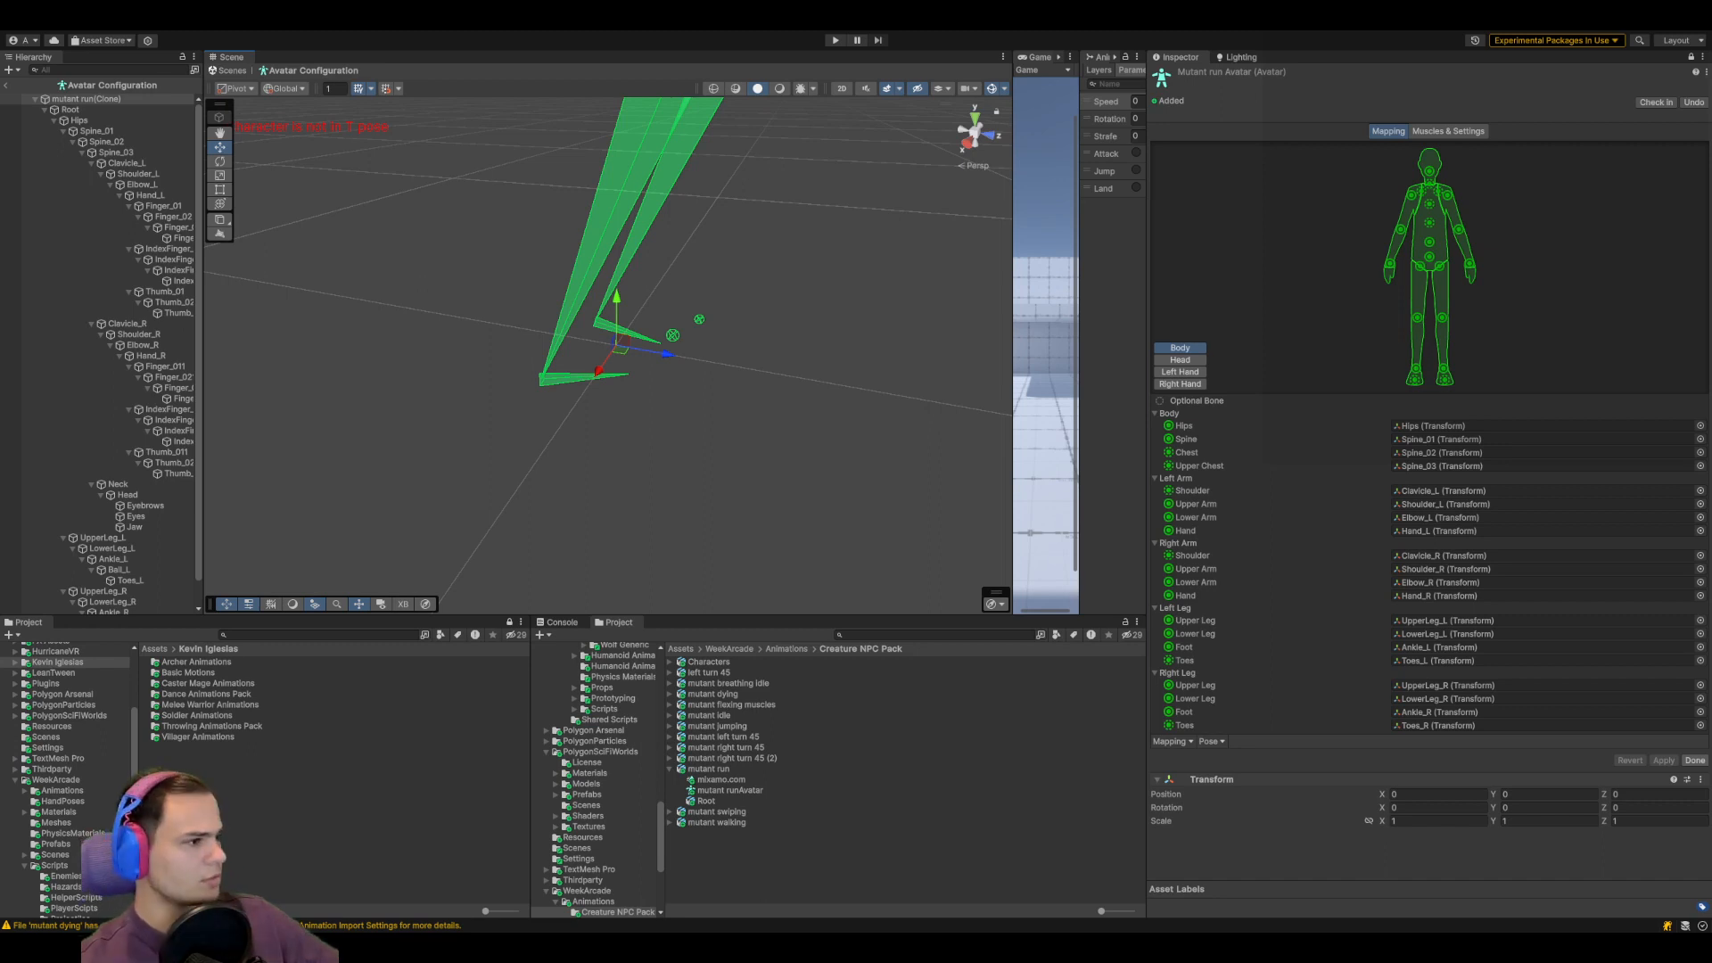
# Check the right leg's bone mapping by locating the upper leg, lower leg, ankle, ball and toes bones on the skeleton
pyautogui.click(1438, 713)
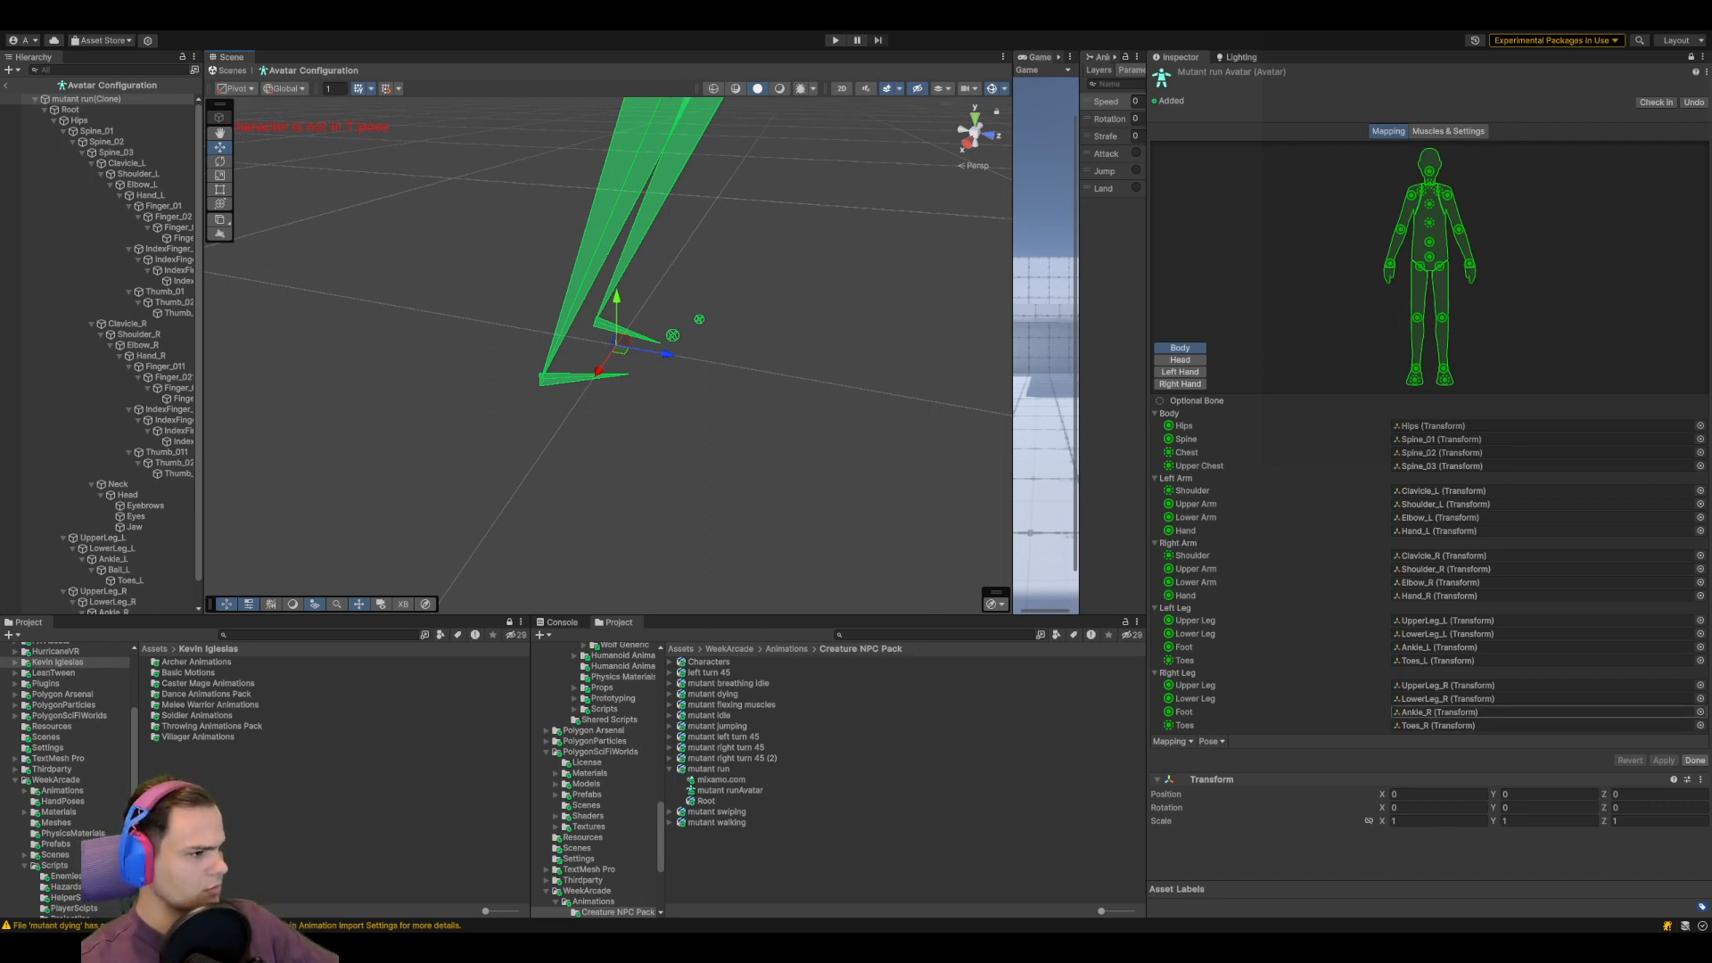
pyautogui.click(1438, 699)
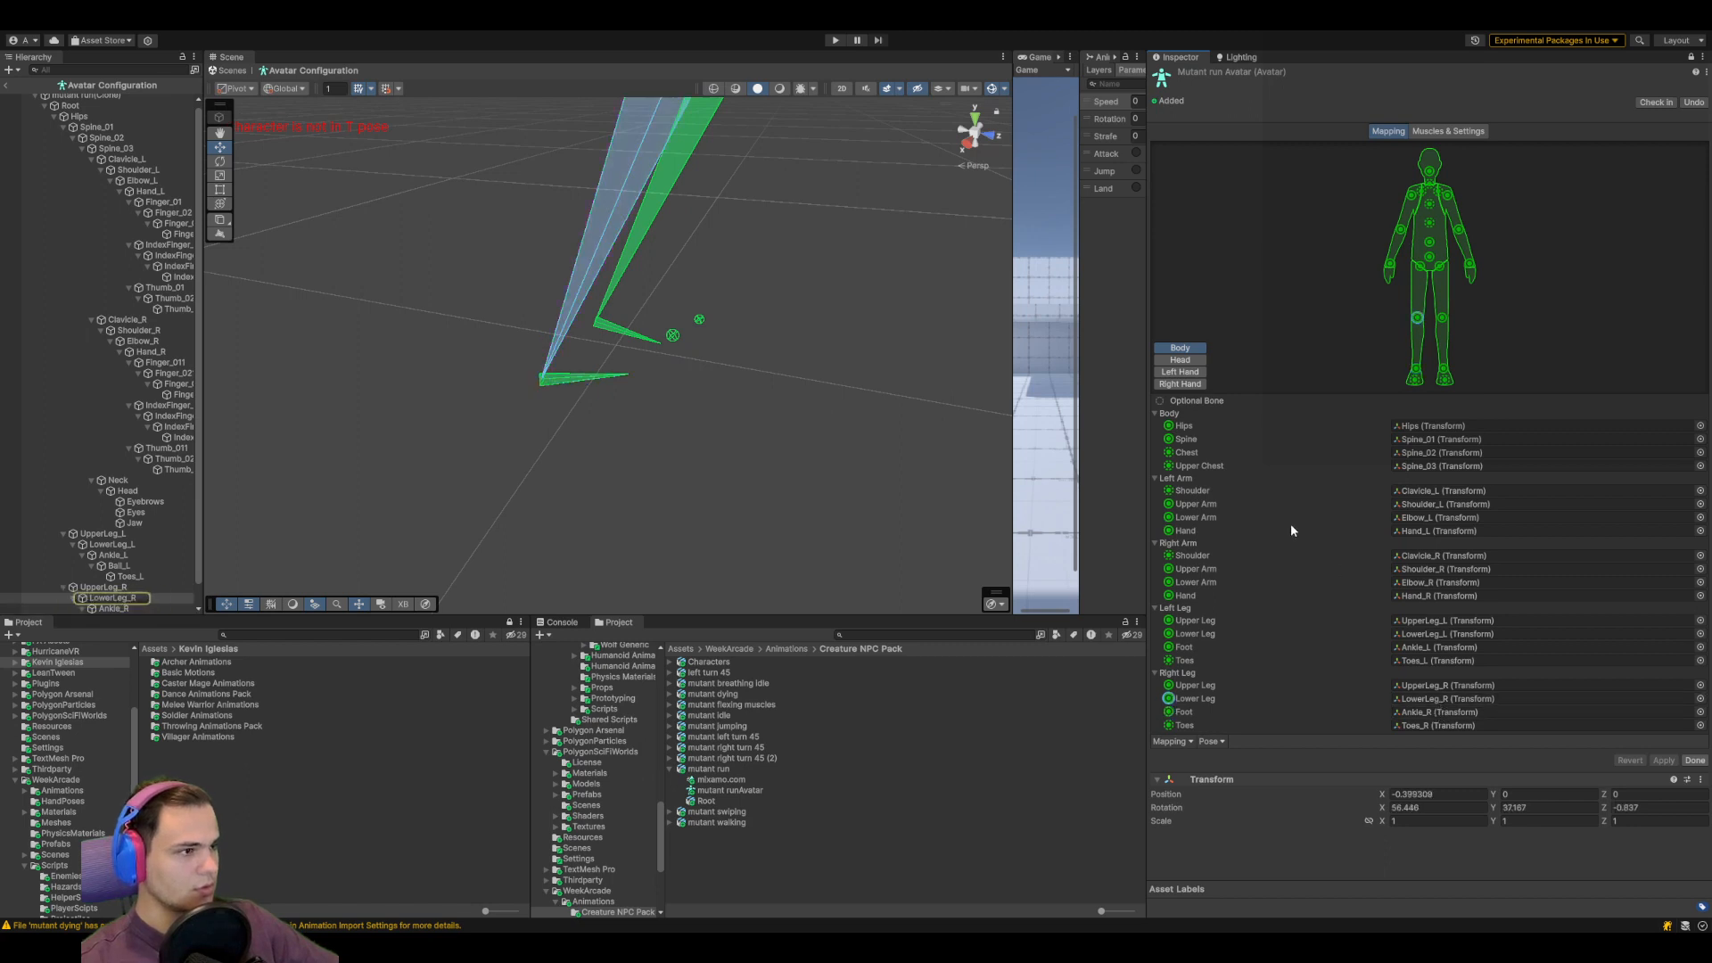
pyautogui.click(1468, 554)
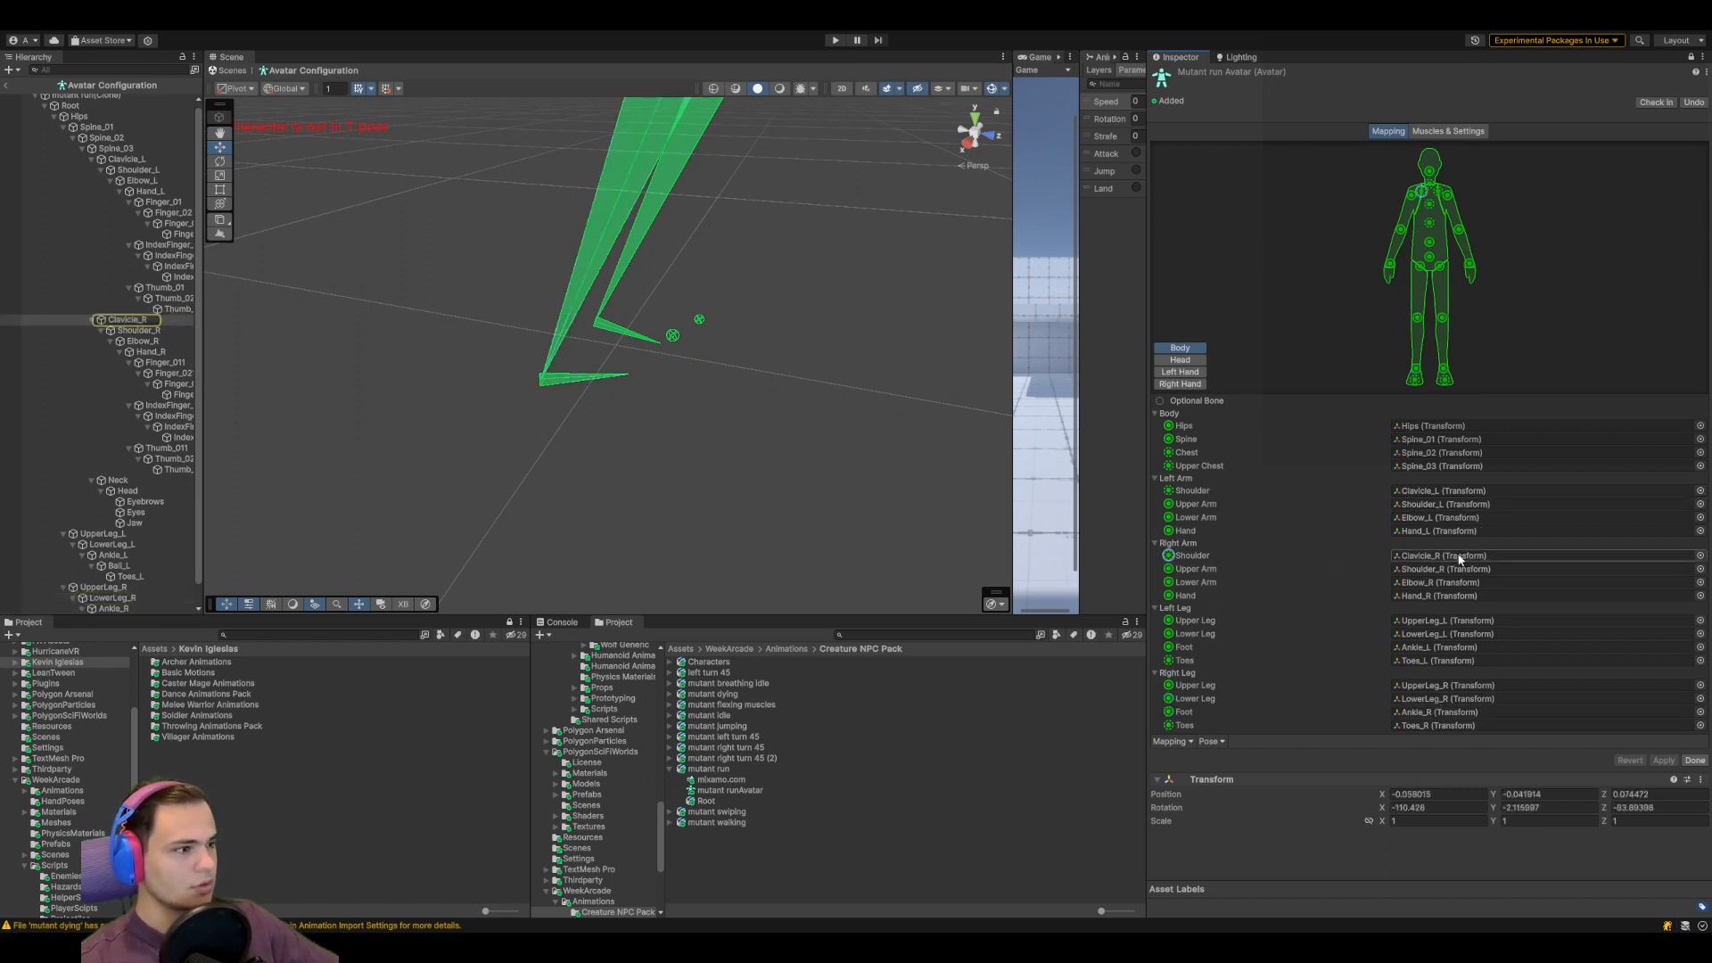
pyautogui.click(1422, 685)
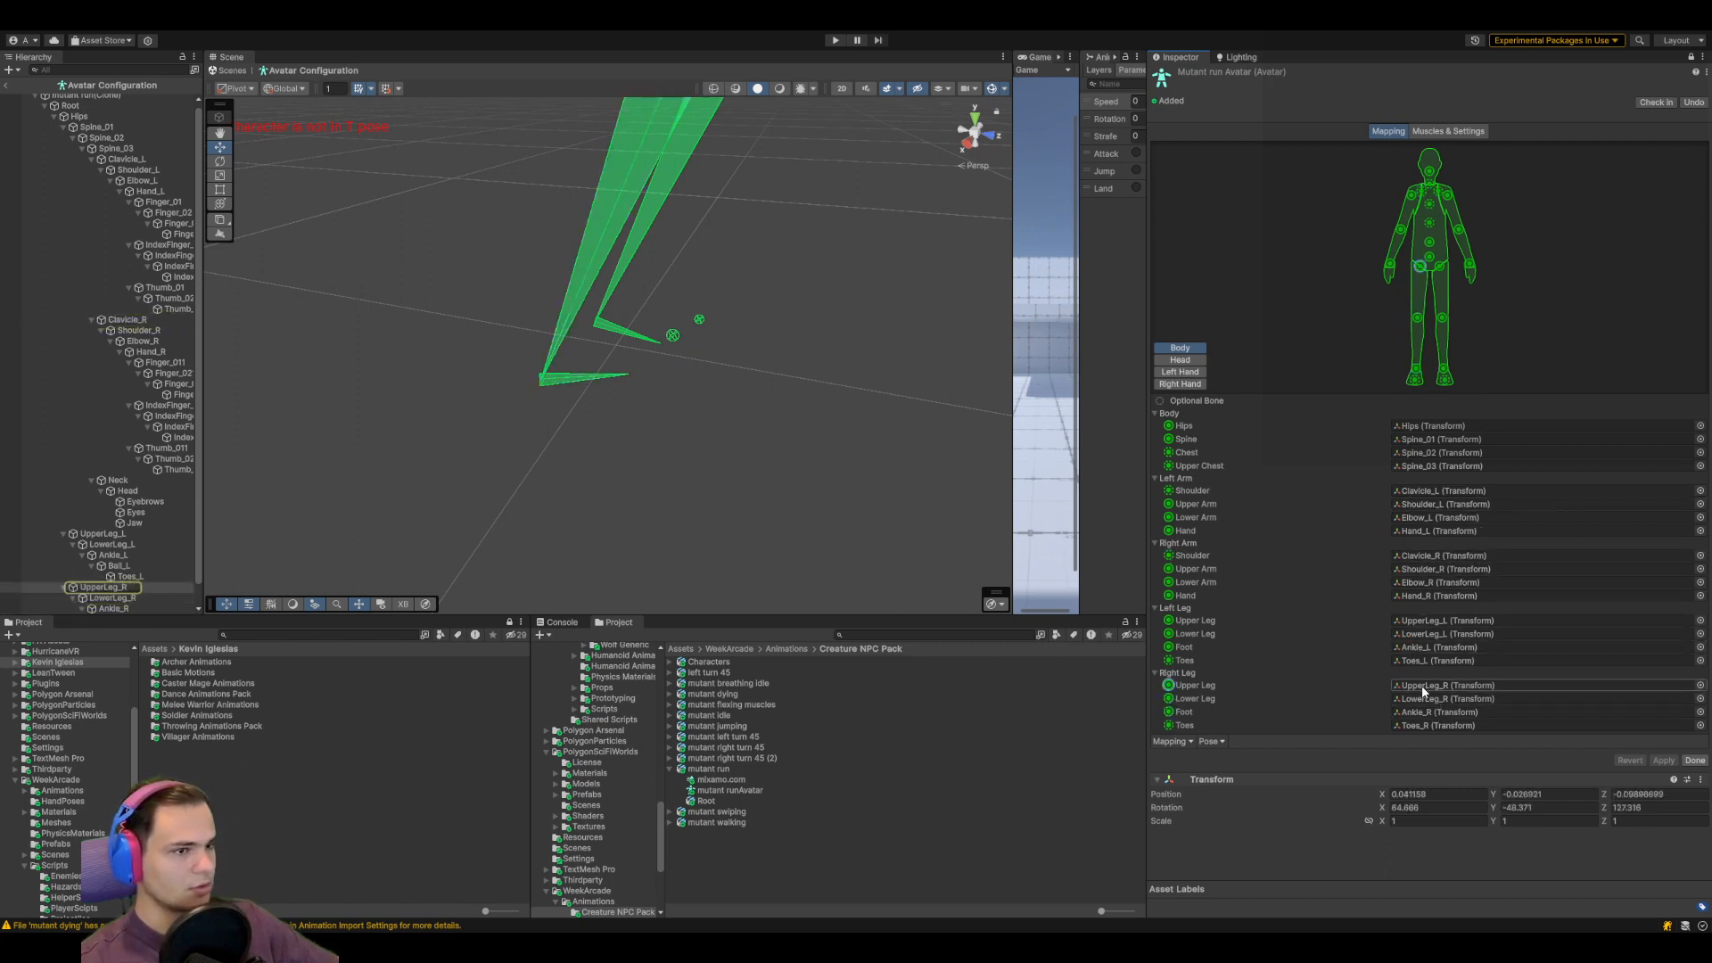
pyautogui.doubleClick(146, 585)
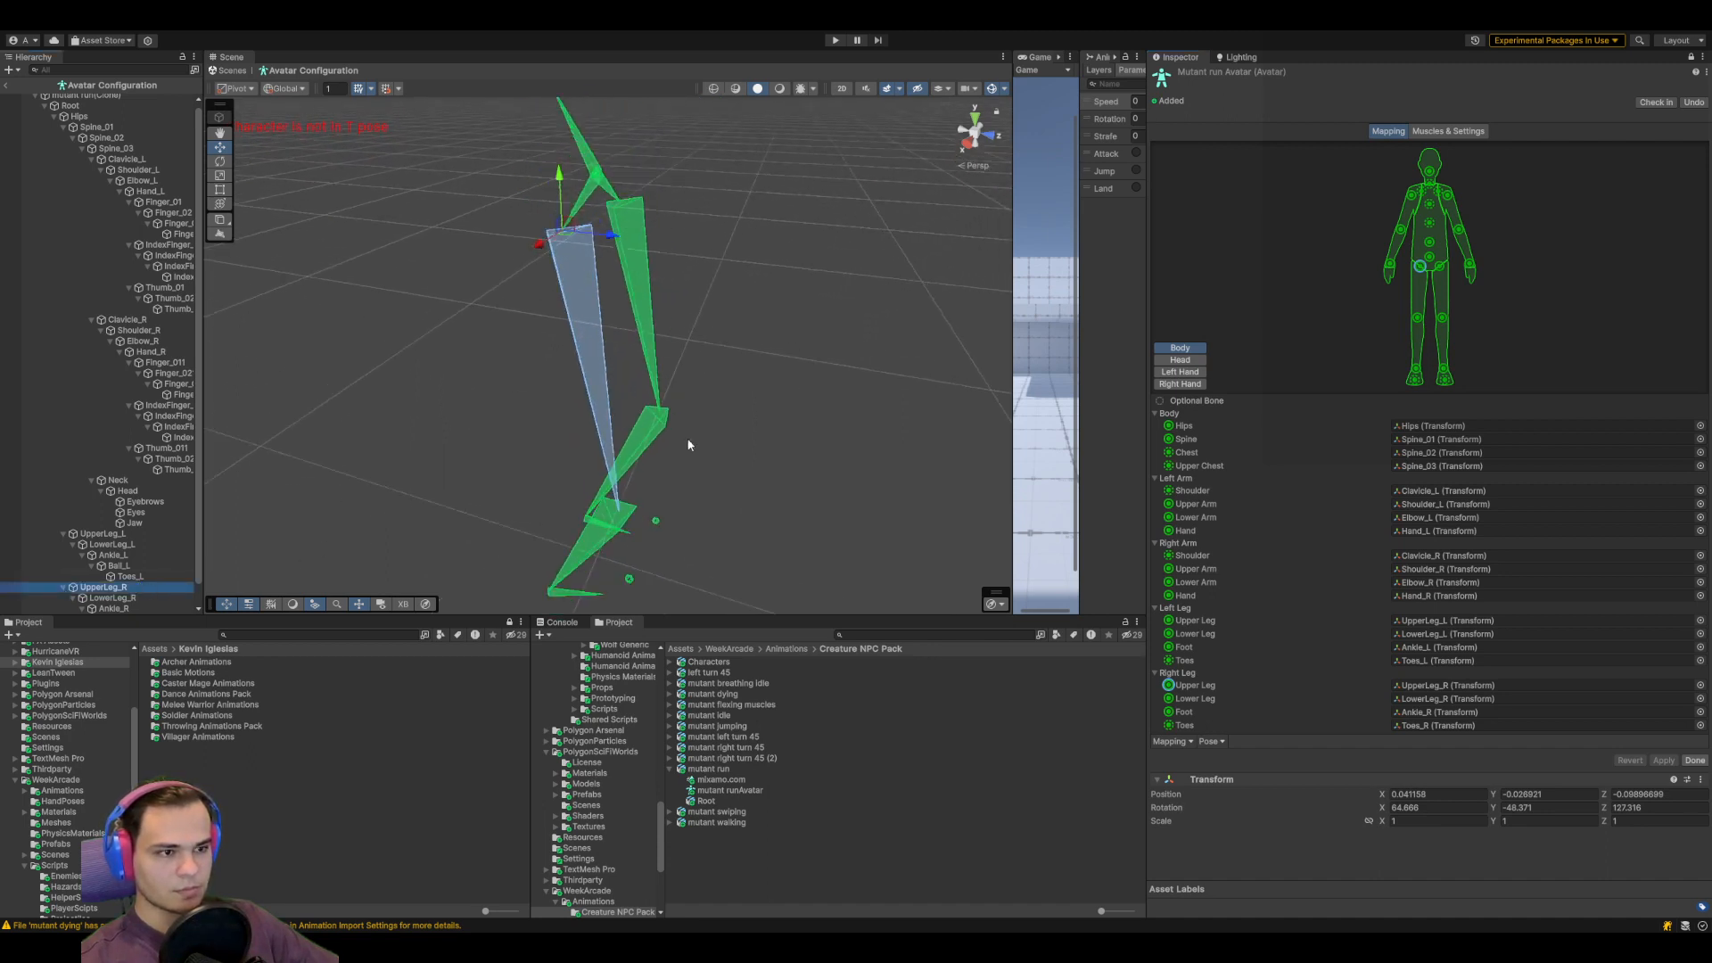
pyautogui.click(112, 597)
pyautogui.scroll(-1, 116, 596)
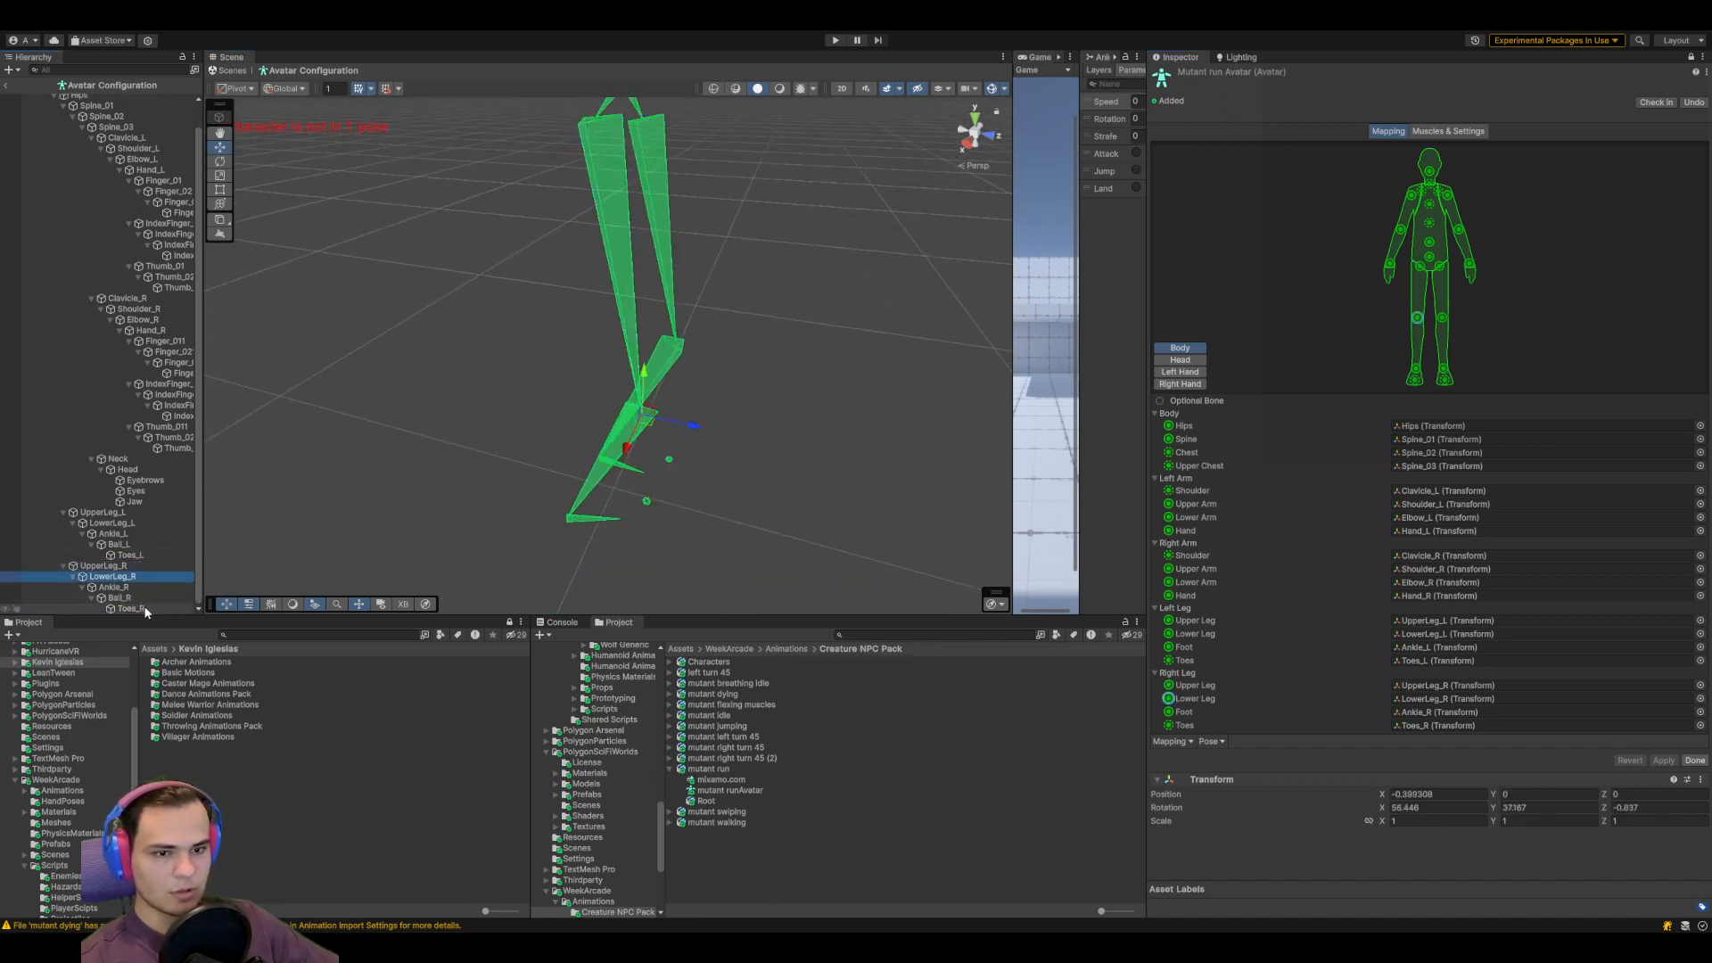
pyautogui.click(112, 587)
pyautogui.click(126, 600)
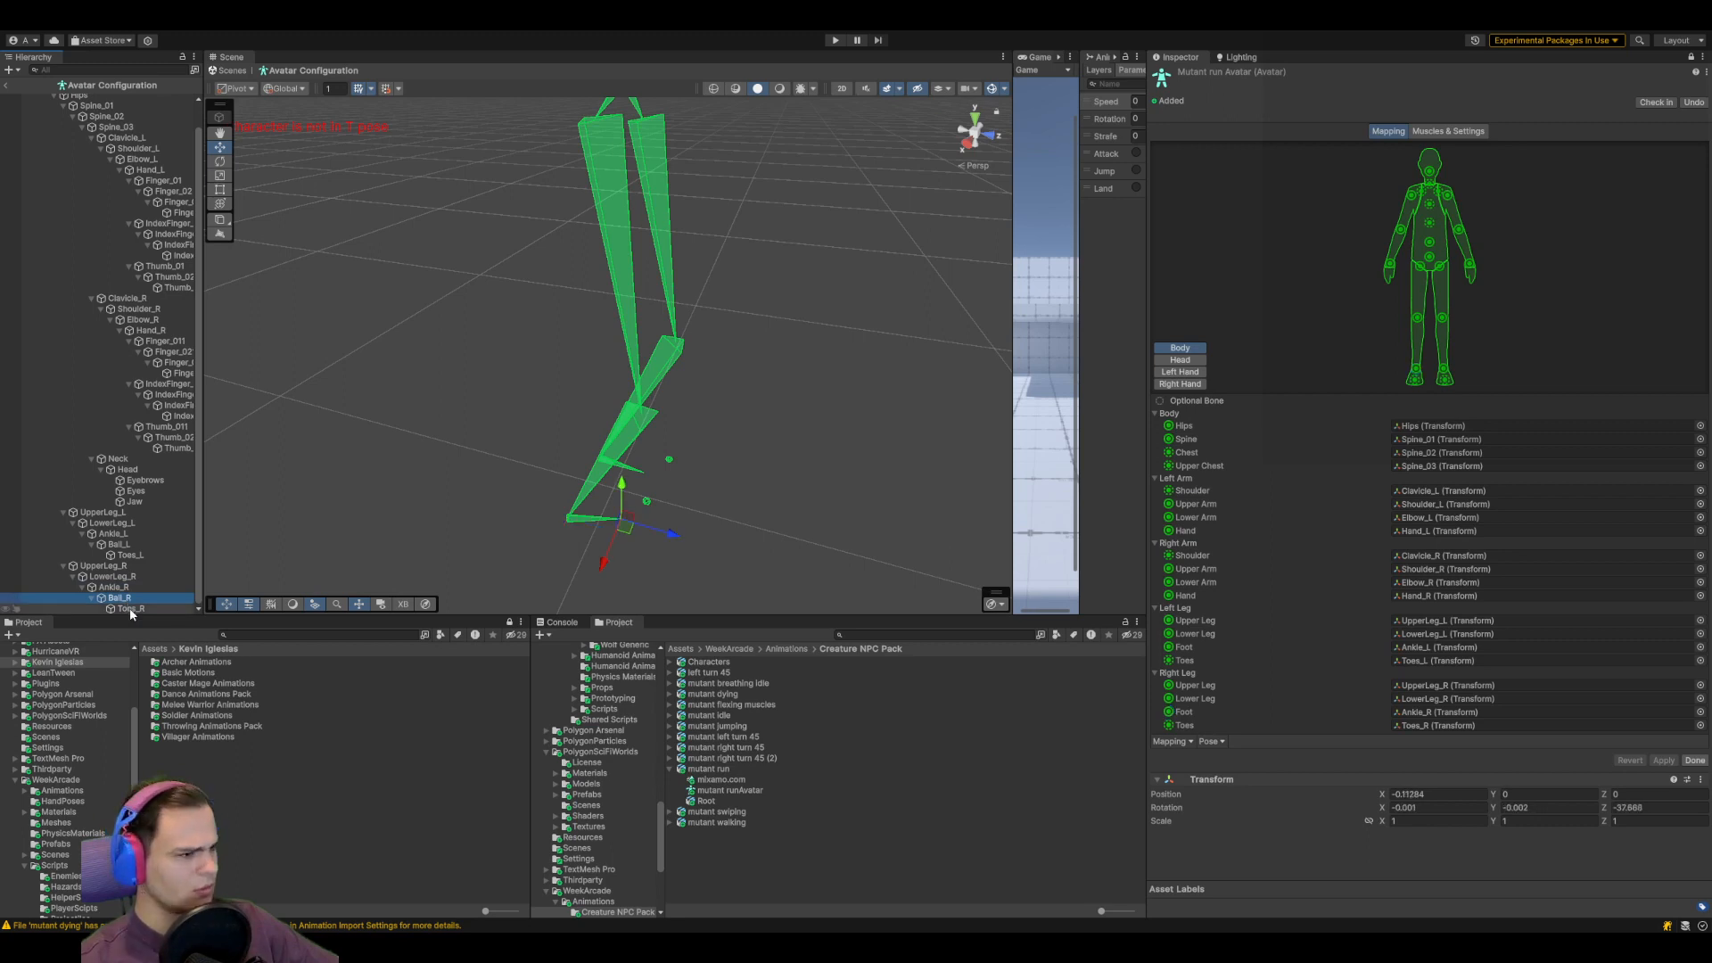
pyautogui.click(130, 610)
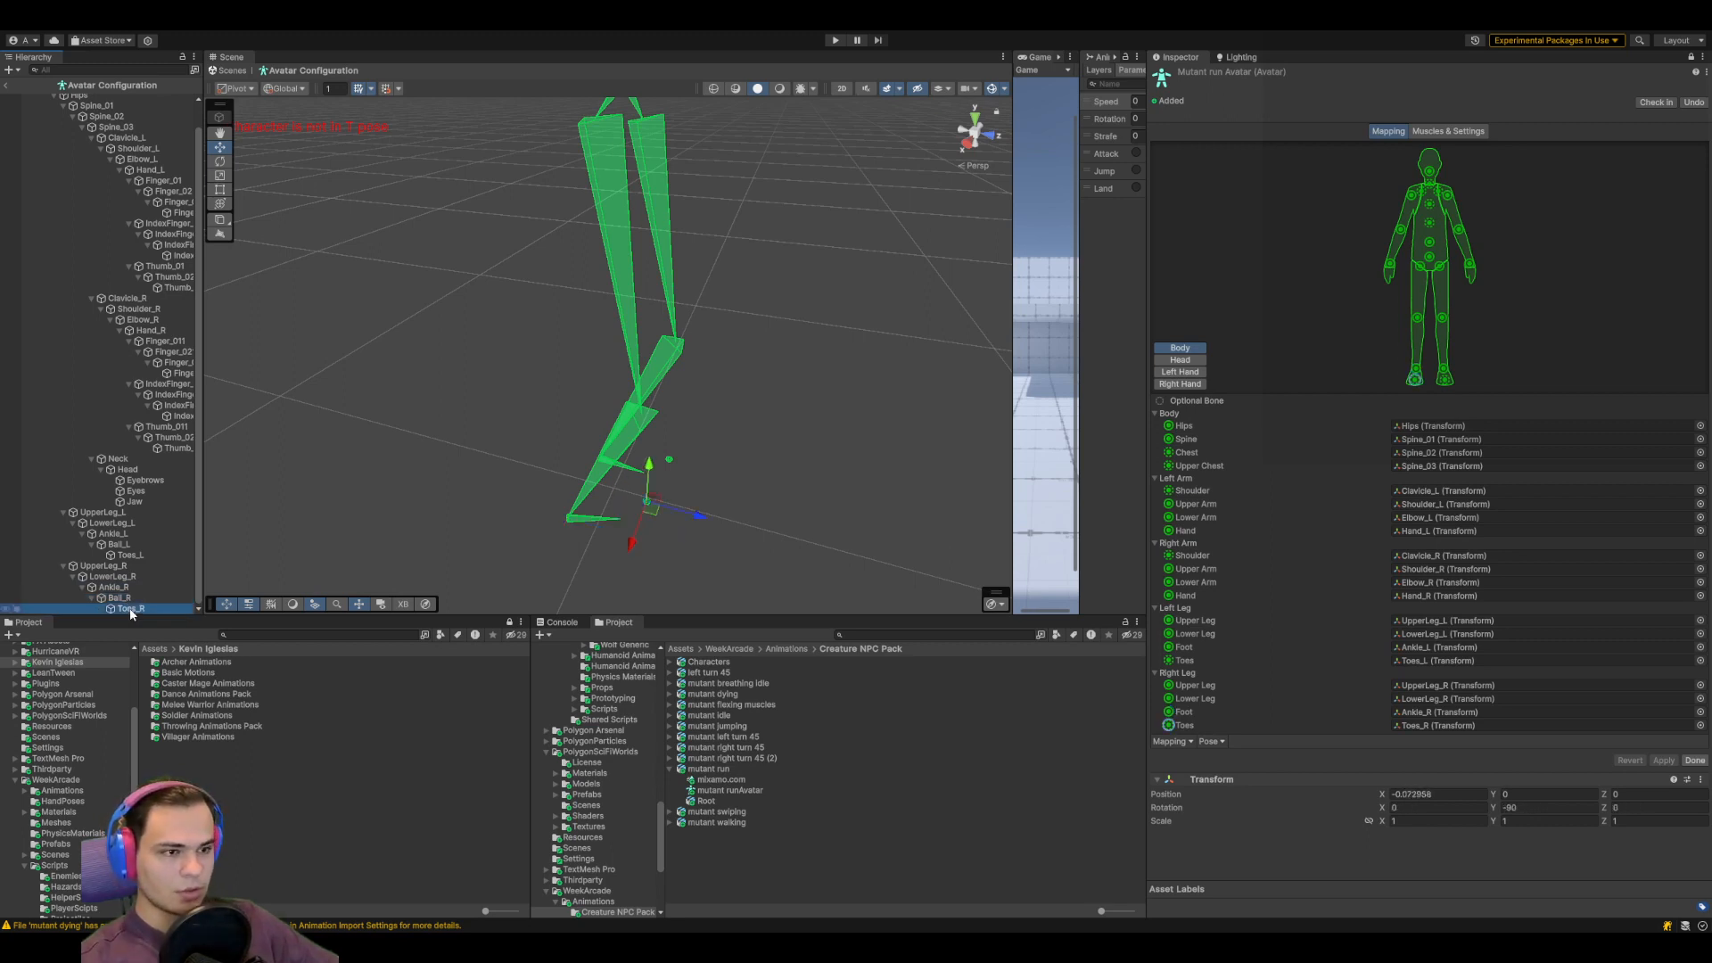
pyautogui.click(129, 600)
pyautogui.click(129, 608)
pyautogui.click(126, 597)
pyautogui.click(114, 588)
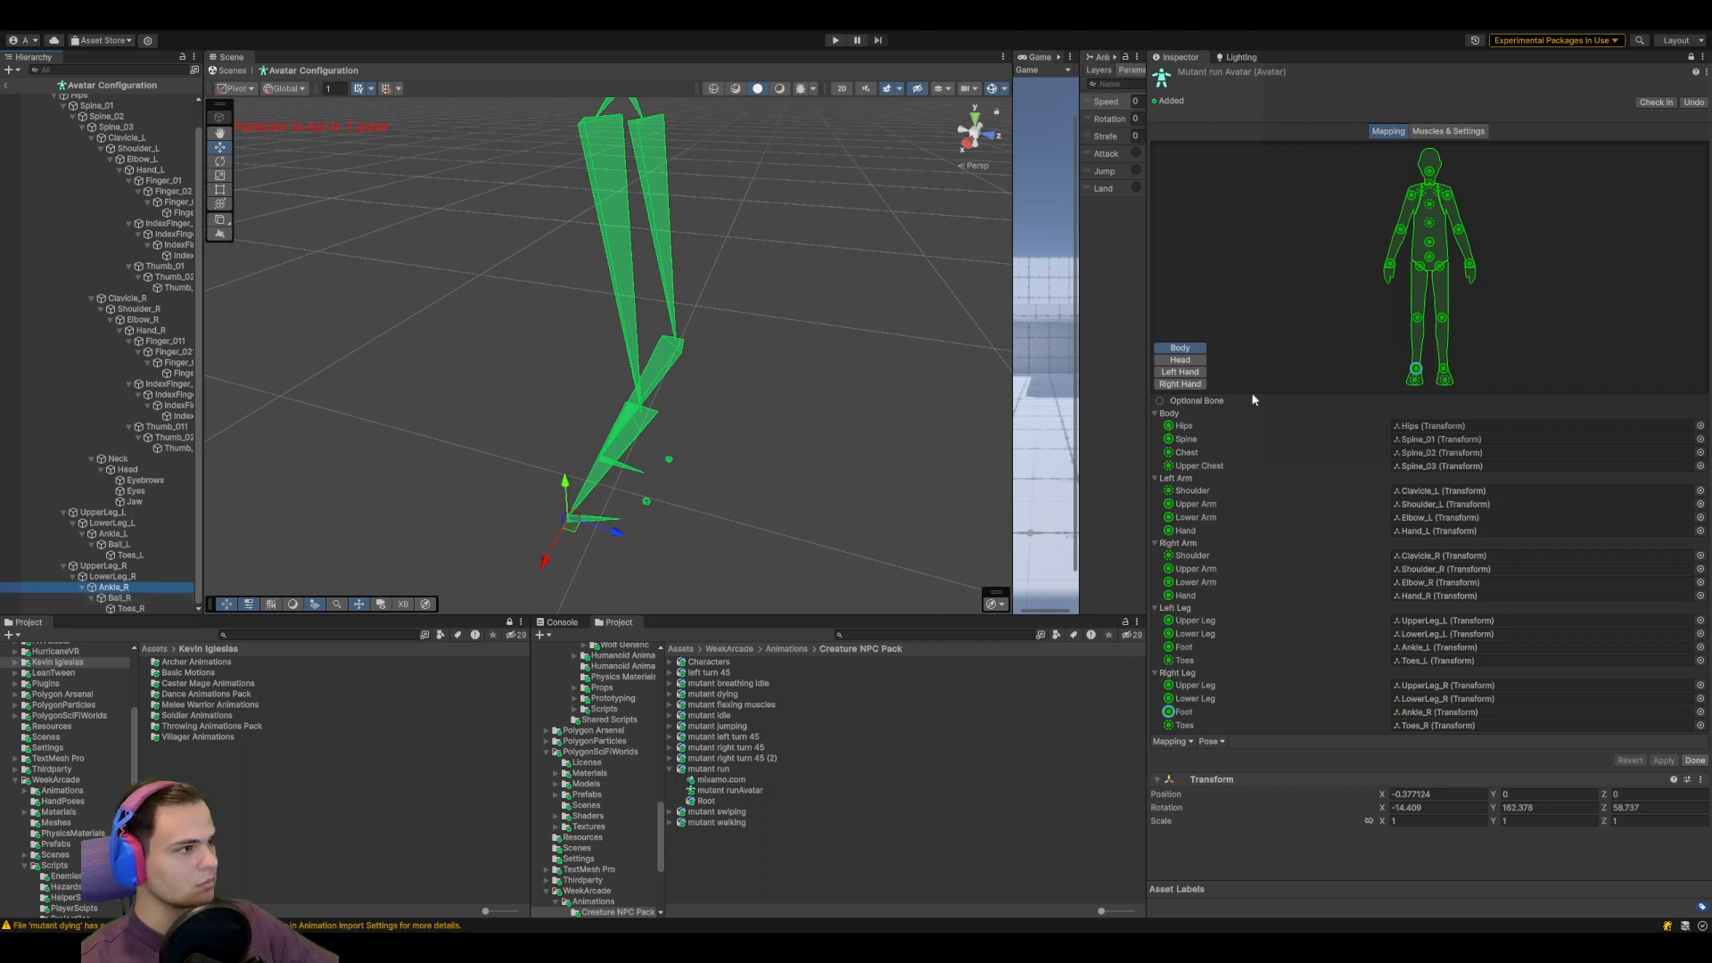
# Inspect the whole skeleton in the Scene view, from the torso and arms to the red-marked hand bones
pyautogui.moveTo(829, 419); pyautogui.dragTo(726, 465, button='right')
pyautogui.press('s')
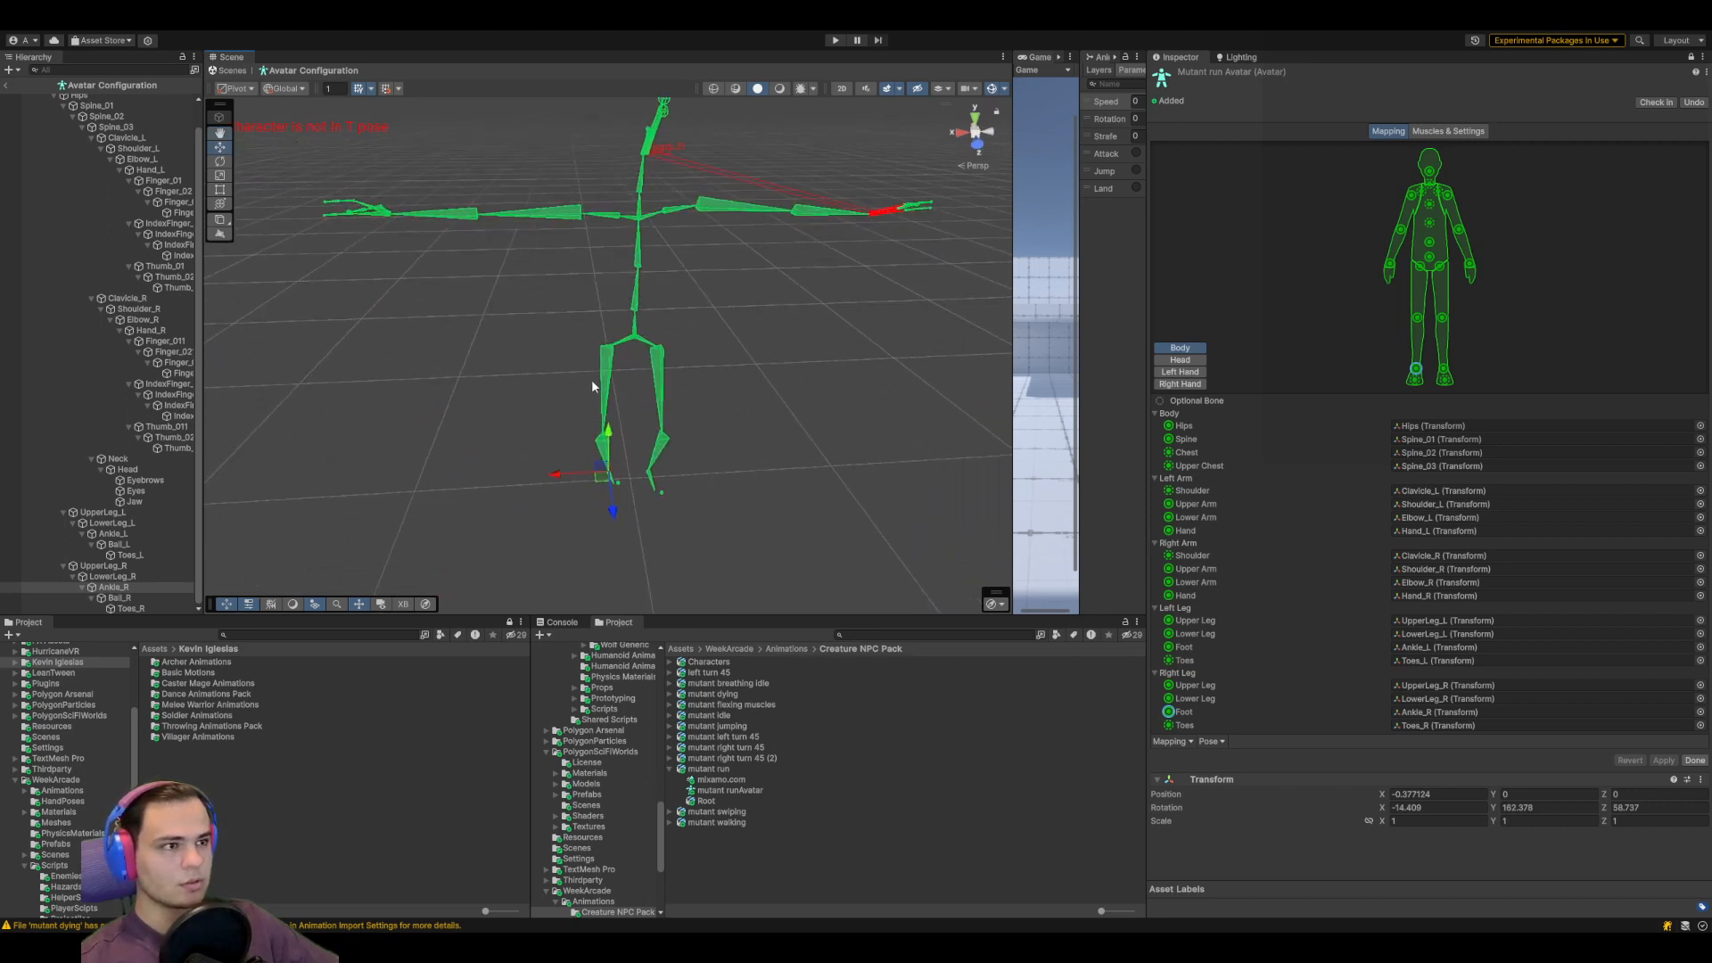
pyautogui.moveTo(774, 376); pyautogui.dragTo(747, 329, button='right')
pyautogui.moveTo(747, 329); pyautogui.dragTo(667, 356, button='middle')
pyautogui.scroll(8, 634, 309)
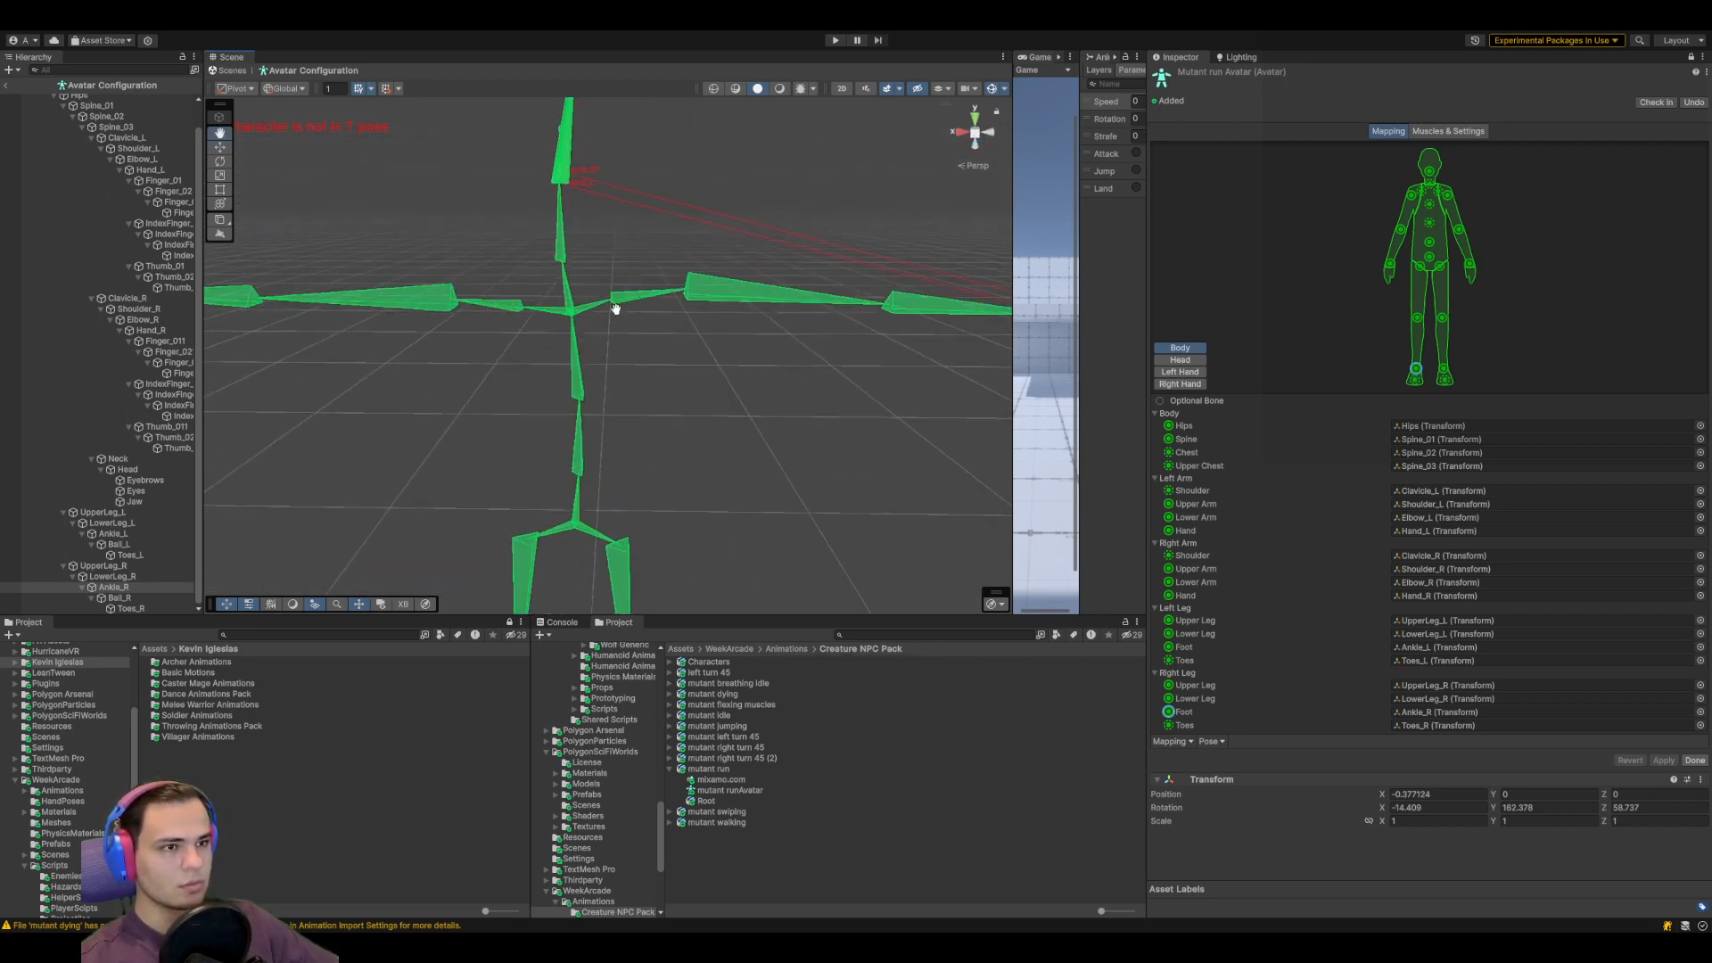
pyautogui.moveTo(619, 303); pyautogui.dragTo(525, 361, button='middle')
pyautogui.moveTo(642, 474); pyautogui.dragTo(950, 527, button='right')
pyautogui.moveTo(951, 527); pyautogui.dragTo(615, 474, button='middle')
pyautogui.moveTo(835, 383); pyautogui.dragTo(839, 441, button='middle')
pyautogui.moveTo(838, 442); pyautogui.dragTo(802, 472, button='right')
pyautogui.moveTo(803, 473); pyautogui.dragTo(766, 458, button='middle')
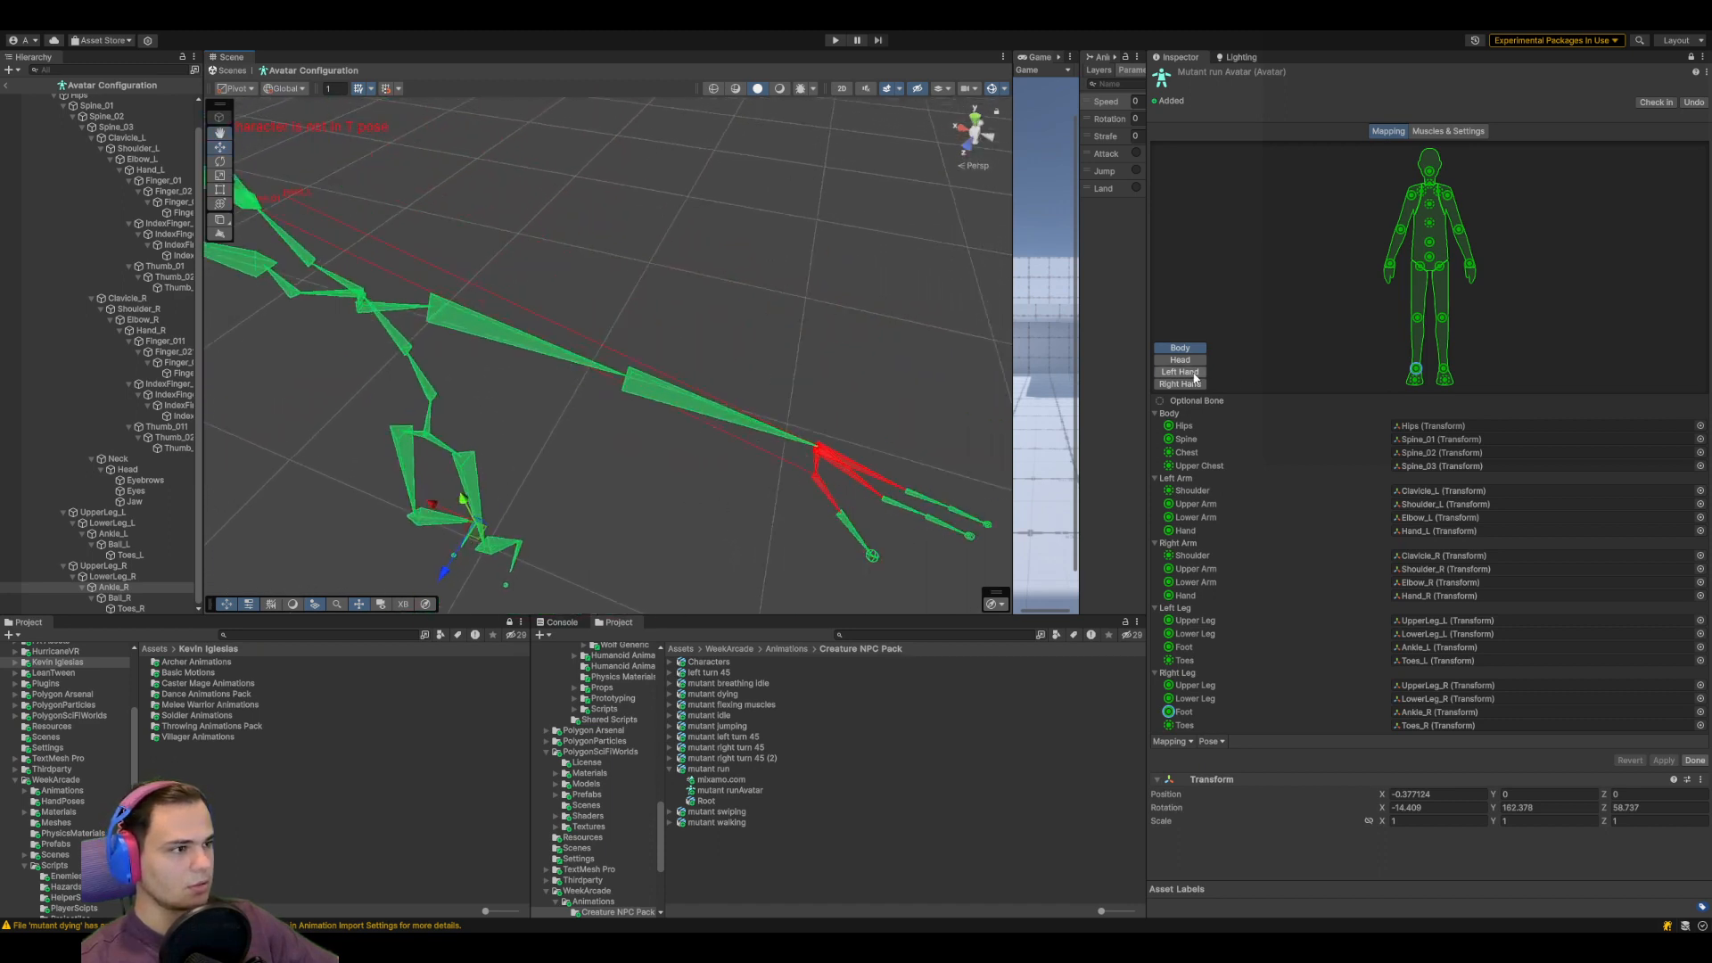
# Review the avatar's left hand, right hand and head bone mappings, and return to the body mapping
pyautogui.click(1191, 373)
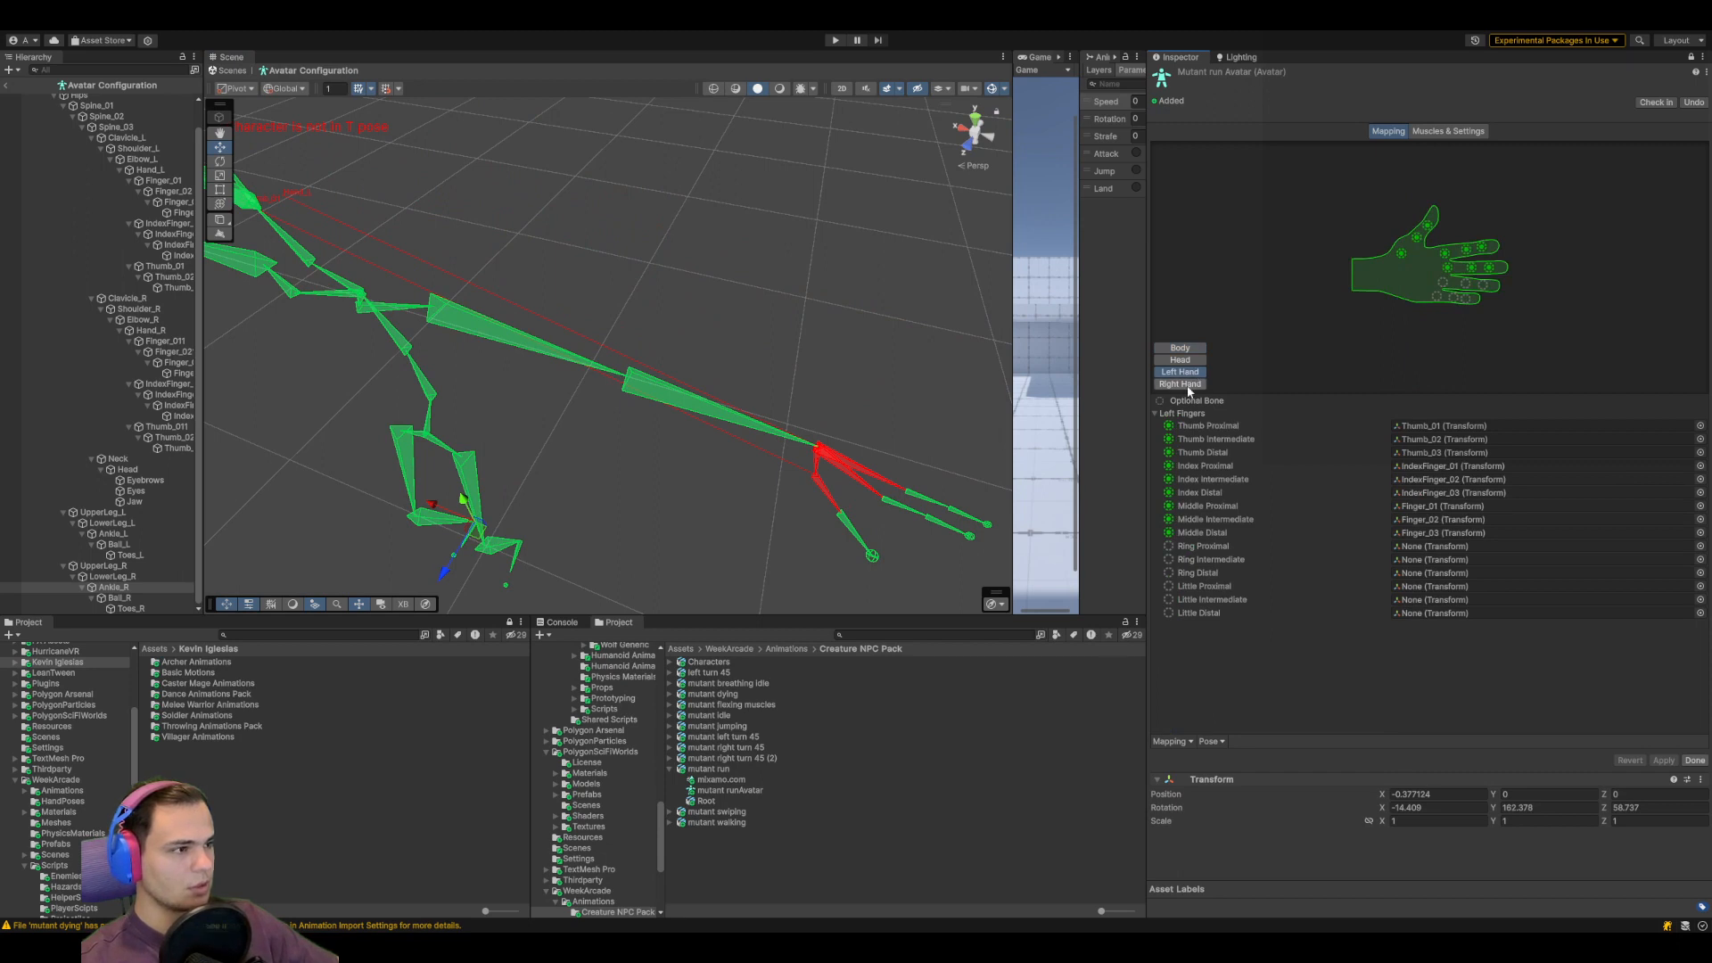
pyautogui.click(1191, 383)
pyautogui.click(1188, 360)
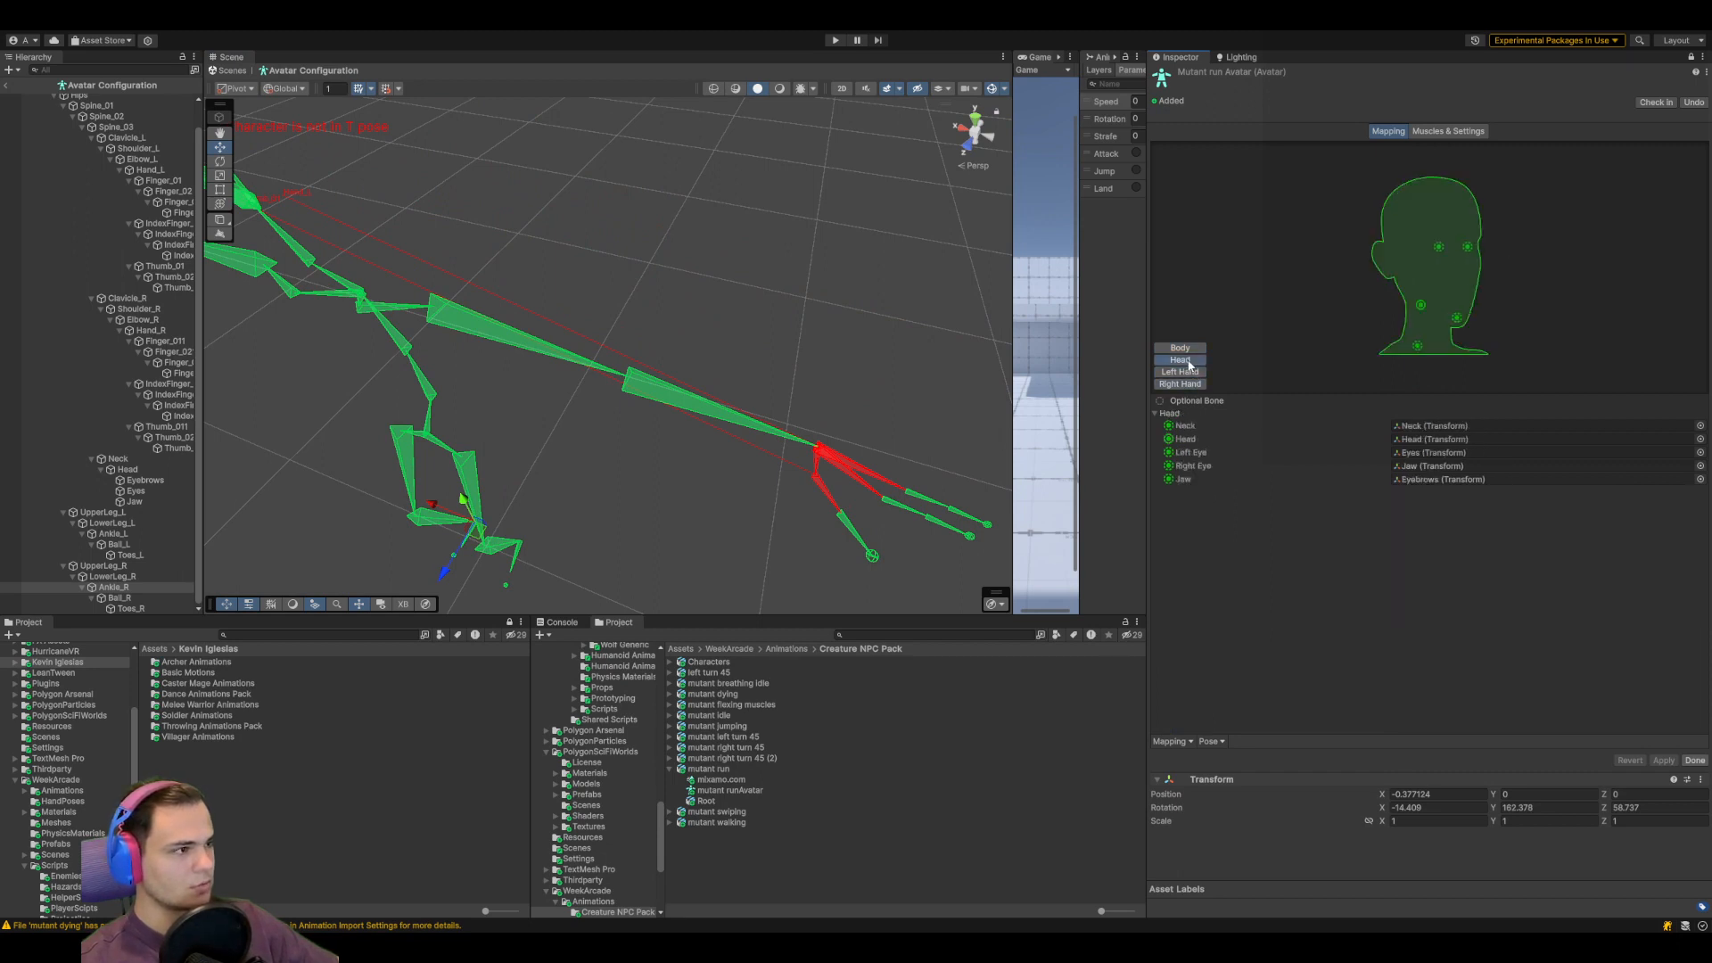
pyautogui.click(1188, 349)
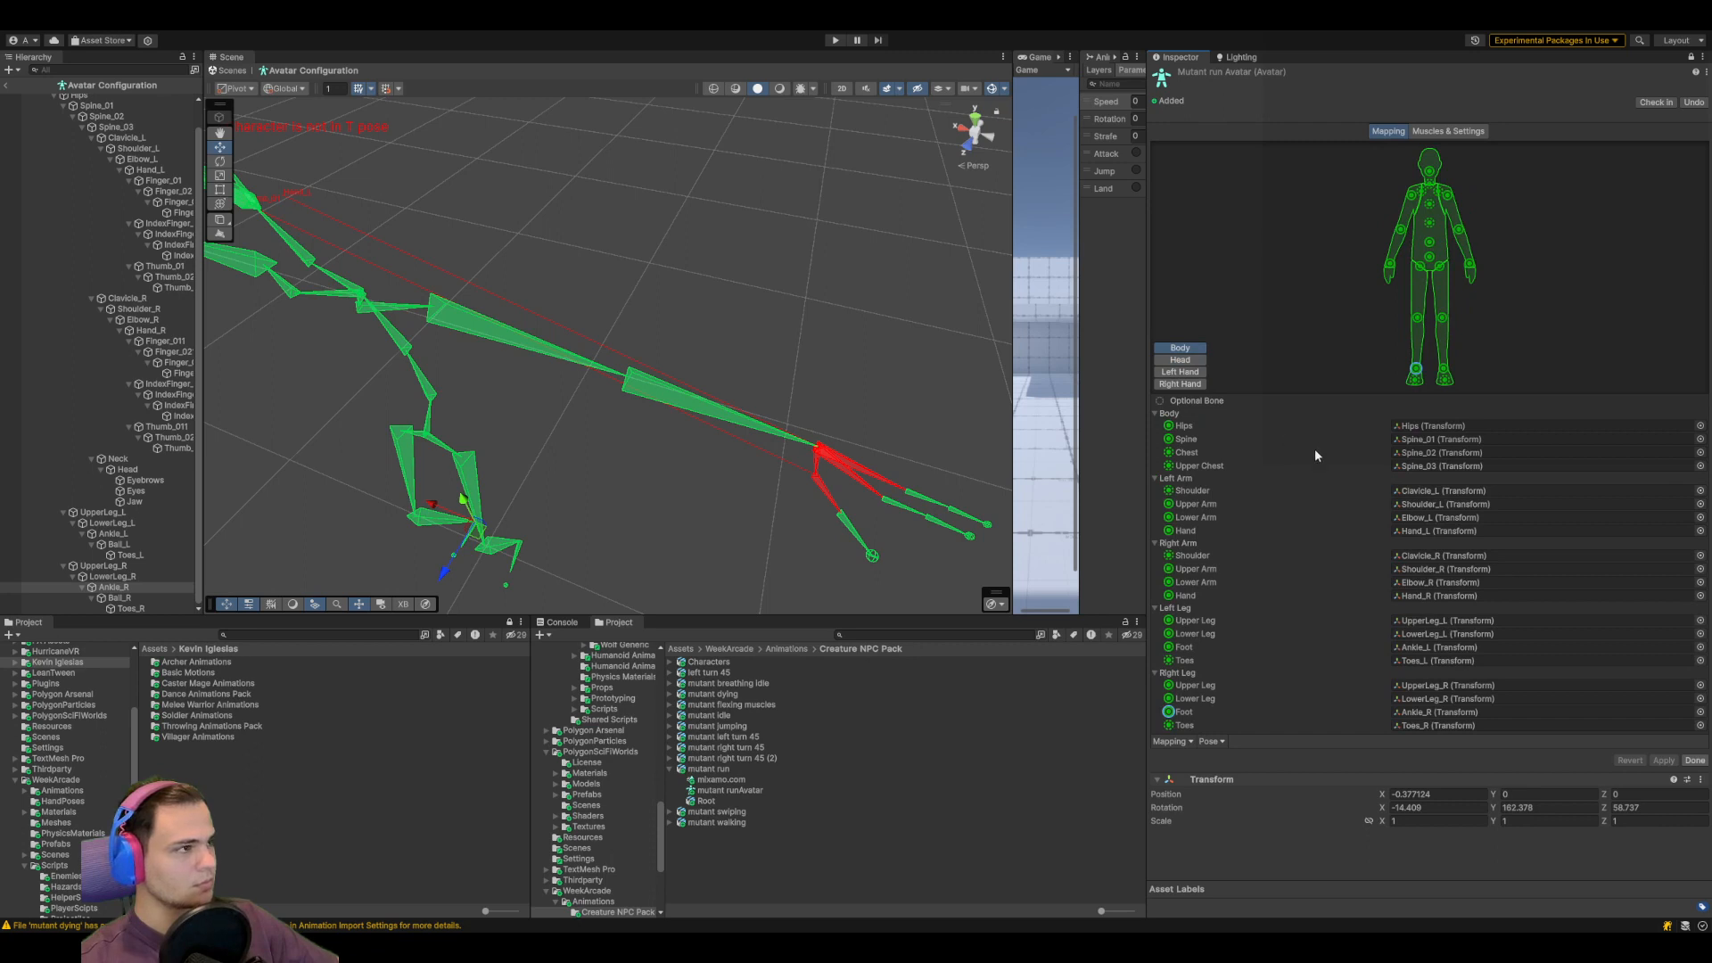
# Show the avatar's Muscles & Settings and frame the skeleton's muscle preview pose in the Scene view
pyautogui.click(1461, 133)
pyautogui.moveTo(733, 452); pyautogui.dragTo(897, 277, button='middle')
pyautogui.moveTo(897, 276); pyautogui.dragTo(972, 169, button='right')
pyautogui.moveTo(657, 558); pyautogui.dragTo(837, 241, button='middle')
pyautogui.scroll(-2, 825, 272)
pyautogui.moveTo(813, 308); pyautogui.dragTo(734, 451, button='right')
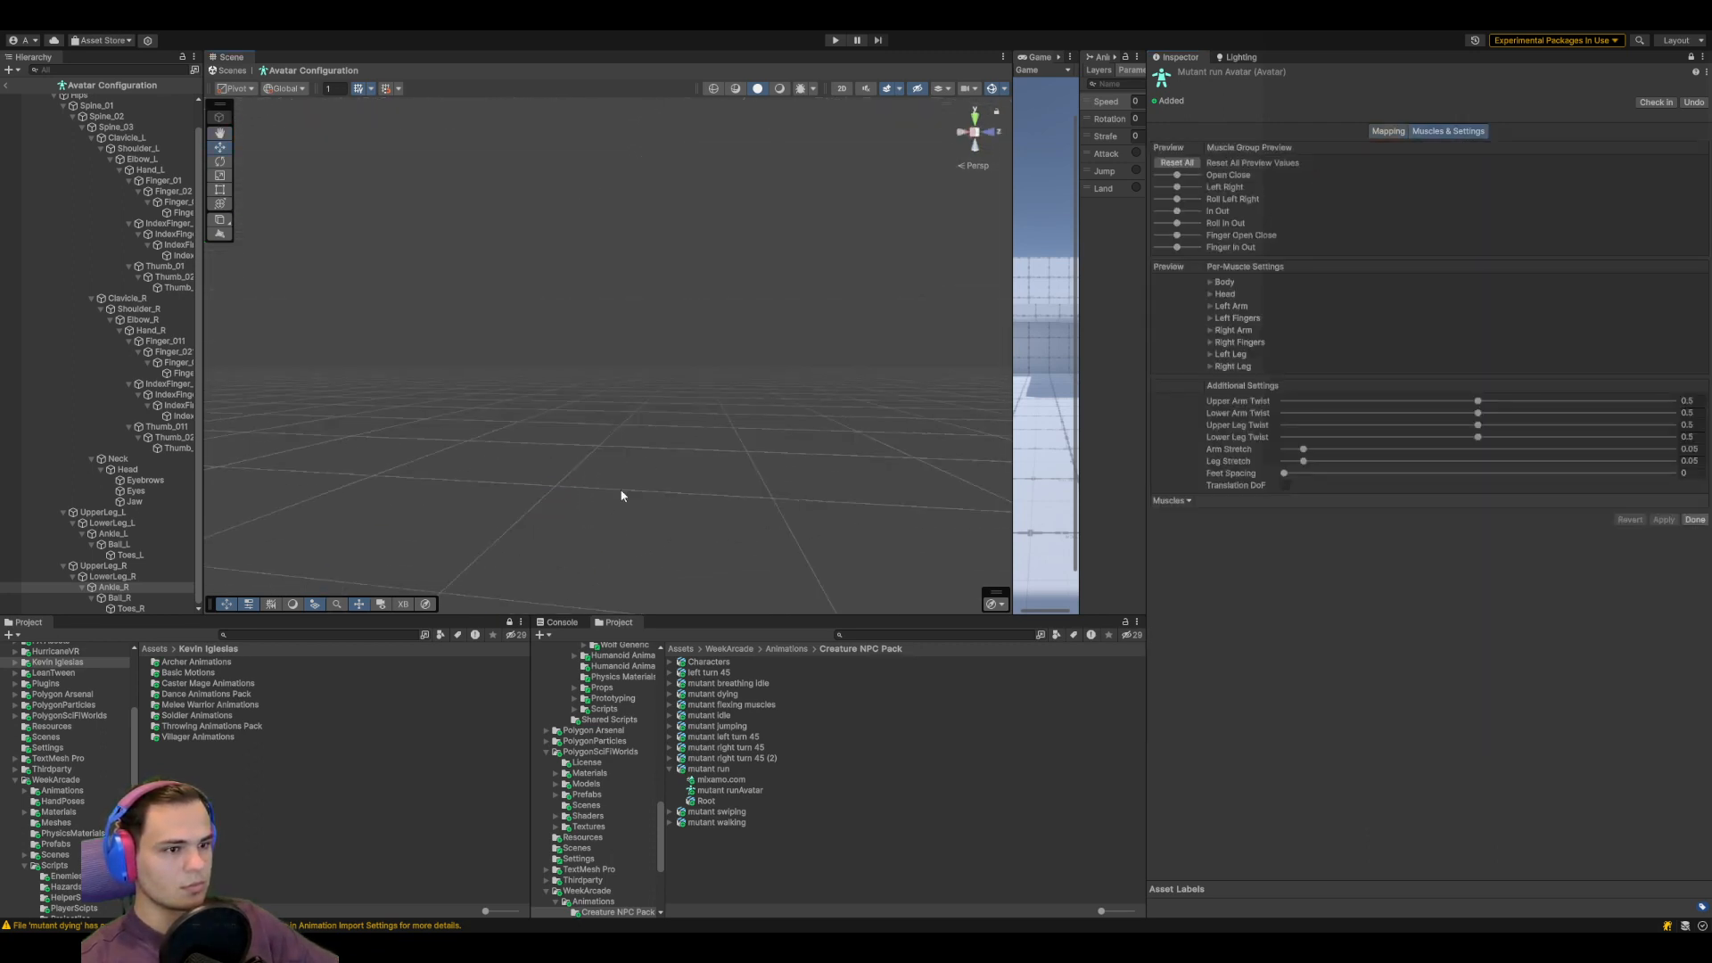
pyautogui.moveTo(734, 451); pyautogui.dragTo(901, 401, button='middle')
pyautogui.scroll(-5, 765, 330)
pyautogui.moveTo(784, 275); pyautogui.dragTo(742, 558, button='middle')
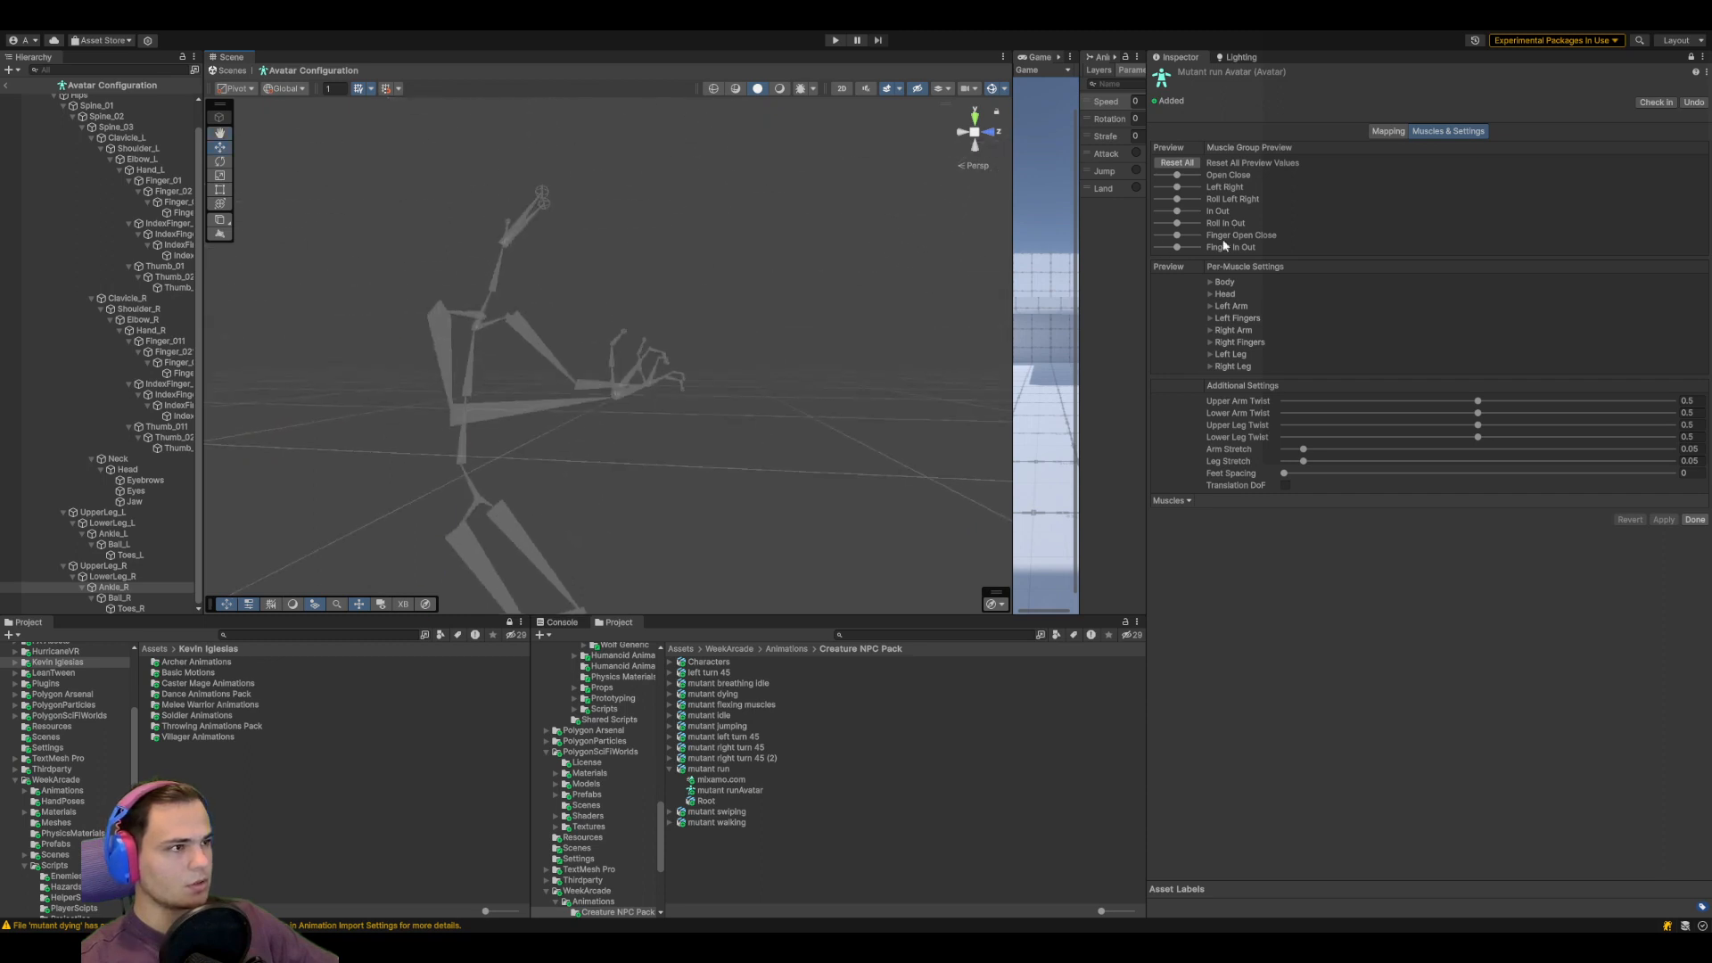
# Try an Upper Arm Twist of about 0.36 and a Lower Arm Twist of 0.564 in the avatar's muscle settings
pyautogui.moveTo(1478, 402); pyautogui.dragTo(1529, 402)
pyautogui.scroll(-4, 870, 417)
pyautogui.moveTo(817, 489); pyautogui.dragTo(810, 422, button='middle')
pyautogui.scroll(4, 810, 422)
pyautogui.scroll(-3, 684, 402)
pyautogui.moveTo(684, 401); pyautogui.dragTo(765, 308, button='middle')
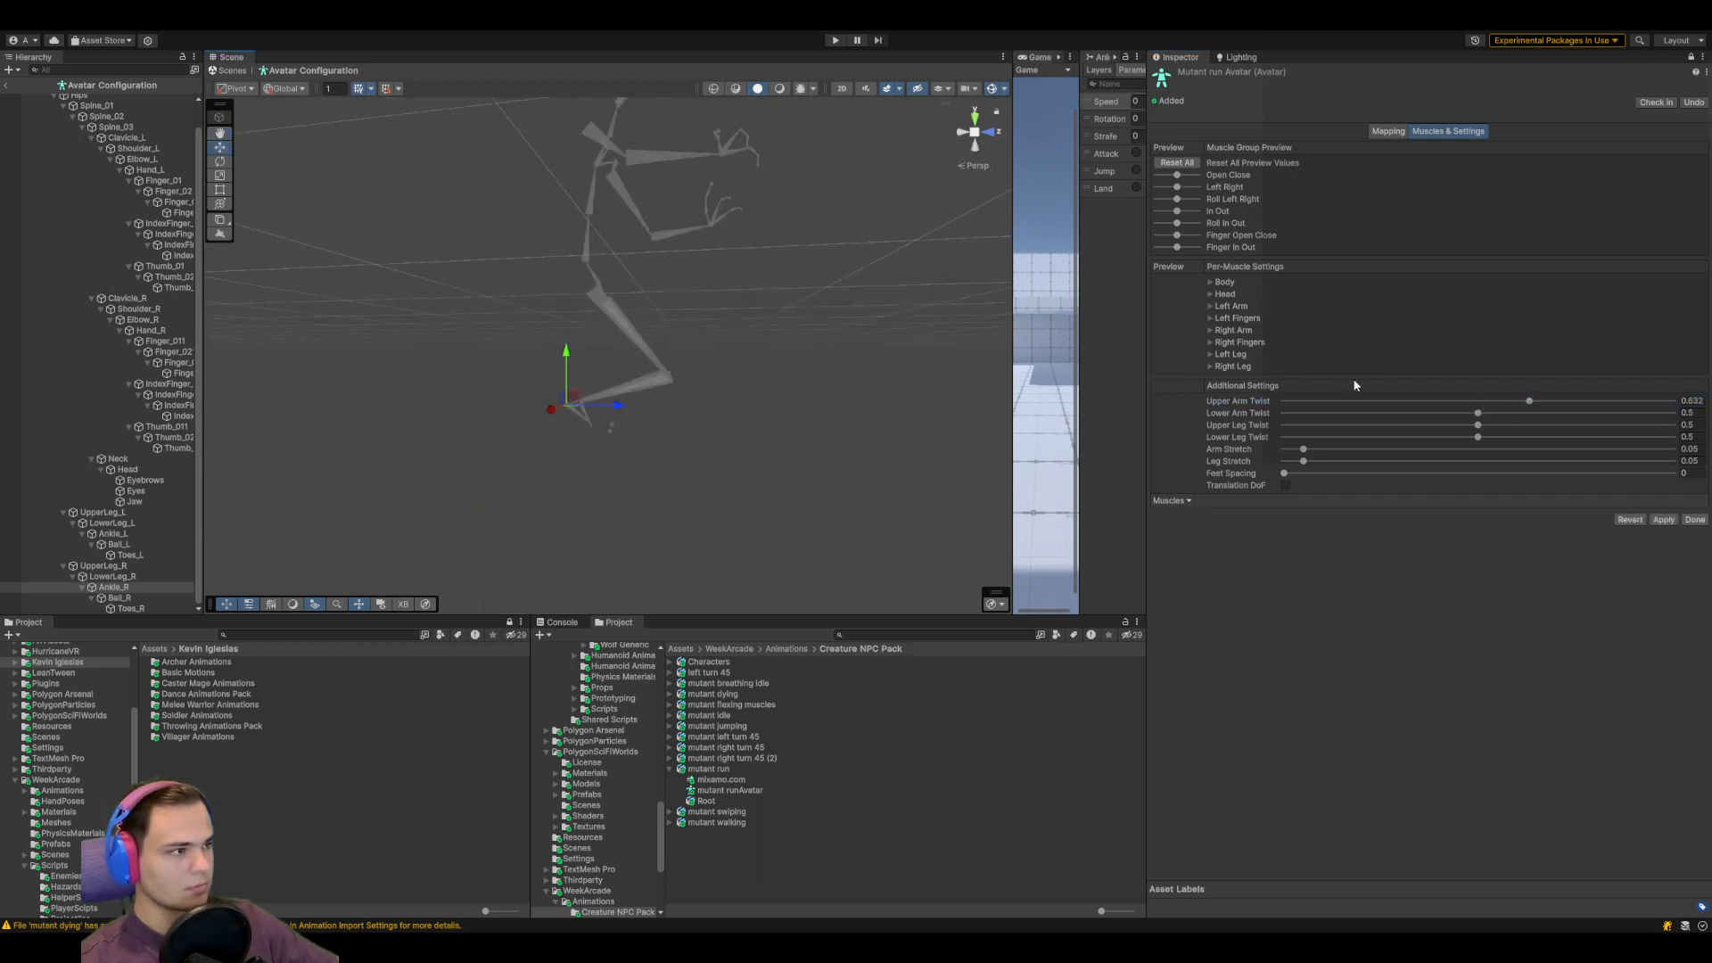
pyautogui.moveTo(1526, 402); pyautogui.dragTo(1369, 414)
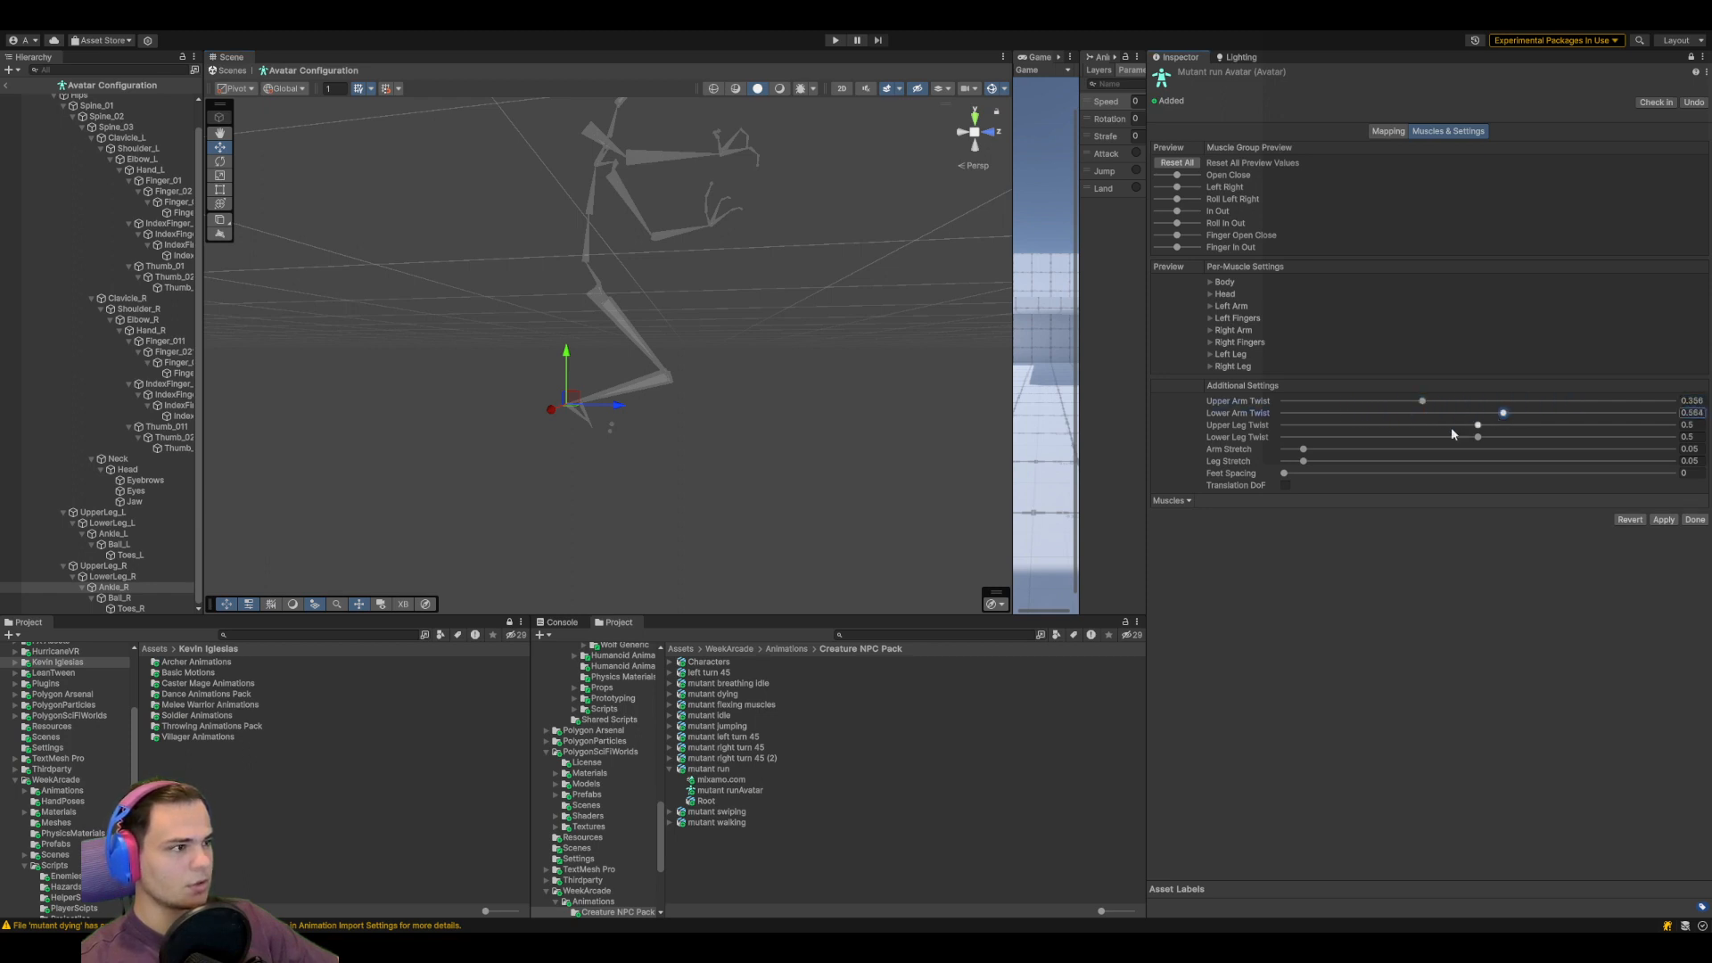
# Preview the body's spine bending and twisting muscles, undo those poses, and revert the arm twist changes
pyautogui.click(1210, 282)
pyautogui.moveTo(1197, 292)
pyautogui.mouseDown()
pyautogui.moveTo(1133, 293)
pyautogui.moveTo(1202, 309)
pyautogui.mouseUp()
pyautogui.keyDown('alt'); pyautogui.moveTo(856, 356); pyautogui.dragTo(784, 406); pyautogui.keyUp('alt')
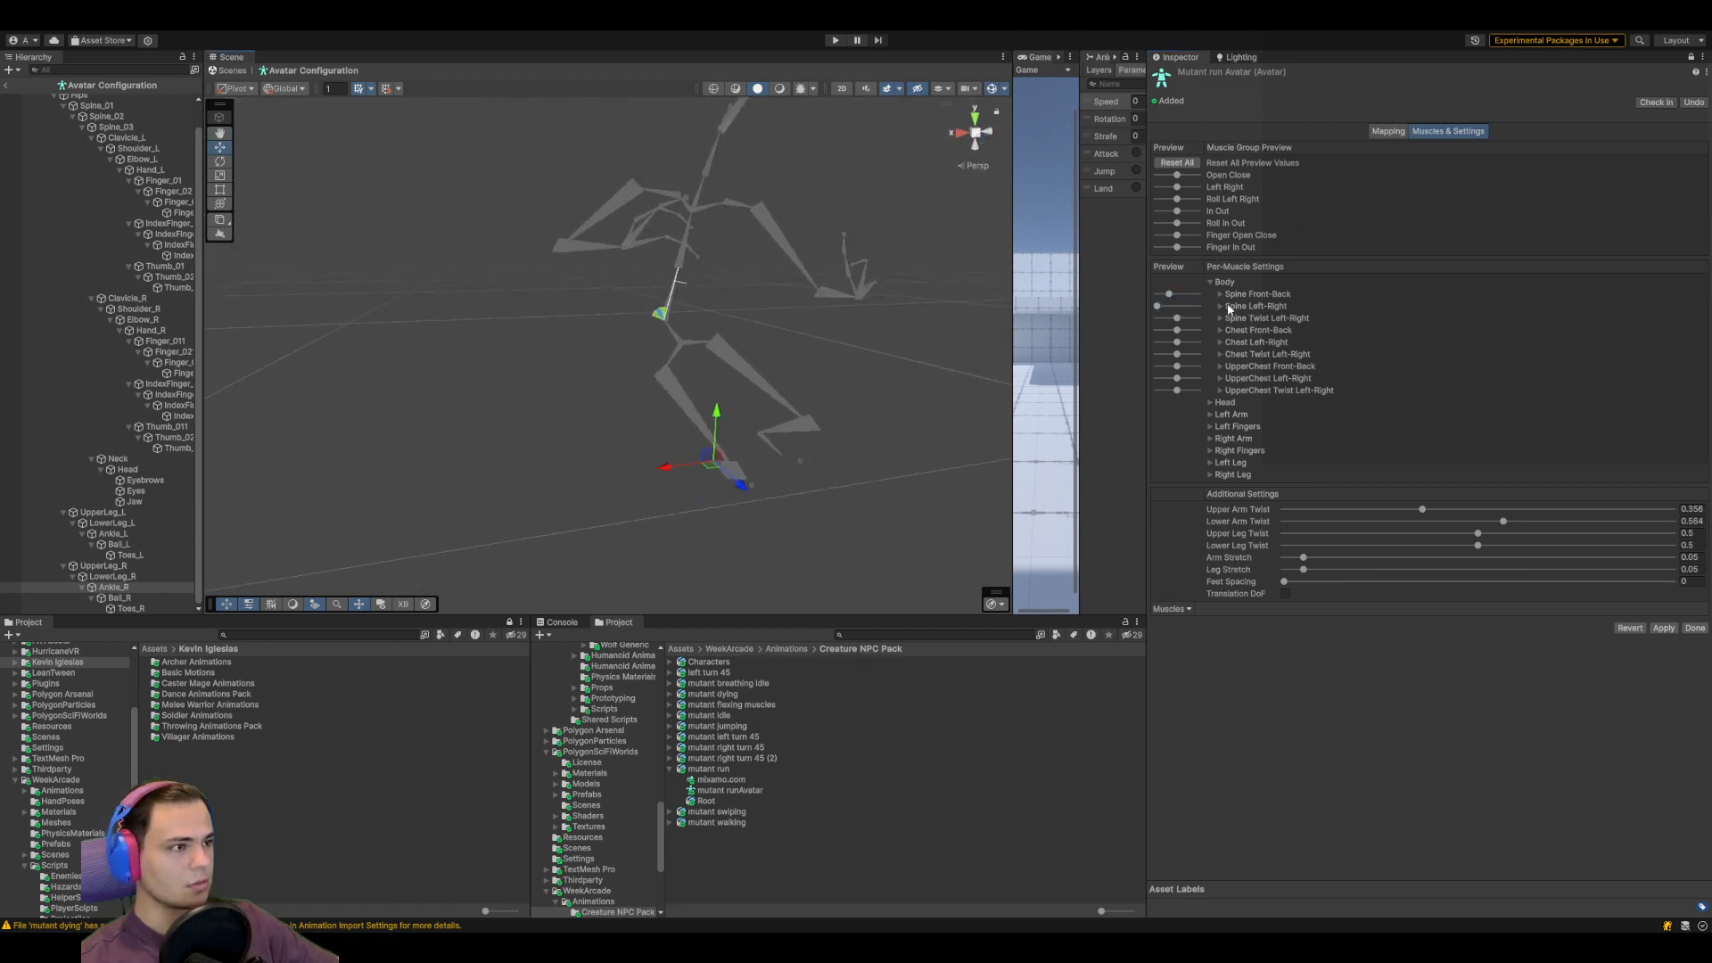
pyautogui.moveTo(1177, 318); pyautogui.dragTo(1133, 321)
pyautogui.hotkey('ctrl', 'z')
pyautogui.hotkey('ctrl', 'z')
pyautogui.hotkey('ctrl', 'z')
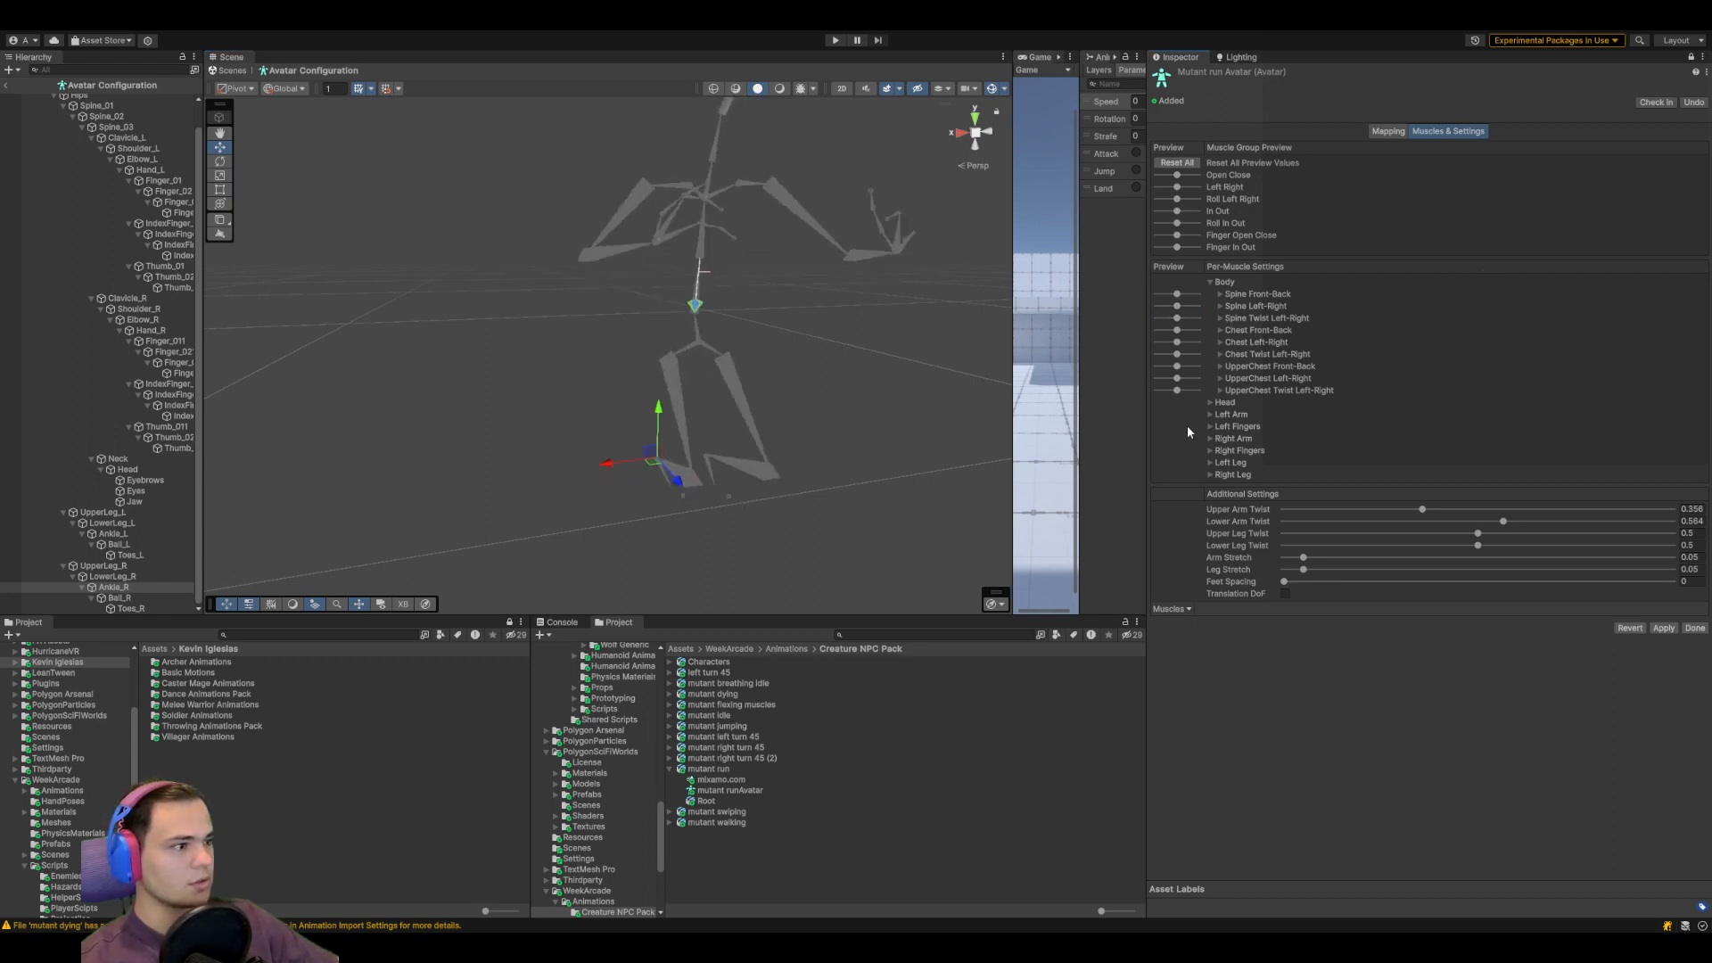
pyautogui.click(1638, 628)
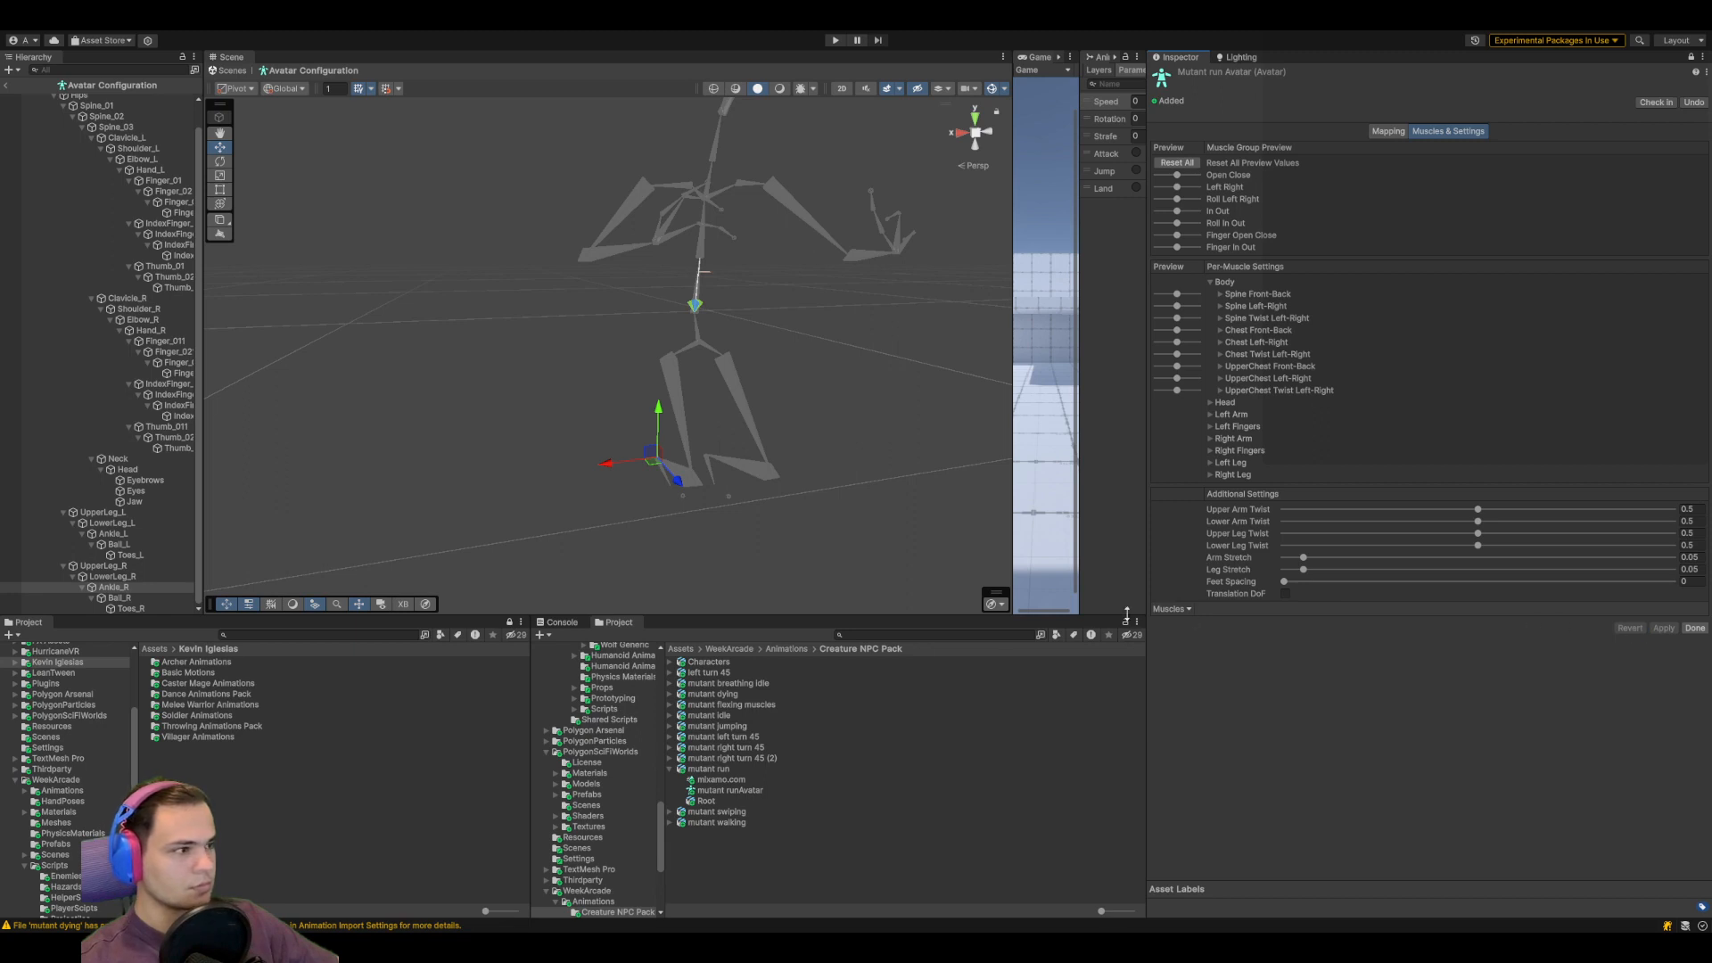
# Return to the avatar's bone mapping with the mutant run root selected and examine the skeleton's lower legs and feet
pyautogui.scroll(1, 98, 223)
pyautogui.click(98, 99)
pyautogui.click(1386, 131)
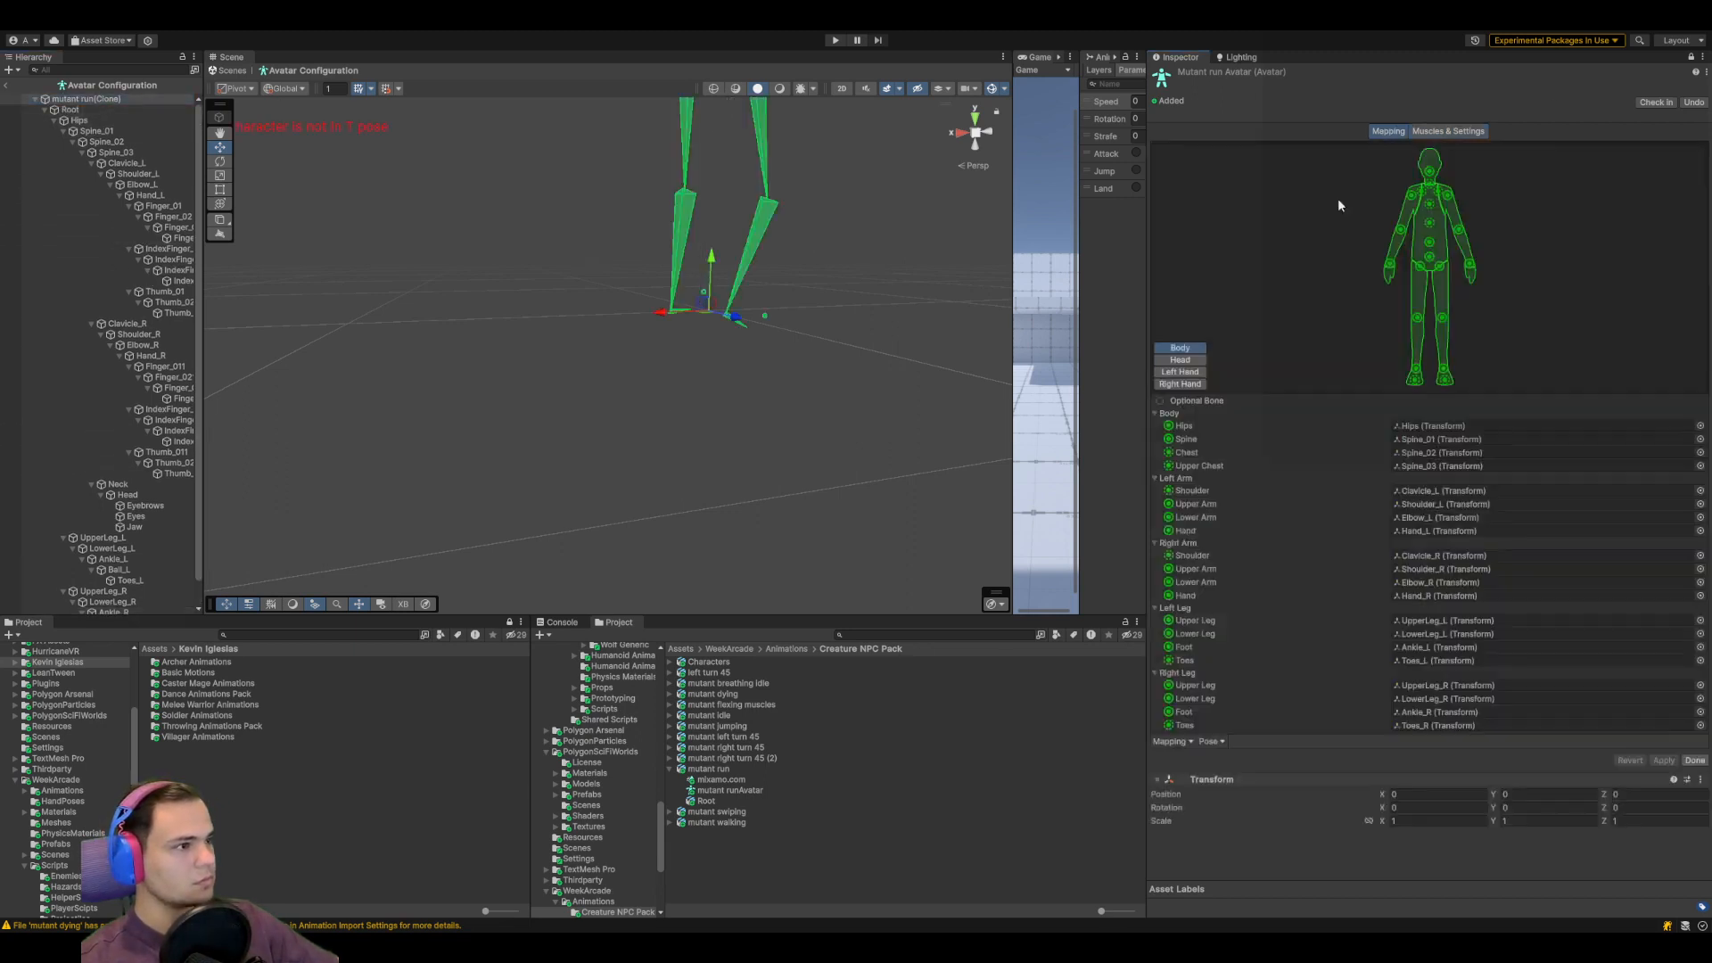
pyautogui.moveTo(872, 345); pyautogui.dragTo(824, 360, button='middle')
pyautogui.scroll(-3, 852, 456)
pyautogui.scroll(3, 776, 431)
pyautogui.moveTo(775, 431); pyautogui.dragTo(746, 485, button='right')
pyautogui.moveTo(798, 343); pyautogui.dragTo(826, 402, button='middle')
pyautogui.moveTo(826, 401); pyautogui.dragTo(822, 489, button='right')
pyautogui.moveTo(906, 441); pyautogui.dragTo(795, 486, button='middle')
pyautogui.scroll(4, 737, 474)
pyautogui.moveTo(796, 485); pyautogui.dragTo(858, 501, button='right')
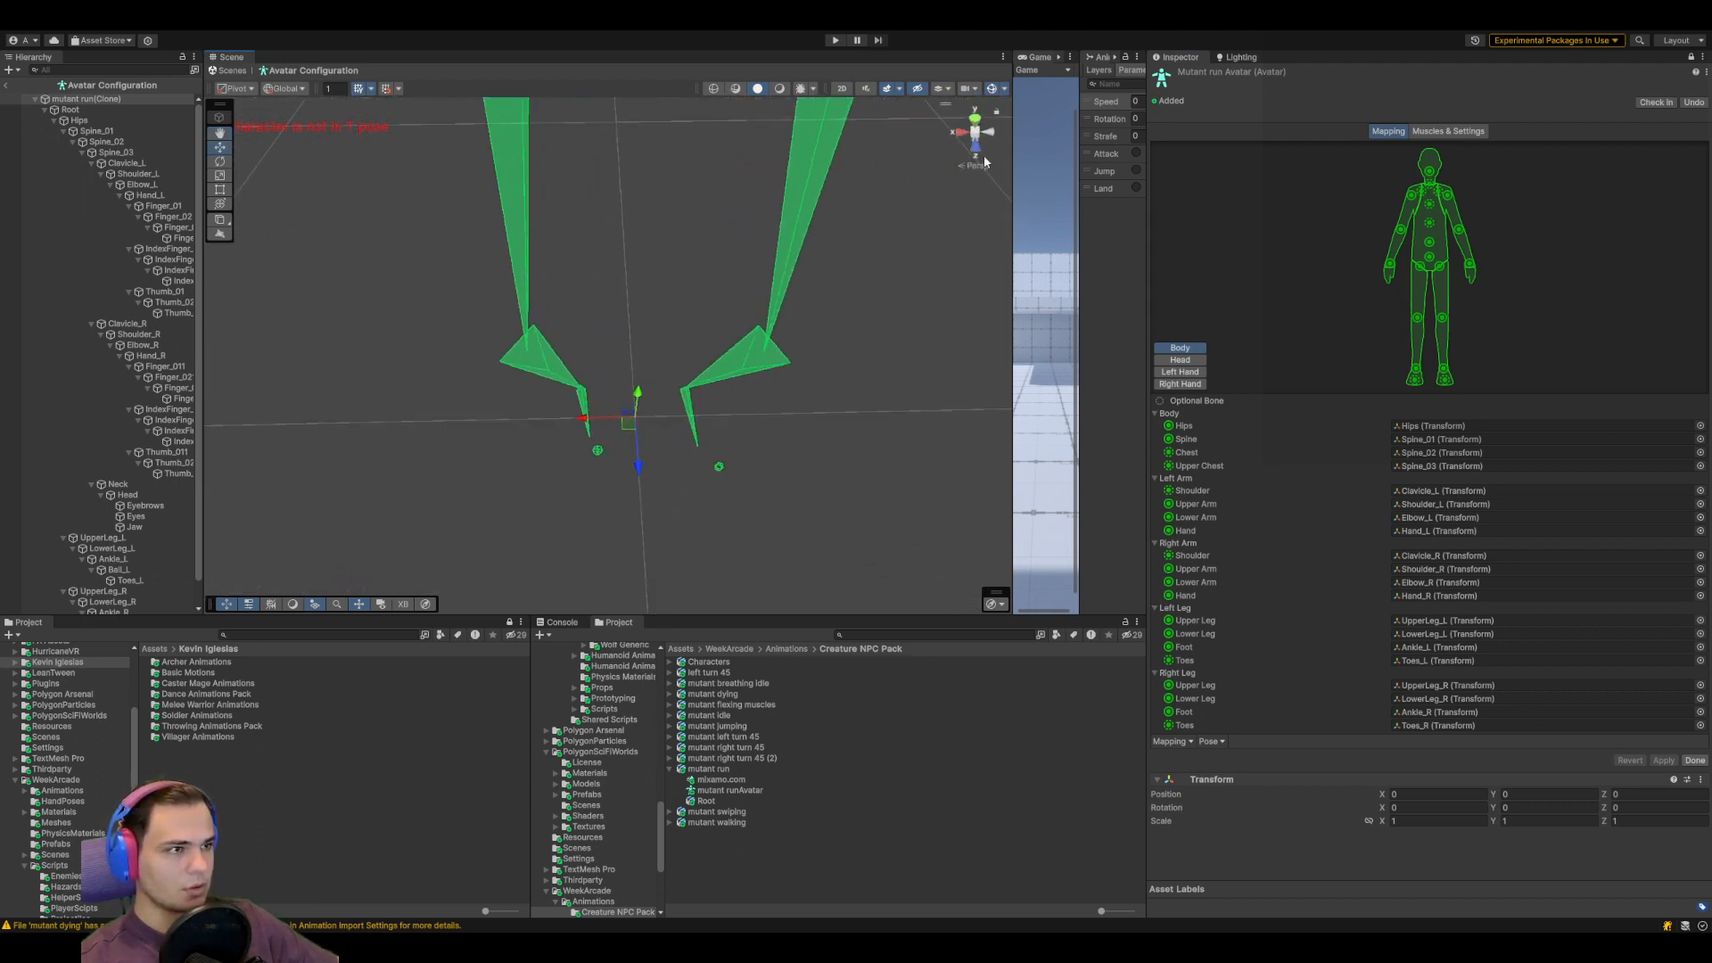
# Frame the UpperLeg_L bone from above and compare both legs down to the feet in the Scene view
pyautogui.click(973, 167)
pyautogui.click(976, 121)
pyautogui.click(976, 114)
pyautogui.click(103, 538)
pyautogui.press('f')
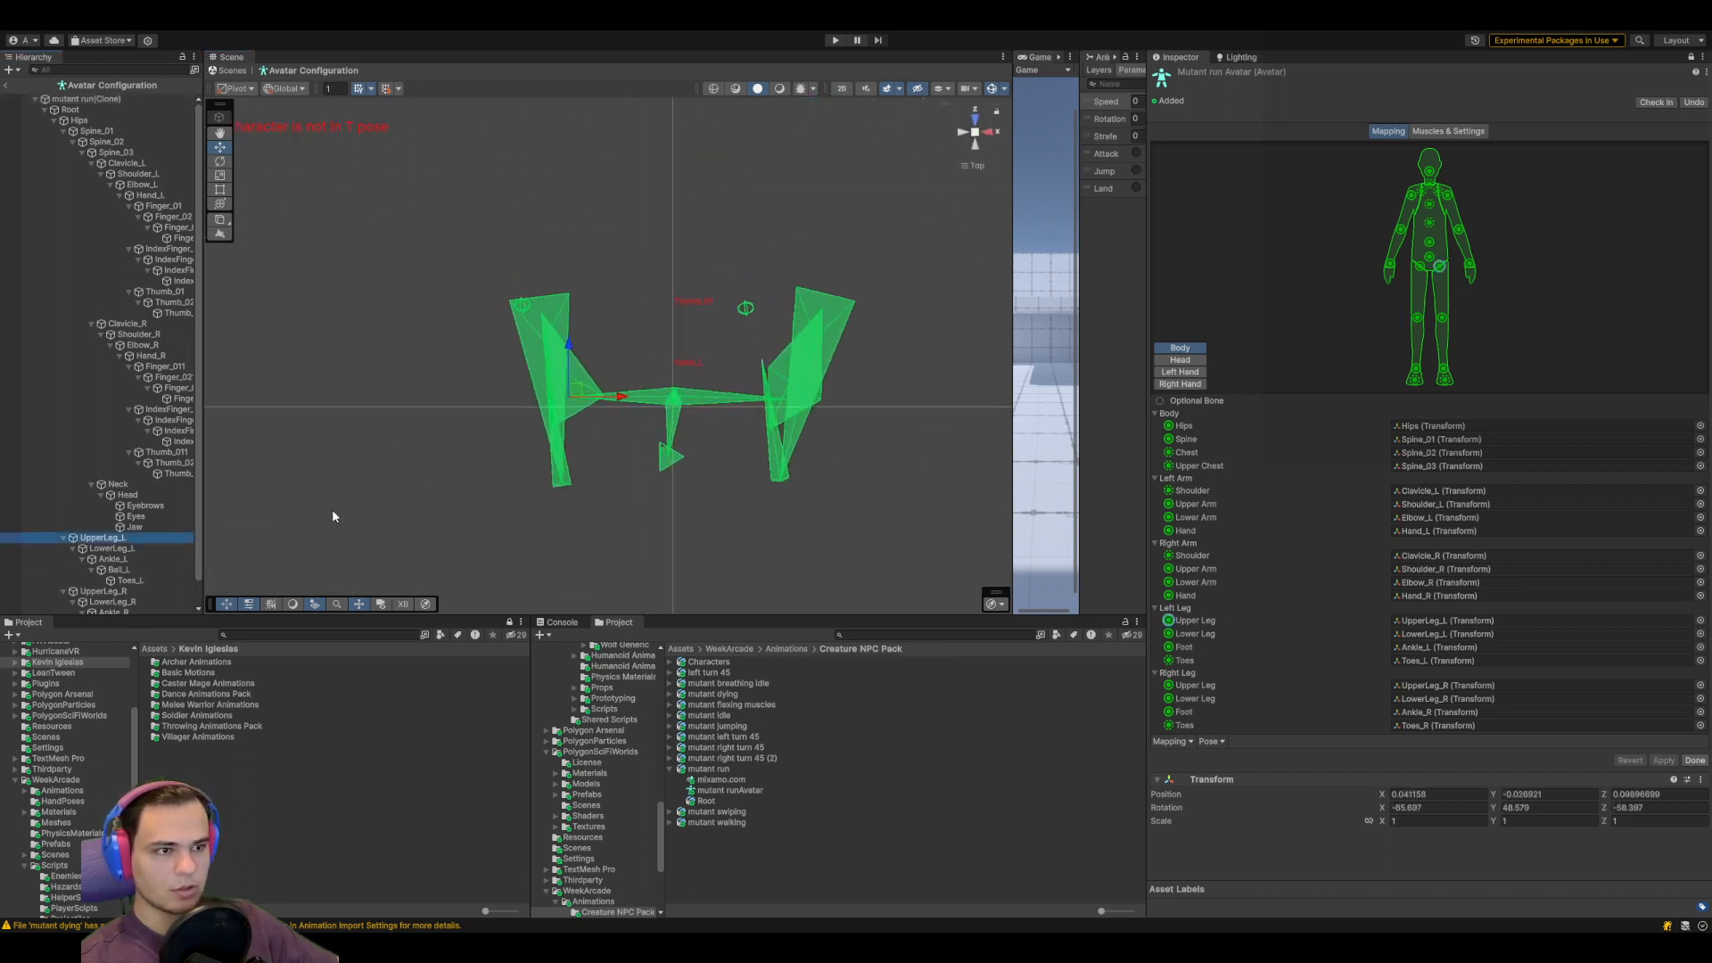
pyautogui.moveTo(738, 522); pyautogui.dragTo(1186, 313, button='right')
pyautogui.moveTo(685, 510); pyautogui.dragTo(836, 384, button='middle')
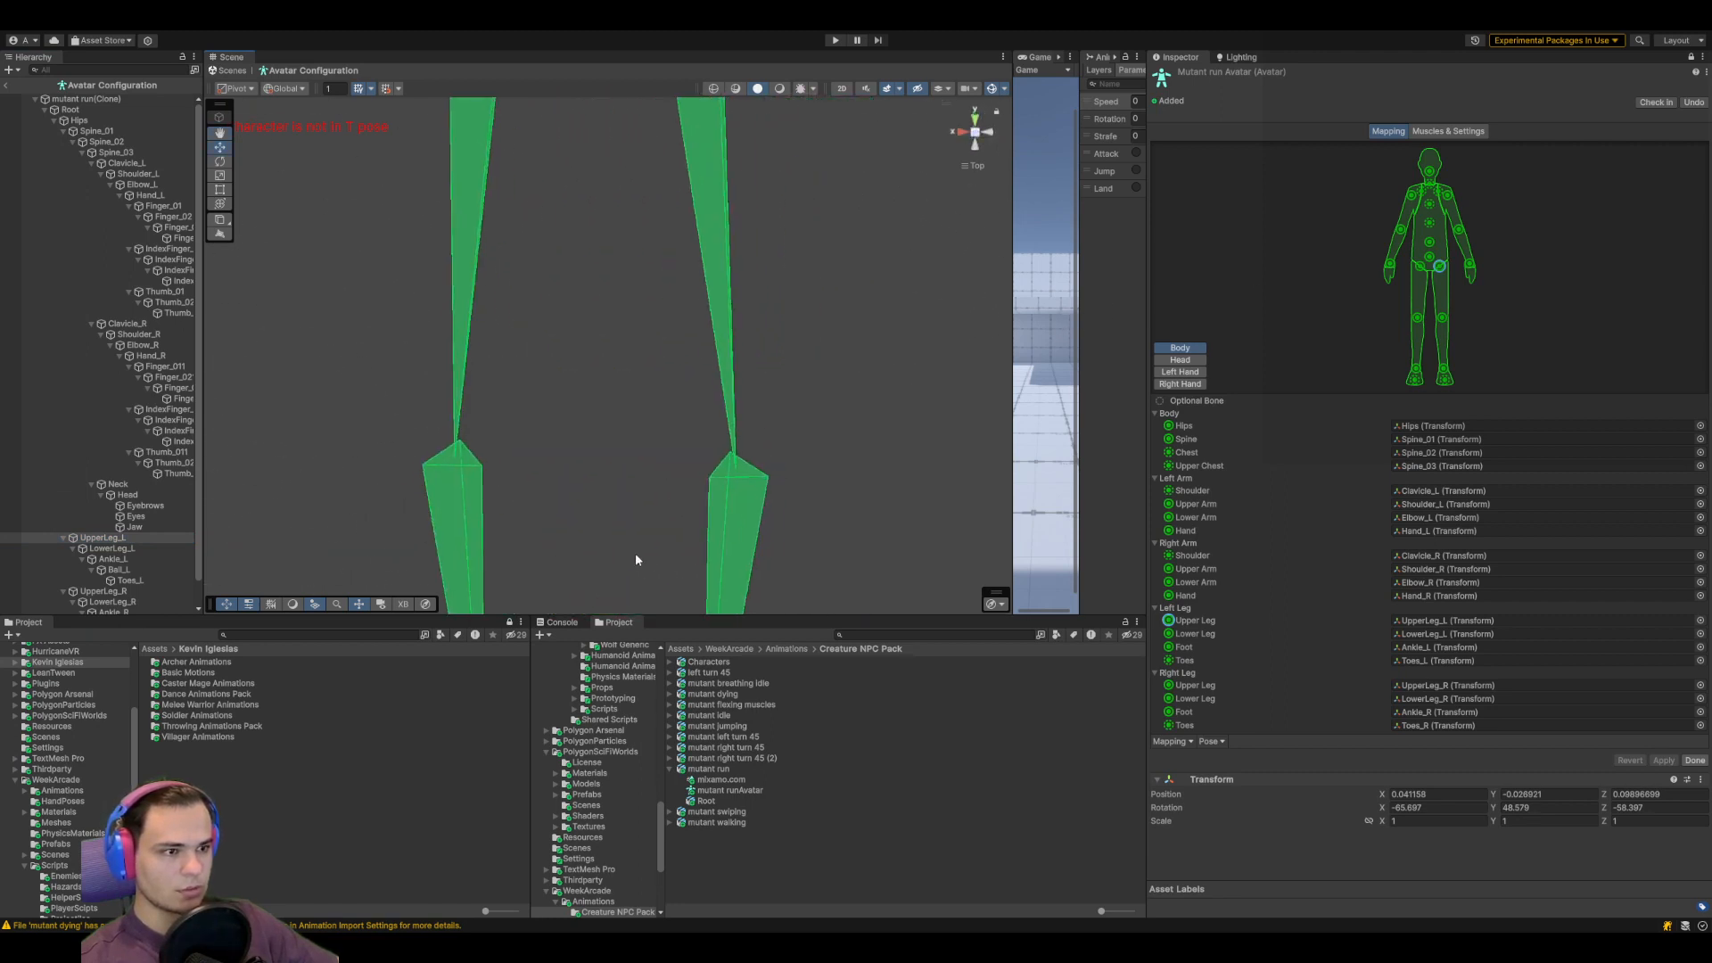
pyautogui.moveTo(639, 553); pyautogui.dragTo(710, 361, button='middle')
pyautogui.scroll(-4, 696, 419)
pyautogui.moveTo(690, 453); pyautogui.dragTo(687, 381, button='middle')
pyautogui.moveTo(687, 381); pyautogui.dragTo(658, 524, button='right')
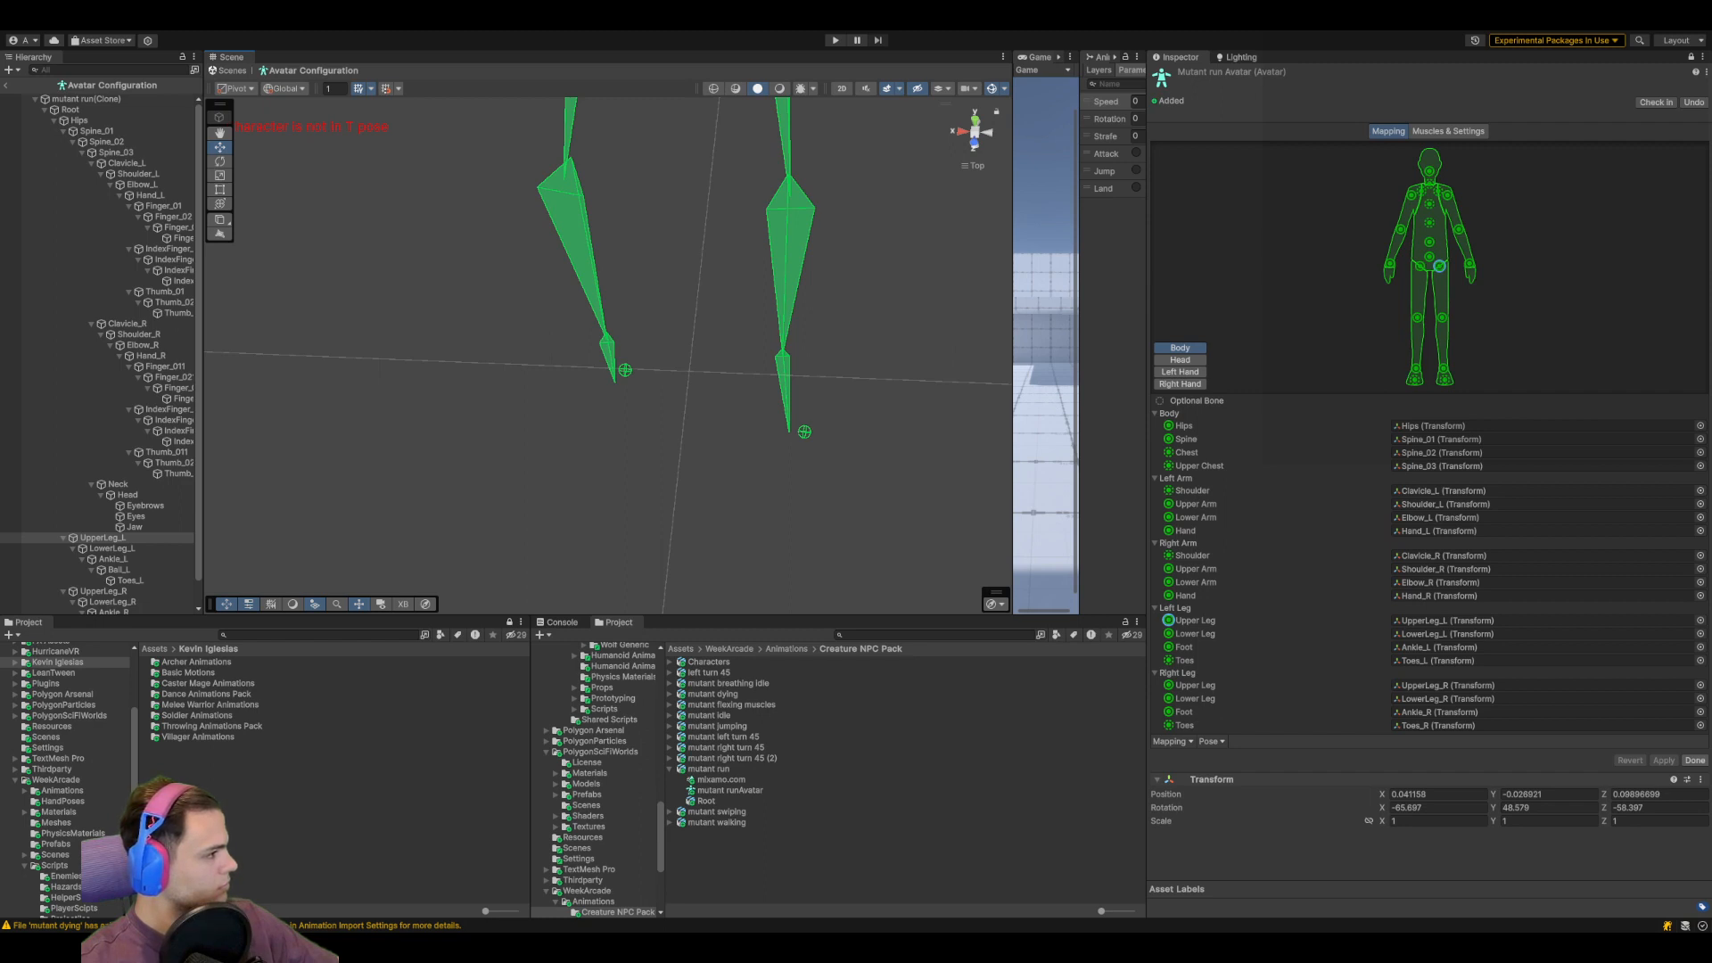
# Rotate the right ankle bone in the side view to about -11.9, 163.5, 72.0 degrees
pyautogui.keyDown('alt'); pyautogui.moveTo(695, 415); pyautogui.dragTo(749, 378); pyautogui.keyUp('alt')
pyautogui.click(610, 437)
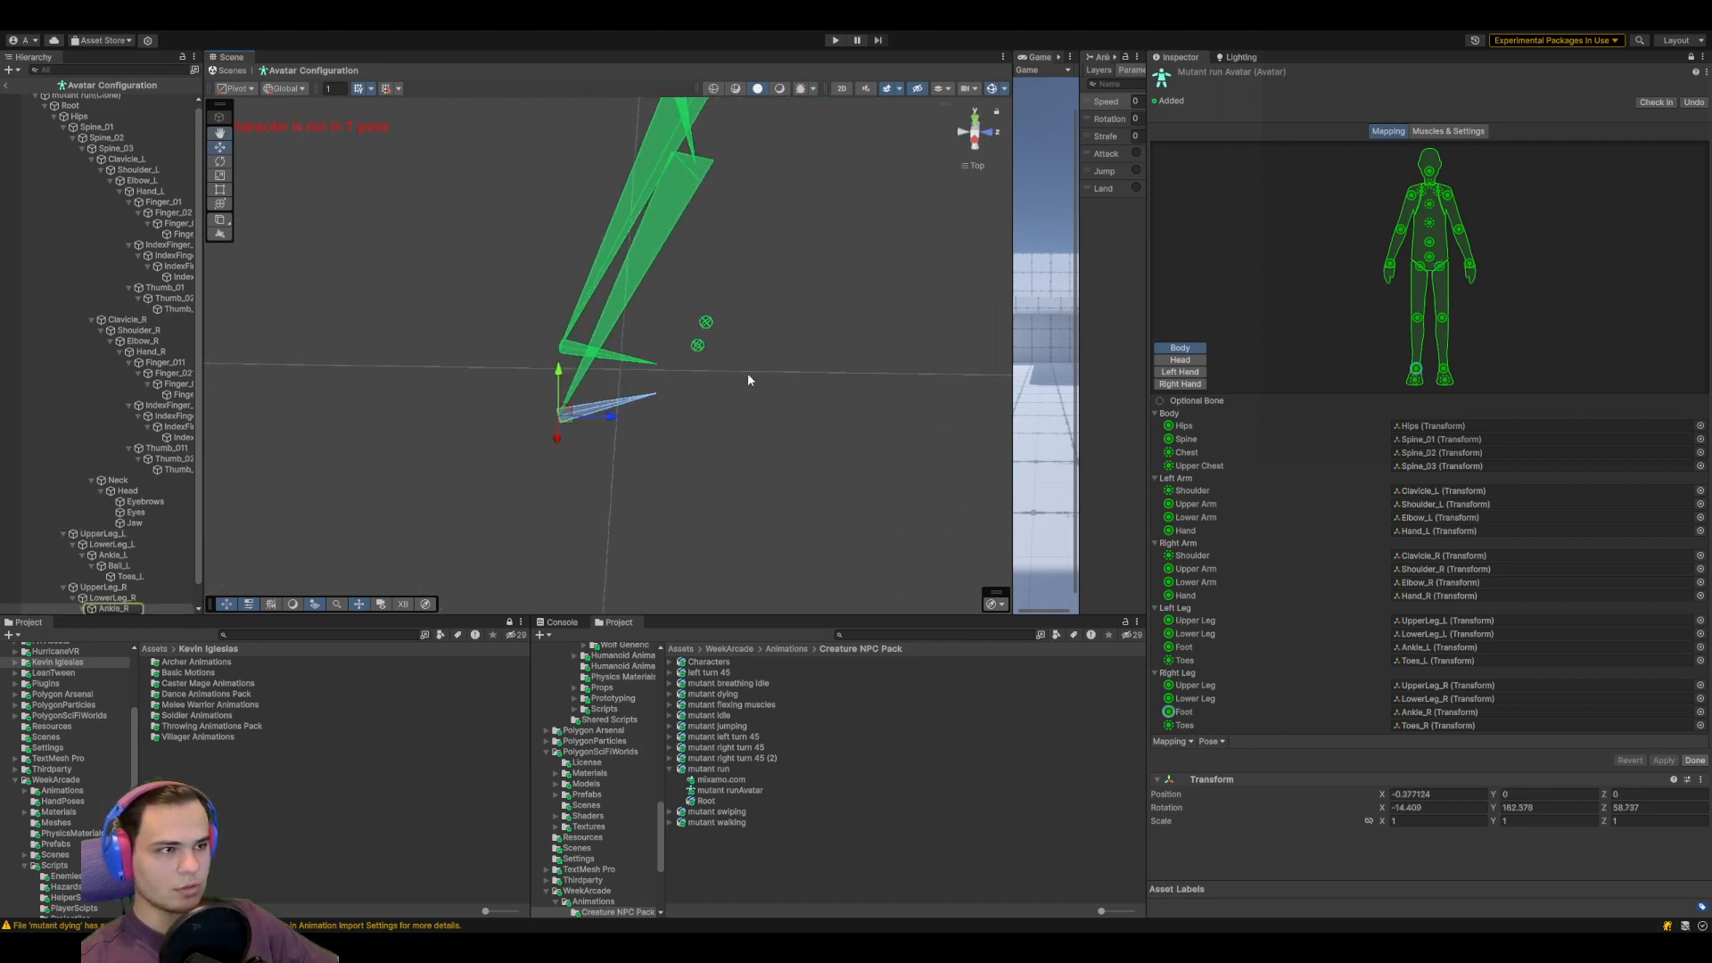
pyautogui.click(976, 140)
pyautogui.press('r')
pyautogui.press('e')
pyautogui.moveTo(603, 471); pyautogui.dragTo(601, 451)
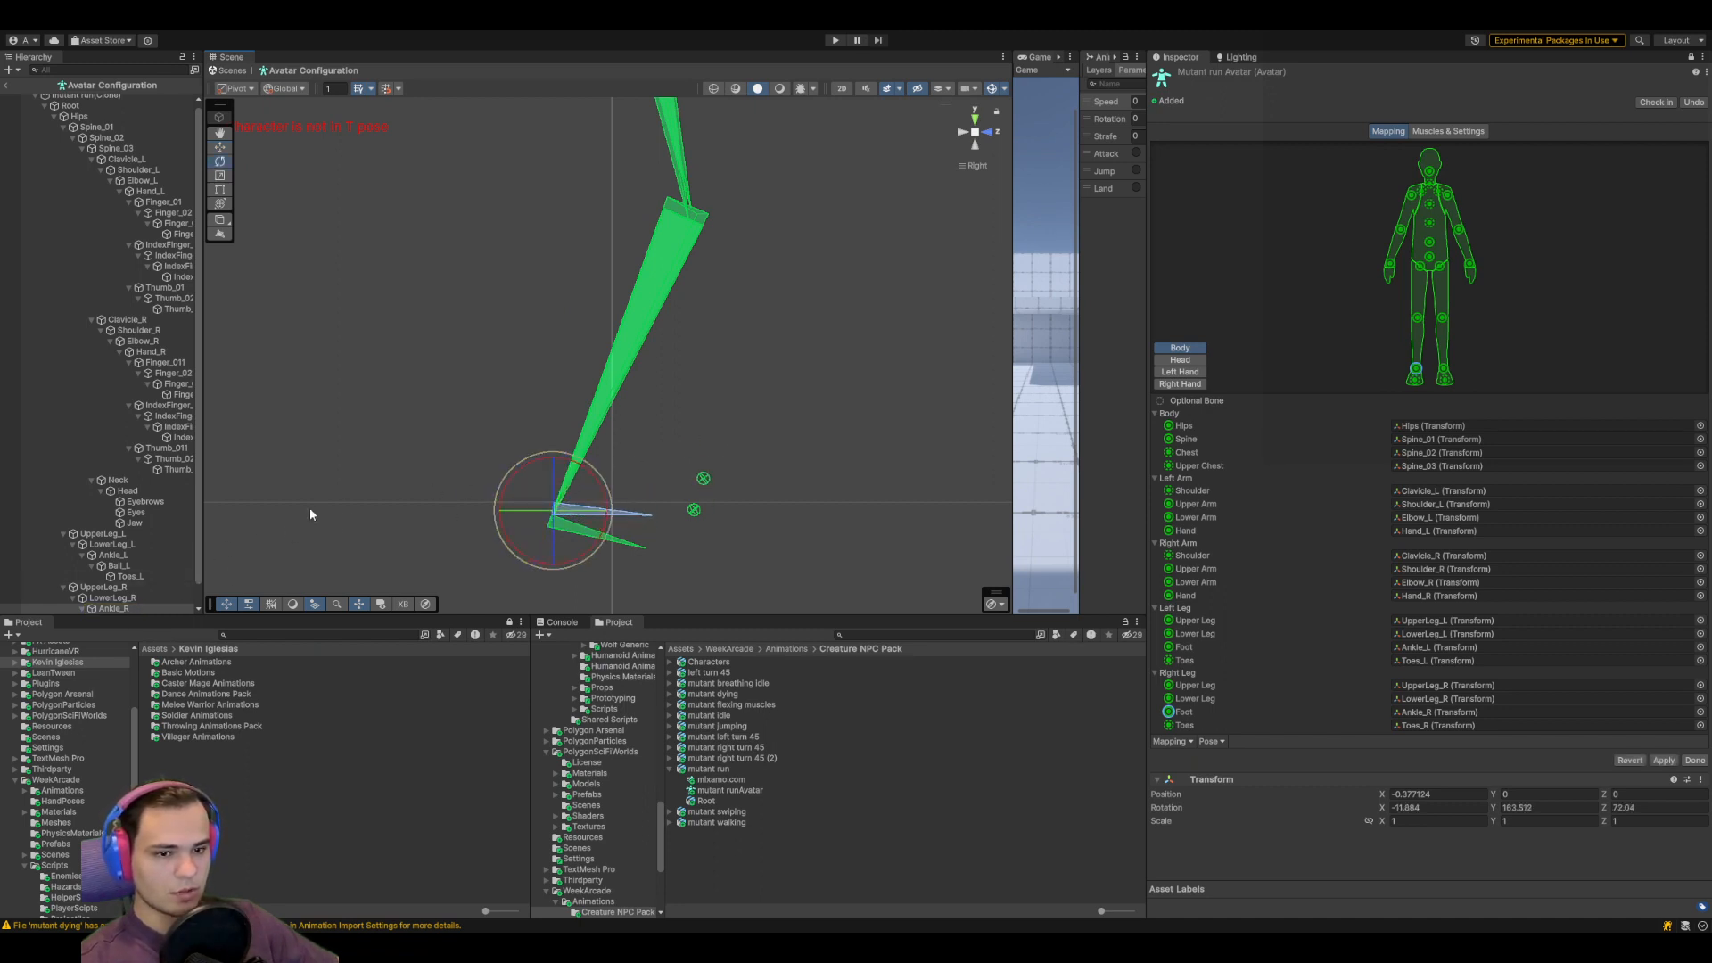
# Rotate the Ankle_L bone in the side view to about 8, -166.5, 86 degrees
pyautogui.click(136, 586)
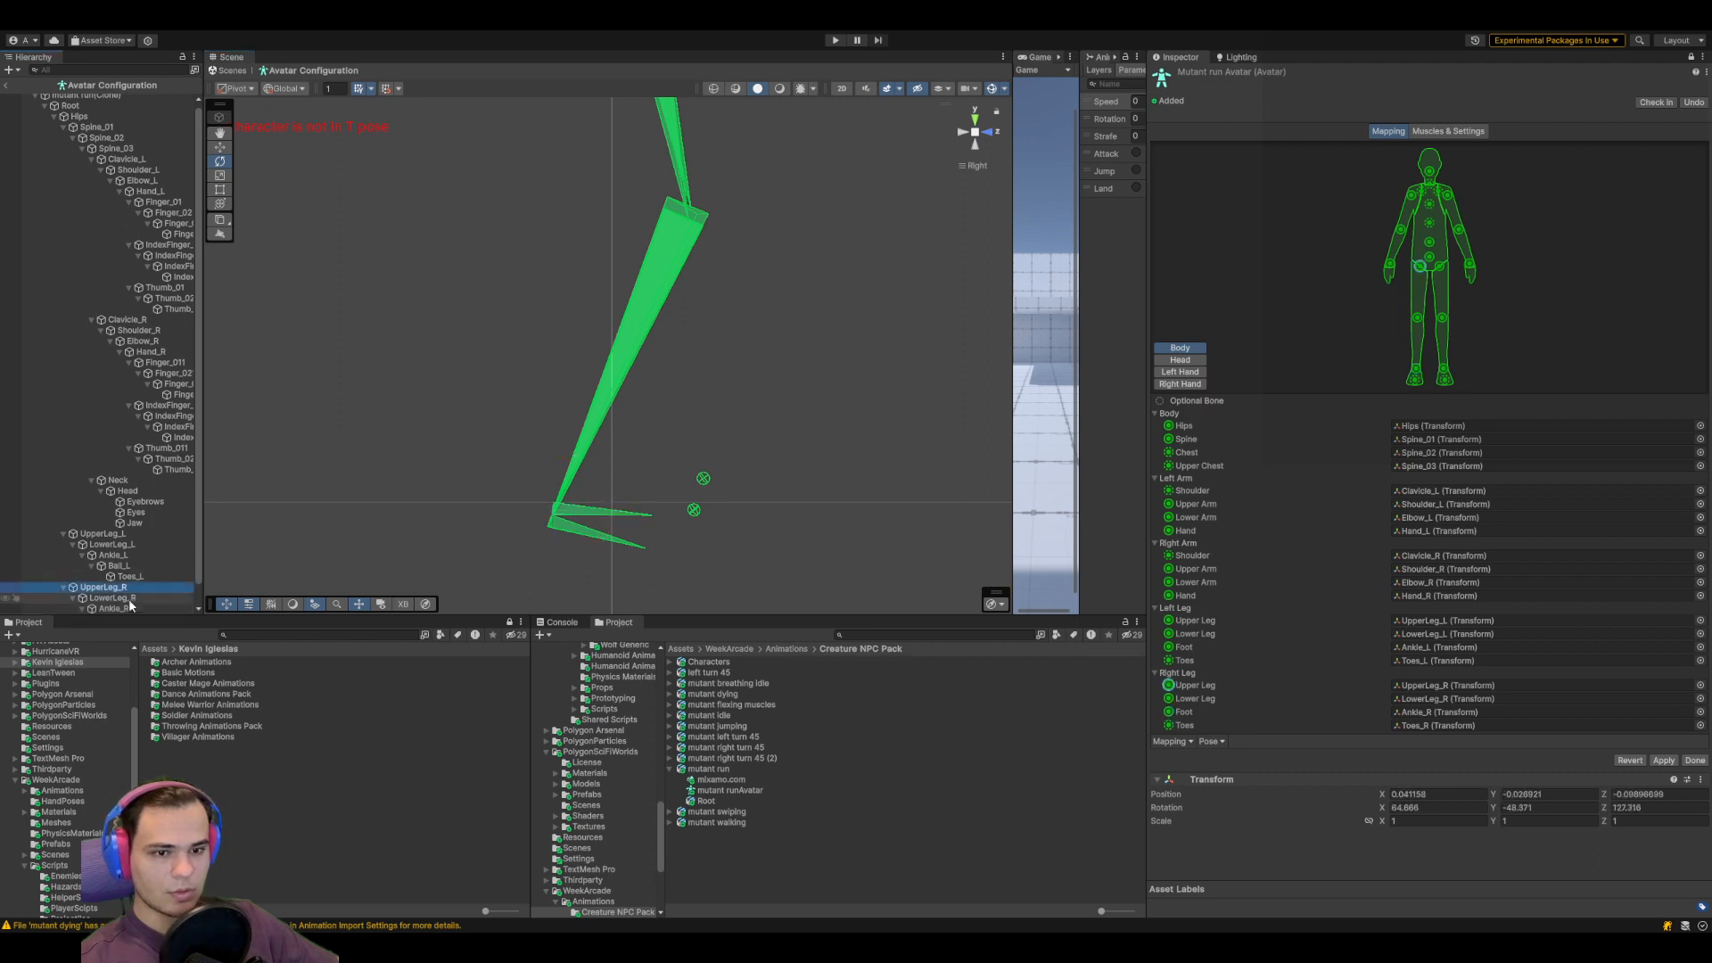
pyautogui.scroll(-1, 136, 583)
pyautogui.click(113, 587)
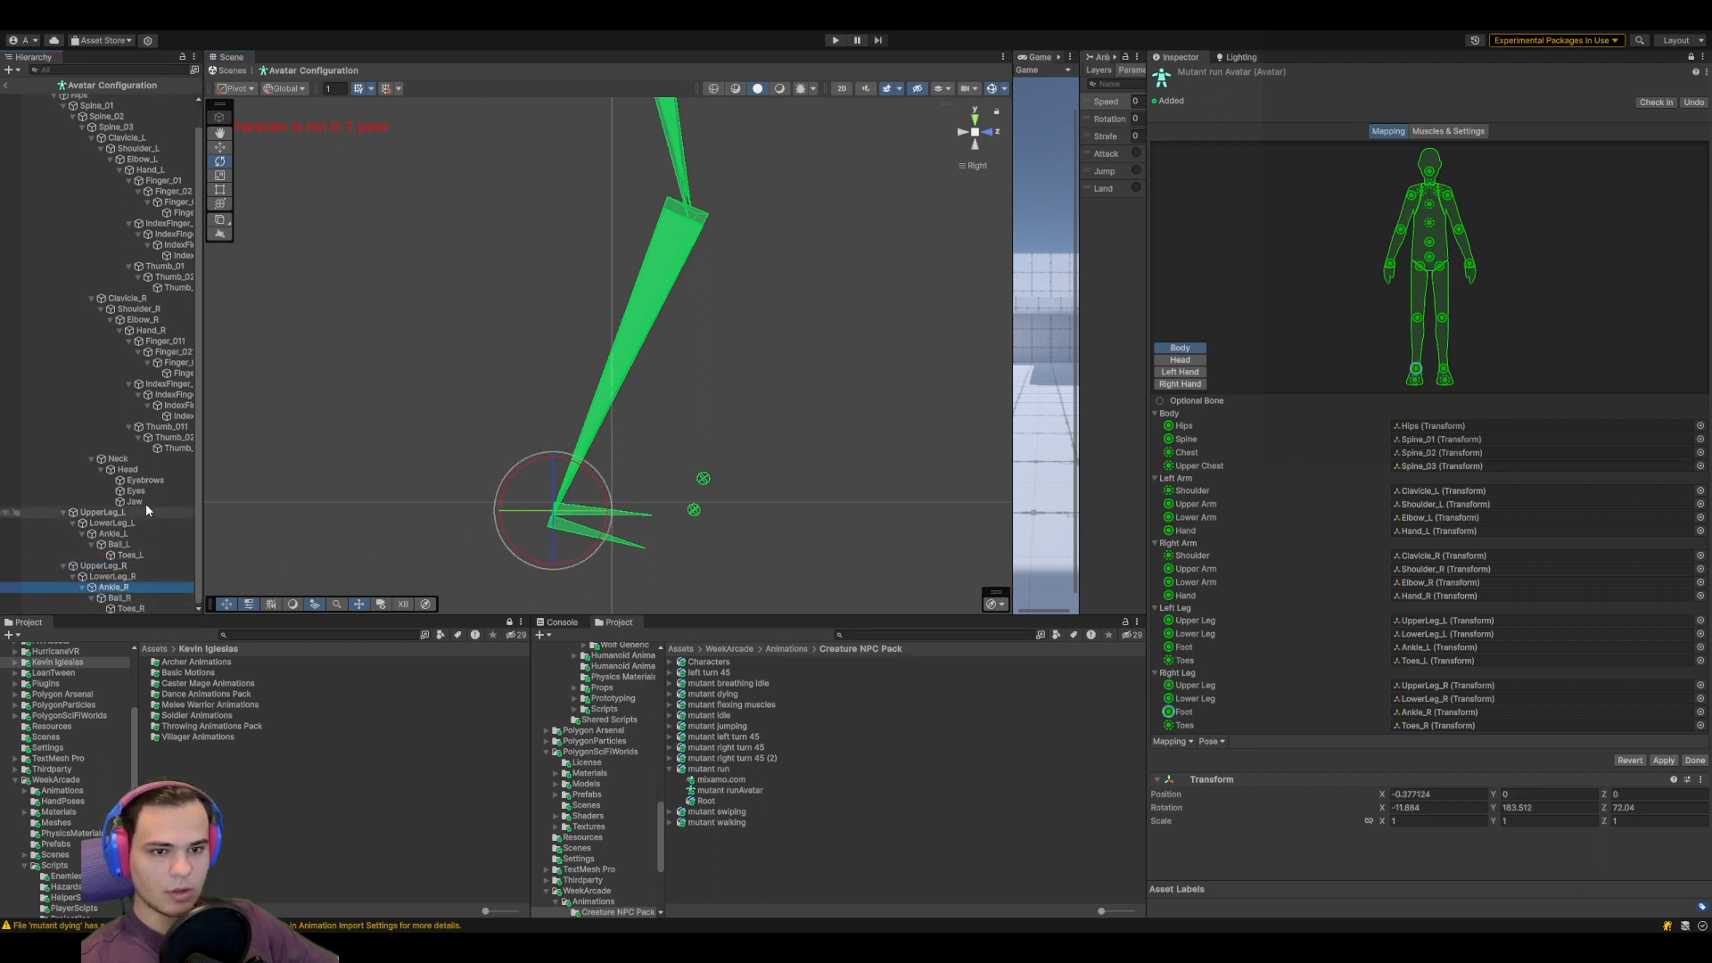
pyautogui.click(112, 533)
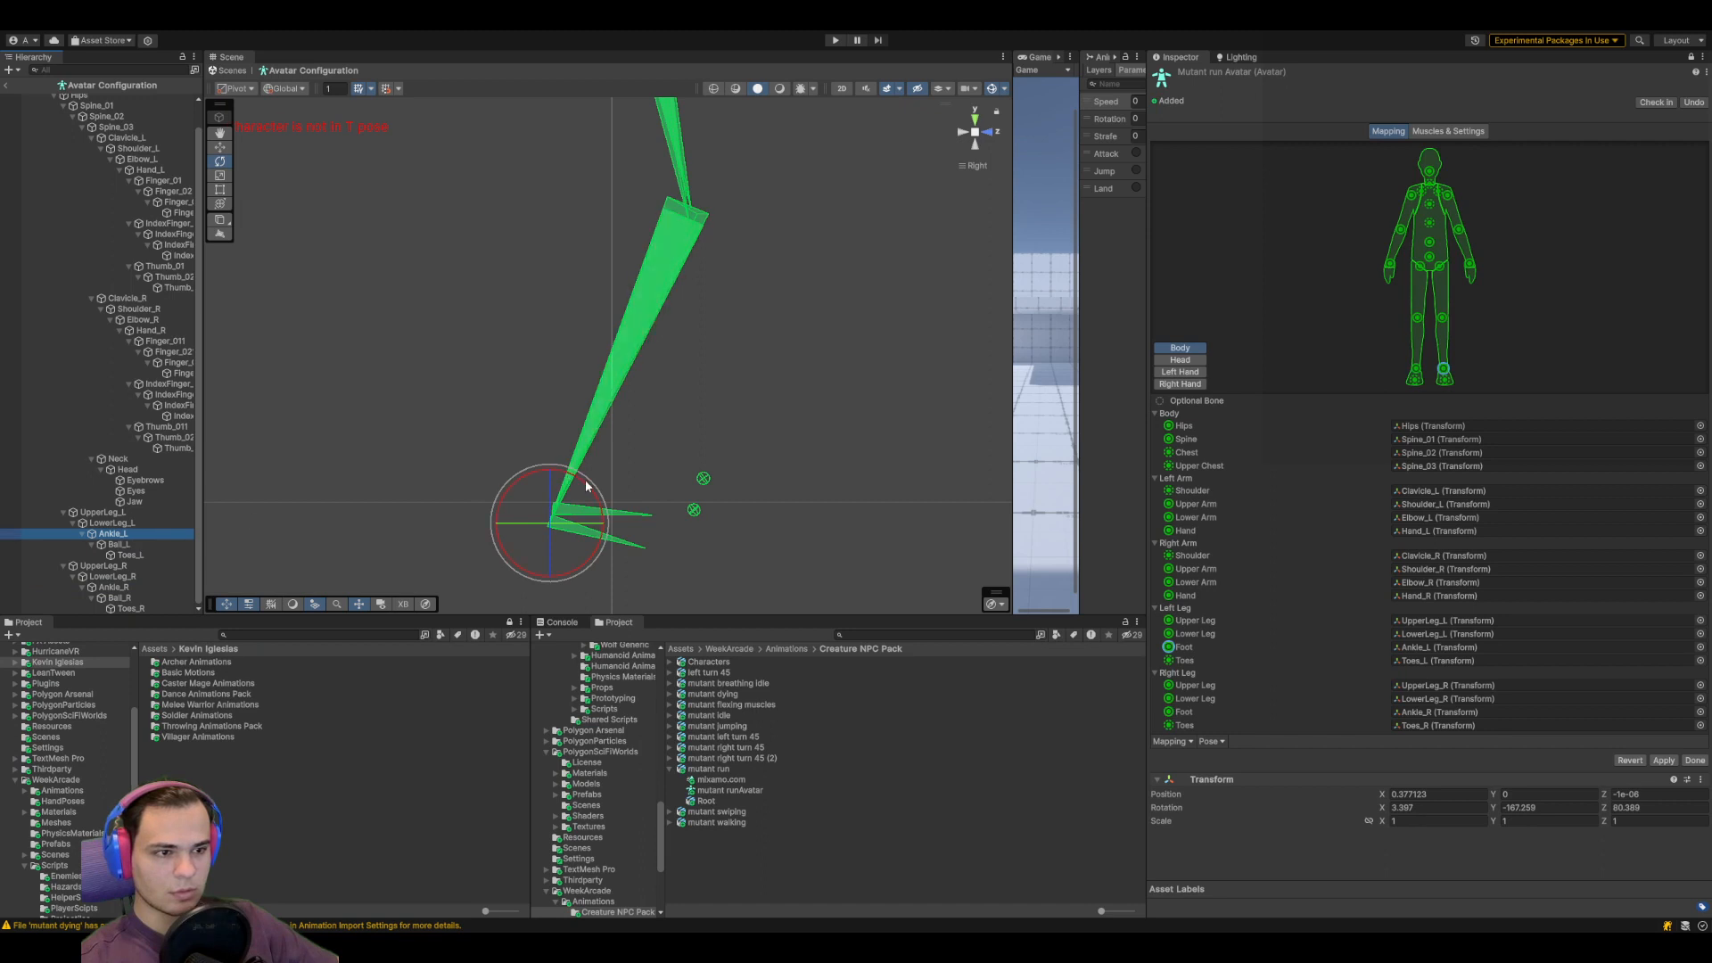
pyautogui.moveTo(579, 478); pyautogui.dragTo(568, 448)
pyautogui.moveTo(801, 462); pyautogui.dragTo(475, 482, button='right')
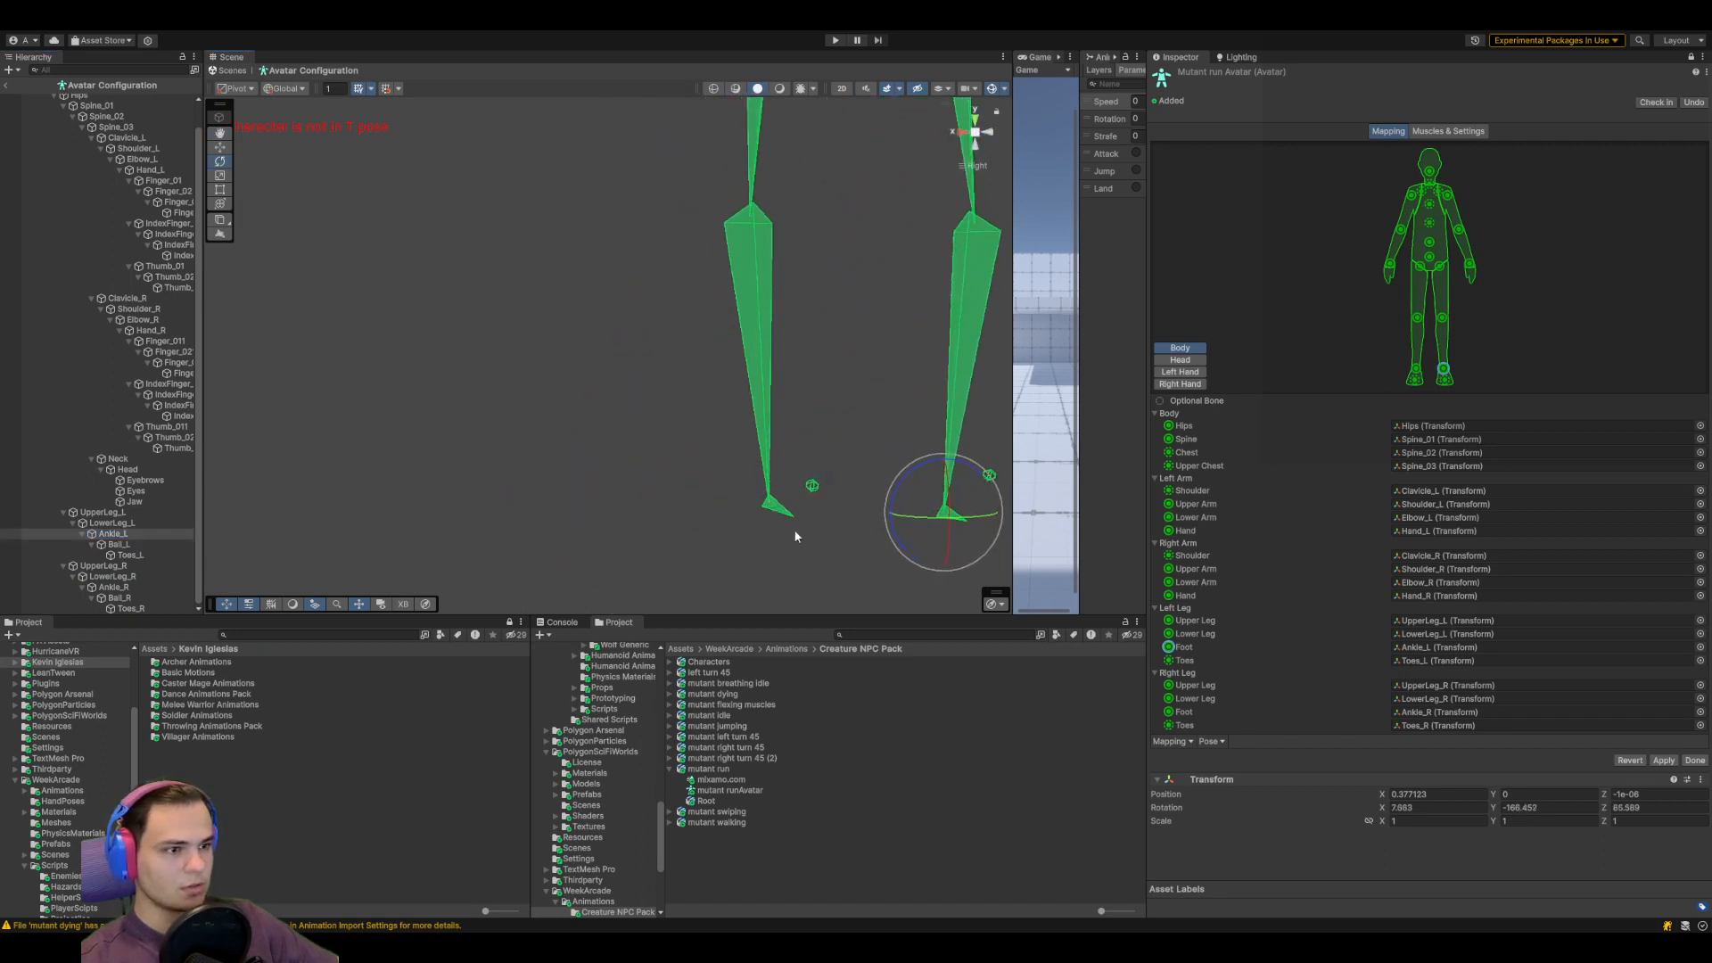
# Turn the Ankle_R bone to about -22, 167.5, 72.3 degrees and apply the changes before leaving the avatar configuration
pyautogui.keyDown('alt'); pyautogui.moveTo(794, 519); pyautogui.dragTo(780, 621); pyautogui.keyUp('alt')
pyautogui.click(784, 493)
pyautogui.moveTo(798, 488); pyautogui.dragTo(785, 496)
pyautogui.moveTo(878, 506); pyautogui.dragTo(749, 532, button='middle')
pyautogui.keyDown('alt'); pyautogui.moveTo(749, 536); pyautogui.dragTo(677, 370); pyautogui.keyUp('alt')
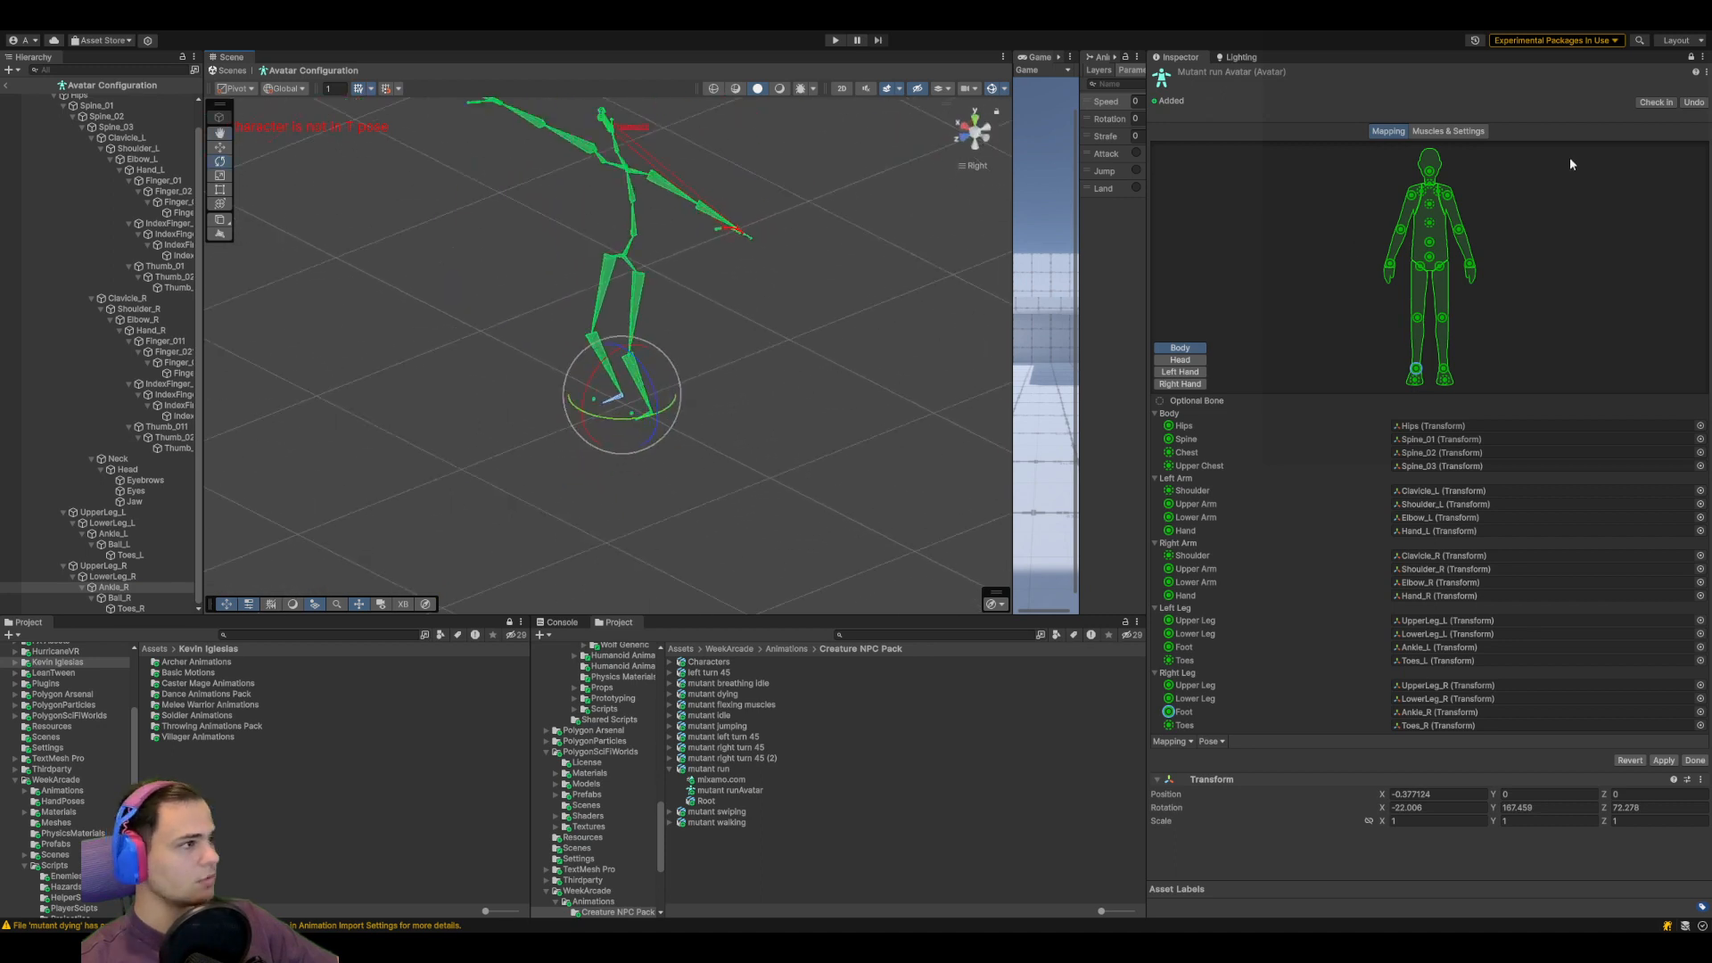
pyautogui.click(1664, 760)
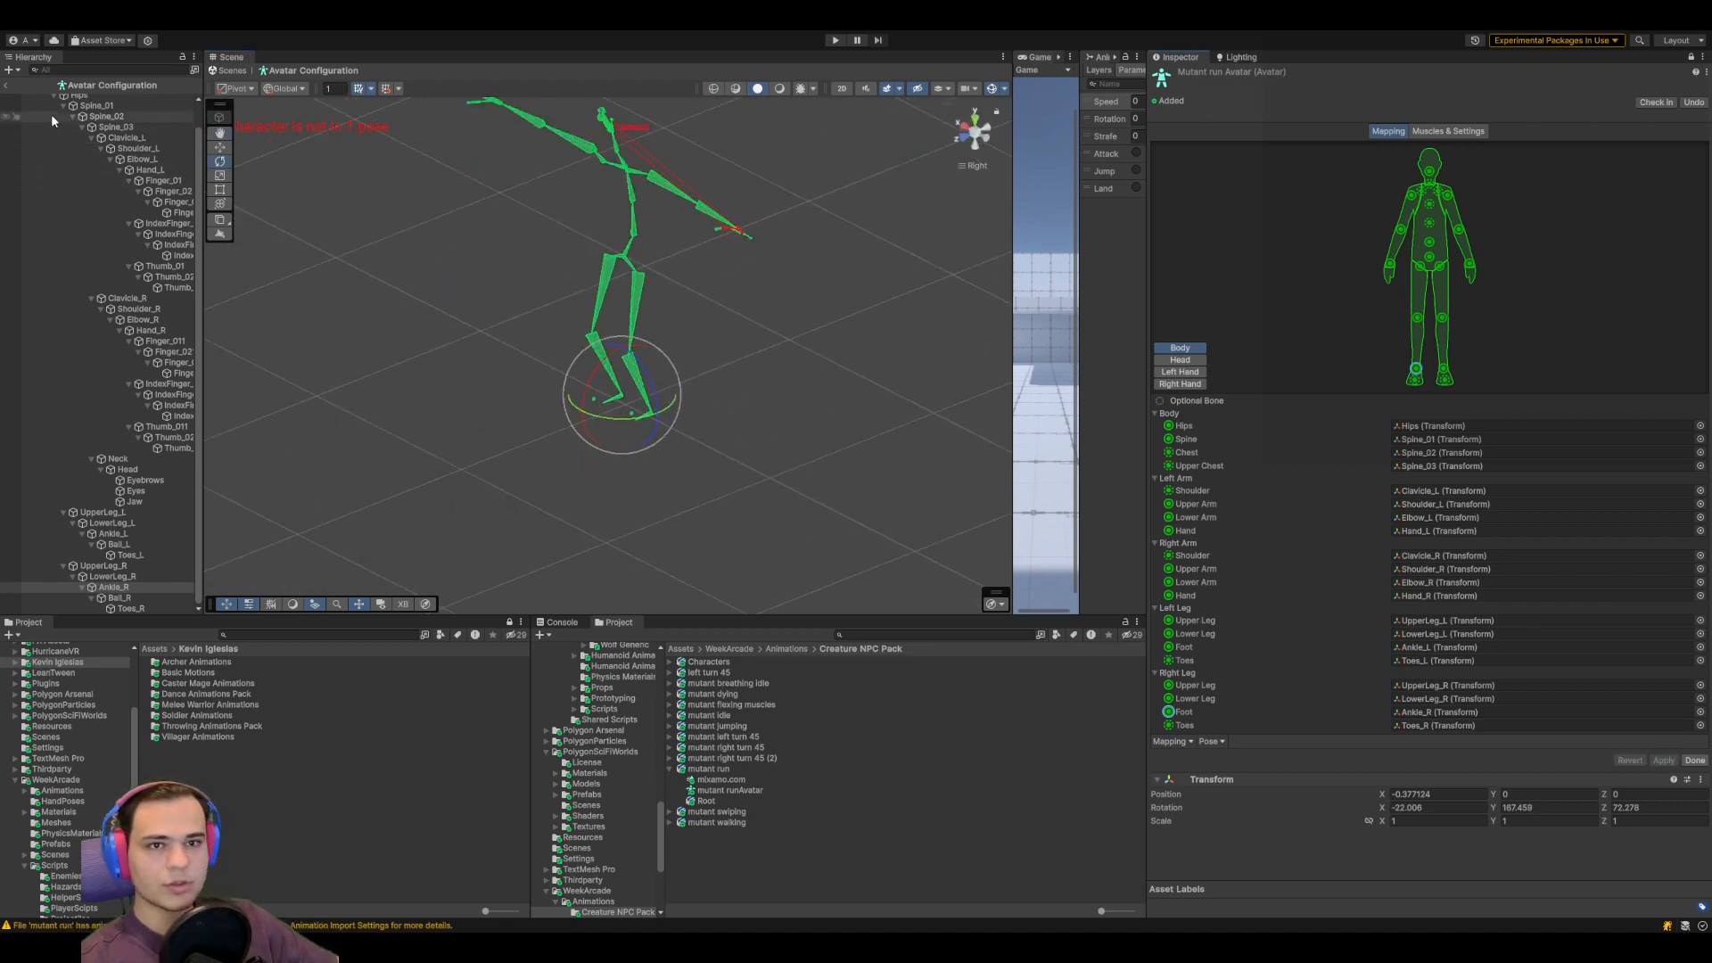
pyautogui.click(6, 86)
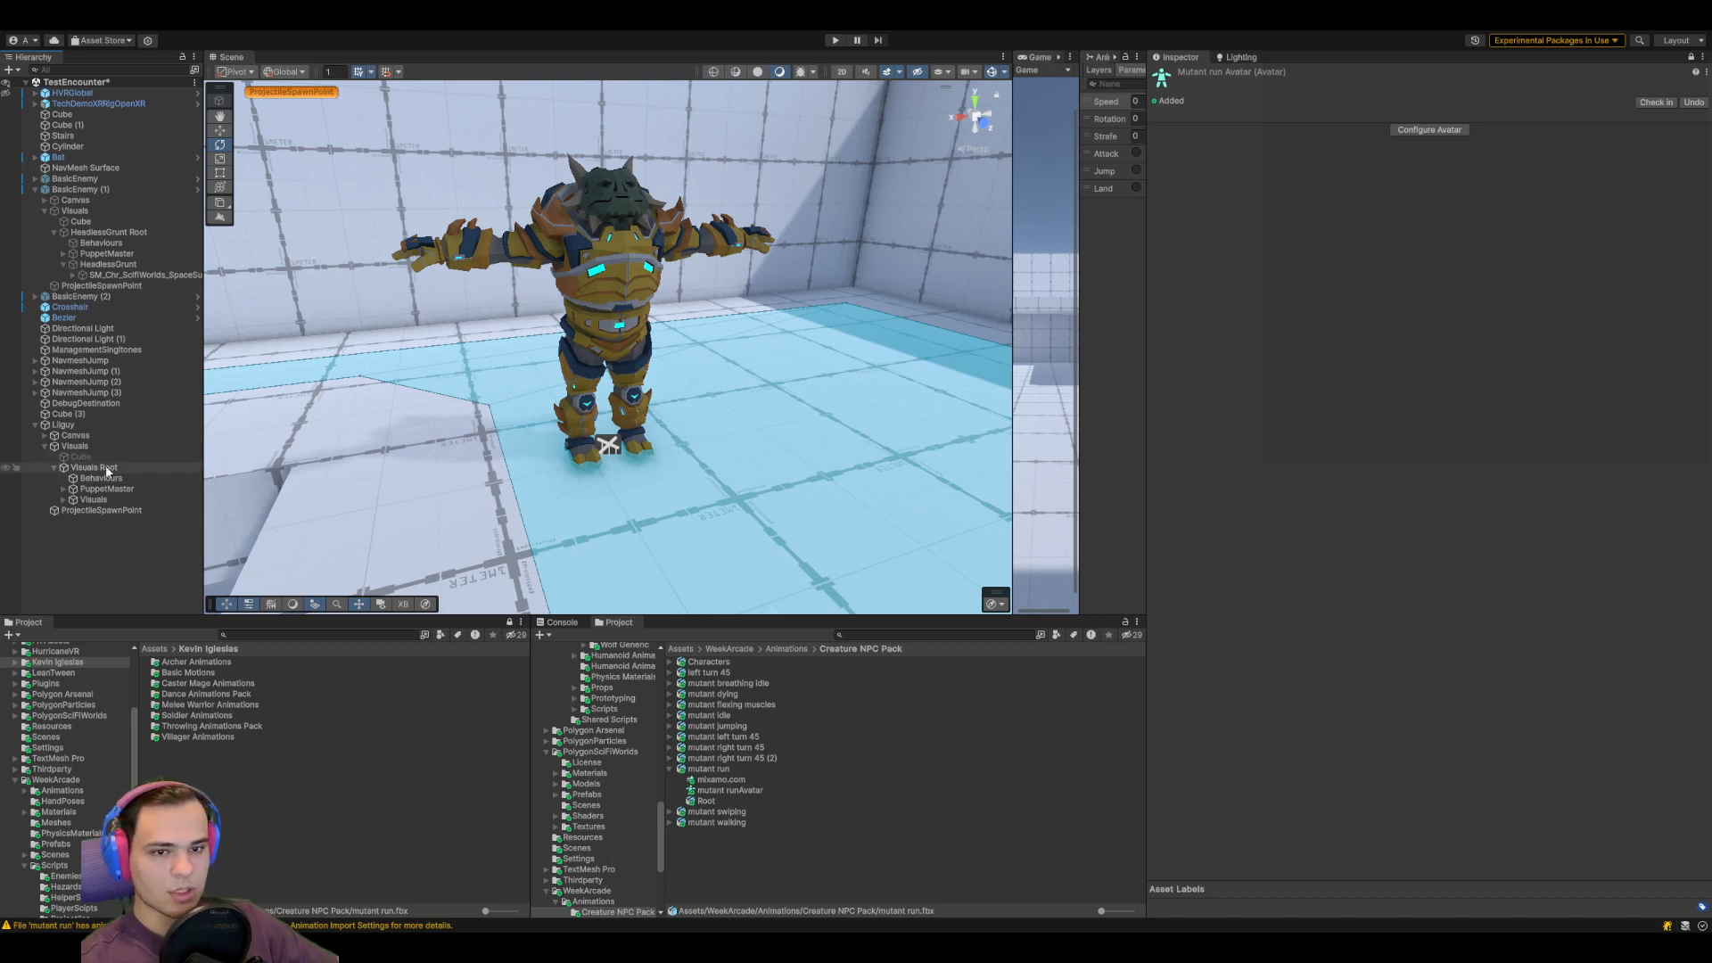
# Play the mixamo.com clip of mutant run in the preview and view it from another angle
pyautogui.click(98, 425)
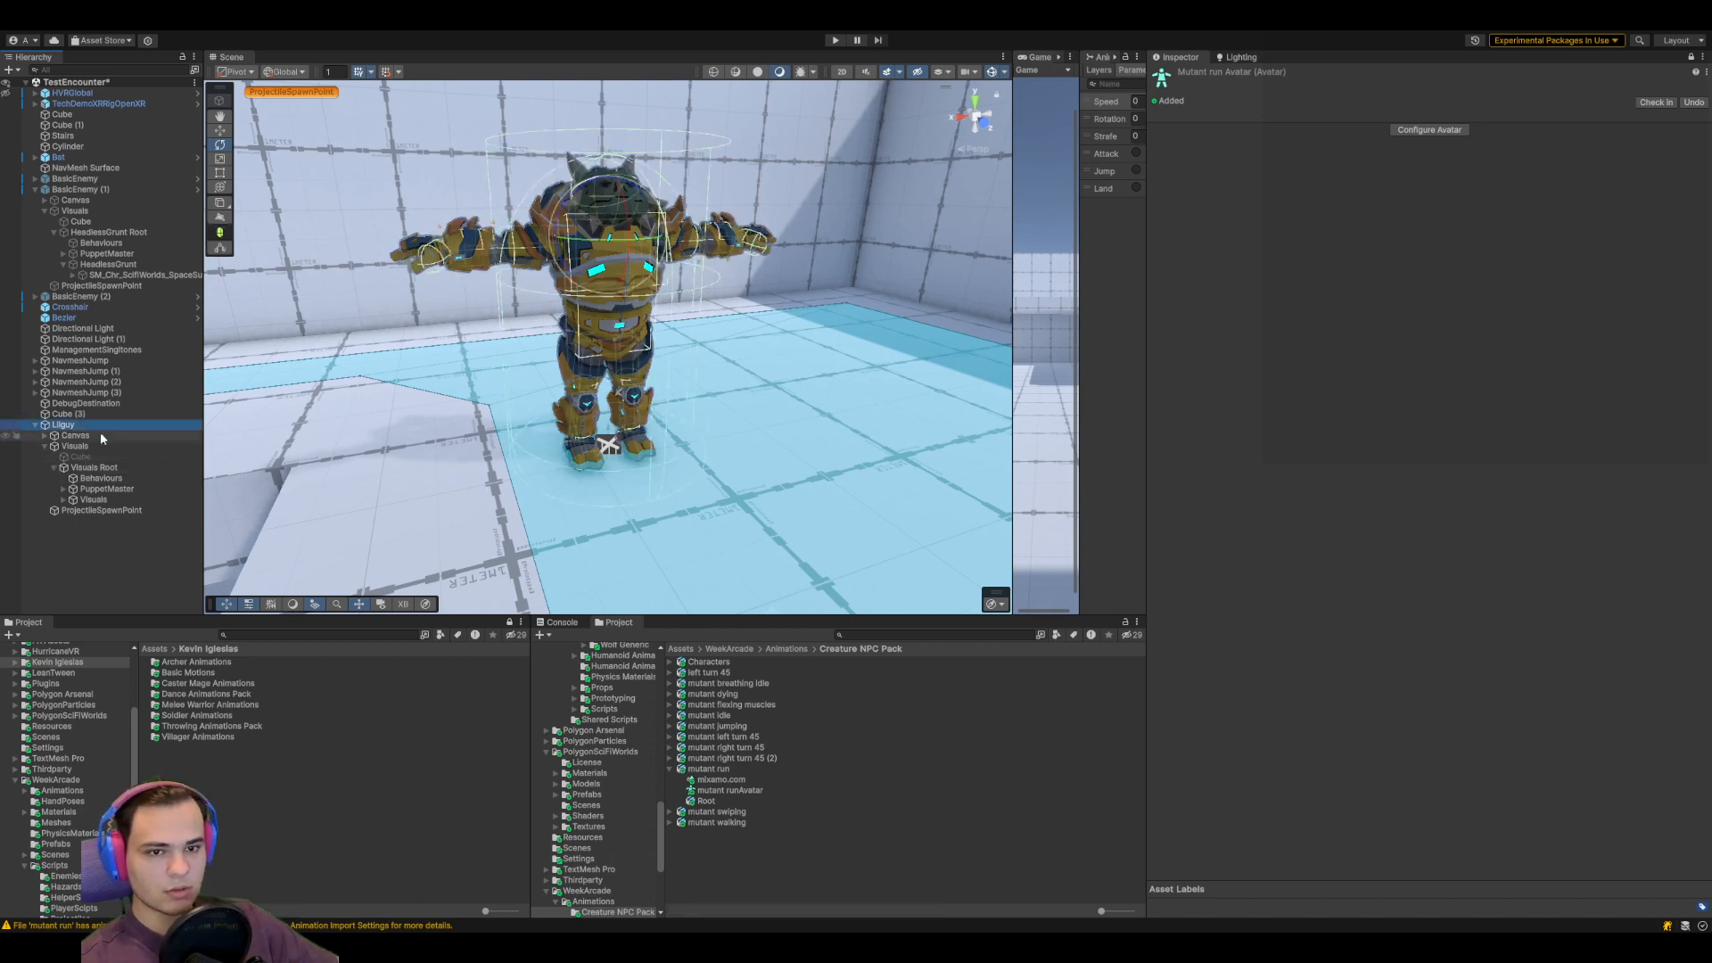
pyautogui.click(722, 768)
pyautogui.click(724, 780)
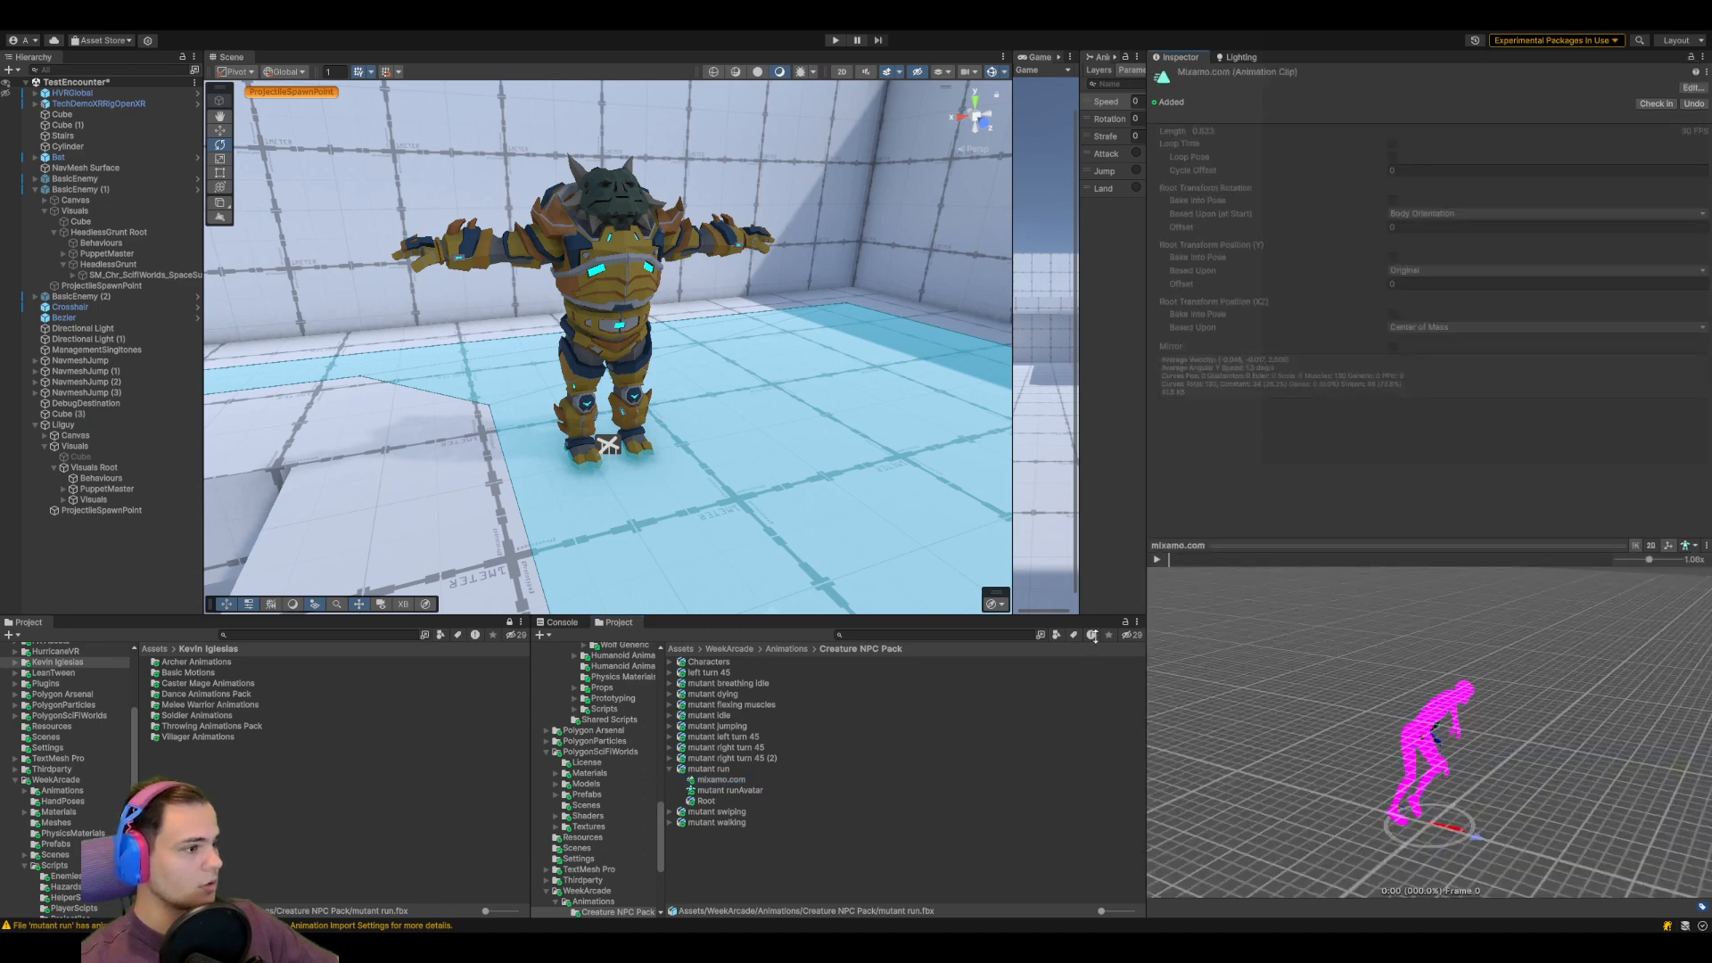
pyautogui.click(1157, 559)
pyautogui.moveTo(1436, 731); pyautogui.dragTo(1157, 742)
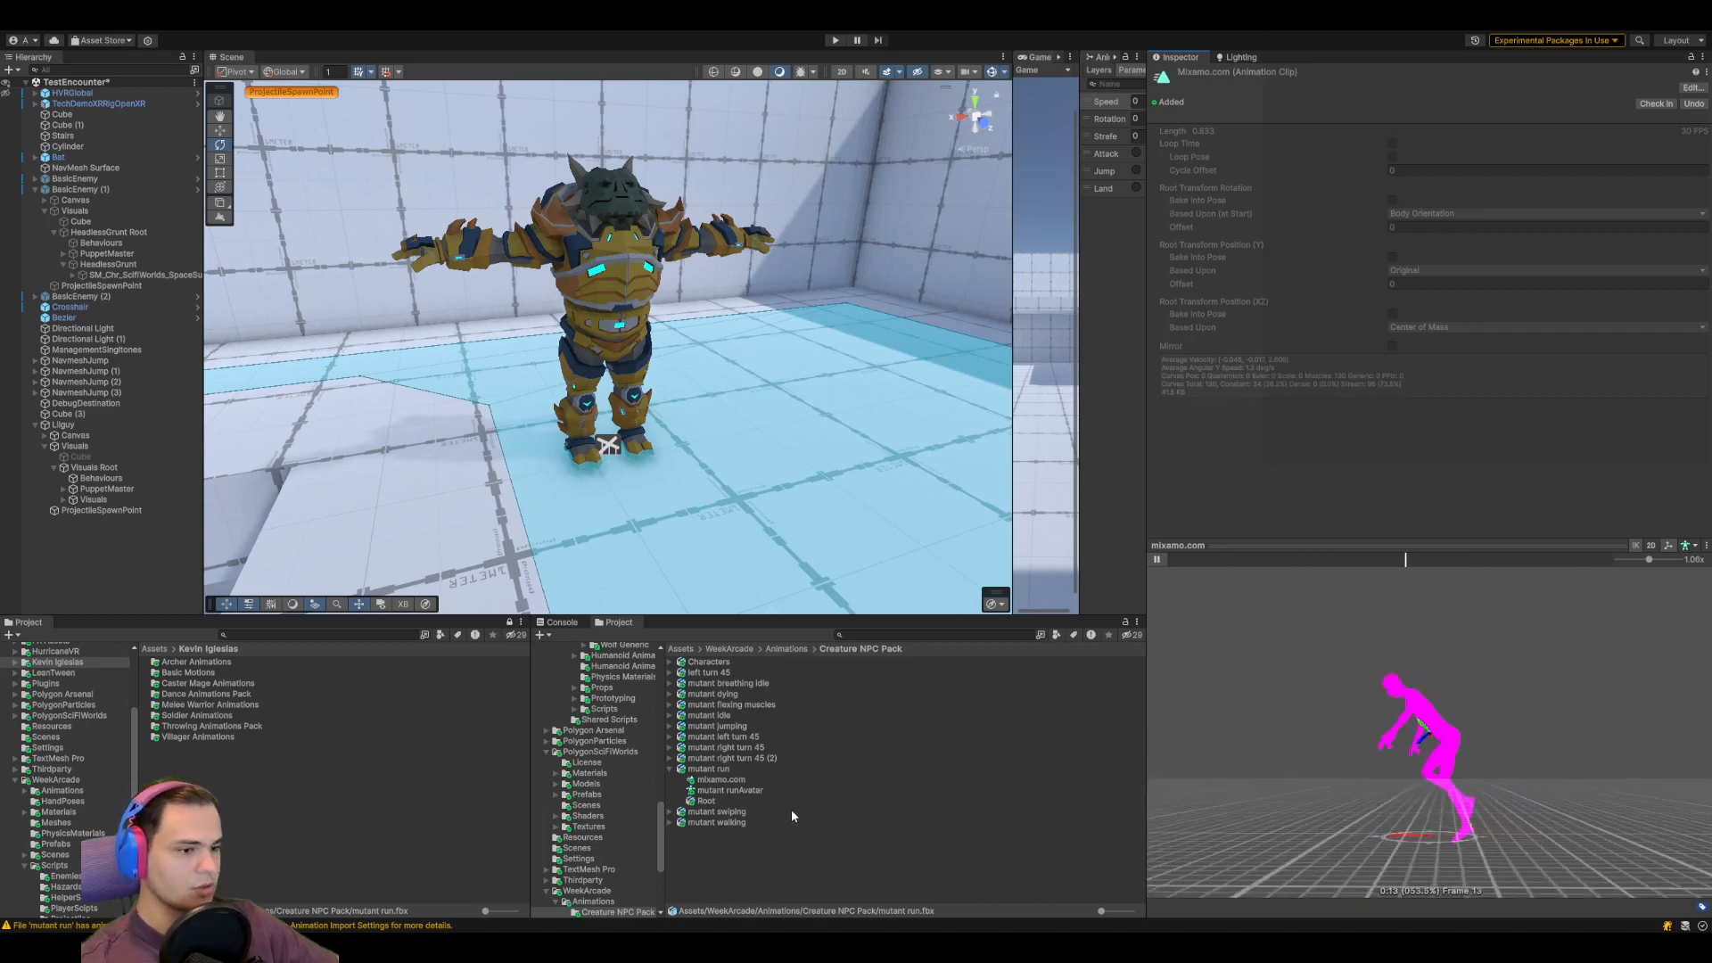
# Reopen the mutant run avatar's configuration, examine the whole skeleton, and return to the scene
pyautogui.click(731, 791)
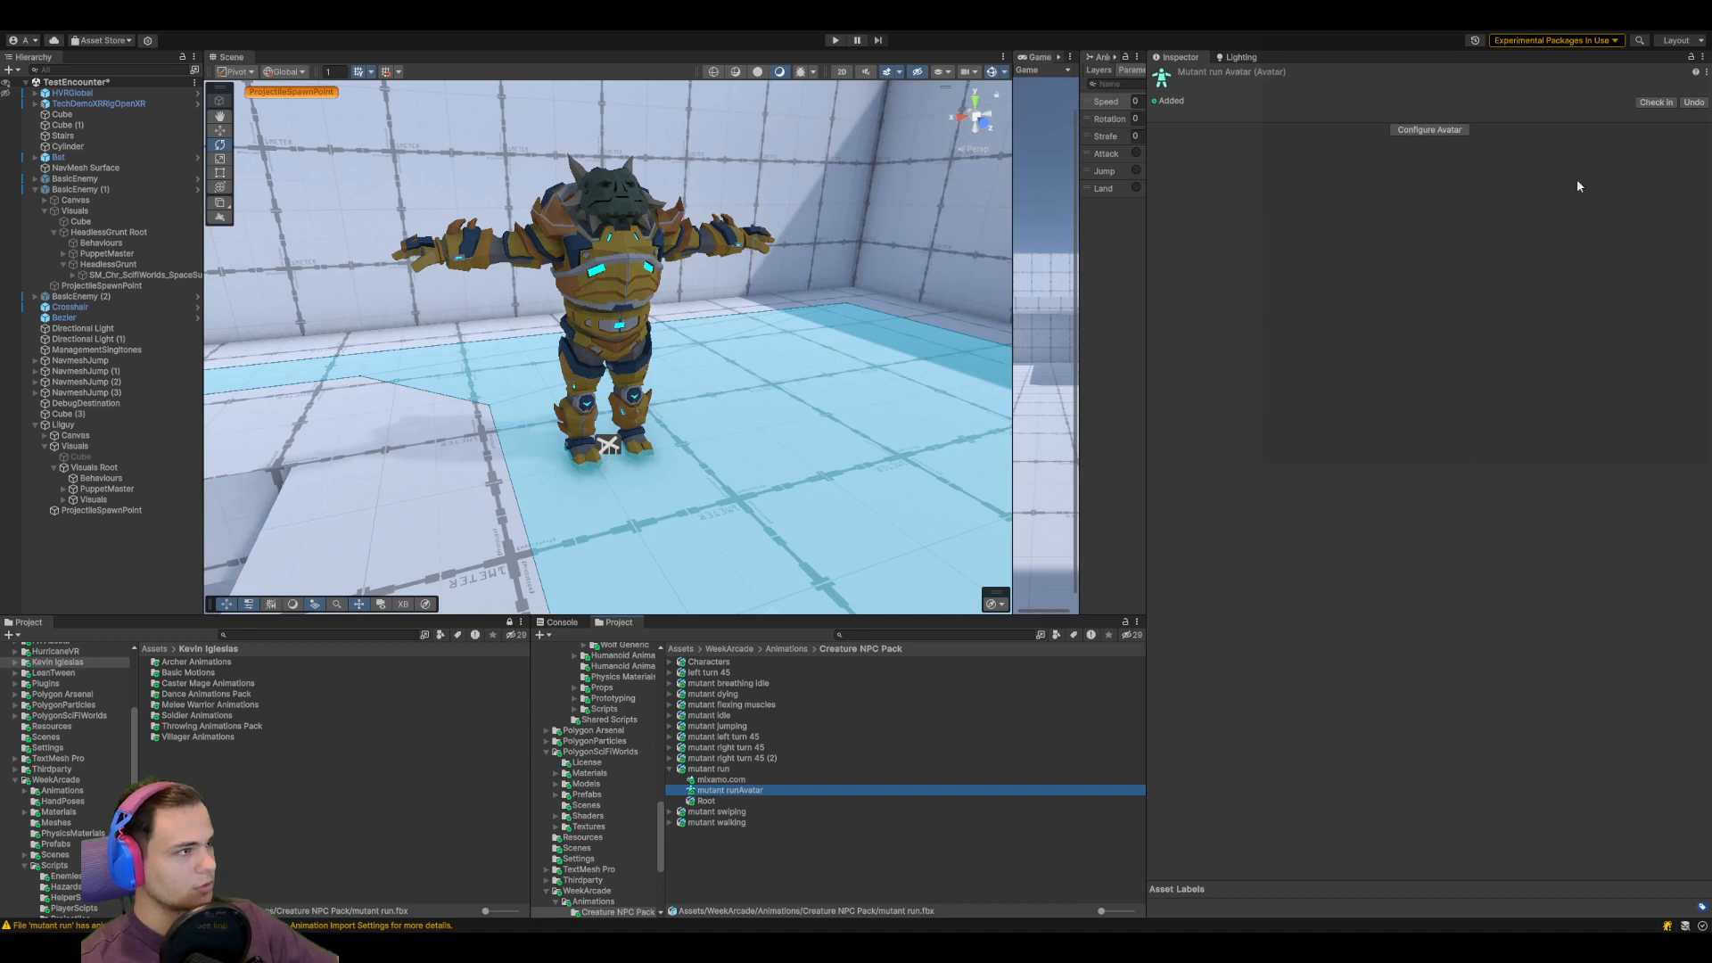
pyautogui.click(1431, 130)
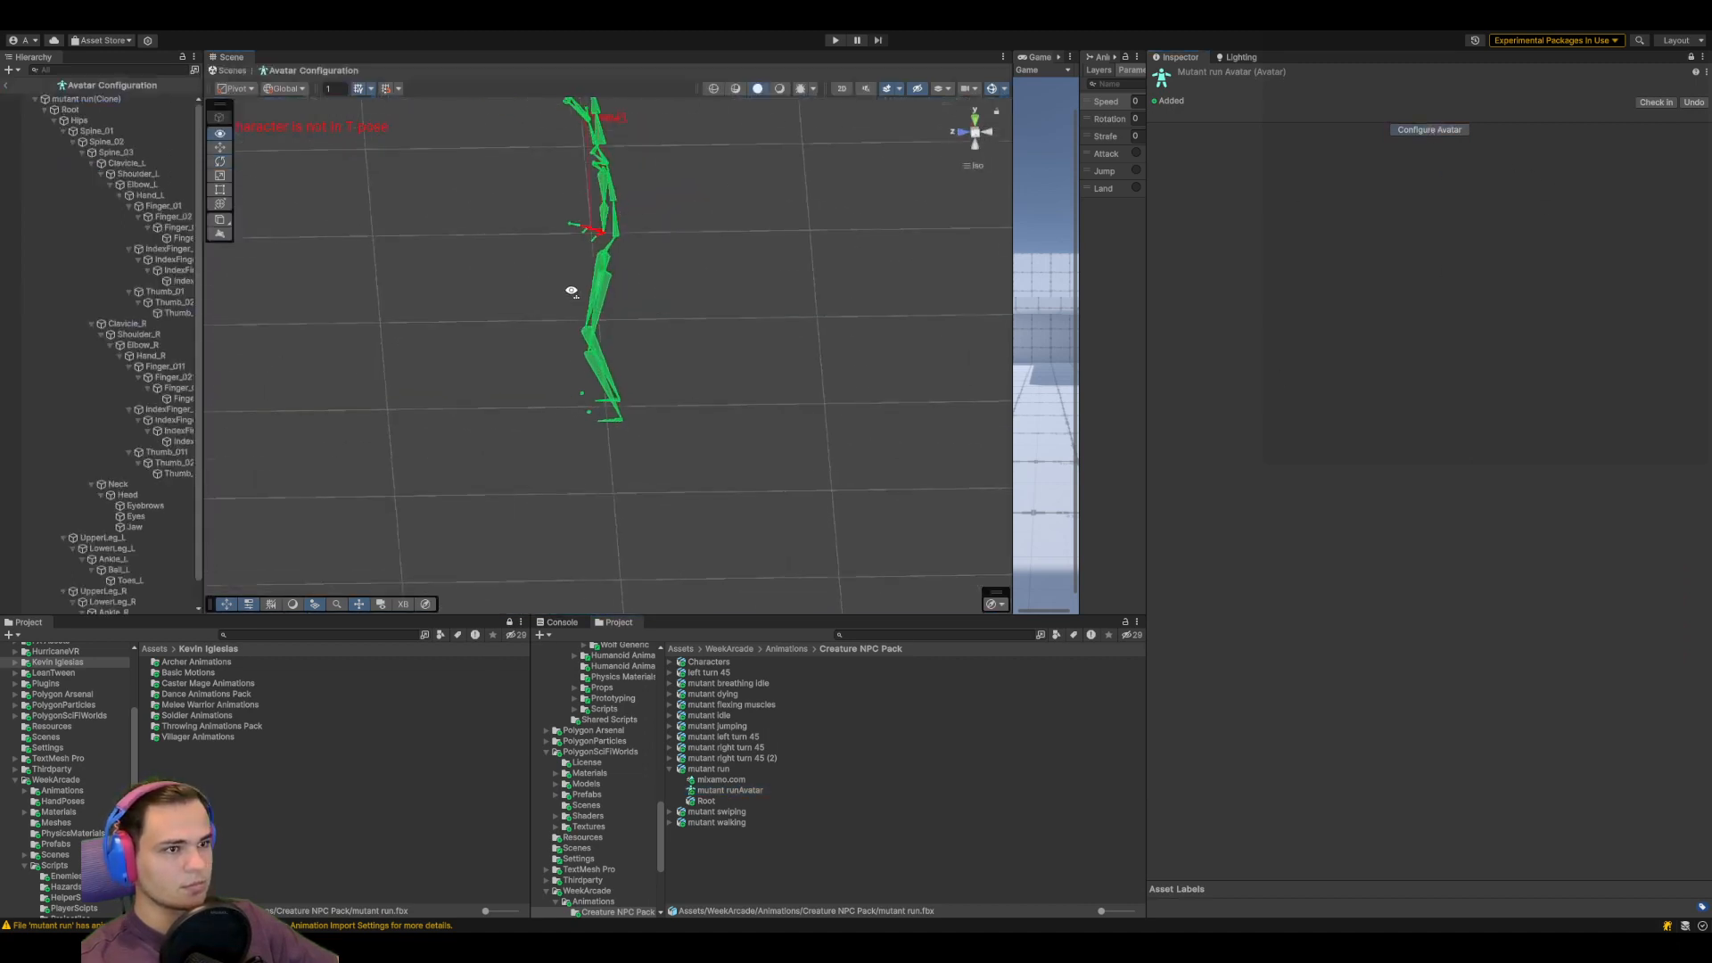
pyautogui.moveTo(585, 286); pyautogui.dragTo(635, 339, button='middle')
pyautogui.scroll(-2, 637, 338)
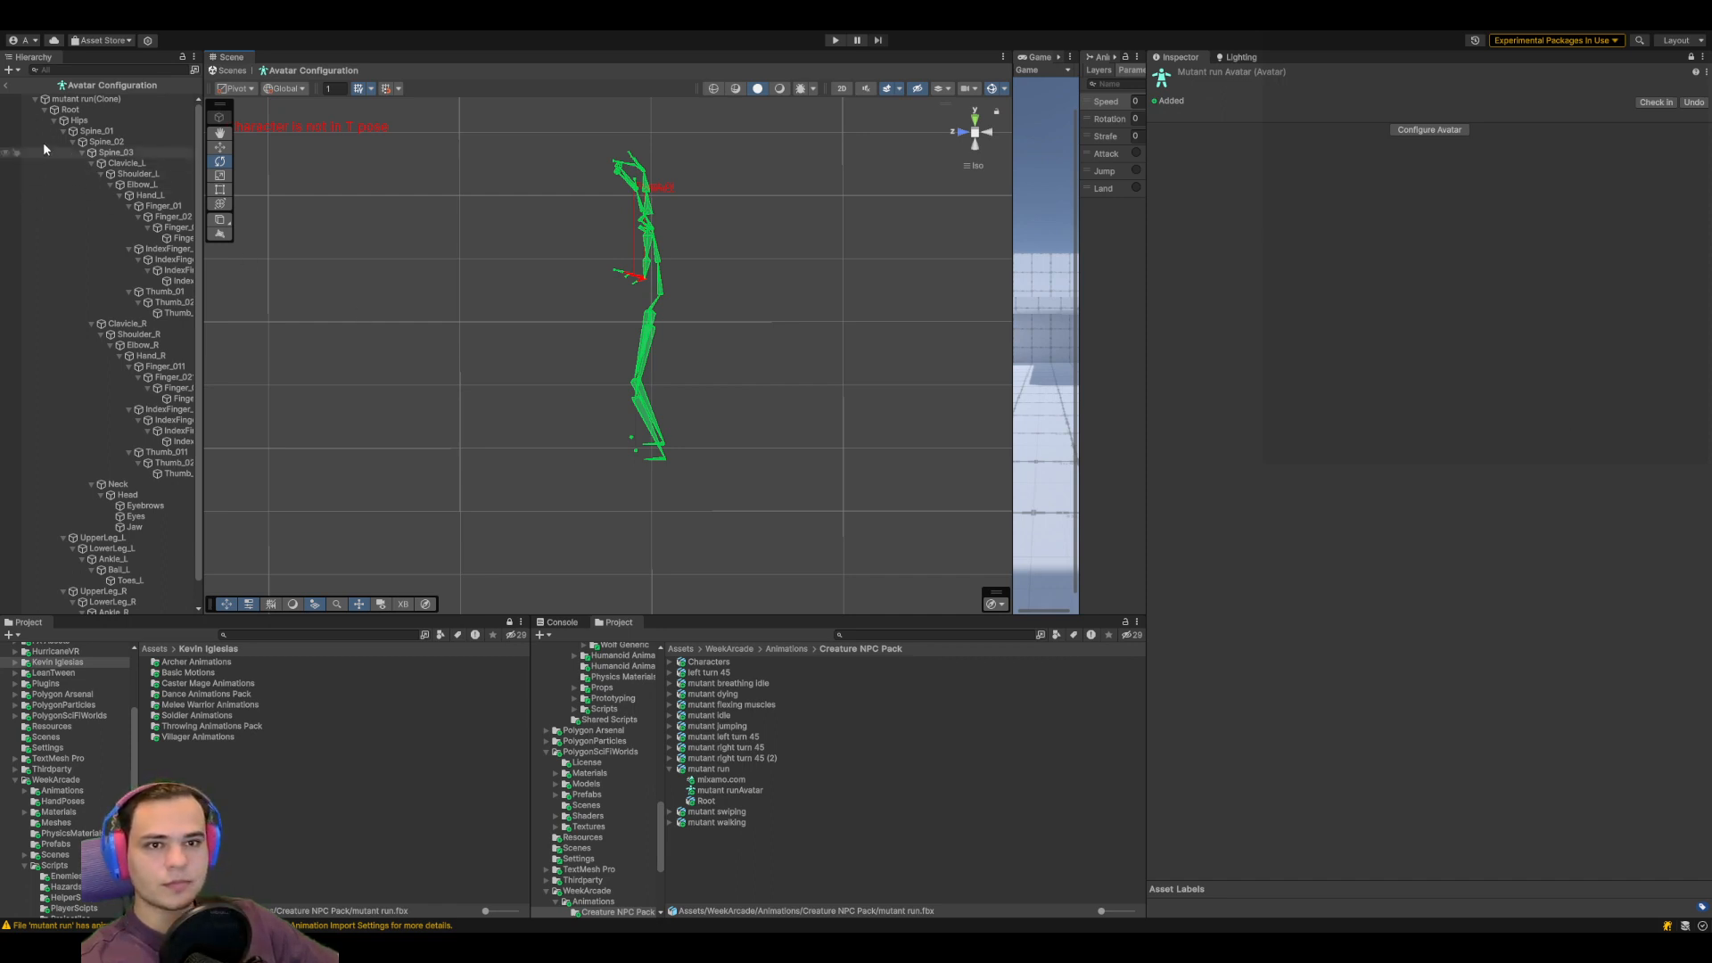
pyautogui.click(6, 85)
# Select Lilguy in the scene and unlock the Inspector so it shows the character's components
pyautogui.click(72, 427)
pyautogui.moveTo(556, 341); pyautogui.dragTo(575, 375, button='middle')
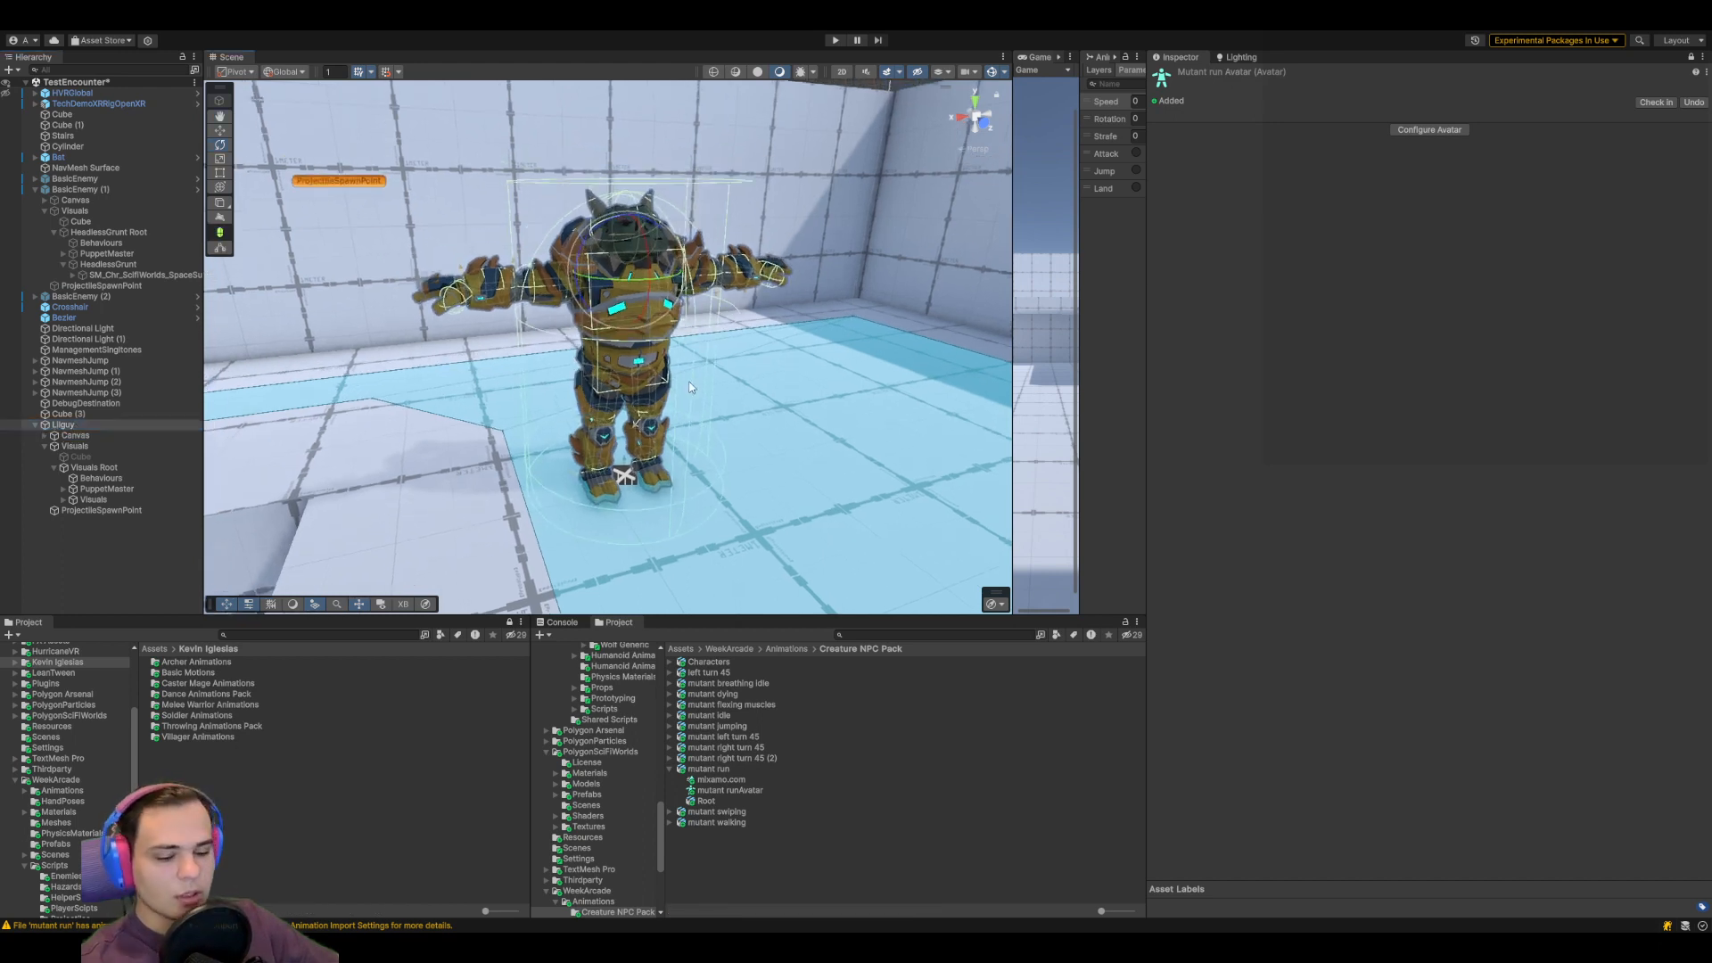
pyautogui.click(1691, 56)
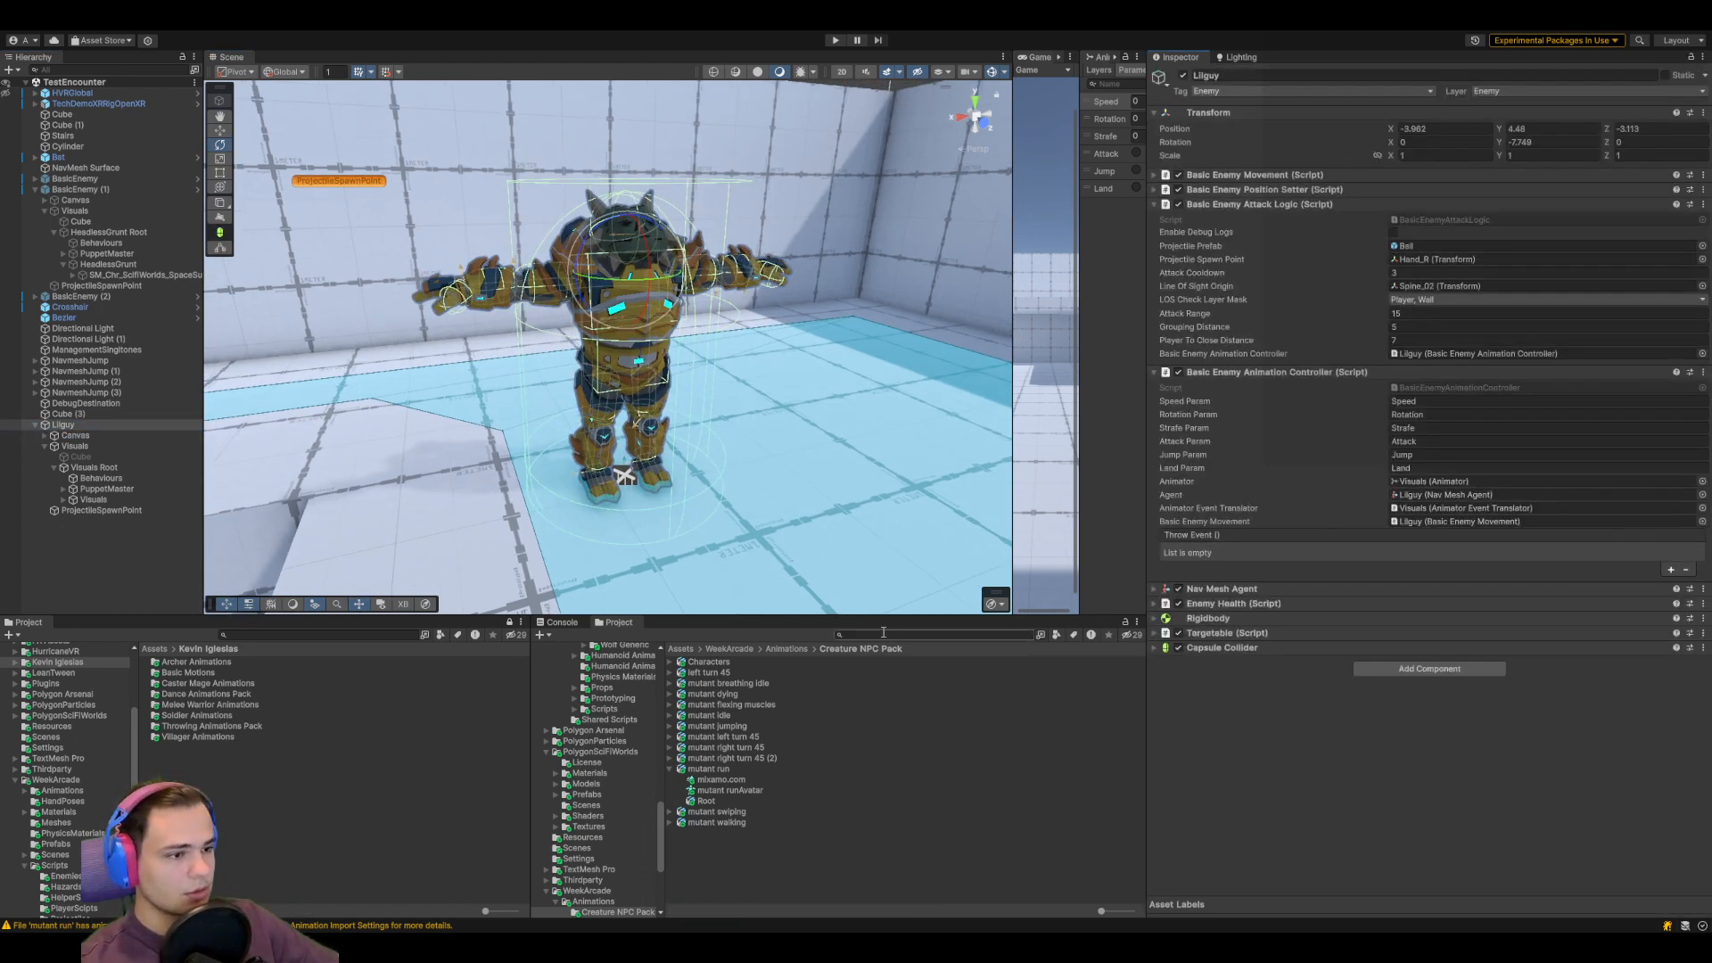
# Delete the Creature NPC Pack folder and the Running model from the WeekArcade Animations folder
pyautogui.click(790, 649)
pyautogui.click(722, 662)
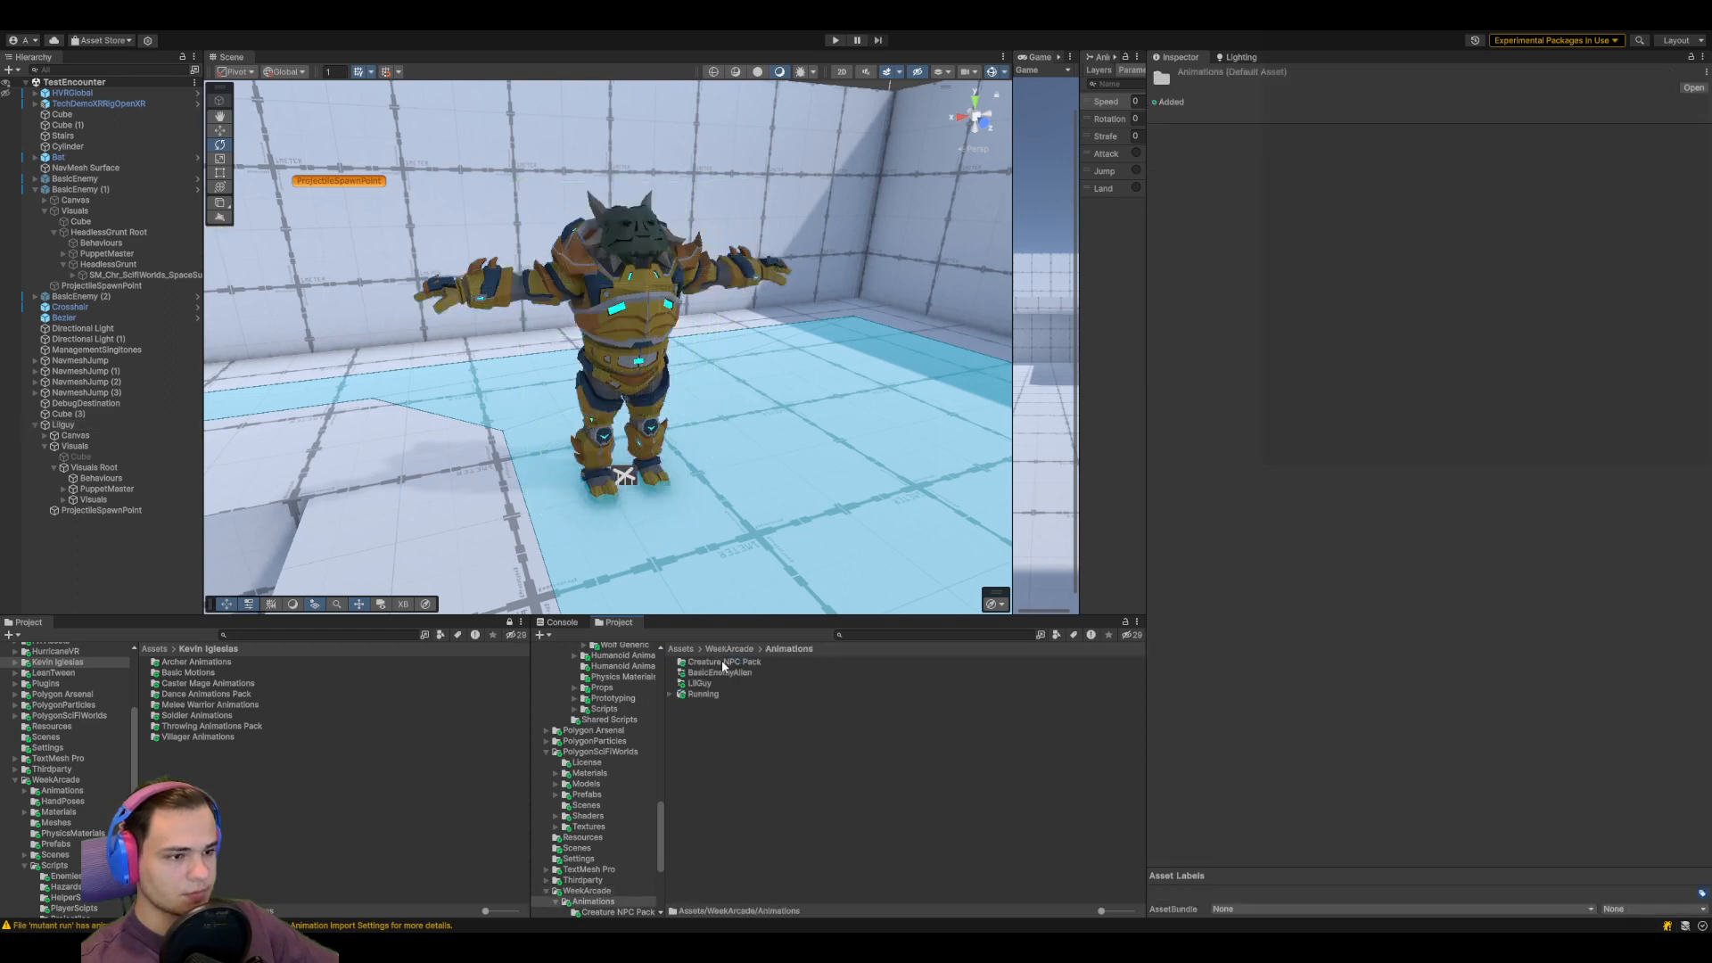
pyautogui.keyDown('ctrl'); pyautogui.click(714, 695); pyautogui.keyUp('ctrl')
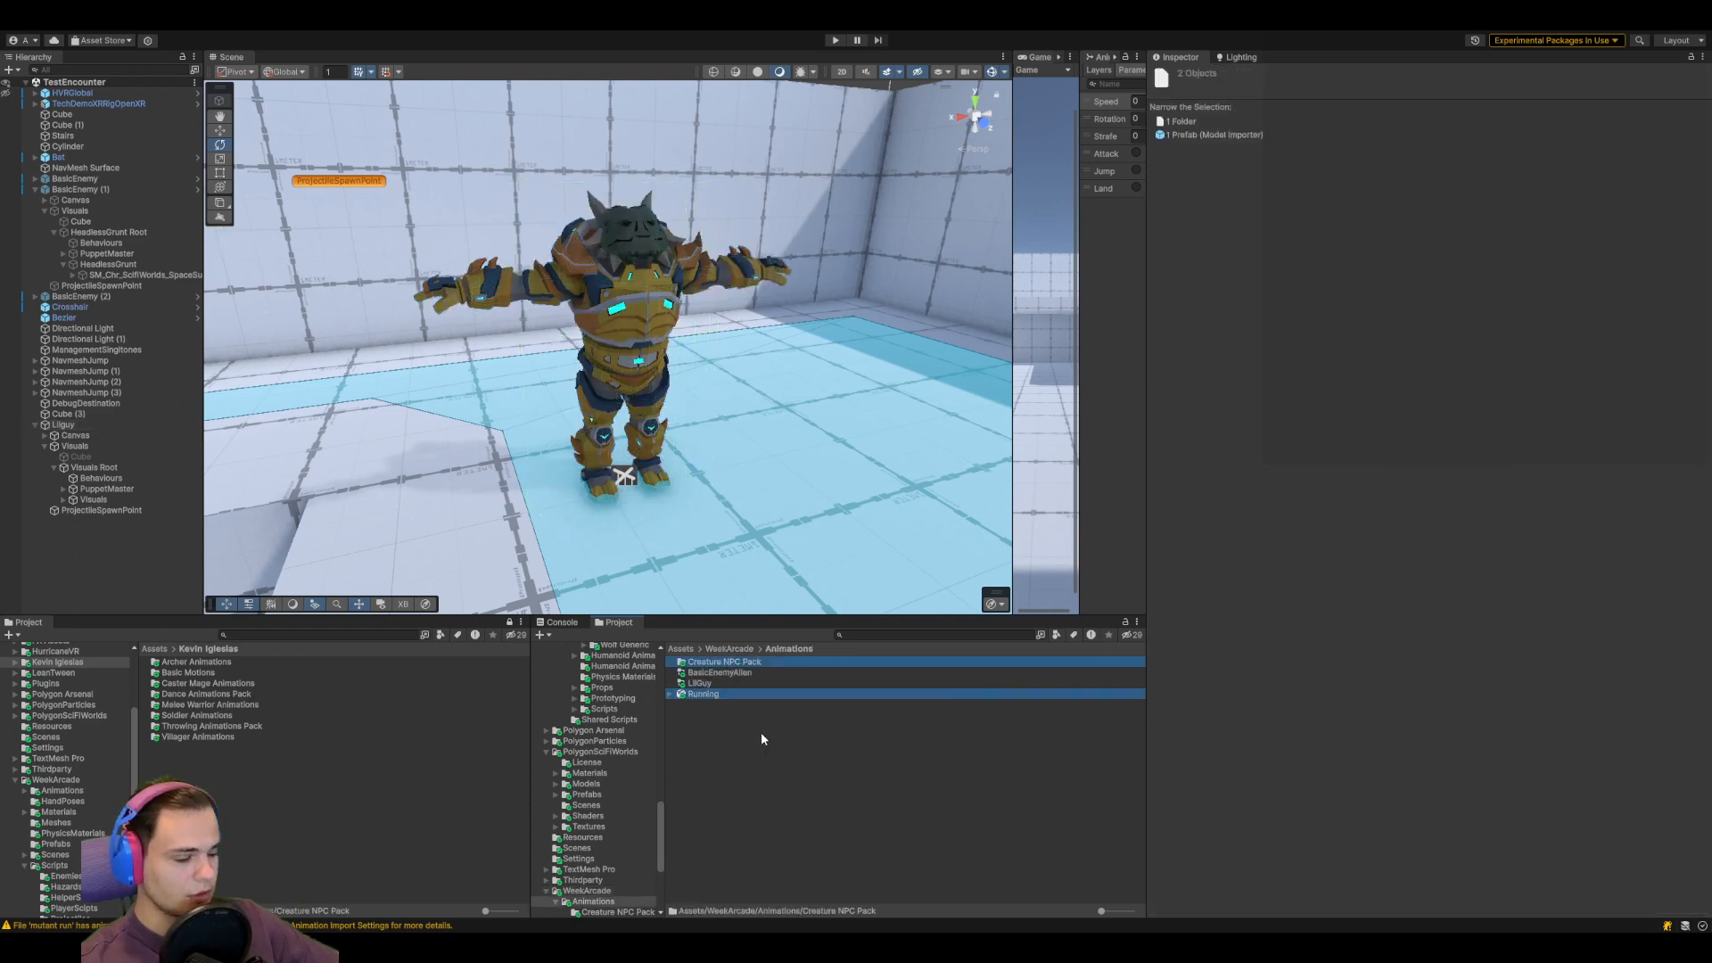
pyautogui.press('Delete')
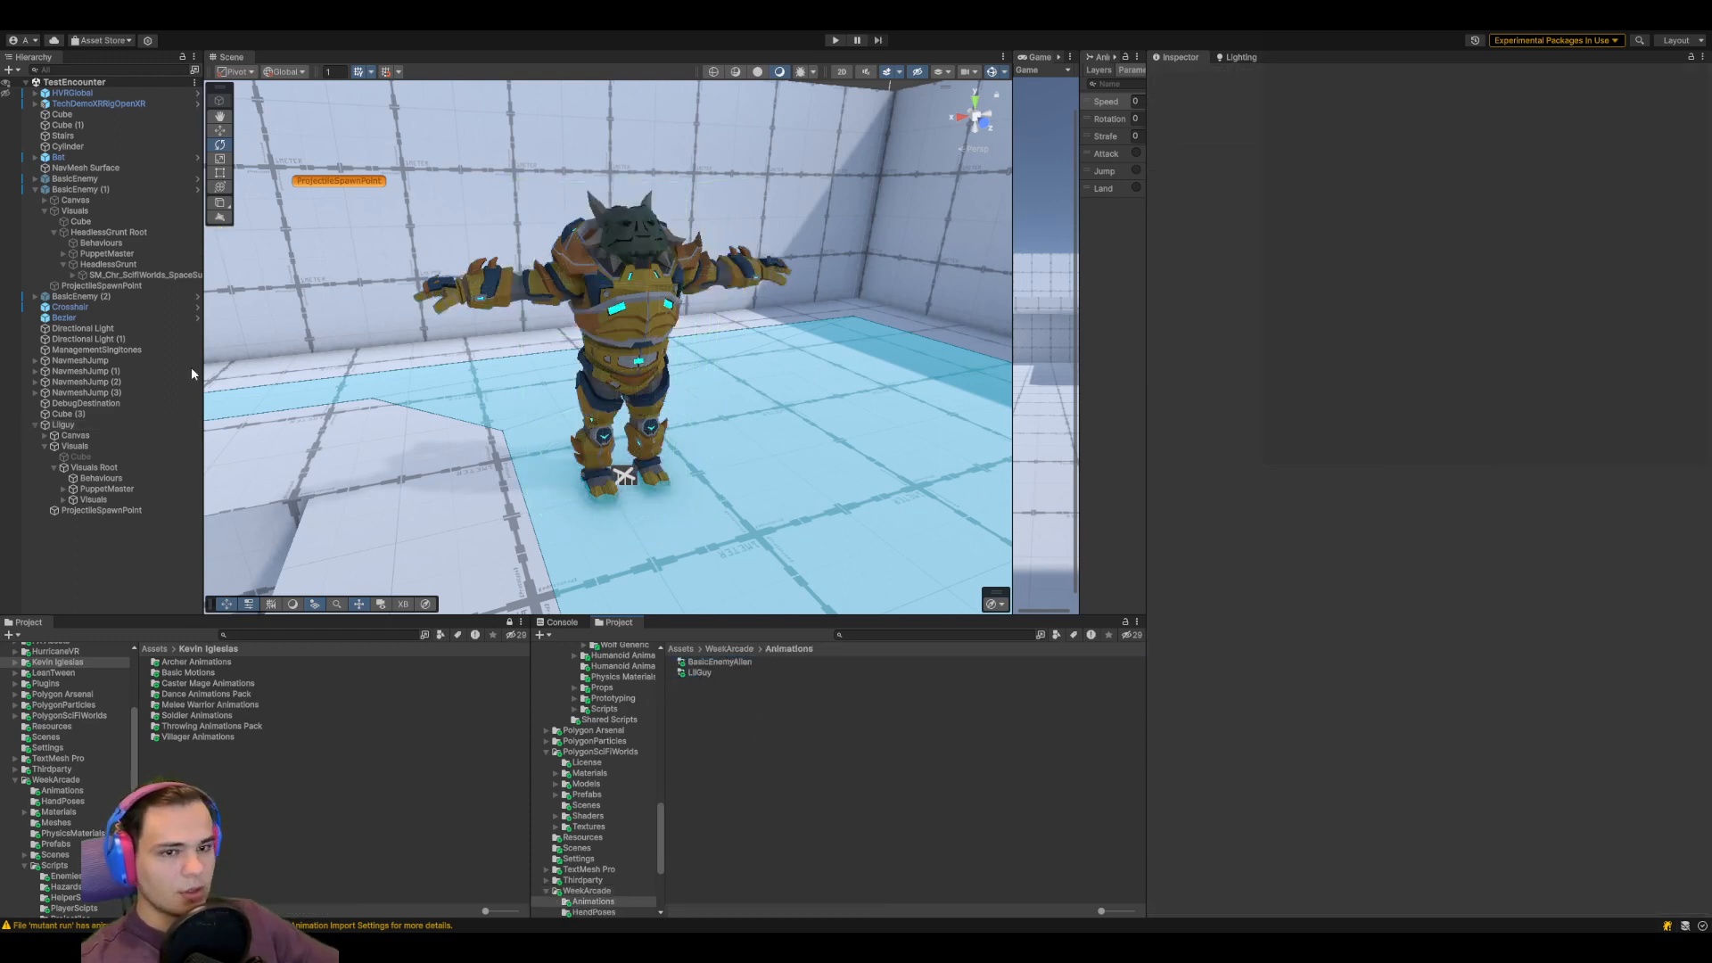
# Locate the mesh asset behind Lilguy's SM_Chr_SciFiWorlds_AlienArmor_01 object in the project, inspect its preview, and reselect the object
pyautogui.click(62, 425)
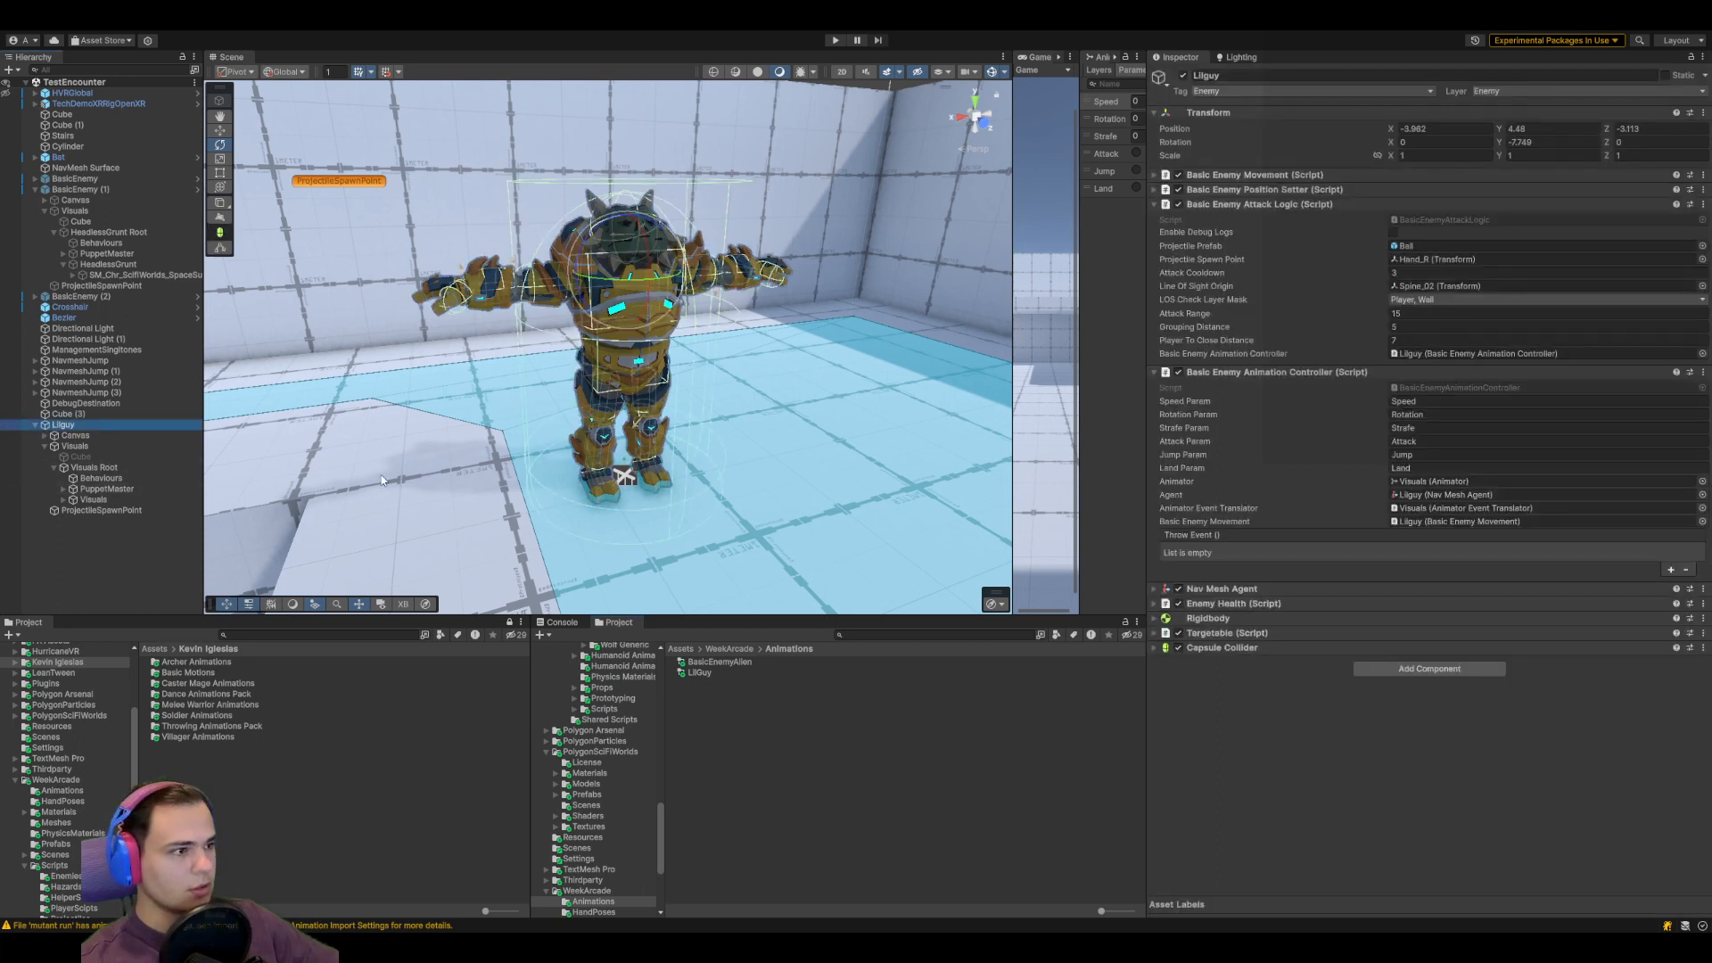
pyautogui.click(89, 500)
pyautogui.click(64, 500)
pyautogui.click(120, 521)
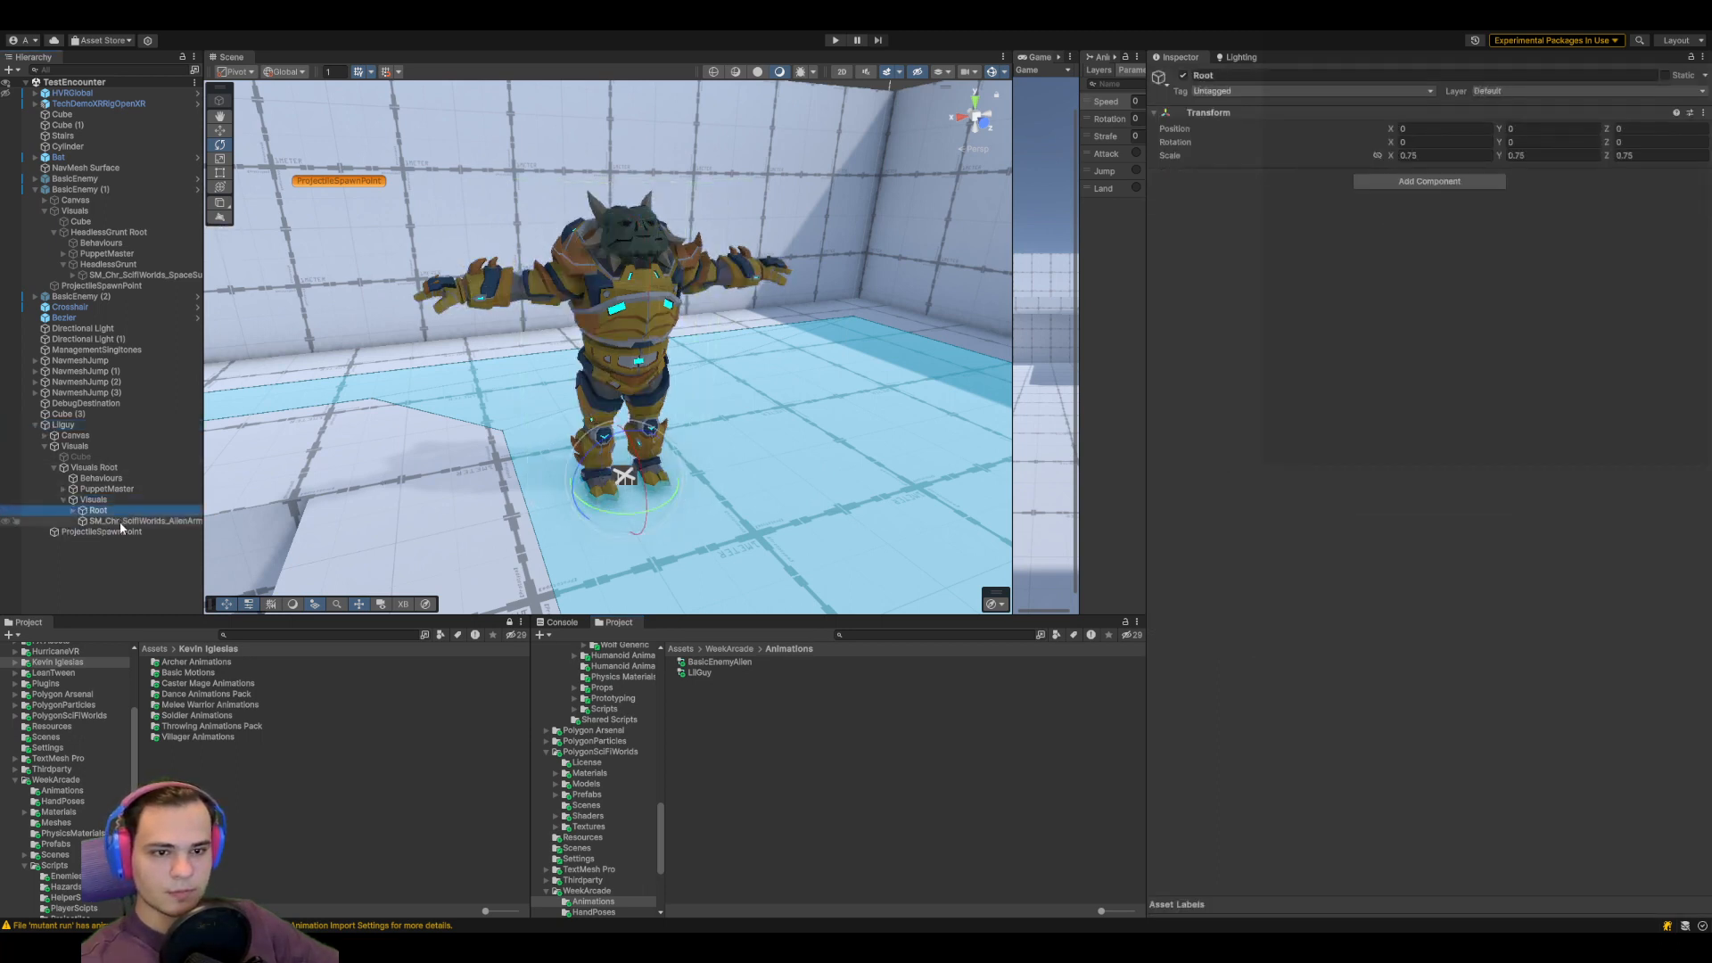
pyautogui.click(1436, 275)
pyautogui.click(774, 727)
pyautogui.moveTo(1263, 725); pyautogui.dragTo(1252, 765)
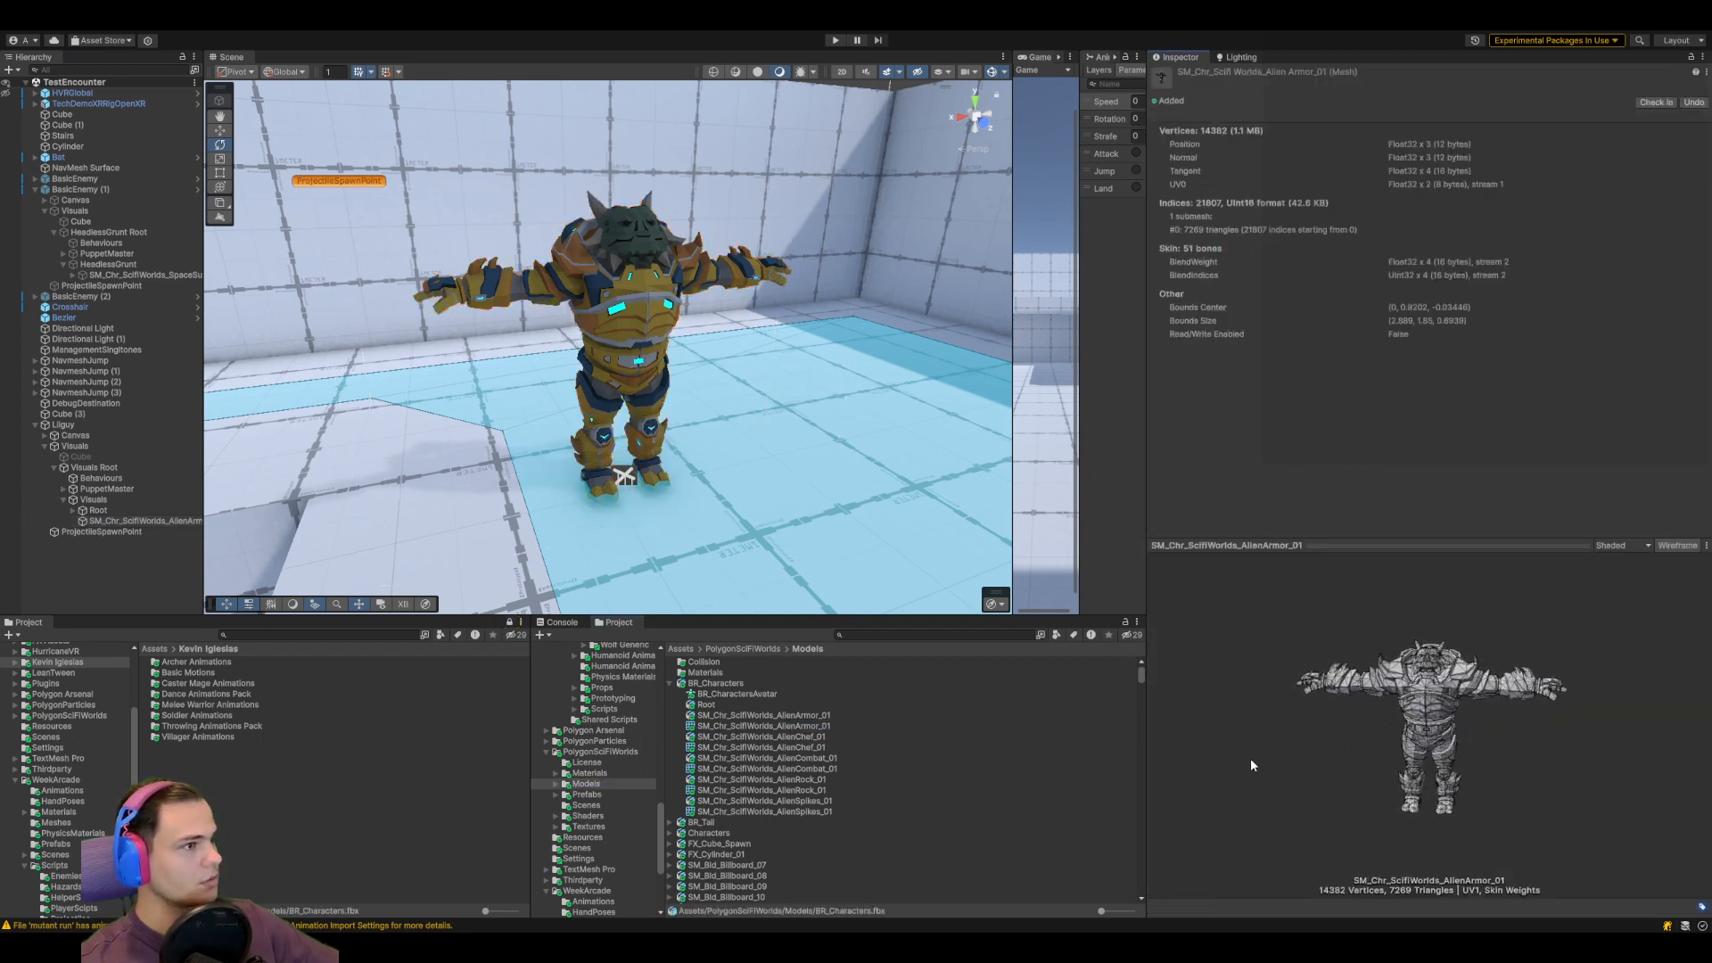
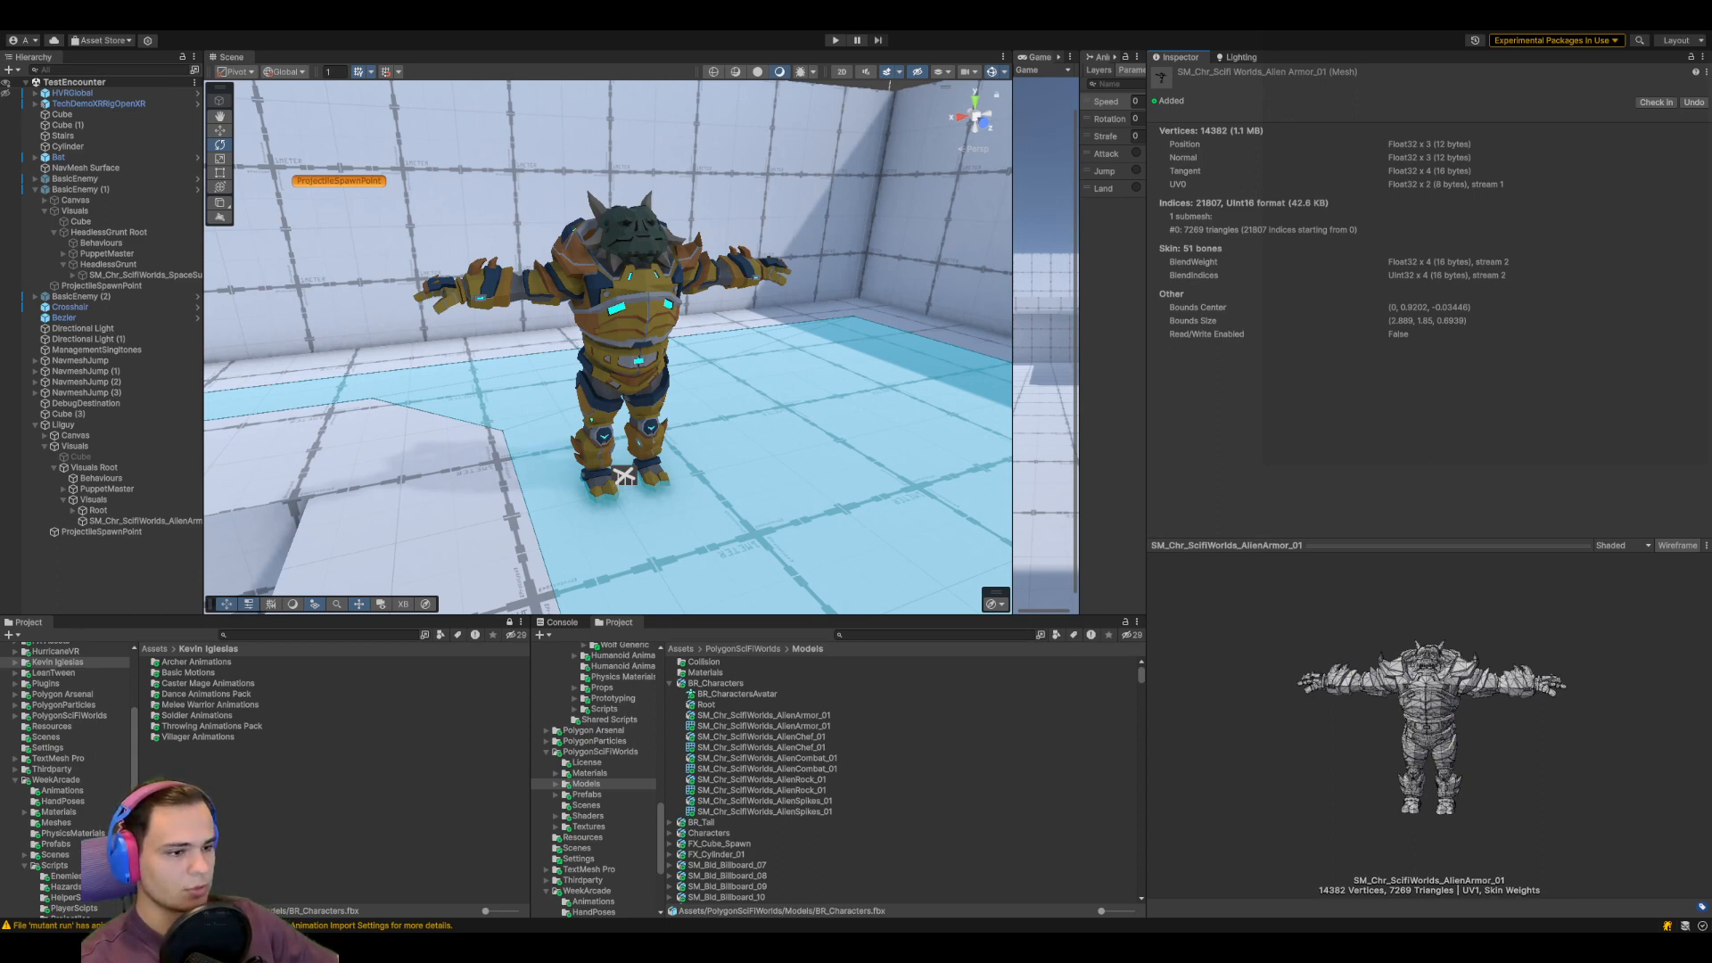
pyautogui.click(143, 521)
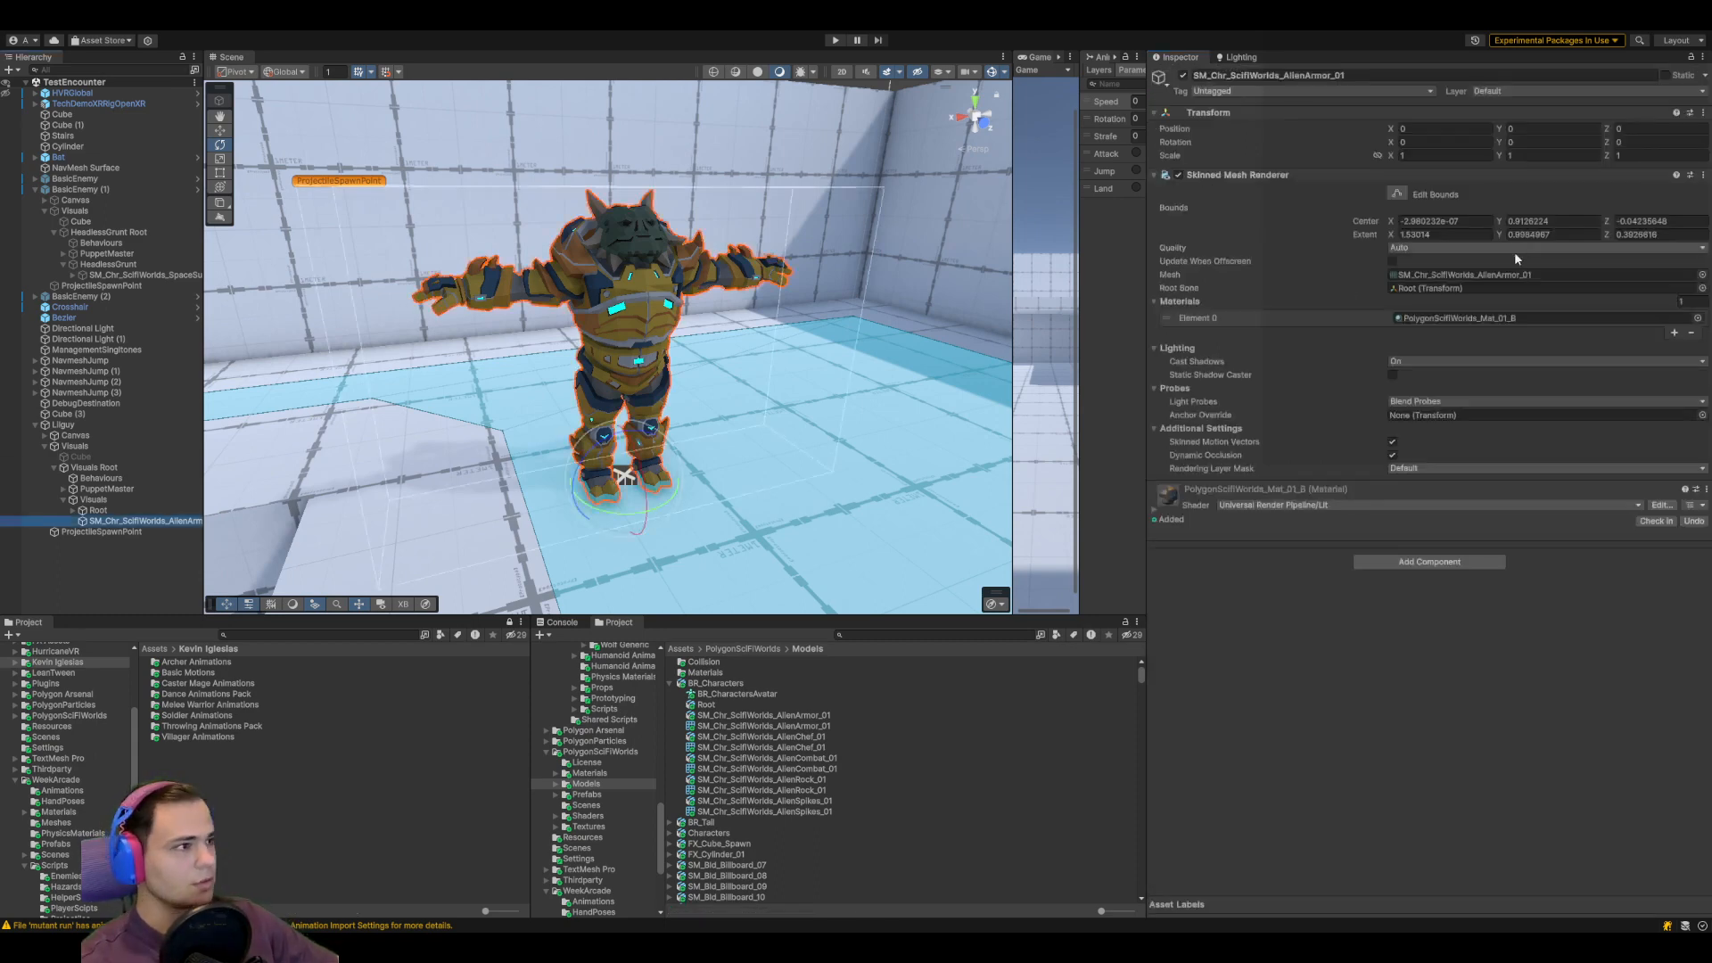
# Duplicate the SM_Chr_SciFiWorlds_AlienArmor_01 mesh as a standalone asset in the Models folder, rename the copy LilGuy, and inspect its preview
pyautogui.click(1495, 277)
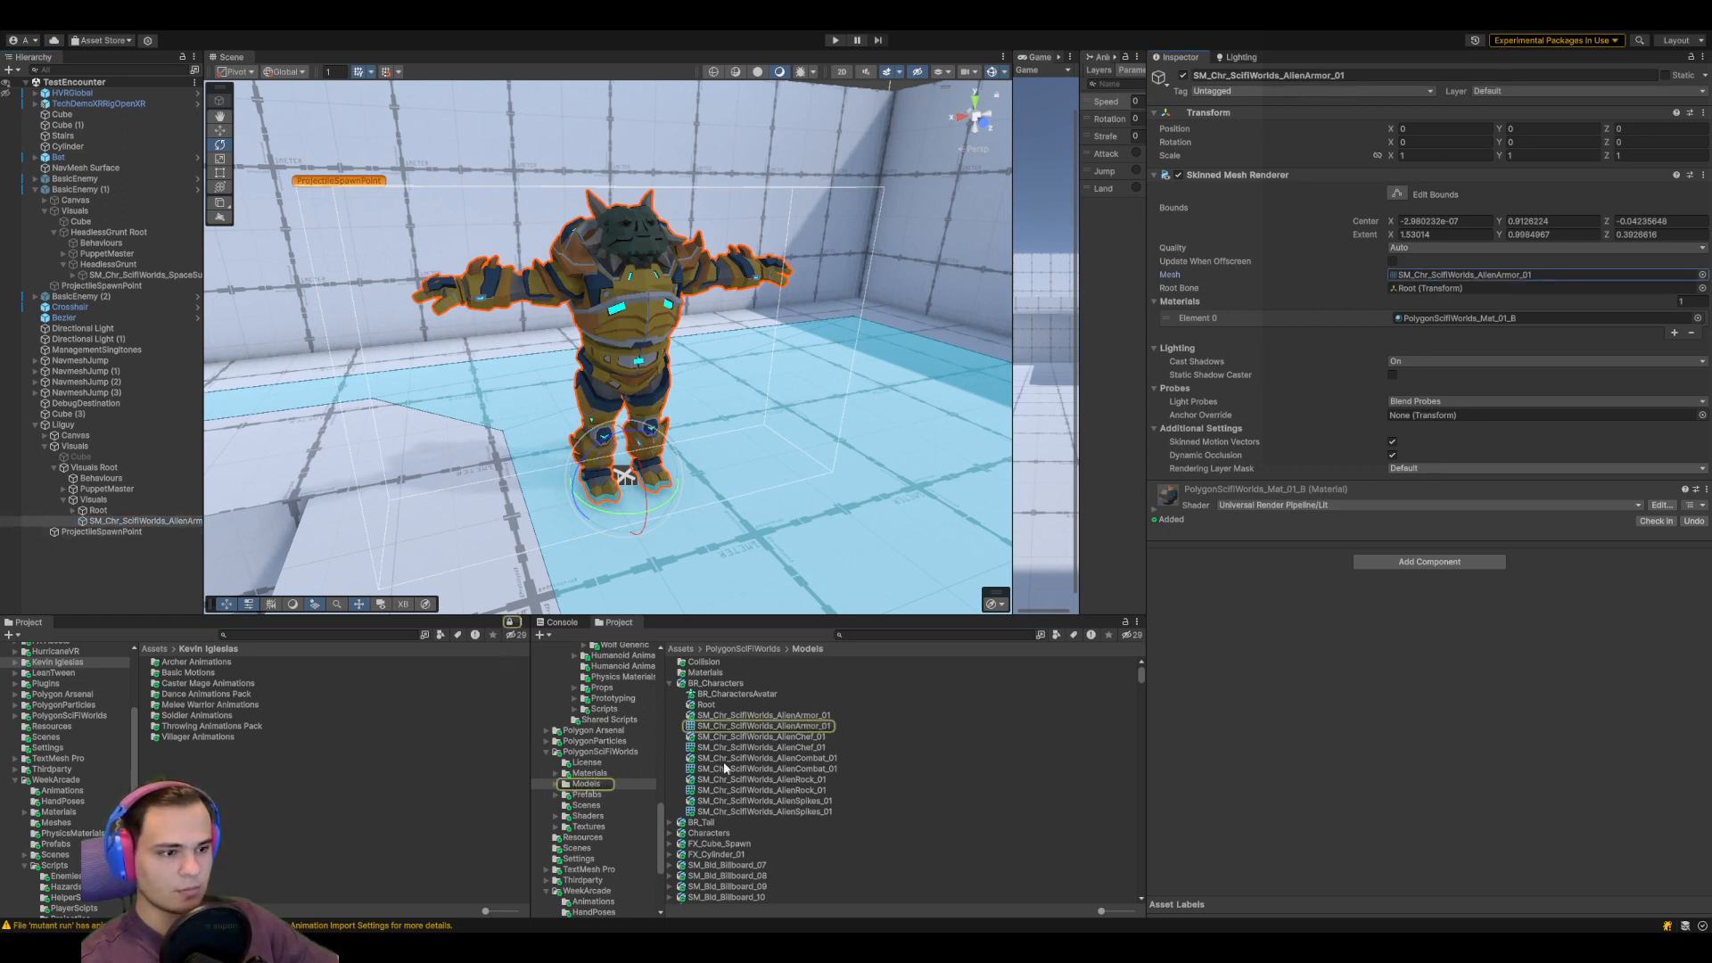
pyautogui.click(788, 728)
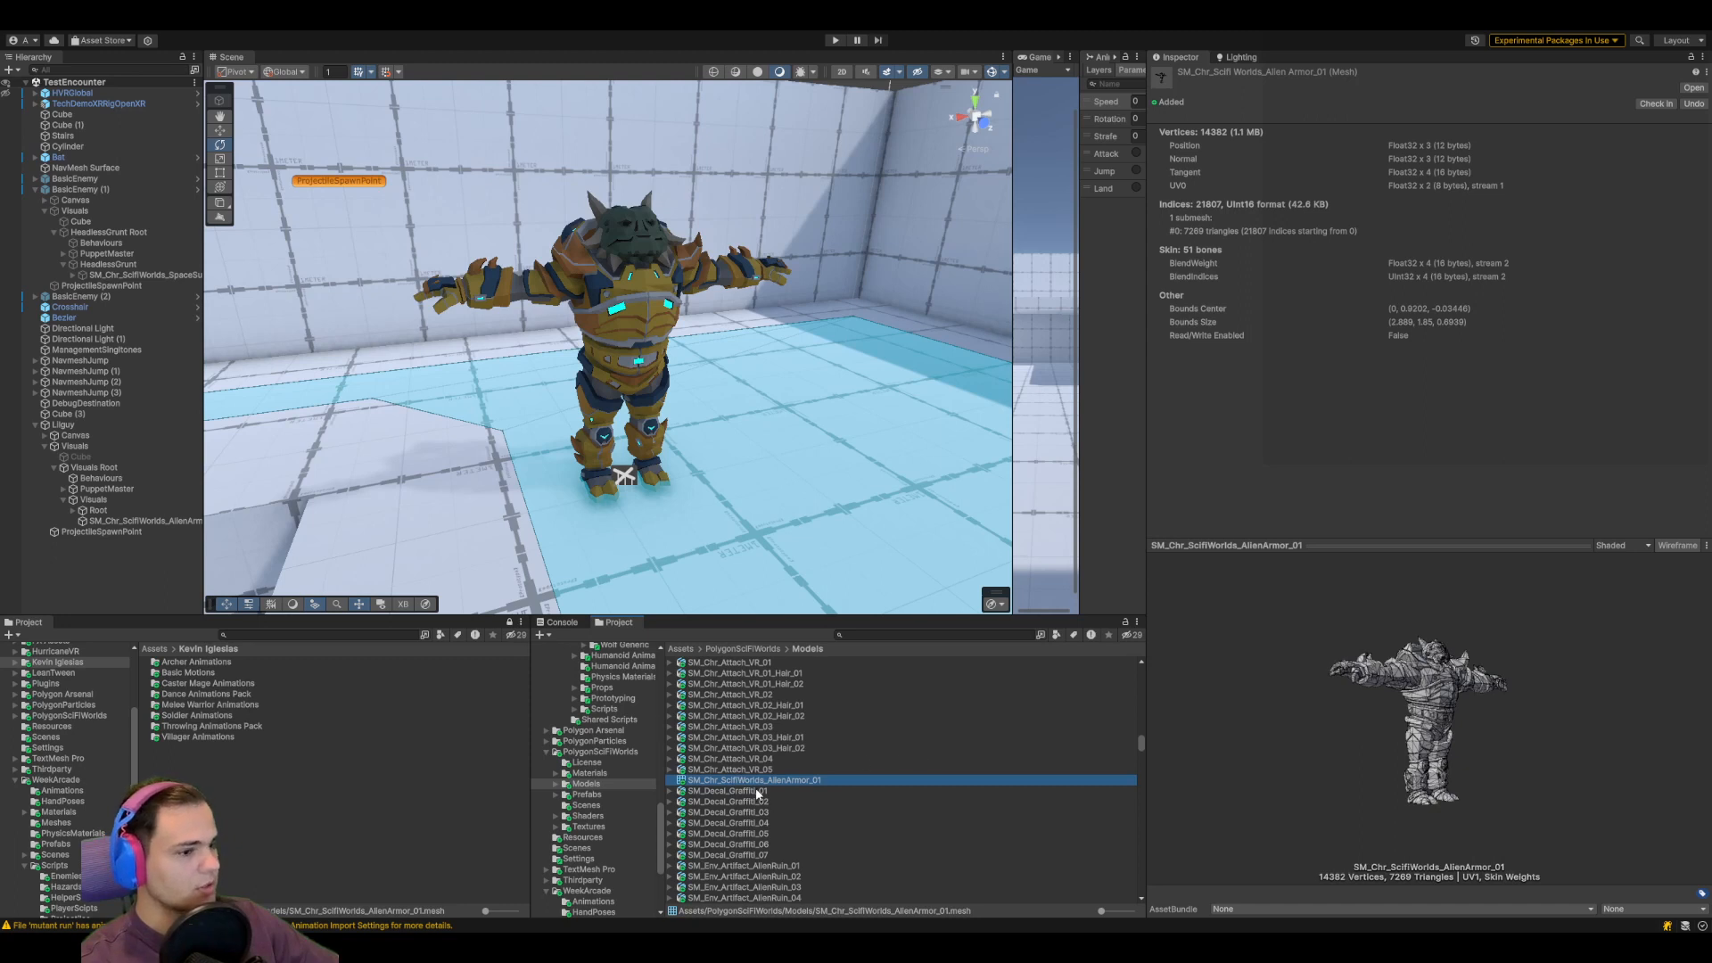
pyautogui.press('Return')
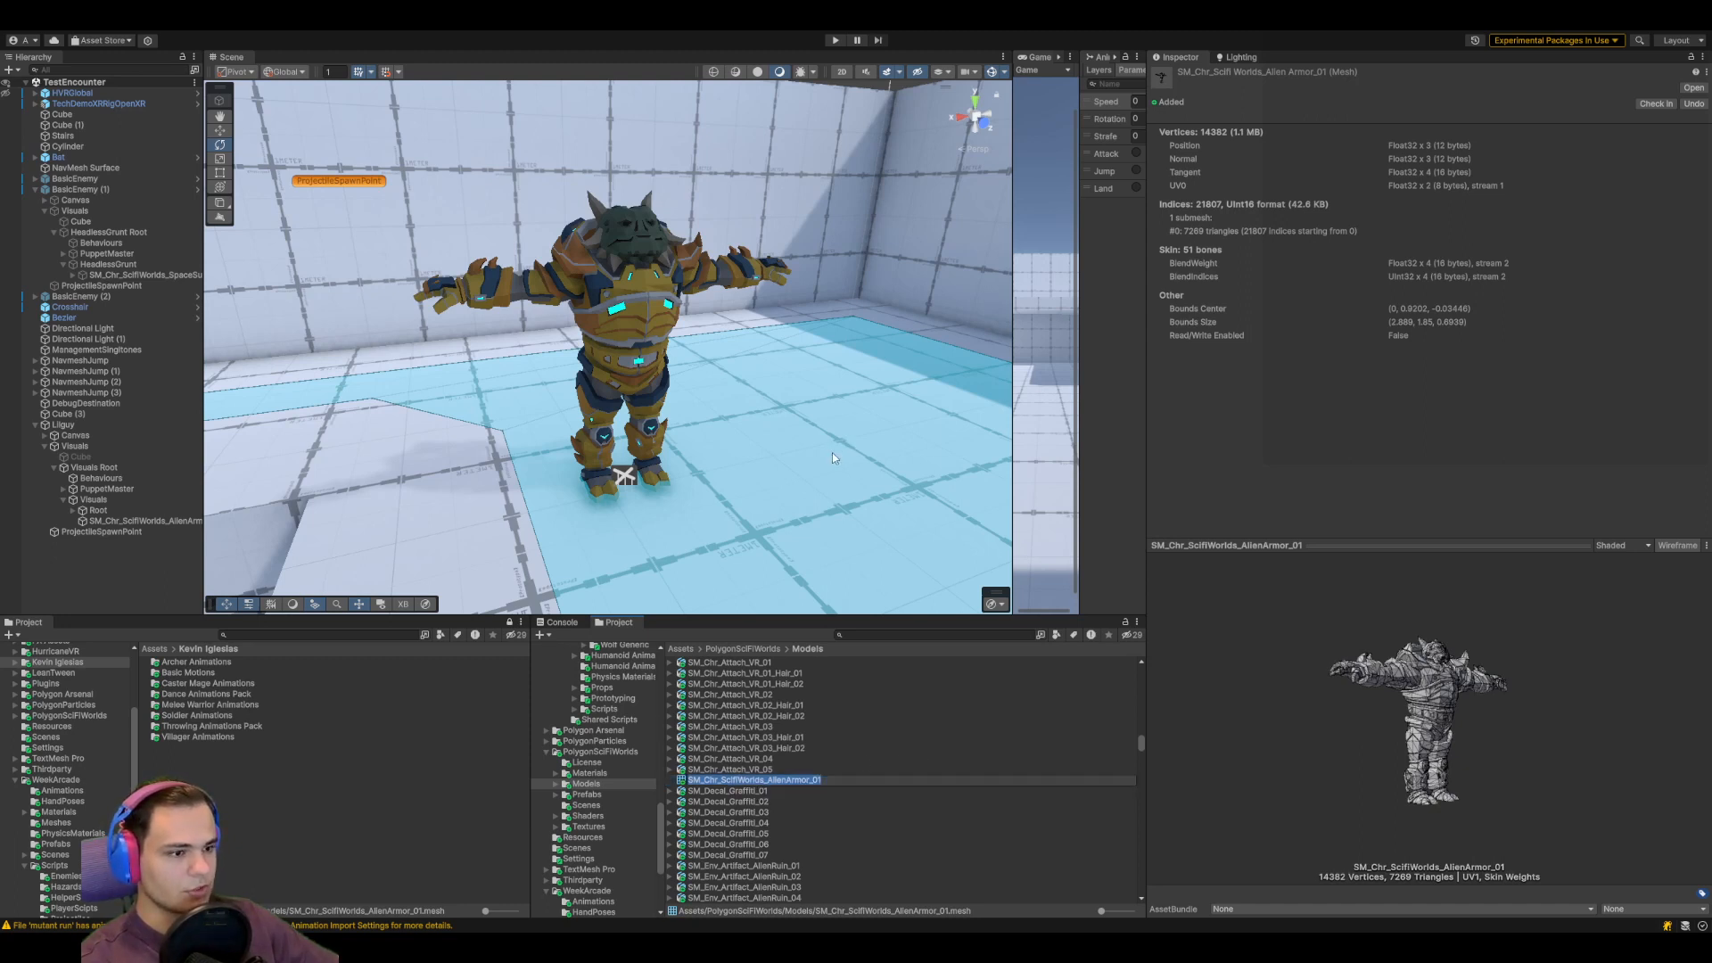
pyautogui.write('LilGuy')
pyautogui.press('Return')
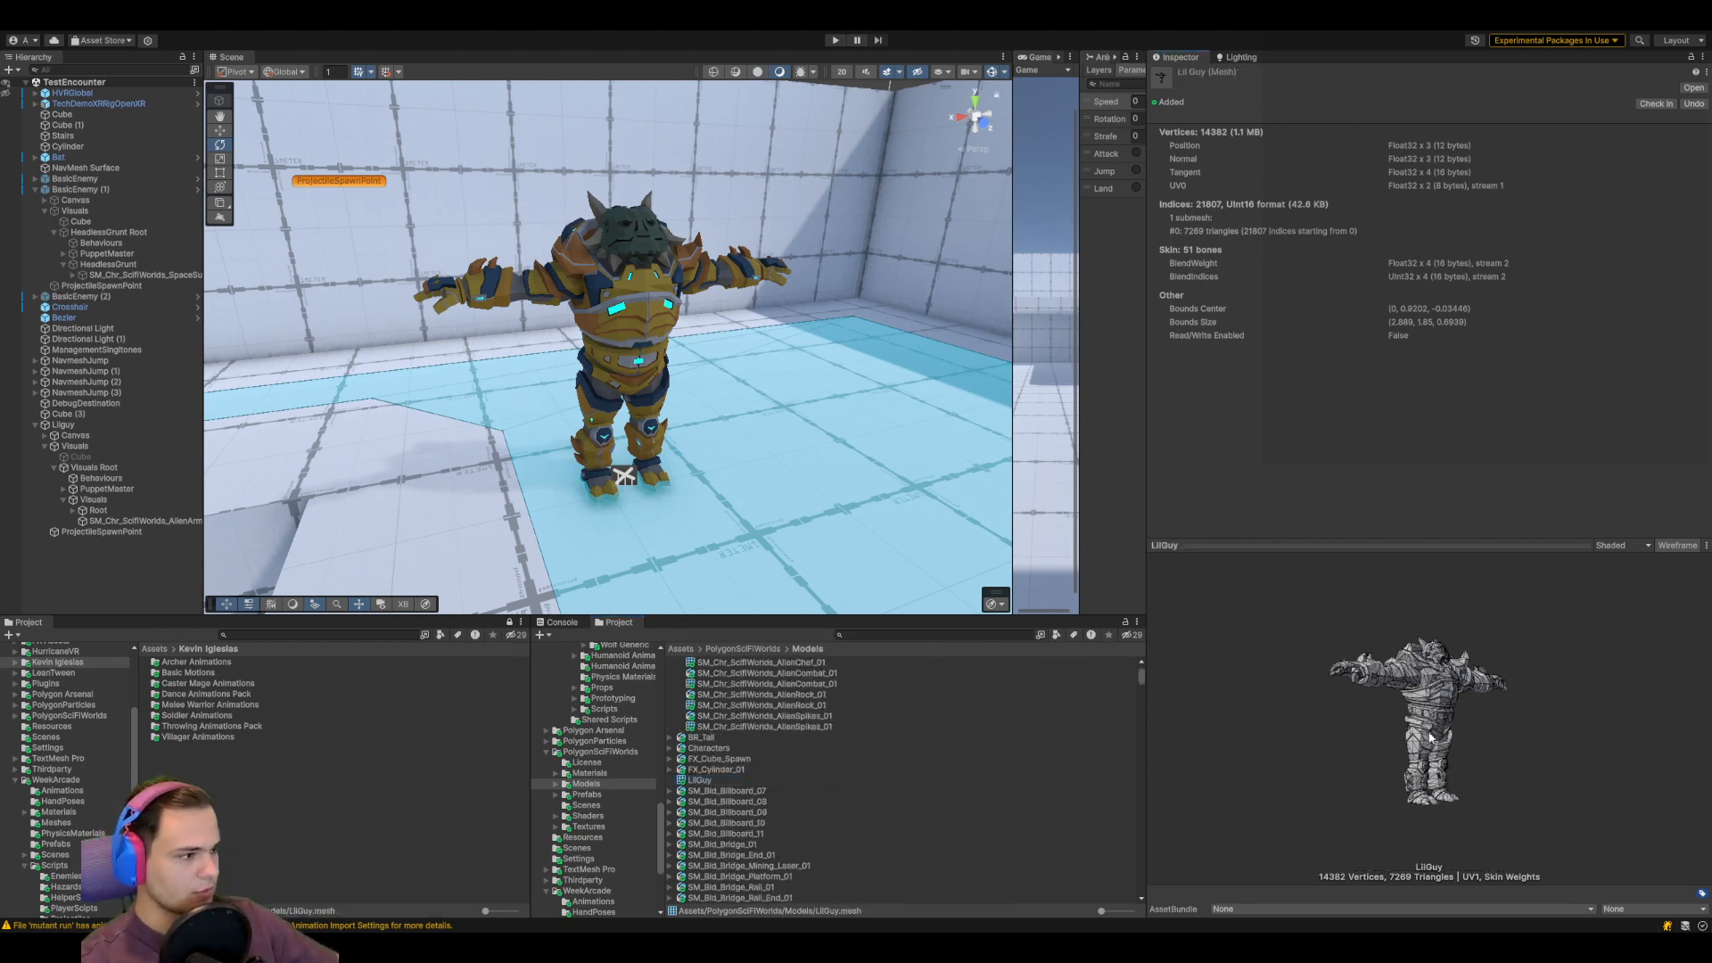
pyautogui.moveTo(1450, 736); pyautogui.dragTo(1315, 771)
# Select the LilGuy mesh, switch to Mixamo to check the auto-rigger, consult its best-practices page, and return to Unity
pyautogui.click(704, 781)
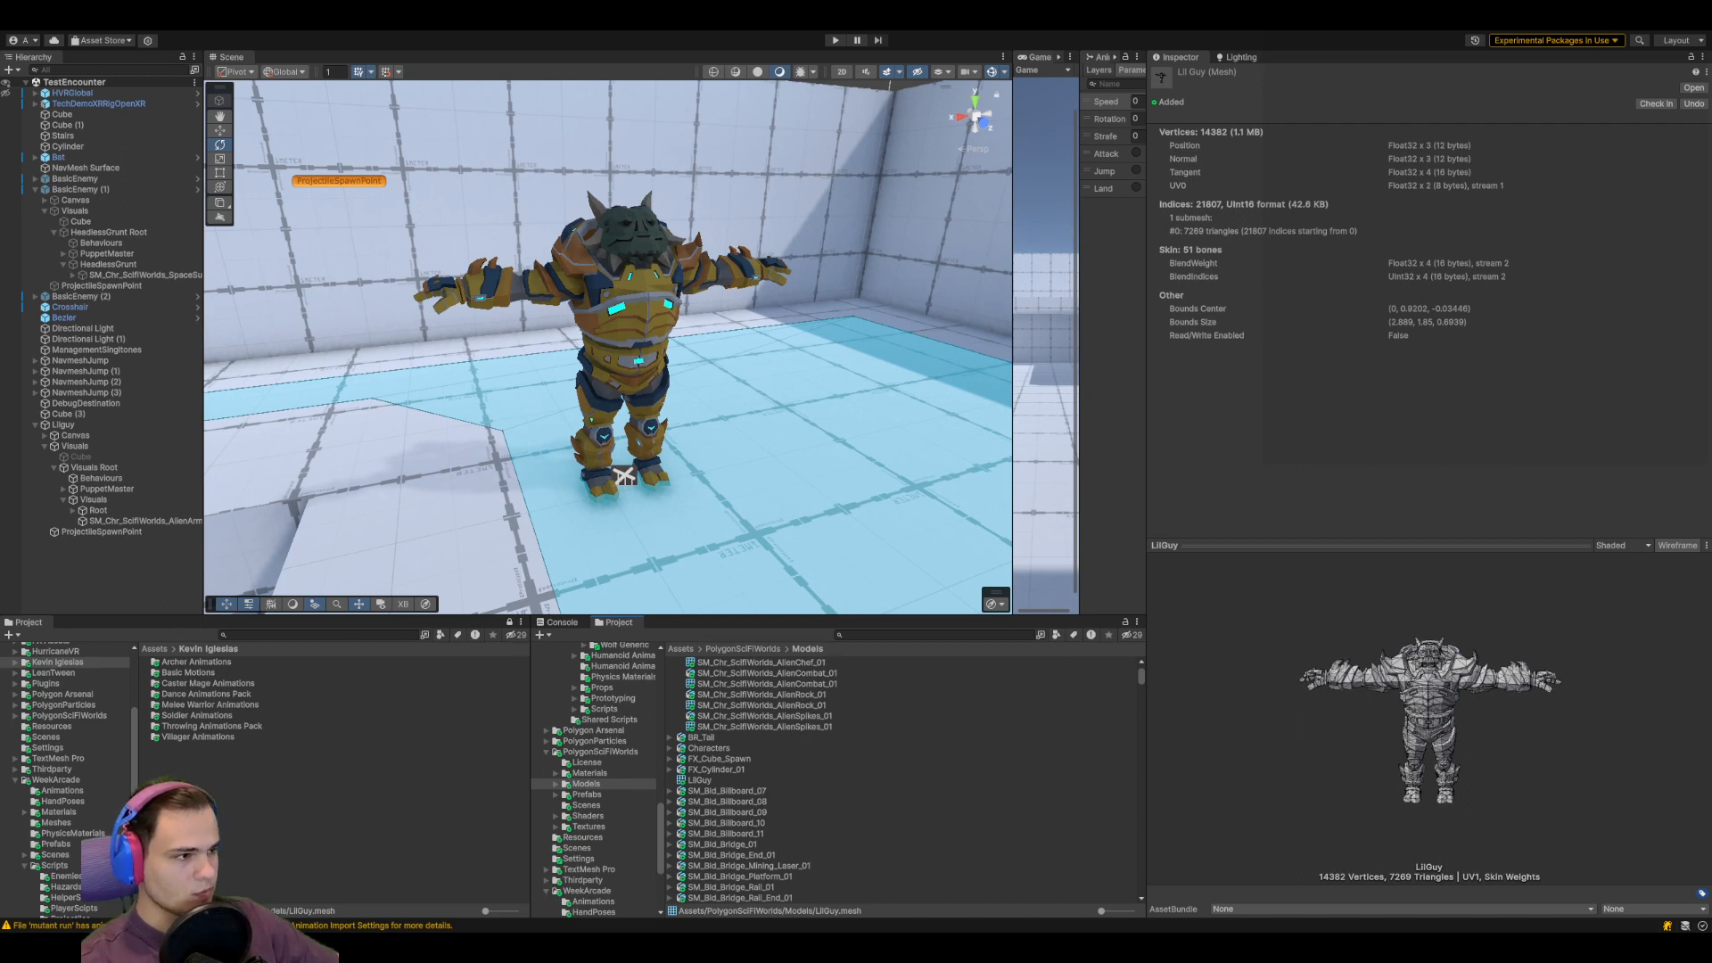
pyautogui.moveTo(700, 780); pyautogui.dragTo(878, 910)
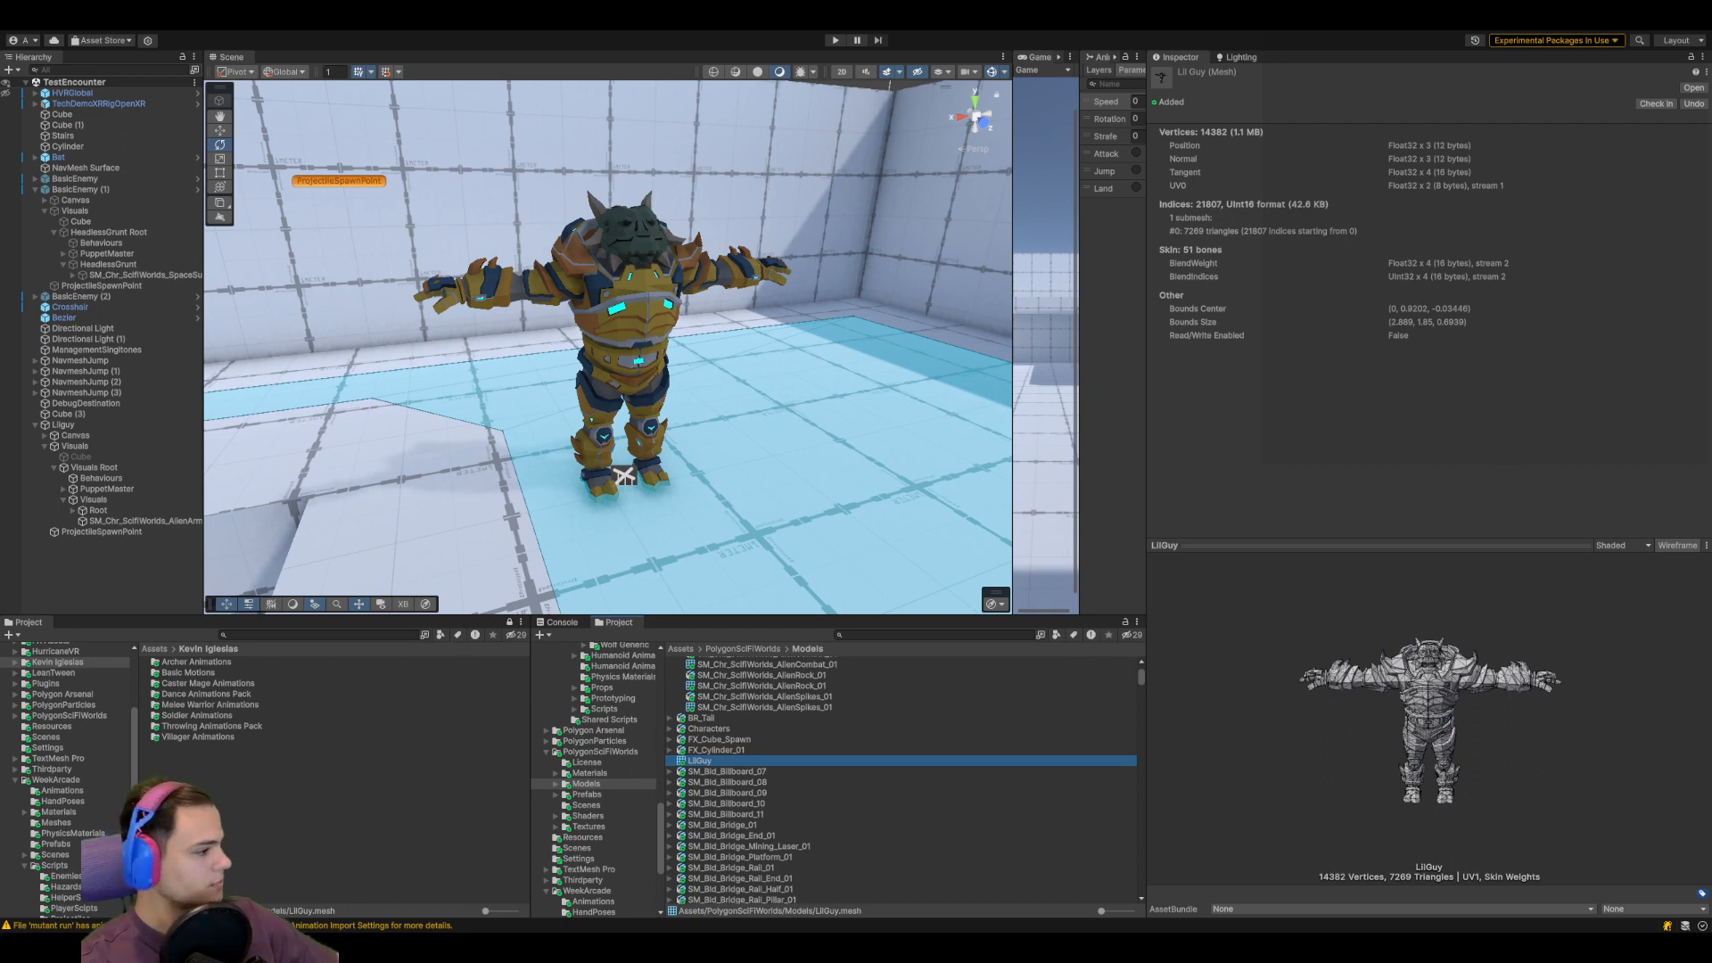
pyautogui.hotkey('alt', 'Tab')
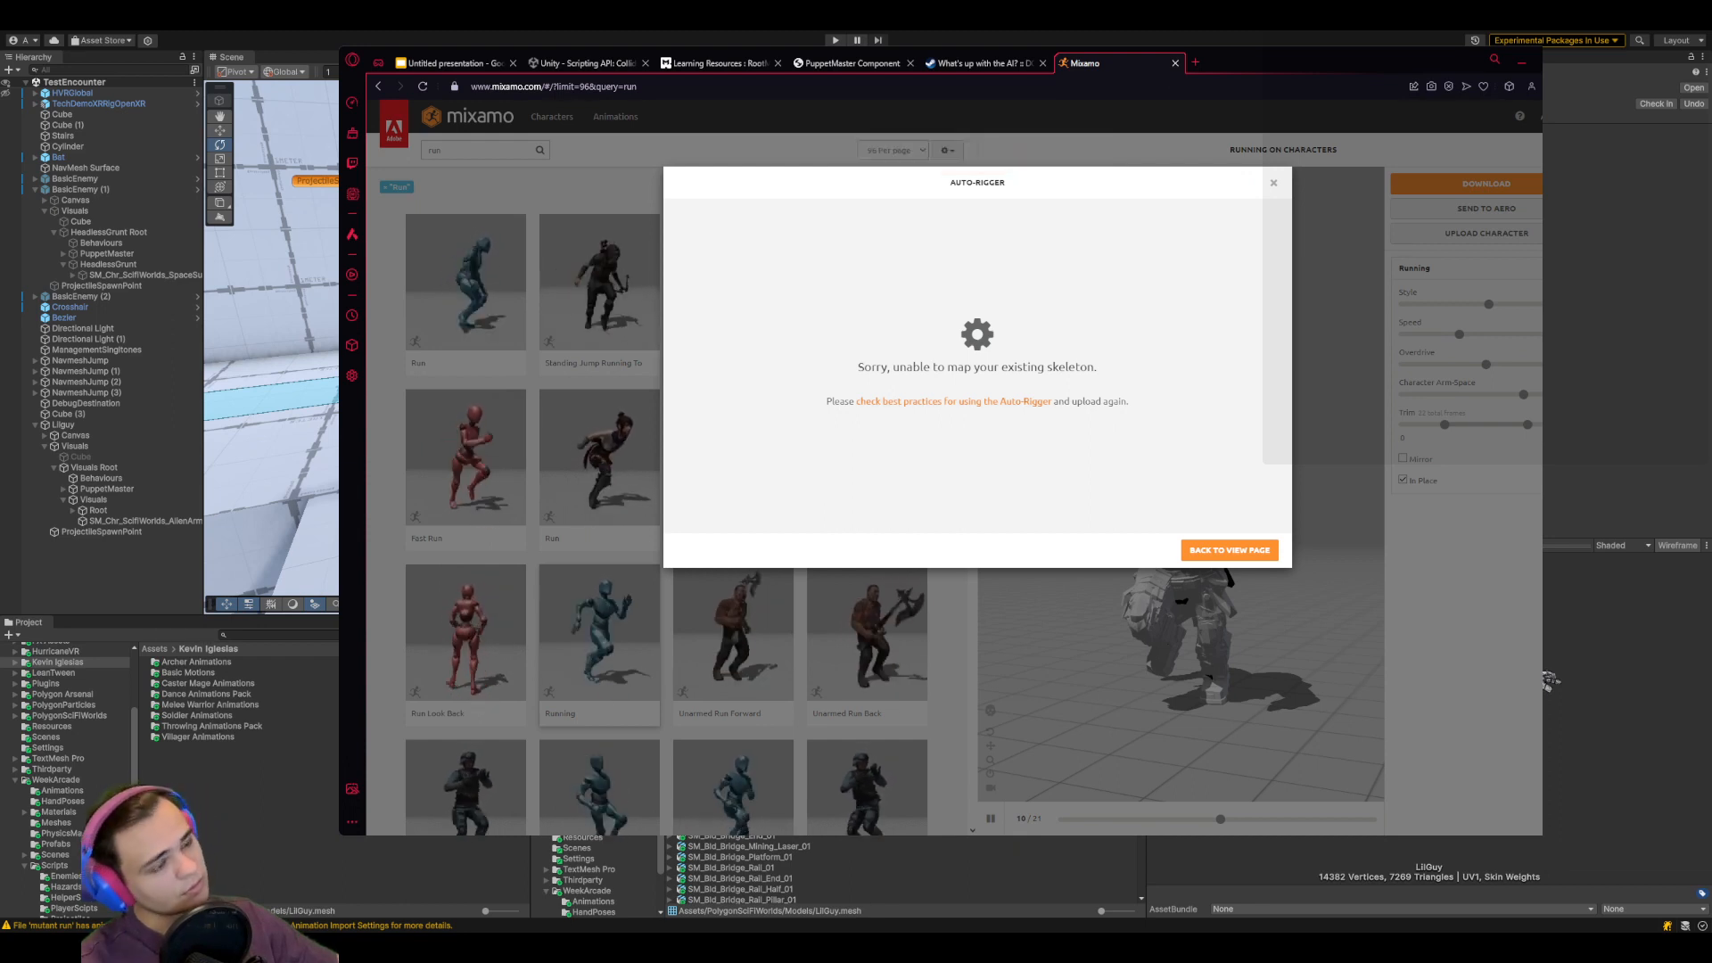
pyautogui.click(954, 402)
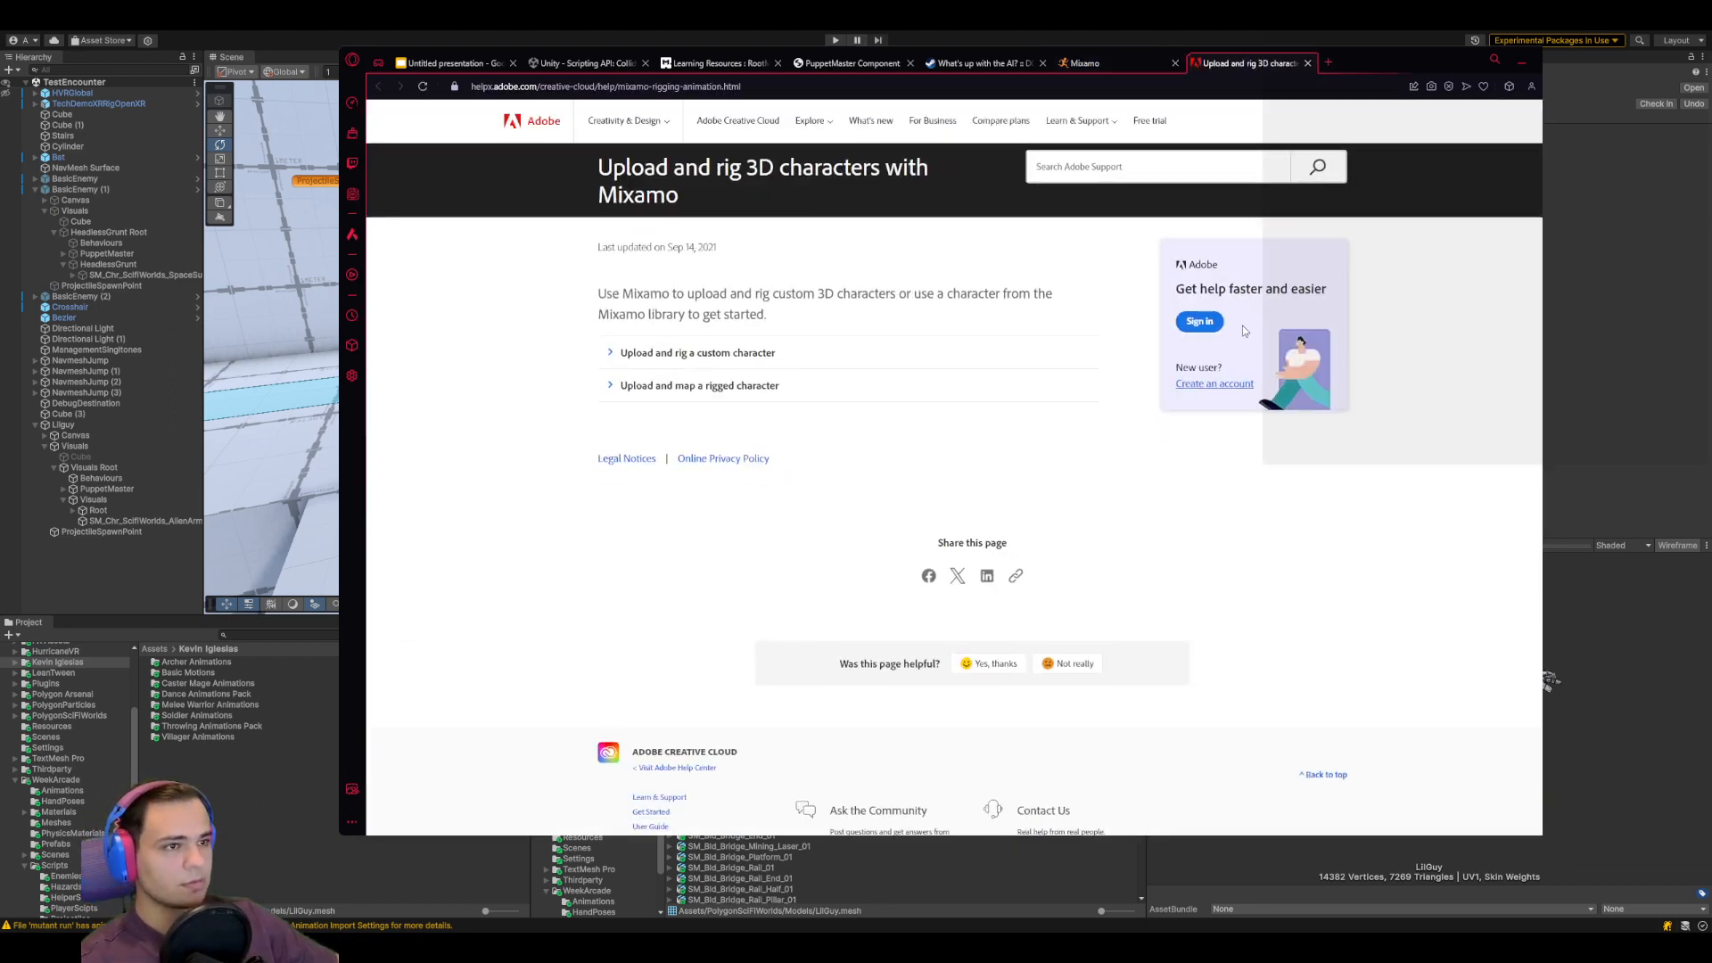
pyautogui.click(1308, 62)
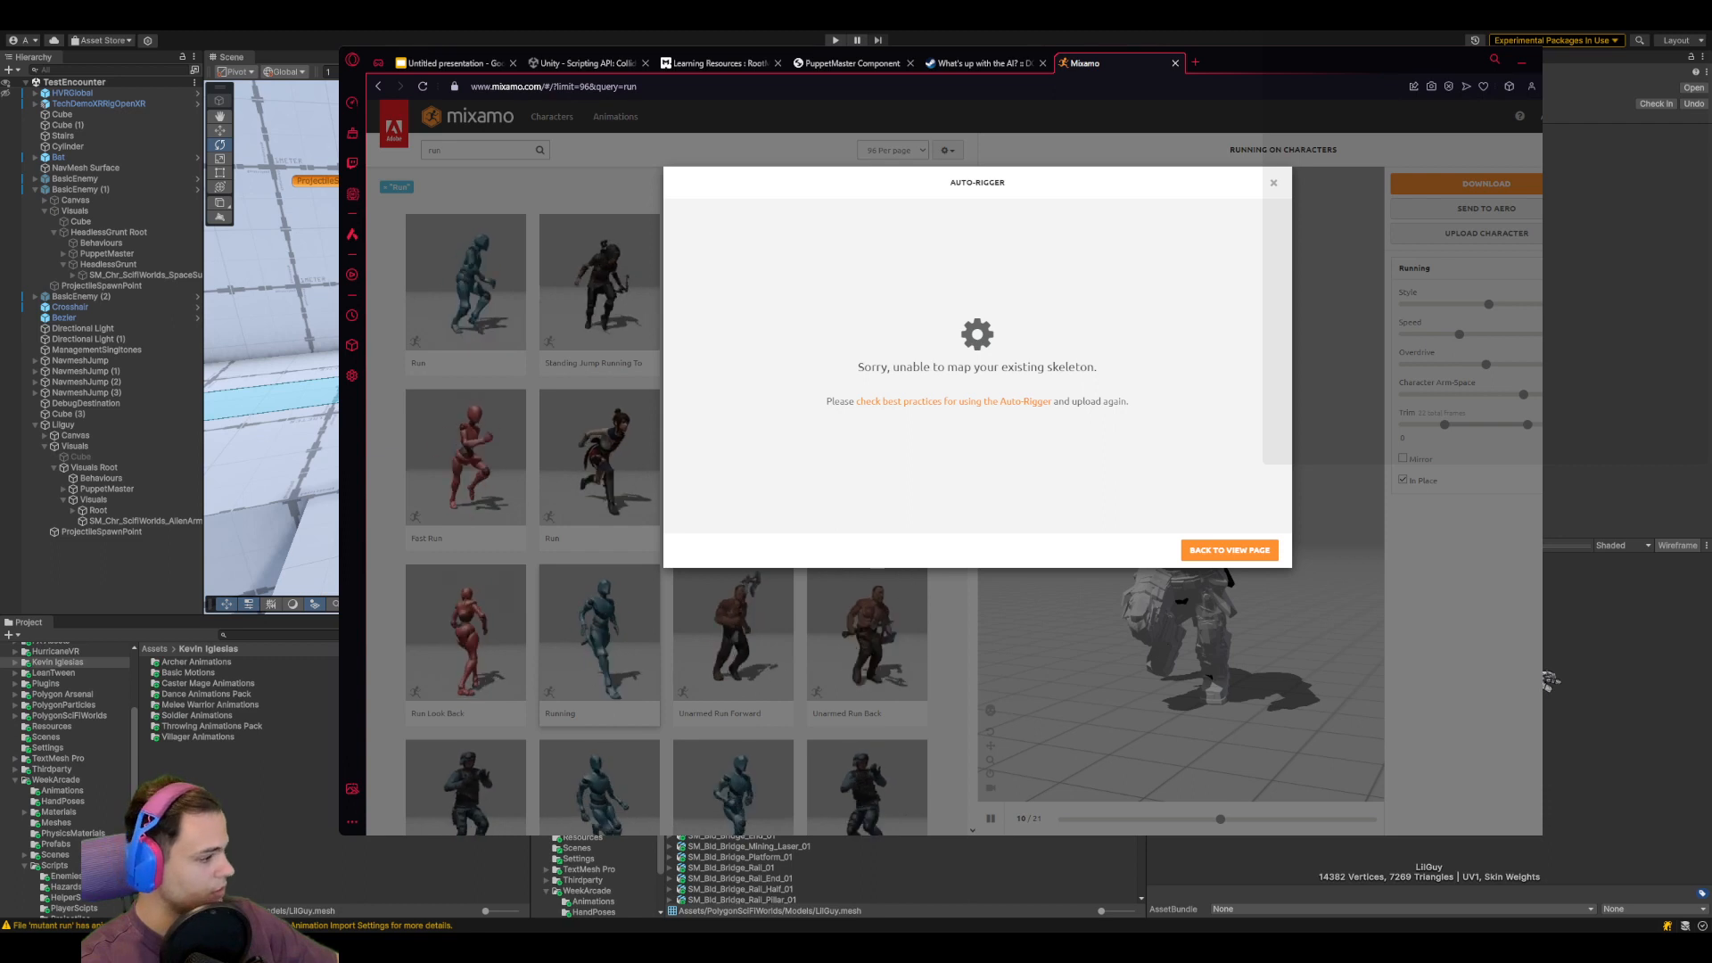
pyautogui.click(1549, 680)
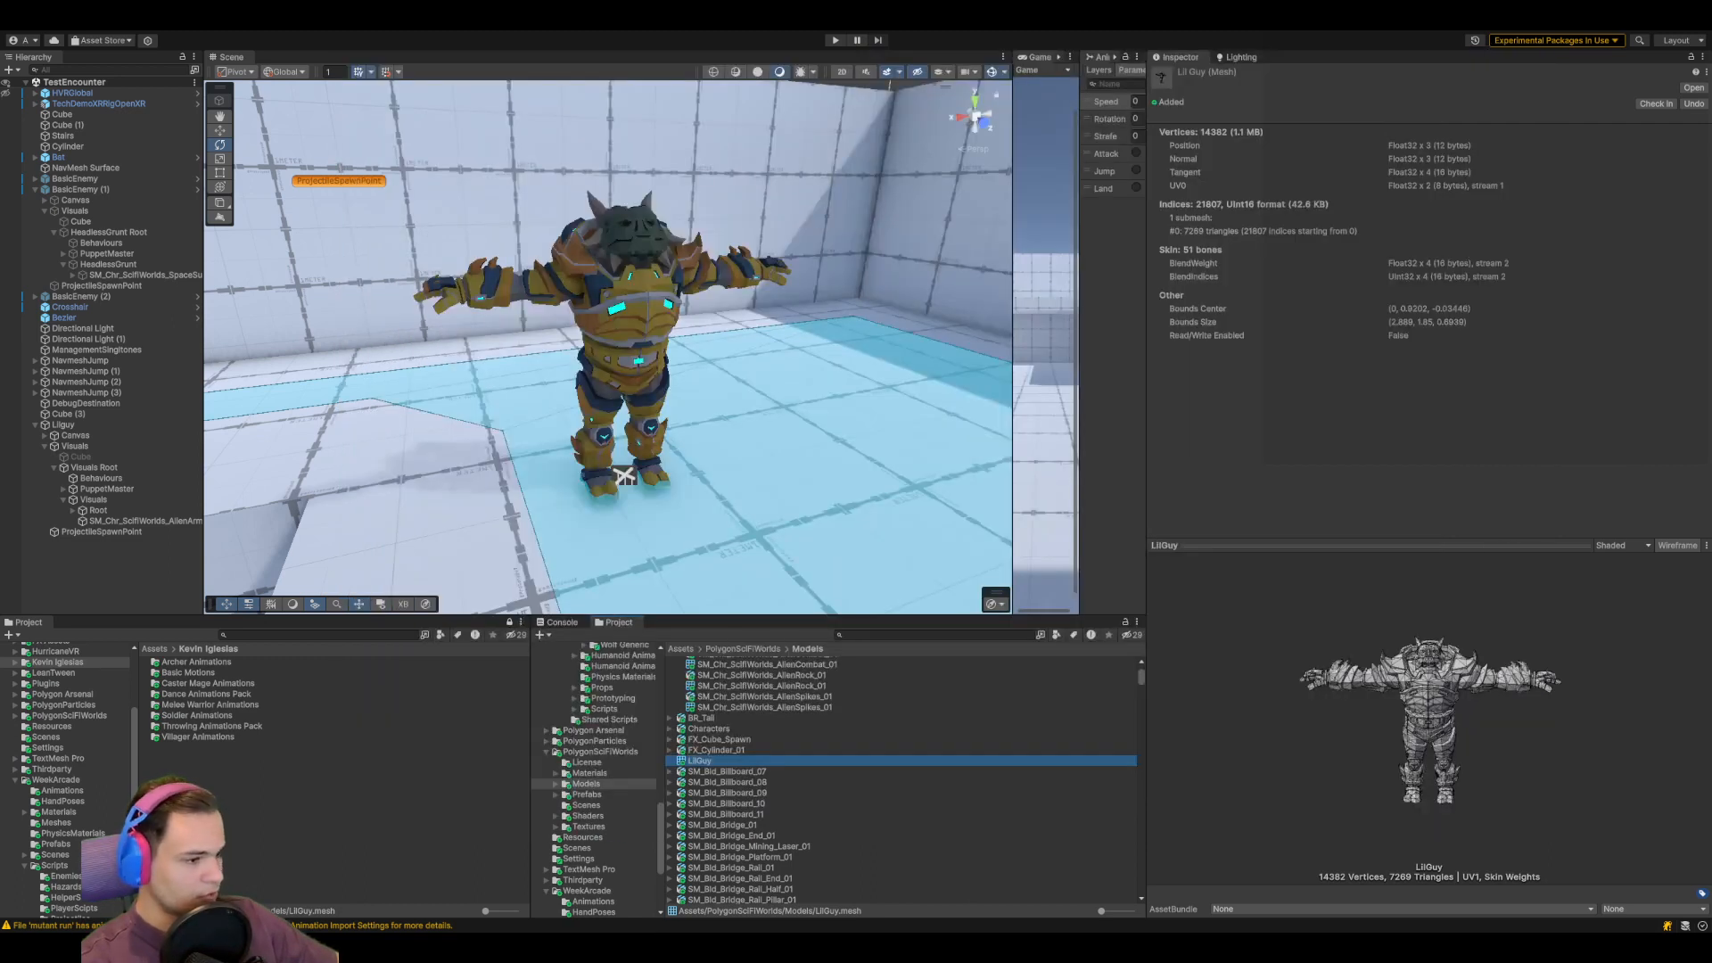
# Examine the BR_Characters model that contains the alien armor mesh, including its avatar, rig settings and preview
pyautogui.click(731, 762)
pyautogui.scroll(3, 749, 767)
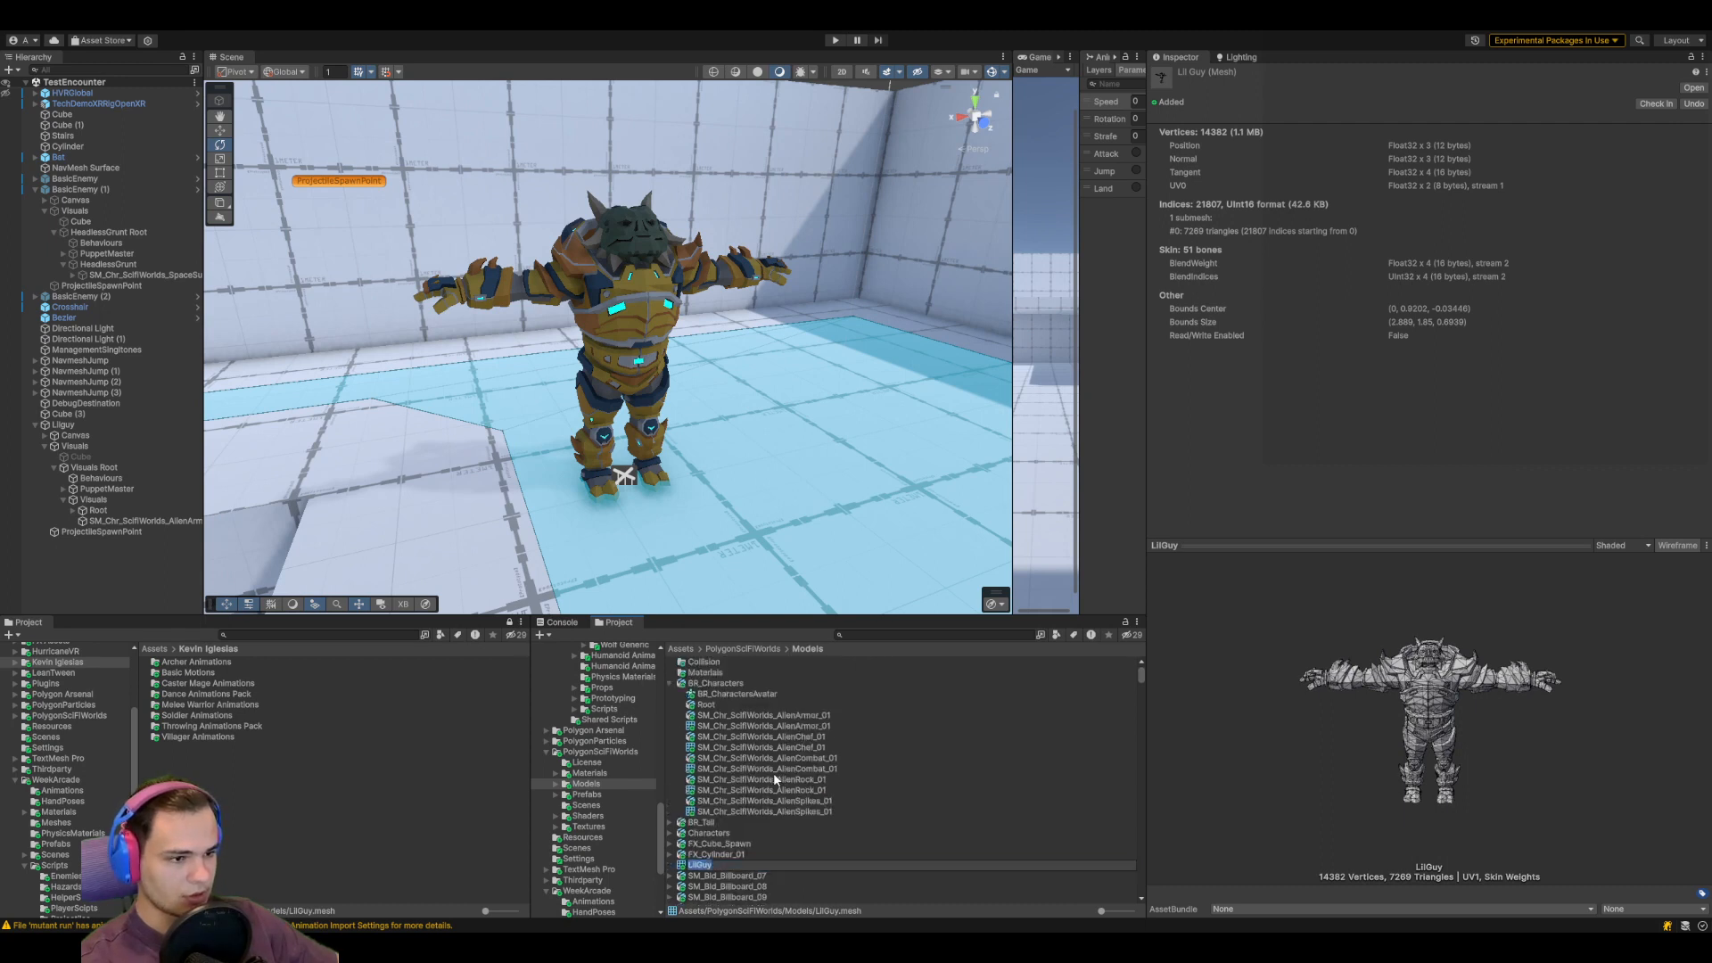
pyautogui.click(723, 684)
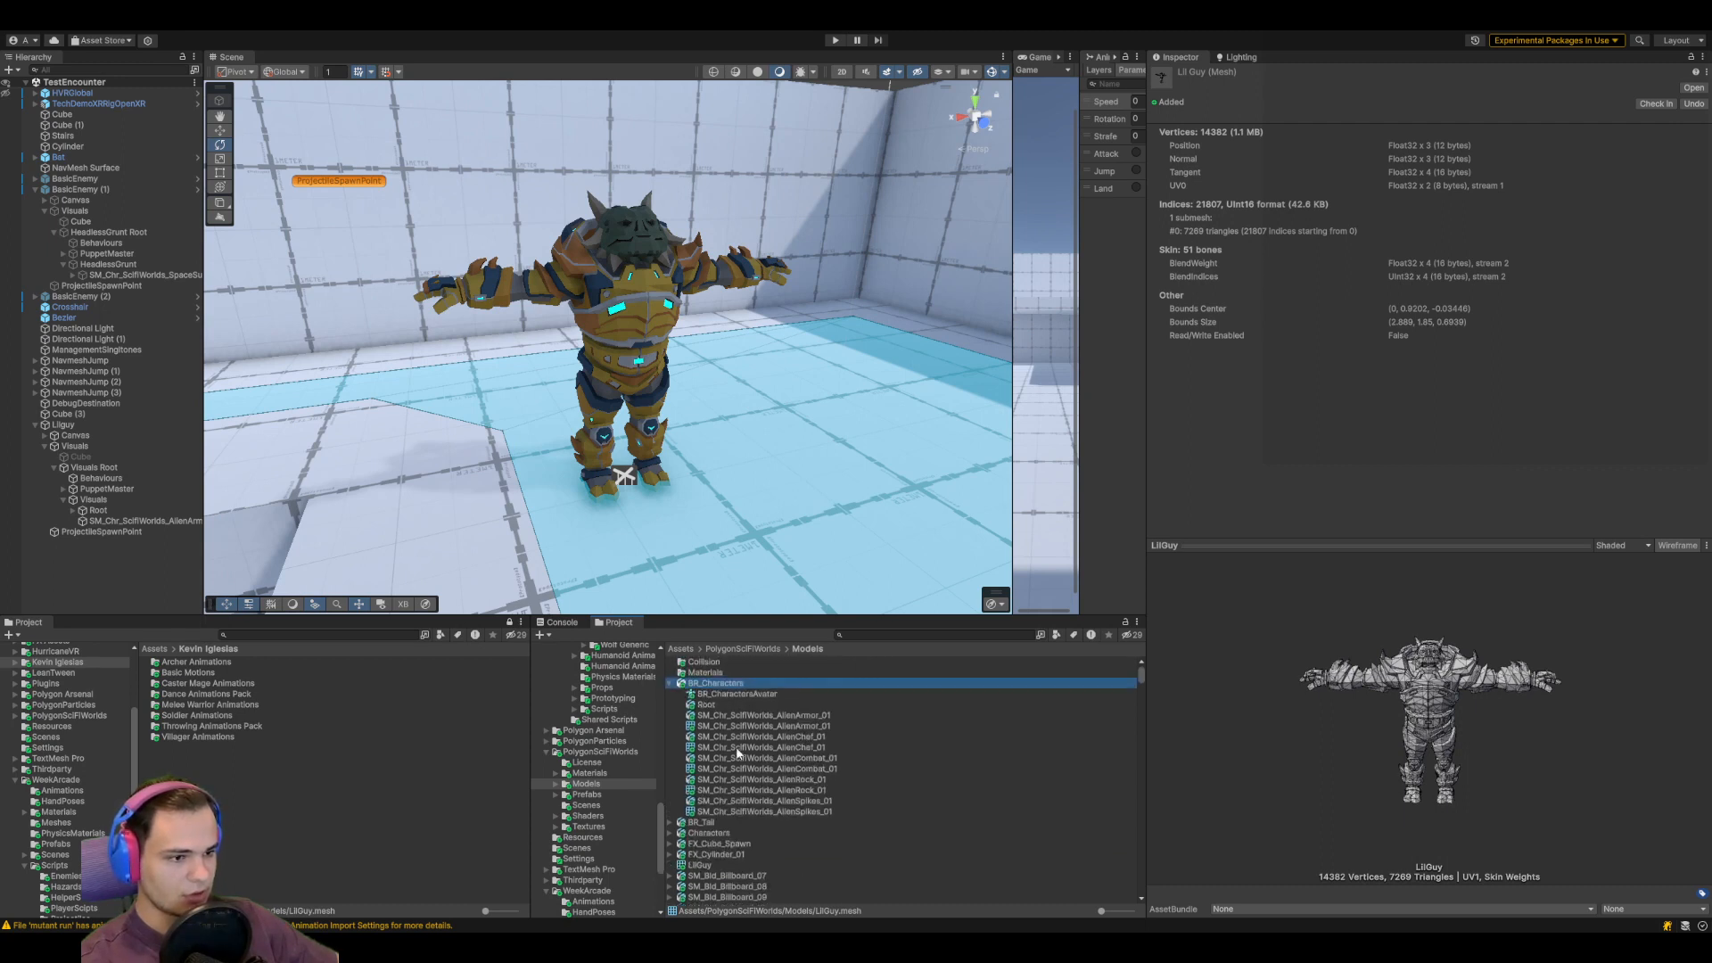
pyautogui.click(747, 680)
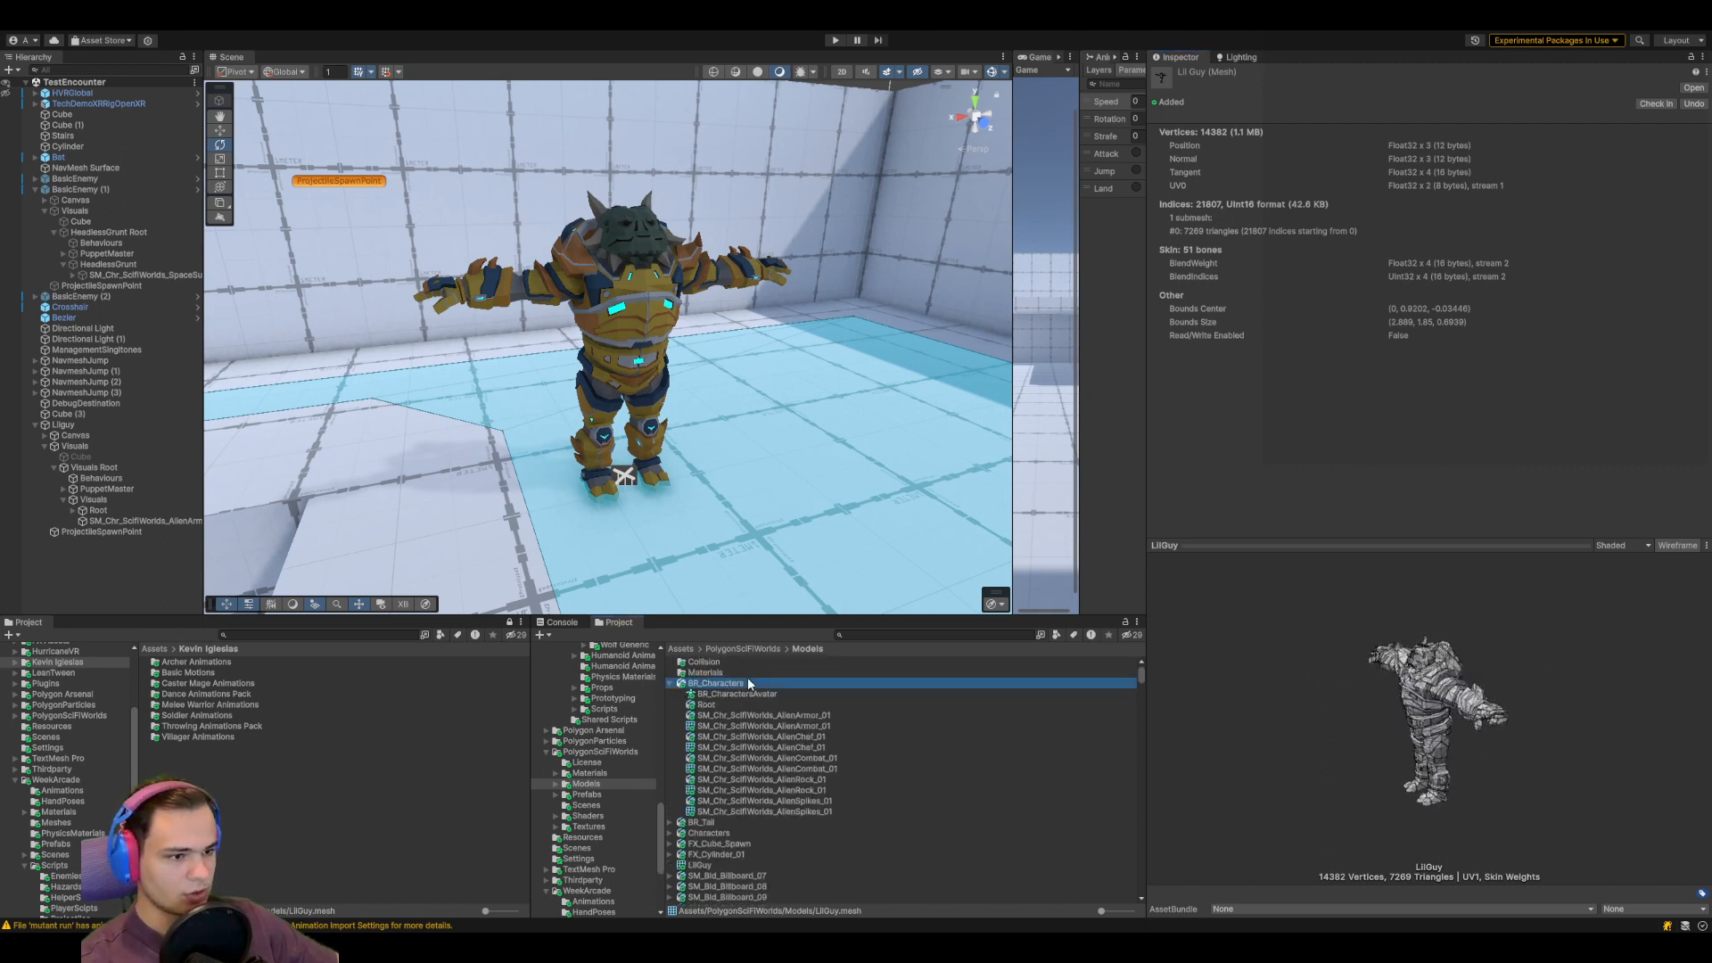
pyautogui.moveTo(1248, 682); pyautogui.dragTo(1339, 705)
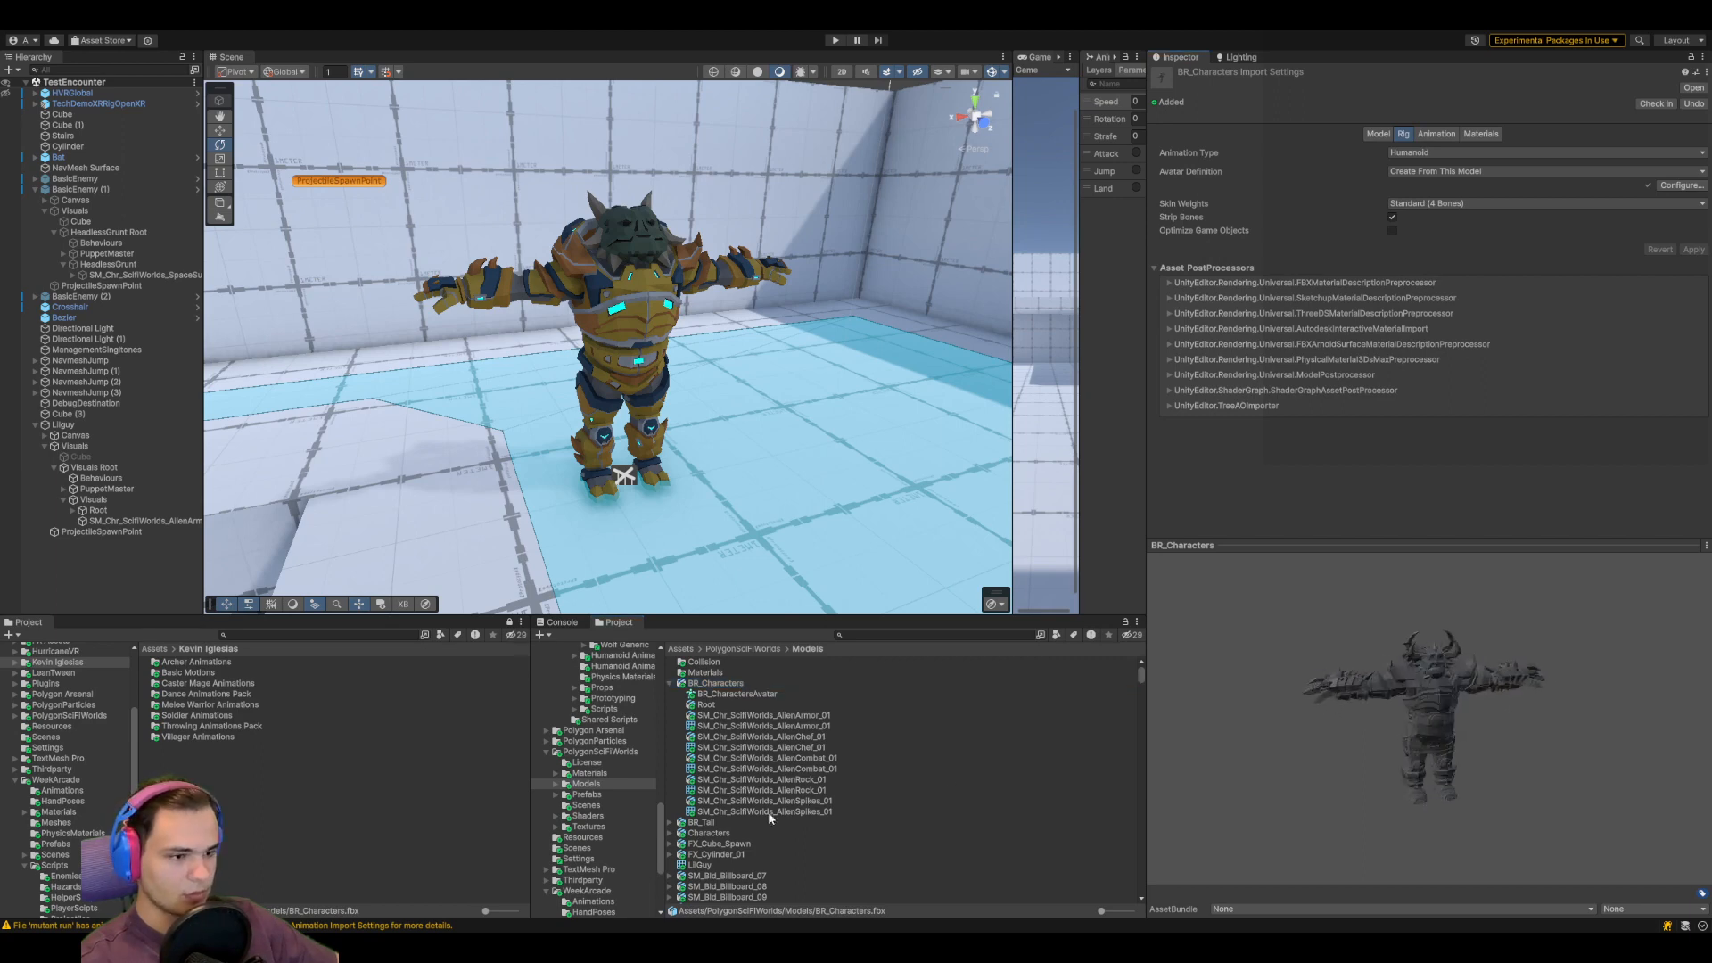
pyautogui.click(769, 693)
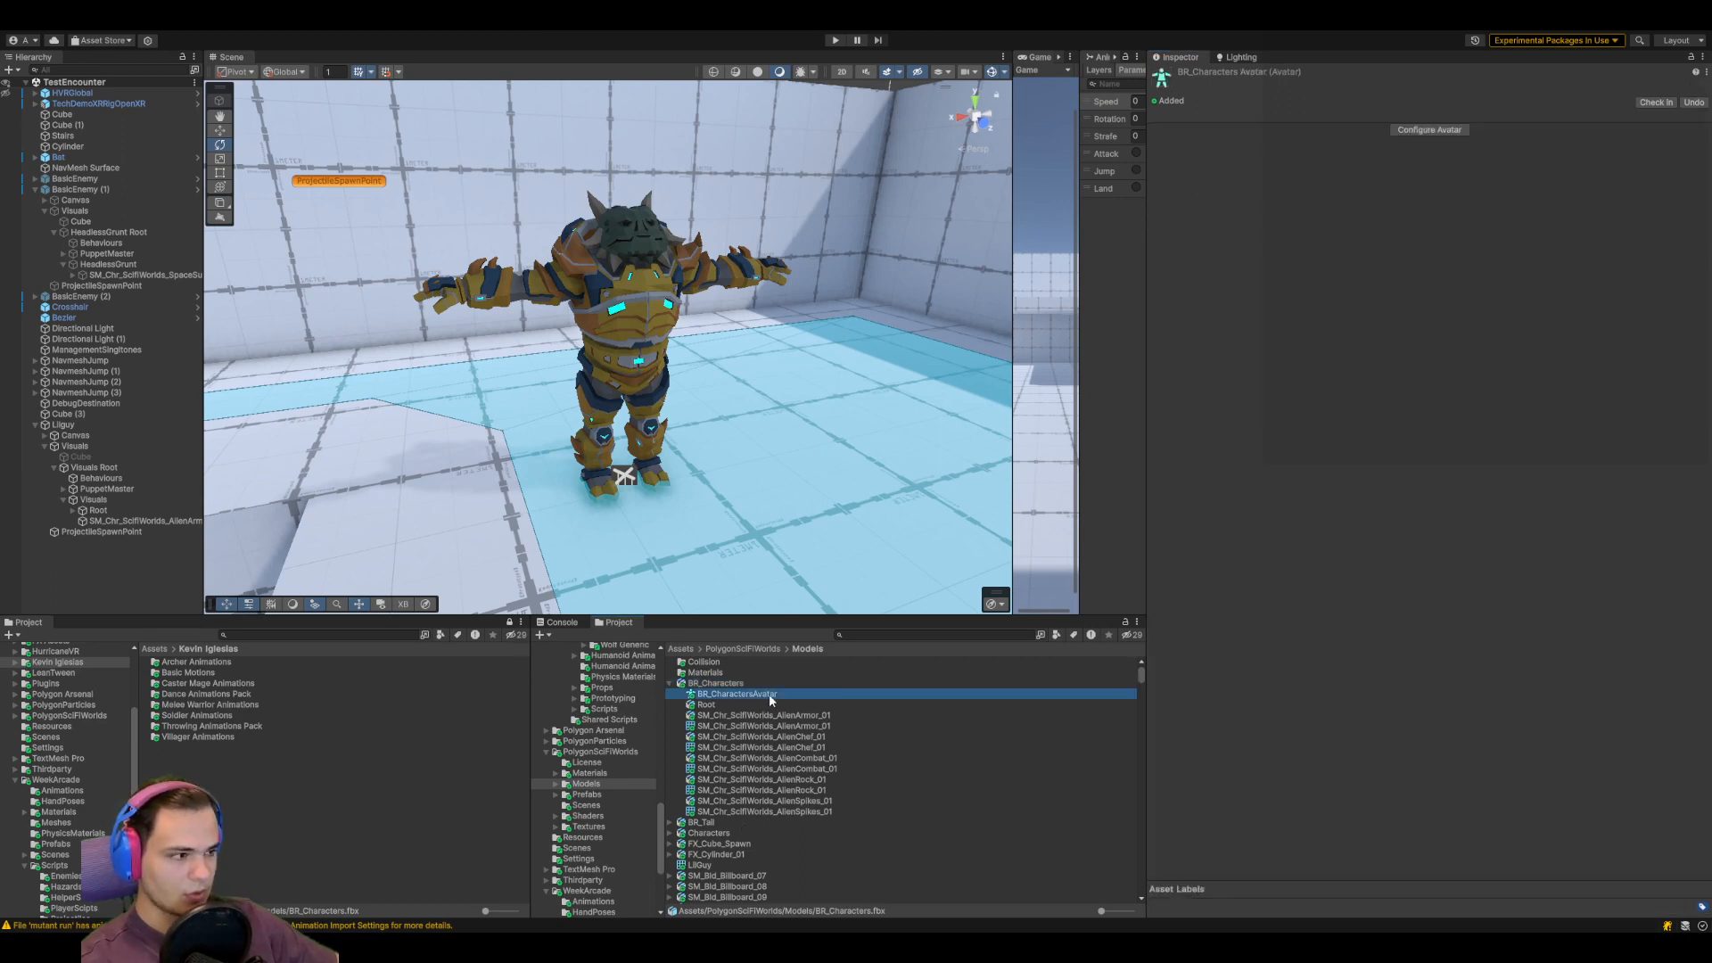
pyautogui.click(754, 685)
pyautogui.moveTo(1287, 720); pyautogui.dragTo(1246, 680)
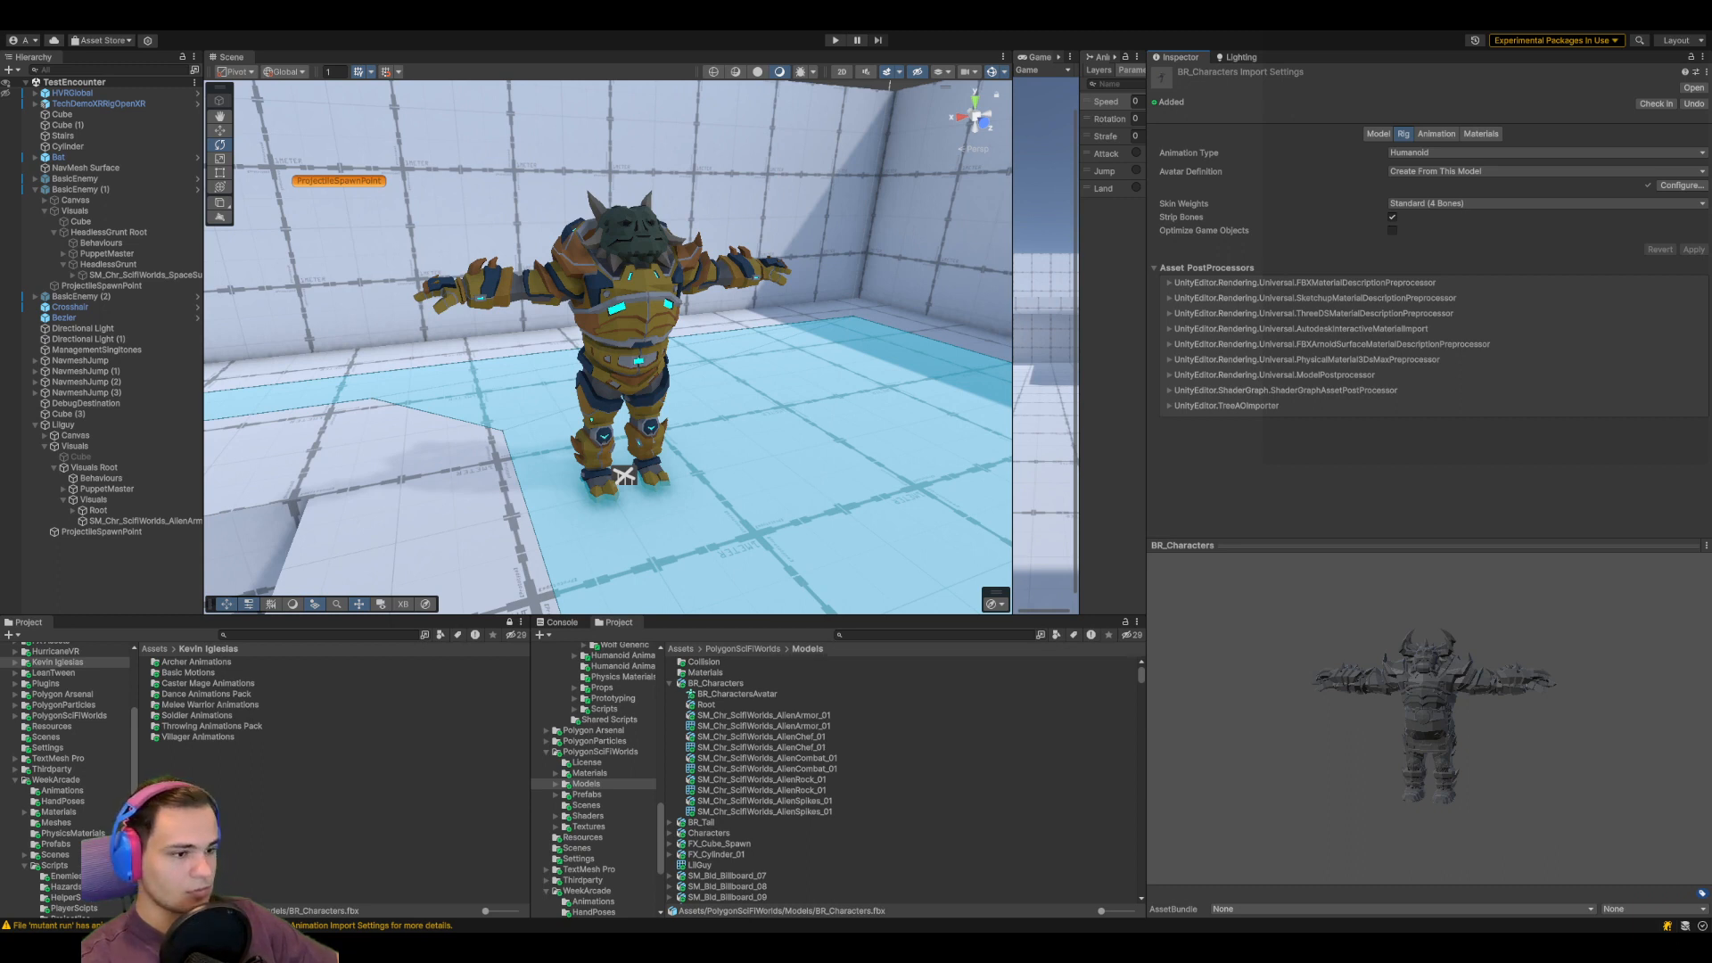
pyautogui.click(753, 687)
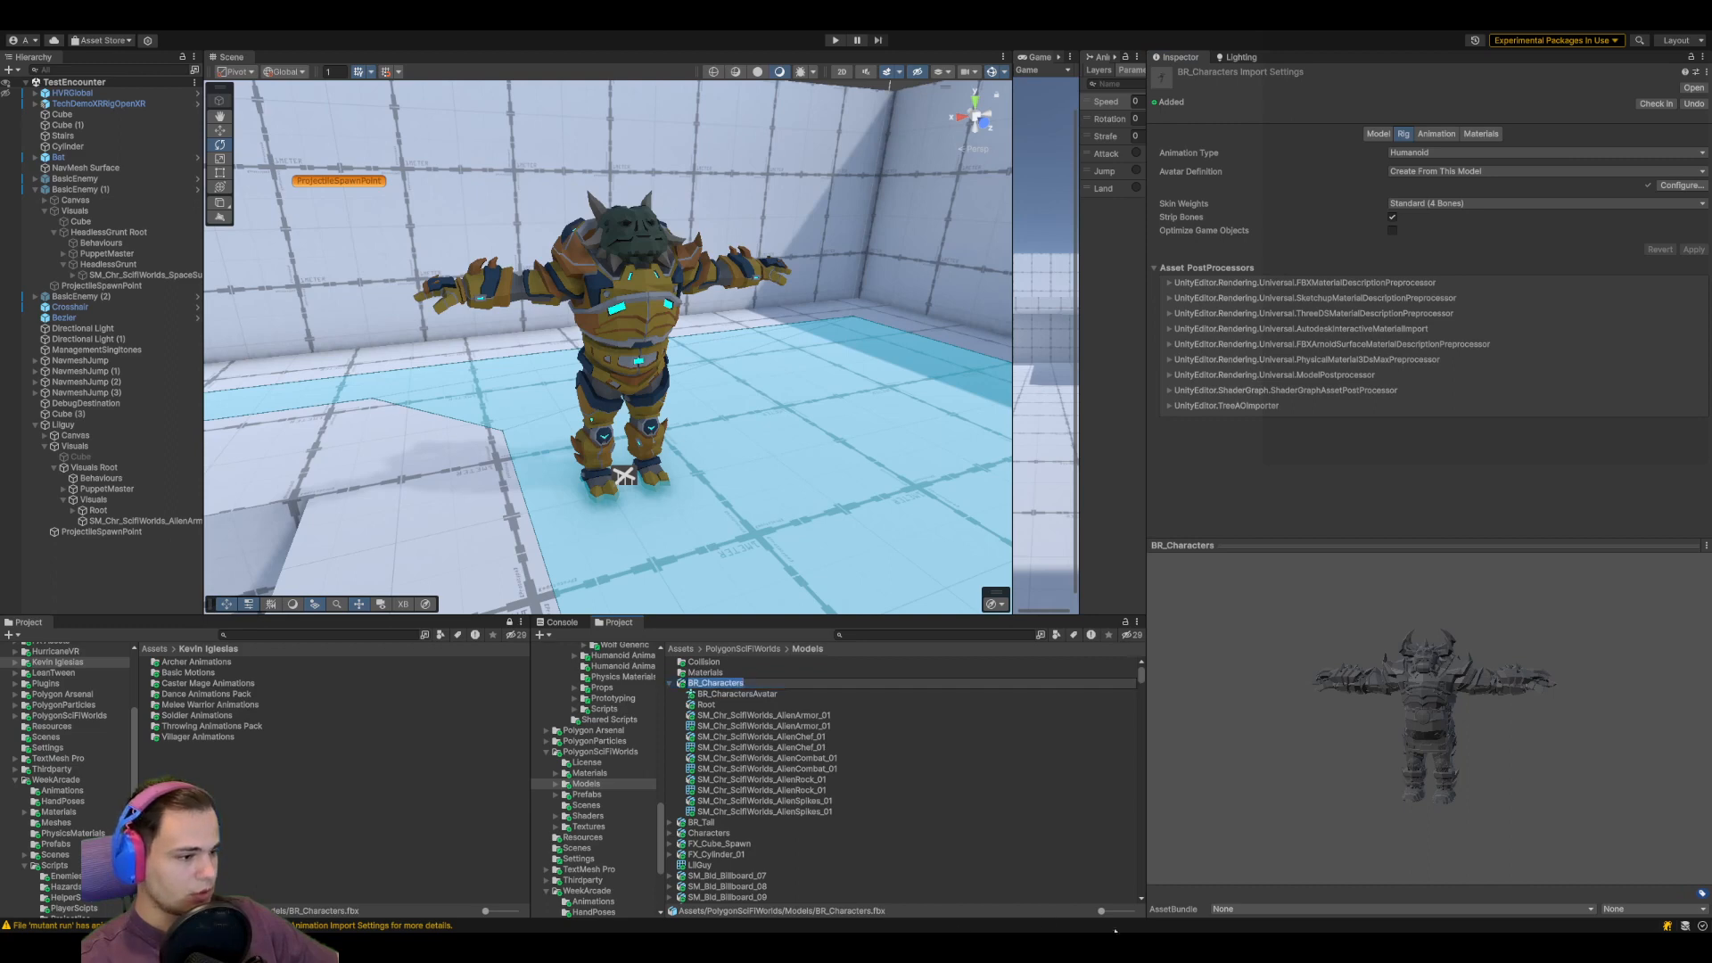
pyautogui.press('Escape')
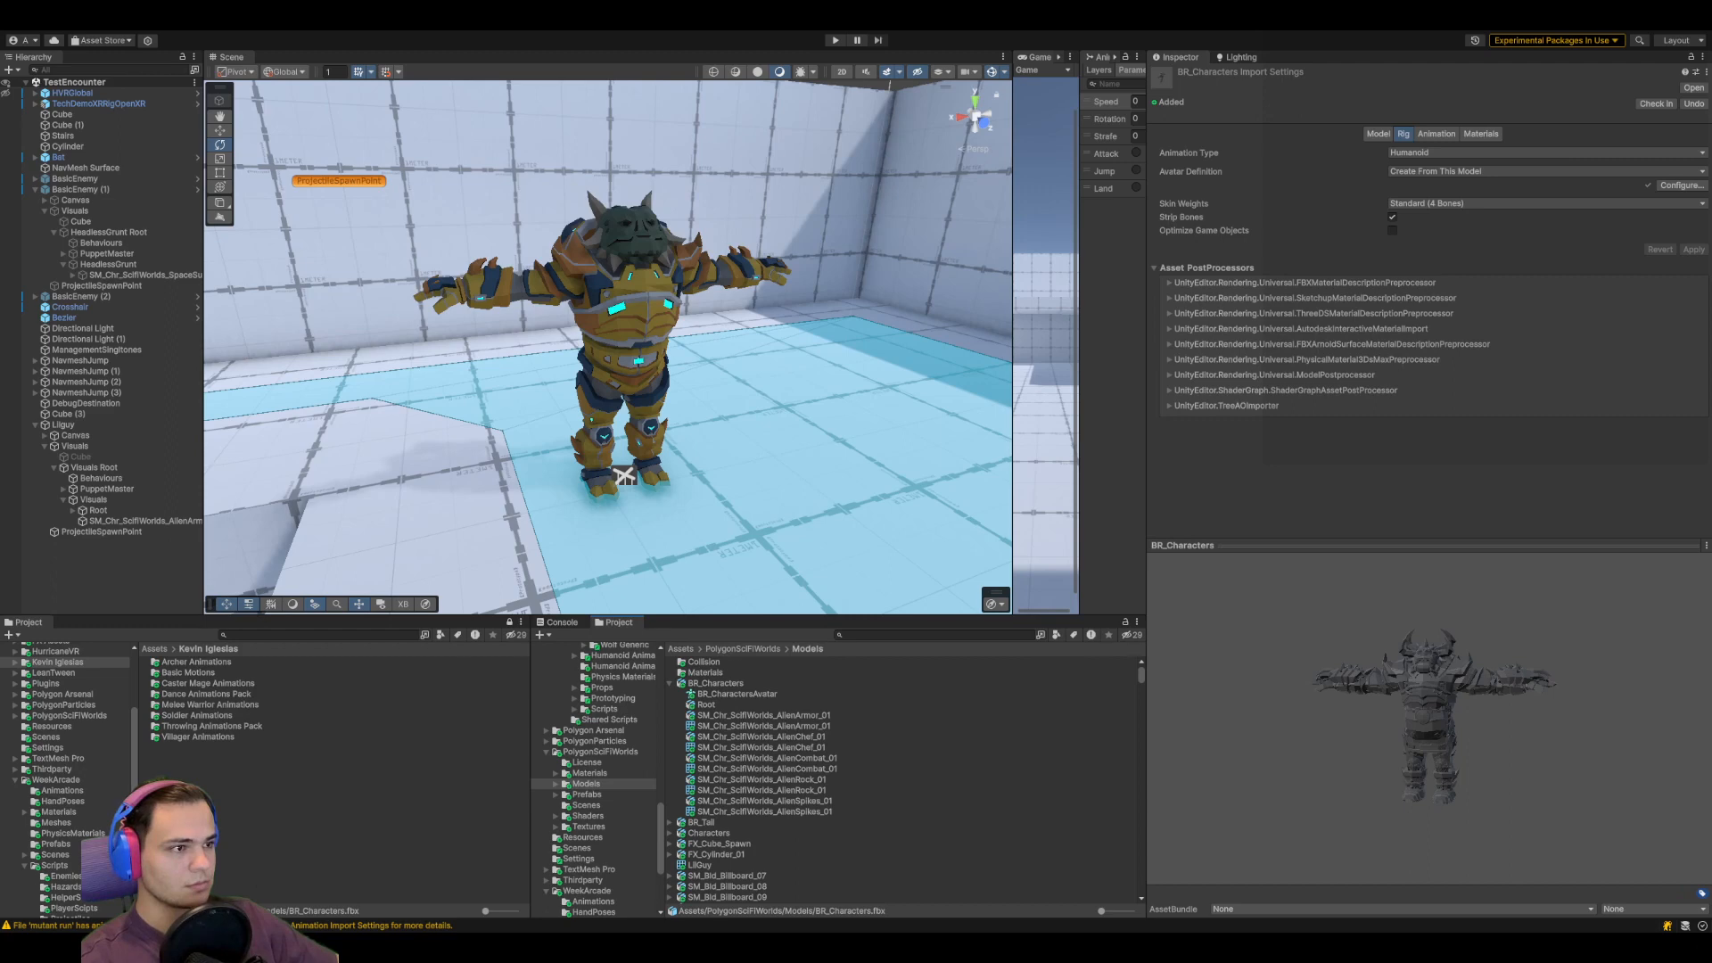
# Switch to Mixamo and accept the BR_Characters upload in the auto-rigger review
pyautogui.hotkey('alt', 'Tab')
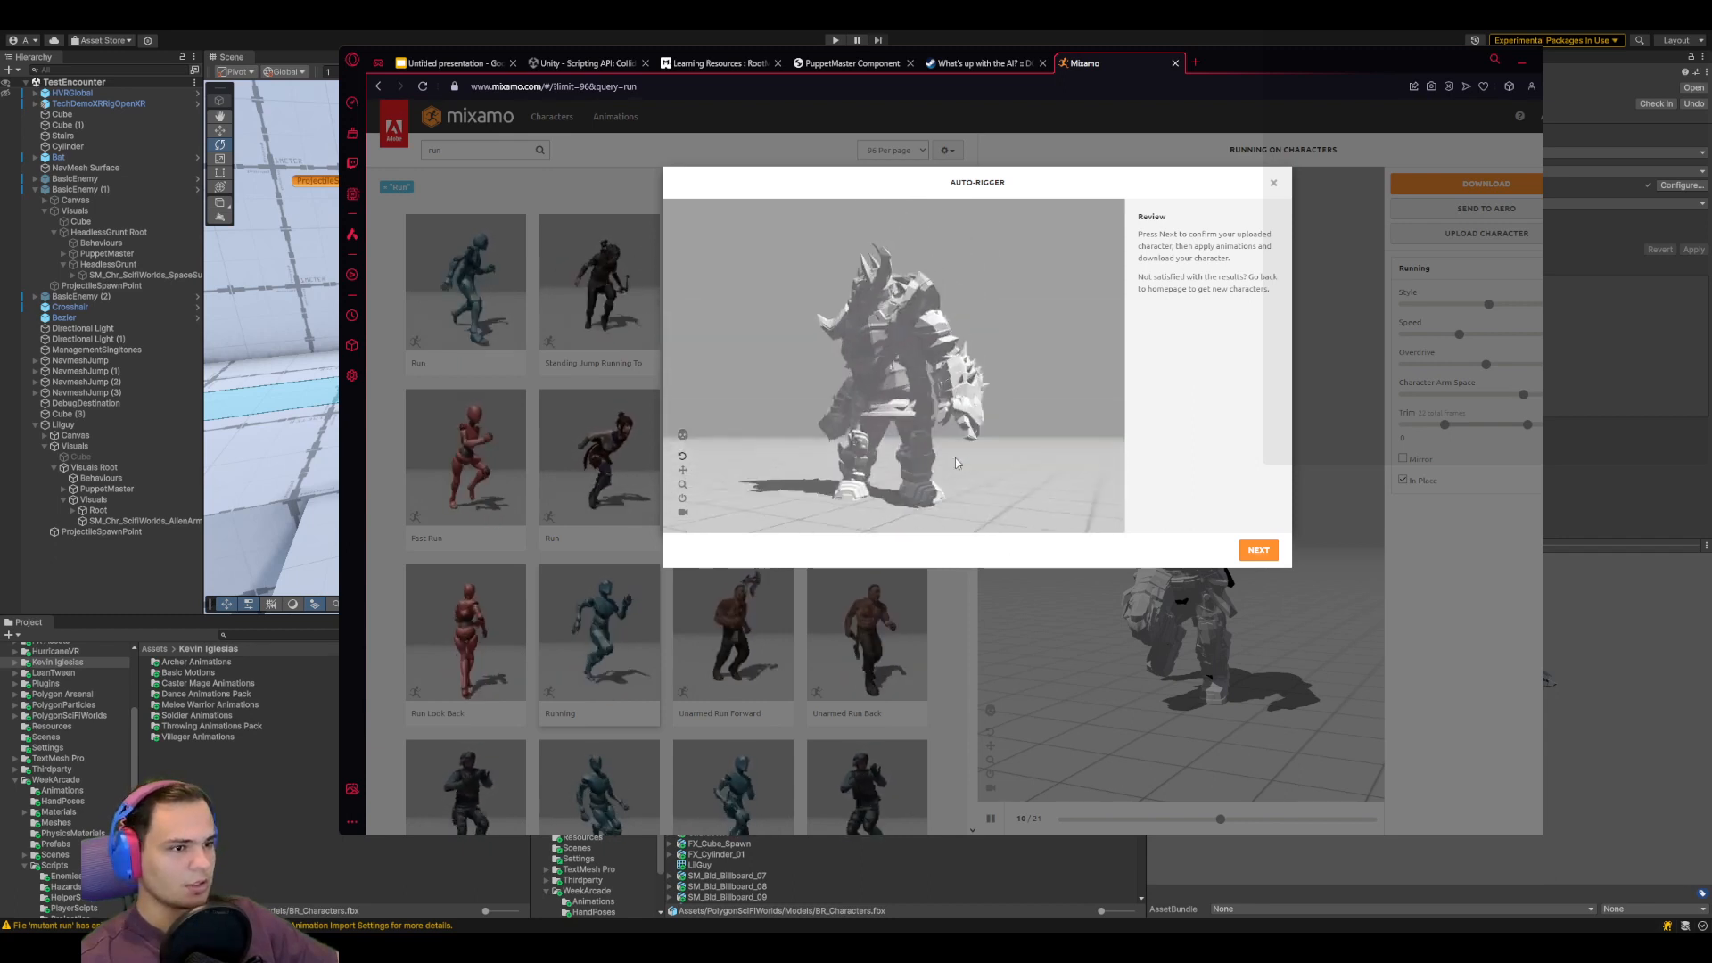
pyautogui.click(1255, 551)
pyautogui.click(1256, 551)
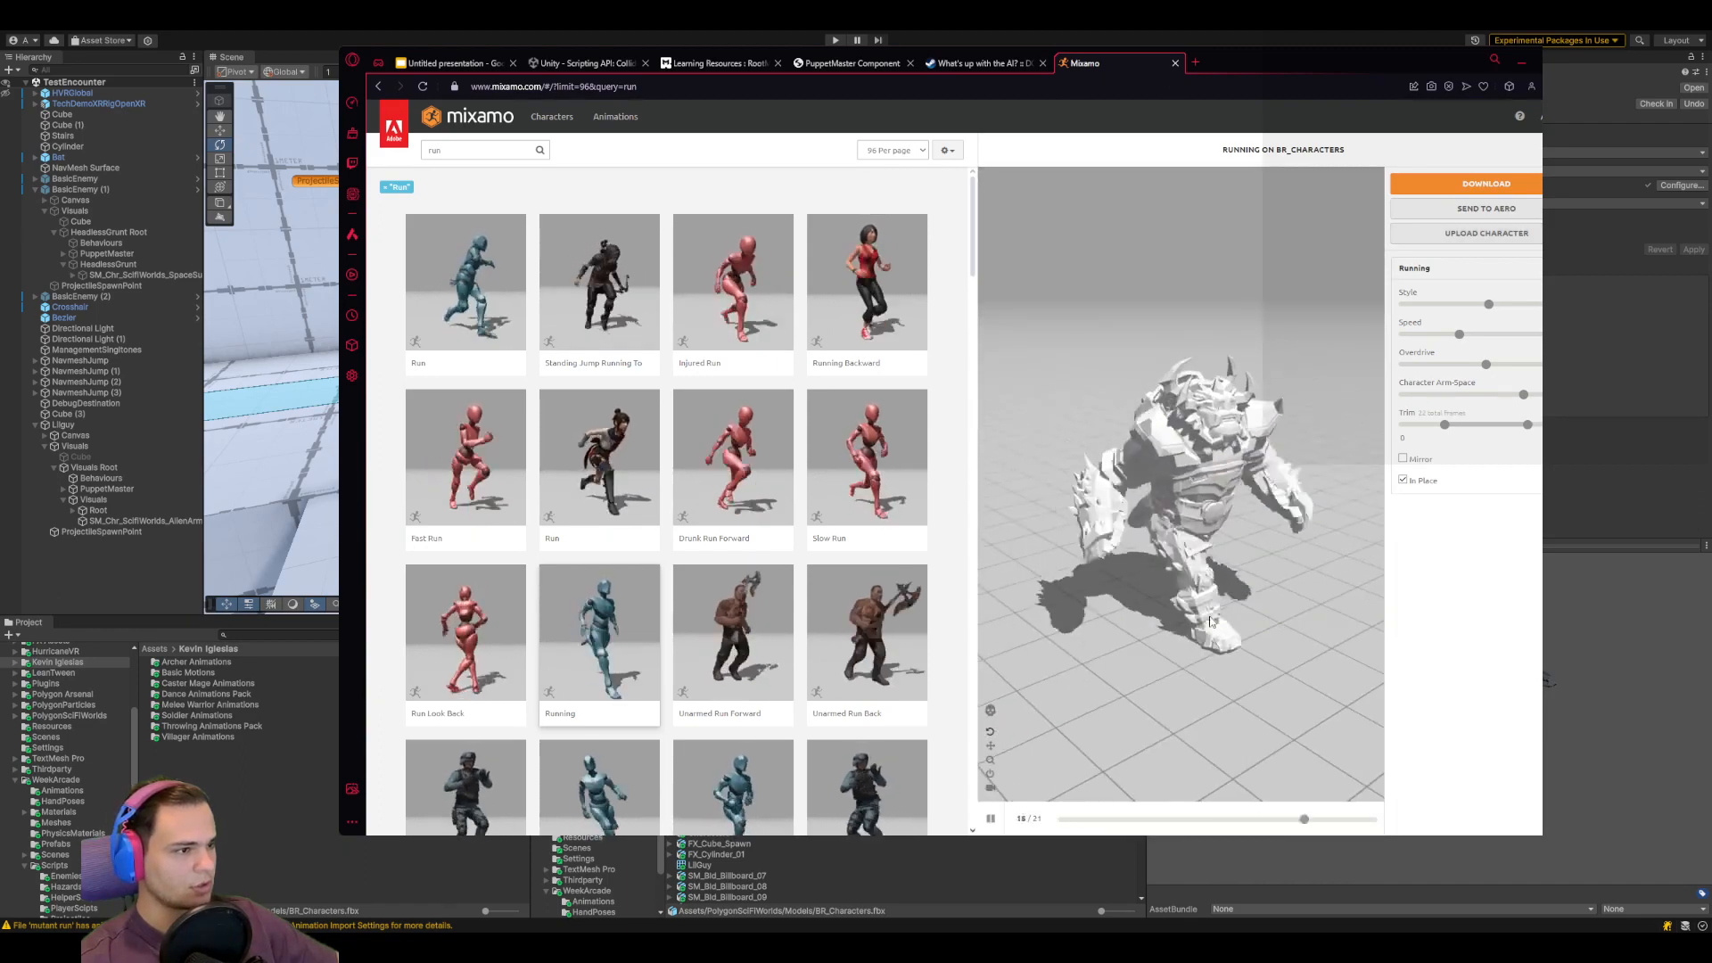
# Browse the run animation results through to the third page and apply the Creature NPC Pack to BR_Characters
pyautogui.scroll(-5, 626, 624)
pyautogui.scroll(-10, 627, 624)
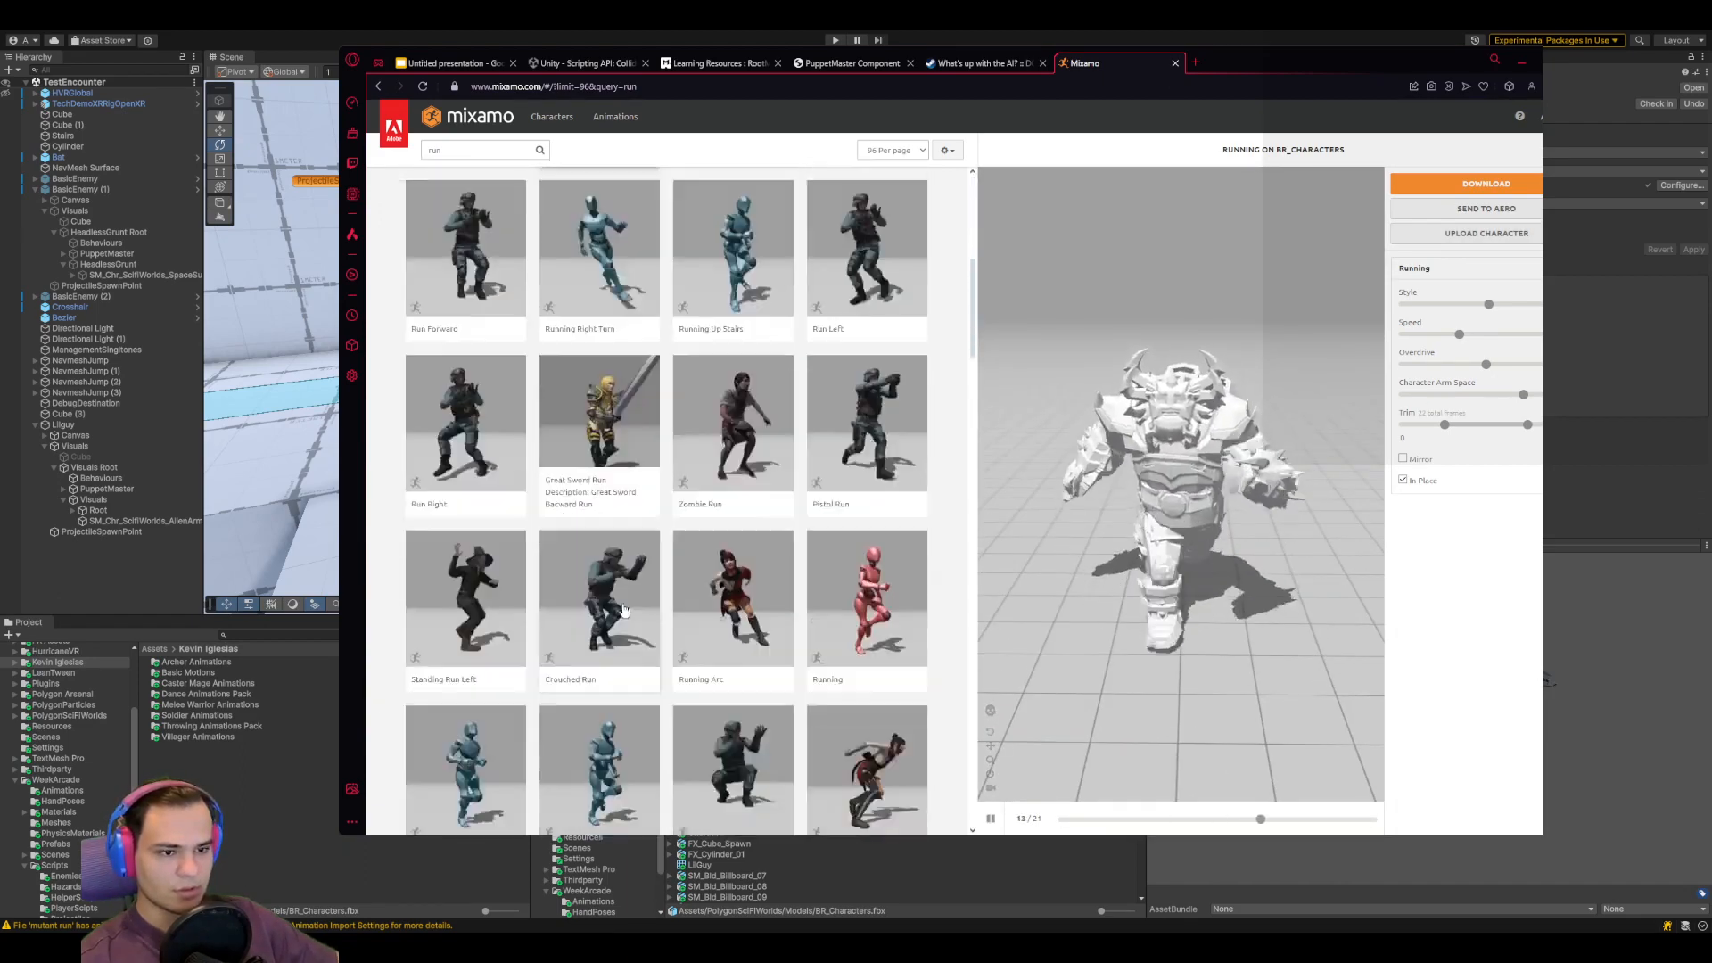
pyautogui.scroll(-5, 681, 665)
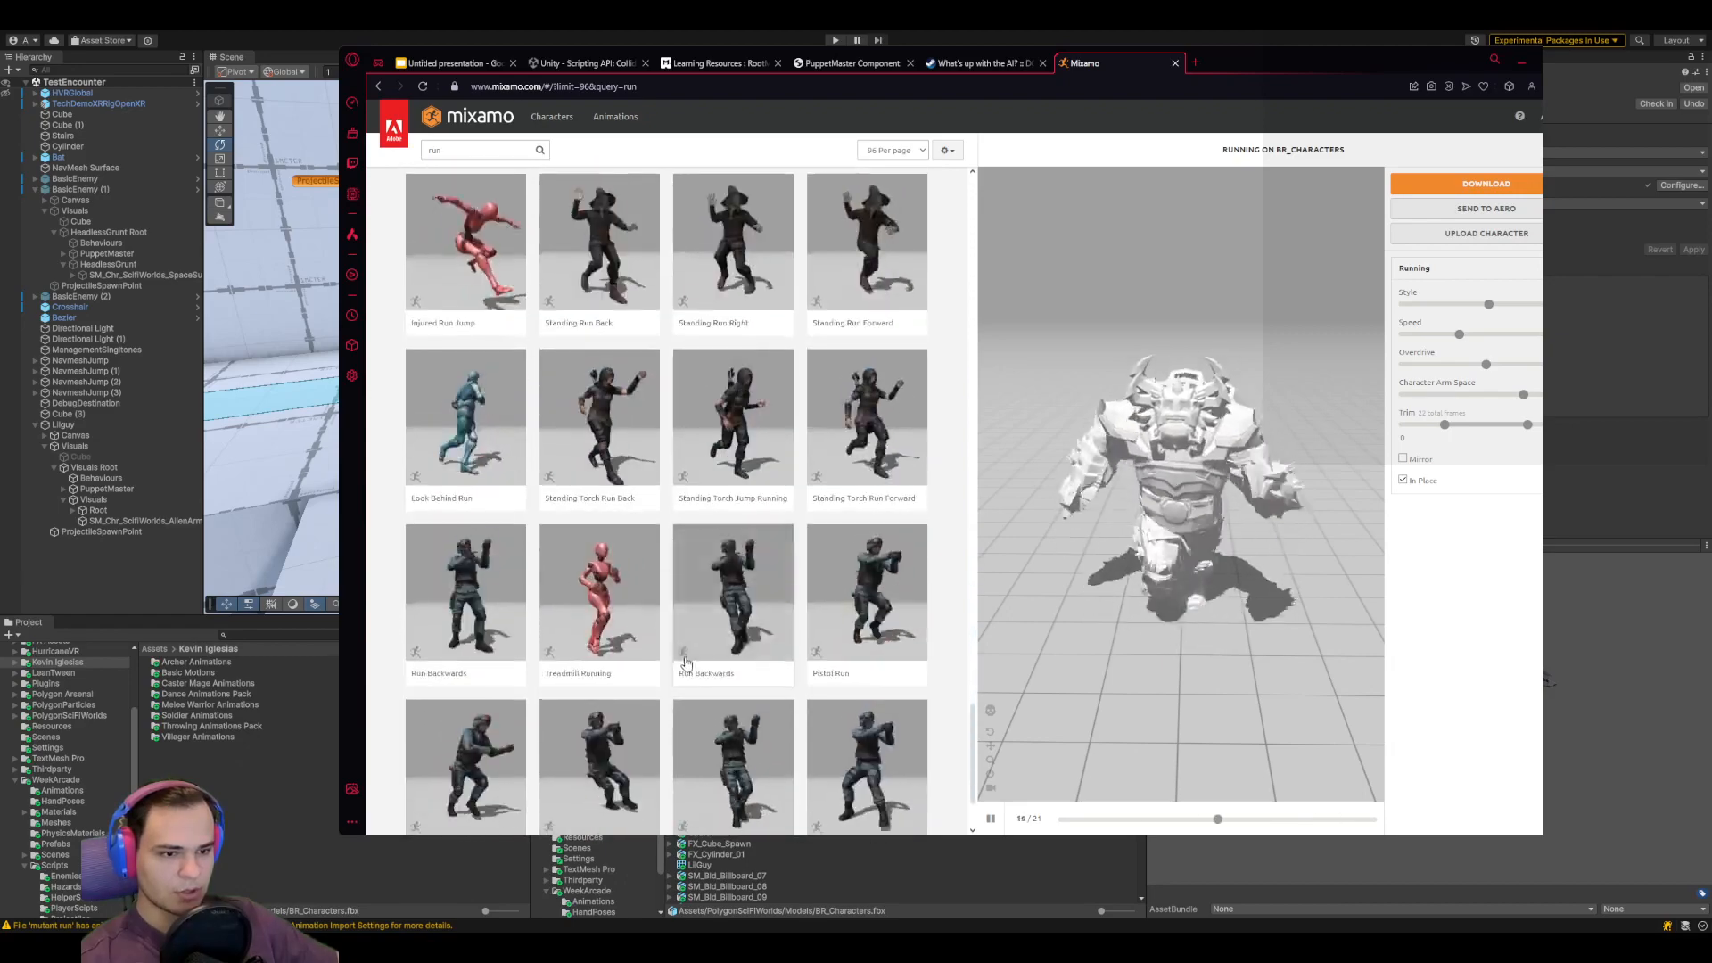
pyautogui.click(646, 756)
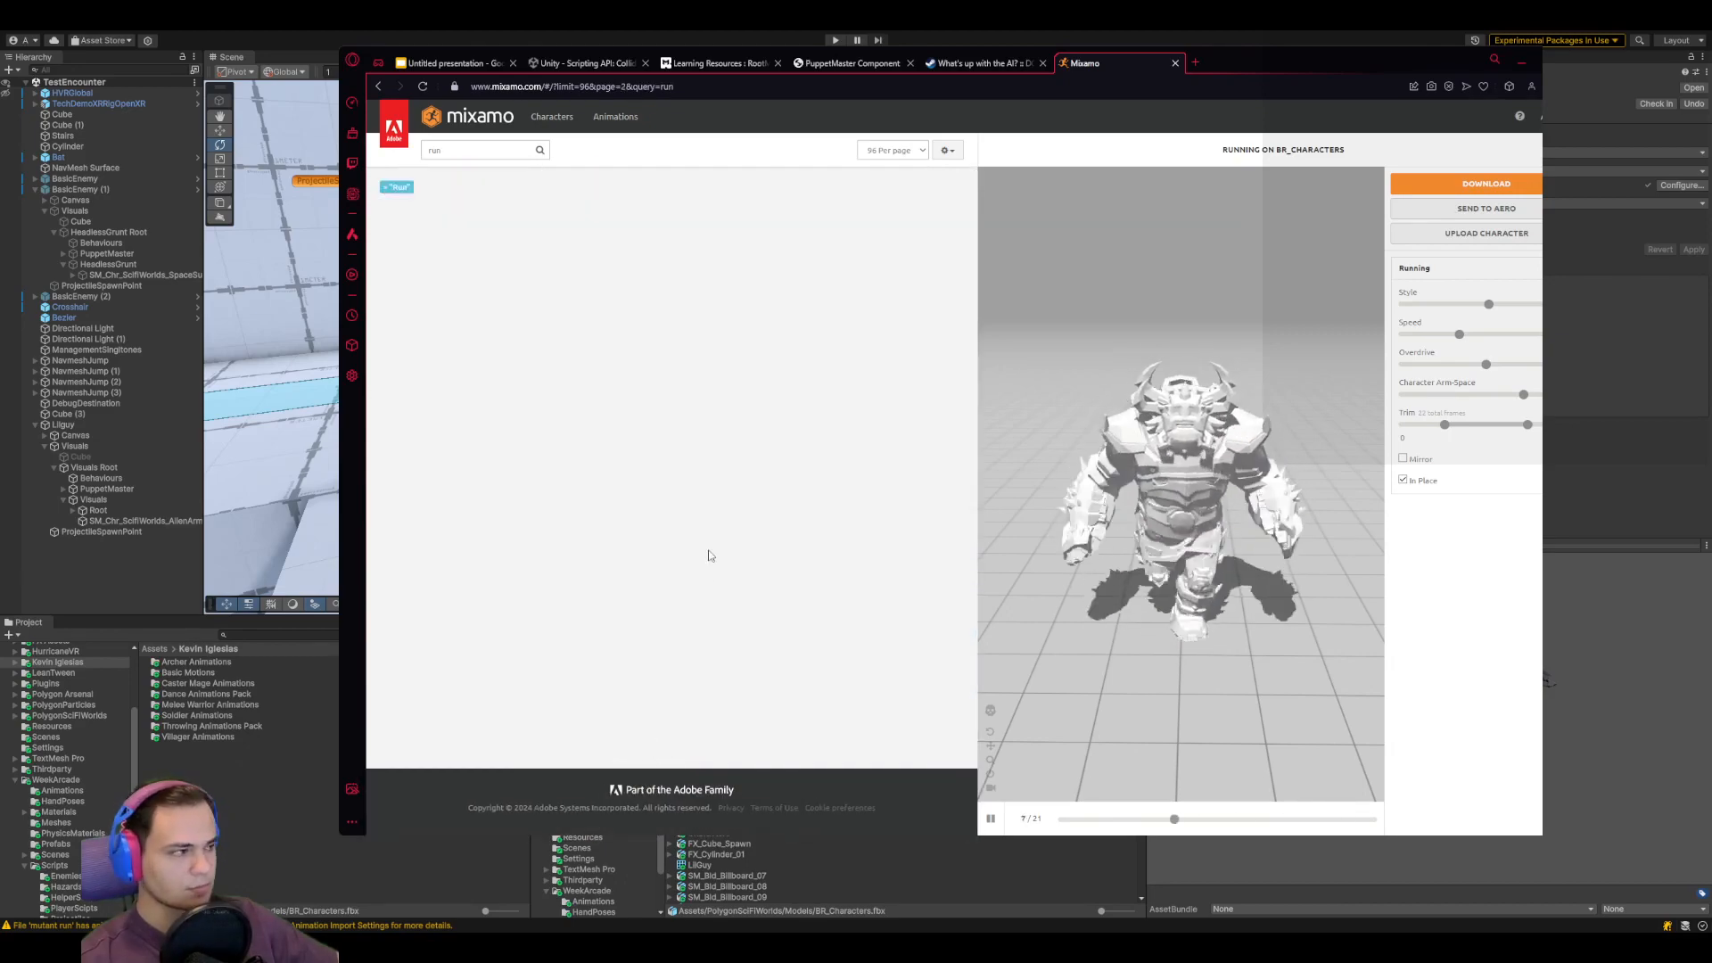
pyautogui.scroll(-4, 606, 548)
pyautogui.scroll(-8, 606, 547)
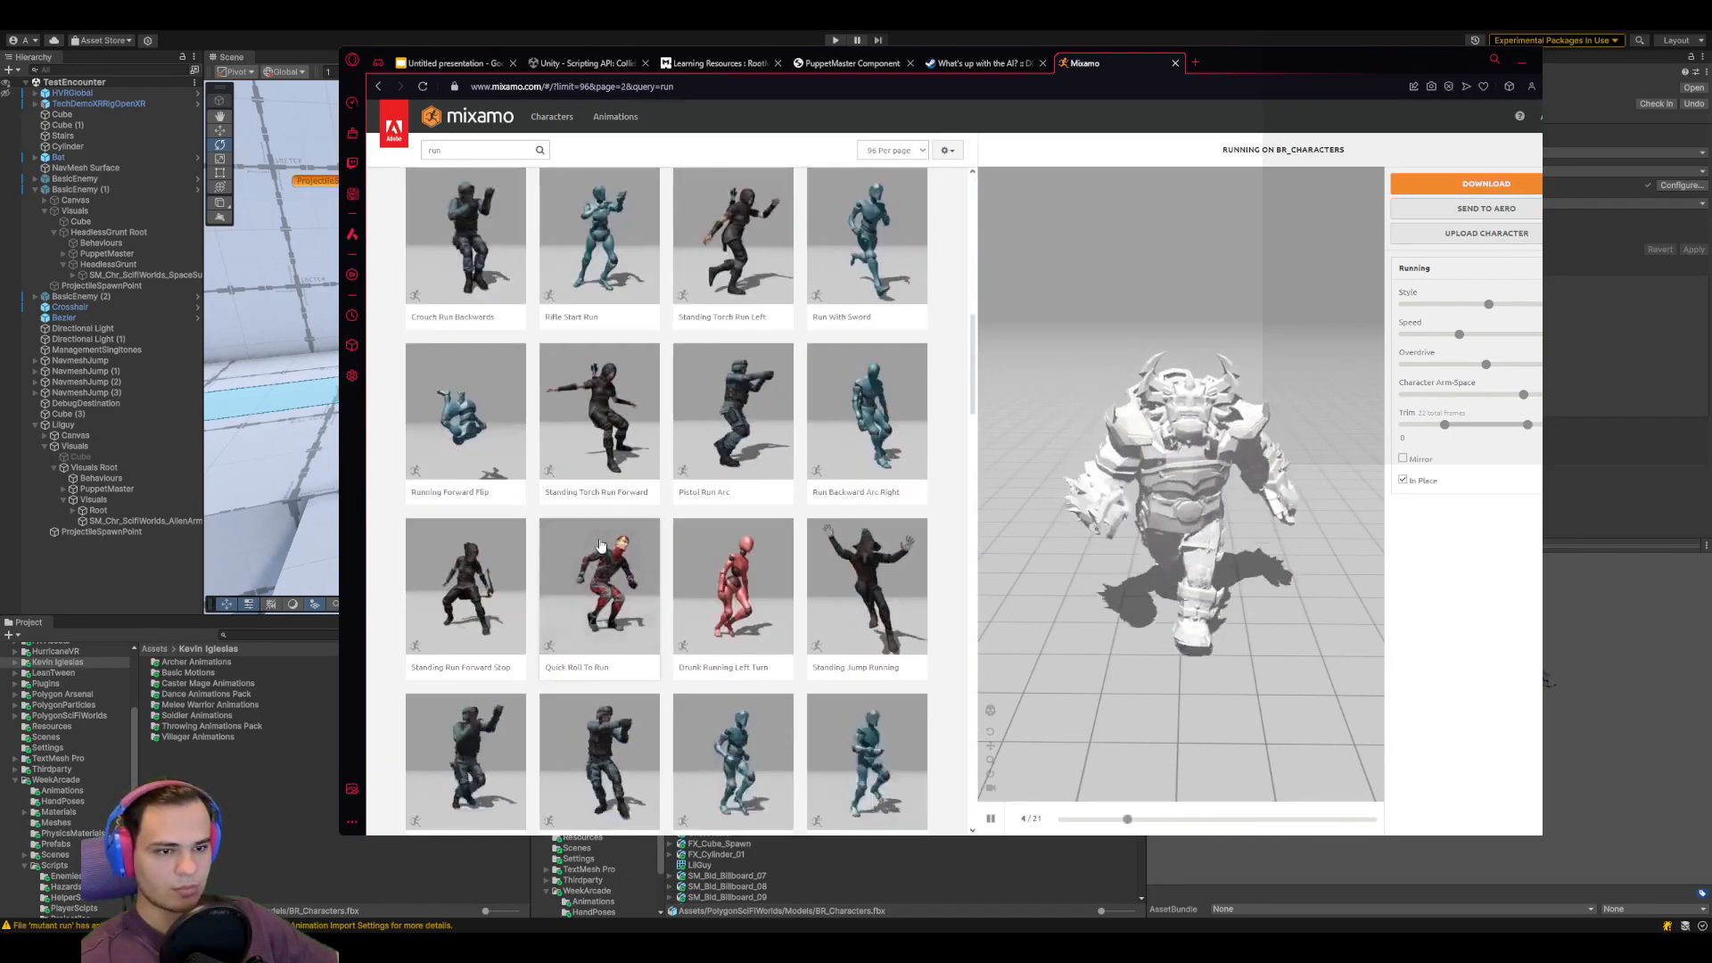
pyautogui.scroll(-10, 536, 553)
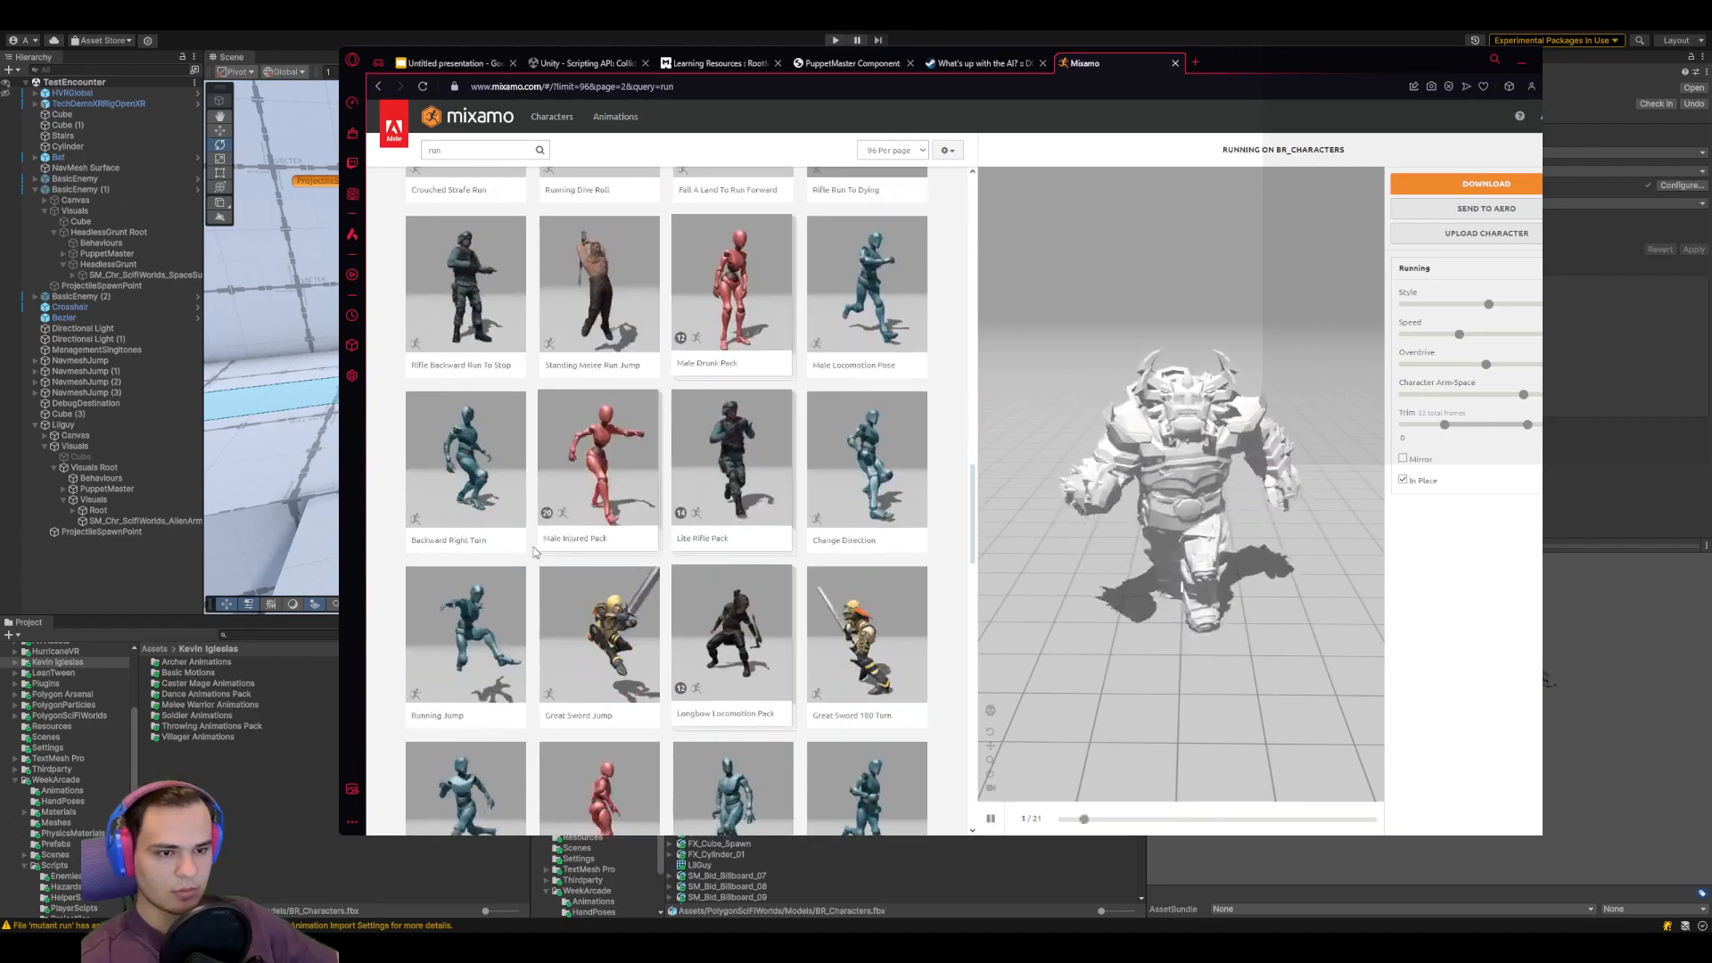
pyautogui.scroll(-10, 534, 552)
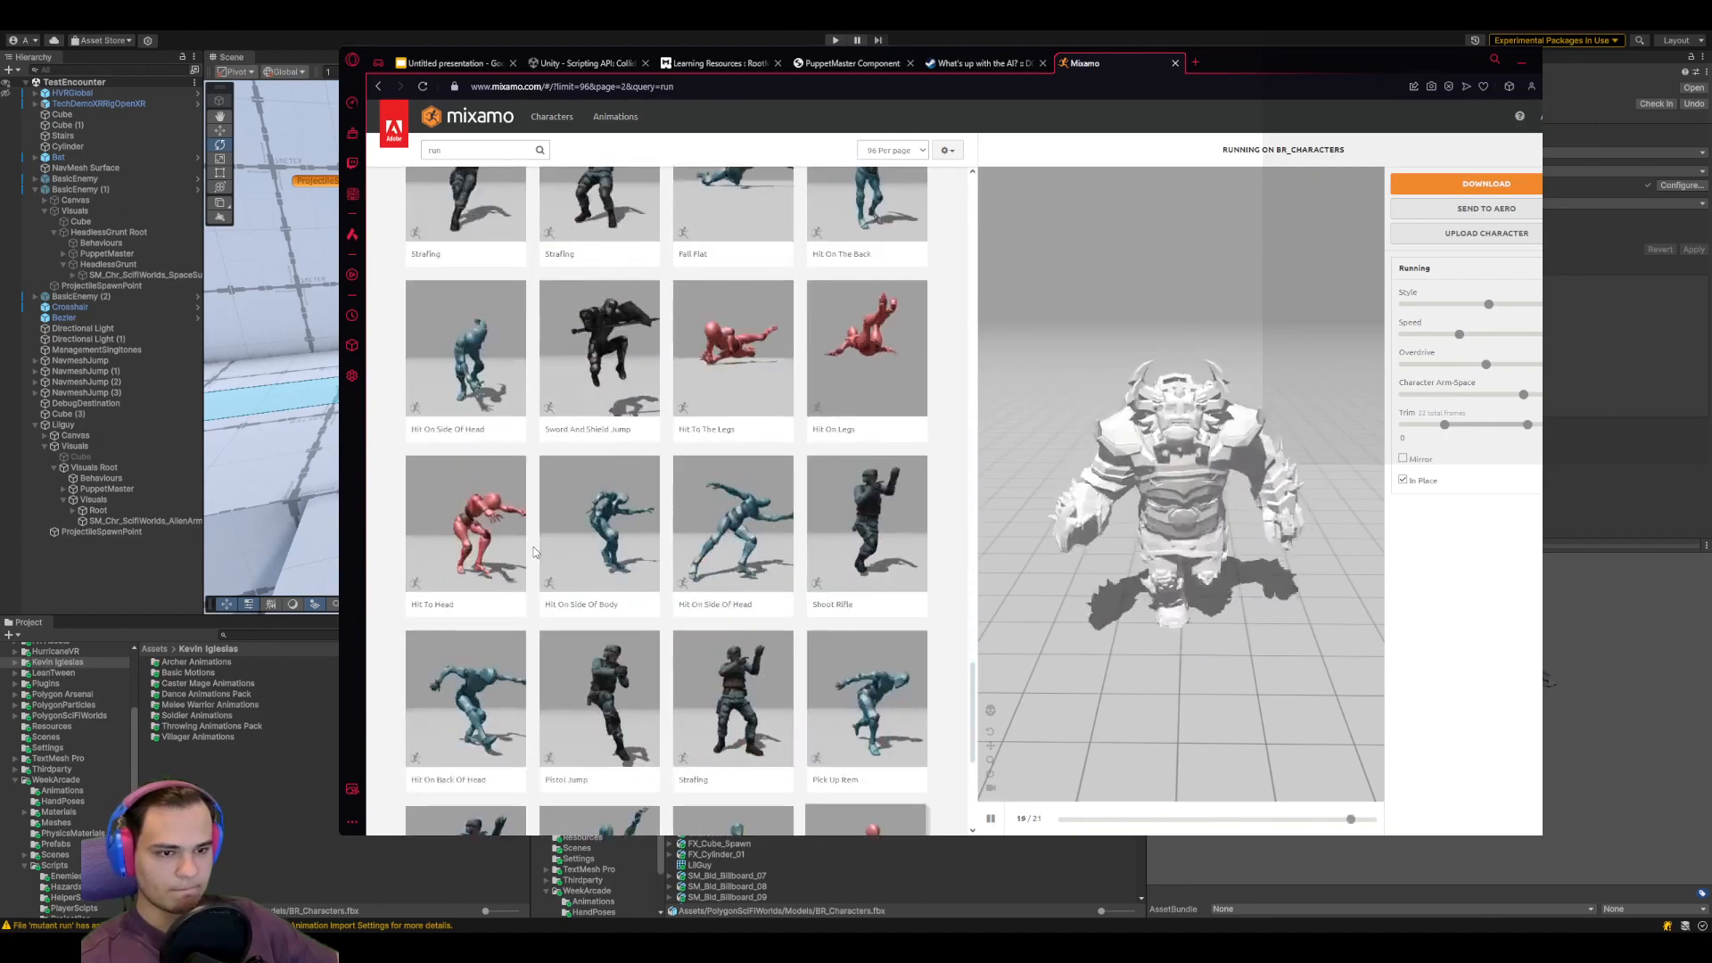
pyautogui.click(670, 744)
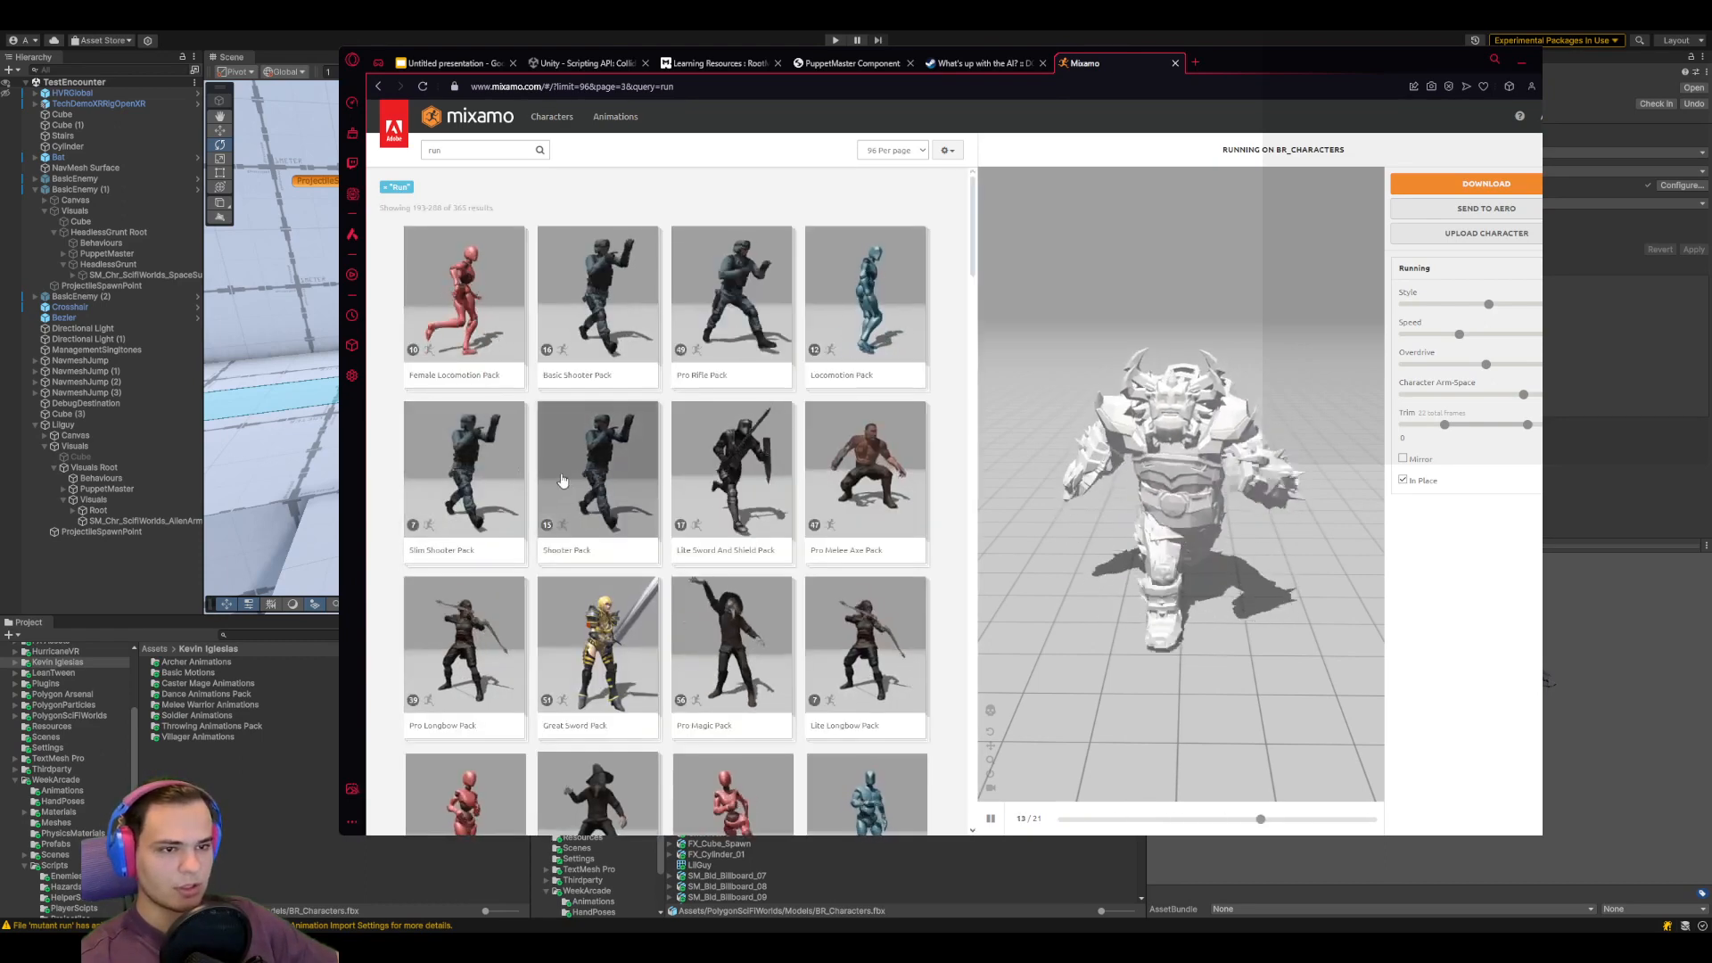
pyautogui.scroll(-6, 531, 459)
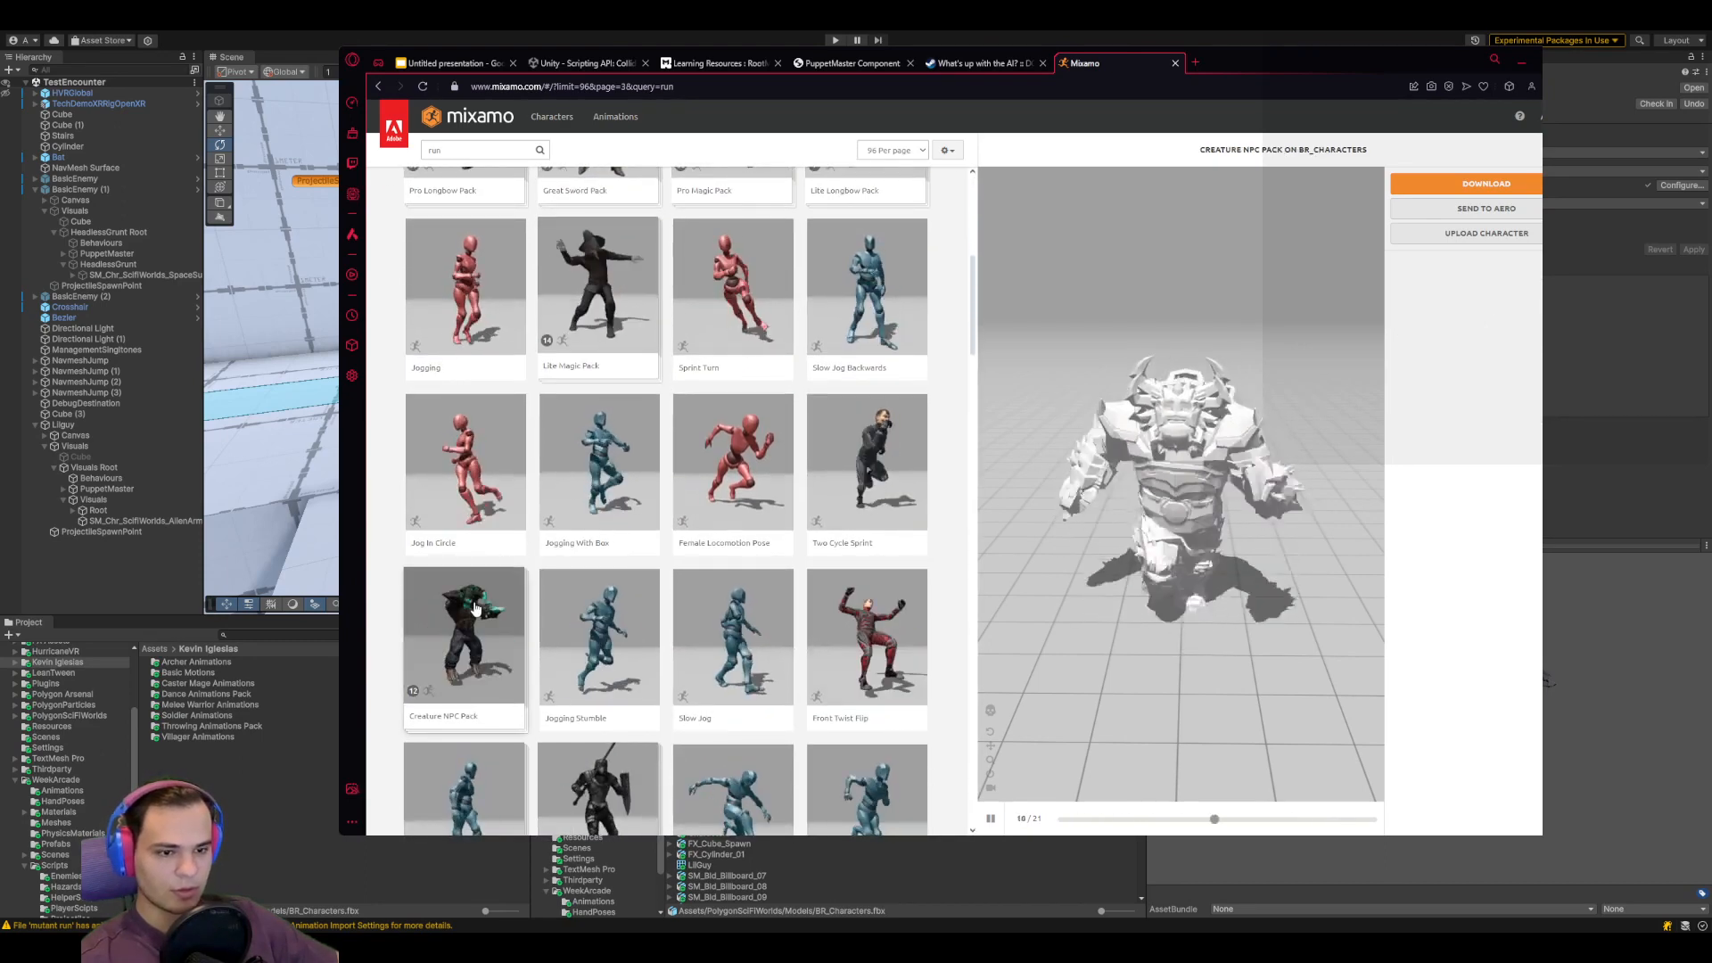
pyautogui.click(497, 592)
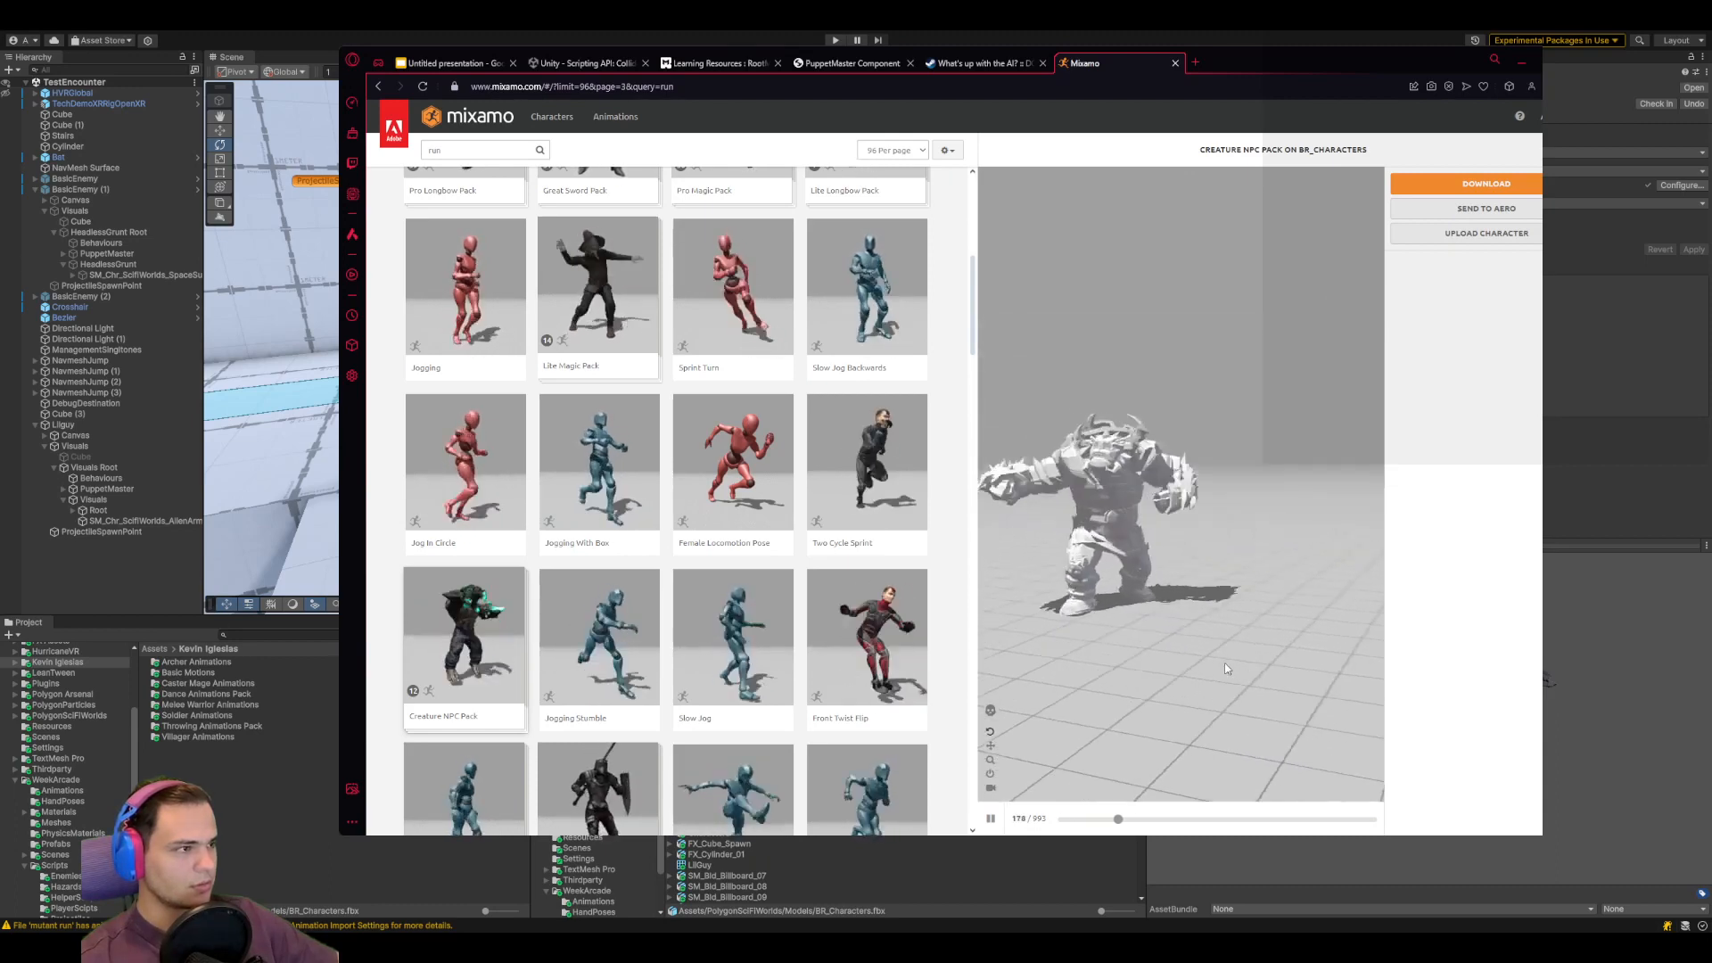
# Download the Creature NPC Pack for BR_Characters as FBX Binary in T-pose with no keyframe reduction
pyautogui.click(1486, 184)
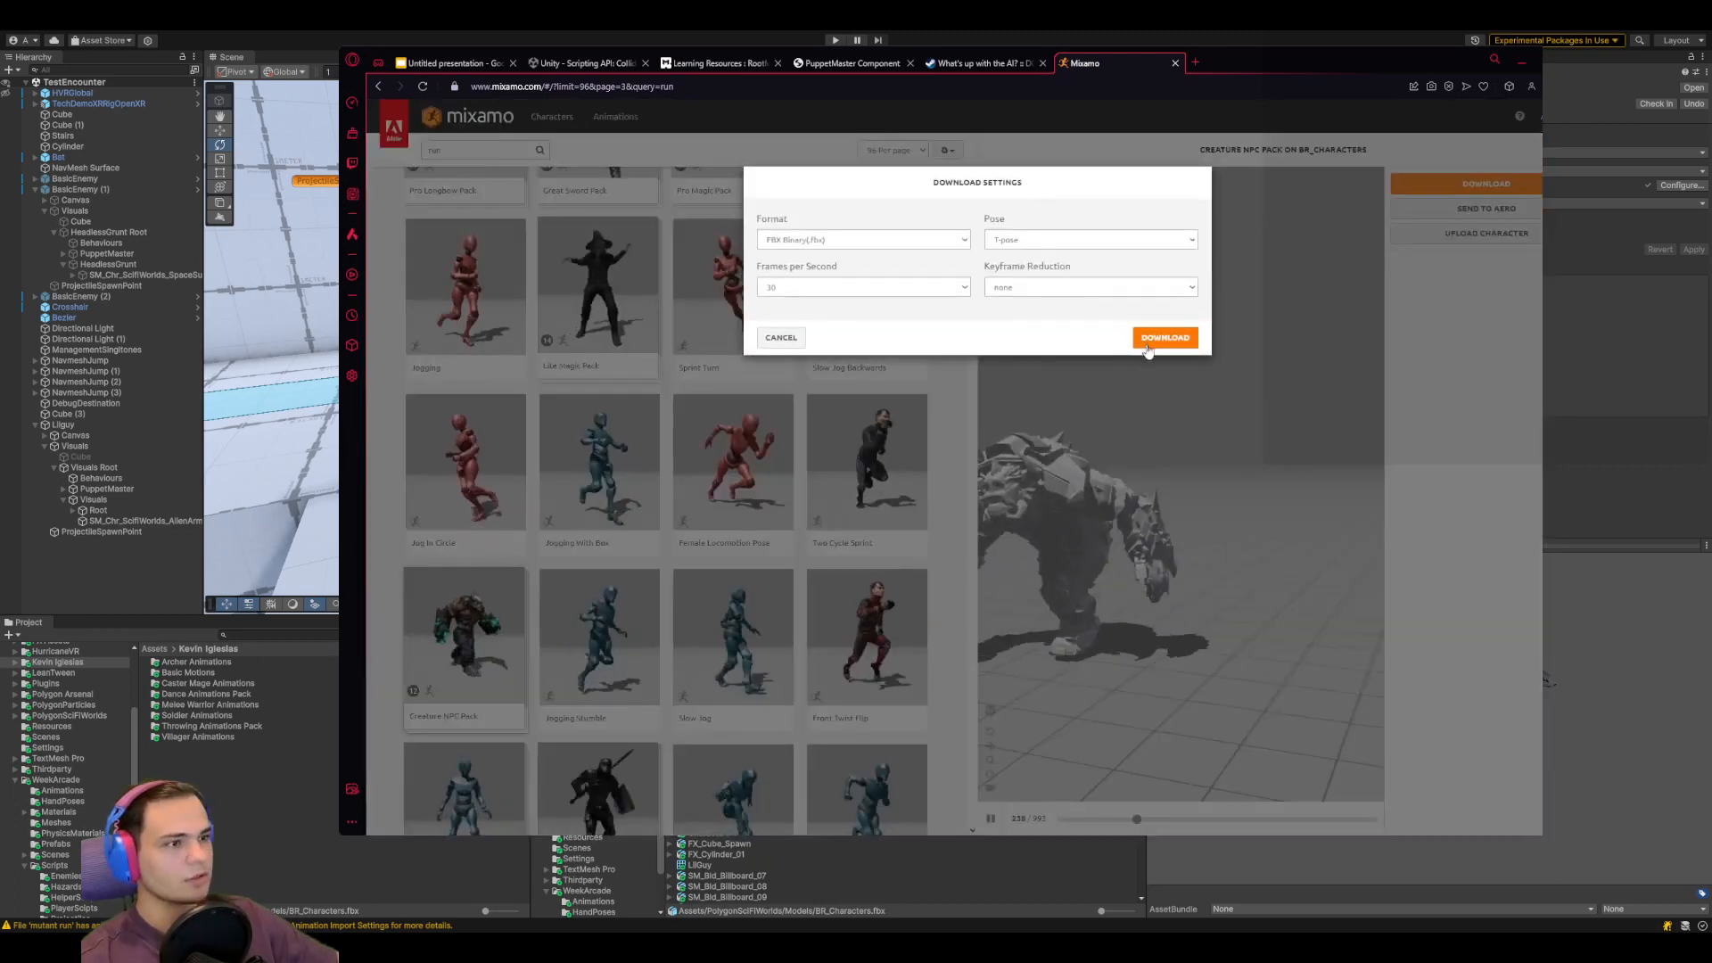
pyautogui.click(1121, 292)
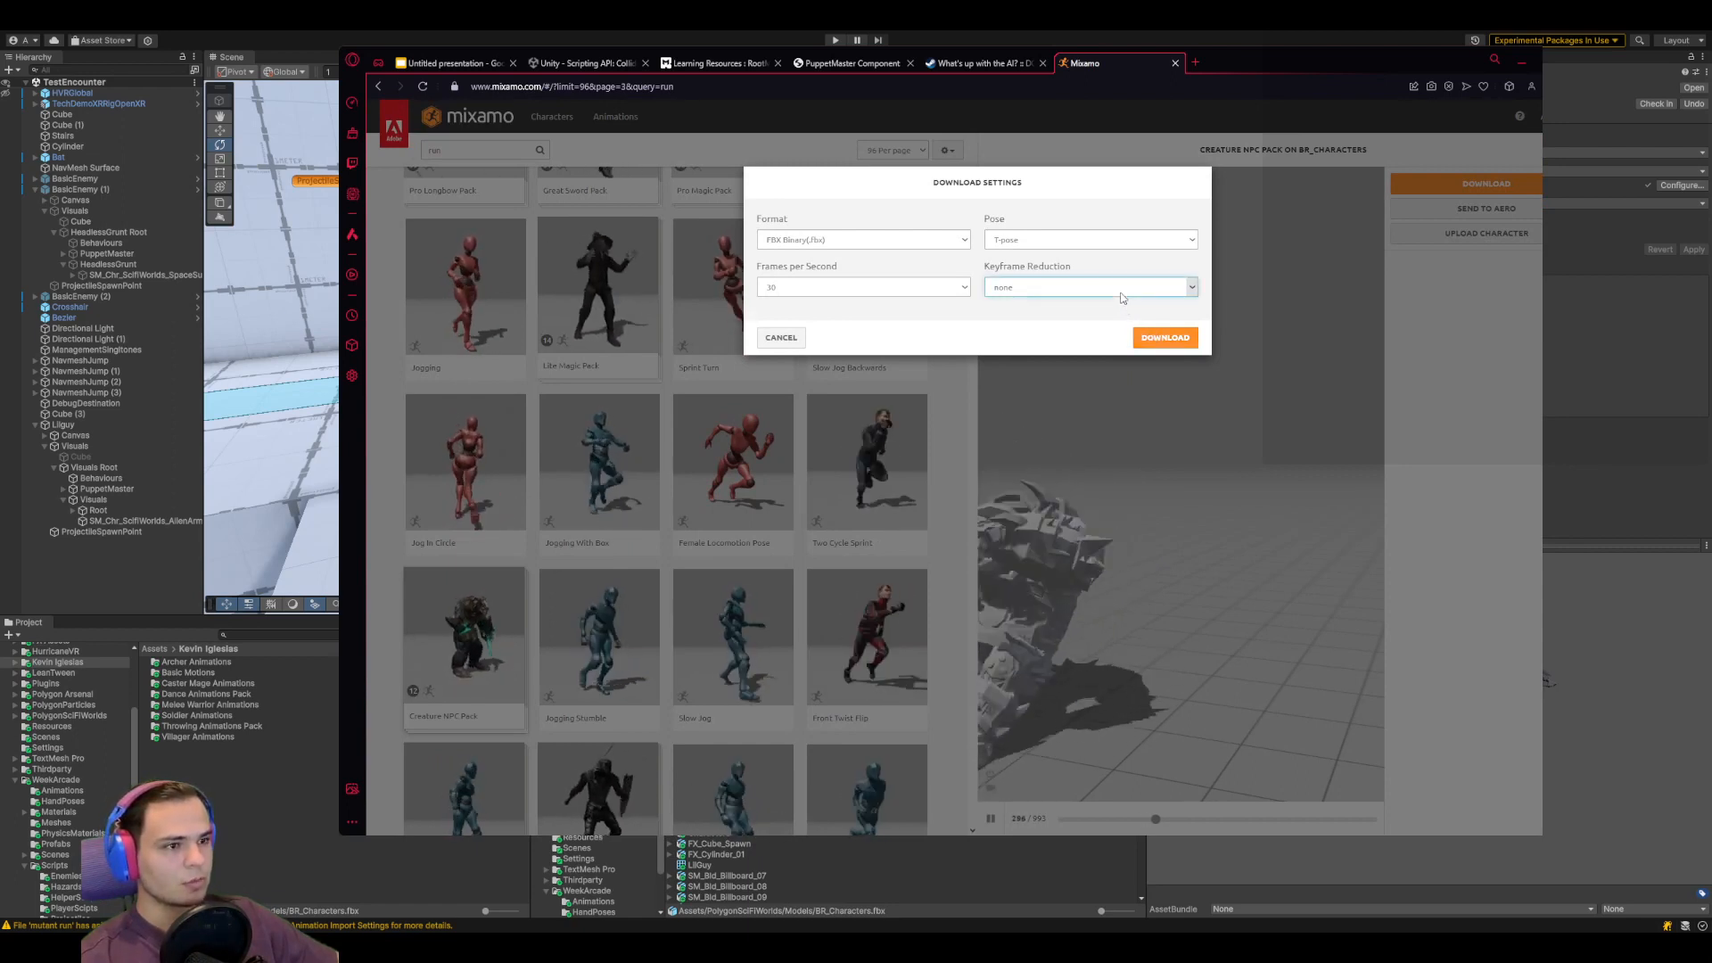
pyautogui.click(1043, 242)
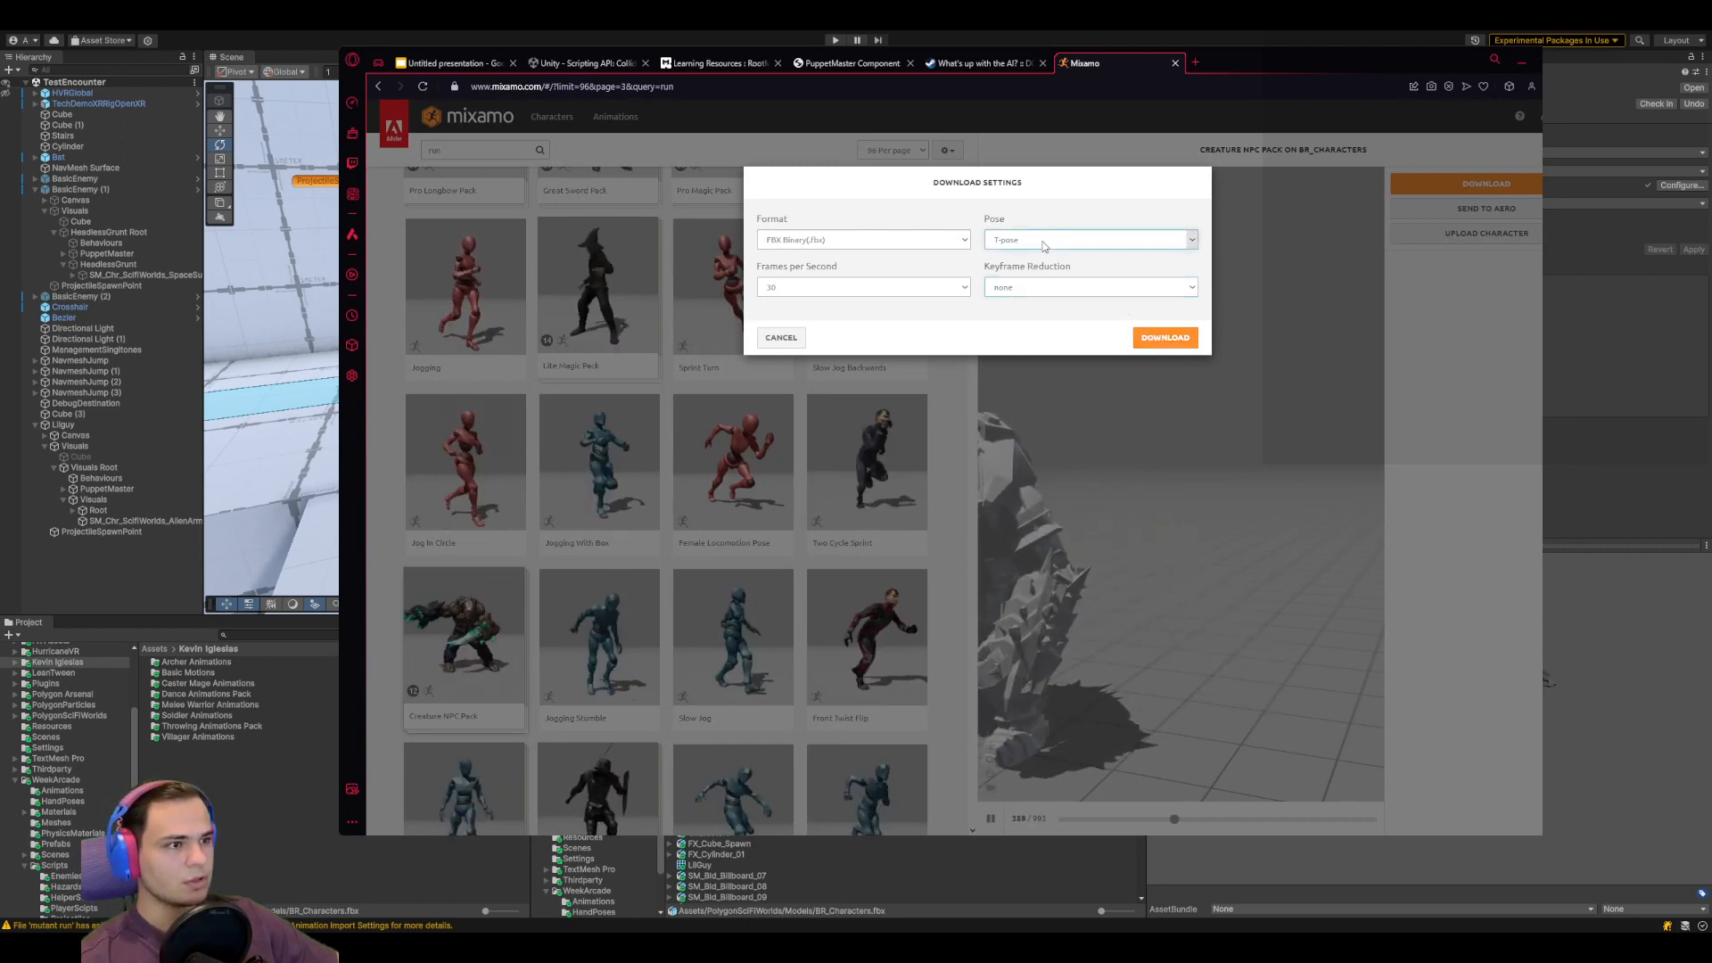
pyautogui.click(1168, 339)
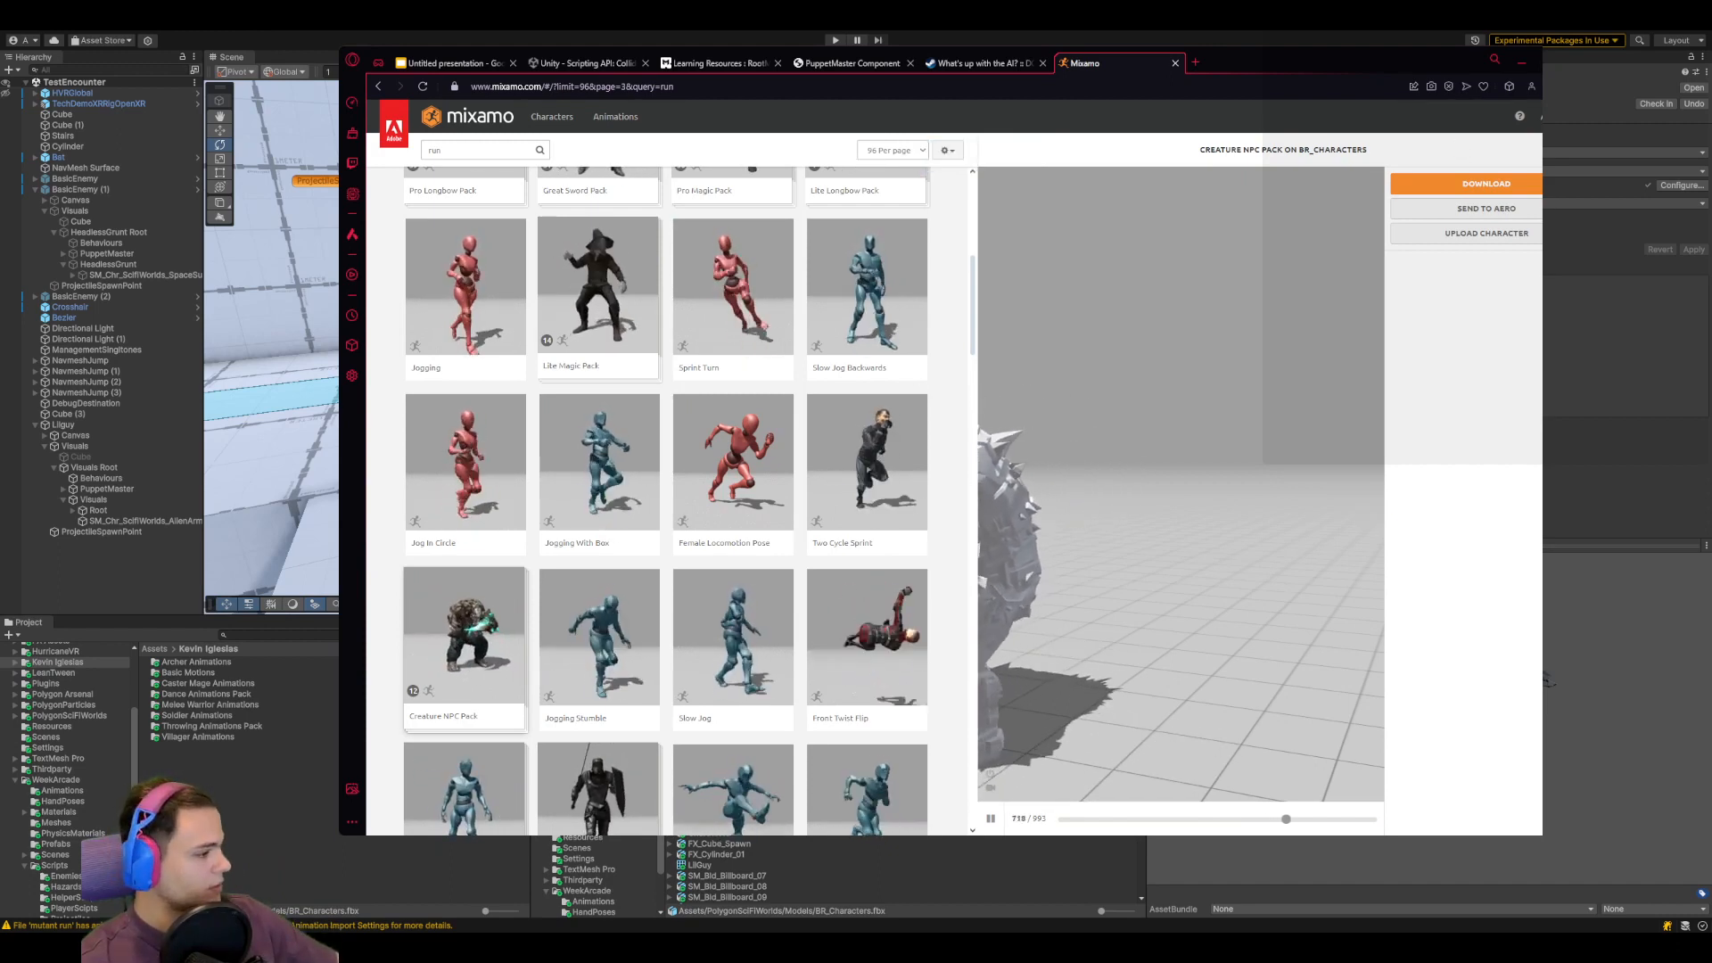
# Switch to Unity and open the Creature NPC Pack (1) folder inside the WeekArcade Animations folder
pyautogui.hotkey('alt', 'Tab')
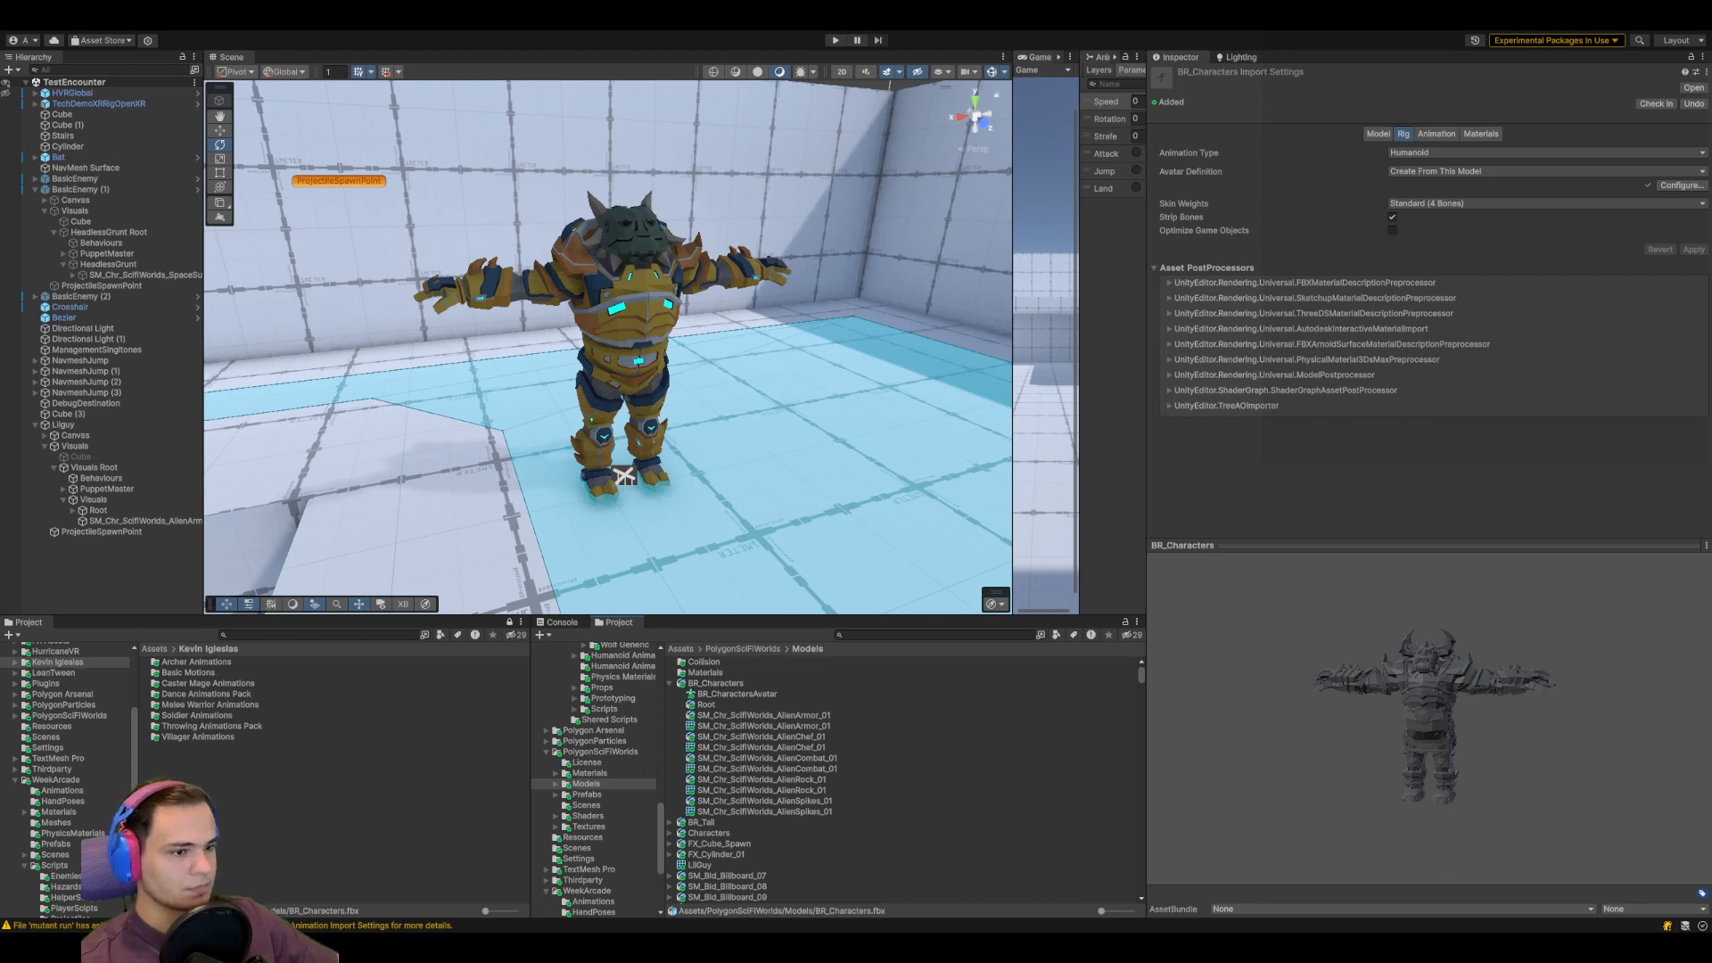
pyautogui.click(681, 649)
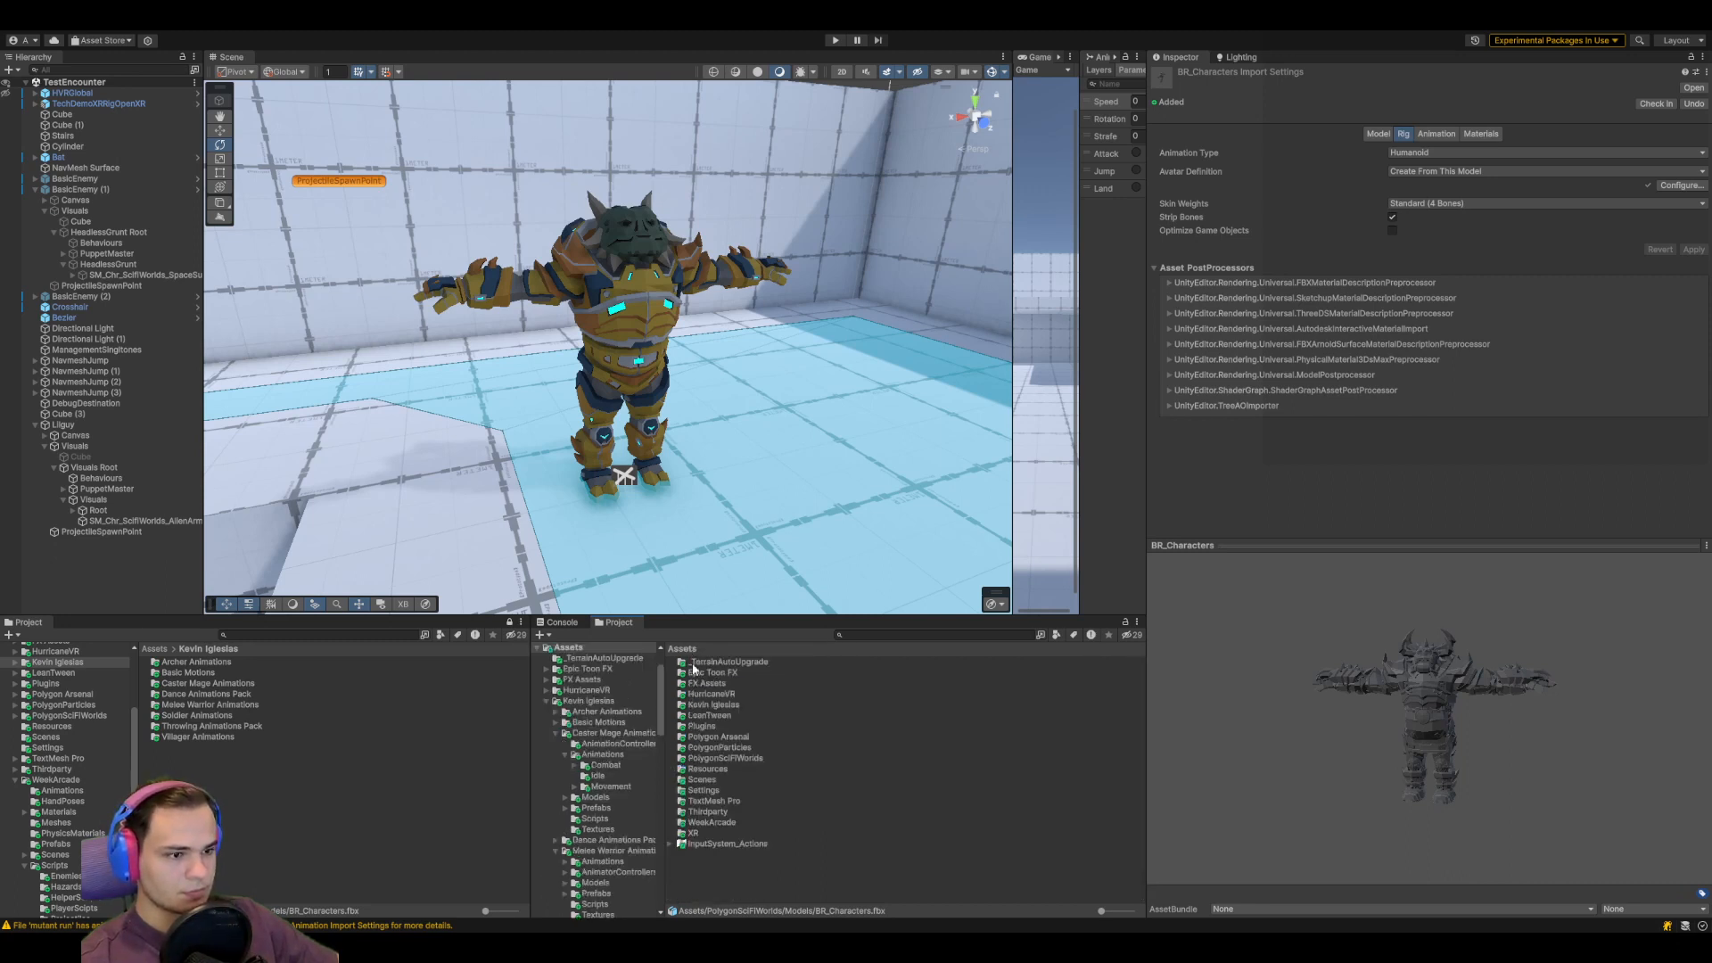
pyautogui.doubleClick(708, 823)
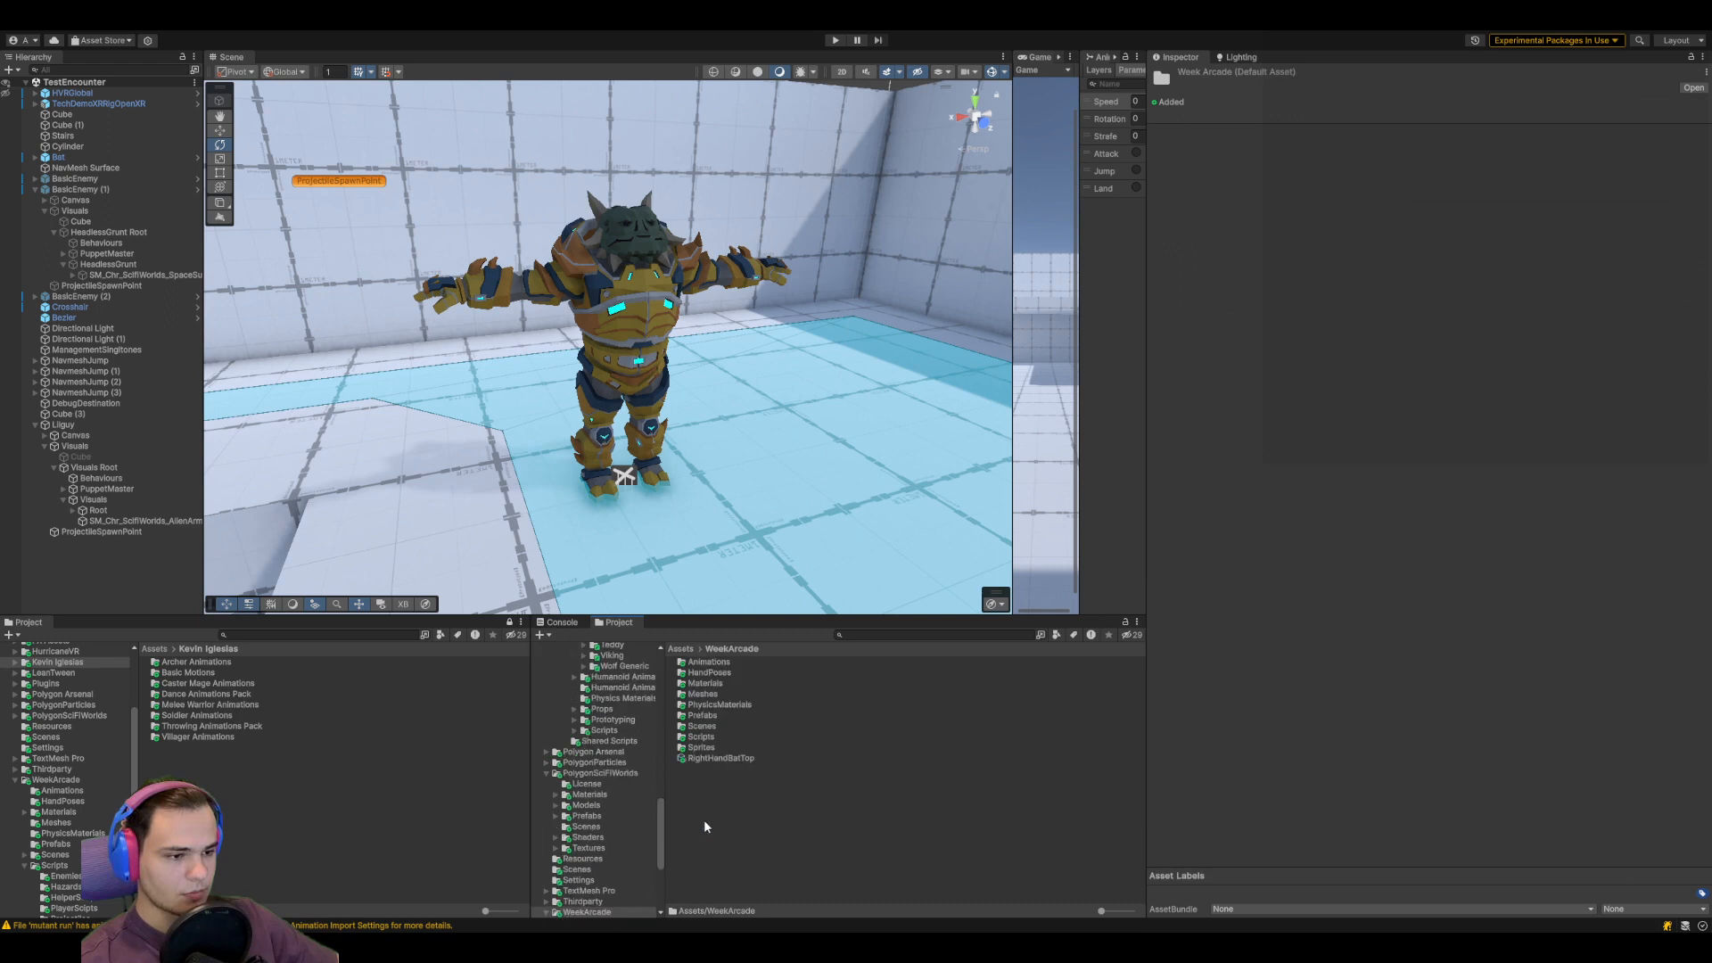
pyautogui.doubleClick(709, 663)
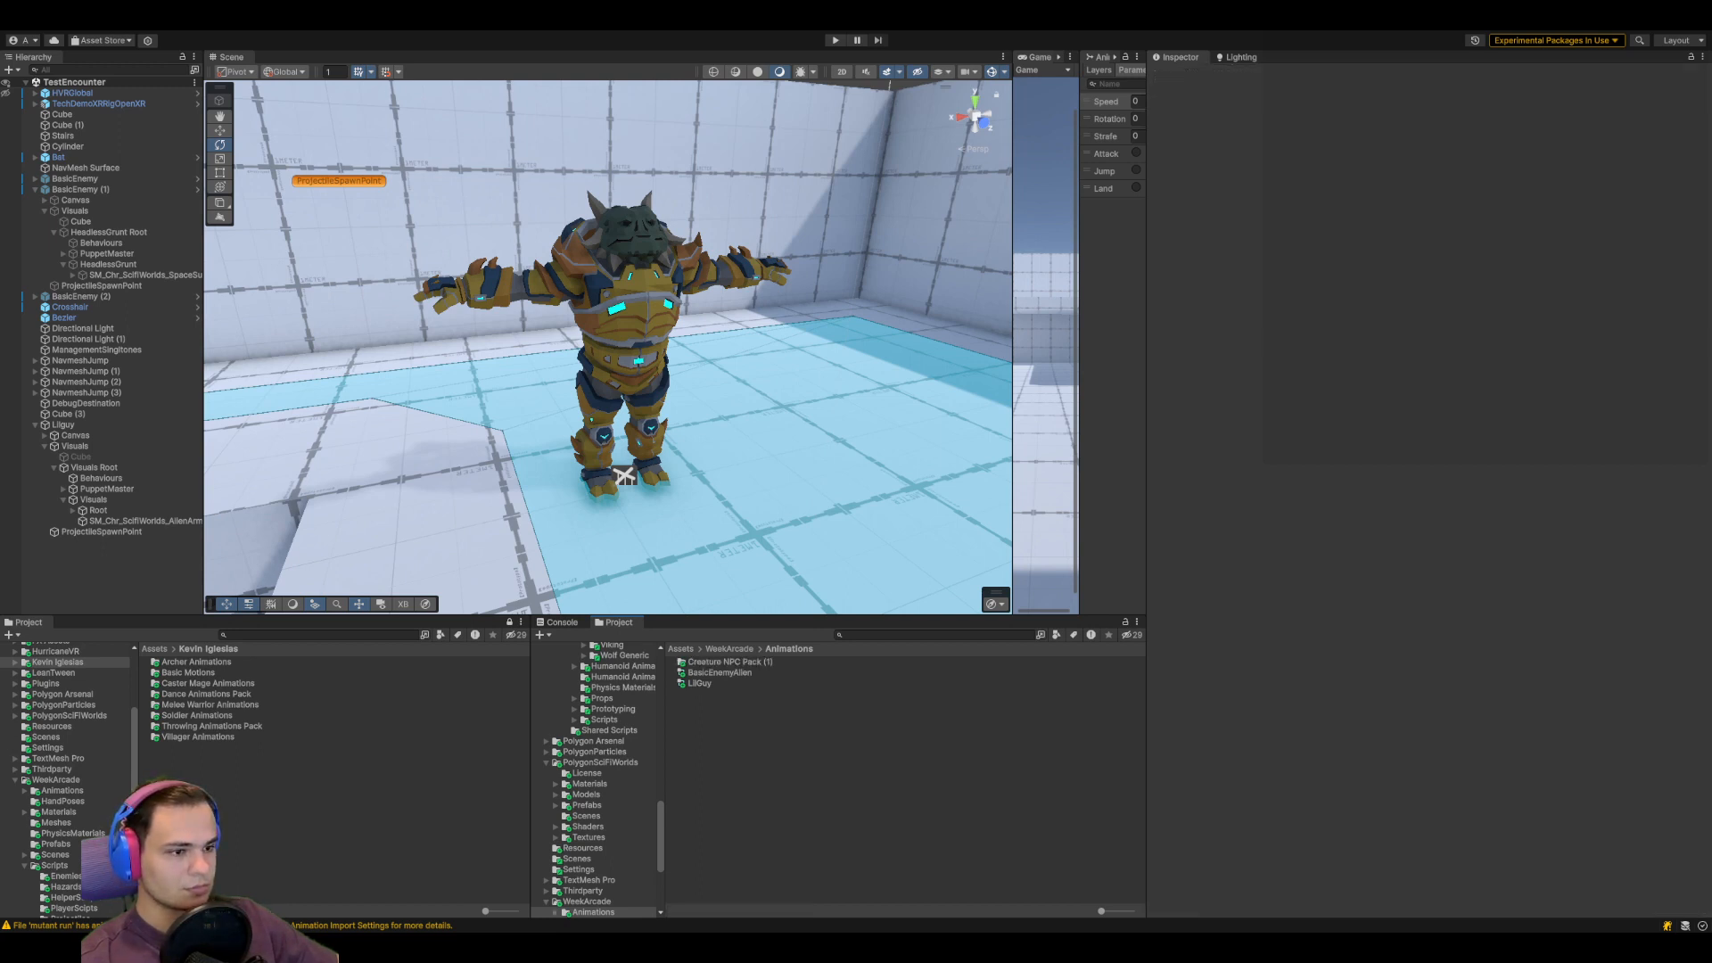
pyautogui.doubleClick(736, 664)
# Examine the imported pack files, including the BR_Characters model's contents, rig settings and Take 001 animation preview
pyautogui.click(740, 662)
pyautogui.click(742, 748)
pyautogui.click(728, 716)
pyautogui.click(719, 770)
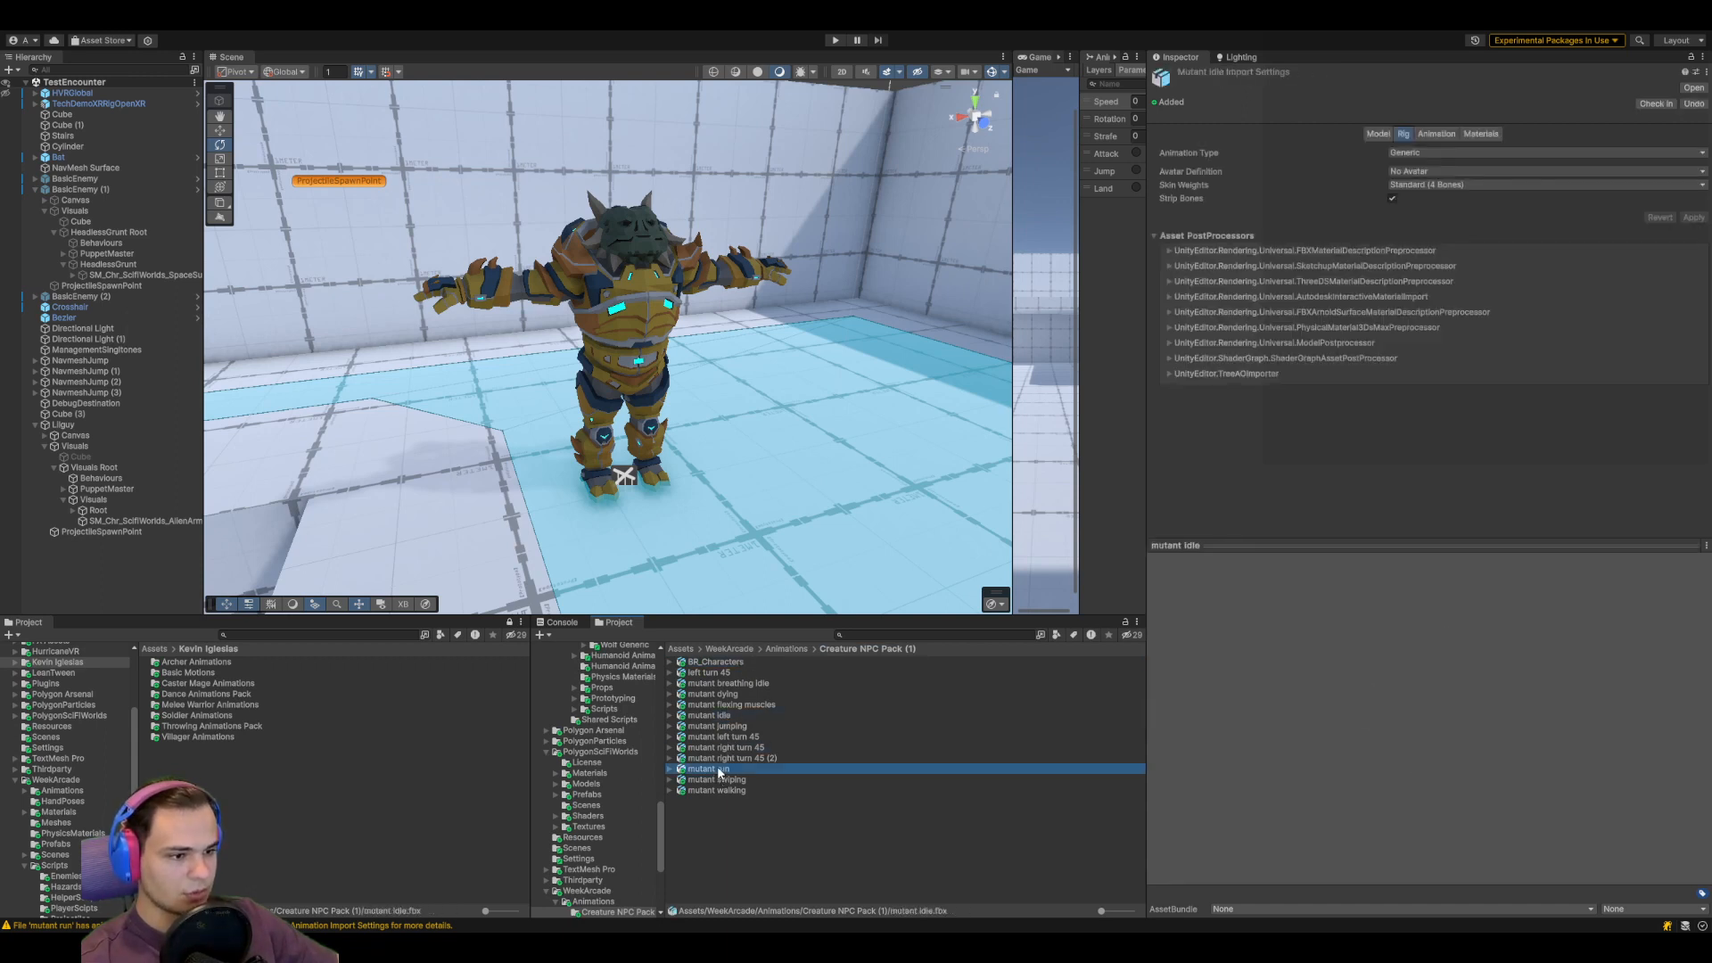
pyautogui.click(742, 665)
pyautogui.click(671, 662)
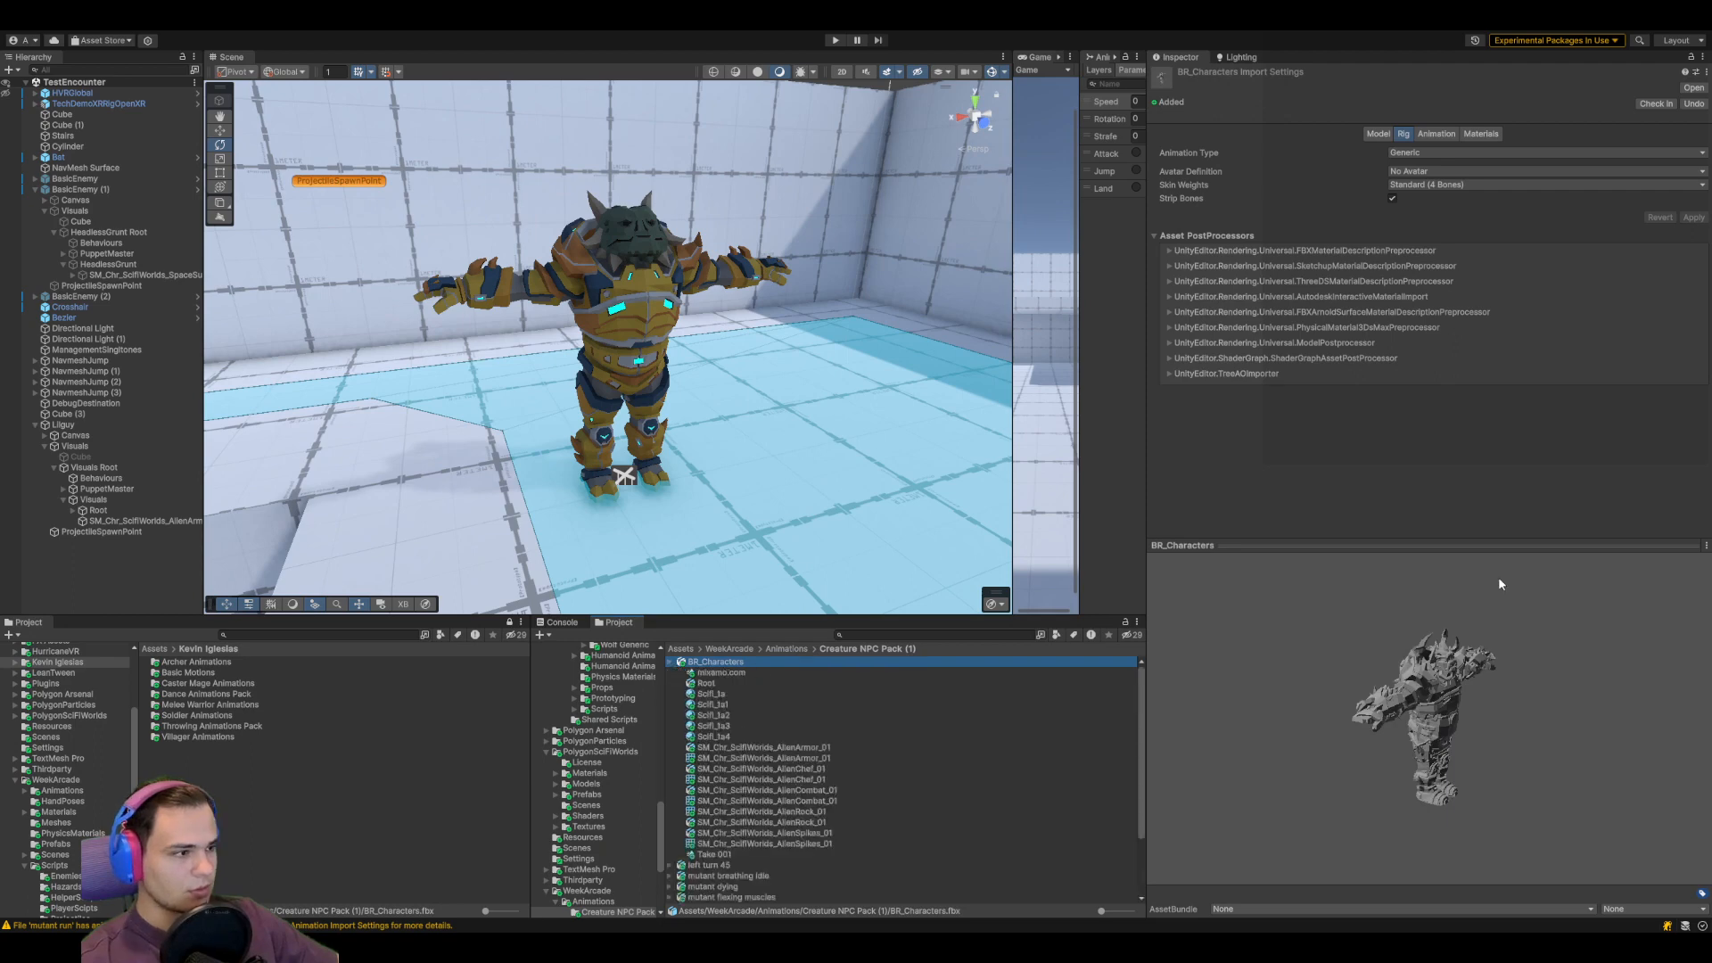
pyautogui.click(1437, 133)
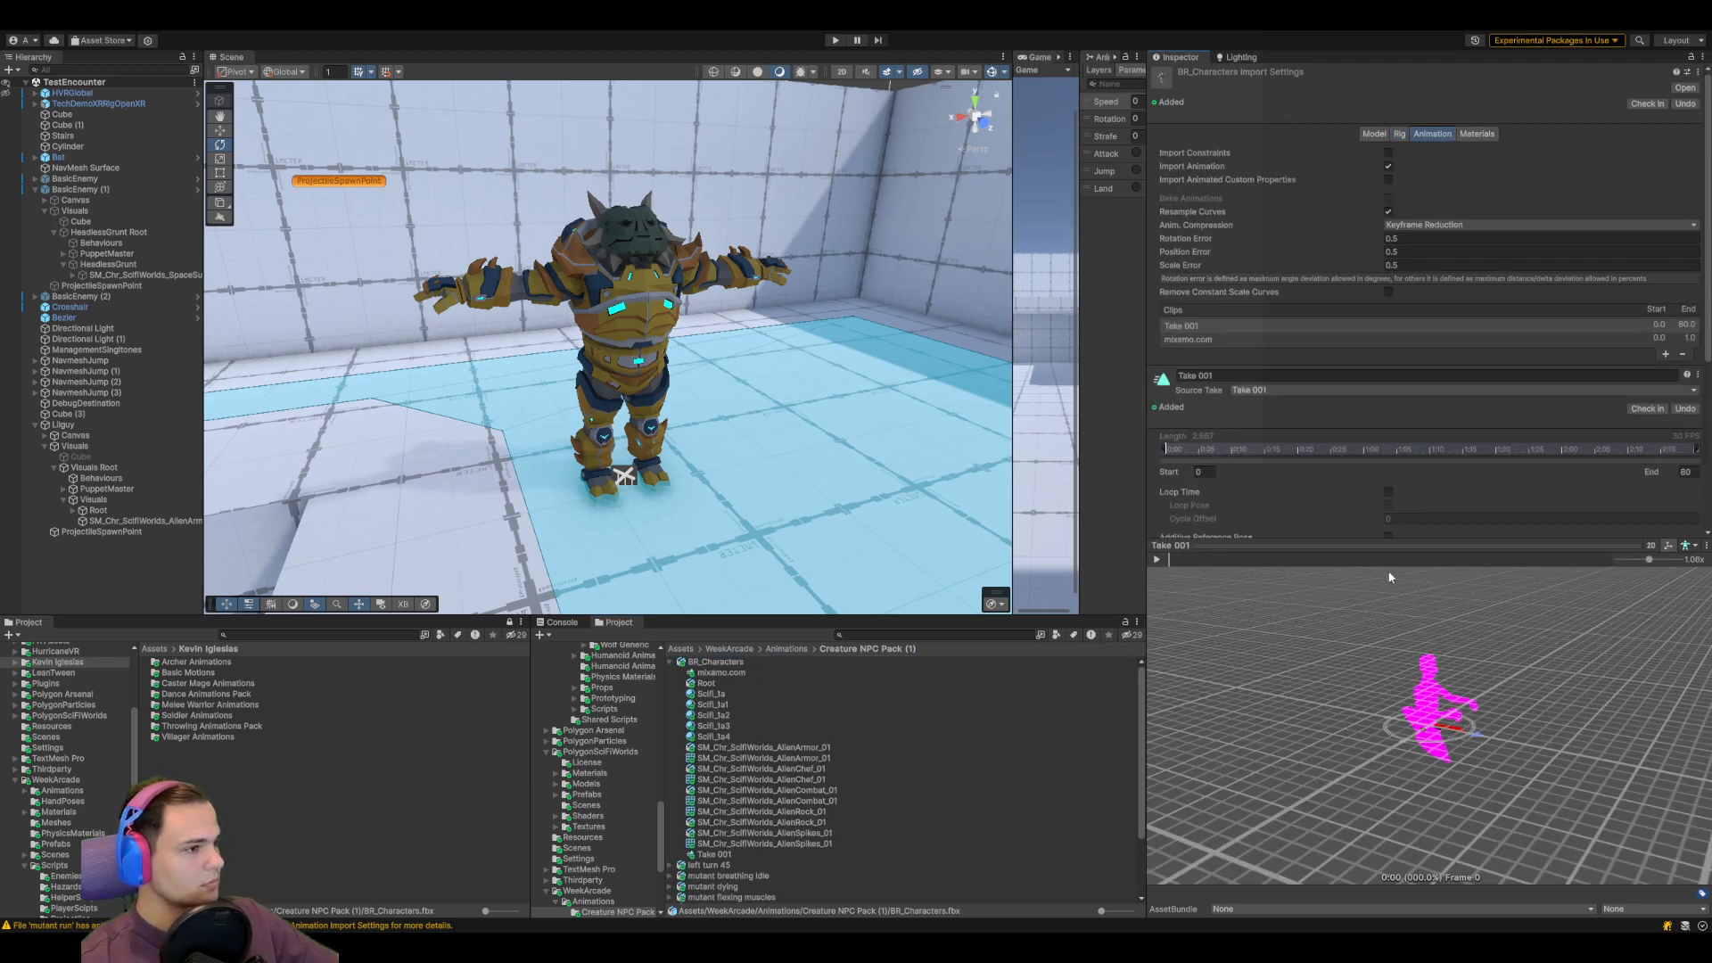
pyautogui.click(746, 665)
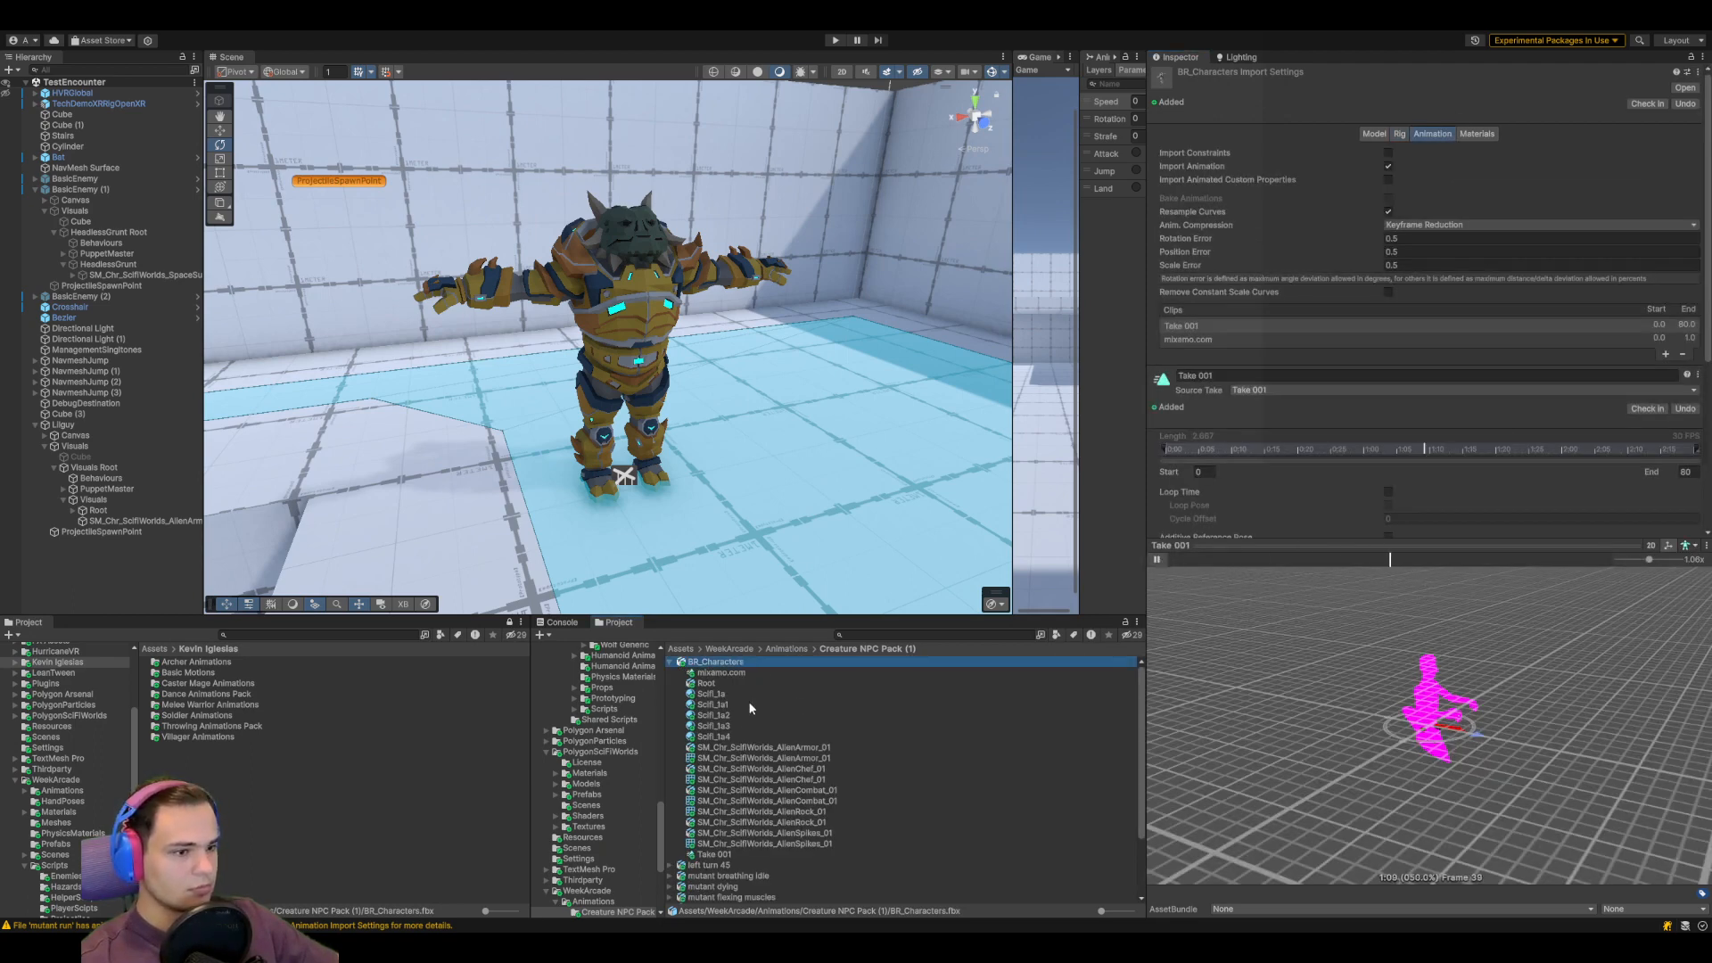
pyautogui.click(671, 661)
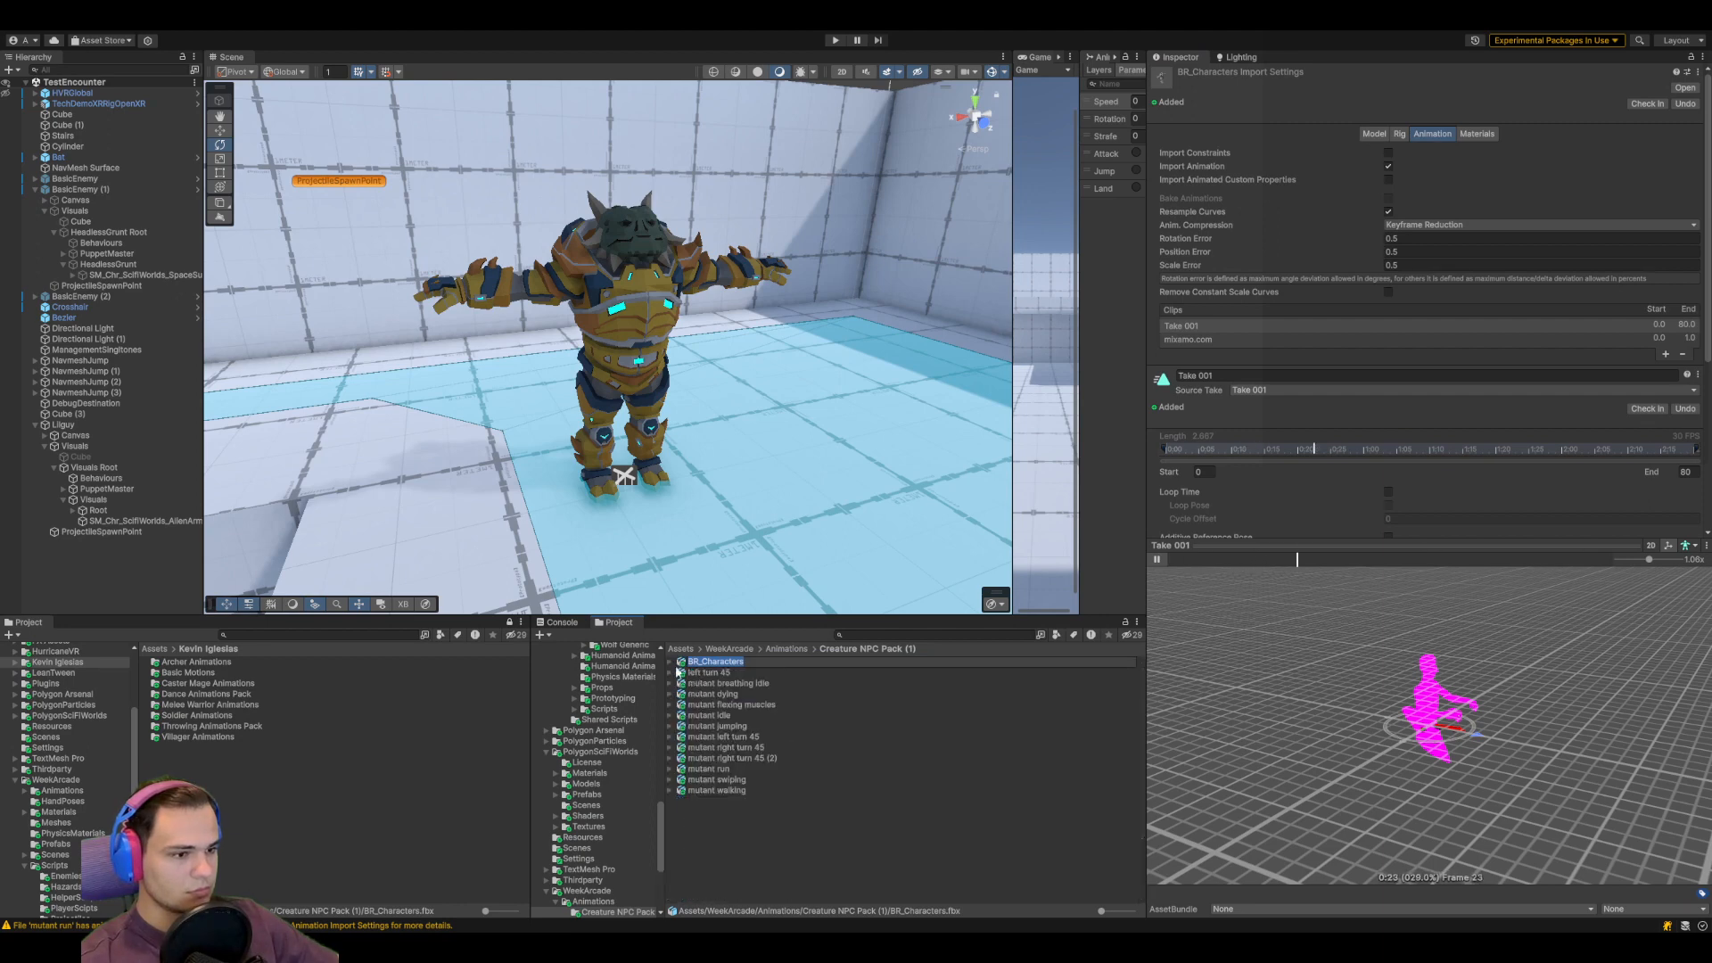
# Set all the pack's animation files except BR_Characters to a Humanoid rig that copies its avatar from BR_CharactersAvatar
pyautogui.keyDown('shift'); pyautogui.click(722, 791); pyautogui.keyUp('shift')
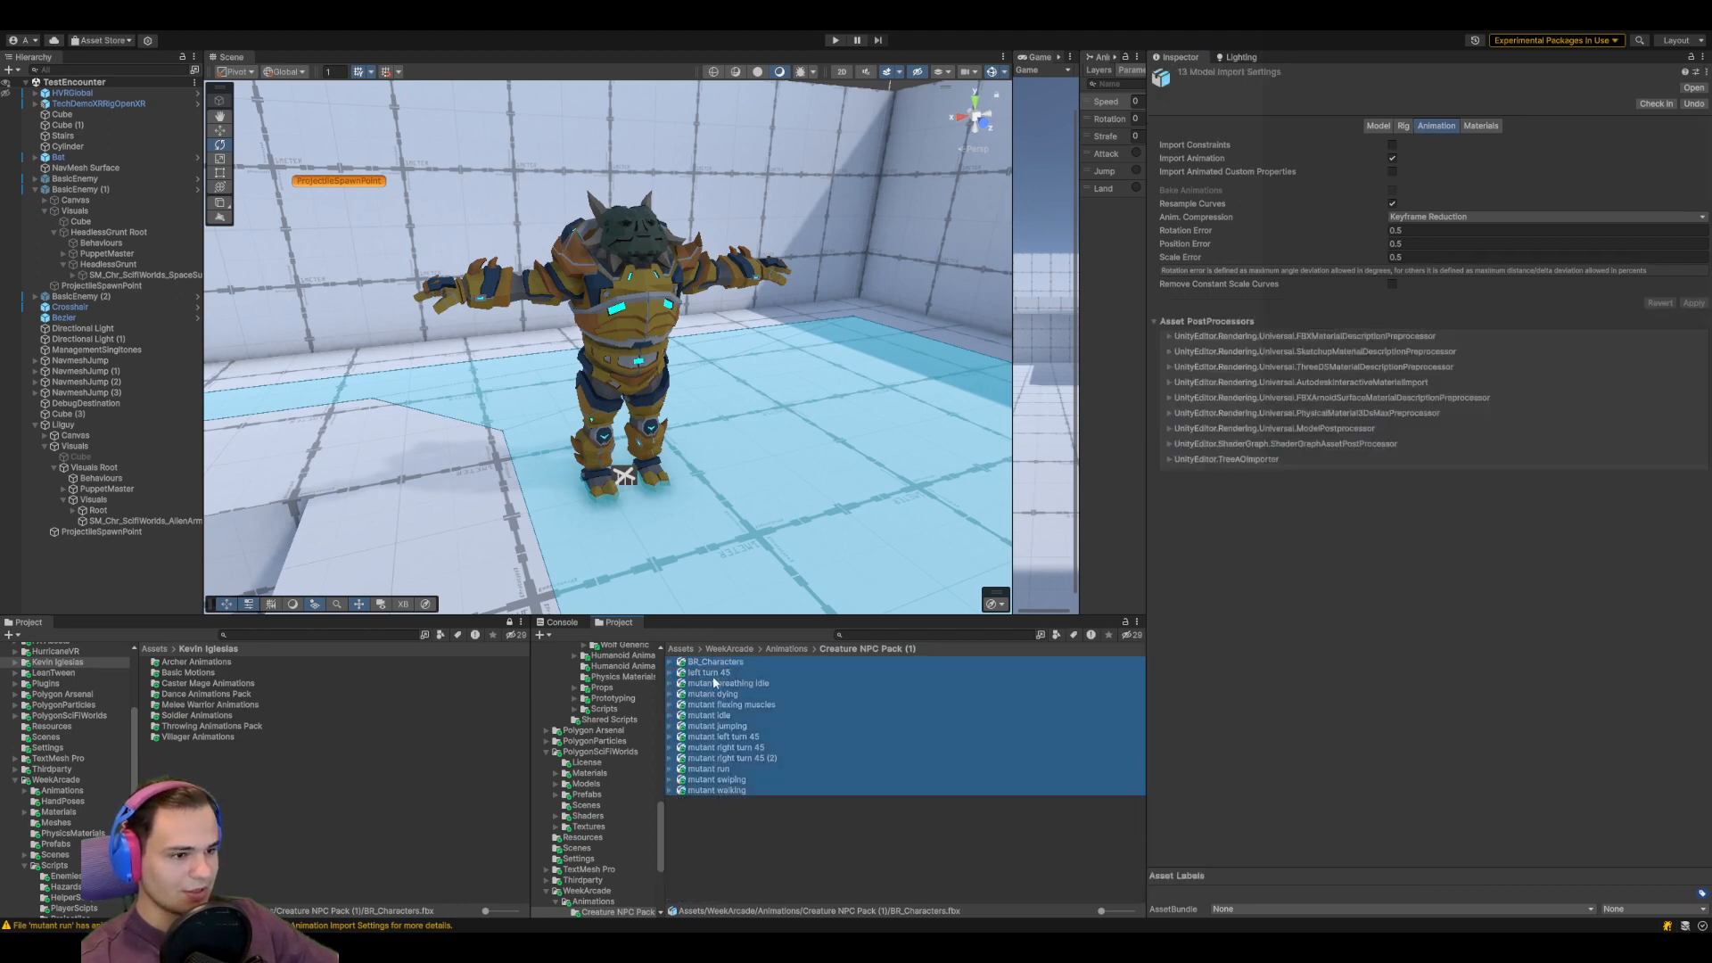
pyautogui.click(715, 674)
pyautogui.keyDown('shift'); pyautogui.click(726, 791); pyautogui.keyUp('shift')
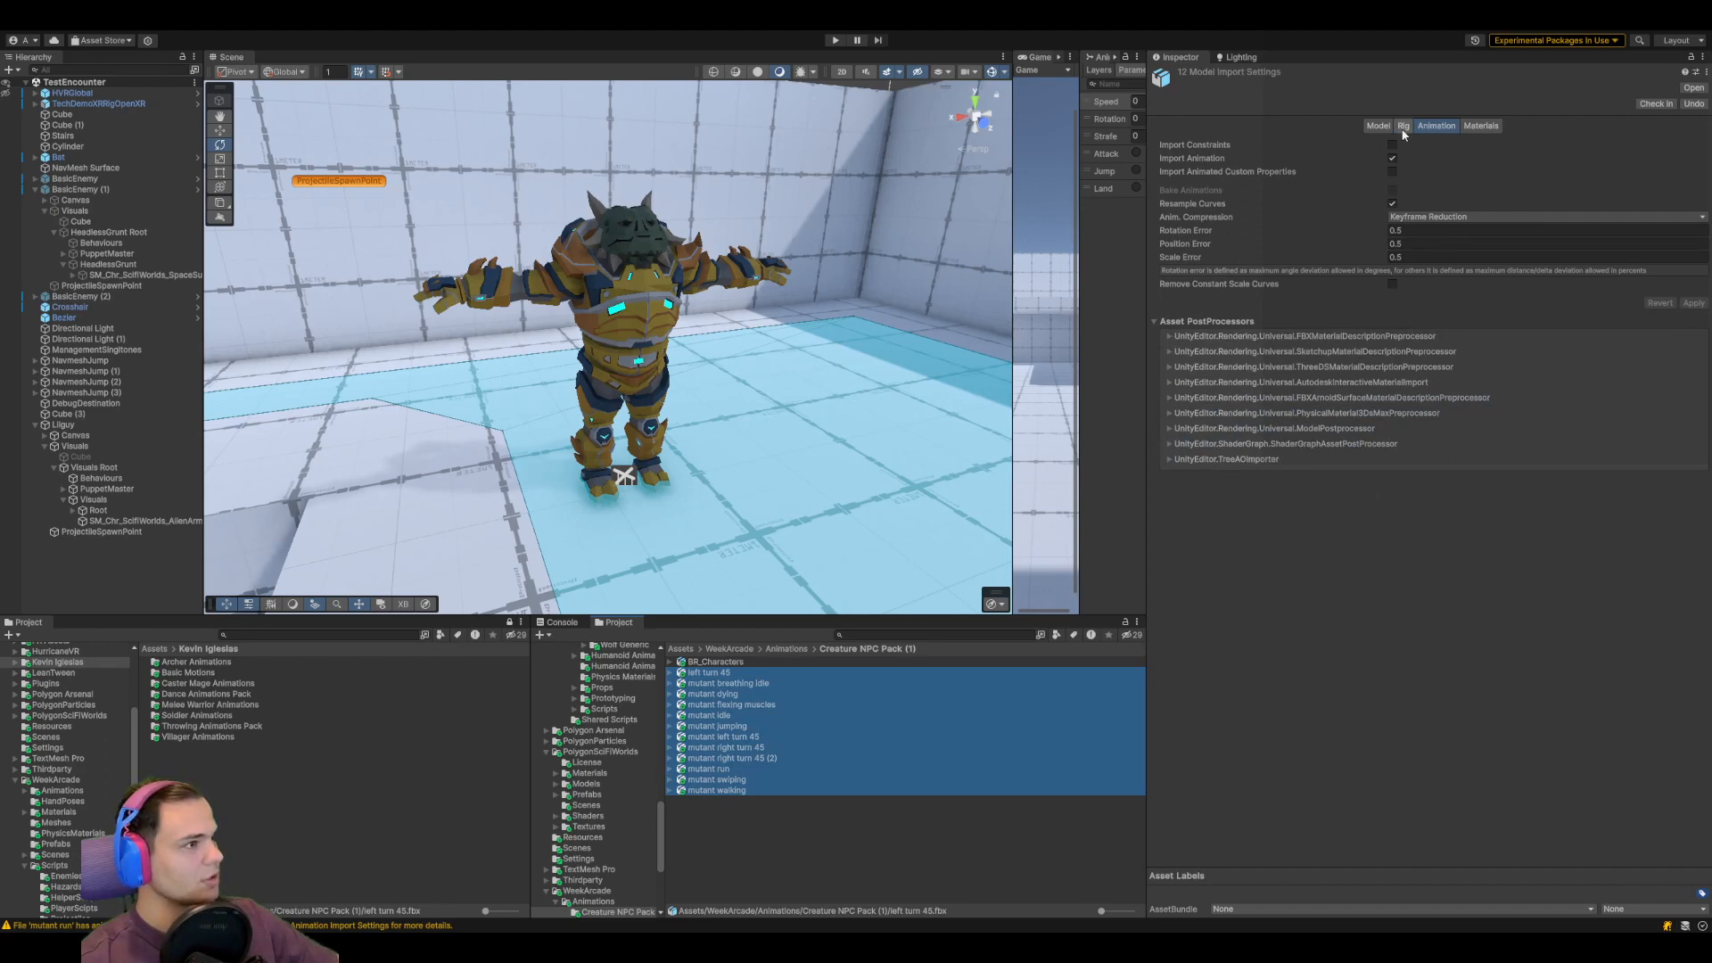
pyautogui.click(1404, 126)
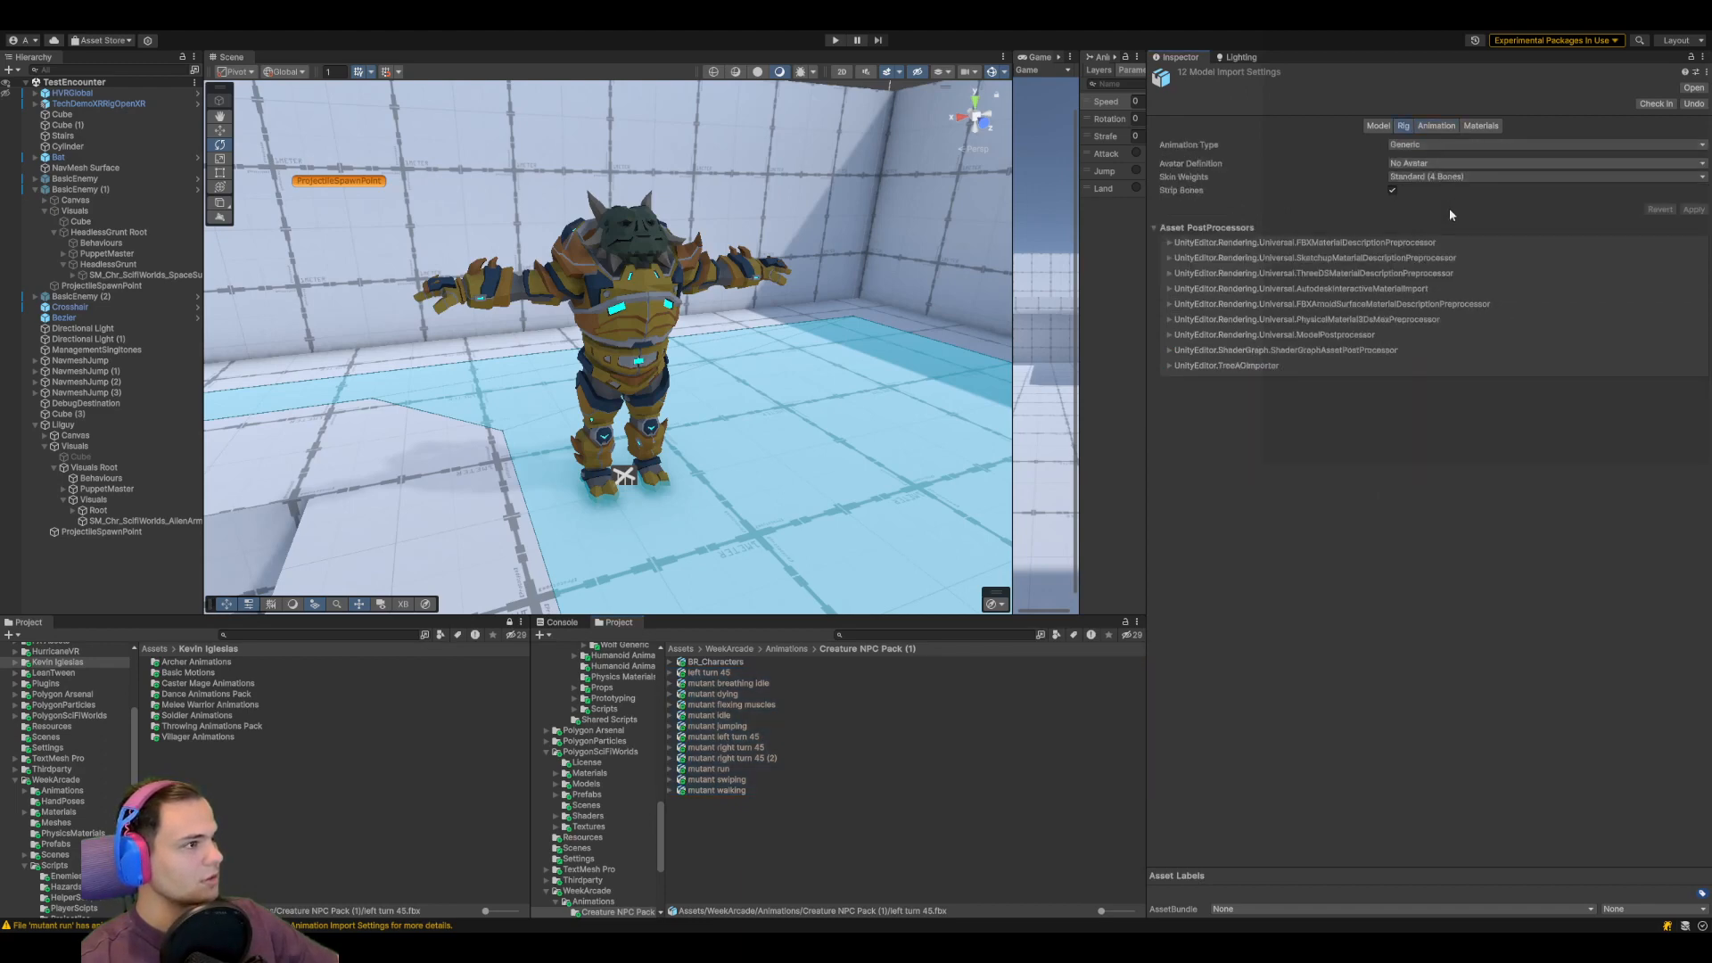
pyautogui.click(1481, 163)
pyautogui.click(1480, 195)
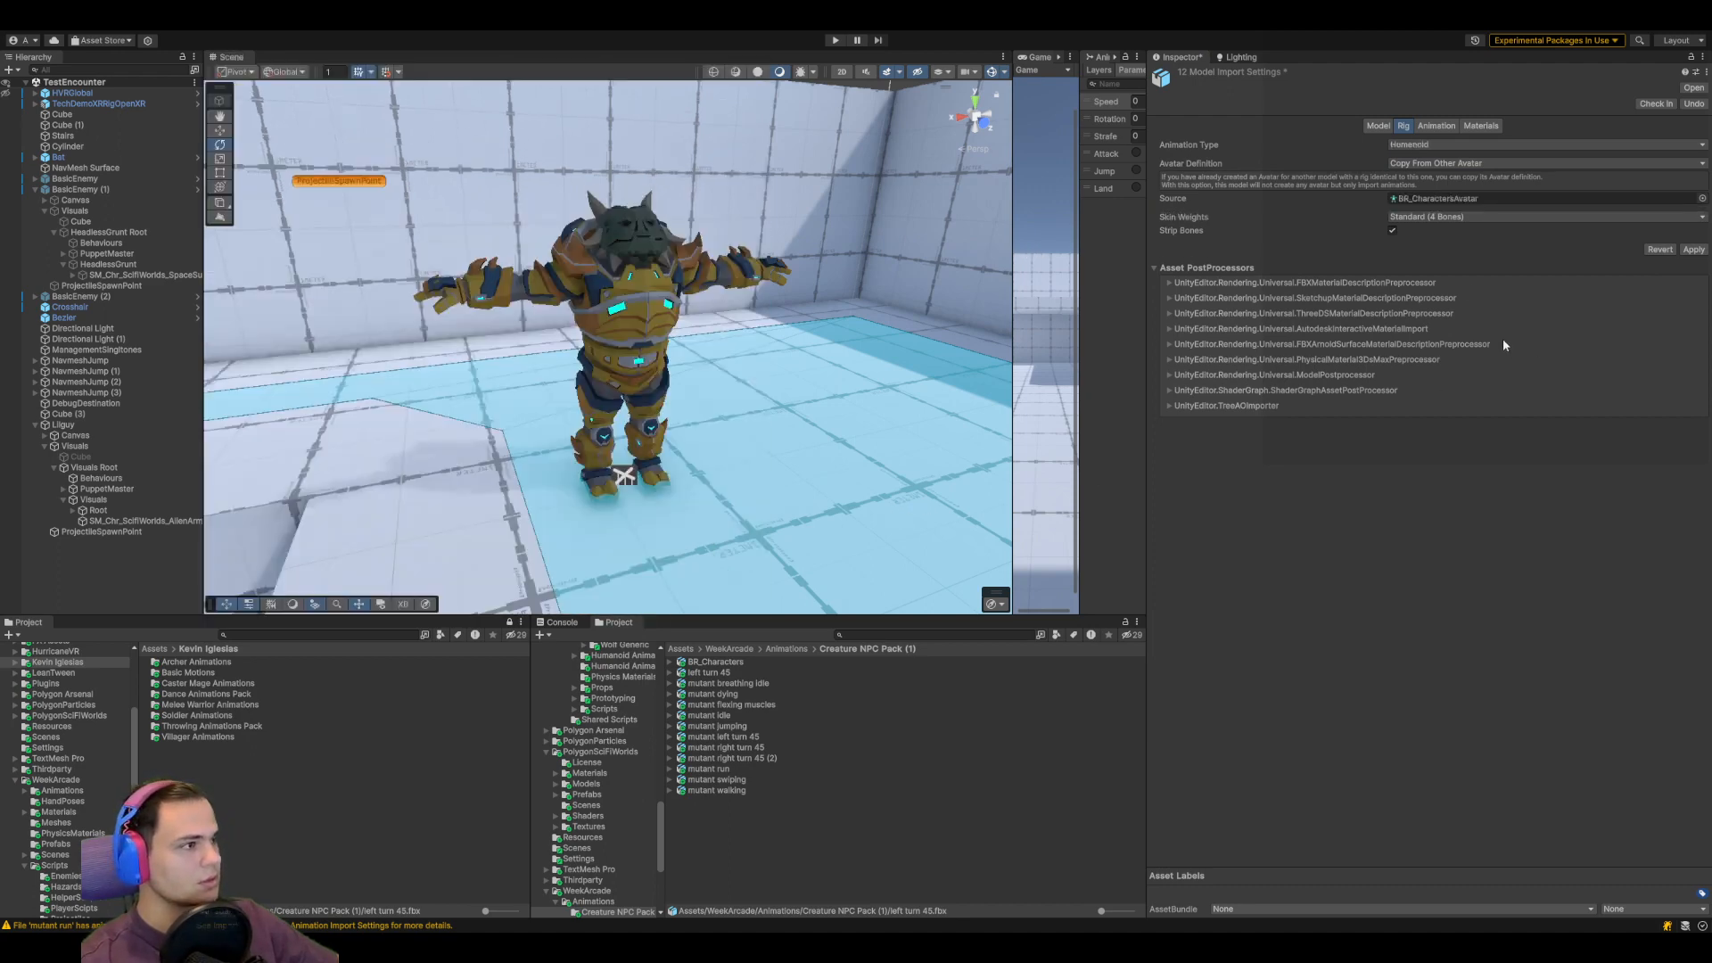
pyautogui.click(1430, 130)
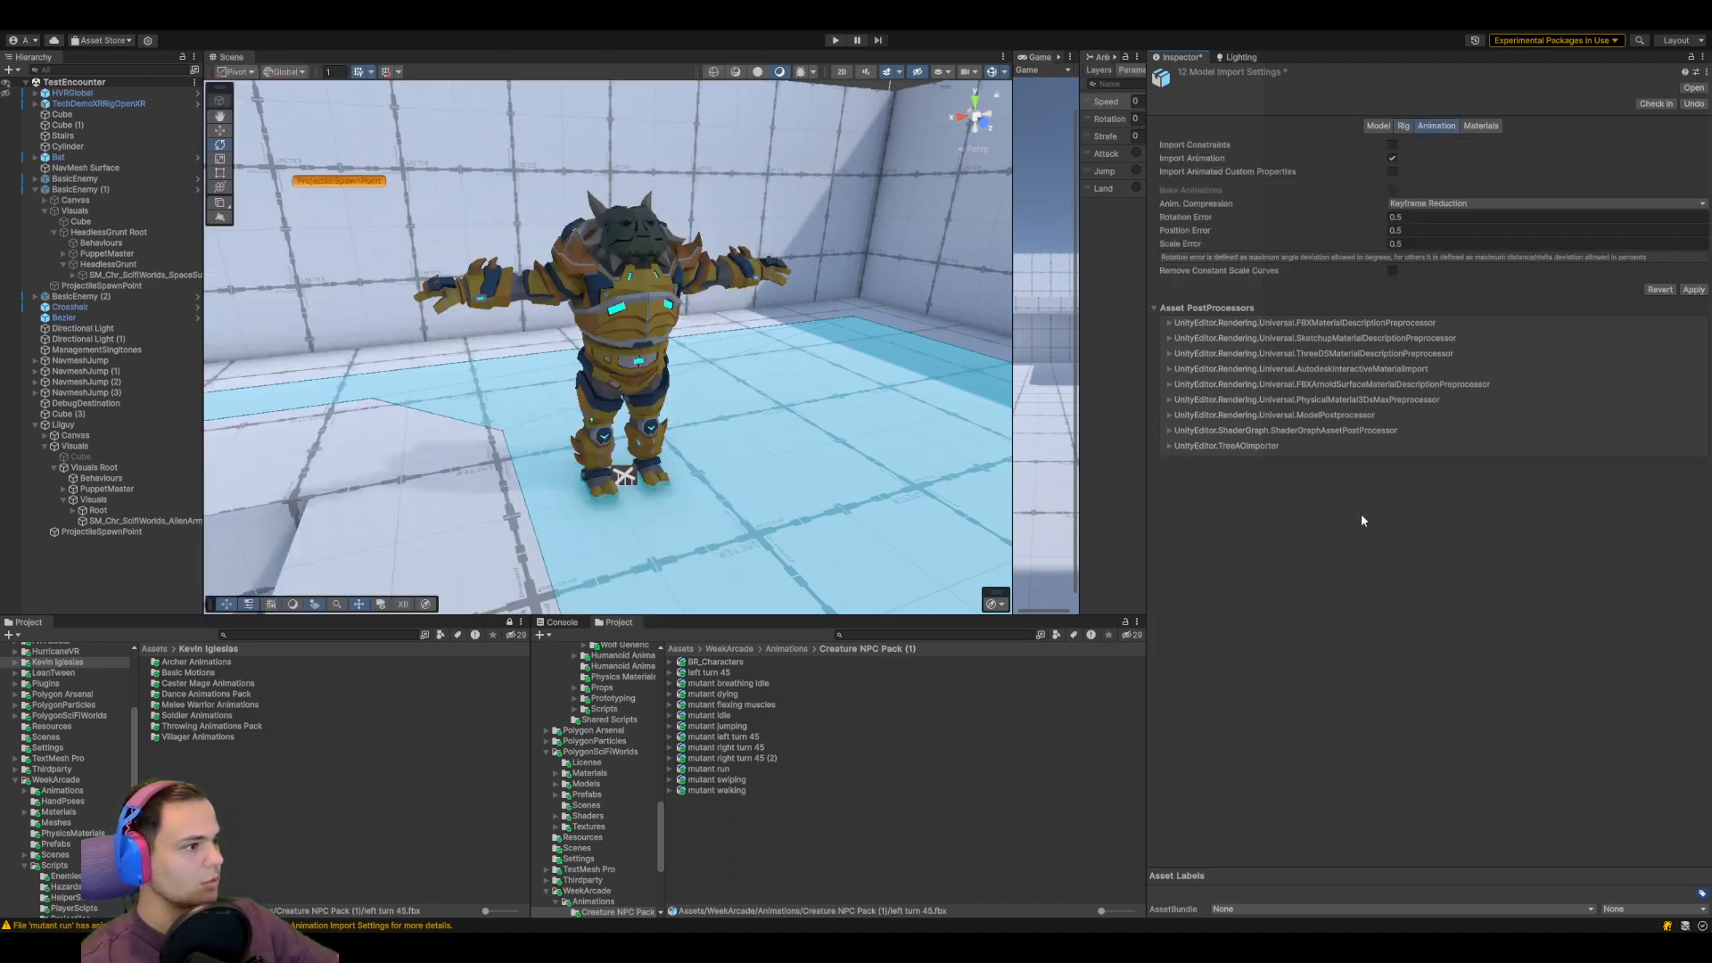
# Preview the mutant run animation from different angles, and examine the mutant swiping and mutant walking animations
pyautogui.keyDown('shift'); pyautogui.click(720, 770); pyautogui.keyUp('shift')
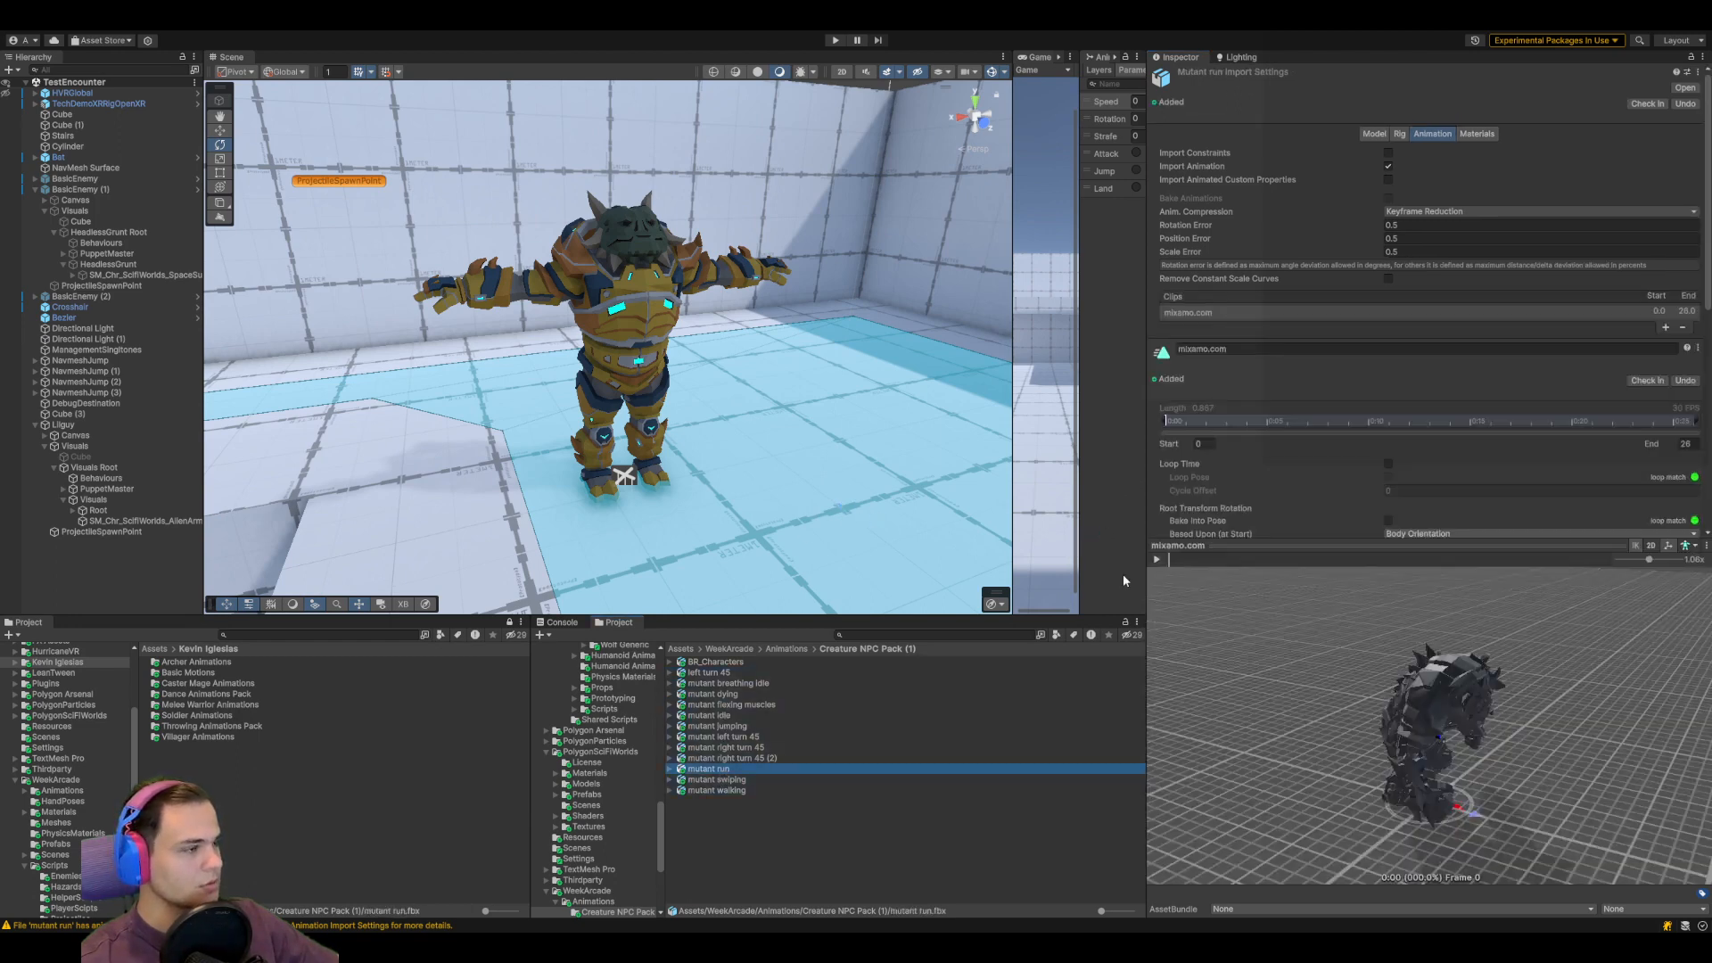
pyautogui.click(1157, 560)
pyautogui.moveTo(1480, 796)
pyautogui.mouseDown()
pyautogui.moveTo(1266, 750)
pyautogui.moveTo(1472, 783)
pyautogui.moveTo(1459, 793)
pyautogui.mouseUp()
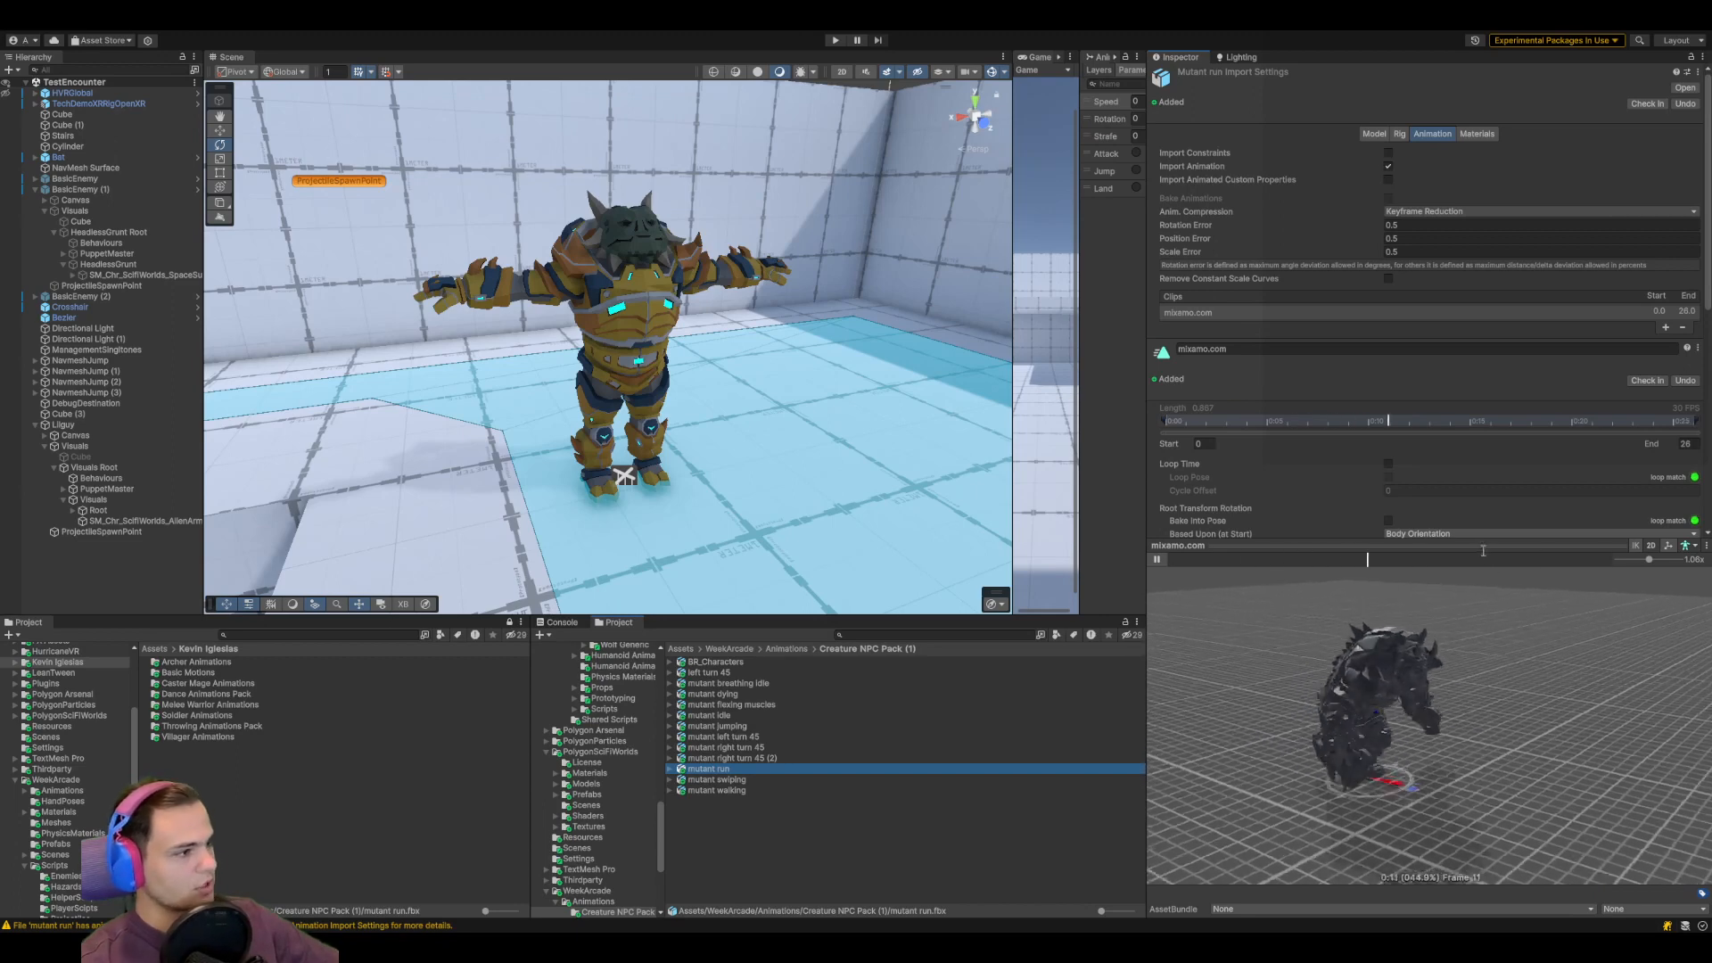
pyautogui.scroll(-5, 1301, 339)
pyautogui.scroll(5, 1278, 355)
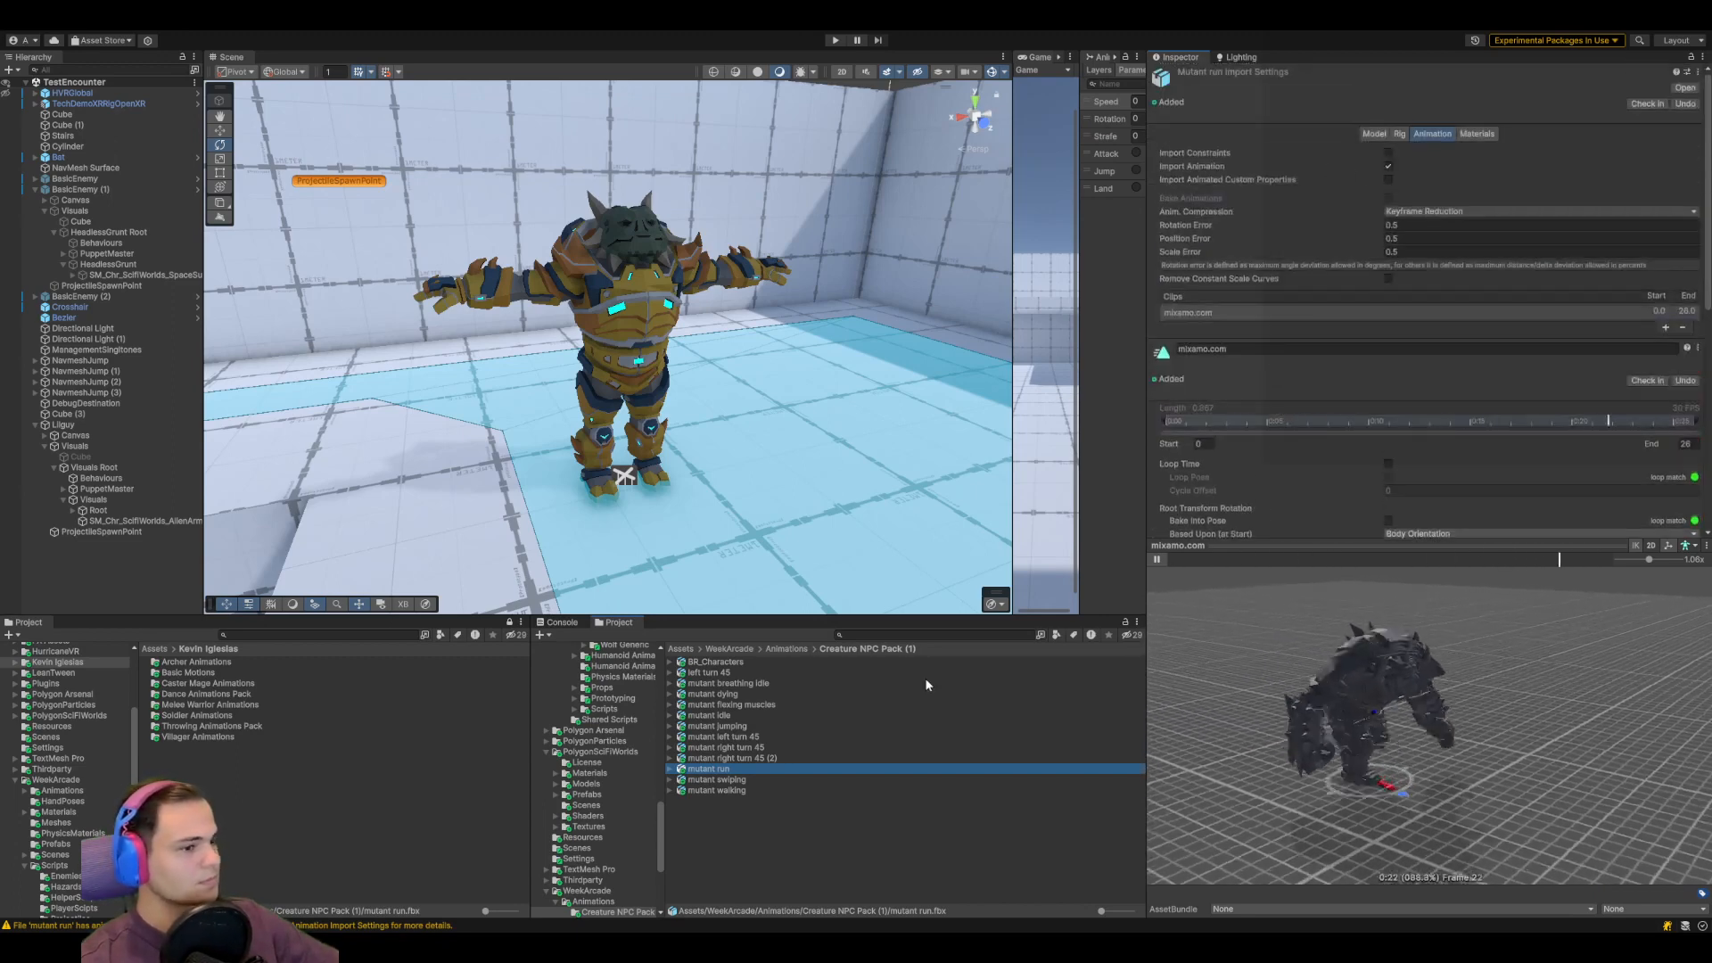
pyautogui.click(745, 781)
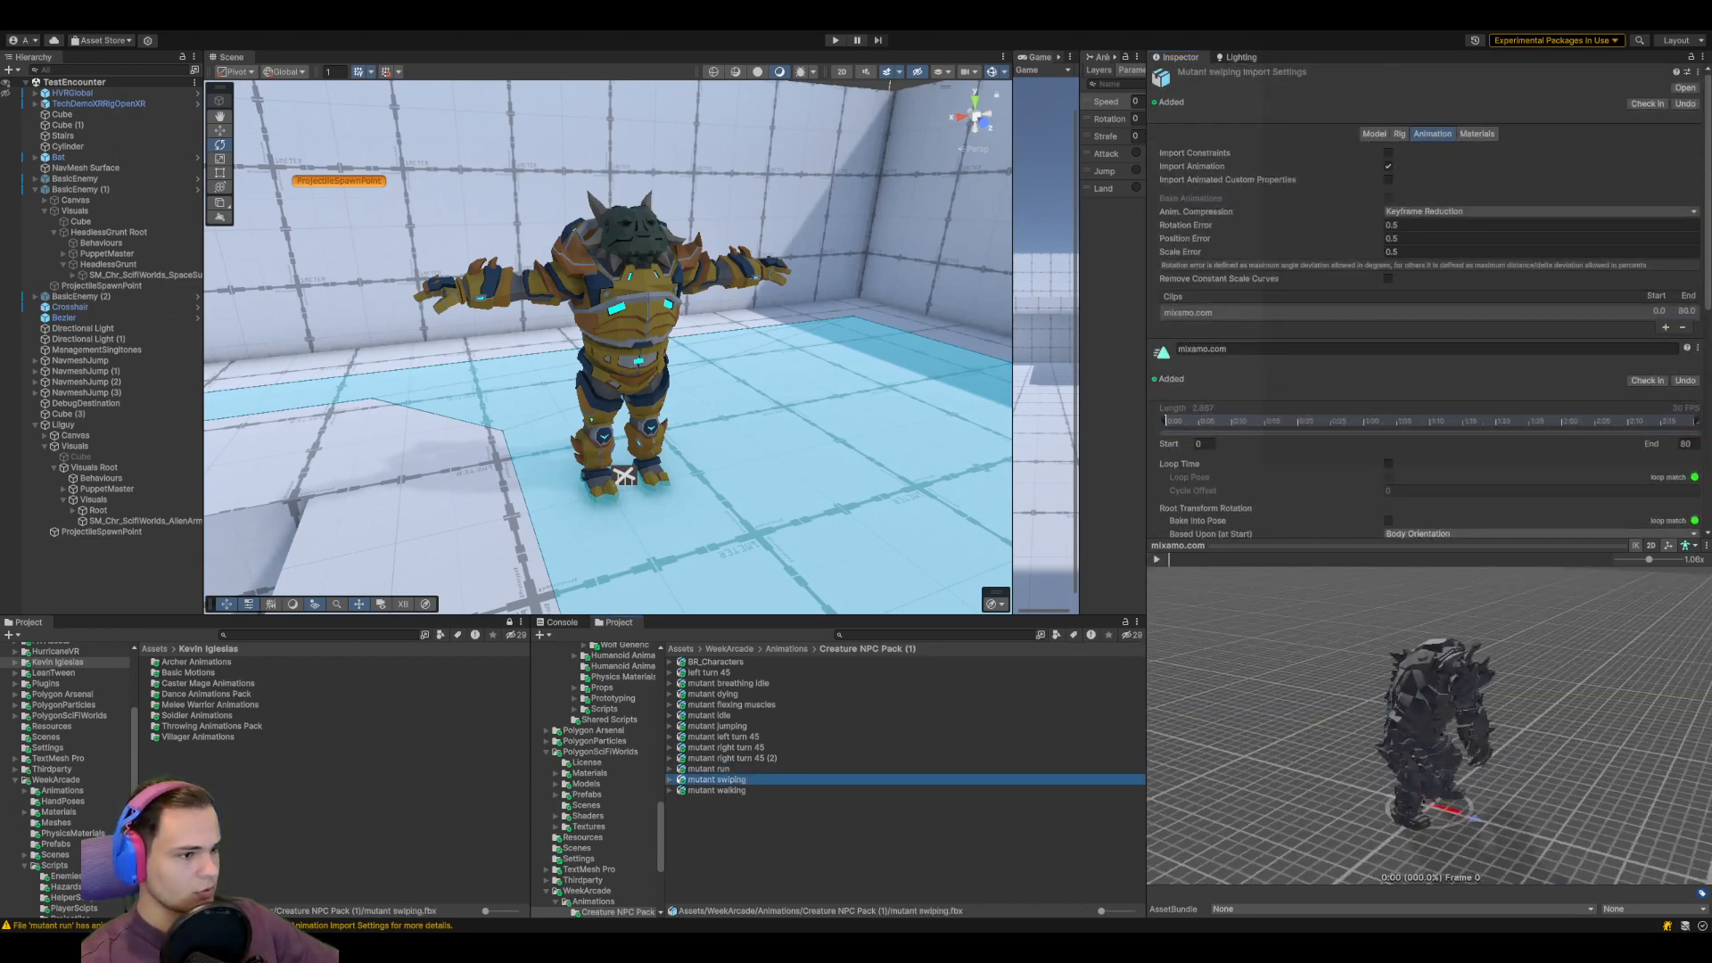
pyautogui.click(829, 873)
pyautogui.click(776, 779)
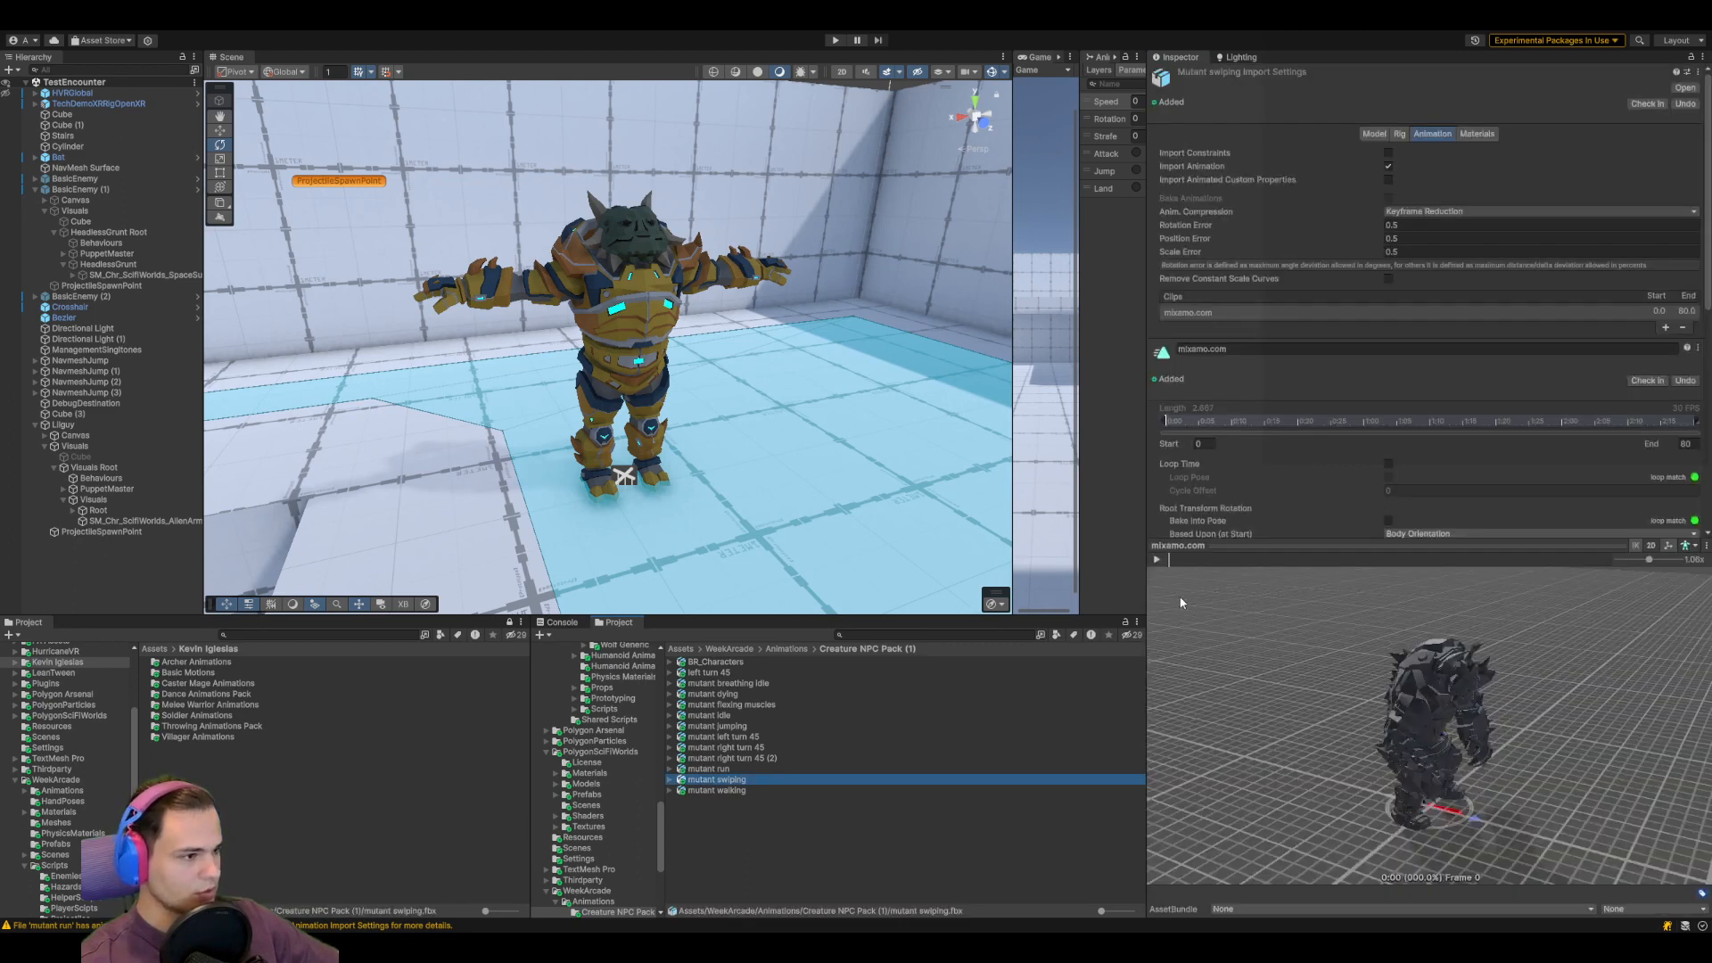
pyautogui.click(741, 791)
pyautogui.click(1157, 560)
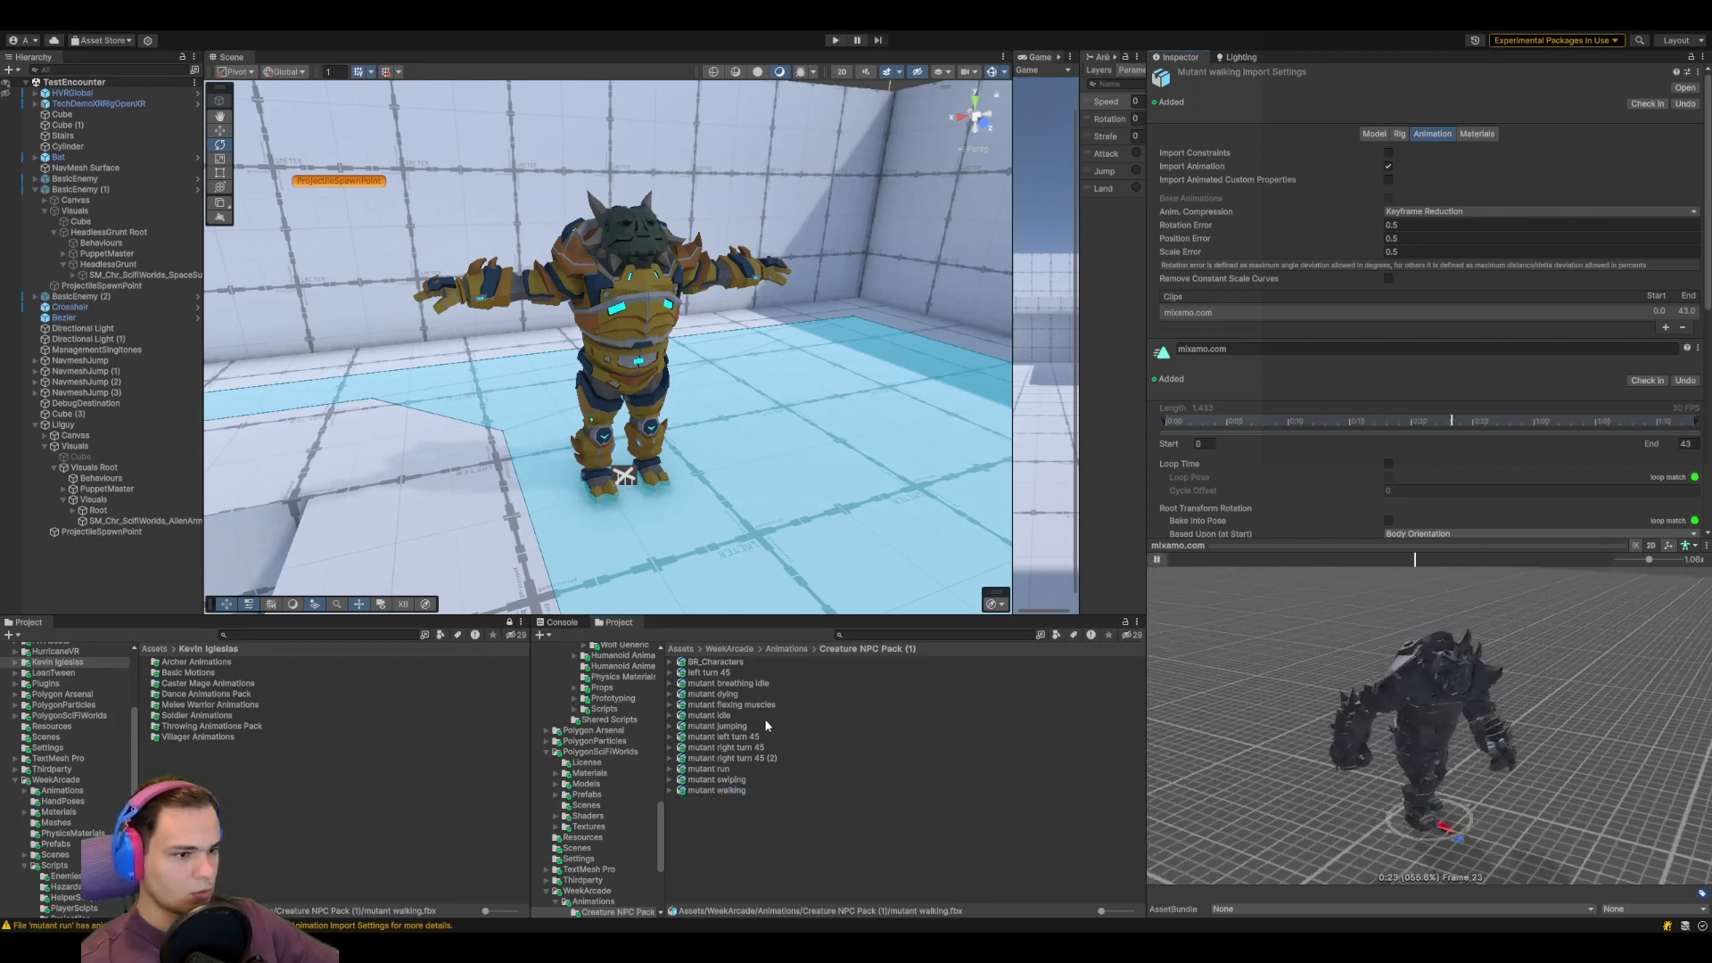
# Replay the mutant run animation from another angle and examine the mutant idle animation preview
pyautogui.click(739, 770)
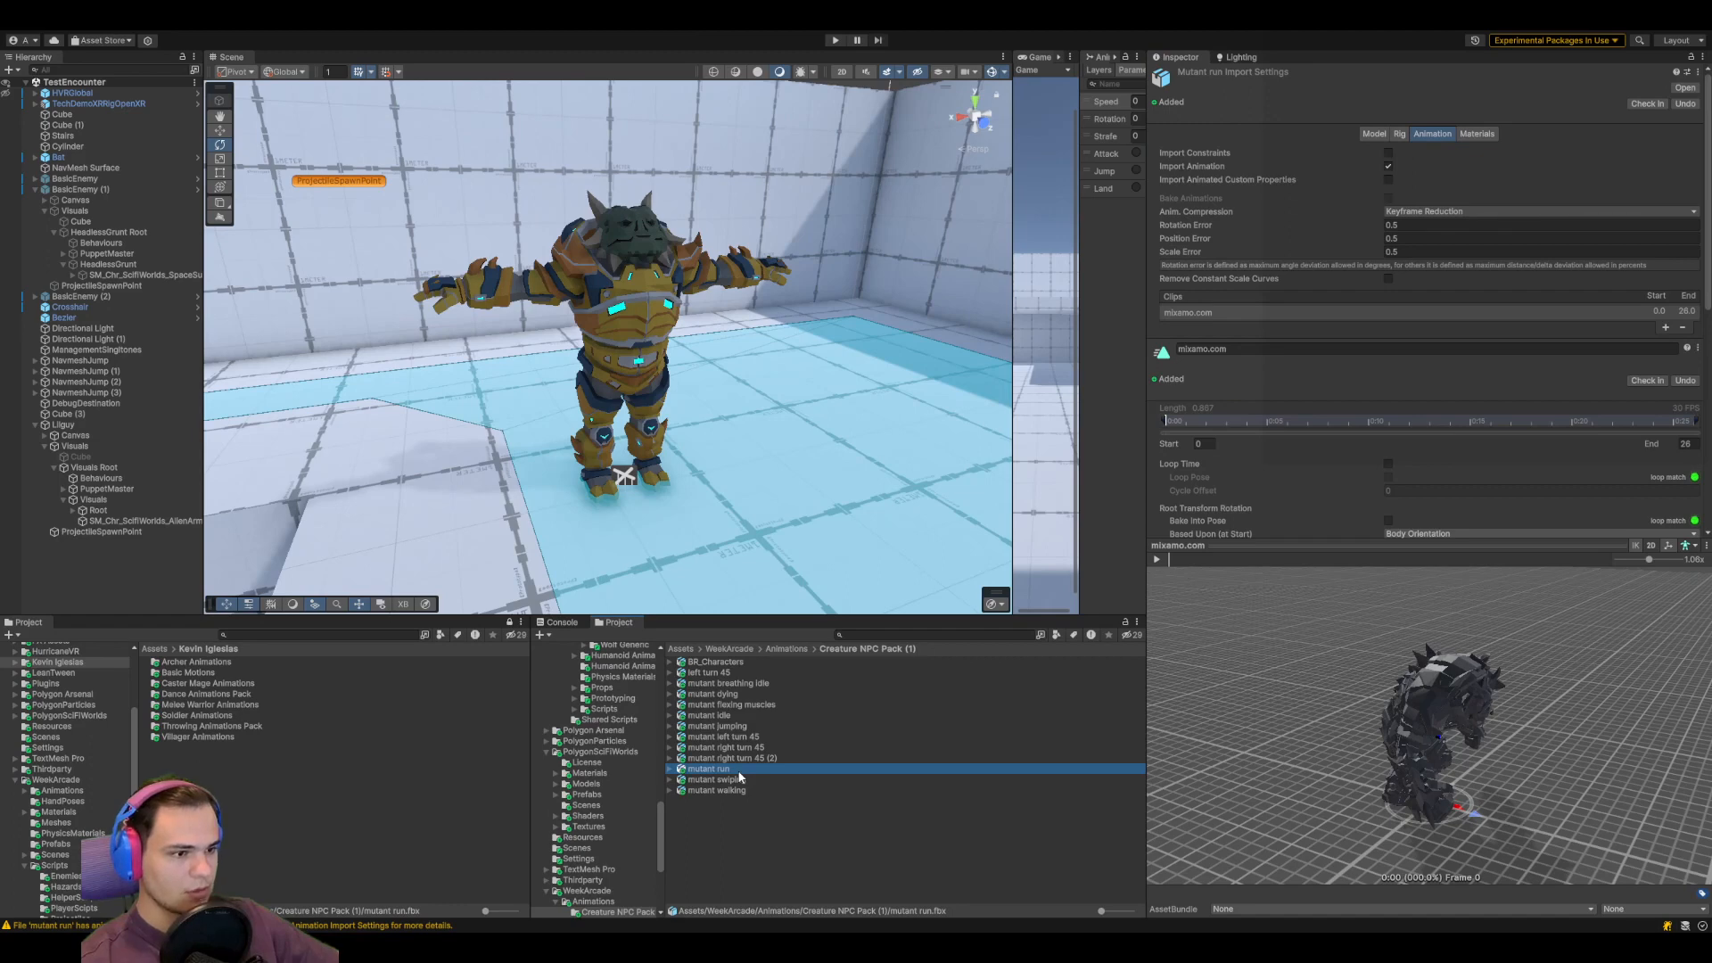
pyautogui.click(764, 824)
pyautogui.click(746, 771)
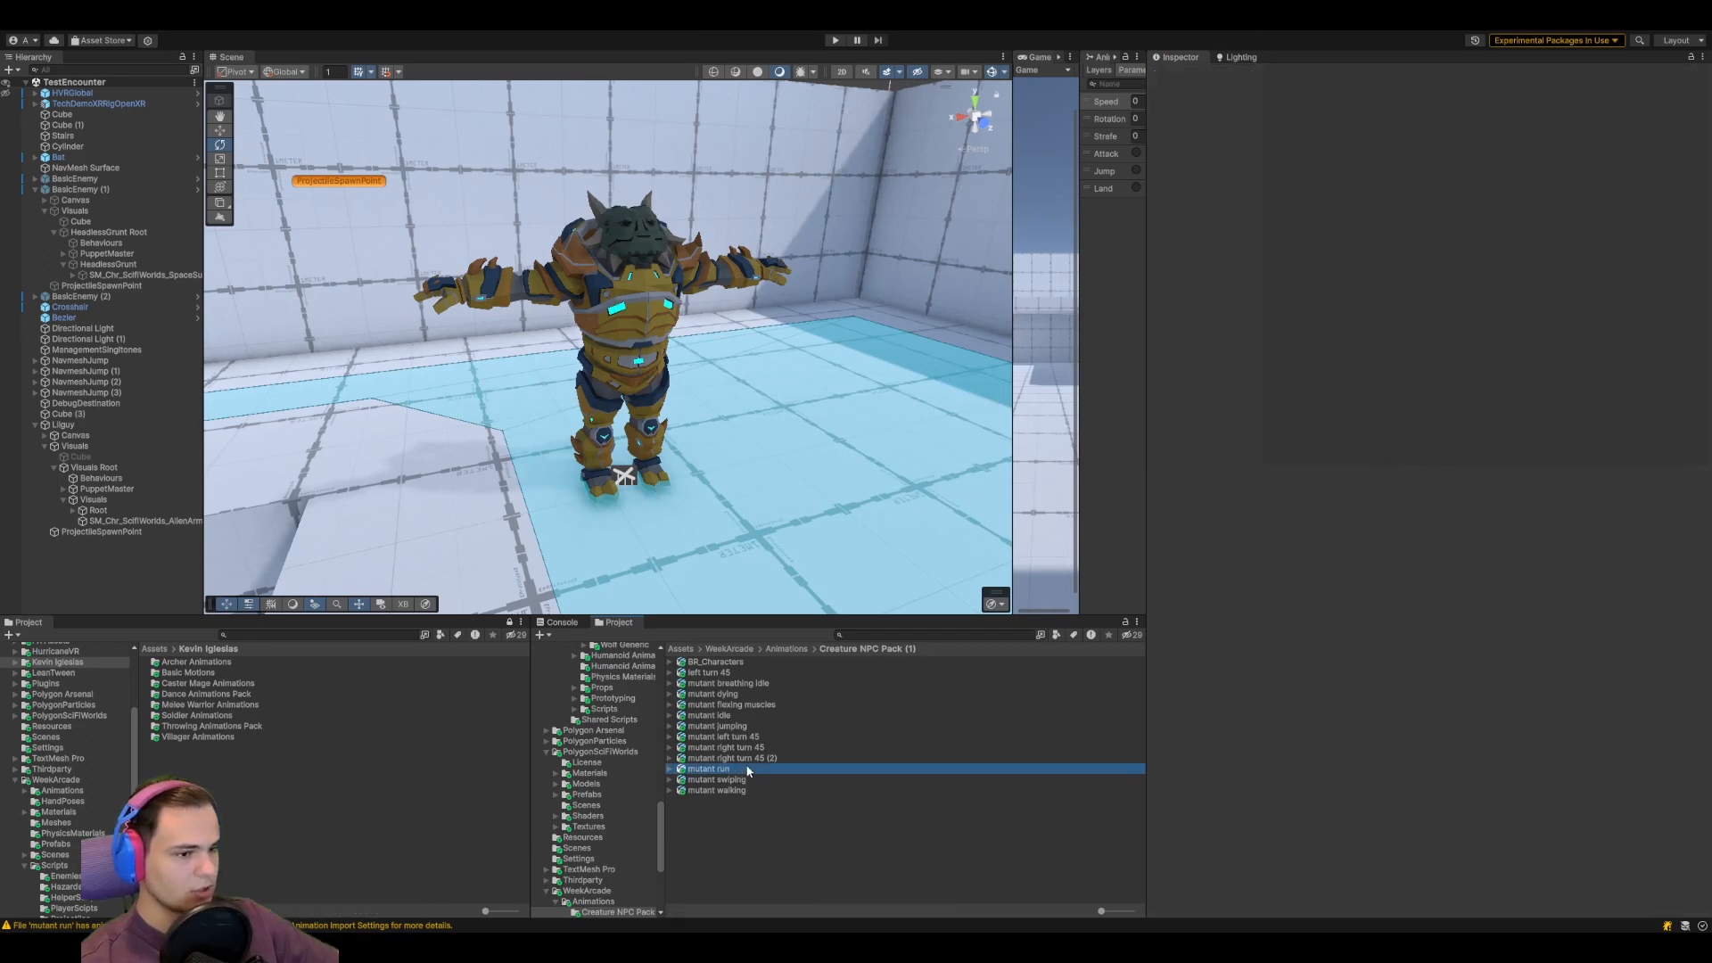
pyautogui.click(1157, 560)
pyautogui.moveTo(1509, 803); pyautogui.dragTo(1202, 788, button='right')
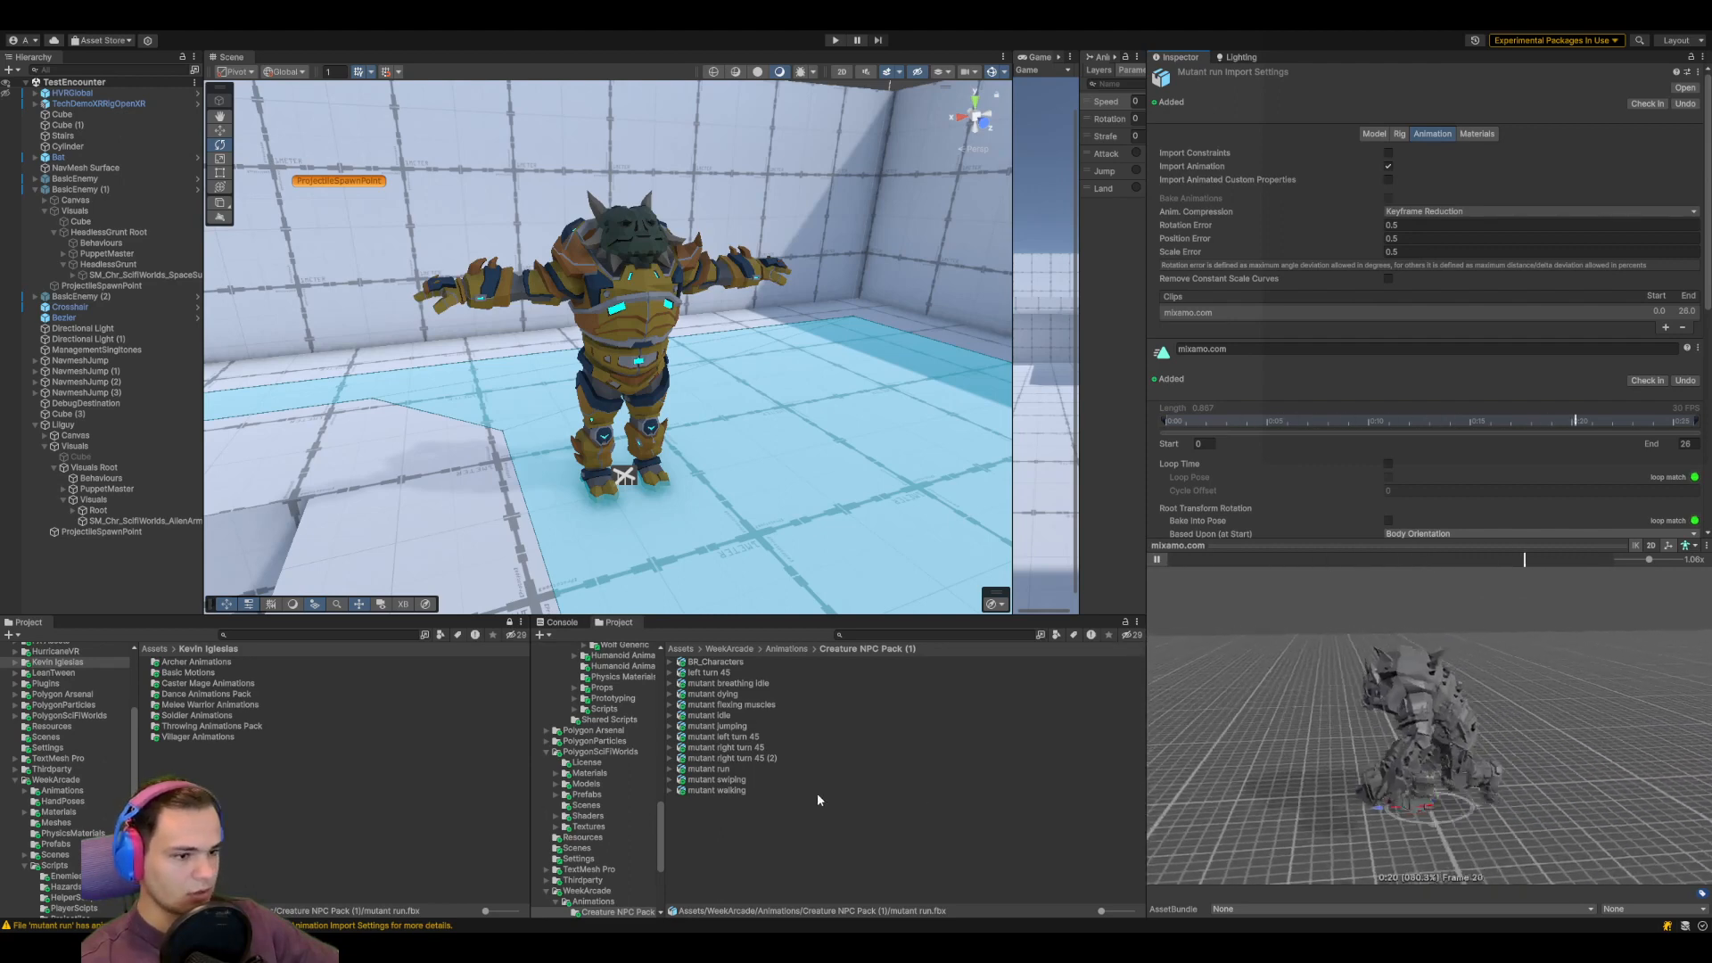
pyautogui.click(745, 772)
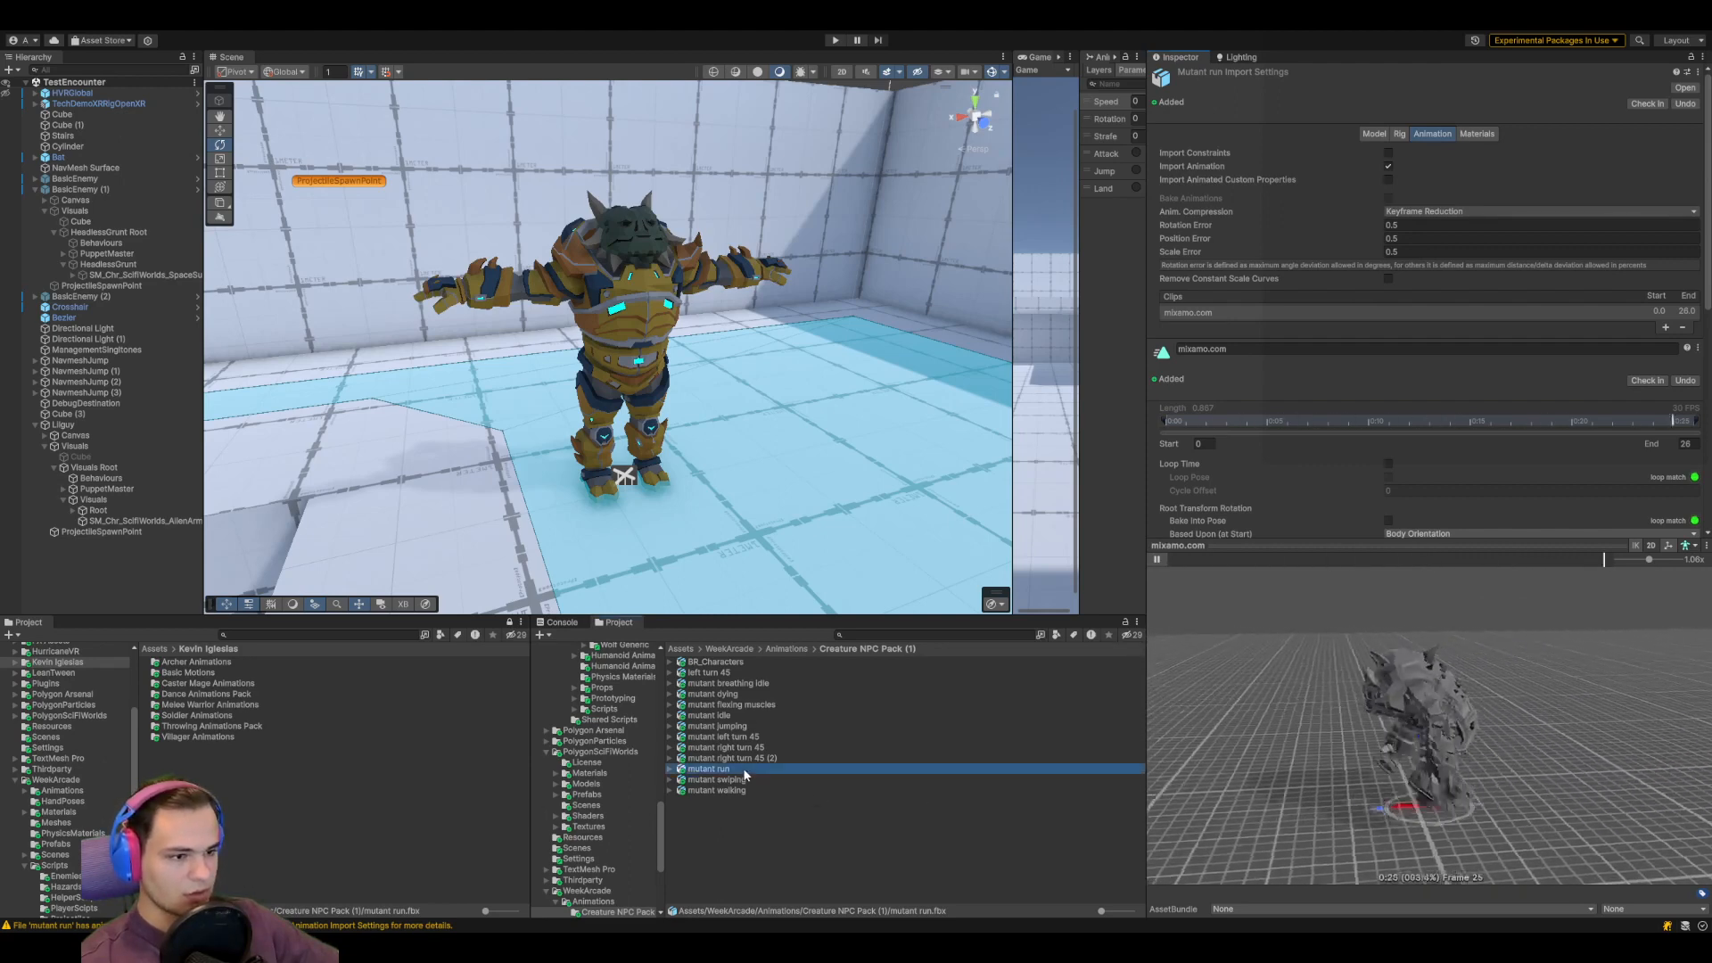
pyautogui.click(724, 715)
pyautogui.click(788, 831)
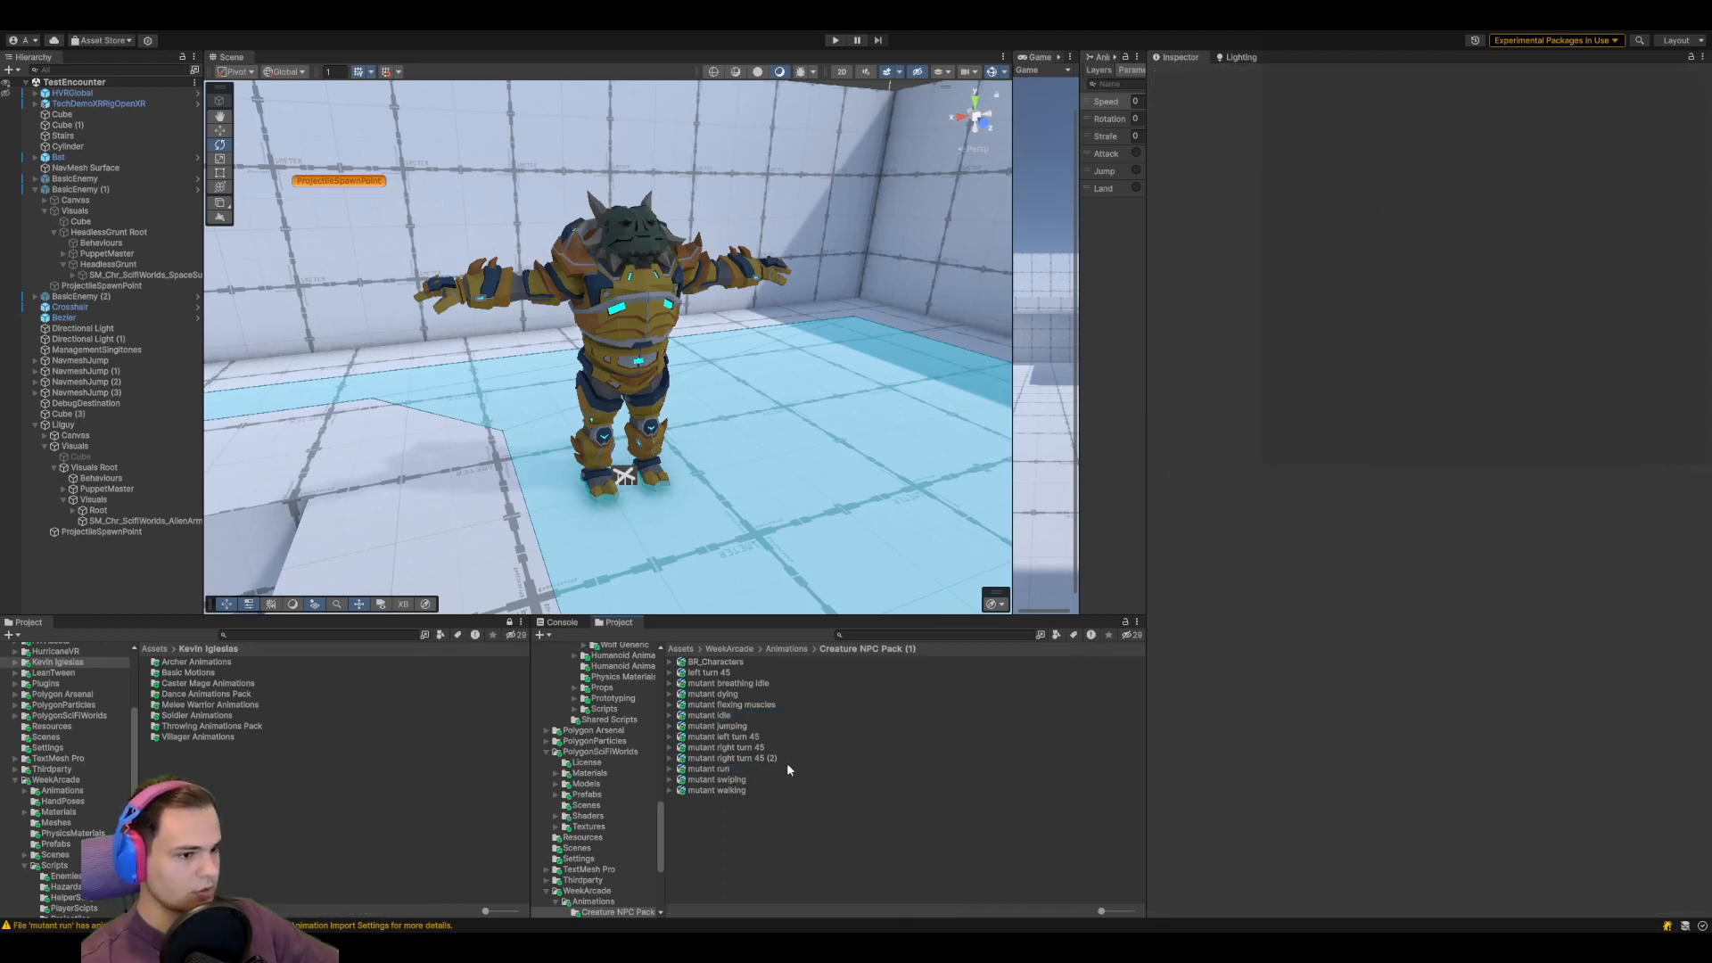
pyautogui.click(720, 716)
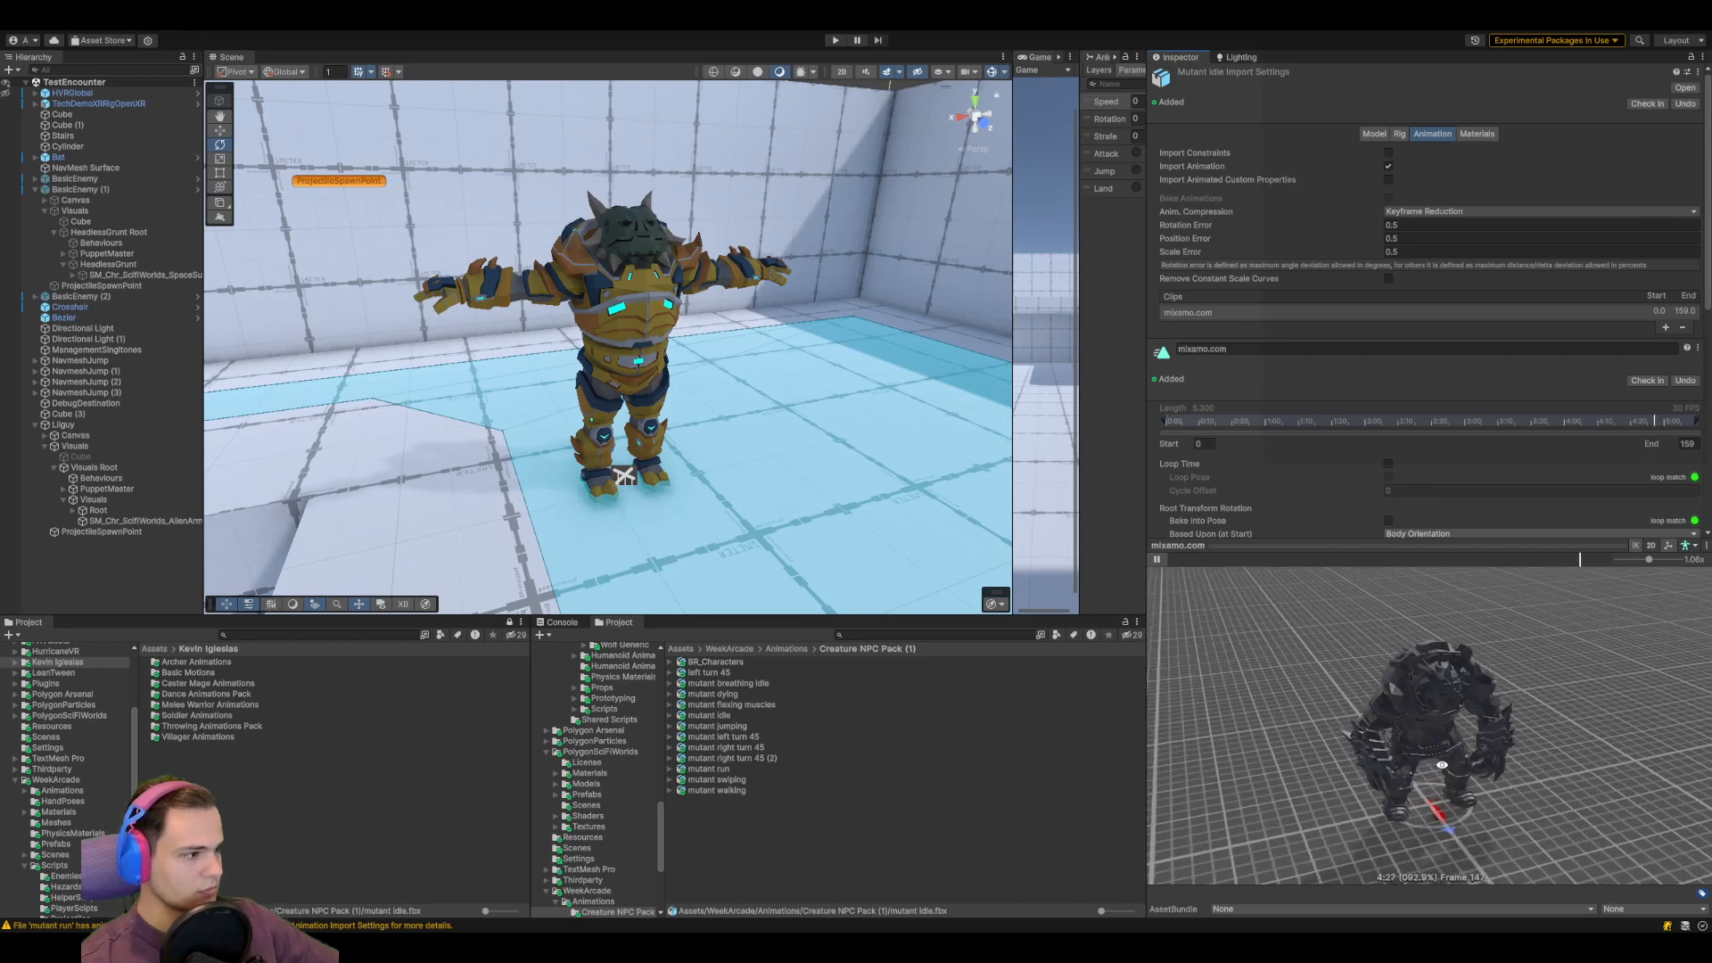
# Assign the mutant run clip to the Run blend tree's missing forward motion and play the blend preview
pyautogui.moveTo(1080, 425); pyautogui.dragTo(537, 428)
pyautogui.click(714, 332)
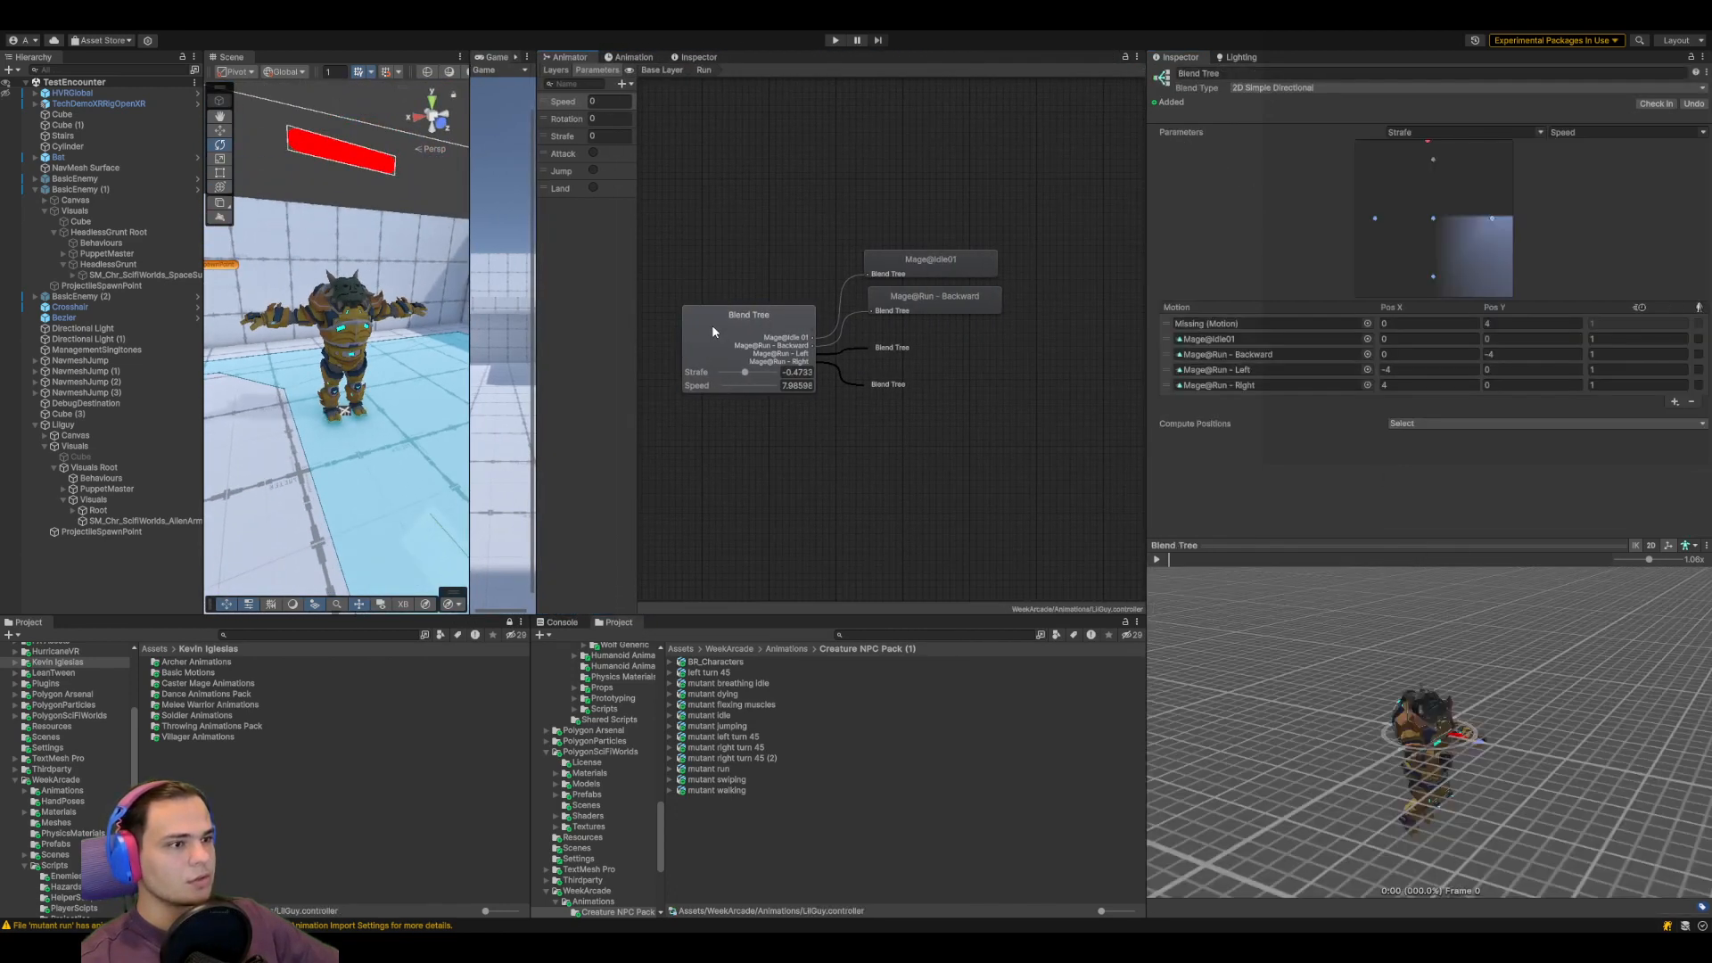
pyautogui.moveTo(713, 766); pyautogui.dragTo(1228, 340)
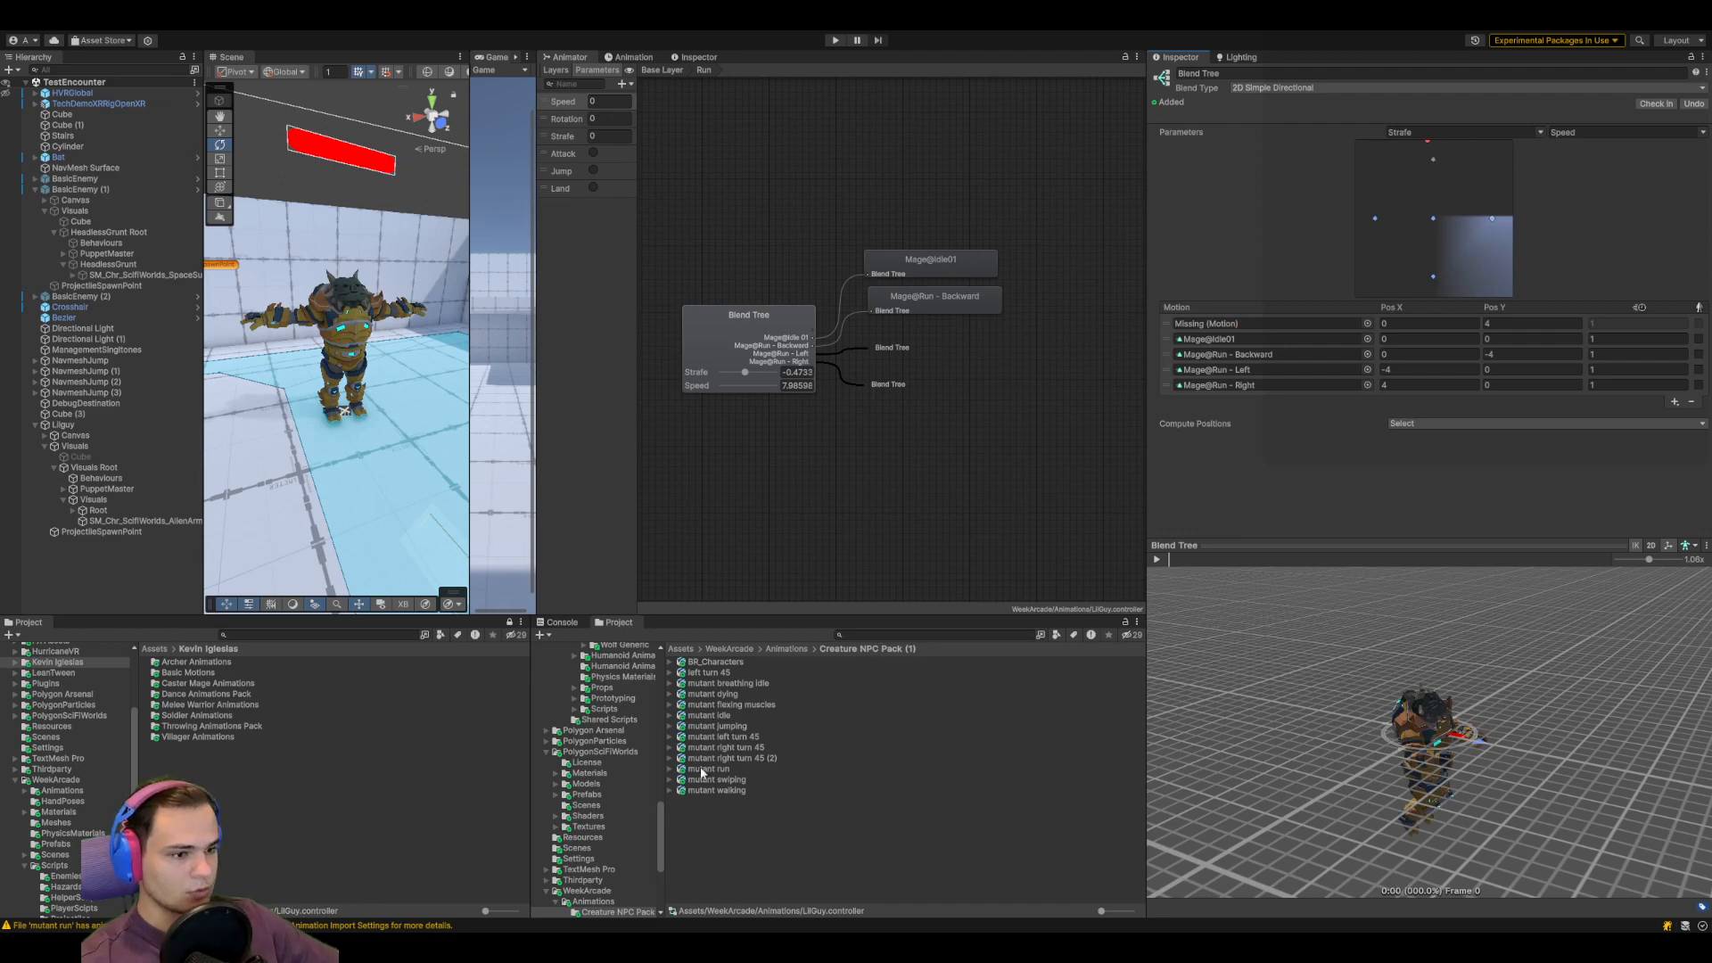
pyautogui.click(671, 770)
pyautogui.moveTo(719, 779); pyautogui.dragTo(1253, 324)
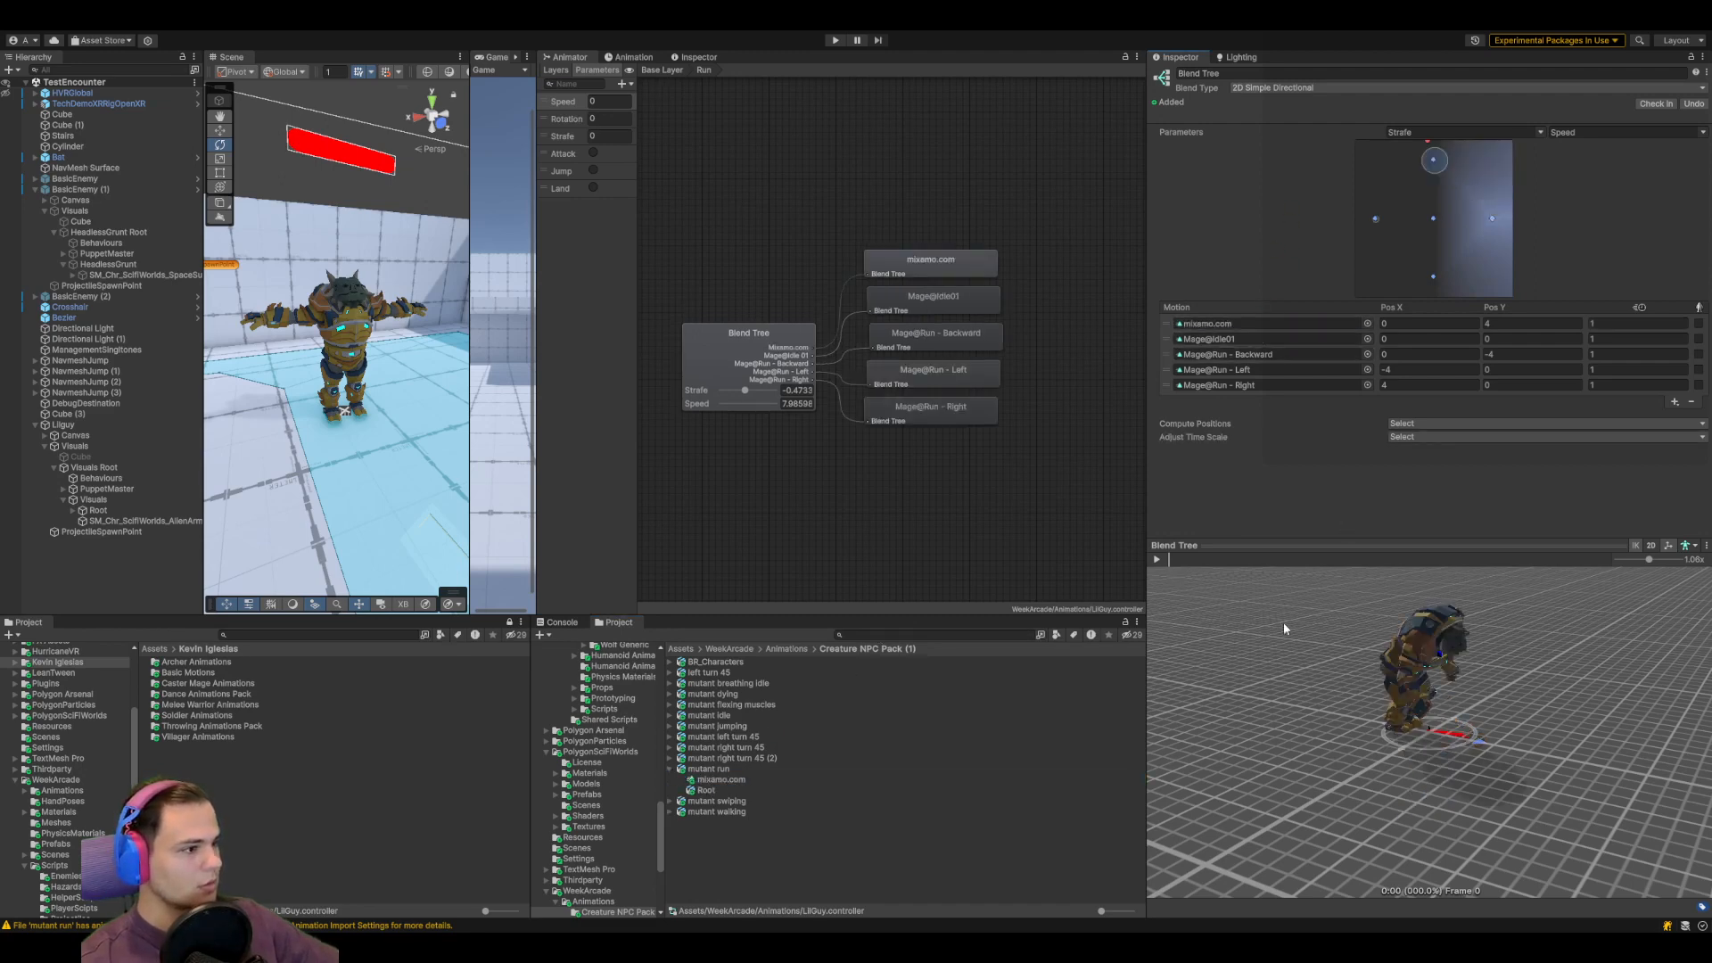
pyautogui.click(1158, 560)
pyautogui.moveTo(1404, 745)
pyautogui.mouseDown(button='right')
pyautogui.moveTo(1249, 740)
pyautogui.moveTo(1176, 703)
pyautogui.moveTo(1080, 699)
pyautogui.moveTo(1152, 743)
pyautogui.moveTo(1457, 716)
pyautogui.moveTo(1267, 717)
pyautogui.moveTo(1409, 714)
pyautogui.mouseUp(button='right')
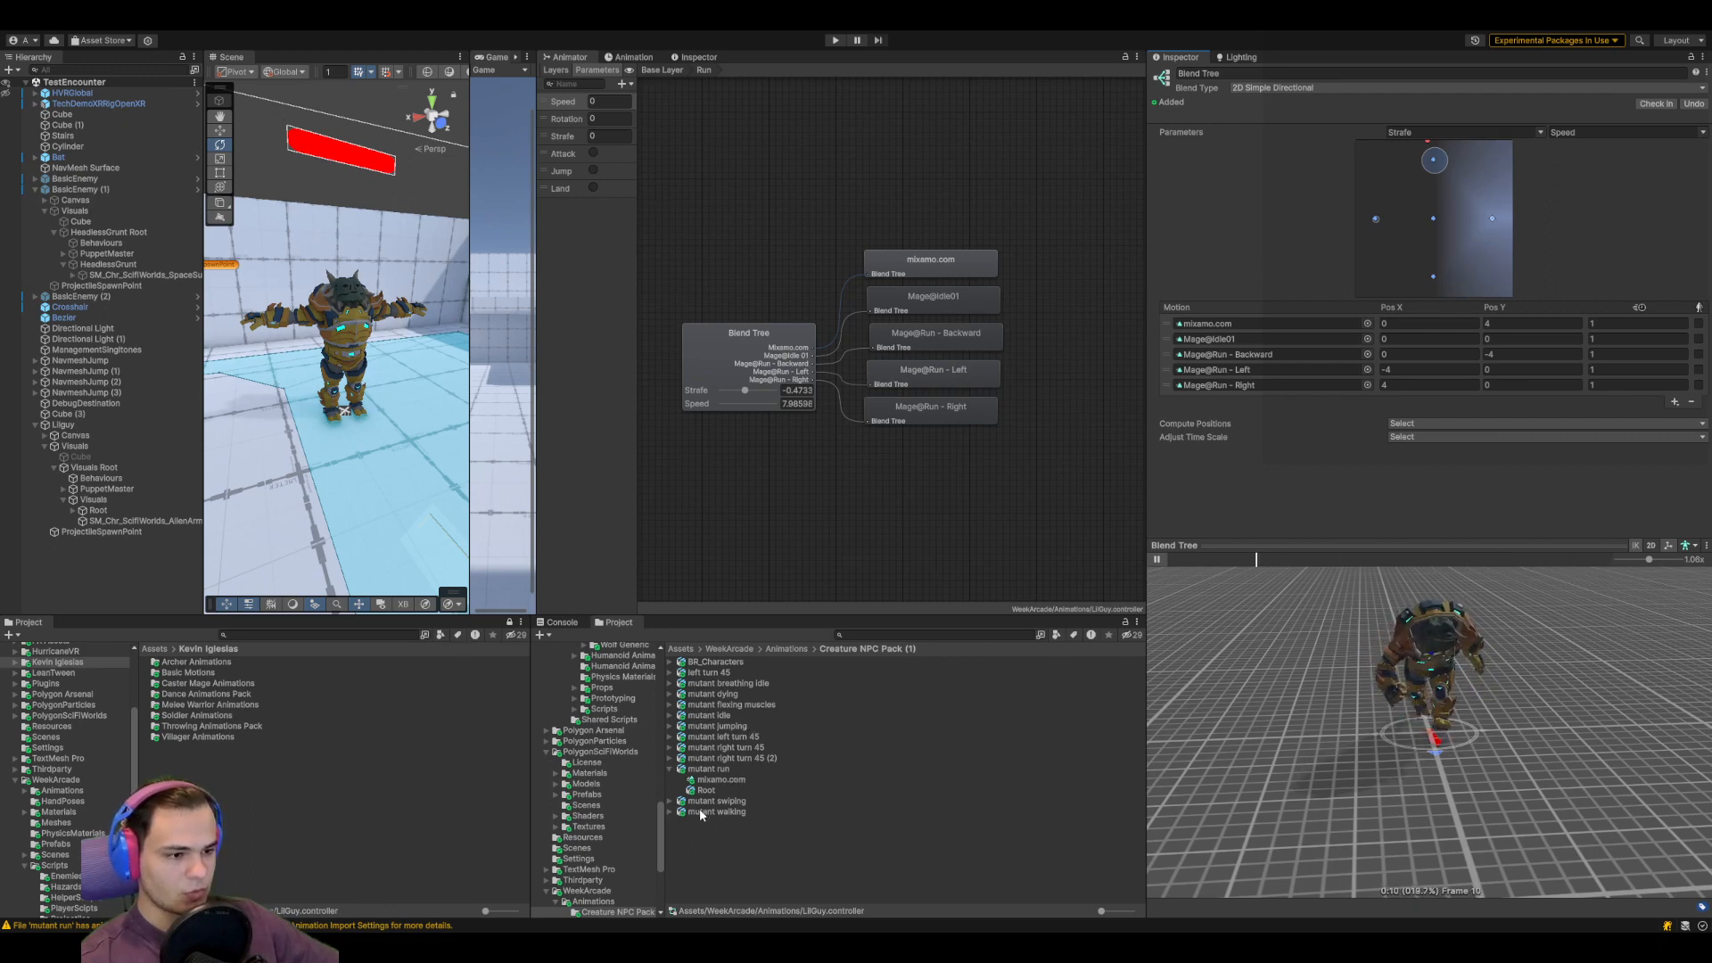
# Replace the blend tree's right and left run motions with the mutant right turn 45 and mutant left turn 45 clips
pyautogui.click(670, 748)
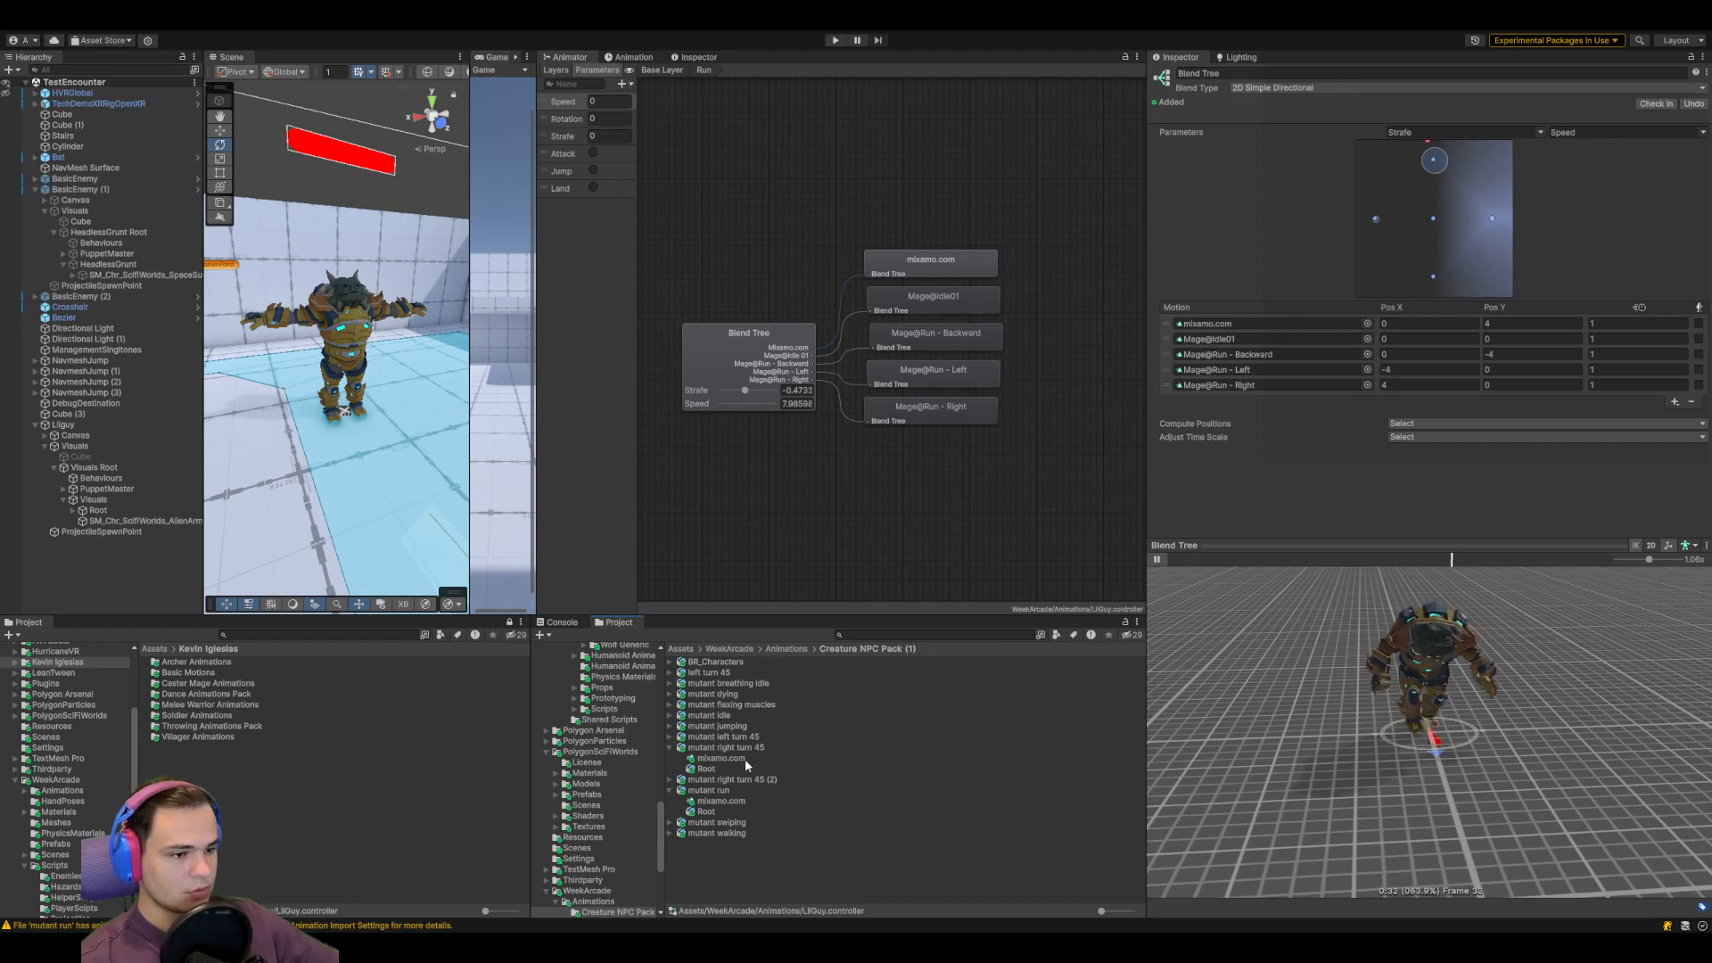
pyautogui.moveTo(743, 759); pyautogui.dragTo(1277, 392)
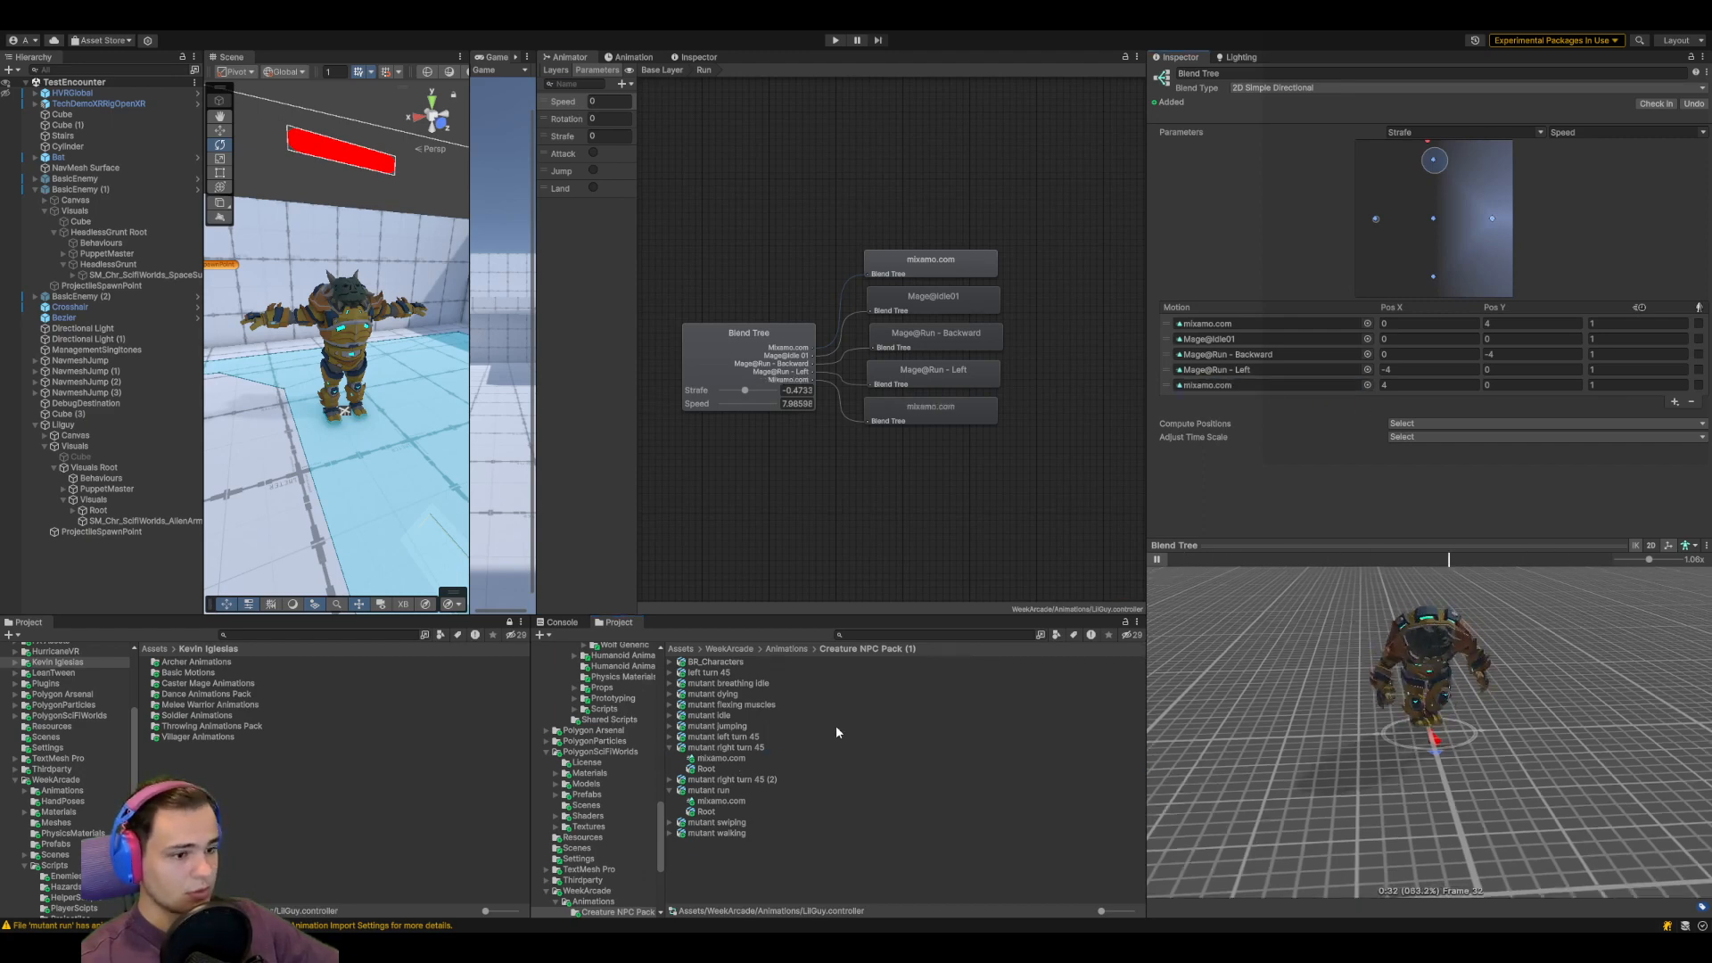
pyautogui.click(1433, 157)
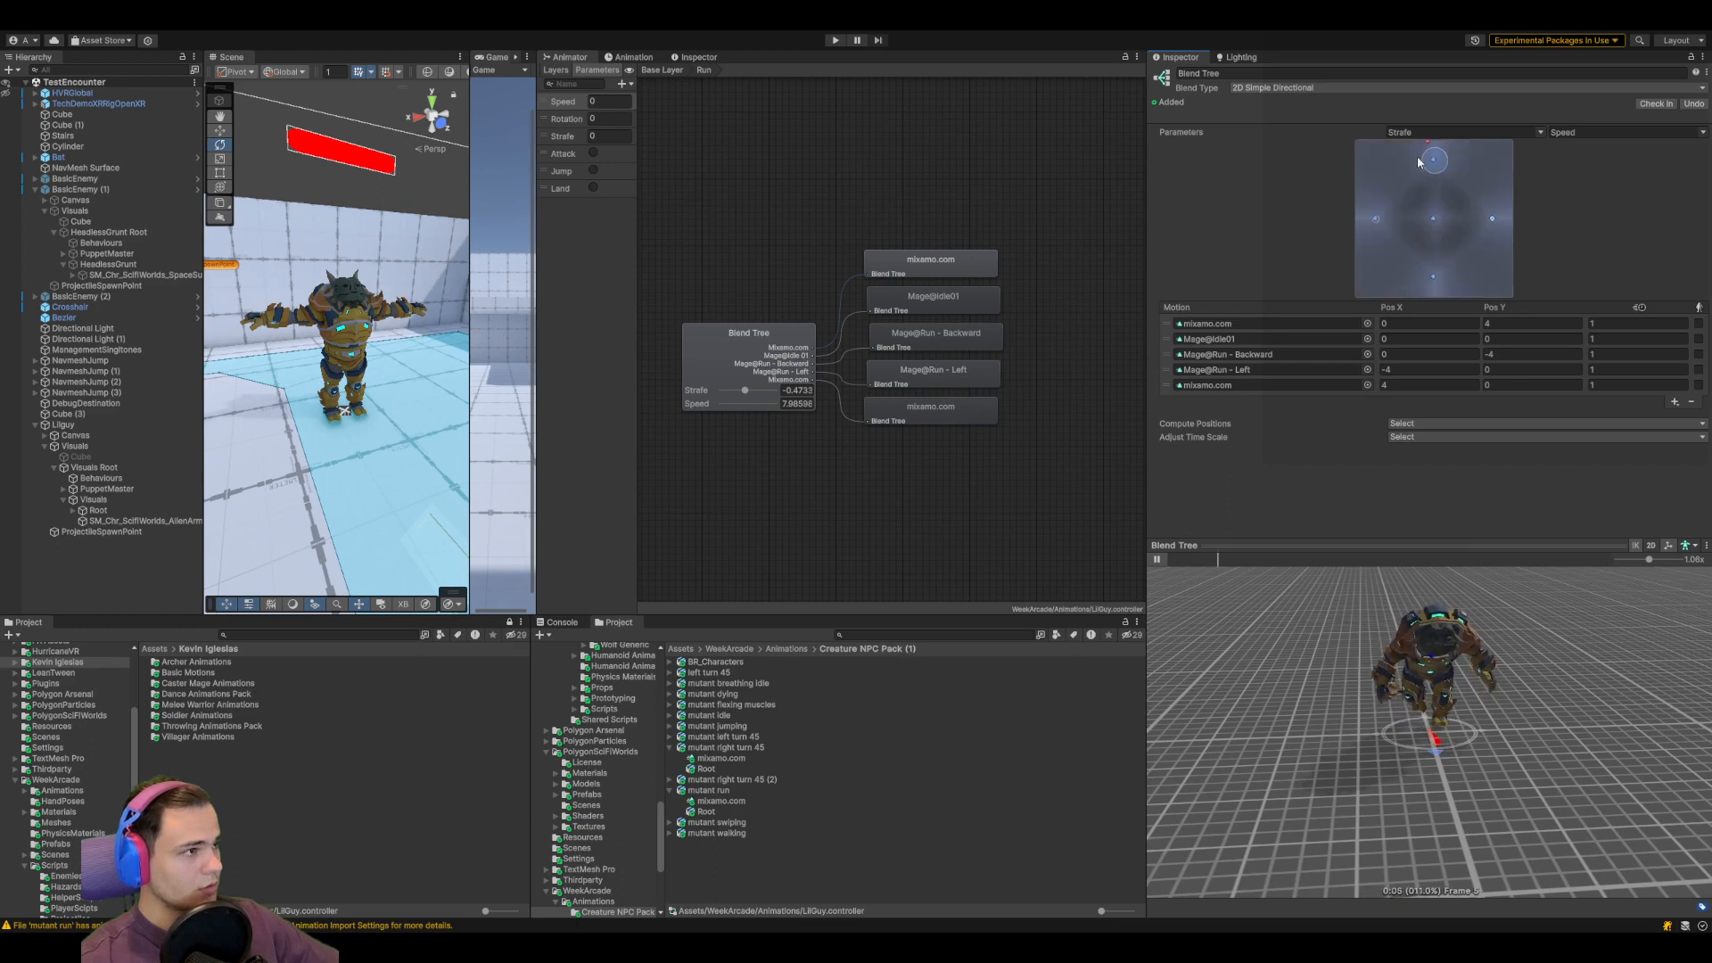
pyautogui.moveTo(1427, 147)
pyautogui.mouseDown()
pyautogui.moveTo(1495, 224)
pyautogui.moveTo(1438, 163)
pyautogui.mouseUp()
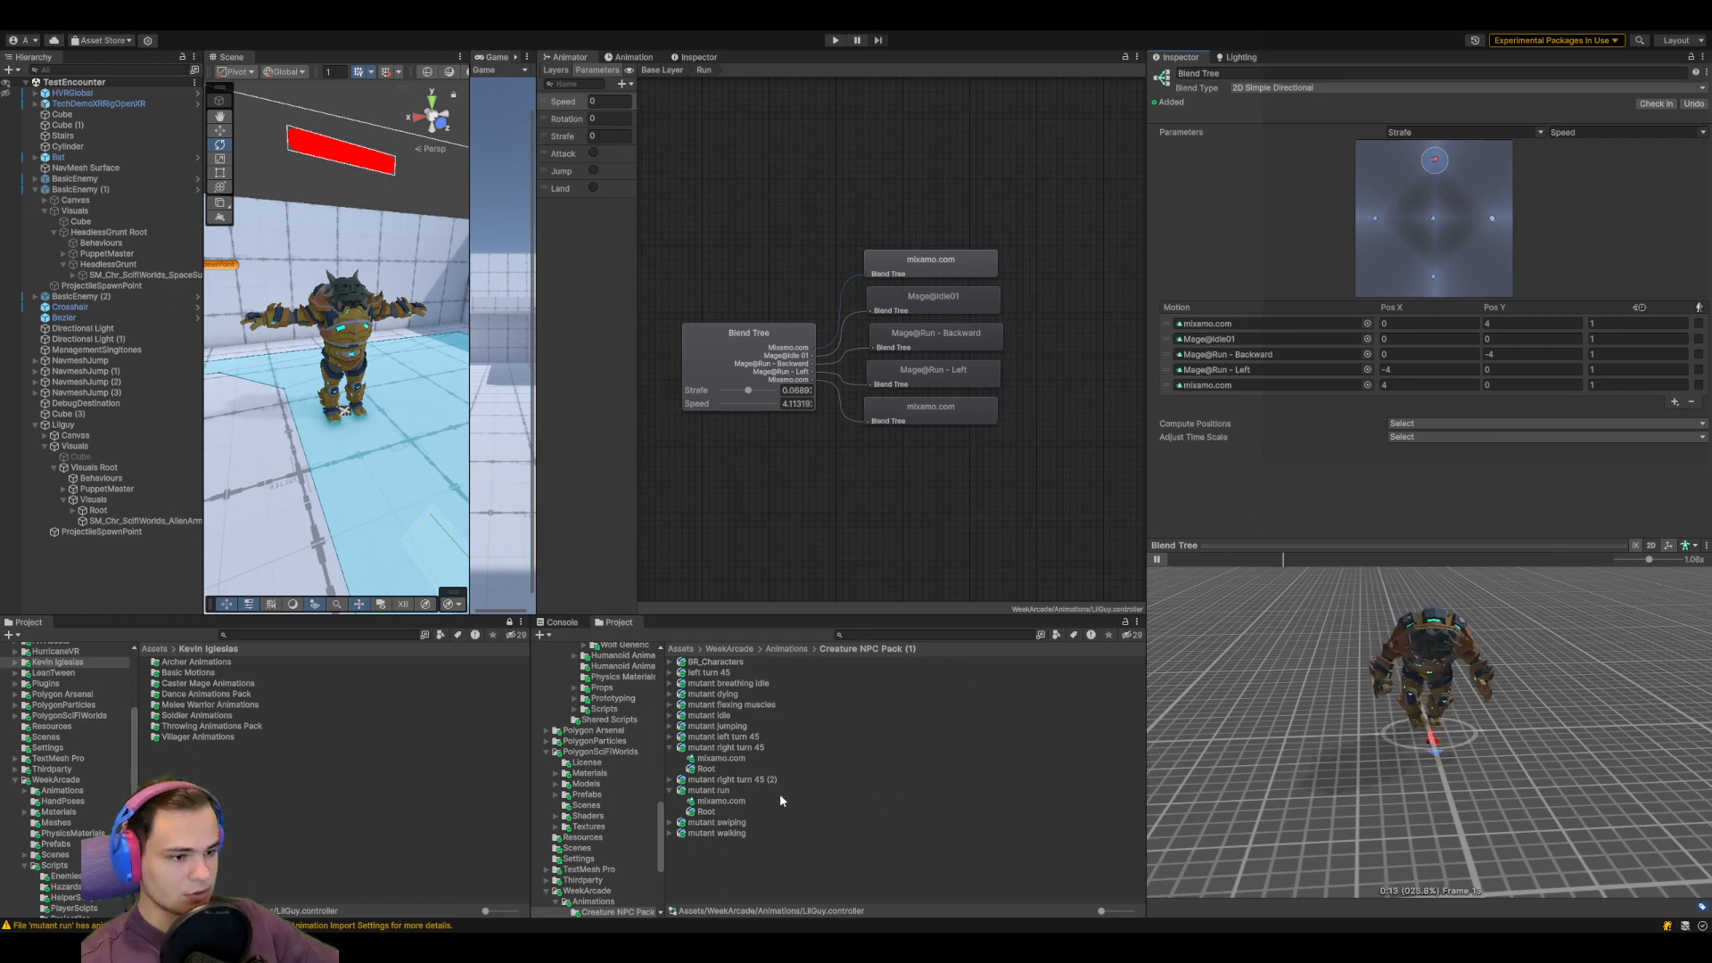
pyautogui.click(670, 738)
pyautogui.moveTo(723, 754); pyautogui.dragTo(1263, 378)
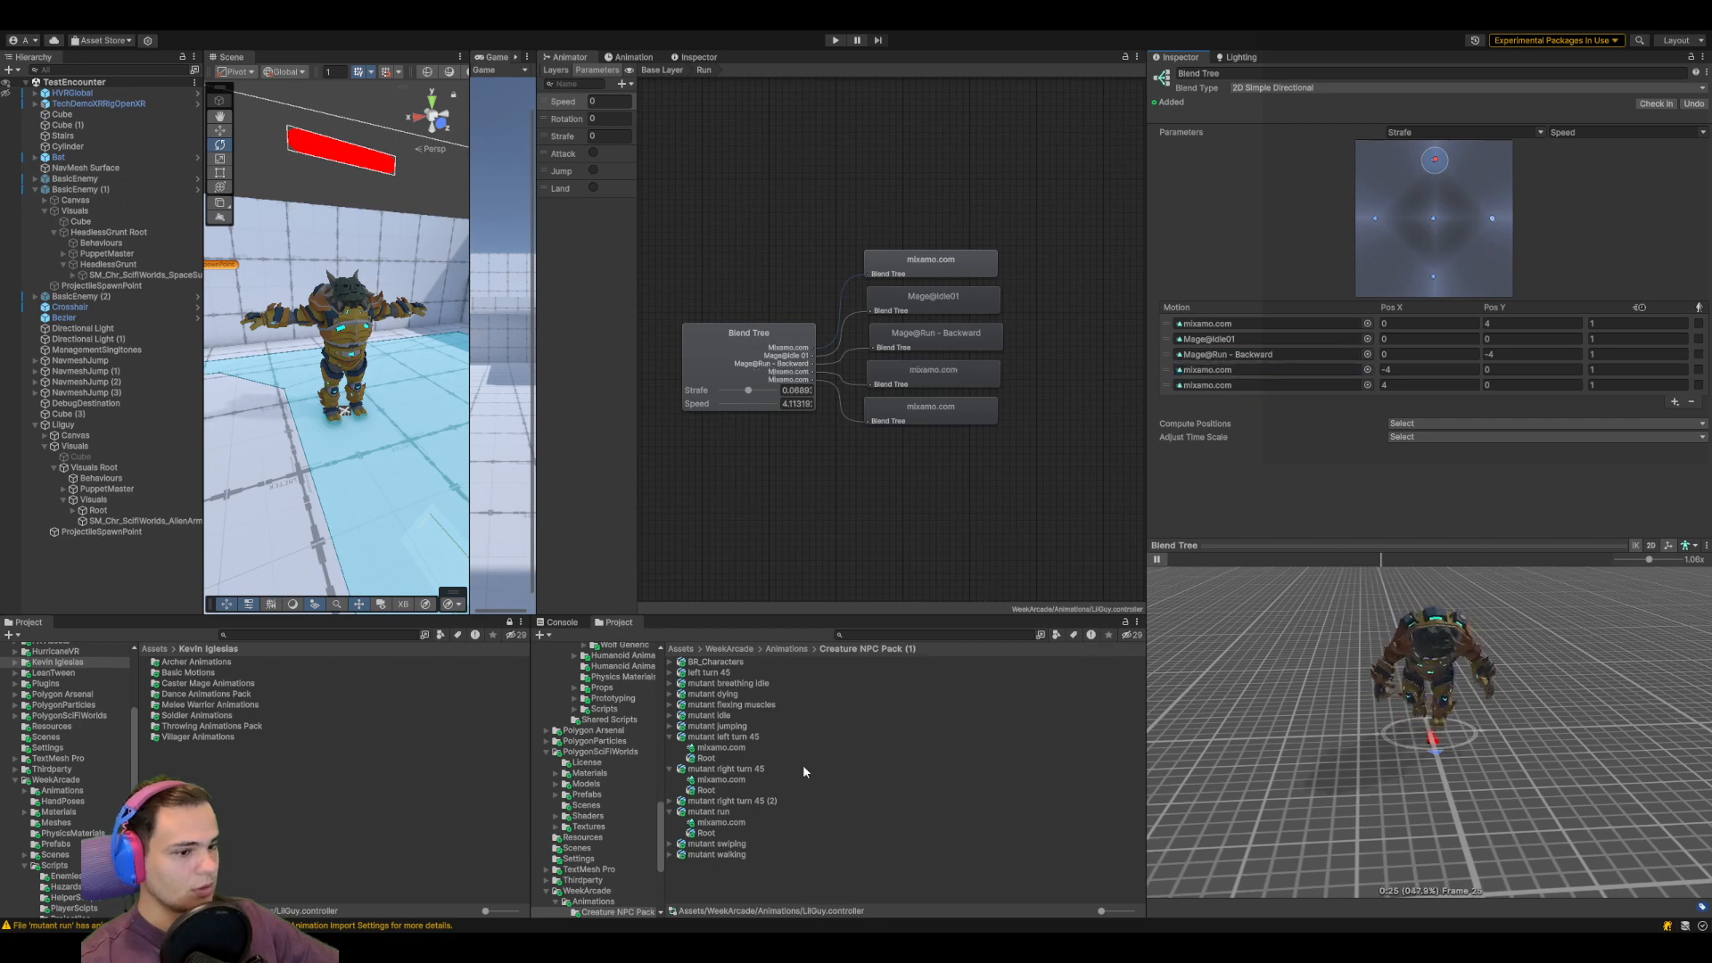
# Replace the Run blend tree's center idle motion with the mutant idle clip and preview the blend at the center point
pyautogui.click(670, 716)
pyautogui.moveTo(720, 726); pyautogui.dragTo(1258, 349)
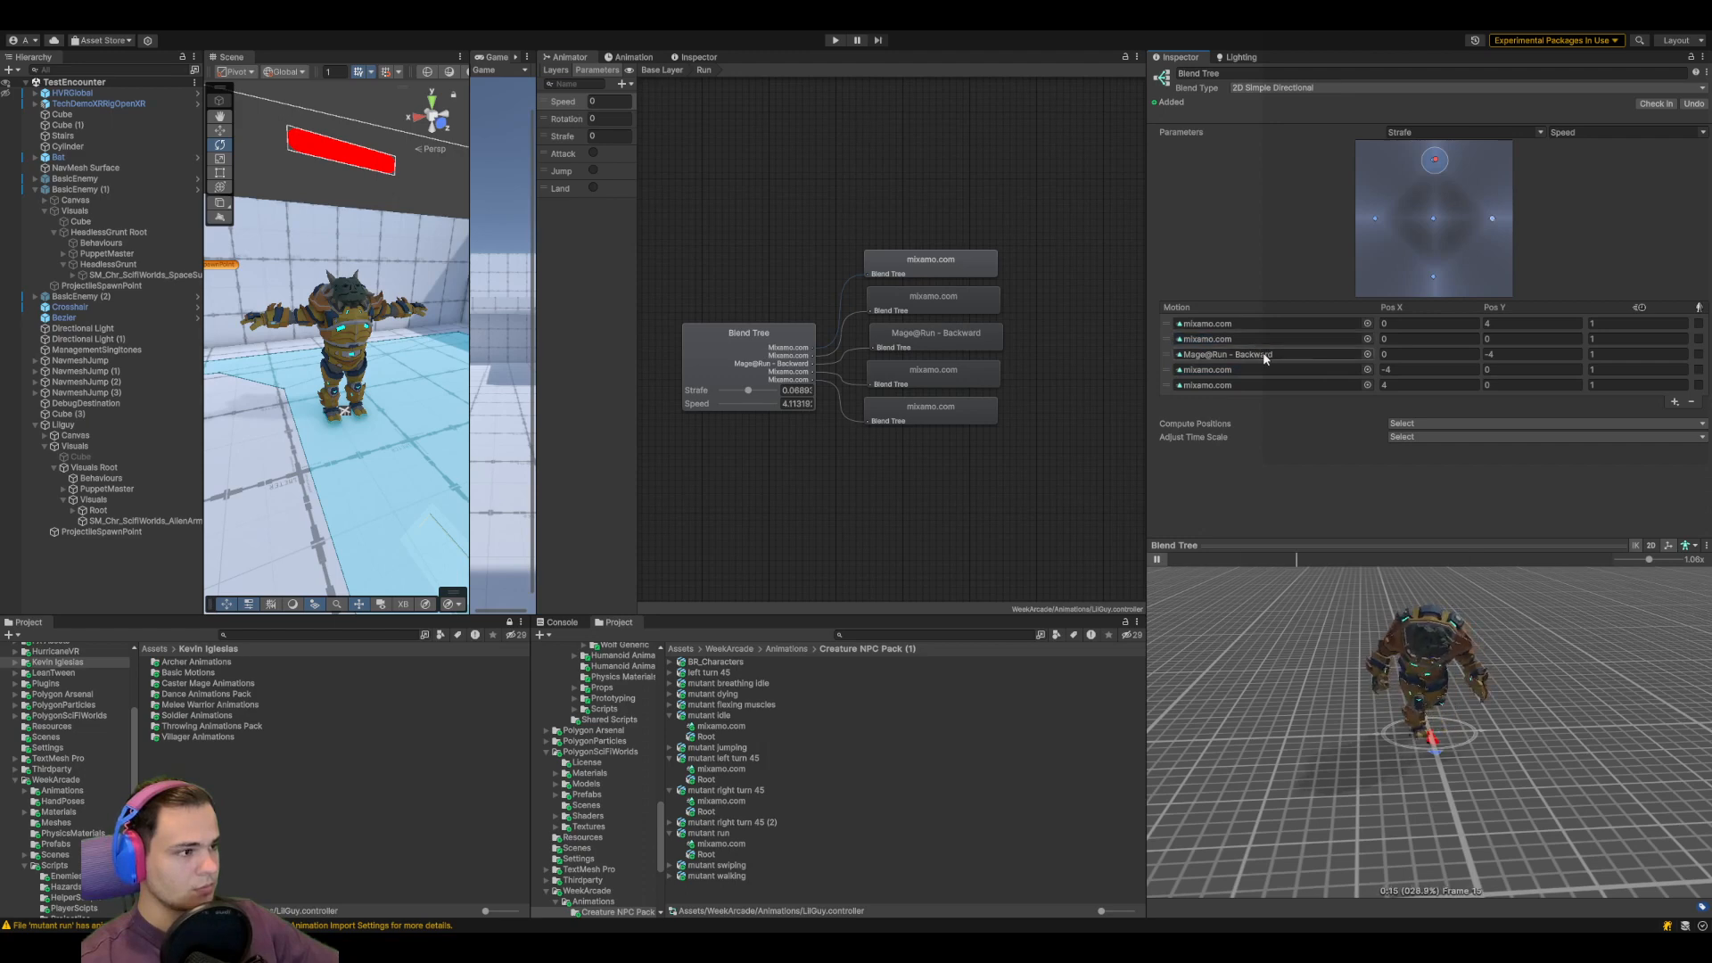
pyautogui.click(1257, 354)
pyautogui.moveTo(1437, 179); pyautogui.dragTo(1435, 220)
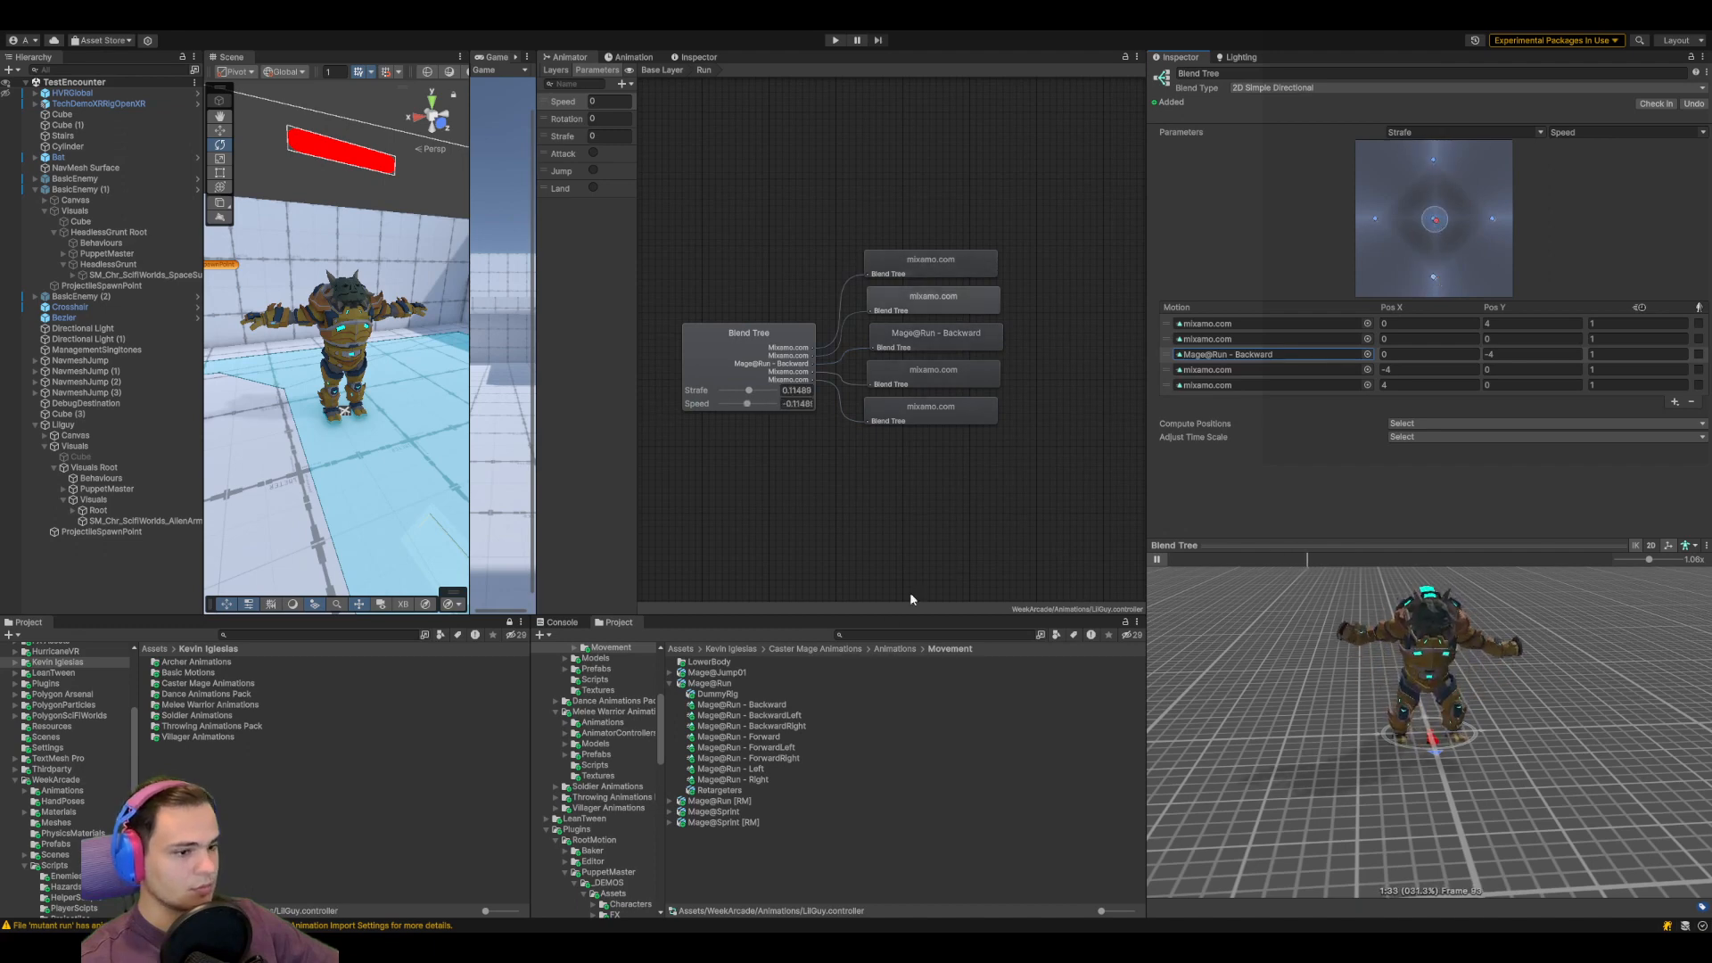
# Duplicate the mutant run asset in the Creature NPC Pack folder and collapse the idle and turn assets
pyautogui.click(1250, 322)
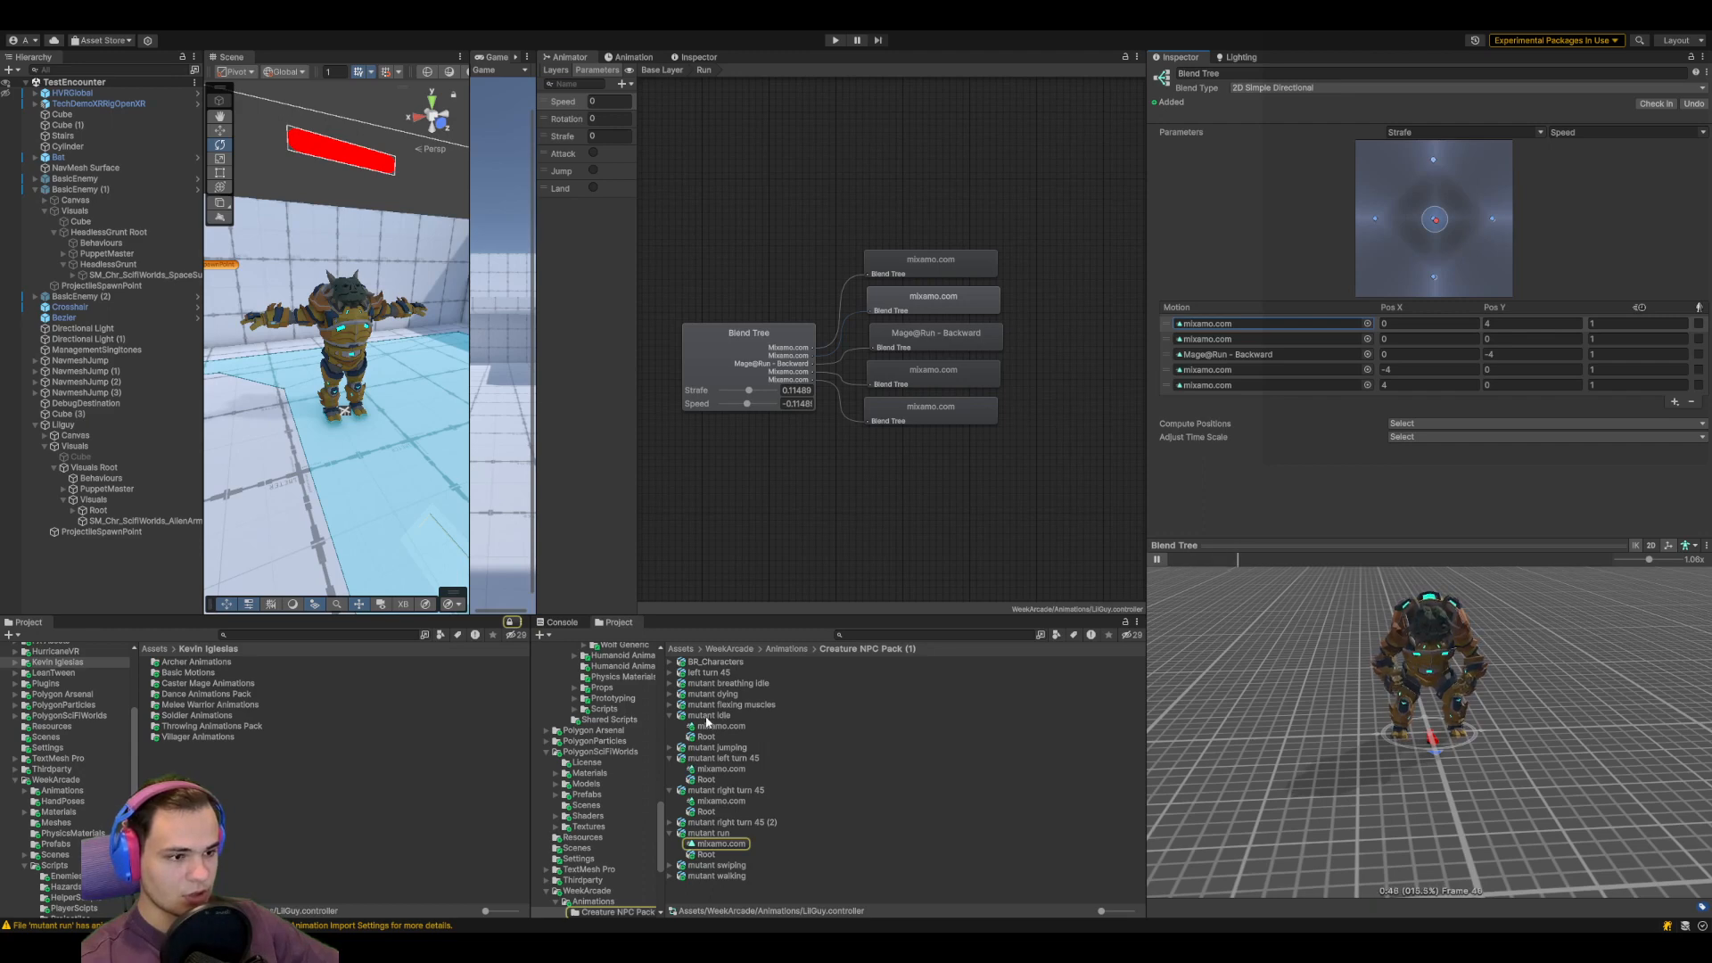
pyautogui.click(670, 715)
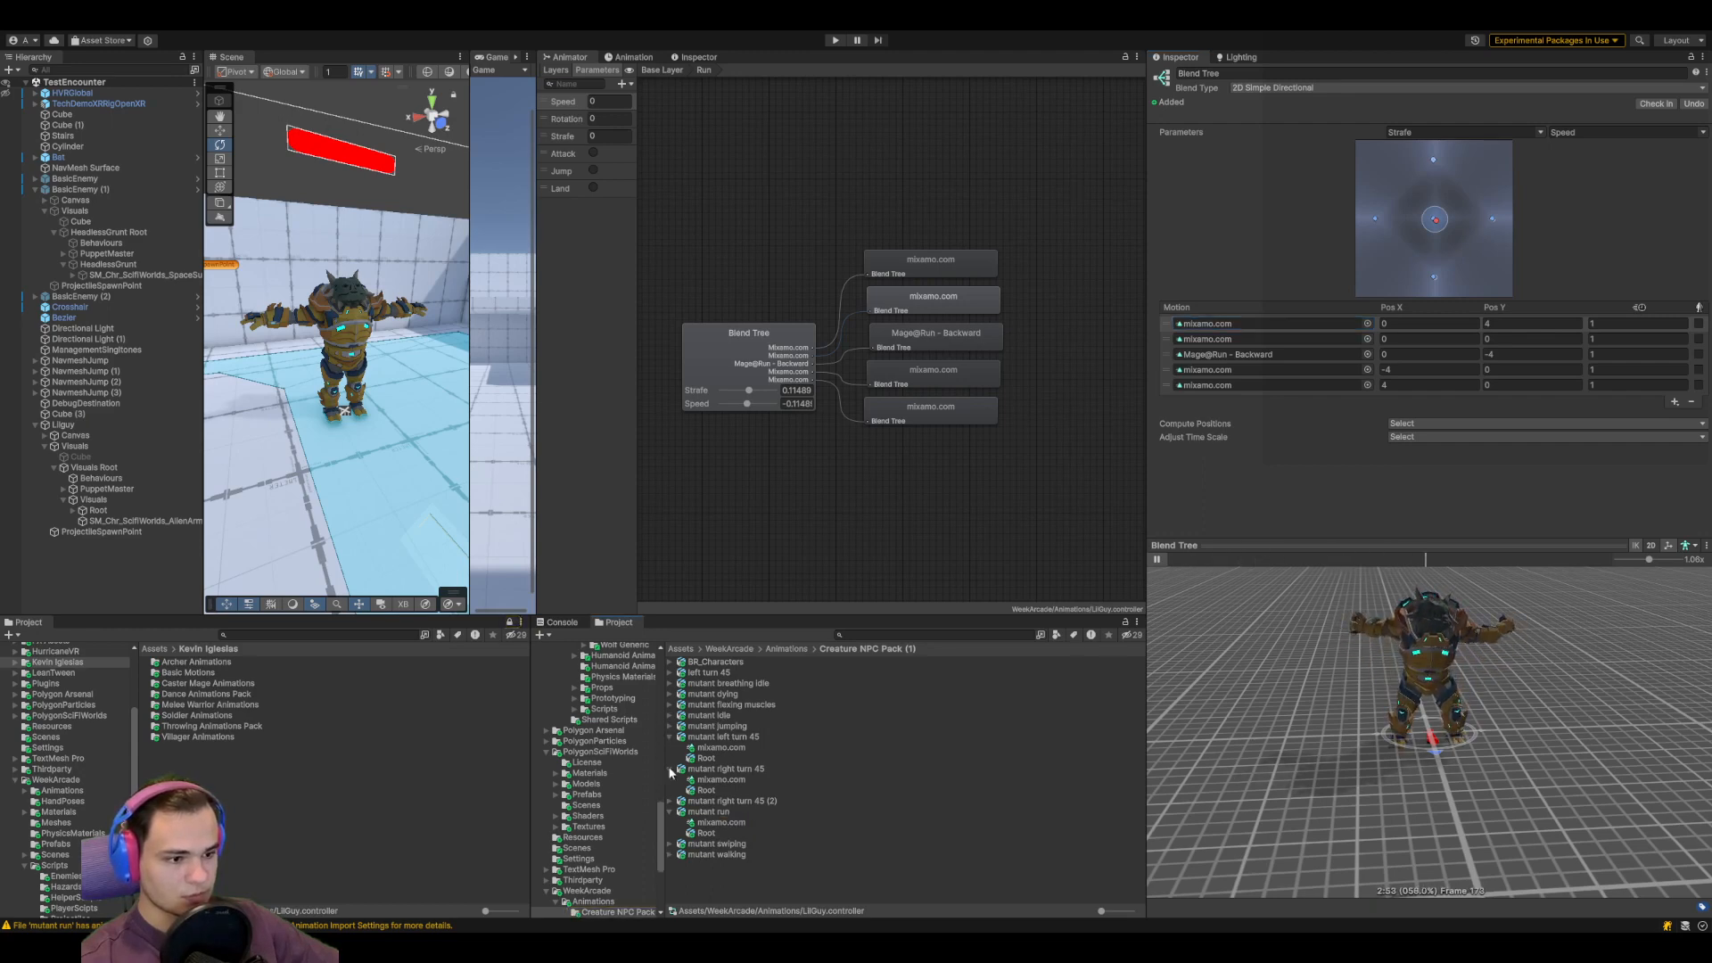
pyautogui.click(671, 736)
pyautogui.click(670, 747)
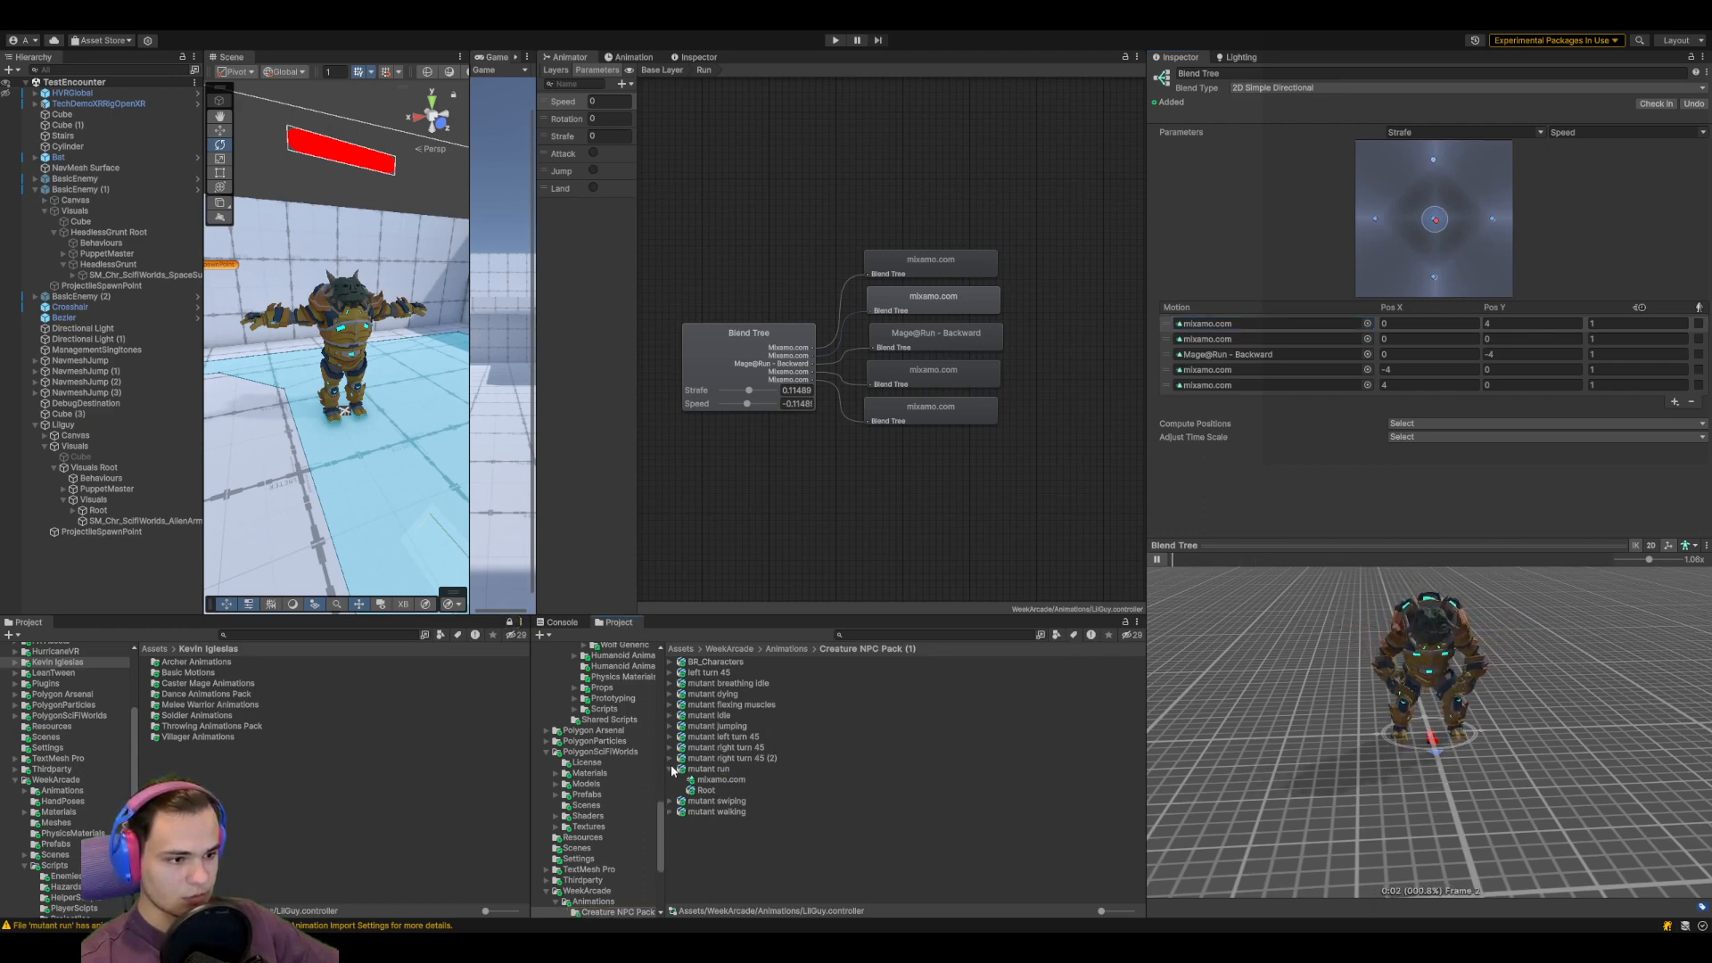
pyautogui.click(710, 769)
pyautogui.hotkey('ctrl', 'd')
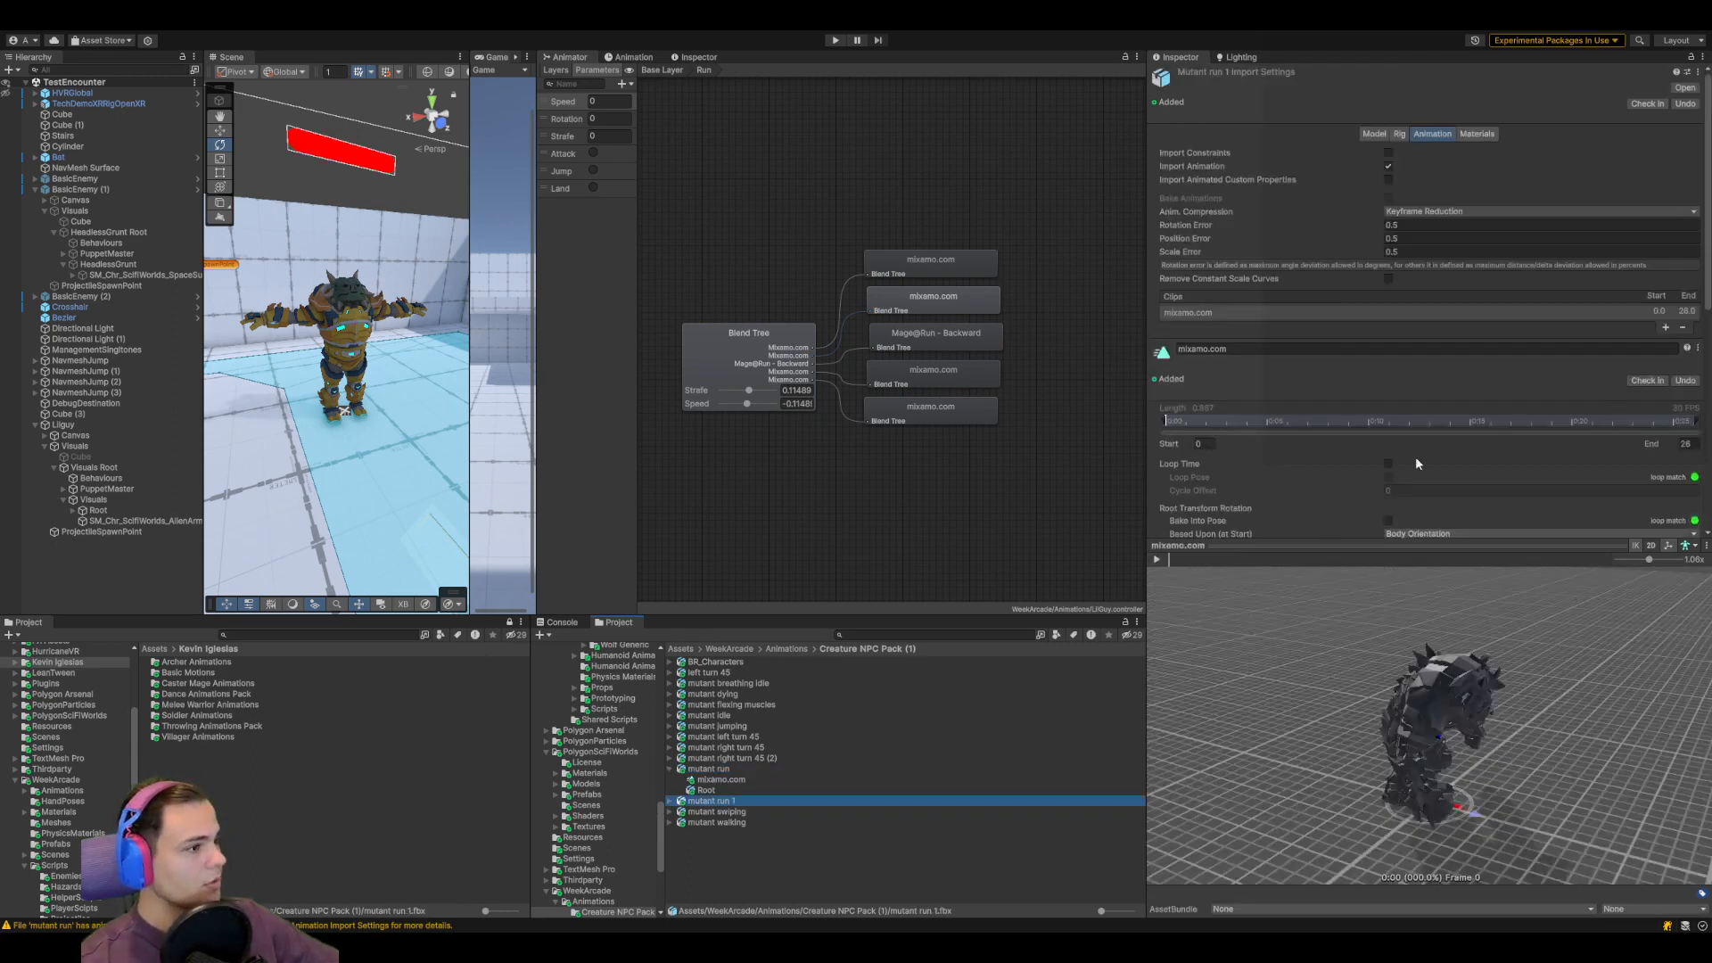
# Examine the animation import settings of the duplicated mutant run asset, including the loop, root transform and mirror options
pyautogui.scroll(-4, 1416, 457)
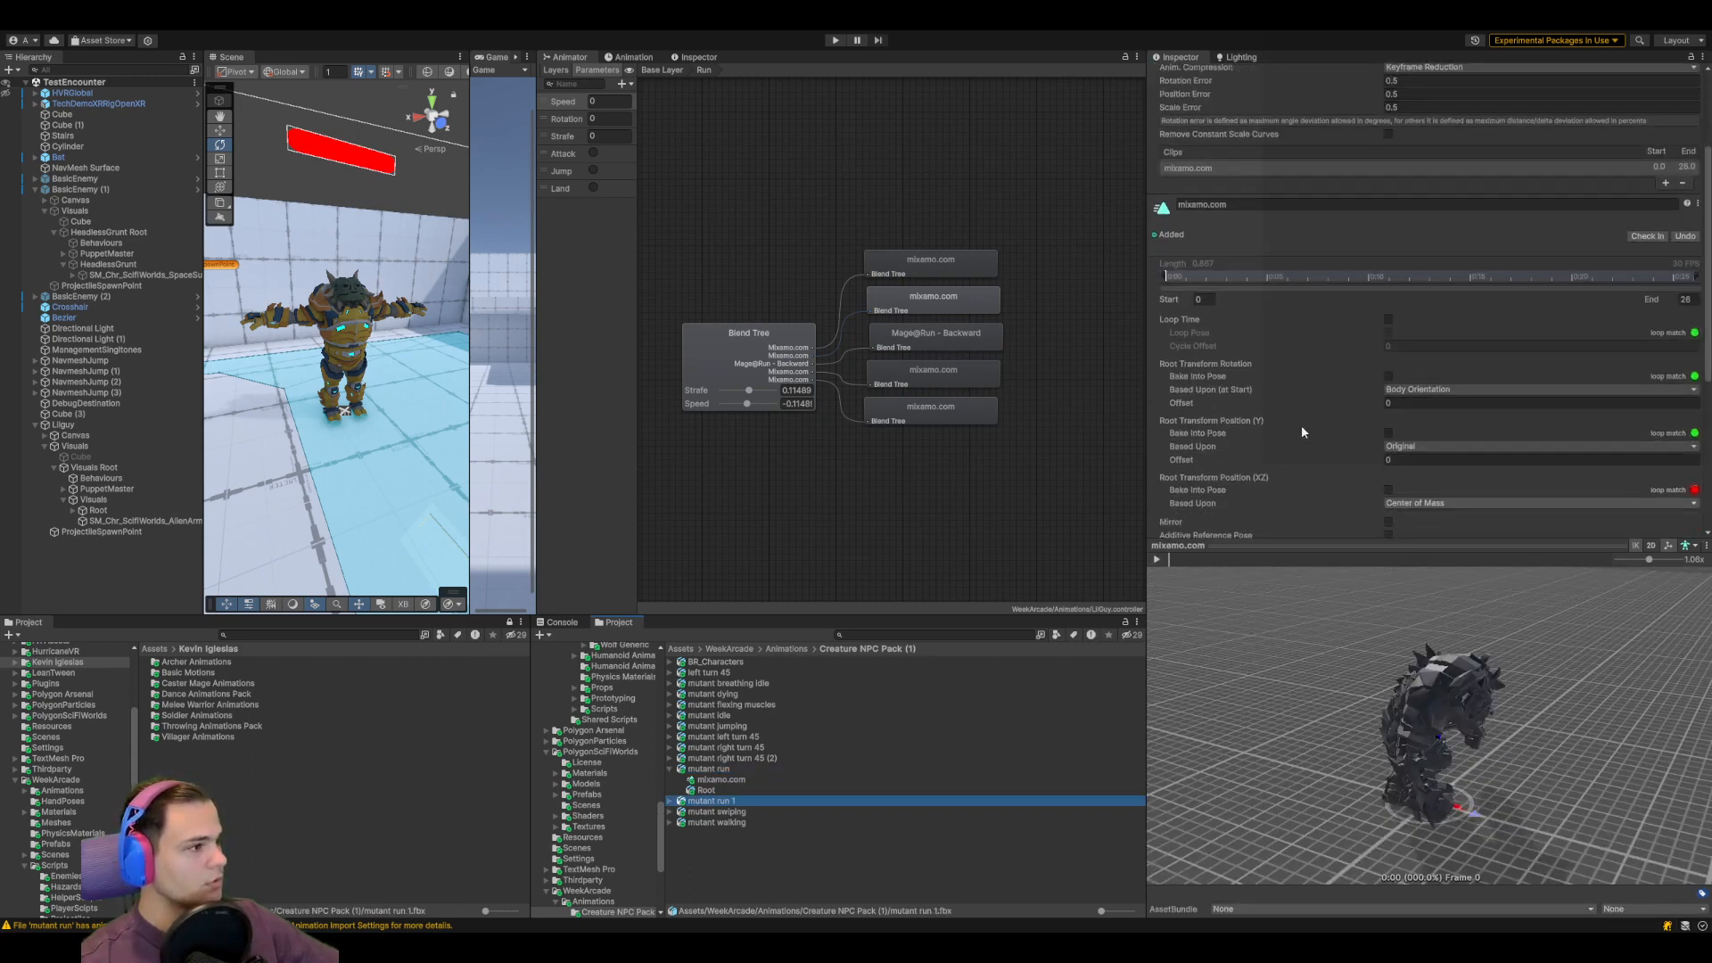
pyautogui.scroll(-1, 1318, 419)
pyautogui.scroll(2, 1320, 422)
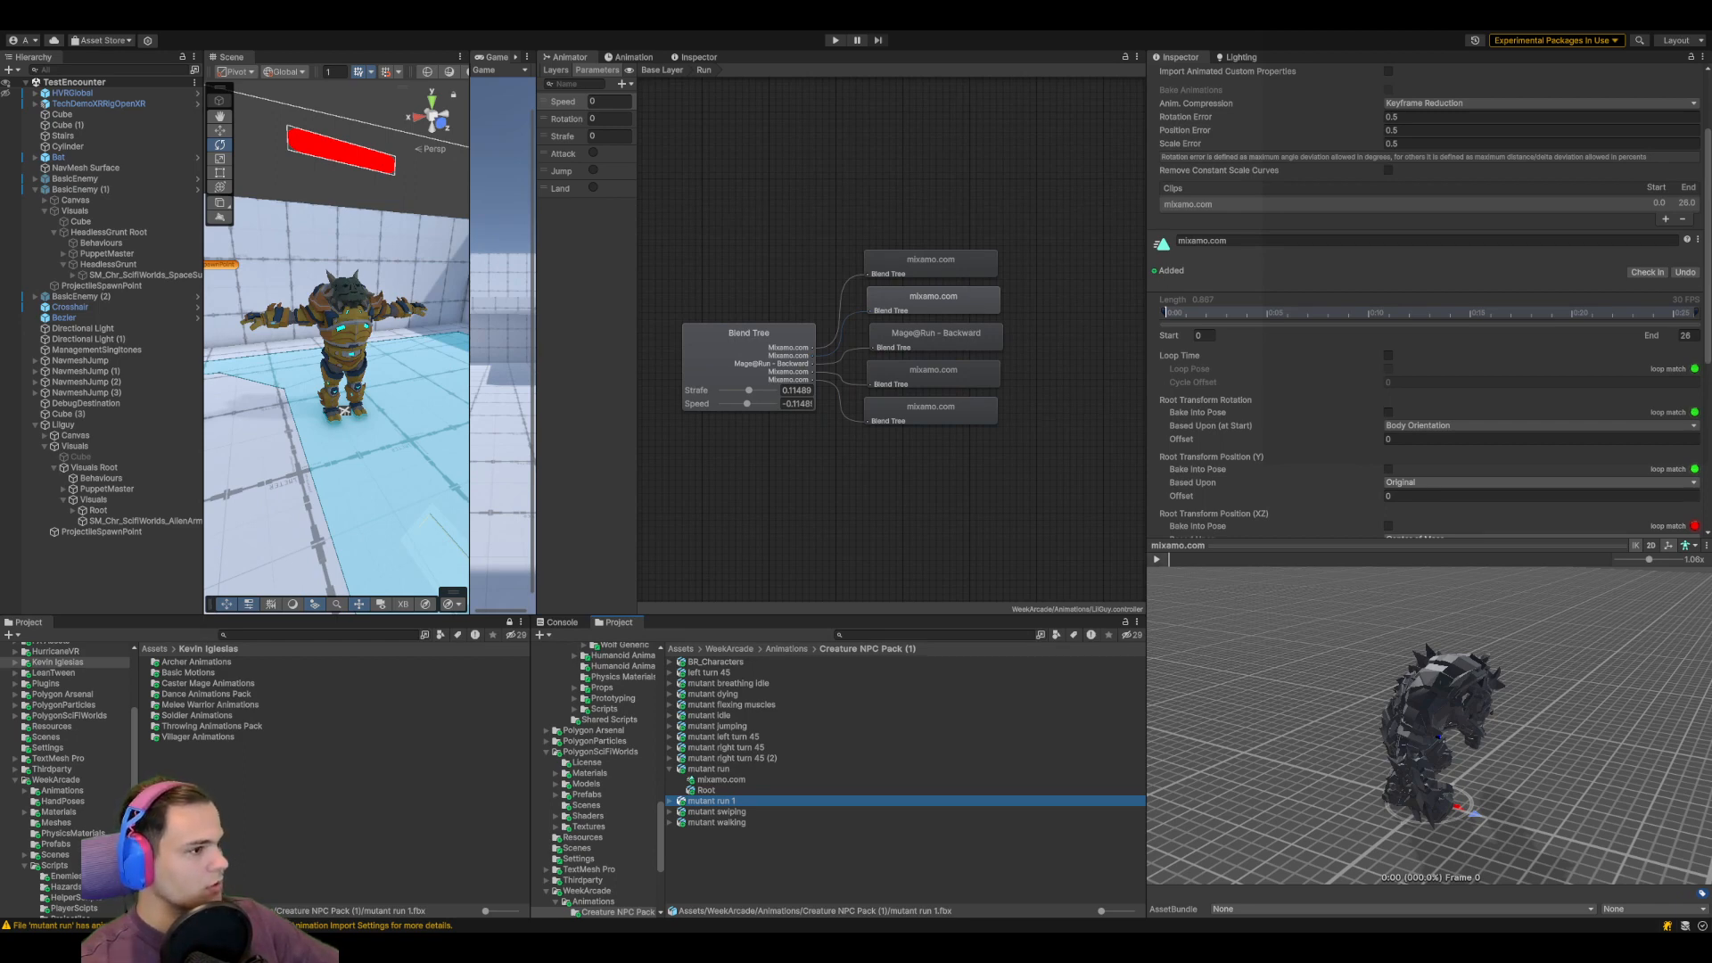
pyautogui.click(1341, 360)
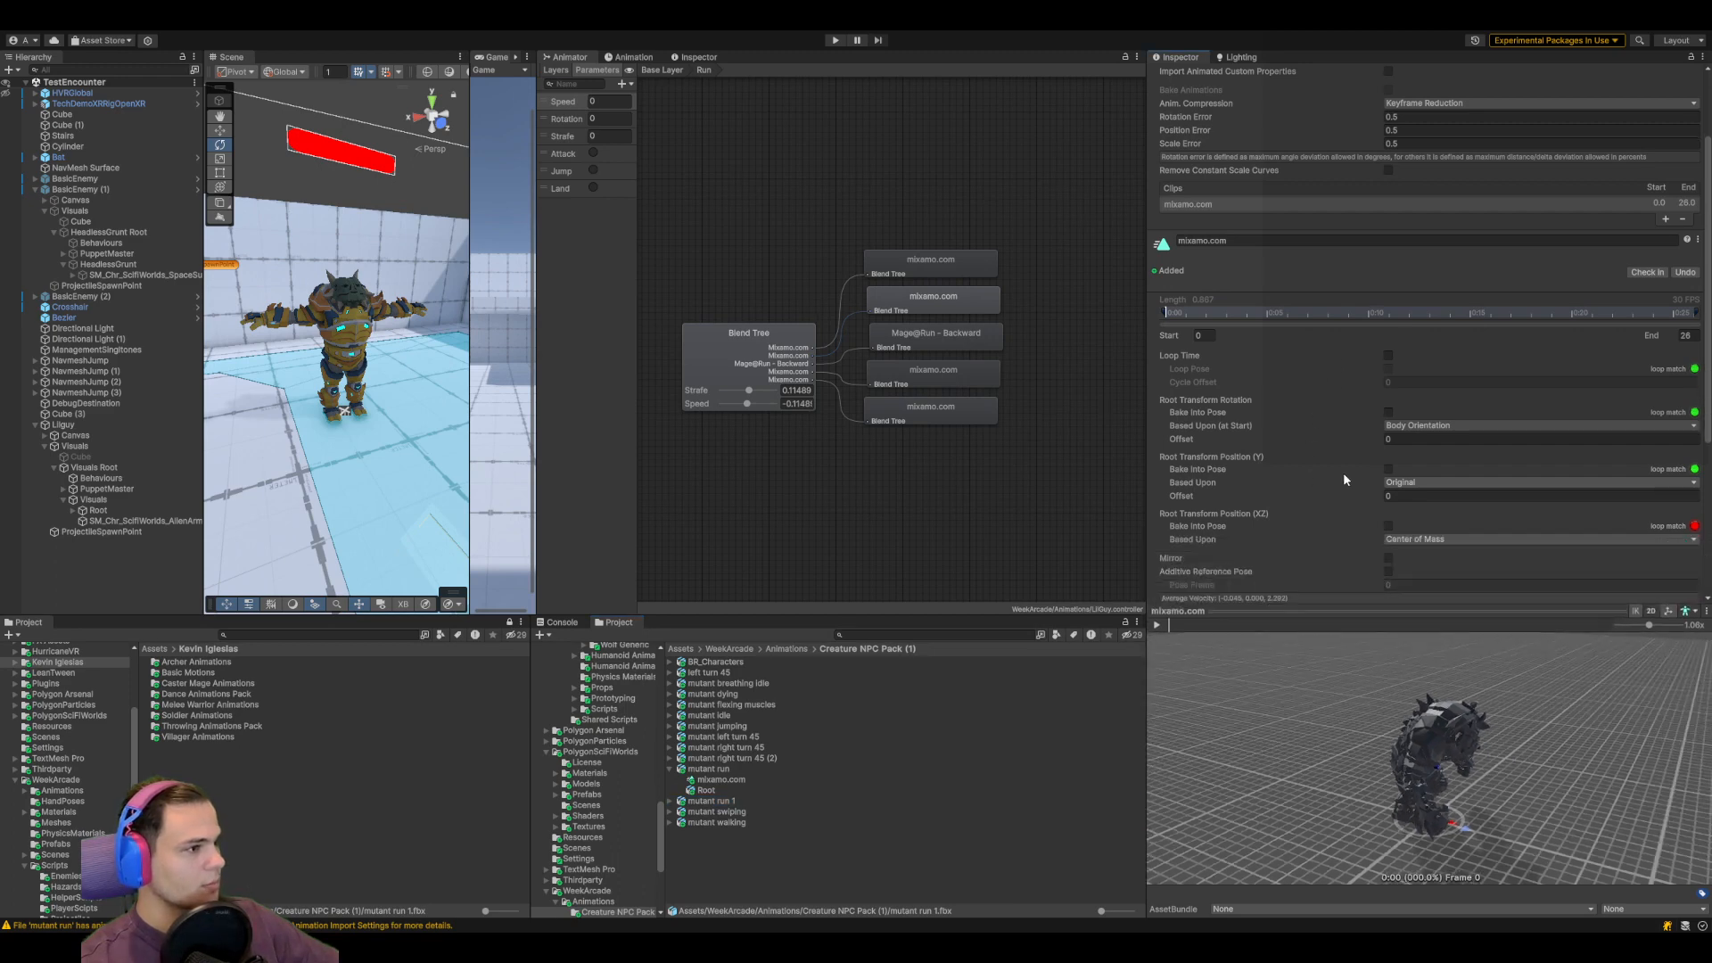
pyautogui.scroll(-3, 1343, 473)
pyautogui.scroll(4, 1345, 473)
pyautogui.scroll(2, 1341, 467)
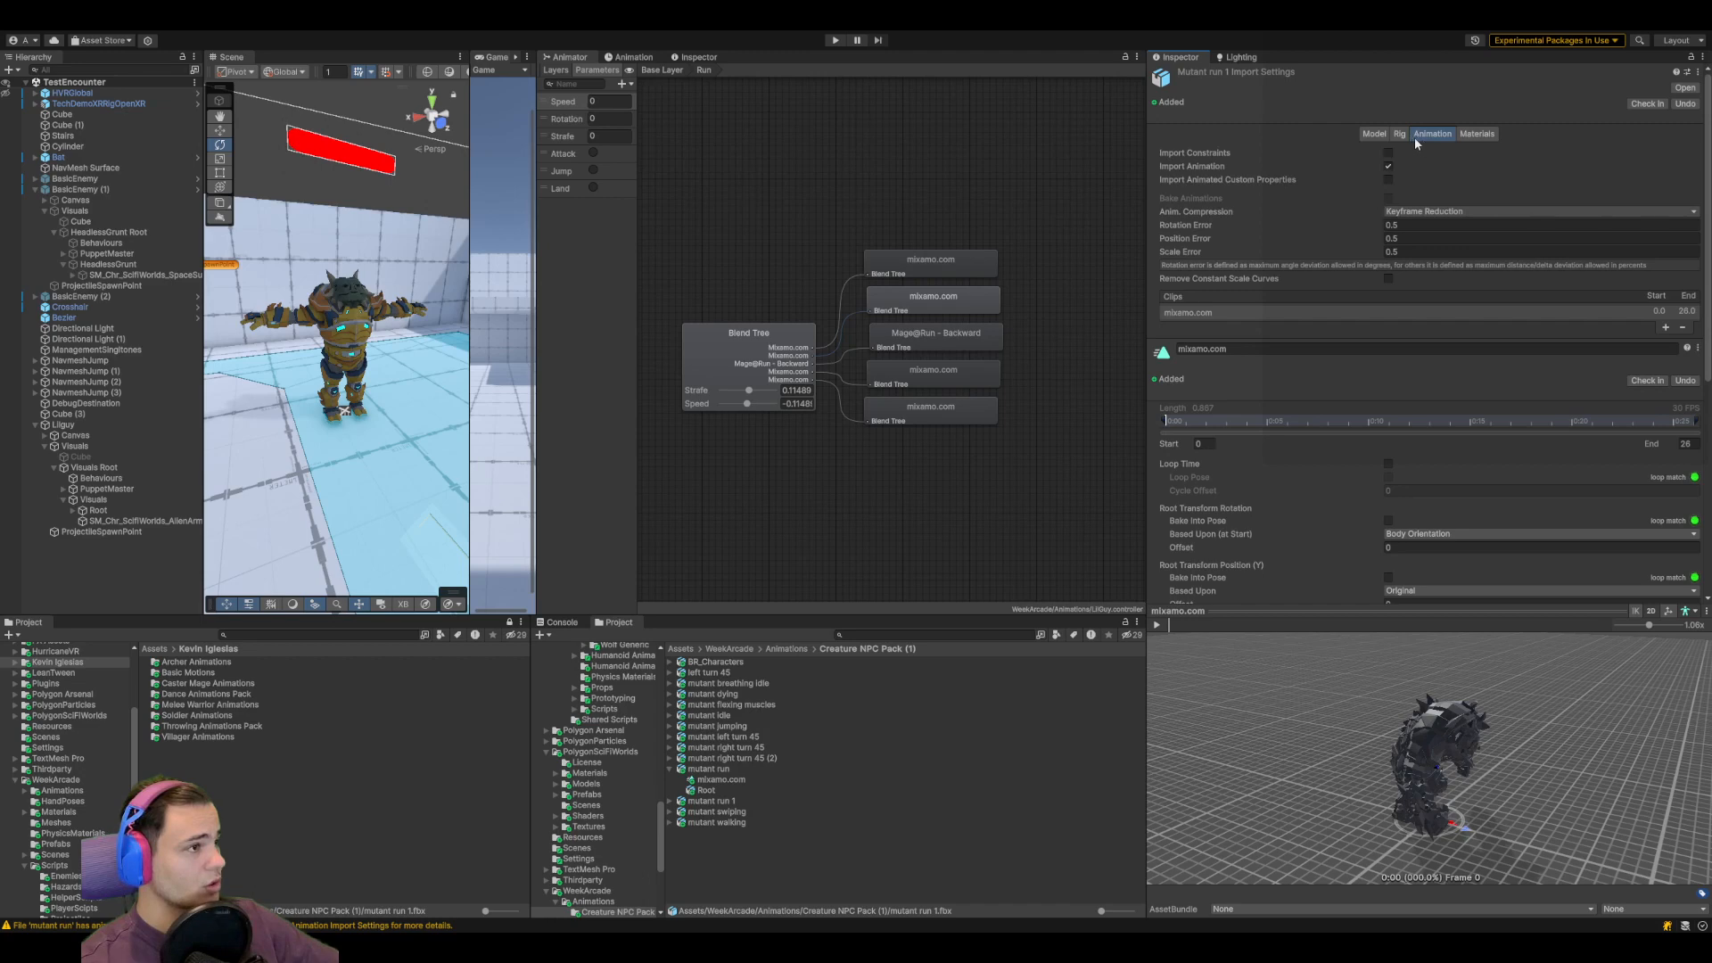
# Locate the Run blend tree's forward clip, and inspect the mutant run 1 clip and its import settings for a reversing option
pyautogui.click(744, 341)
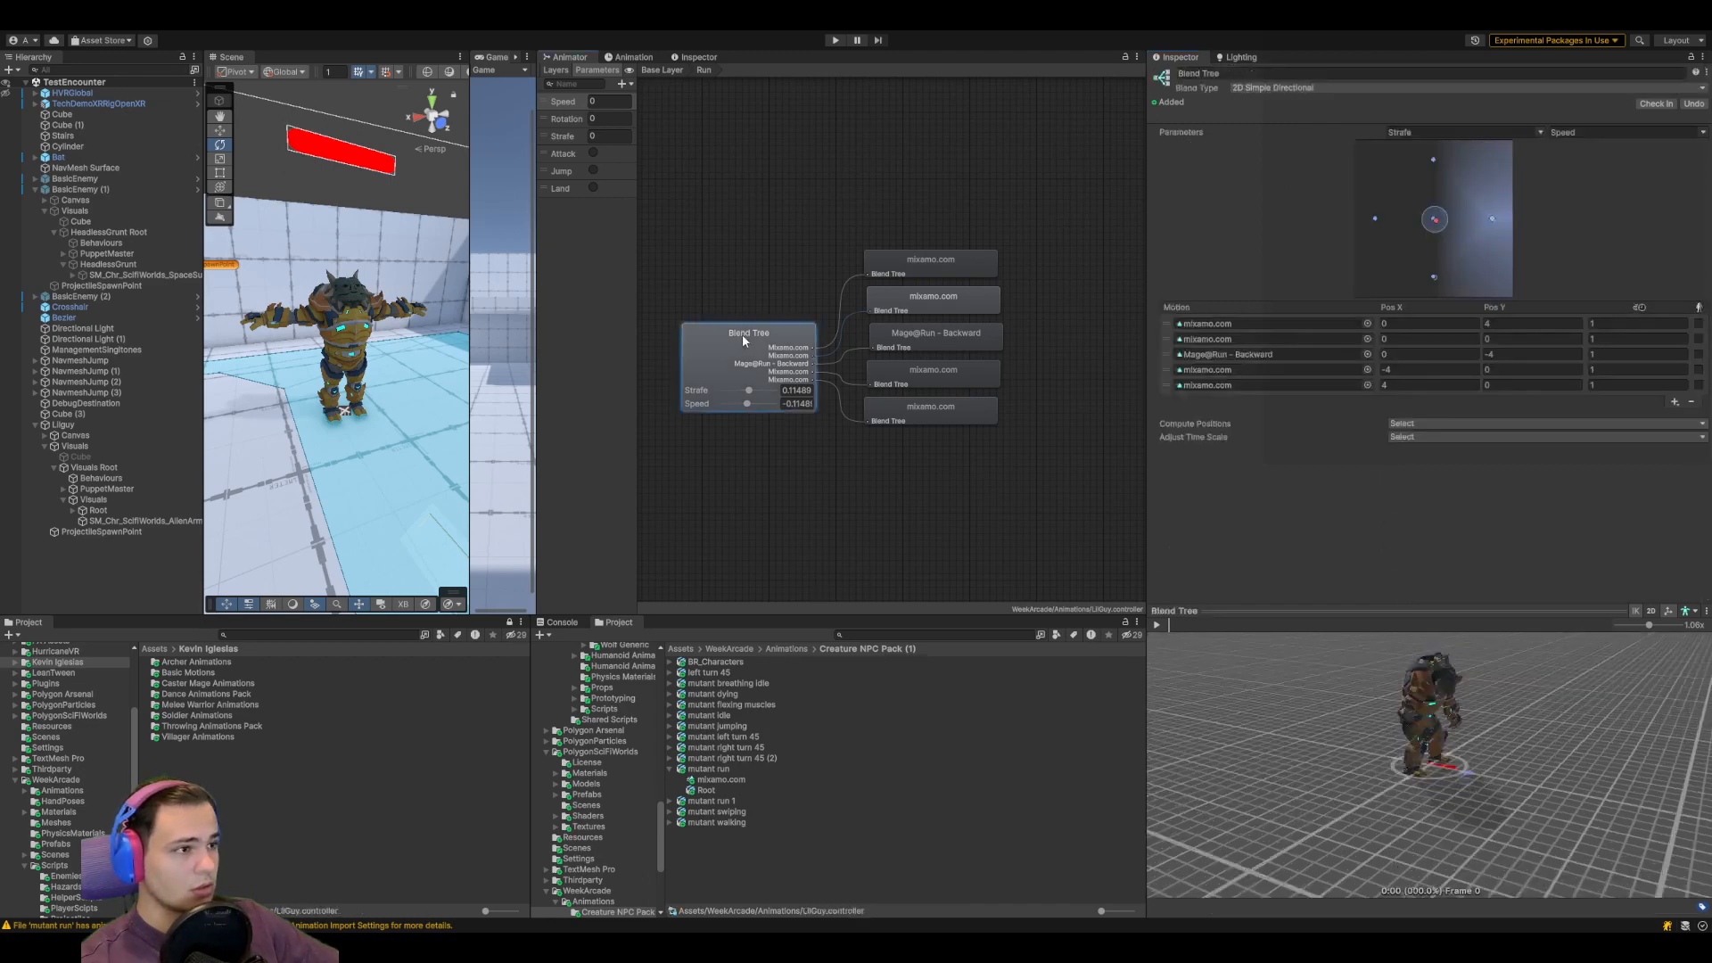
pyautogui.click(1259, 323)
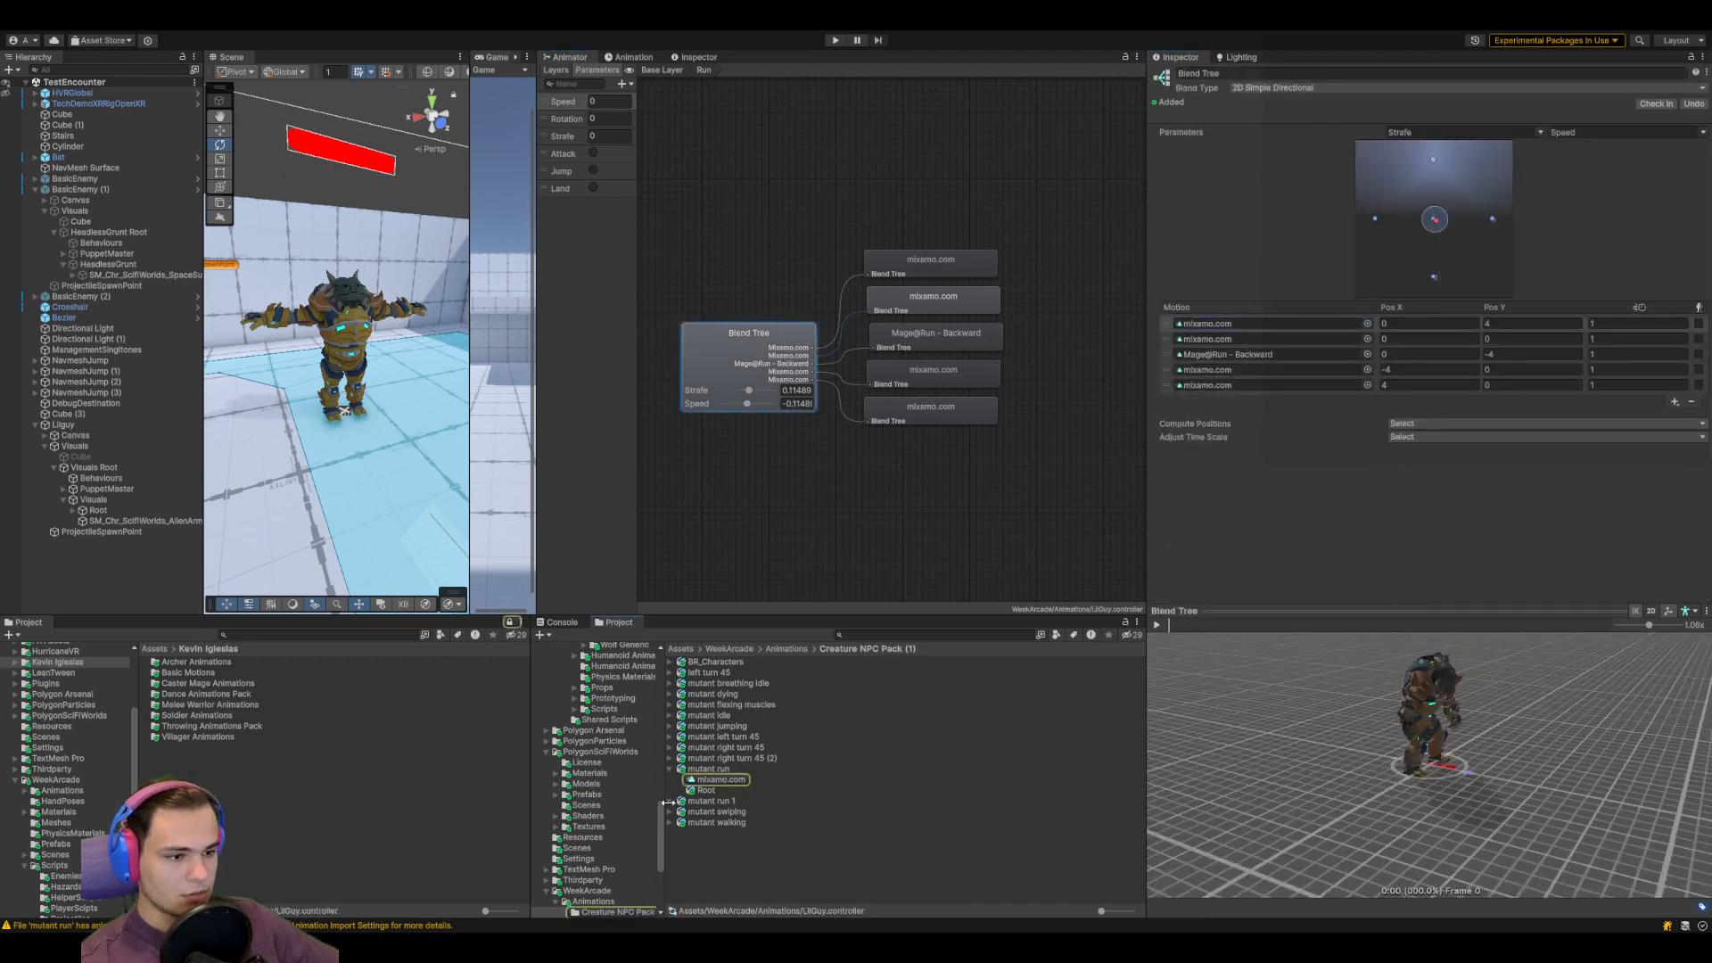
pyautogui.click(670, 801)
pyautogui.click(721, 812)
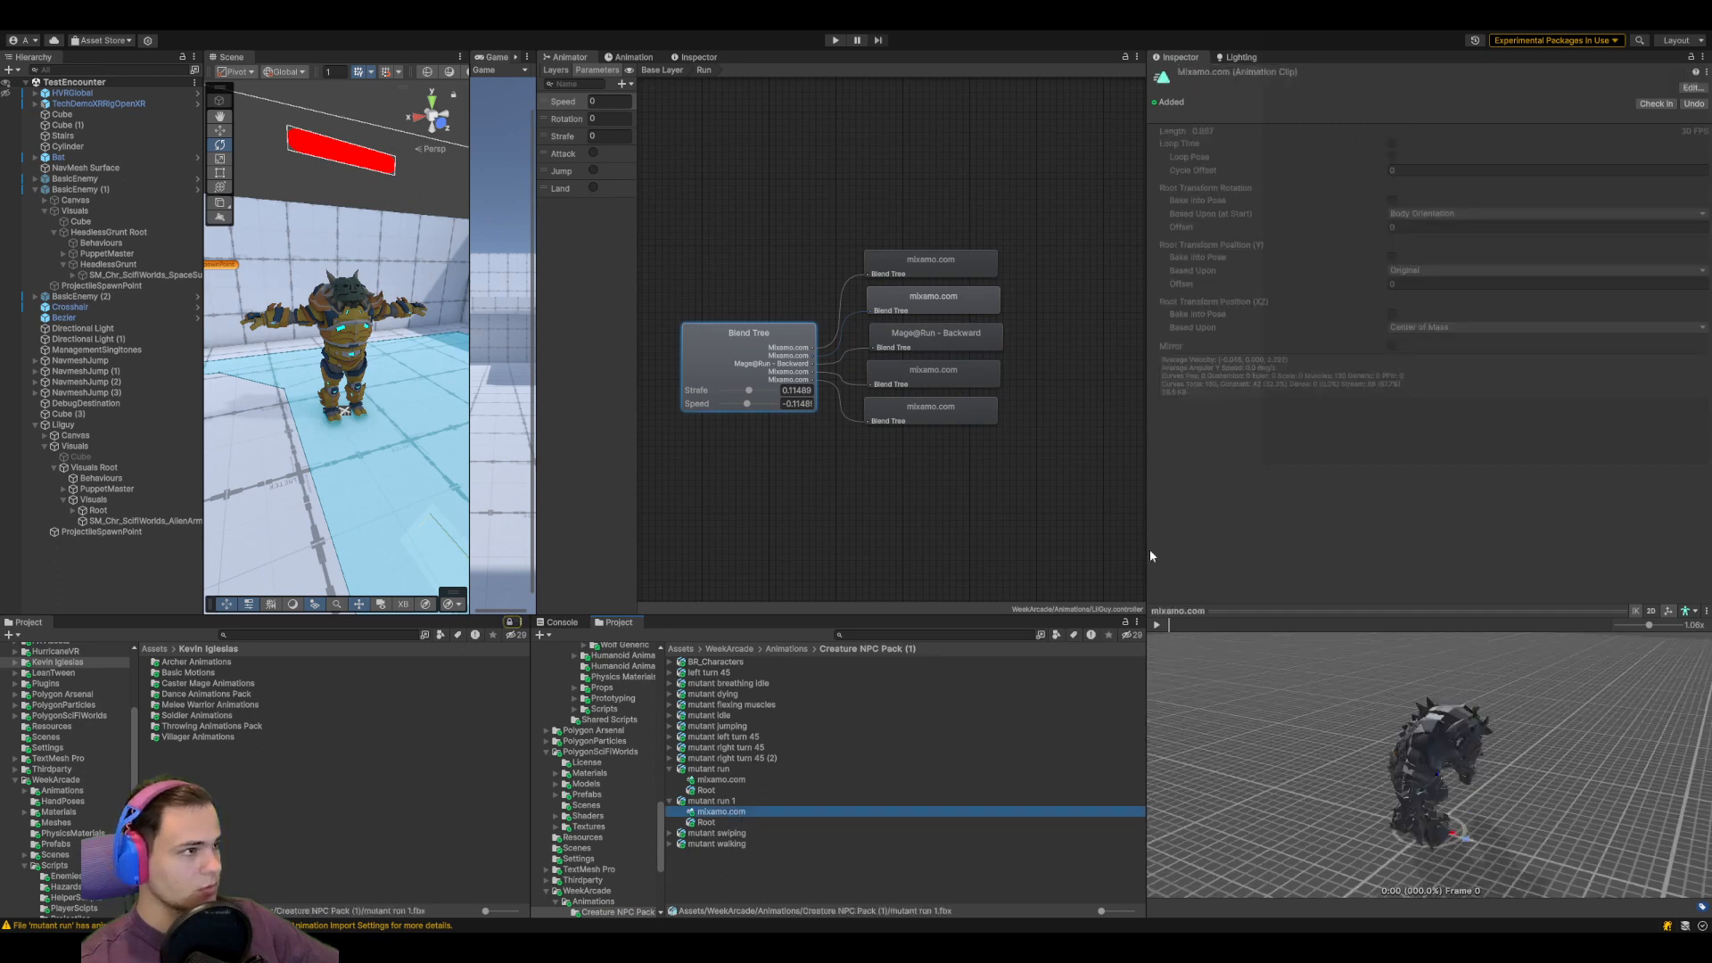
pyautogui.click(718, 801)
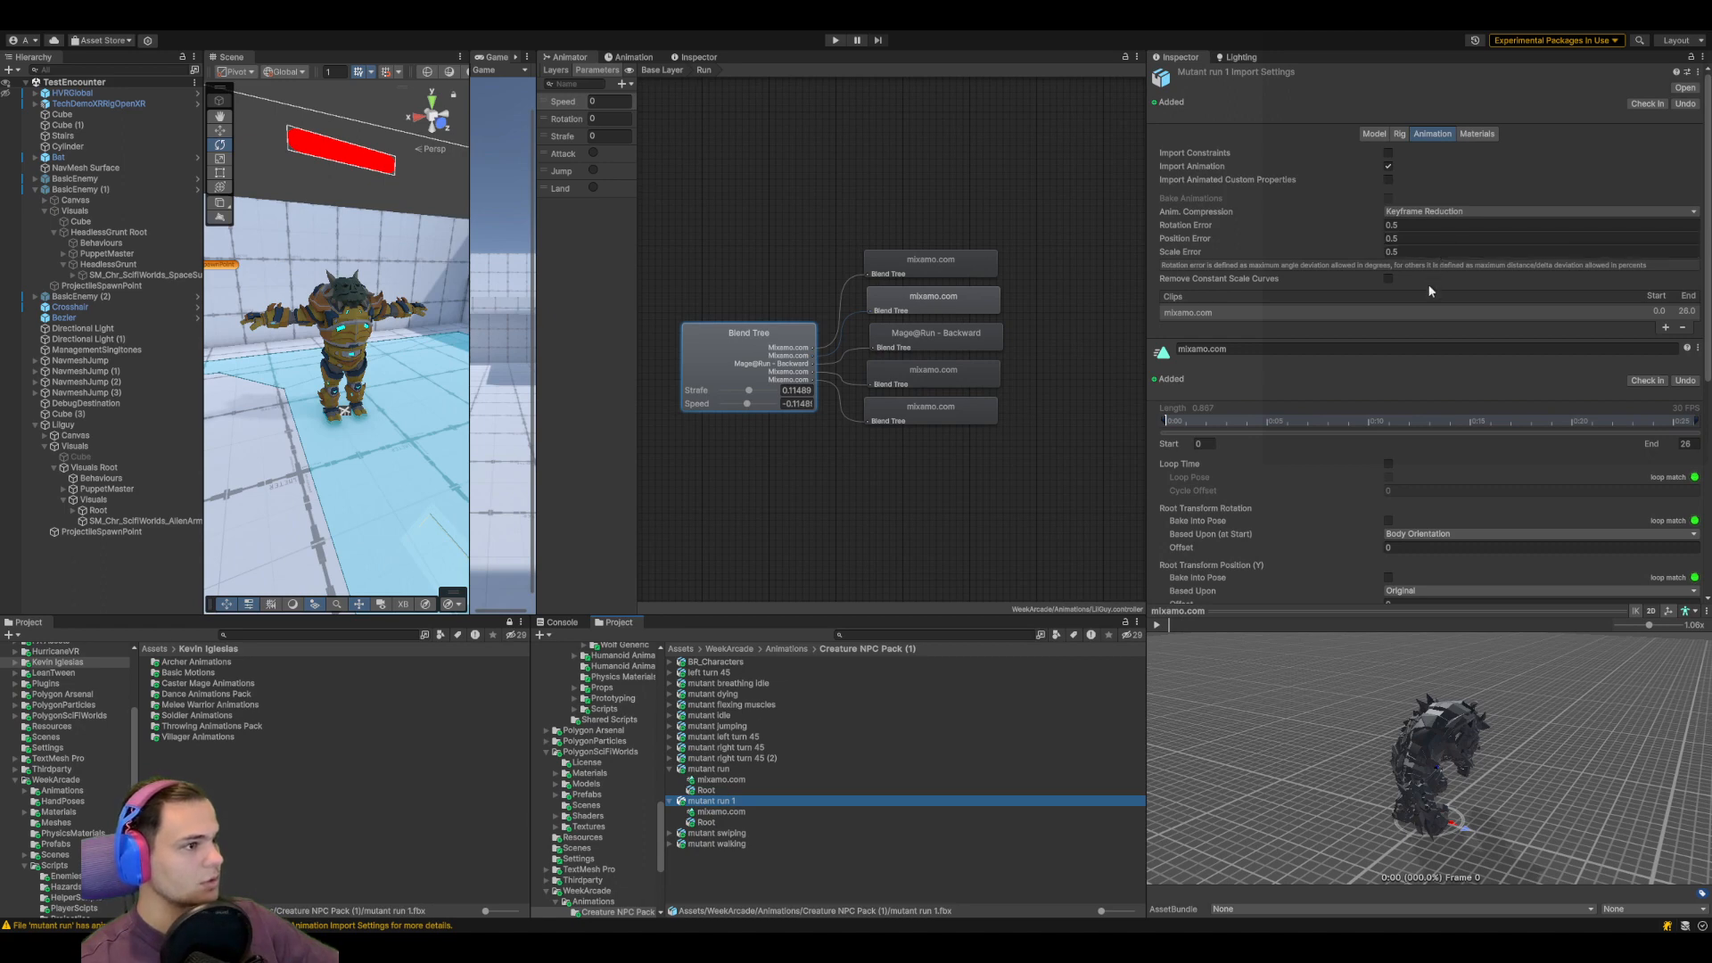
pyautogui.scroll(-5, 1427, 283)
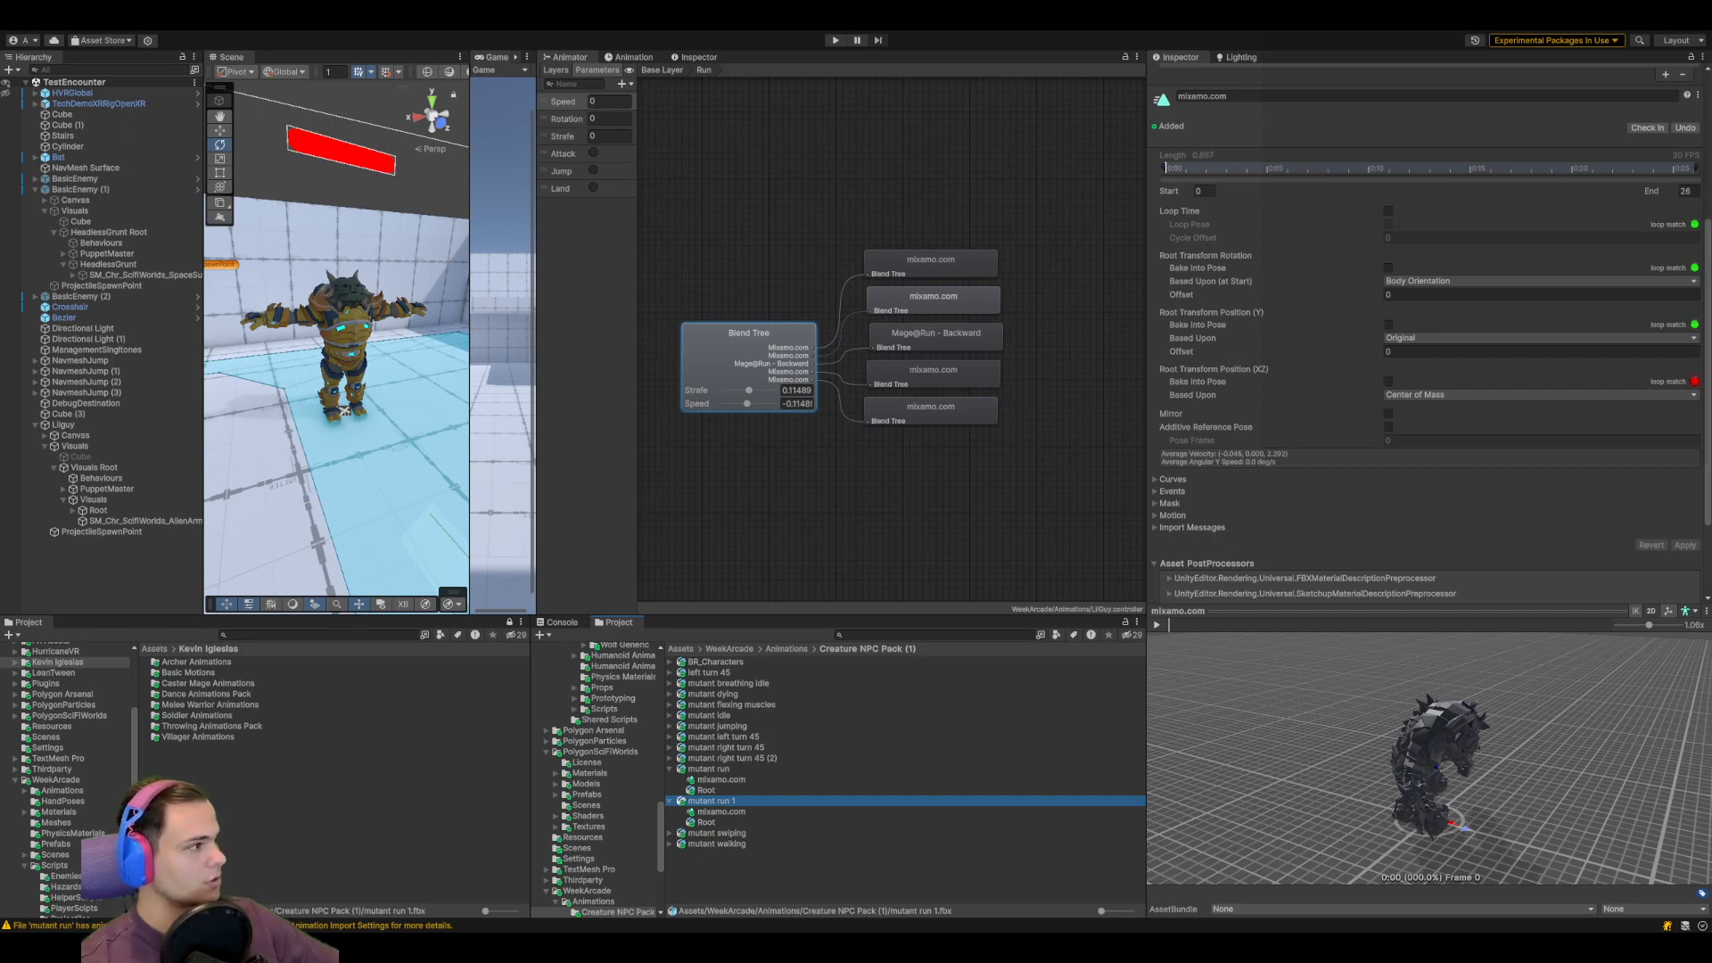
pyautogui.scroll(-2, 1154, 460)
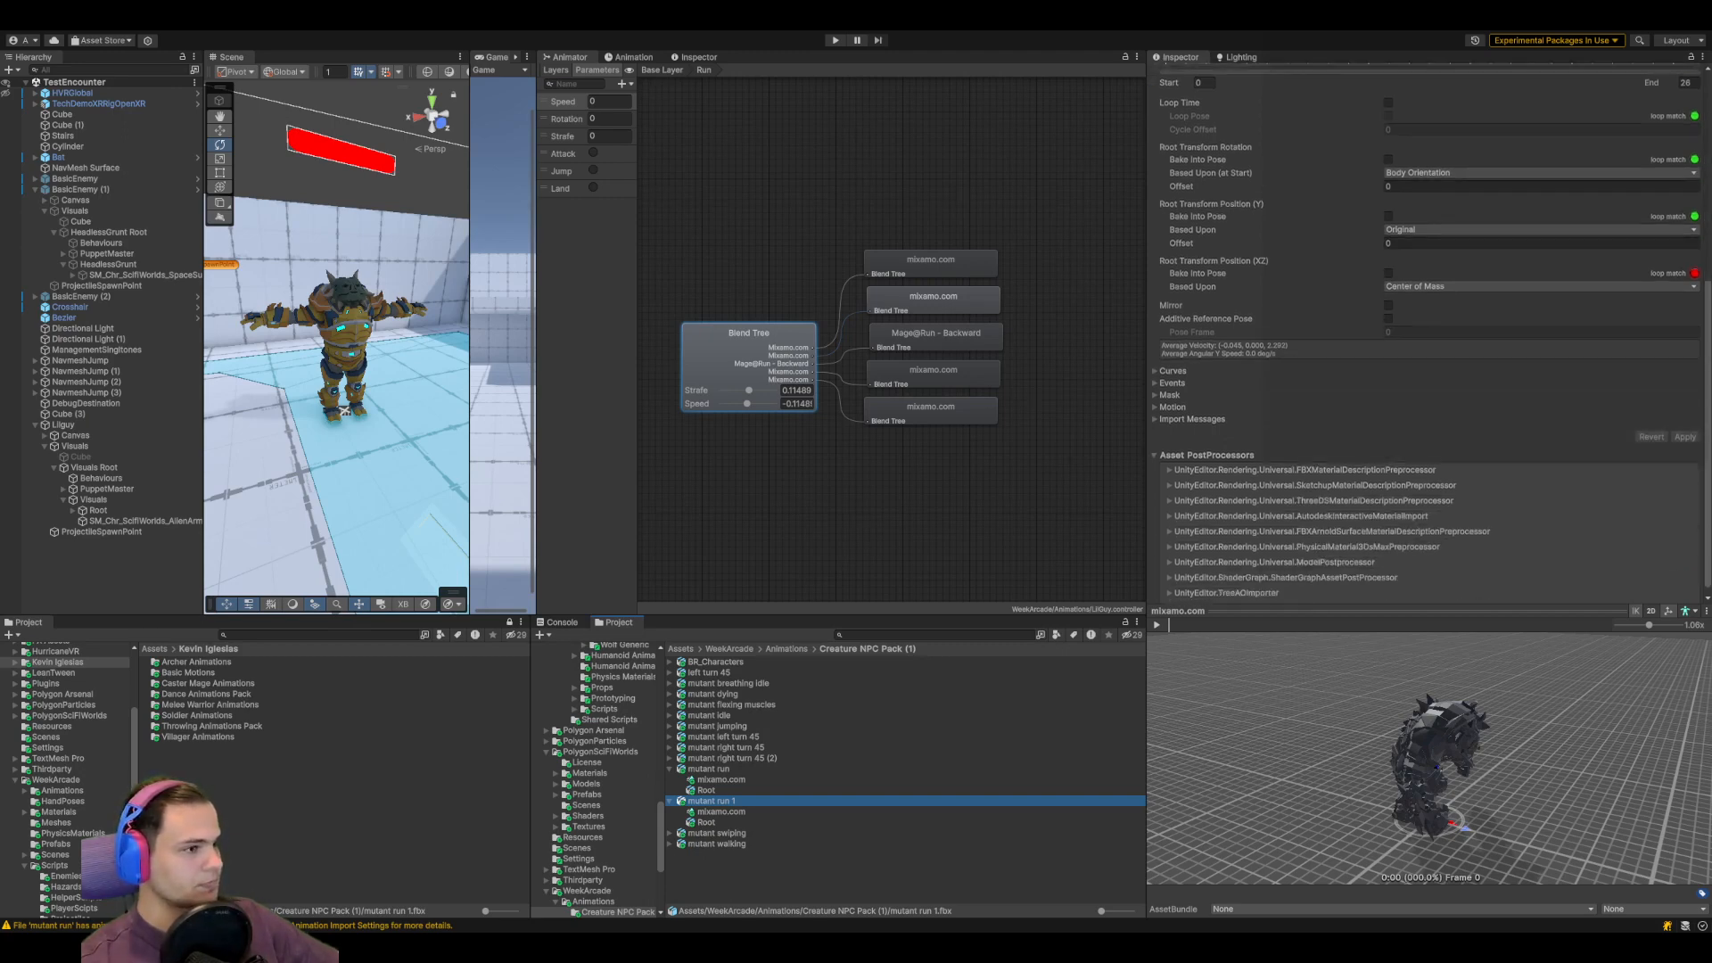
pyautogui.click(1156, 456)
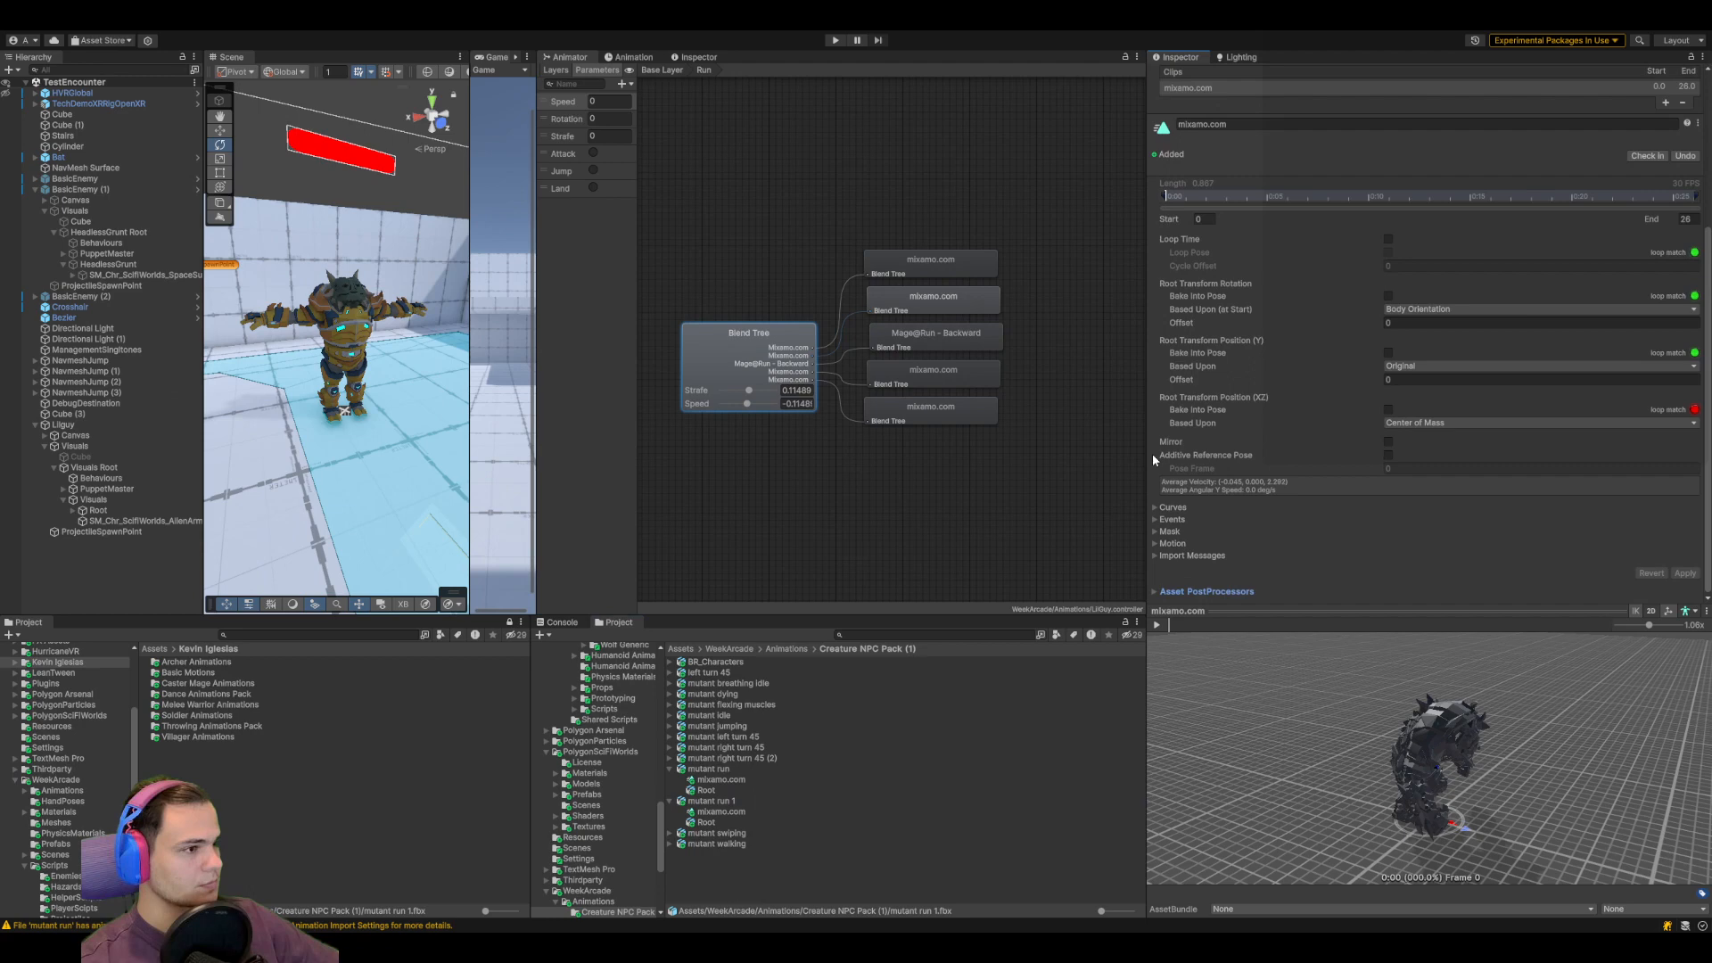
# Try mirroring the mutant run 1 clip, check its events, and try swapping its start and end frames to reverse it
pyautogui.click(1388, 441)
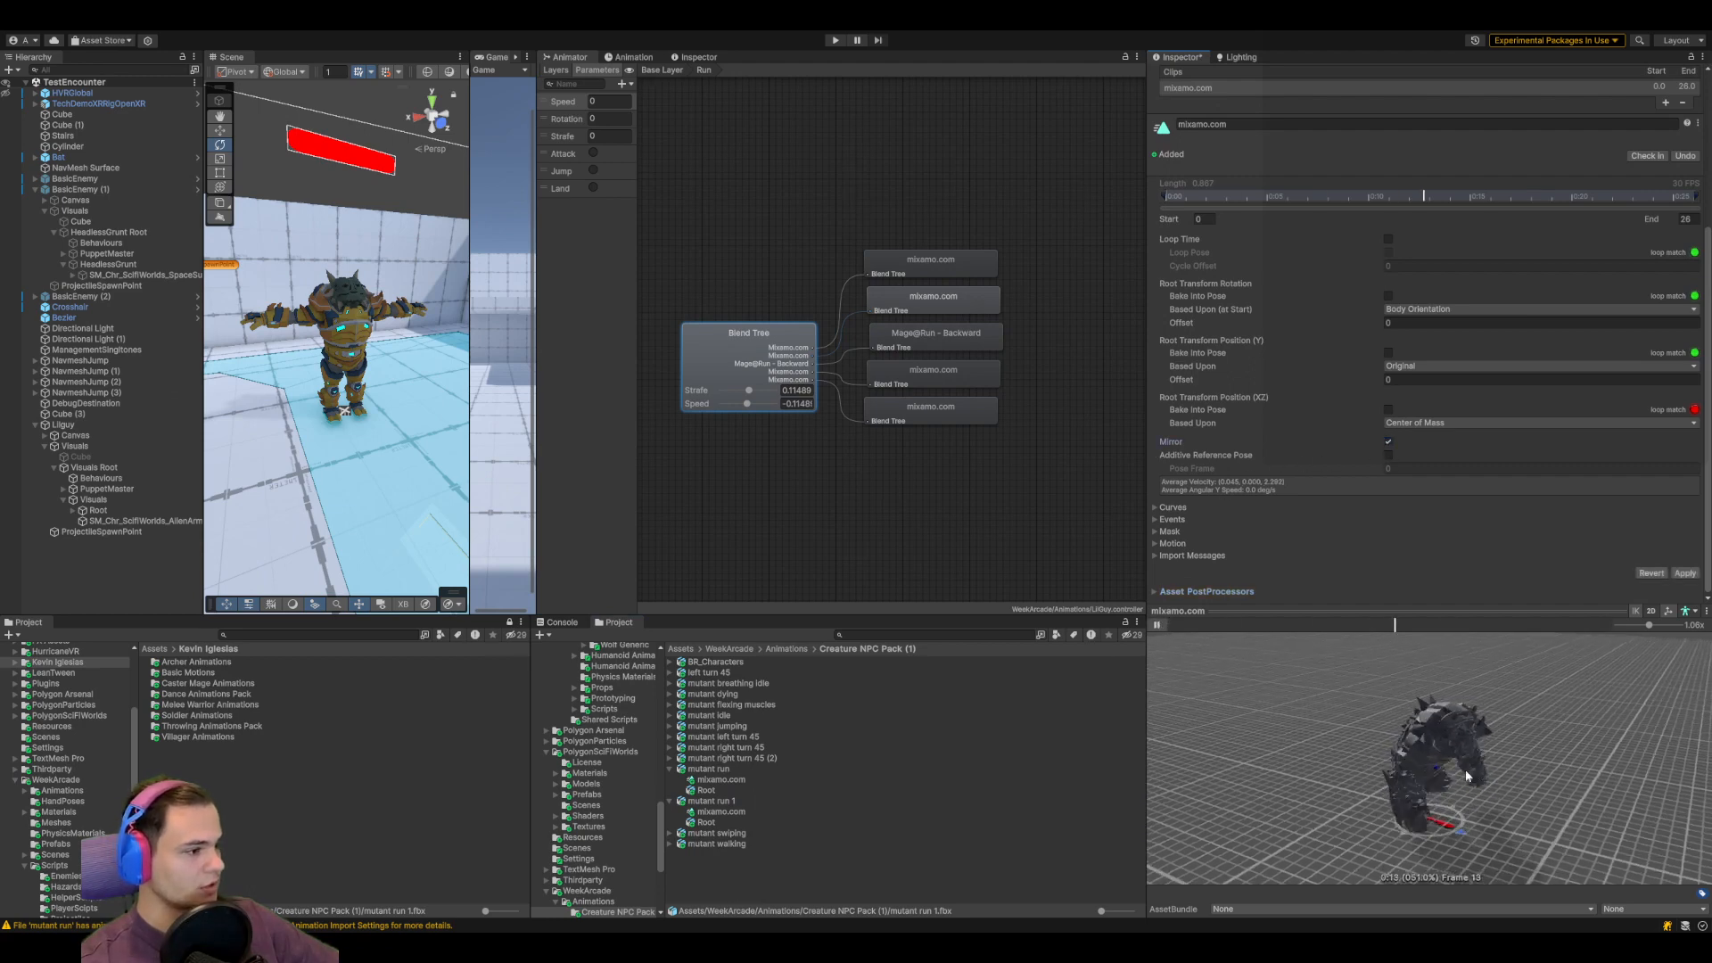
pyautogui.click(1389, 443)
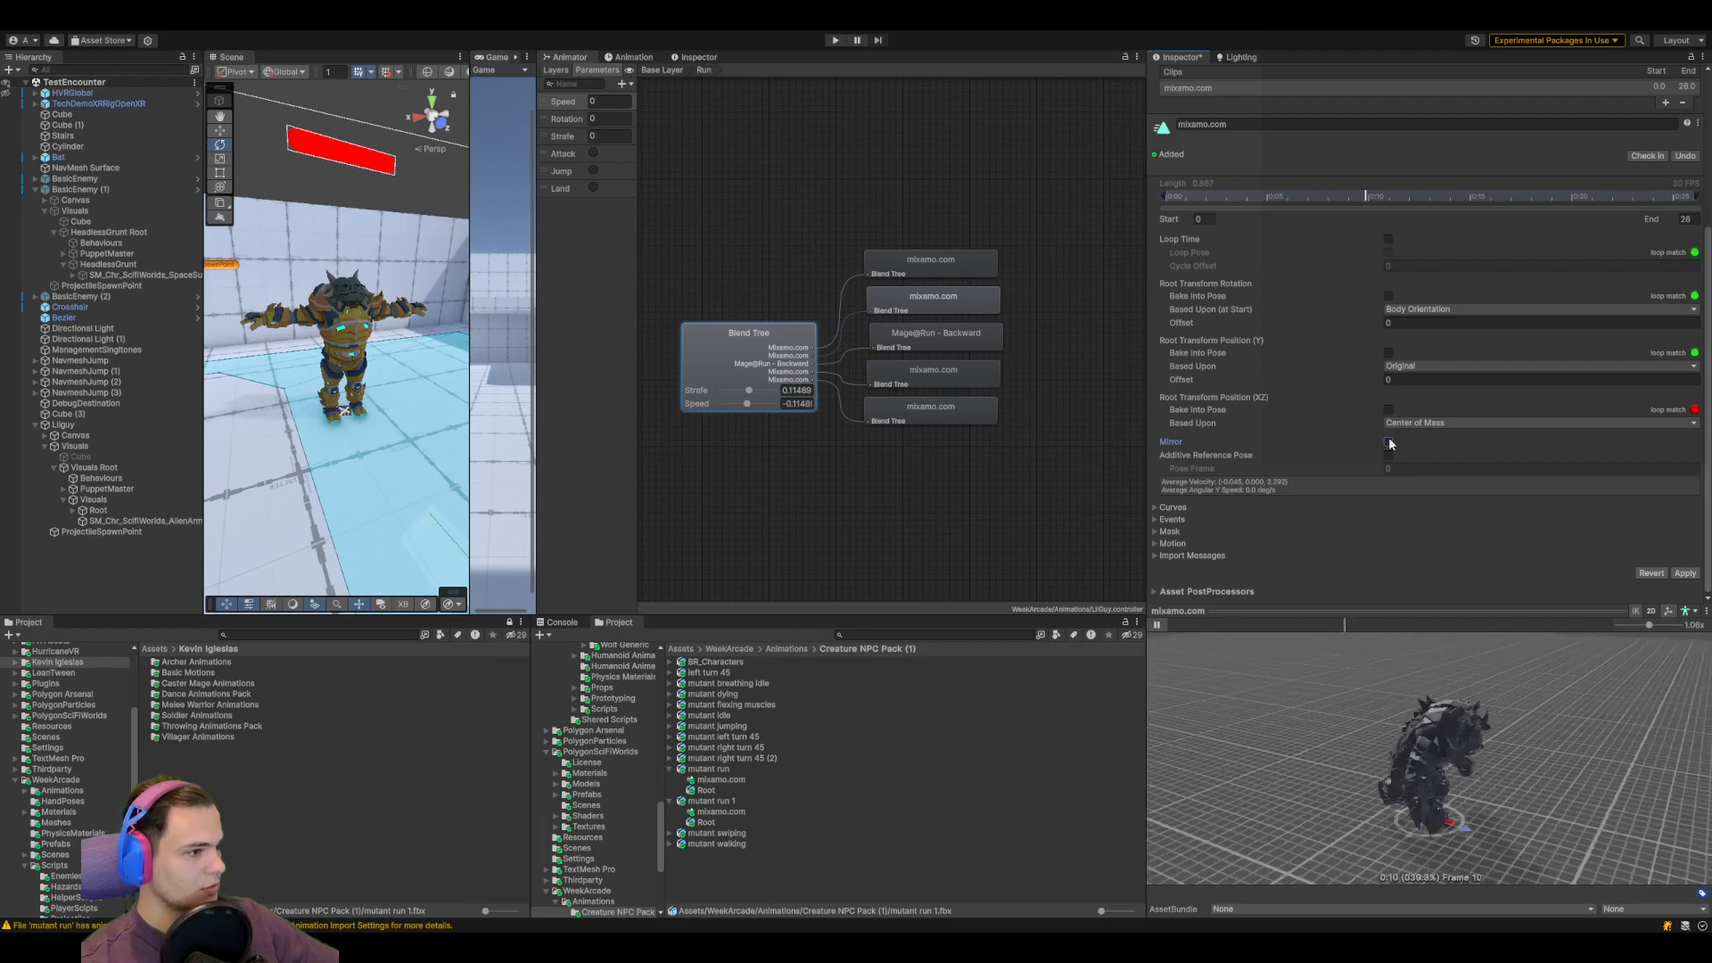
pyautogui.click(1156, 520)
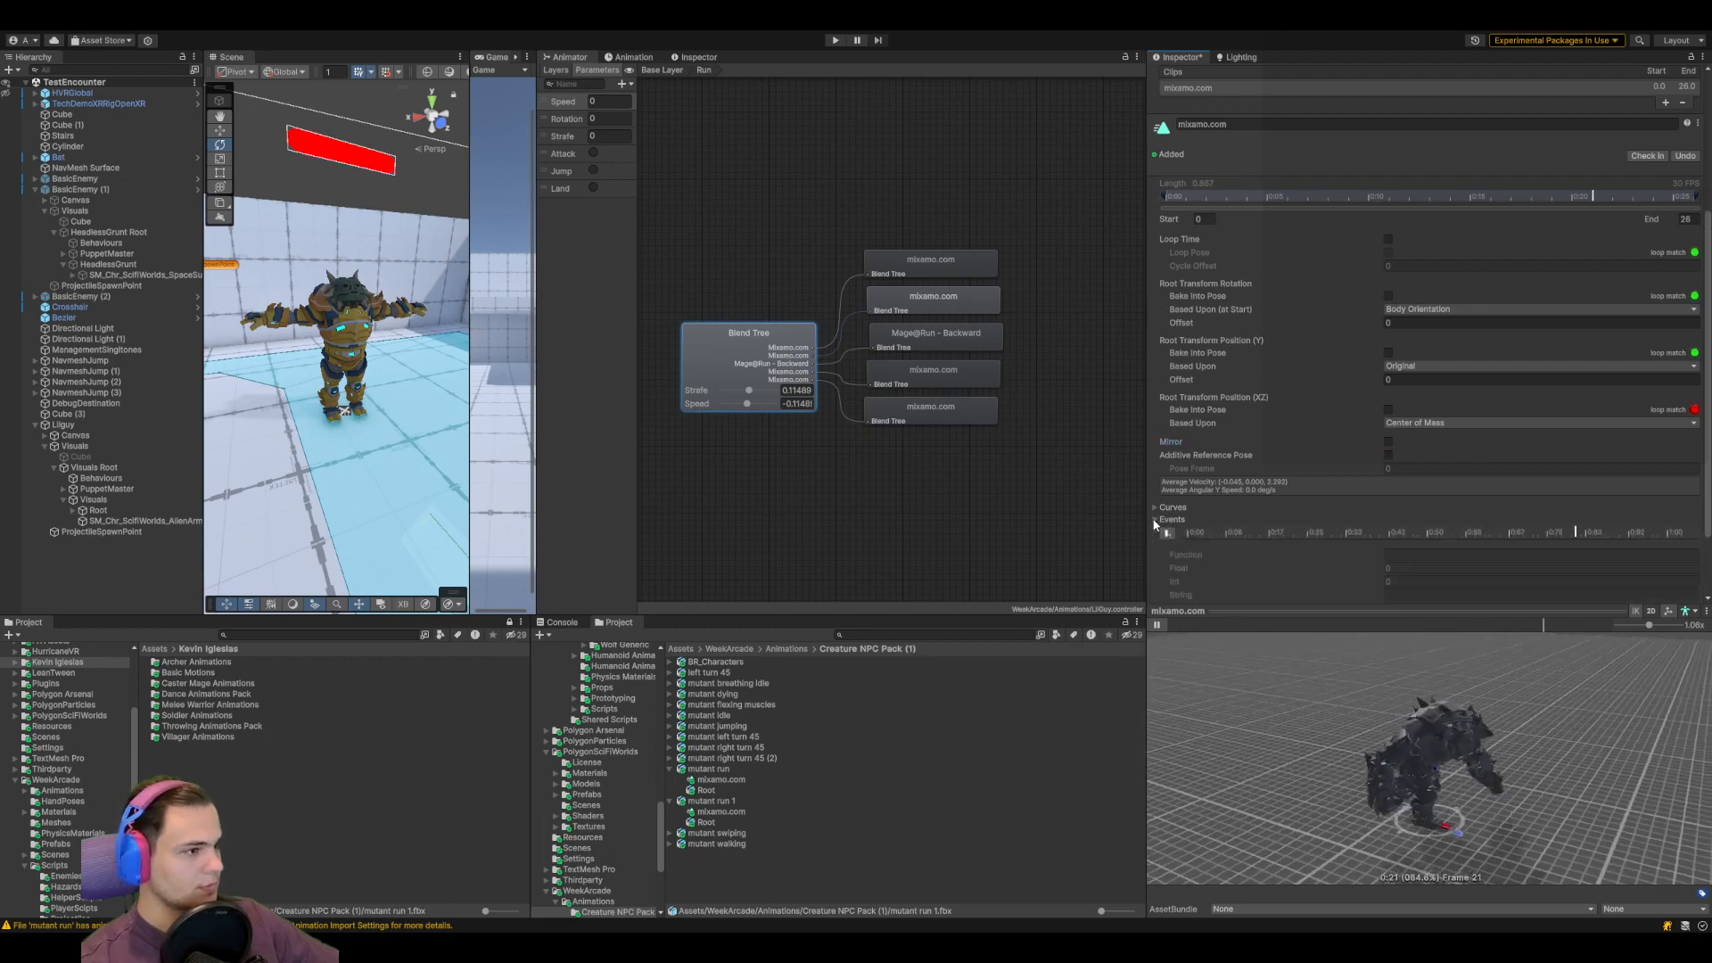
pyautogui.click(1156, 520)
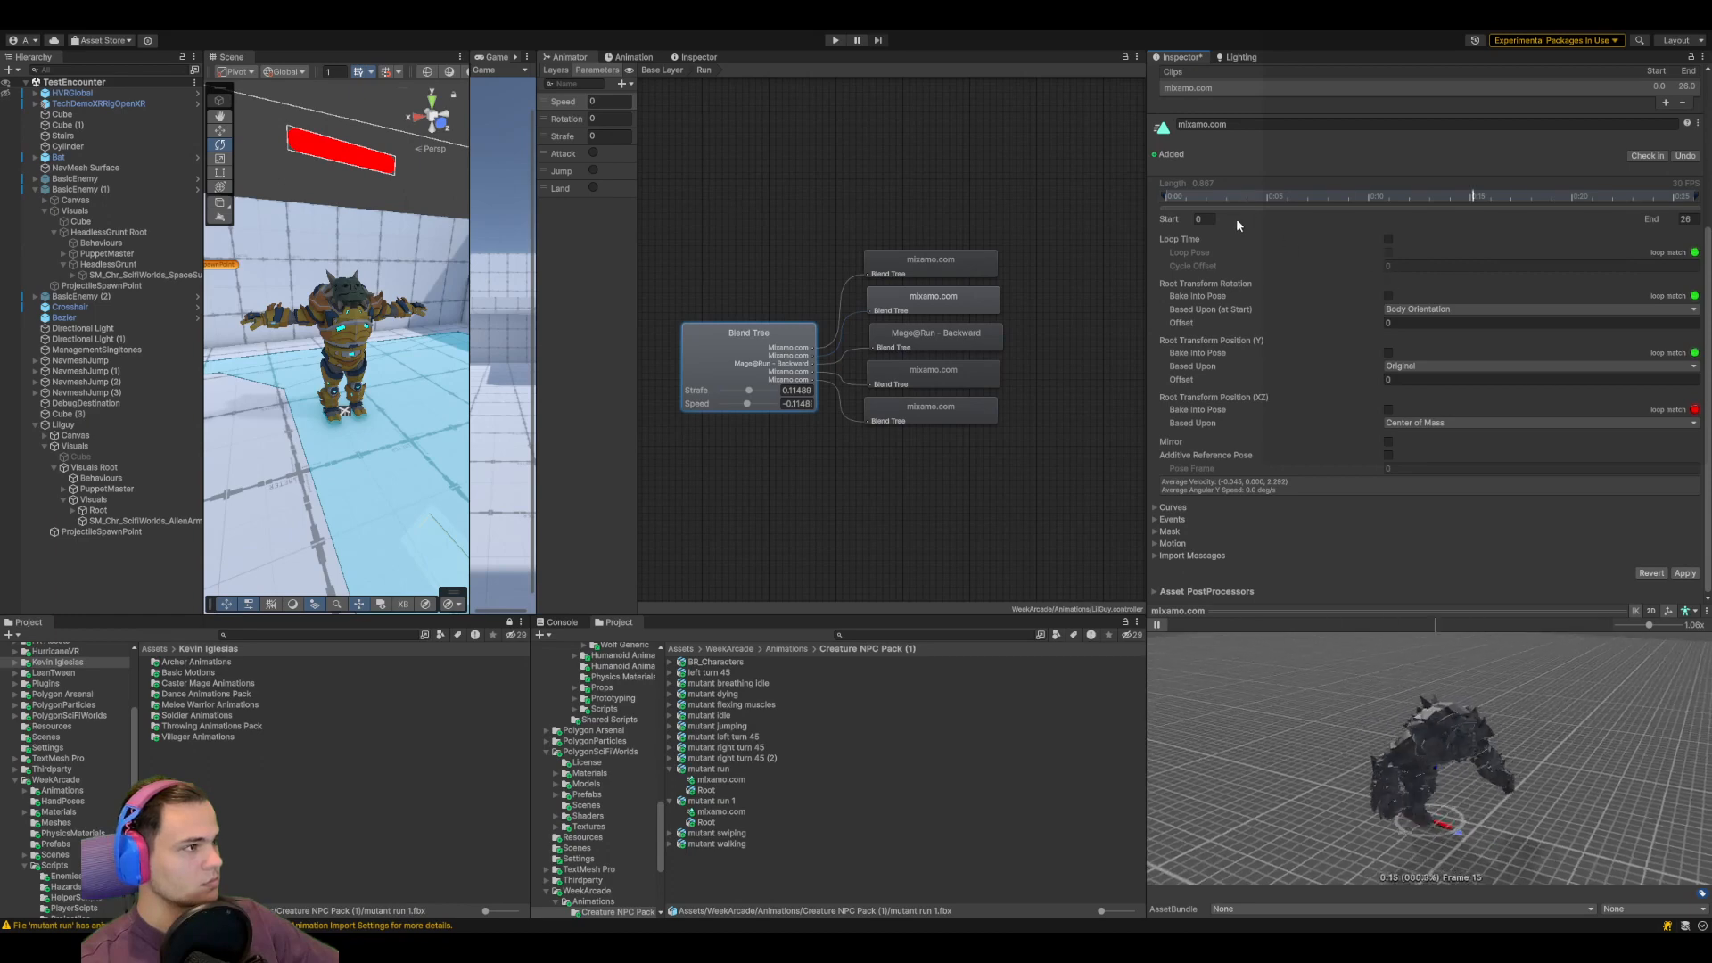
pyautogui.moveTo(1697, 196); pyautogui.dragTo(1284, 196)
pyautogui.moveTo(1166, 204); pyautogui.dragTo(1697, 195)
pyautogui.scroll(3, 1620, 297)
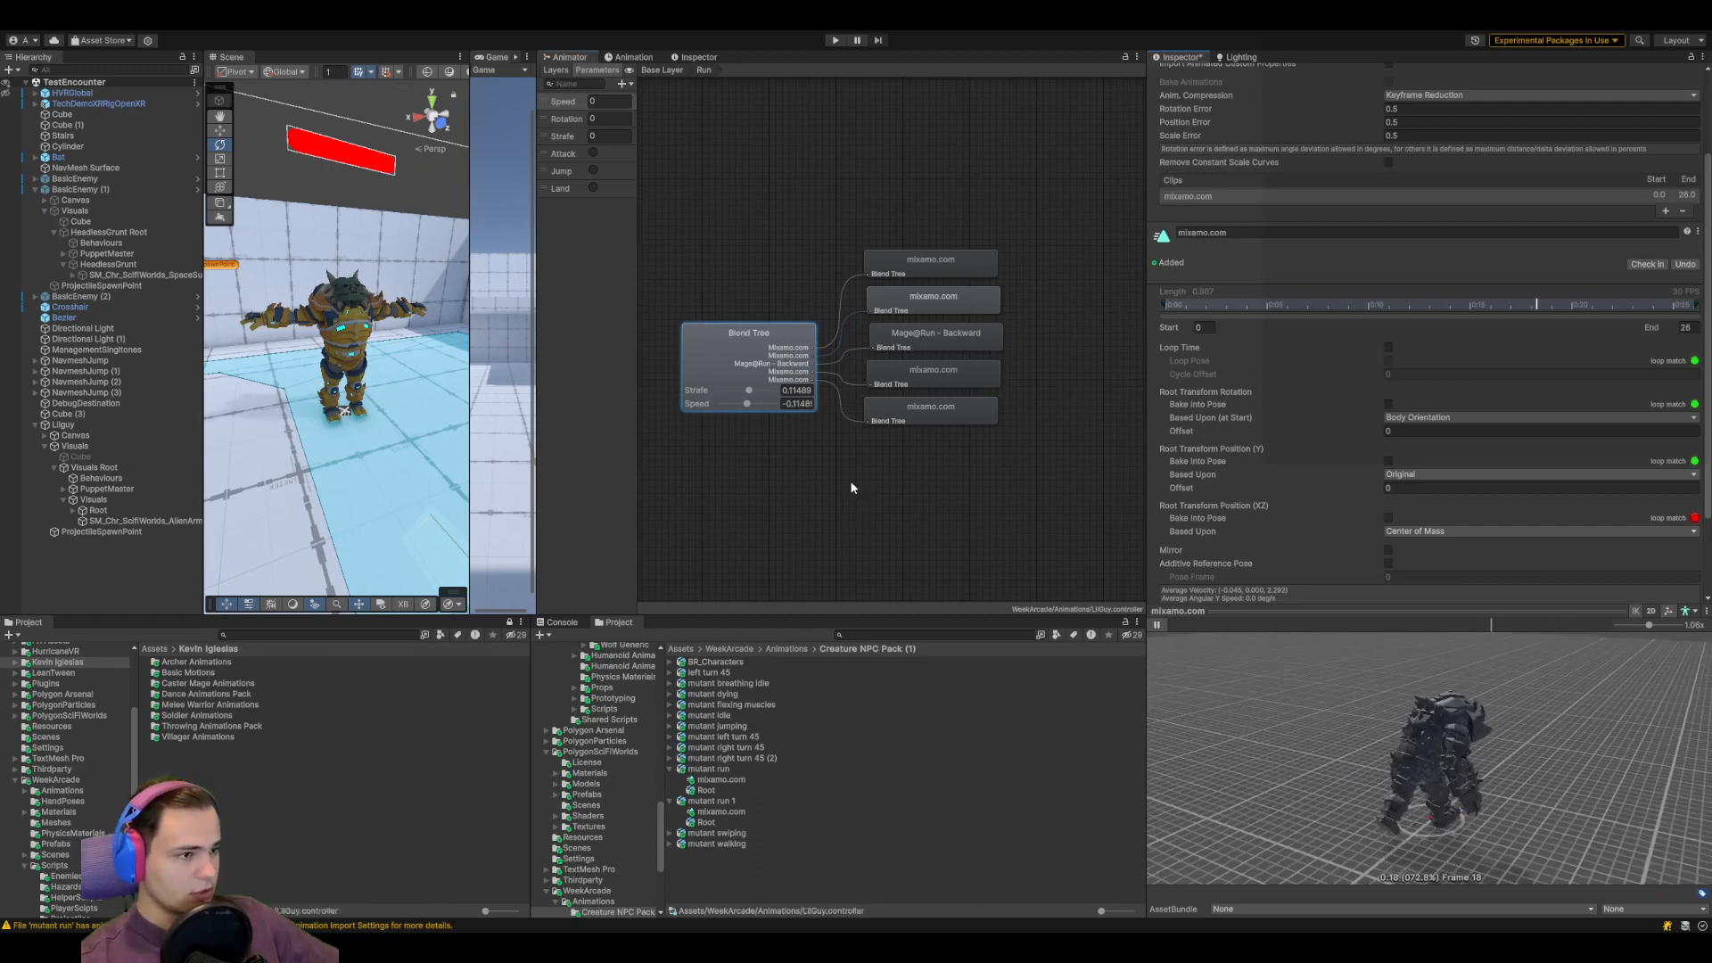
# Replace the Attack state's motion in the base layer with the mutant swiping clip
pyautogui.click(777, 336)
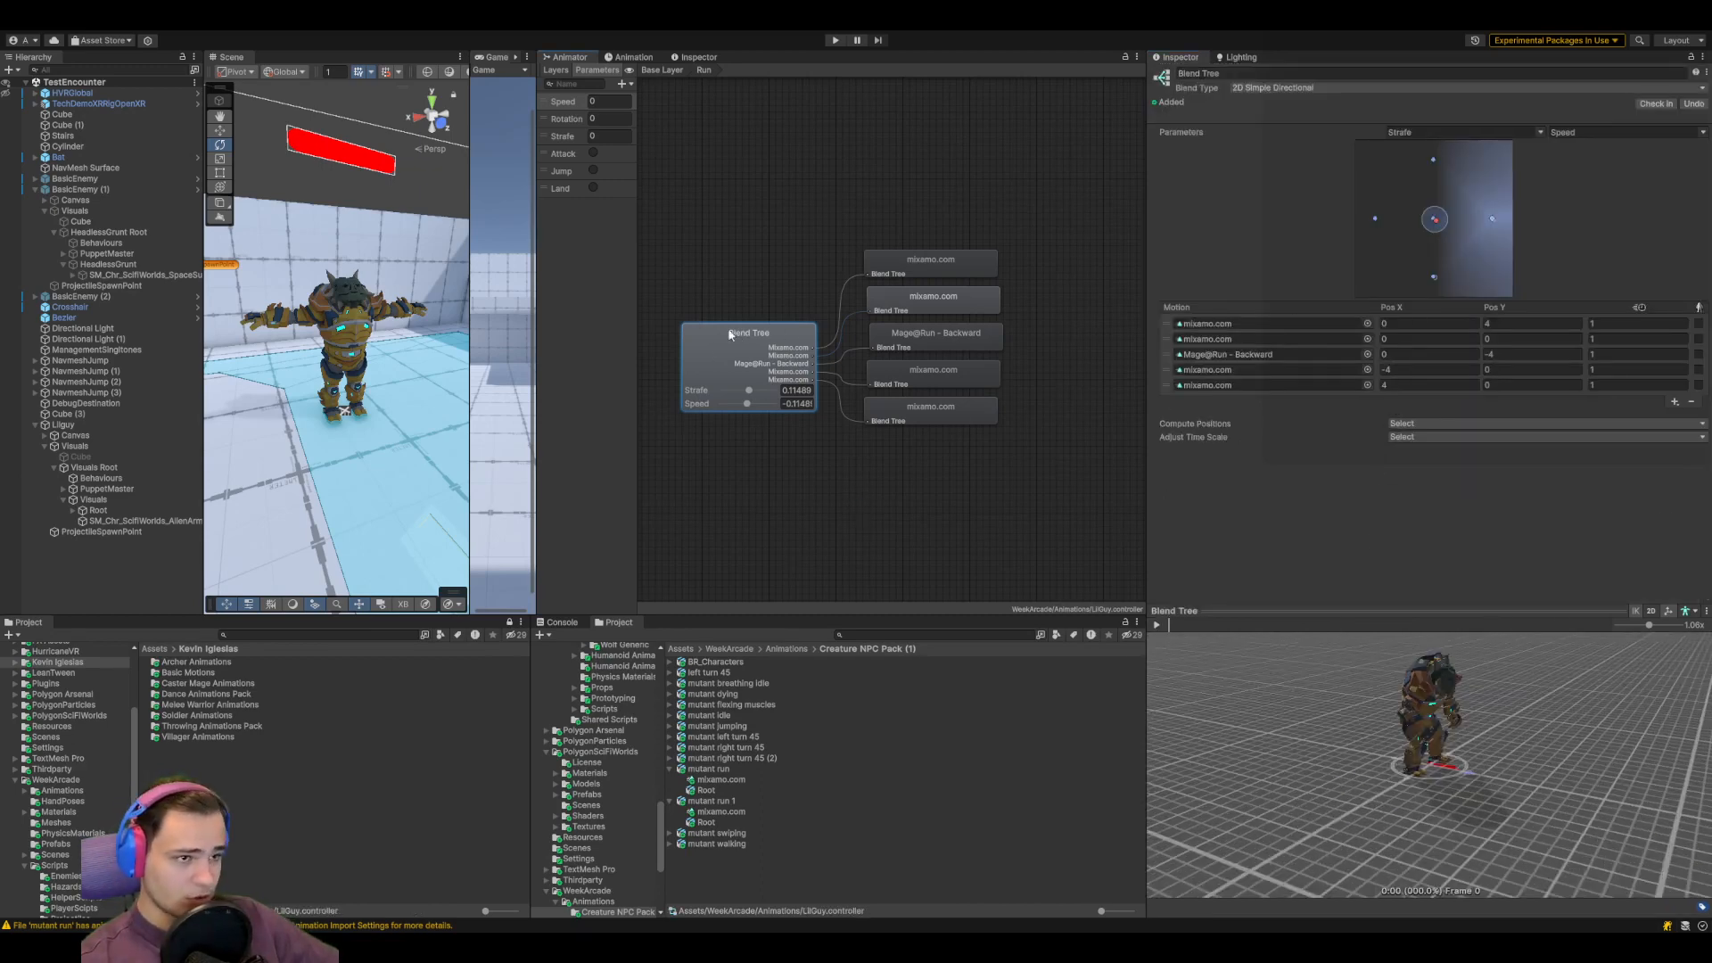
pyautogui.click(676, 71)
pyautogui.scroll(3, 906, 444)
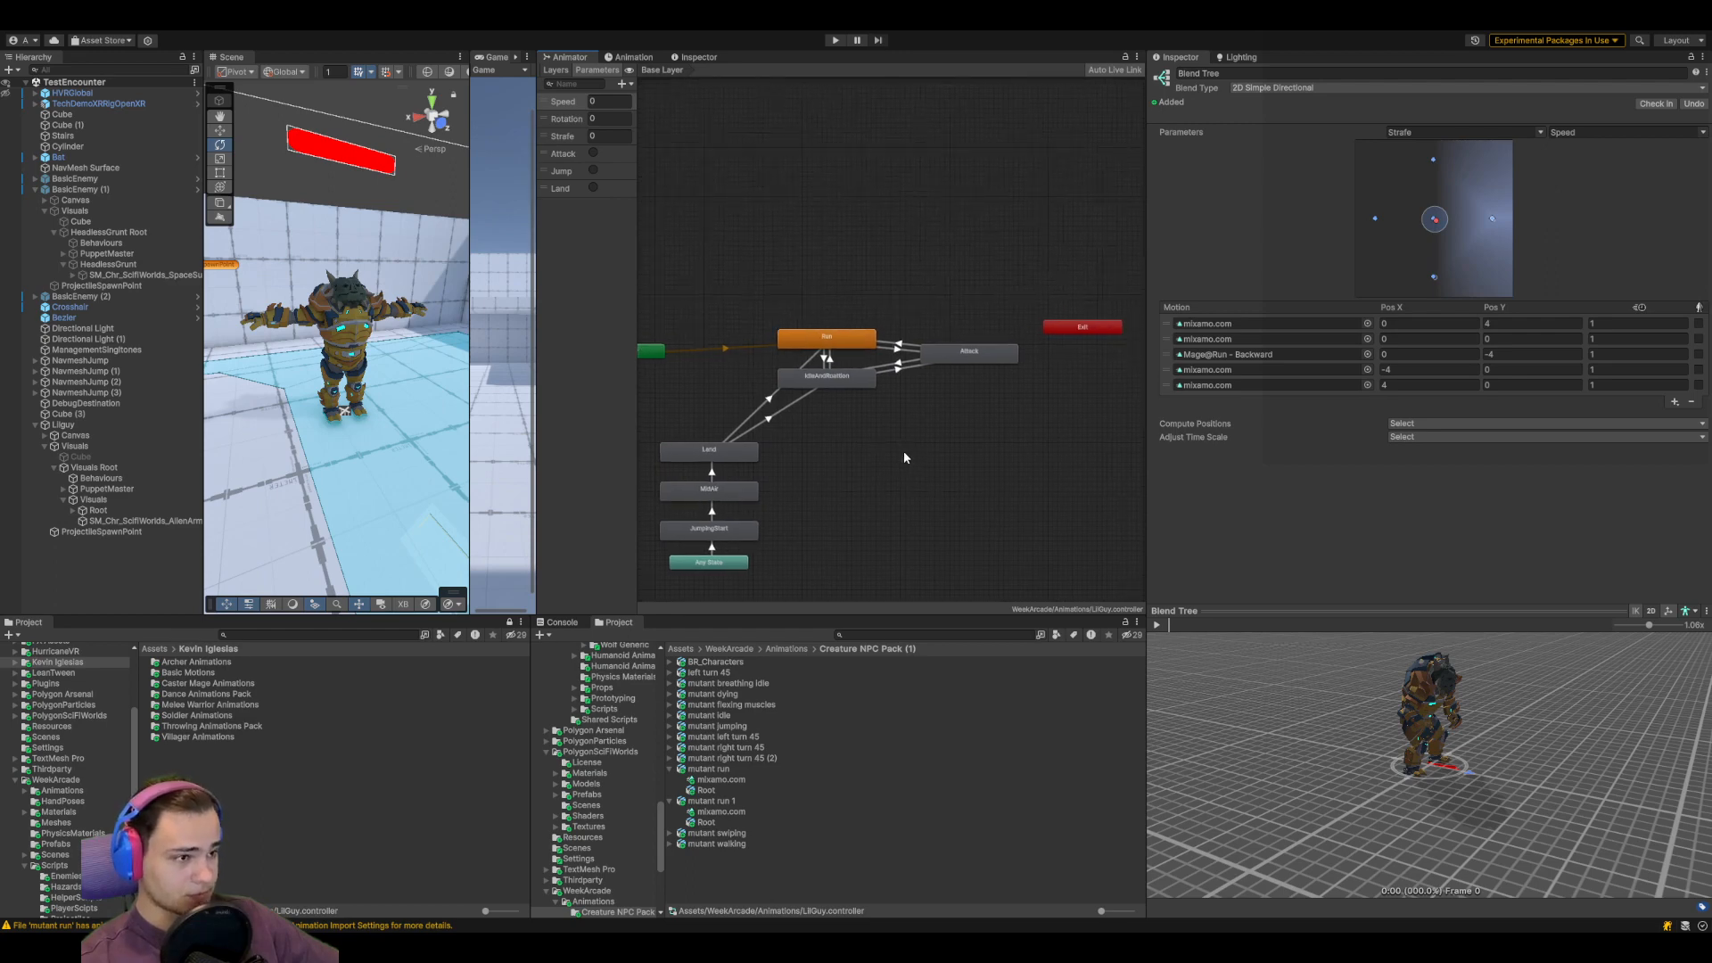
pyautogui.click(974, 348)
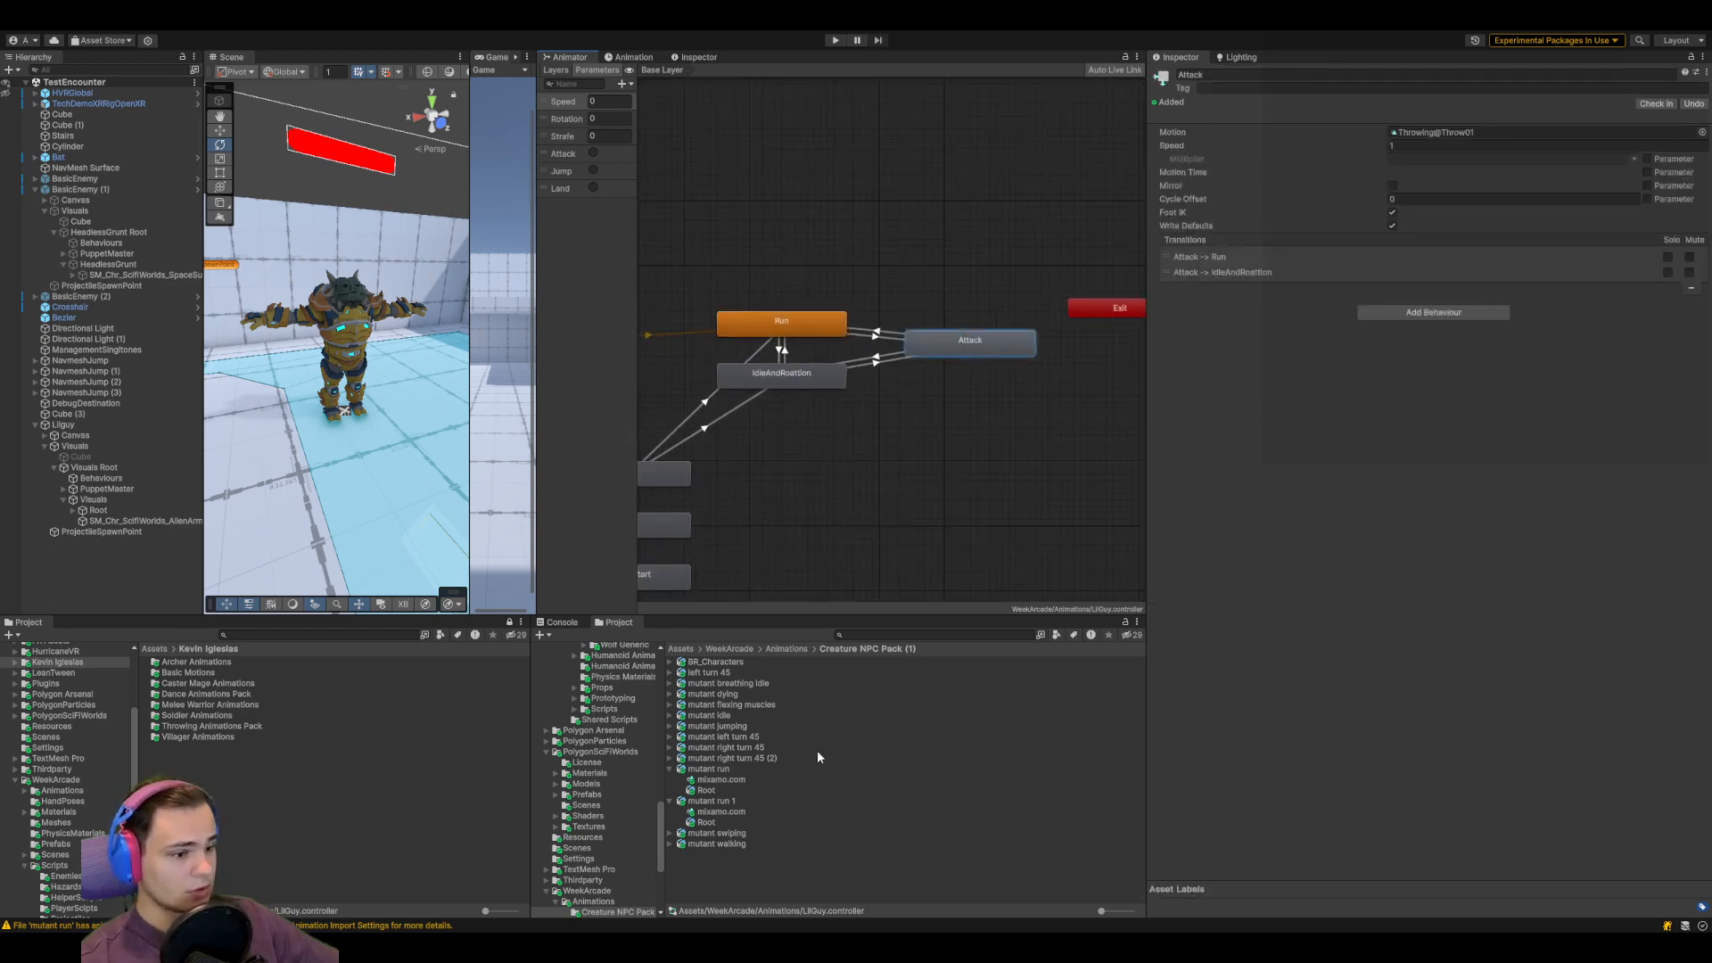
pyautogui.click(669, 833)
pyautogui.moveTo(718, 844); pyautogui.dragTo(1427, 133)
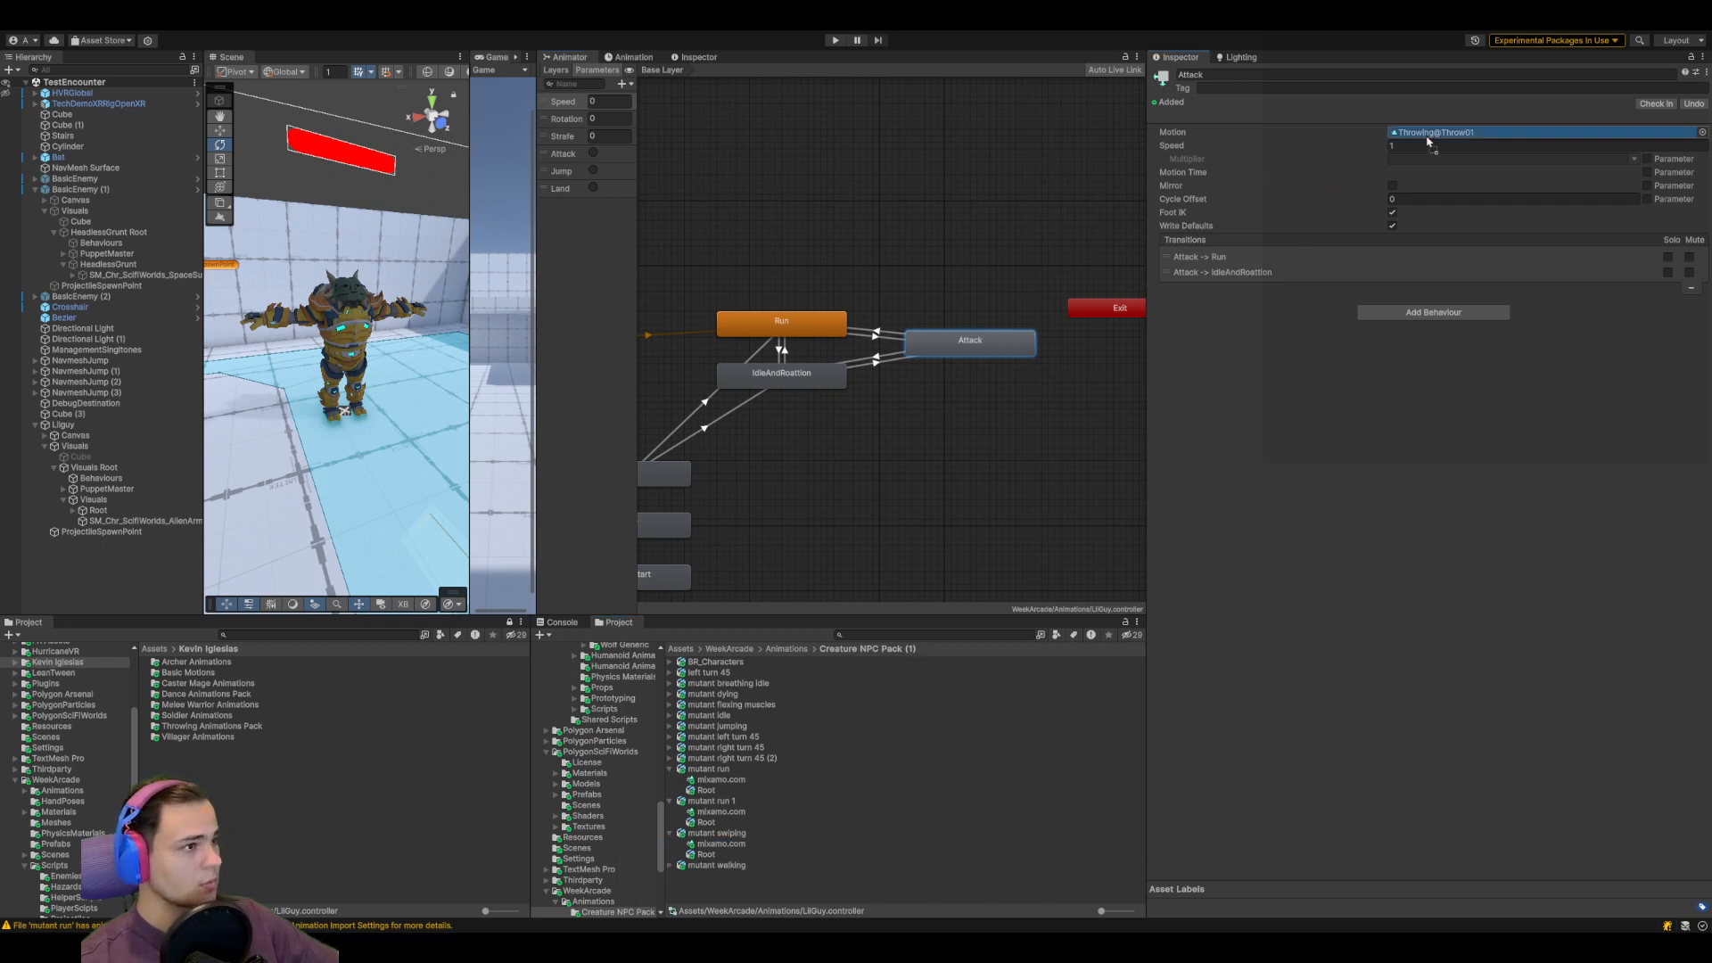
# Replace the left and right motions in the idle-and-rotation state's blend tree with the mutant left turn 45 and mutant right turn 45 clips
pyautogui.moveTo(864, 420); pyautogui.dragTo(913, 433, button='middle')
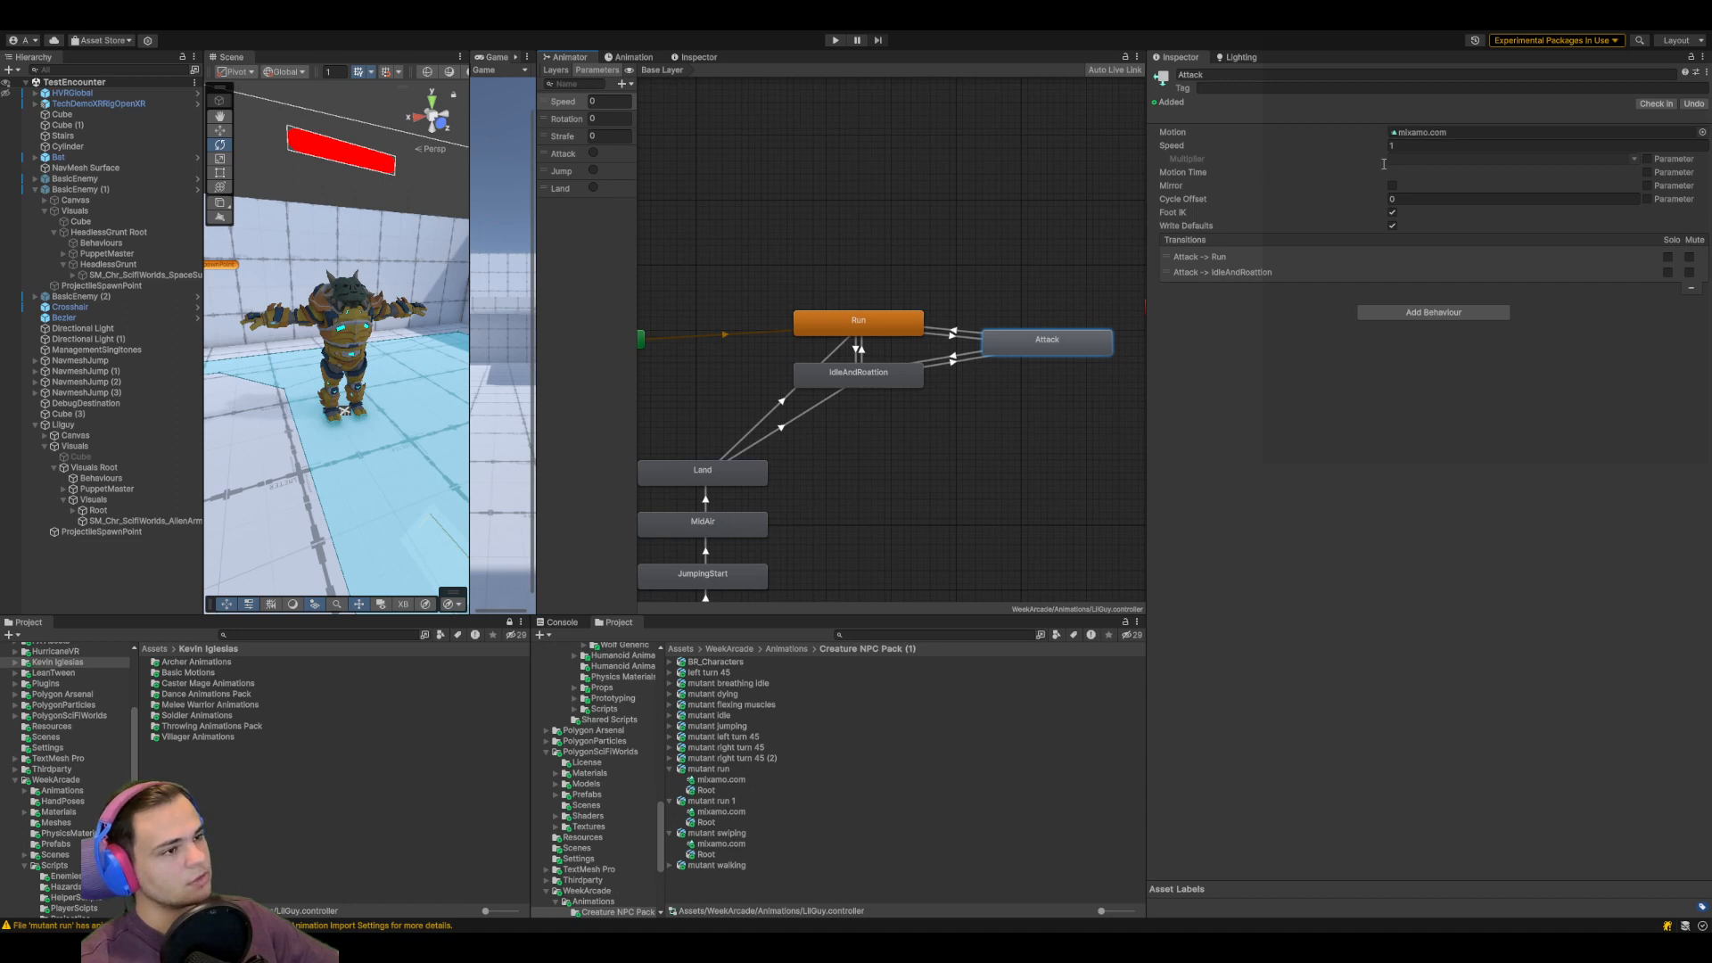
pyautogui.click(906, 322)
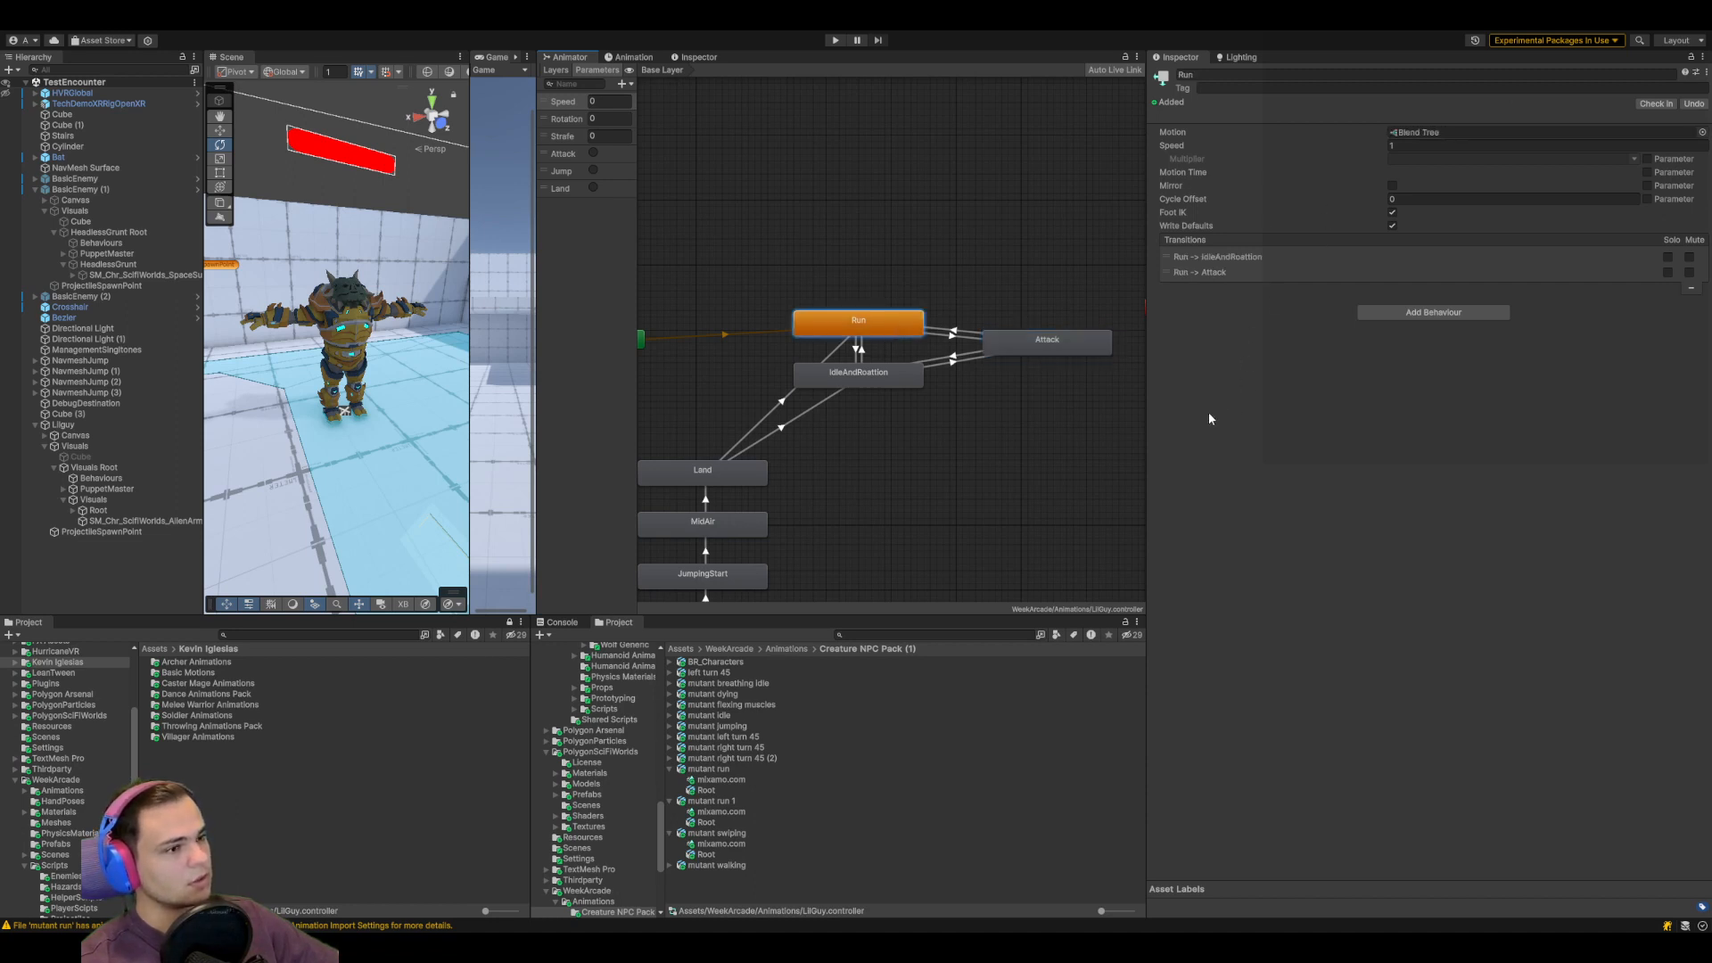
pyautogui.click(889, 382)
pyautogui.doubleClick(896, 390)
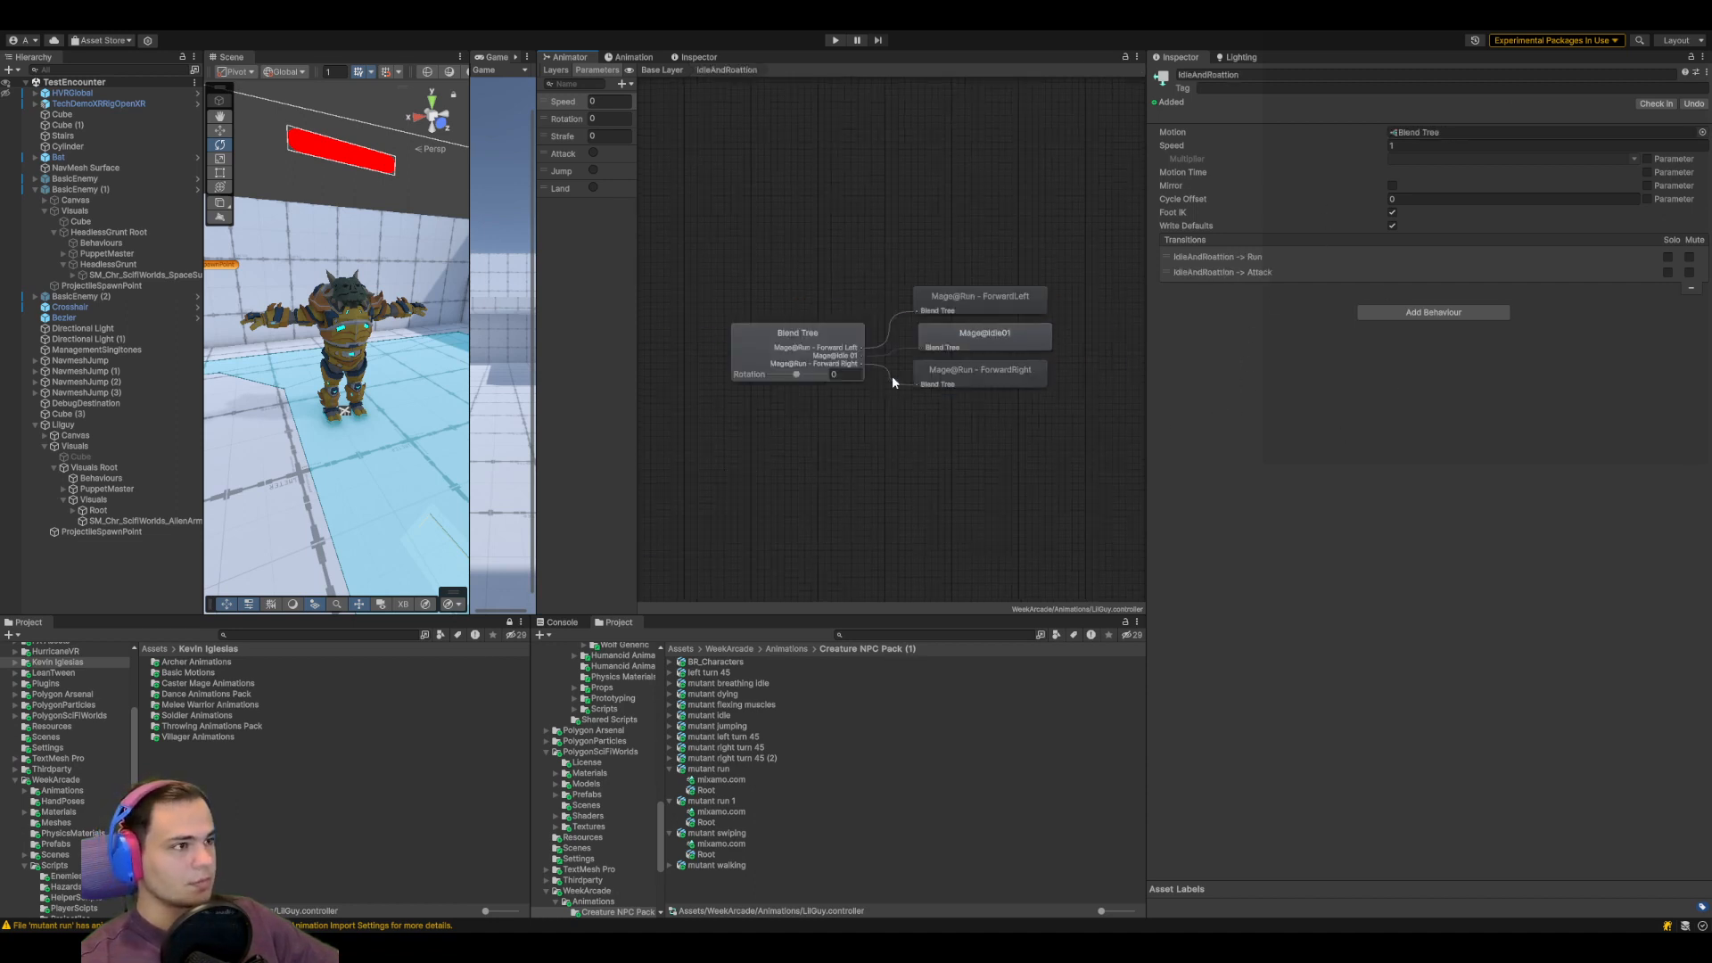
pyautogui.click(808, 331)
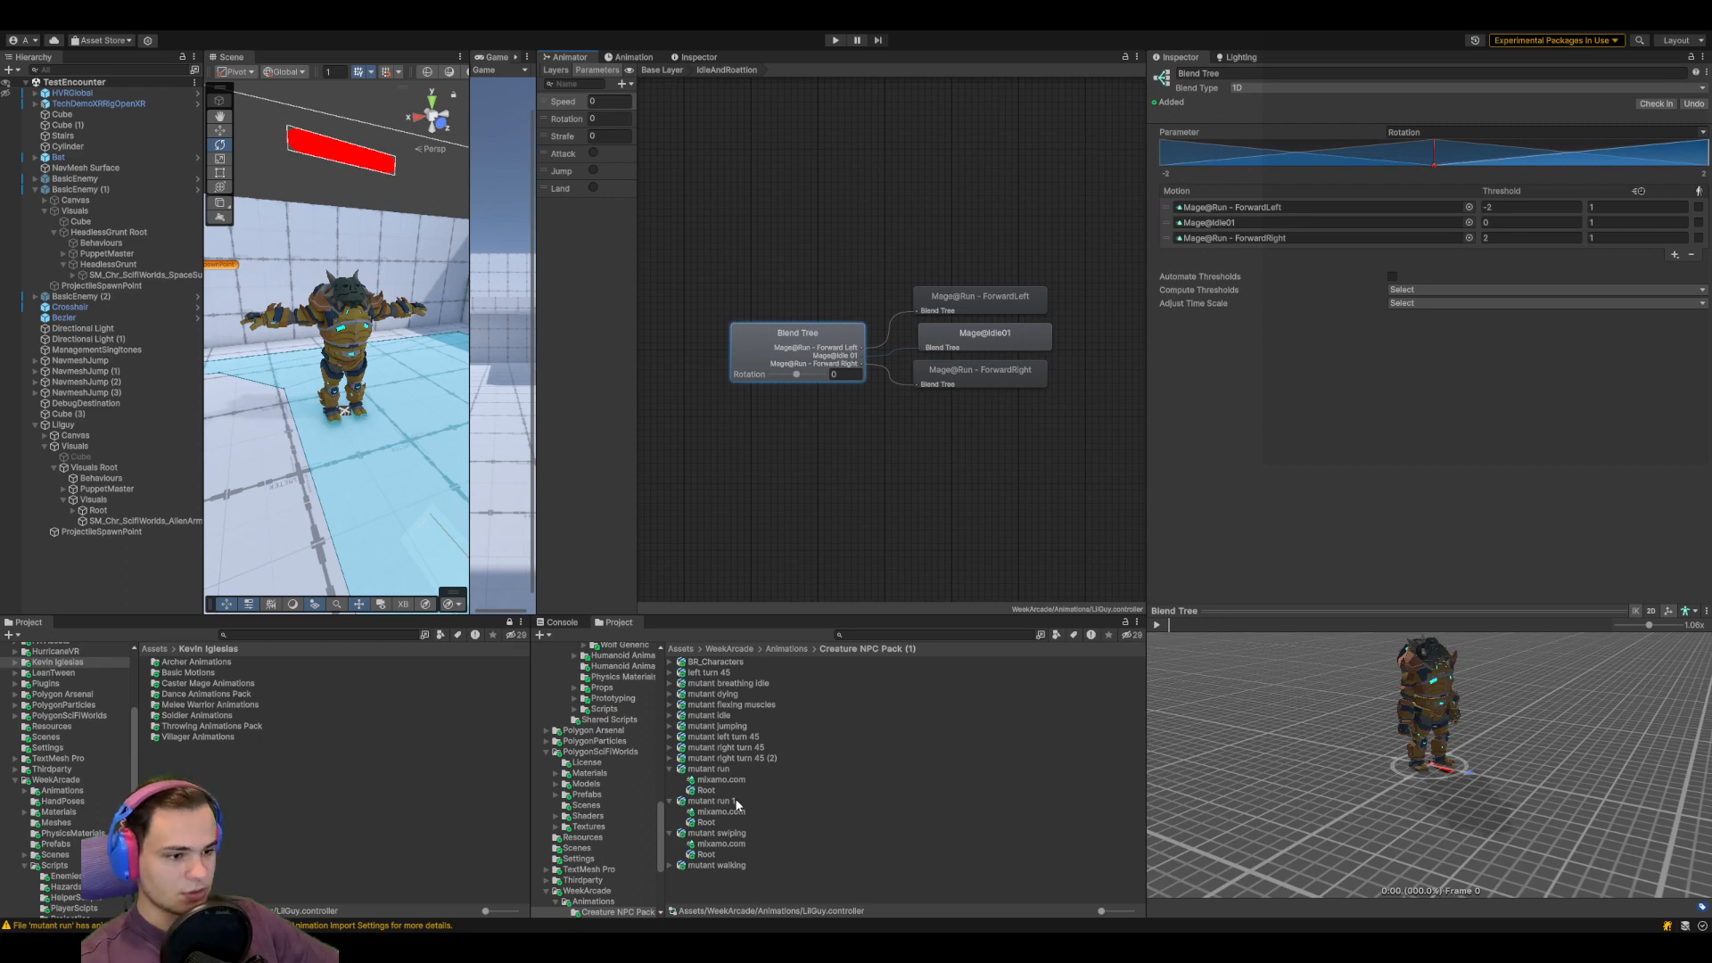
pyautogui.click(670, 749)
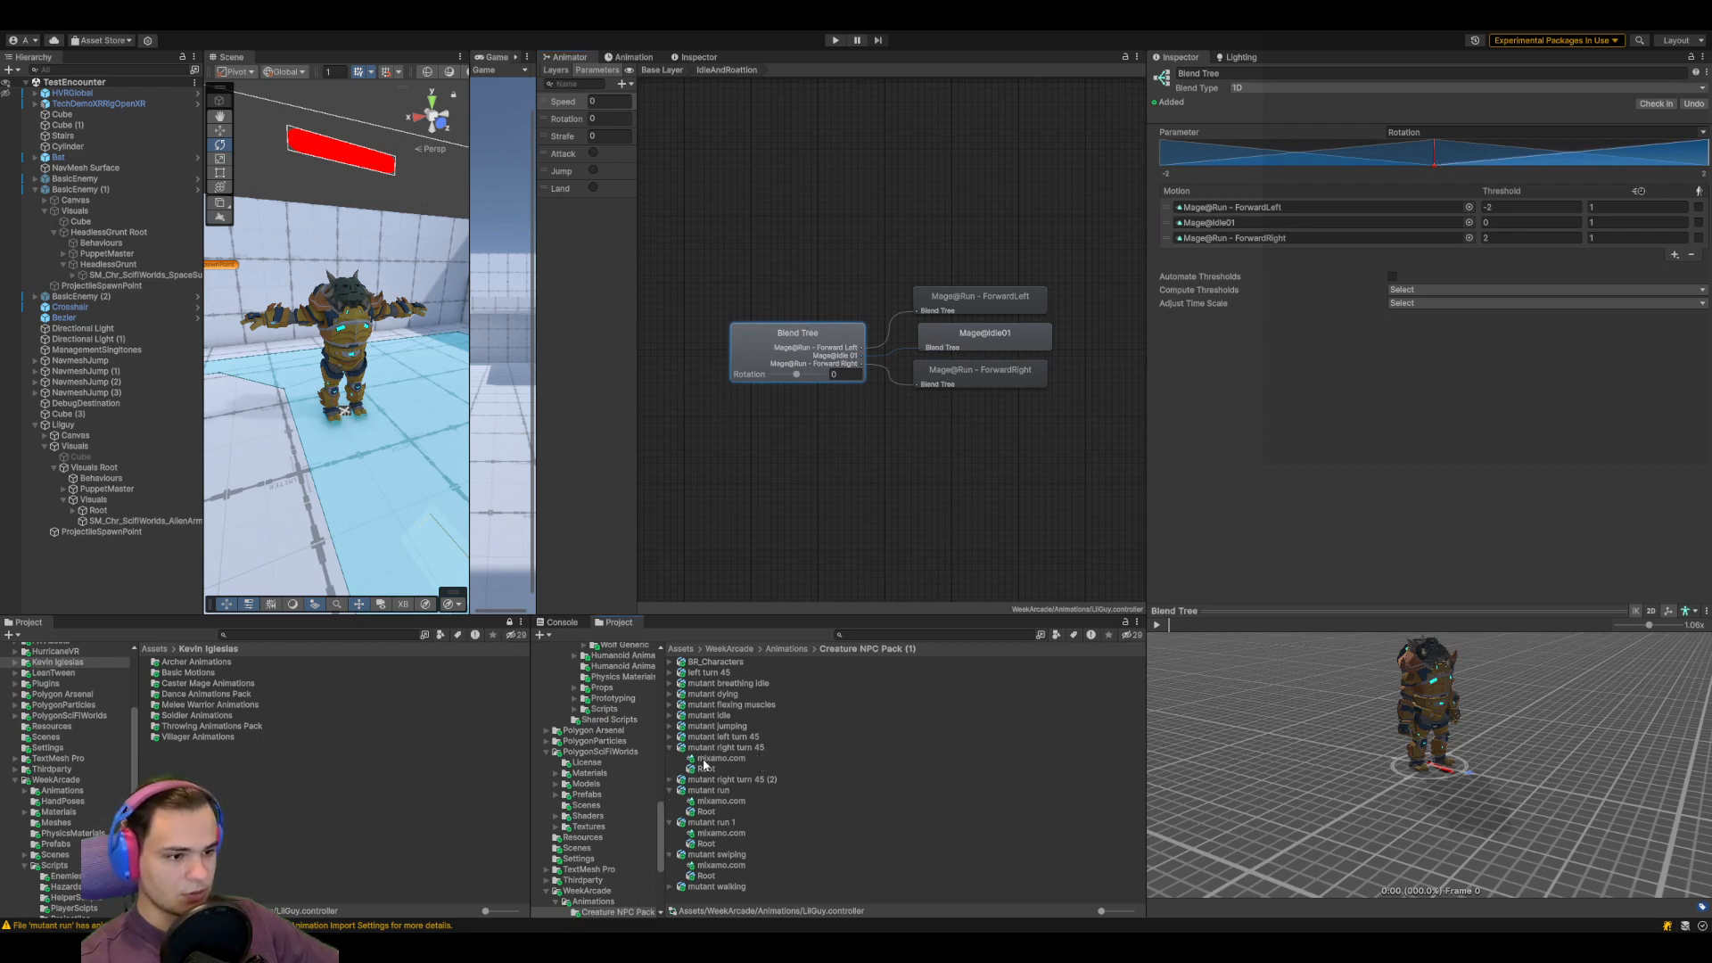
pyautogui.click(669, 738)
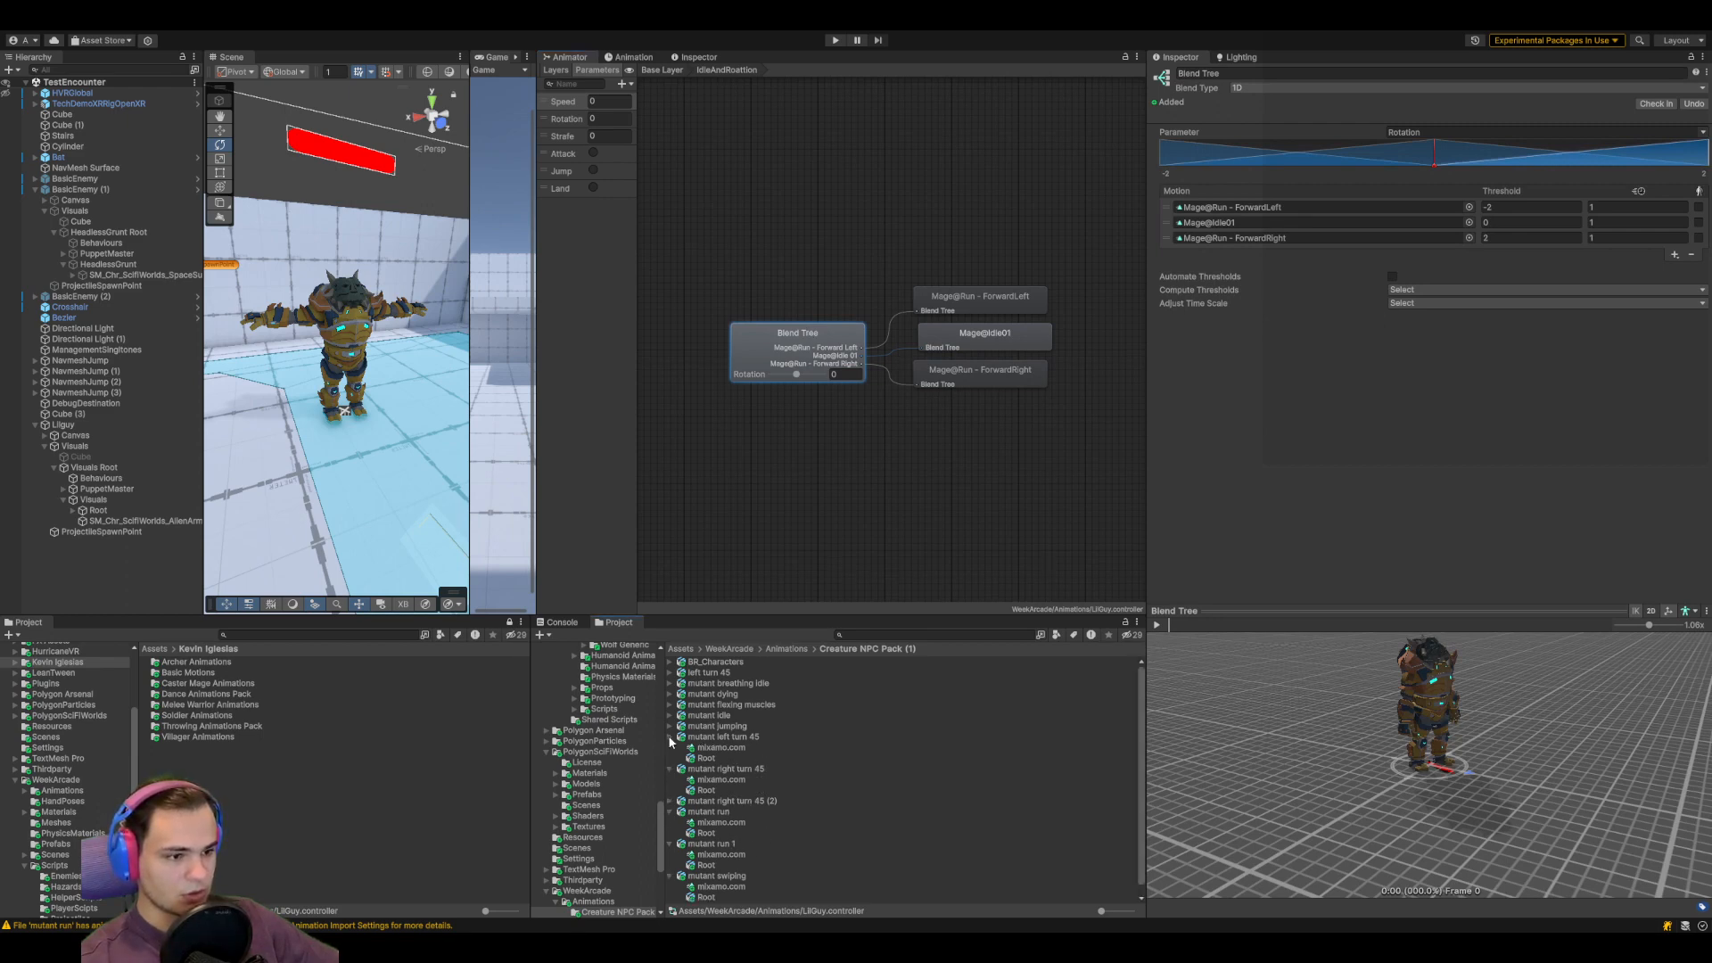
pyautogui.moveTo(741, 753); pyautogui.dragTo(1283, 271)
pyautogui.moveTo(1279, 202); pyautogui.dragTo(1277, 207)
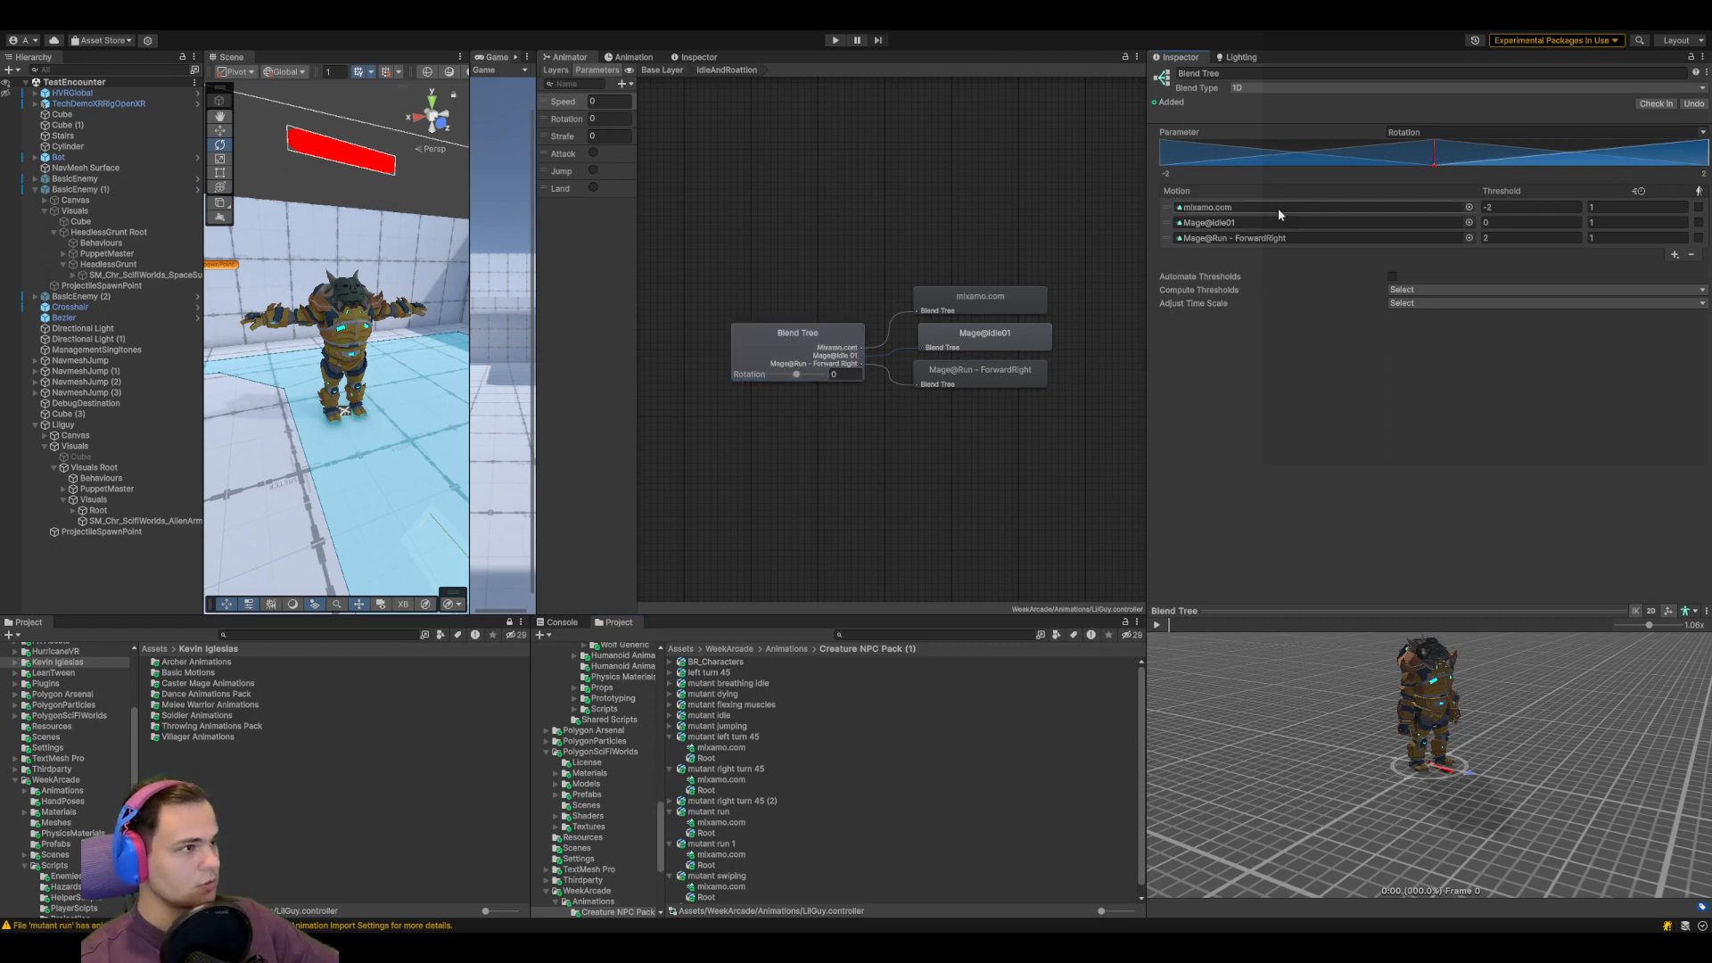
pyautogui.moveTo(1092, 539); pyautogui.dragTo(1275, 238)
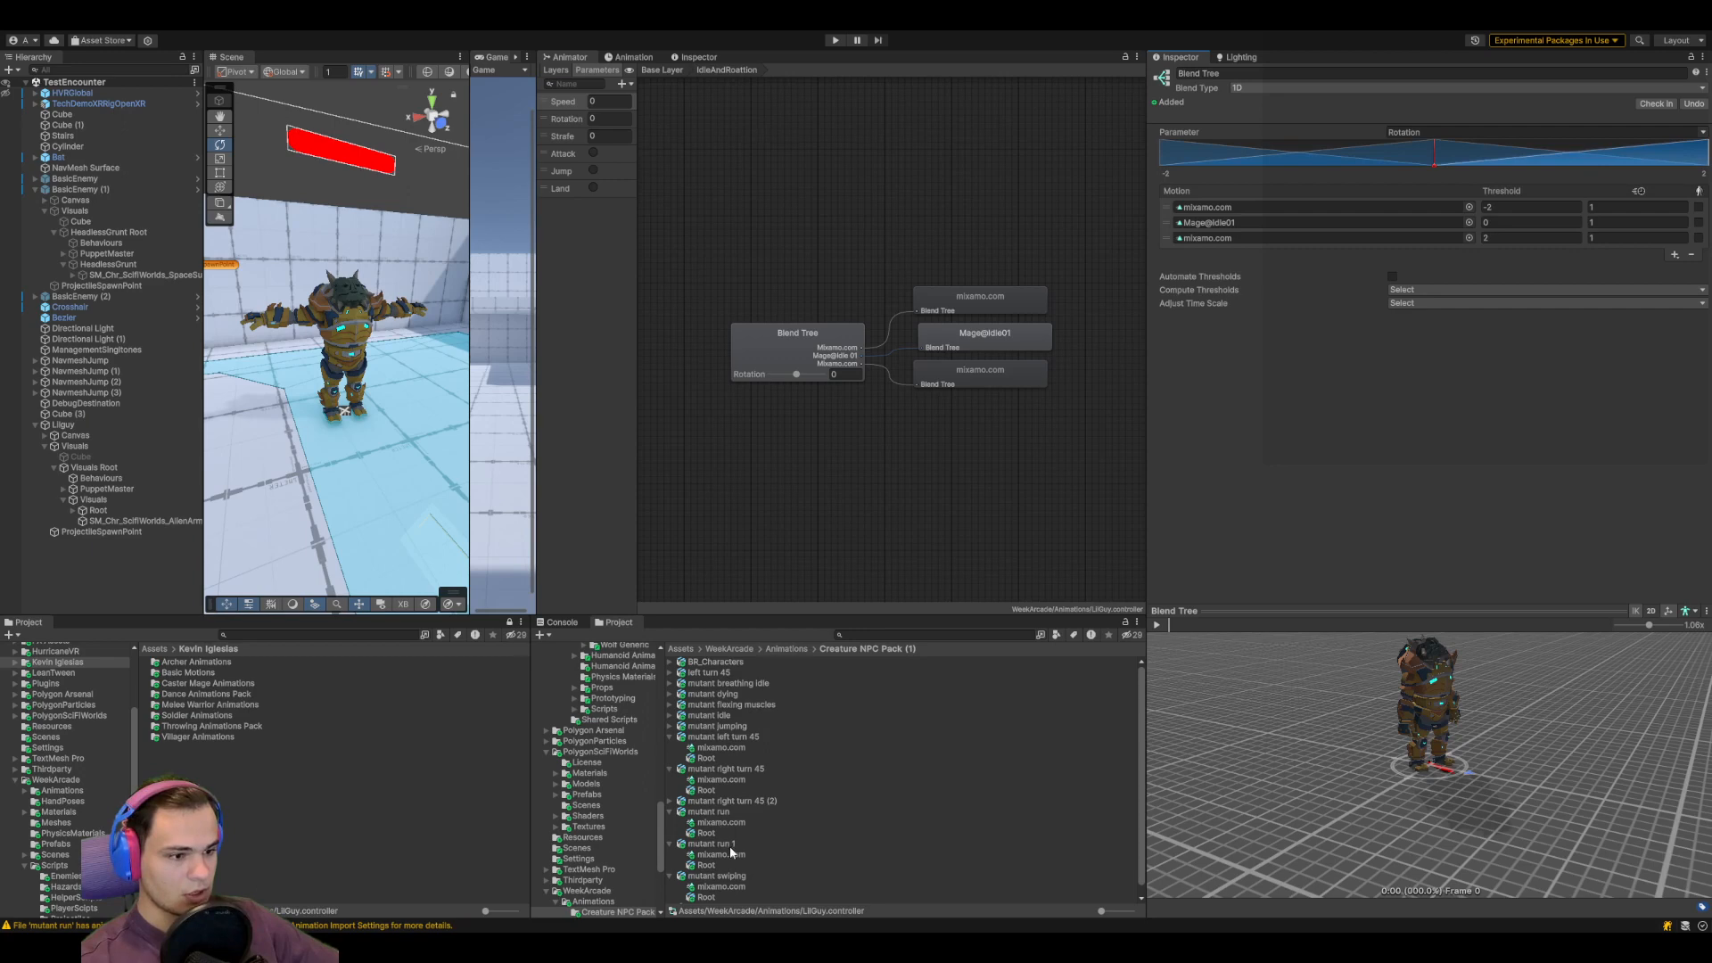
pyautogui.scroll(-1, 726, 844)
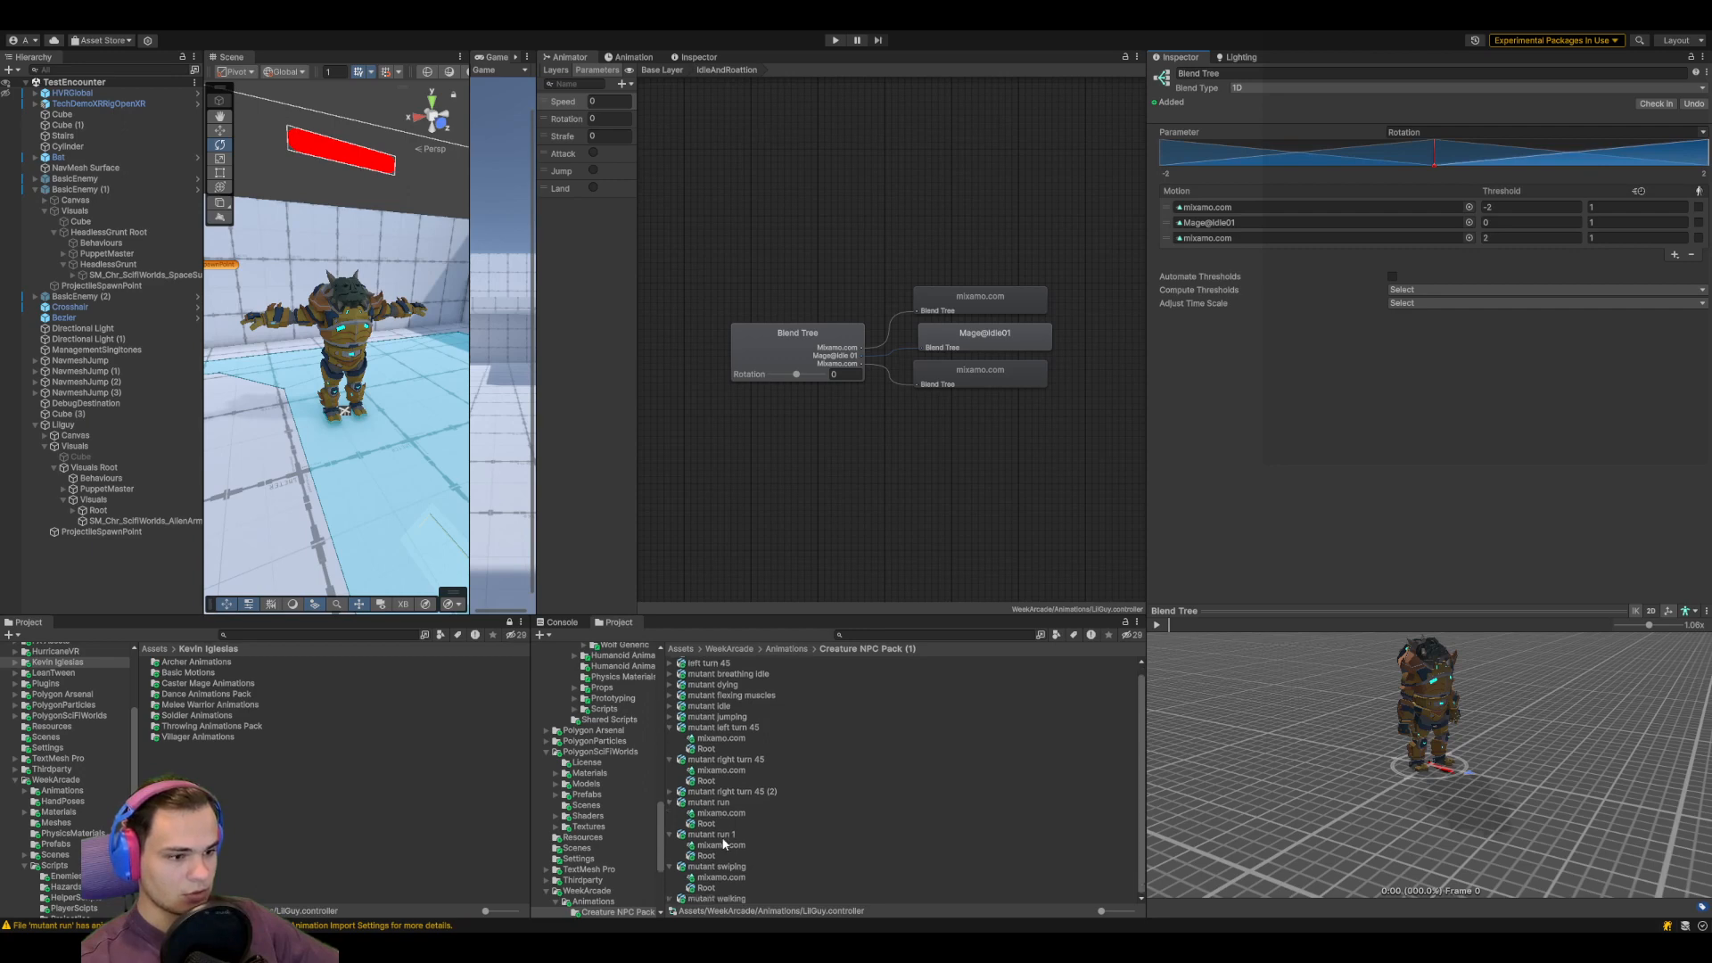
# Replace the middle motion in the idle-and-rotation blend tree with the mutant idle clip, and return to the base layer
pyautogui.click(669, 706)
pyautogui.click(711, 718)
pyautogui.moveTo(712, 721); pyautogui.dragTo(1267, 223)
pyautogui.click(664, 70)
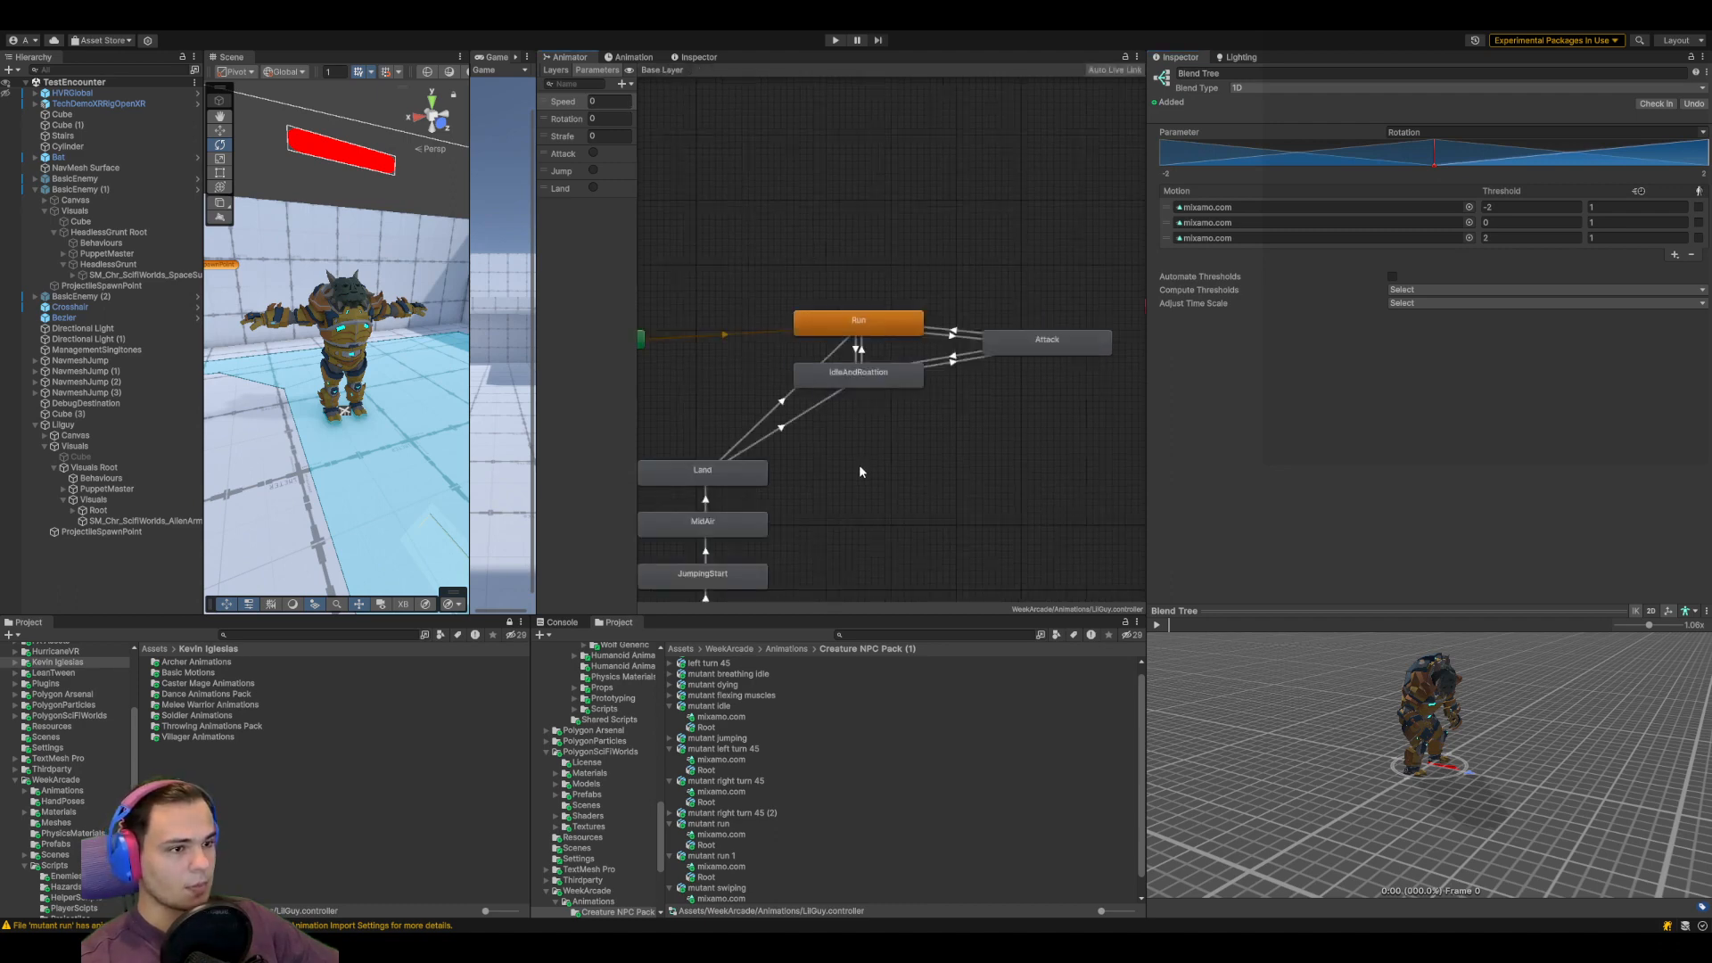
# Inspect the JumpingStart state's motion, tidy the expanded Creature NPC Pack assets, and preview the mutant jumping clip
pyautogui.moveTo(947, 483); pyautogui.dragTo(1031, 423, button='middle')
pyautogui.click(837, 477)
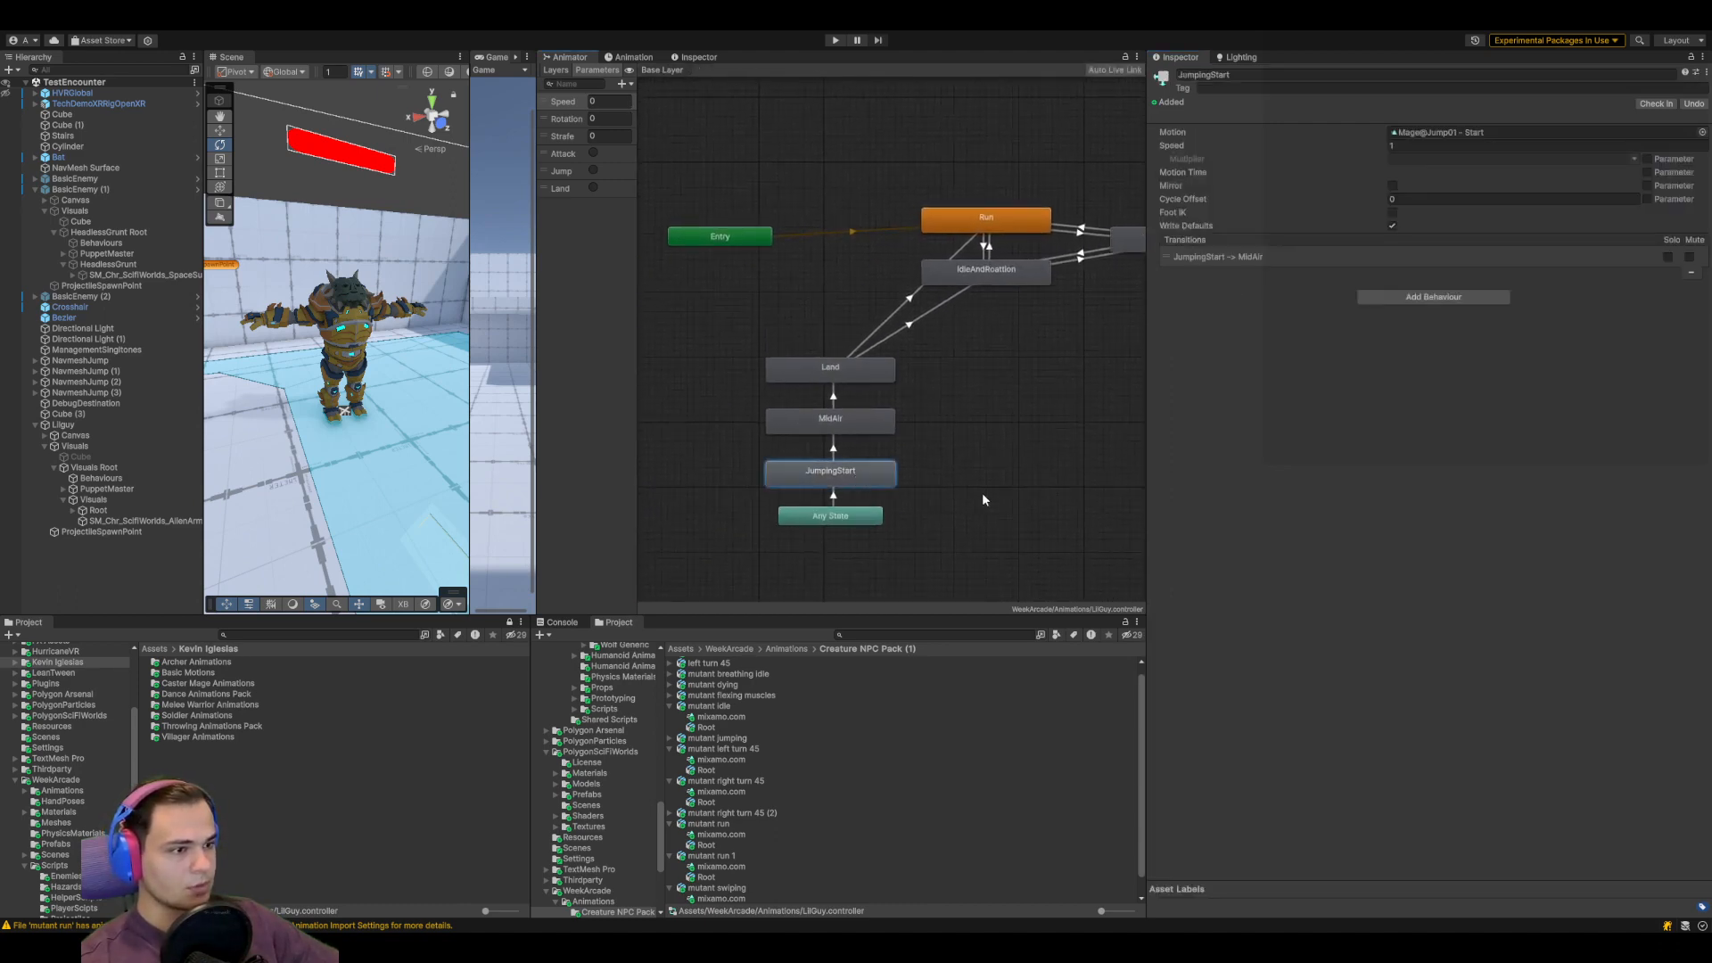
pyautogui.click(669, 749)
pyautogui.click(670, 760)
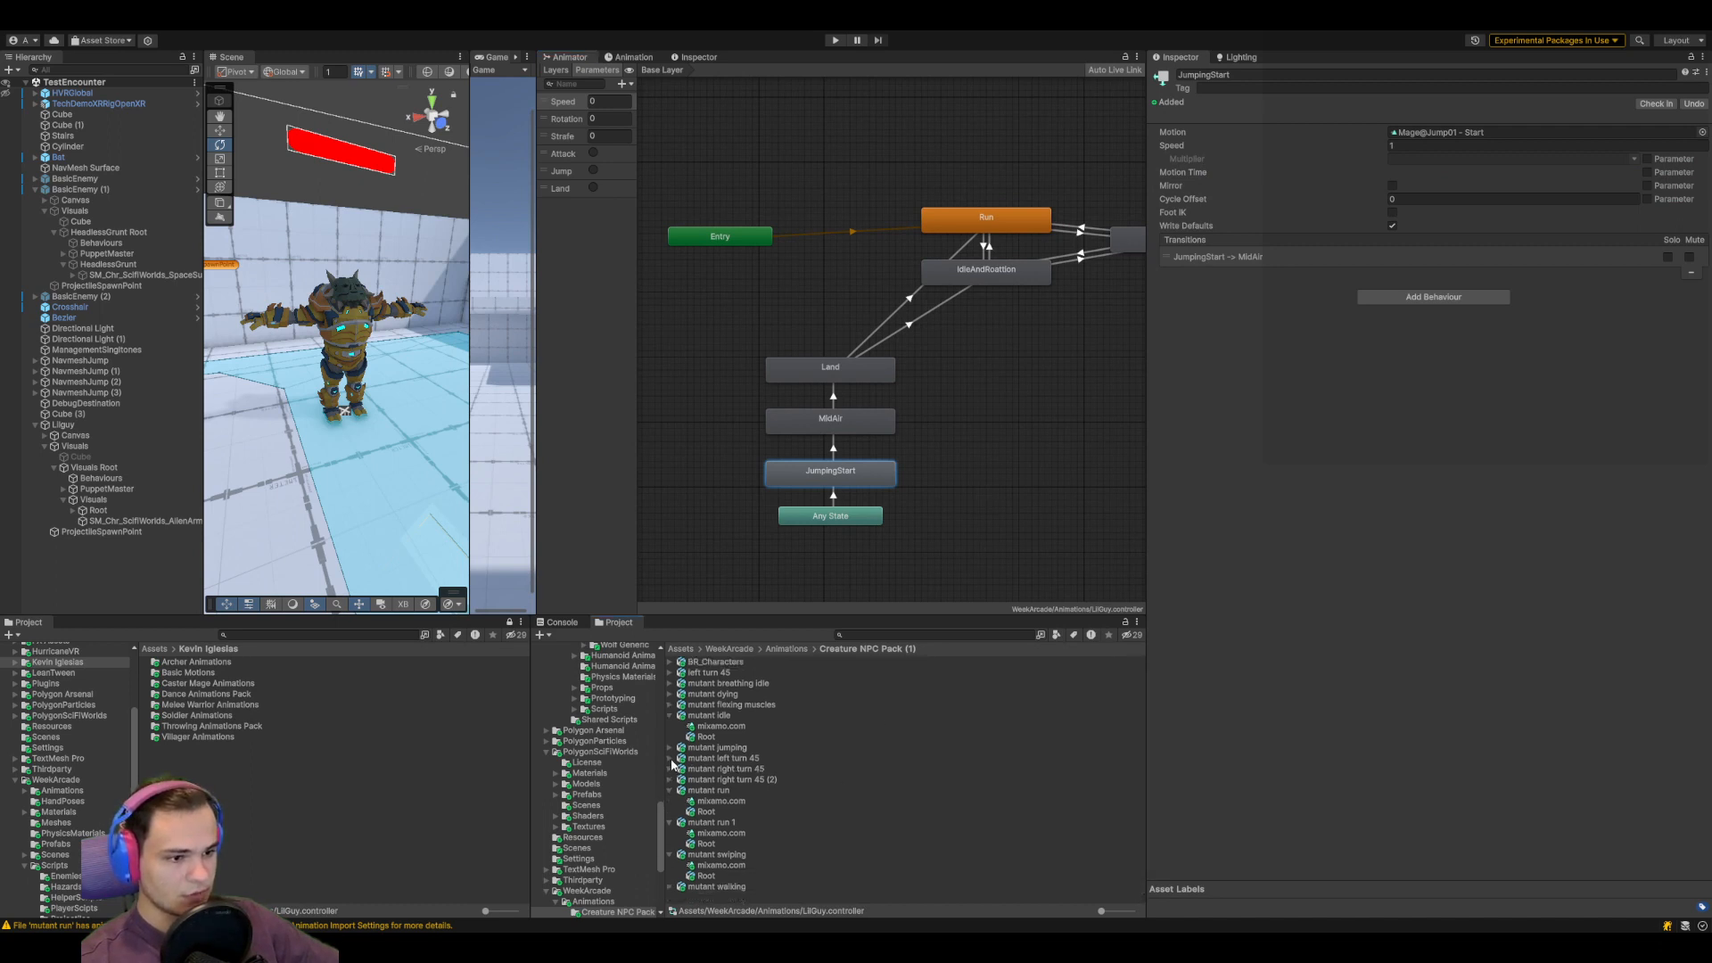
pyautogui.click(670, 790)
pyautogui.click(669, 801)
pyautogui.click(670, 811)
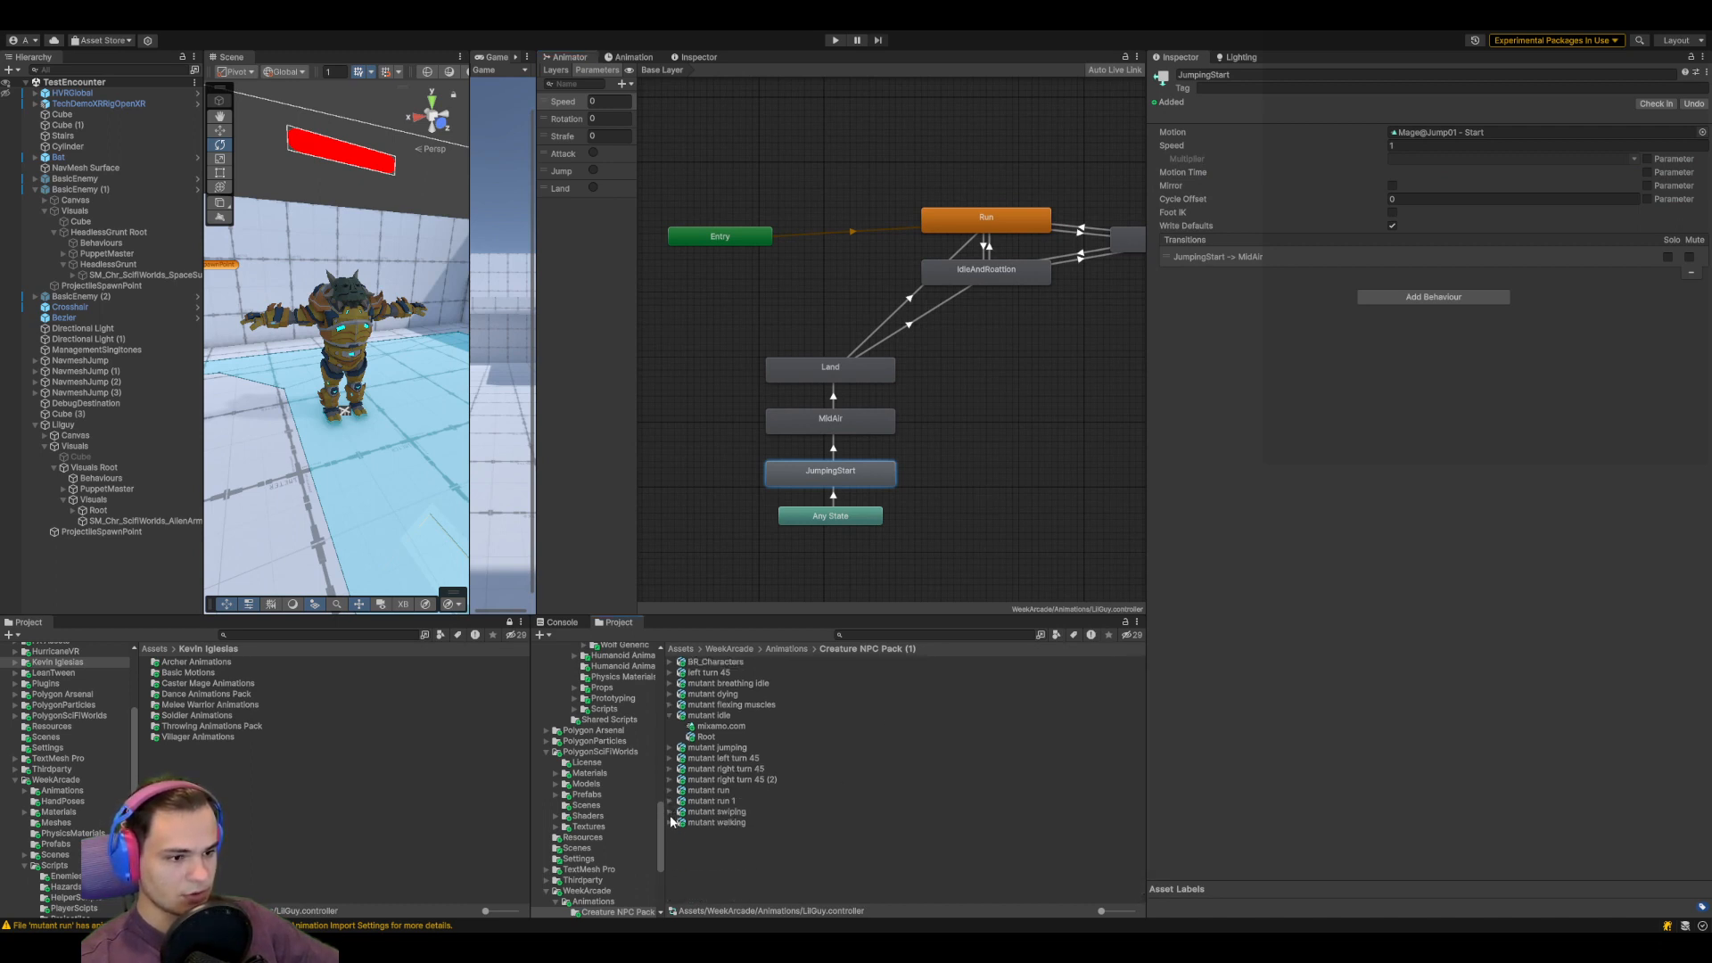
pyautogui.click(670, 749)
pyautogui.click(718, 758)
pyautogui.click(1157, 625)
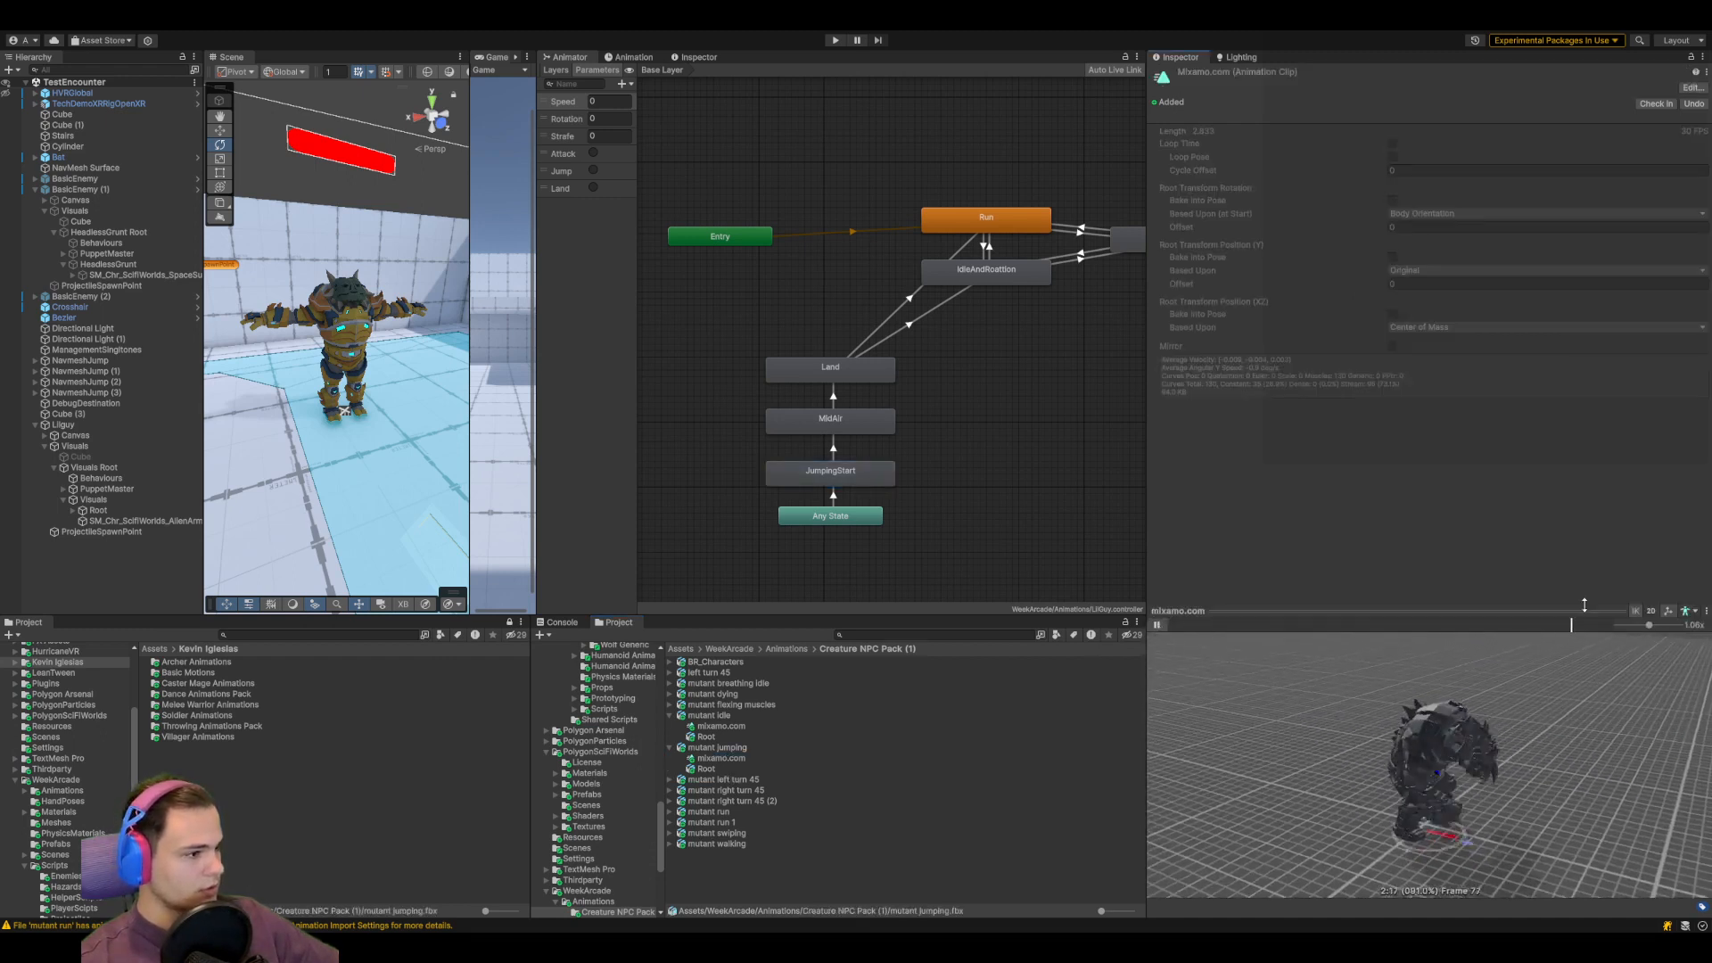
pyautogui.moveTo(1491, 605); pyautogui.dragTo(1491, 454)
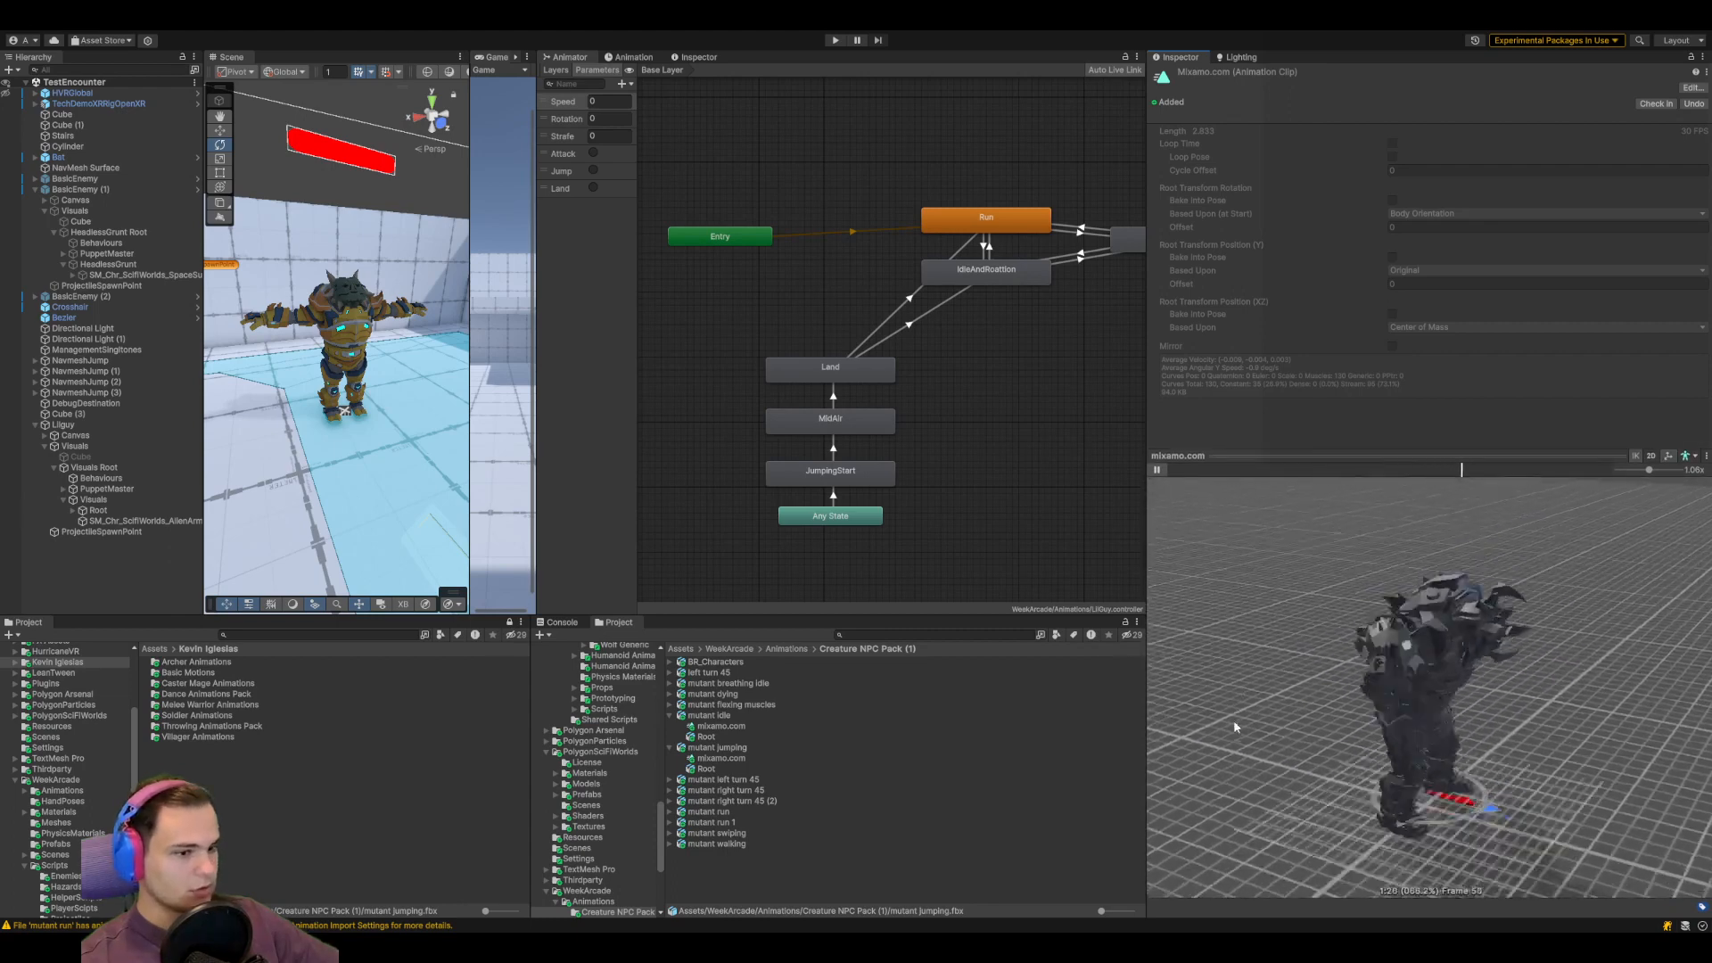
# Duplicate the mutant jumping asset and open the copy's animation import settings
pyautogui.click(729, 716)
pyautogui.click(728, 749)
pyautogui.hotkey('ctrl', 'd')
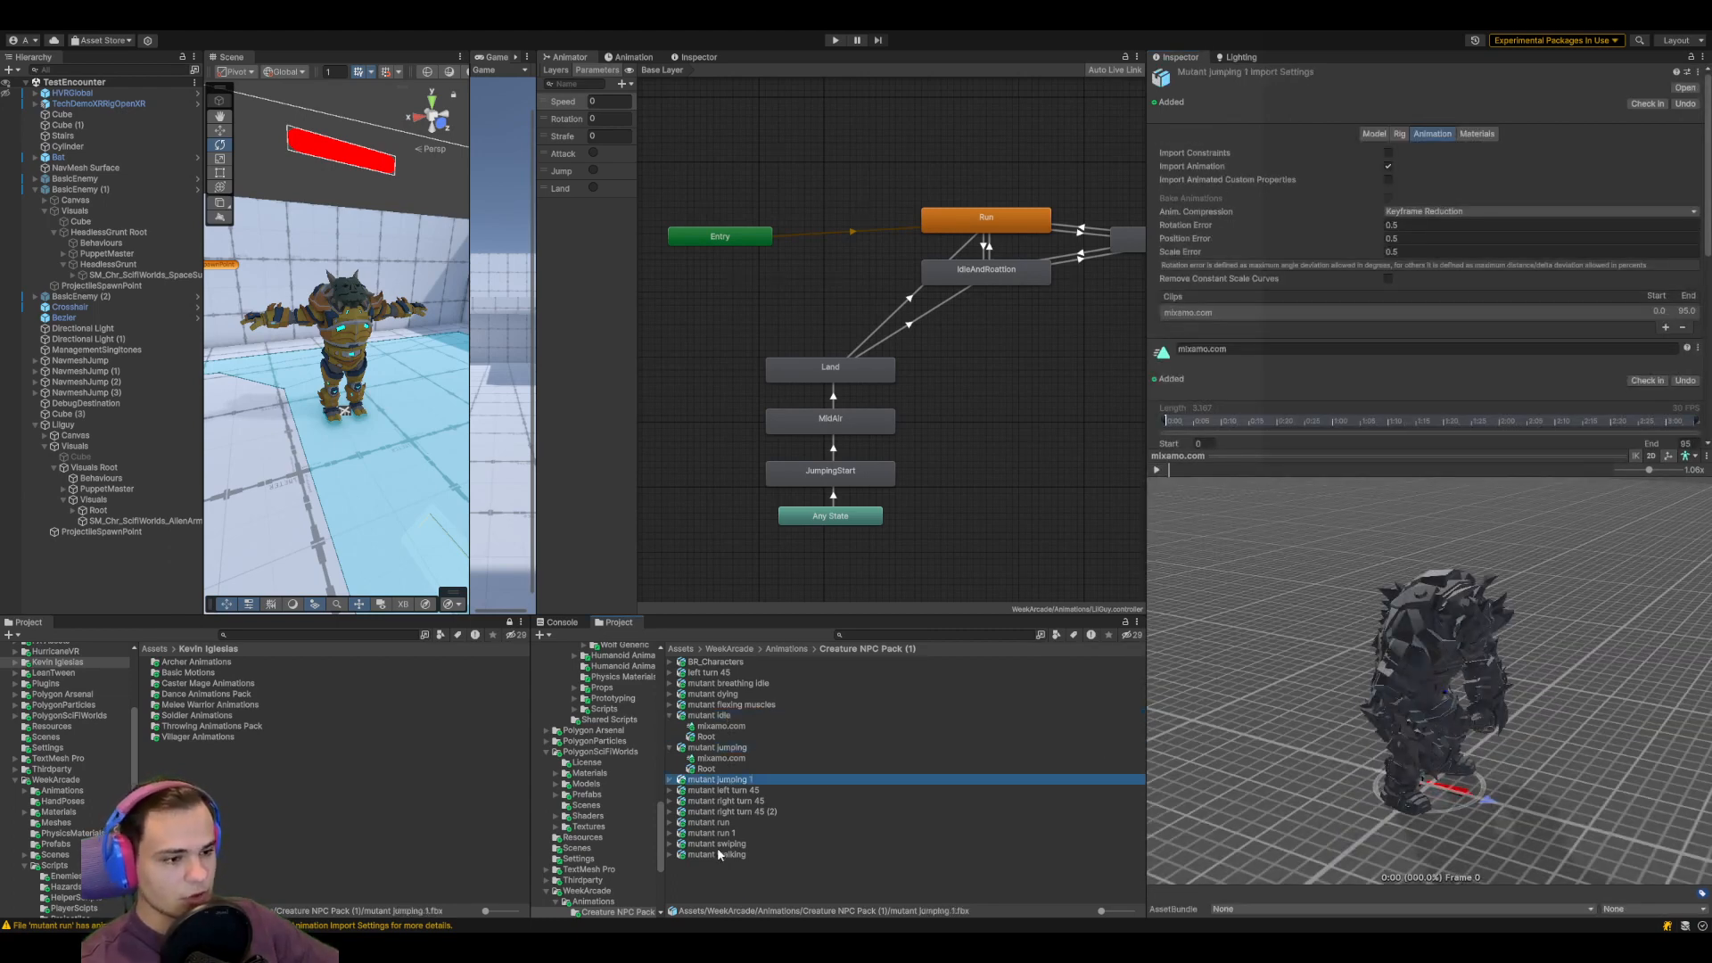
pyautogui.click(670, 780)
pyautogui.click(722, 790)
pyautogui.moveTo(1305, 478); pyautogui.dragTo(1309, 588)
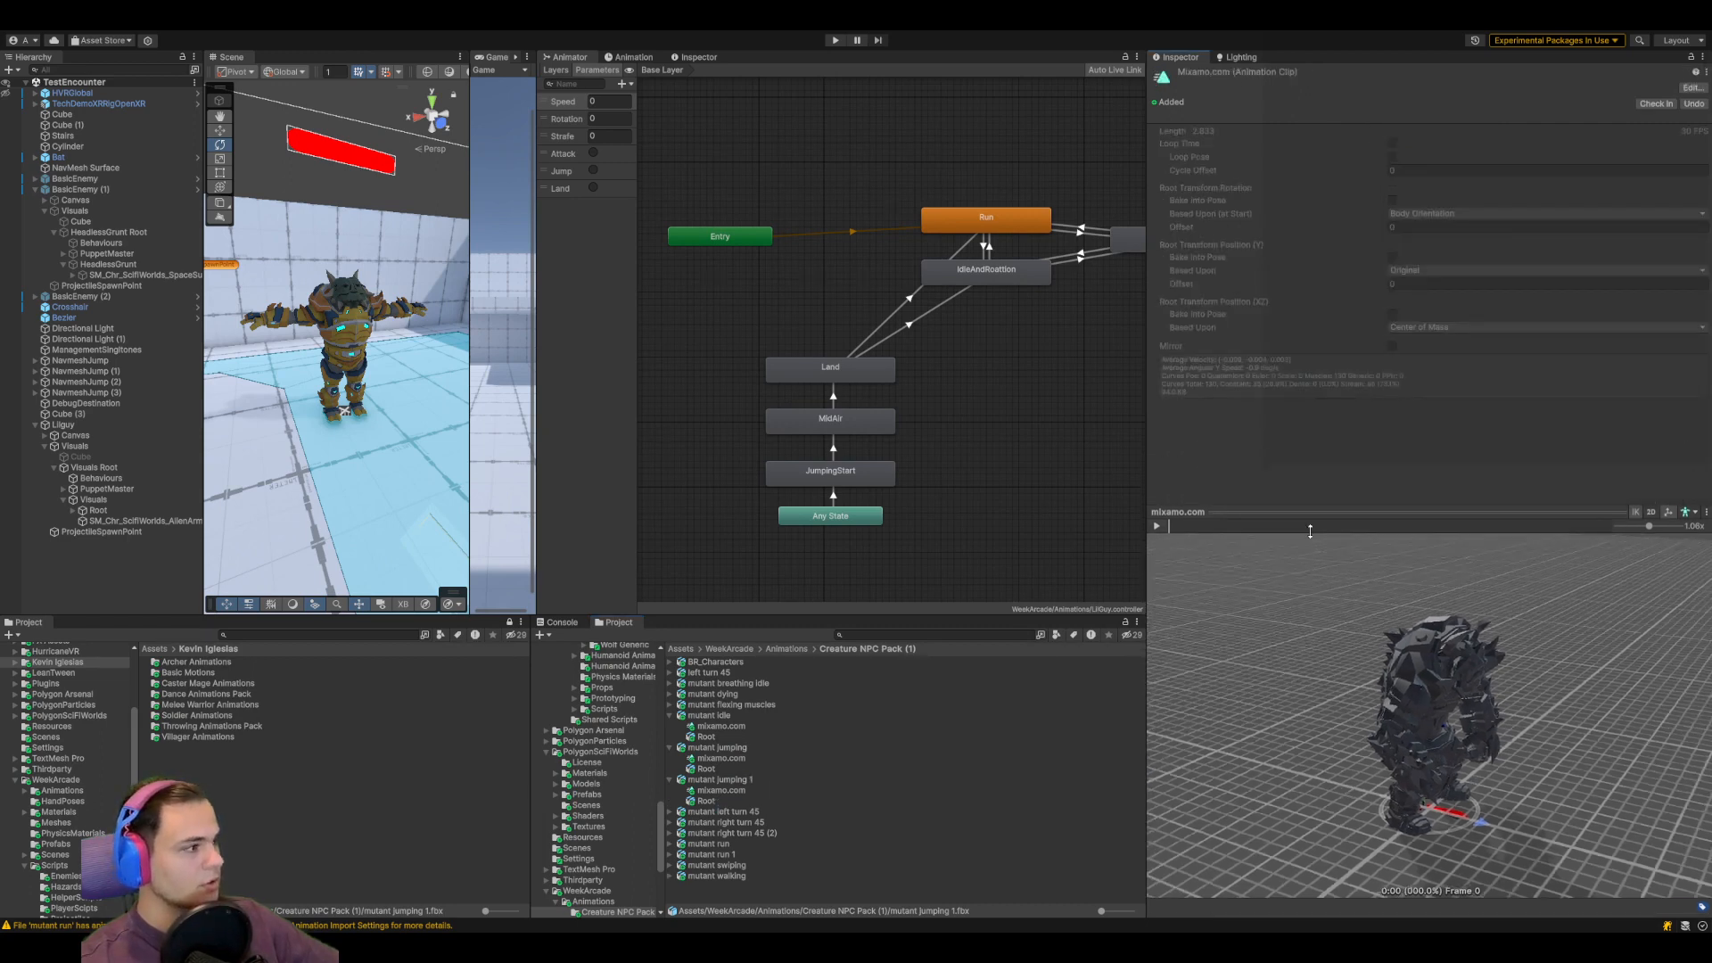
pyautogui.click(722, 781)
# Try ending the mutant jumping 1 clip at about frame 76, and scrub its preview for the takeoff moment
pyautogui.moveTo(1303, 587); pyautogui.dragTo(1308, 710)
pyautogui.scroll(-3, 1307, 648)
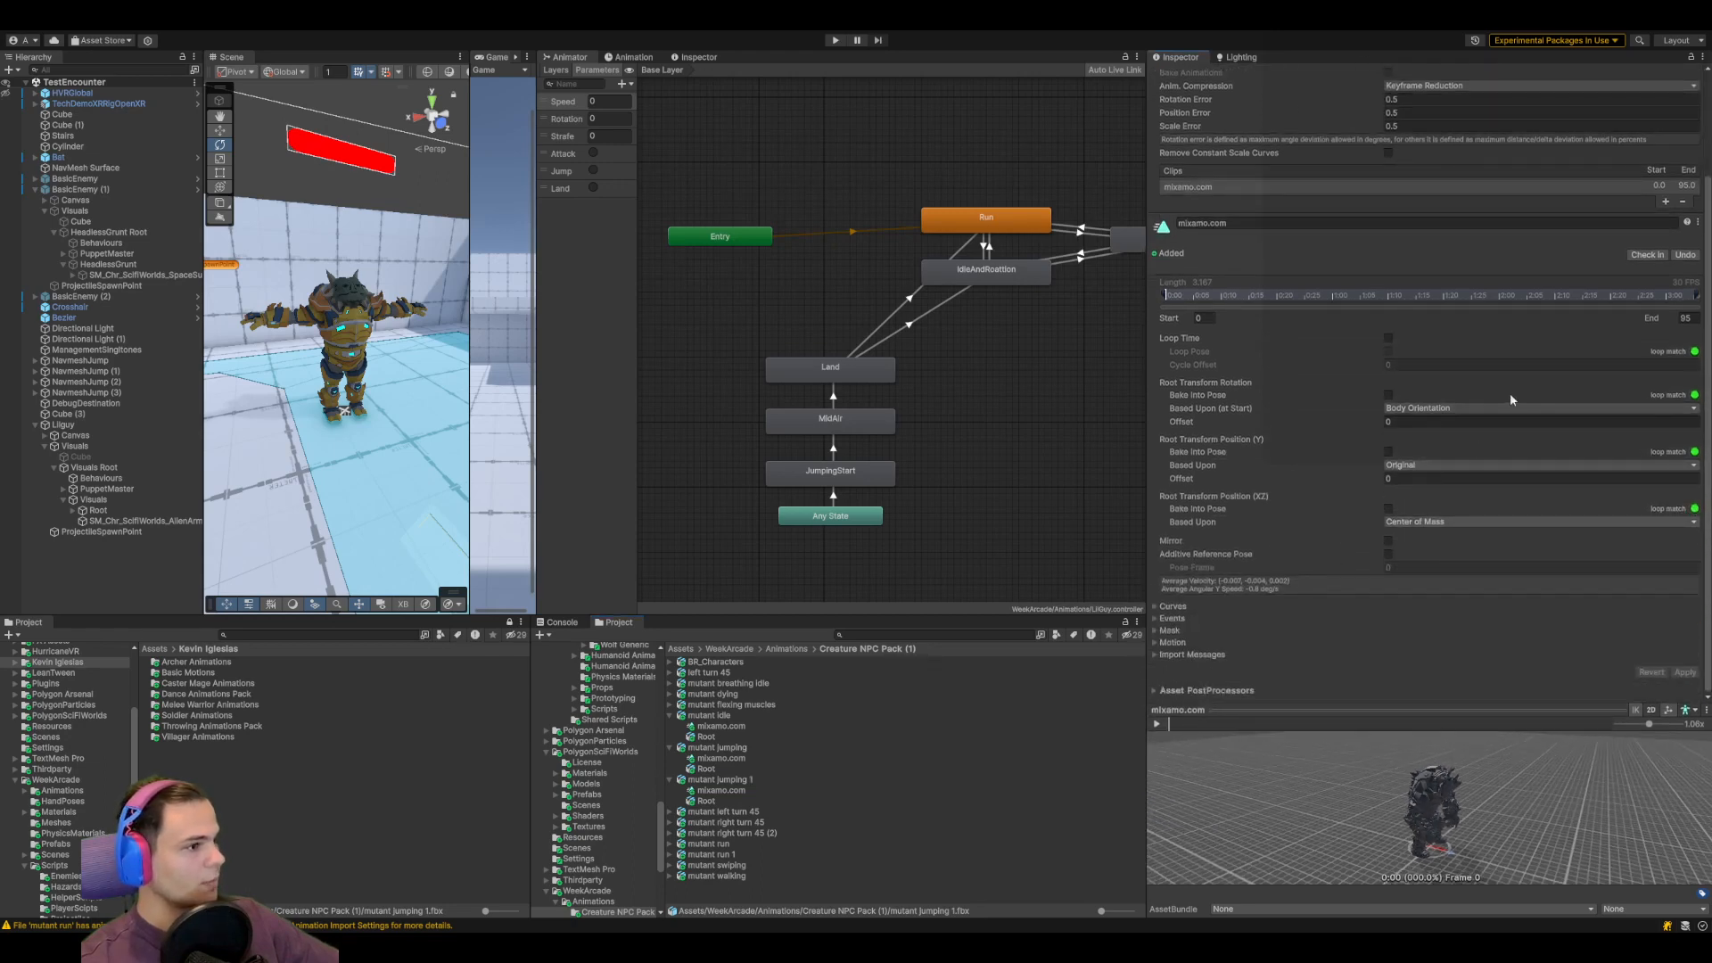
pyautogui.moveTo(1643, 319); pyautogui.dragTo(1556, 381)
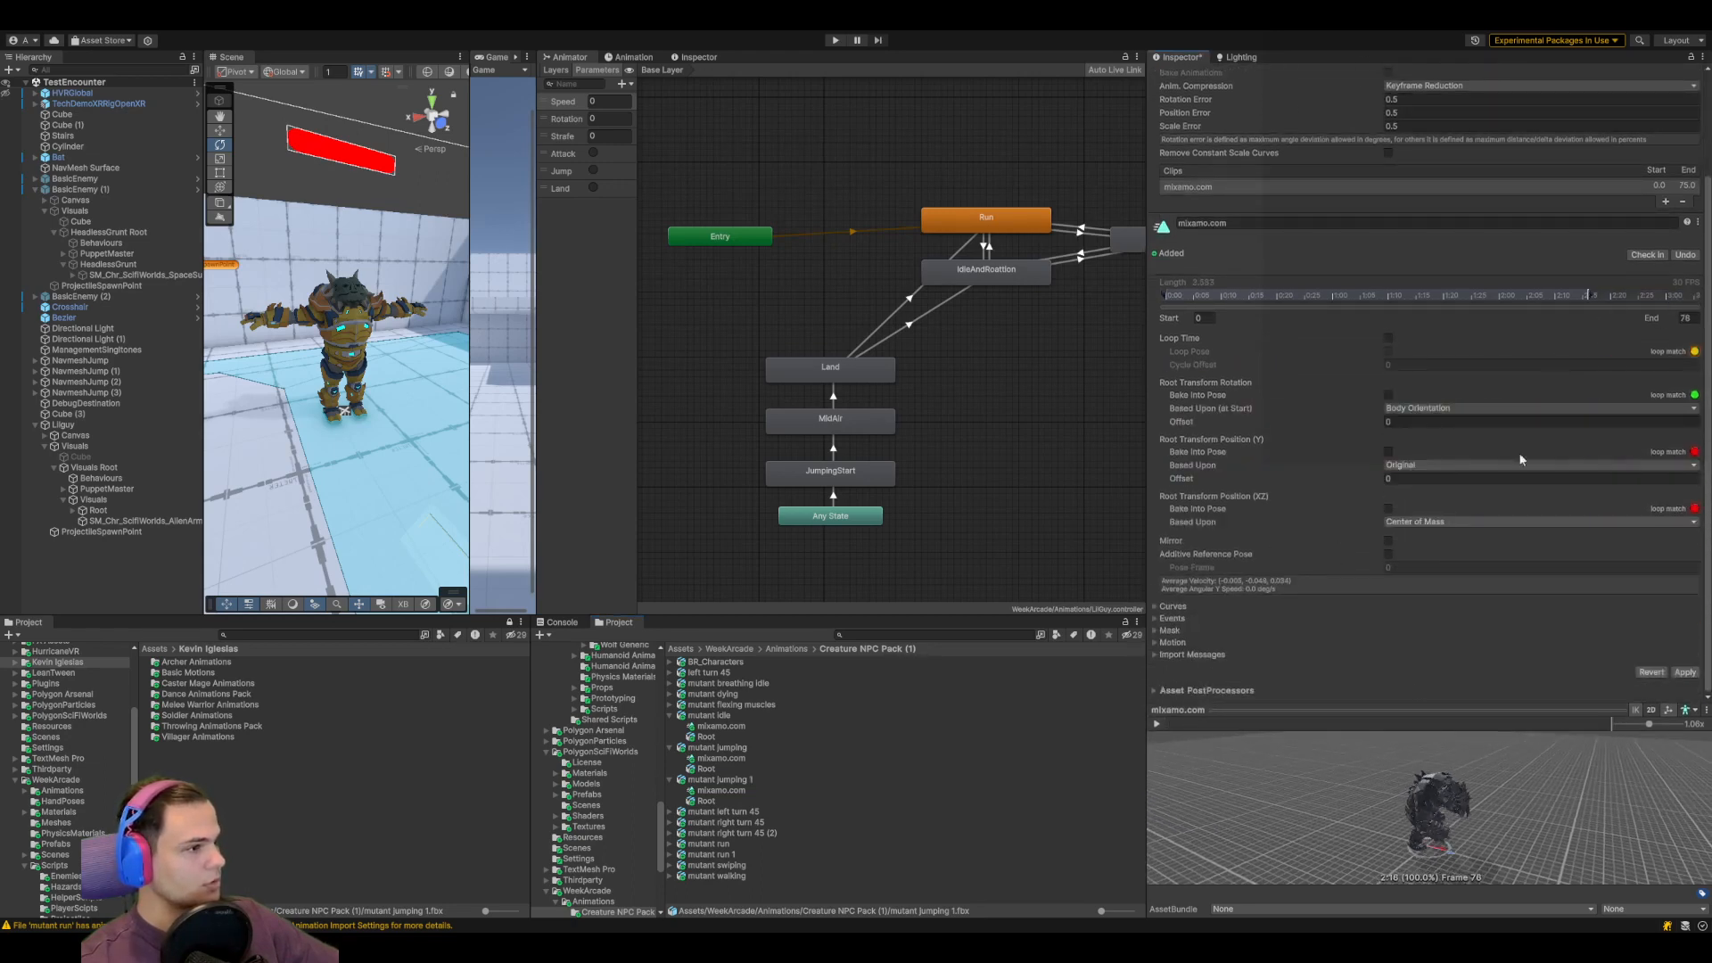
pyautogui.moveTo(1391, 714); pyautogui.dragTo(1338, 530)
pyautogui.click(1157, 539)
pyautogui.click(1155, 537)
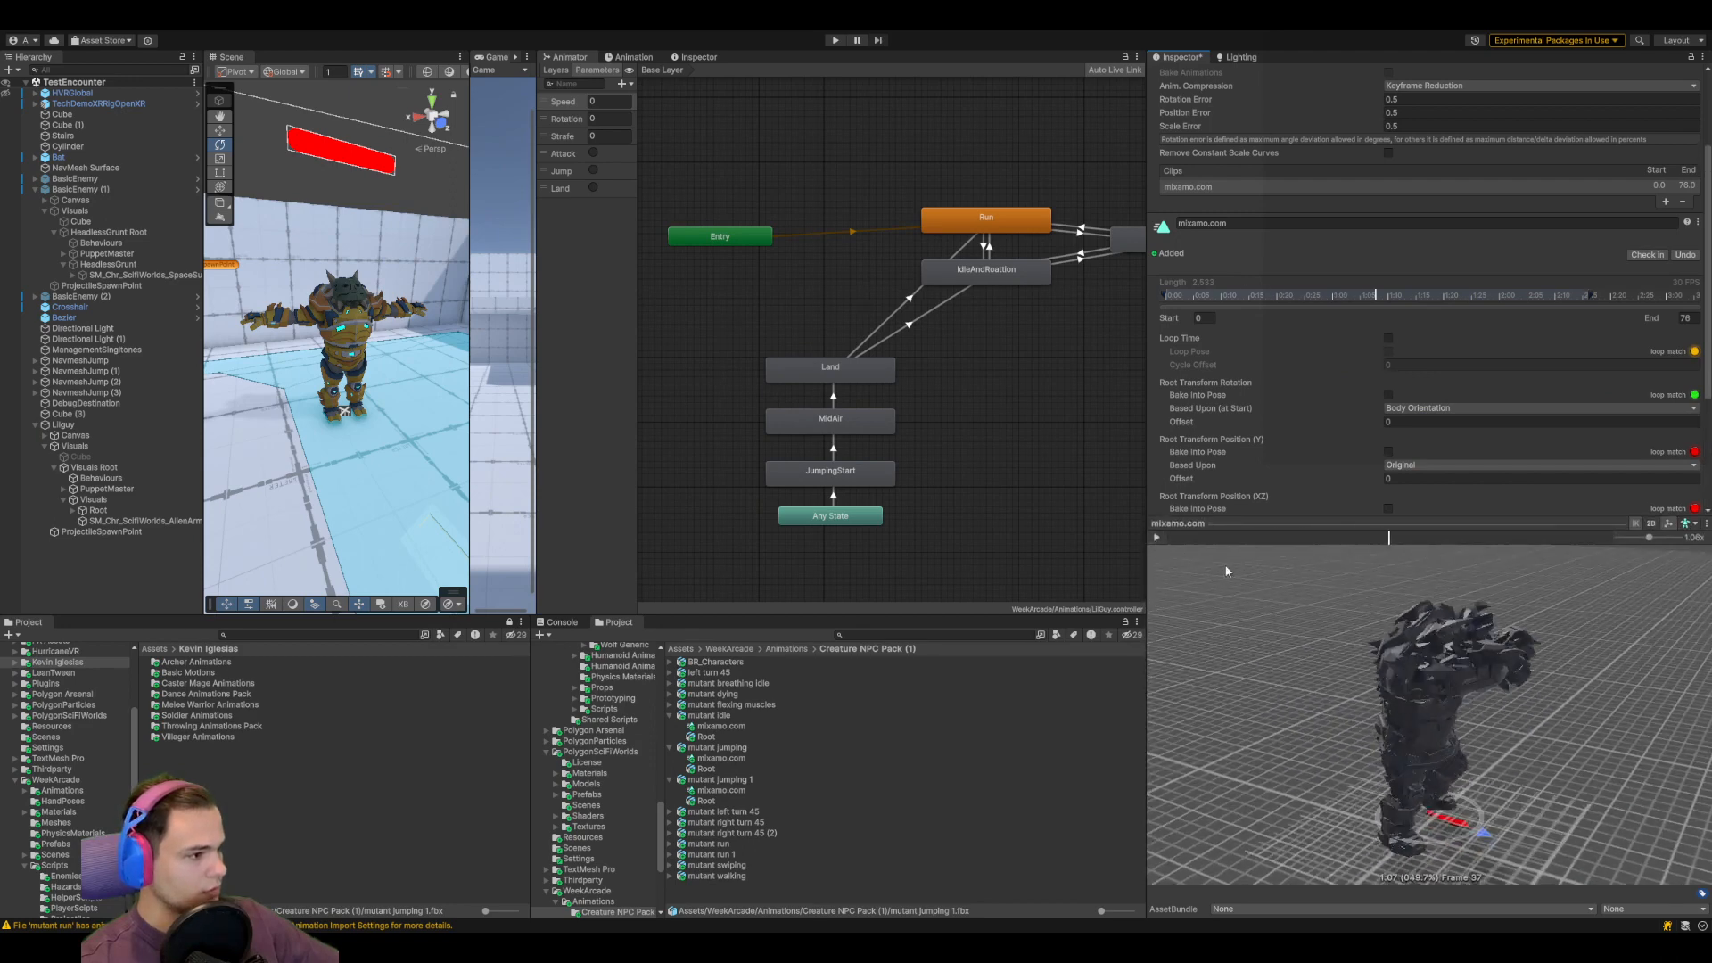
pyautogui.moveTo(1388, 537); pyautogui.dragTo(1438, 546)
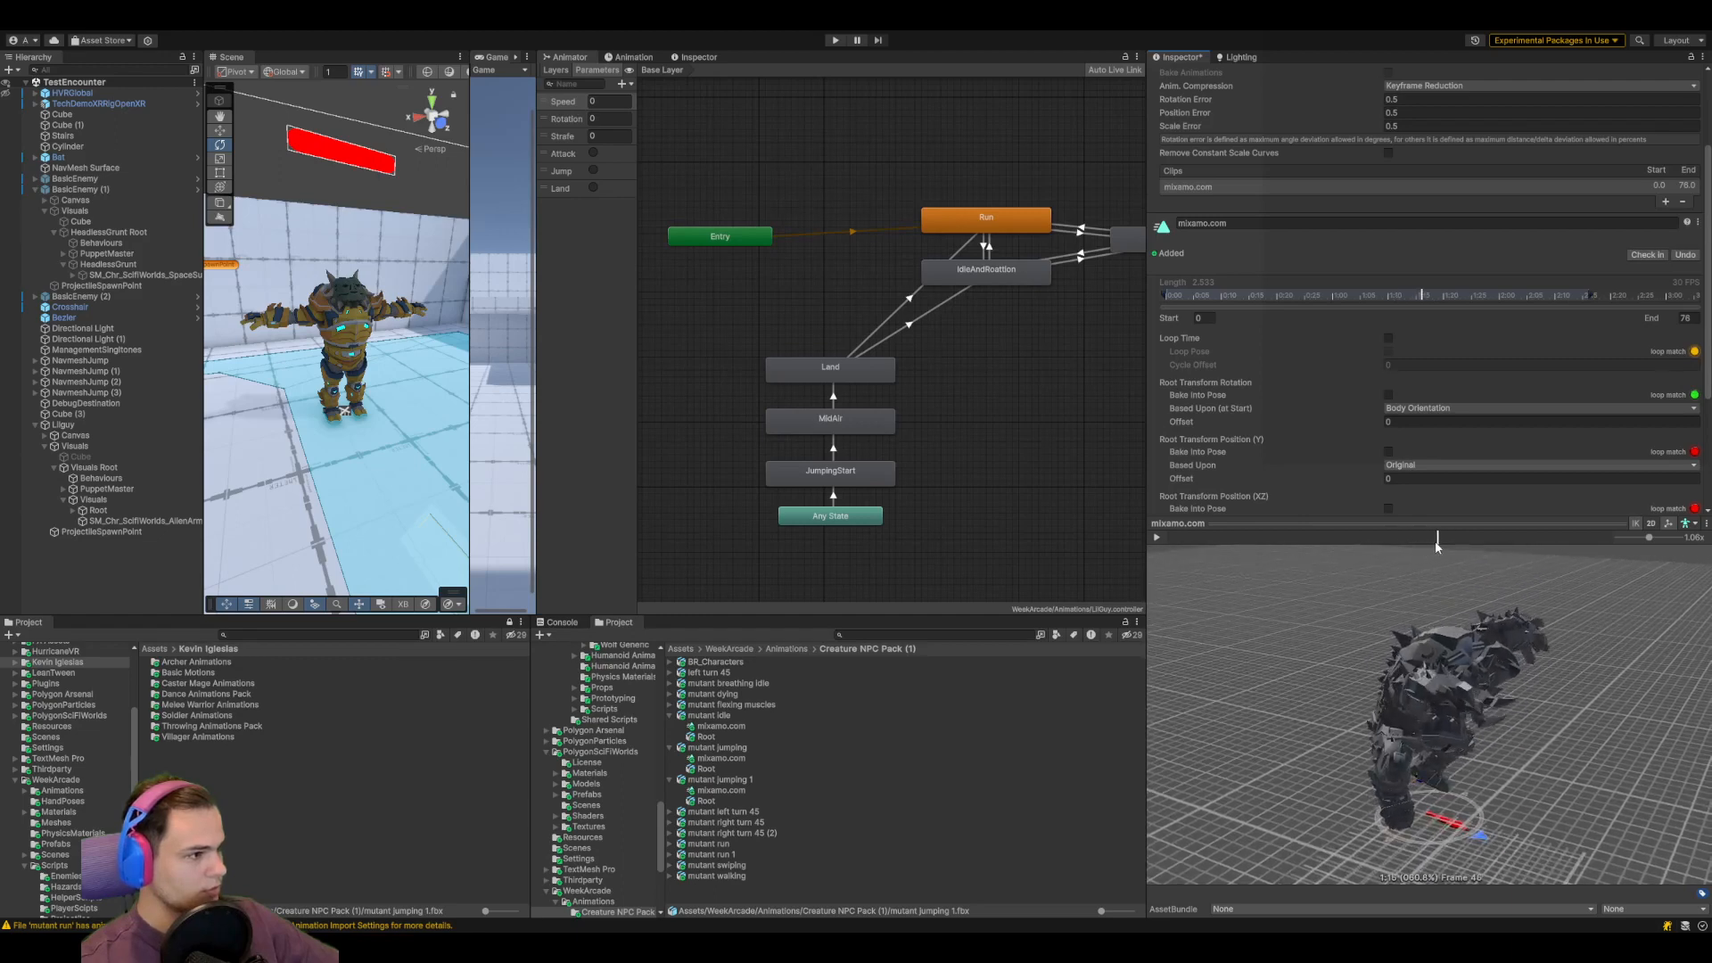
# Trim the mutant jumping 1 clip to the takeoff, running from frame 0 to frame 48
pyautogui.scroll(-2, 1345, 383)
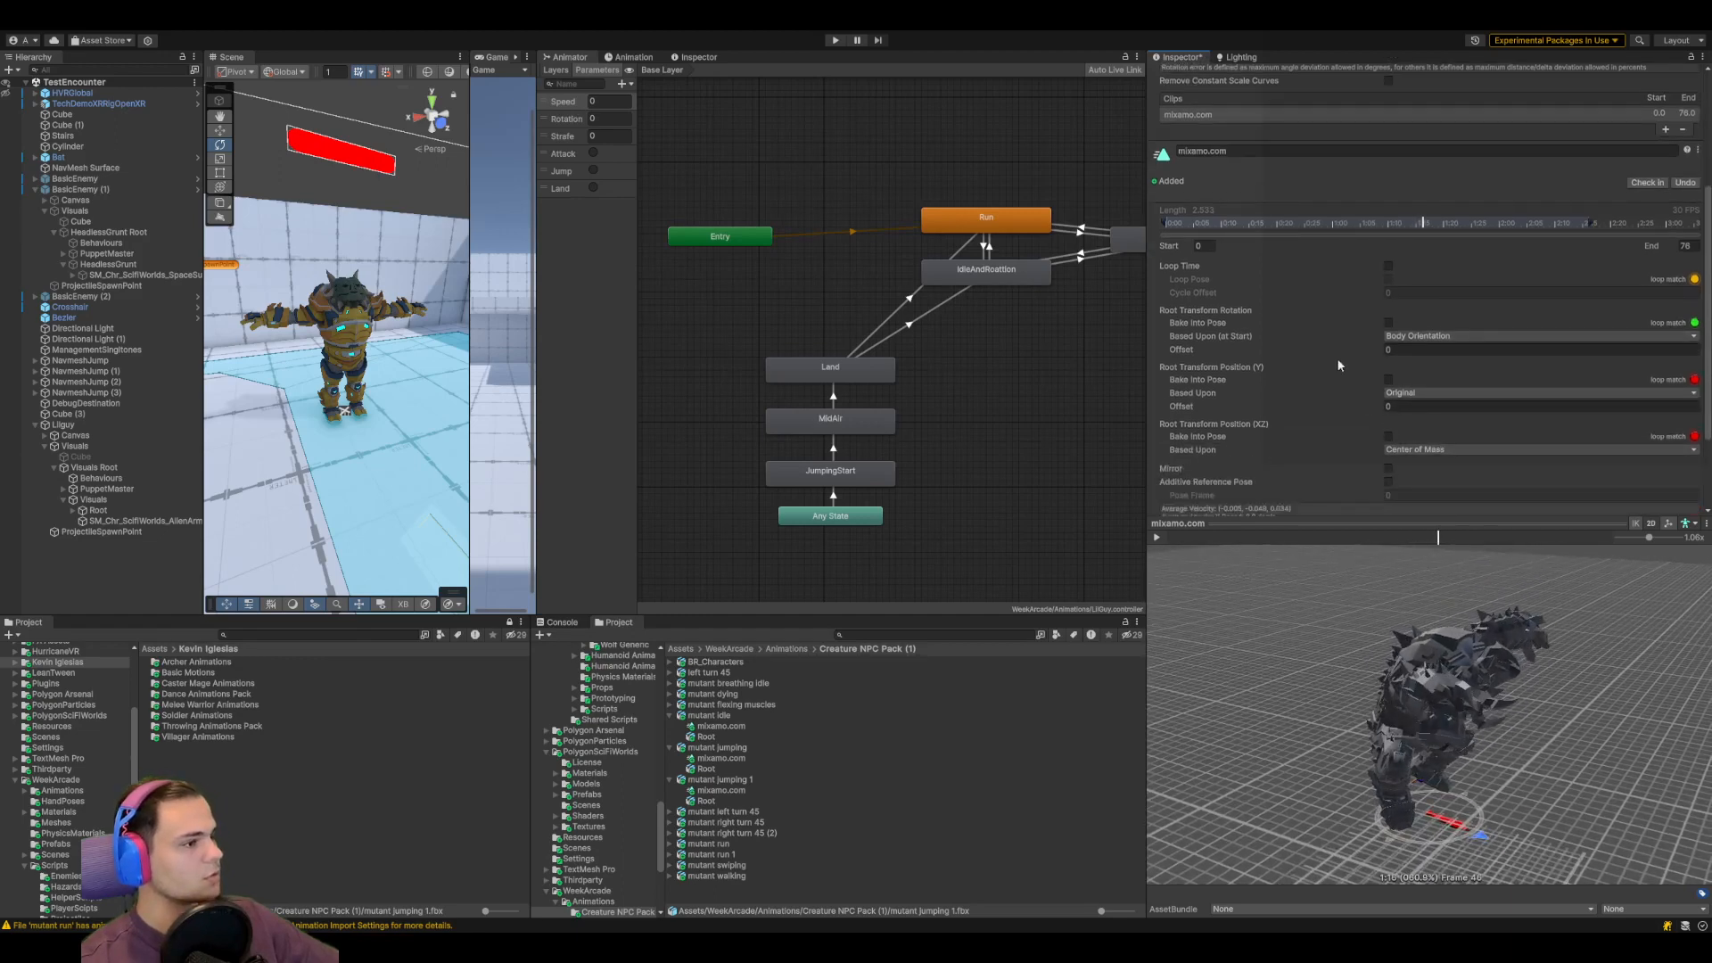
pyautogui.moveTo(1163, 222); pyautogui.dragTo(1418, 228)
pyautogui.moveTo(1593, 225); pyautogui.dragTo(1570, 227)
pyautogui.moveTo(1418, 227); pyautogui.dragTo(1139, 250)
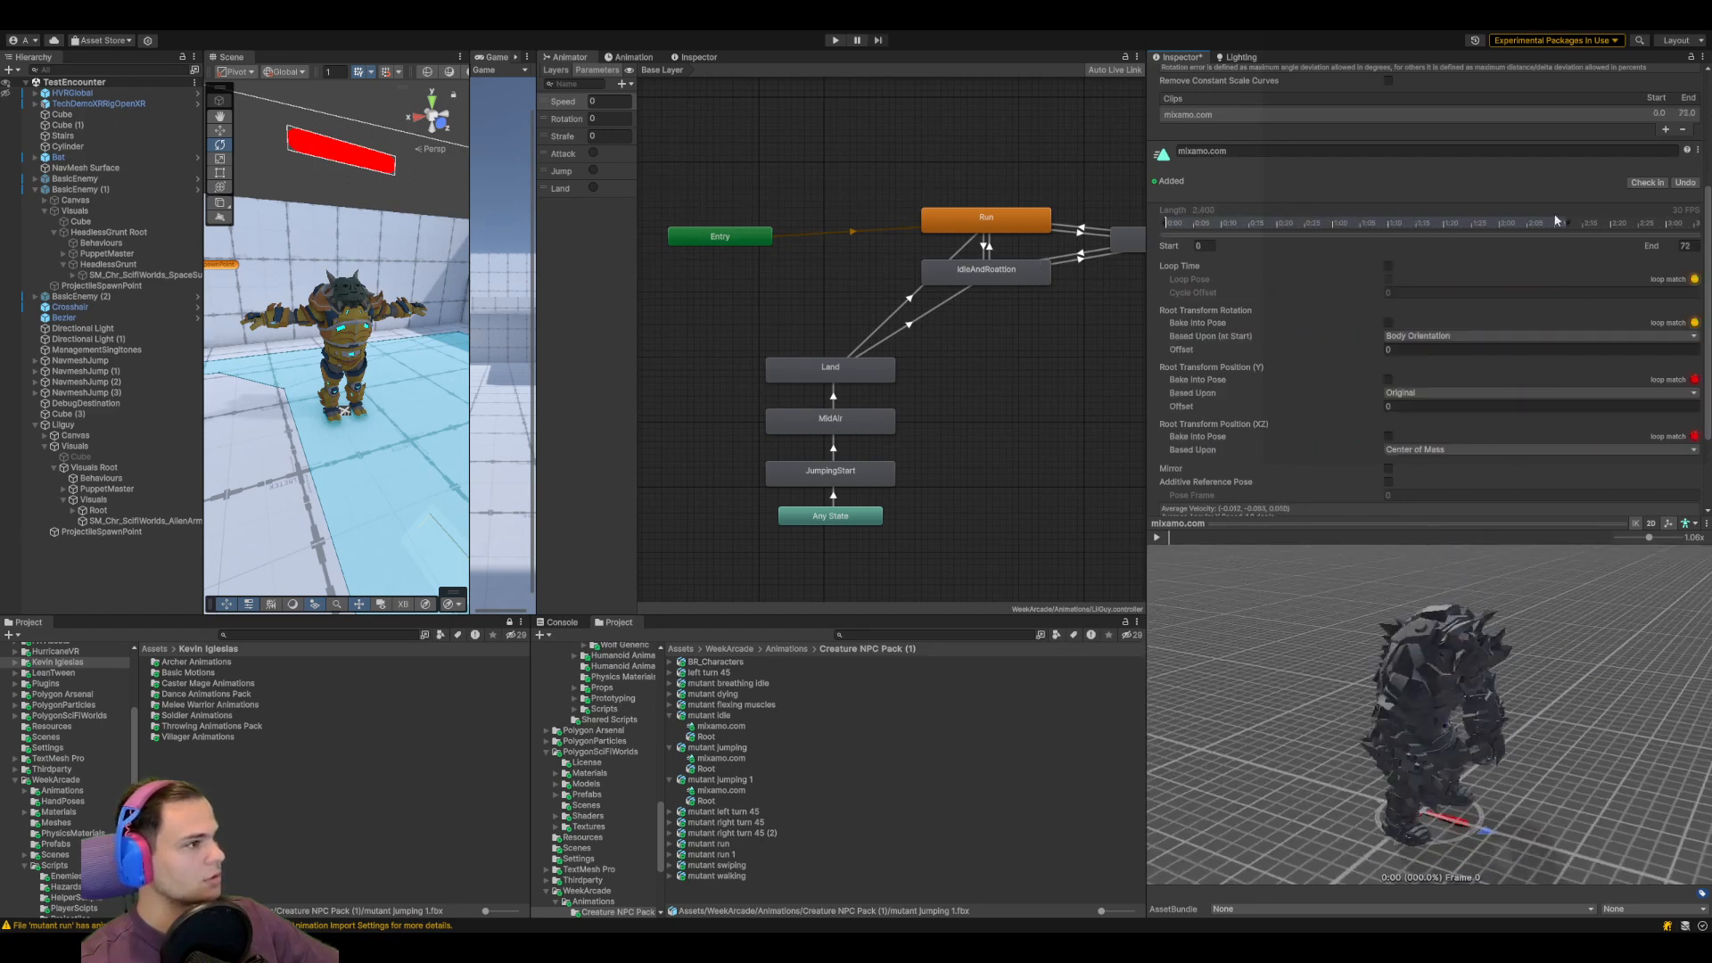
pyautogui.moveTo(1570, 226); pyautogui.dragTo(1436, 232)
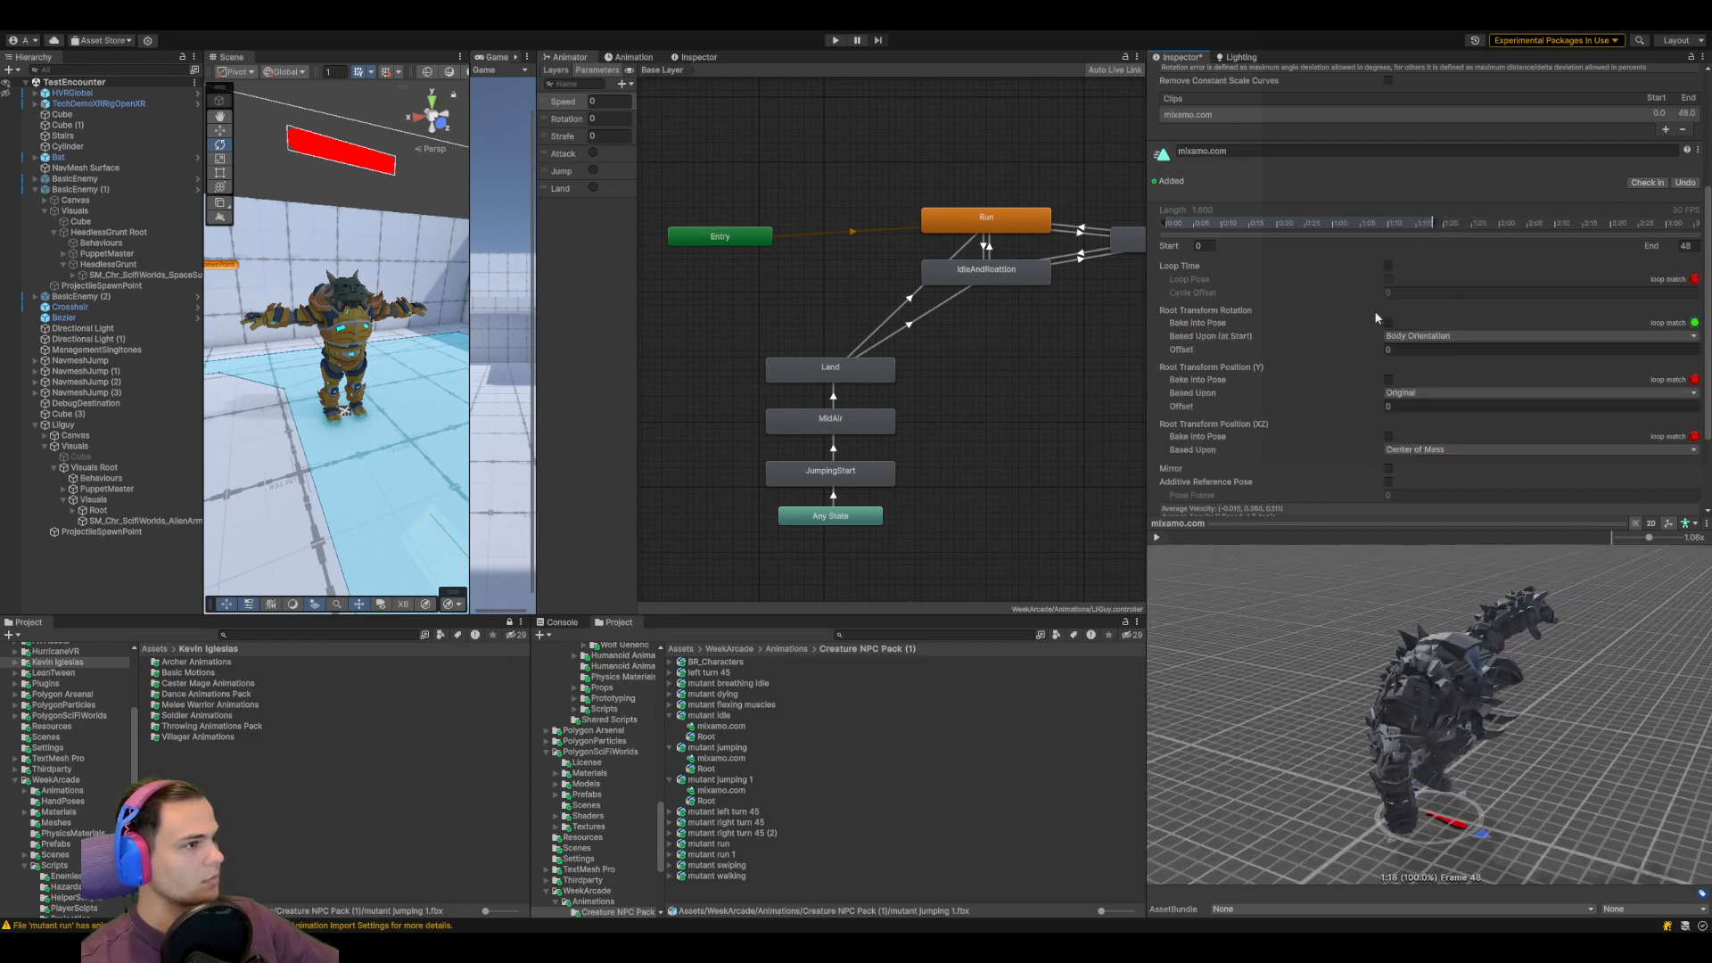
# Rename the trimmed clip in mutant jumping 1 as JumpStart and apply the import changes
pyautogui.scroll(-3, 1259, 339)
pyautogui.scroll(8, 1317, 385)
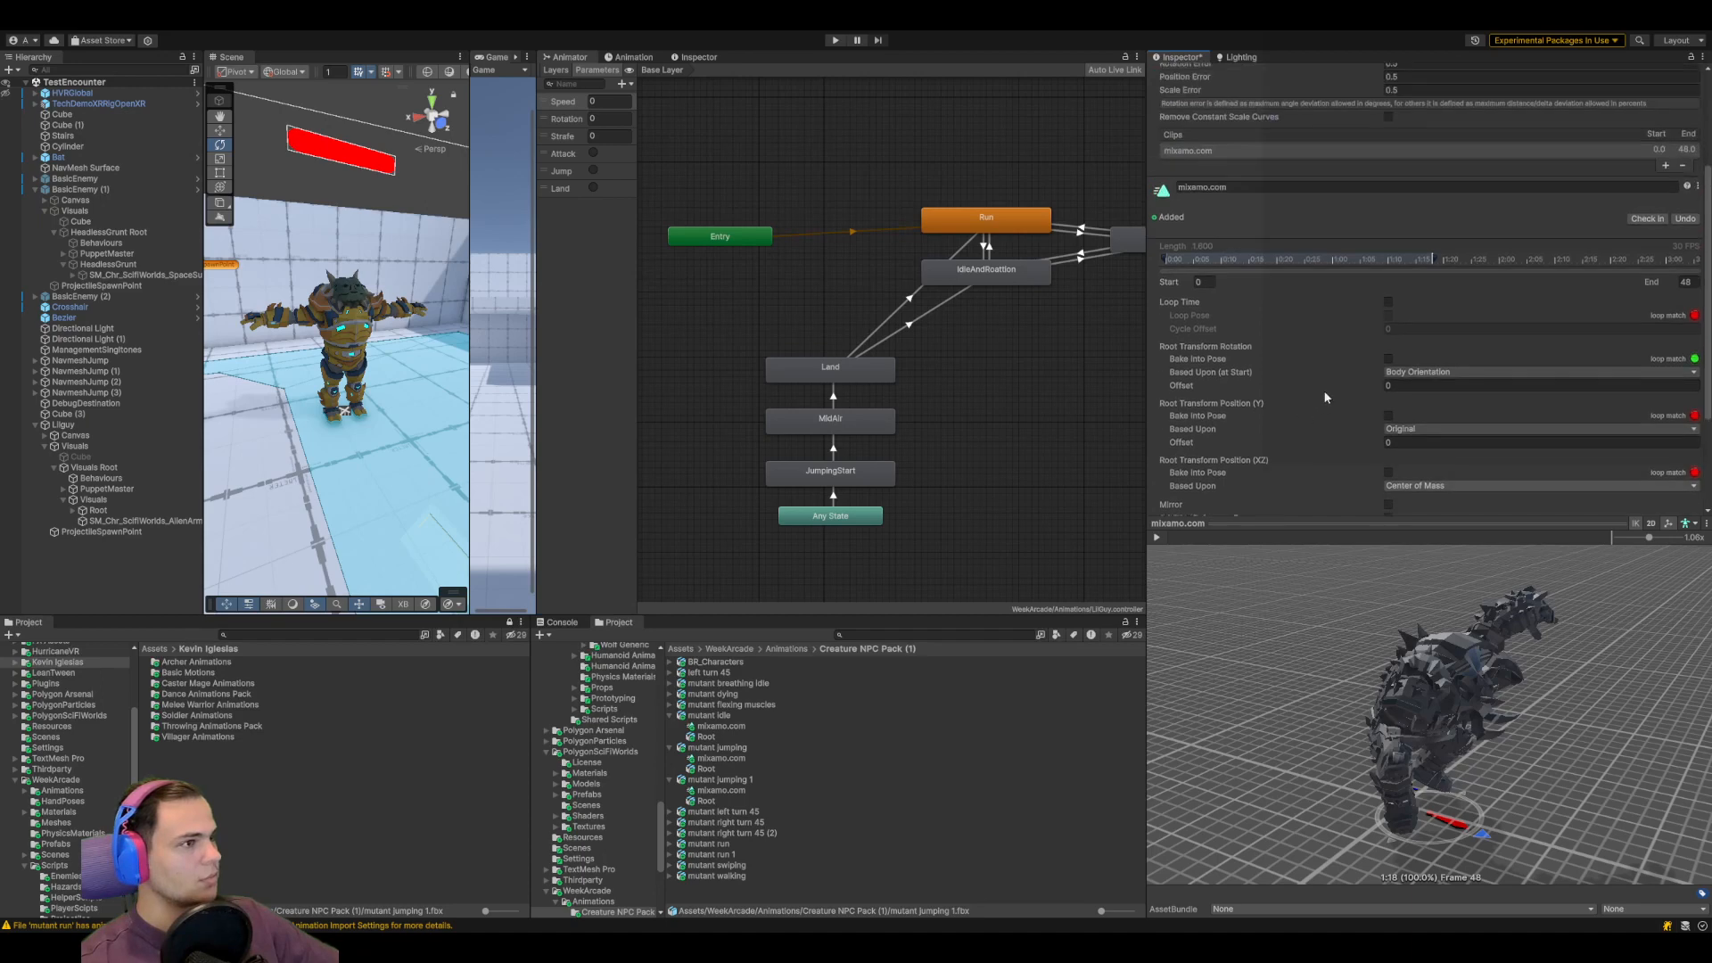
pyautogui.click(1337, 330)
pyautogui.write('JumpStart')
pyautogui.press('Return')
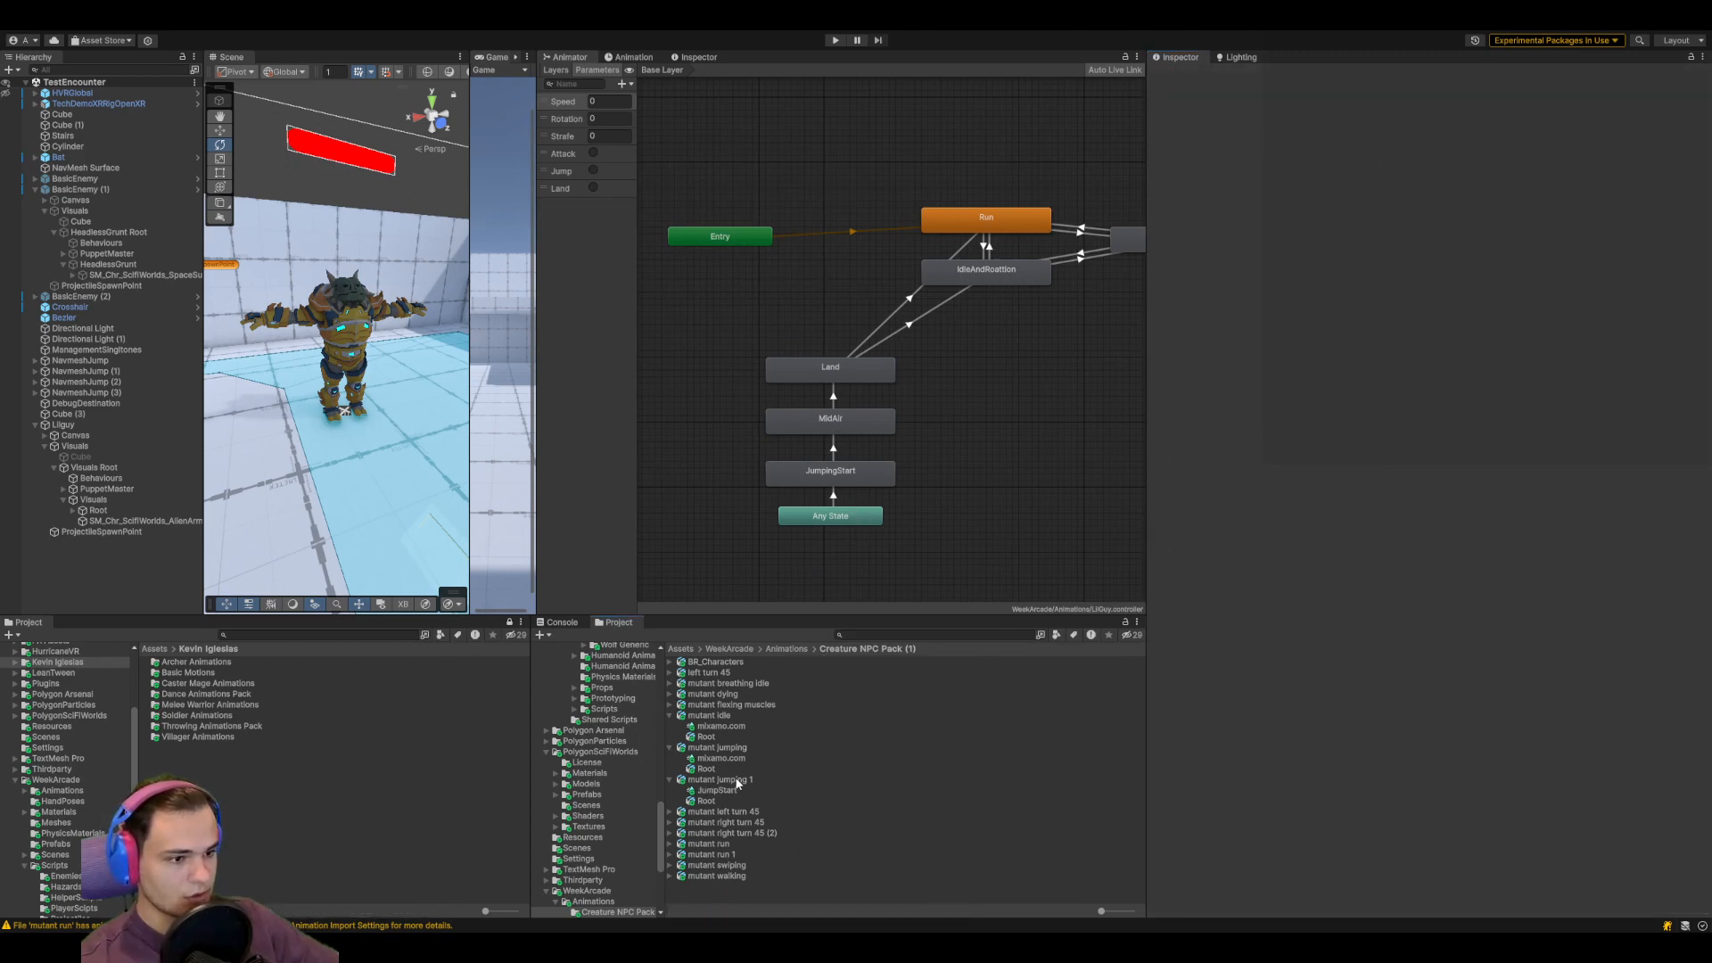
pyautogui.click(729, 790)
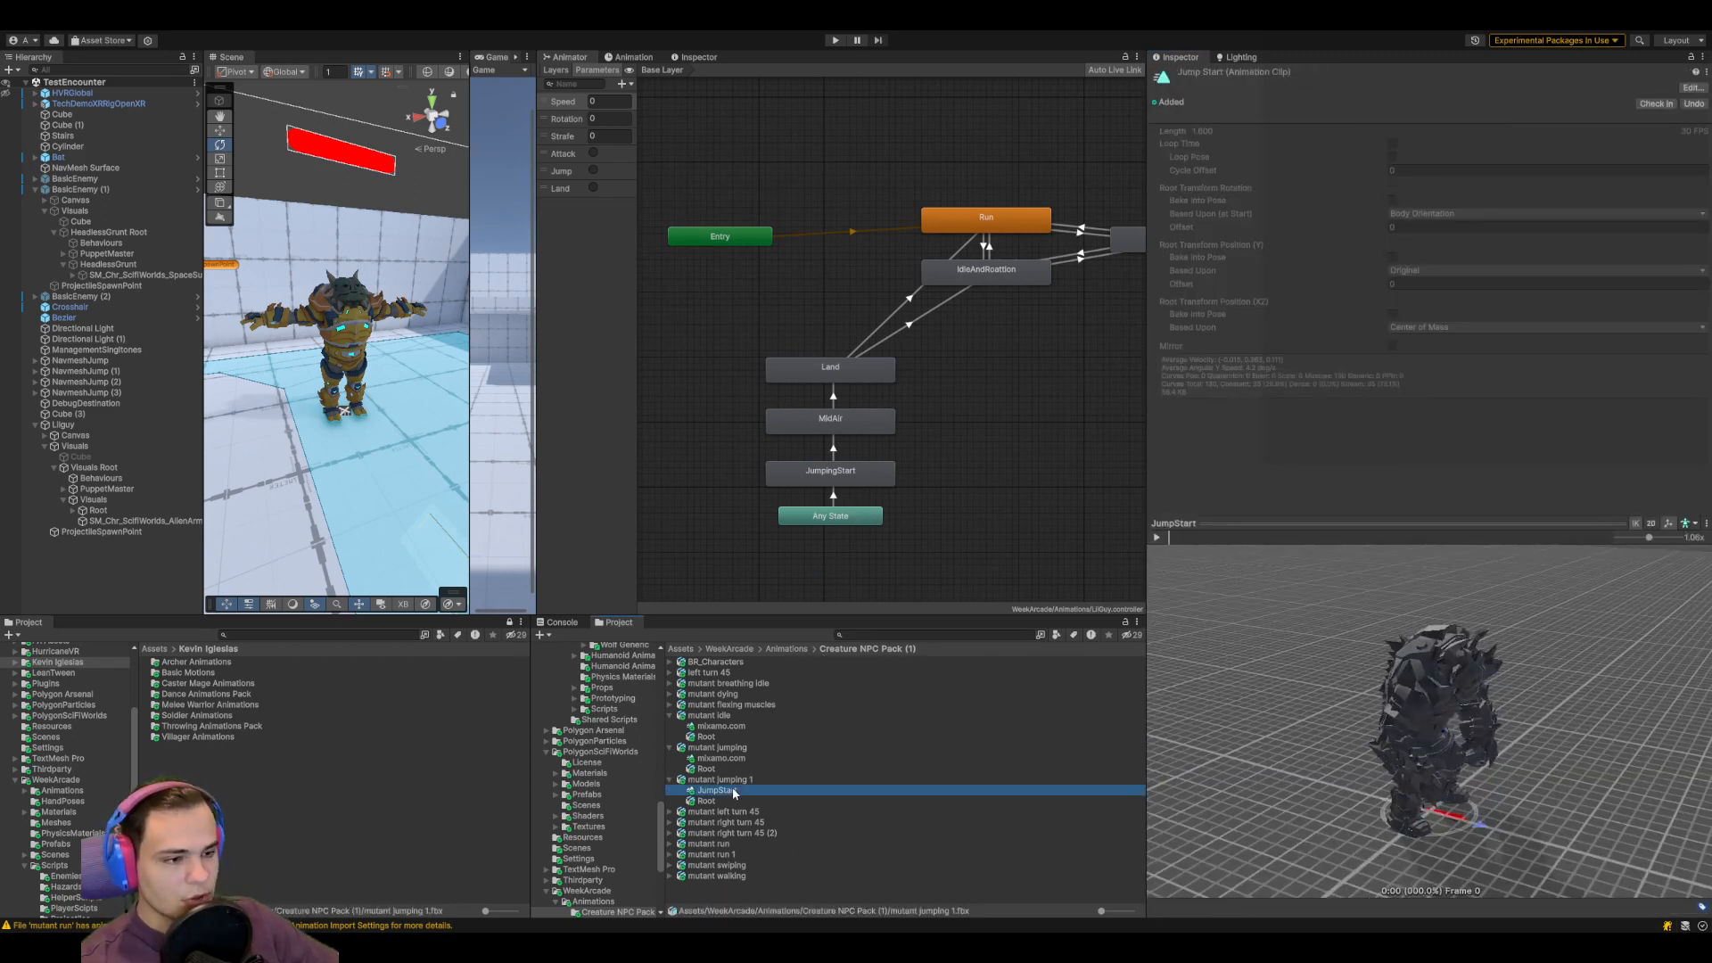
pyautogui.hotkey('ctrl', 'd')
pyautogui.hotkey('ctrl', 'd')
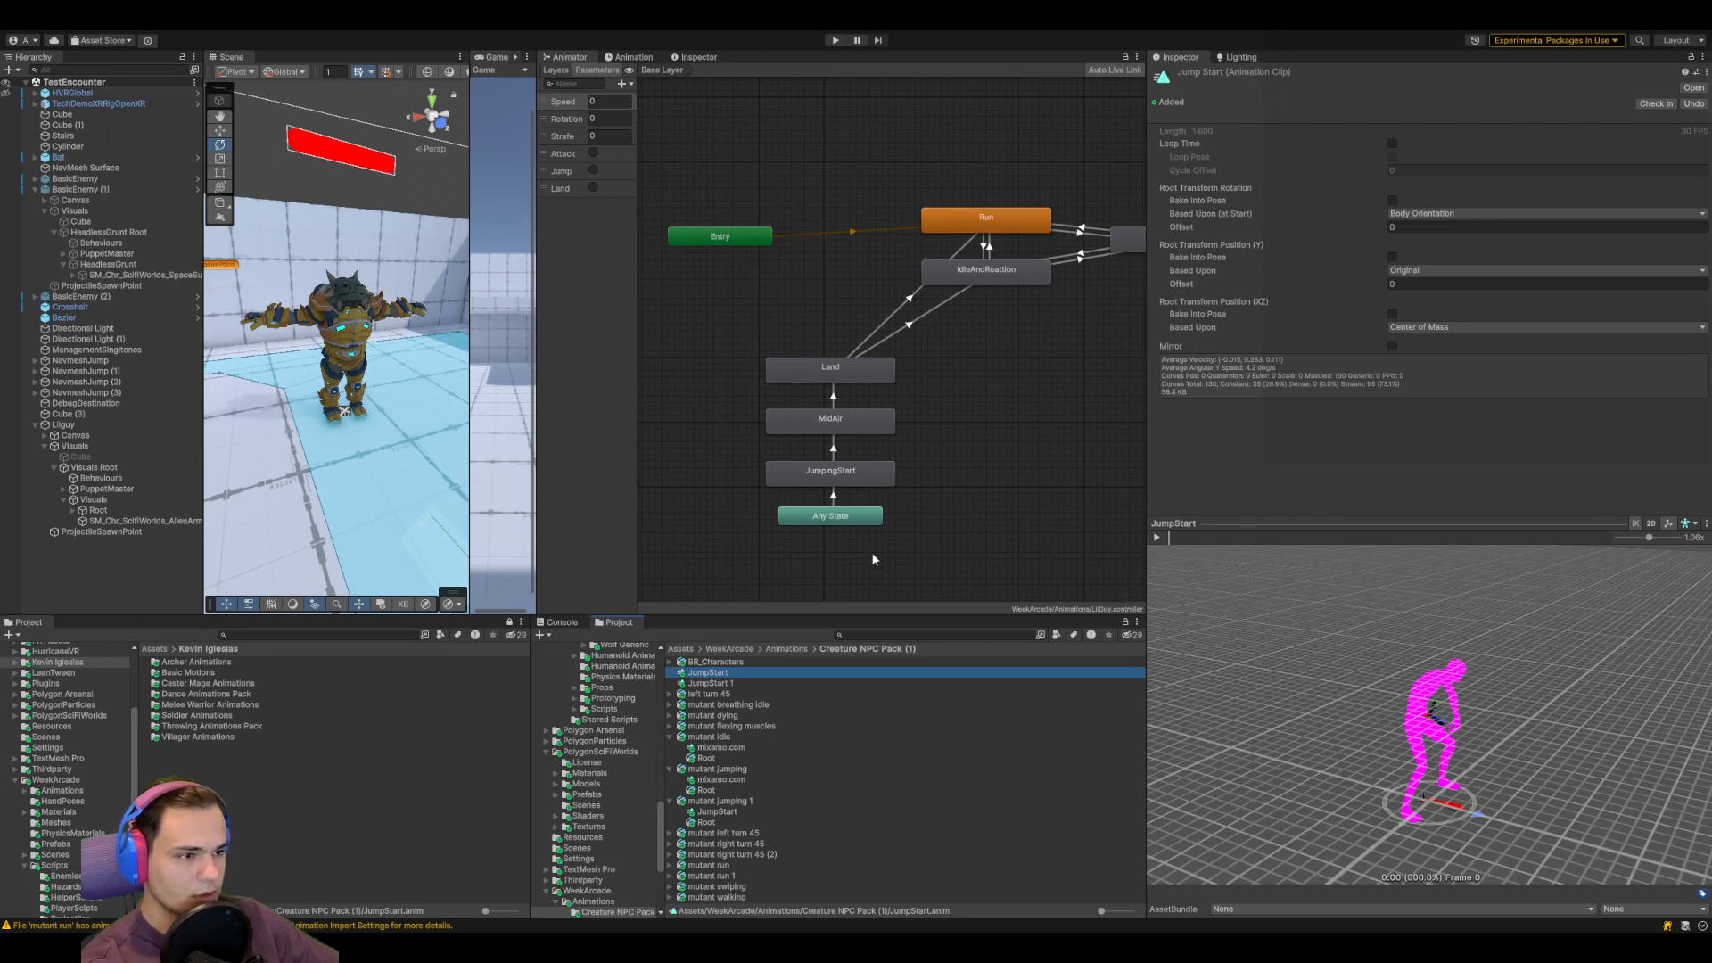
pyautogui.press('Delete')
pyautogui.click(739, 675)
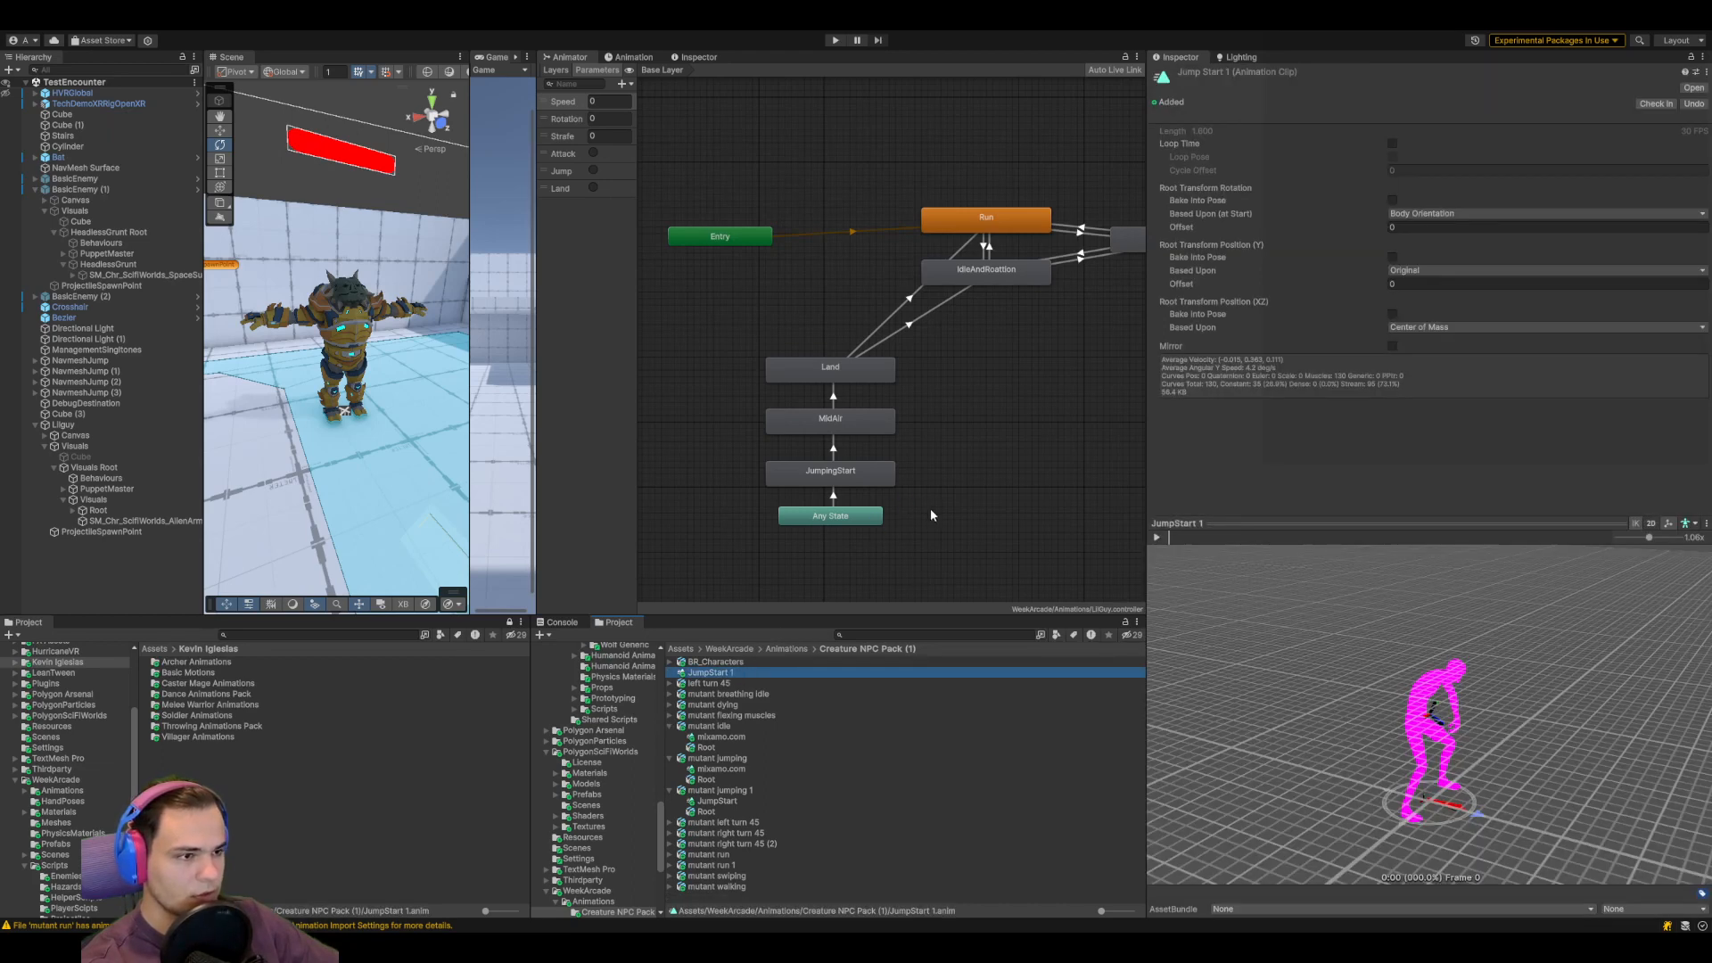
pyautogui.press('Delete')
# Duplicate the mutant jumping 1 asset and check the JumpStart clip inside the copy
pyautogui.click(727, 781)
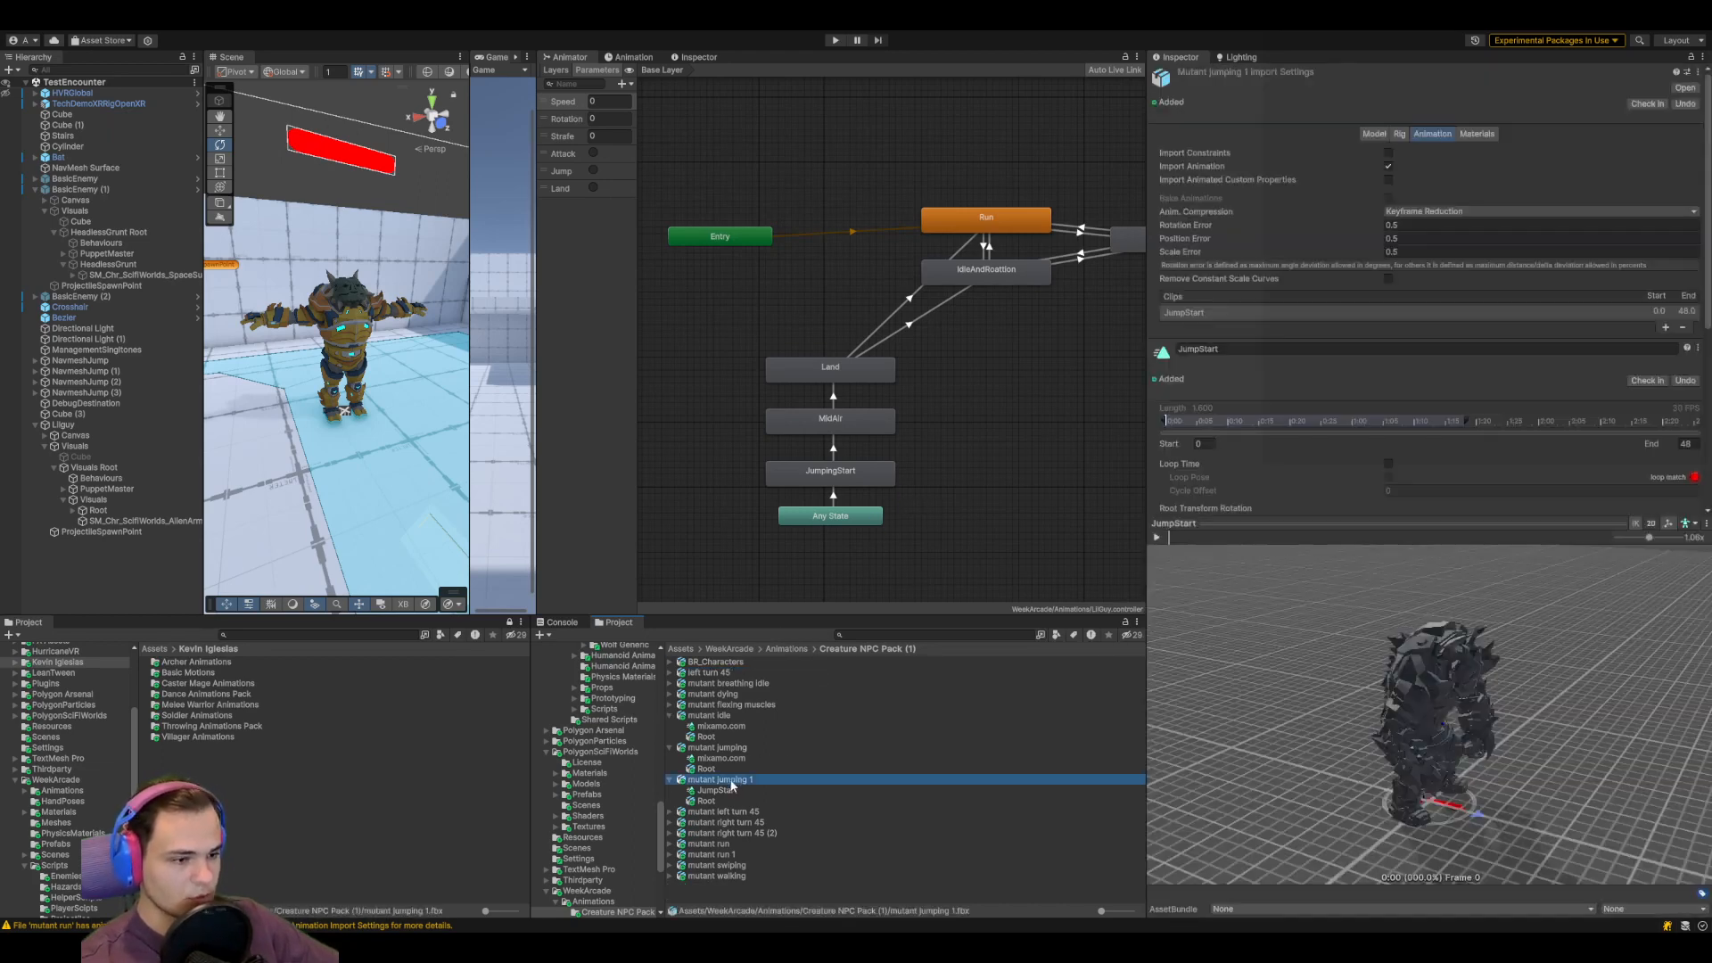
pyautogui.hotkey('ctrl', 'd')
pyautogui.click(679, 811)
pyautogui.click(716, 823)
# Set the range of the clip in mutant jumping 2 to frames 48 to 53
pyautogui.click(722, 811)
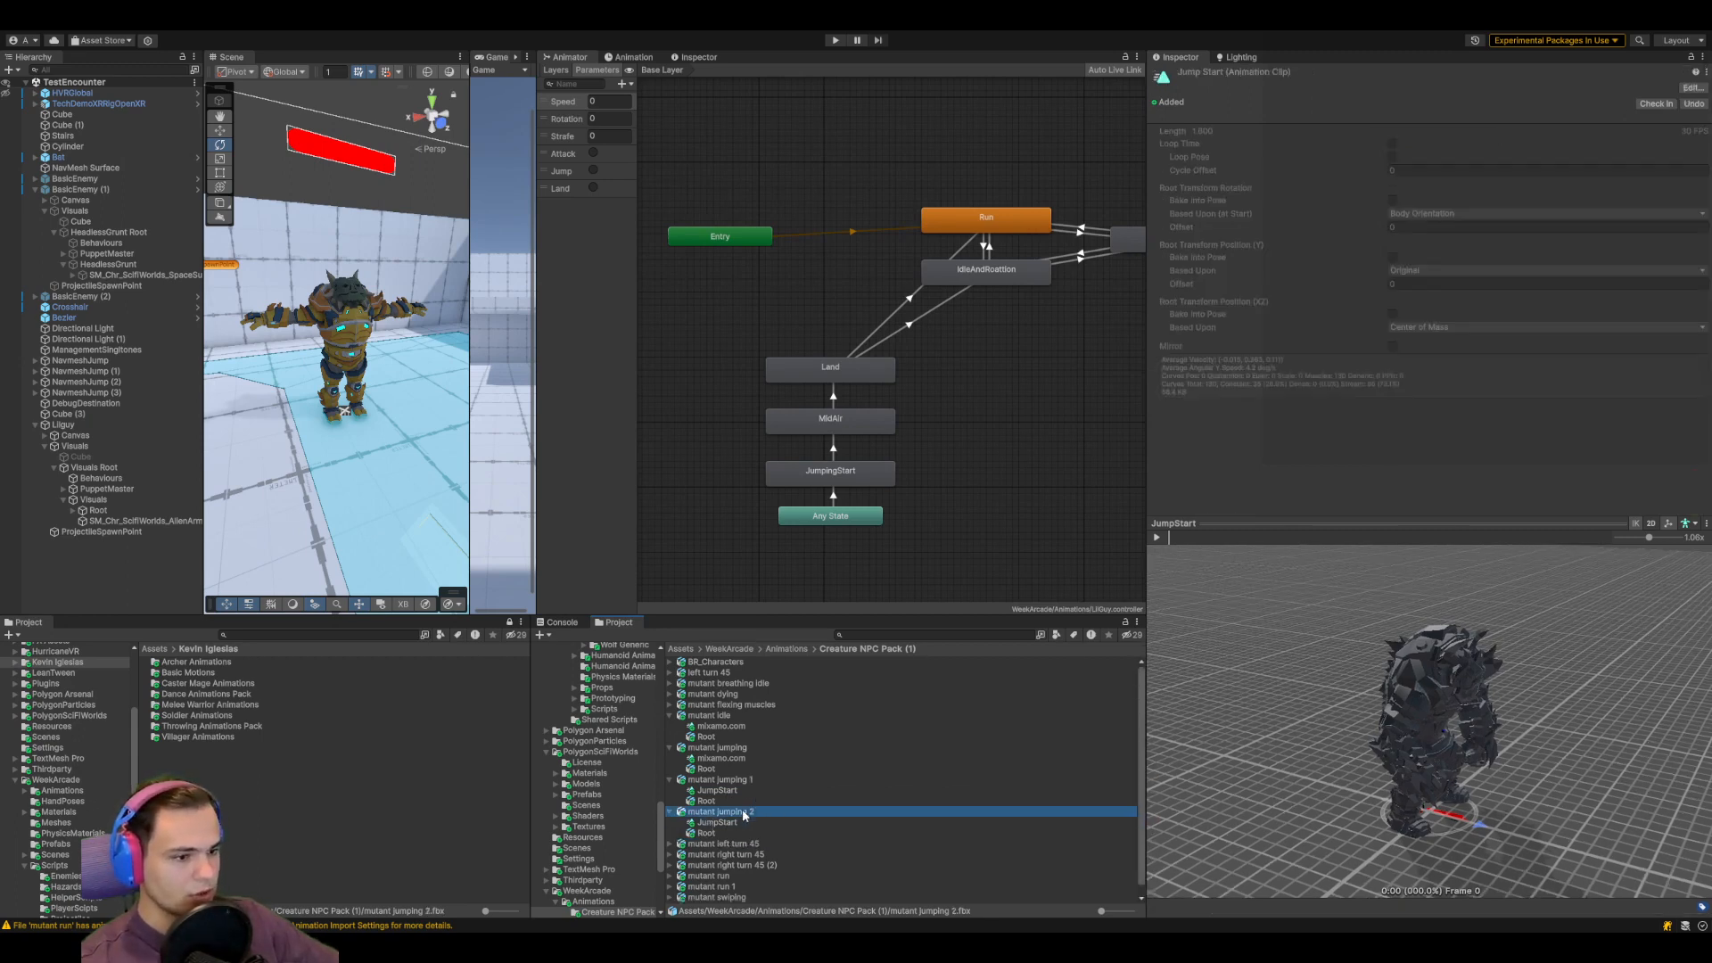
pyautogui.scroll(-3, 1387, 340)
pyautogui.moveTo(1218, 284); pyautogui.dragTo(1495, 284)
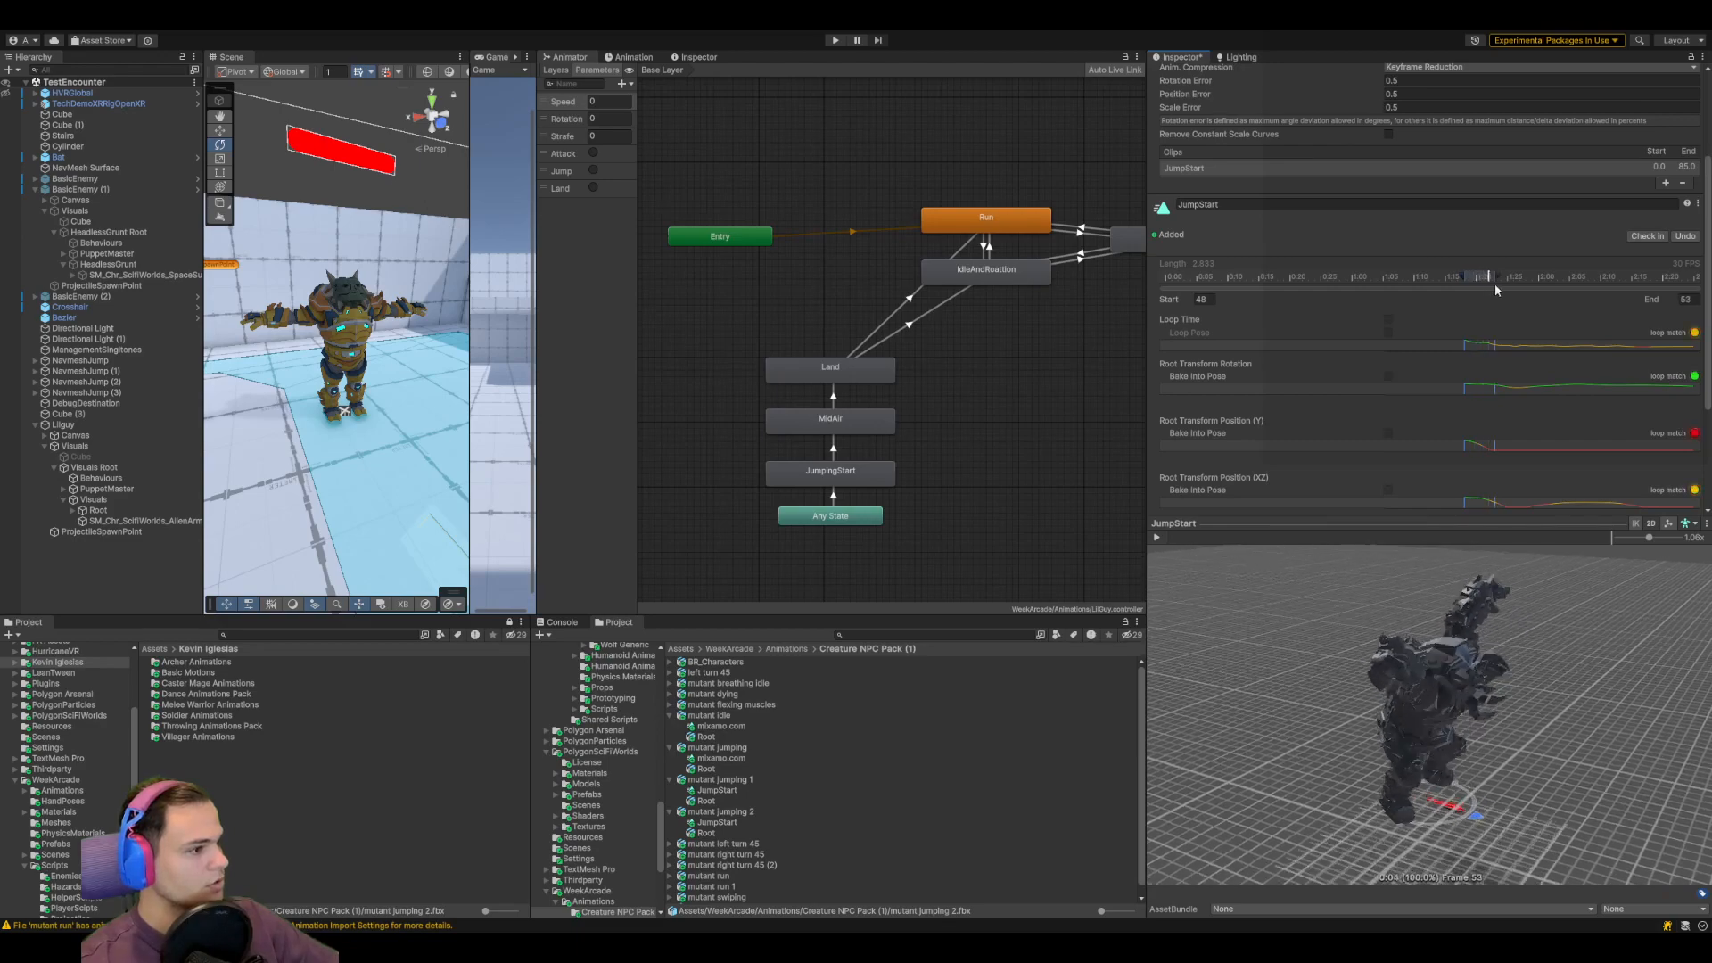
# Preview the mutant jumping 2 animation, trim its clip to frames 57–85, and rename the clip JumpLand
pyautogui.click(1158, 539)
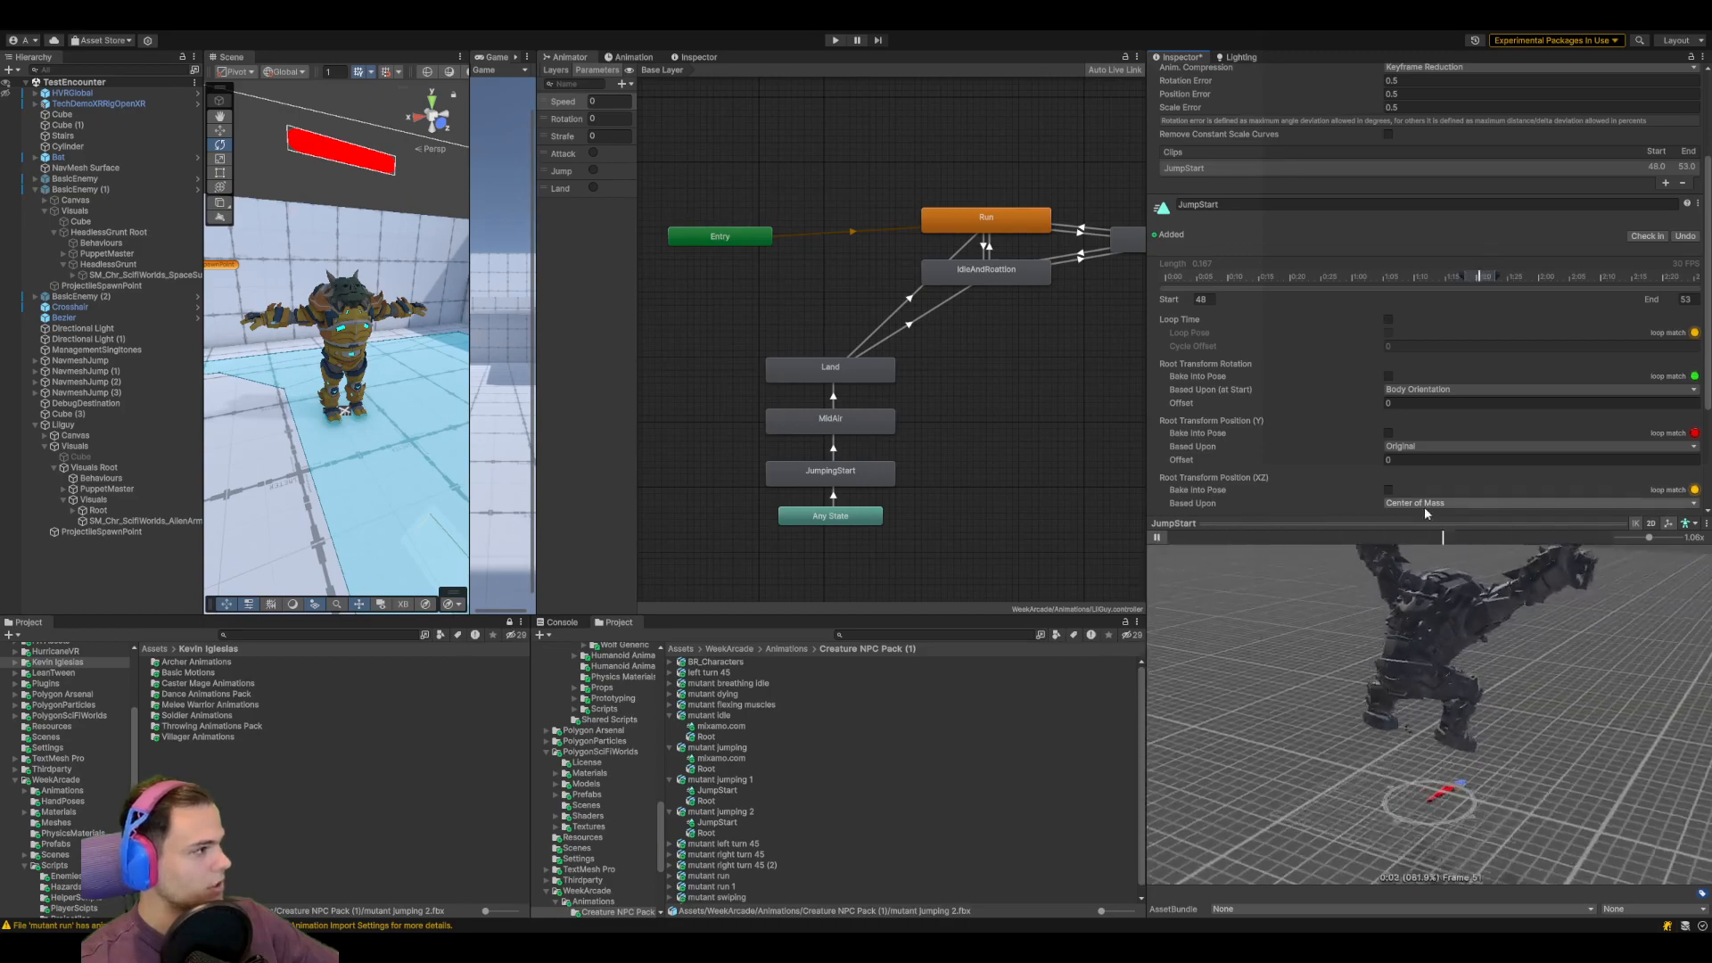
pyautogui.moveTo(1423, 515); pyautogui.dragTo(1427, 323)
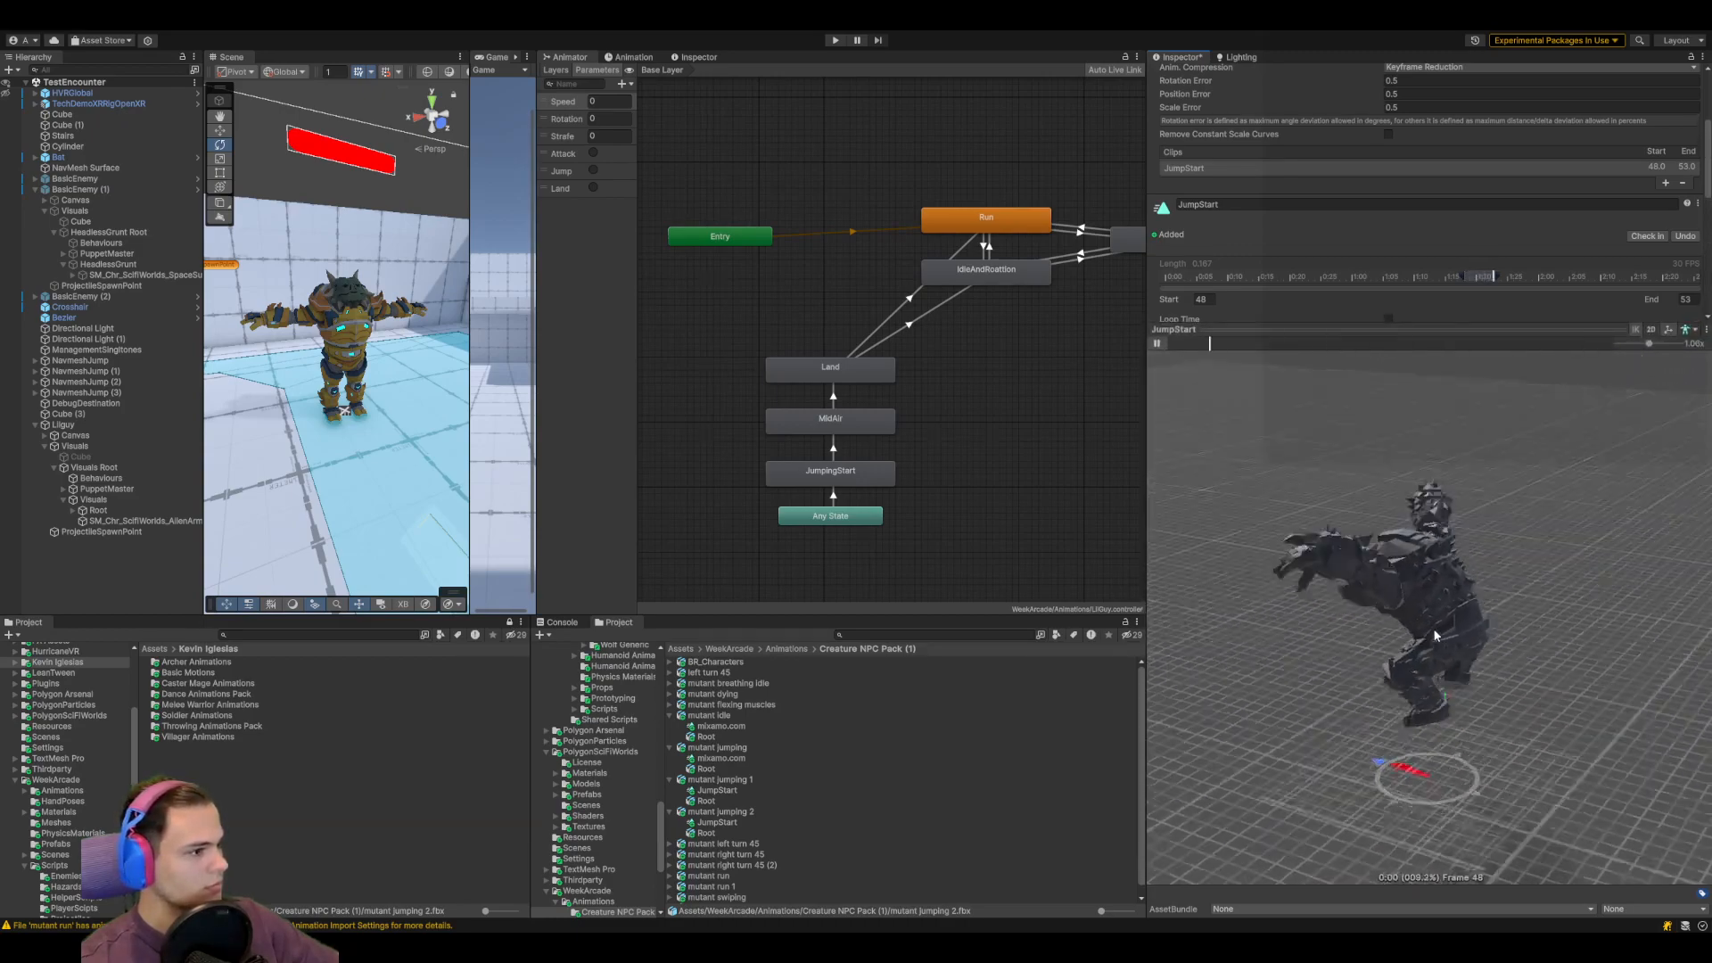
pyautogui.click(1504, 280)
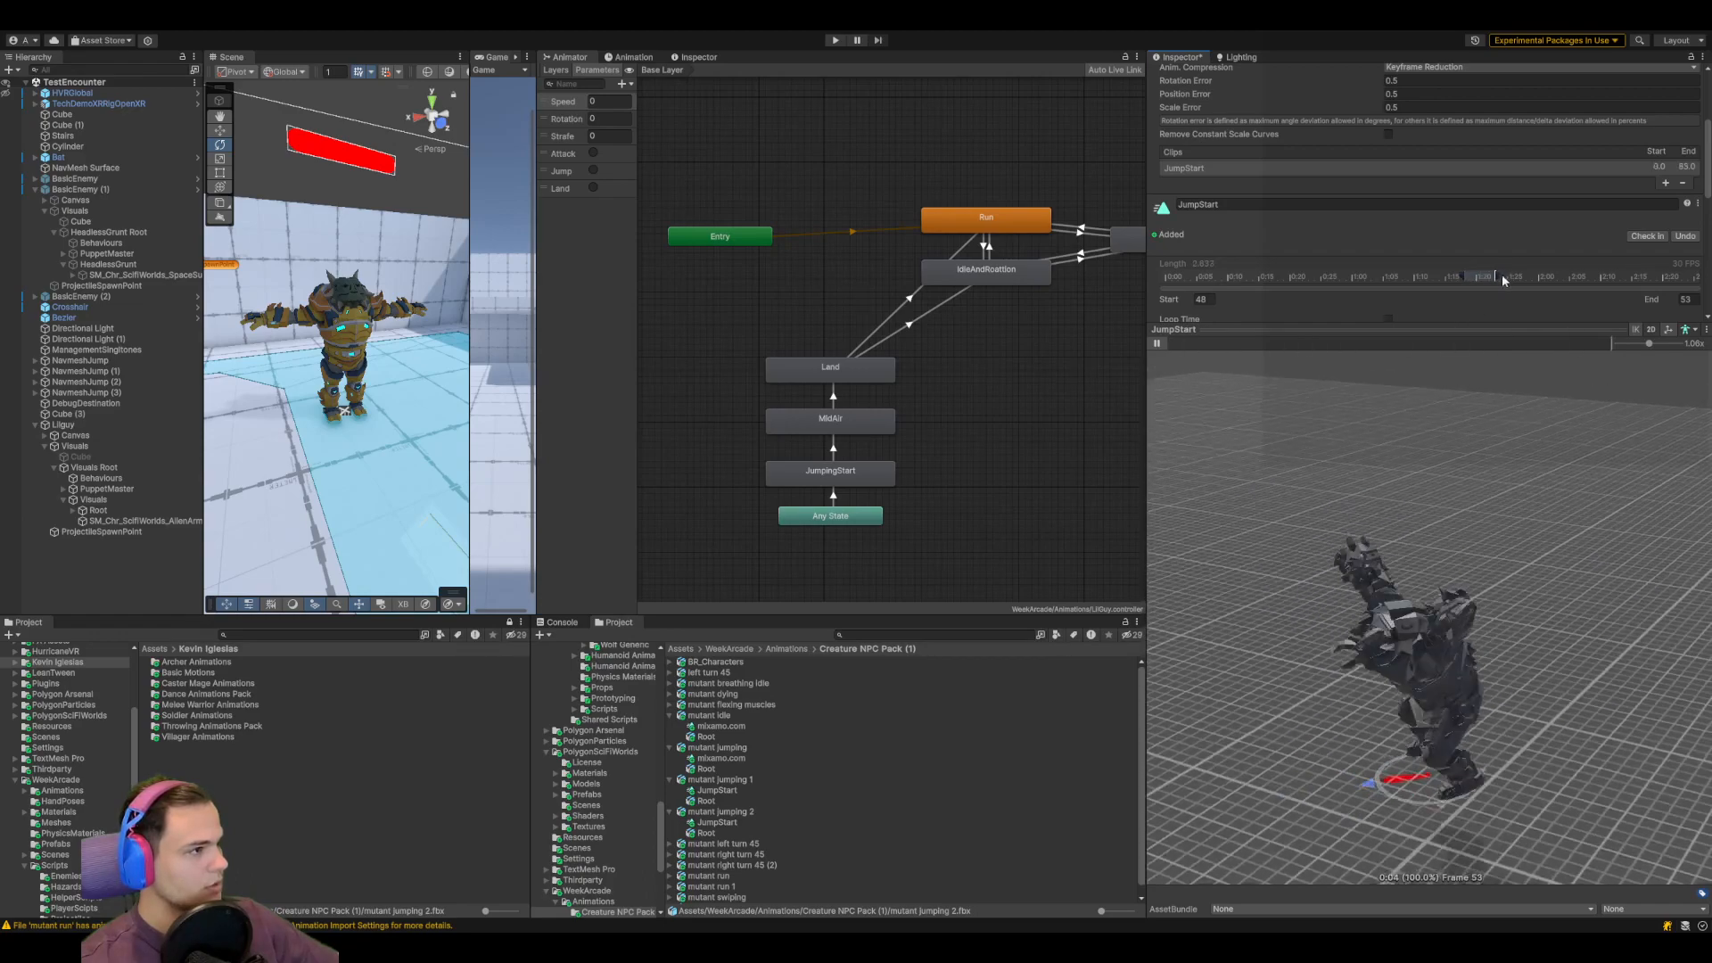
pyautogui.moveTo(1503, 280)
pyautogui.mouseDown()
pyautogui.moveTo(1539, 278)
pyautogui.moveTo(1523, 280)
pyautogui.mouseUp()
pyautogui.moveTo(1354, 330); pyautogui.dragTo(1355, 567)
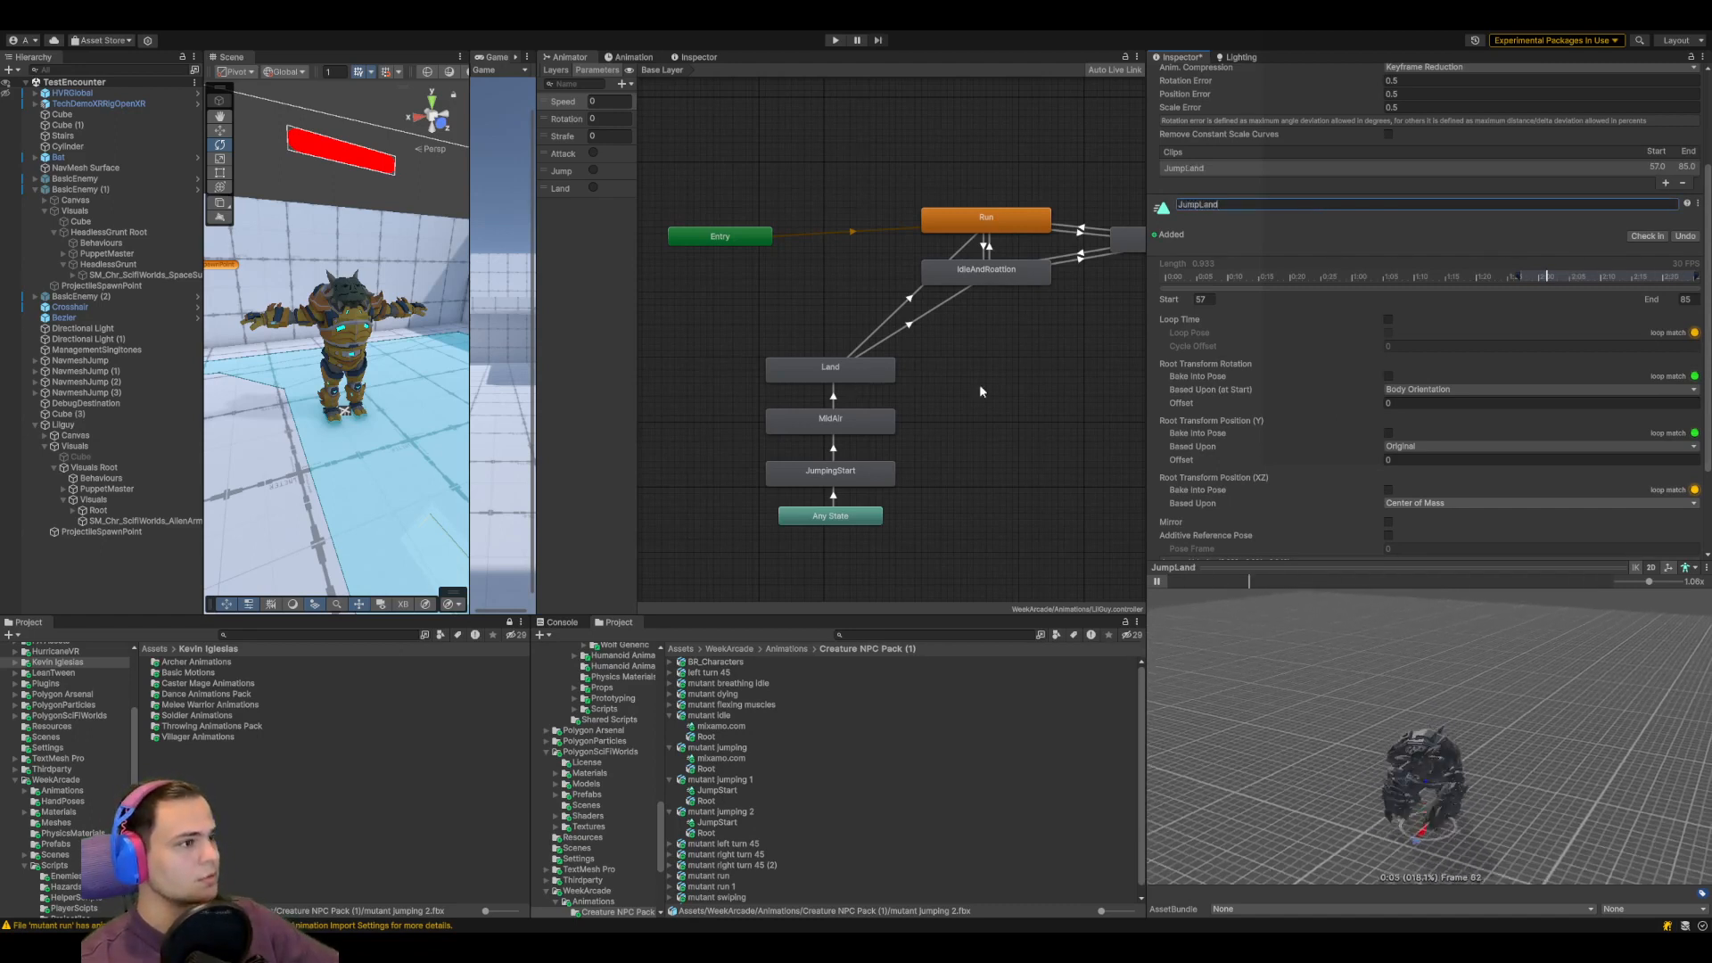
# Assign the JumpStart clip as the JumpingStart state's motion and JumpLand as the Land state's motion
pyautogui.click(850, 482)
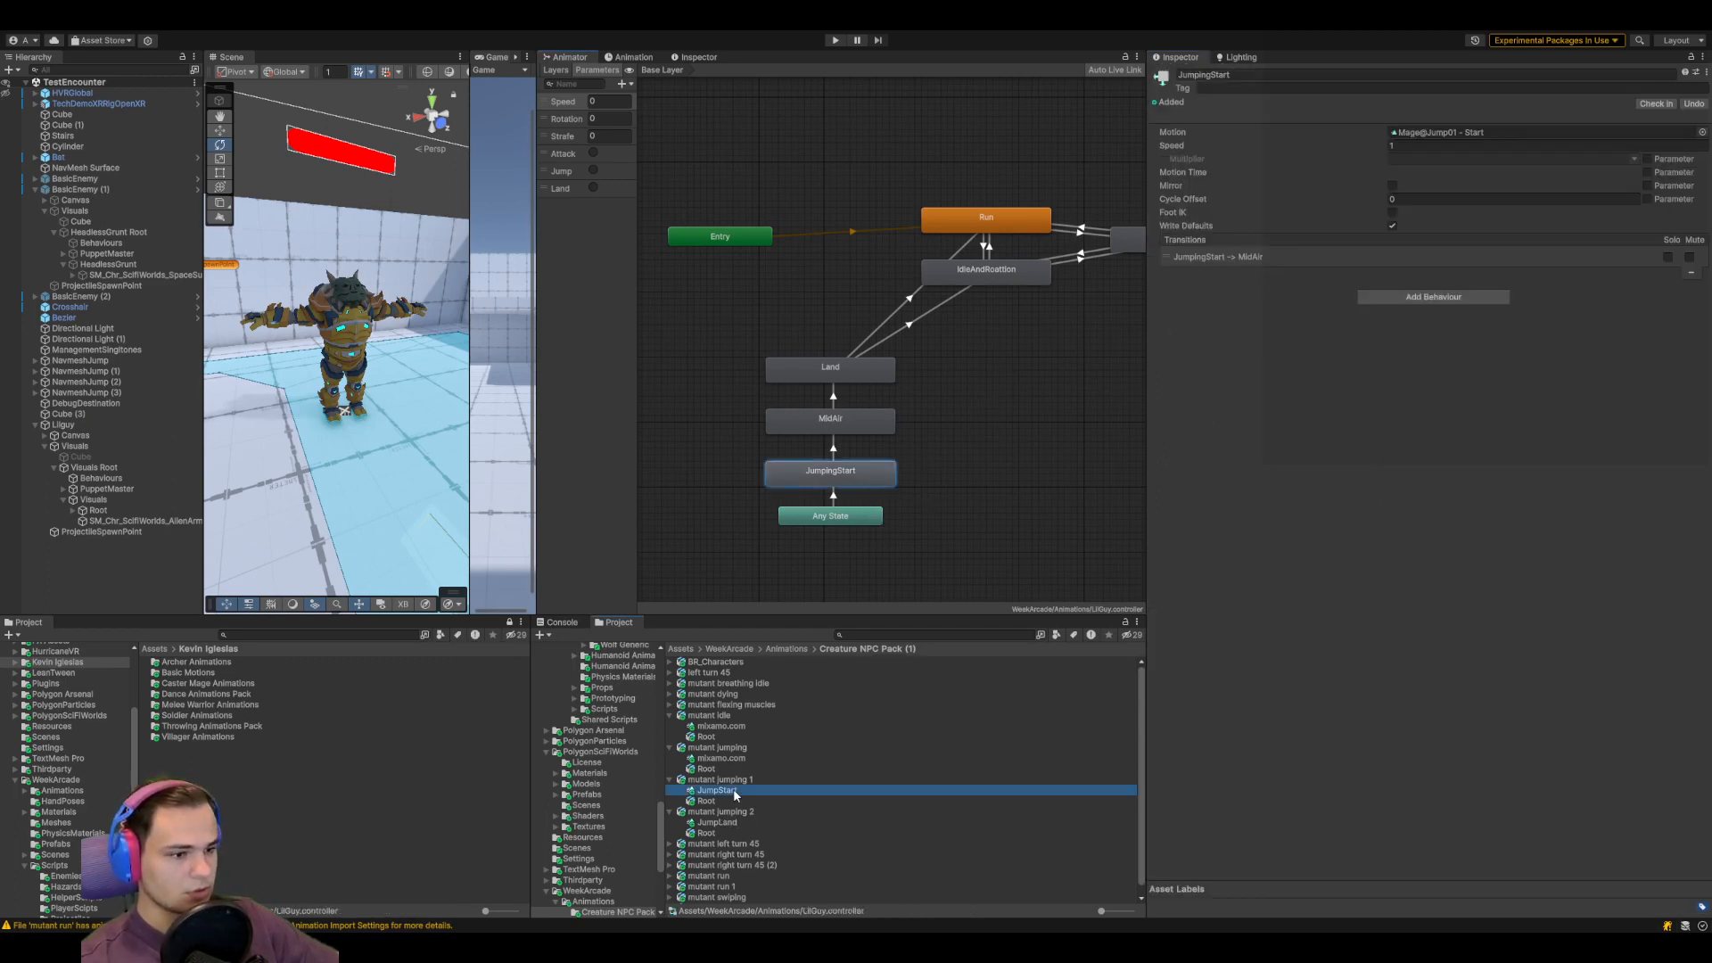
pyautogui.click(847, 369)
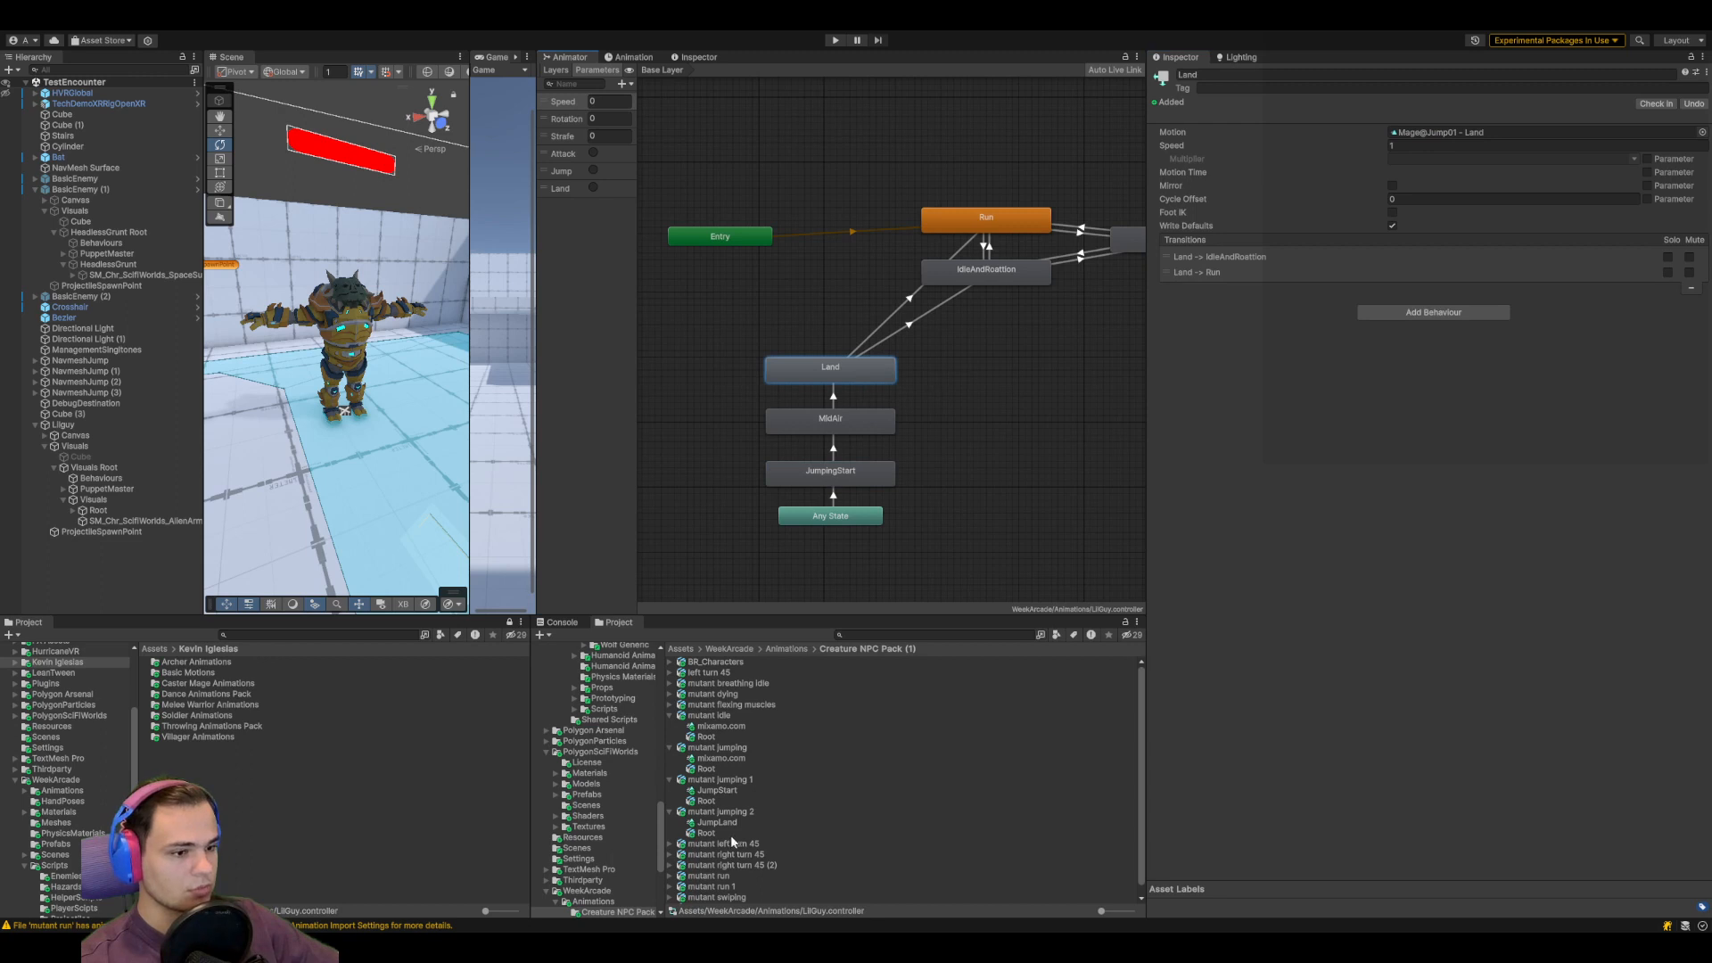
pyautogui.moveTo(1455, 190); pyautogui.dragTo(1482, 138)
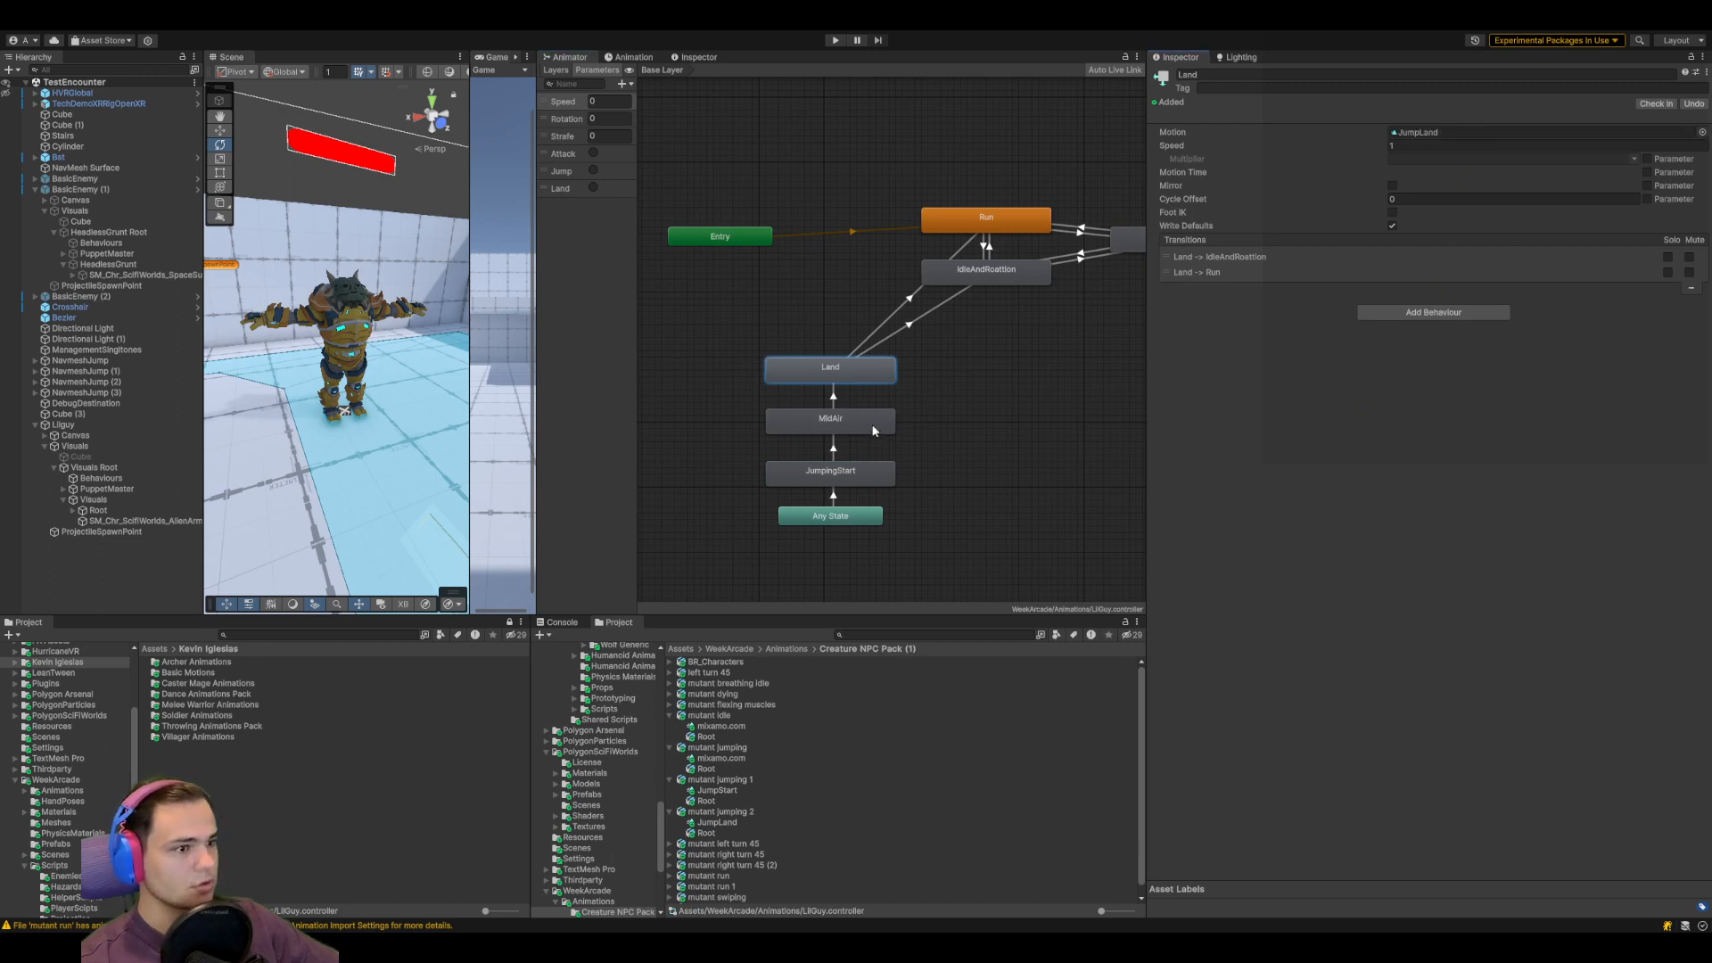
# Locate the MidAir state's motion clip in the project and preview its animation
pyautogui.click(887, 414)
pyautogui.click(1418, 134)
pyautogui.doubleClick(1419, 134)
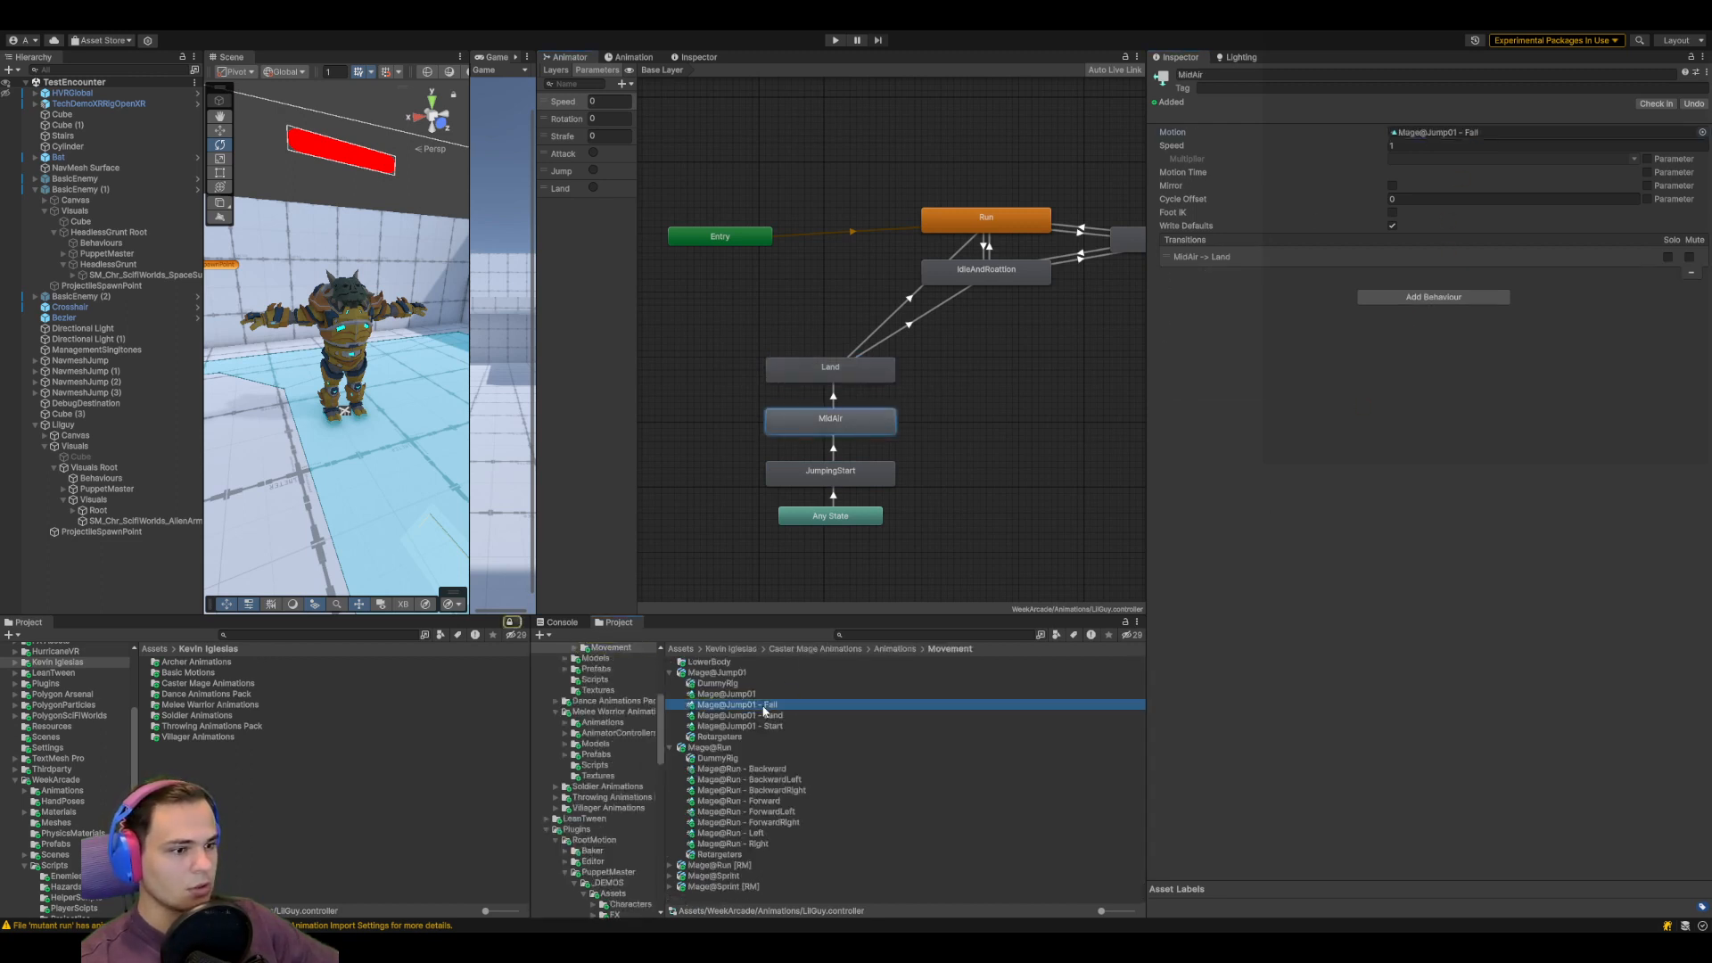
pyautogui.click(1157, 583)
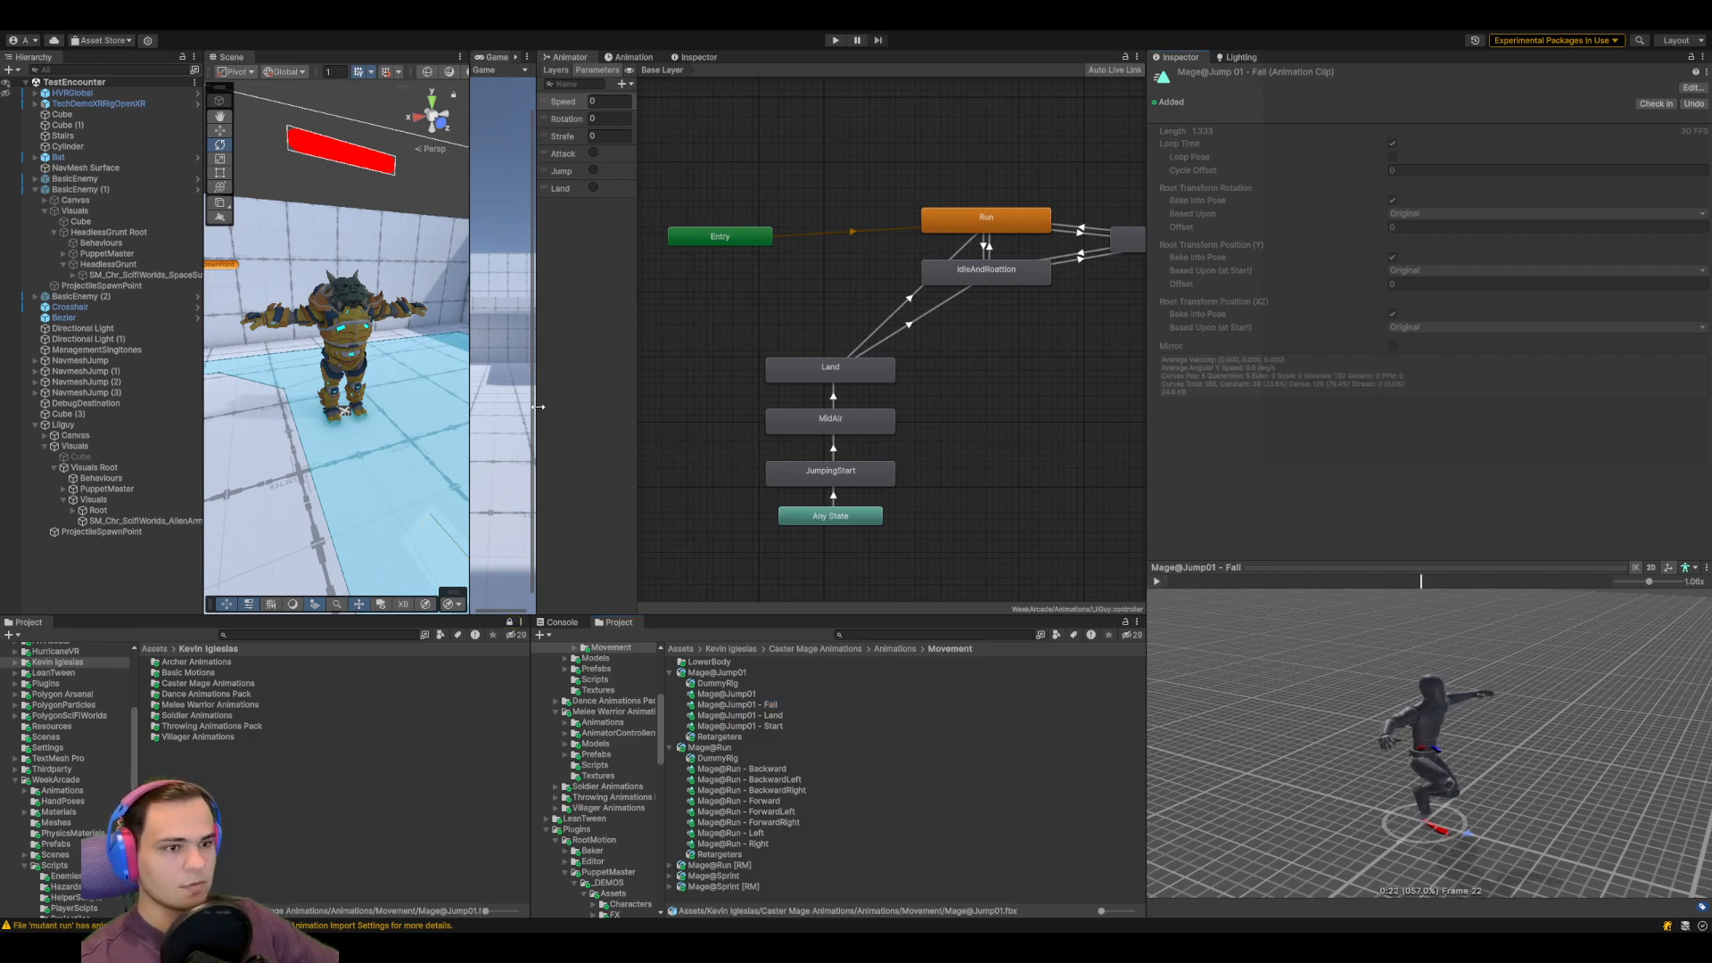
# Enlarge the scene view, shrinking the animator and project areas, and select the Lilguy enemy
pyautogui.moveTo(537, 407); pyautogui.dragTo(1080, 407)
pyautogui.moveTo(467, 401); pyautogui.dragTo(1013, 401)
pyautogui.moveTo(847, 617); pyautogui.dragTo(847, 830)
pyautogui.scroll(-10, 871, 560)
pyautogui.moveTo(818, 532); pyautogui.dragTo(746, 557, button='right')
pyautogui.click(91, 702)
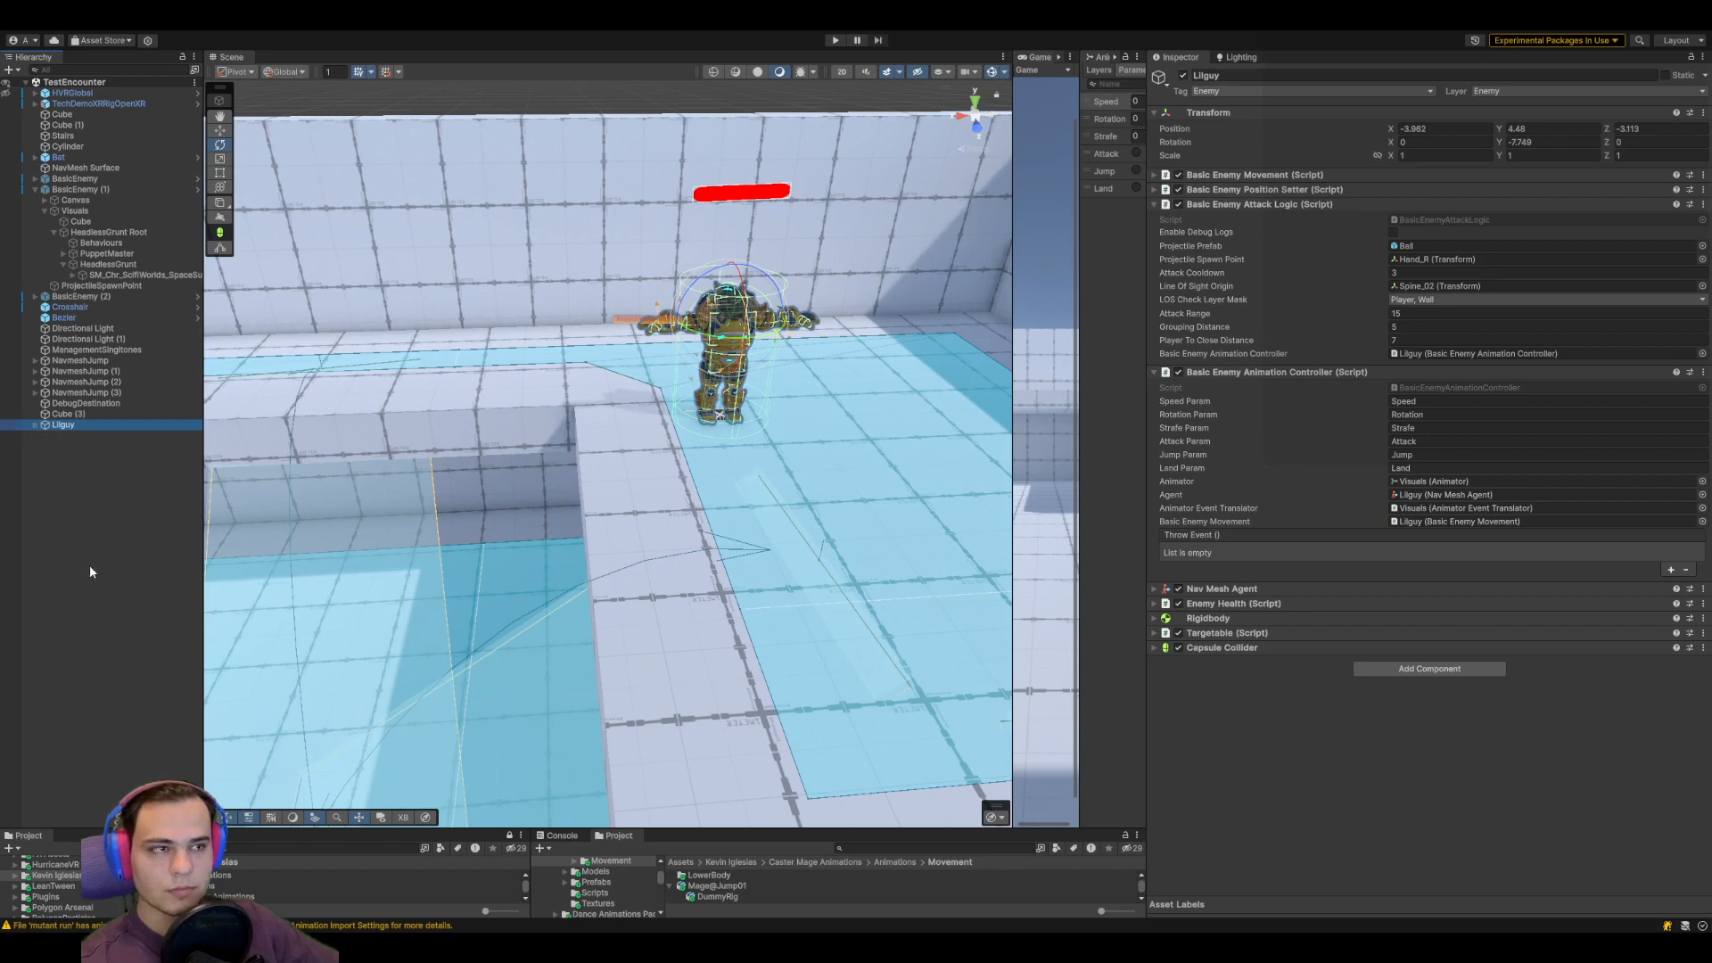
# Play the scene and focus the scene view on Lilguy to watch its new animations
pyautogui.click(845, 40)
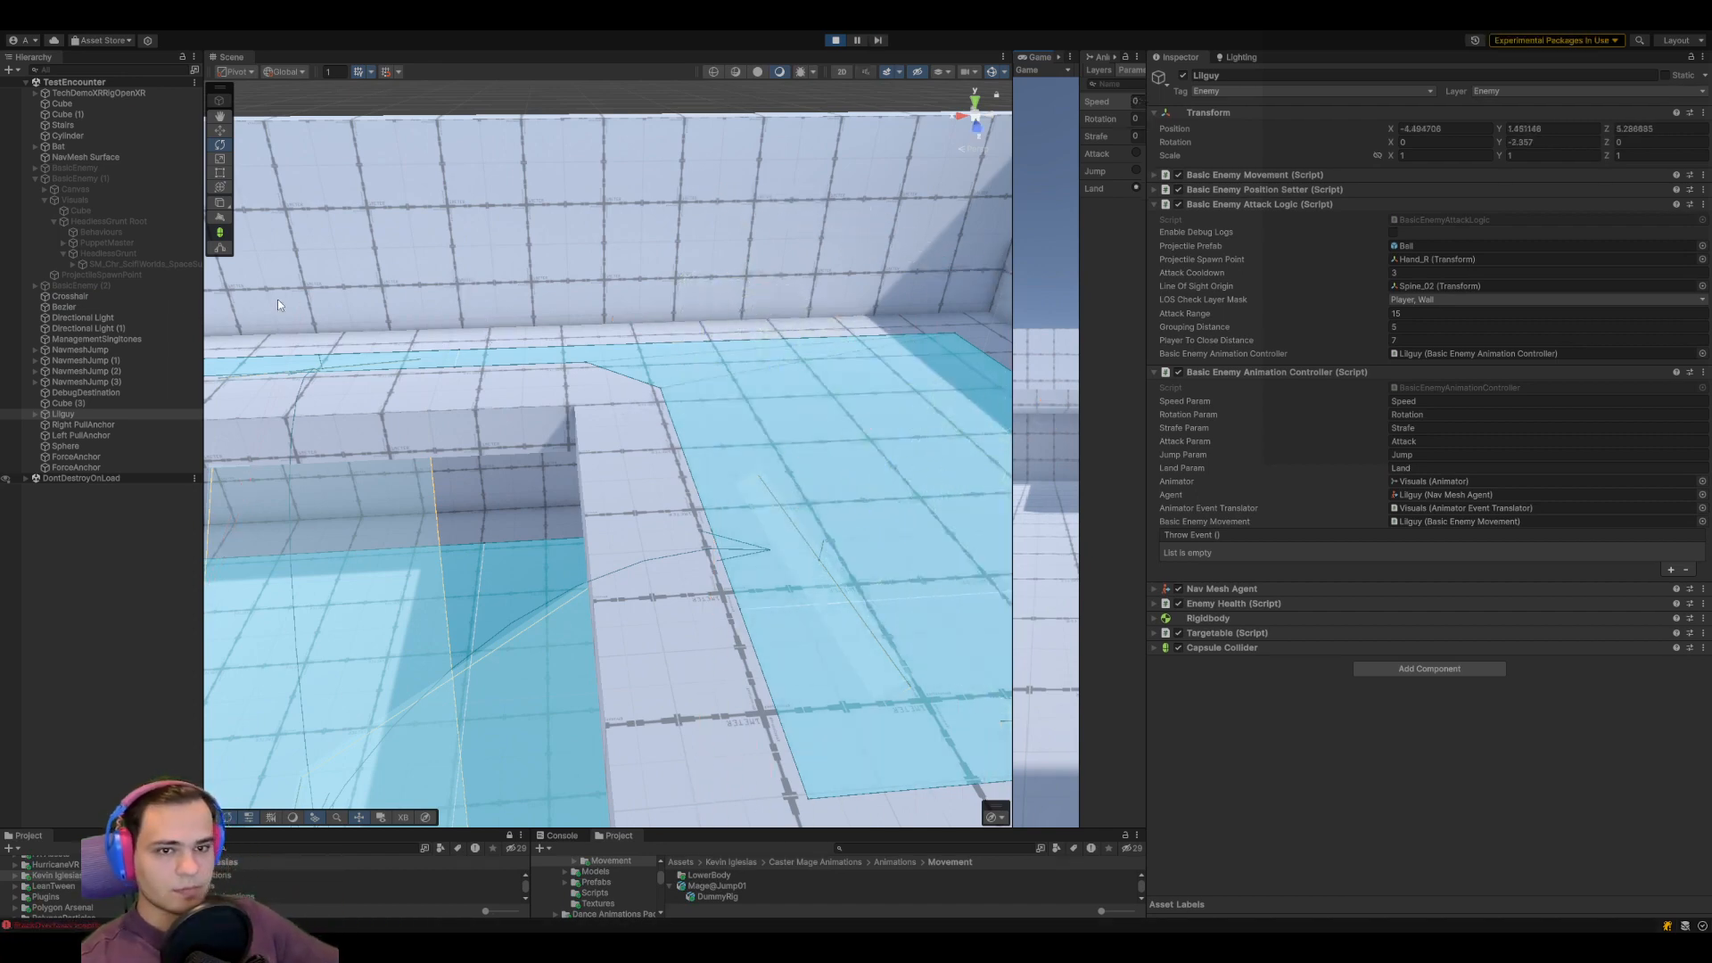
pyautogui.doubleClick(64, 414)
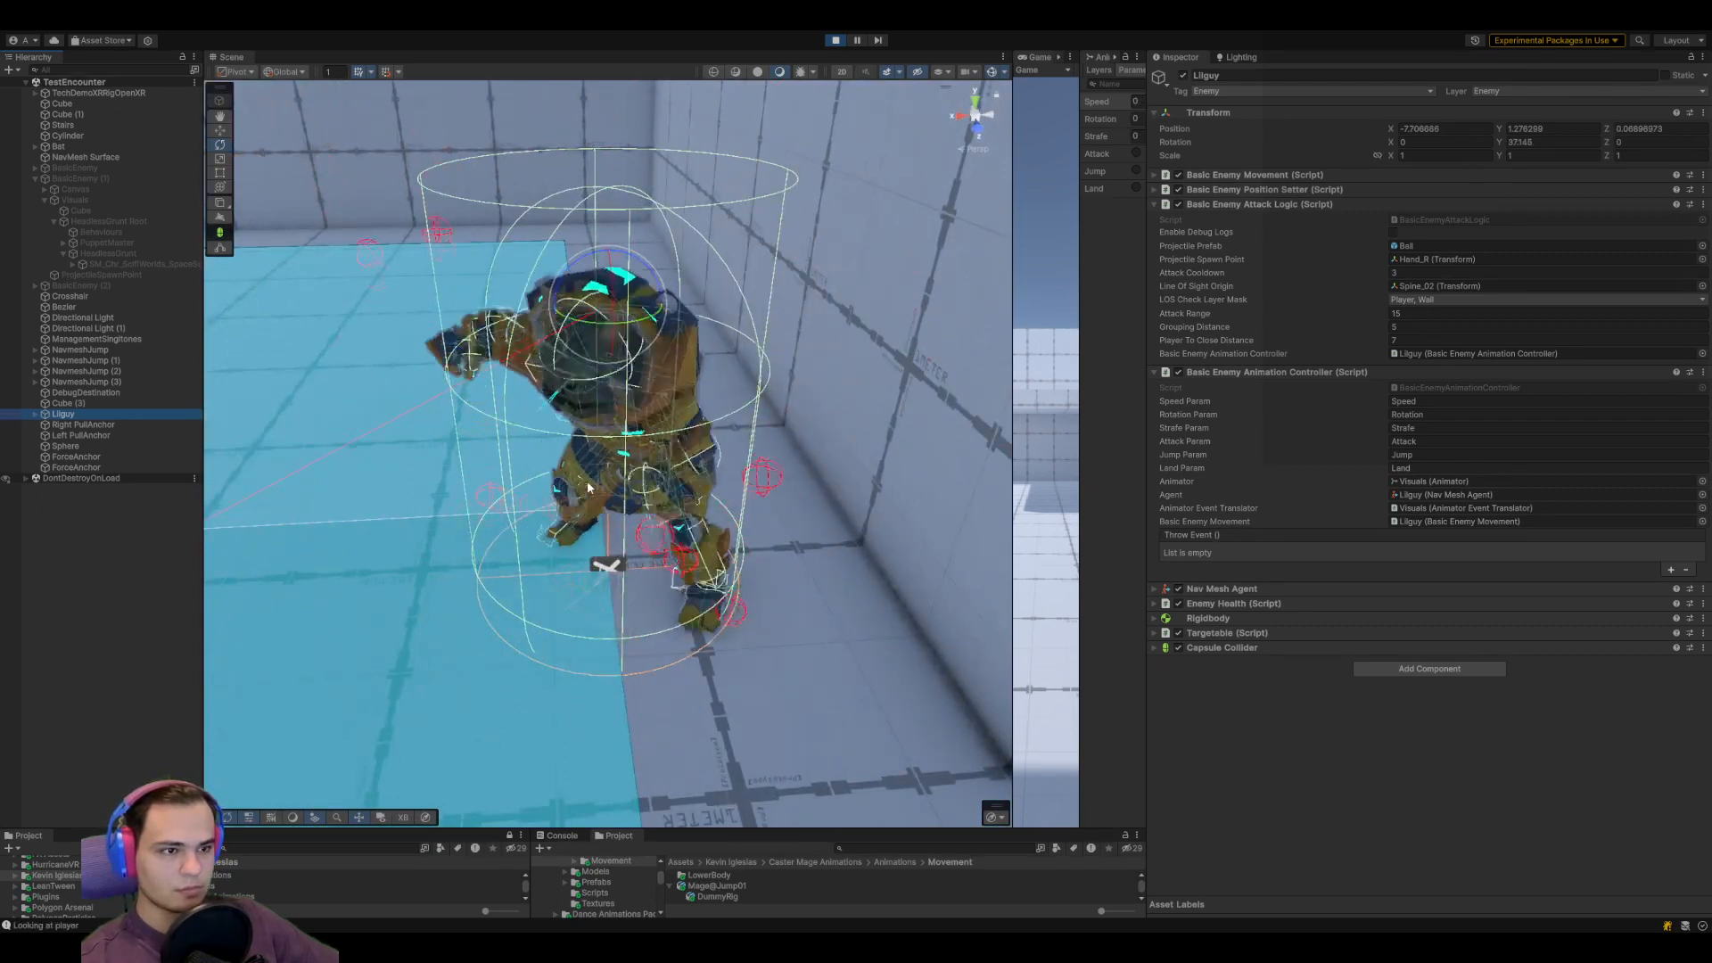
pyautogui.scroll(-4, 589, 486)
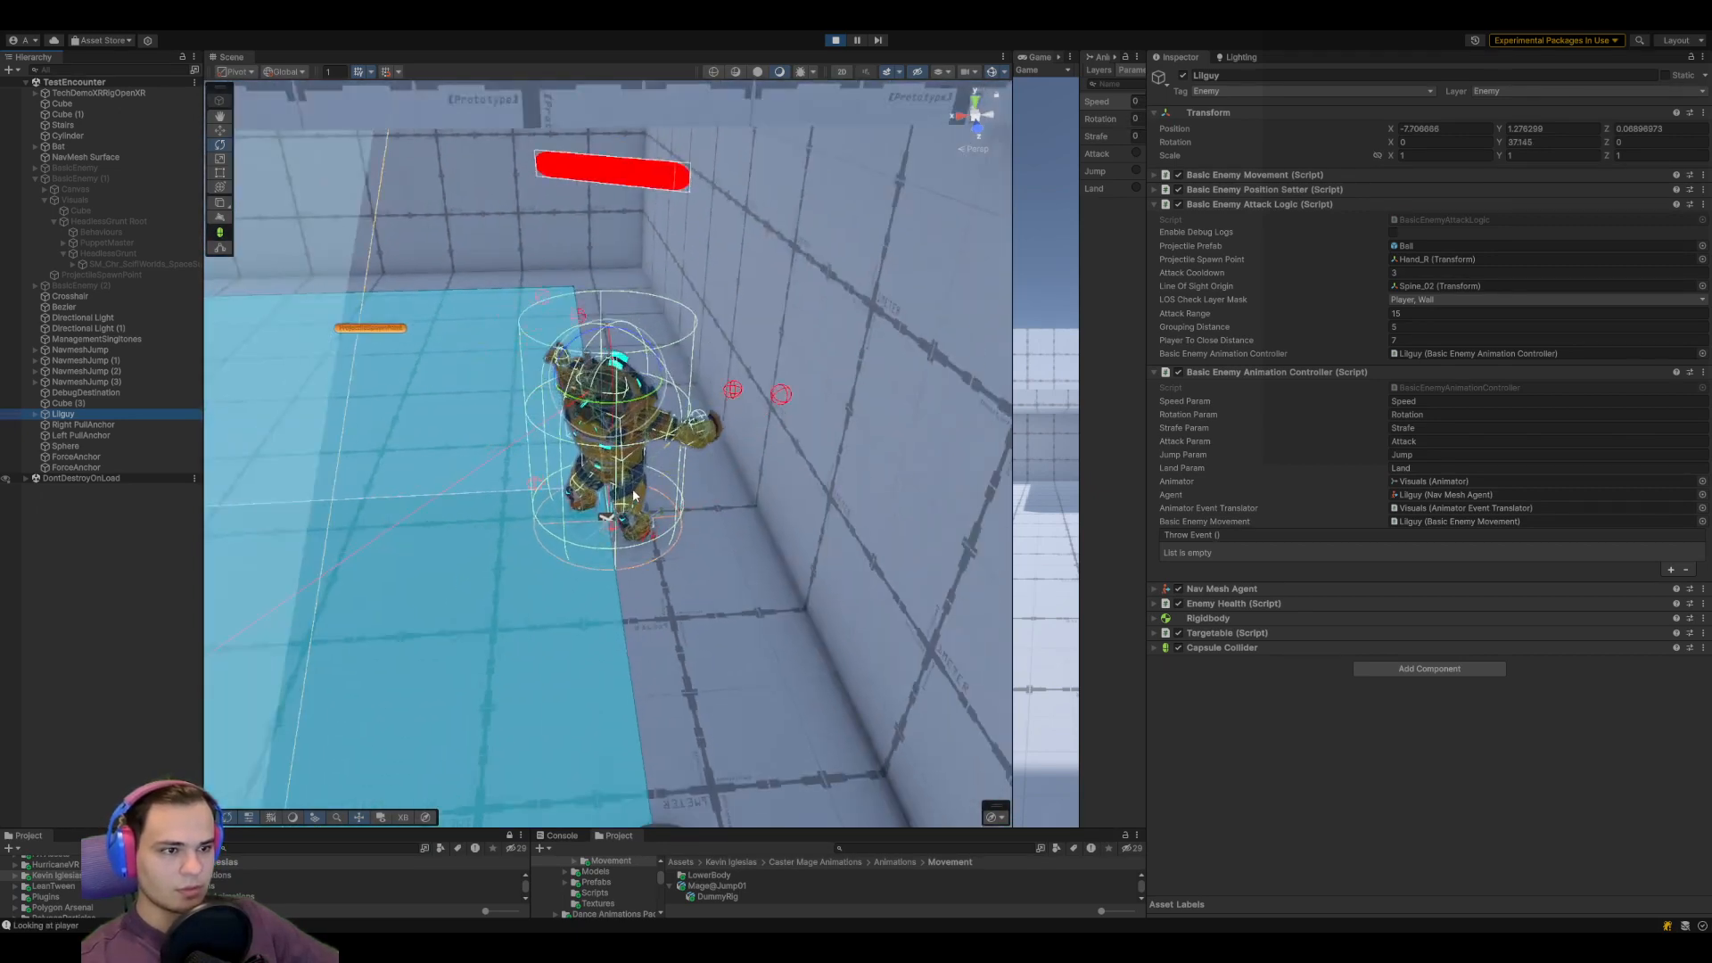
pyautogui.scroll(-5, 603, 528)
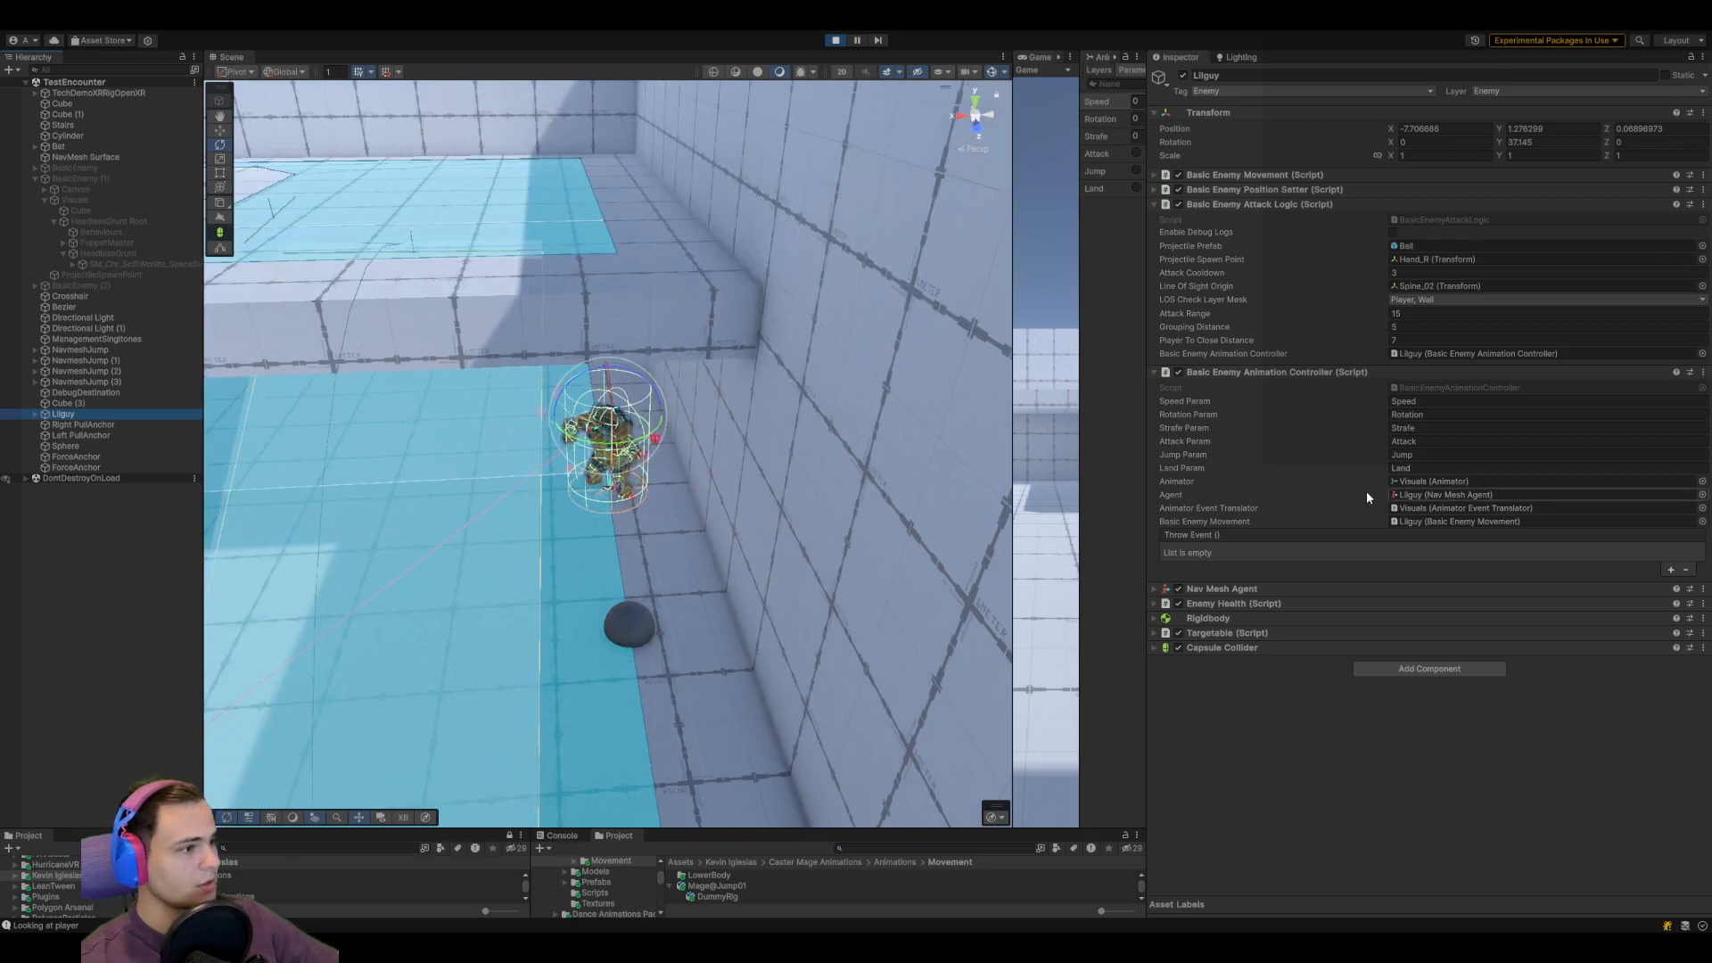
# Try raising Lilguy's Player To Close Distance to 41 while the scene is playing, and stop the play session
pyautogui.moveTo(1365, 340); pyautogui.dragTo(1341, 377)
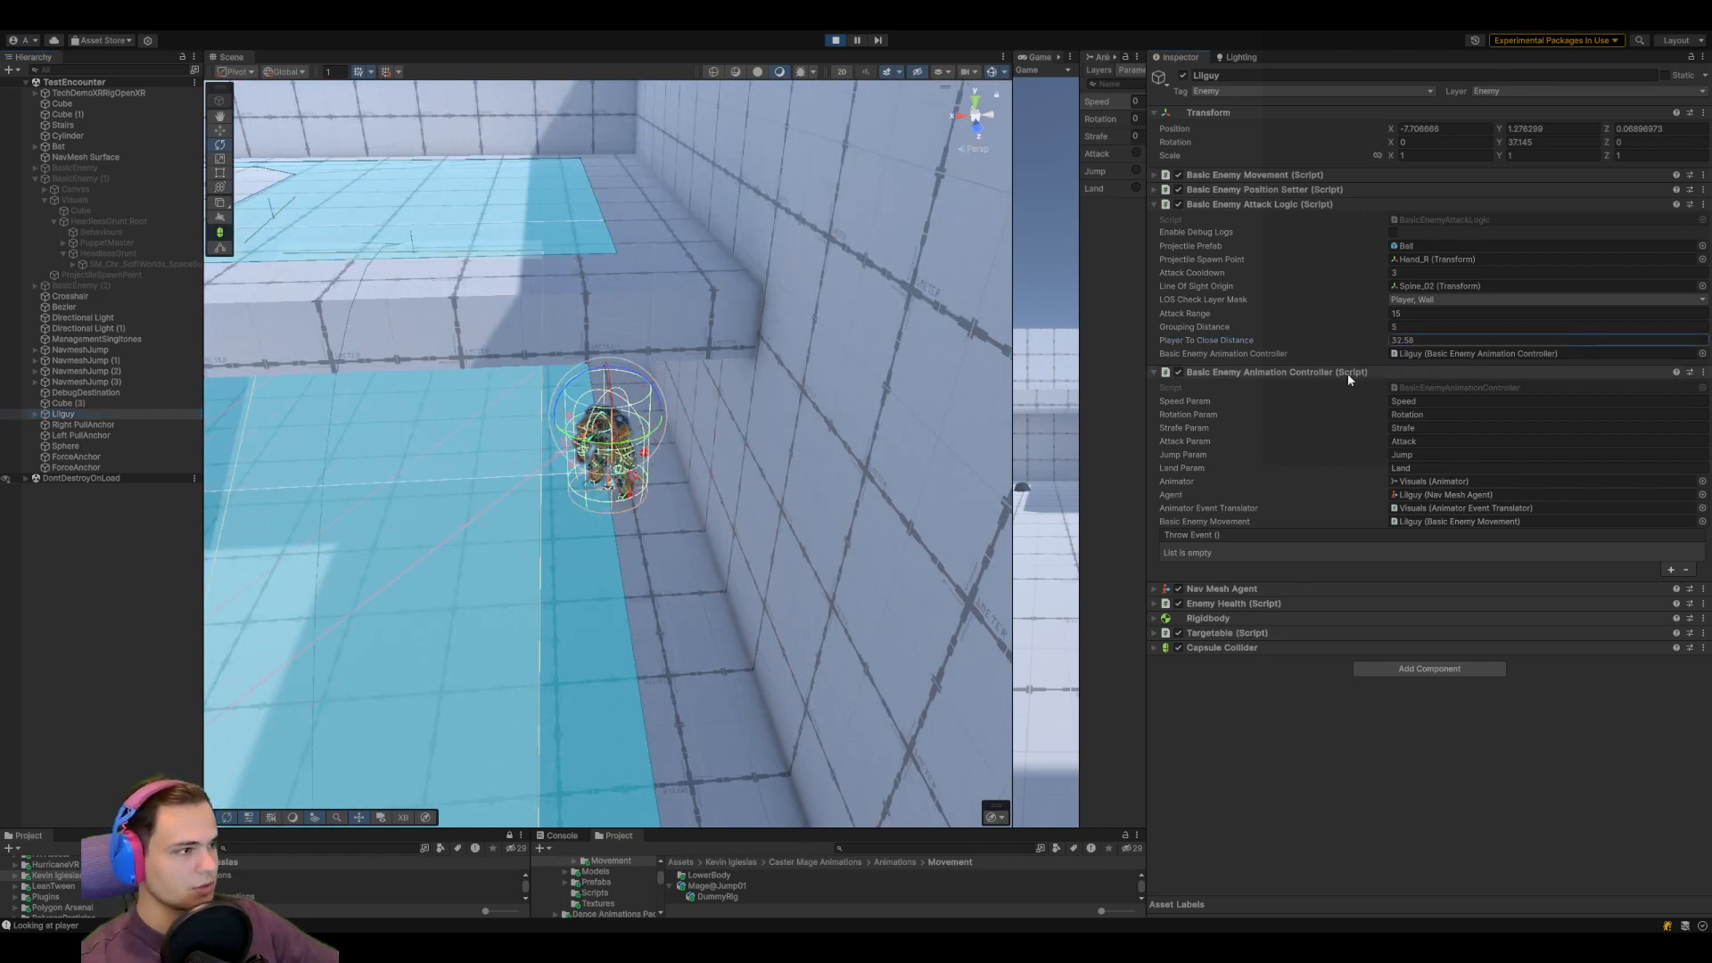
pyautogui.click(143, 414)
pyautogui.press('w')
pyautogui.rightClick(493, 626)
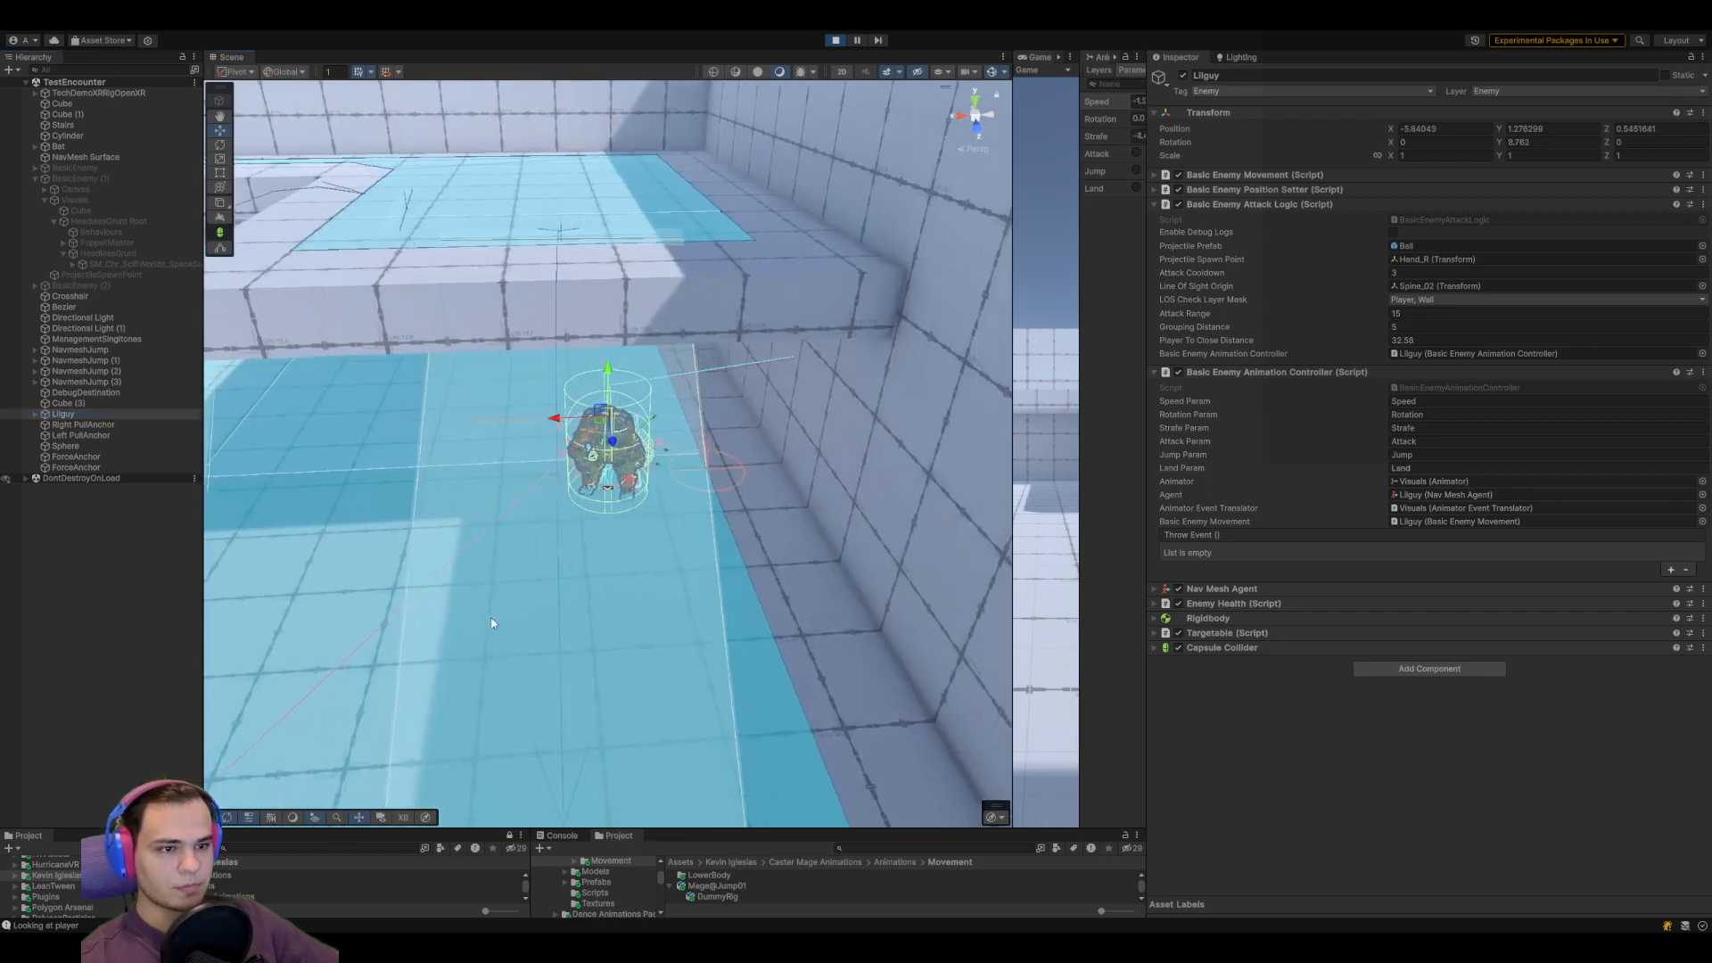
pyautogui.moveTo(604, 427)
pyautogui.keyDown('alt'); pyautogui.mouseDown()
pyautogui.moveTo(264, 617)
pyautogui.moveTo(615, 432)
pyautogui.mouseUp(); pyautogui.keyUp('alt')
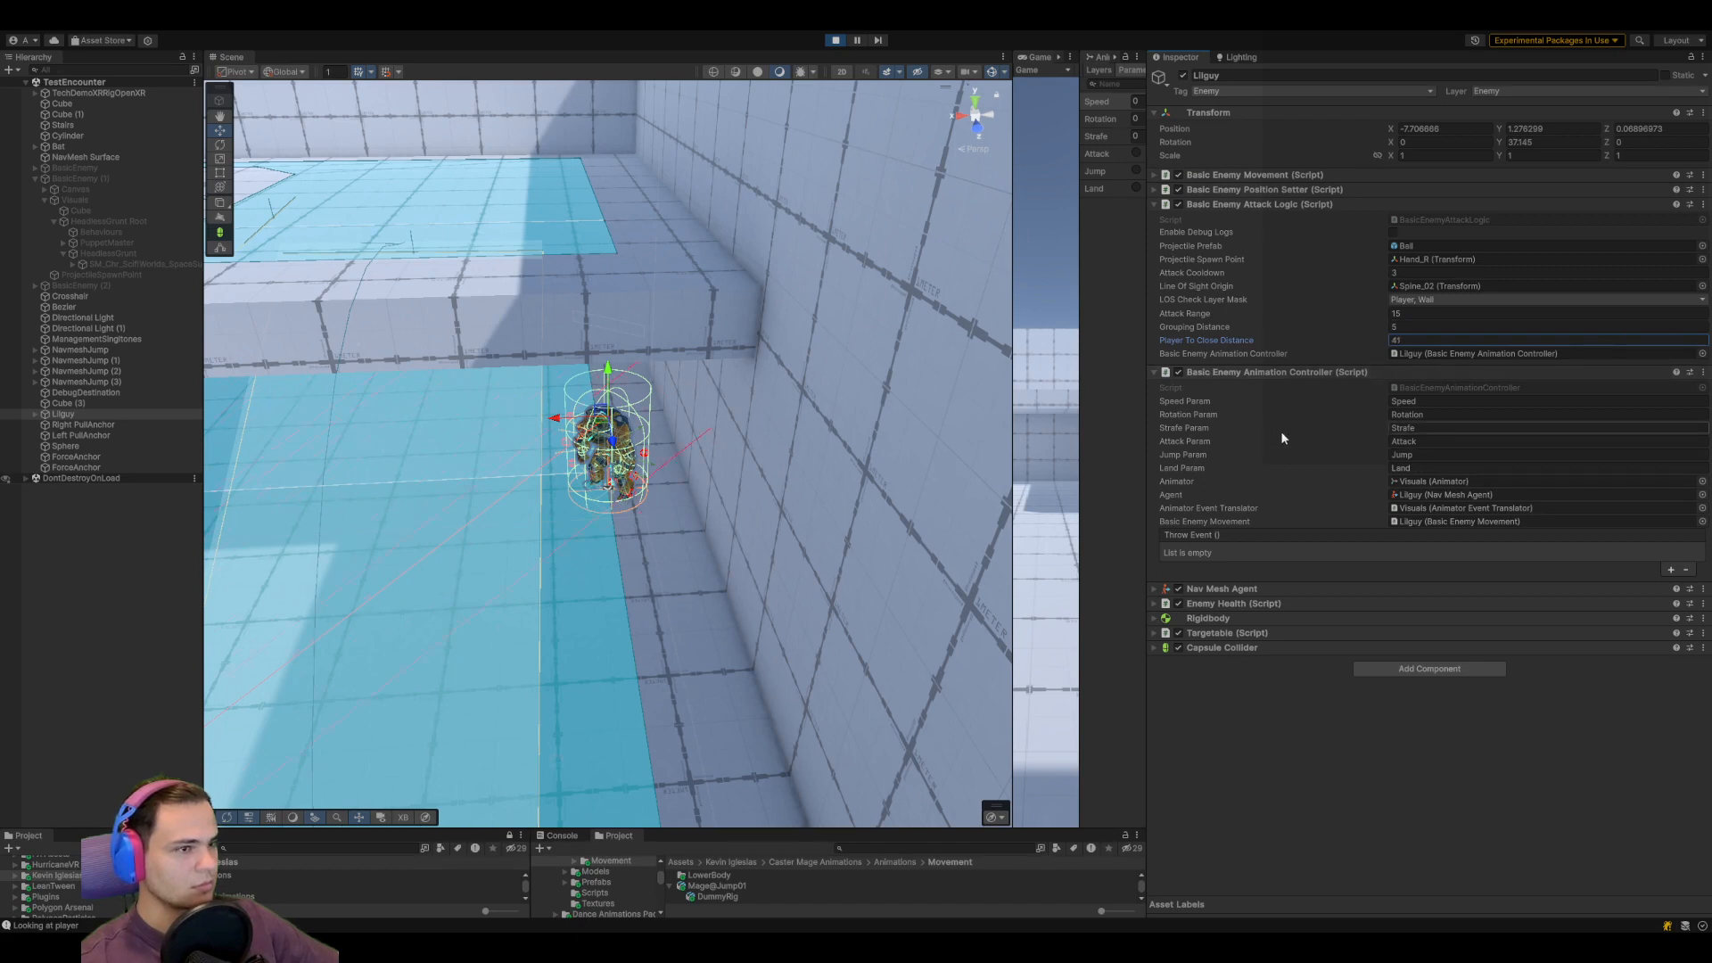
pyautogui.click(835, 40)
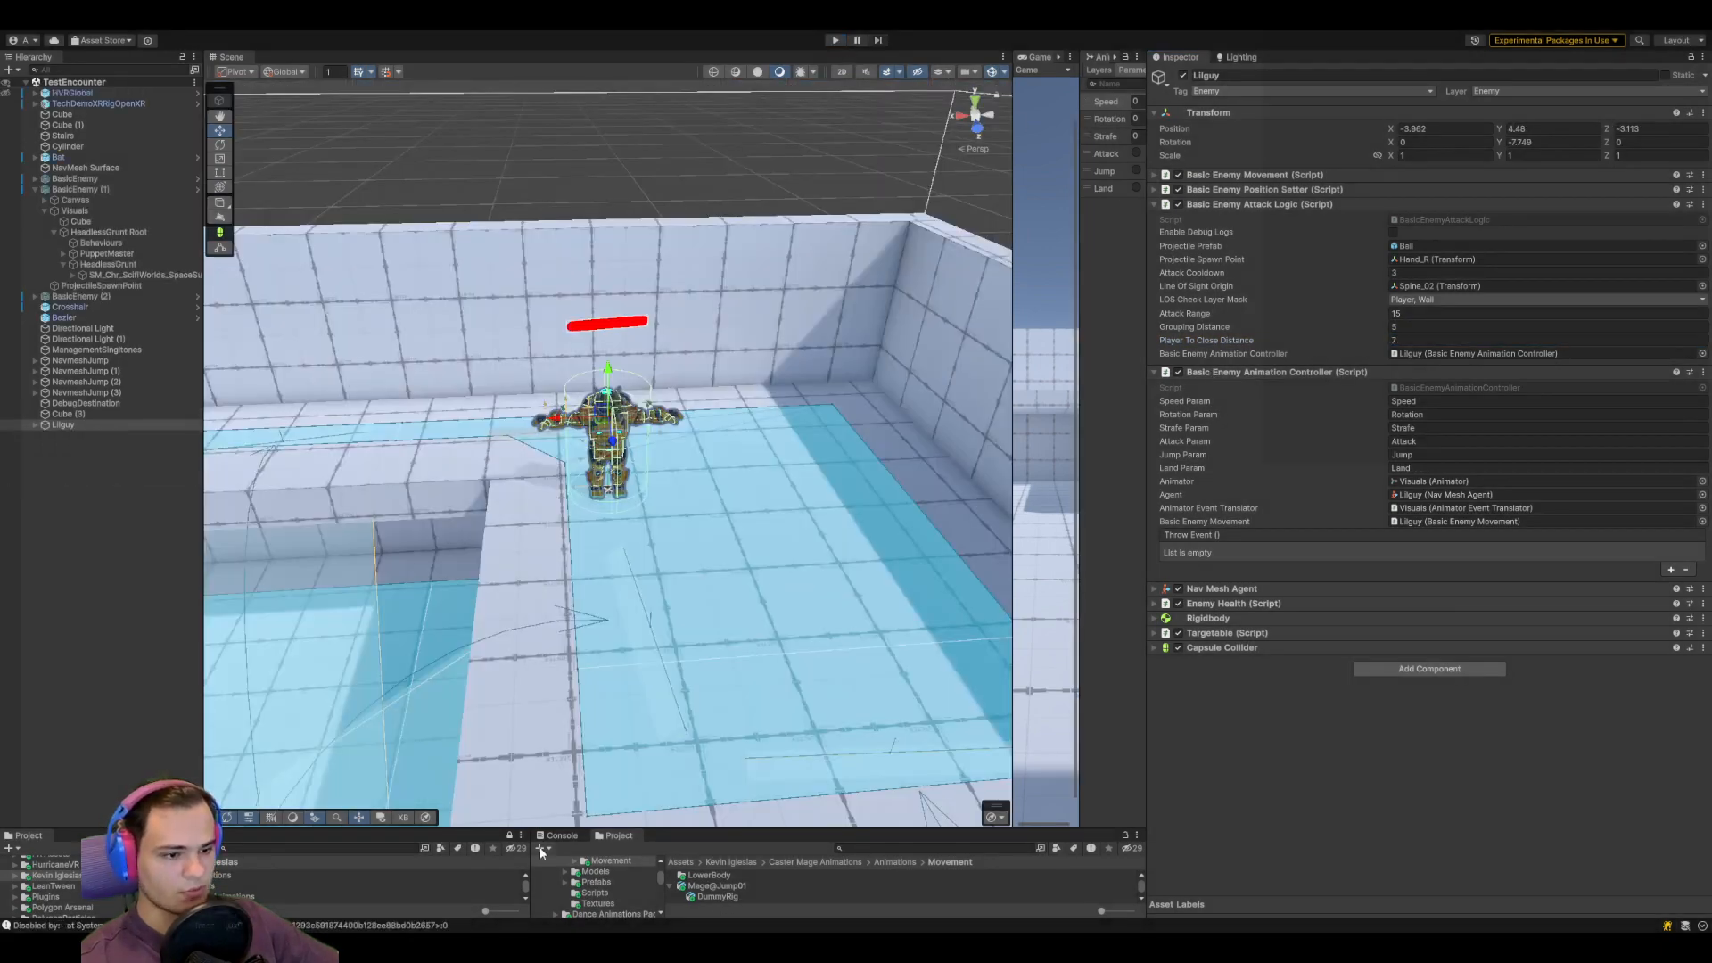
# Clear the console log and set Lilguy's Player To Close Distance to 52.33 outside play mode
pyautogui.click(552, 836)
pyautogui.click(543, 849)
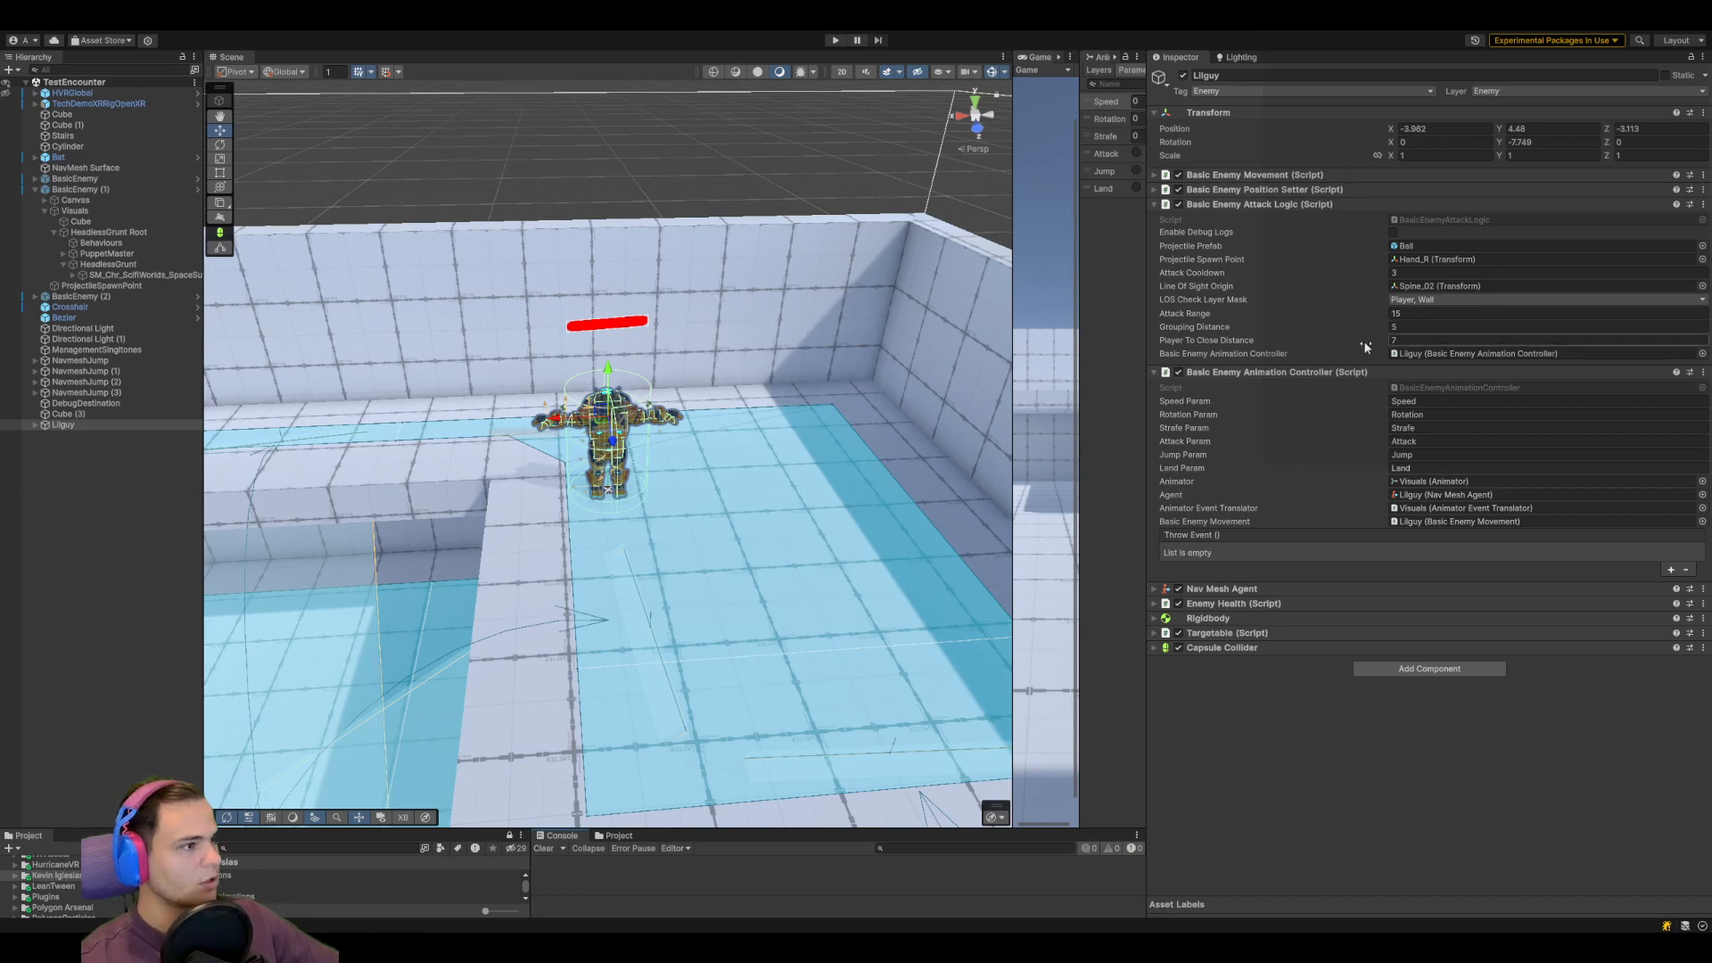
# Play the scene again and watch Lilguy up close, with the console enlarged to read its log messages
pyautogui.click(835, 40)
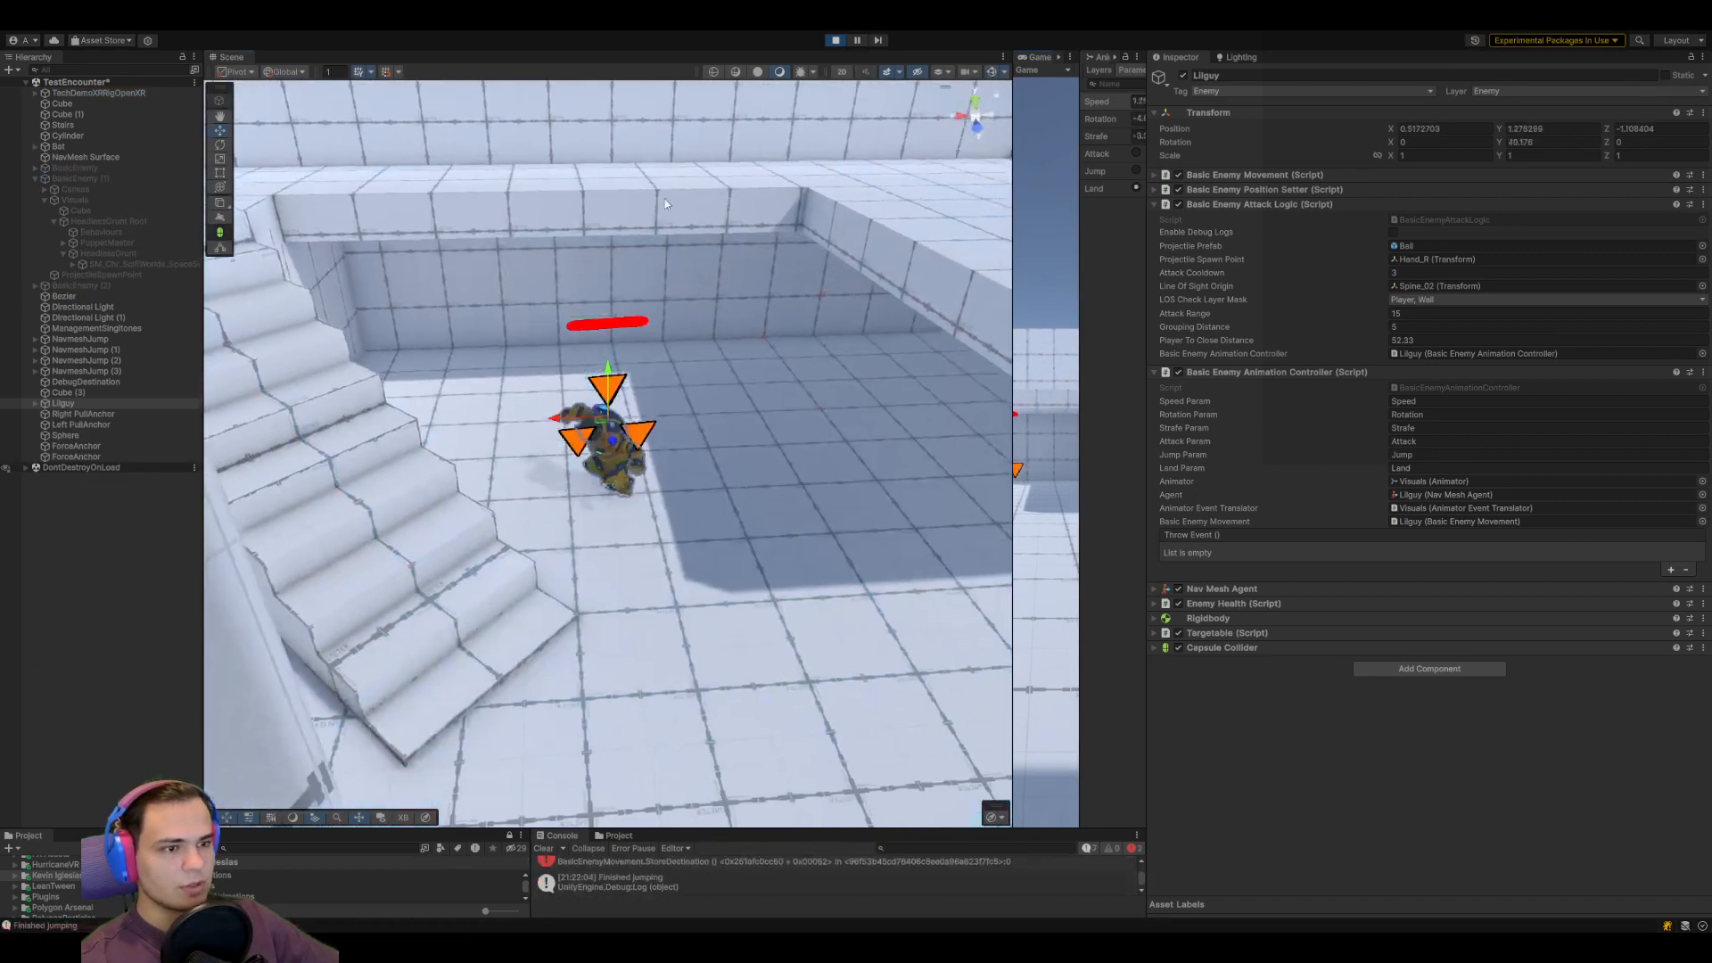
pyautogui.scroll(10, 375, 501)
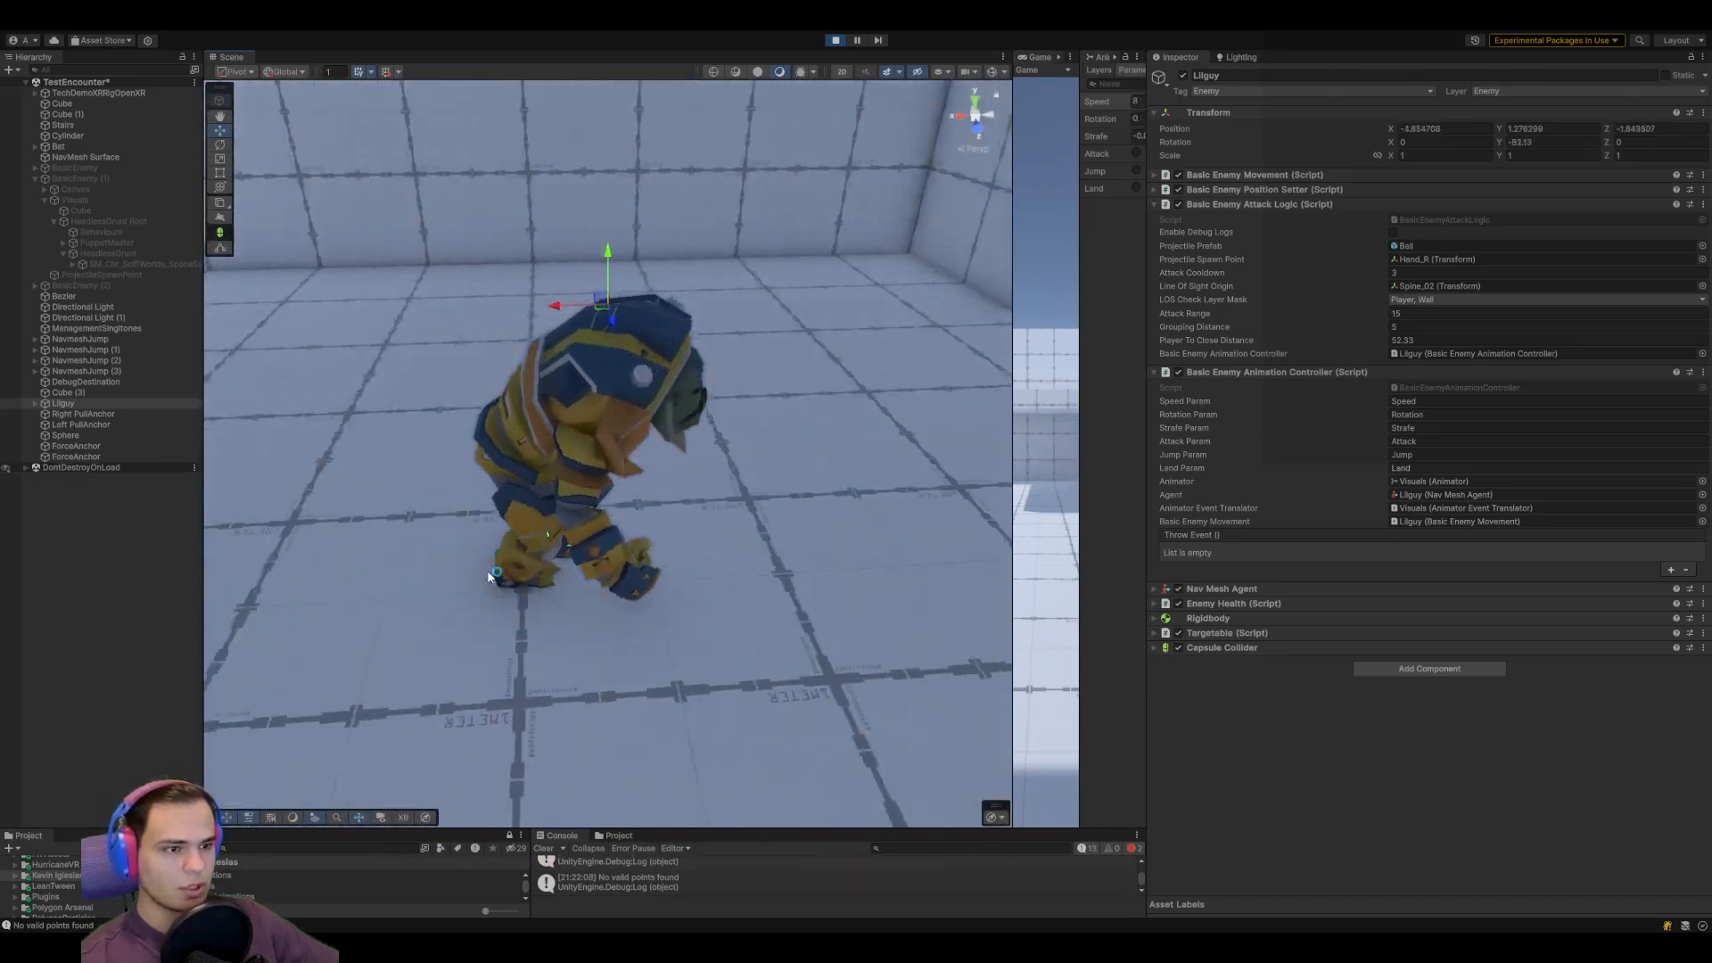
pyautogui.moveTo(927, 829); pyautogui.dragTo(937, 687)
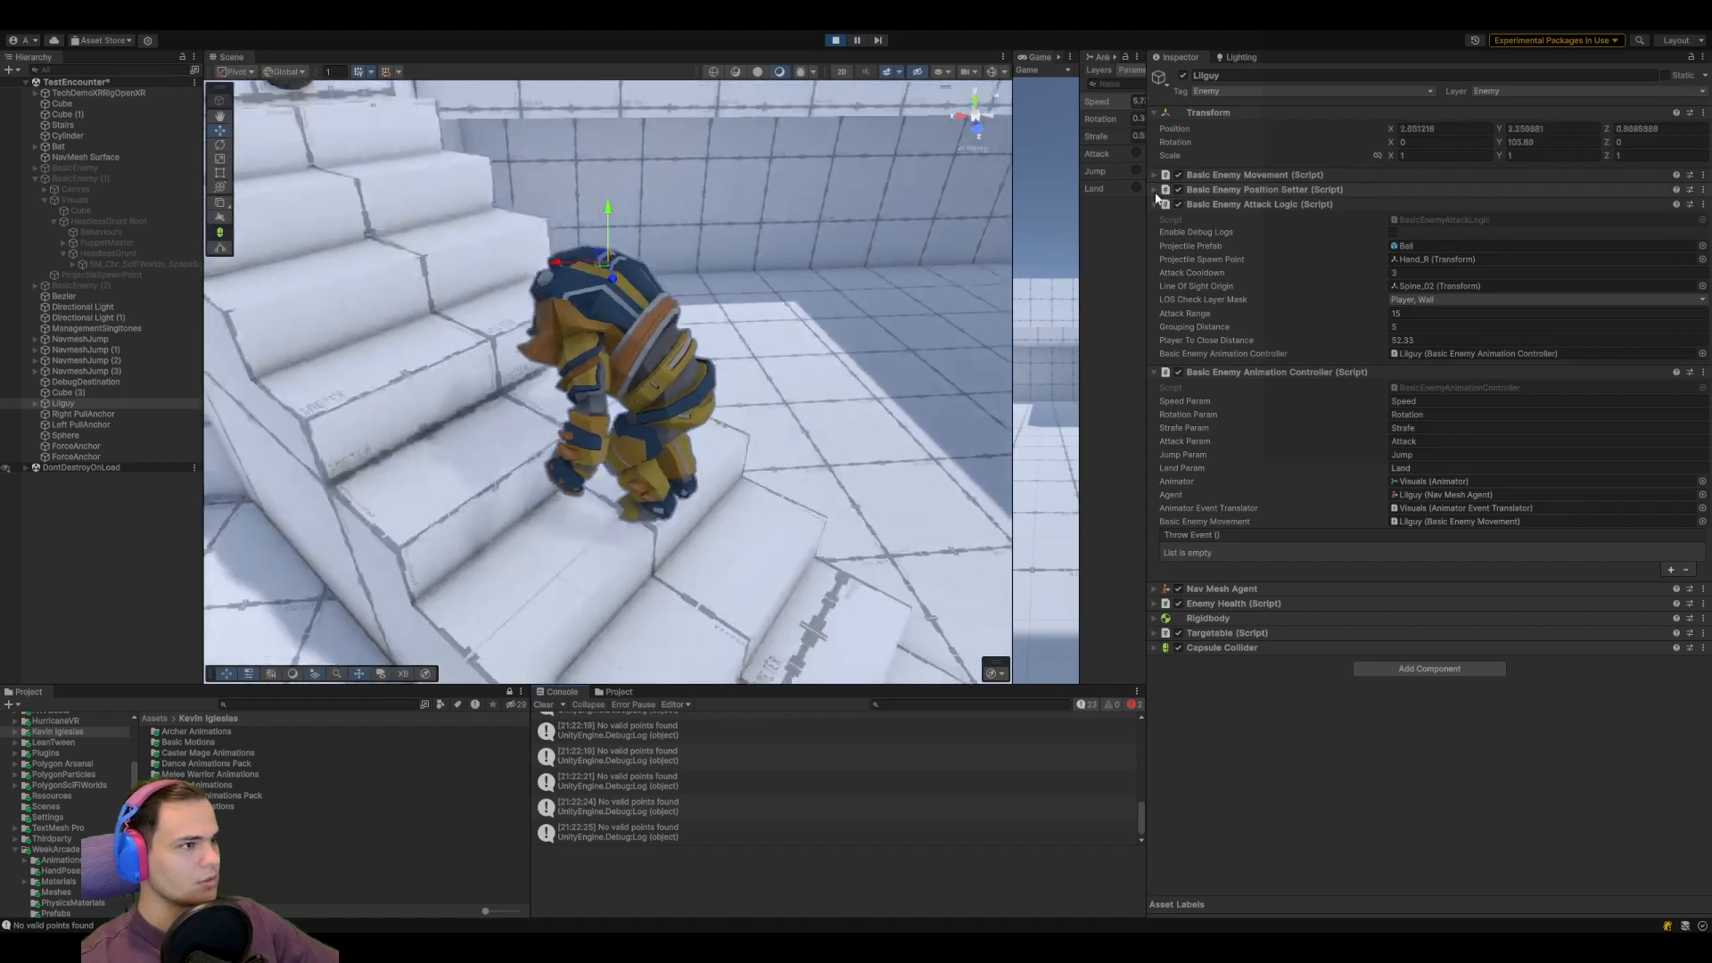
# Try a Target Radius of 27 in Lilguy's Basic Enemy Position Setter during play, and stop the play session
pyautogui.click(1156, 190)
pyautogui.moveTo(1381, 218); pyautogui.dragTo(1378, 220)
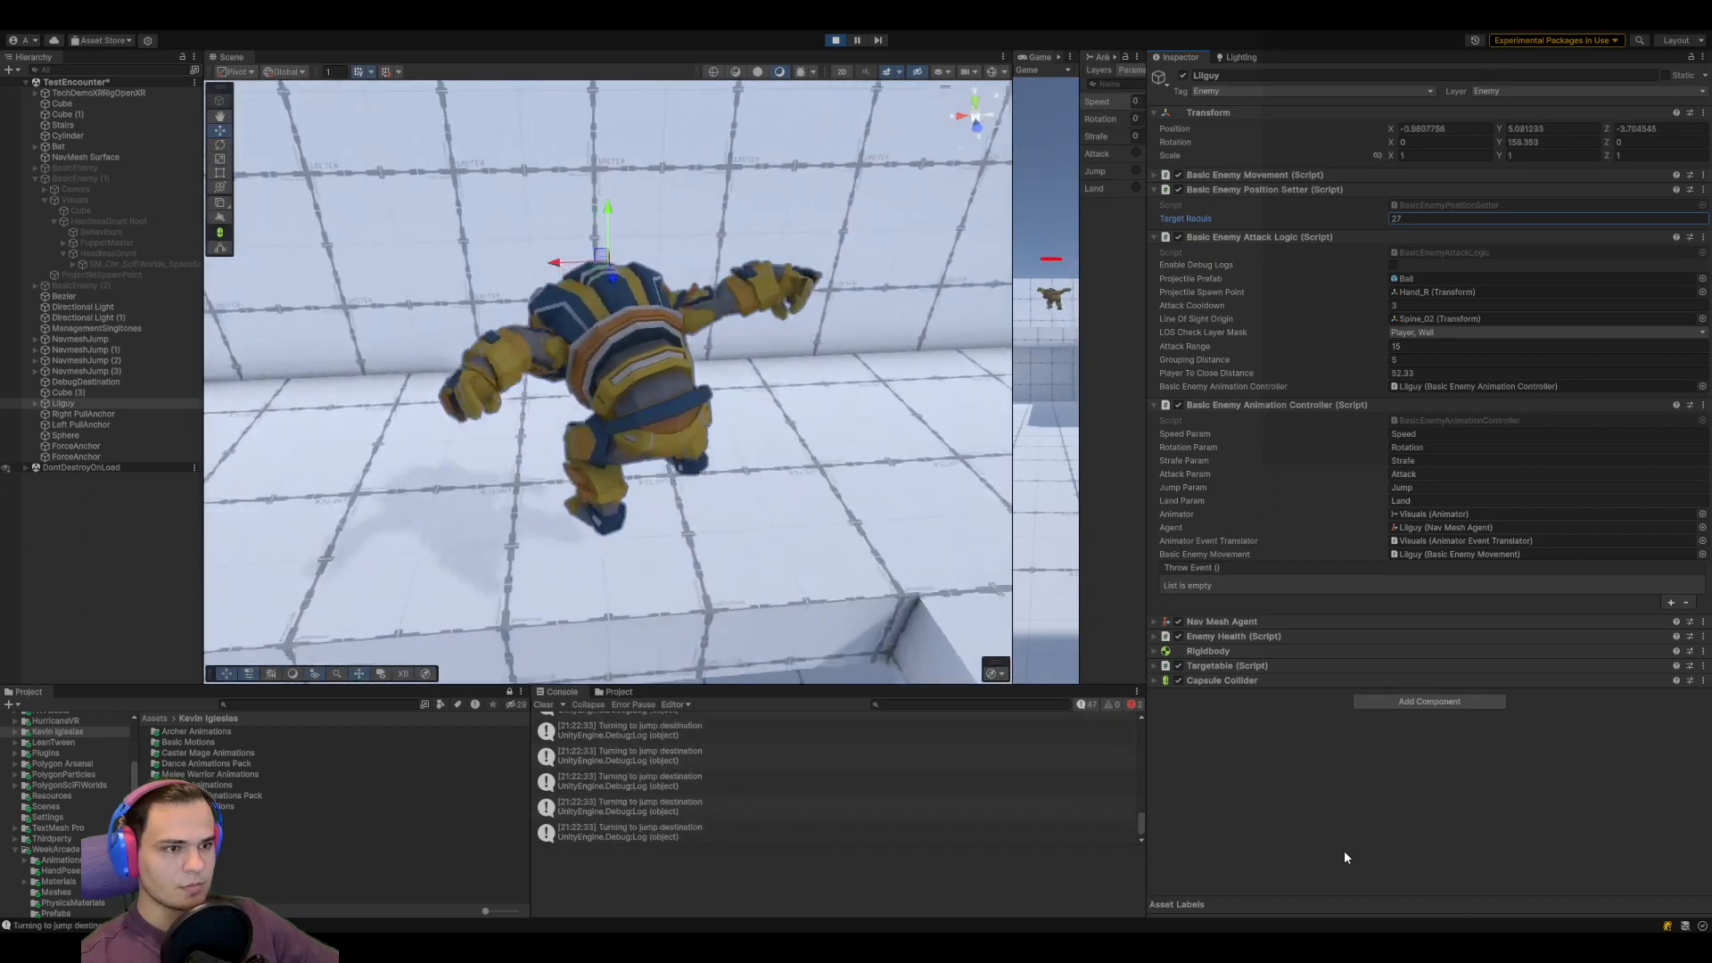
pyautogui.click(836, 41)
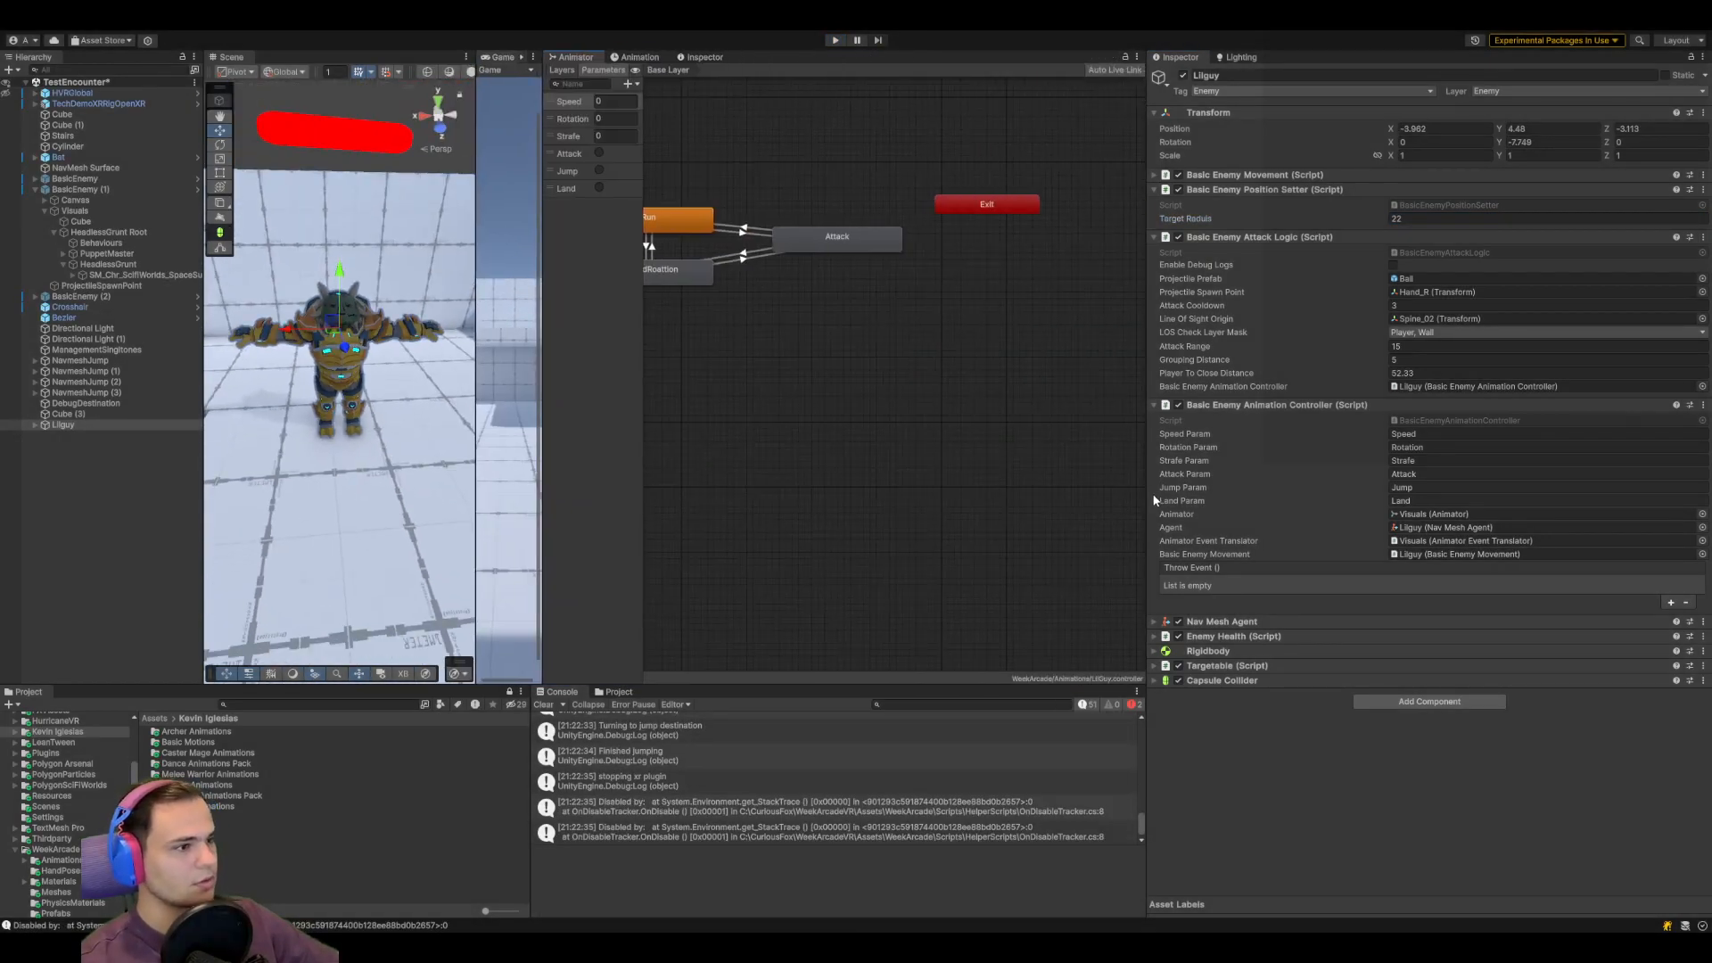
# Widen the animator area and open the Run state's blend tree to show its motion settings
pyautogui.moveTo(1150, 500); pyautogui.dragTo(1461, 492)
pyautogui.moveTo(978, 420); pyautogui.dragTo(1166, 446, button='middle')
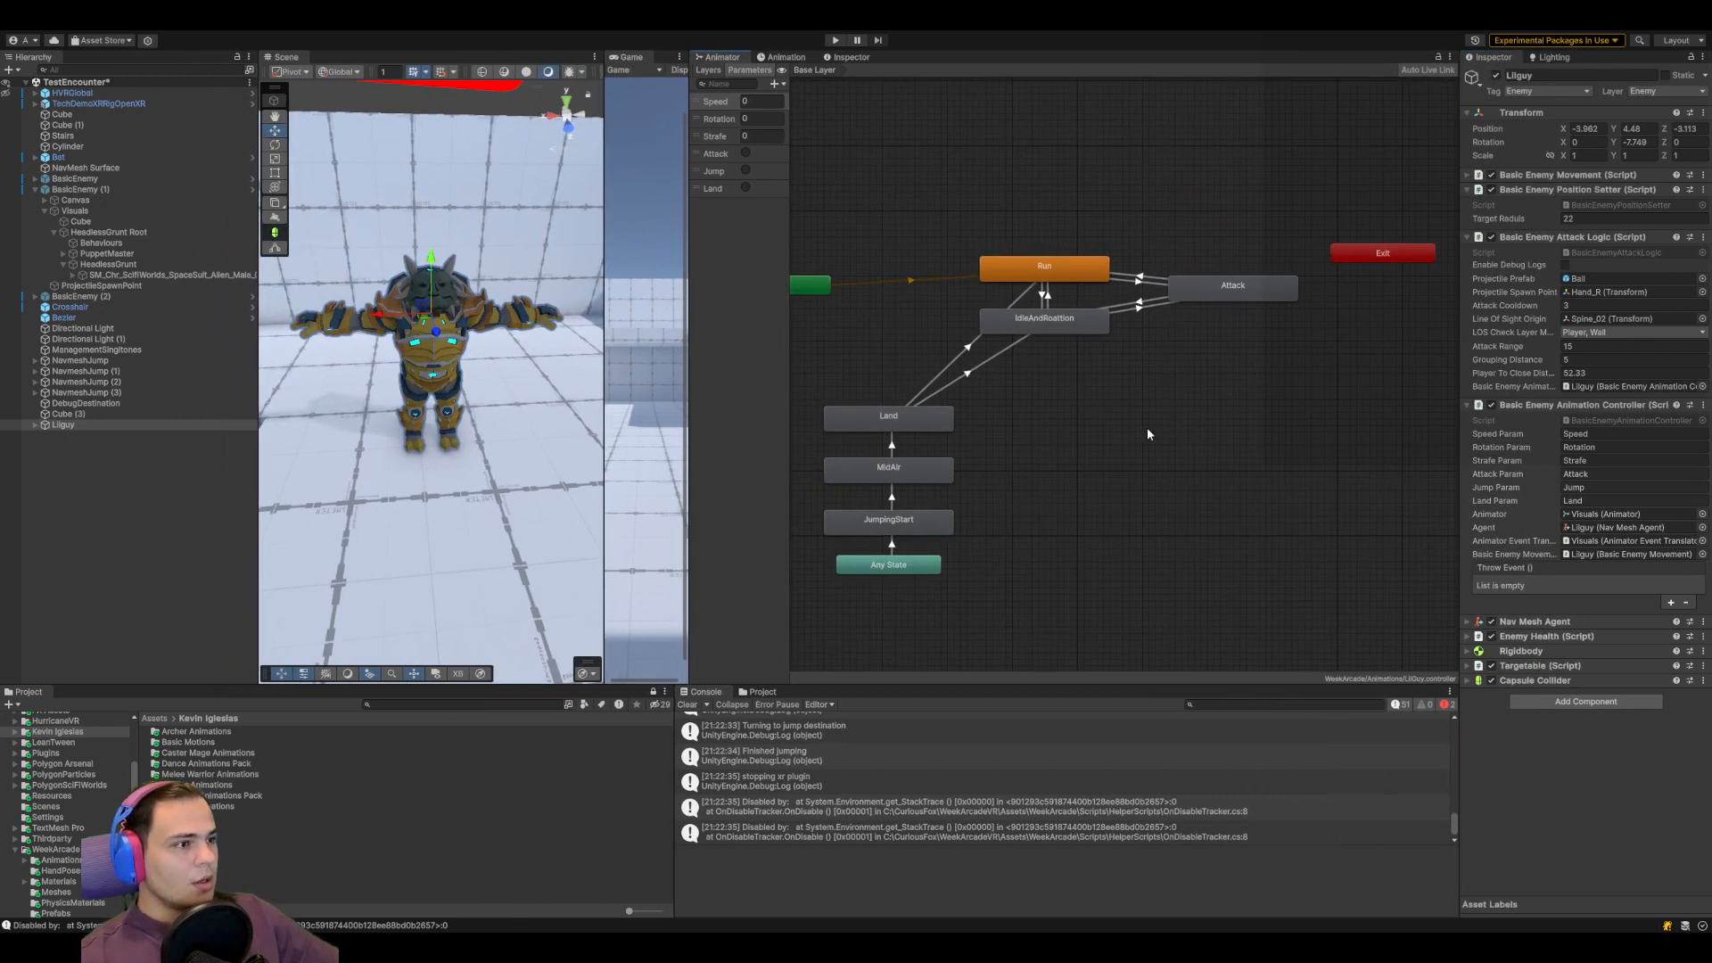
pyautogui.scroll(2, 1147, 434)
pyautogui.click(1048, 260)
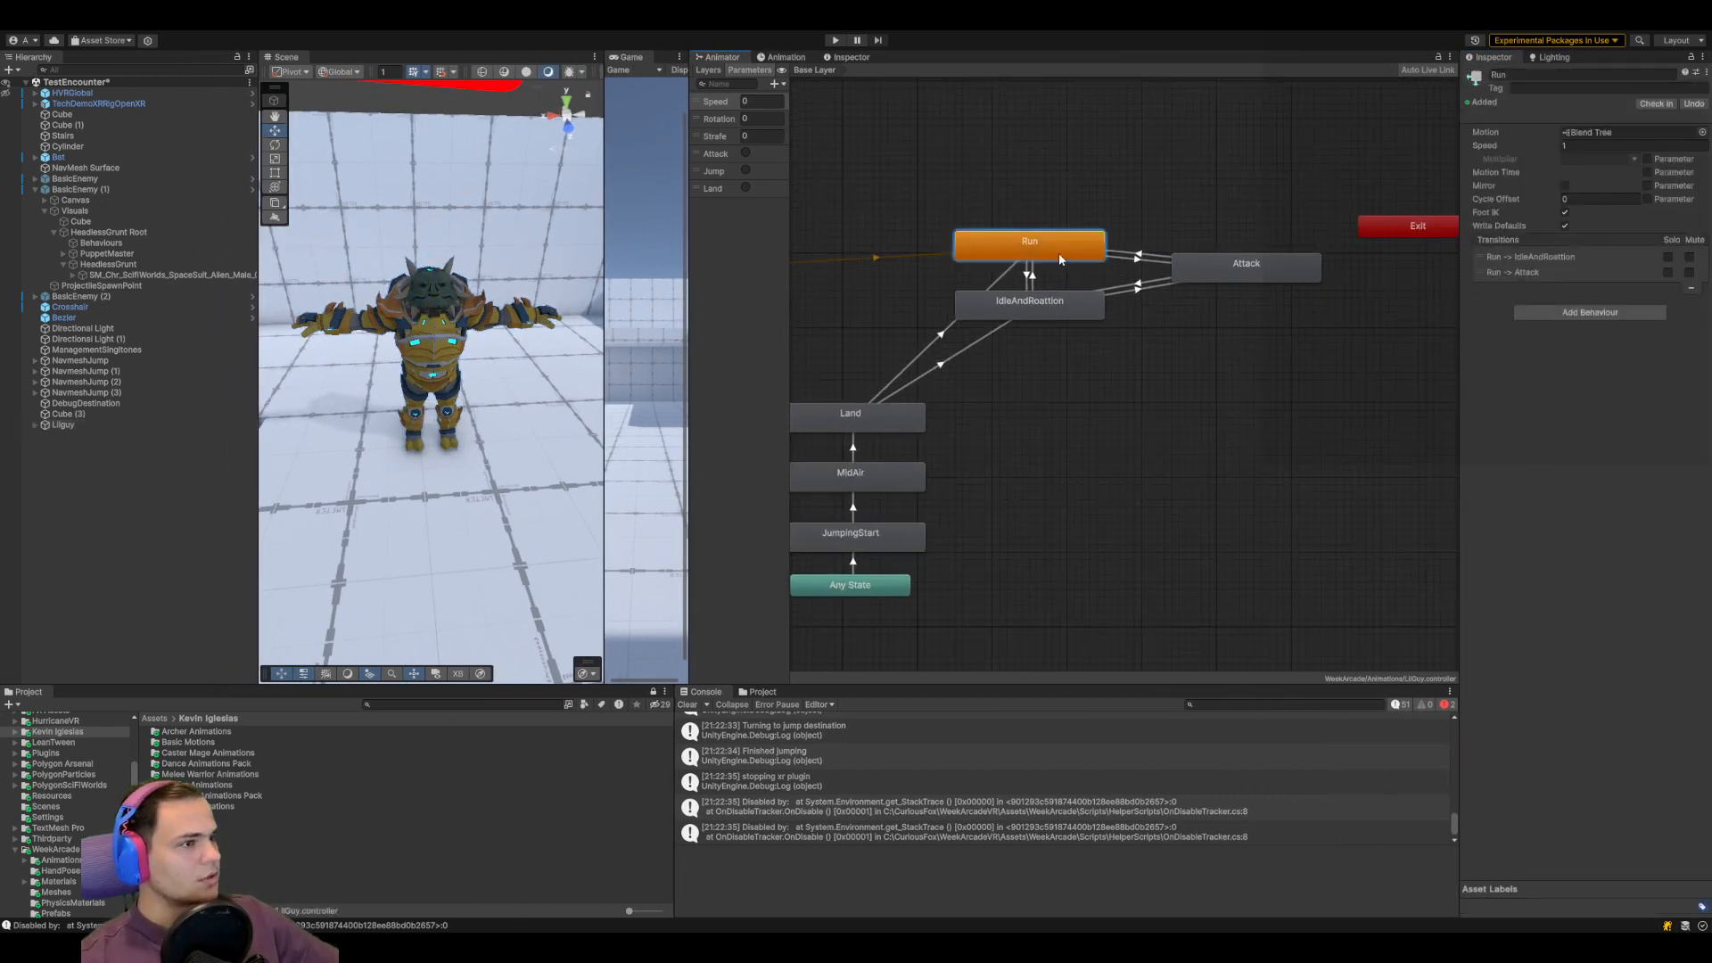
pyautogui.doubleClick(1064, 262)
pyautogui.click(859, 395)
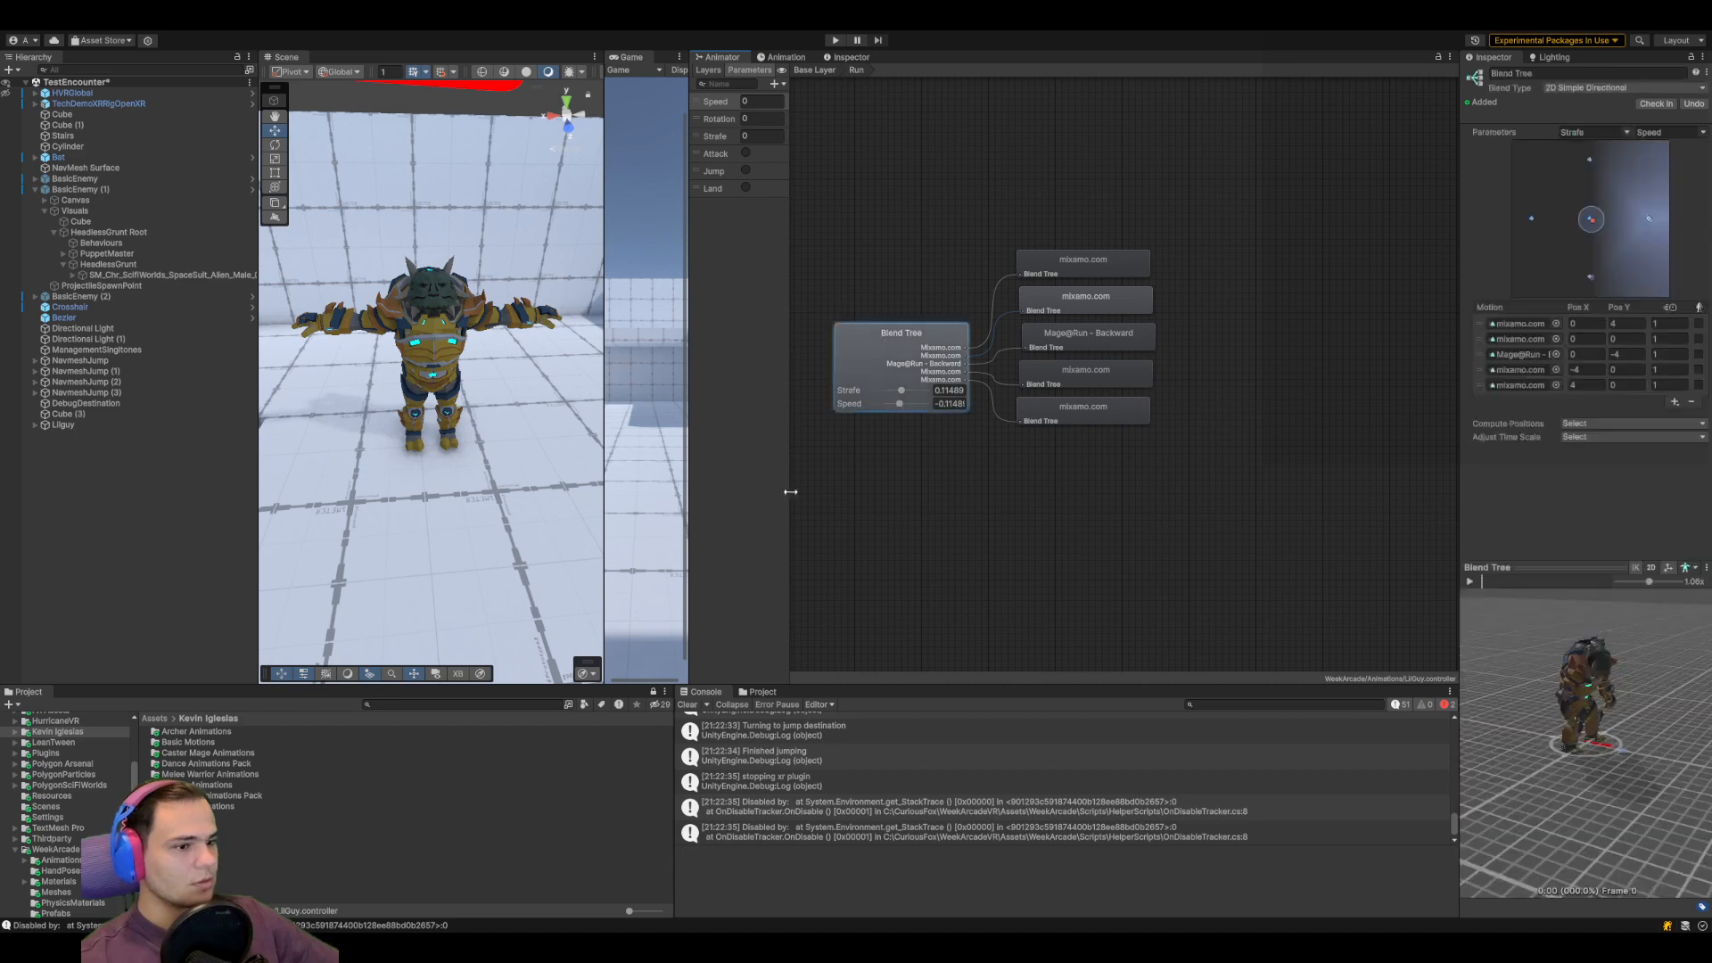
# Widen the blend tree's settings area and locate its first motion clip, under mutant run, in the project assets
pyautogui.click(766, 692)
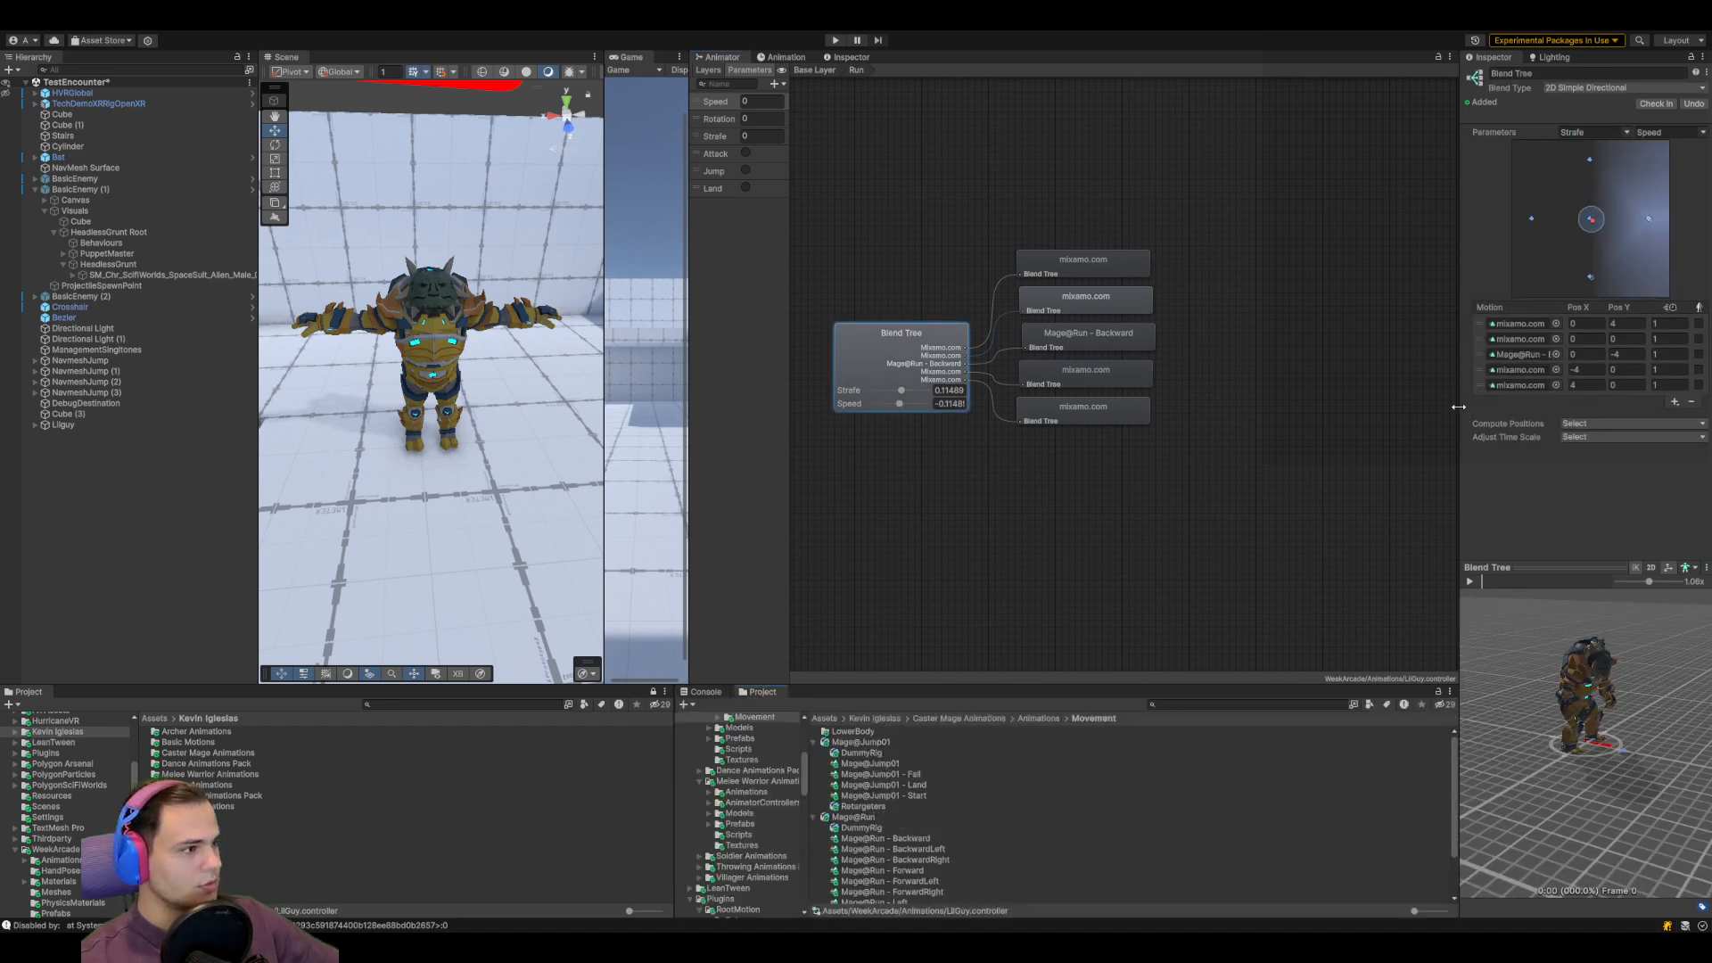
pyautogui.moveTo(1458, 407); pyautogui.dragTo(1289, 407)
pyautogui.click(1355, 323)
pyautogui.click(800, 856)
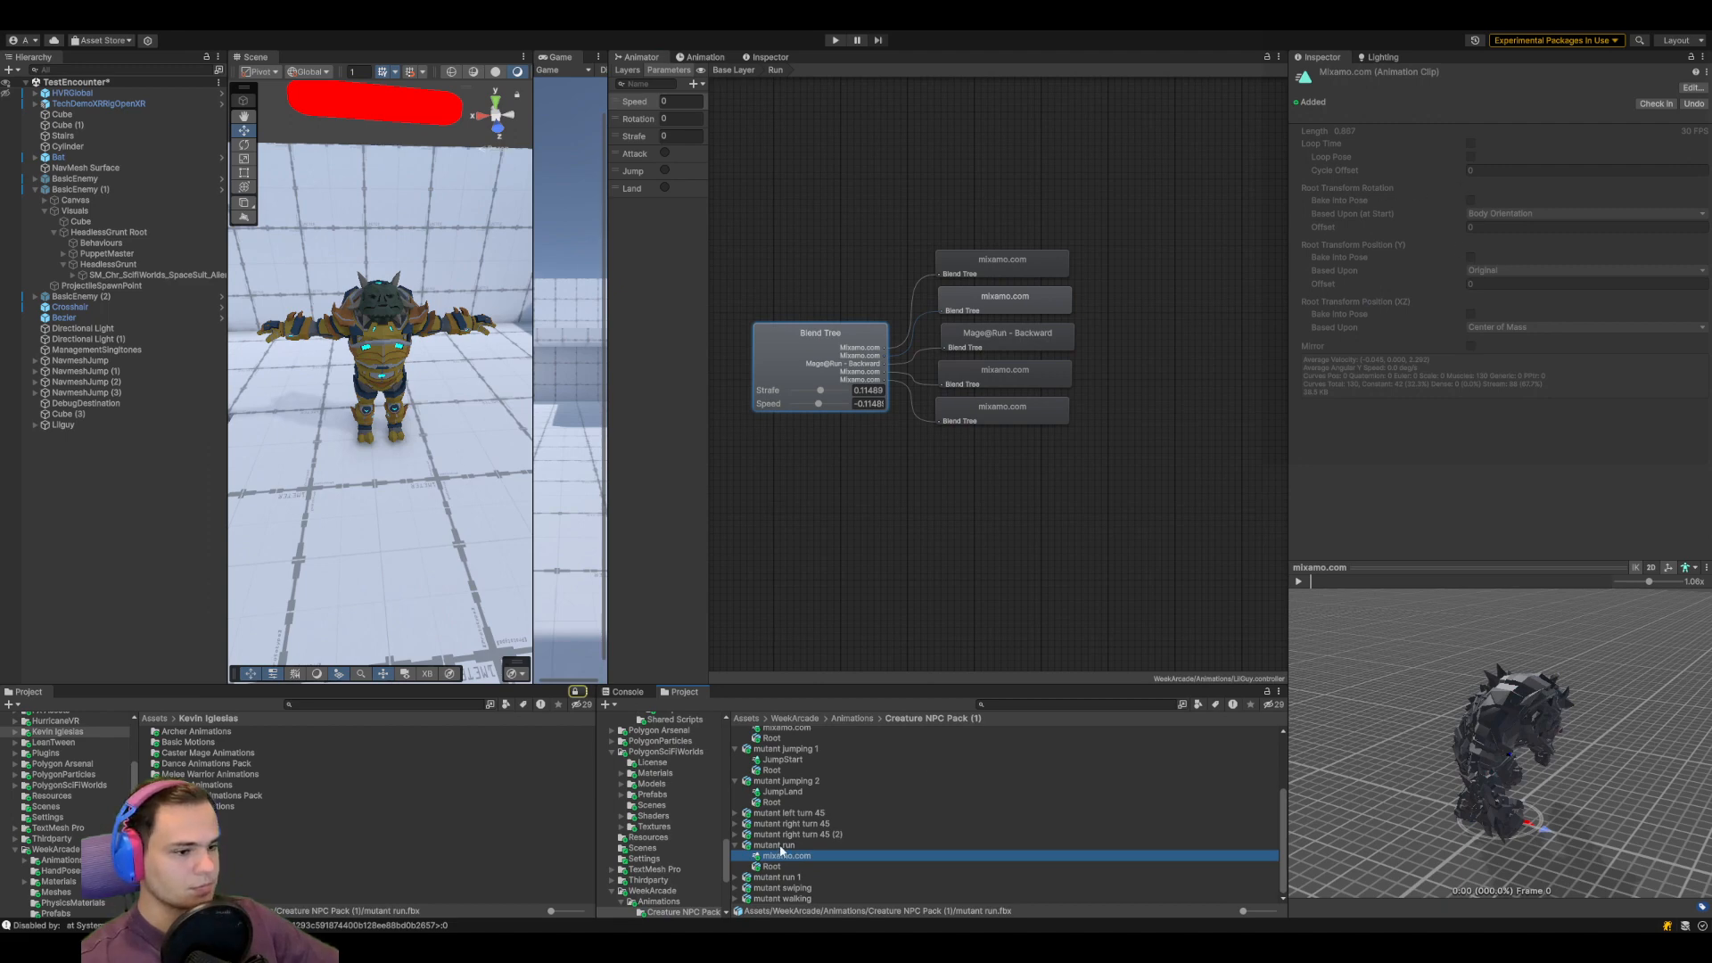
# Enable Loop Time on the mutant run clip in its import settings and preview the animation
pyautogui.click(776, 846)
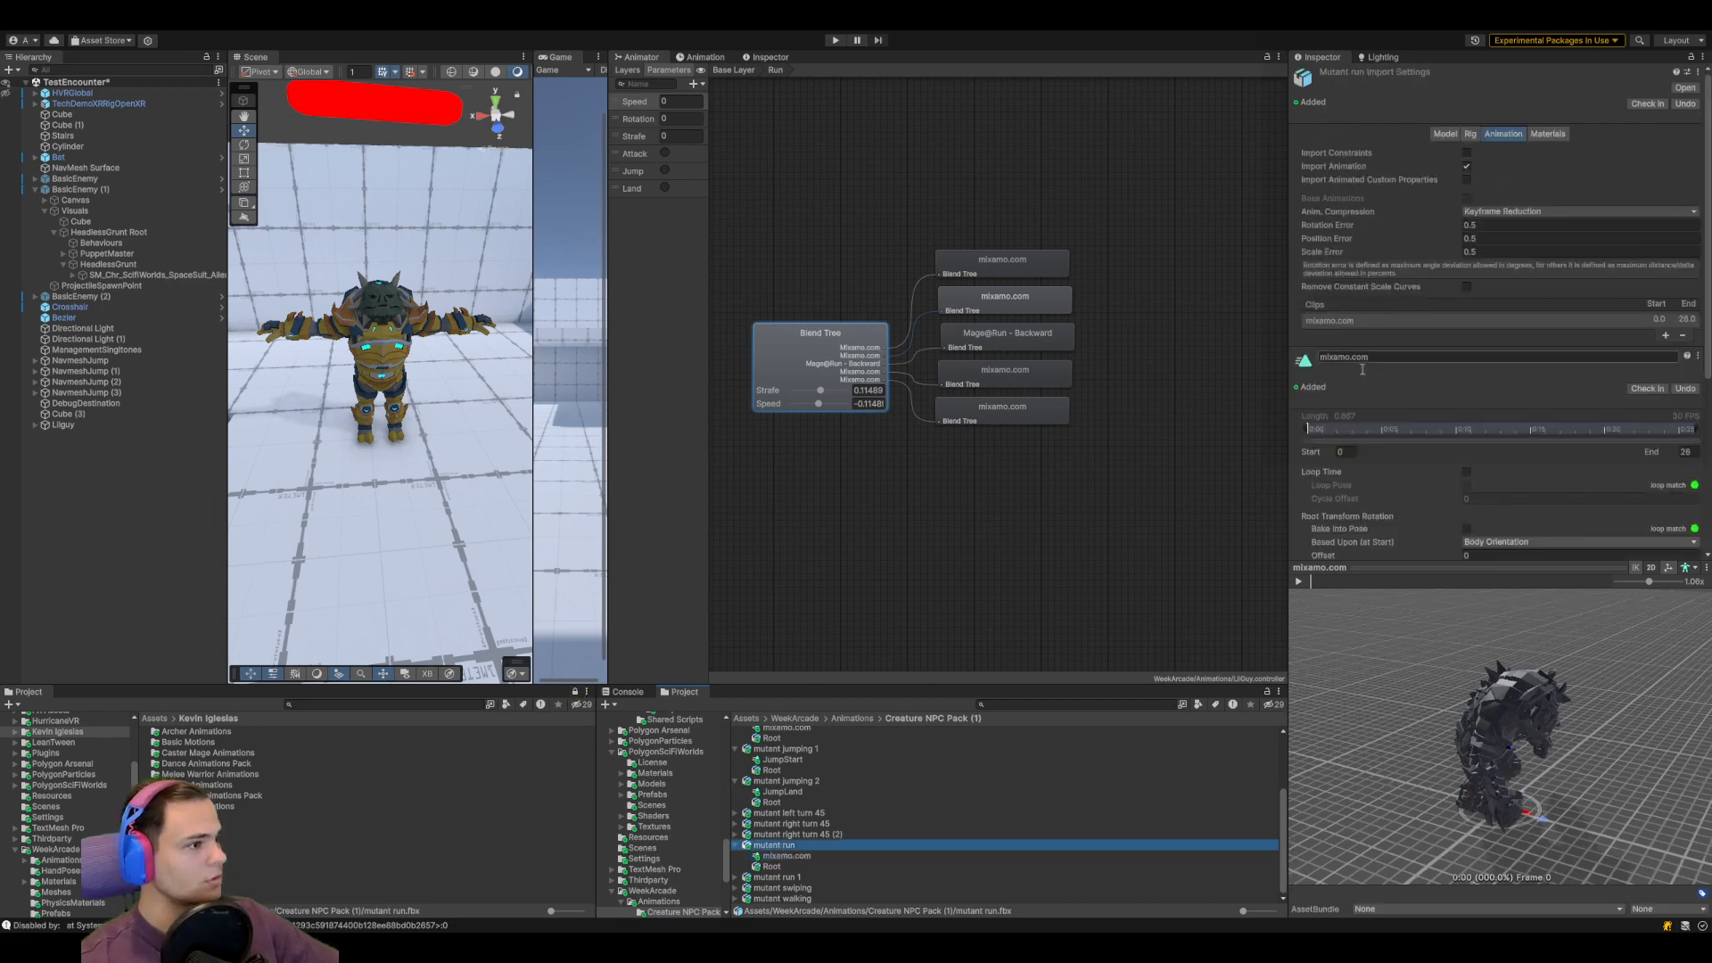
pyautogui.click(1467, 472)
pyautogui.scroll(-2, 1534, 472)
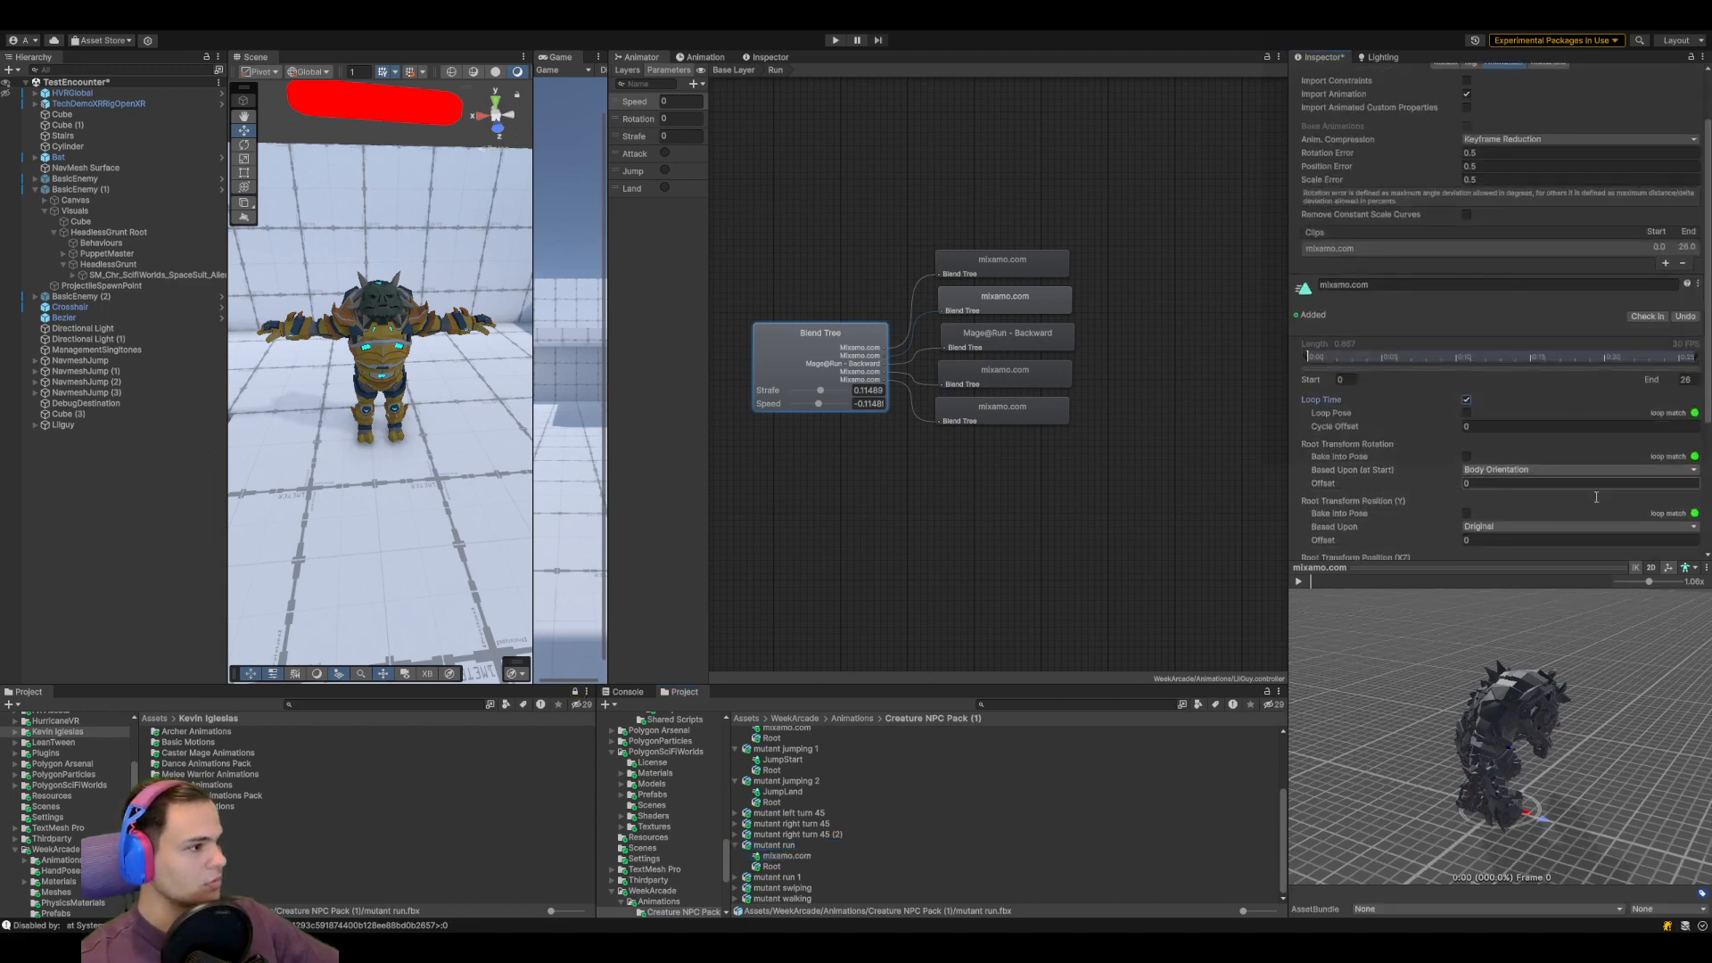
pyautogui.click(1299, 582)
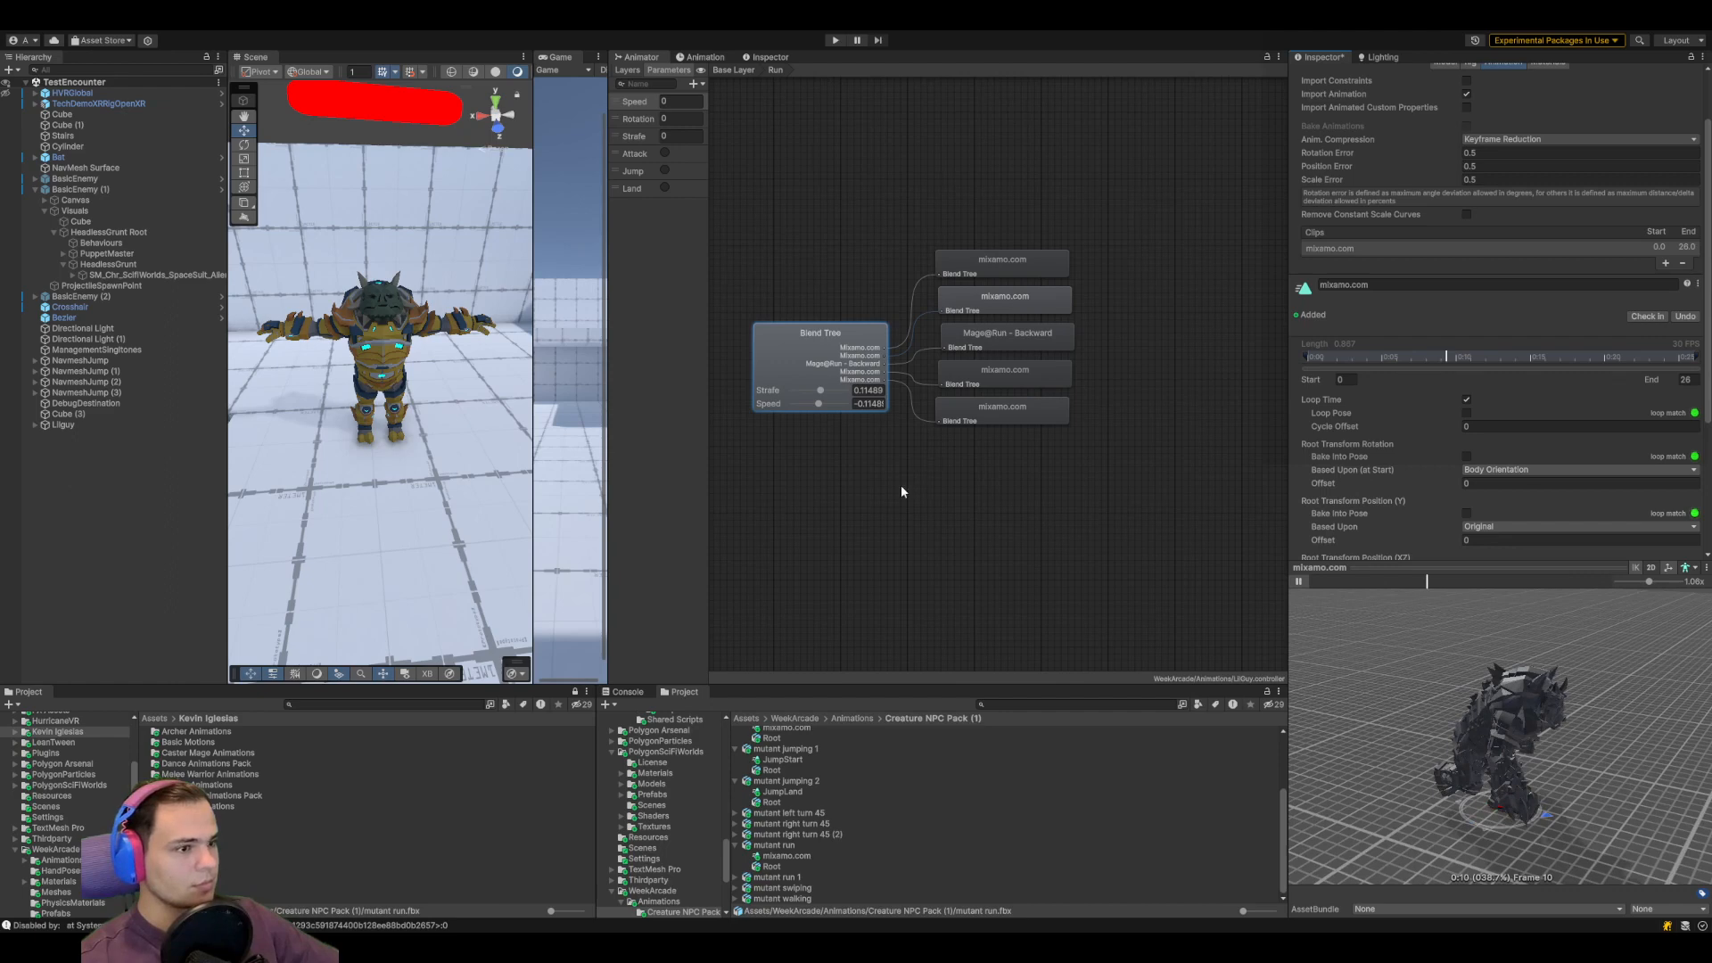
# Select the blend tree's second motion and collapse the expanded animation assets in the Creature NPC Pack (1) folder
pyautogui.click(1008, 310)
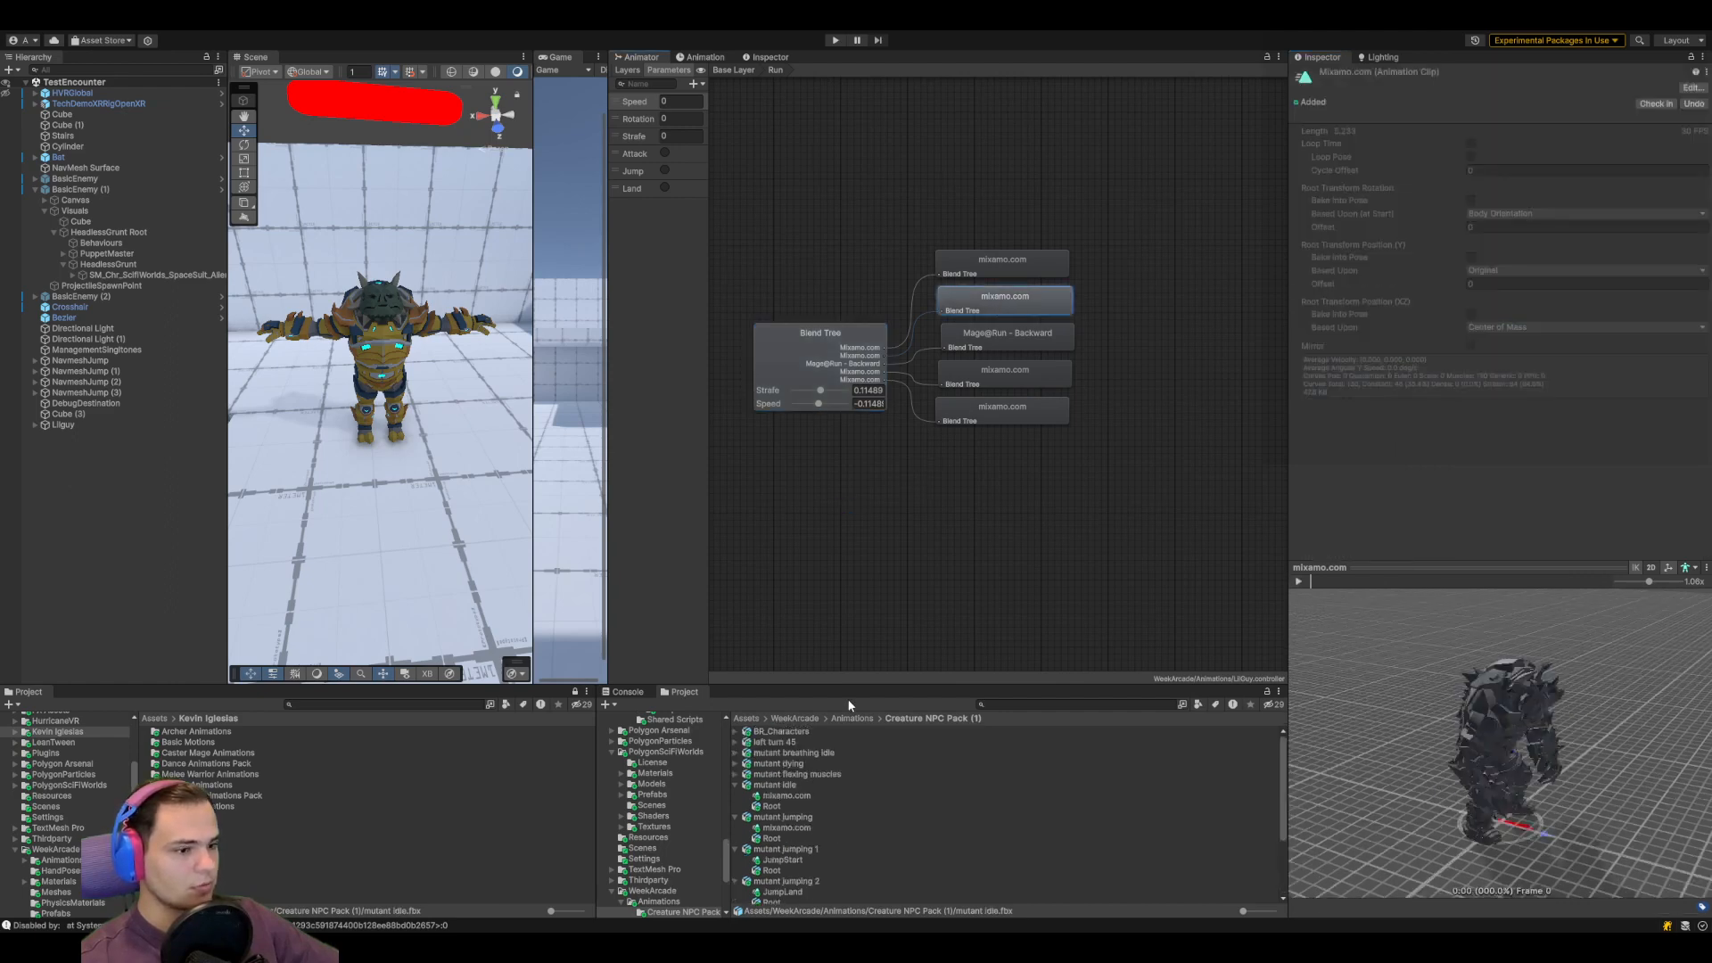
pyautogui.click(735, 785)
pyautogui.click(735, 828)
pyautogui.click(736, 796)
pyautogui.click(736, 817)
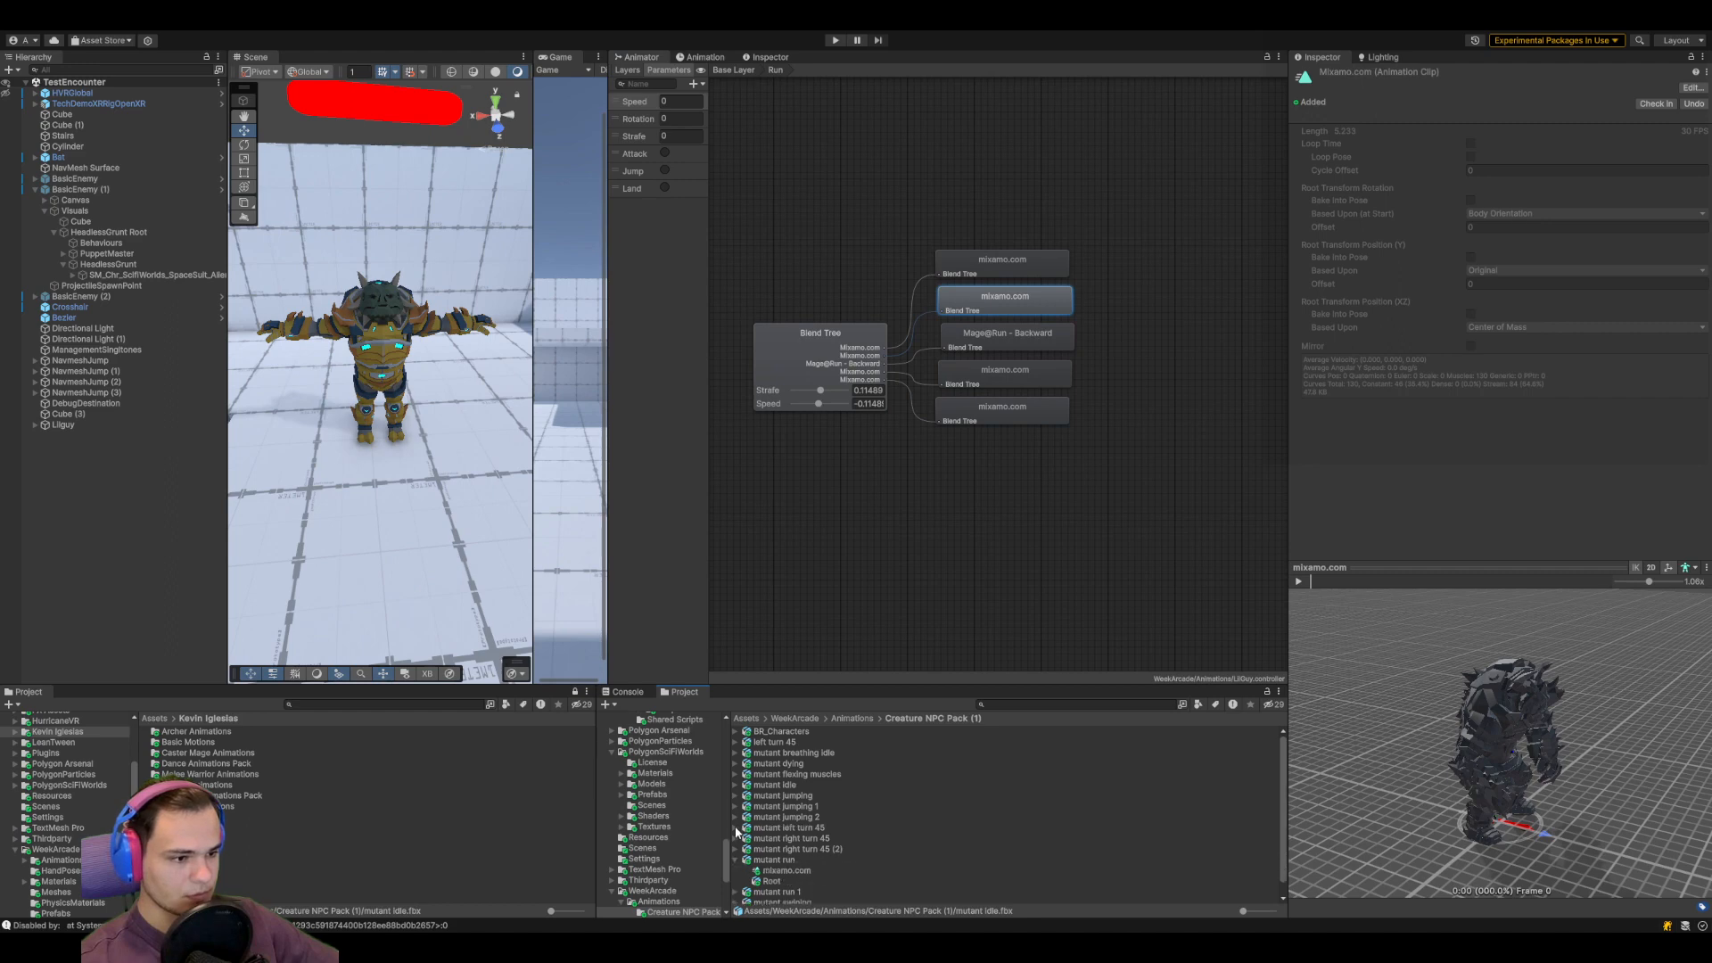
pyautogui.click(735, 859)
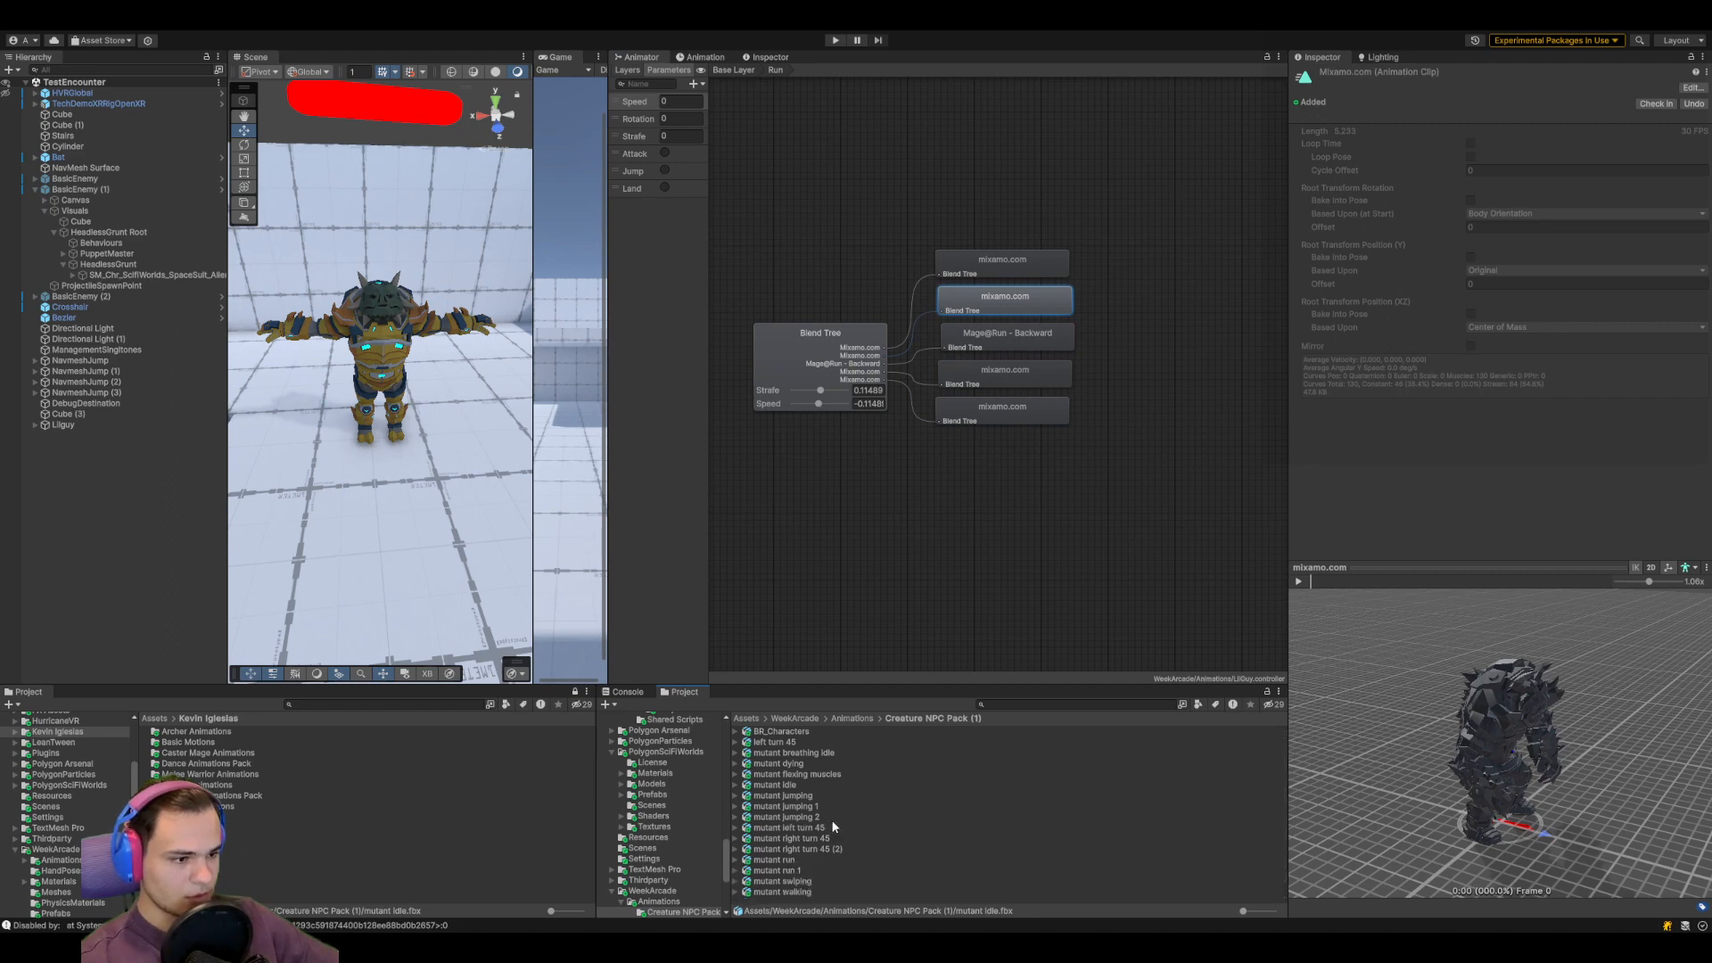
# Enable Loop Time on the mutant left turn 45 and mutant right turn 45 clips in their import settings
pyautogui.click(822, 829)
pyautogui.keyDown('shift'); pyautogui.click(832, 838); pyautogui.keyUp('shift')
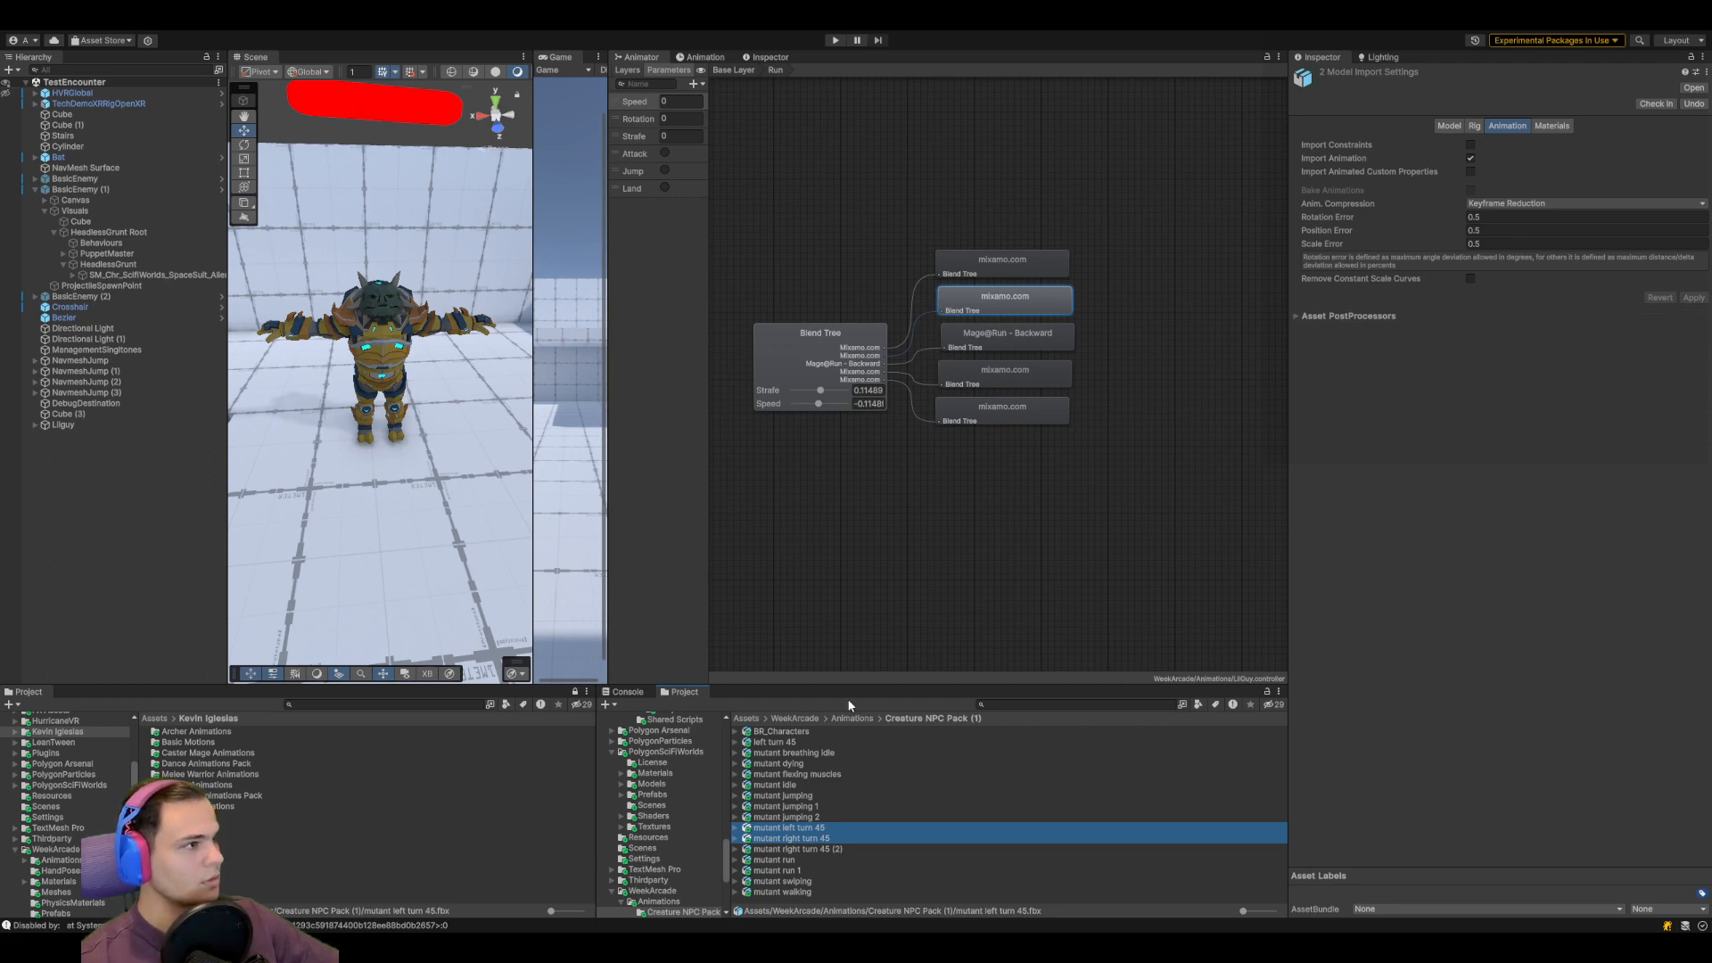
pyautogui.click(761, 829)
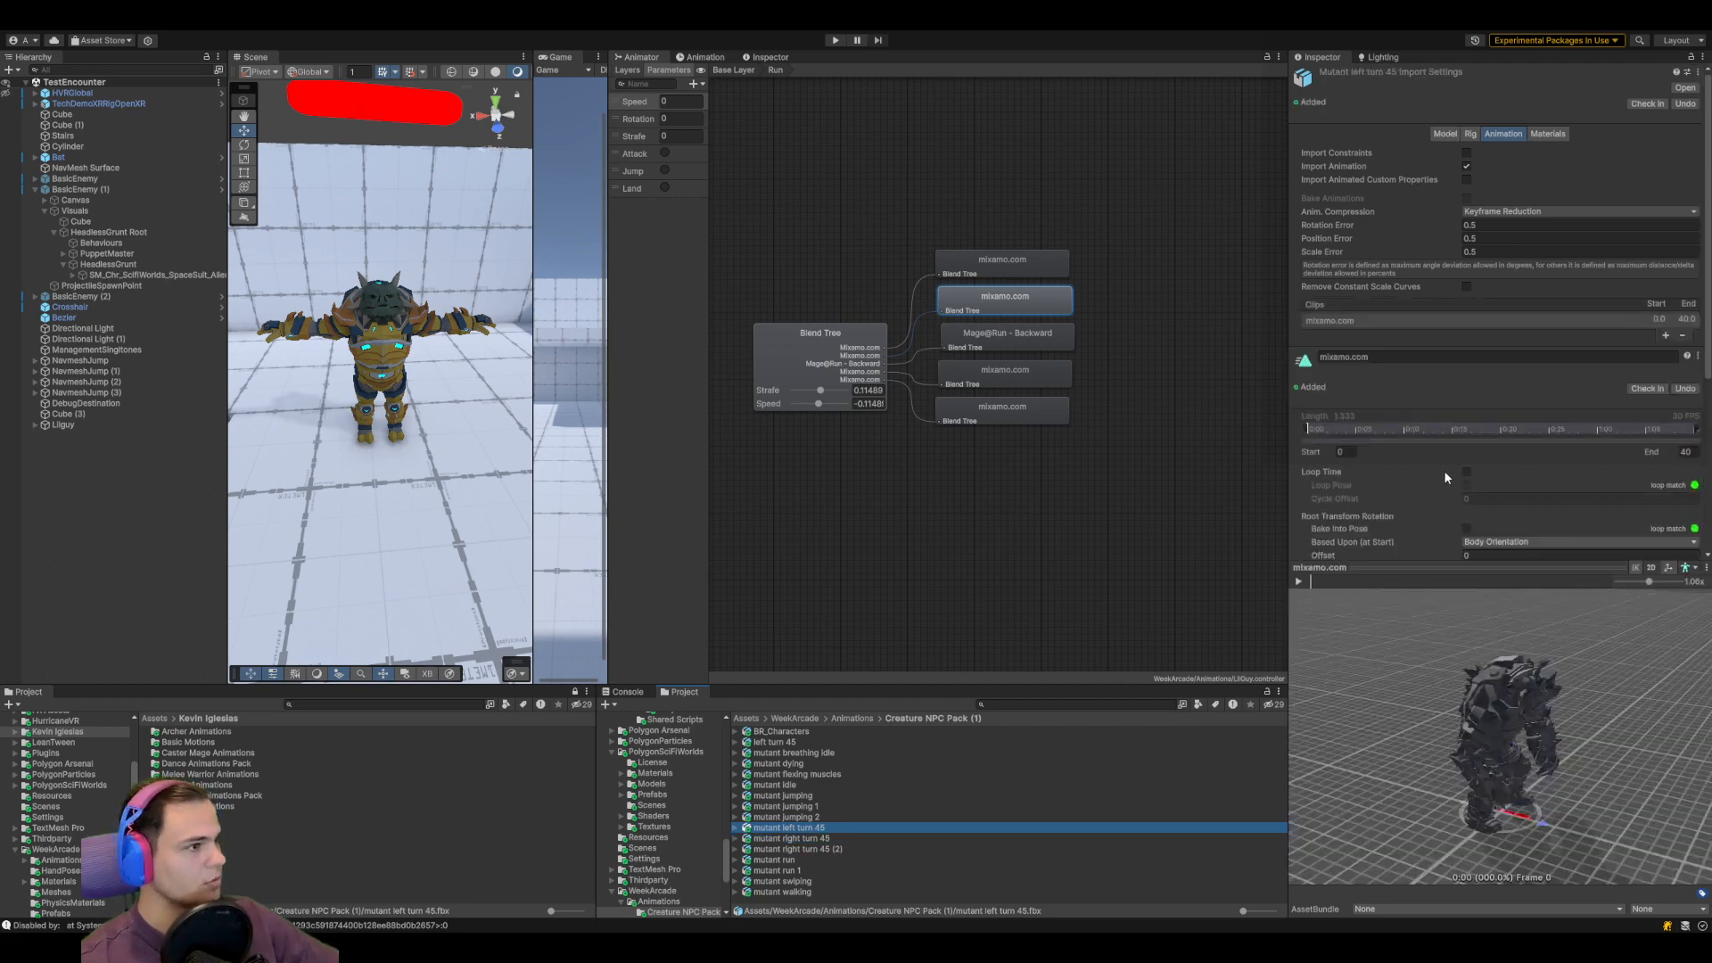
pyautogui.click(1467, 472)
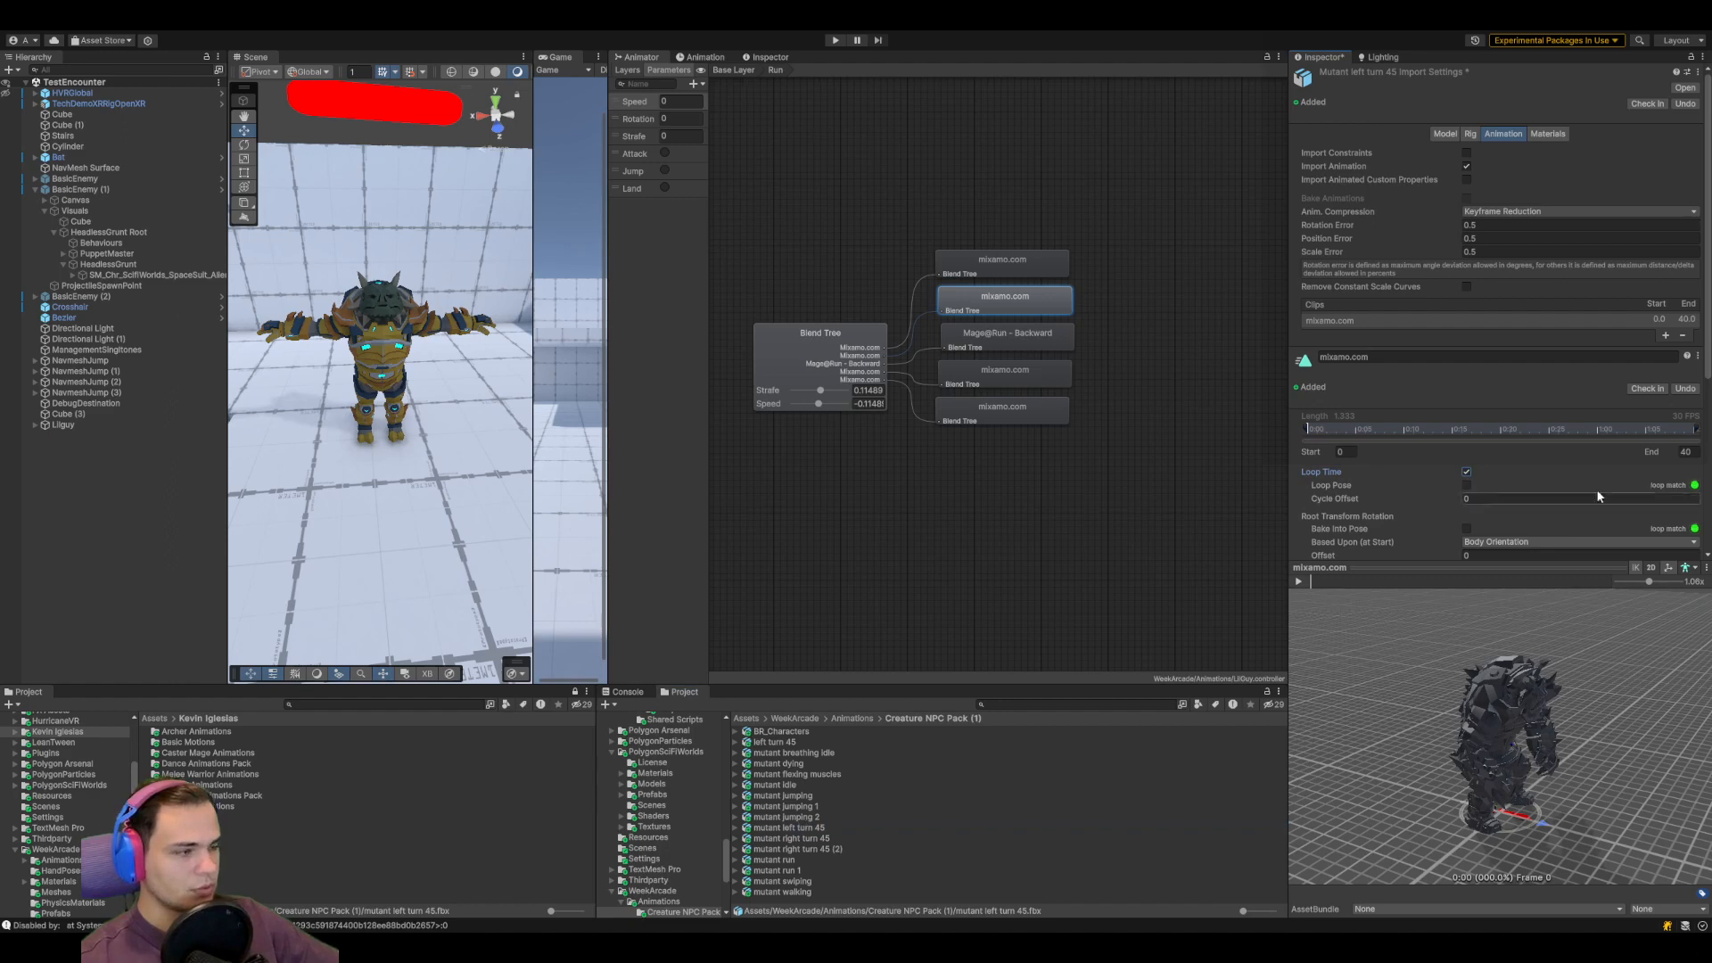
pyautogui.scroll(-4, 1622, 496)
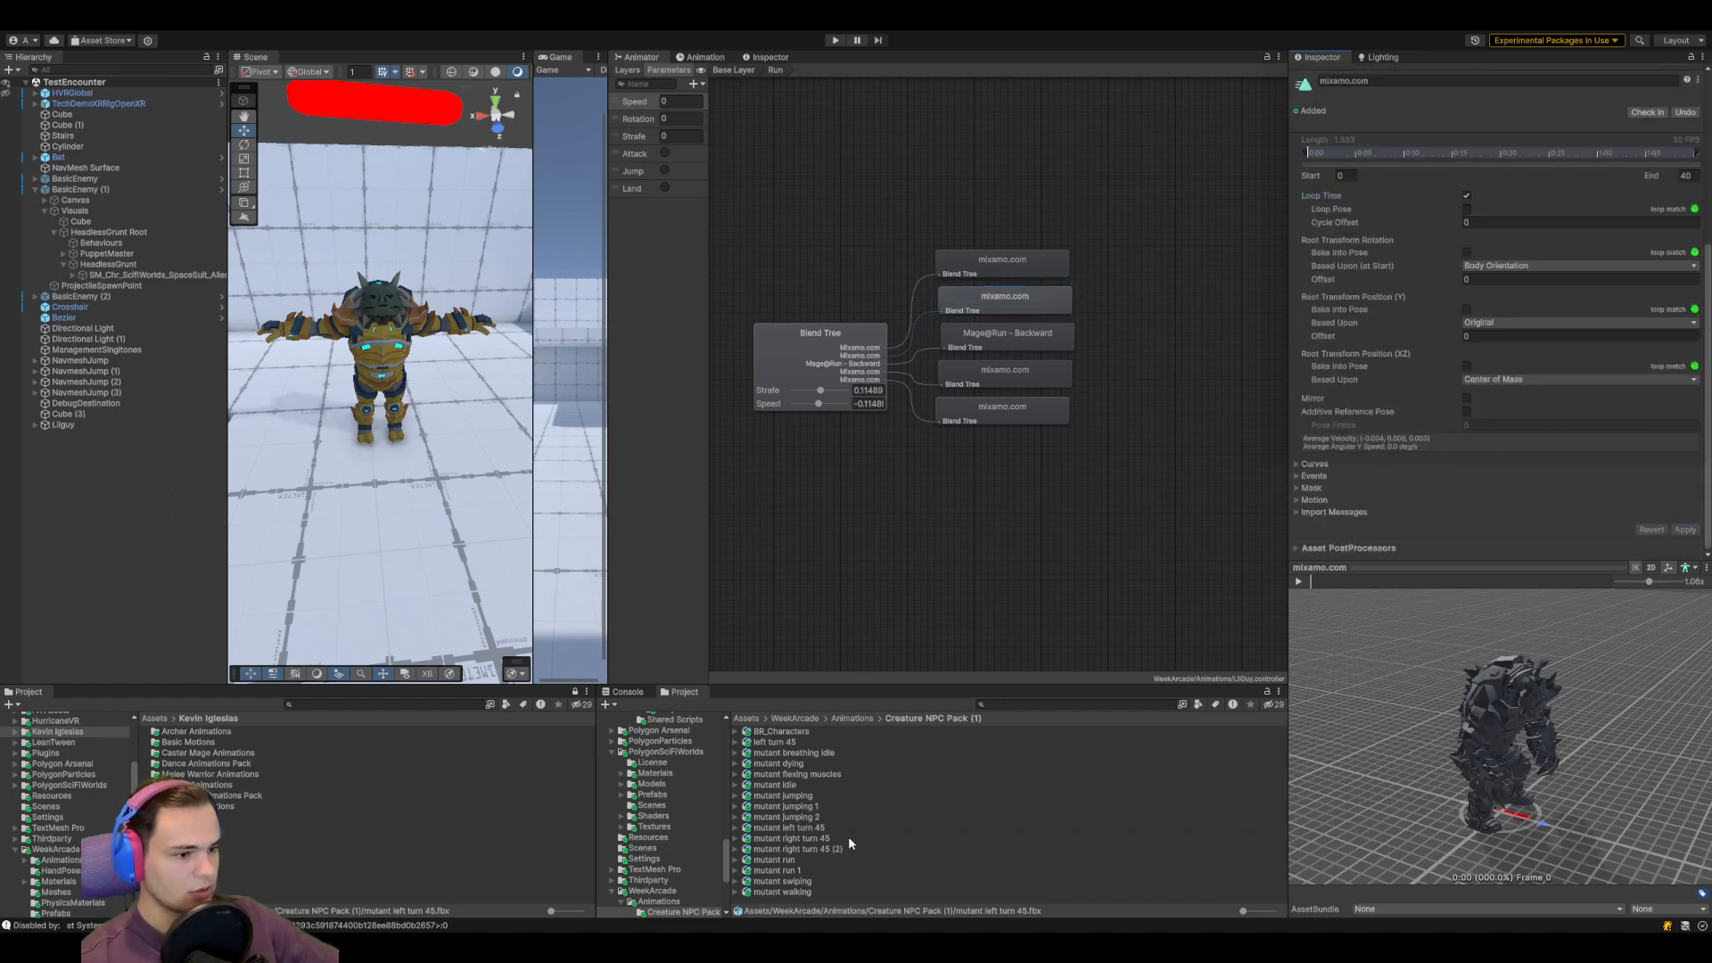
pyautogui.scroll(4, 1323, 469)
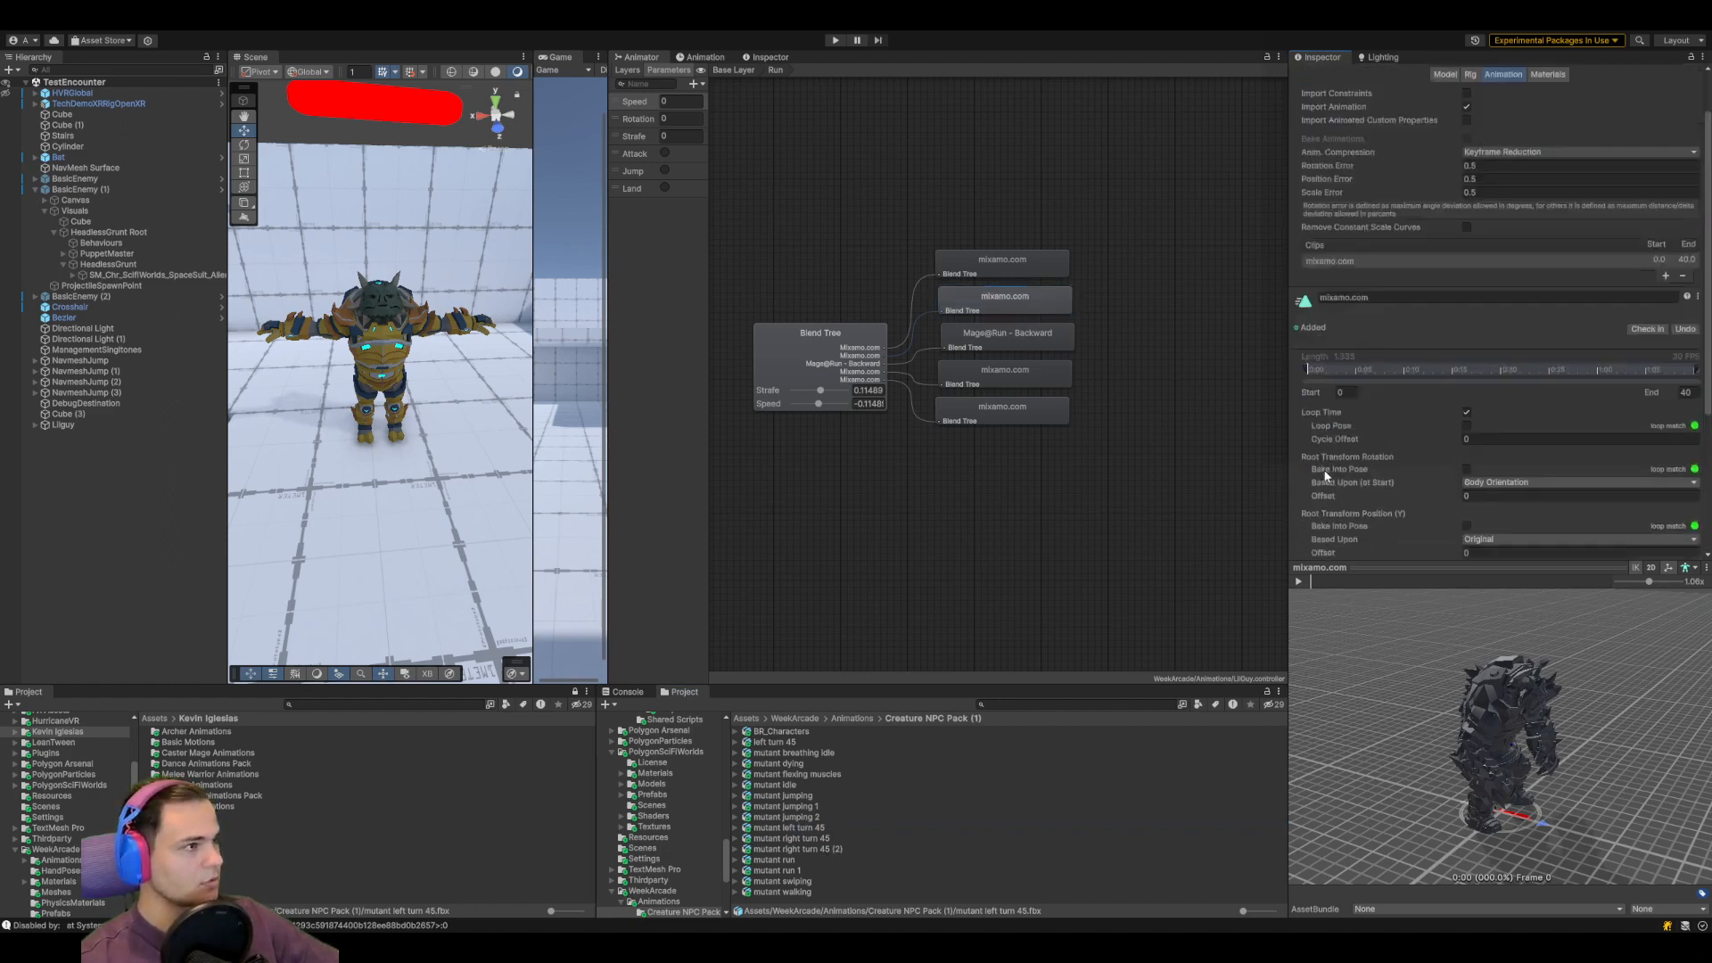
pyautogui.scroll(-3, 1403, 457)
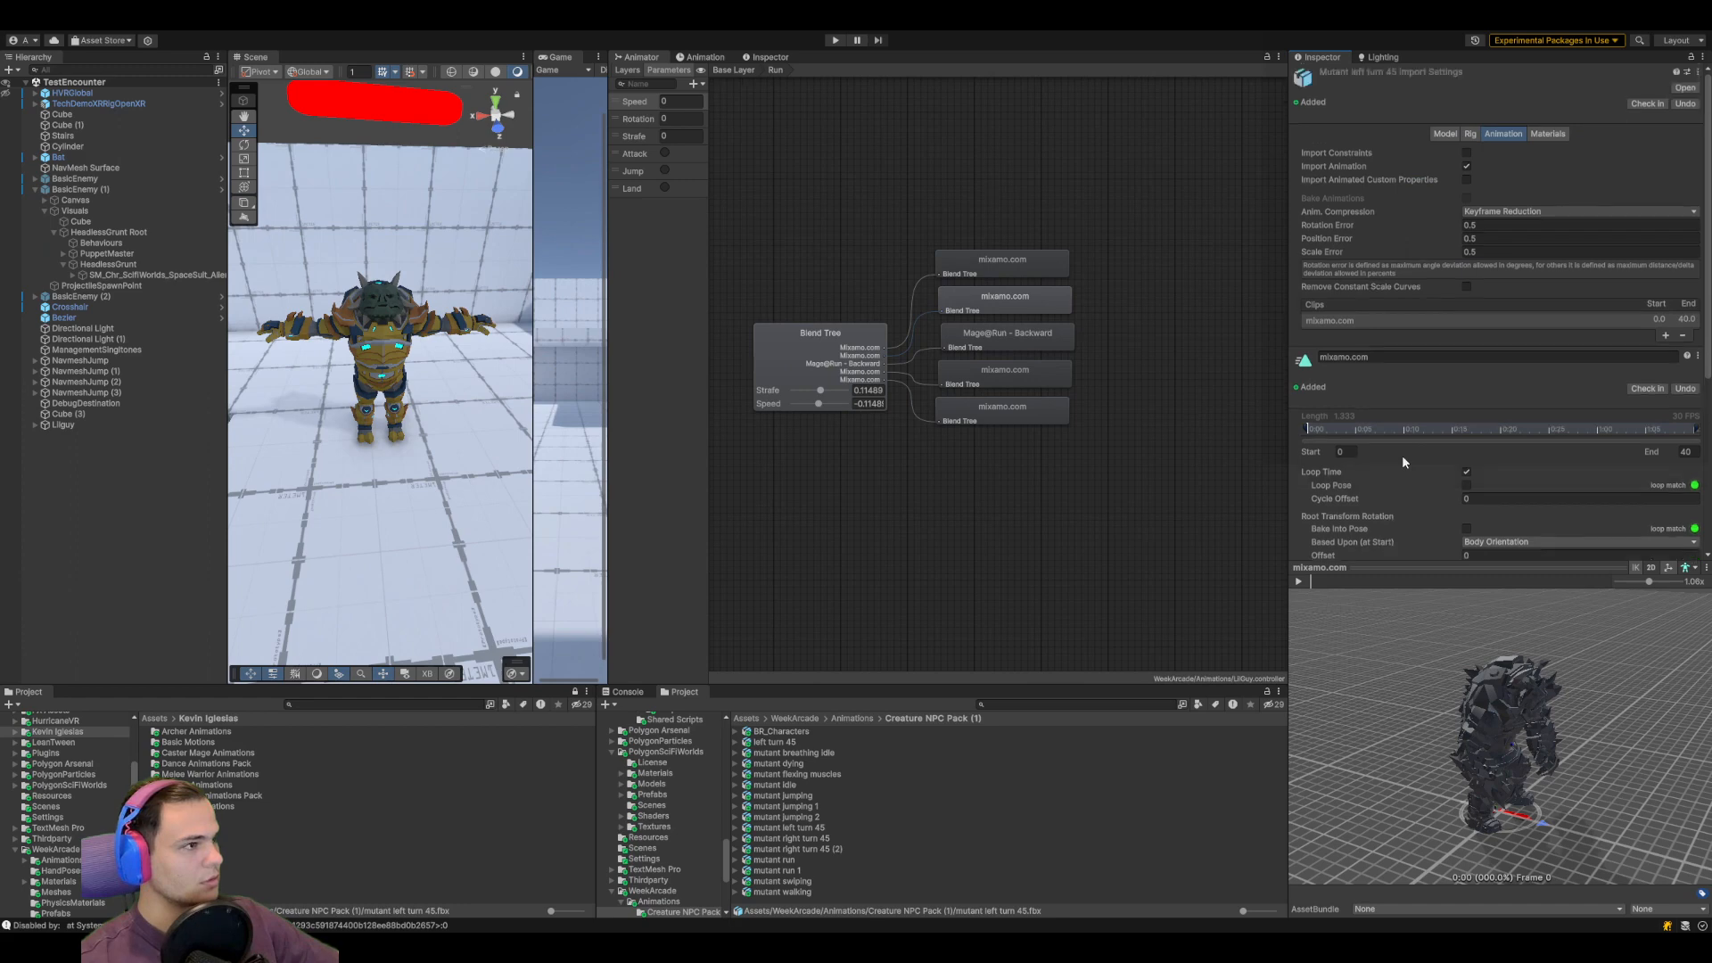
pyautogui.click(801, 838)
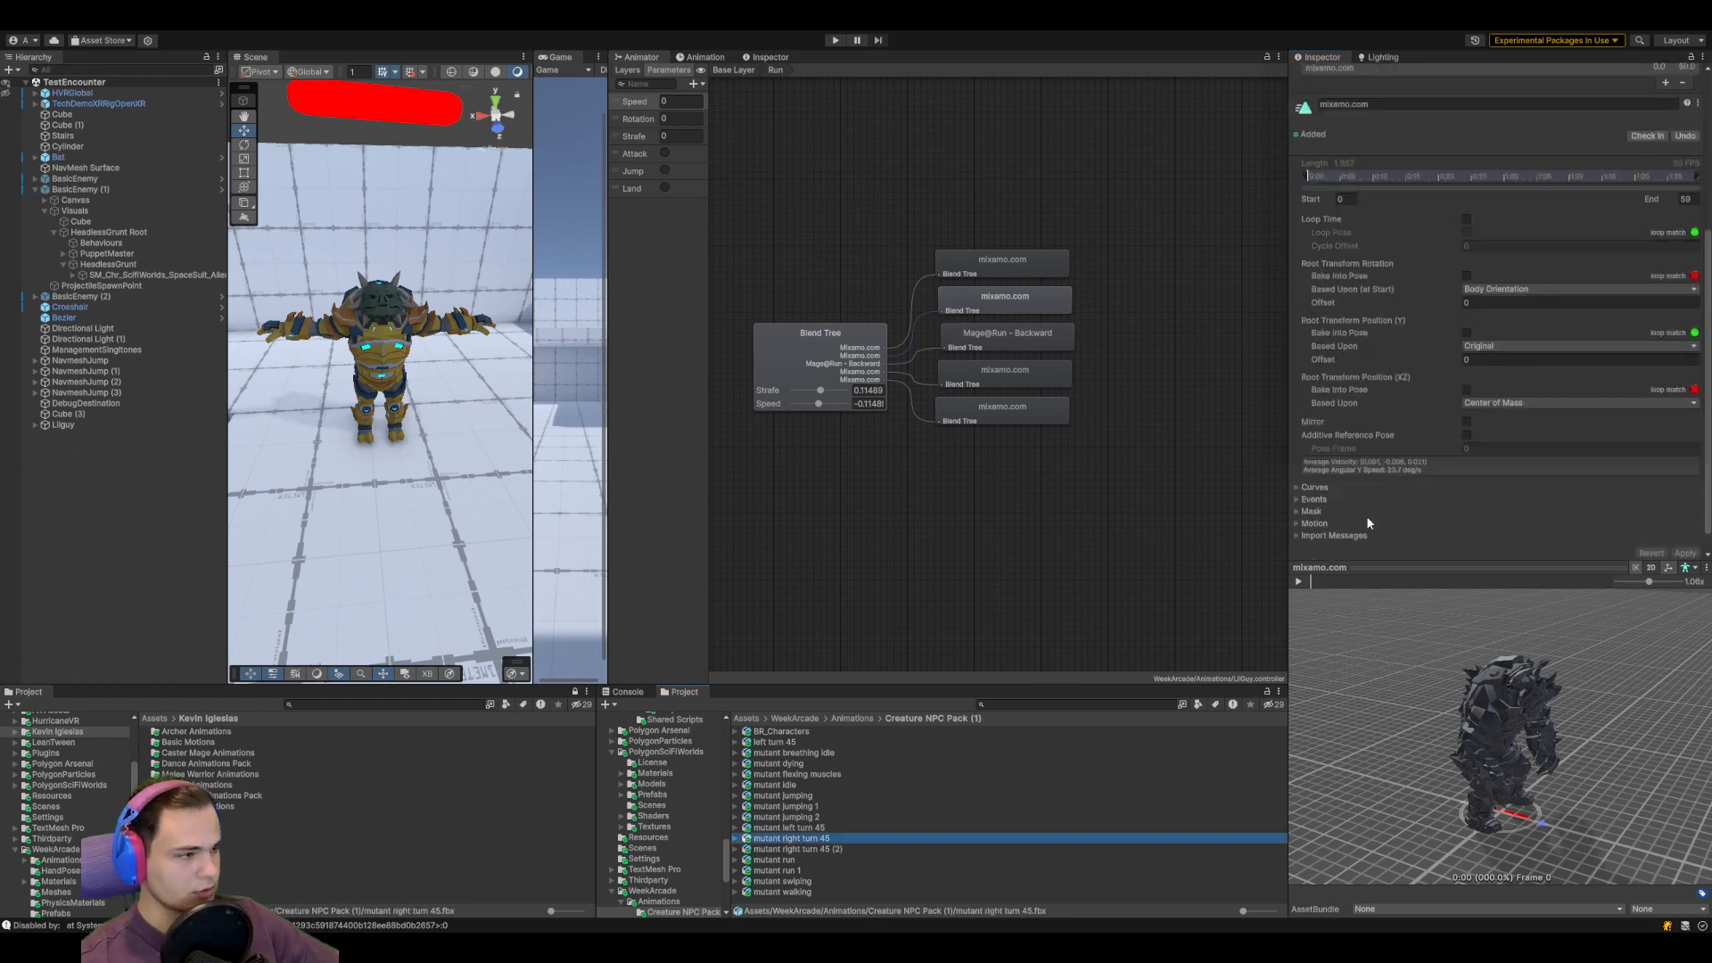
pyautogui.click(1467, 219)
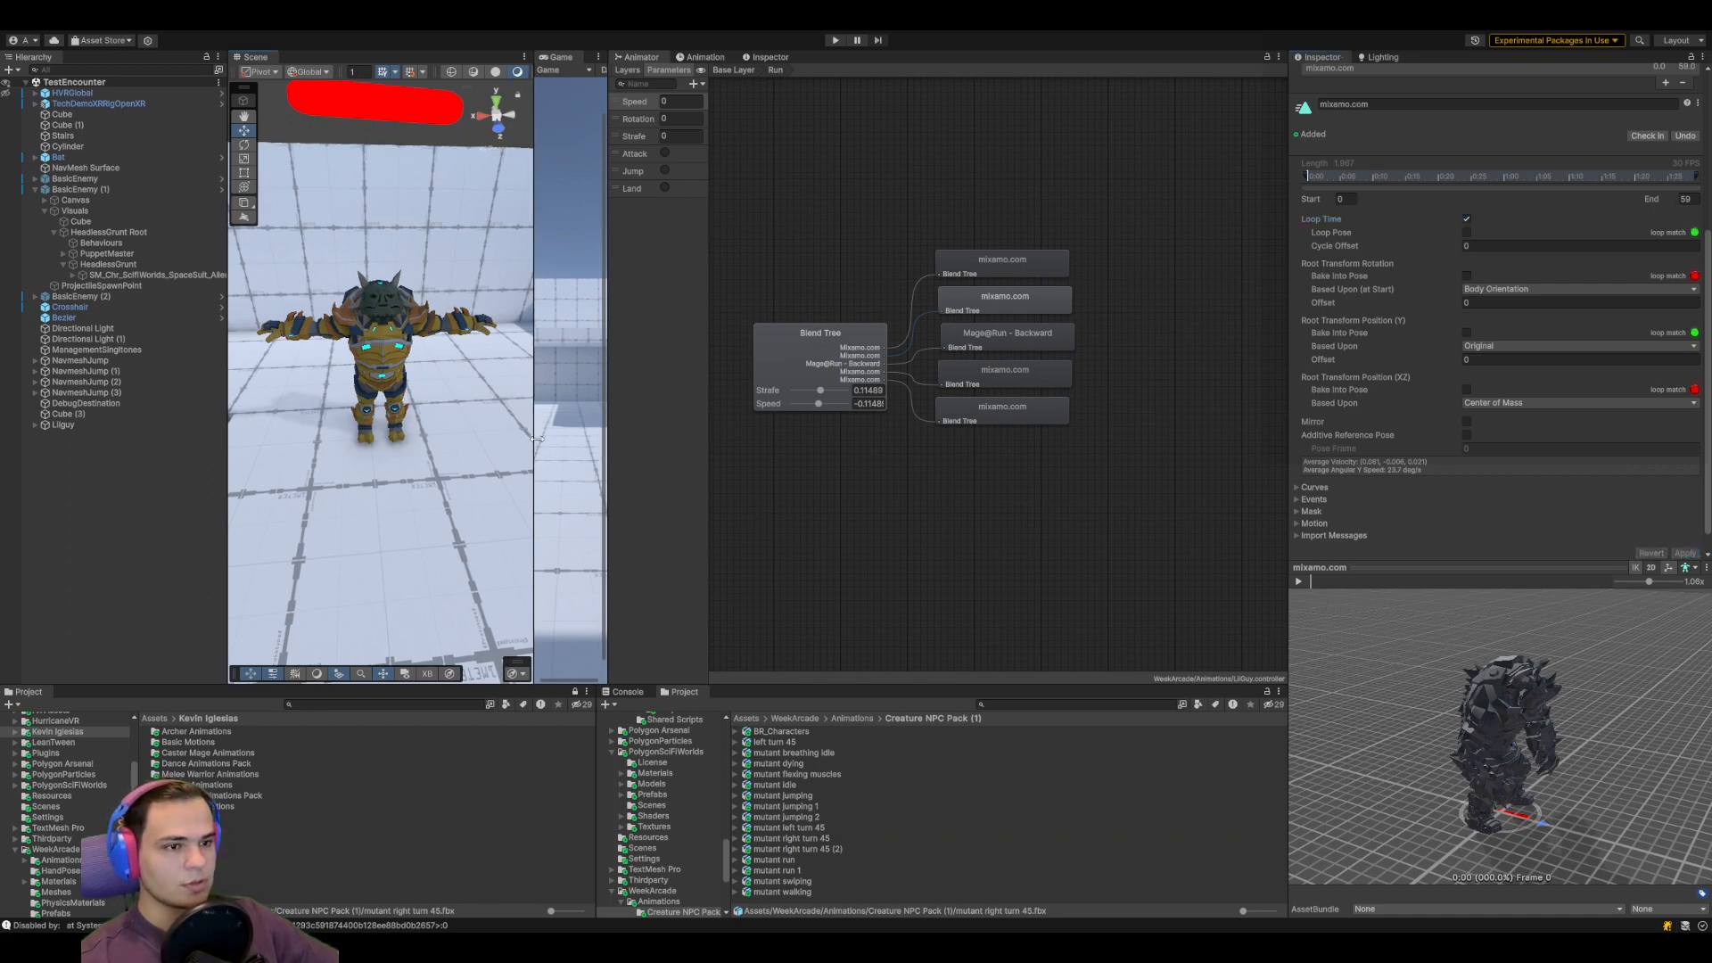
# Enlarge the scene view and run the scene with the view focused on the Lilguy enemy
pyautogui.moveTo(533, 438); pyautogui.dragTo(1155, 438)
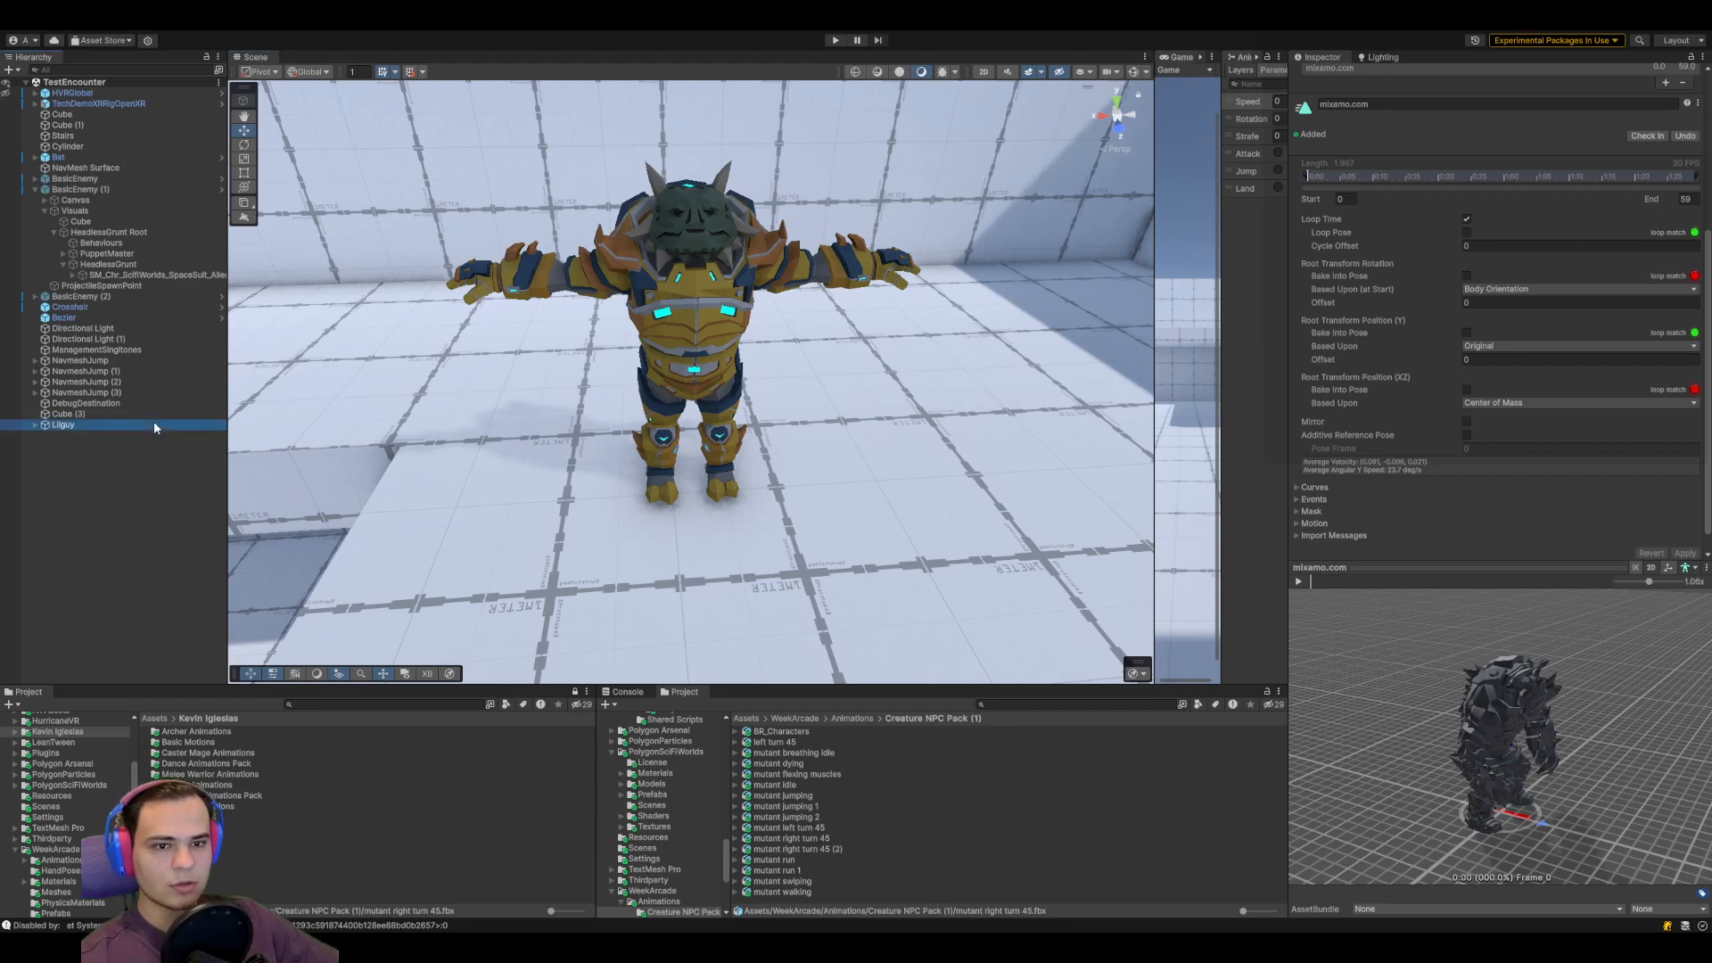
pyautogui.click(836, 40)
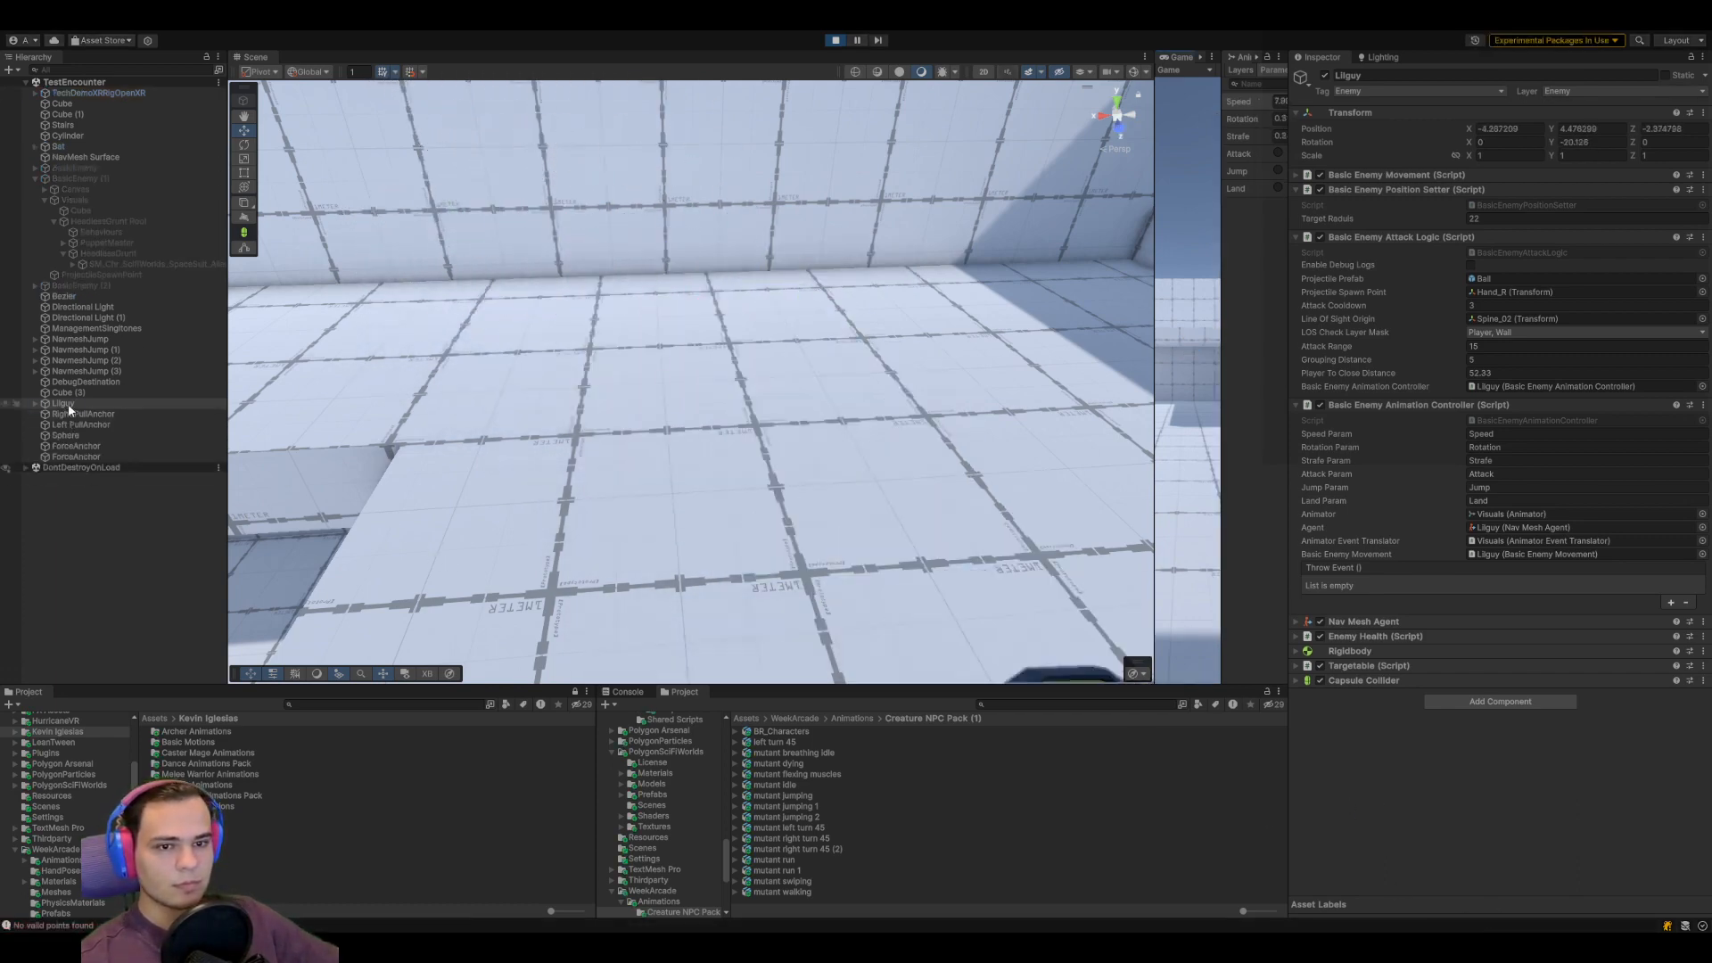
pyautogui.doubleClick(66, 404)
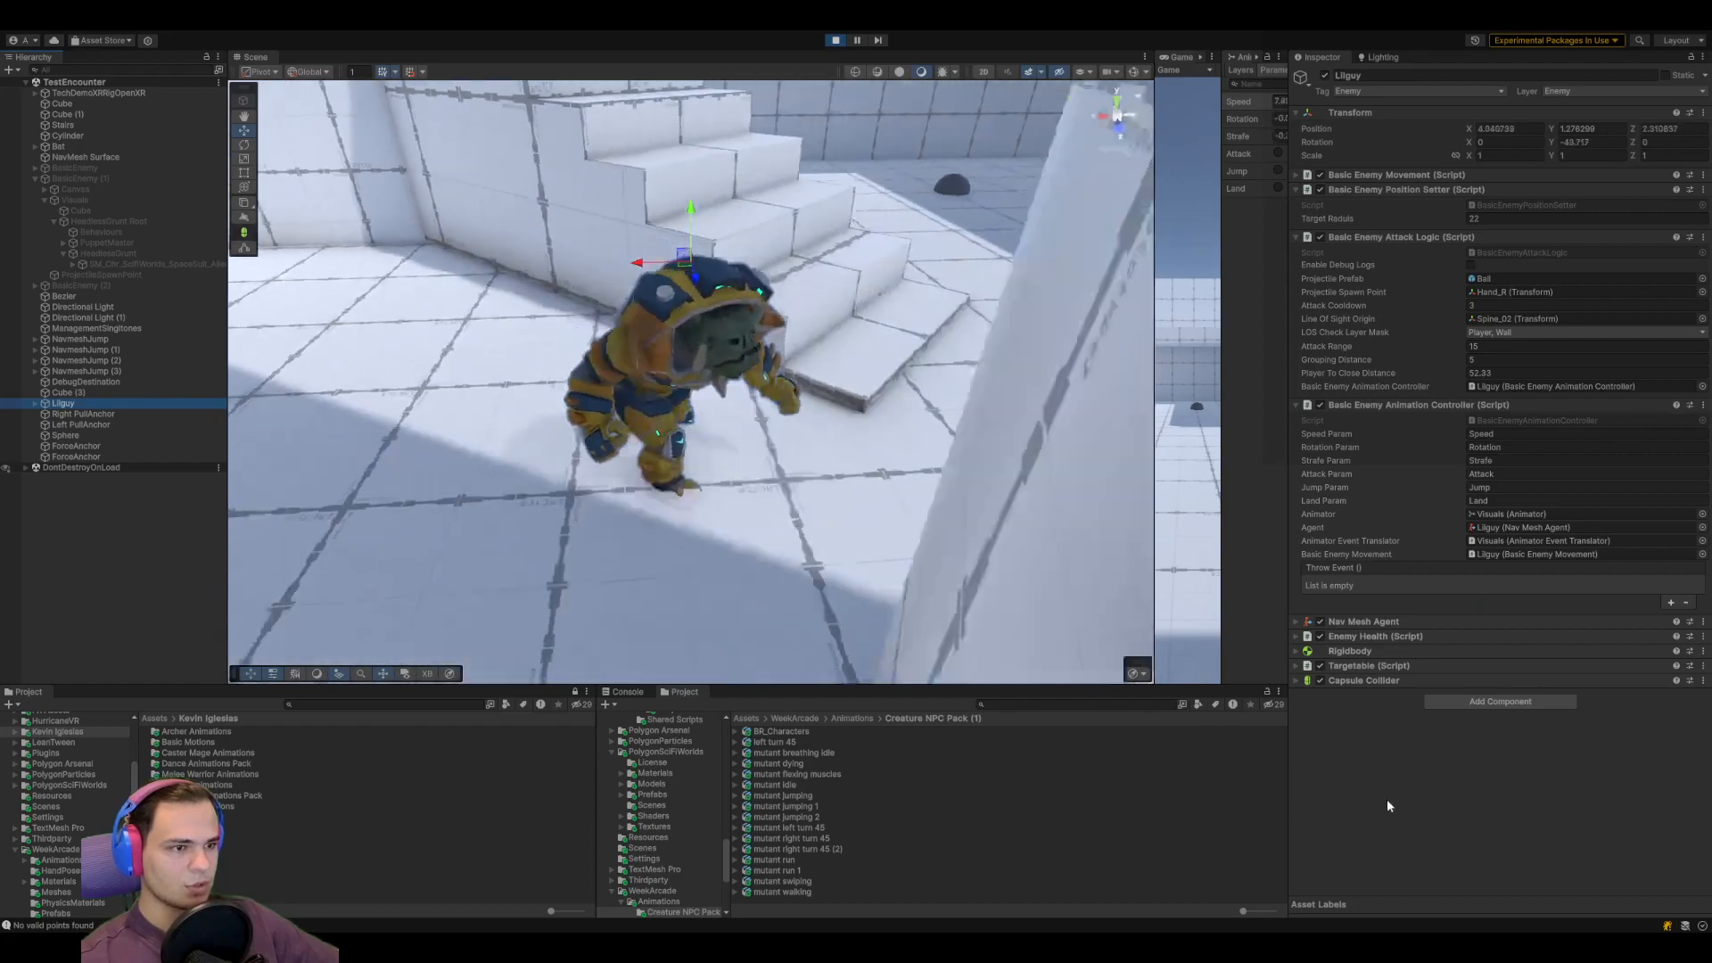
# Widen the animator area and inspect both transitions between Run and IdleAndRoattion while following Lilguy in the running scene
pyautogui.moveTo(1223, 427); pyautogui.dragTo(838, 489)
pyautogui.click(963, 69)
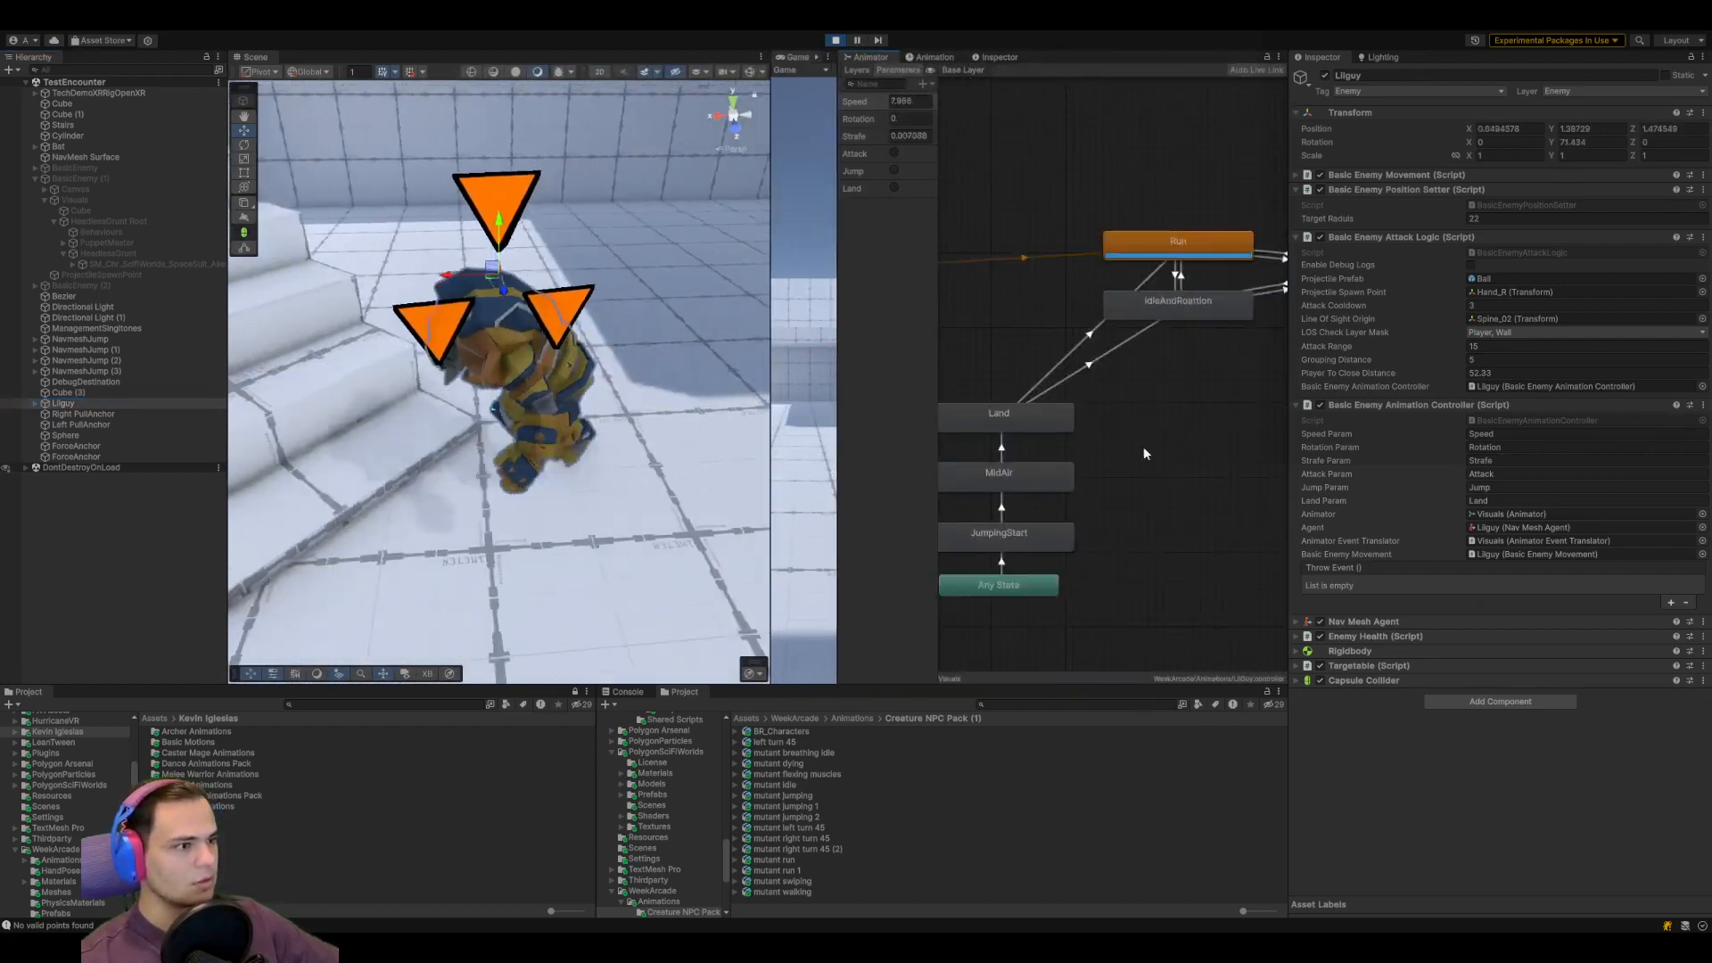
pyautogui.scroll(-4, 1186, 426)
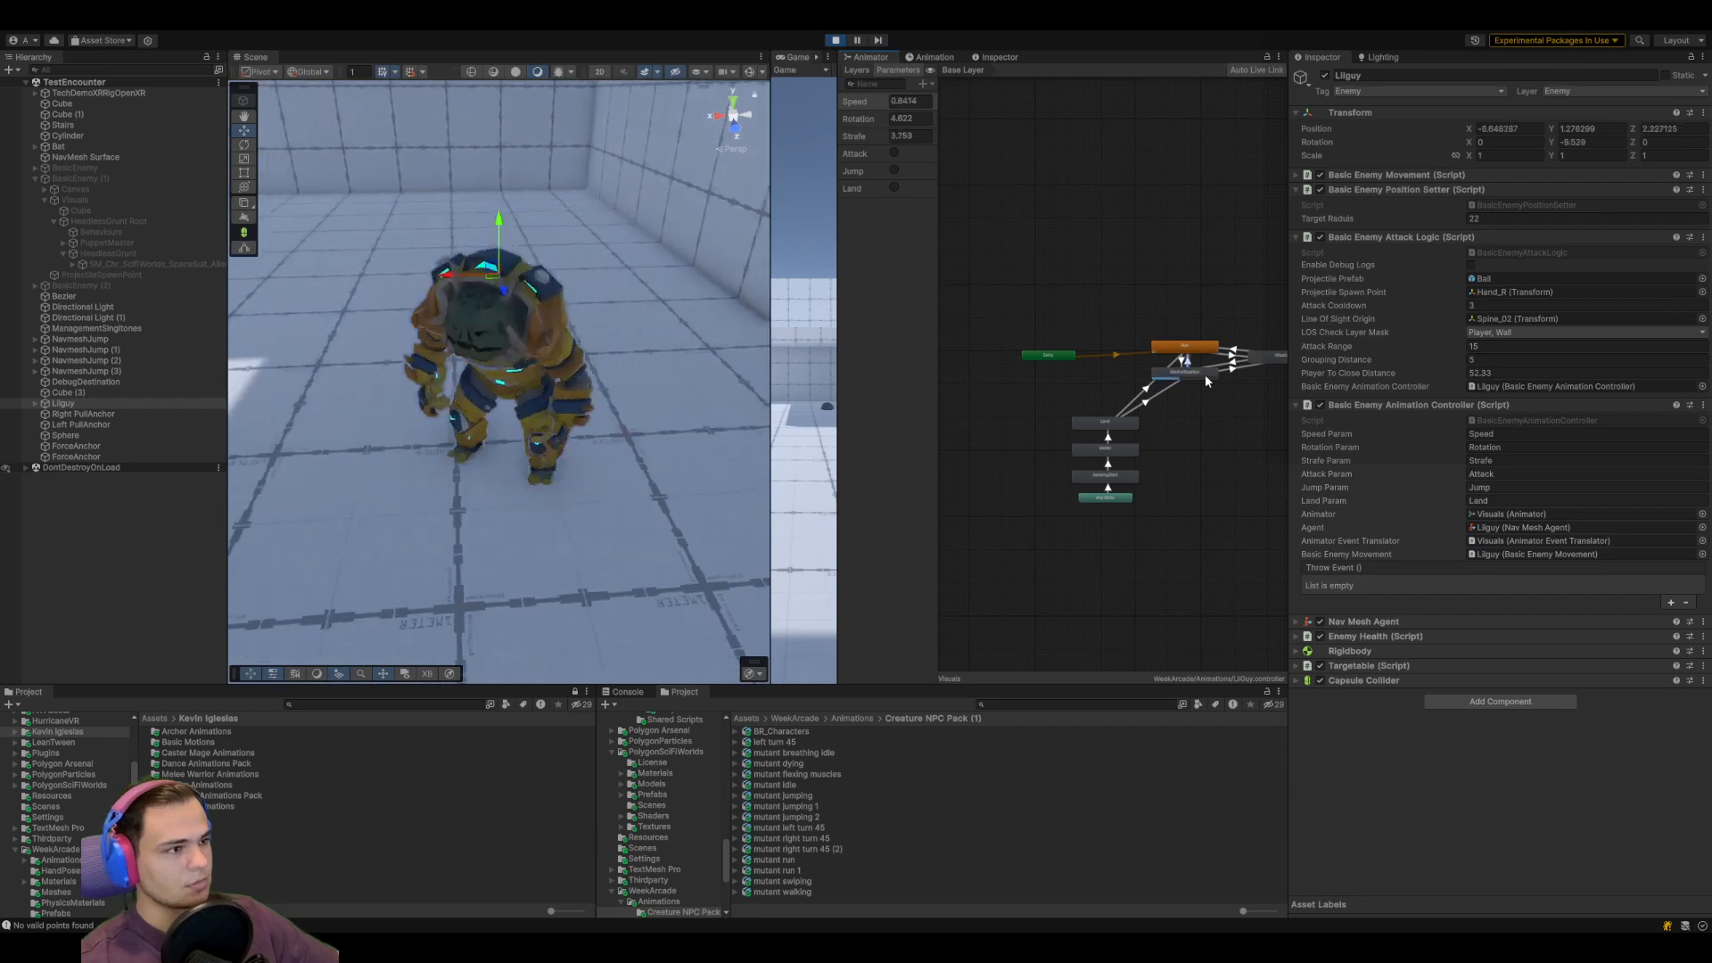
pyautogui.scroll(5, 1206, 373)
pyautogui.click(1160, 337)
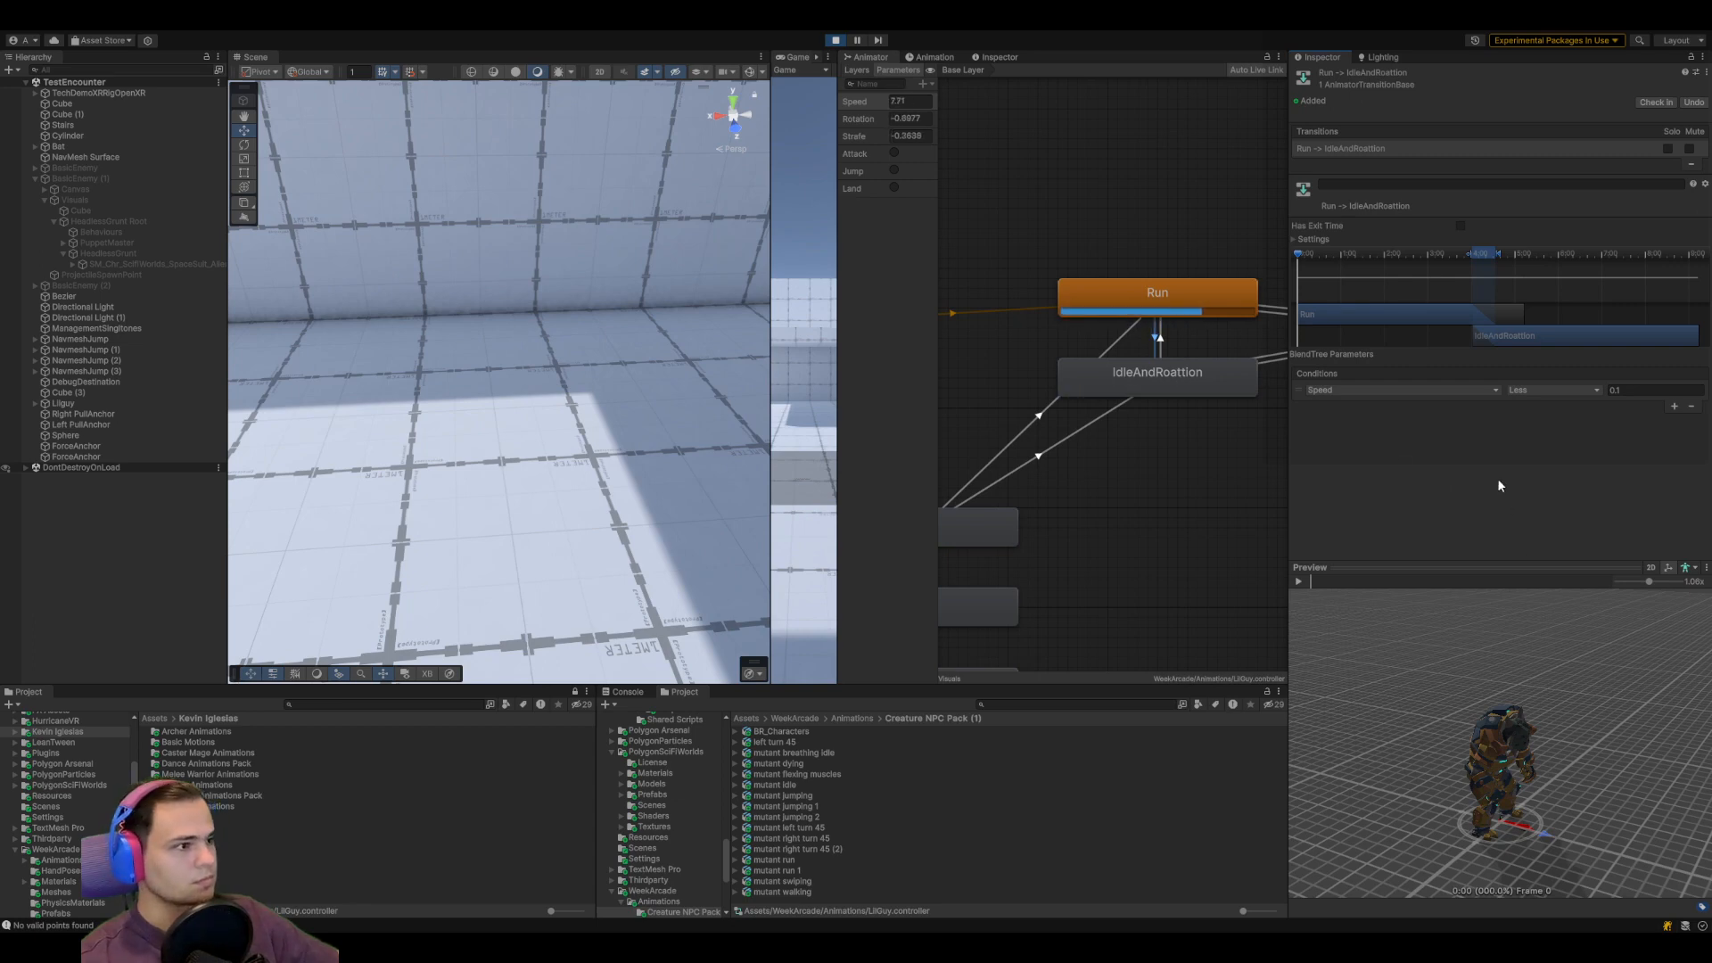
pyautogui.doubleClick(63, 403)
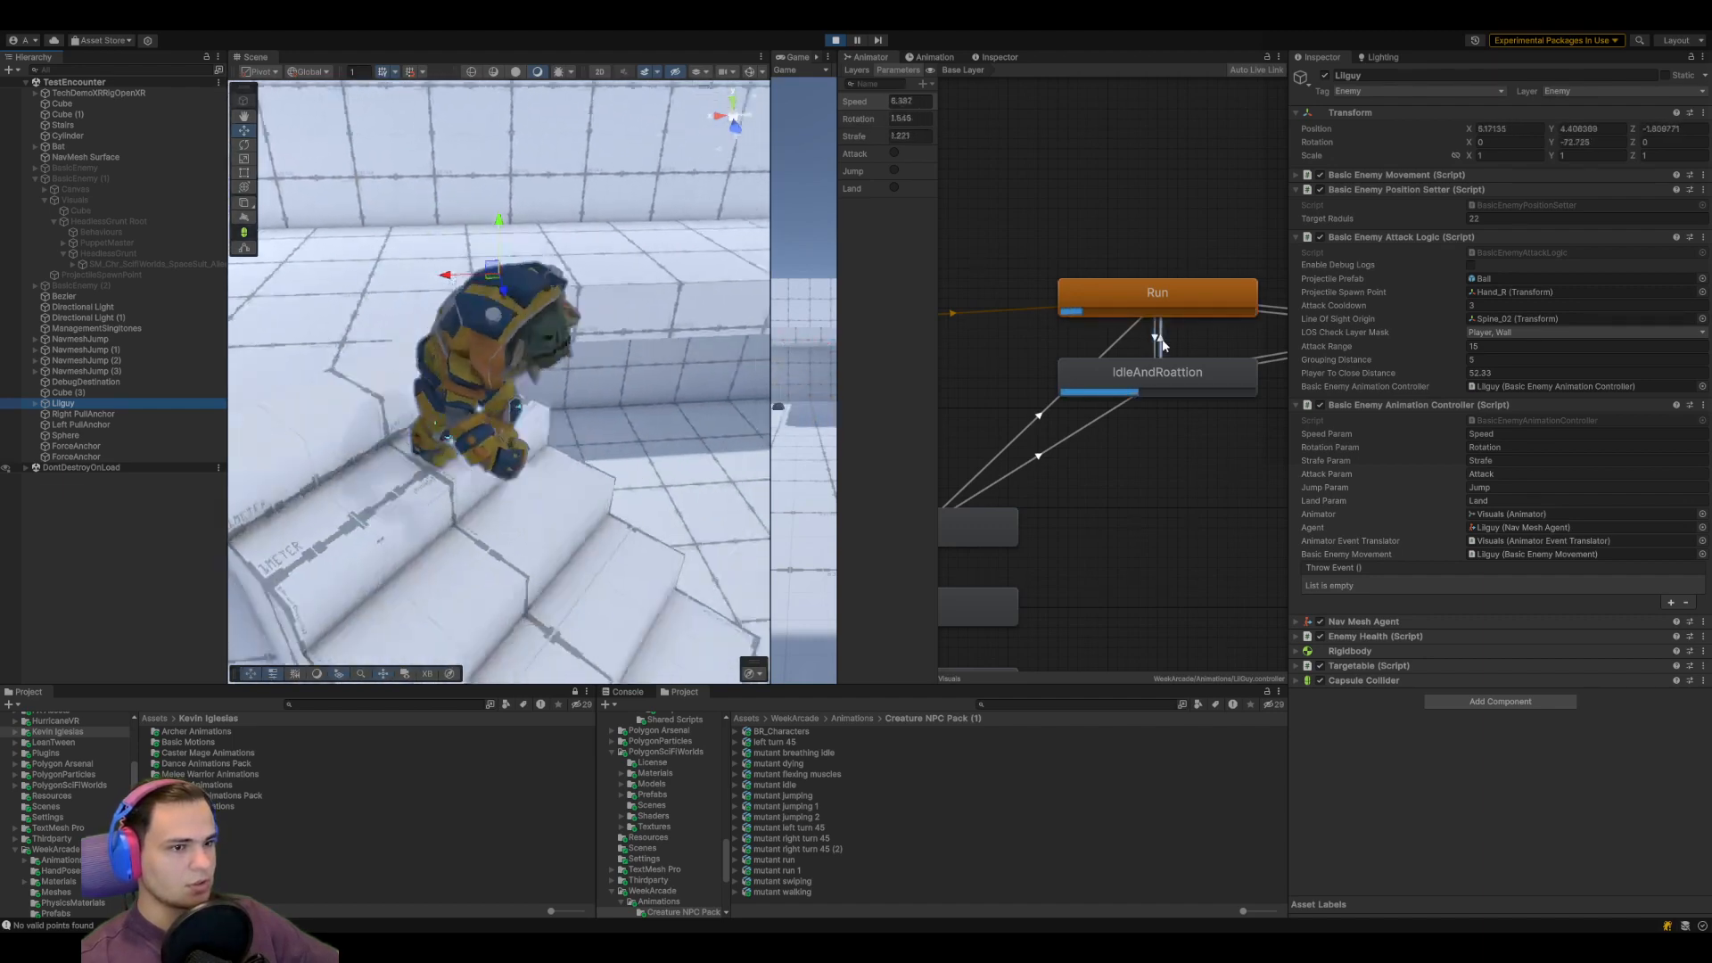
pyautogui.click(1157, 338)
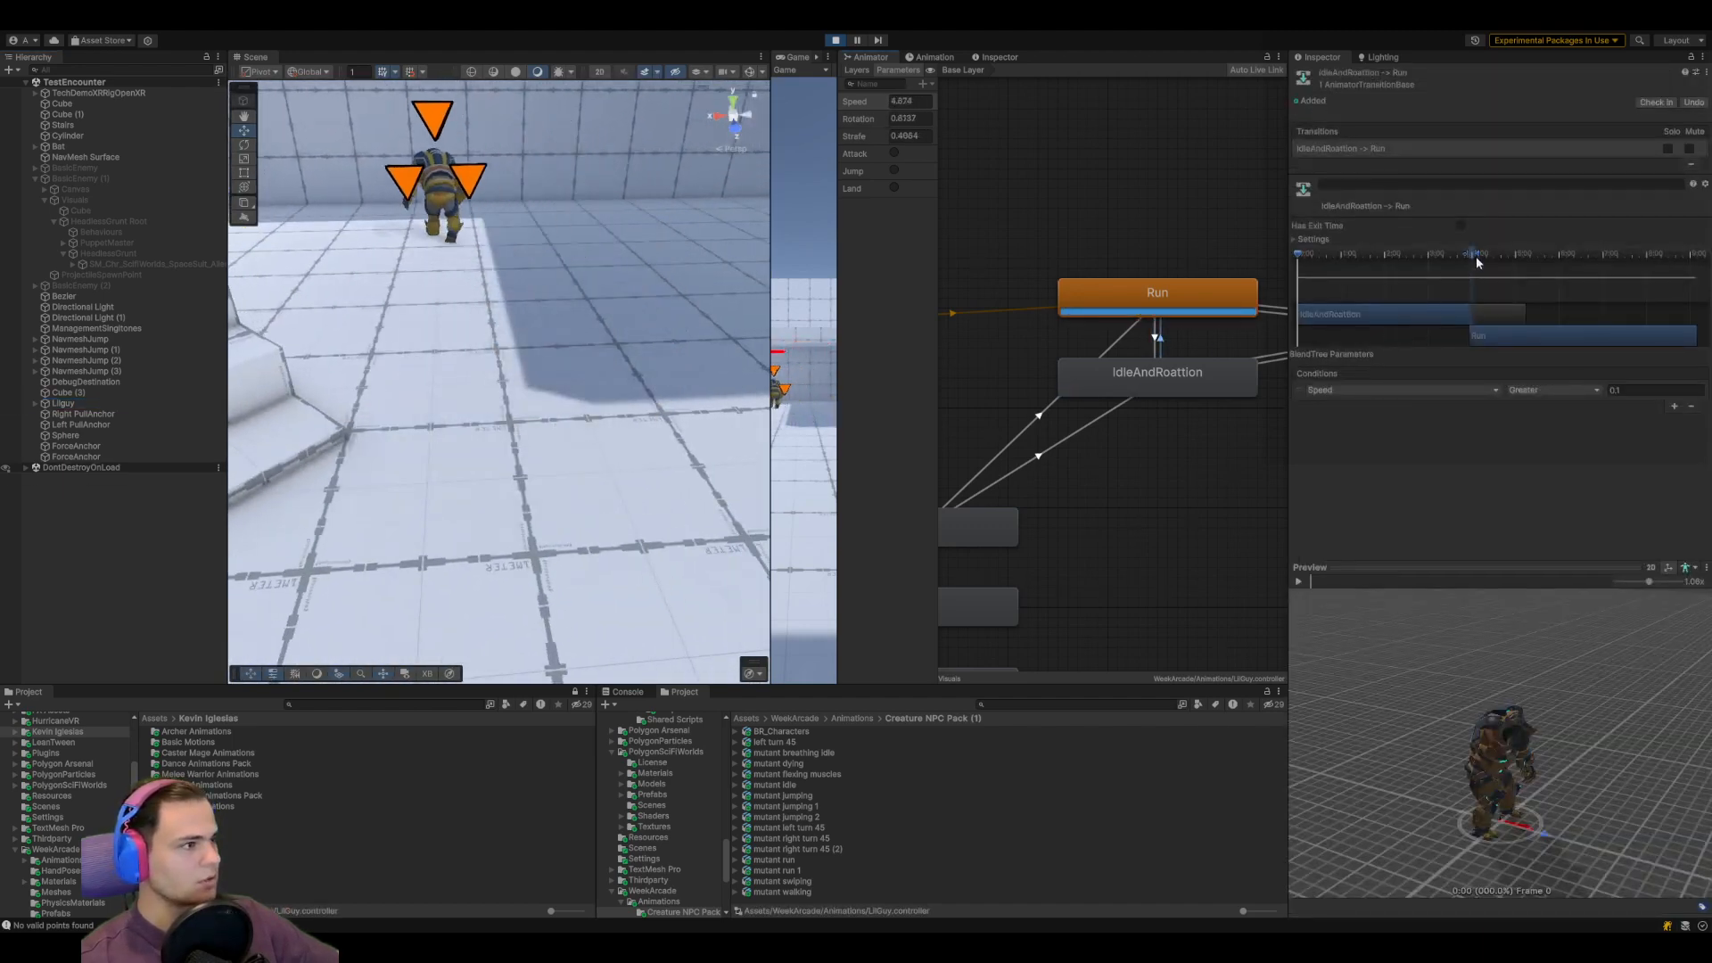
pyautogui.doubleClick(98, 405)
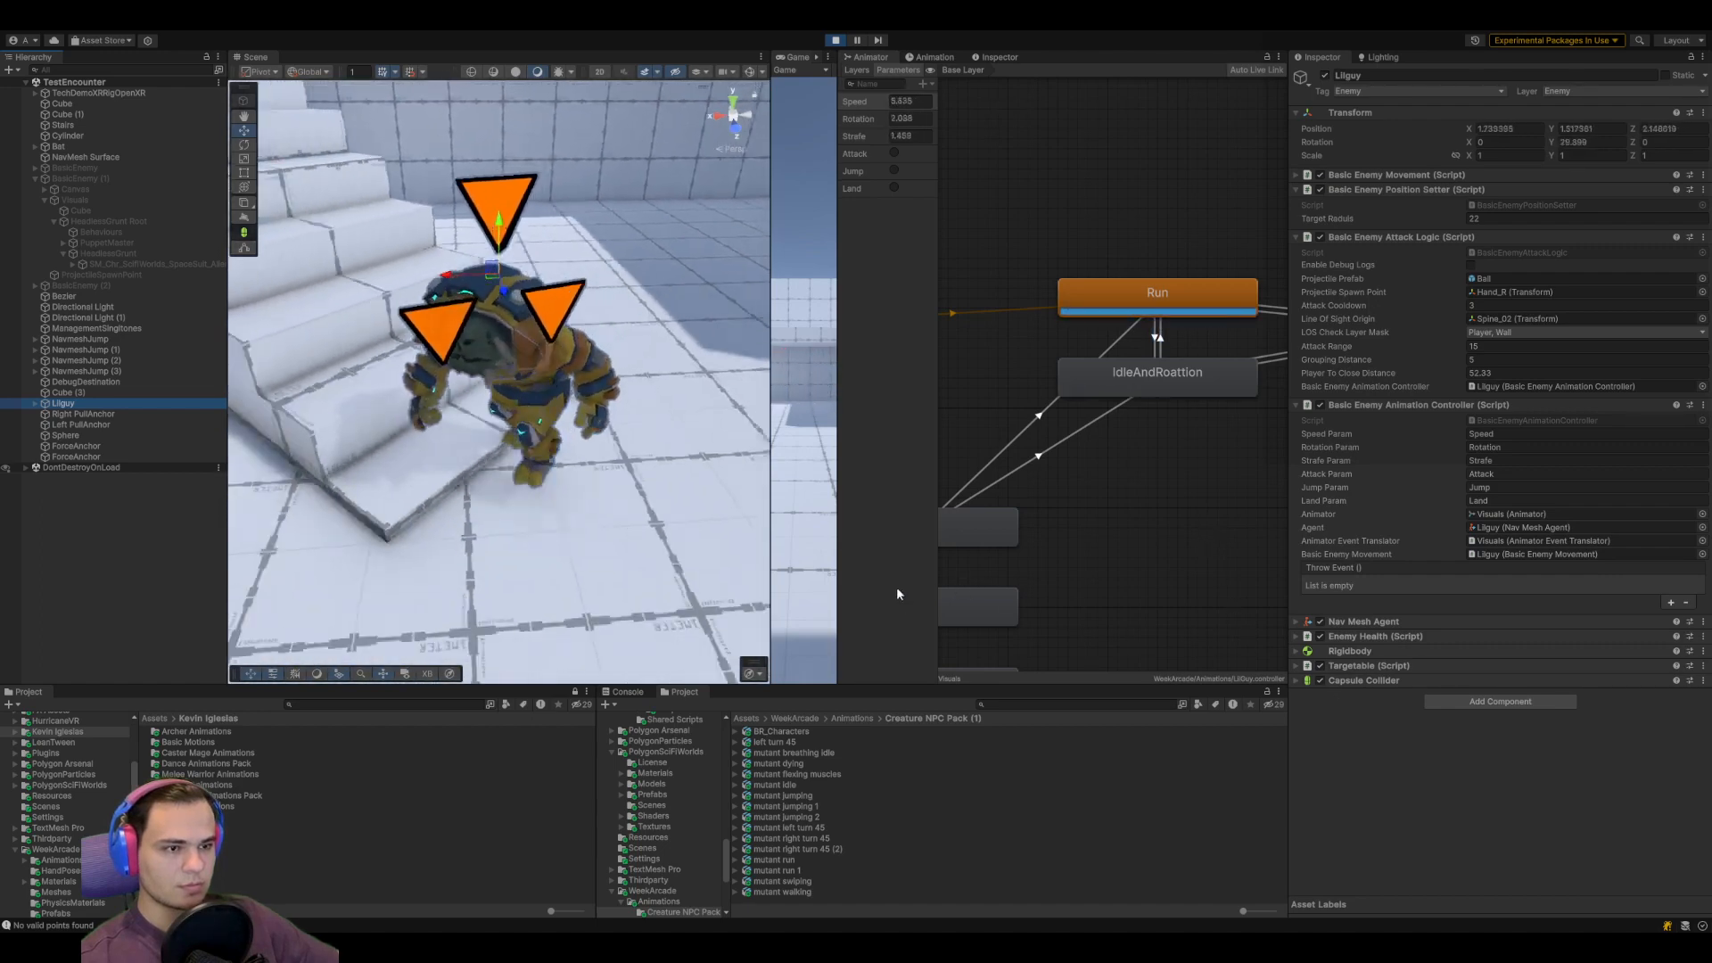
# Raise Lilguy's Target Radius to 26.5 in the running scene and pause the game once it has jumped
pyautogui.moveTo(1430, 219); pyautogui.dragTo(1560, 219)
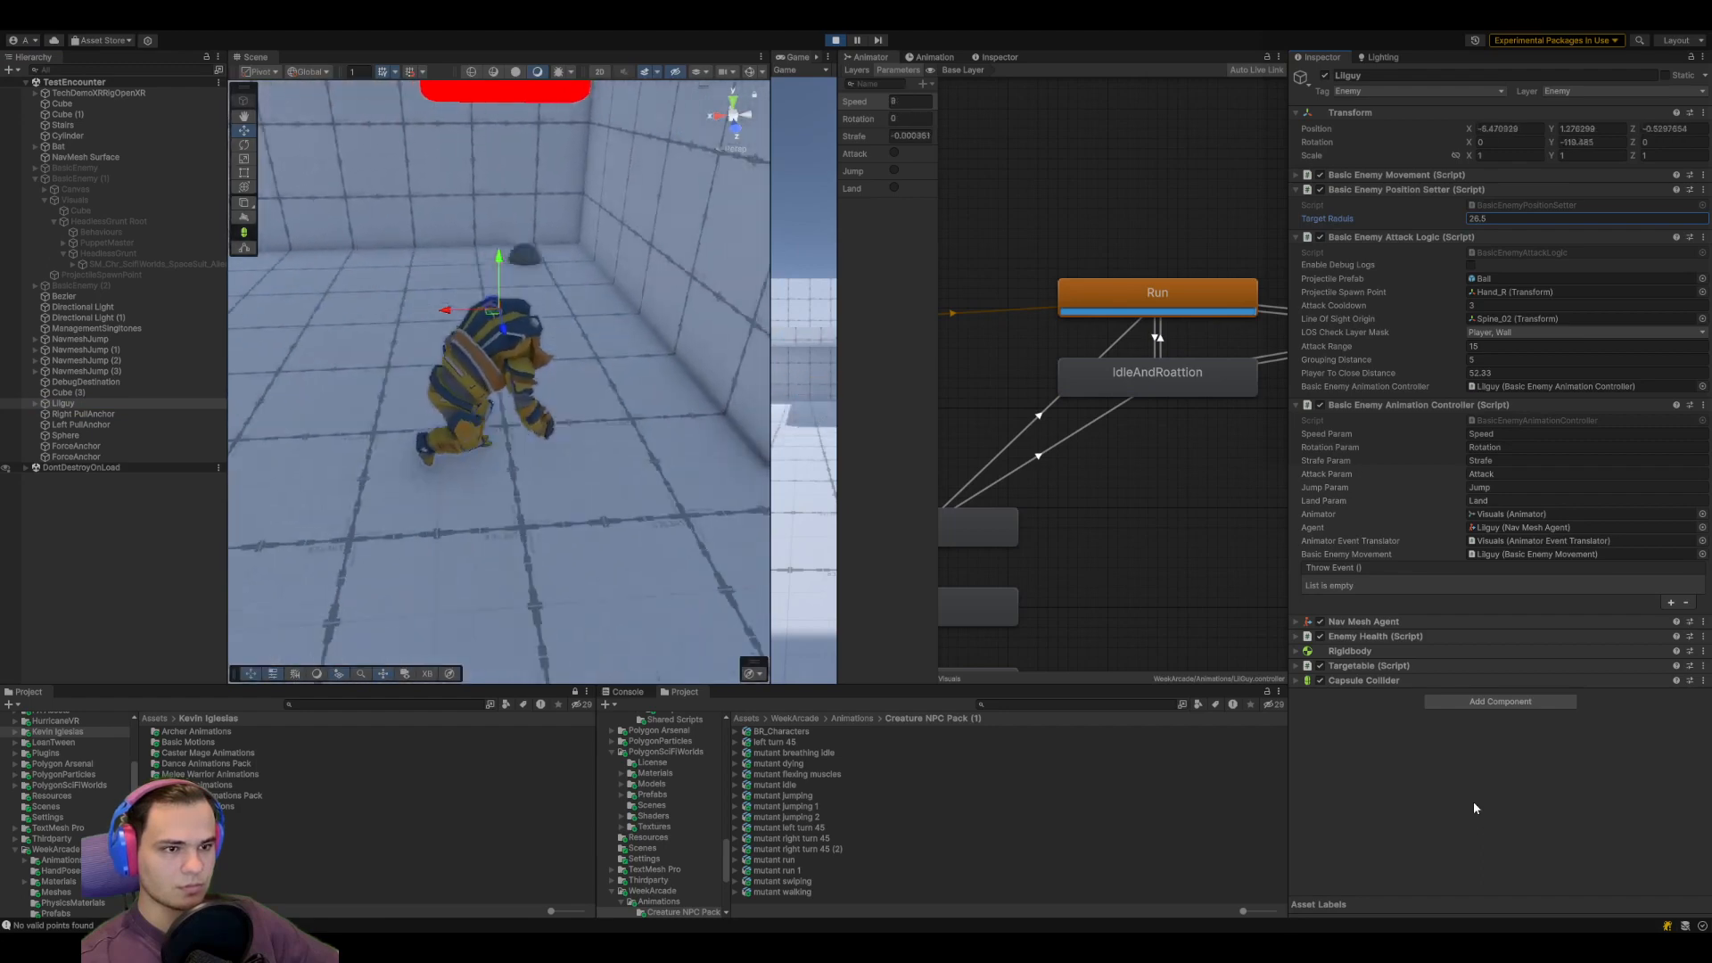
pyautogui.scroll(-5, 1094, 585)
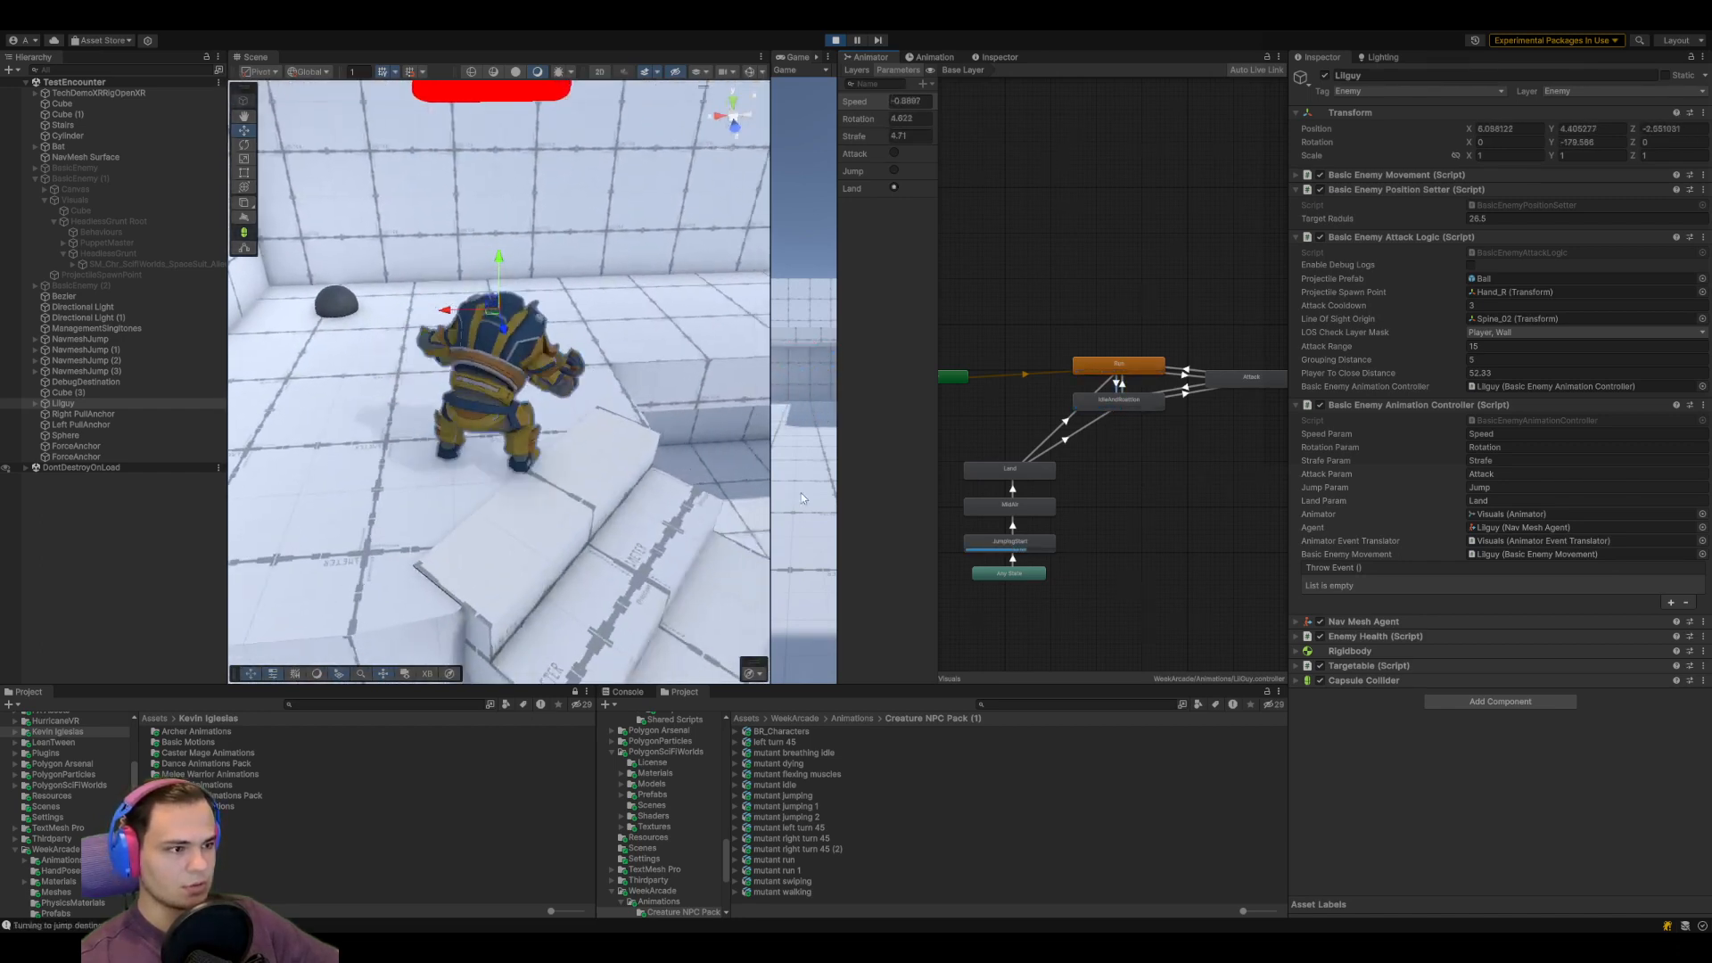
pyautogui.click(857, 41)
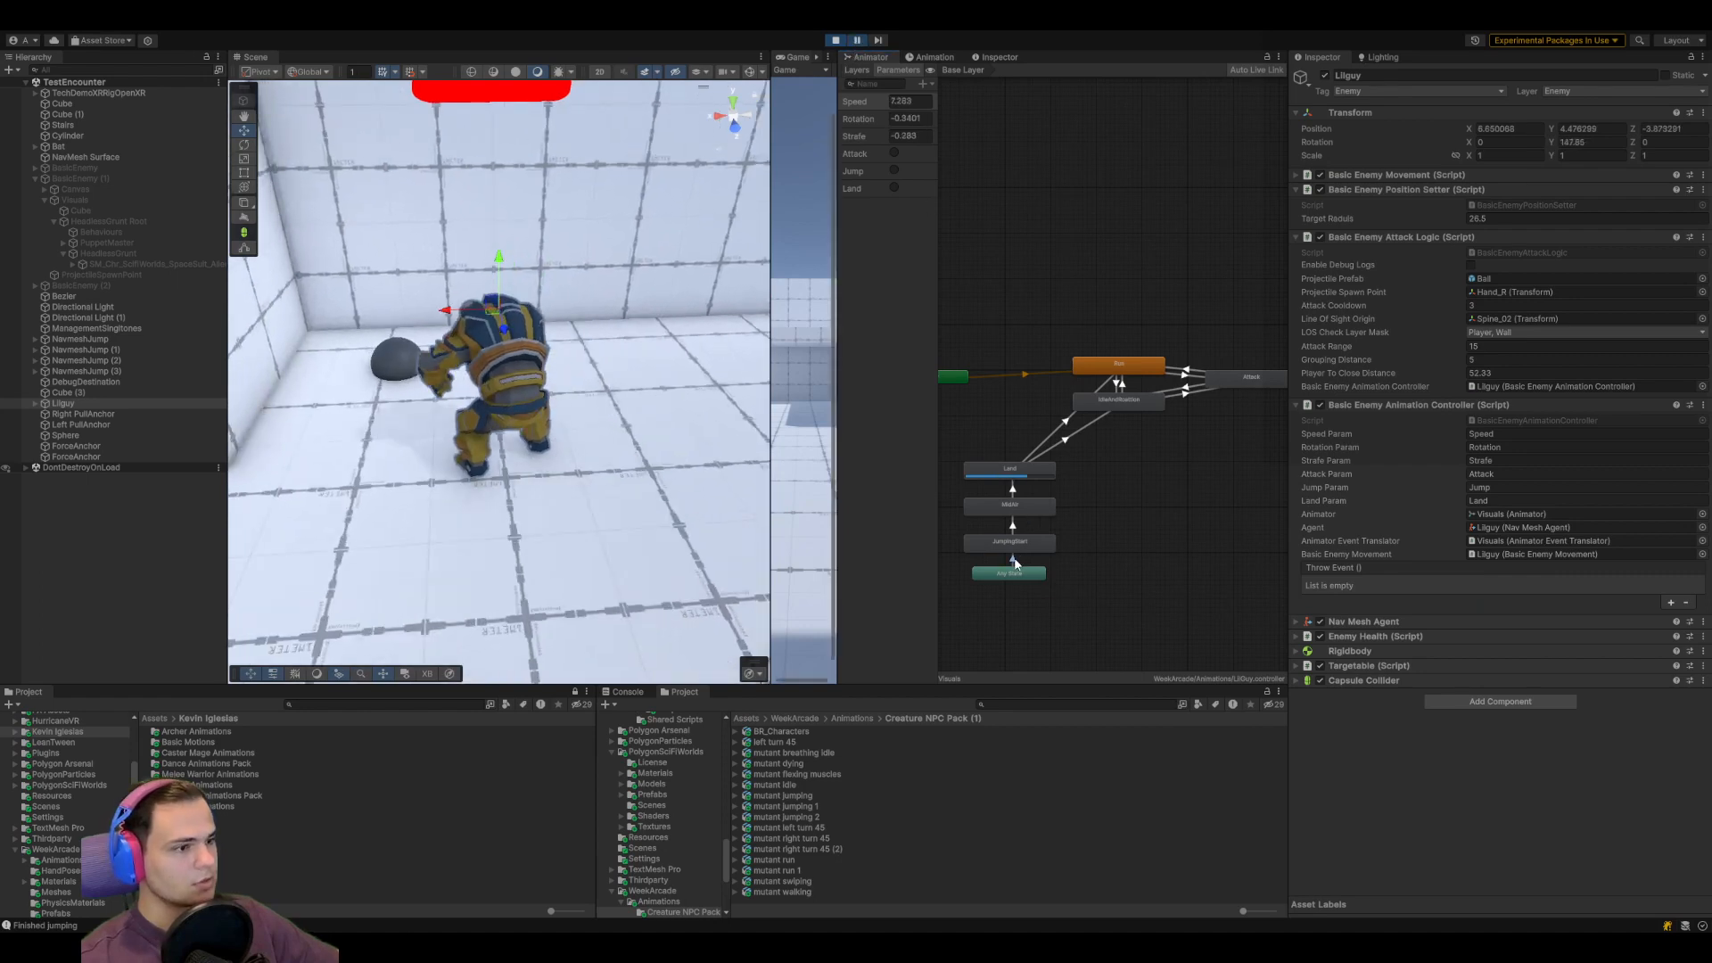
# Inspect the AnyState to JumpingStart transition and the JumpingStart state, enlarging the transition's animation preview
pyautogui.click(1014, 560)
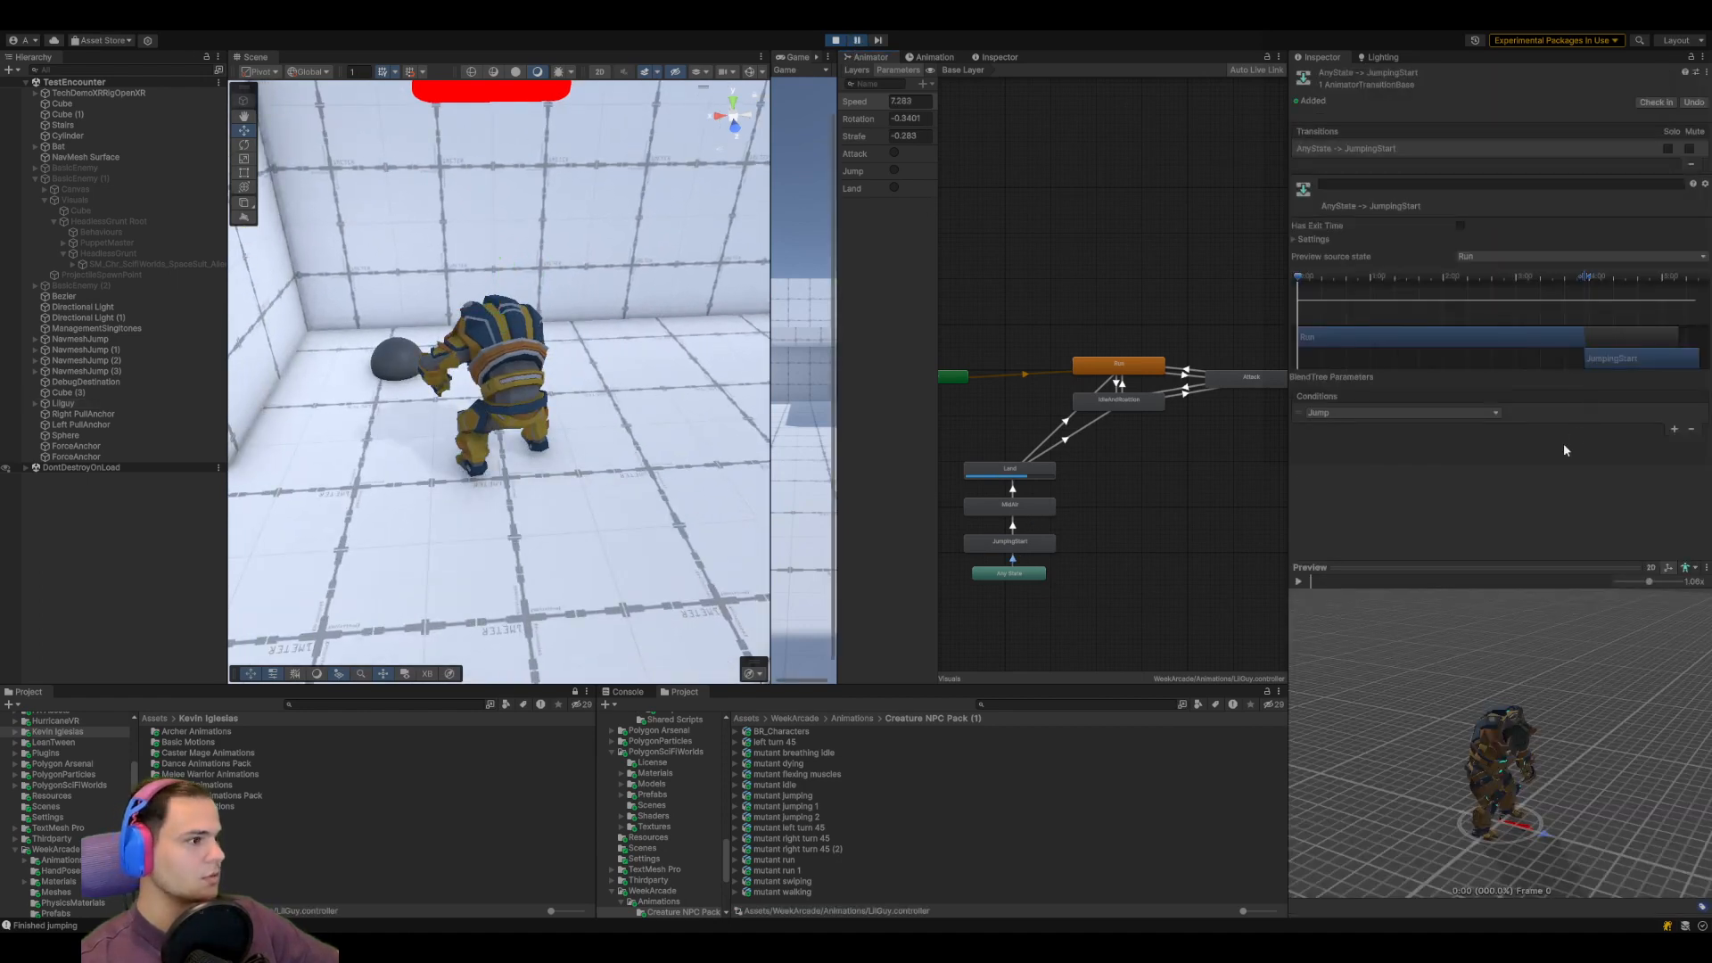
pyautogui.click(1020, 507)
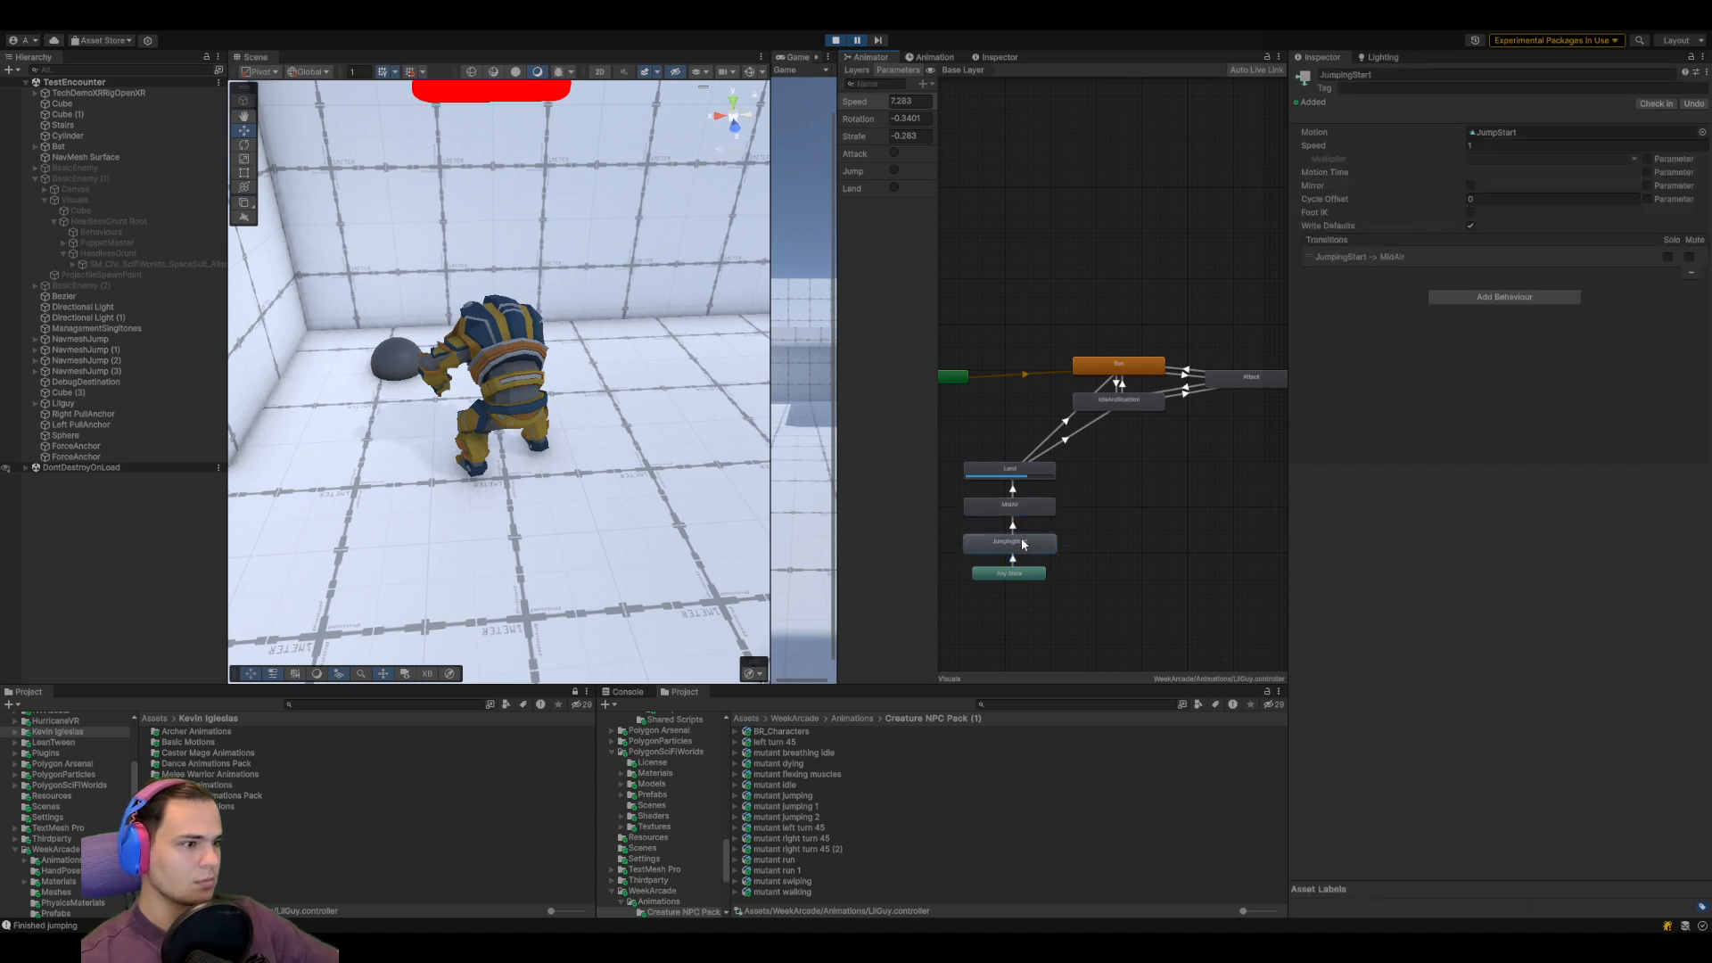
pyautogui.click(1013, 559)
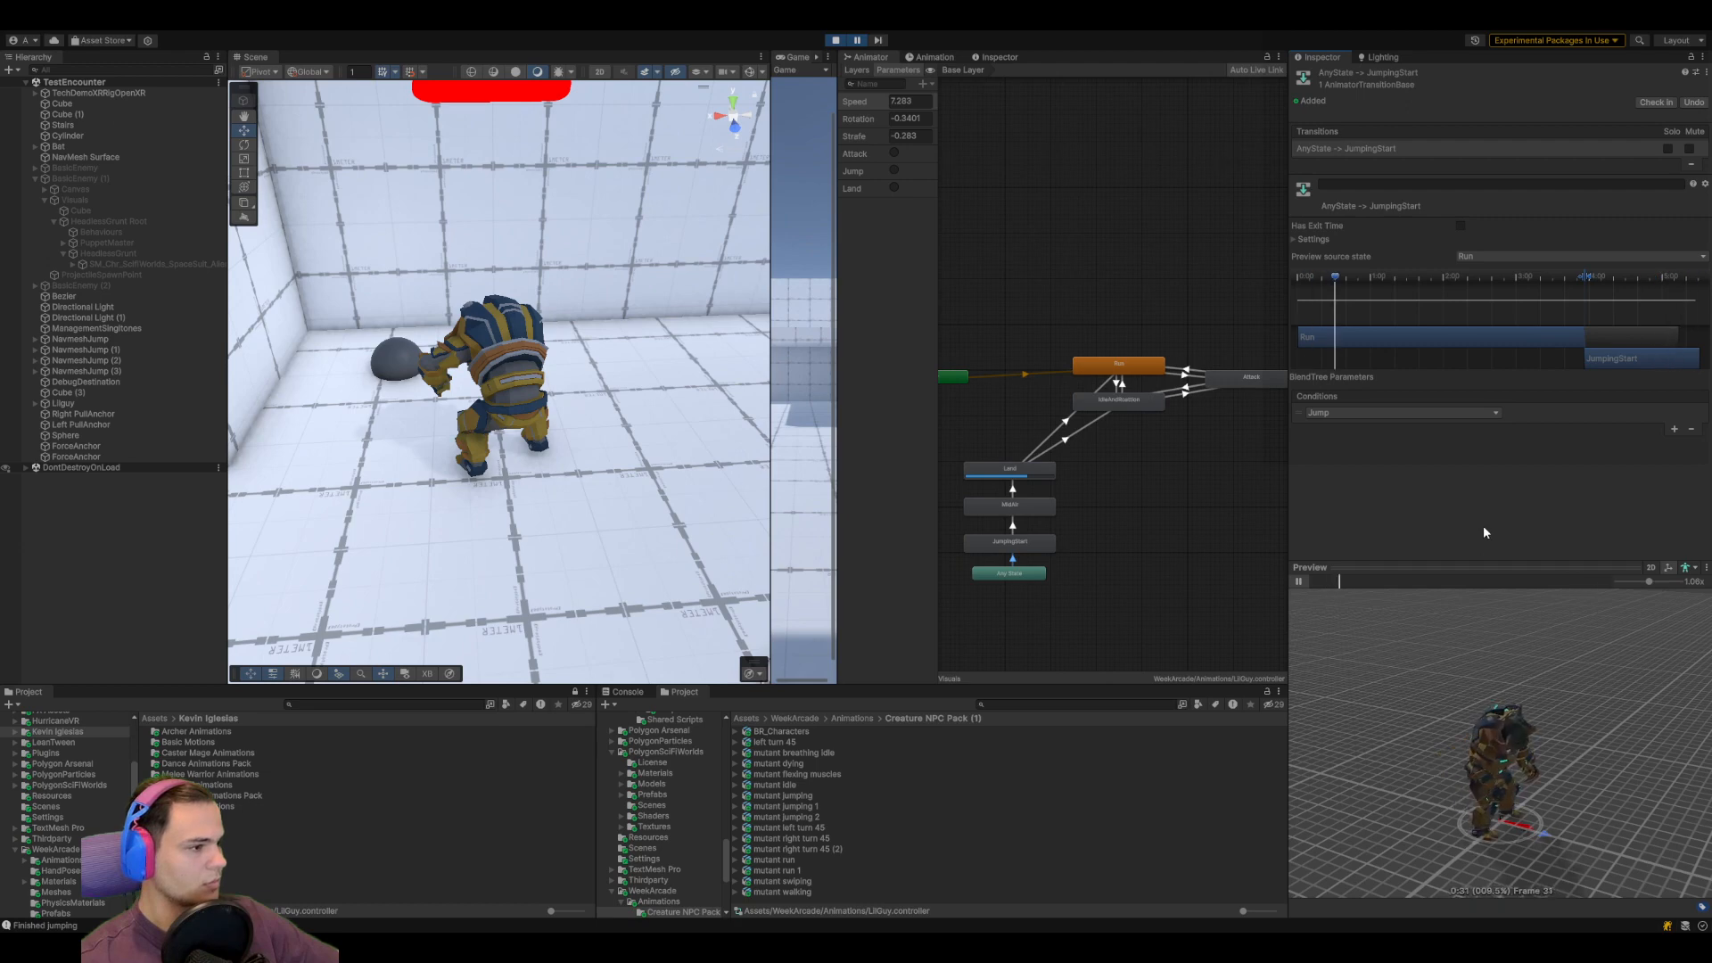
pyautogui.moveTo(1459, 574); pyautogui.dragTo(1459, 430)
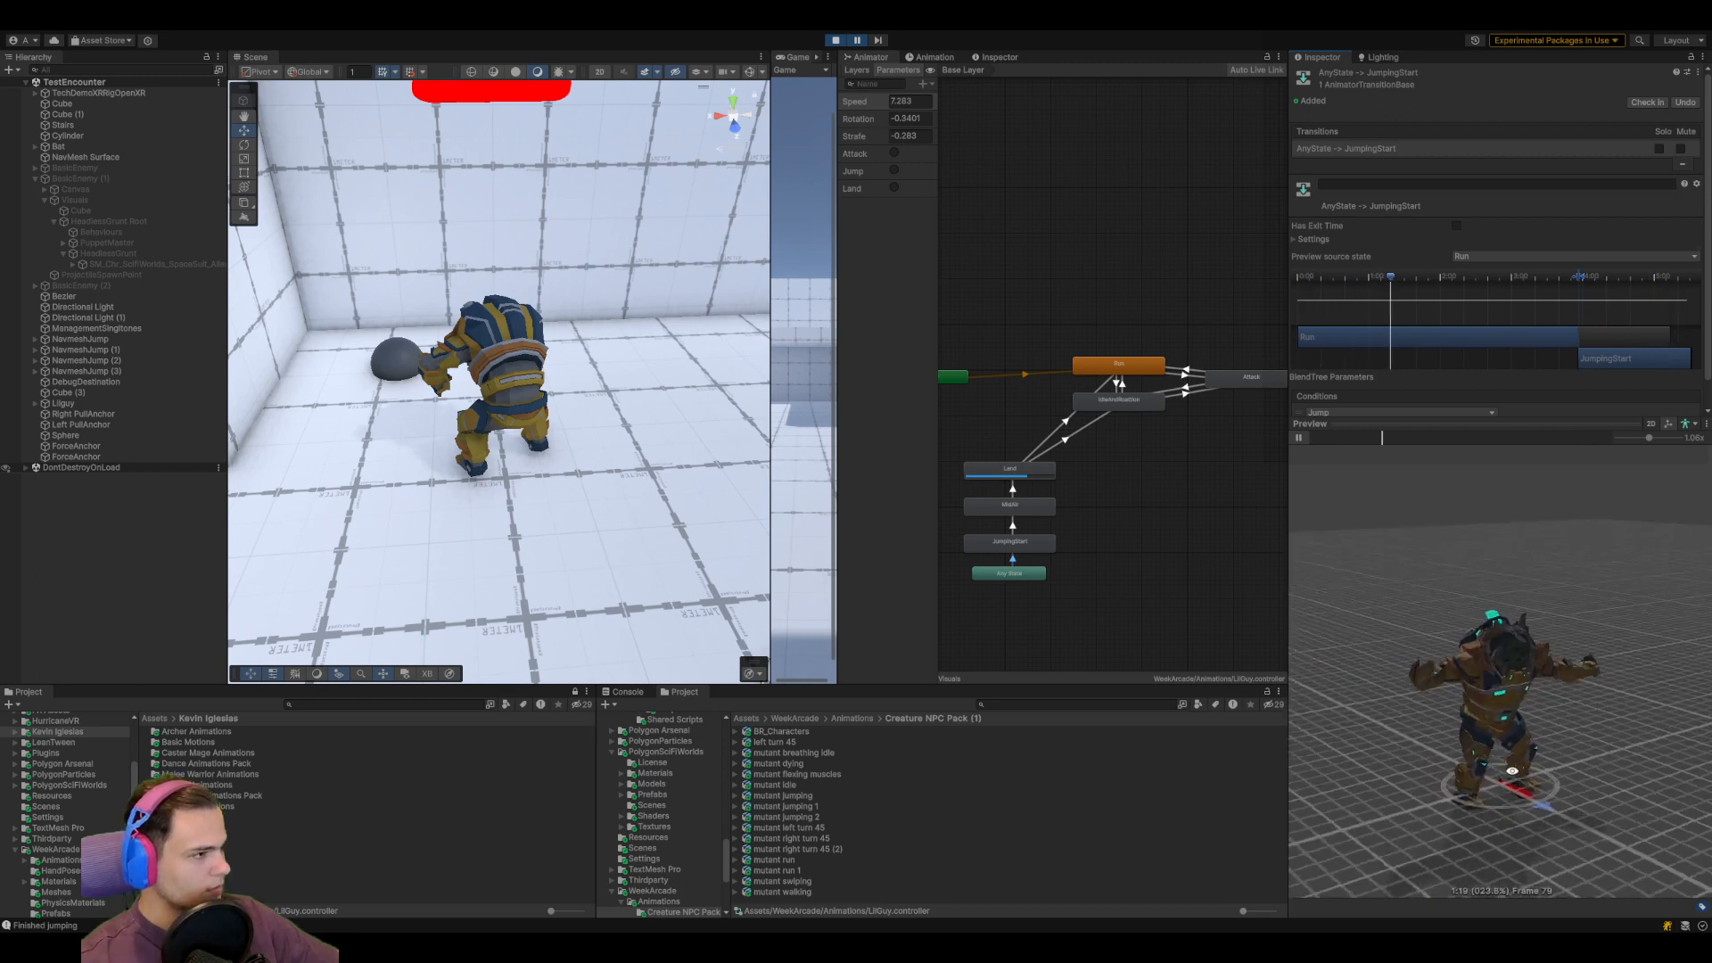
# Preview the JumpStart clip of mutant jumping 1 and compare it with the JumpingStart state and its incoming transition
pyautogui.click(799, 822)
pyautogui.click(811, 808)
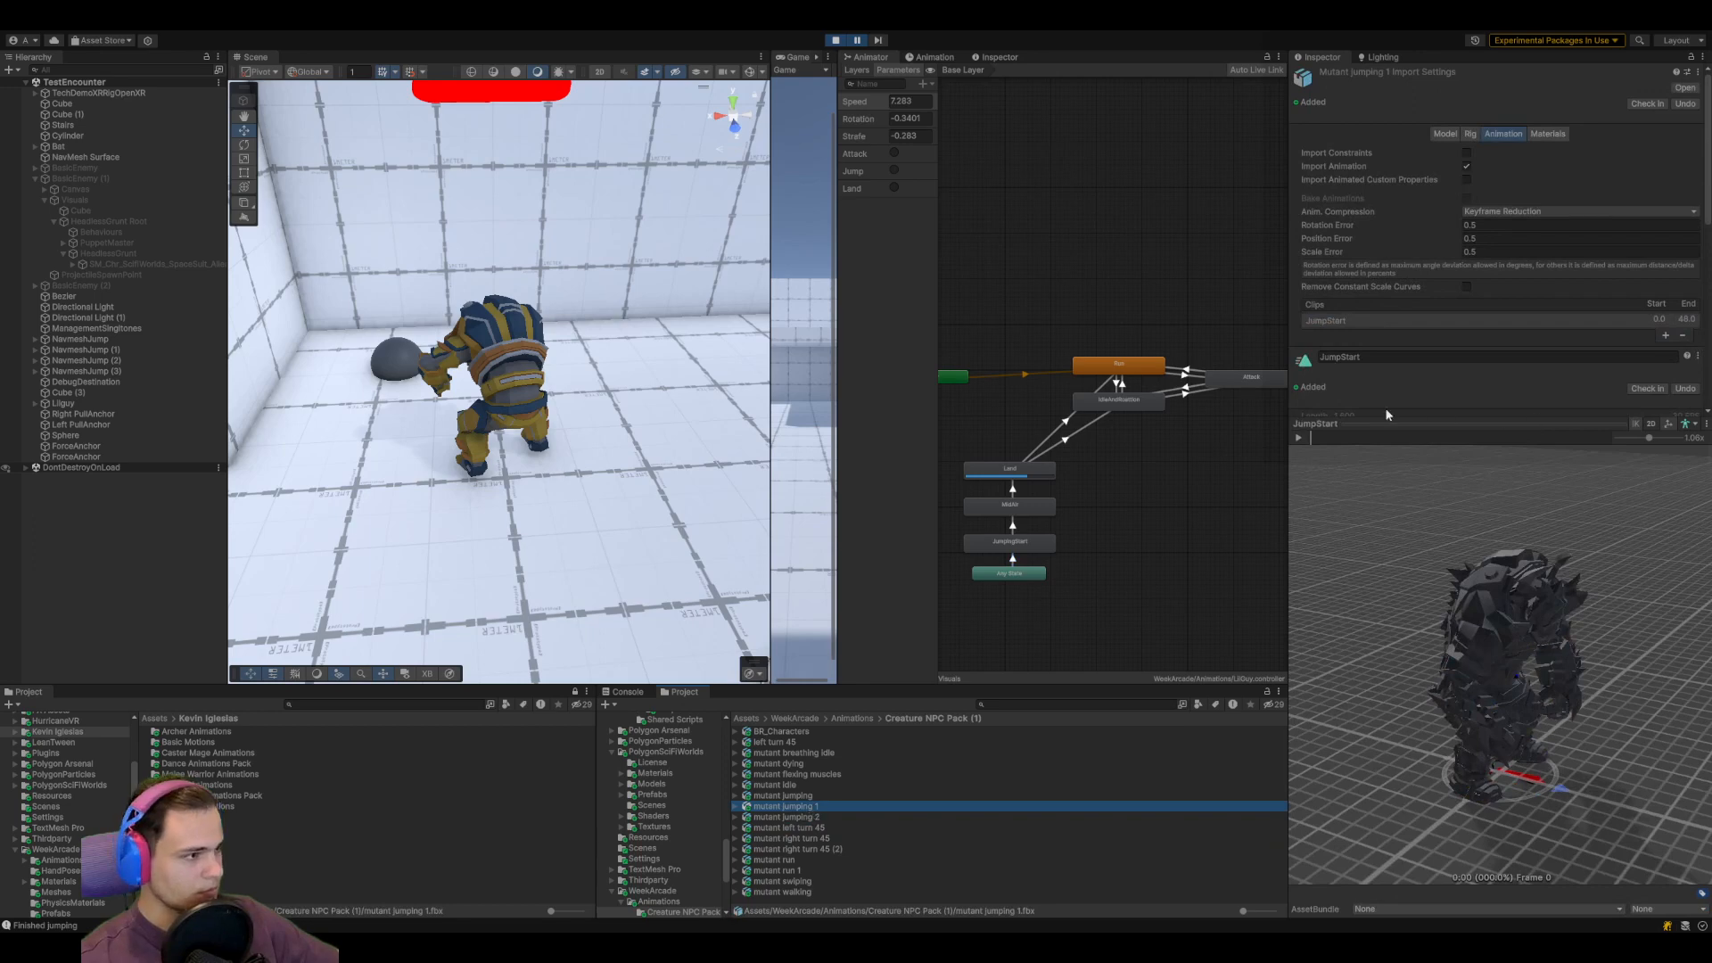
pyautogui.click(1295, 437)
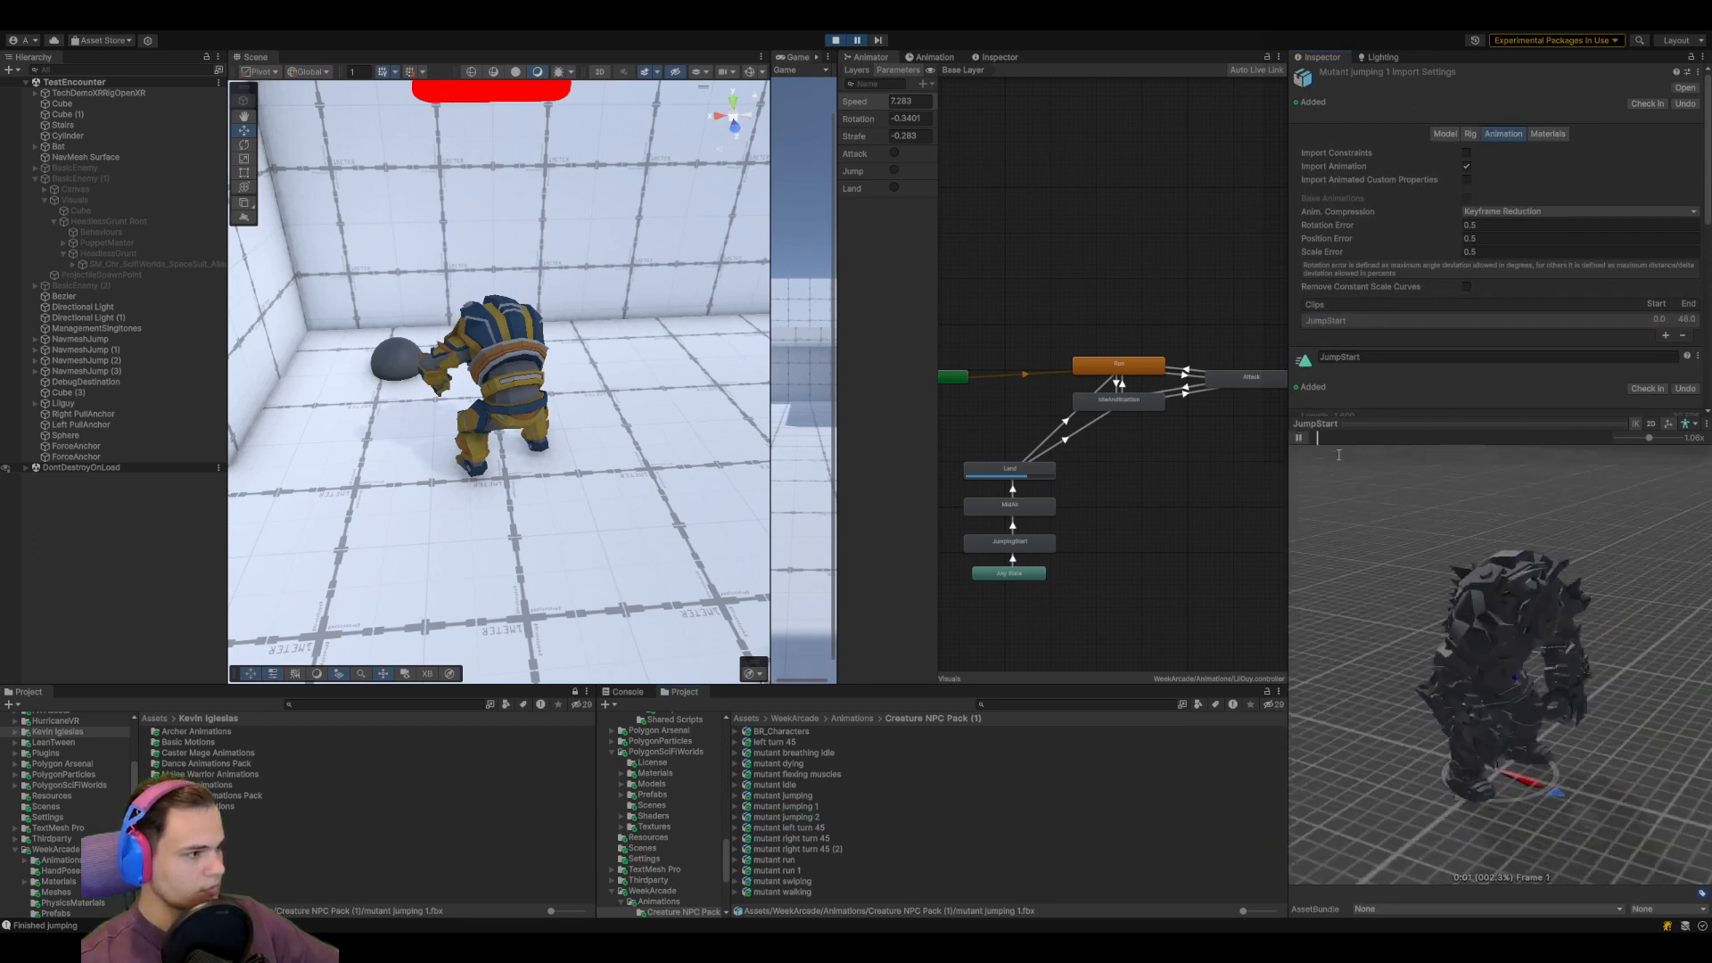
pyautogui.click(1012, 558)
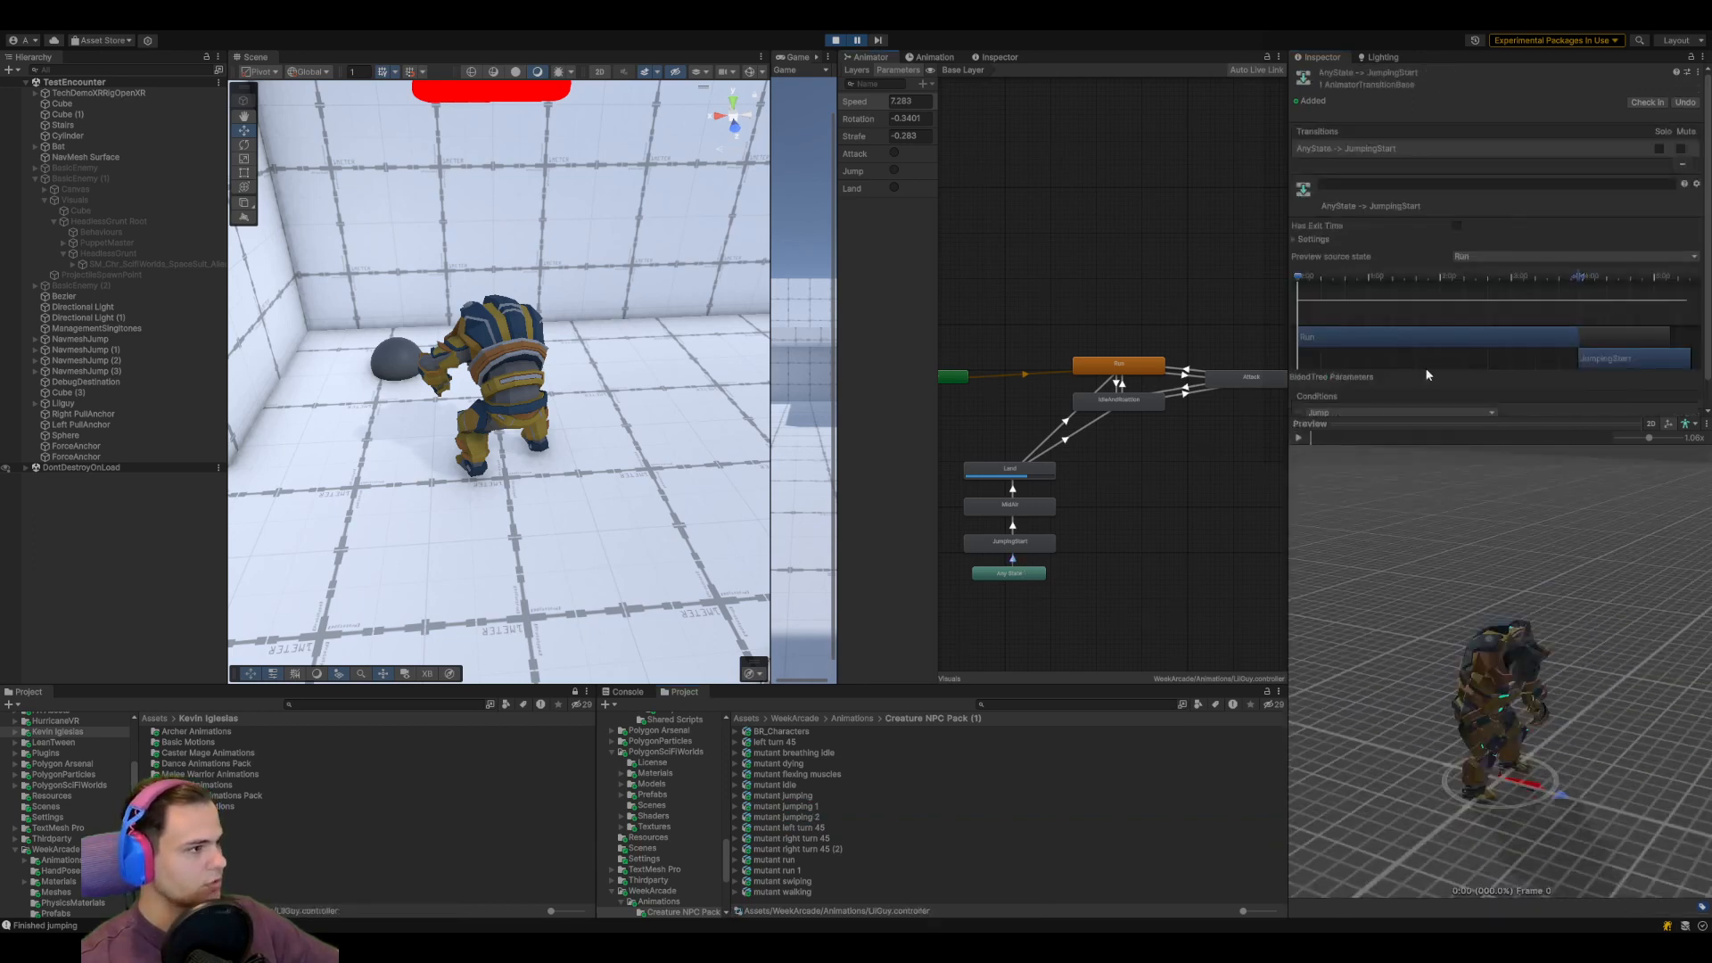
pyautogui.click(1045, 544)
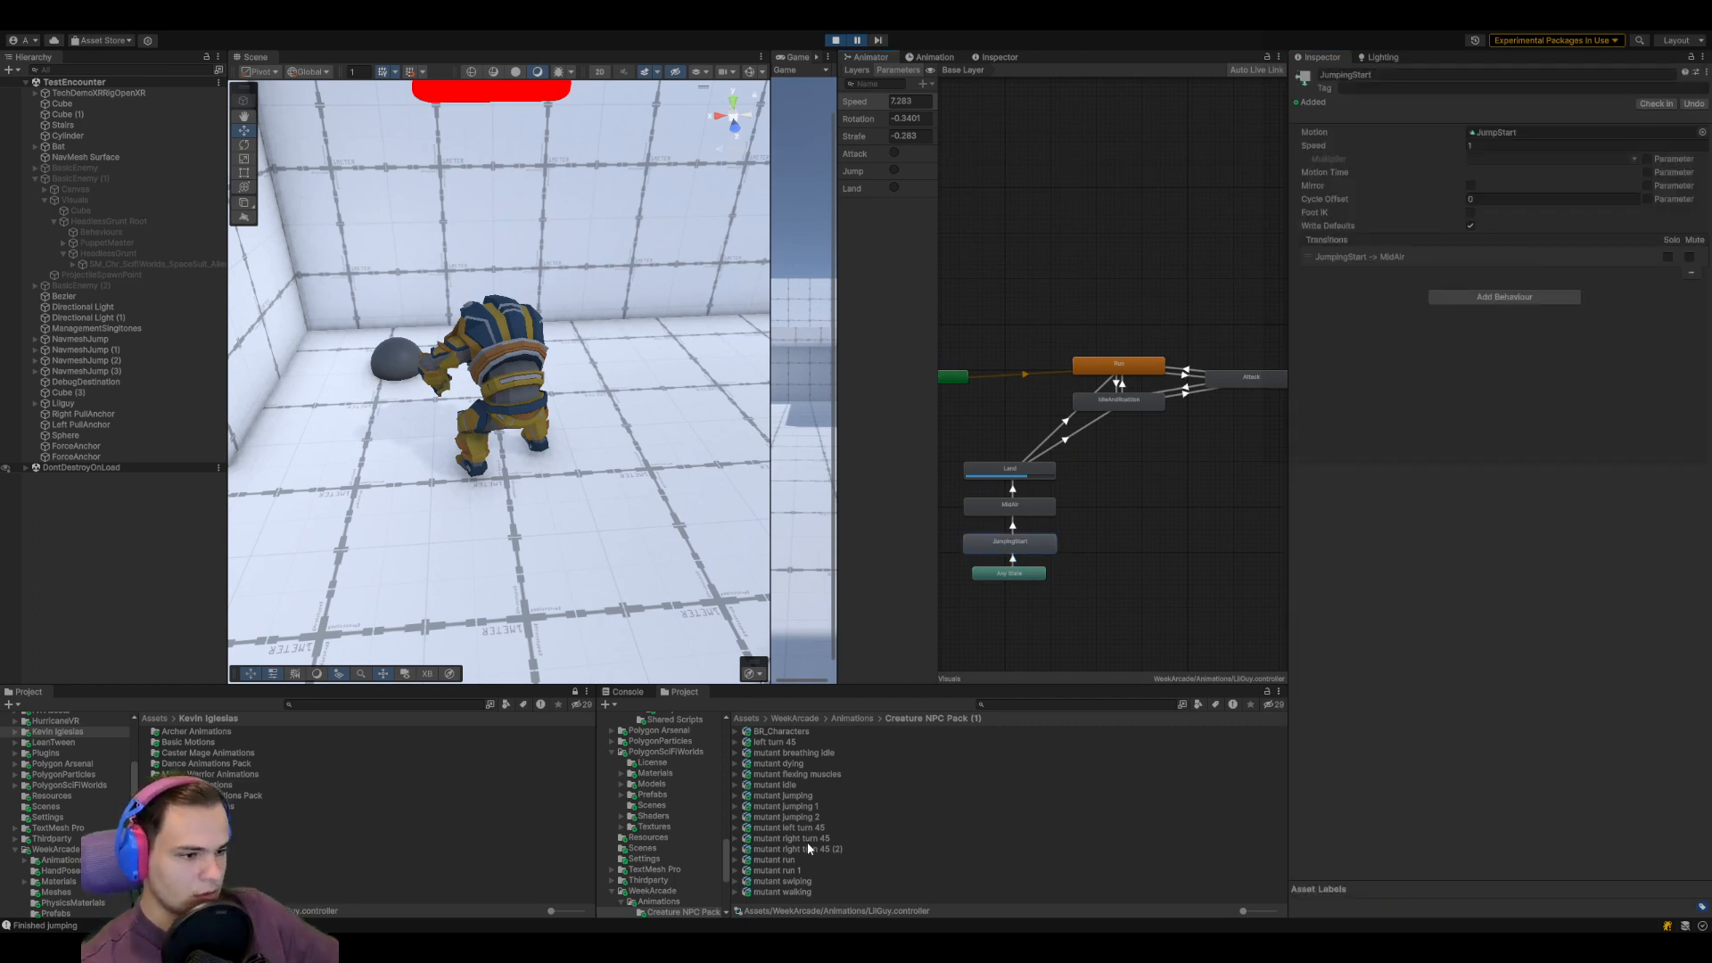
# Review the loop and root transform settings of mutant jumping 1's JumpStart clip with its preview playing, and stop the running scene
pyautogui.click(807, 808)
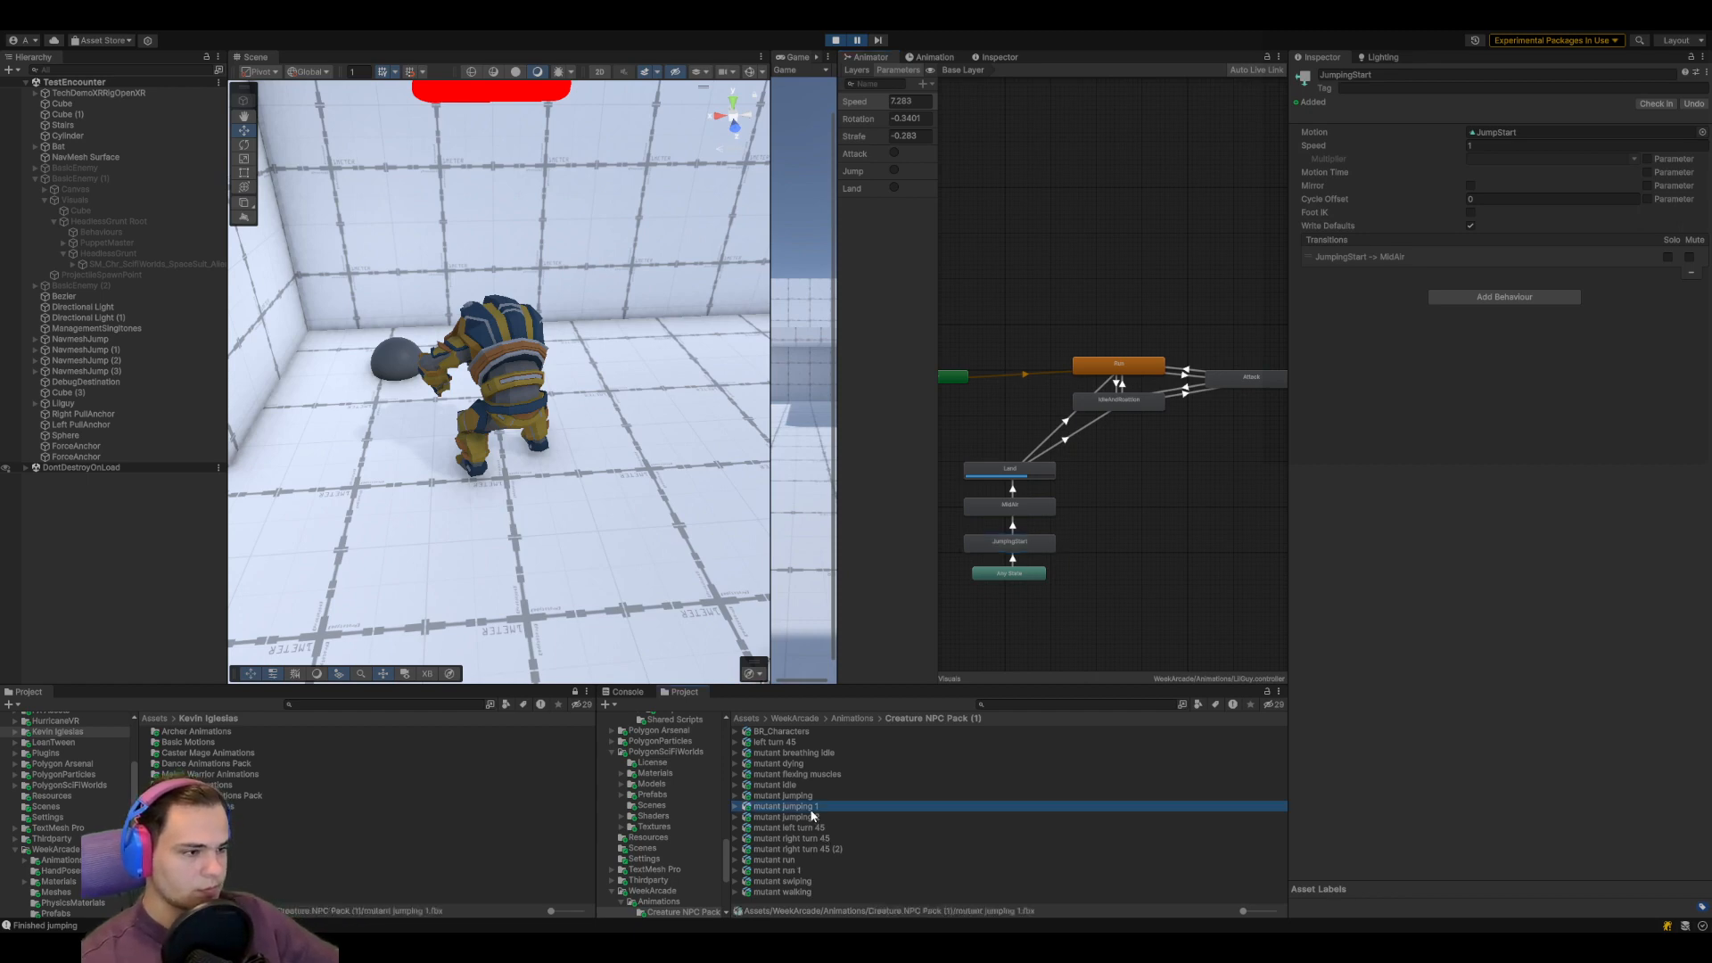
pyautogui.scroll(-2, 1463, 446)
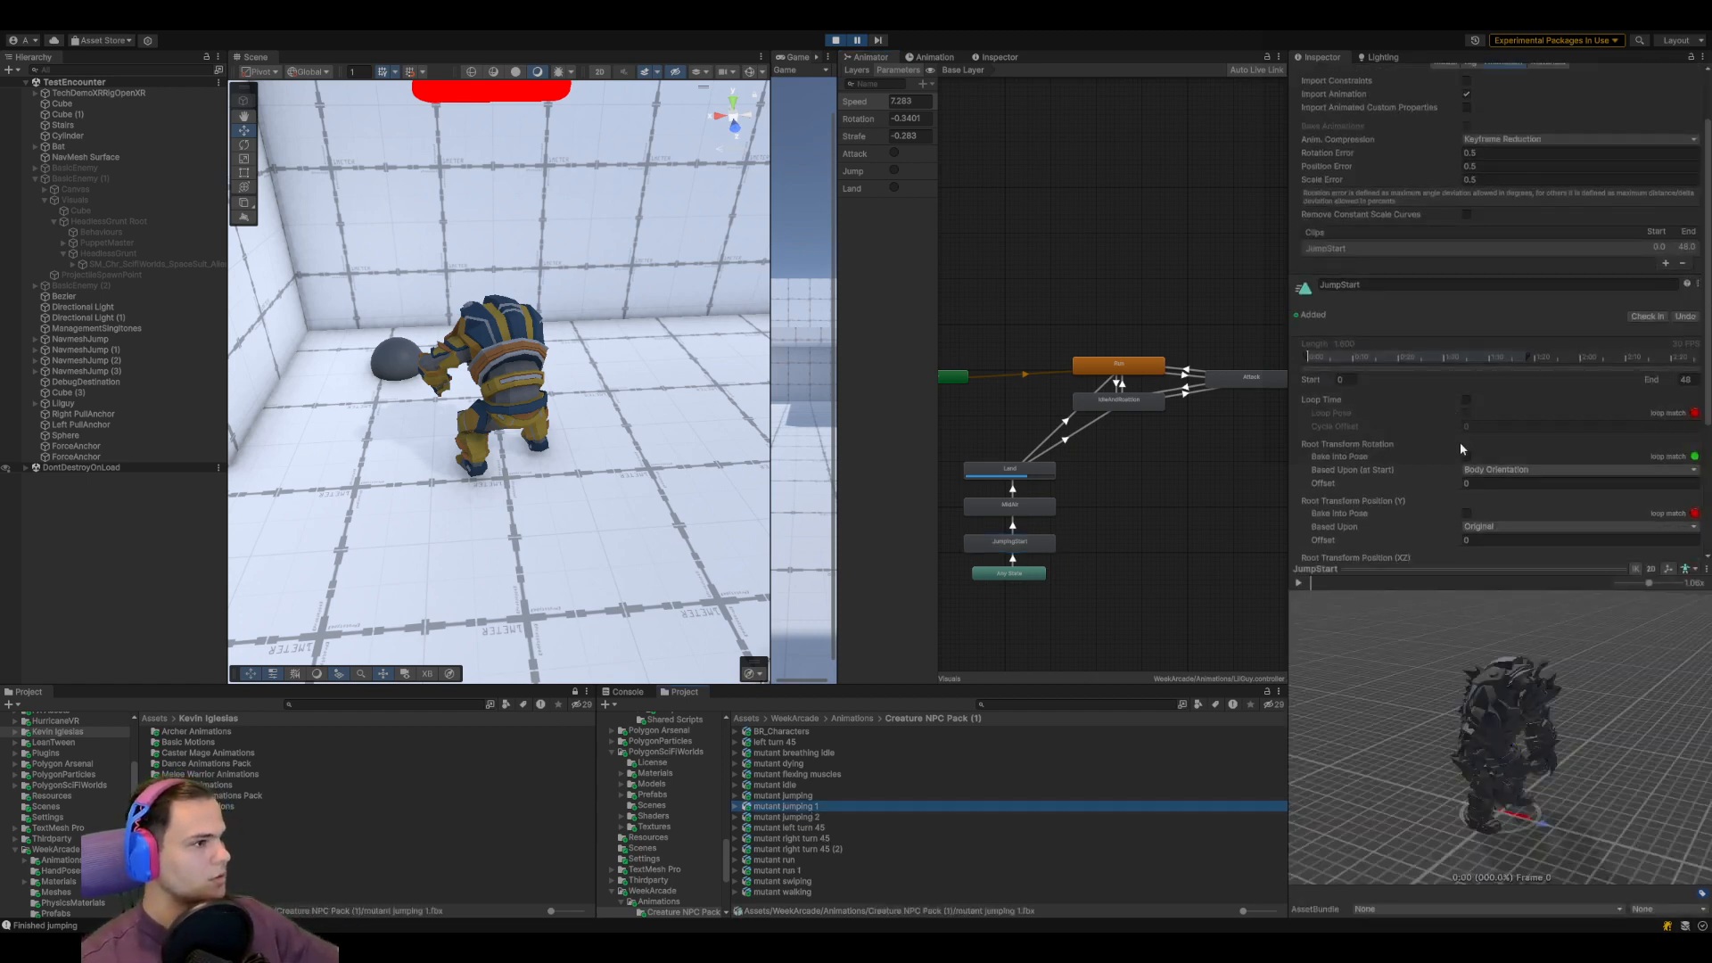
pyautogui.click(1299, 583)
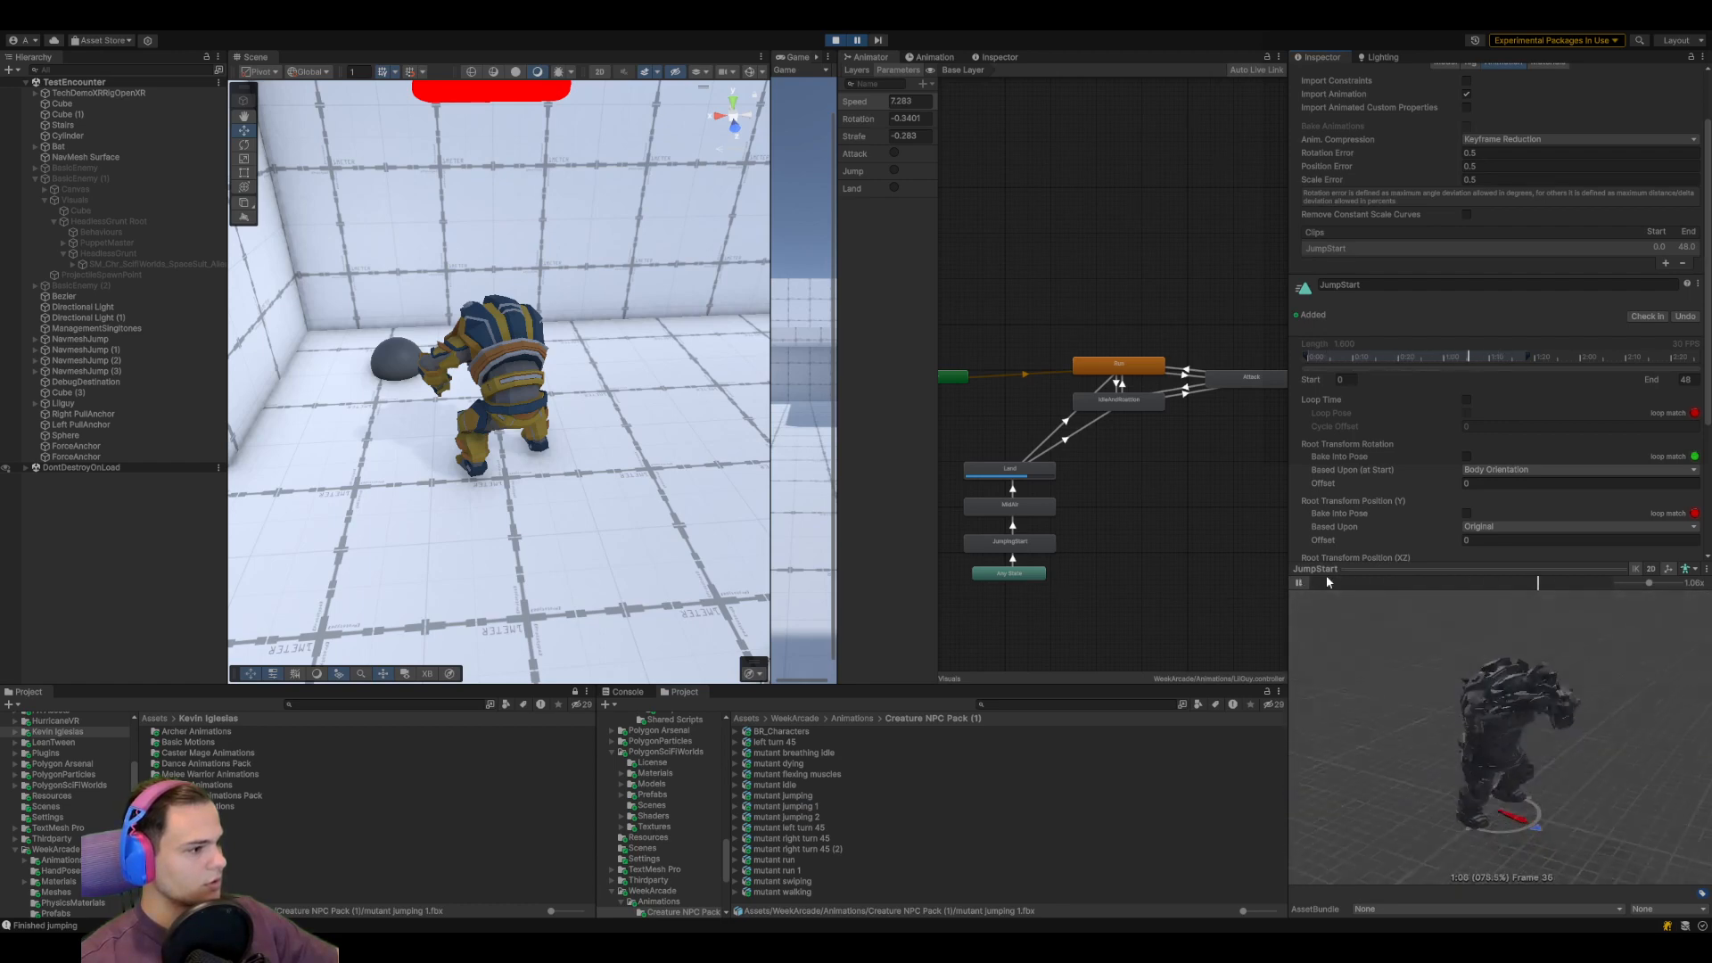
pyautogui.scroll(-2, 1431, 493)
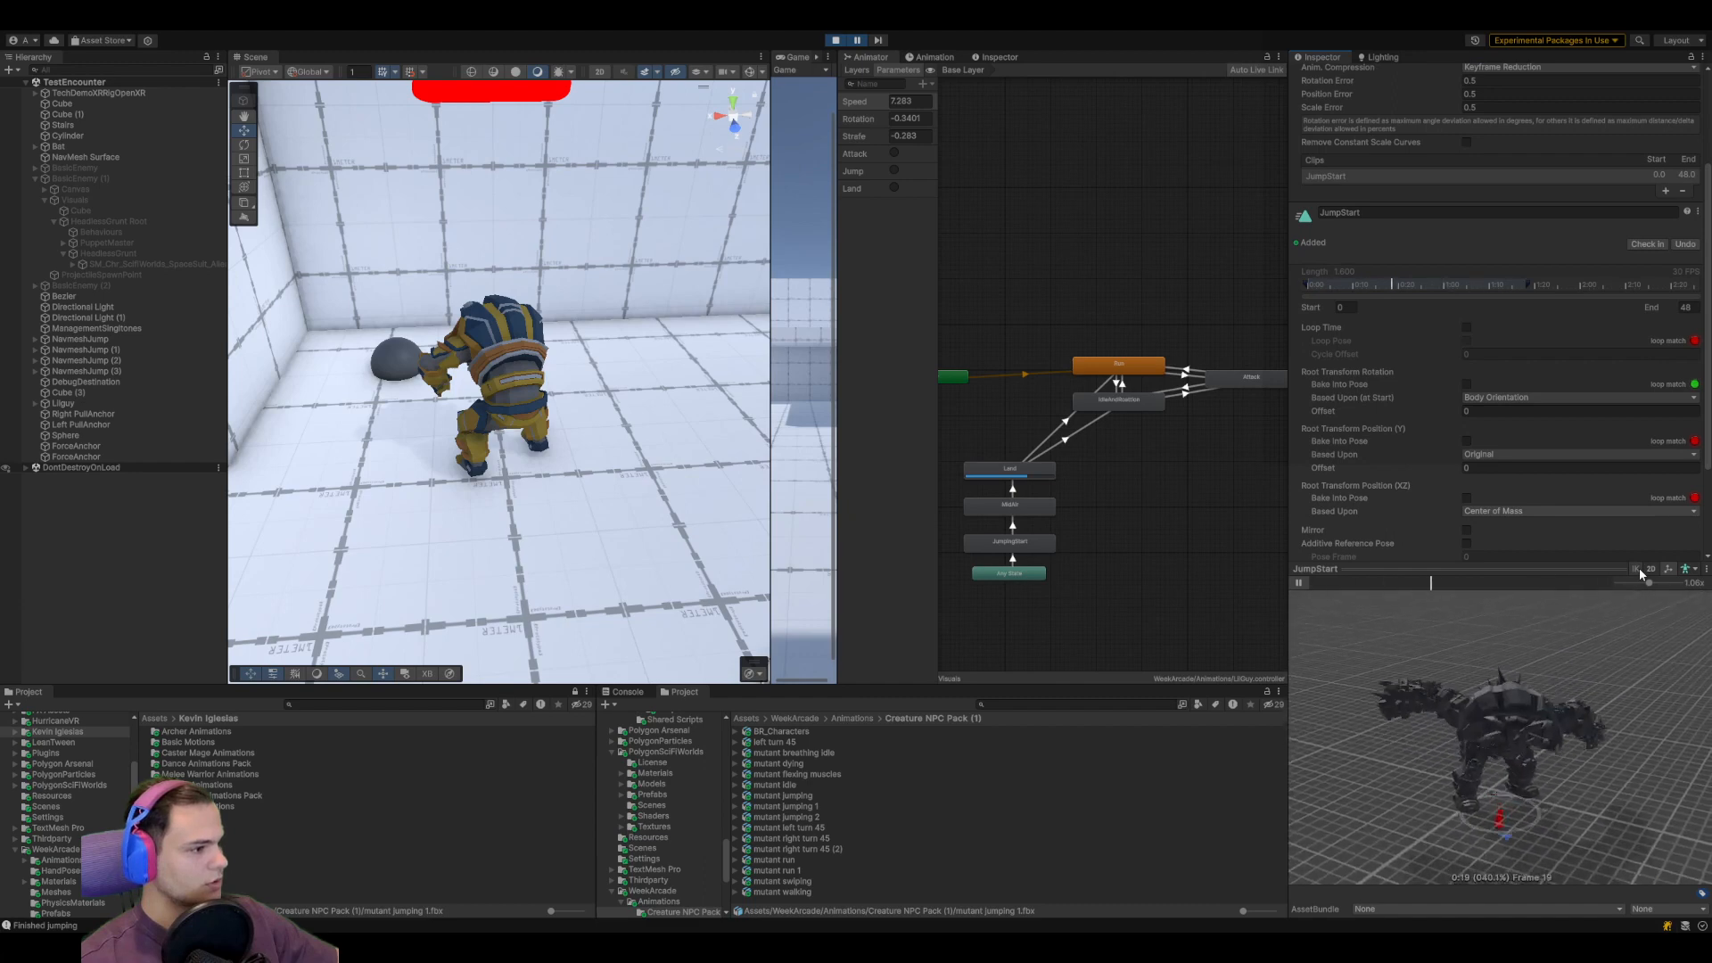
pyautogui.scroll(-1, 1395, 426)
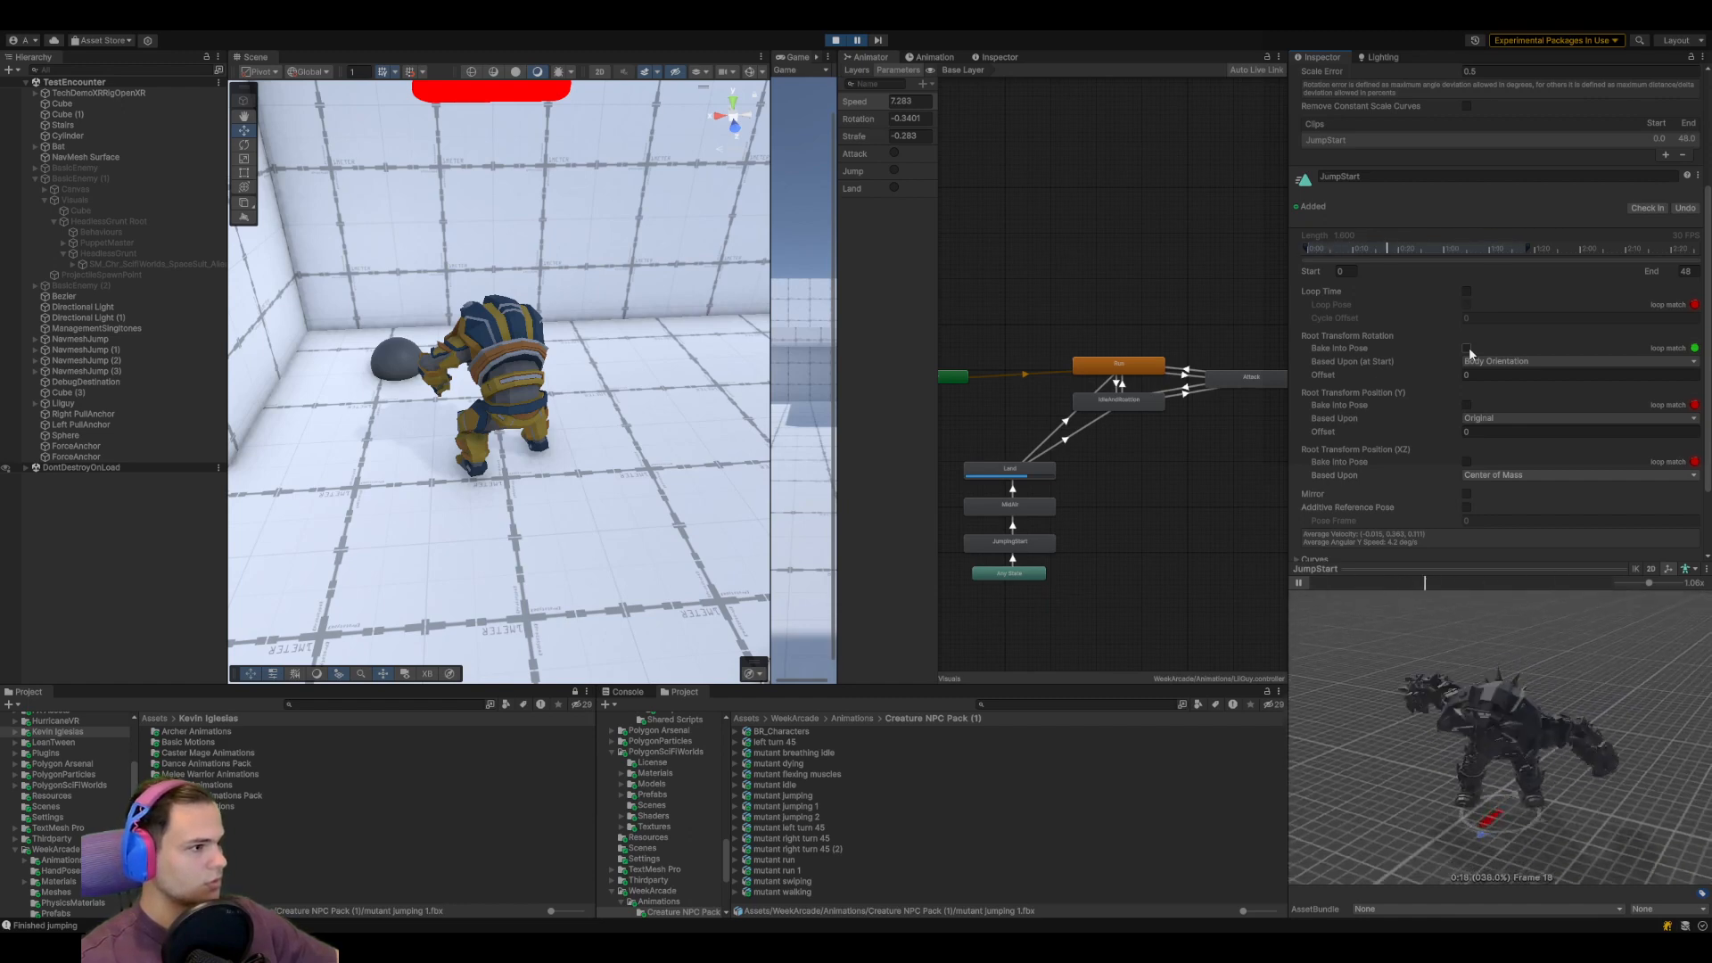
pyautogui.scroll(-2, 1522, 462)
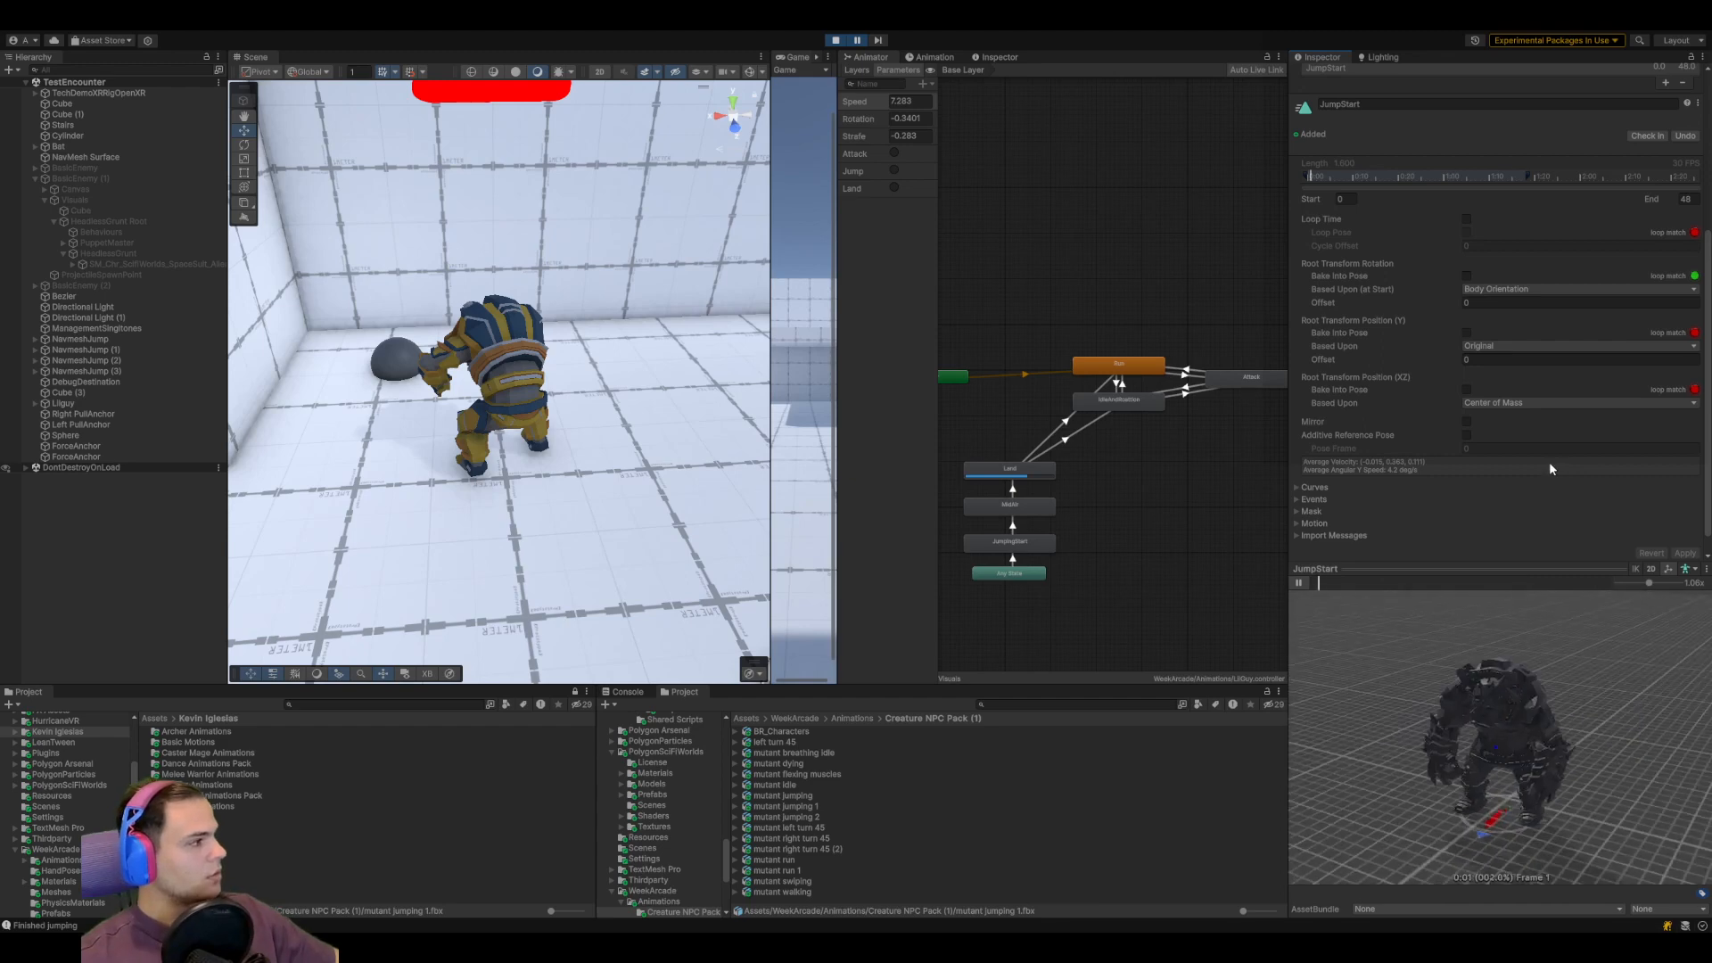
pyautogui.click(835, 40)
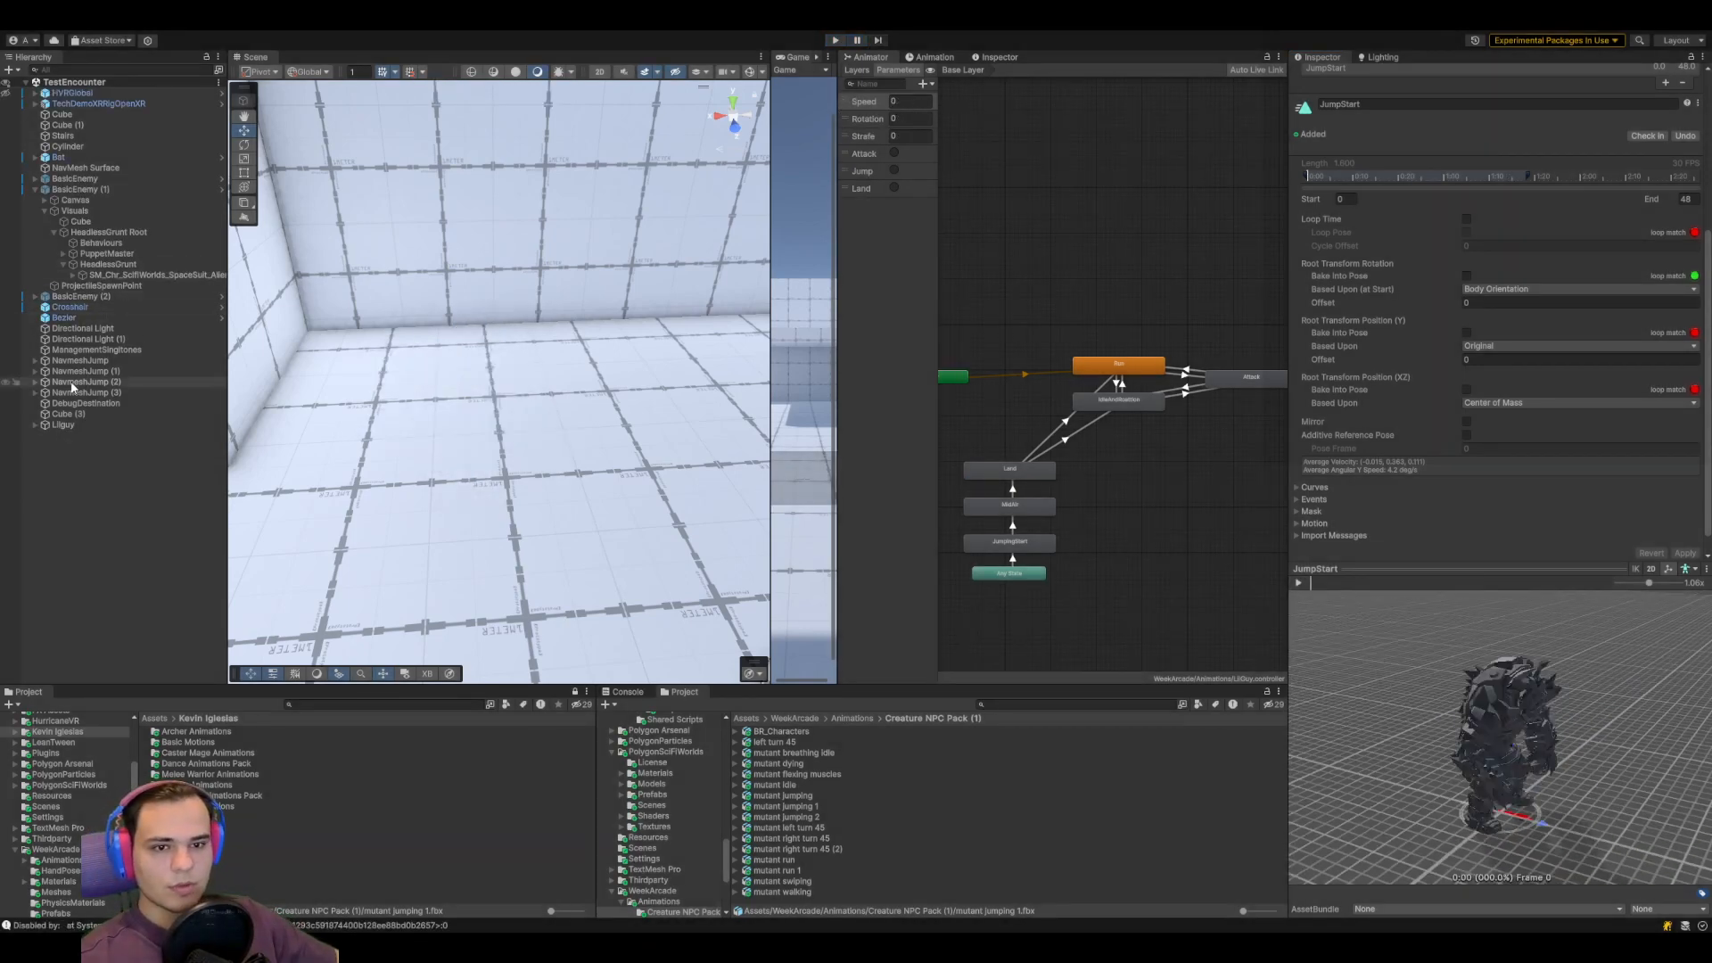
# Frame Lilguy in the scene and preview the AnyState to JumpingStart transition with IdleAndRoatation as the preview source state
pyautogui.doubleClick(67, 424)
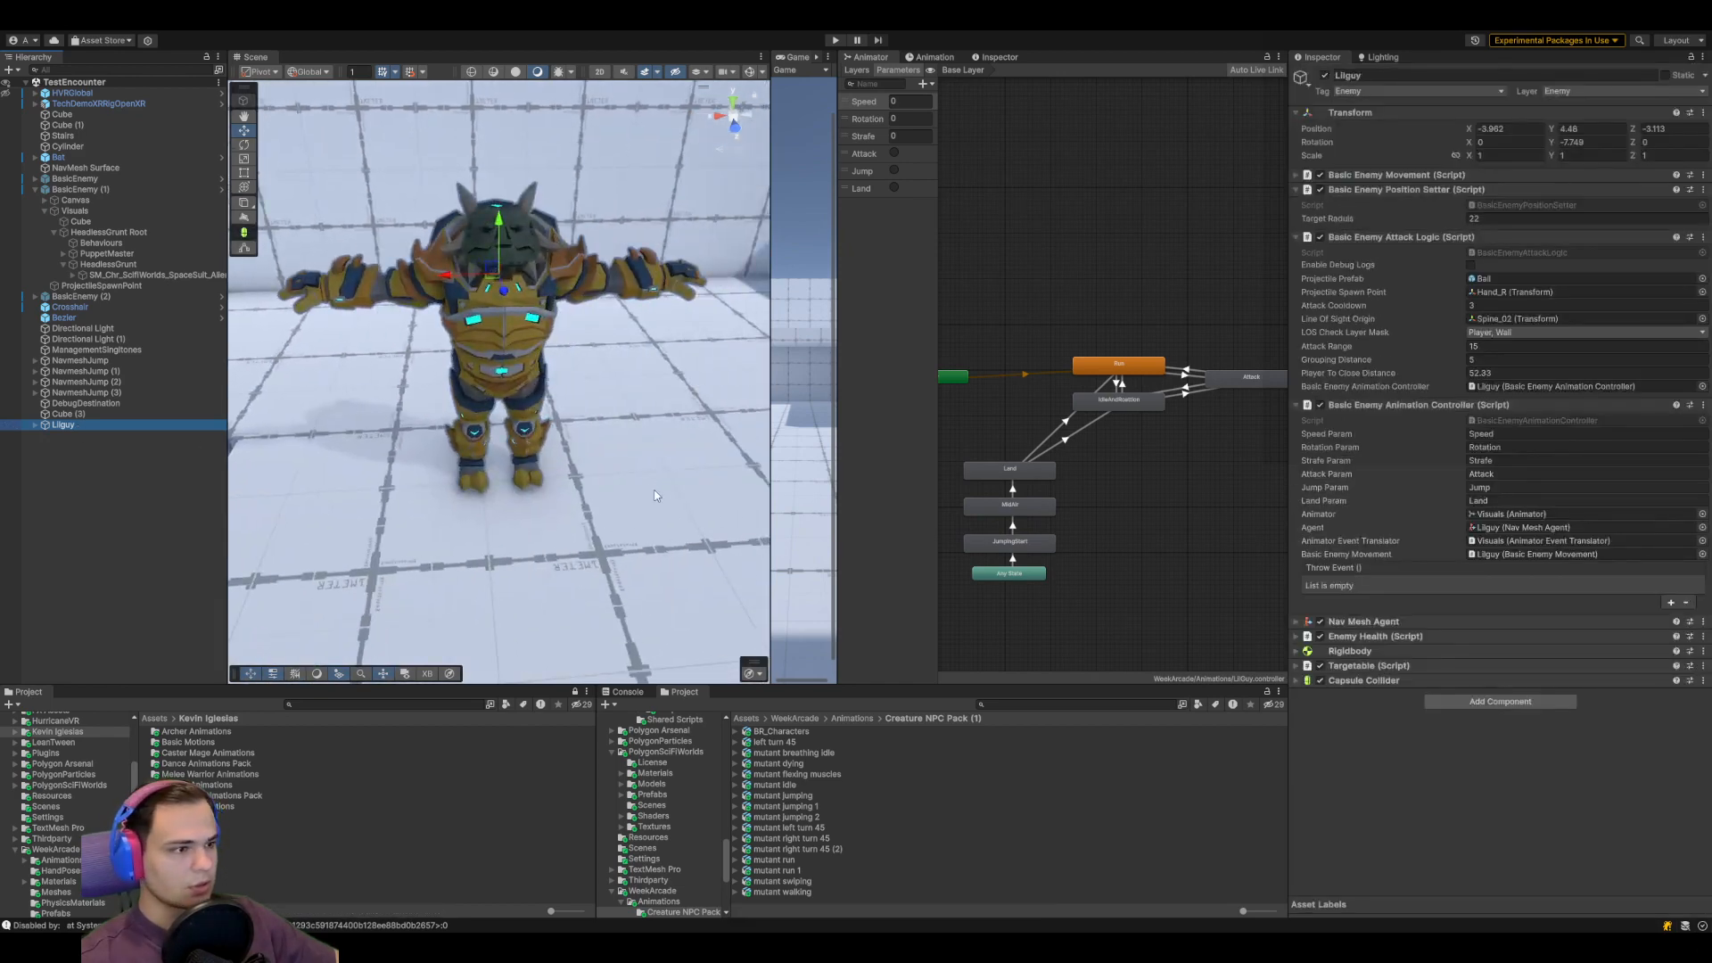
pyautogui.click(1016, 544)
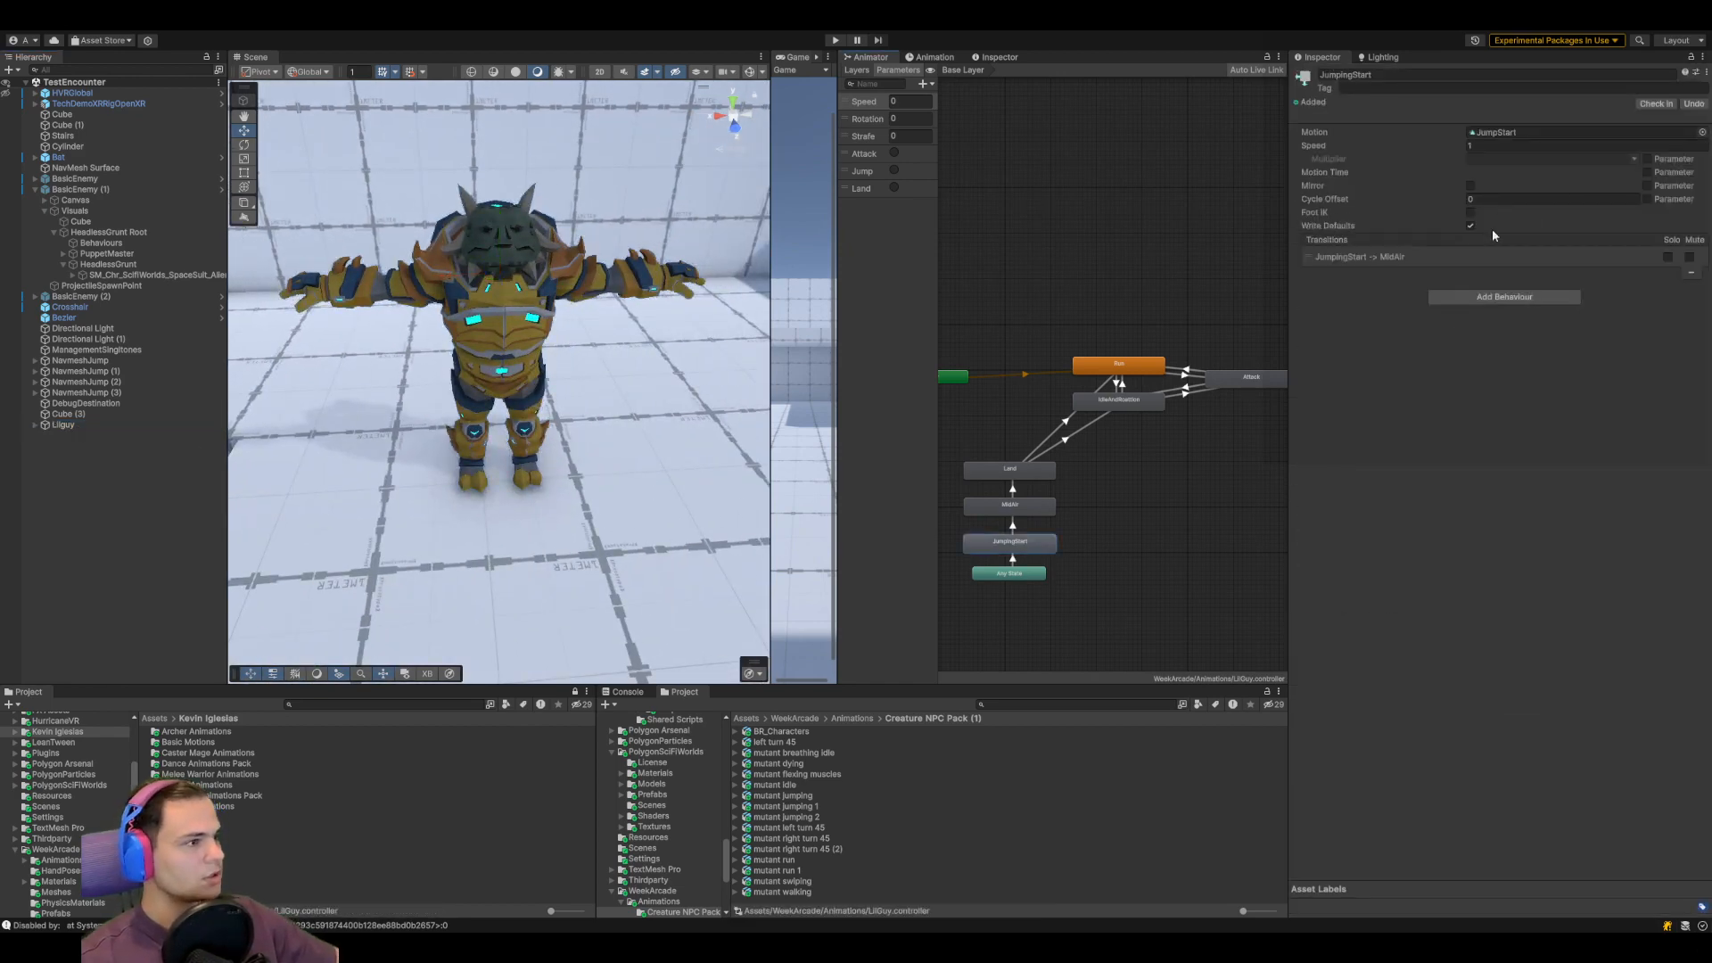
pyautogui.click(1013, 562)
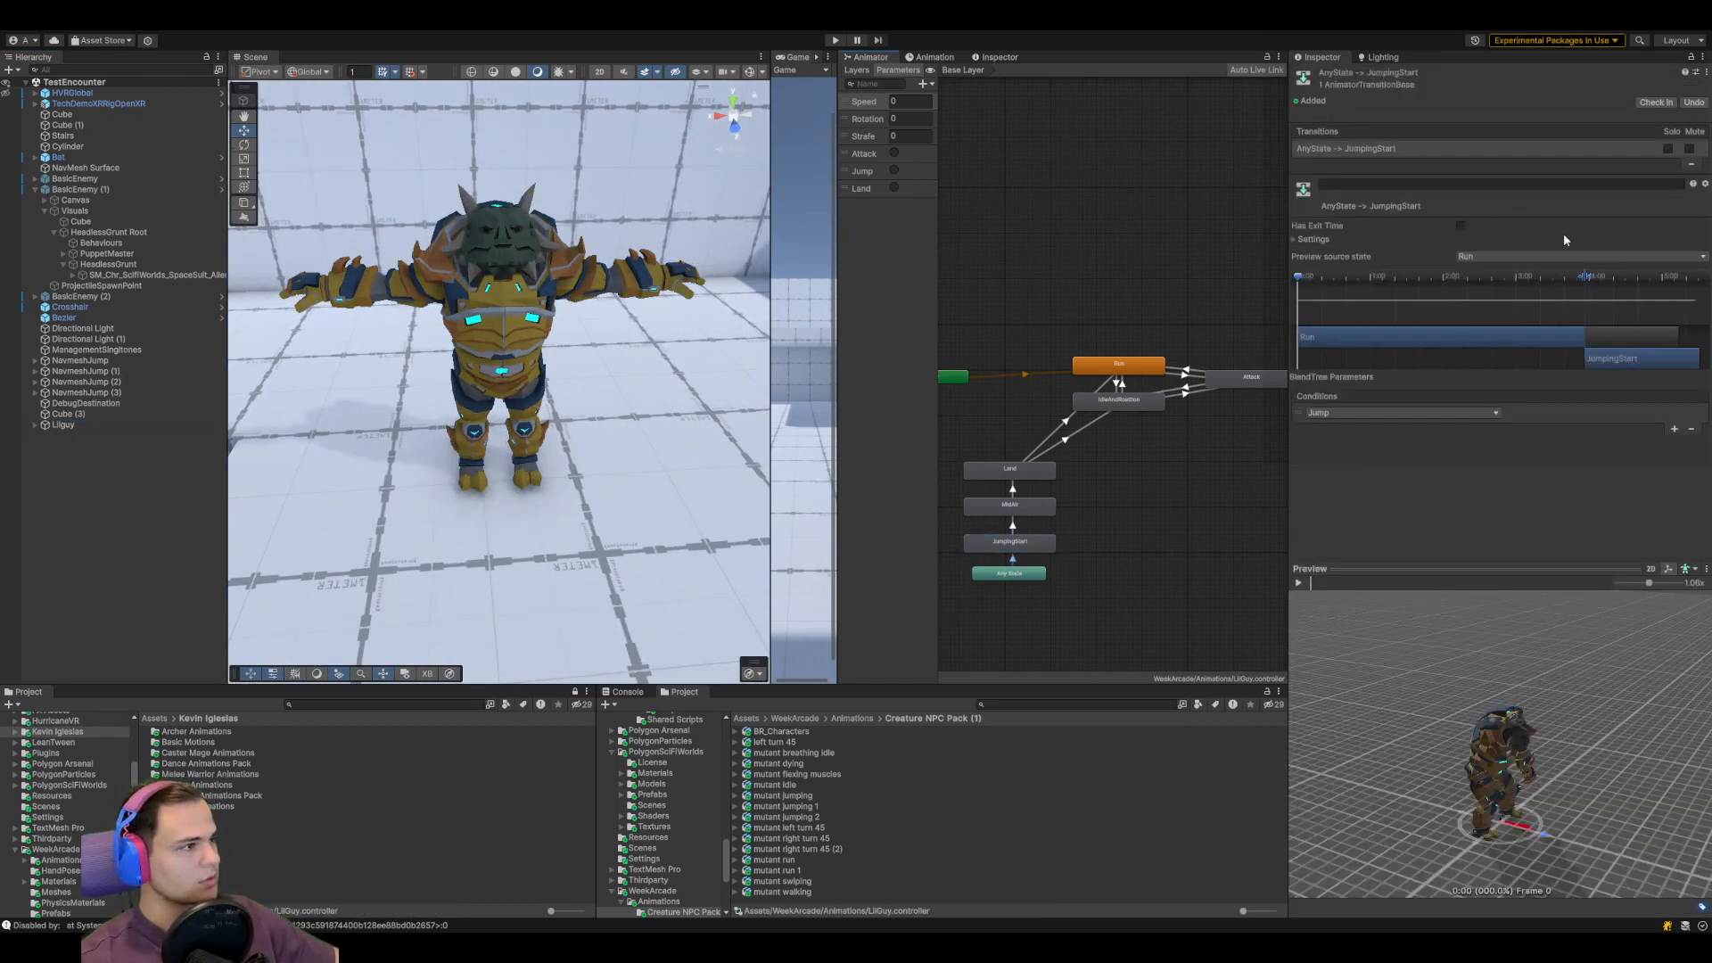
pyautogui.click(1523, 295)
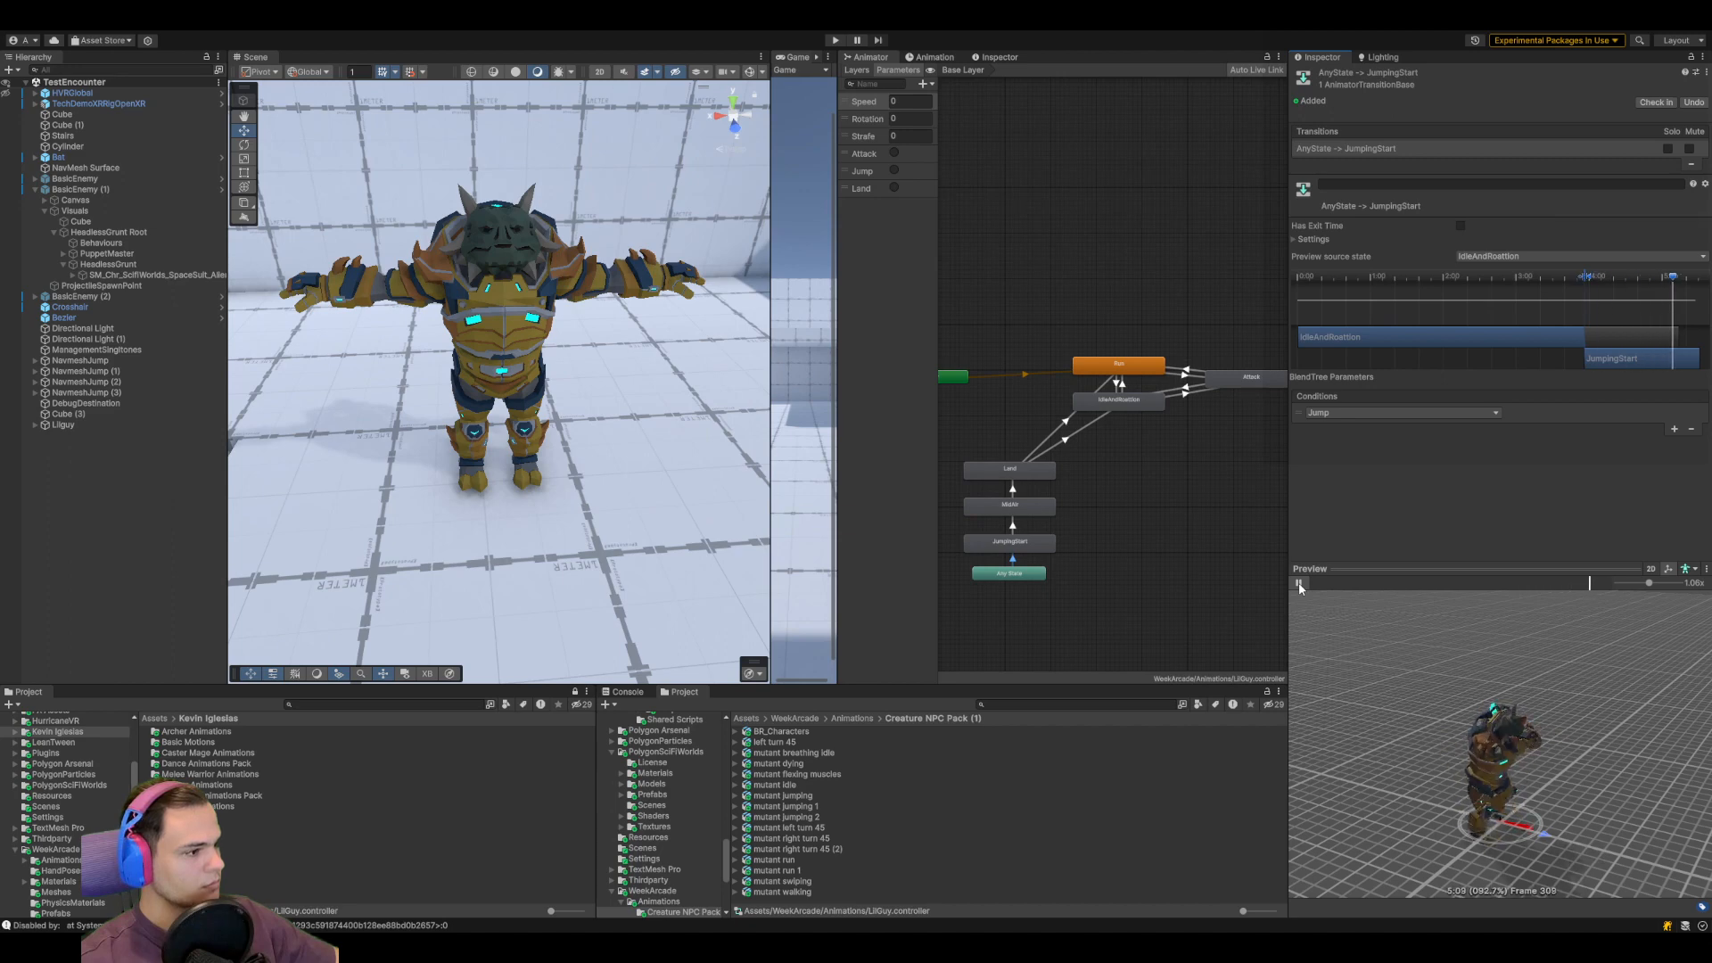
# Enlarge the transition's animation preview and examine the character's feet against the ground from a low angle
pyautogui.moveTo(1289, 498); pyautogui.dragTo(1081, 497)
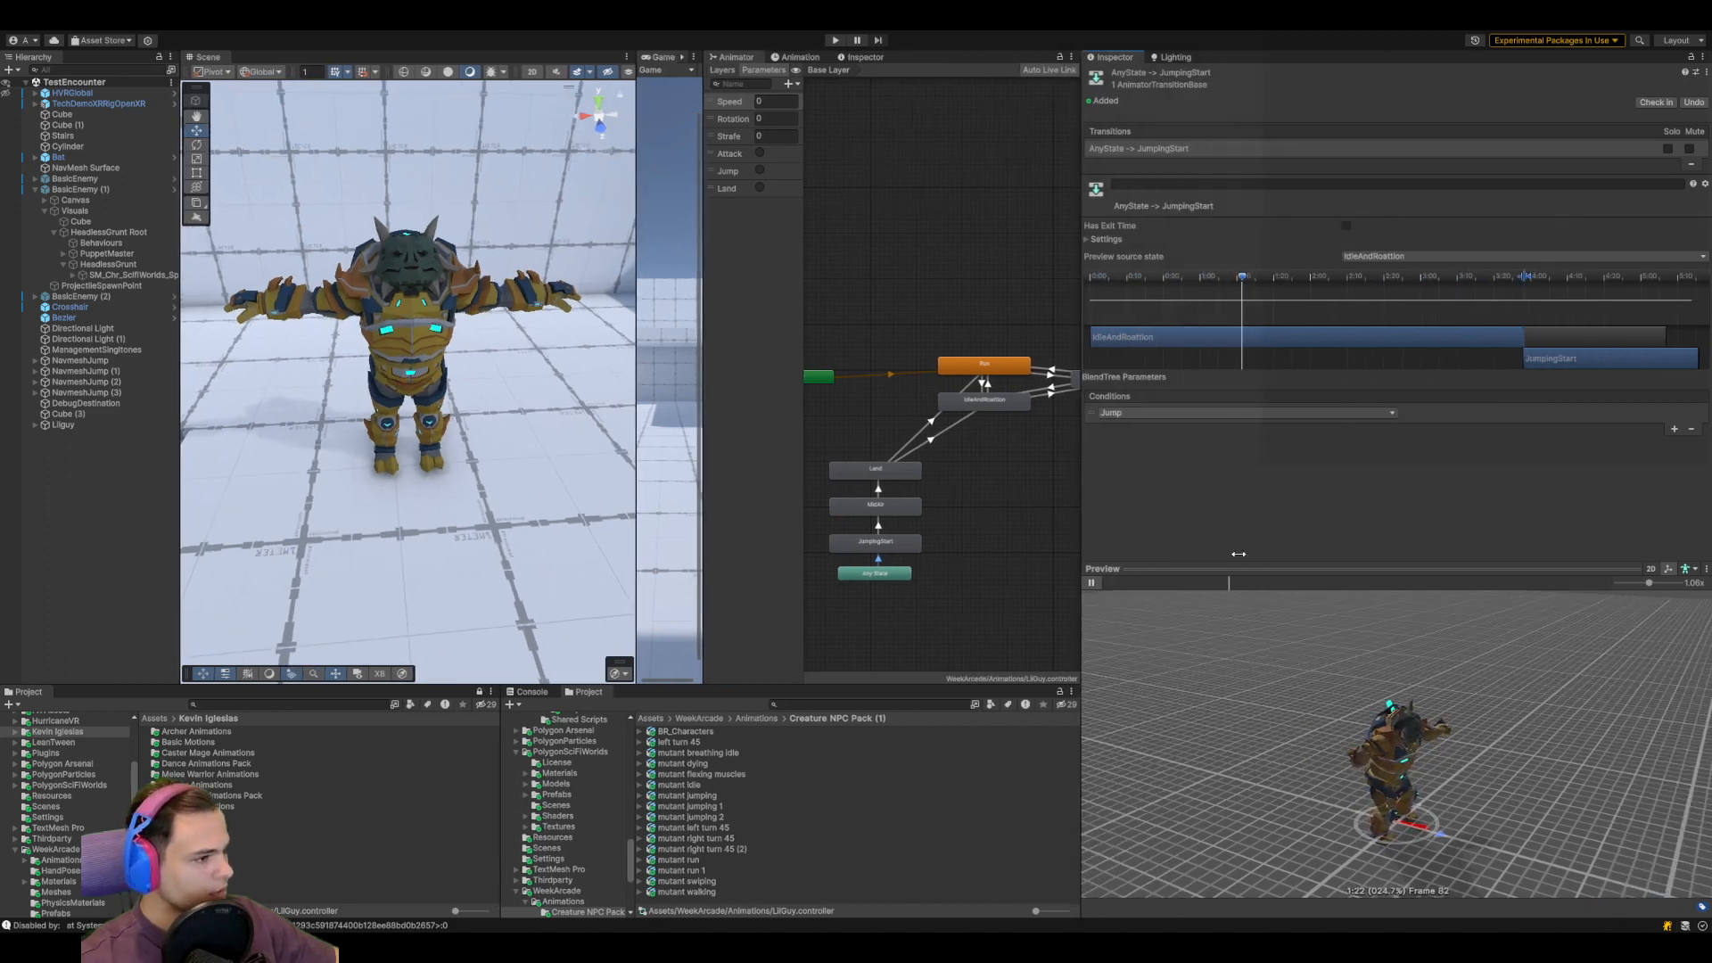
pyautogui.moveTo(1471, 568); pyautogui.dragTo(1472, 380)
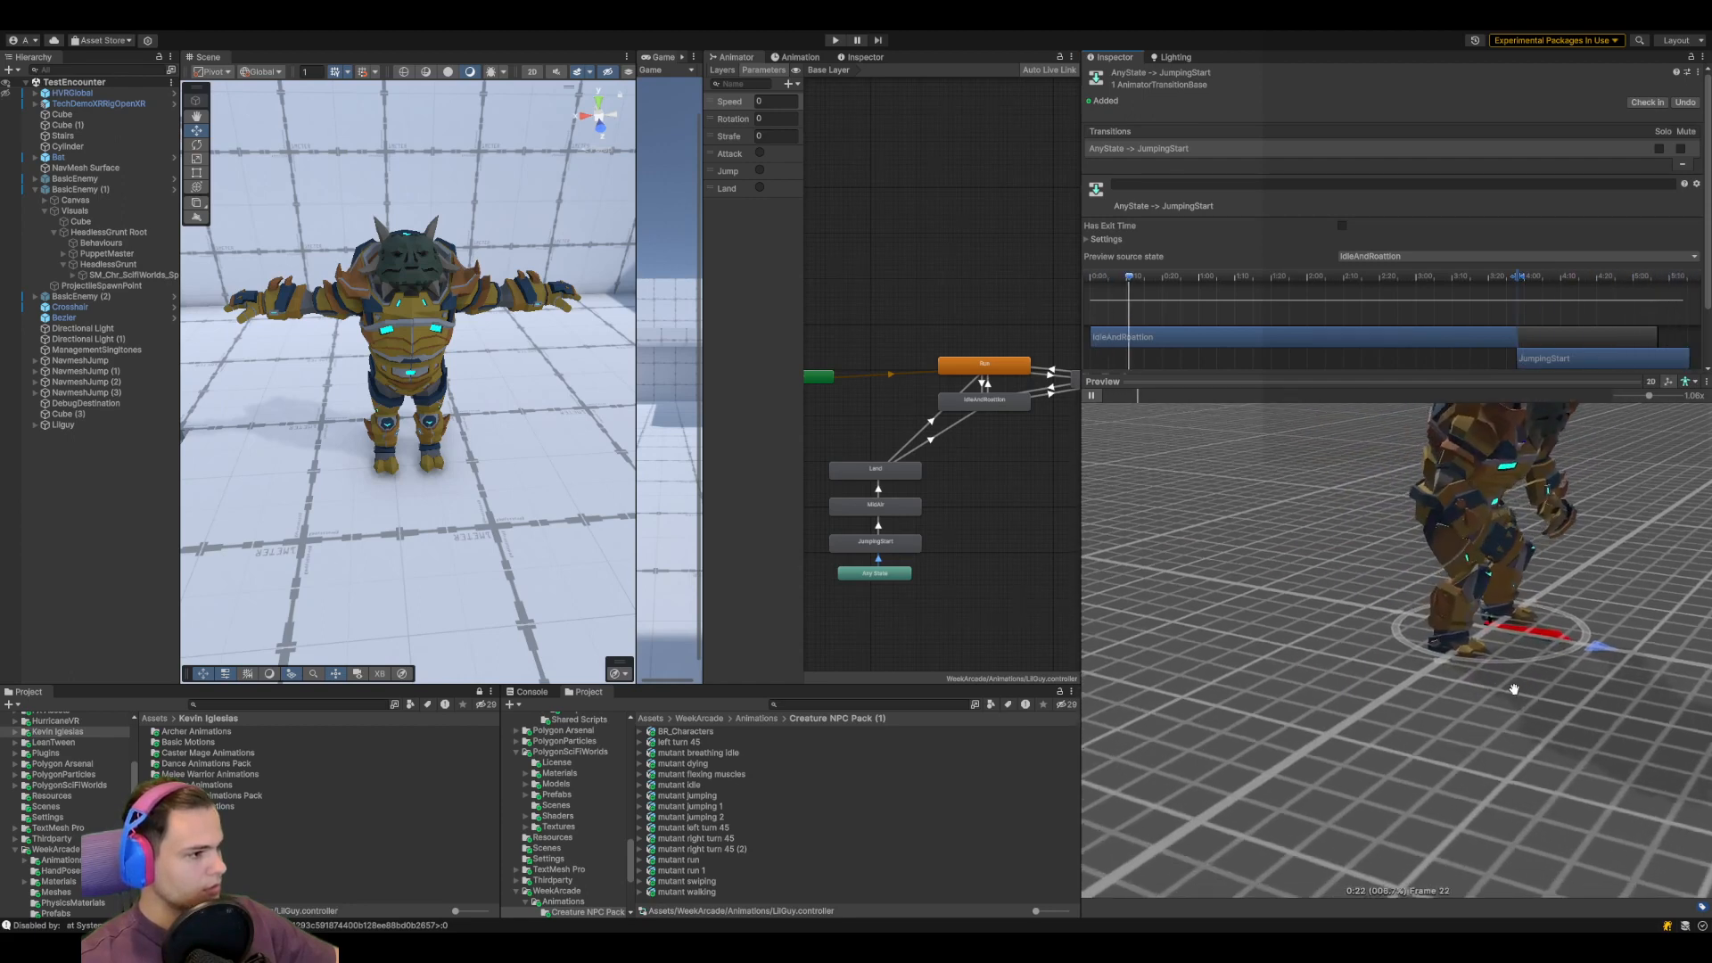
pyautogui.moveTo(1433, 769); pyautogui.dragTo(1528, 691)
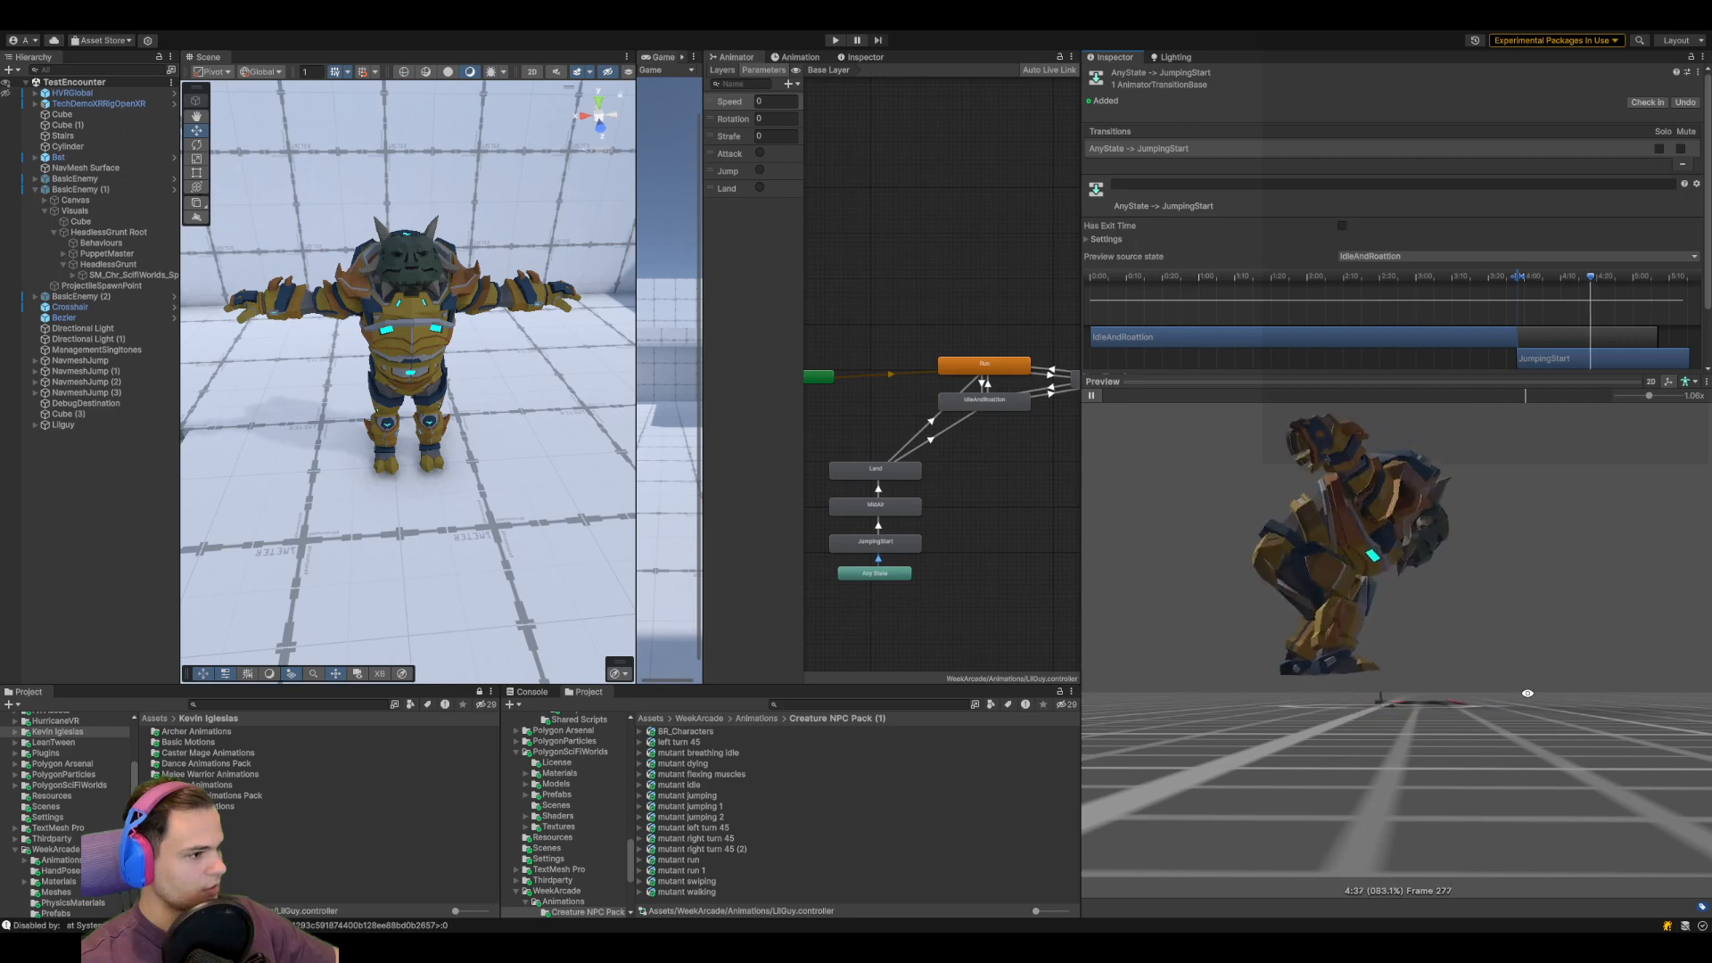
pyautogui.moveTo(1528, 693); pyautogui.dragTo(1493, 711)
pyautogui.moveTo(1460, 382); pyautogui.dragTo(1457, 626)
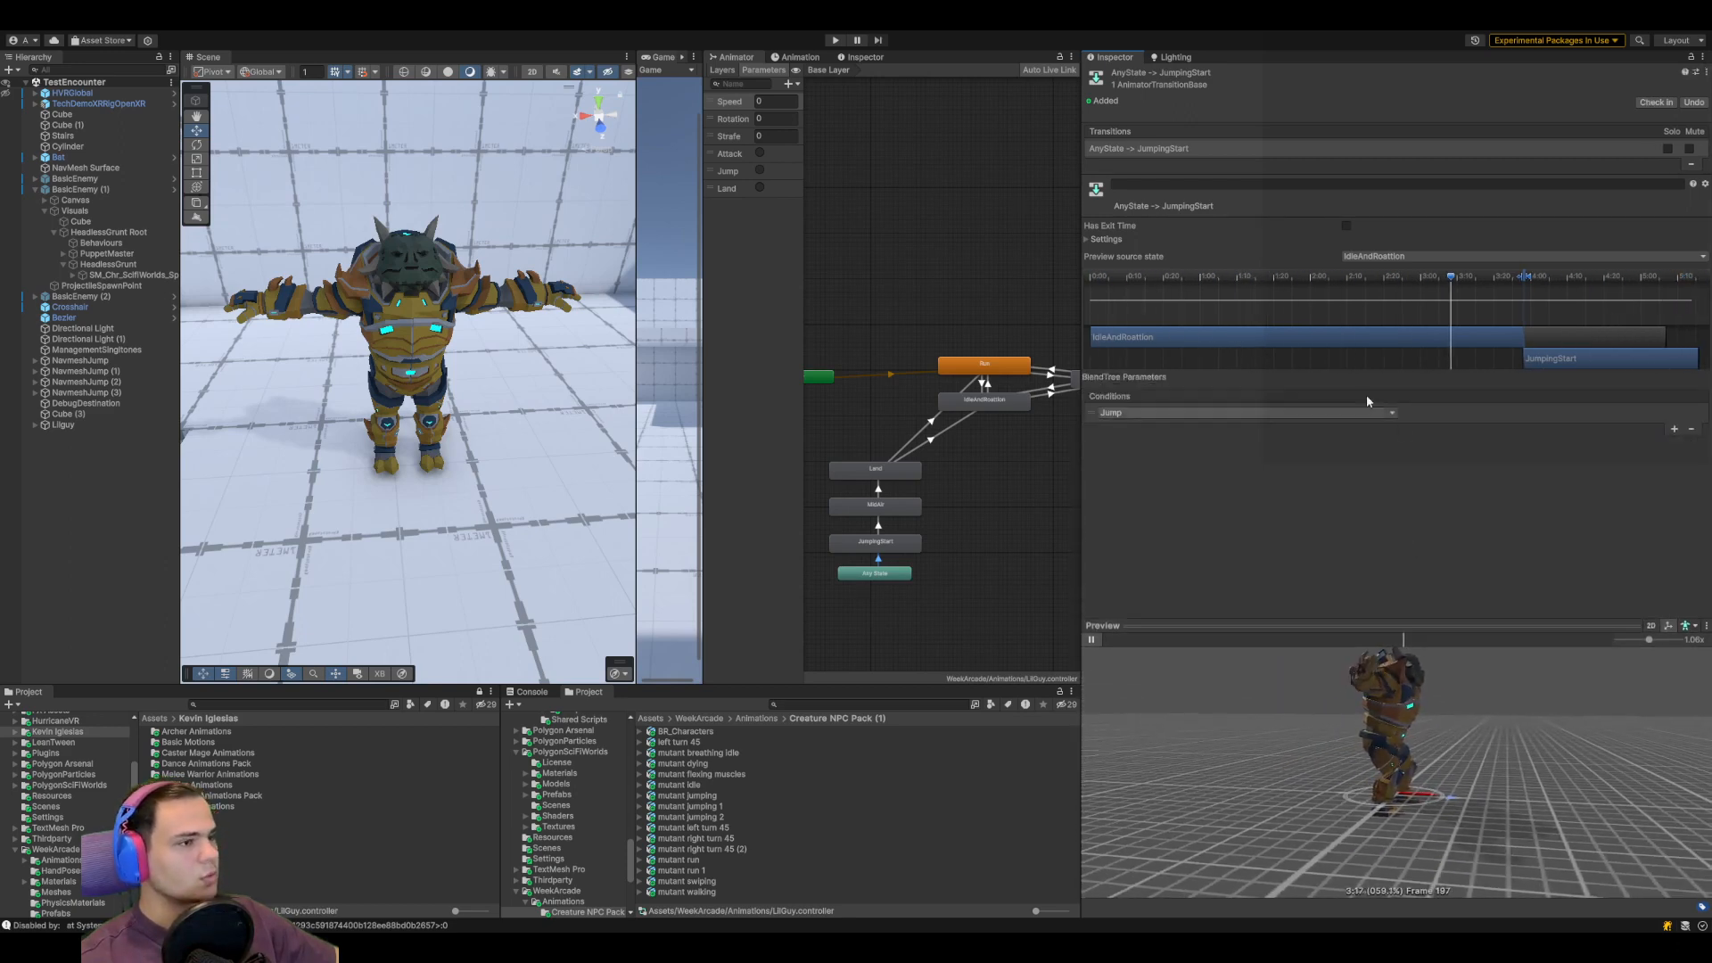
# Lengthen the AnyState to JumpingStart transition duration to about 0.42 s and scrub its timeline through the blend
pyautogui.click(1104, 239)
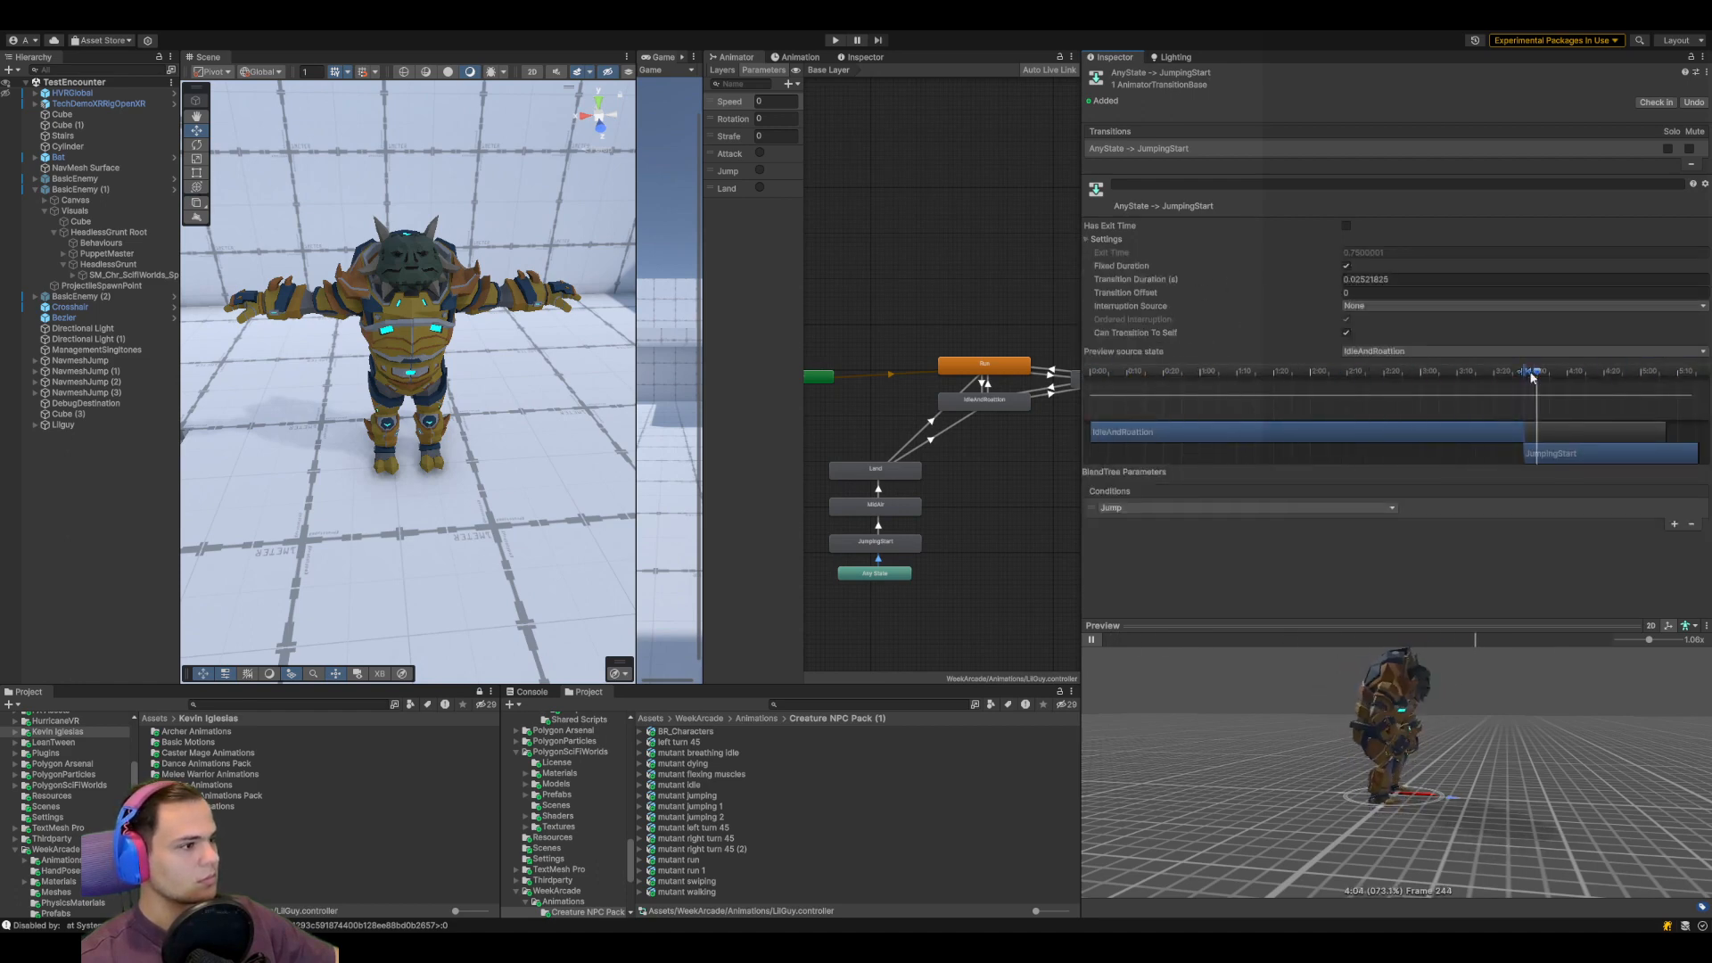
pyautogui.moveTo(1575, 381); pyautogui.dragTo(1533, 455)
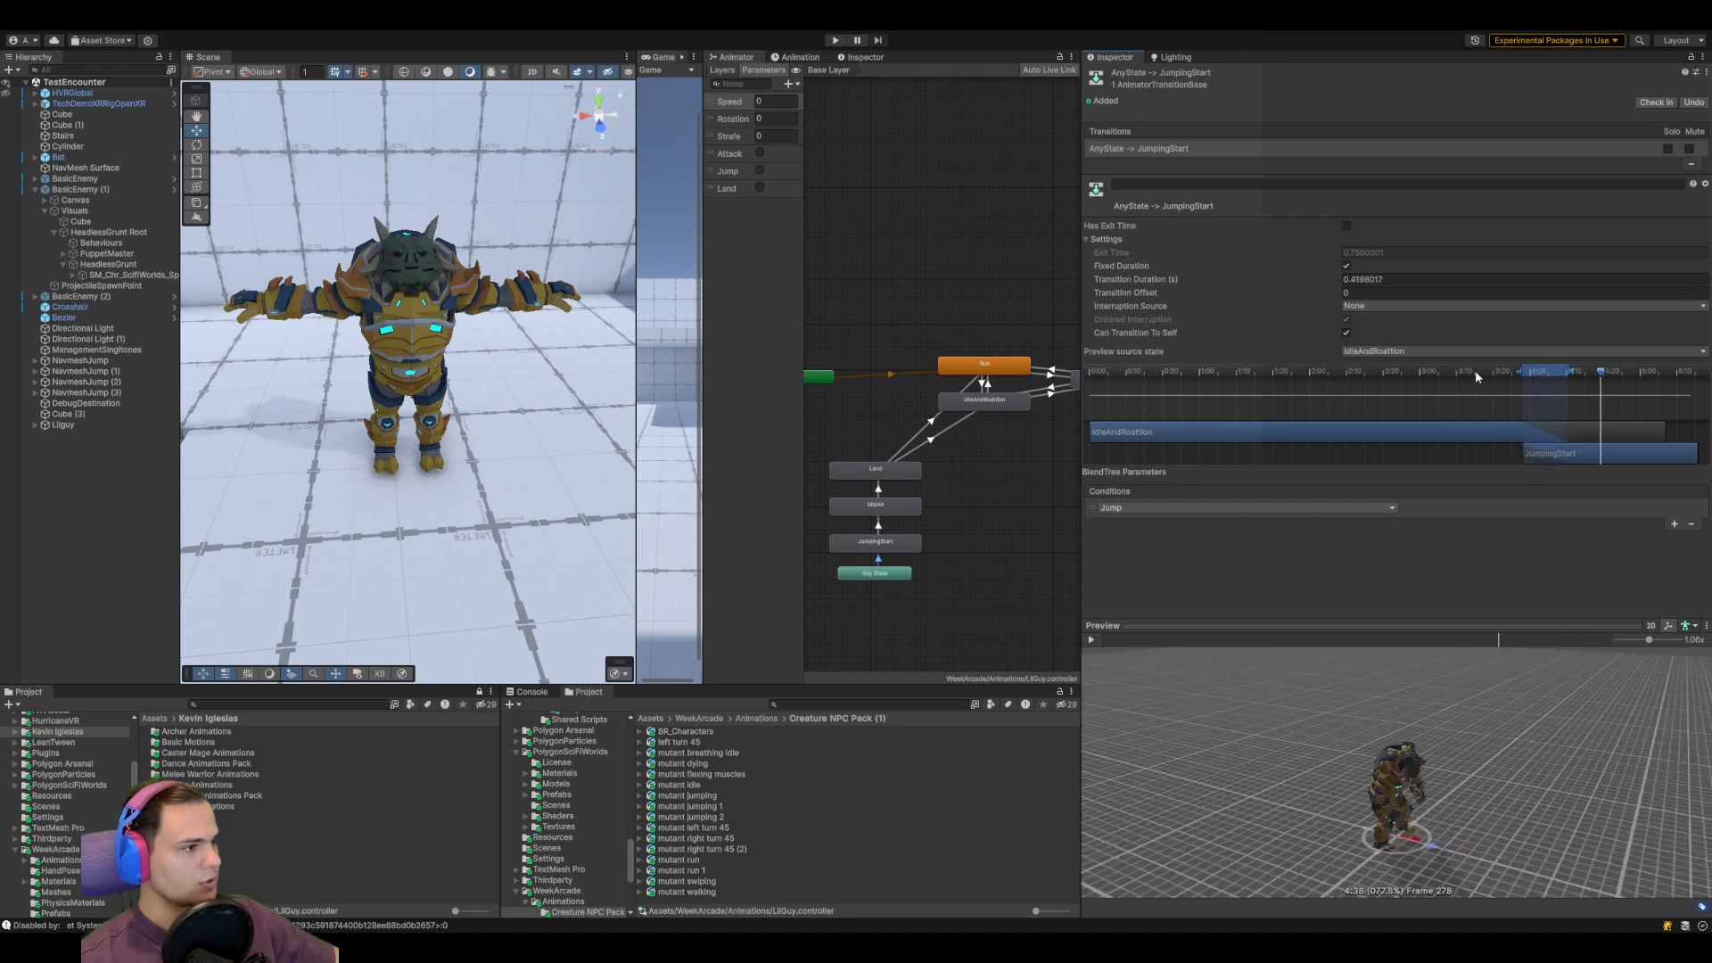
pyautogui.click(1599, 373)
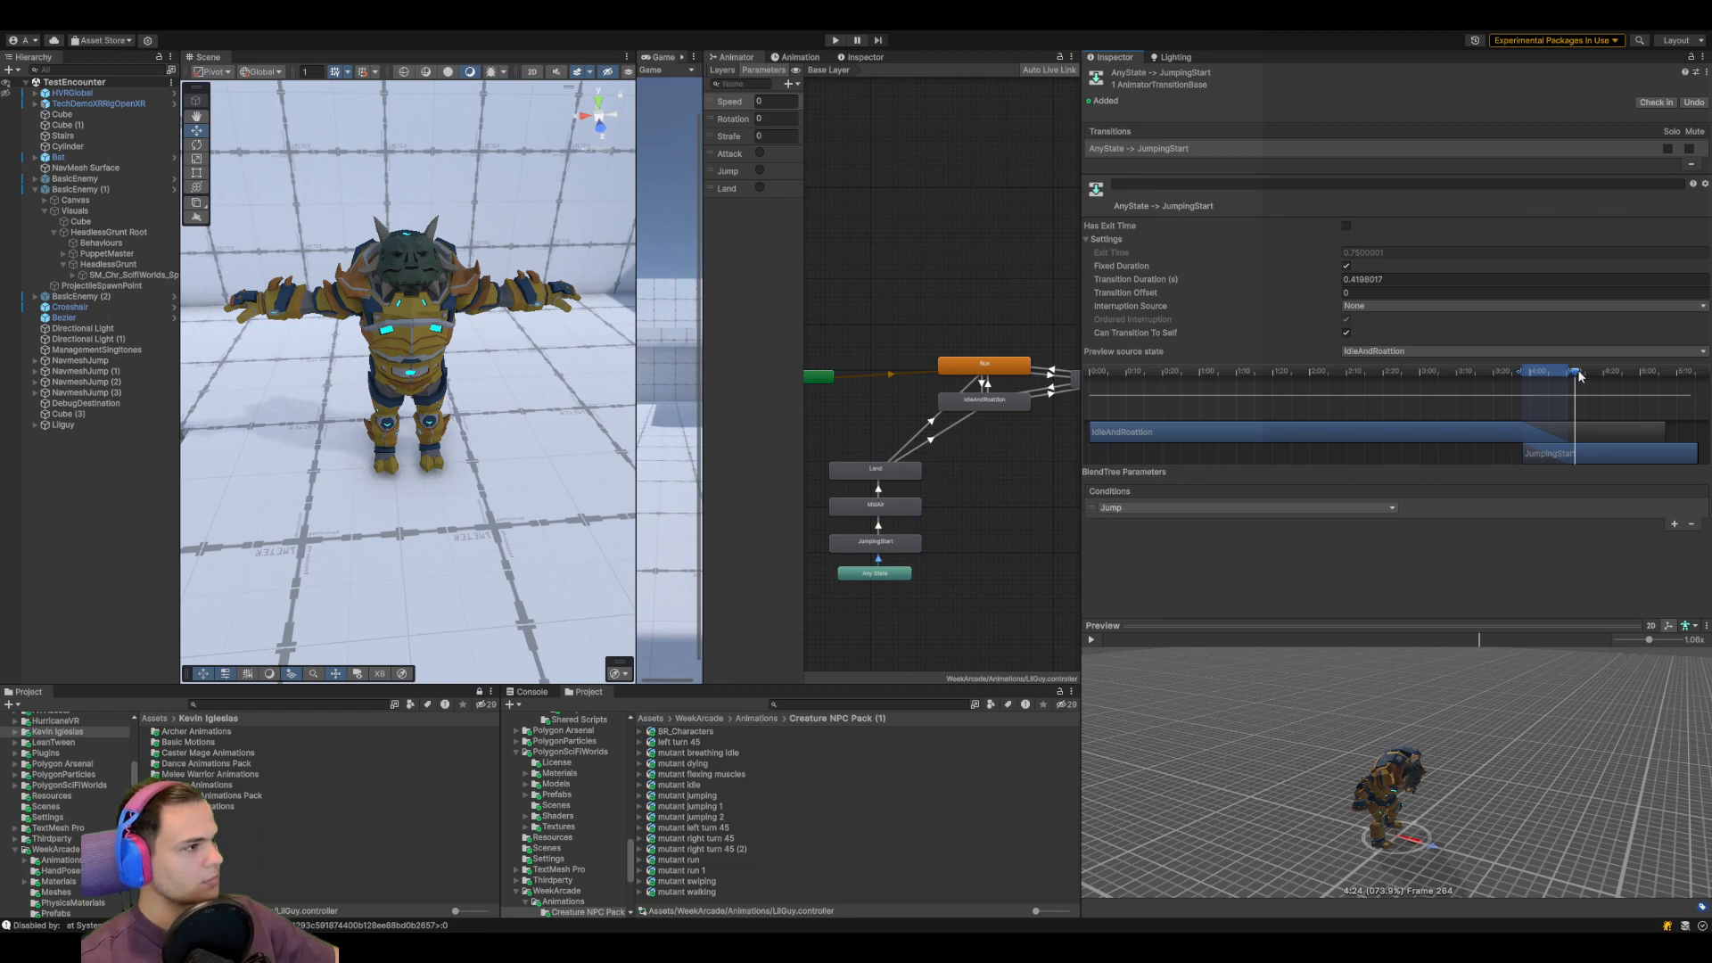
# Play mutant jumping 1's JumpStart clip in an enlarged preview at slower and faster speeds, and review its clip settings
pyautogui.click(687, 817)
pyautogui.click(644, 807)
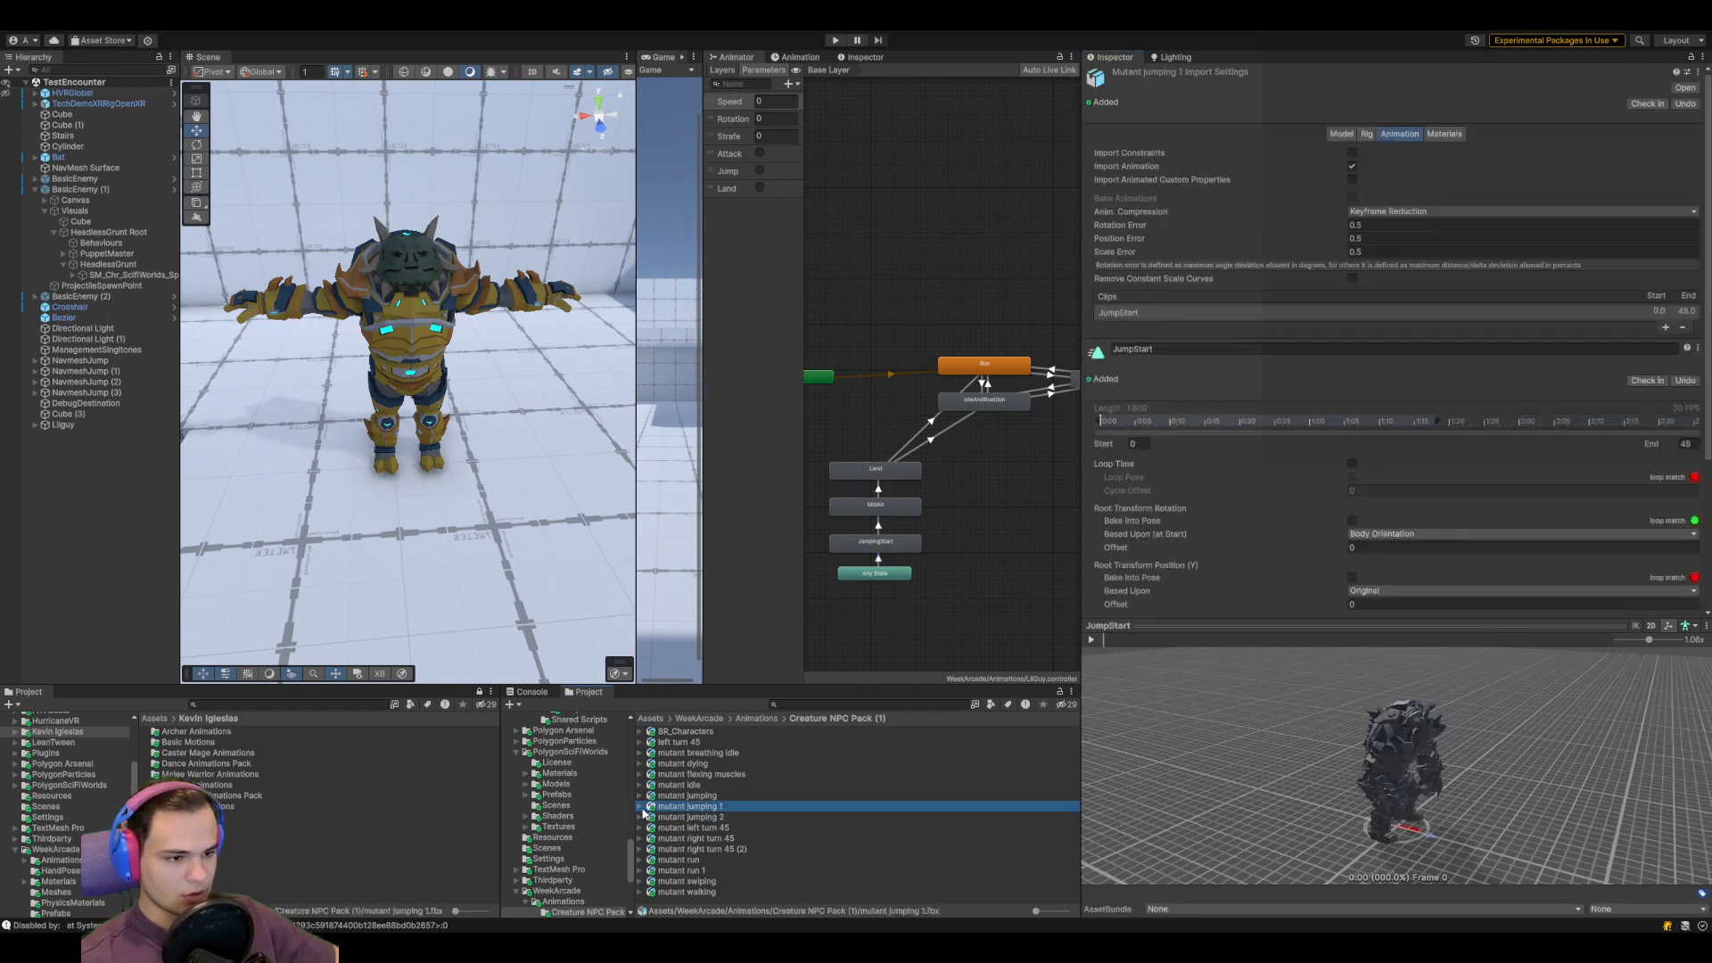
pyautogui.moveTo(1379, 620); pyautogui.dragTo(1379, 265)
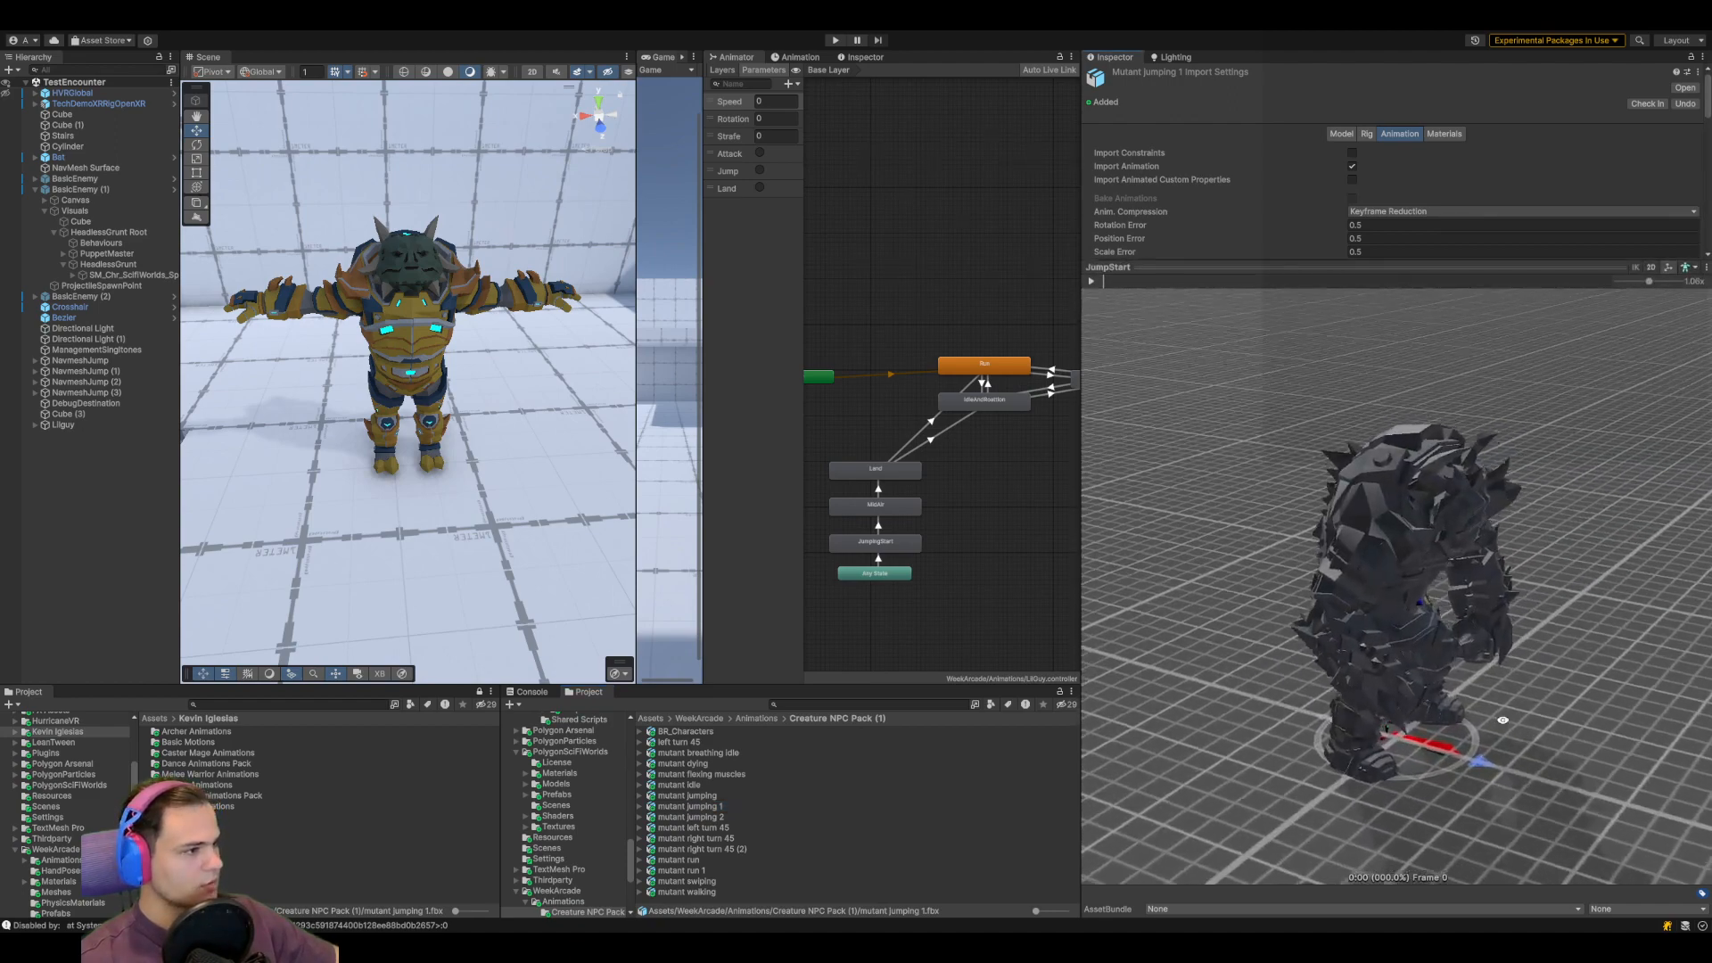
pyautogui.click(1093, 281)
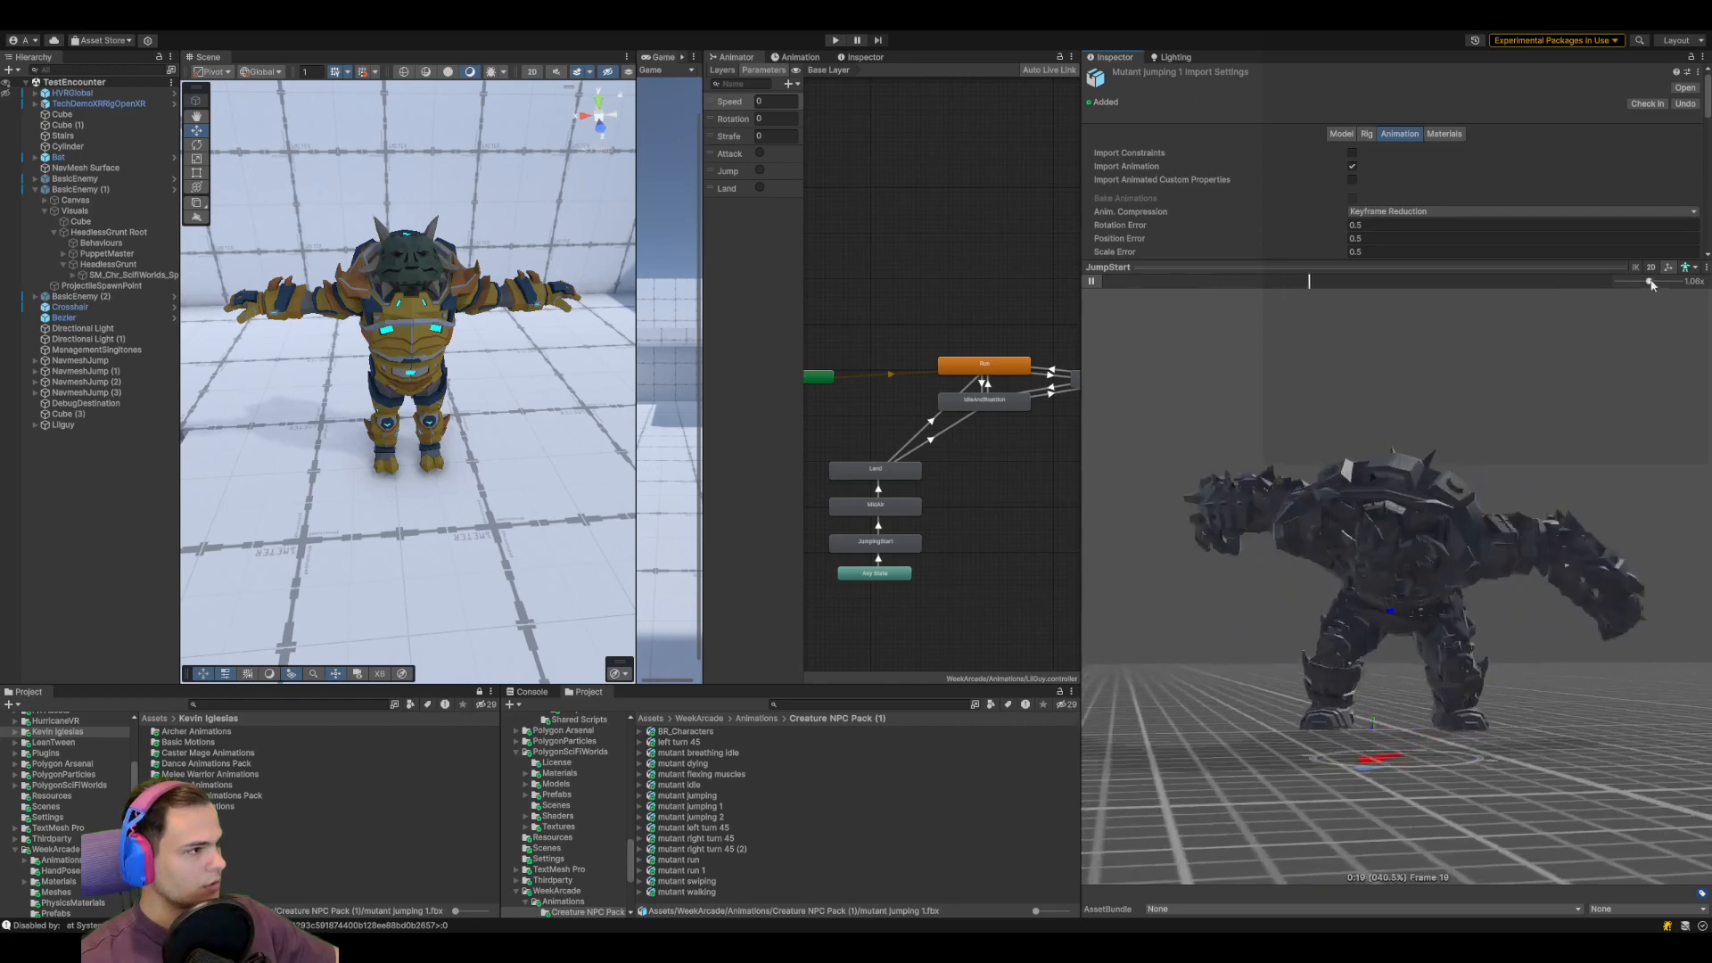
pyautogui.moveTo(1649, 281); pyautogui.dragTo(1619, 282)
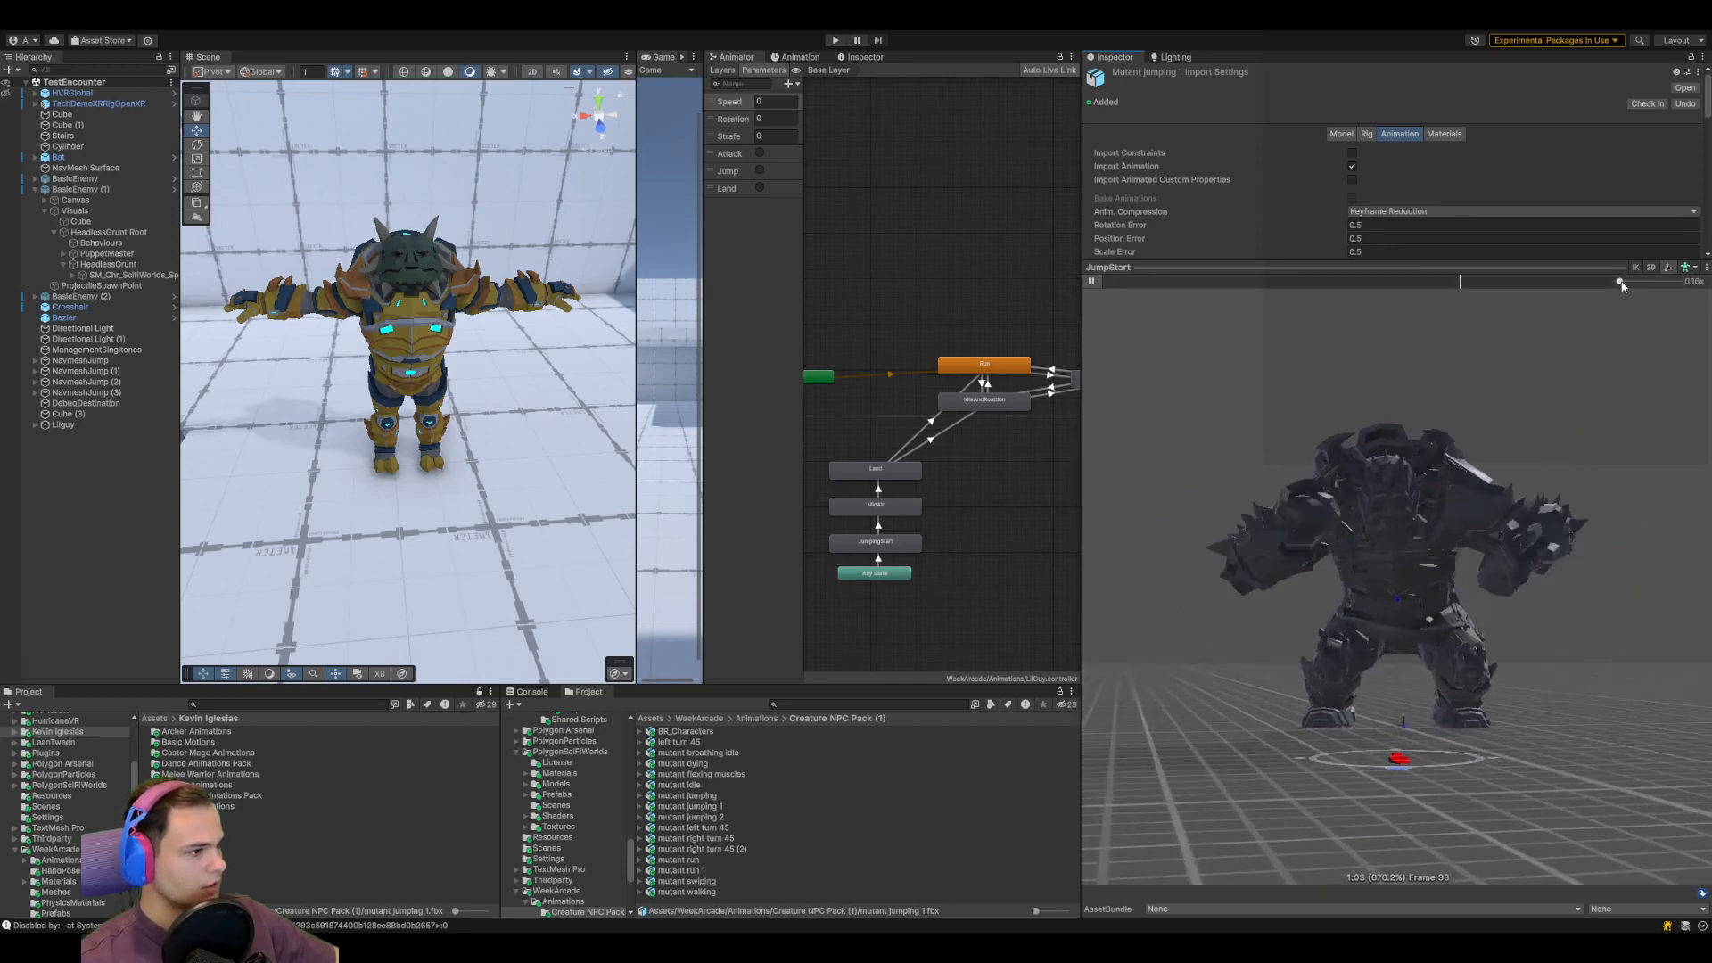
pyautogui.moveTo(1623, 284); pyautogui.dragTo(1660, 282)
pyautogui.moveTo(1489, 261); pyautogui.dragTo(1488, 687)
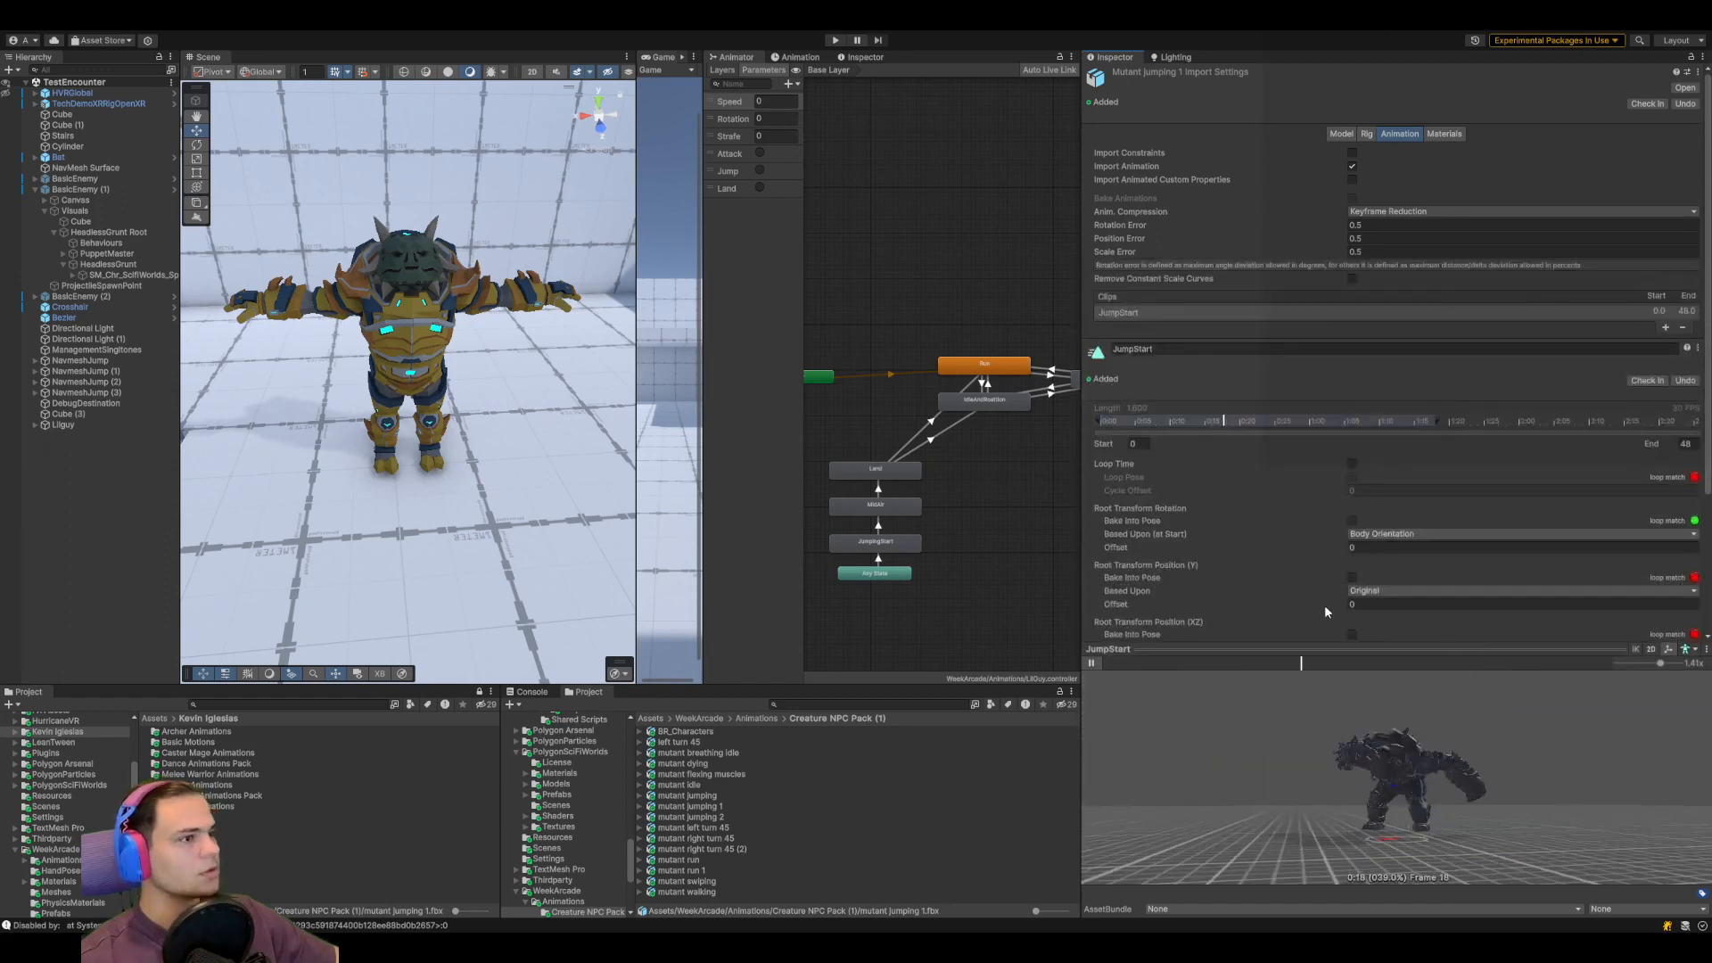
pyautogui.scroll(-3, 1303, 566)
# Expand Lilguy's hierarchy and inspect the alien armor mesh and the Animator on its nested Visuals object
pyautogui.click(82, 425)
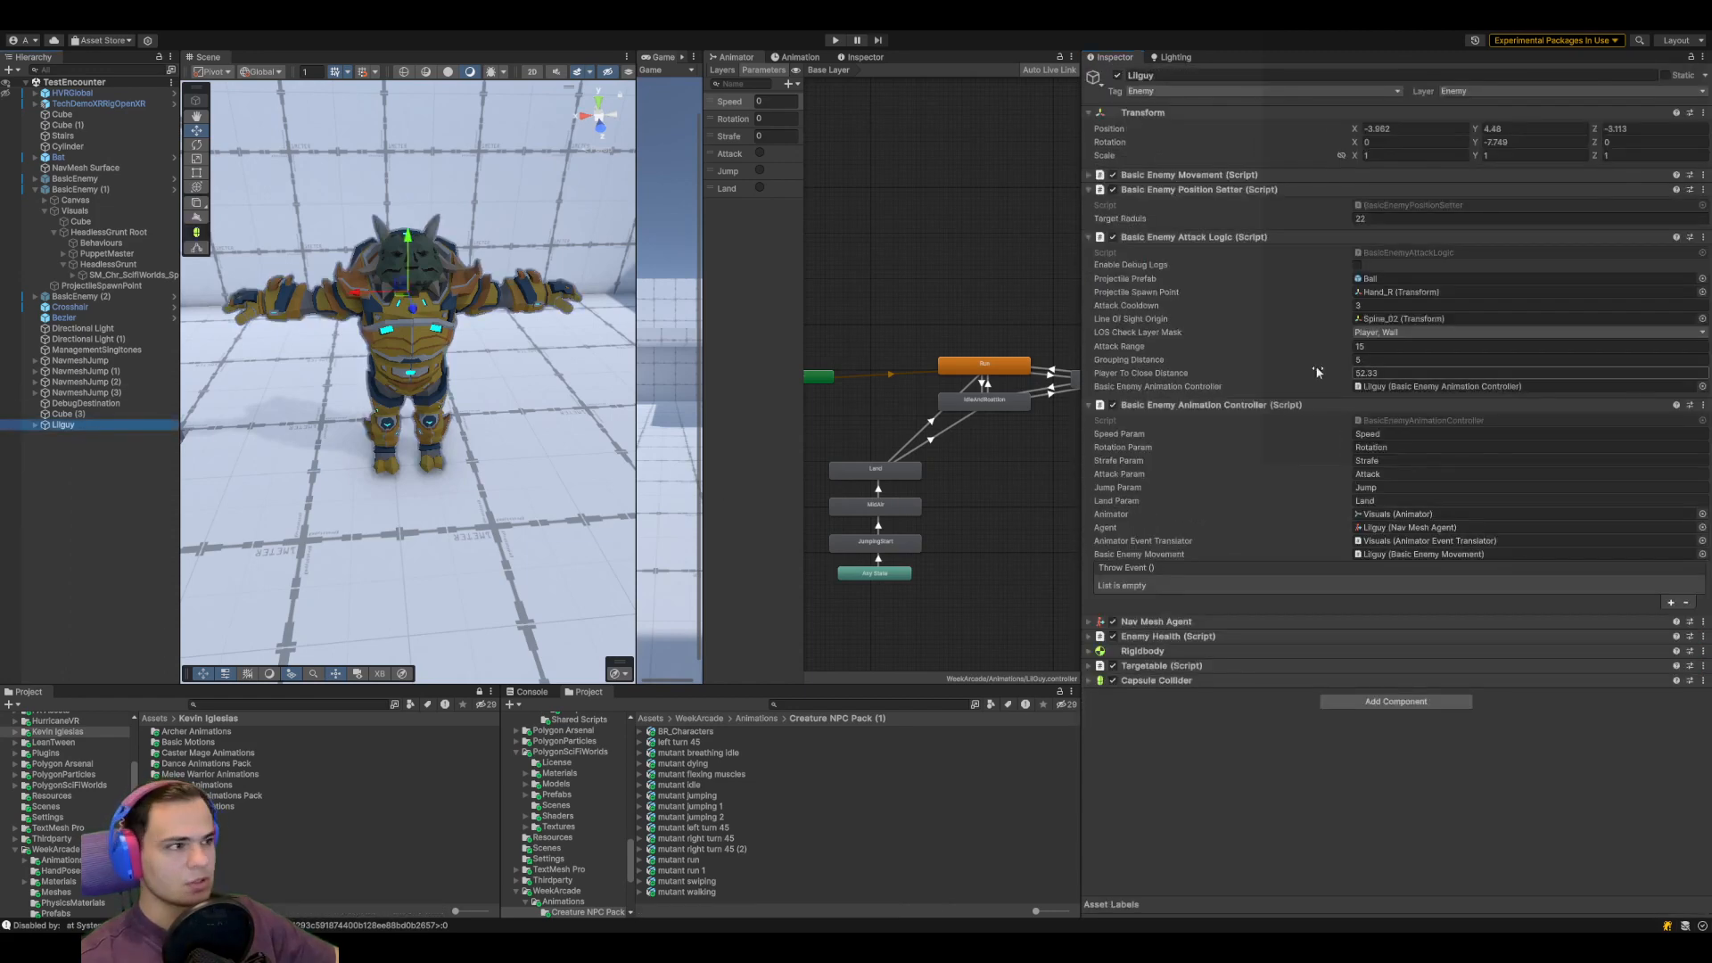
pyautogui.click(35, 426)
pyautogui.click(45, 446)
pyautogui.click(54, 467)
pyautogui.click(64, 499)
pyautogui.click(101, 523)
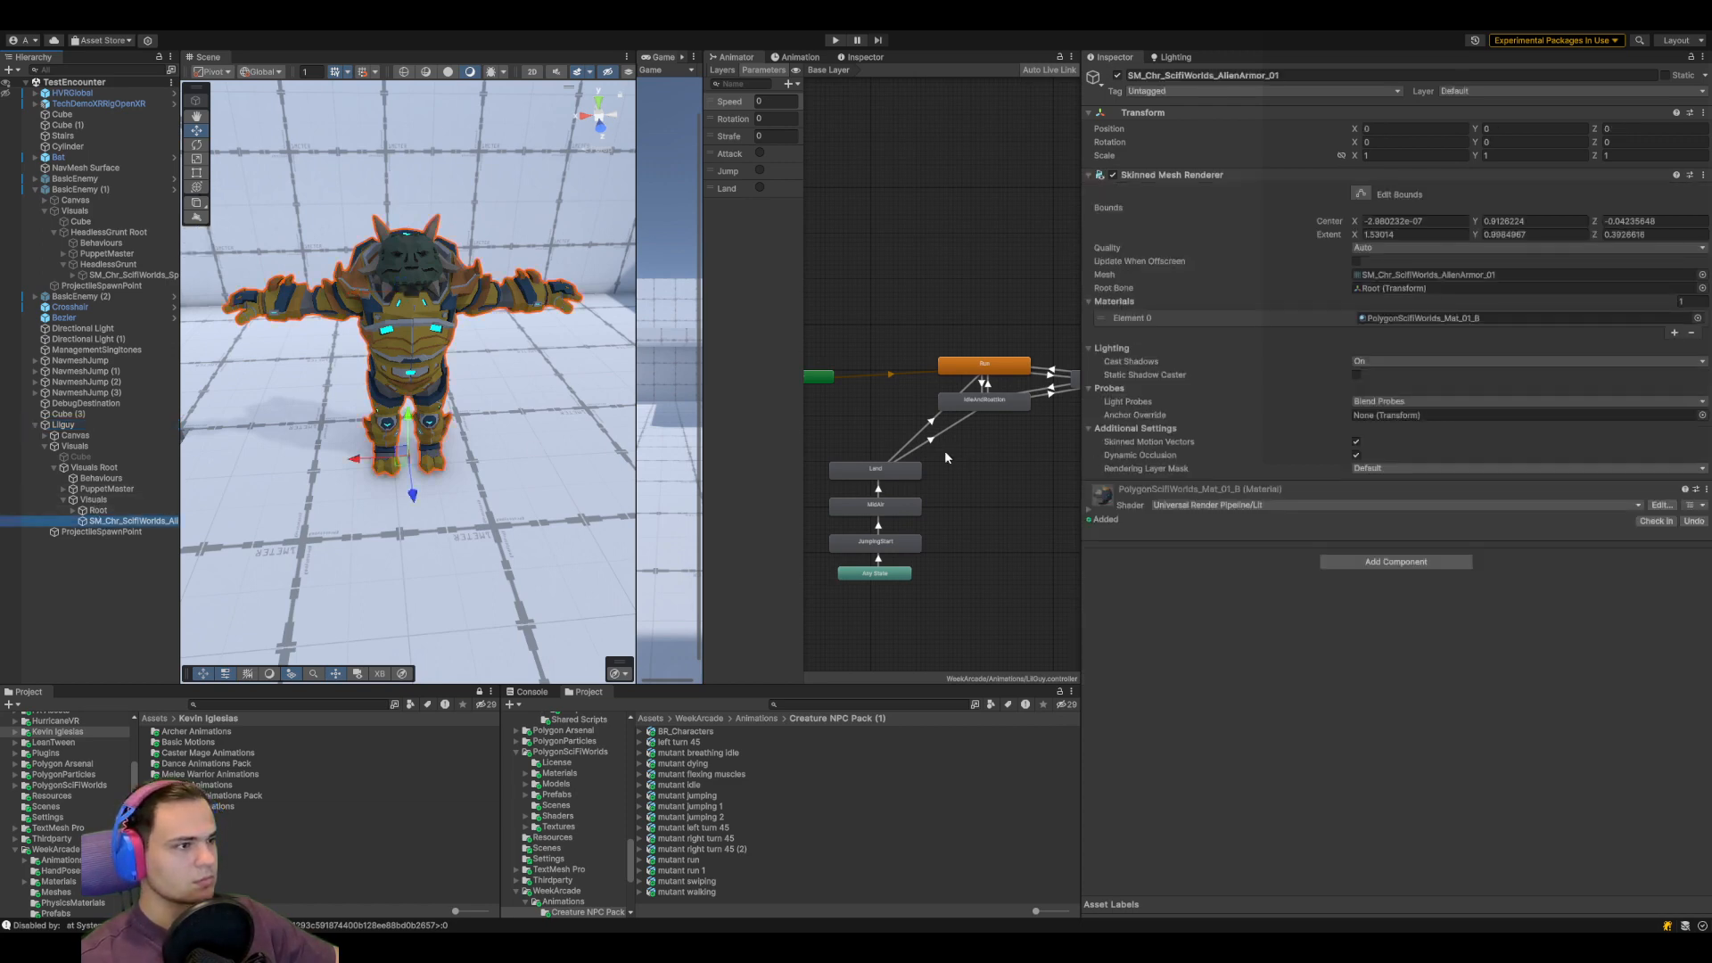
pyautogui.click(93, 500)
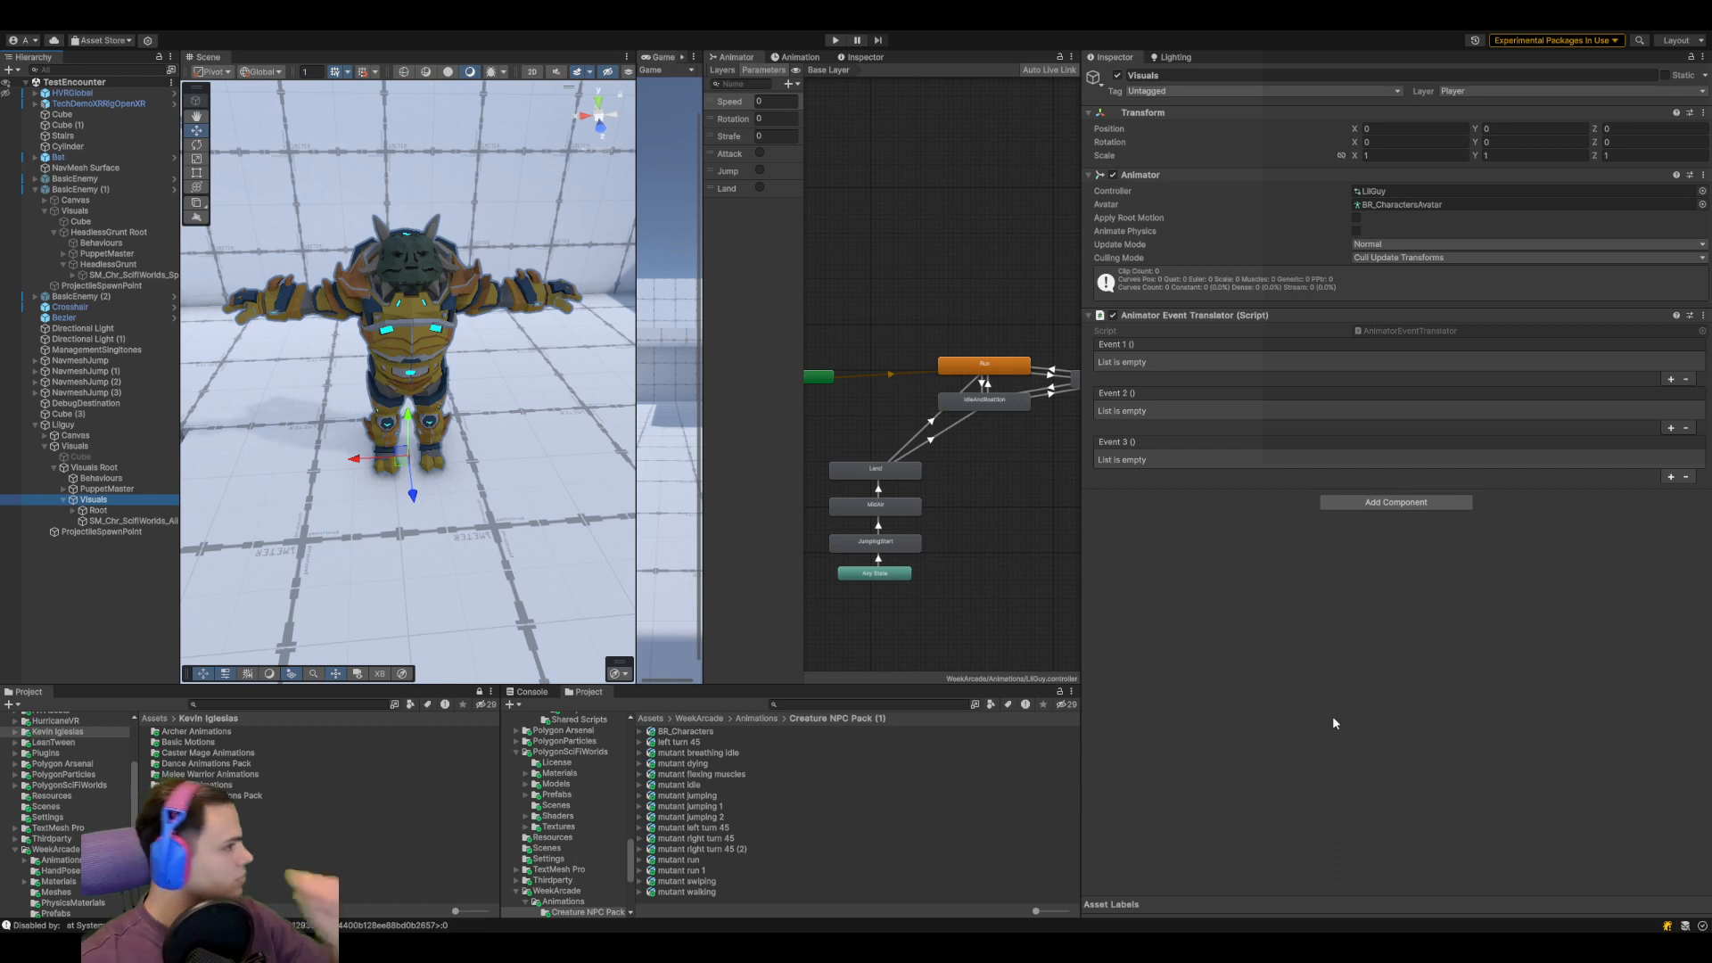
# Check the JumpingStart state and scrub its incoming AnyState transition with Run as the preview source state
pyautogui.click(913, 545)
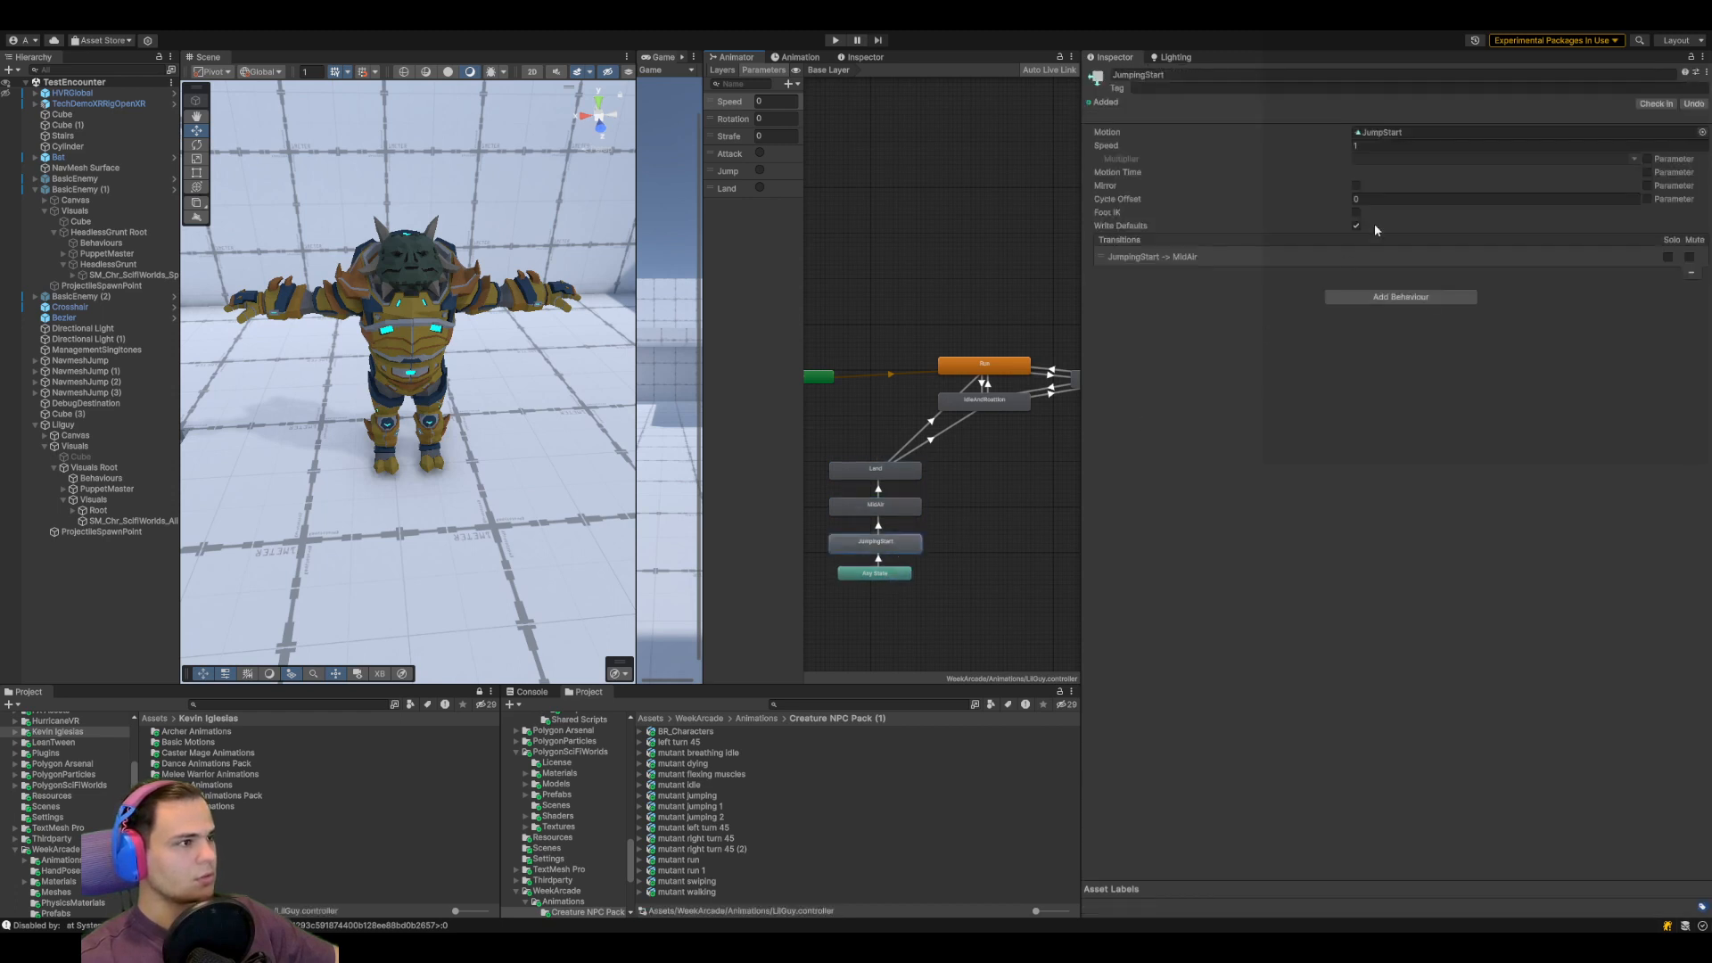
pyautogui.click(885, 562)
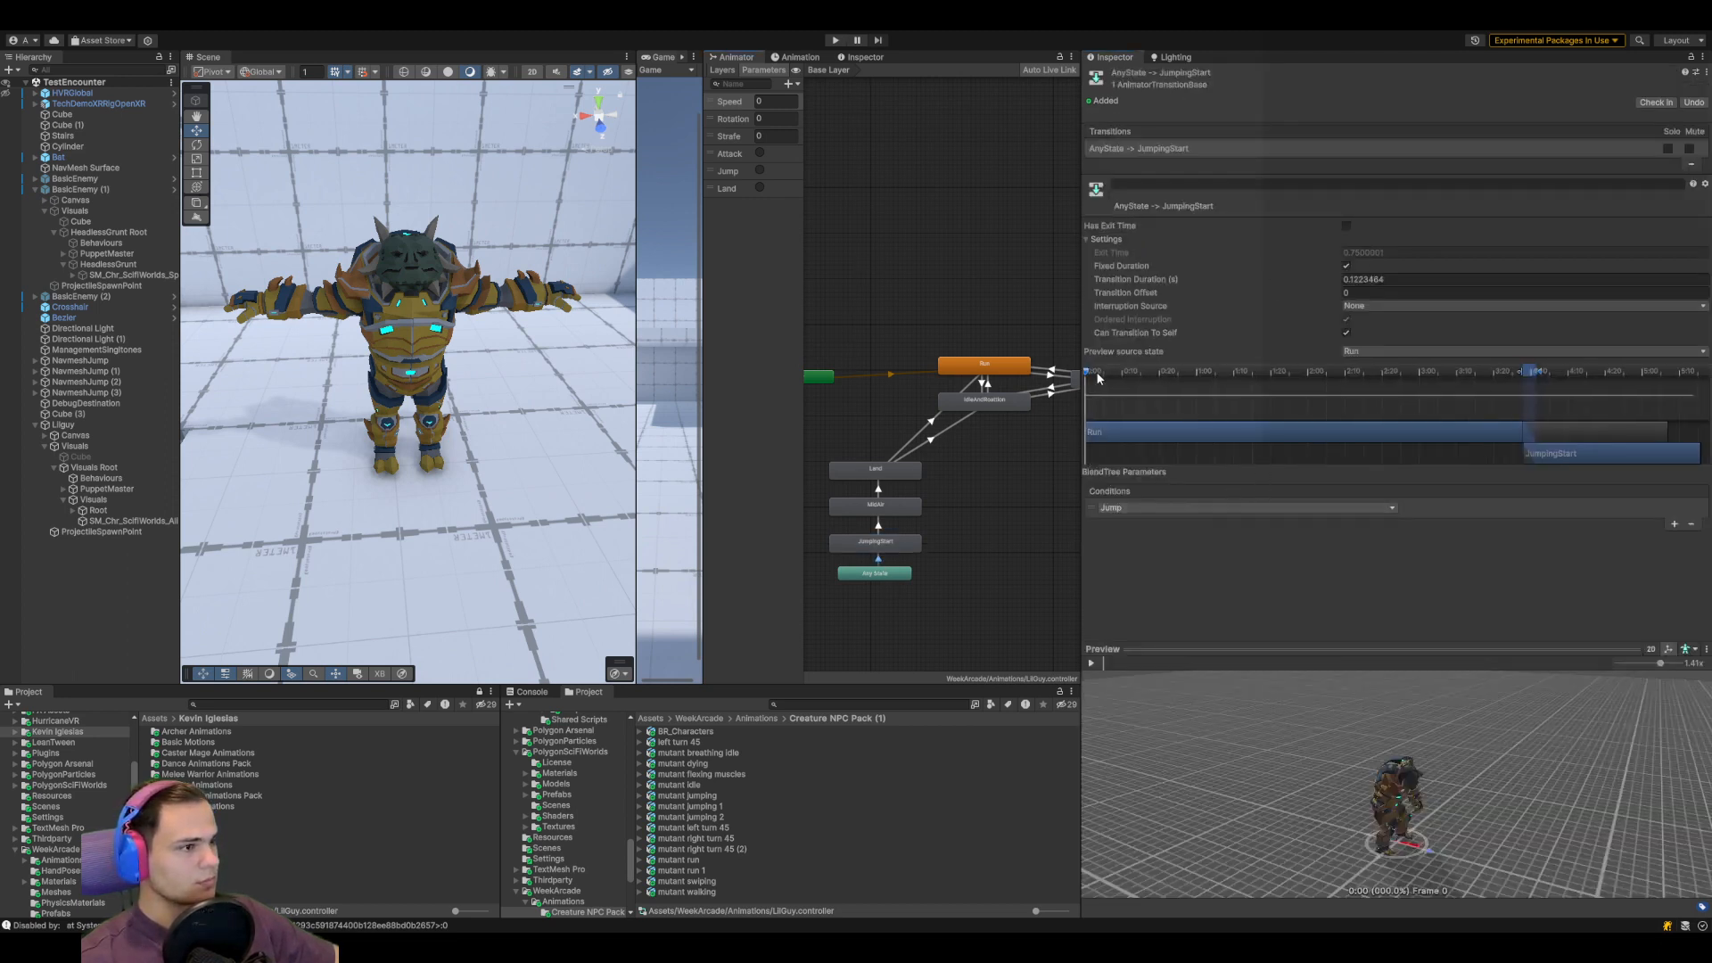
pyautogui.moveTo(1089, 373); pyautogui.dragTo(1244, 373)
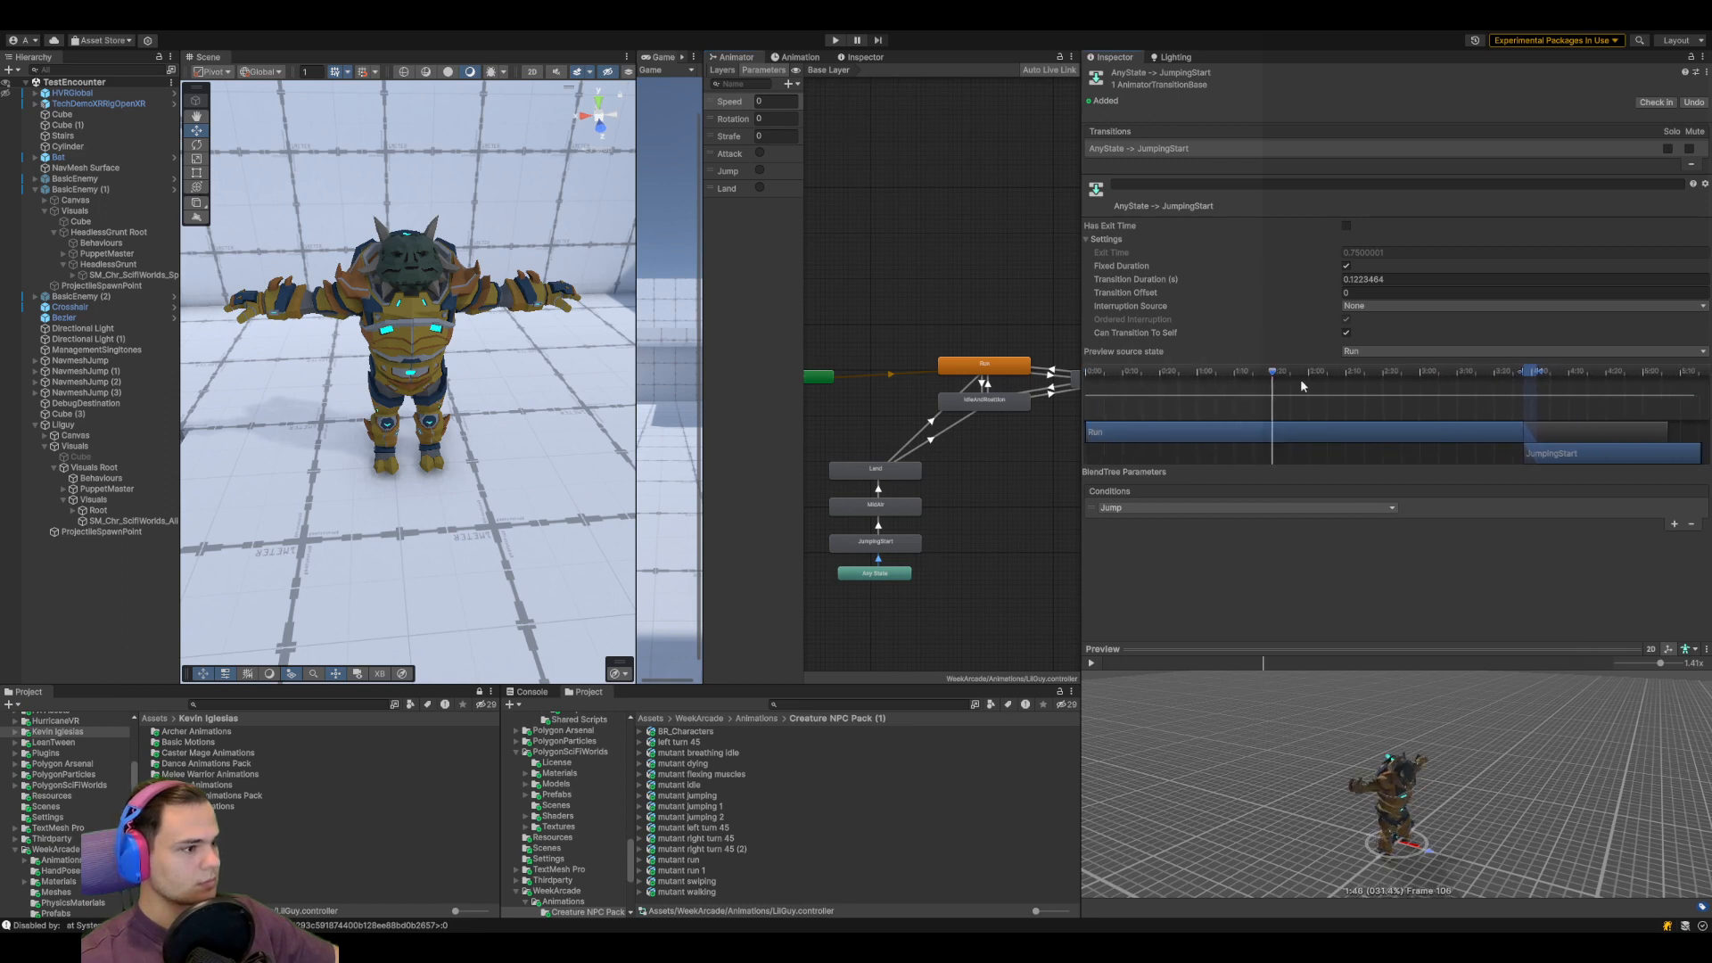
pyautogui.moveTo(1534, 431); pyautogui.dragTo(1686, 484)
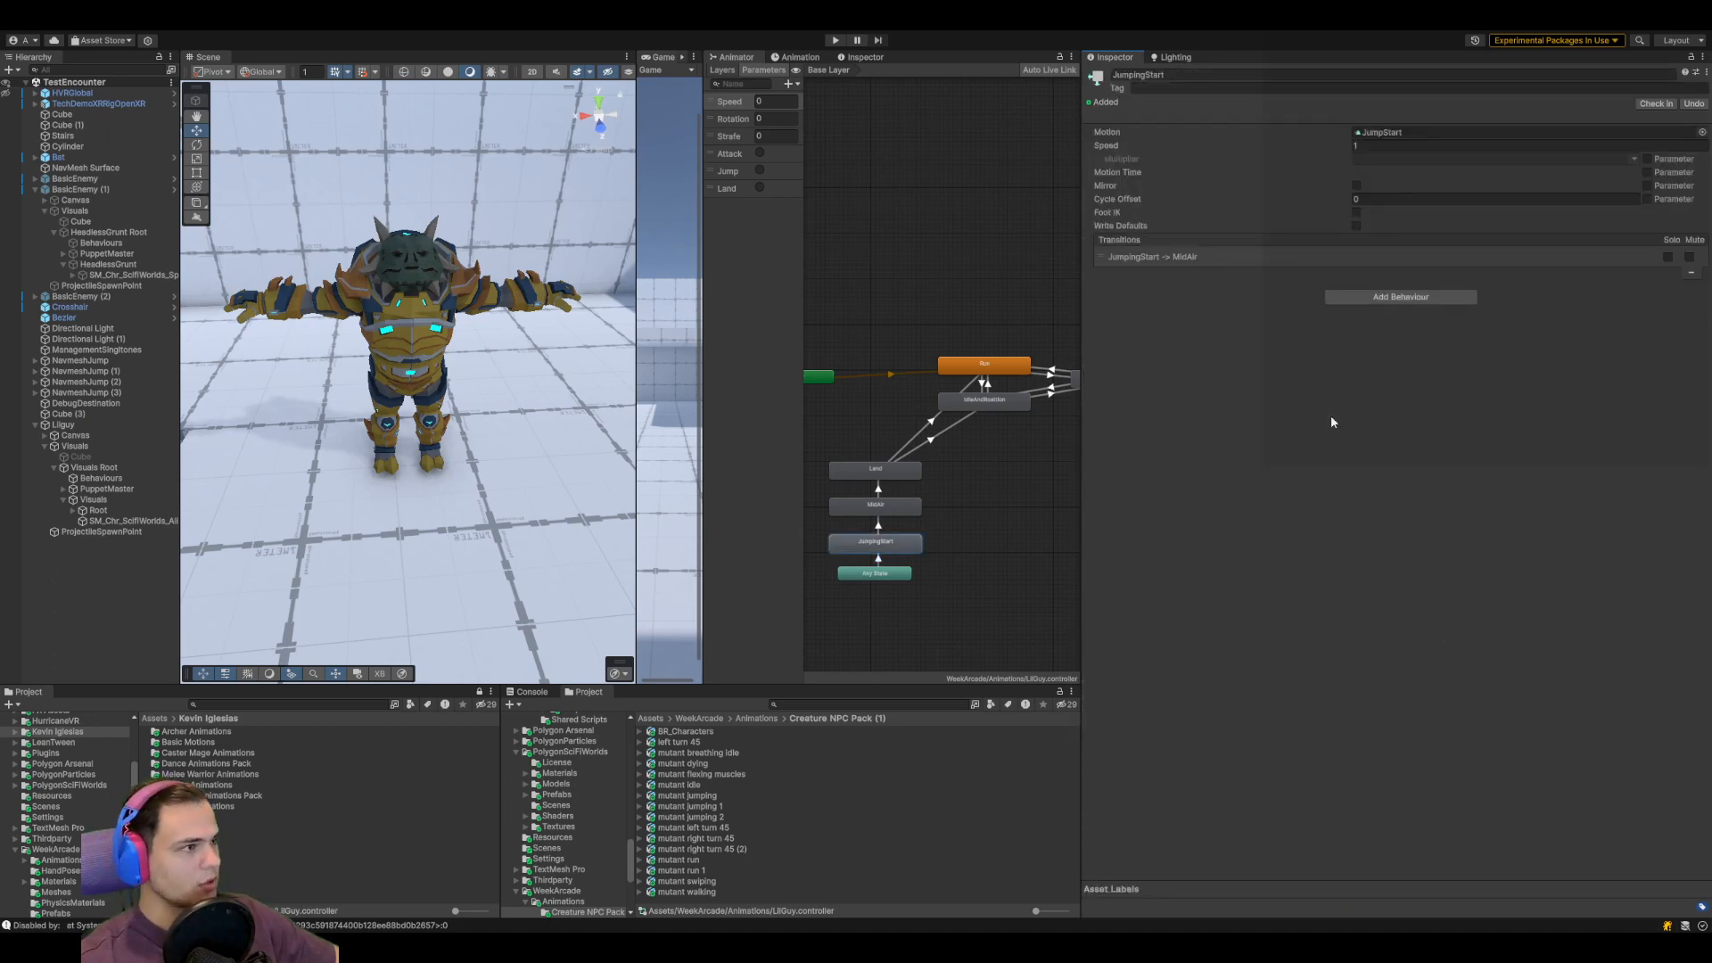
# Expand mutant jumping 1 and replay its JumpStart clip in an enlarged preview
pyautogui.click(686, 871)
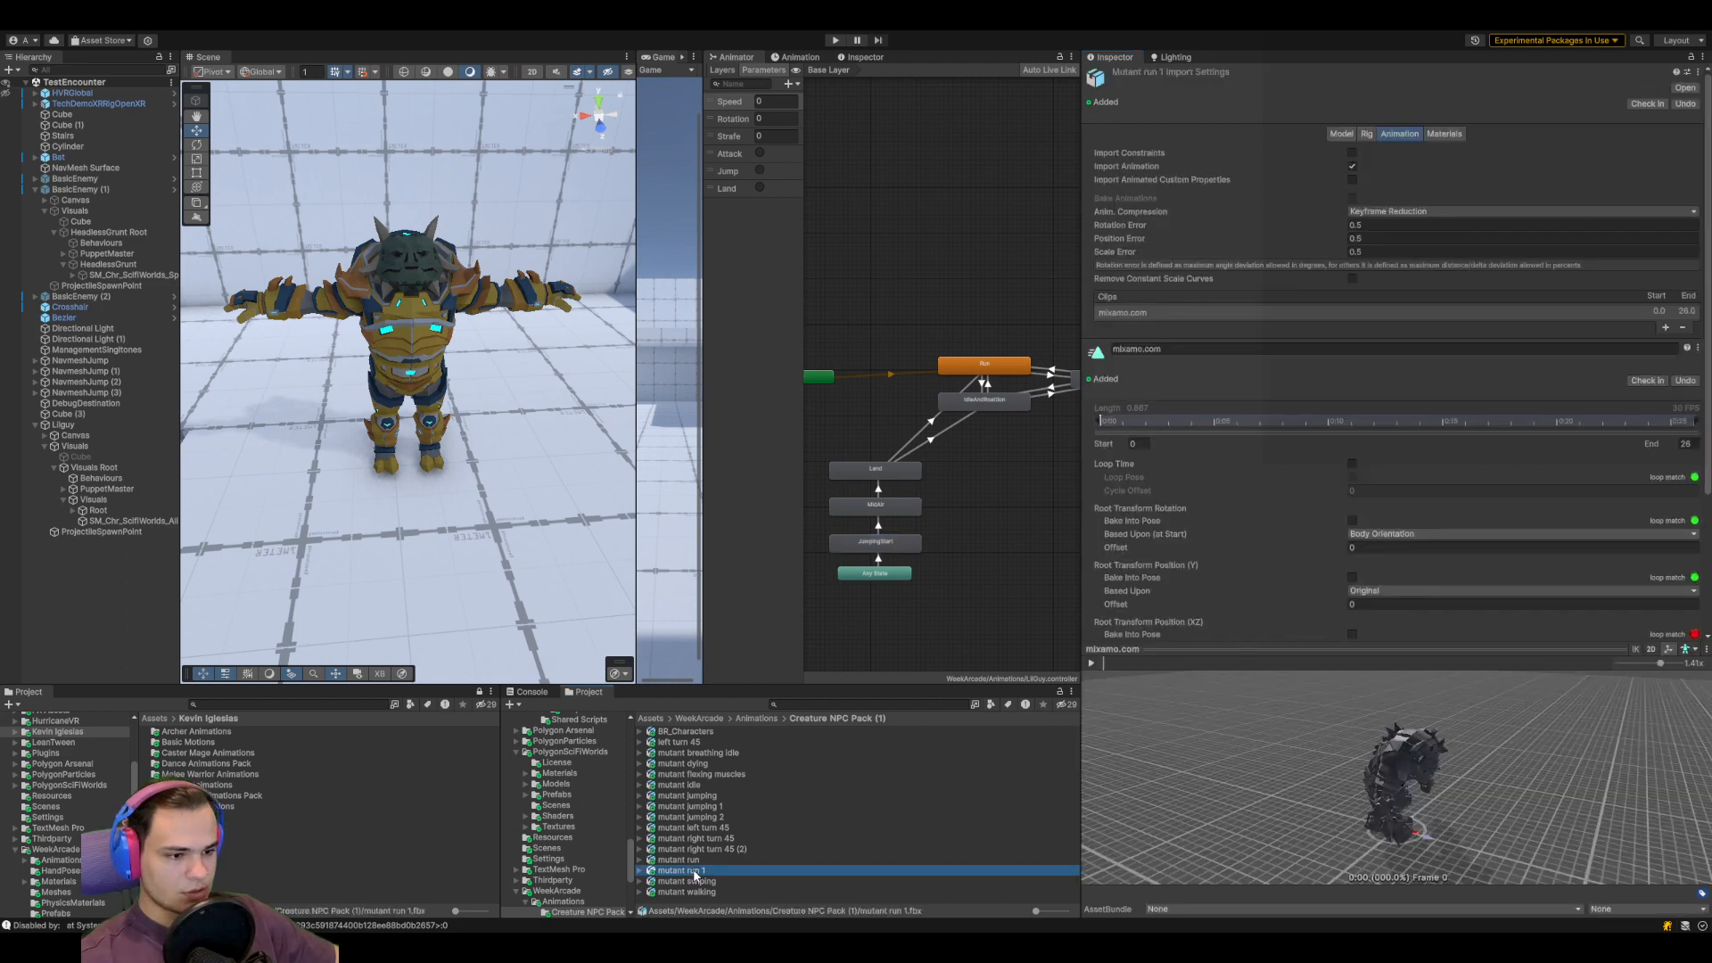
pyautogui.click(665, 807)
pyautogui.click(641, 807)
pyautogui.moveTo(1201, 648); pyautogui.dragTo(1265, 378)
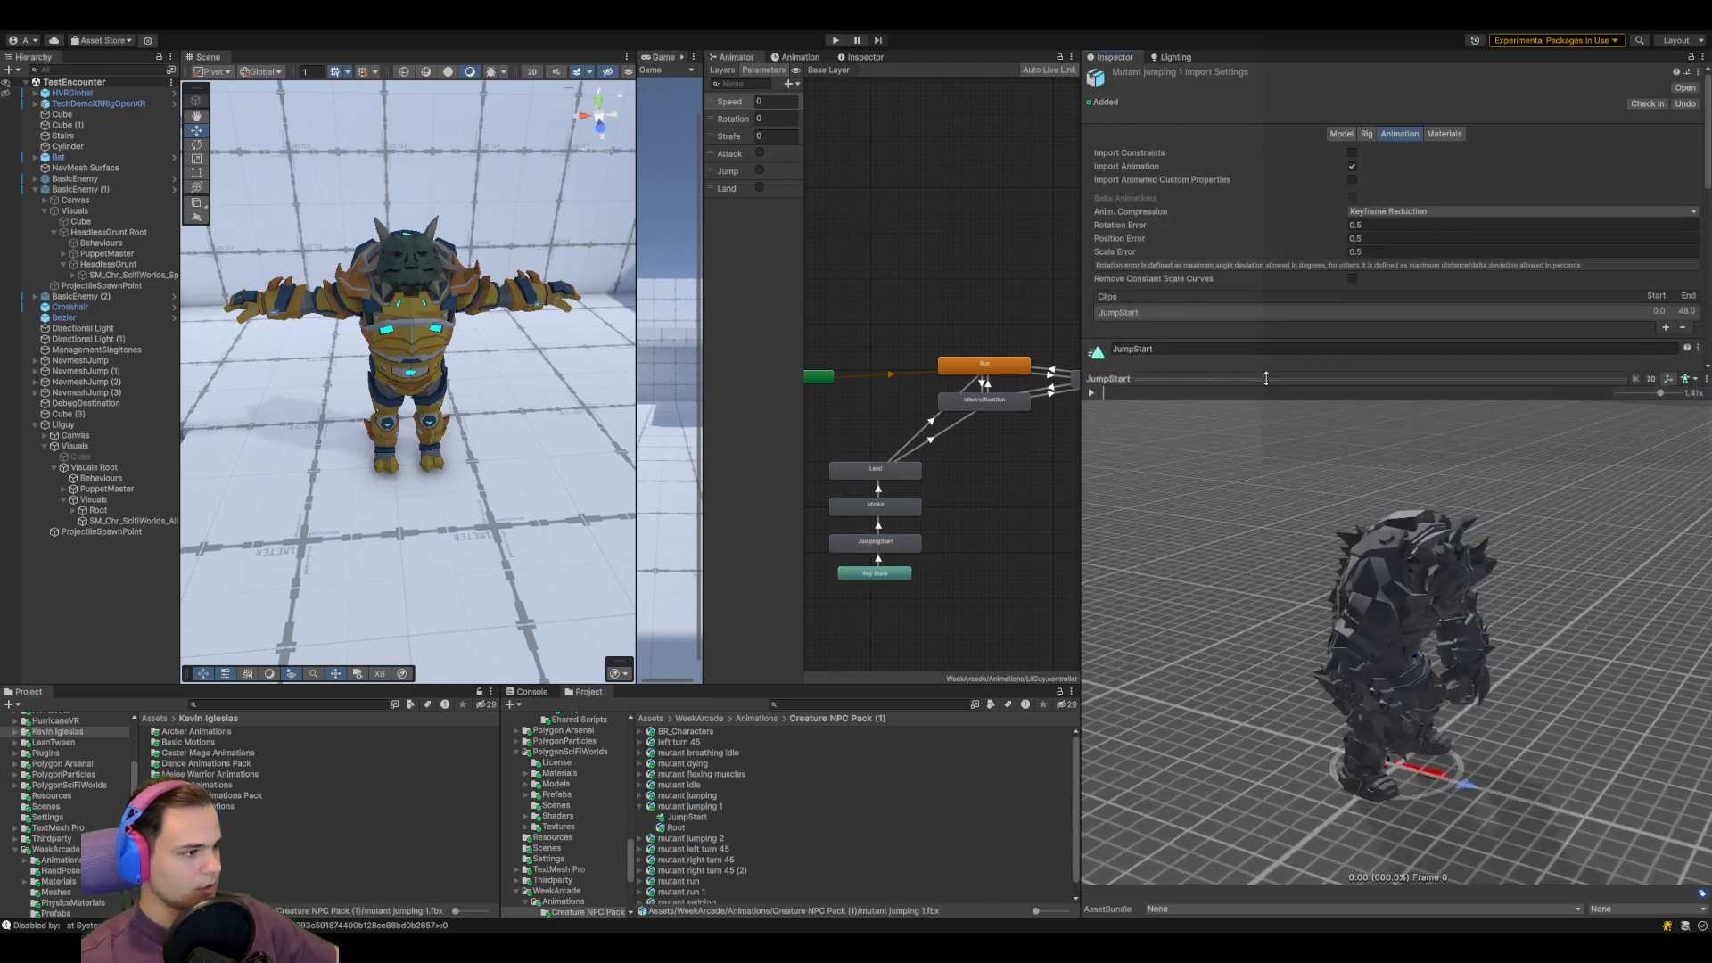
pyautogui.click(1091, 392)
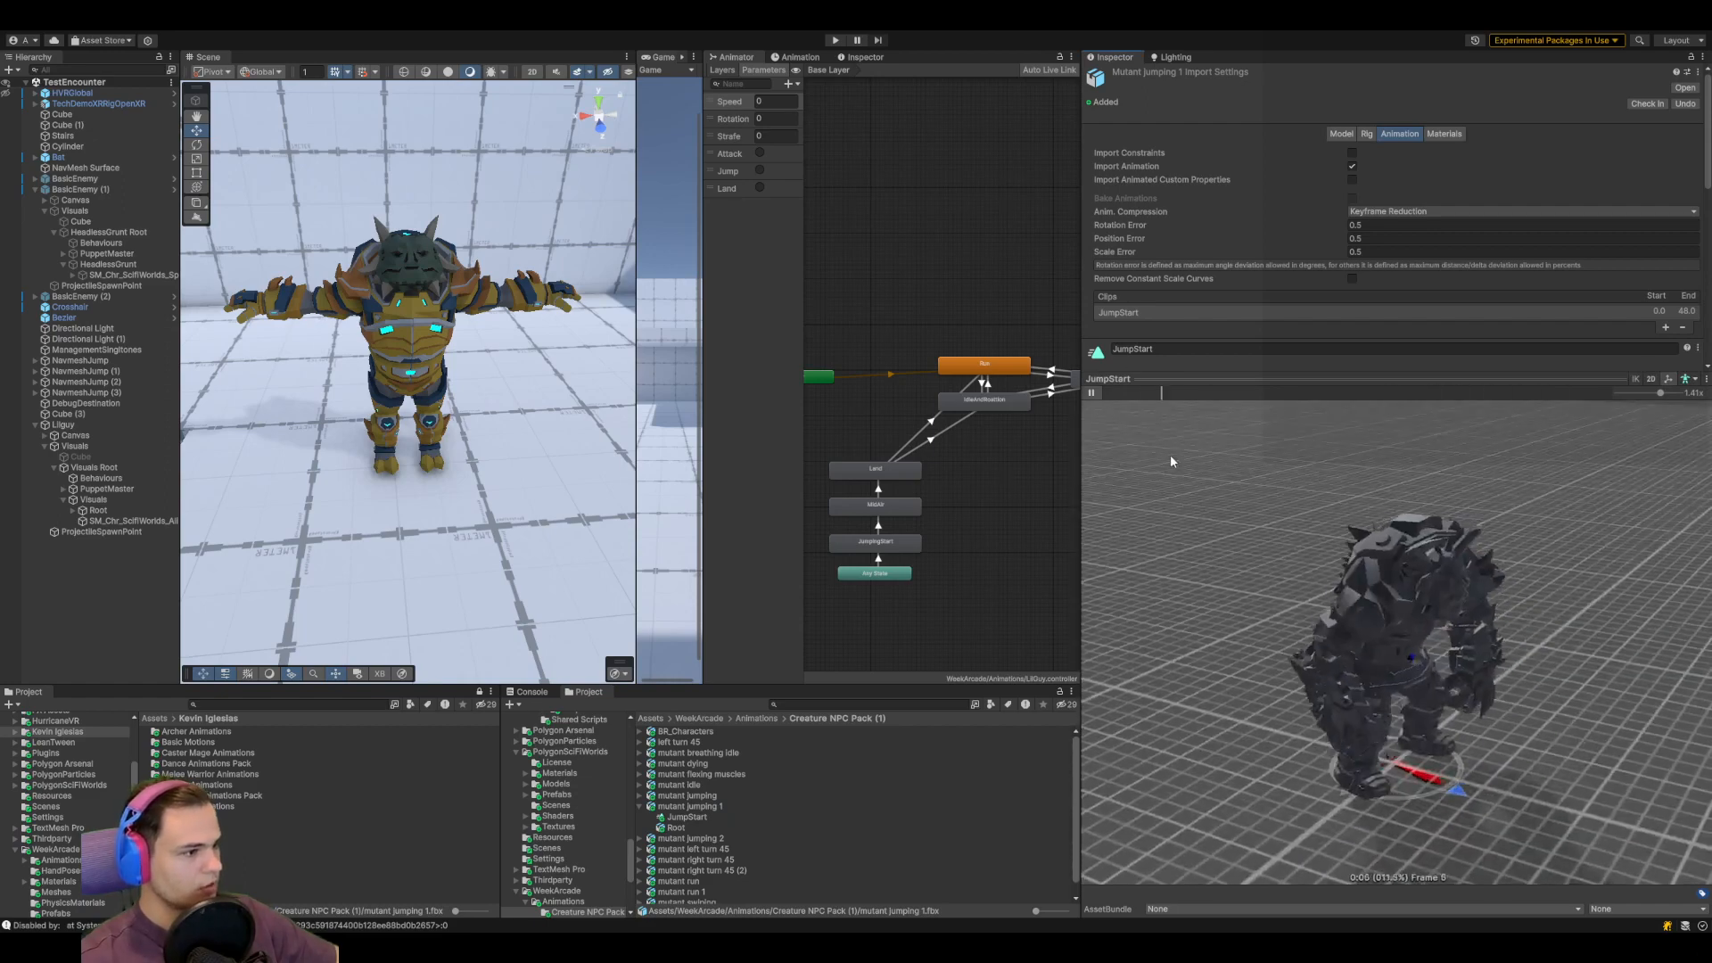
# Enable Bake Into Pose for the JumpStart clip's Root Transform Position (Y) and apply the import settings
pyautogui.moveTo(1179, 390); pyautogui.dragTo(1195, 664)
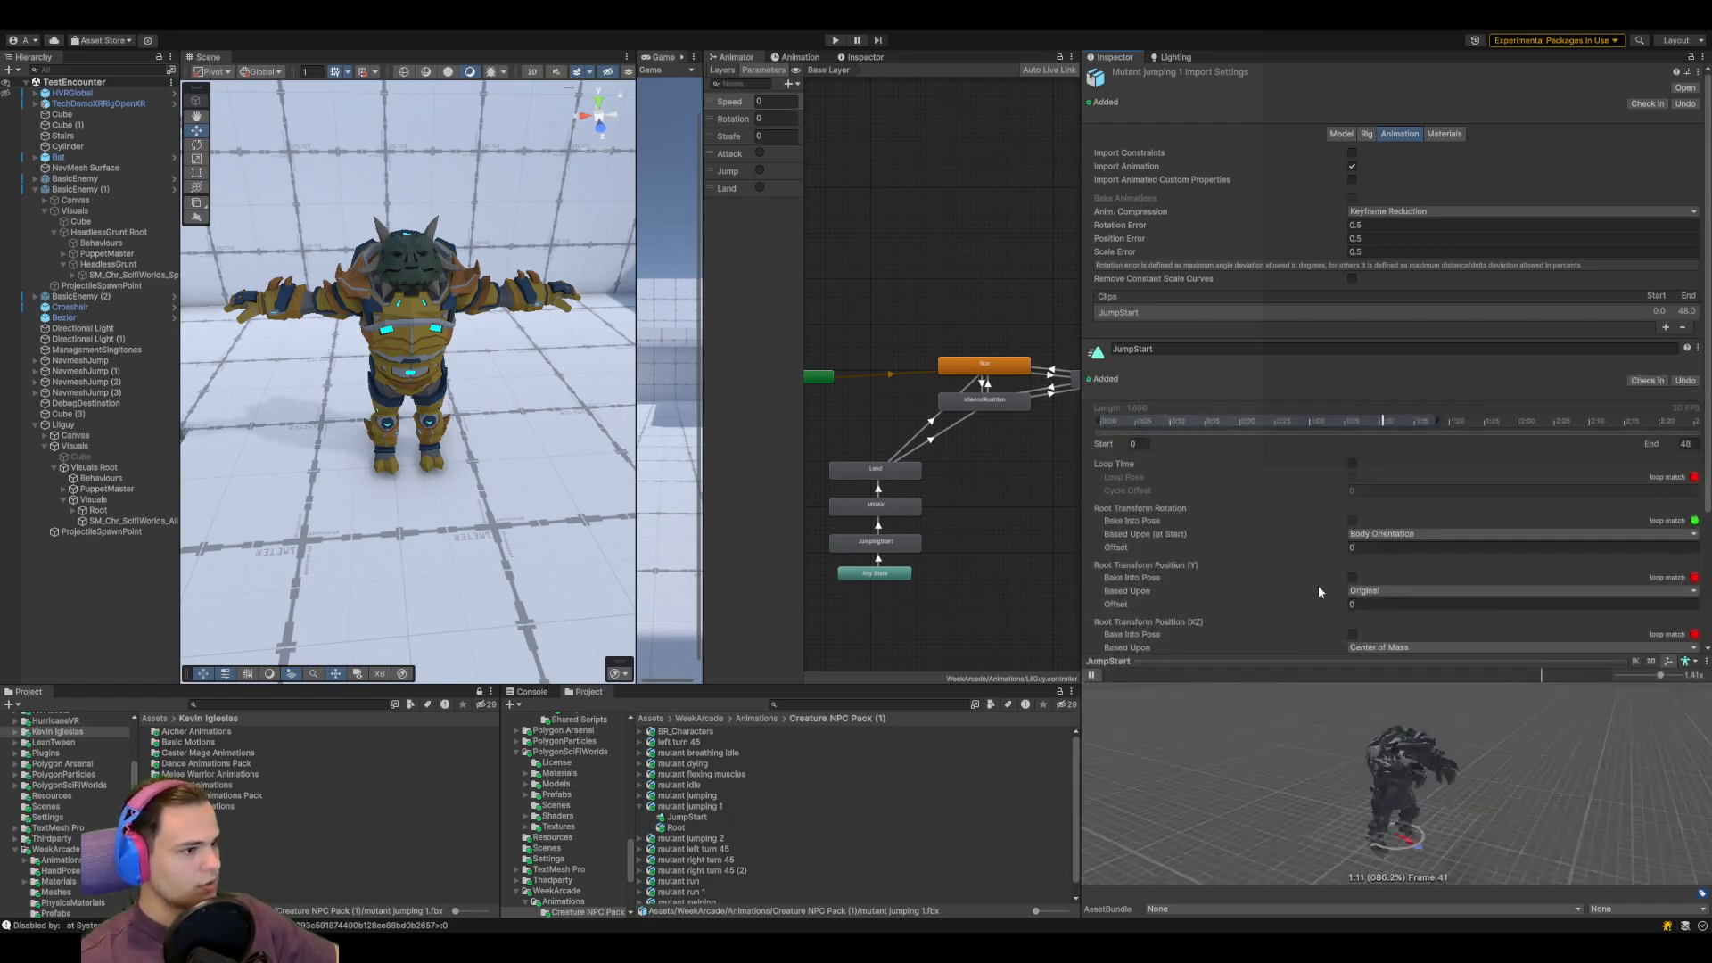
pyautogui.scroll(-2, 1287, 576)
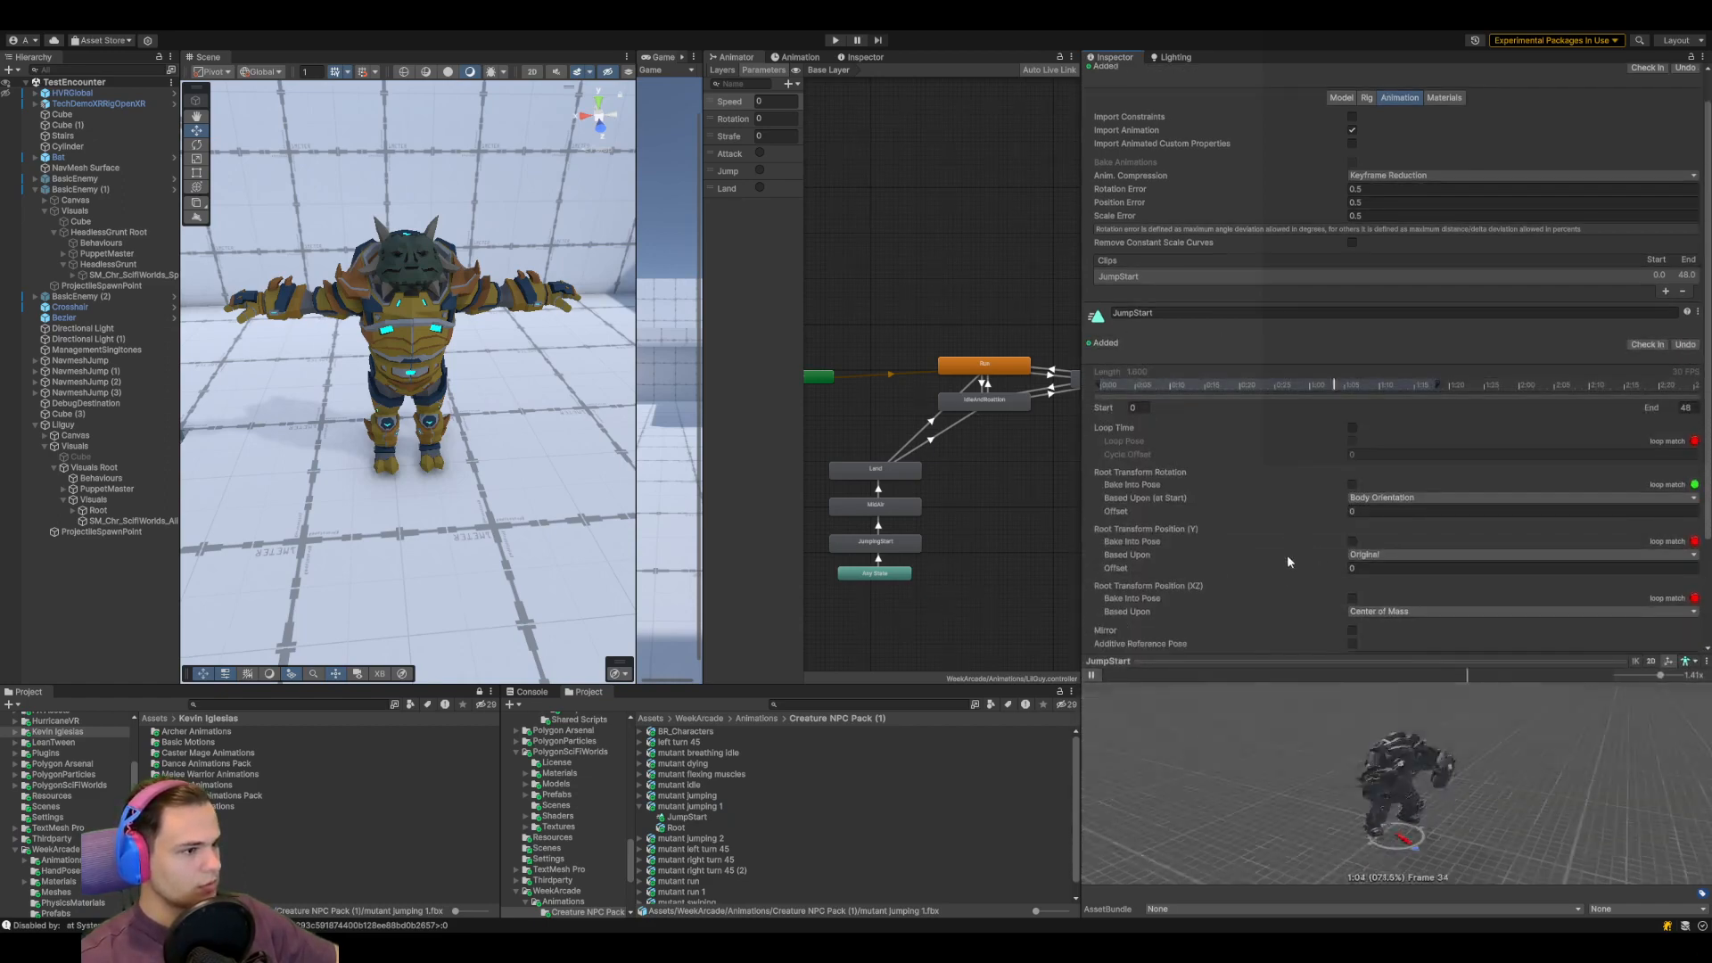
pyautogui.click(1351, 540)
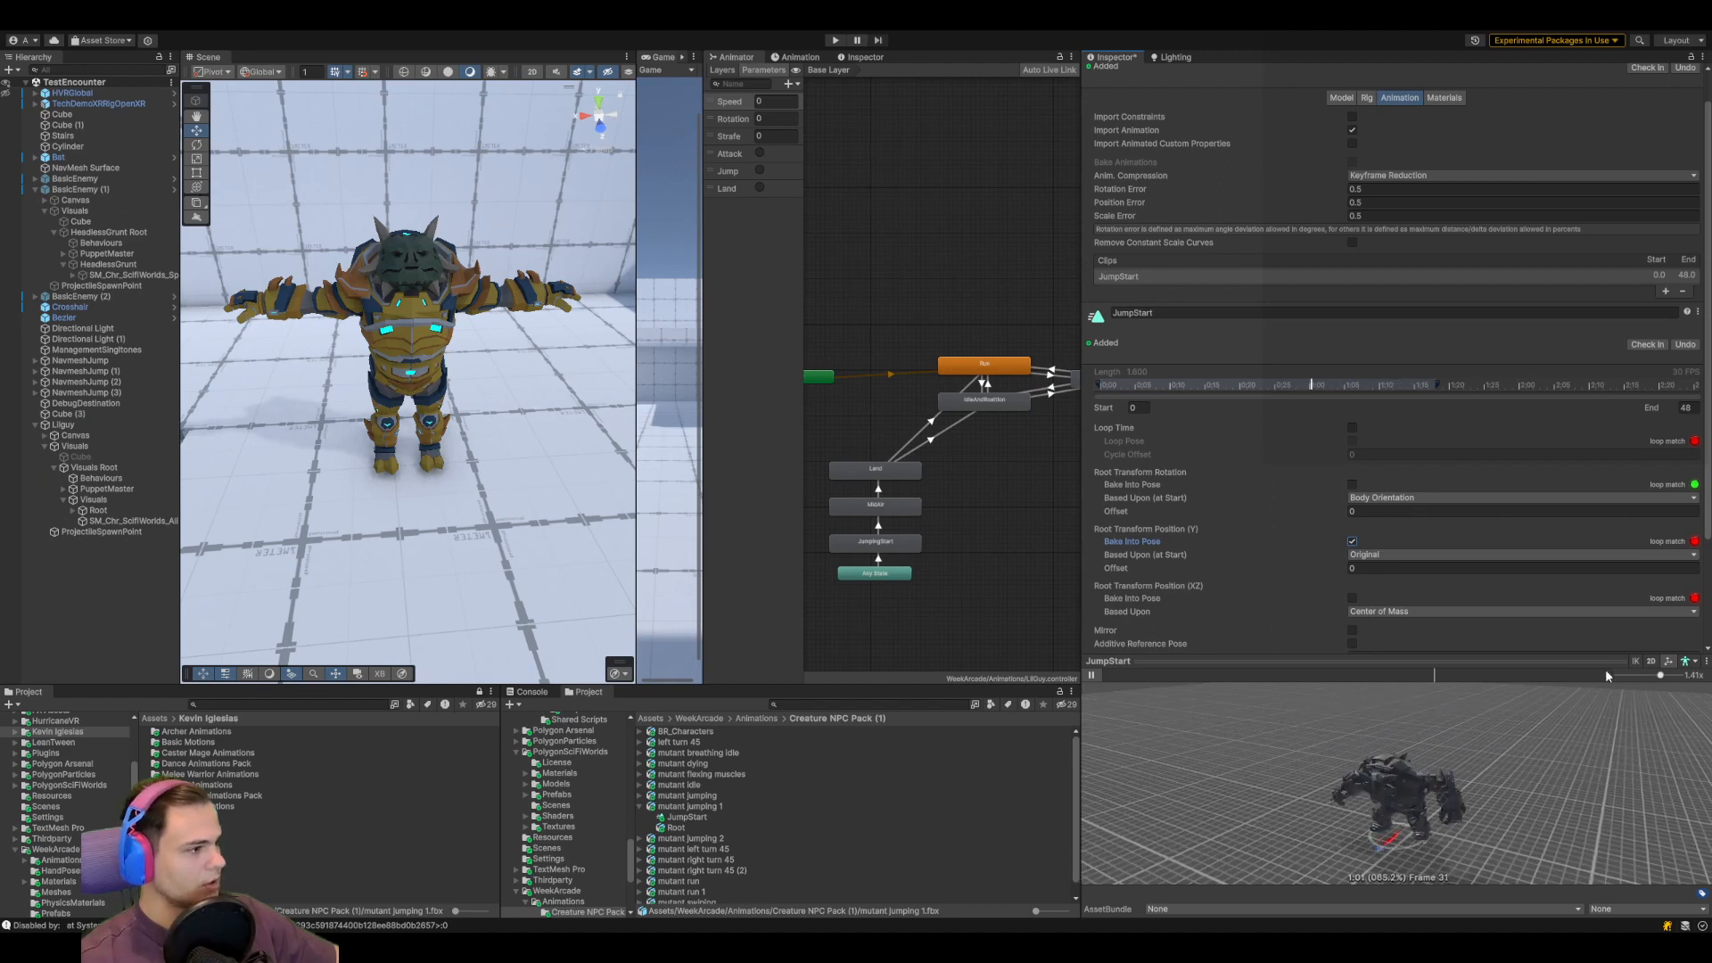
pyautogui.moveTo(1549, 657); pyautogui.dragTo(1552, 698)
pyautogui.scroll(-3, 1554, 605)
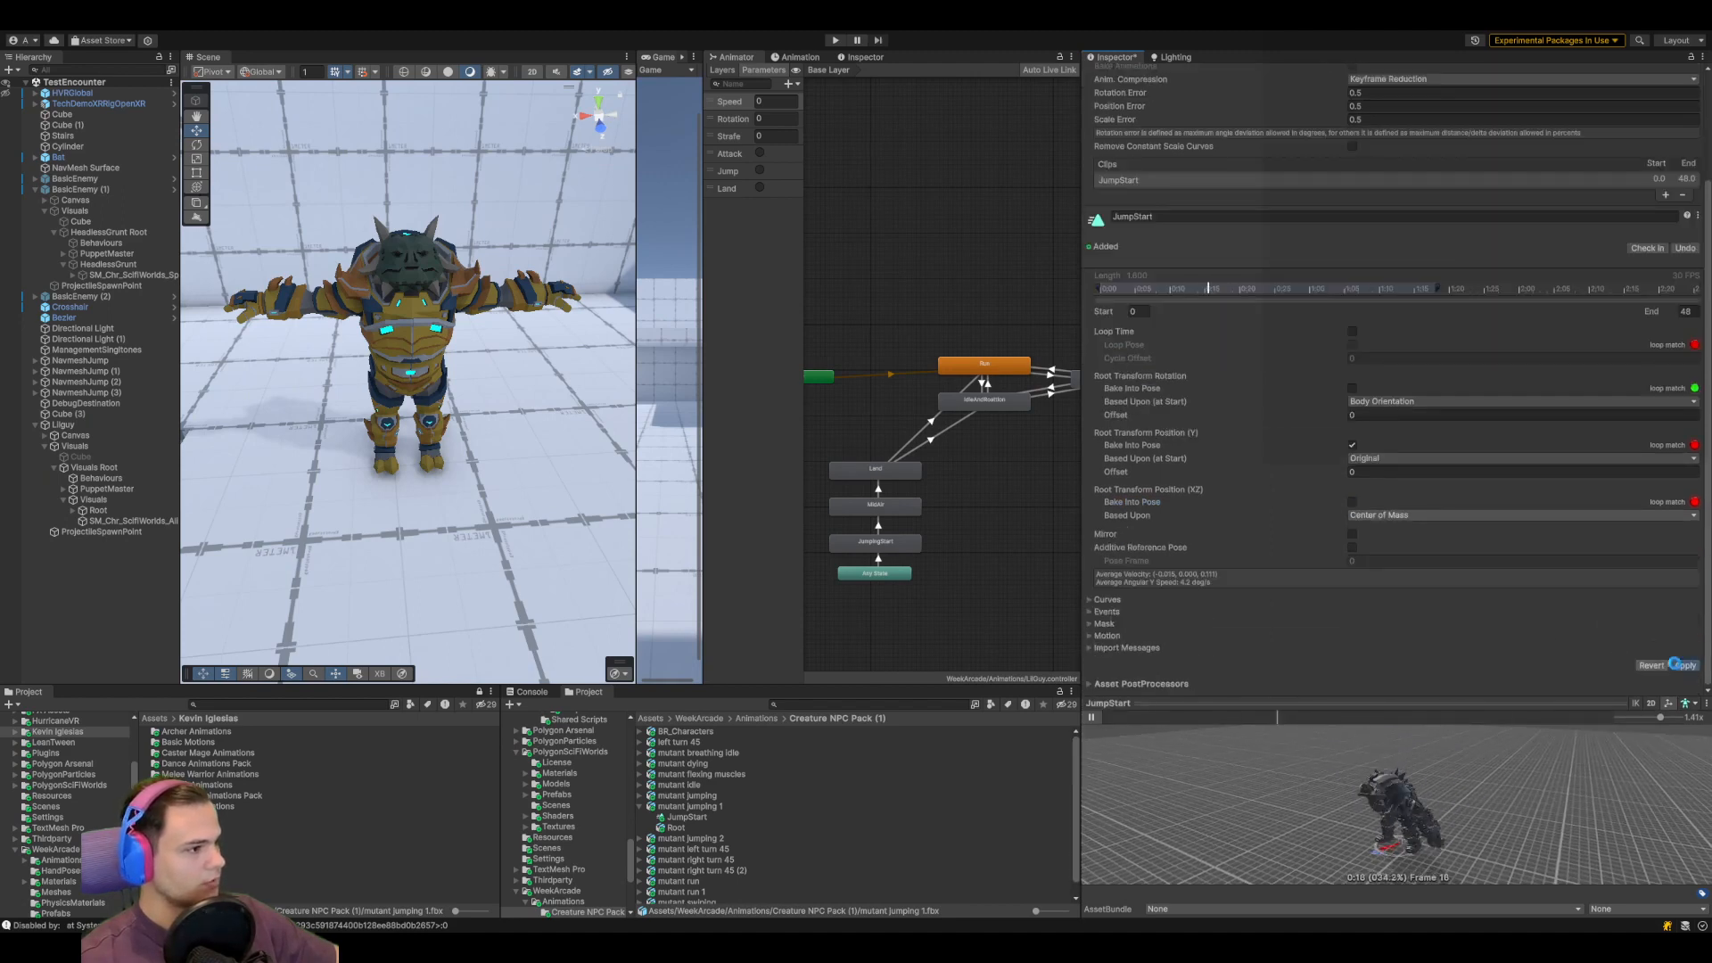
# Scrub the AnyState to JumpingStart transition in an enlarged close-up preview to check the character's height above the ground
pyautogui.click(883, 544)
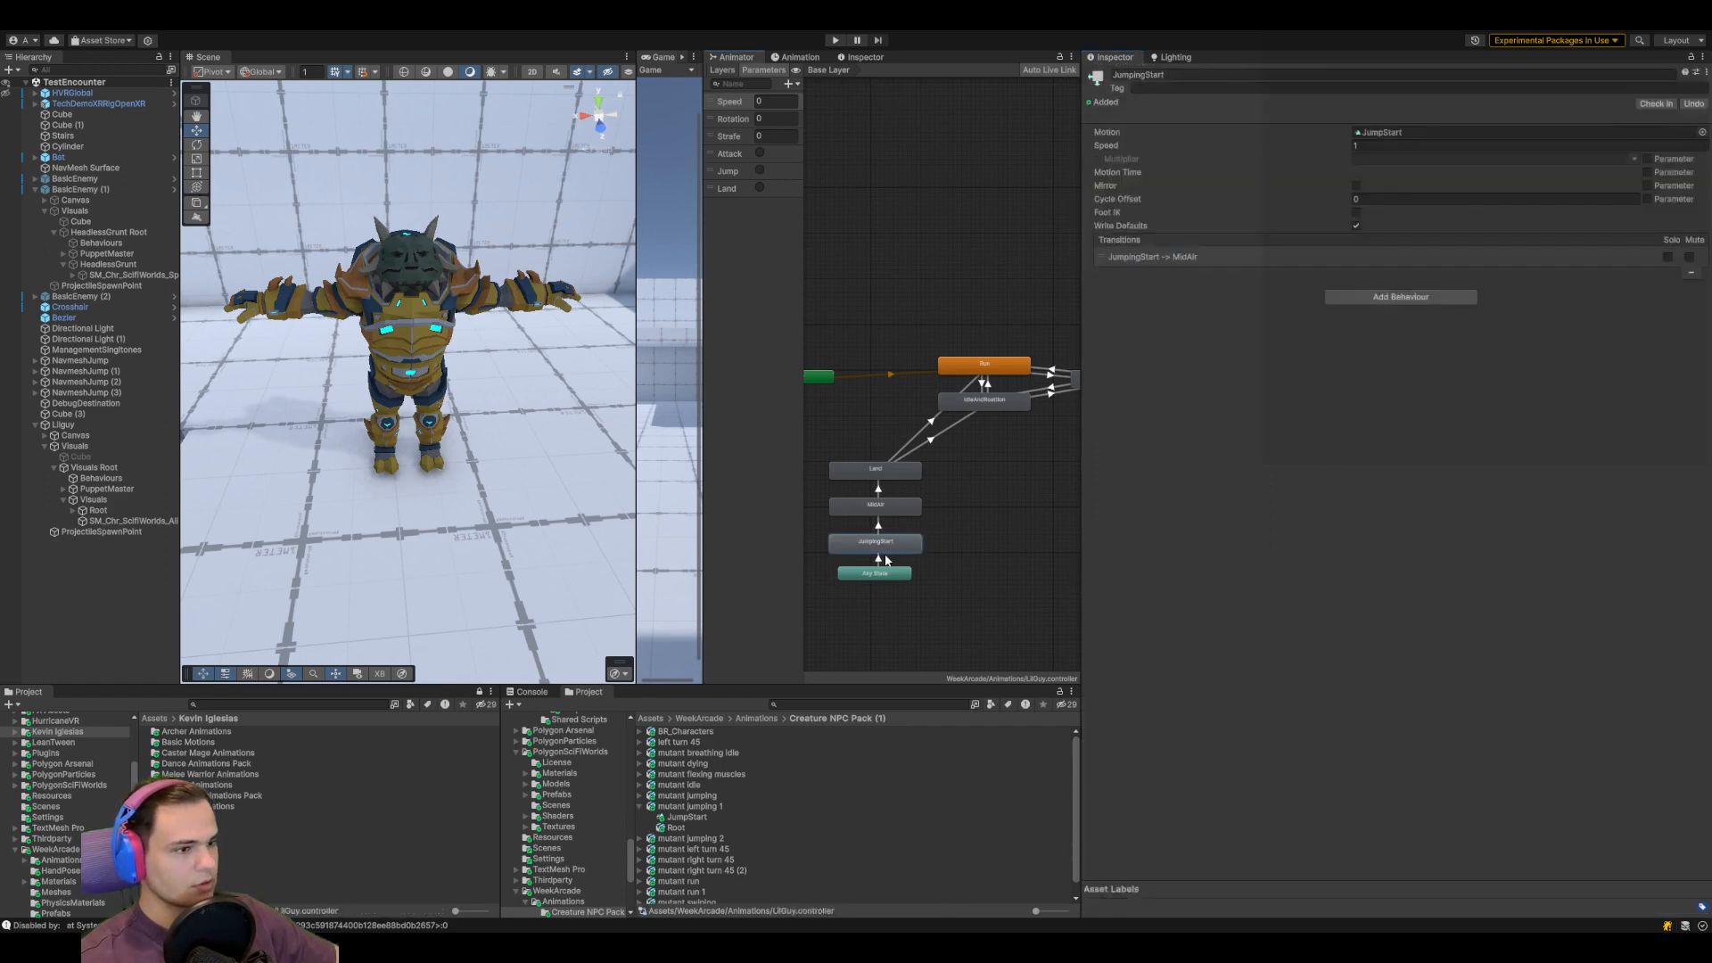
pyautogui.click(883, 559)
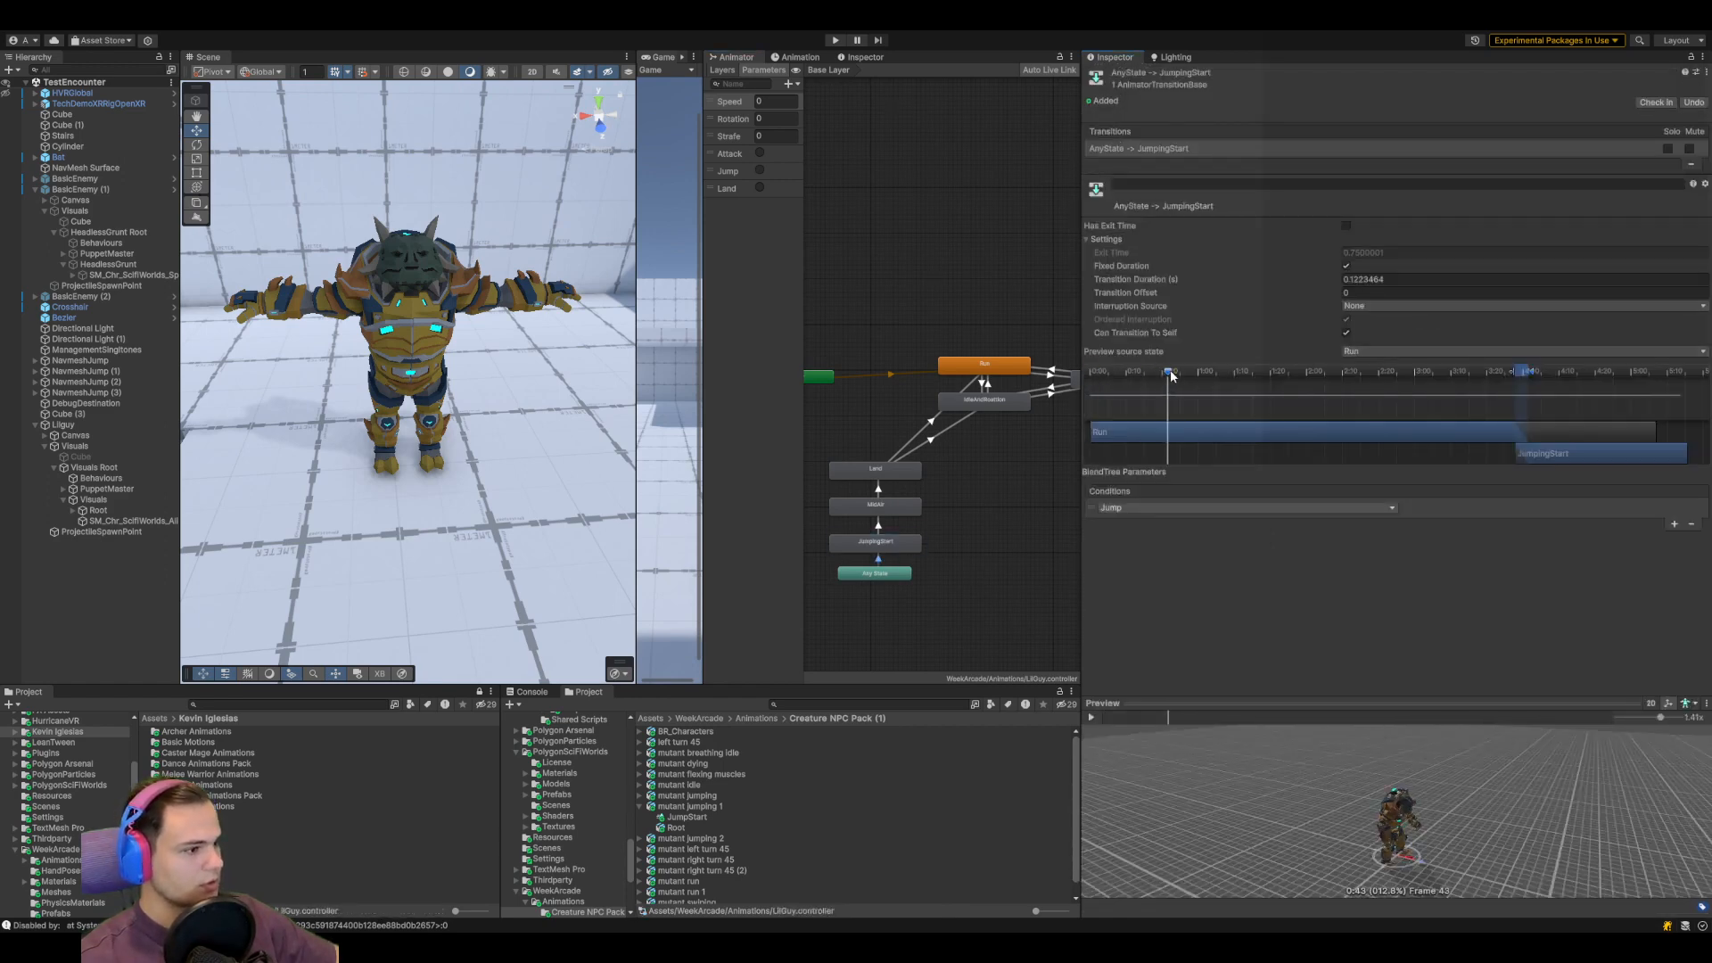
pyautogui.moveTo(1329, 703); pyautogui.dragTo(1355, 465)
pyautogui.scroll(5, 1418, 625)
pyautogui.moveTo(1506, 731); pyautogui.dragTo(1451, 612, button='middle')
pyautogui.moveTo(1171, 375); pyautogui.dragTo(1672, 445)
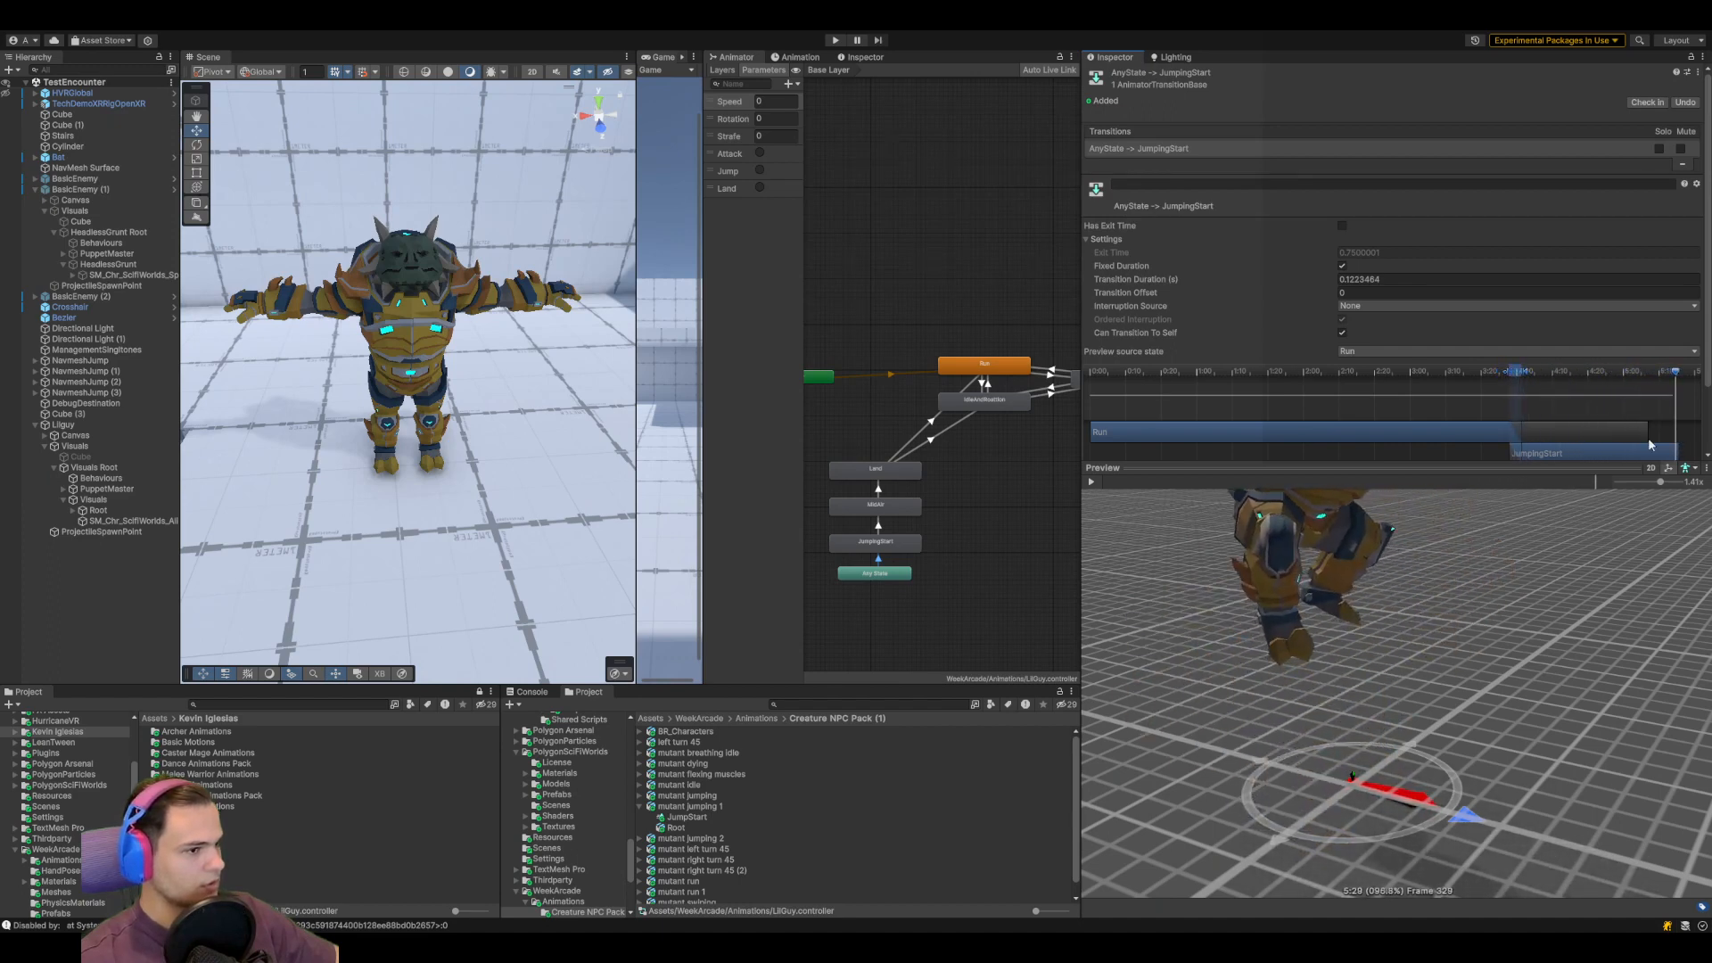
# Enable Bake Into Pose for Root Transform Position (Y) on mutant jumping 2's JumpLand clip and apply the import settings
pyautogui.click(896, 470)
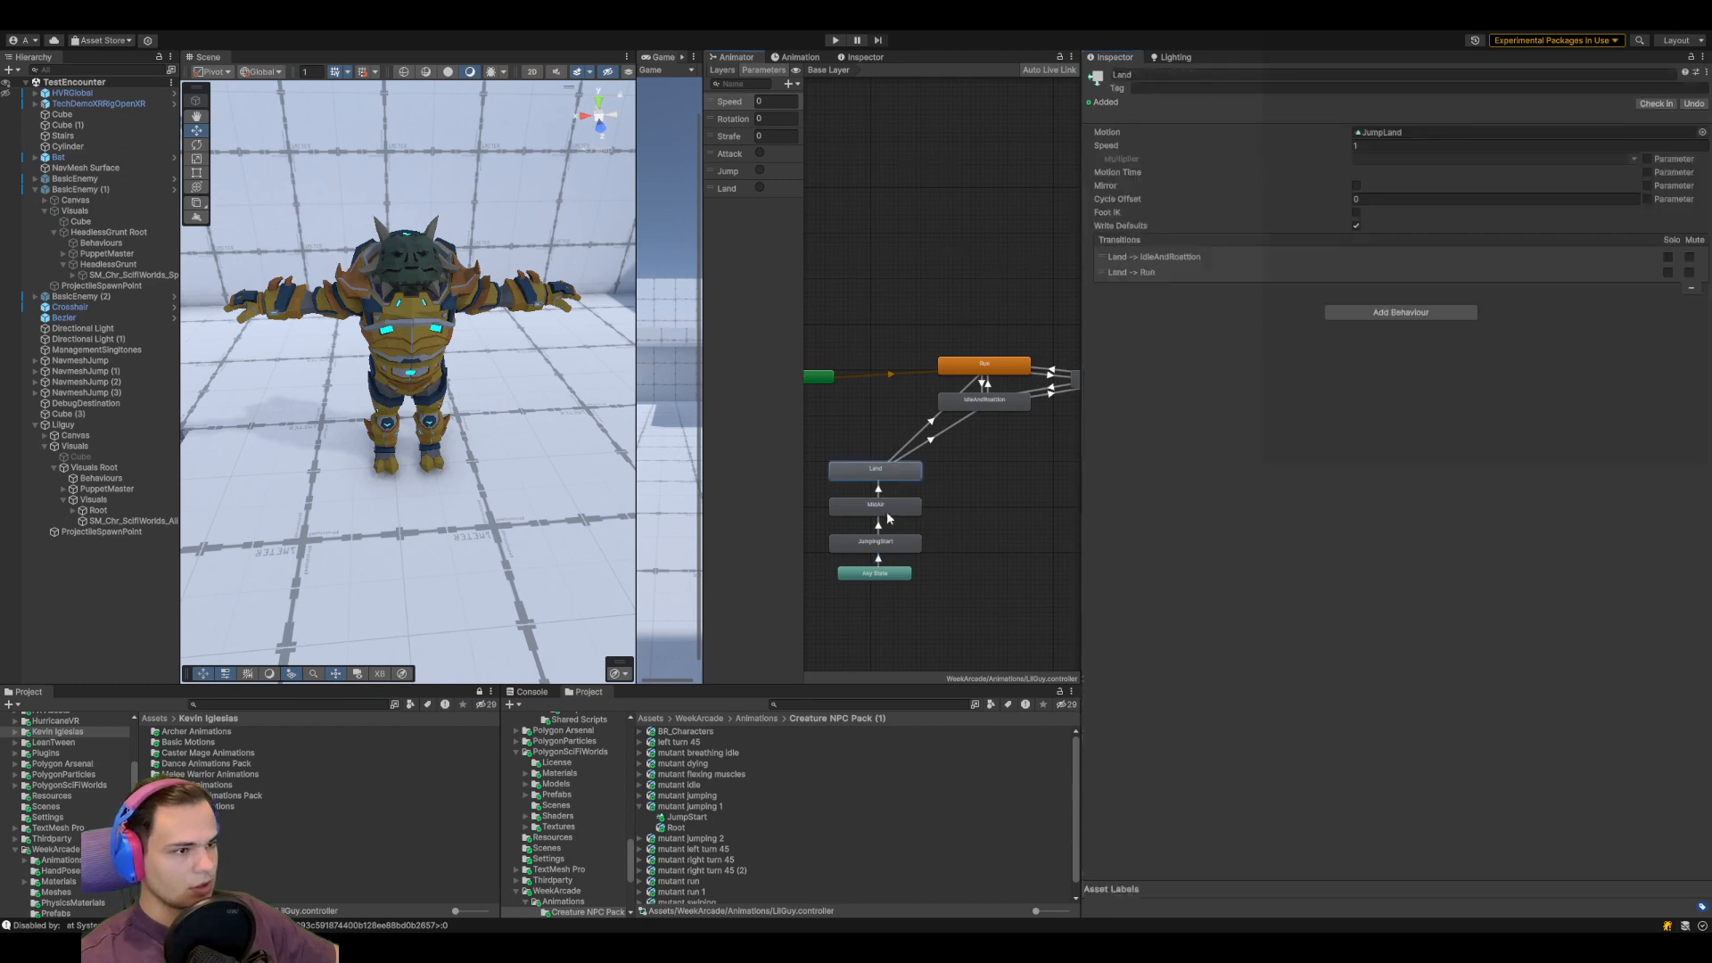
pyautogui.click(686, 838)
pyautogui.click(719, 848)
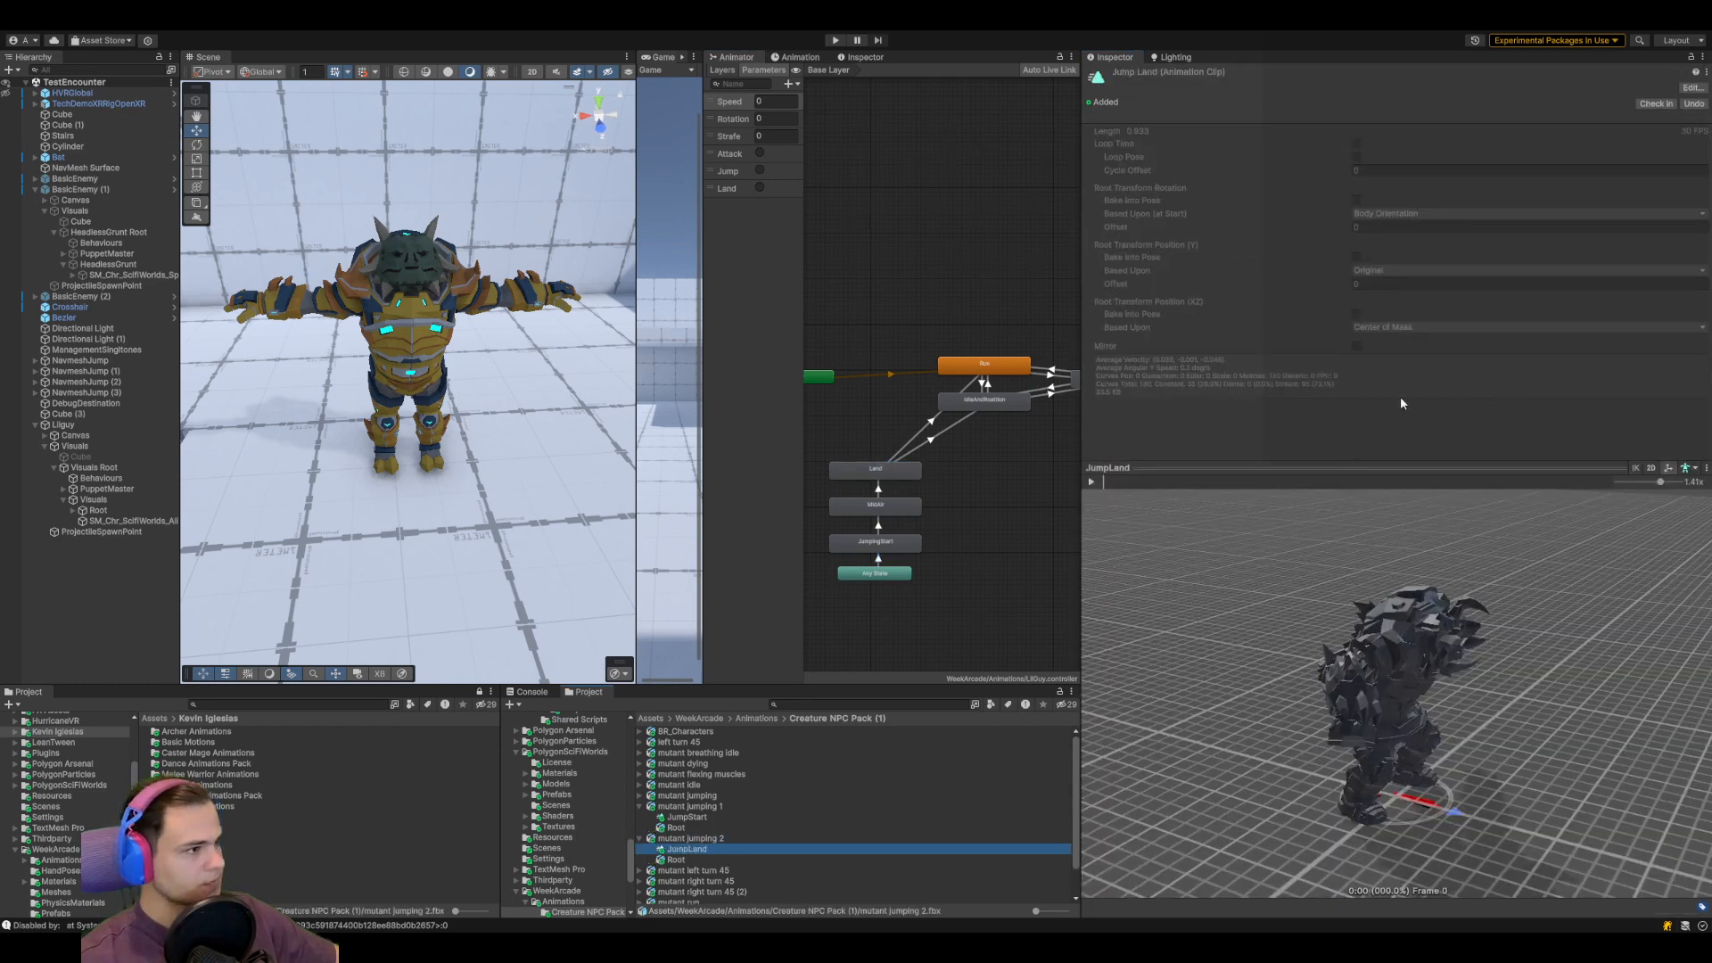
pyautogui.click(721, 838)
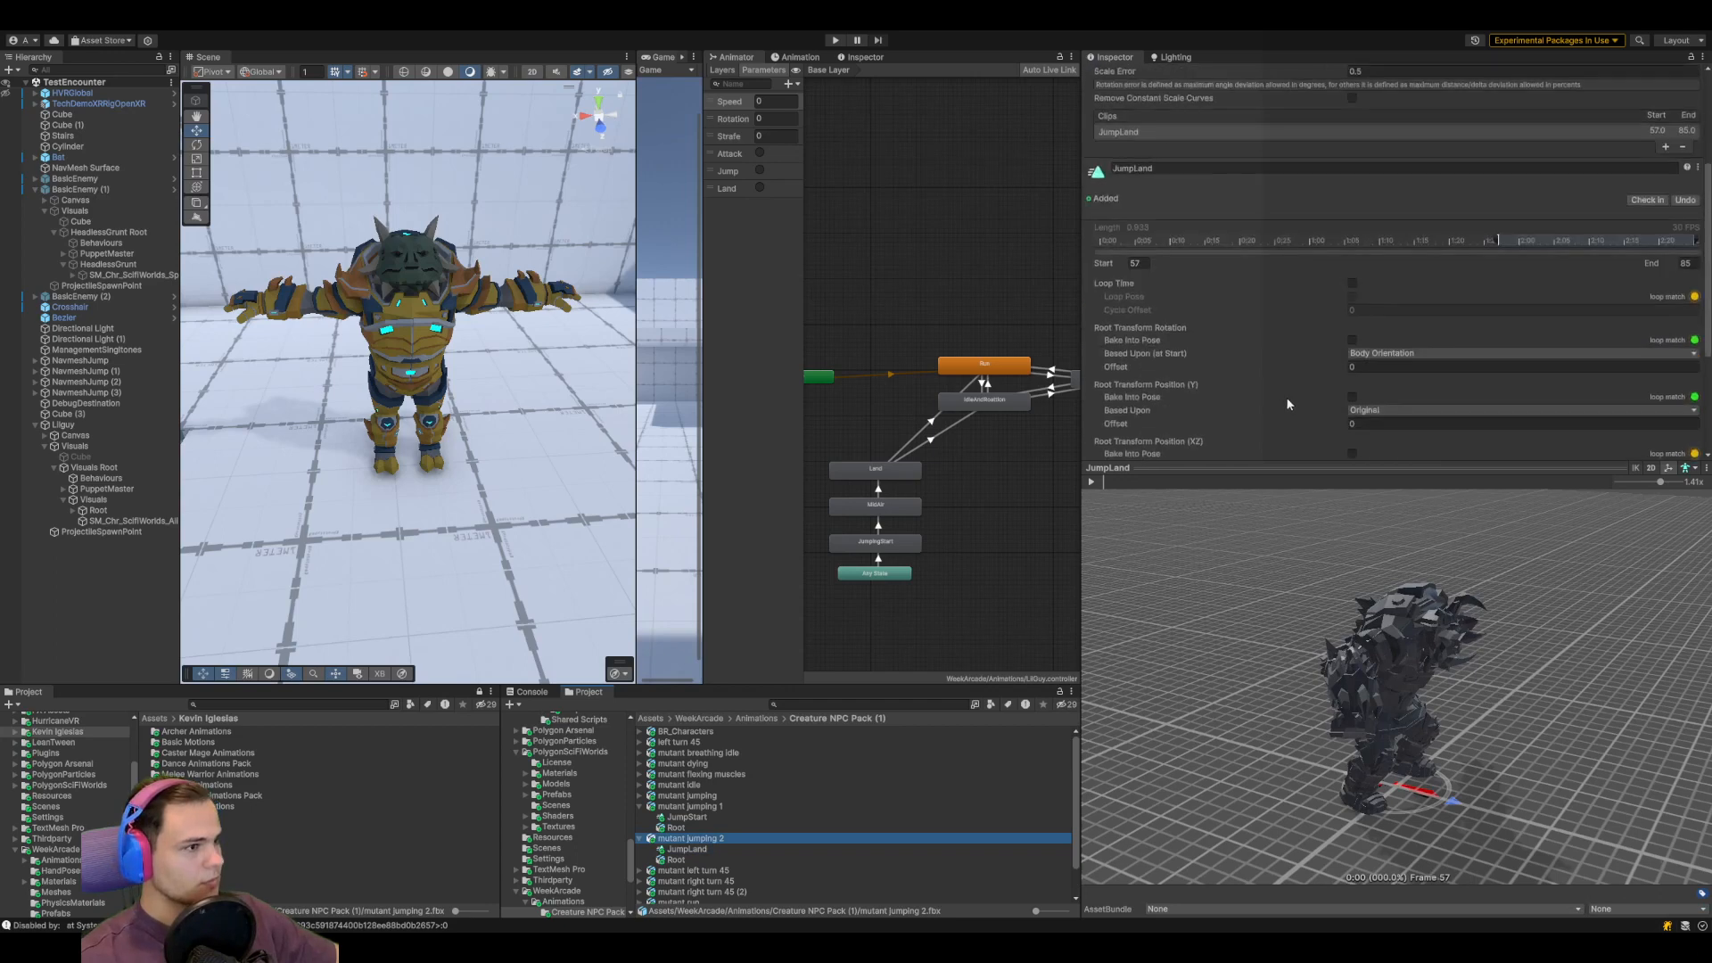
pyautogui.click(1355, 398)
pyautogui.scroll(-5, 1636, 403)
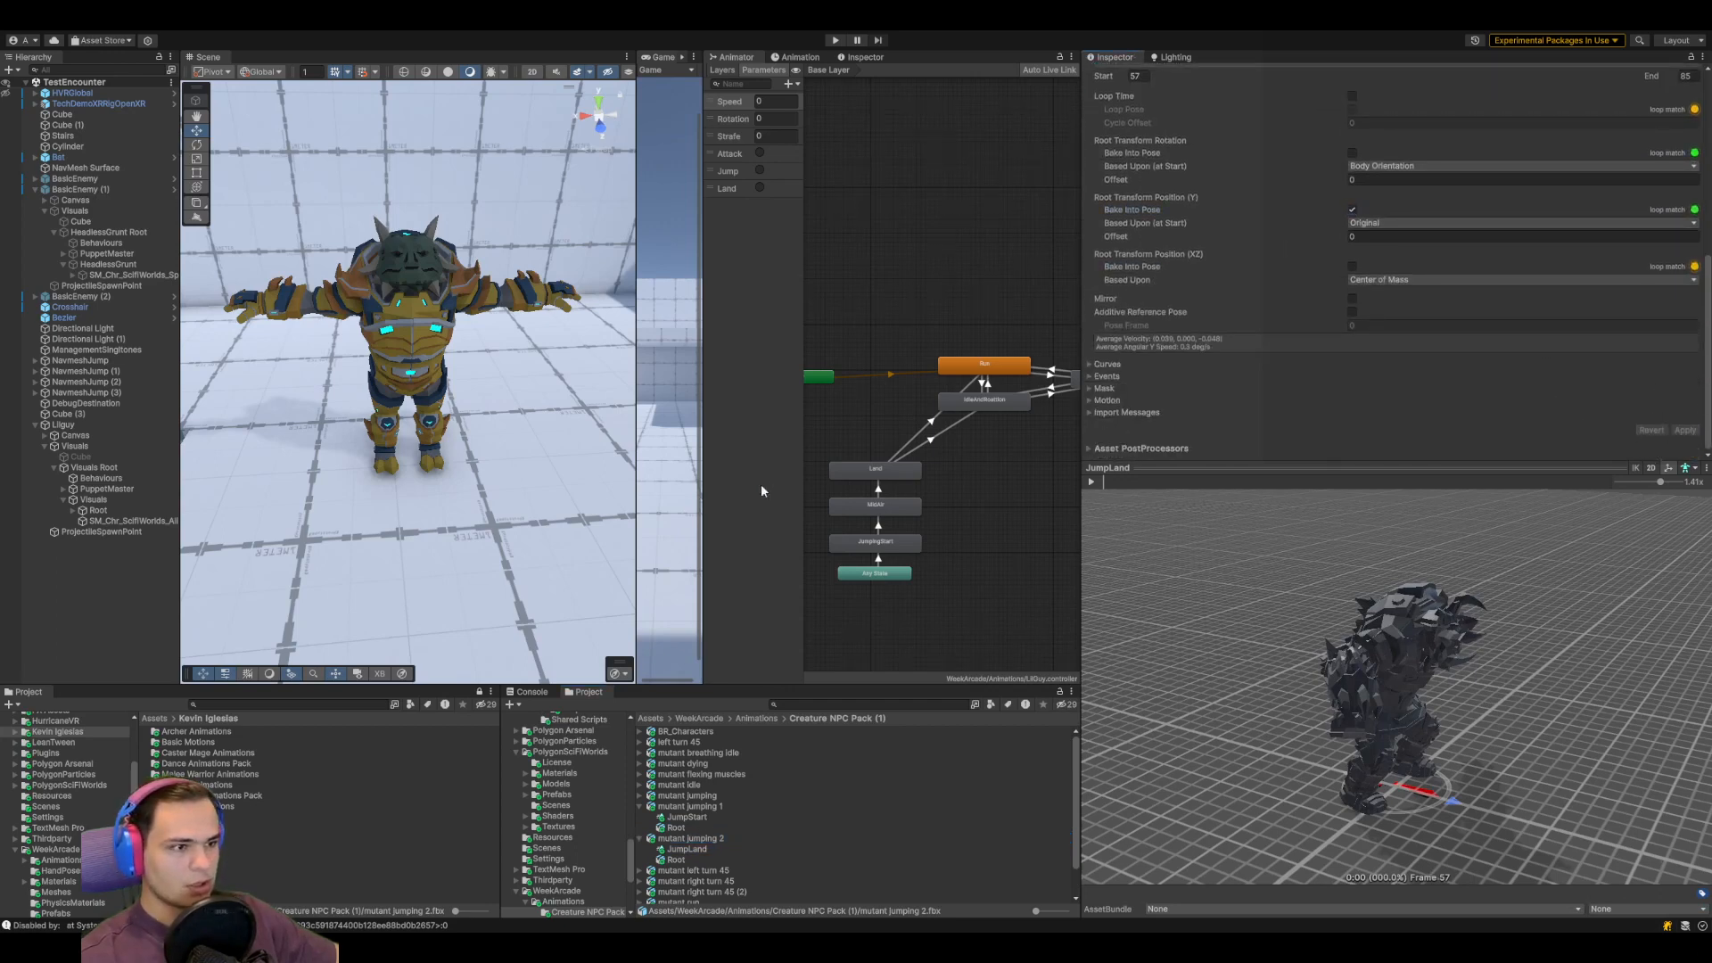
# Open the Run state's Blend Tree and play its animation in an enlarged, slowed-down preview to check the foot height
pyautogui.click(978, 367)
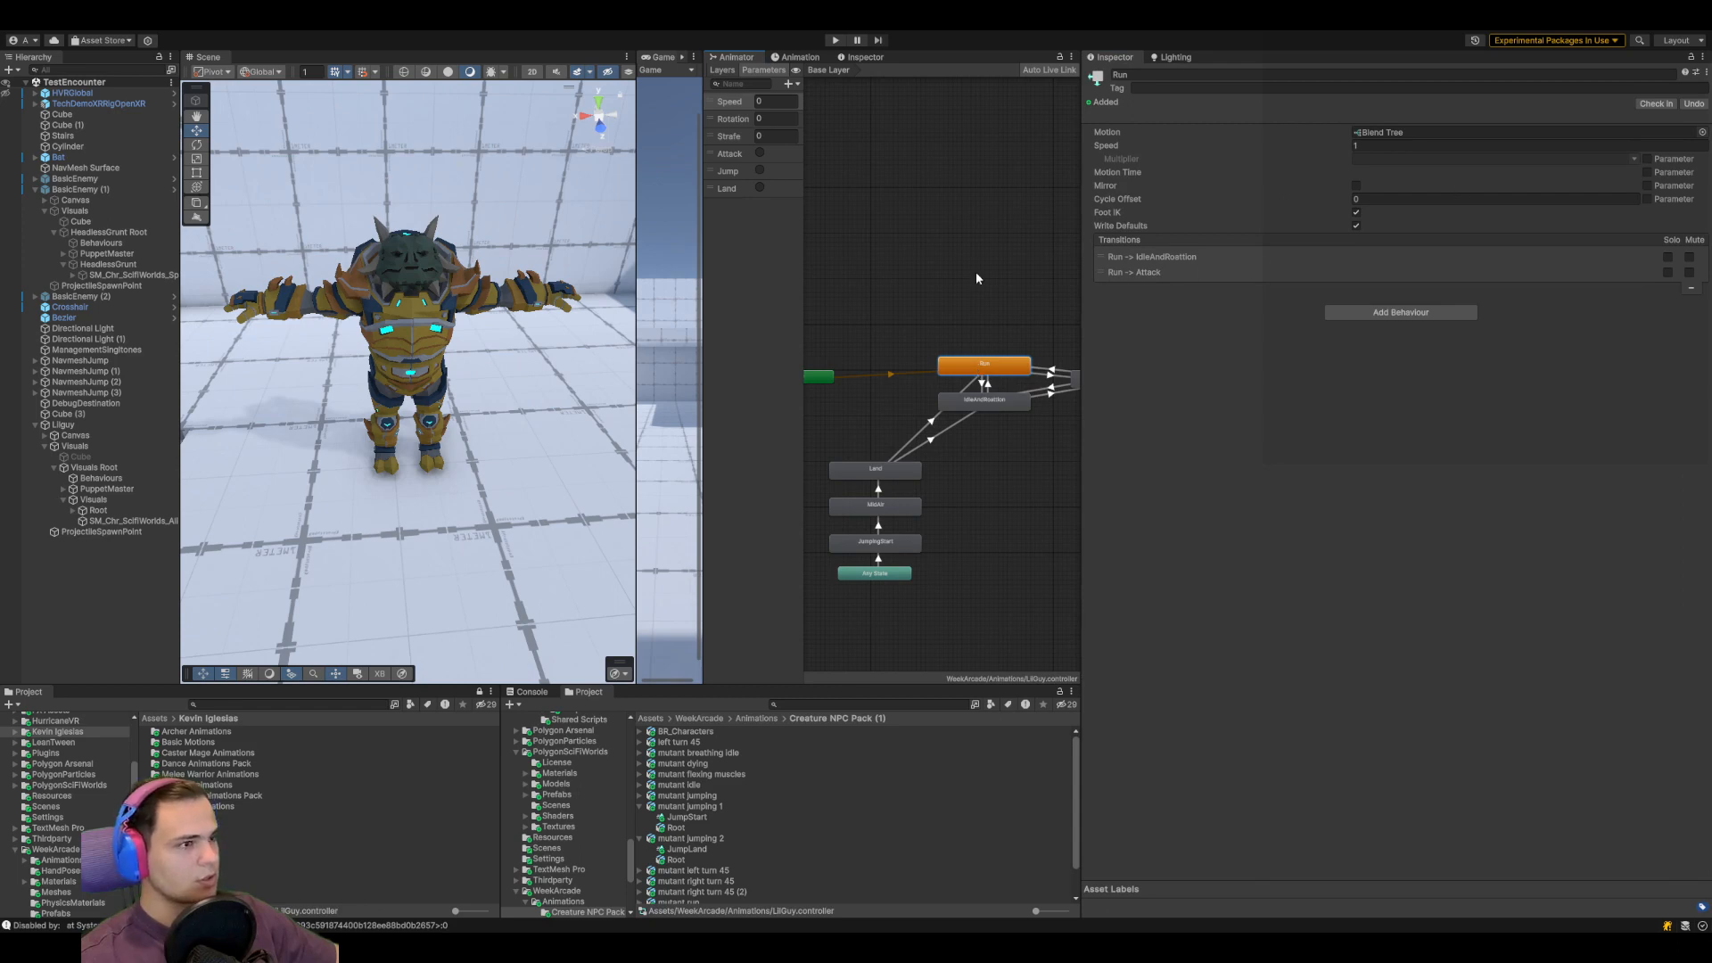
pyautogui.doubleClick(987, 366)
pyautogui.click(923, 334)
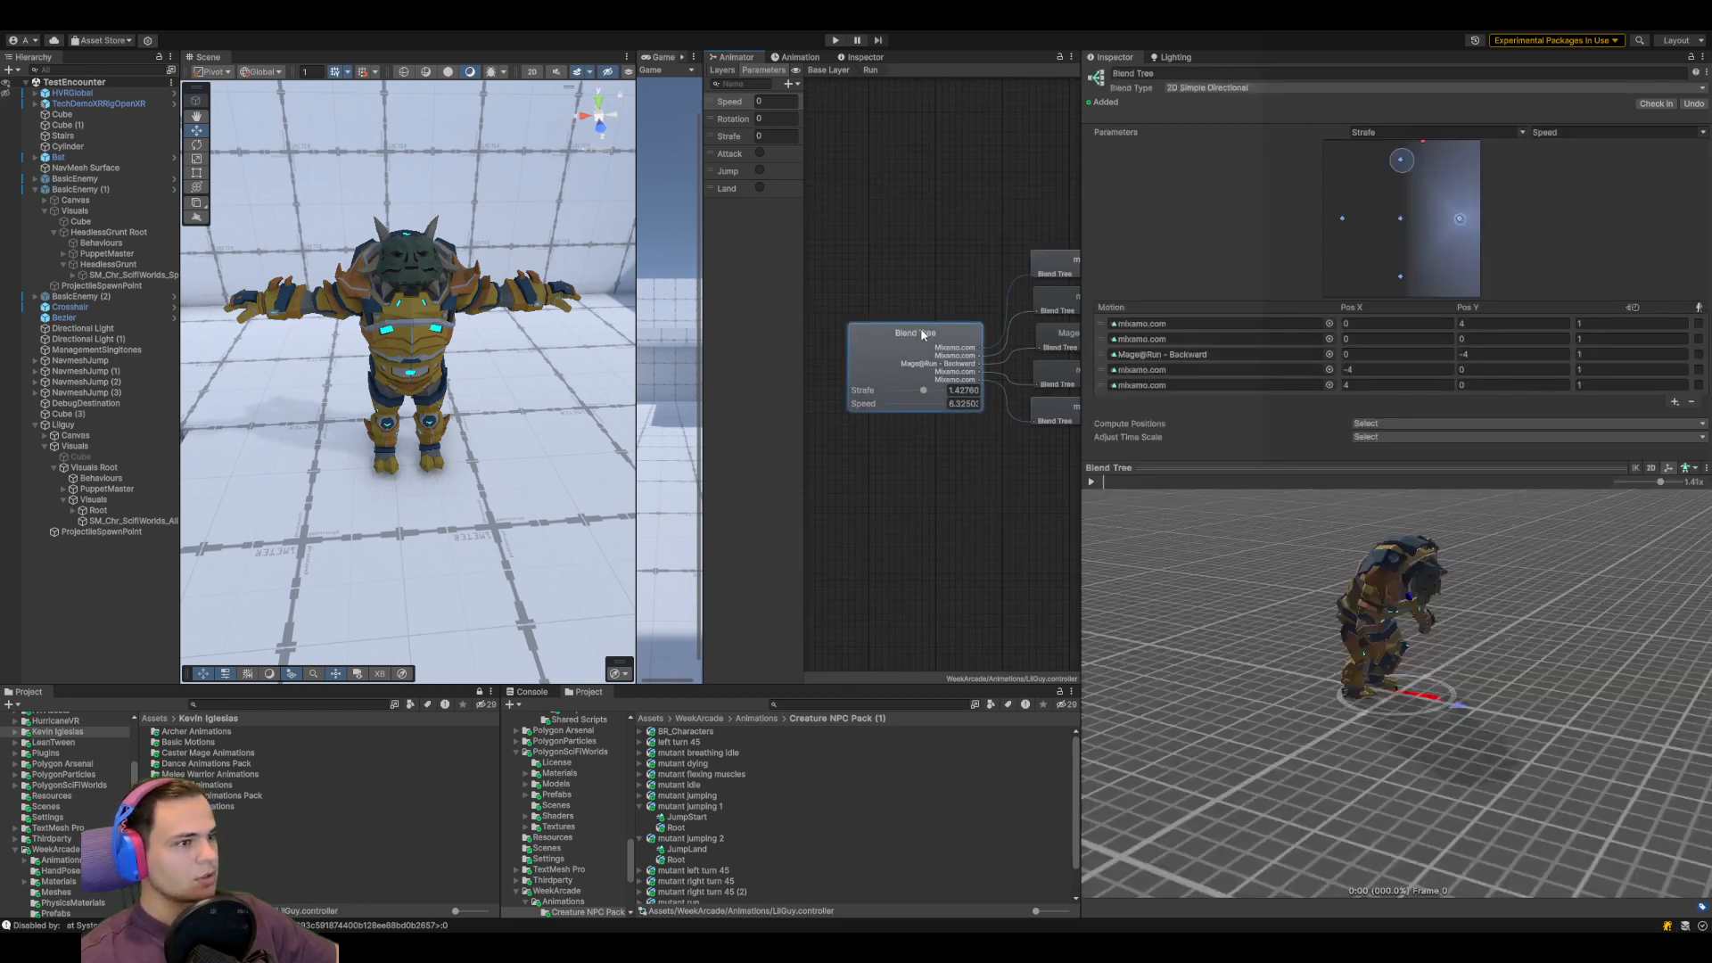
pyautogui.scroll(2, 1273, 607)
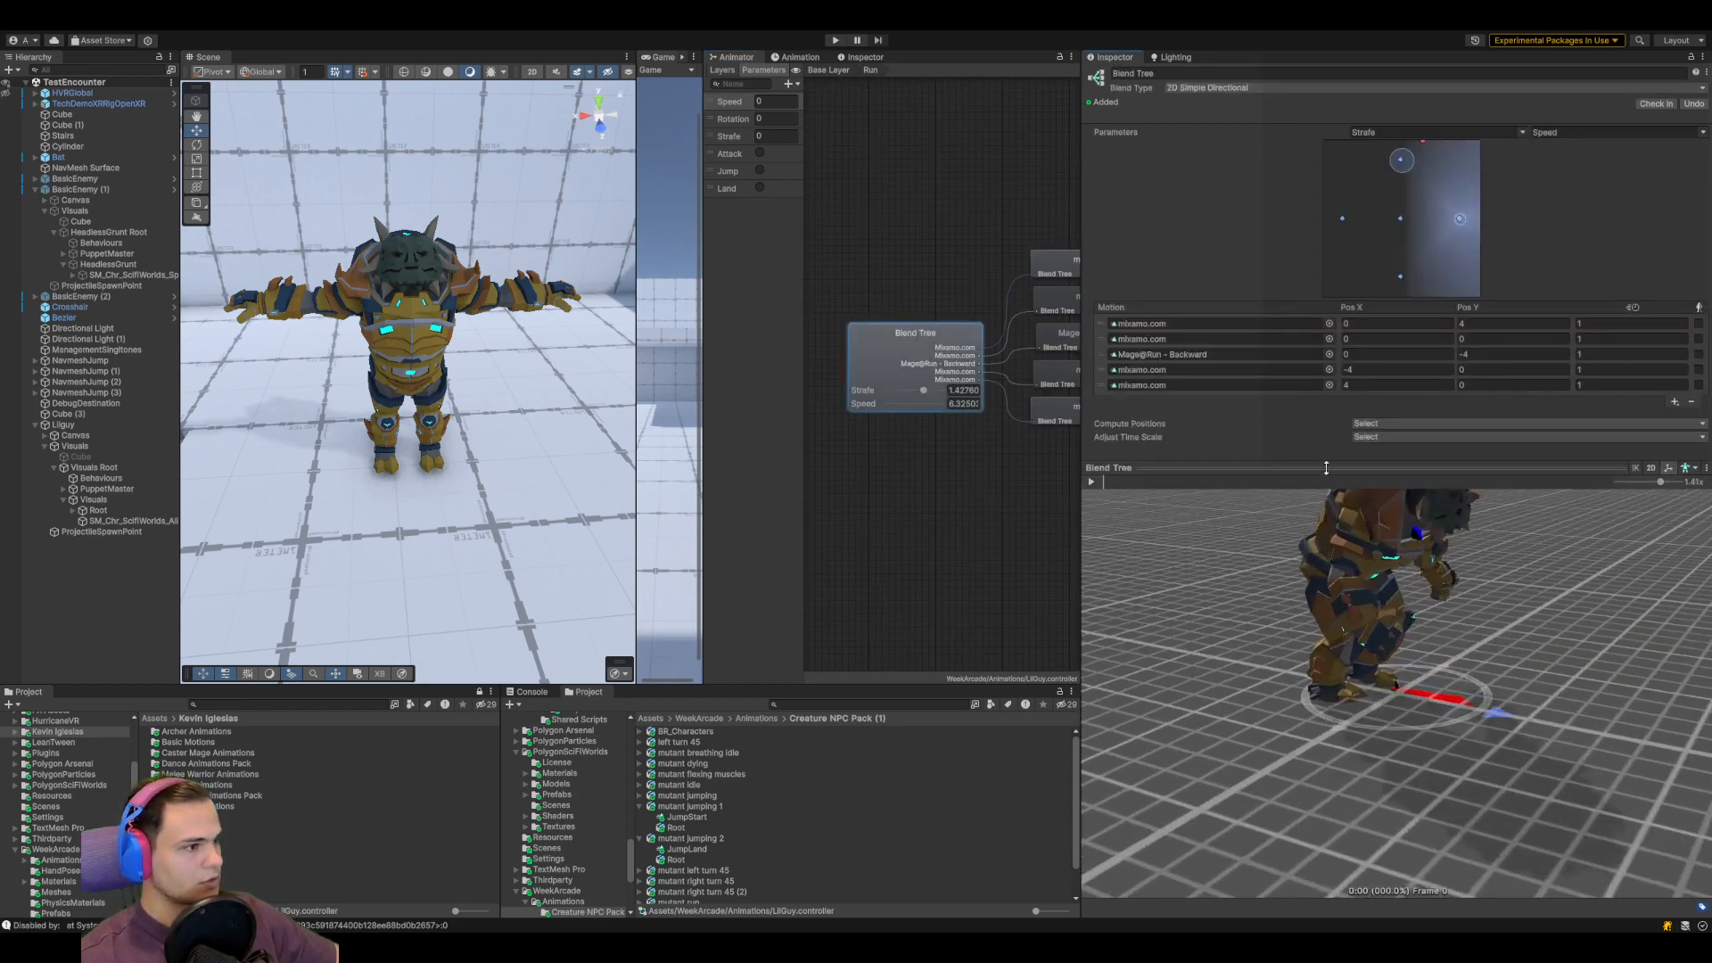
pyautogui.moveTo(1326, 470); pyautogui.dragTo(1328, 303)
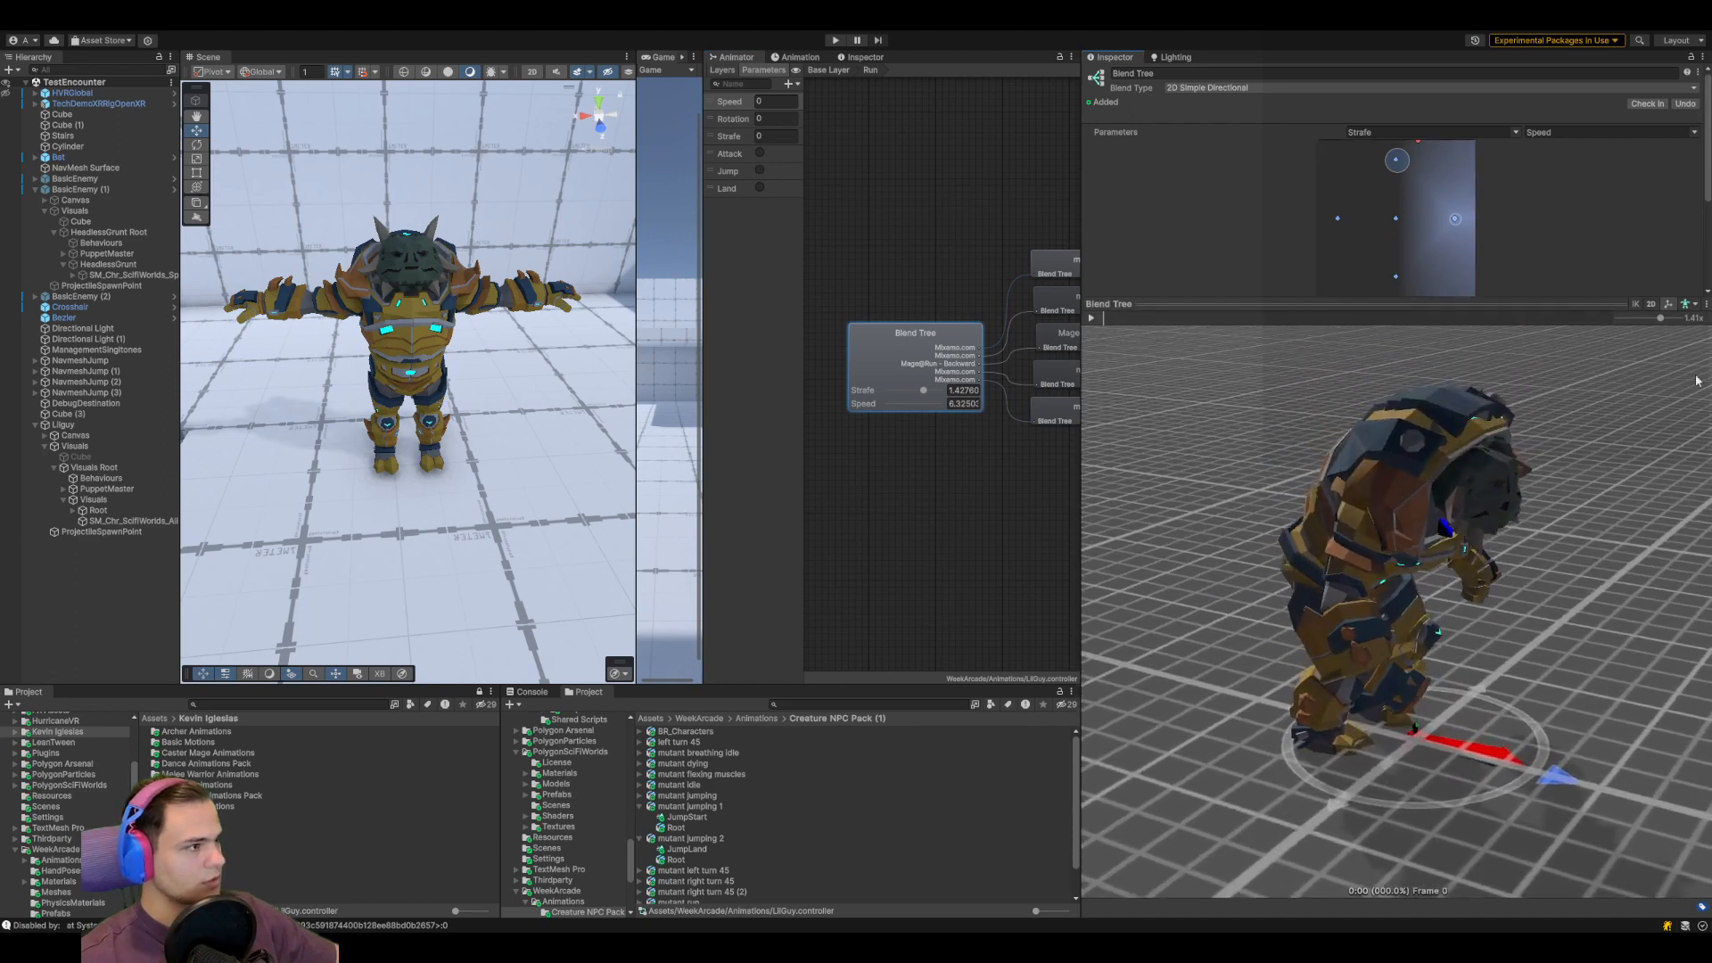
pyautogui.click(1094, 318)
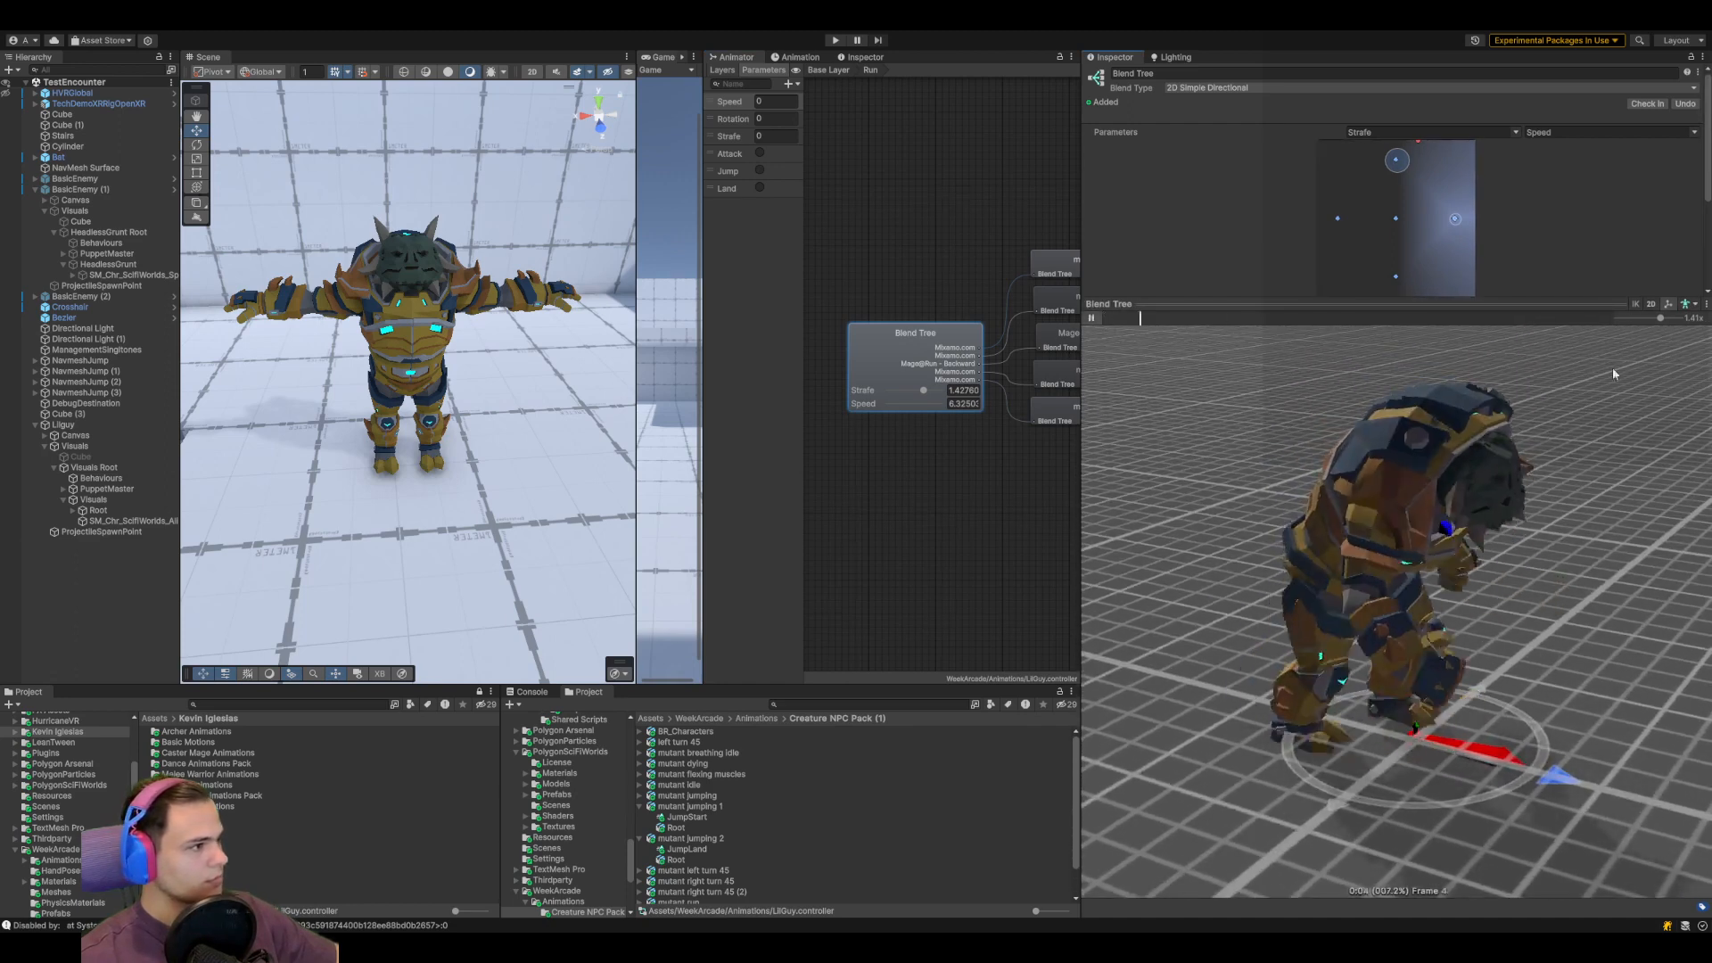
pyautogui.moveTo(1661, 318)
pyautogui.mouseDown()
pyautogui.moveTo(1607, 323)
pyautogui.moveTo(1639, 328)
pyautogui.mouseUp()
pyautogui.moveTo(1486, 299); pyautogui.dragTo(1485, 545)
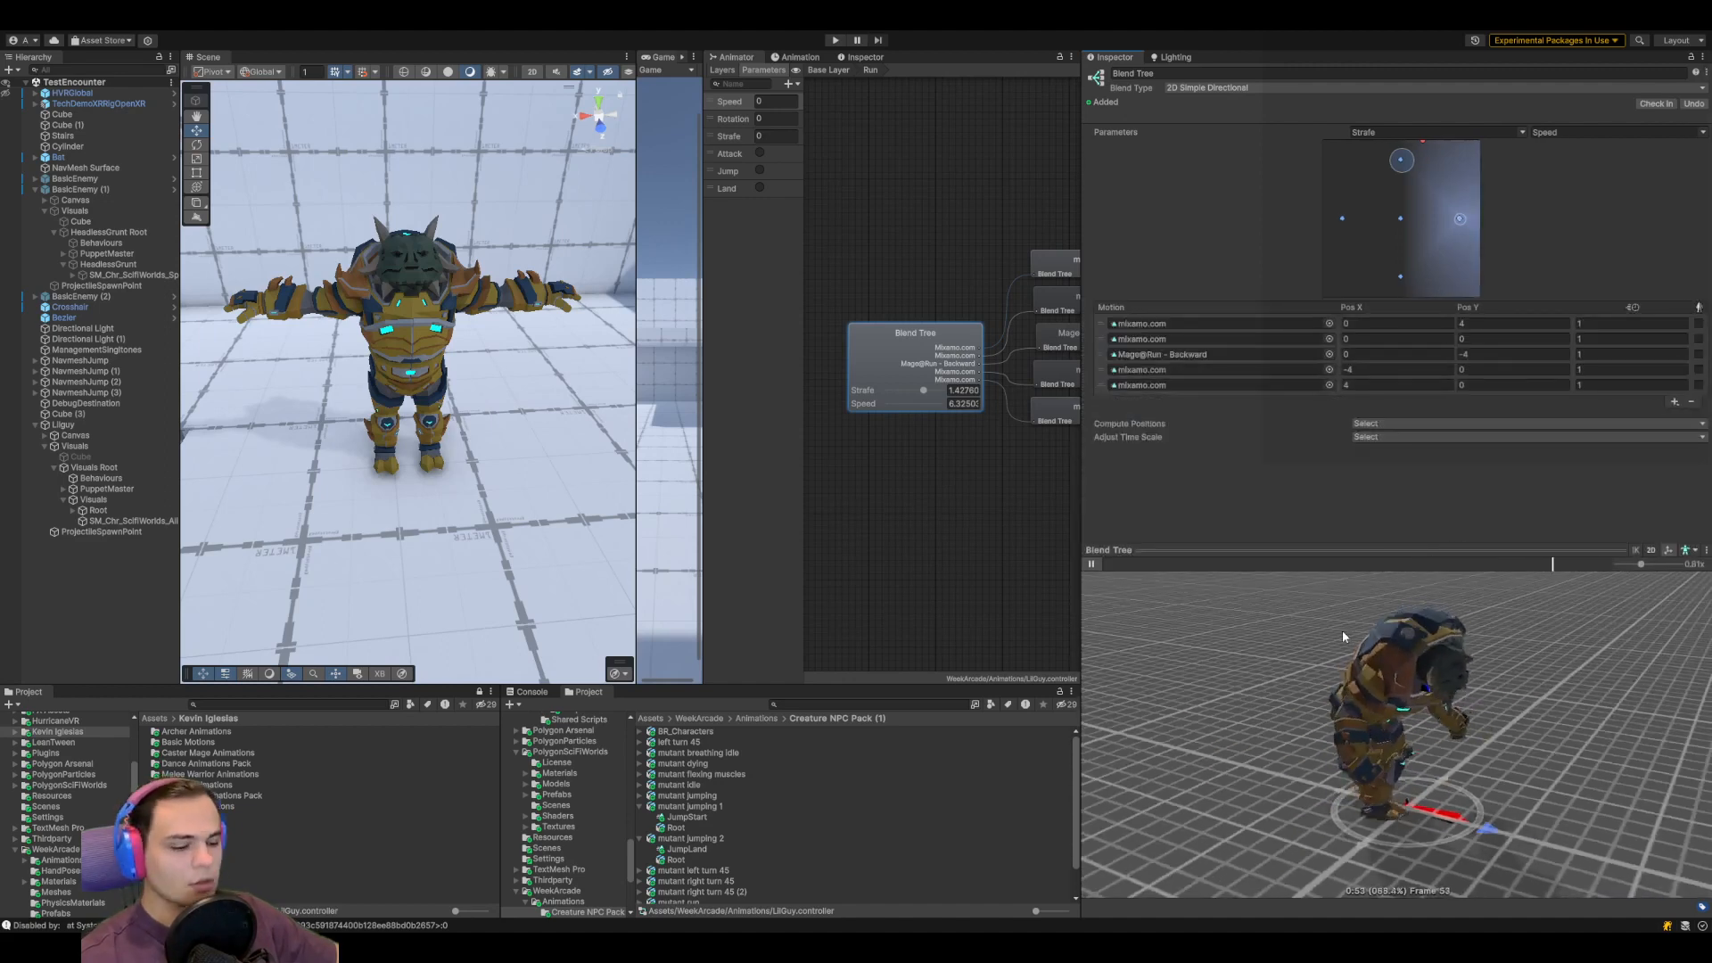
# Play the scene with Lilguy selected in a widened Scene view and set its Target Radius to 25.3
pyautogui.moveTo(635, 421); pyautogui.dragTo(948, 421)
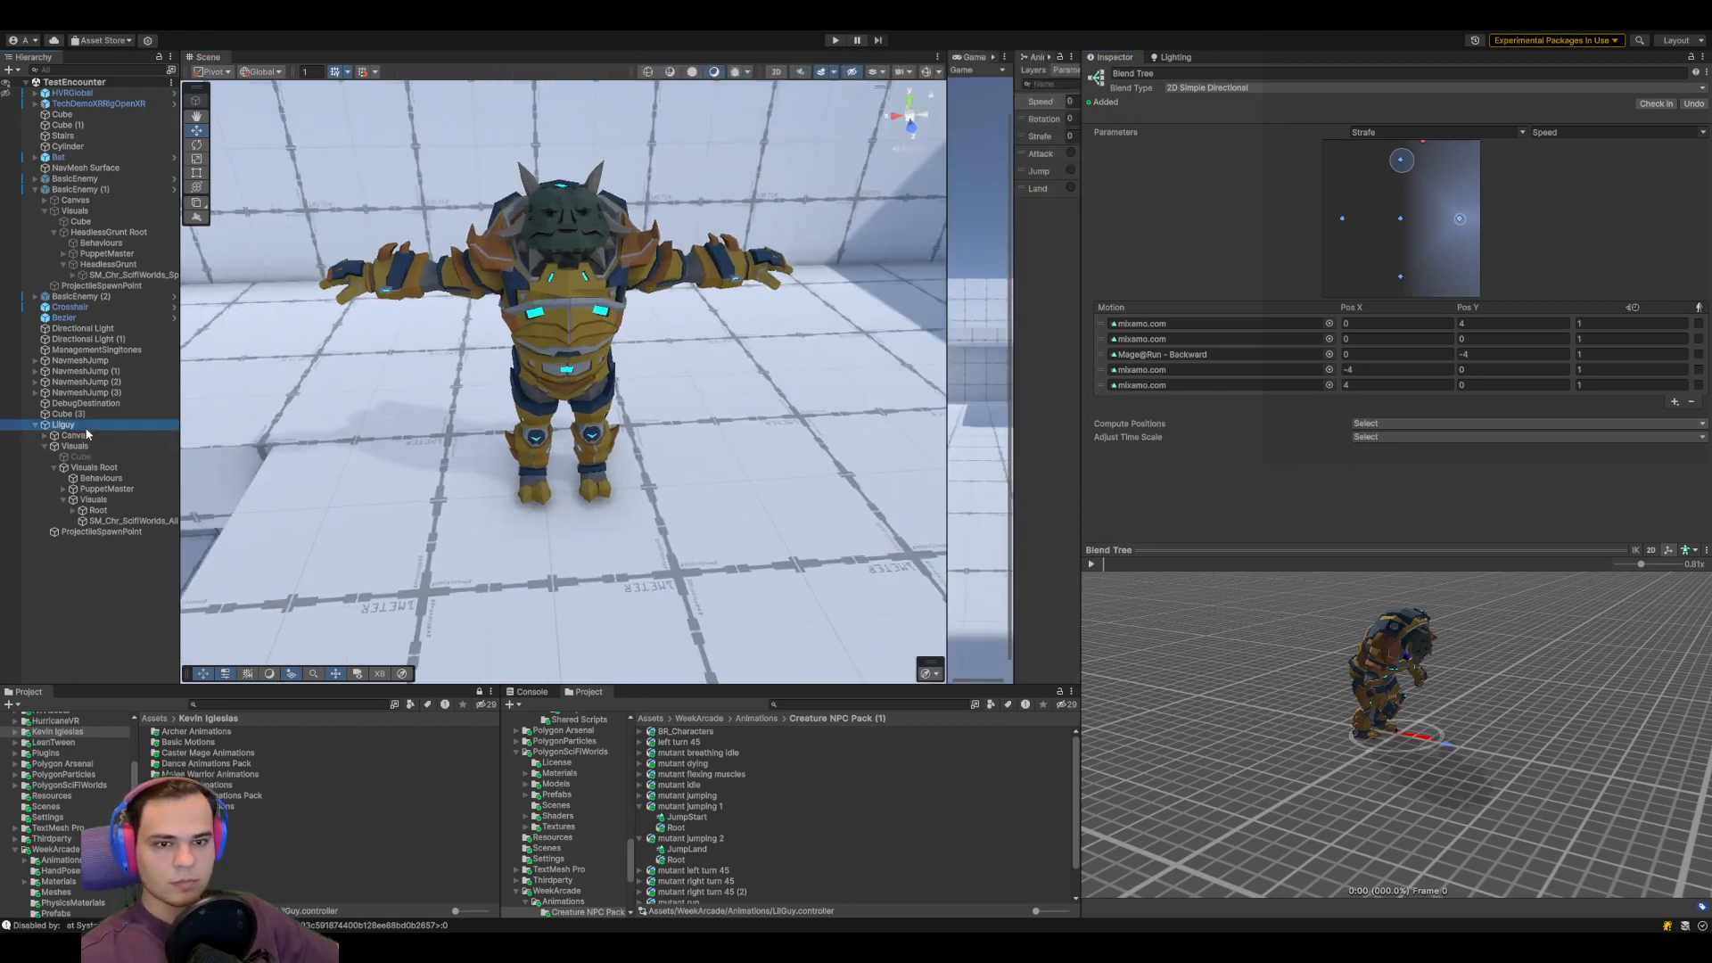
pyautogui.click(87, 427)
pyautogui.click(835, 40)
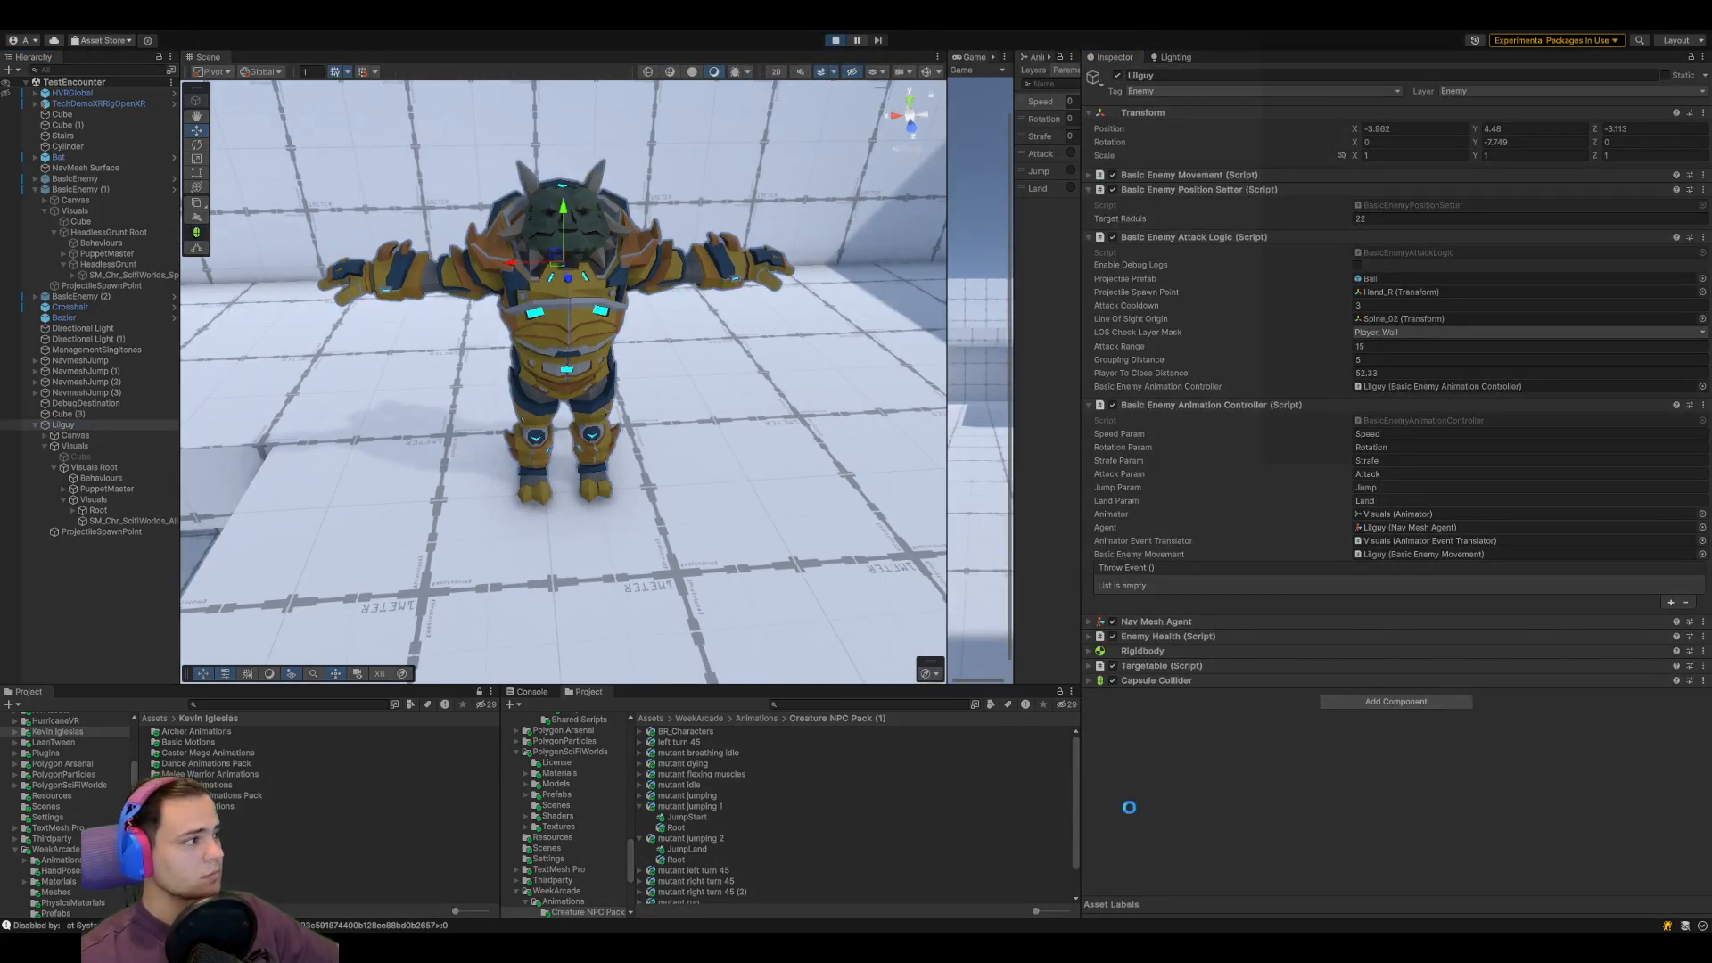
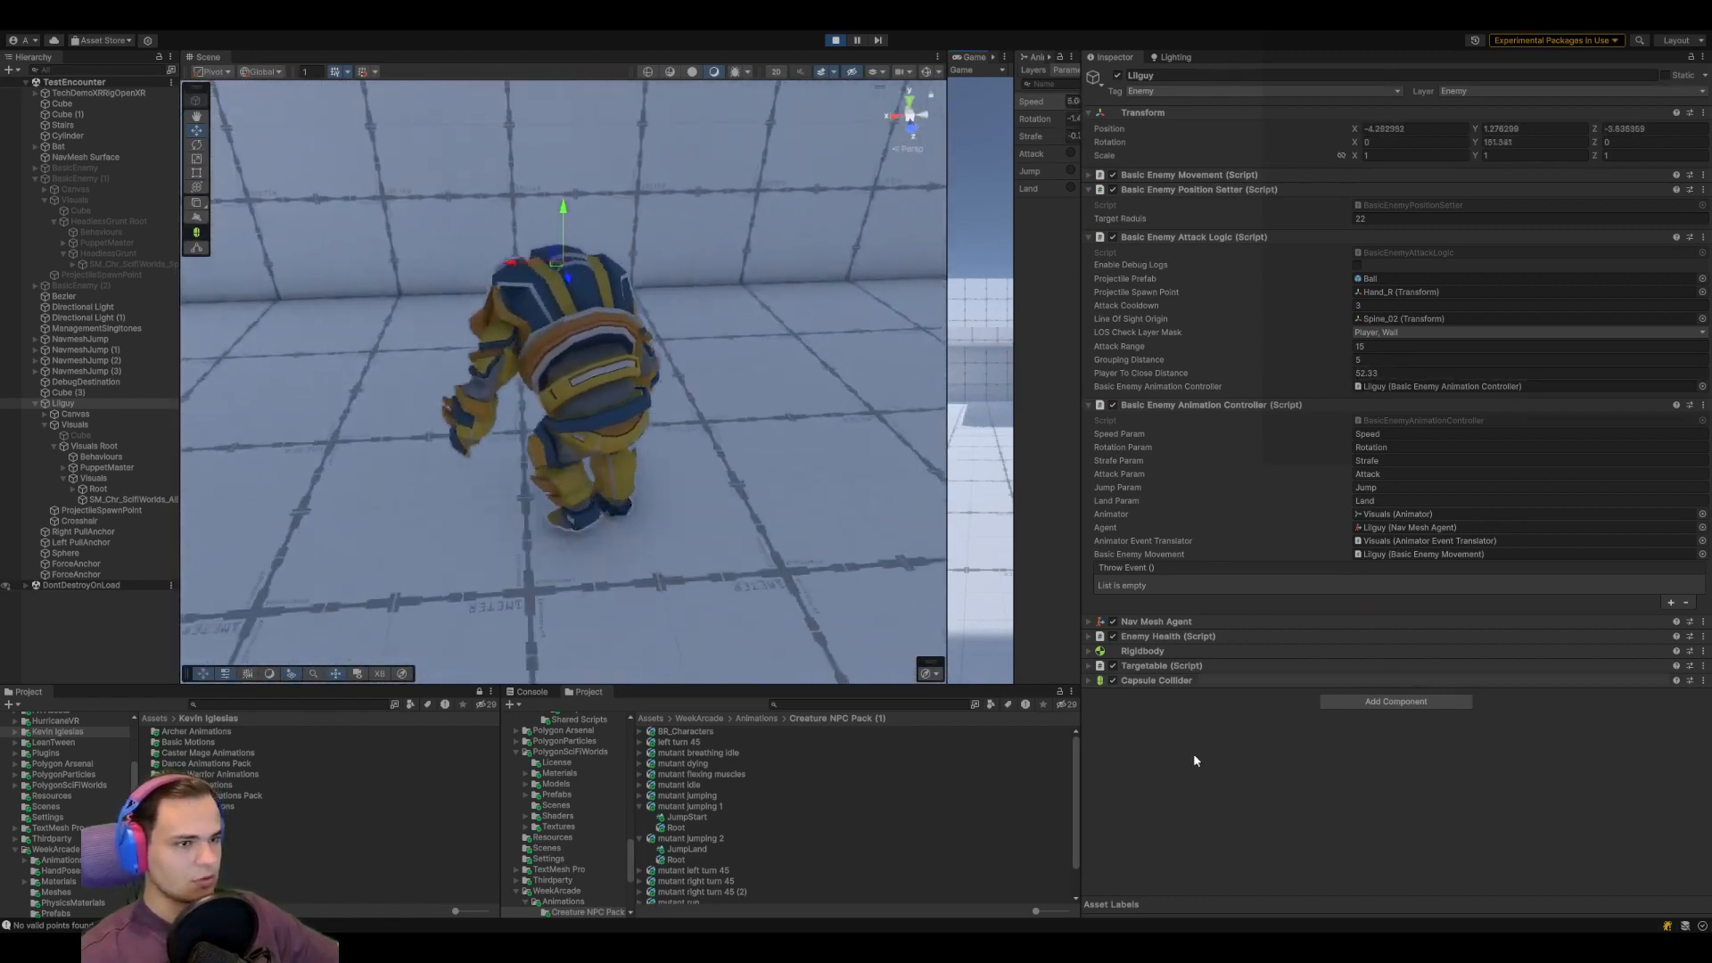
pyautogui.moveTo(1344, 221); pyautogui.dragTo(1400, 720)
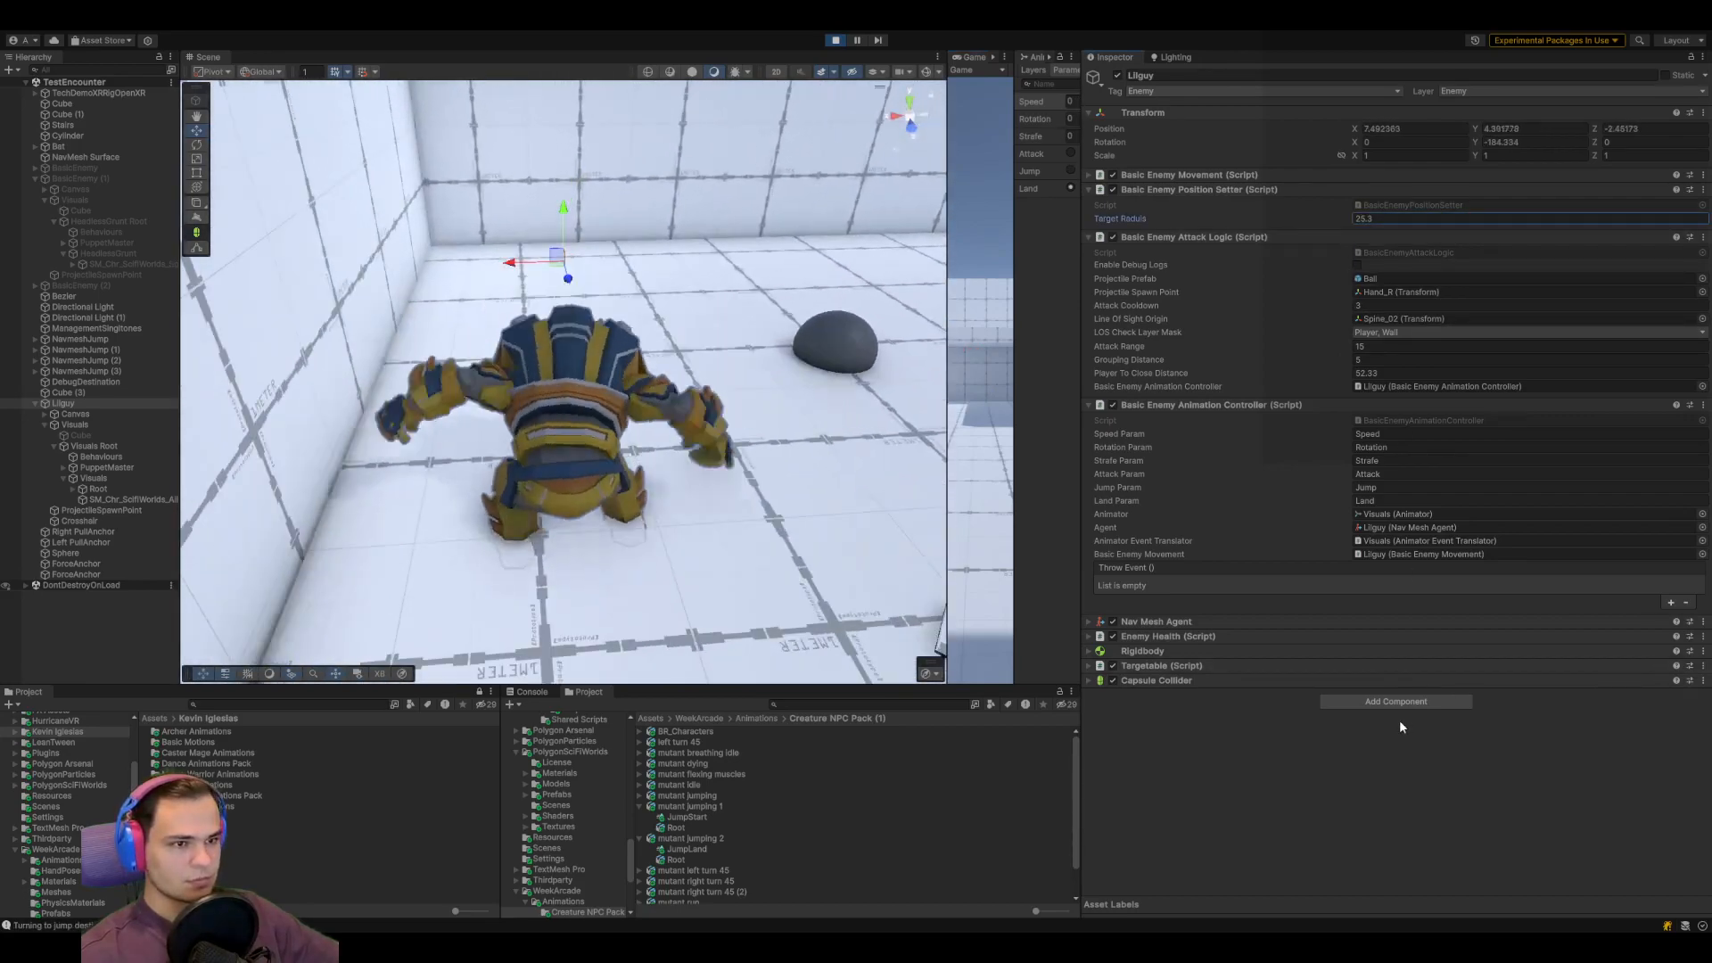
# Watch the running Lilguy alongside its enlarged Animator graph, refocus the view on it, and stop play mode
pyautogui.moveTo(1081, 385)
pyautogui.mouseDown()
pyautogui.moveTo(1634, 388)
pyautogui.moveTo(1081, 397)
pyautogui.mouseUp()
pyautogui.click(1206, 69)
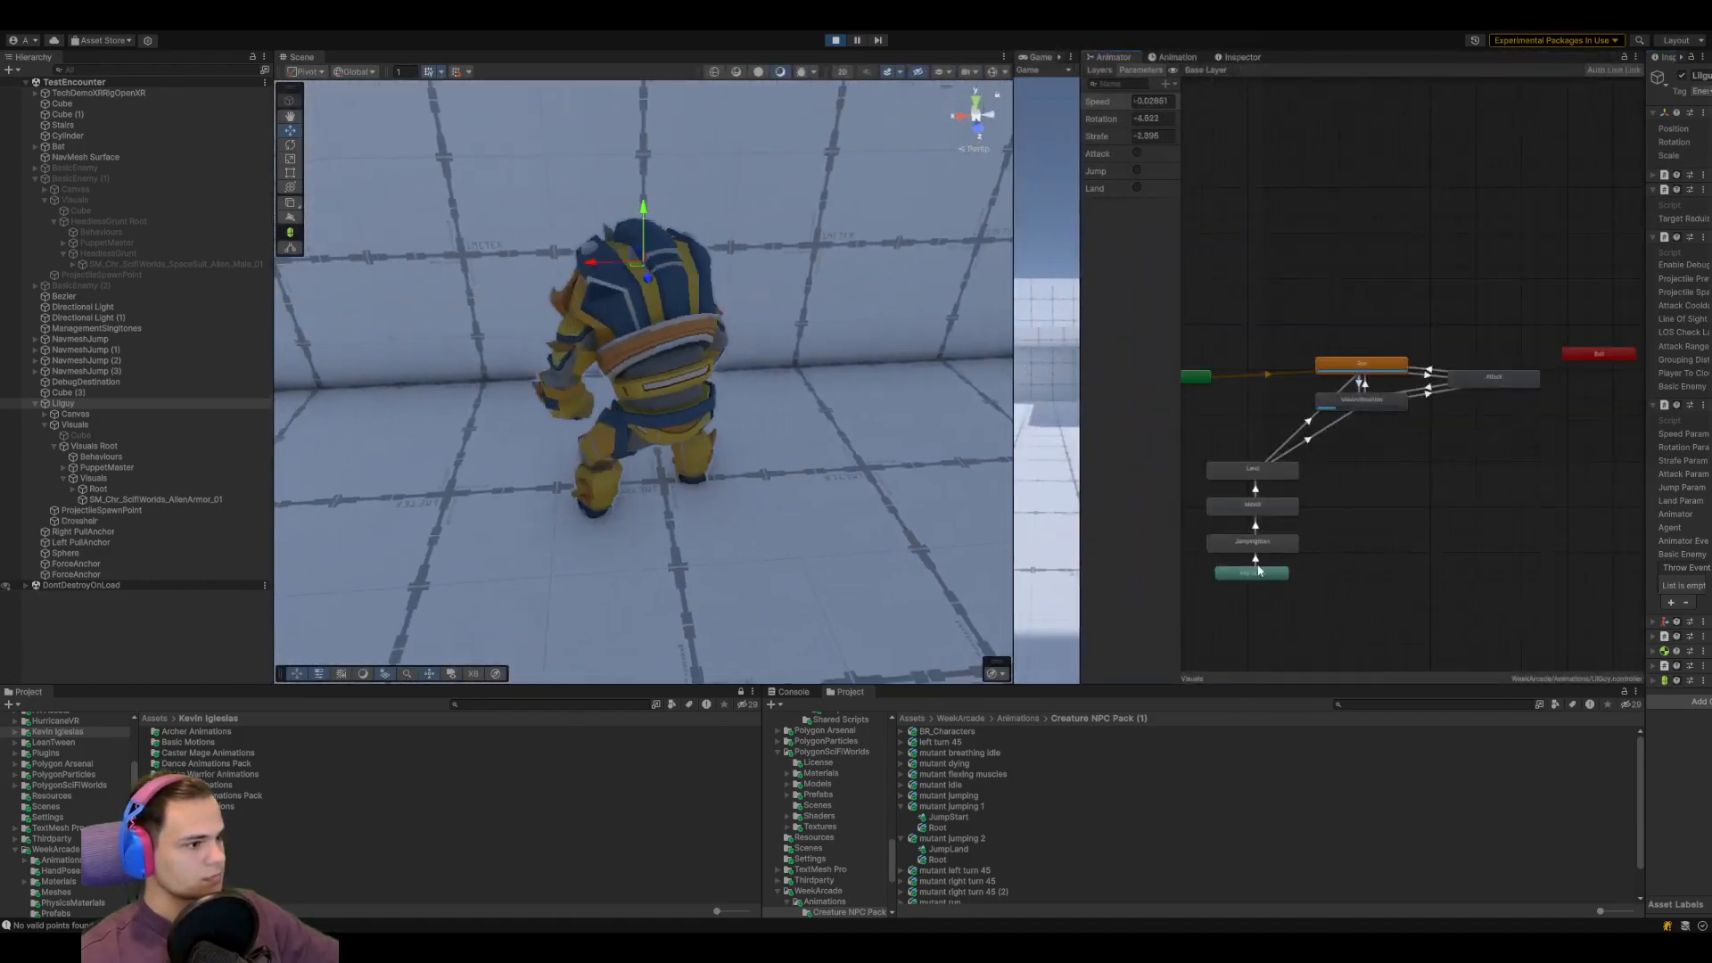
pyautogui.moveTo(1646, 472); pyautogui.dragTo(1469, 477)
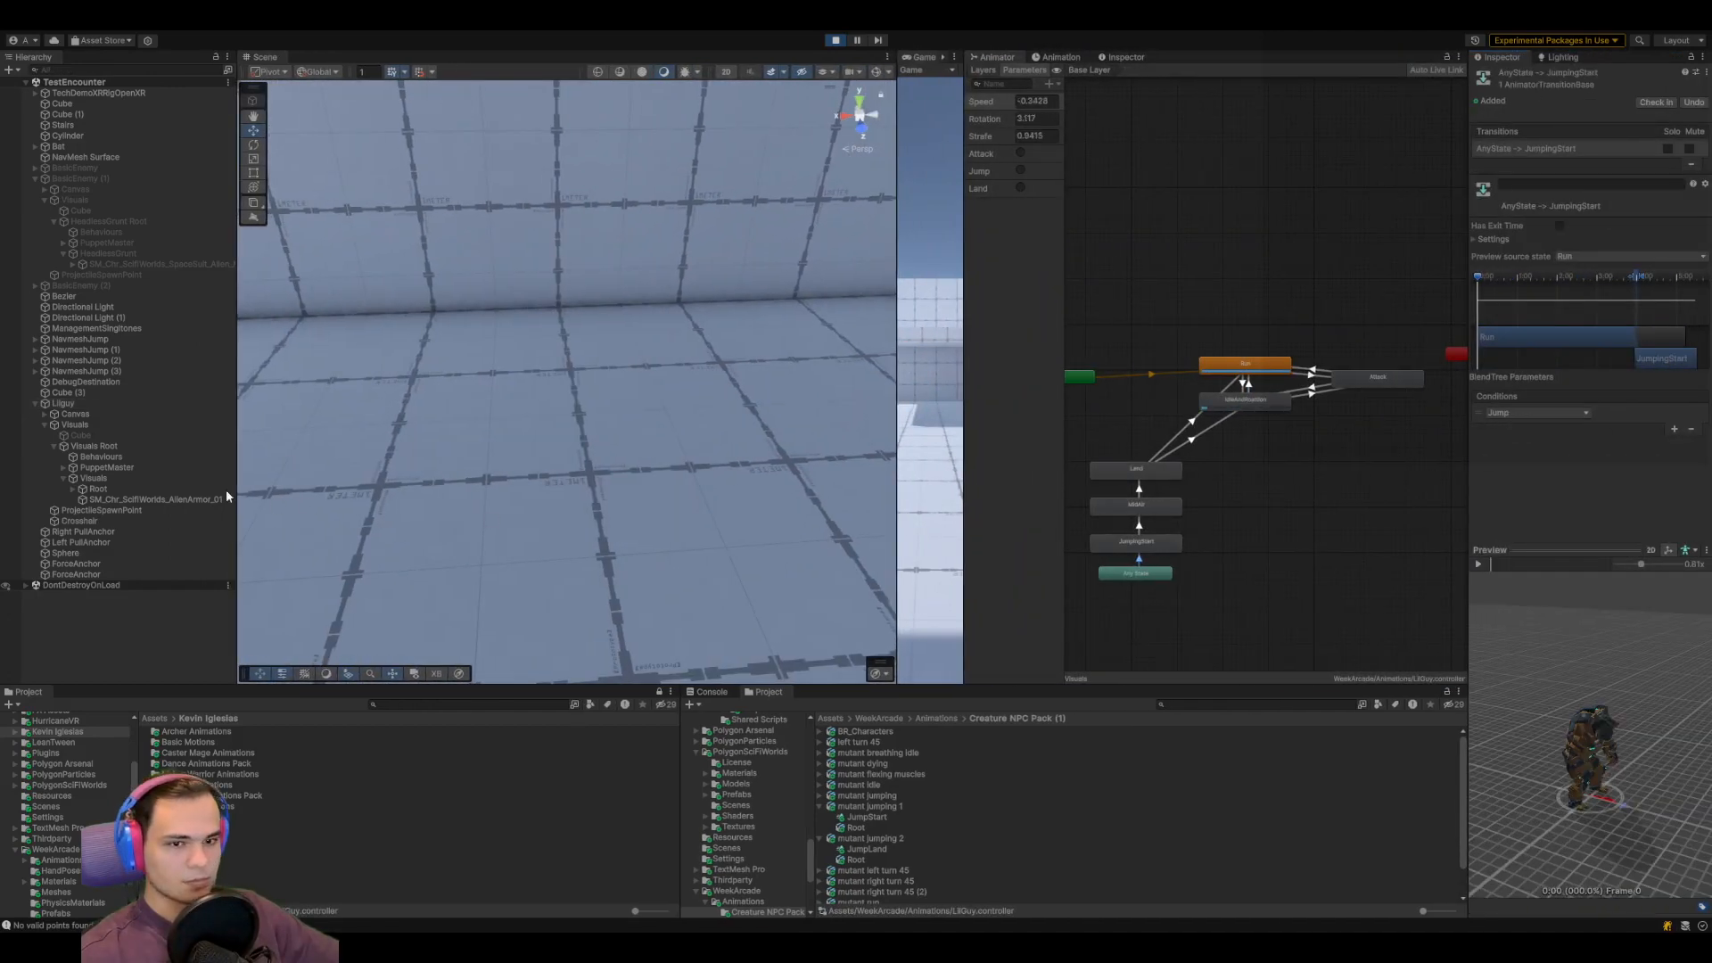
pyautogui.doubleClick(105, 405)
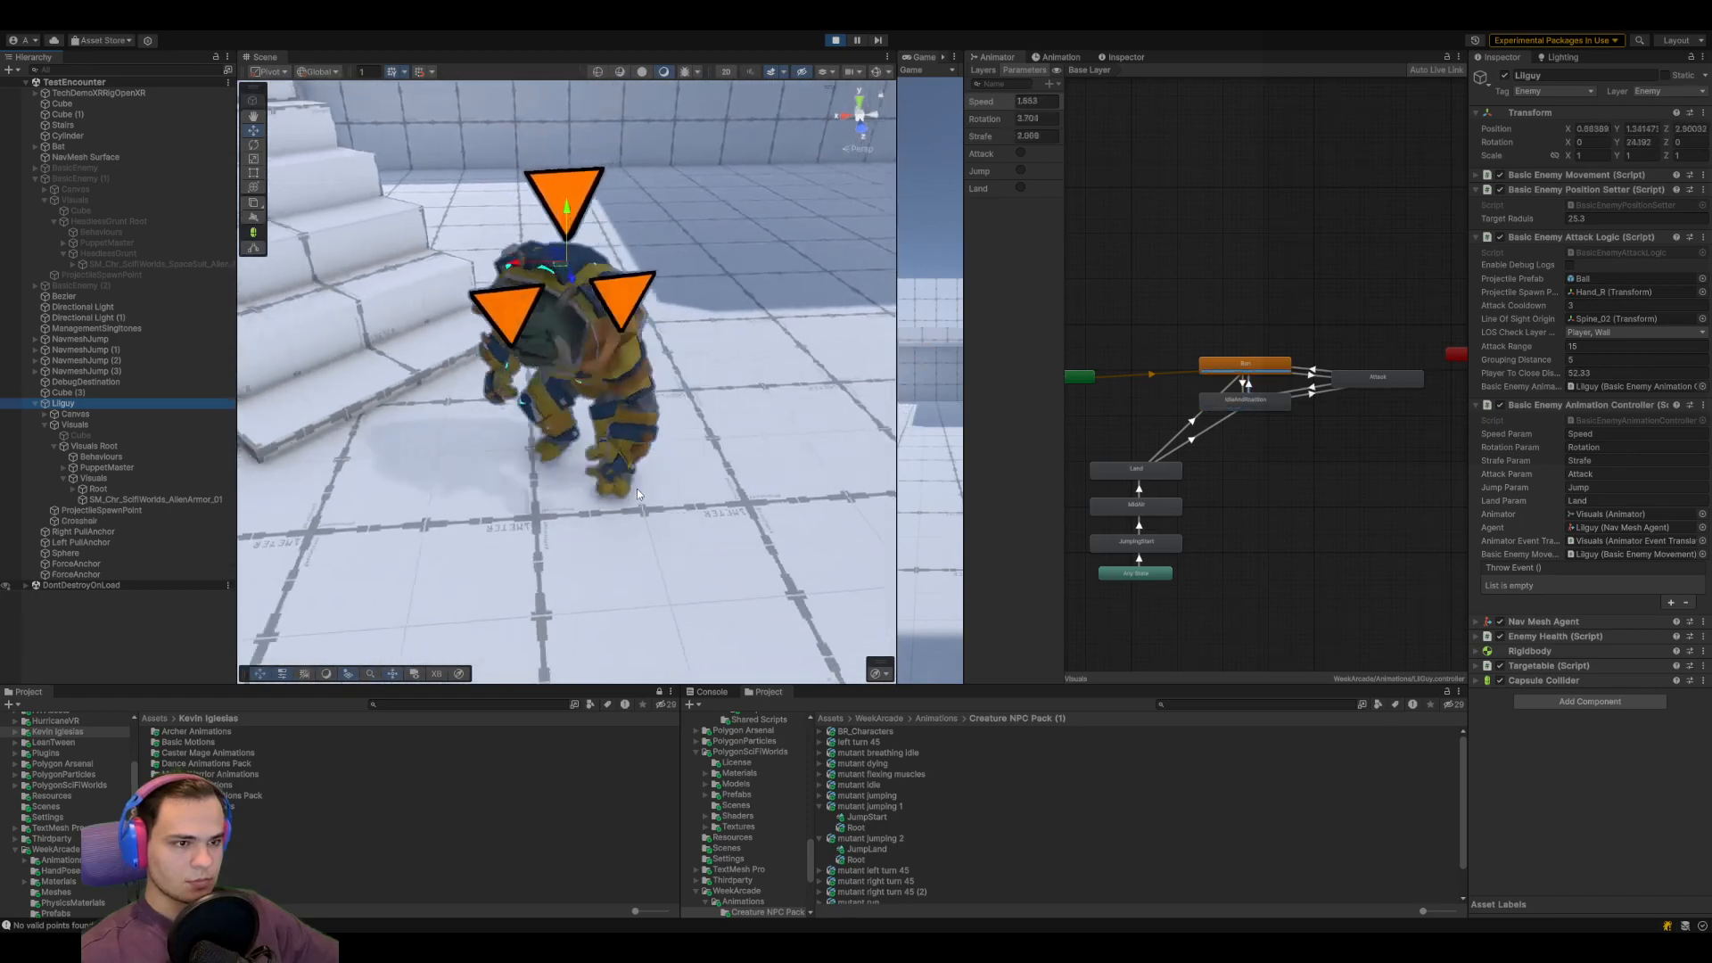
pyautogui.click(836, 40)
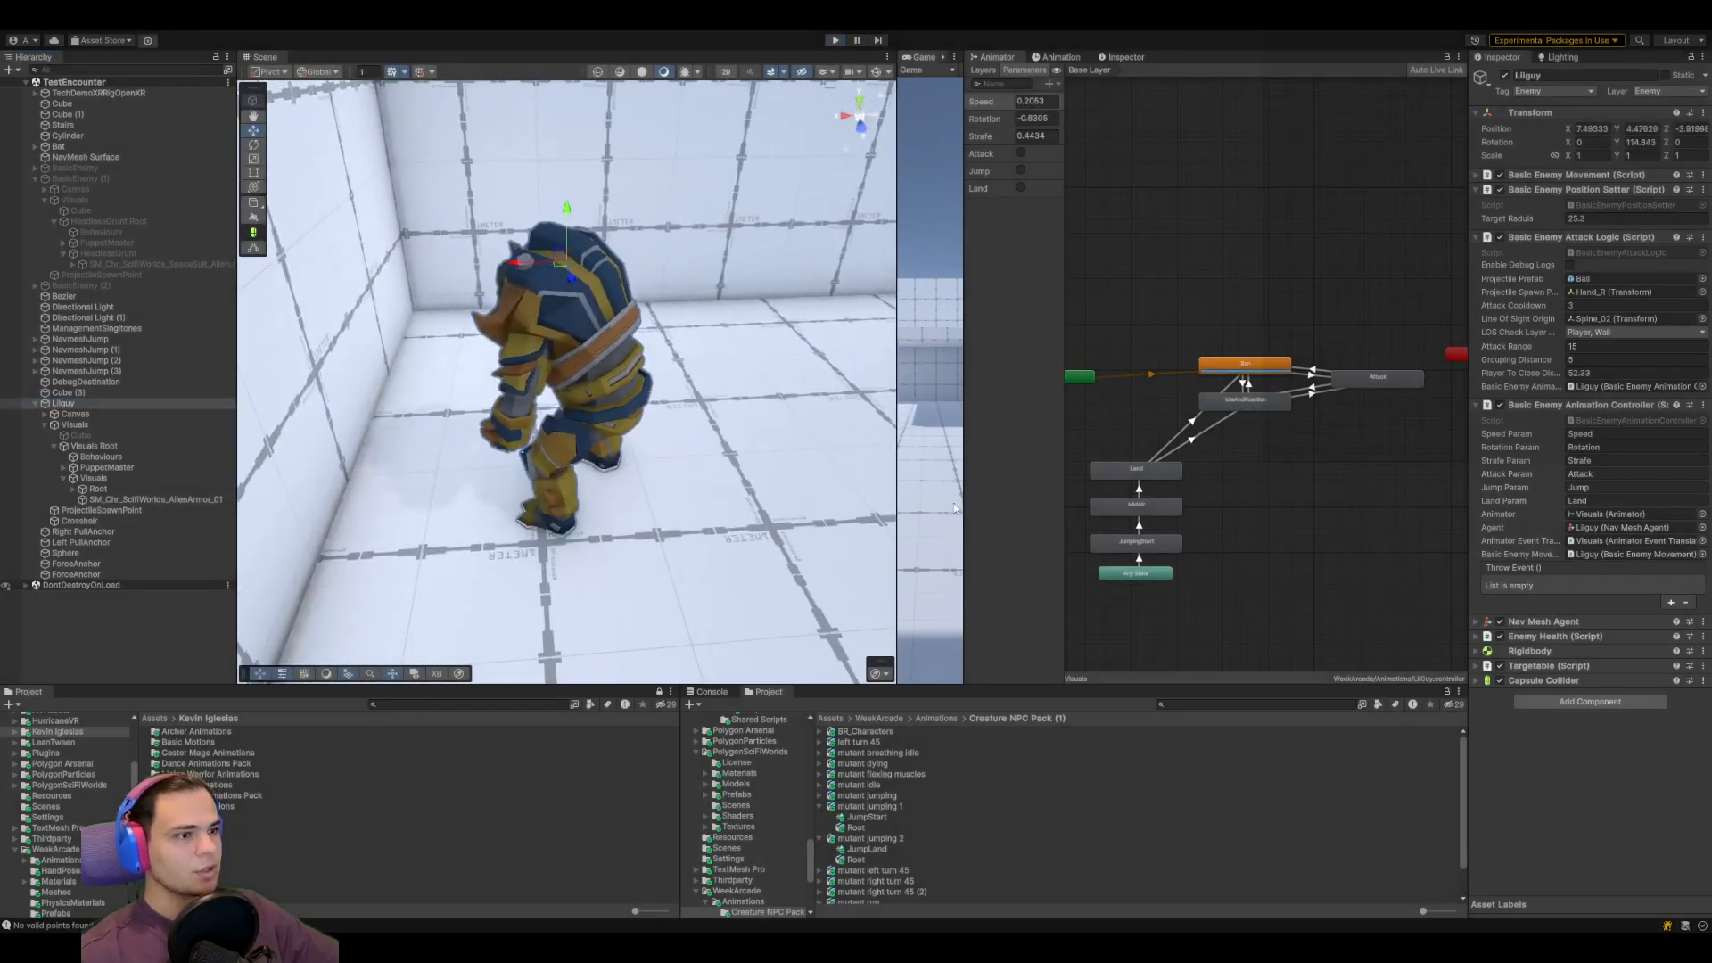
# Hide the Cylinder in the Scene view
pyautogui.scroll(-10, 919, 476)
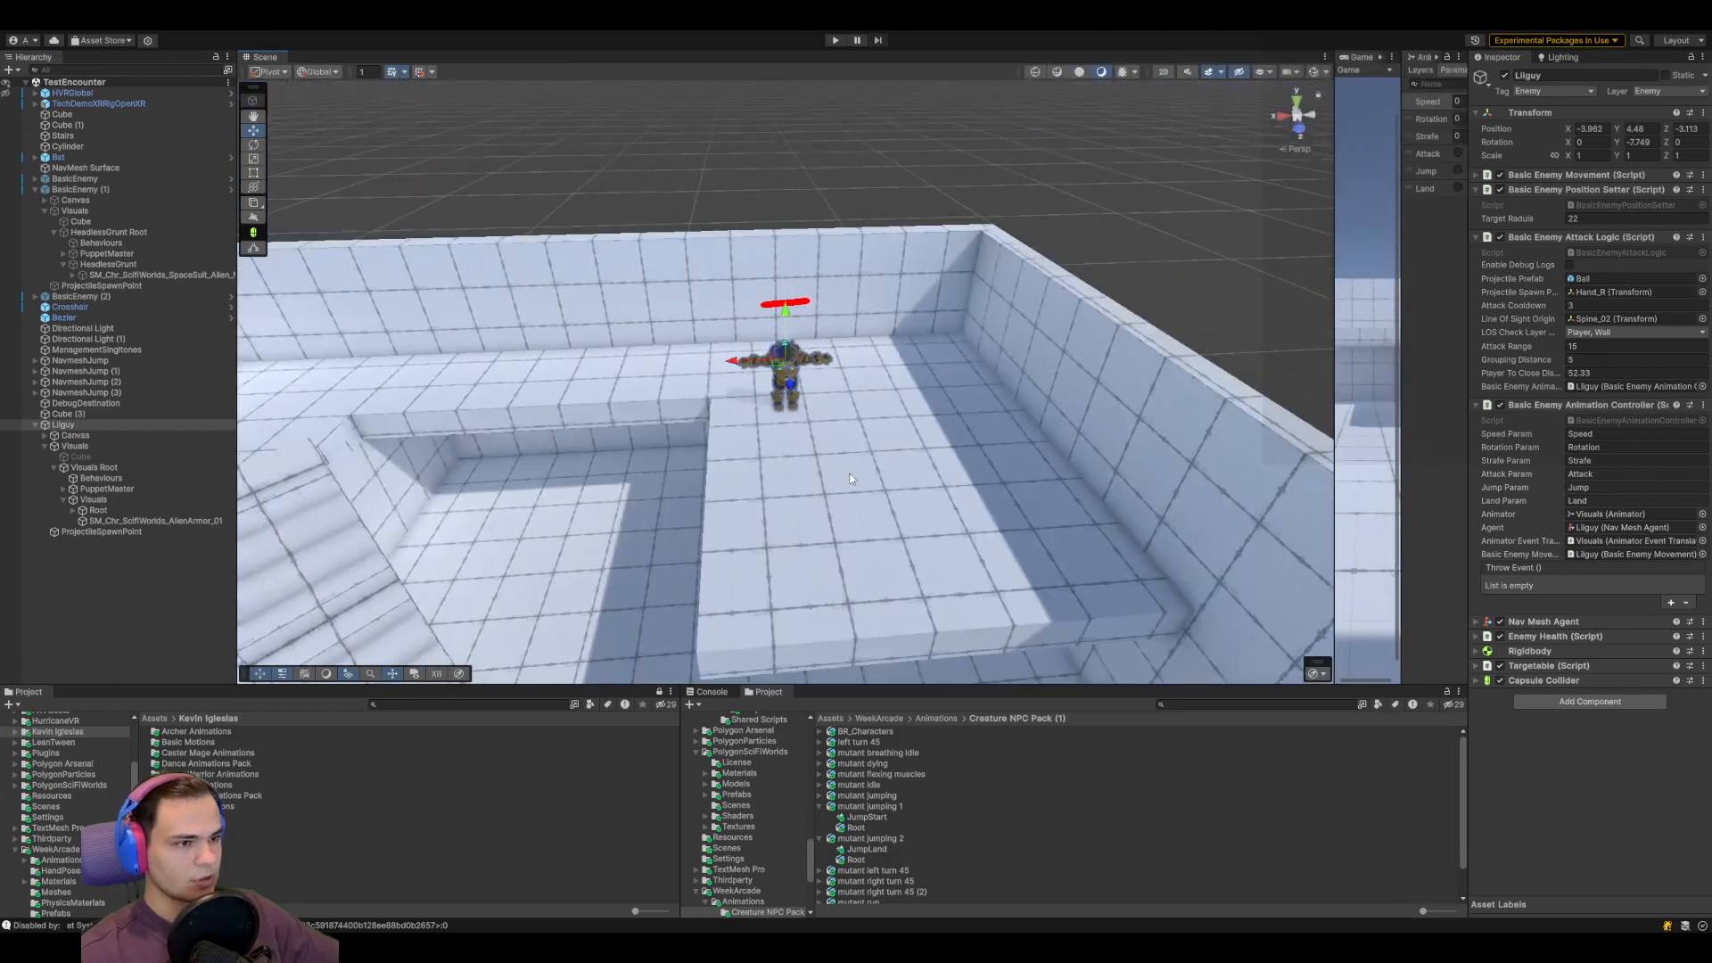
pyautogui.moveTo(940, 432); pyautogui.dragTo(861, 491, button='right')
pyautogui.scroll(-1, 803, 517)
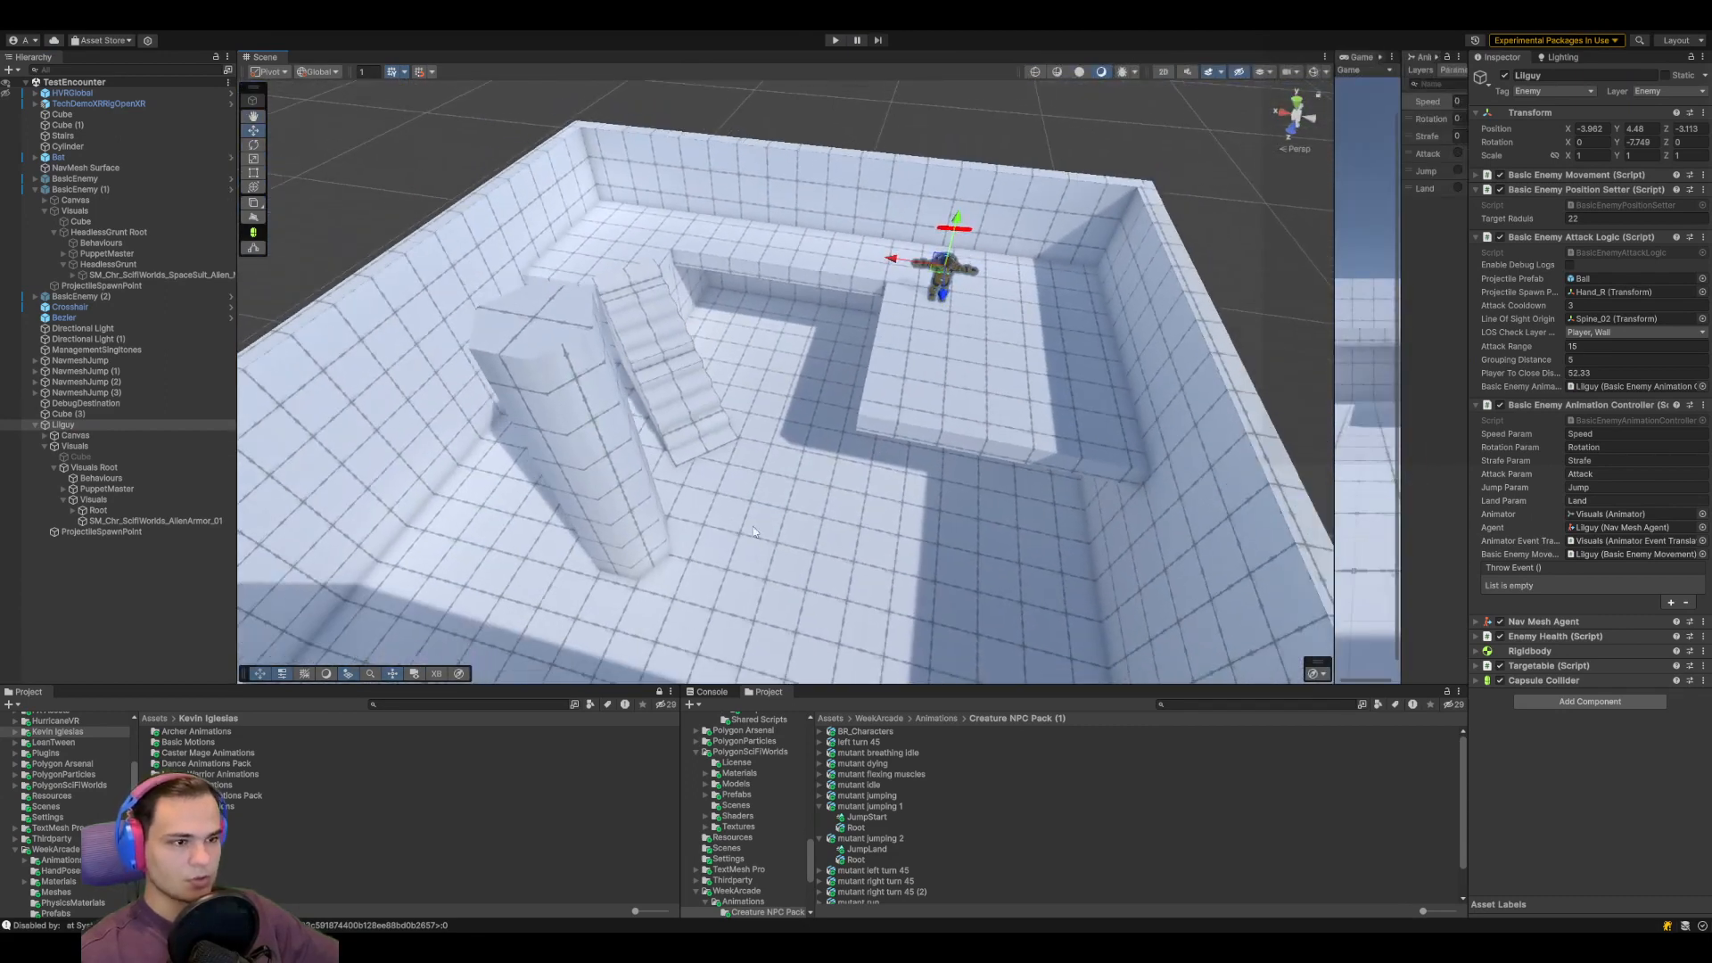
pyautogui.click(607, 493)
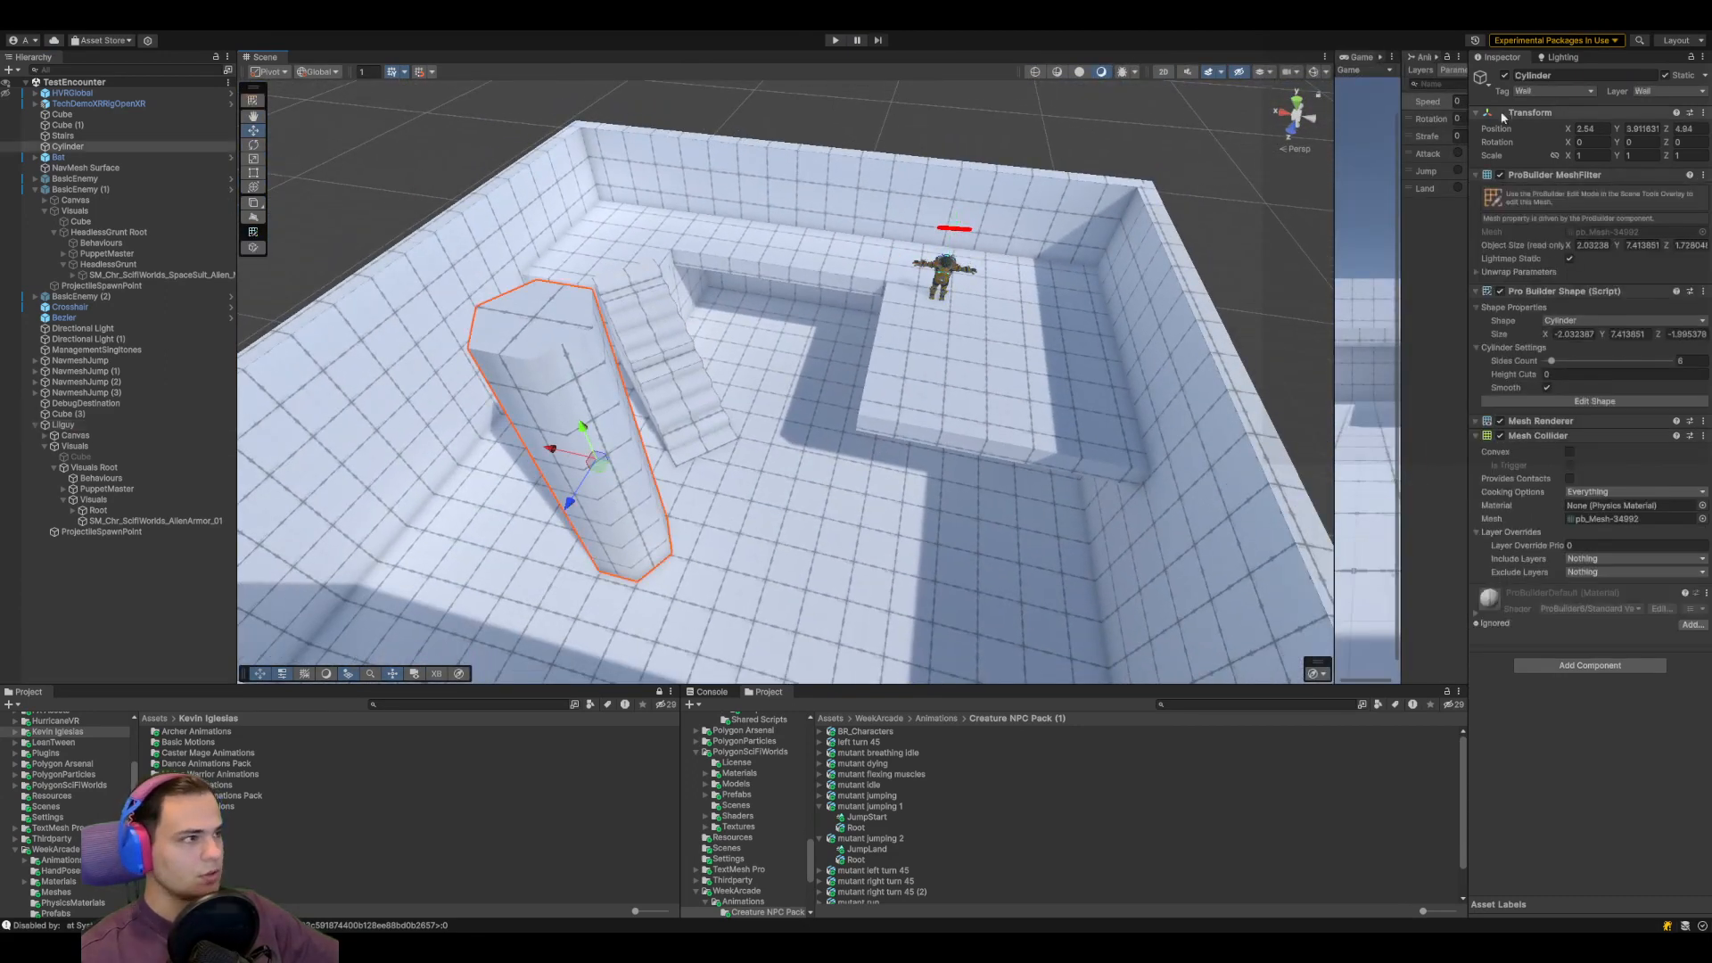
pyautogui.click(6, 147)
# Deactivate the Stairs and the raised Cube (1) platform in the test arena
pyautogui.moveTo(695, 355); pyautogui.dragTo(639, 438, button='middle')
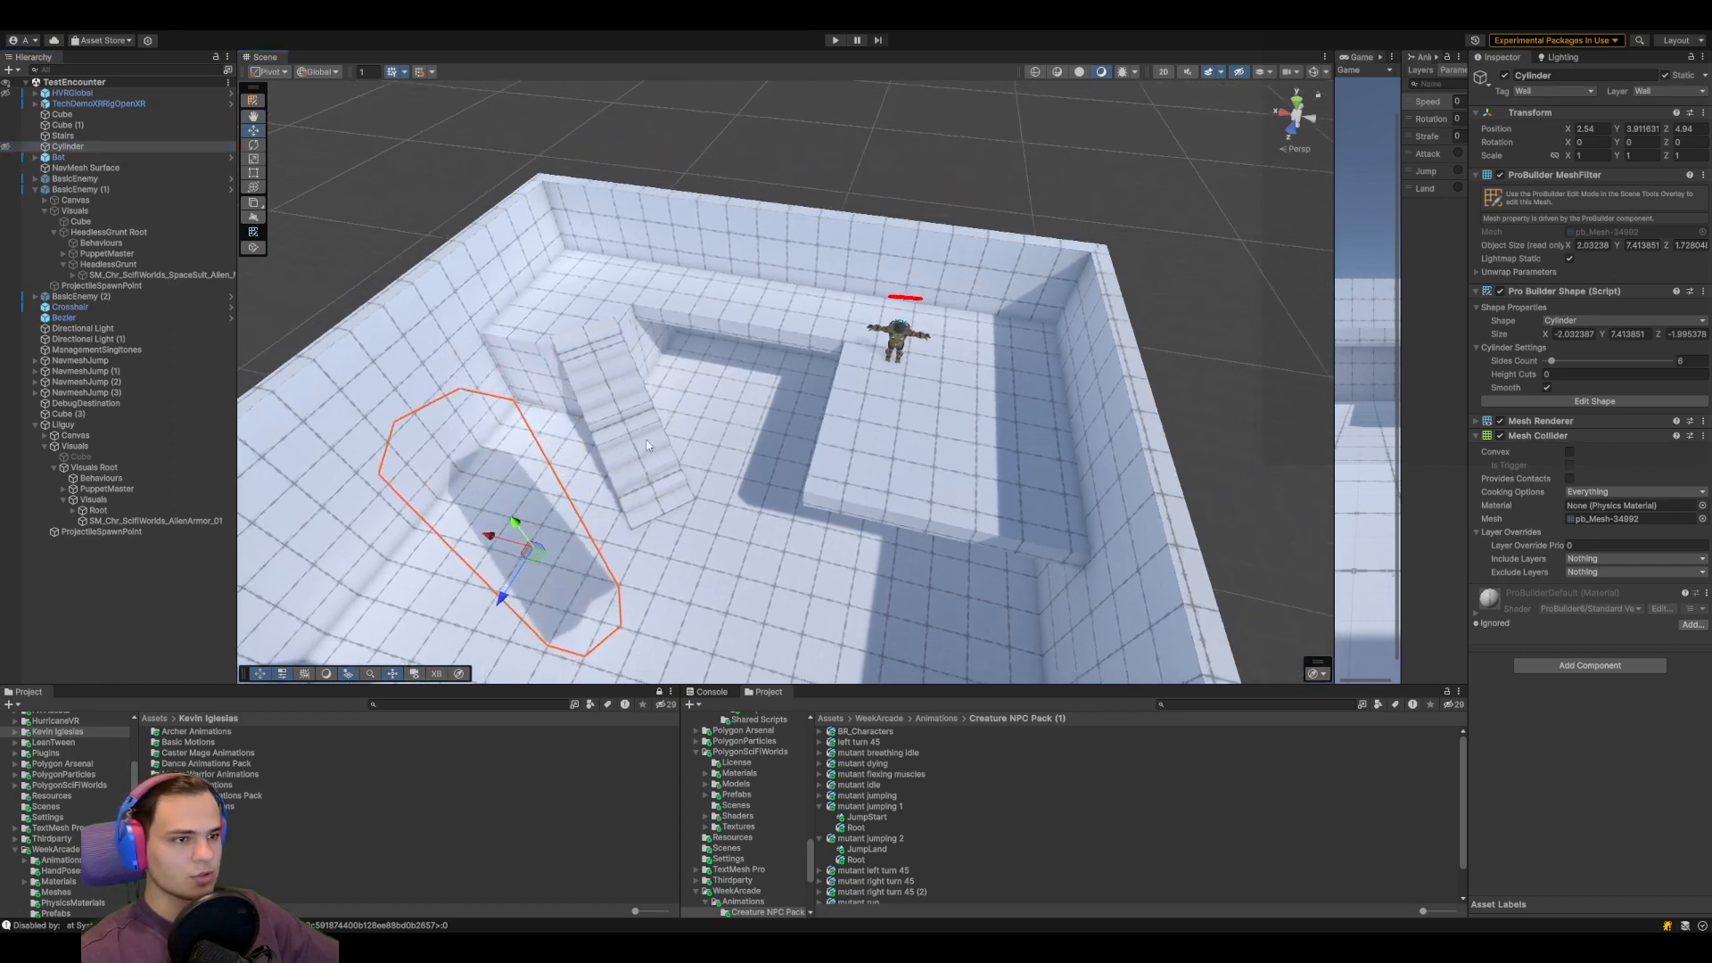
pyautogui.scroll(3, 656, 472)
pyautogui.click(569, 475)
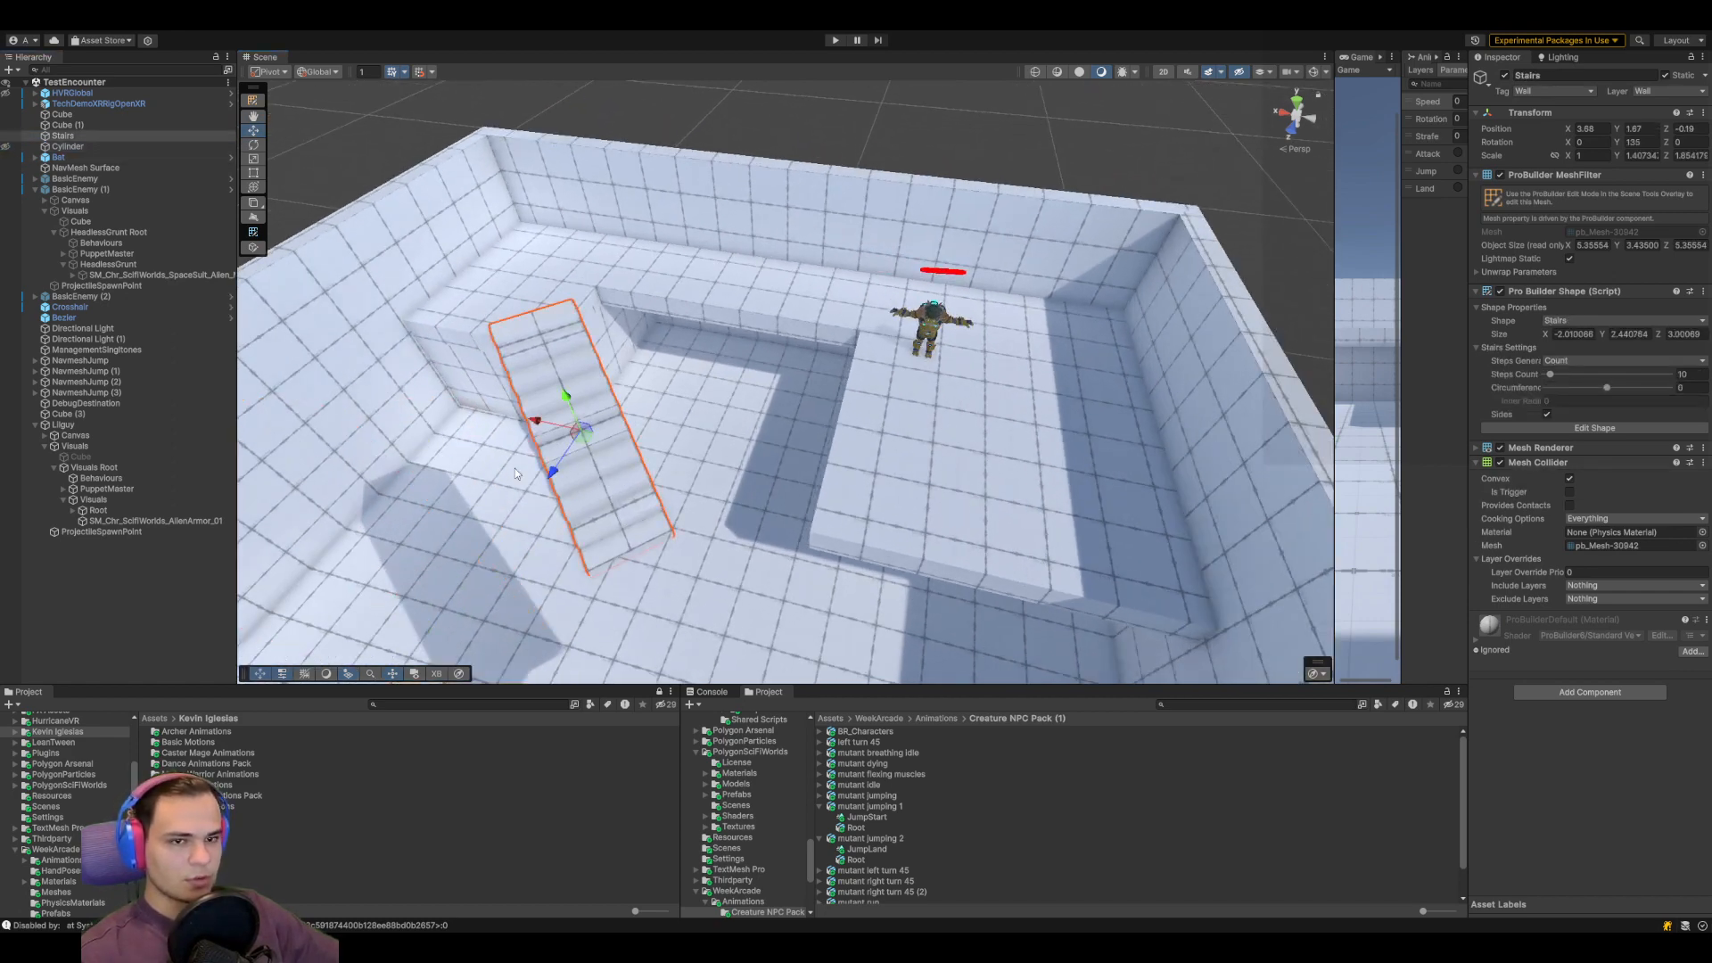
pyautogui.click(1505, 76)
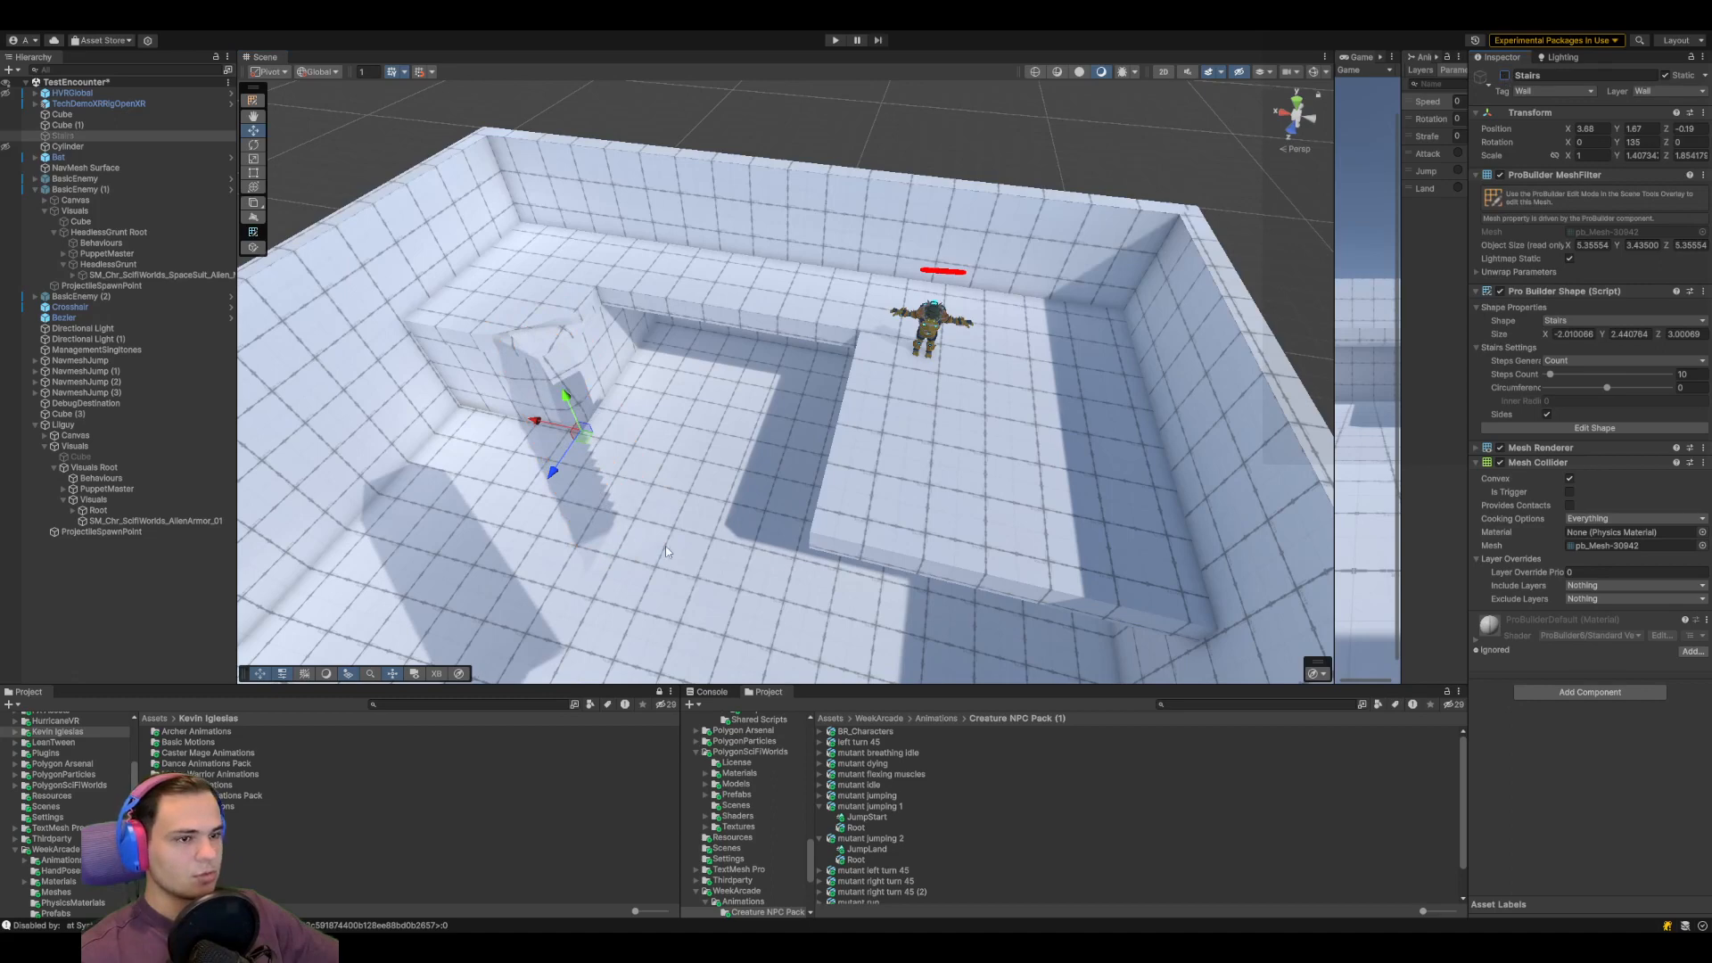
pyautogui.moveTo(660, 488); pyautogui.dragTo(657, 499, button='right')
pyautogui.click(579, 290)
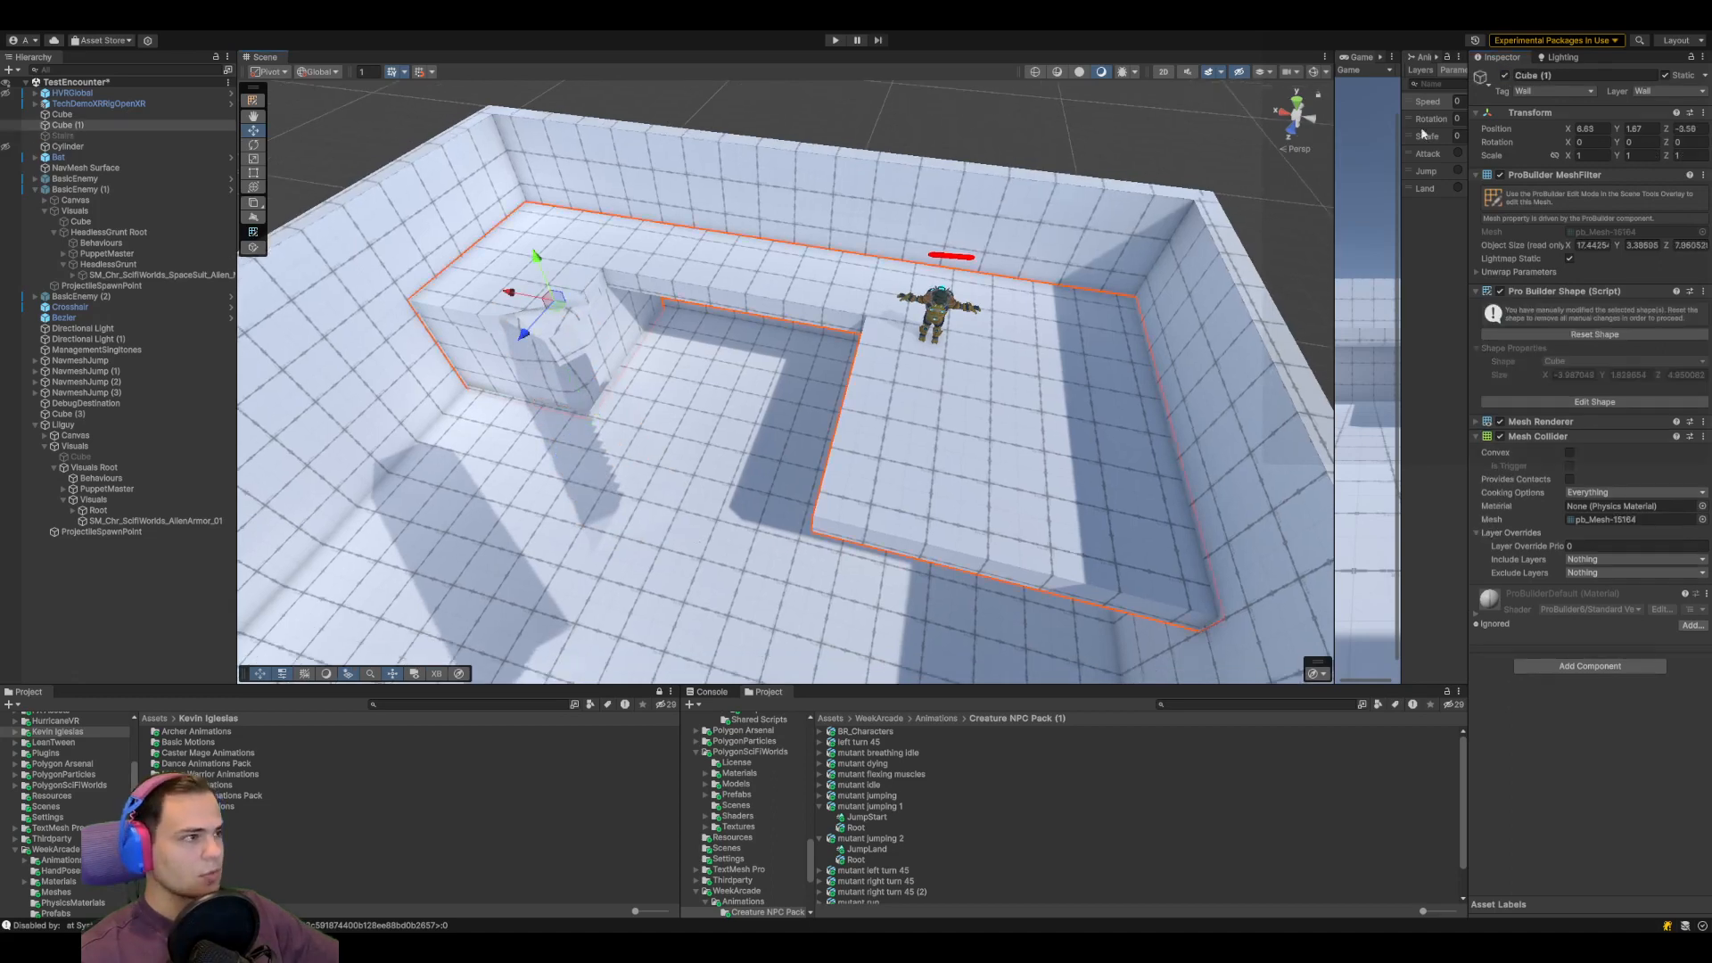
pyautogui.click(1505, 76)
# Raise Cube (3) to a Y position of 1 and duplicate it nine times, spreading the cubes into two rows of five
pyautogui.click(587, 352)
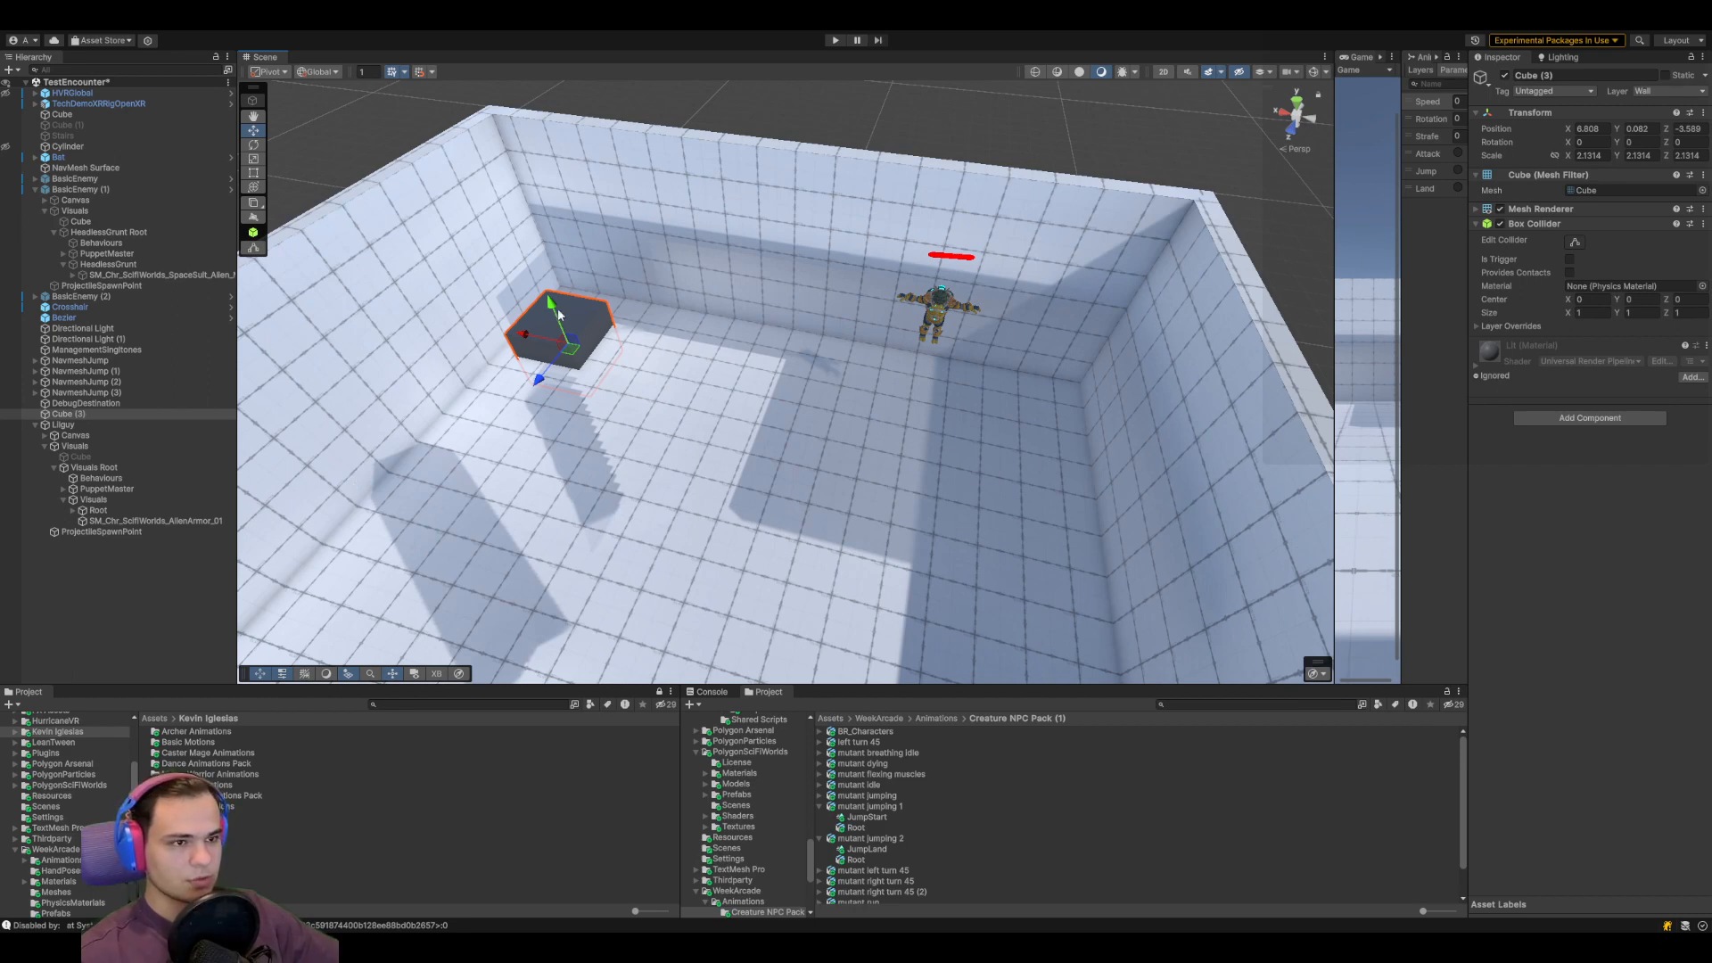
pyautogui.moveTo(550, 305); pyautogui.dragTo(539, 287)
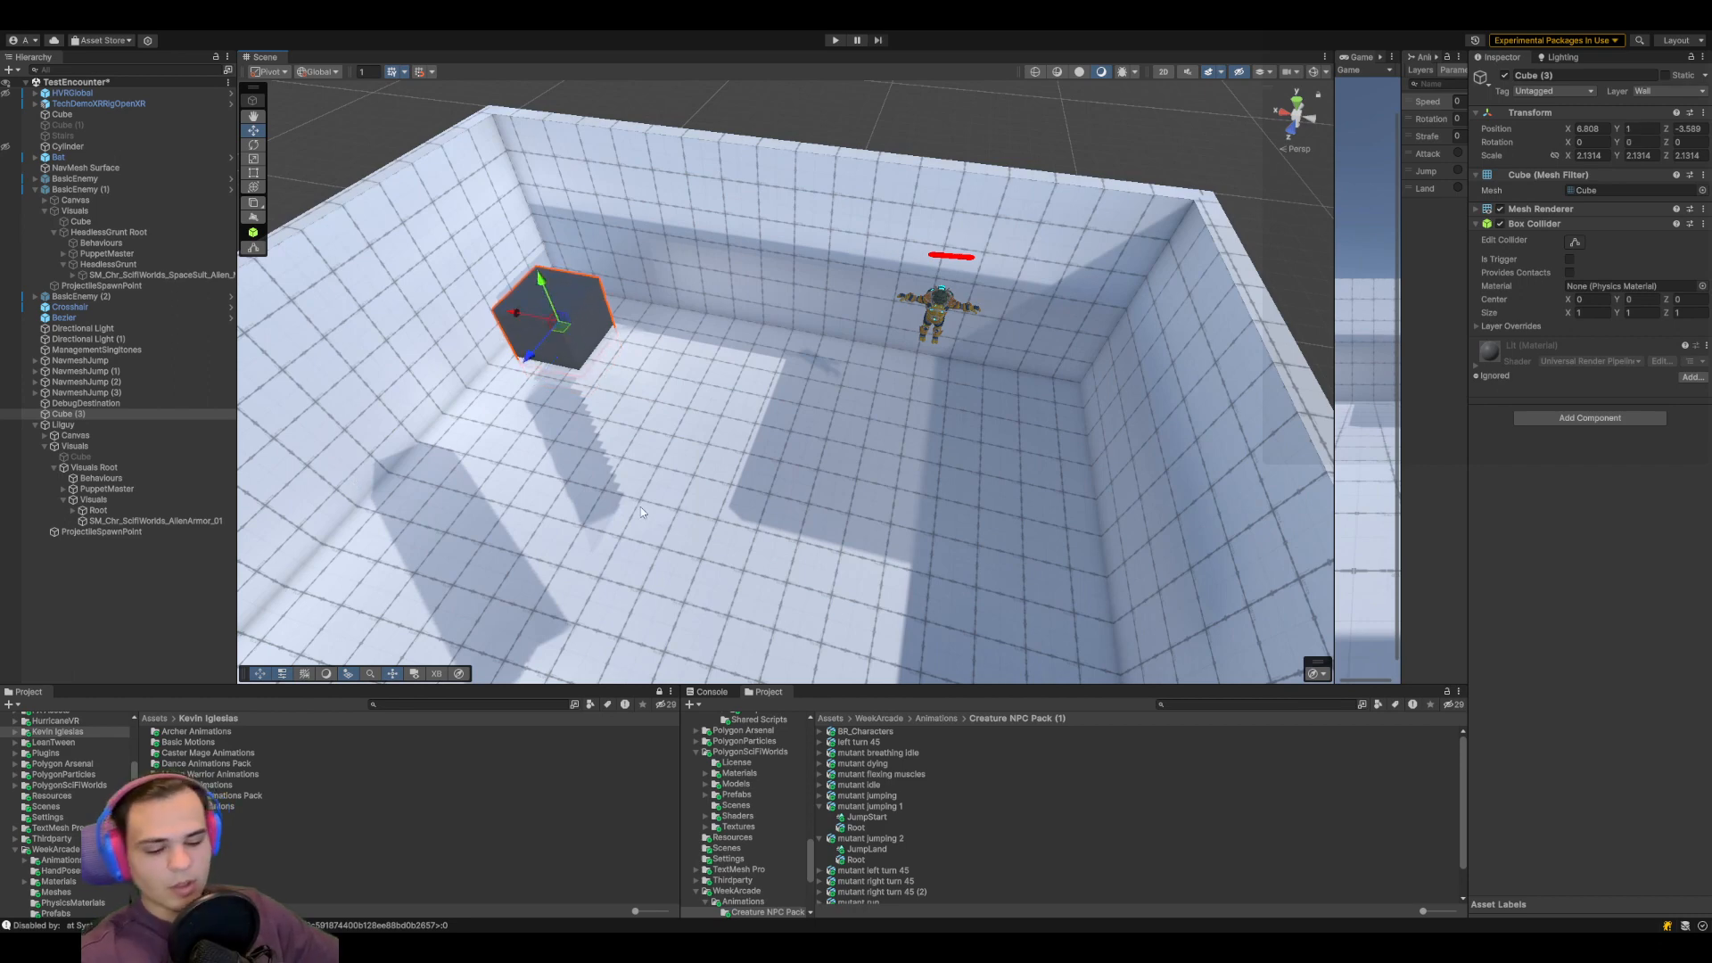
pyautogui.hotkey('ctrl', 'd')
pyautogui.moveTo(556, 330); pyautogui.dragTo(480, 438)
pyautogui.hotkey('ctrl', 'd')
pyautogui.hotkey('ctrl', 'd')
pyautogui.hotkey('ctrl', 'd')
pyautogui.hotkey('ctrl', 'd')
pyautogui.hotkey('ctrl', 'd')
pyautogui.hotkey('ctrl', 'd')
pyautogui.hotkey('ctrl', 'd')
pyautogui.hotkey('ctrl', 'd')
# Select the five cubes of the back row and shift them together to widen the gap between the rows
pyautogui.click(572, 346)
pyautogui.keyDown('shift'); pyautogui.click(660, 330); pyautogui.keyUp('shift')
pyautogui.keyDown('shift'); pyautogui.click(754, 352); pyautogui.keyUp('shift')
pyautogui.keyDown('shift'); pyautogui.click(870, 374); pyautogui.keyUp('shift')
pyautogui.keyDown('shift'); pyautogui.click(976, 383); pyautogui.keyUp('shift')
pyautogui.moveTo(1001, 374); pyautogui.dragTo(1016, 340)
# Show the scene gizmos with NavmeshJump selected and examine the NavMesh and jump links around the cubes
pyautogui.click(93, 362)
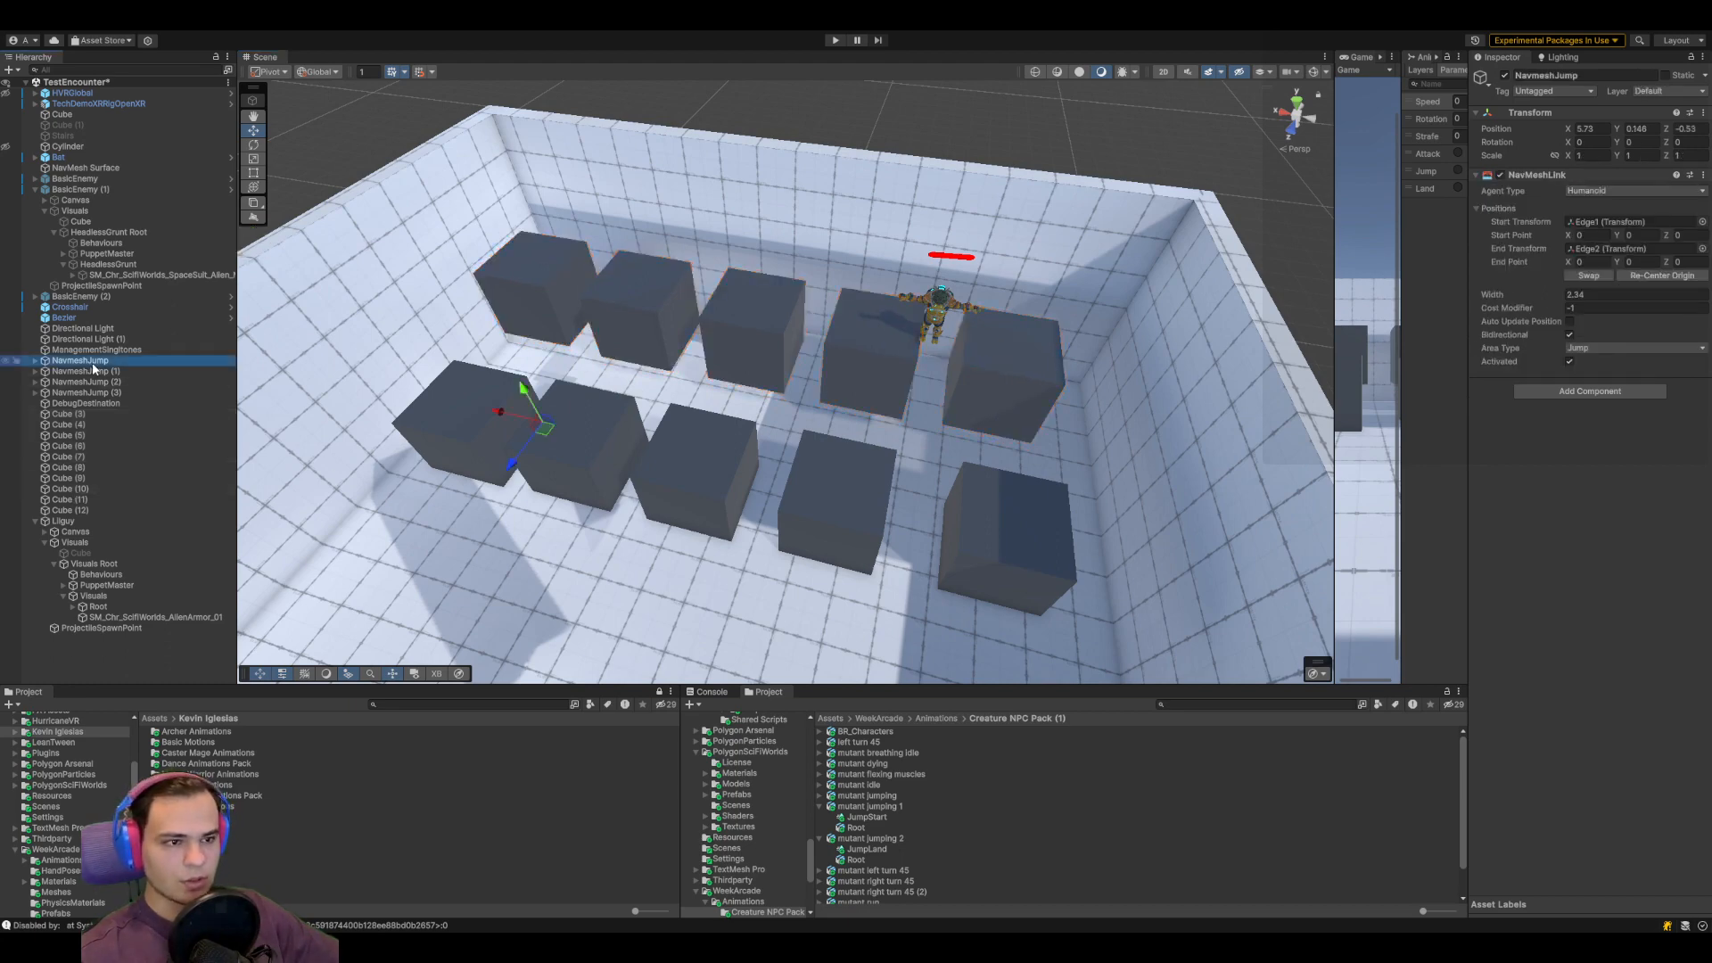
pyautogui.click(1315, 73)
pyautogui.moveTo(803, 447); pyautogui.dragTo(921, 505, button='right')
pyautogui.press('a')
pyautogui.scroll(4, 775, 541)
pyautogui.moveTo(773, 539); pyautogui.dragTo(918, 462, button='right')
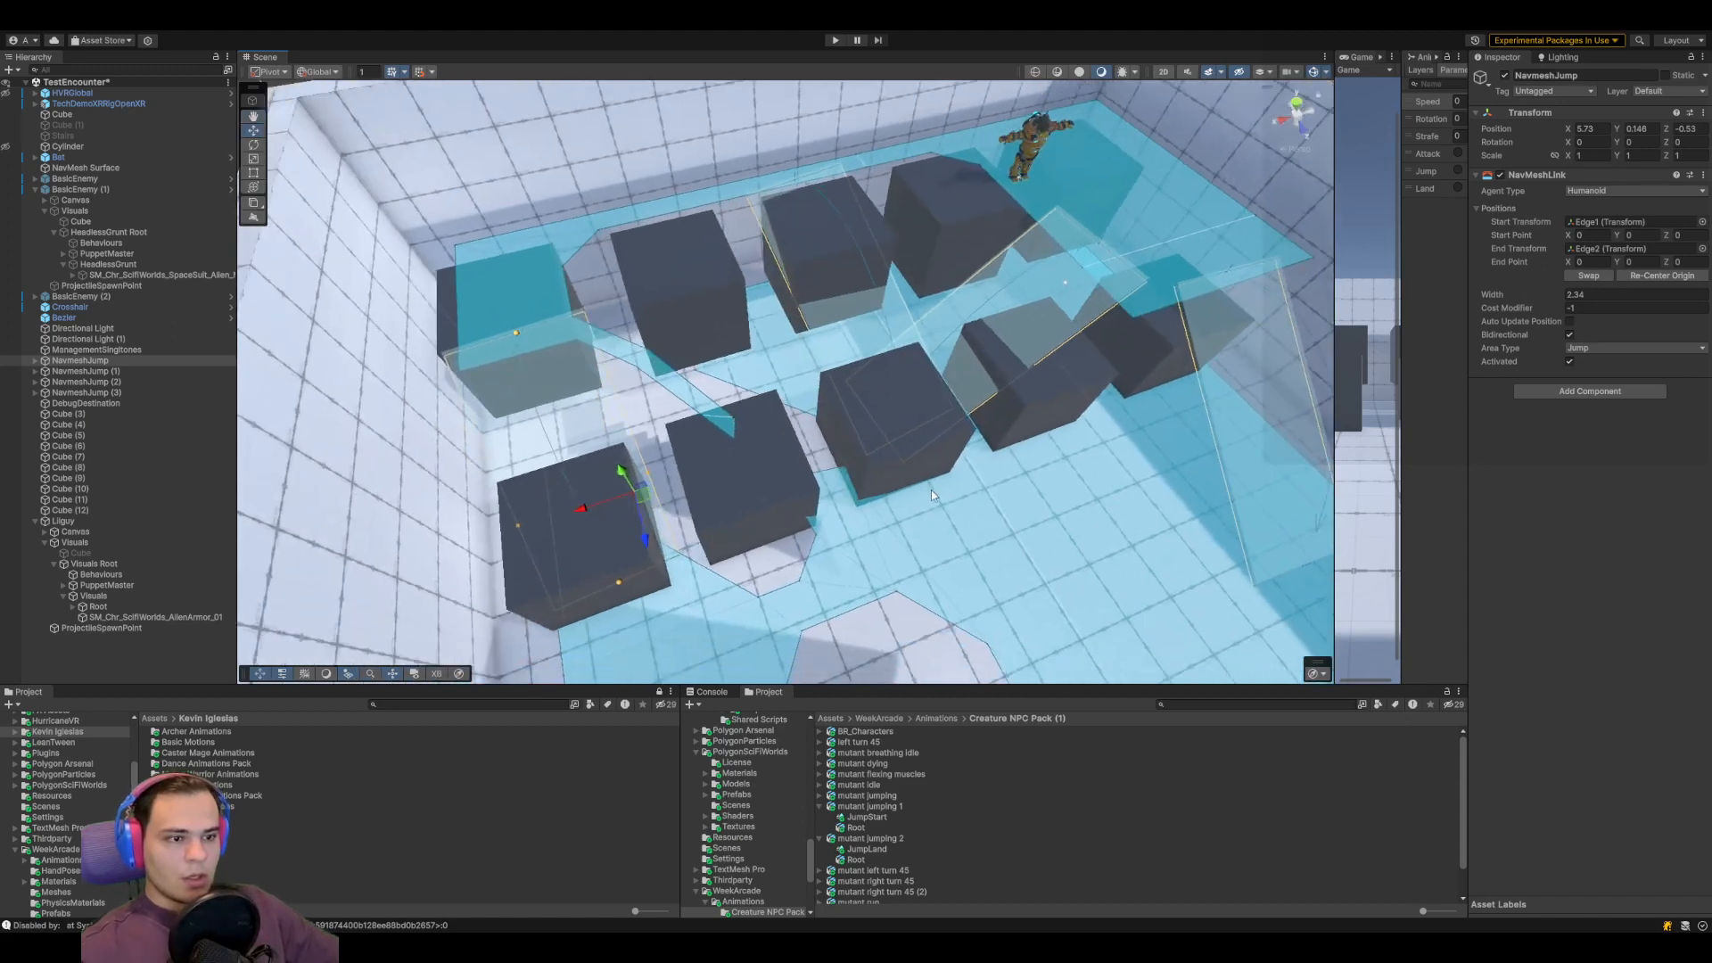
pyautogui.scroll(5, 923, 458)
pyautogui.scroll(3, 925, 455)
pyautogui.scroll(-3, 926, 456)
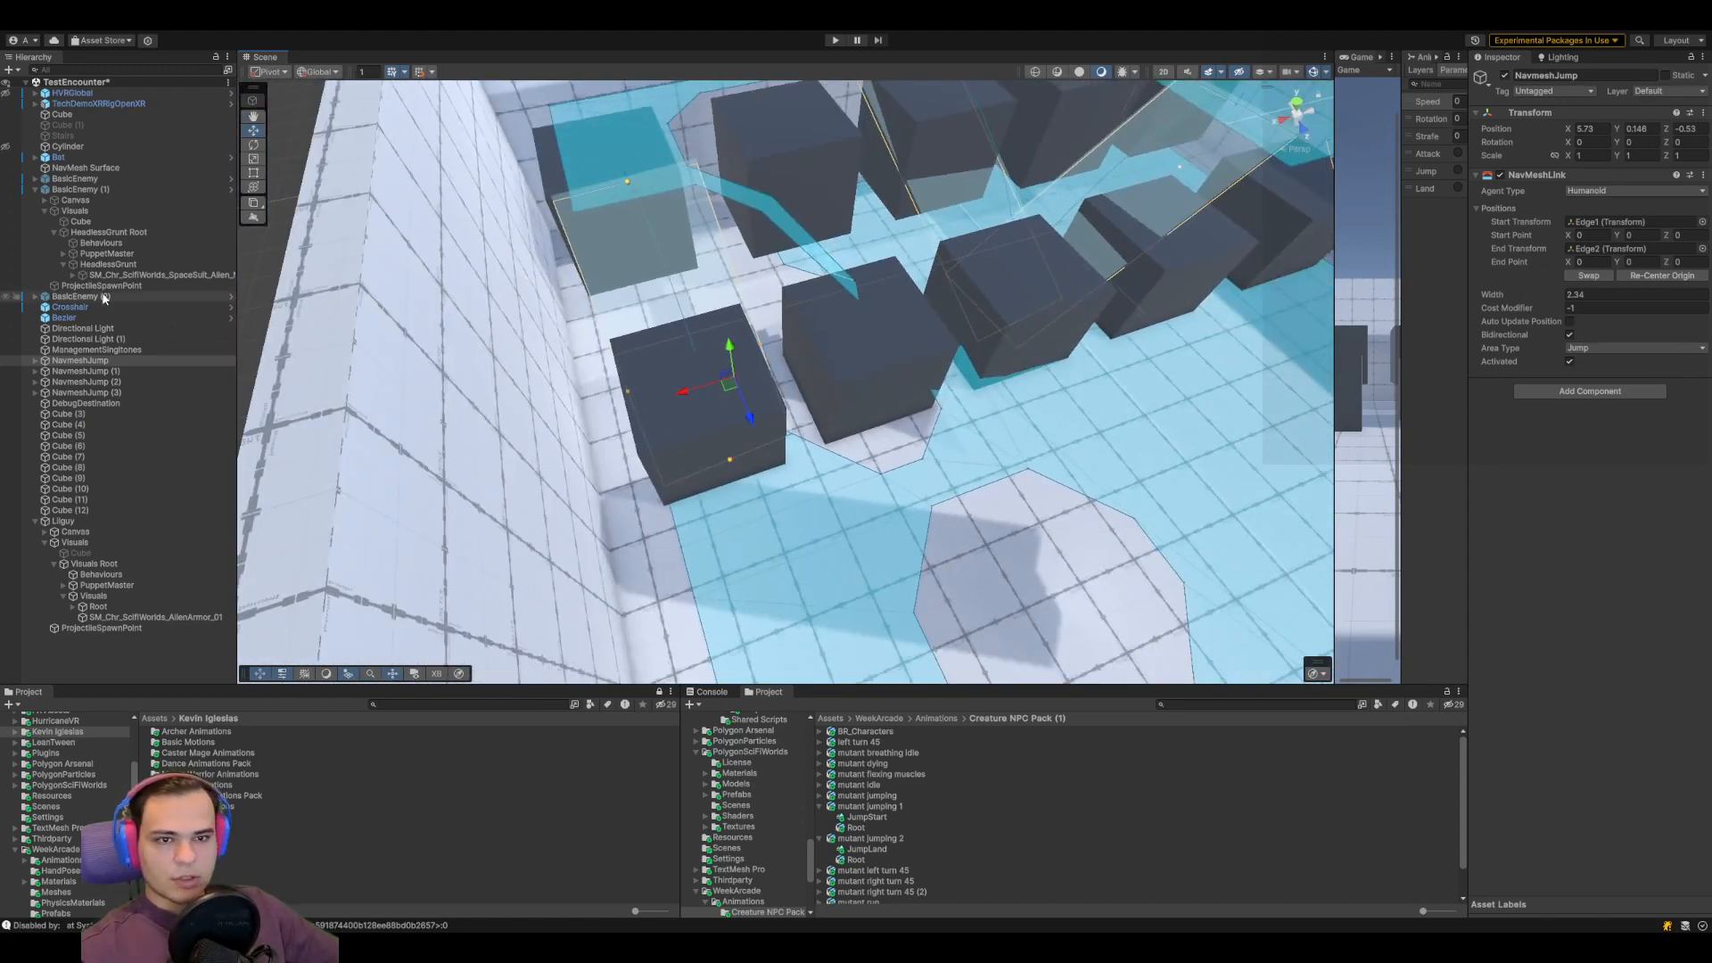
# Rebake the NavMesh Surface and inspect the walkable area around the cube rows
pyautogui.click(87, 169)
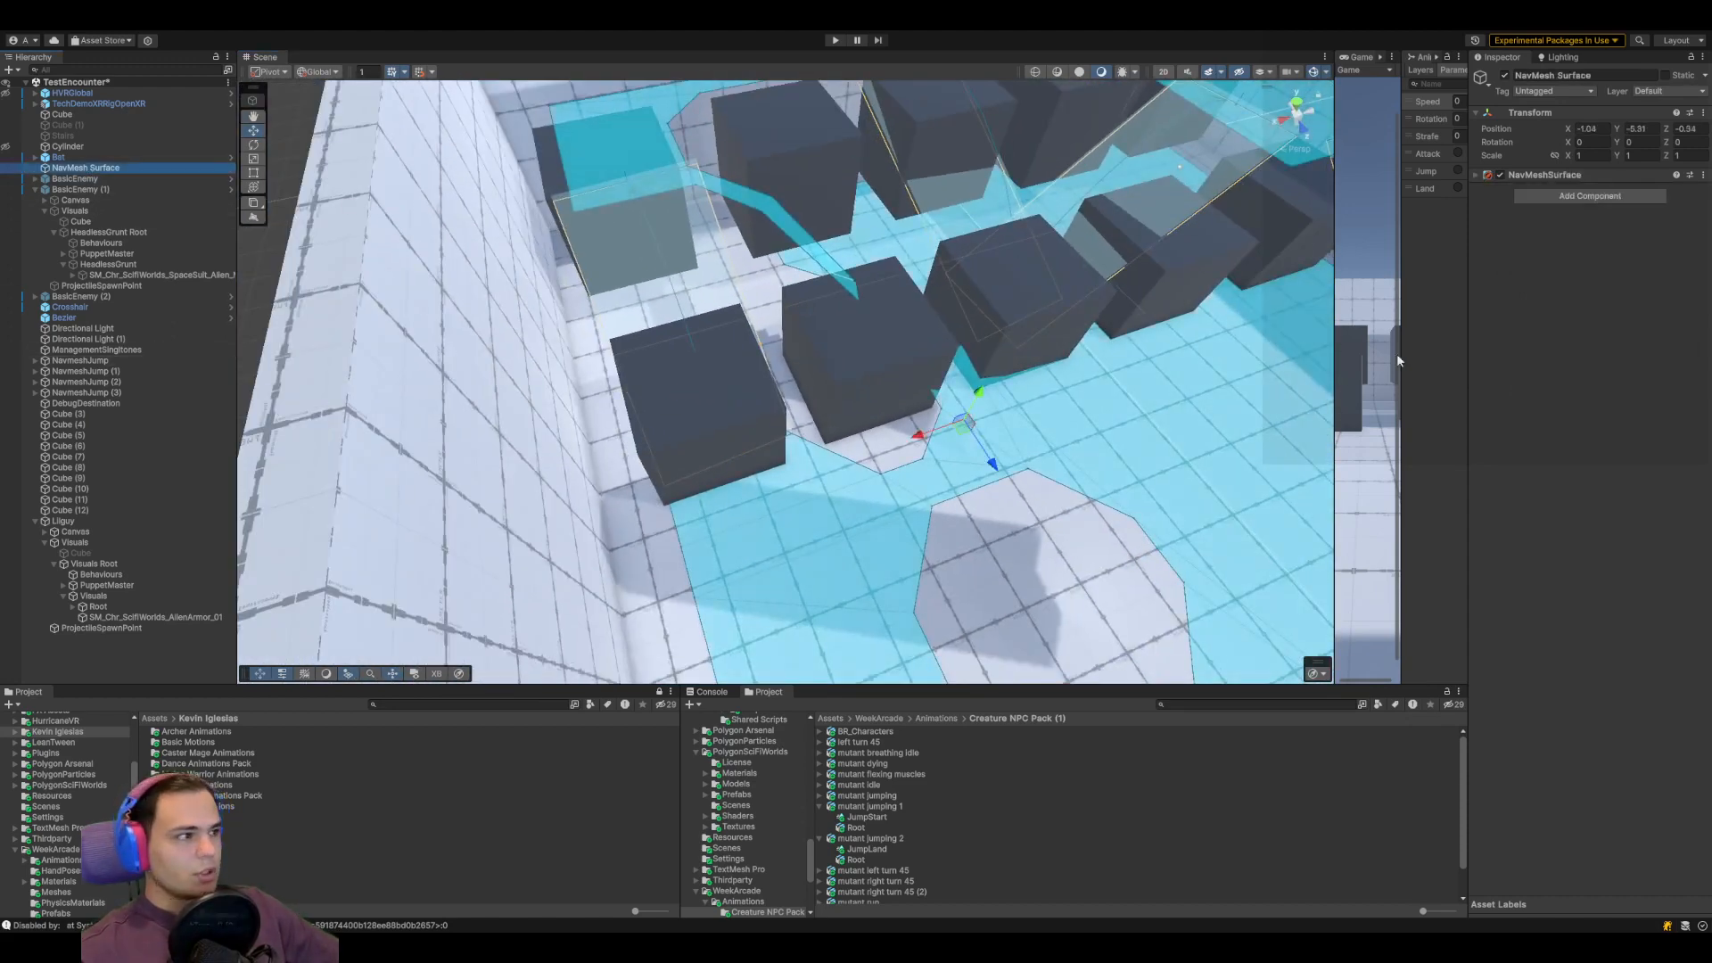
pyautogui.click(1492, 174)
pyautogui.click(1656, 486)
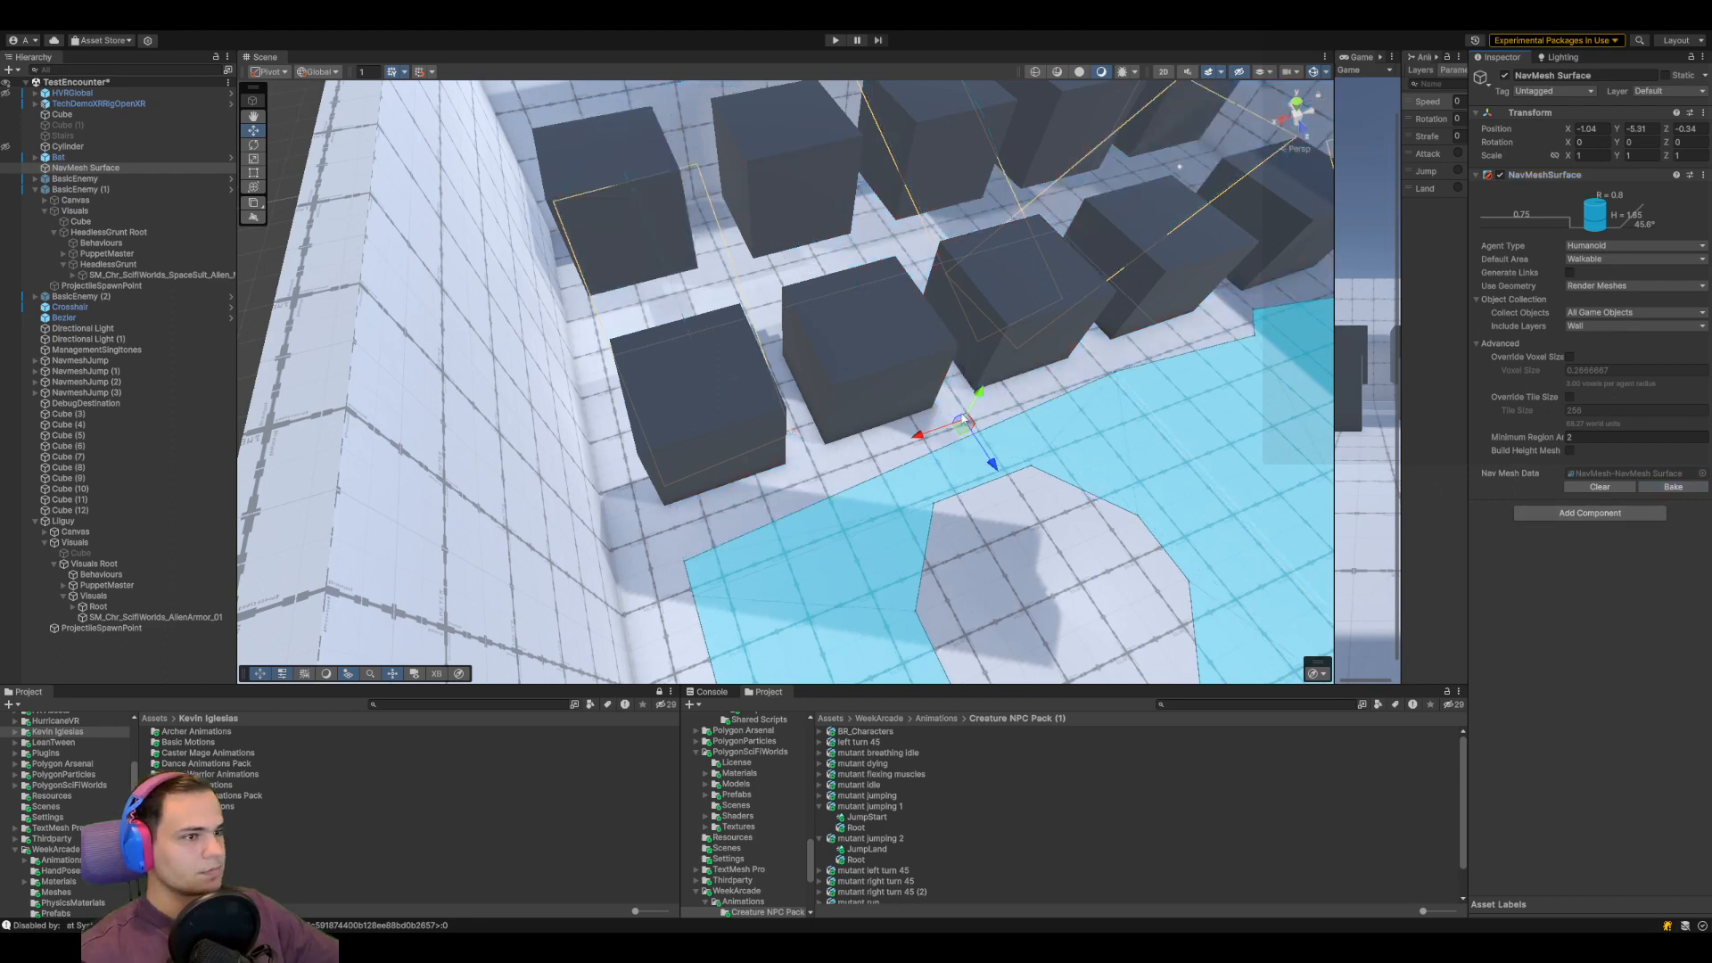
pyautogui.scroll(-5, 965, 411)
pyautogui.scroll(5, 936, 490)
pyautogui.keyDown('alt'); pyautogui.moveTo(1135, 540); pyautogui.dragTo(885, 457); pyautogui.keyUp('alt')
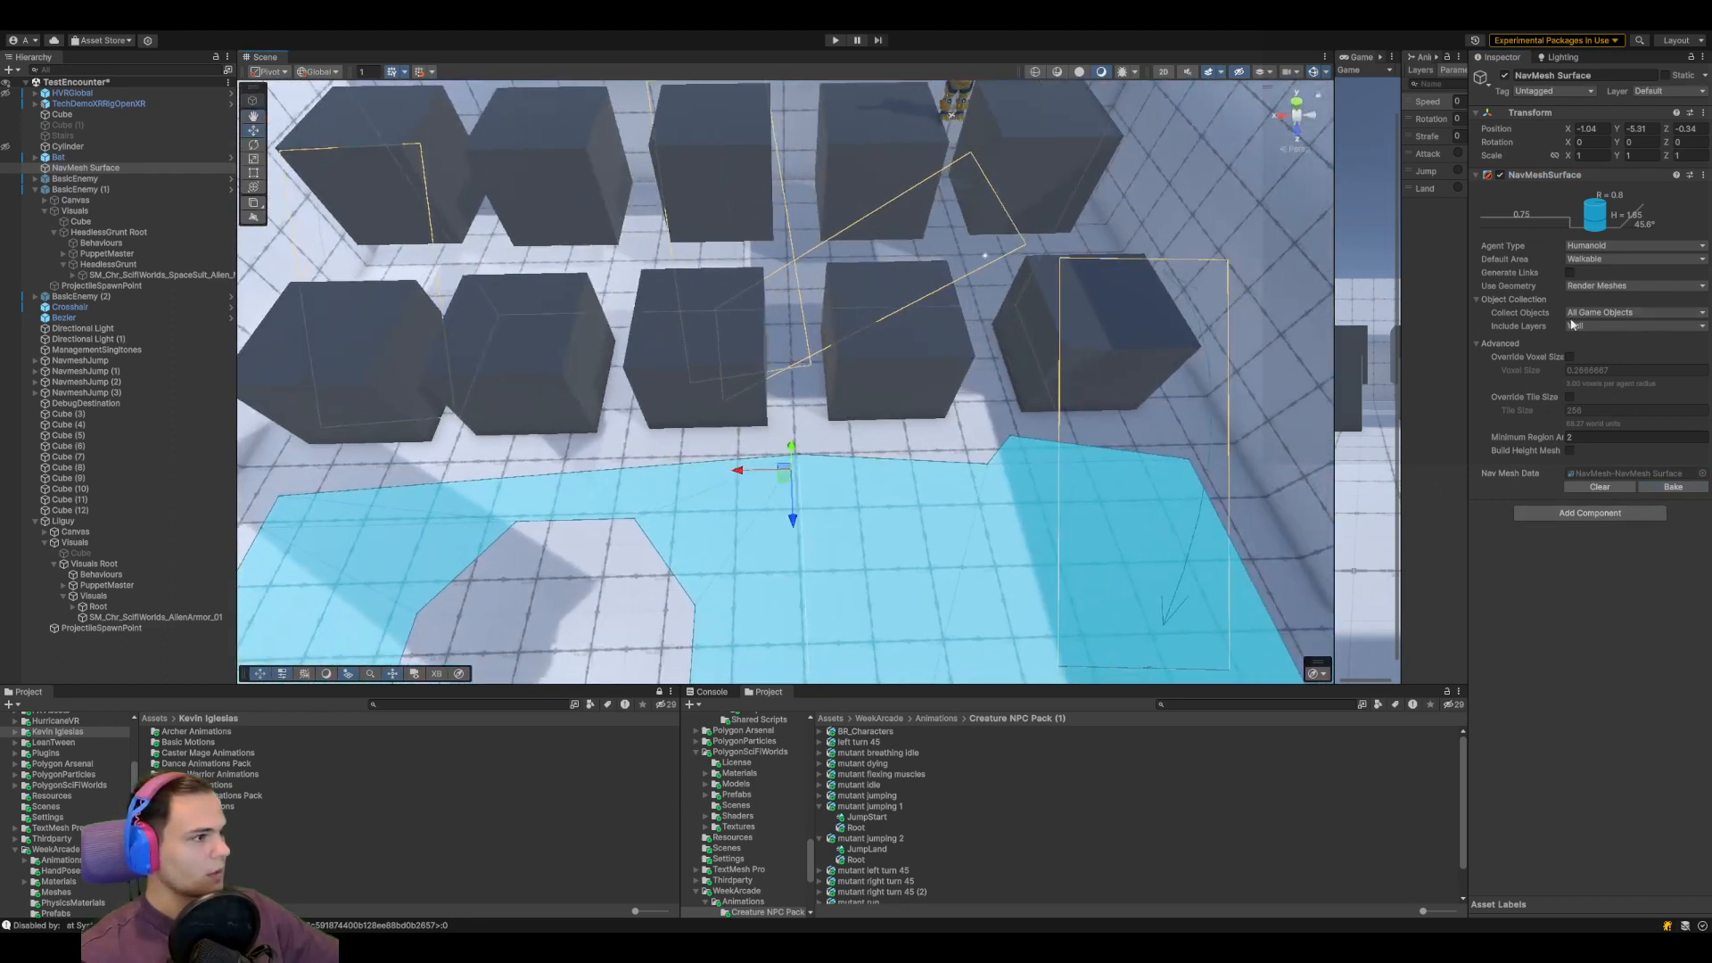
pyautogui.scroll(-3, 1180, 374)
# Delete the three middle cubes of the front row, keeping only the cubes at its two ends
pyautogui.click(80, 510)
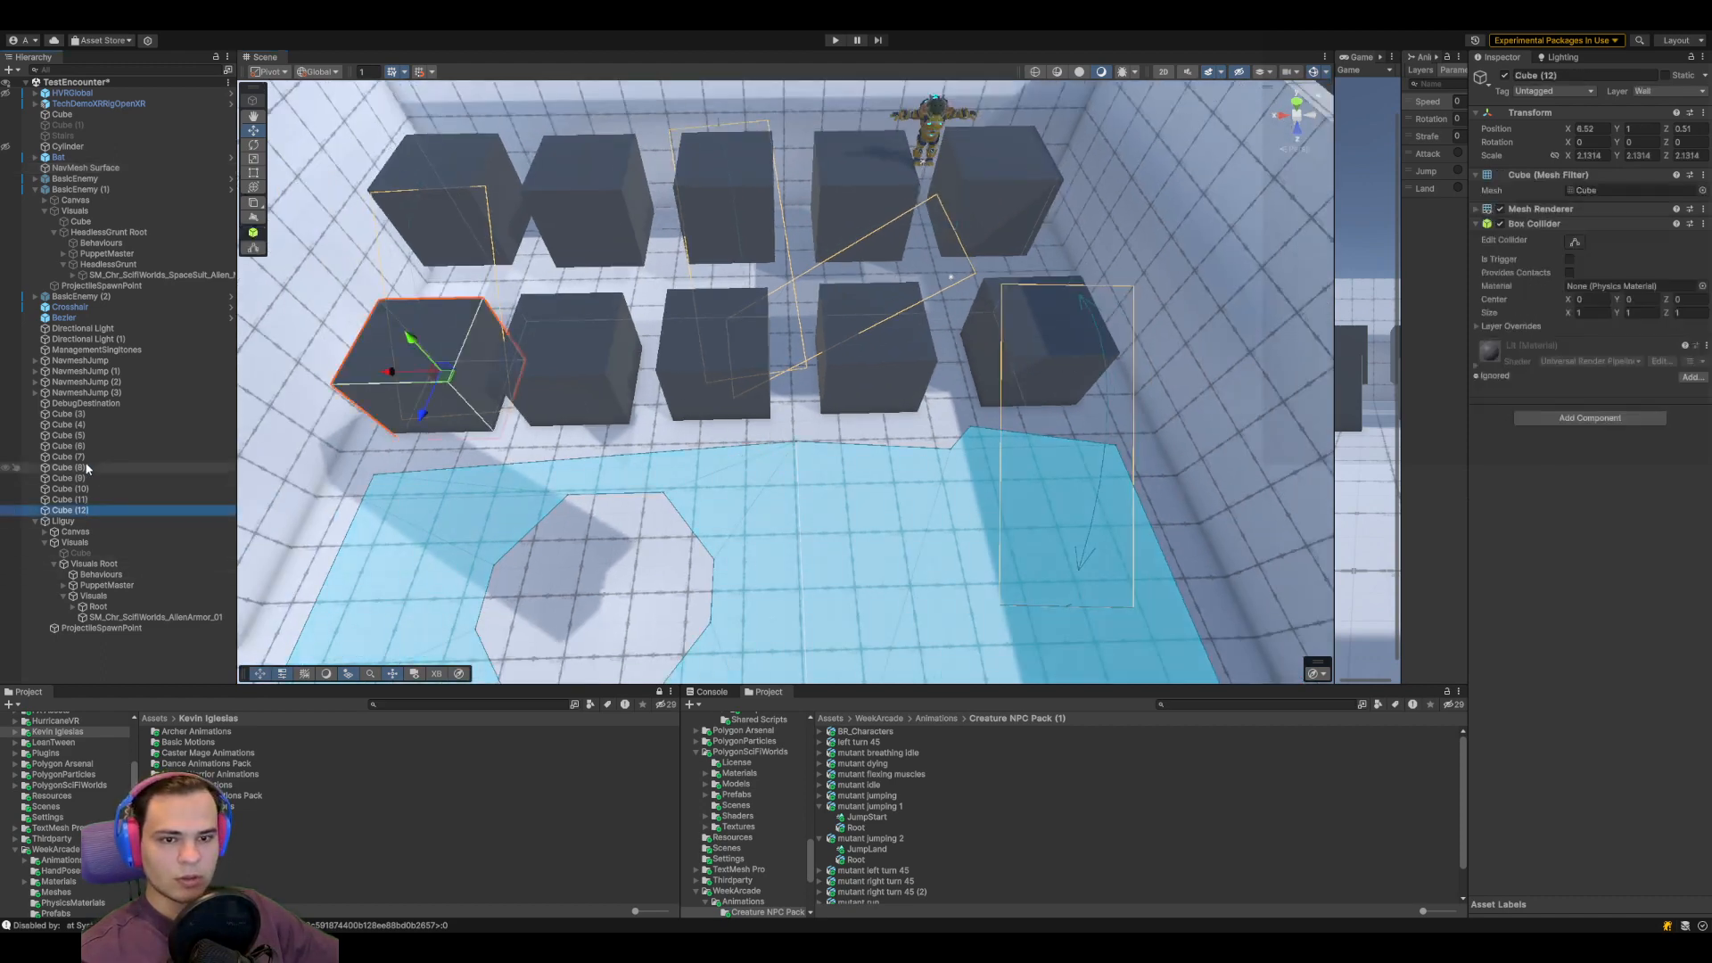
pyautogui.keyDown('shift'); pyautogui.click(87, 415); pyautogui.keyUp('shift')
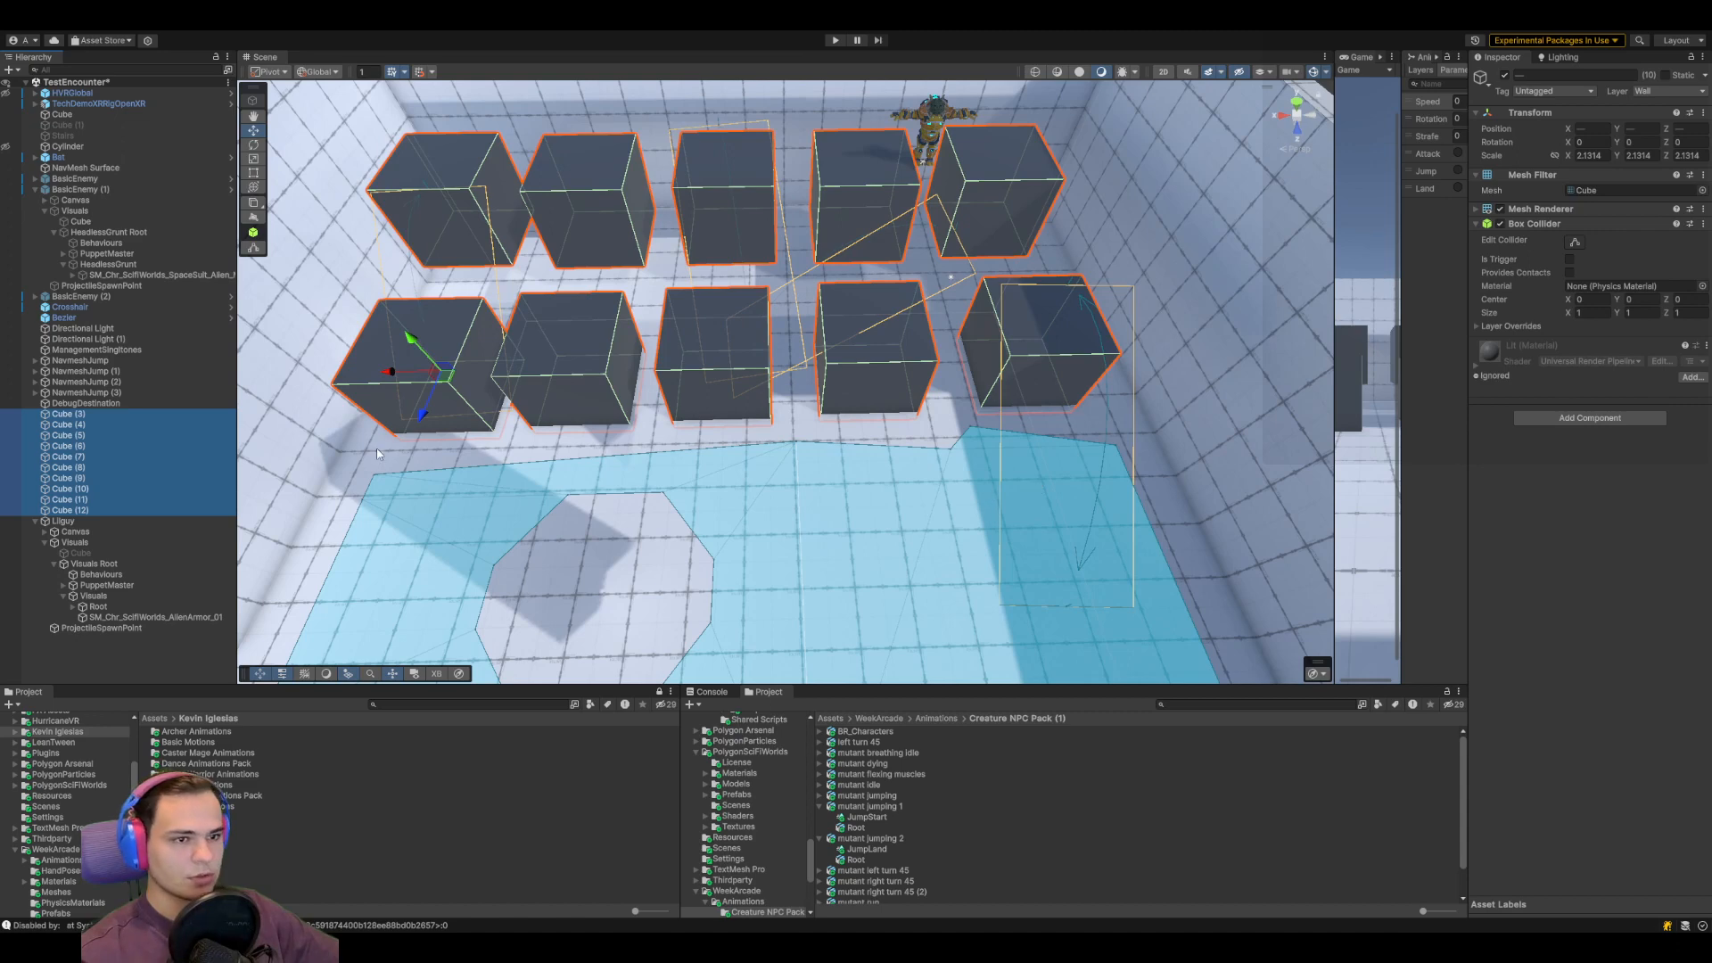
pyautogui.click(588, 385)
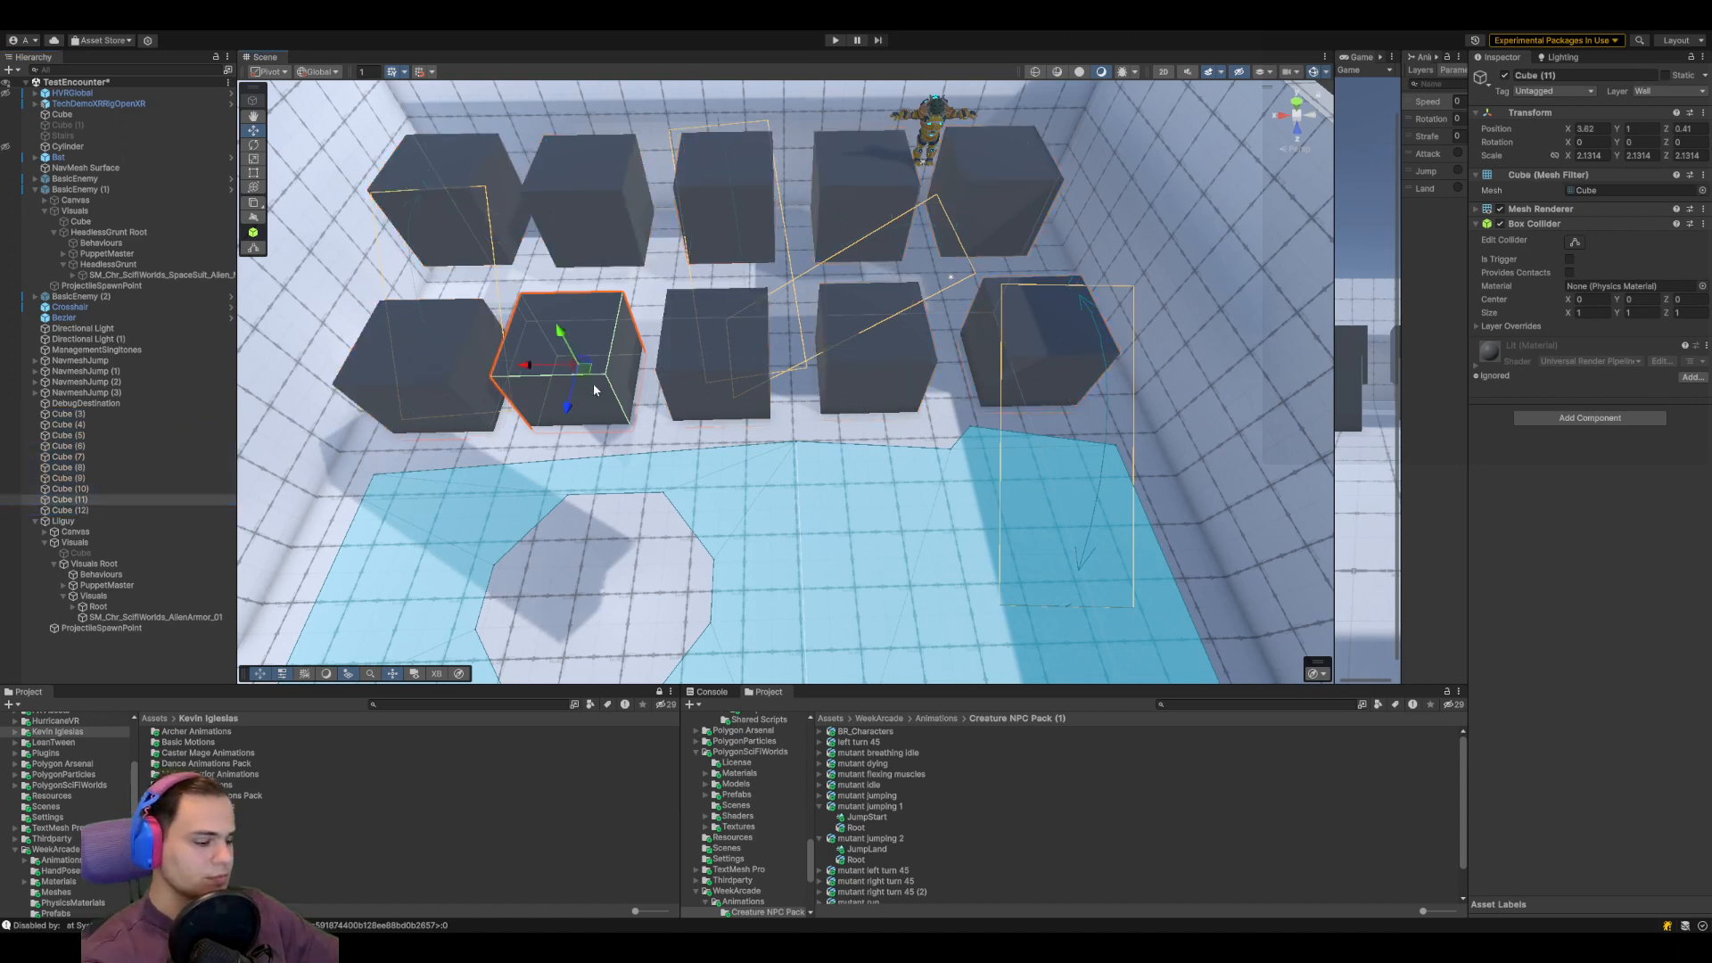
pyautogui.press('Delete')
pyautogui.click(718, 375)
pyautogui.press('Delete')
pyautogui.click(879, 370)
pyautogui.press('Delete')
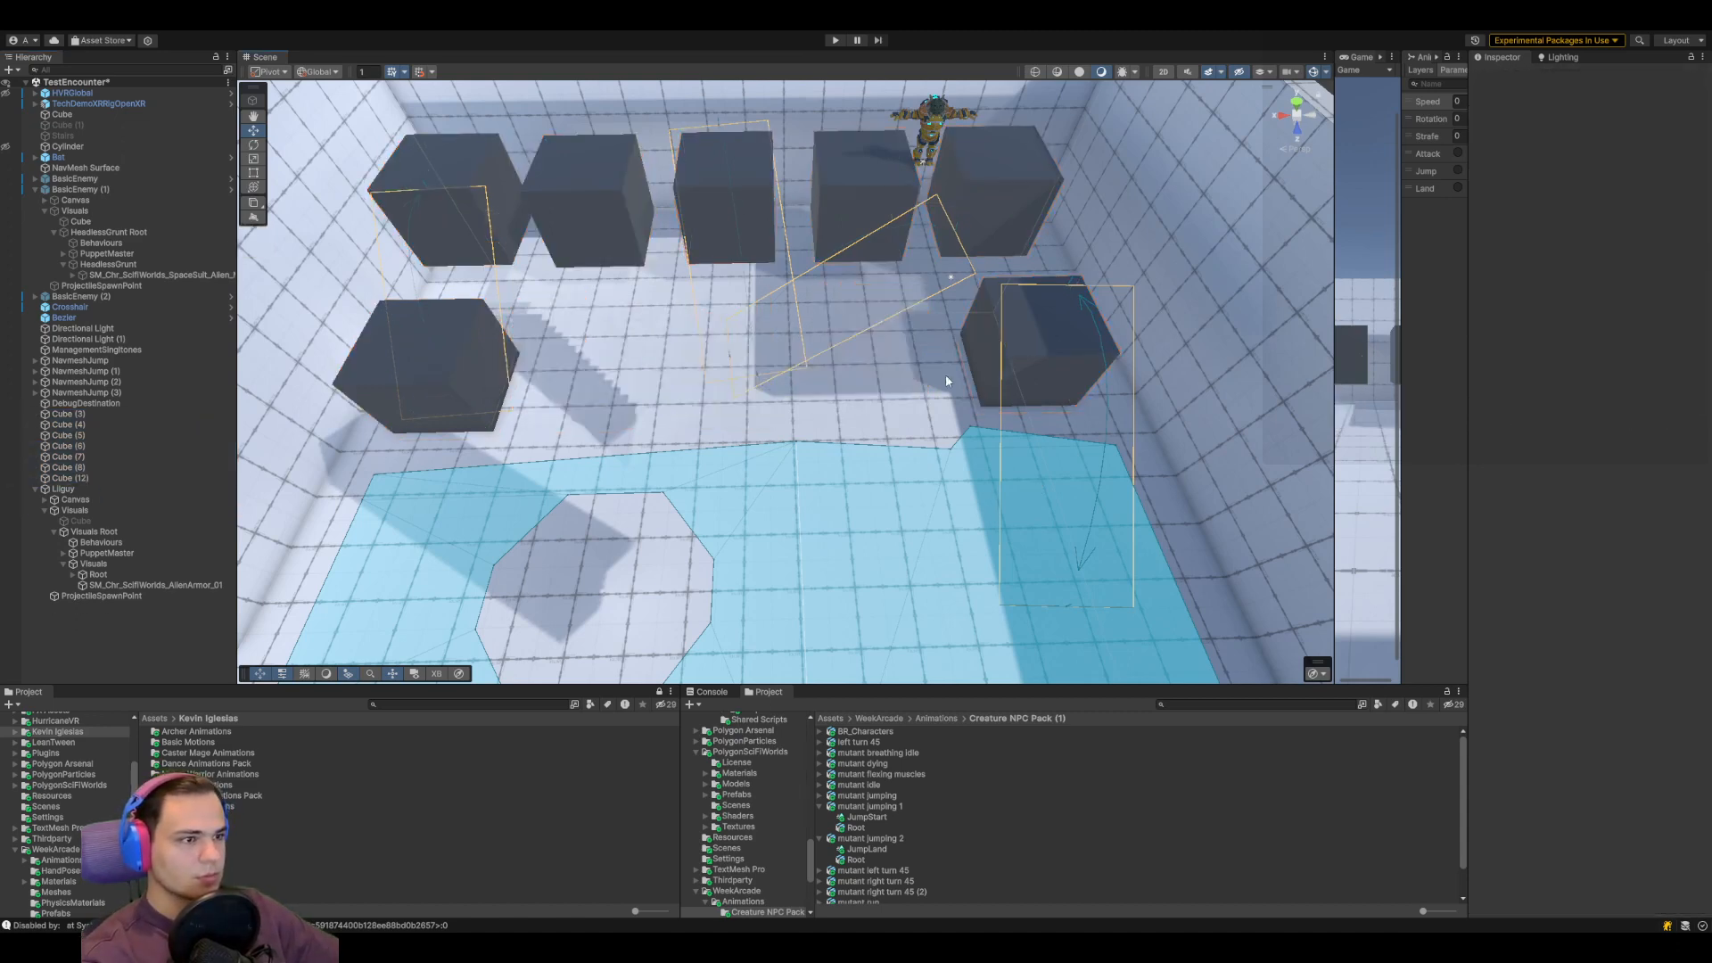
# Move the two remaining front-row cubes inward and forward, away from the back row
pyautogui.click(1025, 366)
pyautogui.moveTo(1025, 361); pyautogui.dragTo(849, 435)
pyautogui.click(441, 378)
pyautogui.moveTo(505, 408); pyautogui.dragTo(575, 448)
# Delete the three middle cubes of the back row, keeping only its two end cubes
pyautogui.click(570, 198)
pyautogui.press('Delete')
pyautogui.click(758, 207)
pyautogui.press('Delete')
pyautogui.click(861, 218)
pyautogui.press('Delete')
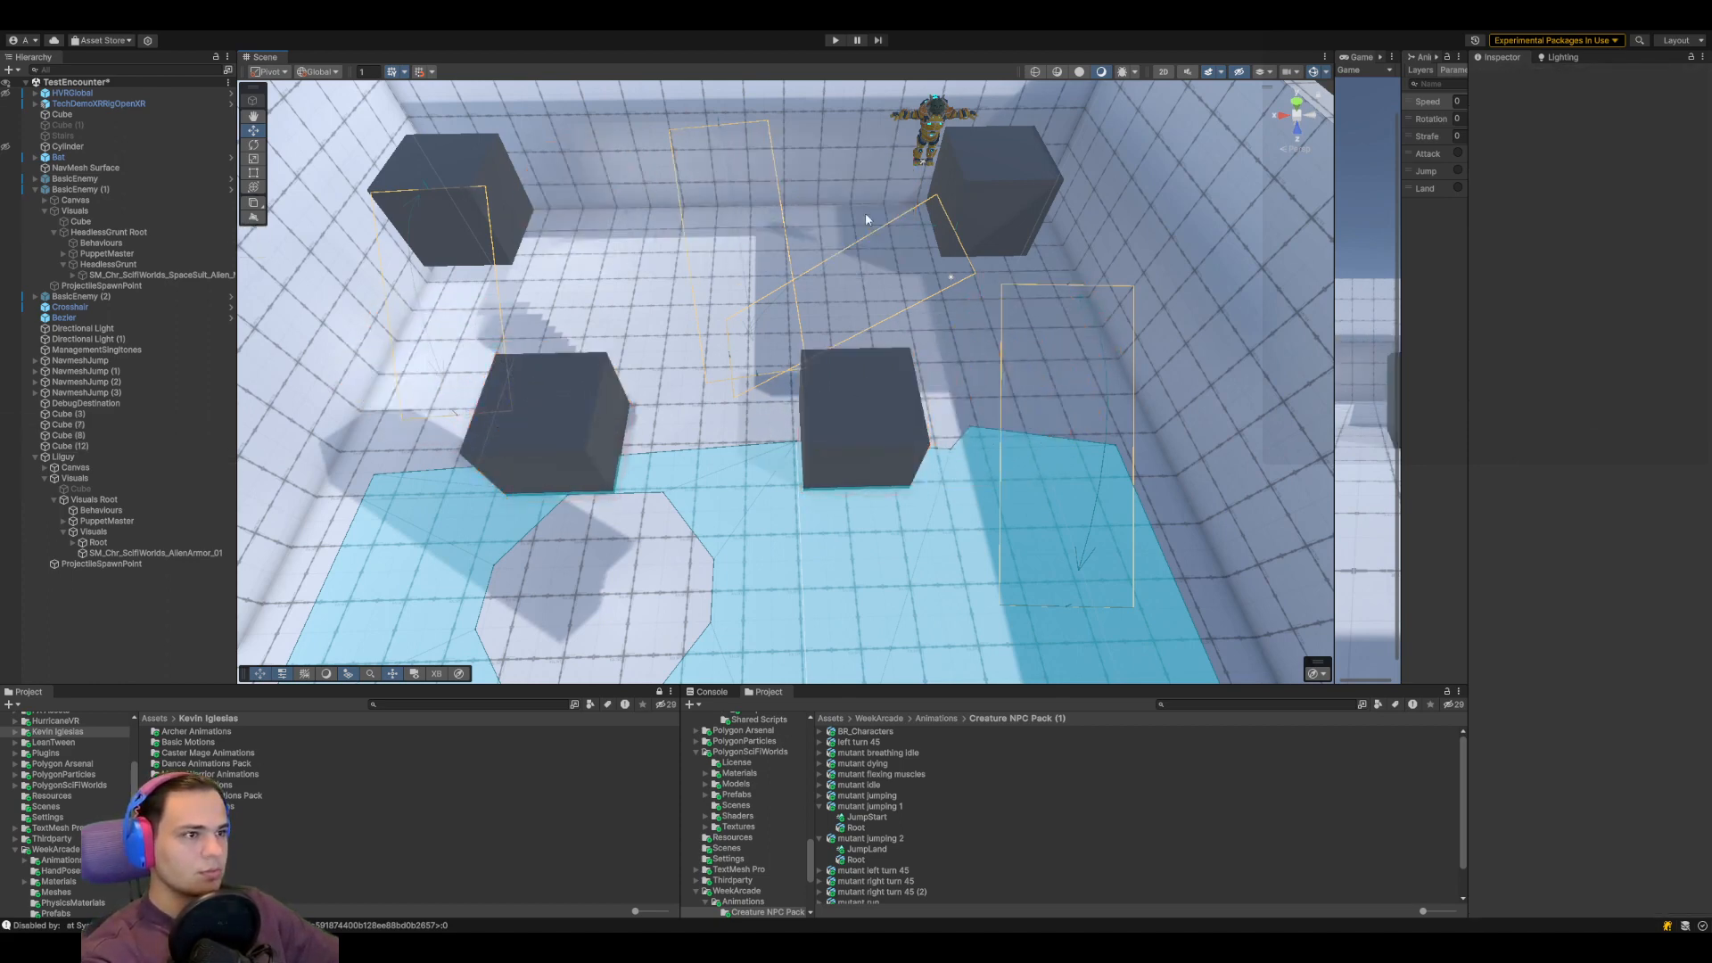
# Move Cube (3) and Cube (7) of the back row inward, closer to each other
pyautogui.click(499, 212)
pyautogui.moveTo(471, 210); pyautogui.dragTo(569, 210)
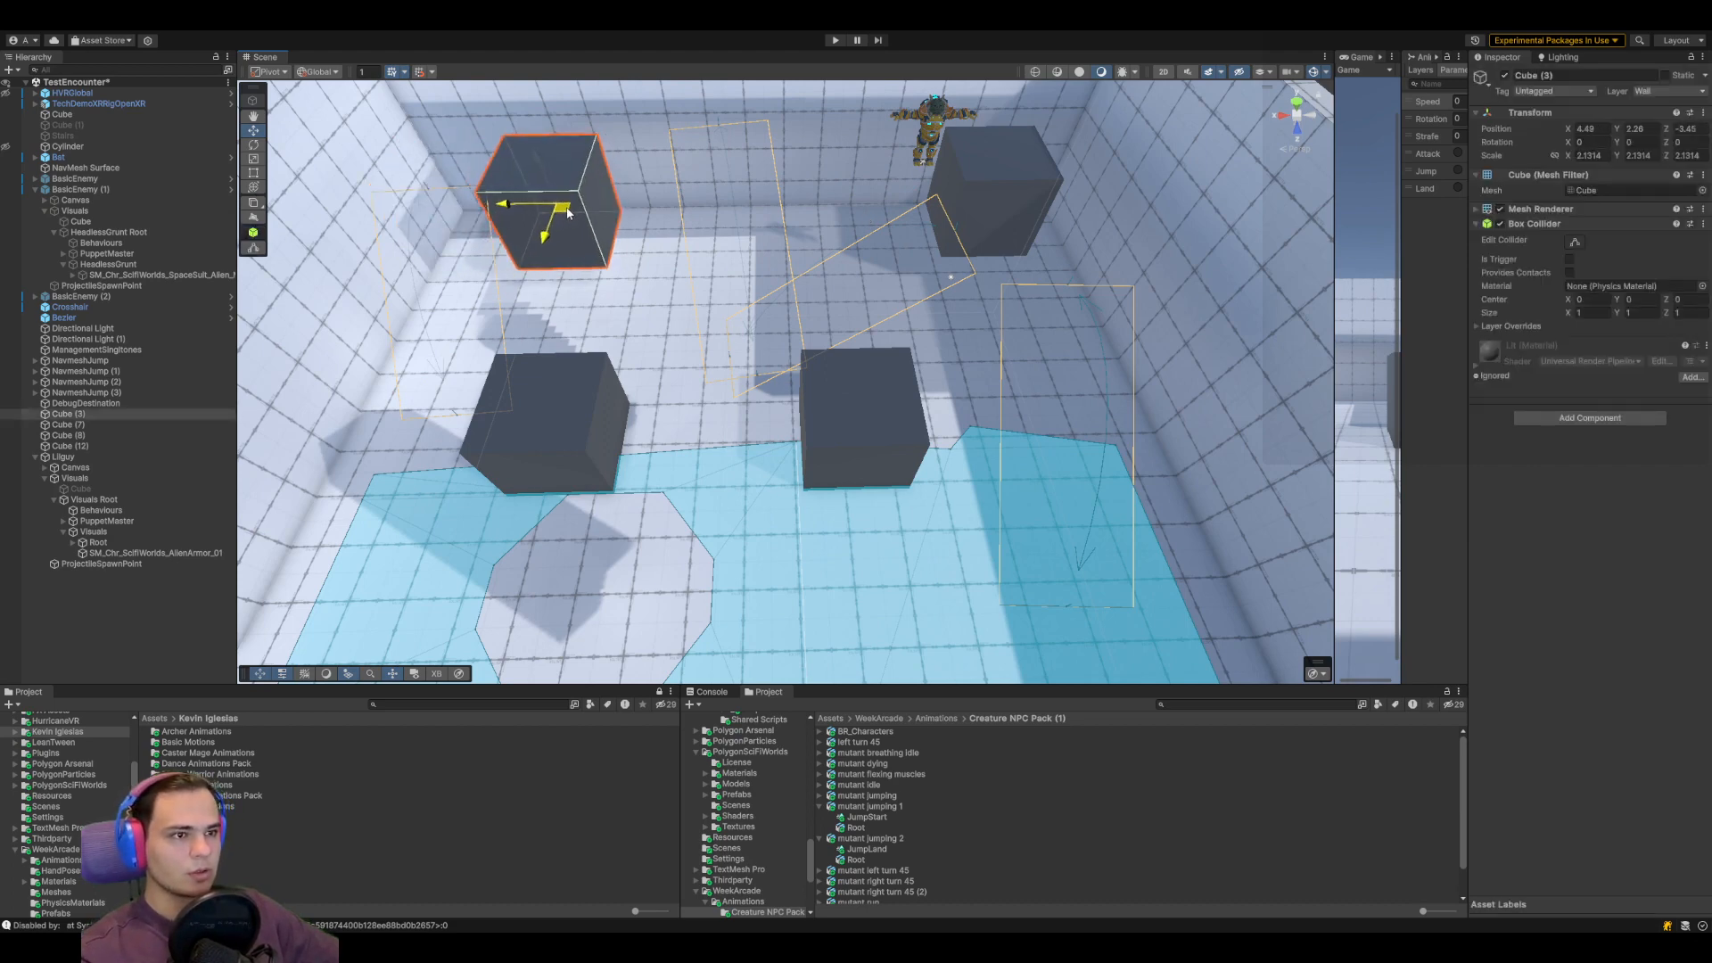
pyautogui.click(932, 197)
pyautogui.moveTo(927, 196); pyautogui.dragTo(802, 206)
# Widen both back cubes to about 4.1 by 4.0 and both front cubes to about 4.8 by 4.9 in X and Z scale
pyautogui.keyDown('shift'); pyautogui.click(555, 201); pyautogui.keyUp('shift')
pyautogui.moveTo(525, 212); pyautogui.dragTo(540, 281)
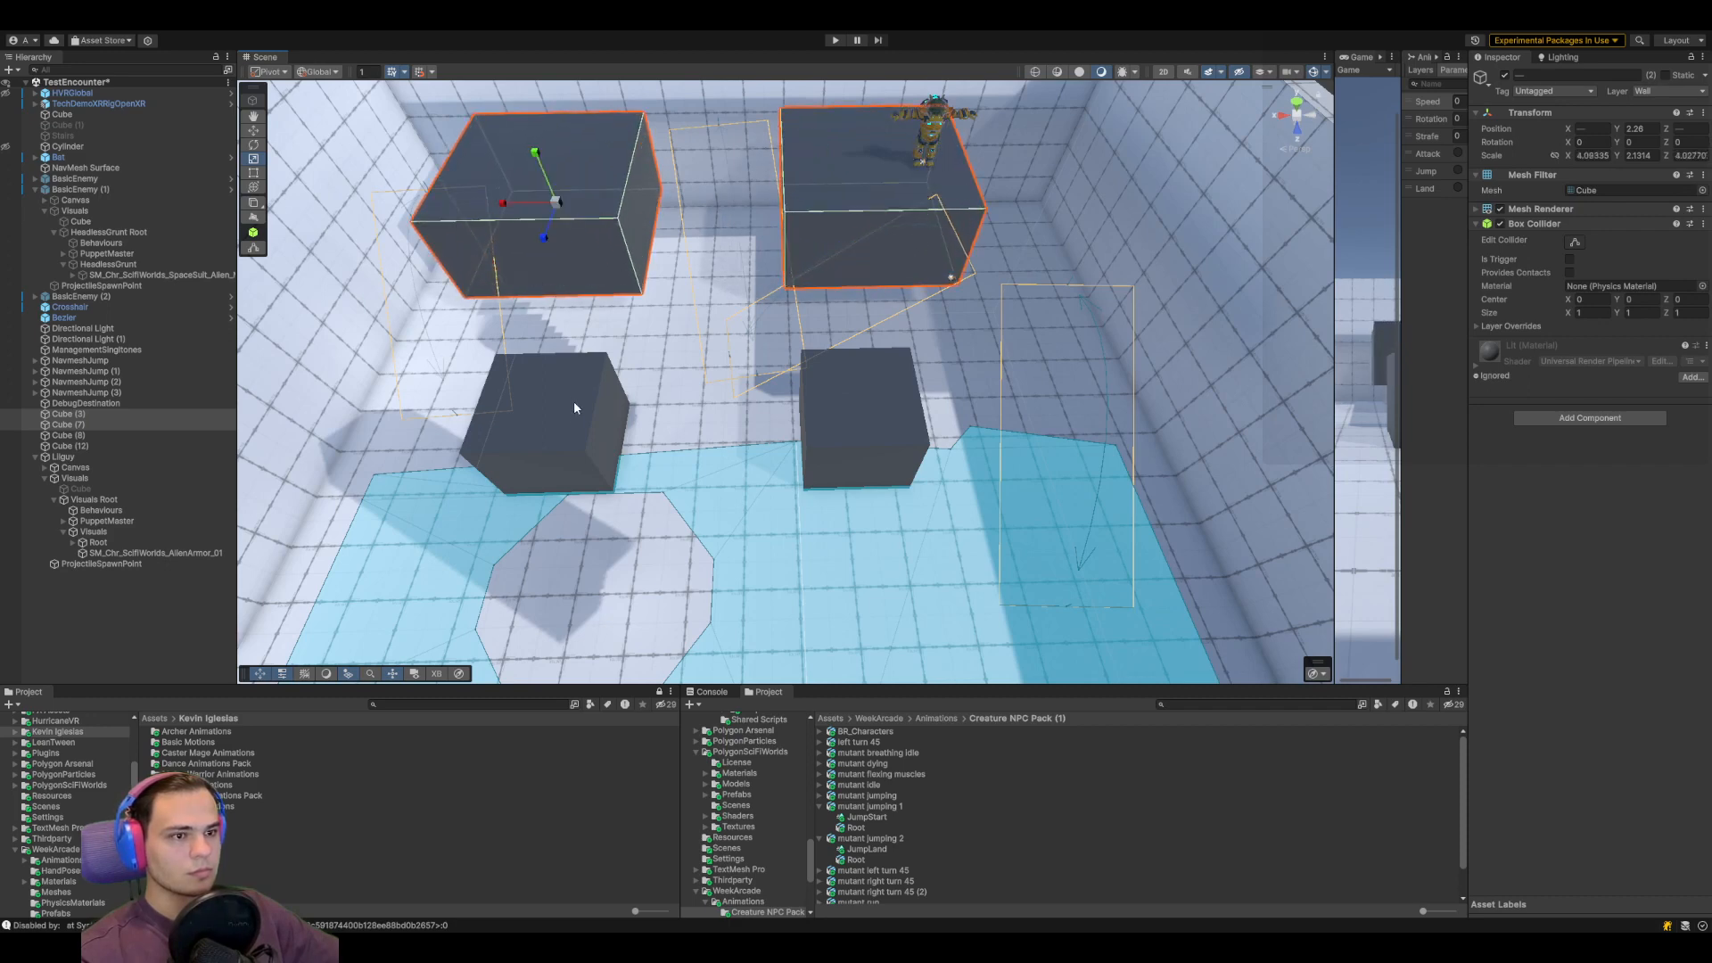
pyautogui.click(572, 398)
pyautogui.keyDown('shift'); pyautogui.click(857, 414); pyautogui.keyUp('shift')
pyautogui.moveTo(862, 474)
pyautogui.mouseDown()
pyautogui.moveTo(741, 432)
pyautogui.moveTo(858, 462)
pyautogui.mouseUp()
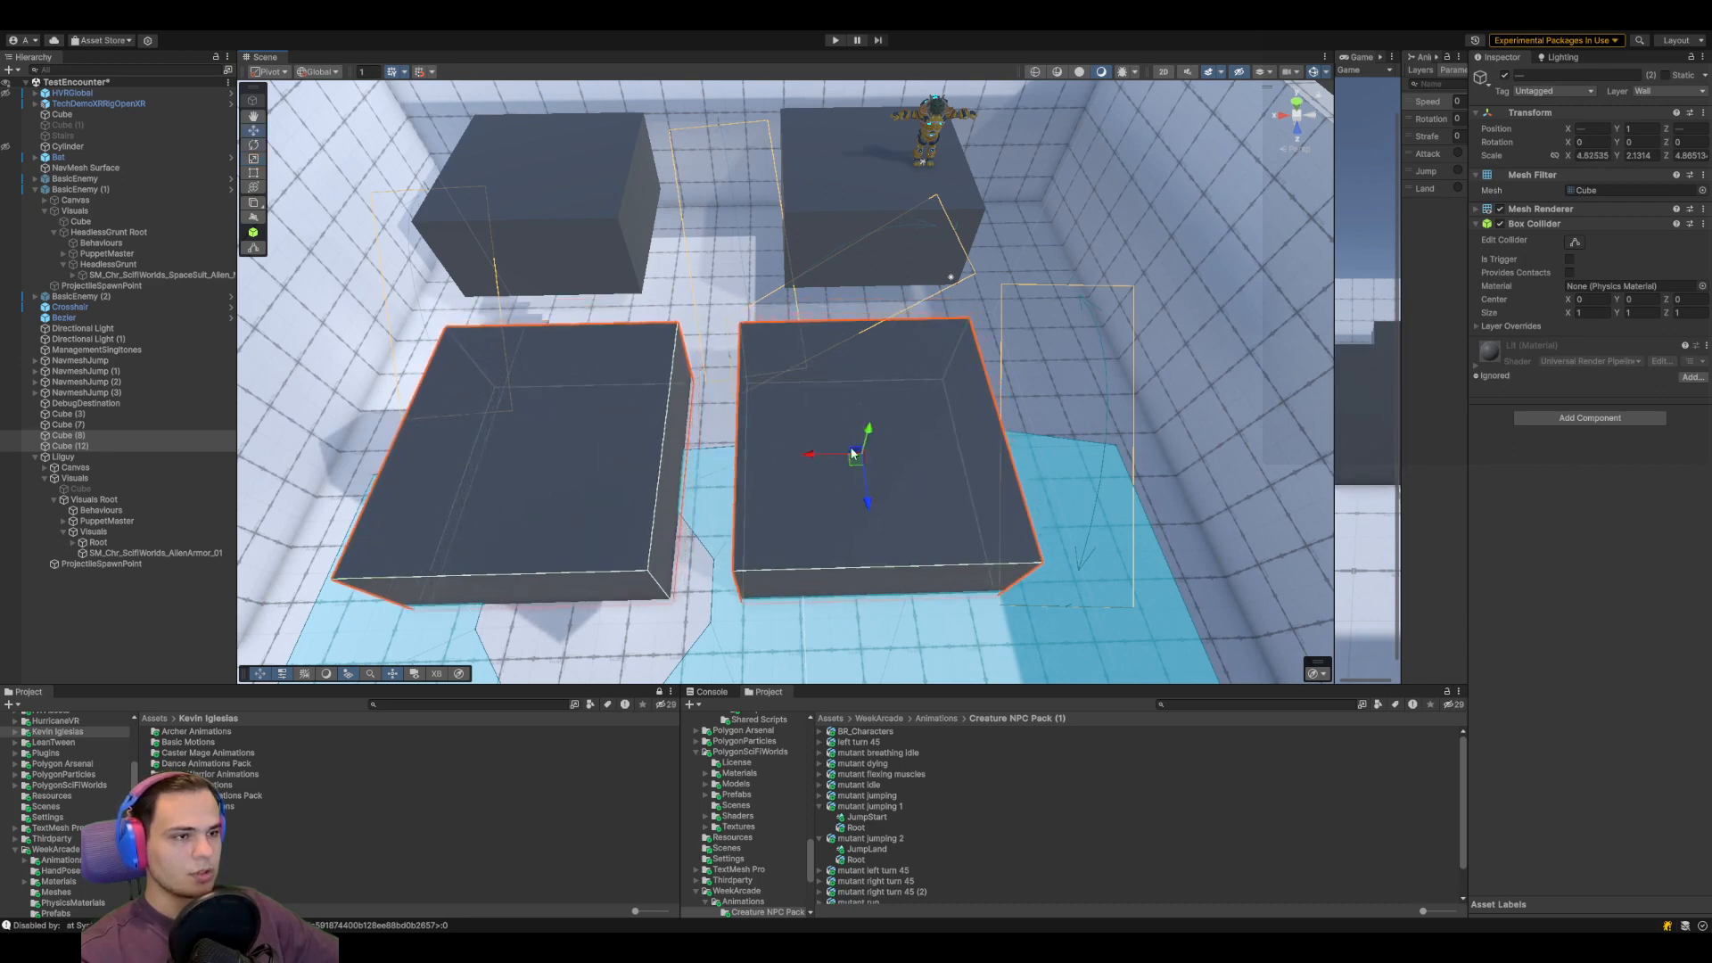
# Rebake the NavMesh Surface for the four enlarged platforms
pyautogui.click(578, 231)
pyautogui.moveTo(918, 403); pyautogui.dragTo(958, 433, button='right')
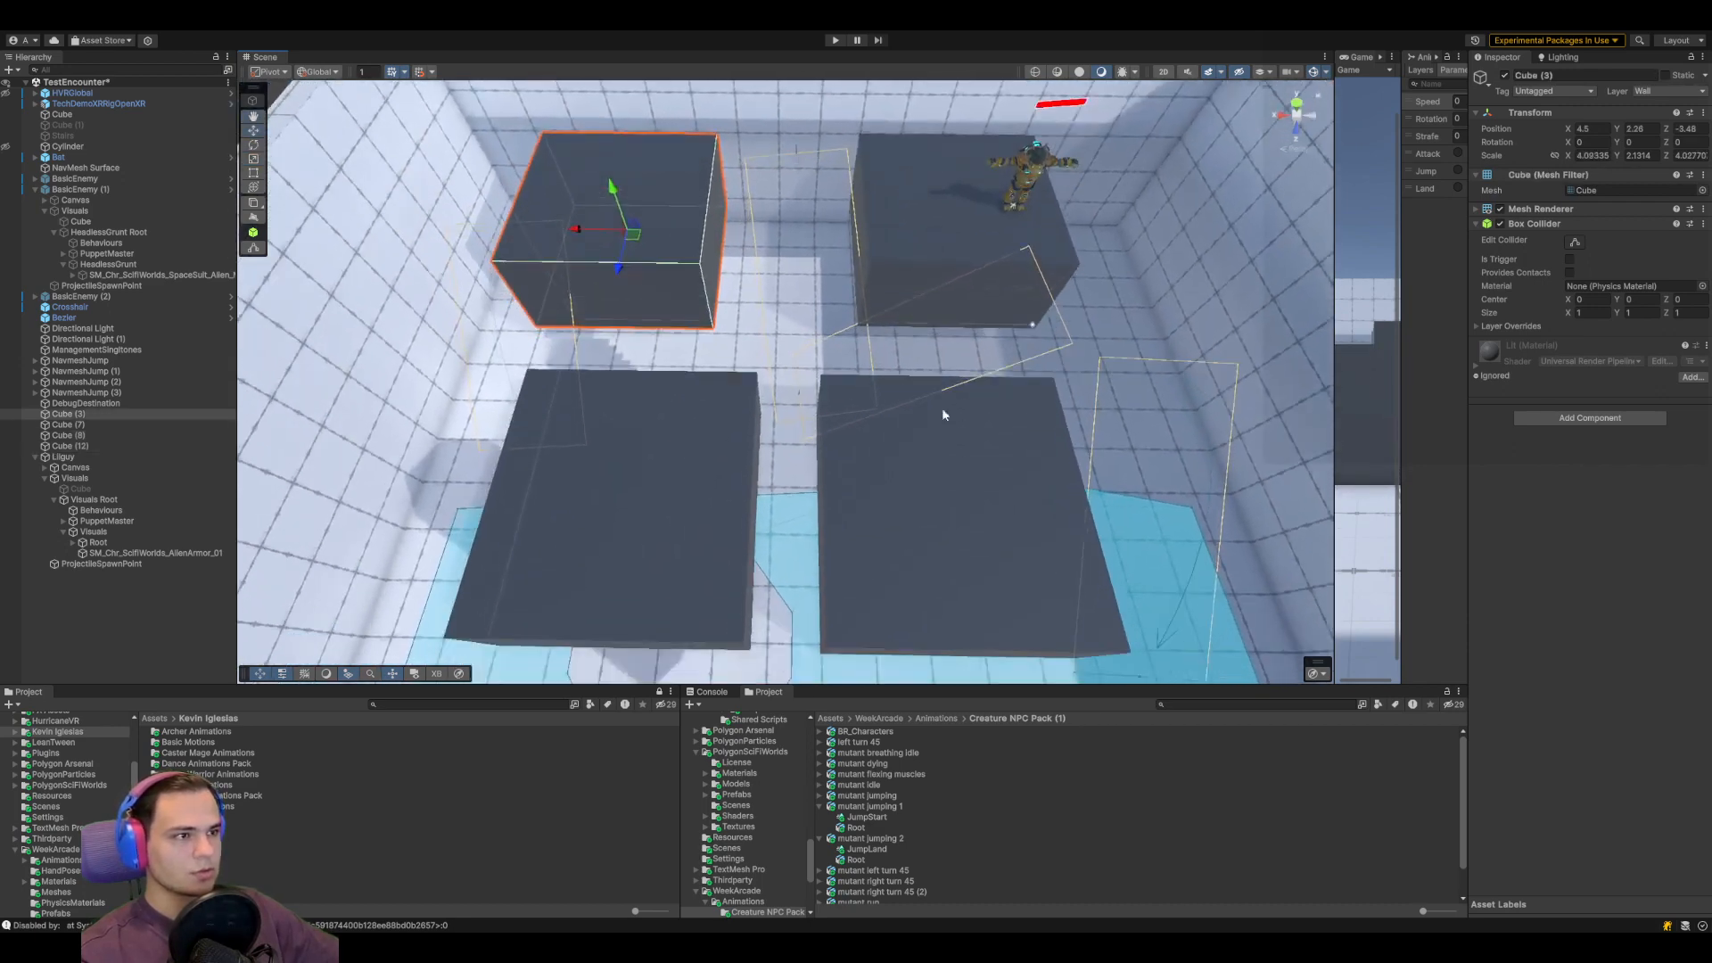
pyautogui.click(89, 169)
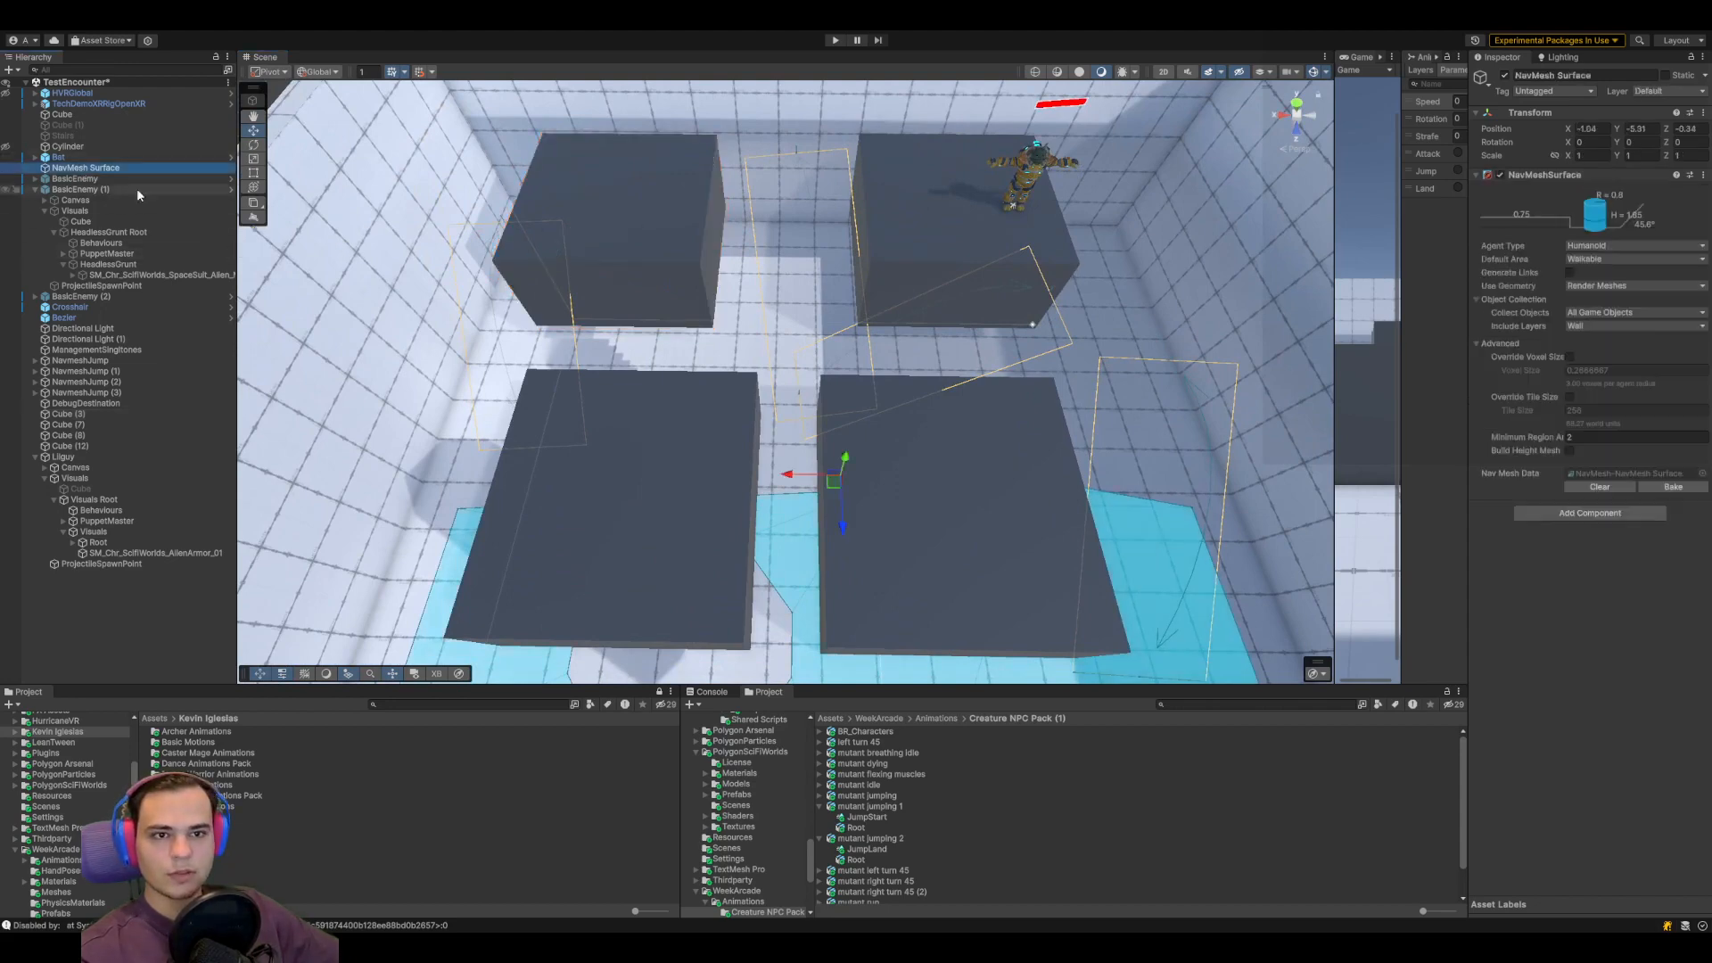
pyautogui.click(1674, 488)
pyautogui.scroll(-5, 918, 466)
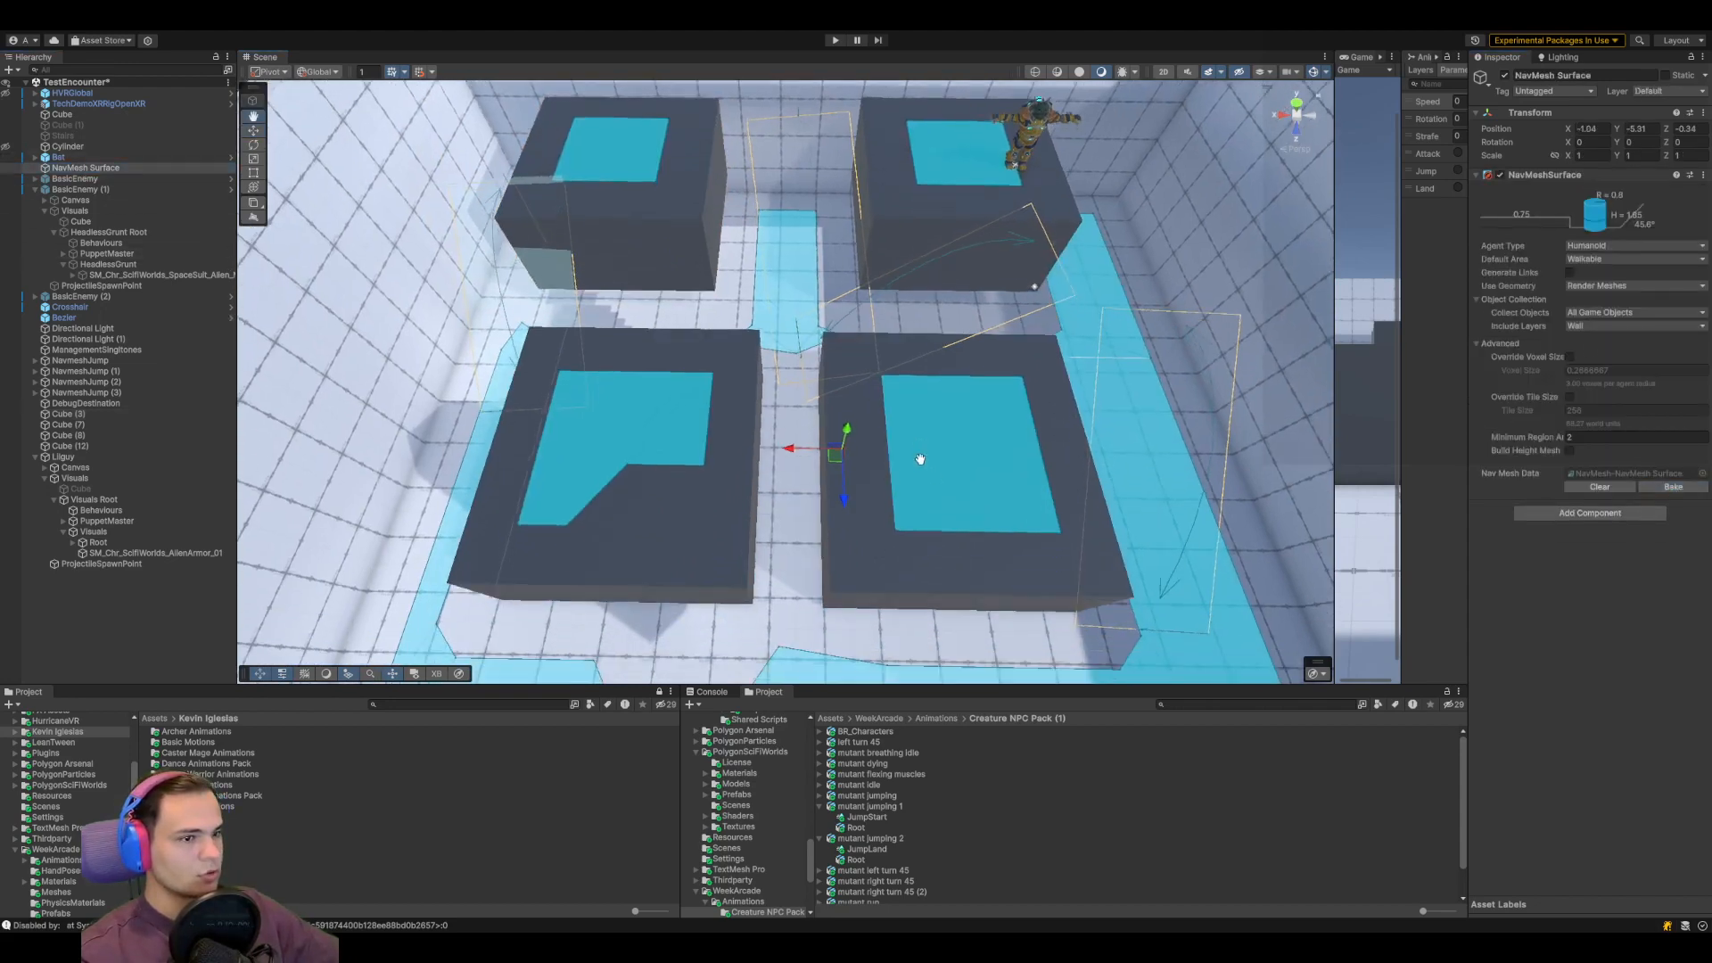
# Enlarge Cube (12) to an X and Z scale of about 5.4 by 5.1, and extend Cube (8) in X and Z
pyautogui.click(719, 462)
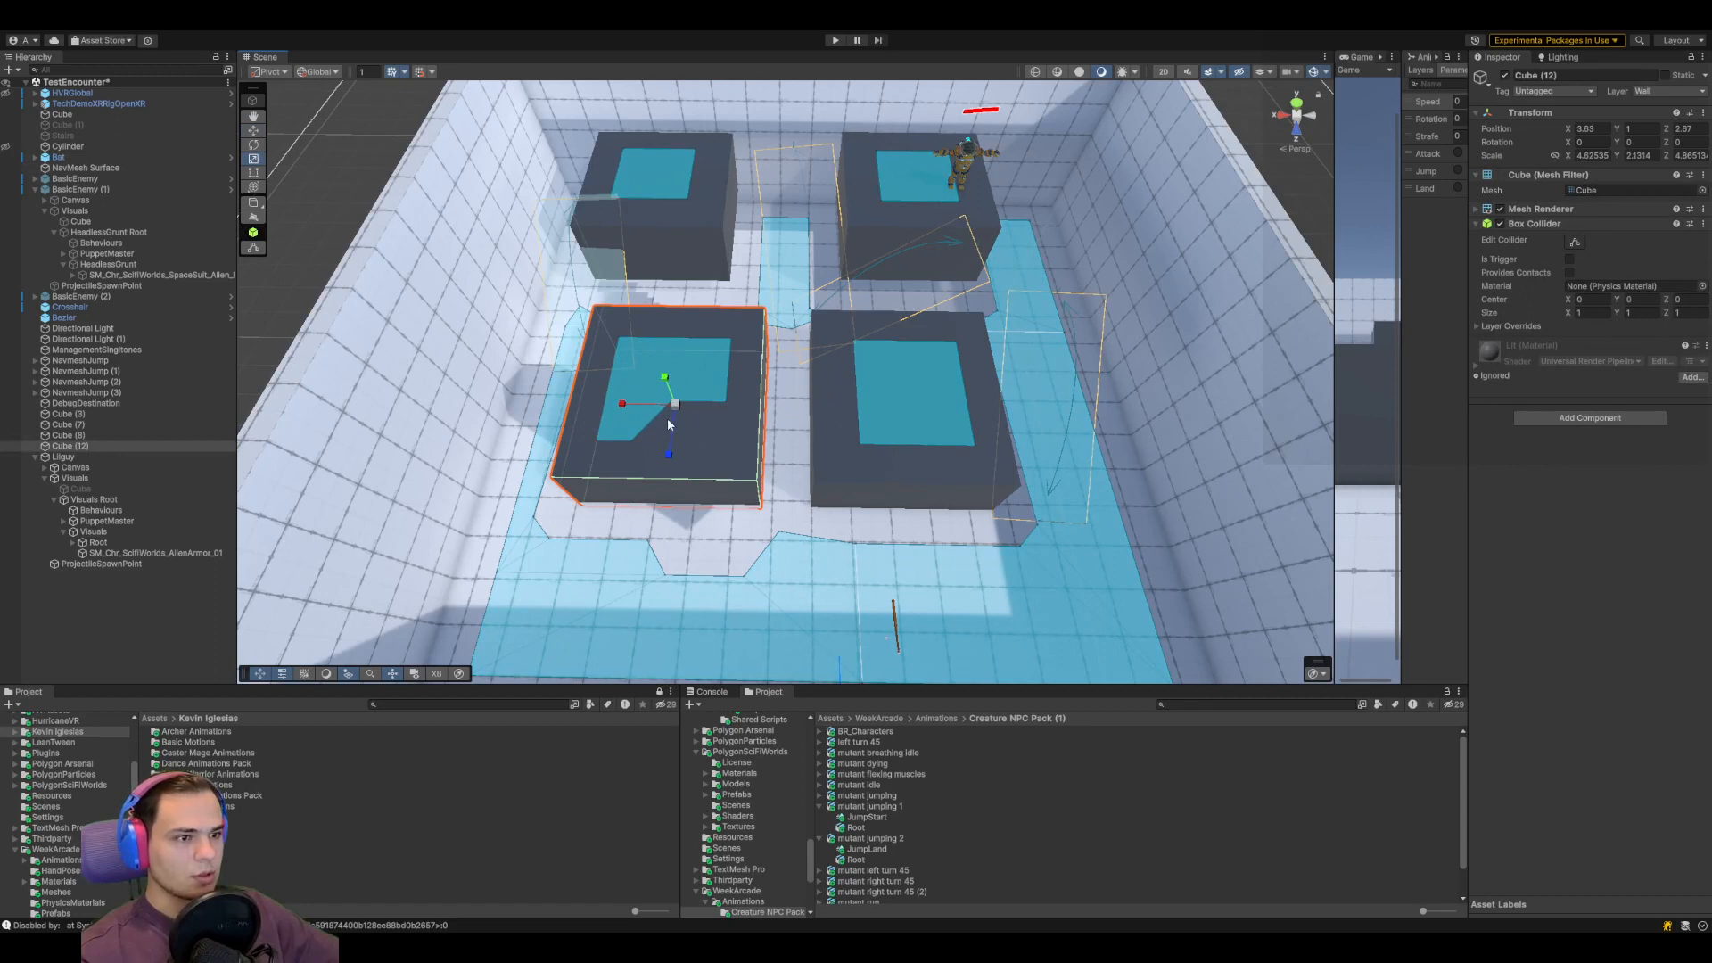
pyautogui.moveTo(622, 406); pyautogui.dragTo(614, 411)
pyautogui.moveTo(673, 464); pyautogui.dragTo(671, 461)
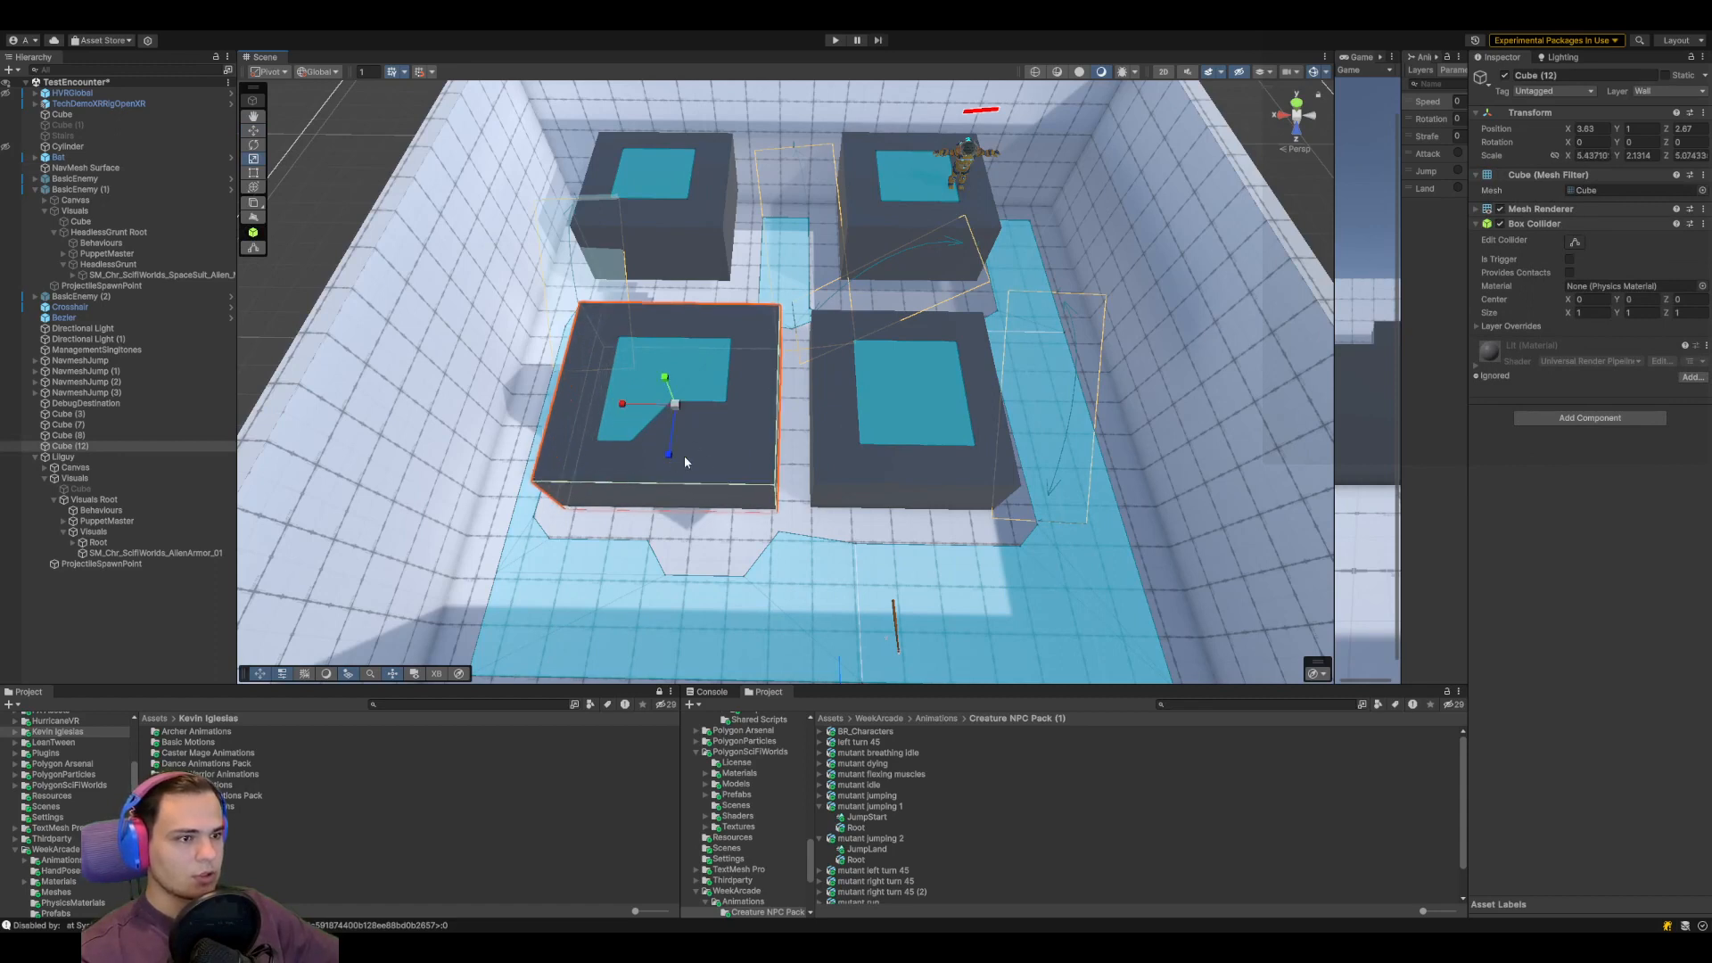
pyautogui.click(956, 470)
pyautogui.moveTo(903, 456); pyautogui.dragTo(905, 474)
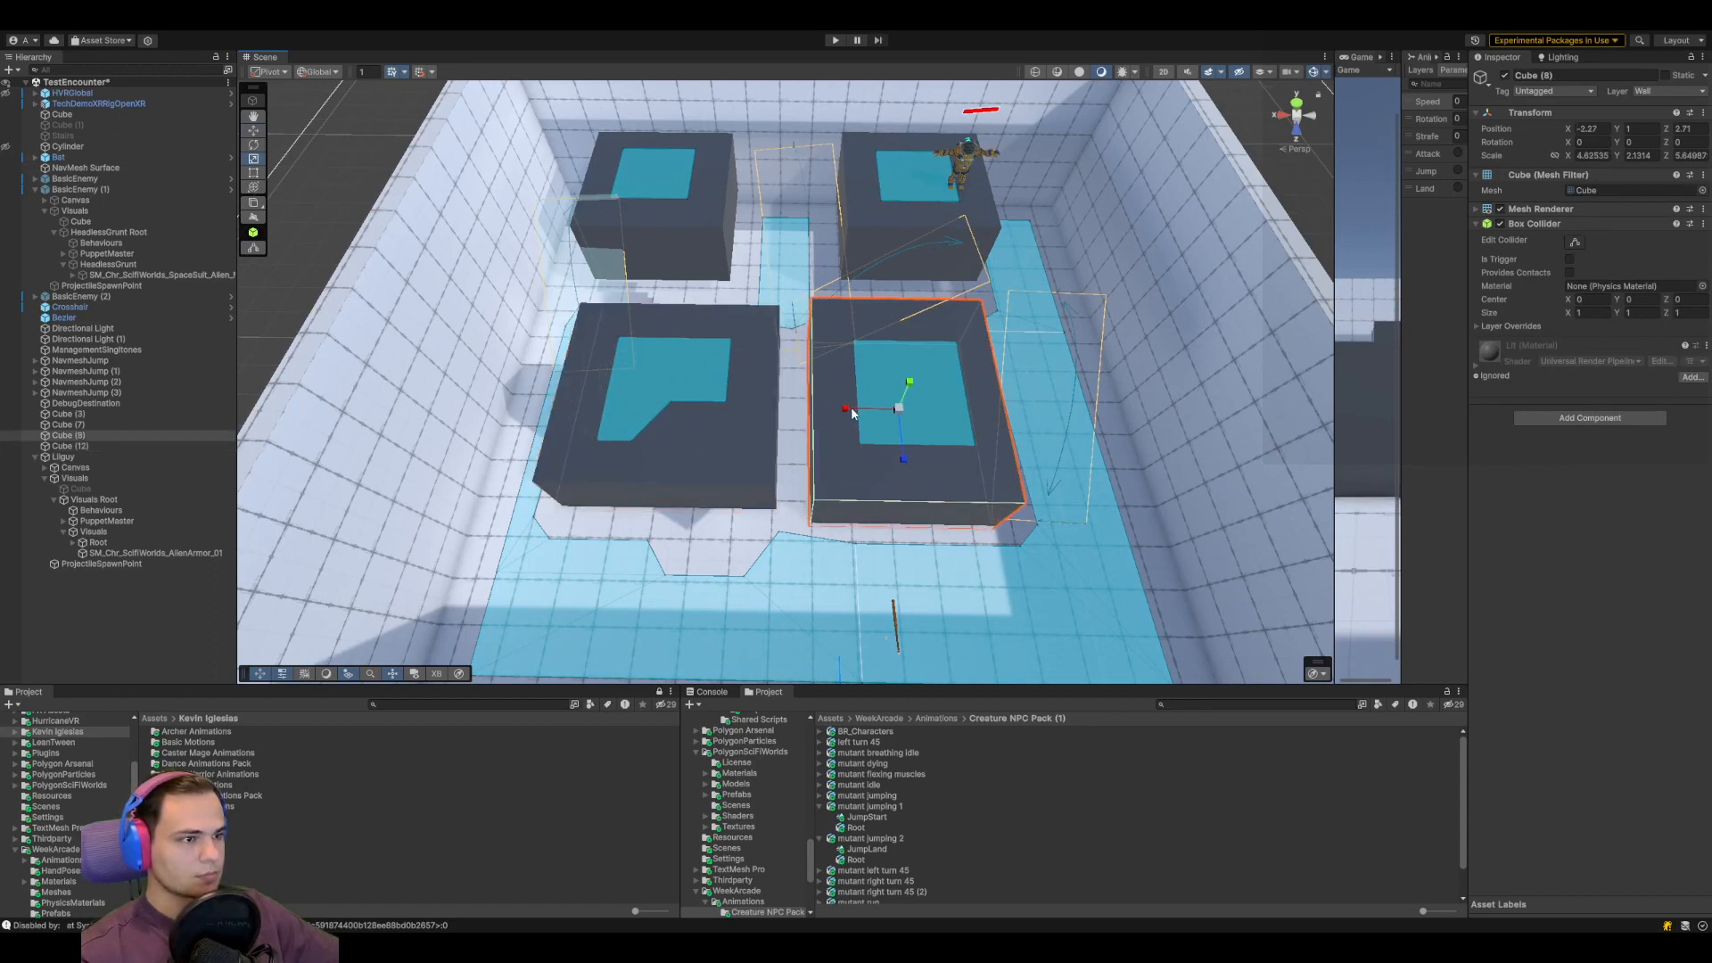
pyautogui.moveTo(851, 411); pyautogui.dragTo(846, 411)
# Scale the two back cubes together to about 4.6 in X and 4.7 in Z
pyautogui.click(875, 200)
pyautogui.keyDown('shift'); pyautogui.click(699, 210); pyautogui.keyUp('shift')
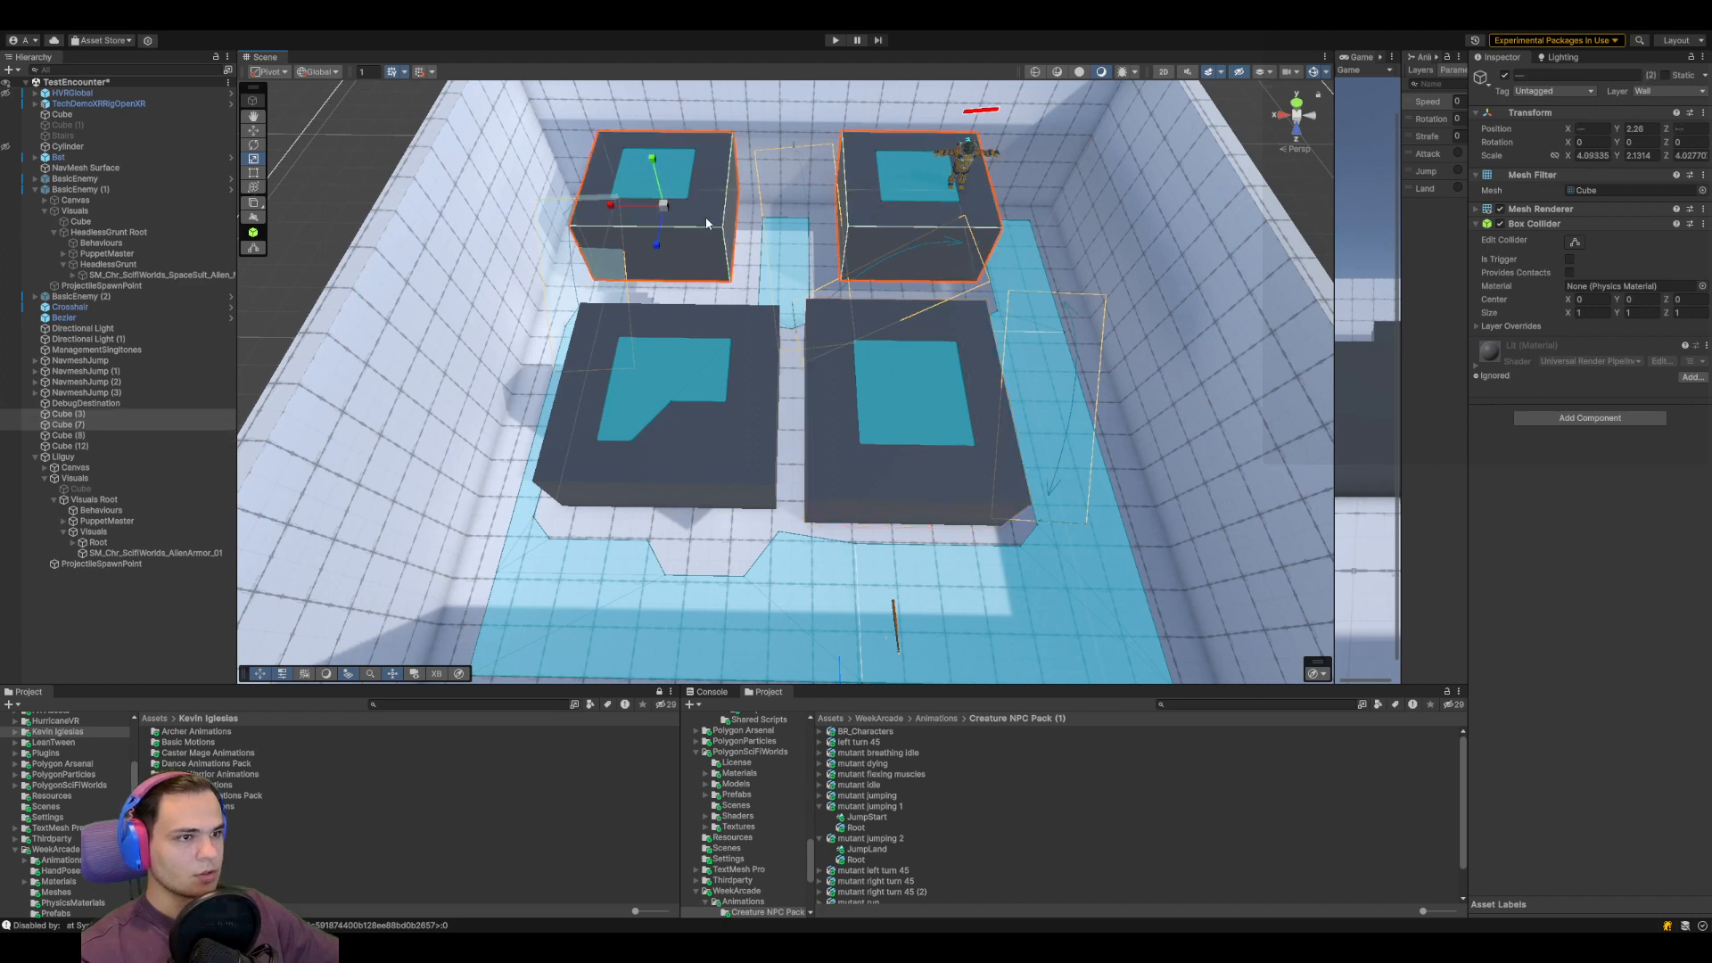
pyautogui.moveTo(652, 248); pyautogui.dragTo(657, 258)
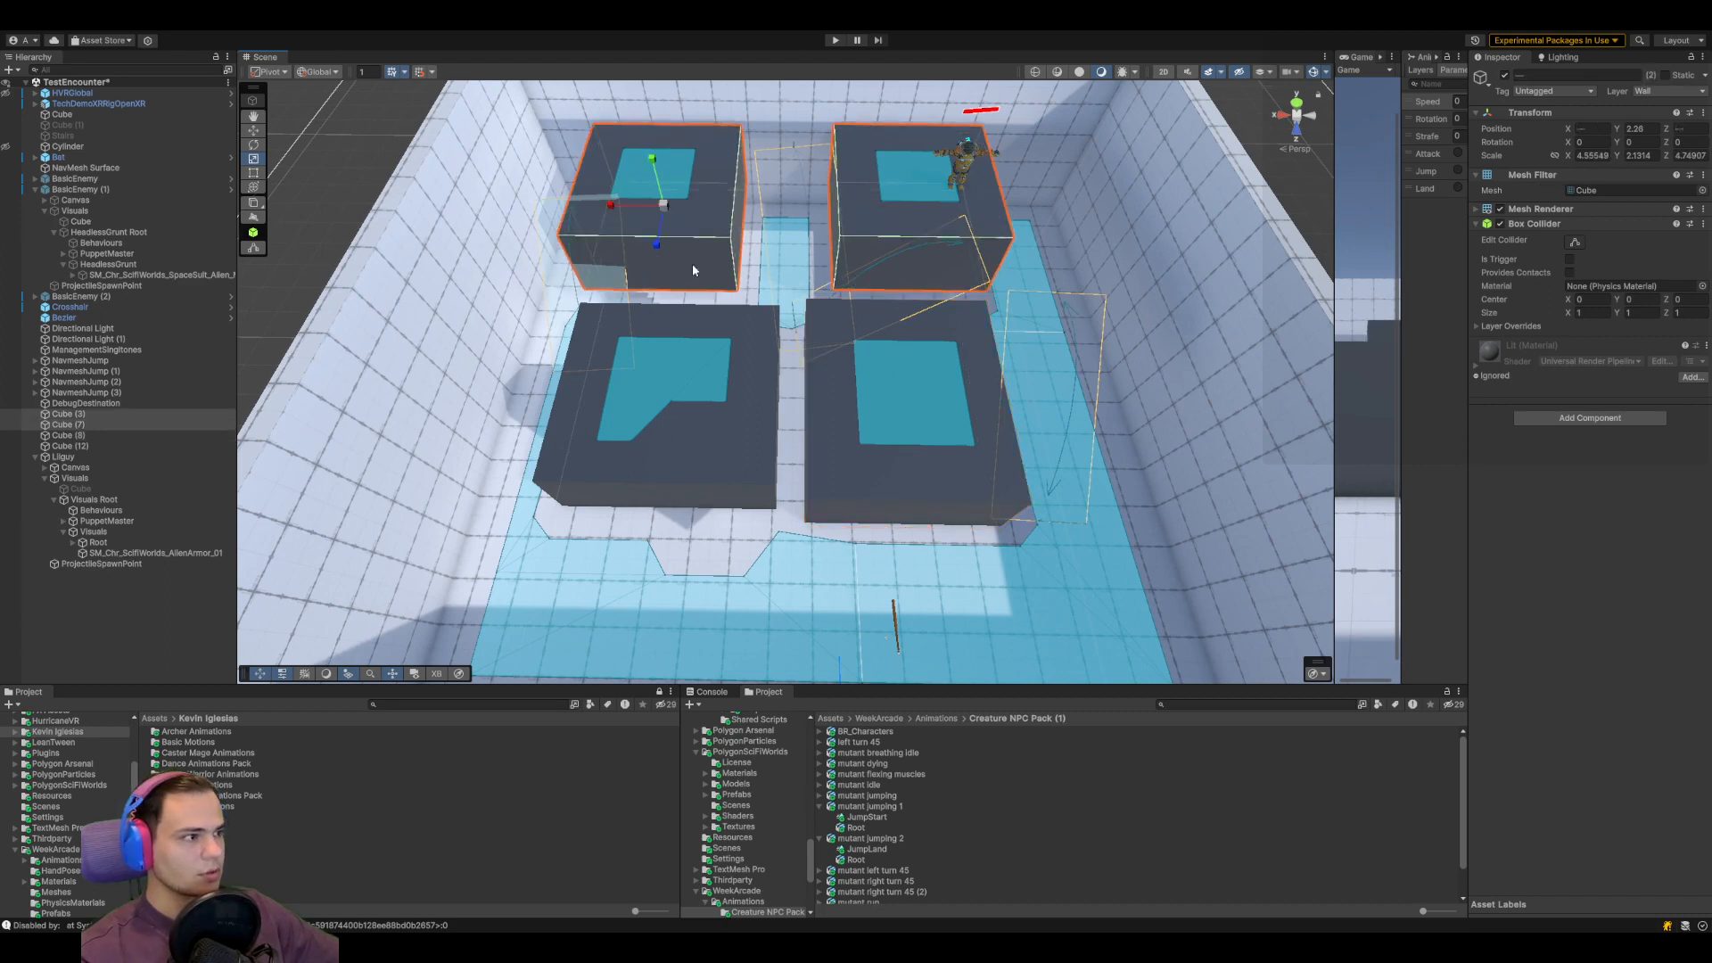
# Rebake the NavMesh Surface and check the walkable areas on the platforms from above
pyautogui.click(86, 167)
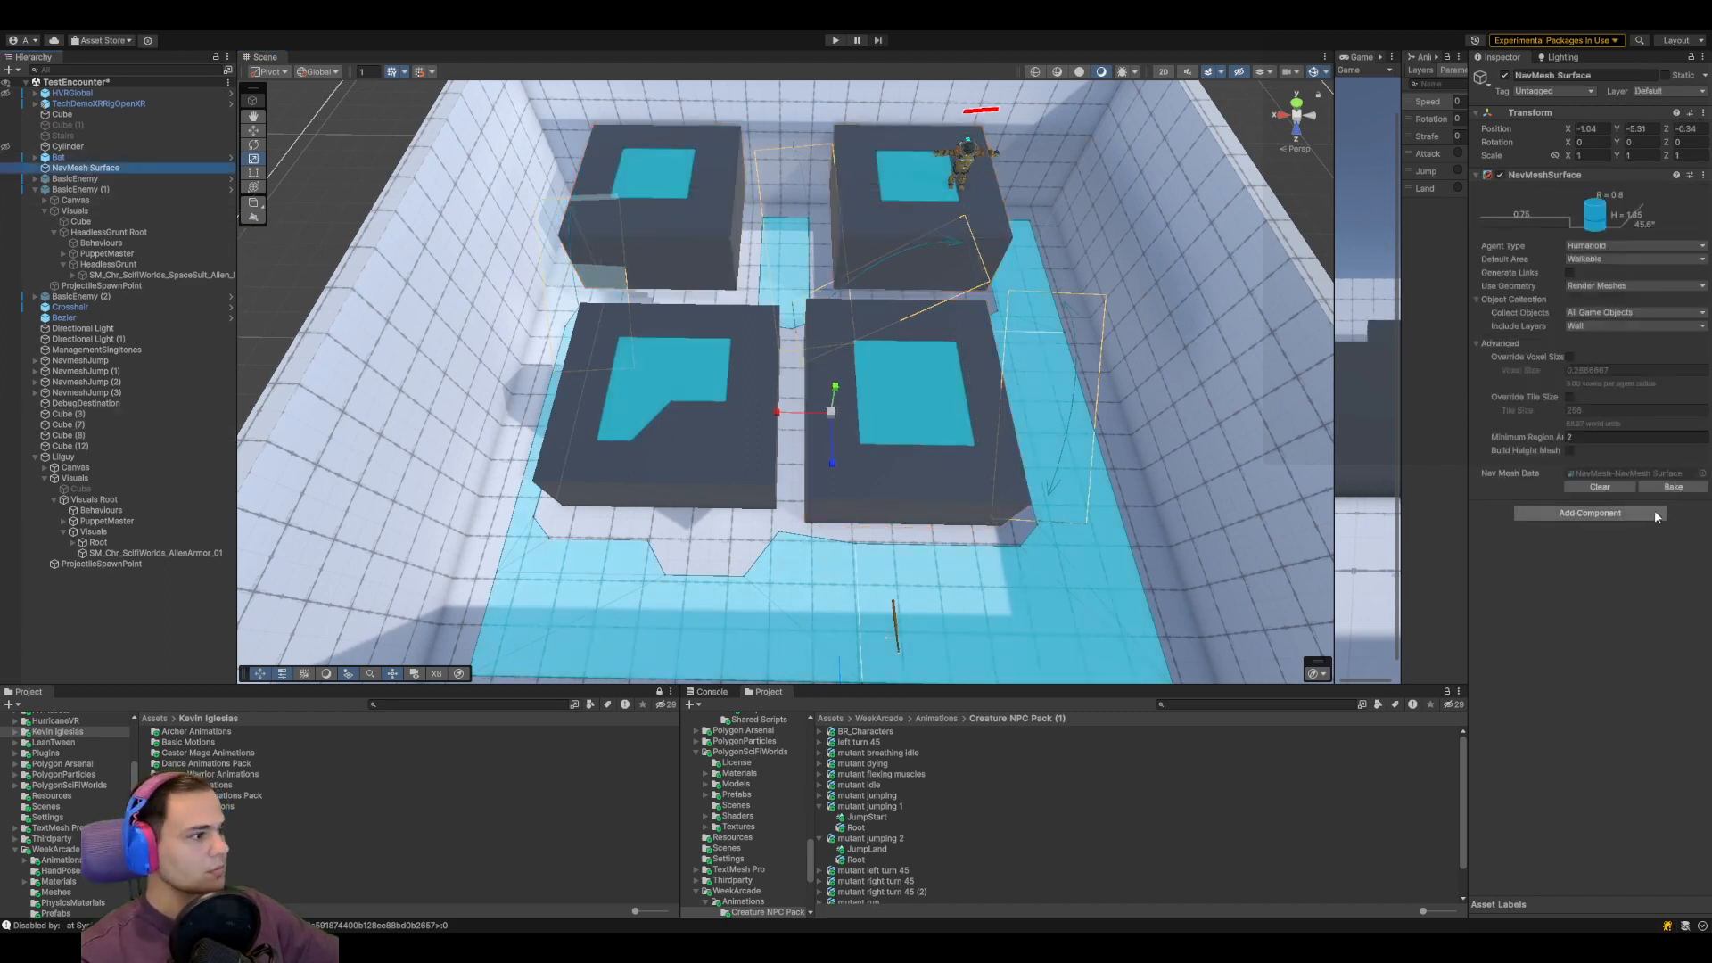
pyautogui.click(1665, 487)
pyautogui.keyDown('alt'); pyautogui.moveTo(1011, 487); pyautogui.dragTo(956, 345); pyautogui.keyUp('alt')
pyautogui.moveTo(956, 345); pyautogui.dragTo(856, 464, button='right')
pyautogui.moveTo(835, 437); pyautogui.dragTo(847, 400, button='middle')
pyautogui.click(69, 415)
pyautogui.scroll(-5, 798, 468)
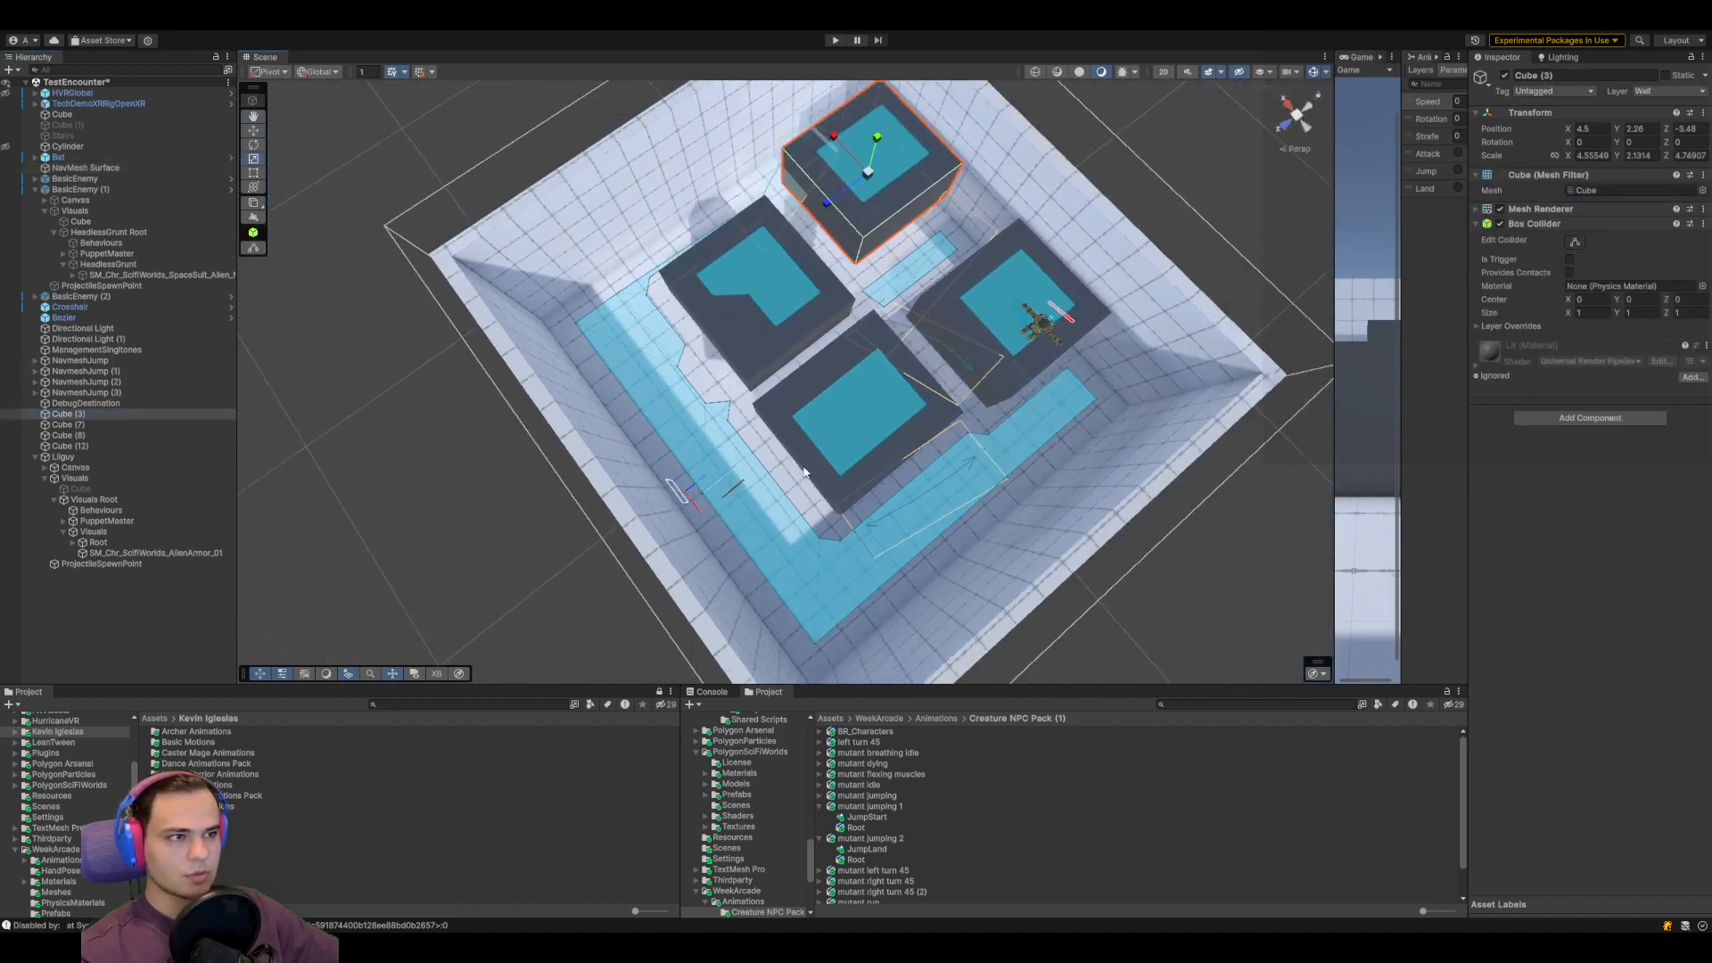
# Try duplicating Cube (12) and placing the copy beside it against the arena wall
pyautogui.click(722, 353)
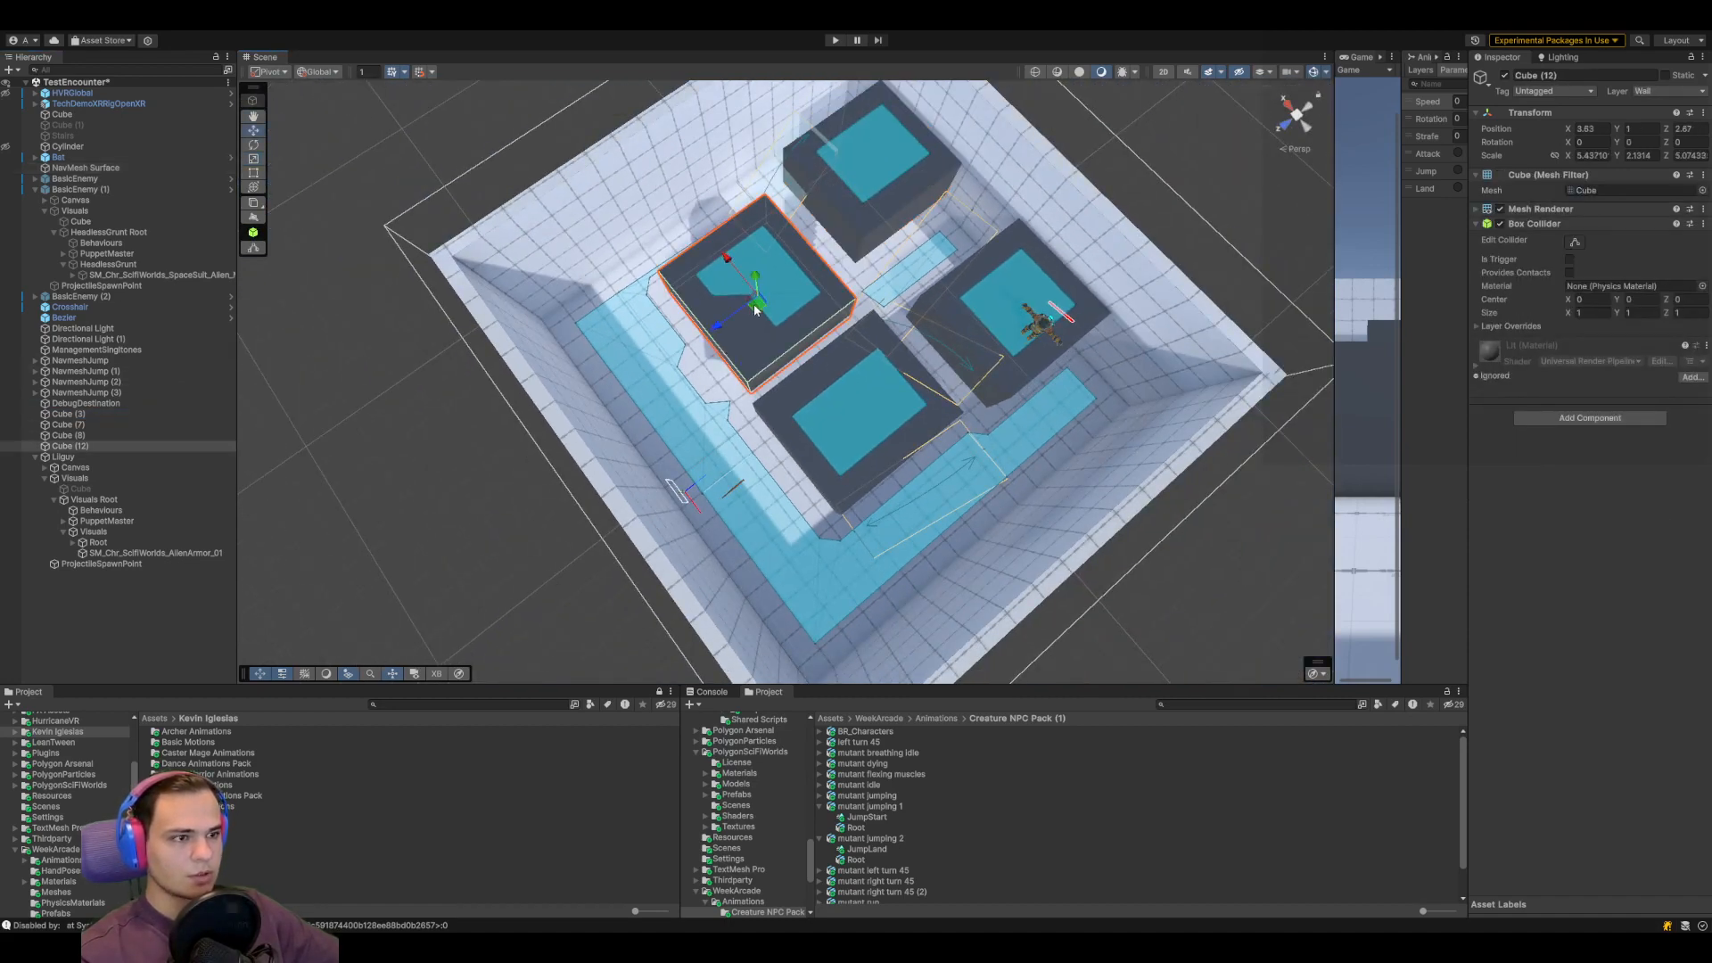
pyautogui.moveTo(755, 309); pyautogui.dragTo(646, 352)
pyautogui.press('super+z')
pyautogui.press('super+d')
pyautogui.moveTo(754, 309); pyautogui.dragTo(647, 360)
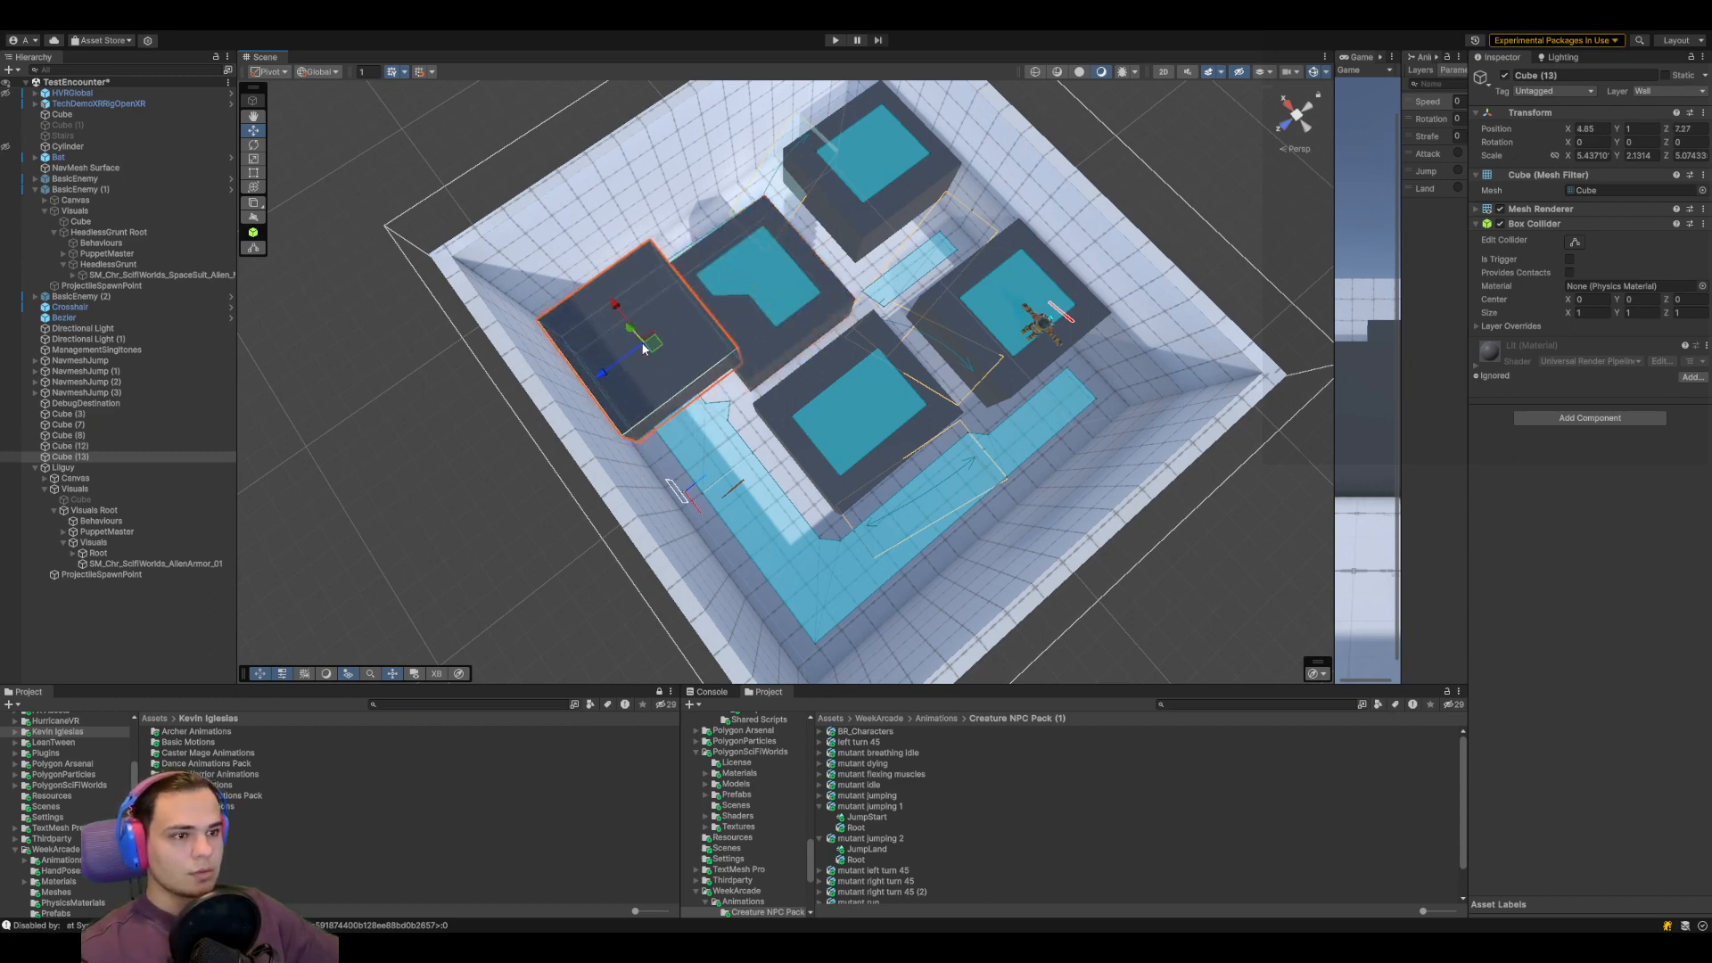
pyautogui.moveTo(820, 468); pyautogui.dragTo(770, 435, button='right')
pyautogui.moveTo(771, 435); pyautogui.dragTo(731, 381, button='middle')
pyautogui.press('super+z')
pyautogui.press('super+z')
# Move NavmeshJump into the gap between Cube (3) and Cube (12), to about X 4.18, Y 1.97, Z -0.33
pyautogui.moveTo(694, 446); pyautogui.dragTo(825, 424, button='right')
pyautogui.moveTo(825, 424); pyautogui.dragTo(853, 444, button='middle')
pyautogui.scroll(6, 841, 512)
pyautogui.moveTo(841, 524); pyautogui.dragTo(829, 480, button='middle')
pyautogui.scroll(-3, 827, 478)
pyautogui.moveTo(828, 478); pyautogui.dragTo(835, 446, button='right')
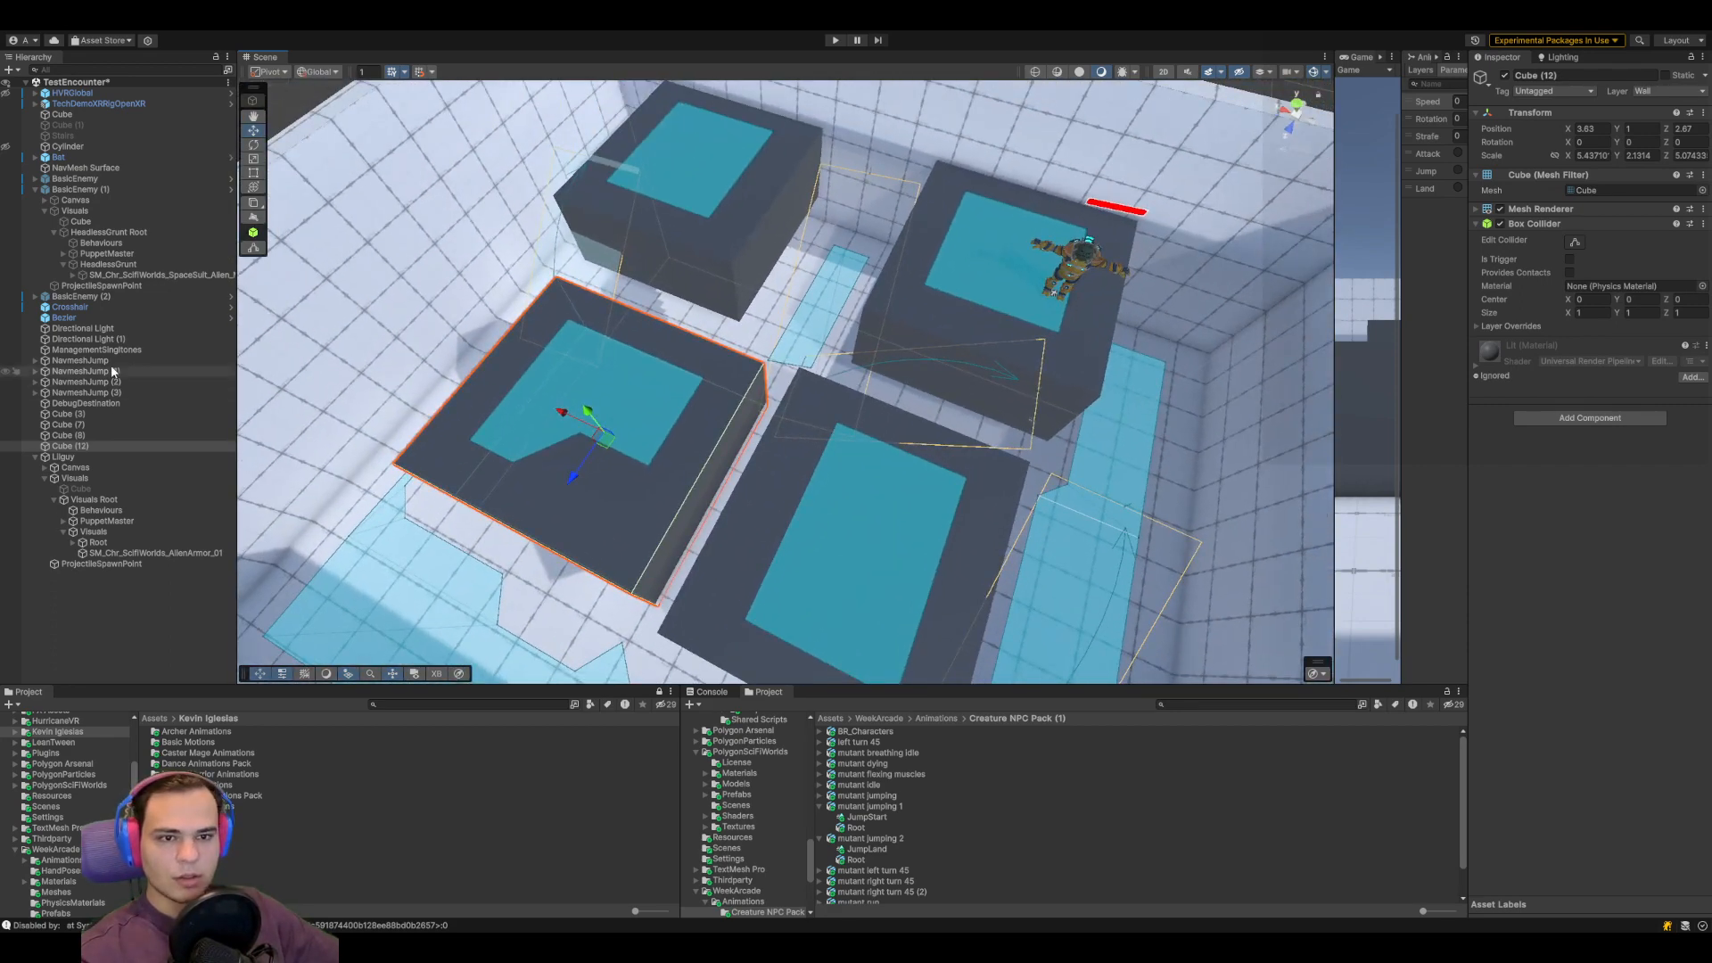
pyautogui.click(110, 361)
pyautogui.moveTo(625, 330); pyautogui.dragTo(655, 332)
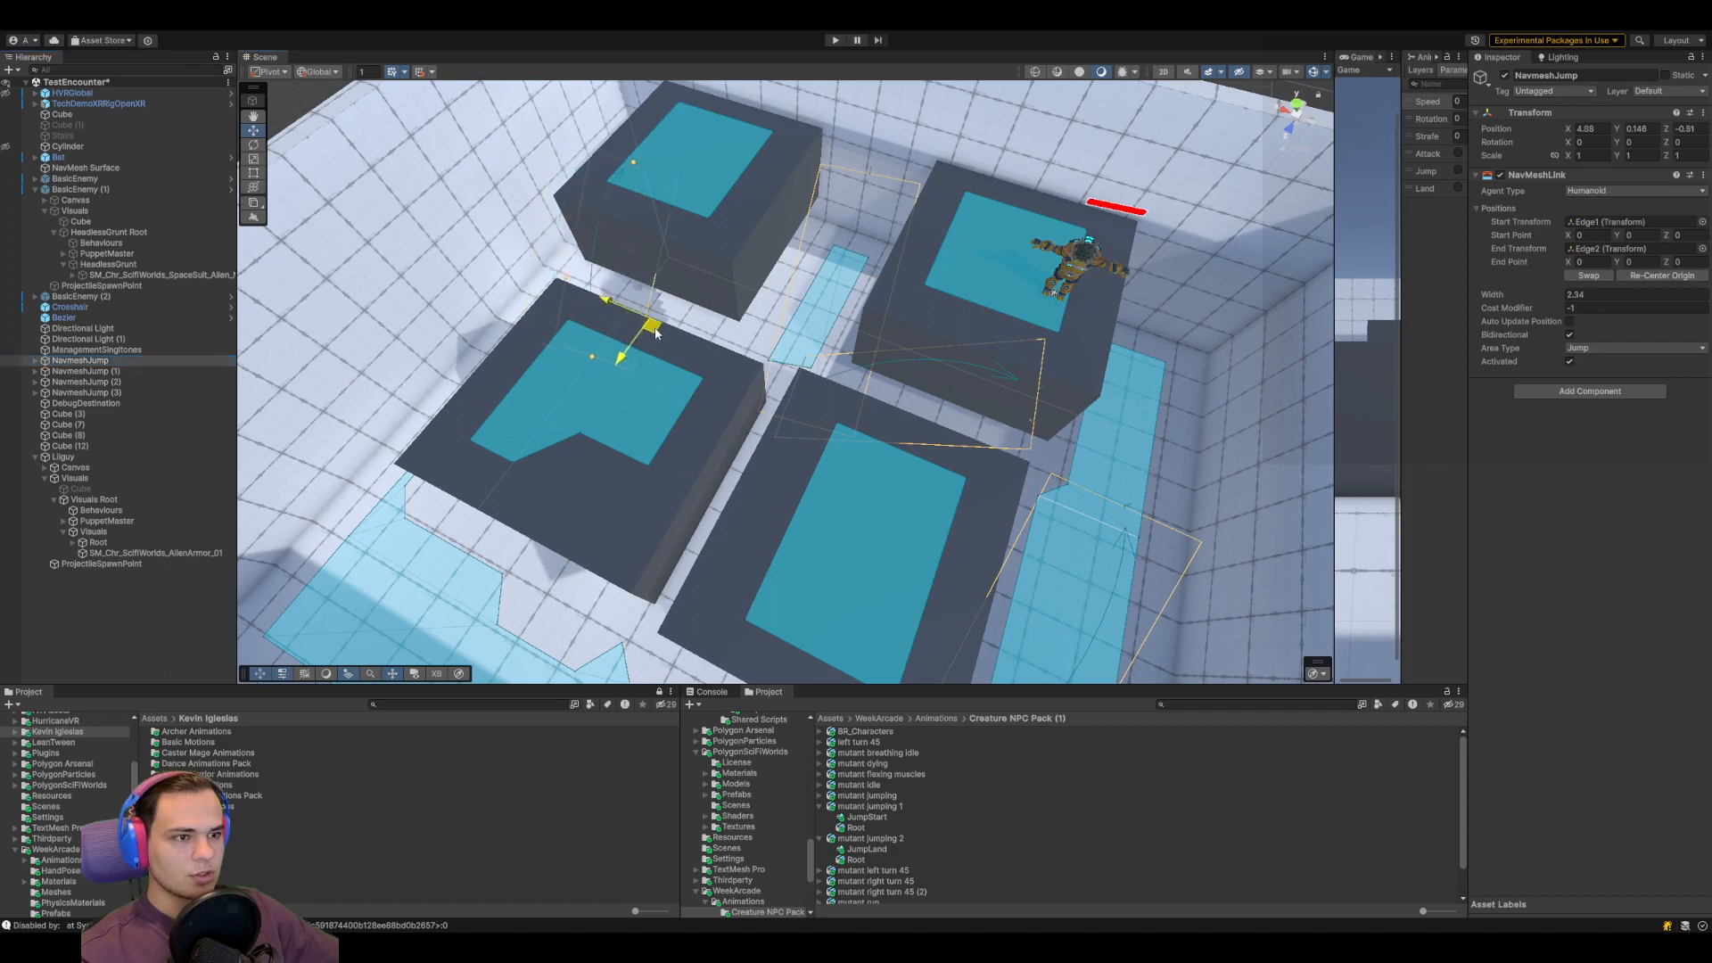
pyautogui.moveTo(871, 493); pyautogui.dragTo(744, 428, button='right')
pyautogui.moveTo(745, 428); pyautogui.dragTo(700, 322, button='middle')
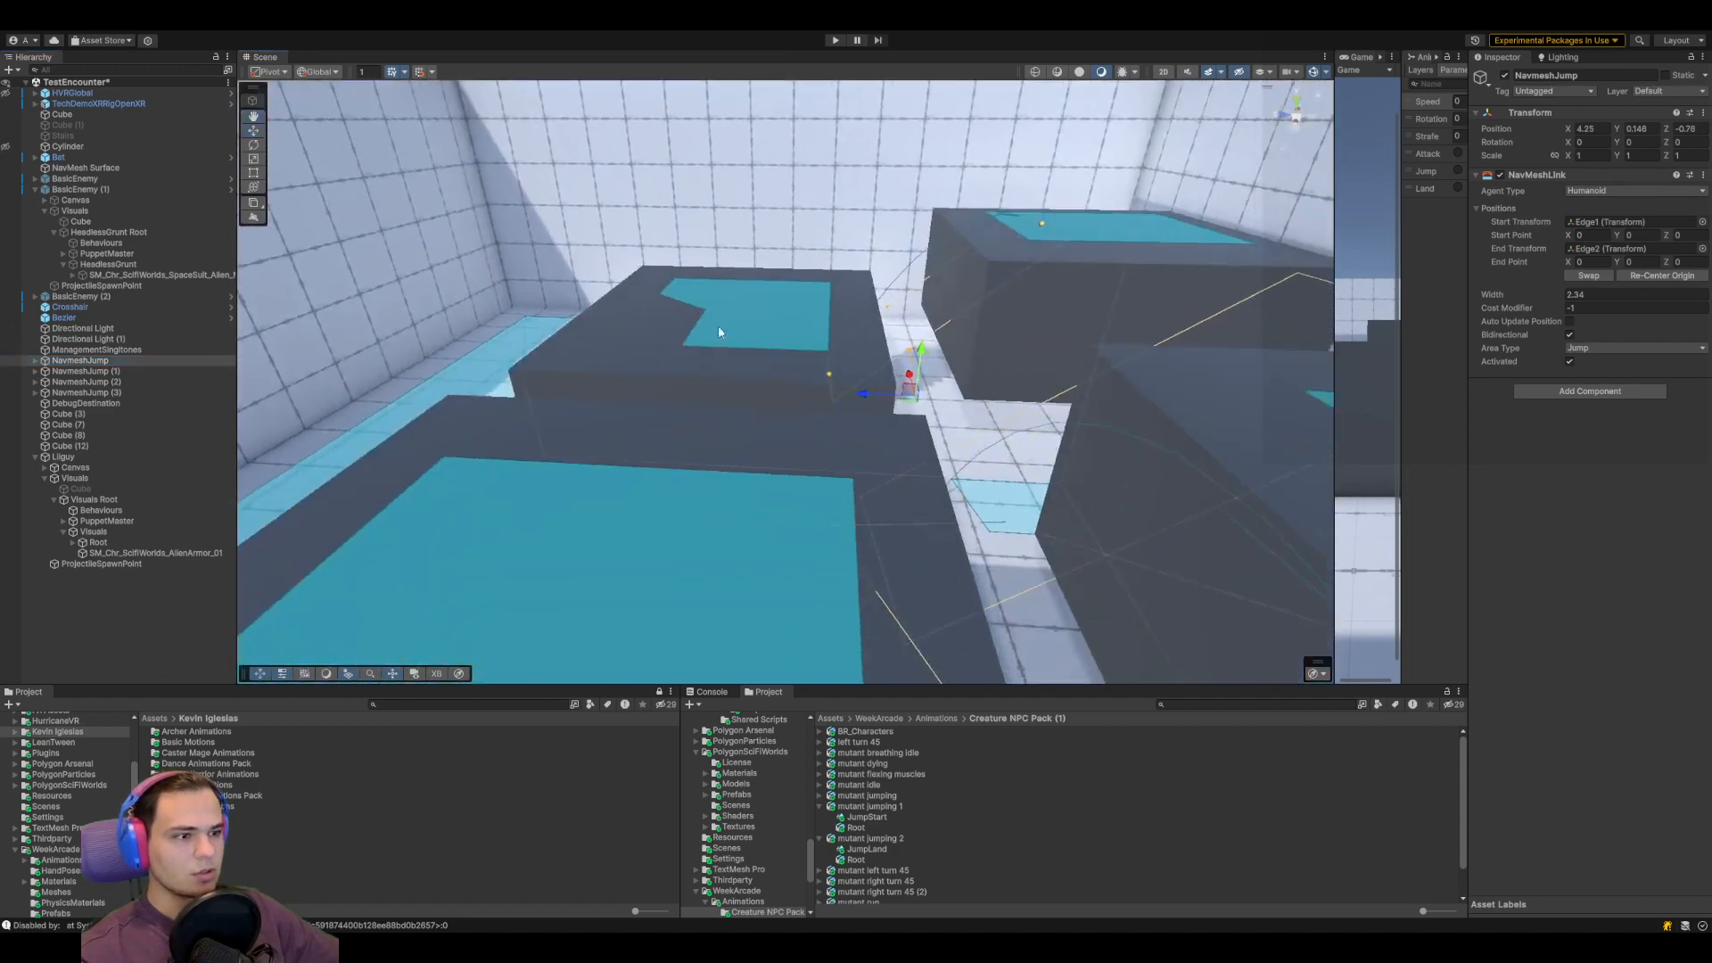
pyautogui.moveTo(920, 330)
pyautogui.mouseDown()
pyautogui.moveTo(862, 331)
pyautogui.moveTo(896, 330)
pyautogui.mouseUp()
pyautogui.click(1292, 128)
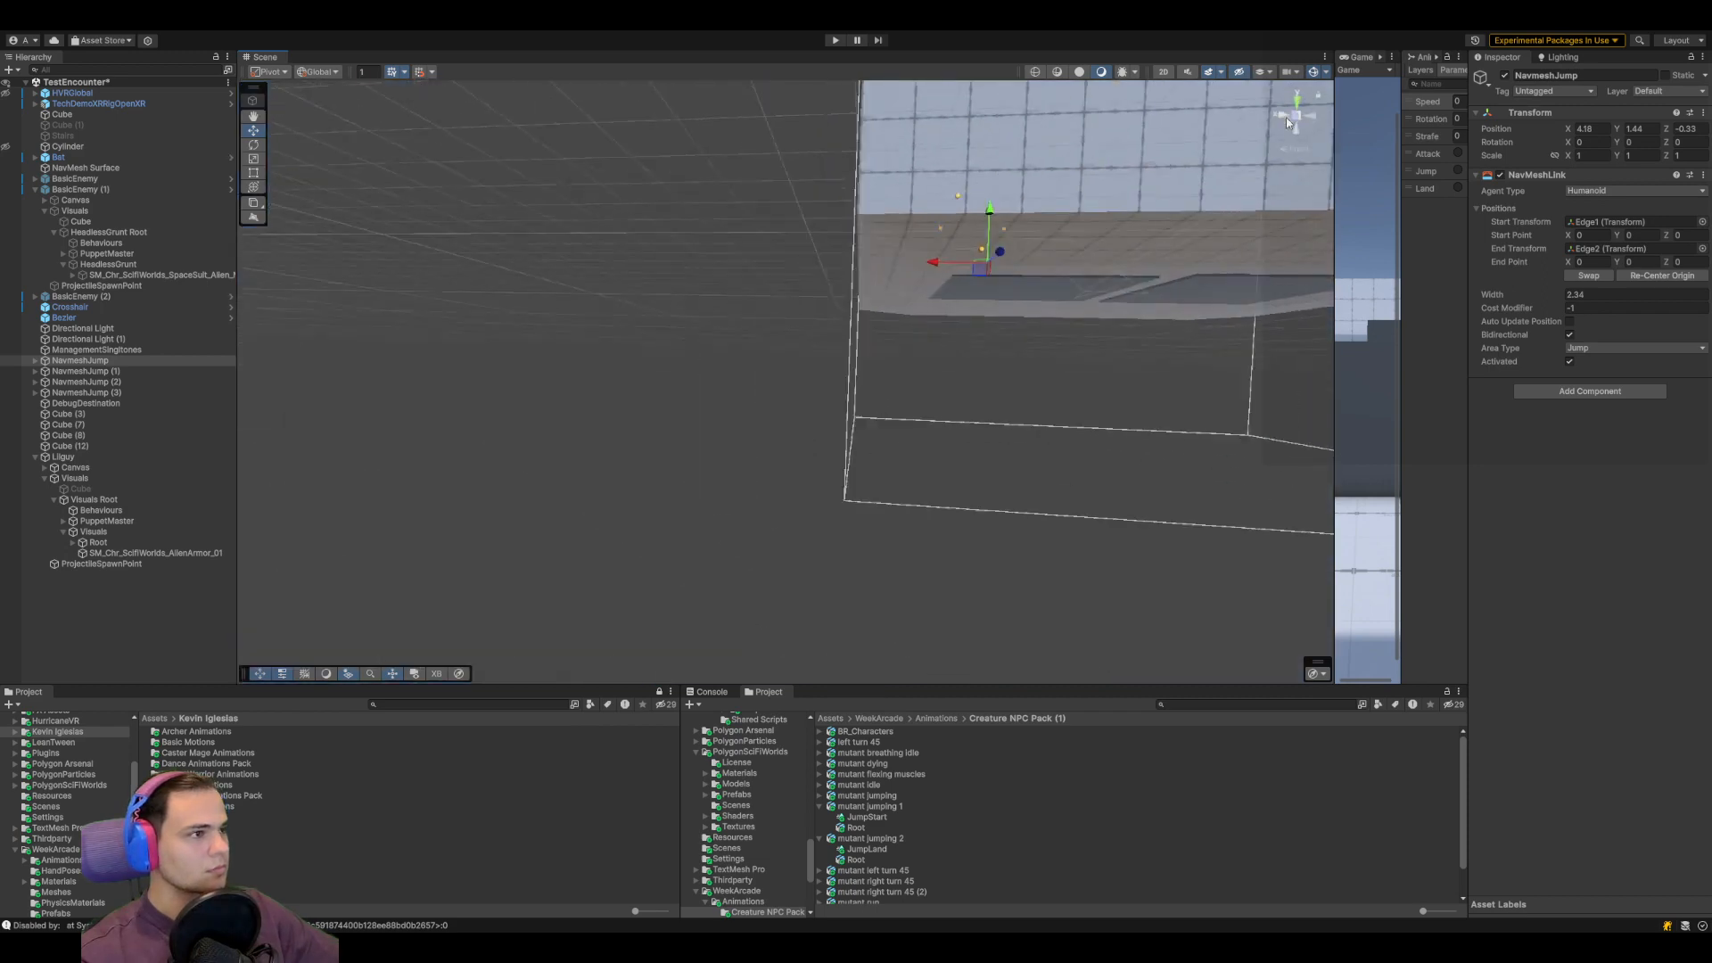
pyautogui.keyDown('alt'); pyautogui.moveTo(884, 402); pyautogui.dragTo(726, 449); pyautogui.keyUp('alt')
pyautogui.moveTo(784, 333); pyautogui.dragTo(785, 300)
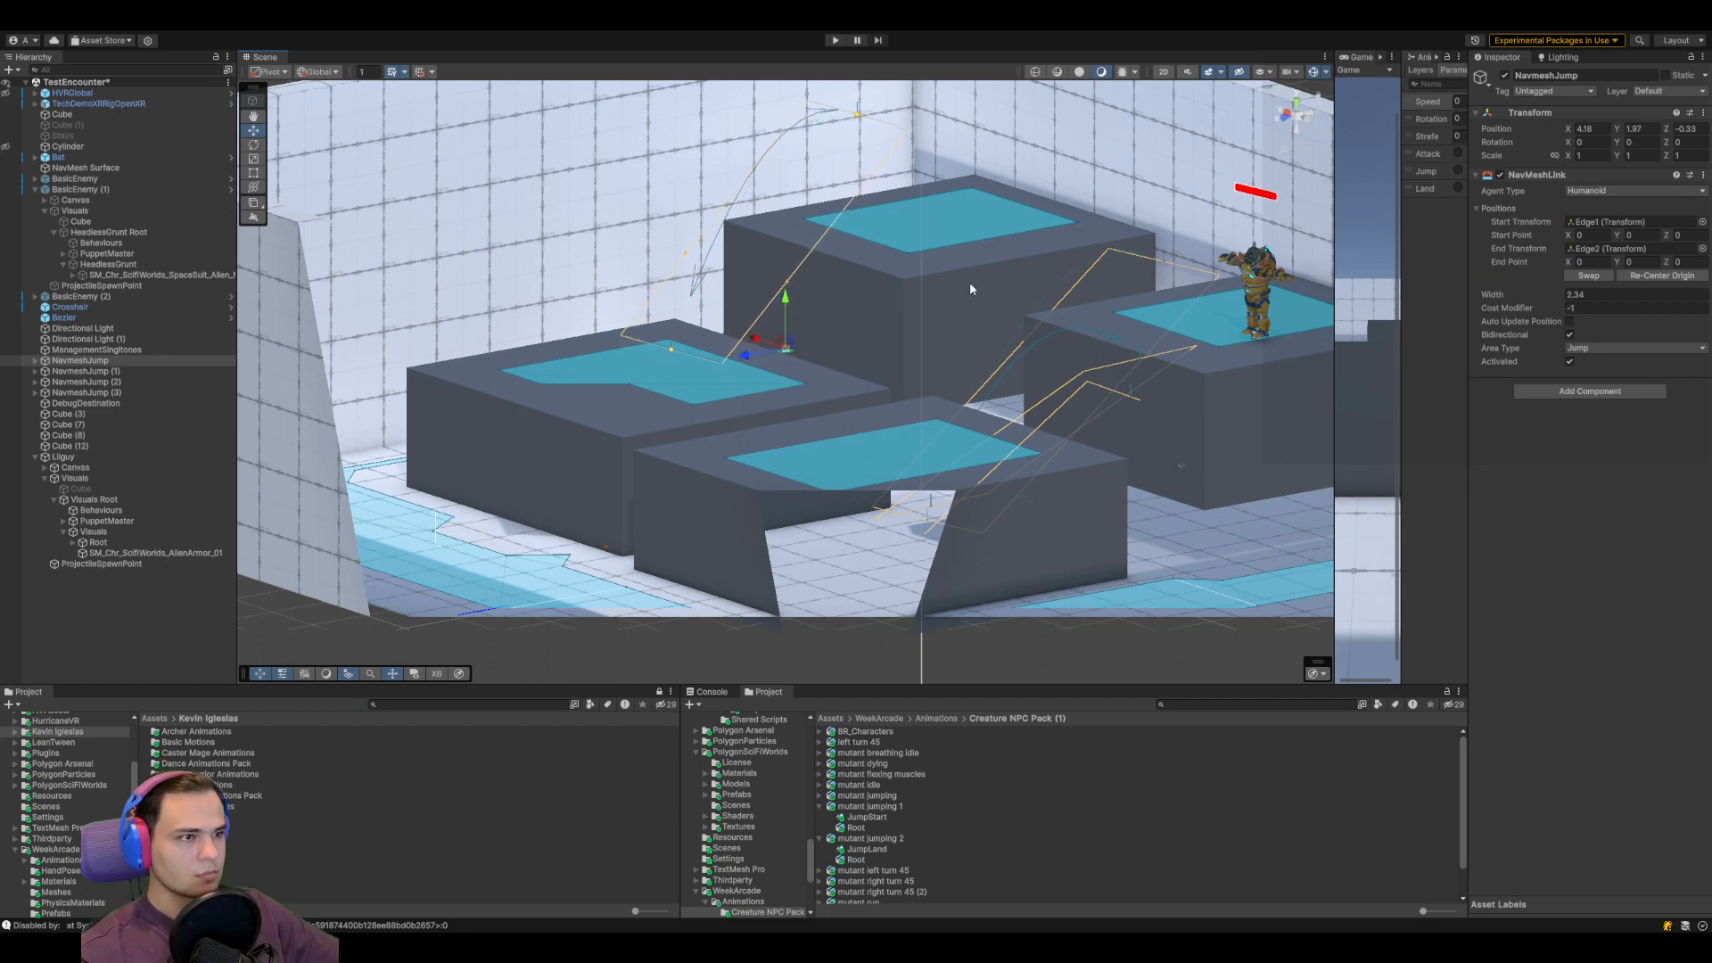
pyautogui.press('f')
# Position NavmeshJump's Edge2 on the walkable top of Cube (3) and its Edge1 on the walkable top of Cube (12)
pyautogui.click(34, 360)
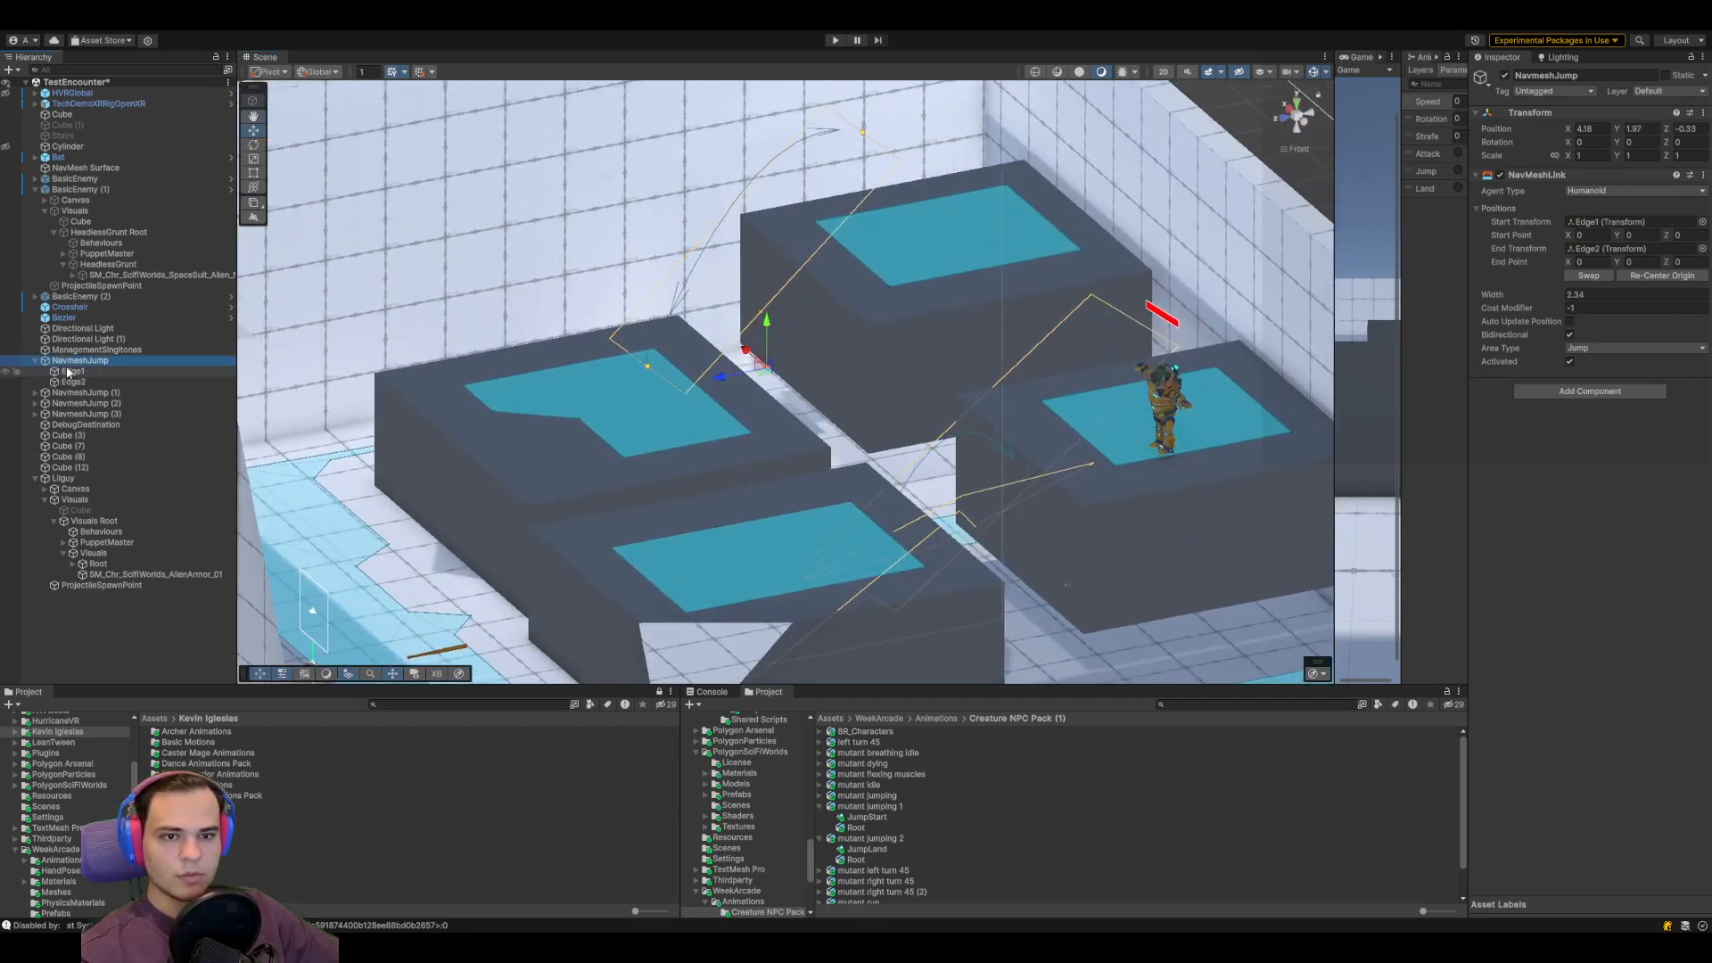
pyautogui.click(73, 382)
pyautogui.moveTo(897, 286); pyautogui.dragTo(882, 384, button='middle')
pyautogui.keyDown('alt'); pyautogui.moveTo(883, 383); pyautogui.dragTo(871, 324); pyautogui.keyUp('alt')
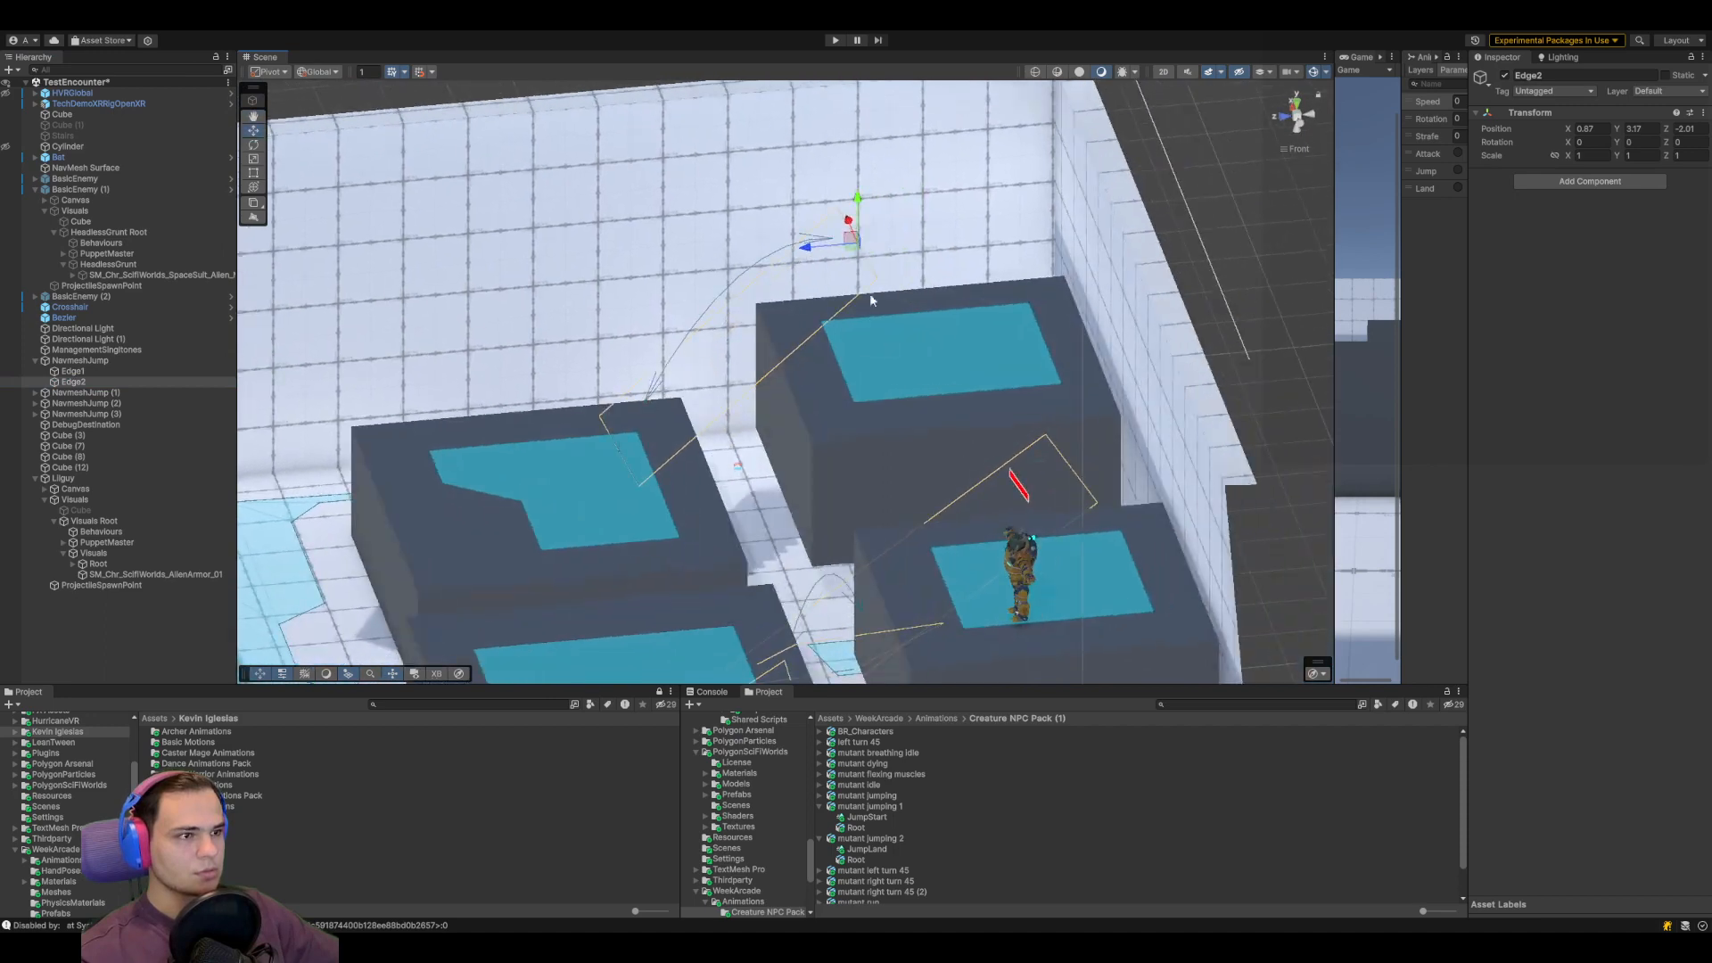
pyautogui.moveTo(863, 204); pyautogui.dragTo(854, 368)
pyautogui.keyDown('alt'); pyautogui.moveTo(862, 479); pyautogui.dragTo(1158, 563); pyautogui.keyUp('alt')
pyautogui.click(86, 371)
pyautogui.moveTo(731, 537); pyautogui.dragTo(777, 560)
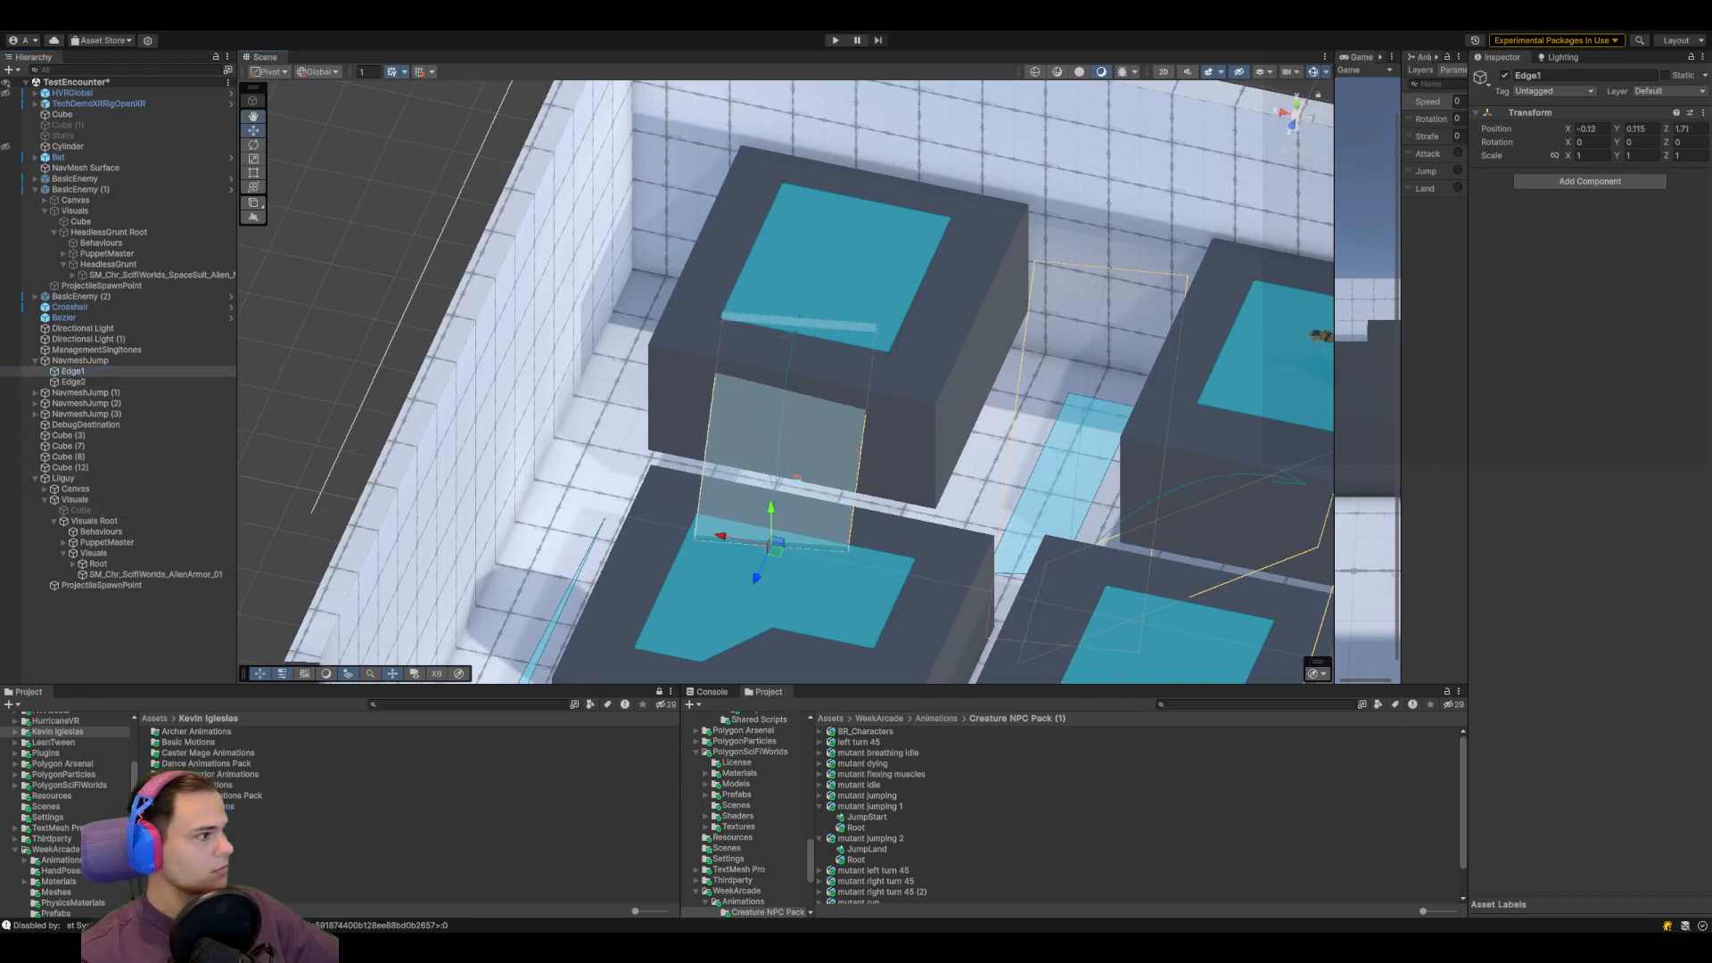
pyautogui.keyDown('alt'); pyautogui.moveTo(1037, 486); pyautogui.dragTo(1100, 495); pyautogui.keyUp('alt')
pyautogui.moveTo(1101, 495); pyautogui.dragTo(965, 480, button='middle')
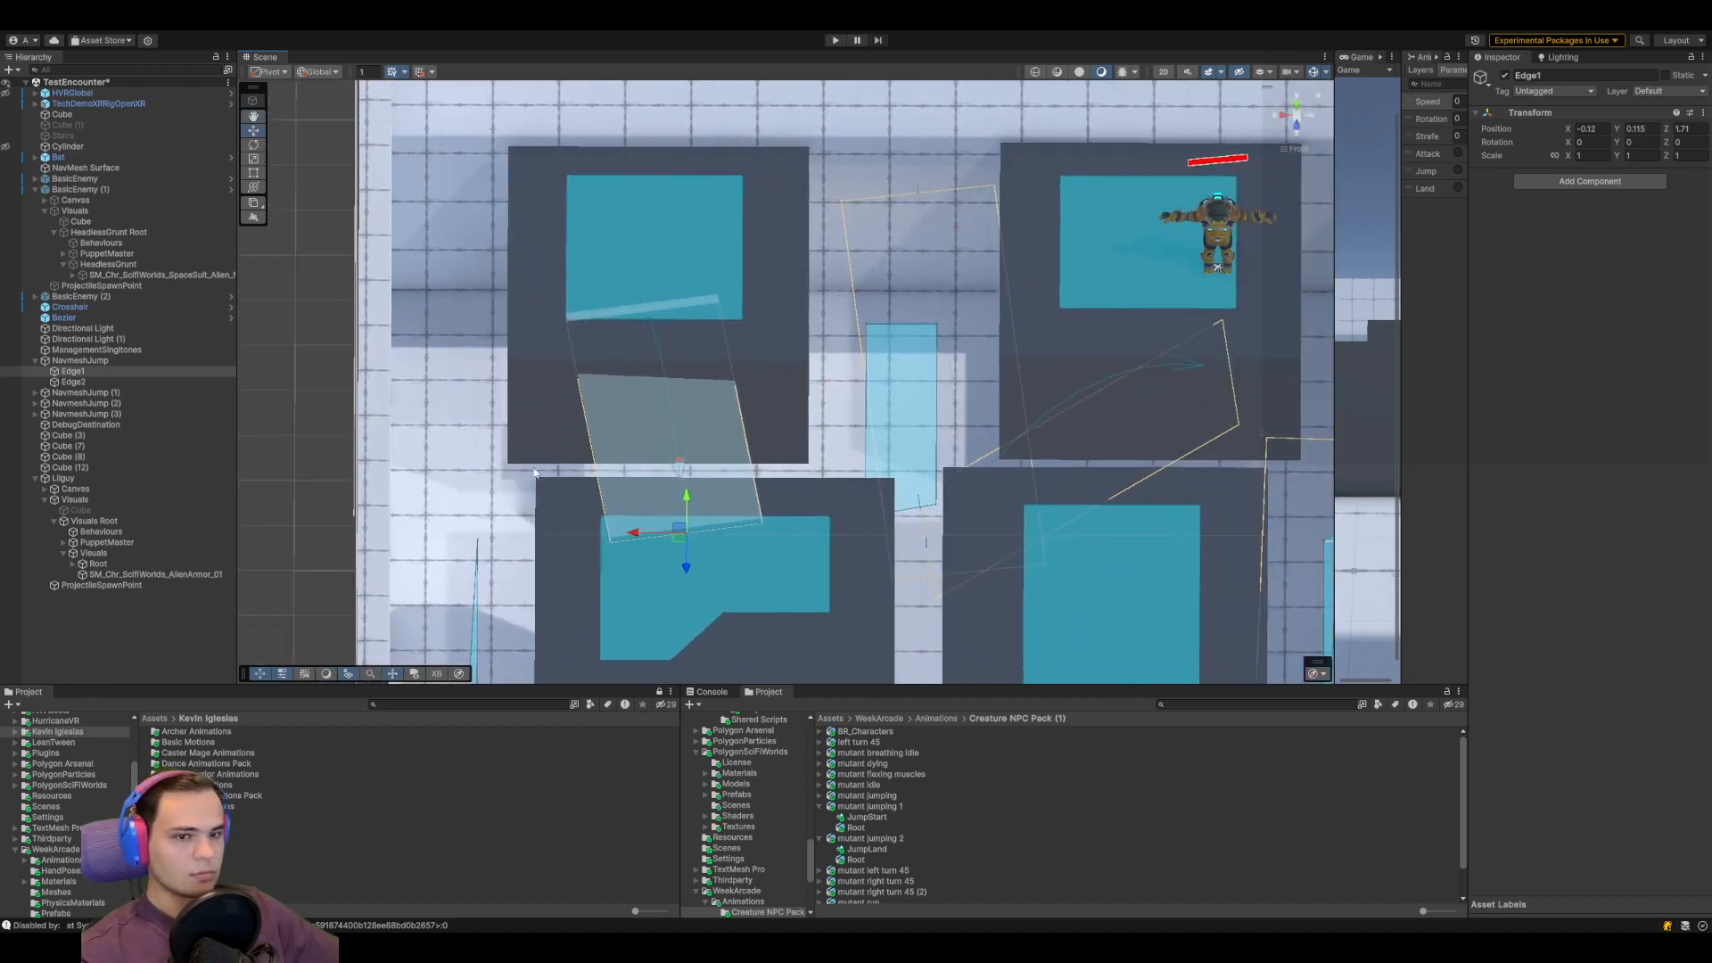
# Move NavmeshJump (1) near the gap between Cube (7) and Cube (8), to about X -1.8, Y 2.14, Z -1.81
pyautogui.click(94, 392)
pyautogui.click(35, 393)
pyautogui.press('f')
pyautogui.moveTo(878, 418); pyautogui.dragTo(1016, 442)
pyautogui.keyDown('alt'); pyautogui.moveTo(894, 517); pyautogui.dragTo(872, 382); pyautogui.keyUp('alt')
pyautogui.moveTo(872, 381); pyautogui.dragTo(875, 454, button='middle')
pyautogui.moveTo(673, 358); pyautogui.dragTo(658, 264)
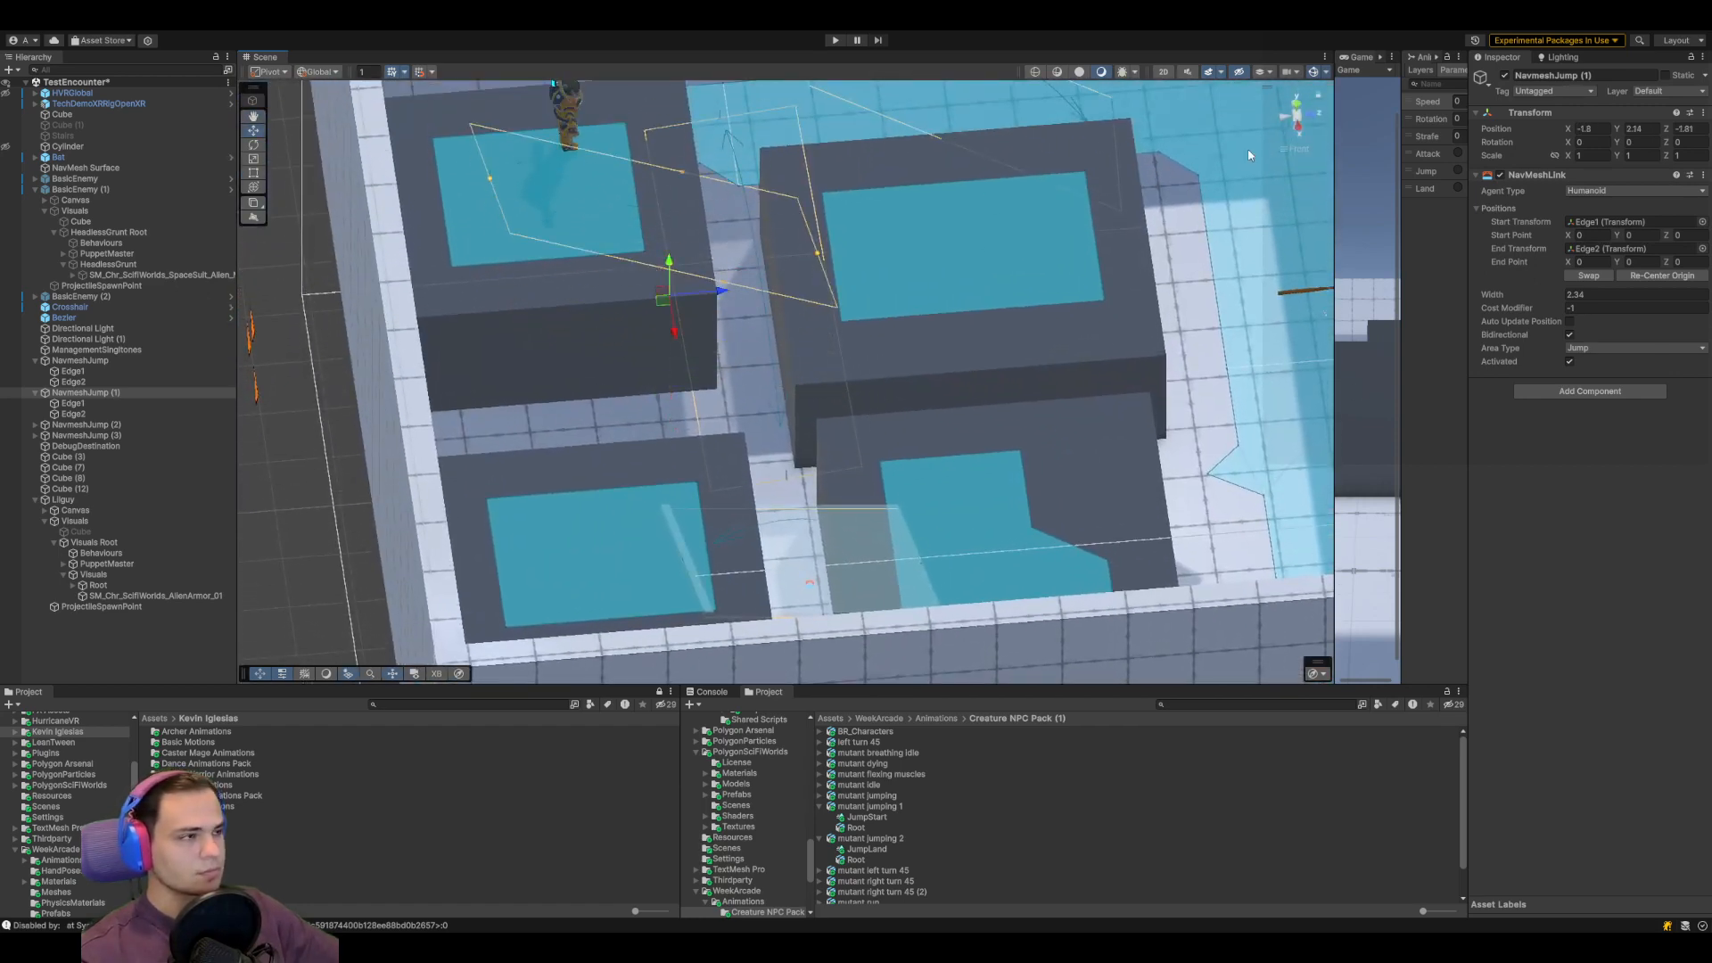
# Switch to a side view and hide the arena's room Cube in the scene to expose the platforms and jump links
pyautogui.click(1292, 127)
pyautogui.click(392, 267)
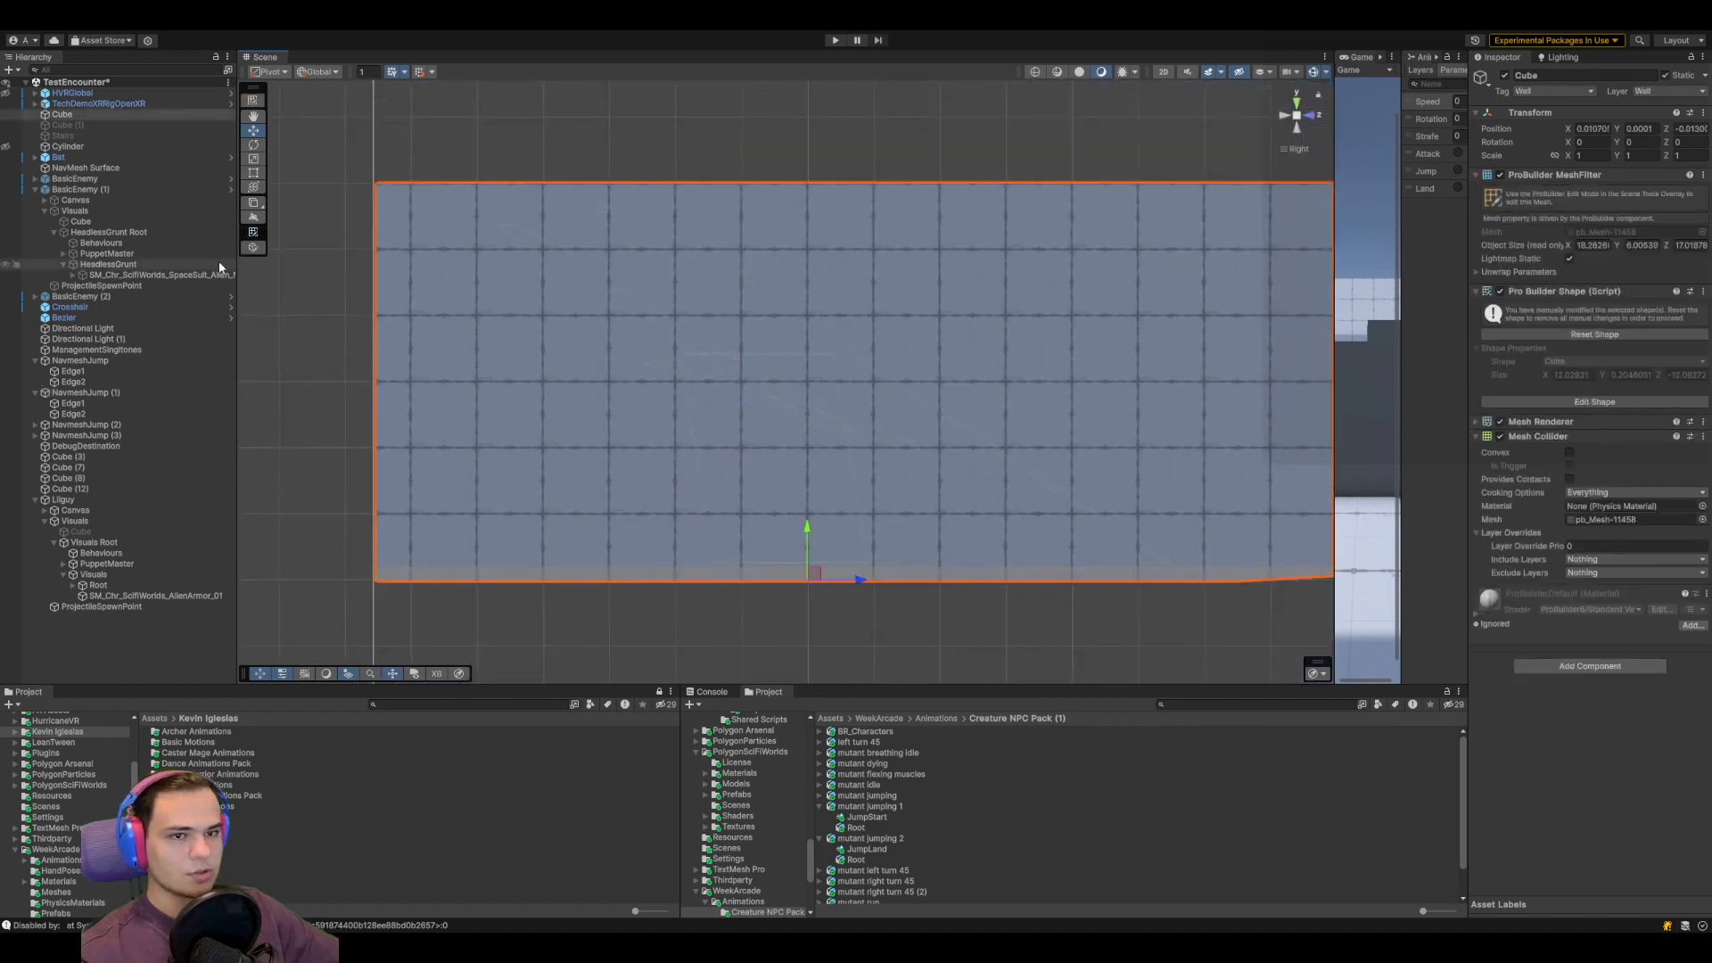
pyautogui.click(8, 114)
pyautogui.scroll(10, 682, 347)
pyautogui.scroll(-6, 444, 369)
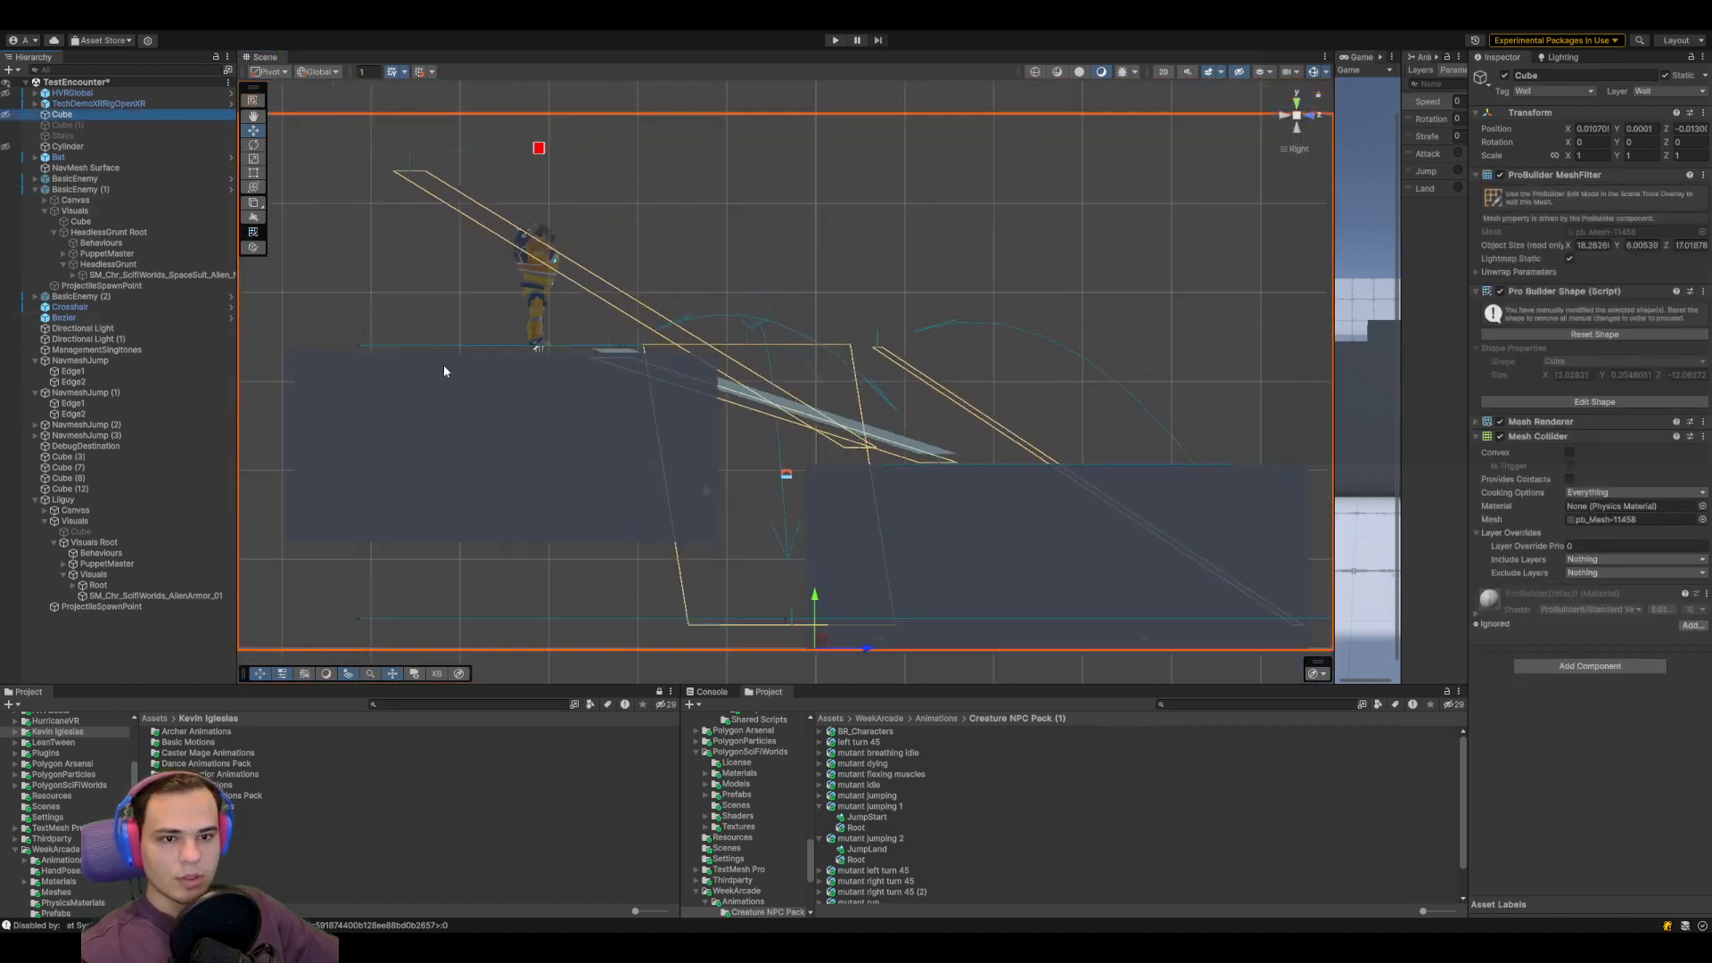
# Position Edge1 and Edge2 of NavmeshJump (1) so the link spans the walkable tops of Cube (8) and Cube (7)
pyautogui.doubleClick(98, 393)
pyautogui.keyDown('alt'); pyautogui.moveTo(664, 488); pyautogui.dragTo(317, 462); pyautogui.keyUp('alt')
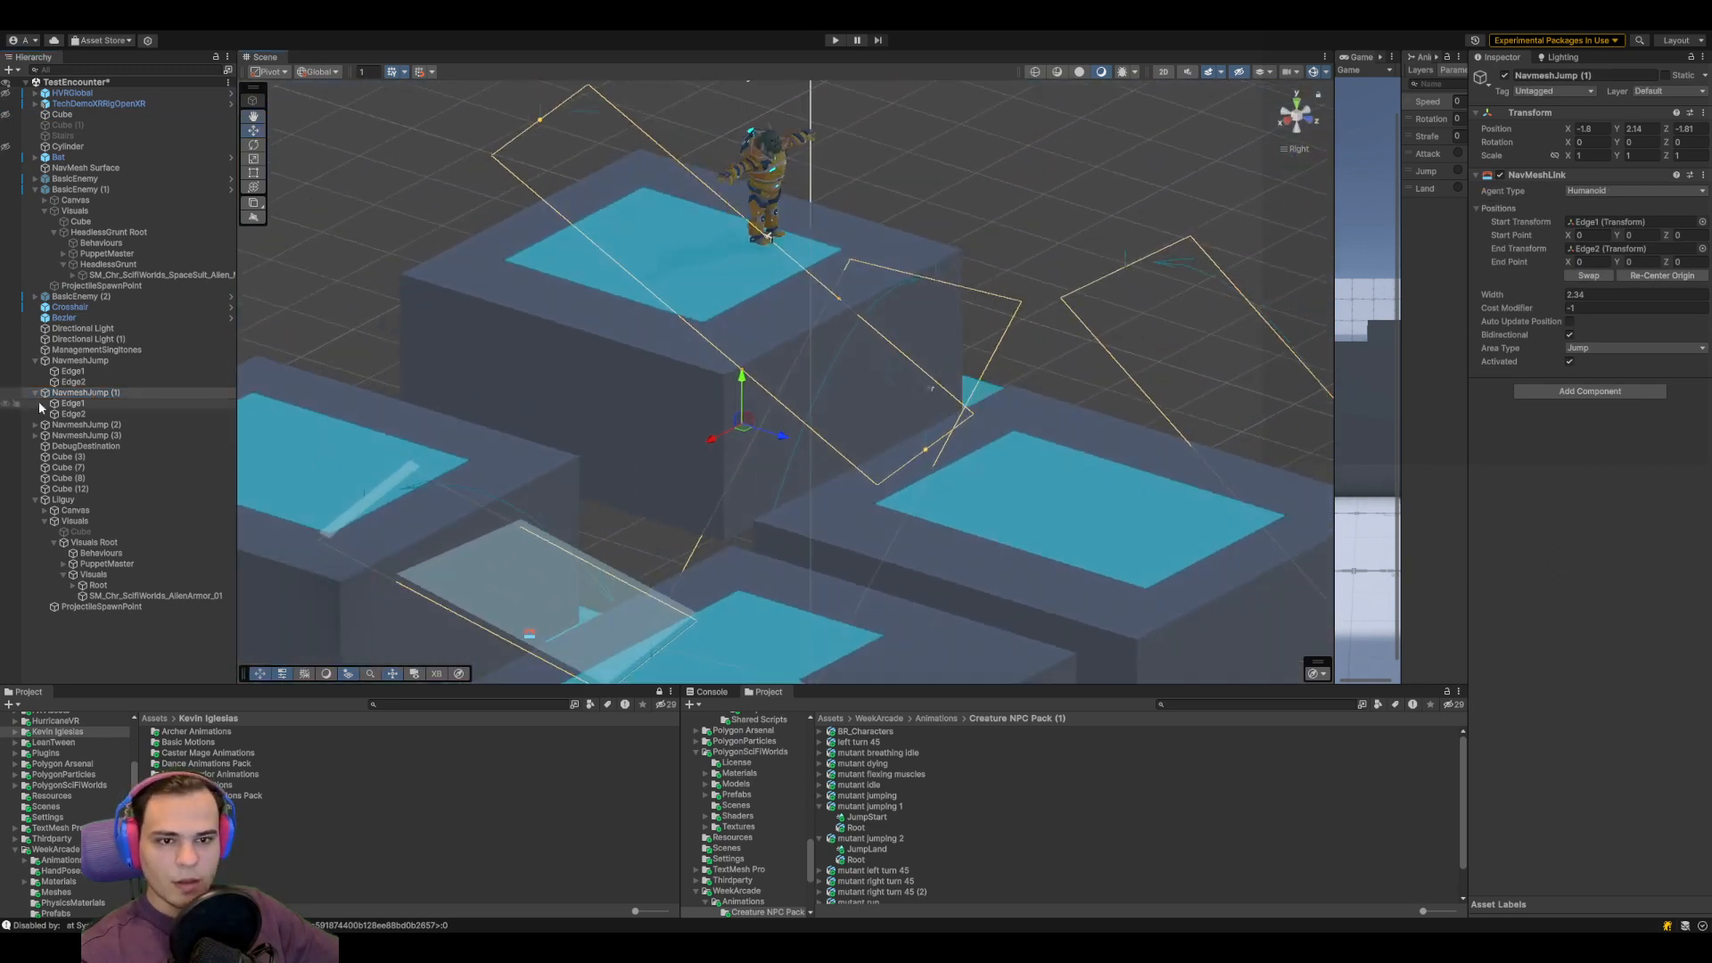
pyautogui.click(73, 403)
pyautogui.moveTo(926, 455); pyautogui.dragTo(1077, 451)
pyautogui.moveTo(1030, 371); pyautogui.dragTo(1061, 469)
pyautogui.click(109, 412)
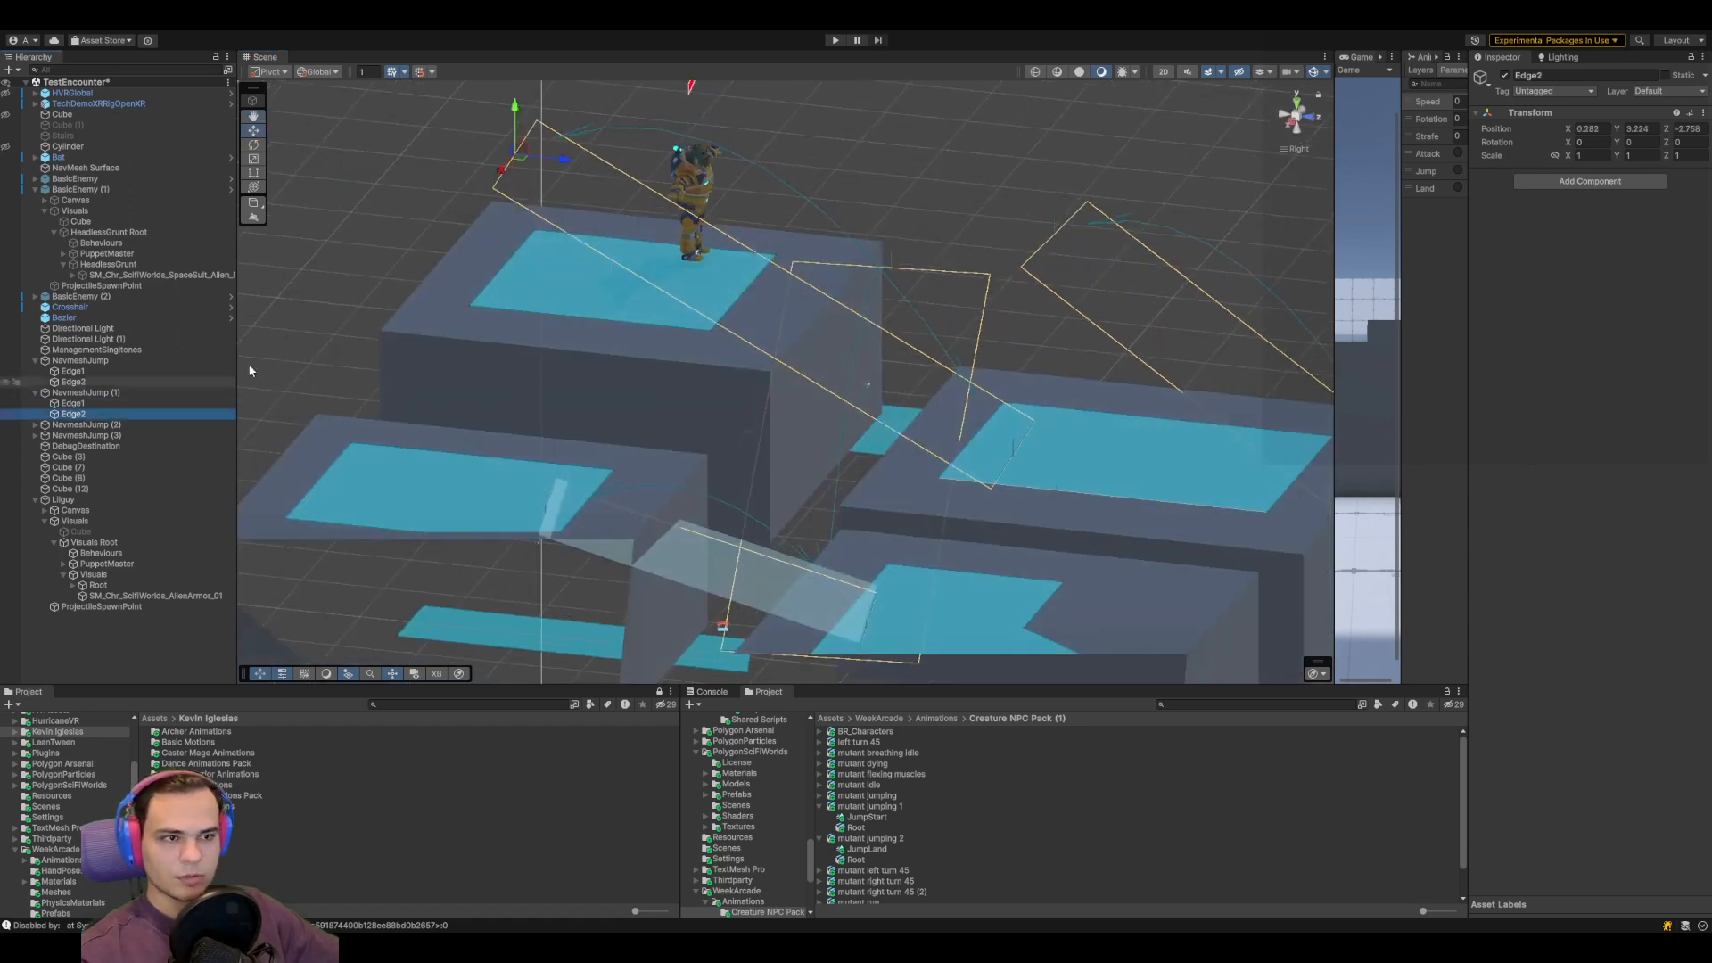
pyautogui.moveTo(530, 152); pyautogui.dragTo(911, 493)
pyautogui.moveTo(812, 352); pyautogui.dragTo(711, 353)
pyautogui.click(707, 322)
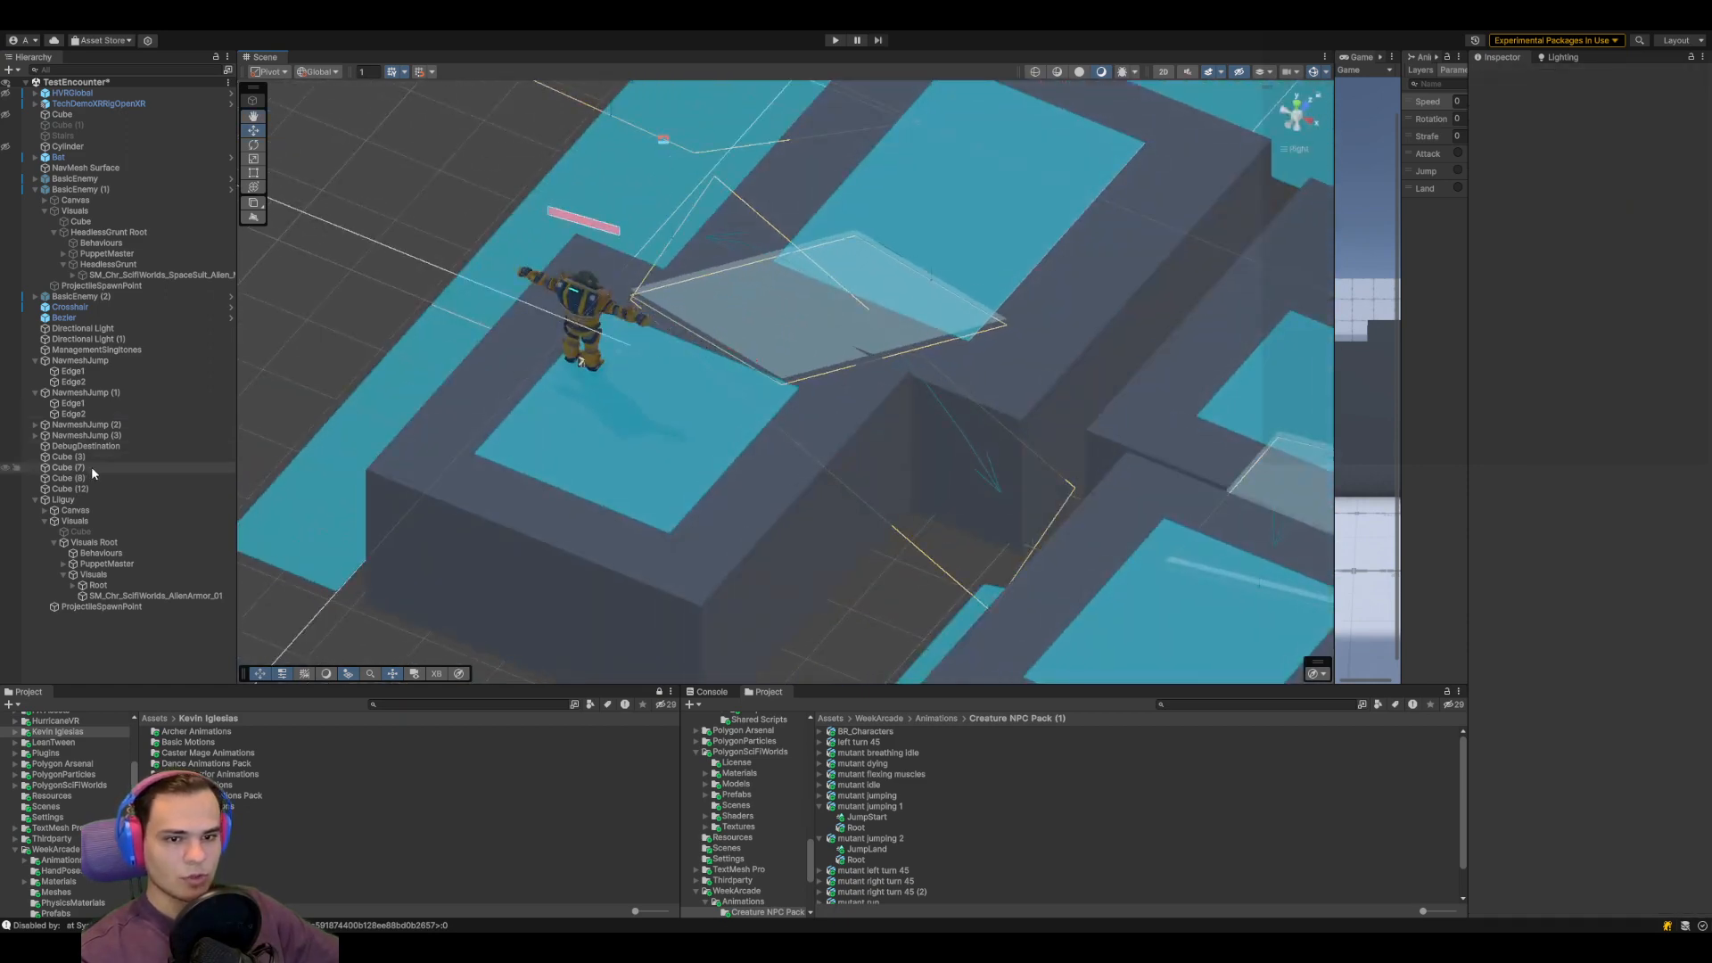
# Adjust Edge2 of NavmeshJump (1) to sit on the walkable top of its platform, at local Y about 1.26
pyautogui.click(88, 412)
pyautogui.moveTo(706, 319); pyautogui.dragTo(705, 339)
pyautogui.keyDown('alt'); pyautogui.moveTo(1017, 364); pyautogui.dragTo(679, 392); pyautogui.keyUp('alt')
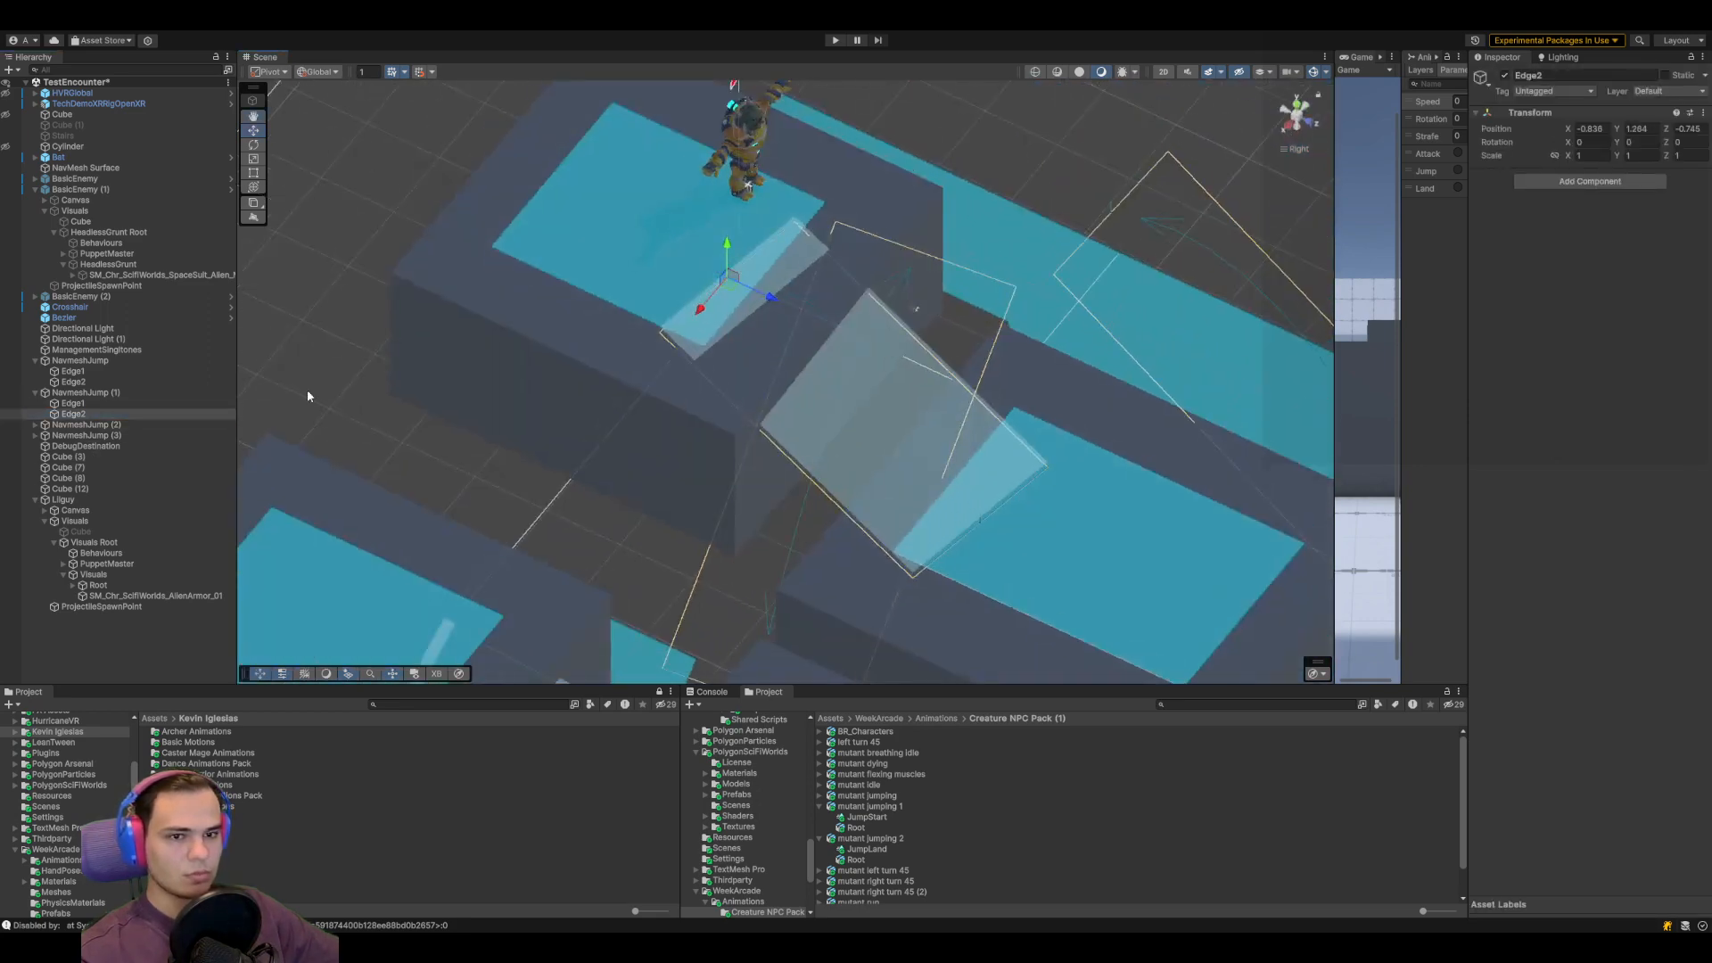
pyautogui.keyDown('alt'); pyautogui.moveTo(353, 396); pyautogui.dragTo(298, 385); pyautogui.keyUp('alt')
# Move NavmeshJump (2) near the gap between the two platforms not yet linked, to about X -0.84, Y 0.148, Z 1.83
pyautogui.click(86, 426)
pyautogui.scroll(-3, 821, 455)
pyautogui.moveTo(821, 453); pyautogui.dragTo(862, 339, button='middle')
pyautogui.scroll(-4, 862, 339)
pyautogui.keyDown('alt'); pyautogui.moveTo(921, 432); pyautogui.dragTo(901, 435); pyautogui.keyUp('alt')
pyautogui.moveTo(1044, 543); pyautogui.dragTo(581, 586)
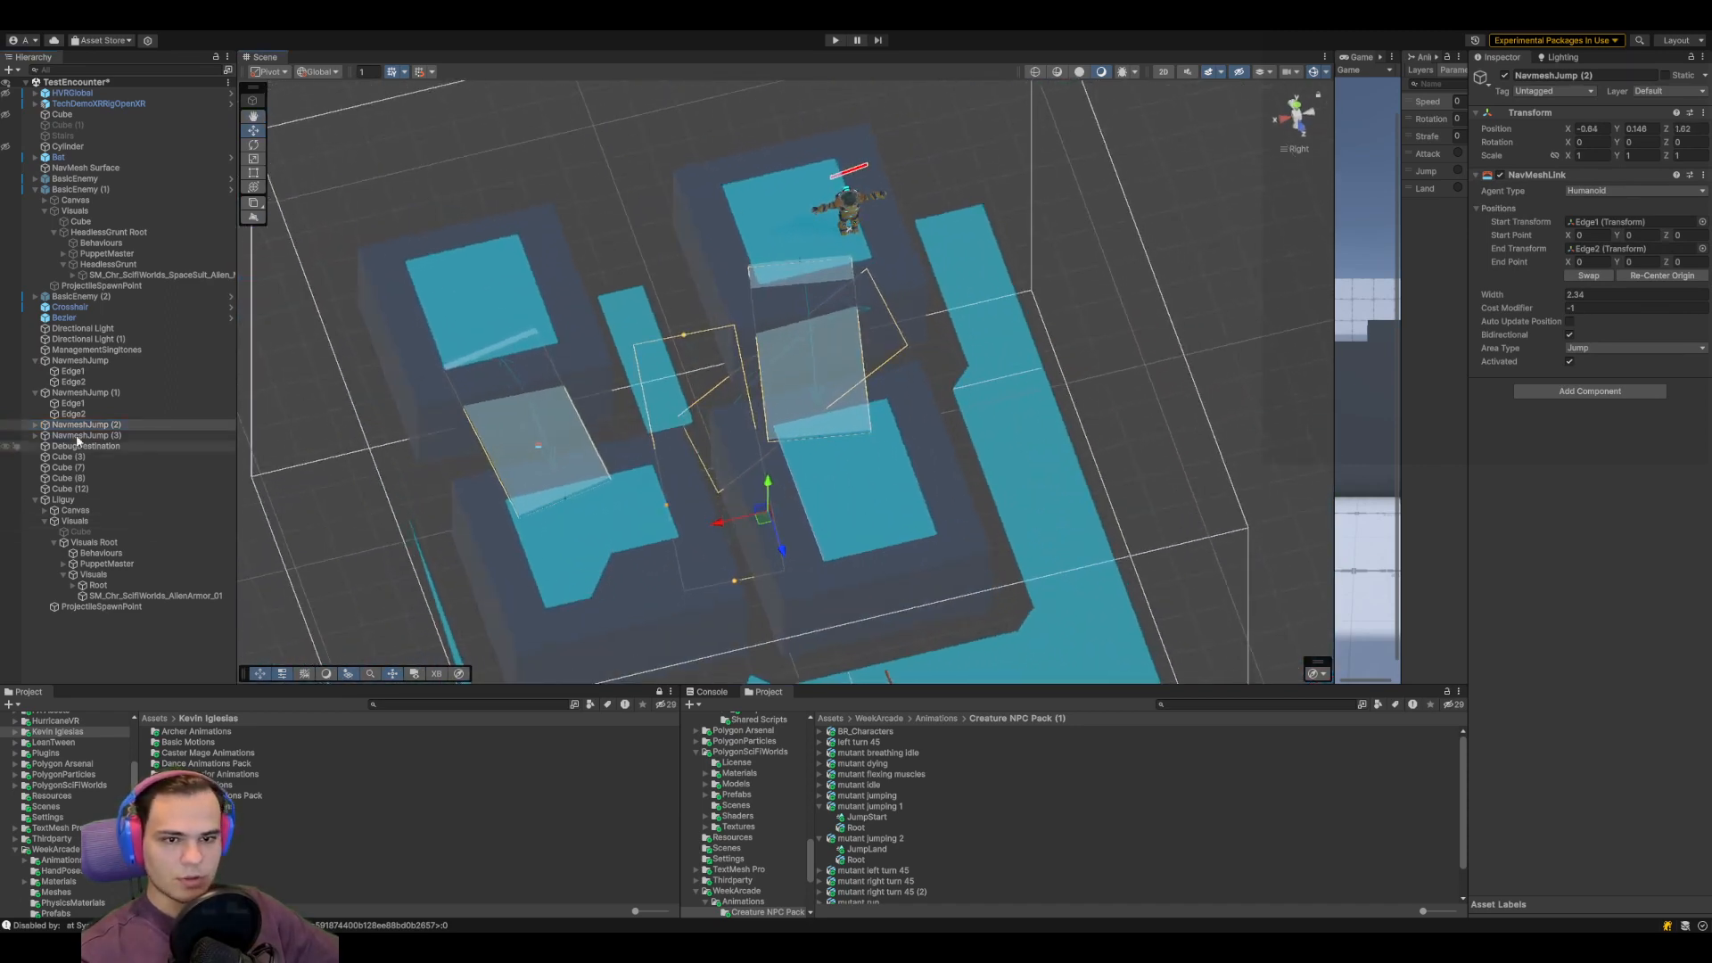
# Place Edge1 and Edge2 of NavmeshJump (2) over the two neighbouring platforms, with Edge2 at about X 3.21, Y 1.87, Z 0.33
pyautogui.click(35, 425)
pyautogui.click(73, 436)
pyautogui.moveTo(735, 596); pyautogui.dragTo(824, 503)
pyautogui.click(73, 446)
pyautogui.moveTo(687, 314); pyautogui.dragTo(633, 519)
# Fine-tune Edge1 of NavmeshJump (2) onto the walkable top of its platform, at about X -1.39, Y 1.84, Z 0.54
pyautogui.click(1288, 123)
pyautogui.scroll(5, 1015, 428)
pyautogui.keyDown('alt'); pyautogui.moveTo(1143, 402); pyautogui.dragTo(843, 435); pyautogui.keyUp('alt')
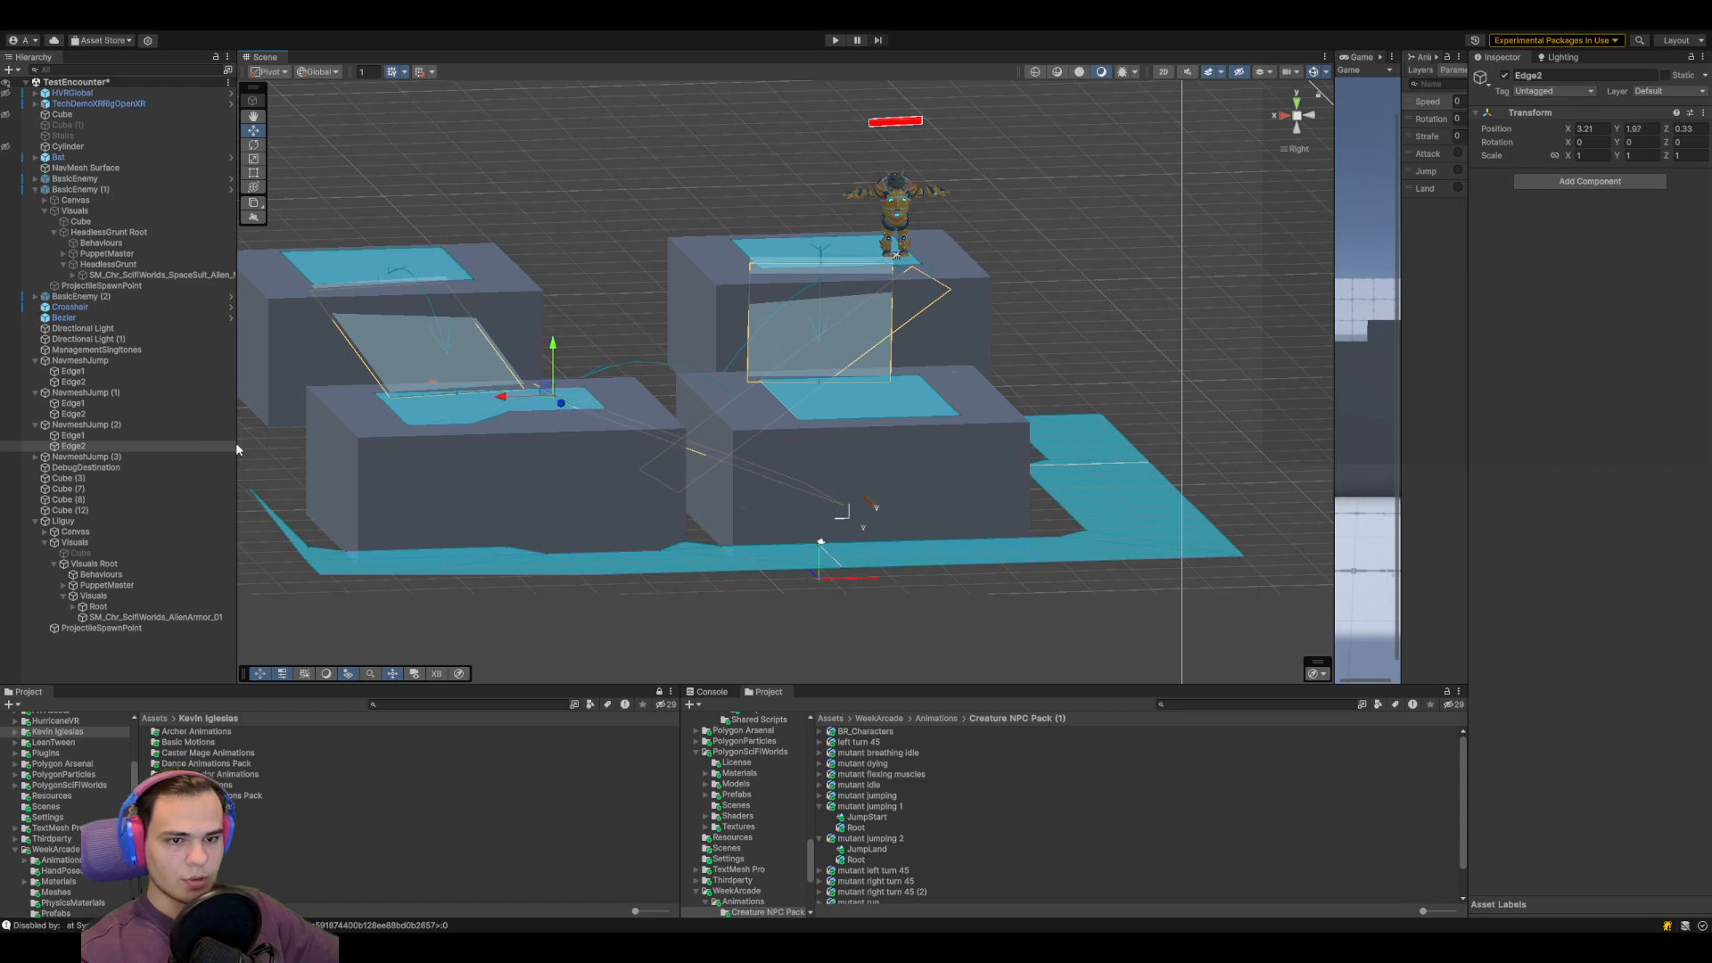
pyautogui.click(100, 436)
pyautogui.moveTo(823, 458); pyautogui.dragTo(806, 525)
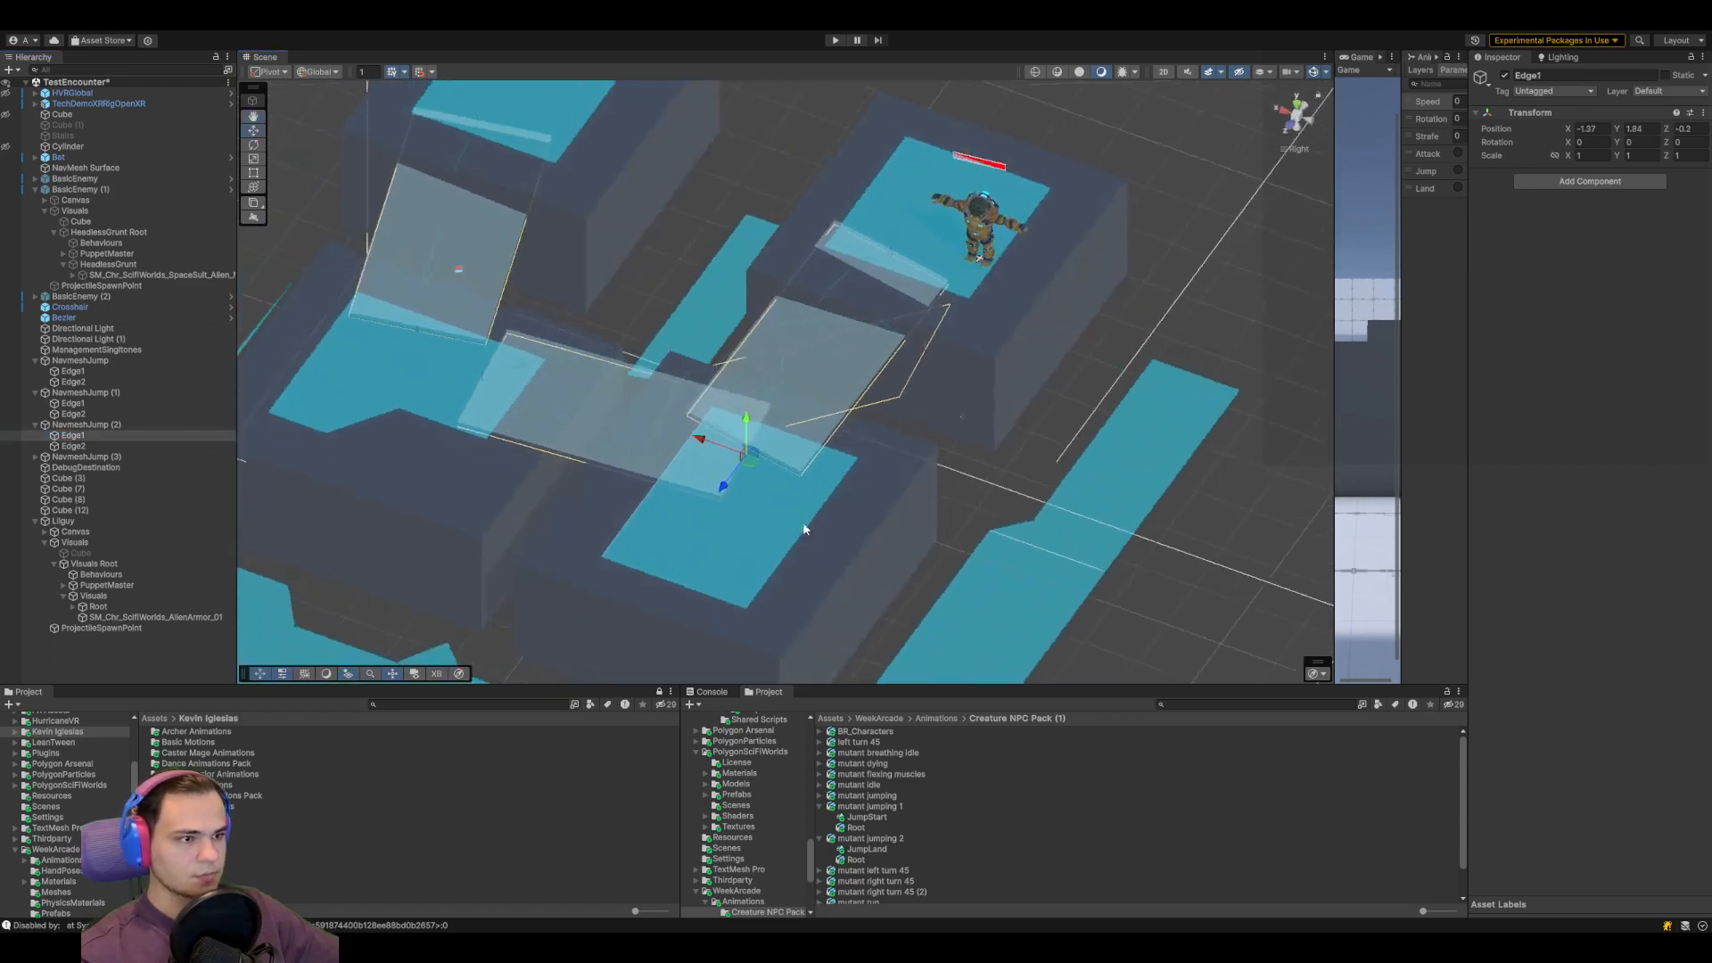
pyautogui.moveTo(744, 465); pyautogui.dragTo(730, 487)
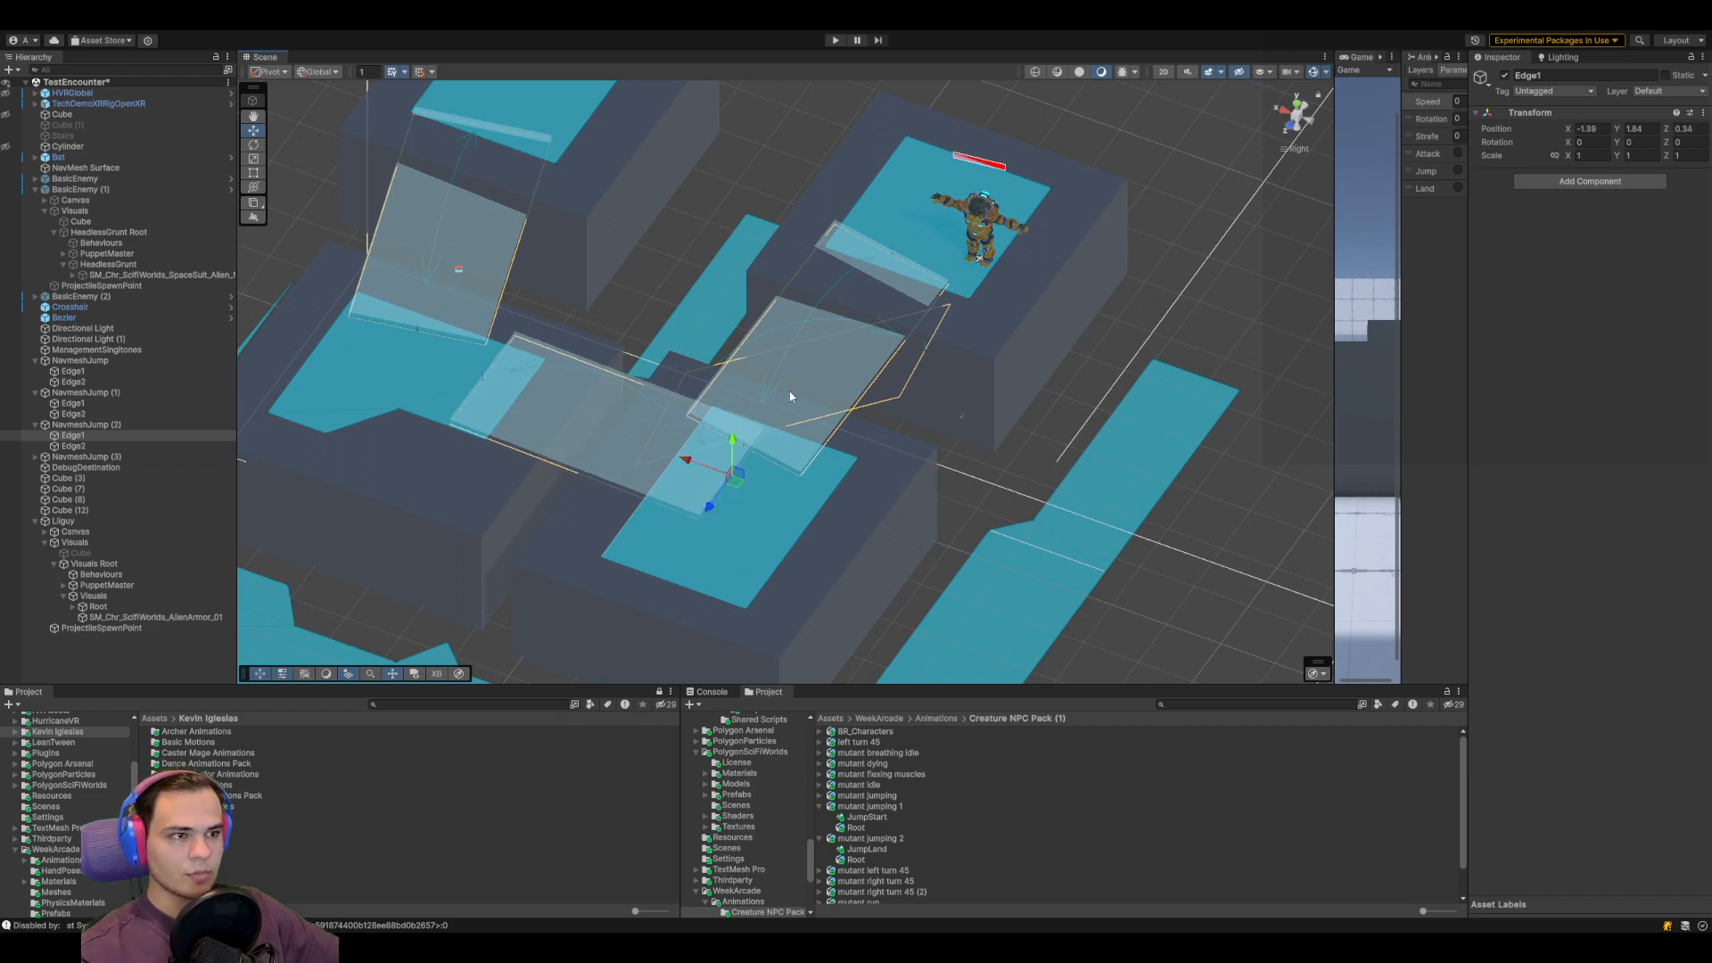
# Deactivate NavmeshJump (3), and restore the scene view with the room Cube shown and the gizmos hidden
pyautogui.click(89, 456)
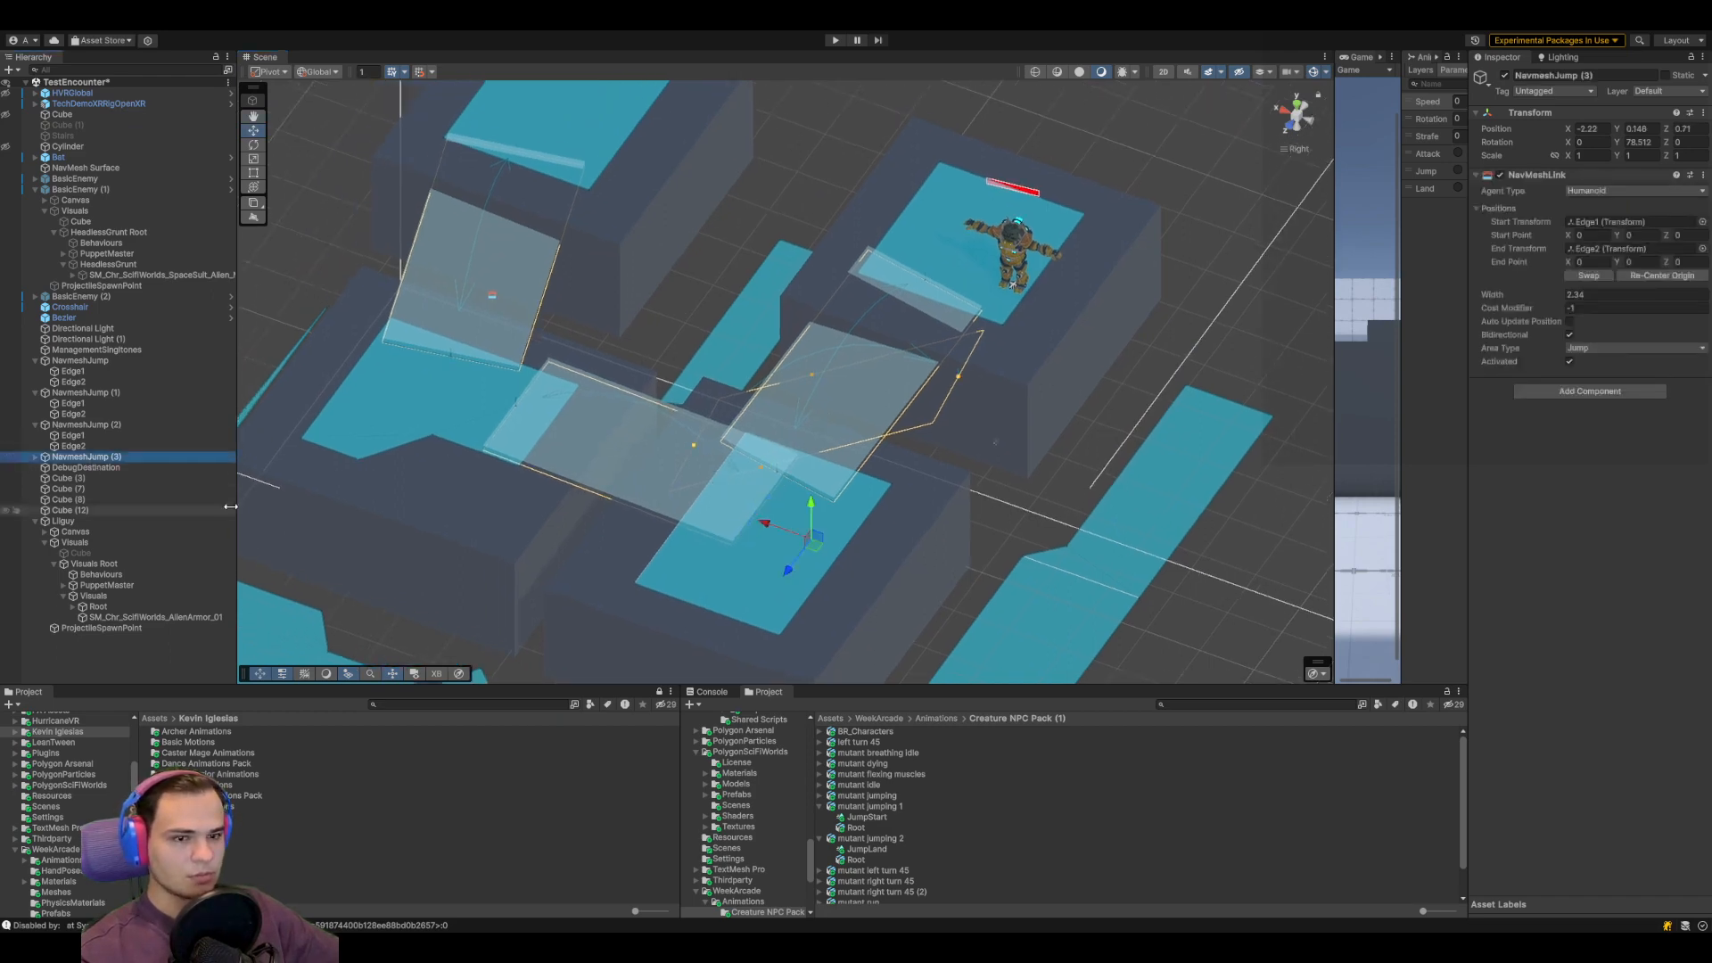
pyautogui.keyDown('alt'); pyautogui.moveTo(1329, 343); pyautogui.dragTo(998, 428); pyautogui.keyUp('alt')
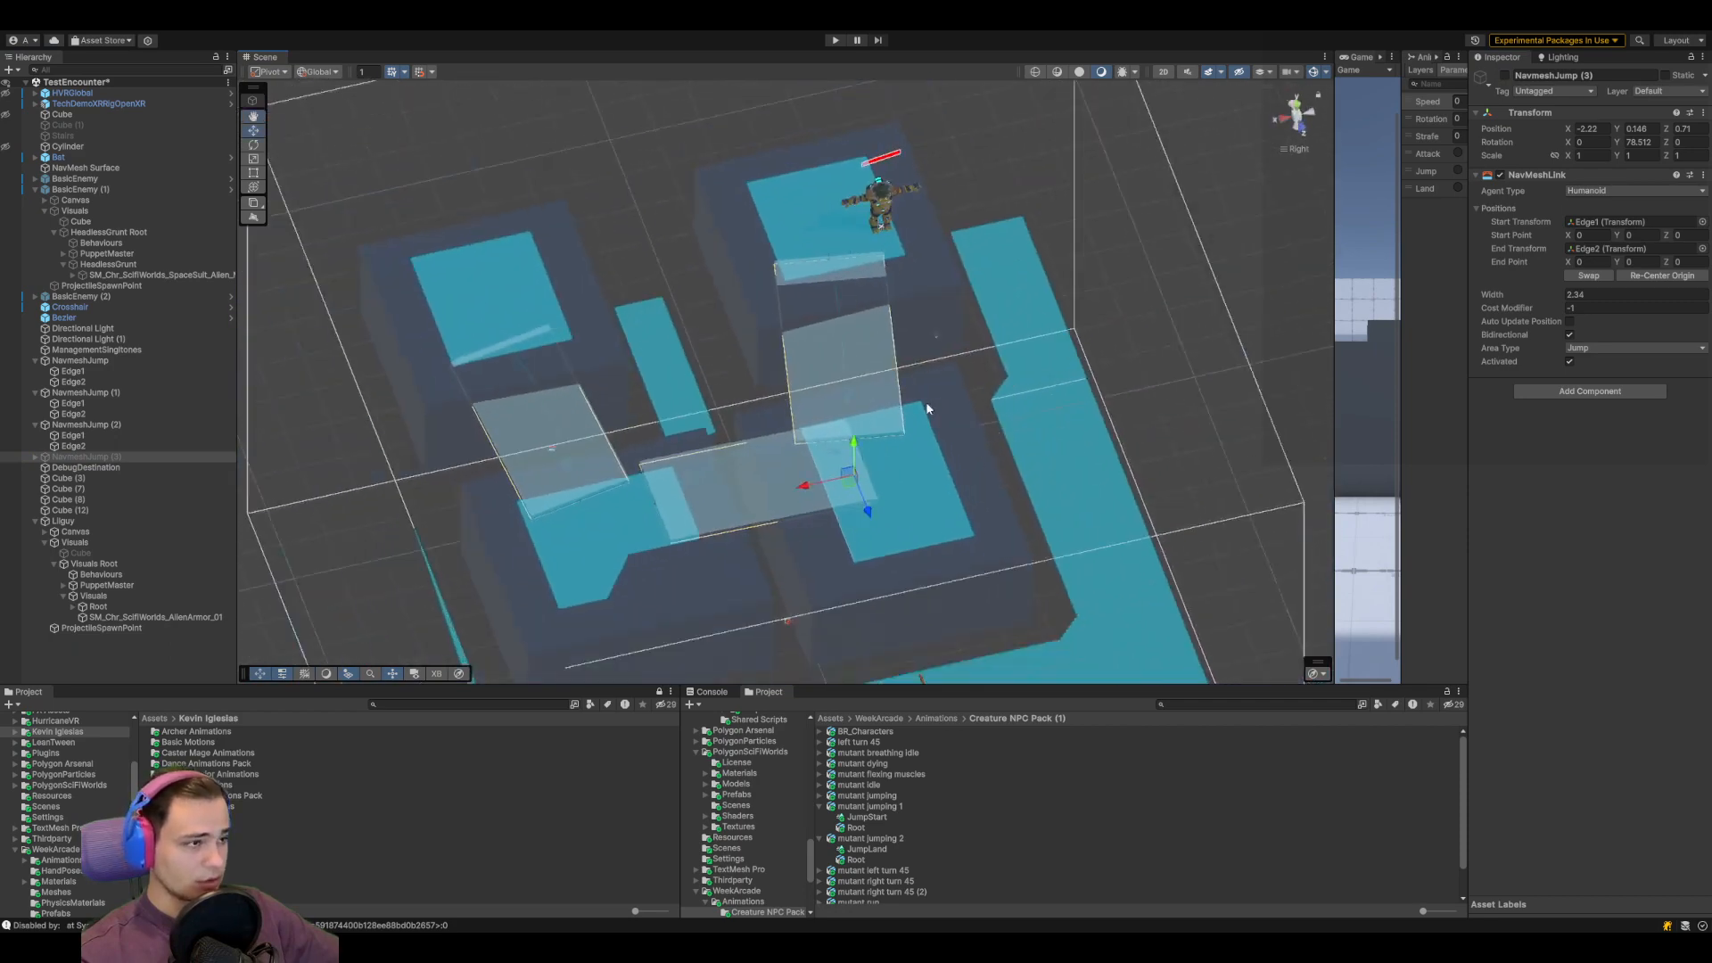
pyautogui.click(7, 134)
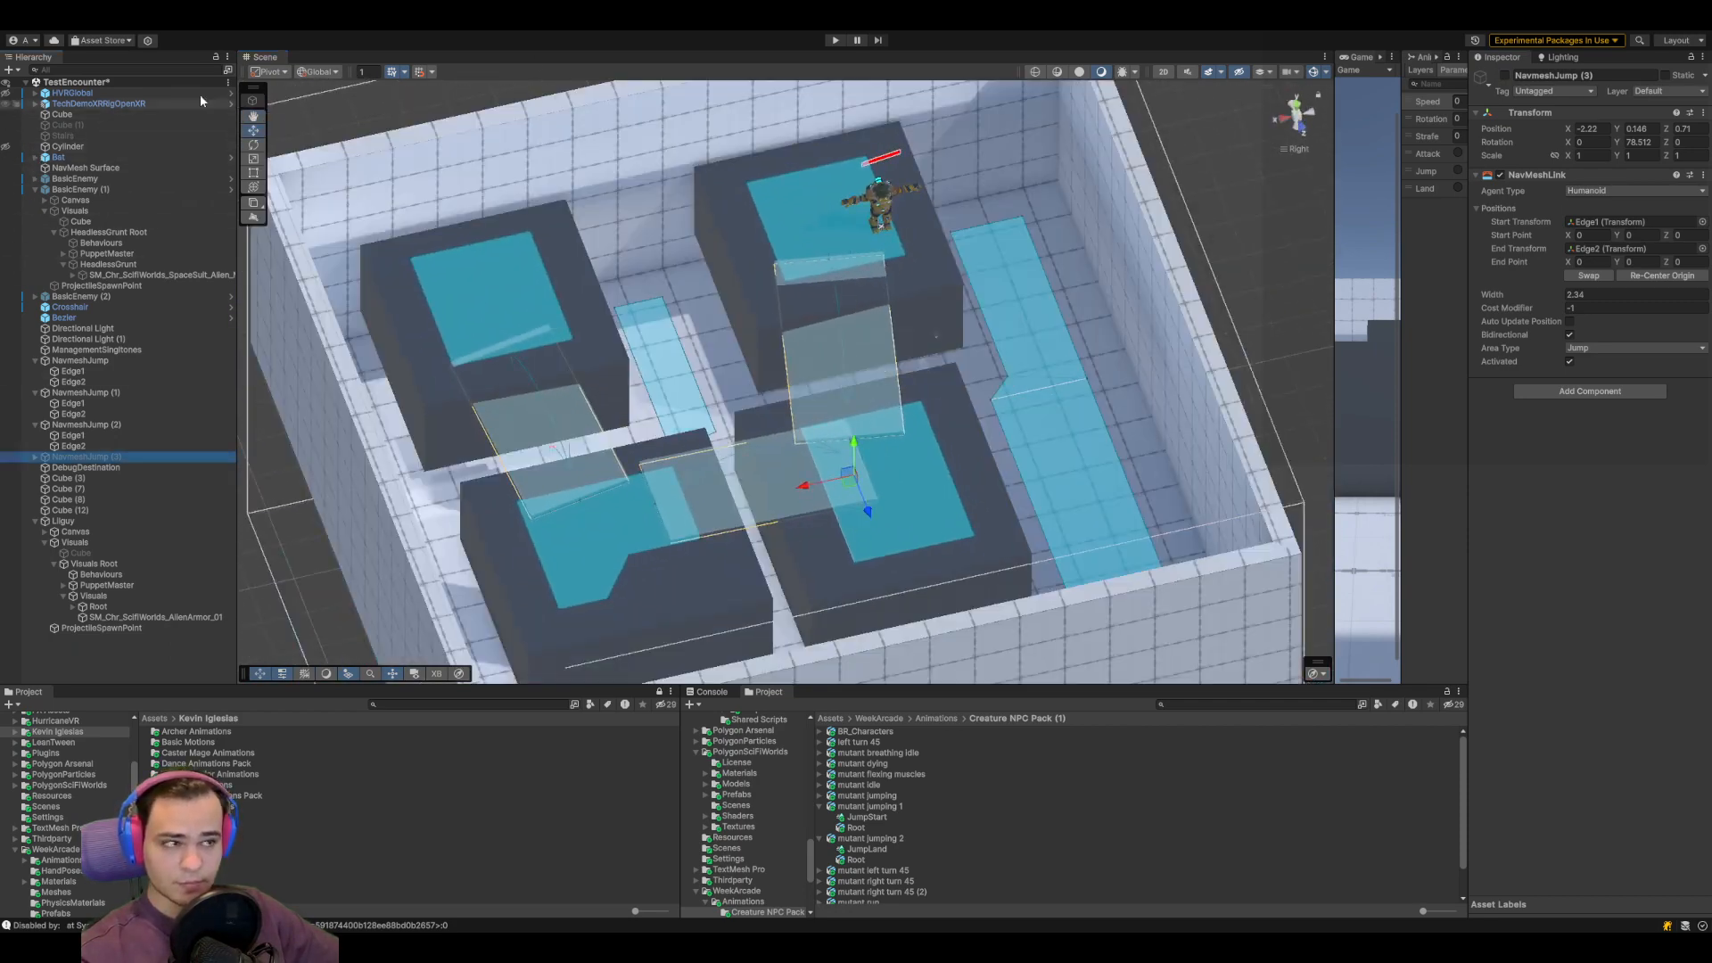
pyautogui.click(1314, 72)
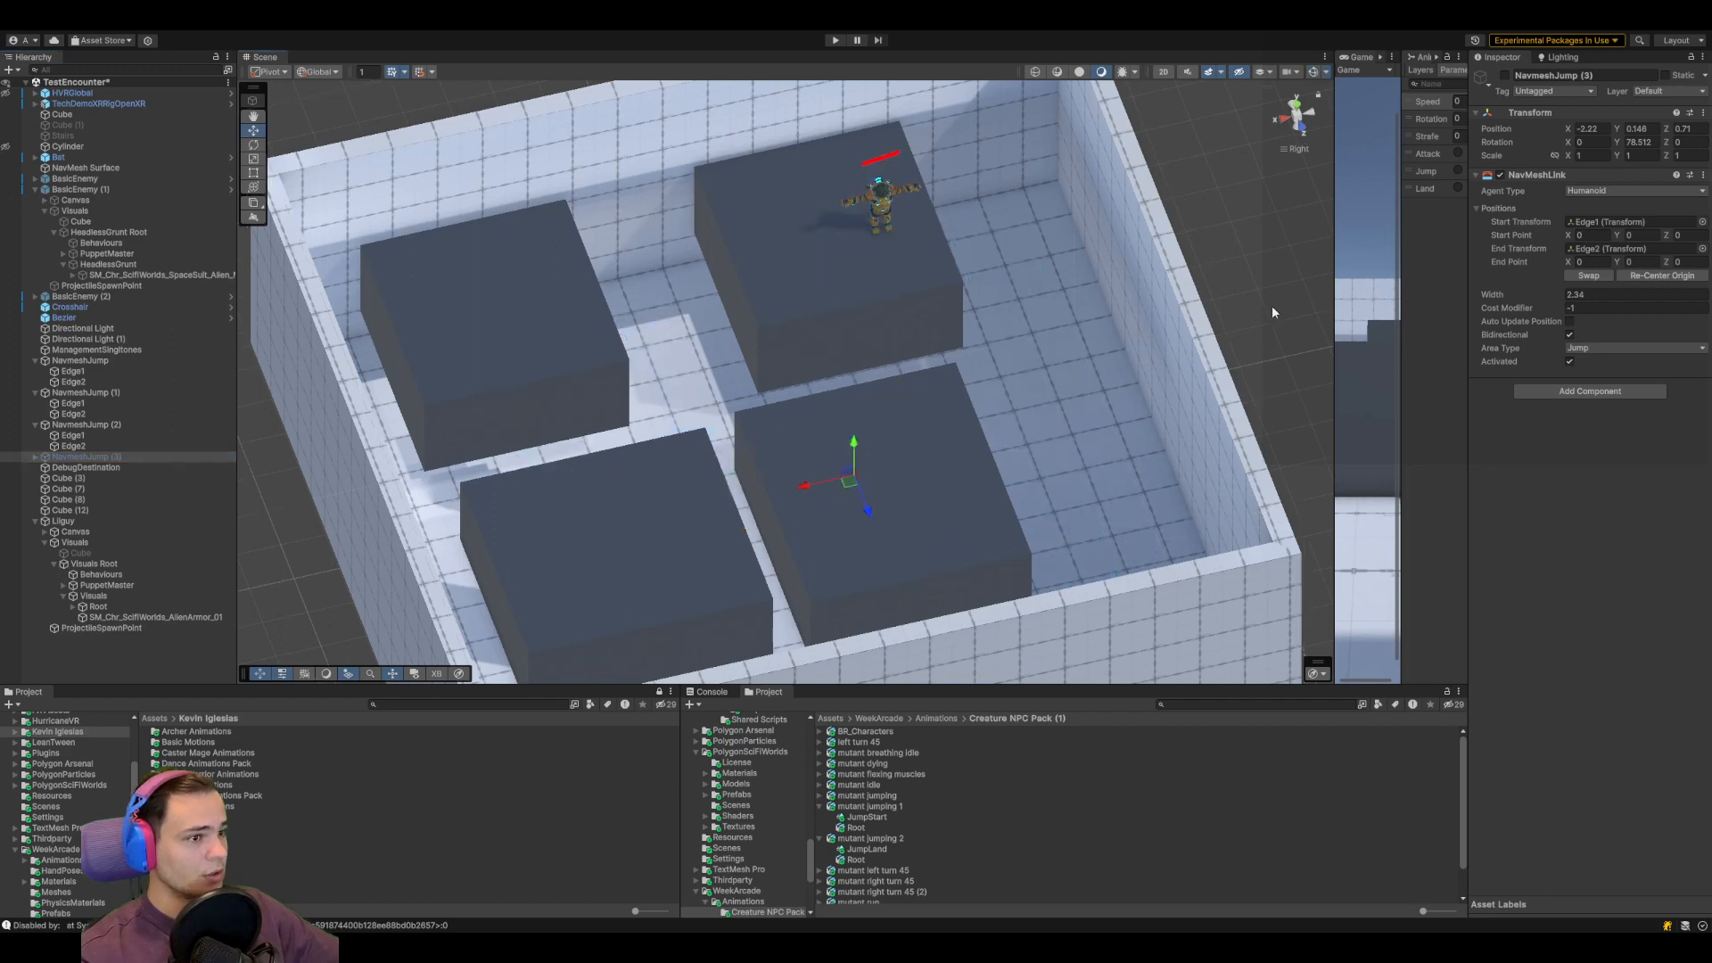
# Run the game and follow Lilguy in the scene view to examine its jumps between platforms
pyautogui.click(835, 40)
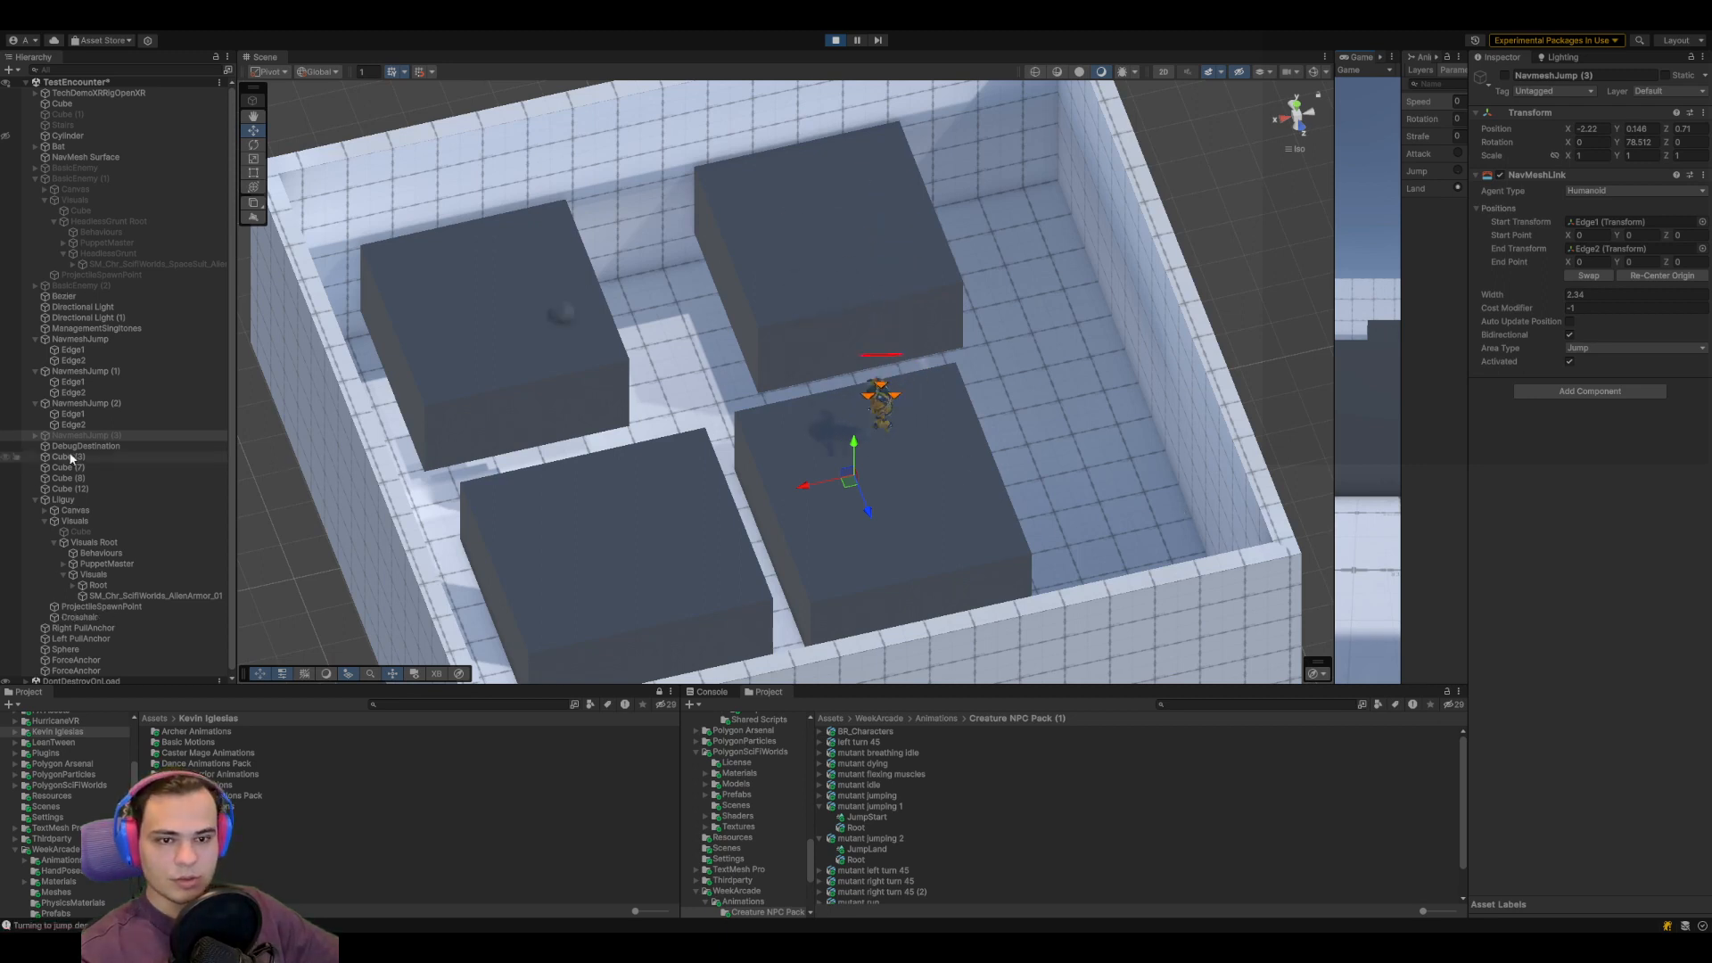
pyautogui.click(78, 500)
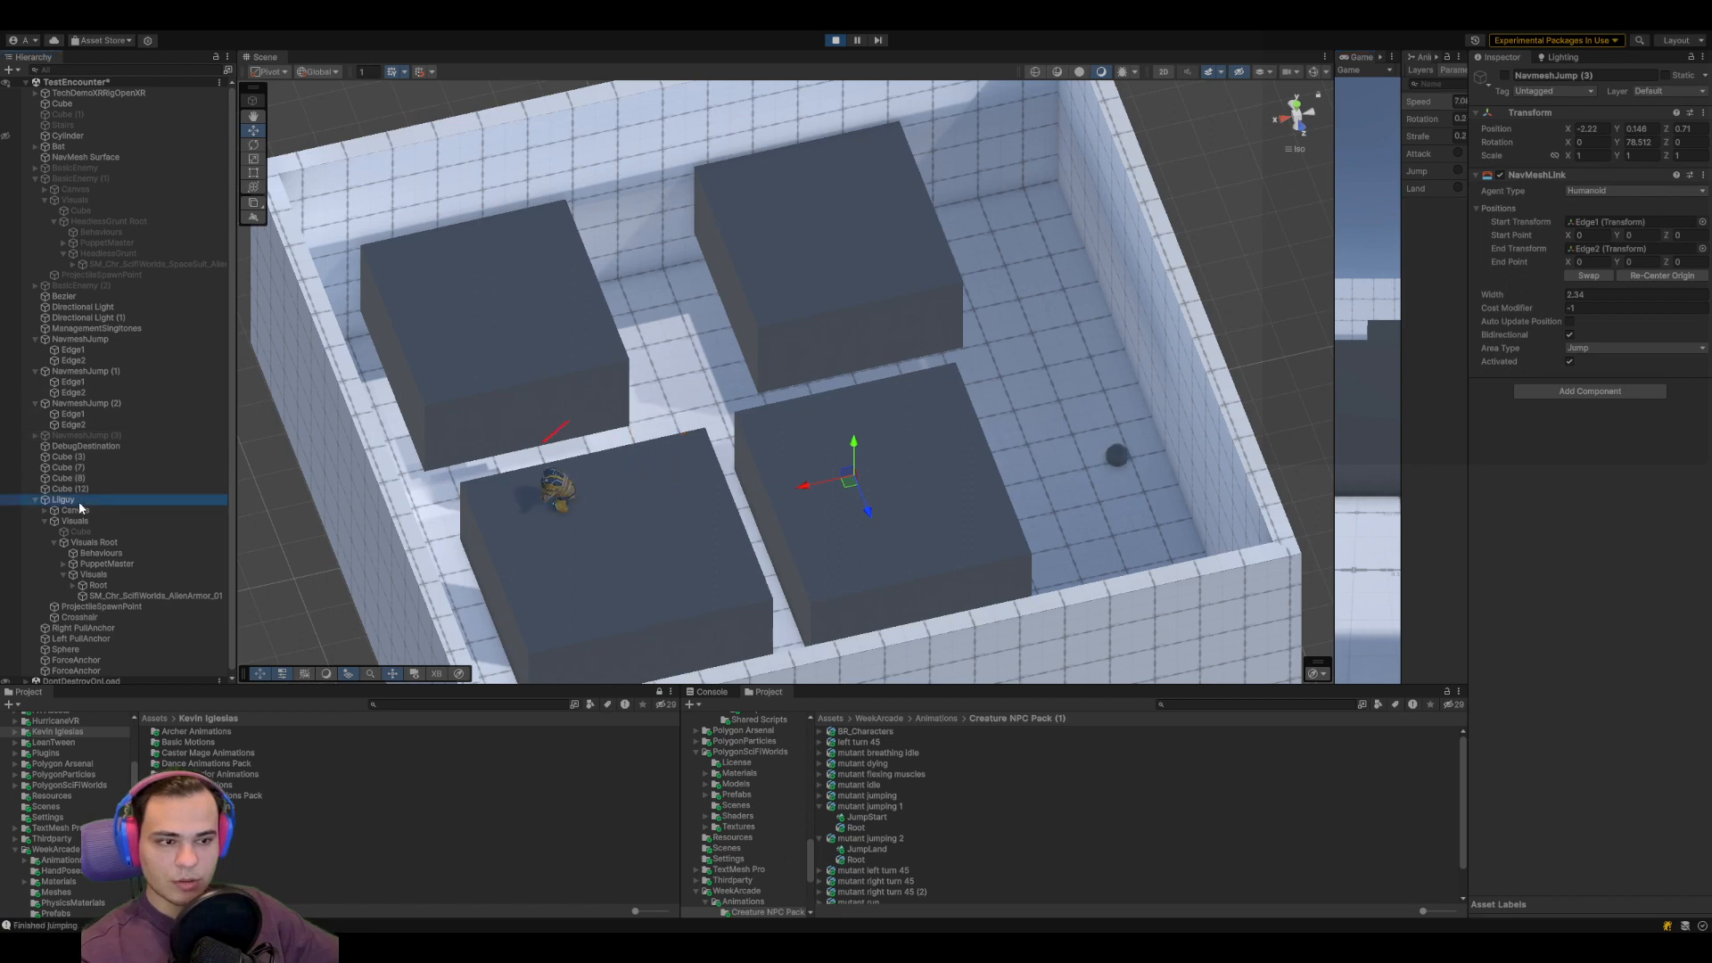
pyautogui.hotkey('shift', 'f')
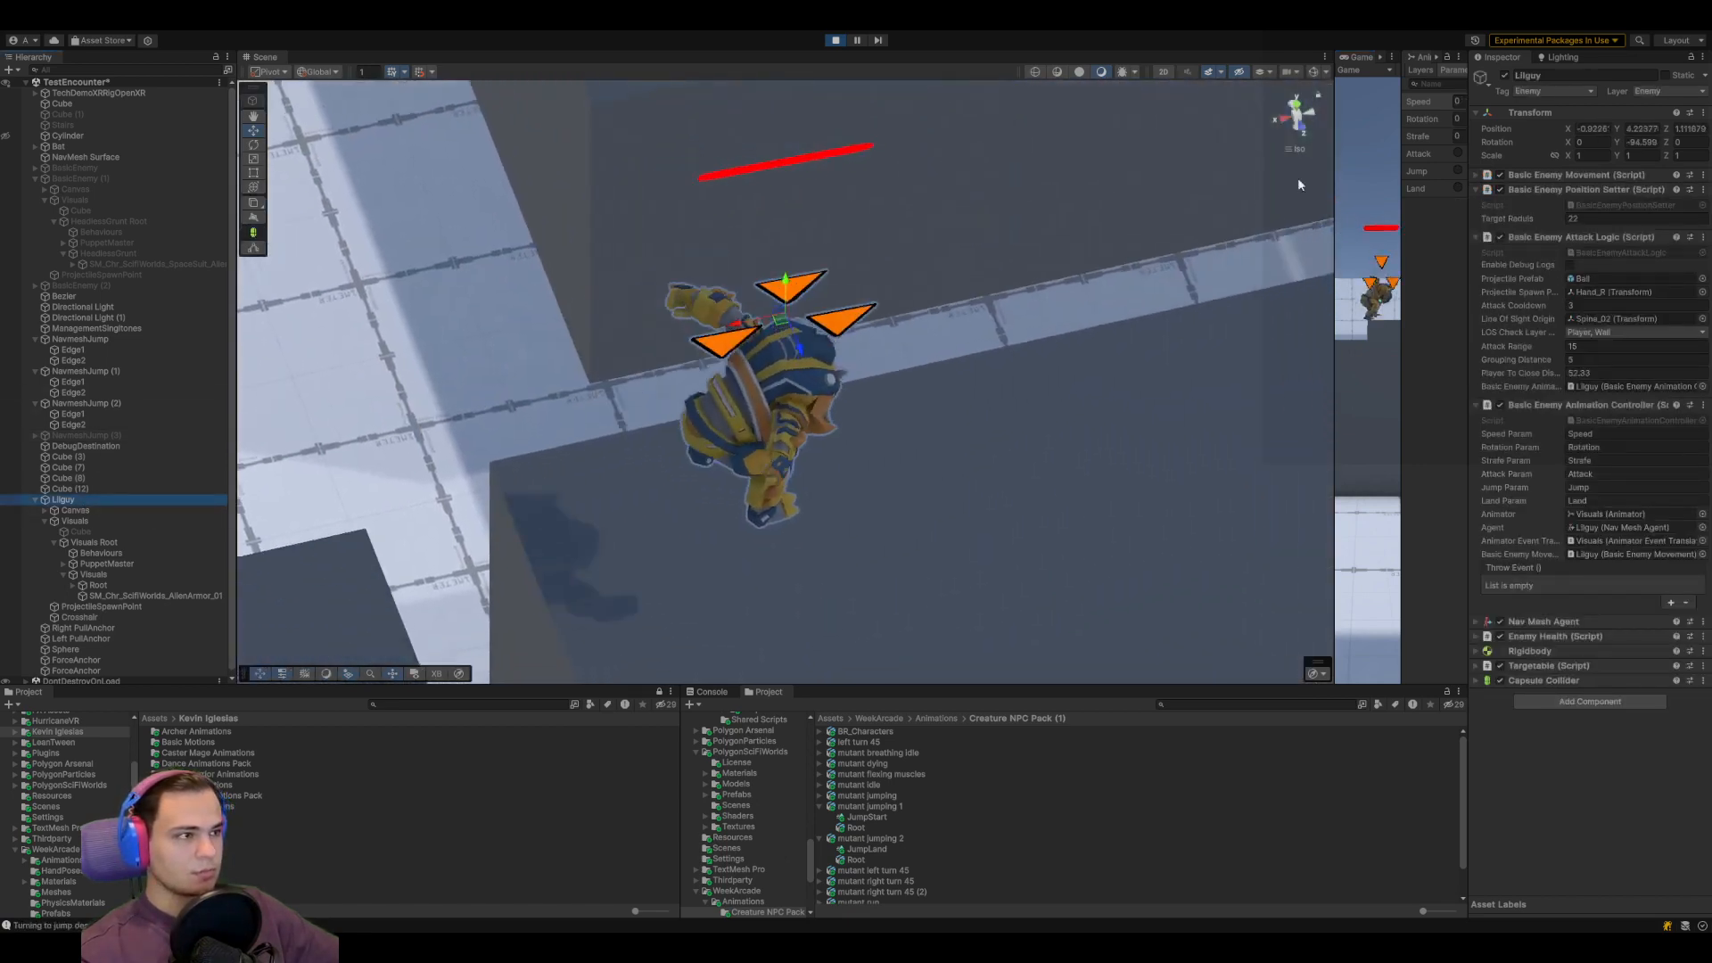
pyautogui.click(1296, 117)
pyautogui.moveTo(1049, 432); pyautogui.dragTo(827, 383, button='right')
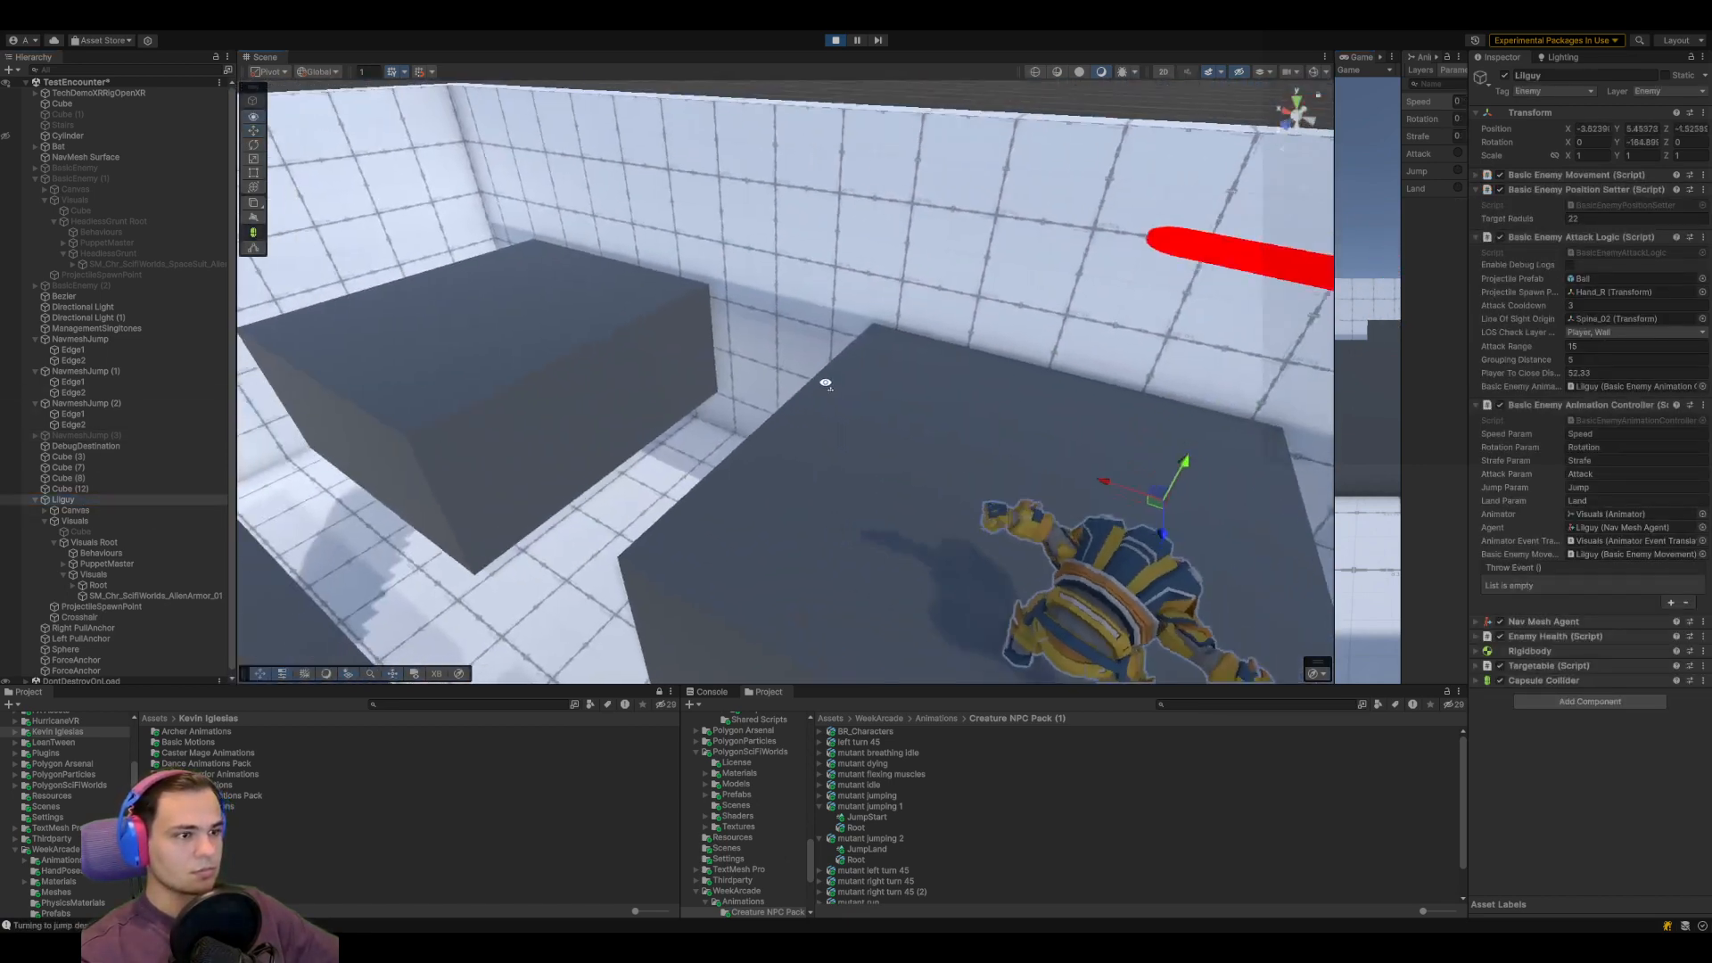
pyautogui.hotkey('shift', 'f')
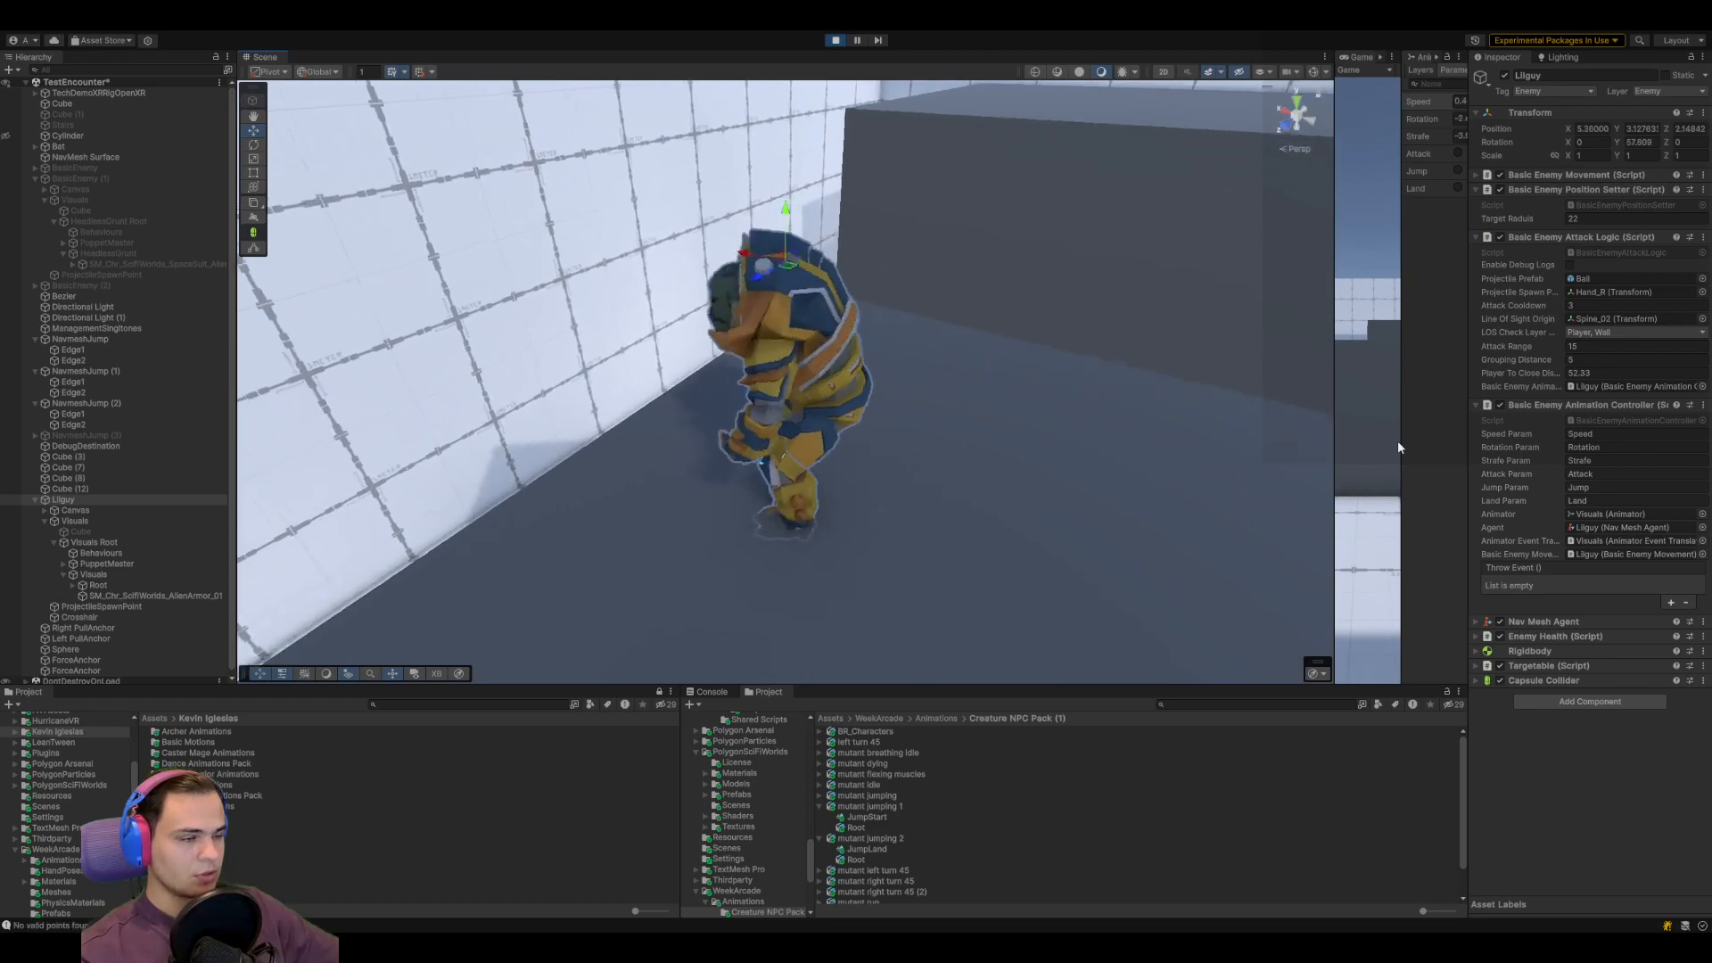
# Enlarge the Animator view and open the JumpStart clip used by the JumpingStart state
pyautogui.moveTo(1403, 436); pyautogui.dragTo(829, 435)
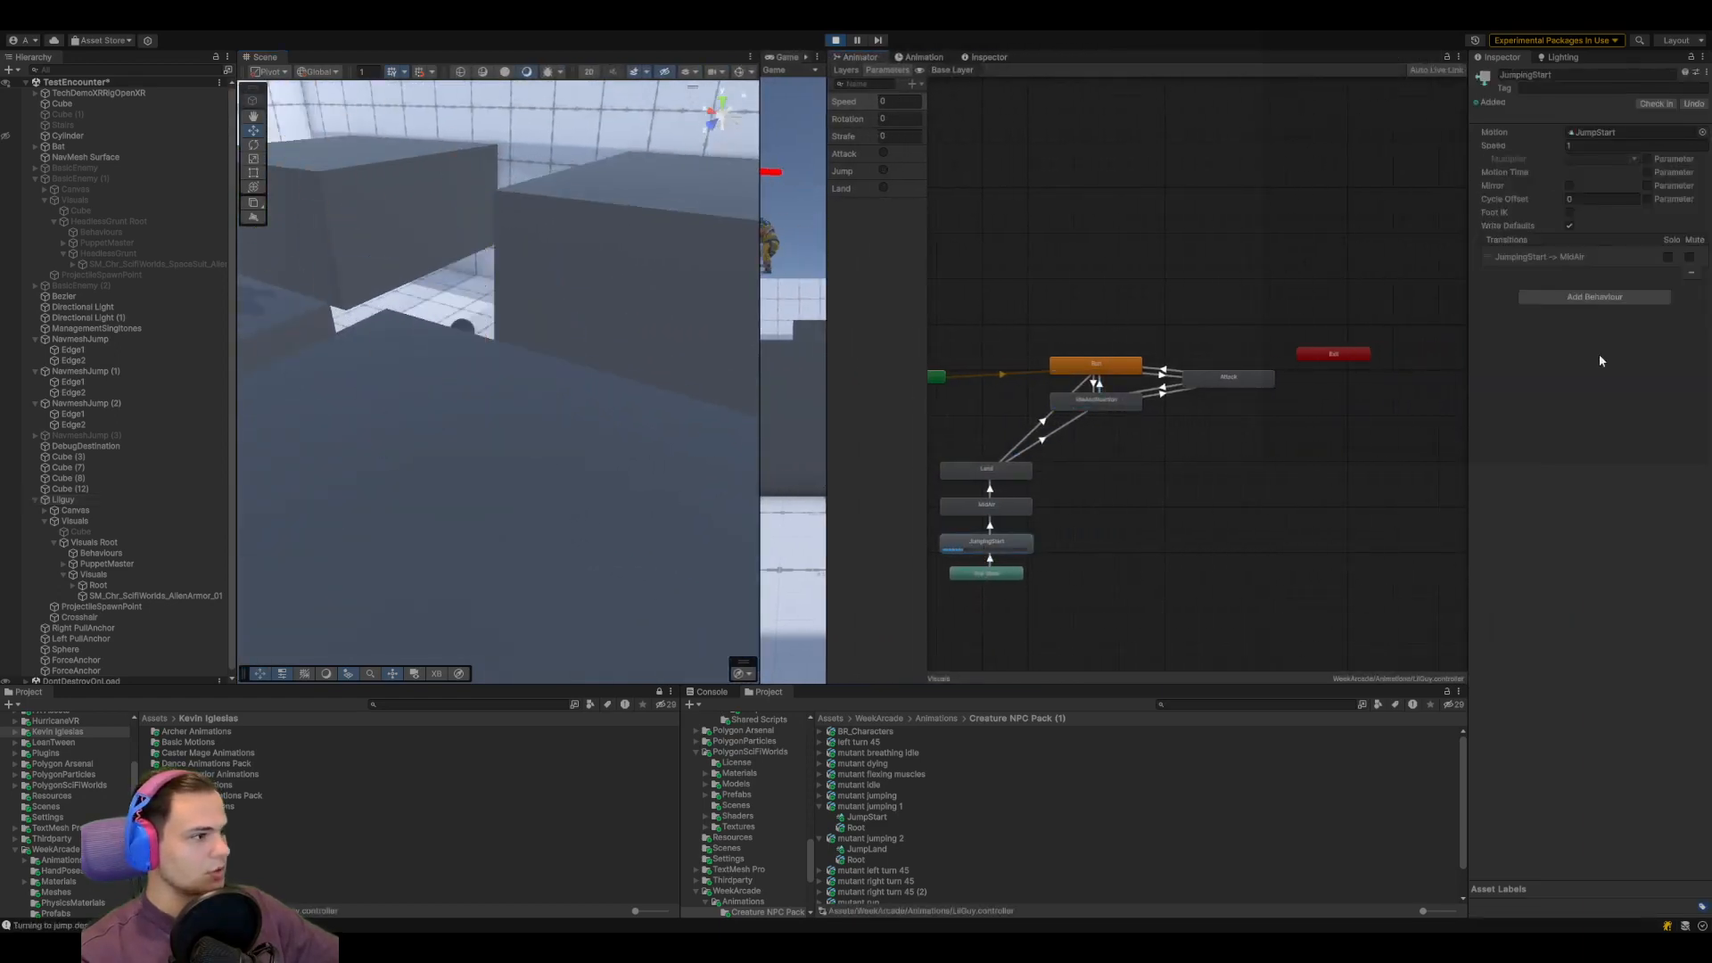
pyautogui.doubleClick(1006, 540)
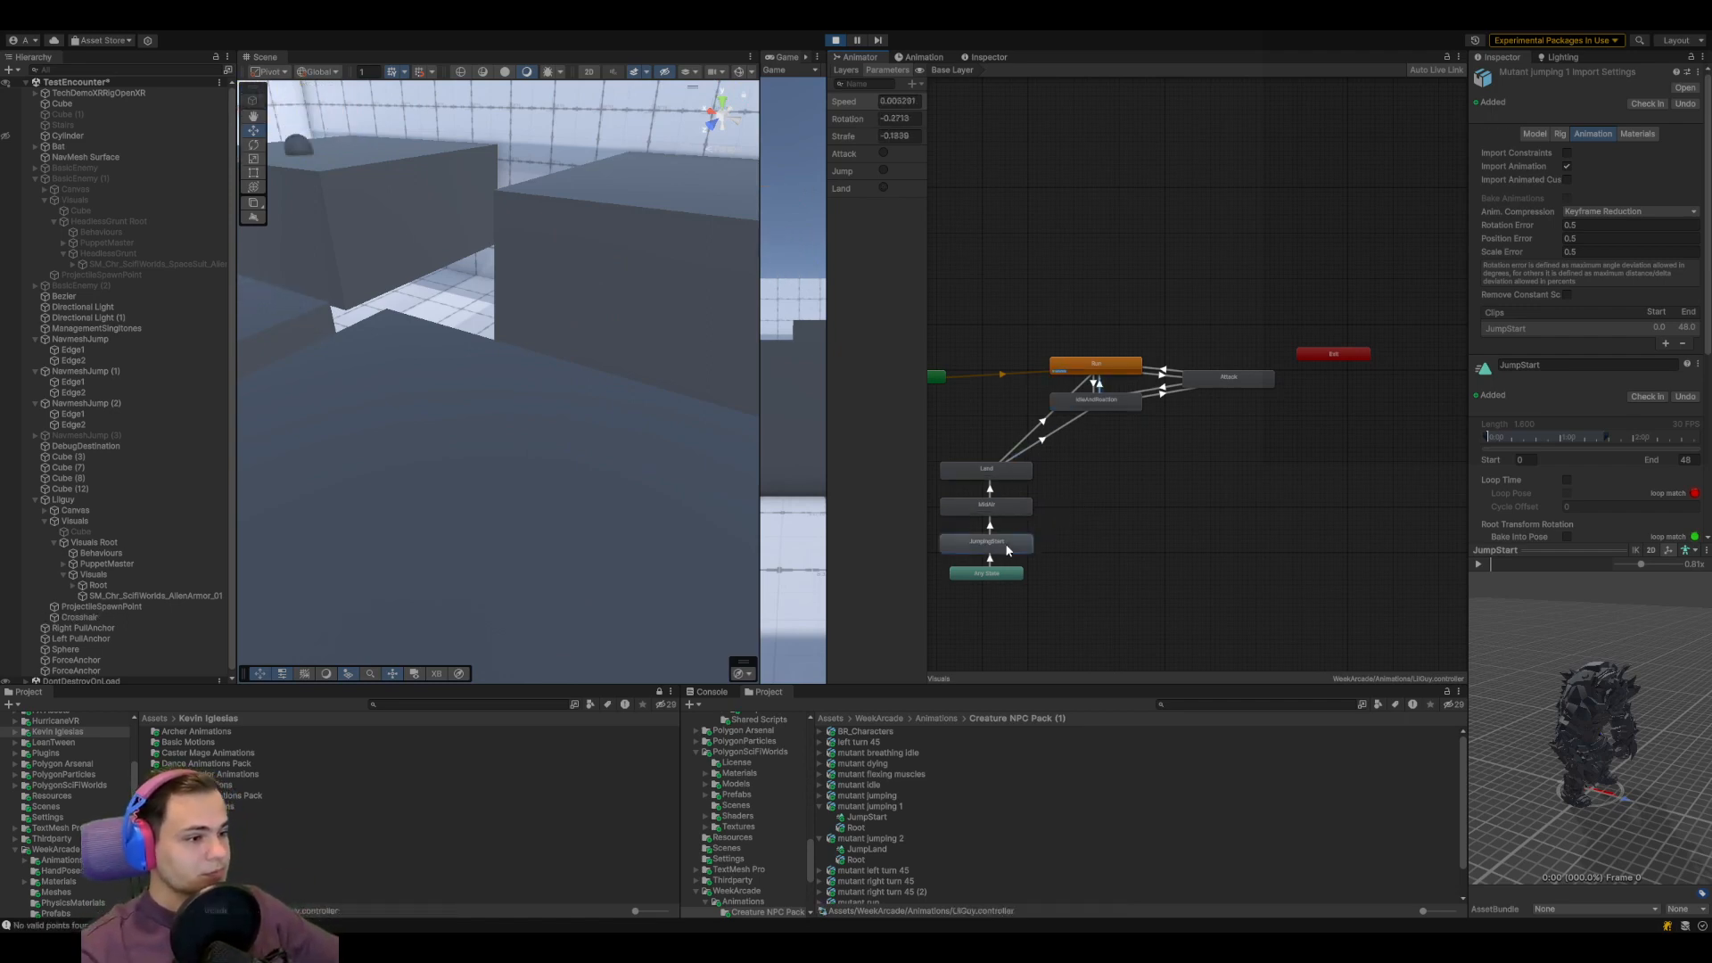
pyautogui.click(867, 816)
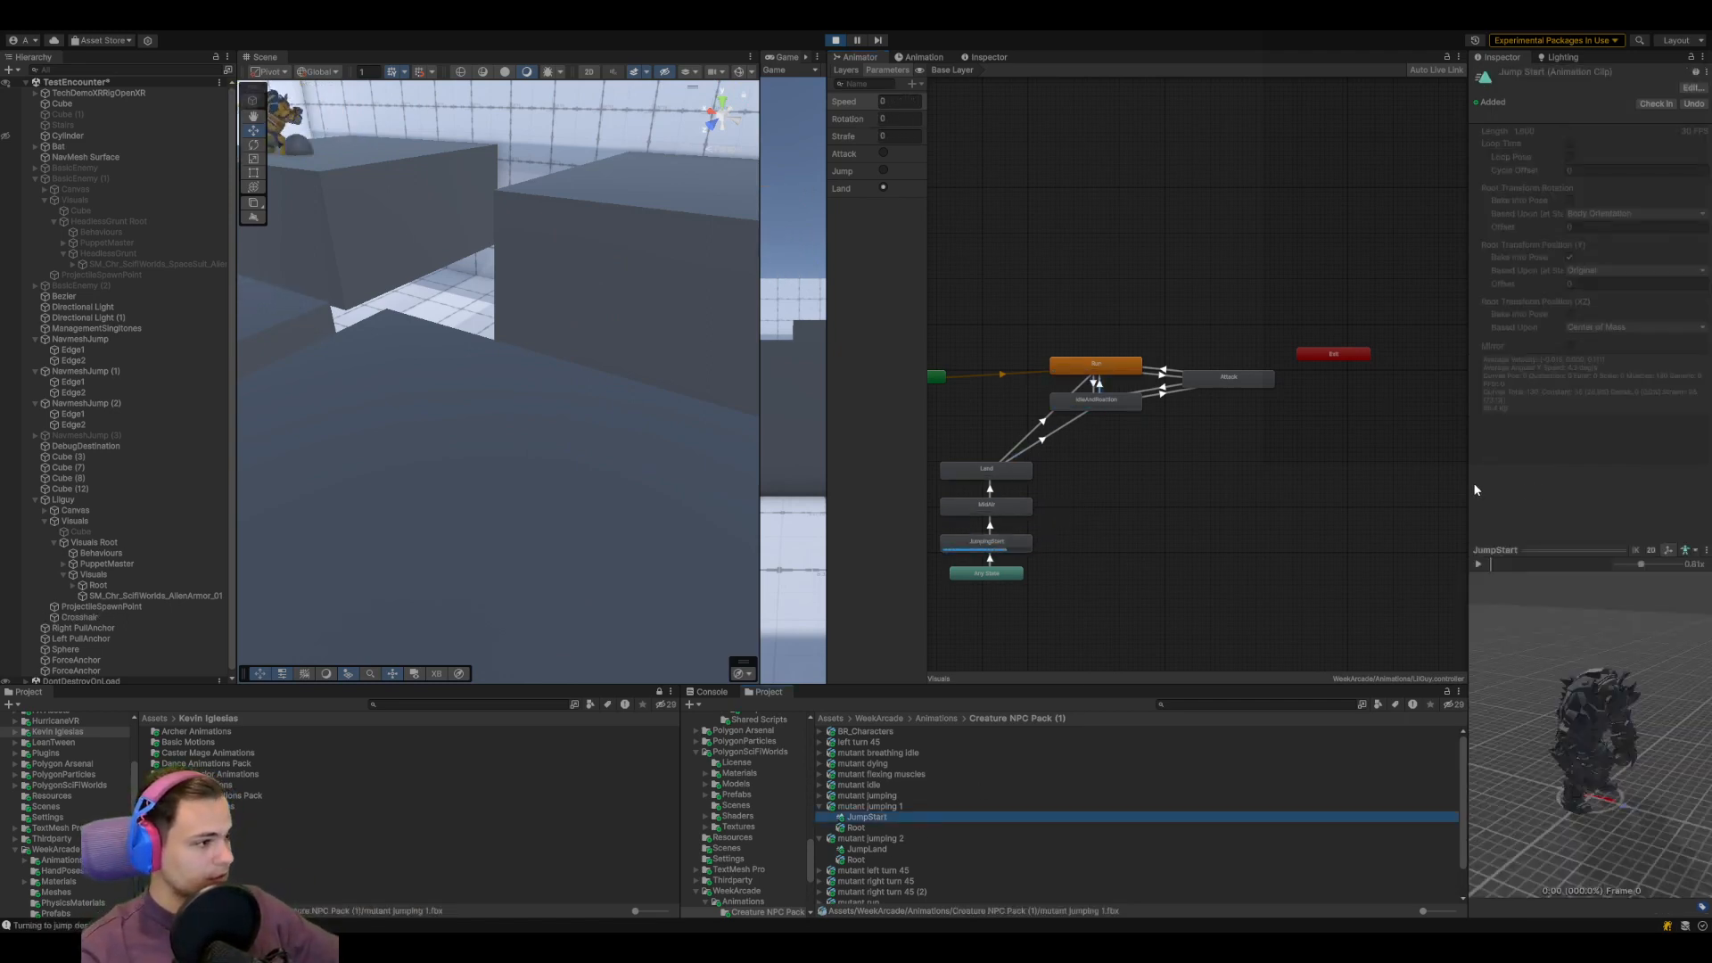
# Preview the JumpStart clip in an enlarged Inspector at about 1.04x speed and scrub through its frames
pyautogui.moveTo(1471, 489); pyautogui.dragTo(1036, 499)
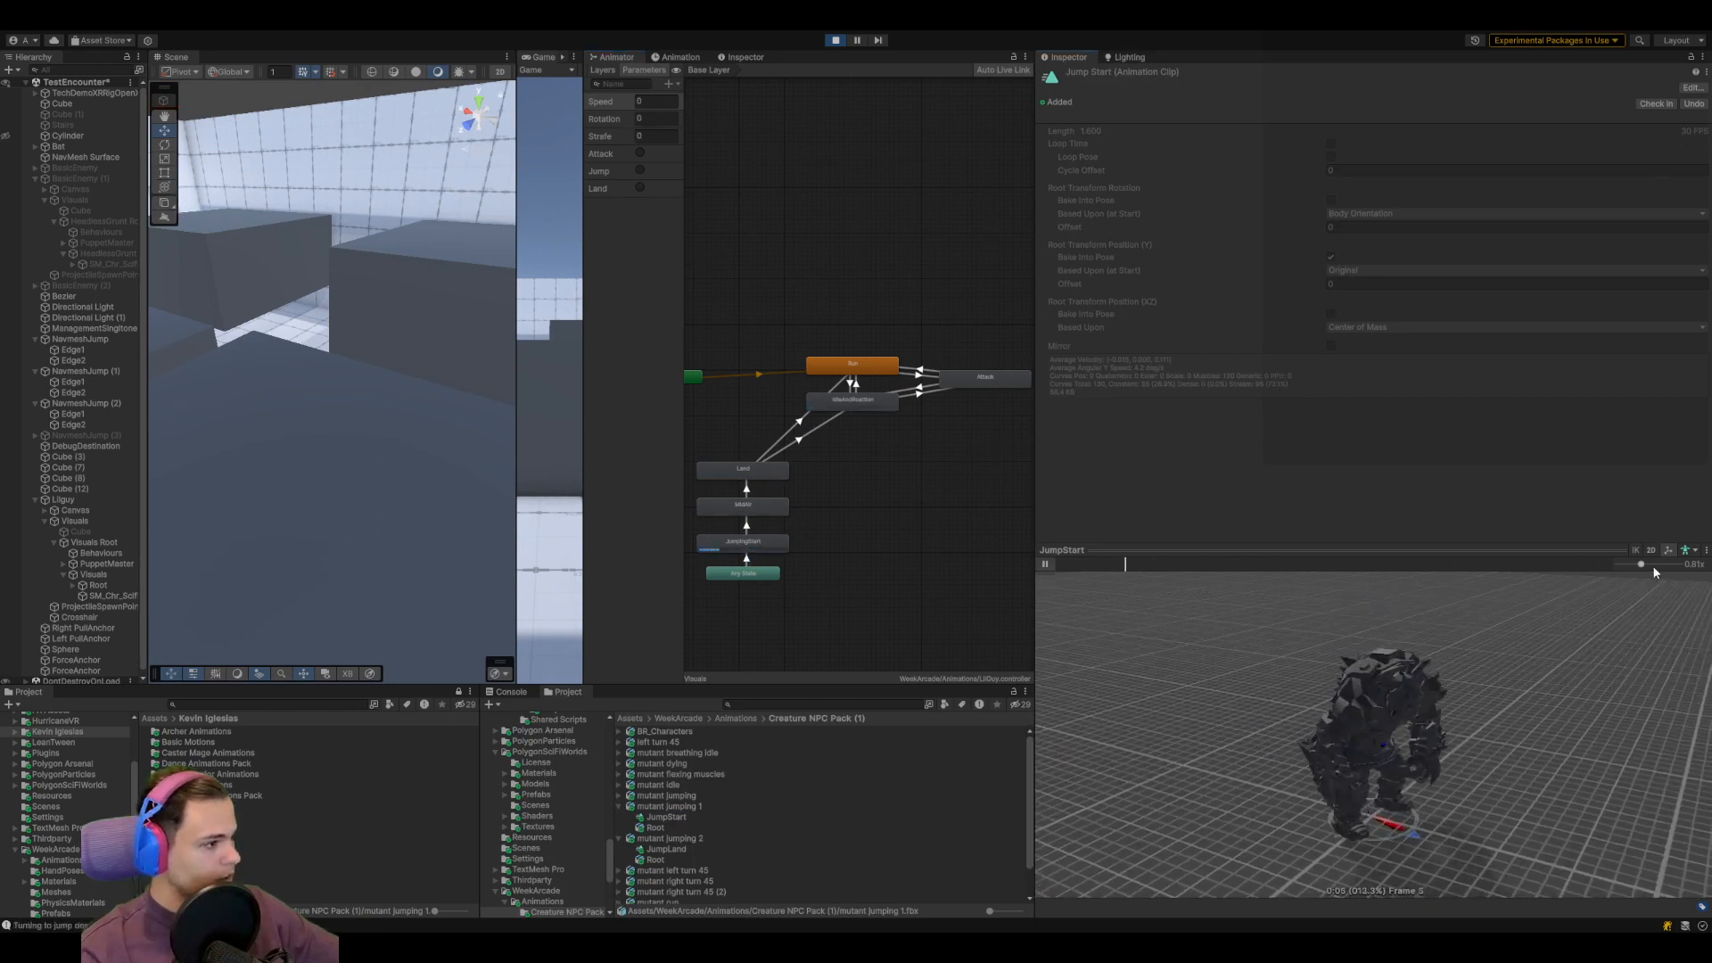
pyautogui.moveTo(1646, 565); pyautogui.dragTo(1648, 566)
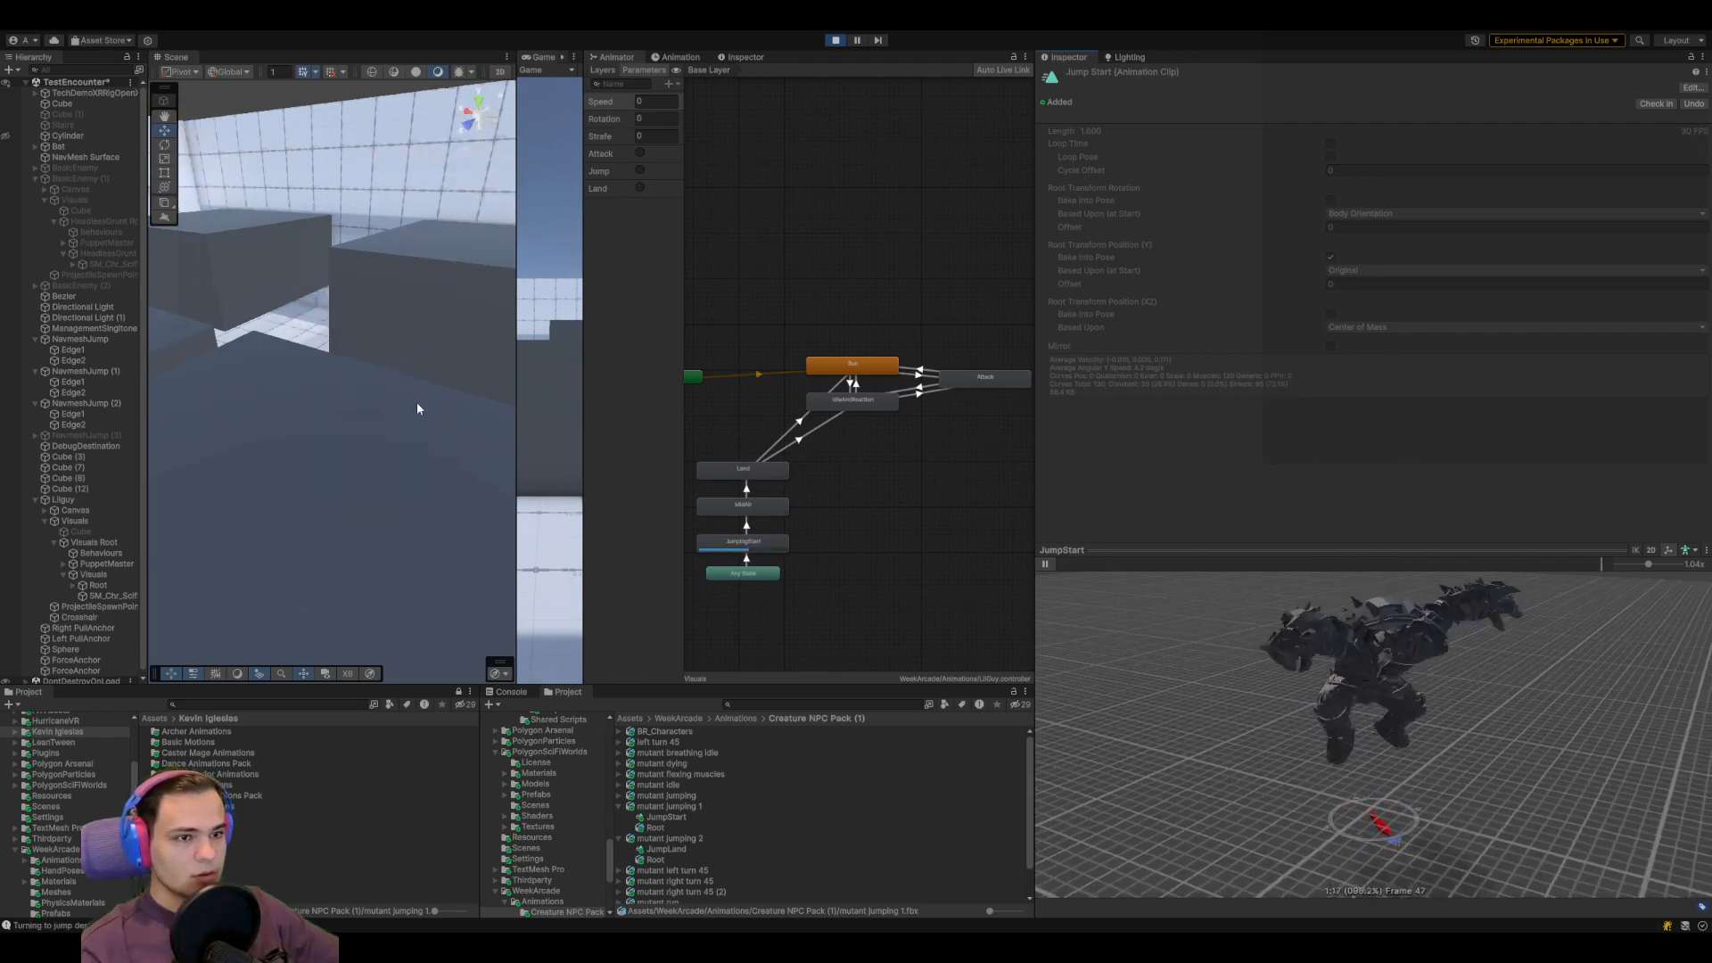
pyautogui.scroll(-3, 700, 455)
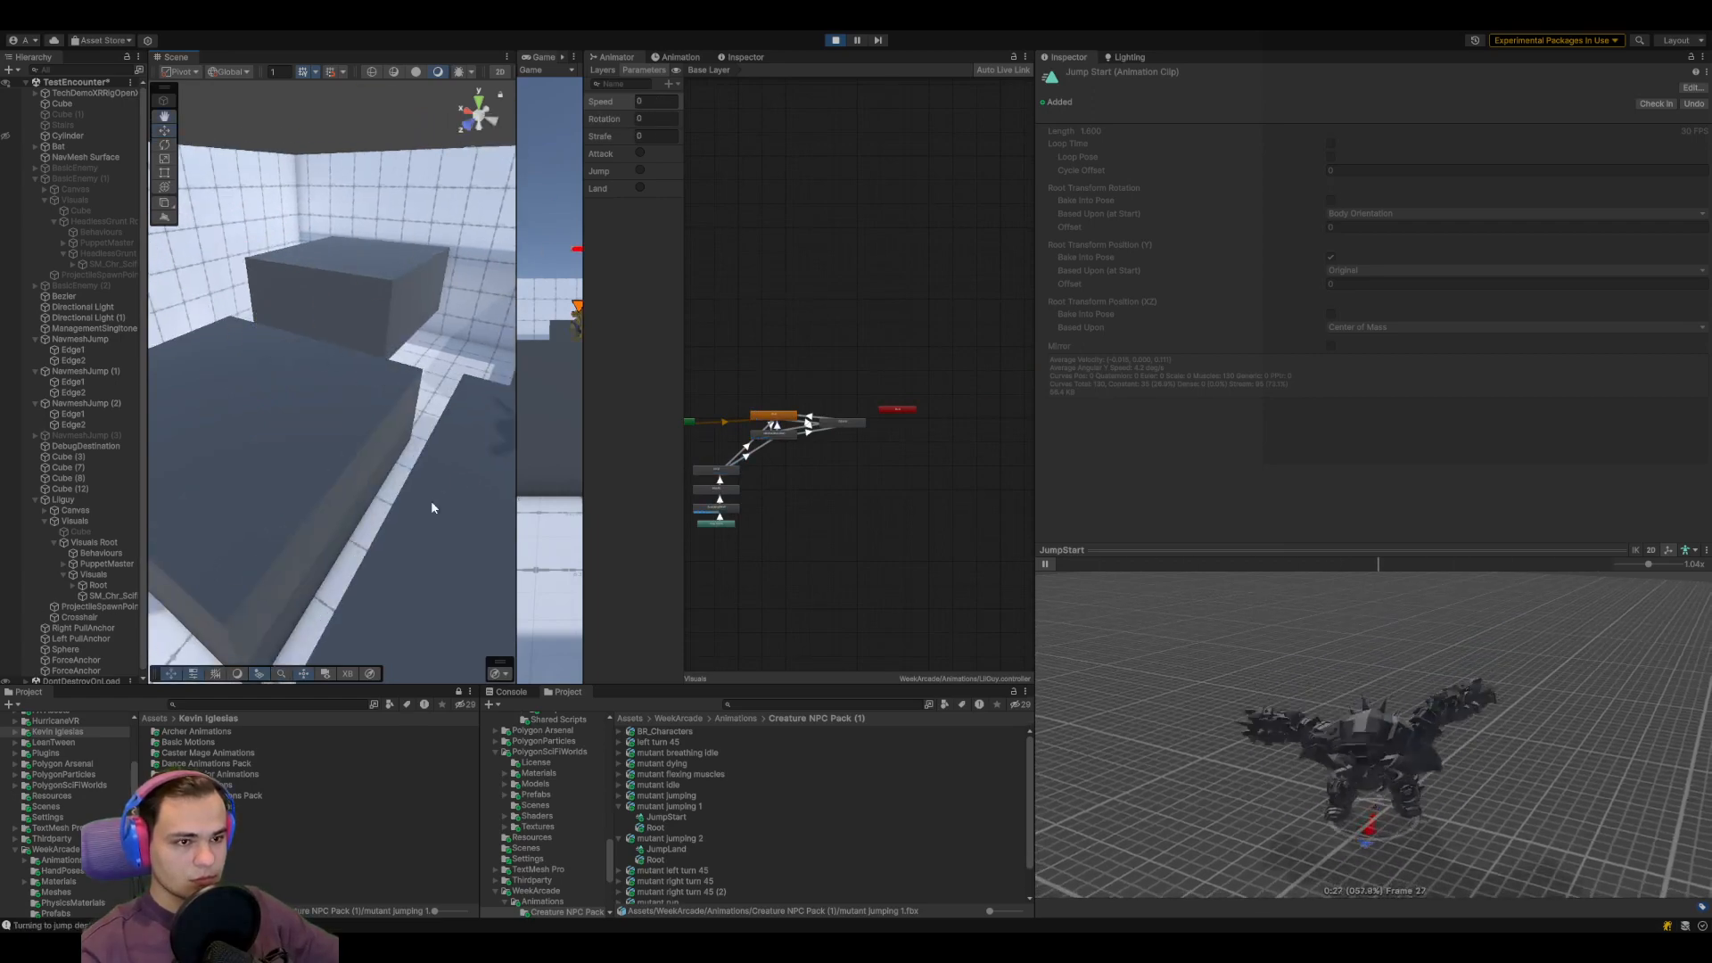
pyautogui.scroll(-3, 793, 529)
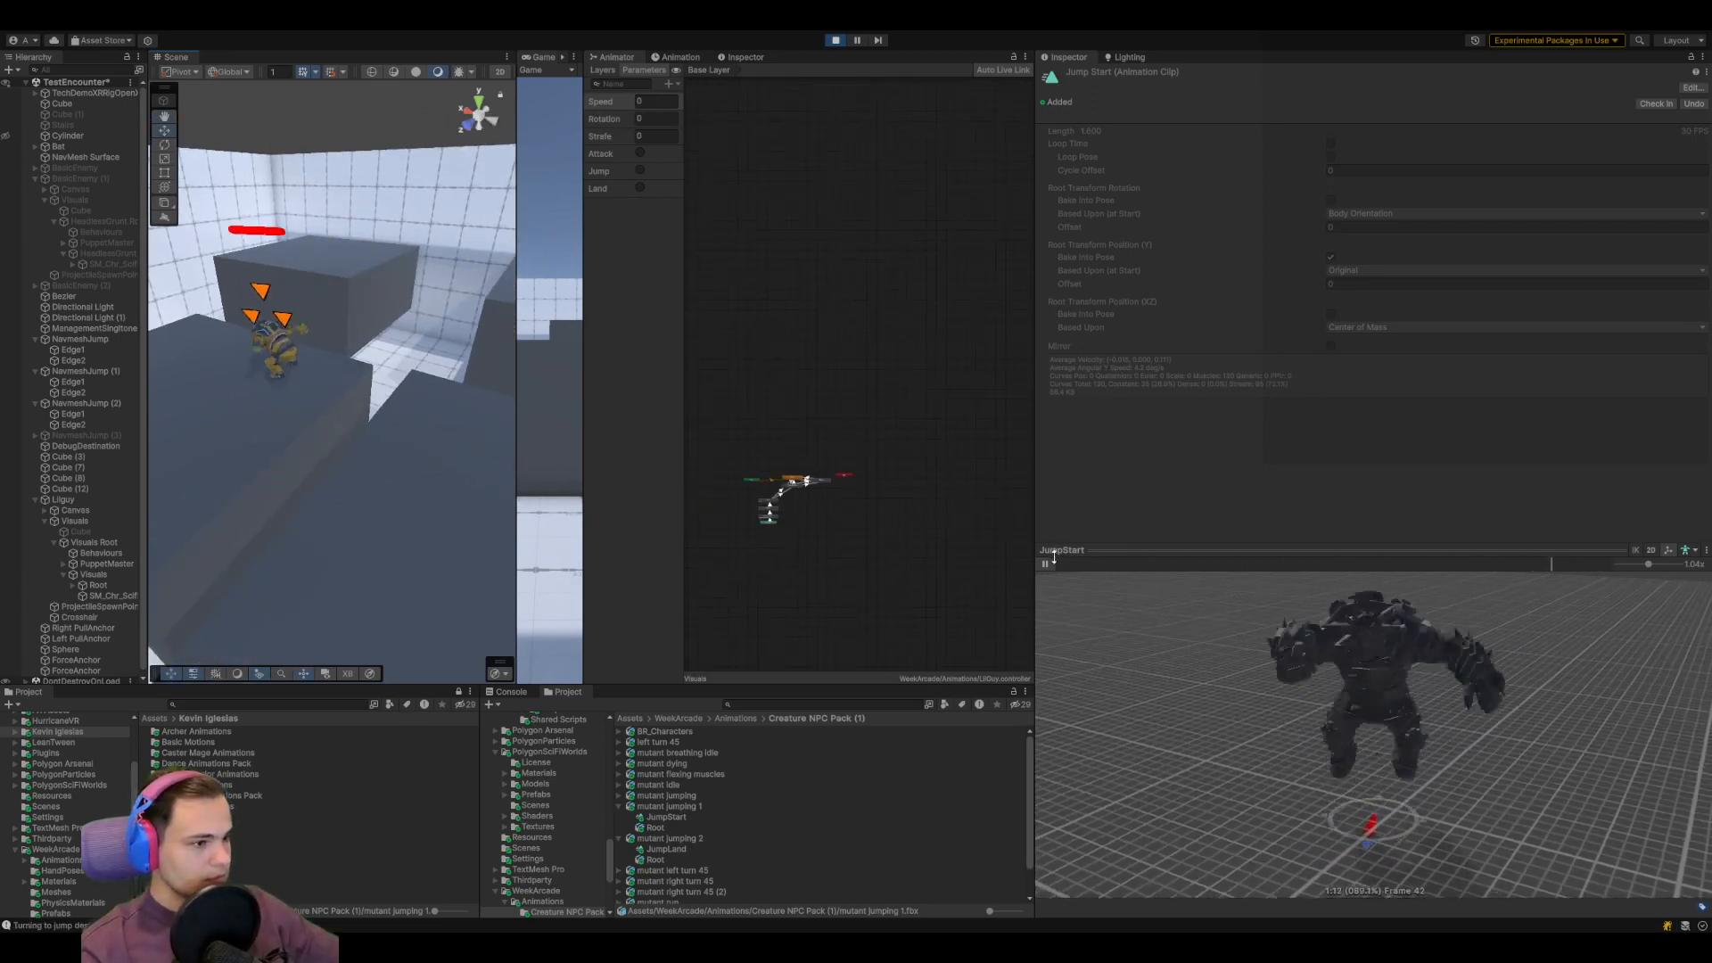
pyautogui.click(1406, 564)
pyautogui.moveTo(1397, 571); pyautogui.dragTo(1185, 586)
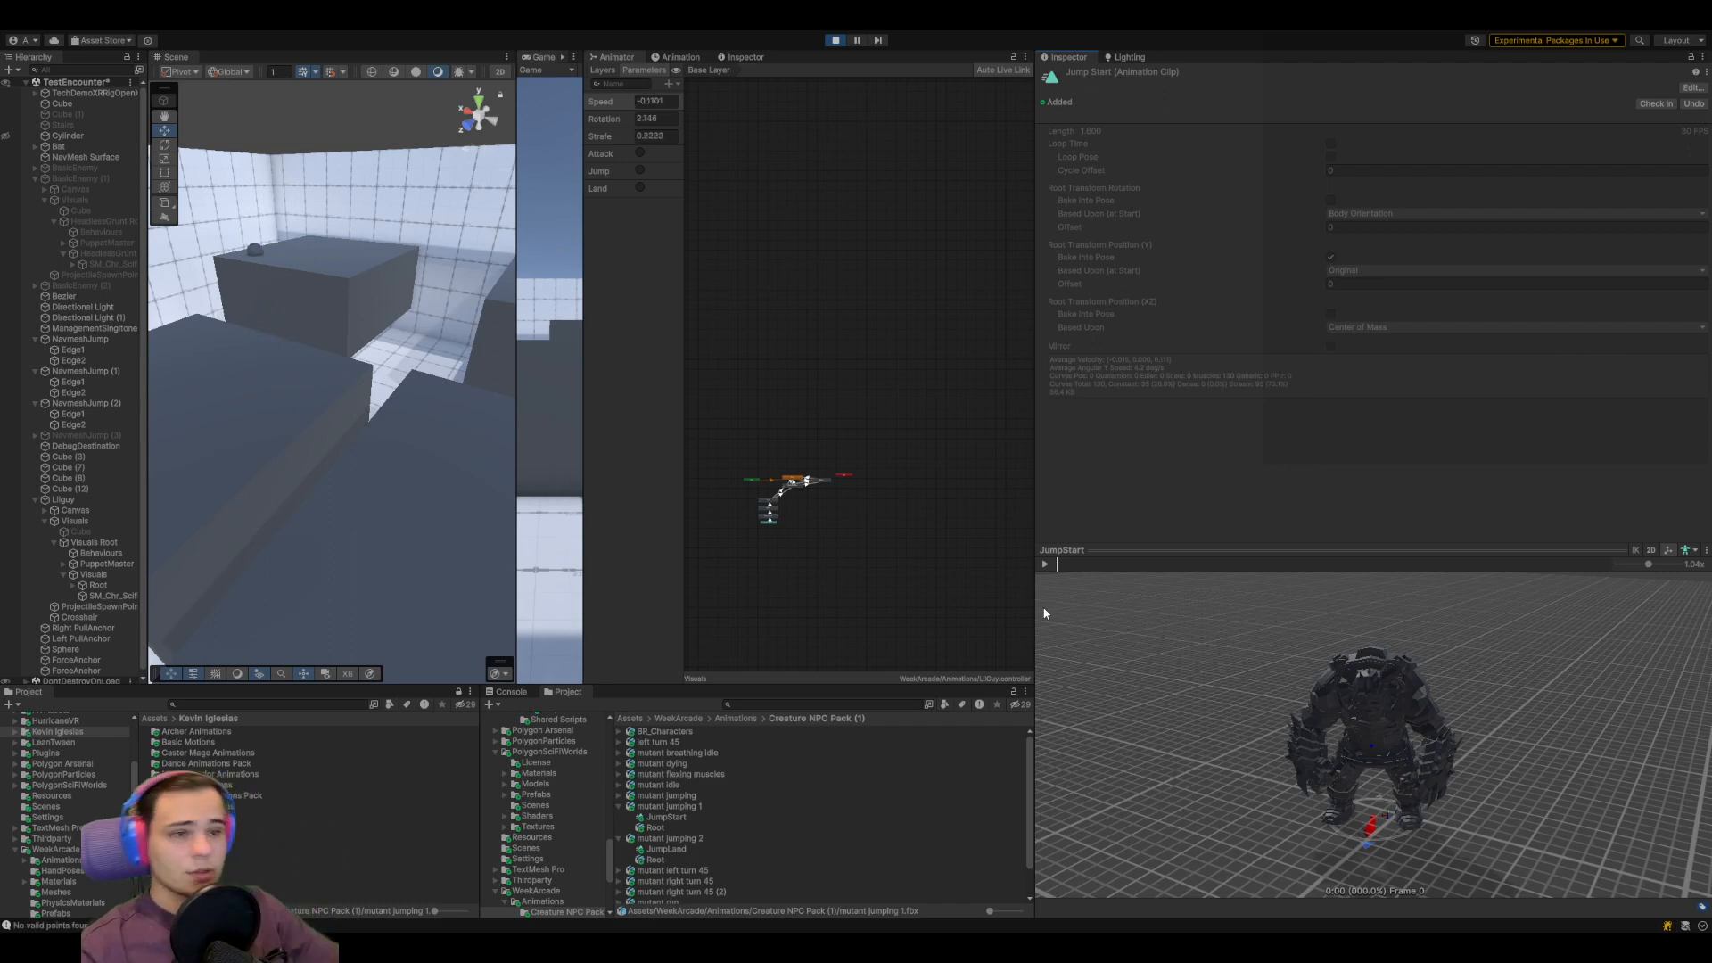
# Frame Lilguy to watch another jump, then stop the game and widen the Scene view
pyautogui.doubleClick(89, 500)
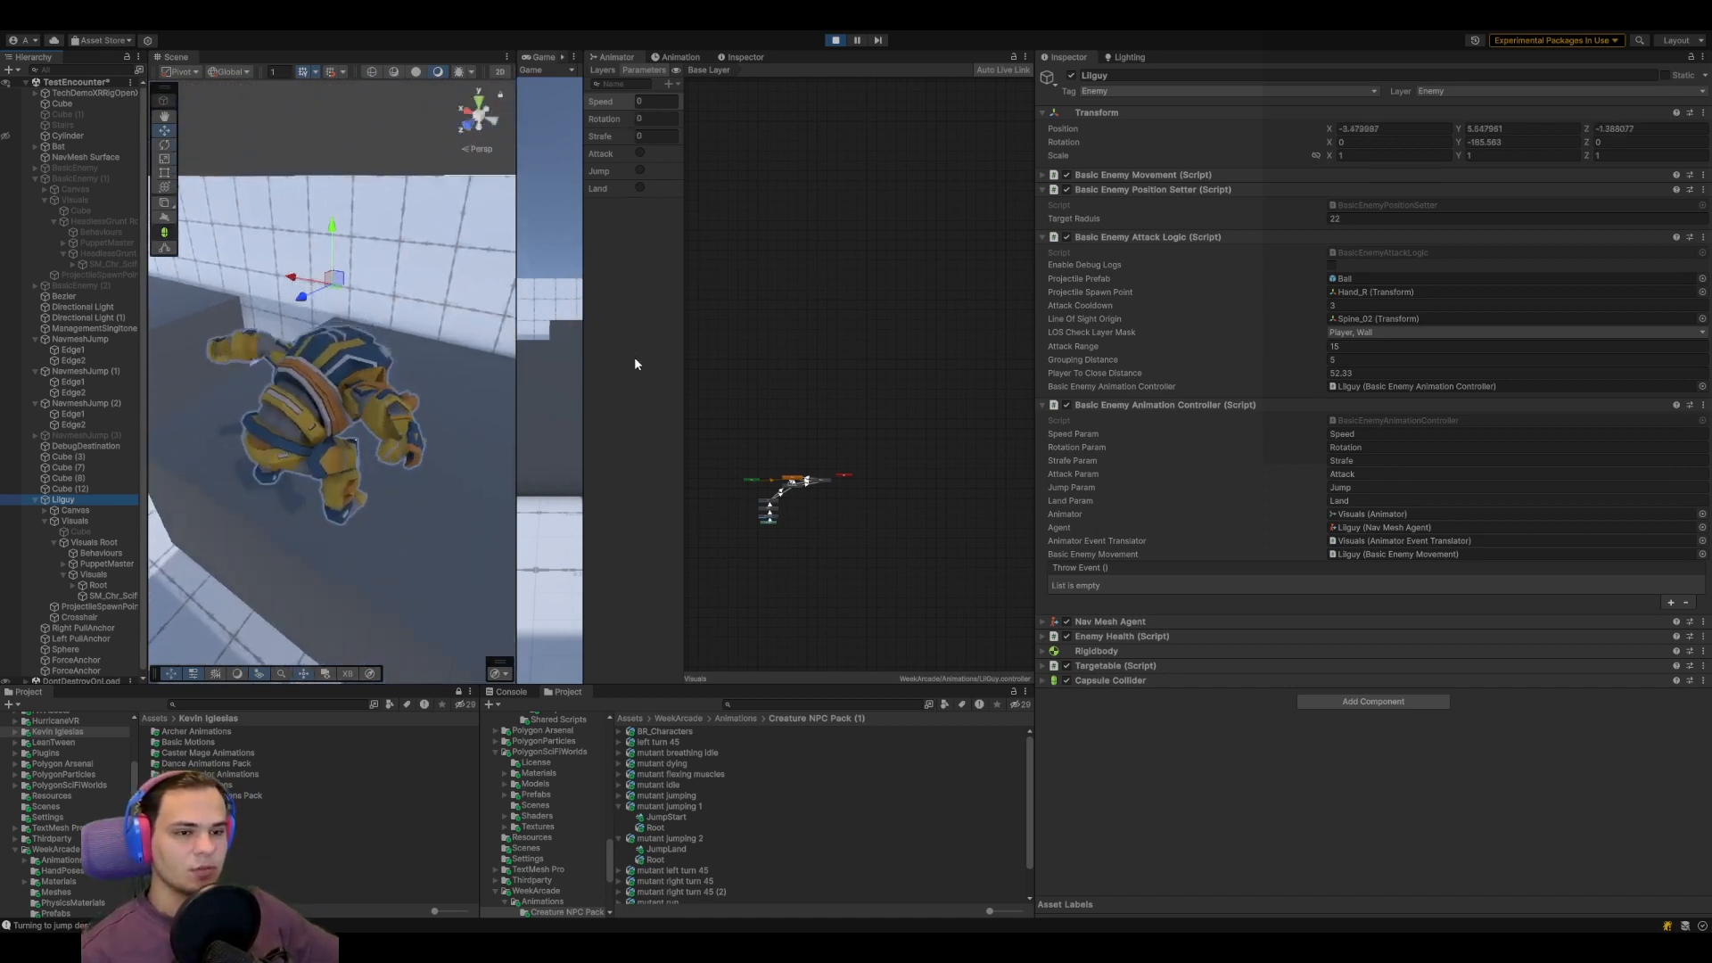
pyautogui.click(837, 40)
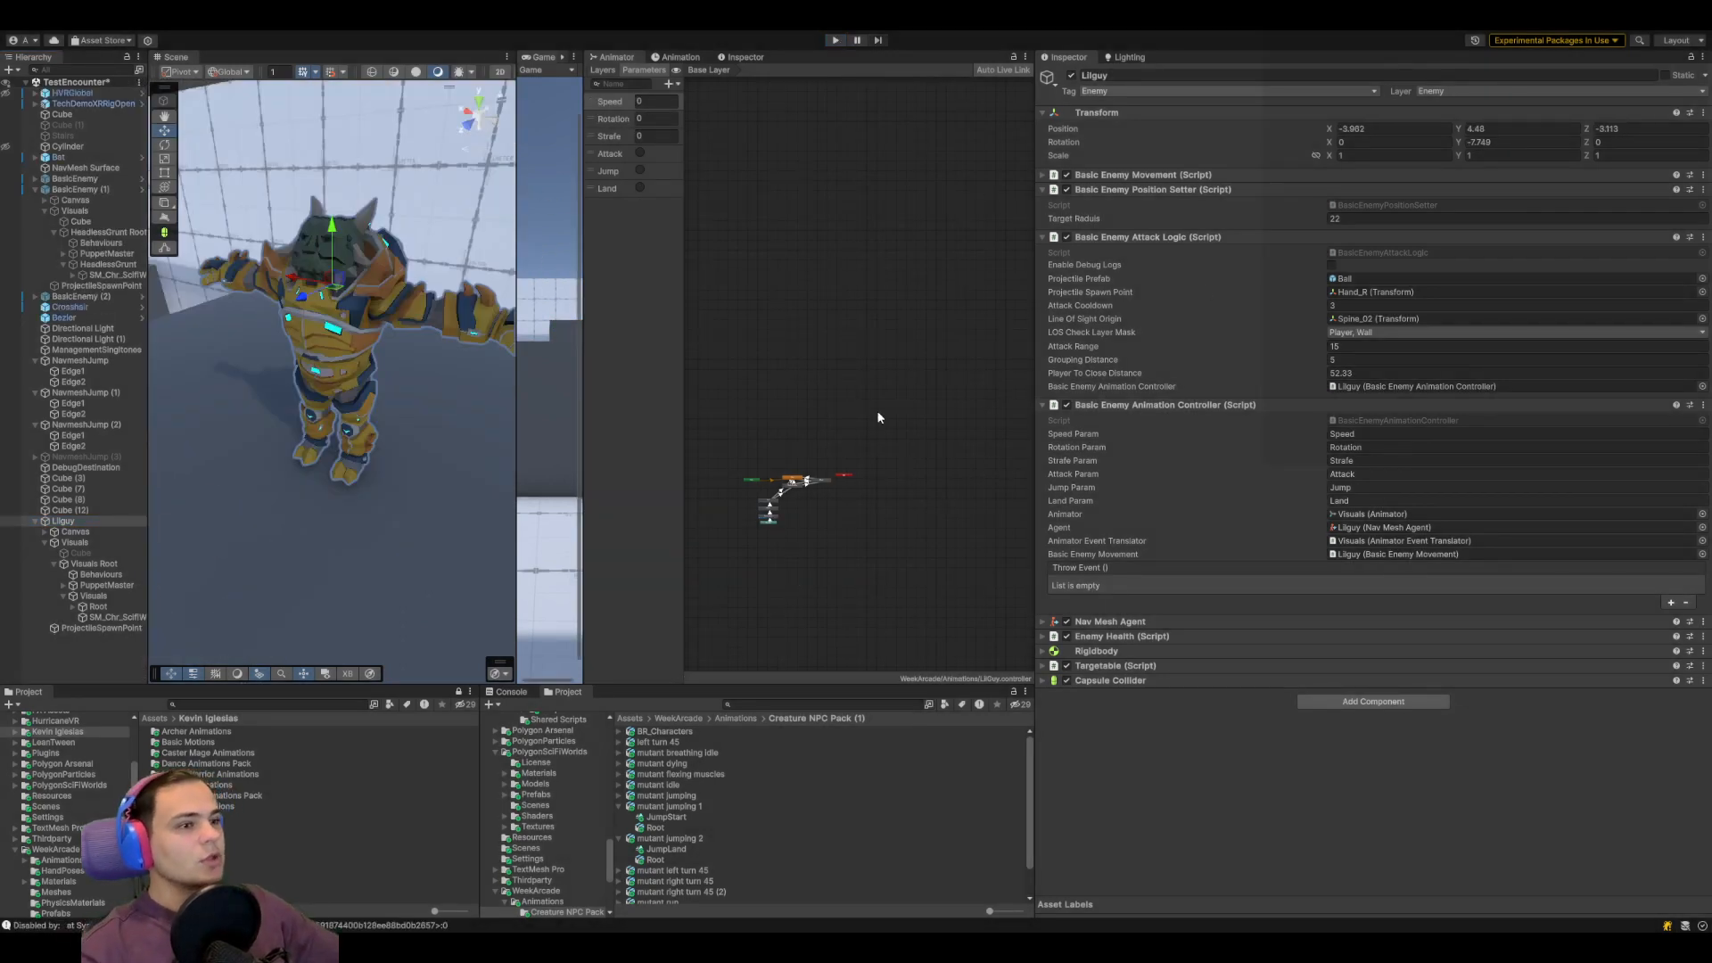
pyautogui.moveTo(586, 354); pyautogui.dragTo(1279, 357)
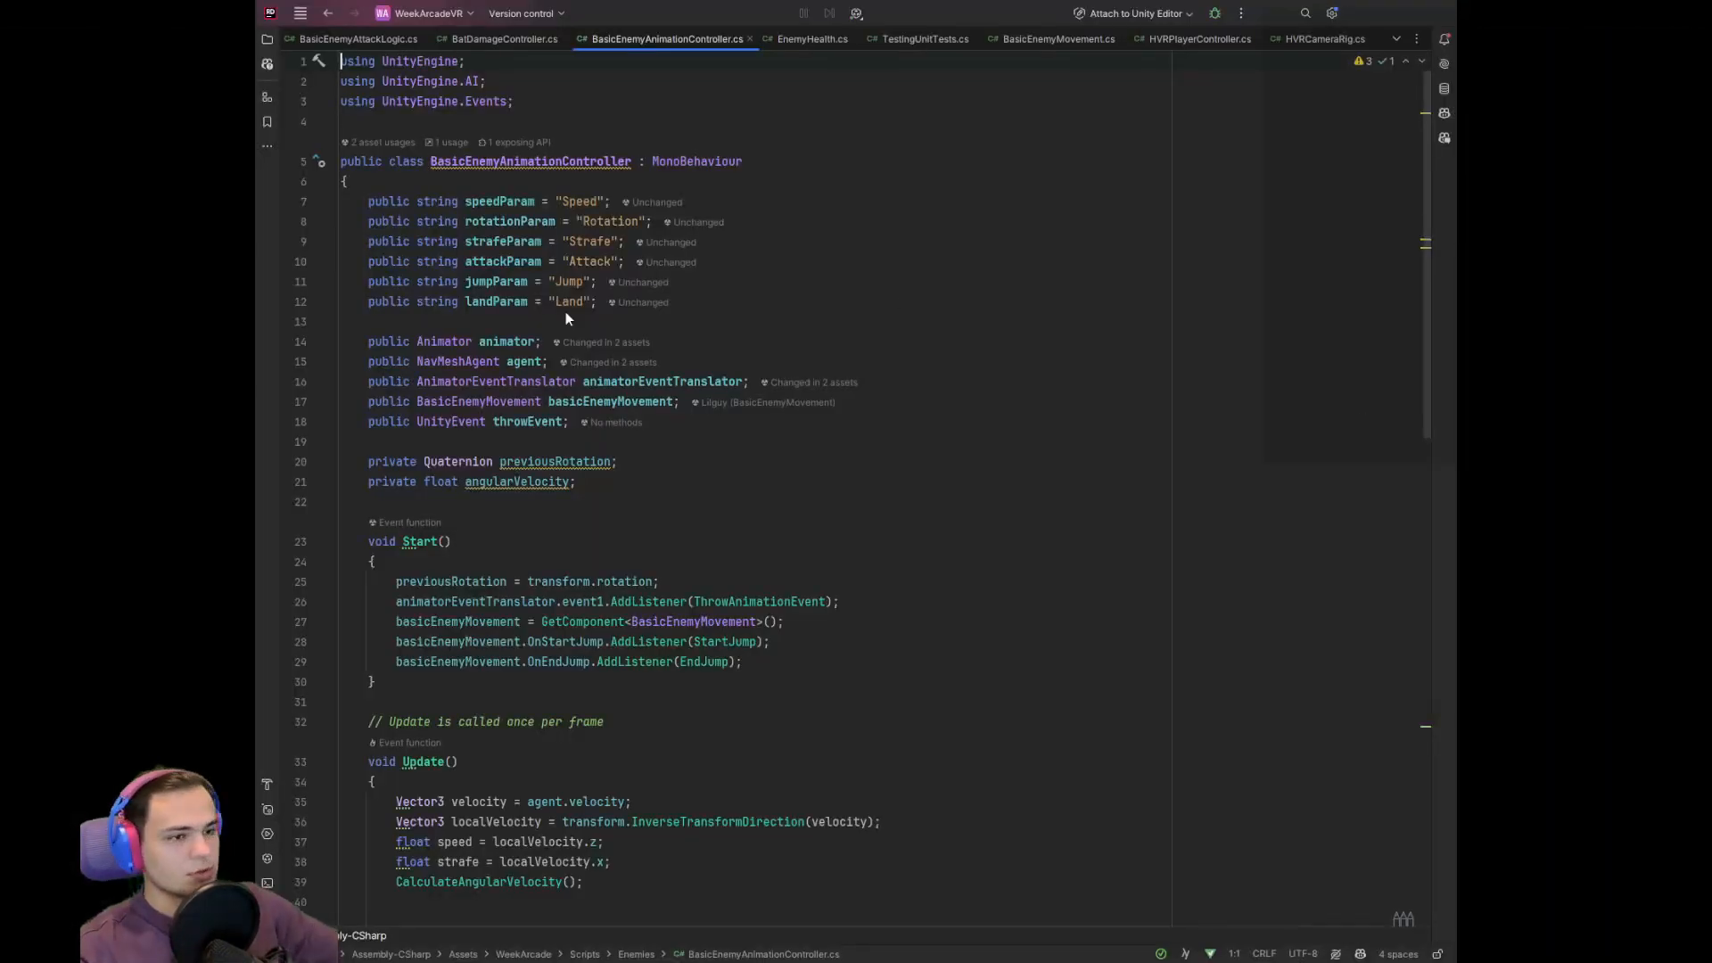
# Switch to the code editor and examine the jump listeners and the StartJump and EndJump methods in BasicEnemyAnimationController.cs
pyautogui.scroll(-4, 1047, 492)
pyautogui.scroll(-15, 1048, 492)
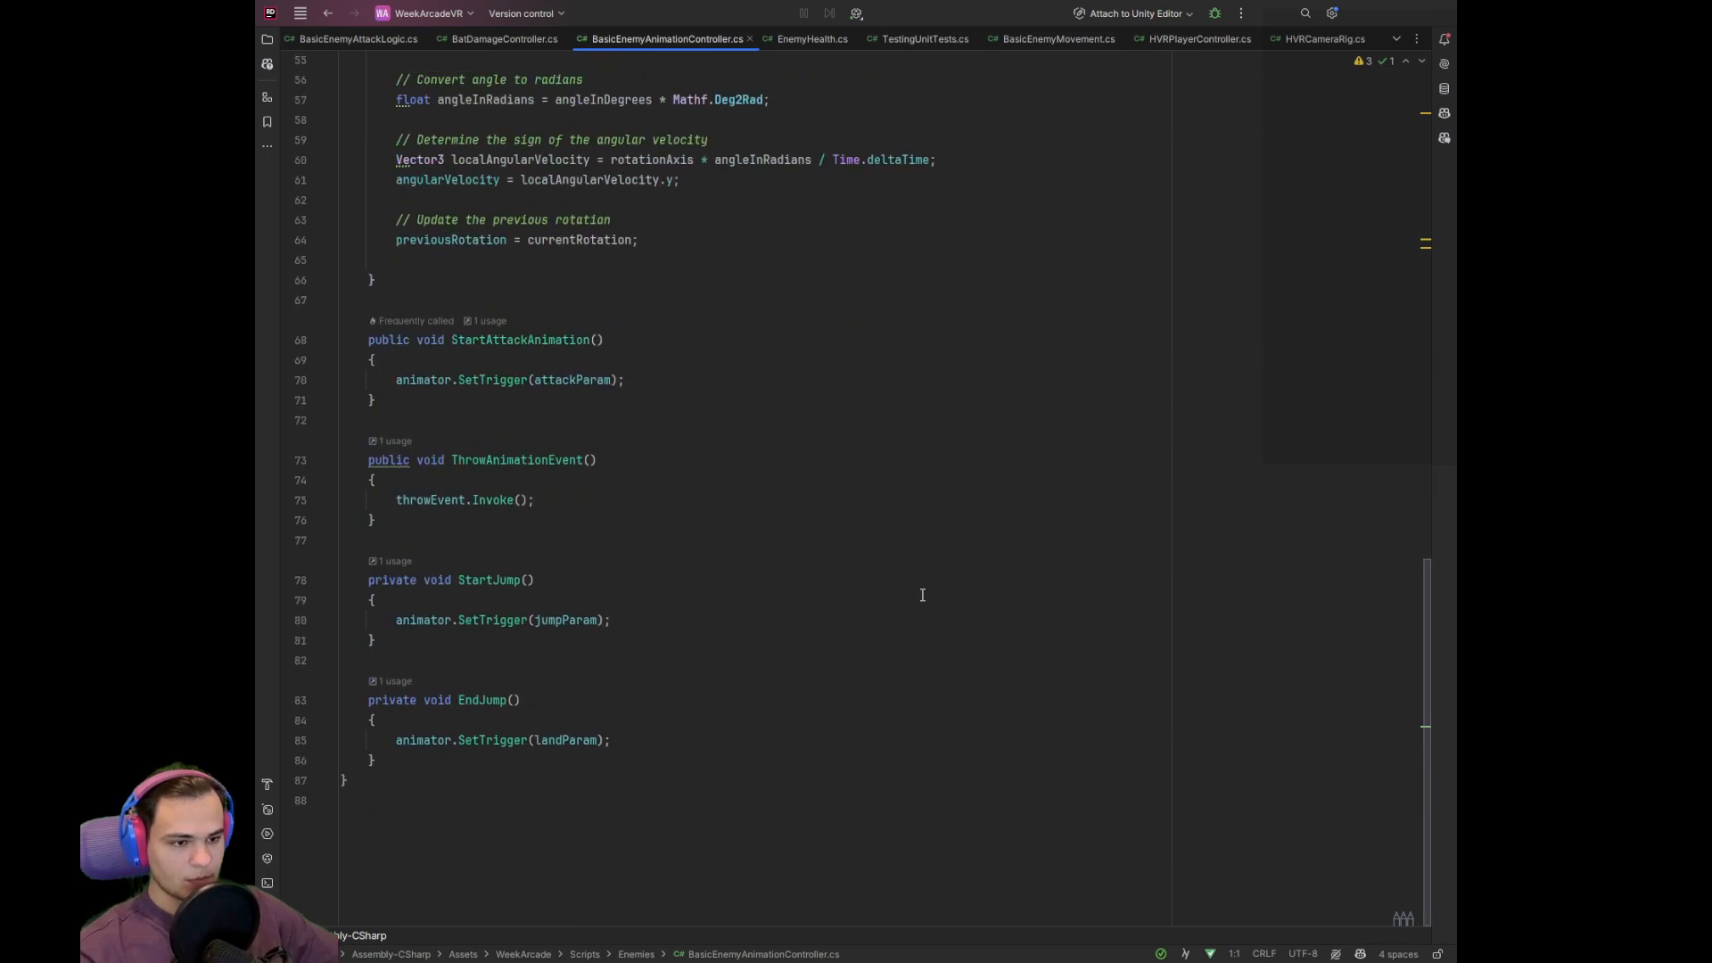
pyautogui.click(503, 622)
pyautogui.scroll(15, 681, 600)
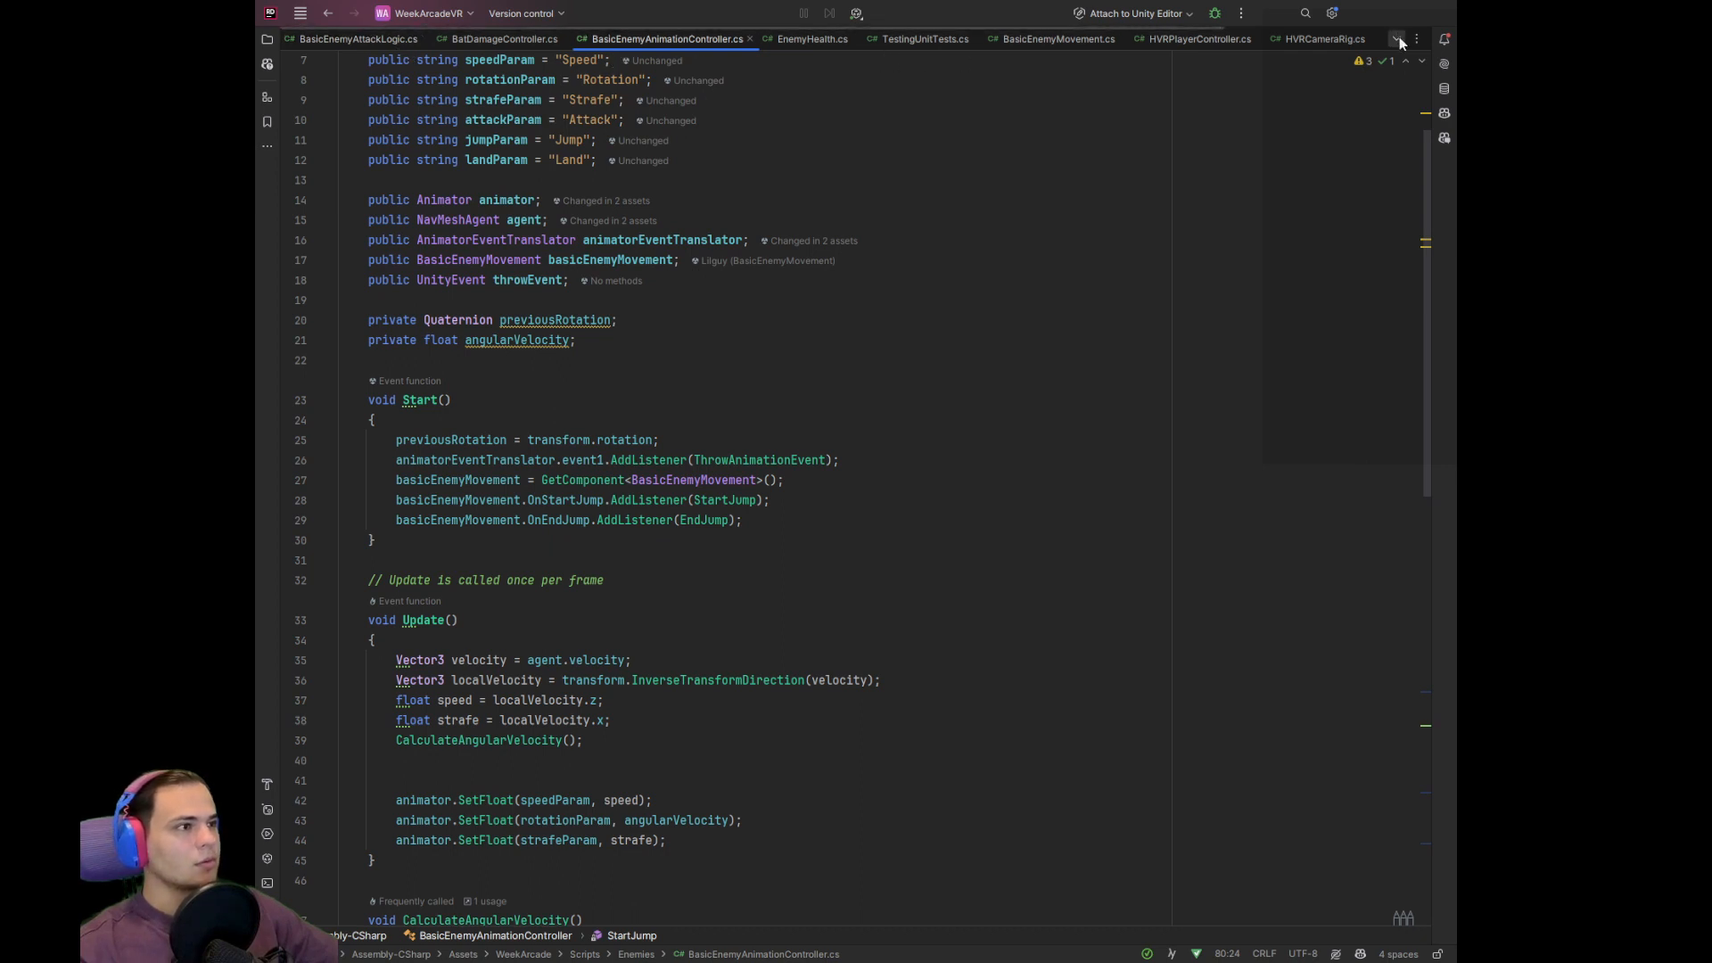
pyautogui.click(1141, 396)
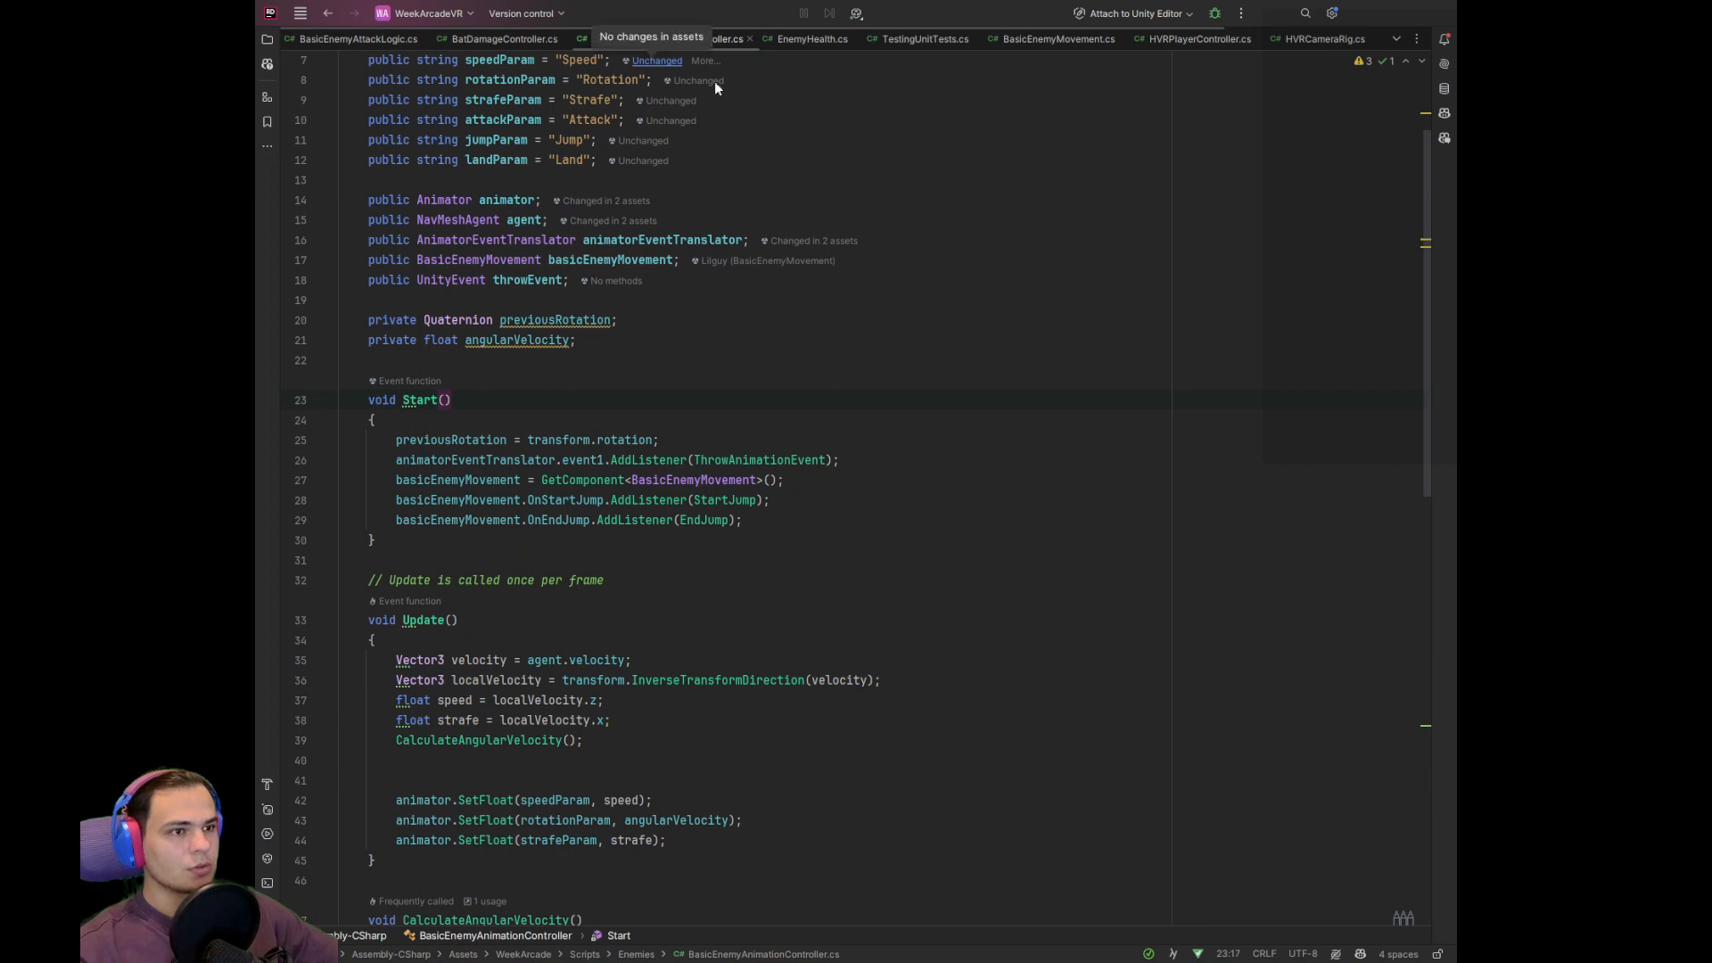
# Keep only the two enemy scripts open and examine the Jump coroutine and its OnStartJump call in BasicEnemyMovement.cs
pyautogui.click(747, 79)
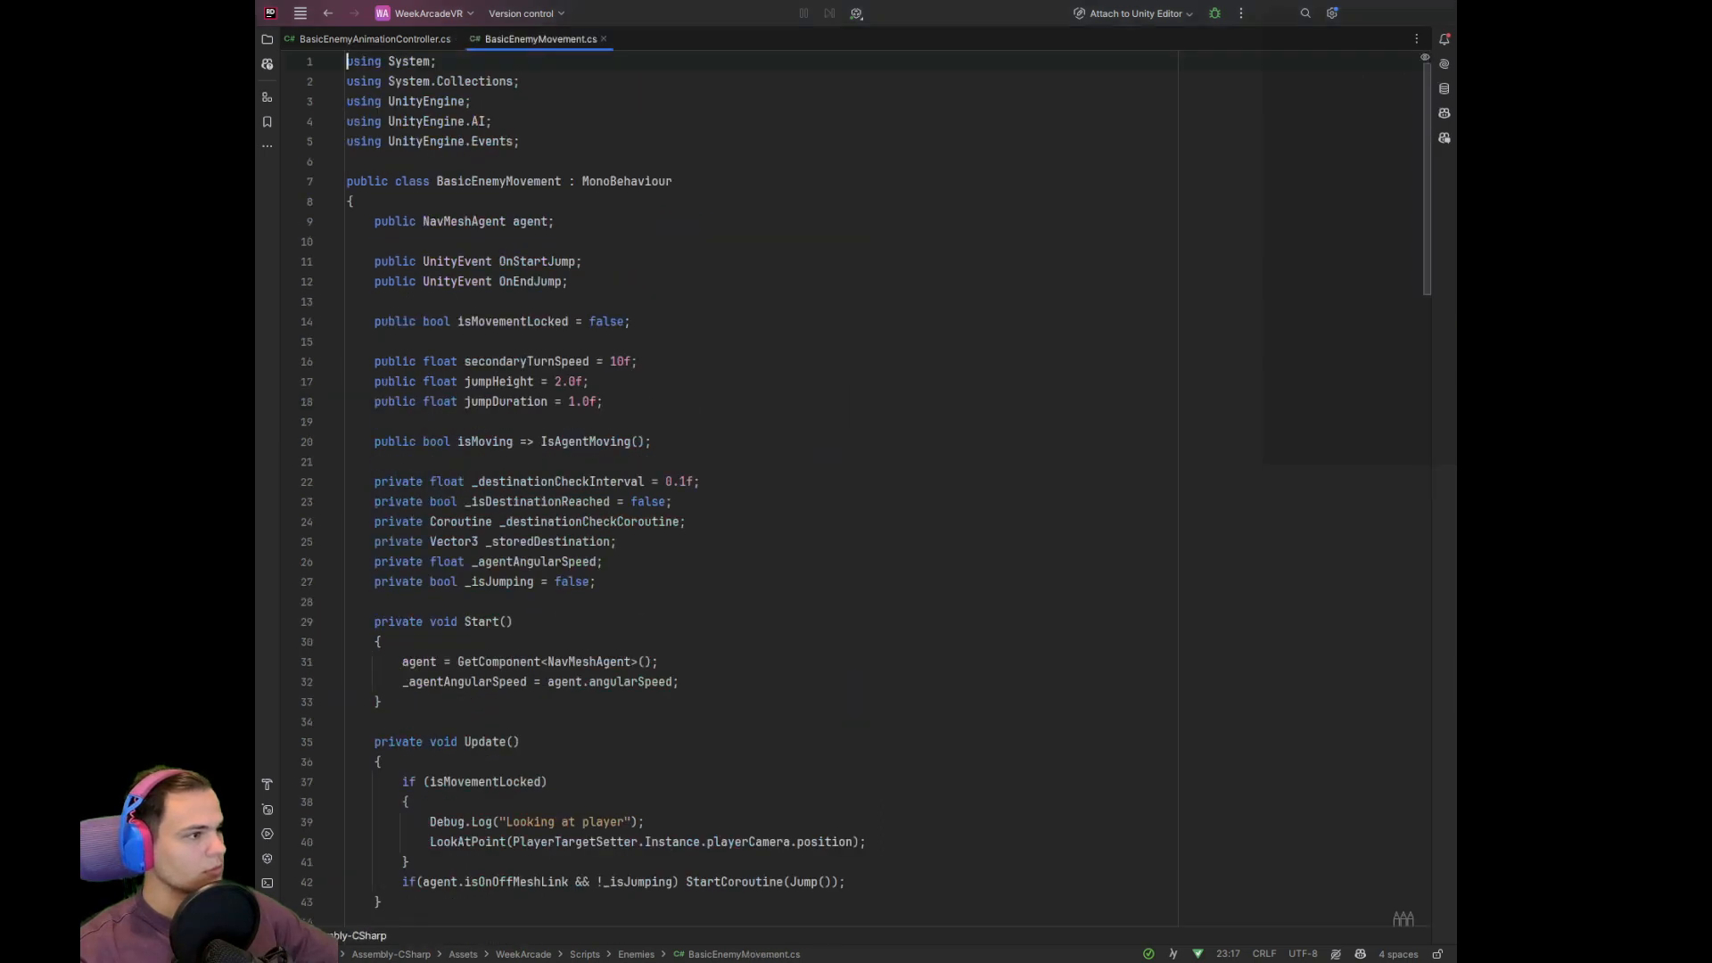
pyautogui.scroll(-8, 859, 627)
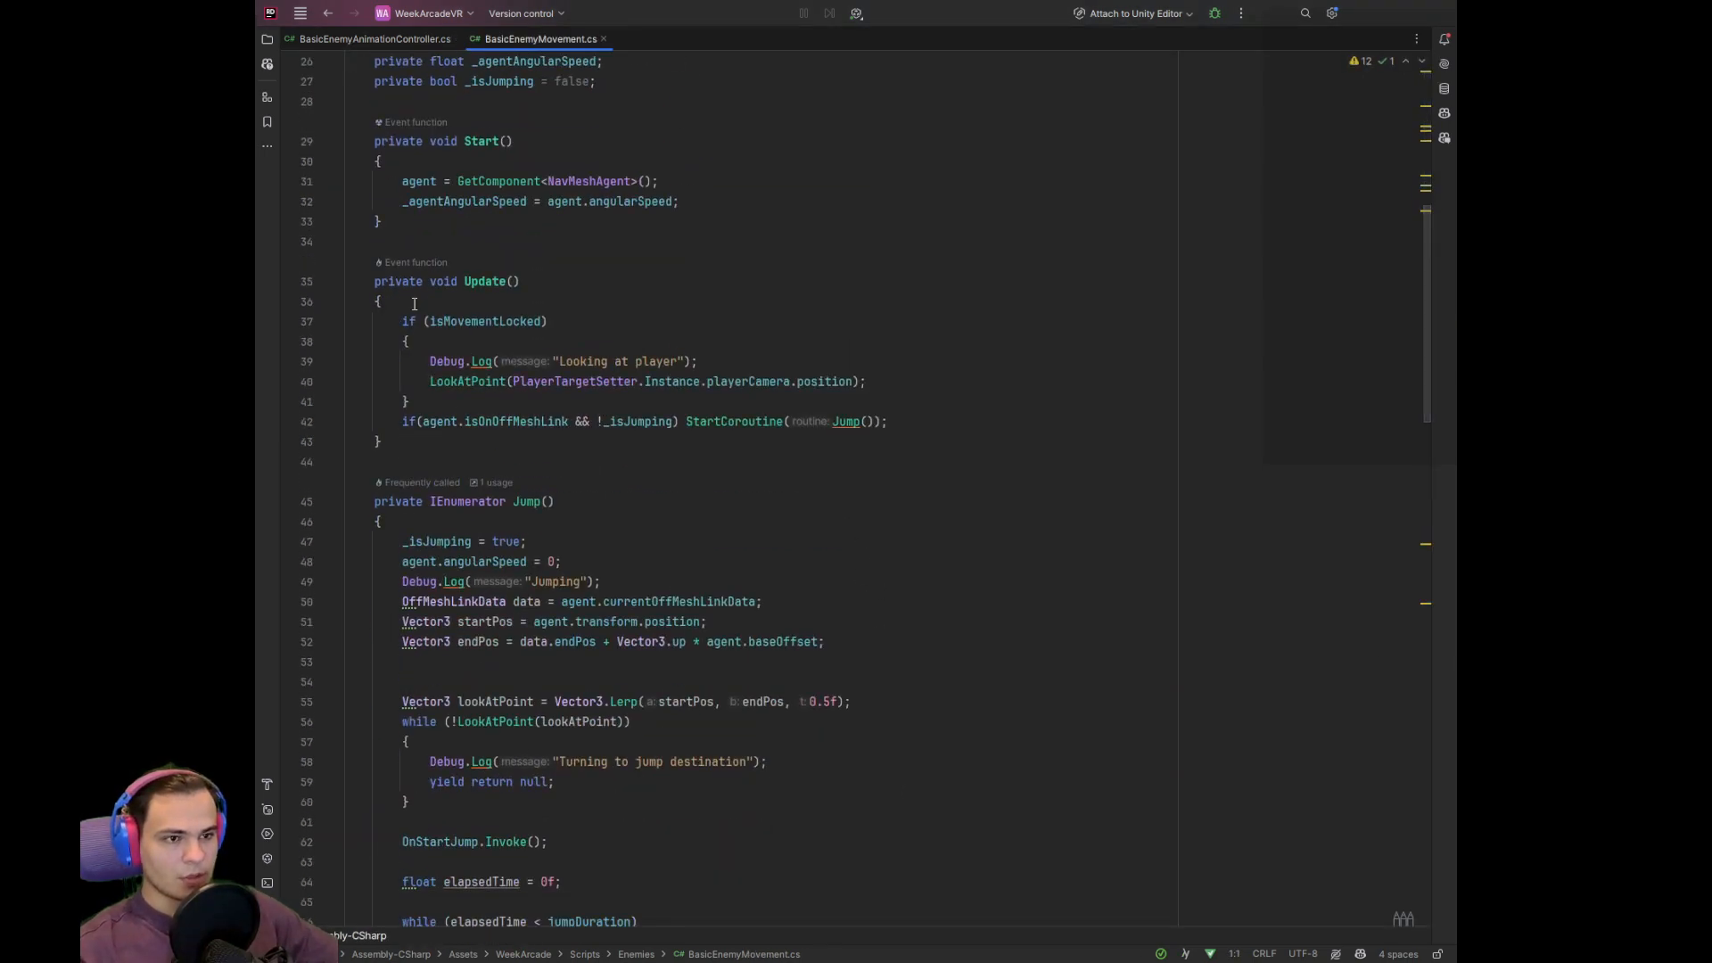
pyautogui.scroll(-4, 619, 523)
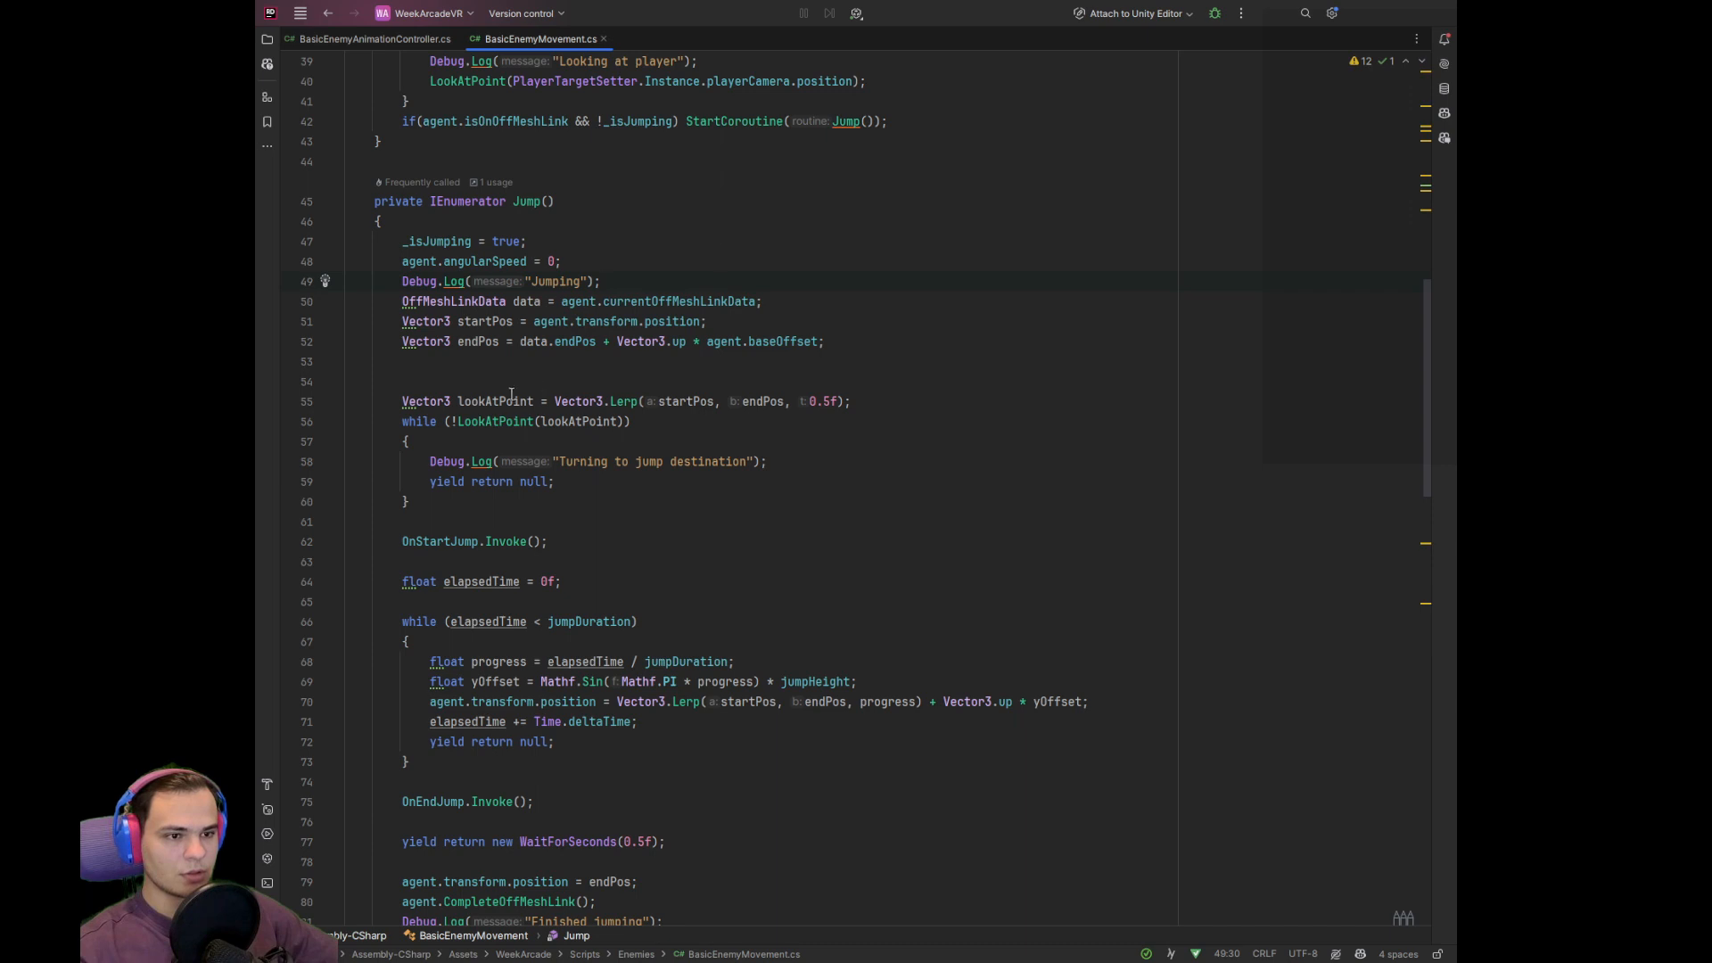
pyautogui.scroll(-2, 512, 394)
pyautogui.click(454, 484)
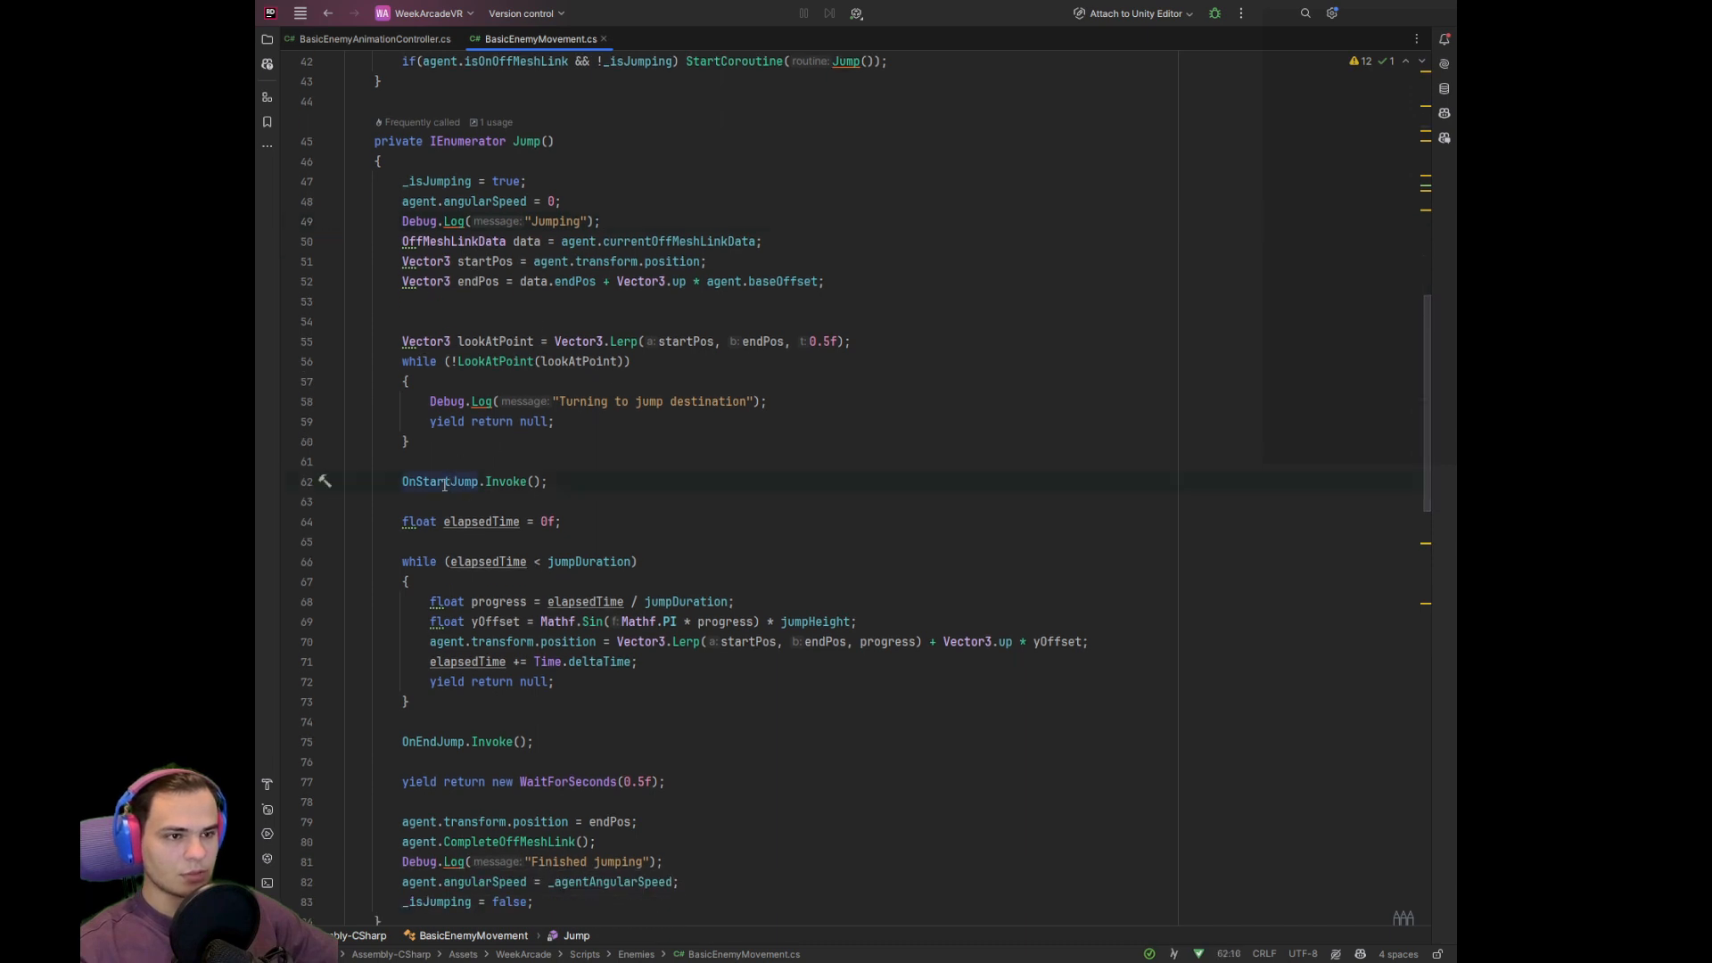
# Return to BasicEnemyAnimationController.cs and trace the StartJump listener to the line that sets the jump trigger
pyautogui.click(392, 39)
pyautogui.scroll(-3, 654, 462)
pyautogui.scroll(1, 678, 437)
pyautogui.click(726, 382)
pyautogui.keyDown('ctrl'); pyautogui.click(727, 382); pyautogui.keyUp('ctrl')
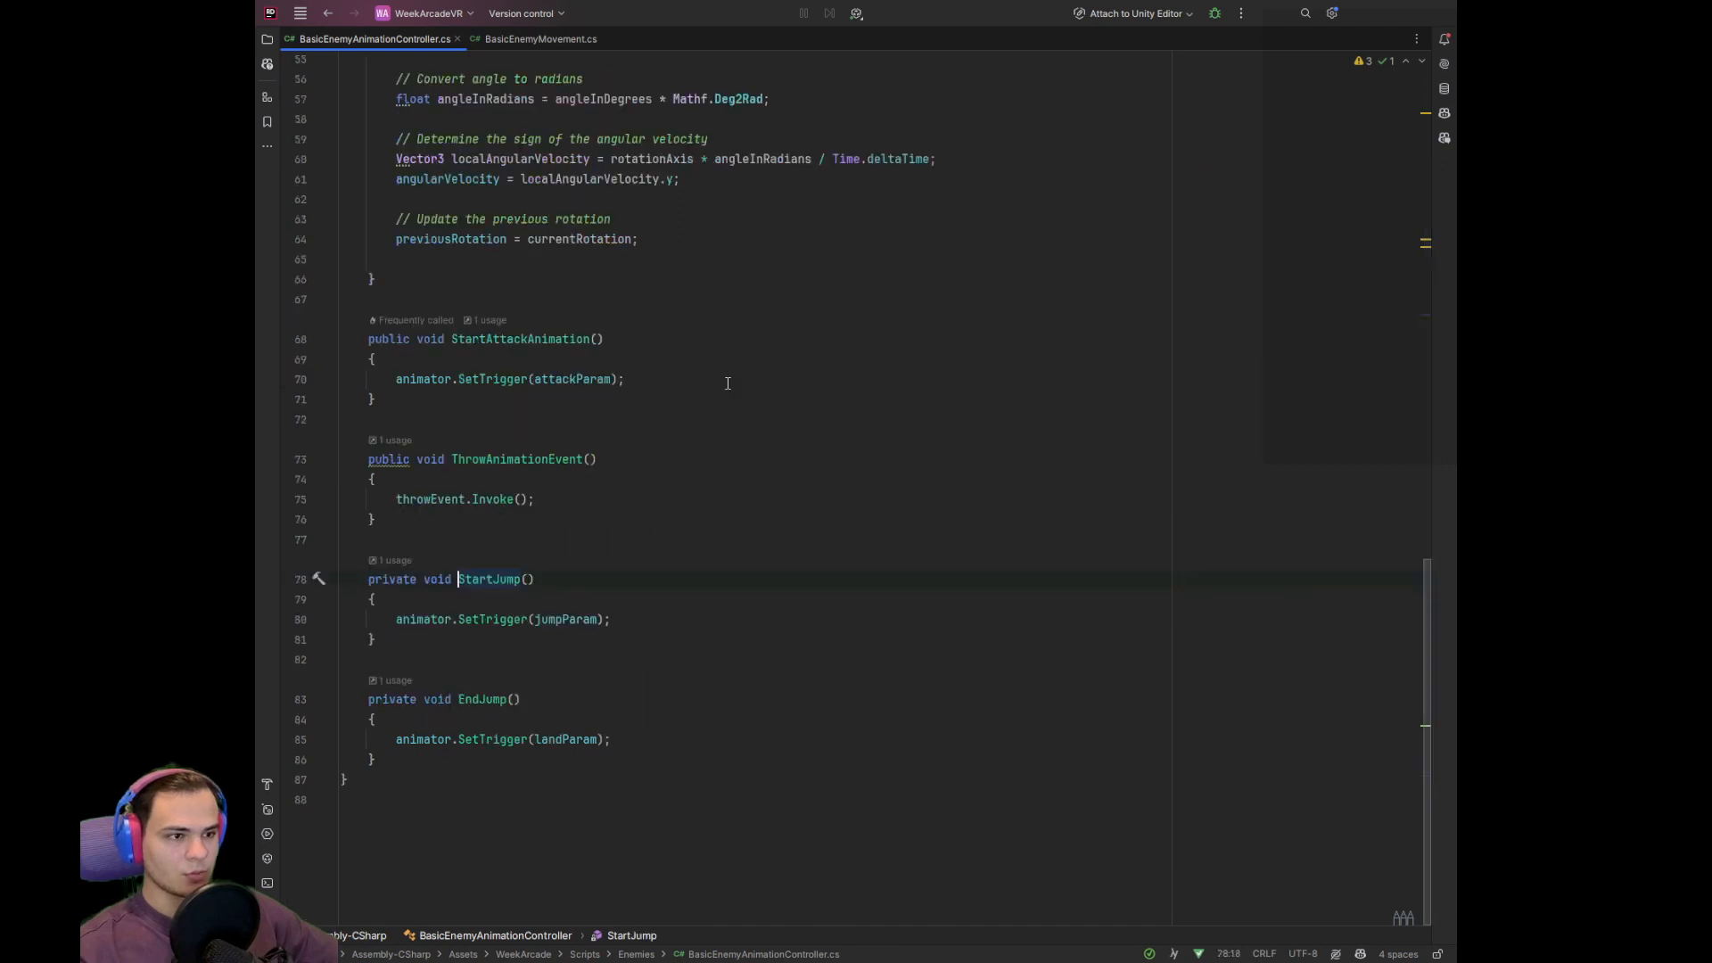
pyautogui.moveTo(398, 619); pyautogui.dragTo(703, 616)
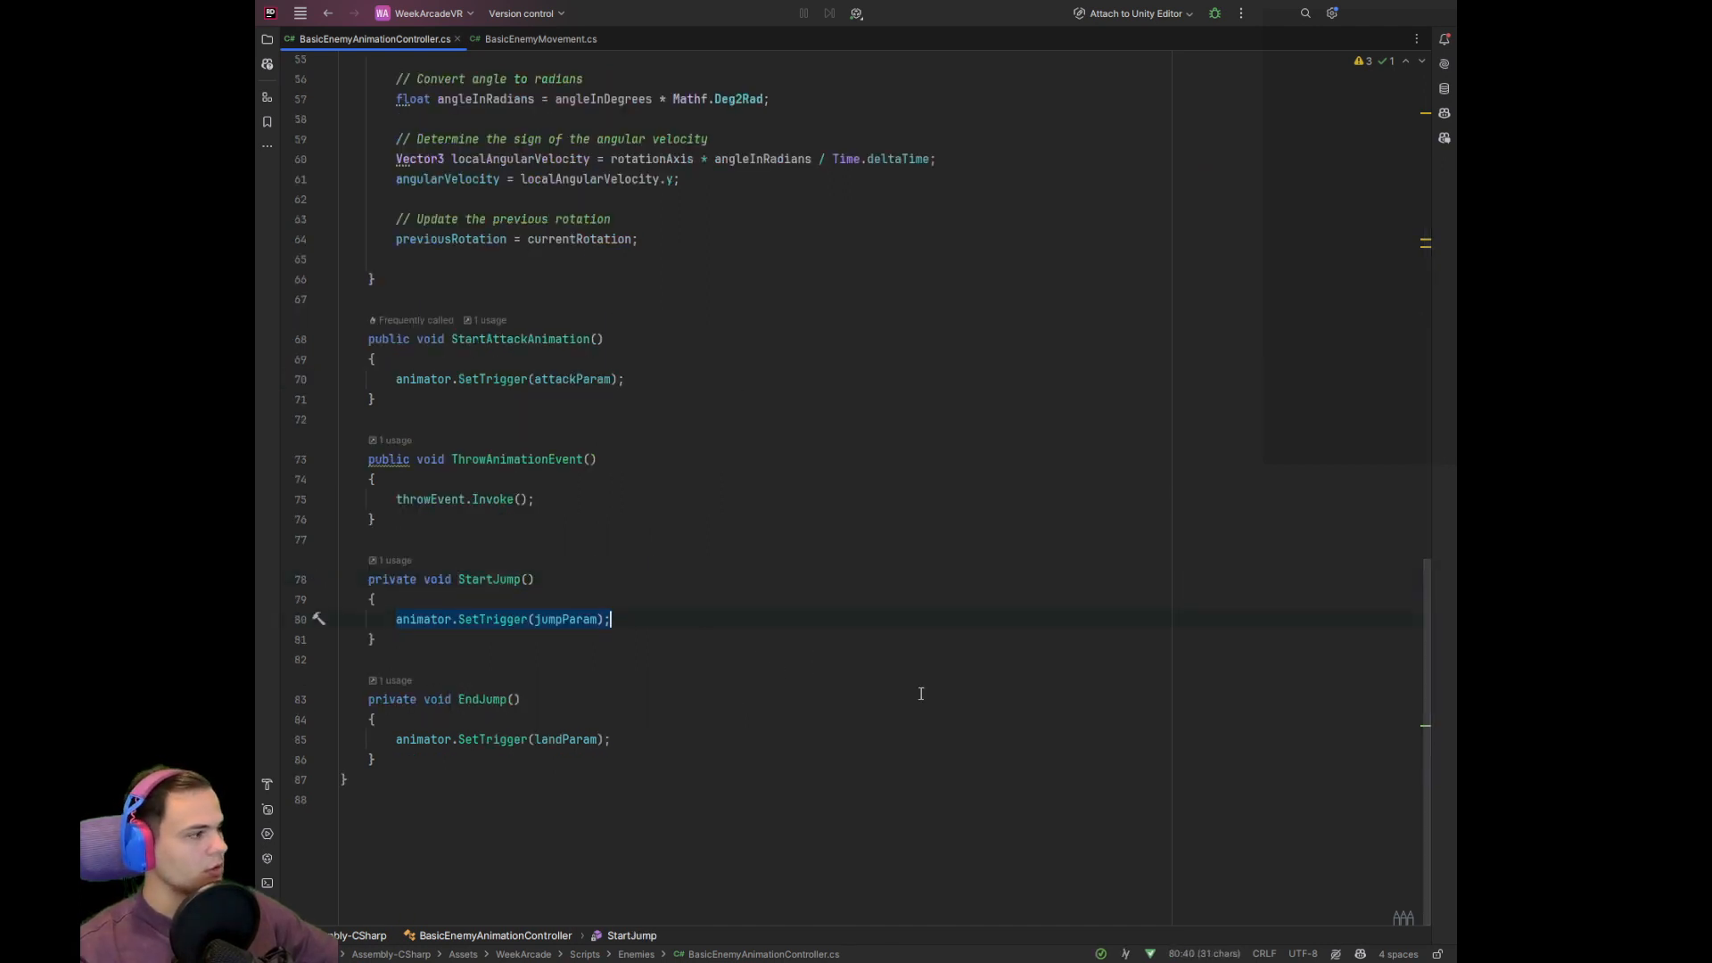
pyautogui.scroll(15, 910, 678)
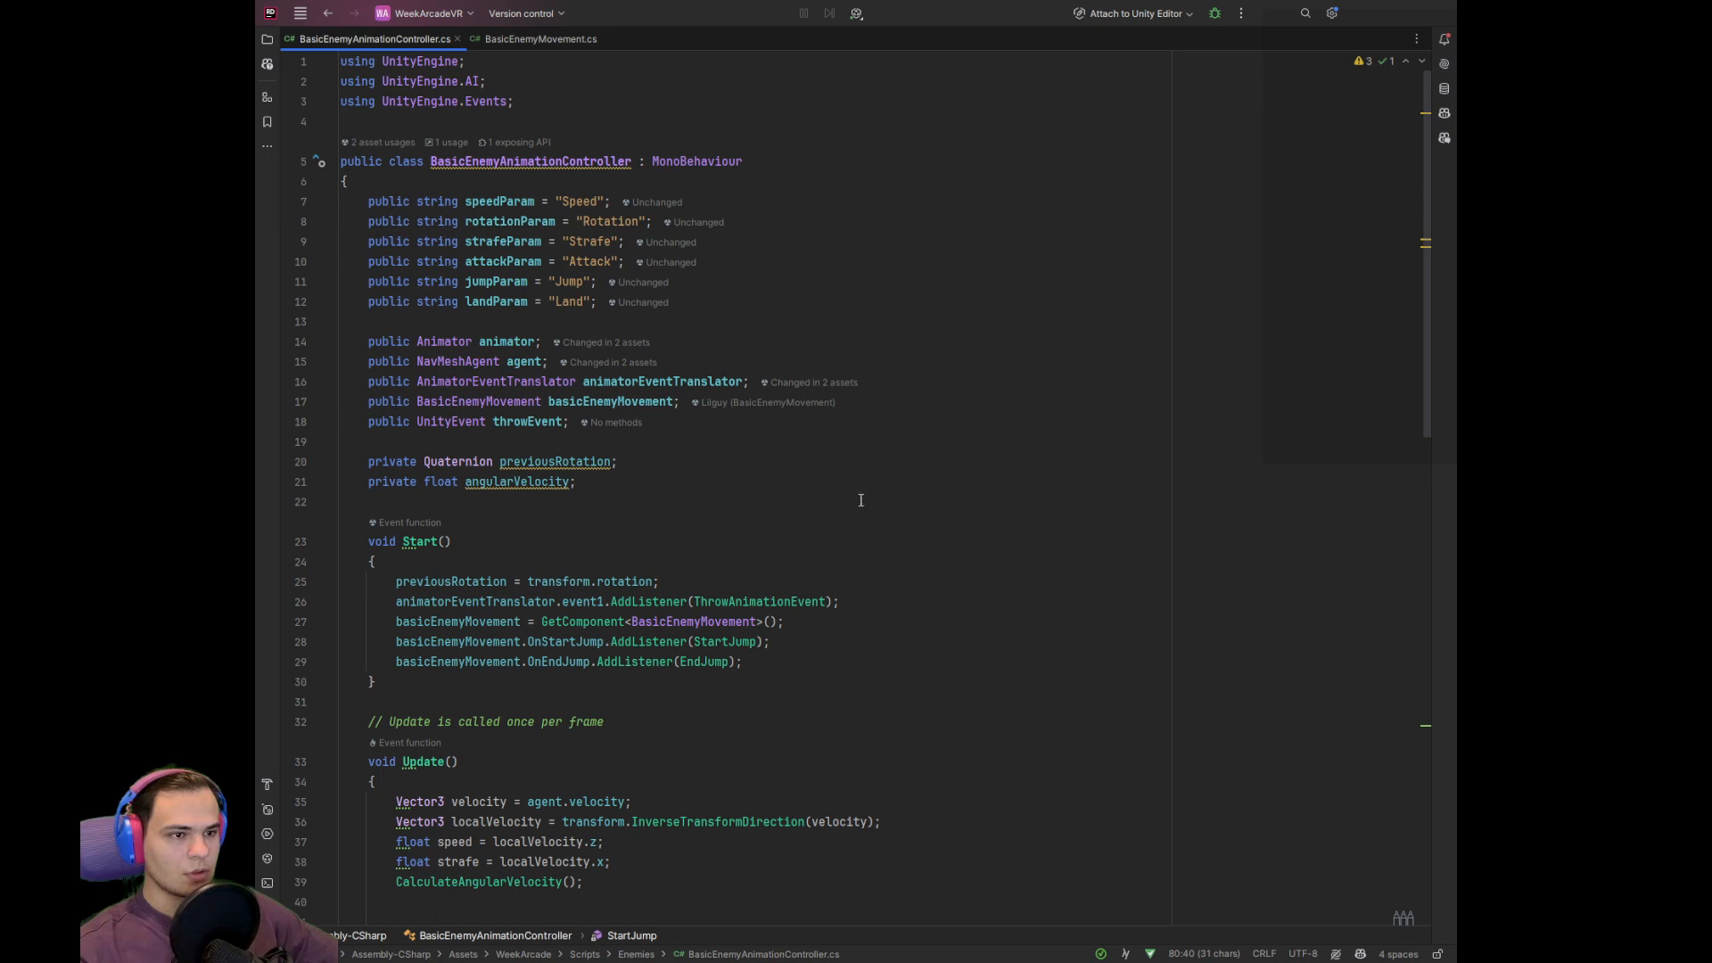
# In Start, add a line below the event1 listener that adds ReadyForTakeOff as a listener to animatorEventTranslator.event2
pyautogui.scroll(-2, 779, 485)
pyautogui.click(883, 483)
pyautogui.press('Return')
pyautogui.write('animatorEventTranslator.Event2();')
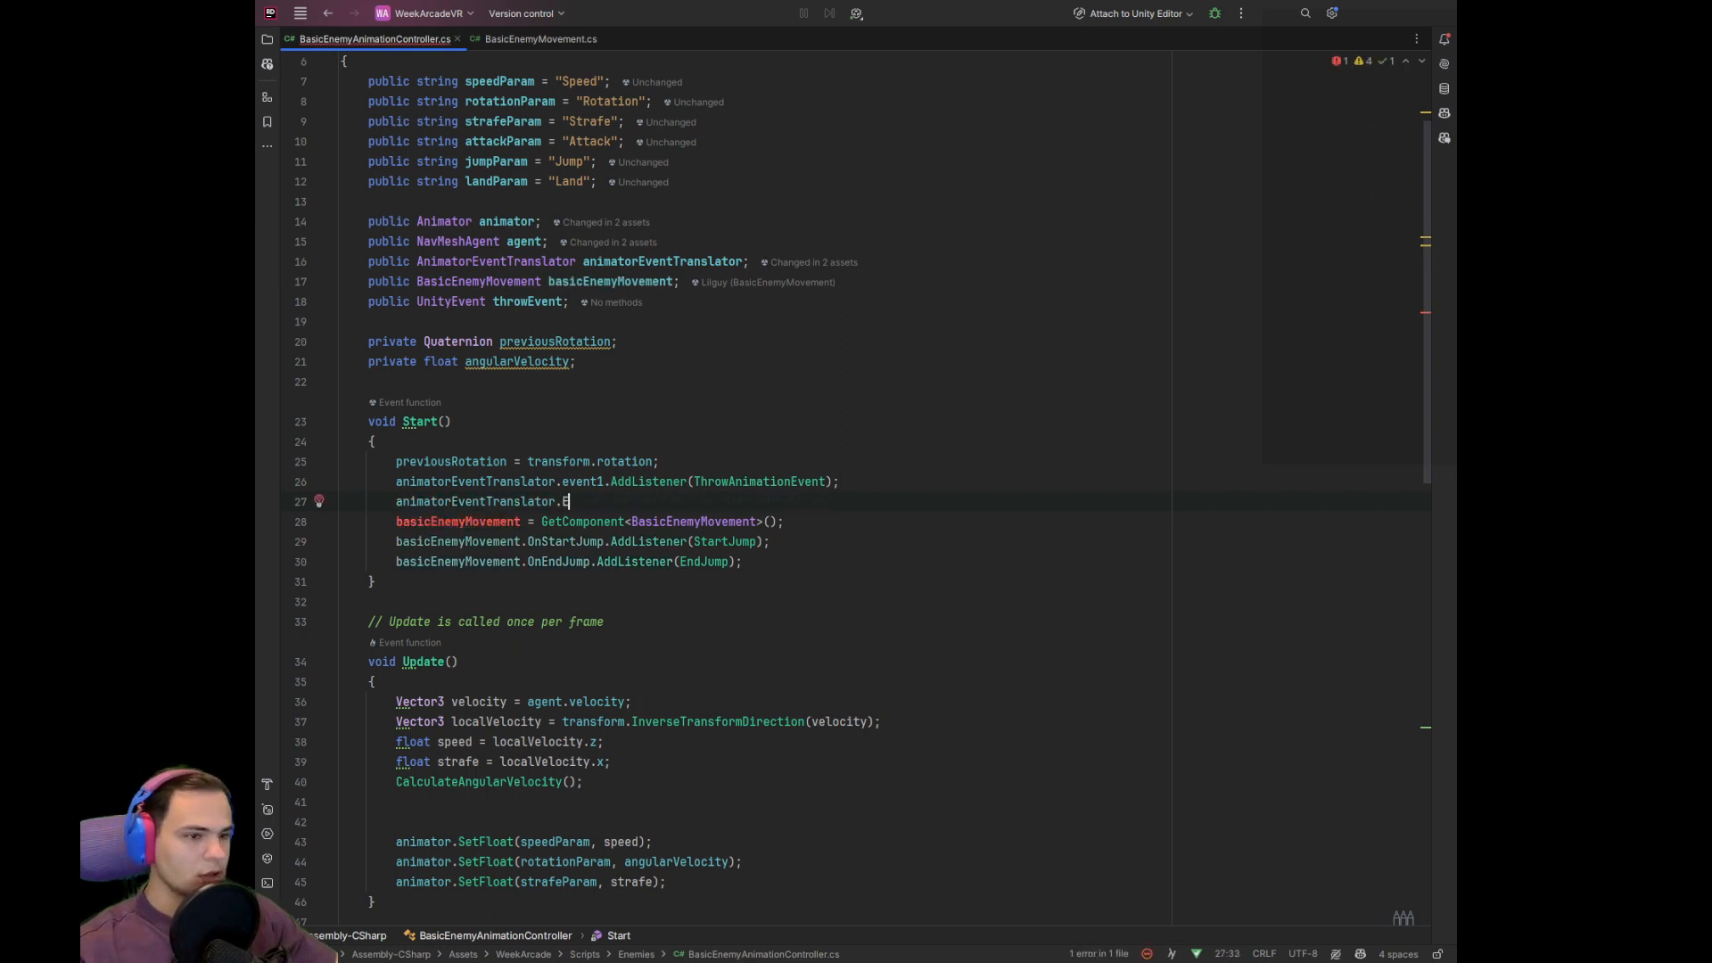
pyautogui.press('BackSpace')
pyautogui.press('BackSpace')
pyautogui.press('BackSpace')
pyautogui.press('BackSpace')
pyautogui.press('BackSpace')
pyautogui.press('BackSpace')
pyautogui.press('BackSpace')
pyautogui.press('BackSpace')
pyautogui.press('BackSpace')
pyautogui.write('e')
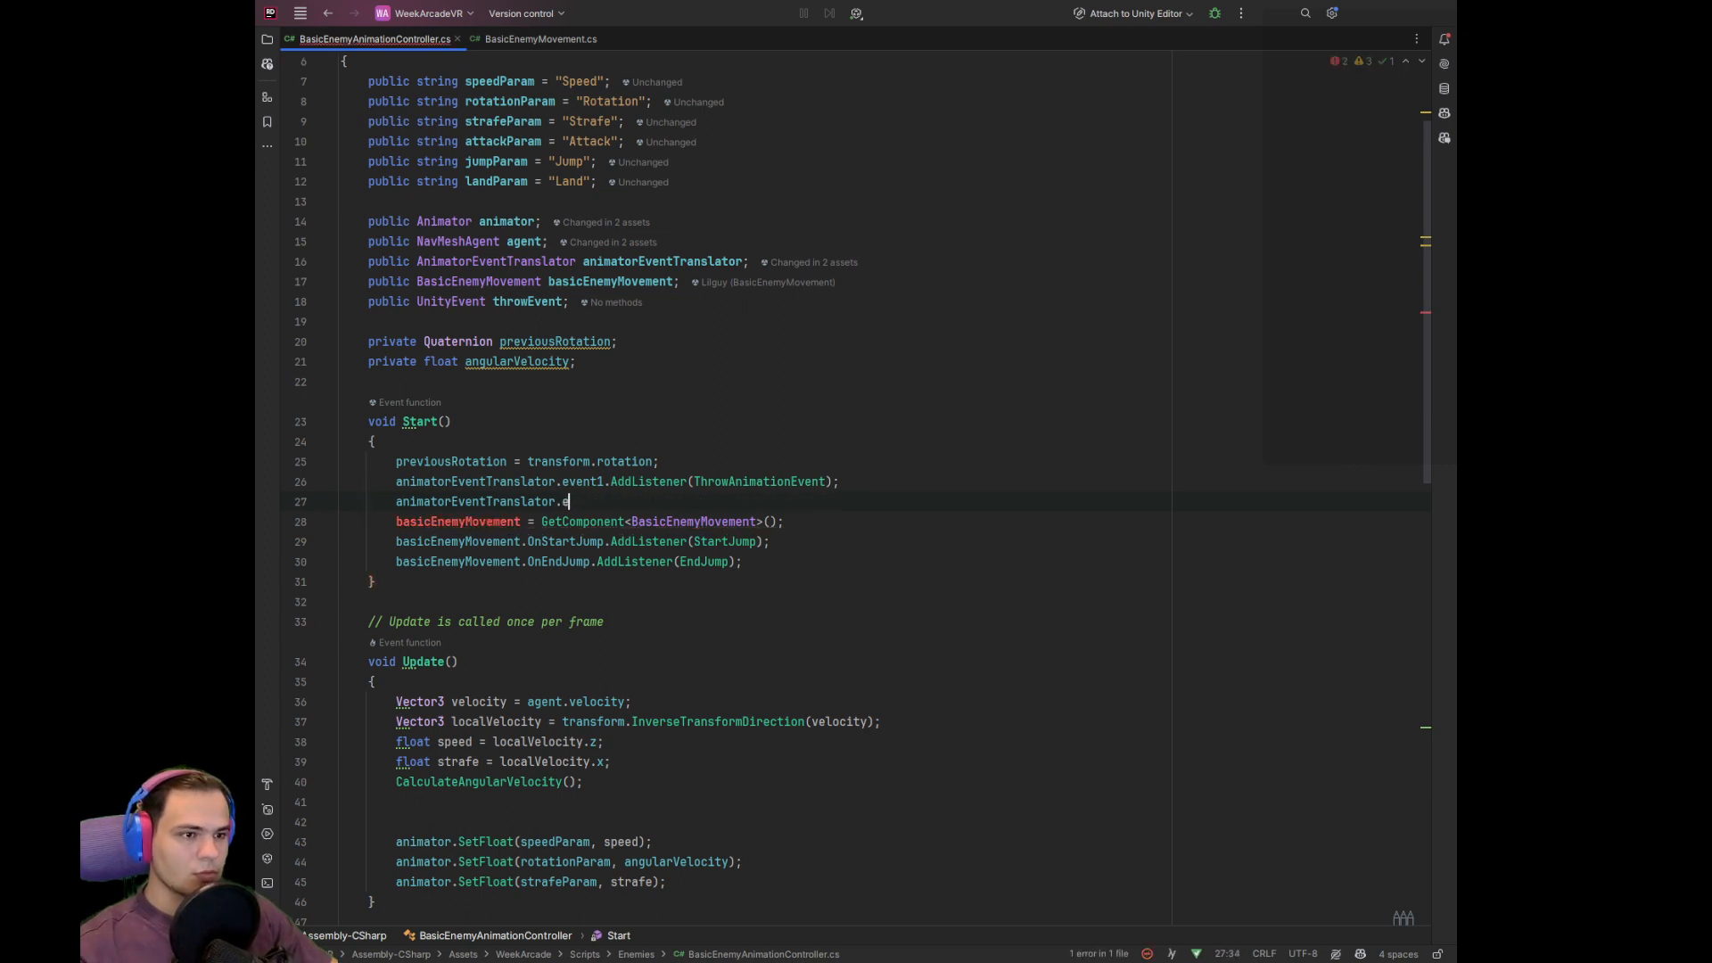
pyautogui.write('vent2.A')
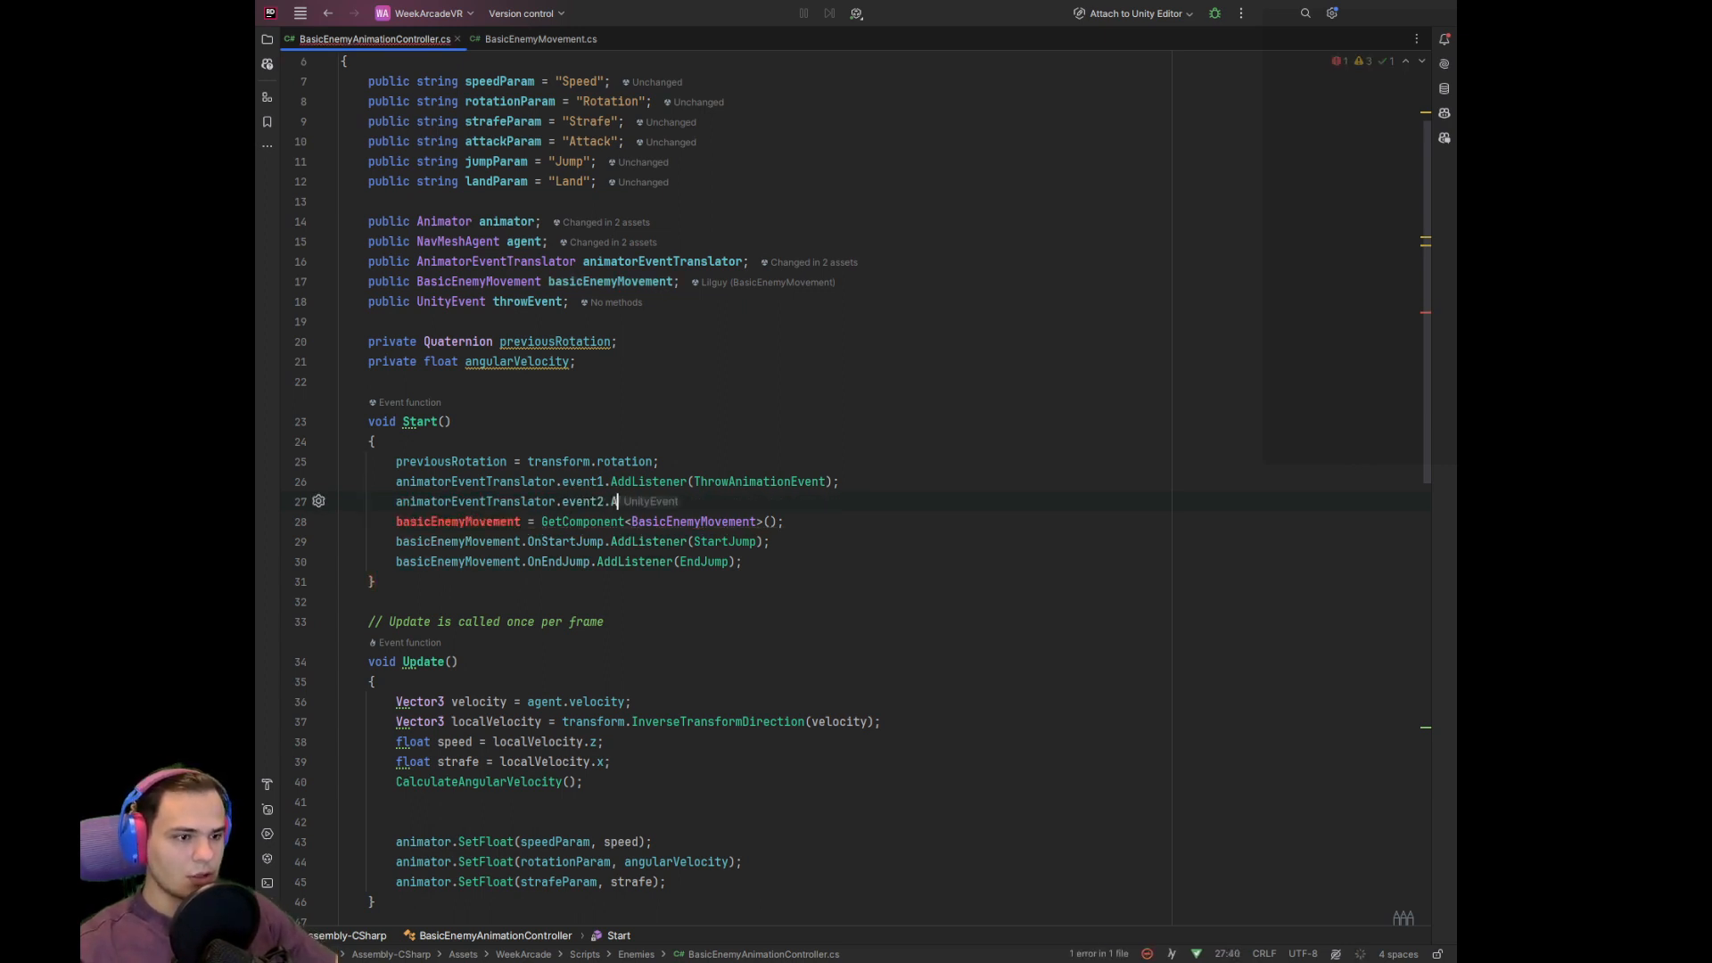
pyautogui.press('Return')
pyautogui.write('ReadyFo')
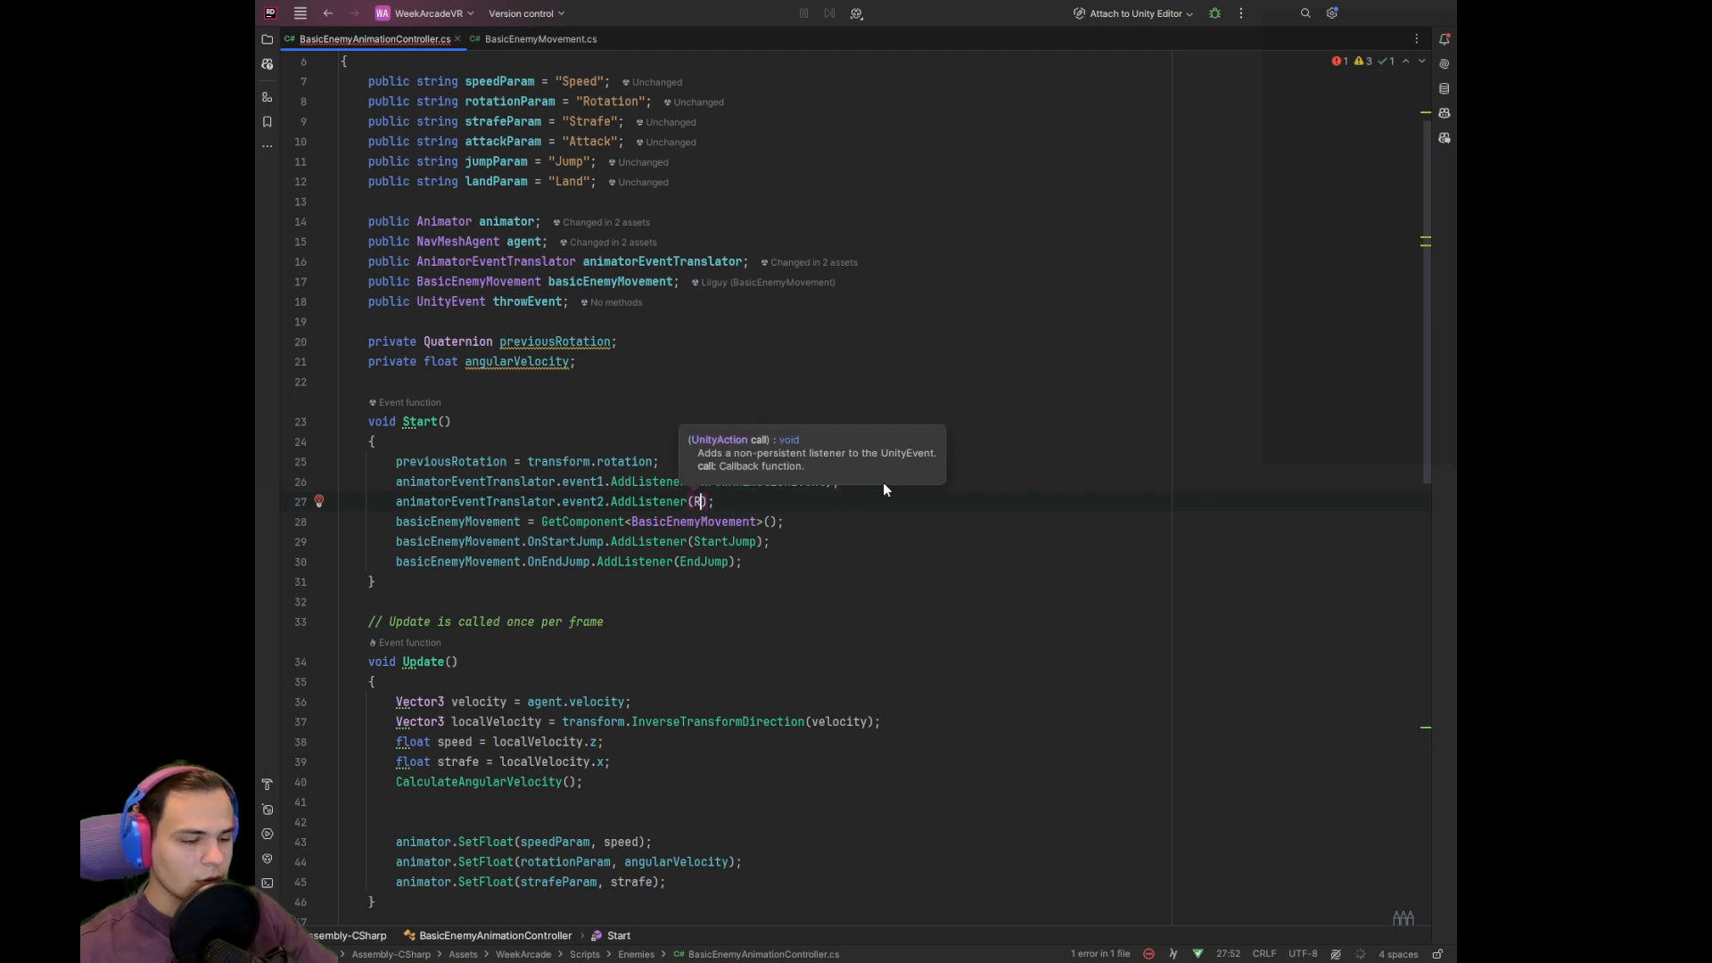
pyautogui.write('rTake')
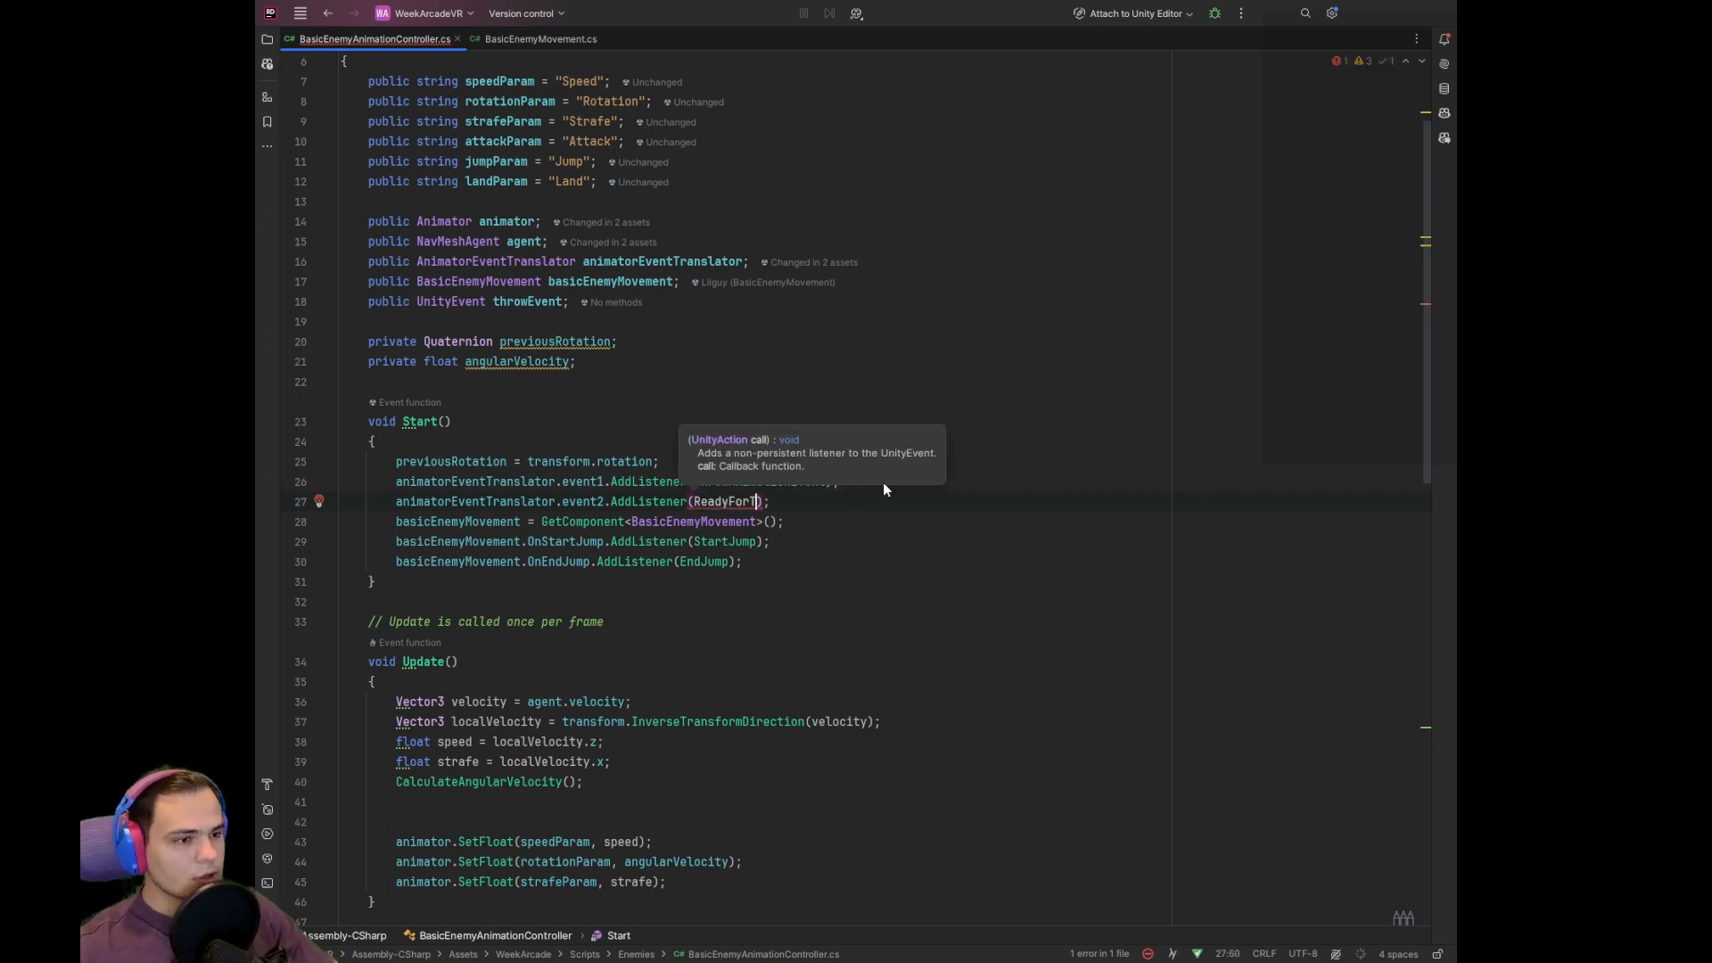
pyautogui.write('Off')
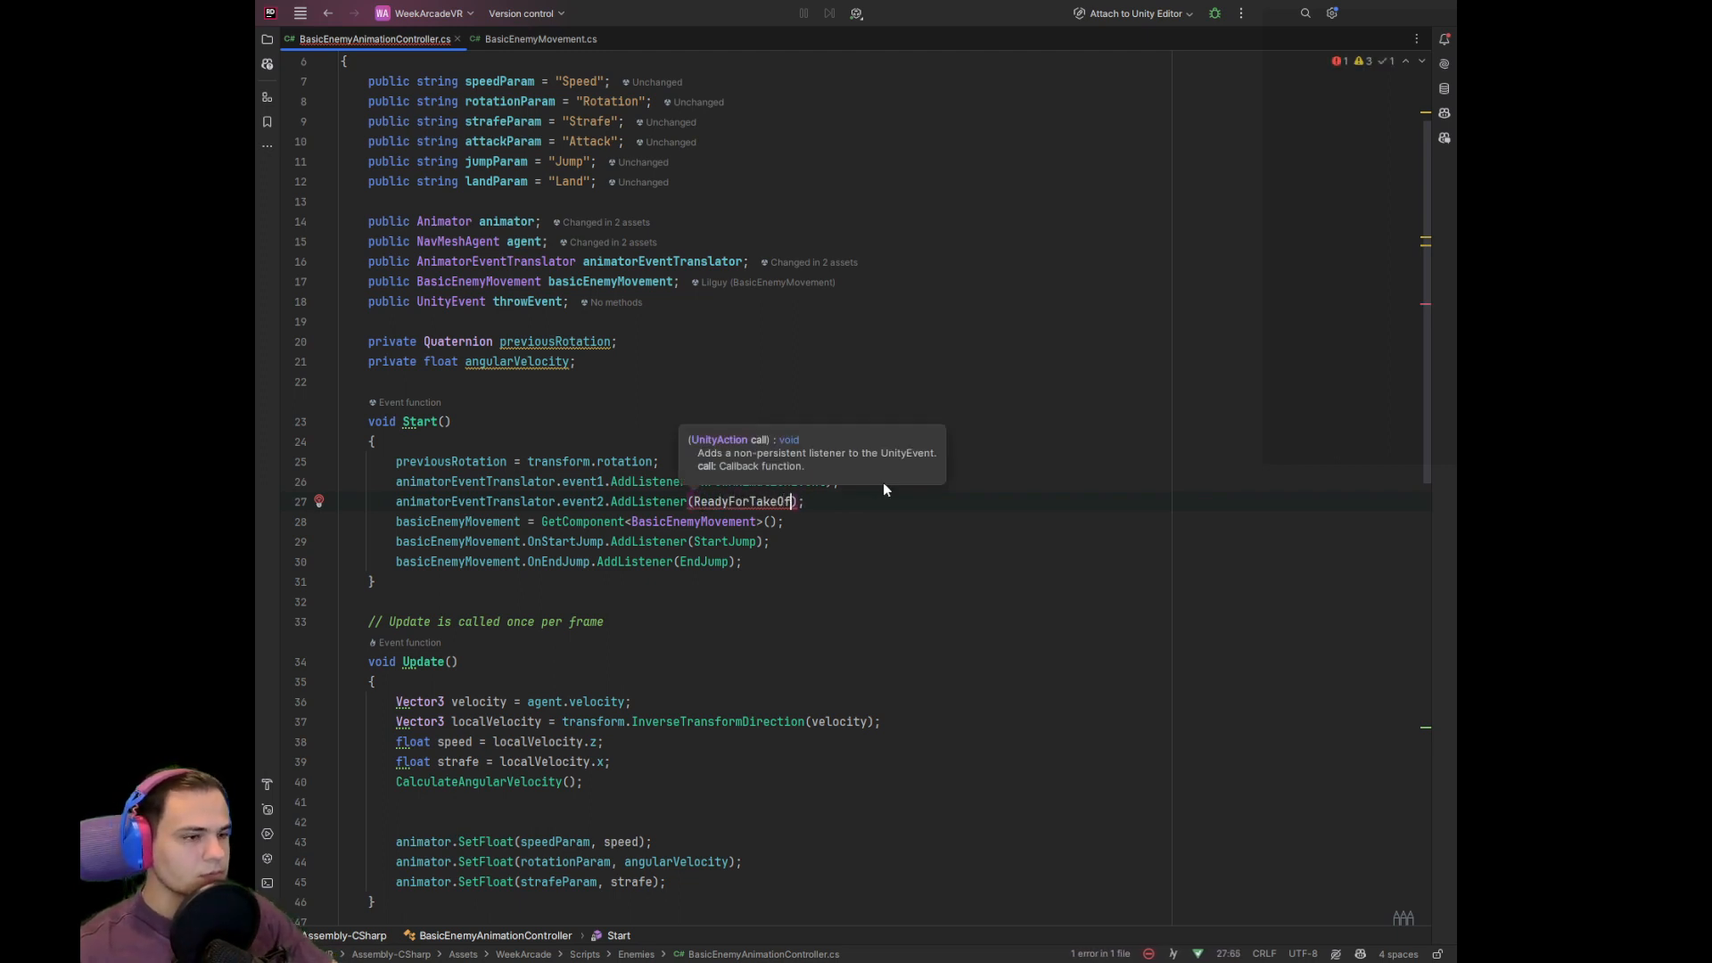
pyautogui.press('Return')
pyautogui.press('BackSpace')
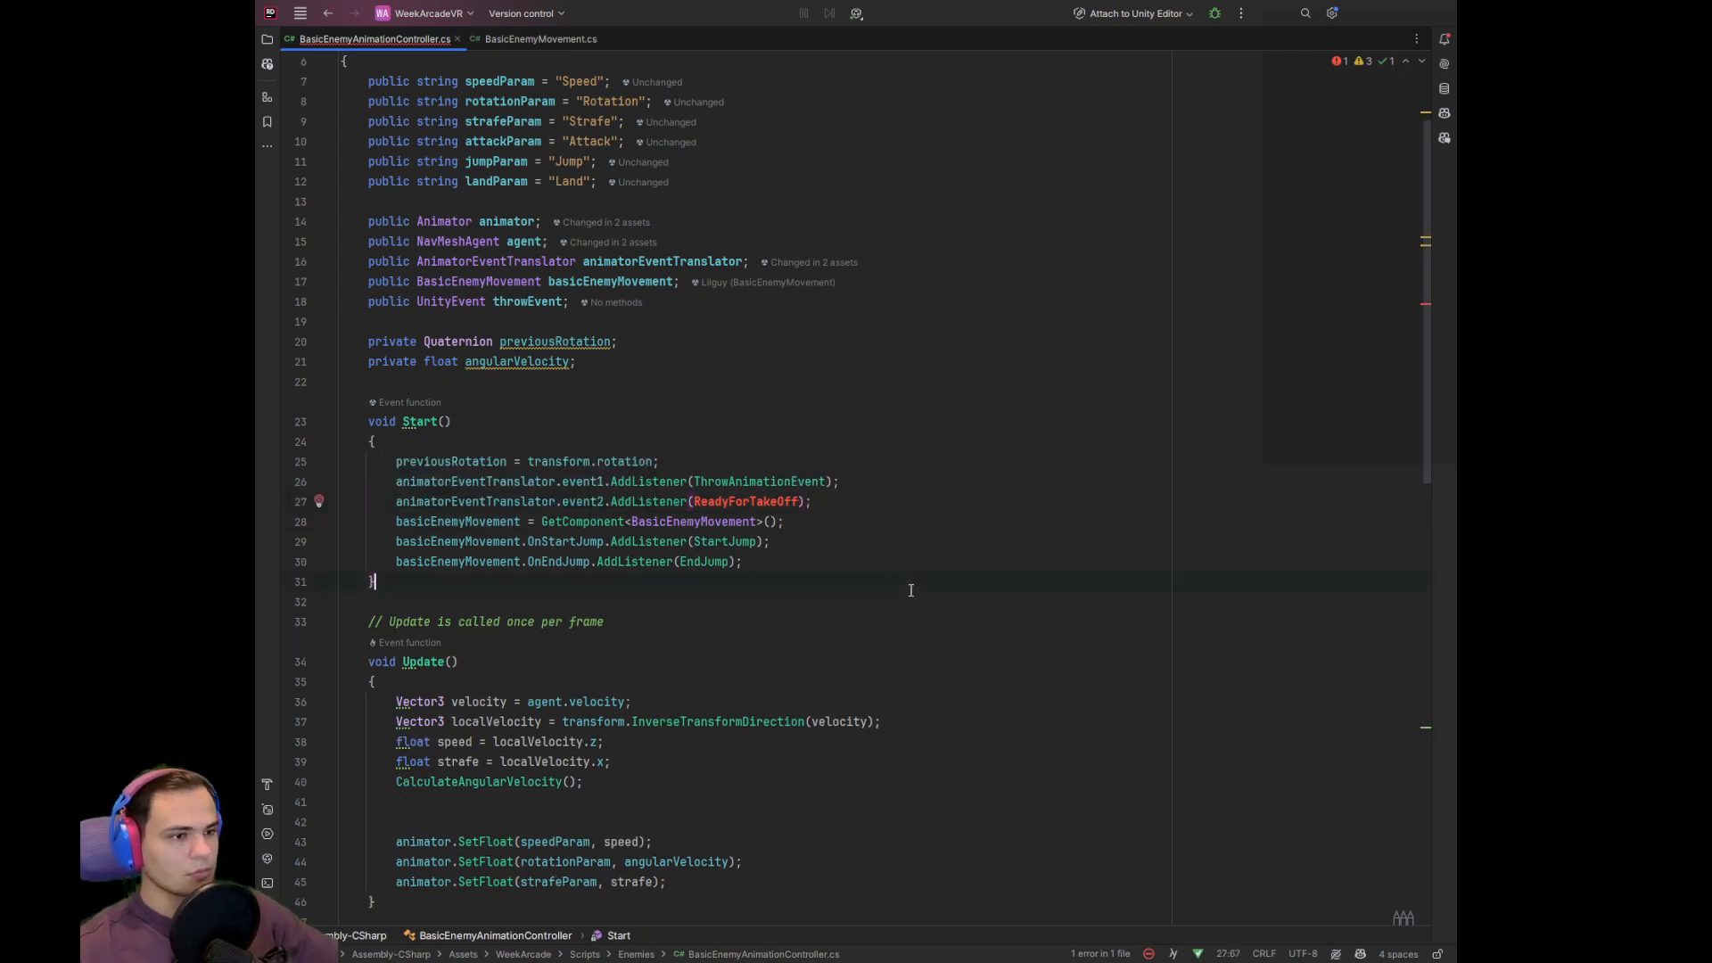
# Create a private void ReadyForTakeOff() method between StartJump and EndJump, accepting the suggested body
pyautogui.hotkey('ctrl', 'w')
pyautogui.hotkey('ctrl', 'c')
pyautogui.scroll(-10, 883, 713)
pyautogui.scroll(-4, 471, 667)
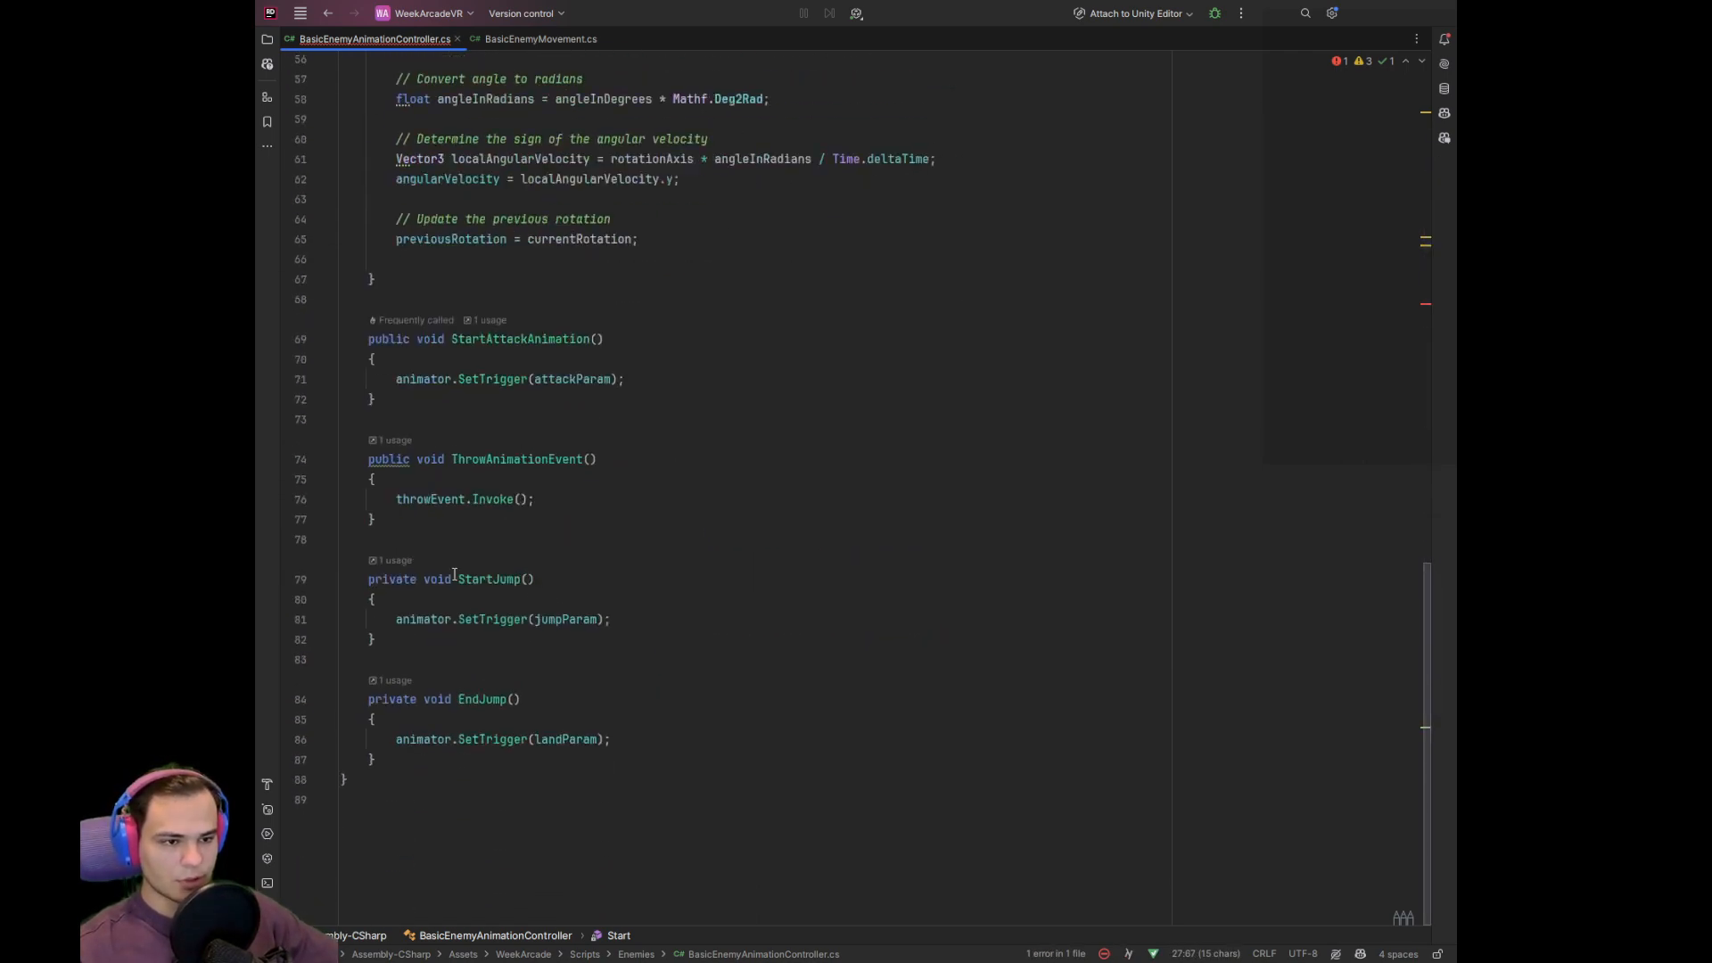
pyautogui.click(417, 642)
pyautogui.press('Return')
pyautogui.press('Return')
pyautogui.hotkey('ctrl', 'v')
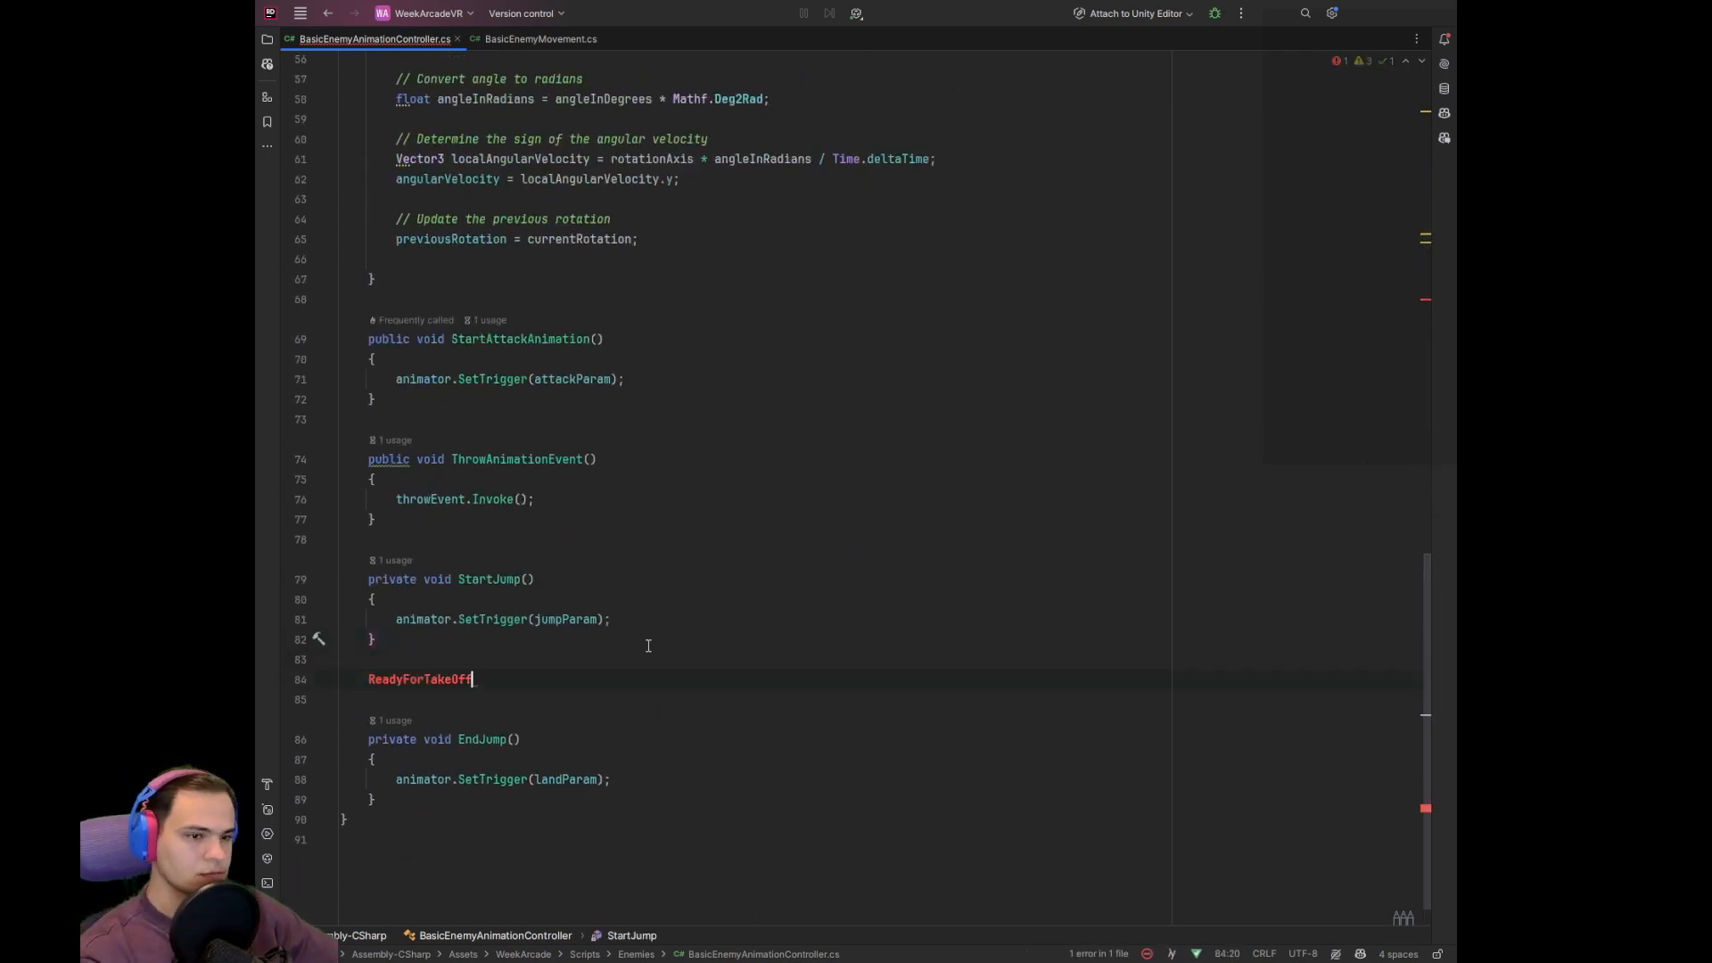
pyautogui.press('Tab')
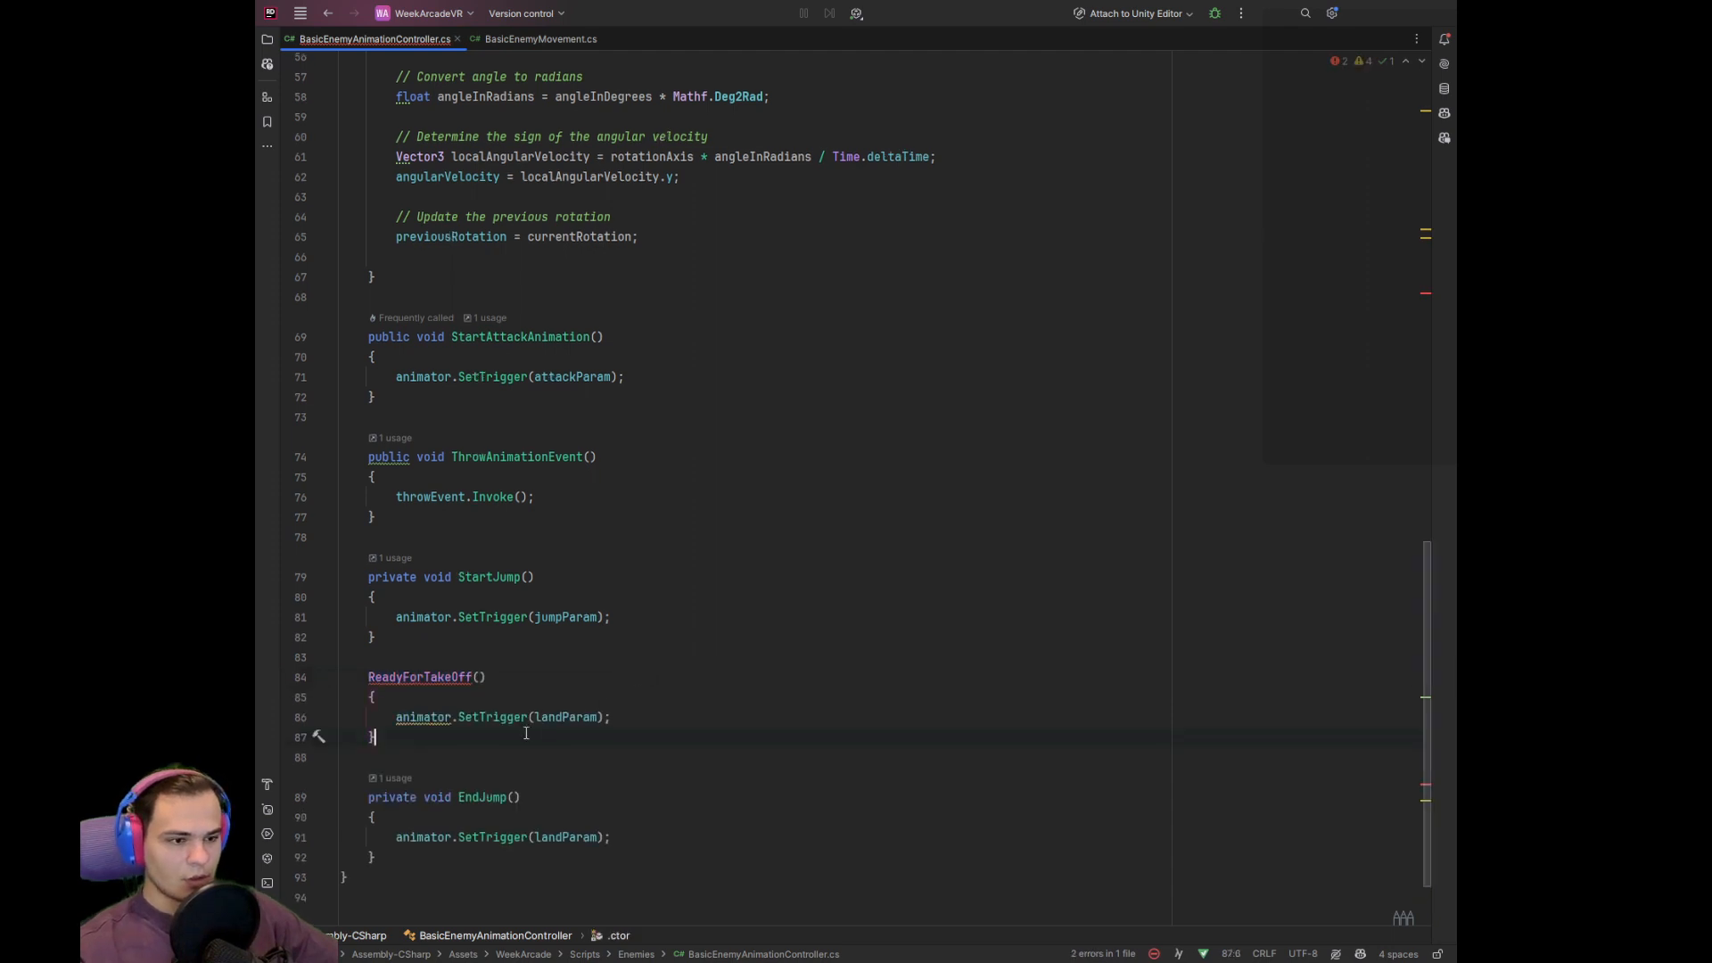
pyautogui.scroll(-1, 371, 675)
pyautogui.click(368, 619)
pyautogui.write('priva')
pyautogui.write('te void')
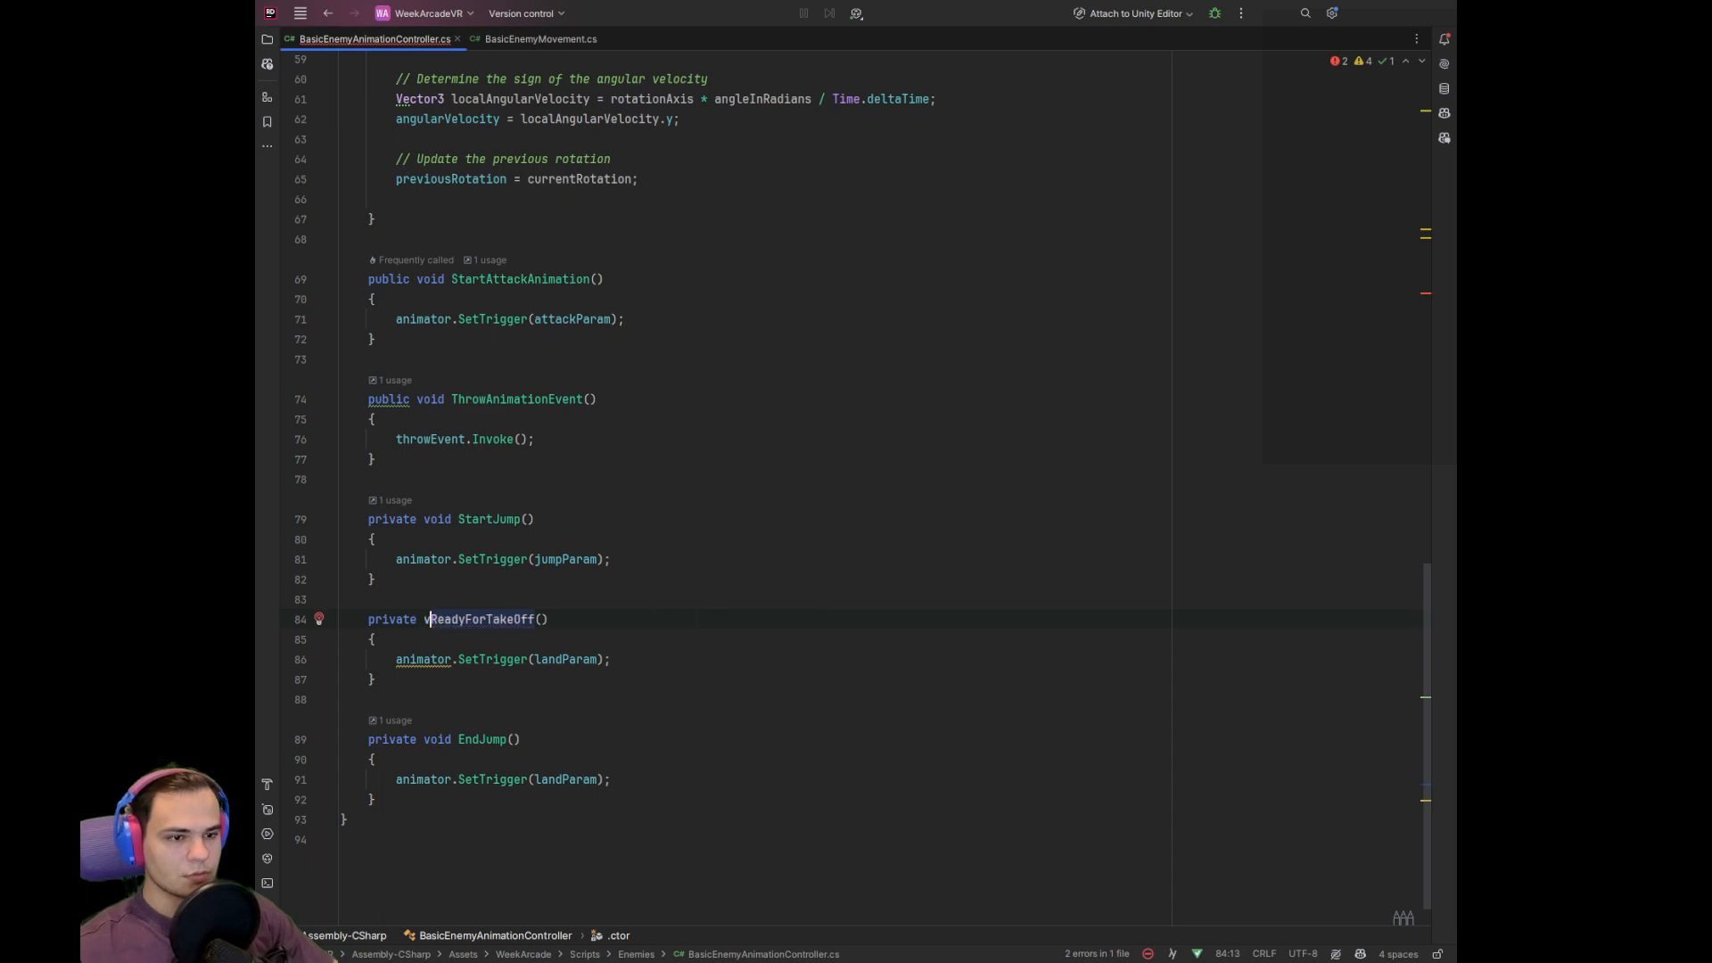
pyautogui.click(1074, 433)
# Declare a public UnityEvent named takeOffEvent directly below the throwEvent field
pyautogui.scroll(14, 865, 599)
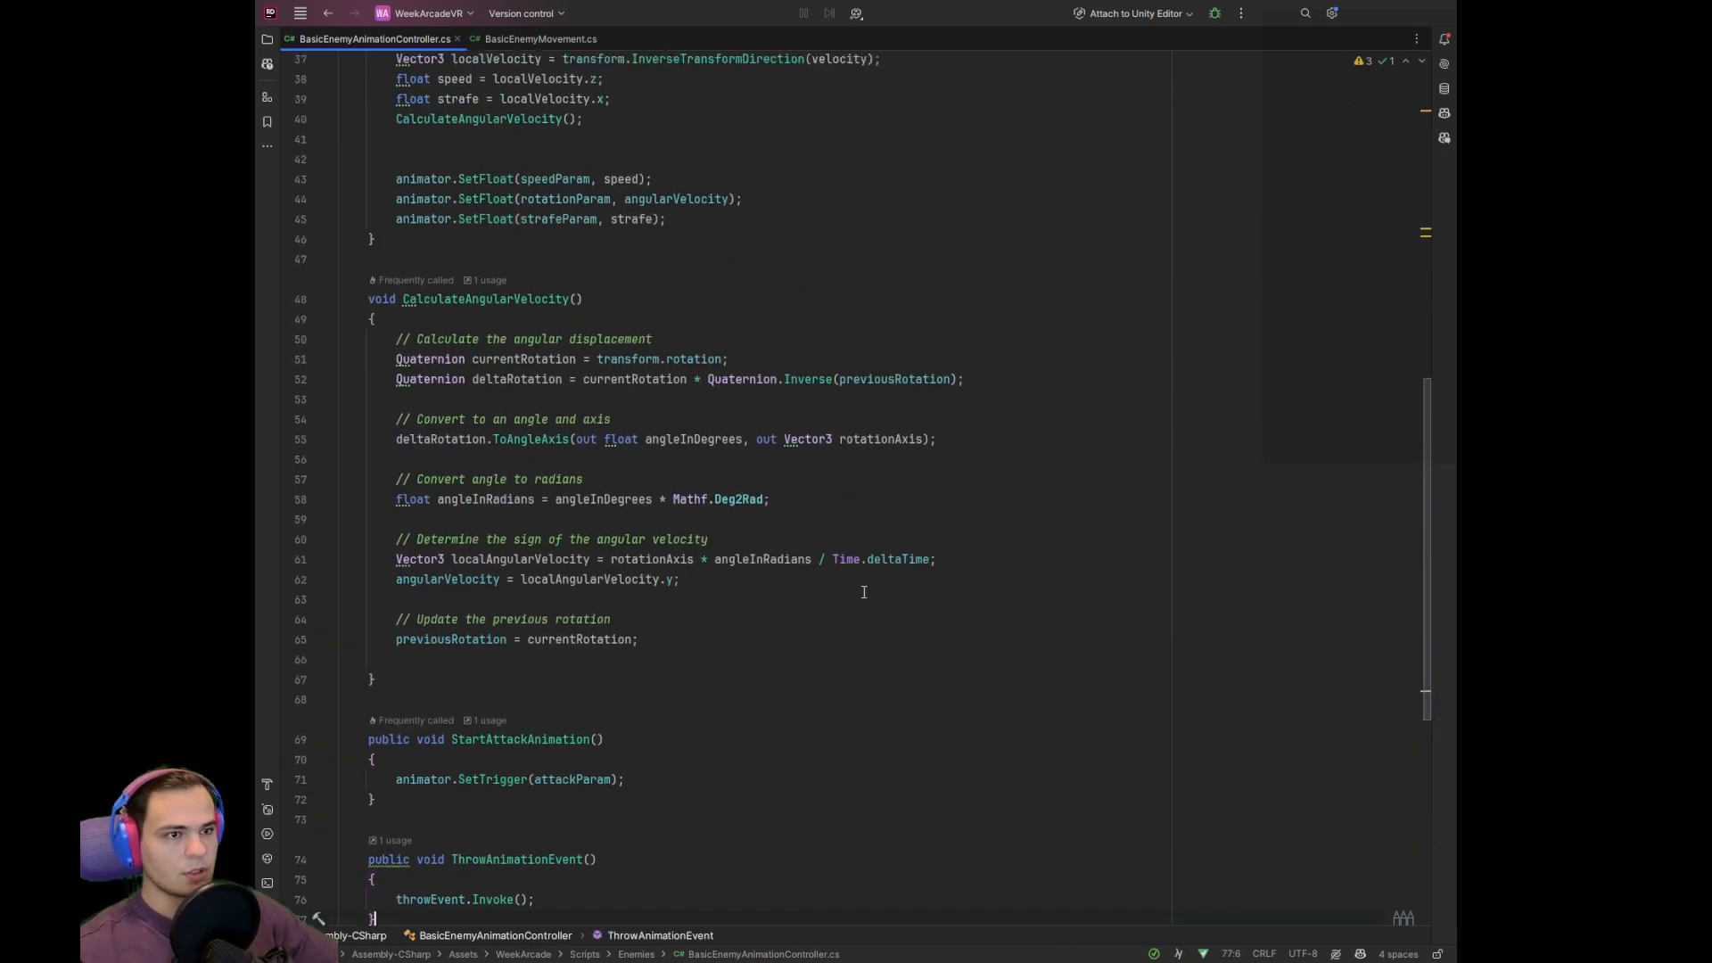
pyautogui.scroll(6, 864, 599)
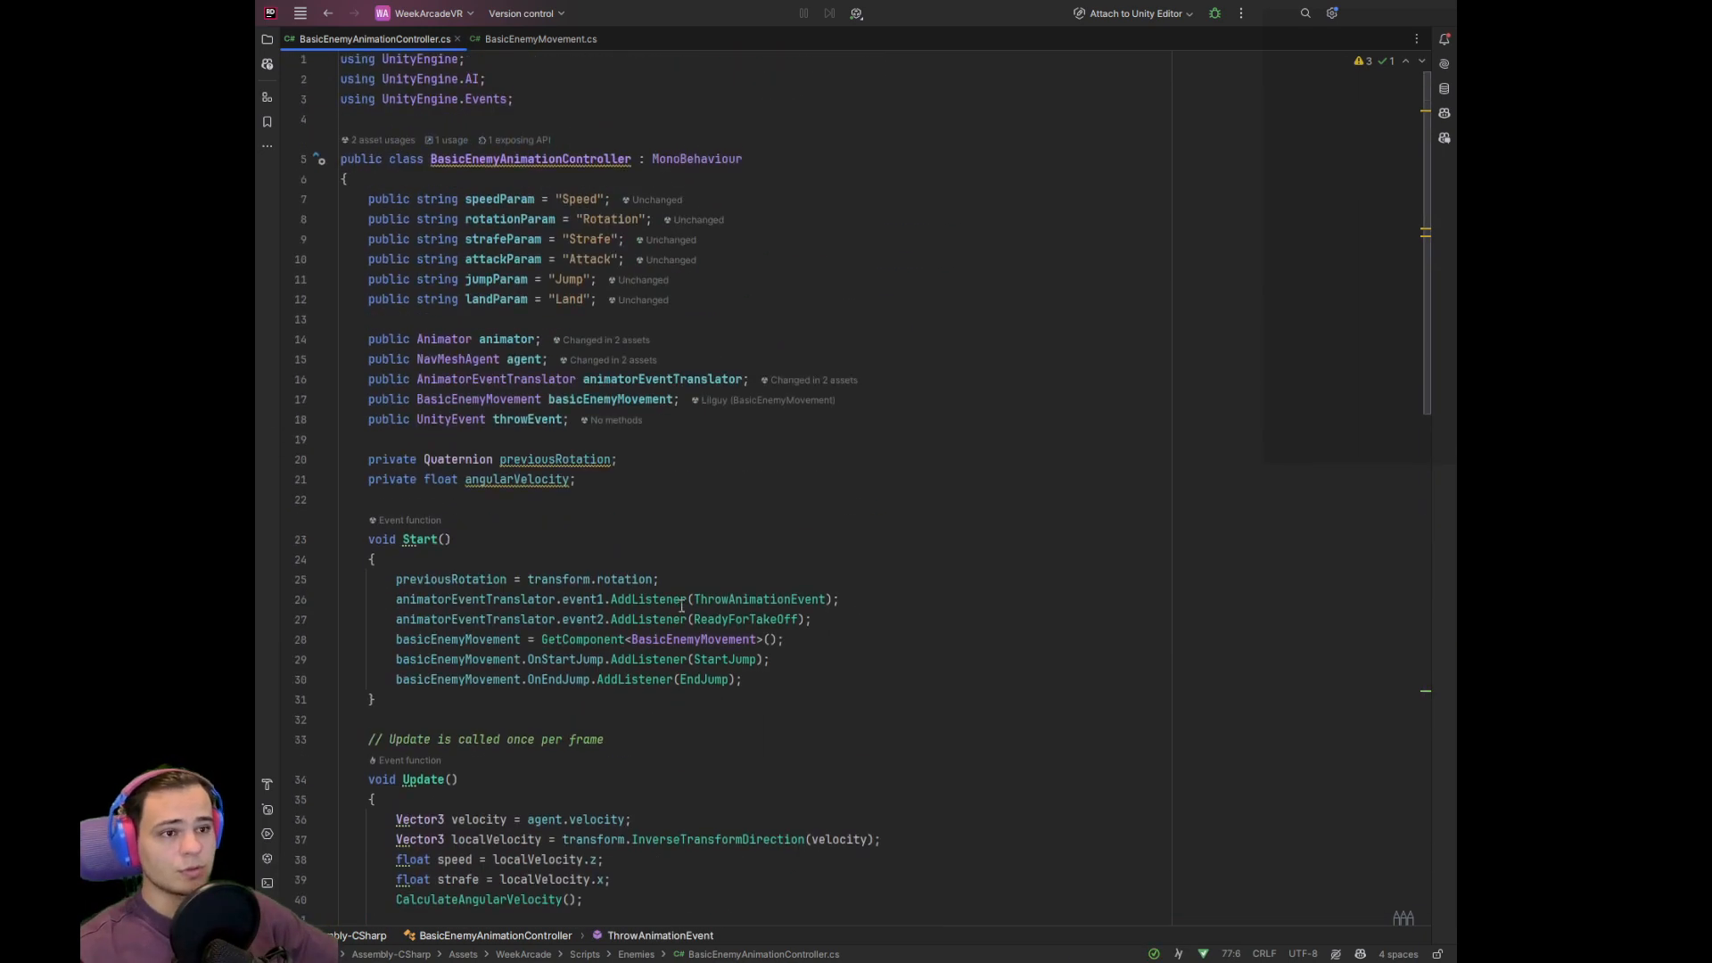
pyautogui.click(575, 423)
pyautogui.press('Return')
pyautogui.write('public Uni')
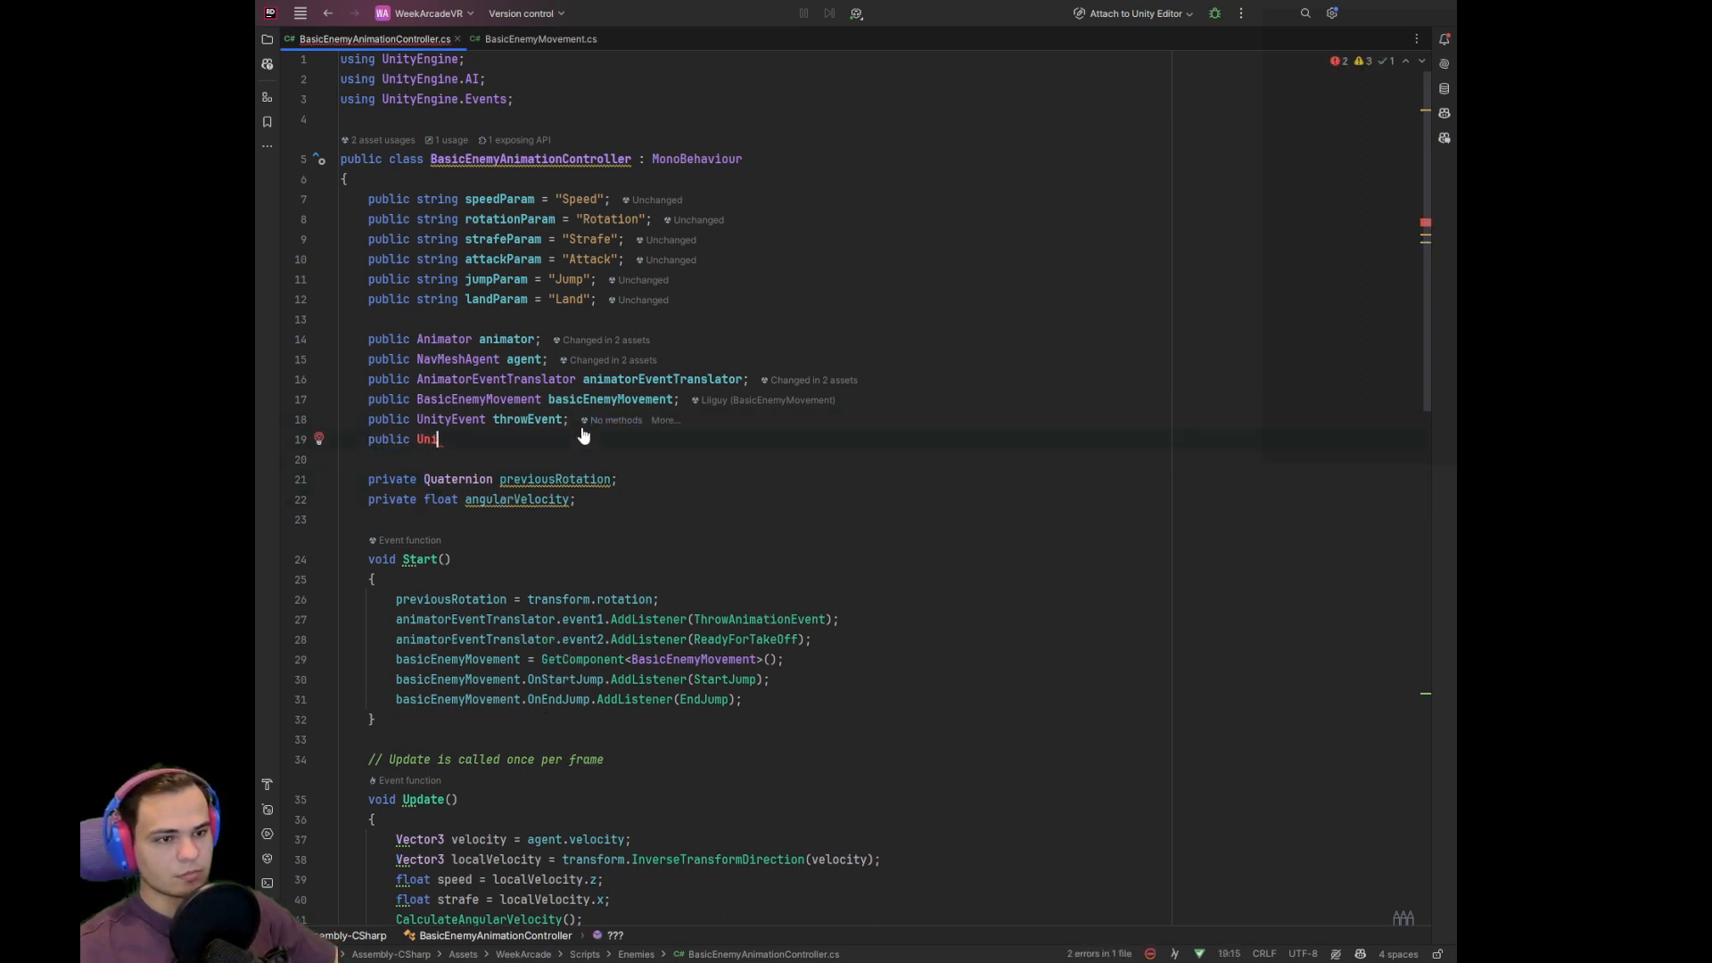
pyautogui.write('t')
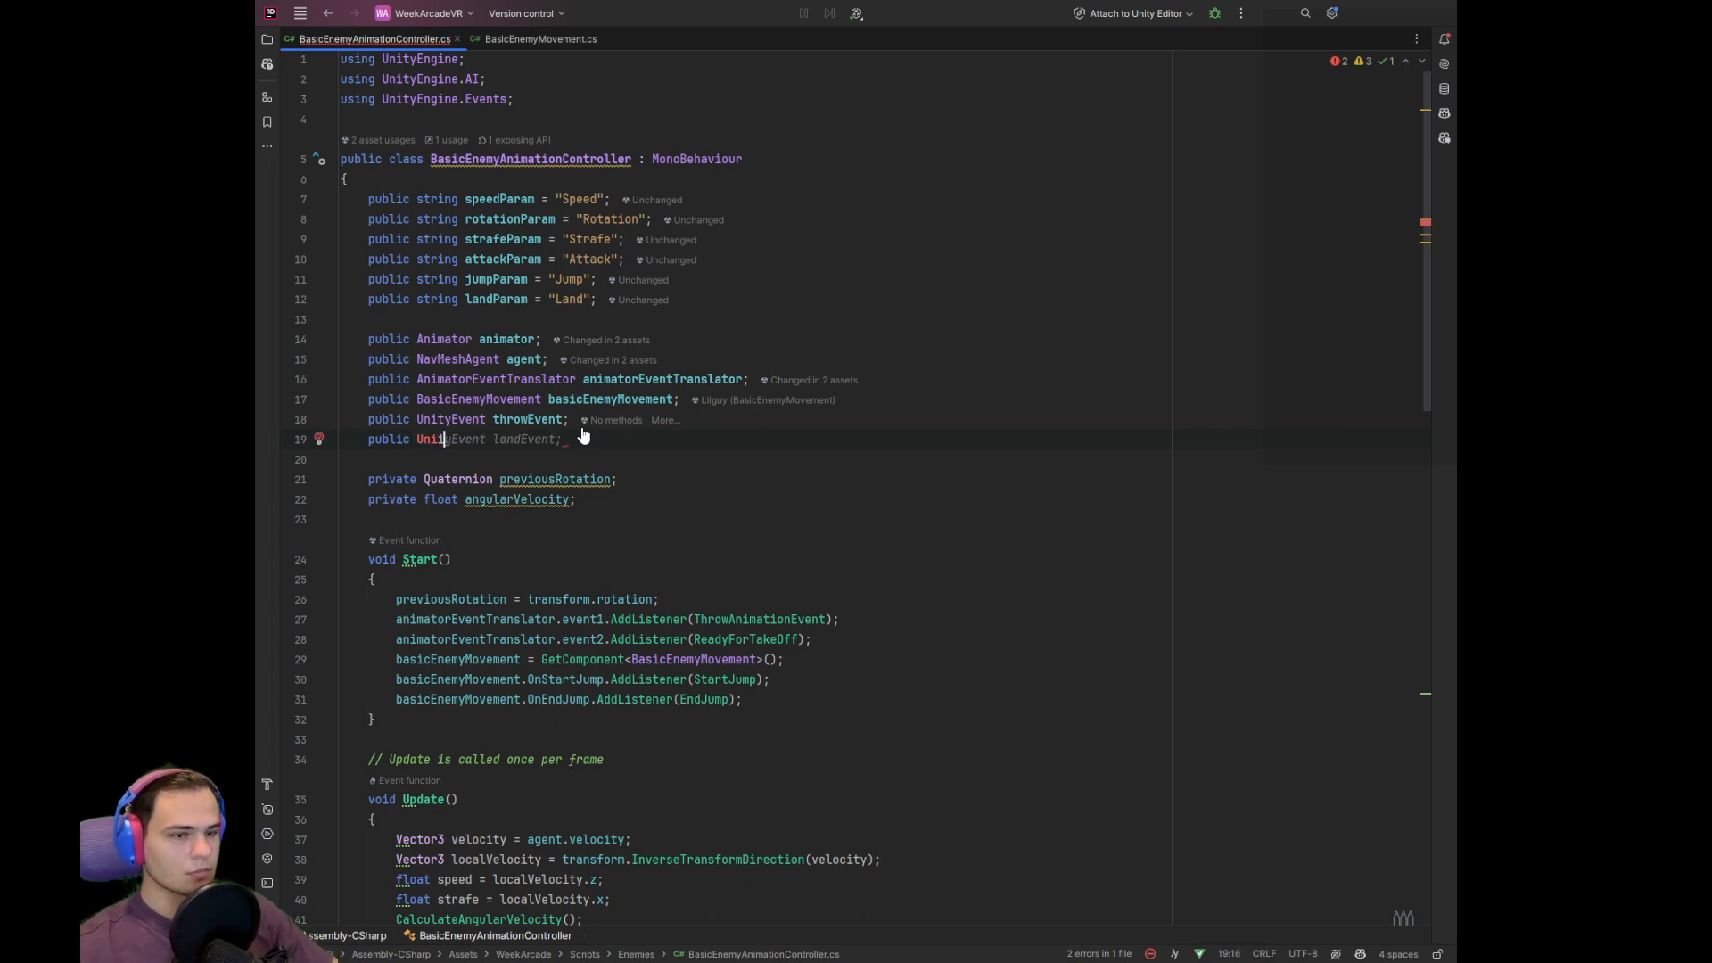
pyautogui.press('BackSpace')
pyautogui.write('t')
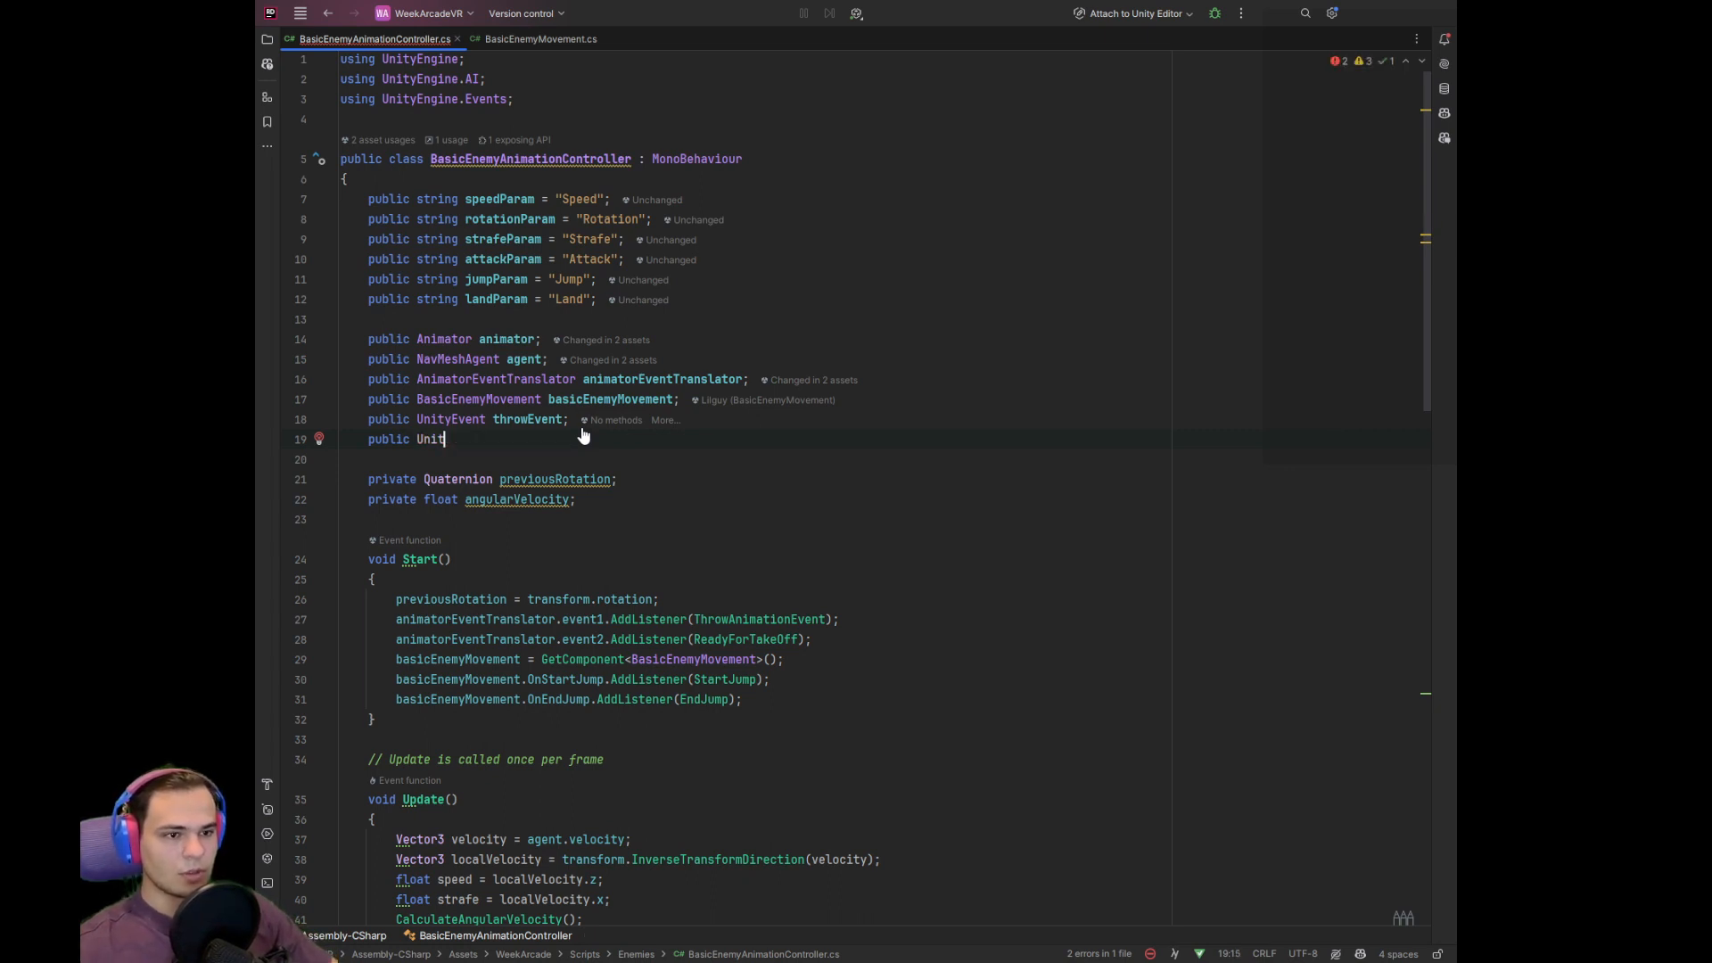
pyautogui.write('yRE')
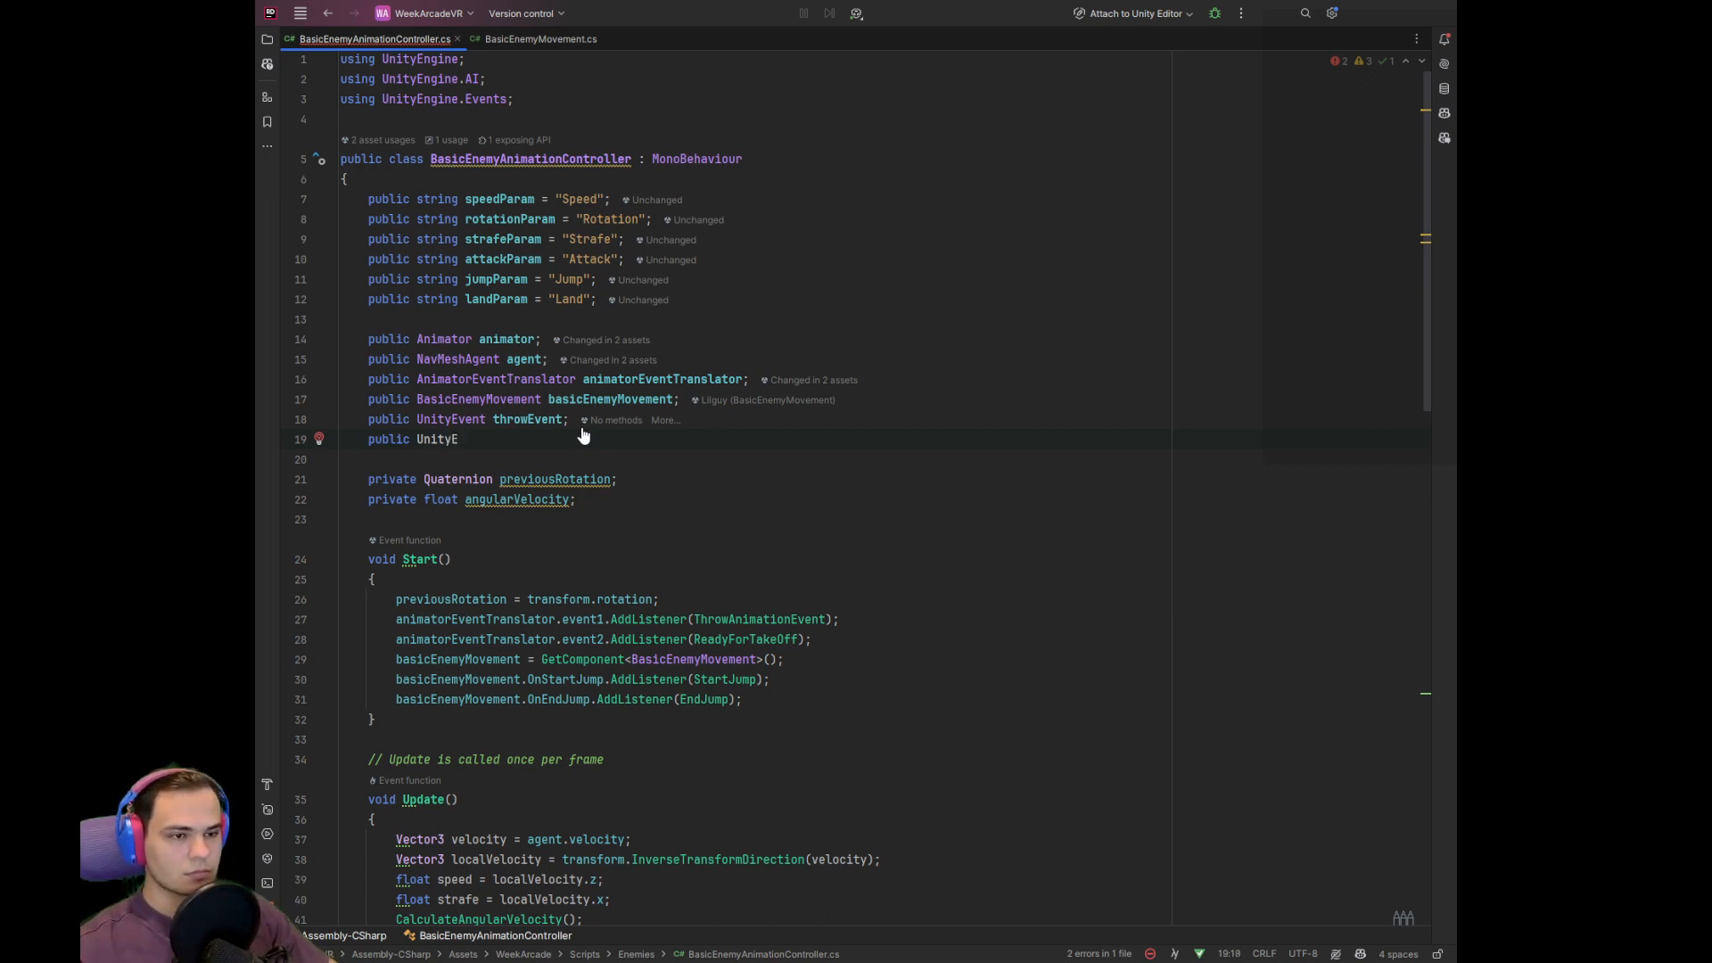
pyautogui.write('vent takeOff')
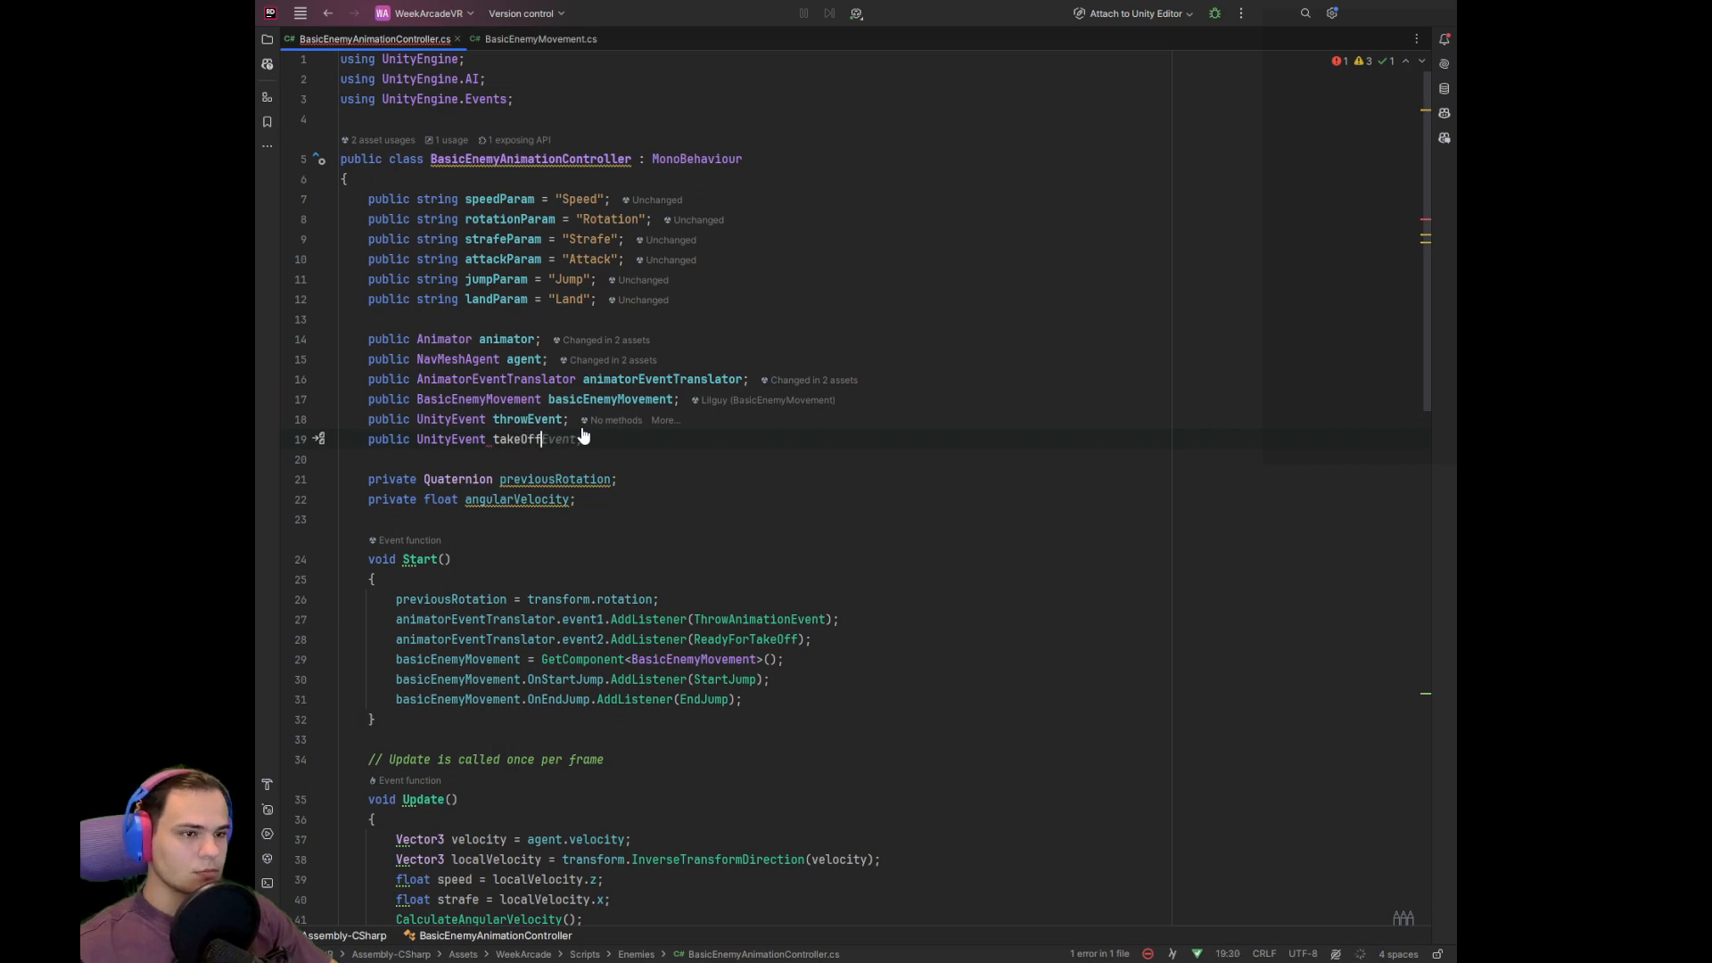
pyautogui.write('Event;')
# Remove the landParam trigger call from the body of the ReadyForTakeOff method
pyautogui.doubleClick(562, 439)
pyautogui.scroll(-20, 640, 577)
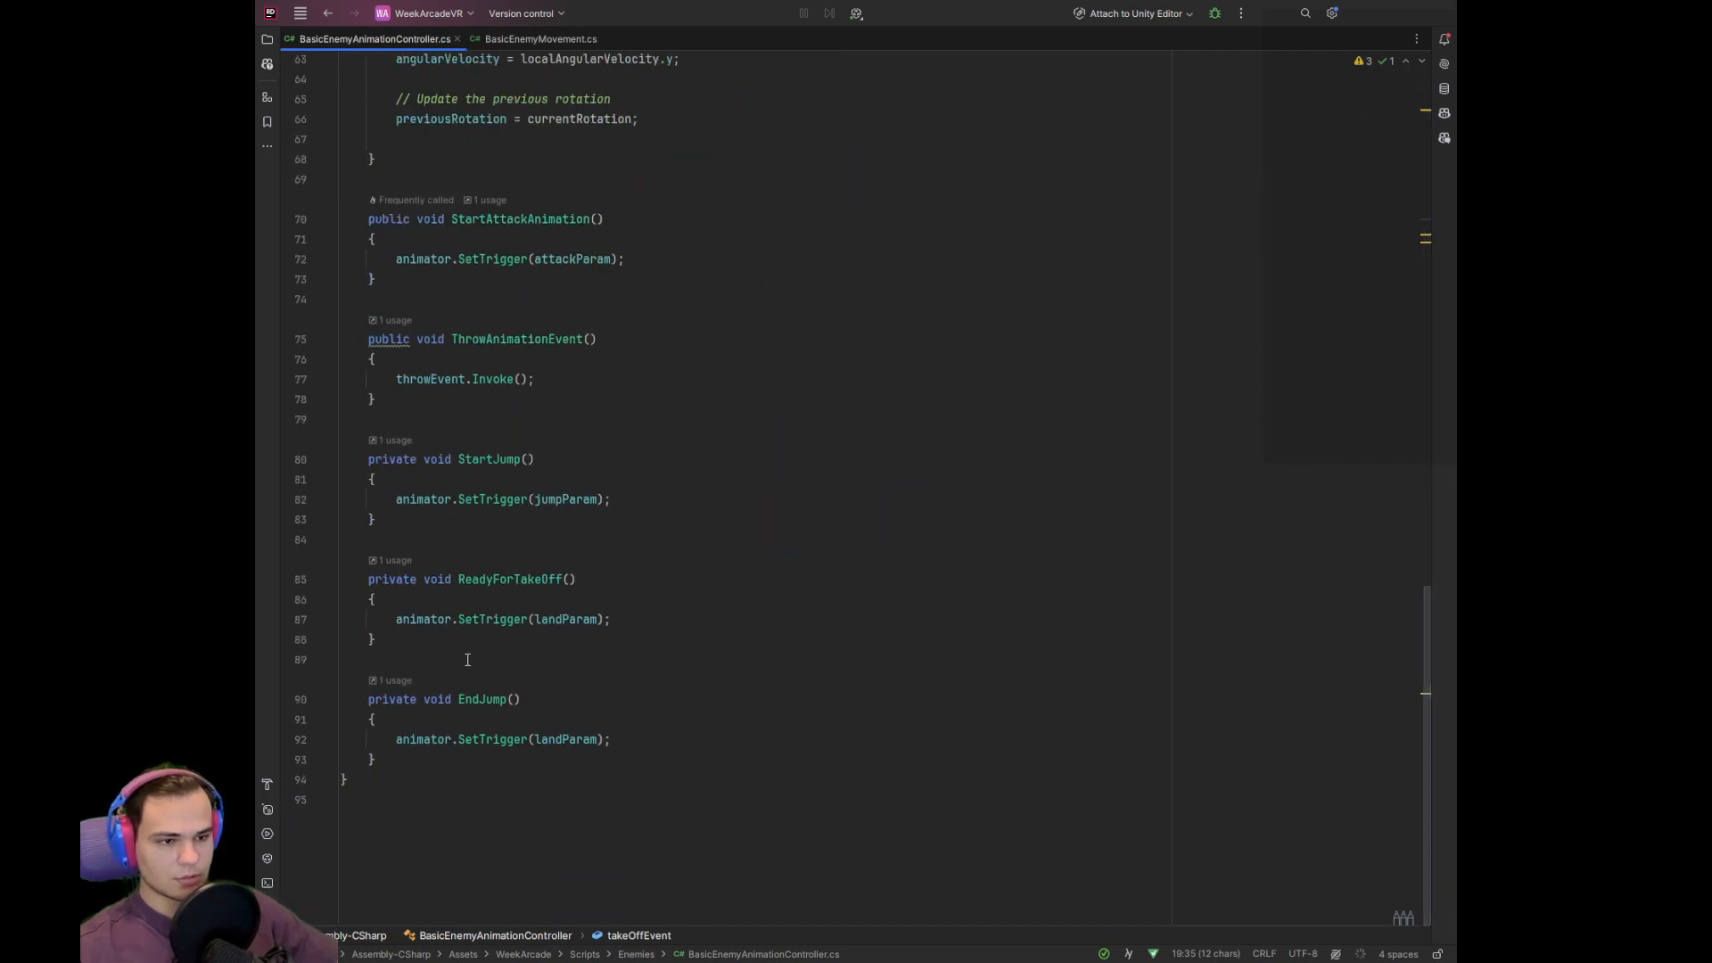
pyautogui.moveTo(392, 621); pyautogui.dragTo(779, 619)
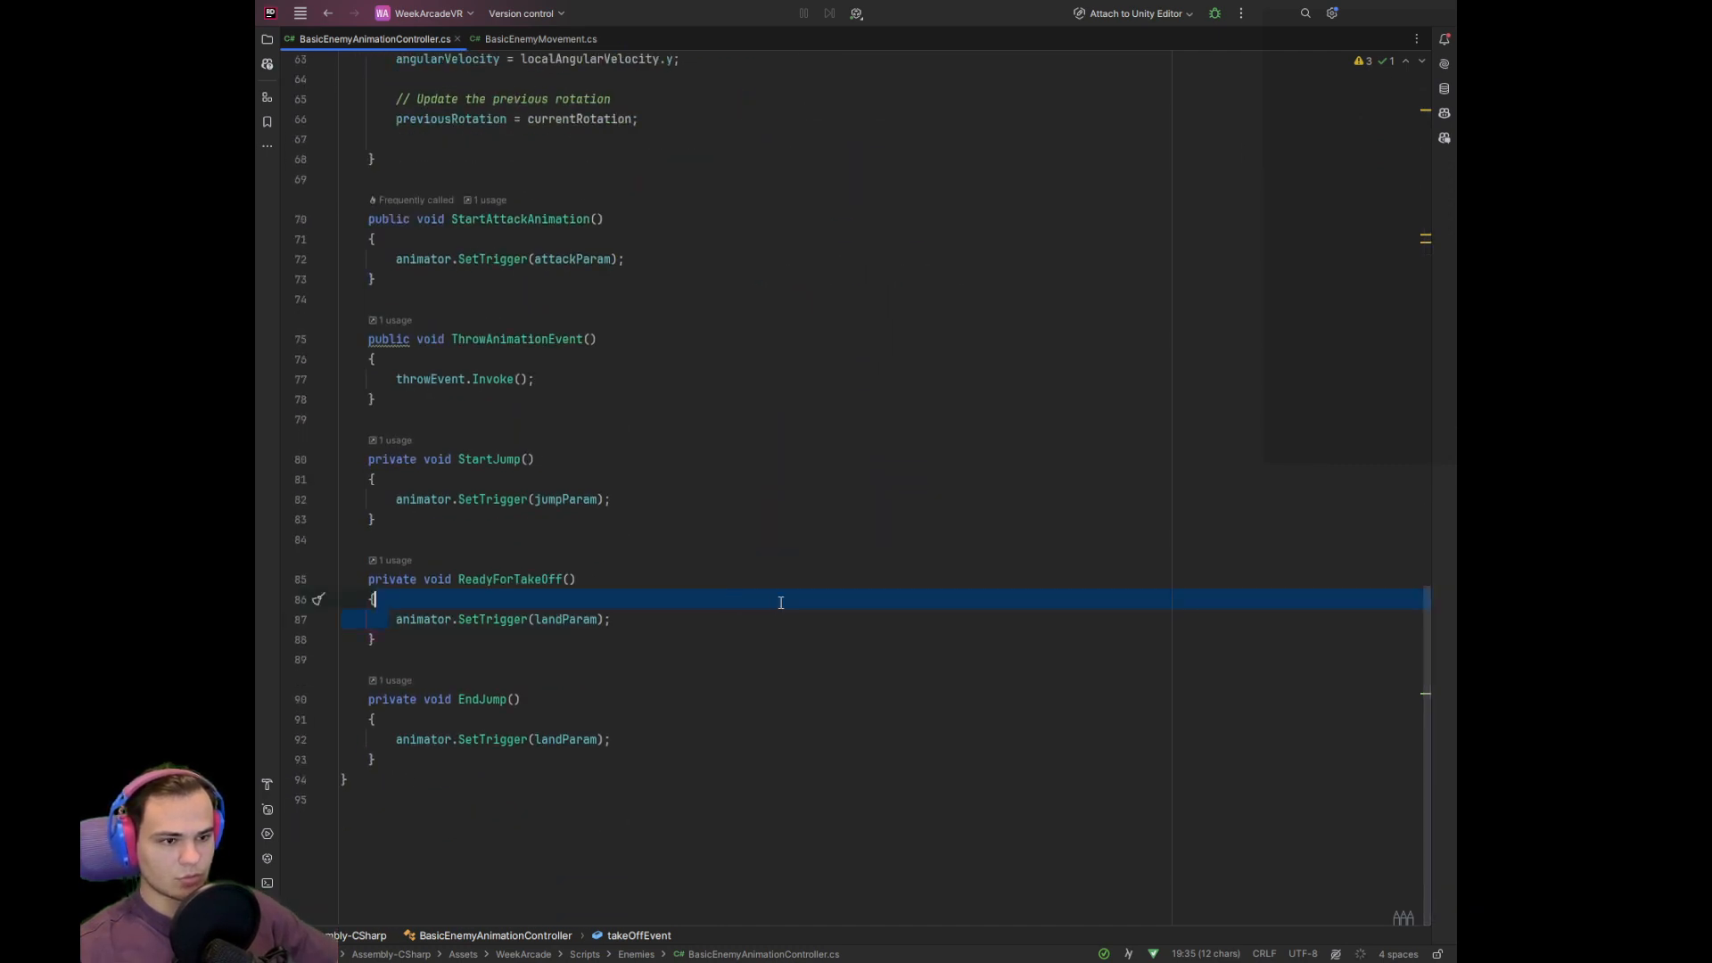
pyautogui.press('BackSpace')
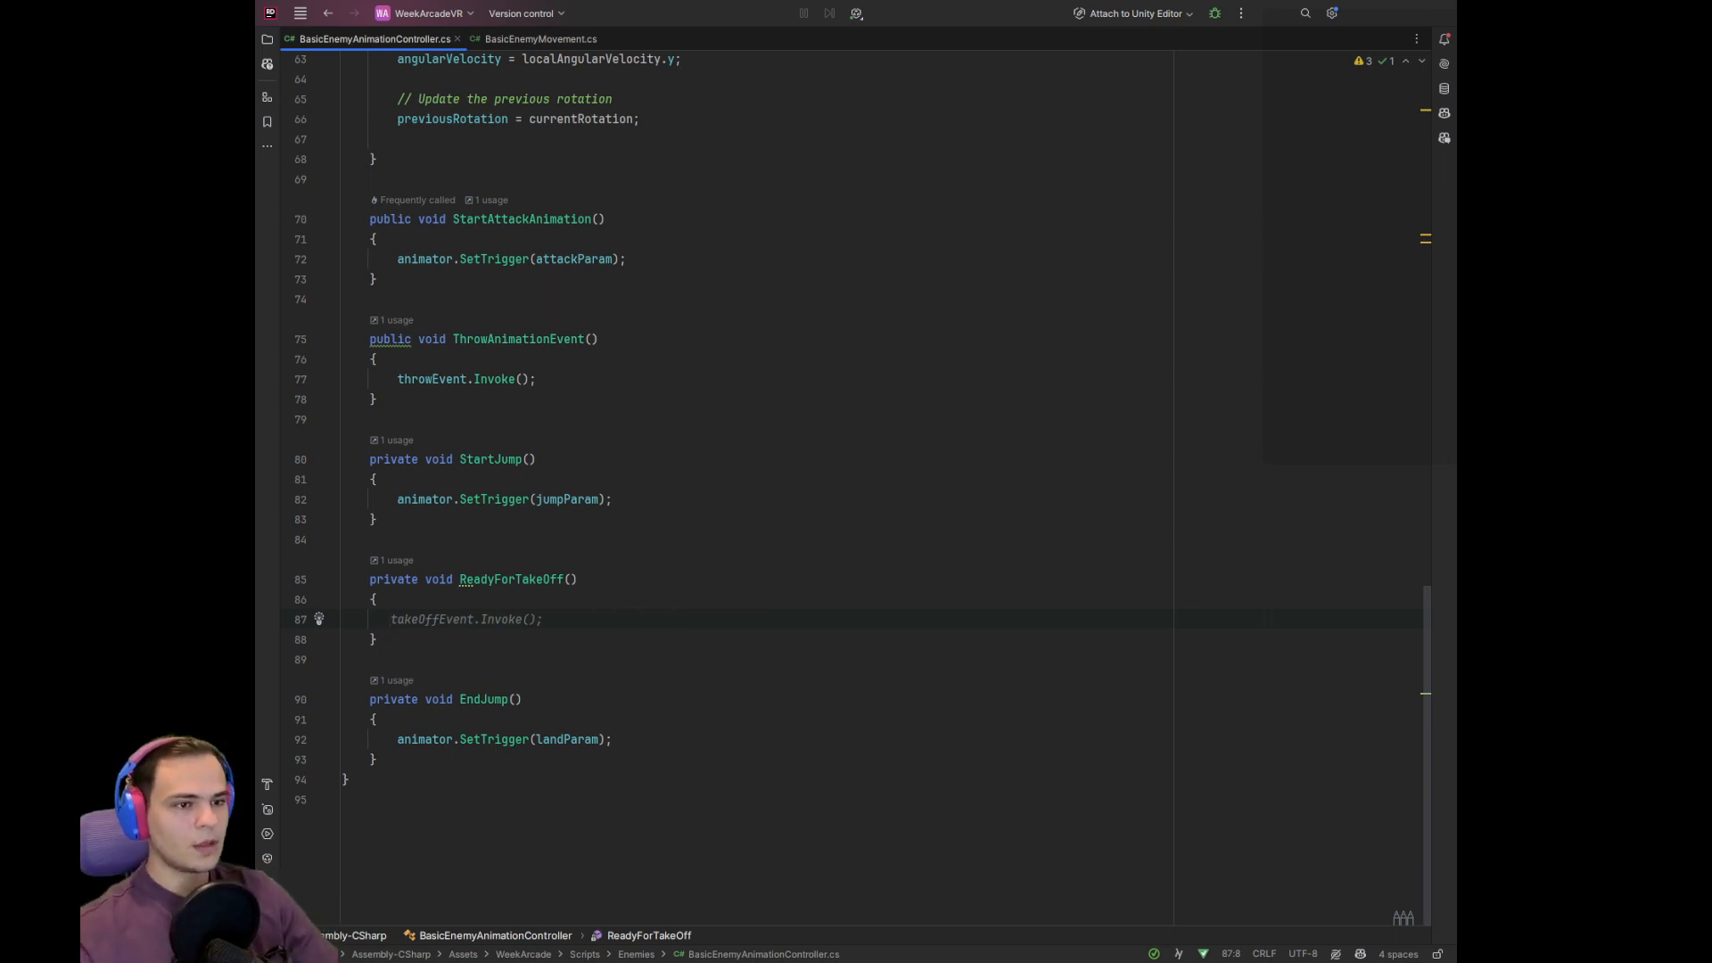
pyautogui.write('animatorEventTranslator')
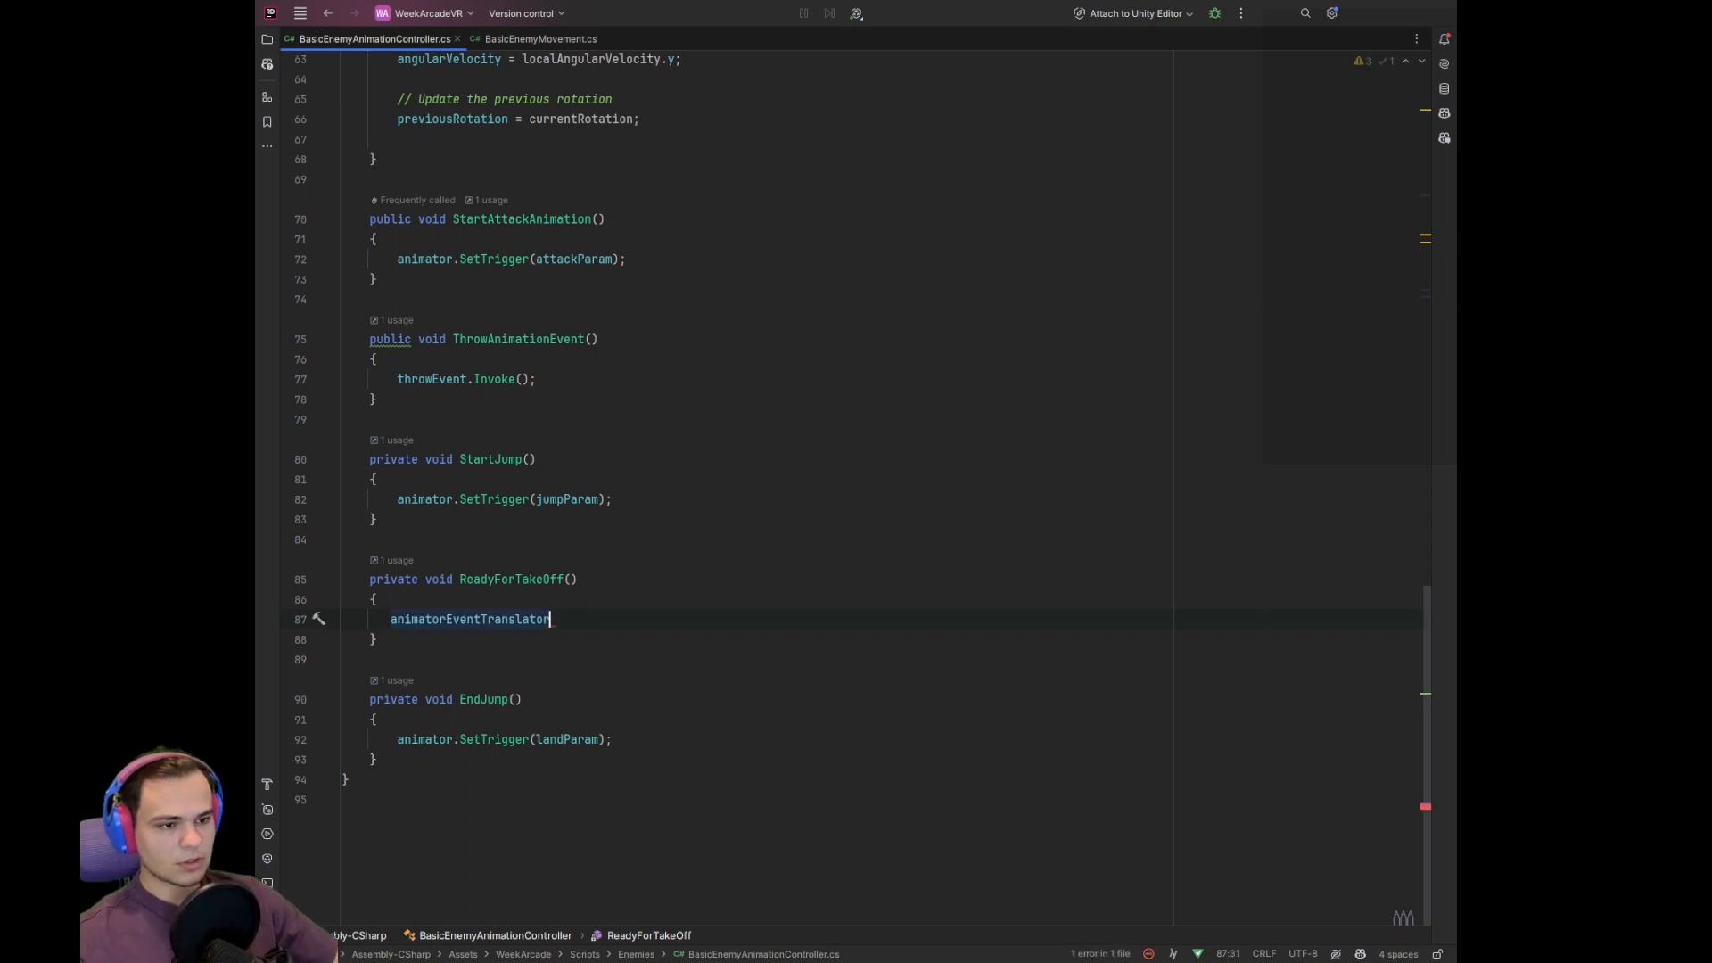
pyautogui.scroll(10, 822, 542)
pyautogui.scroll(3, 822, 542)
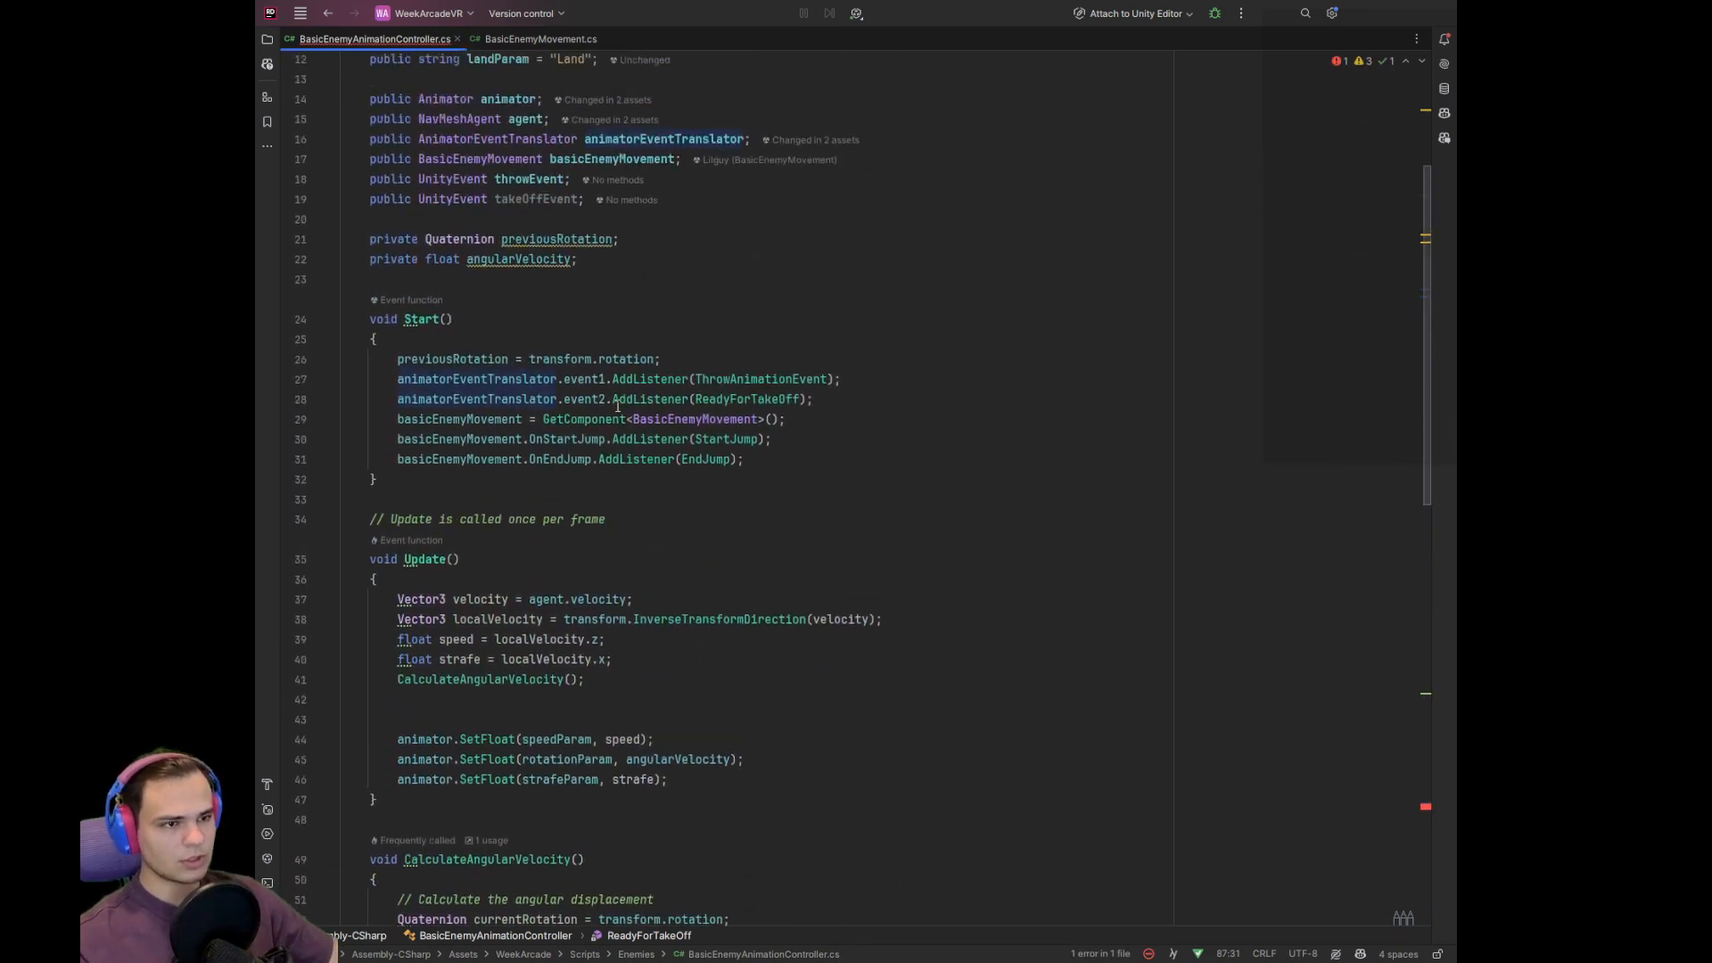
pyautogui.click(730, 409)
pyautogui.scroll(-7, 728, 642)
pyautogui.scroll(-6, 728, 642)
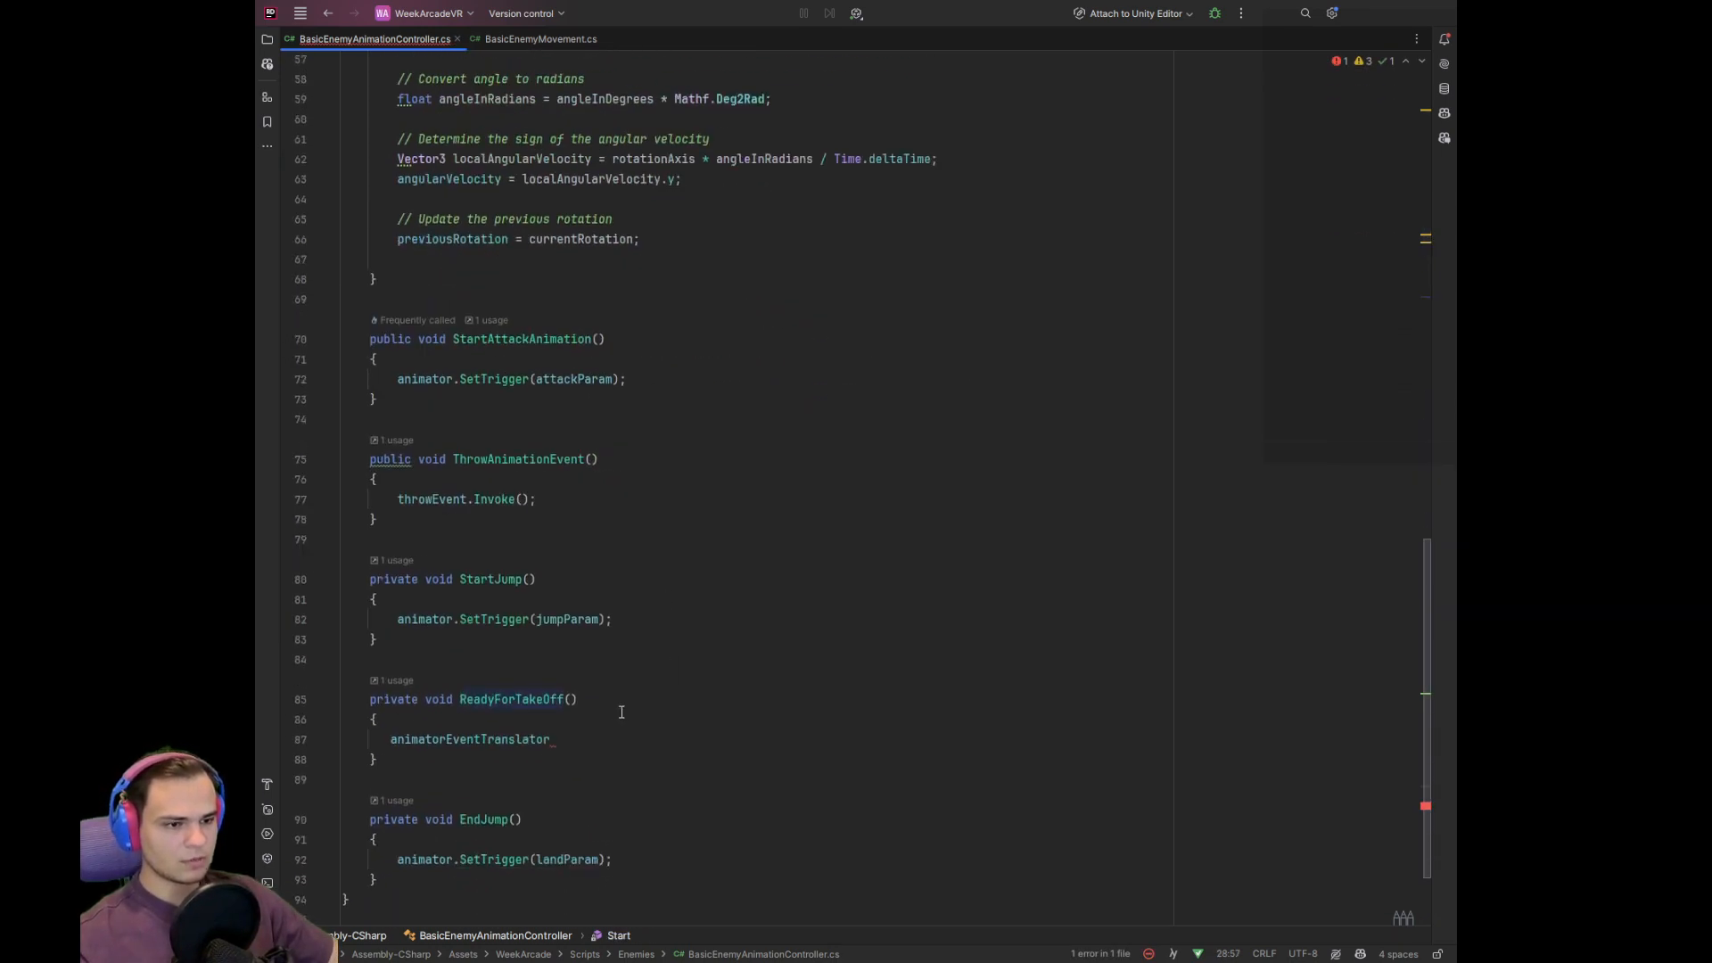
# Replace the unfinished line in ReadyForTakeOff with takeOffEvent.Invoke();
pyautogui.moveTo(593, 739); pyautogui.dragTo(342, 741)
pyautogui.write('takeOffEvent.Invoke();')
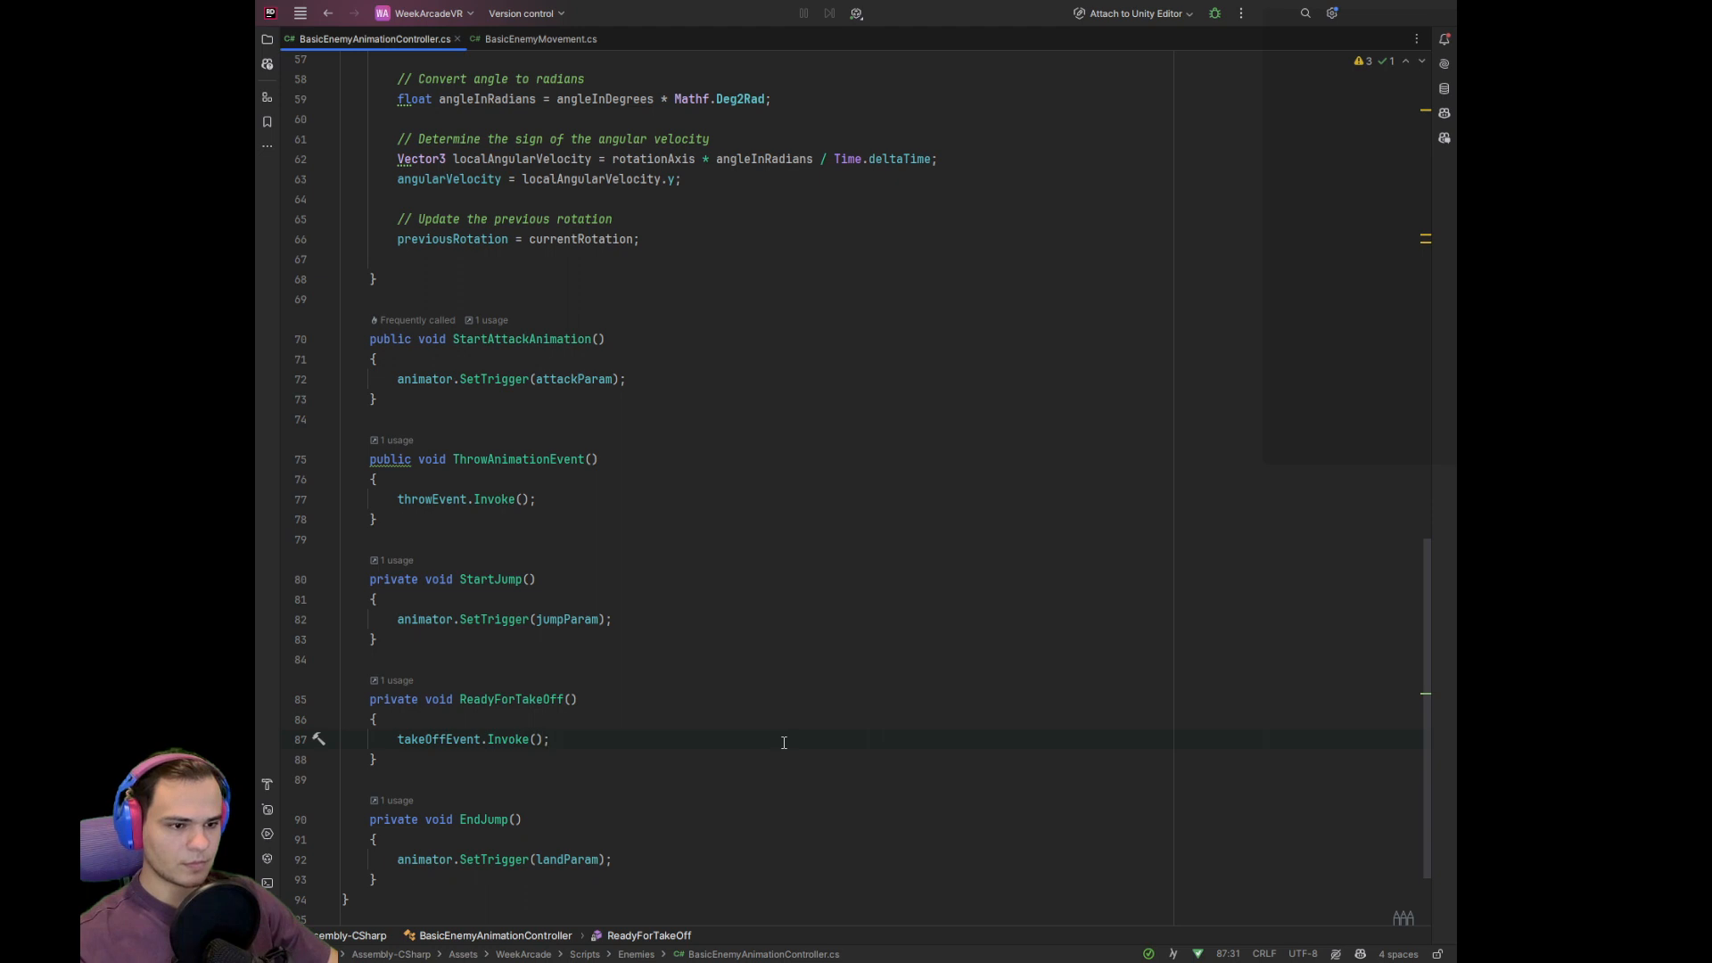
# Switch to BasicEnemyMovement.cs and insert two new lines after OnStartJump.Invoke() in the Jump coroutine
pyautogui.click(541, 39)
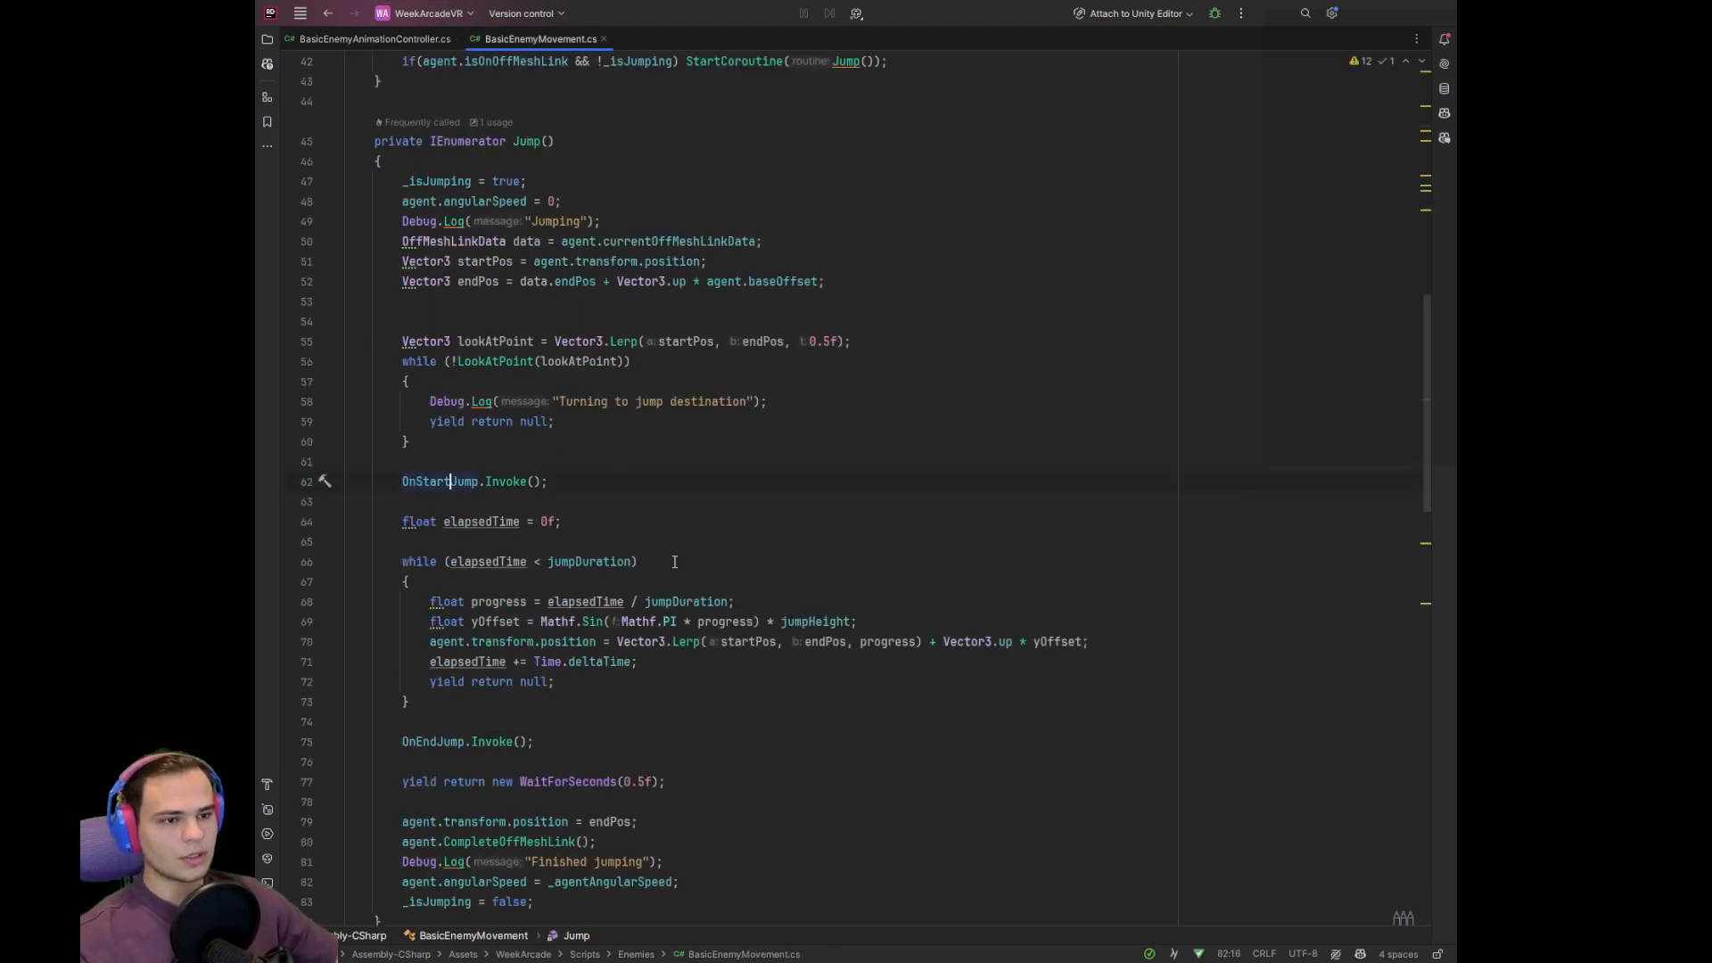
pyautogui.click(628, 488)
pyautogui.press('Return')
pyautogui.press('Return')
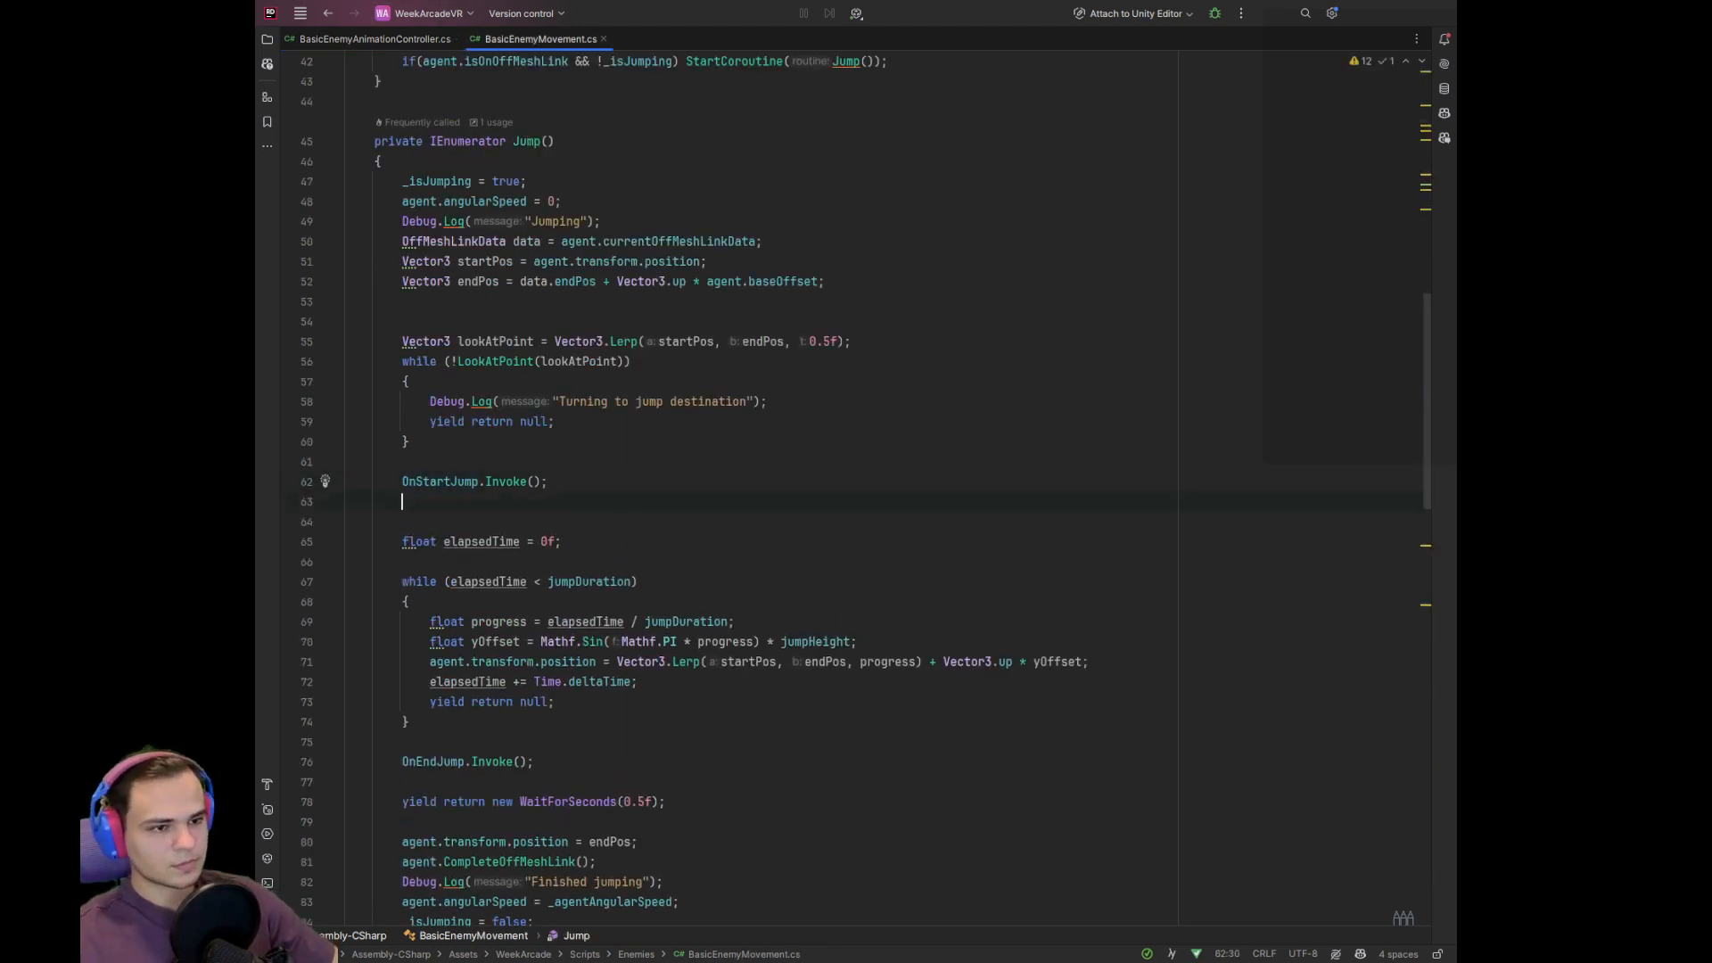
# Add an empty public void ReadyToJump() method between the Jump coroutine and the LookAtPoint method
pyautogui.scroll(-10, 436, 360)
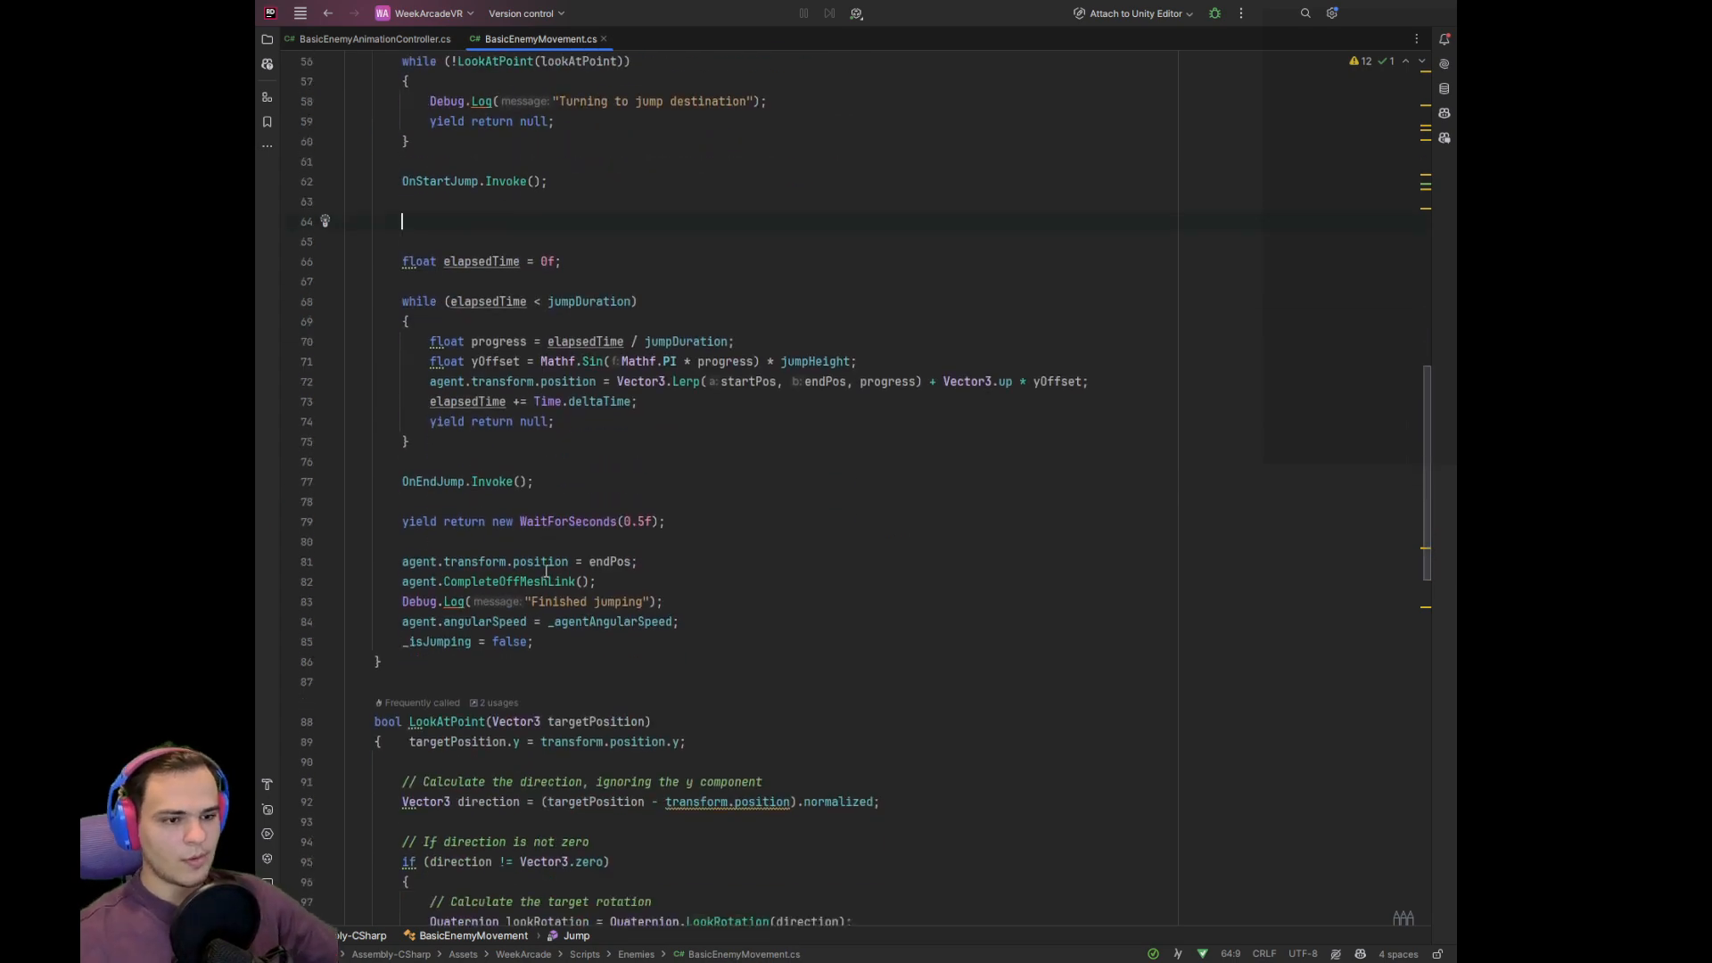
pyautogui.click(436, 360)
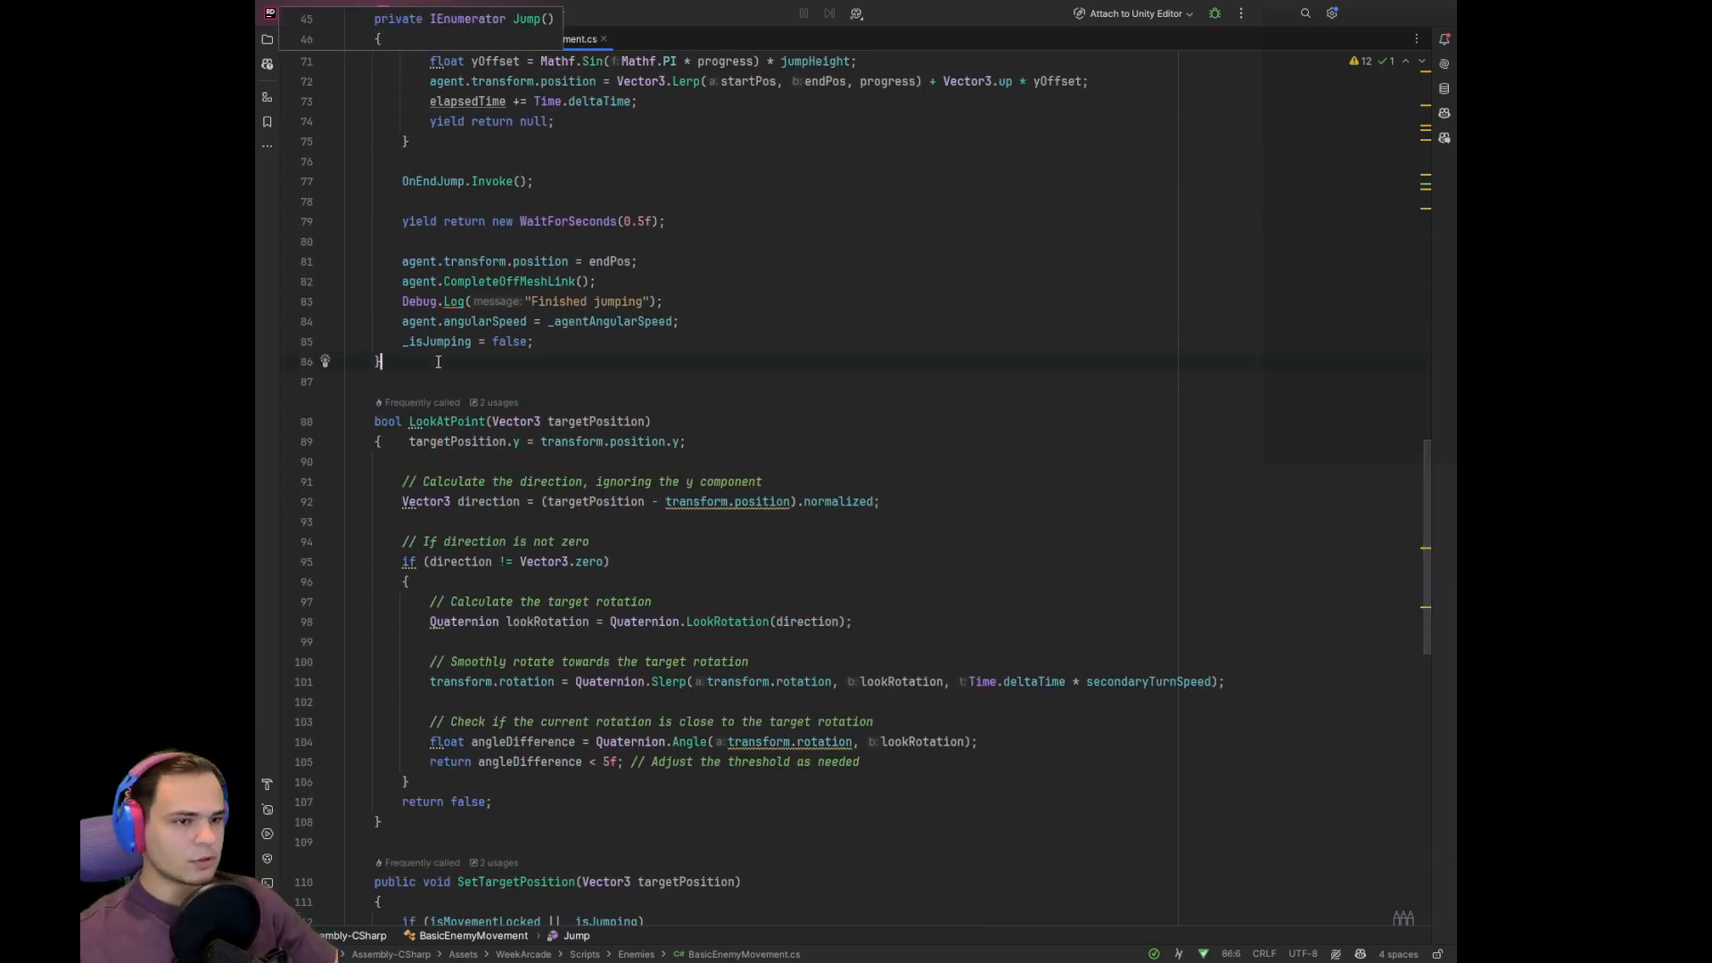
pyautogui.press('Return')
pyautogui.press('Return')
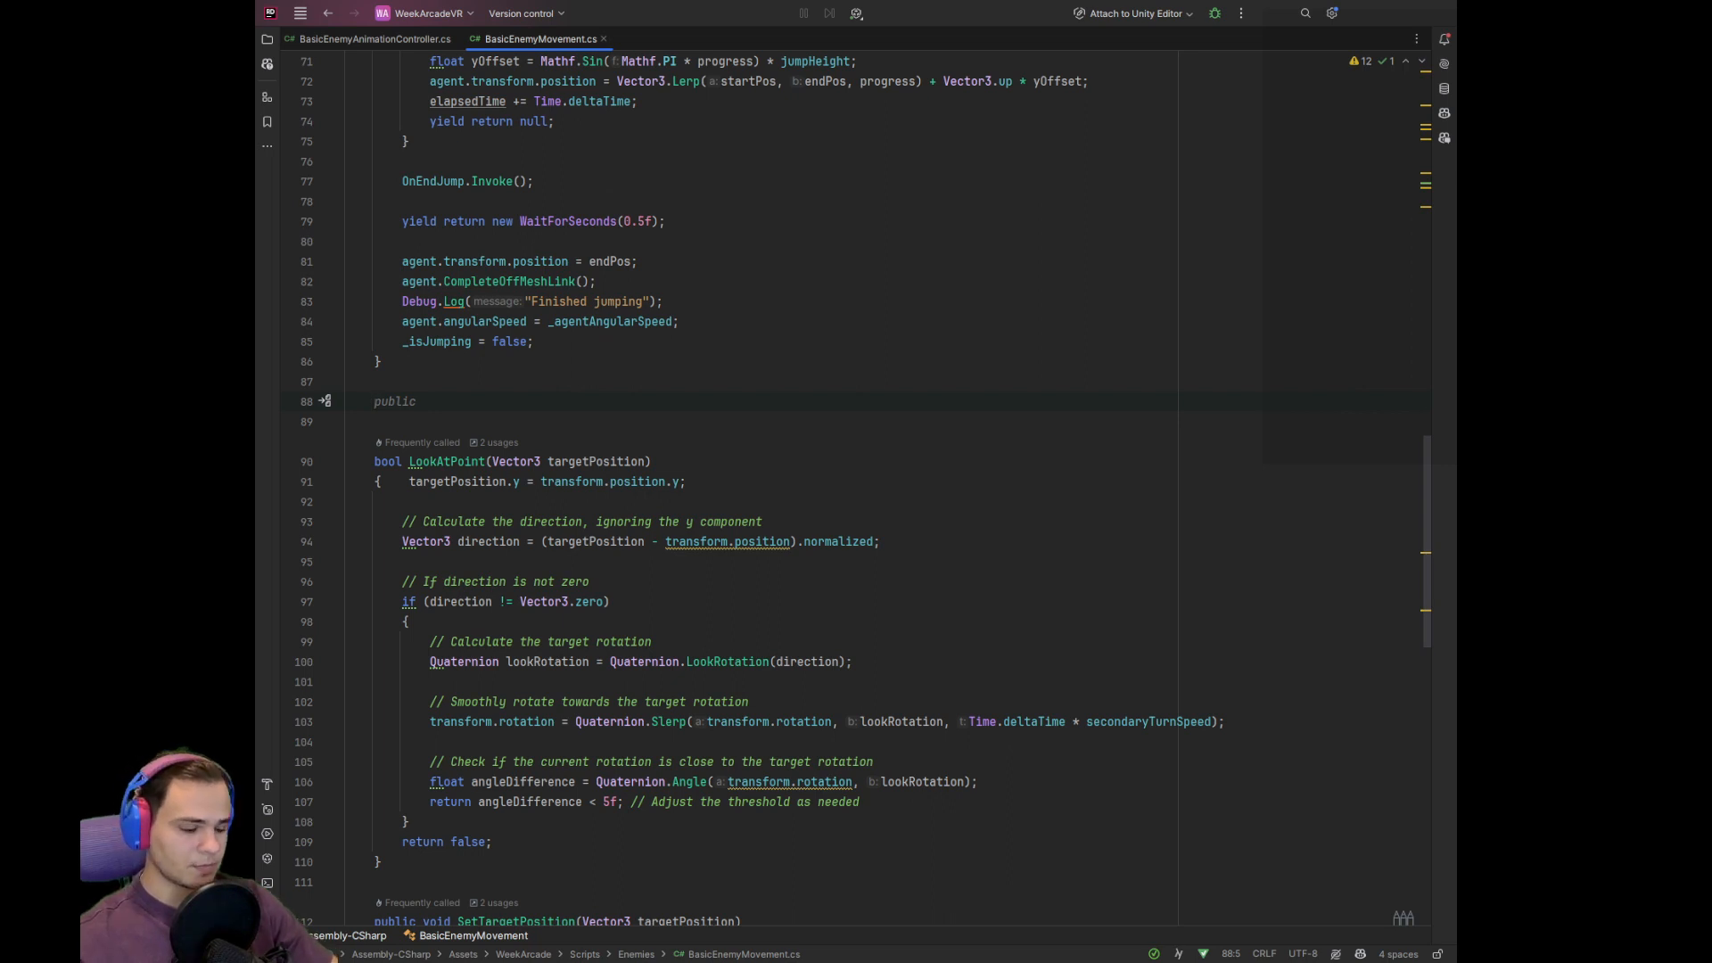
pyautogui.press('Tab')
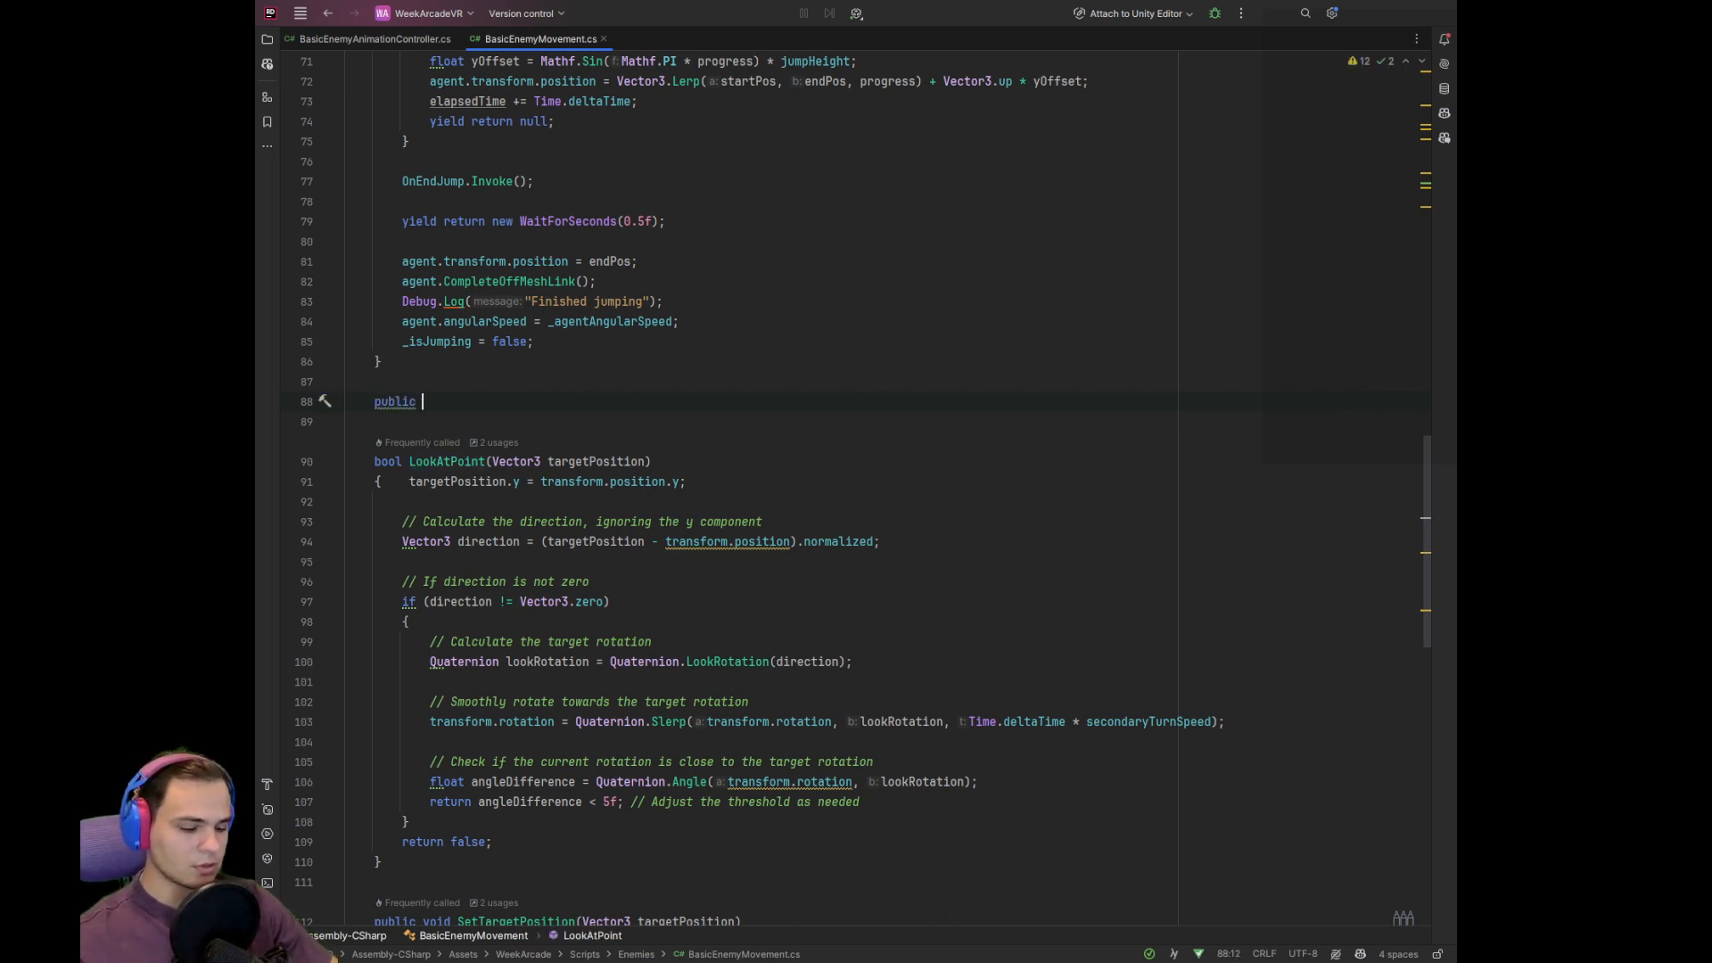
pyautogui.write('void ')
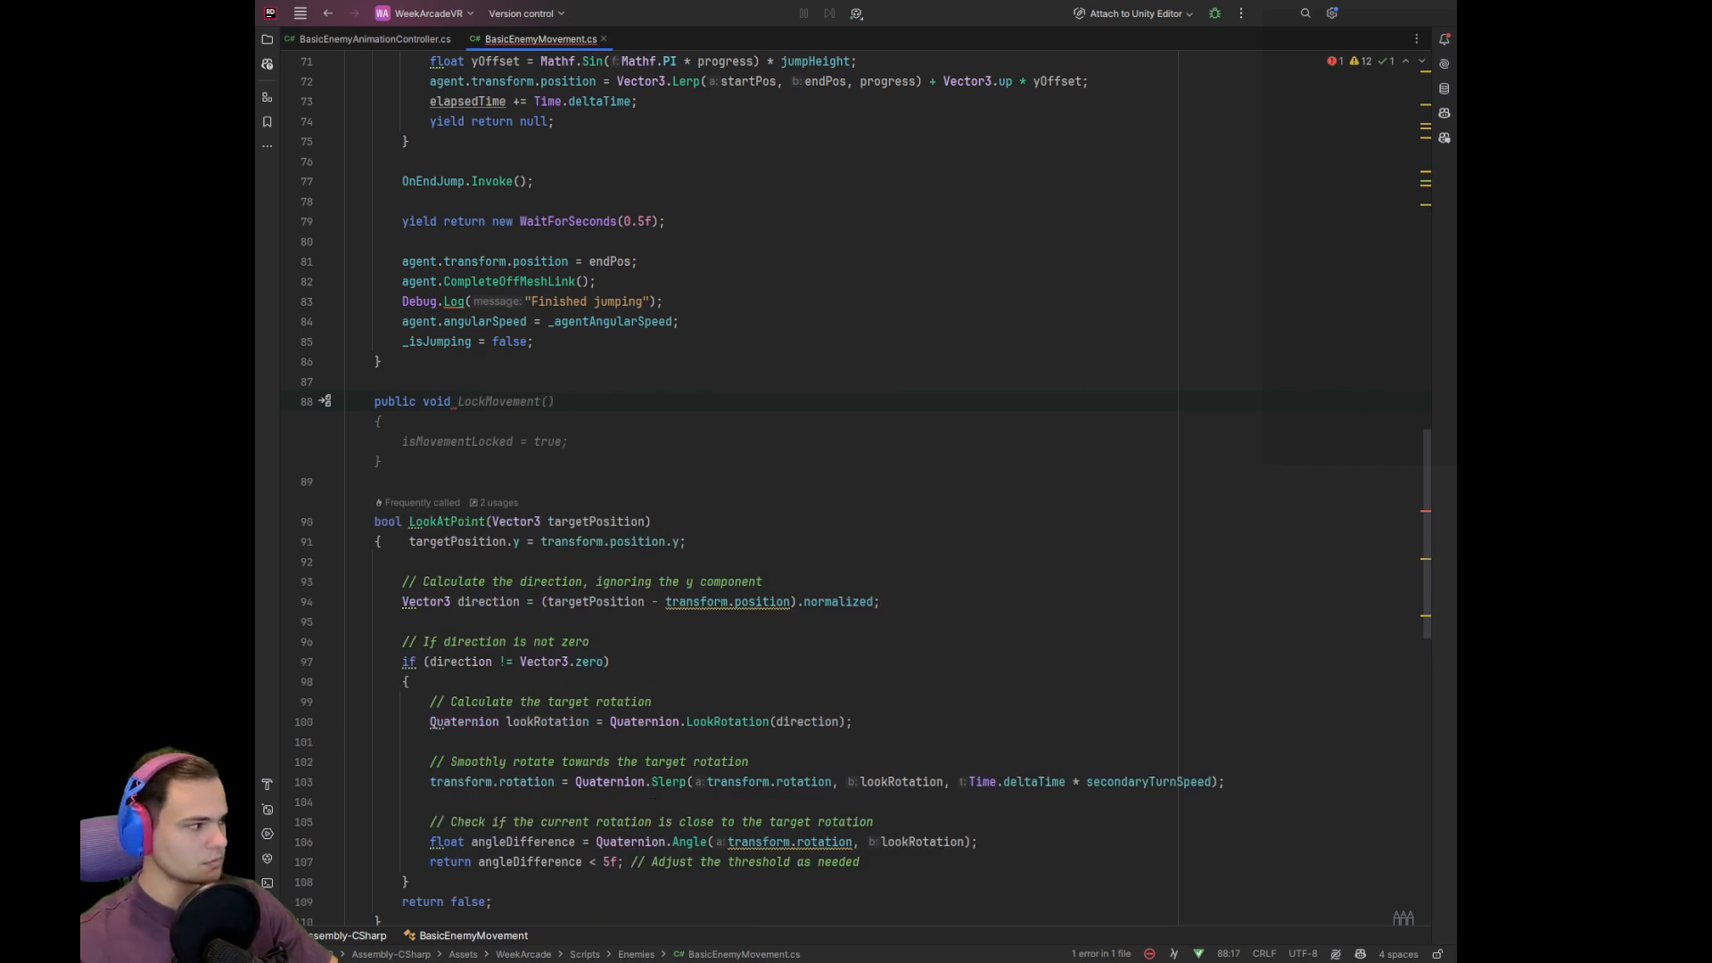
pyautogui.write('Reas')
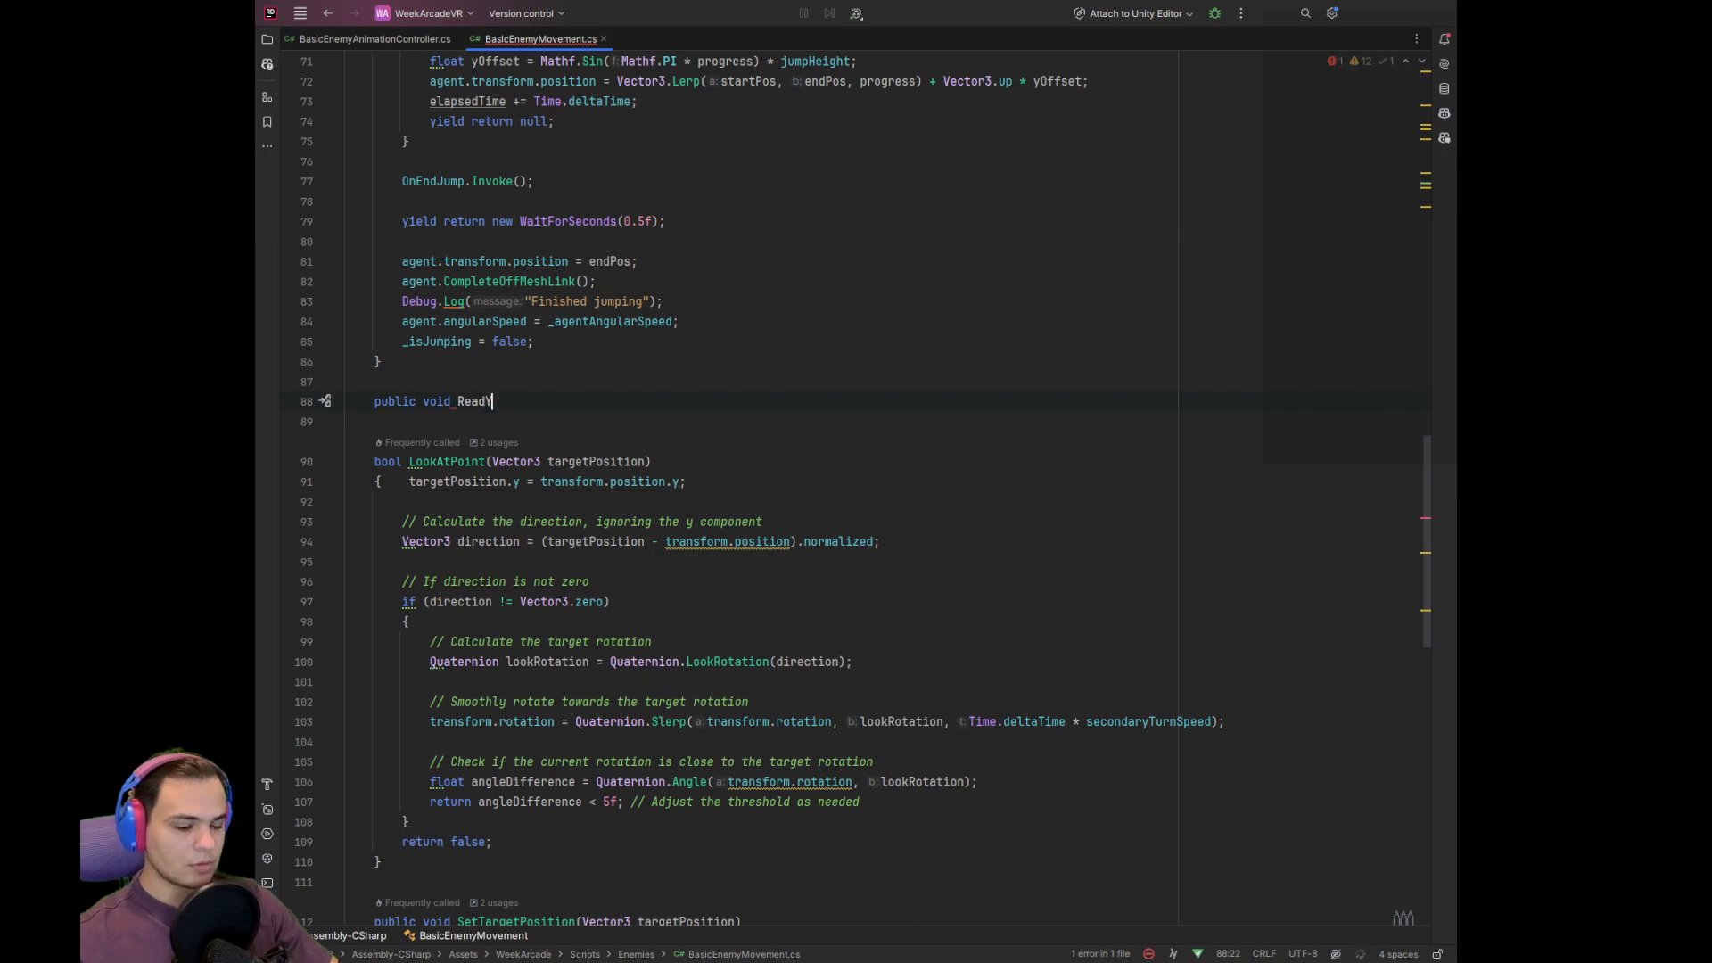
pyautogui.write('yTo')
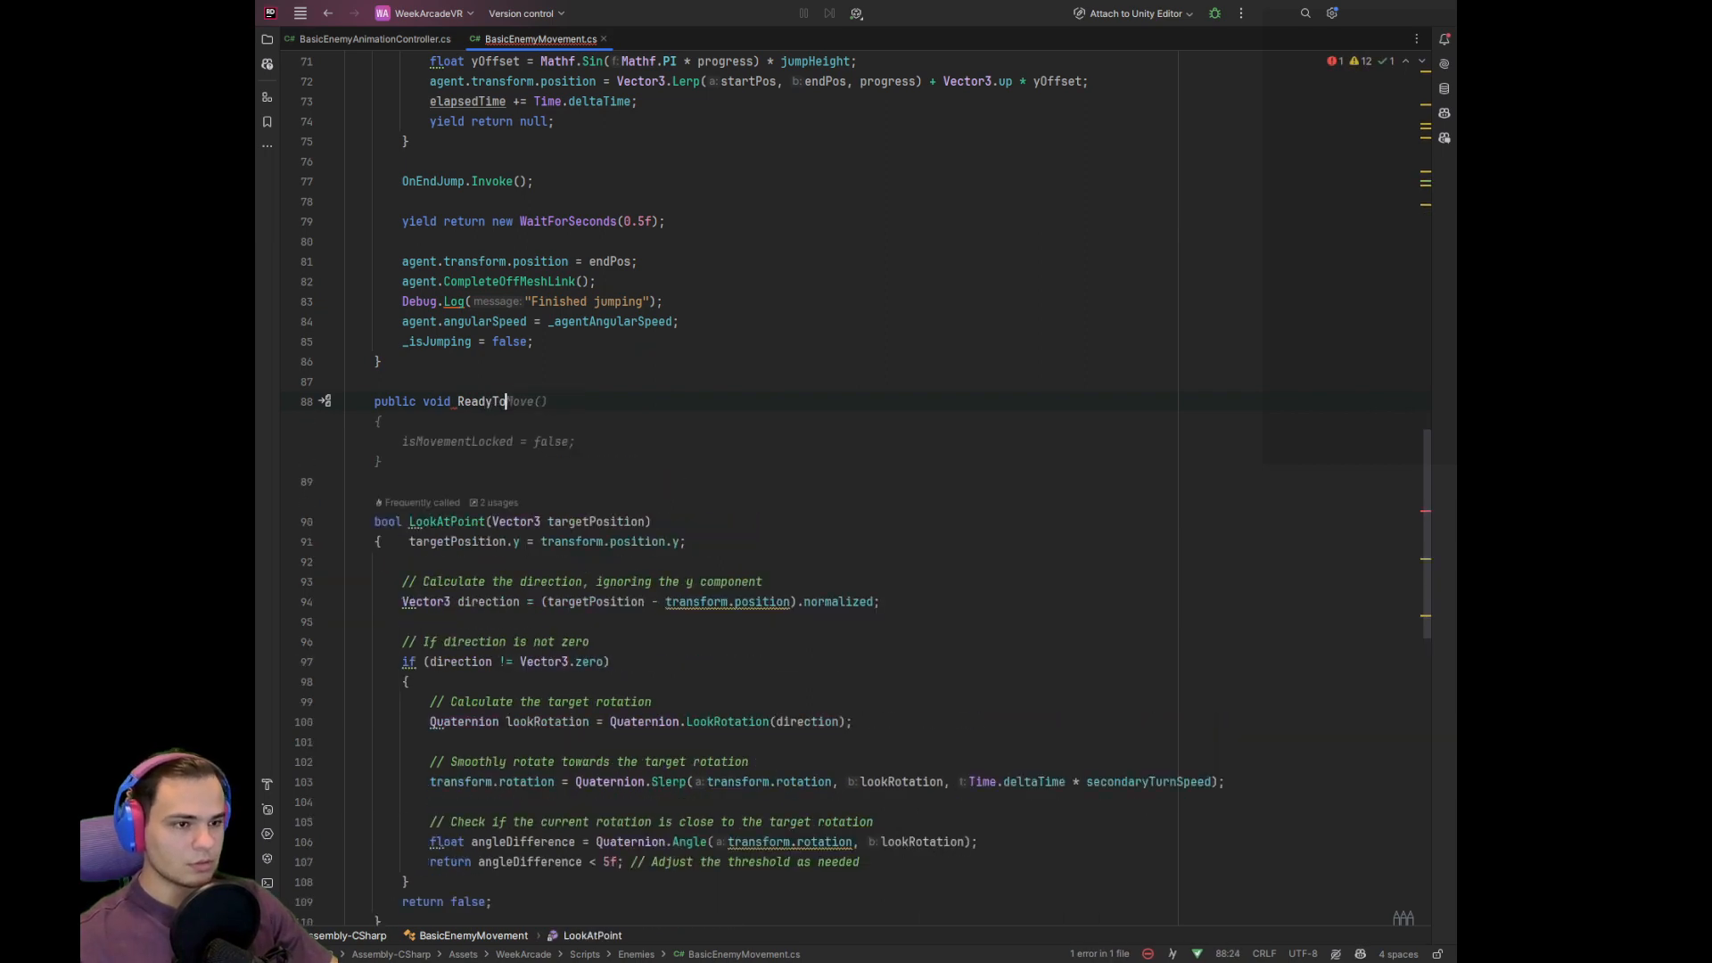
pyautogui.write('Mo')
pyautogui.press('BackSpace')
pyautogui.press('BackSpace')
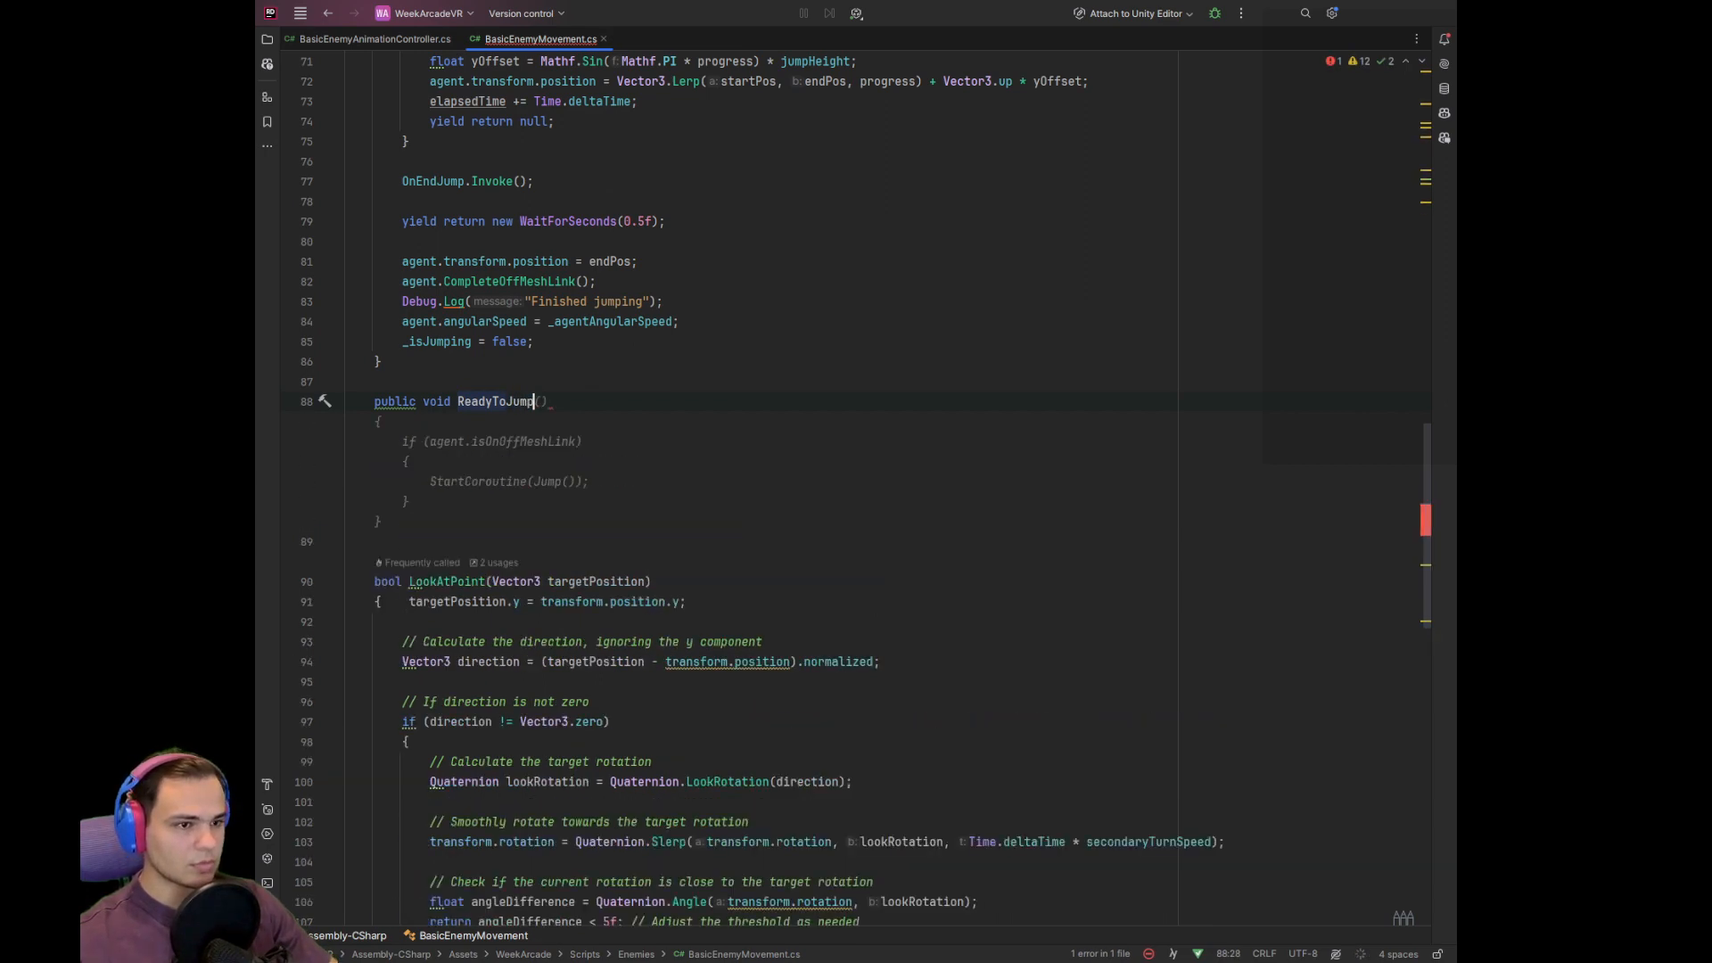
pyautogui.write('()')
pyautogui.press('Return')
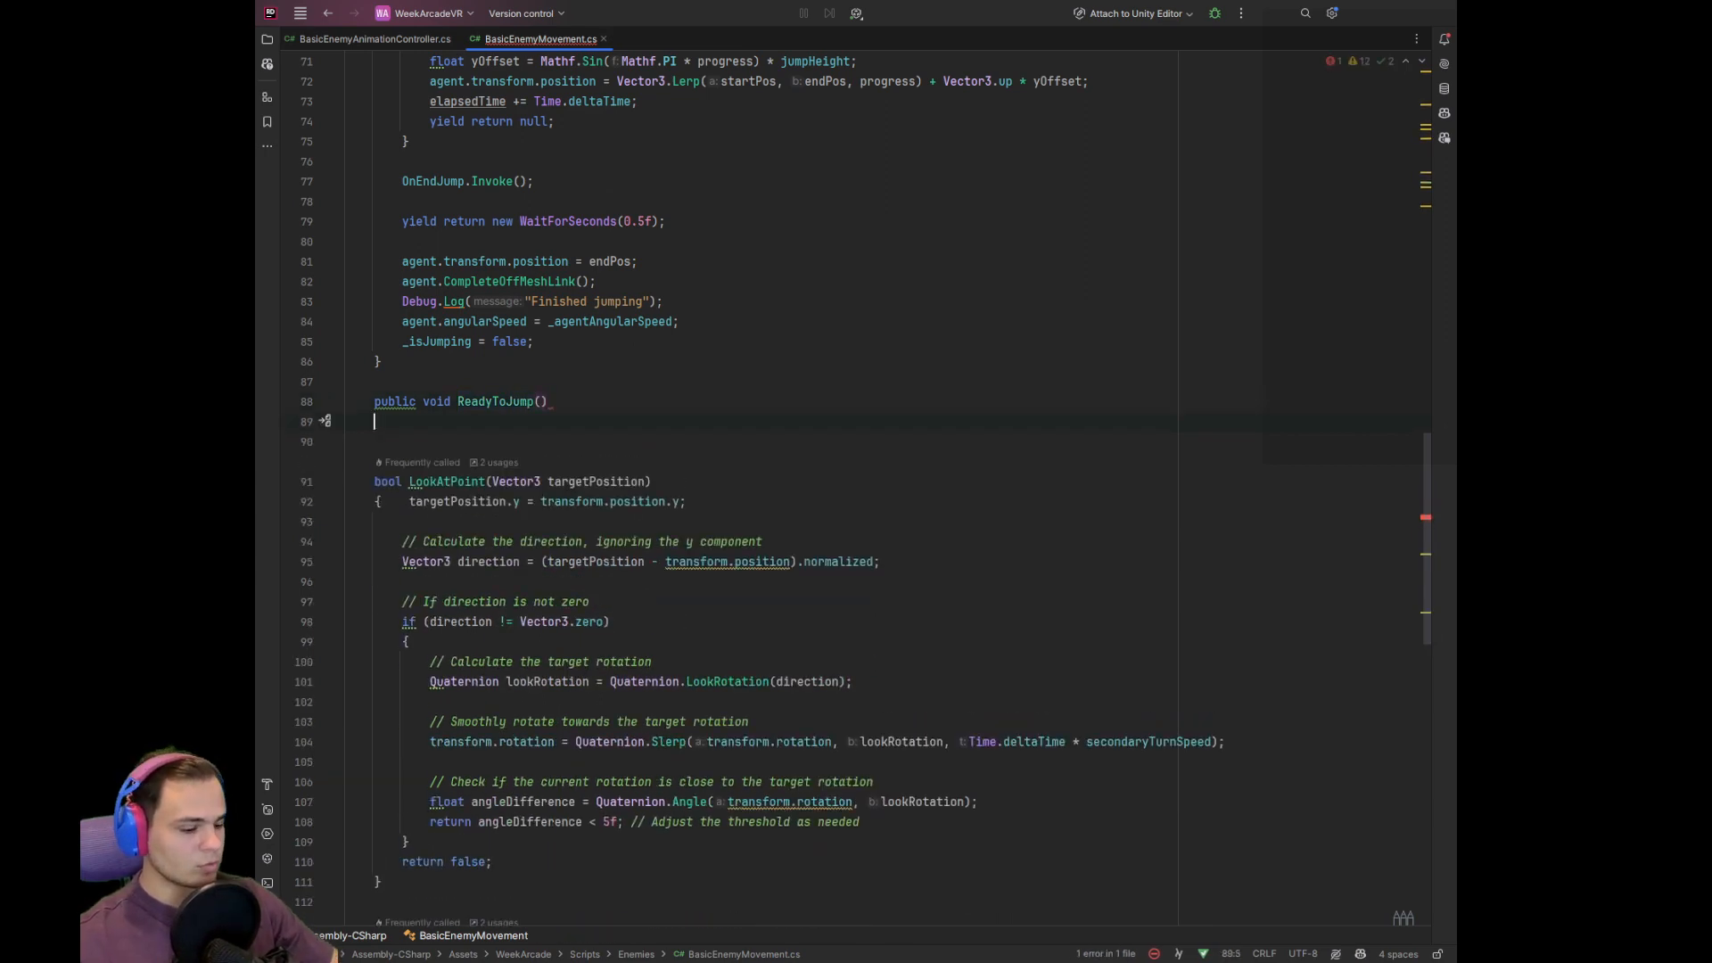
pyautogui.write('{')
pyautogui.press('Return')
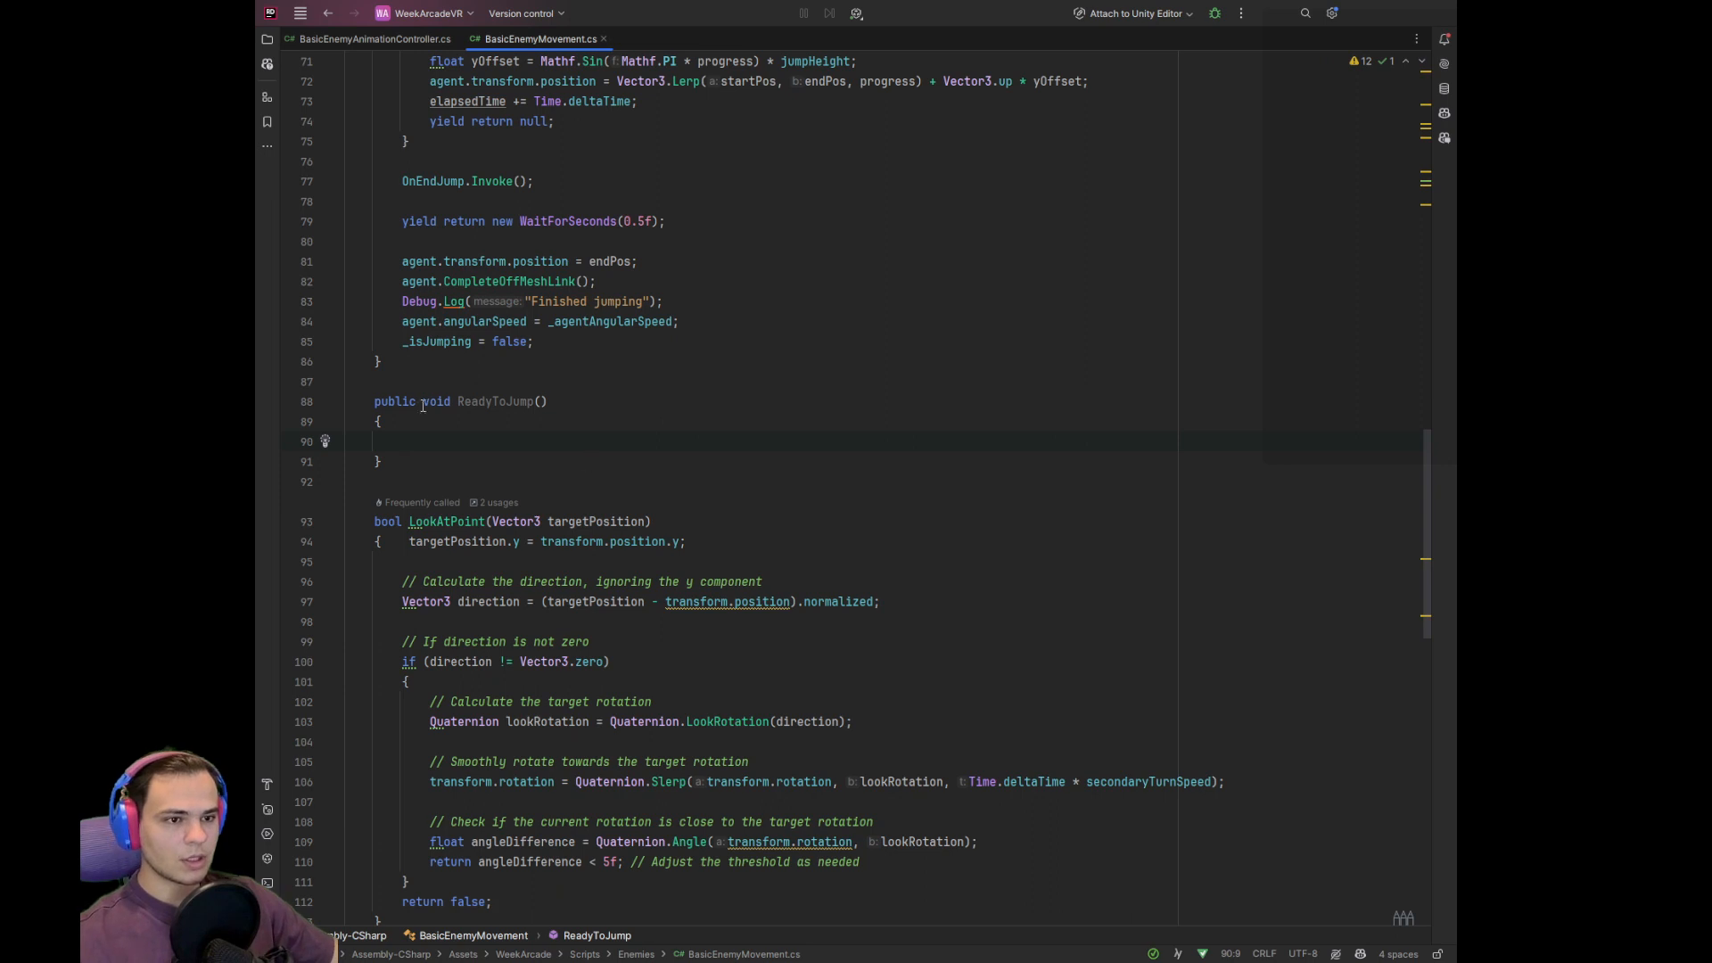
# Declare private bool isReadyToJump = false; above the ReadyToJump method and set it to true in the method body
pyautogui.click(424, 367)
pyautogui.press('Return')
pyautogui.press('Return')
pyautogui.write('[')
pyautogui.press('BackSpace')
pyautogui.write('private bool re')
pyautogui.press('BackSpace')
pyautogui.press('BackSpace')
pyautogui.write('_isRea')
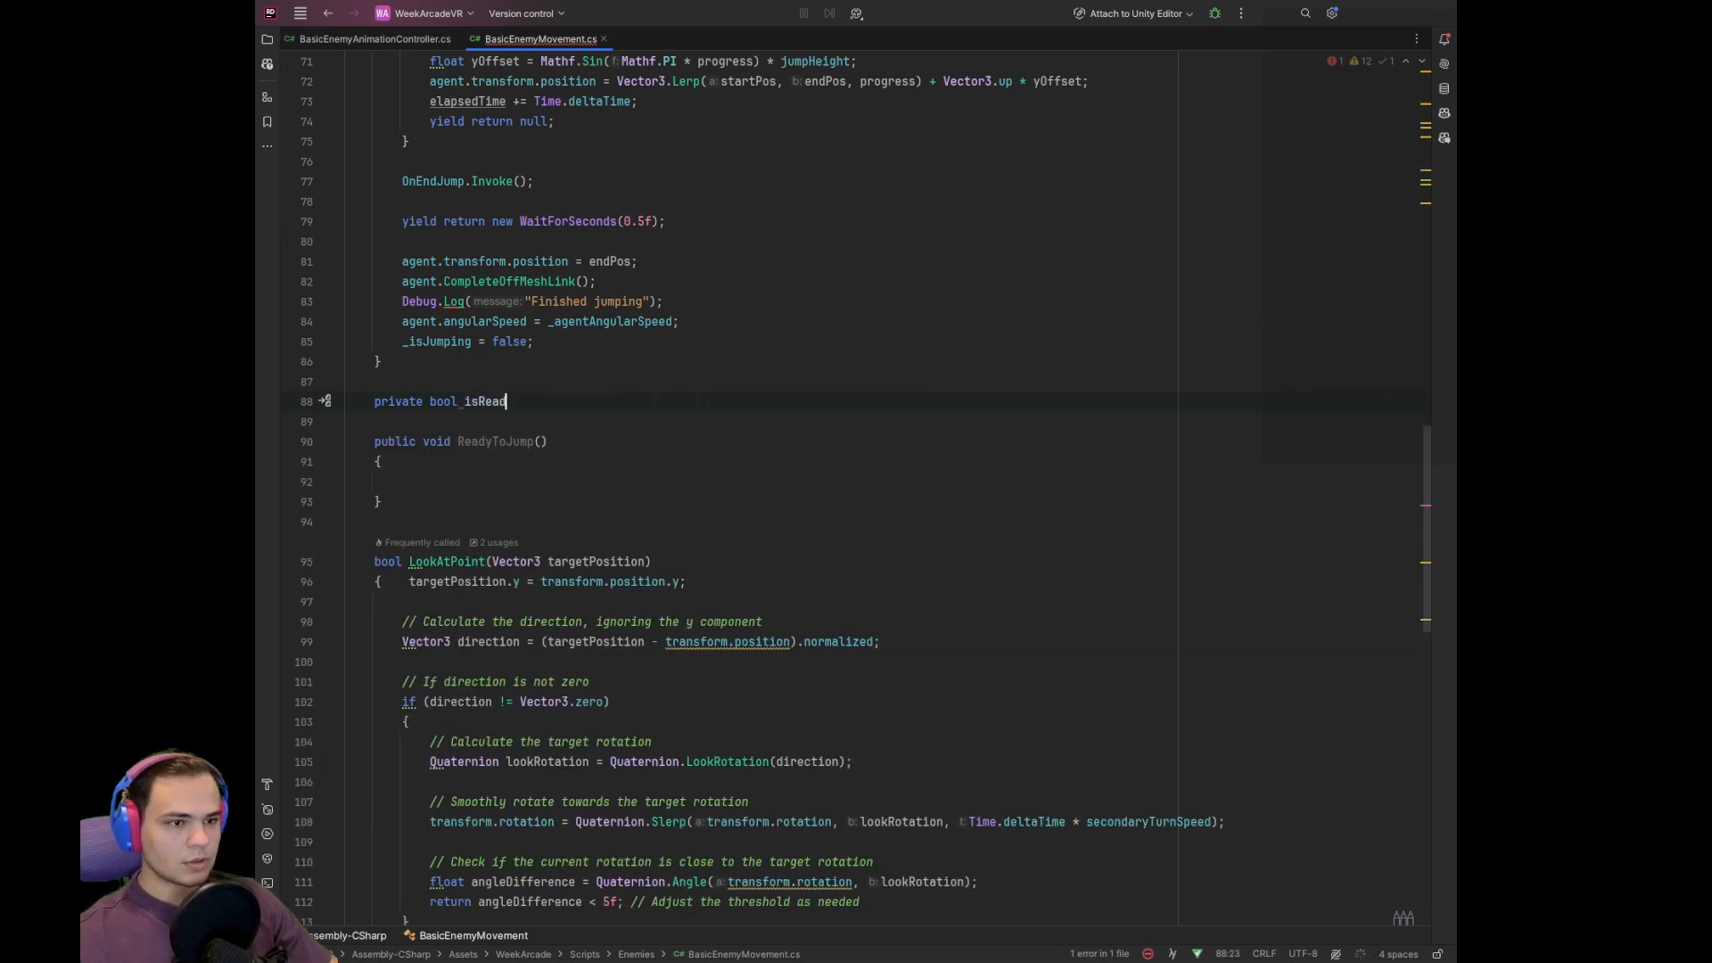
pyautogui.write('d')
pyautogui.press('Tab')
pyautogui.click(848, 482)
pyautogui.write('isReadyToJump = true;')
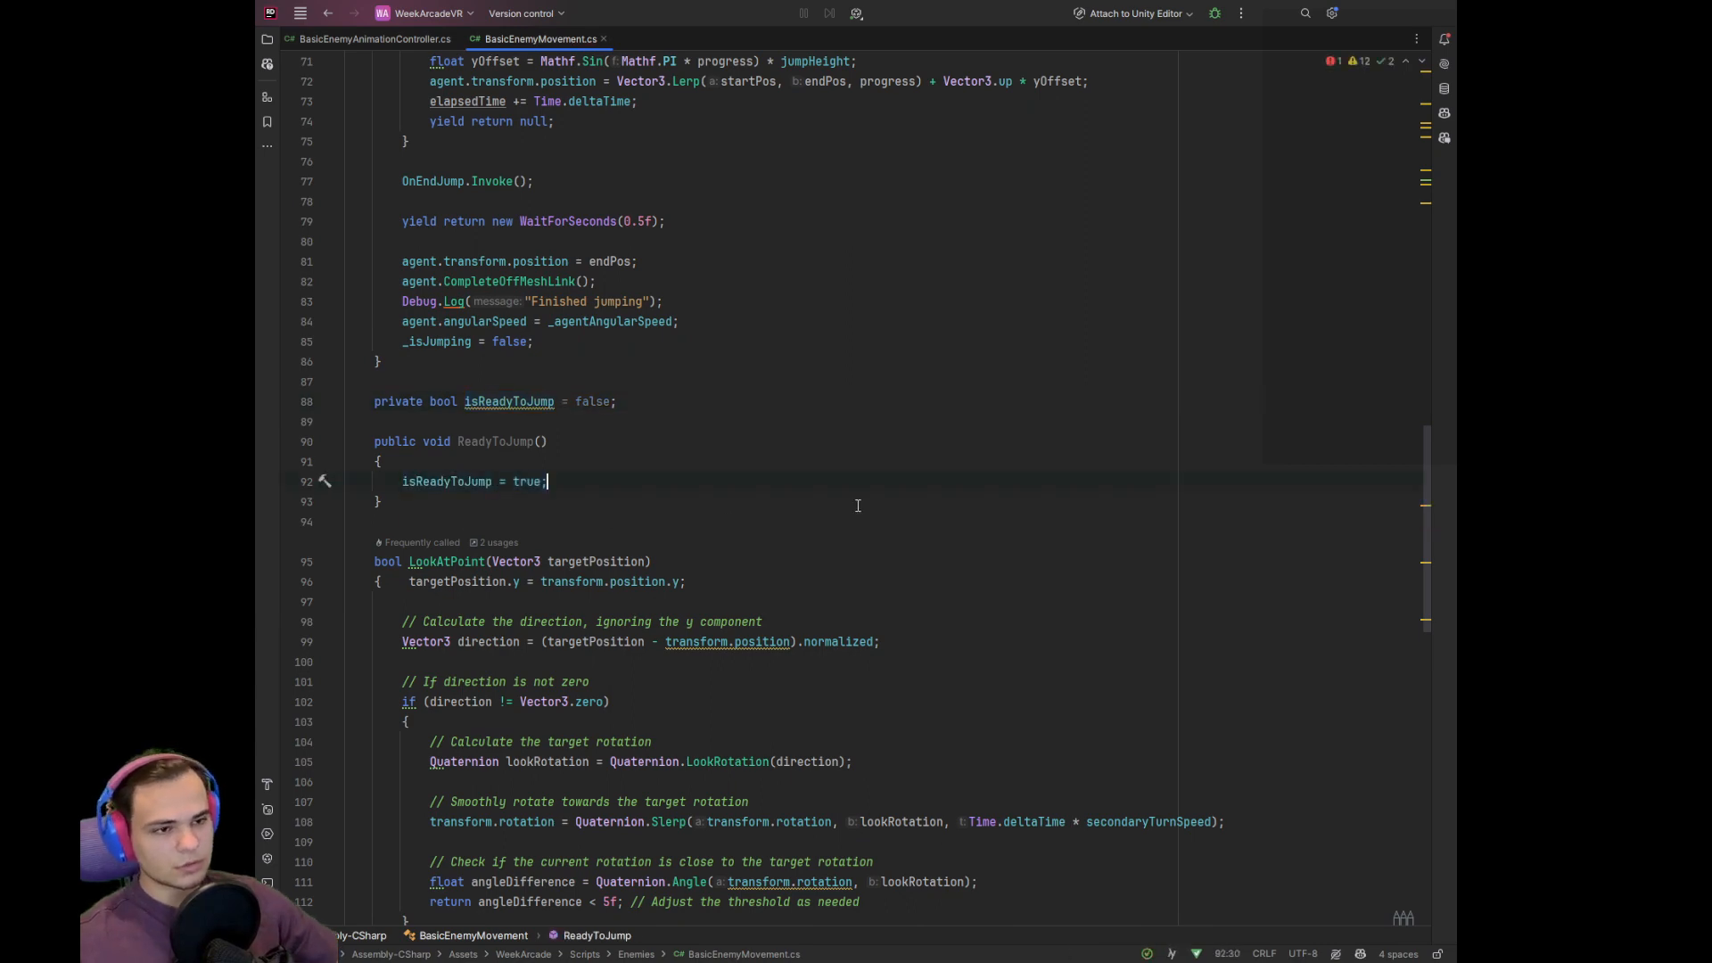
# Insert isReadyToJump = false; after OnStartJump.Invoke() in the Jump coroutine
pyautogui.scroll(9, 849, 486)
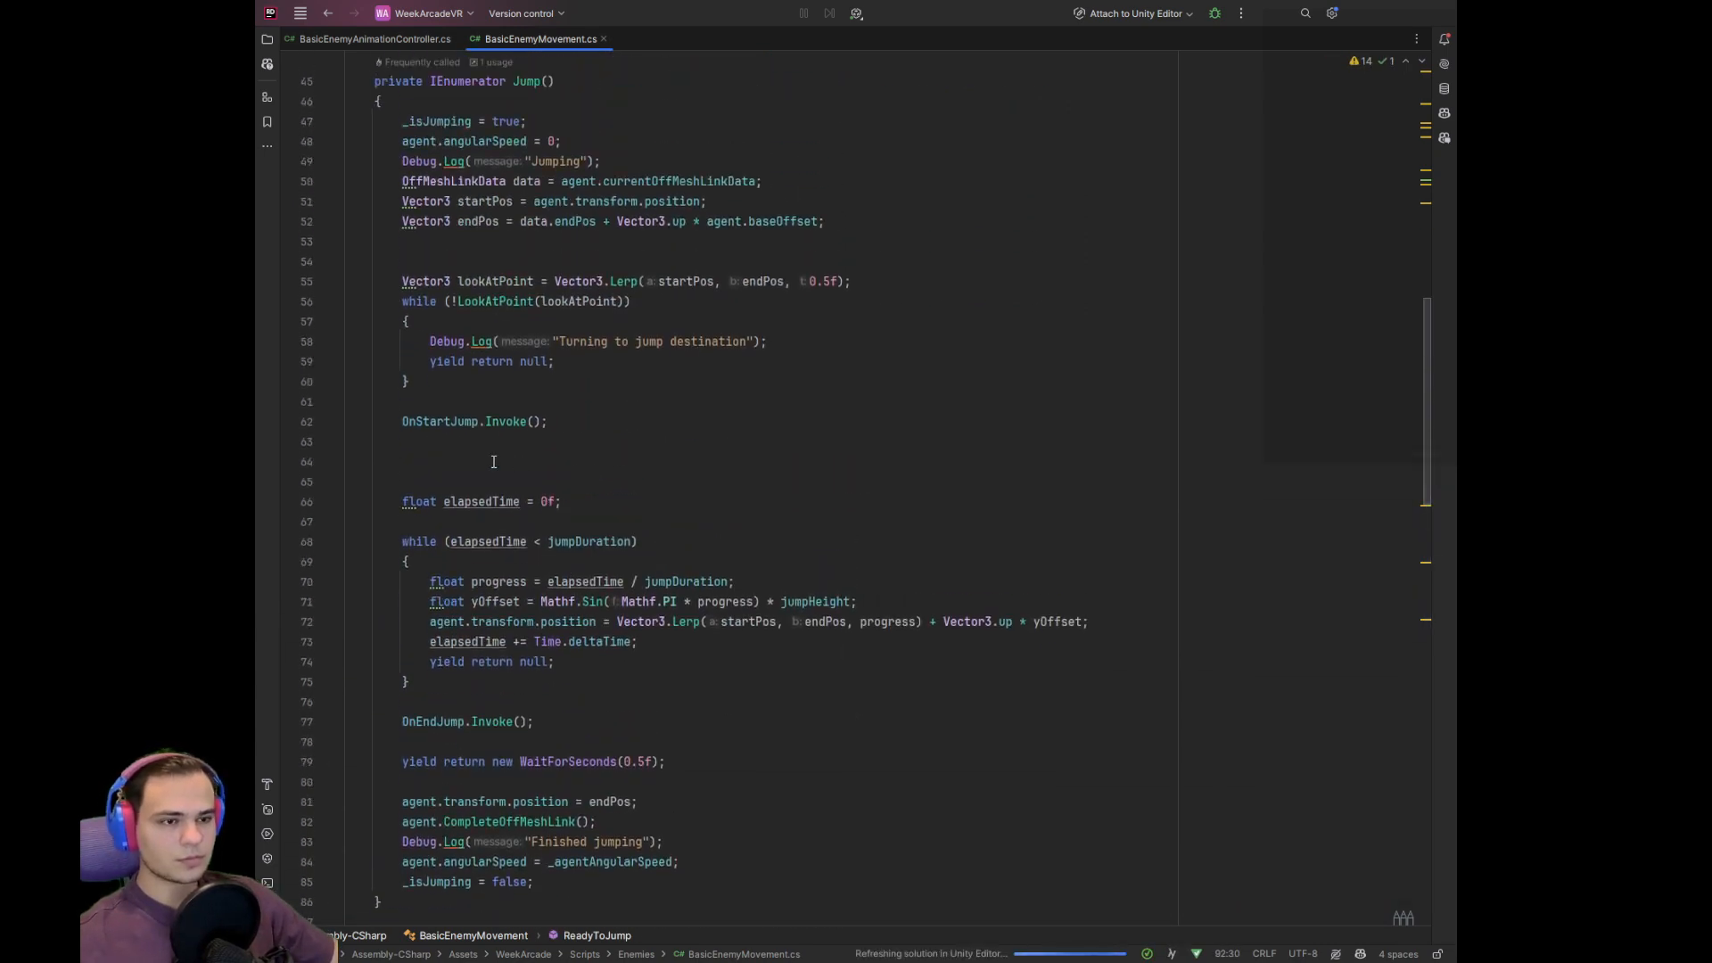
pyautogui.click(541, 443)
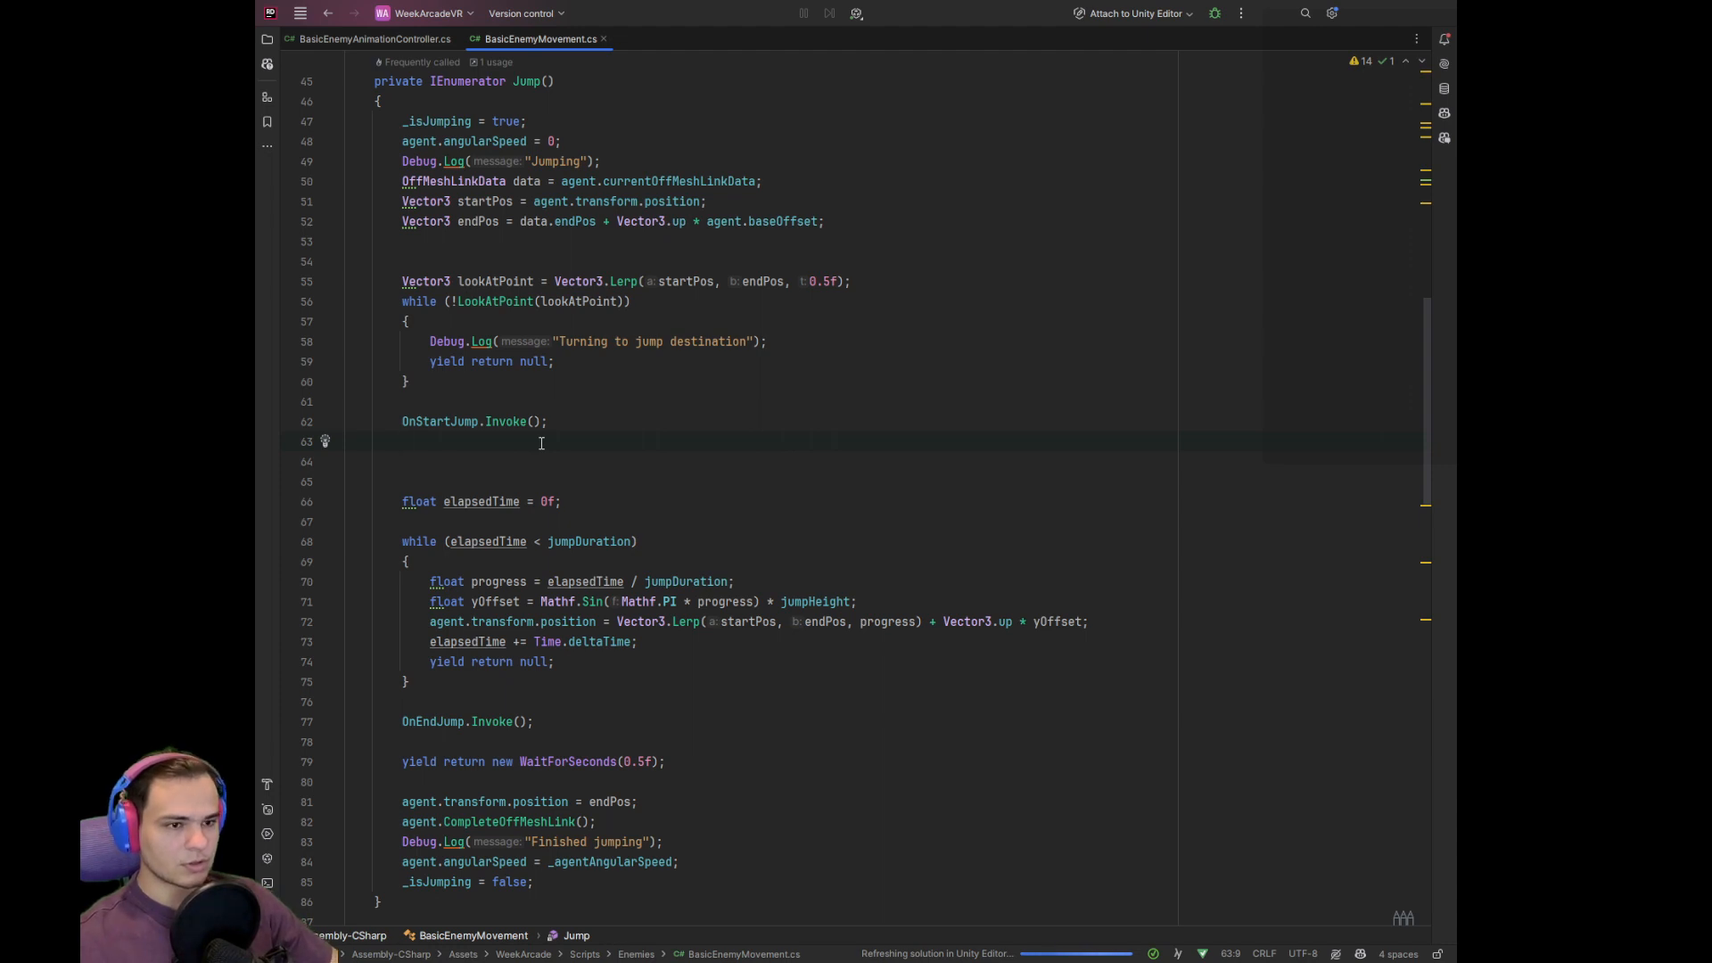
pyautogui.press('Return')
pyautogui.write('re')
pyautogui.press('BackSpace')
pyautogui.press('BackSpace')
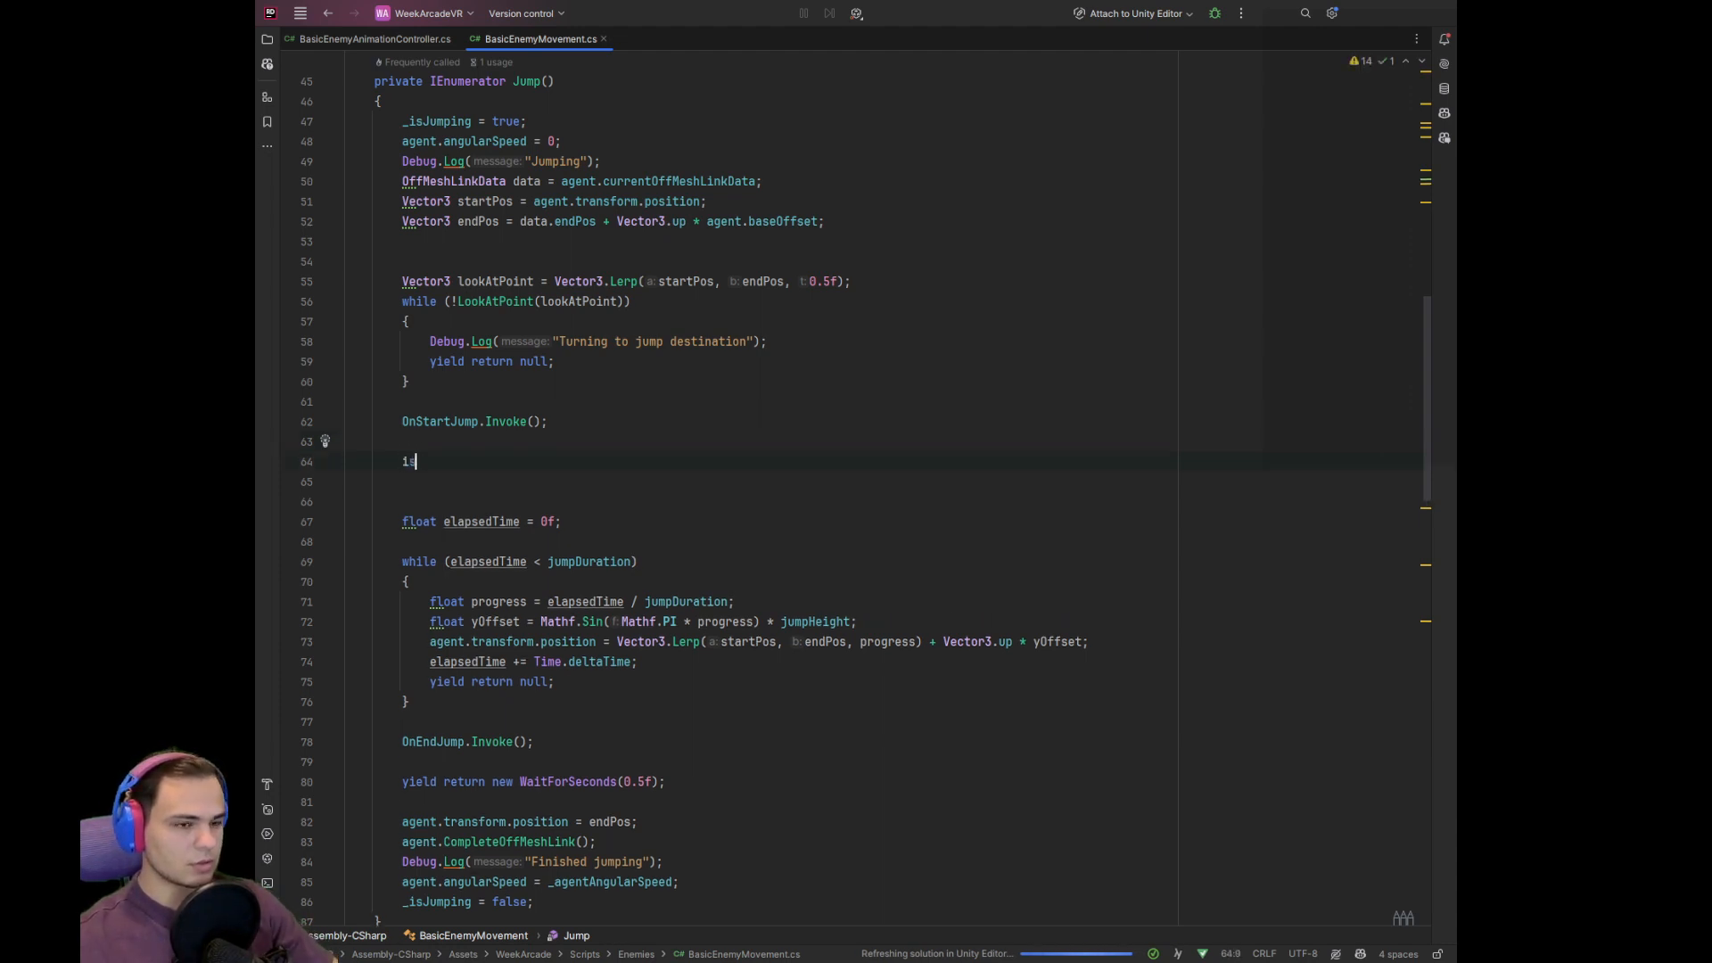
pyautogui.write('isReadyToJump = false;')
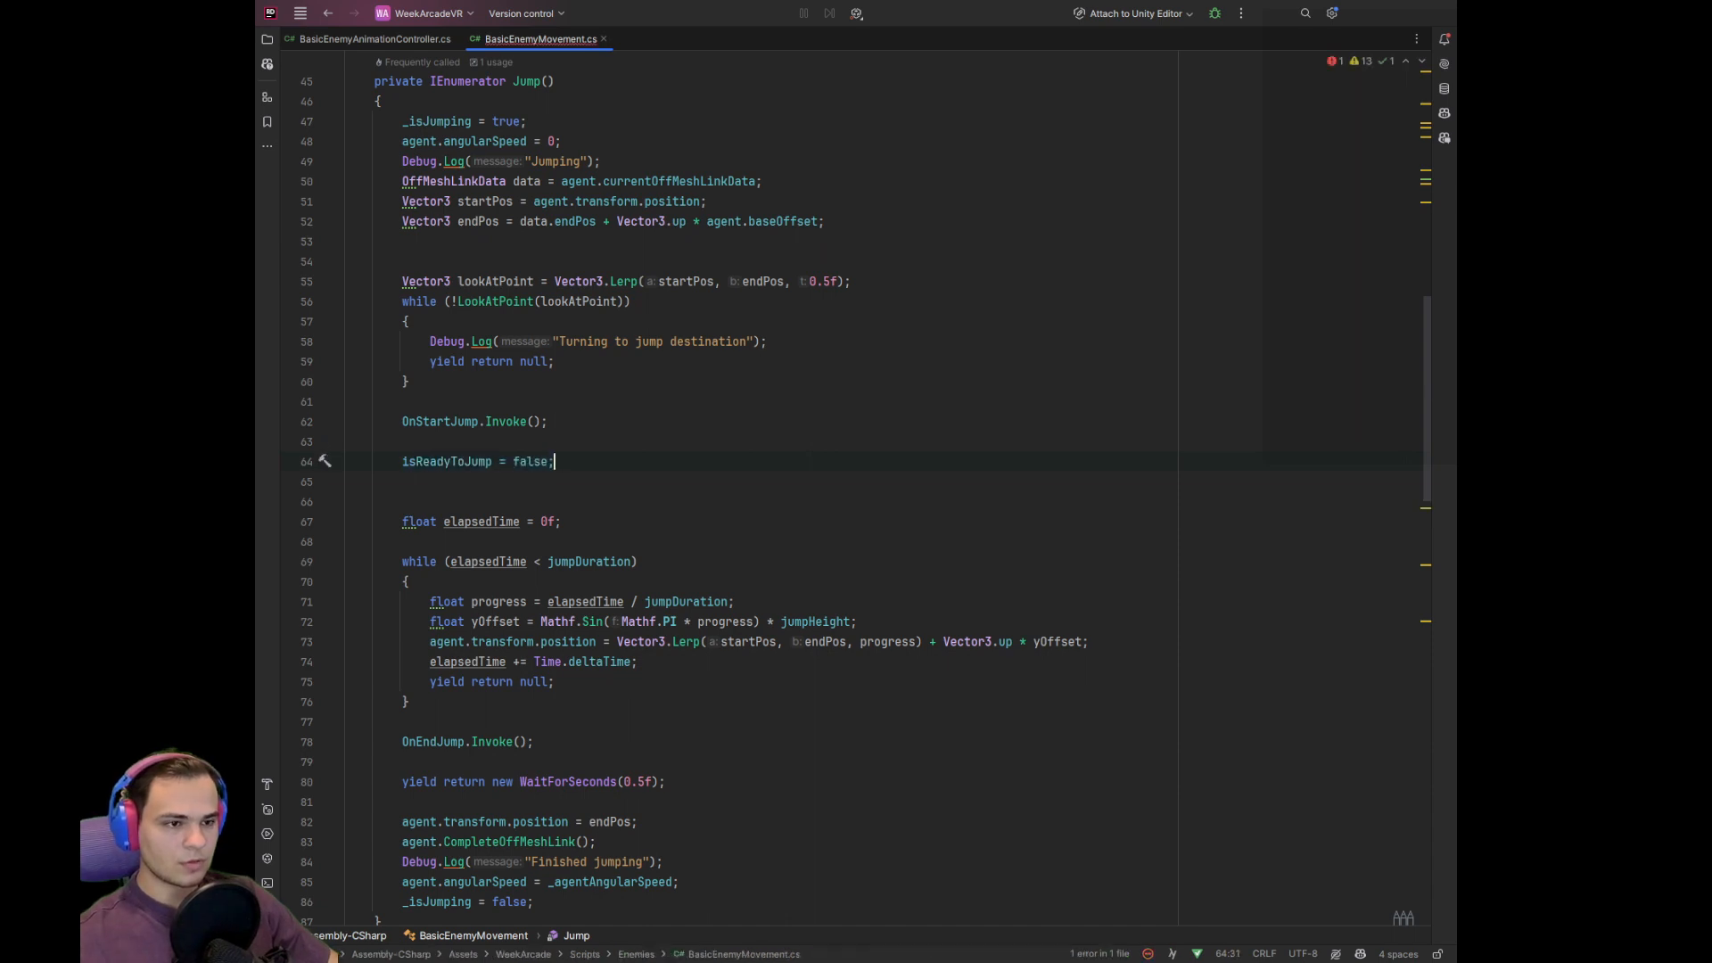
# Add a while (!isReadyToJump) loop containing yield return null; before the elapsedTime declaration and remove the surplus blank line below it
pyautogui.press('Return')
pyautogui.press('Return')
pyautogui.write('while')
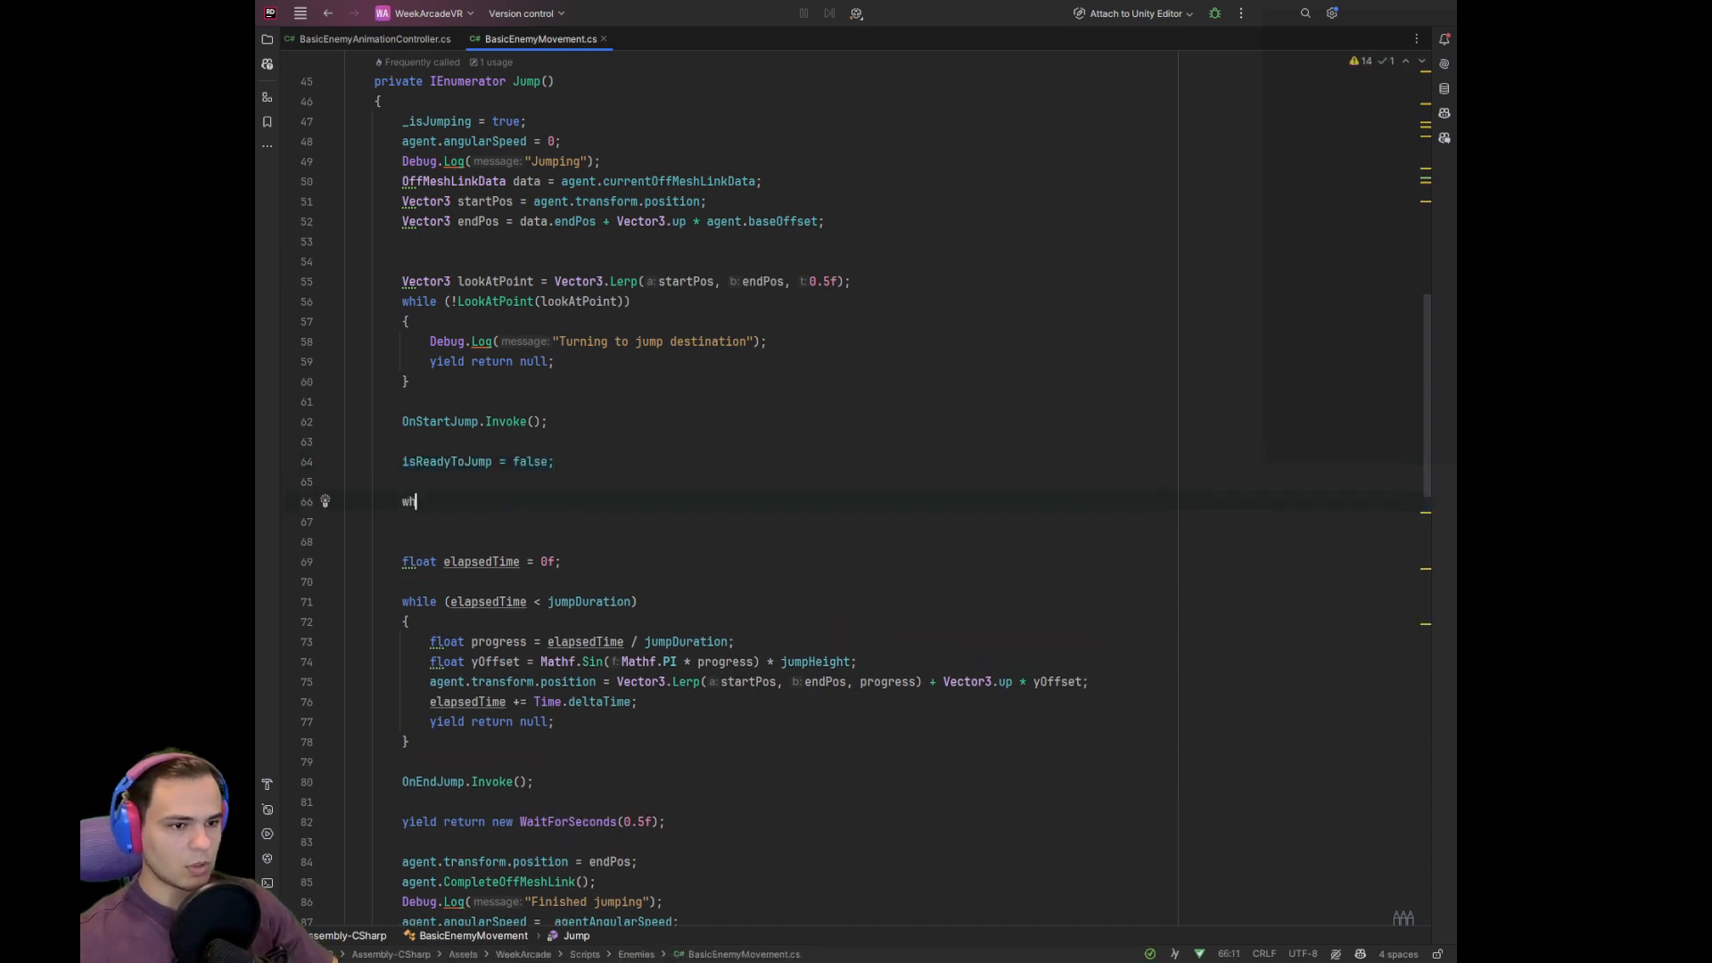
pyautogui.press('Tab')
pyautogui.write('!is')
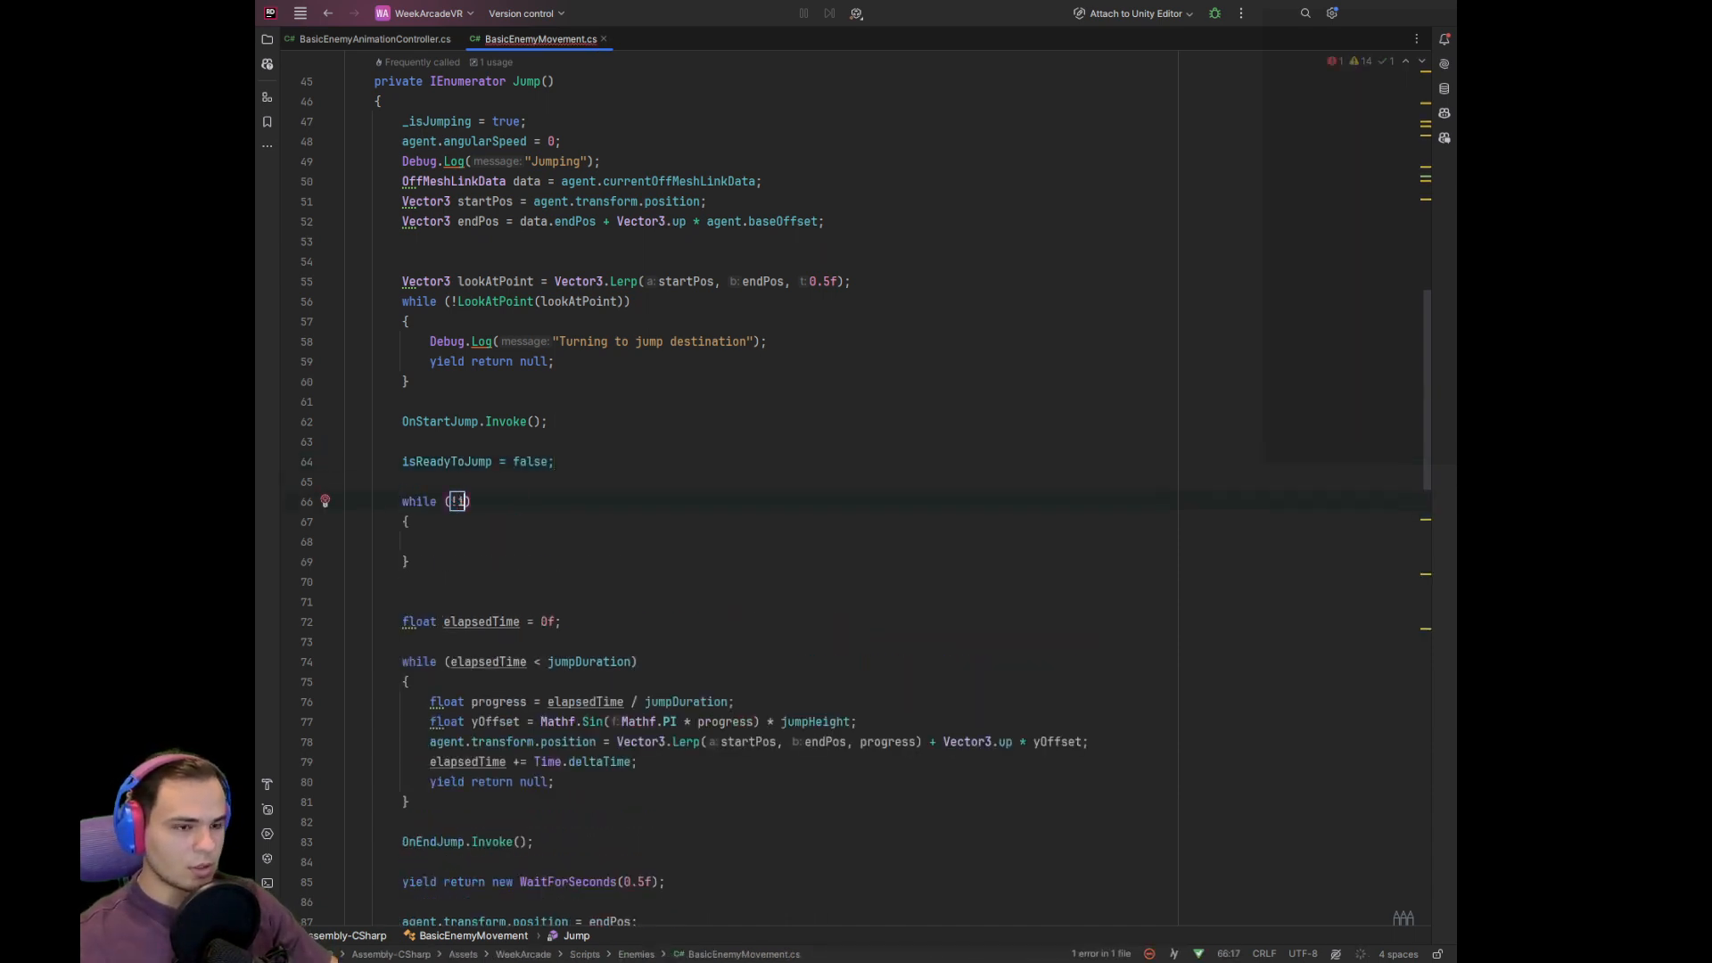
pyautogui.write('ReadyToJump')
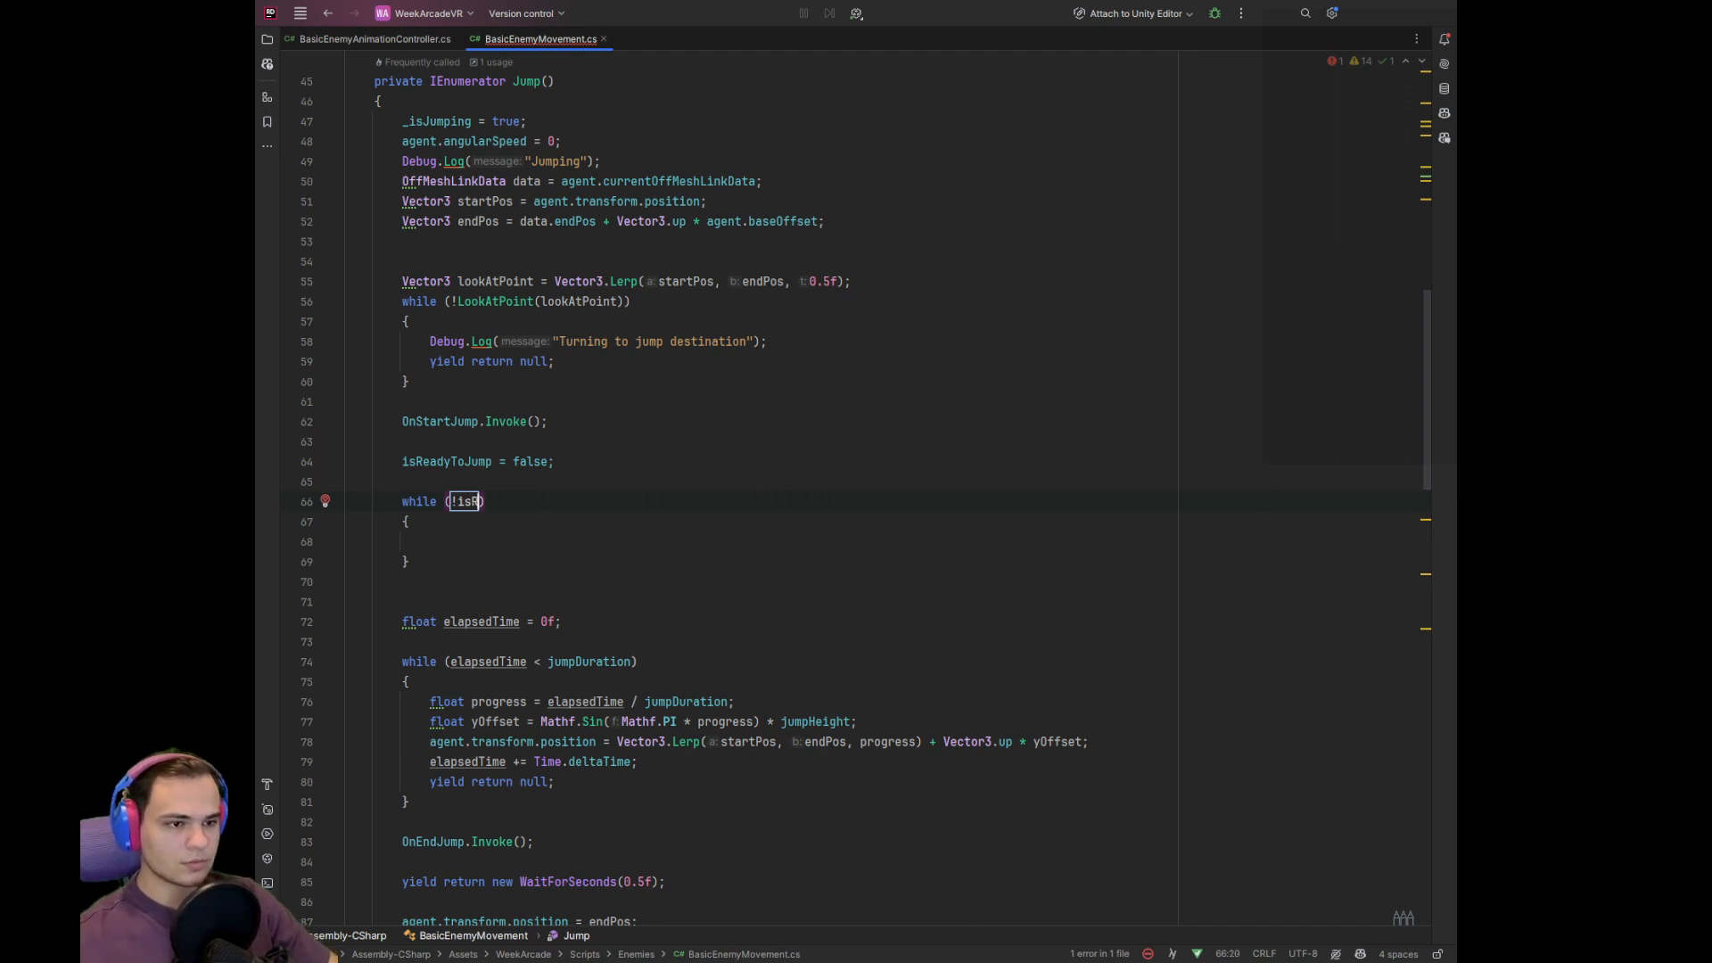
pyautogui.press('Return')
pyautogui.write('y')
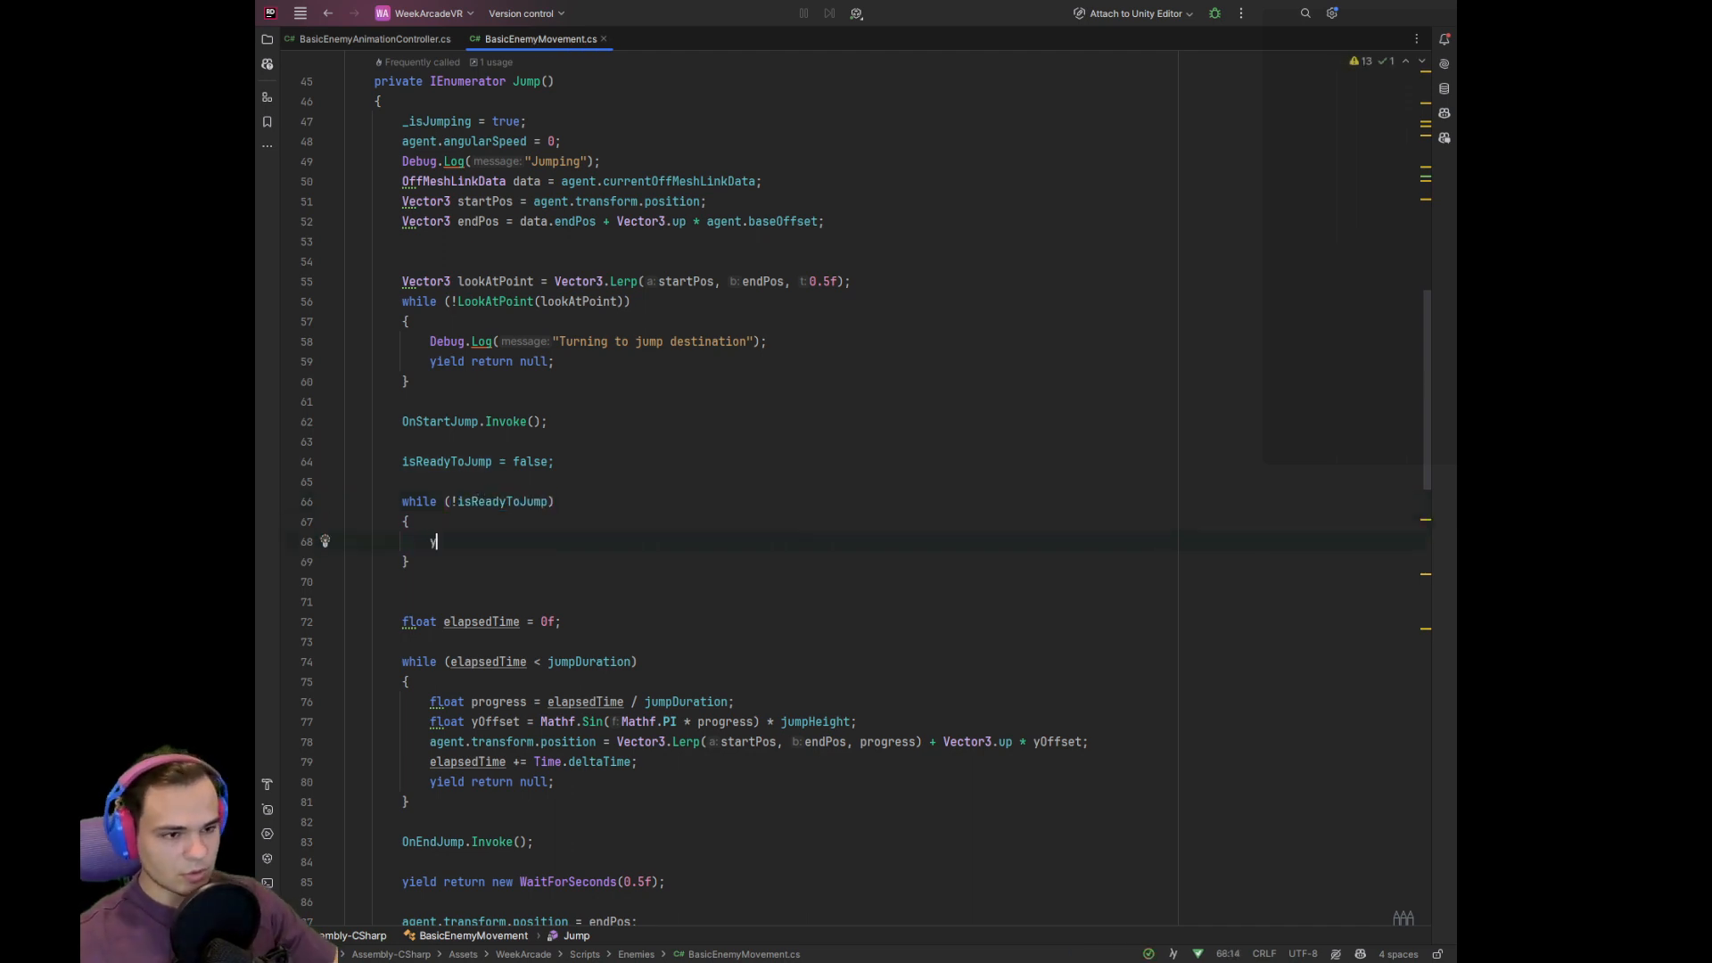
pyautogui.write('ield return n')
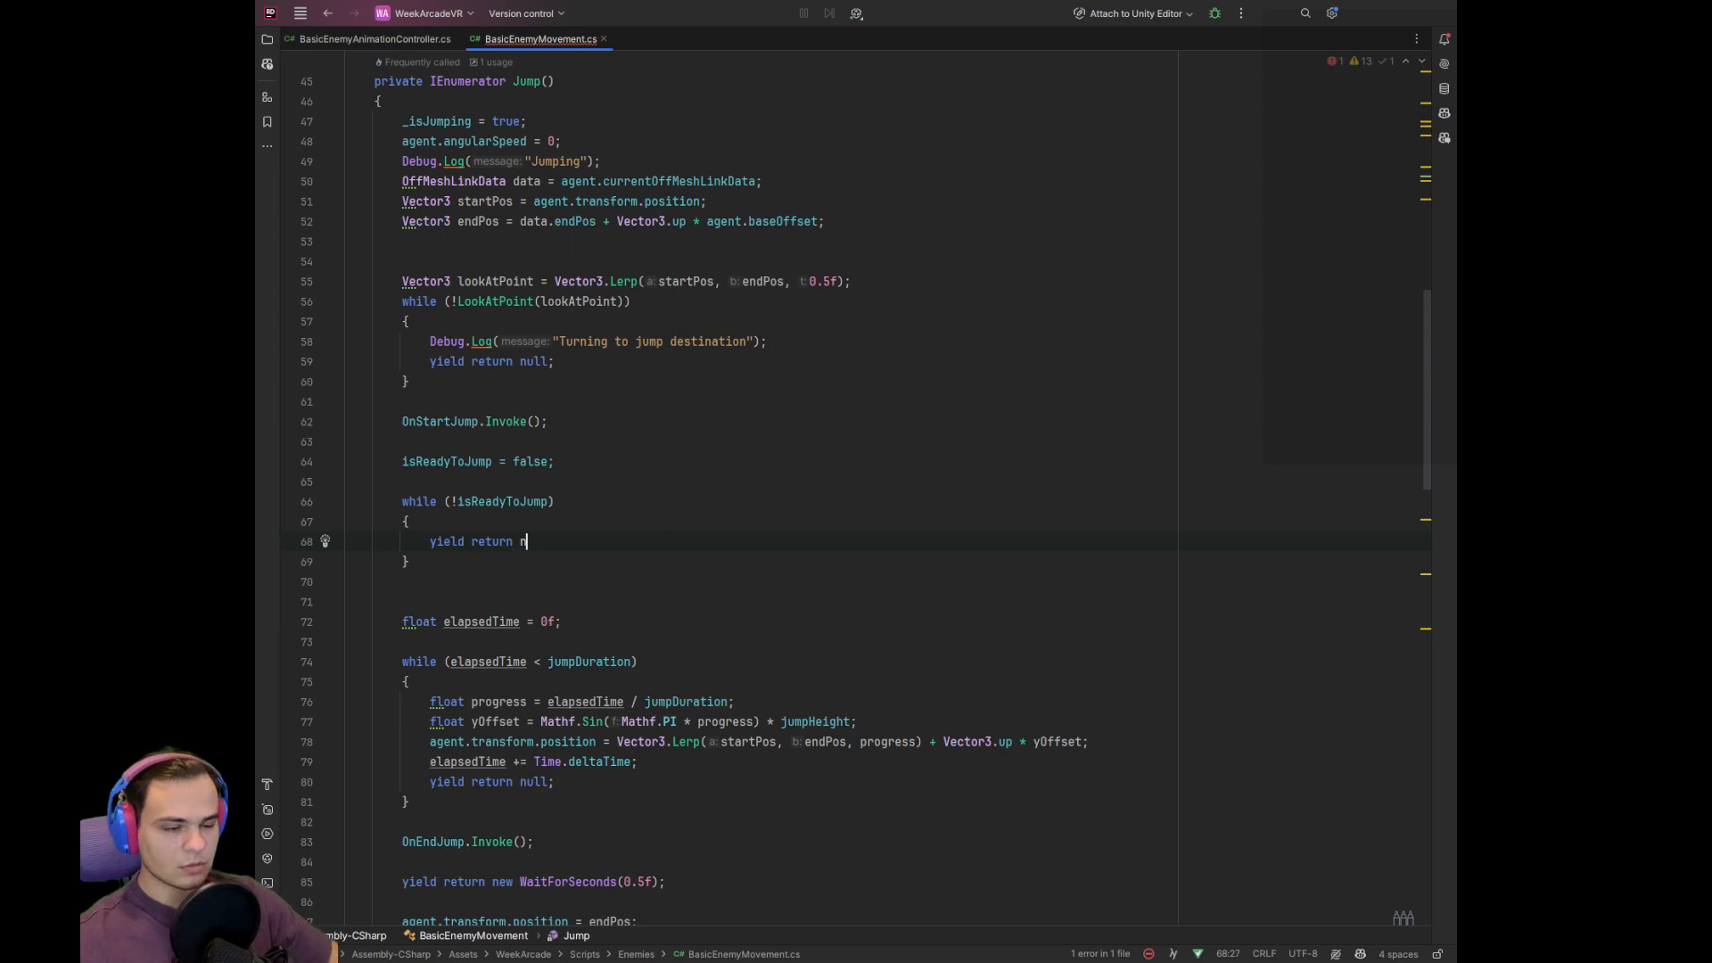
pyautogui.write('ull;')
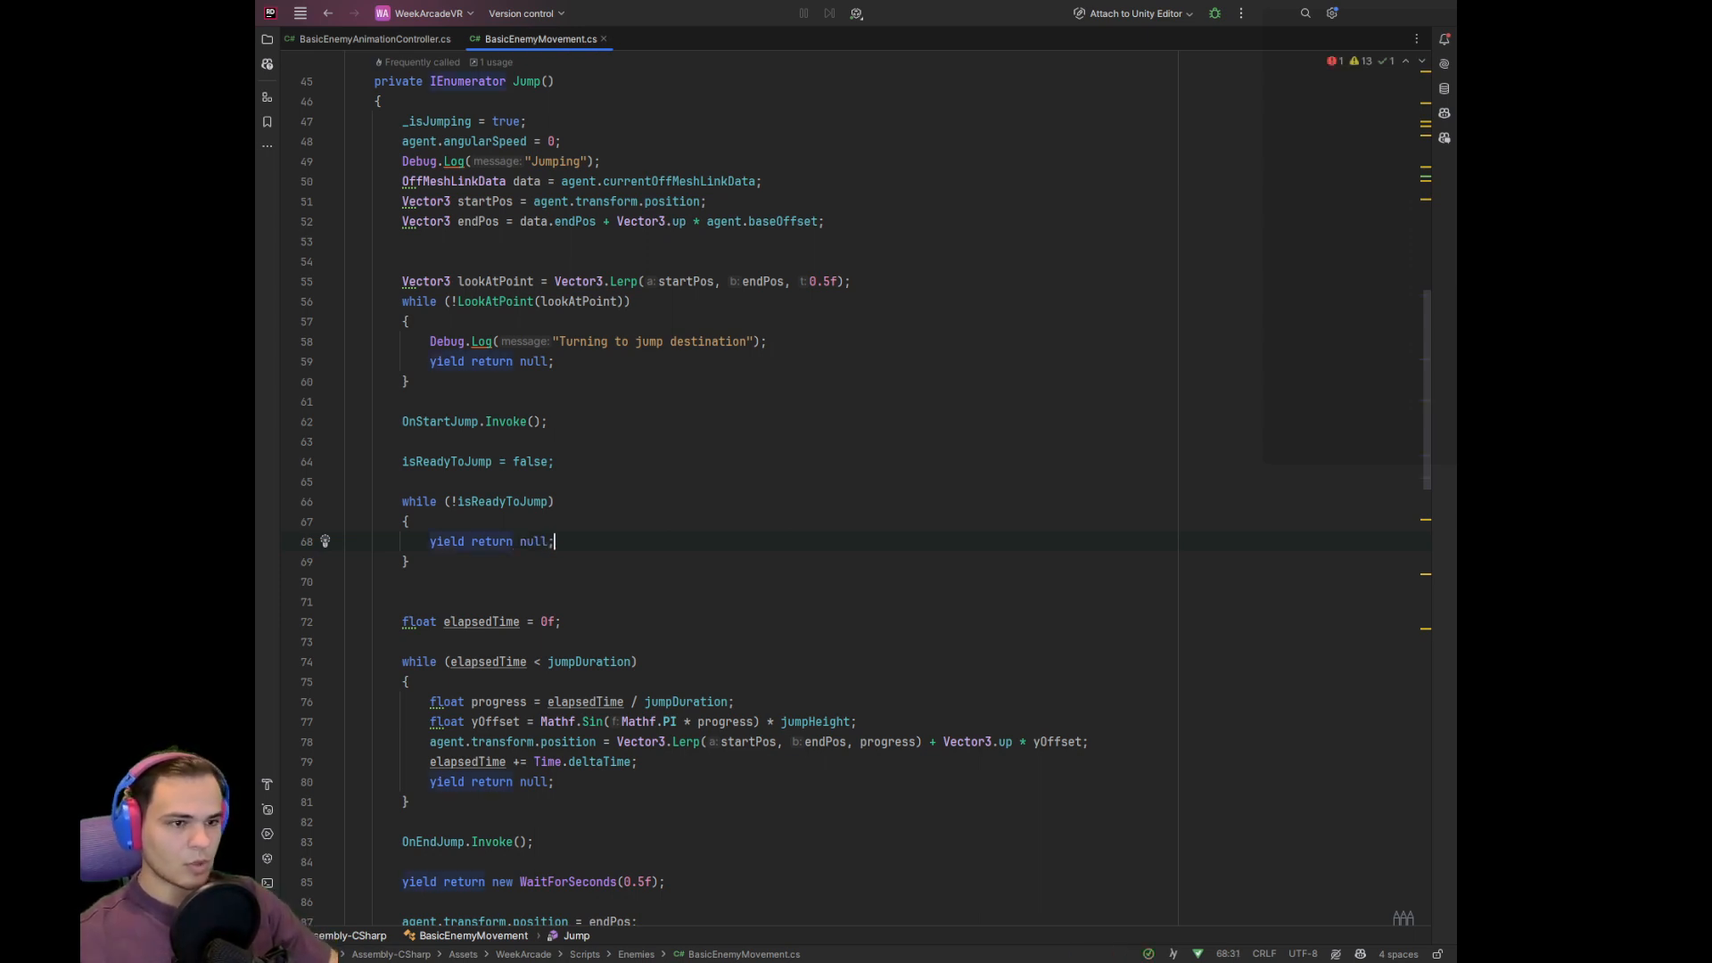
pyautogui.press('Down')
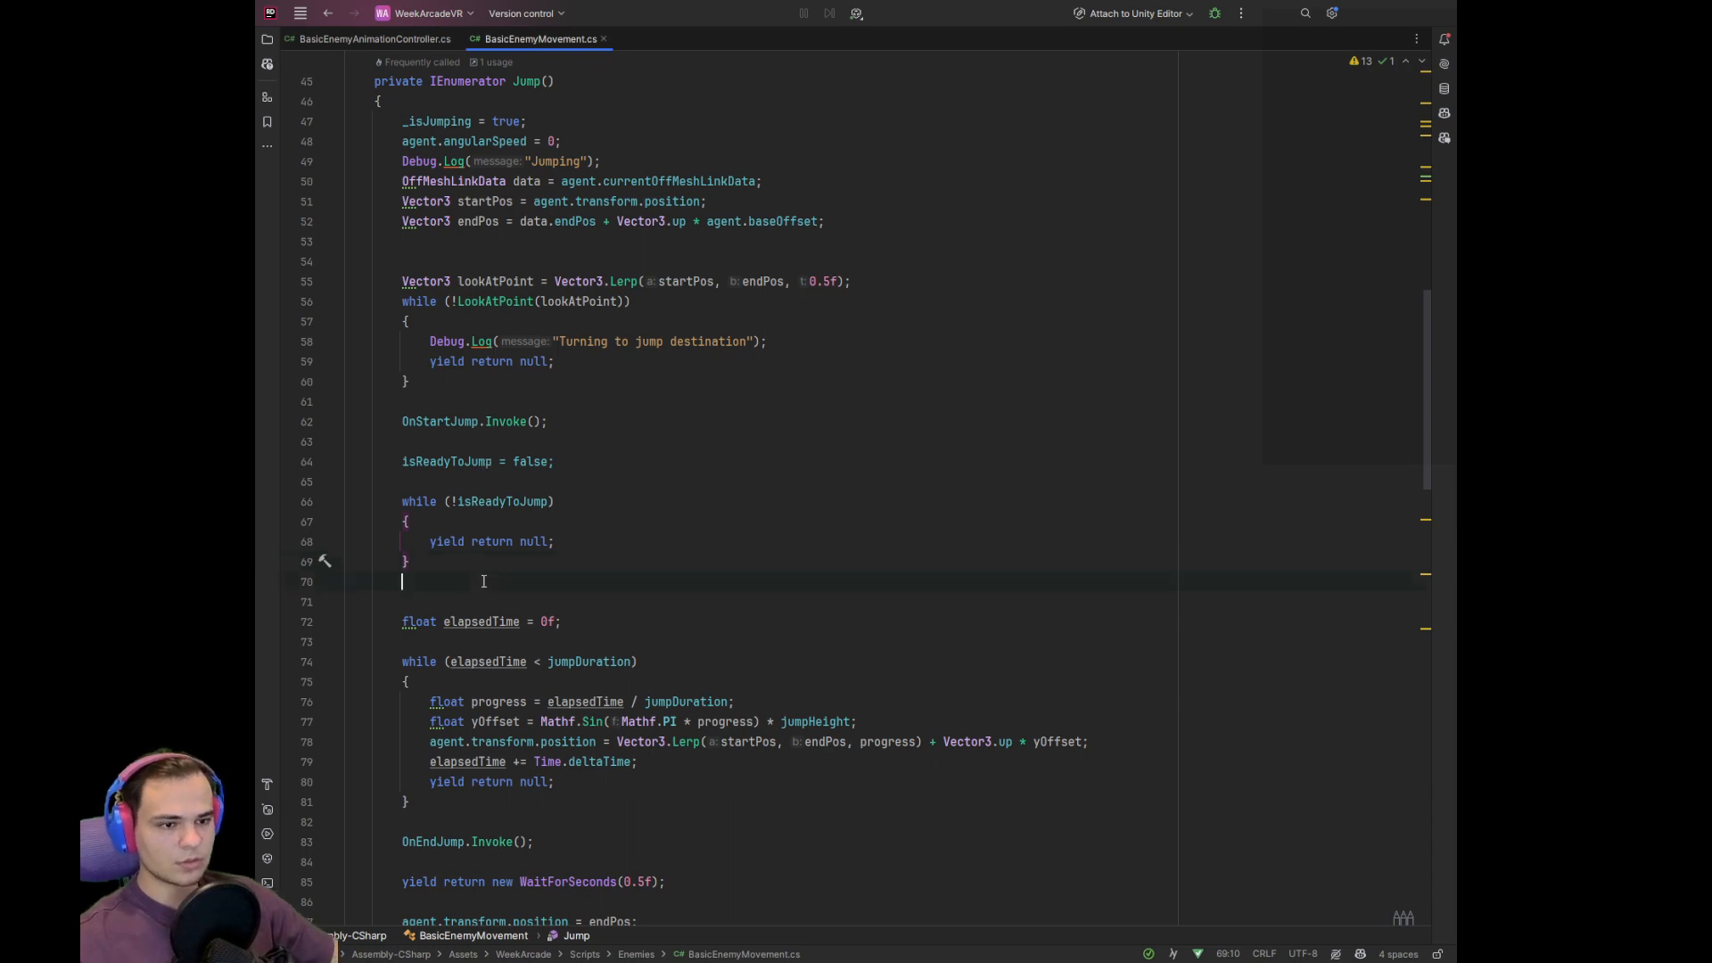
pyautogui.press('Delete')
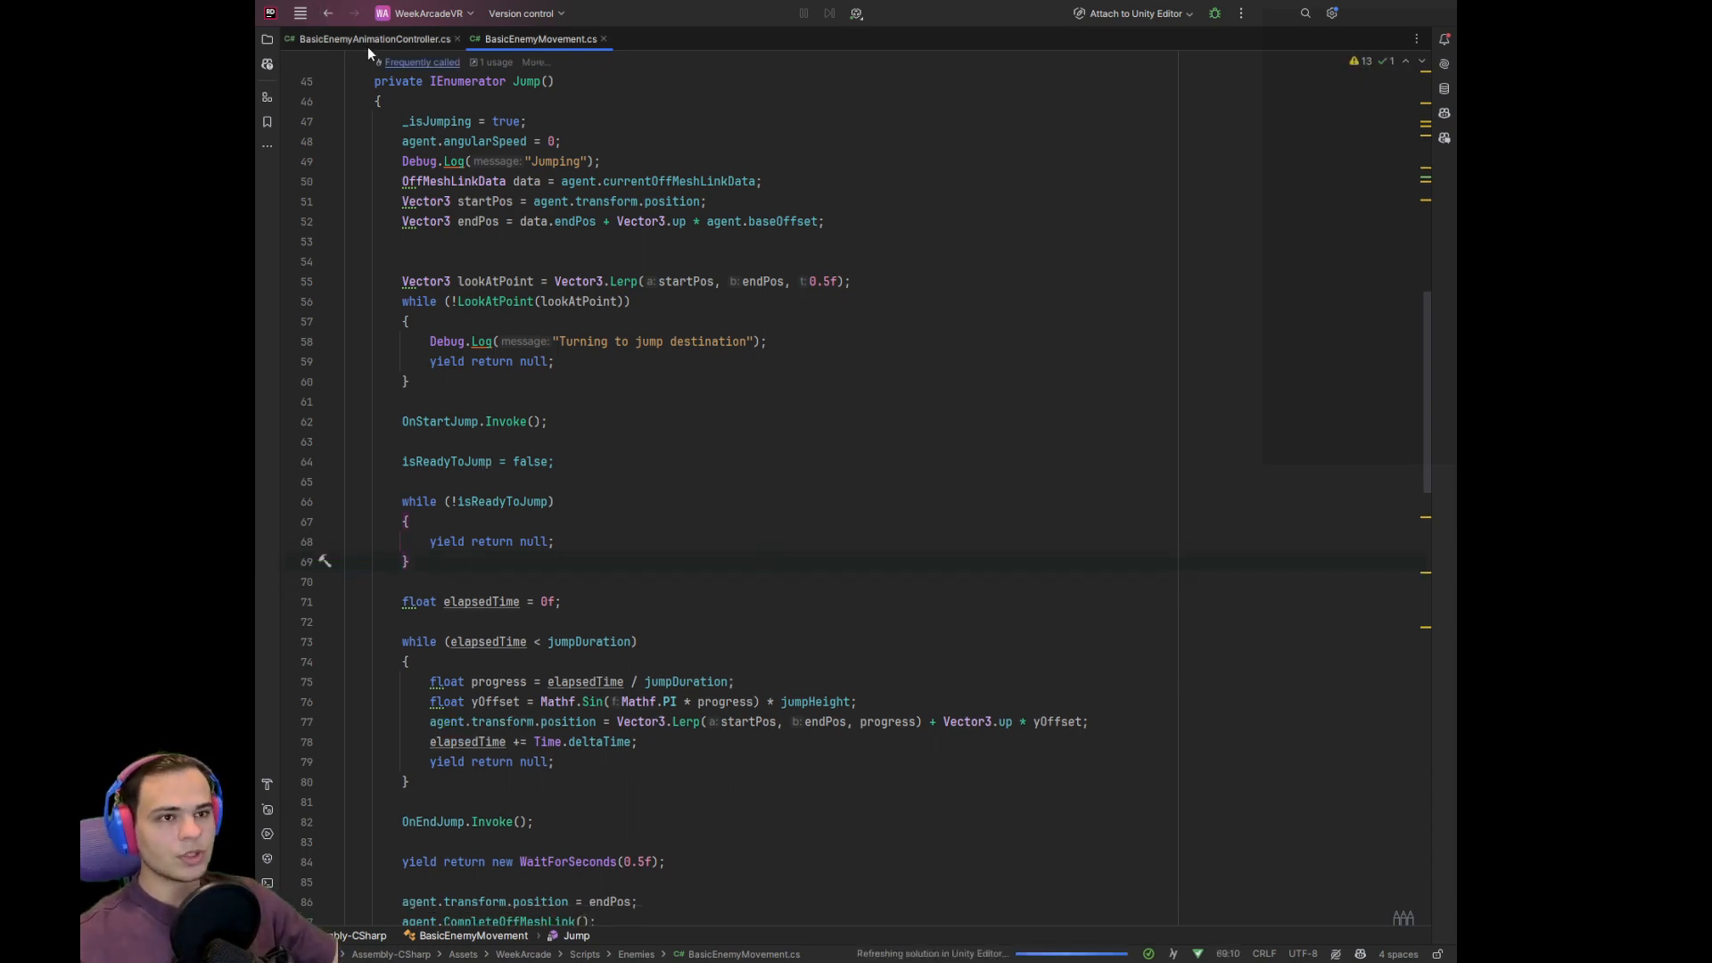
# Declare a private BasisEnemyAnimationController field named _basisEnemyAnimationController directly below the _isJumping field
pyautogui.scroll(11, 569, 486)
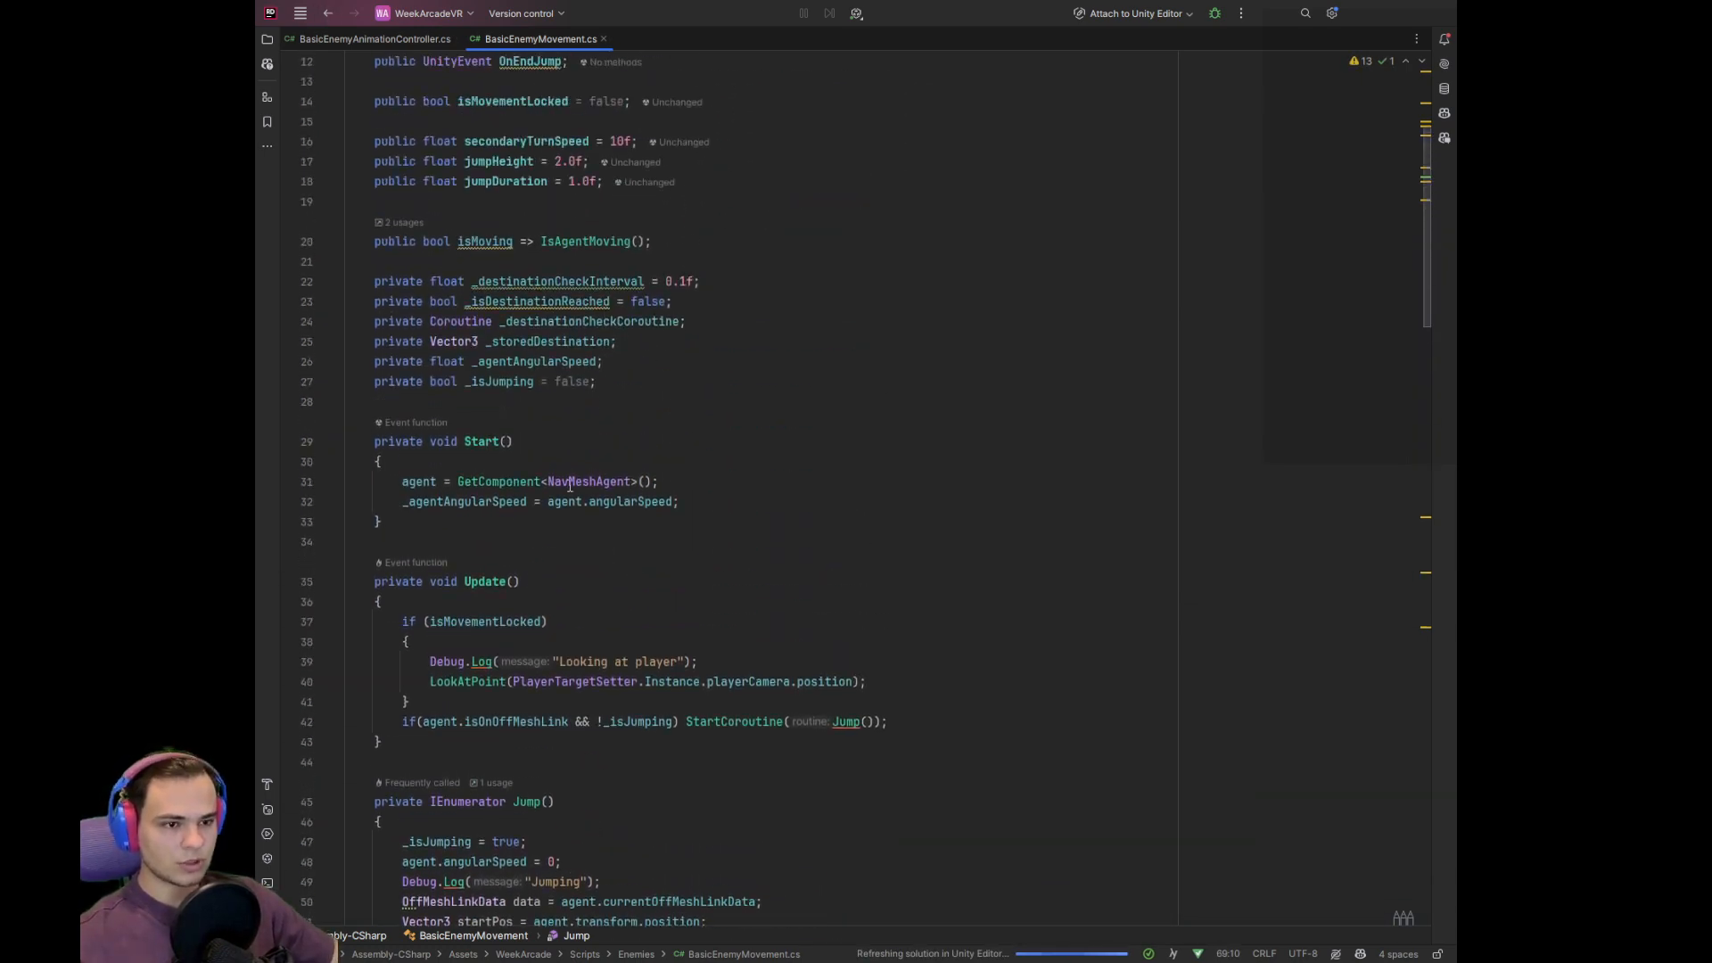
pyautogui.scroll(1, 631, 547)
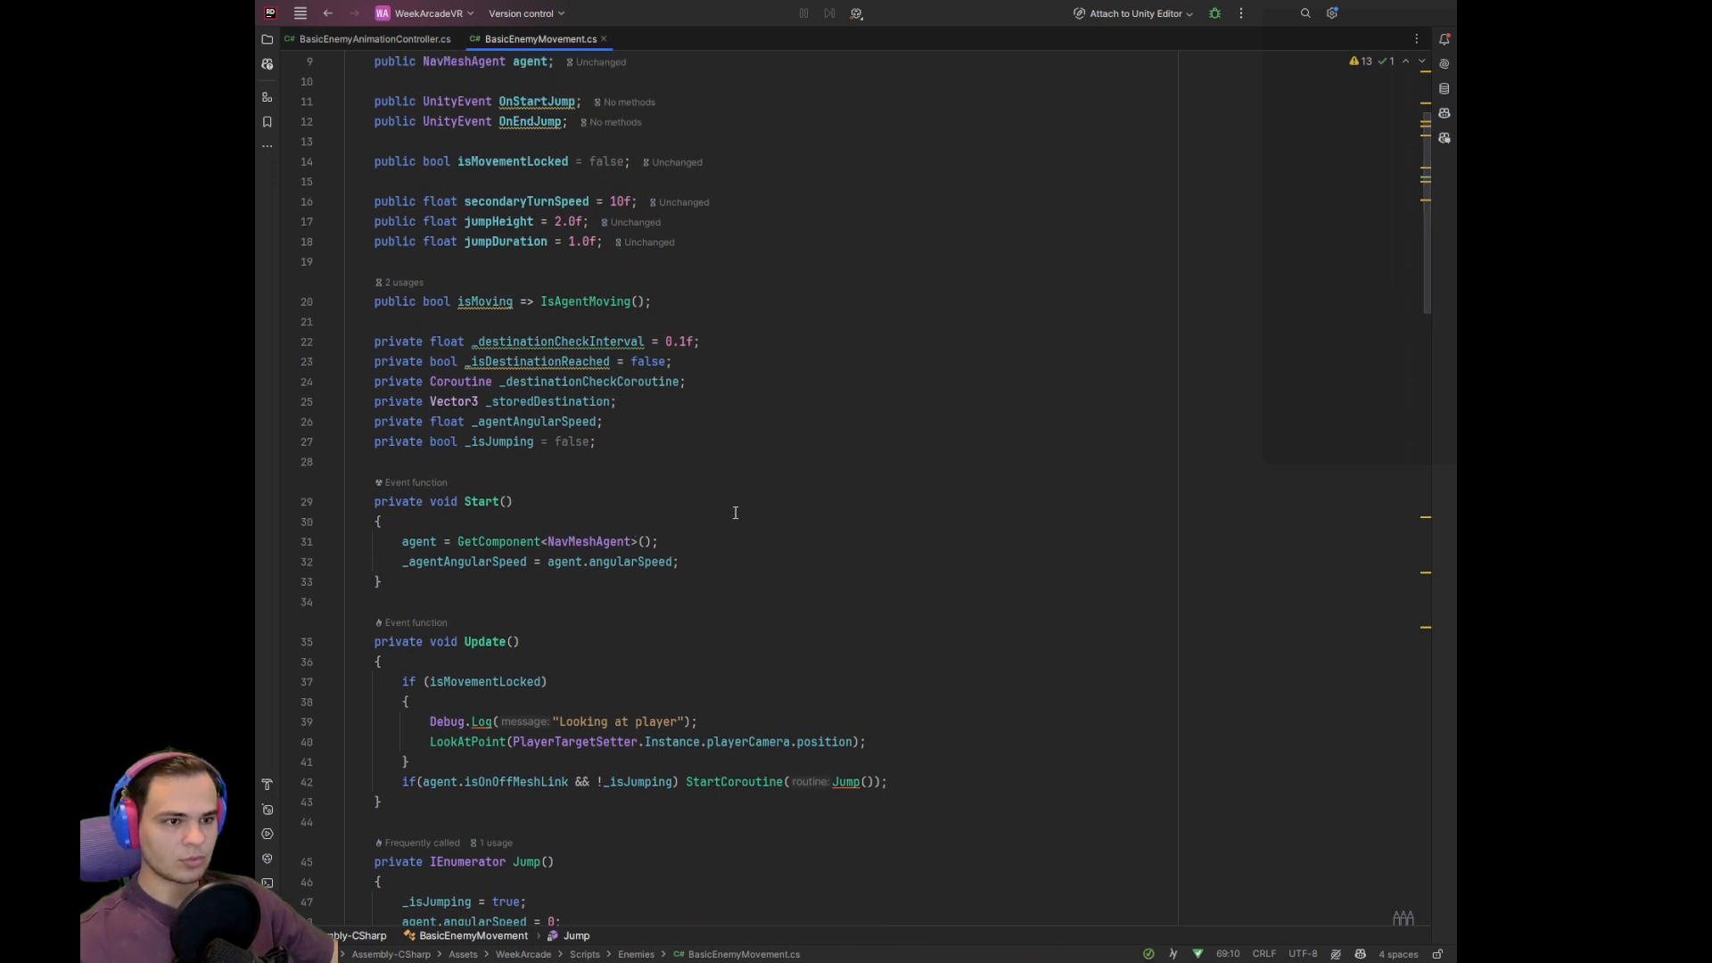
pyautogui.scroll(2, 730, 511)
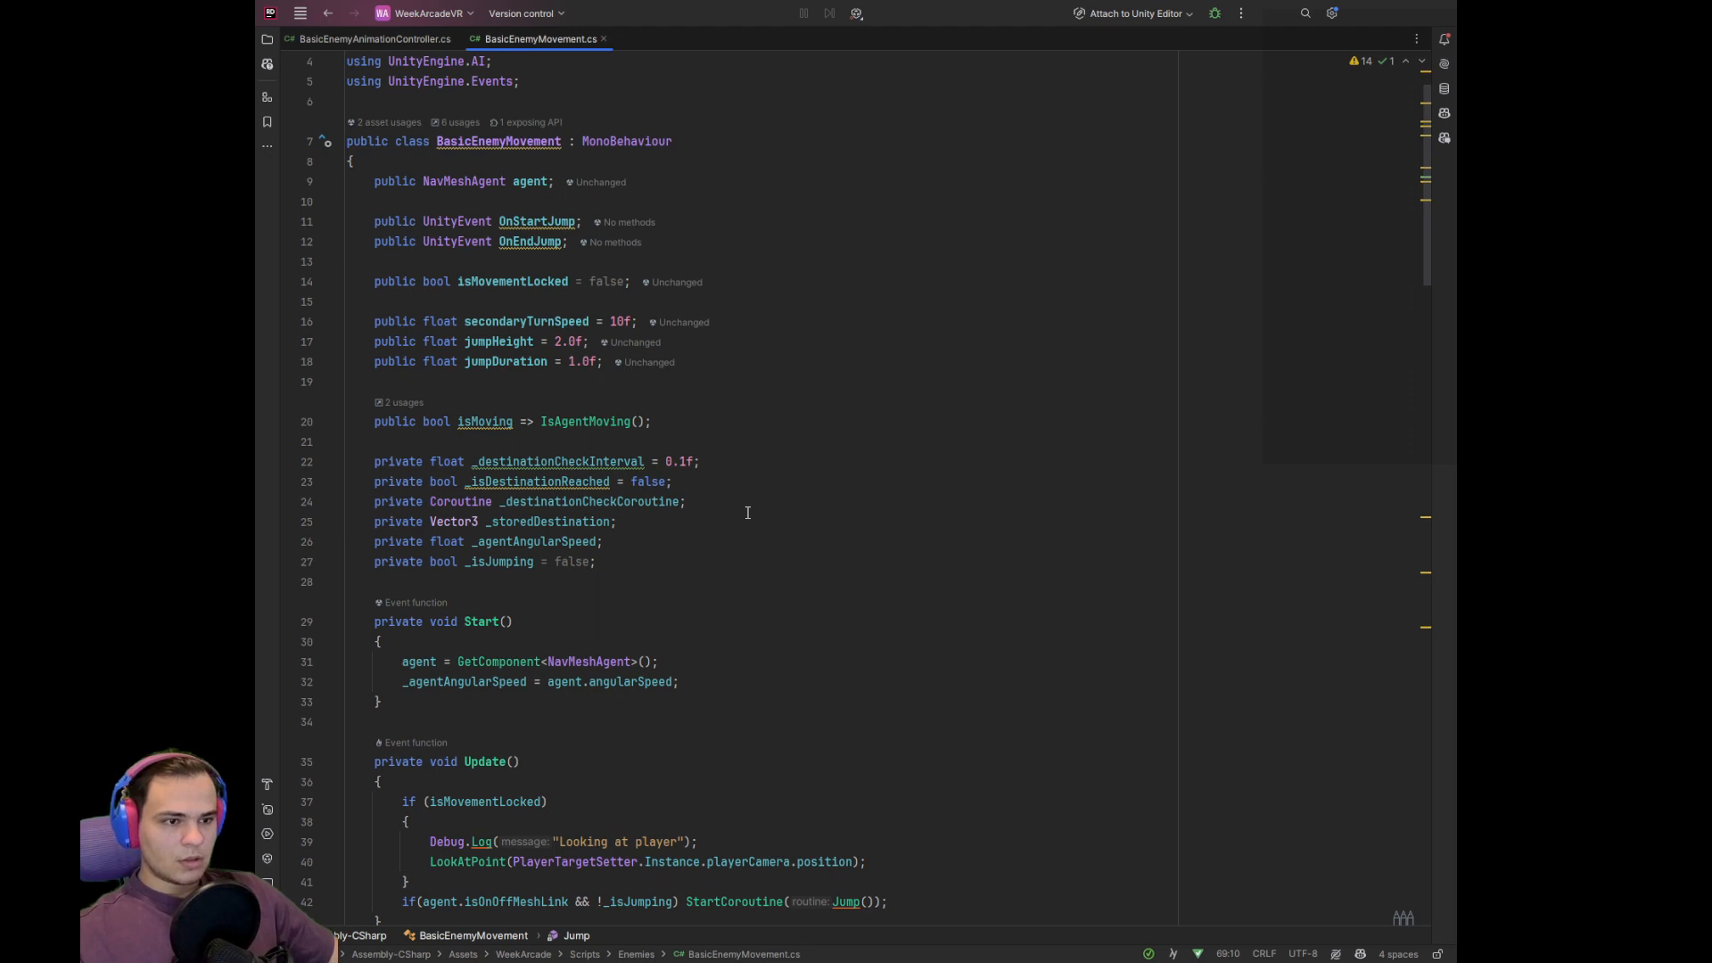
pyautogui.click(625, 559)
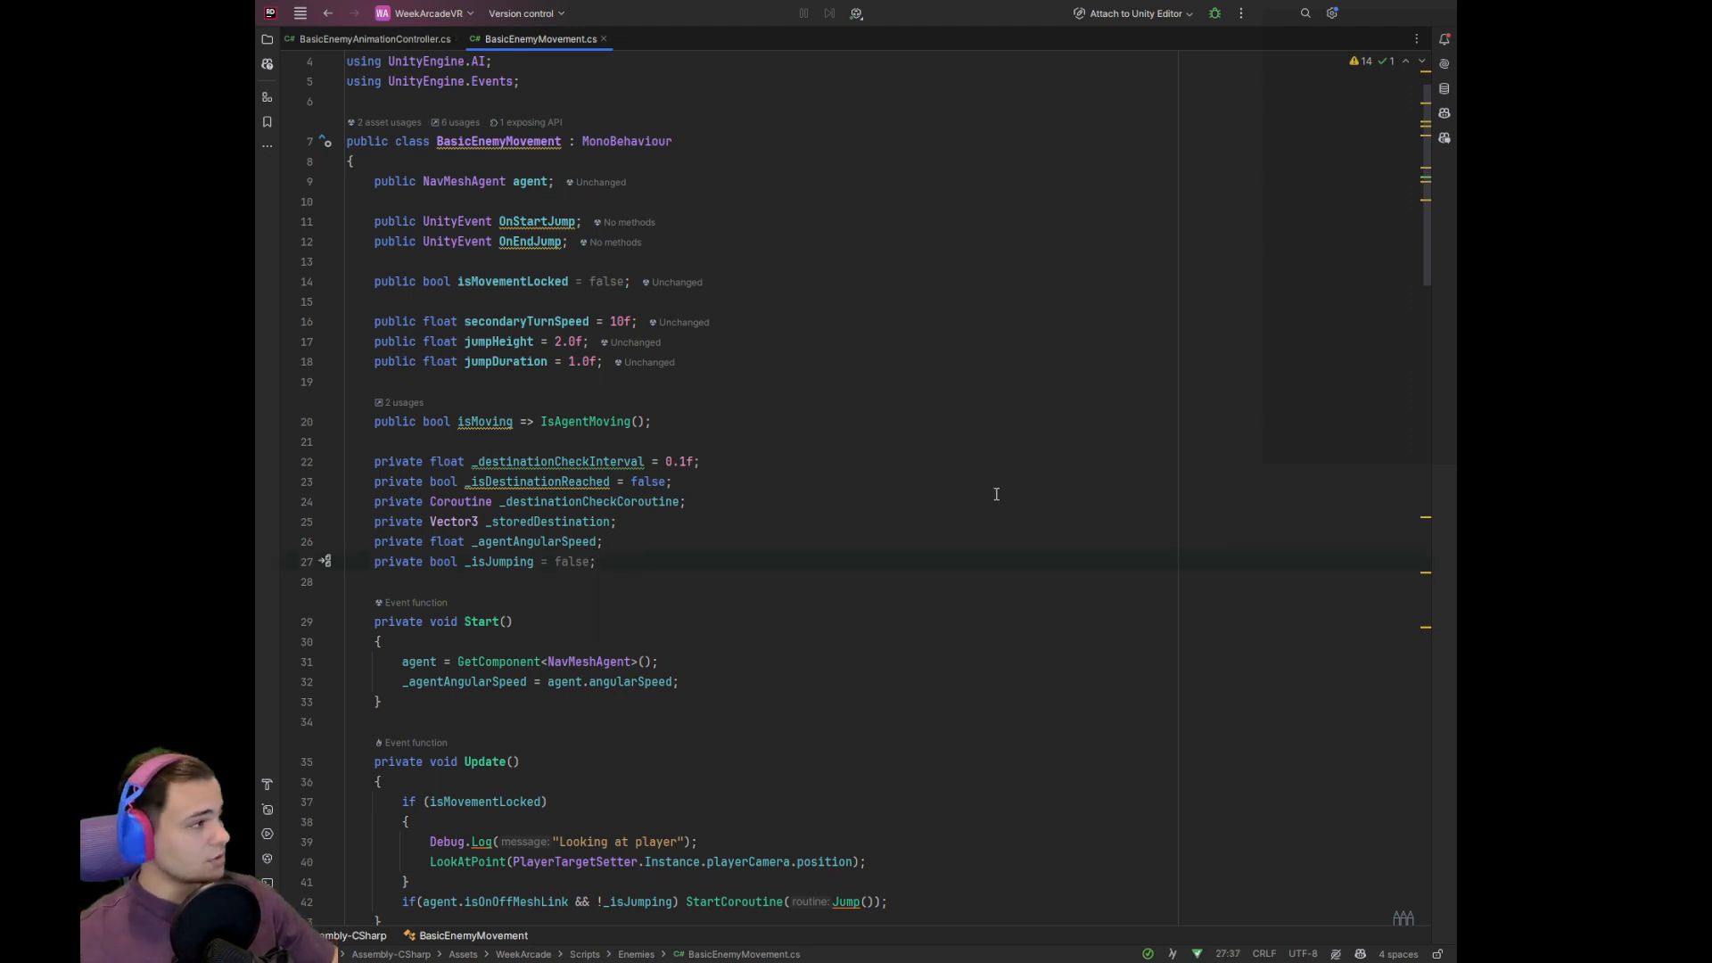
pyautogui.press('Return')
pyautogui.write('private')
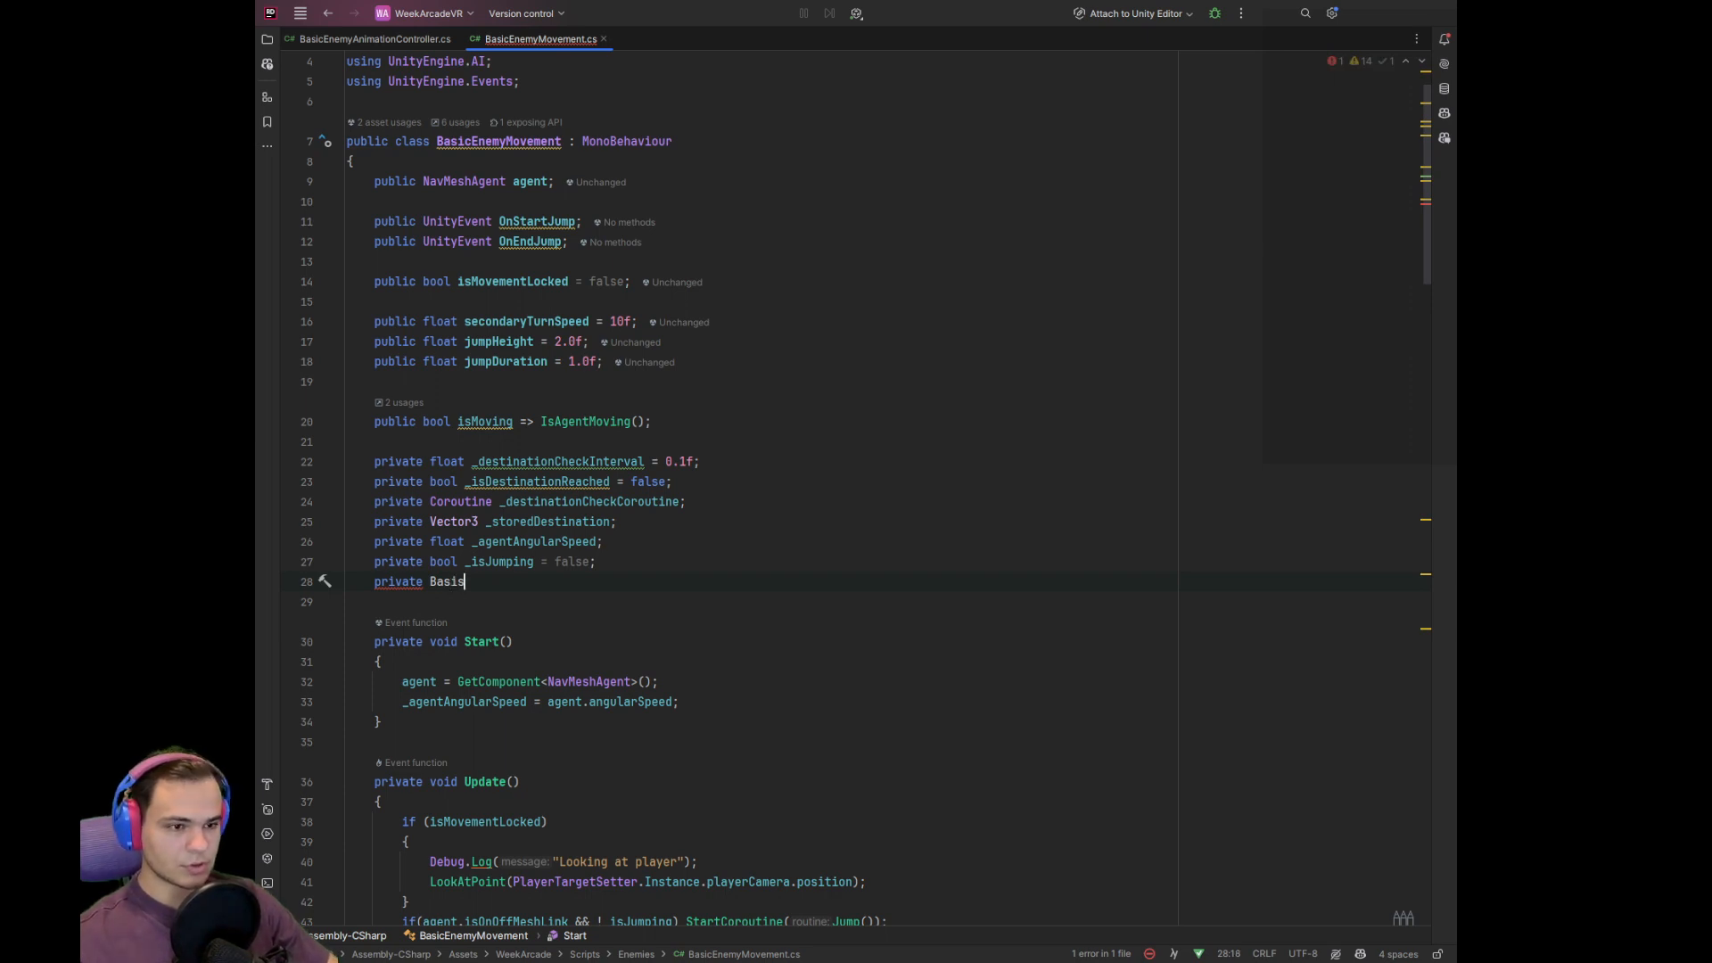
pyautogui.write('BasisEnem')
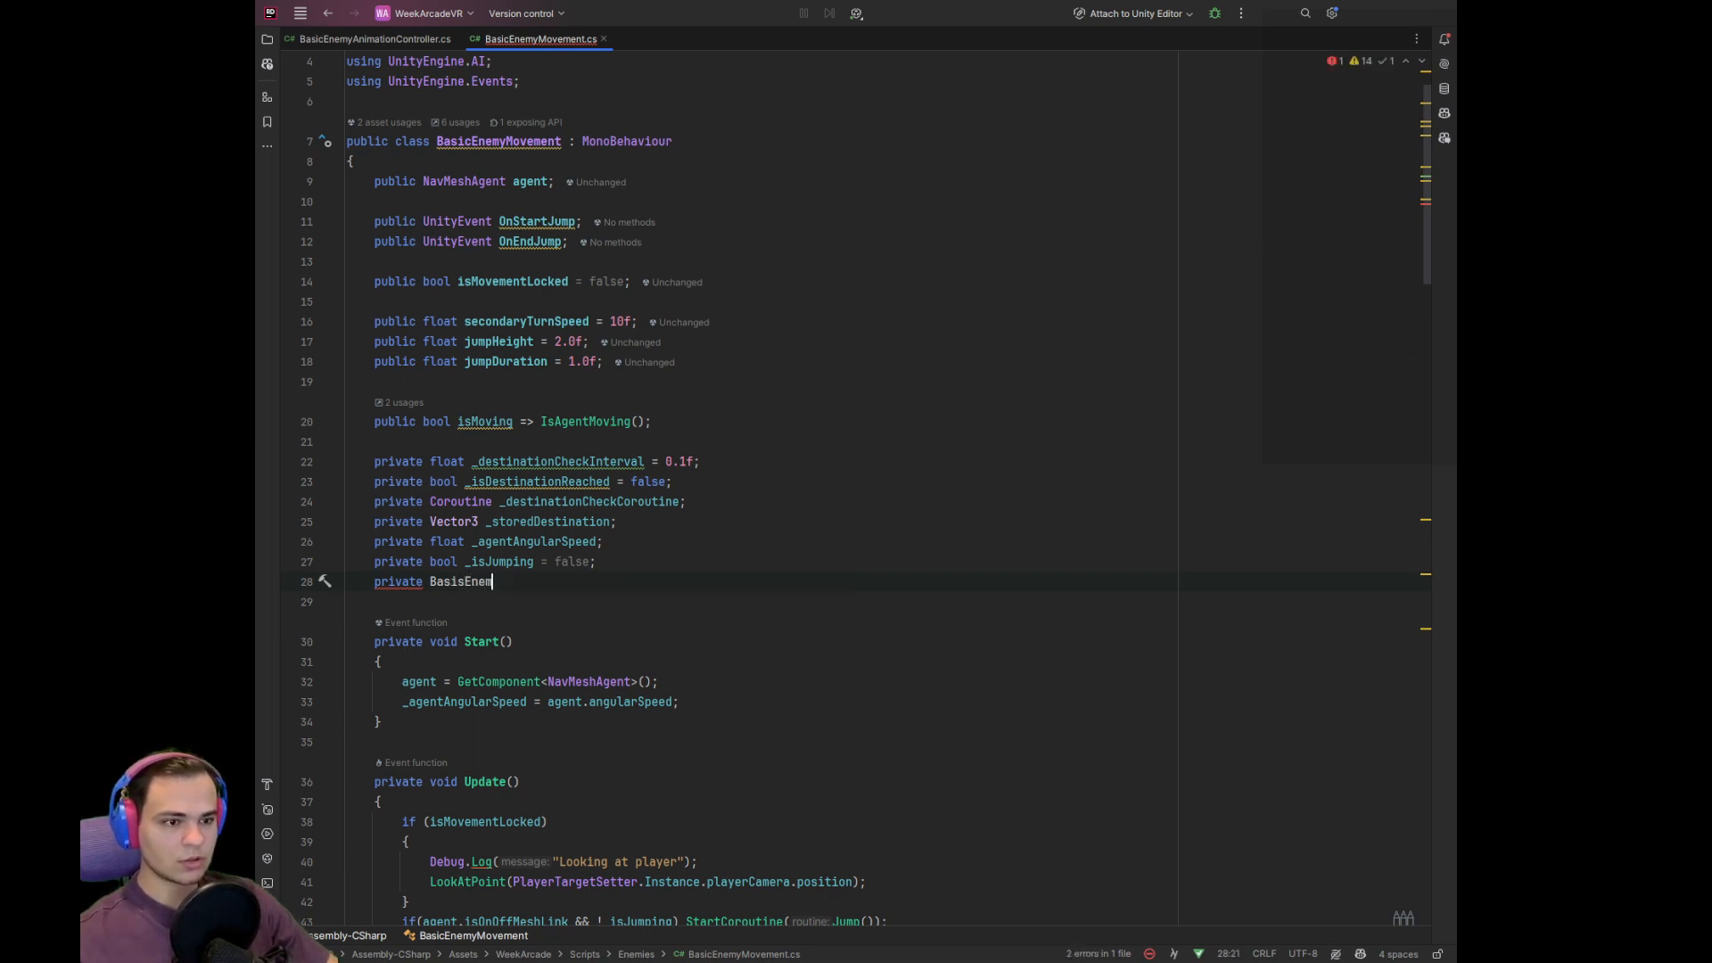
pyautogui.press('BackSpace')
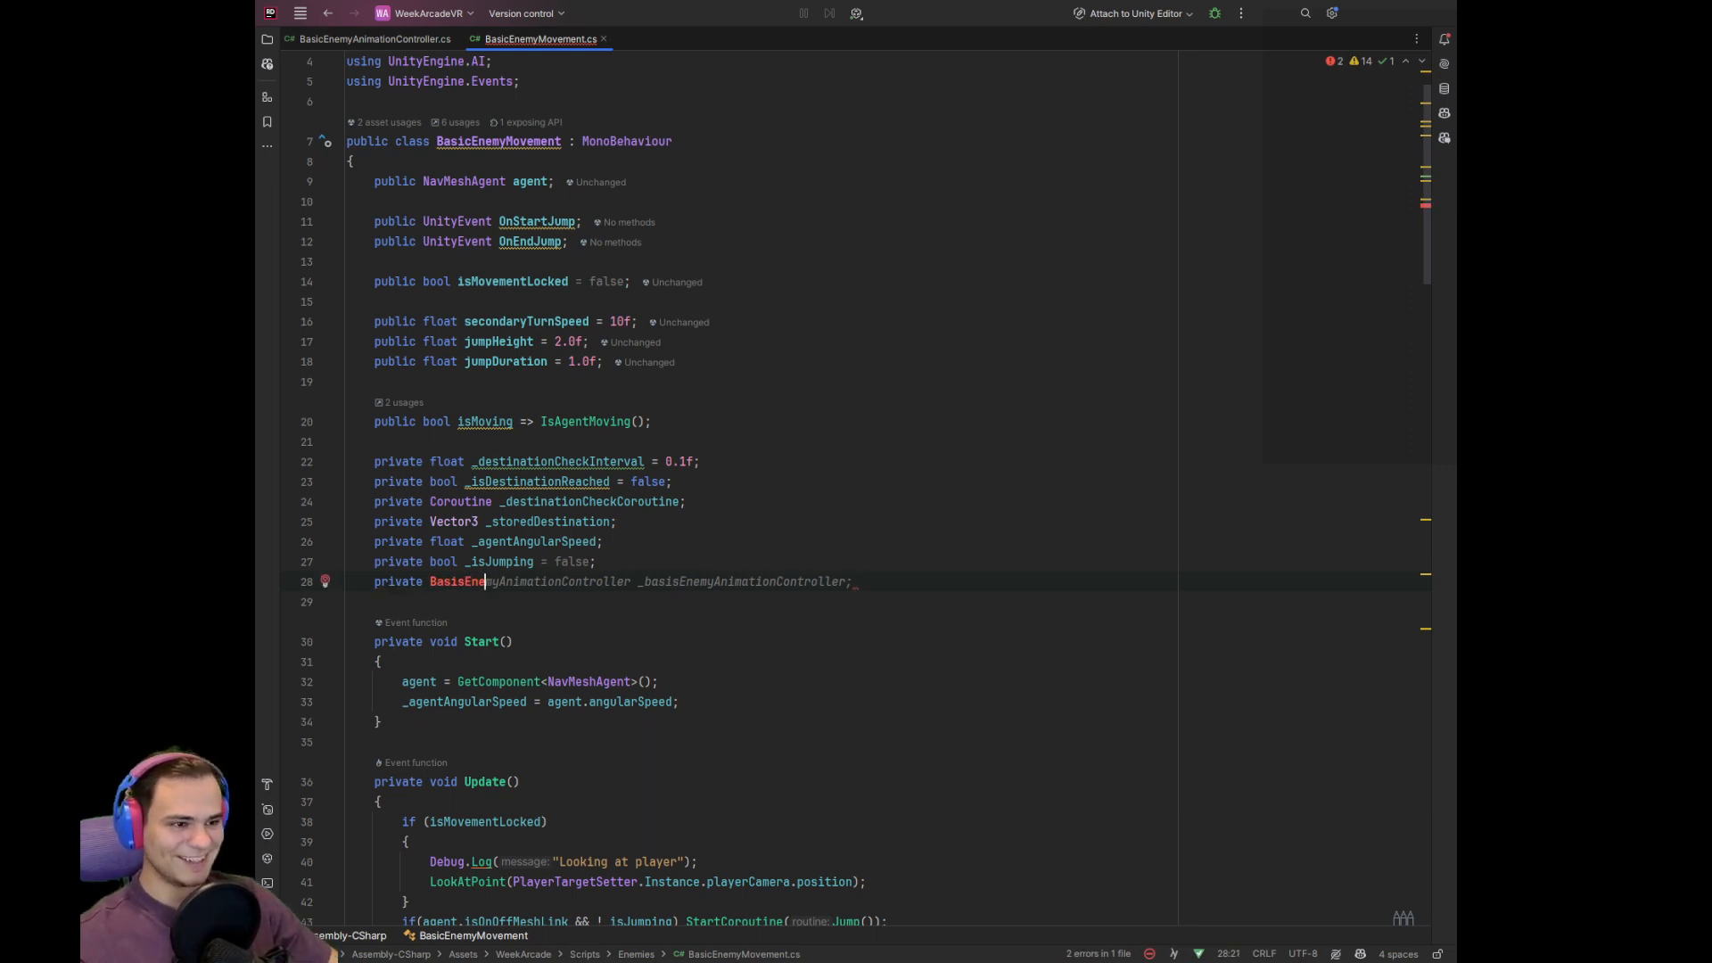
pyautogui.press('Tab')
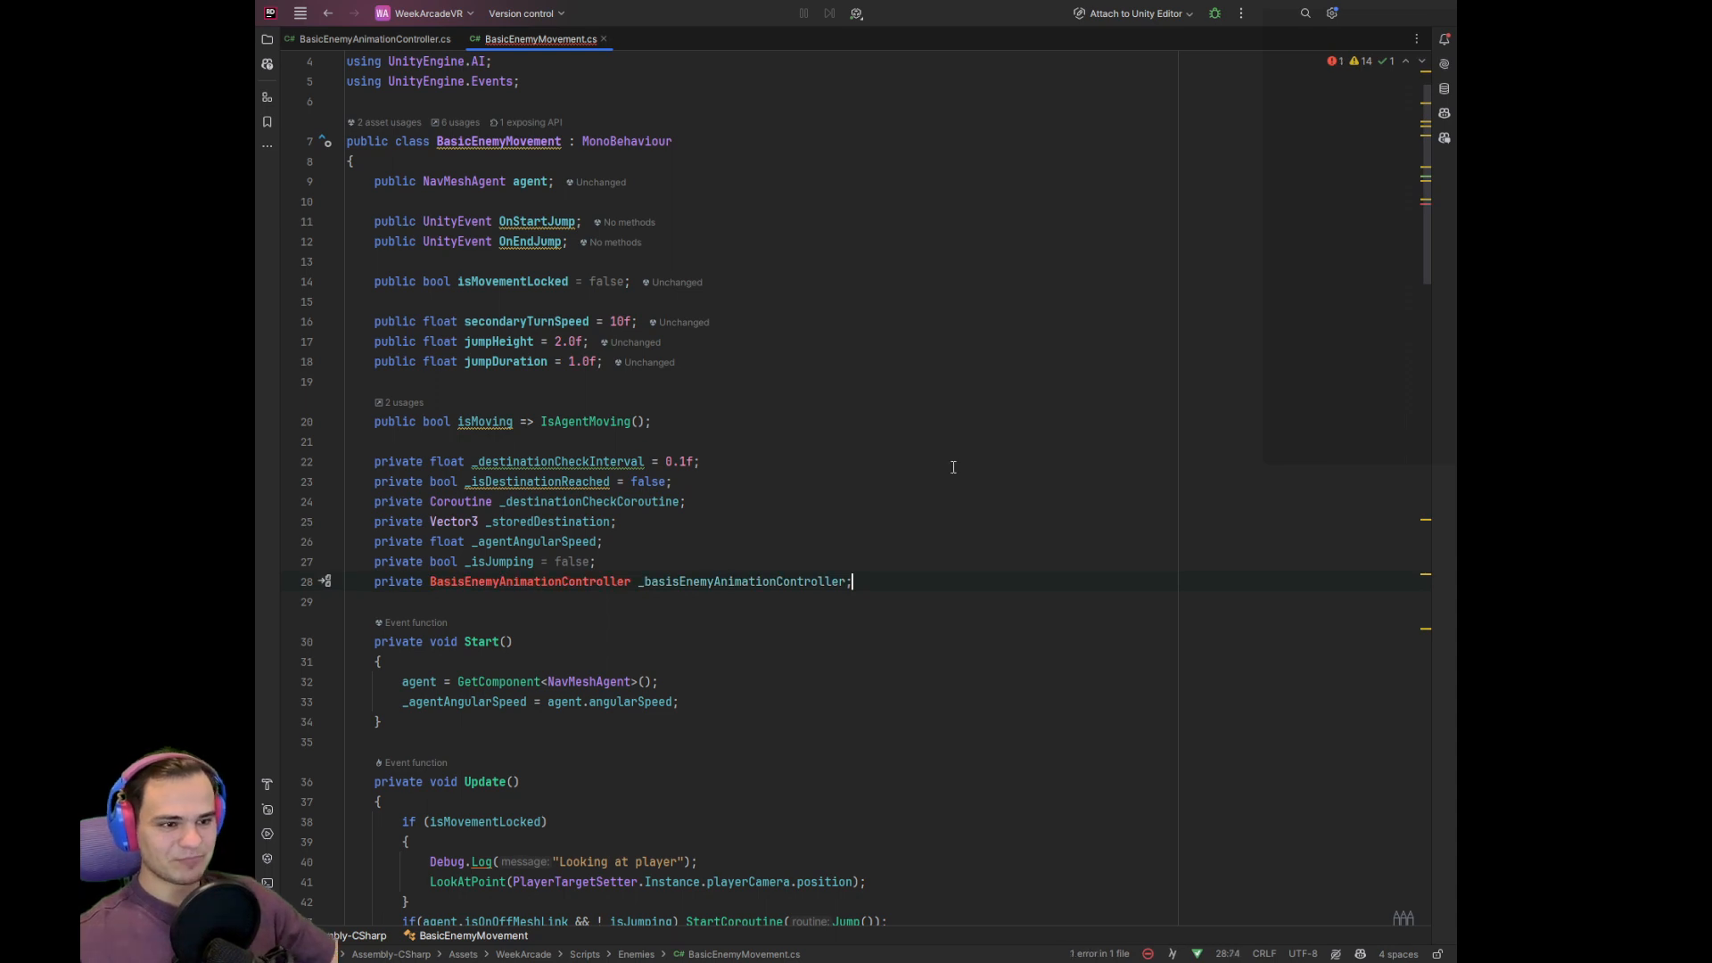
# Check the class name in BasicEnemyAnimationController.cs and correct the new field's type to BasicEnemyAnimationController
pyautogui.click(457, 581)
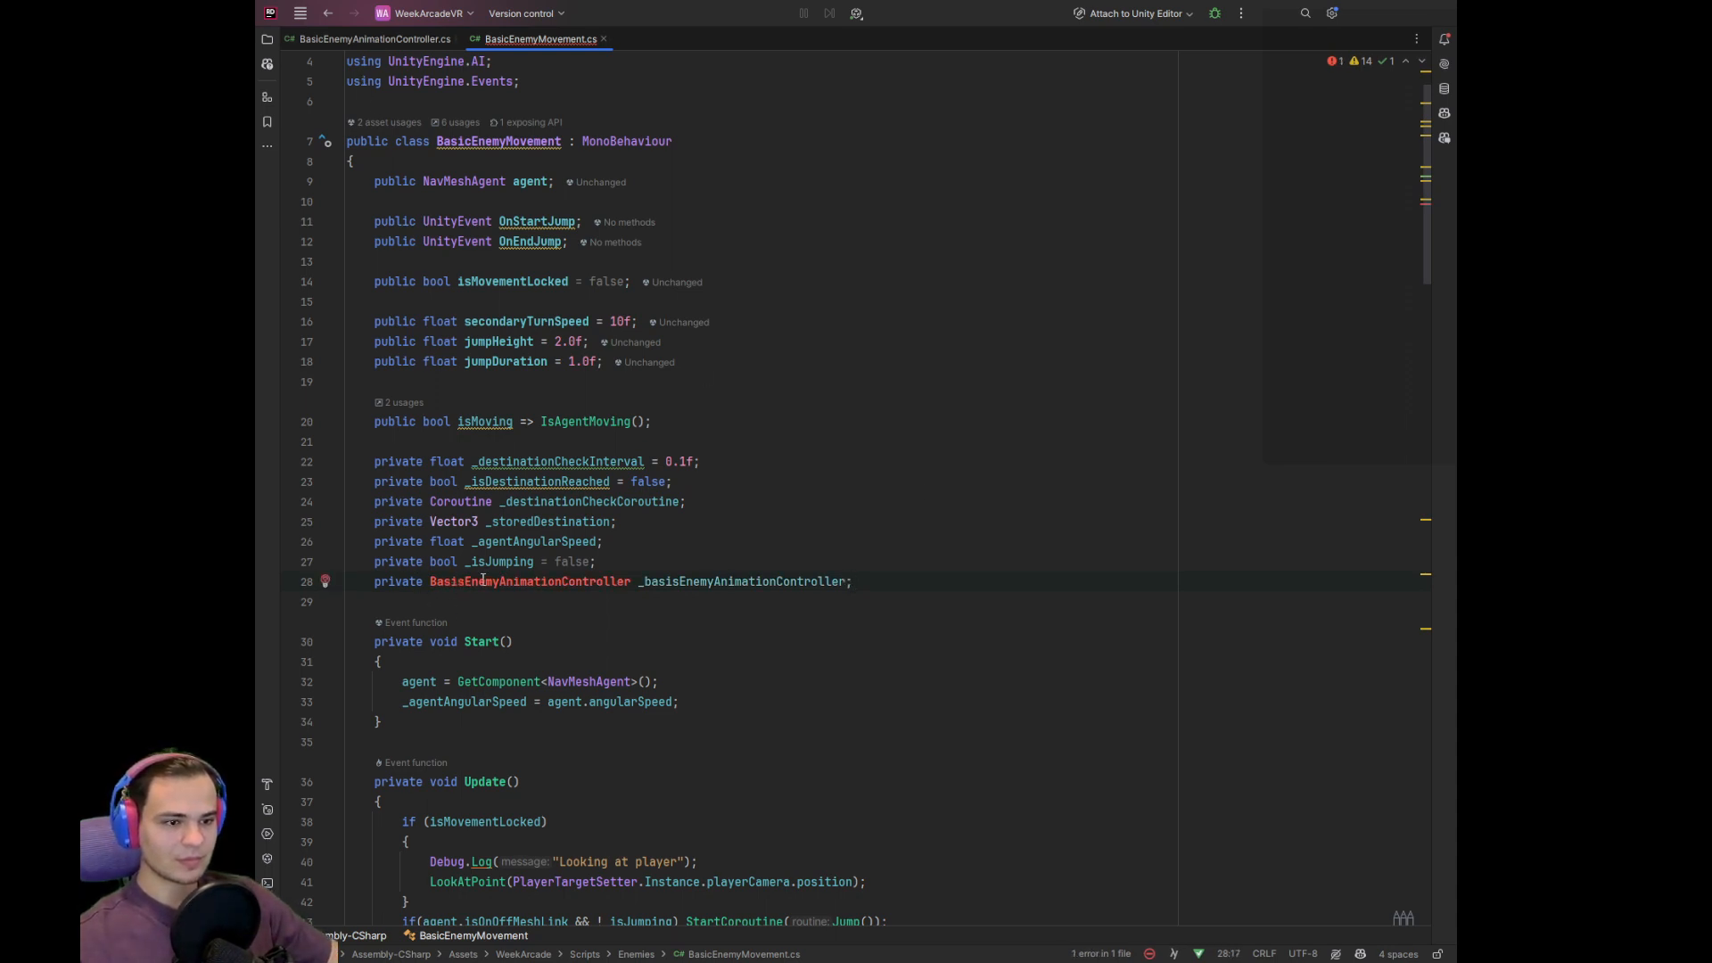
pyautogui.click(479, 581)
pyautogui.scroll(1, 506, 539)
pyautogui.click(377, 40)
pyautogui.scroll(20, 440, 174)
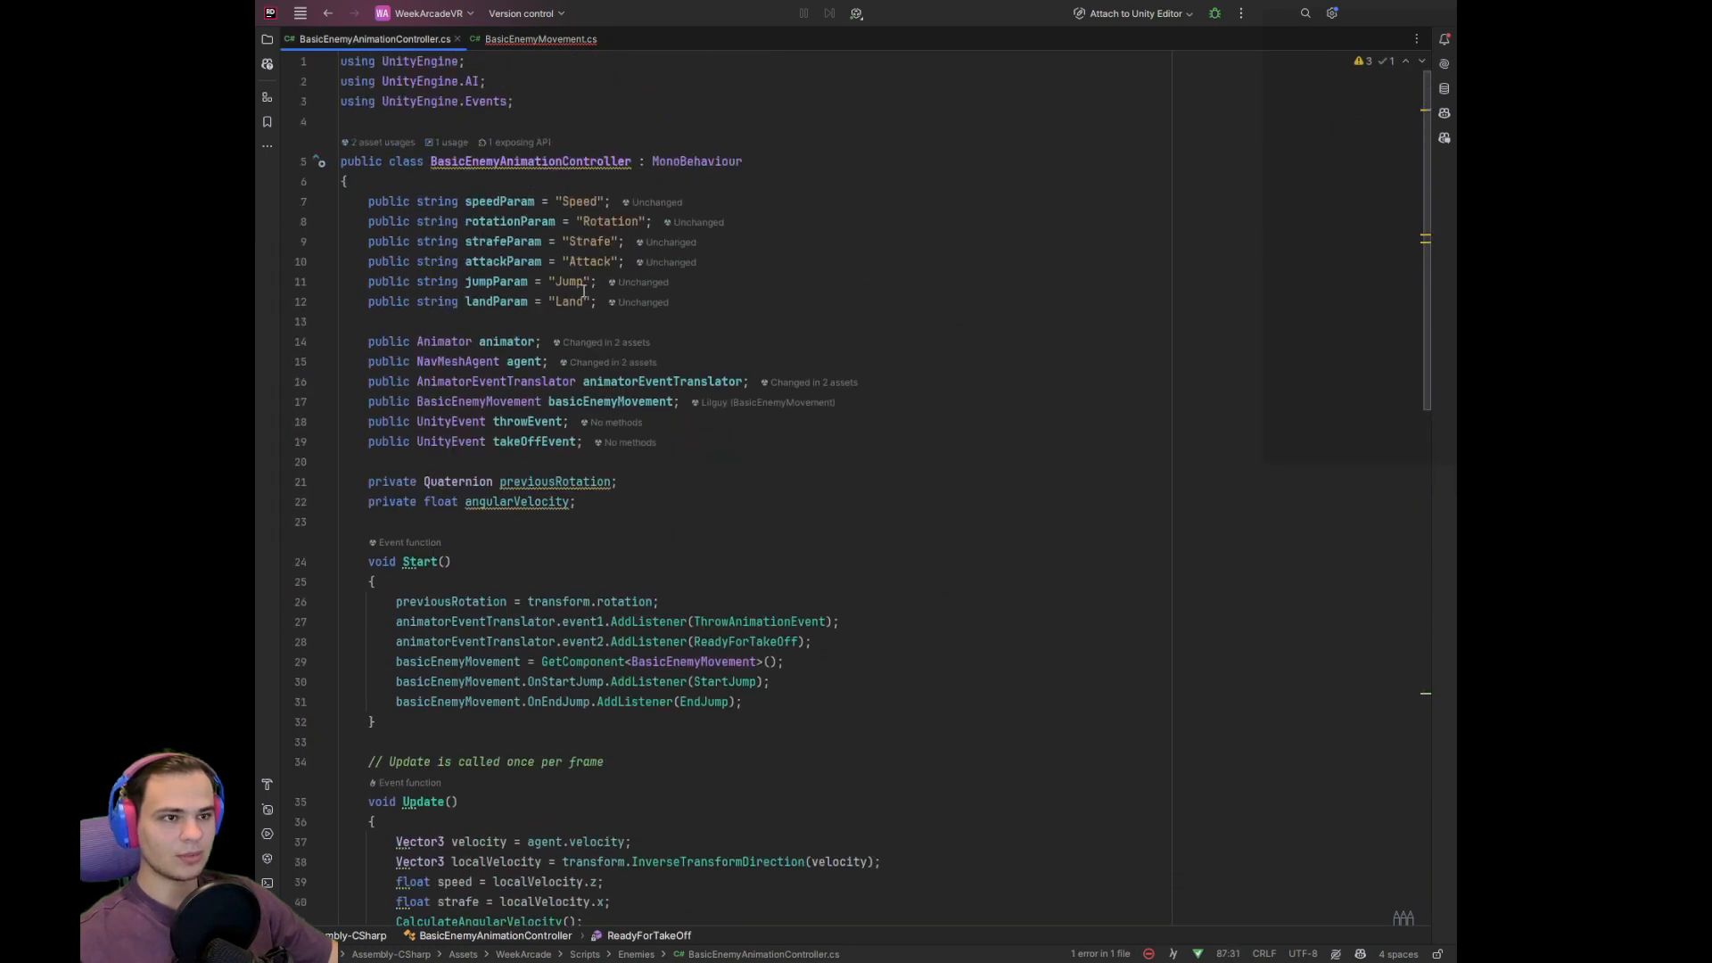
pyautogui.click(540, 40)
pyautogui.doubleClick(539, 640)
pyautogui.write('BasicEnemyAnimationController')
pyautogui.click(1002, 644)
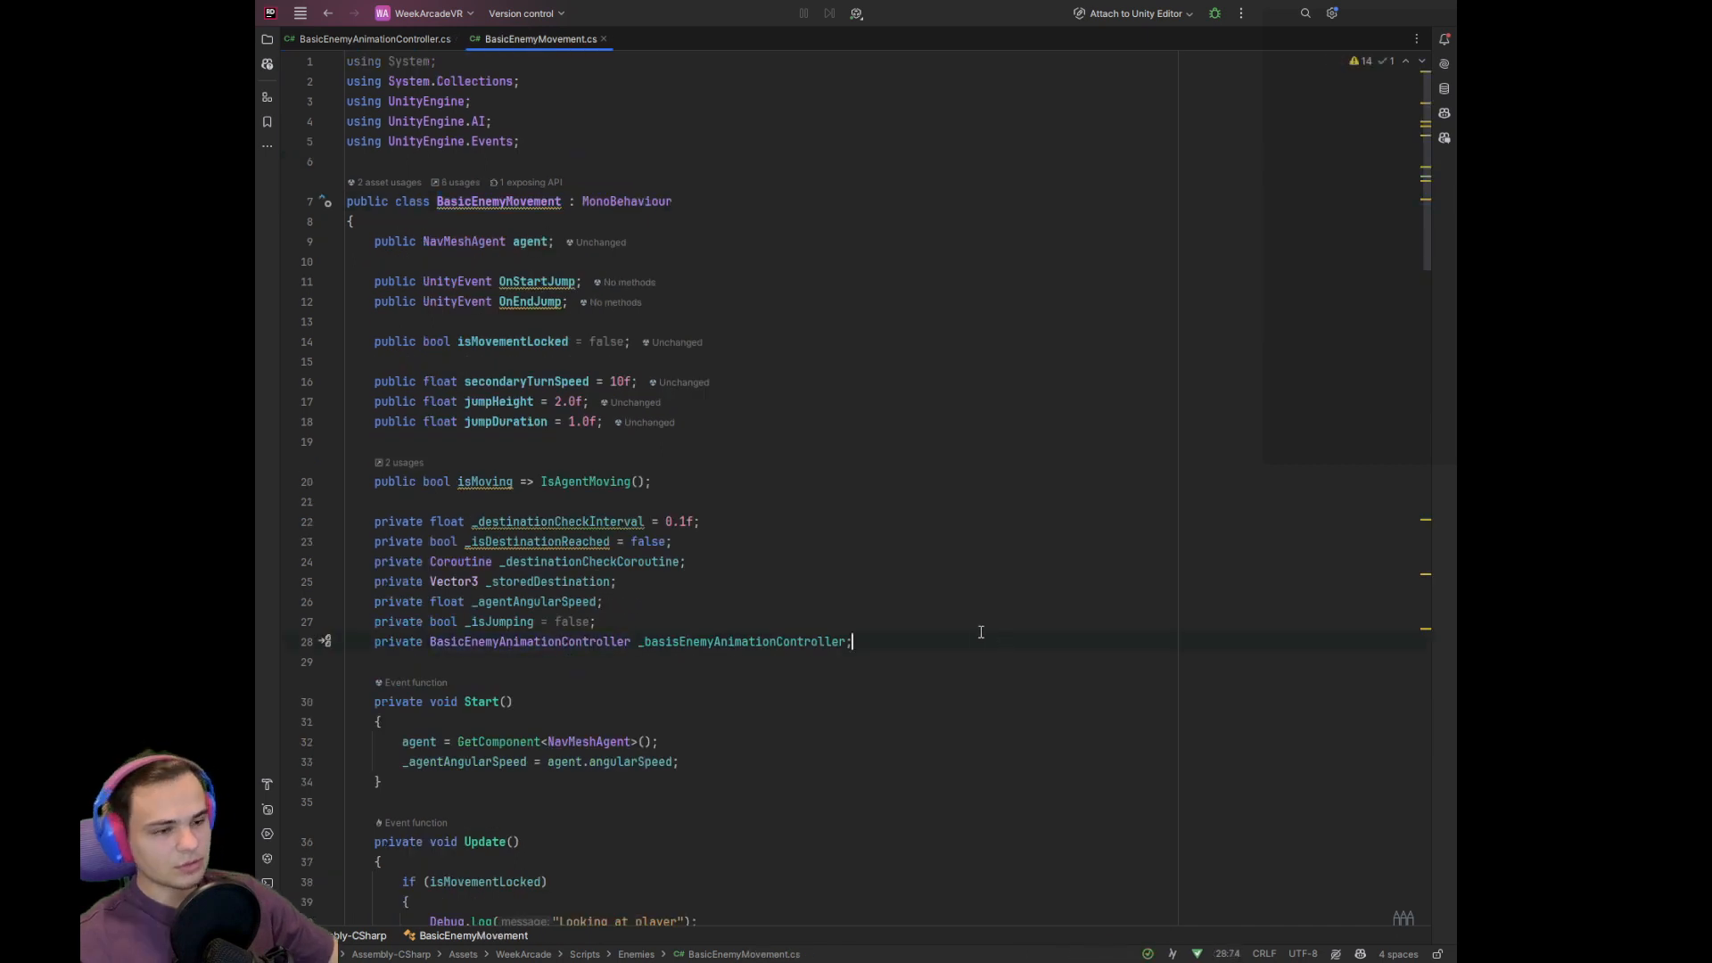
# In Start(), assign _basisEnemyAnimationController = GetComponent<BasicEnemyAnimationController>(); below the _agentAngularSpeed line
pyautogui.click(781, 760)
pyautogui.press('Return')
pyautogui.press('Tab')
pyautogui.scroll(-3, 546, 532)
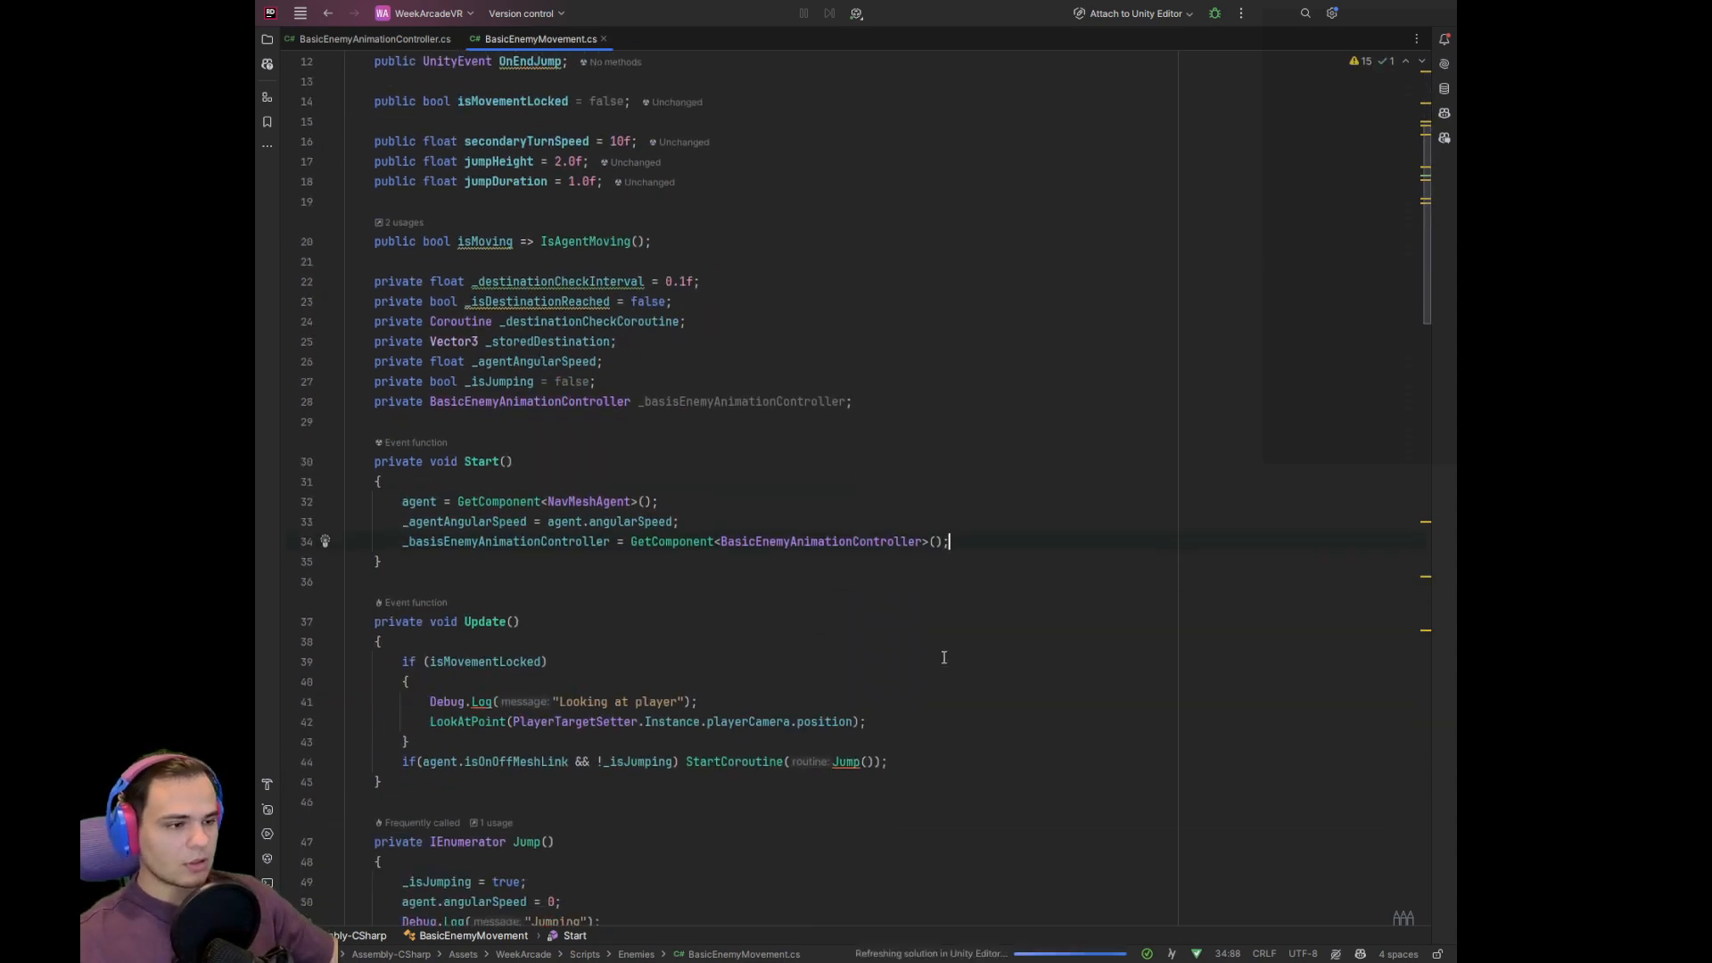
# Begin a new statement on _basisEnemyAnimationController directly below its GetComponent assignment in Start()
pyautogui.doubleClick(545, 539)
pyautogui.hotkey('ctrl', 'c')
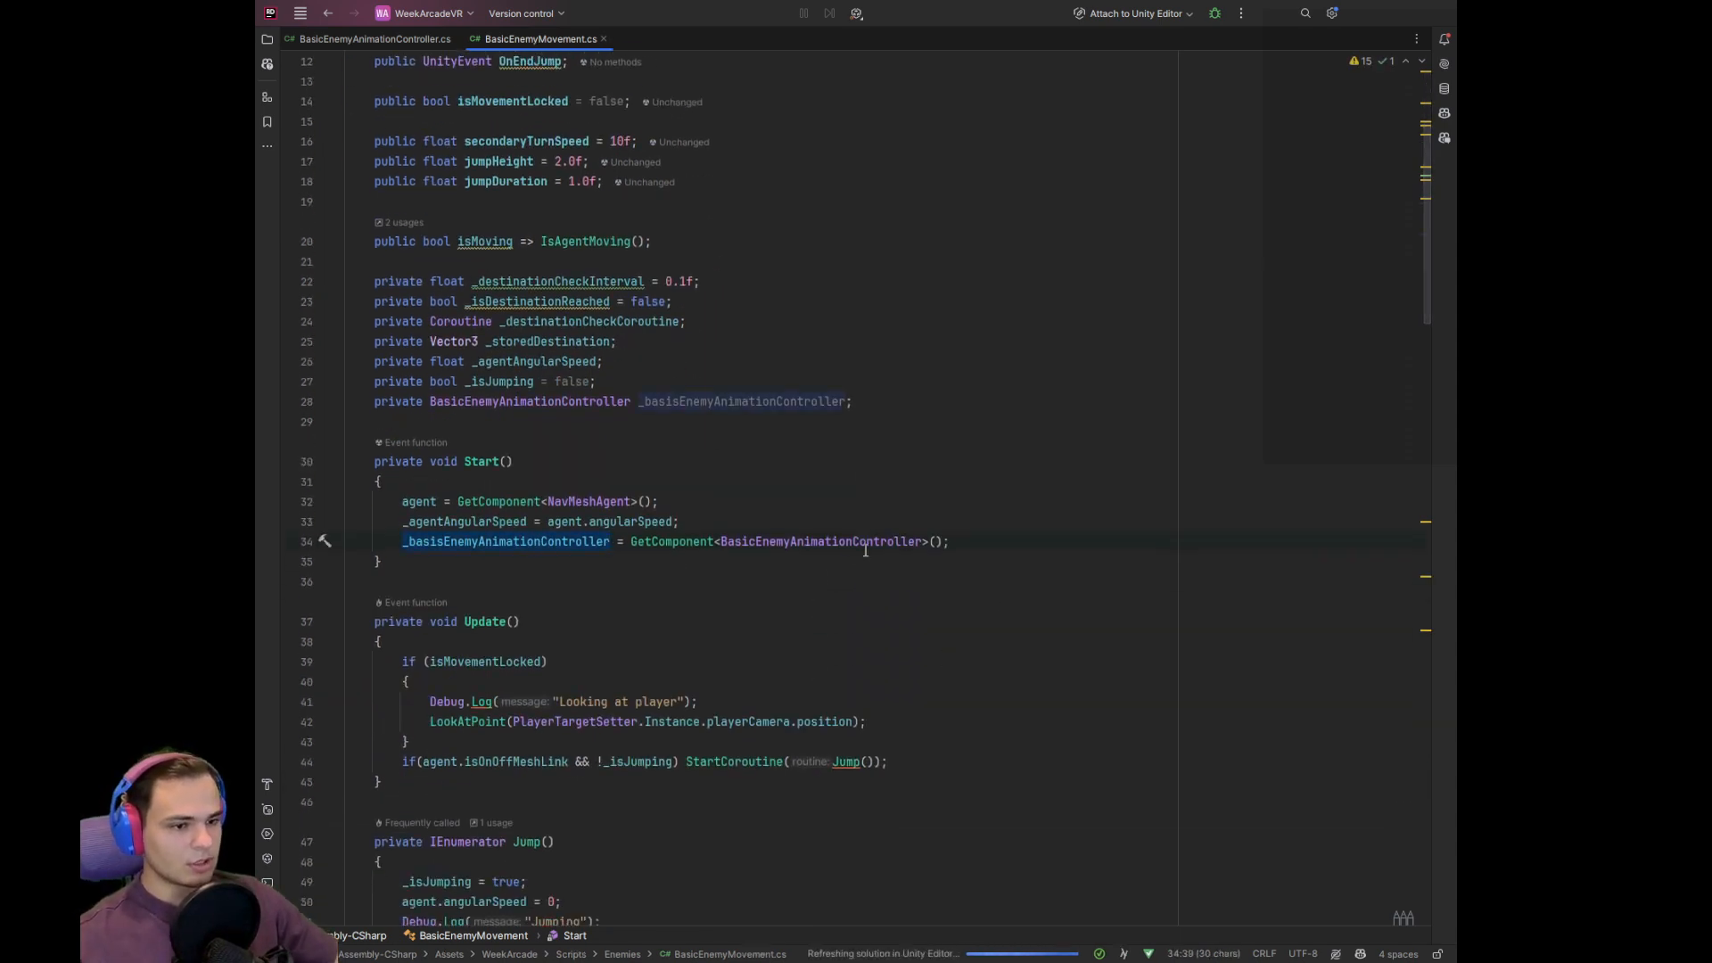
pyautogui.press('End')
pyautogui.press('Return')
pyautogui.hotkey('ctrl', 'v')
pyautogui.write('.')
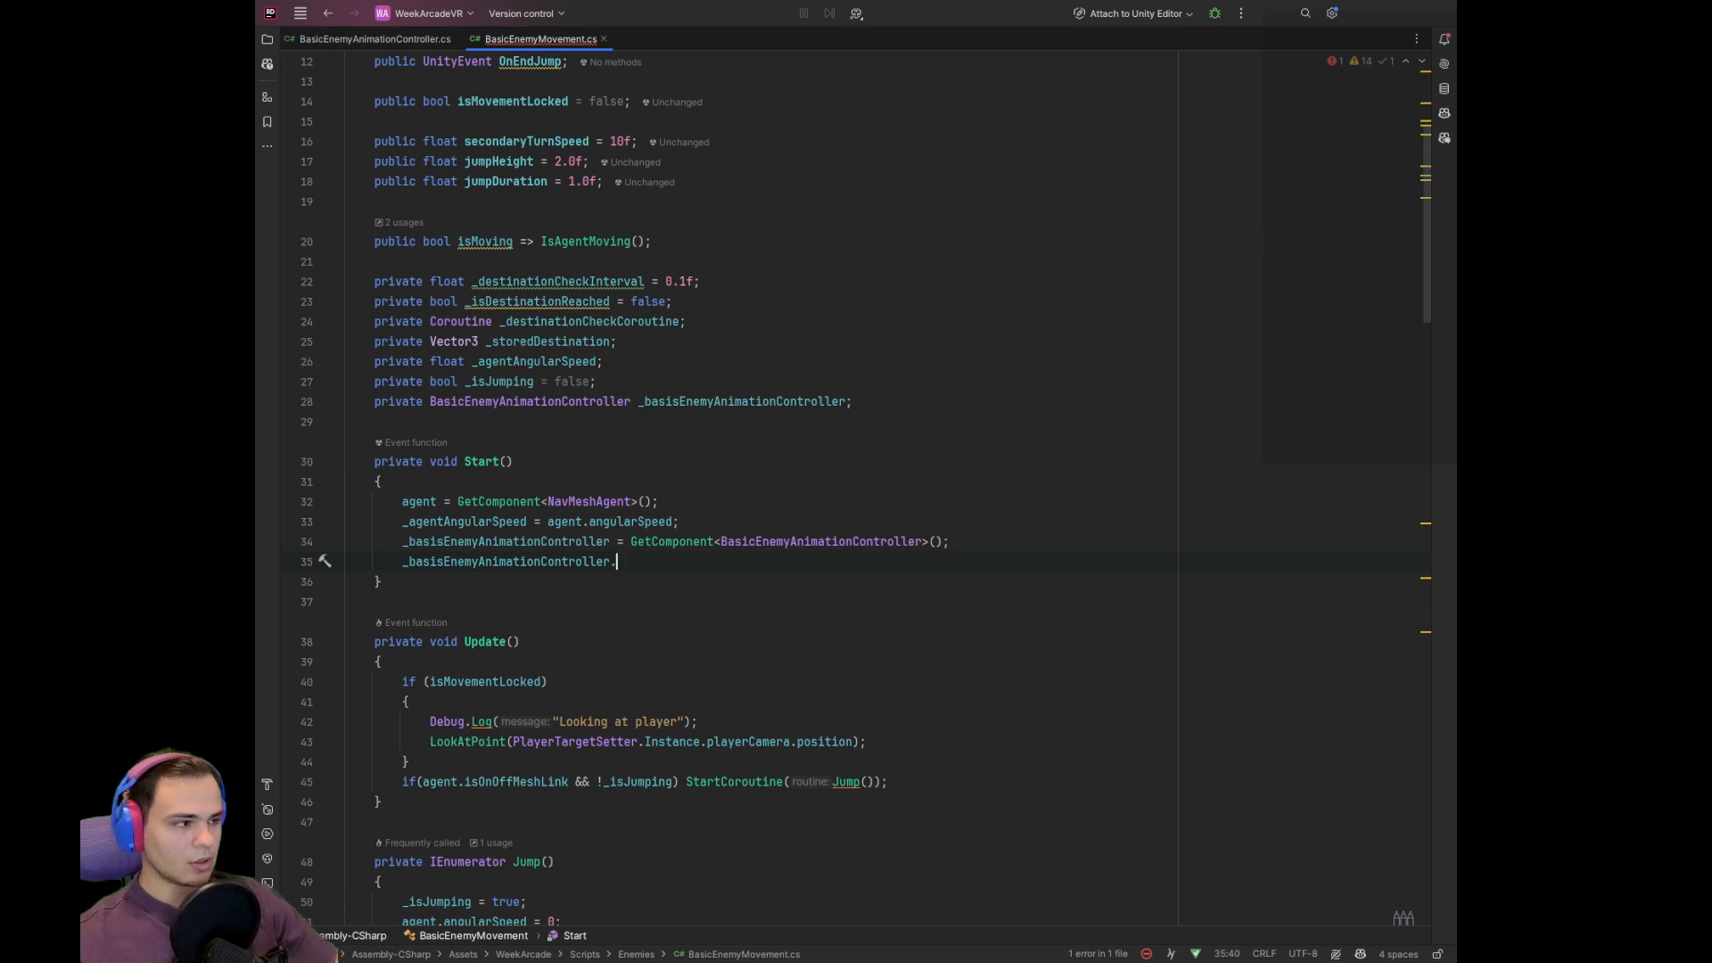
# Look up the take-off event in BasicEnemyAnimationController.cs and complete the Start() statement in BasicEnemyMovement.cs with takeOffEvent.AddListener(ReadyToJump);
pyautogui.click(337, 38)
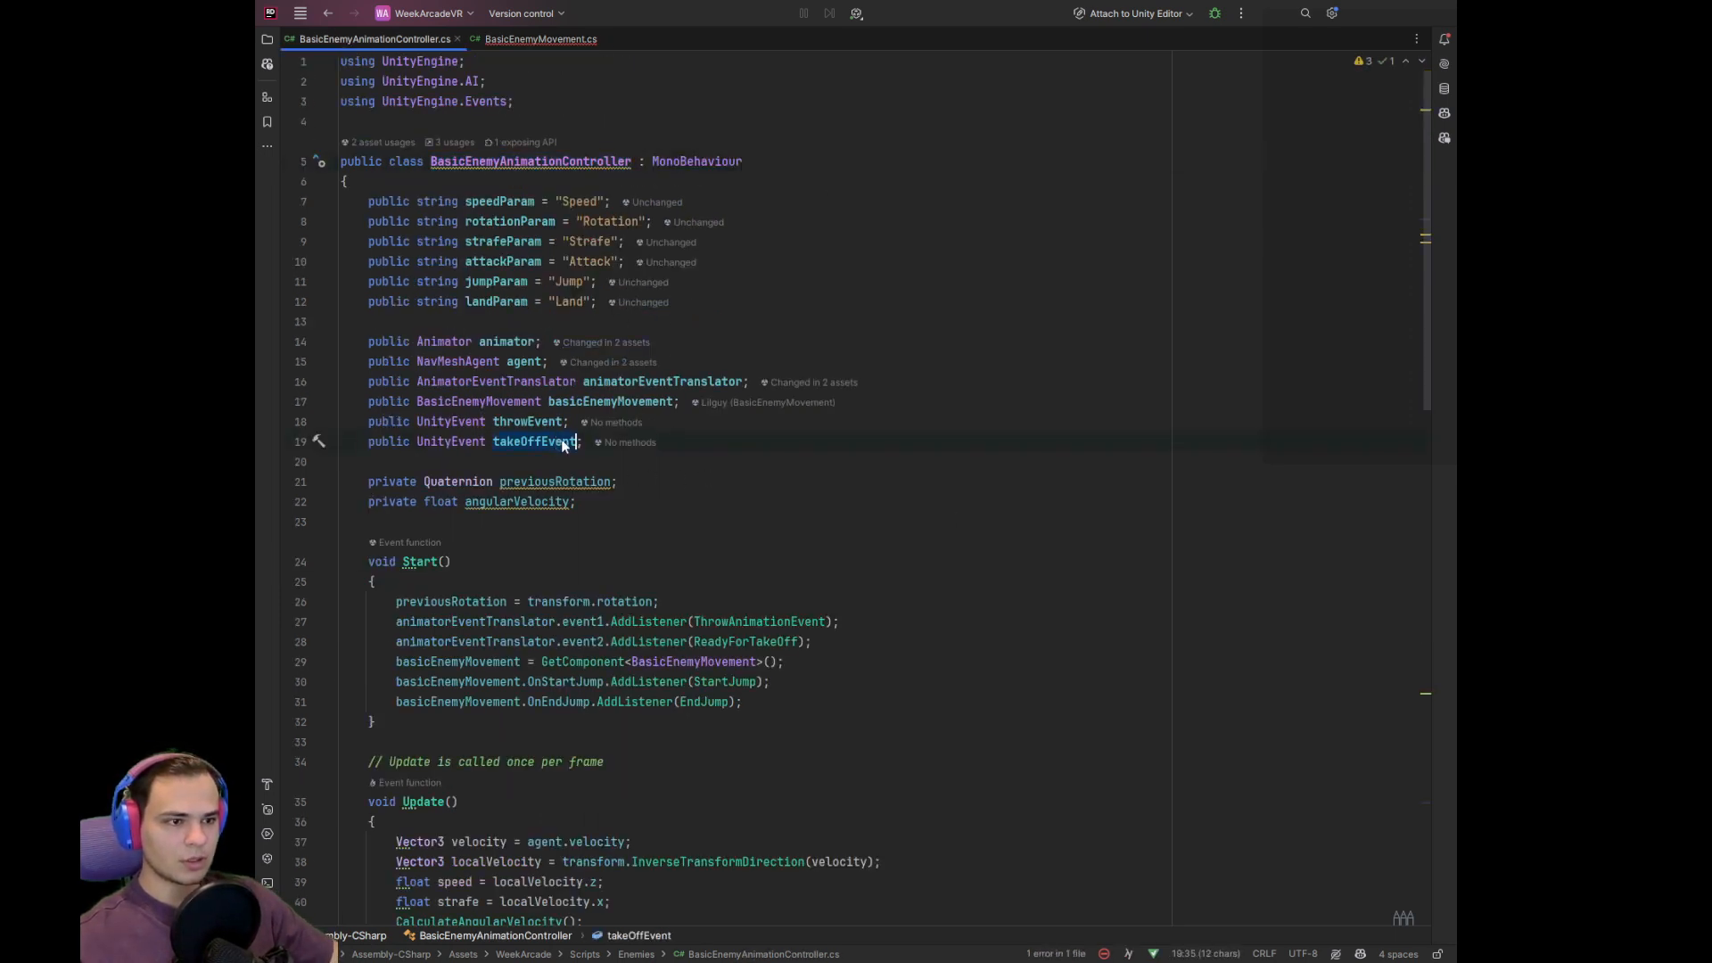
pyautogui.hotkey('ctrl', 'Tab')
pyautogui.hotkey('ctrl', 'Tab')
pyautogui.scroll(-15, 658, 489)
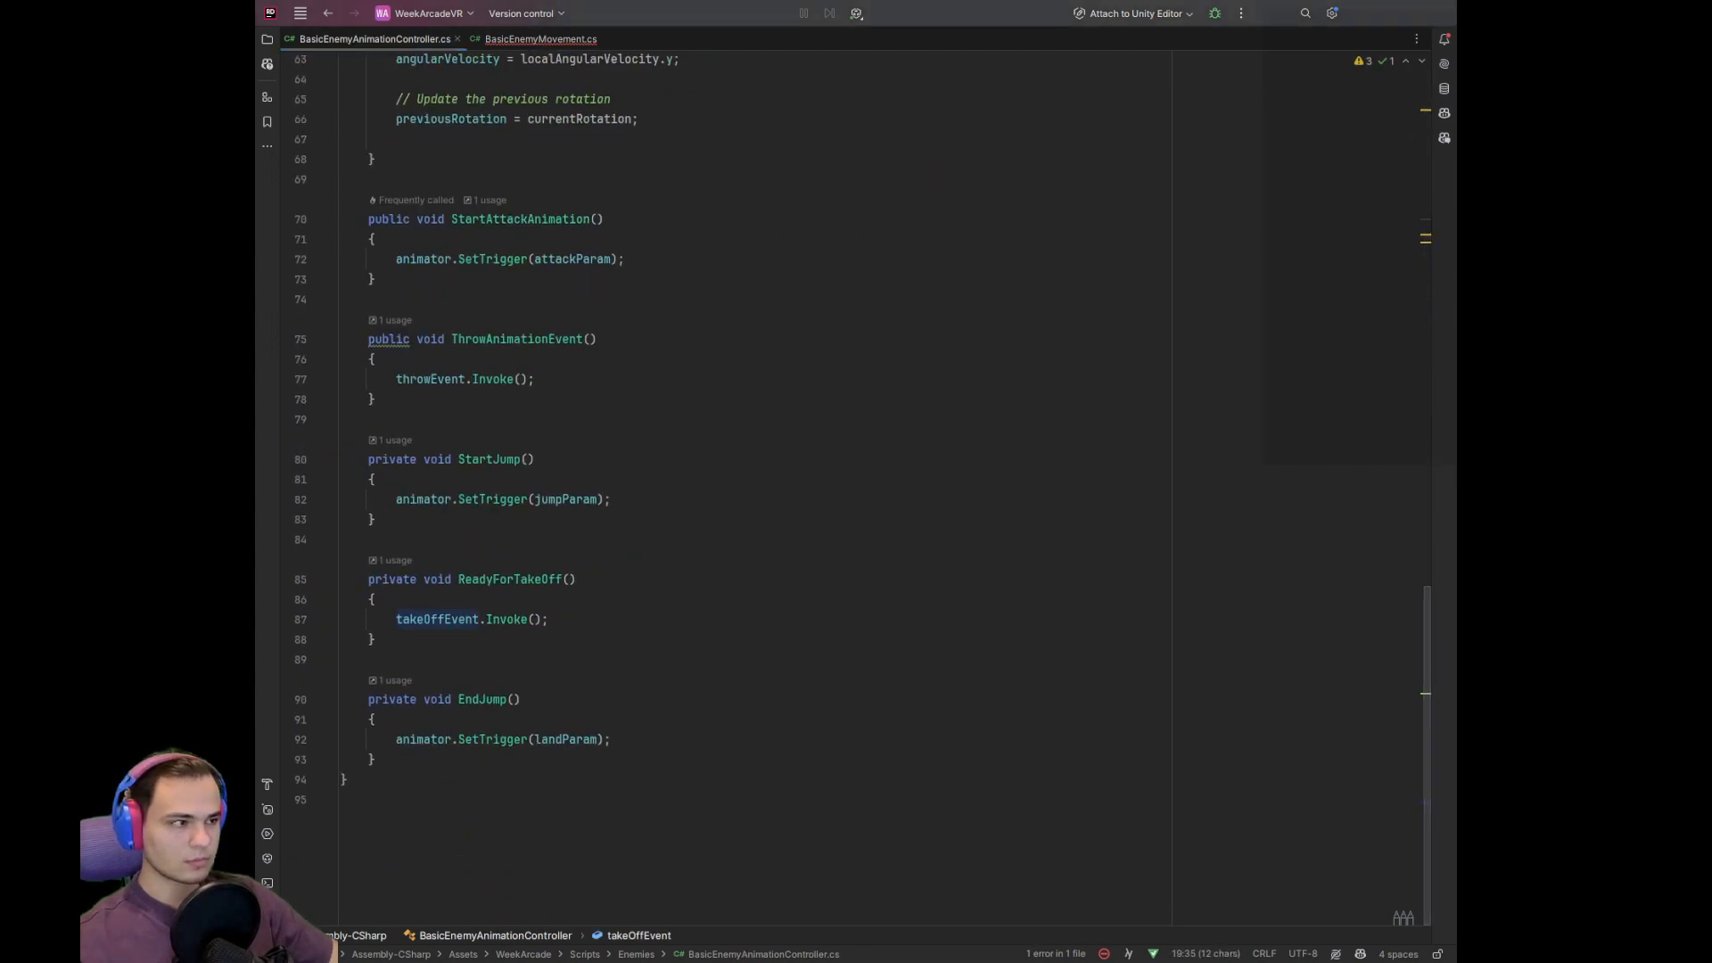
pyautogui.click(459, 621)
pyautogui.scroll(12, 461, 628)
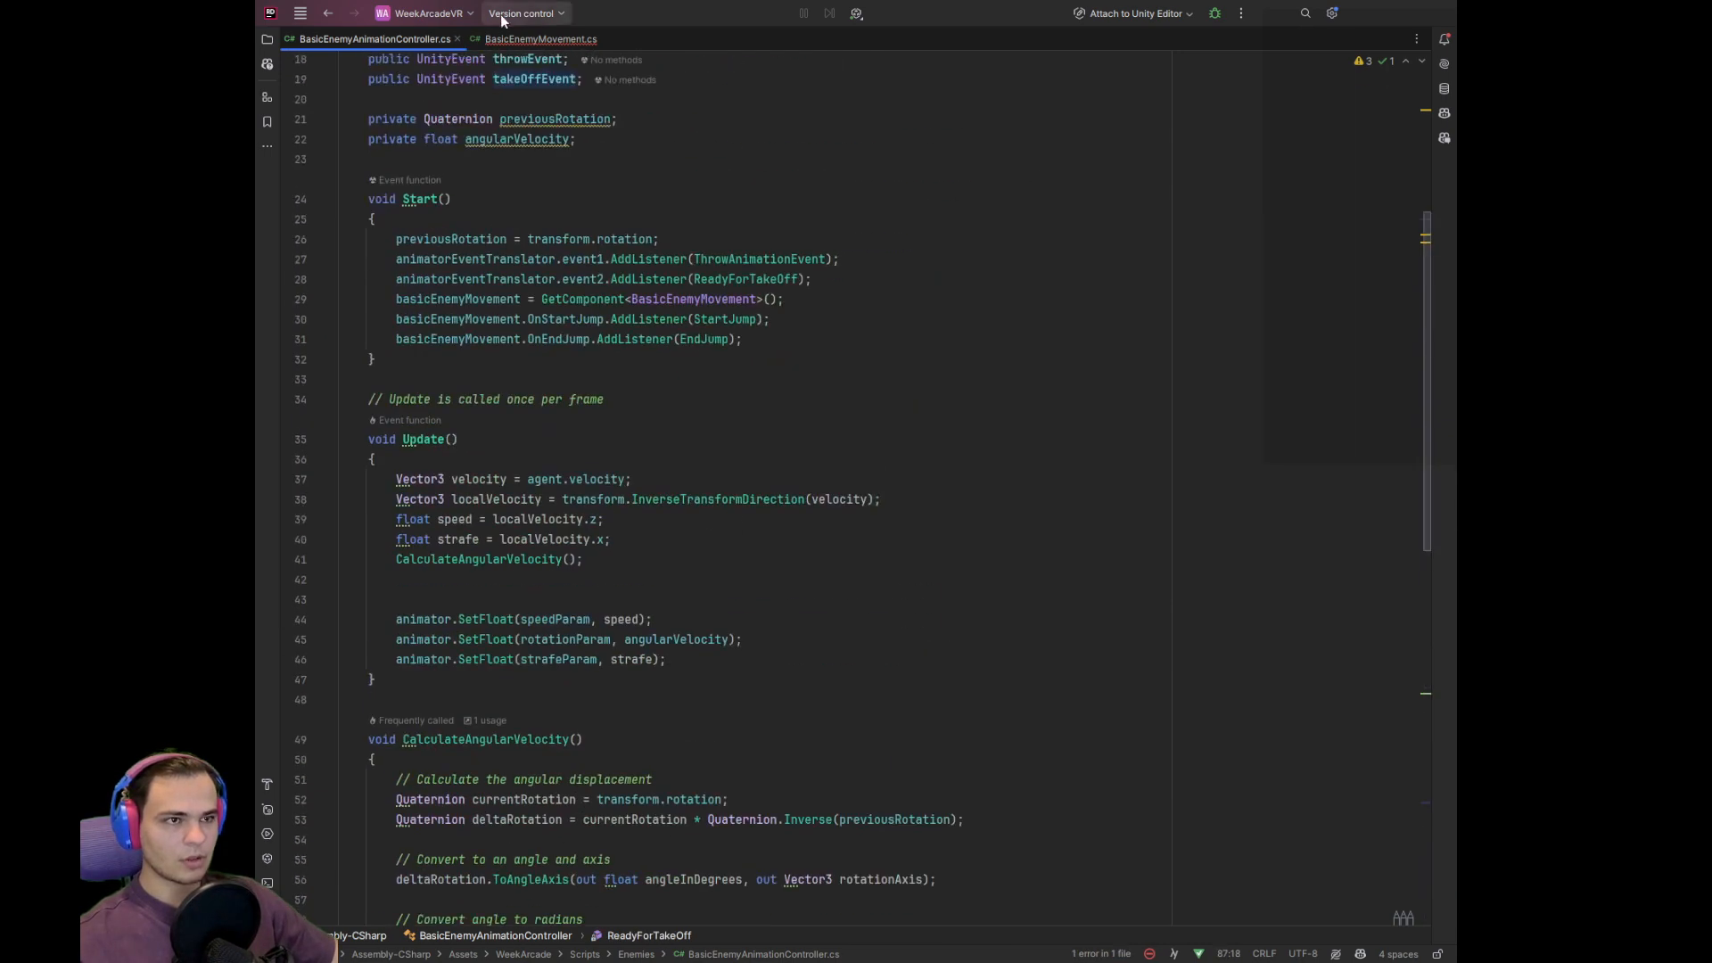
pyautogui.click(535, 39)
pyautogui.write('takeOffEvent')
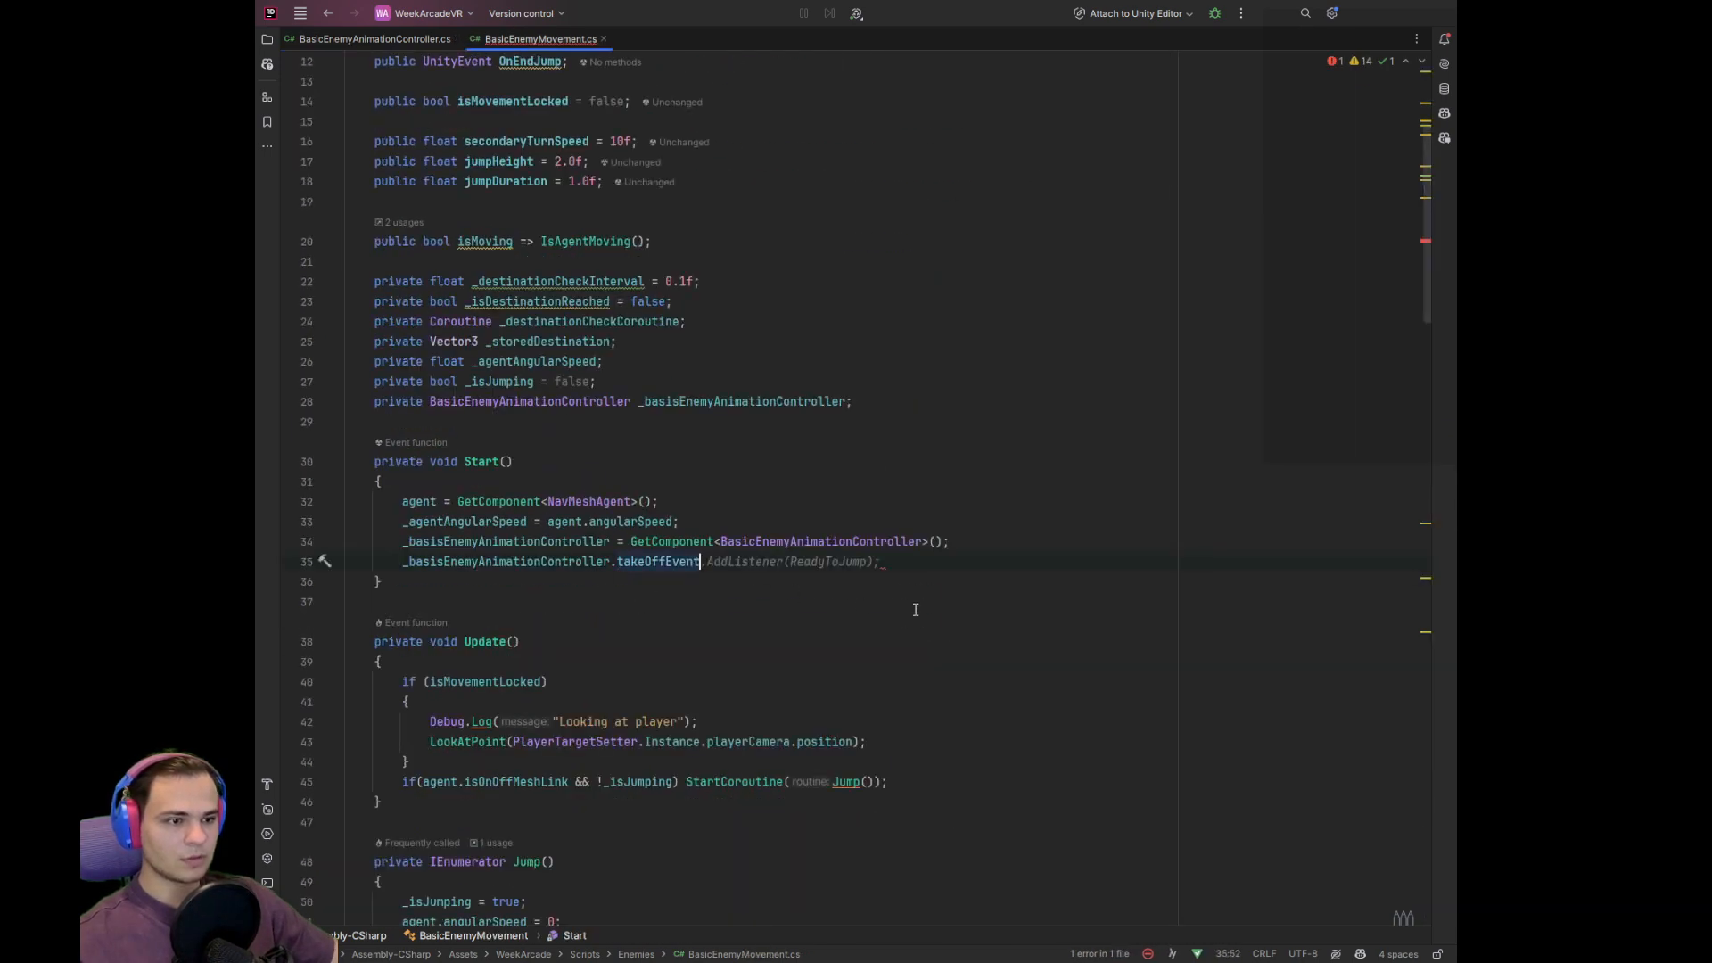
pyautogui.press('Tab')
# Review the Jump coroutine's isReadyToJump wait loop and the ReadyToJump method
pyautogui.scroll(-15, 917, 610)
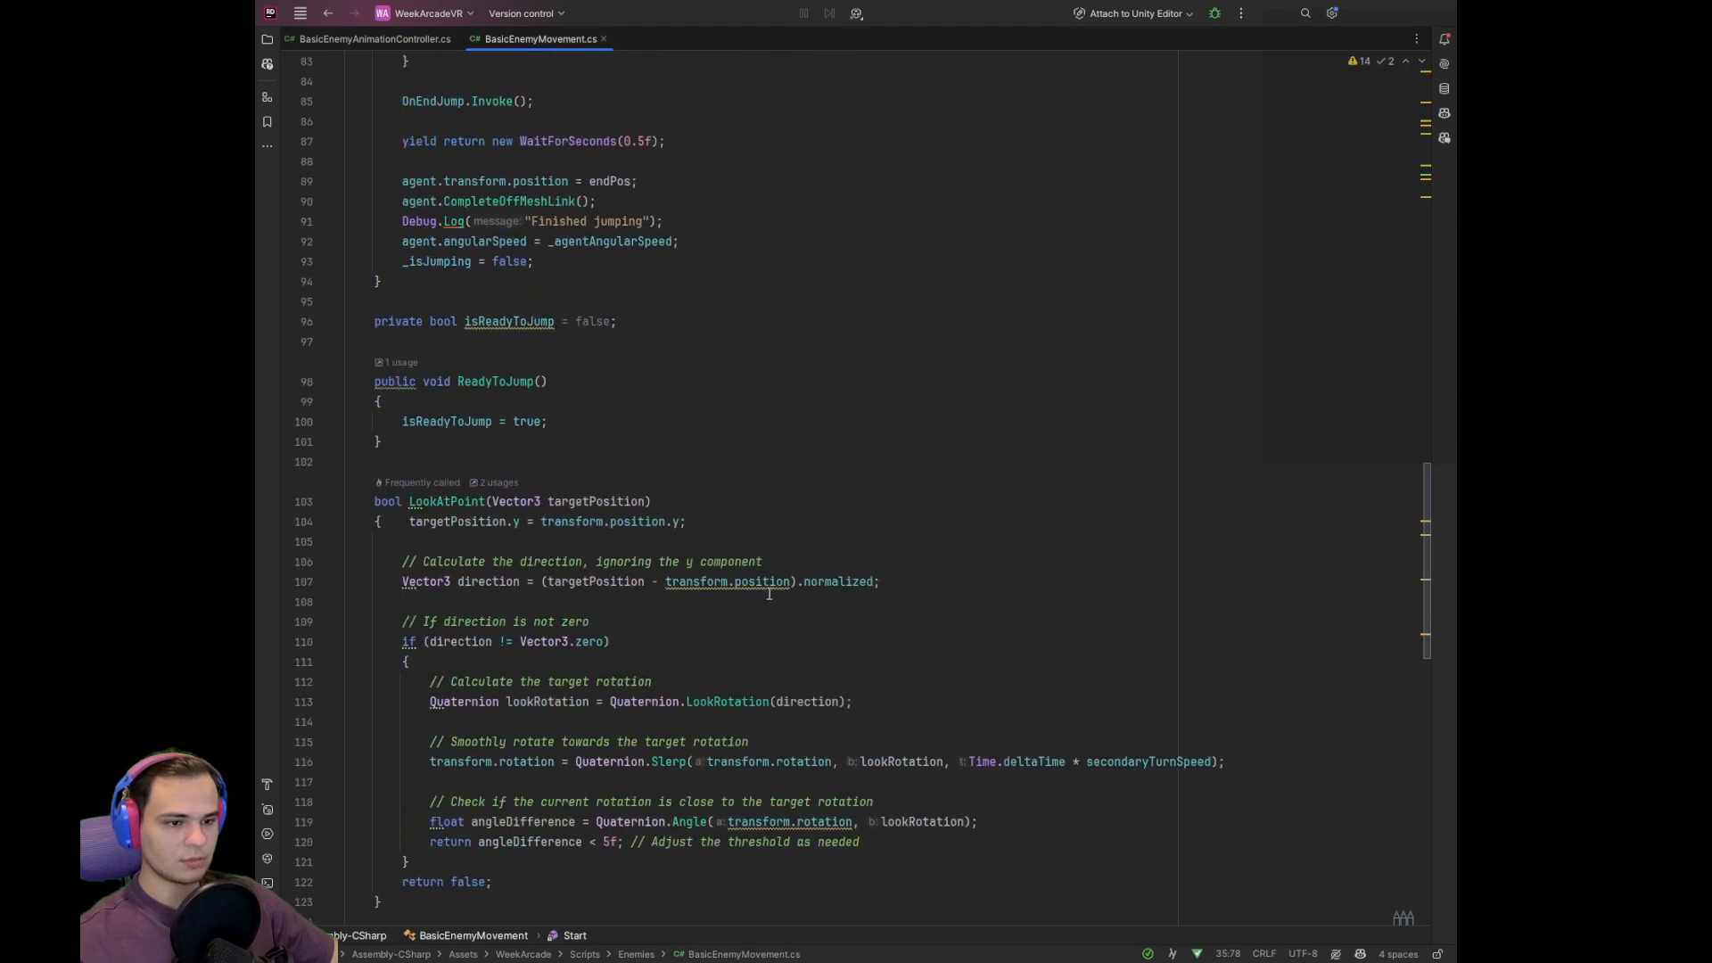
pyautogui.scroll(8, 688, 409)
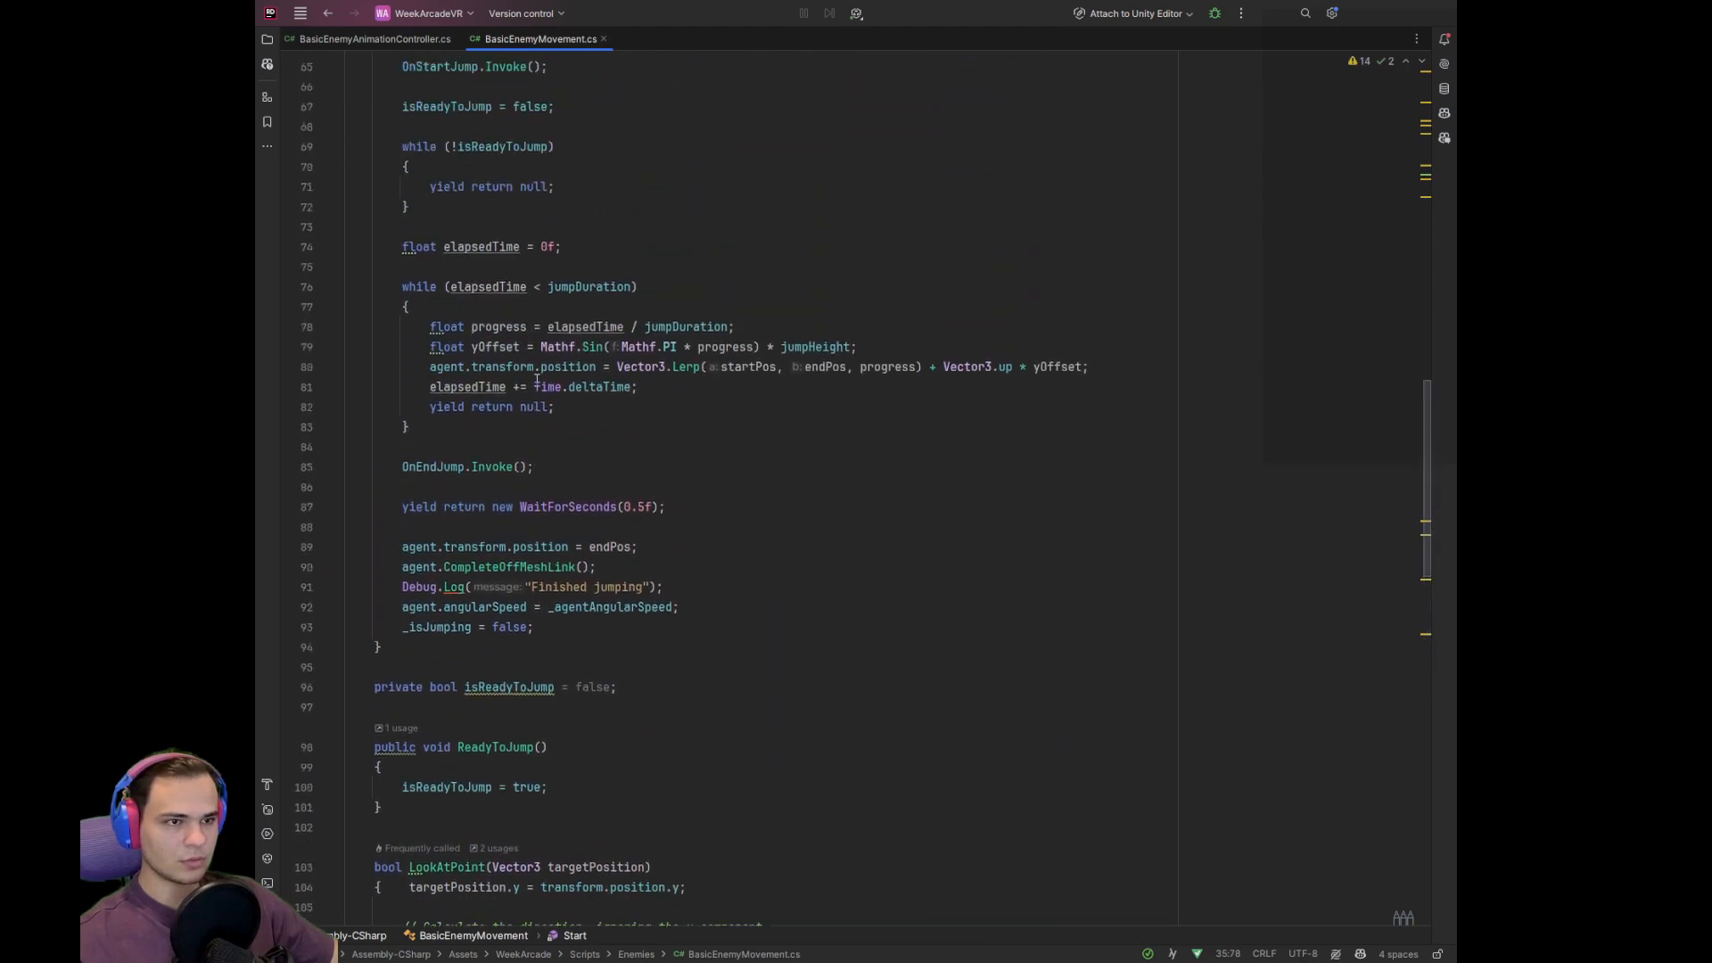
pyautogui.scroll(3, 569, 348)
pyautogui.click(523, 482)
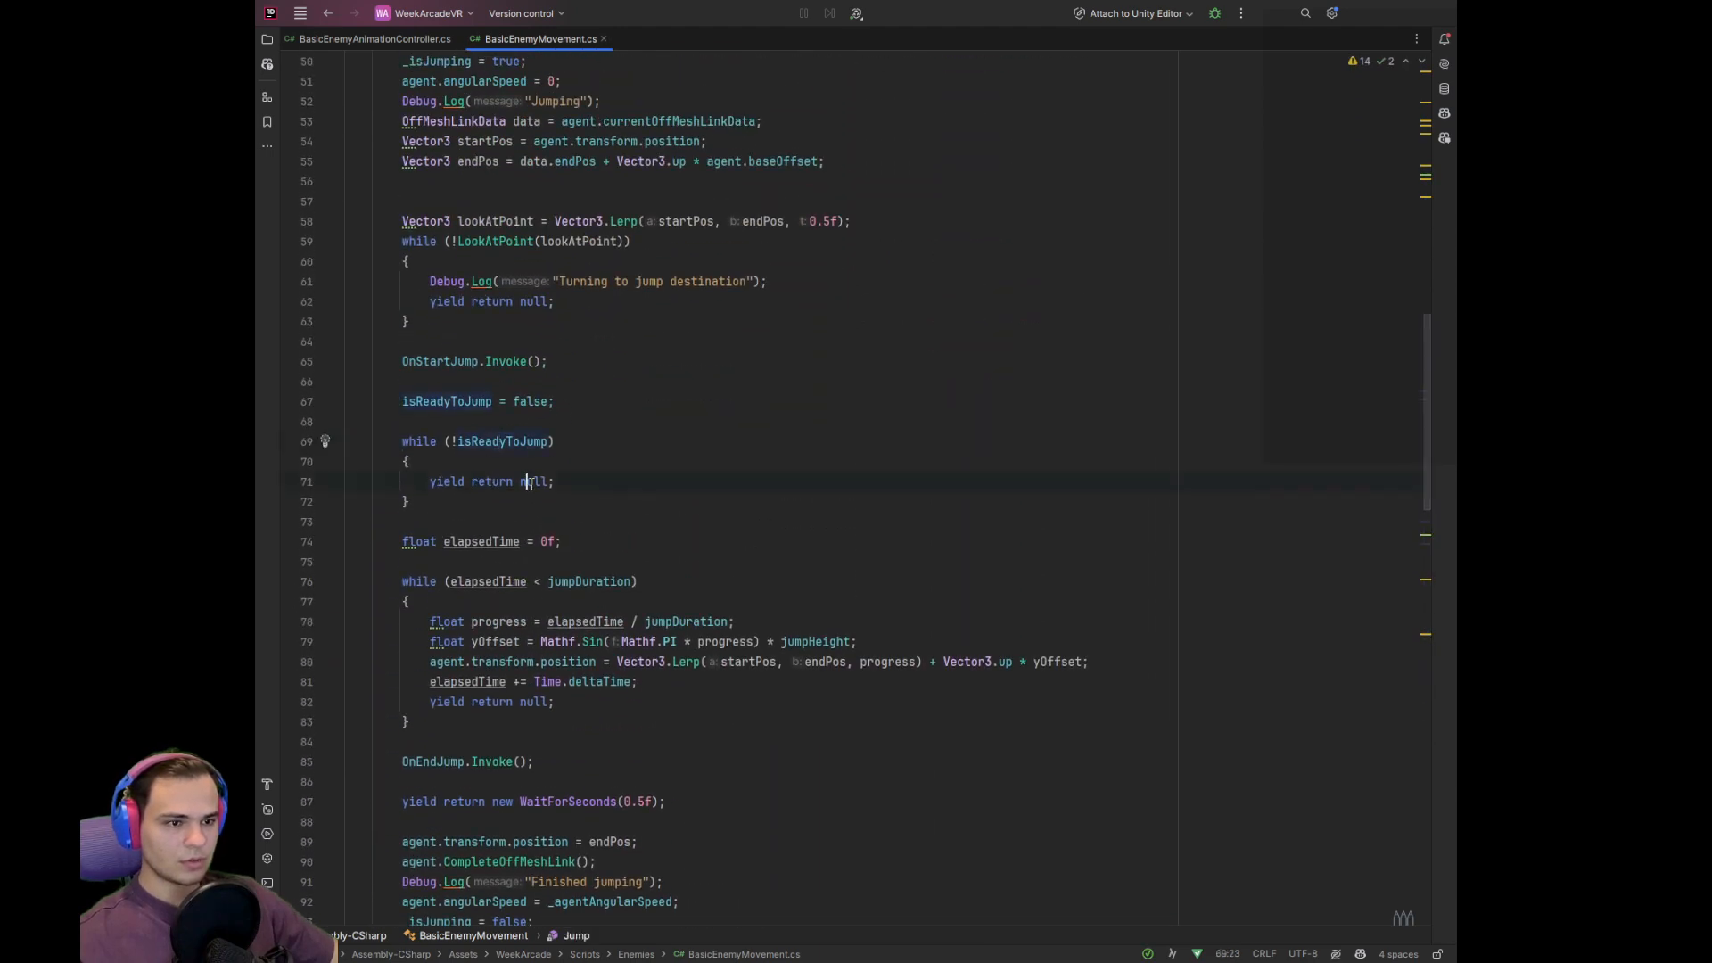
pyautogui.click(464, 503)
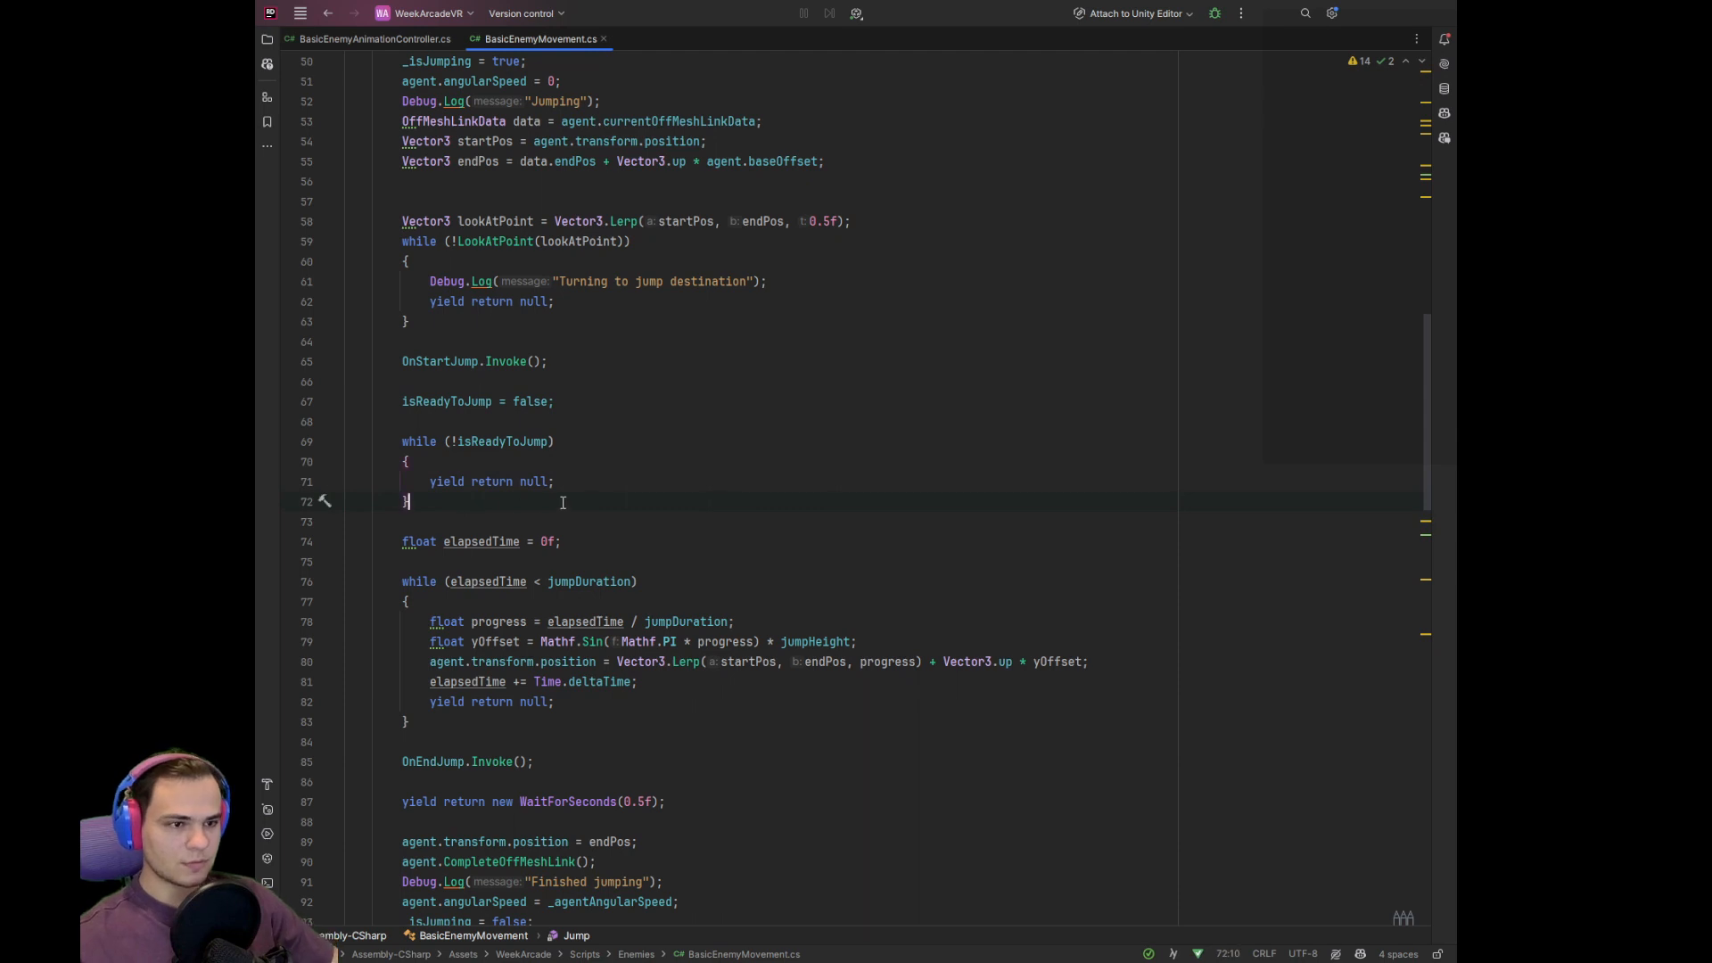
pyautogui.scroll(-2, 563, 503)
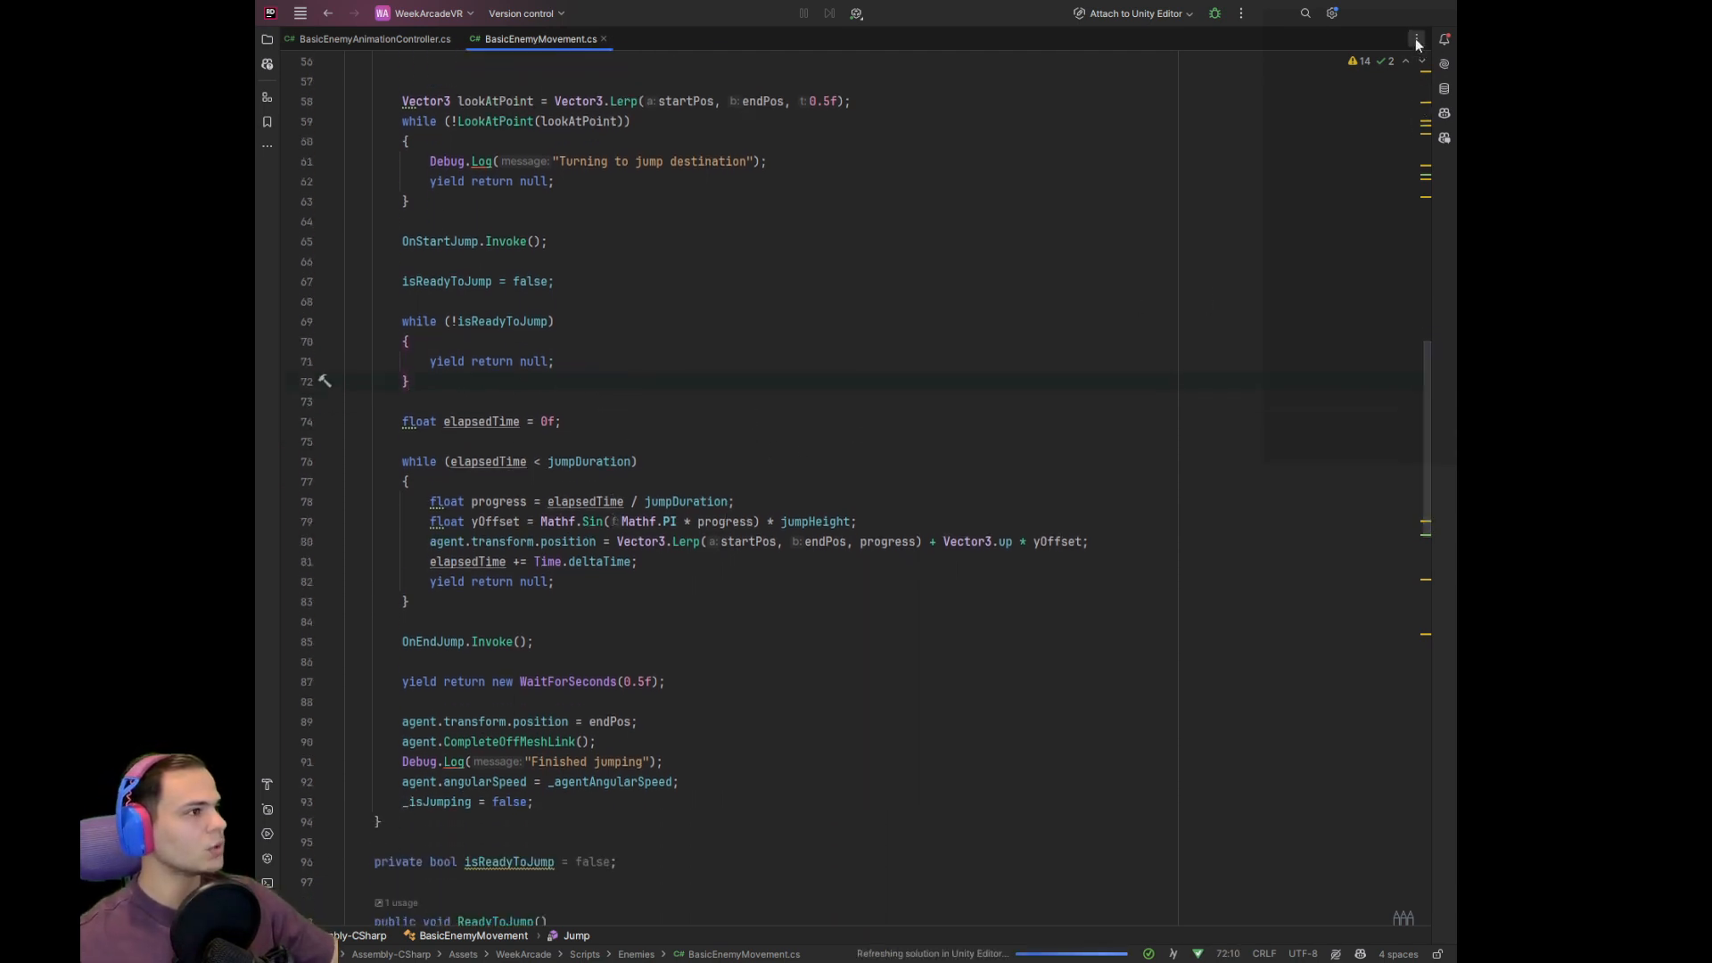
# Switch to Unity and preview the JumpStart clip on Lilguy's SM_Chr_ScifiWorlds_AlienArmor_01 mesh in an enlarged Animation window
pyautogui.click(1369, 14)
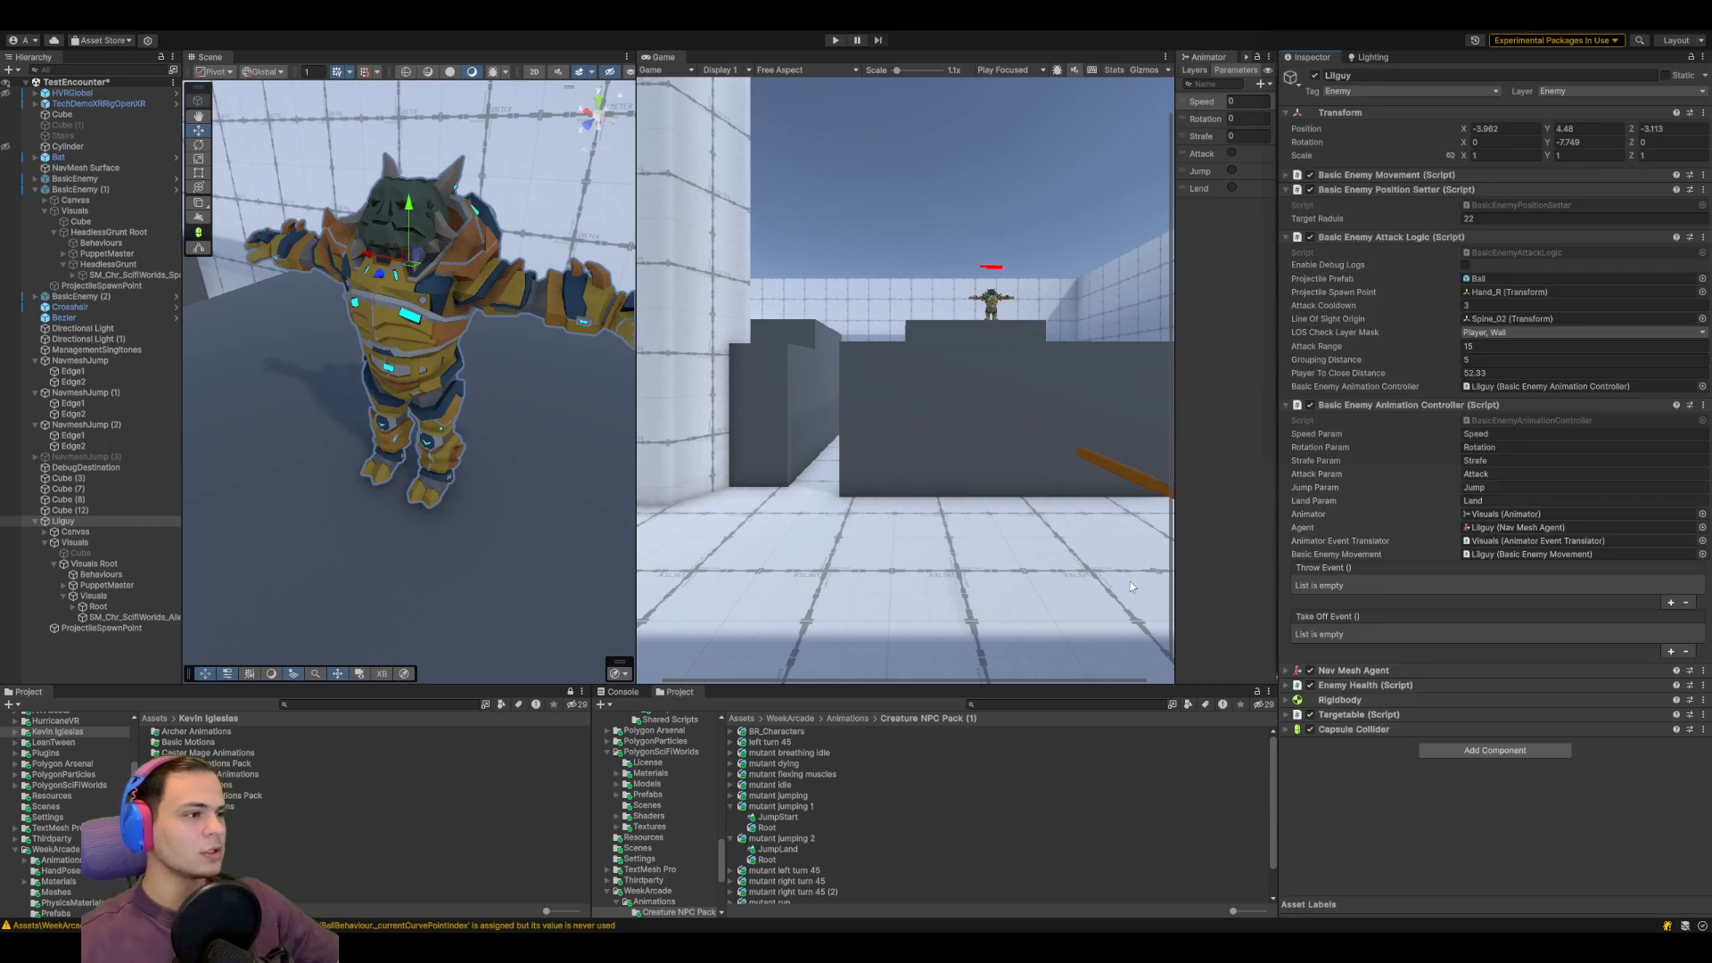
pyautogui.click(129, 617)
pyautogui.moveTo(1170, 328); pyautogui.dragTo(680, 328)
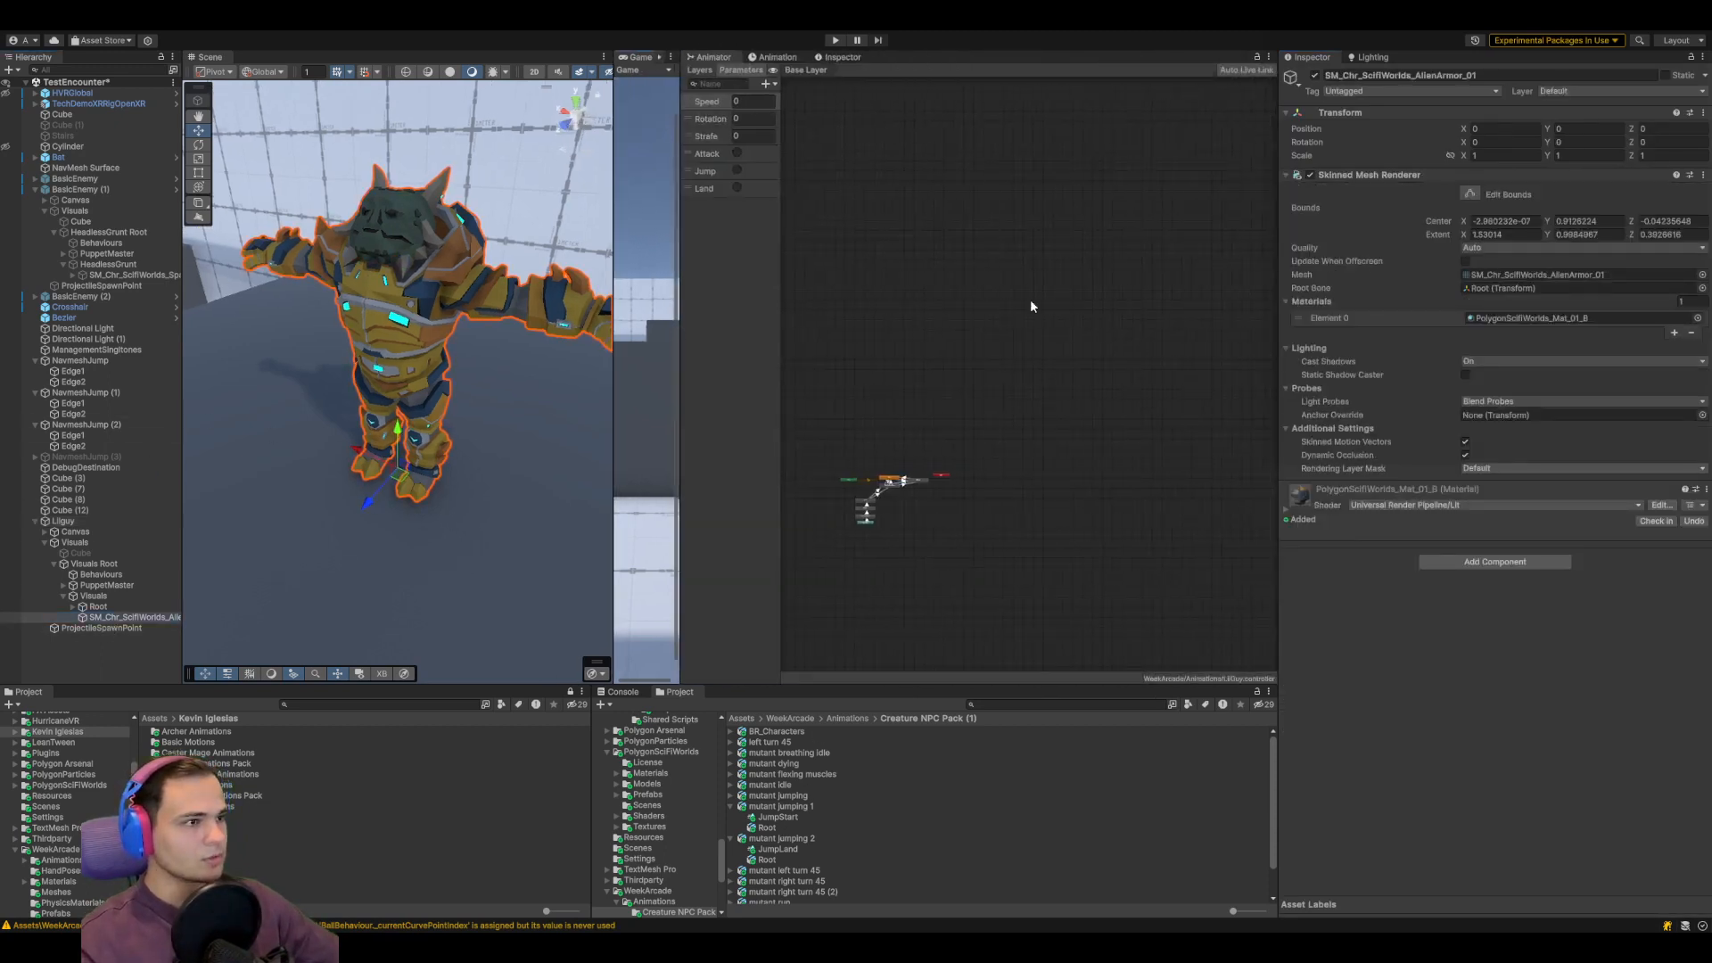
pyautogui.click(700, 70)
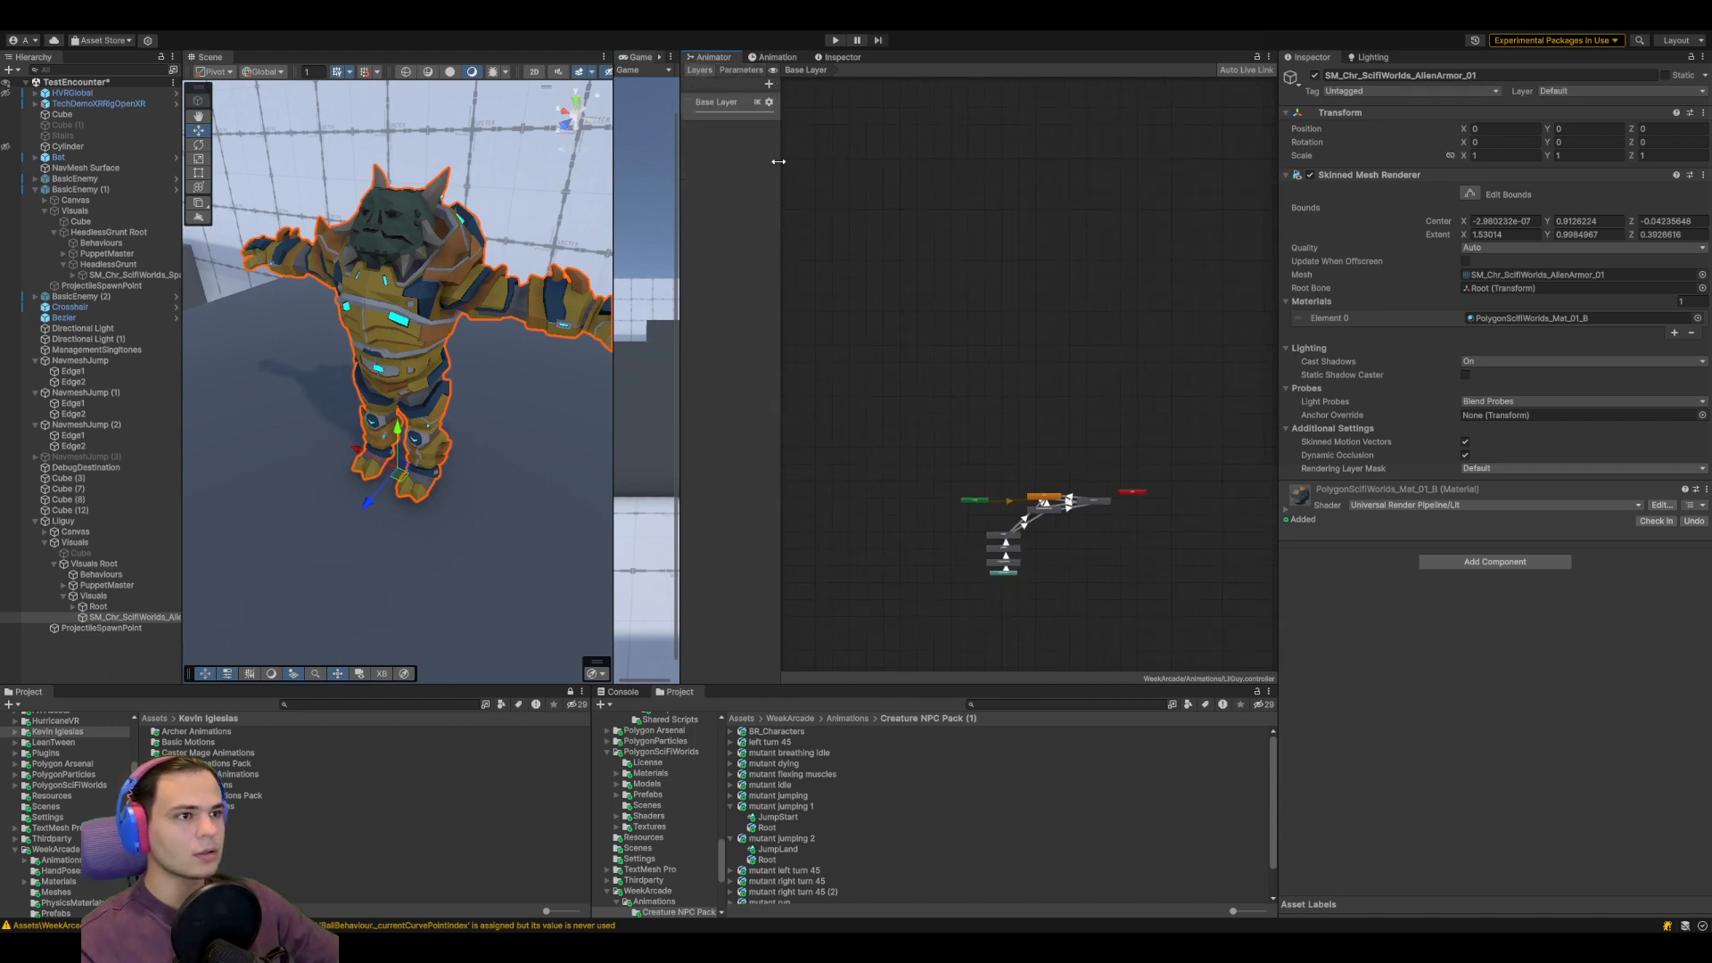
pyautogui.click(763, 56)
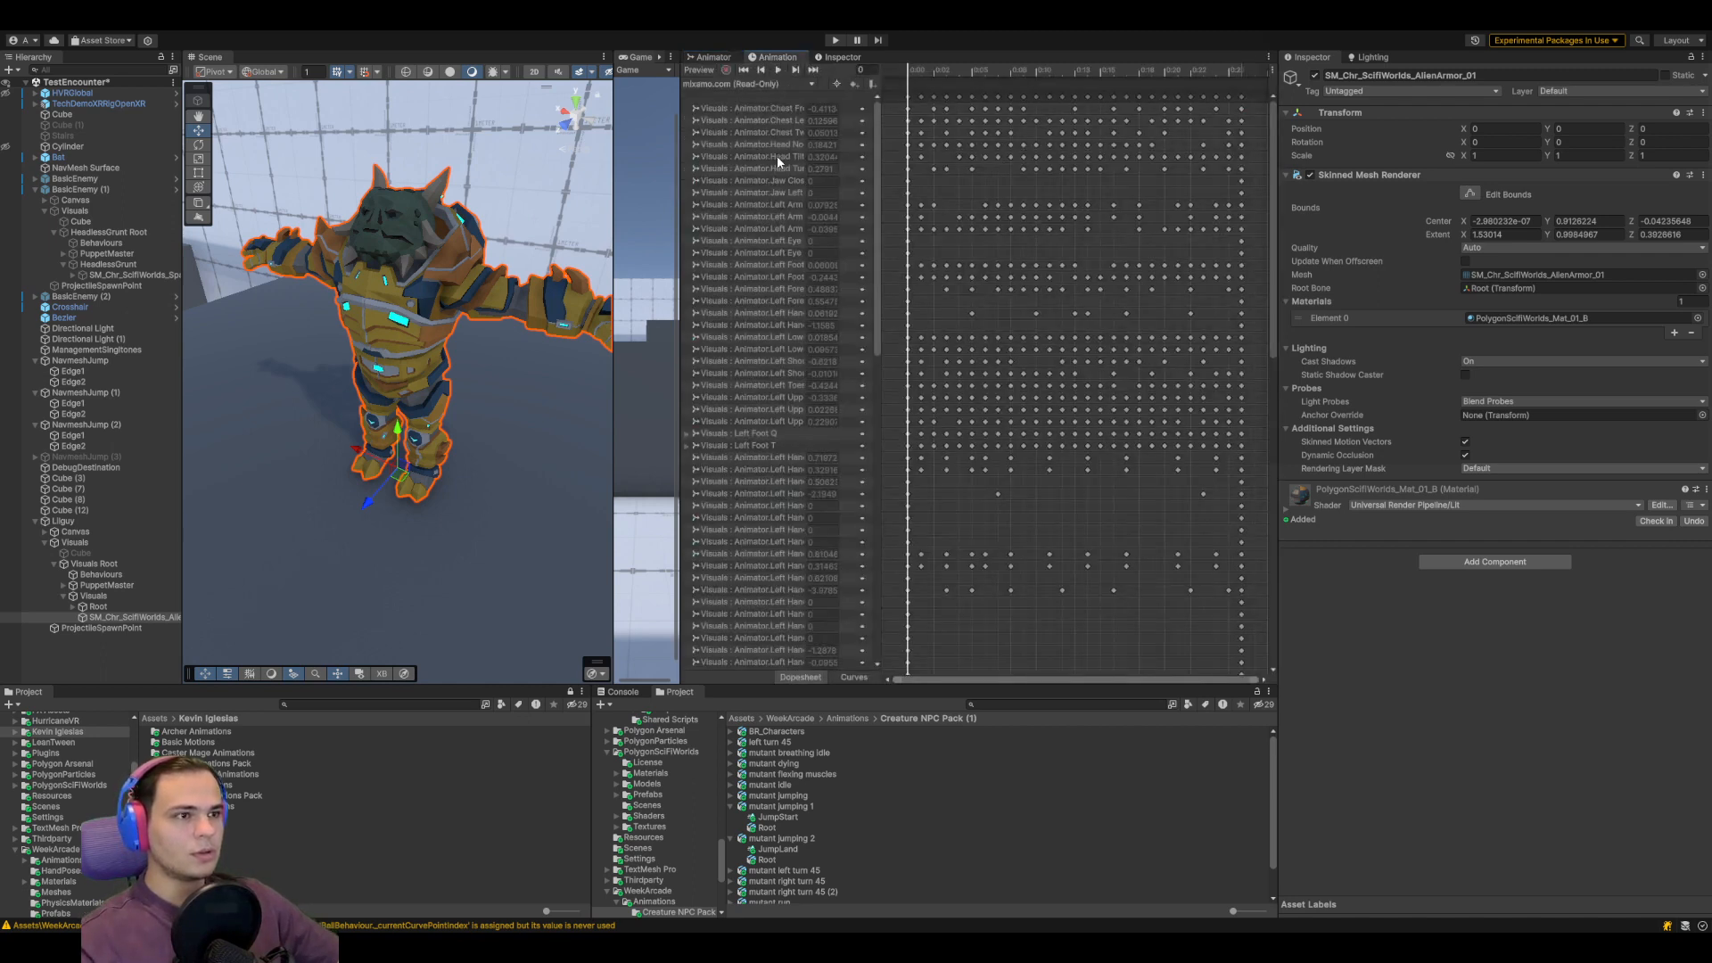
pyautogui.click(778, 117)
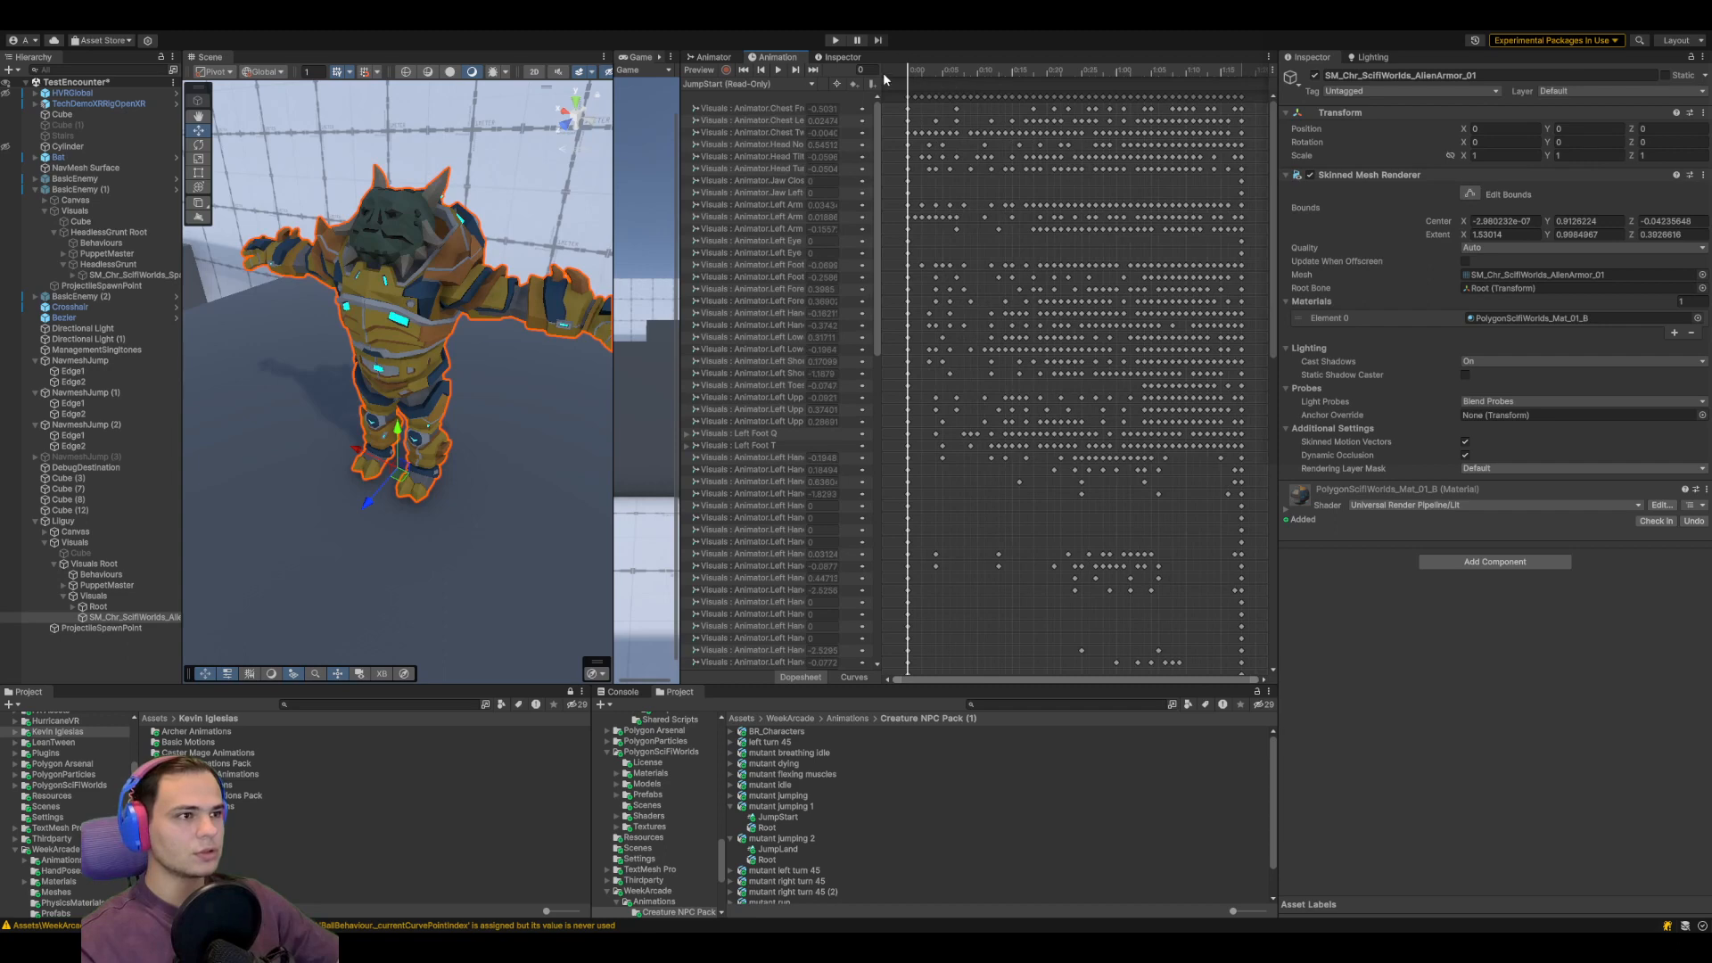
pyautogui.moveTo(909, 71); pyautogui.dragTo(930, 71)
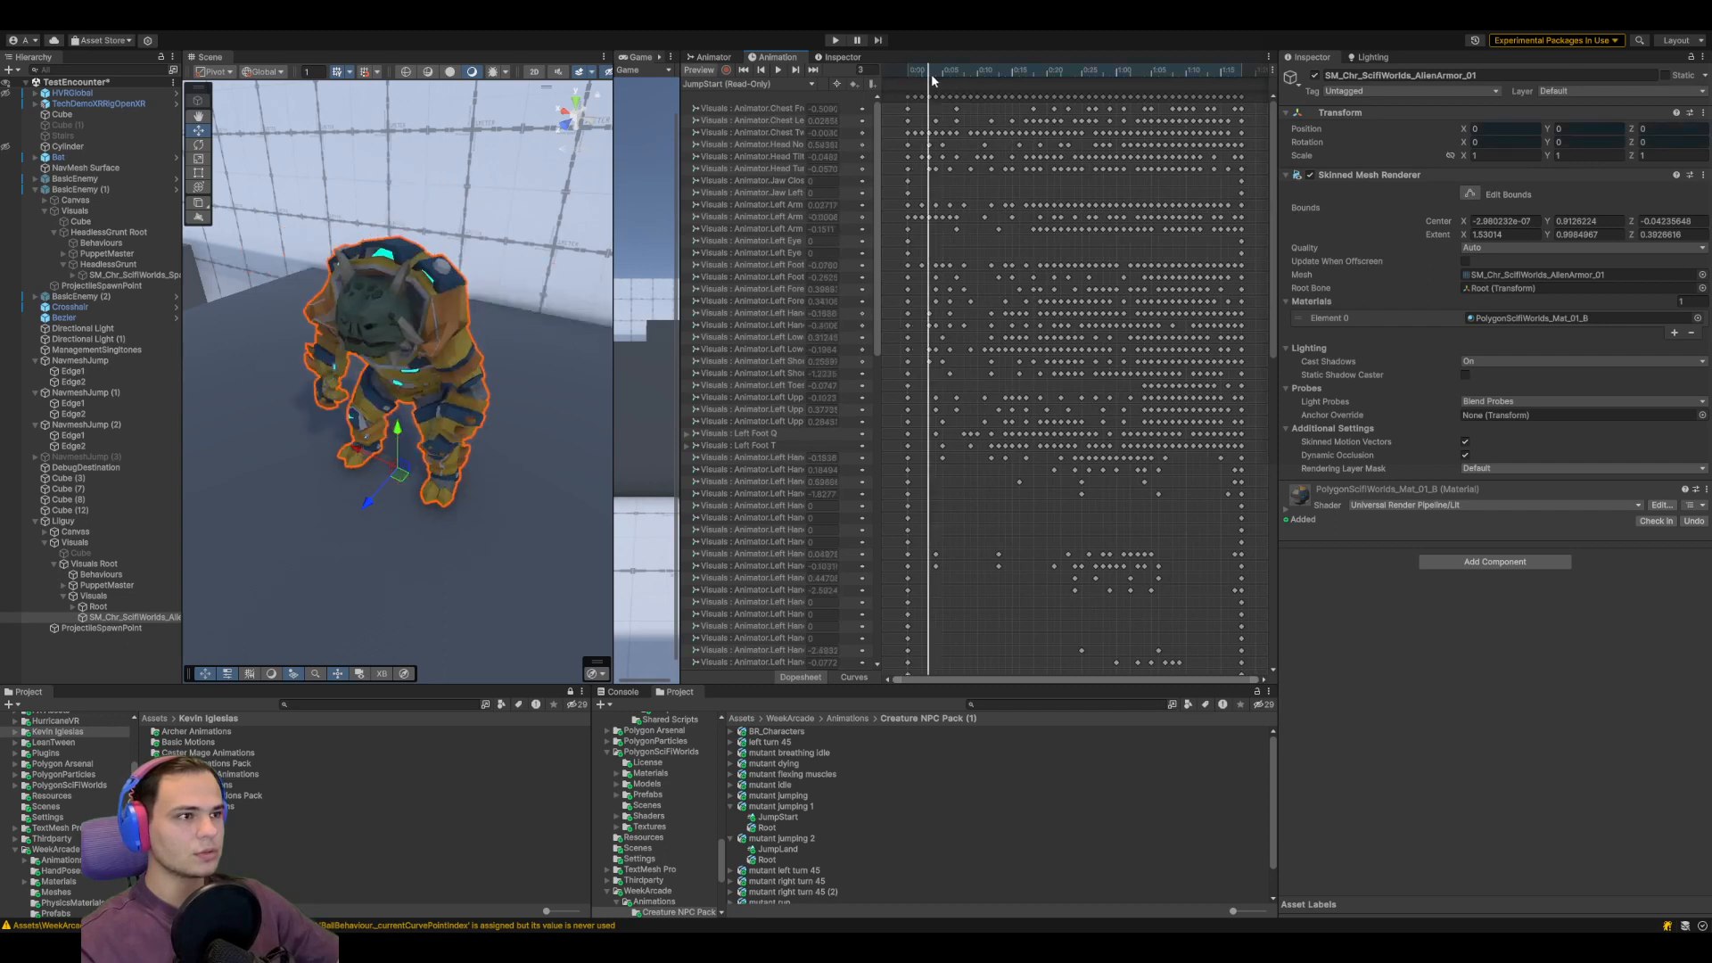
# Open the import settings of mutant jumping 1 and scrub the JumpStart preview to frame 35
pyautogui.click(785, 808)
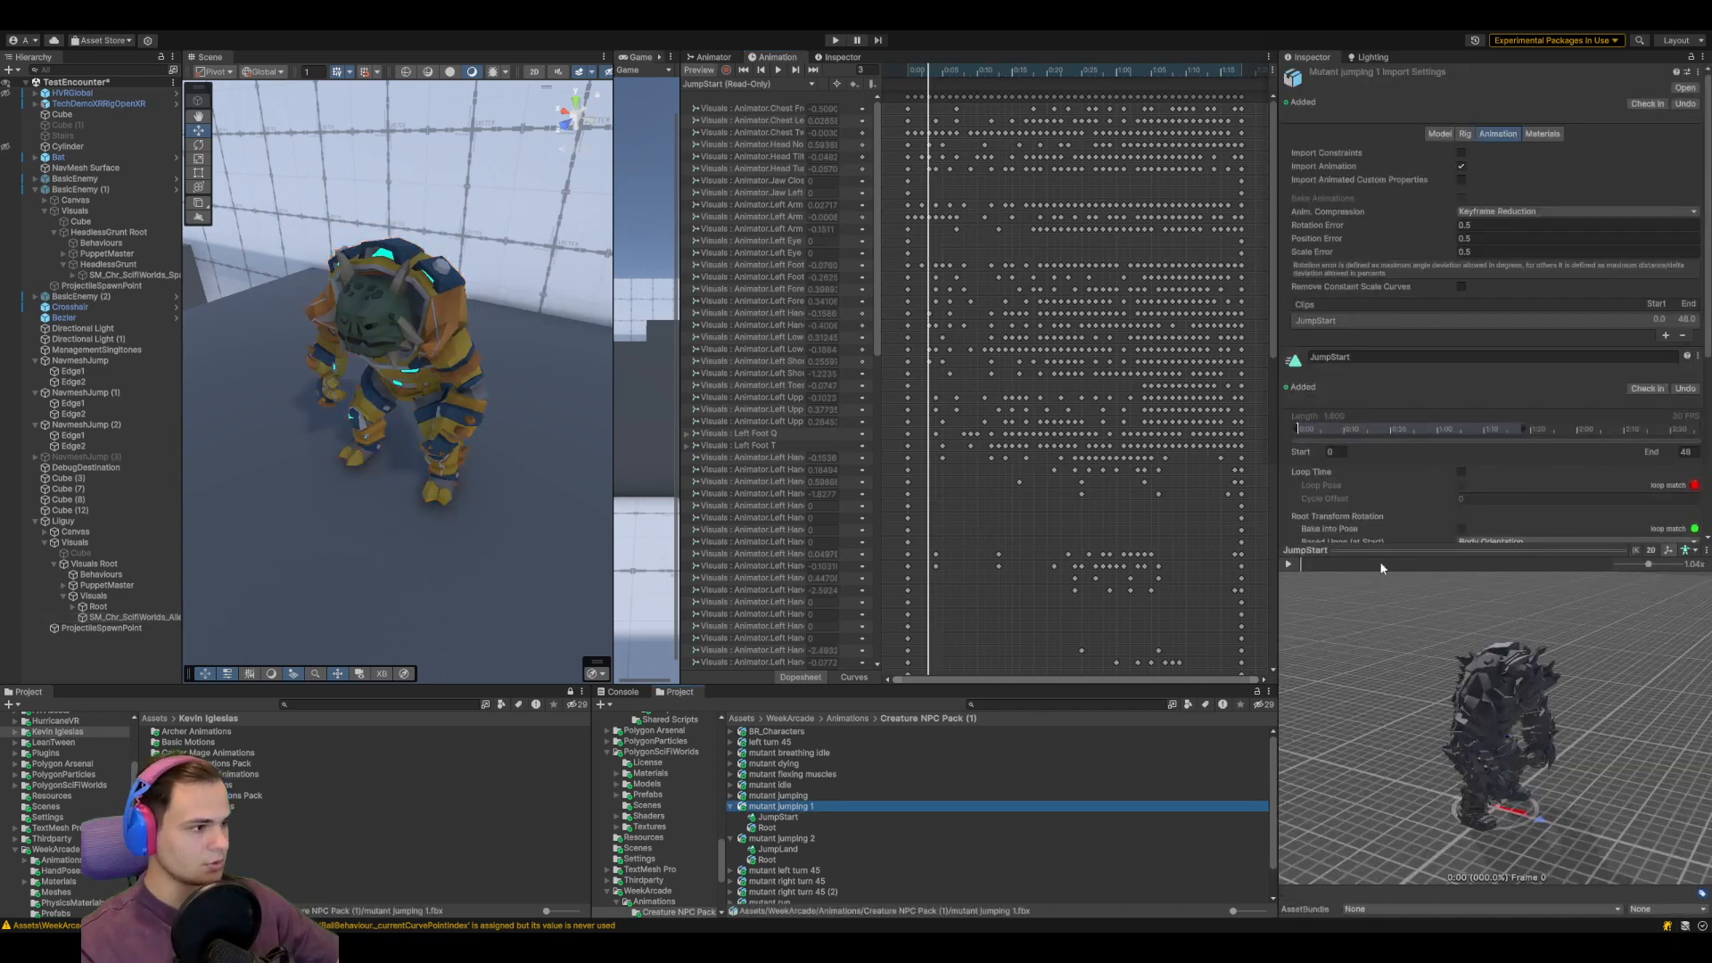
pyautogui.scroll(-5, 1409, 433)
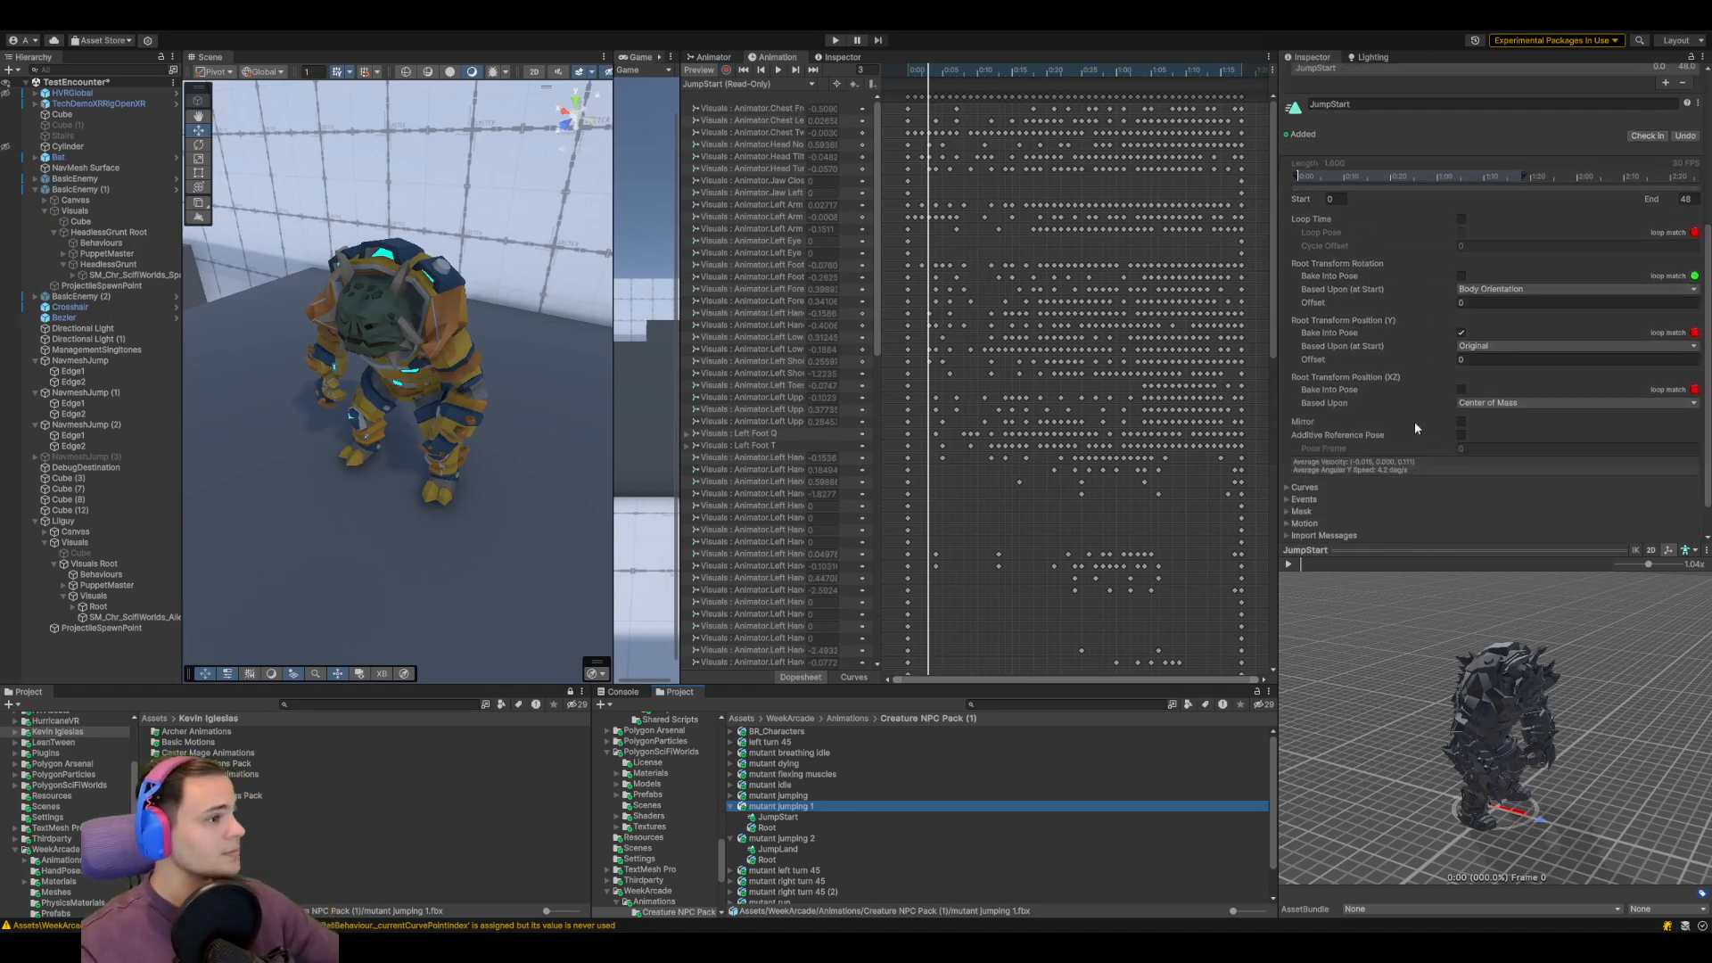
pyautogui.click(1310, 177)
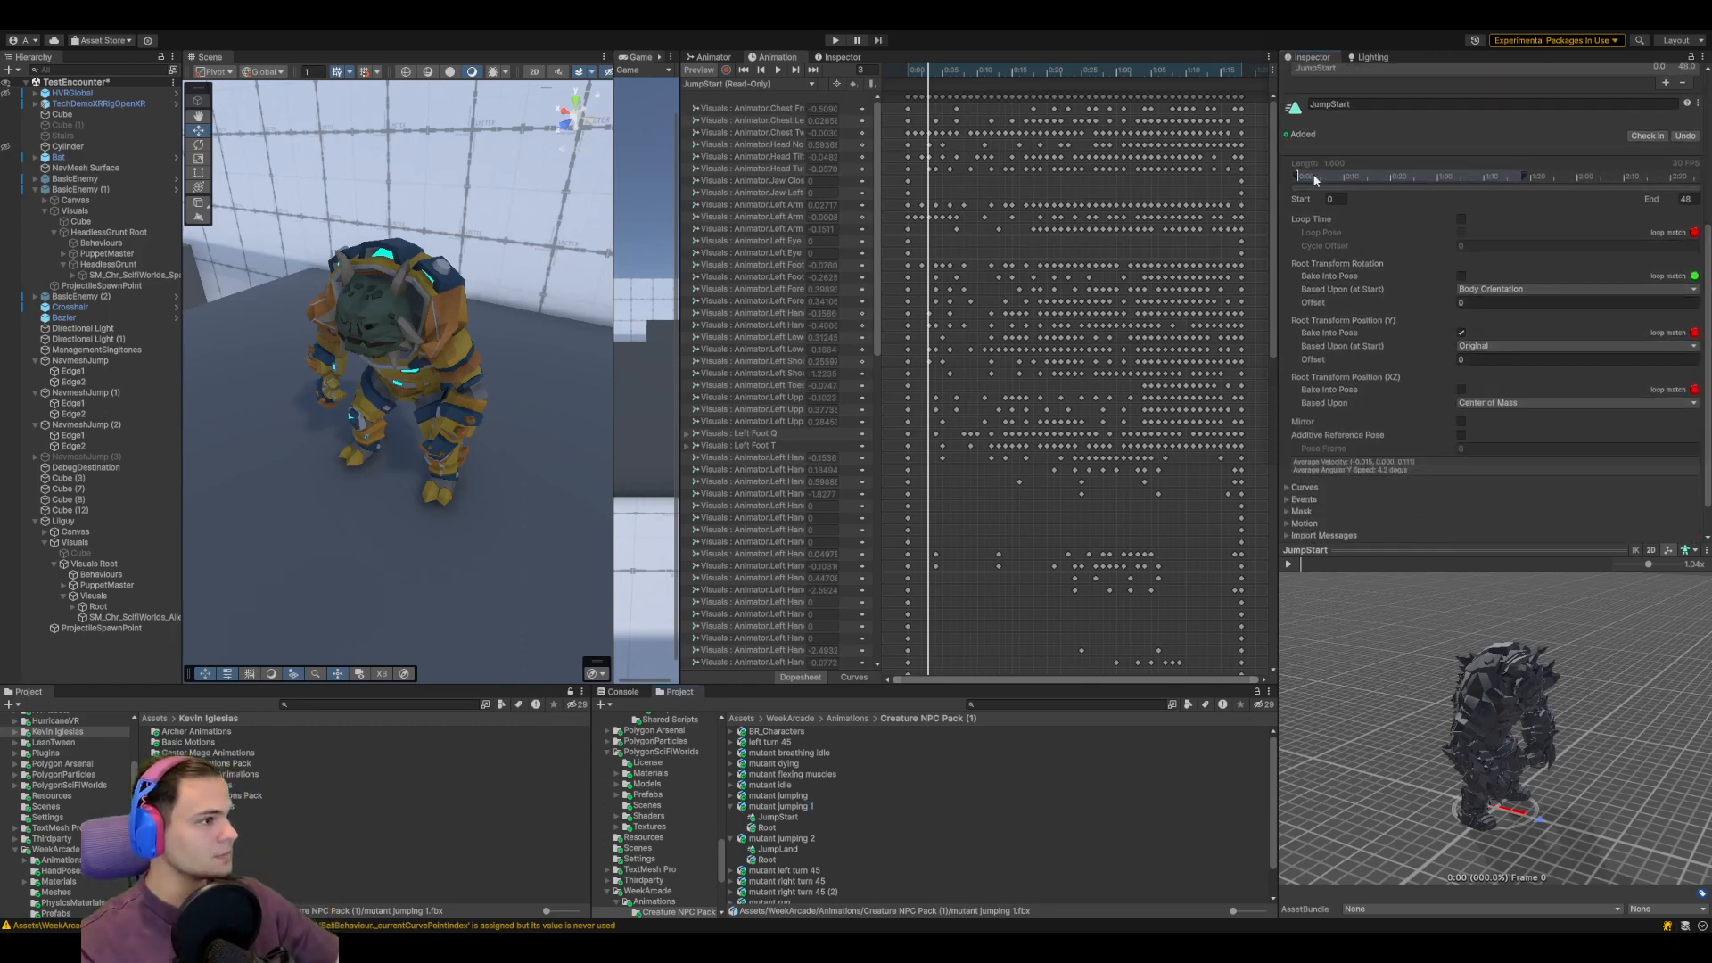
pyautogui.moveTo(1315, 576); pyautogui.dragTo(1511, 593)
pyautogui.scroll(-2, 1497, 515)
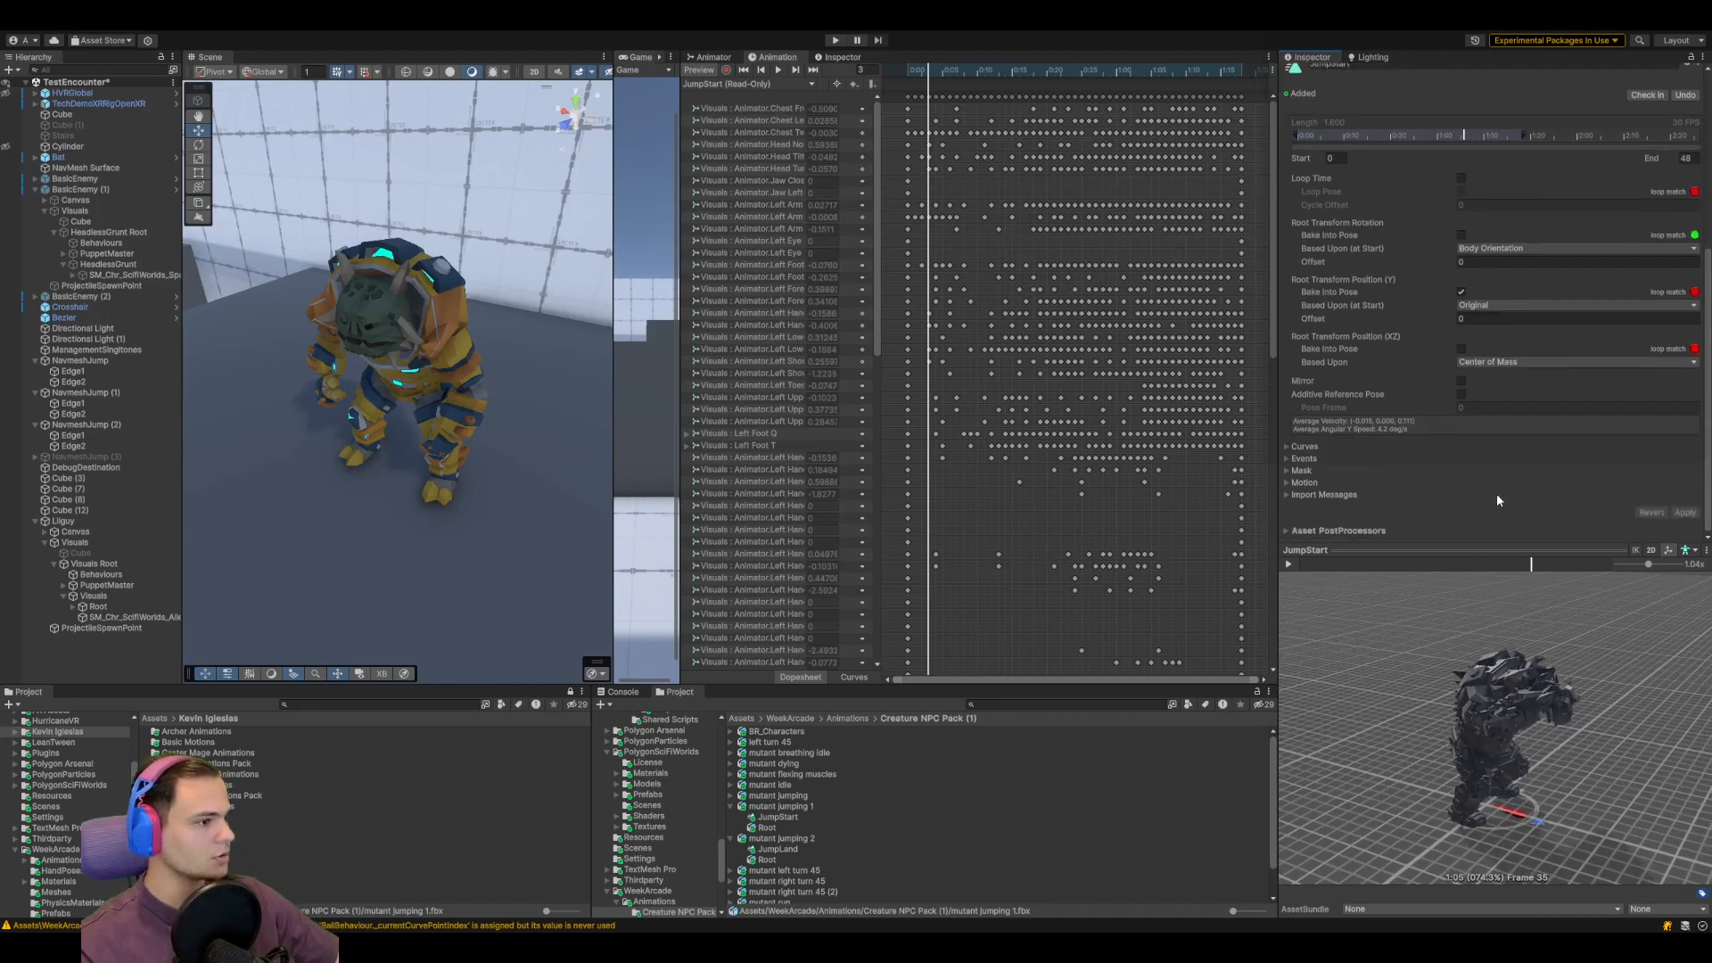
# Add an animation event at frame 35 of JumpStart, clear its default function name and apply the import settings
pyautogui.click(1287, 460)
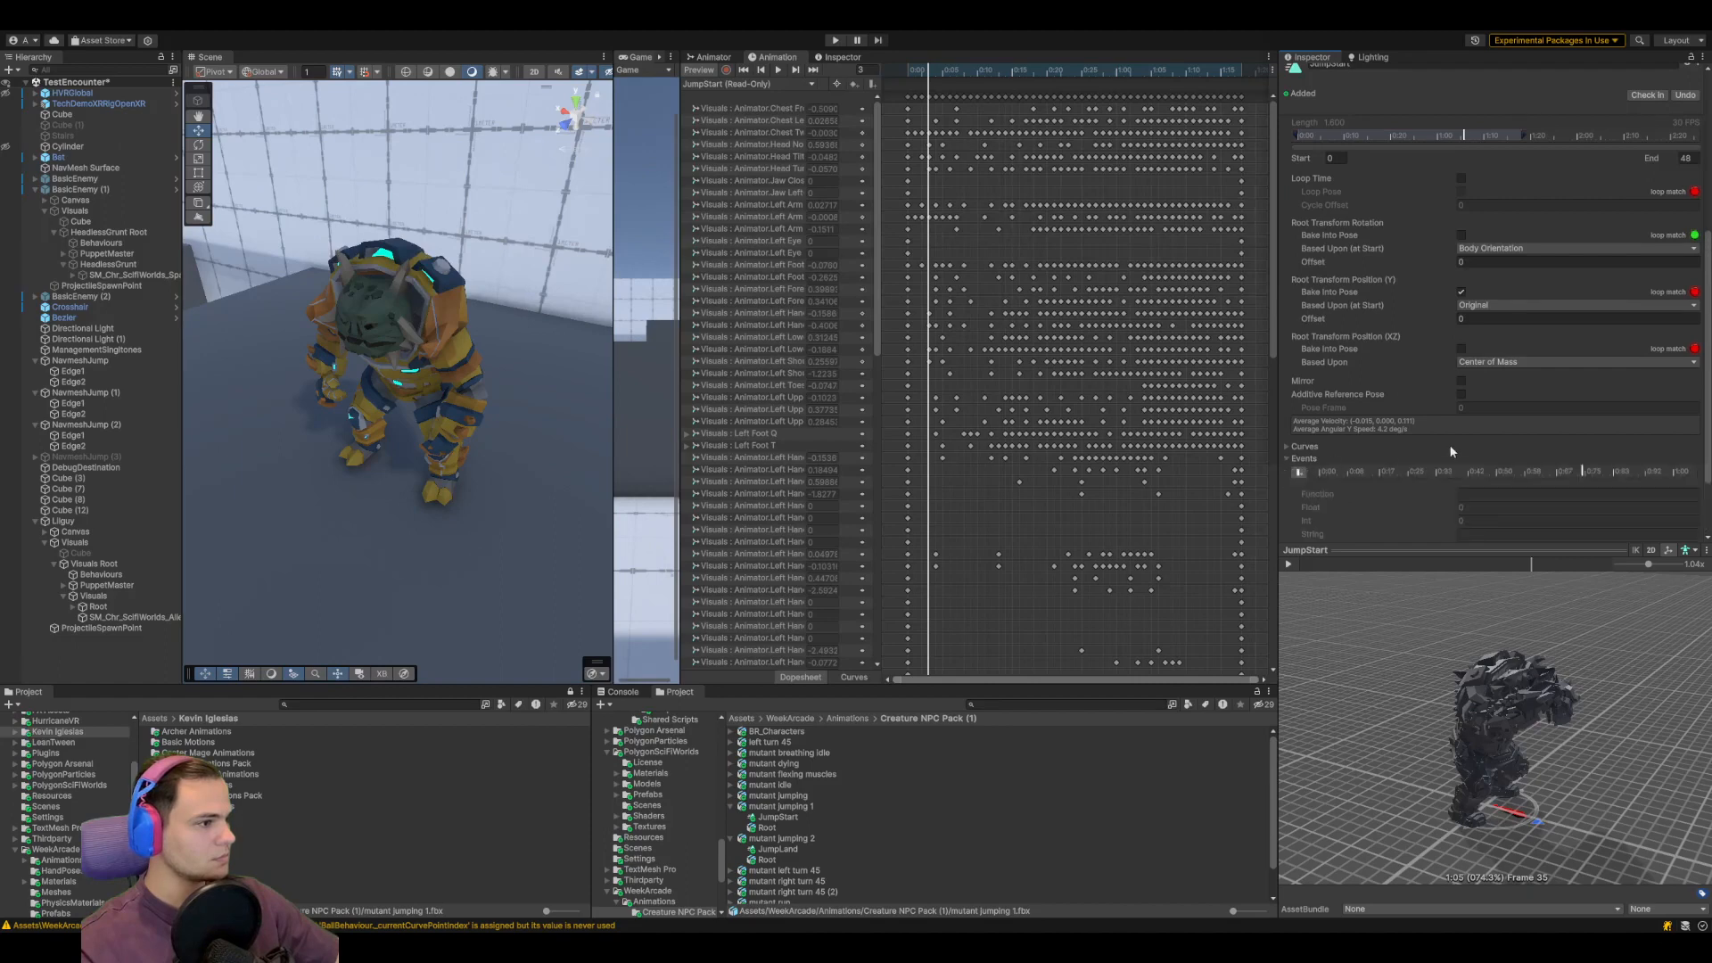
pyautogui.scroll(-4, 1448, 444)
pyautogui.click(1300, 386)
pyautogui.click(1528, 403)
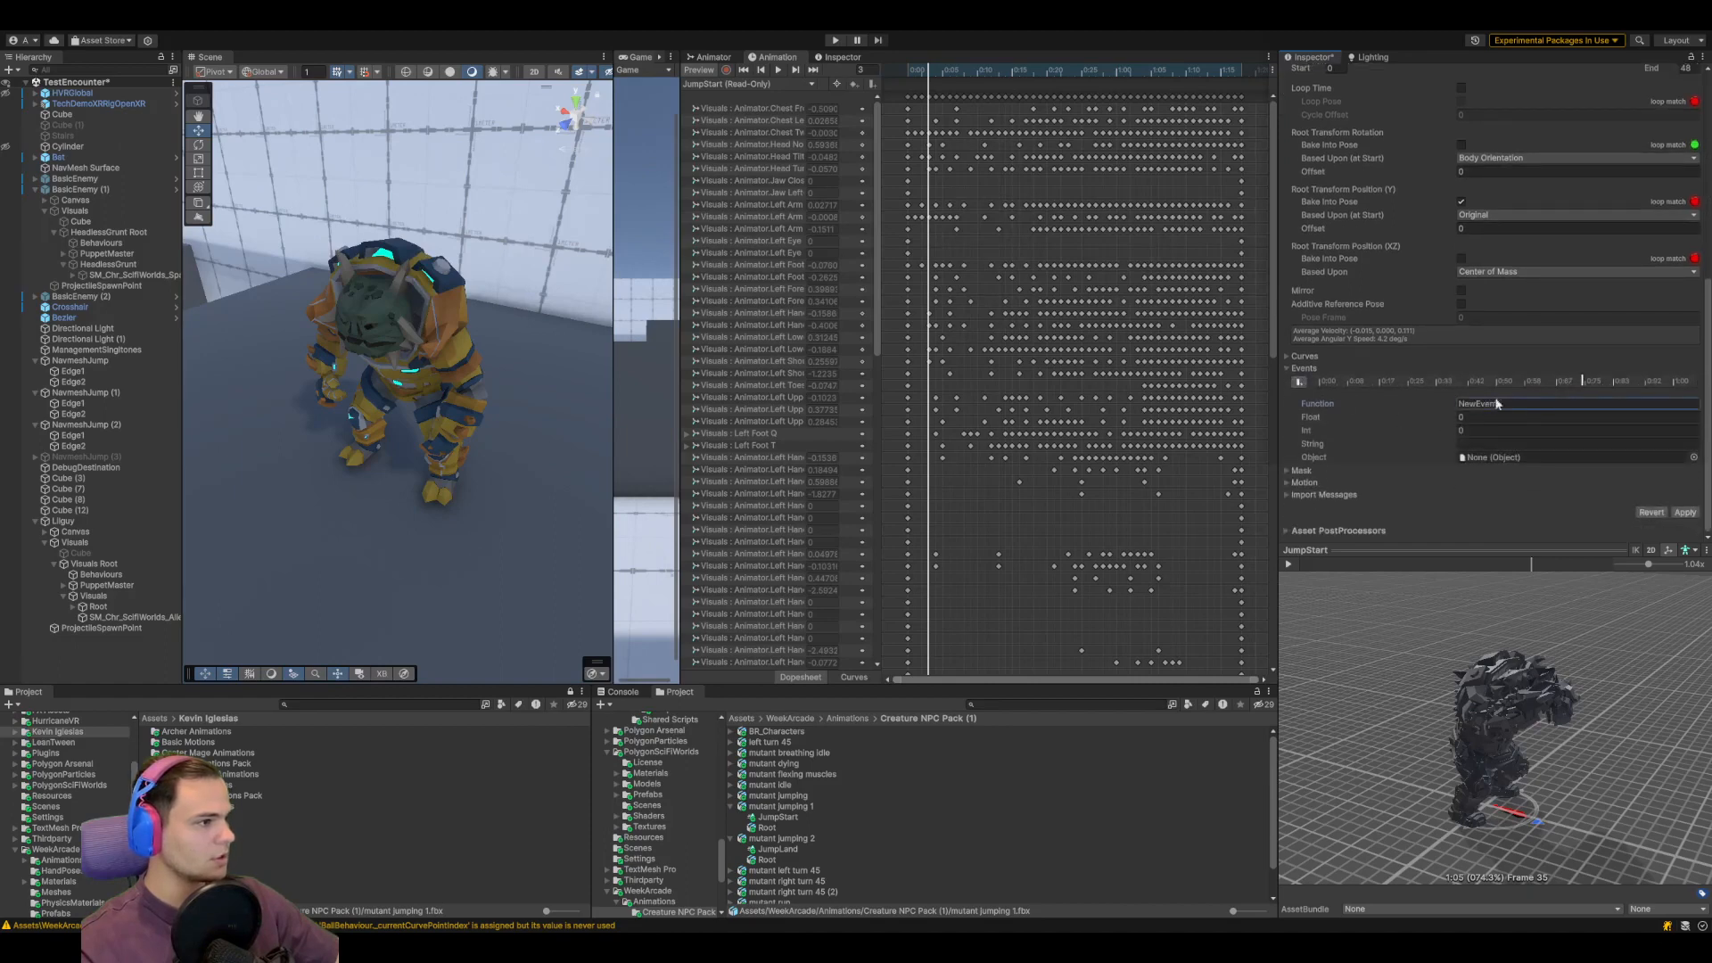
pyautogui.press('BackSpace')
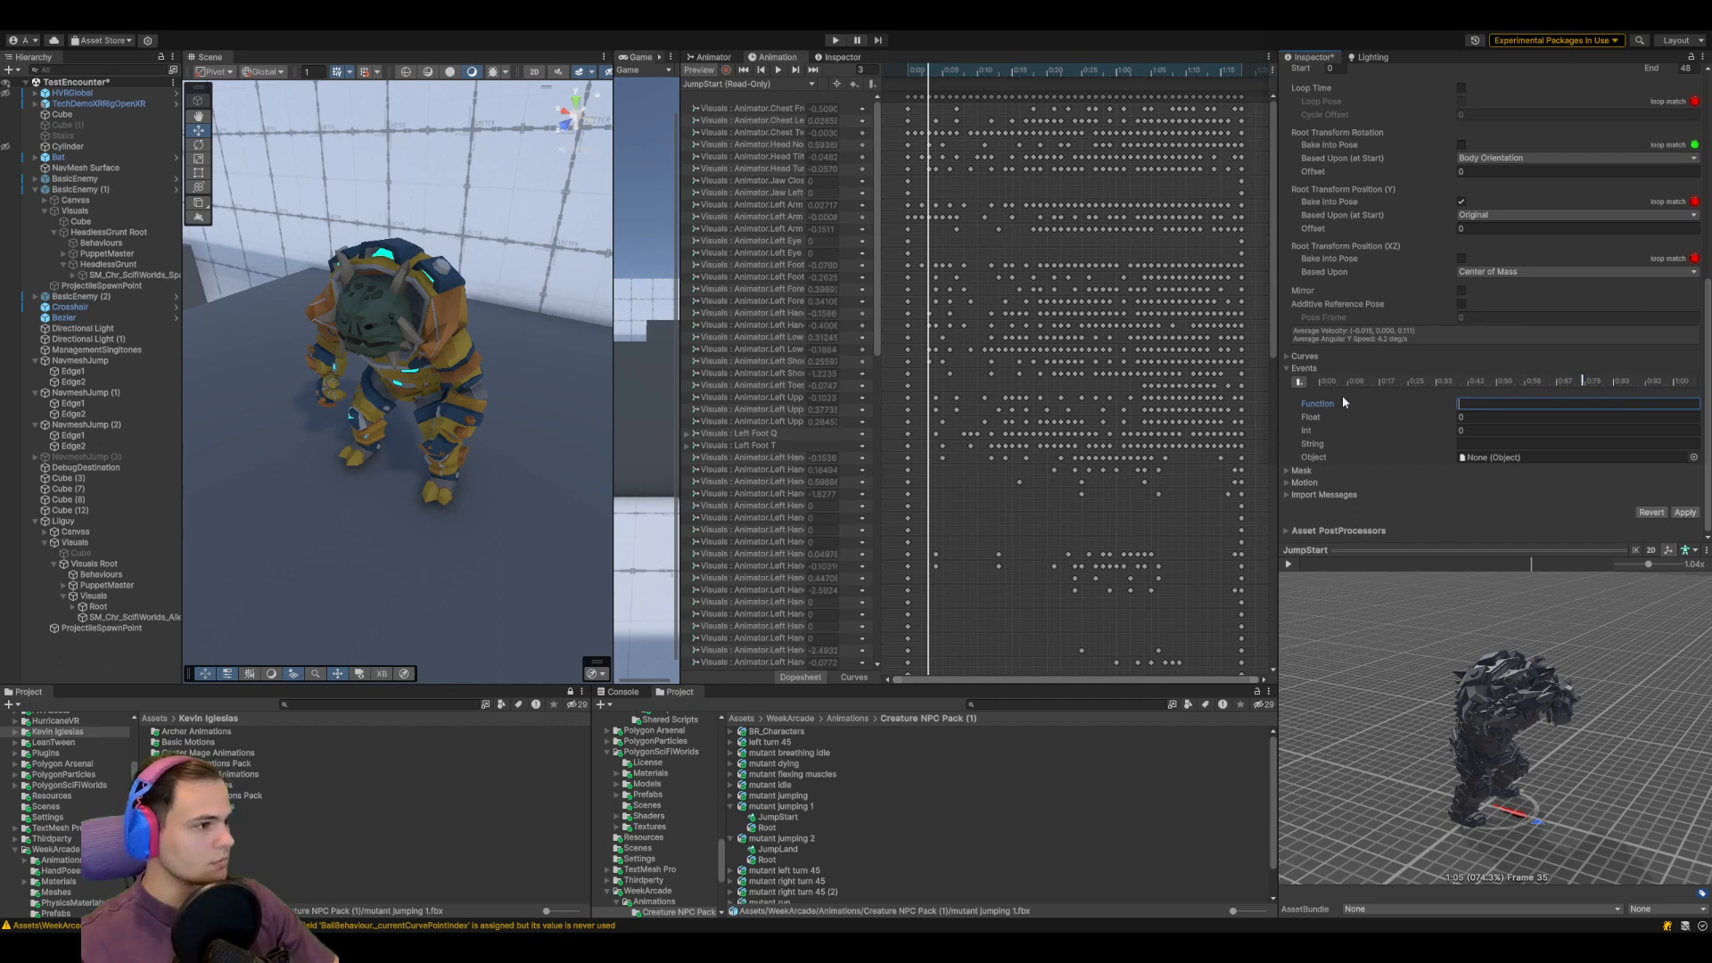
pyautogui.click(1687, 514)
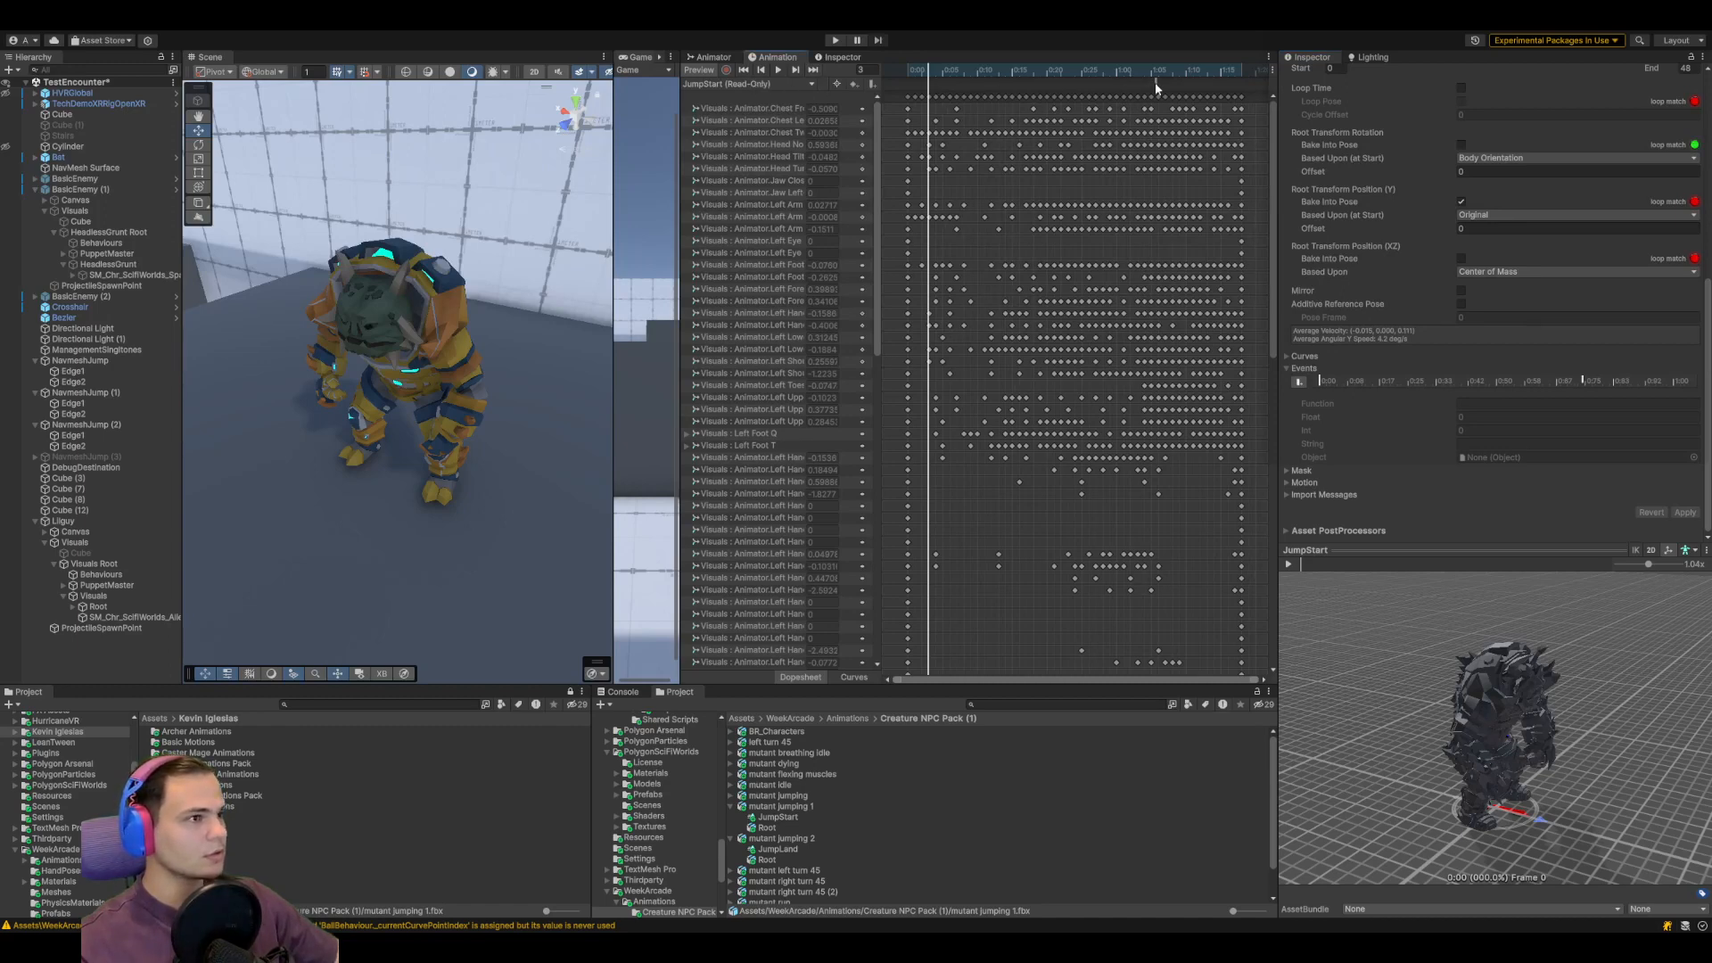
# Scrub and play the JumpStart clip on Lilguy's armour mesh to check its motion, and clear the console
pyautogui.moveTo(929, 72); pyautogui.dragTo(1054, 79)
pyautogui.click(832, 58)
pyautogui.click(784, 58)
pyautogui.click(778, 70)
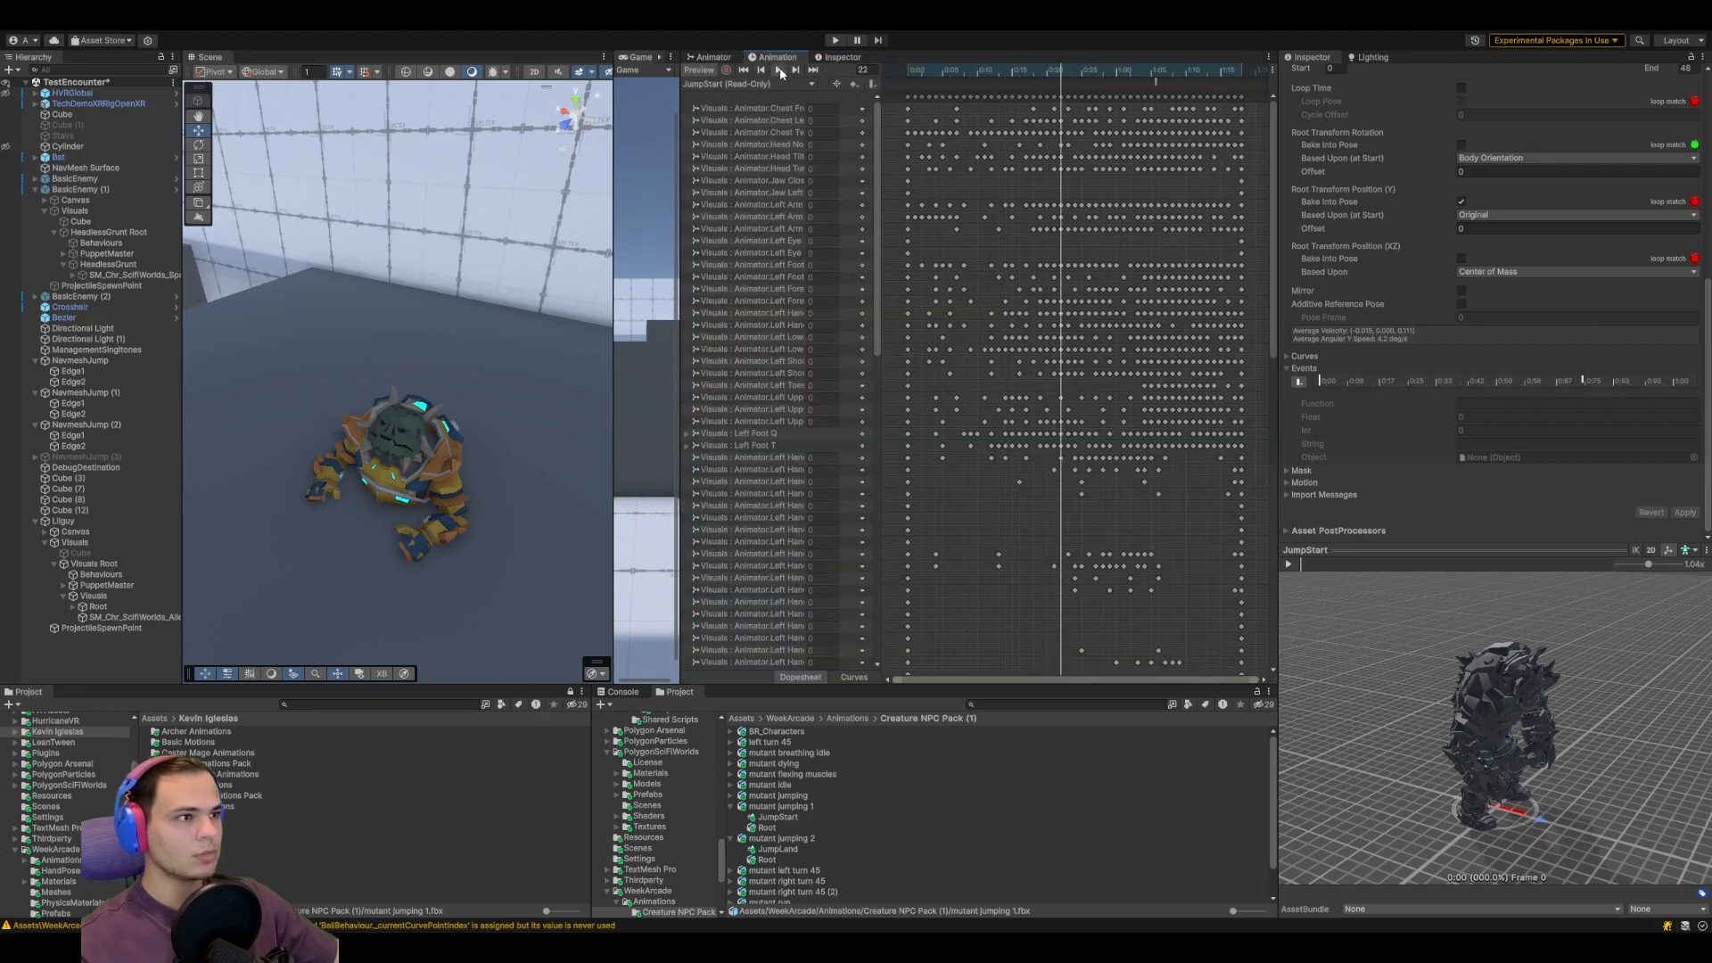
pyautogui.click(134, 617)
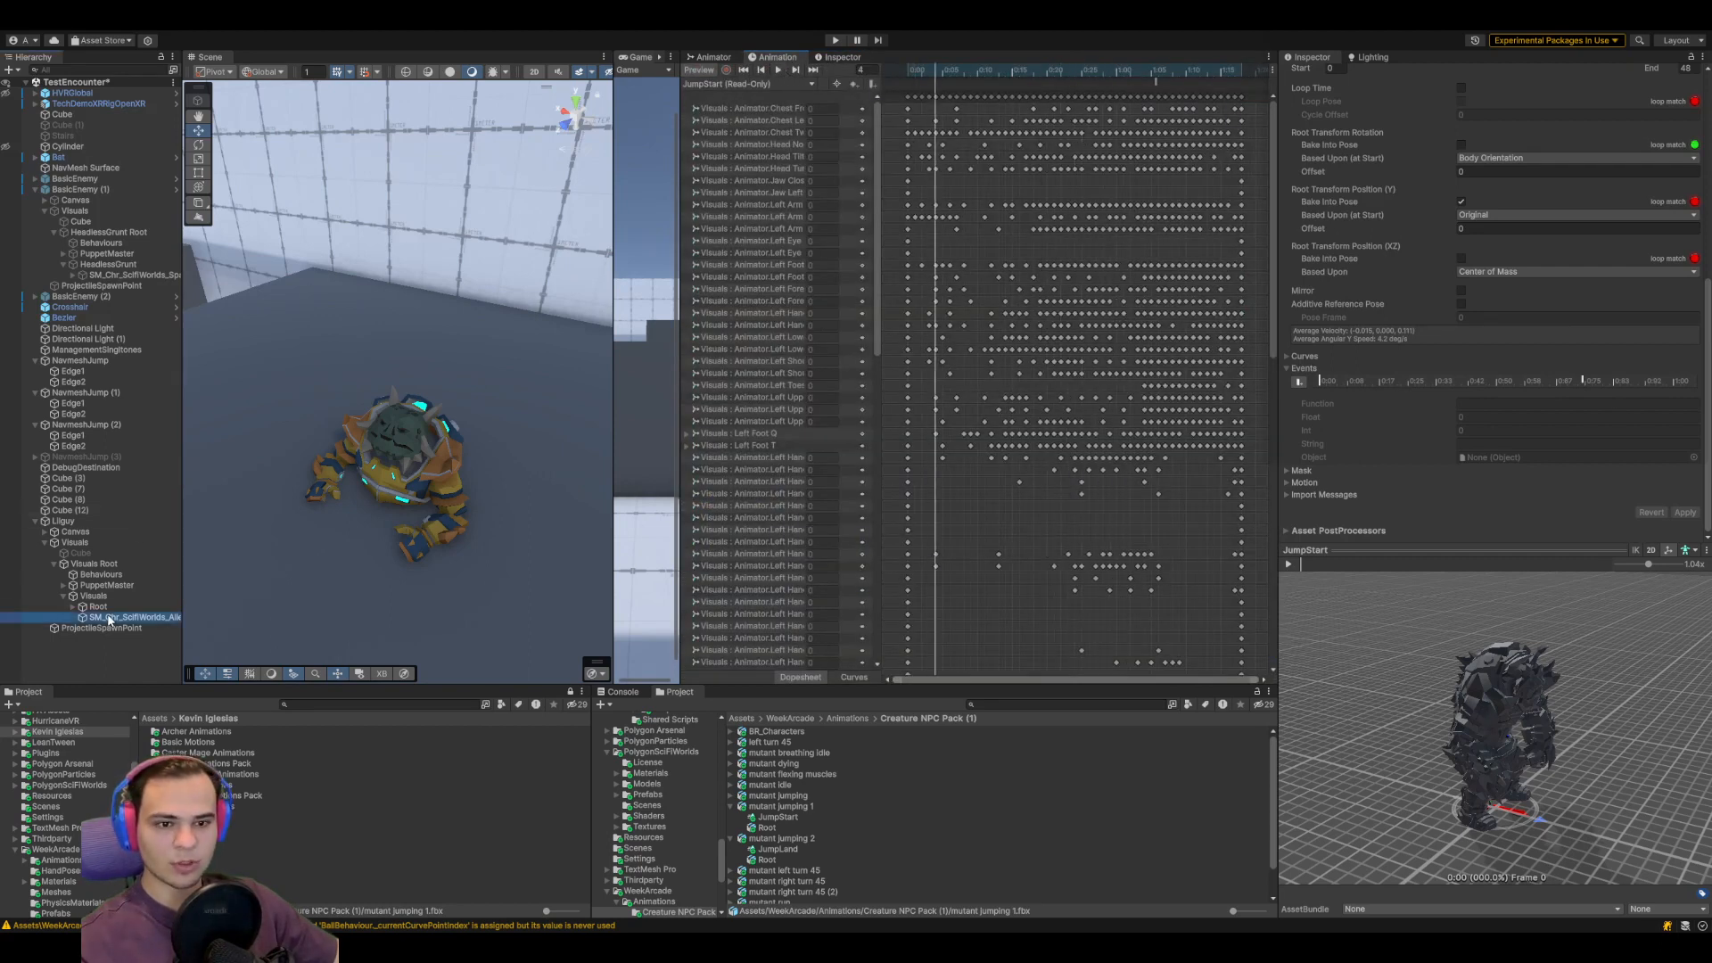
pyautogui.click(778, 70)
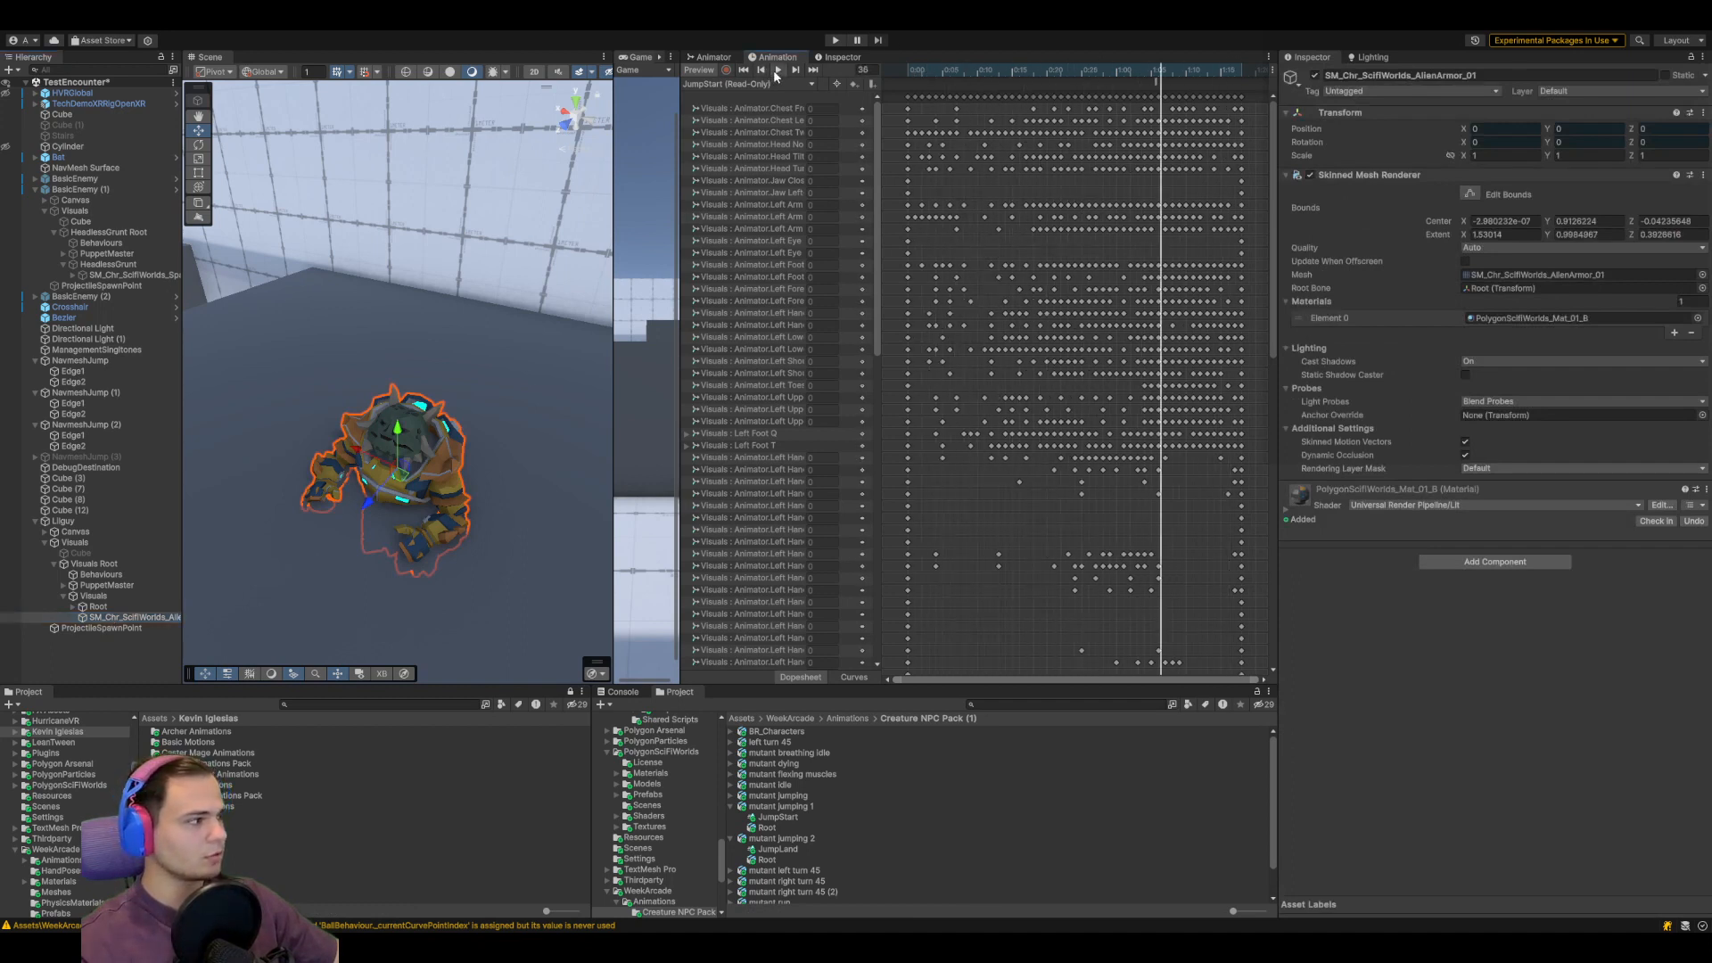
pyautogui.click(623, 692)
pyautogui.click(605, 705)
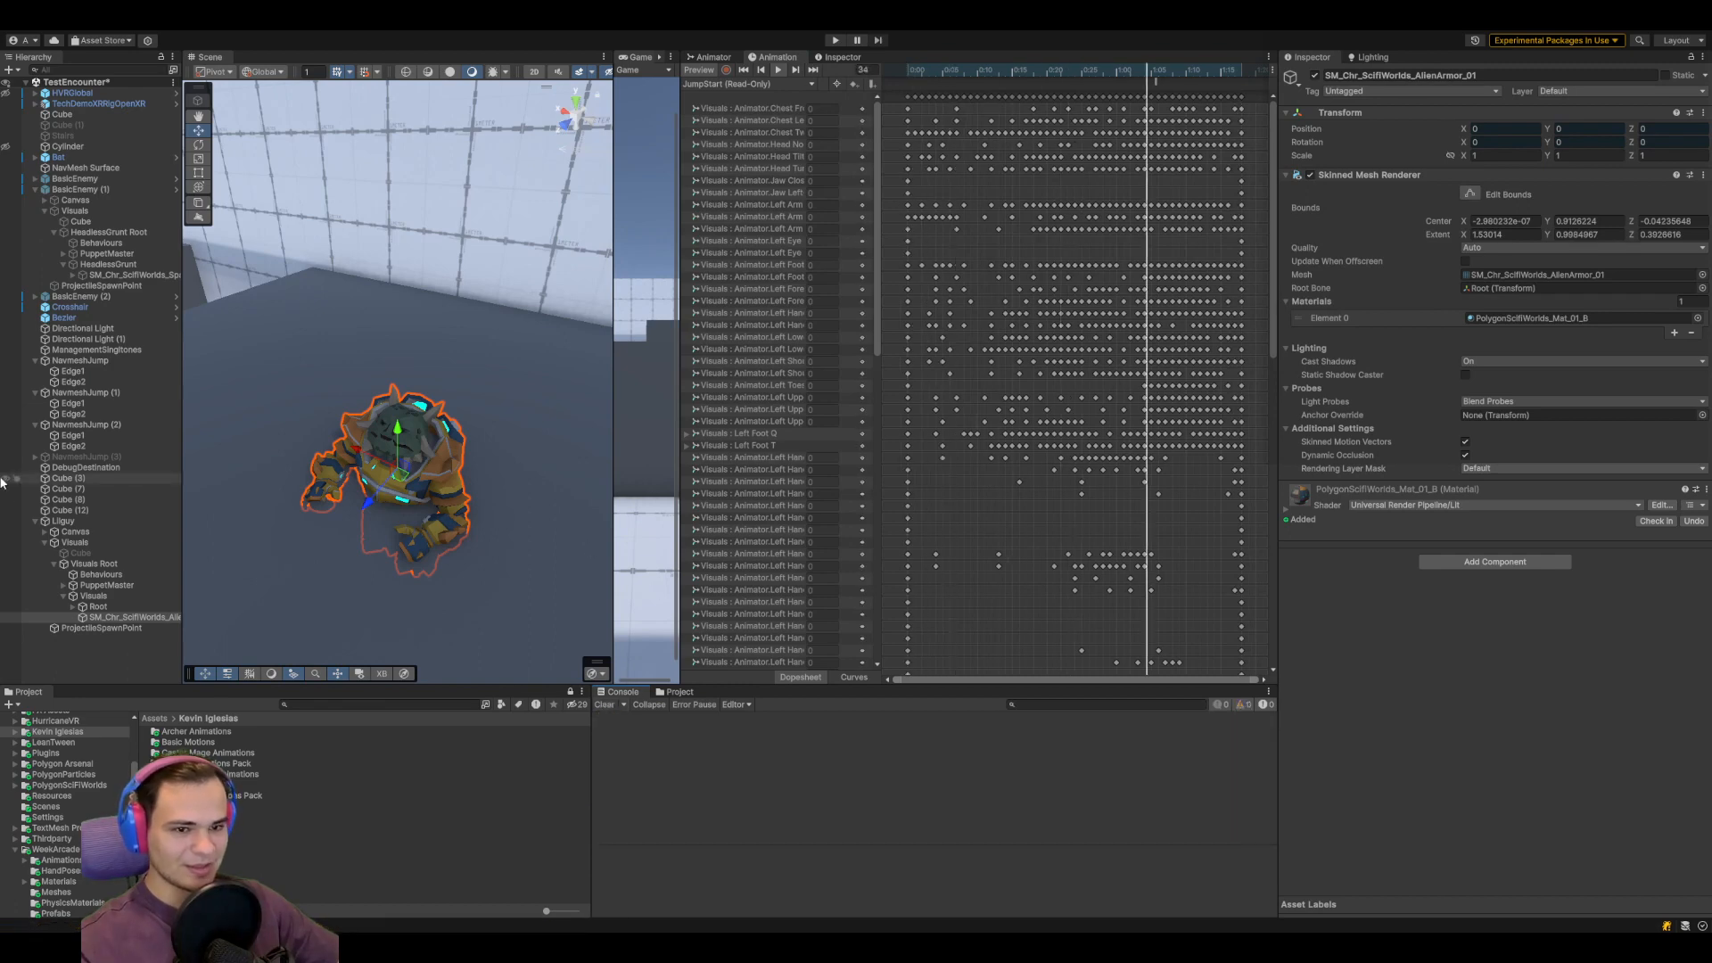
# Preview the JumpLand clip, and replay JumpStart, scrubbing it to just past its event marker
pyautogui.click(769, 101)
pyautogui.click(777, 72)
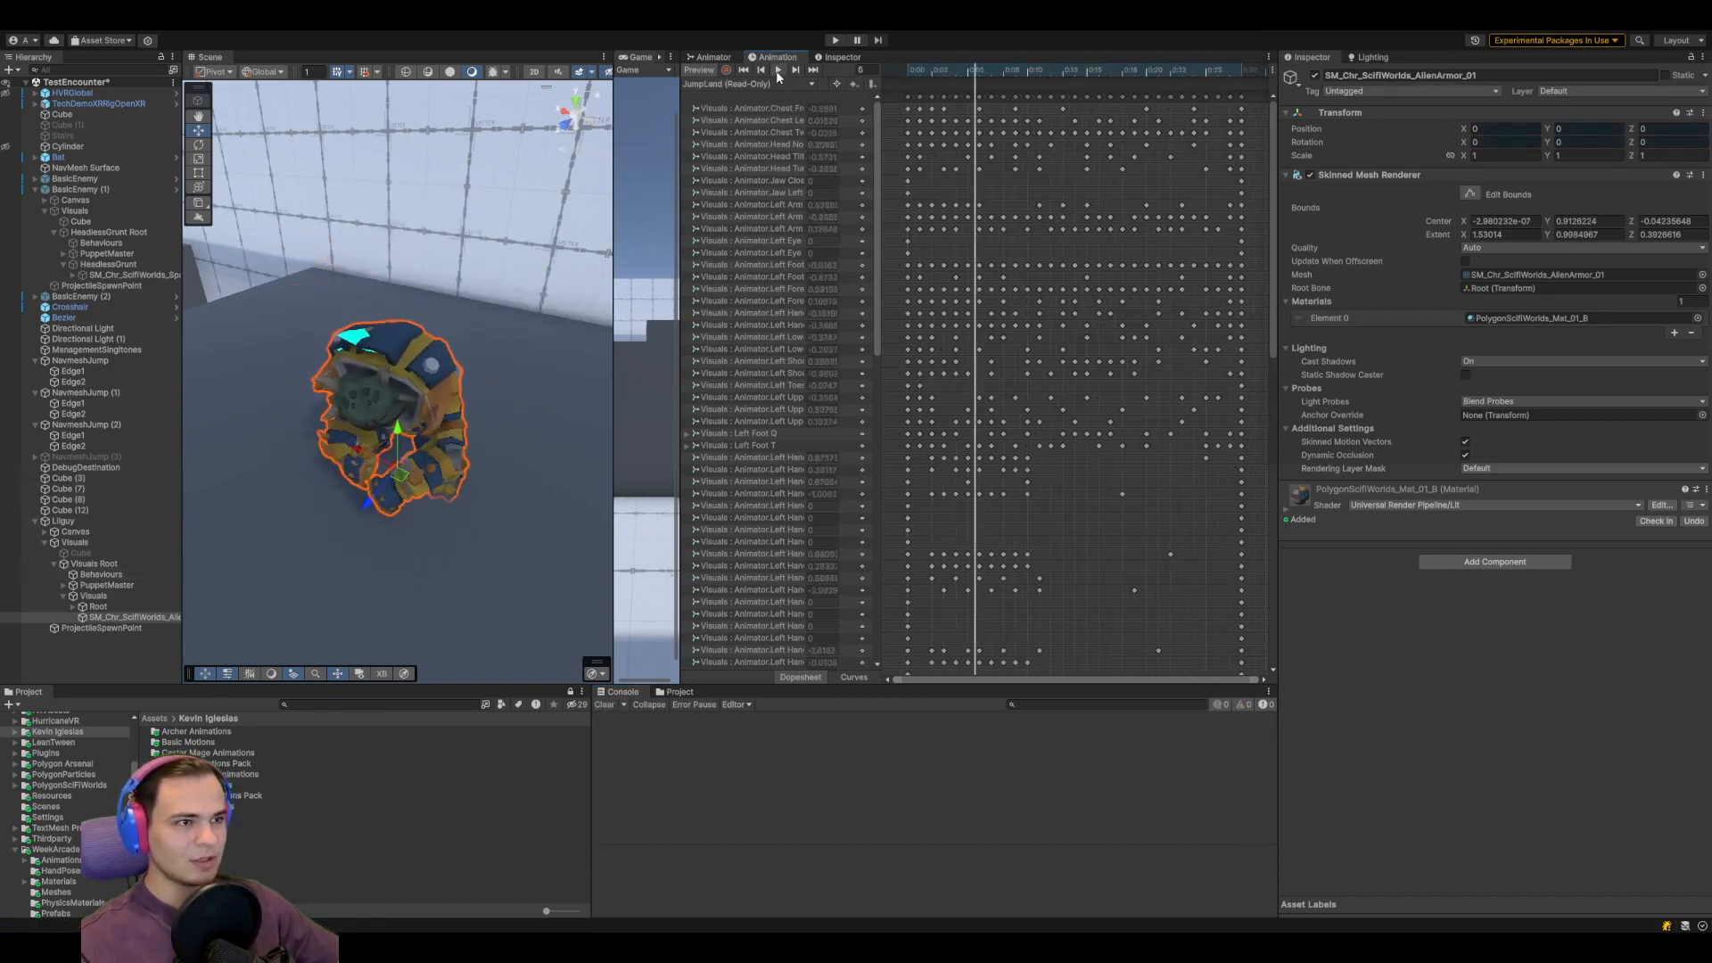
pyautogui.click(721, 85)
pyautogui.click(735, 112)
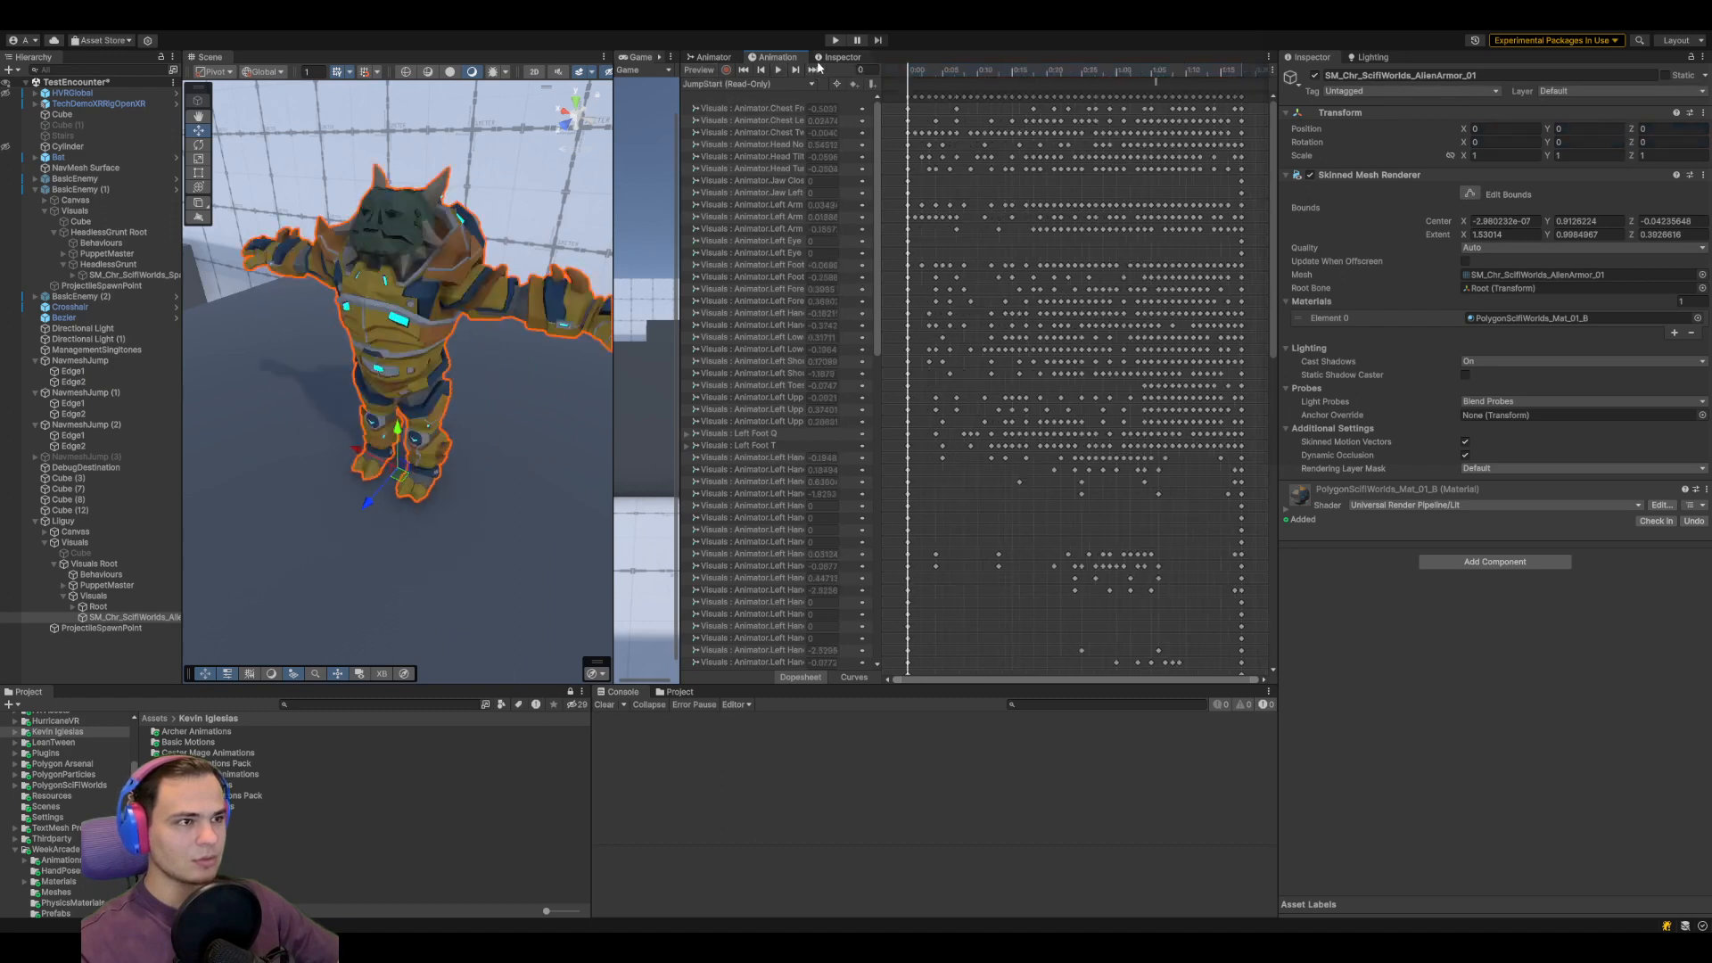
pyautogui.click(777, 70)
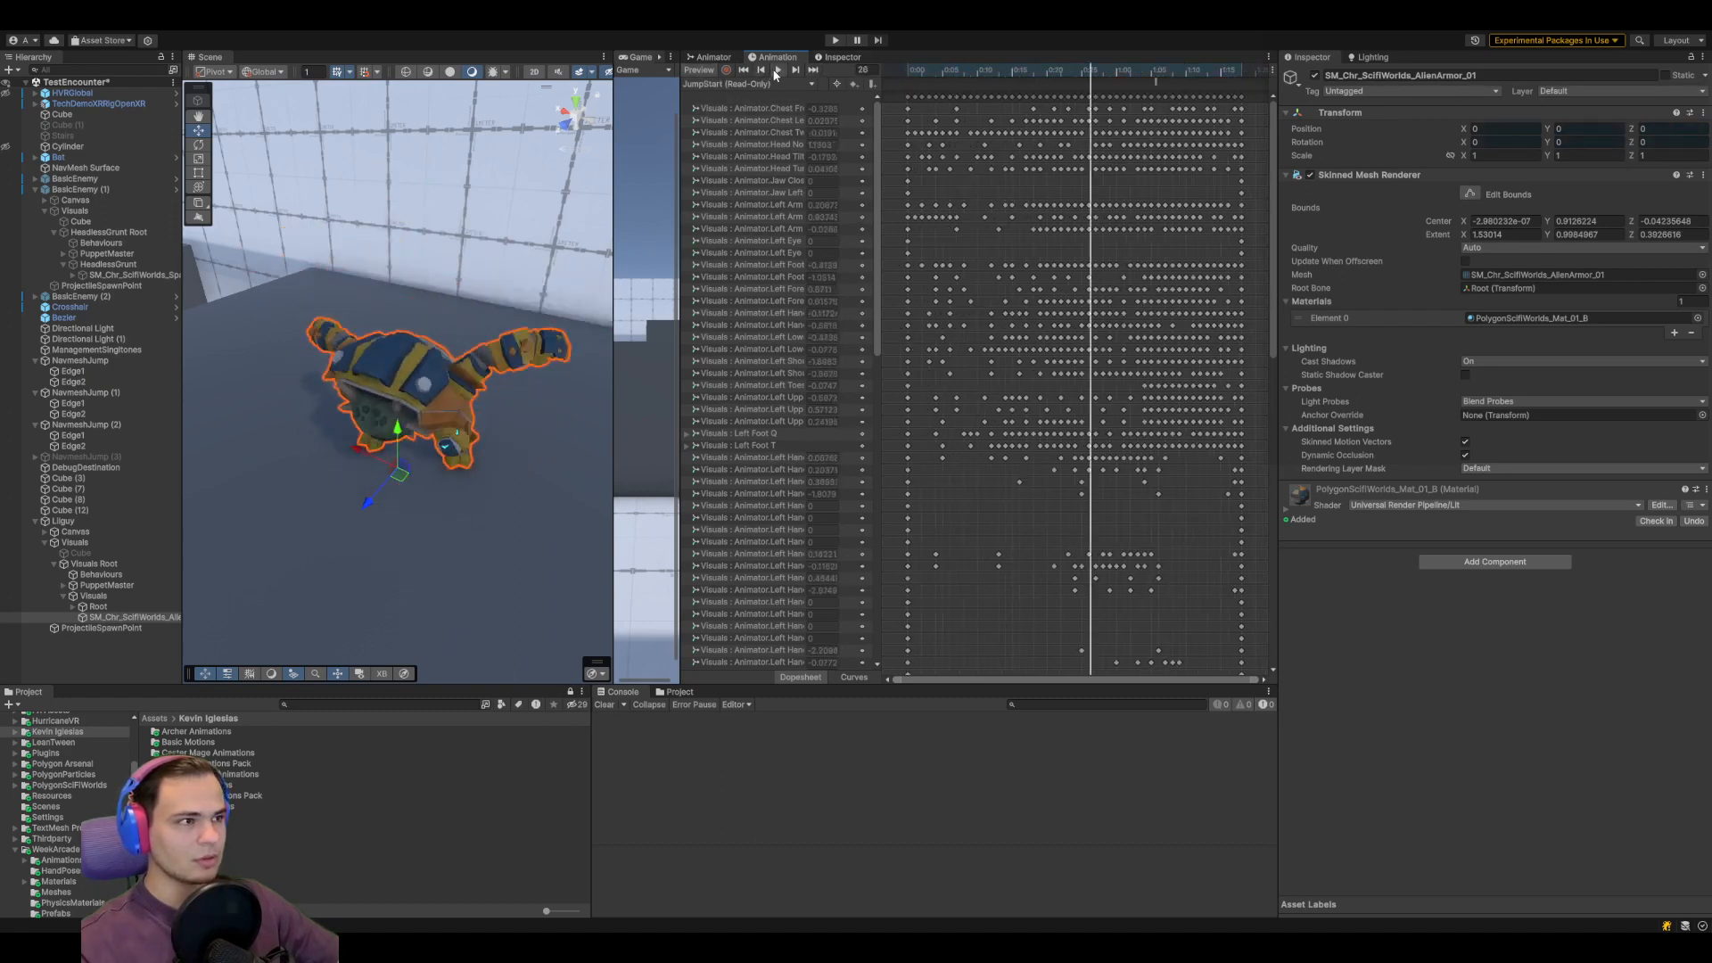
pyautogui.moveTo(1006, 78); pyautogui.dragTo(1171, 71)
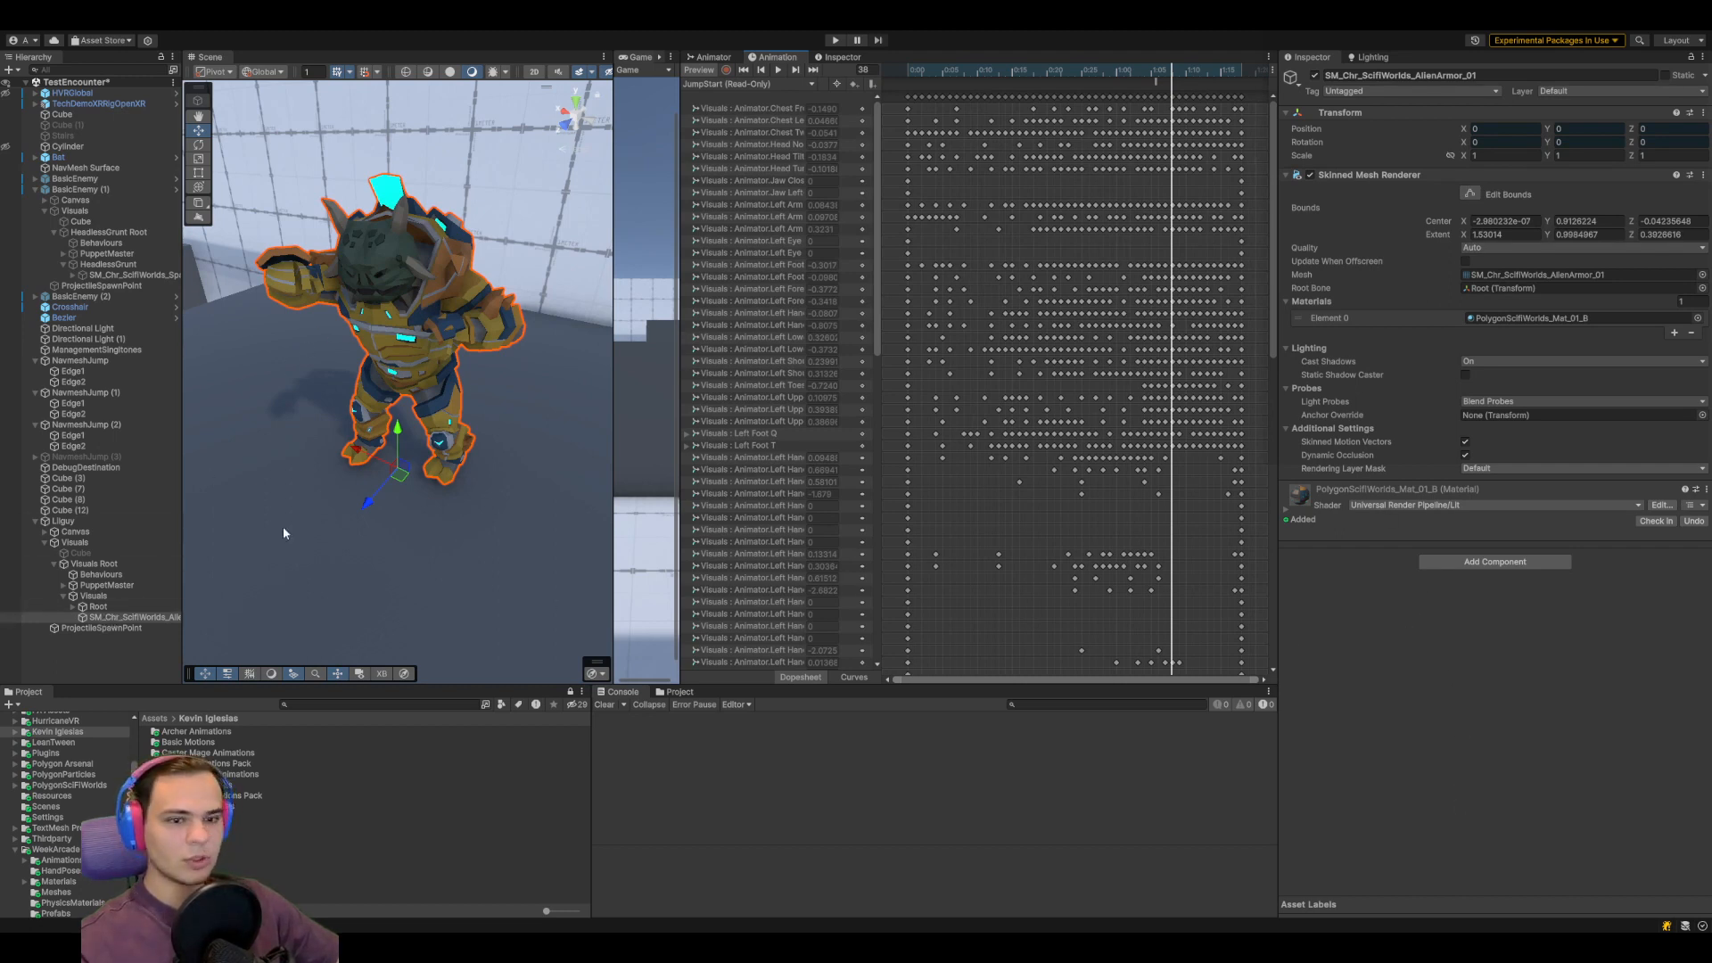
pyautogui.click(116, 594)
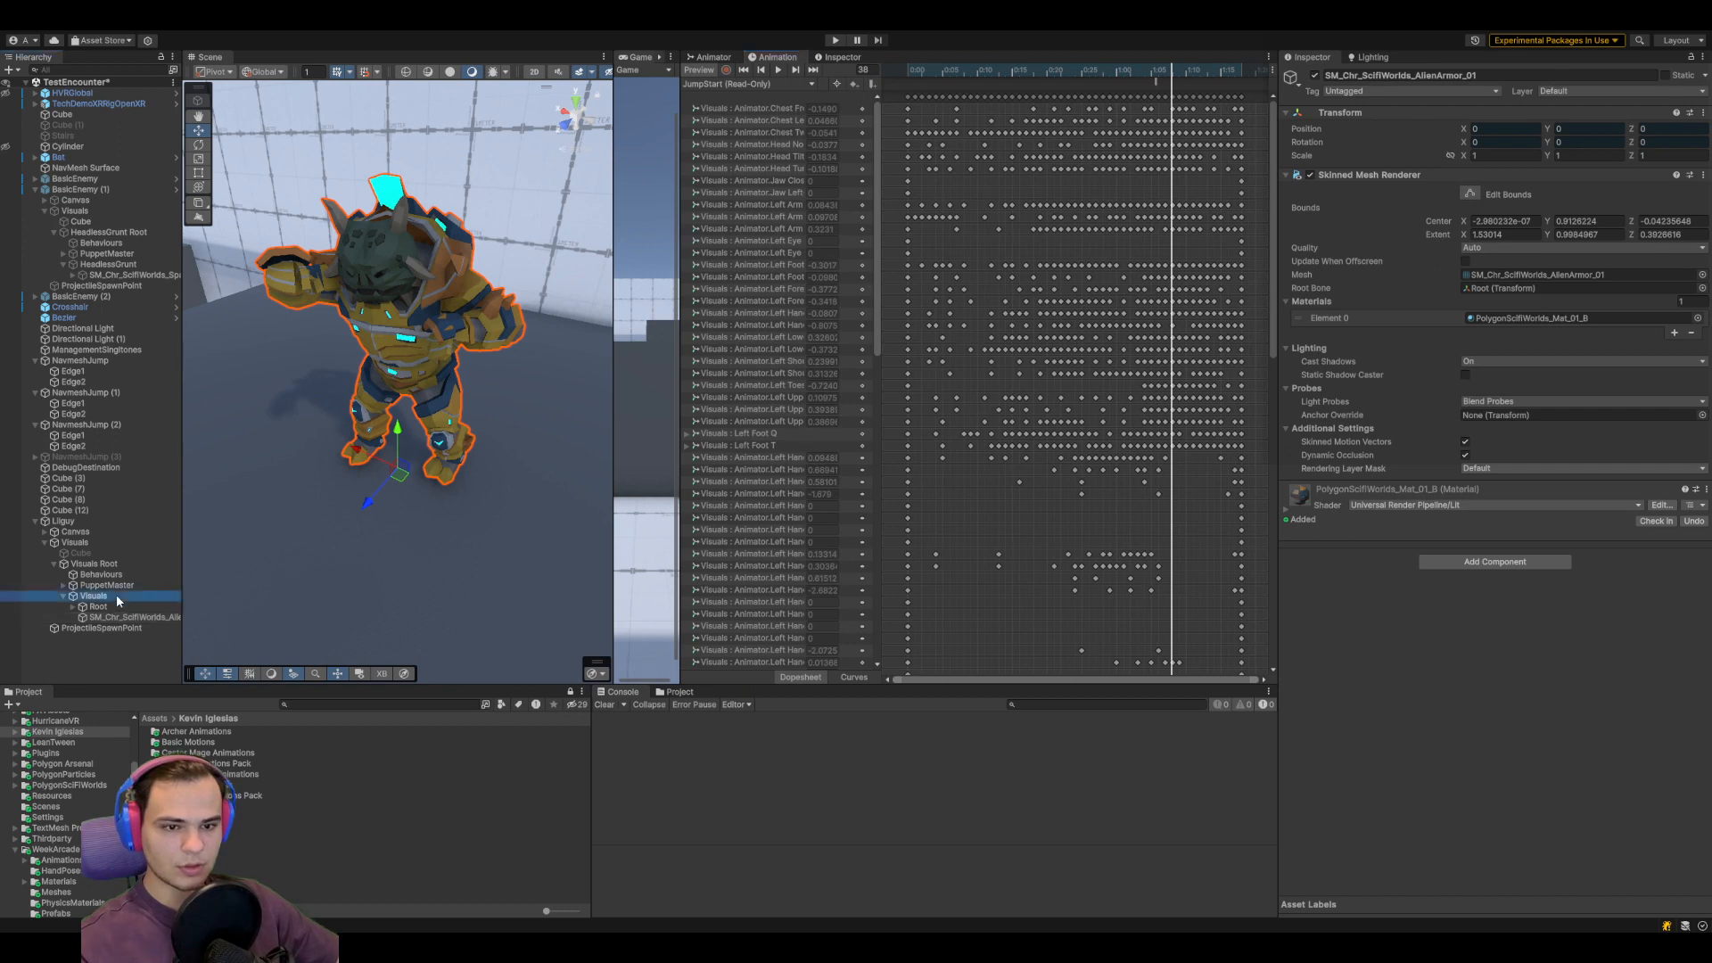
pyautogui.click(1159, 85)
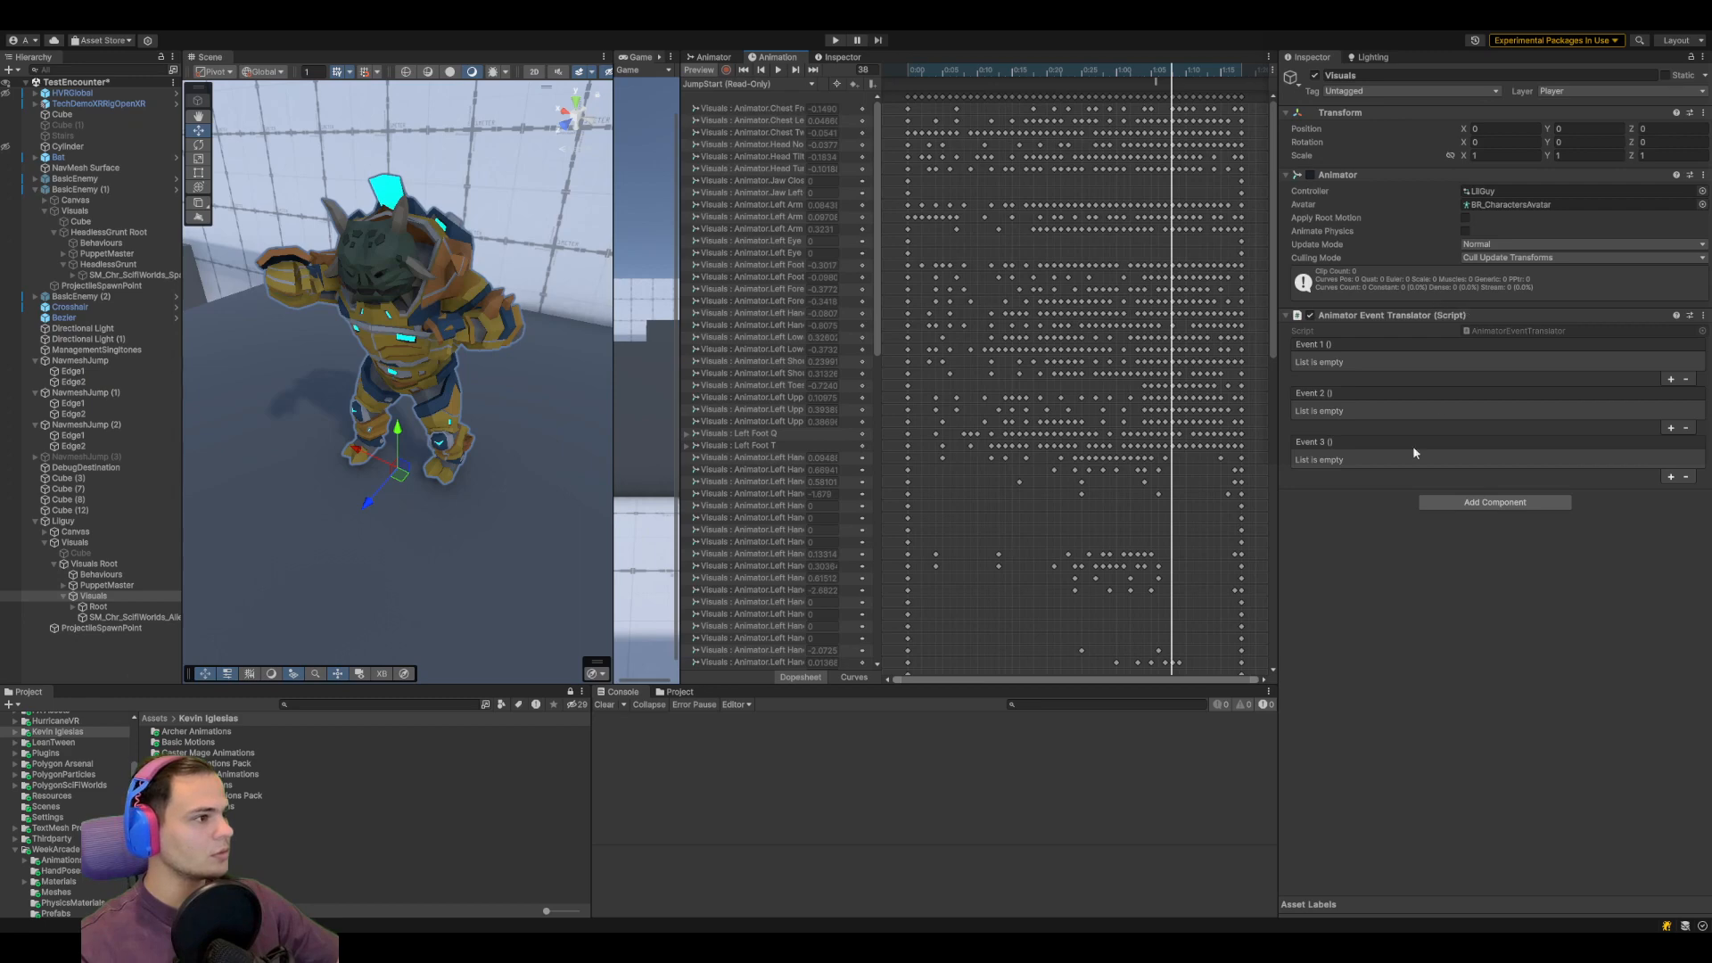
pyautogui.click(1670, 428)
pyautogui.click(1467, 421)
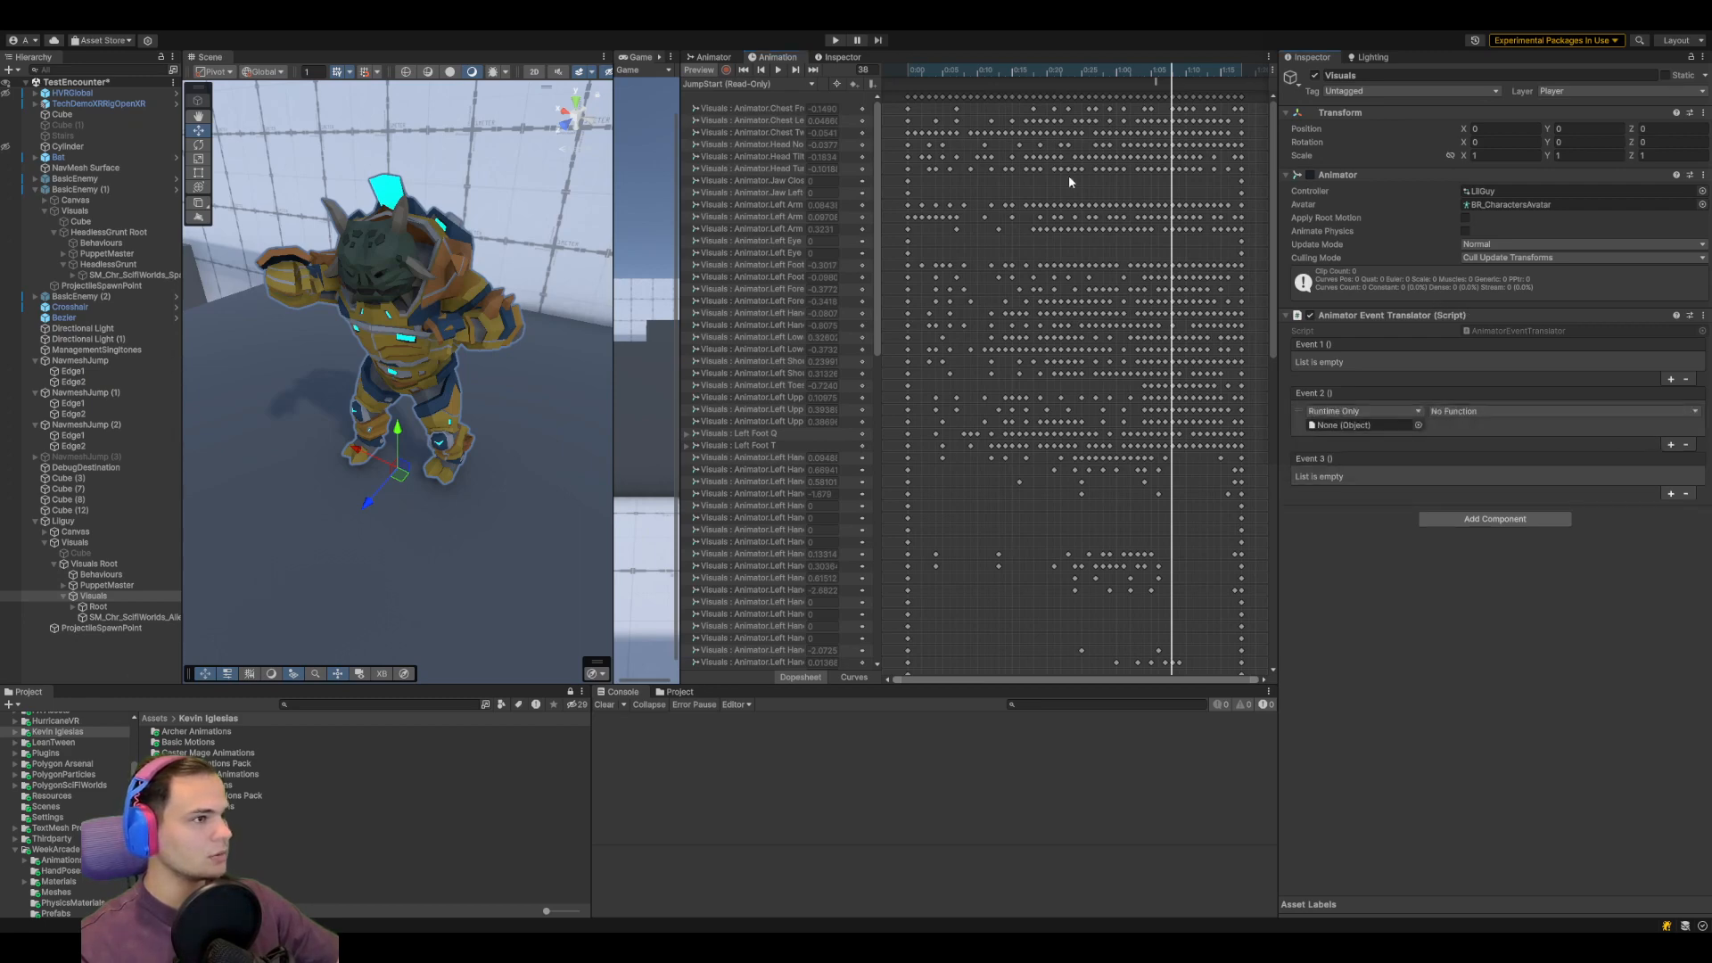
pyautogui.click(1685, 445)
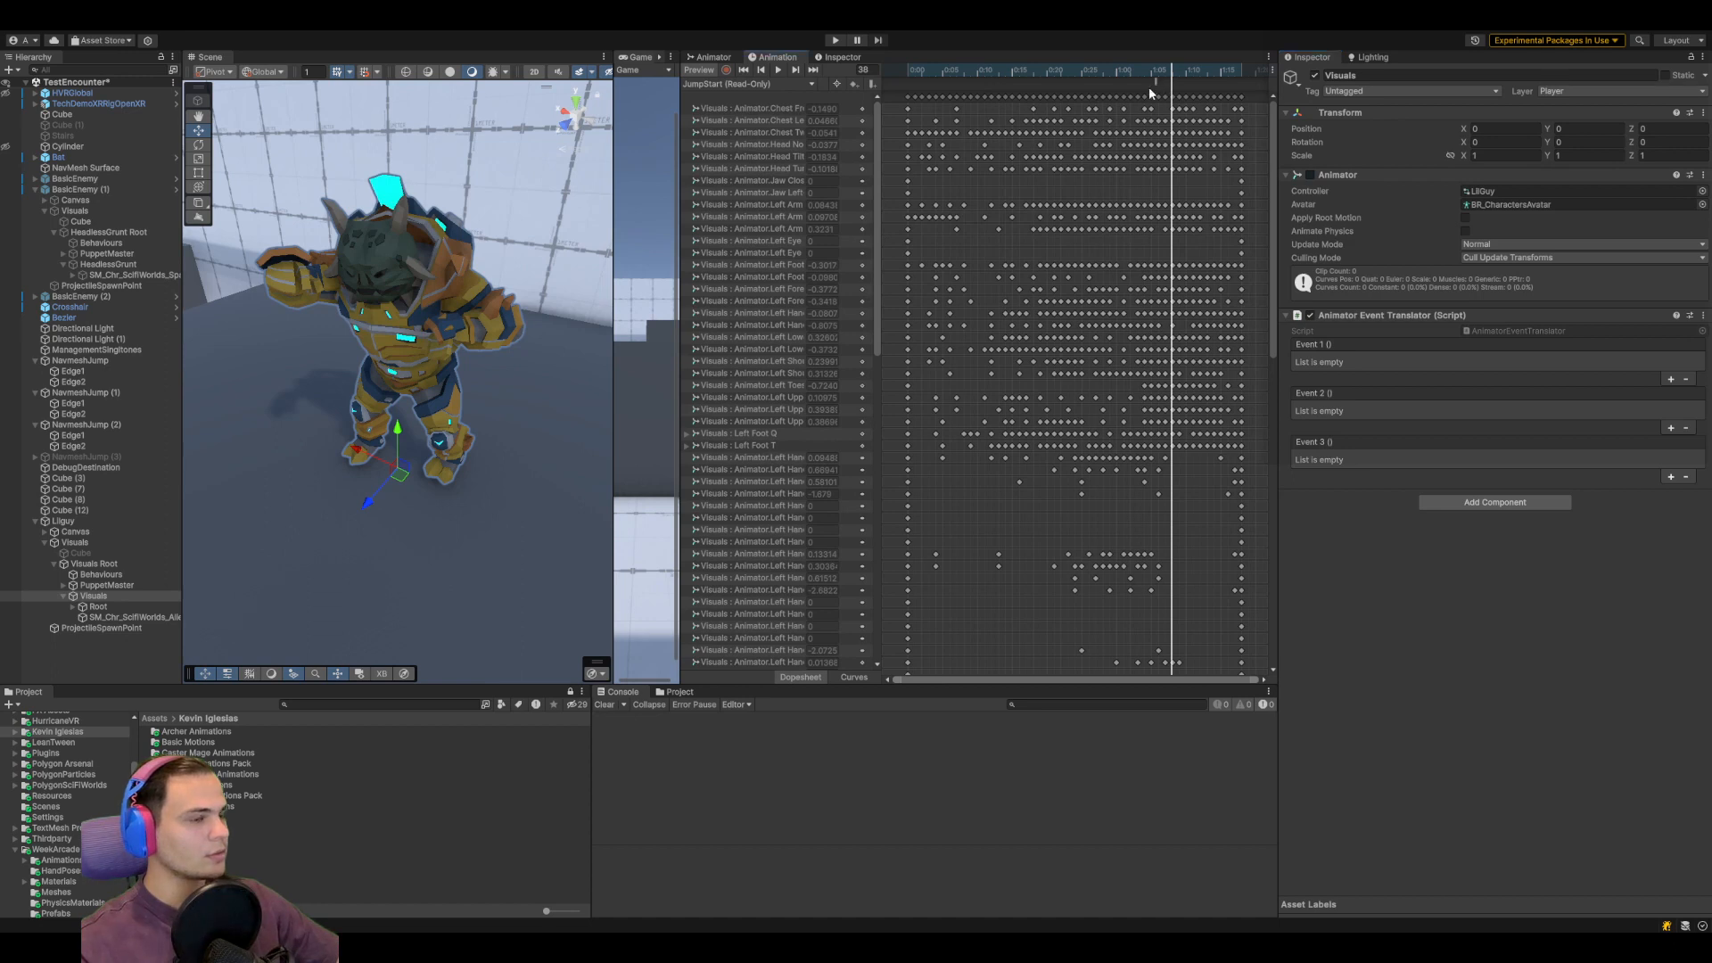
# Duplicate the JumpStart clip from mutant jumping 1 as a standalone, editable animation clip in the Creature NPC Pack (1) folder
pyautogui.click(675, 693)
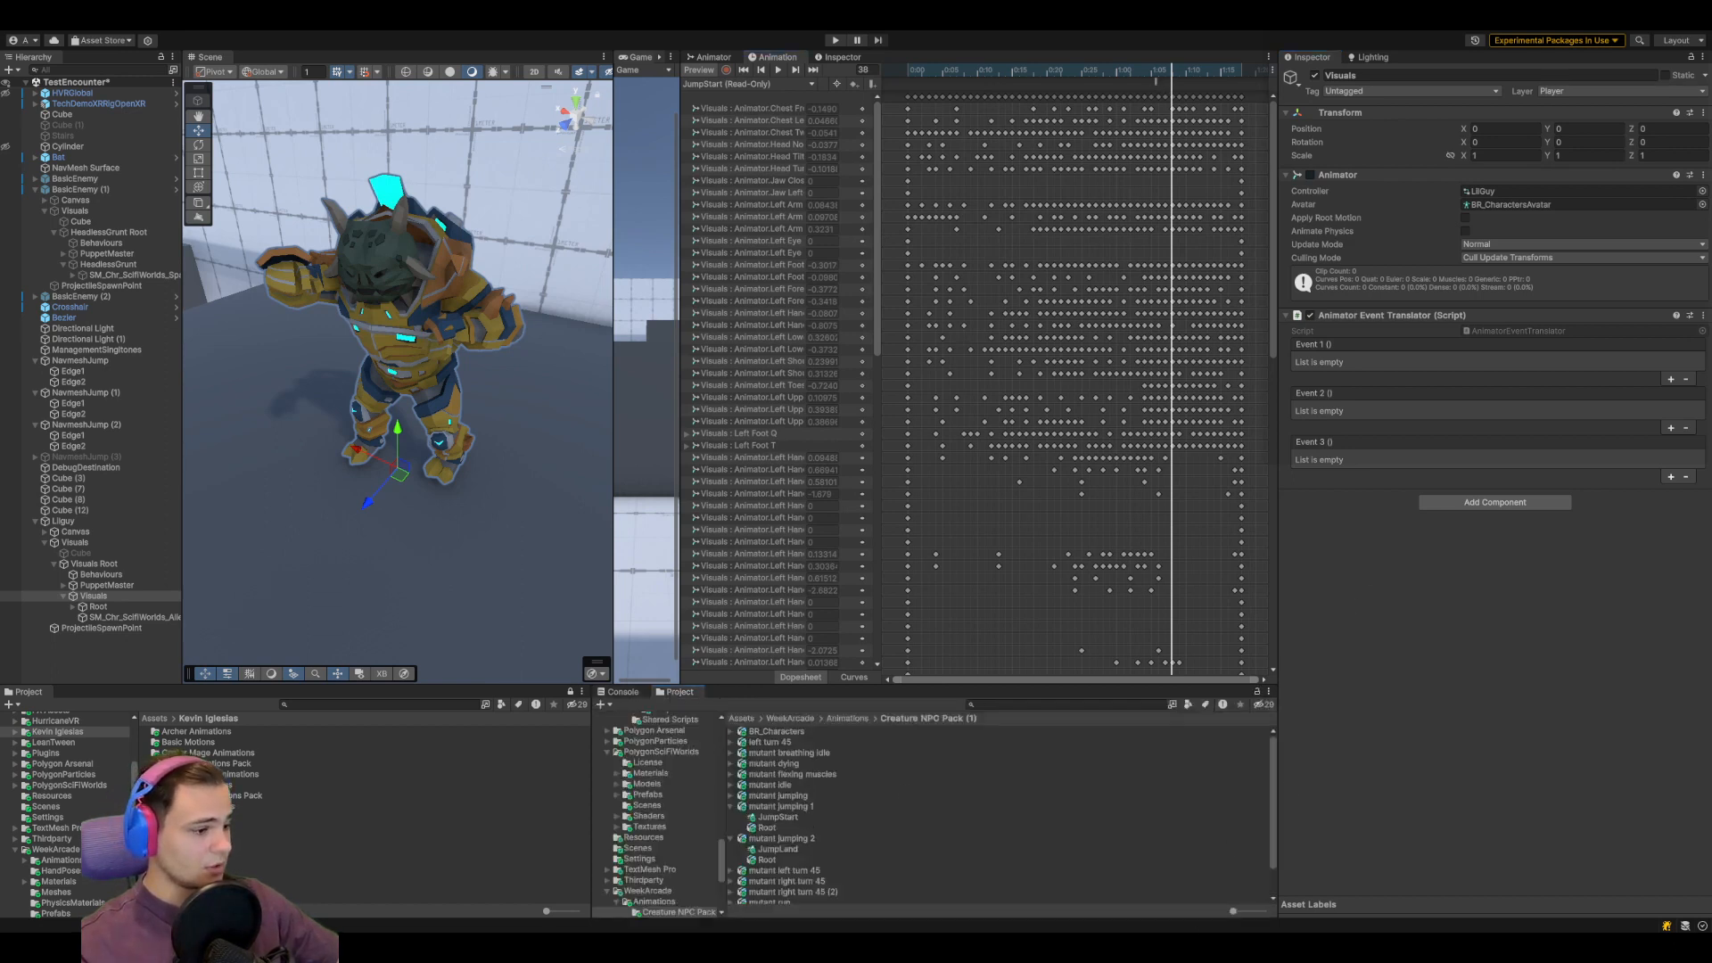
pyautogui.click(822, 838)
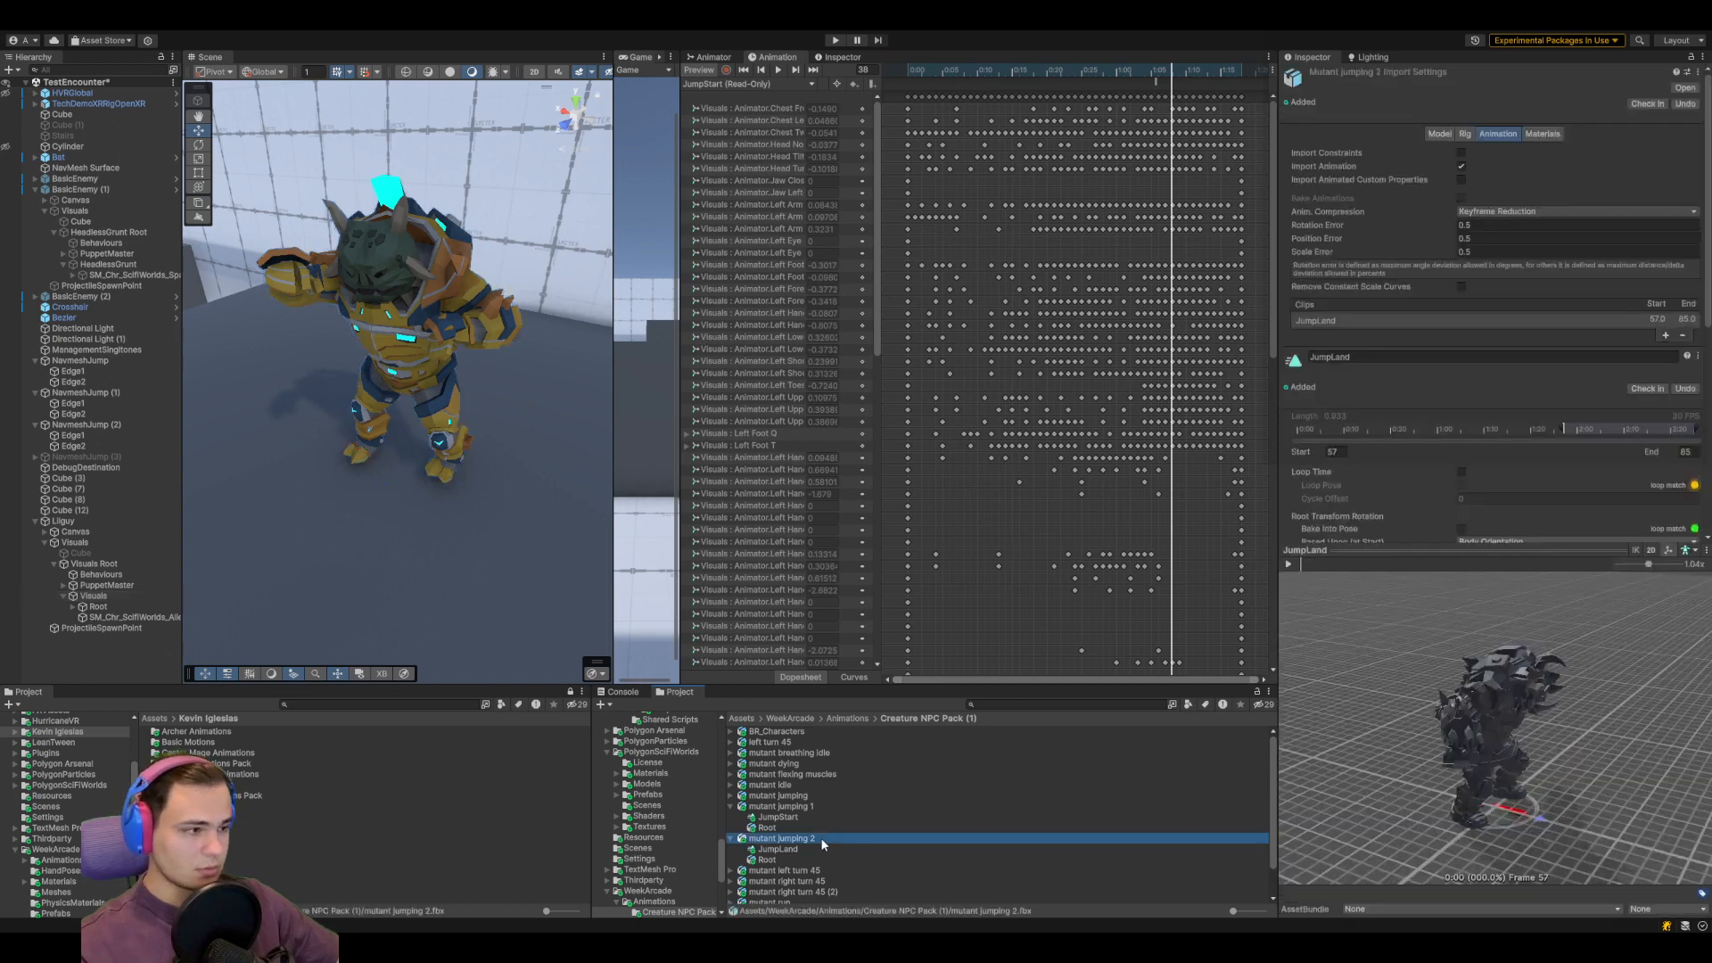
pyautogui.scroll(-5, 1575, 385)
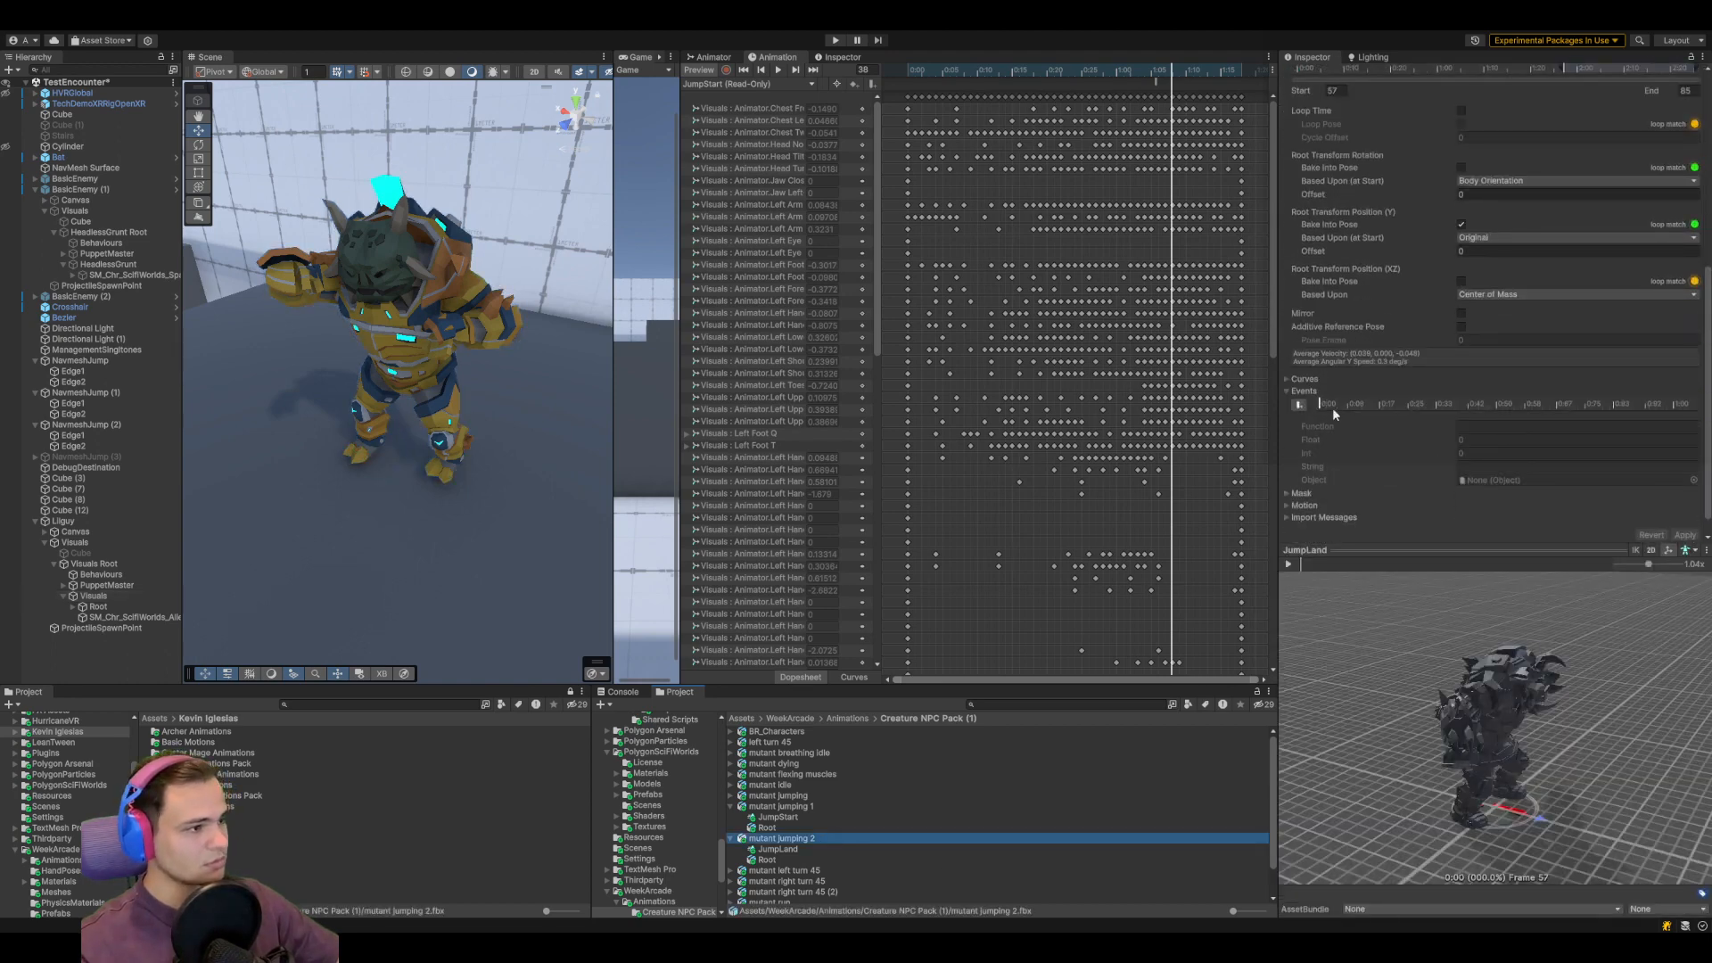
pyautogui.scroll(-2, 799, 856)
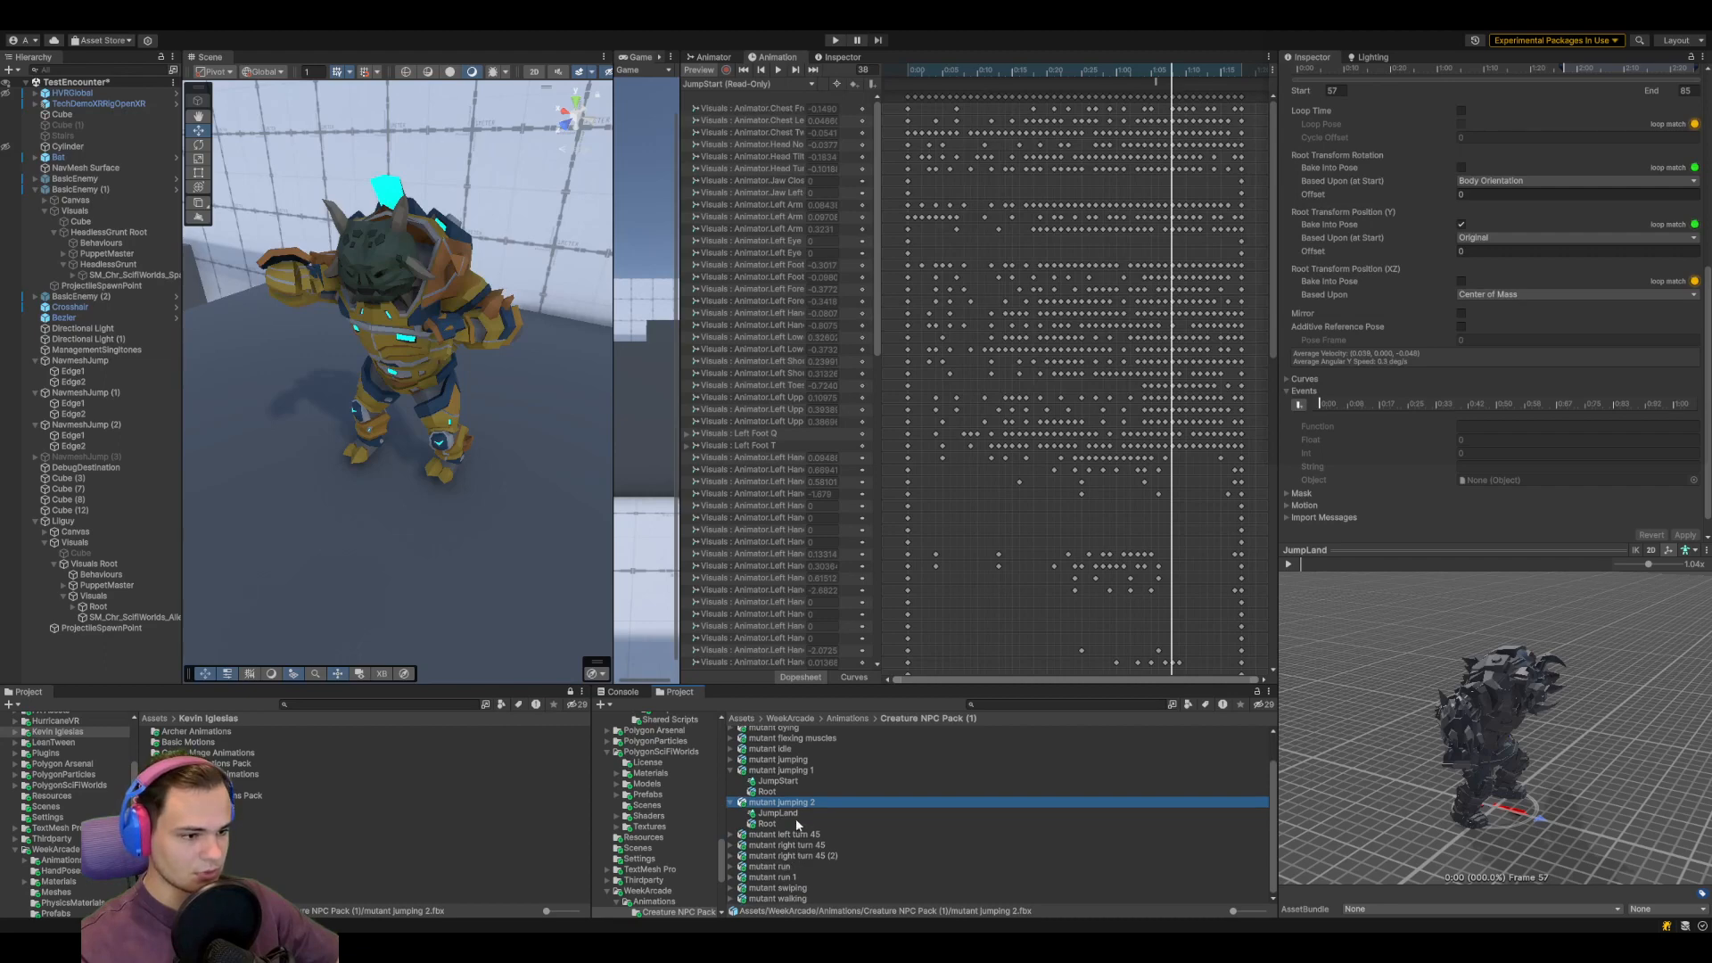
pyautogui.click(777, 782)
pyautogui.hotkey('ctrl', 'd')
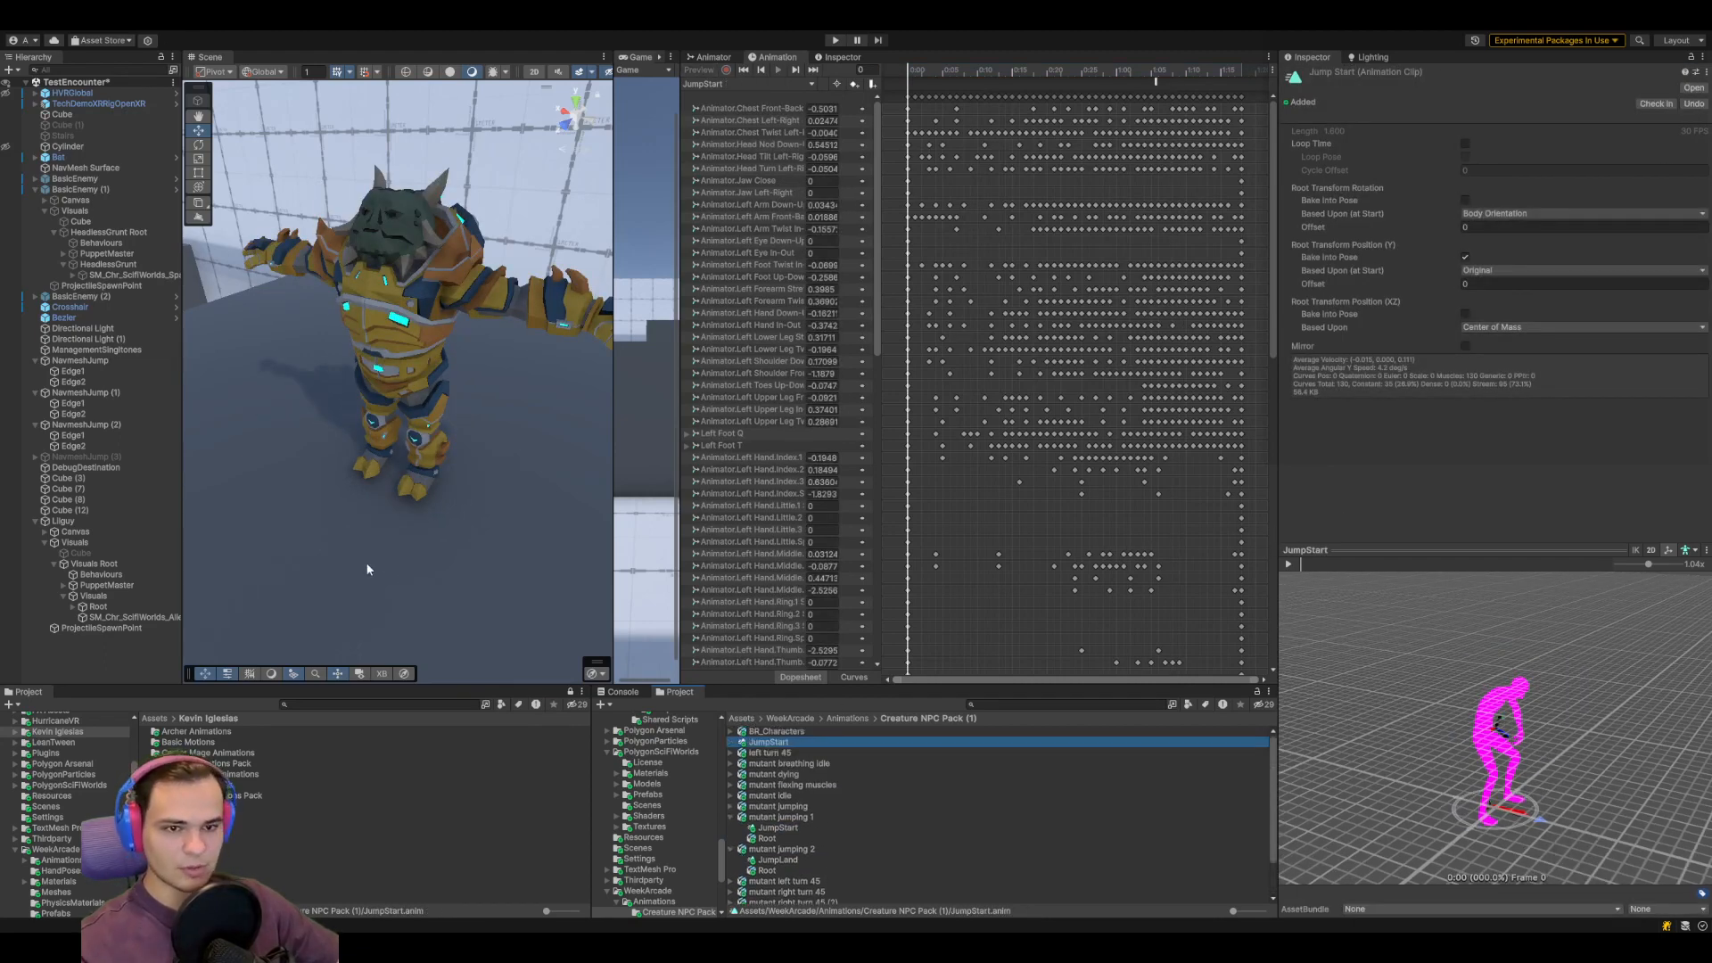
# Assign the duplicated JumpStart clip as the motion of the JumpingStart state in Lilguy's animator controller
pyautogui.click(782, 817)
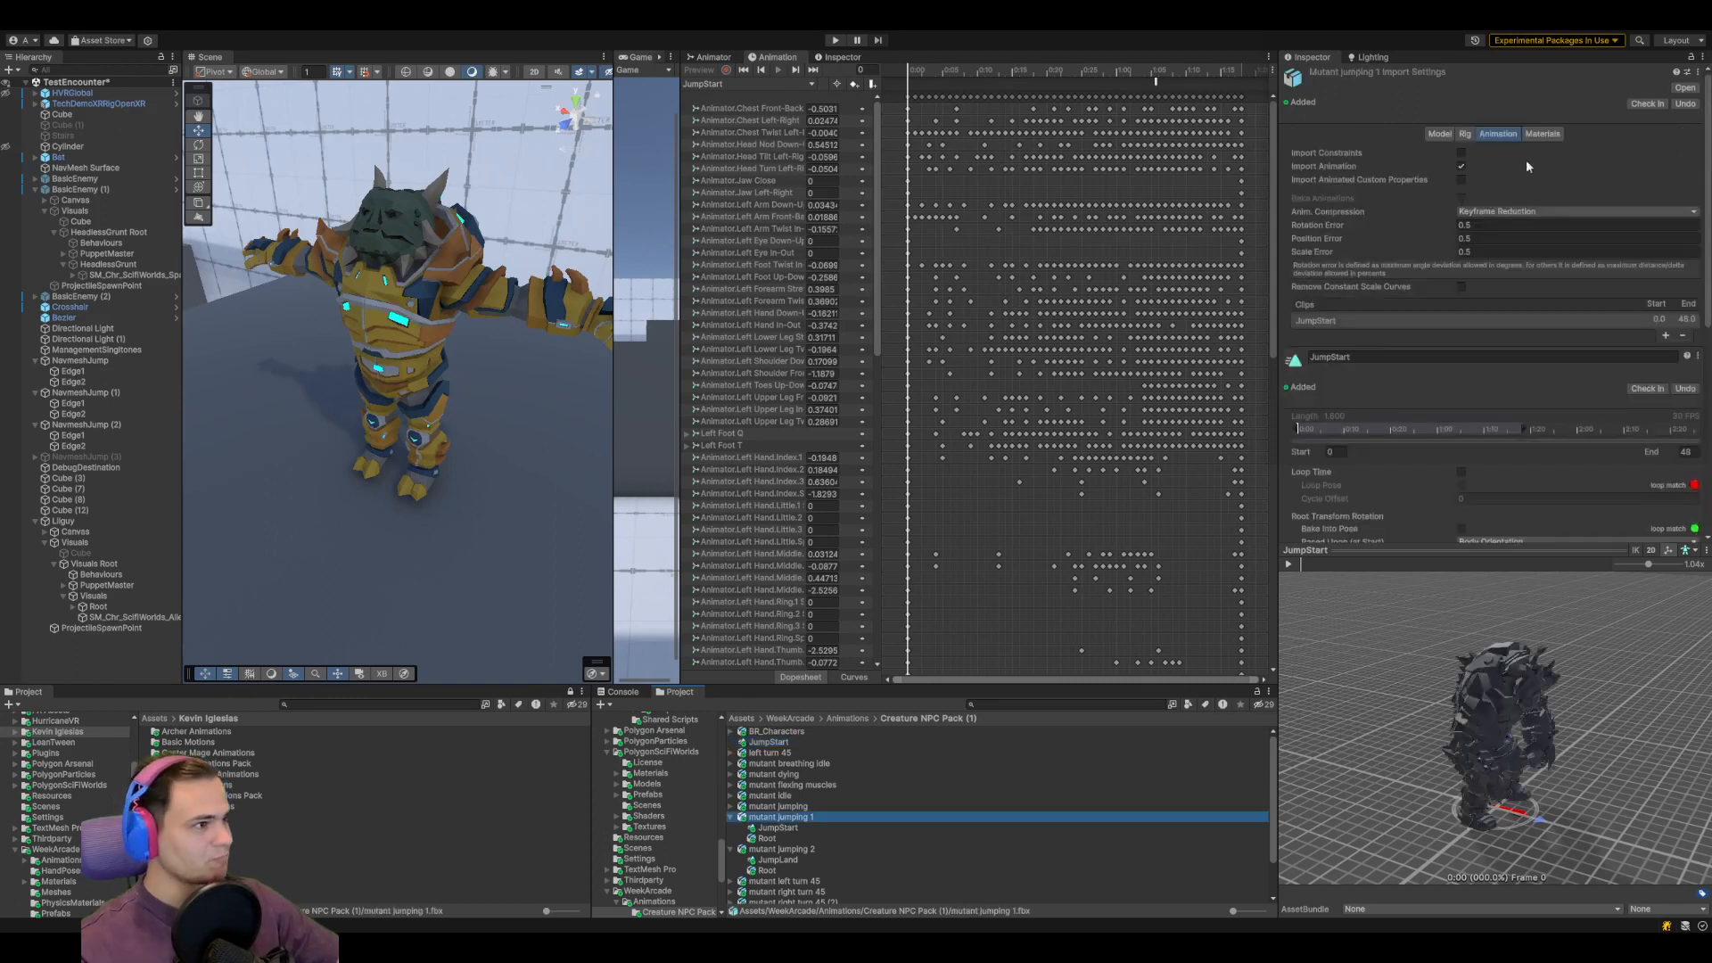
pyautogui.scroll(-10, 1575, 239)
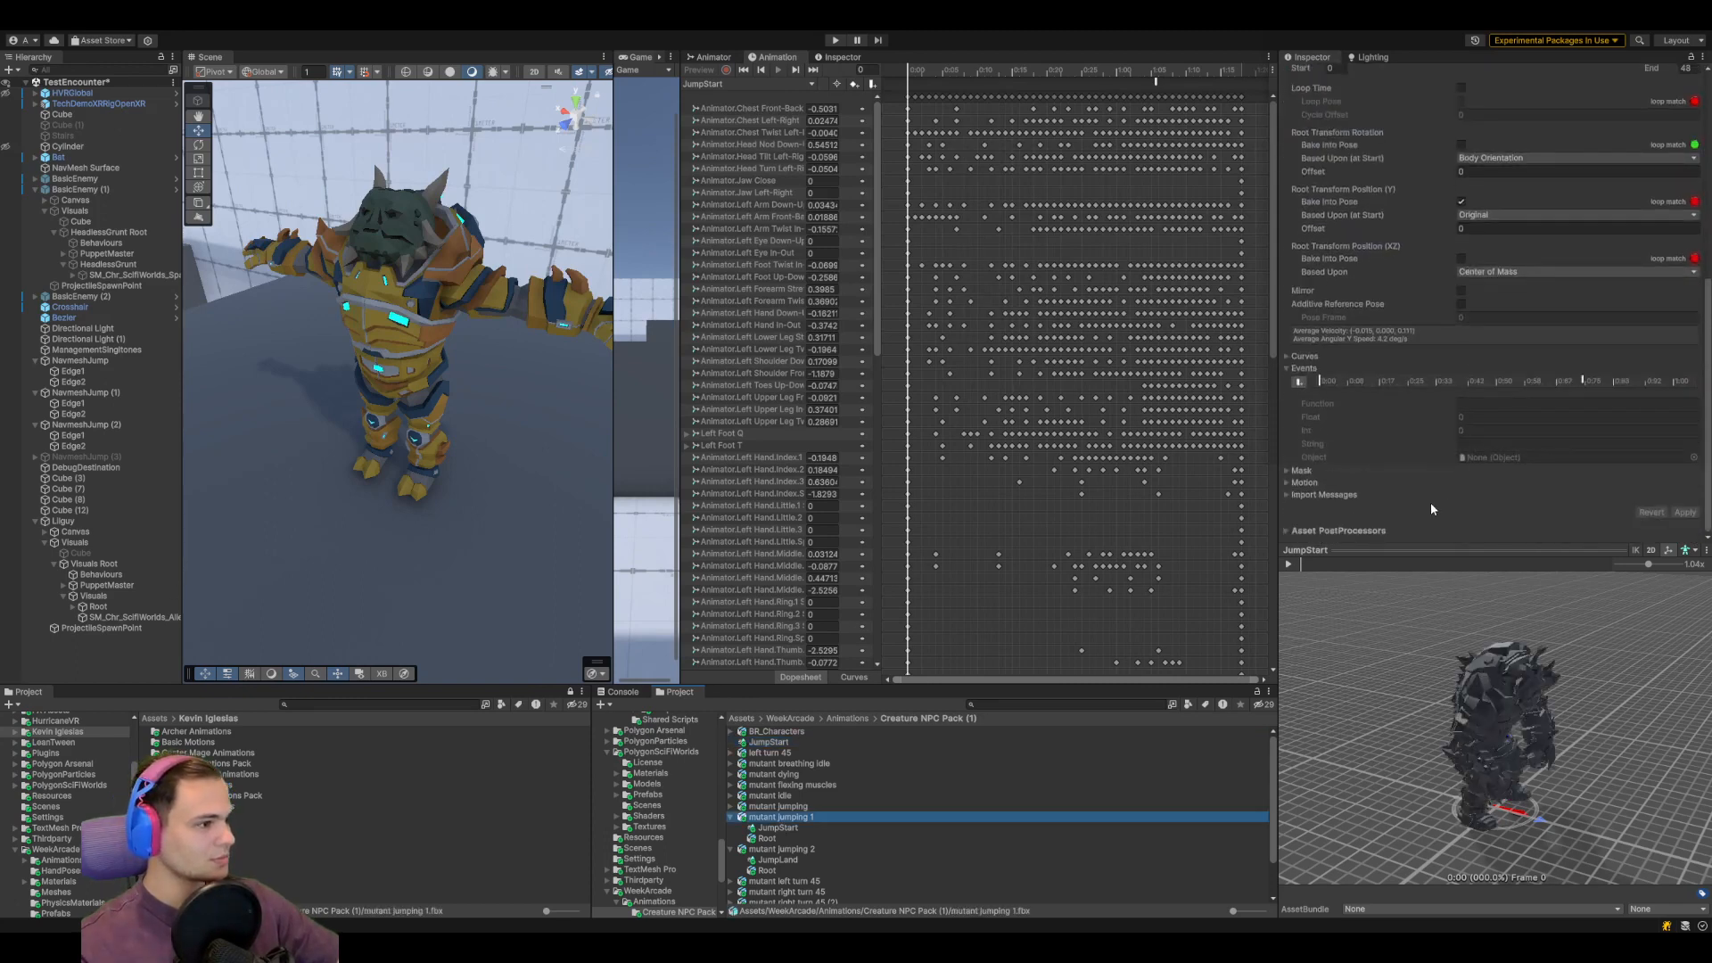
pyautogui.click(776, 741)
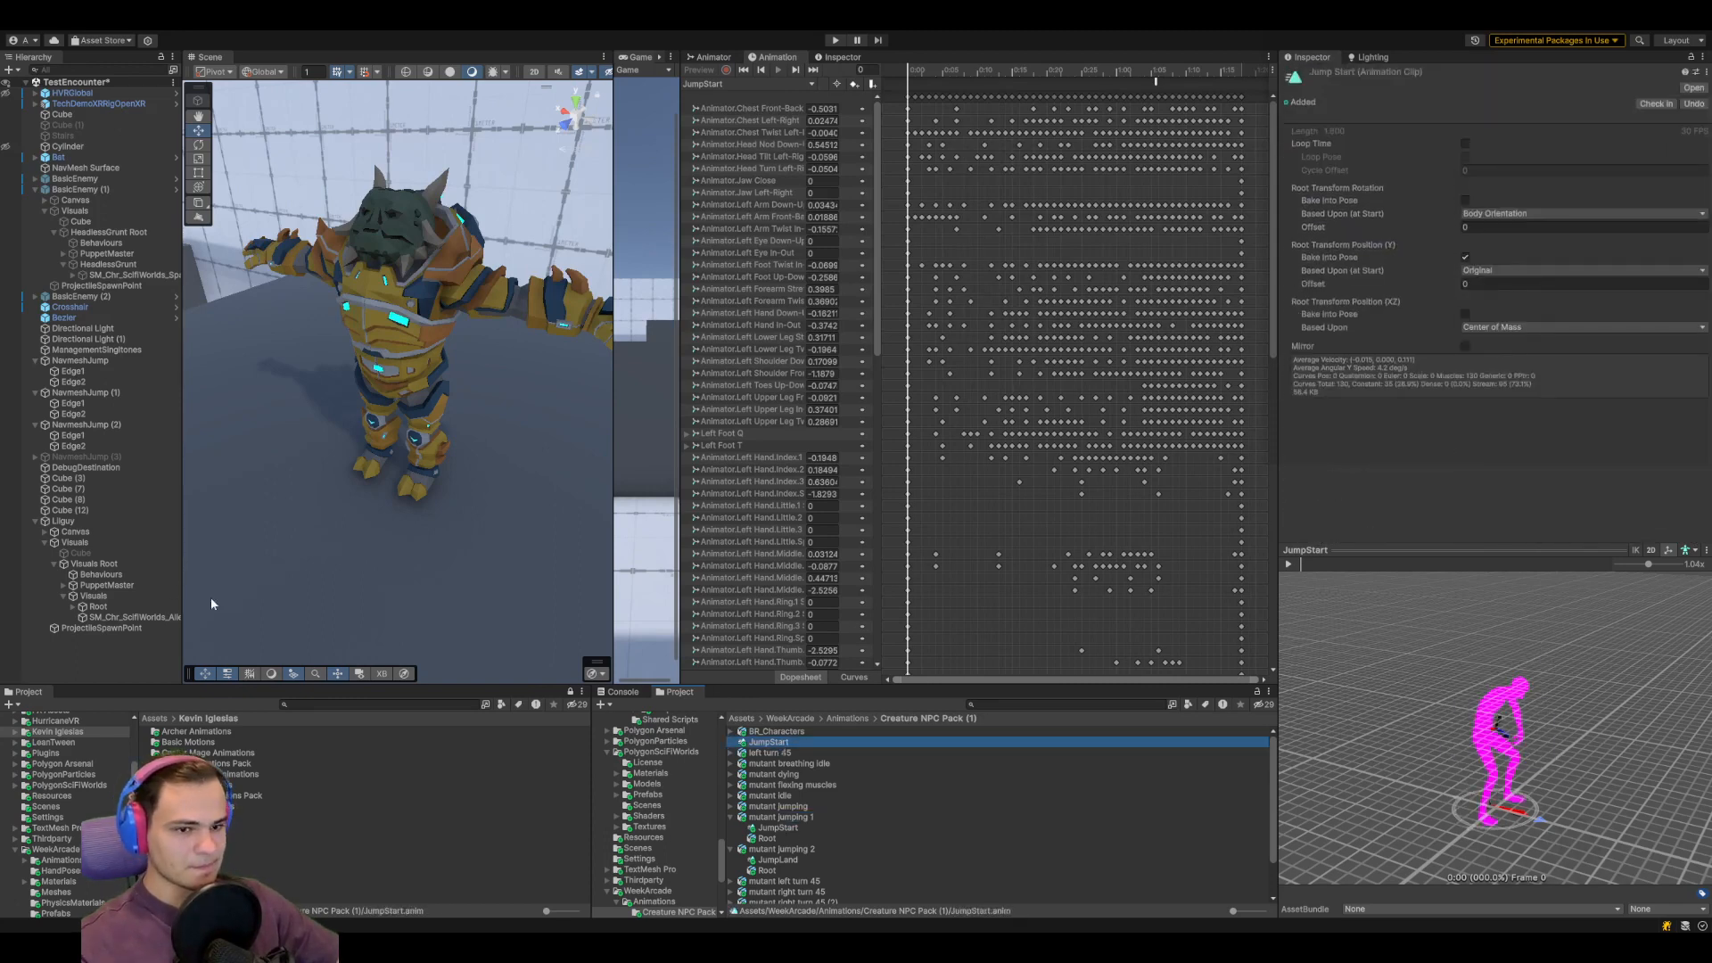
pyautogui.click(116, 618)
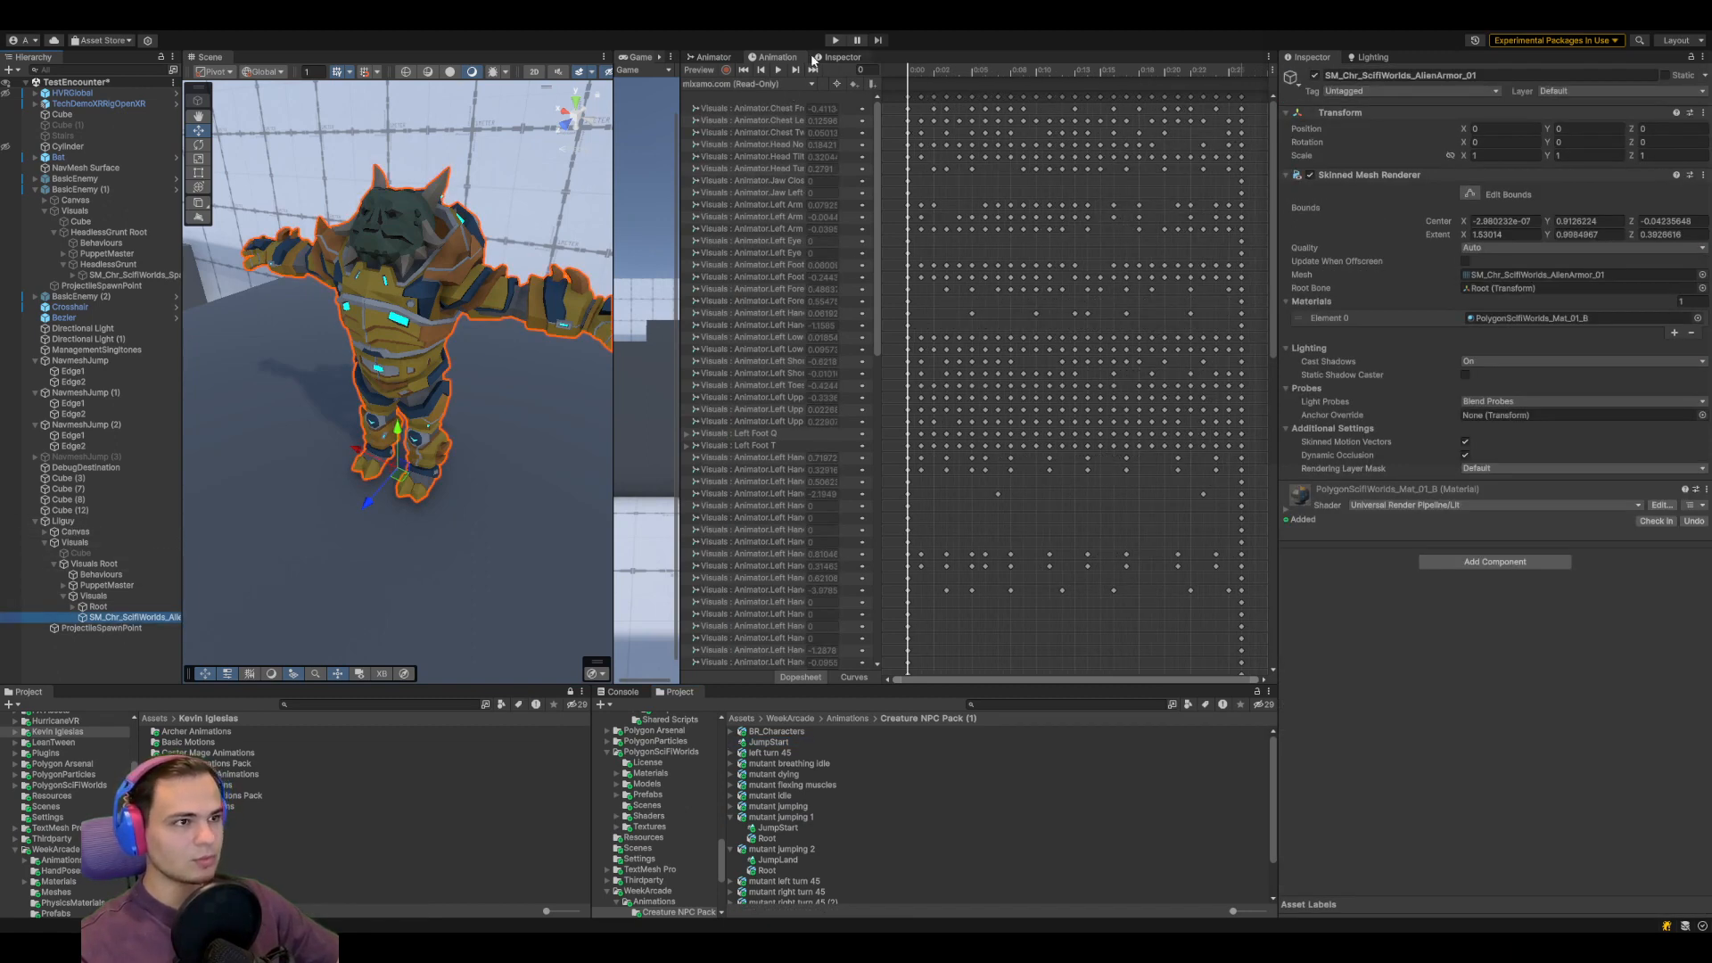
pyautogui.click(717, 57)
pyautogui.scroll(4, 1076, 570)
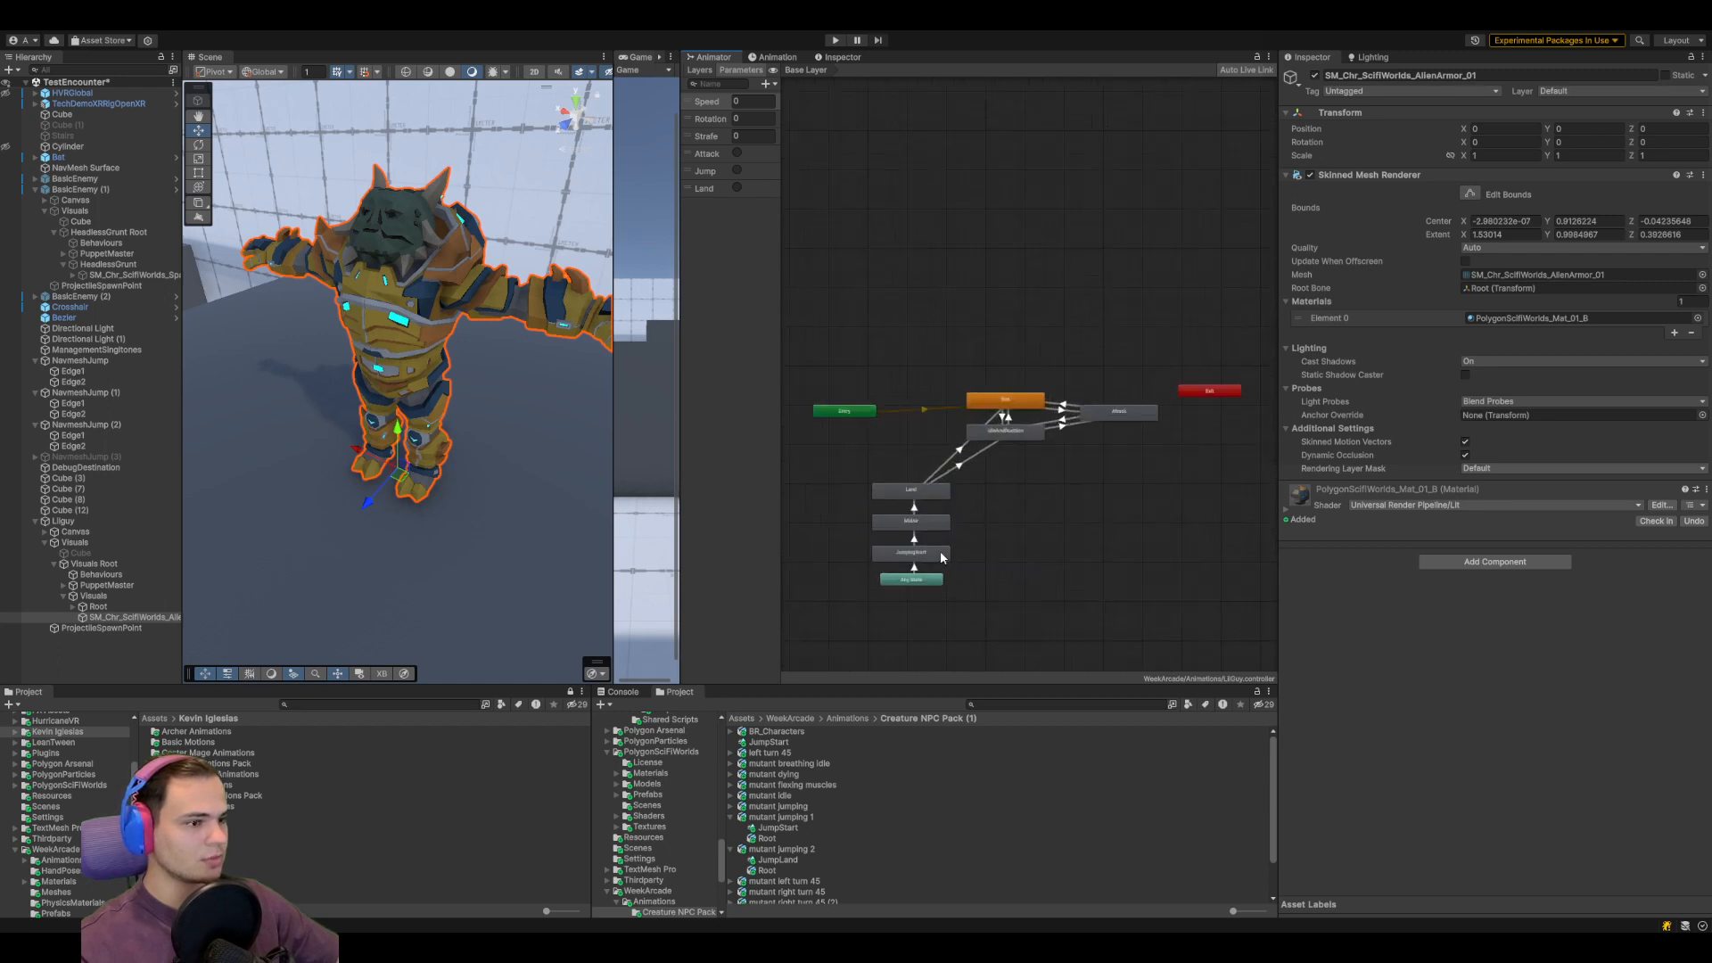
pyautogui.click(942, 555)
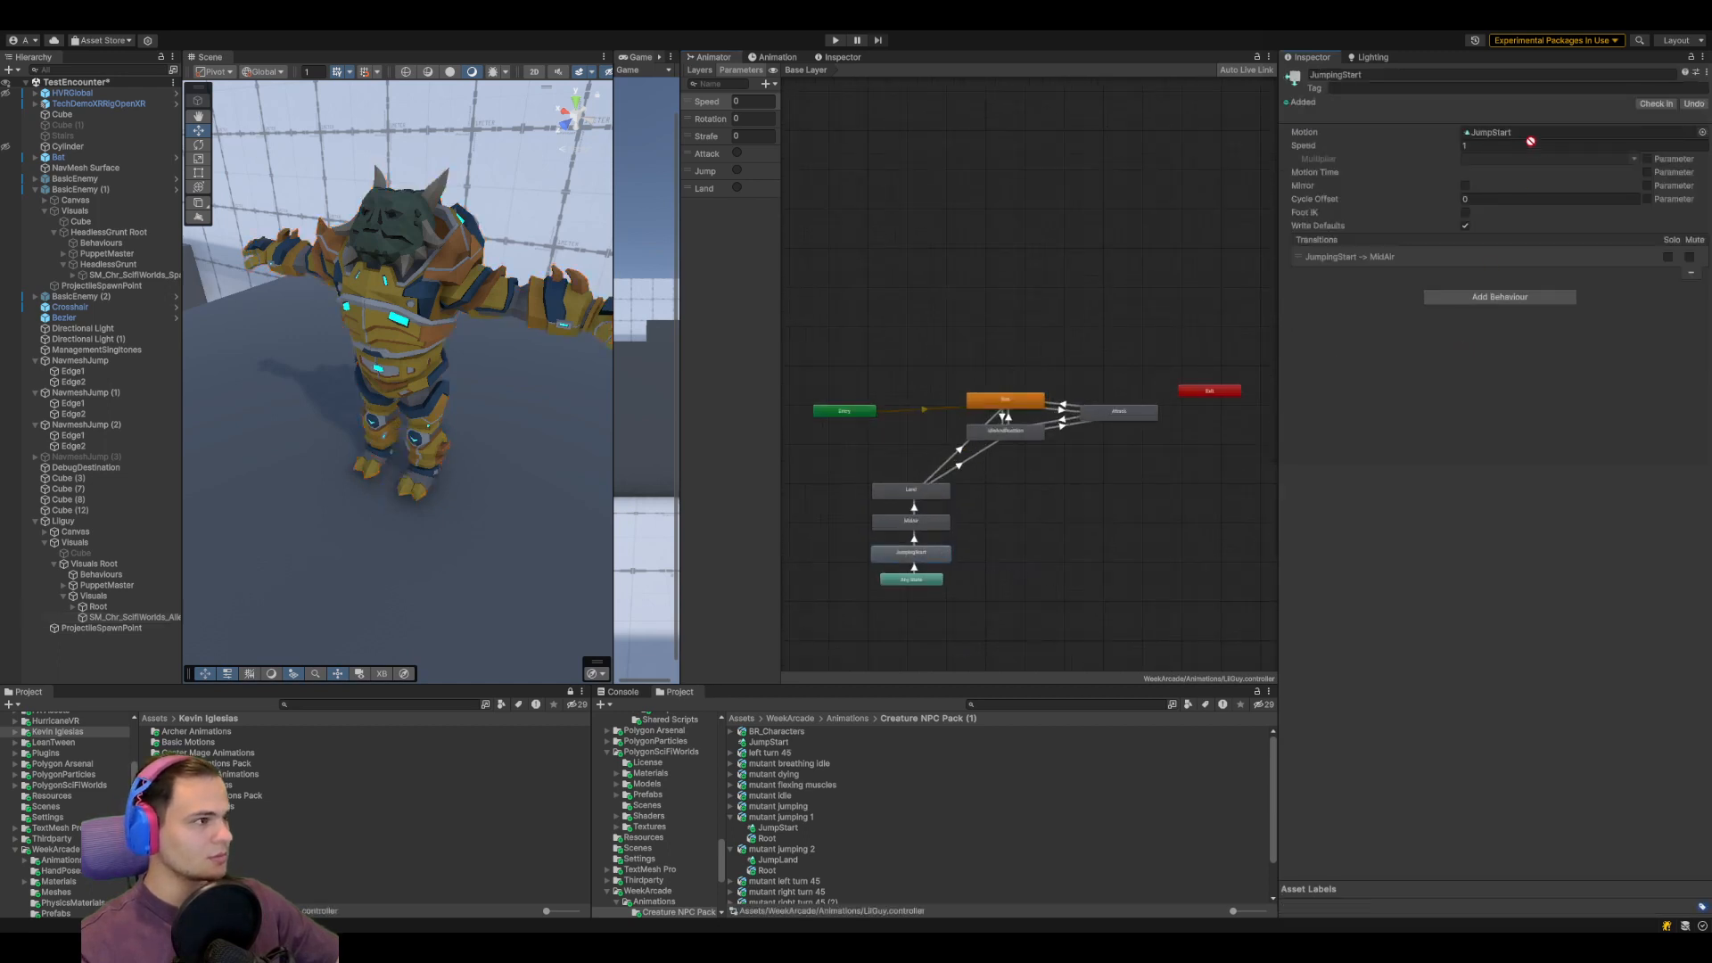
# Set the function of the animation event in the editable JumpStart clip to AnimatorEventTranslator's Event2 method
pyautogui.click(772, 58)
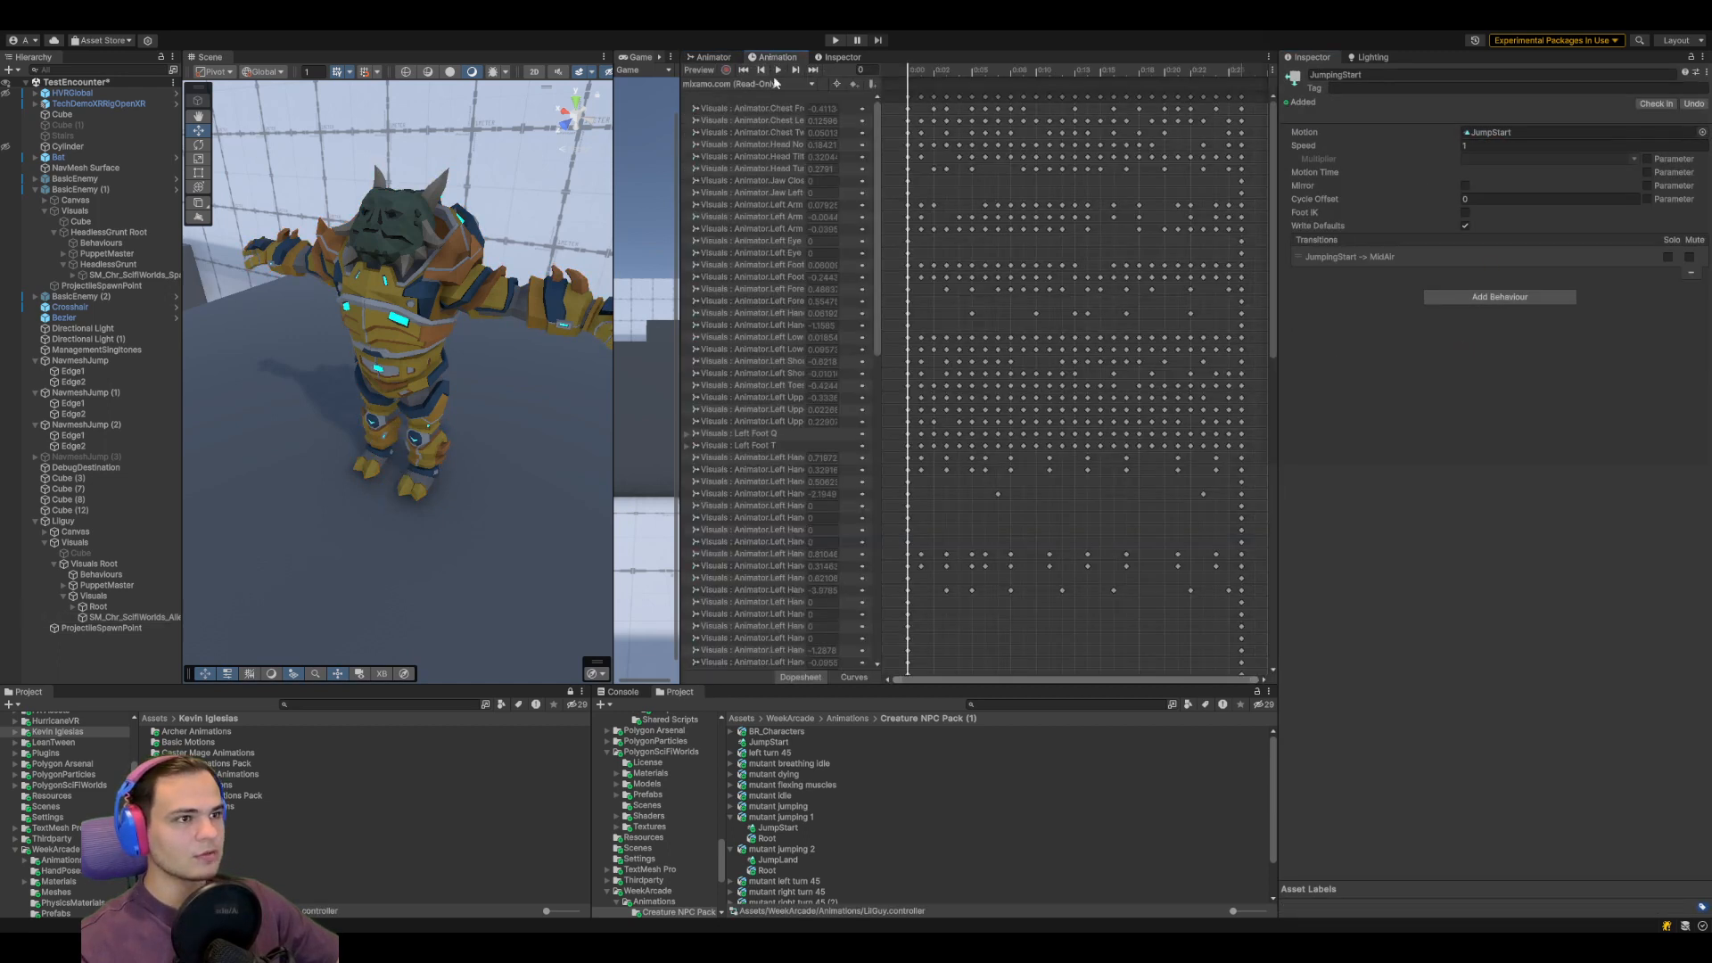
pyautogui.click(761, 134)
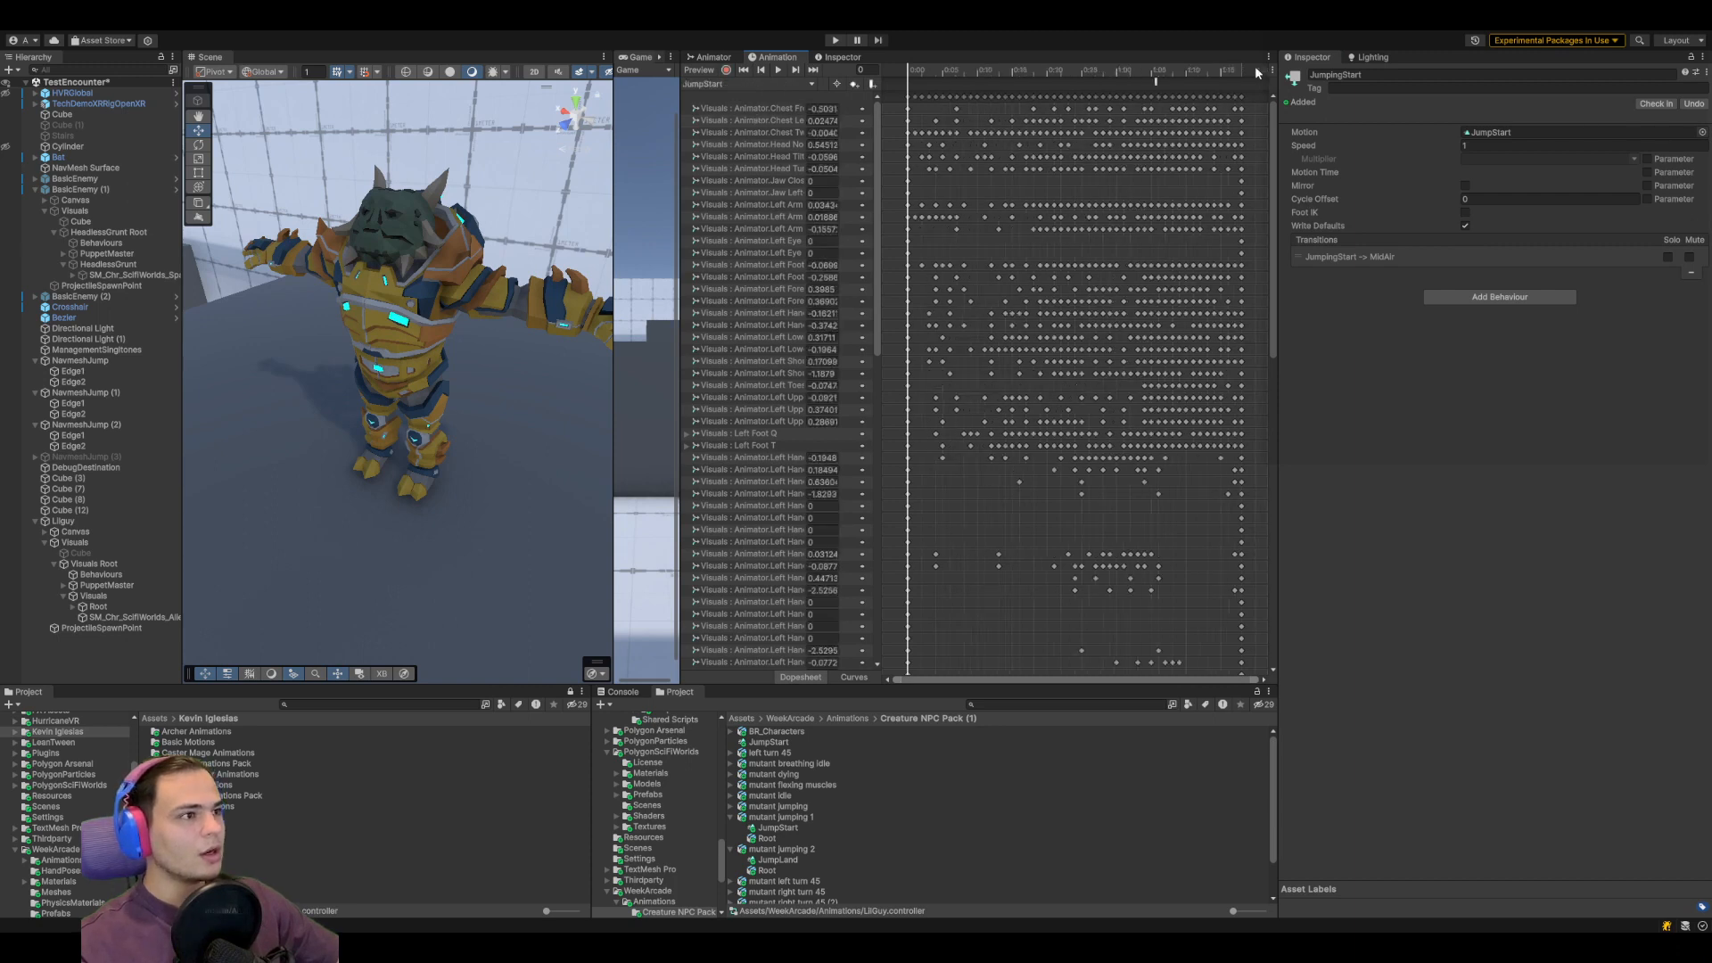
pyautogui.click(1155, 85)
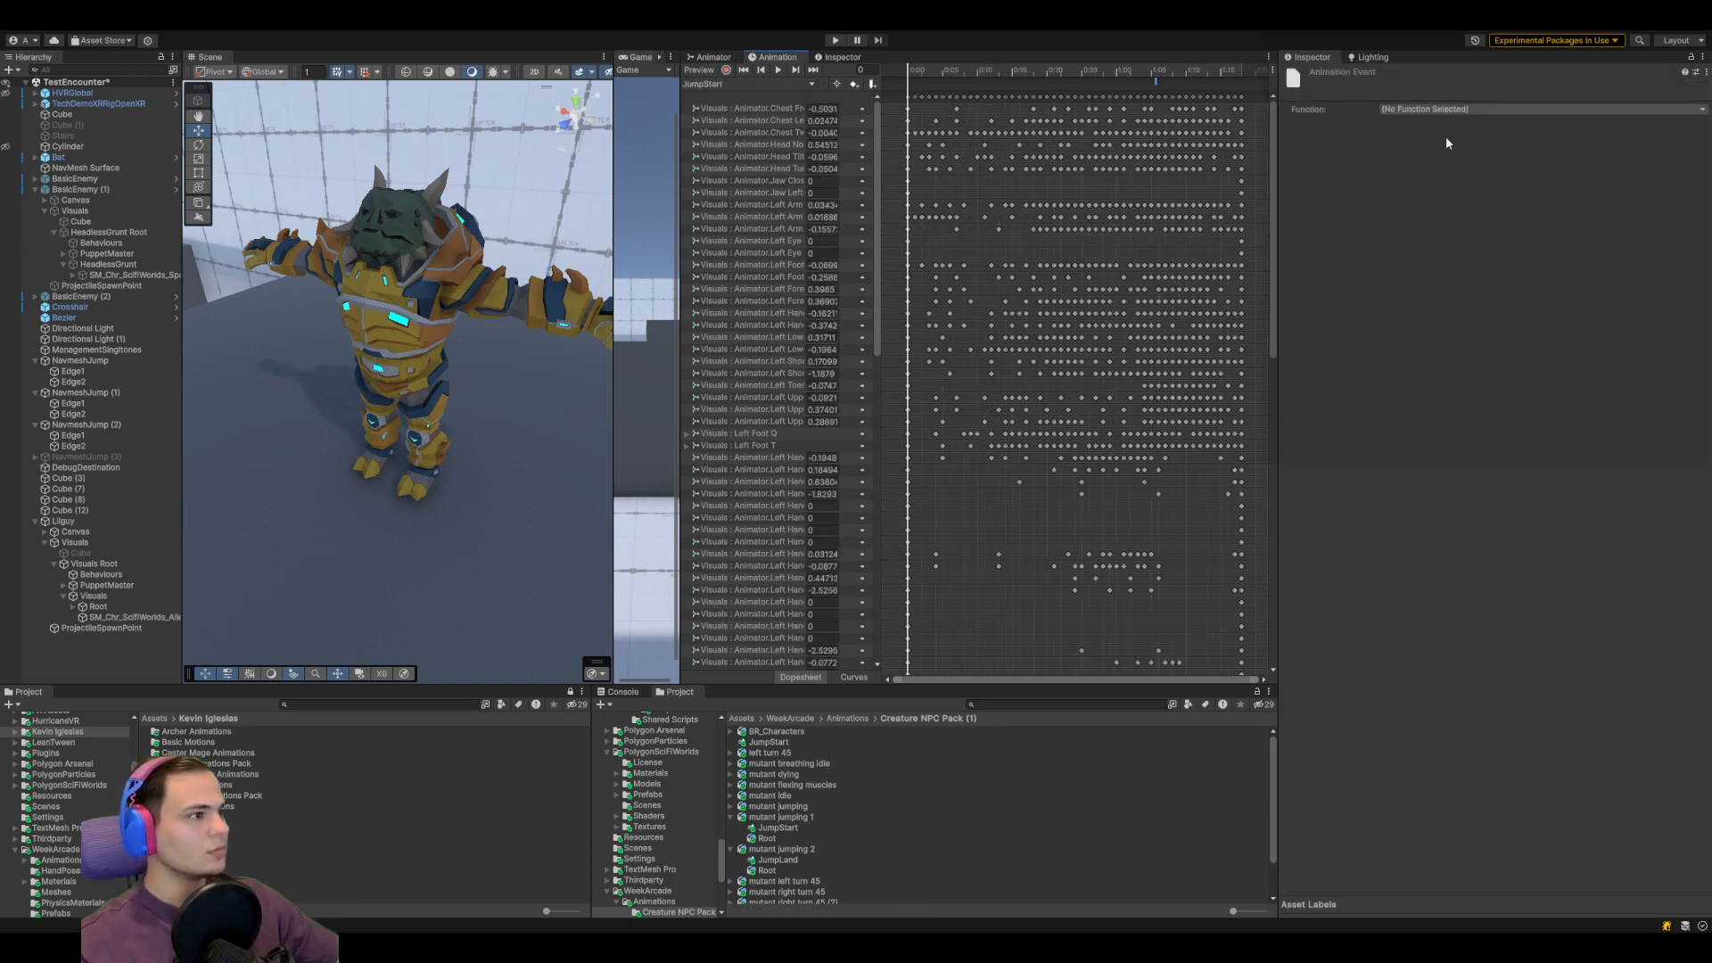
pyautogui.click(1561, 123)
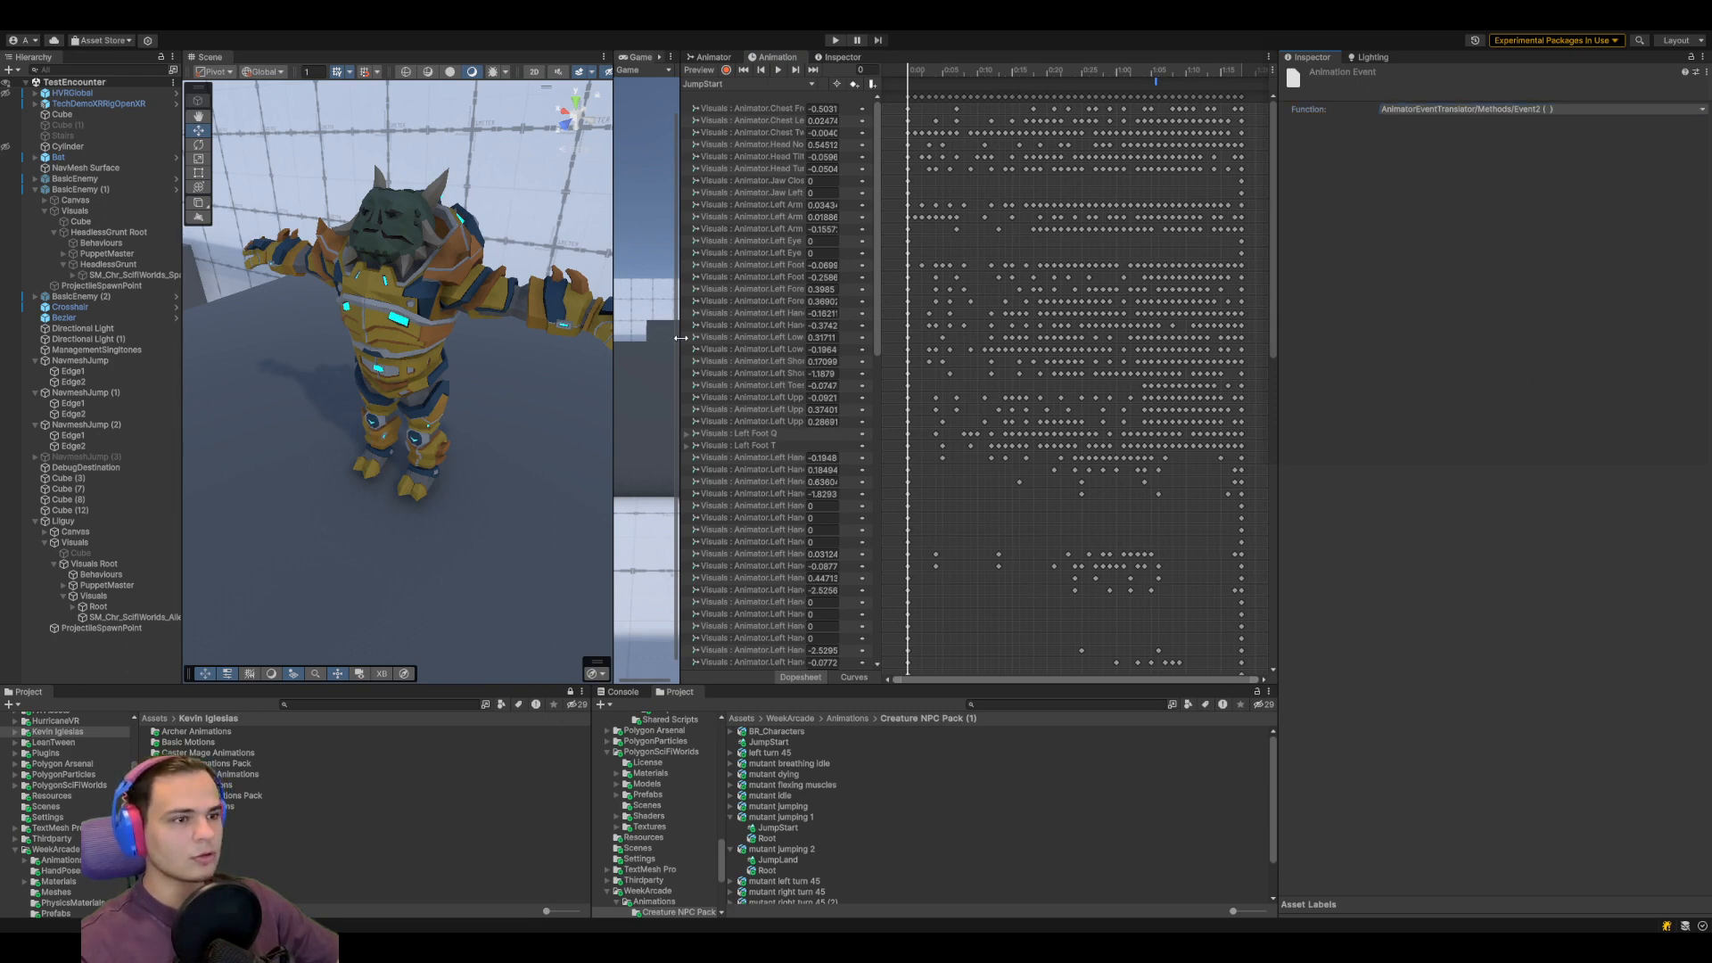
# Enlarge the Scene view and run the game, framing Lilguy to watch its jump and take-off timing
pyautogui.moveTo(680, 338); pyautogui.dragTo(1016, 339)
pyautogui.moveTo(614, 401); pyautogui.dragTo(1325, 417)
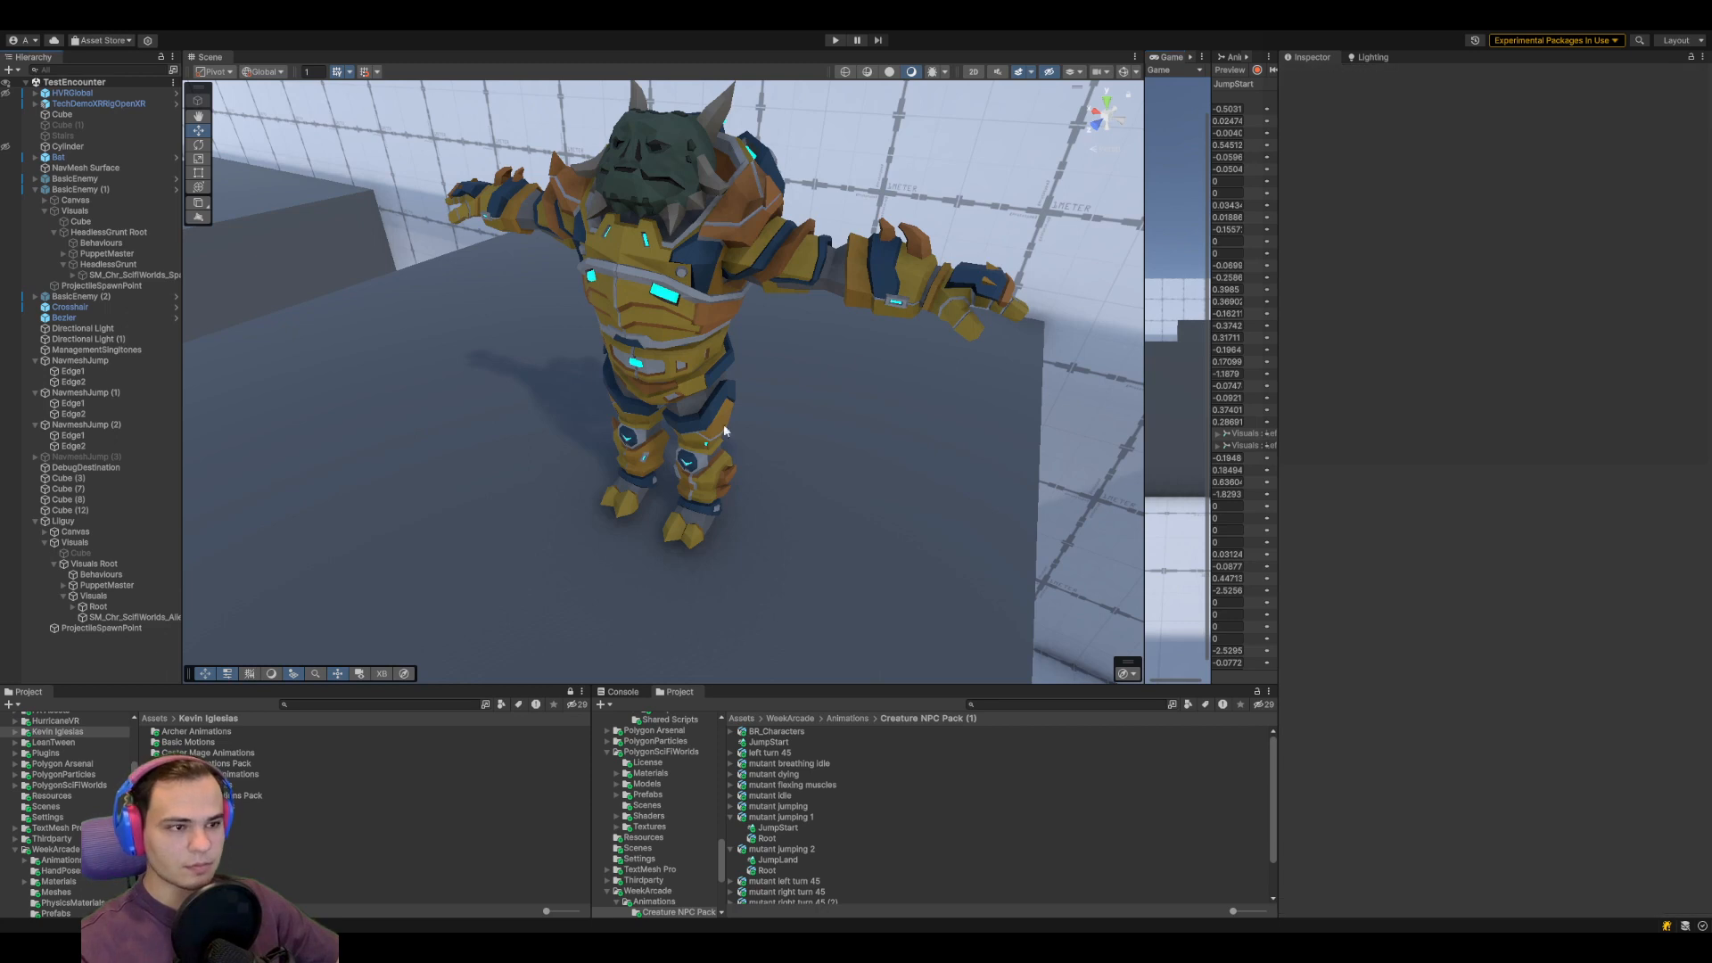
pyautogui.moveTo(879, 322); pyautogui.dragTo(810, 410, button='right')
pyautogui.scroll(-5, 803, 402)
pyautogui.click(718, 274)
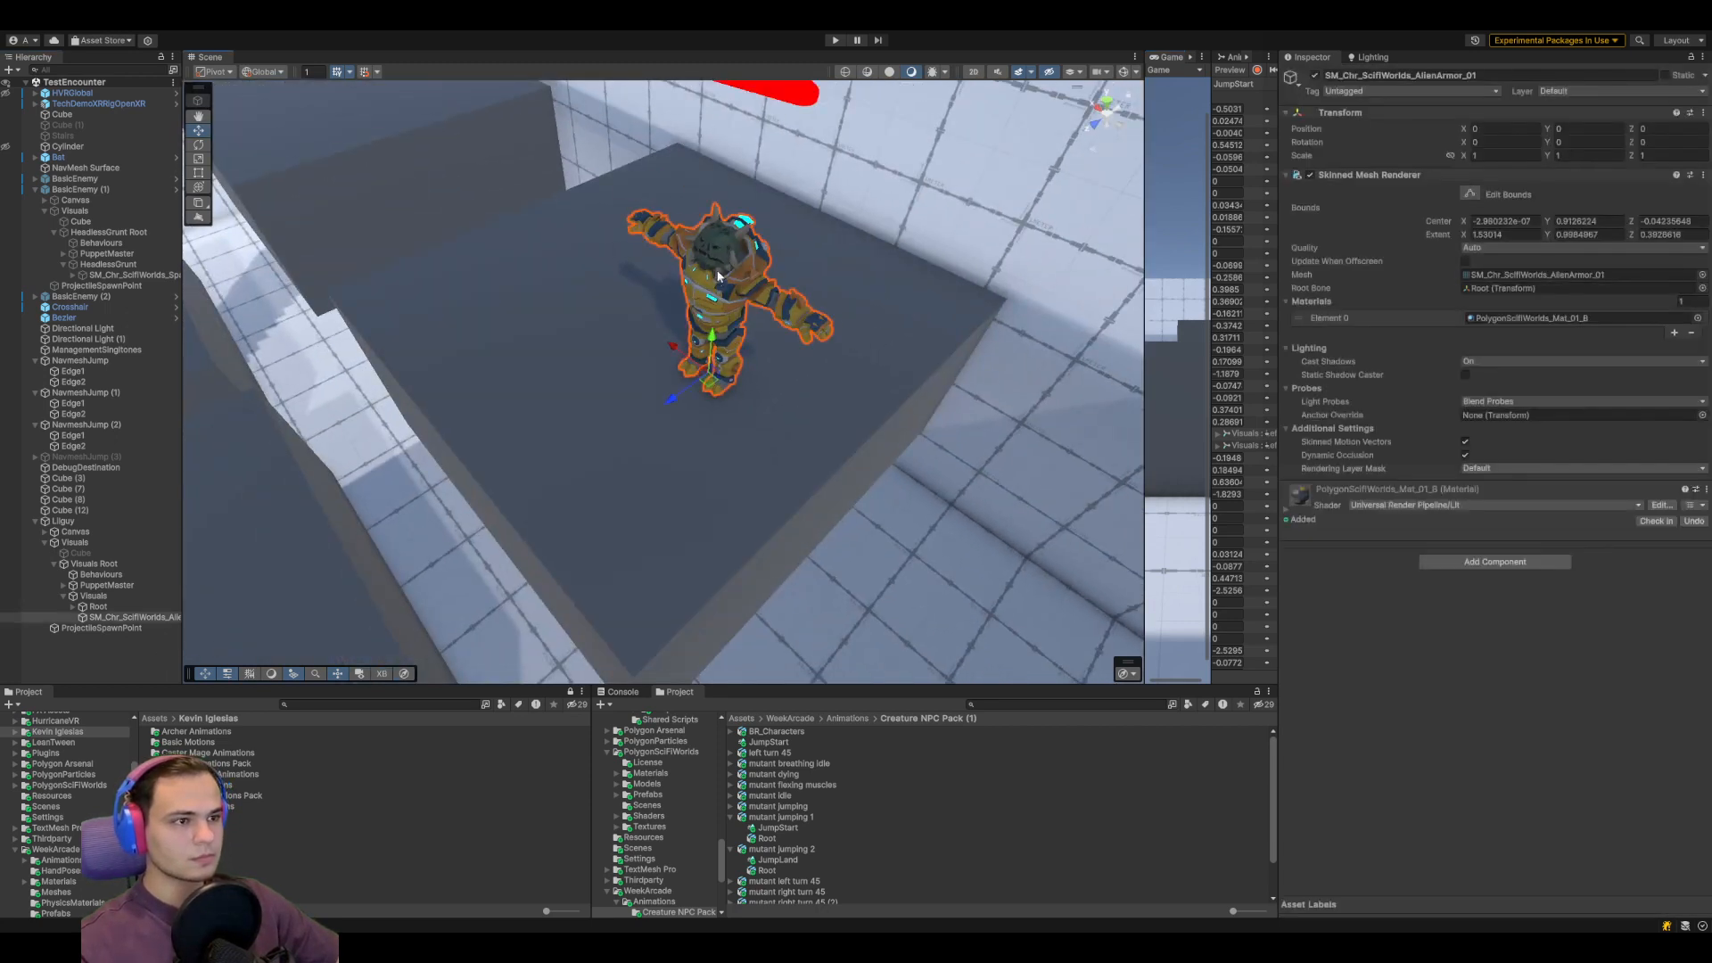
pyautogui.click(836, 41)
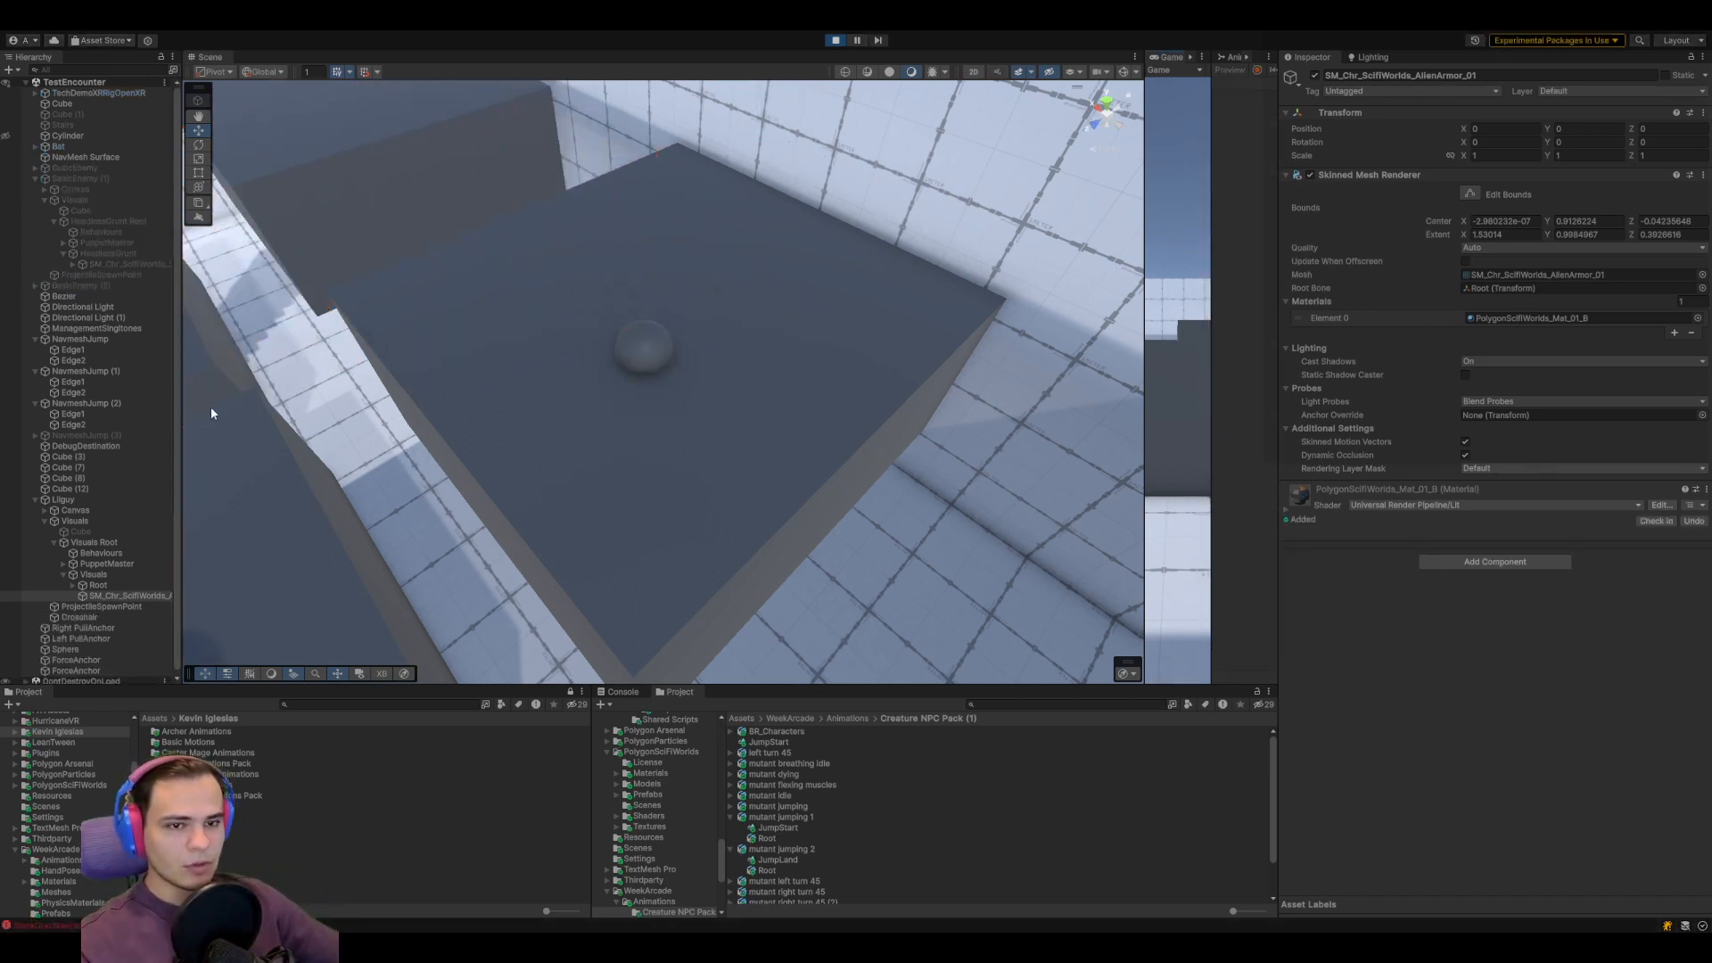
pyautogui.doubleClick(77, 499)
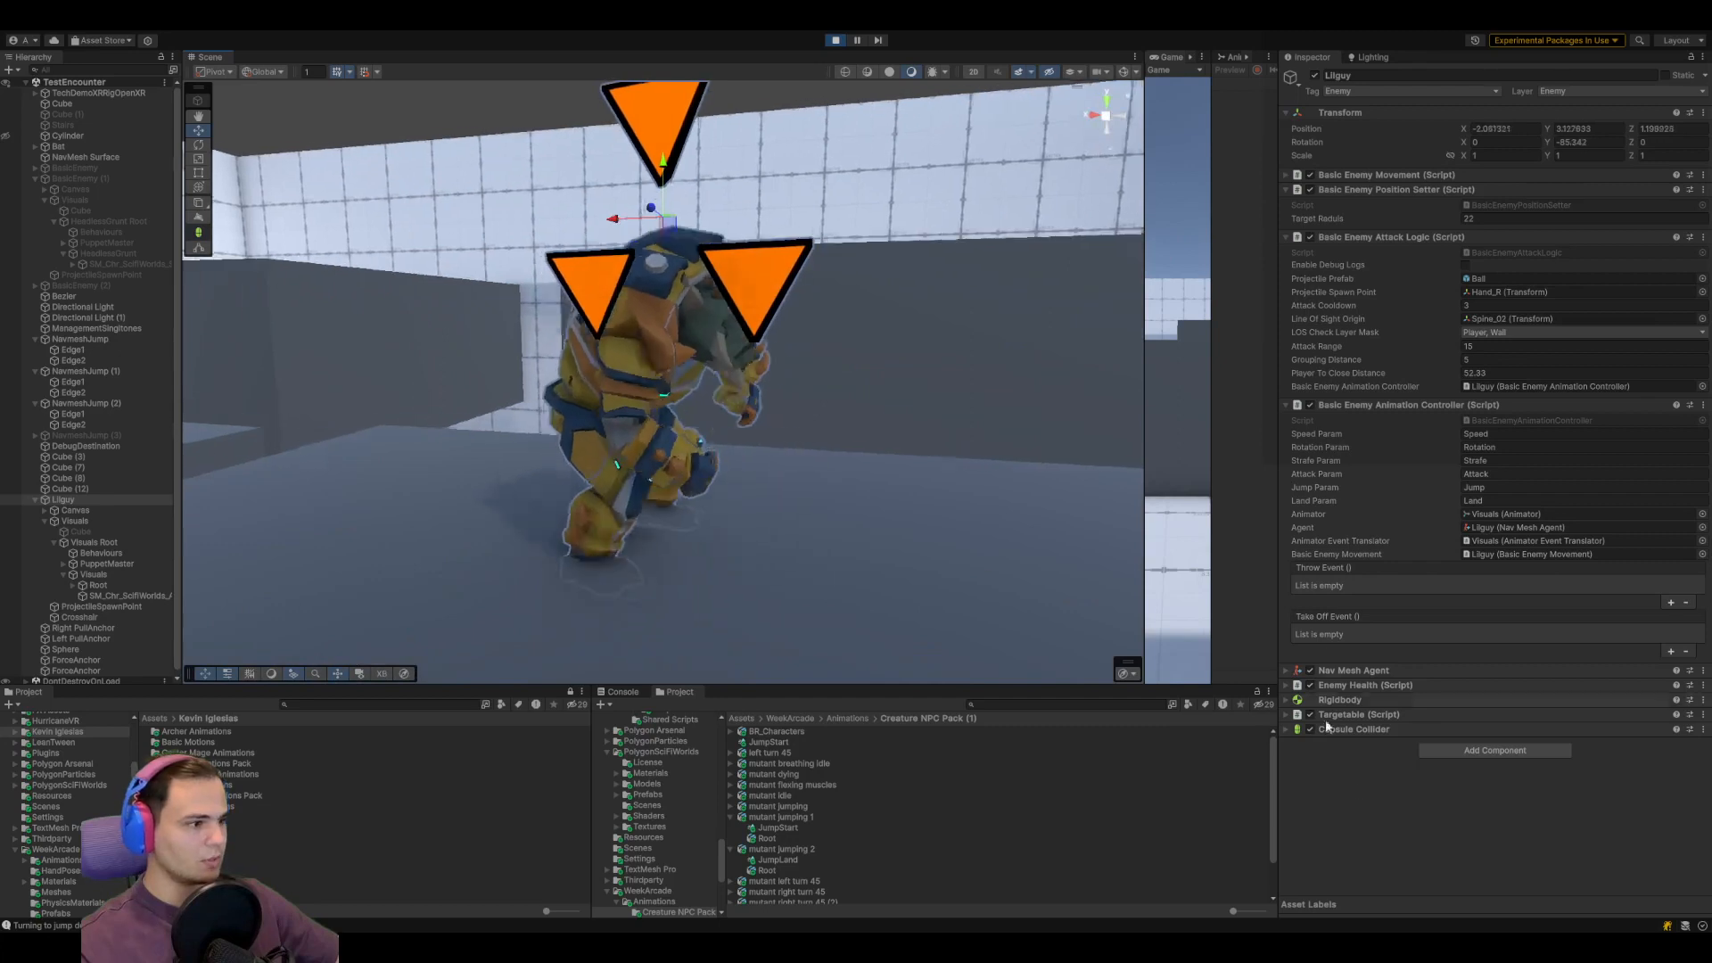
# Widen the animator graph again and set the JumpingStart state's speed to 1.73
pyautogui.click(771, 742)
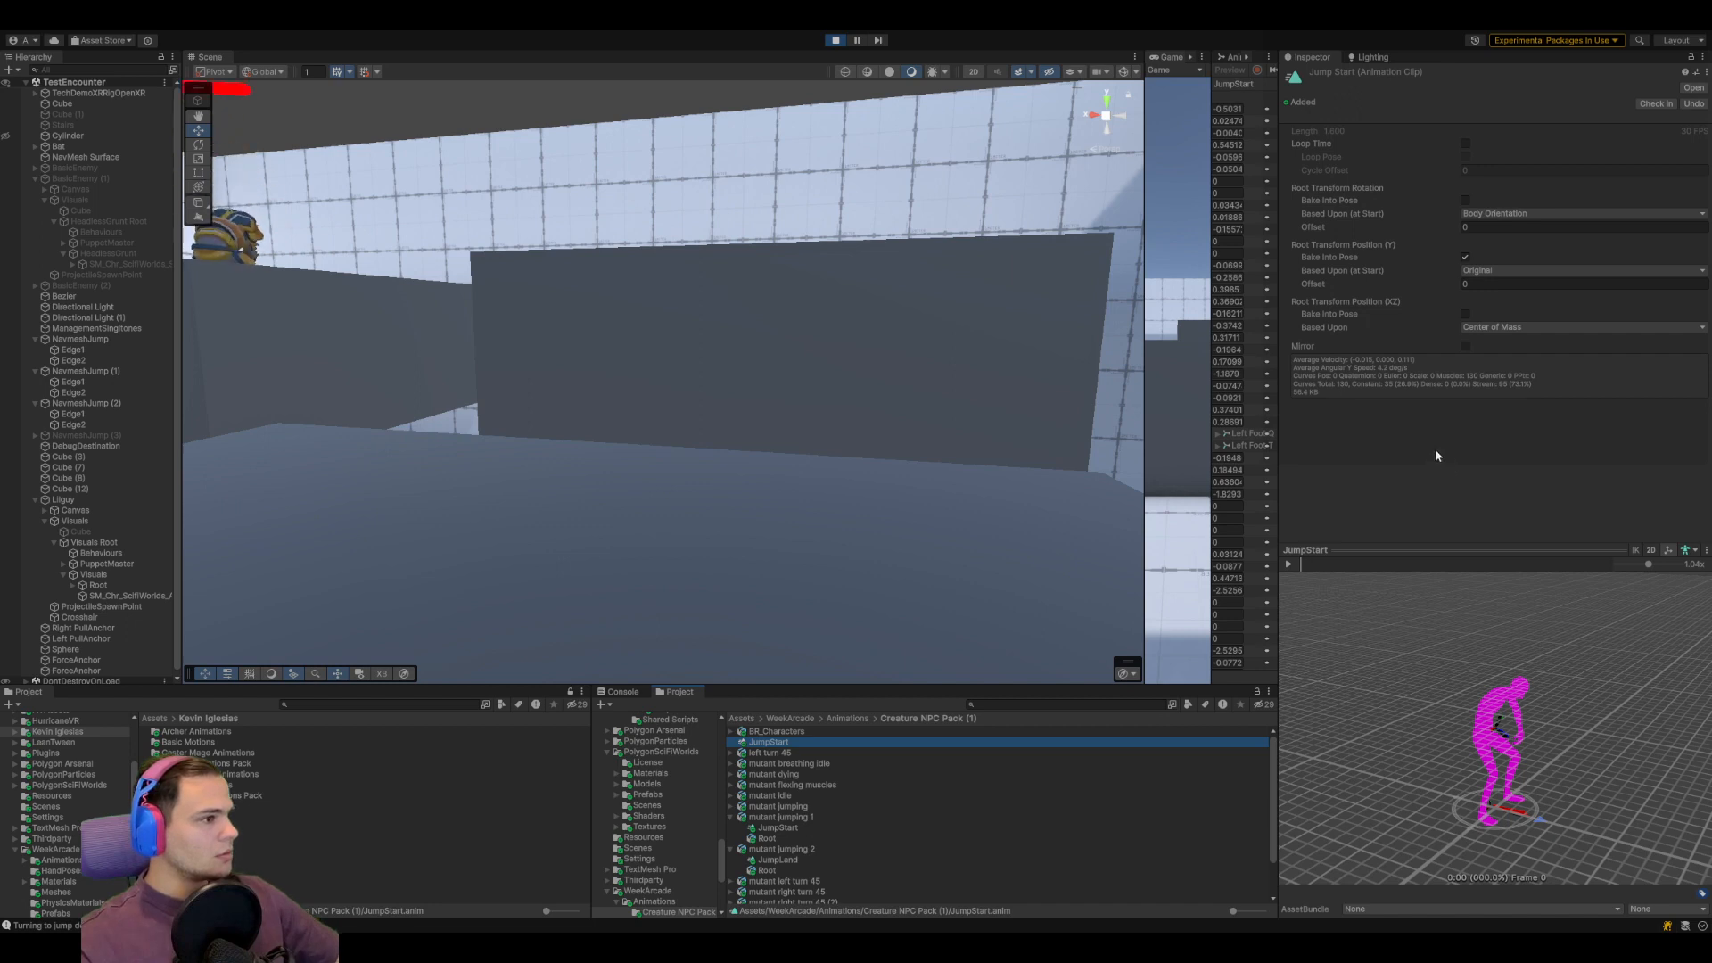
pyautogui.moveTo(1210, 173); pyautogui.dragTo(818, 223)
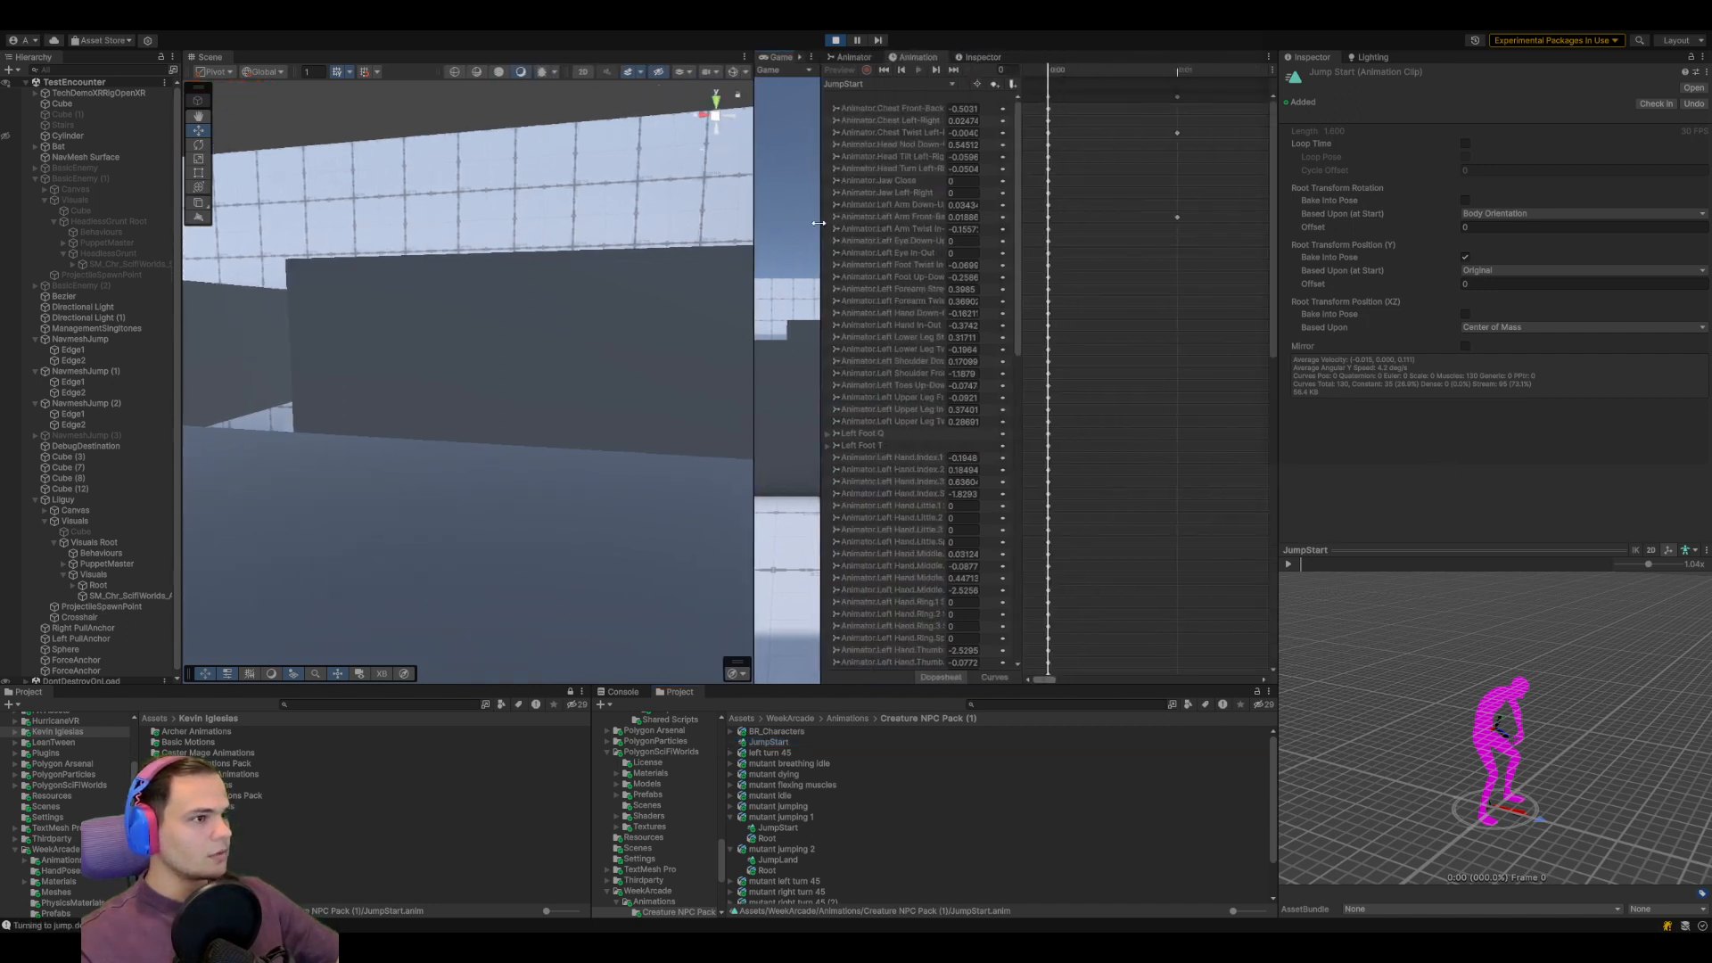
pyautogui.click(866, 59)
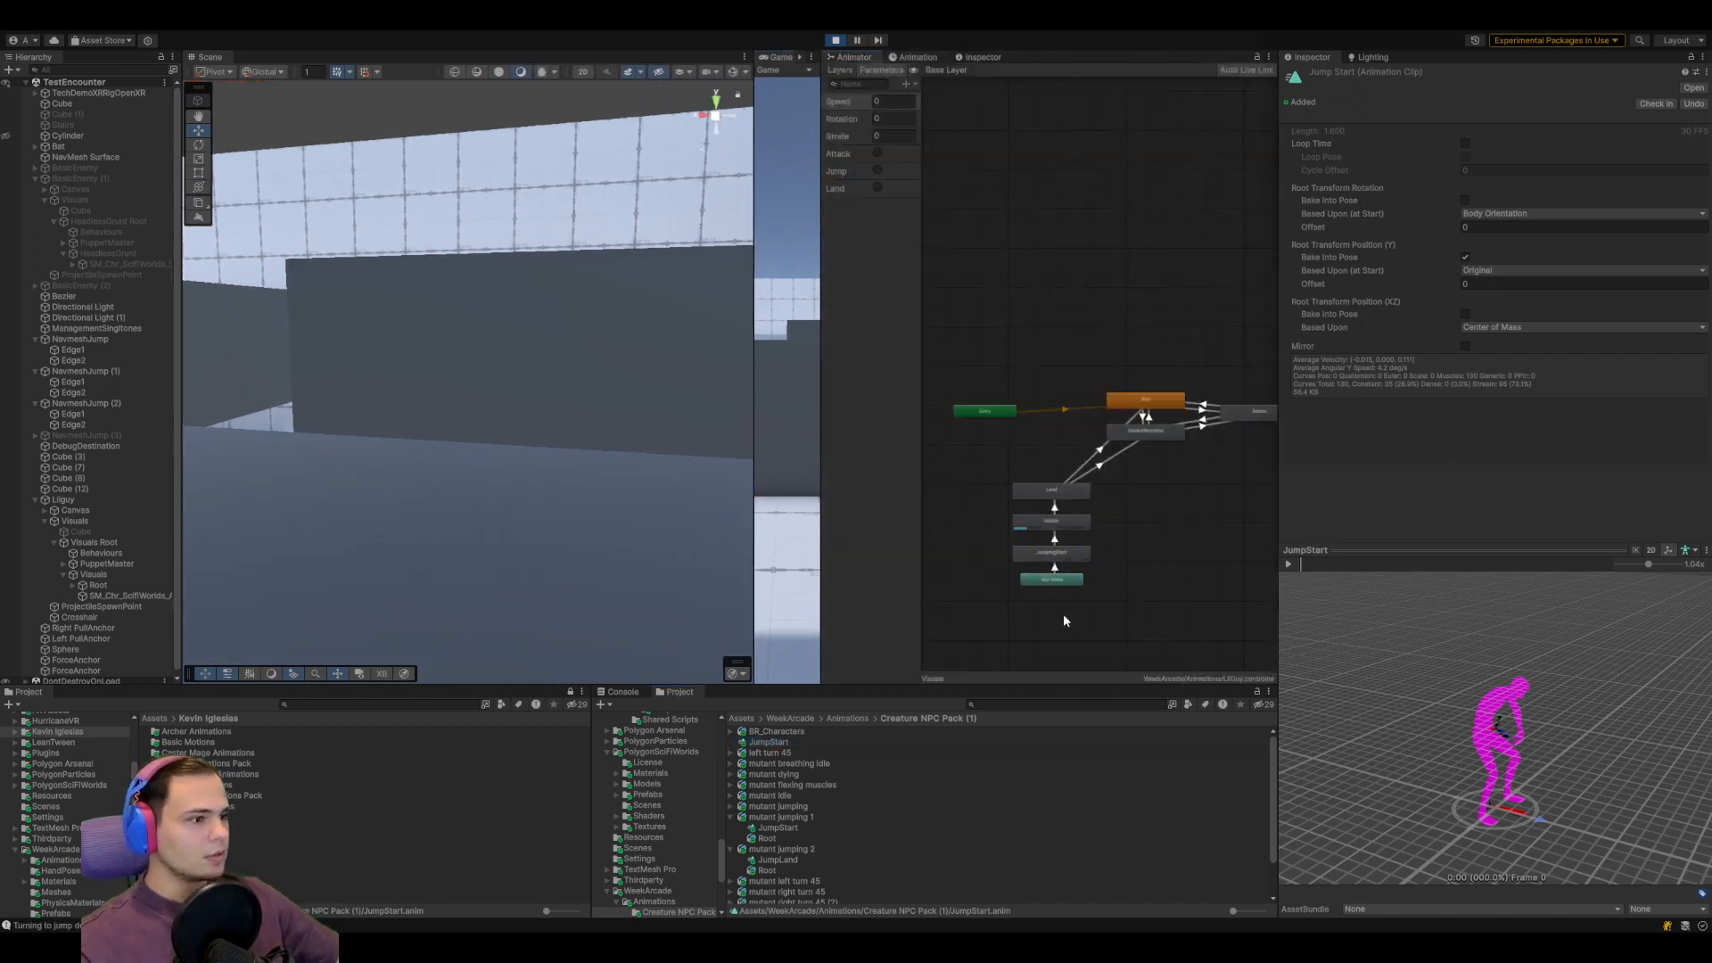
pyautogui.click(1059, 555)
pyautogui.moveTo(1432, 146); pyautogui.dragTo(1435, 150)
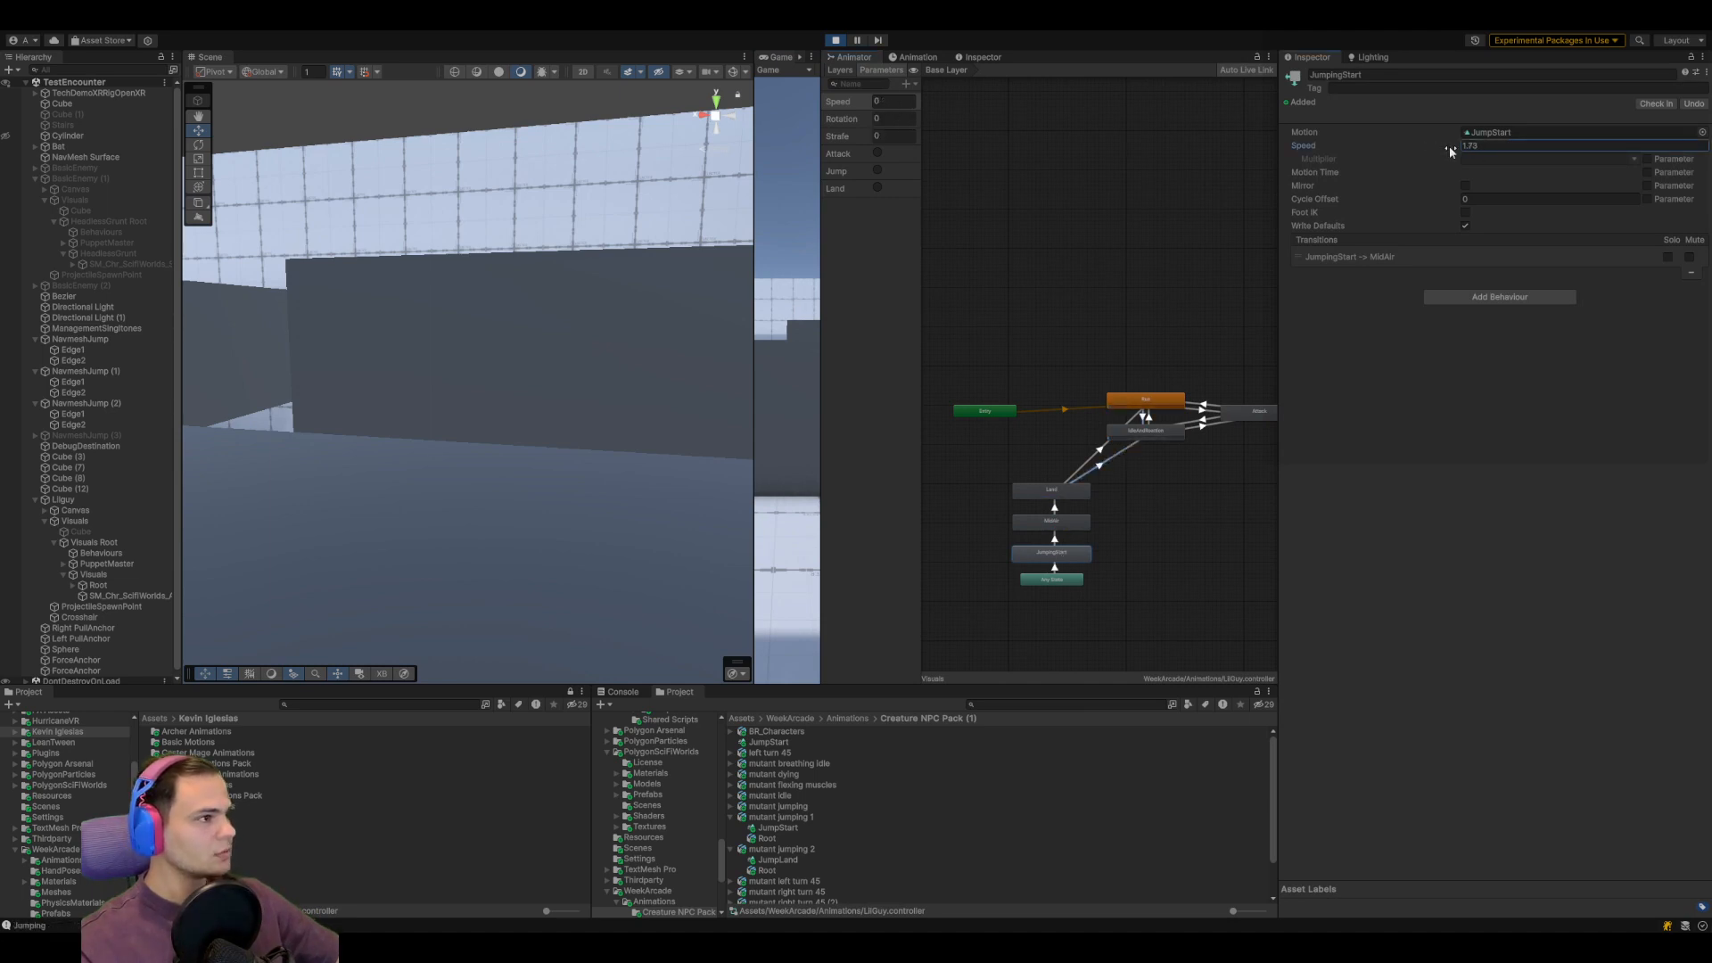
# Frame Lilguy among the platforms and try a Target Radius of 38 and a Player To Close Distance of 54.1 during play
pyautogui.doubleClick(60, 501)
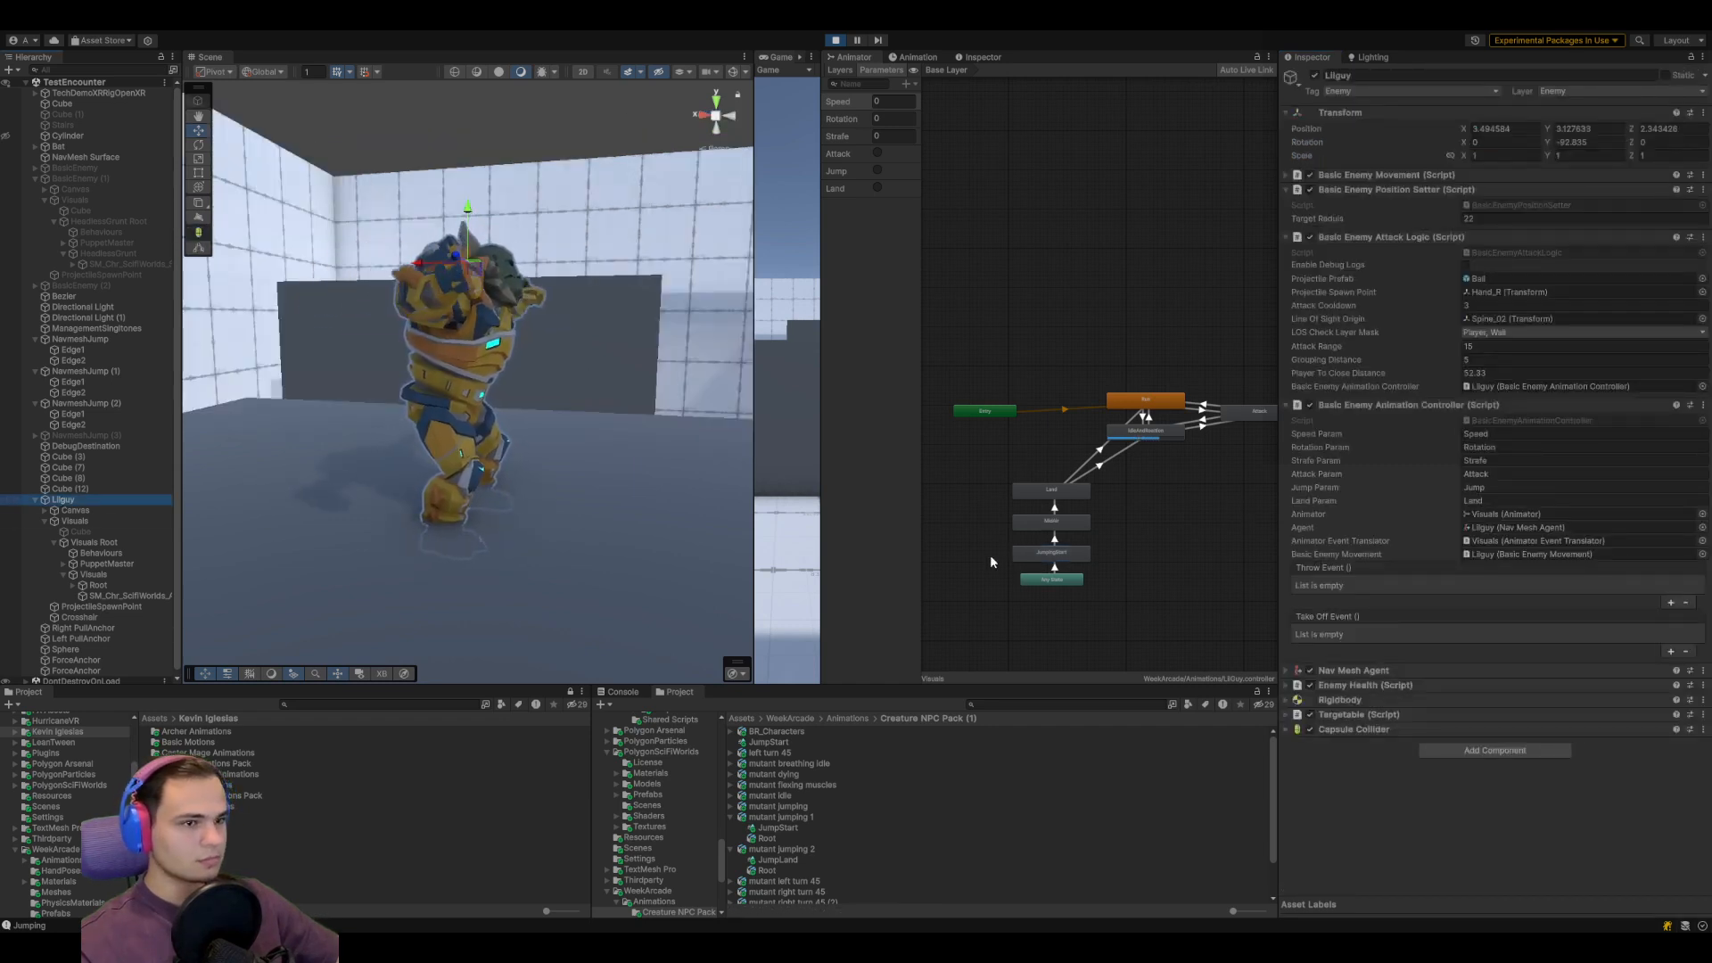
pyautogui.scroll(-4, 606, 491)
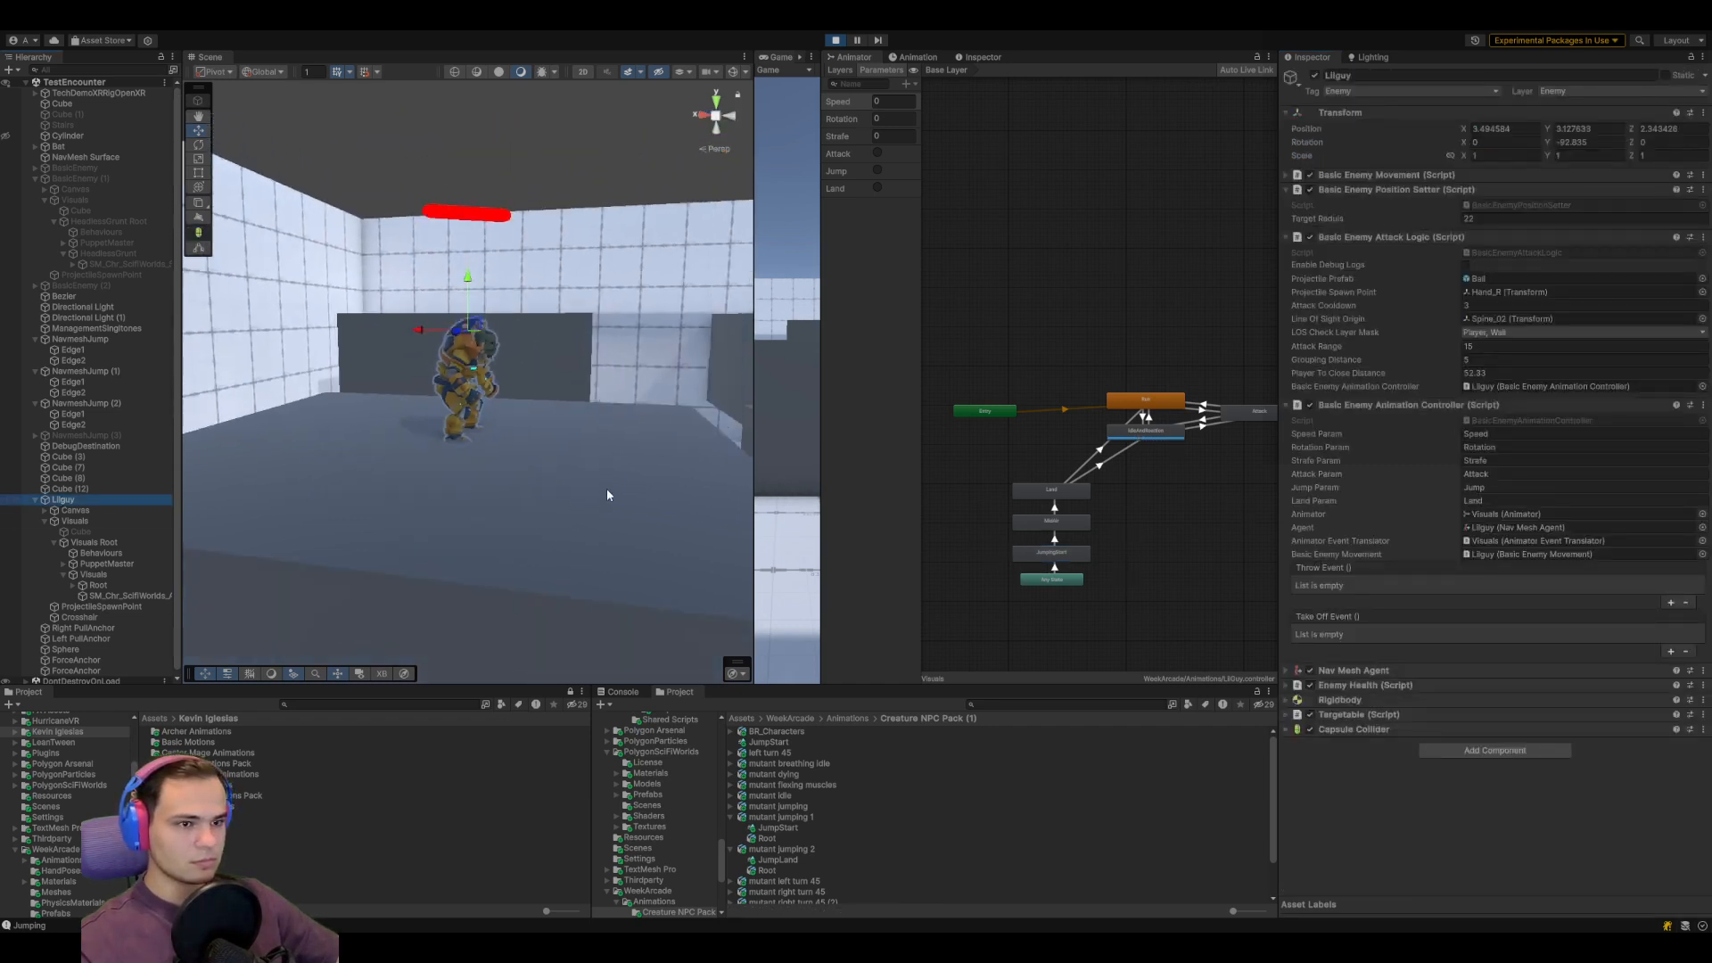
pyautogui.moveTo(607, 494); pyautogui.dragTo(549, 485, button='middle')
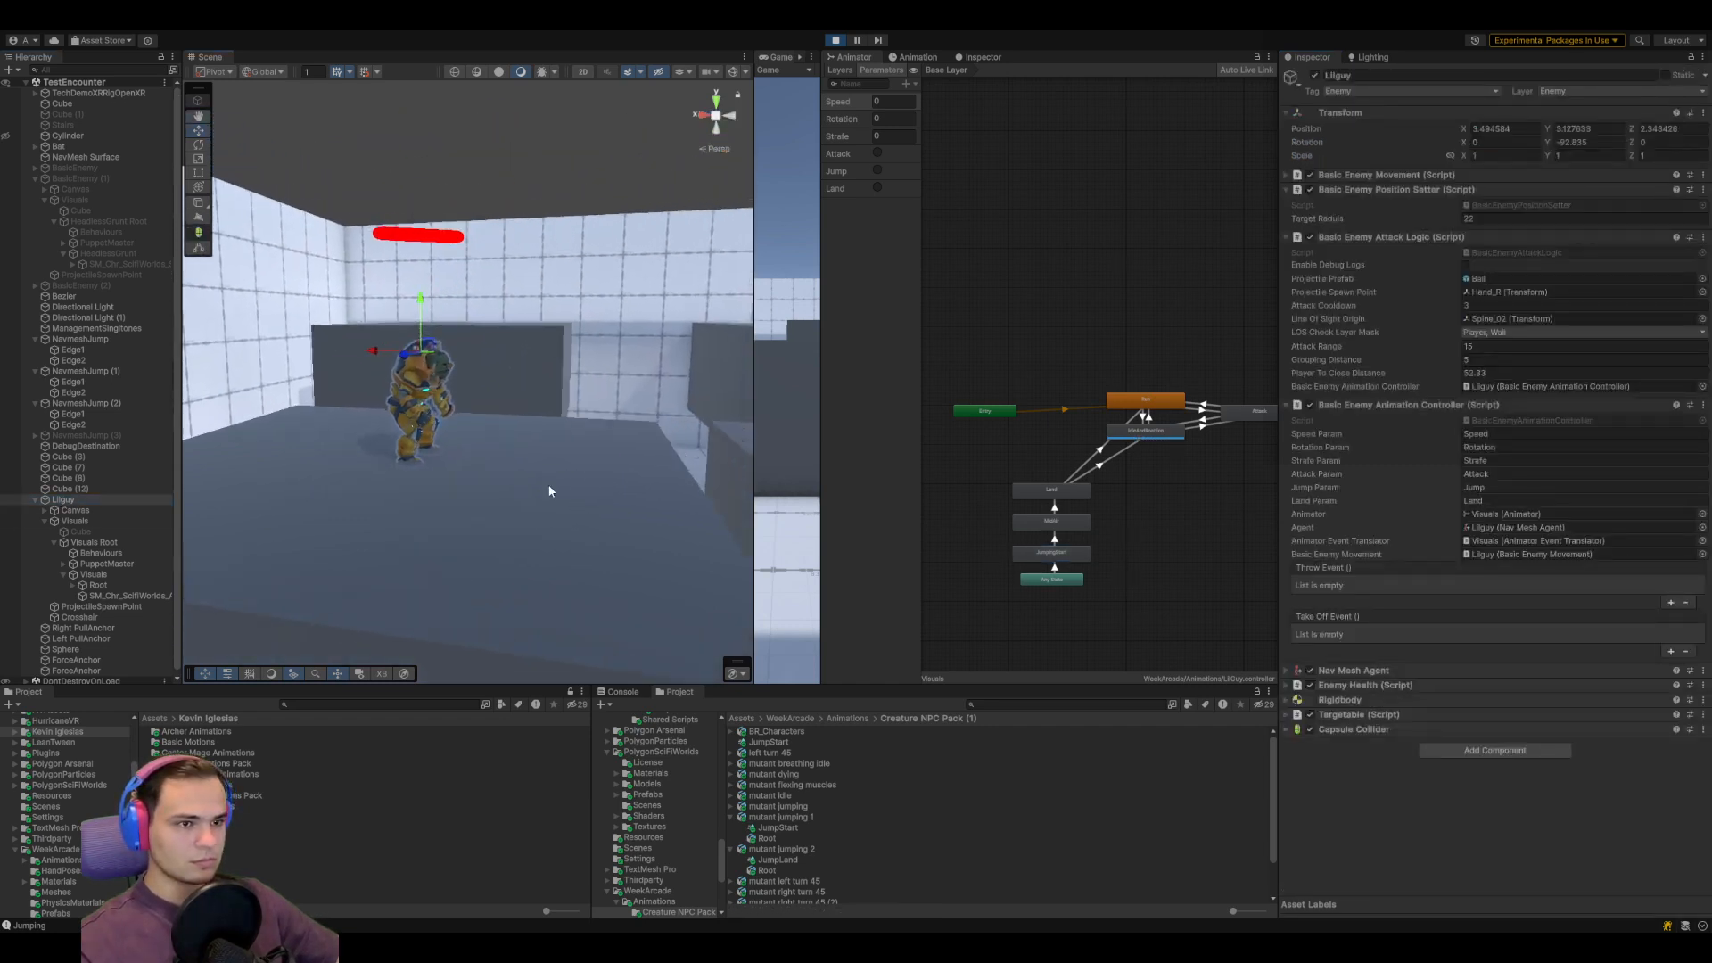
pyautogui.keyDown('alt'); pyautogui.moveTo(612, 437); pyautogui.dragTo(606, 455); pyautogui.keyUp('alt')
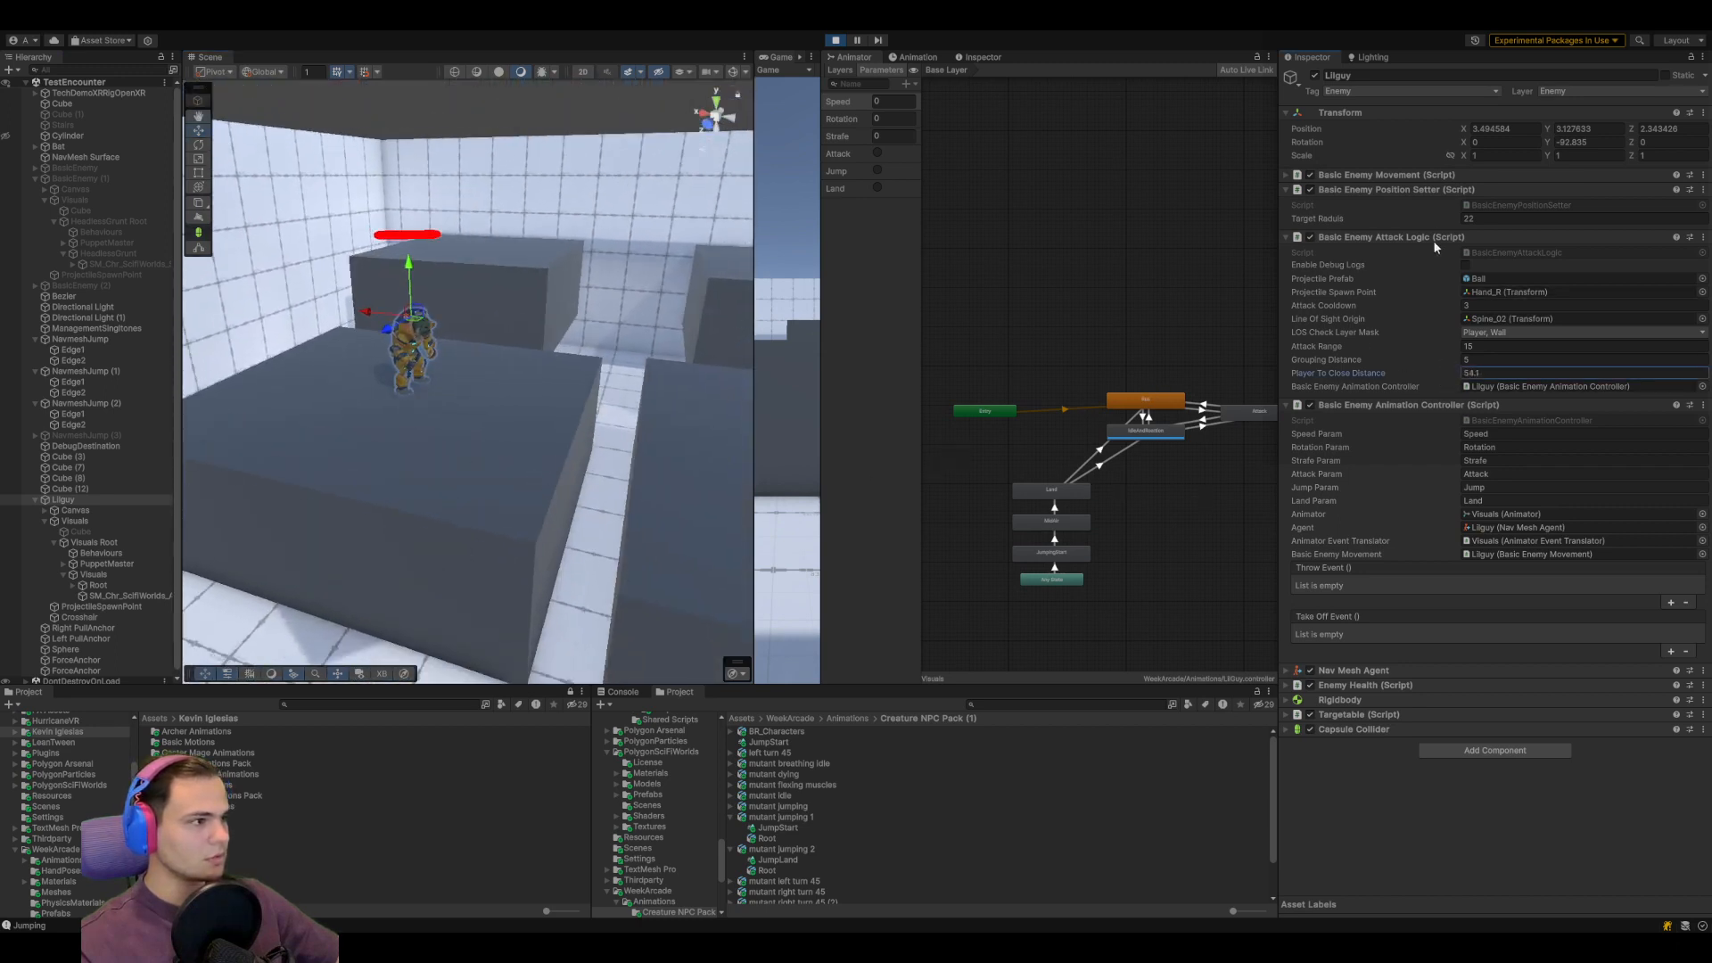
pyautogui.scroll(-3, 473, 457)
pyautogui.moveTo(585, 438); pyautogui.dragTo(543, 514, button='middle')
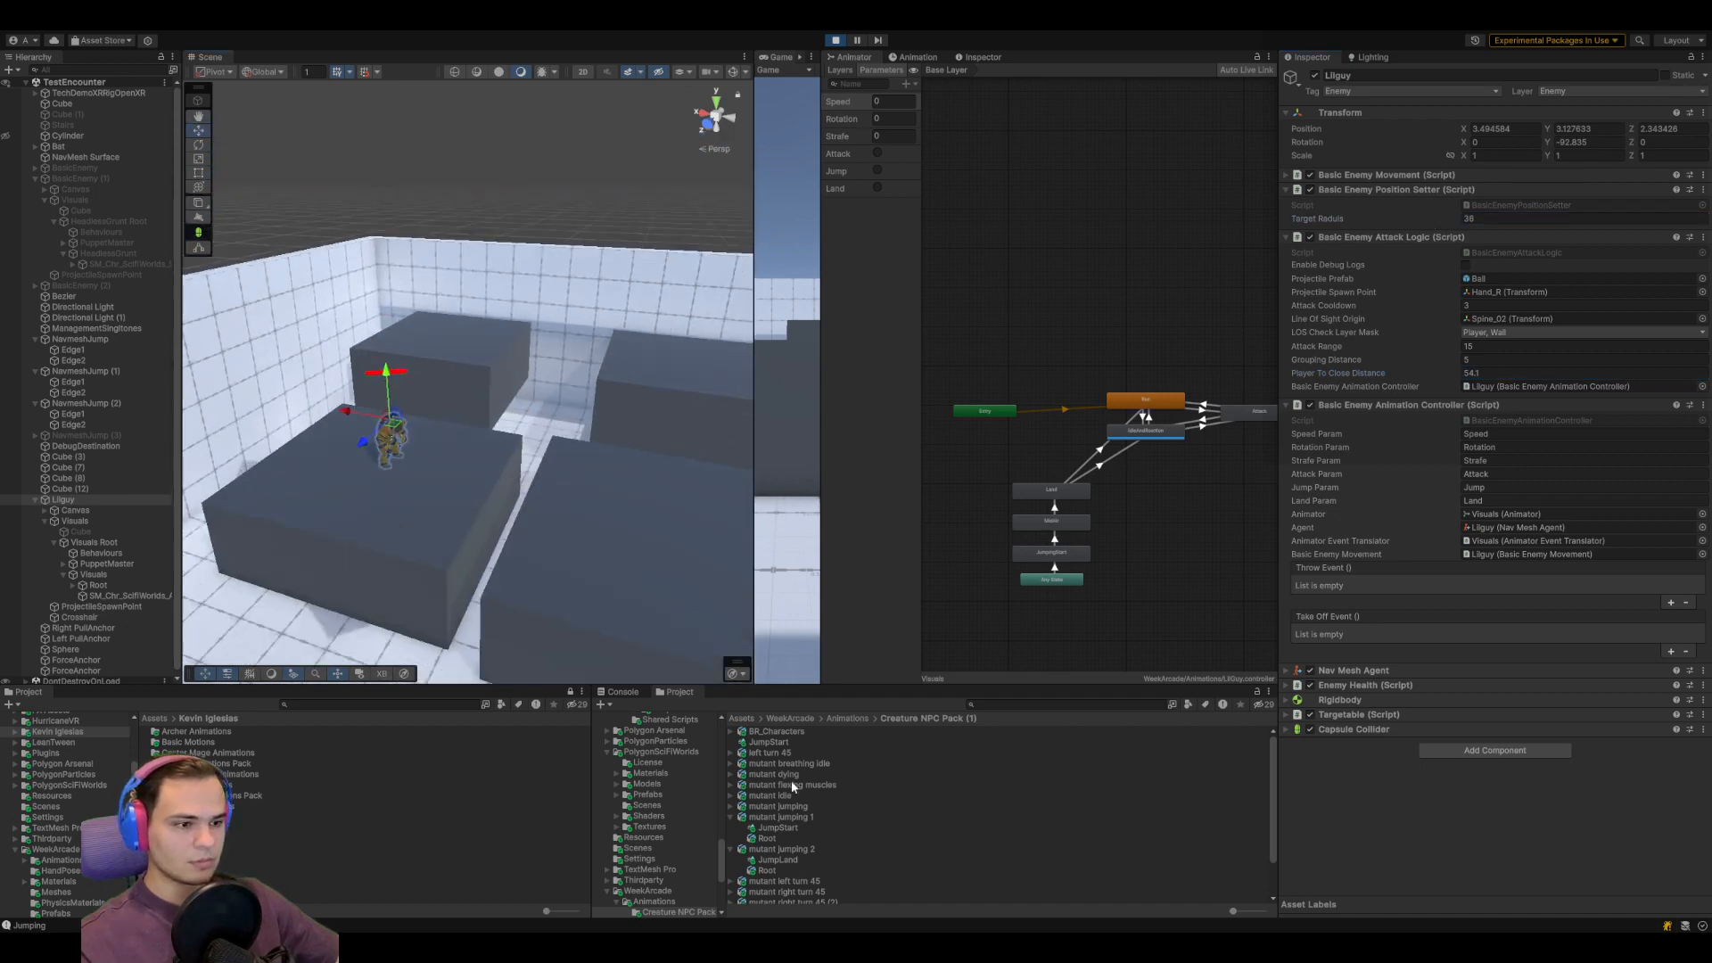
# Clear the console and restart the game to watch Lilguy's jump with the faster take-off animation
pyautogui.click(623, 692)
pyautogui.click(606, 705)
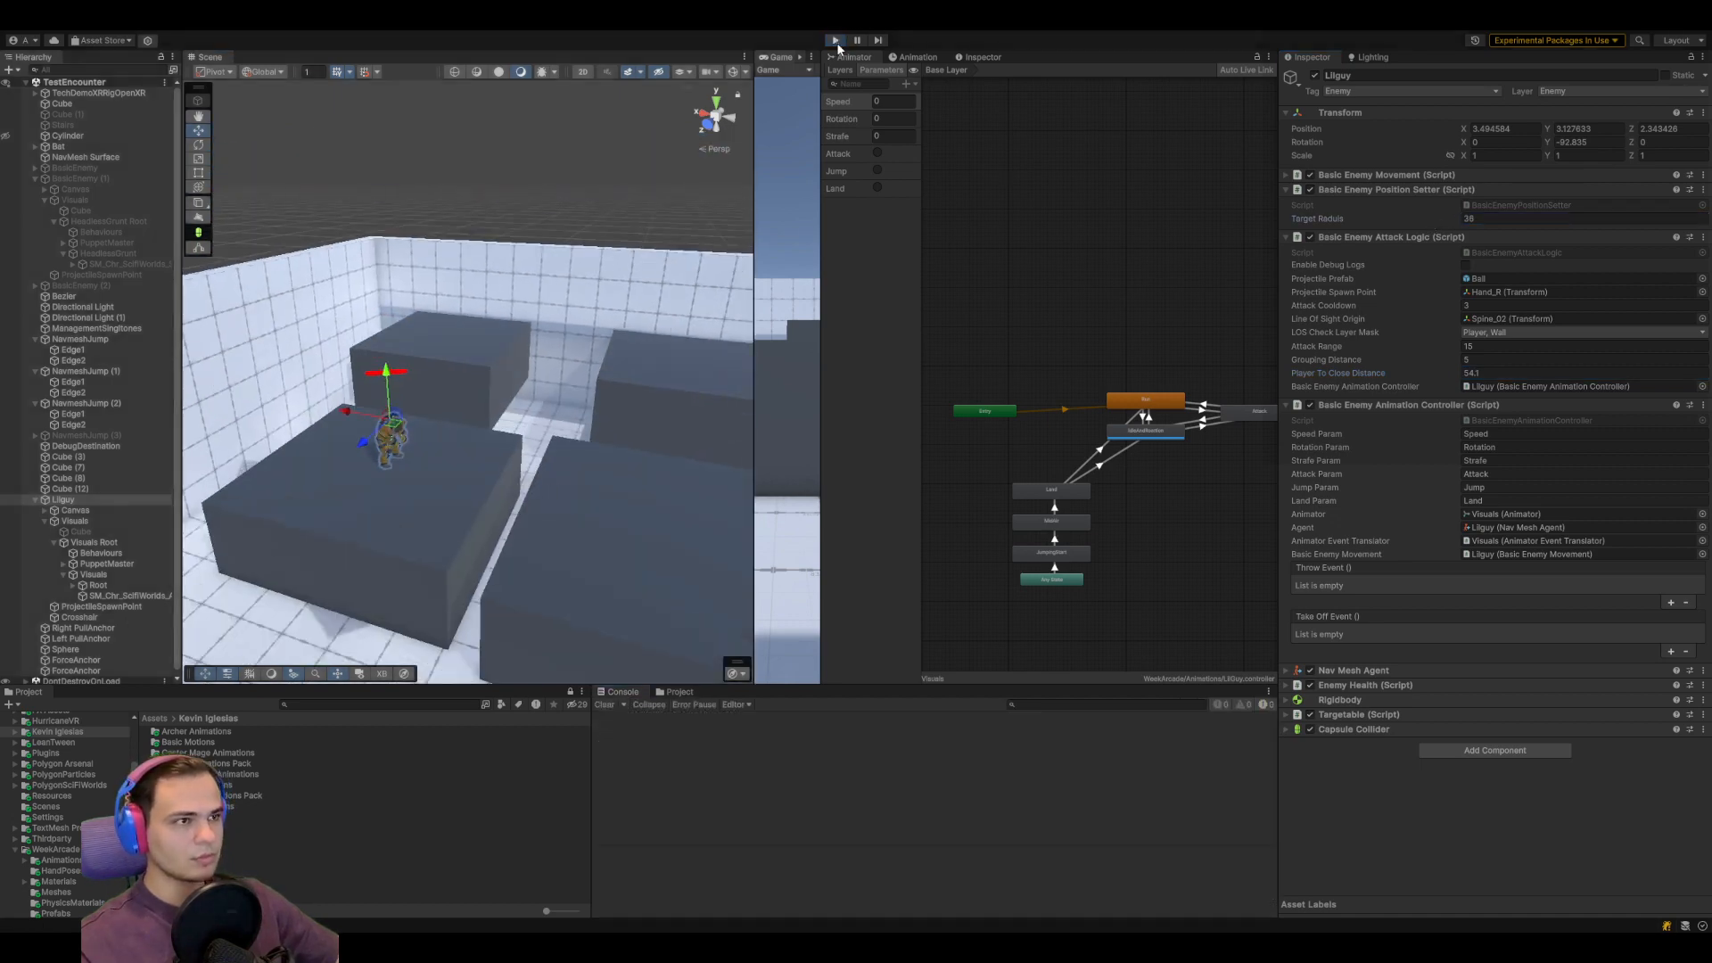
pyautogui.click(837, 42)
pyautogui.click(606, 704)
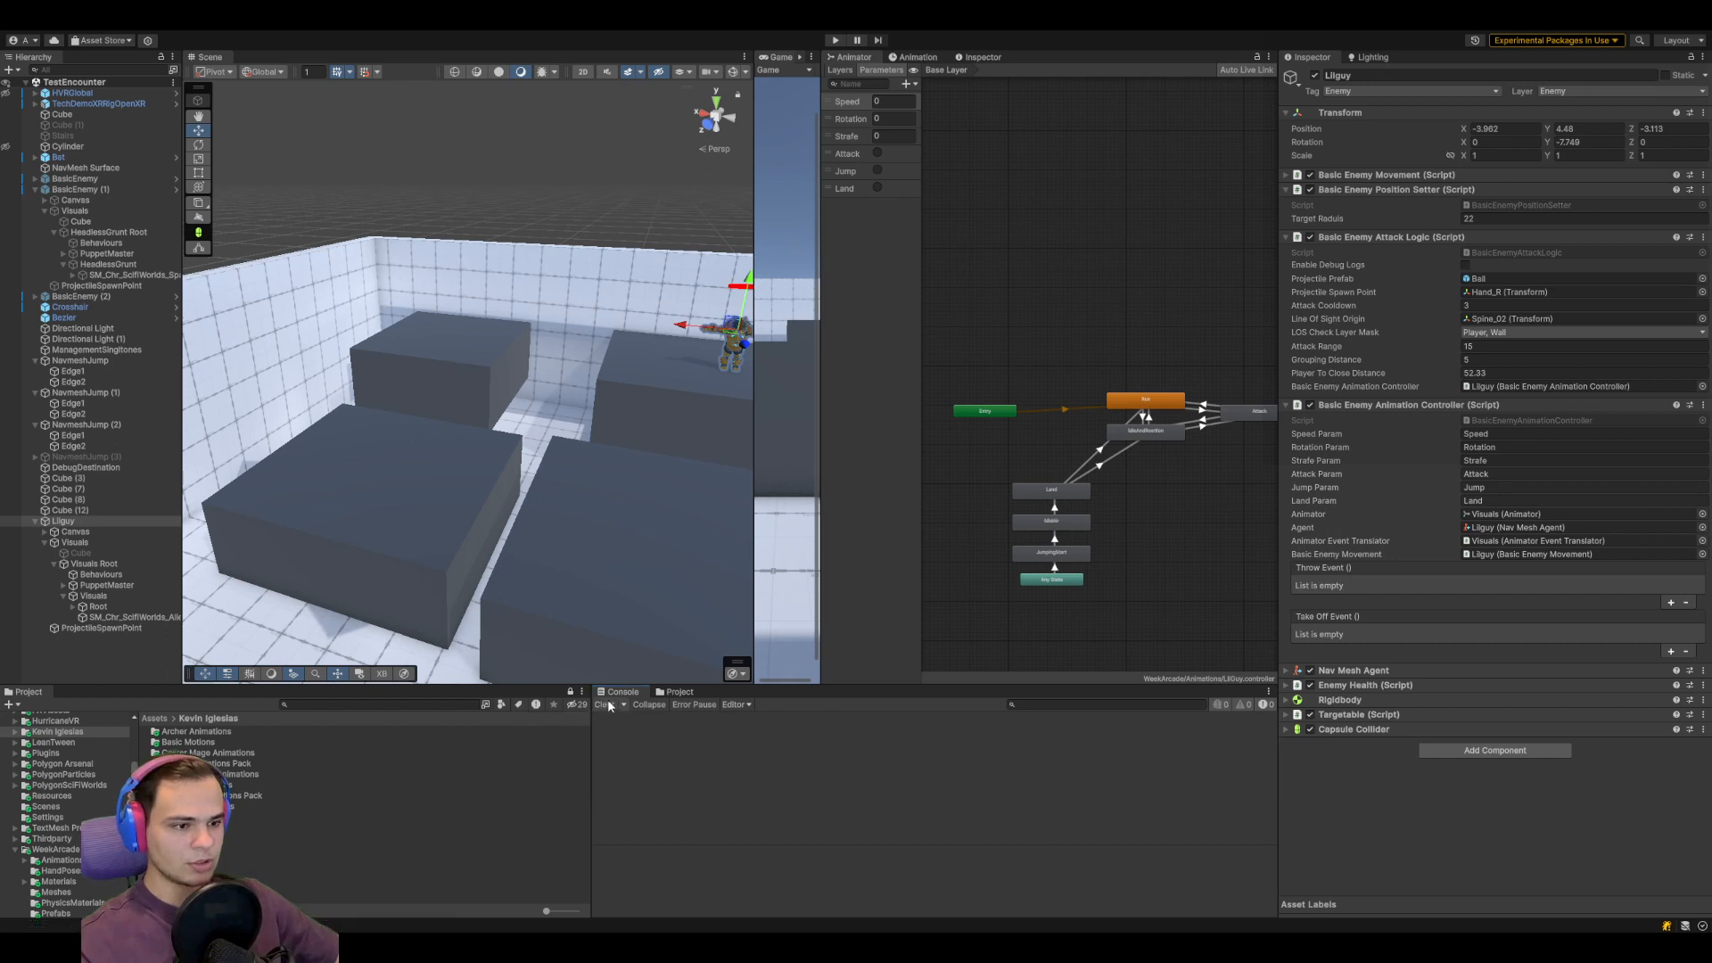
pyautogui.click(838, 41)
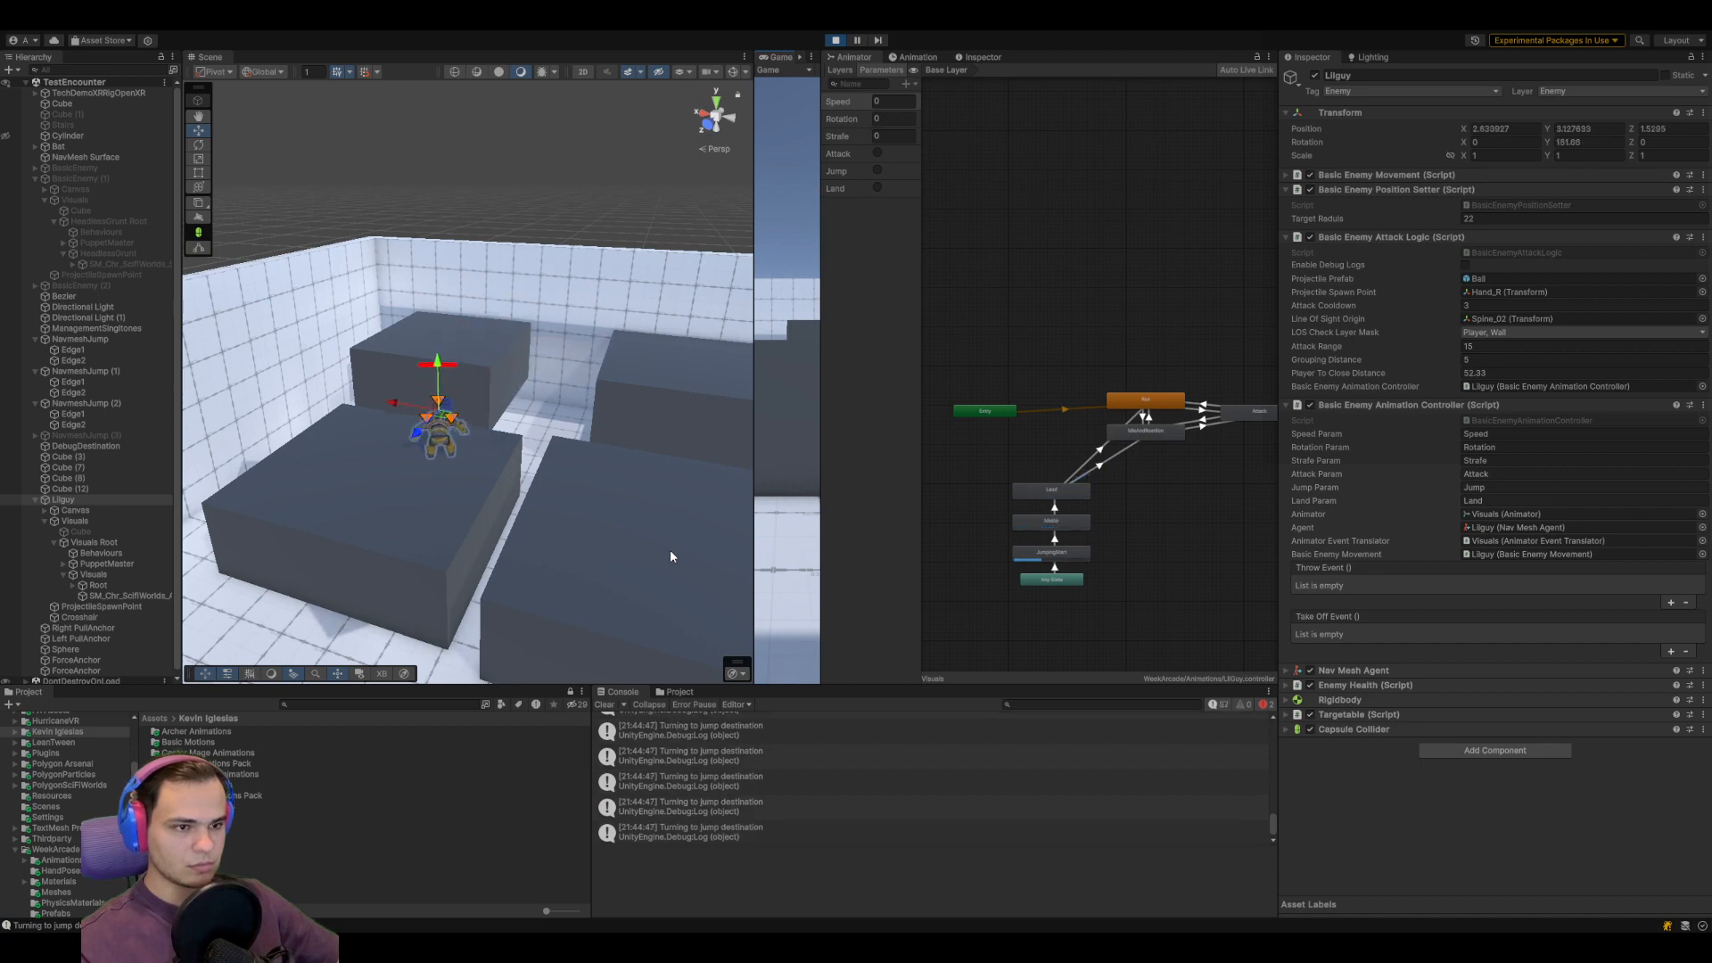
# Frame Lilguy to watch its jump up close during play, and stop the game
pyautogui.doubleClick(84, 497)
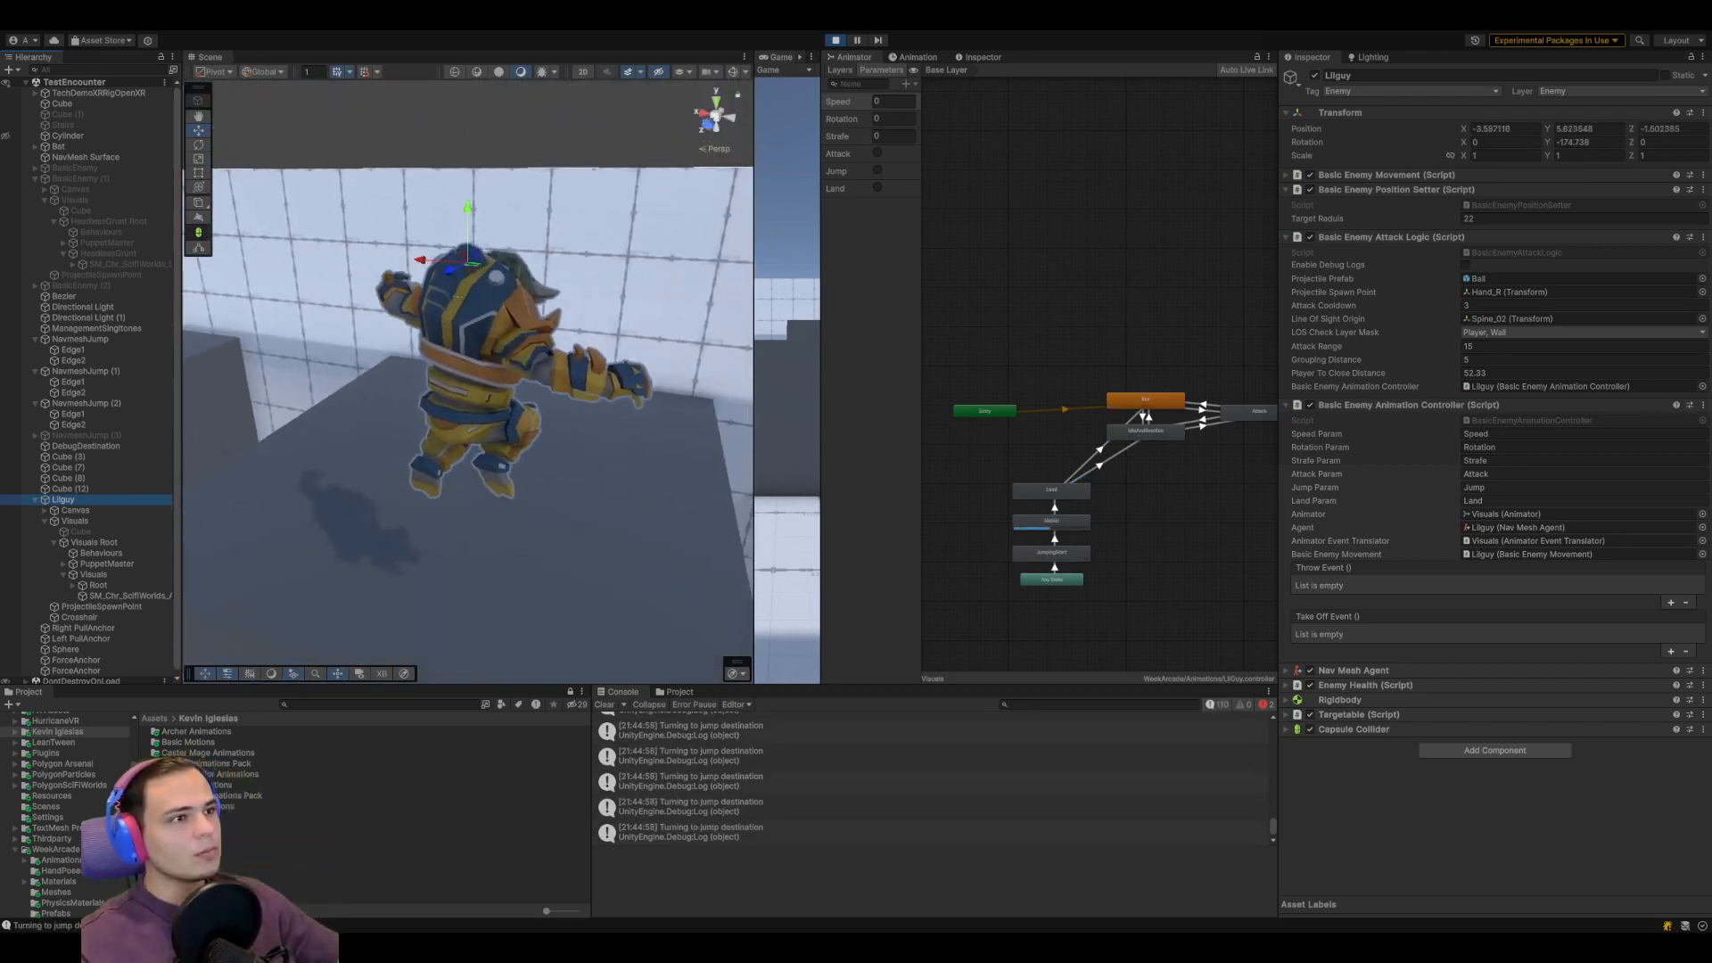
pyautogui.click(836, 41)
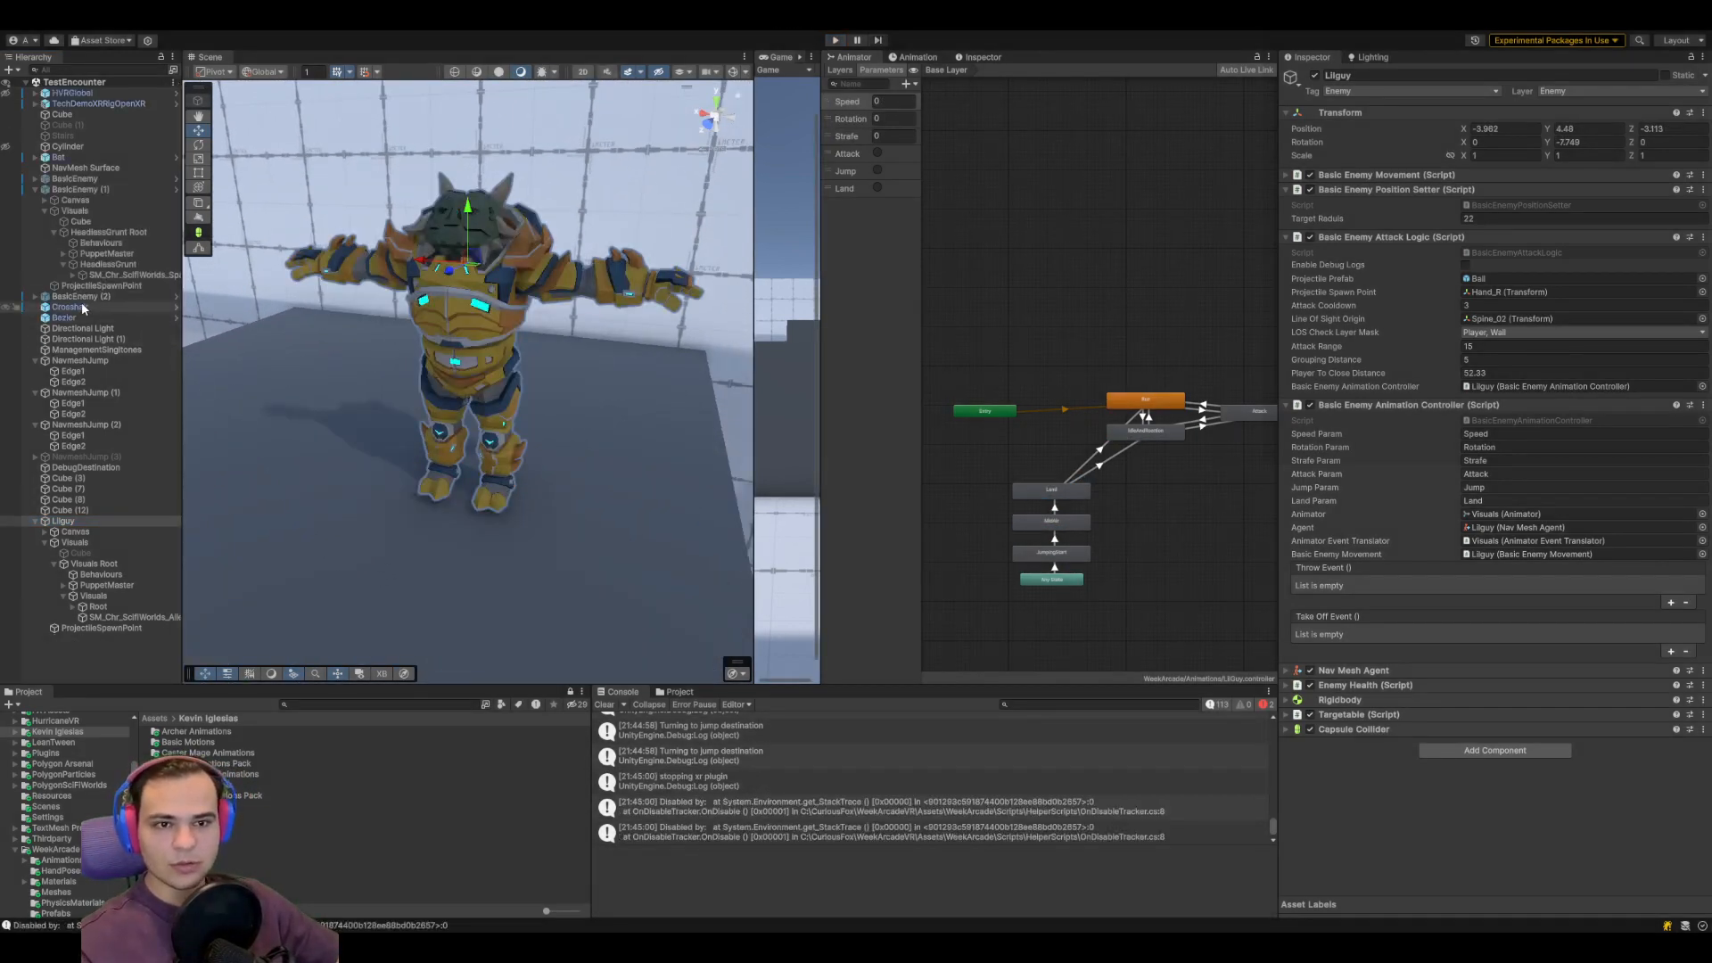
# Activate BasicEnemy (2) and move it beside Lilguy on the platform, to about X -4.88, Z -4.28
pyautogui.click(35, 189)
pyautogui.click(114, 200)
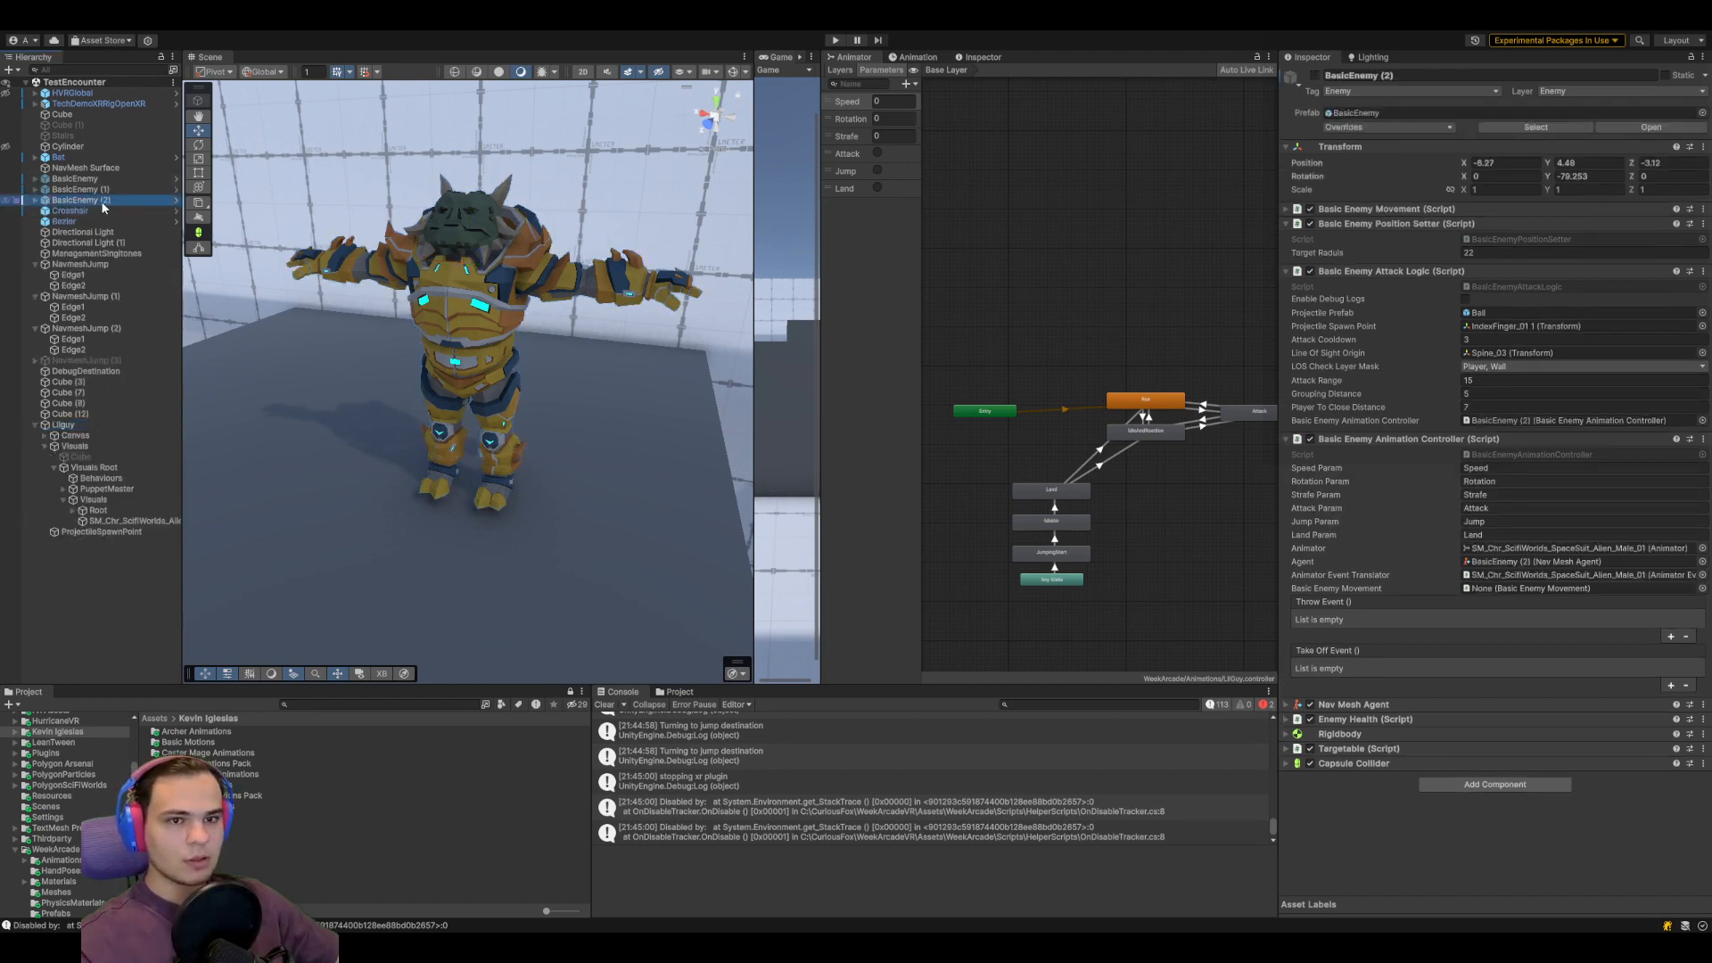
pyautogui.press('Right')
pyautogui.click(1313, 76)
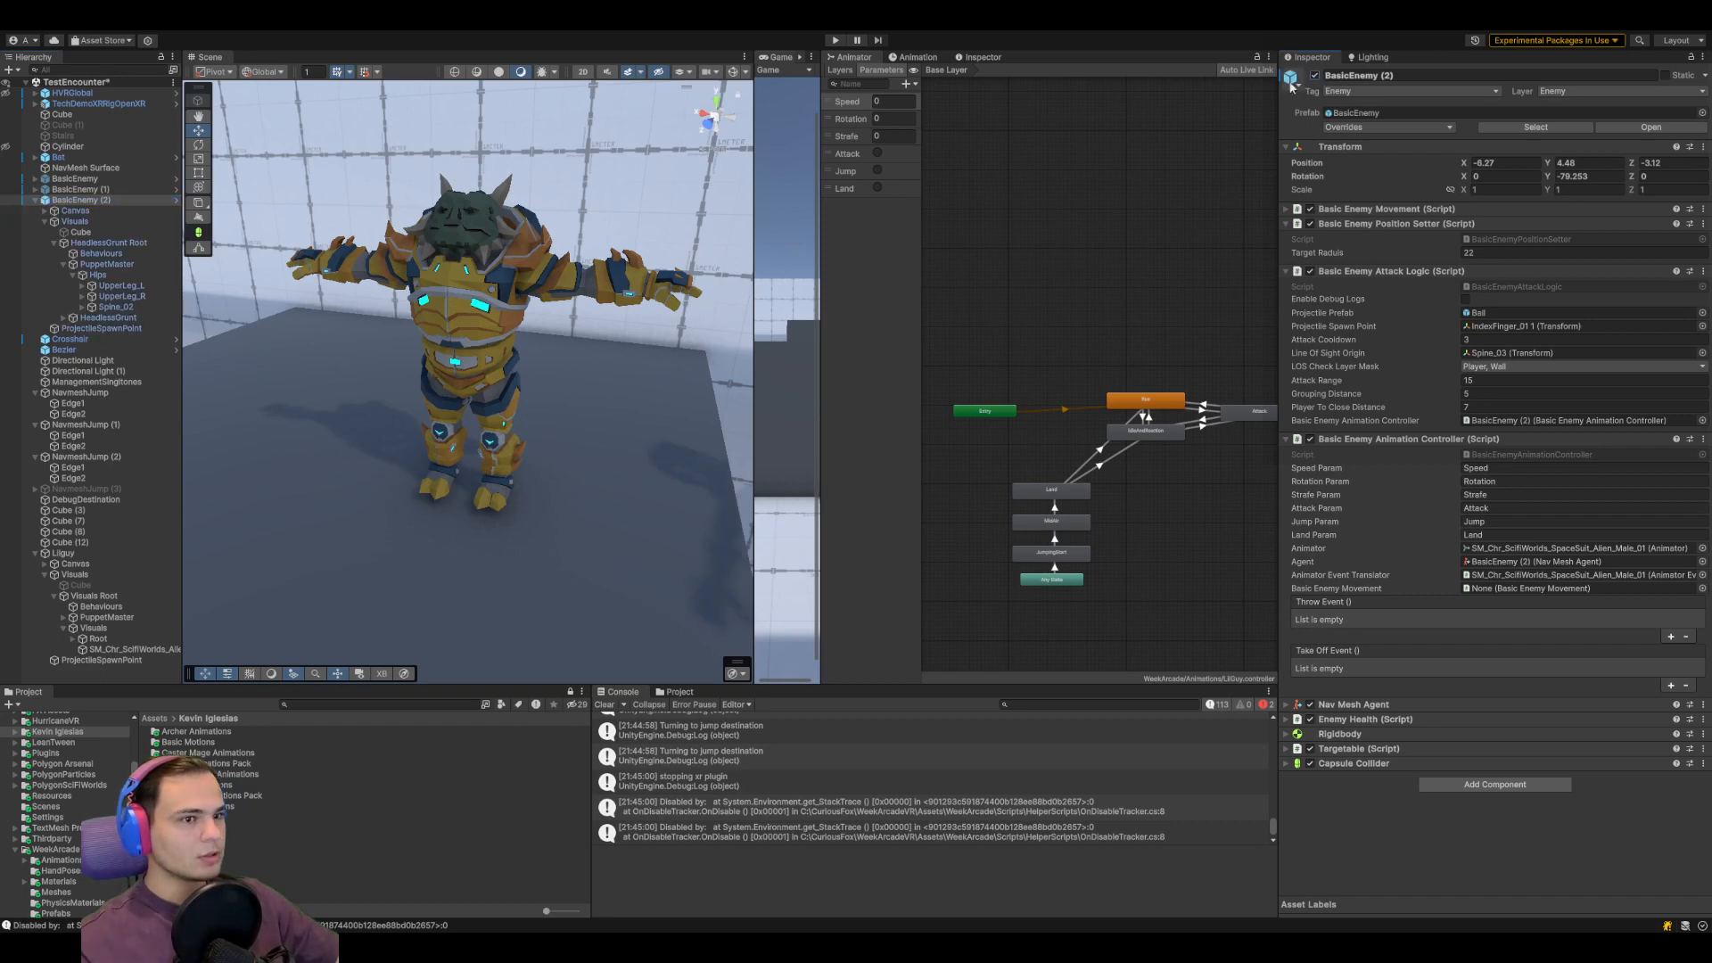
pyautogui.doubleClick(84, 200)
pyautogui.moveTo(431, 414); pyautogui.dragTo(607, 359, button='middle')
pyautogui.moveTo(621, 354); pyautogui.dragTo(437, 291)
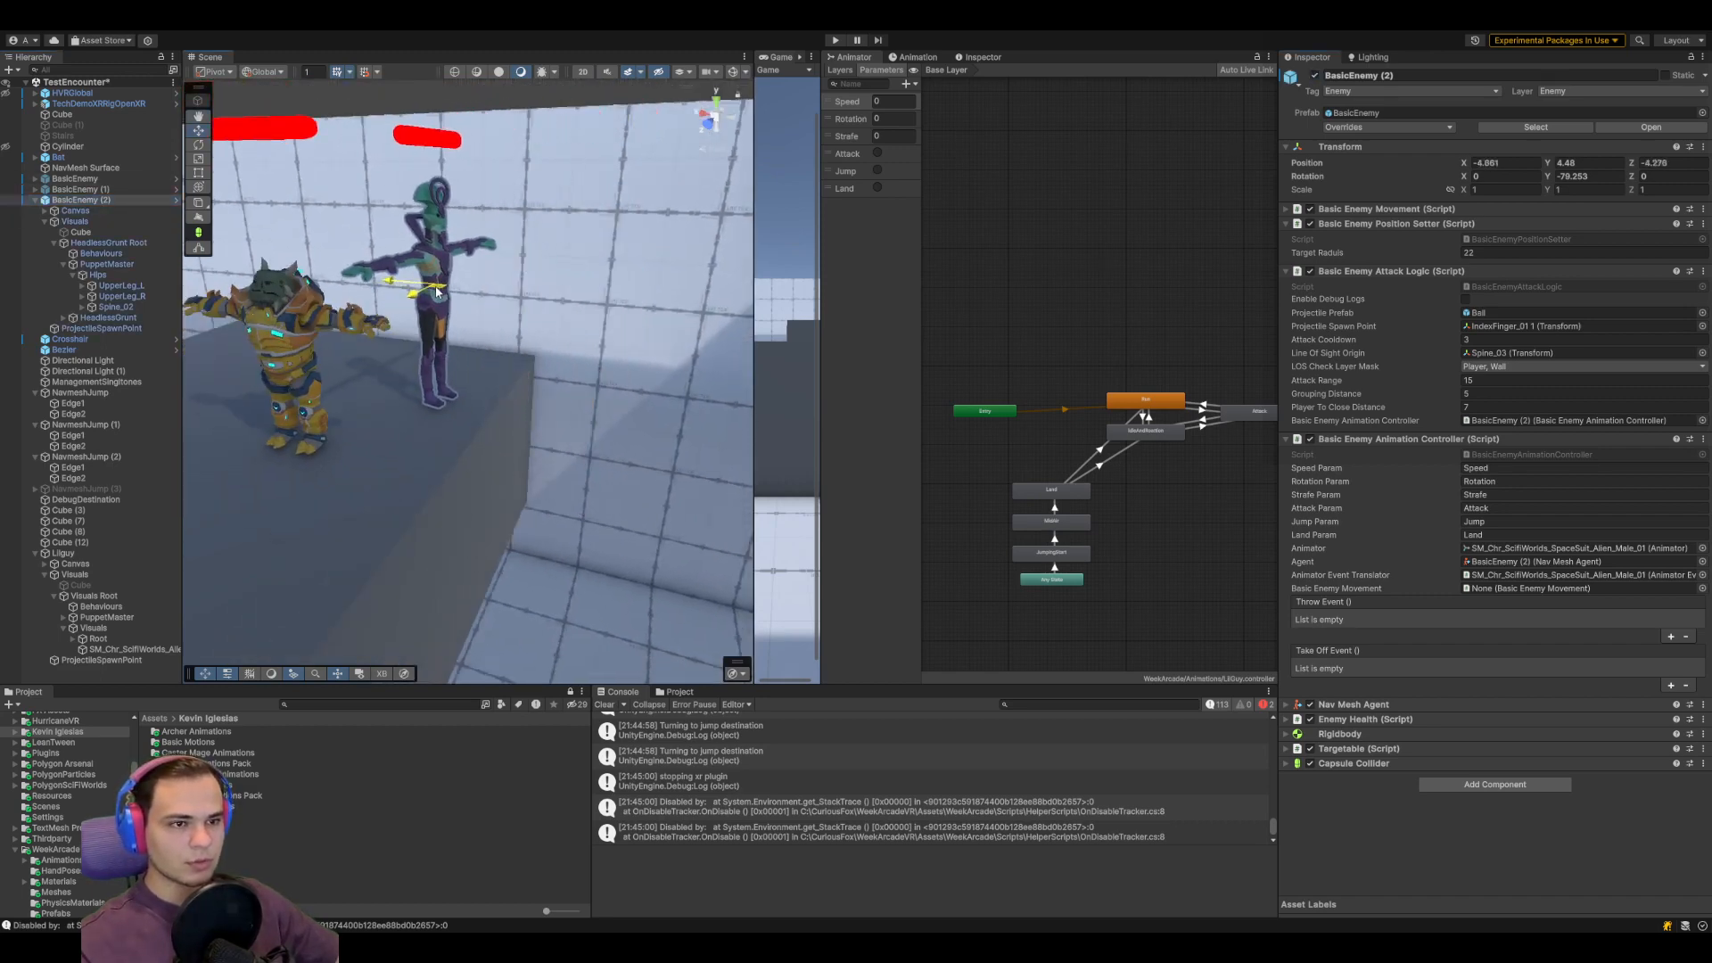
# Inspect Lilguy's JumpingStart state and locate its JumpStart motion clip in the project
pyautogui.click(1055, 557)
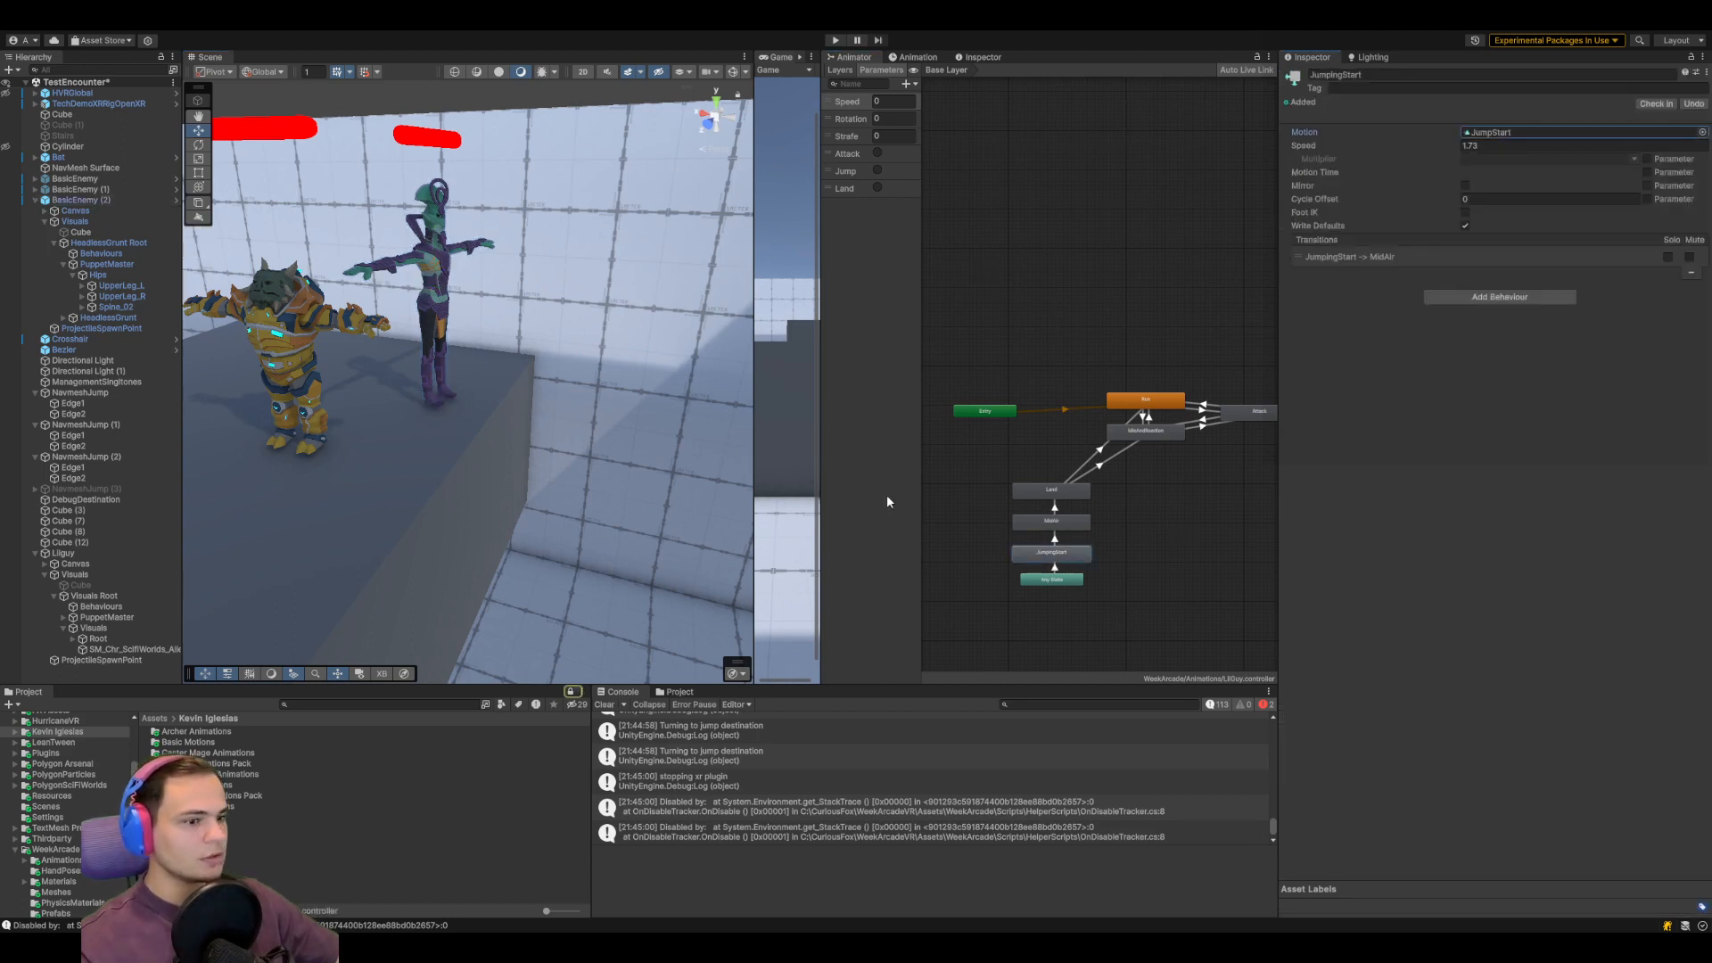
pyautogui.click(916, 57)
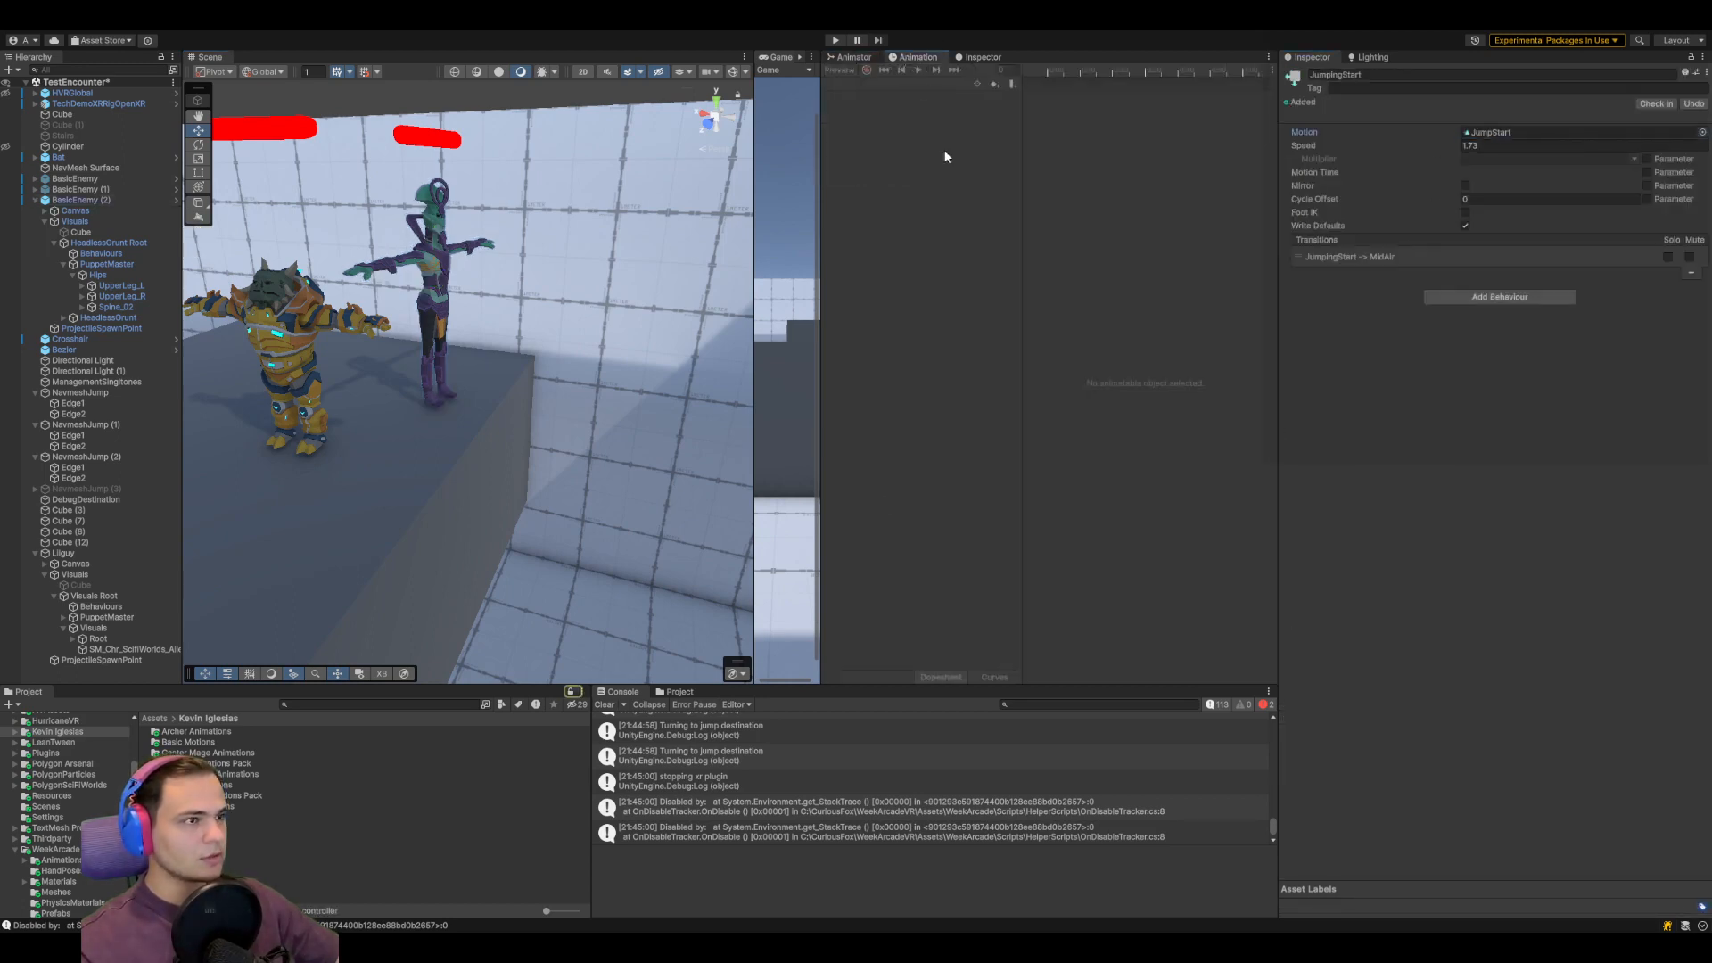
pyautogui.click(676, 692)
pyautogui.click(730, 849)
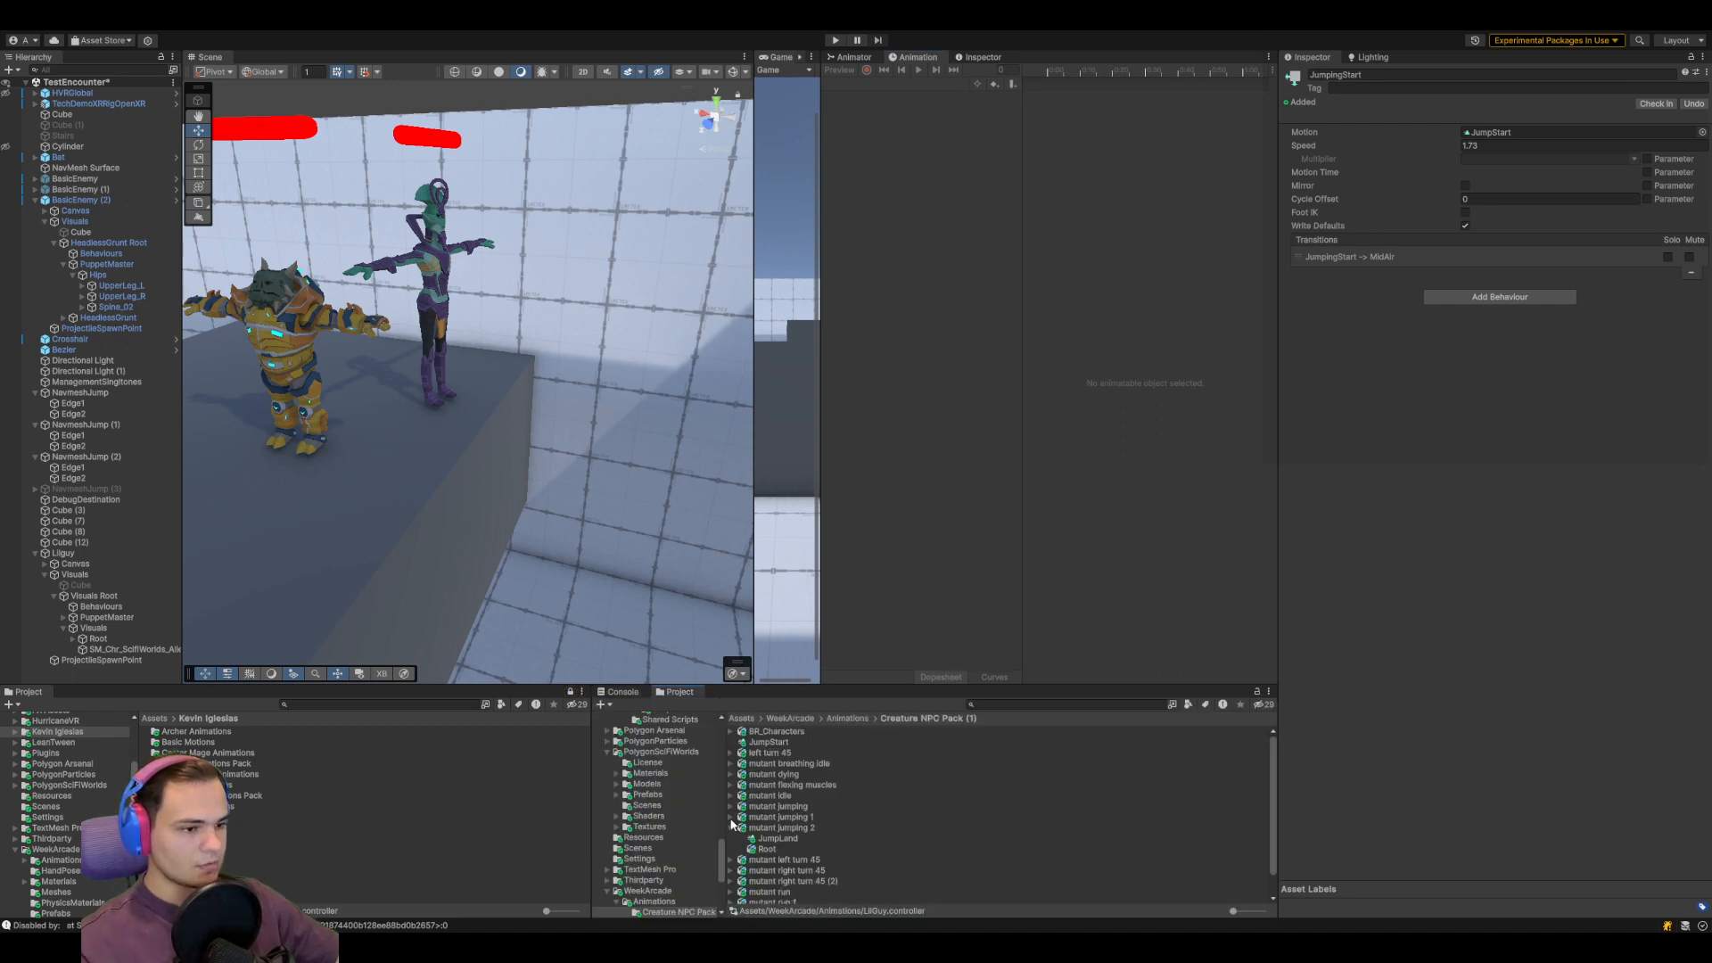
pyautogui.click(730, 818)
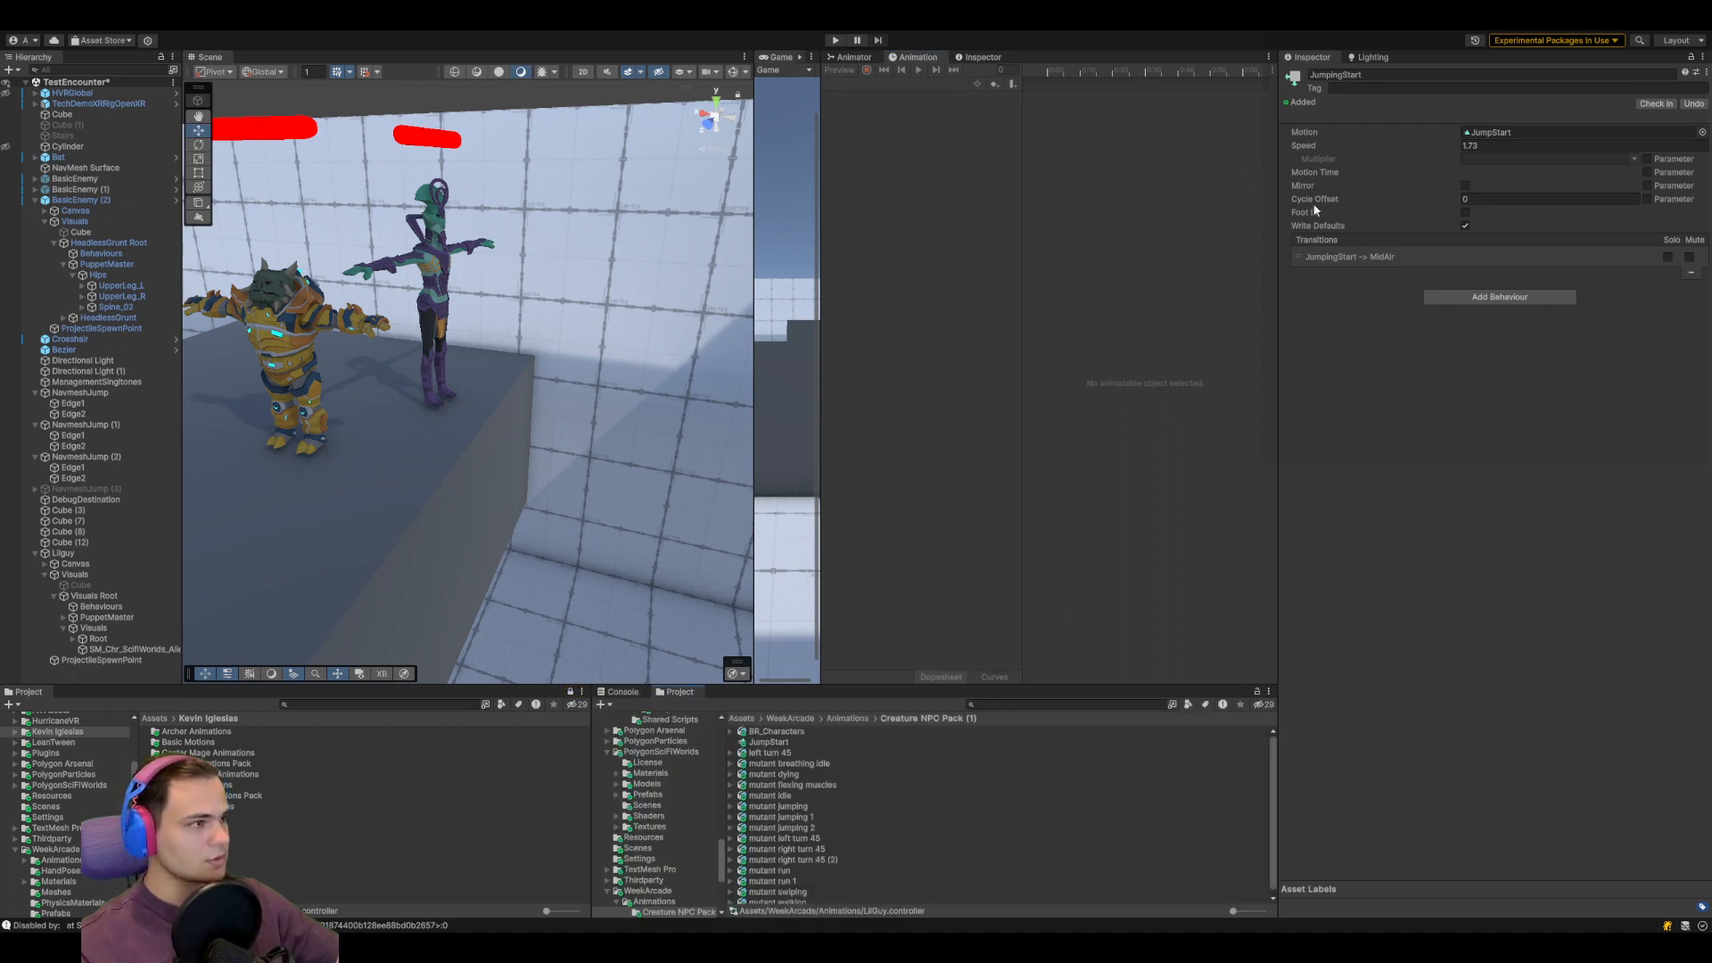
pyautogui.click(1505, 132)
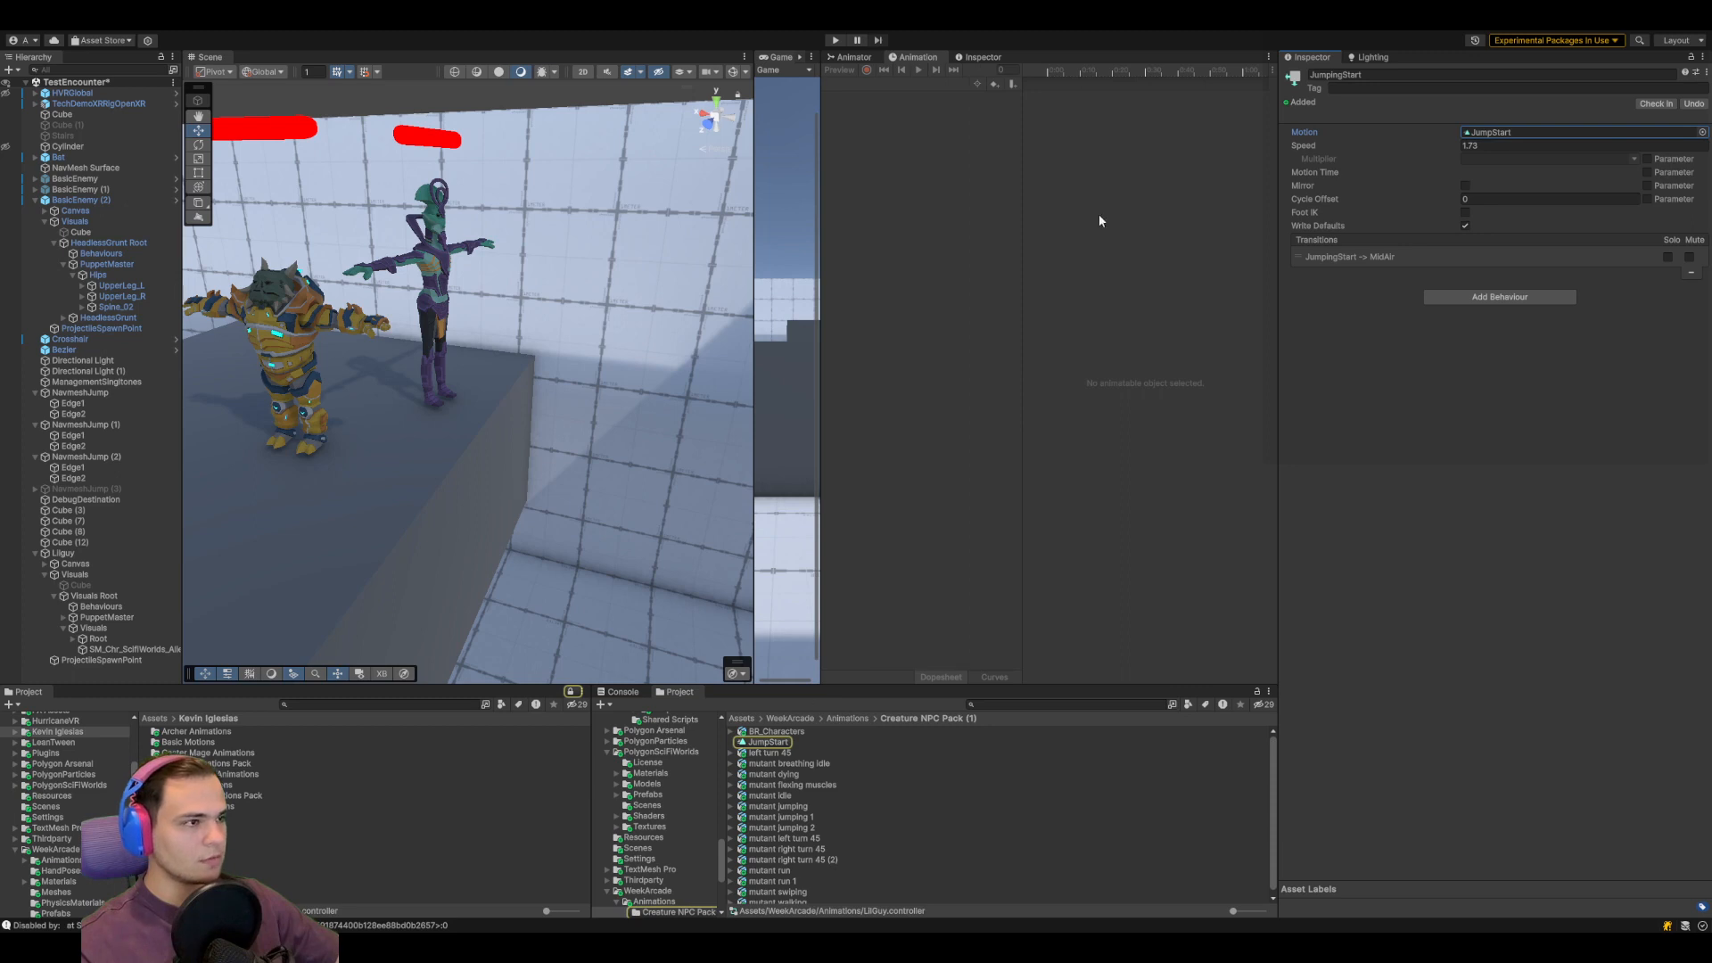
# Select BasicEnemy (2)'s alien model and view its read-only Mage@Jump01 - Start clip on the animation timeline
pyautogui.click(110, 275)
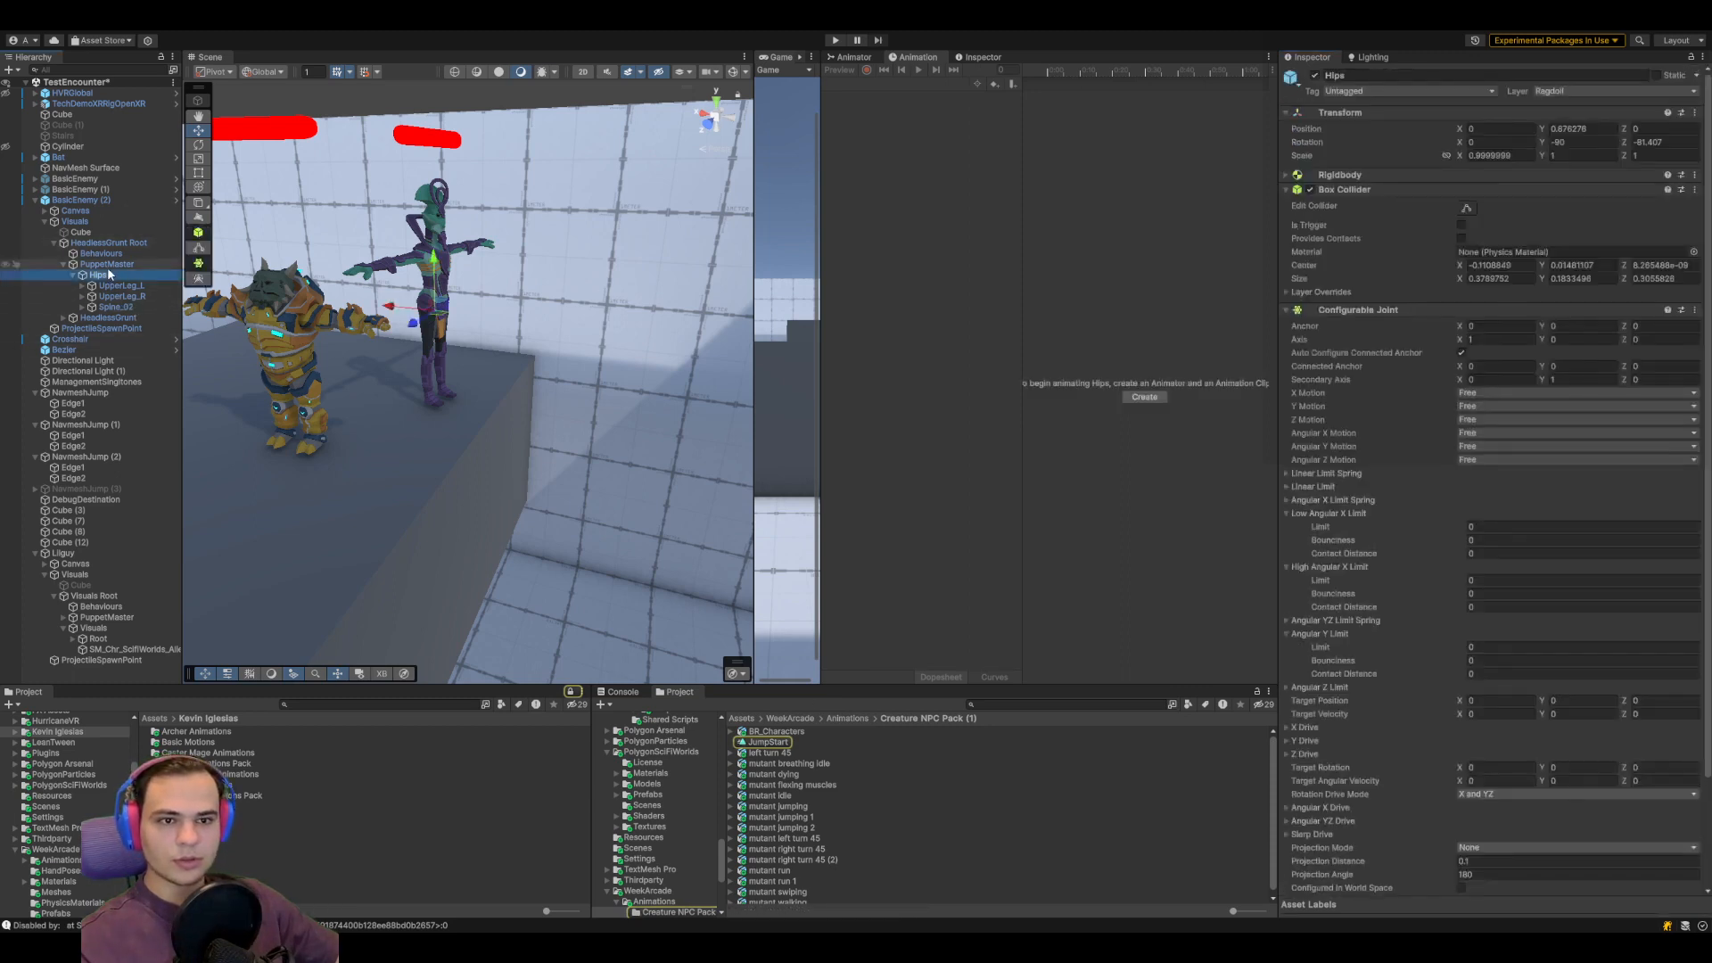
pyautogui.click(107, 319)
pyautogui.click(64, 319)
pyautogui.click(125, 328)
pyautogui.scroll(-2, 1095, 170)
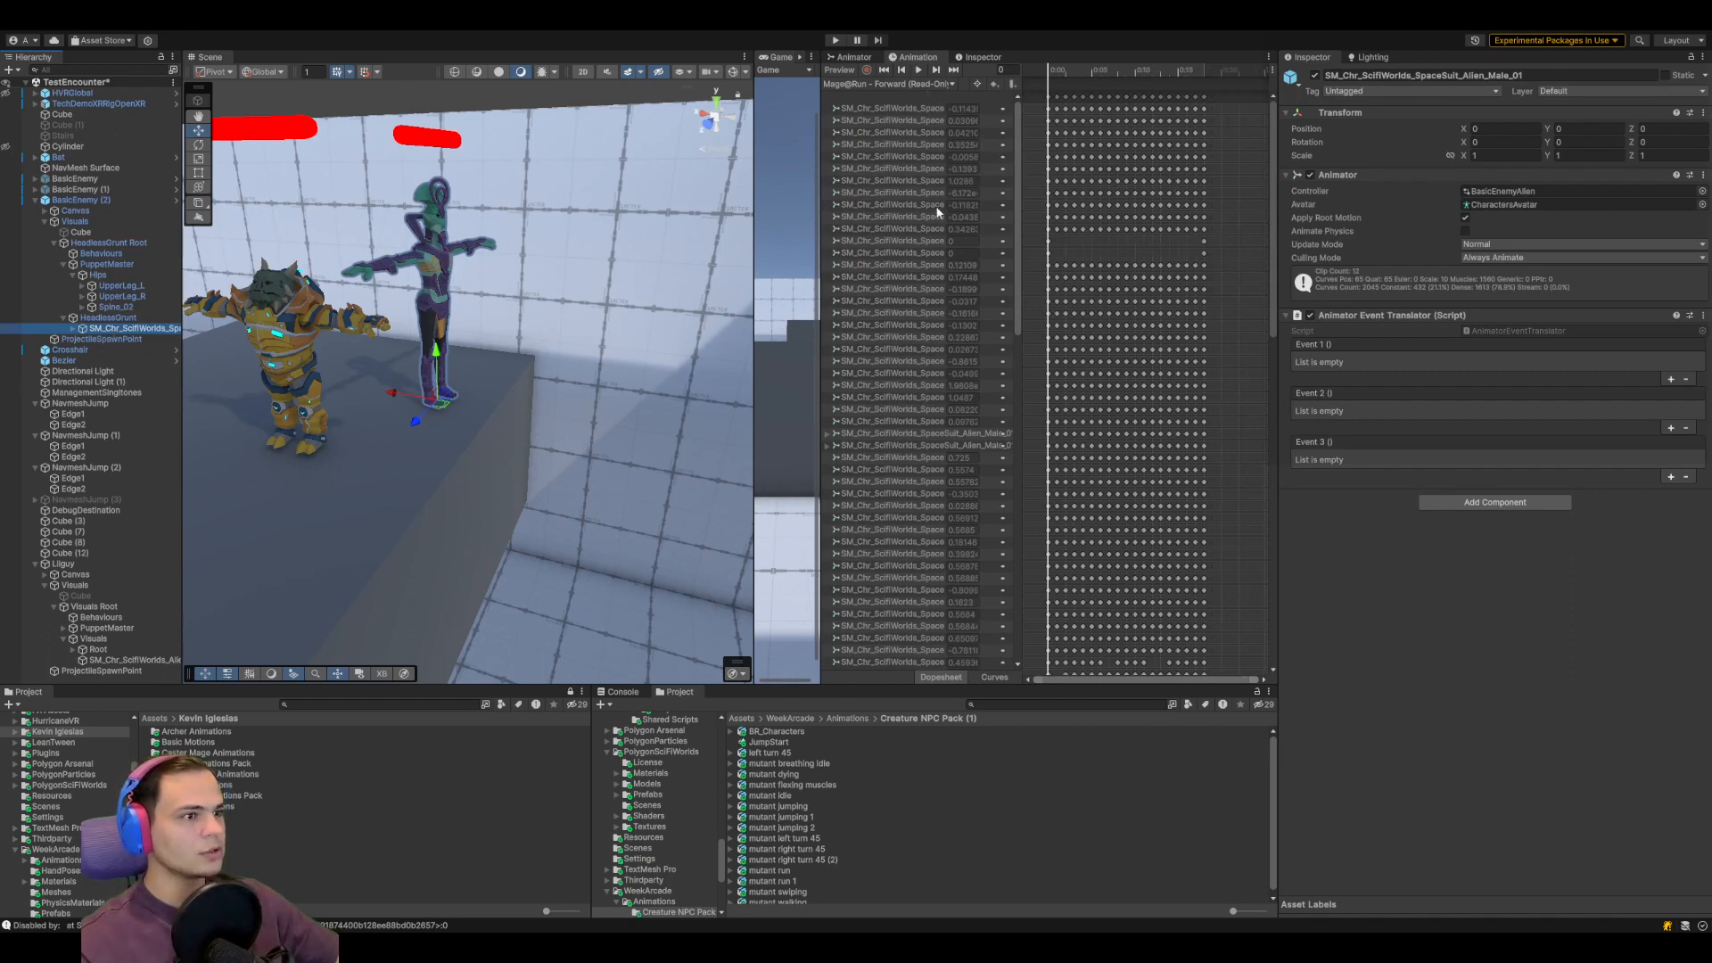
pyautogui.click(944, 138)
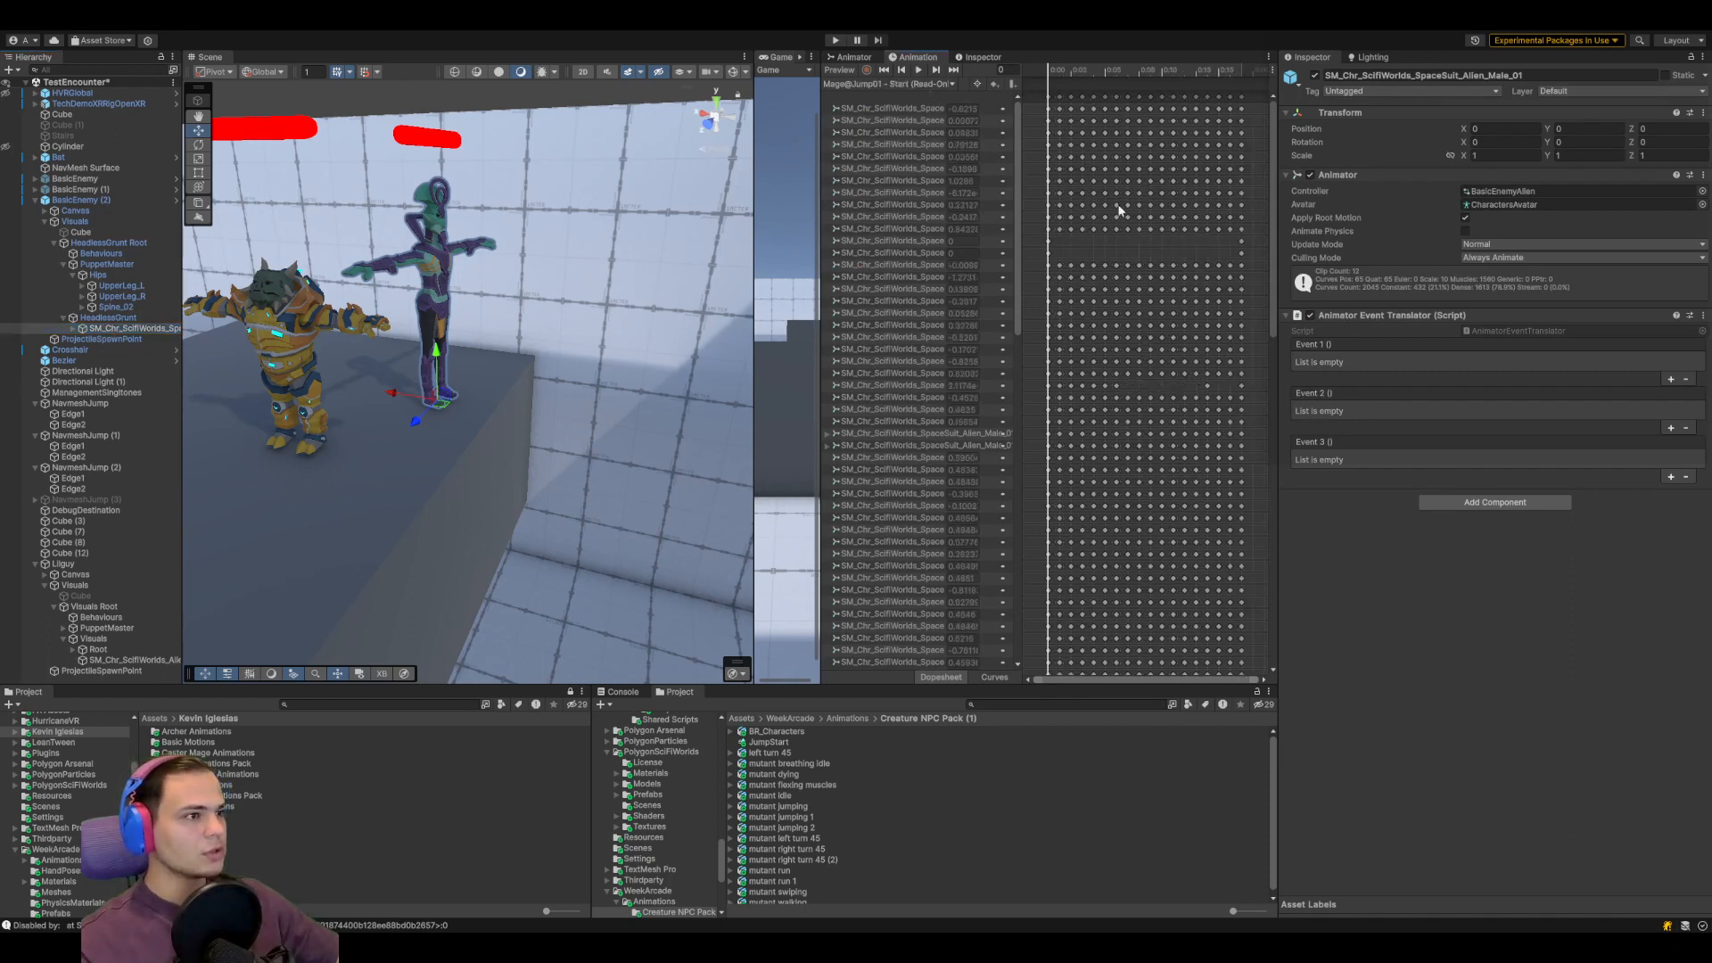
pyautogui.scroll(-3, 1154, 227)
pyautogui.moveTo(1153, 227); pyautogui.dragTo(1130, 223, button='middle')
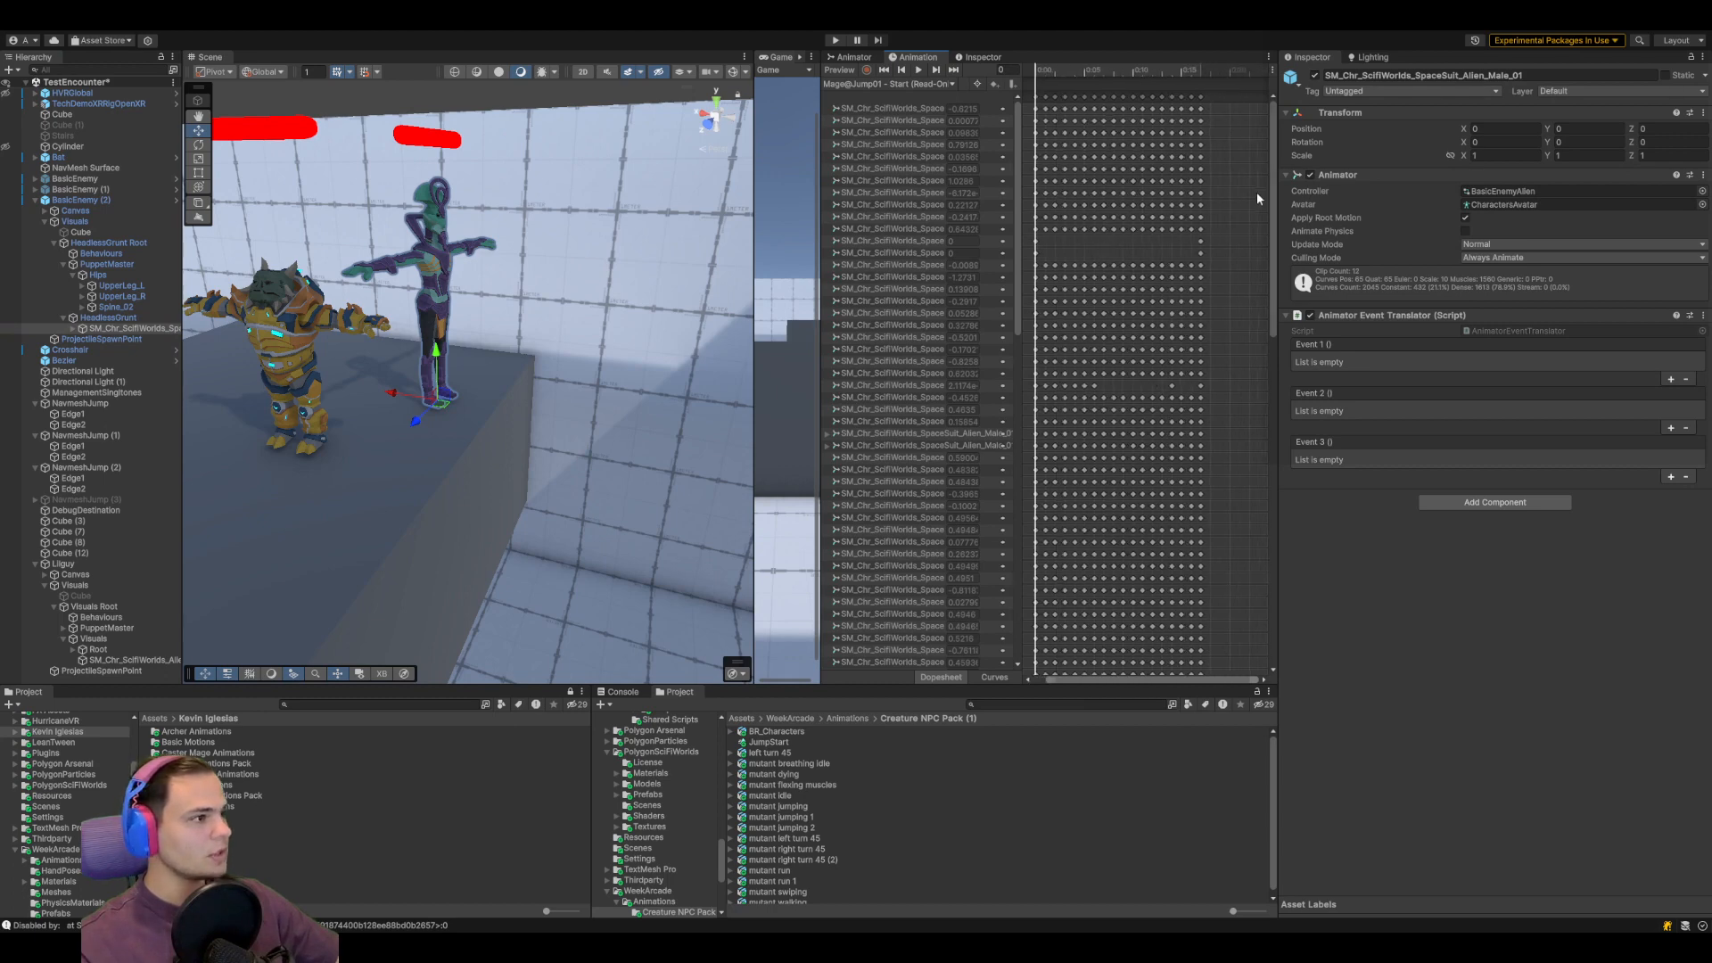
# Duplicate the Mage@Jump01 - Start clip as an editable copy and assign it as the motion of BasicEnemyAlien's JumpingStart state
pyautogui.moveTo(820, 300); pyautogui.dragTo(664, 290)
pyautogui.click(697, 57)
pyautogui.scroll(5, 849, 426)
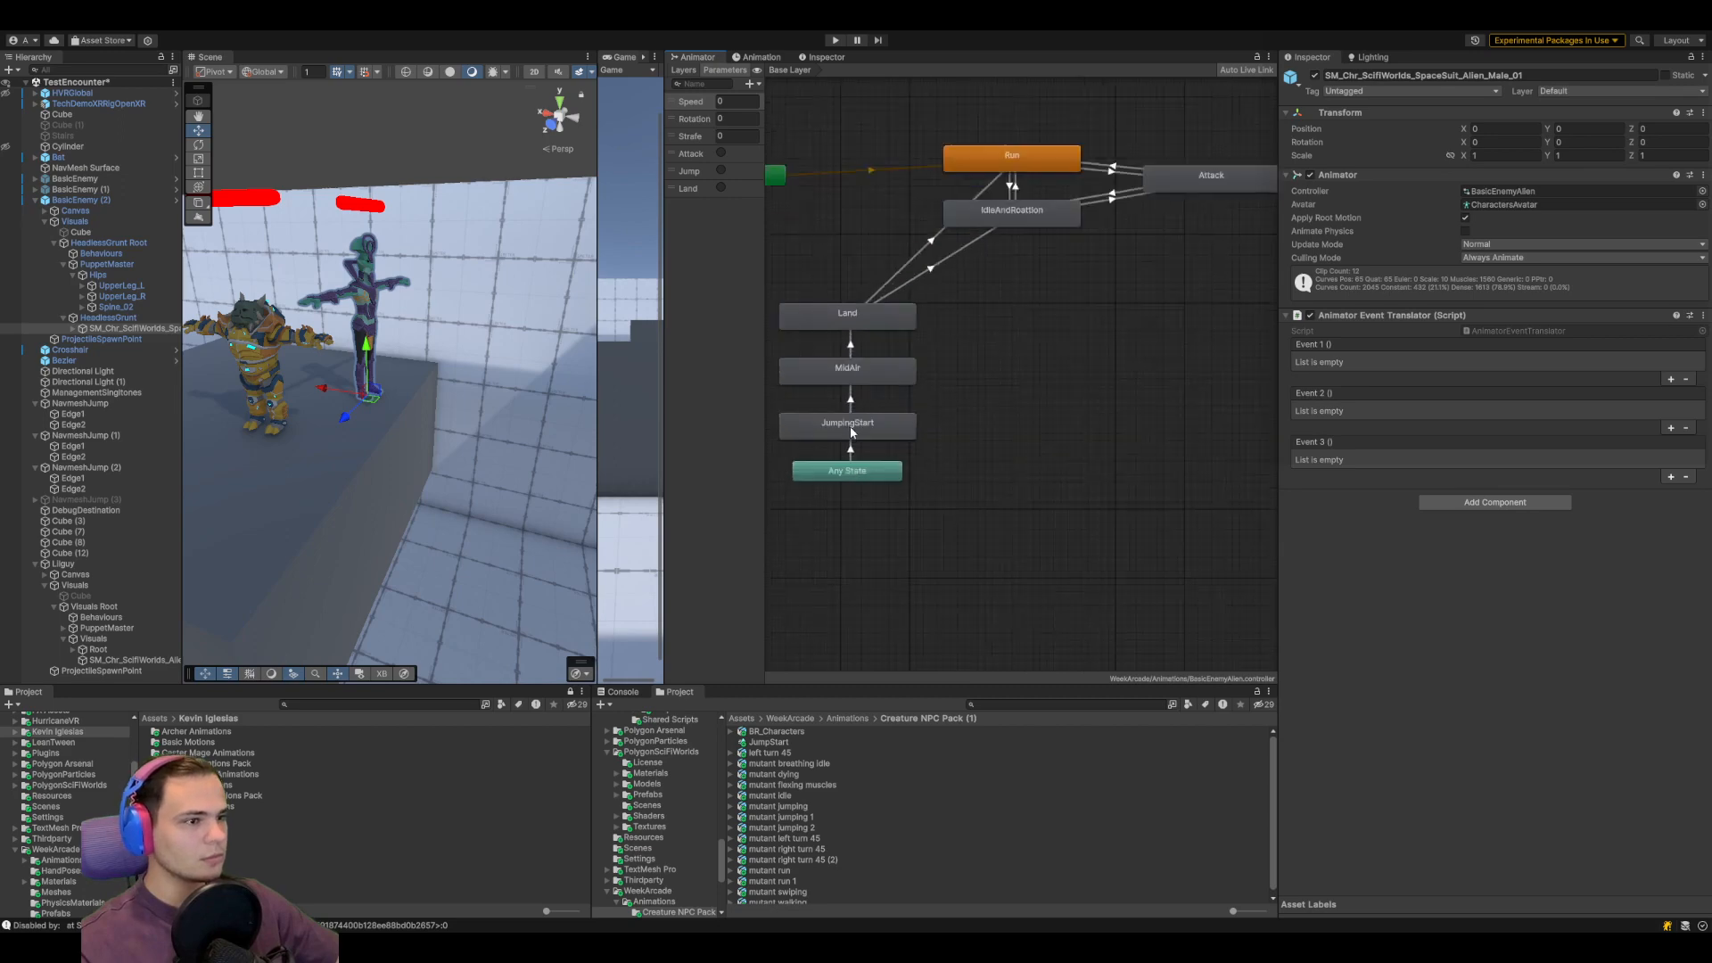
pyautogui.click(849, 425)
pyautogui.click(1569, 132)
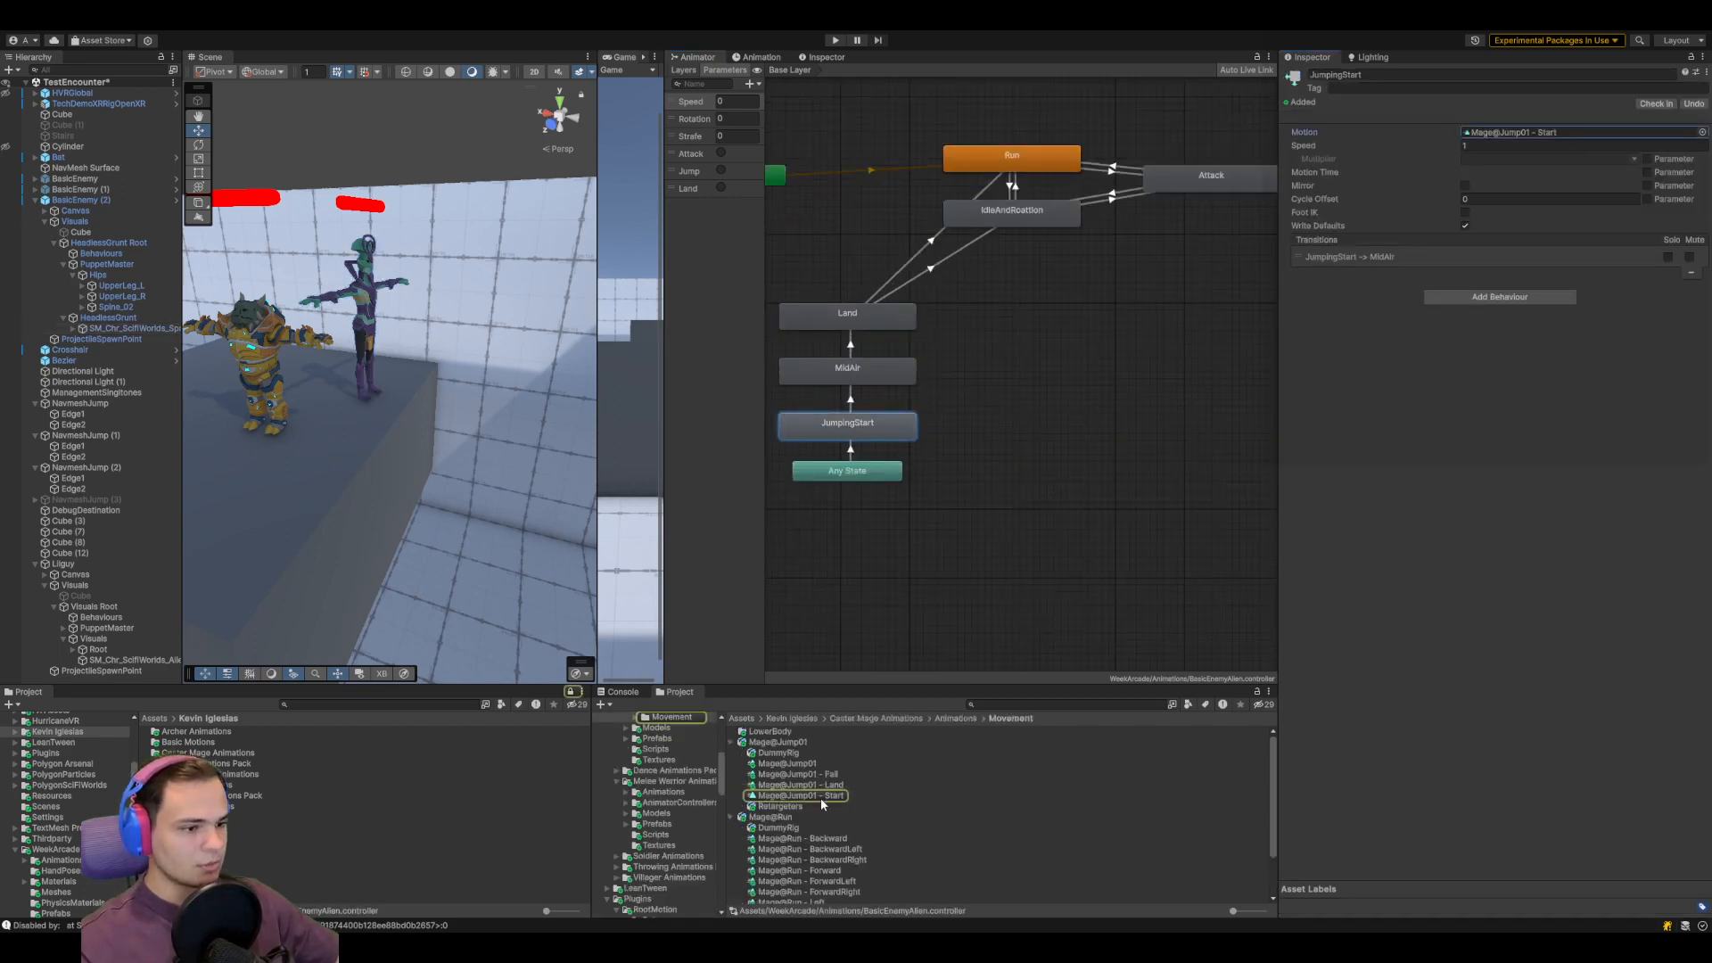
pyautogui.click(947, 797)
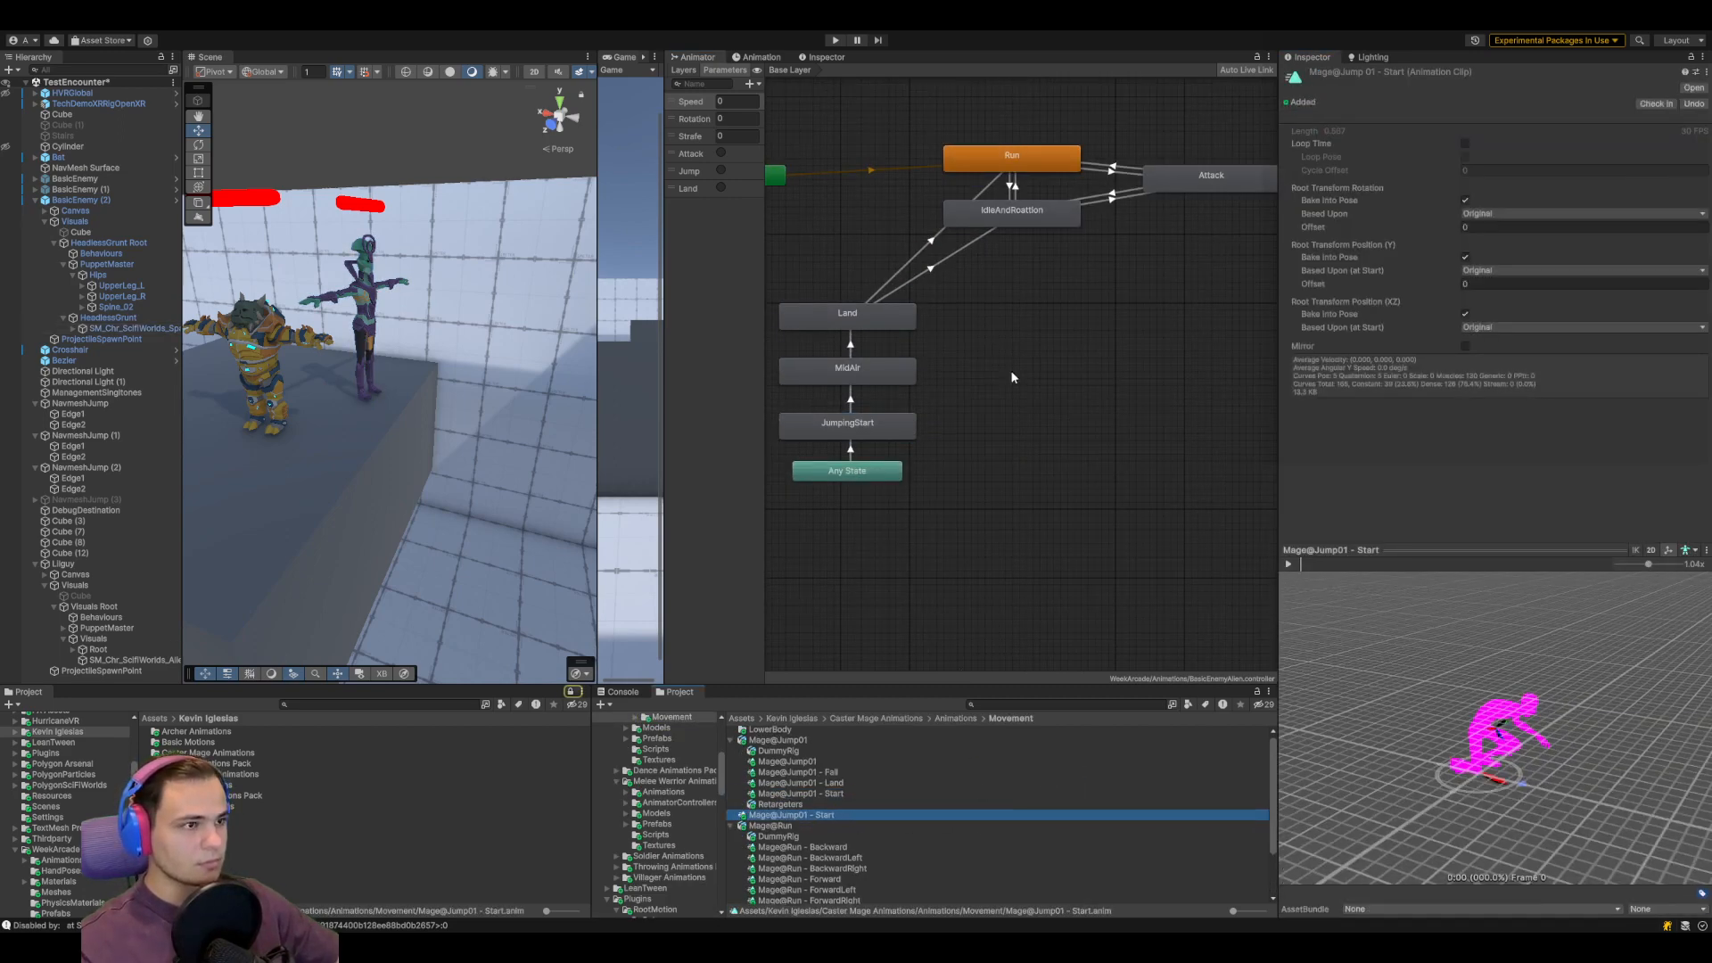
pyautogui.click(892, 433)
pyautogui.moveTo(1404, 392); pyautogui.dragTo(1538, 146)
# Add an animation event at frame 1 of the editable Mage@Jump01 - Start clip that calls AnimatorEventTranslator's Event2
pyautogui.click(782, 59)
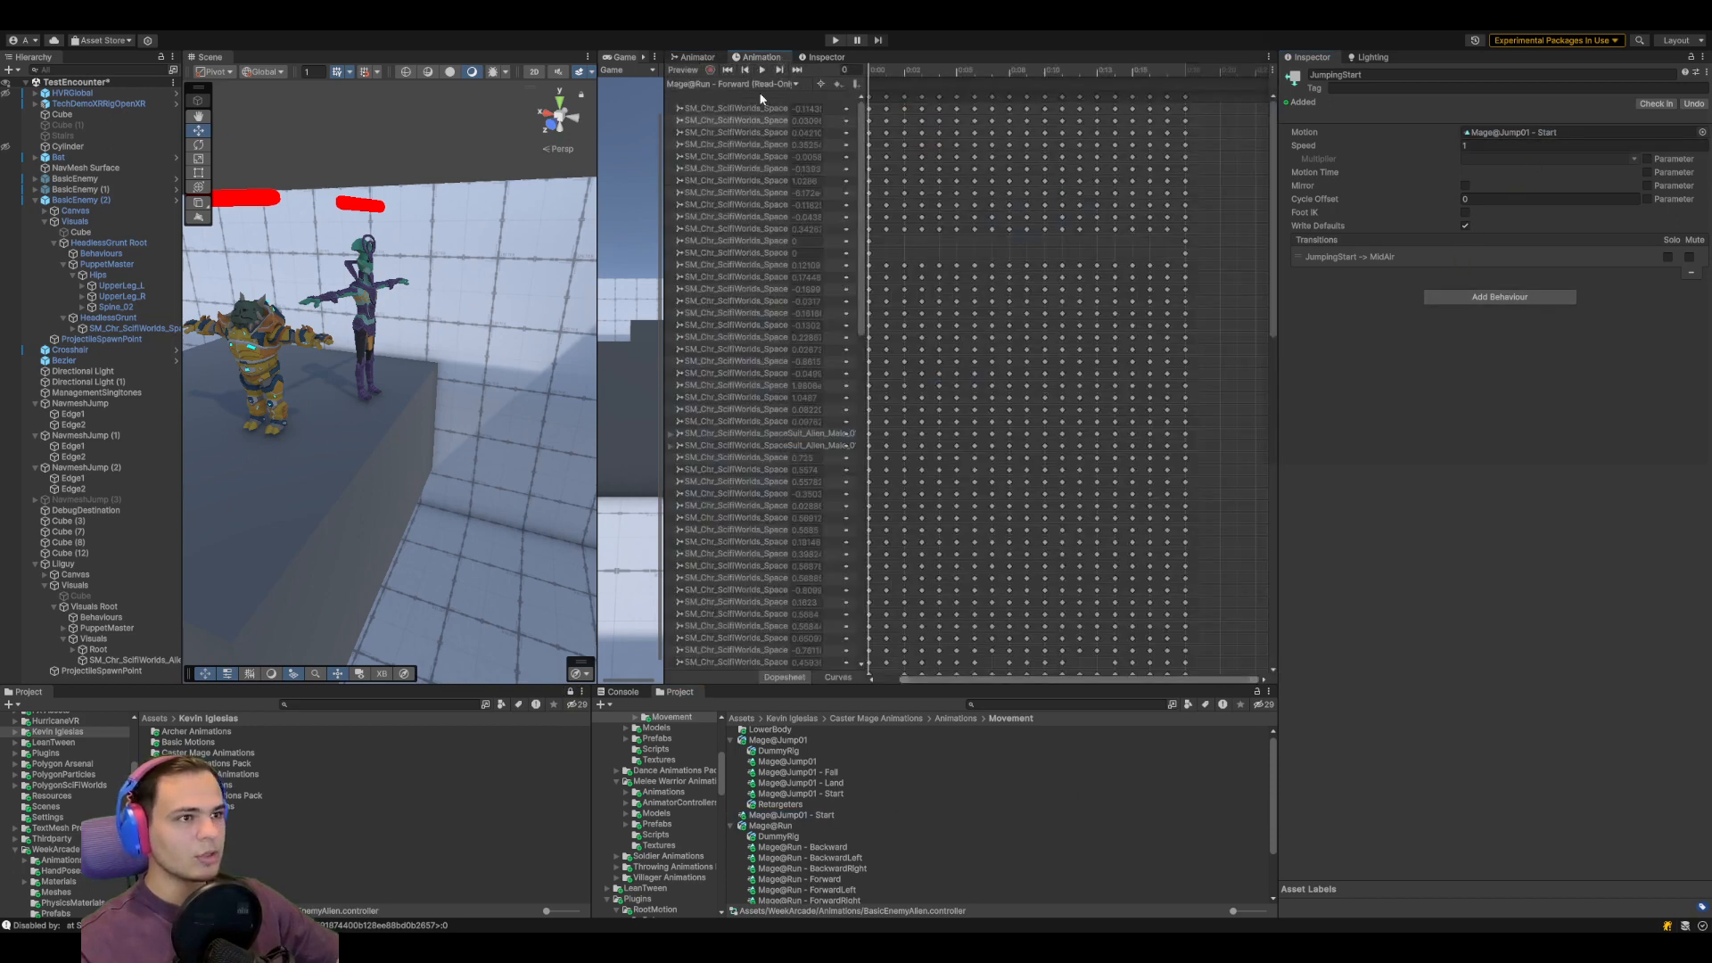
pyautogui.click(756, 85)
pyautogui.click(772, 169)
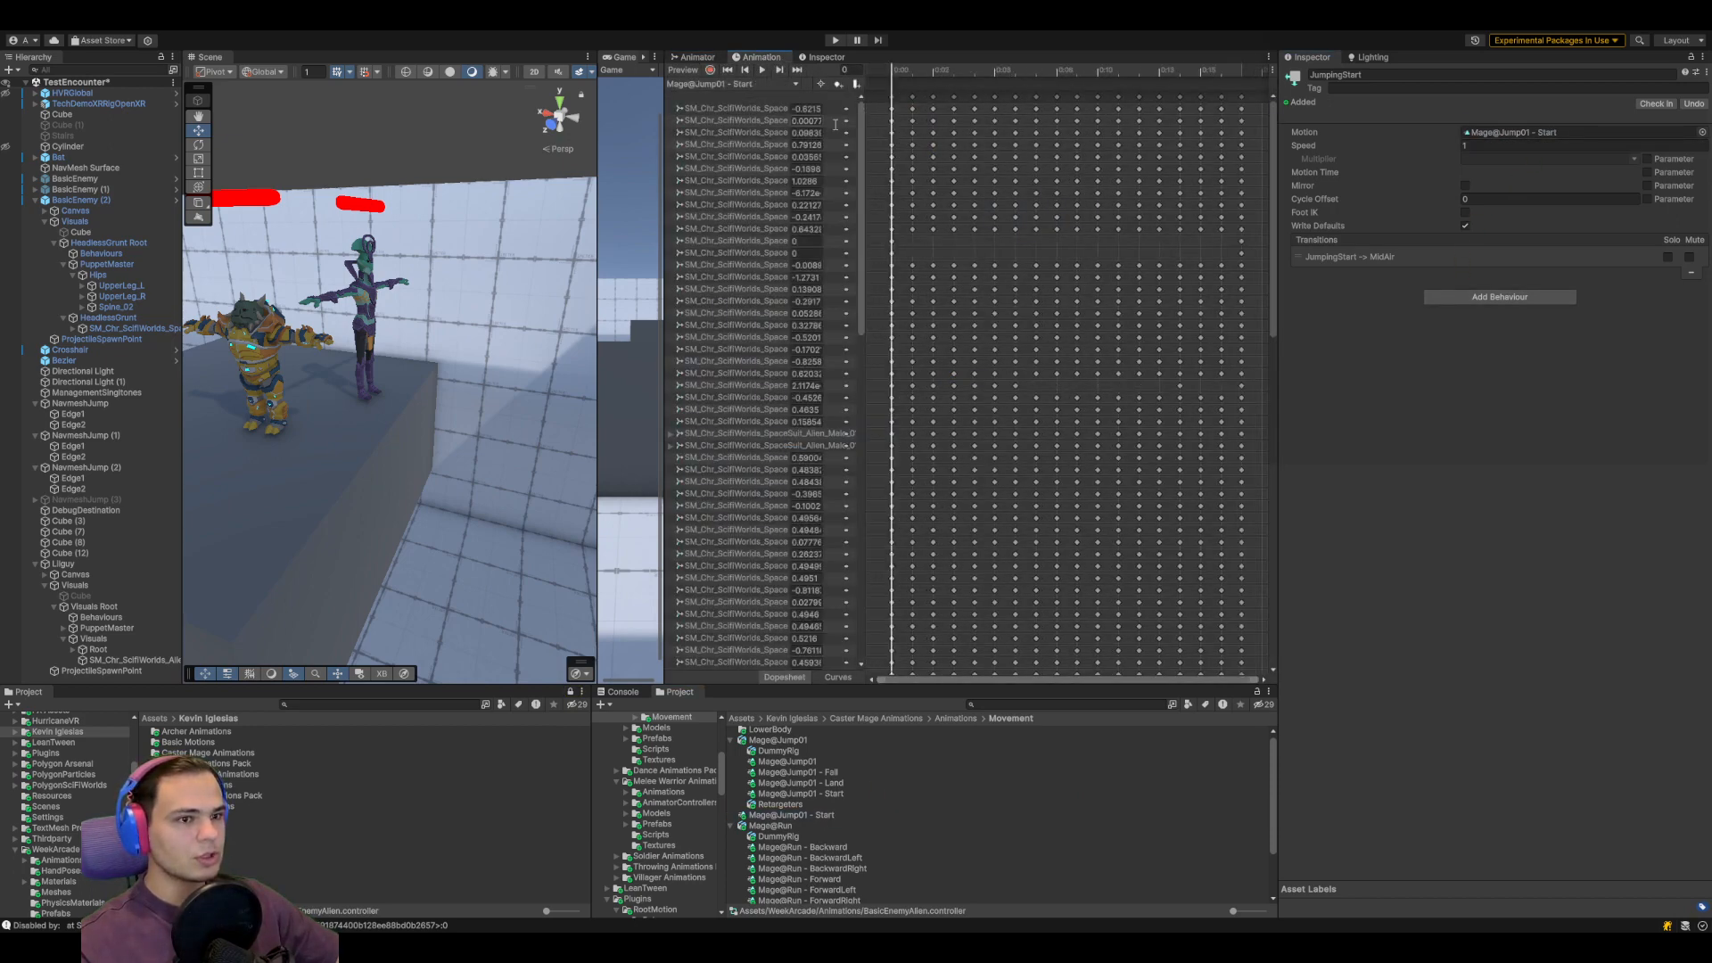
pyautogui.moveTo(896, 68); pyautogui.dragTo(897, 147)
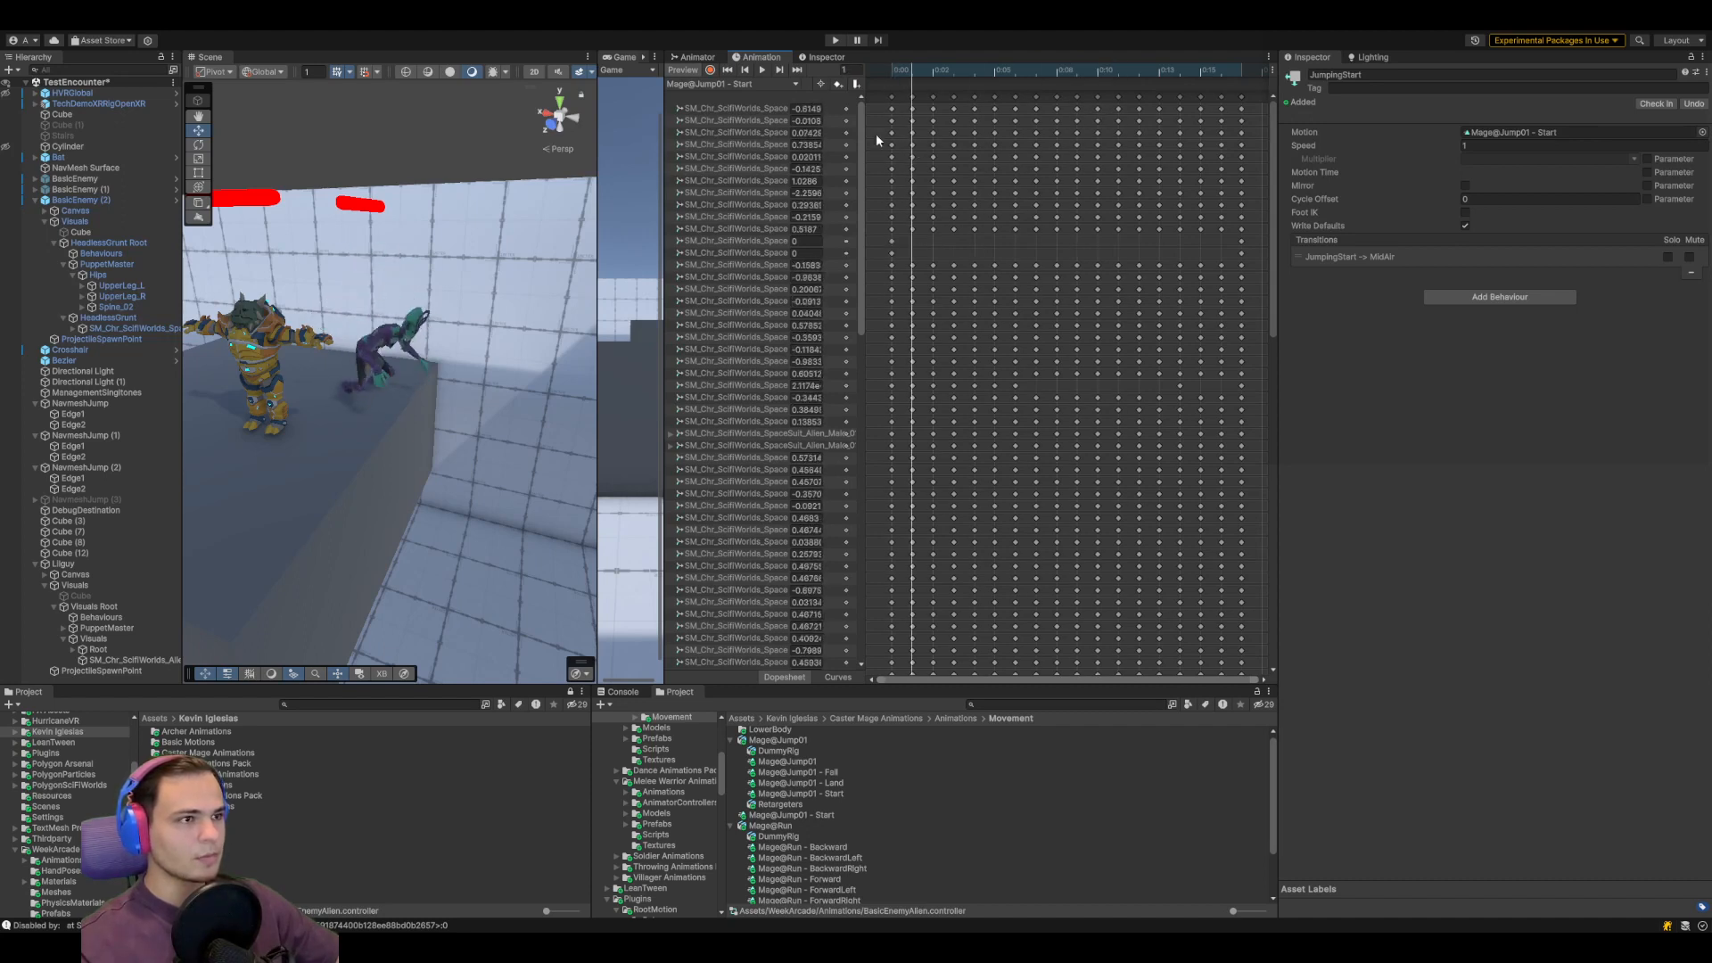
pyautogui.click(856, 84)
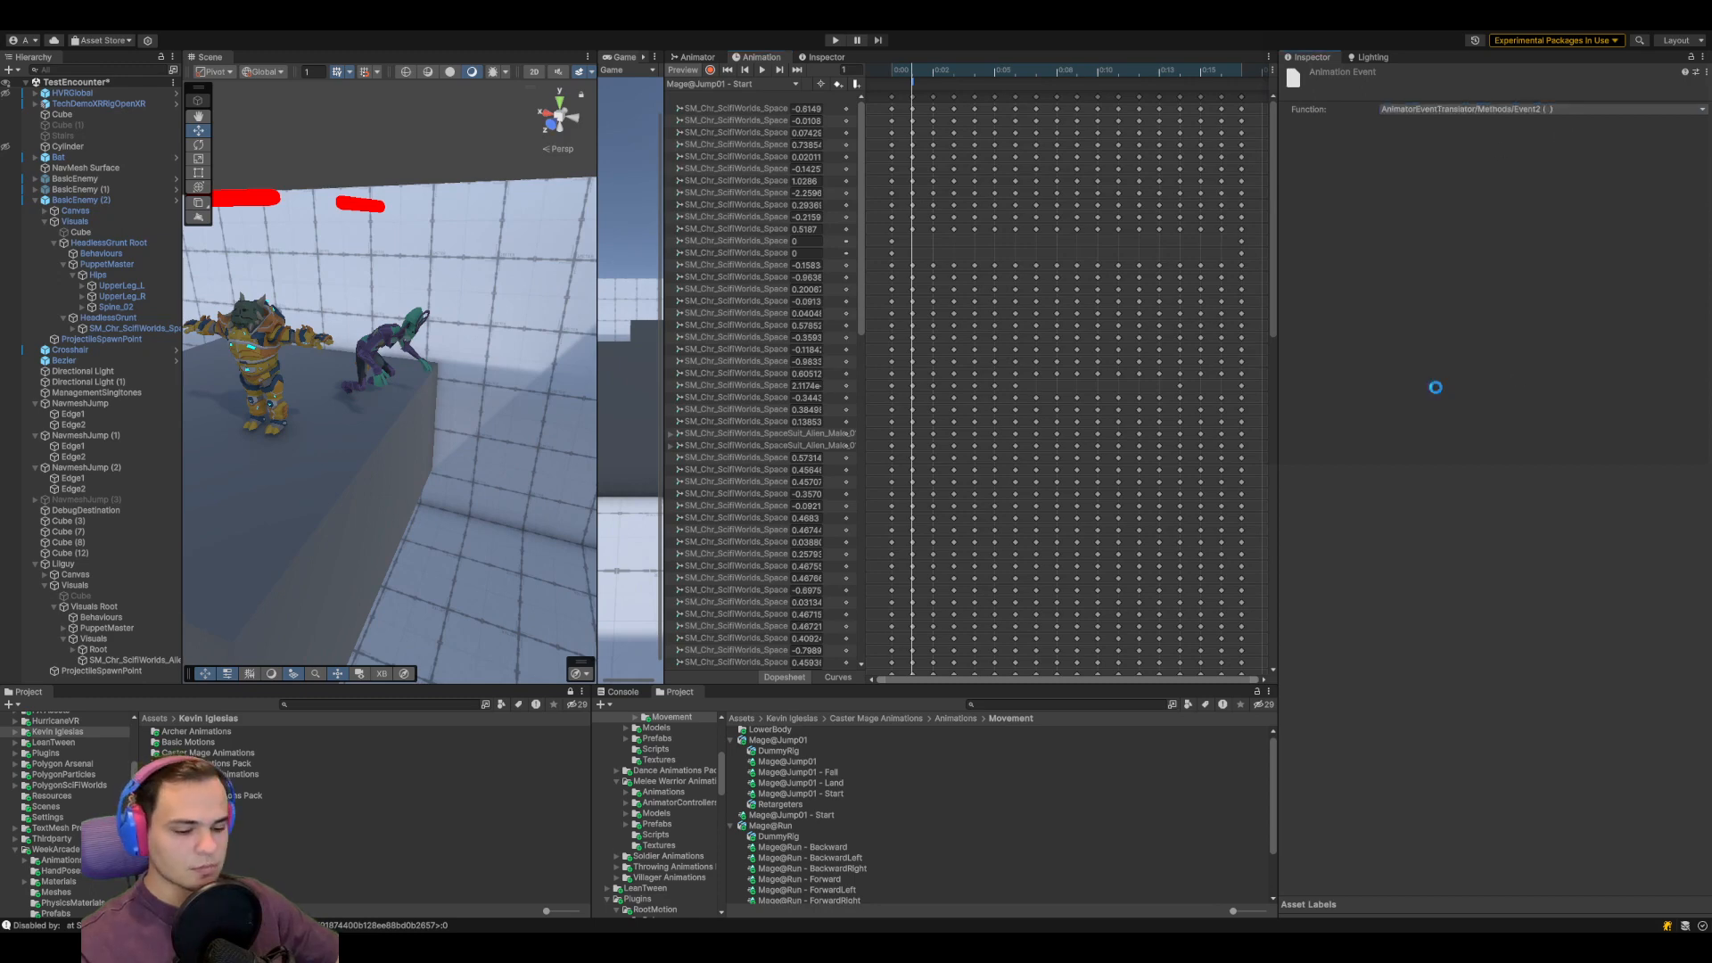
# Enlarge the Scene view and run the game, framing both enemies among the platforms to watch their jumps
pyautogui.moveTo(598, 363); pyautogui.dragTo(1590, 355)
pyautogui.scroll(-4, 690, 385)
pyautogui.moveTo(690, 386); pyautogui.dragTo(768, 248, button='right')
pyautogui.click(836, 40)
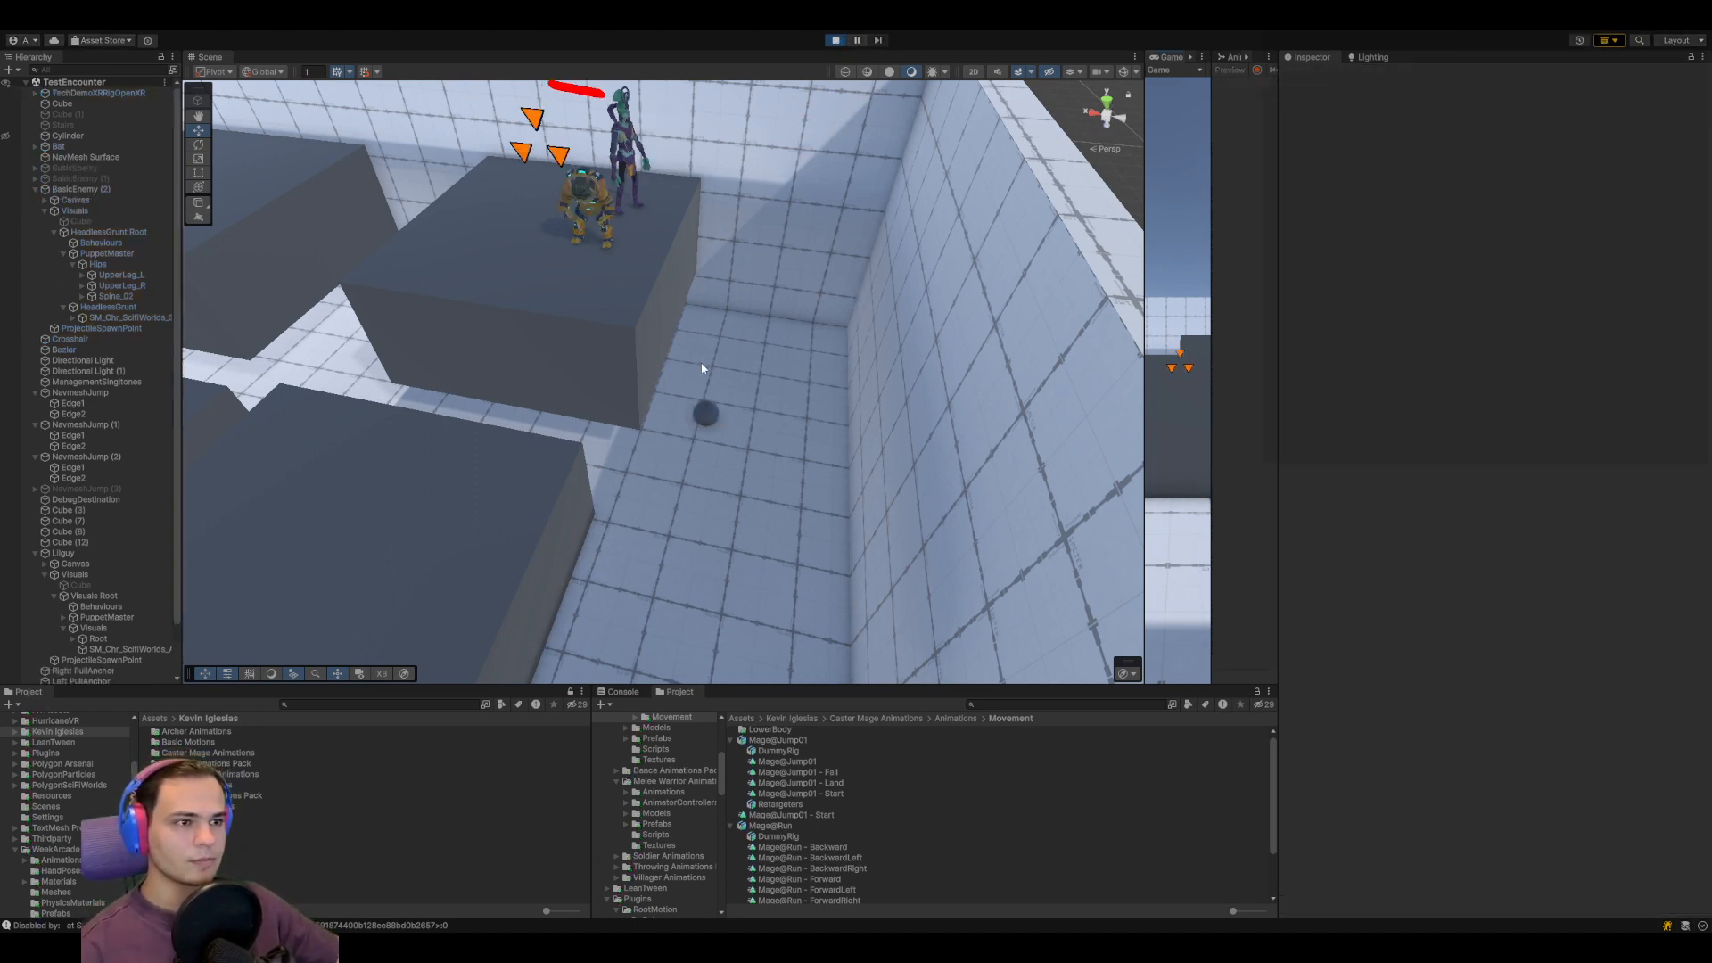
pyautogui.moveTo(742, 353); pyautogui.dragTo(879, 334, button='middle')
pyautogui.scroll(-3, 775, 363)
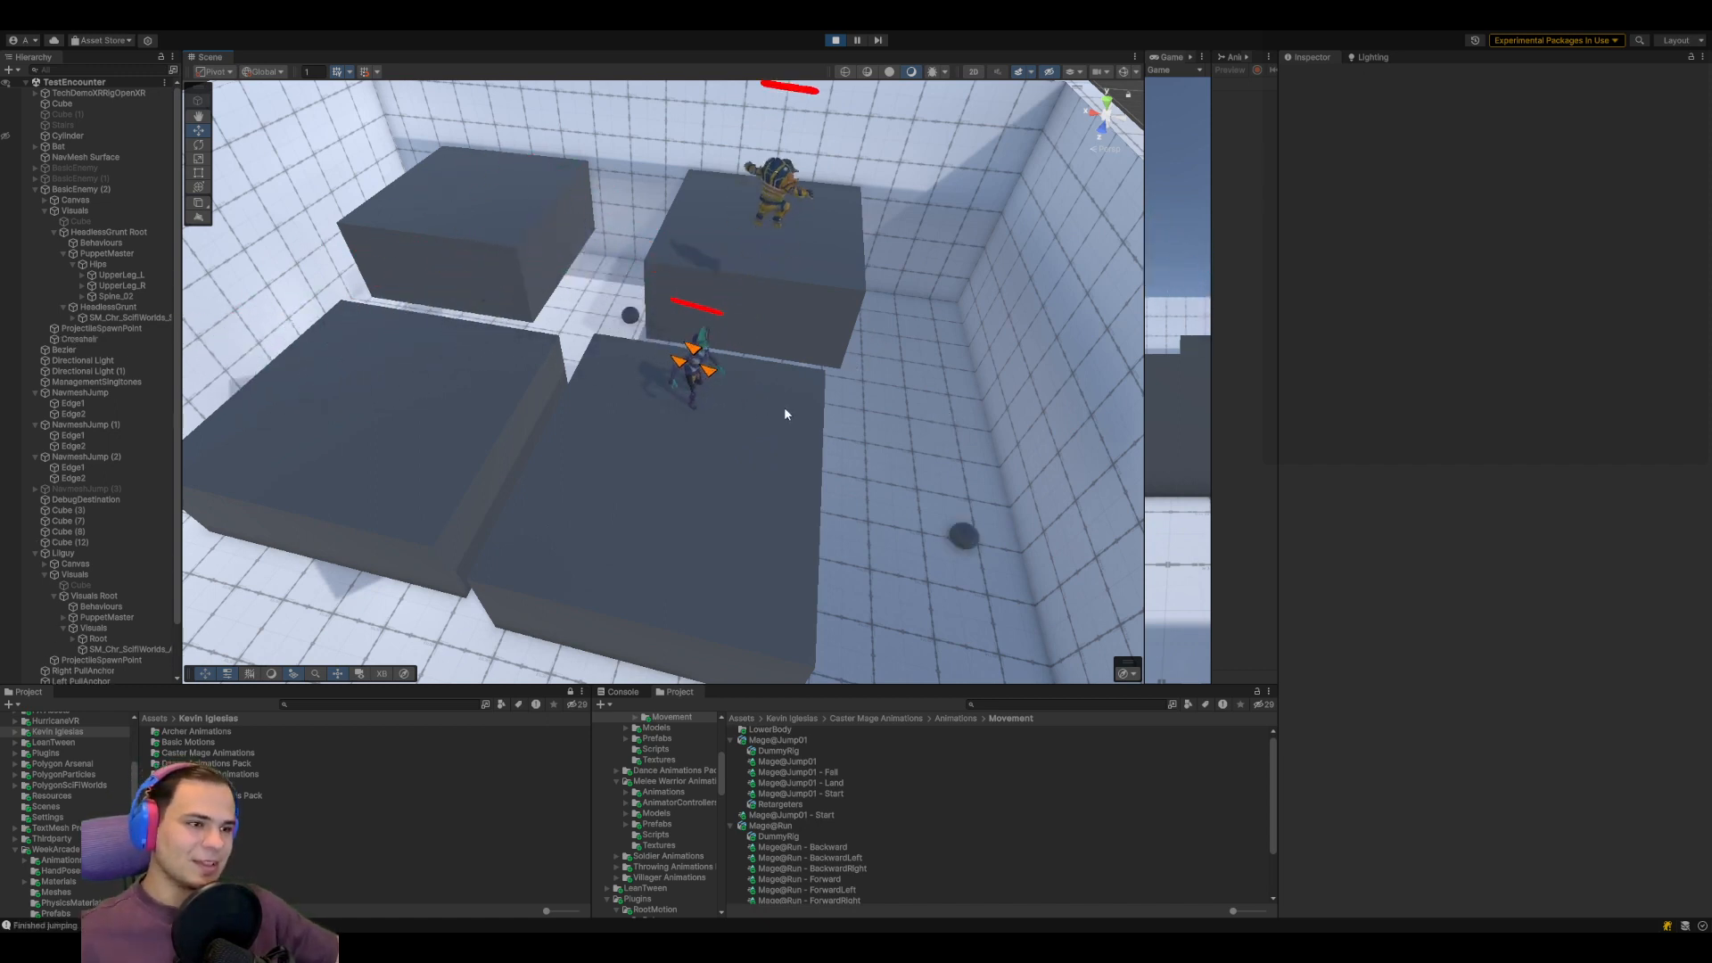
# Frame the whole arena and try a Player To Close Distance of 36.4 on BasicEnemy (2) during play
pyautogui.scroll(-3, 787, 464)
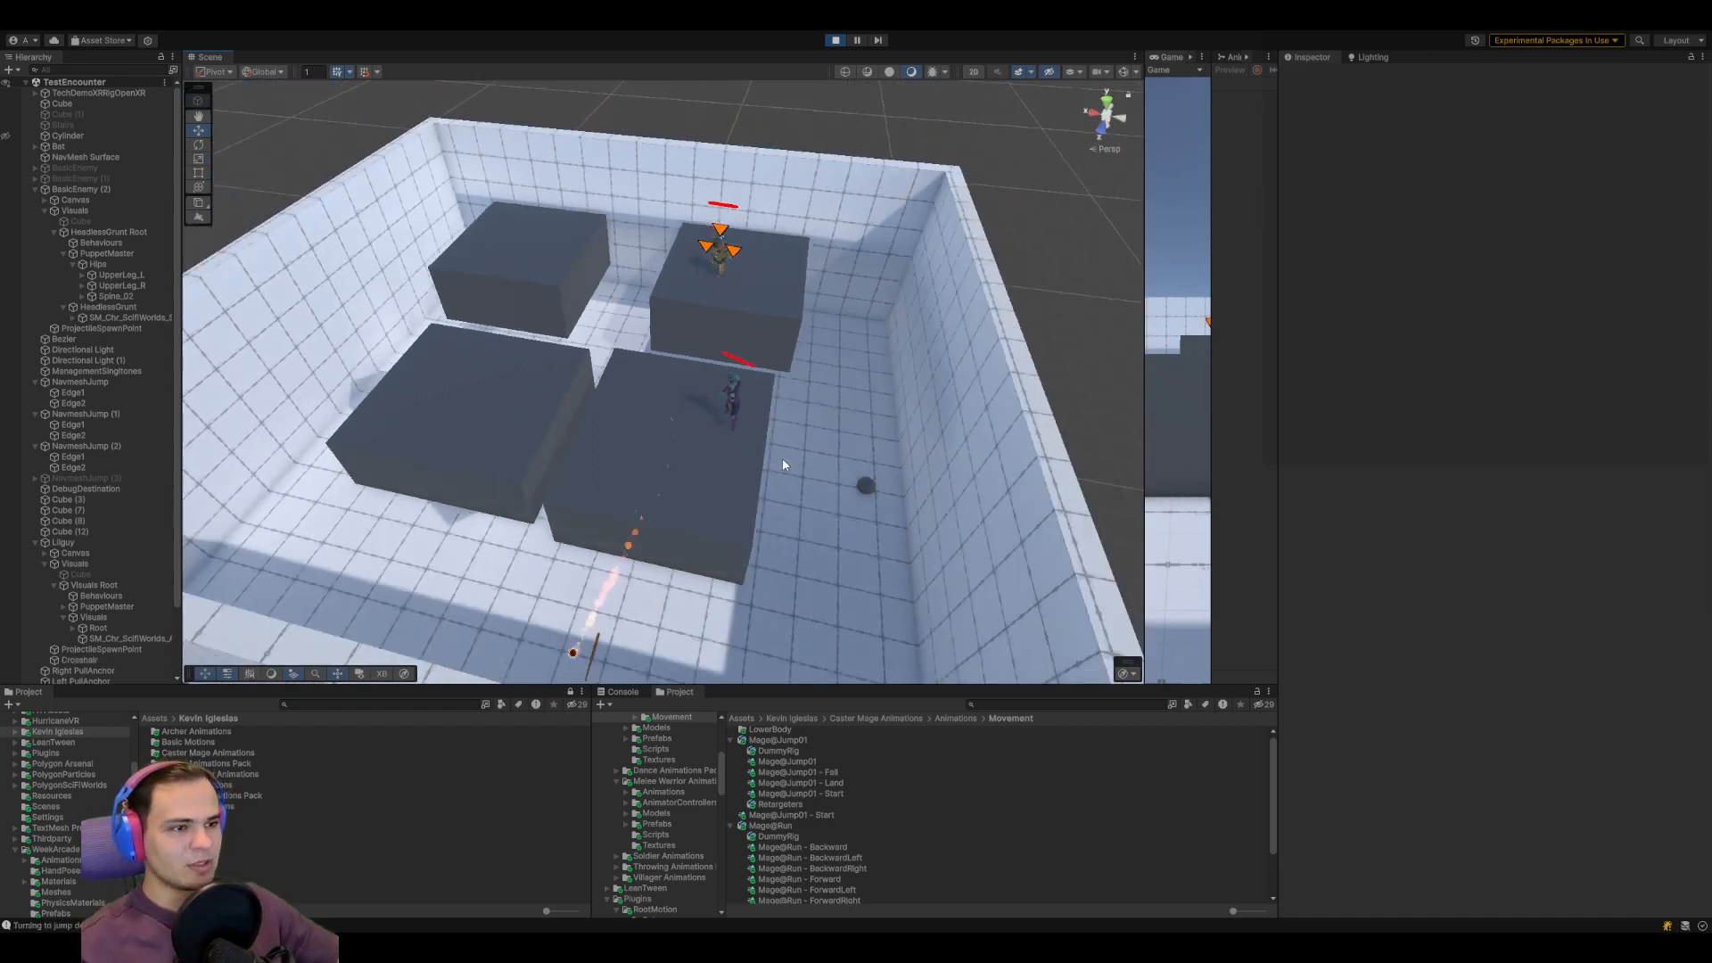
pyautogui.moveTo(784, 463); pyautogui.dragTo(749, 407, button='middle')
pyautogui.moveTo(747, 374); pyautogui.dragTo(756, 393, button='right')
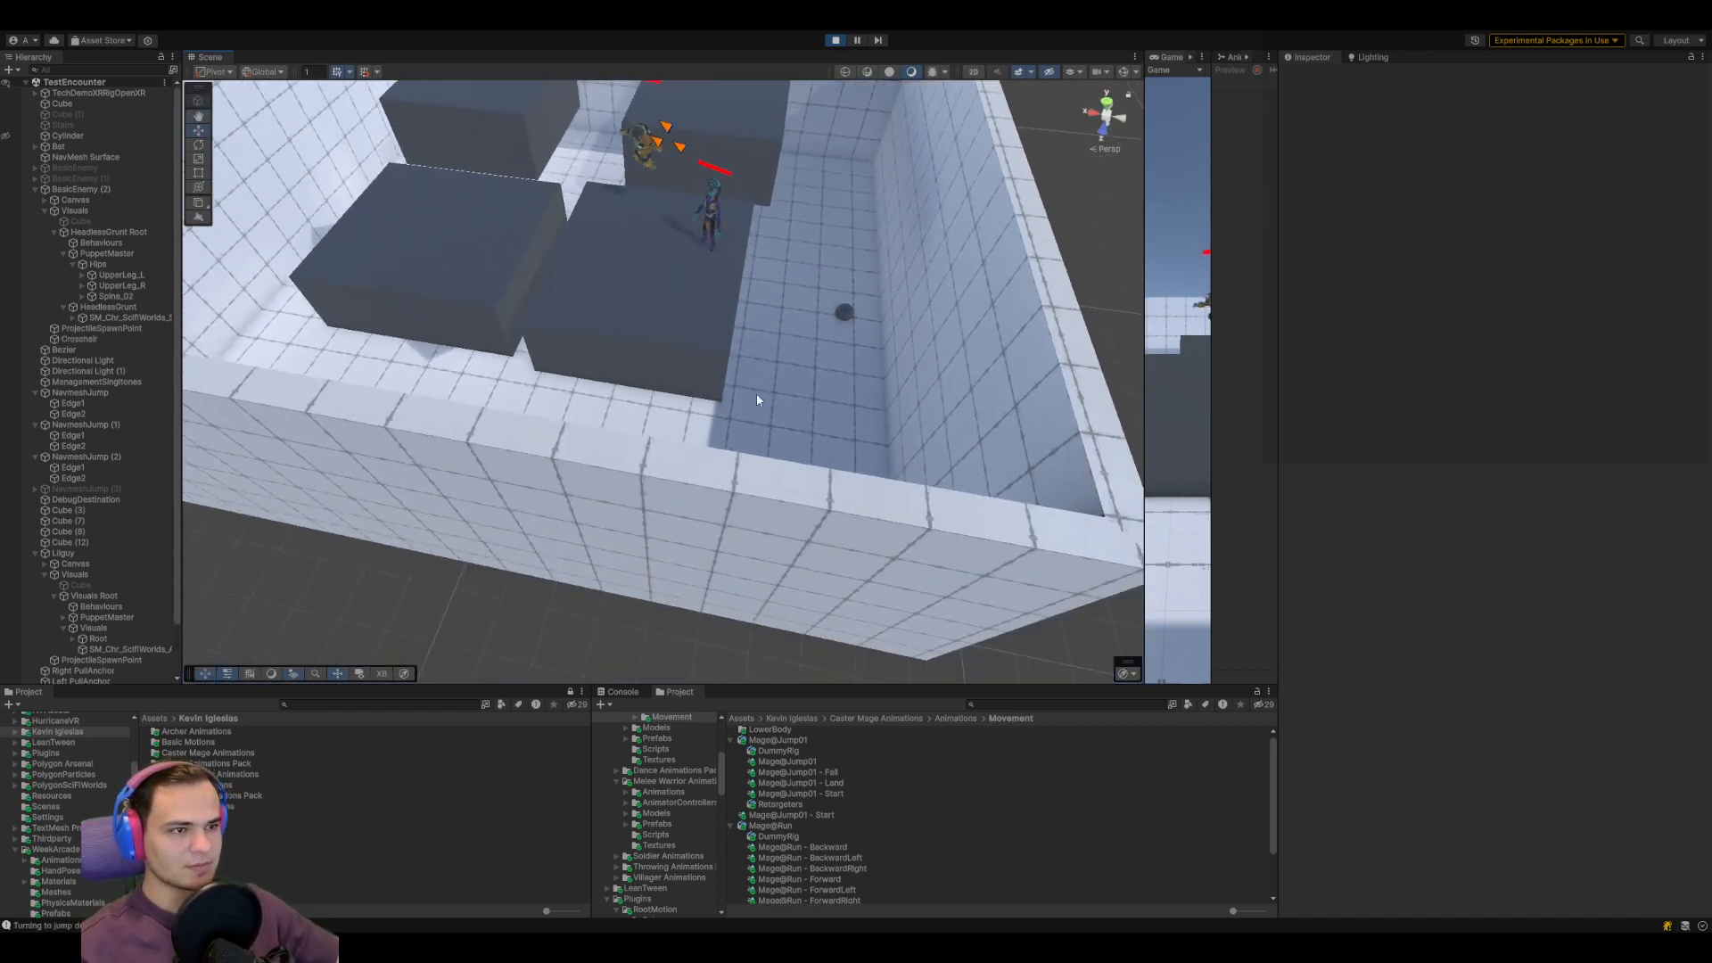
pyautogui.moveTo(757, 393); pyautogui.dragTo(795, 469, button='middle')
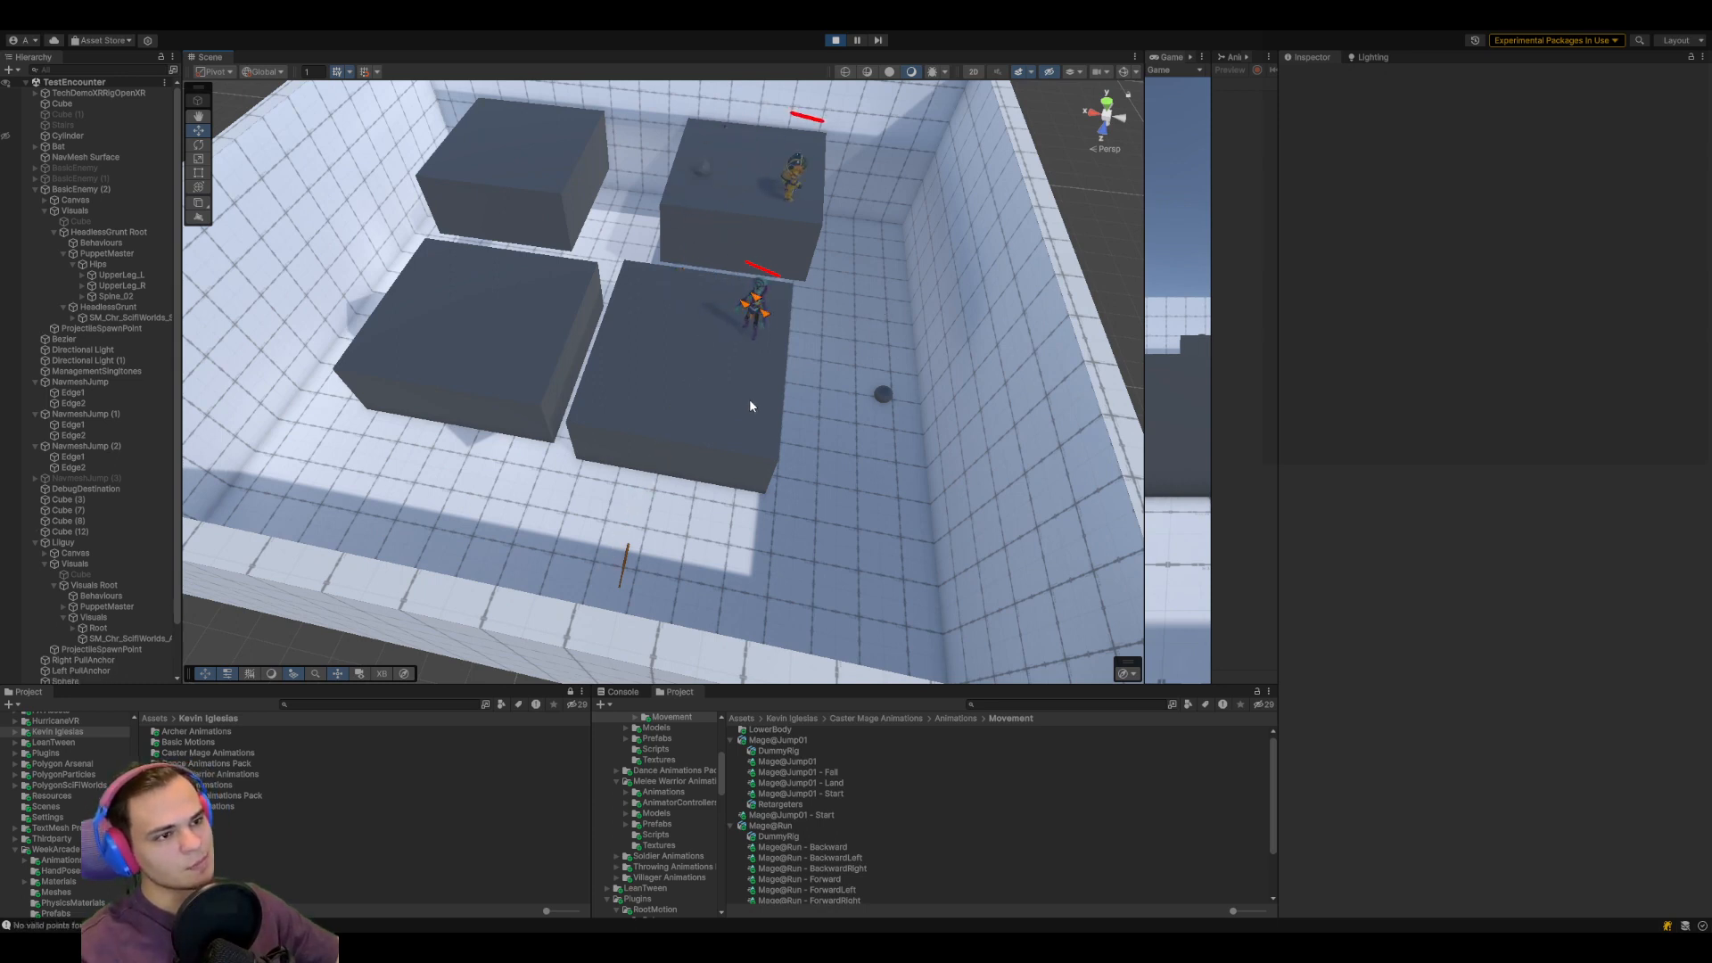
pyautogui.click(88, 189)
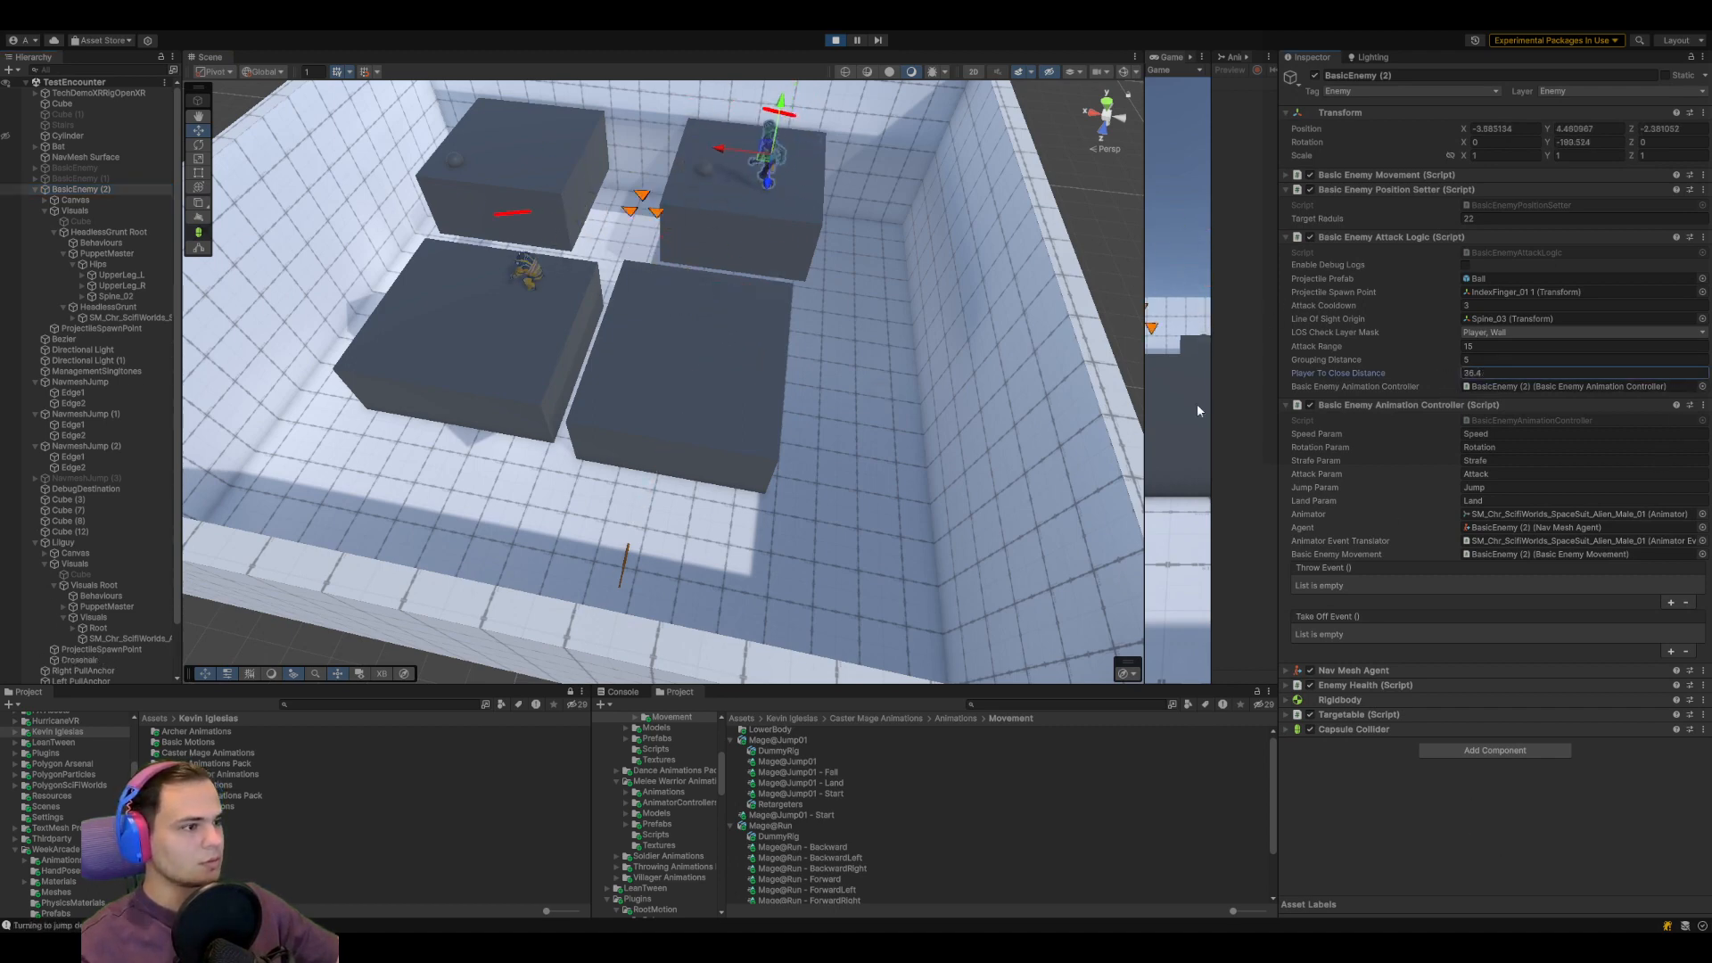
# Preview the original Mage@Jump01 - Start clip and scrub back through its take-off motion
pyautogui.click(799, 741)
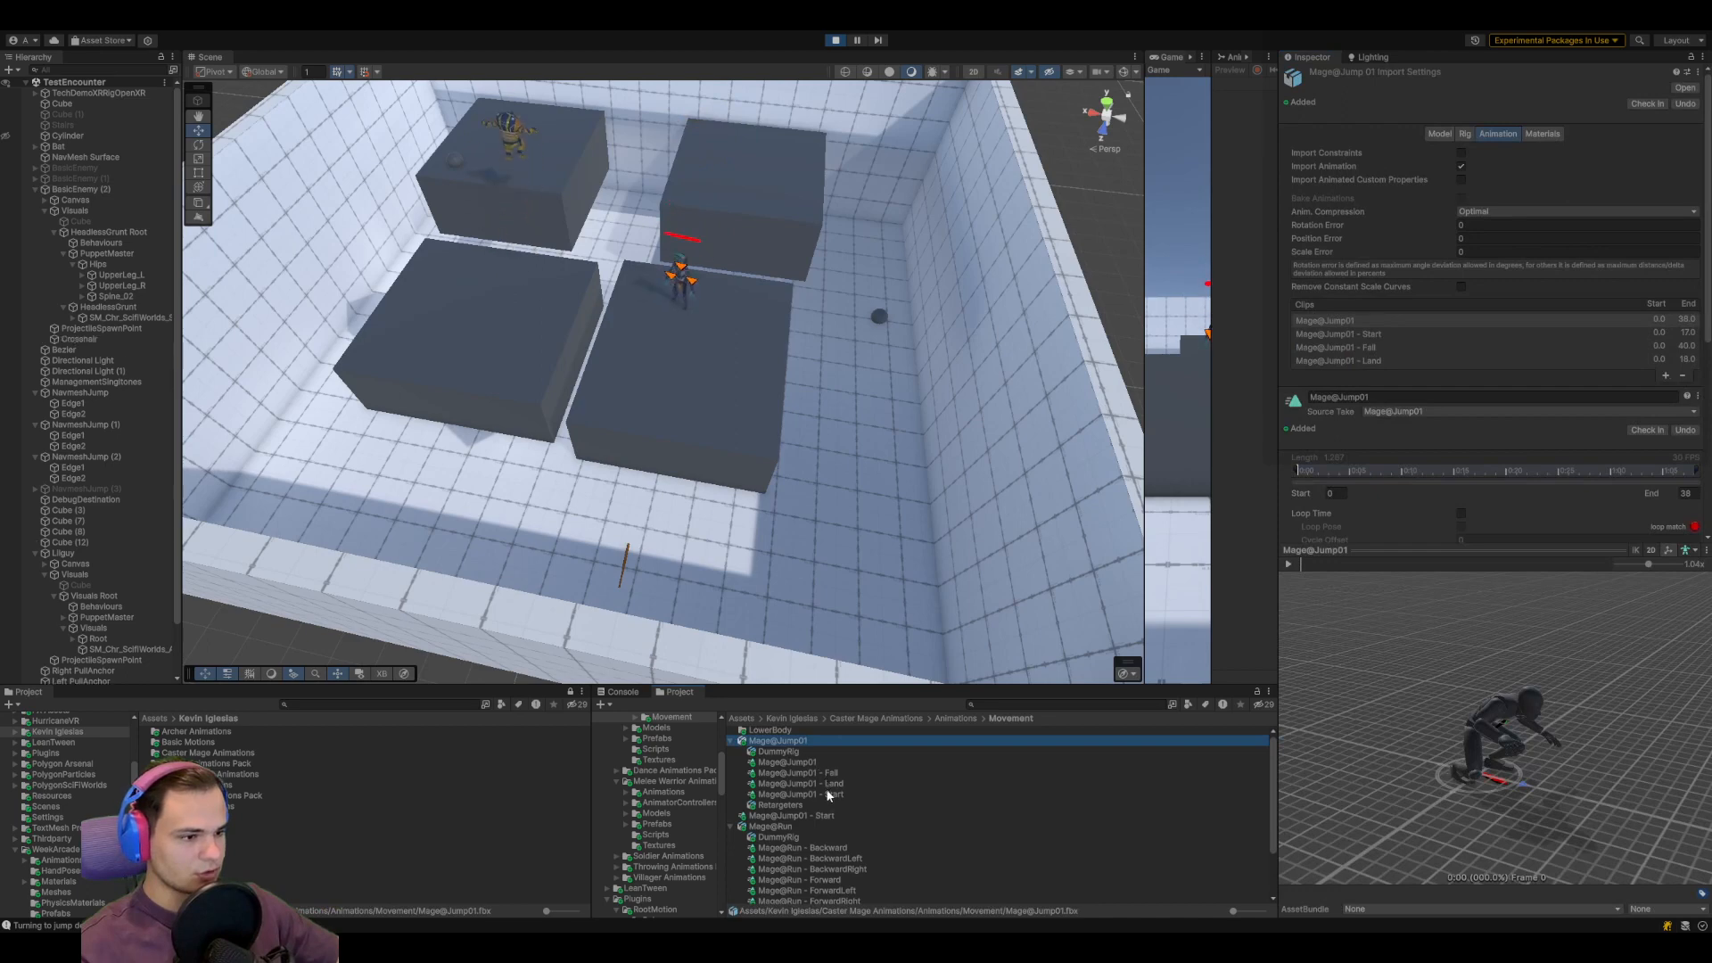
pyautogui.click(830, 793)
pyautogui.click(1292, 563)
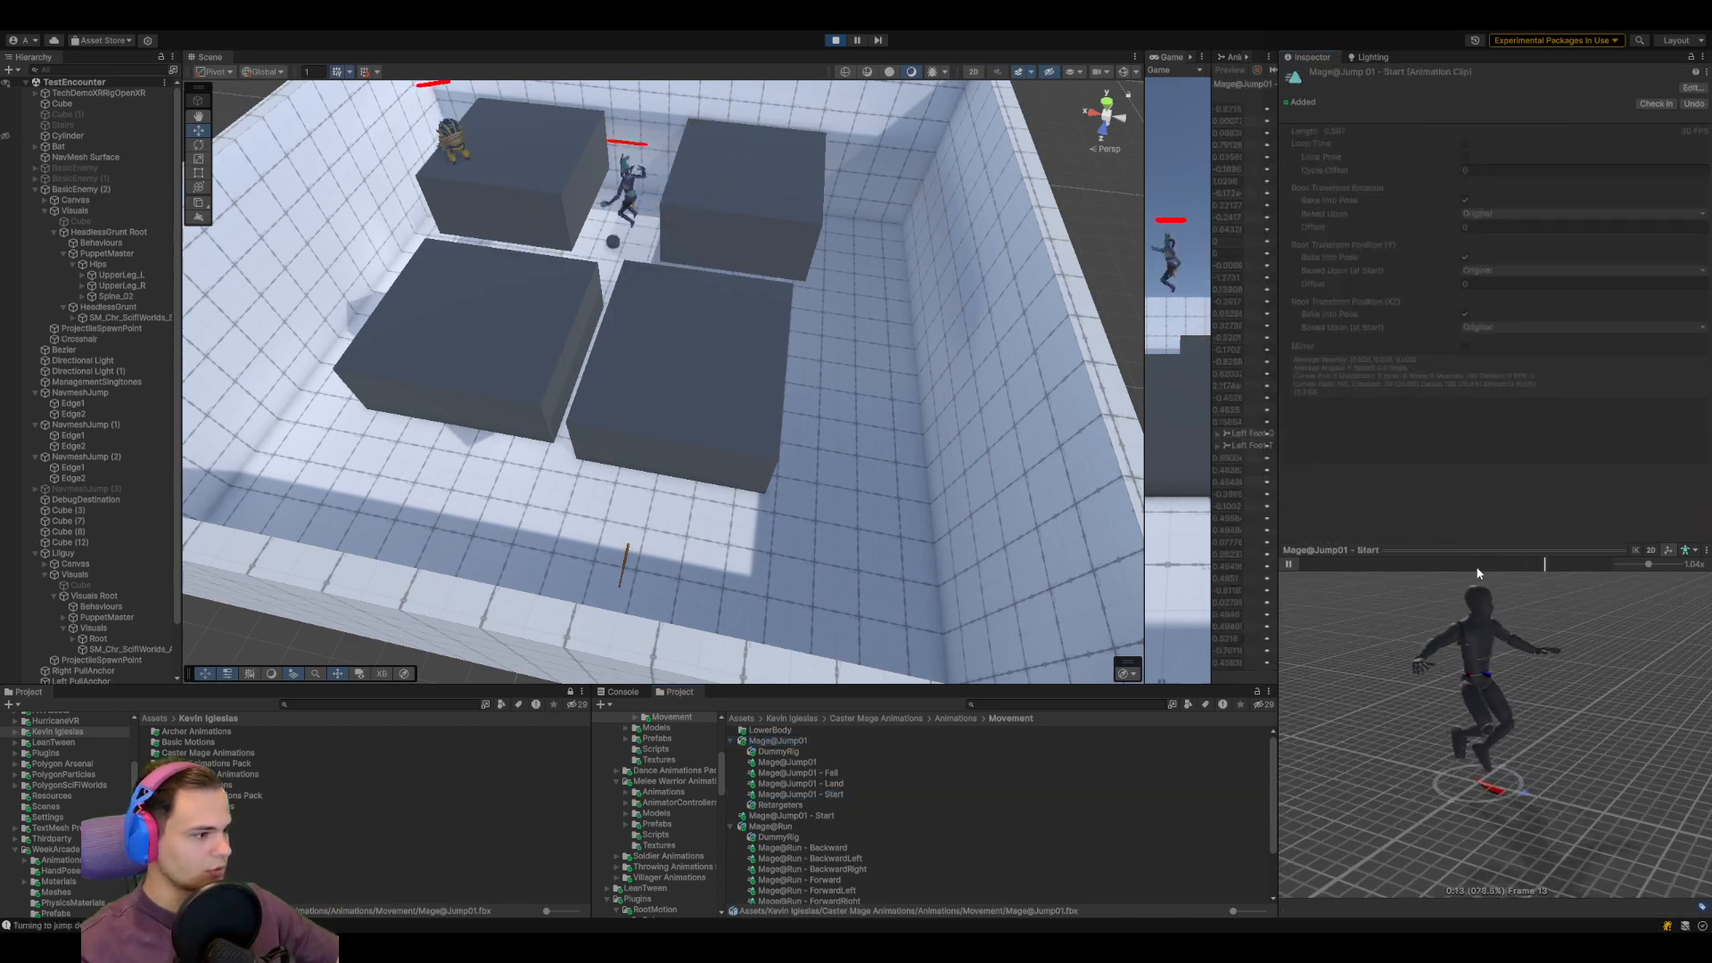
pyautogui.click(1443, 562)
pyautogui.moveTo(1445, 564); pyautogui.dragTo(1297, 565)
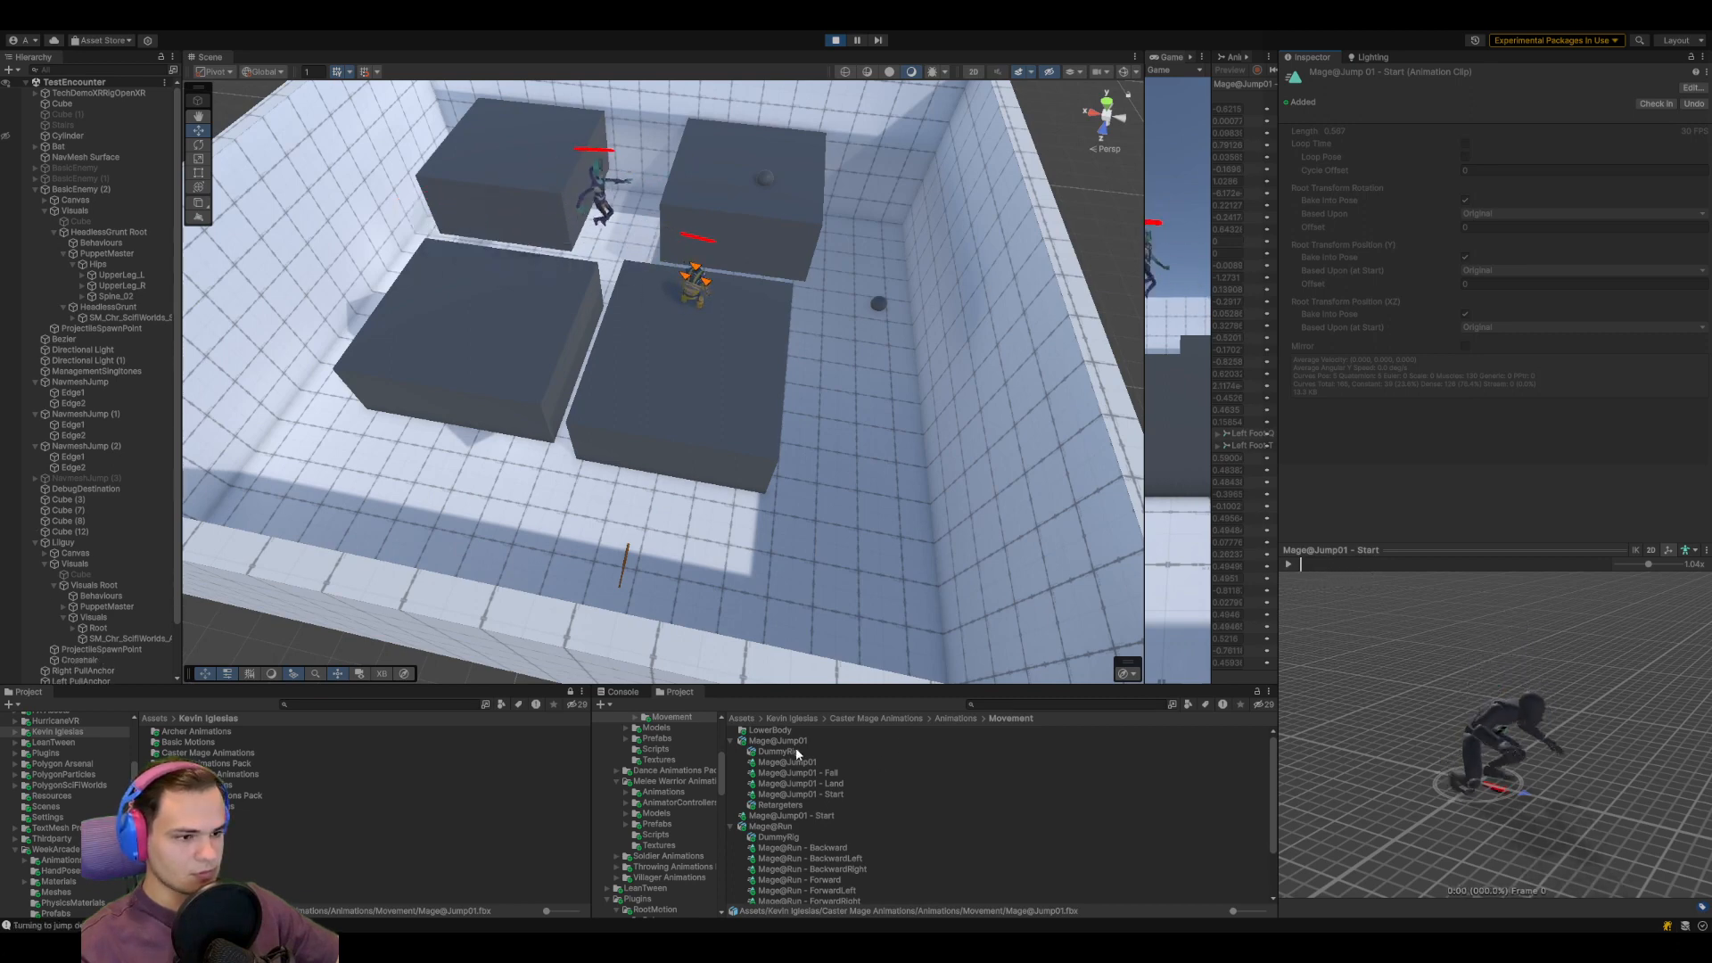
# Widen the animator graph and locate the editable Mage@Jump01 - Start clip used by the JumpingStart state
pyautogui.moveTo(1209, 378); pyautogui.dragTo(785, 374)
pyautogui.click(817, 57)
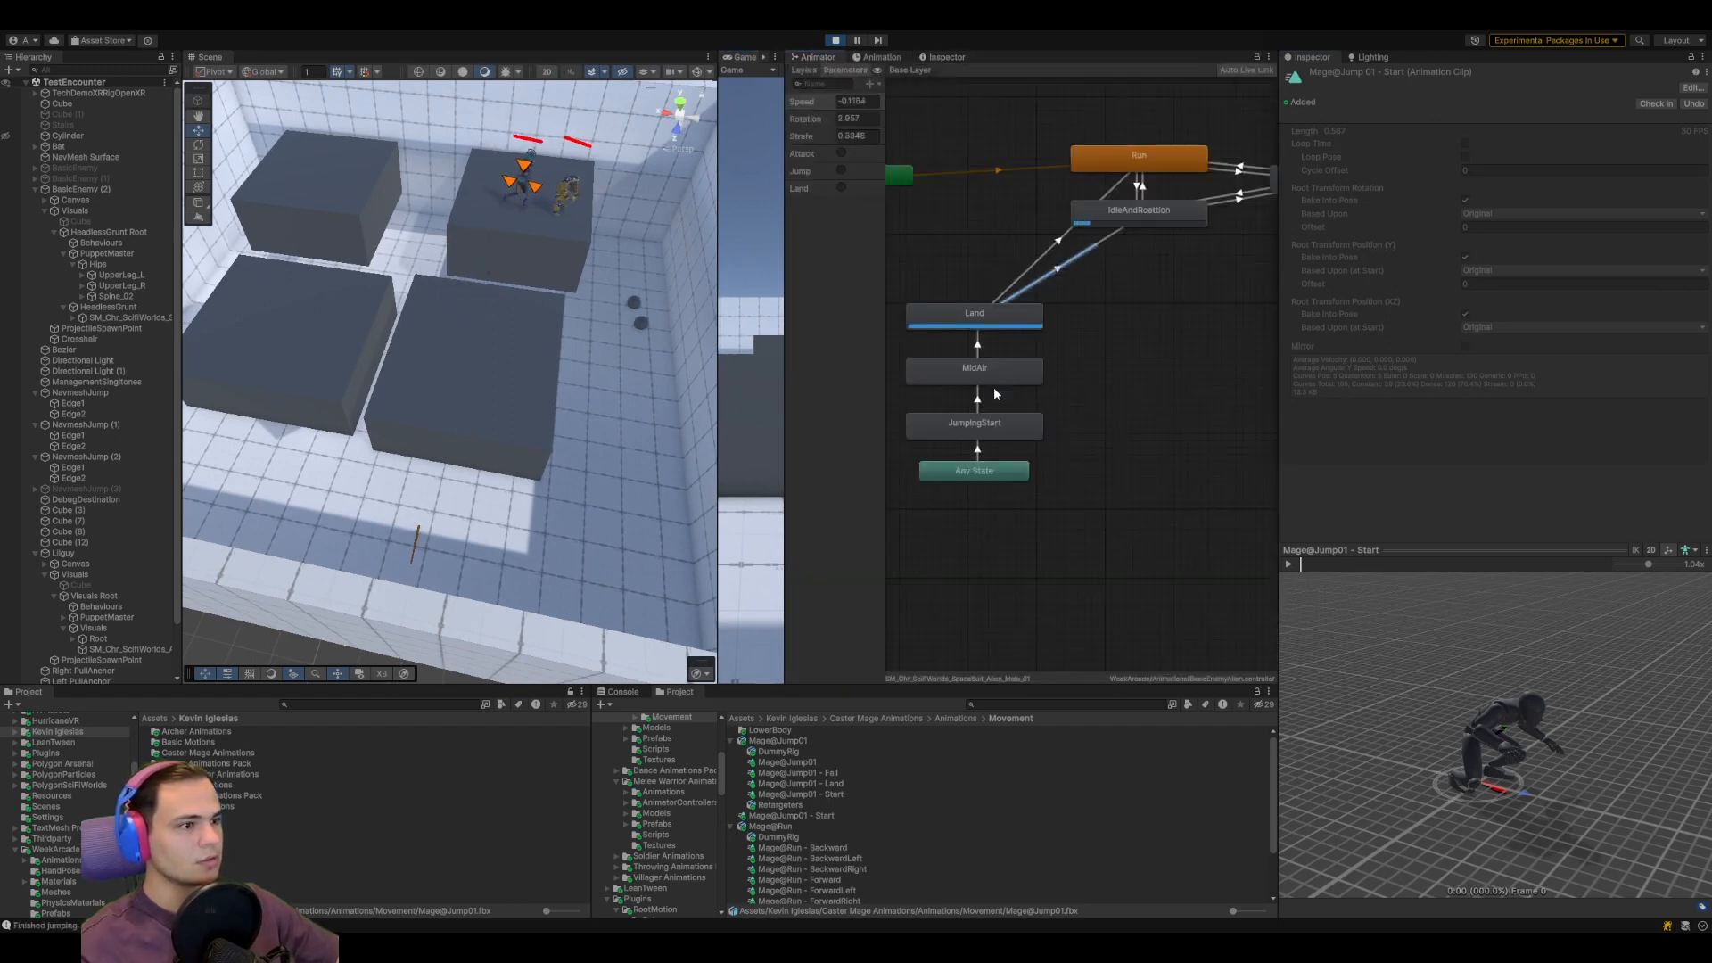
pyautogui.click(984, 429)
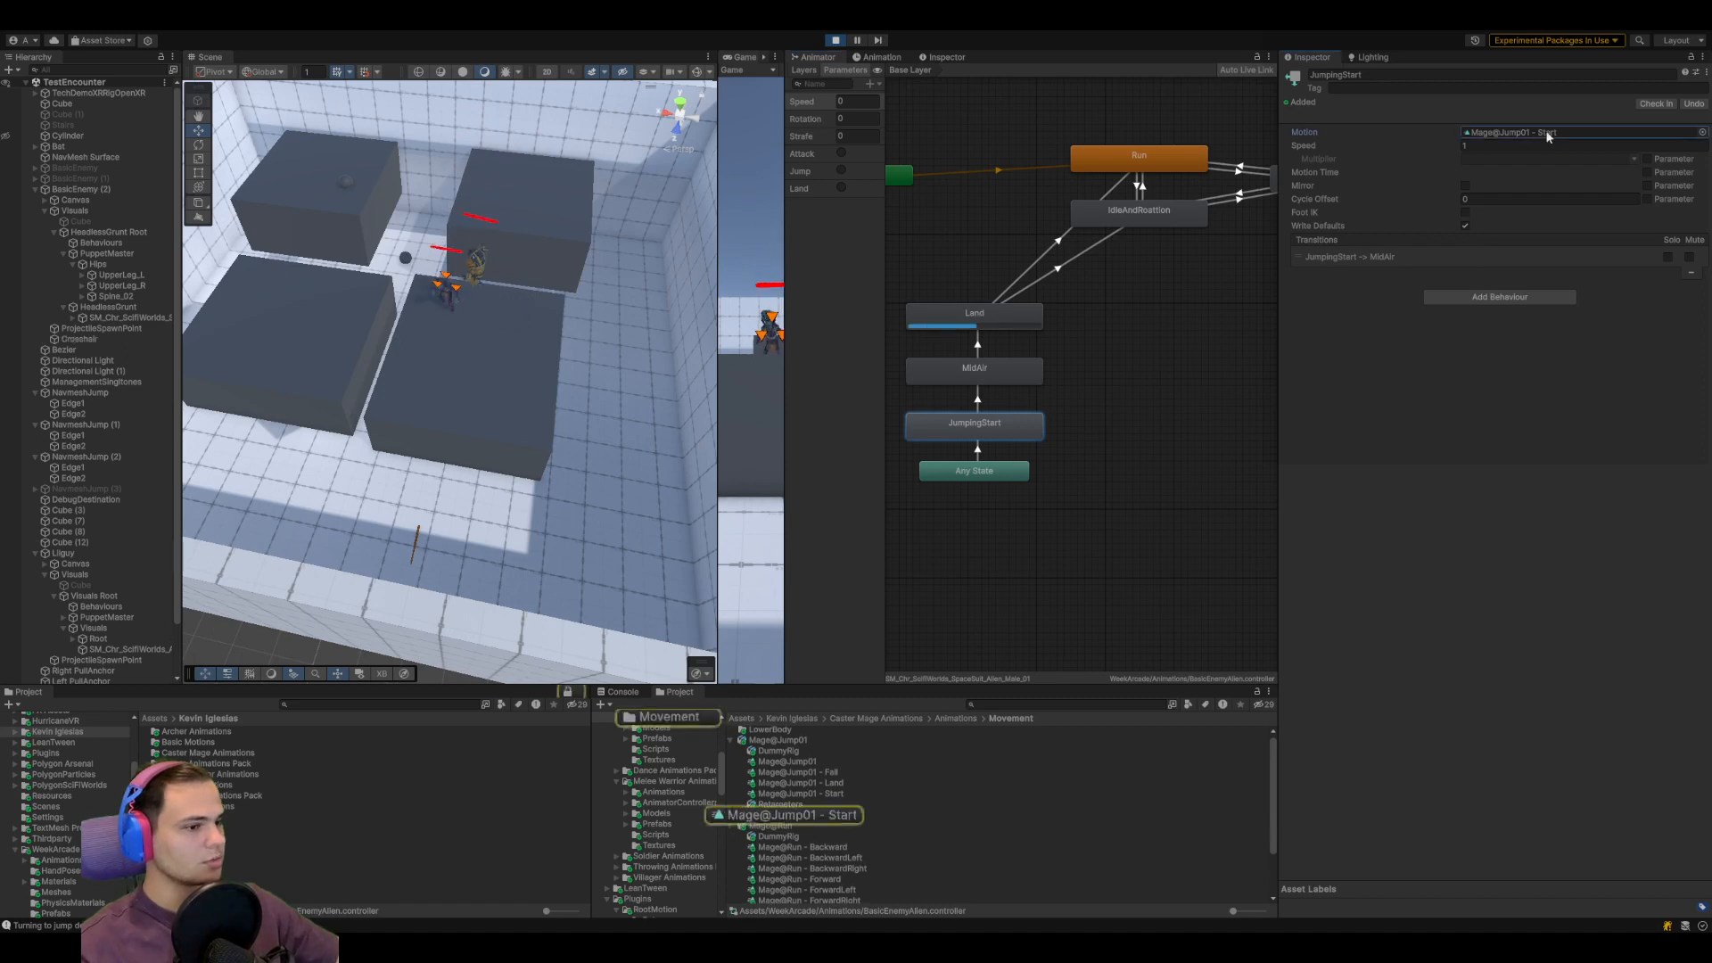
pyautogui.click(811, 816)
pyautogui.click(731, 740)
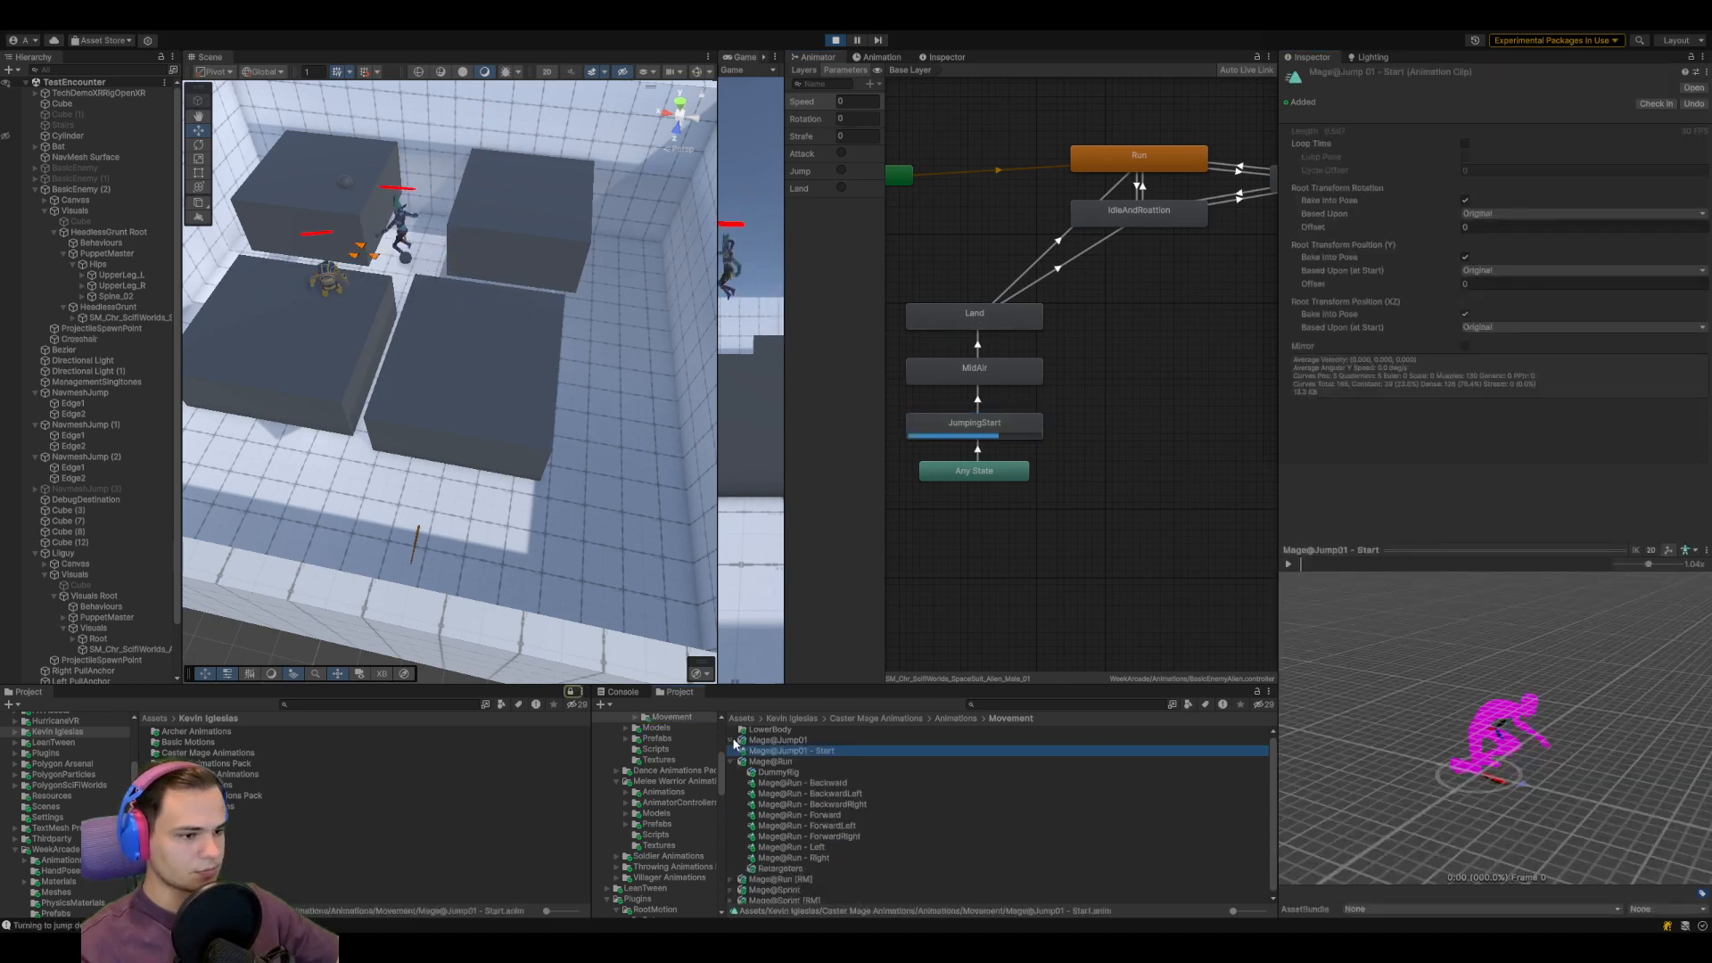
# Scrub the editable clip to its take-off pose and move its Event2 animation event to about frame 4
pyautogui.moveTo(1314, 566)
pyautogui.mouseDown()
pyautogui.moveTo(1394, 576)
pyautogui.moveTo(1342, 579)
pyautogui.mouseUp()
pyautogui.click(877, 57)
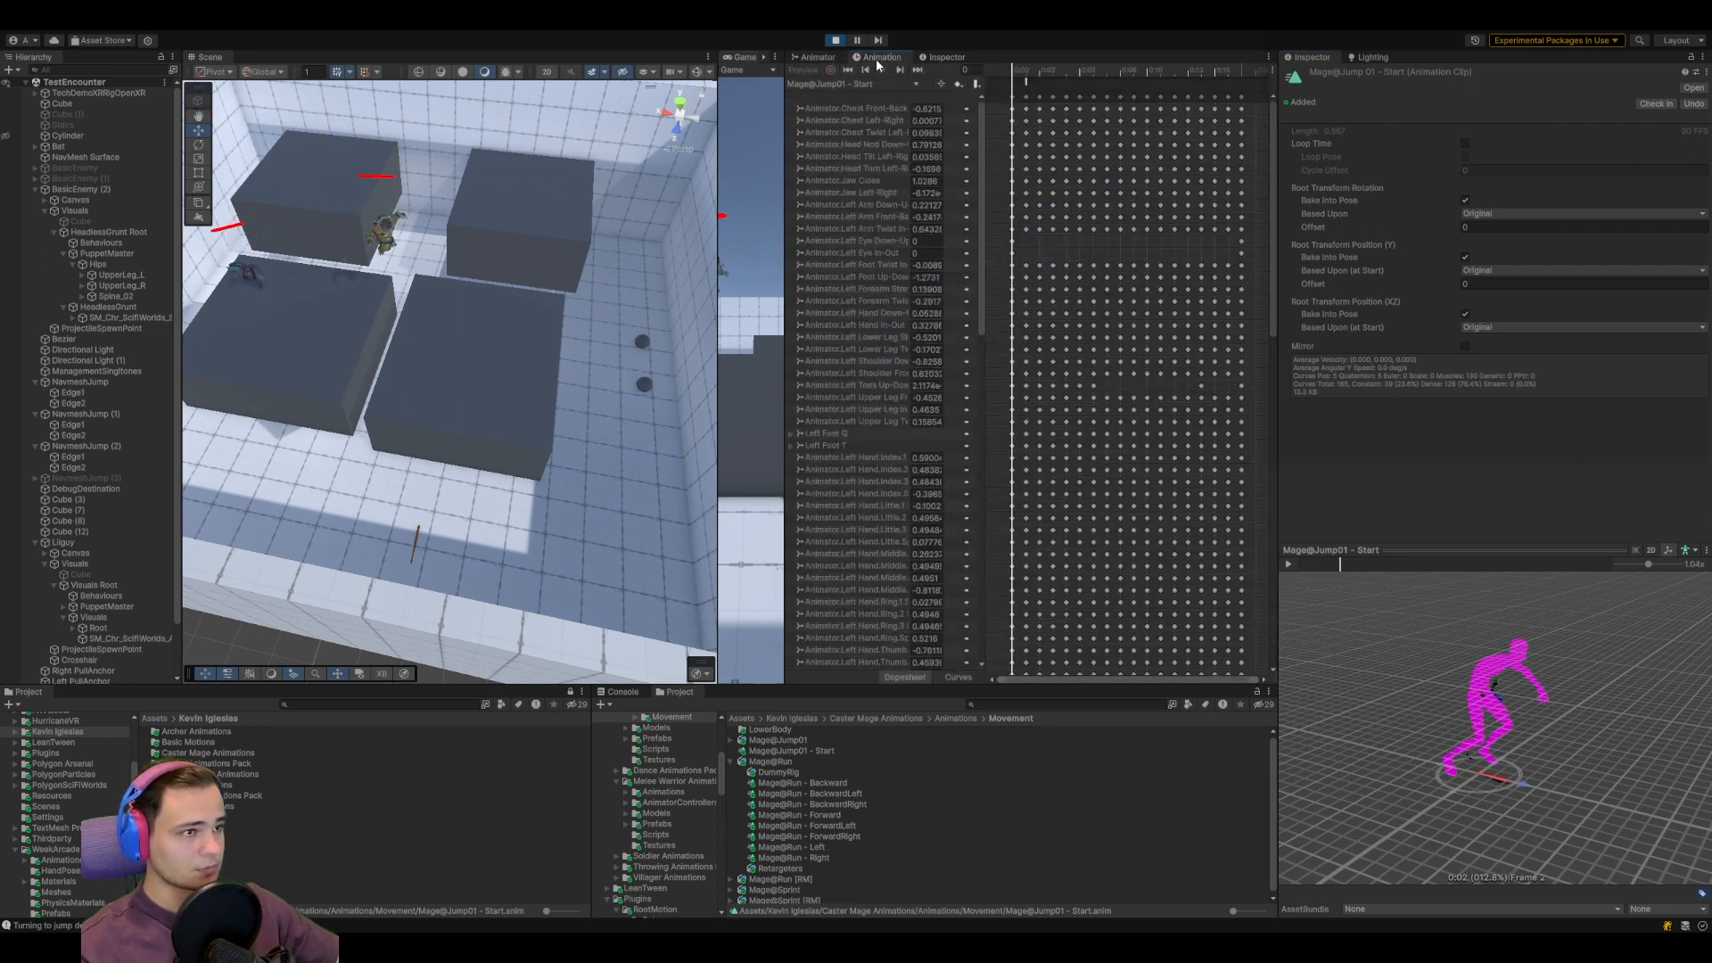
pyautogui.moveTo(1014, 82)
pyautogui.mouseDown()
pyautogui.moveTo(1080, 78)
pyautogui.moveTo(1062, 83)
pyautogui.mouseUp()
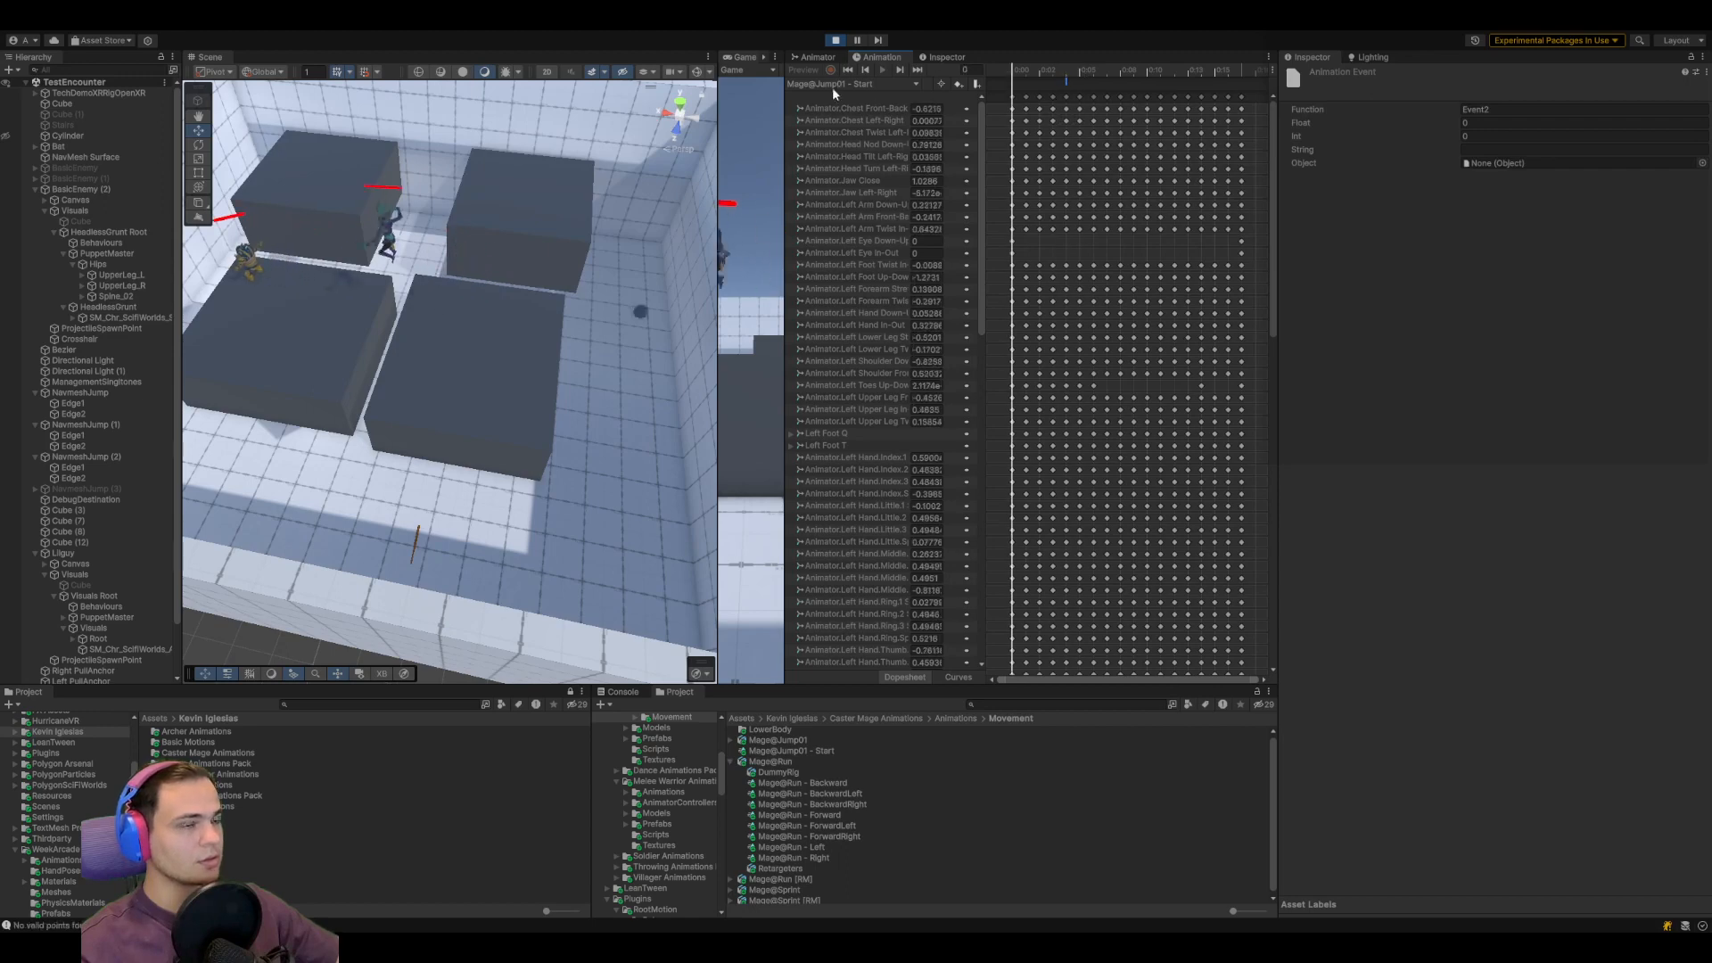
# Restart play mode, frame BasicEnemy (2) and raise its Player To Close Distance to make it jump between platforms
pyautogui.click(834, 40)
pyautogui.click(834, 40)
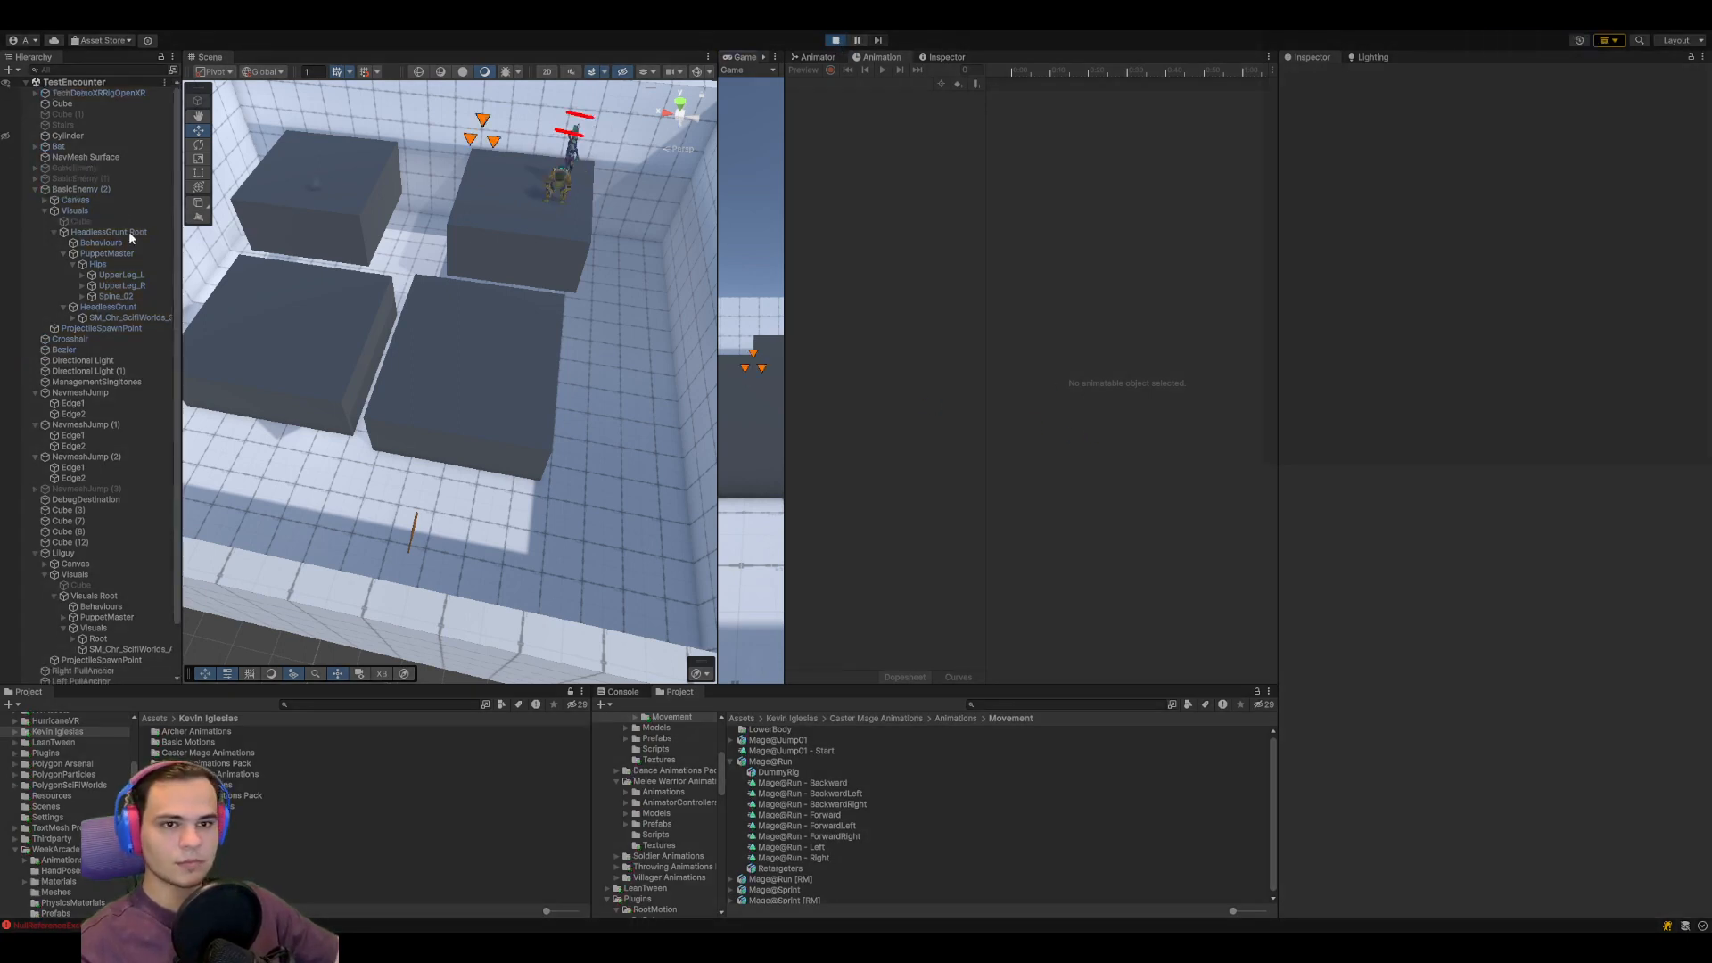
pyautogui.doubleClick(91, 190)
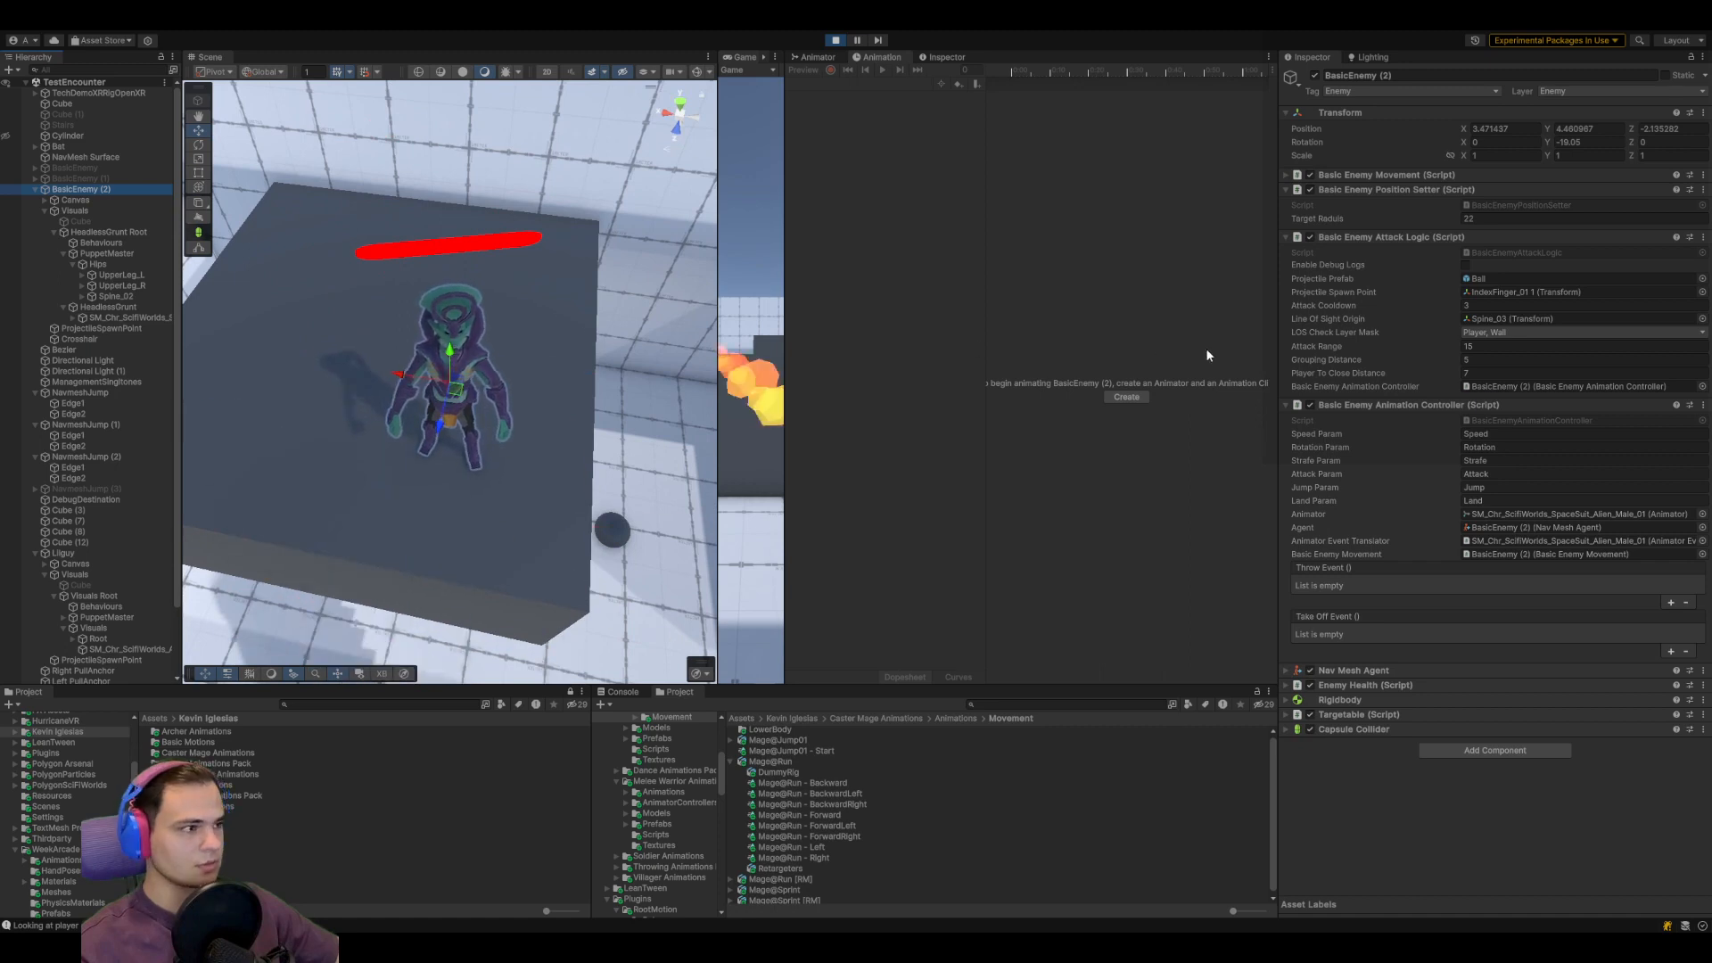
pyautogui.moveTo(1432, 375); pyautogui.dragTo(1641, 410)
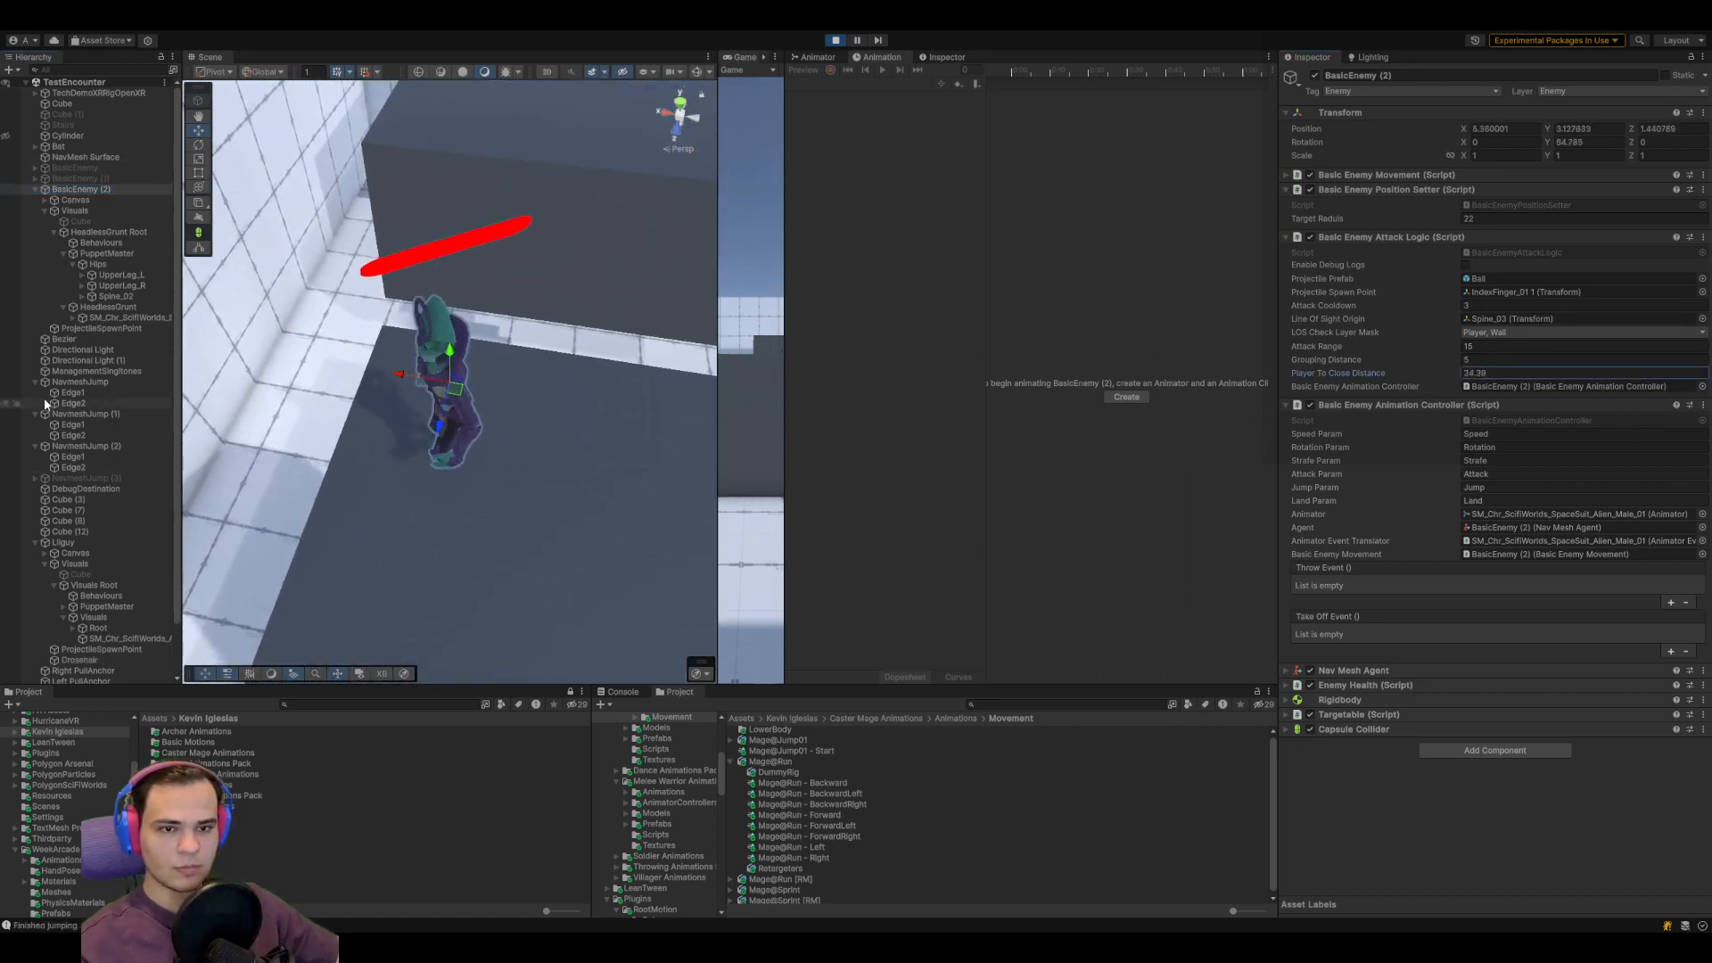
# Frame Lilguy during play to examine its jump take-off, and exit play mode
pyautogui.click(79, 542)
pyautogui.click(80, 546)
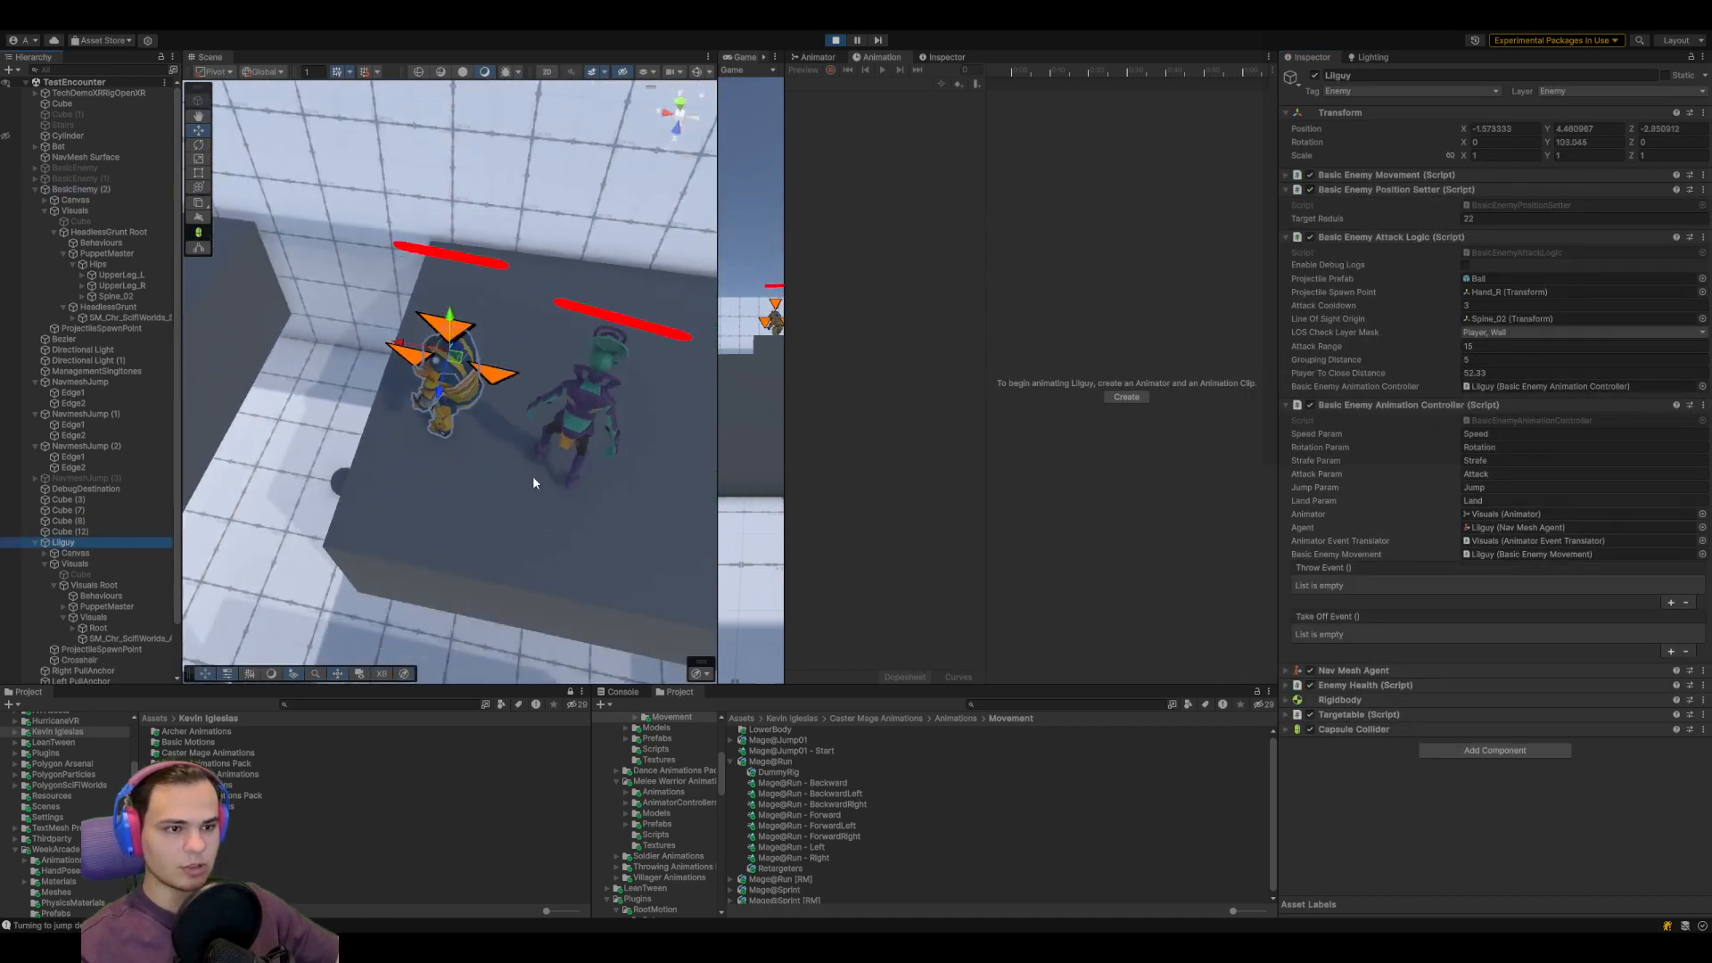
pyautogui.scroll(-5, 507, 473)
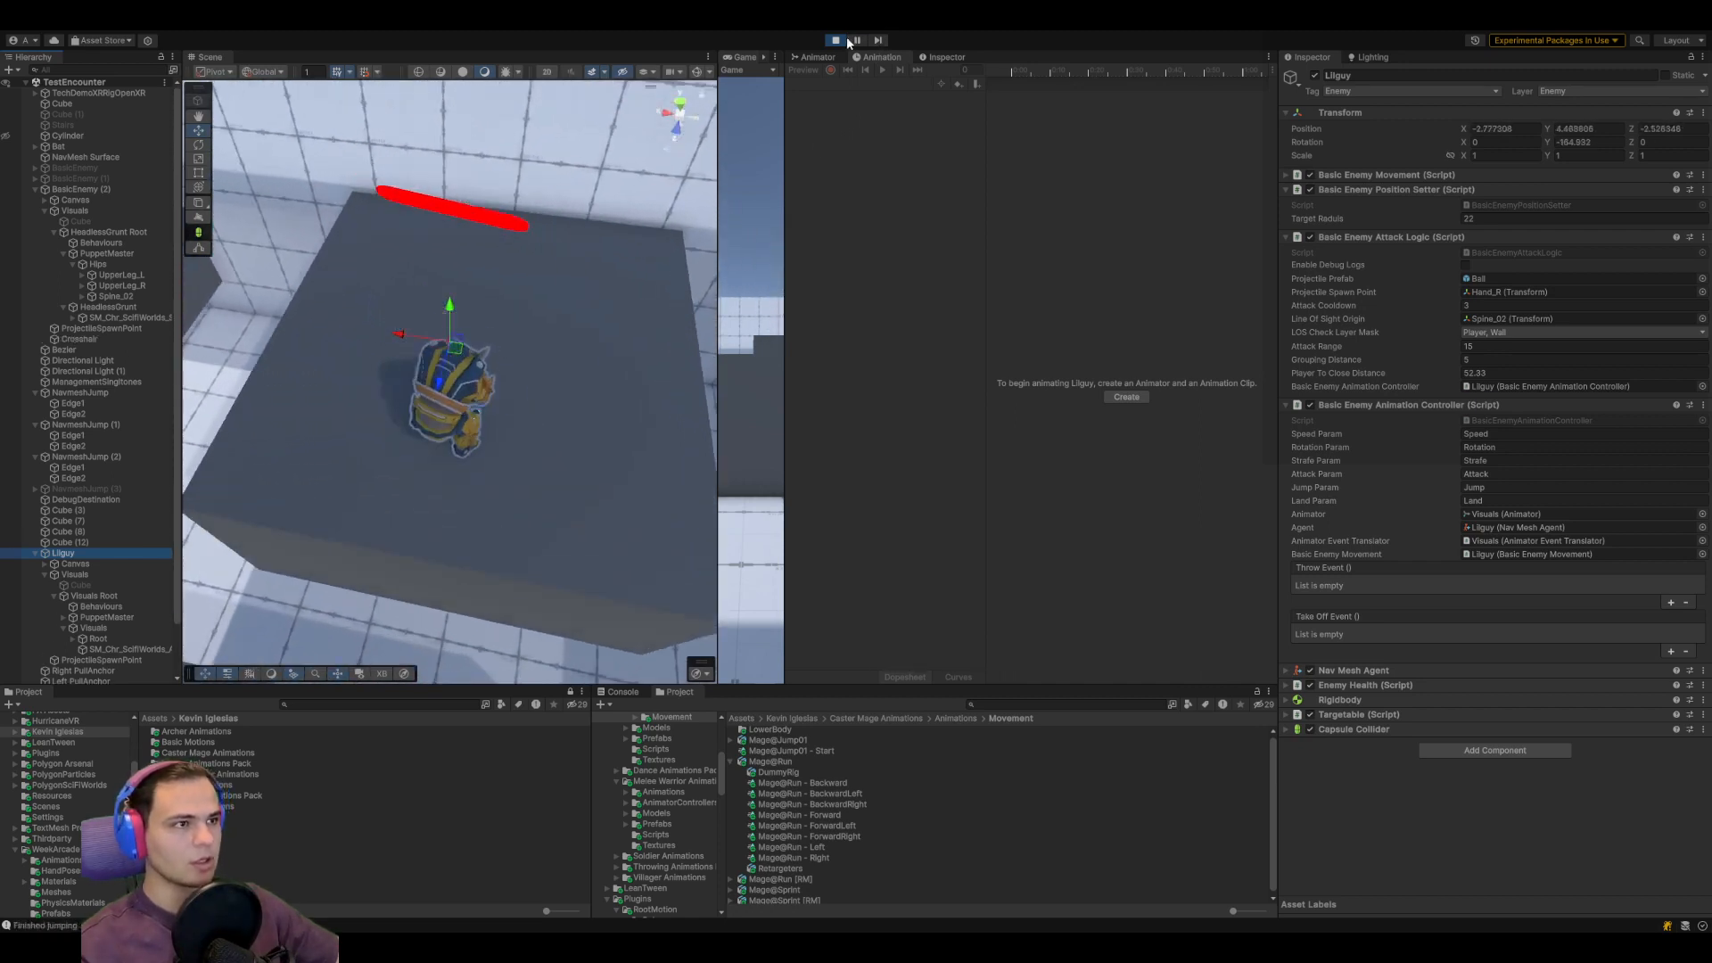
pyautogui.click(839, 40)
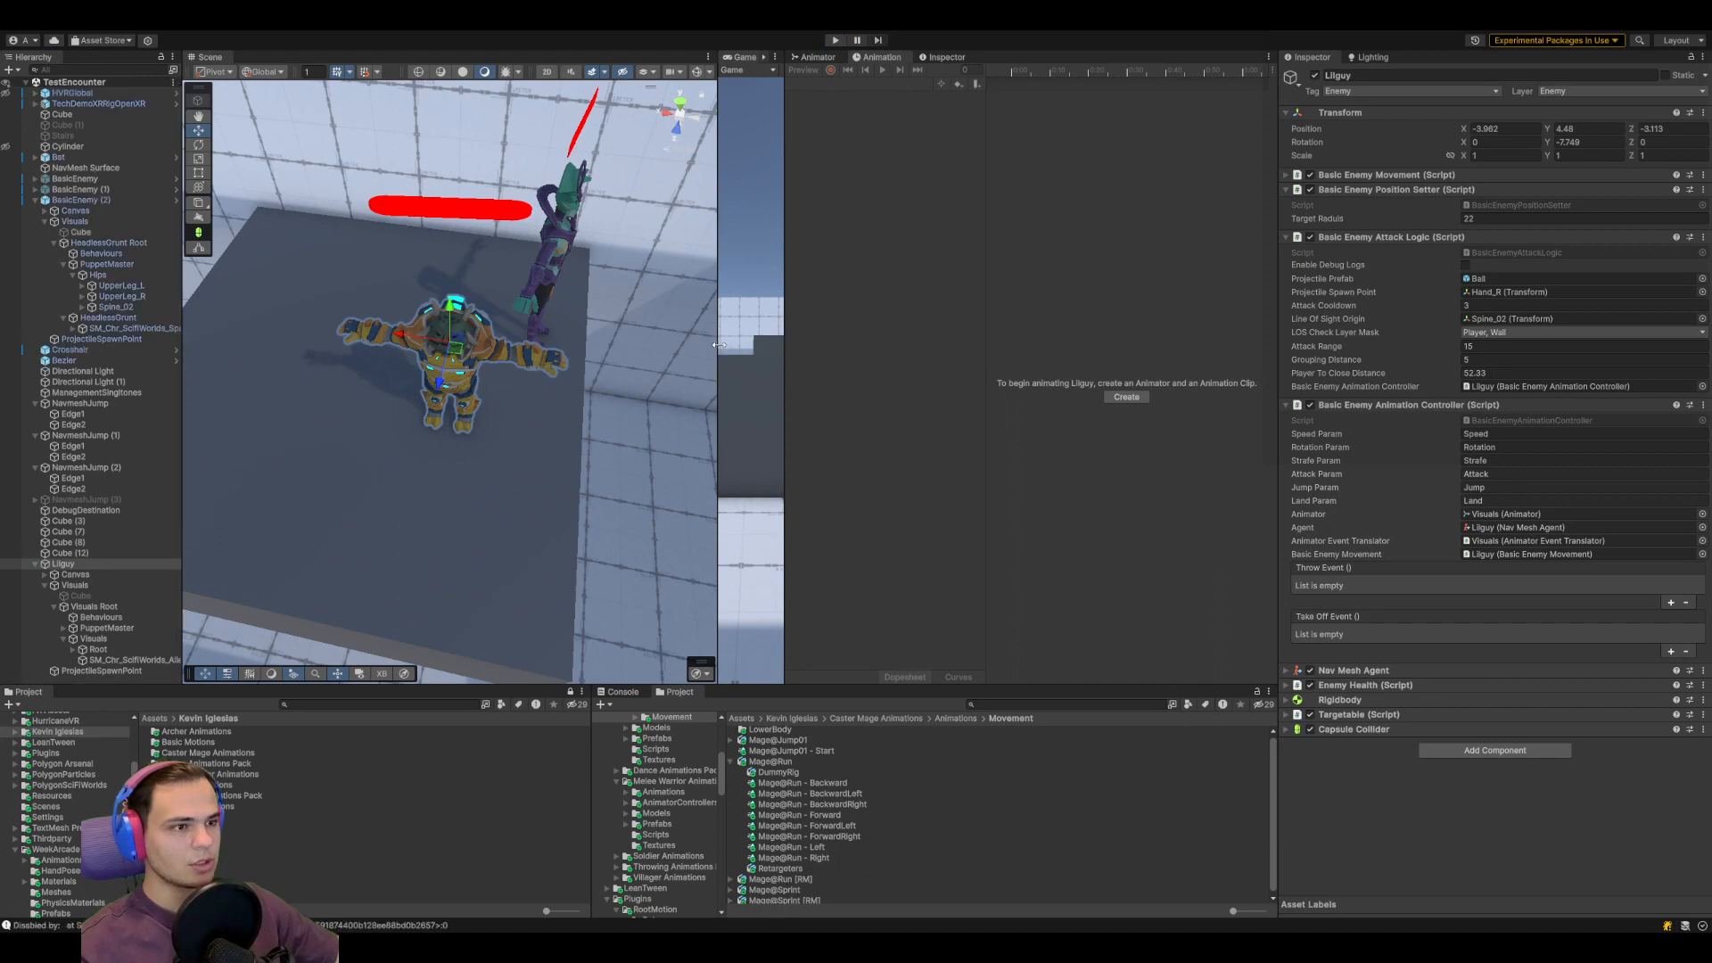
# Widen the Scene view and frame the whole arena with its four platform cubes
pyautogui.moveTo(719, 344); pyautogui.dragTo(1145, 345)
pyautogui.scroll(-3, 619, 414)
pyautogui.moveTo(619, 413); pyautogui.dragTo(756, 428, button='middle')
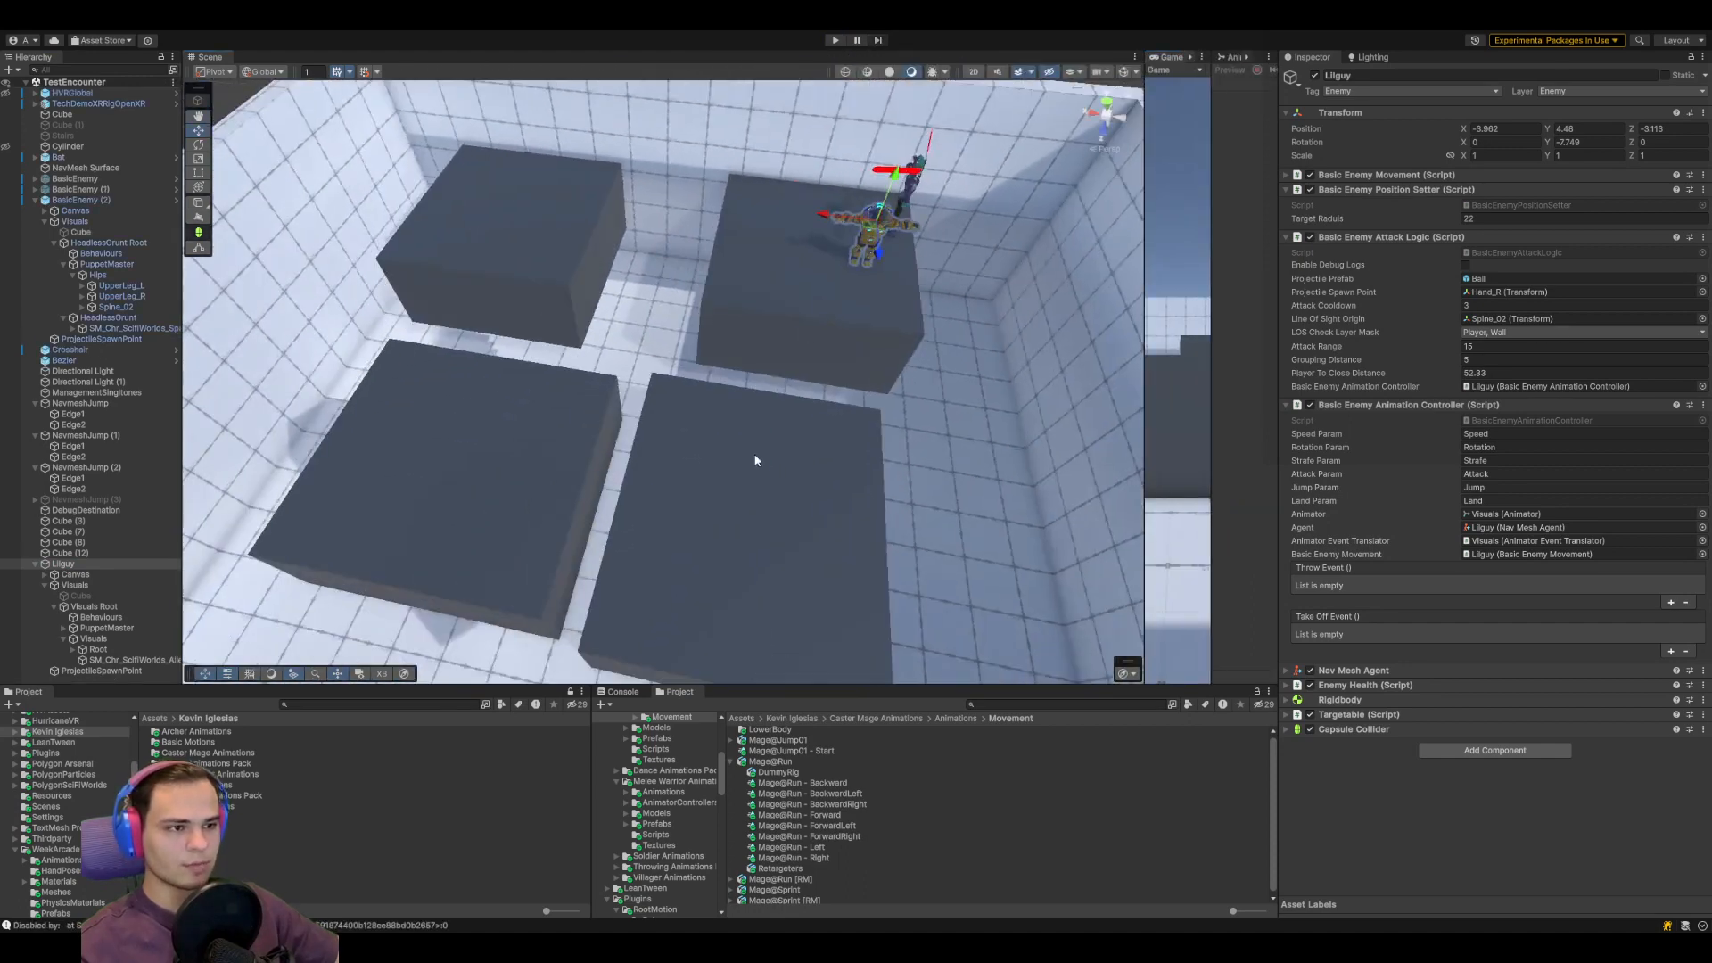
# Delete the three platform cubes Cube (8), Cube (12) and Cube (3), keeping the one under the enemies
pyautogui.click(756, 428)
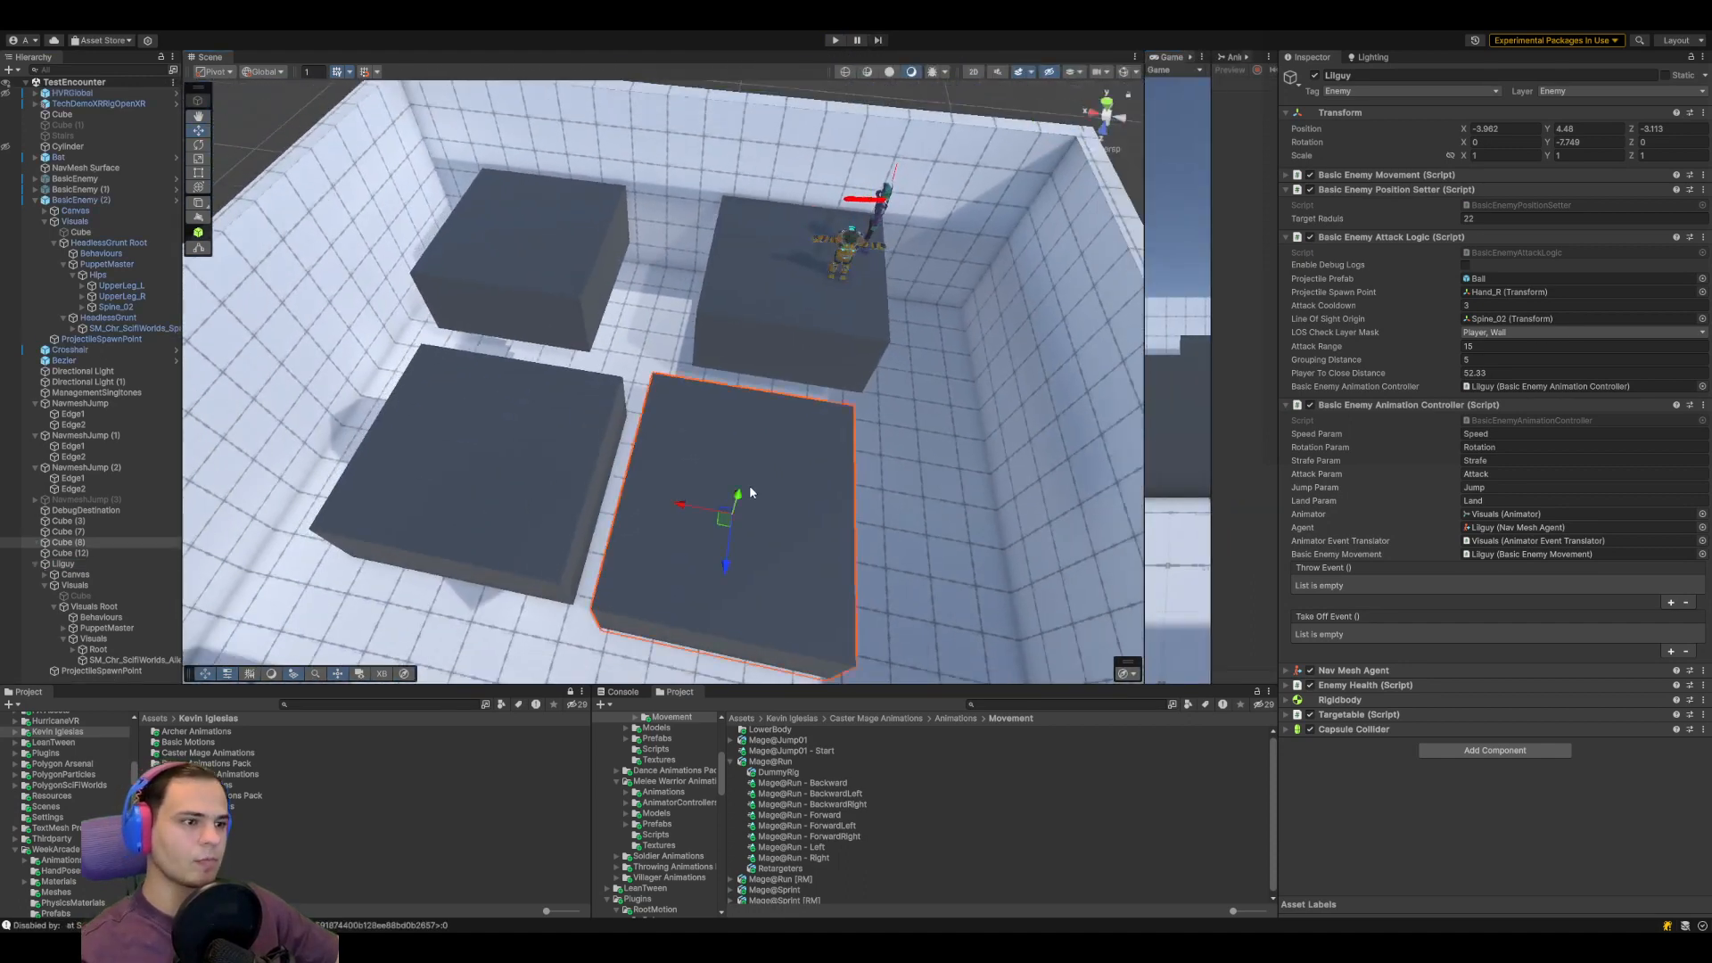
pyautogui.press('Delete')
pyautogui.click(536, 496)
pyautogui.press('Delete')
pyautogui.click(559, 305)
pyautogui.press('Delete')
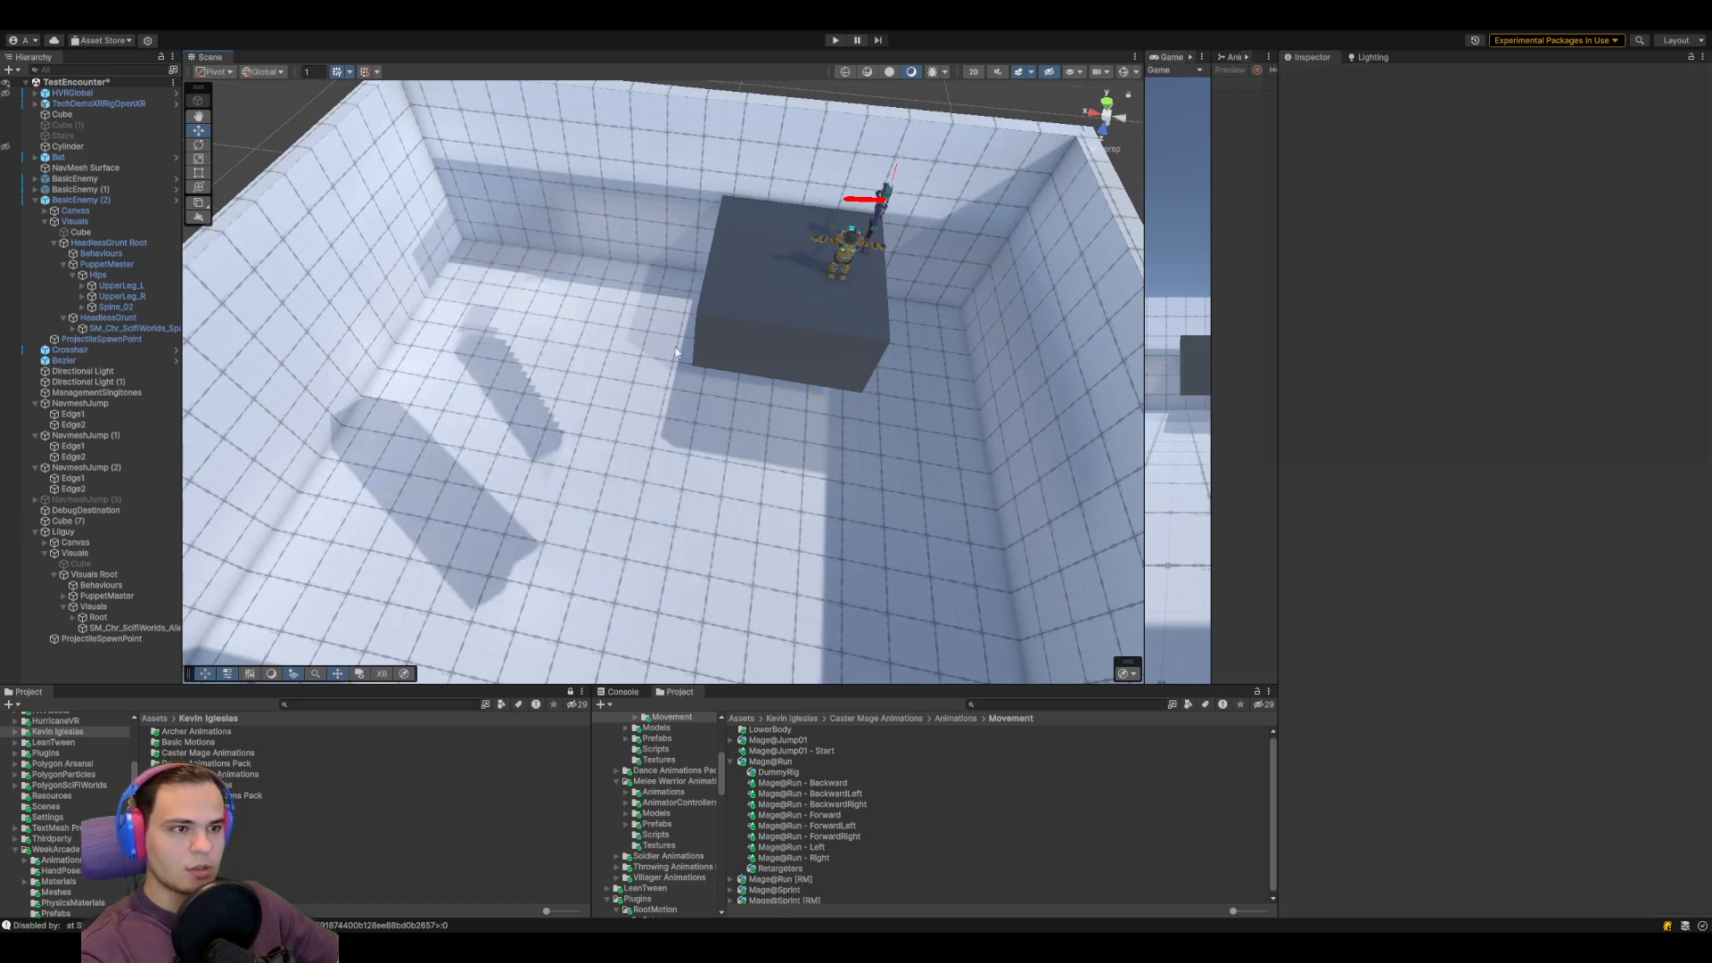
# Collapse the NavmeshJump objects and deactivate NavmeshJump, NavmeshJump (1) and NavmeshJump (2) together
pyautogui.click(703, 330)
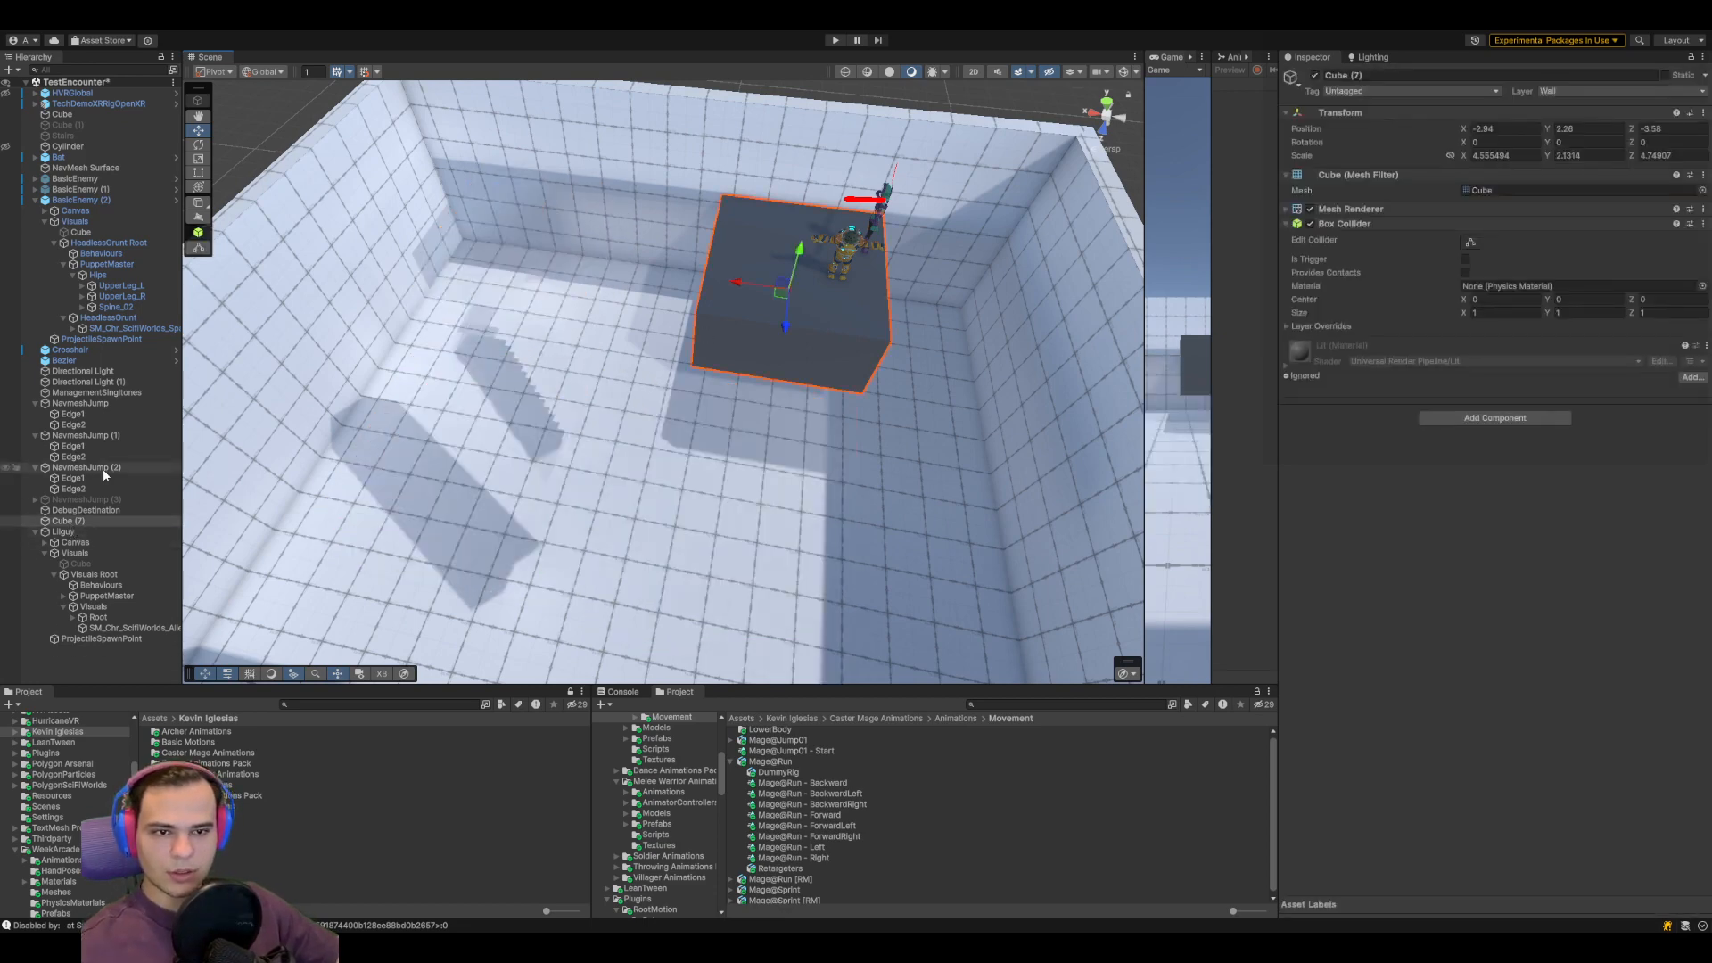
pyautogui.click(35, 403)
pyautogui.click(35, 413)
pyautogui.click(35, 425)
pyautogui.click(112, 405)
pyautogui.keyDown('shift'); pyautogui.click(113, 423); pyautogui.keyUp('shift')
pyautogui.click(1315, 77)
# Duplicate the remaining platform Cube (7) and collapse Lilguy's children in the object list
pyautogui.click(753, 300)
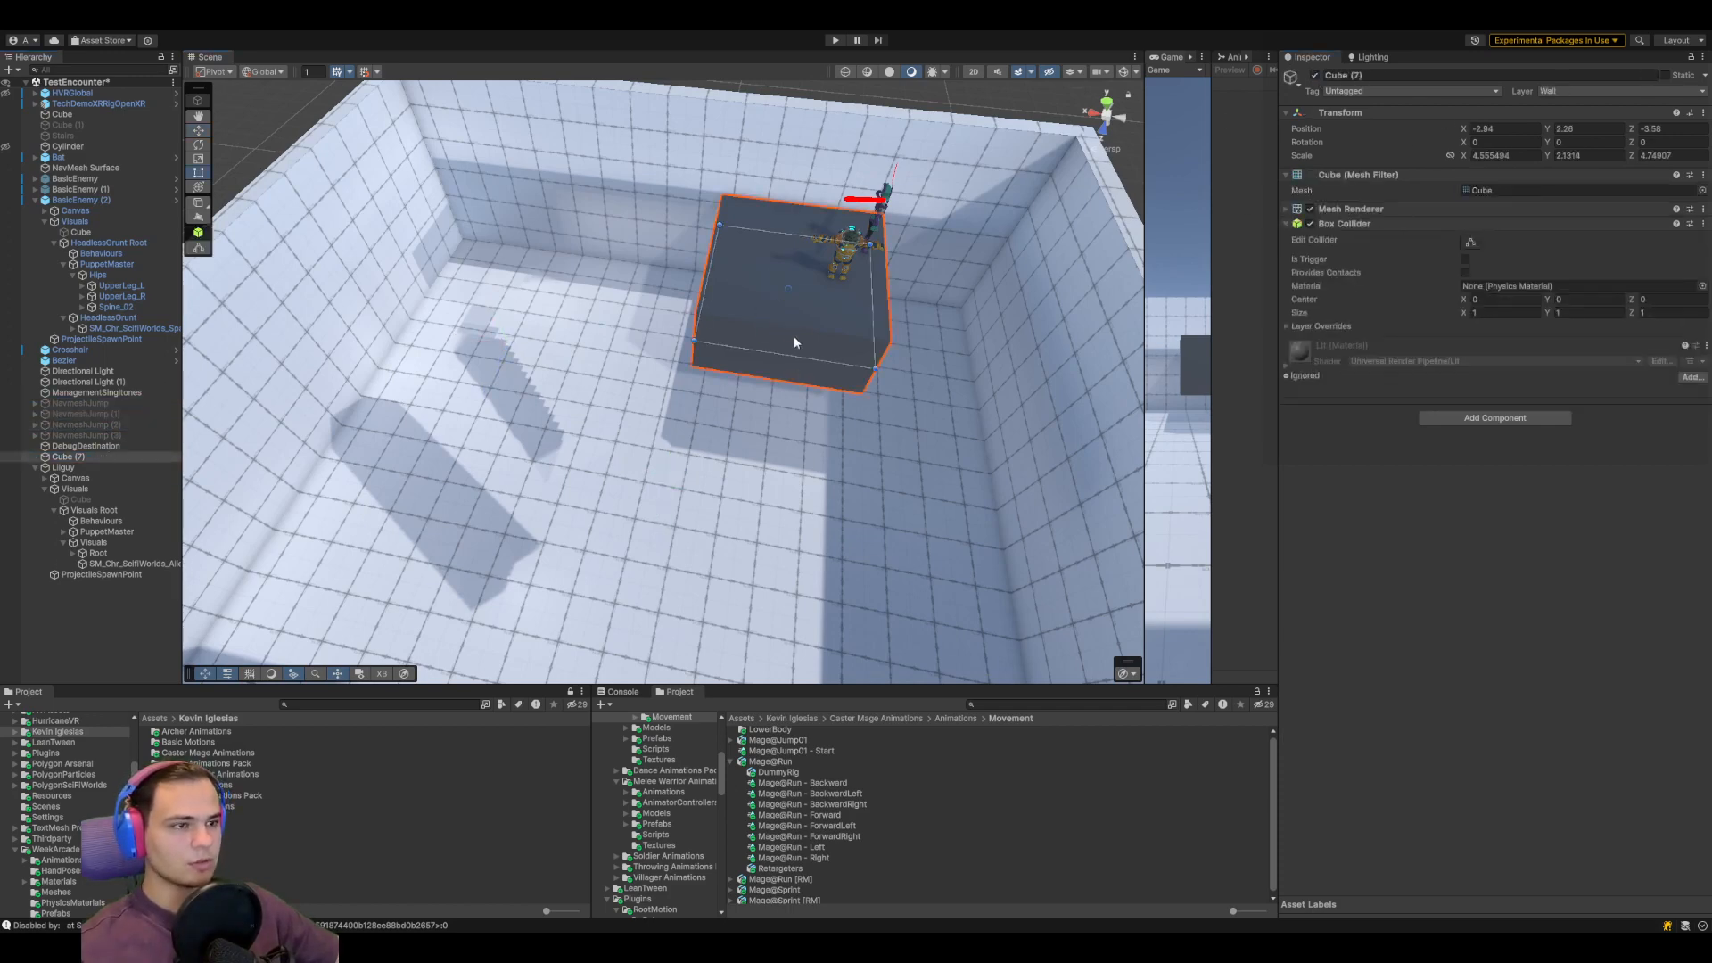
pyautogui.click(93, 457)
pyautogui.hotkey('ctrl', 'd')
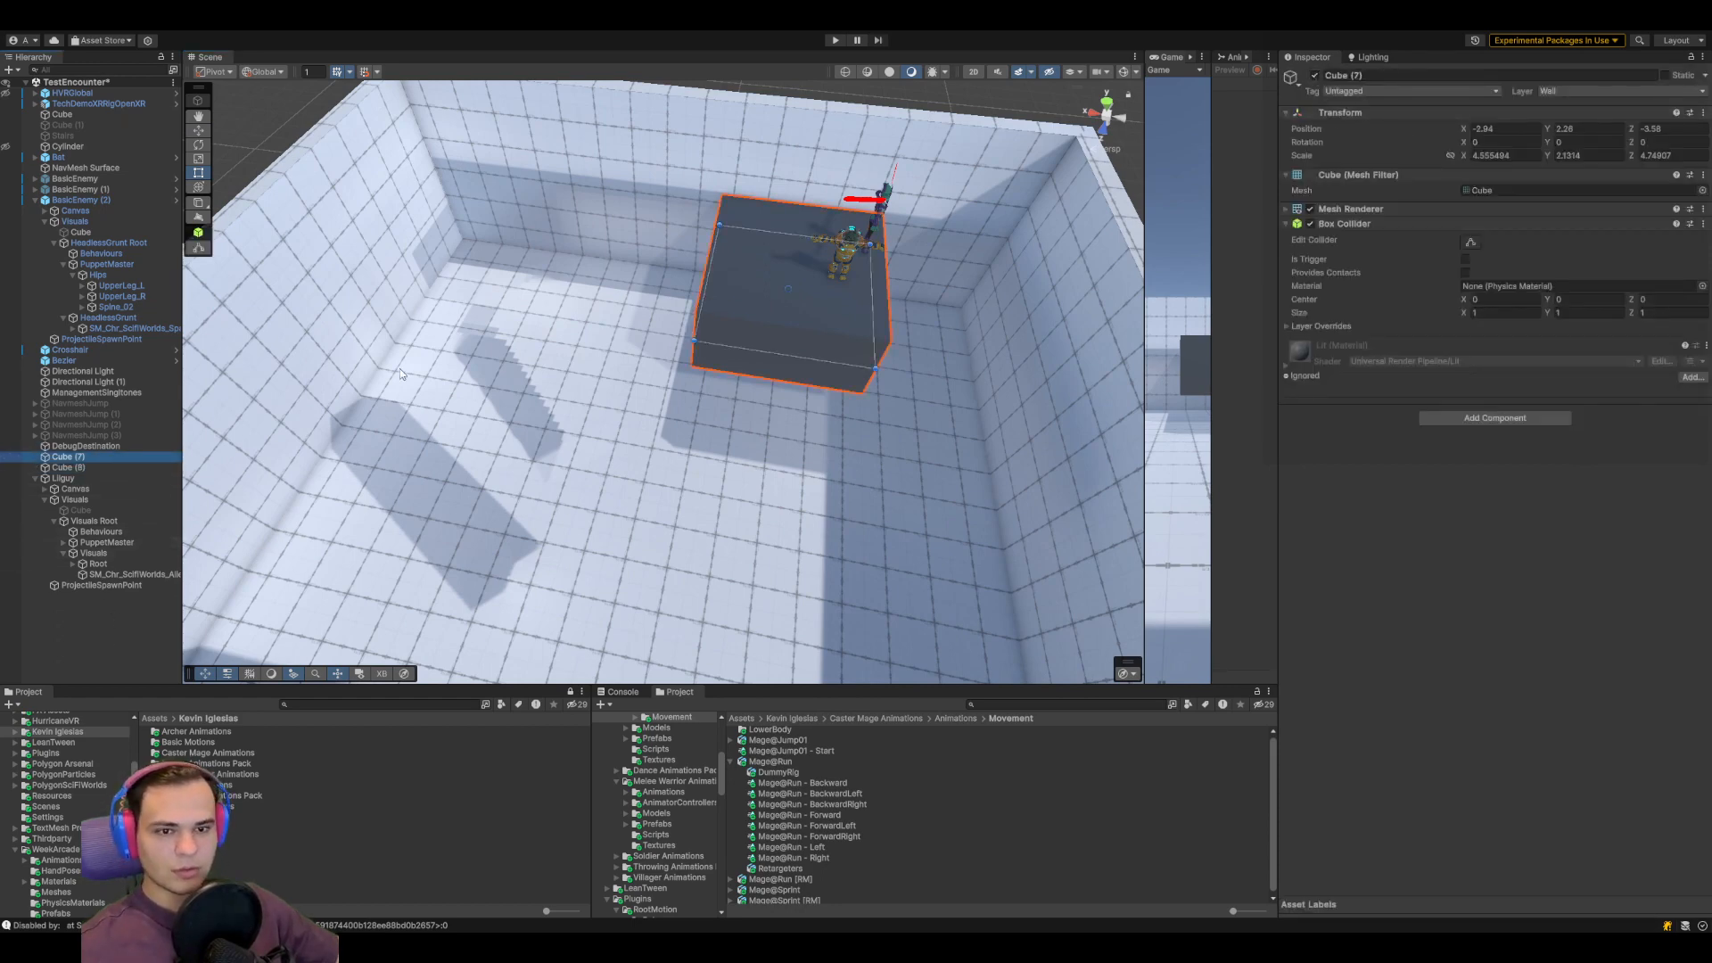
pyautogui.click(35, 479)
pyautogui.click(85, 563)
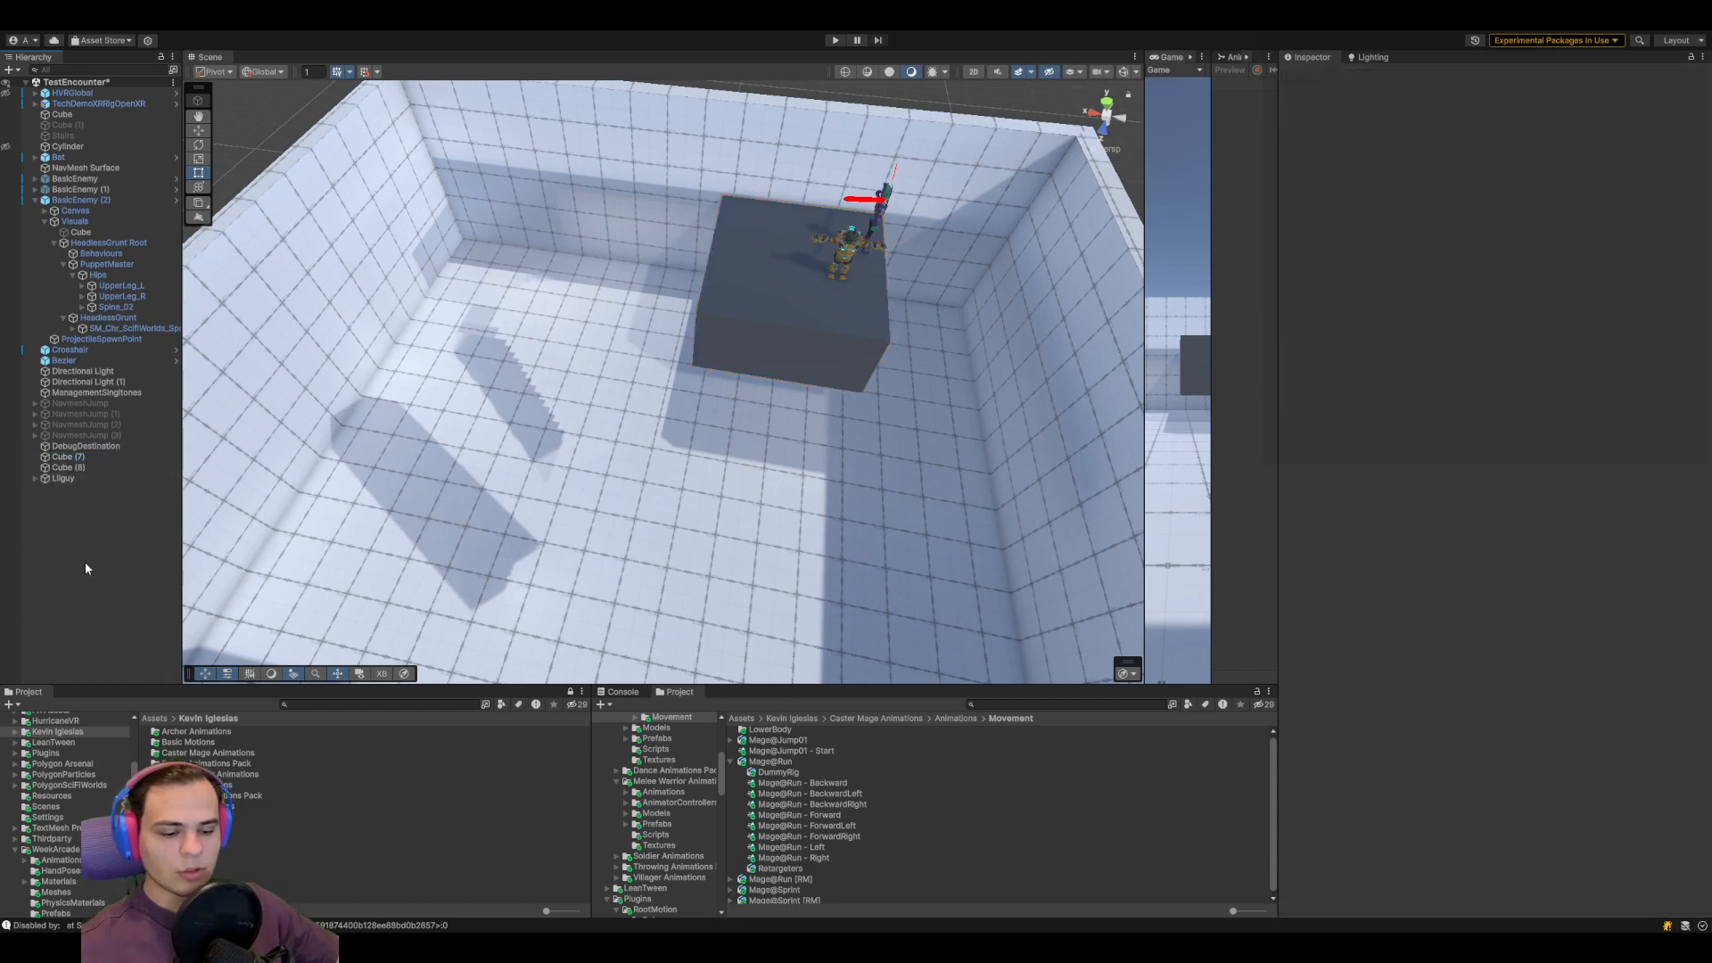
# Undo the cube duplication, the NavmeshJump deactivation and the cube deletions to restore all four platforms
pyautogui.hotkey('ctrl', 'z')
pyautogui.hotkey('ctrl', 'z')
pyautogui.hotkey('ctrl', 'z')
pyautogui.hotkey('ctrl', 'z')
pyautogui.hotkey('ctrl', 'z')
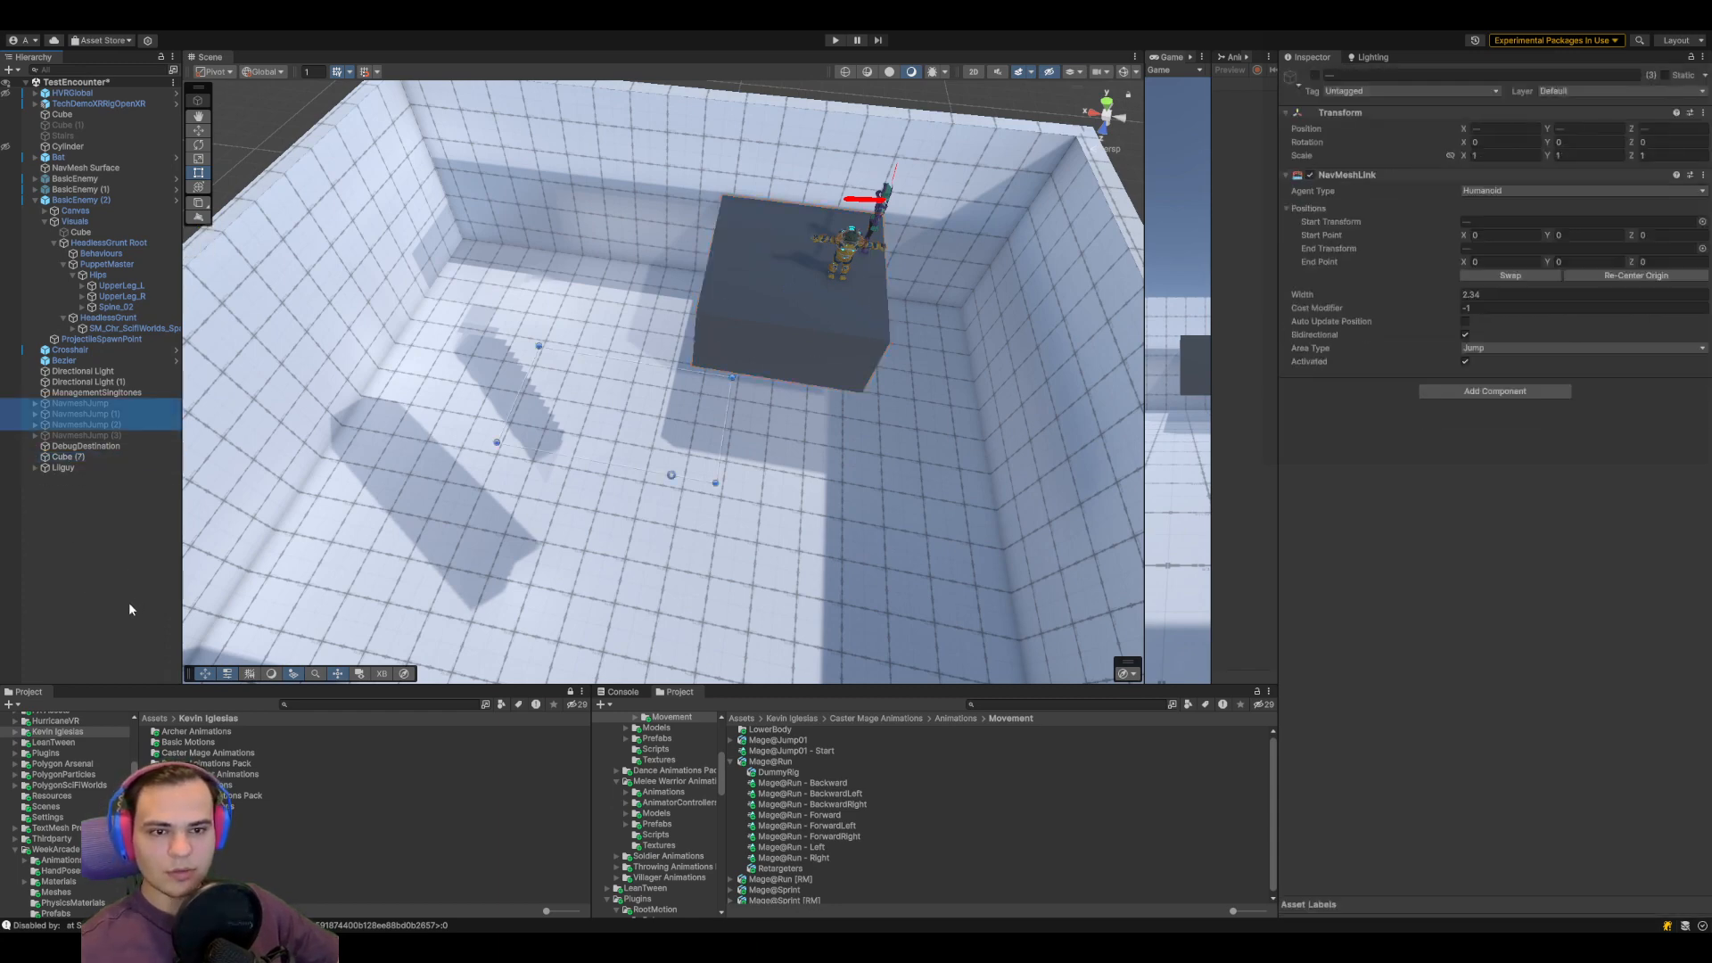
pyautogui.hotkey('ctrl', 'z')
pyautogui.hotkey('ctrl', 'z')
pyautogui.hotkey('ctrl', 'z')
pyautogui.hotkey('ctrl', 'z')
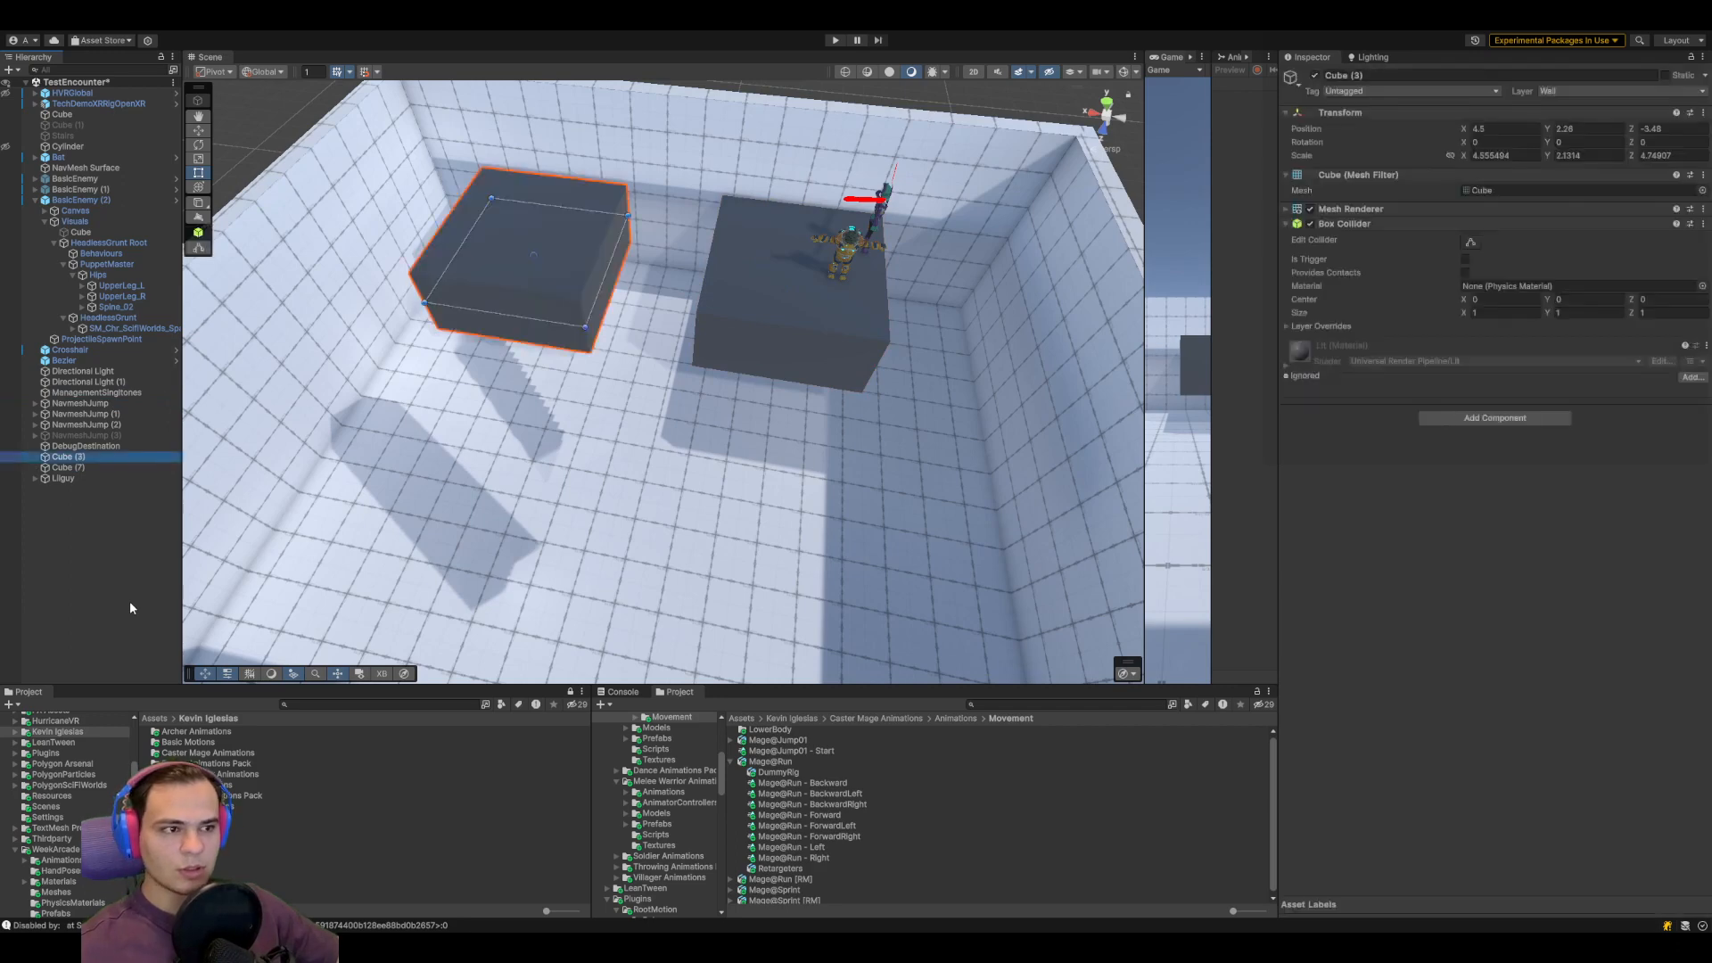
pyautogui.hotkey('ctrl', 'y')
pyautogui.hotkey('ctrl', 'y')
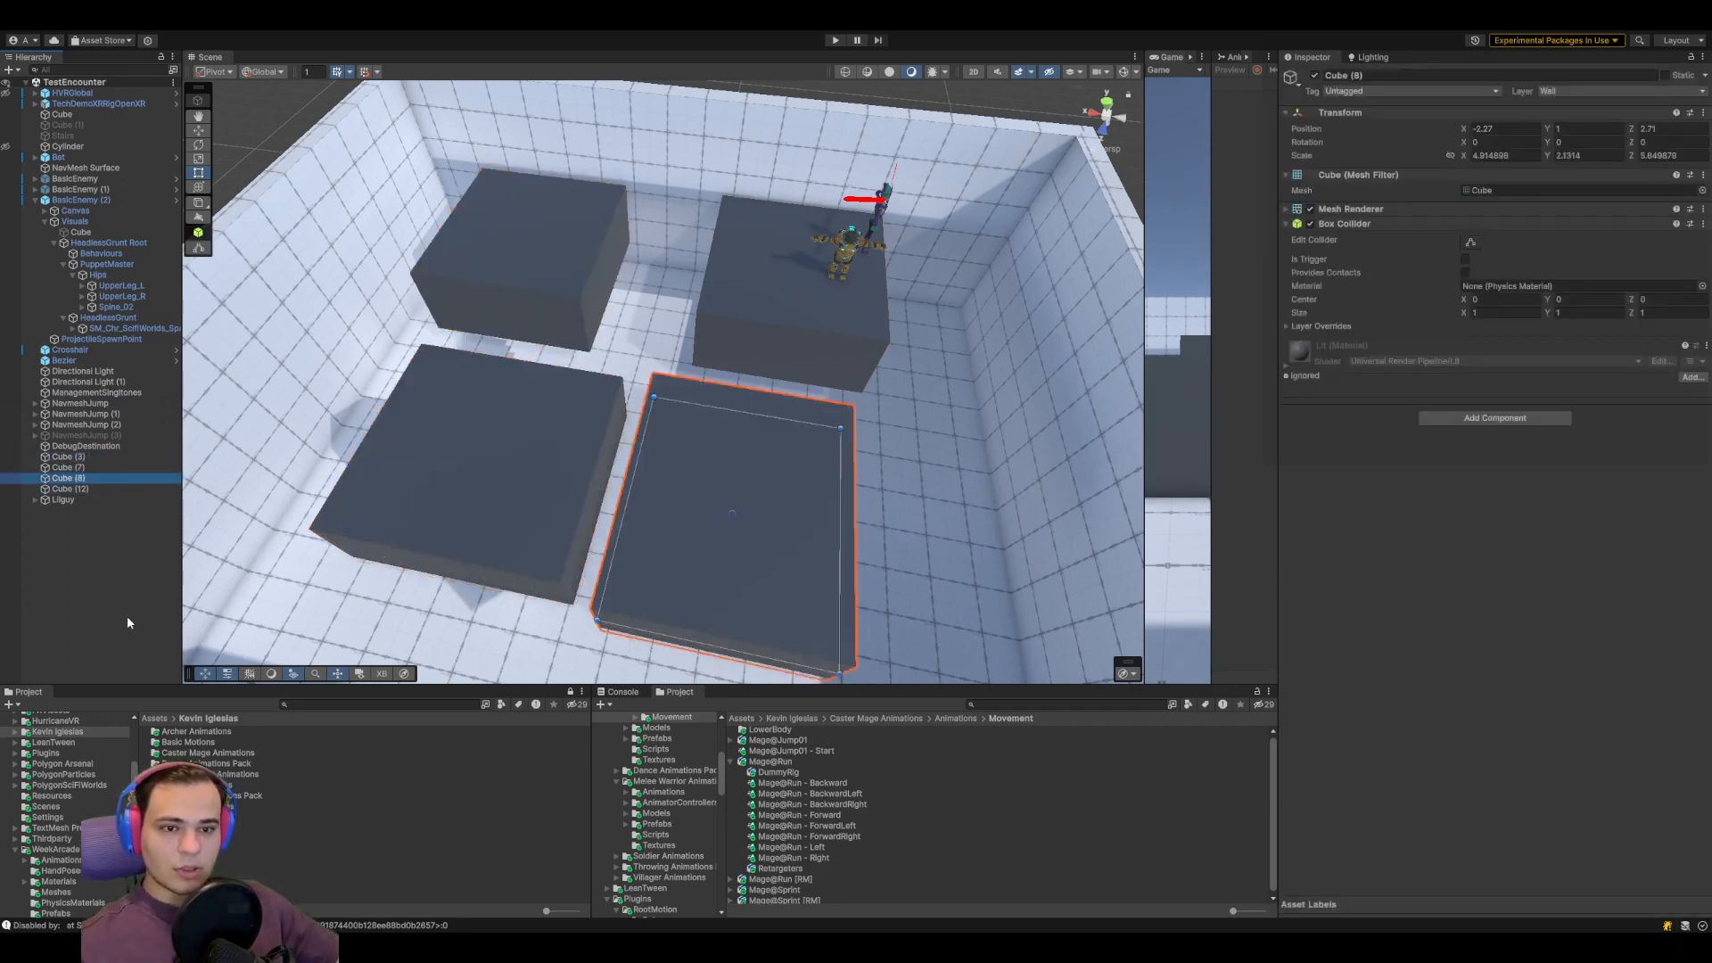
pyautogui.hotkey('ctrl', 'z')
pyautogui.hotkey('ctrl', 'z')
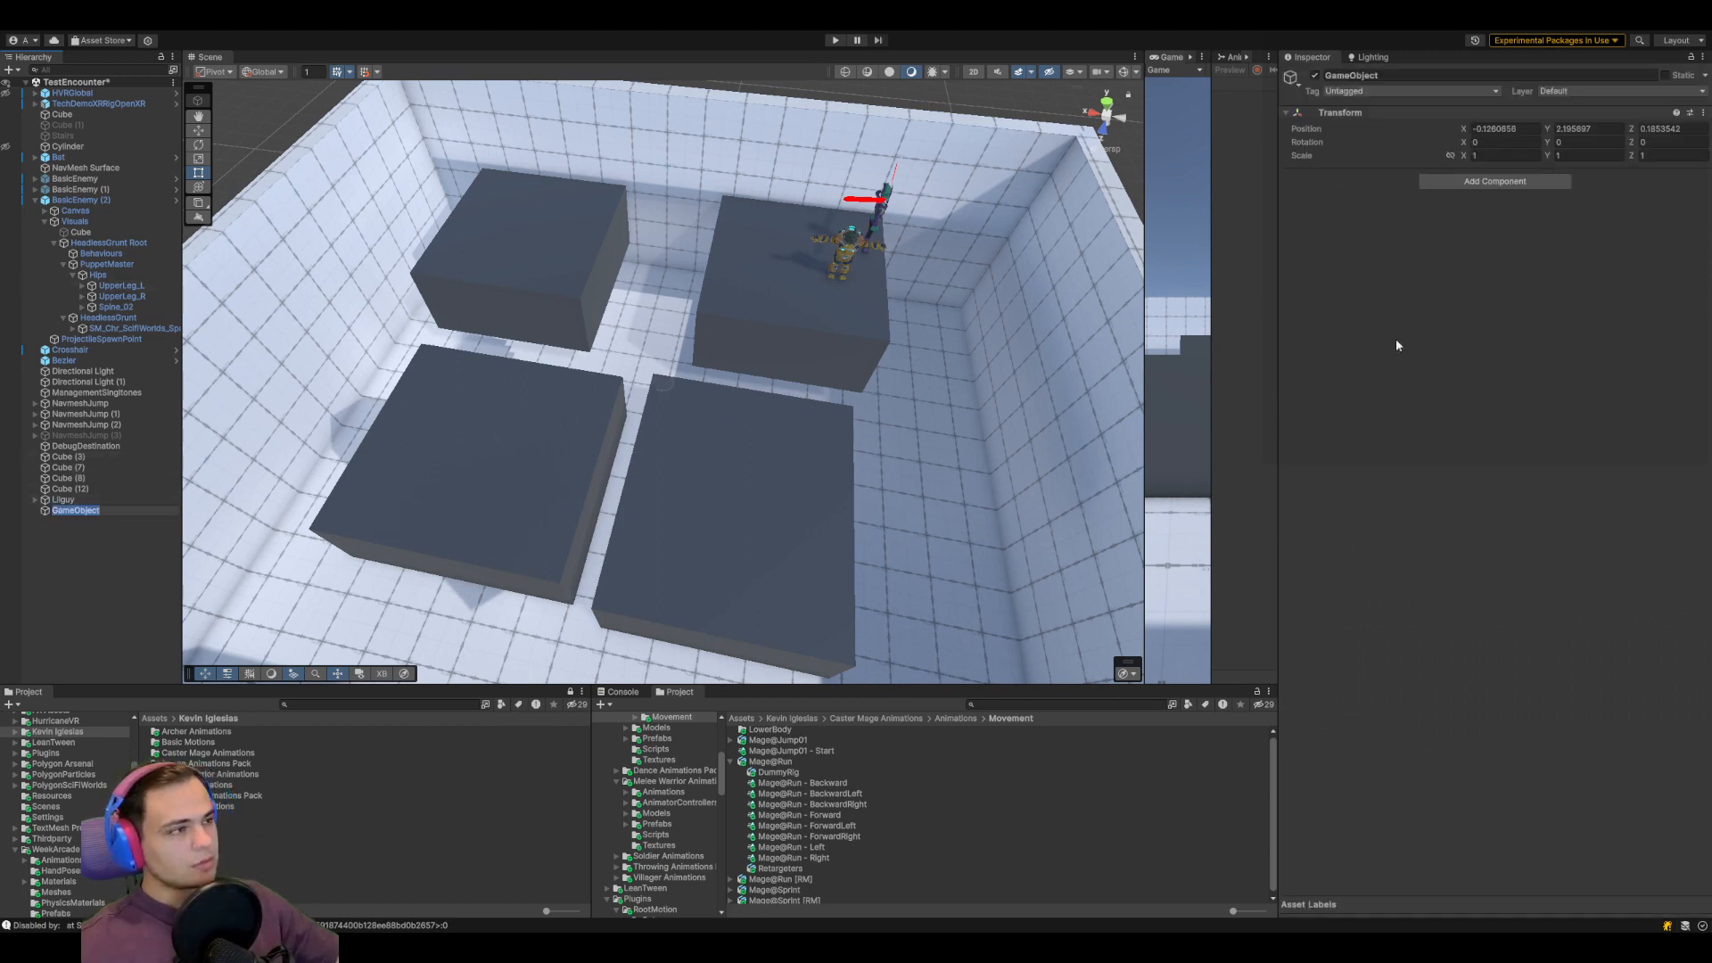
# Create an empty object named JumpTesting and parent Cube (3), Cube (7), Cube (8) and Cube (12) under it
pyautogui.click(1428, 77)
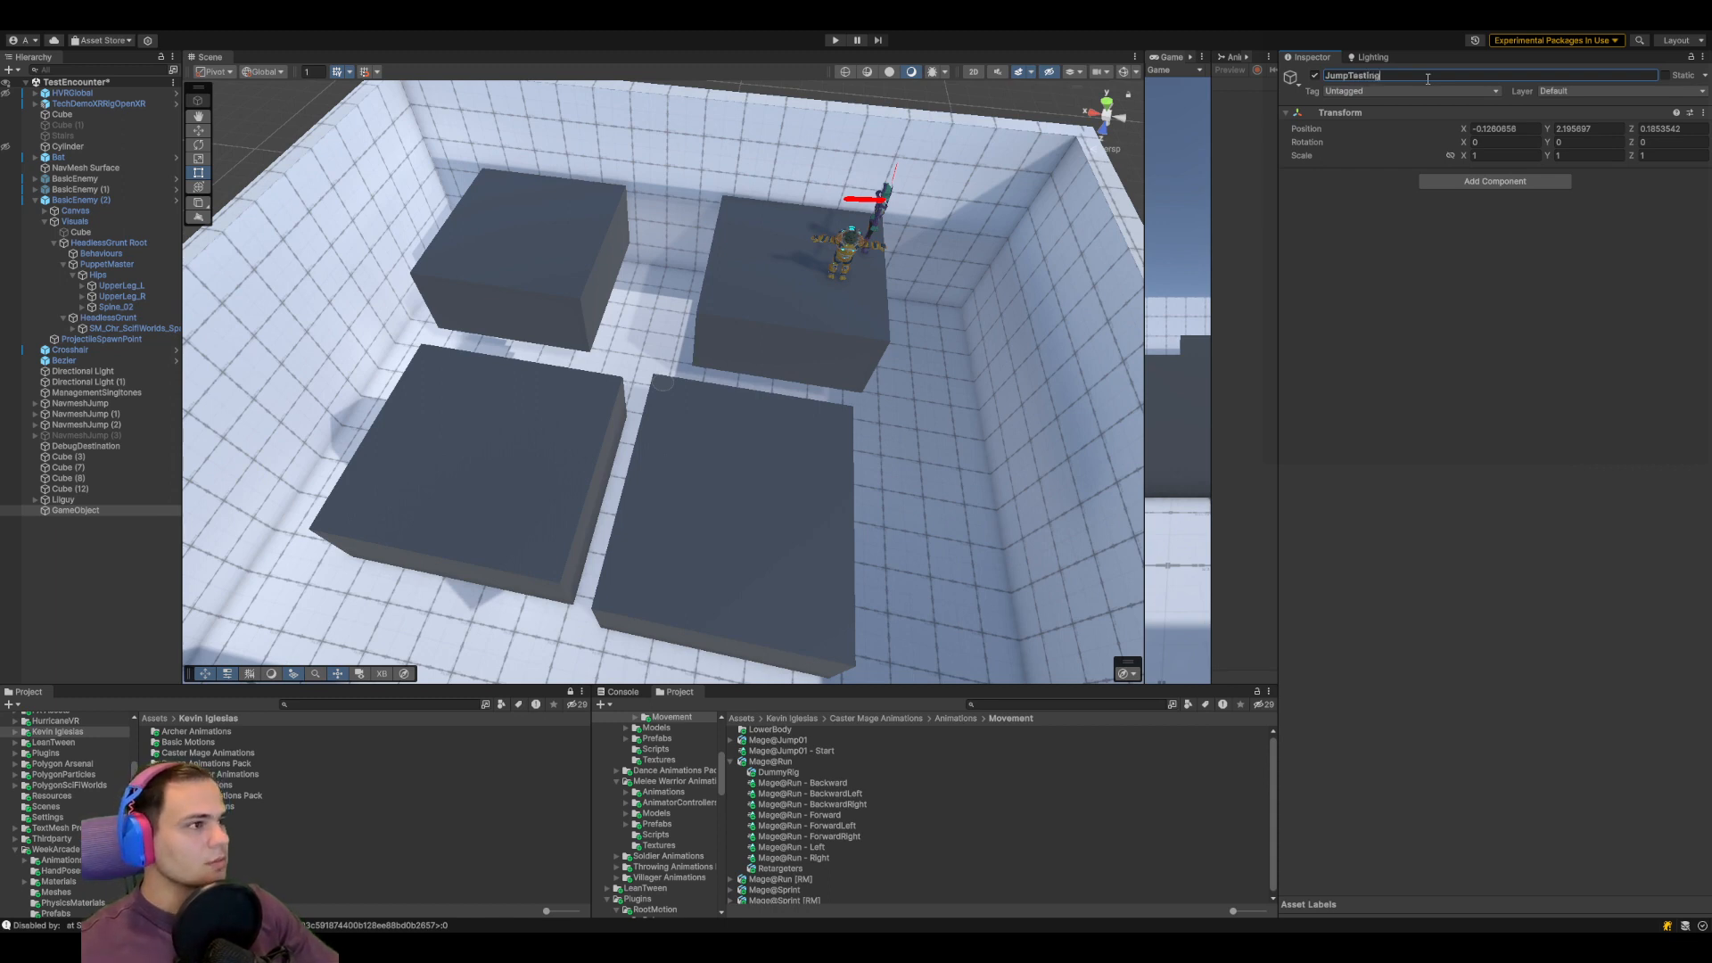
pyautogui.click(94, 458)
pyautogui.keyDown('shift'); pyautogui.click(88, 488); pyautogui.keyUp('shift')
pyautogui.moveTo(86, 510); pyautogui.dragTo(86, 512)
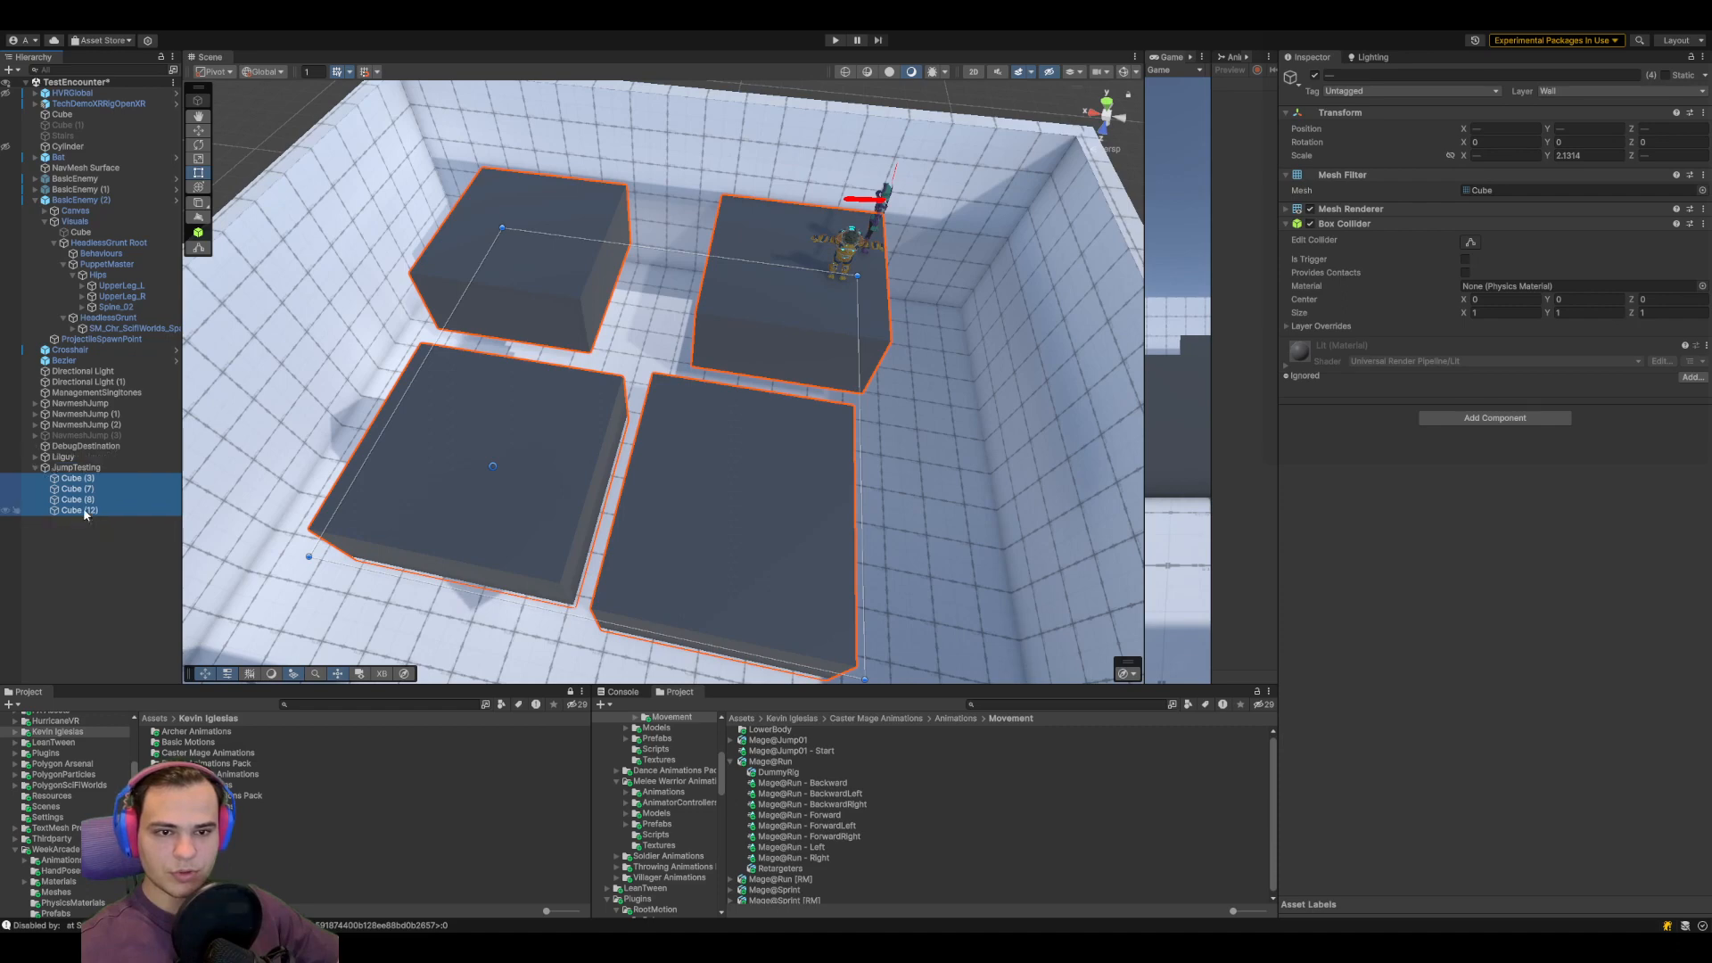
# Parent NavmeshJump, NavmeshJump (1) and NavmeshJump (2) under JumpTesting and select that parent object
pyautogui.click(86, 404)
pyautogui.keyDown('shift'); pyautogui.click(101, 423); pyautogui.keyUp('shift')
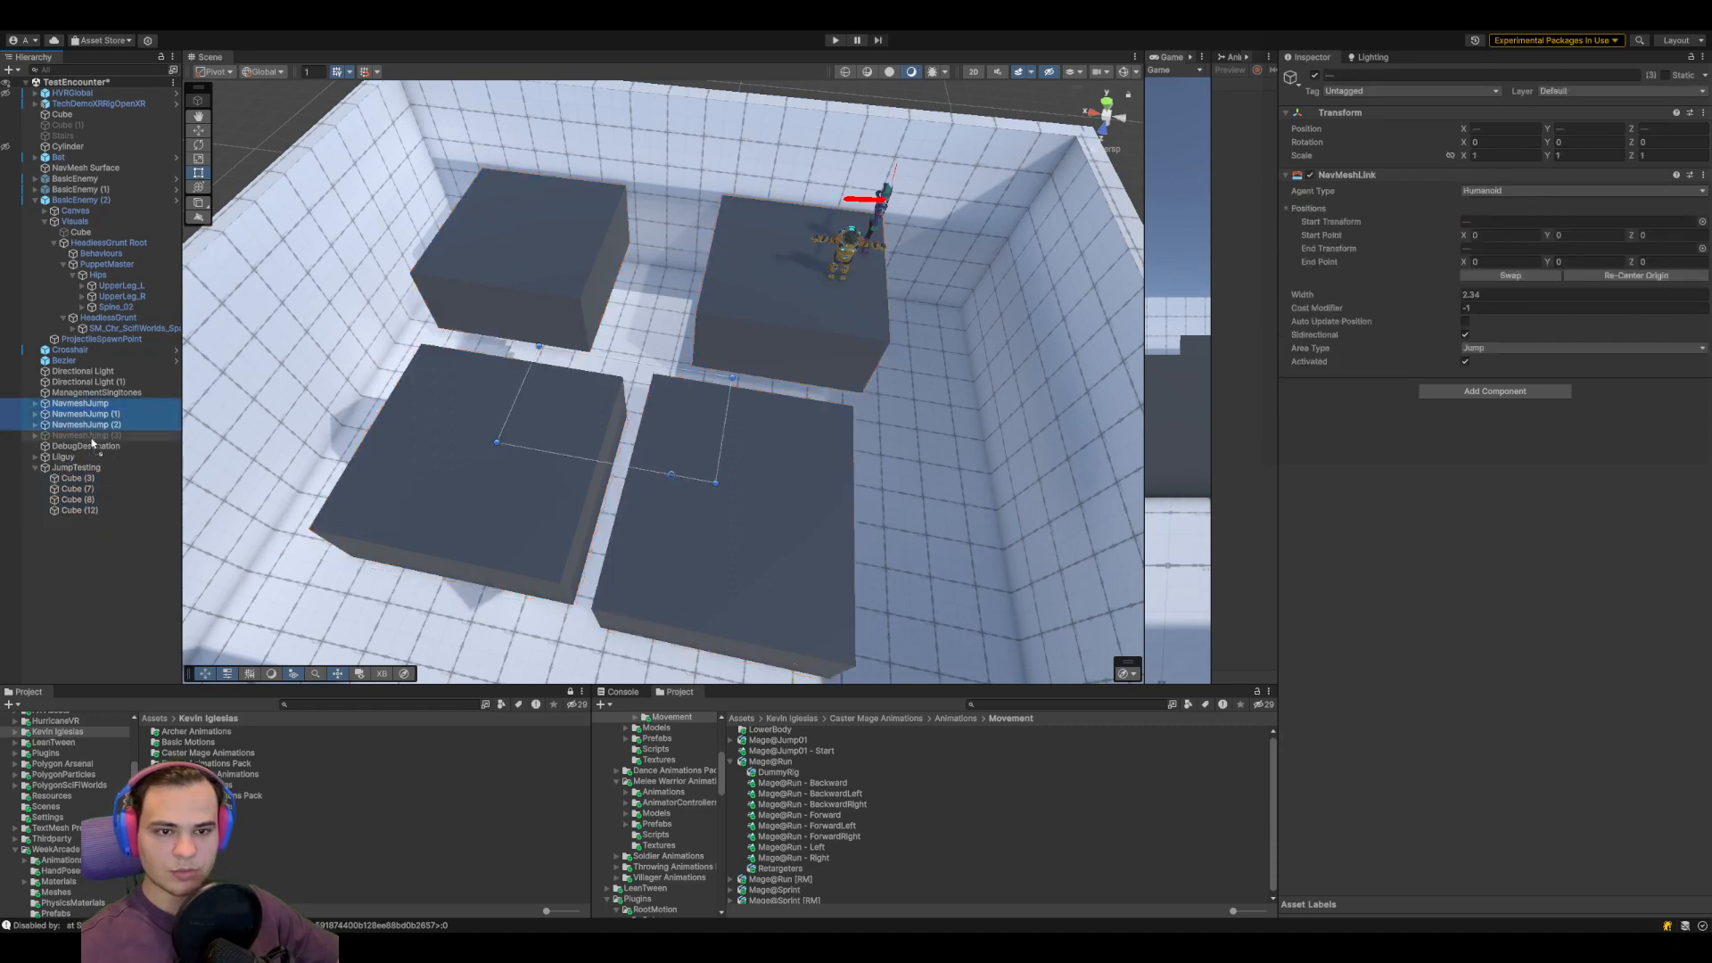
pyautogui.moveTo(89, 473); pyautogui.dragTo(89, 469)
pyautogui.click(77, 436)
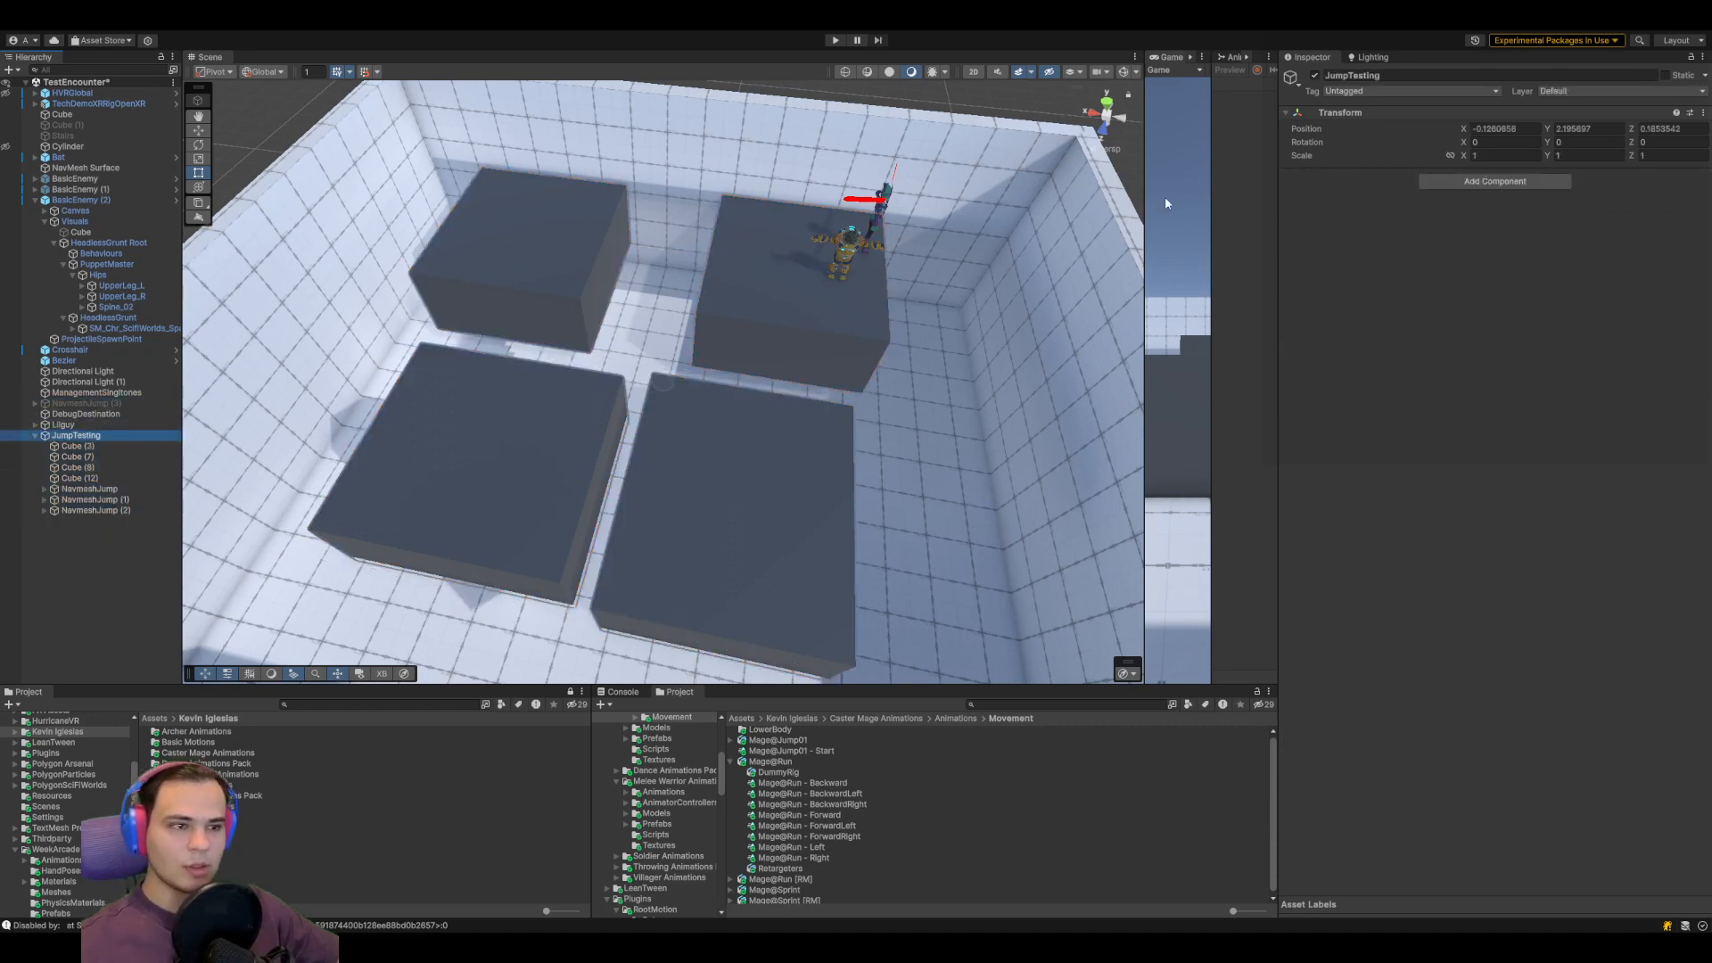
pyautogui.click(1315, 75)
pyautogui.click(1314, 76)
pyautogui.click(1315, 76)
pyautogui.click(1314, 76)
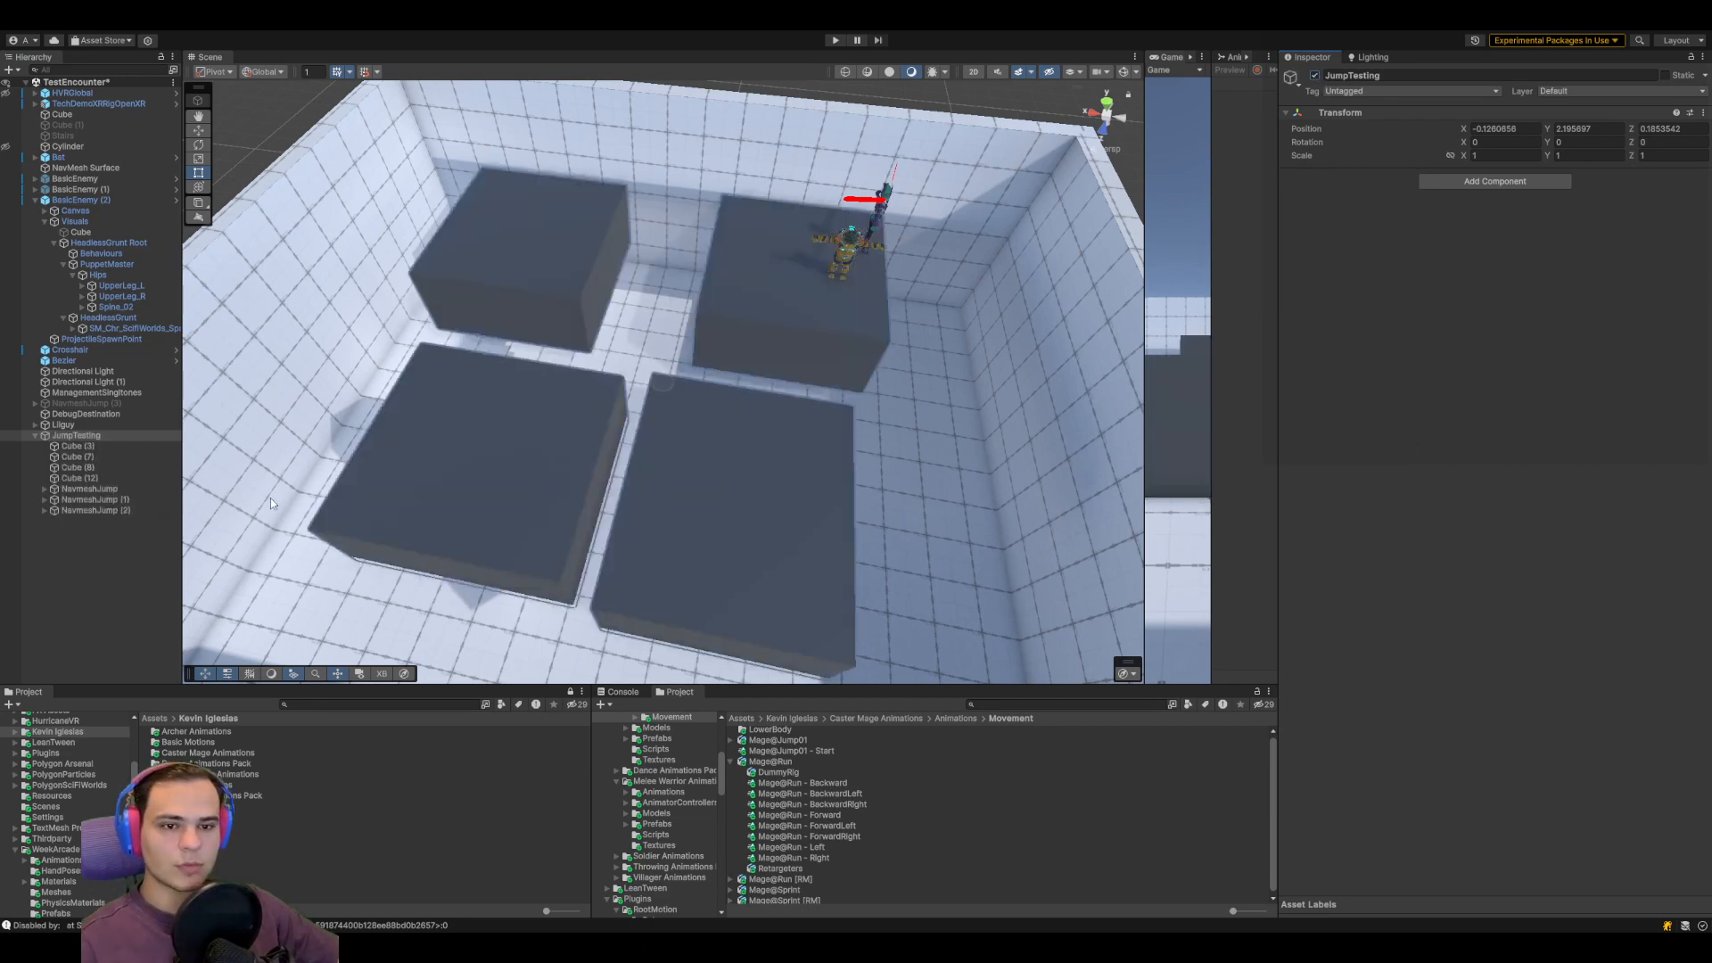
# Duplicate Cube (3), move the copy out of JumpTesting to the scene root, and deactivate the JumpTesting group
pyautogui.click(78, 446)
pyautogui.hotkey('ctrl', 'd')
pyautogui.moveTo(105, 457); pyautogui.dragTo(54, 433)
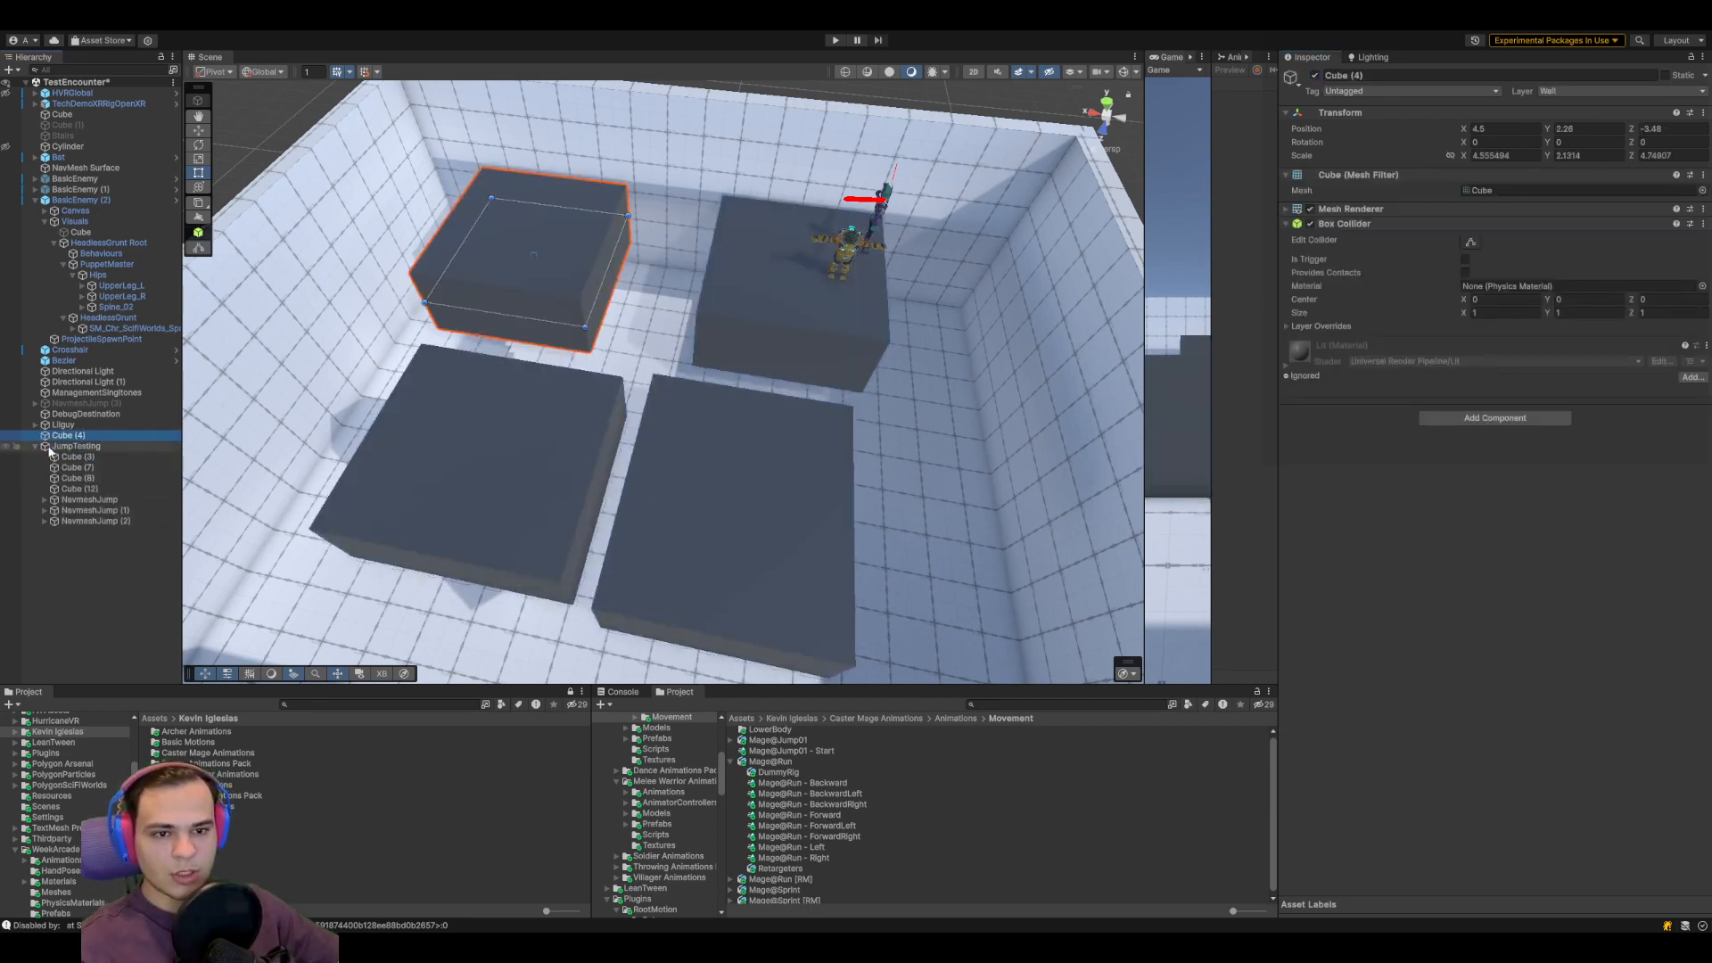
pyautogui.click(50, 447)
pyautogui.click(1316, 75)
# Stretch the duplicated cube across the walled arena into one platform about 10.3 by 12 units
pyautogui.click(581, 292)
pyautogui.moveTo(612, 271); pyautogui.dragTo(998, 304)
pyautogui.moveTo(746, 361); pyautogui.dragTo(521, 570)
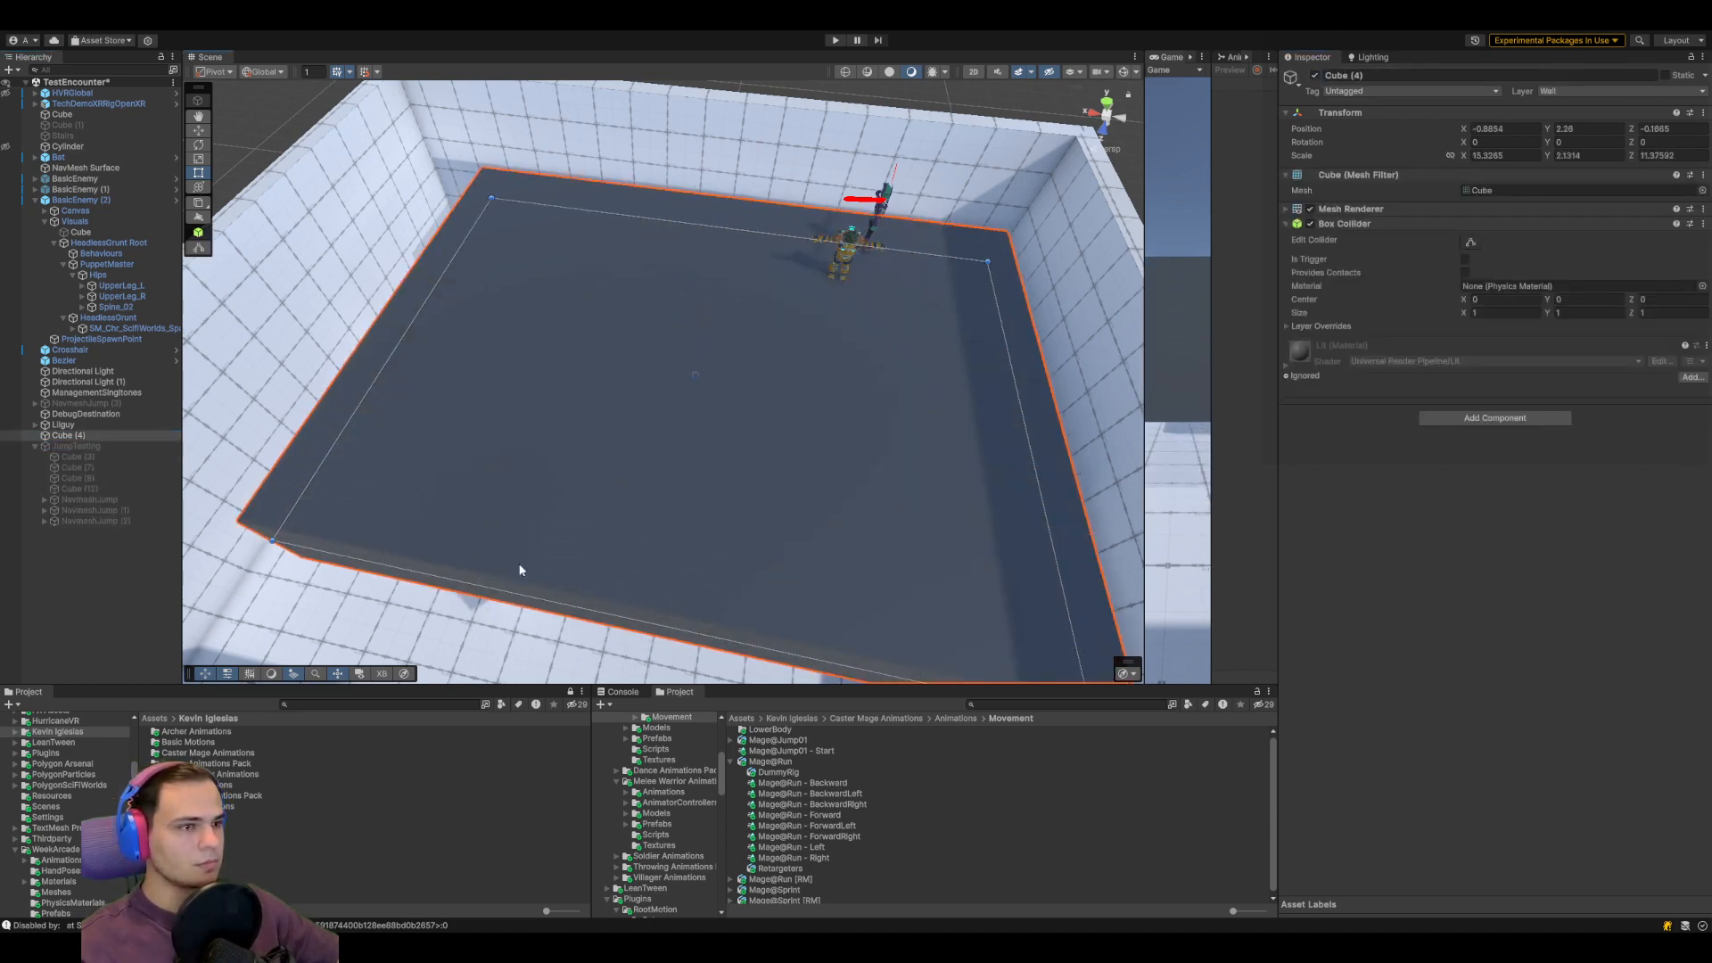
# Unhide the Cylinder pillar in the scene and deactivate the object
pyautogui.click(82, 168)
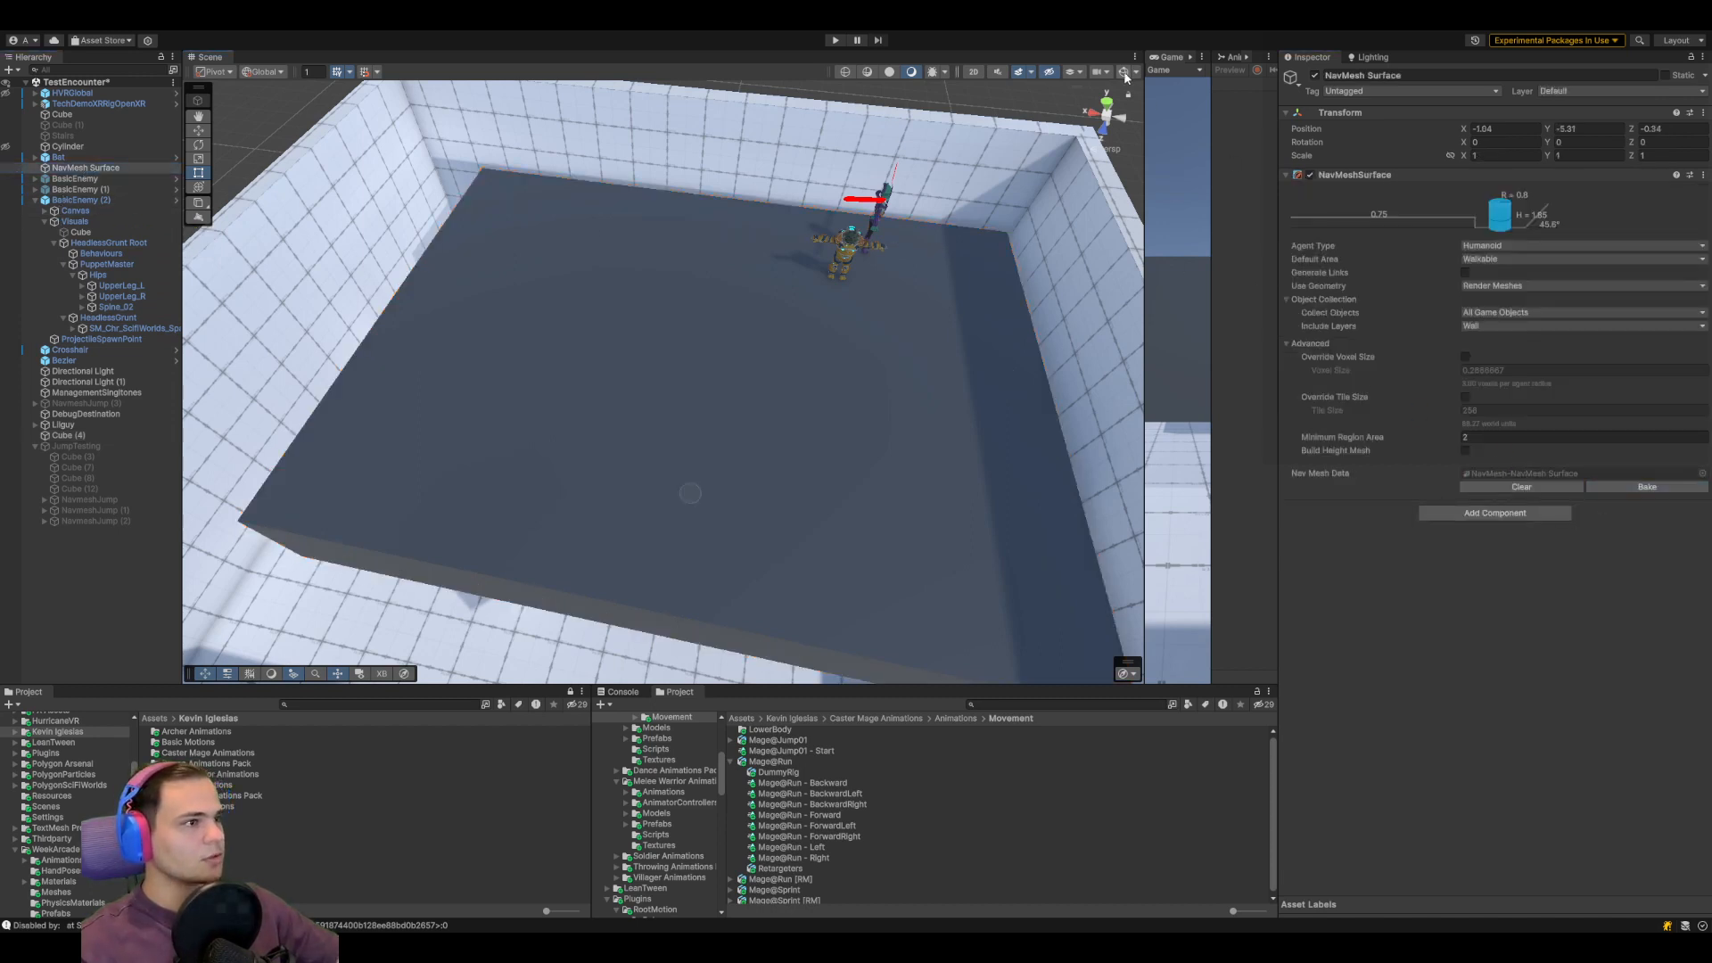
pyautogui.click(1126, 76)
pyautogui.click(1125, 75)
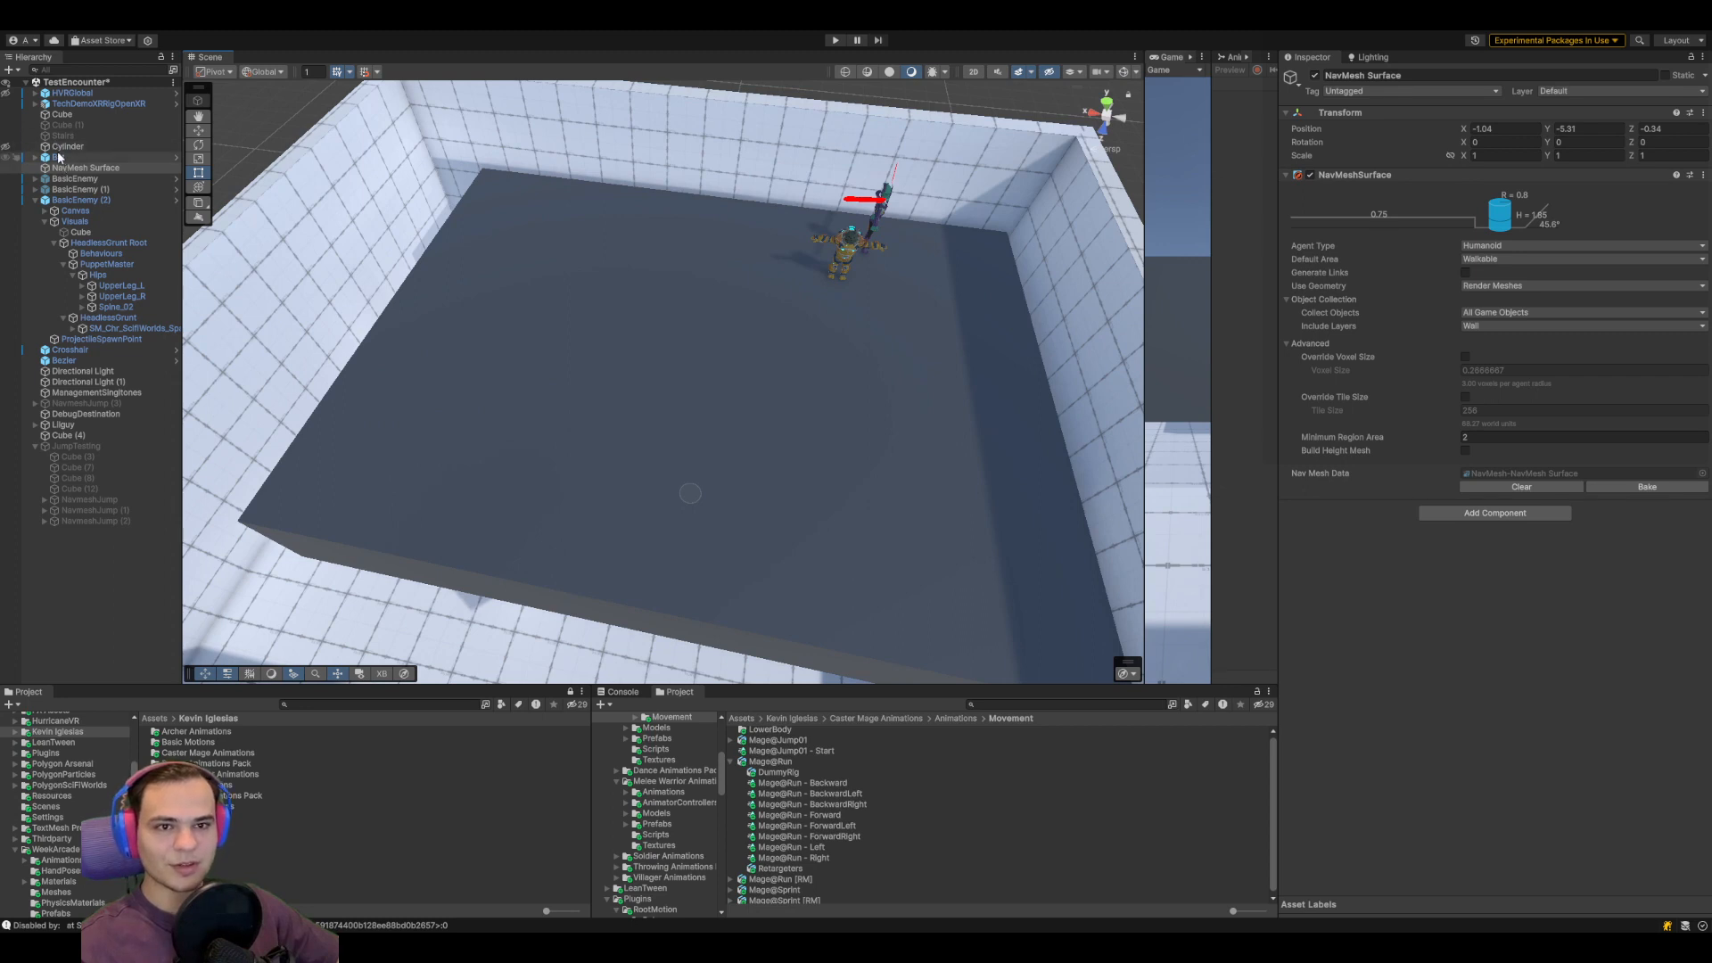
pyautogui.click(7, 147)
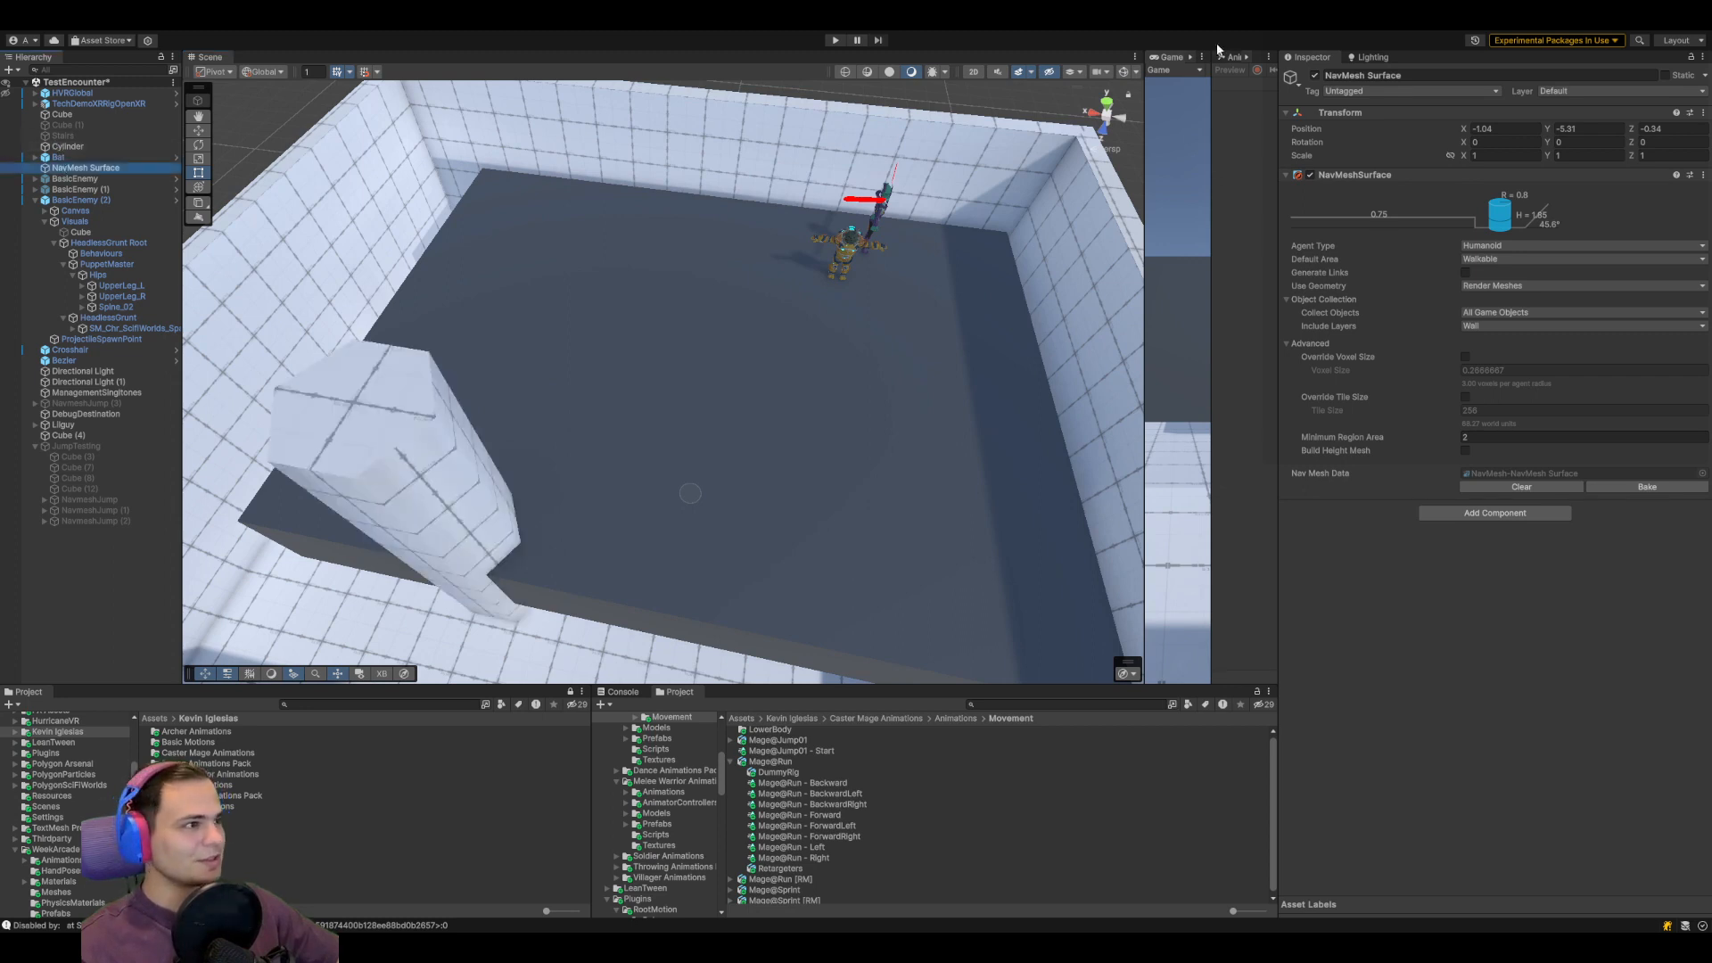
pyautogui.click(89, 199)
pyautogui.click(35, 200)
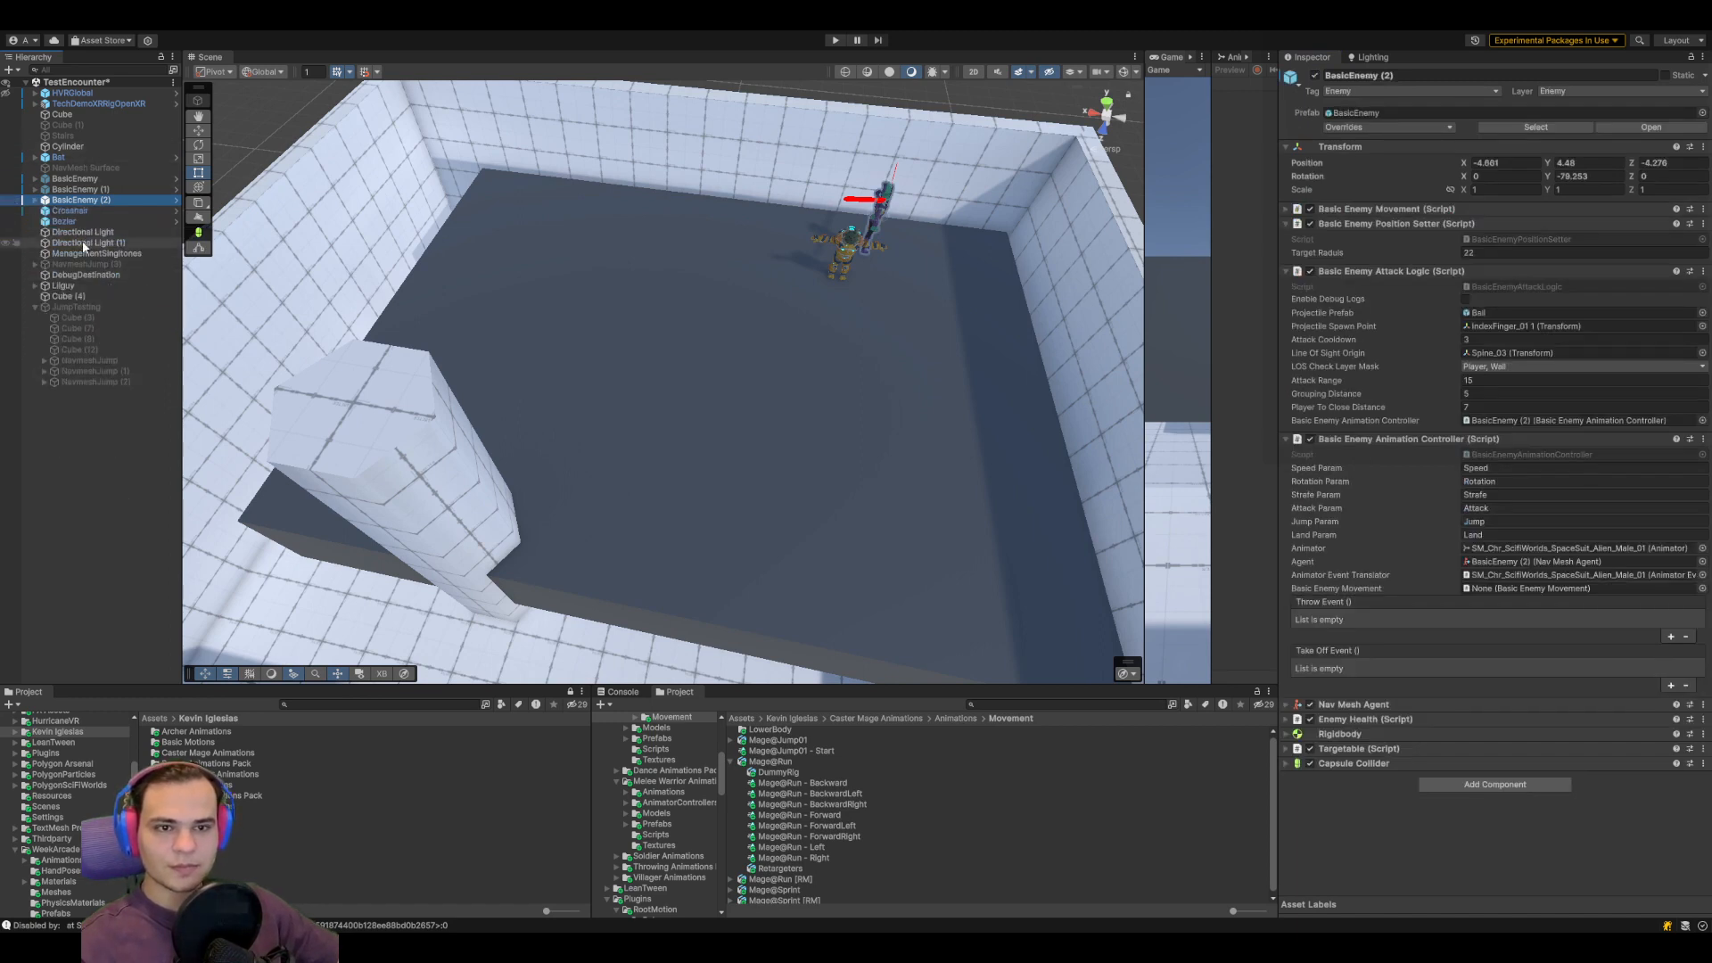
pyautogui.click(404, 534)
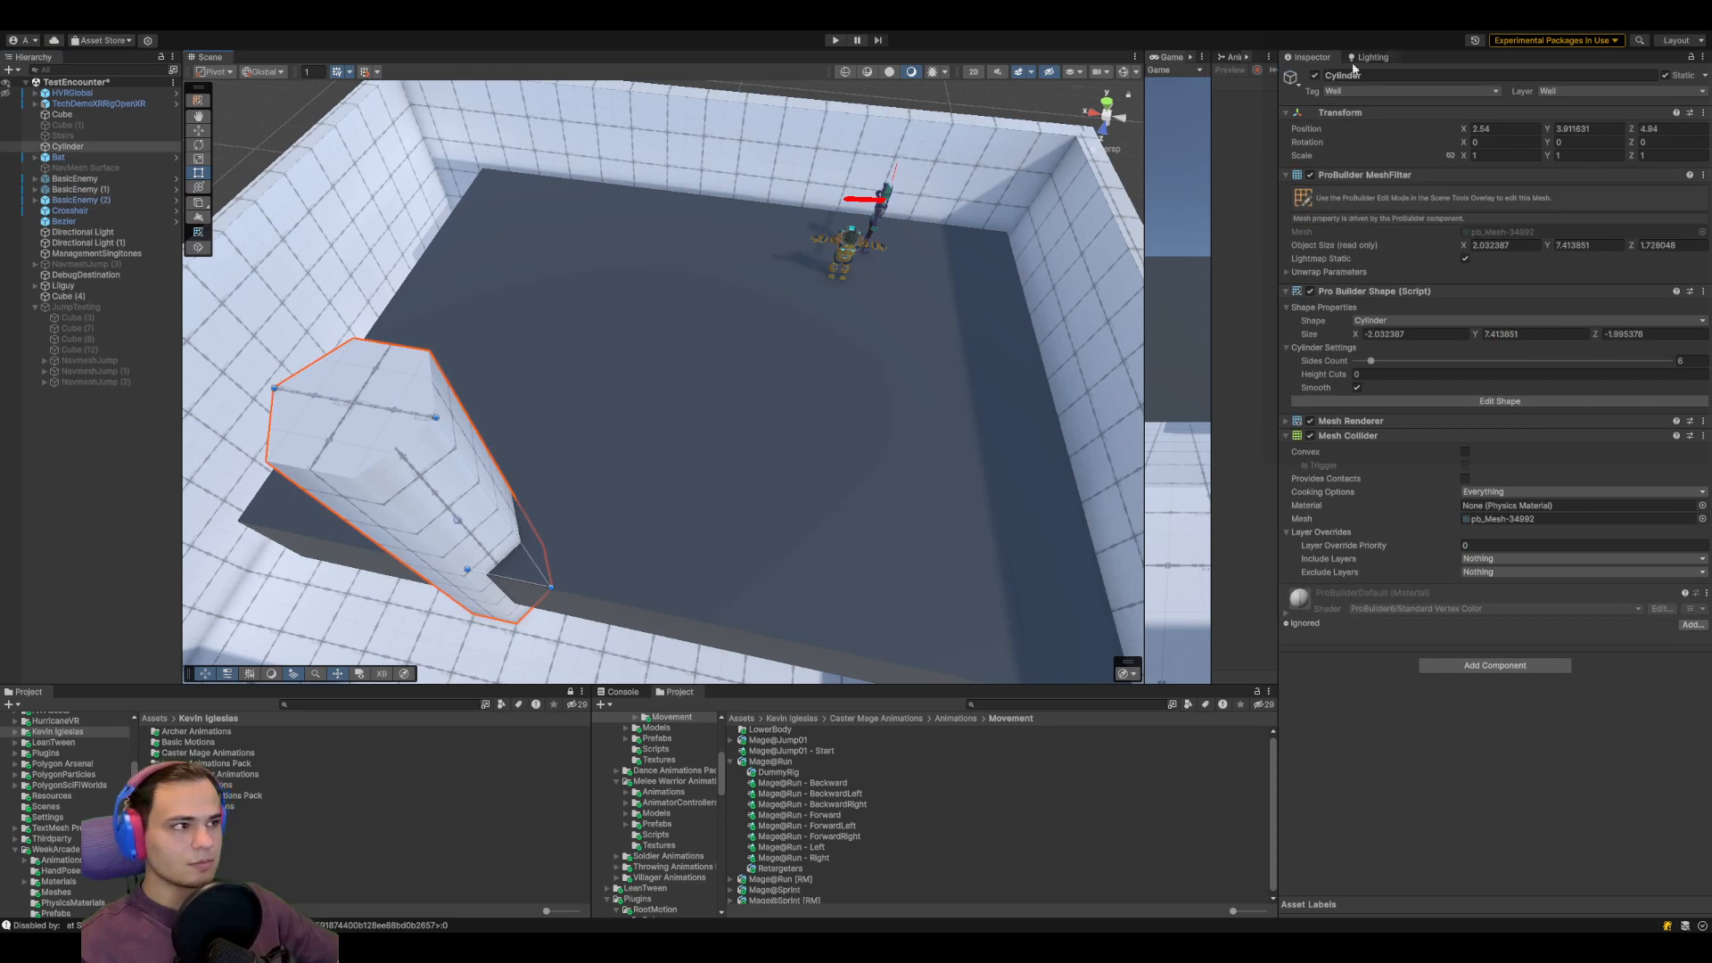
pyautogui.click(1316, 76)
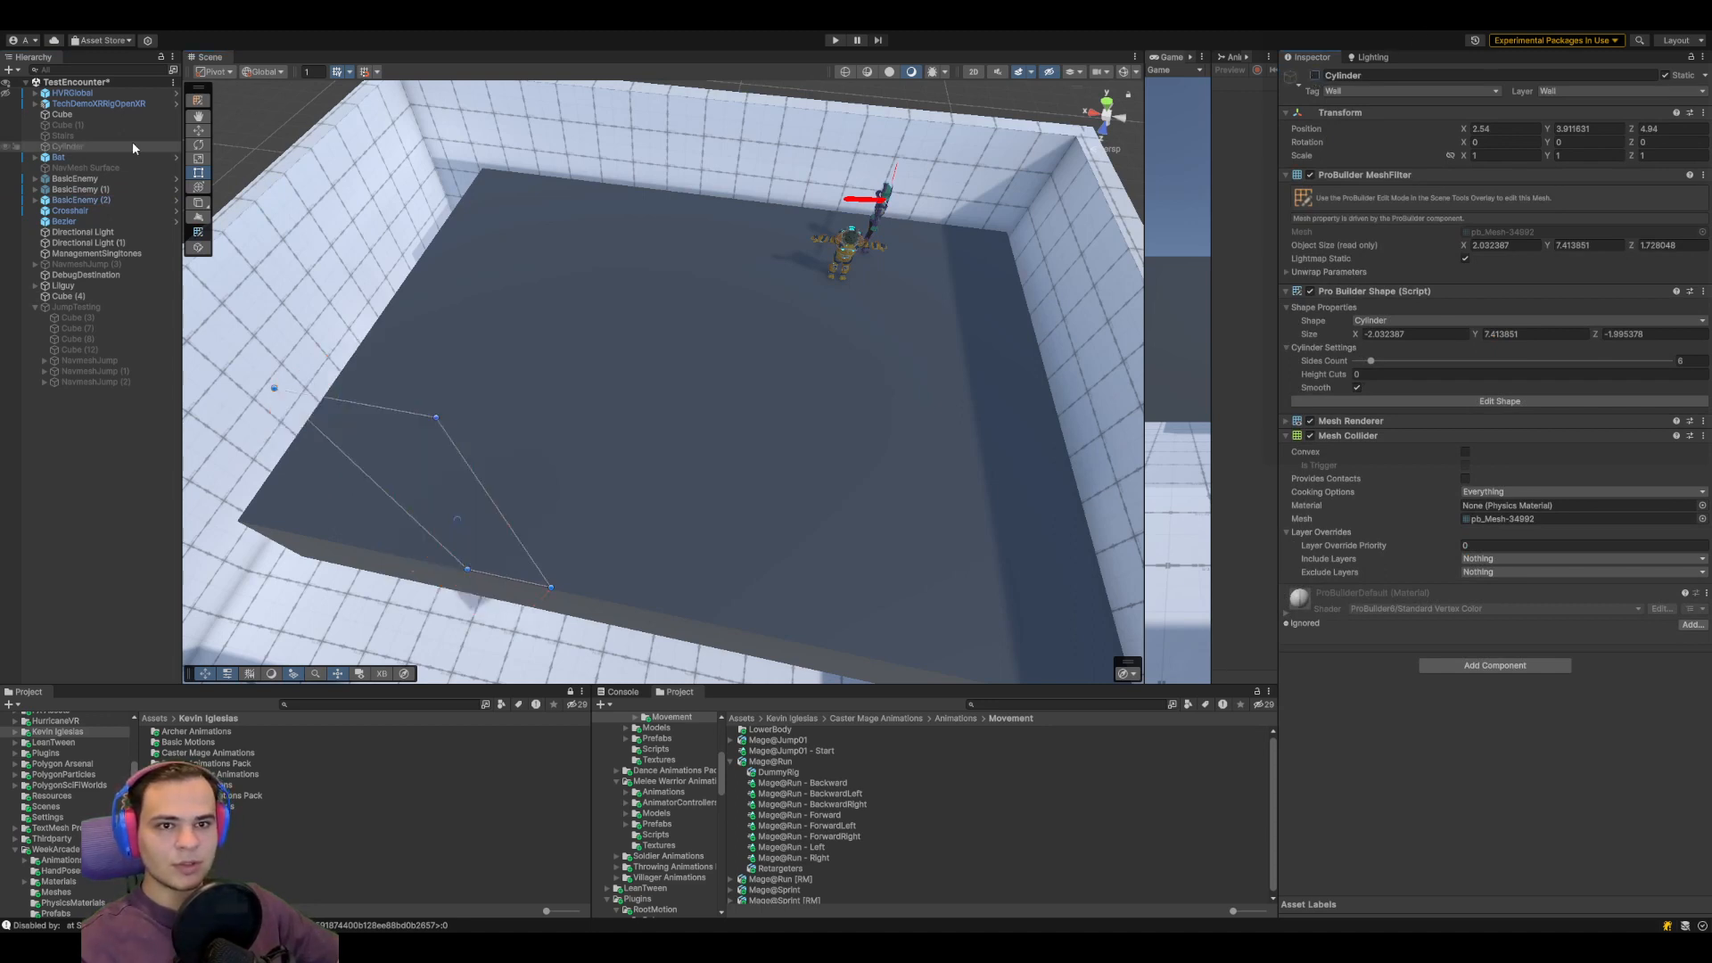
# Reactivate the NavMesh Surface object and check its navigation mesh over the enlarged platform
pyautogui.click(89, 167)
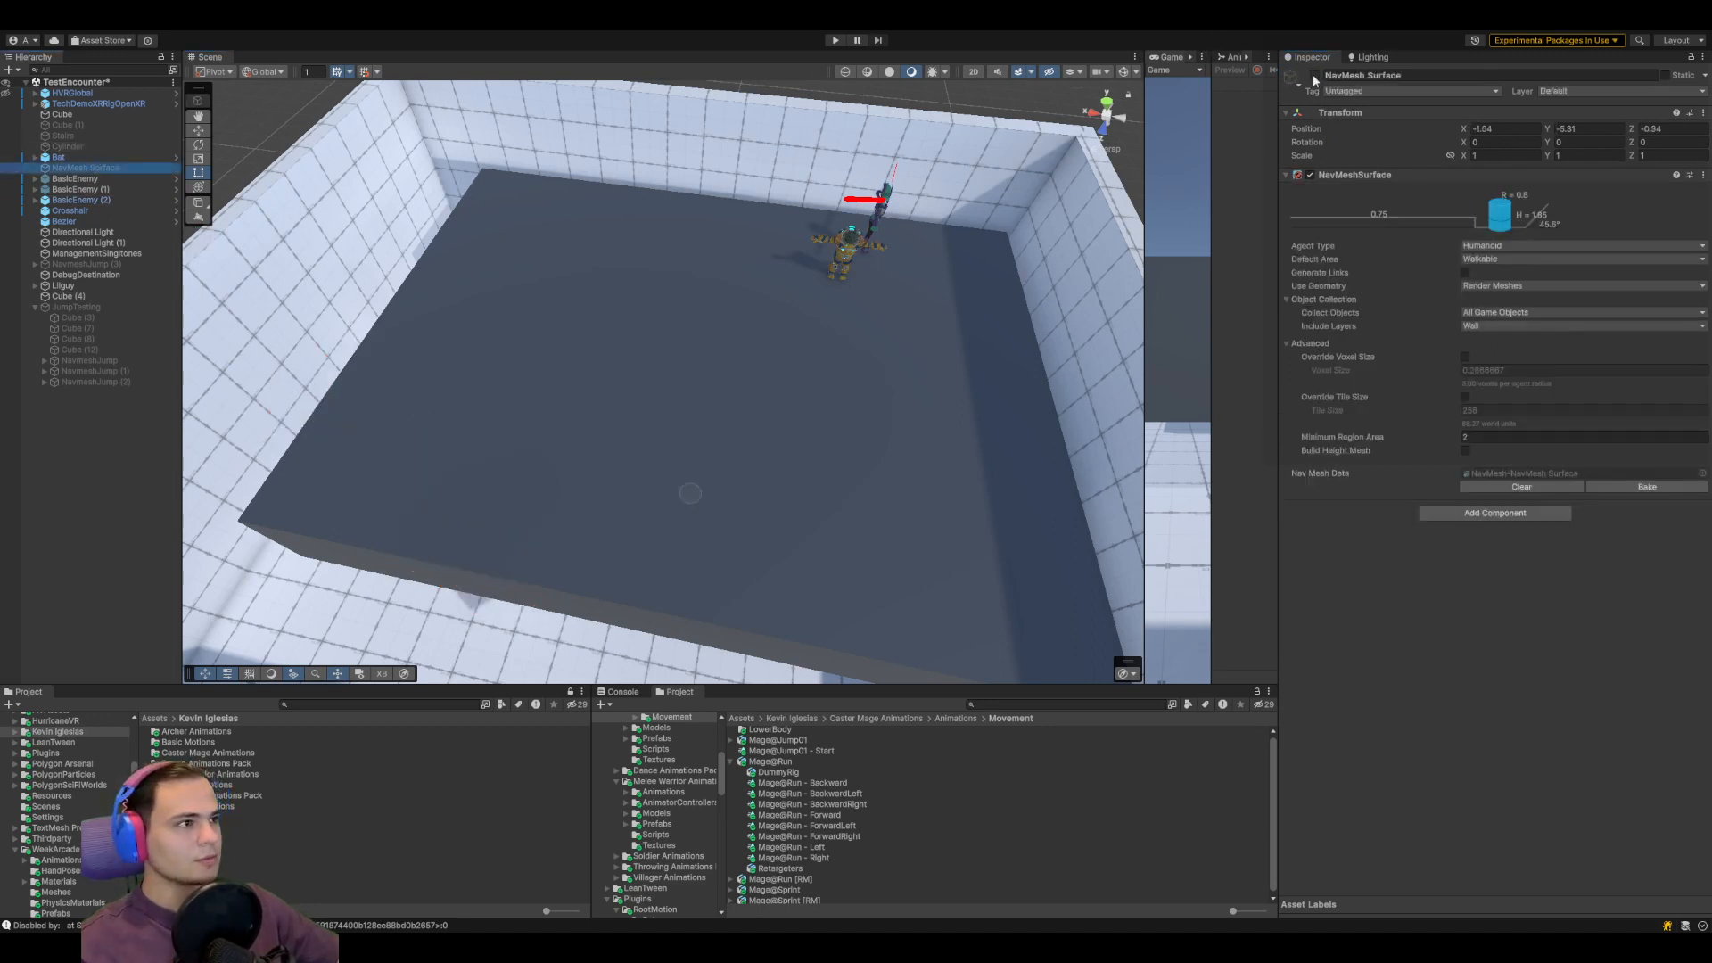
pyautogui.click(1125, 74)
pyautogui.moveTo(874, 357); pyautogui.dragTo(745, 424, button='right')
pyautogui.click(1124, 73)
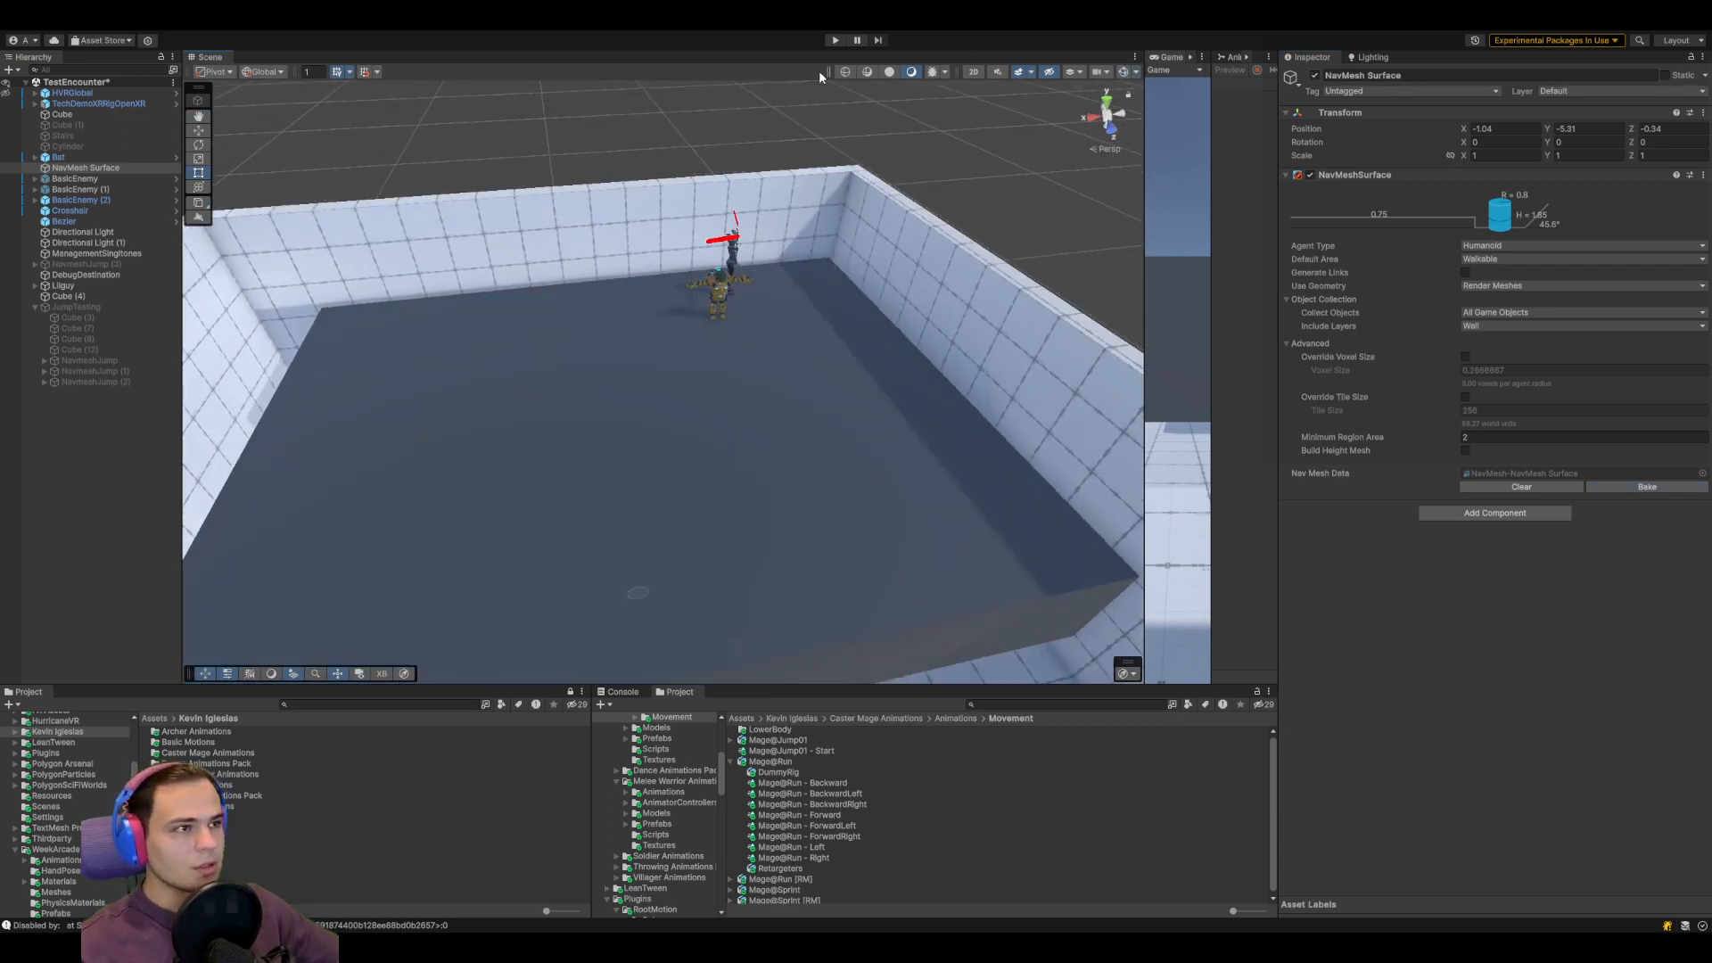
# Run the scene, focus the view on Lilguy, and display the animator graph in a wider area
pyautogui.click(835, 41)
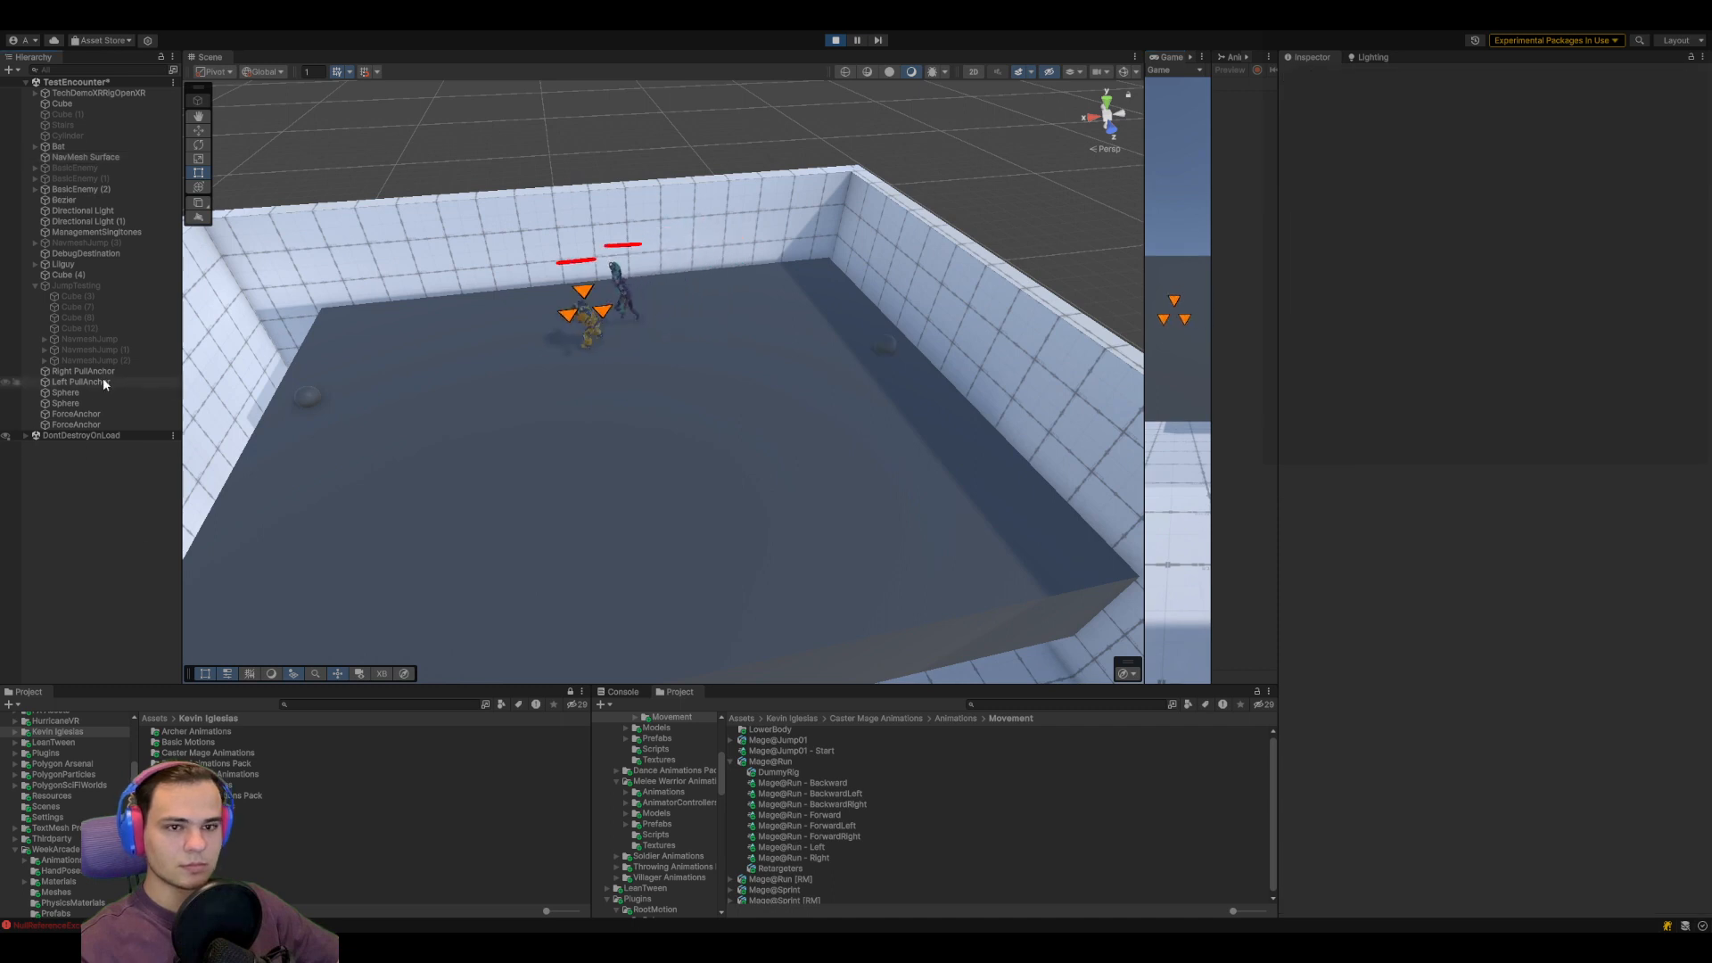
pyautogui.click(76, 264)
pyautogui.doubleClick(77, 264)
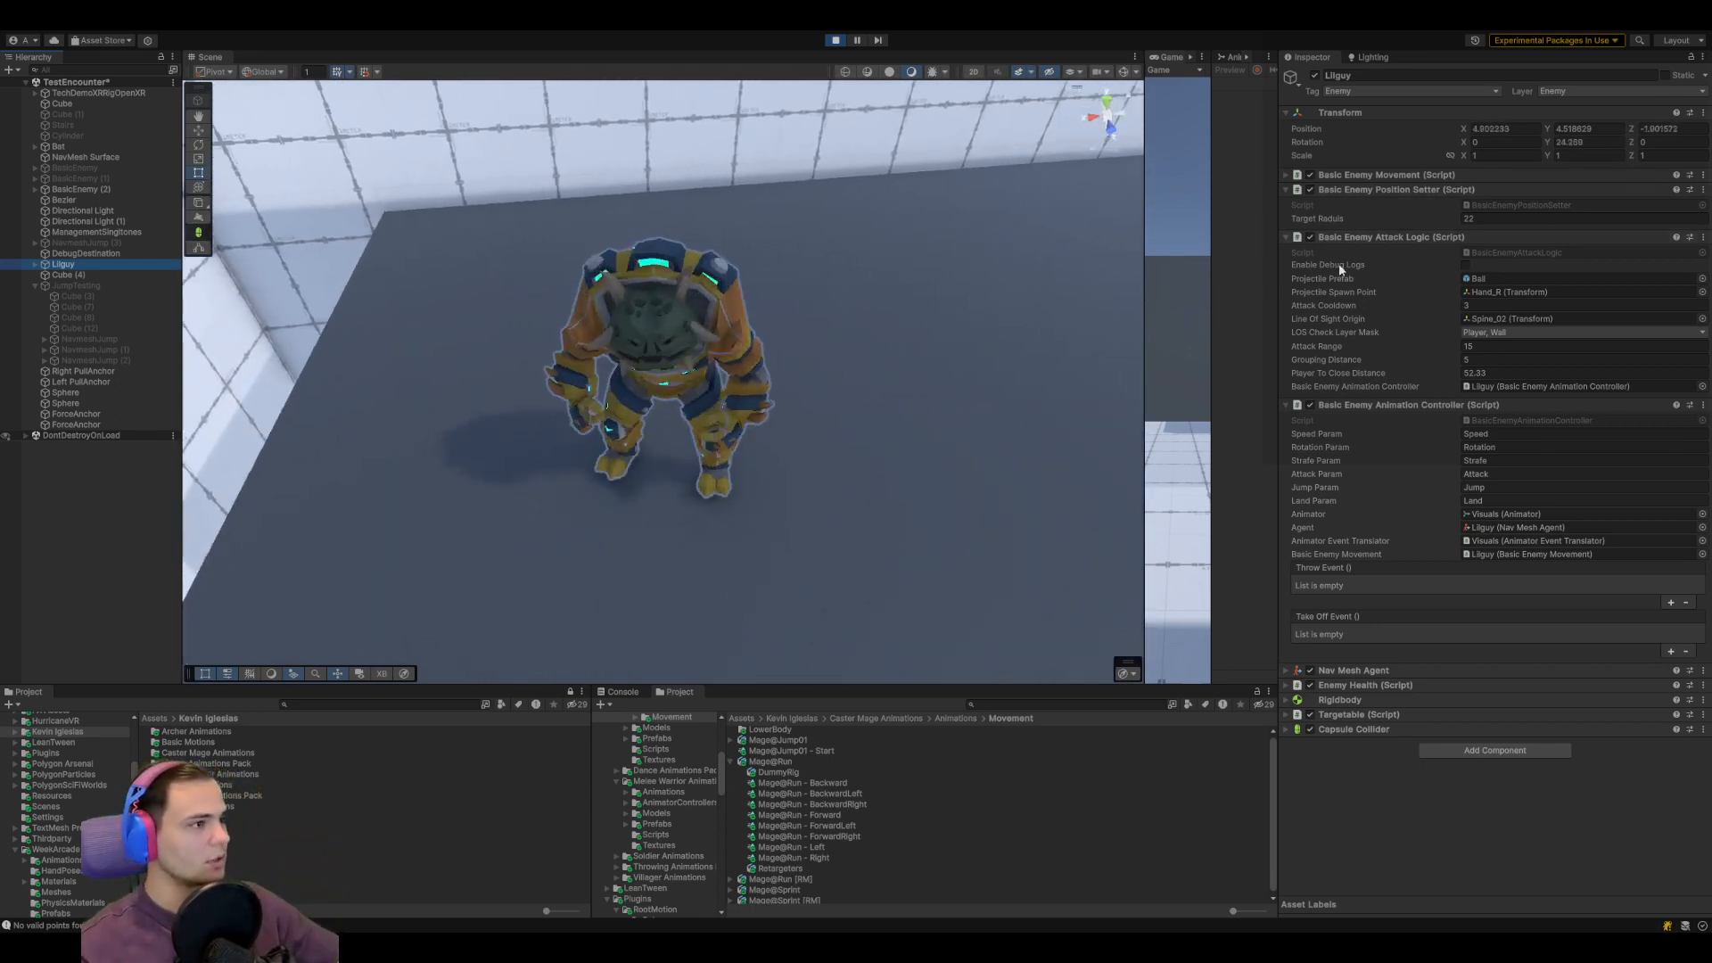
pyautogui.moveTo(1212, 381); pyautogui.dragTo(947, 387)
pyautogui.click(951, 56)
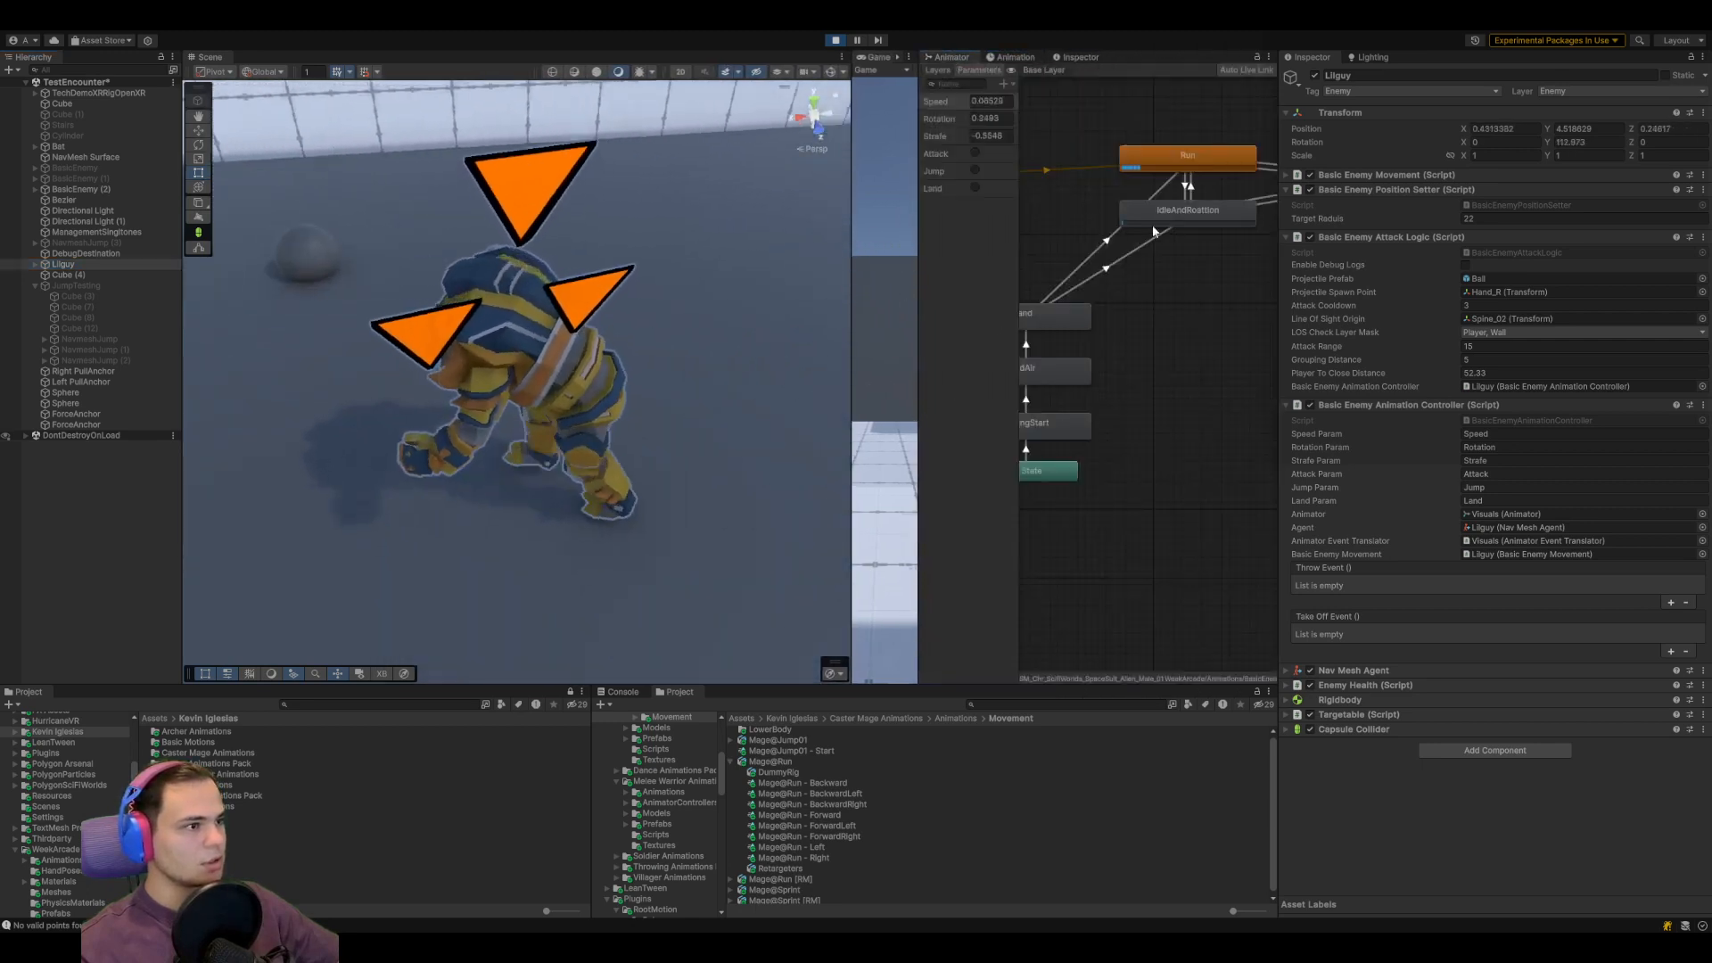
# Set the Run state's speed to 1.47 and refocus the view on Lilguy
pyautogui.click(1187, 156)
pyautogui.click(1472, 145)
pyautogui.write('1.47')
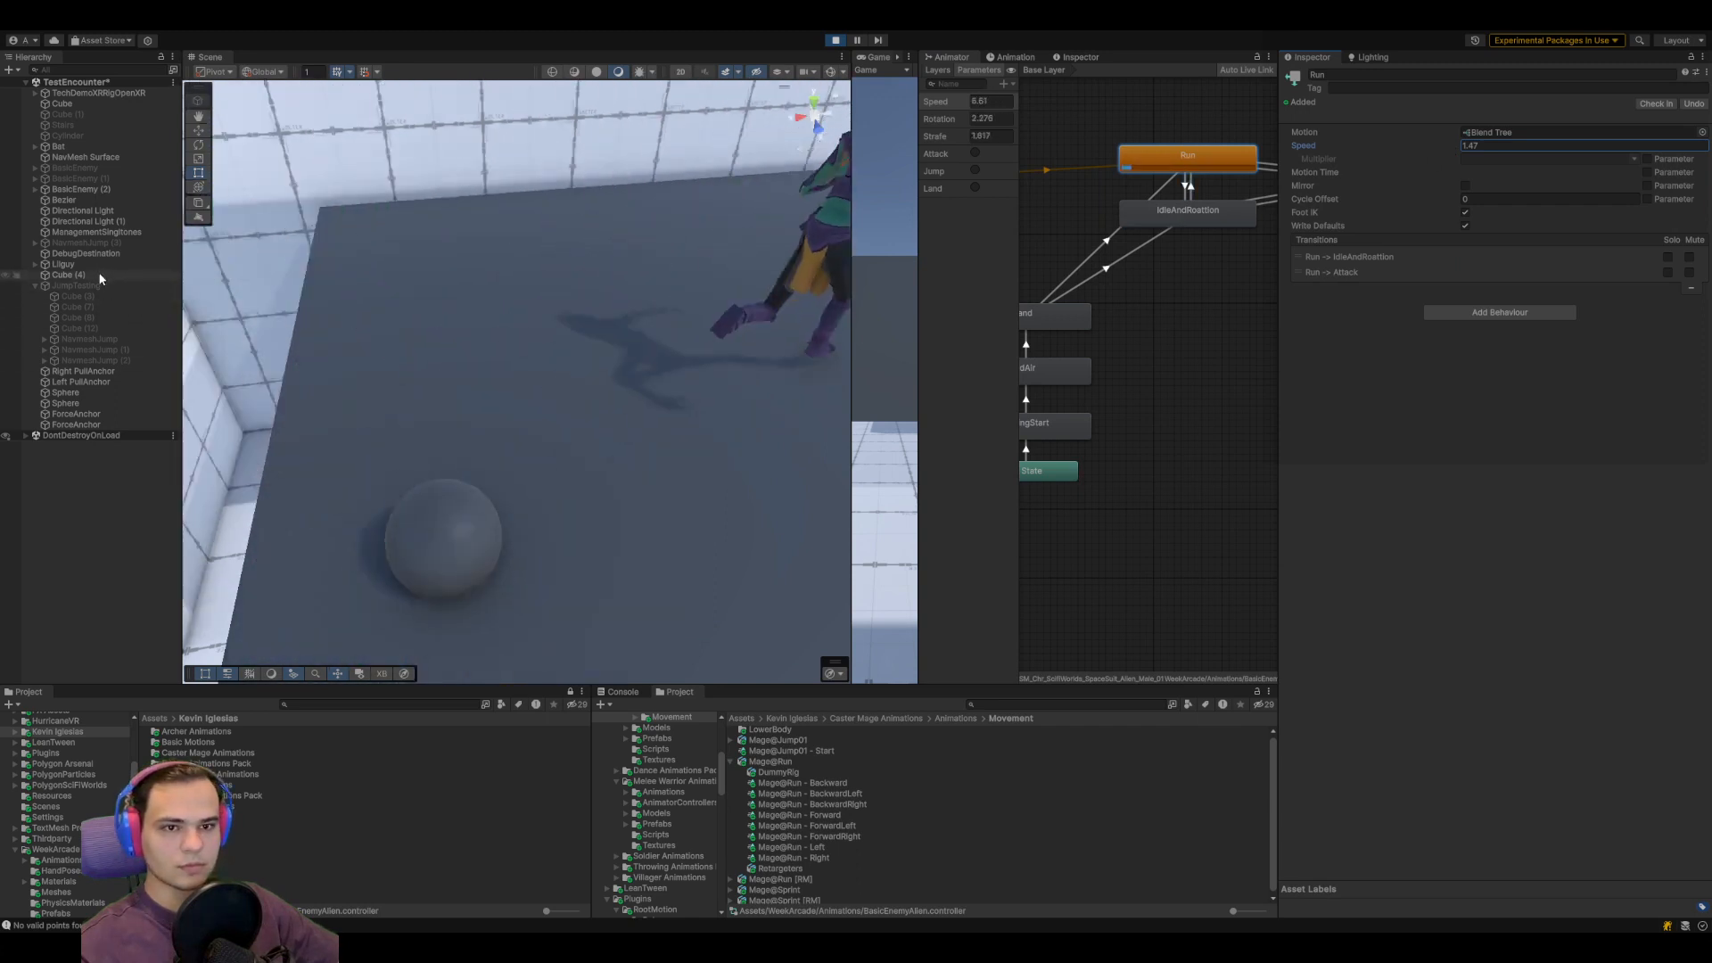
pyautogui.doubleClick(98, 266)
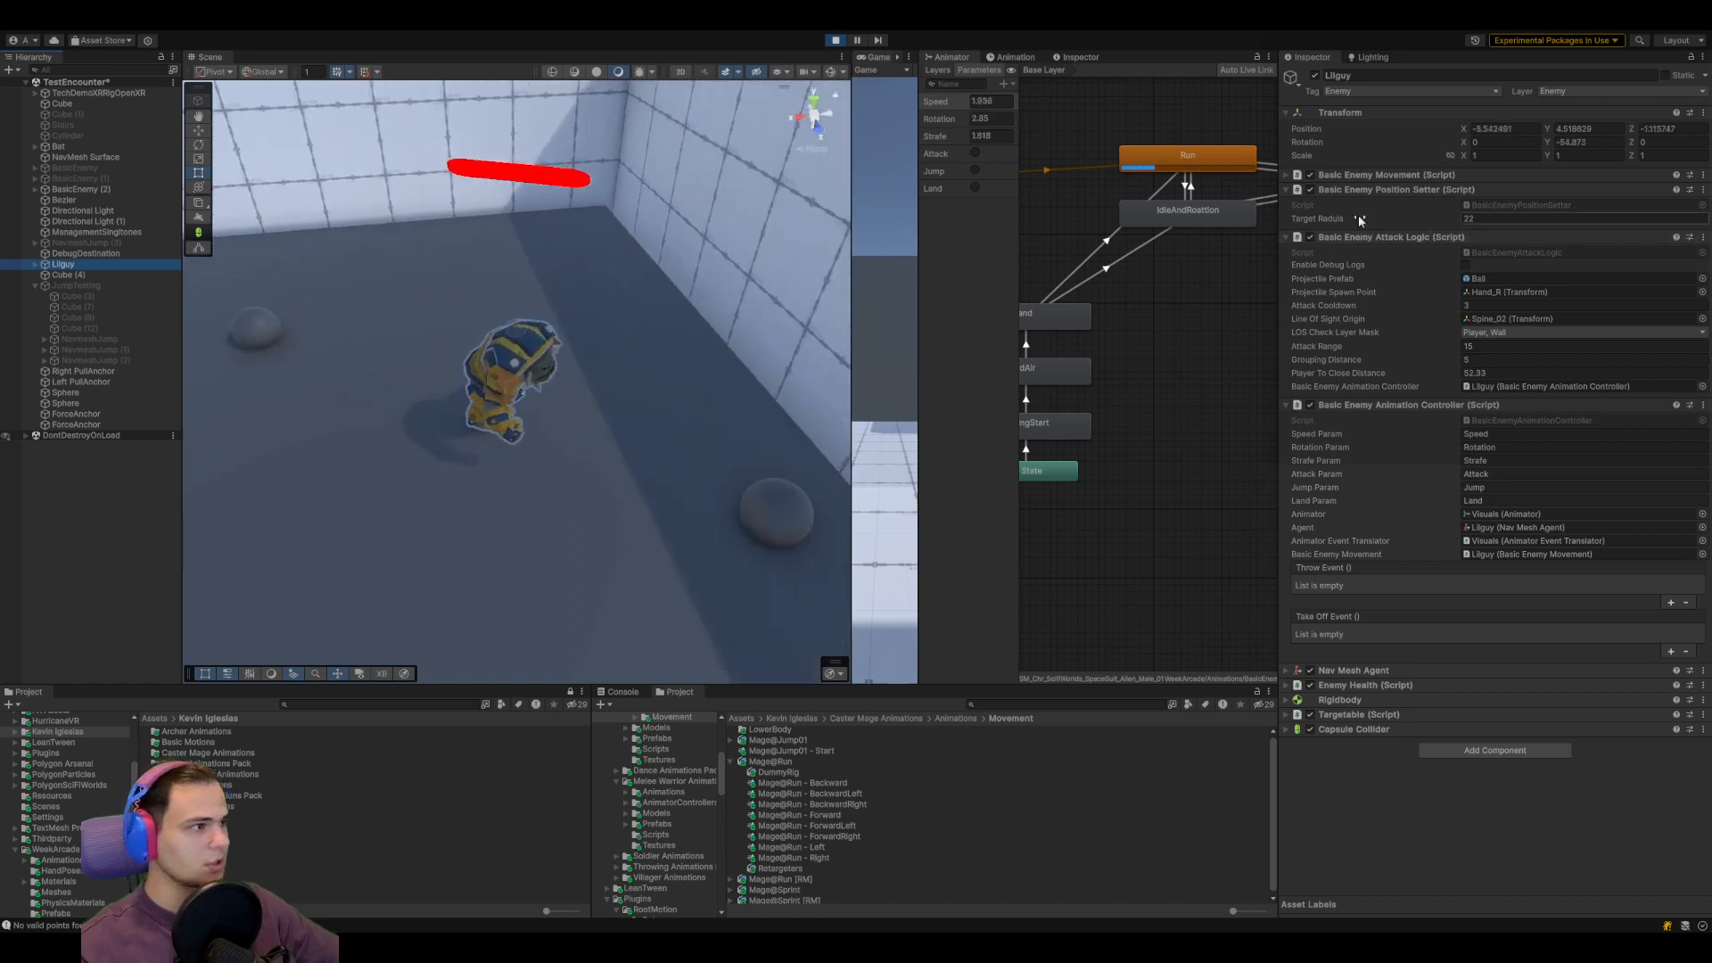
# Raise the Run state's speed to about 1.75 and watch Lilguy's movement in the running scene
pyautogui.click(1188, 157)
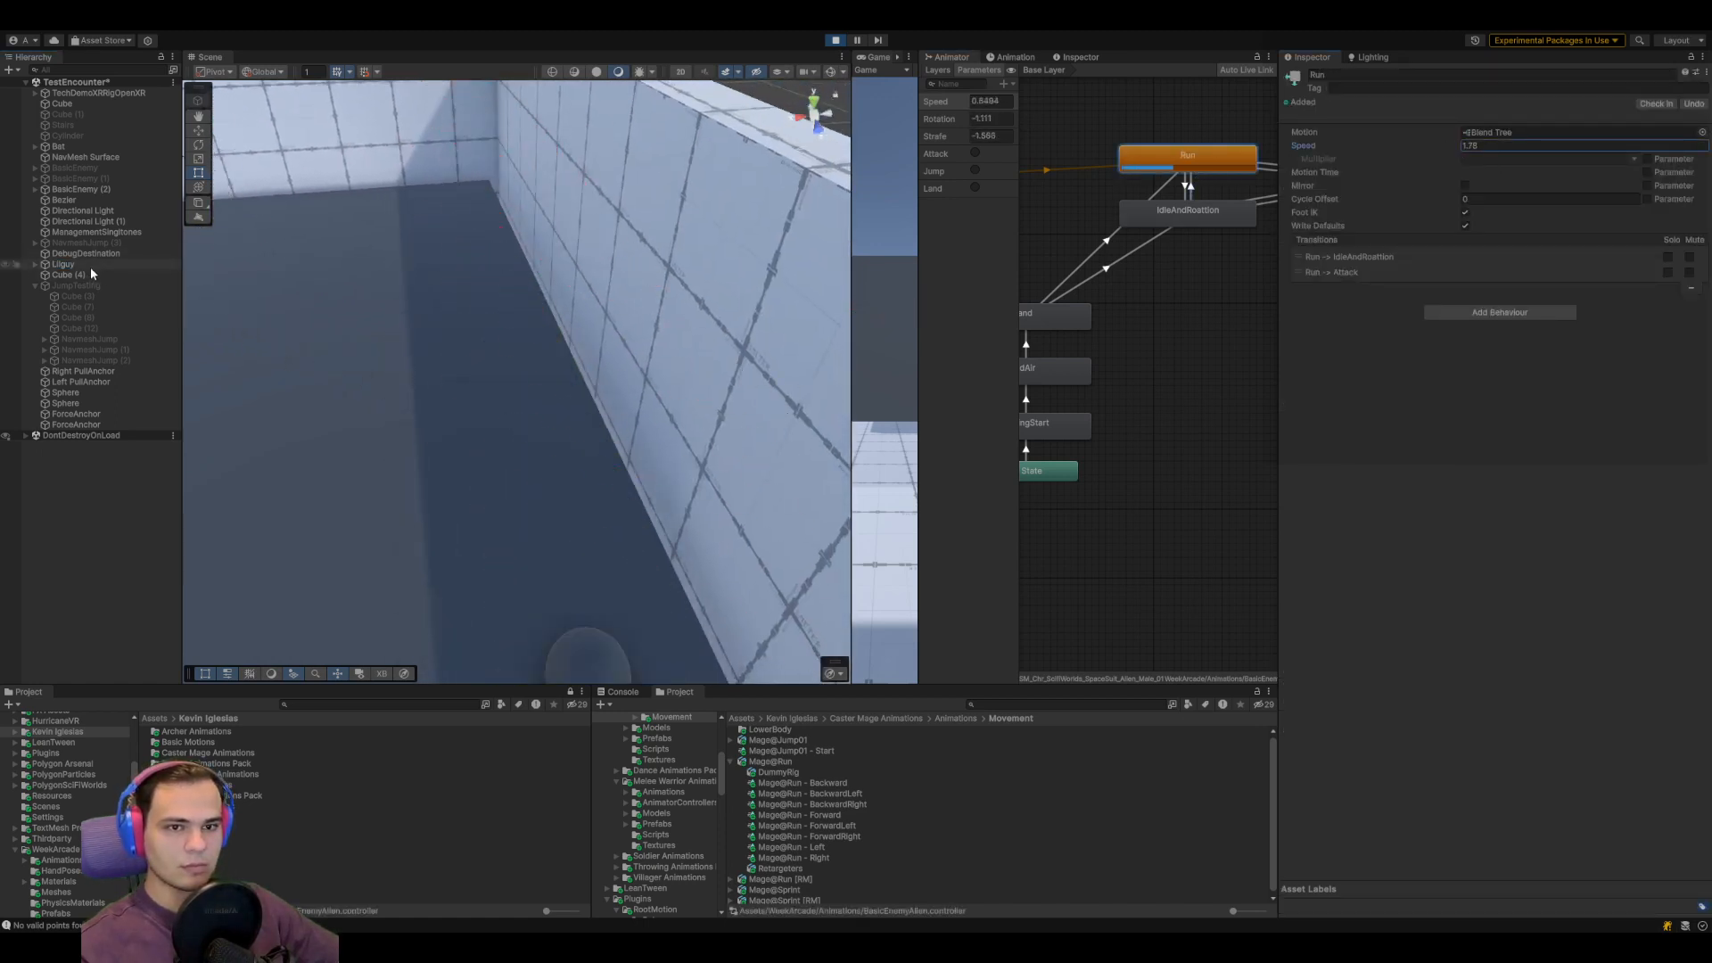
pyautogui.doubleClick(62, 264)
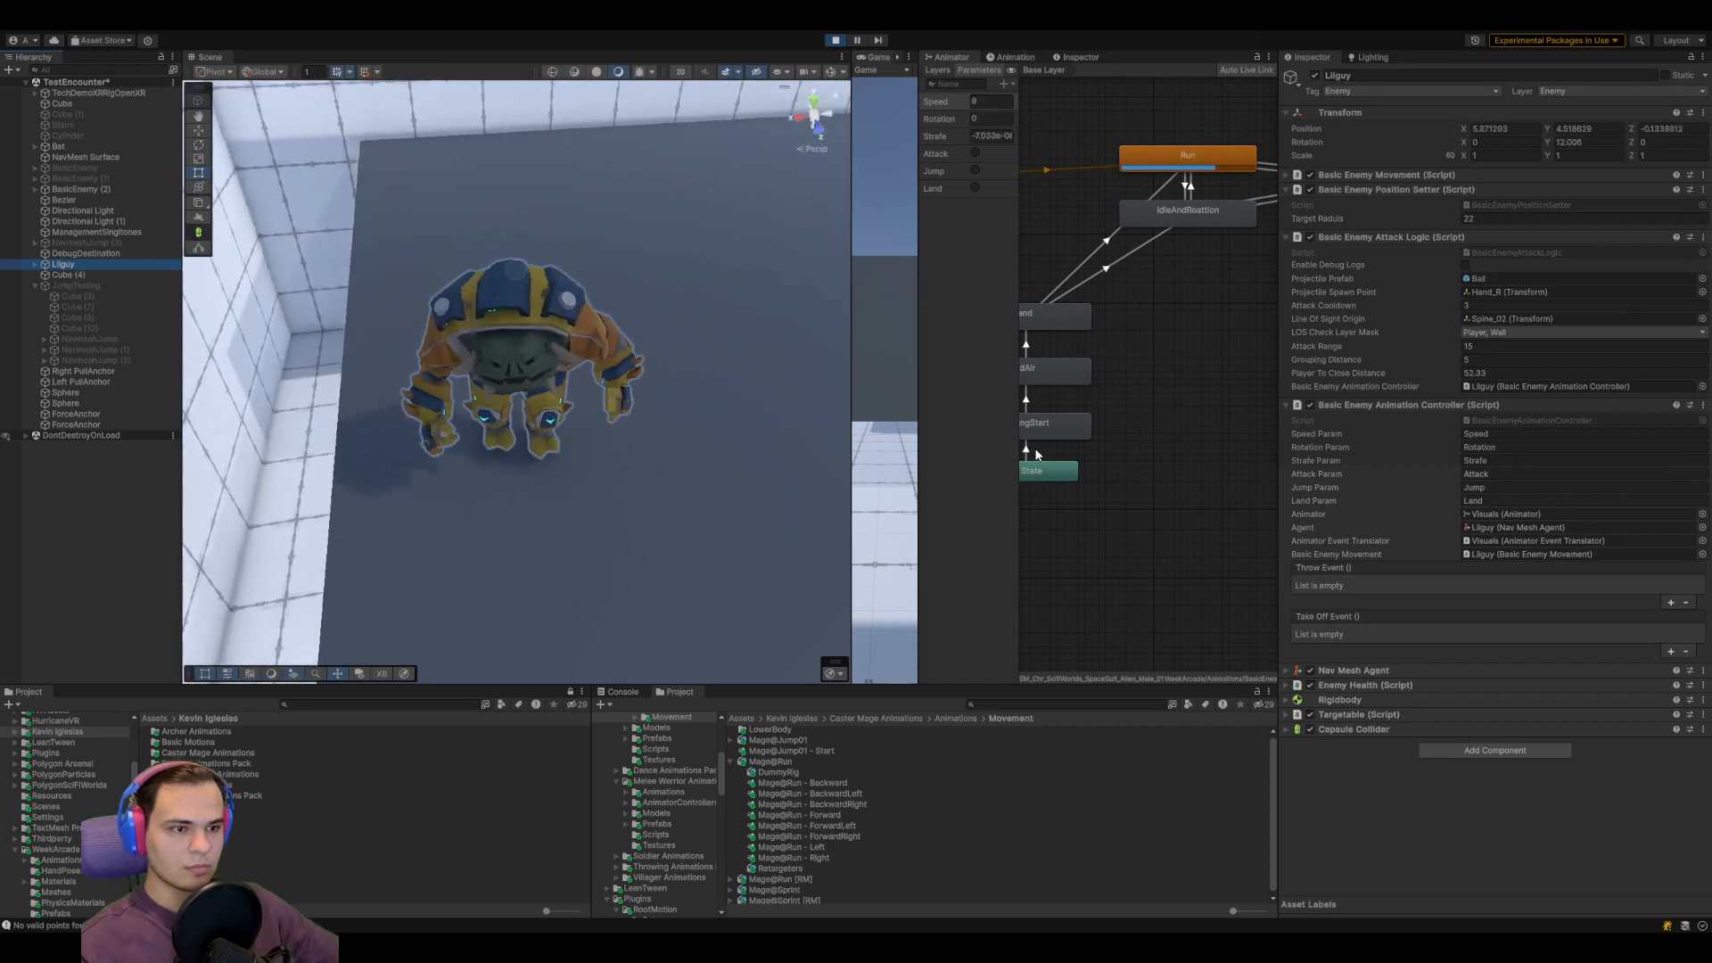
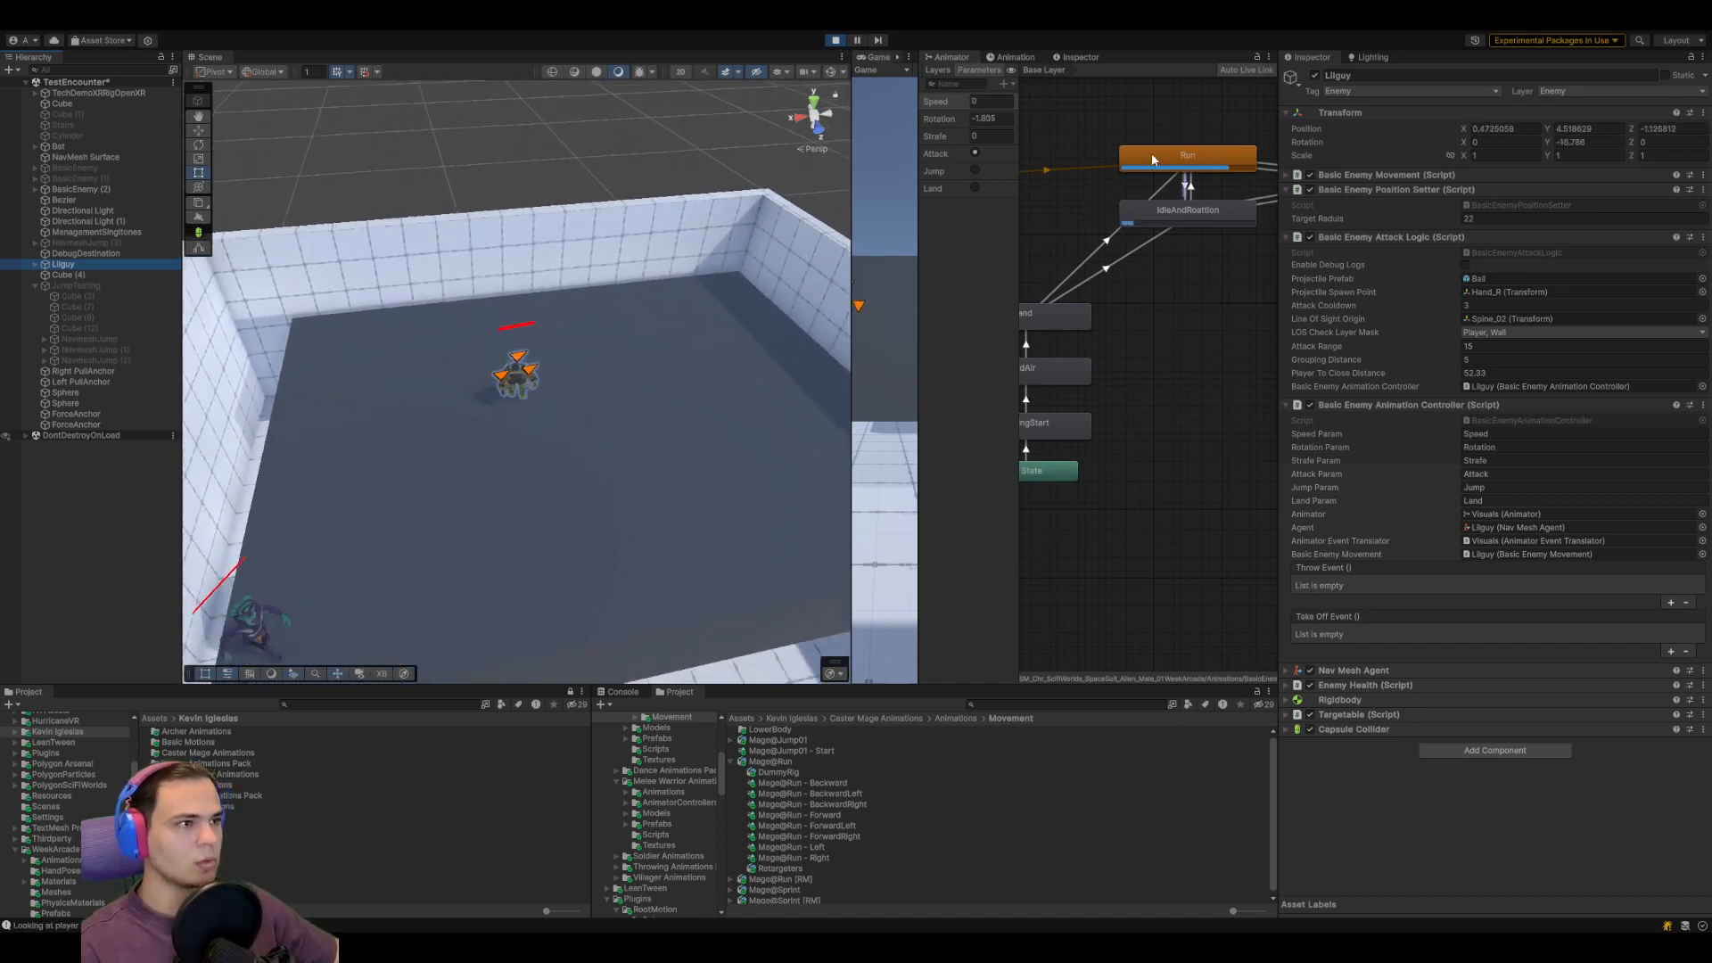
pyautogui.click(1126, 157)
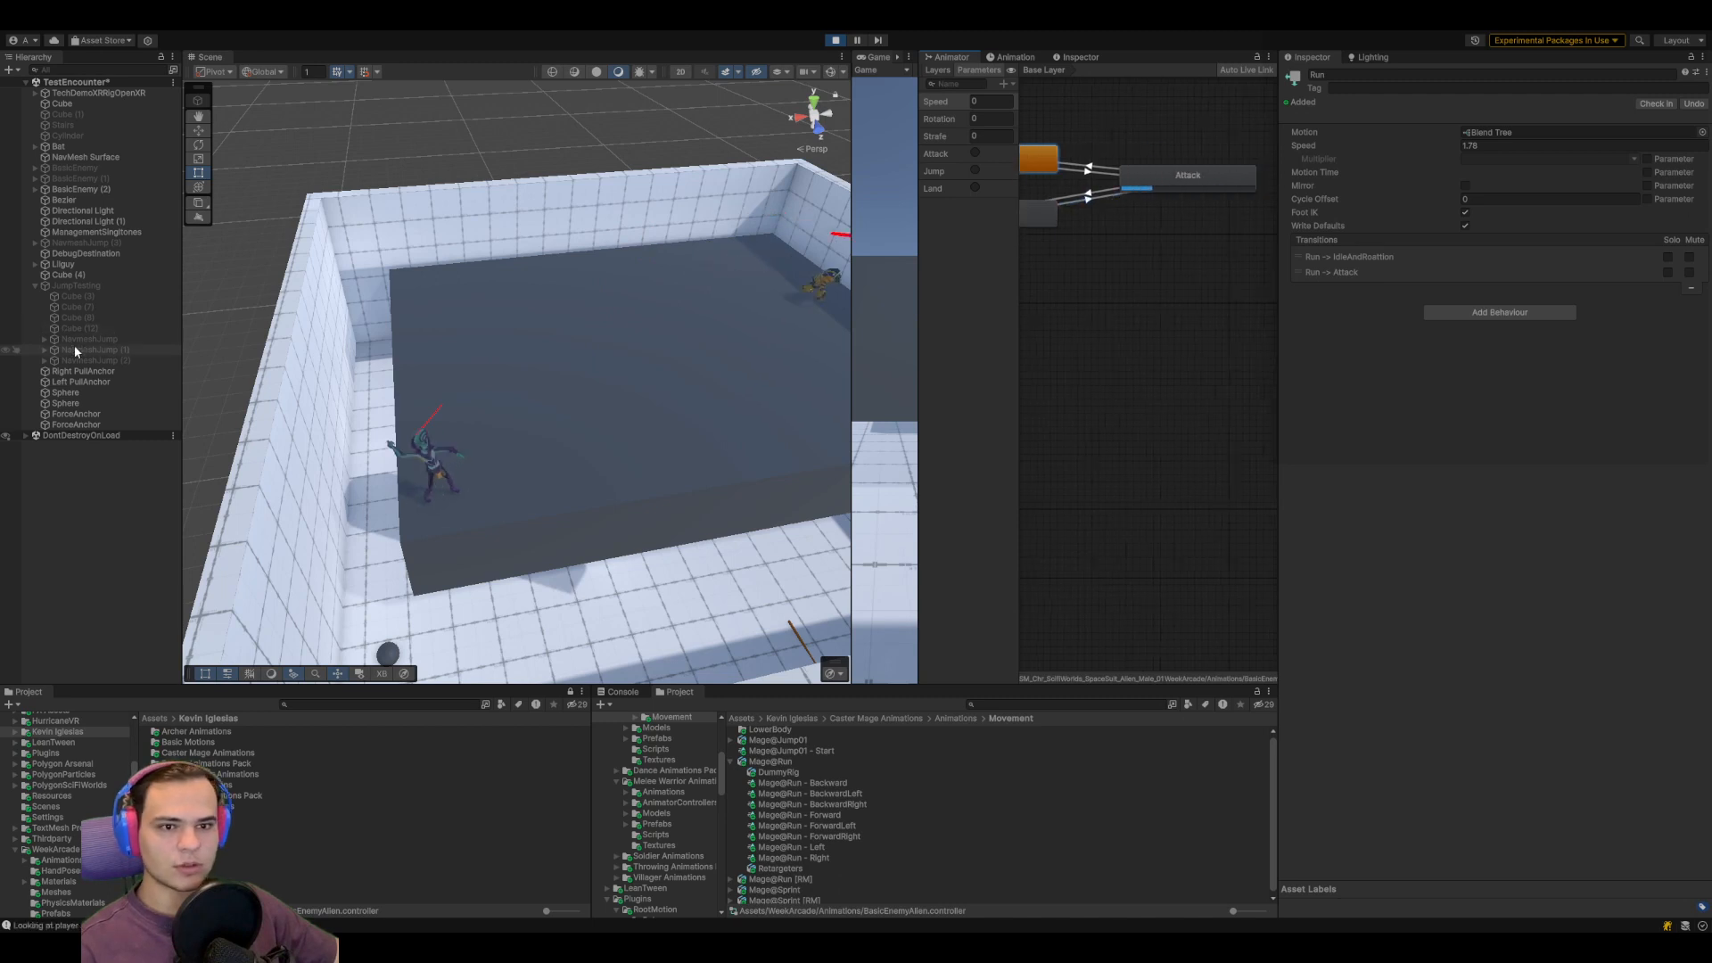
pyautogui.click(89, 266)
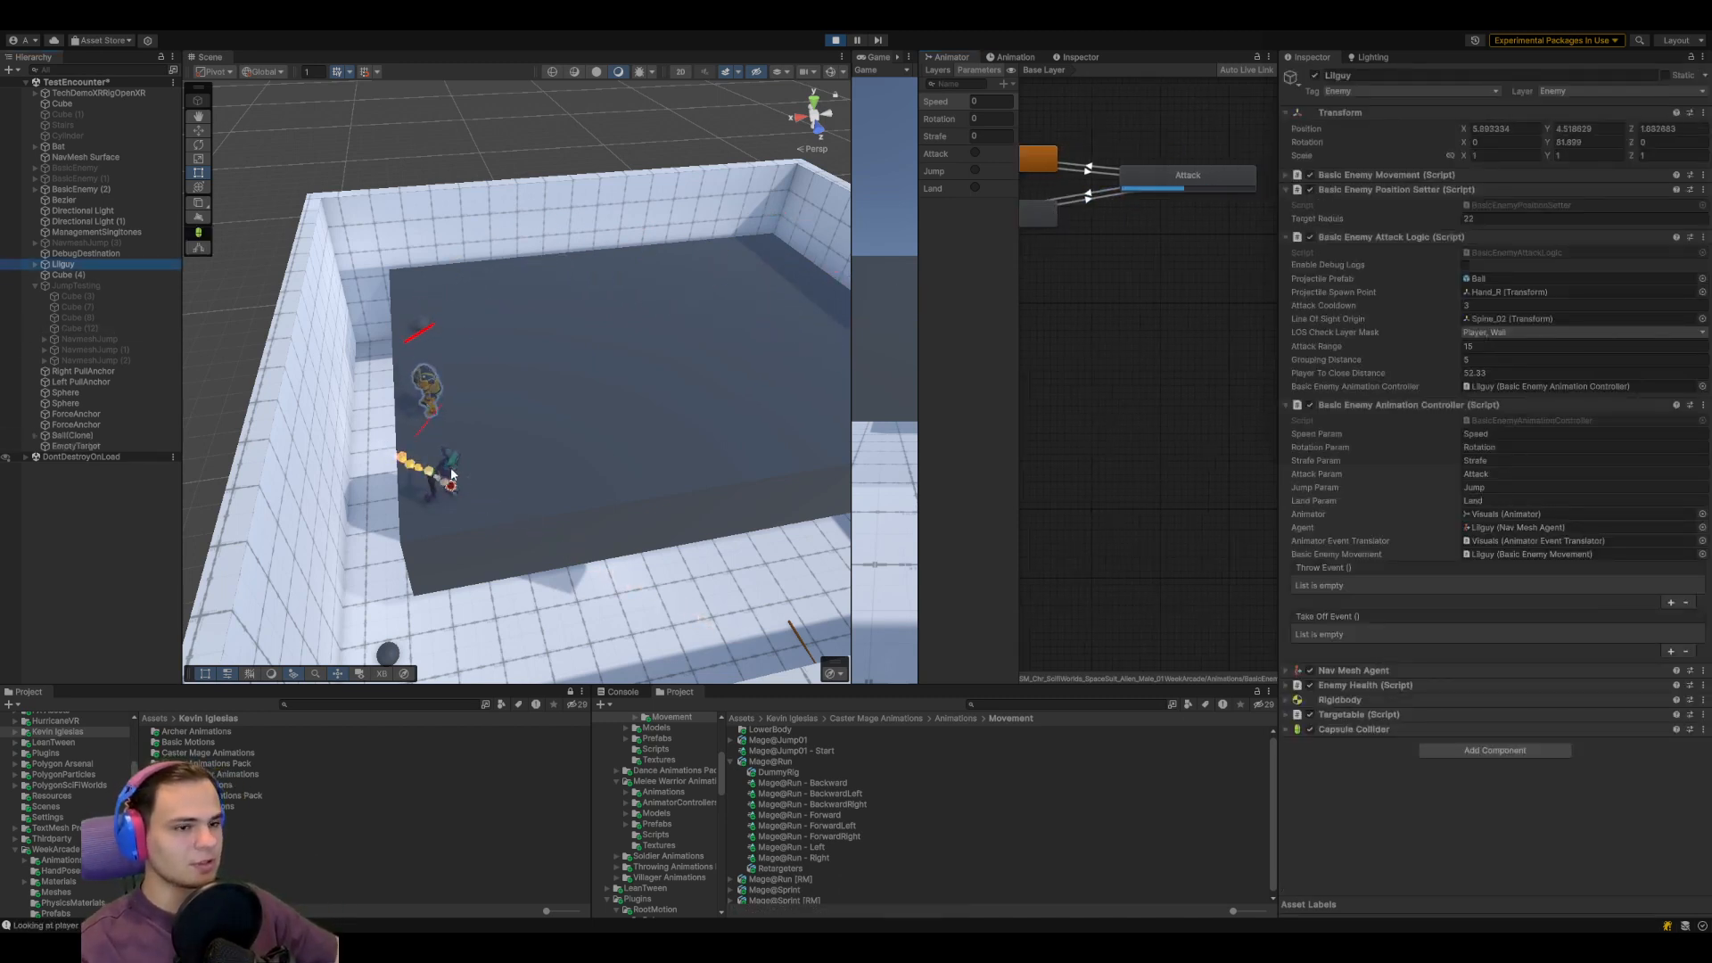
# Show the animator graph of BasicEnemy (2)'s alien model and pause the running scene
pyautogui.click(77, 189)
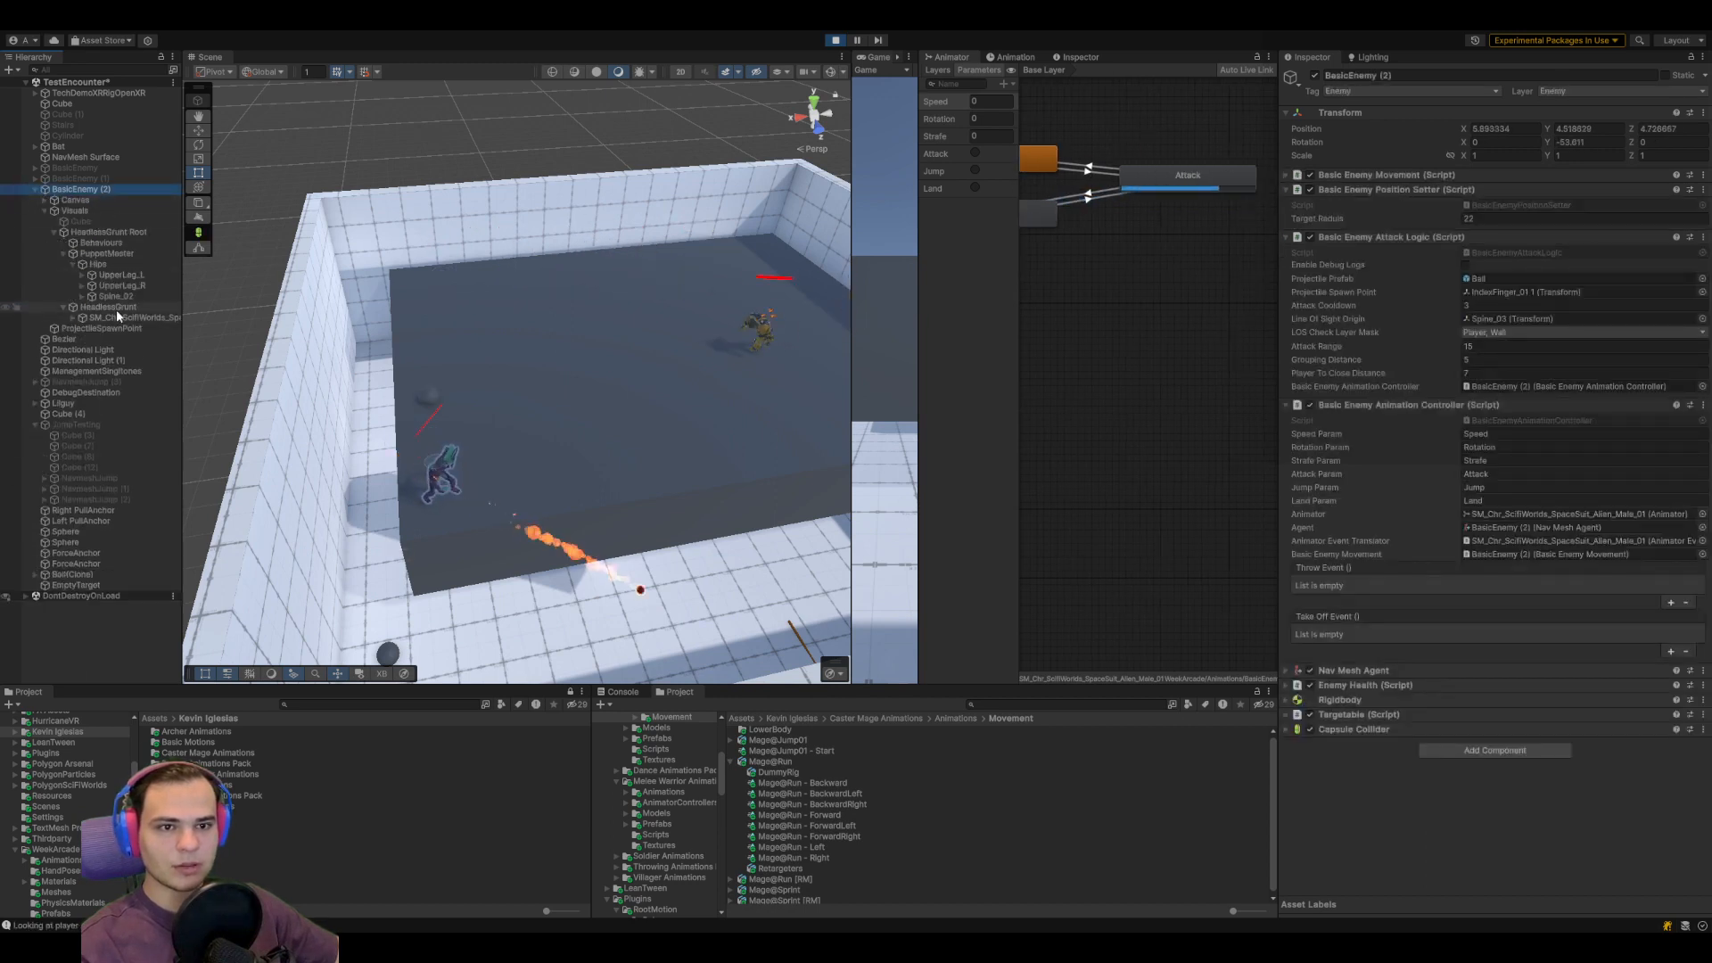
pyautogui.click(122, 317)
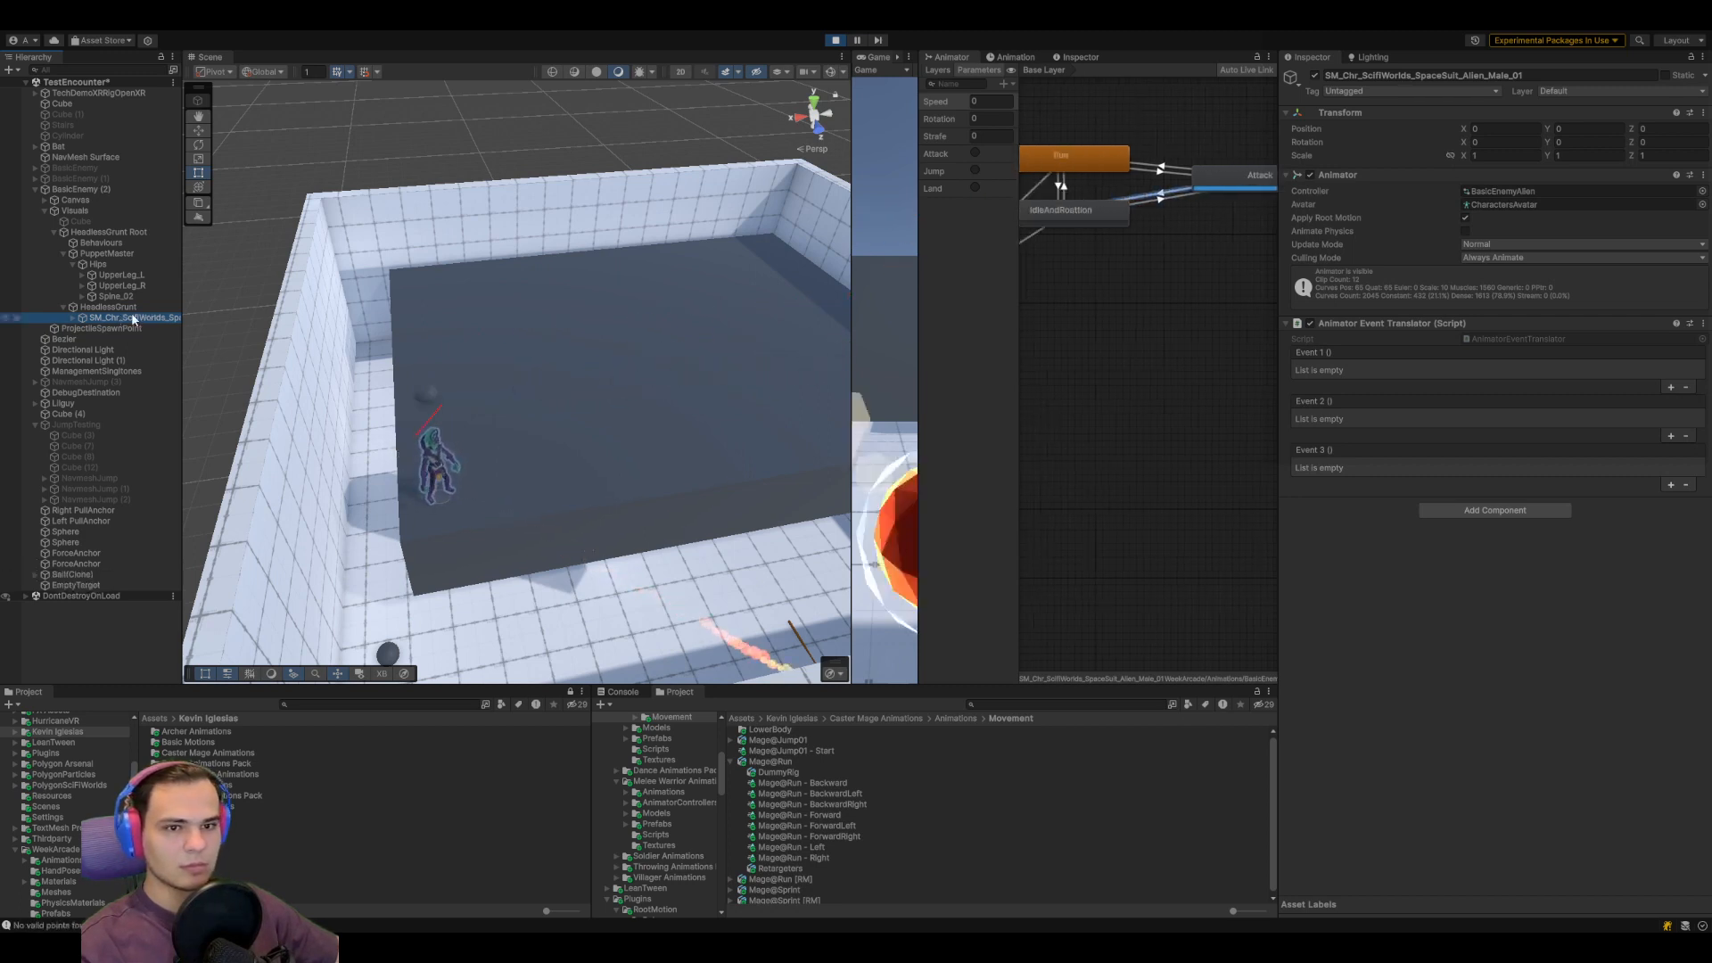
pyautogui.click(857, 41)
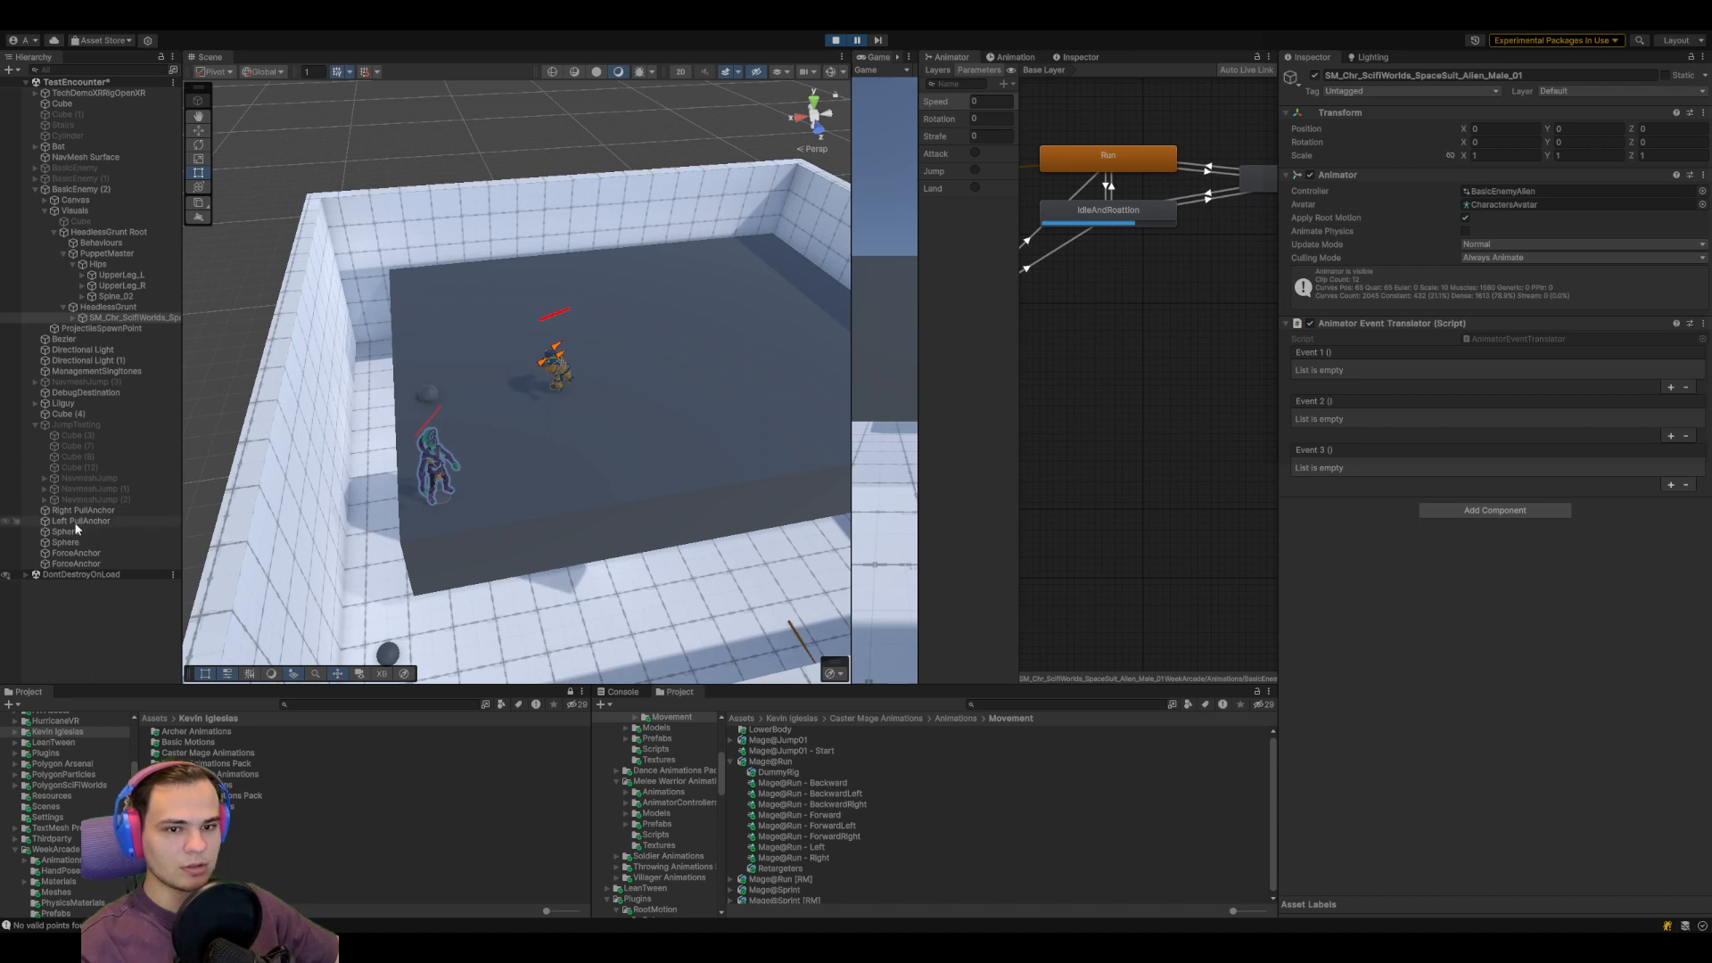
# Select the animated Visuals object inside Lilguy and locate its animator controller among the project assets
pyautogui.click(36, 406)
pyautogui.click(131, 501)
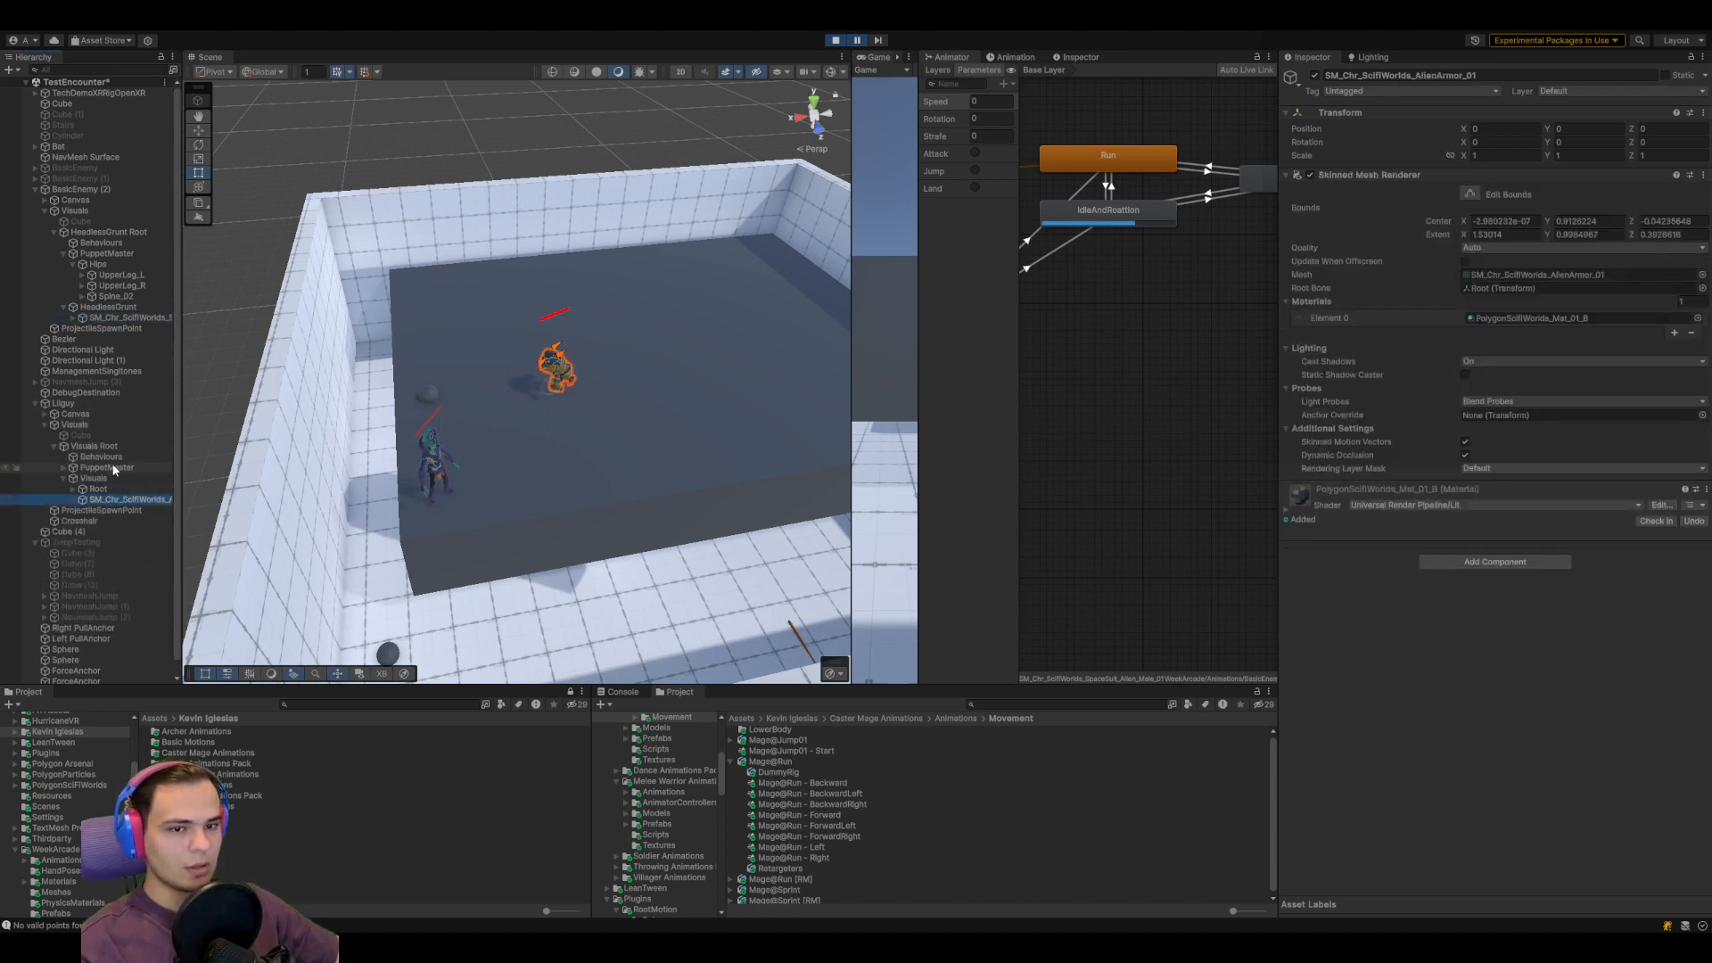
pyautogui.click(108, 479)
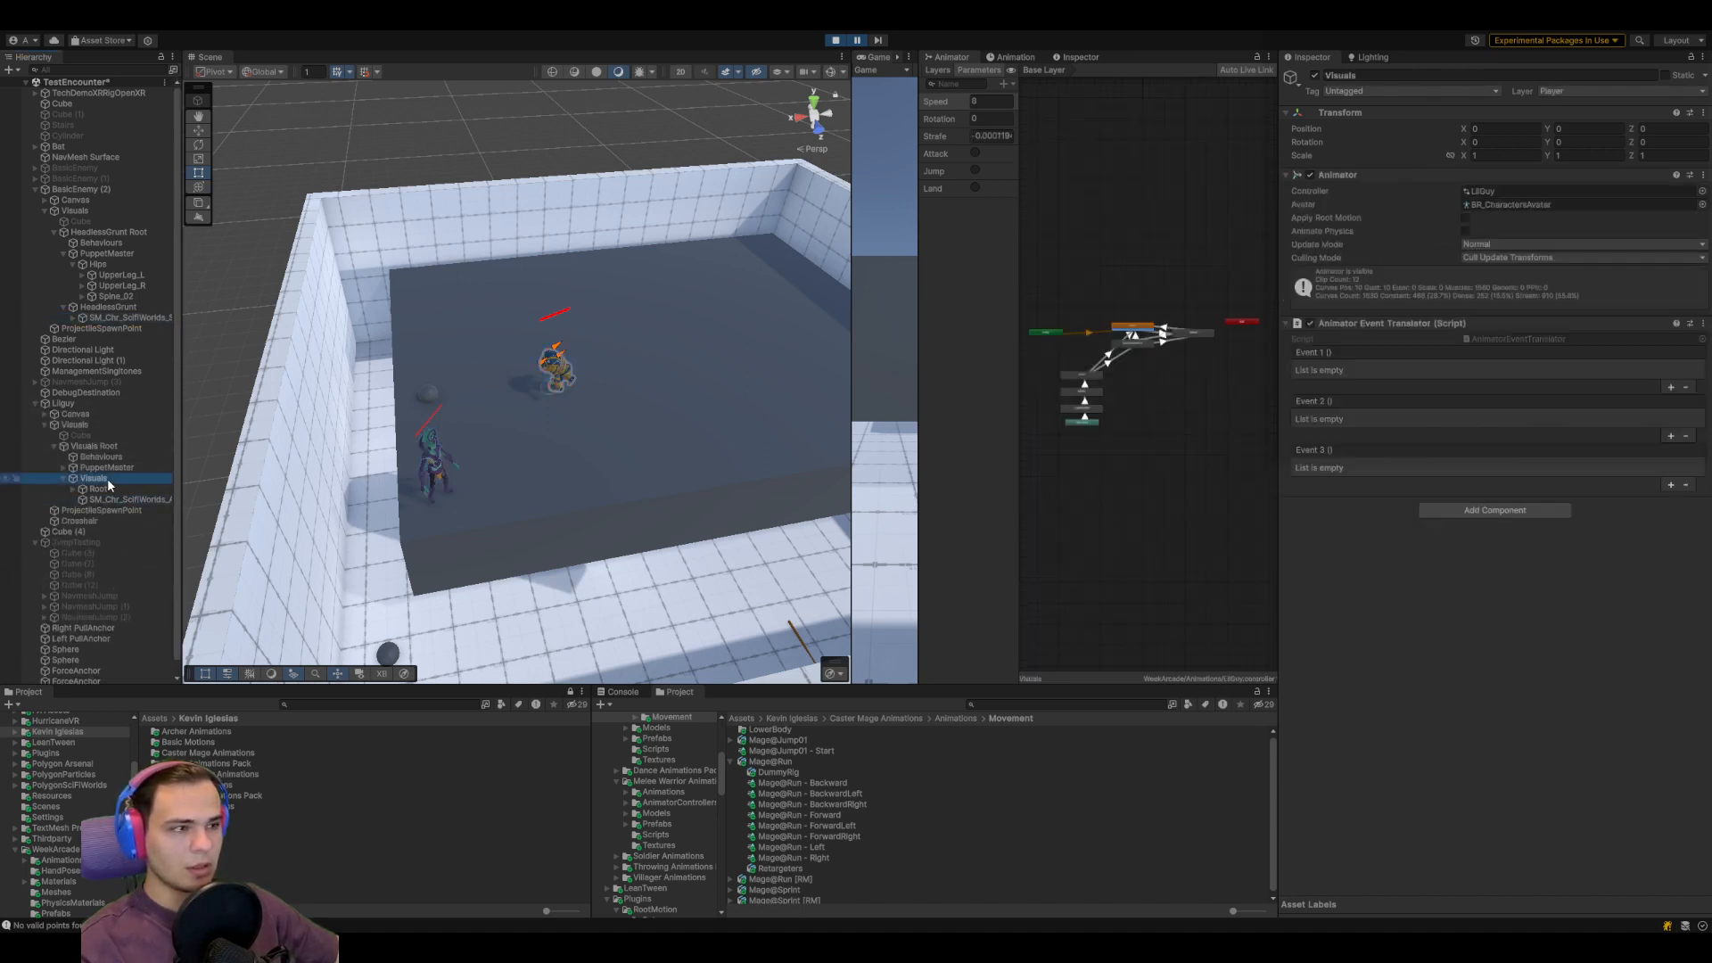
pyautogui.click(1518, 191)
# Display the BasicEnemyAlien controller and examine its Run state's speed and motion settings
pyautogui.click(815, 740)
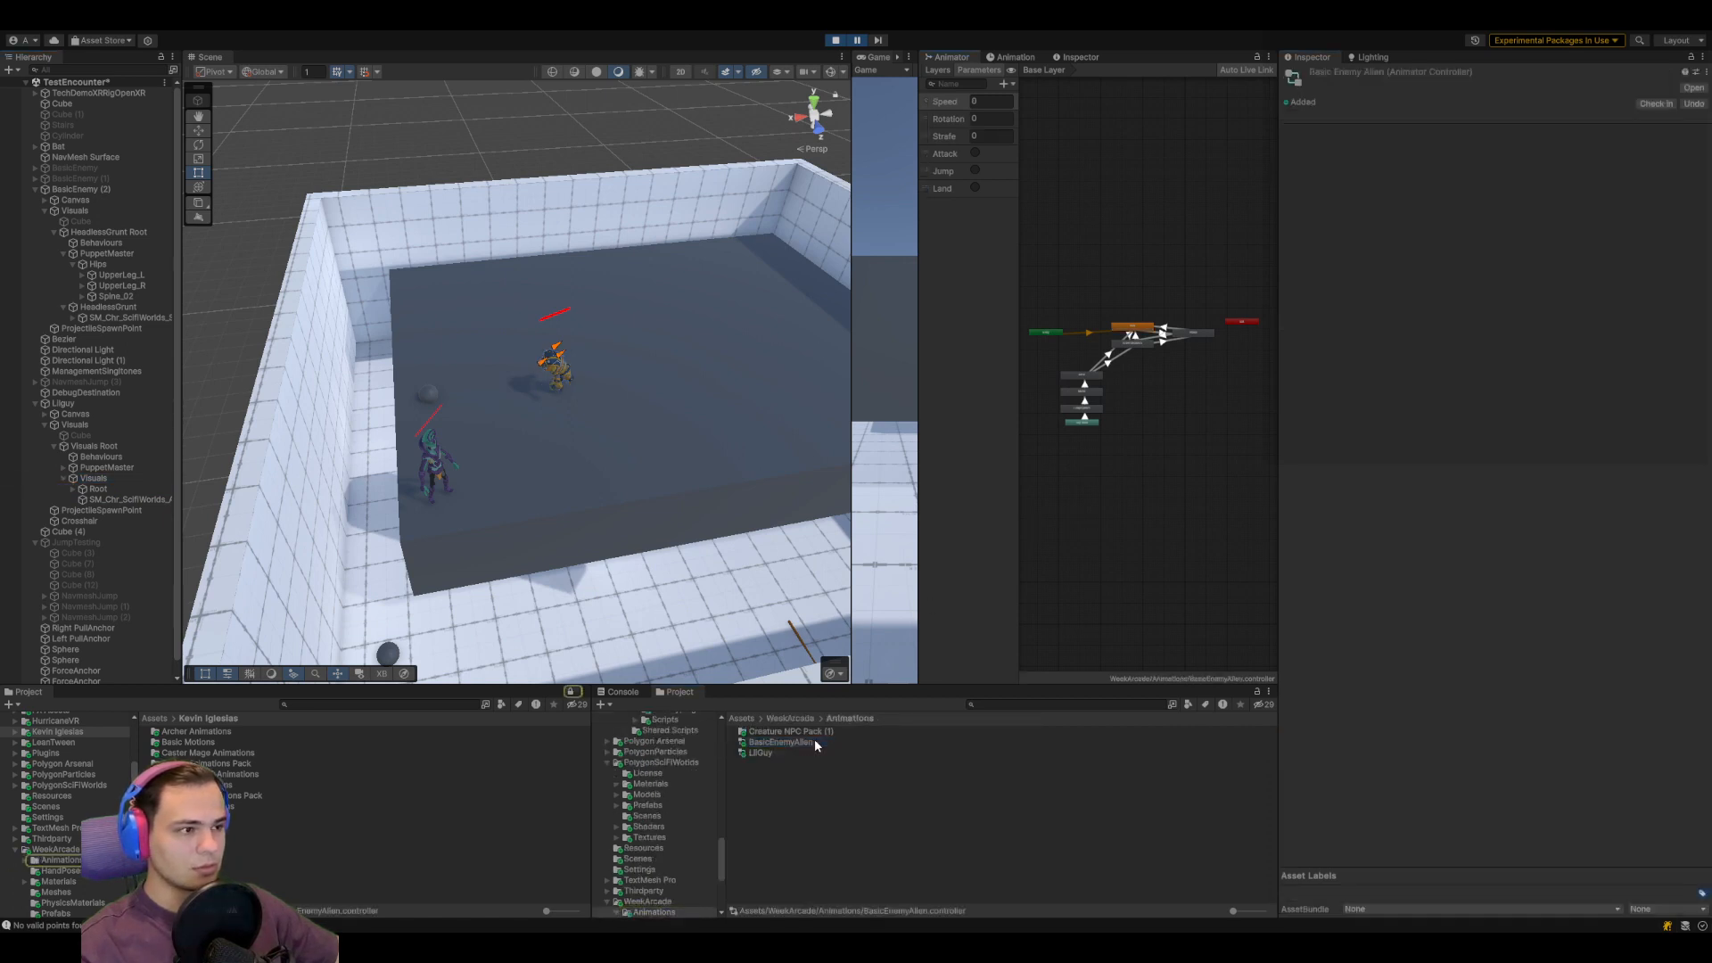
pyautogui.click(1126, 328)
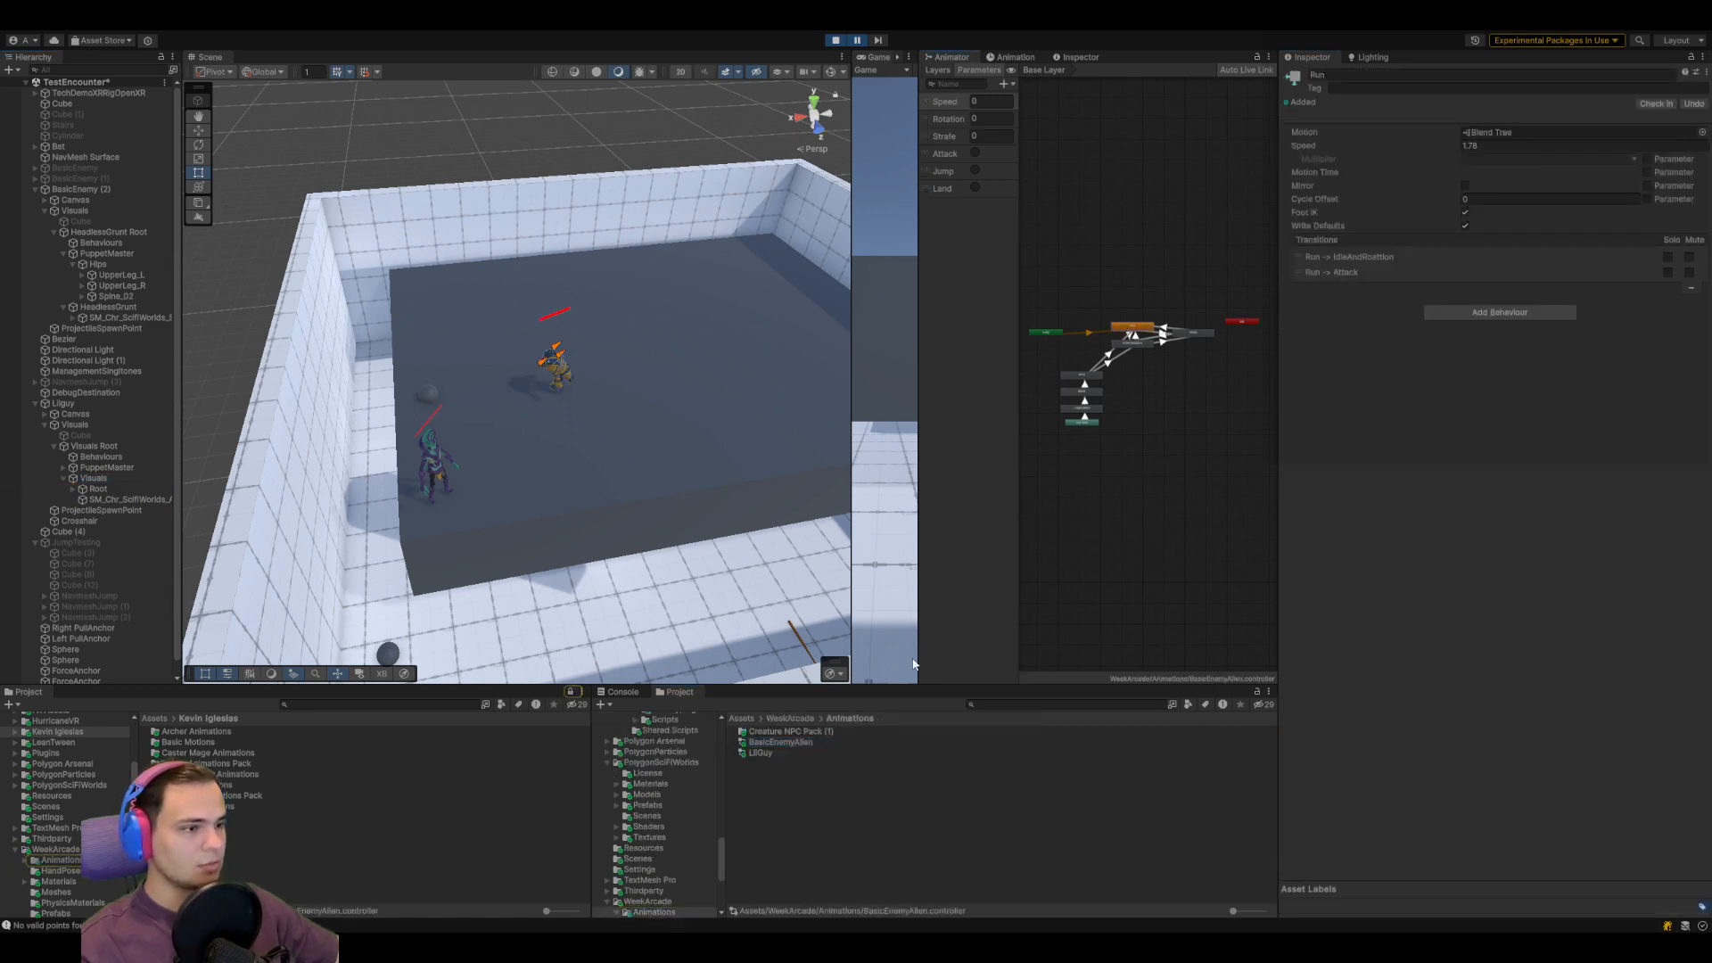
pyautogui.scroll(3, 1077, 571)
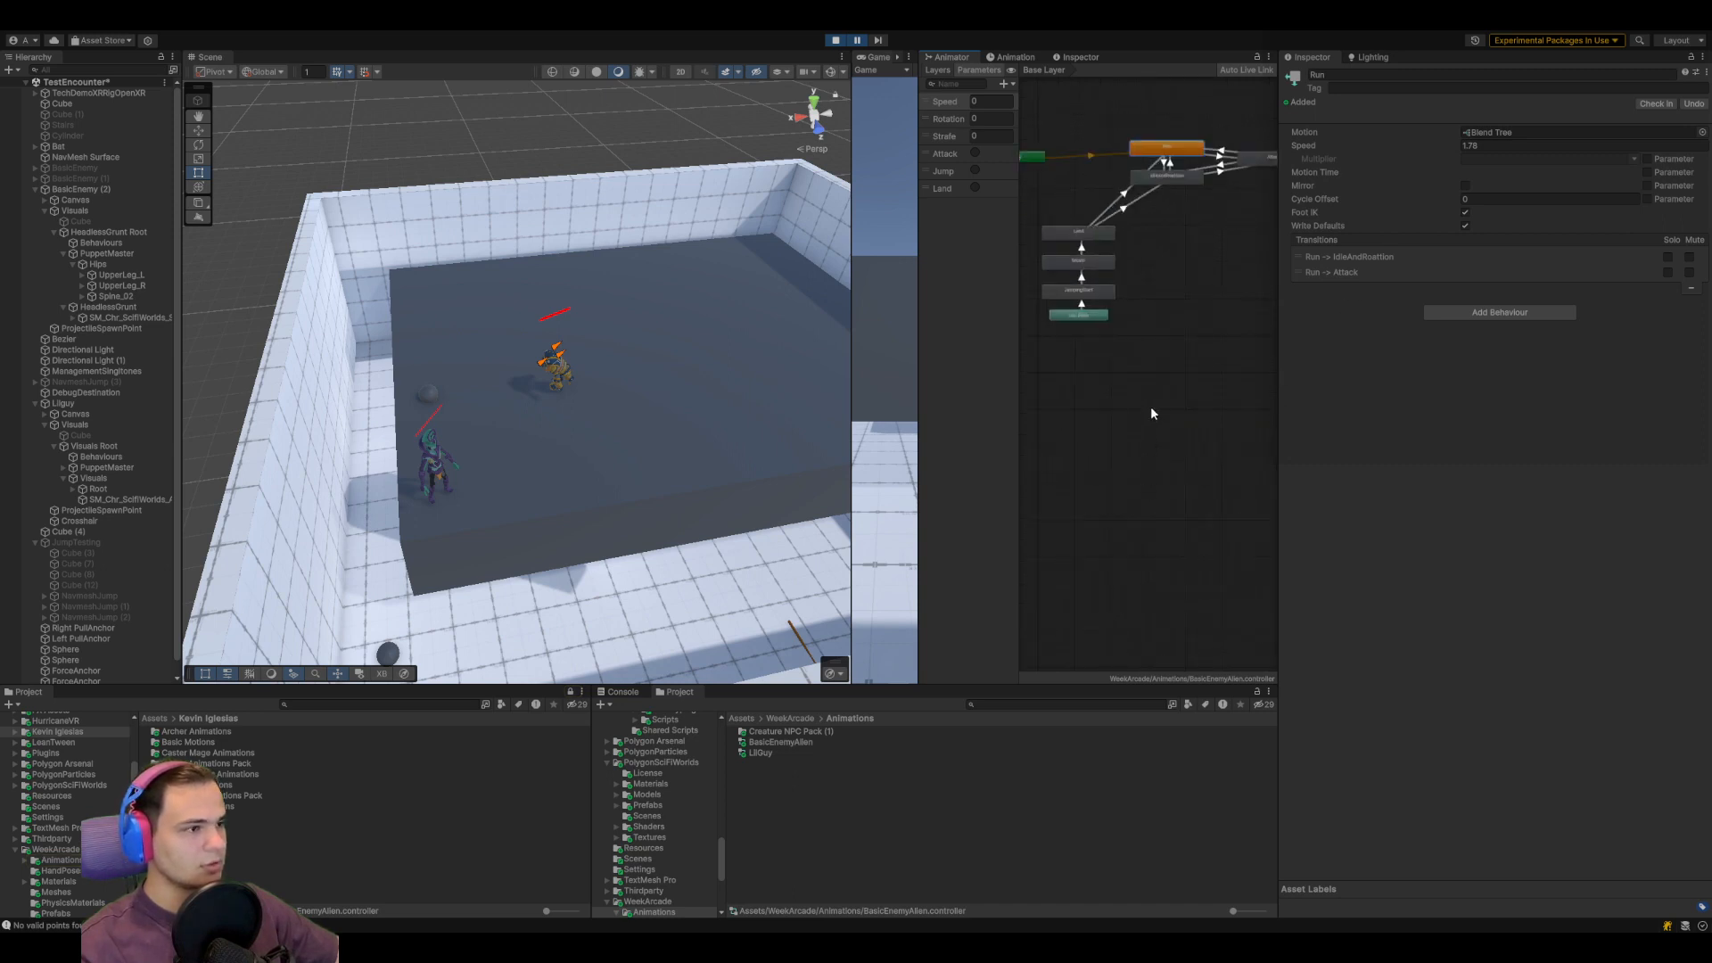
pyautogui.click(1486, 132)
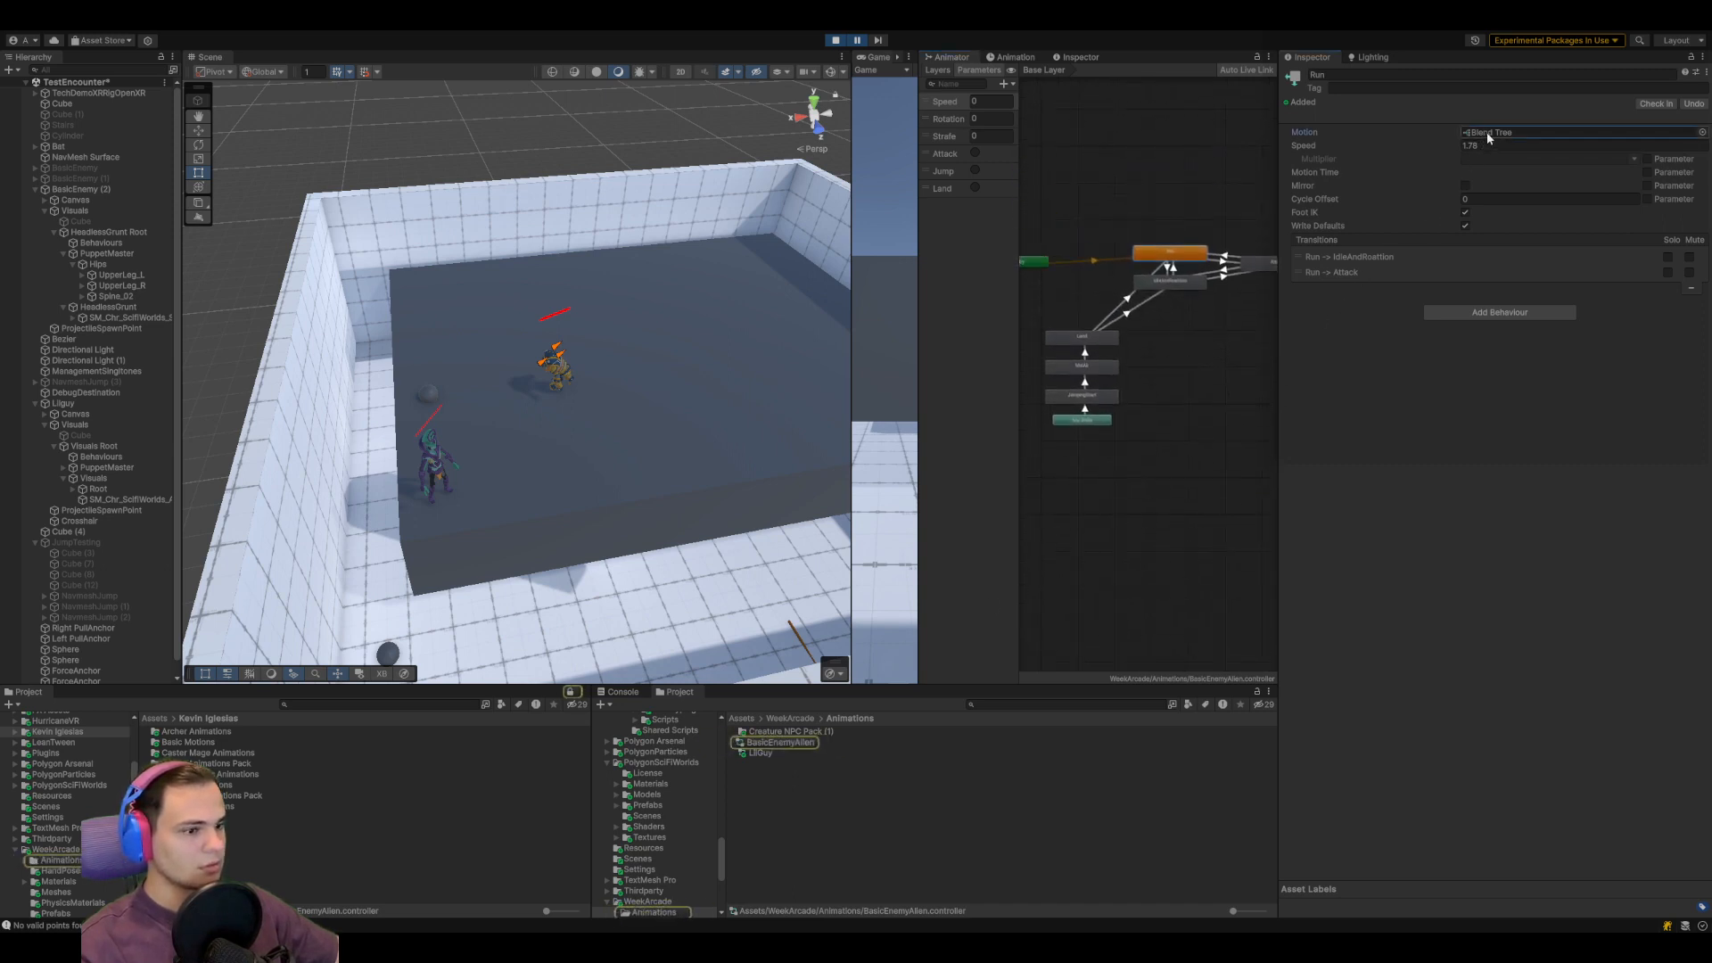
# Display the LilGuy controller and examine the blend tree used by its Run state
pyautogui.click(776, 751)
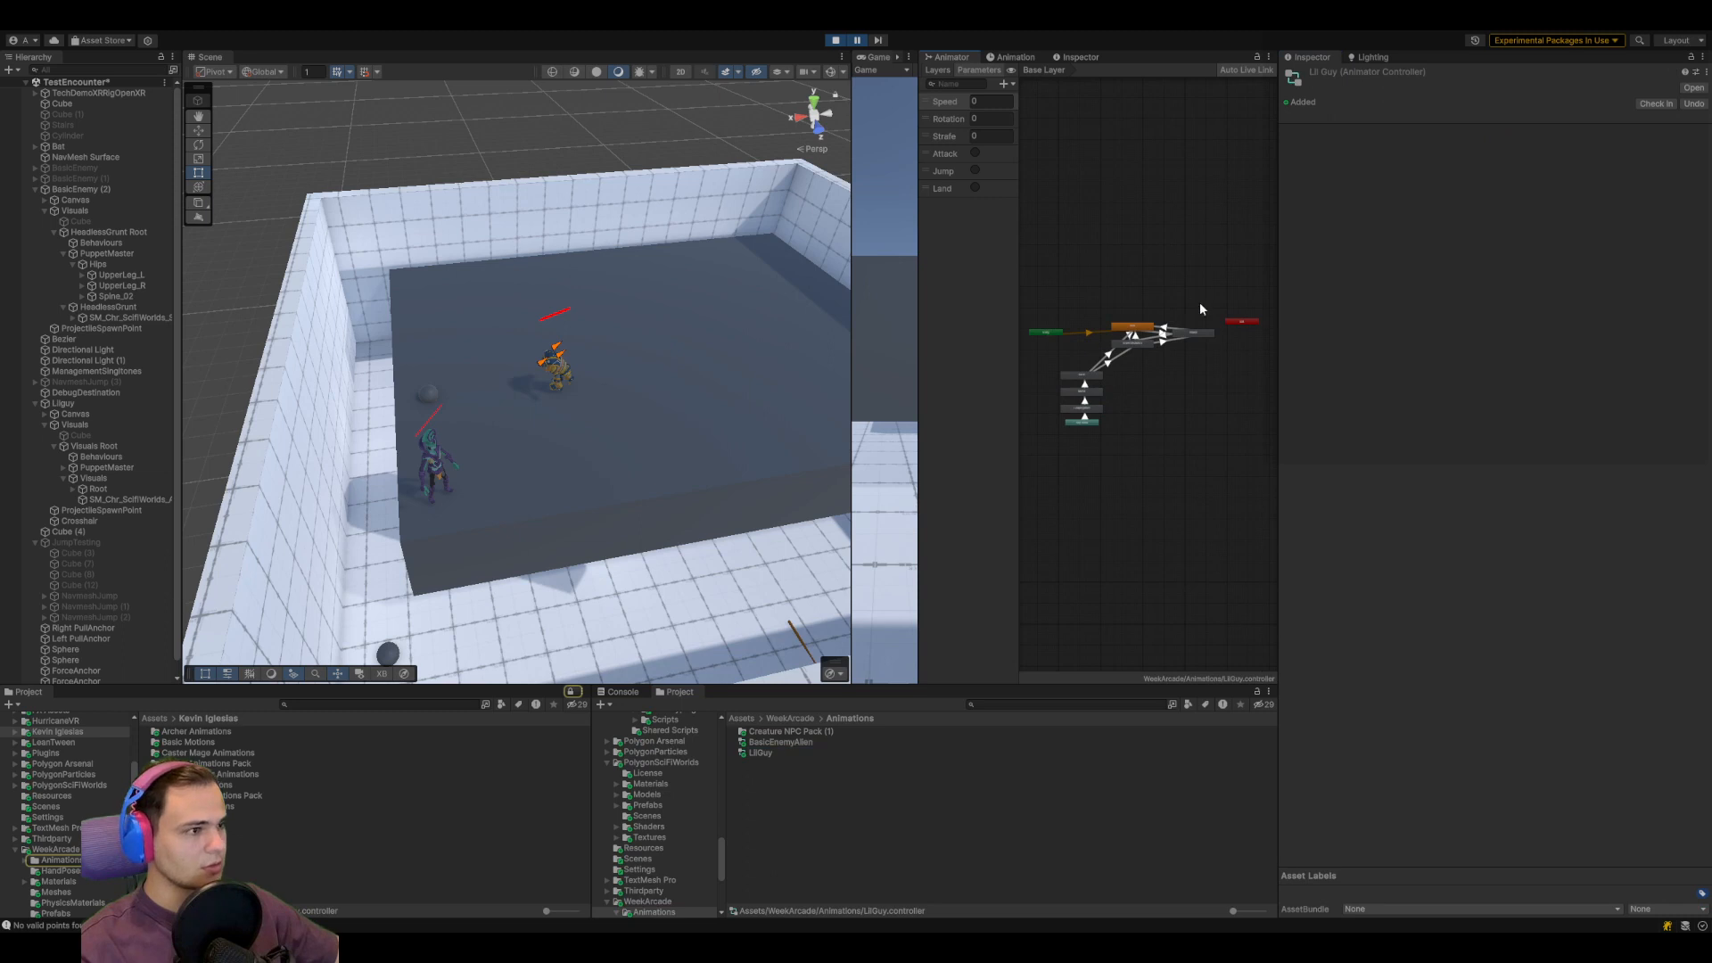
pyautogui.click(1137, 328)
pyautogui.click(1505, 134)
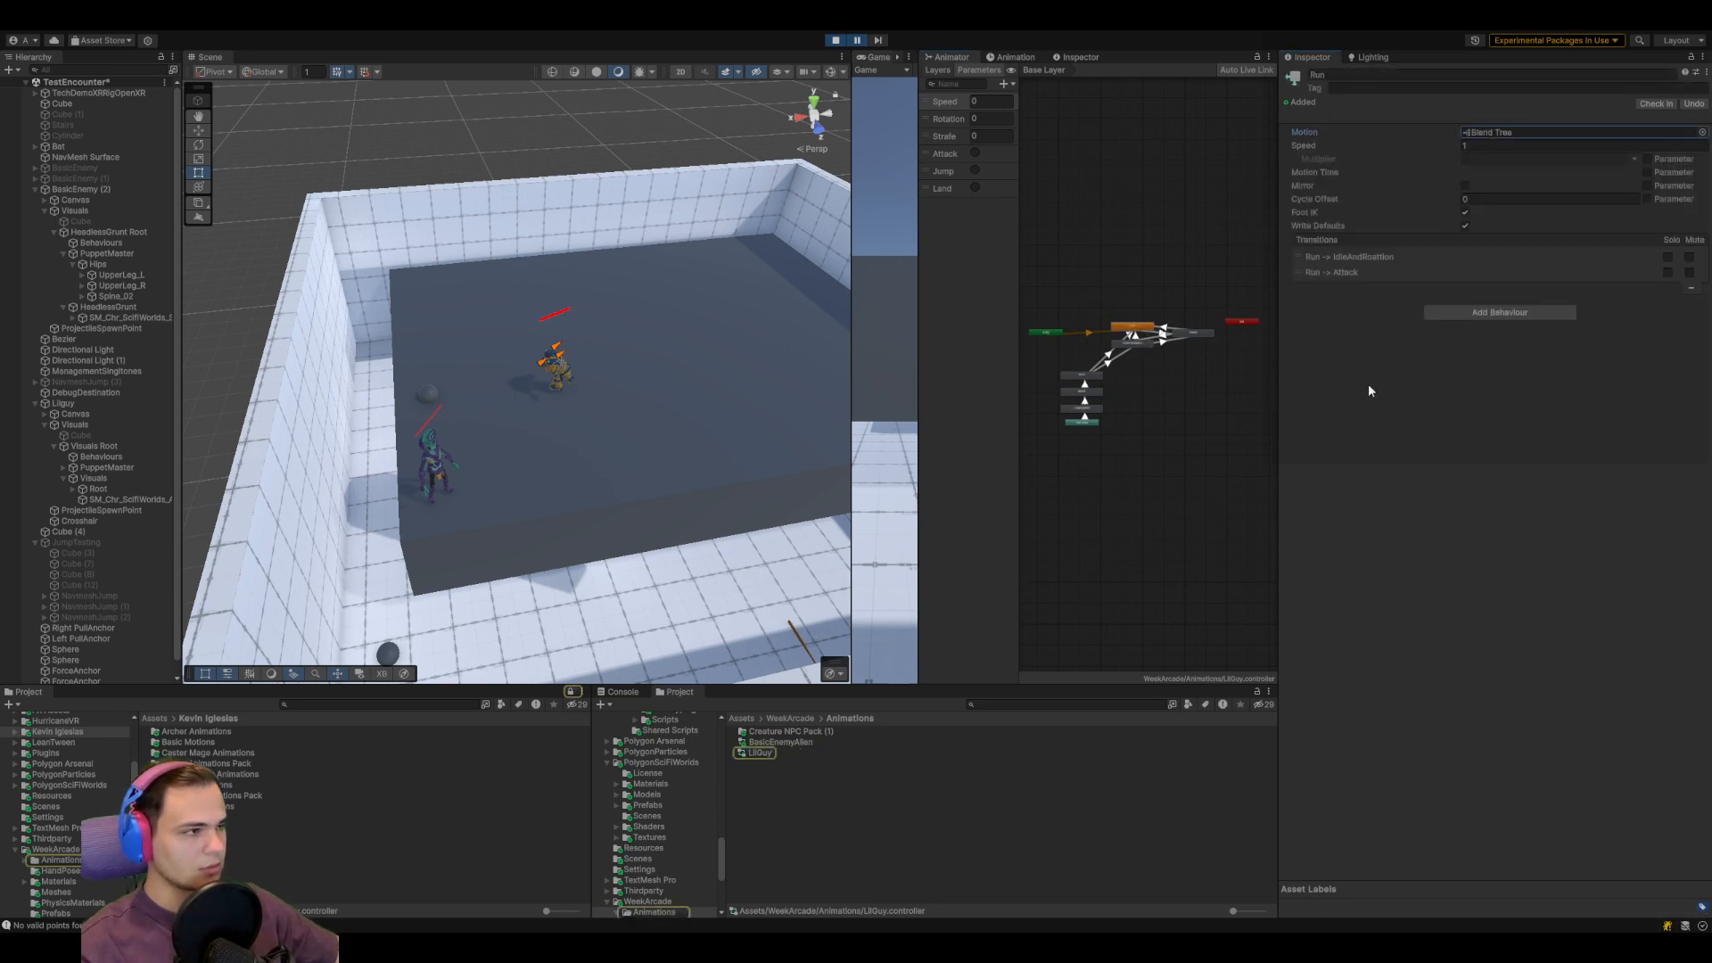
pyautogui.doubleClick(1519, 133)
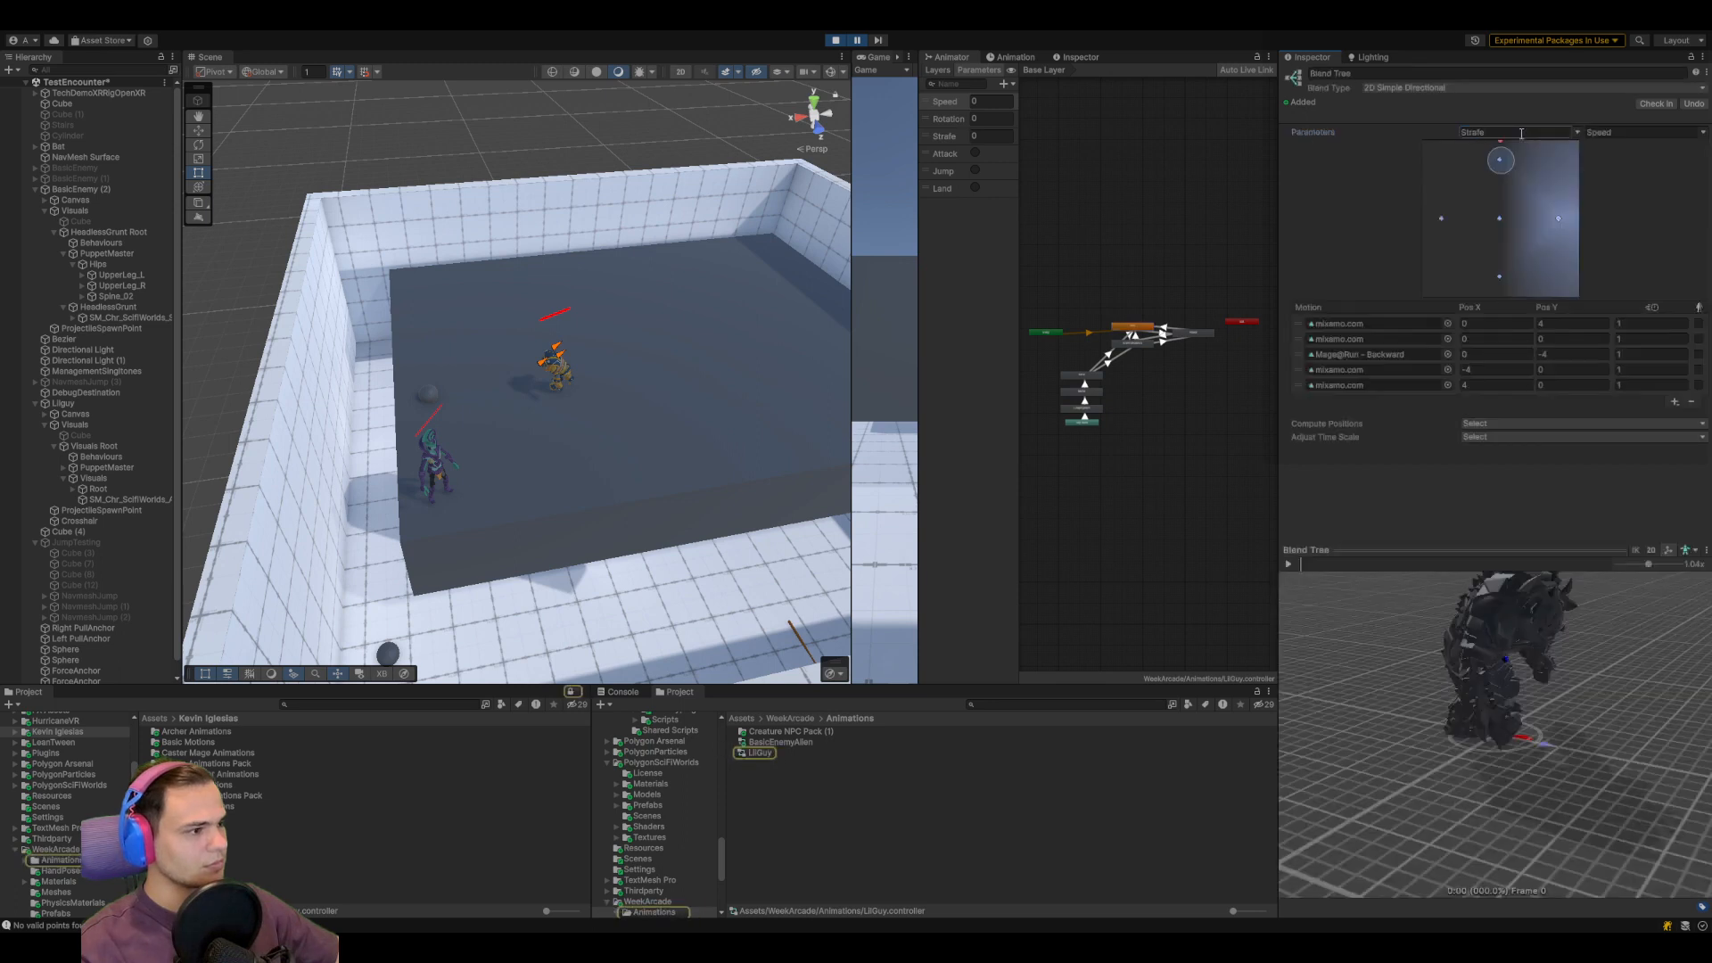
# Examine the blend tree of the BasicEnemyAlien controller's Run state for comparison with LilGuy's
pyautogui.click(777, 742)
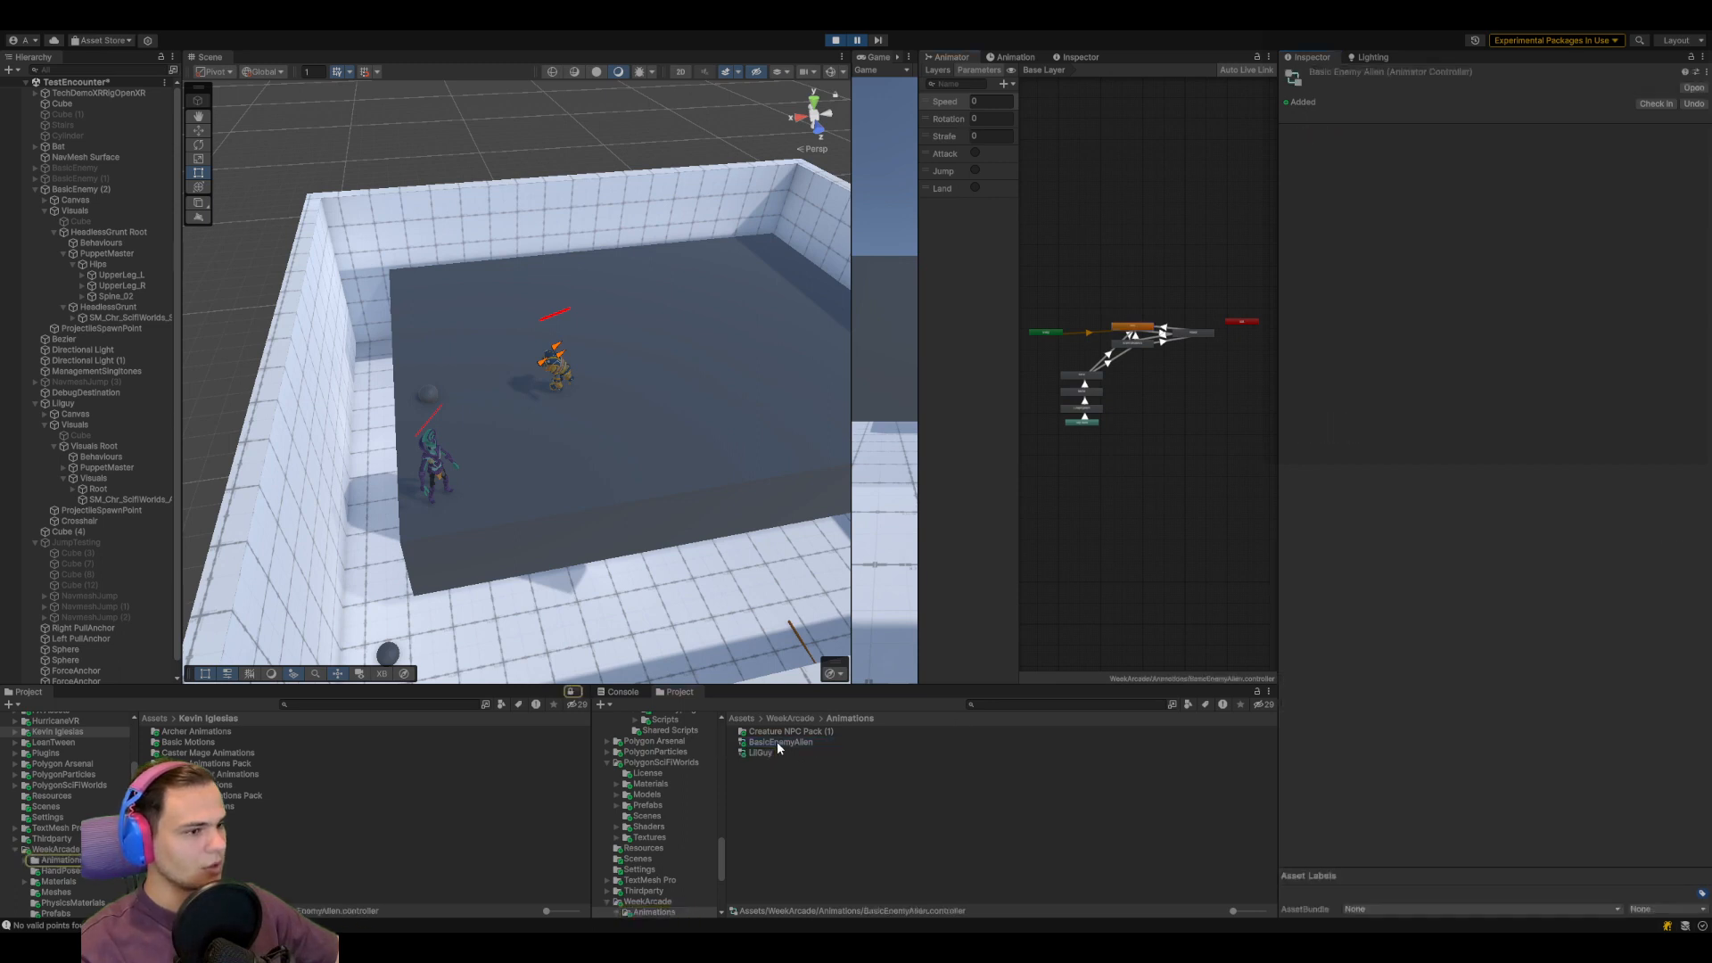
pyautogui.click(1143, 327)
pyautogui.doubleClick(1556, 134)
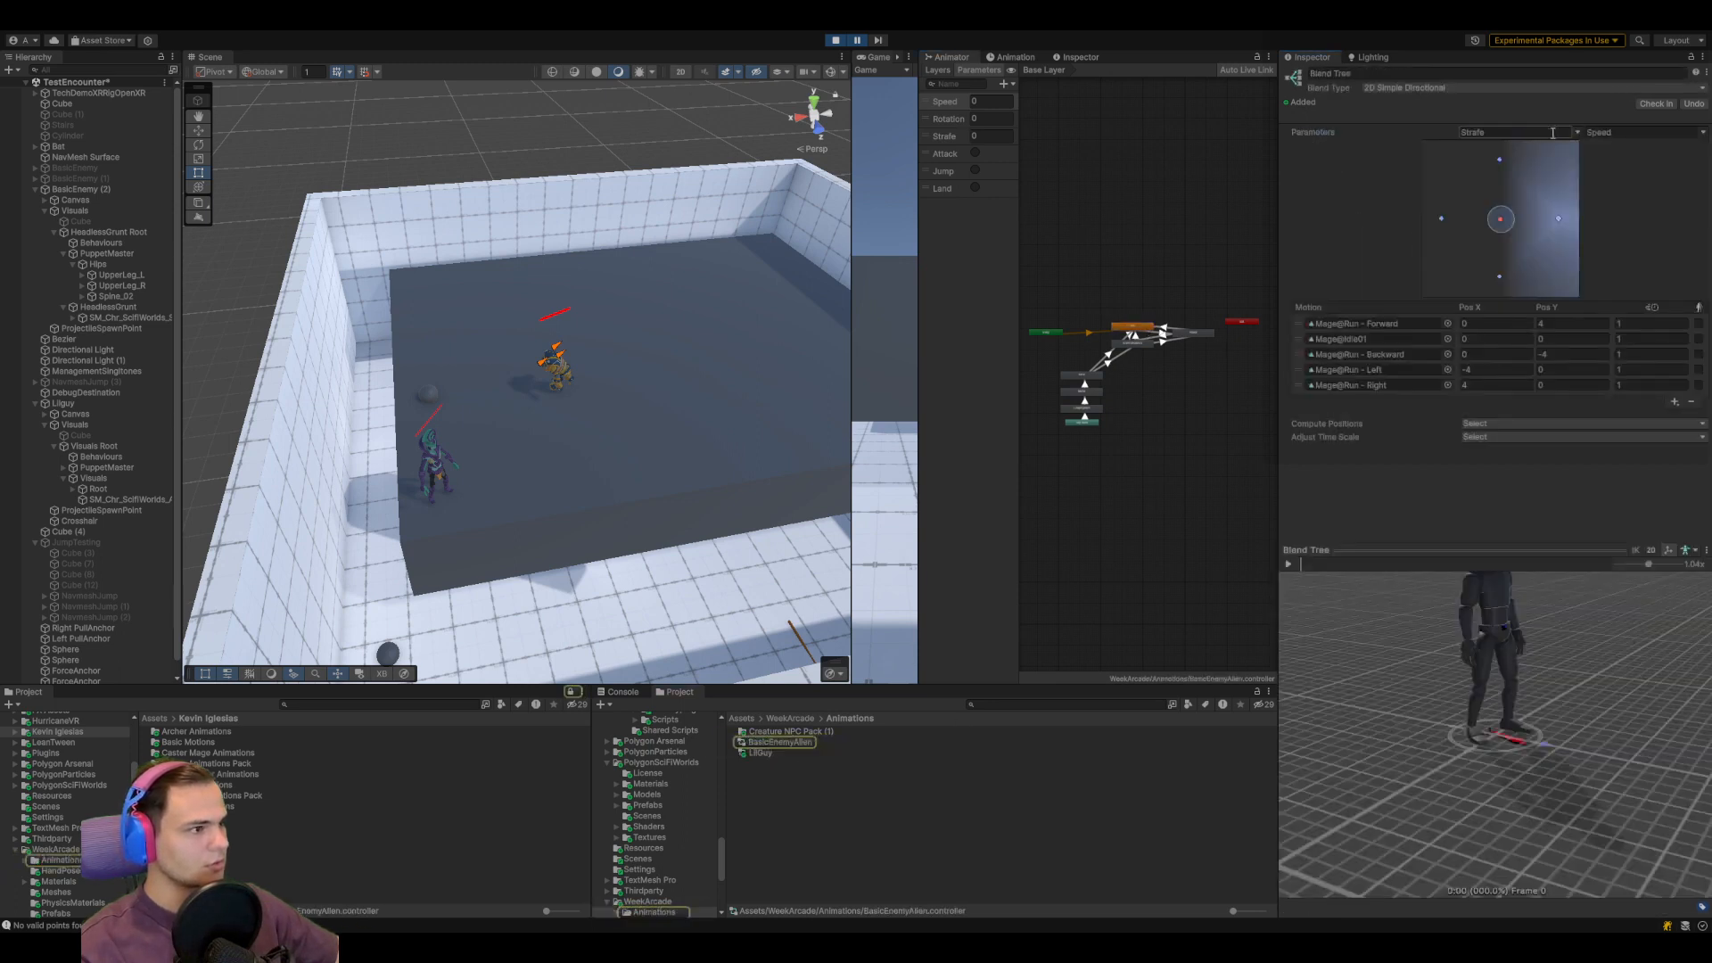
# Set the speed of the Run state in the BasicEnemyAlien controller to 1
pyautogui.click(1143, 336)
pyautogui.write('1')
pyautogui.click(1592, 437)
# Compare the Run state settings of the LilGuy controller with those of the BasicEnemyAlien controller
pyautogui.click(769, 753)
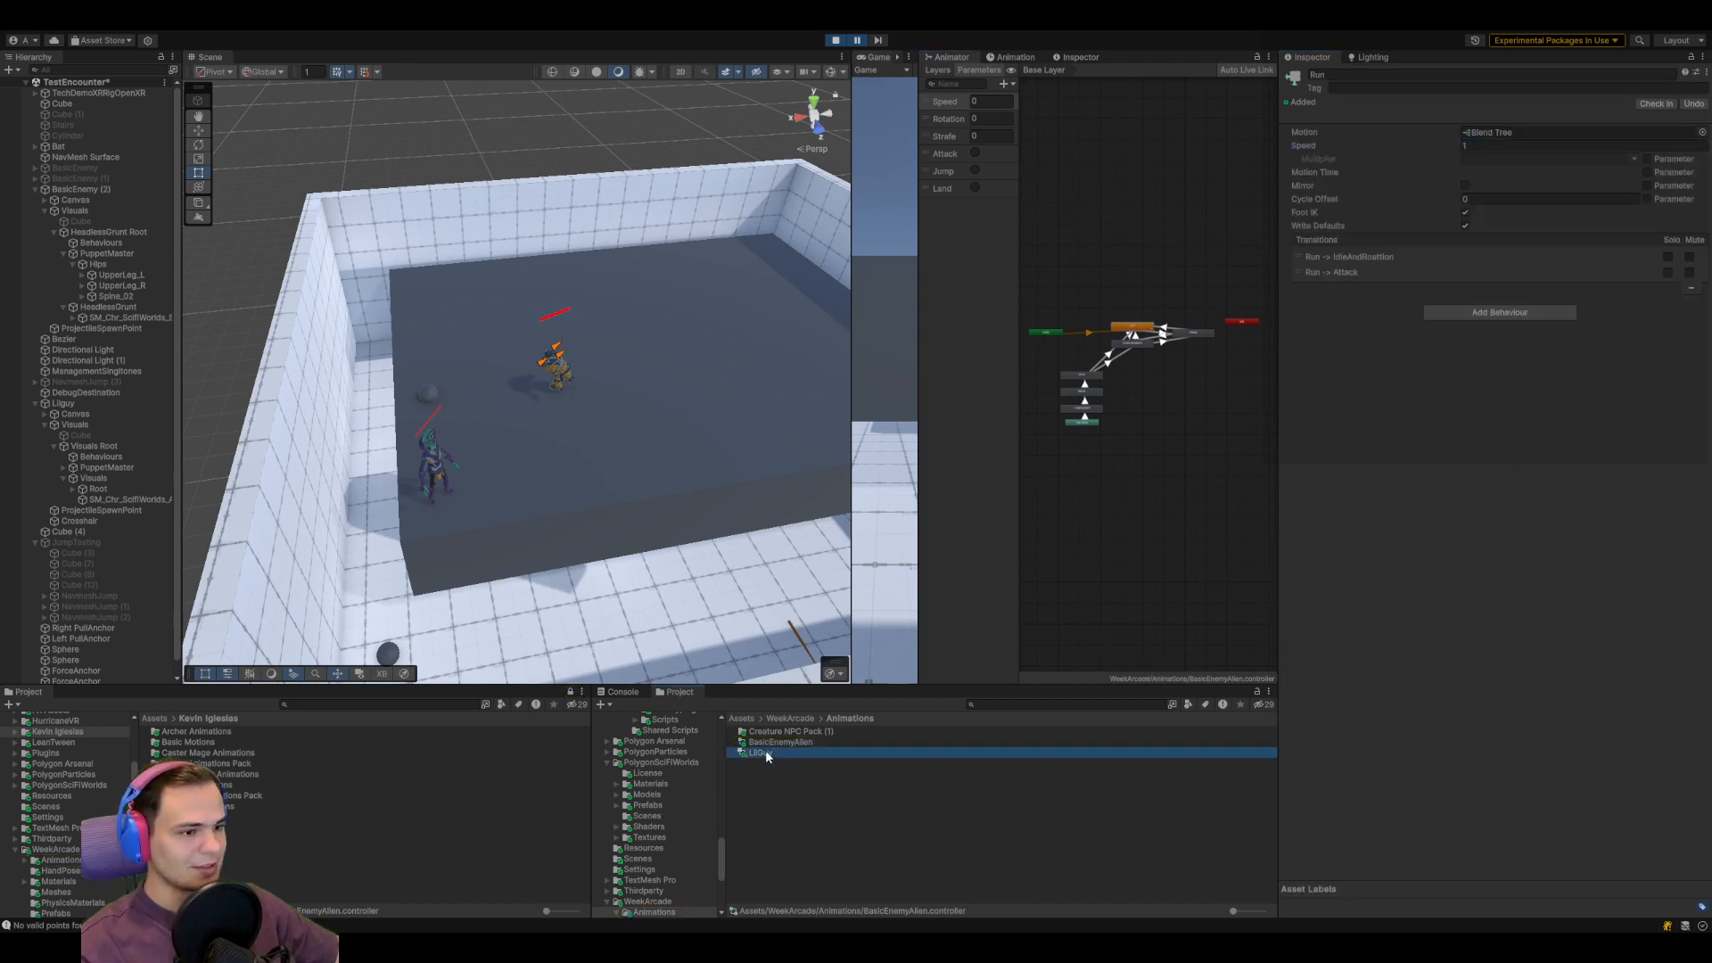
pyautogui.click(1130, 329)
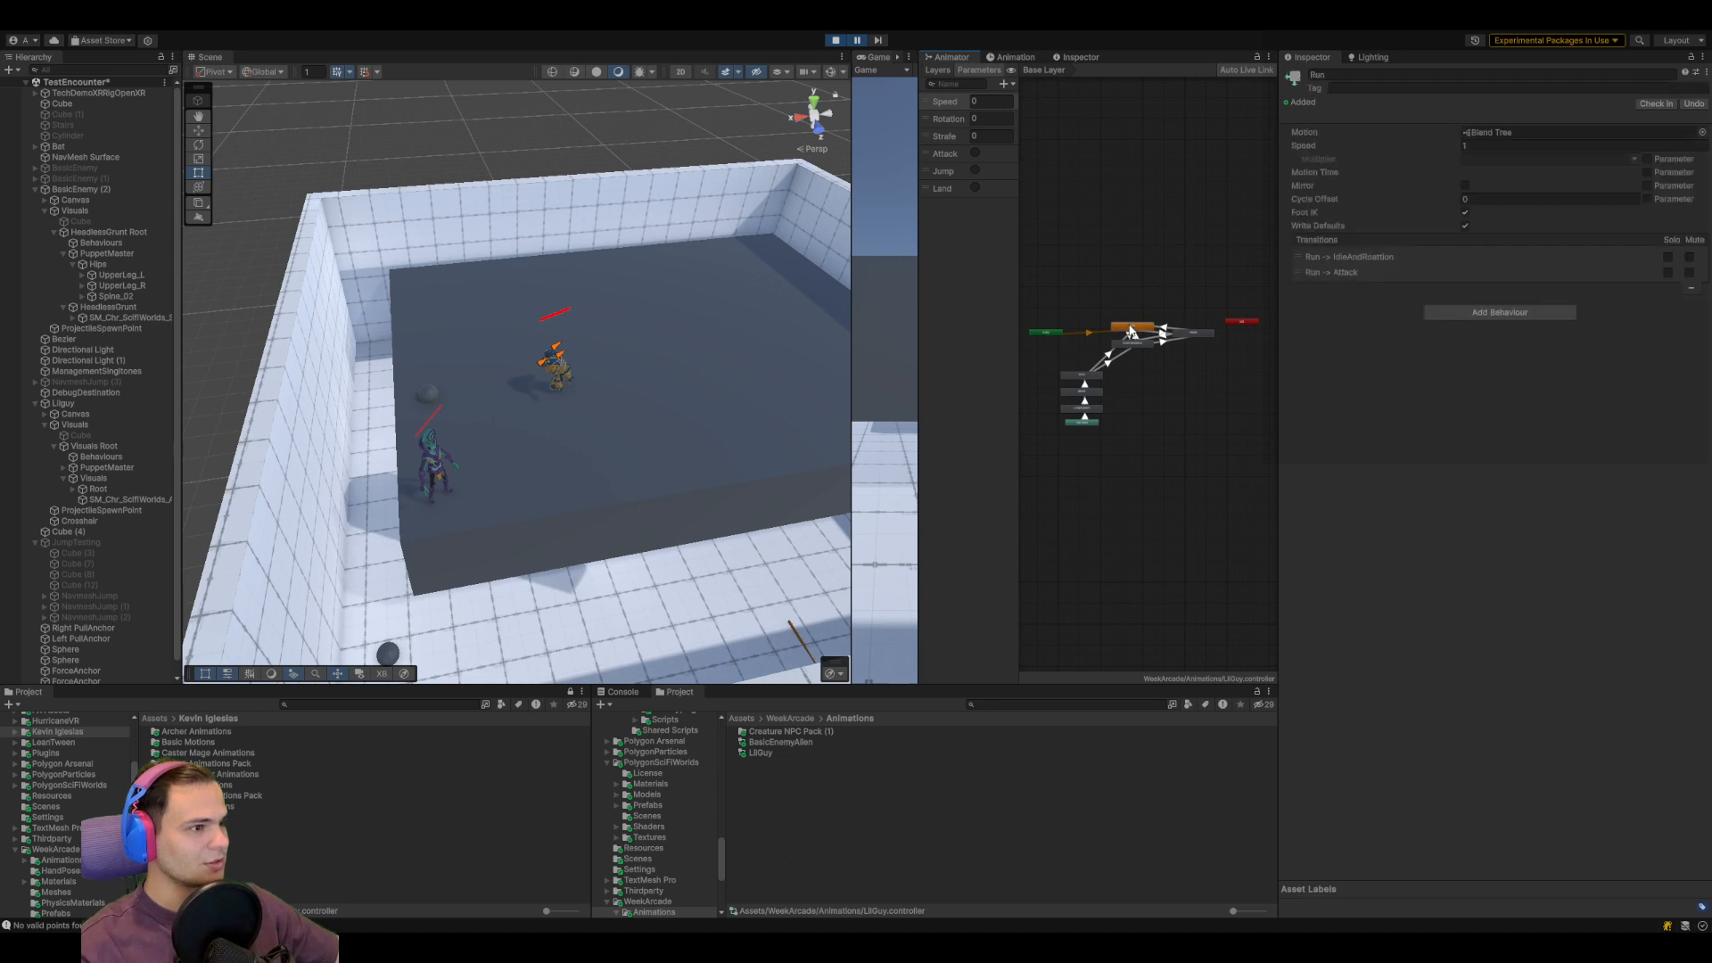
pyautogui.click(799, 743)
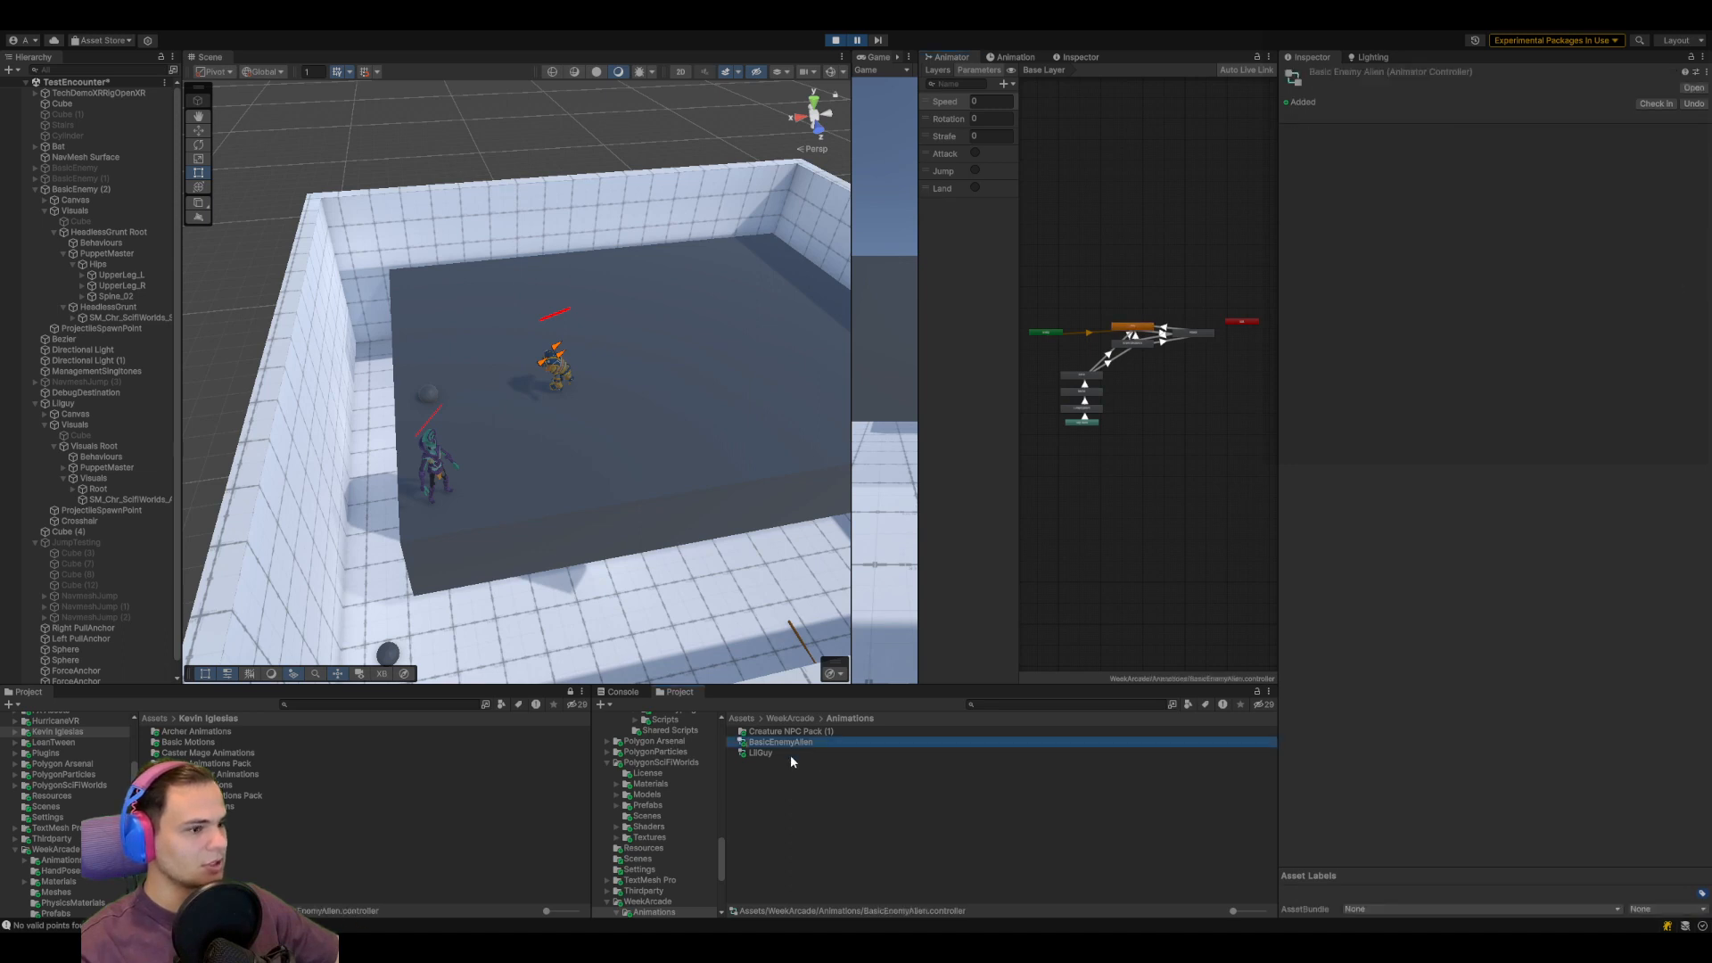
pyautogui.click(1144, 332)
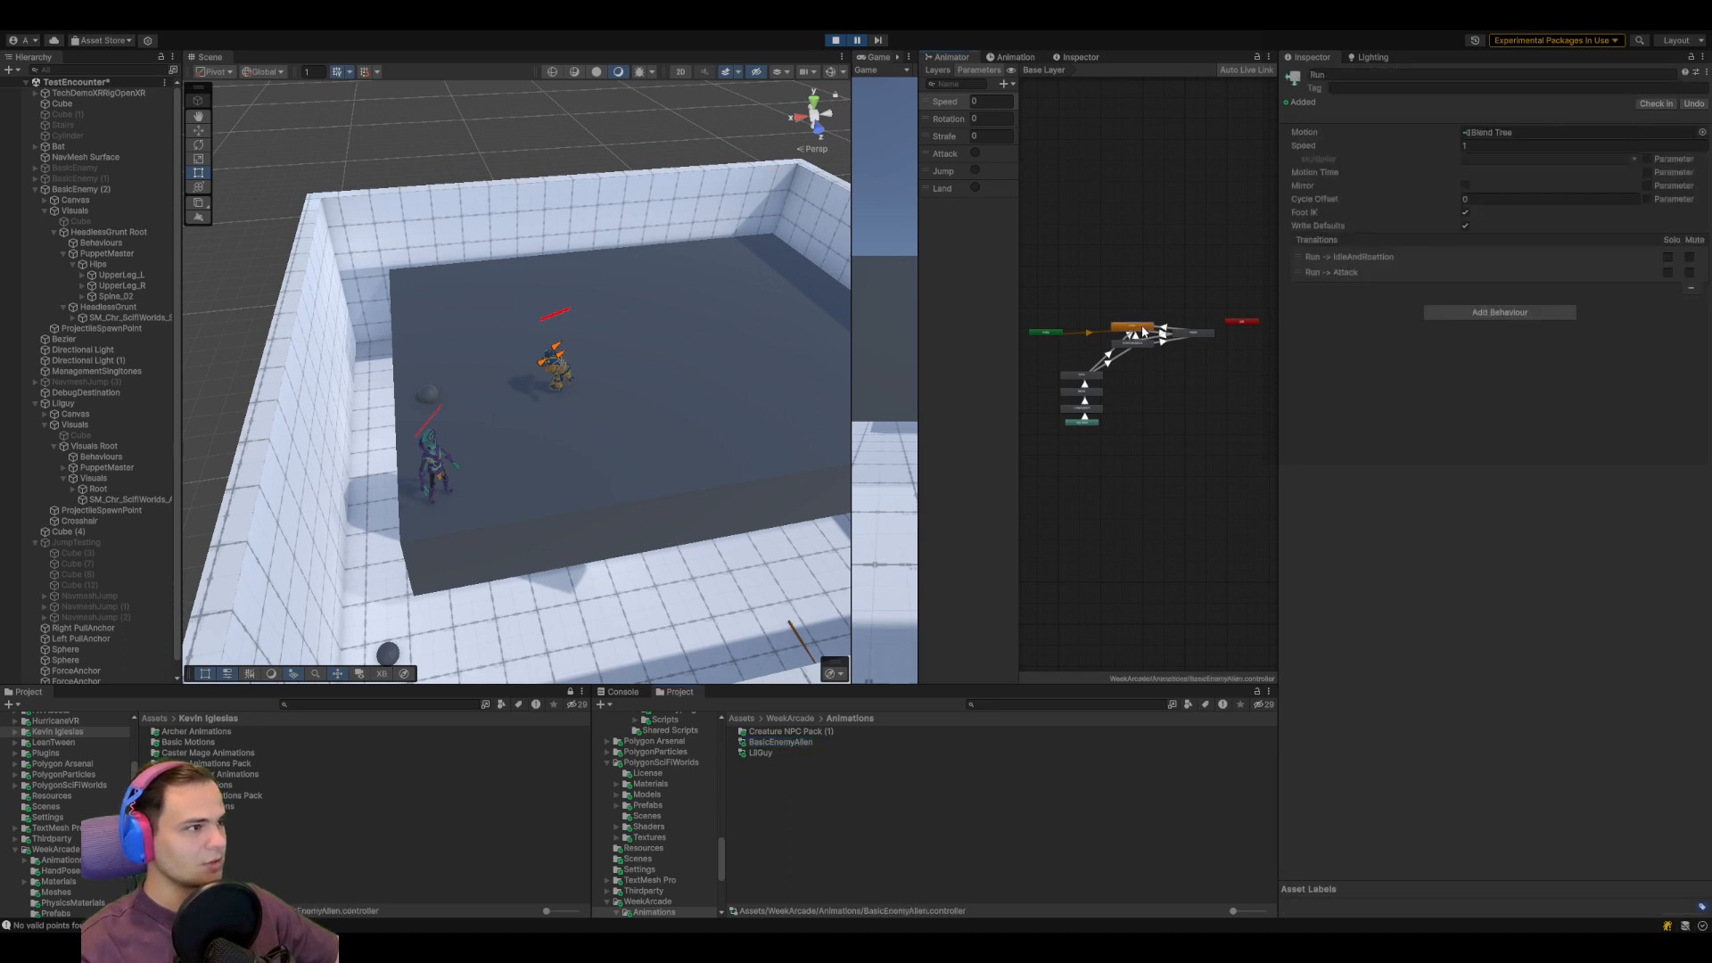
# Set the speed of the LilGuy controller's Run state to 1.64
pyautogui.click(795, 752)
pyautogui.click(770, 751)
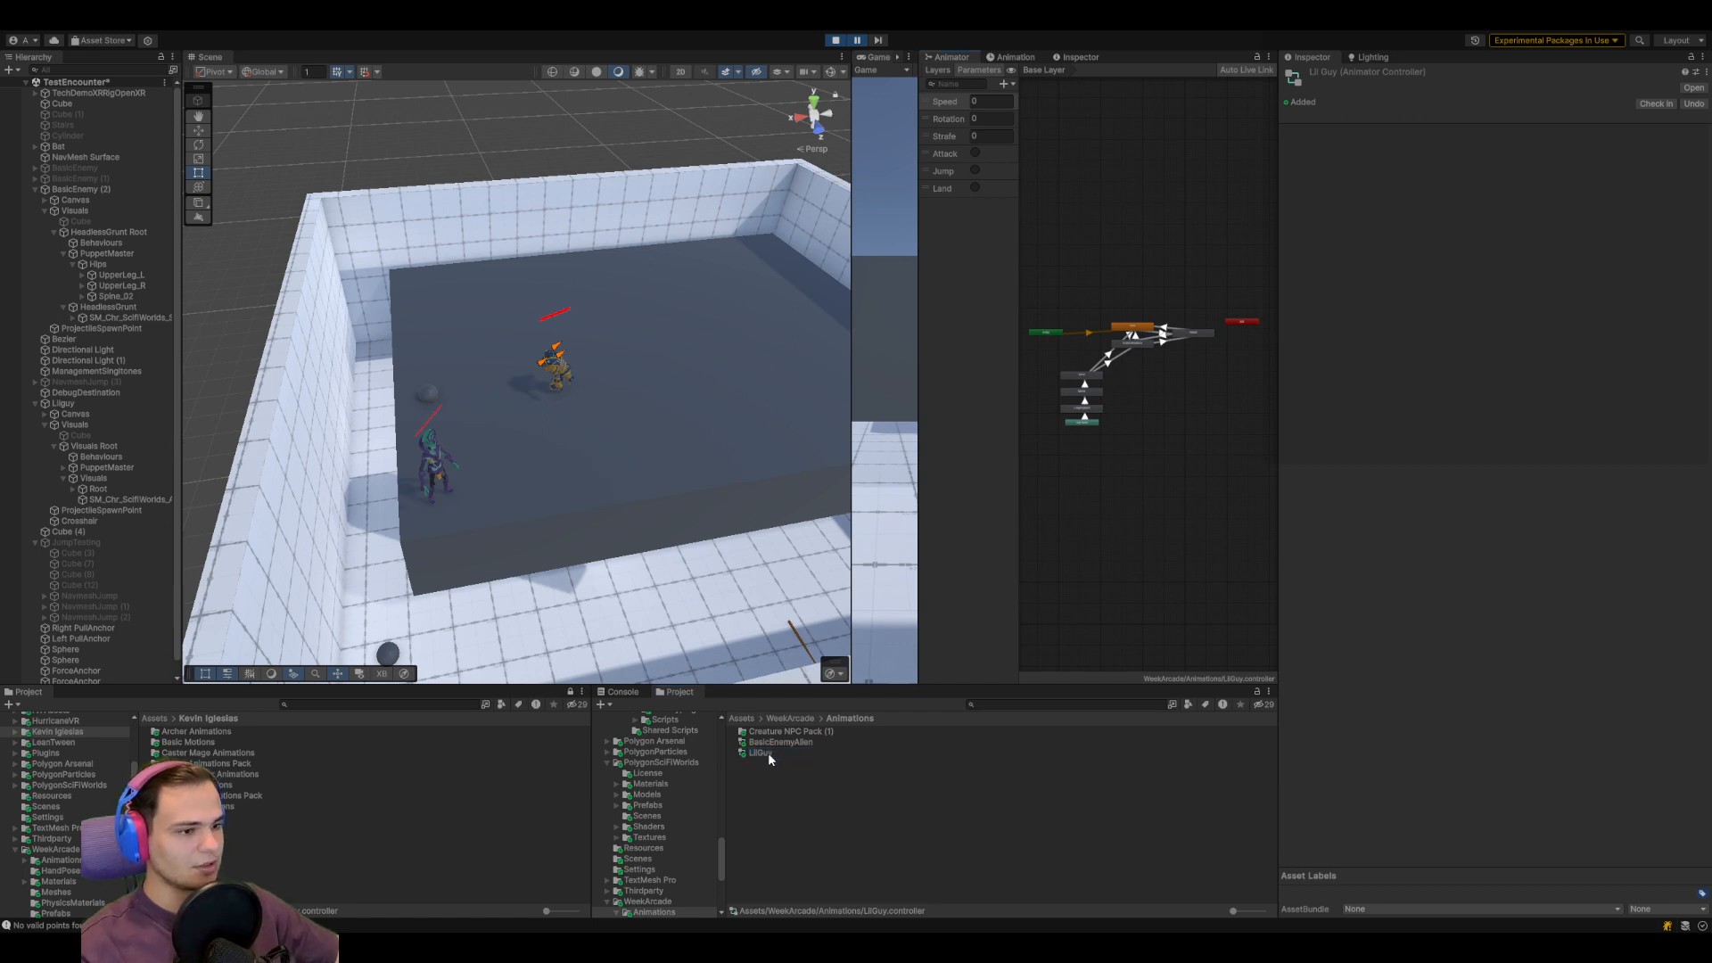
pyautogui.click(1137, 328)
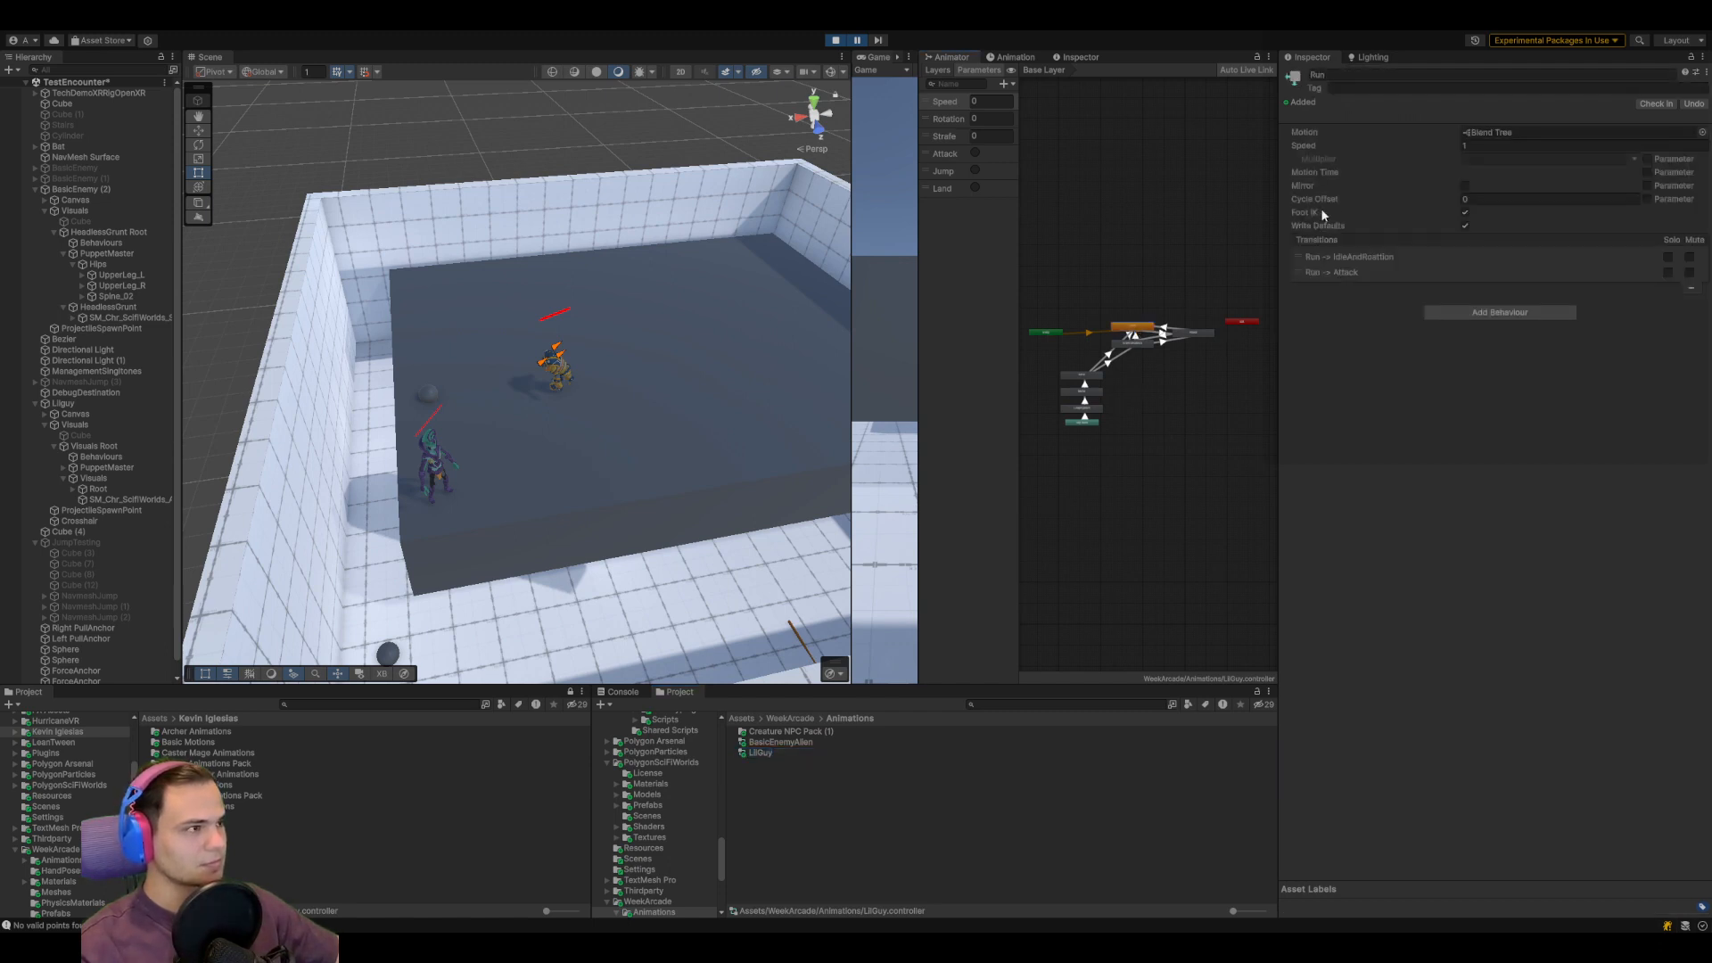
pyautogui.moveTo(1420, 154); pyautogui.dragTo(1441, 153)
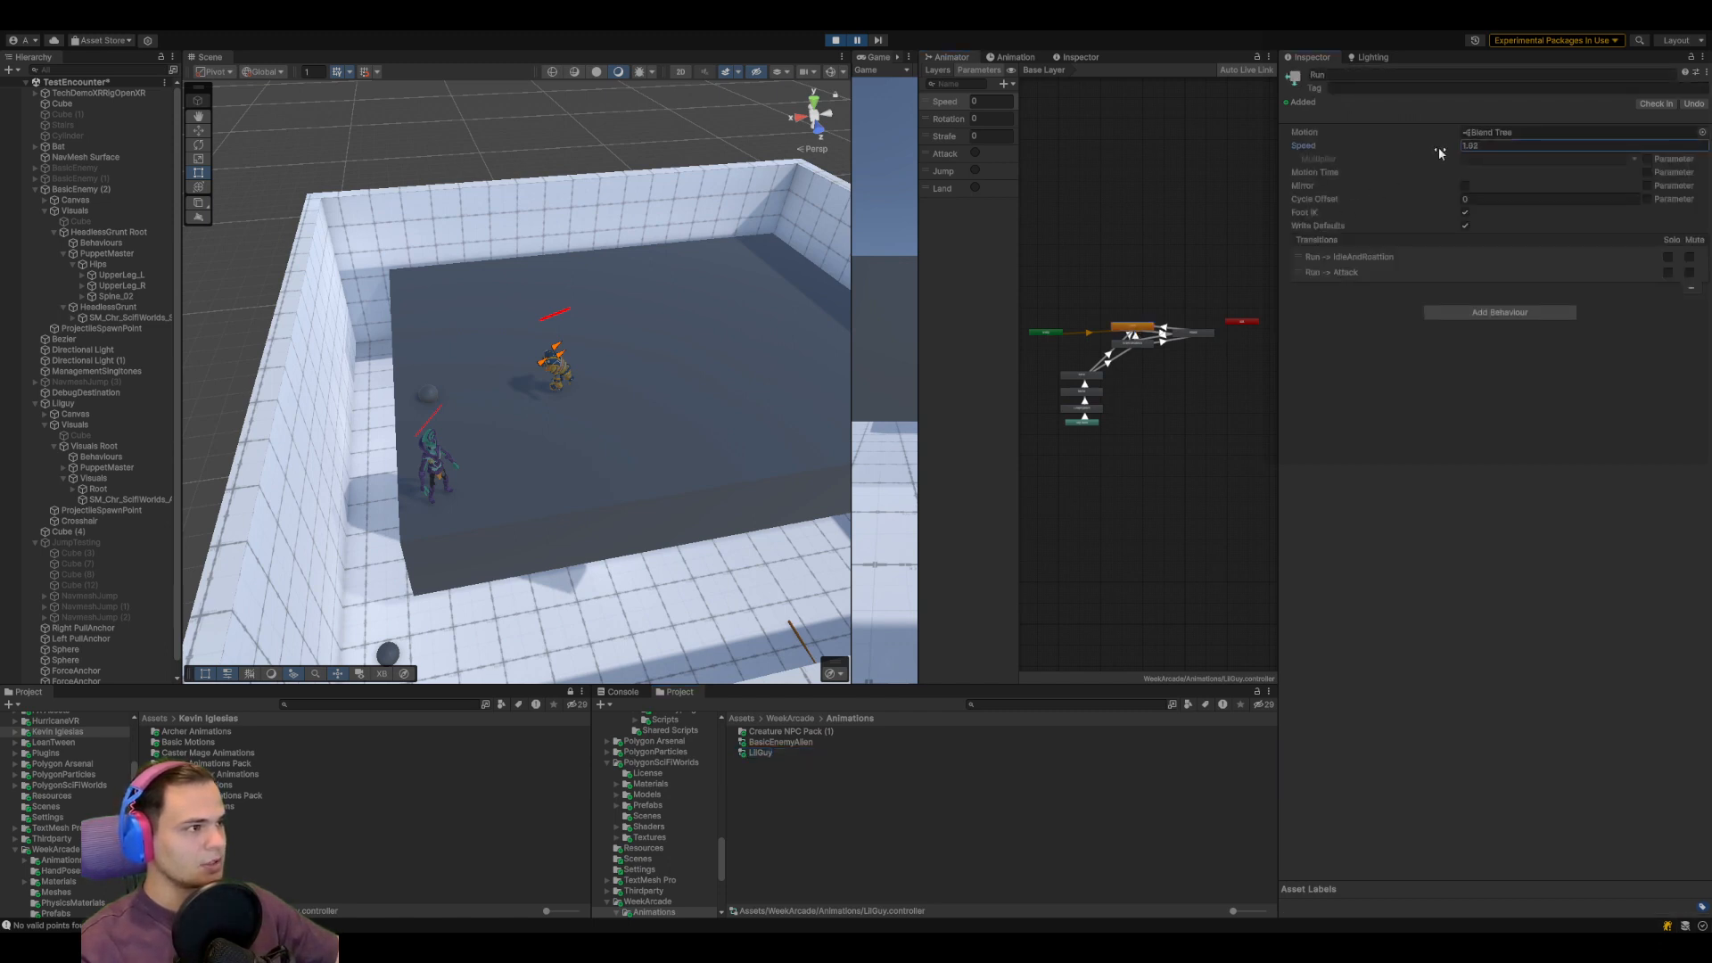
pyautogui.click(1434, 485)
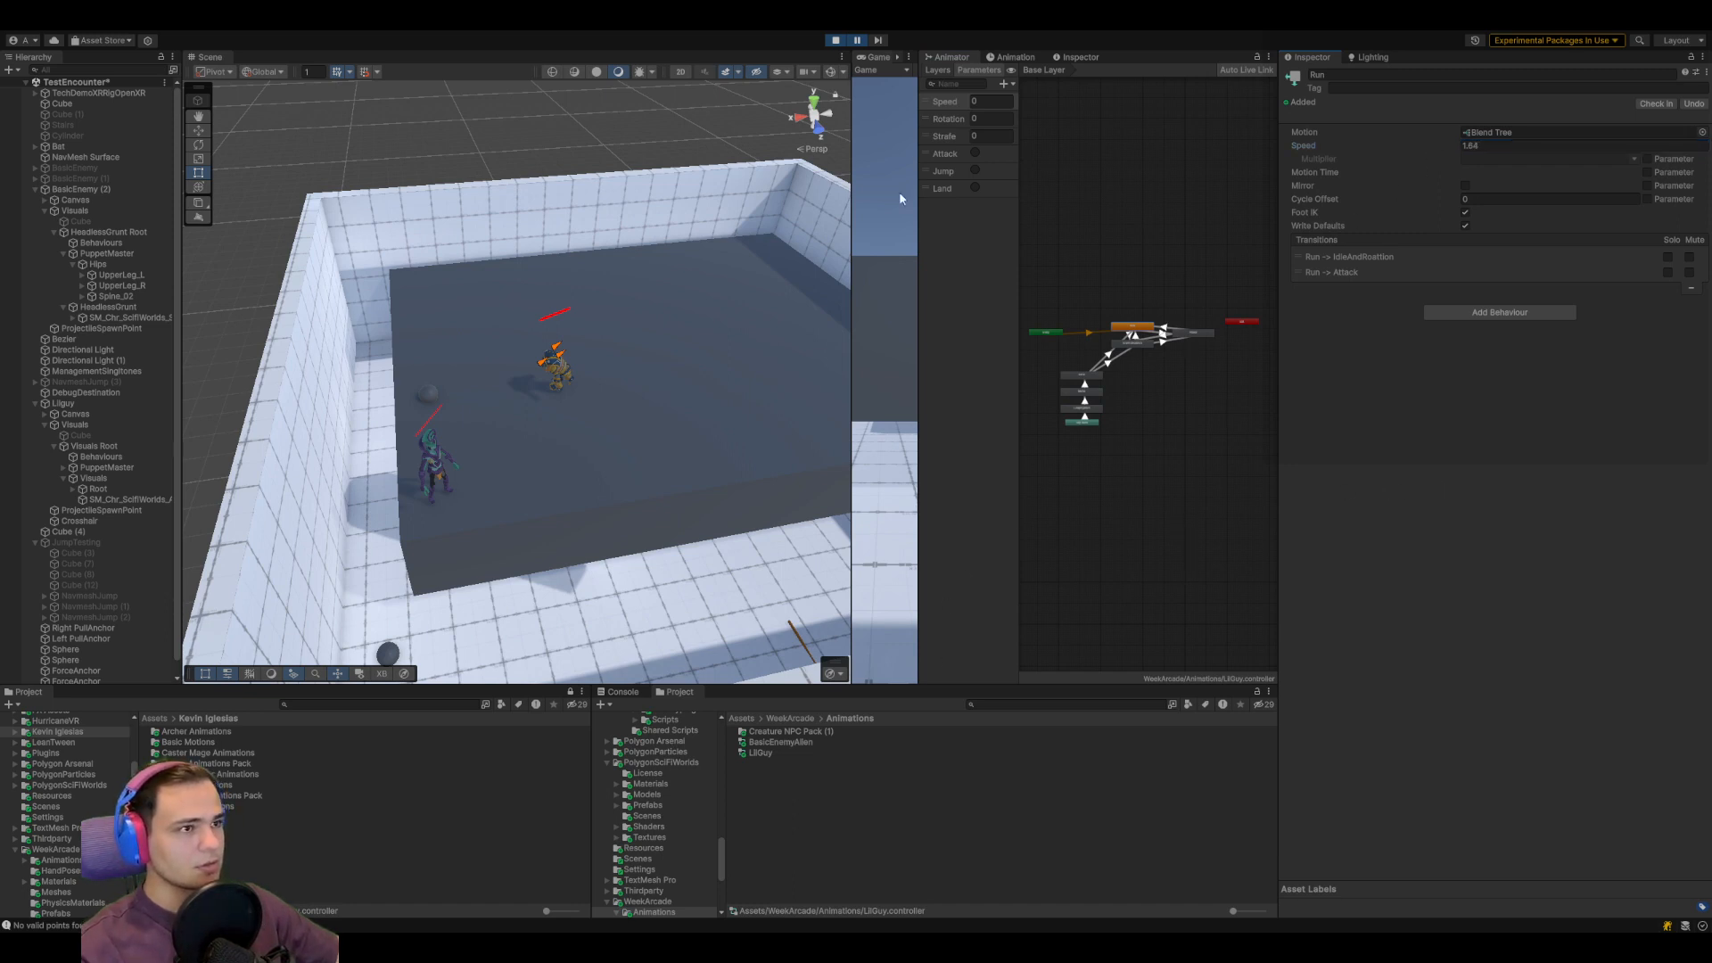
# Stop play mode and check the Run state's speed in both the BasicEnemyAlien and LilGuy controllers
pyautogui.click(836, 42)
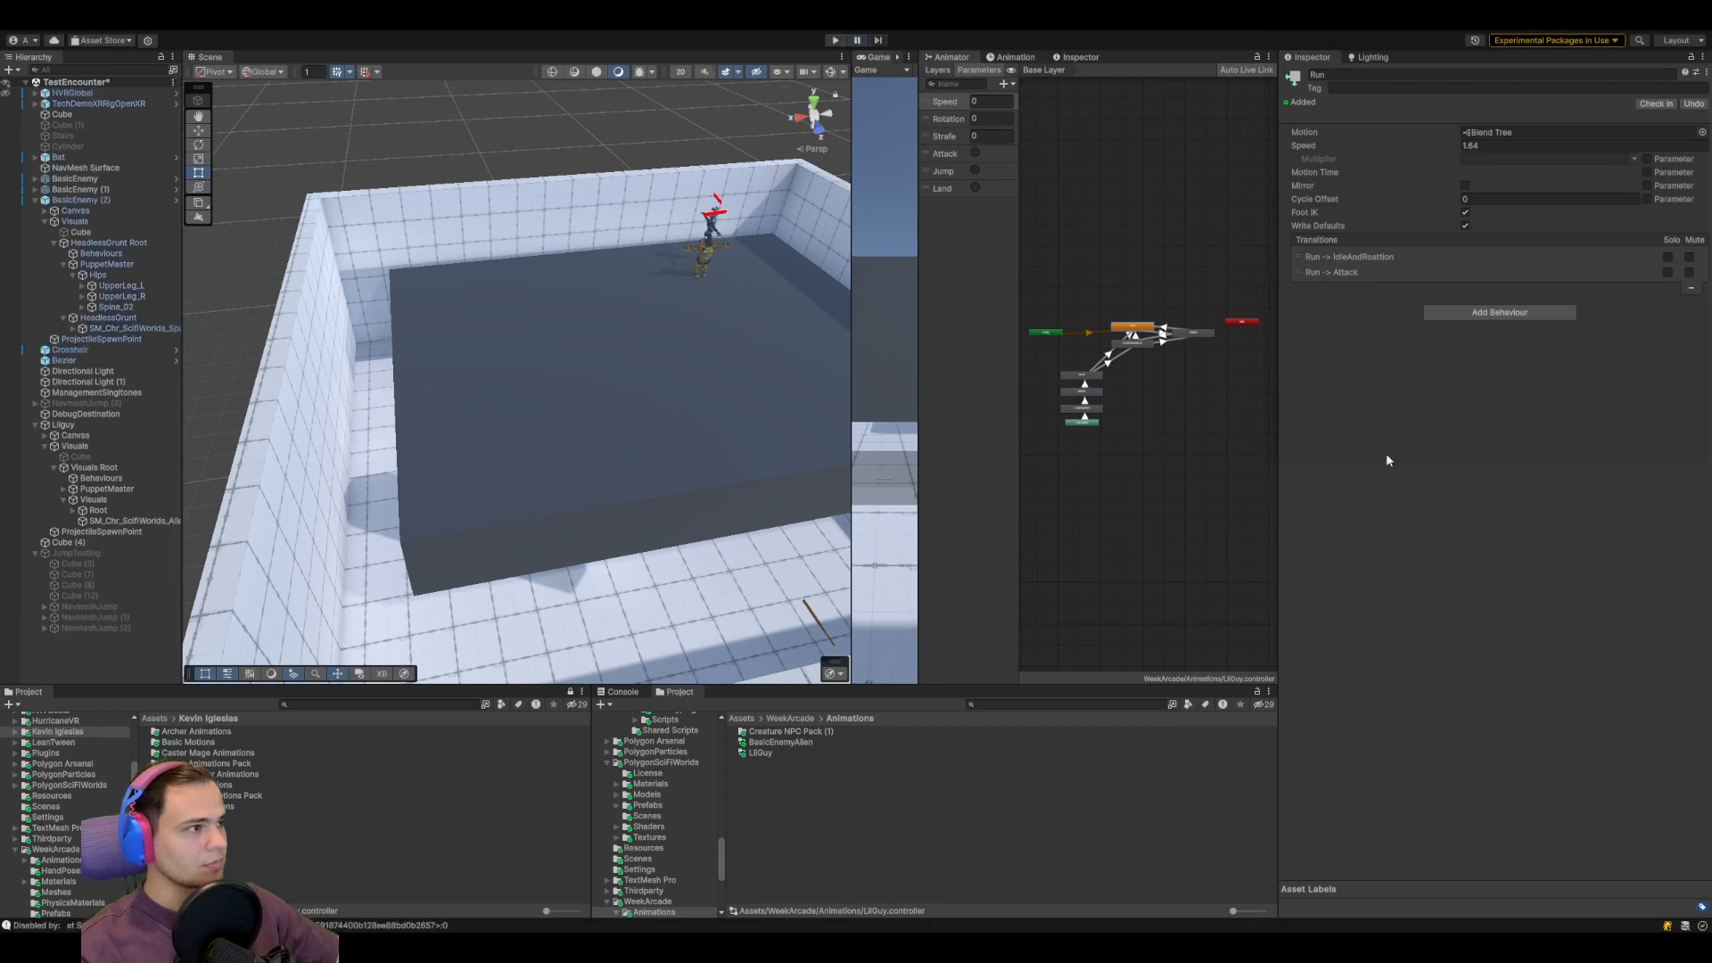
pyautogui.click(781, 742)
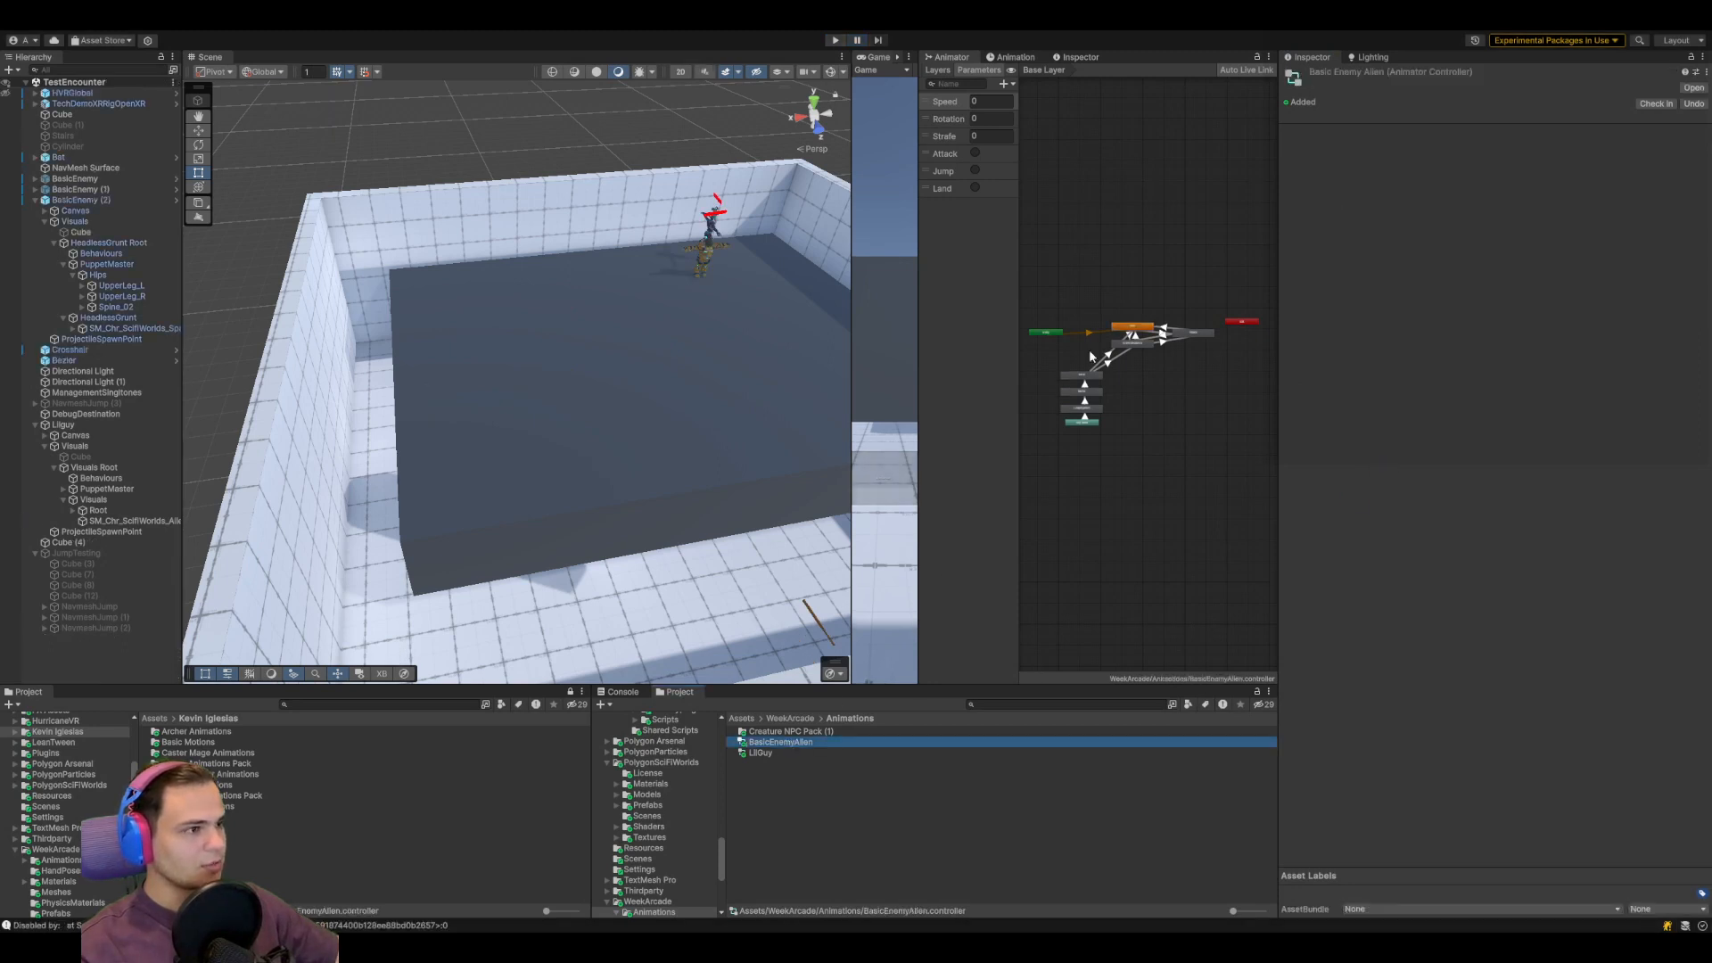
pyautogui.click(1135, 330)
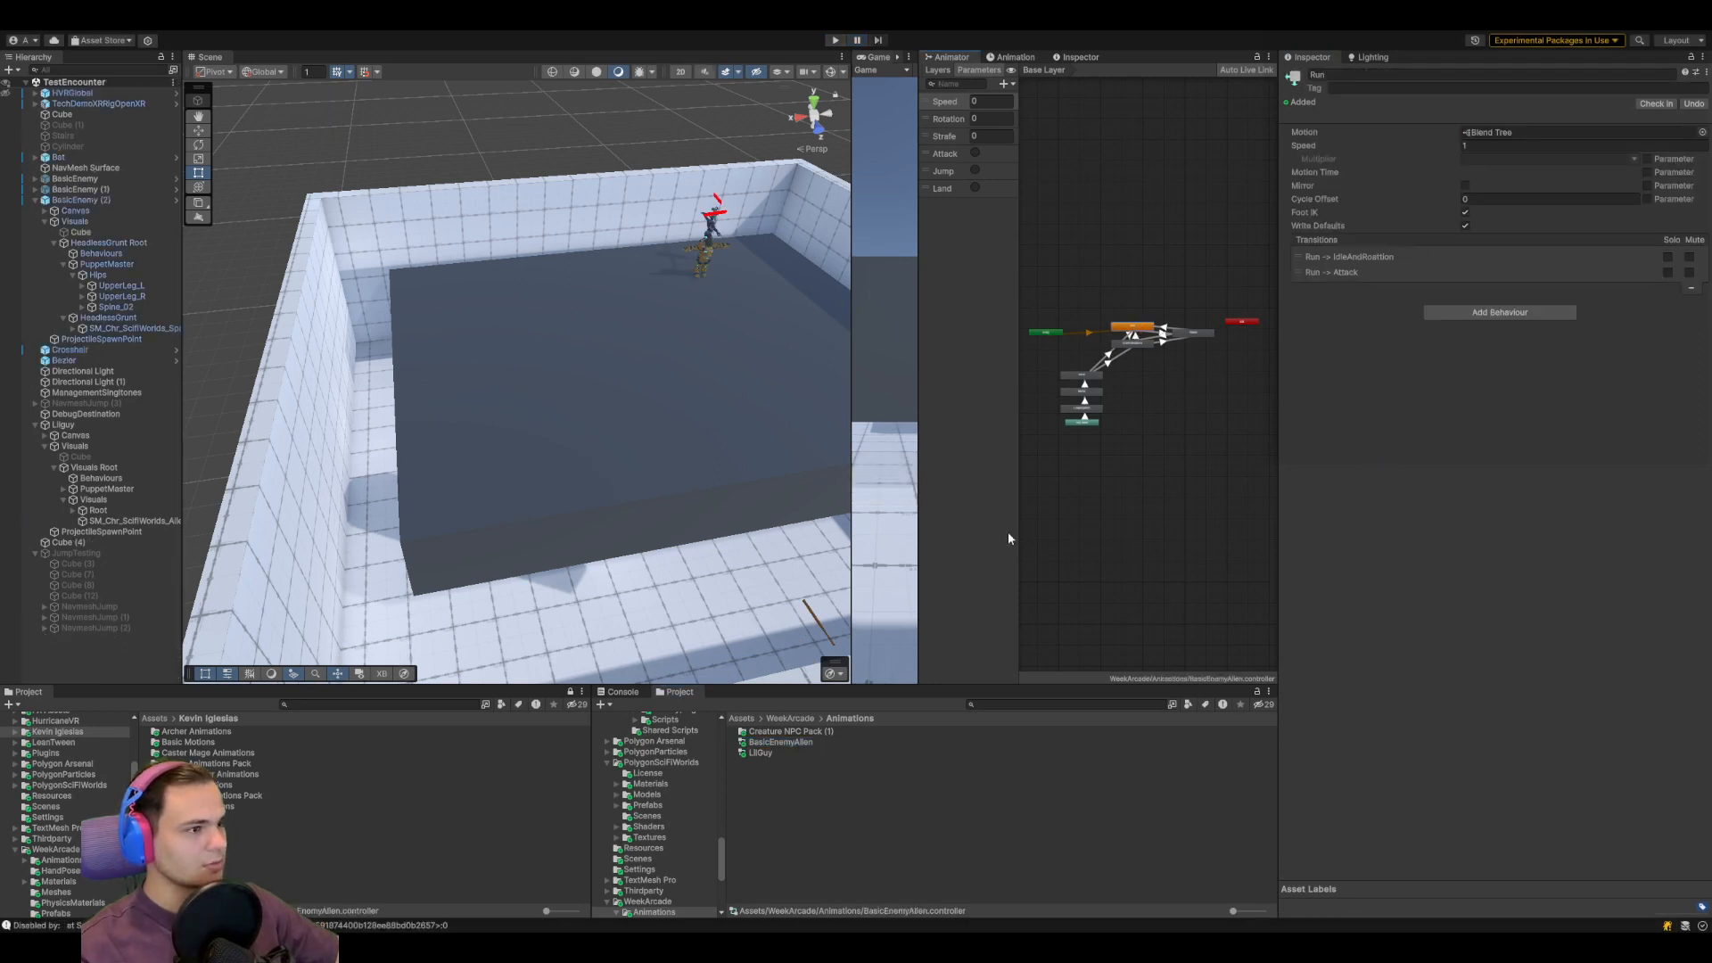
pyautogui.click(782, 753)
pyautogui.click(1132, 330)
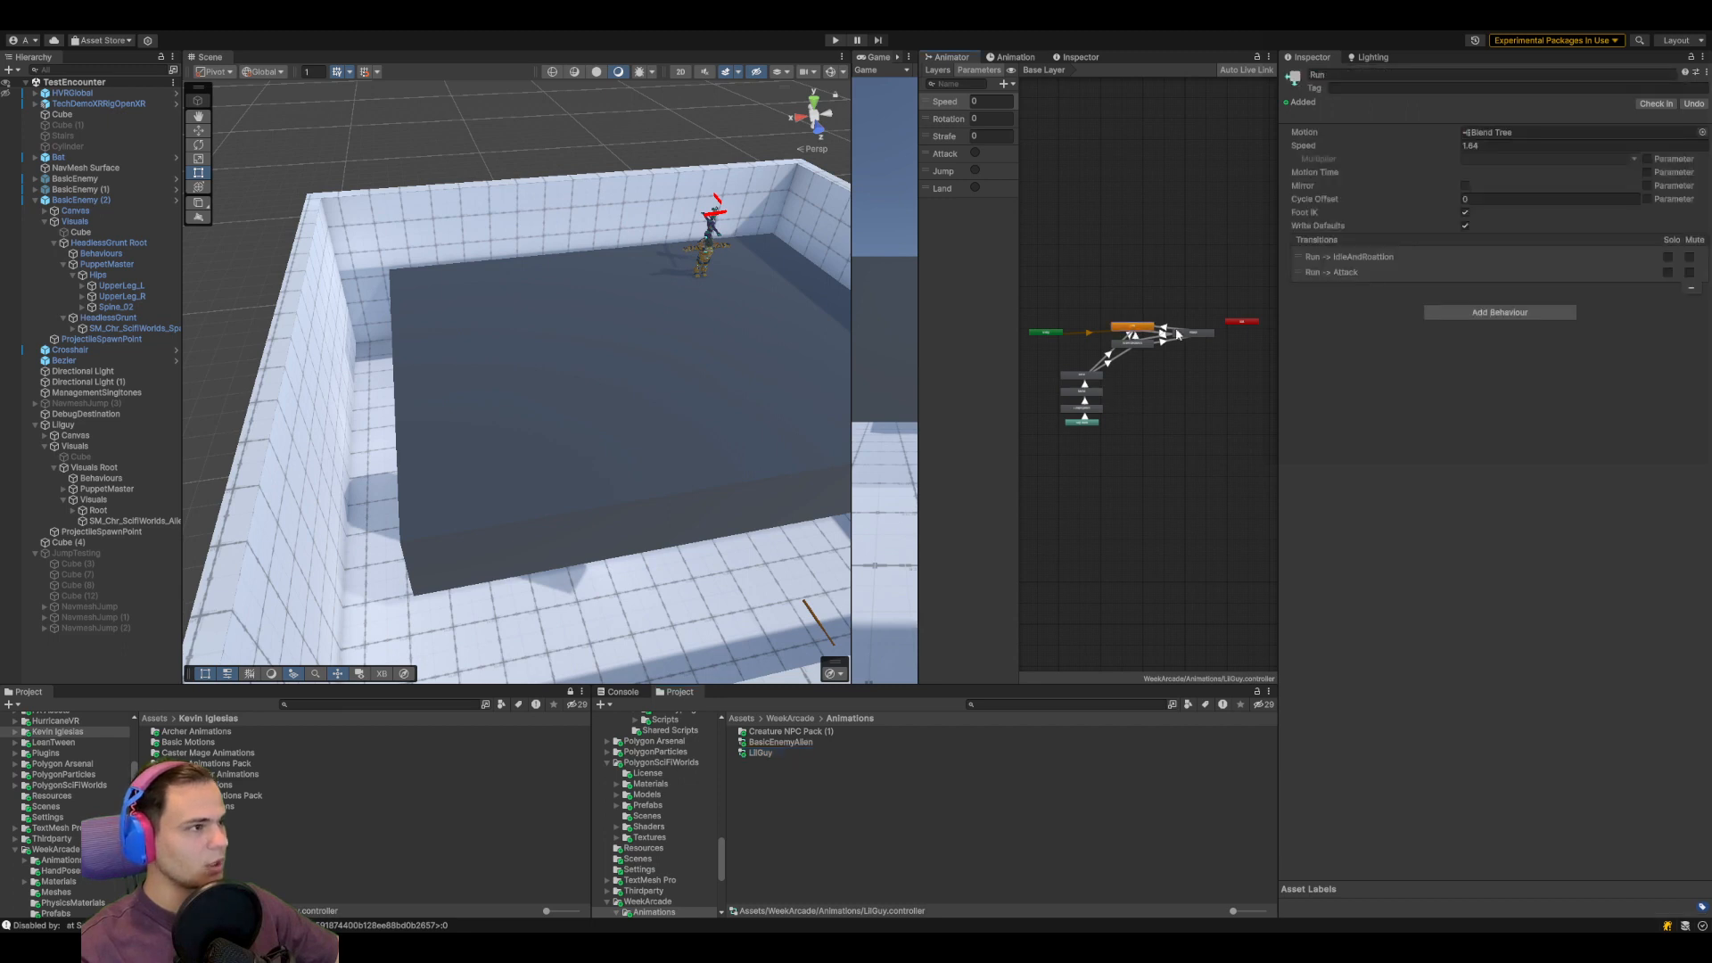
# Widen the Scene view, start play mode and frame Lilguy to observe its run animation
pyautogui.moveTo(853, 332); pyautogui.dragTo(1359, 328)
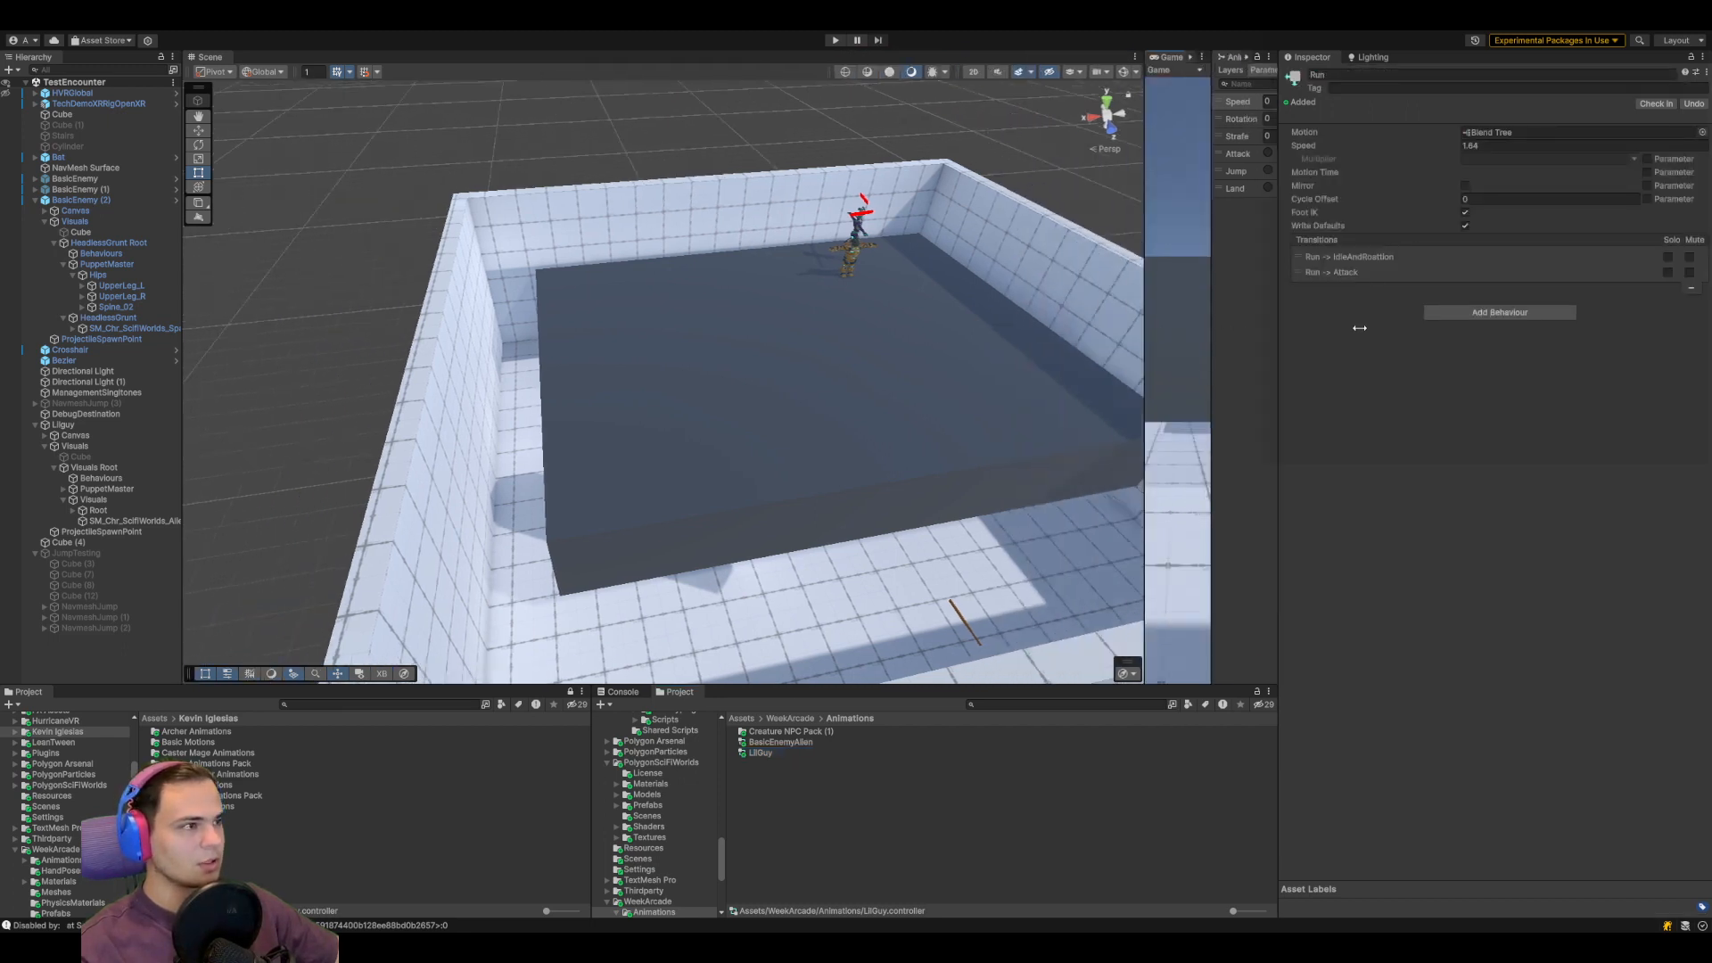
pyautogui.click(835, 40)
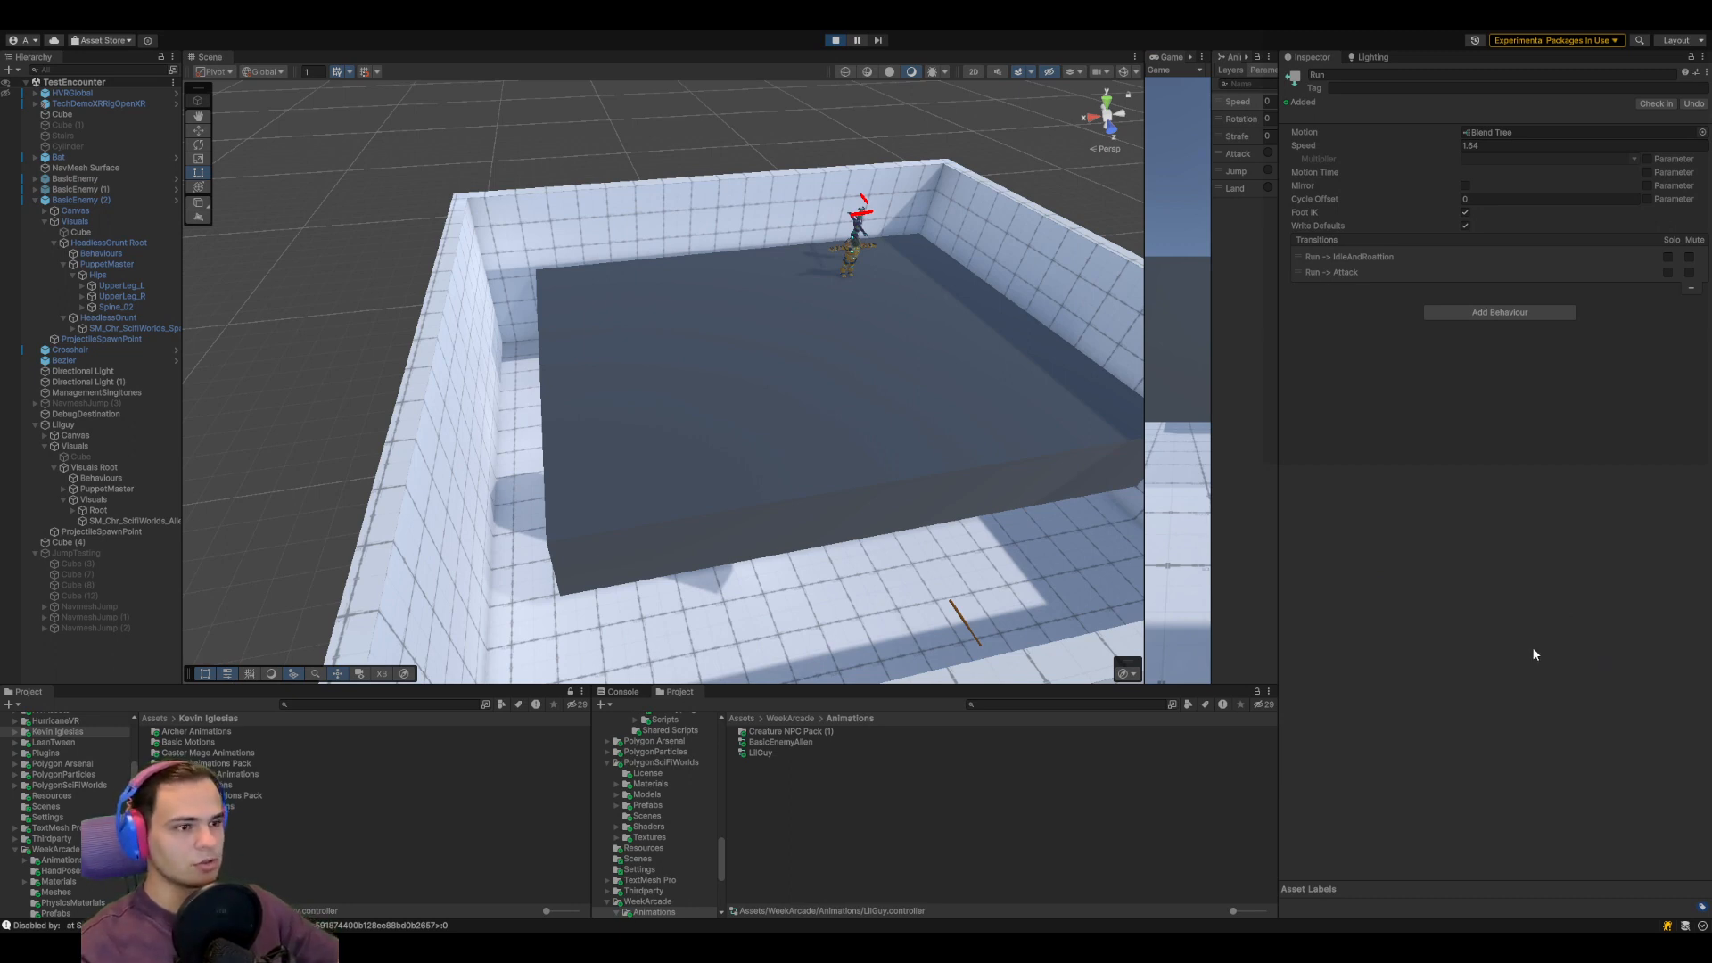
pyautogui.click(59, 414)
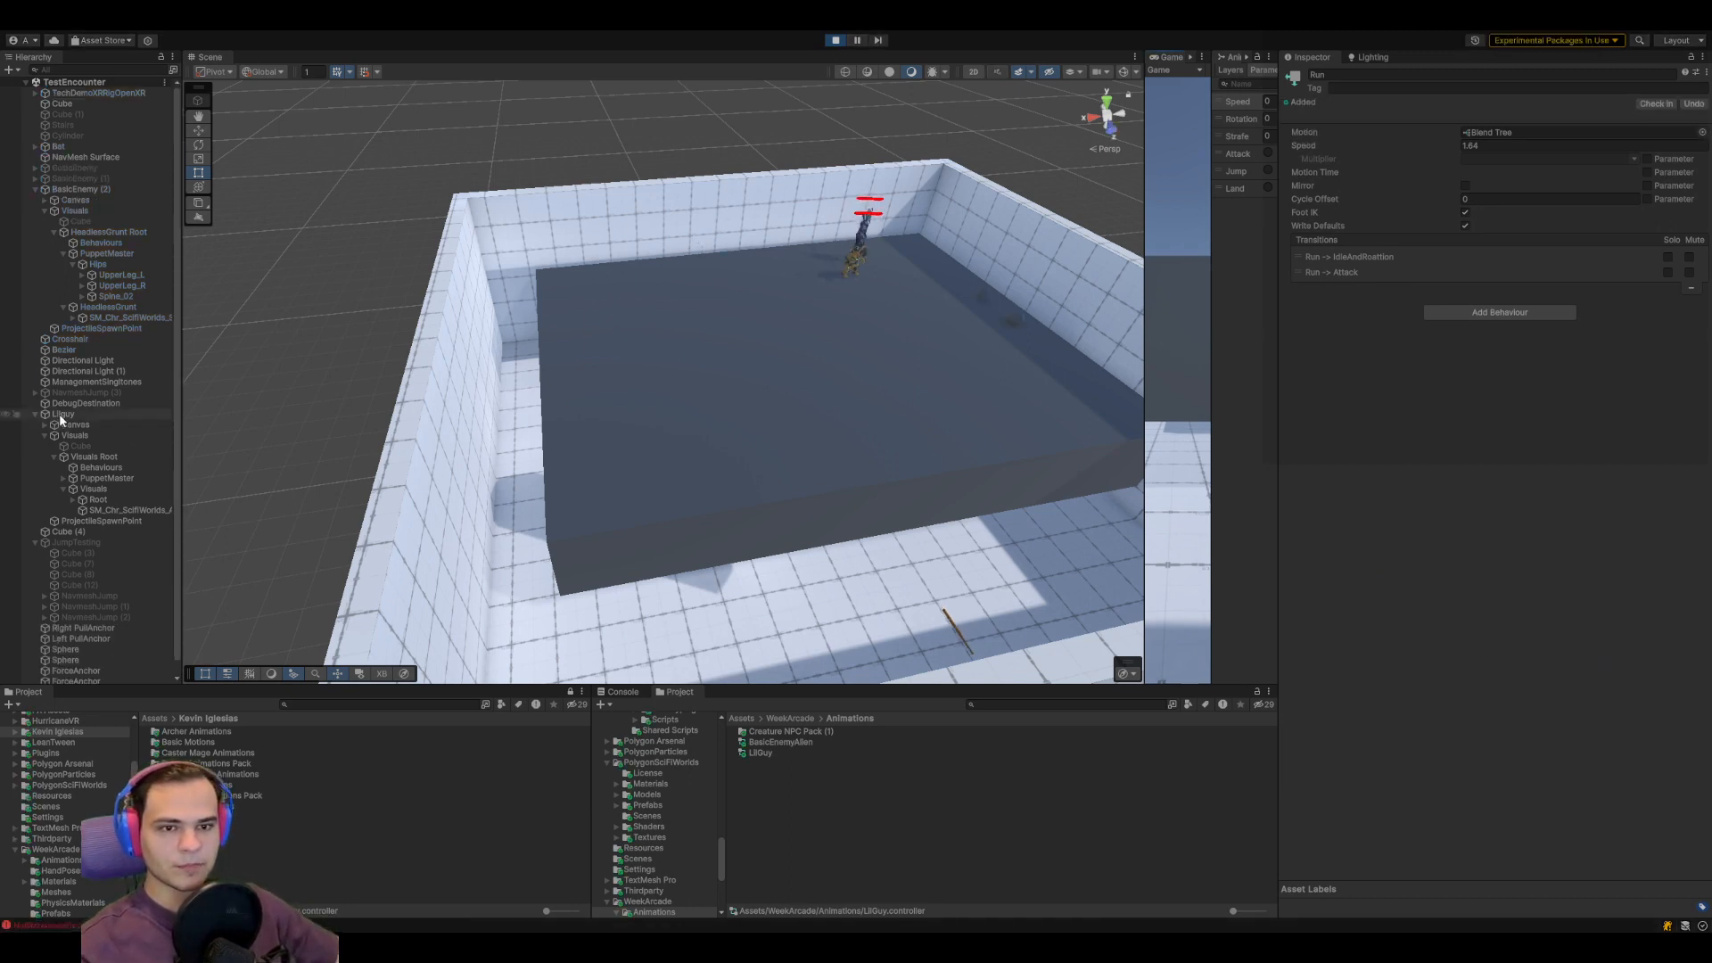
pyautogui.press('f')
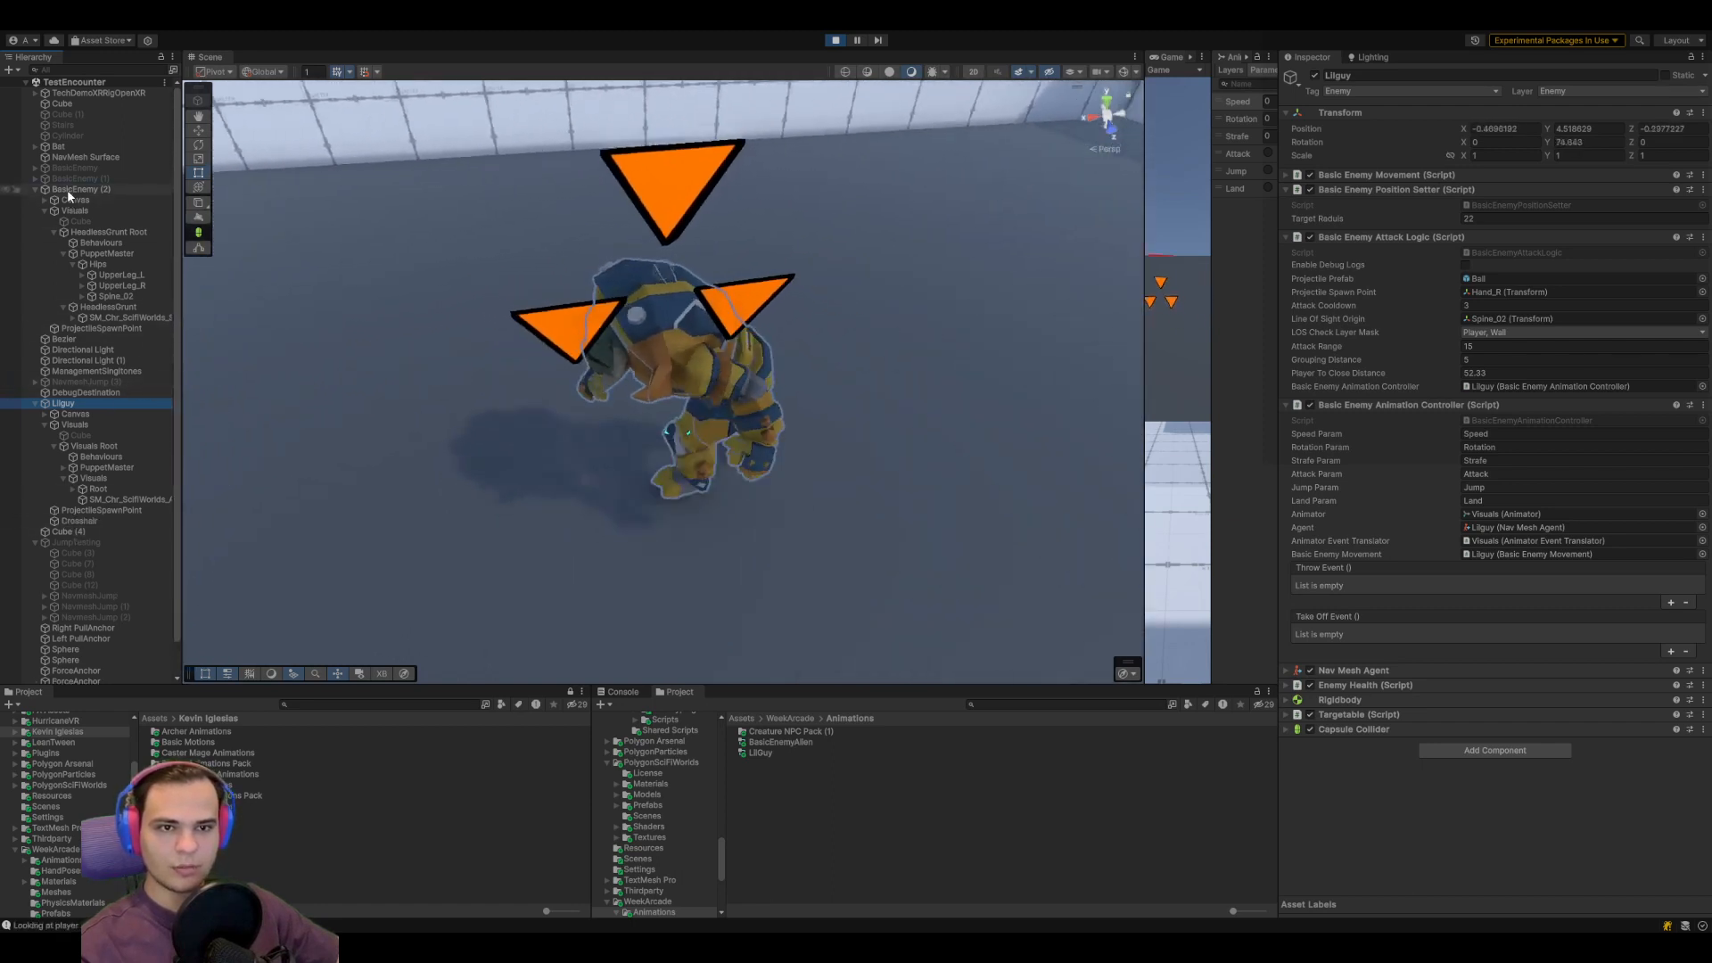
# Frame BasicEnemy (2), raise its Player To Close Distance to 33.66 to observe its running, and stop play mode
pyautogui.doubleClick(67, 189)
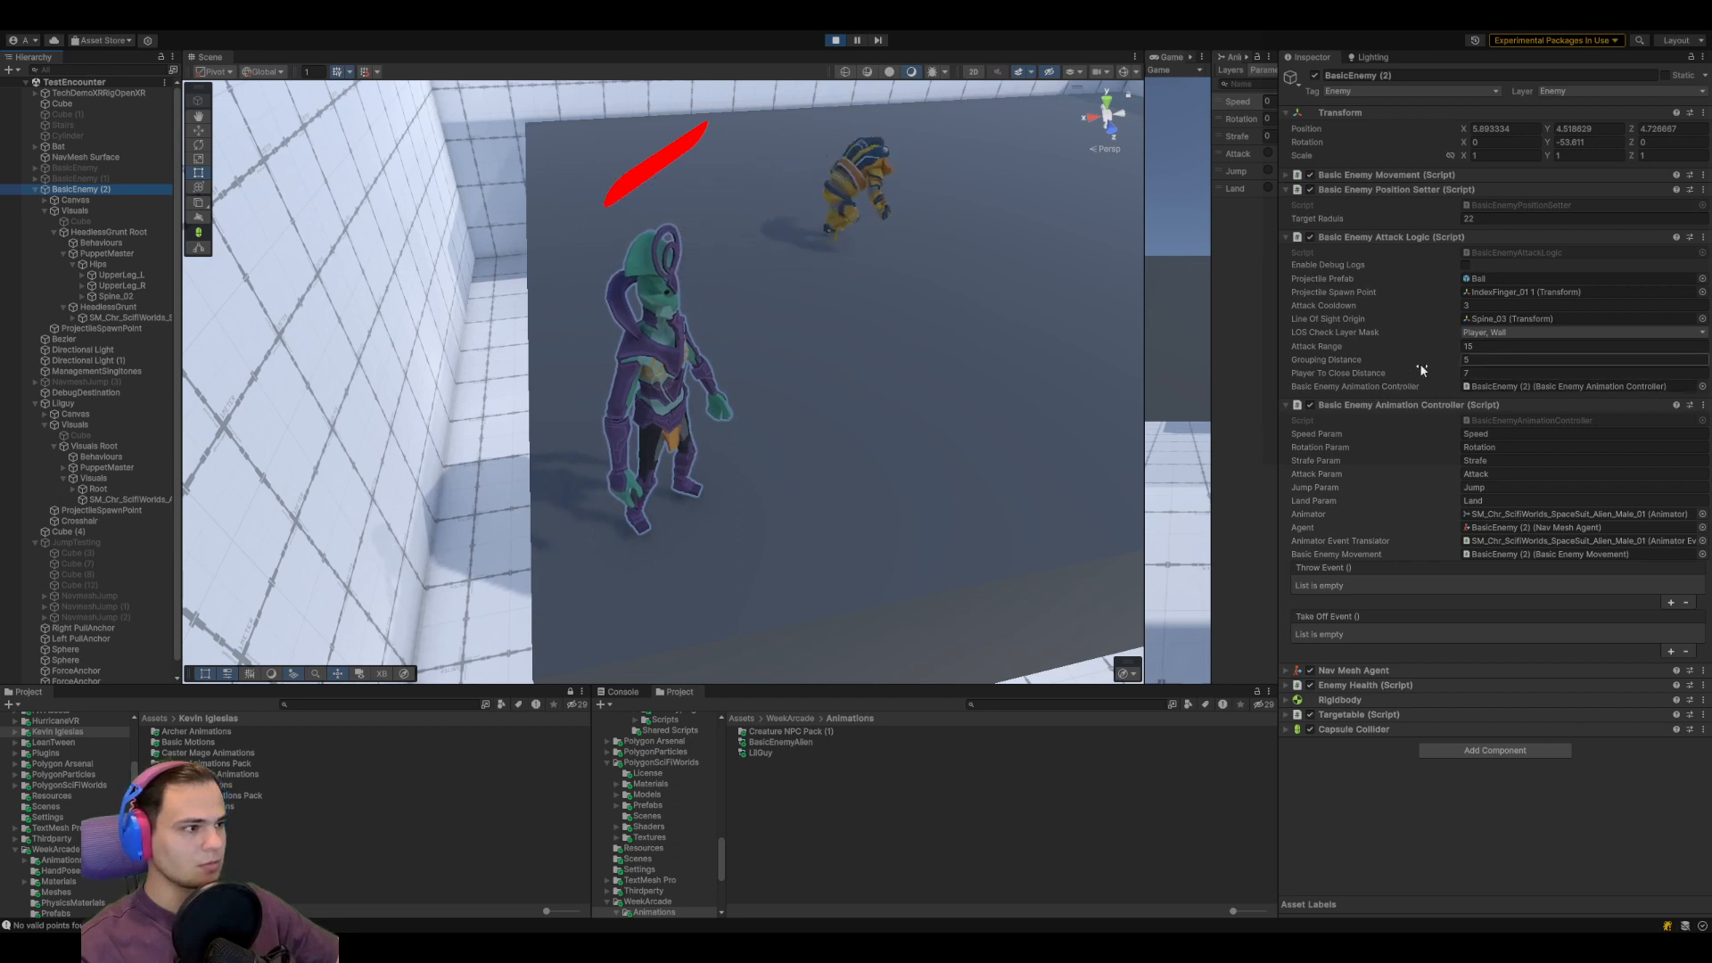
pyautogui.moveTo(1420, 374); pyautogui.dragTo(1655, 368)
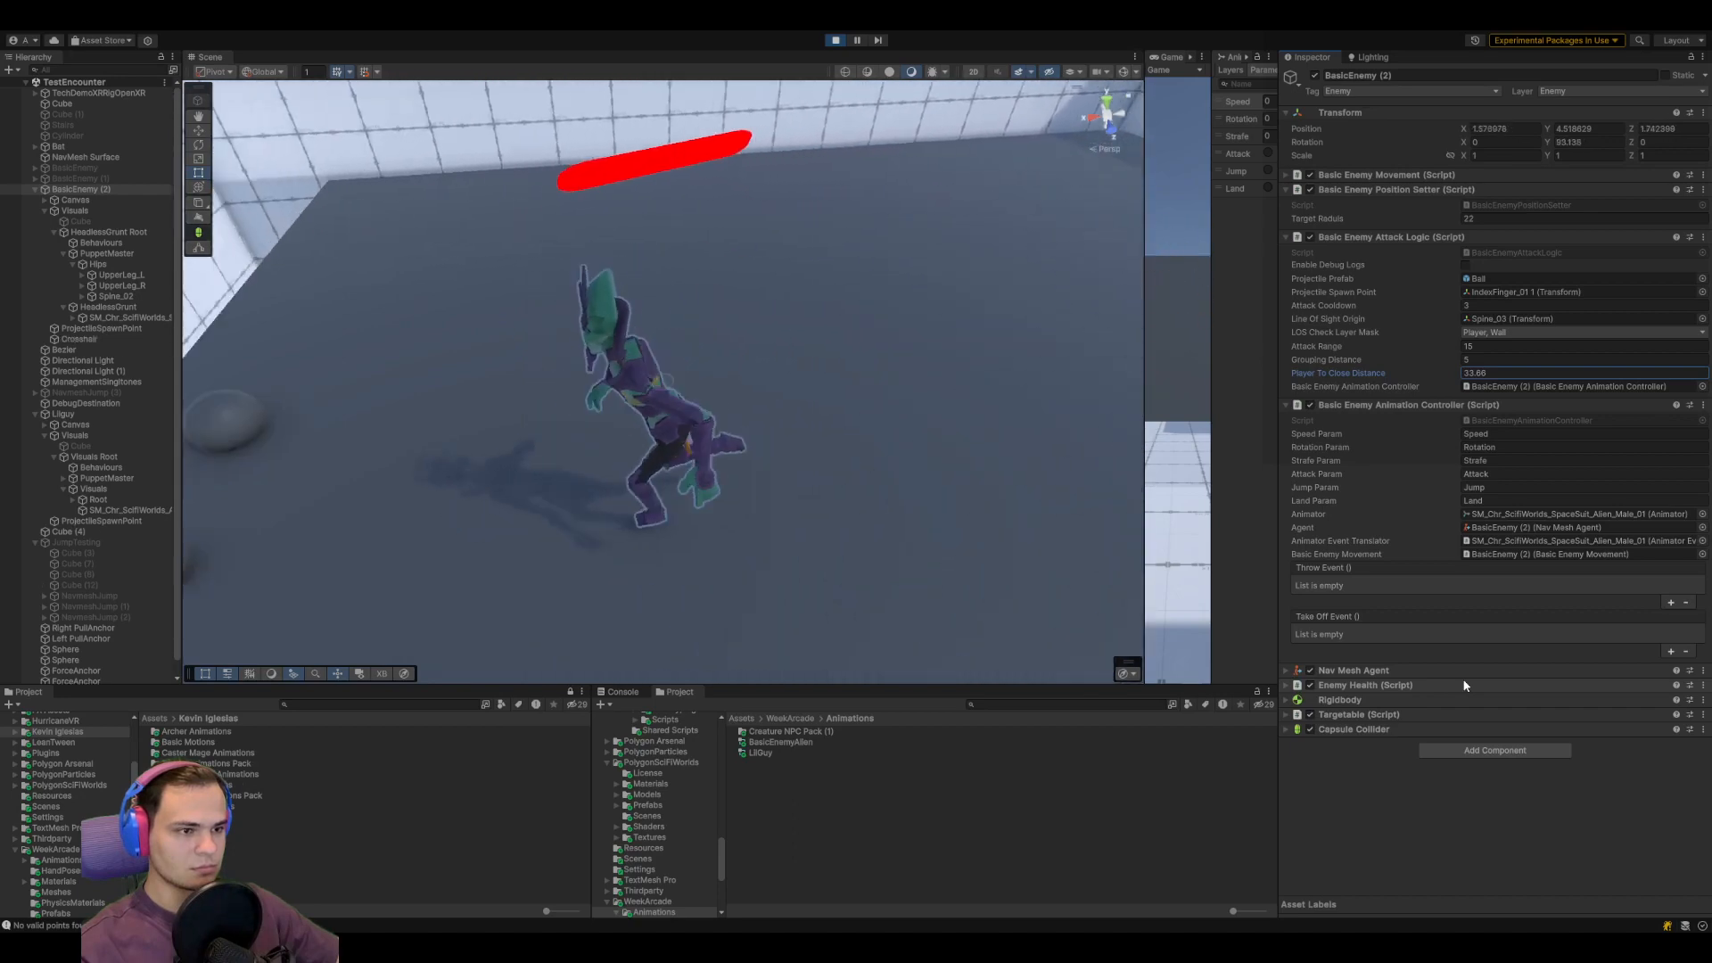
pyautogui.click(837, 43)
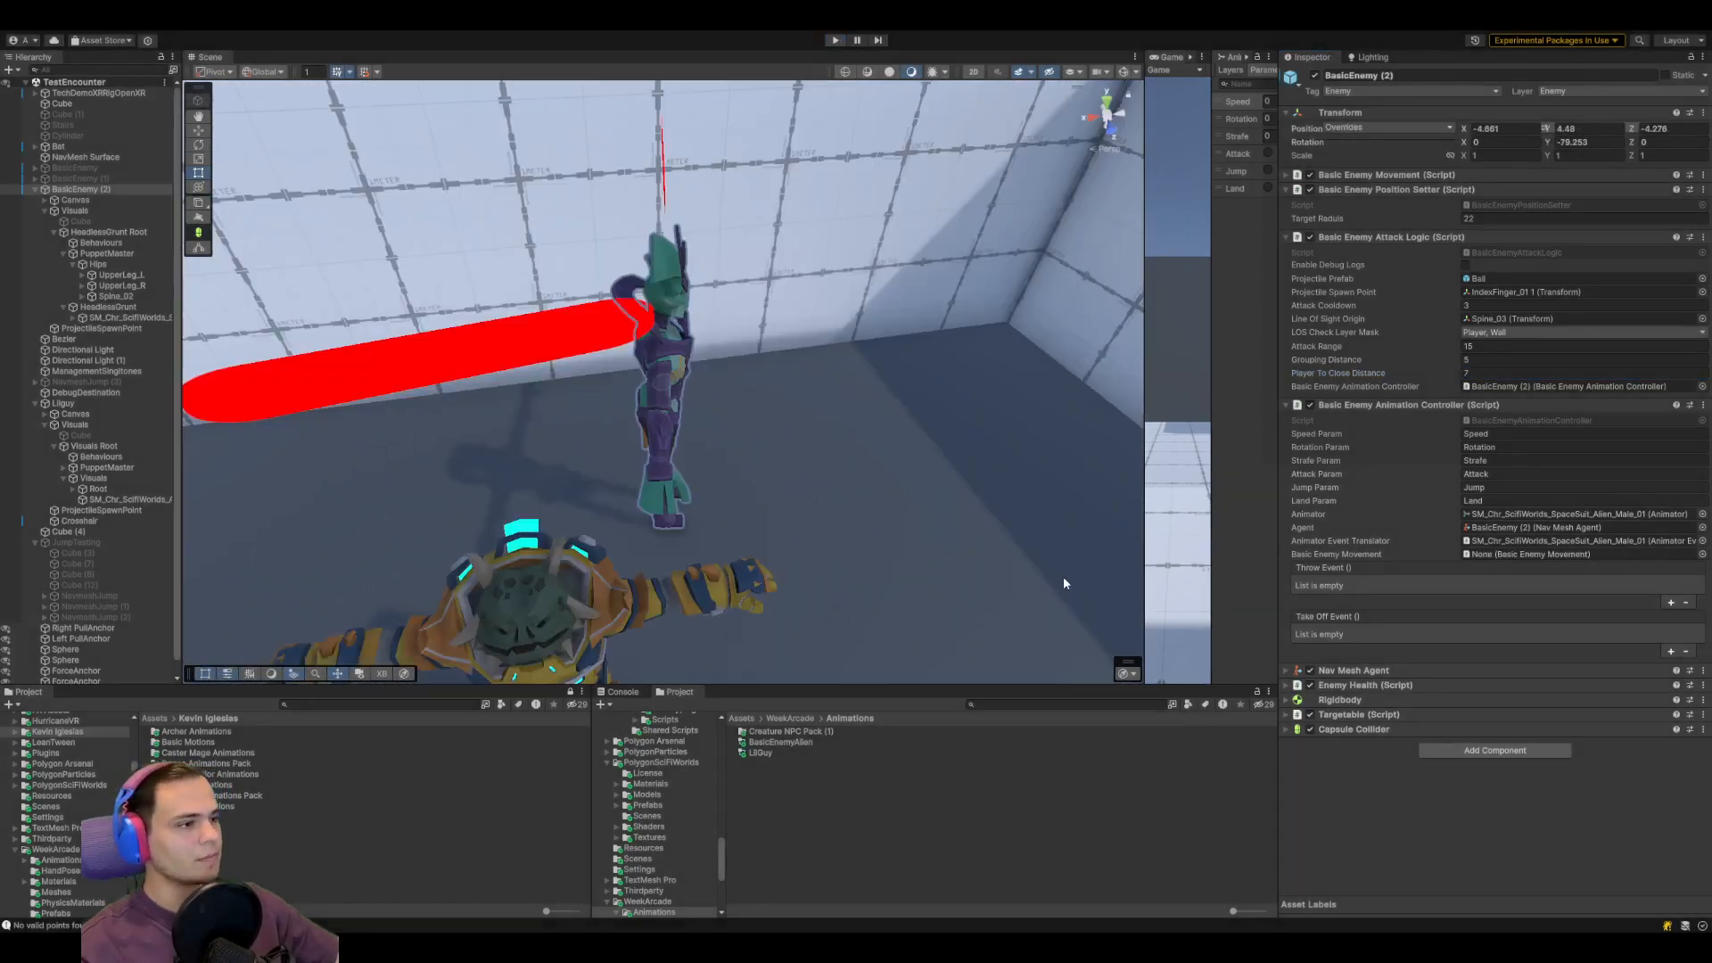
# Collapse the BasicEnemy (2) and Lilguy hierarchies and select the Lilguy object
pyautogui.scroll(-10, 693, 535)
pyautogui.moveTo(648, 519); pyautogui.dragTo(730, 396, button='middle')
pyautogui.scroll(-6, 730, 396)
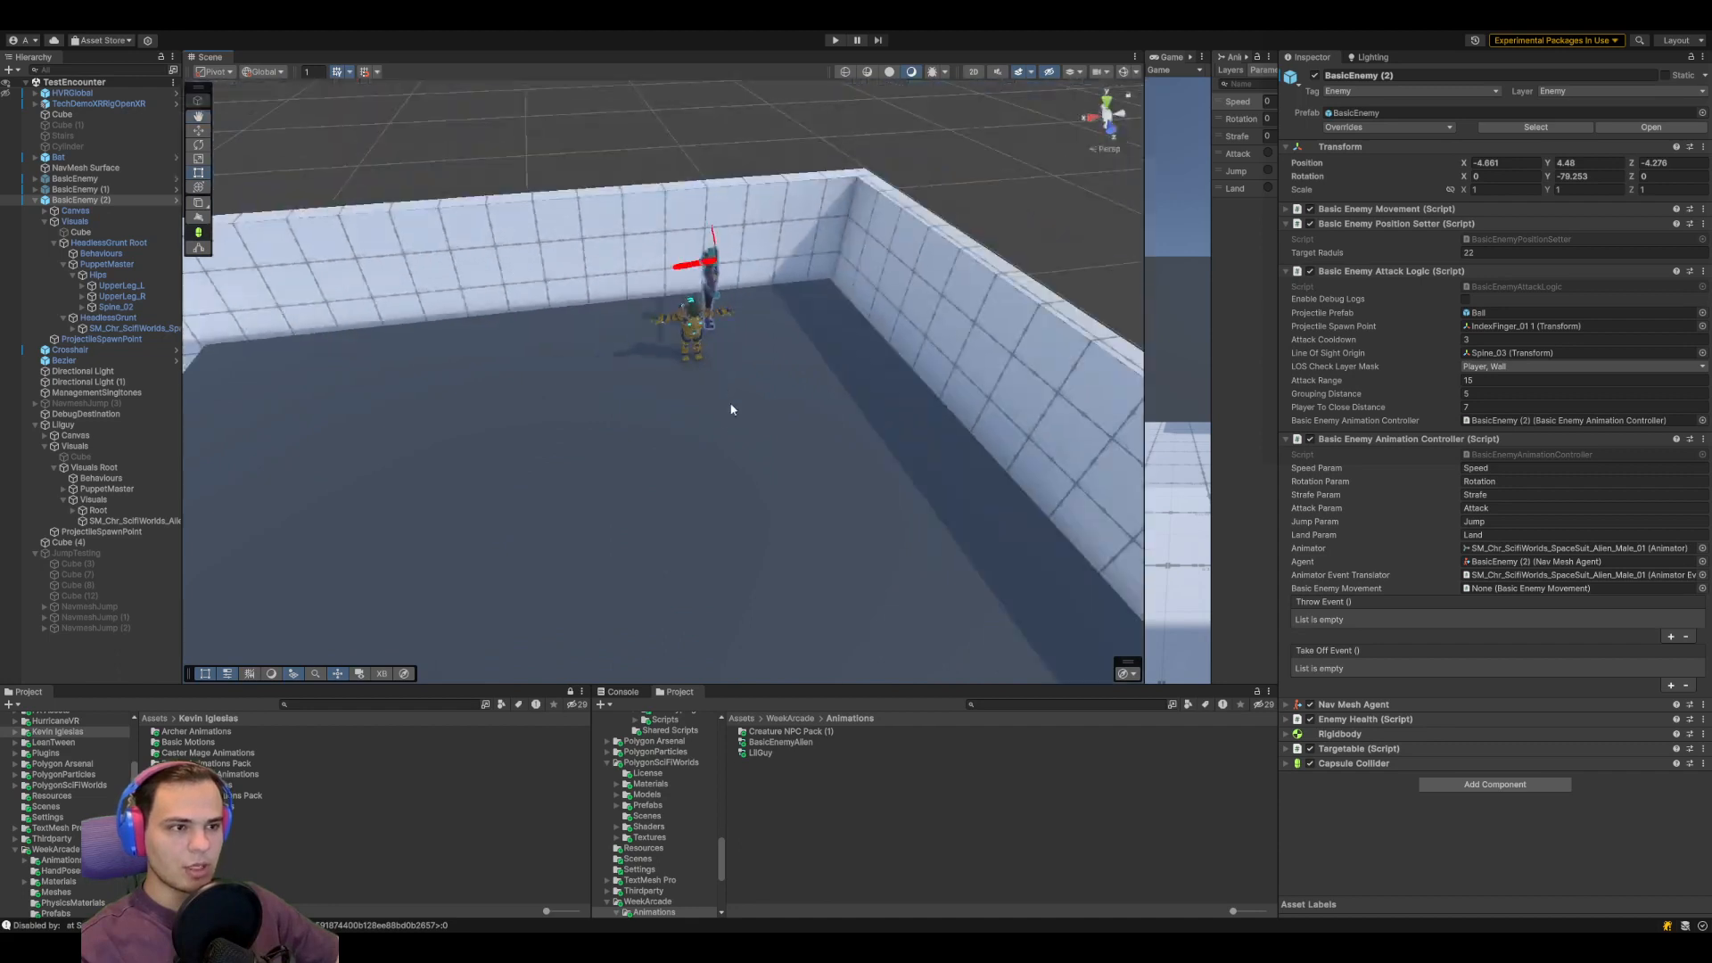
pyautogui.moveTo(656, 464); pyautogui.dragTo(707, 436, button='middle')
pyautogui.click(110, 393)
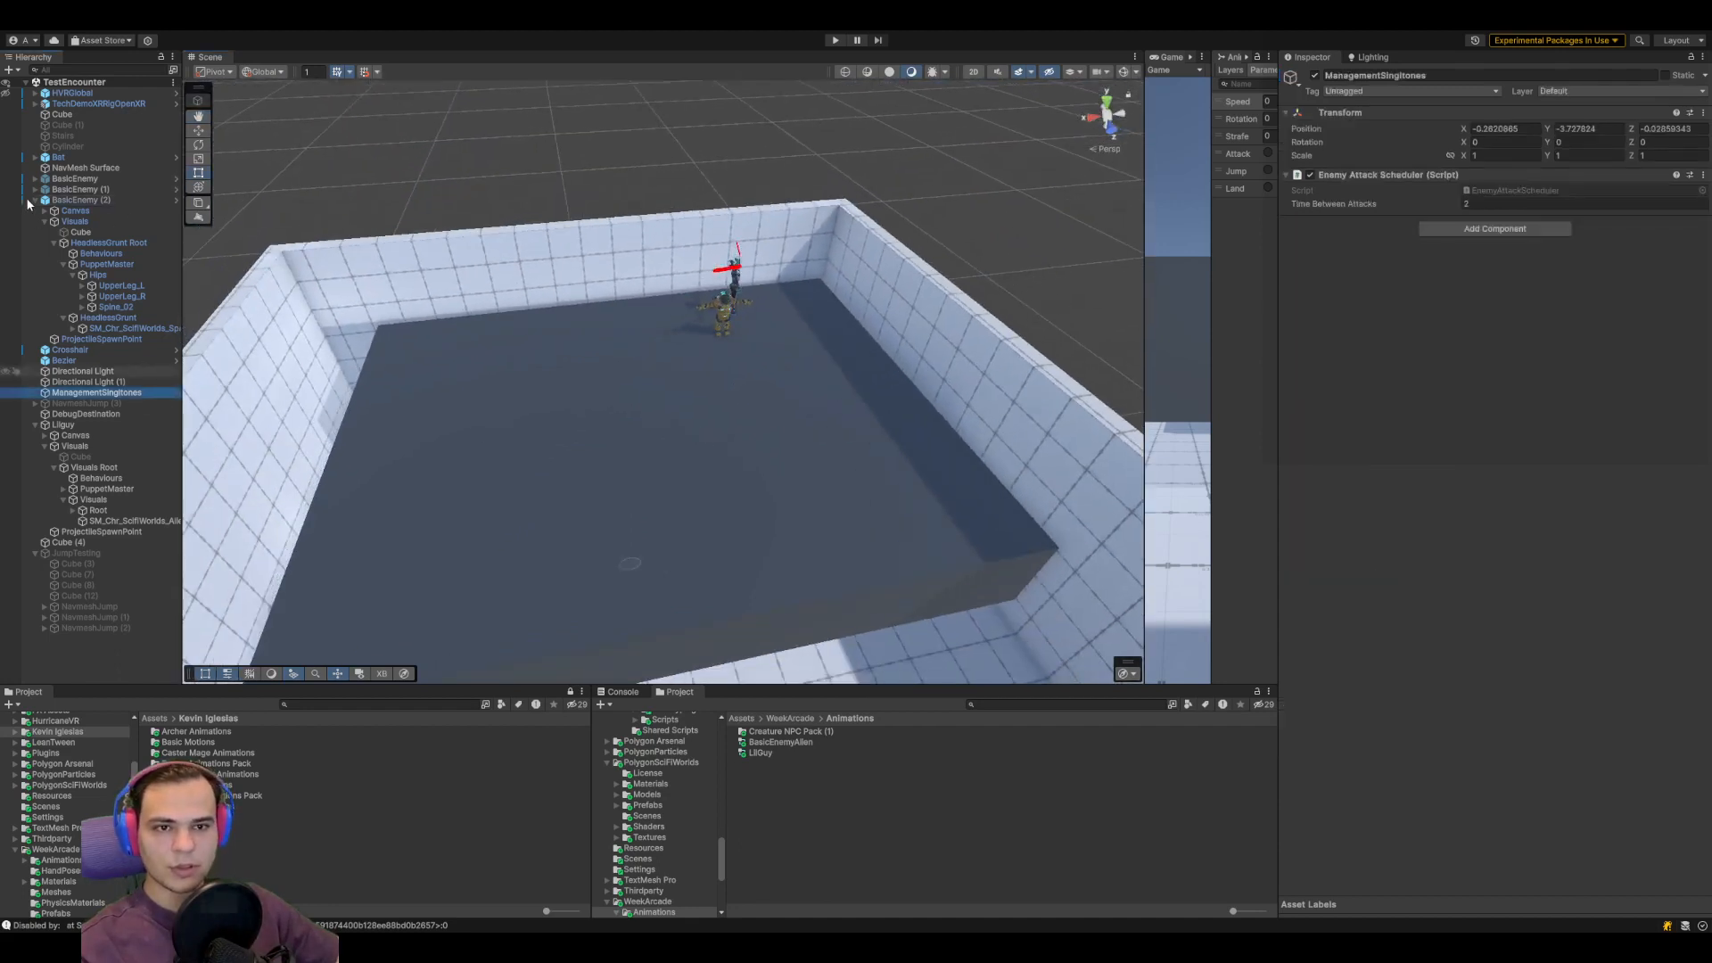
pyautogui.click(35, 200)
pyautogui.click(36, 285)
pyautogui.click(65, 285)
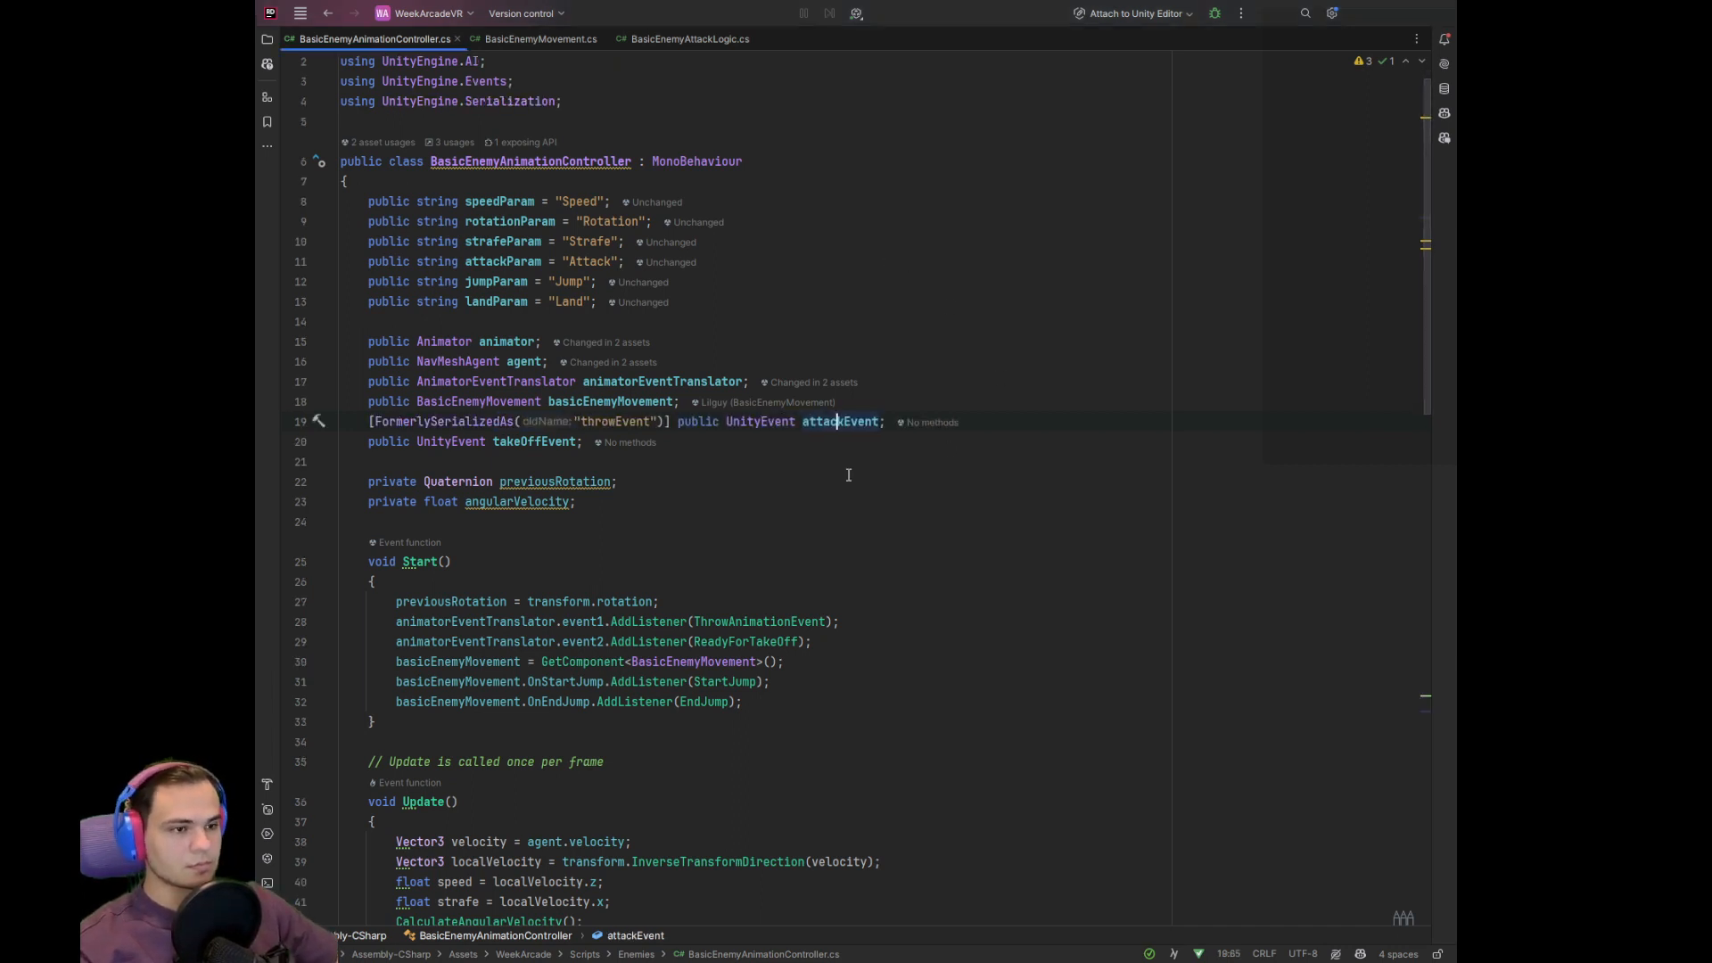
# Display the BasicEnemyMovement script in the code editor and look through its code
pyautogui.click(942, 484)
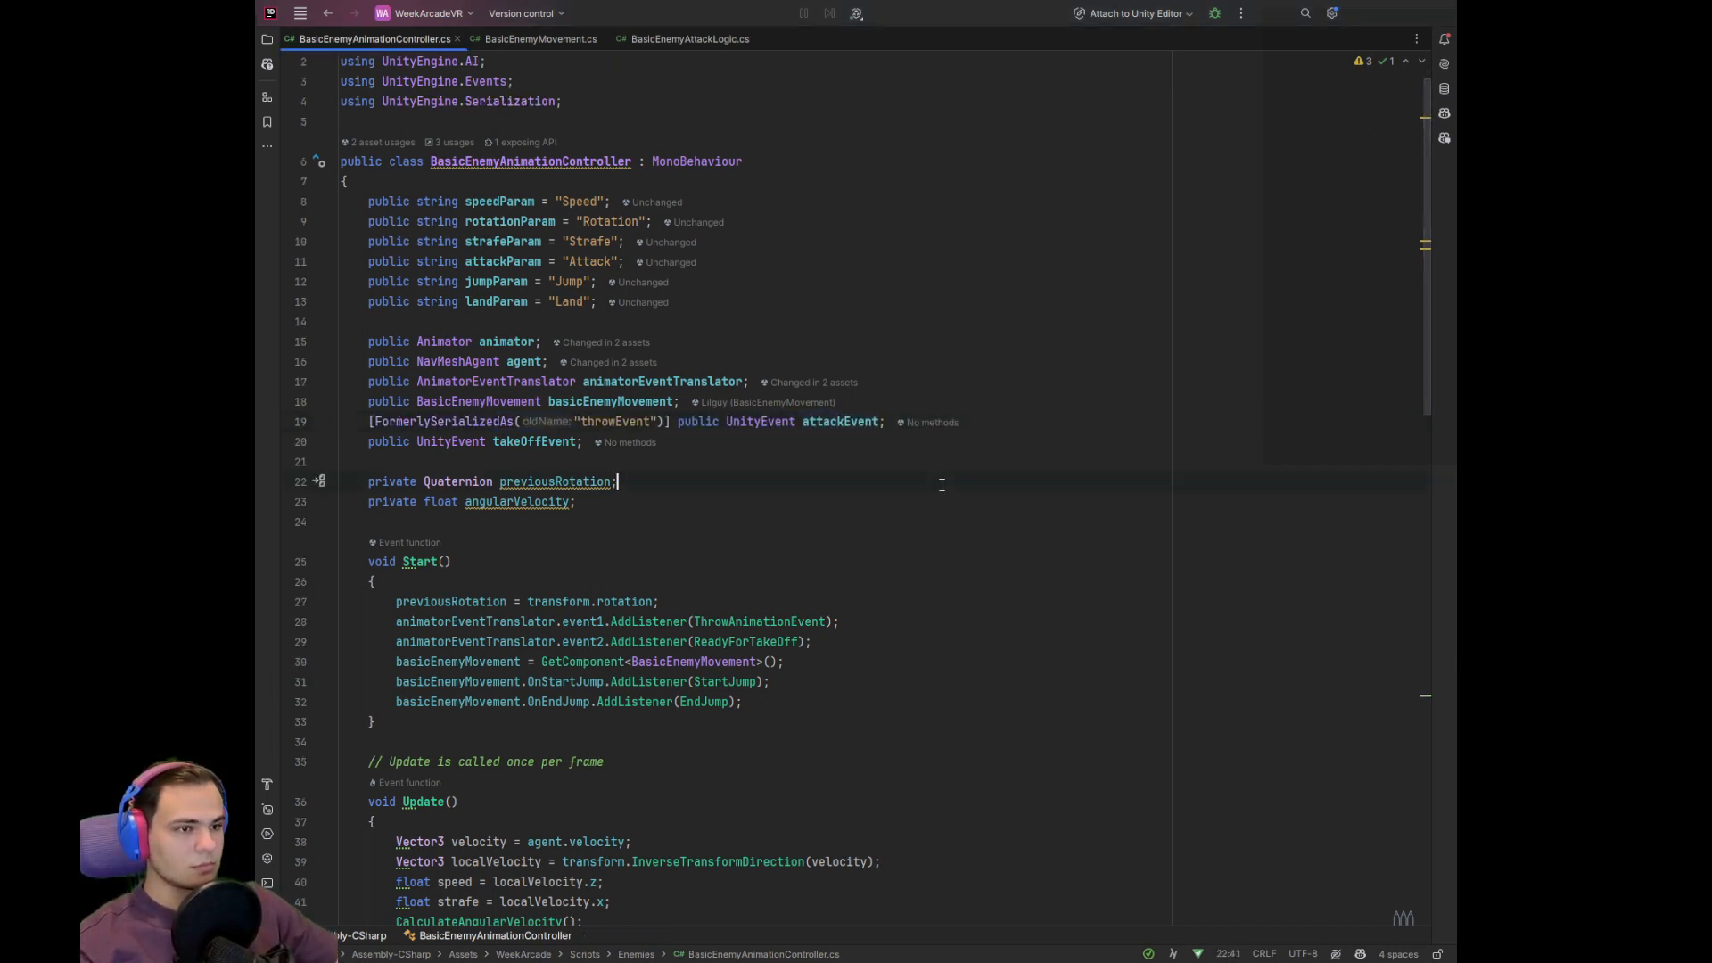
pyautogui.click(544, 38)
pyautogui.scroll(-7, 825, 441)
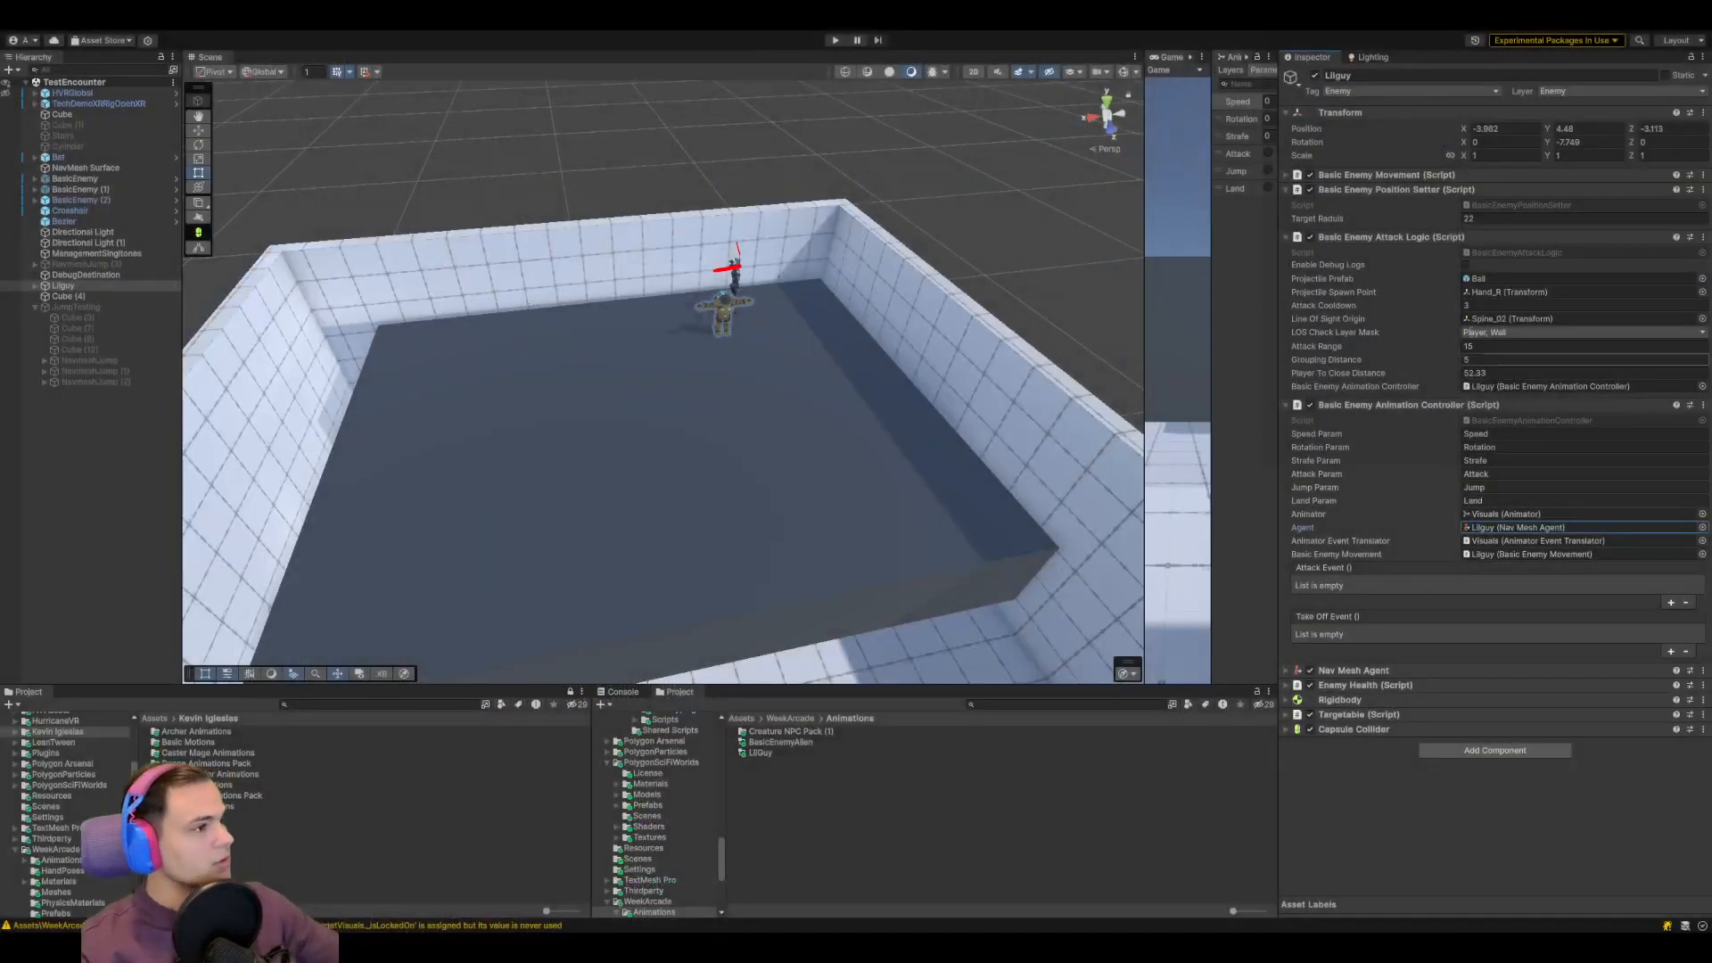
# Switch to Unity and collapse Lilguy's Basic Enemy Attack Logic, Animation Controller and Position Setter components
pyautogui.click(1286, 237)
pyautogui.click(1287, 252)
pyautogui.click(1381, 189)
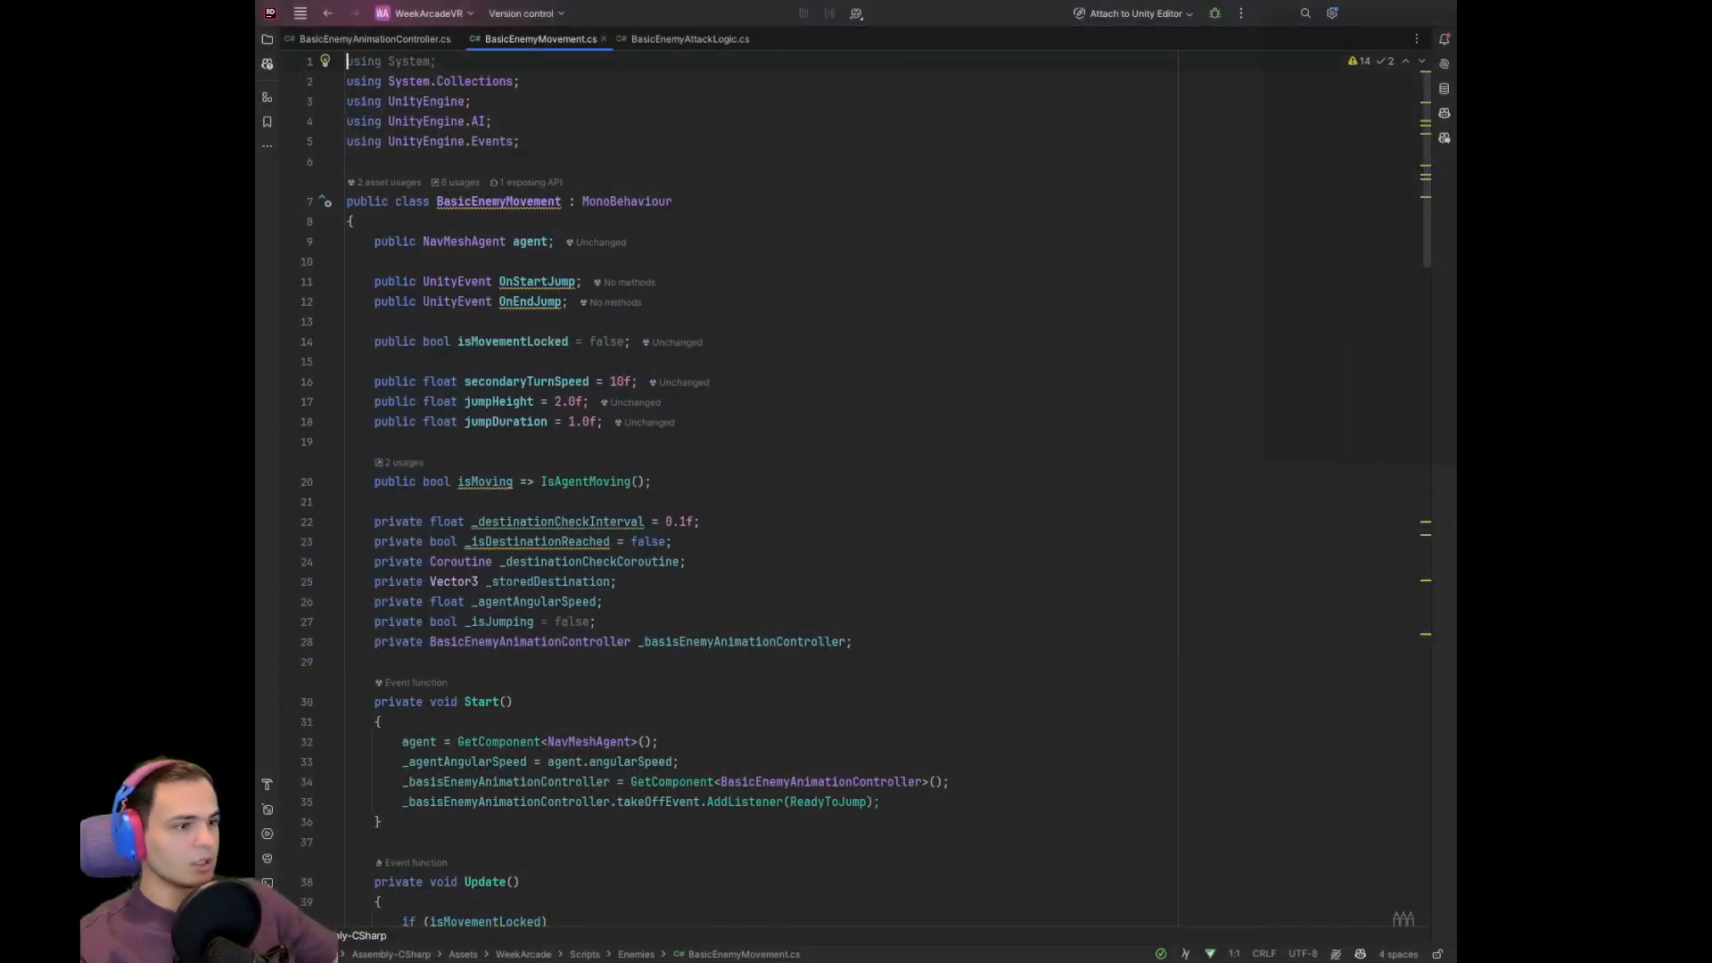
# Switch to the code editor and examine the fields and the Start, Update and Jump methods of BasicEnemyMovement
pyautogui.scroll(-5, 1005, 558)
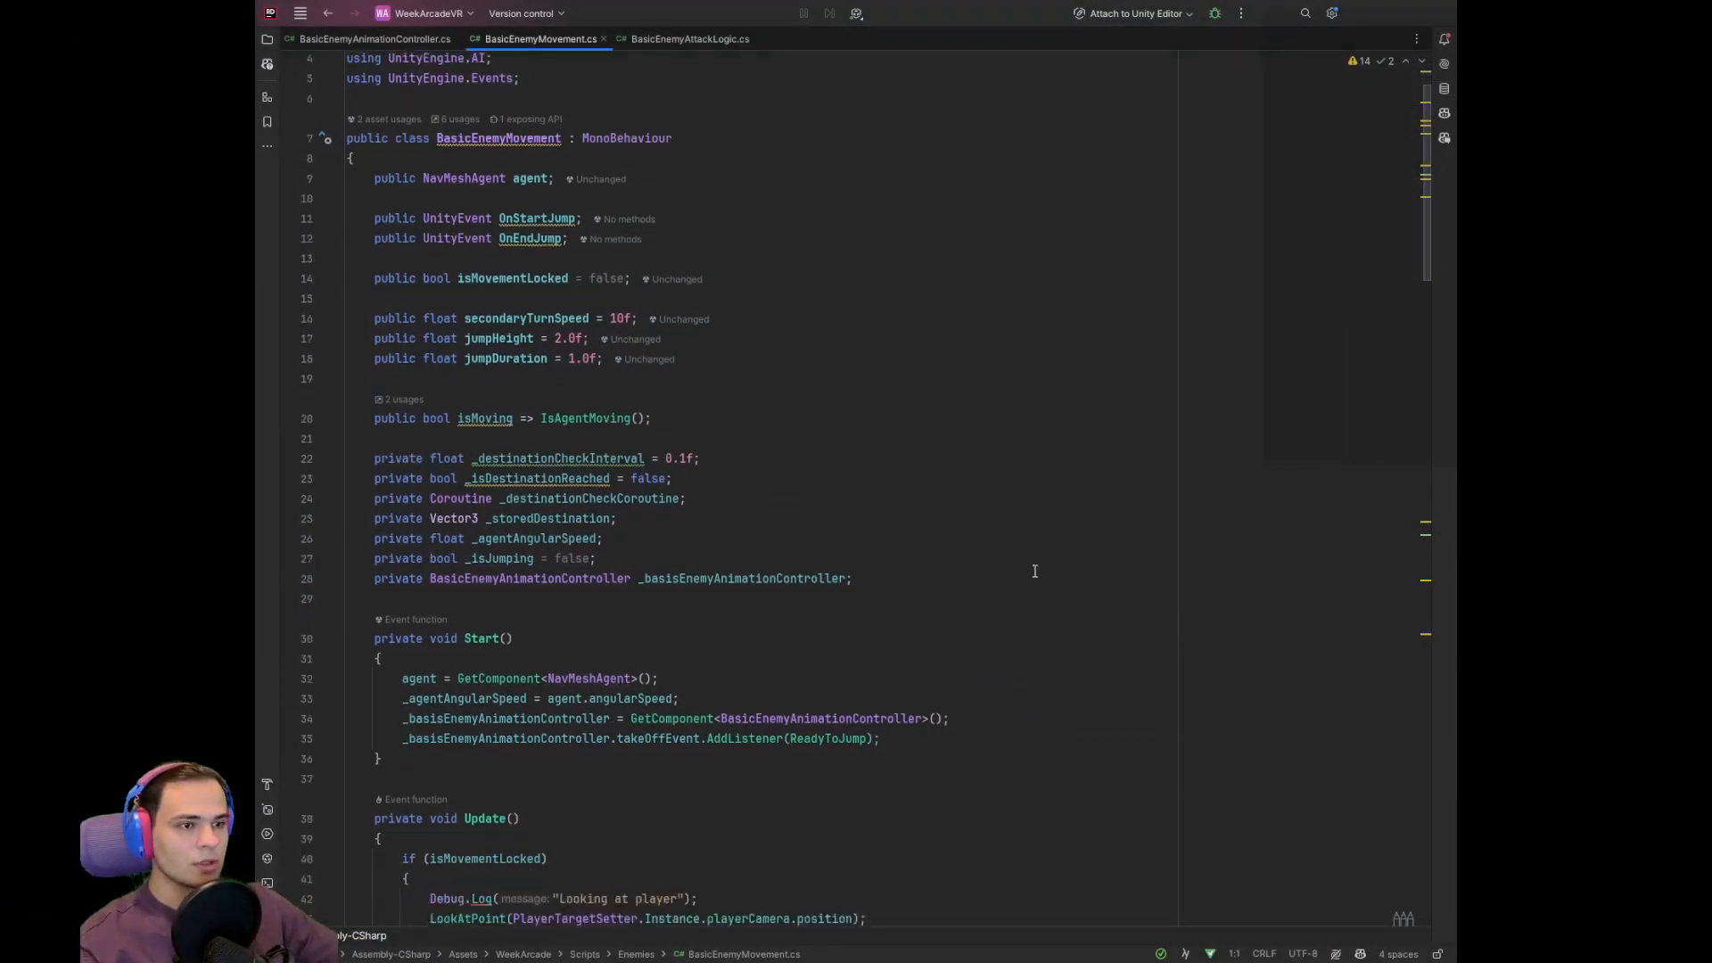
pyautogui.scroll(5, 1005, 558)
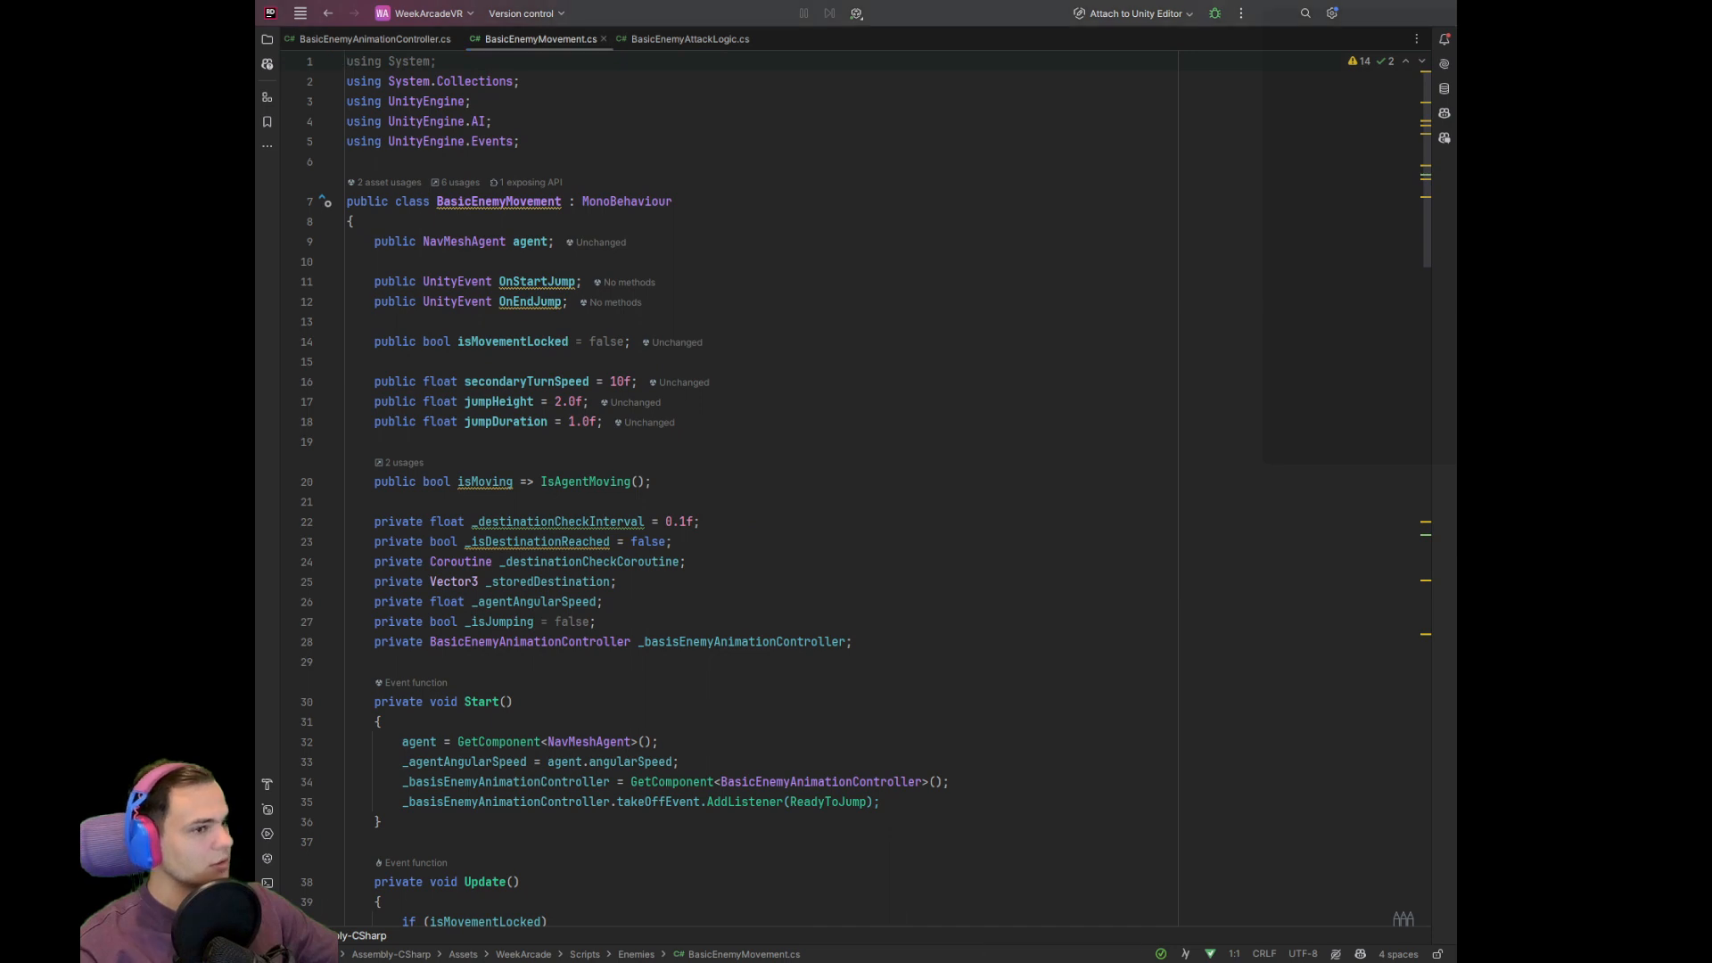
pyautogui.scroll(-8, 865, 491)
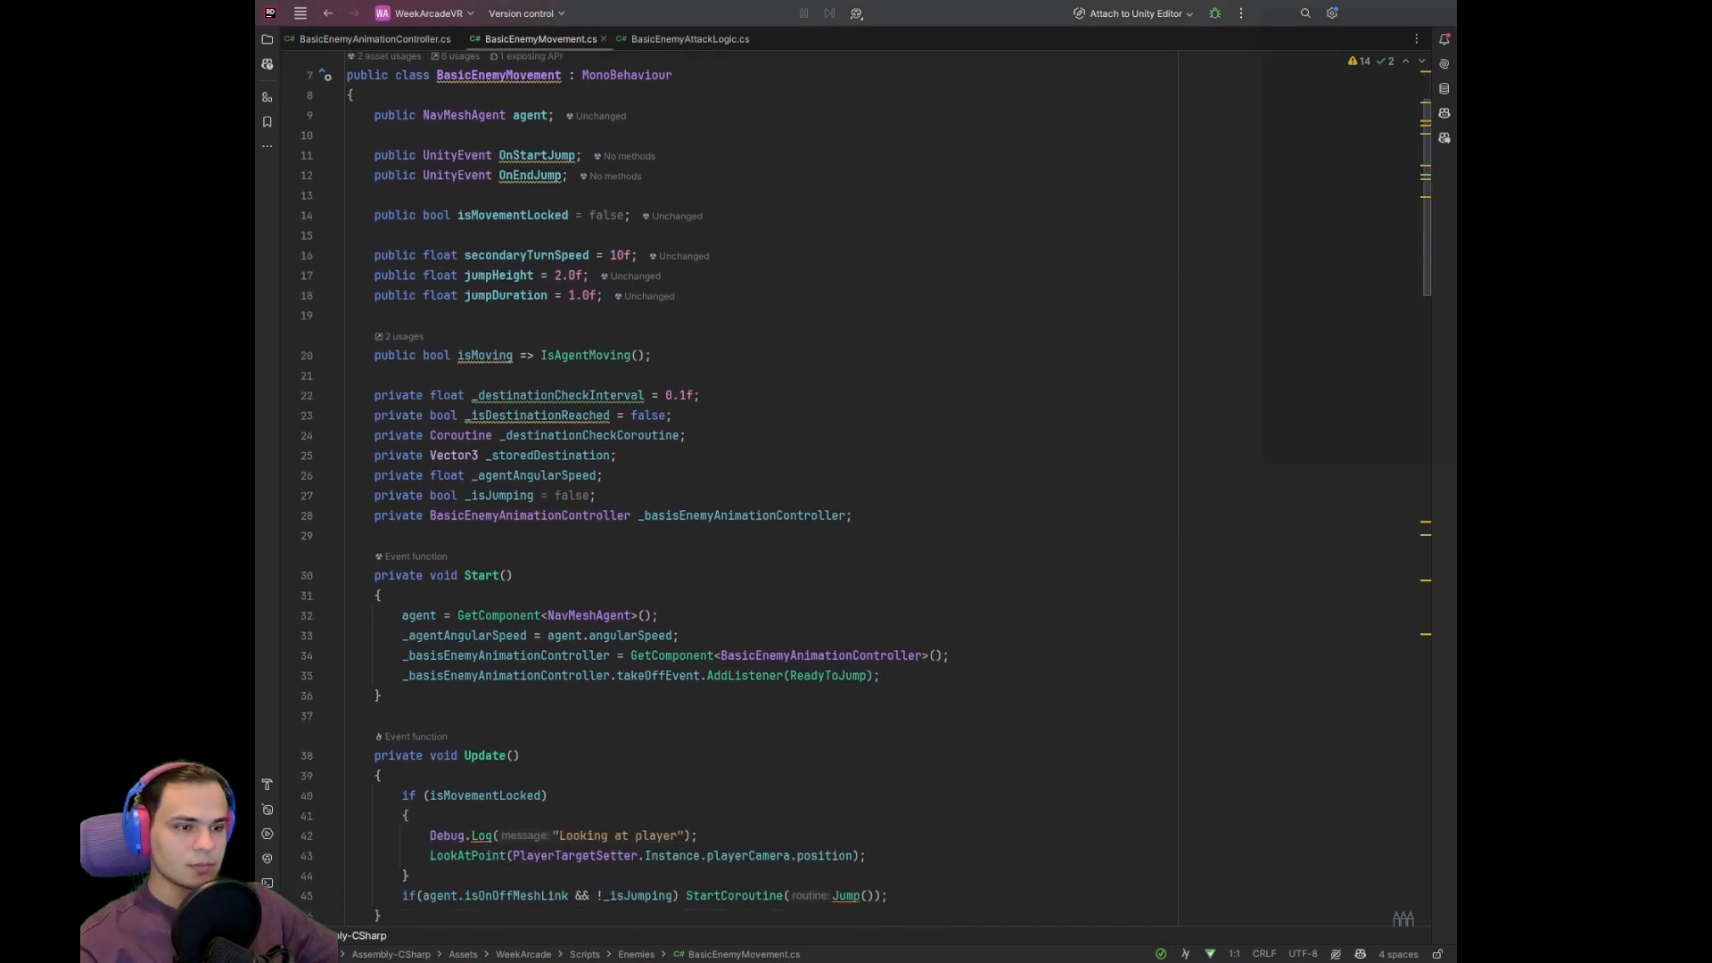
pyautogui.scroll(-6, 865, 491)
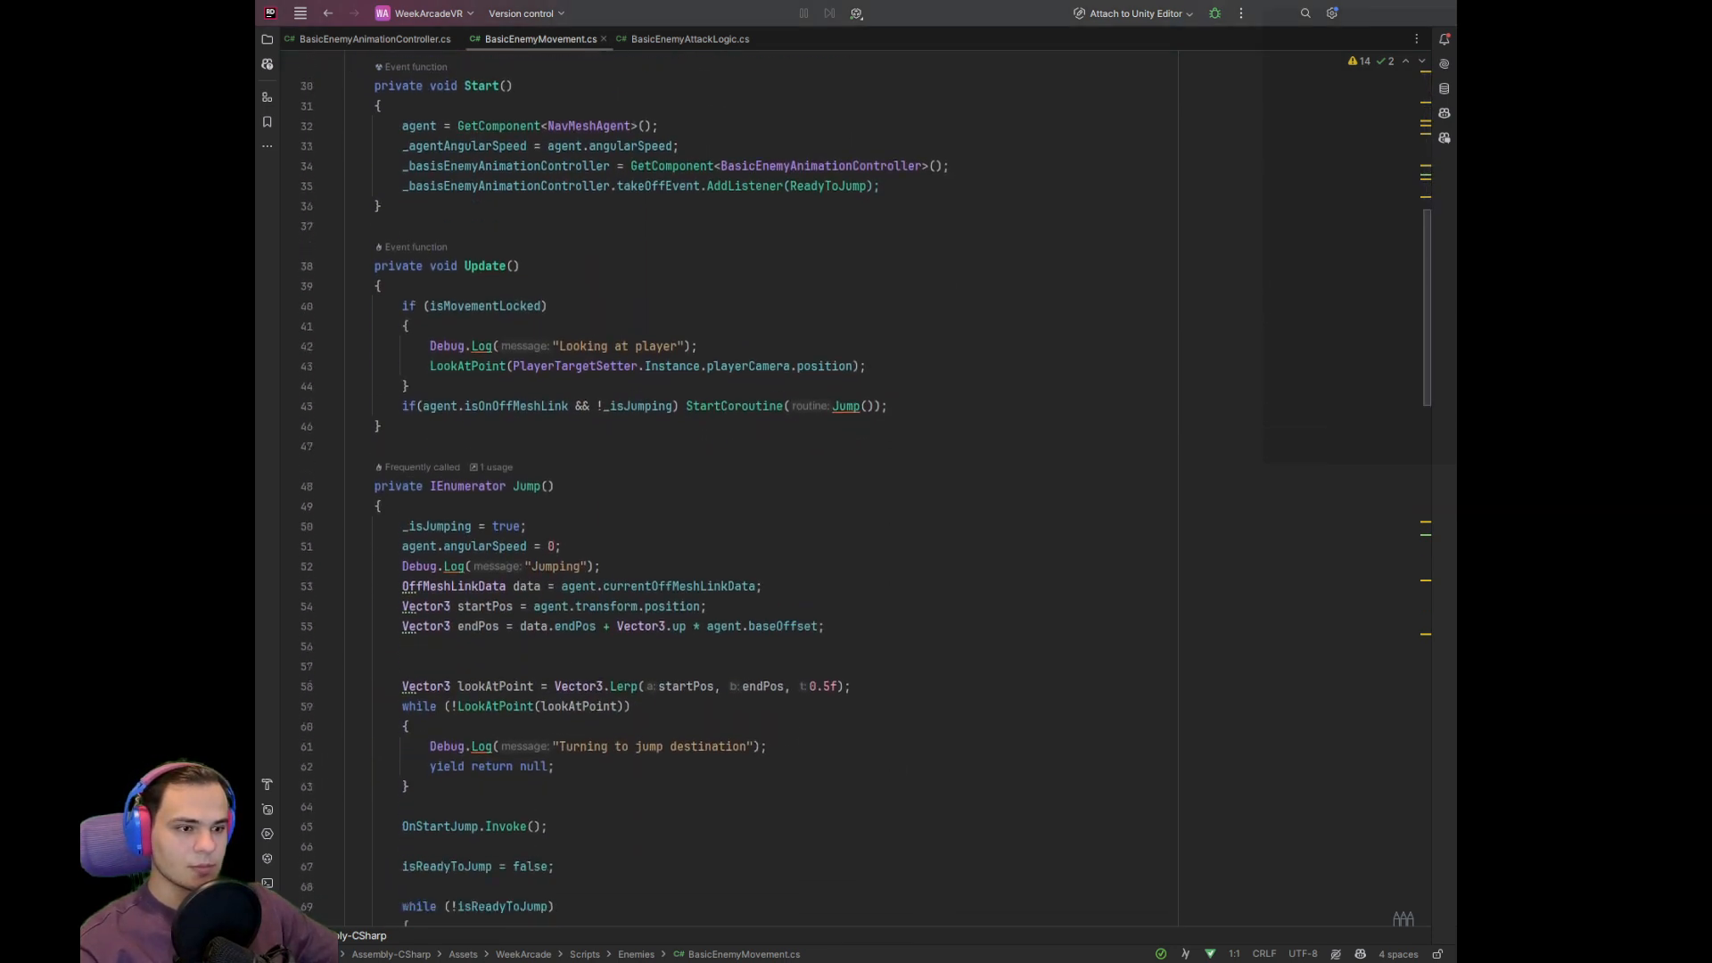
pyautogui.scroll(-1, 865, 490)
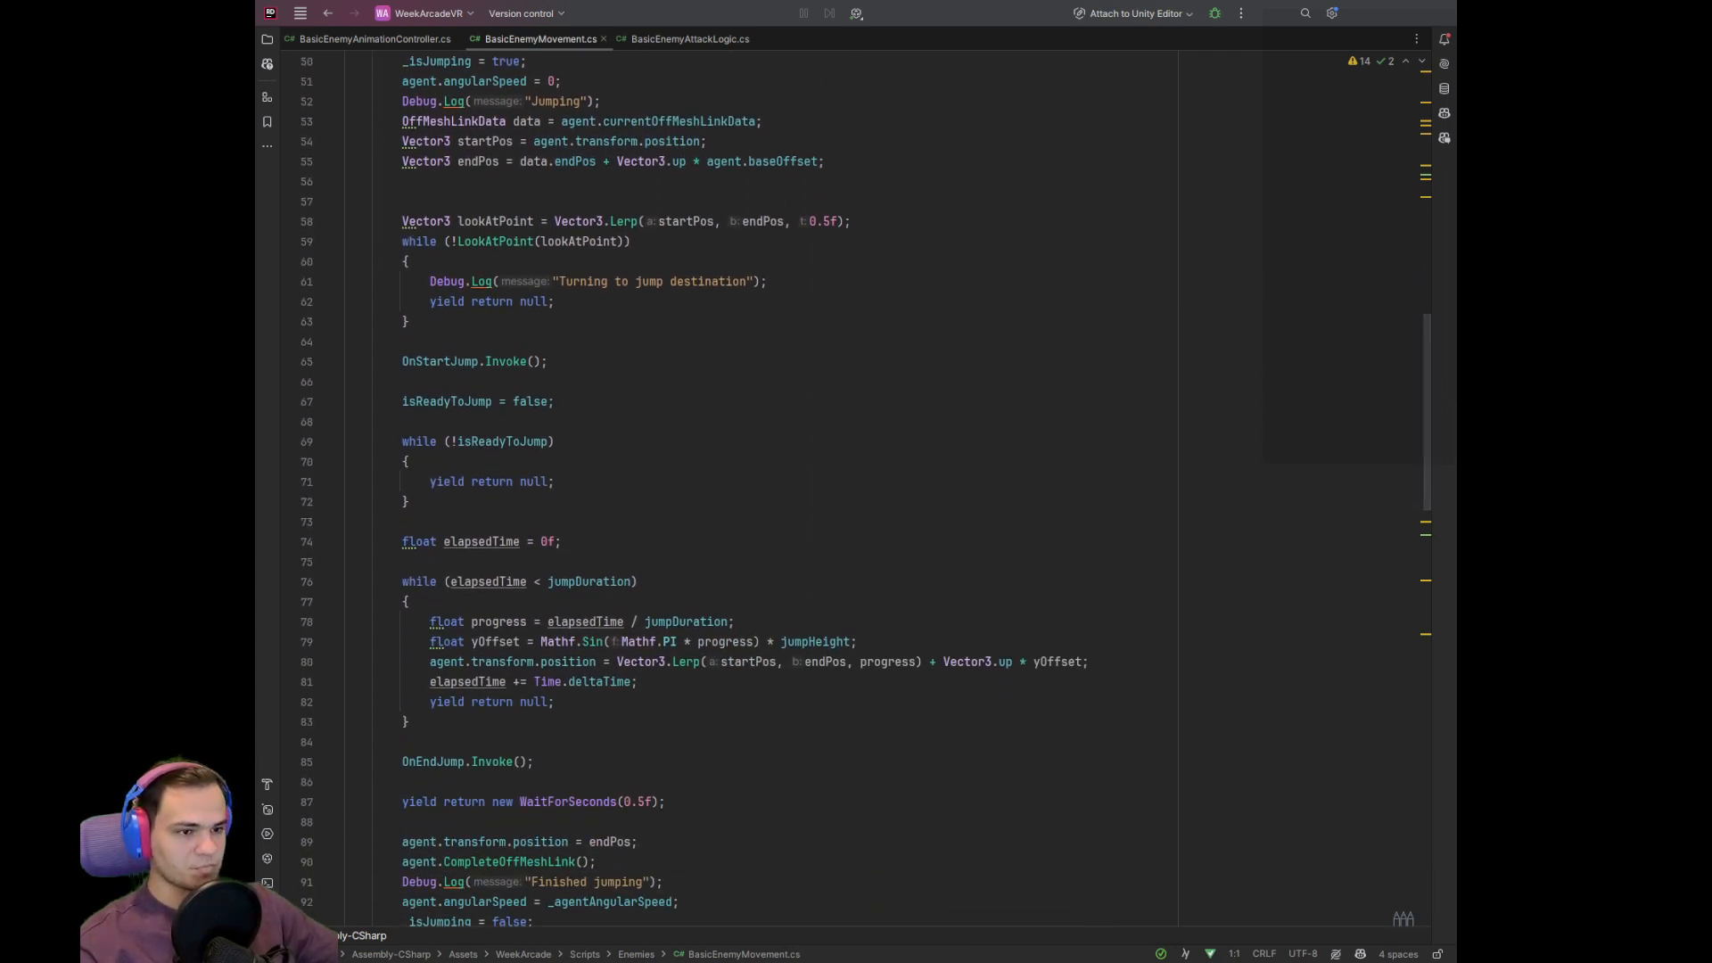
pyautogui.scroll(-5, 865, 490)
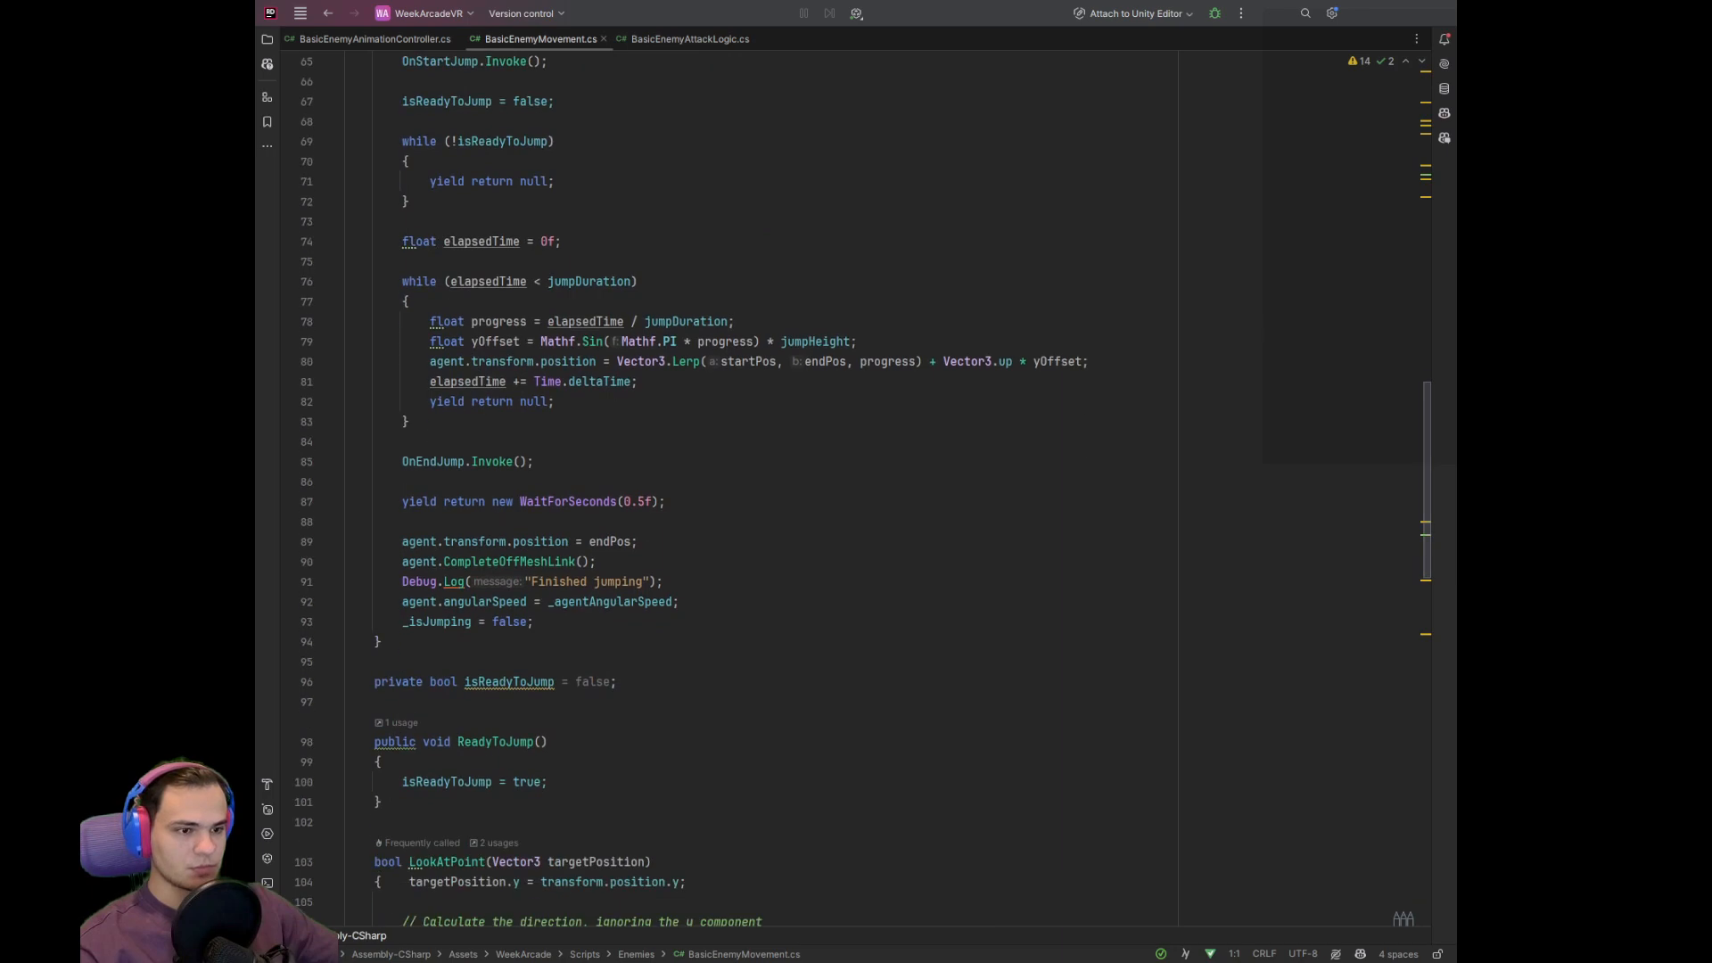
pyautogui.scroll(12, 865, 490)
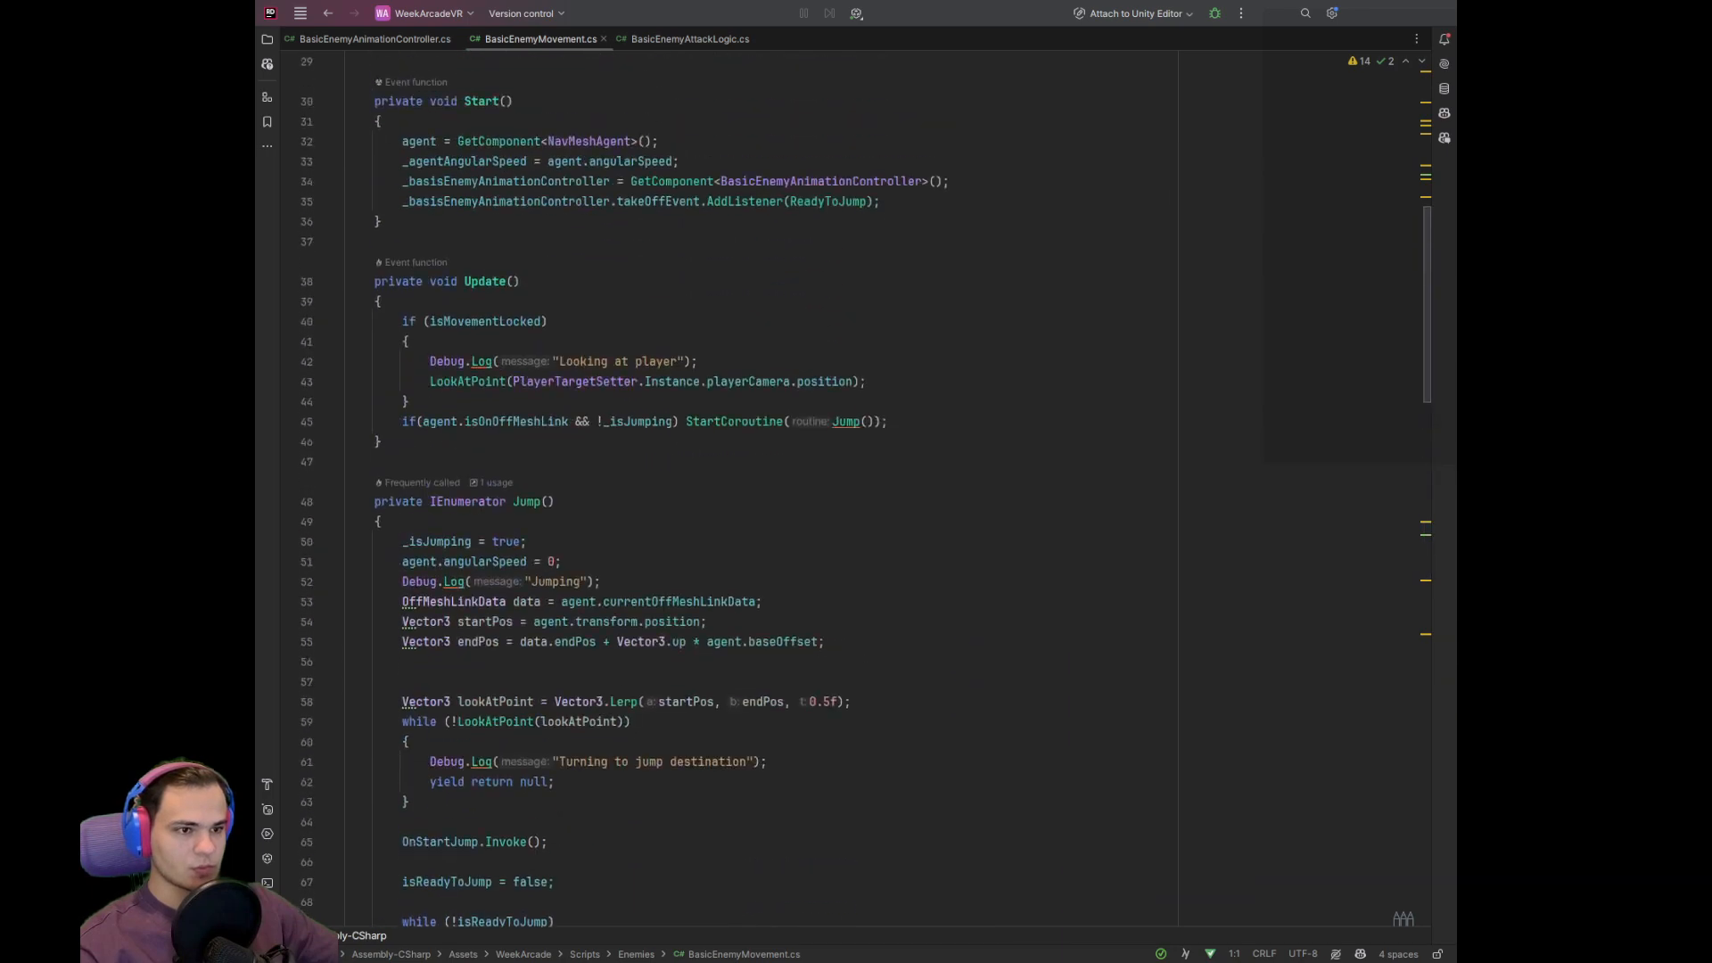
# Fold the Jump, ReadyToJump and LookAtPoint methods in the BasicEnemyMovement script
pyautogui.click(338, 501)
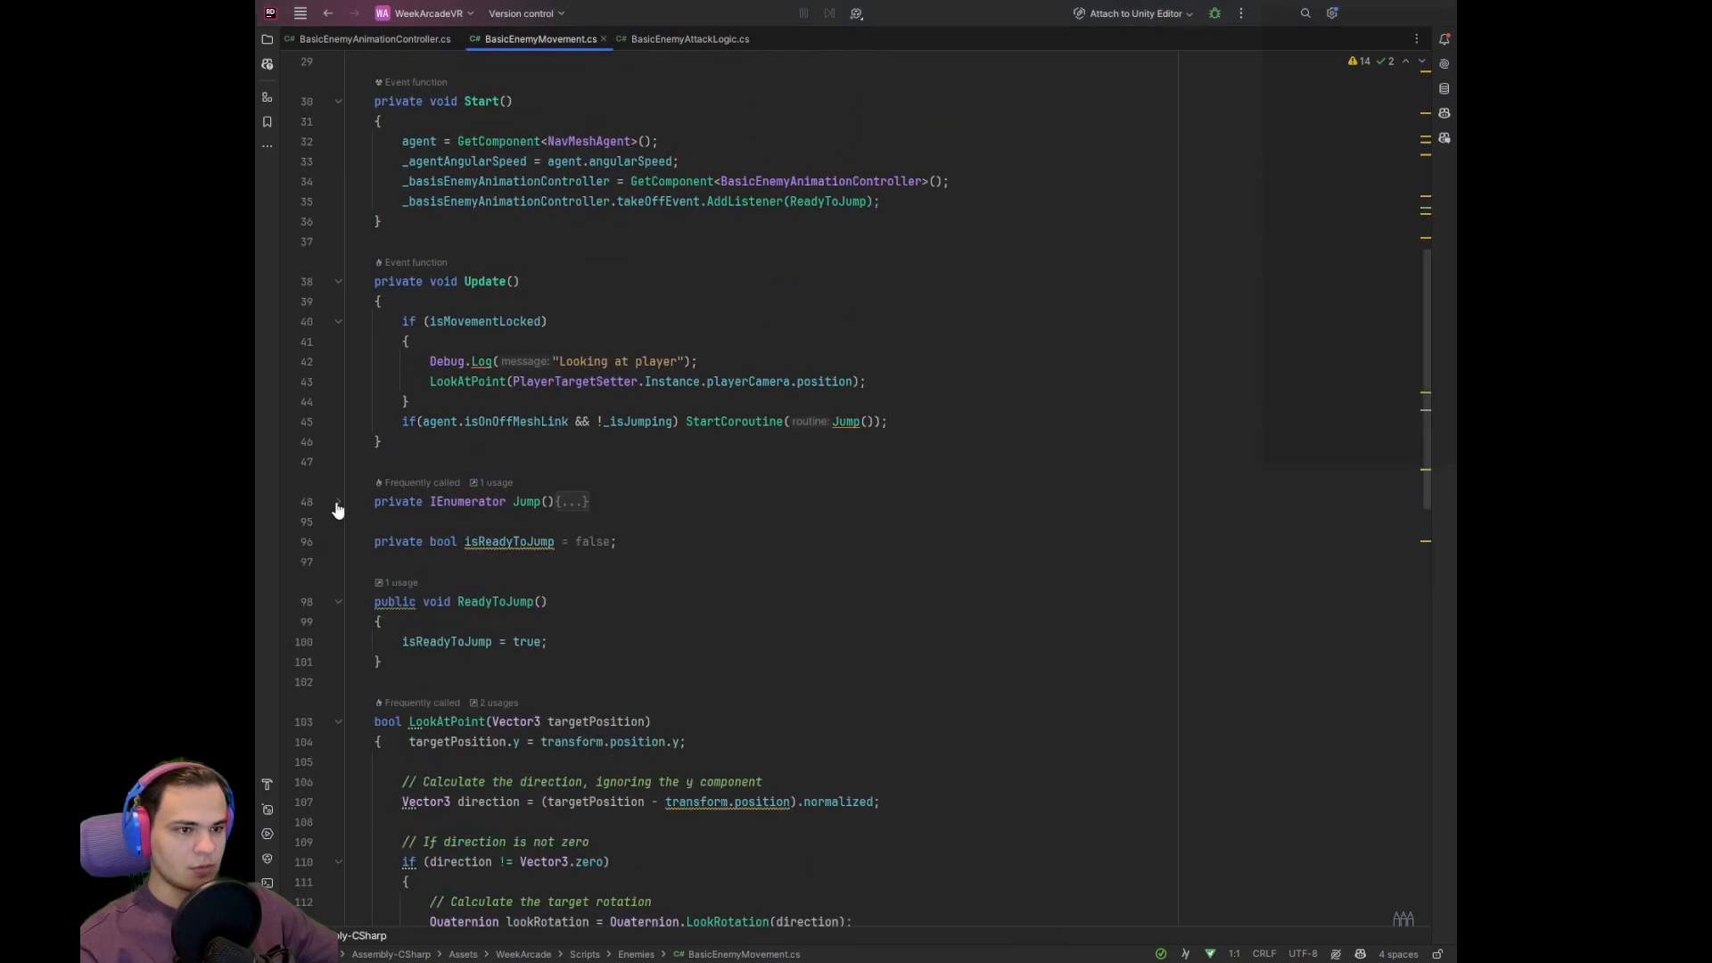
pyautogui.click(338, 602)
pyautogui.click(339, 662)
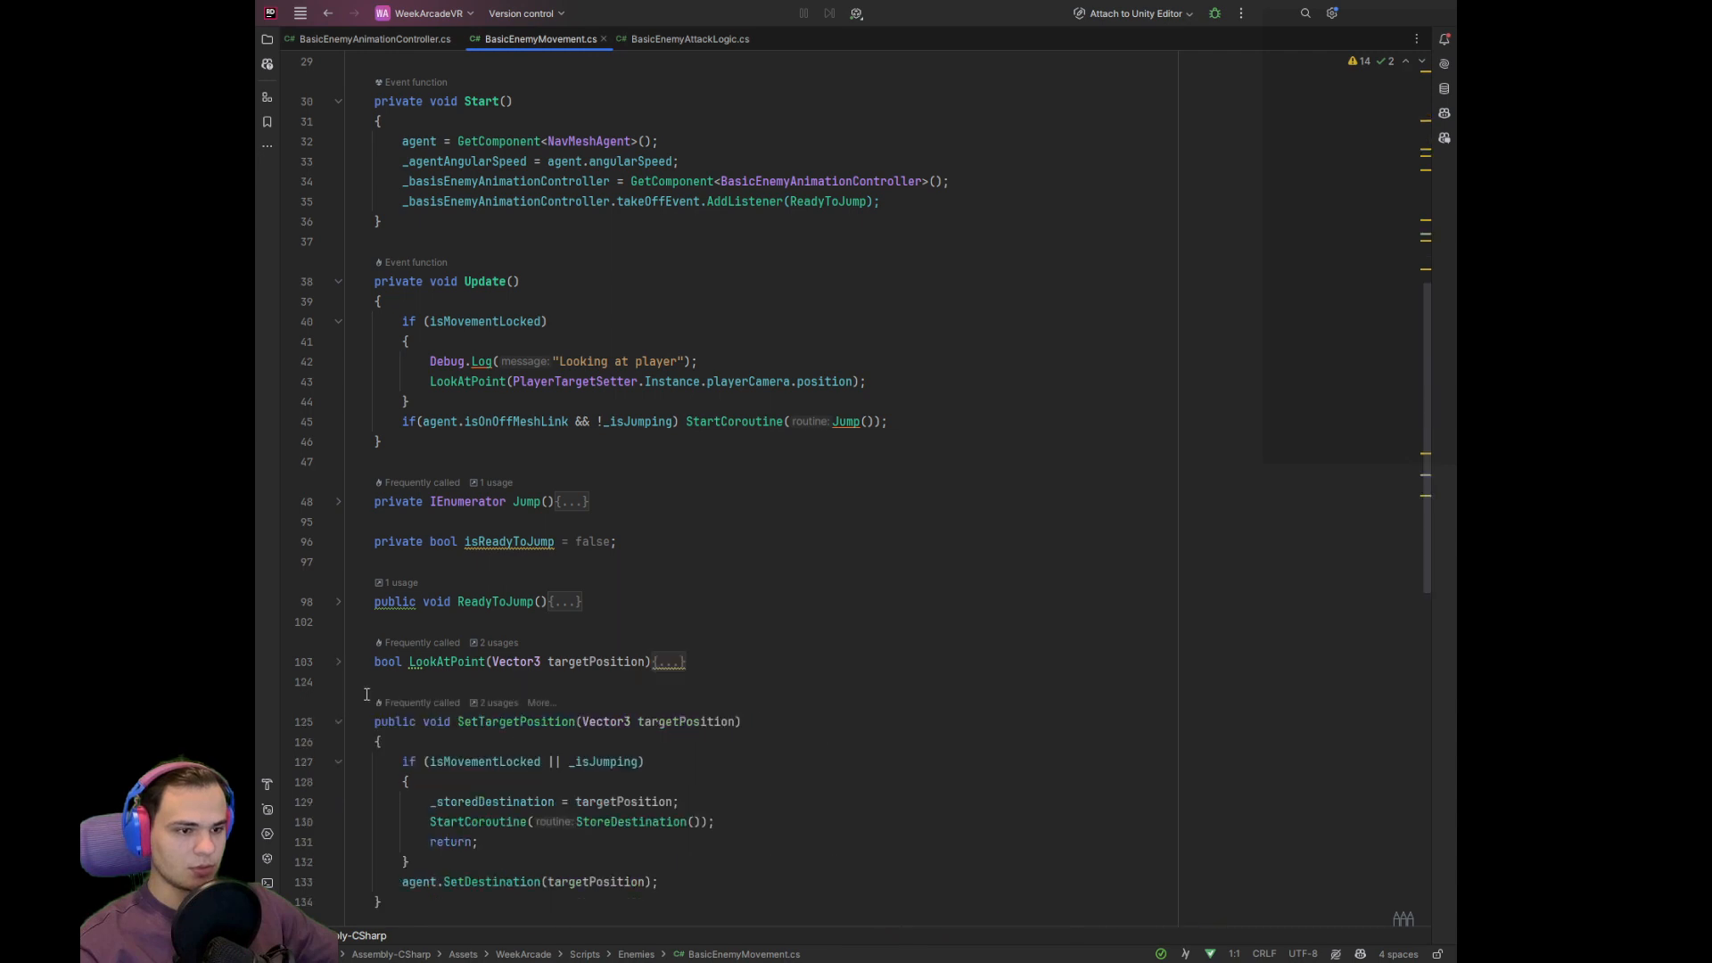
# Examine the SetTargetPosition, StoreDestination and IsAgentMoving methods of the BasicEnemyMovement script
pyautogui.scroll(-3, 349, 678)
pyautogui.click(707, 541)
pyautogui.click(538, 549)
pyautogui.scroll(-10, 624, 562)
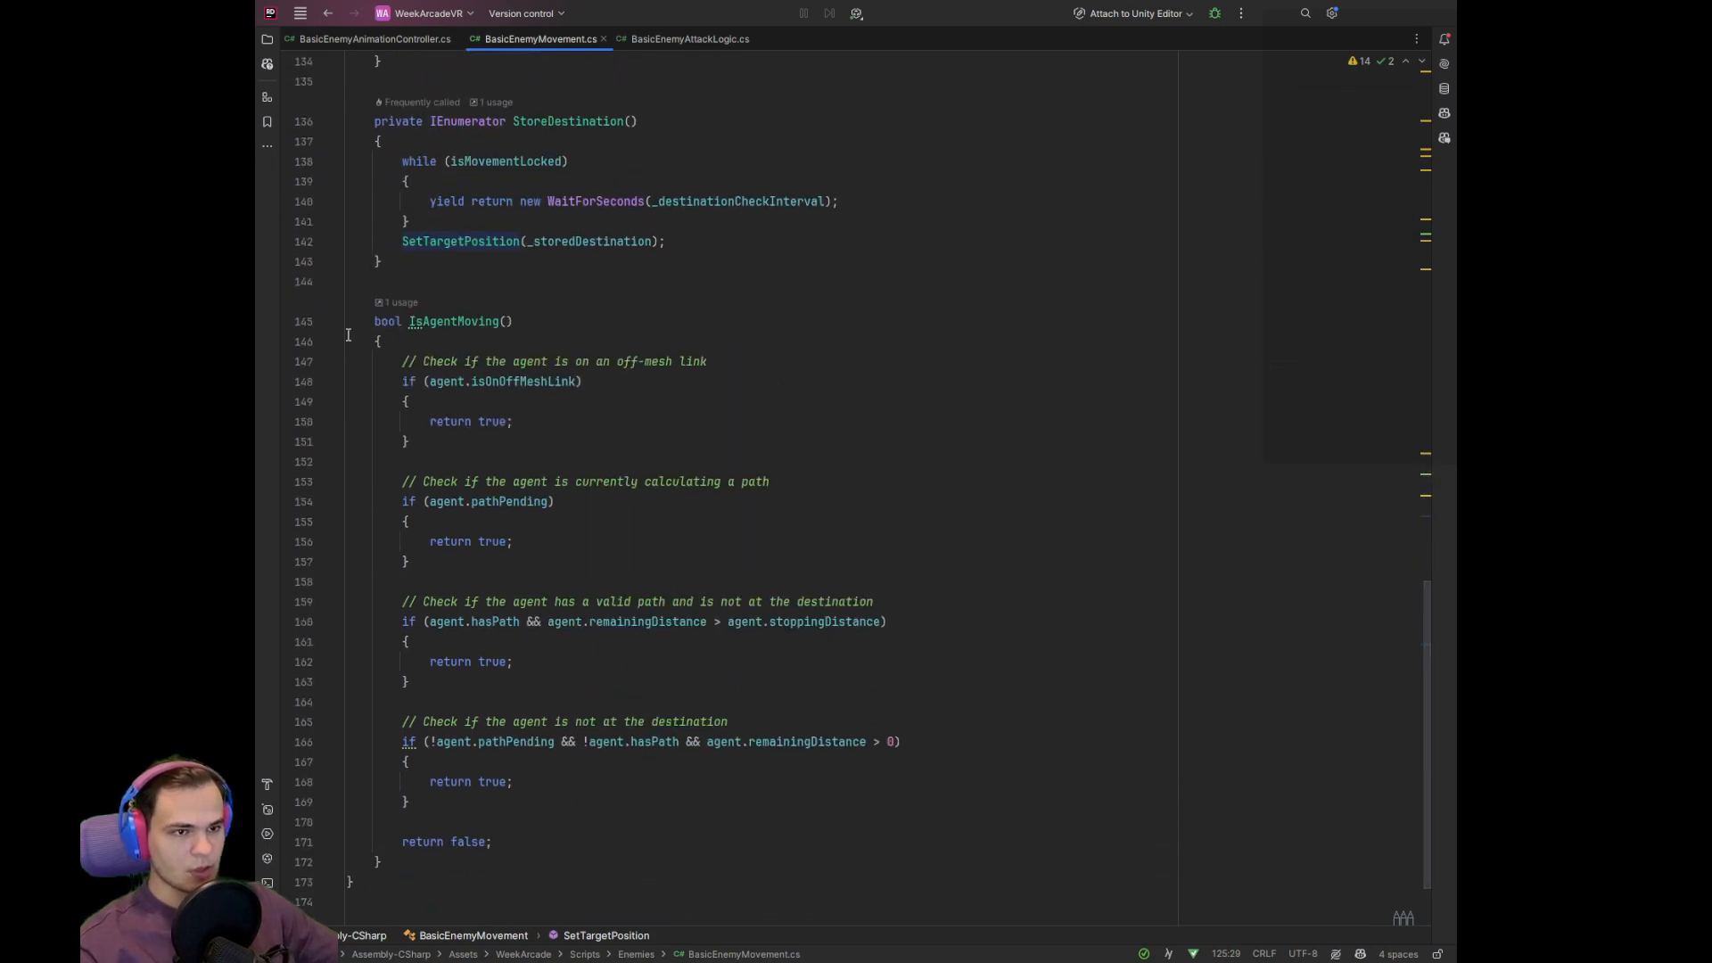
# Review the field declarations and the Start and Update methods at the beginning of BasicEnemyMovement
pyautogui.click(339, 323)
pyautogui.scroll(10, 861, 539)
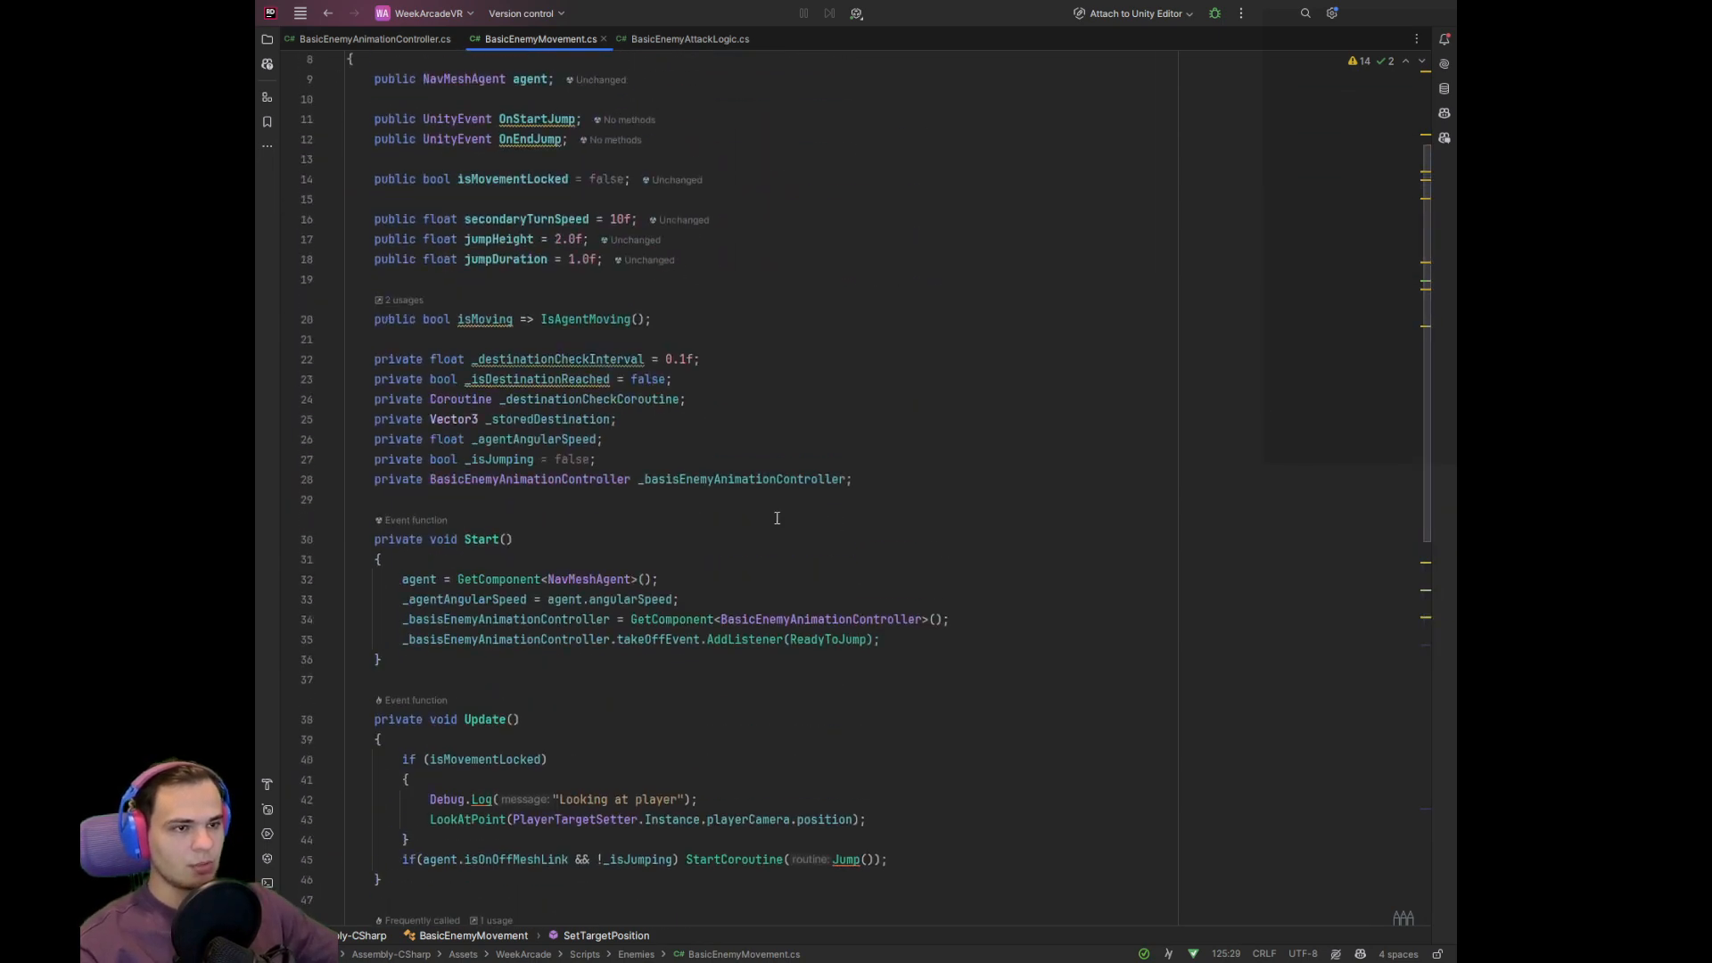
pyautogui.scroll(3, 662, 468)
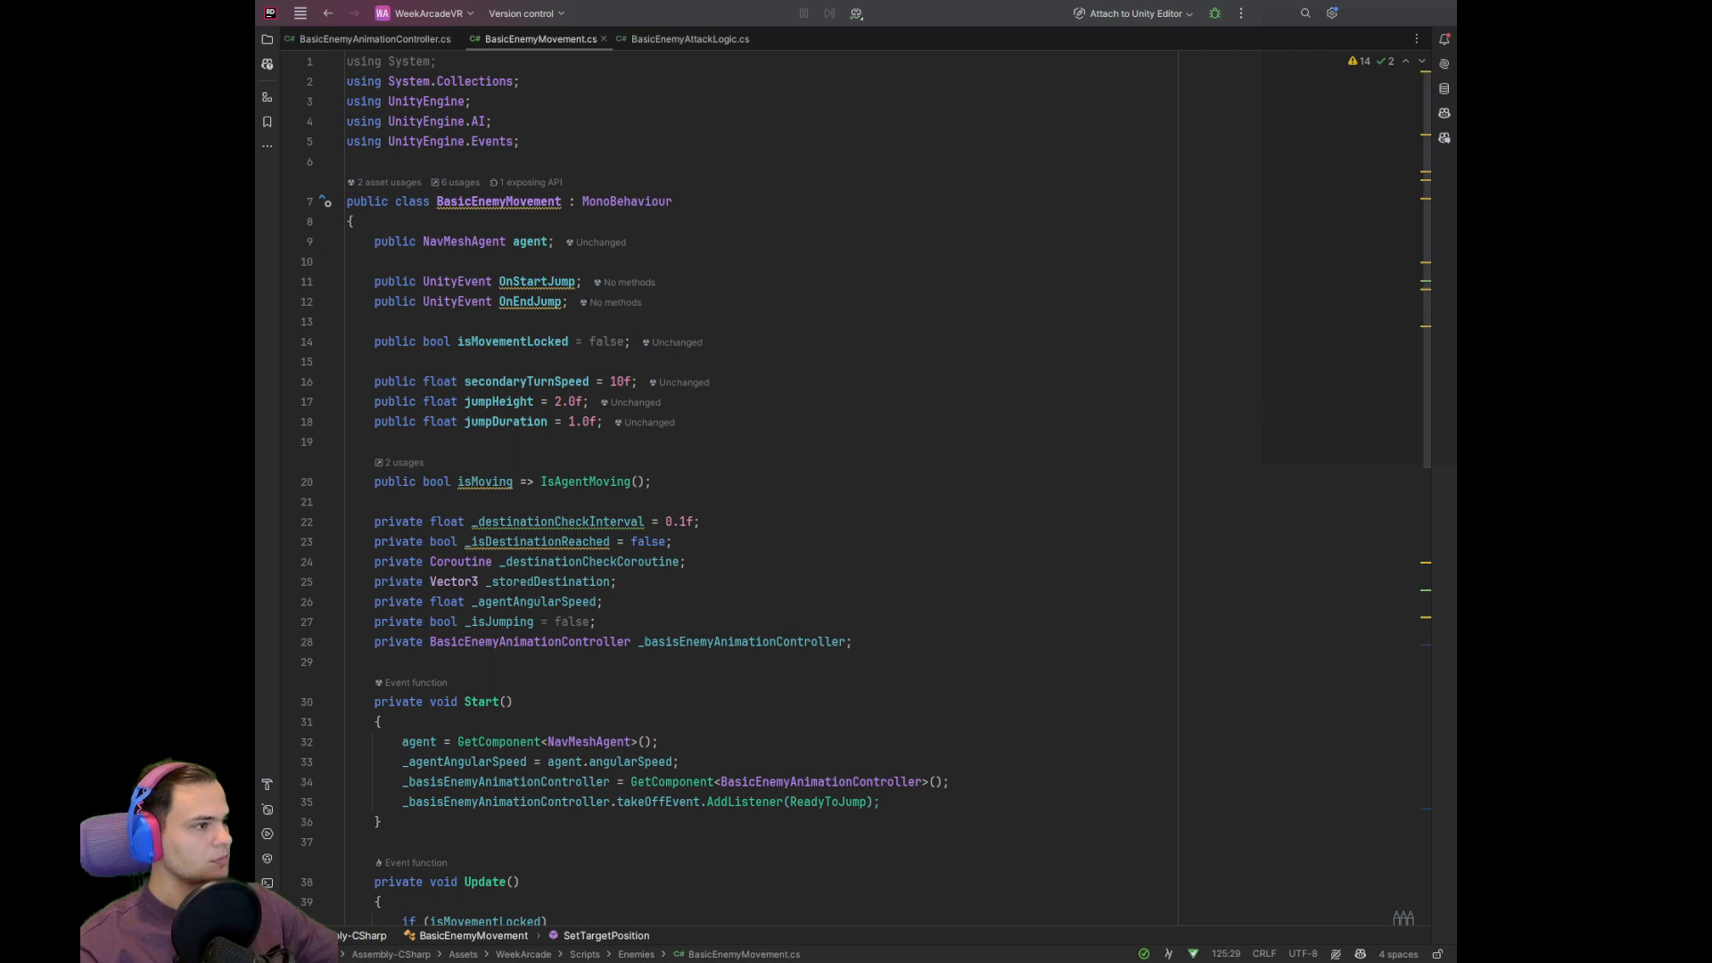
pyautogui.scroll(-2, 1005, 436)
pyautogui.scroll(1, 899, 453)
pyautogui.scroll(2, 898, 453)
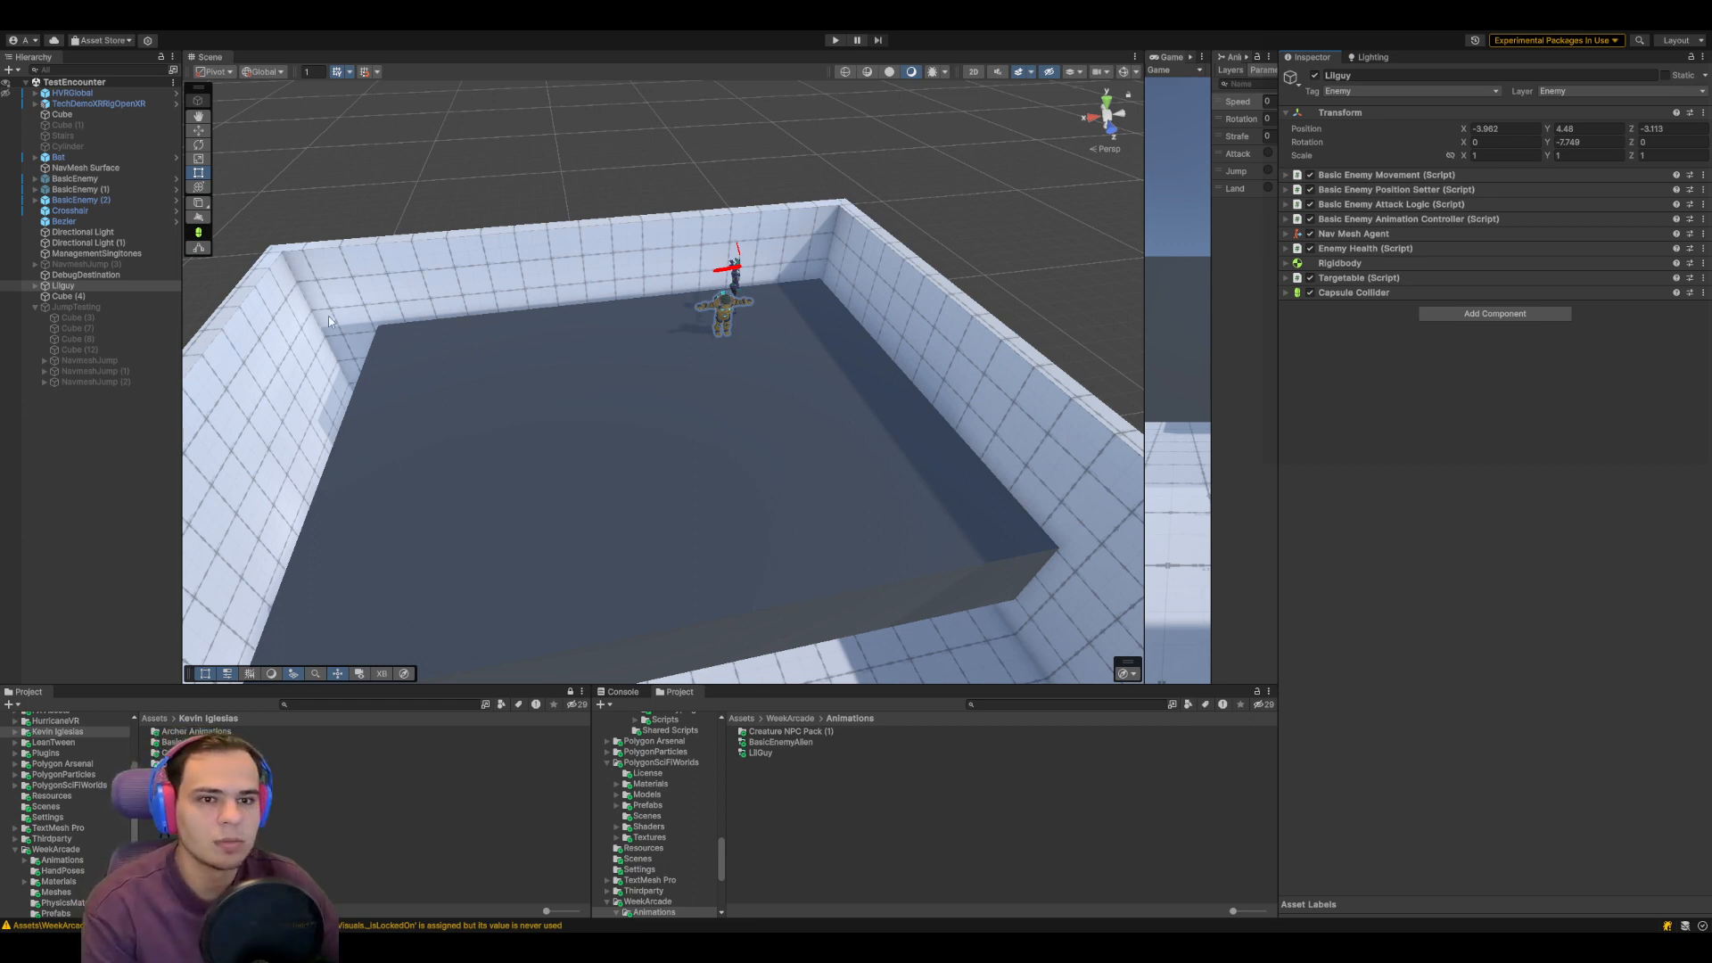
# Switch to Unity, collapse the JumpTesting group in the scene hierarchy and deselect Lilguy
pyautogui.click(34, 307)
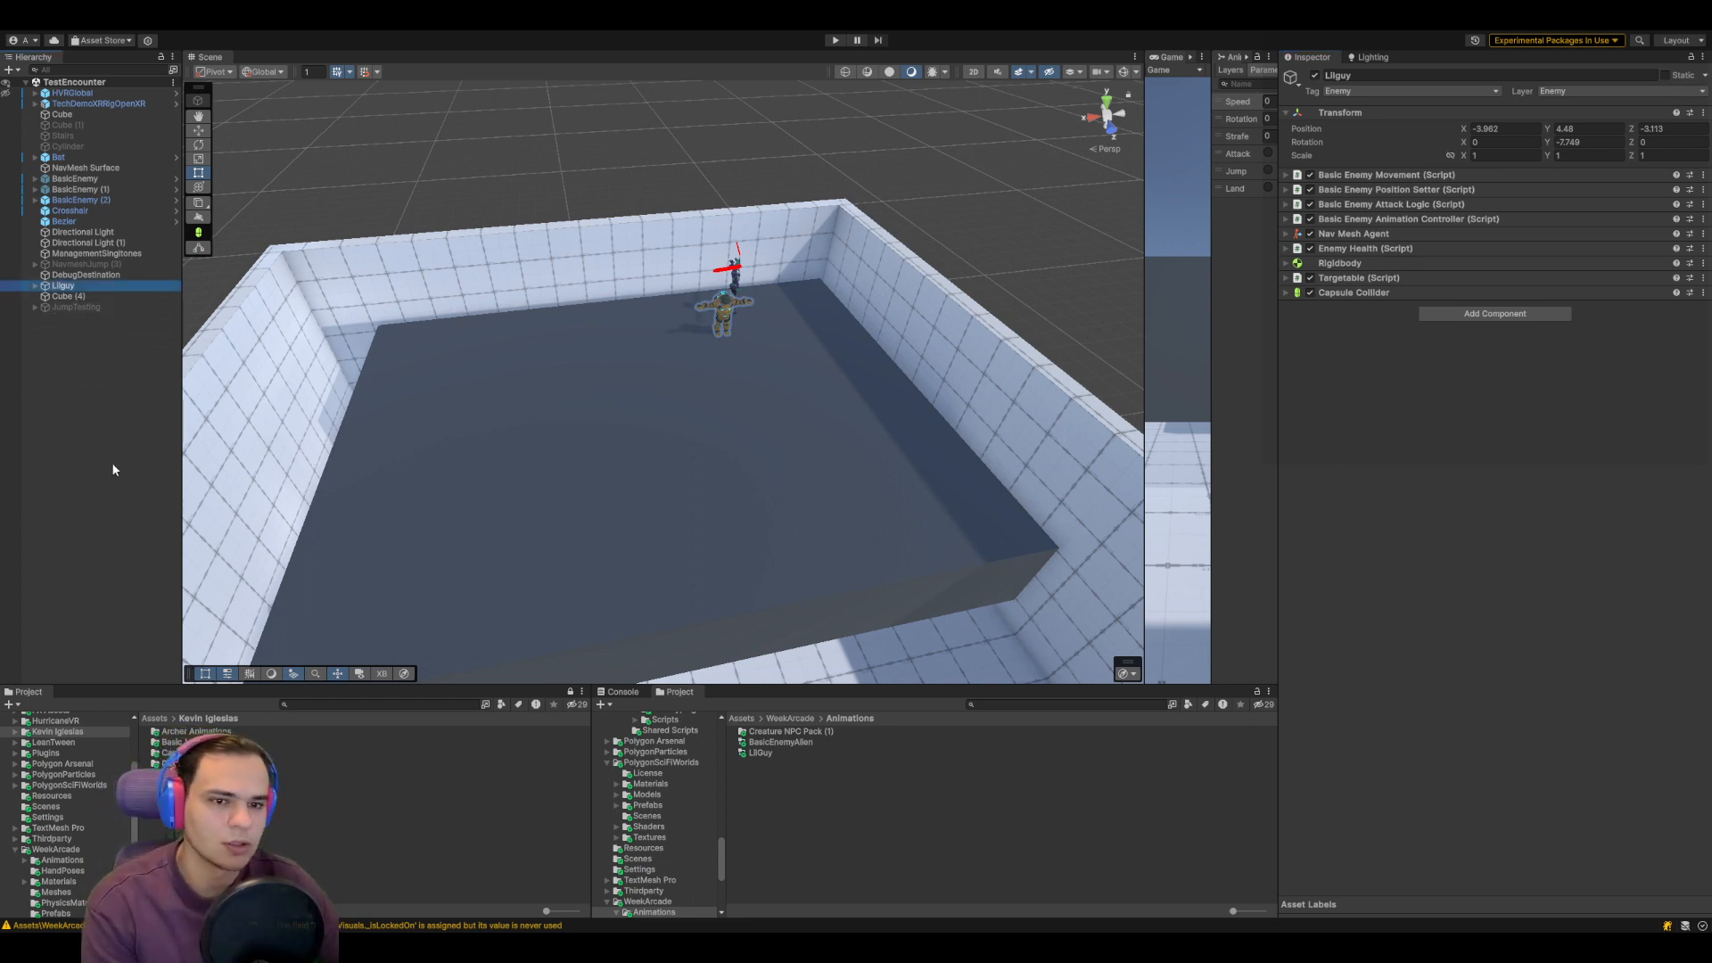
pyautogui.click(124, 519)
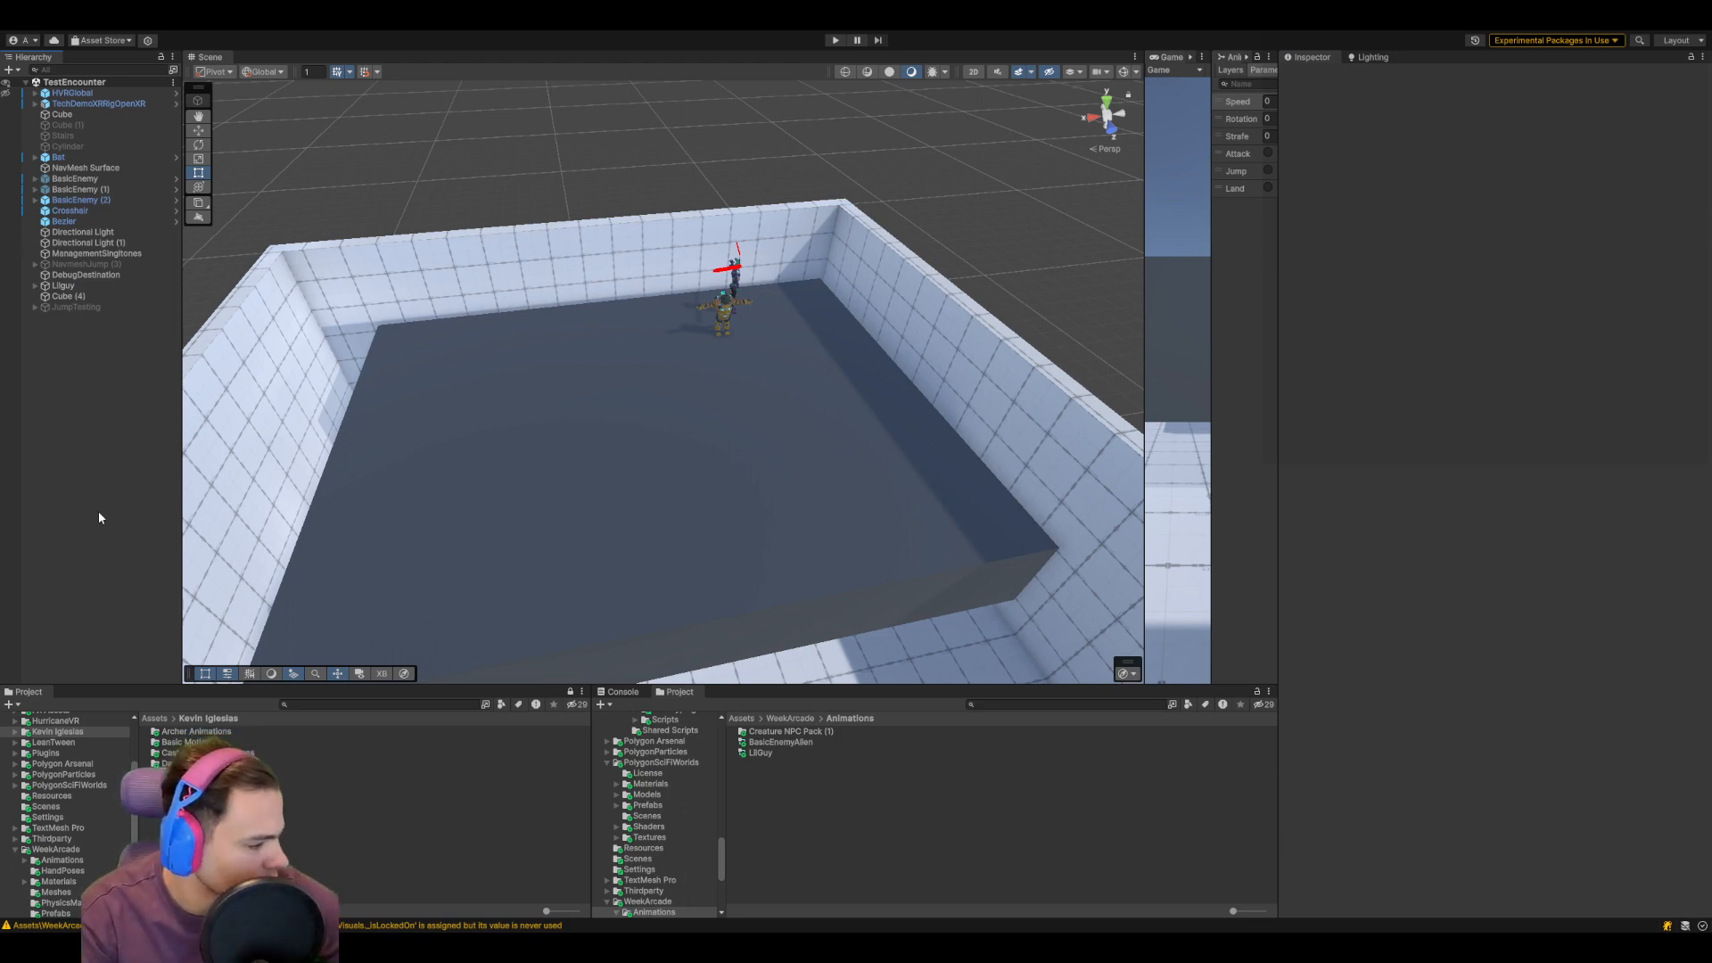
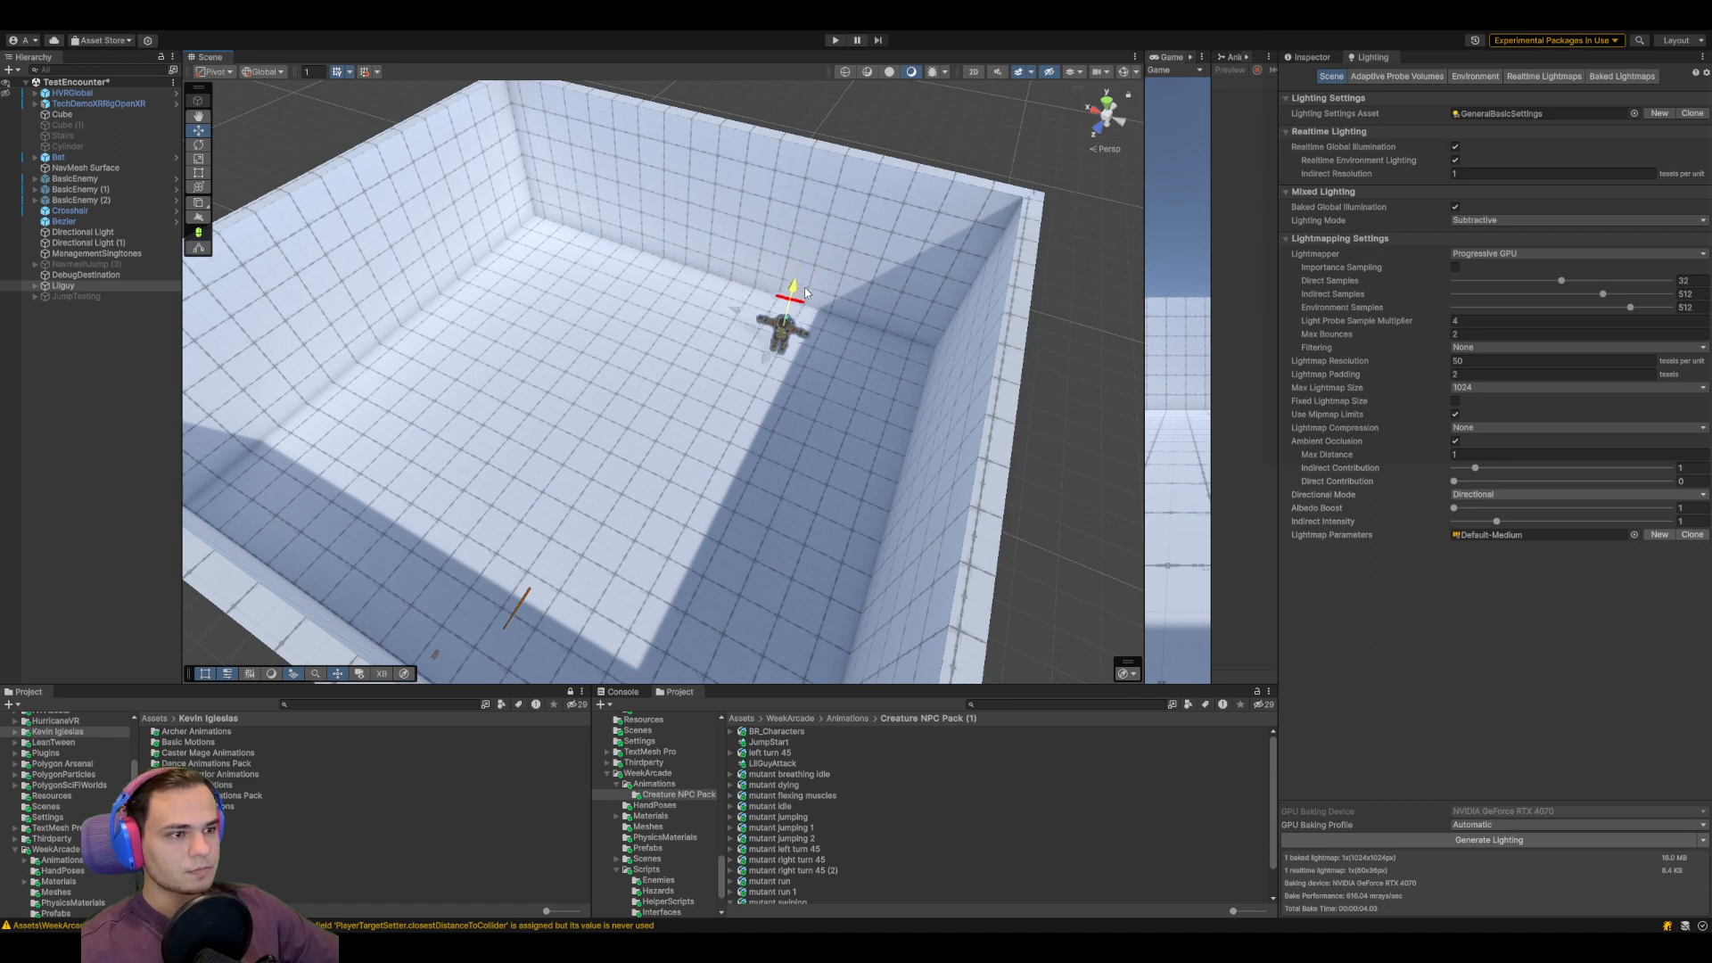
# Bake the navigation mesh of the NavMesh Surface object for the walled test arena
pyautogui.click(55, 170)
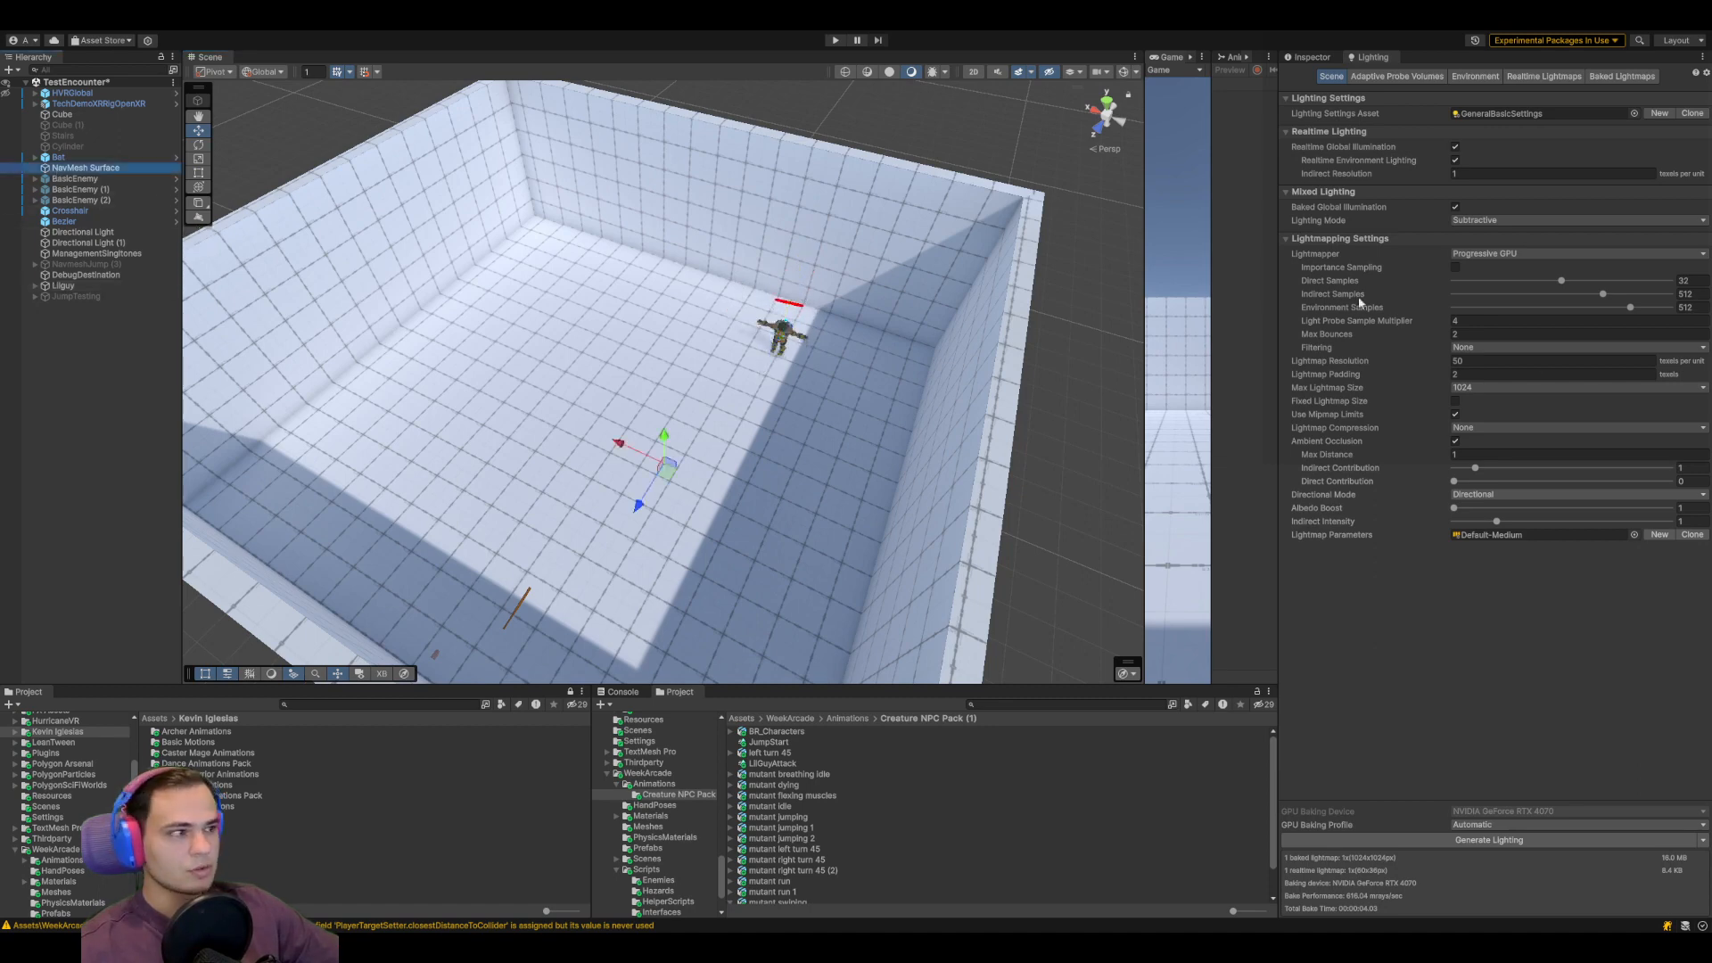
pyautogui.click(1307, 56)
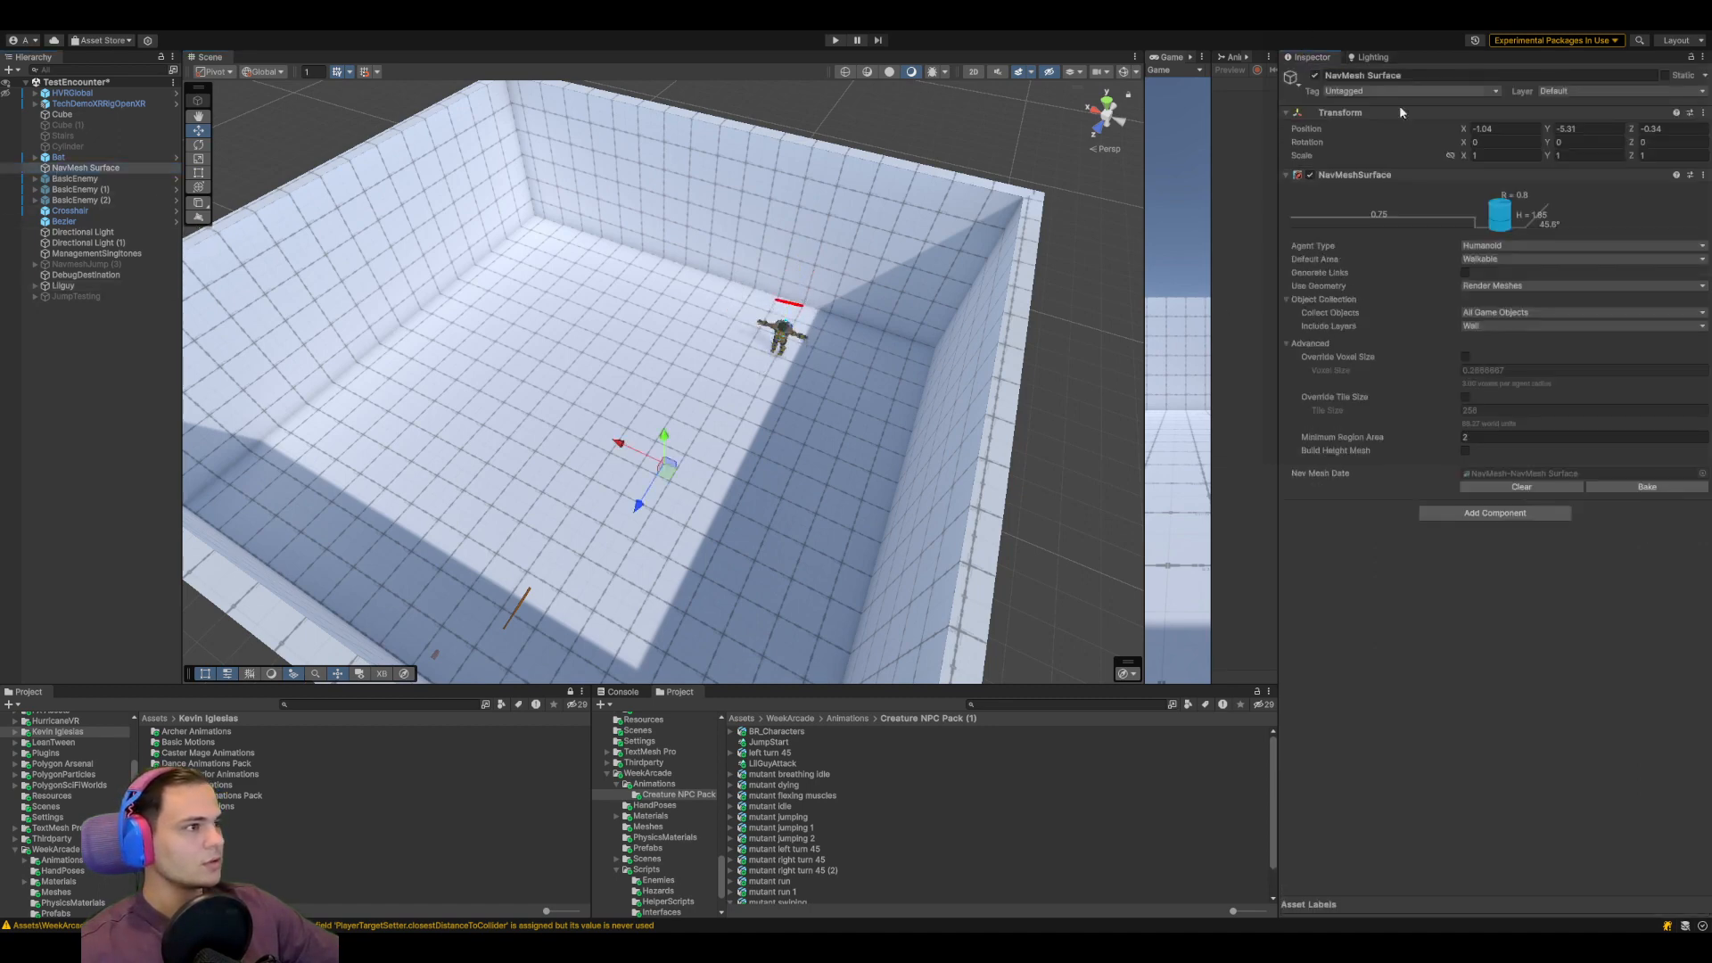
pyautogui.click(1657, 486)
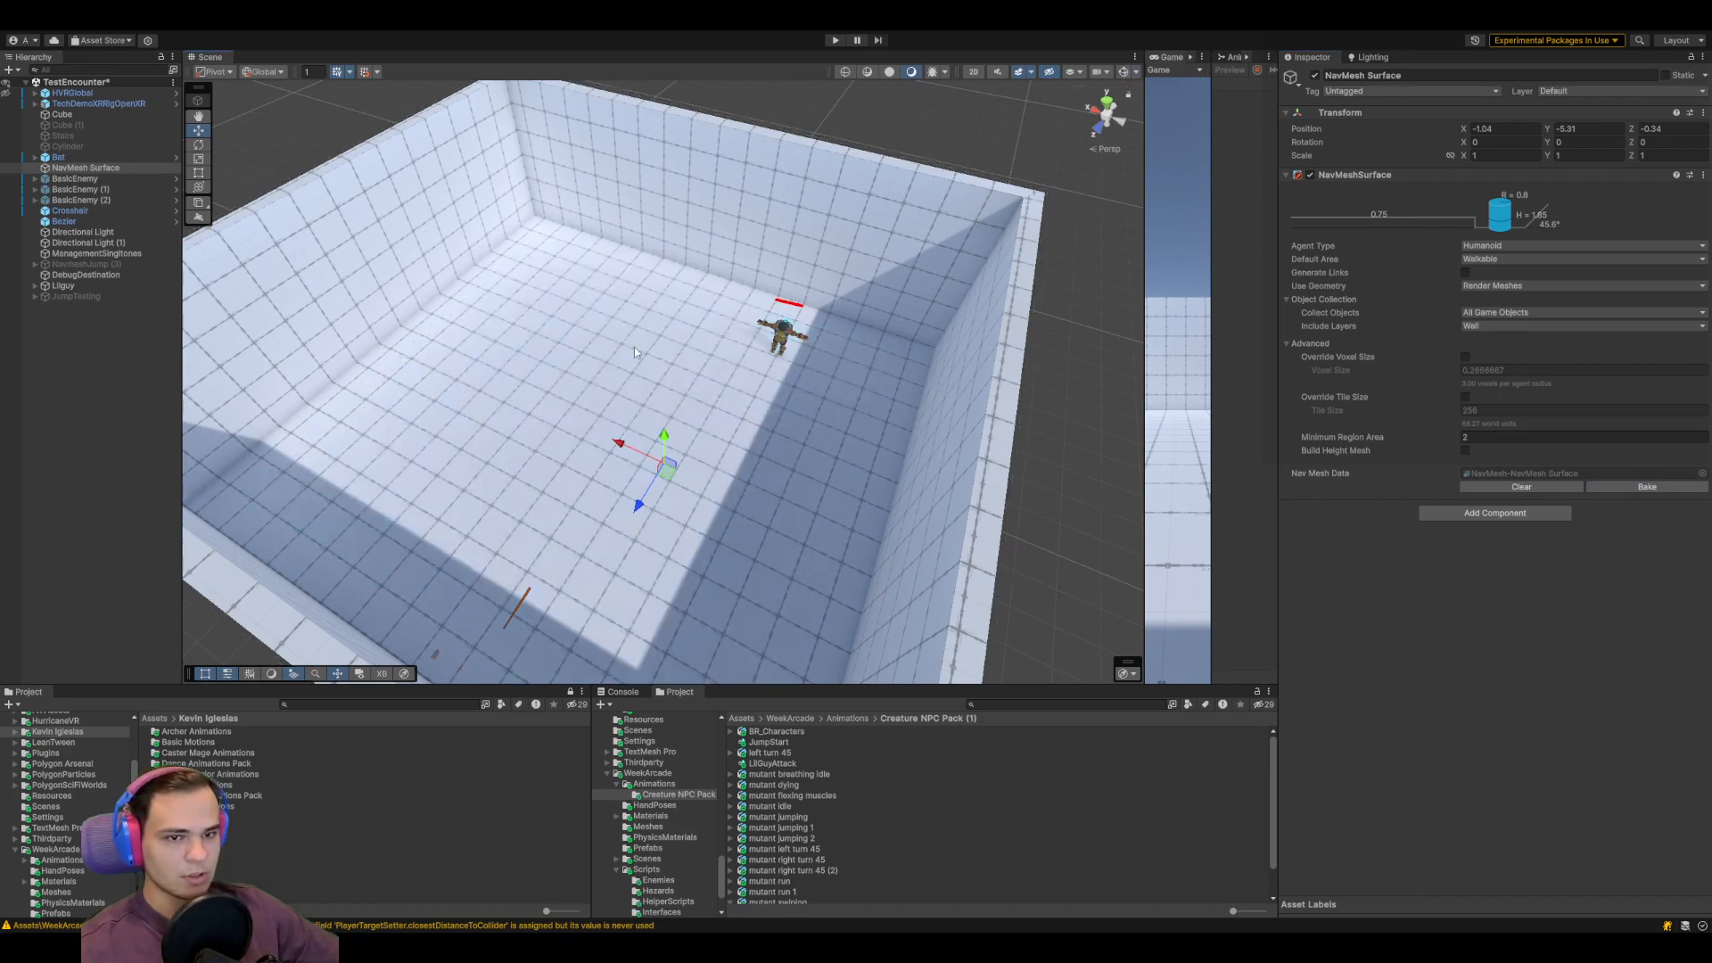
# Move TechDemoXRRigOpenXR farther into the arena, to about X -0.58 and Z 7.57
pyautogui.click(98, 104)
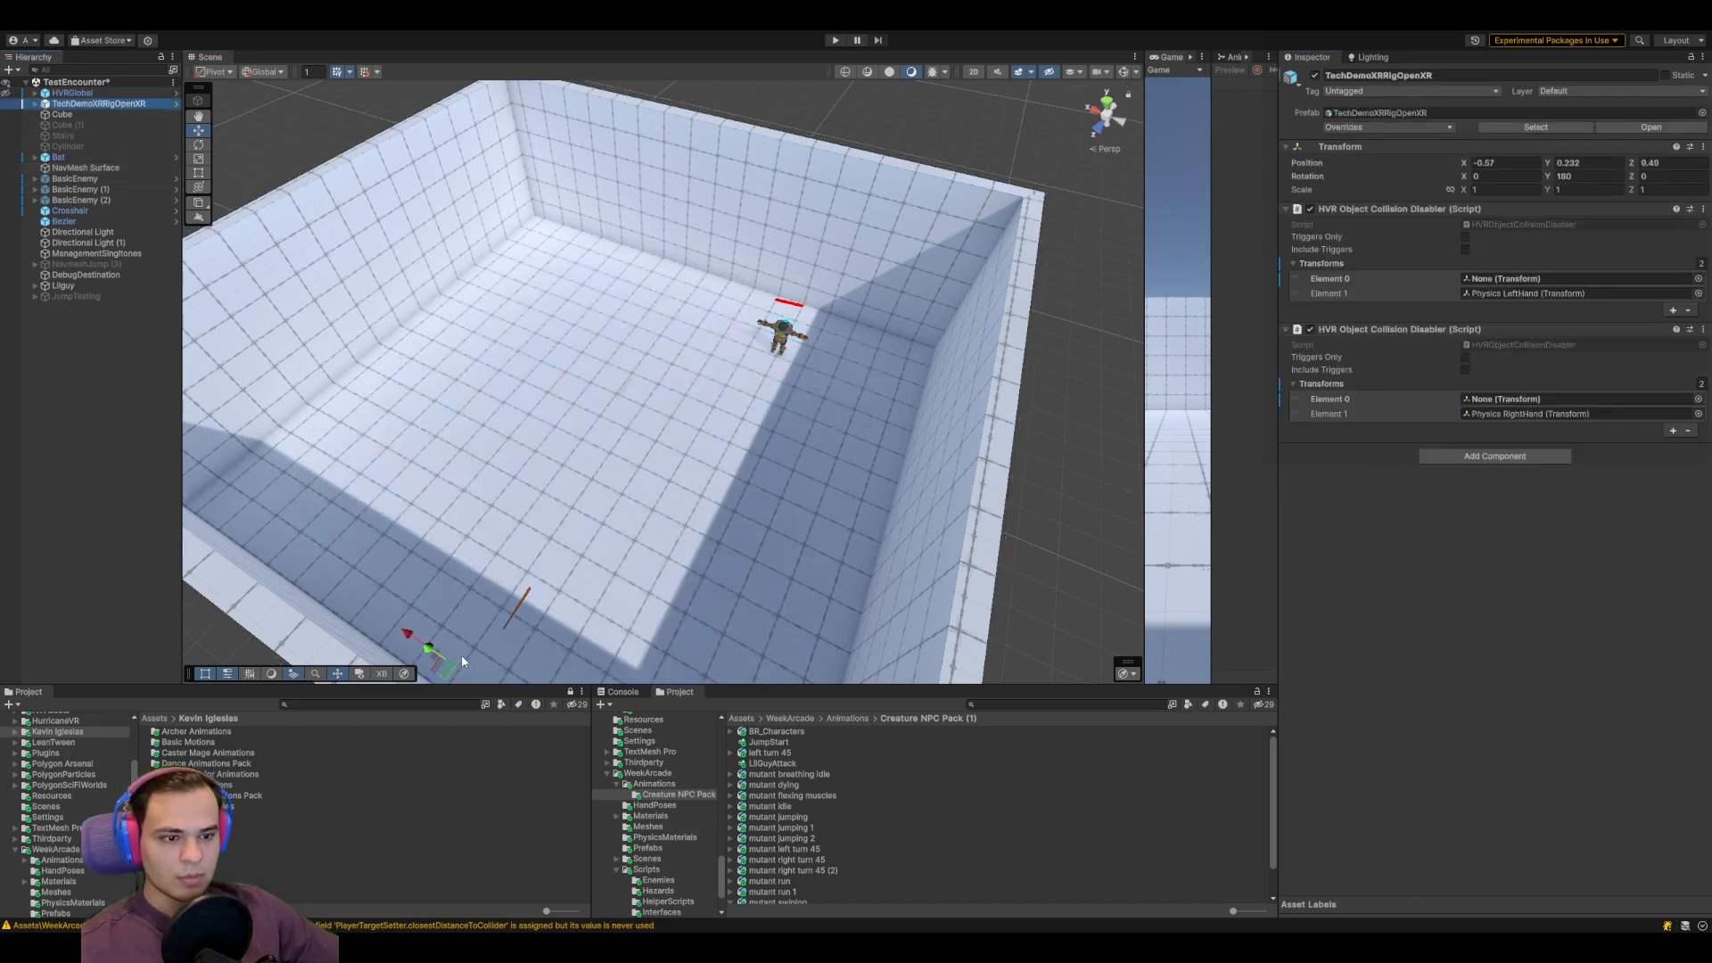
pyautogui.moveTo(463, 661); pyautogui.dragTo(661, 568)
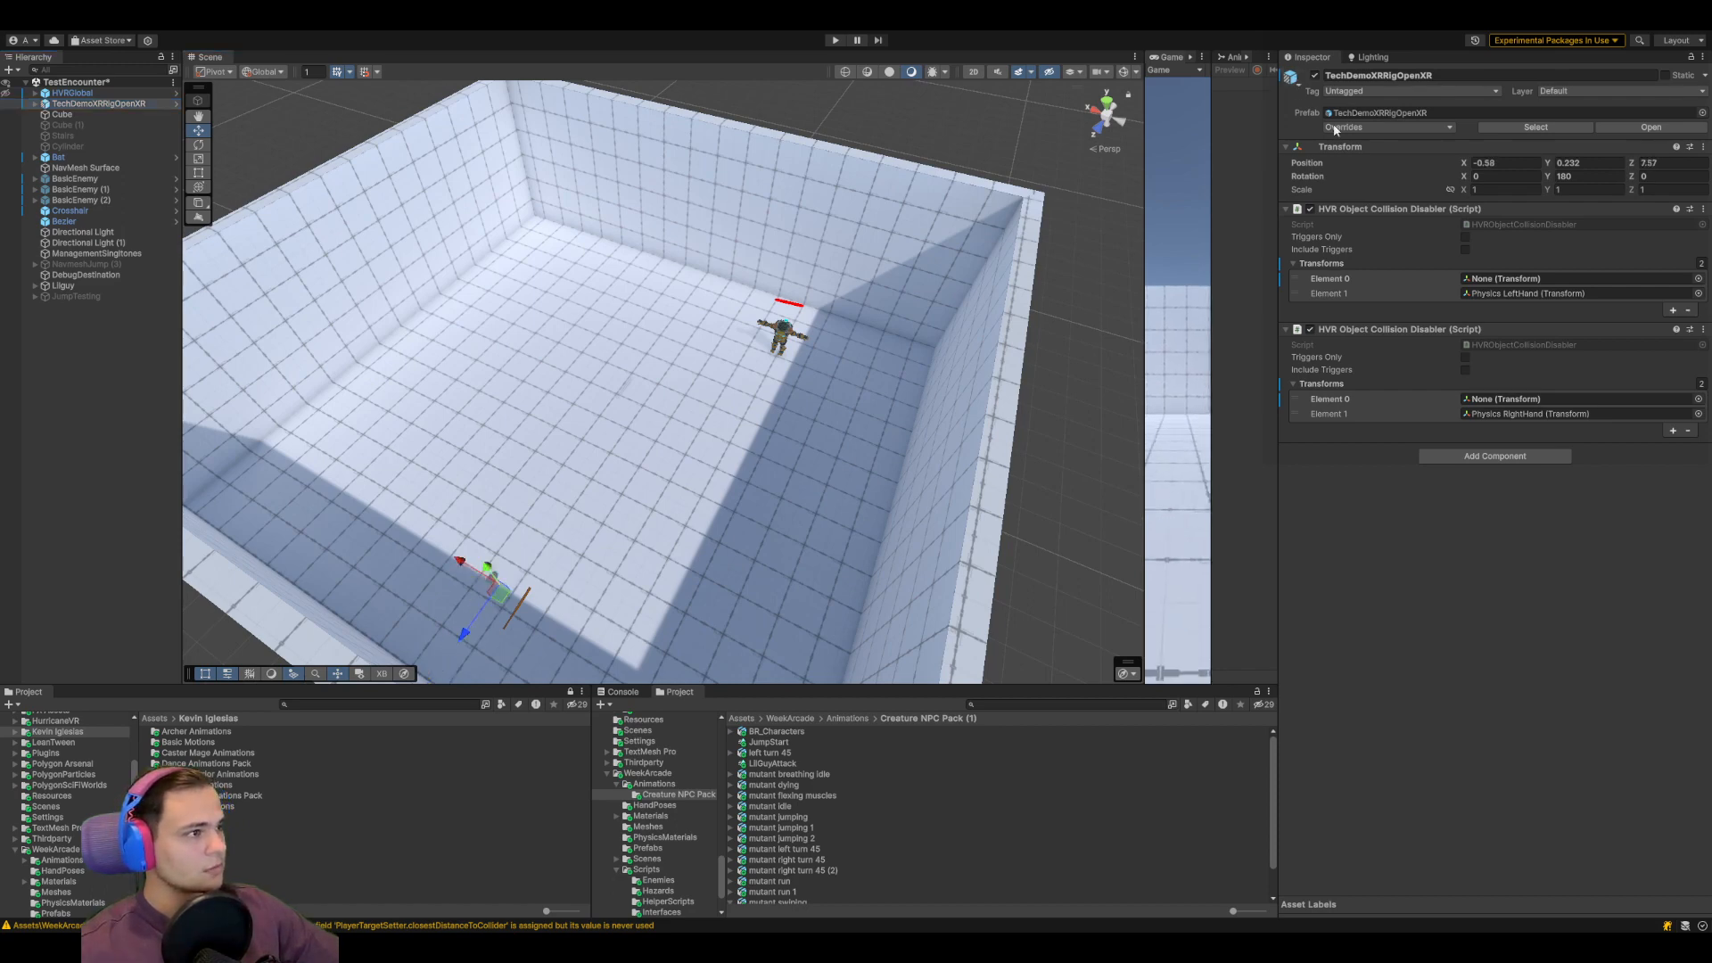
pyautogui.scroll(1, 555, 595)
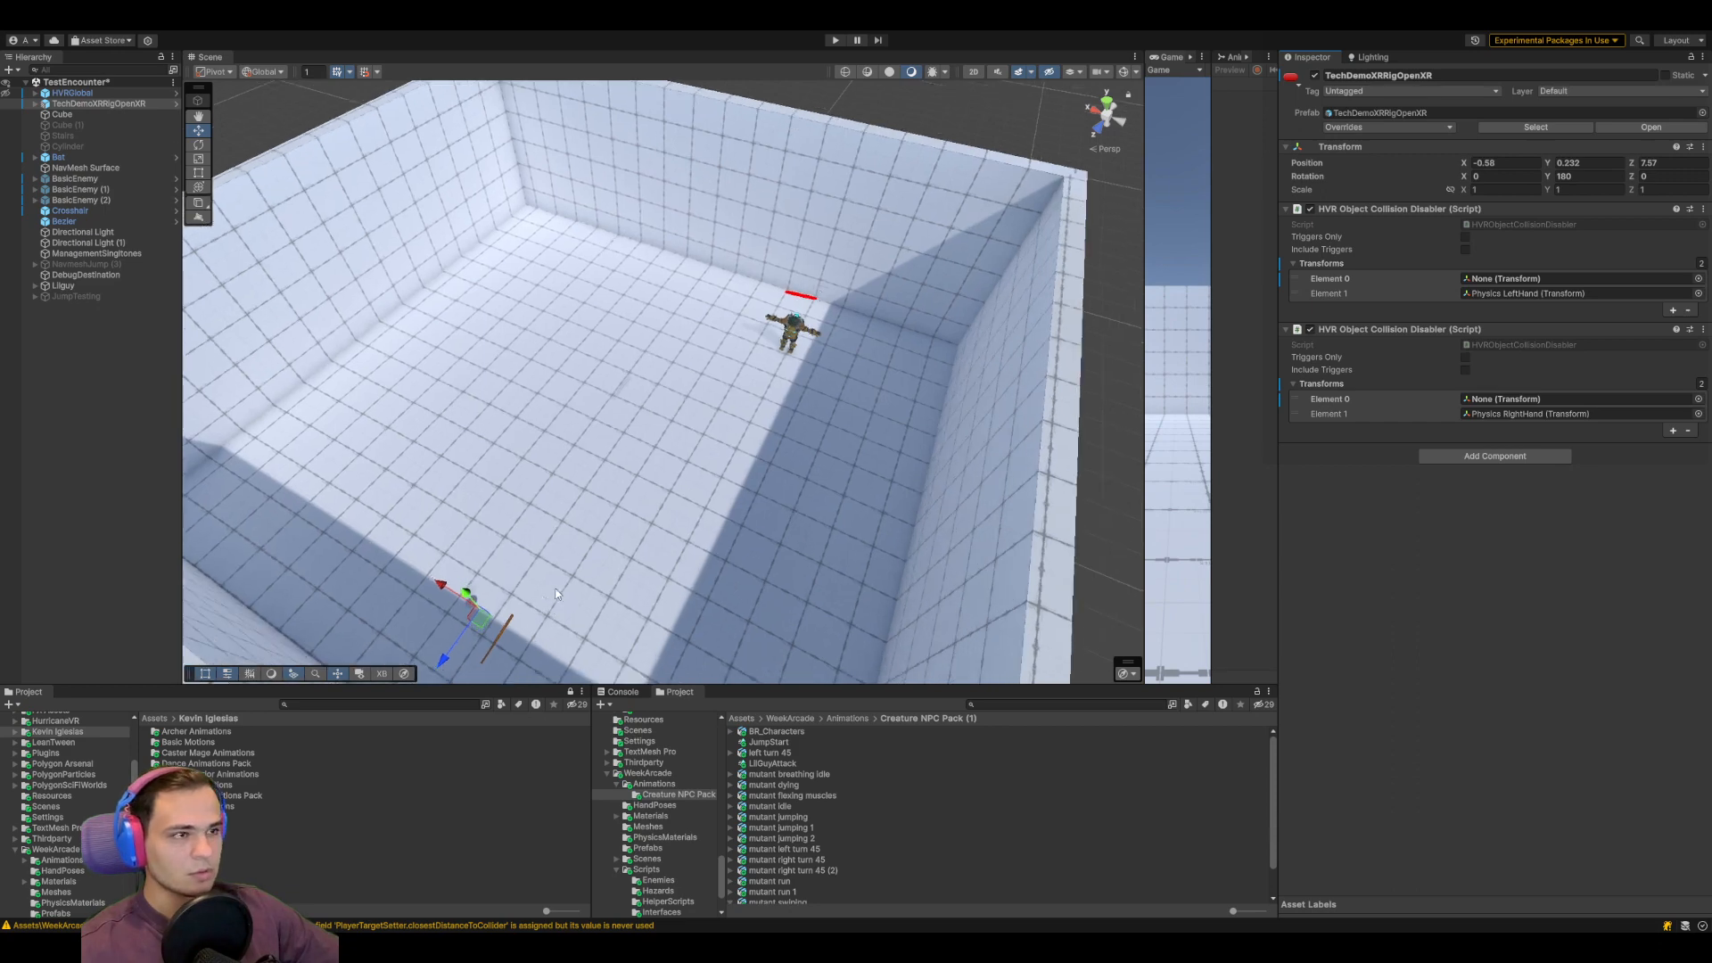
# Turn on the gizmos in the Scene view to display the navigation mesh on the arena floor
pyautogui.click(1123, 73)
pyautogui.scroll(3, 730, 539)
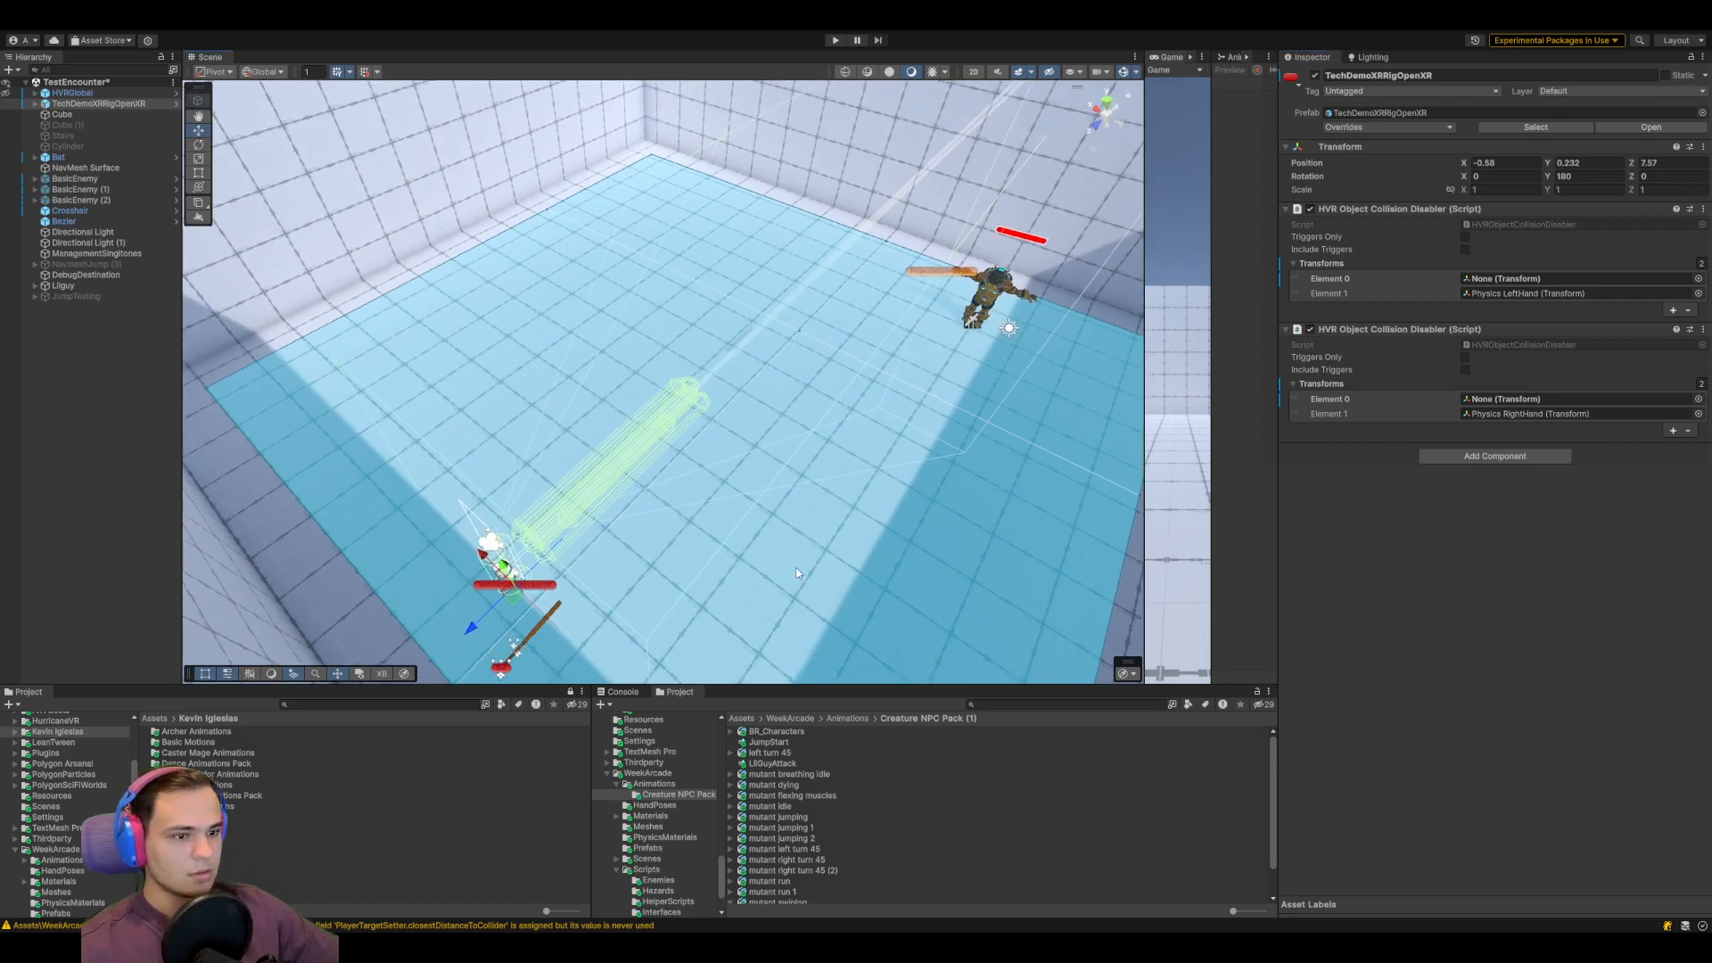
pyautogui.moveTo(813, 539); pyautogui.dragTo(901, 482, button='right')
# Lower Lilguy's health bar Canvas to a Y position of about 0.5 and collapse the Visuals hierarchy
pyautogui.click(34, 286)
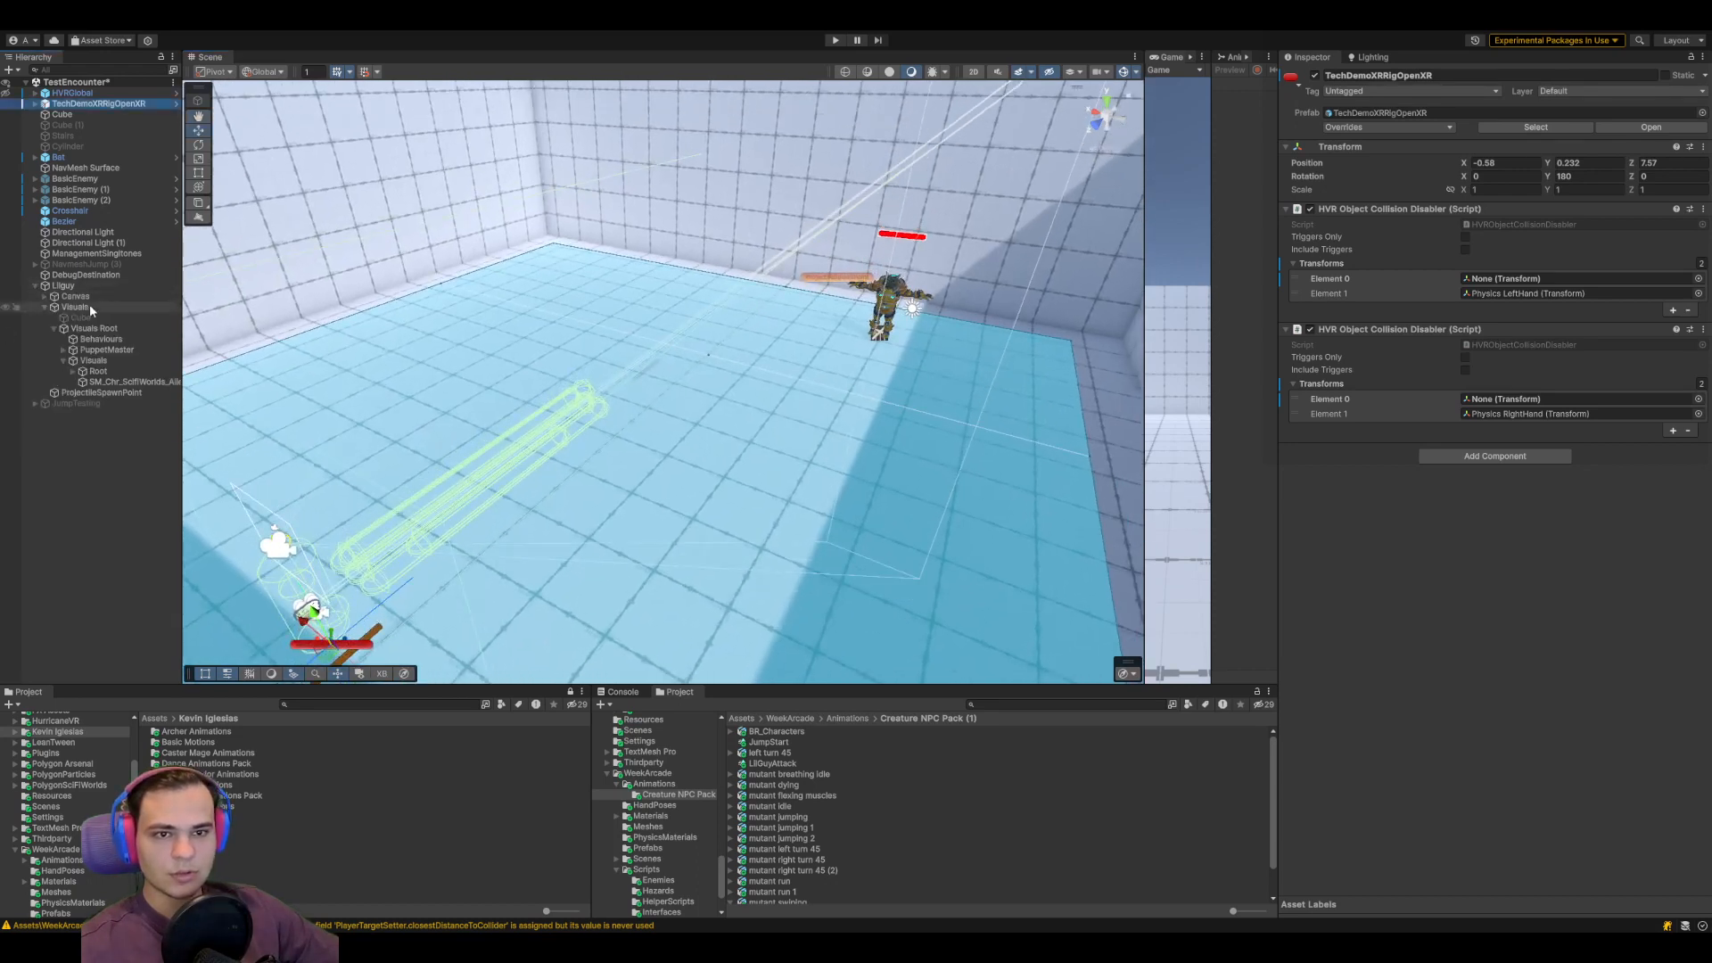
pyautogui.click(75, 296)
pyautogui.moveTo(905, 196); pyautogui.dragTo(914, 218)
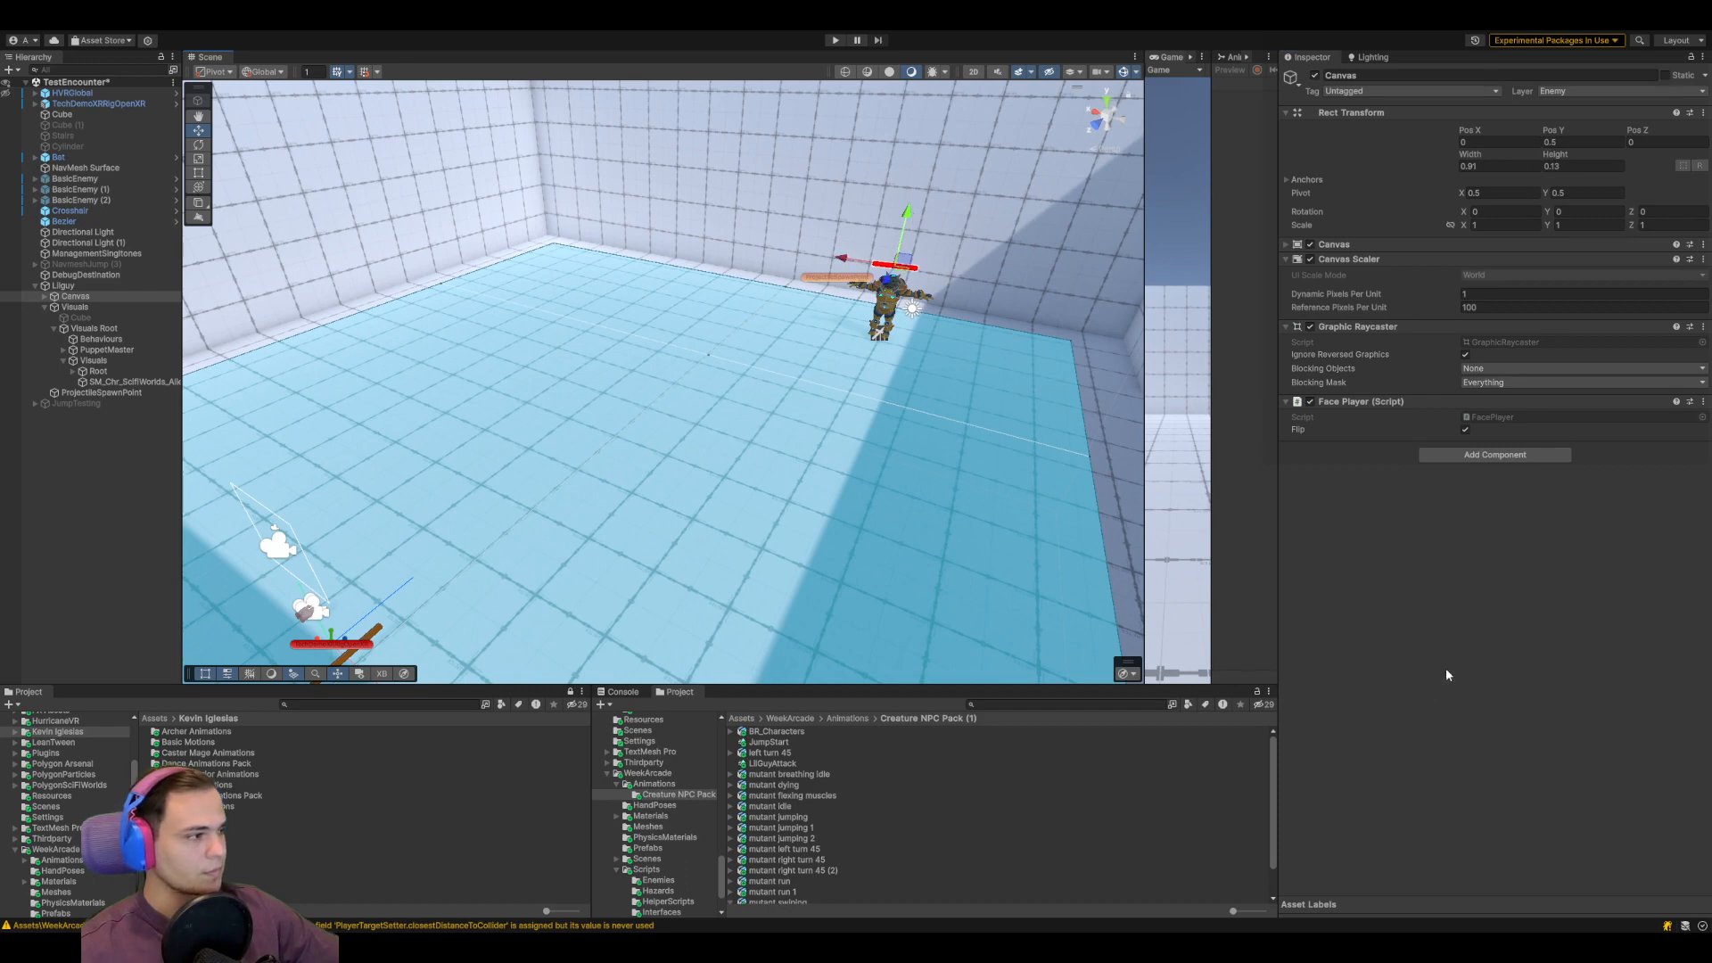
pyautogui.click(80, 553)
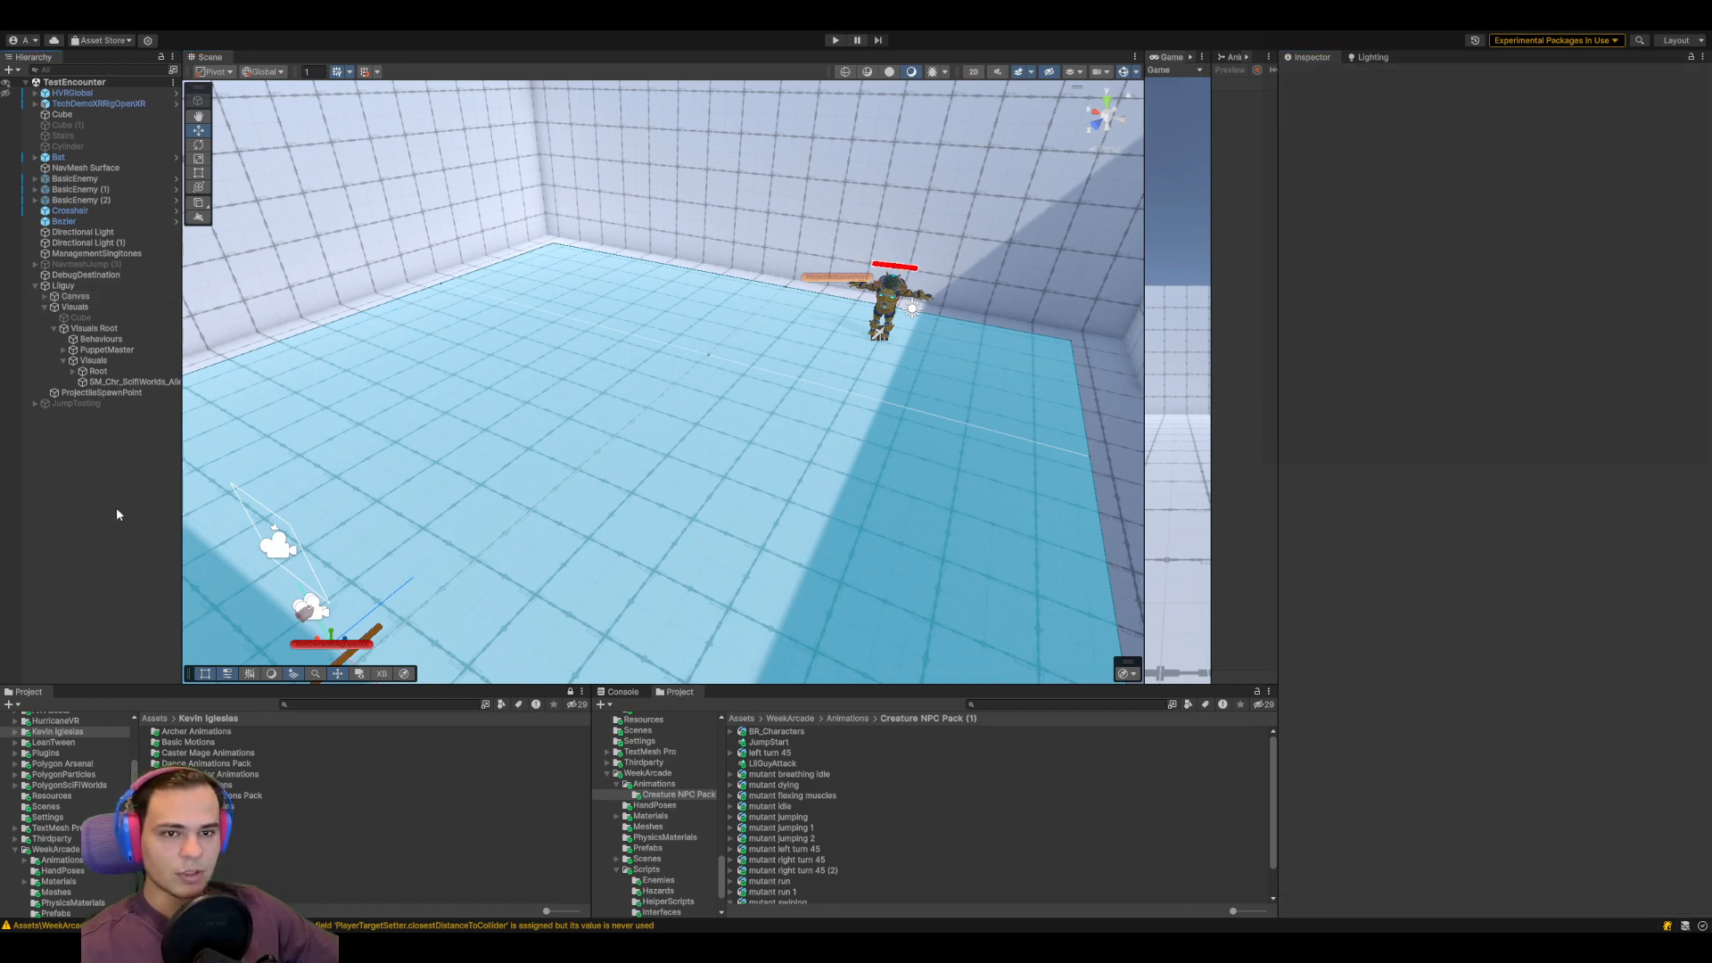
pyautogui.click(45, 307)
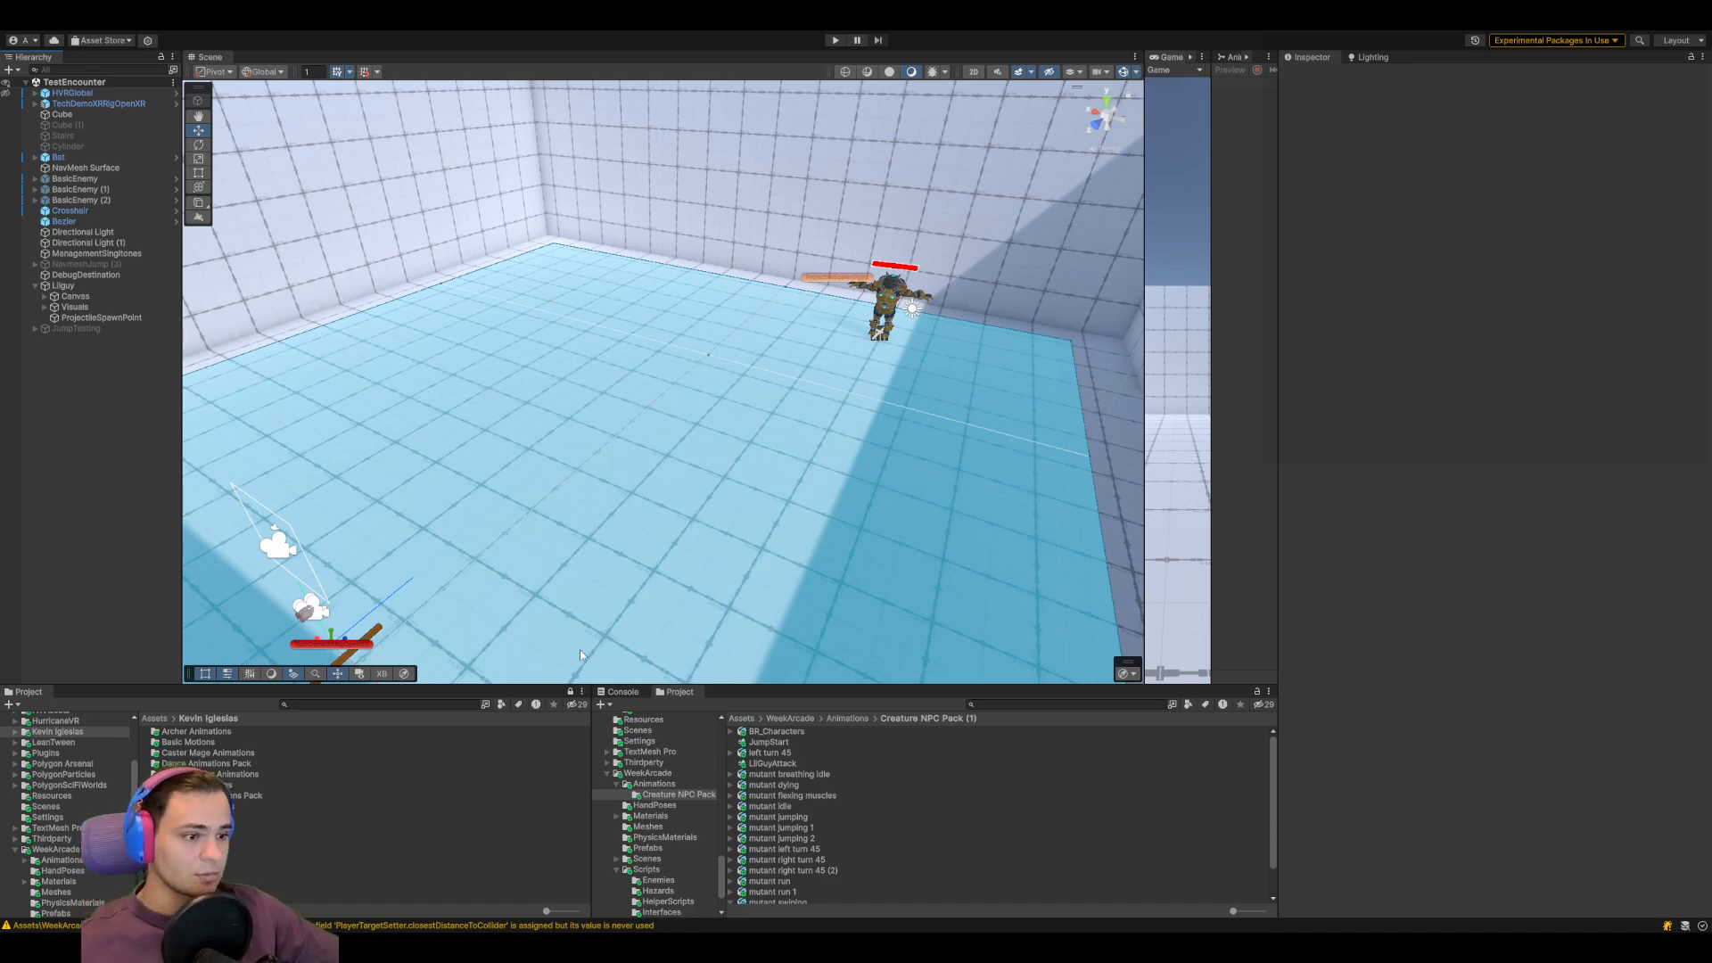
# Check the Enemy Health and Basic Enemy Animation Controller settings on Lilguy
pyautogui.click(94, 285)
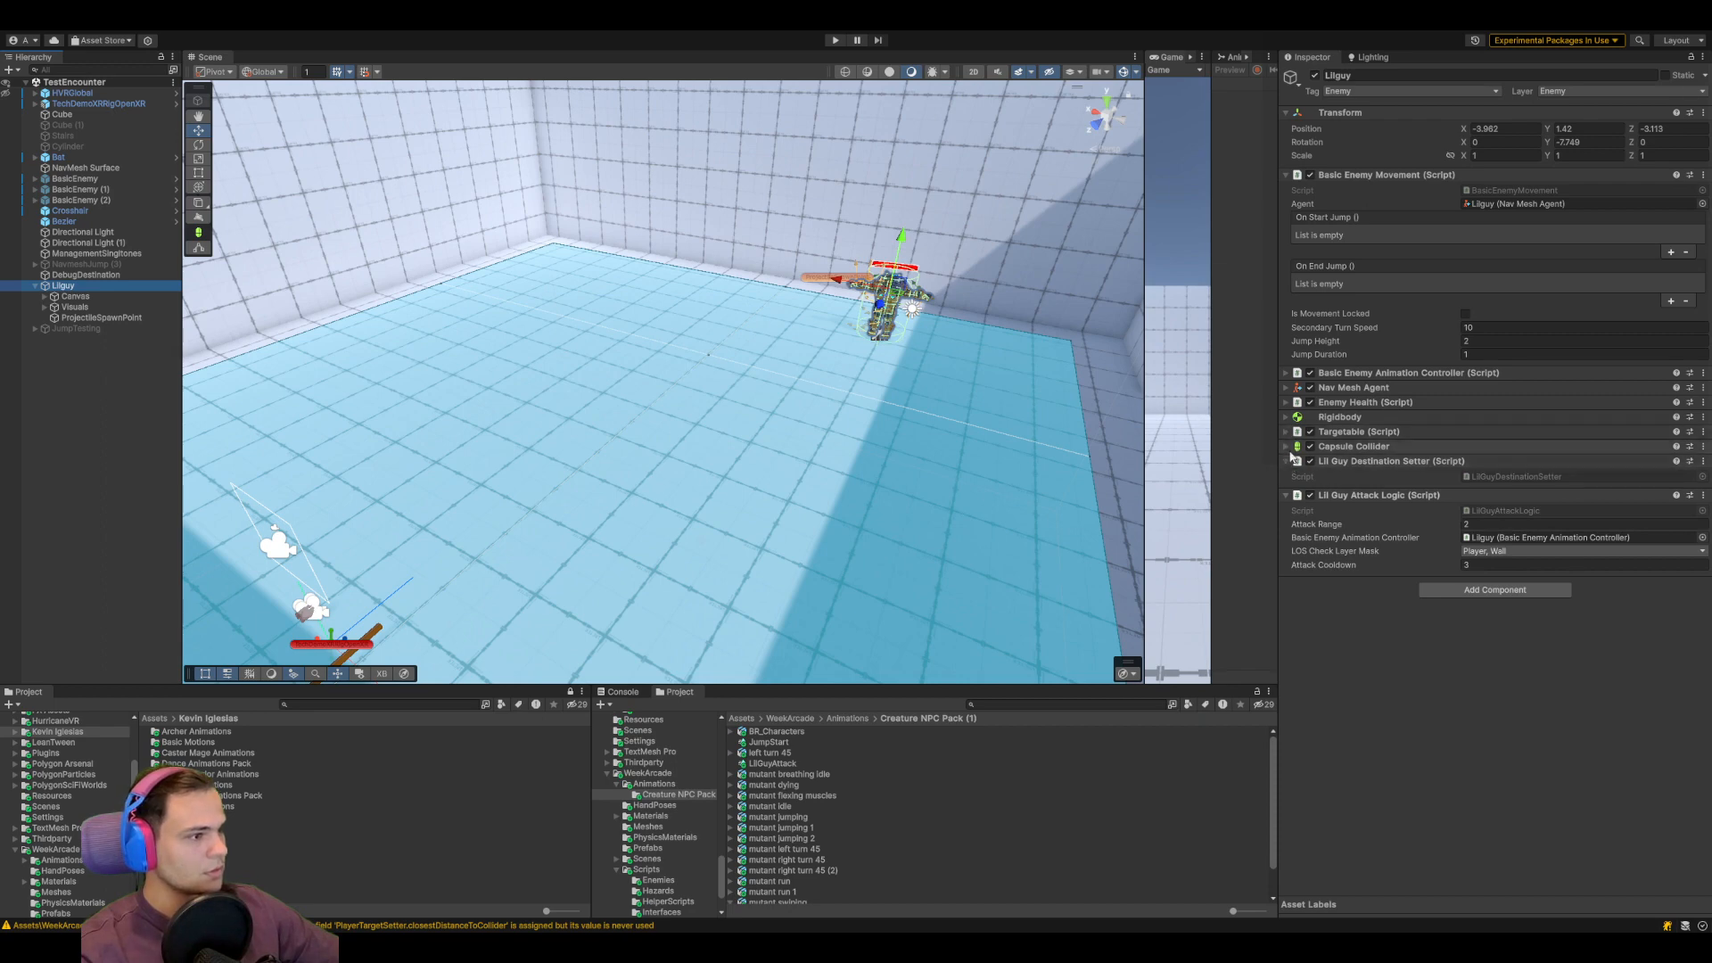
pyautogui.click(1287, 403)
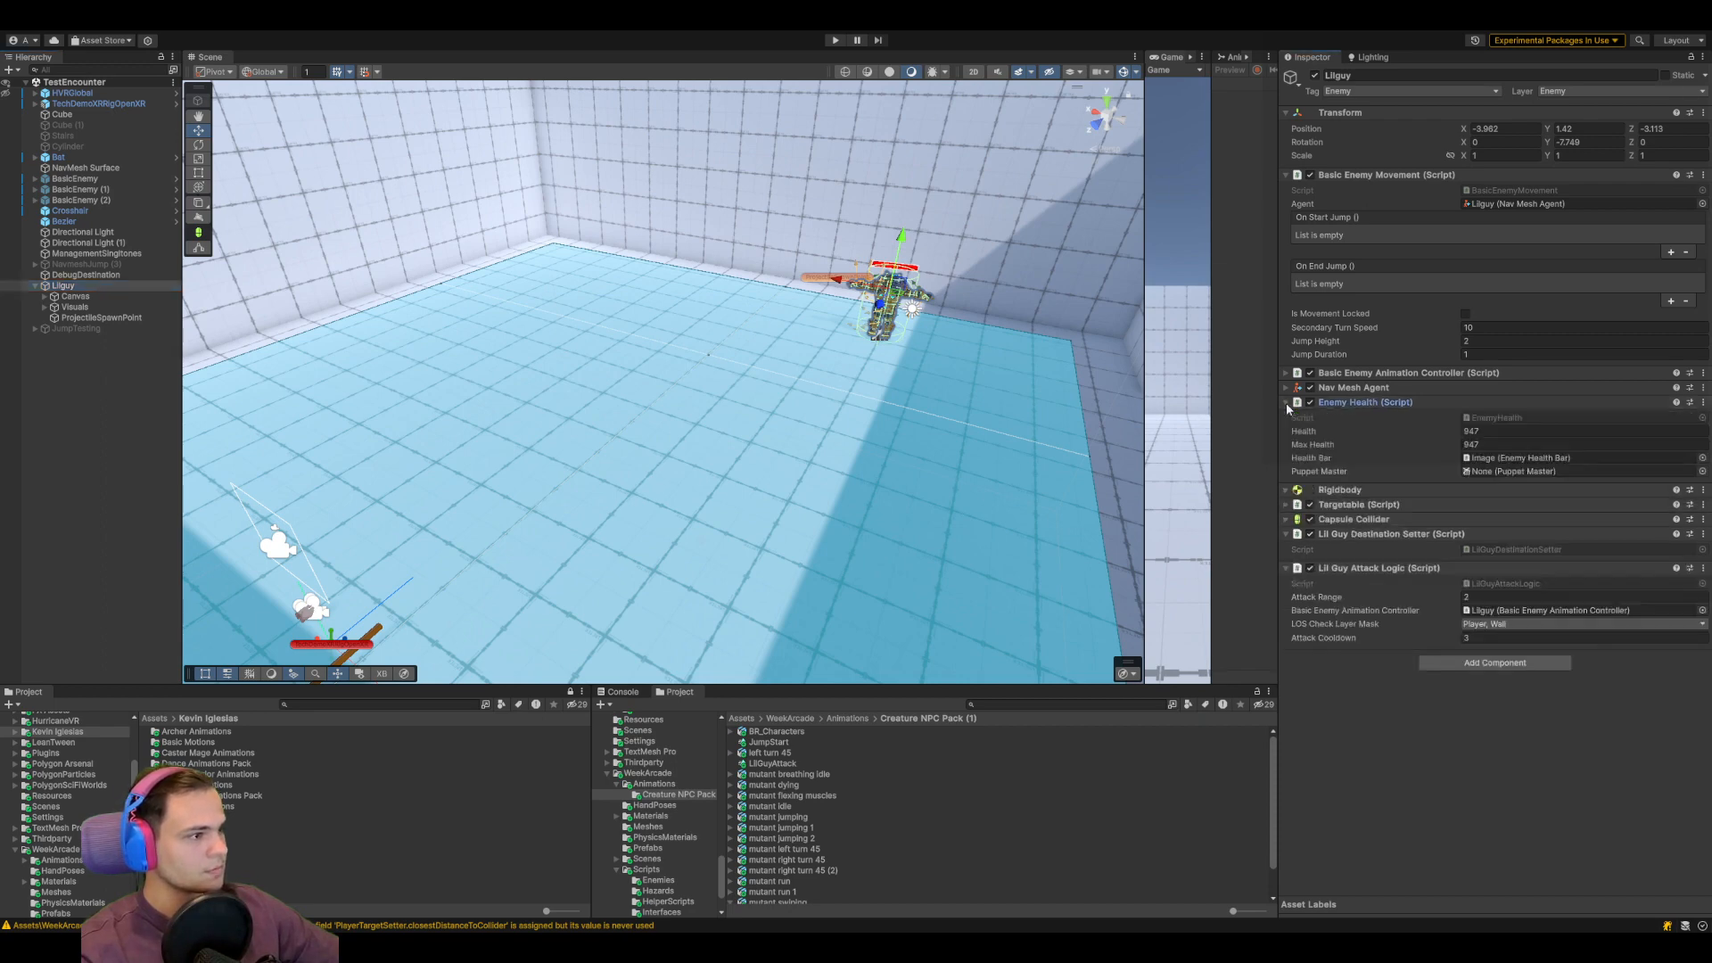
pyautogui.click(1287, 403)
pyautogui.click(1287, 374)
pyautogui.click(1287, 375)
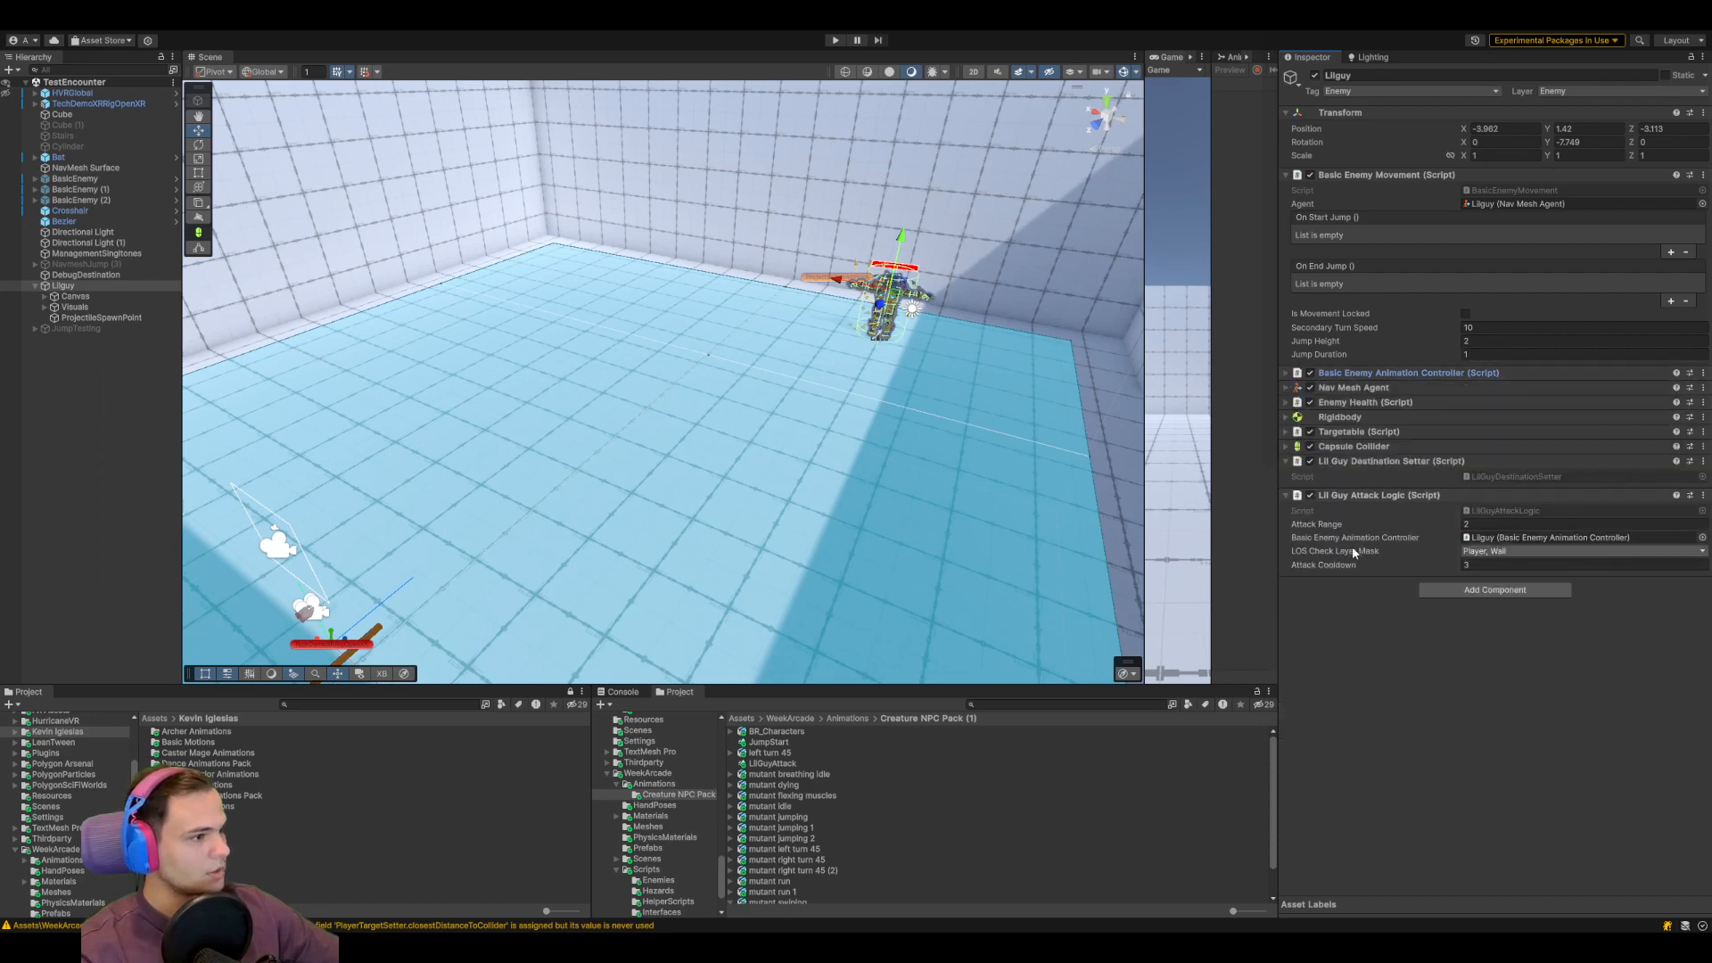
# Run the scene in play mode and watch Lilguy approach and attack the player rig
pyautogui.click(837, 40)
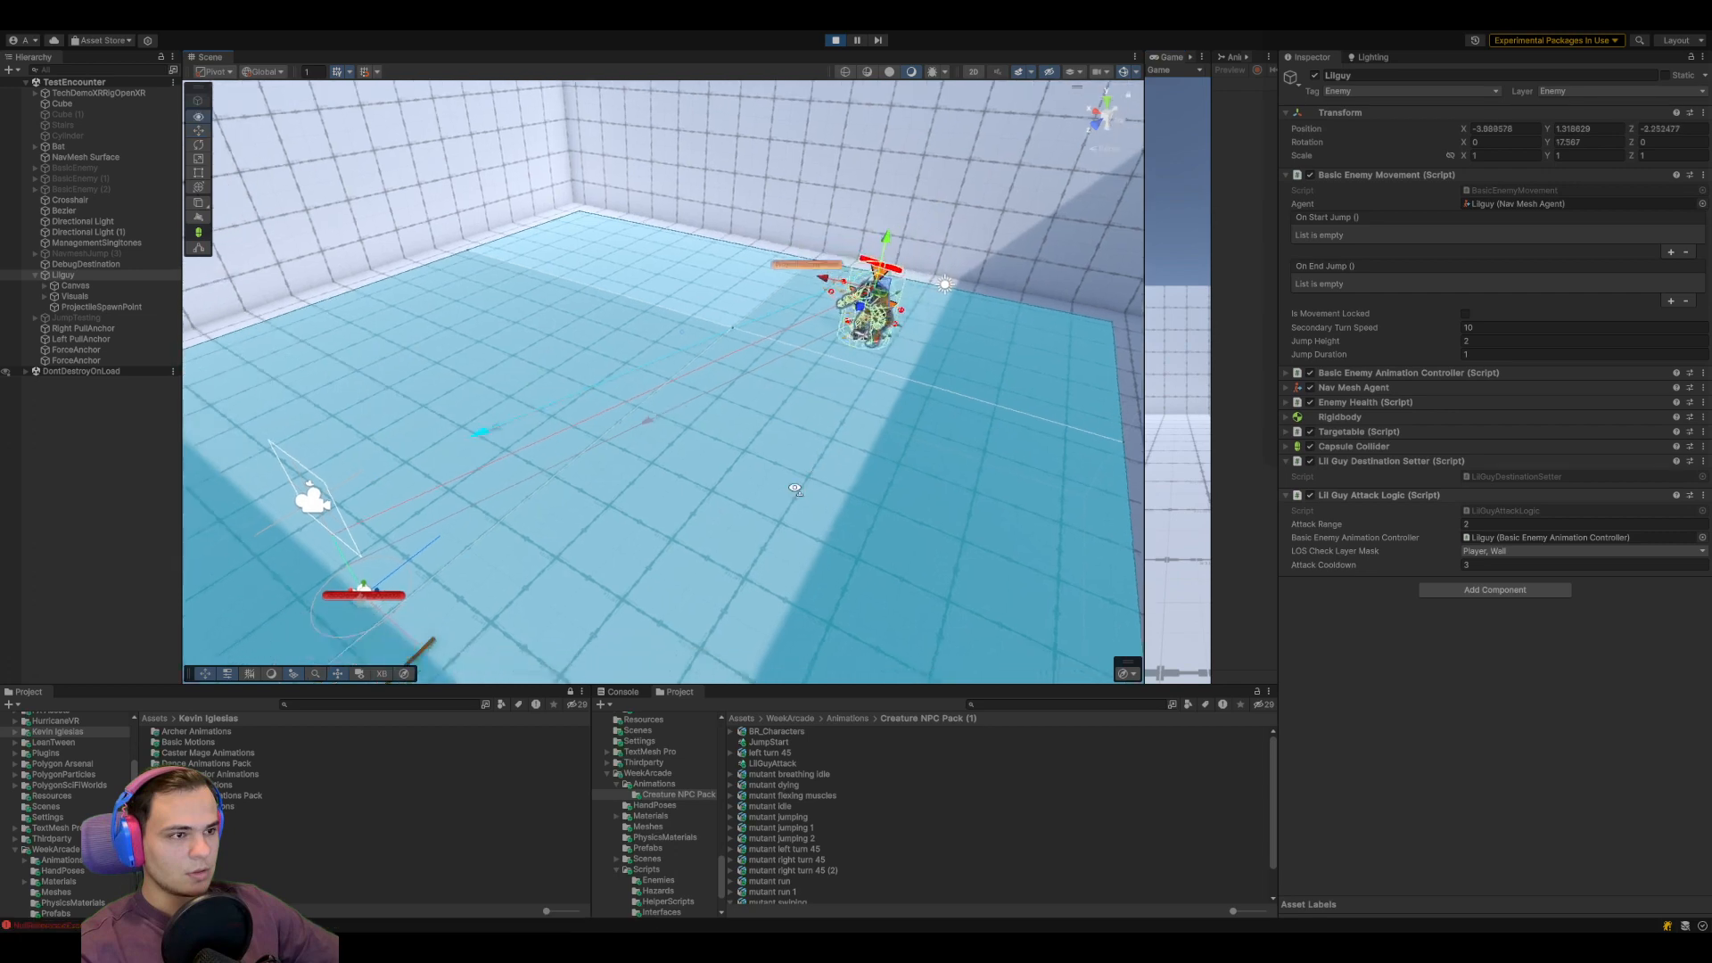
pyautogui.press('f')
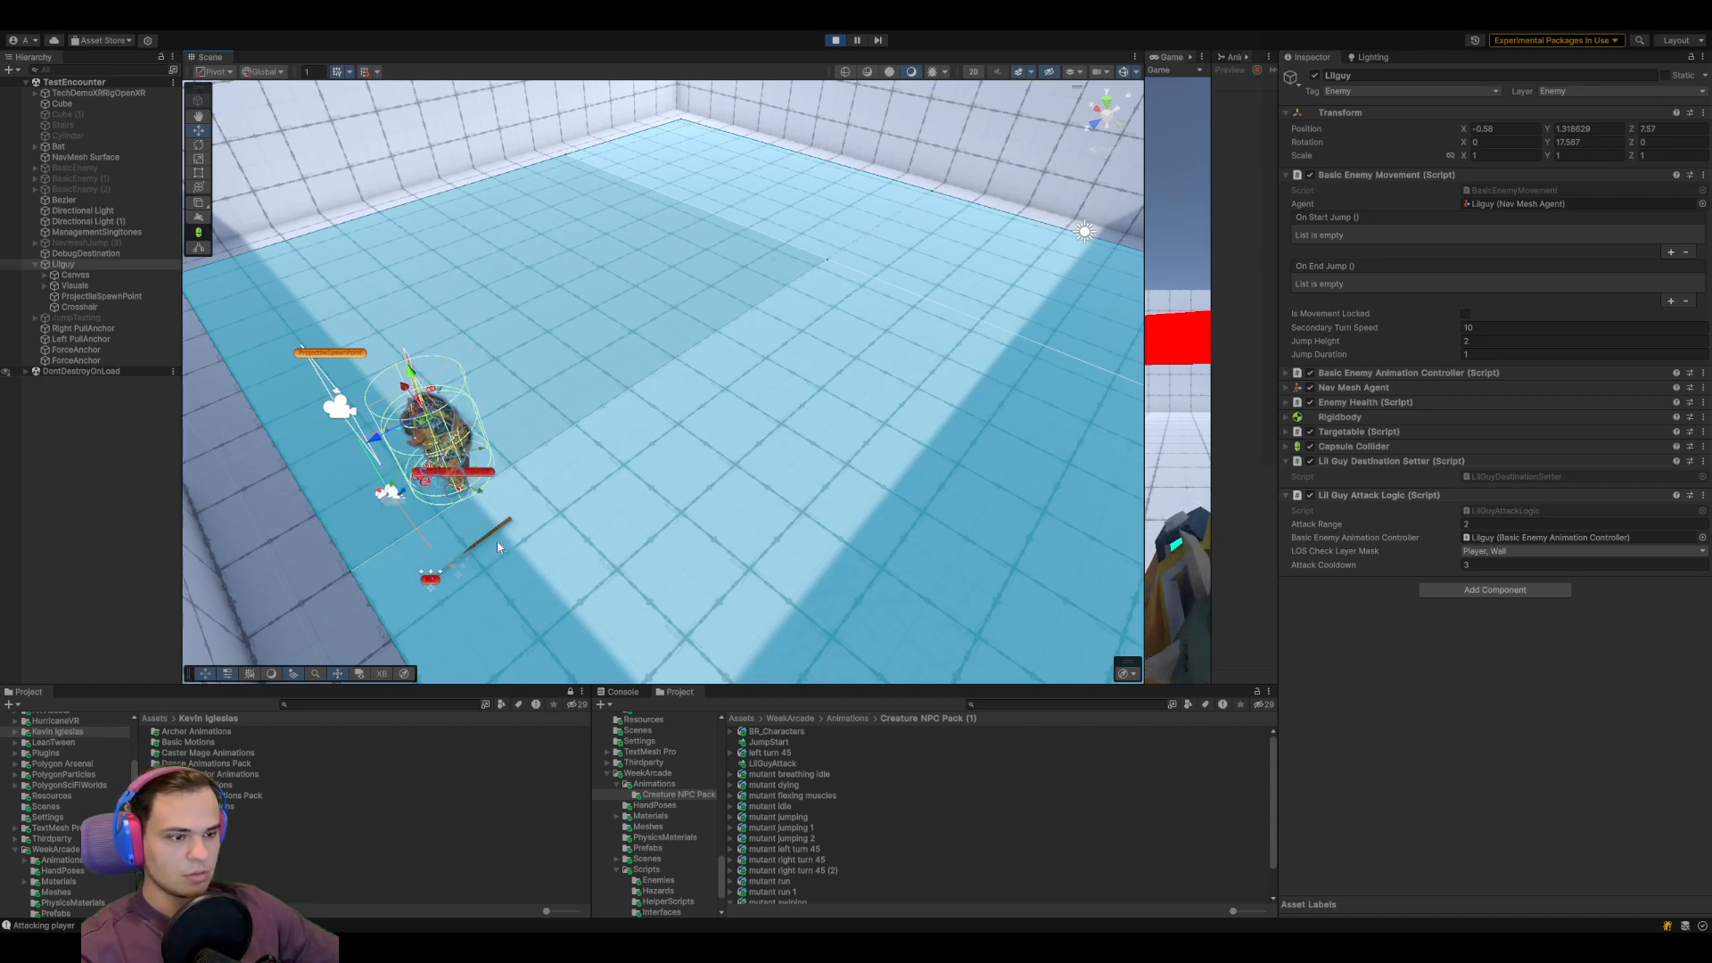
pyautogui.moveTo(496, 539); pyautogui.dragTo(600, 508, button='middle')
pyautogui.scroll(3, 607, 607)
# Hide the plain log messages in the Console and inspect Lilguy up close beside the player rig
pyautogui.click(623, 693)
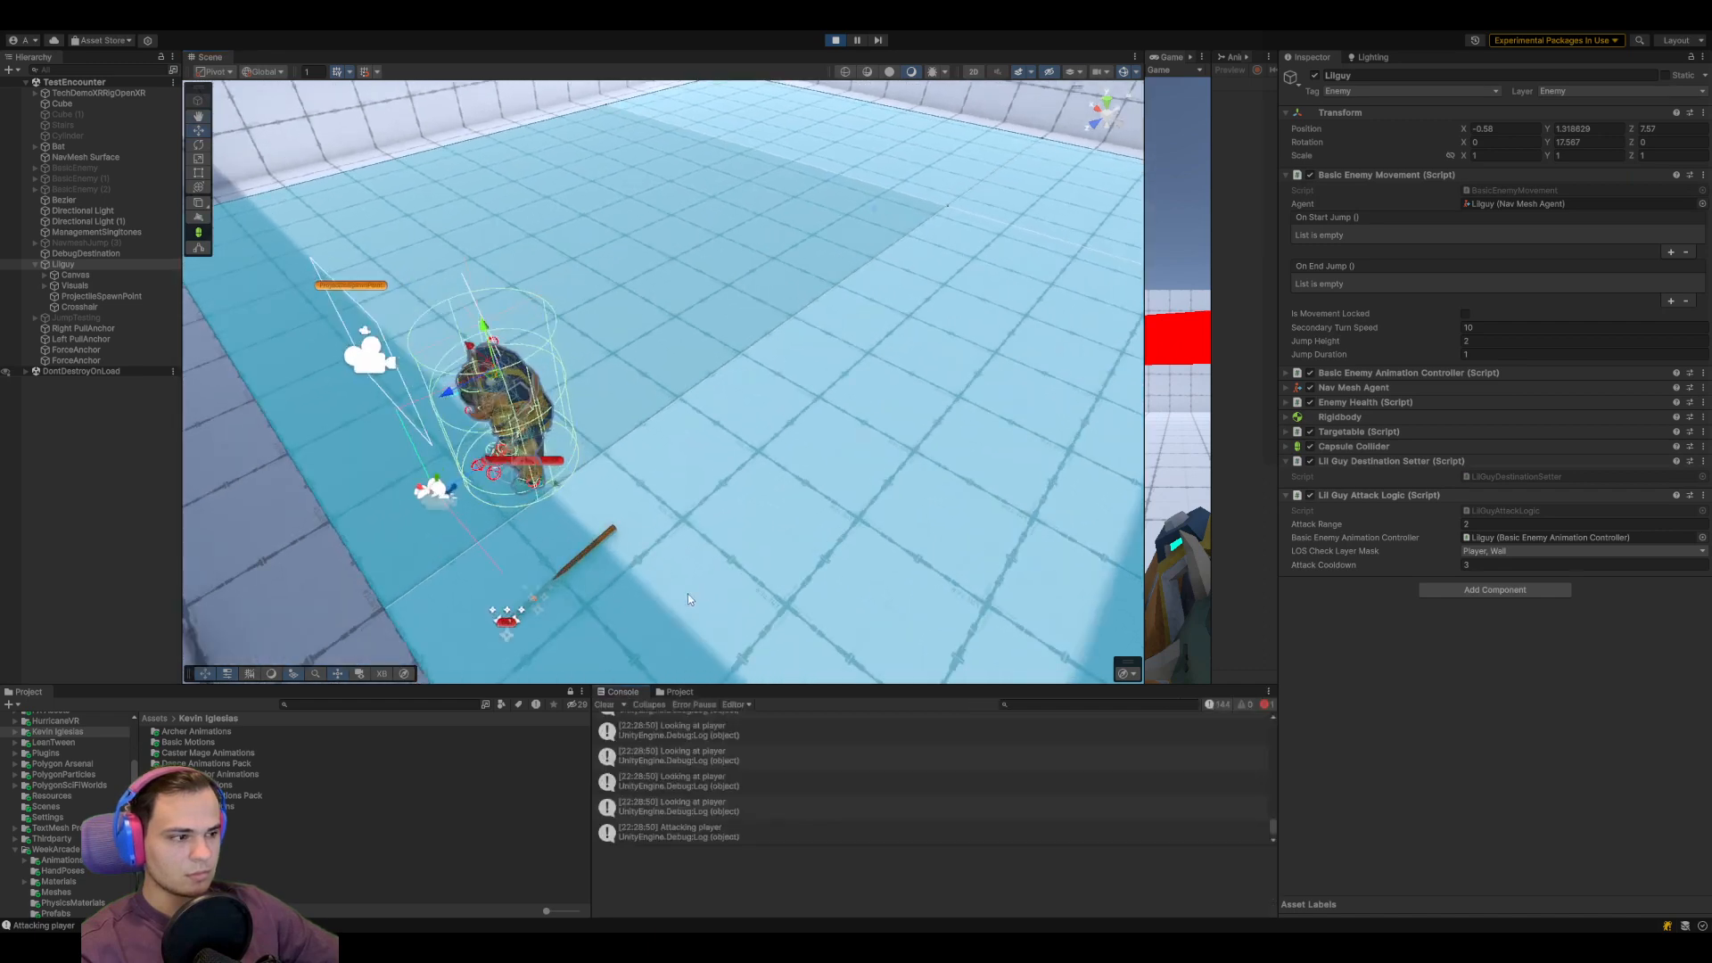
pyautogui.click(1220, 705)
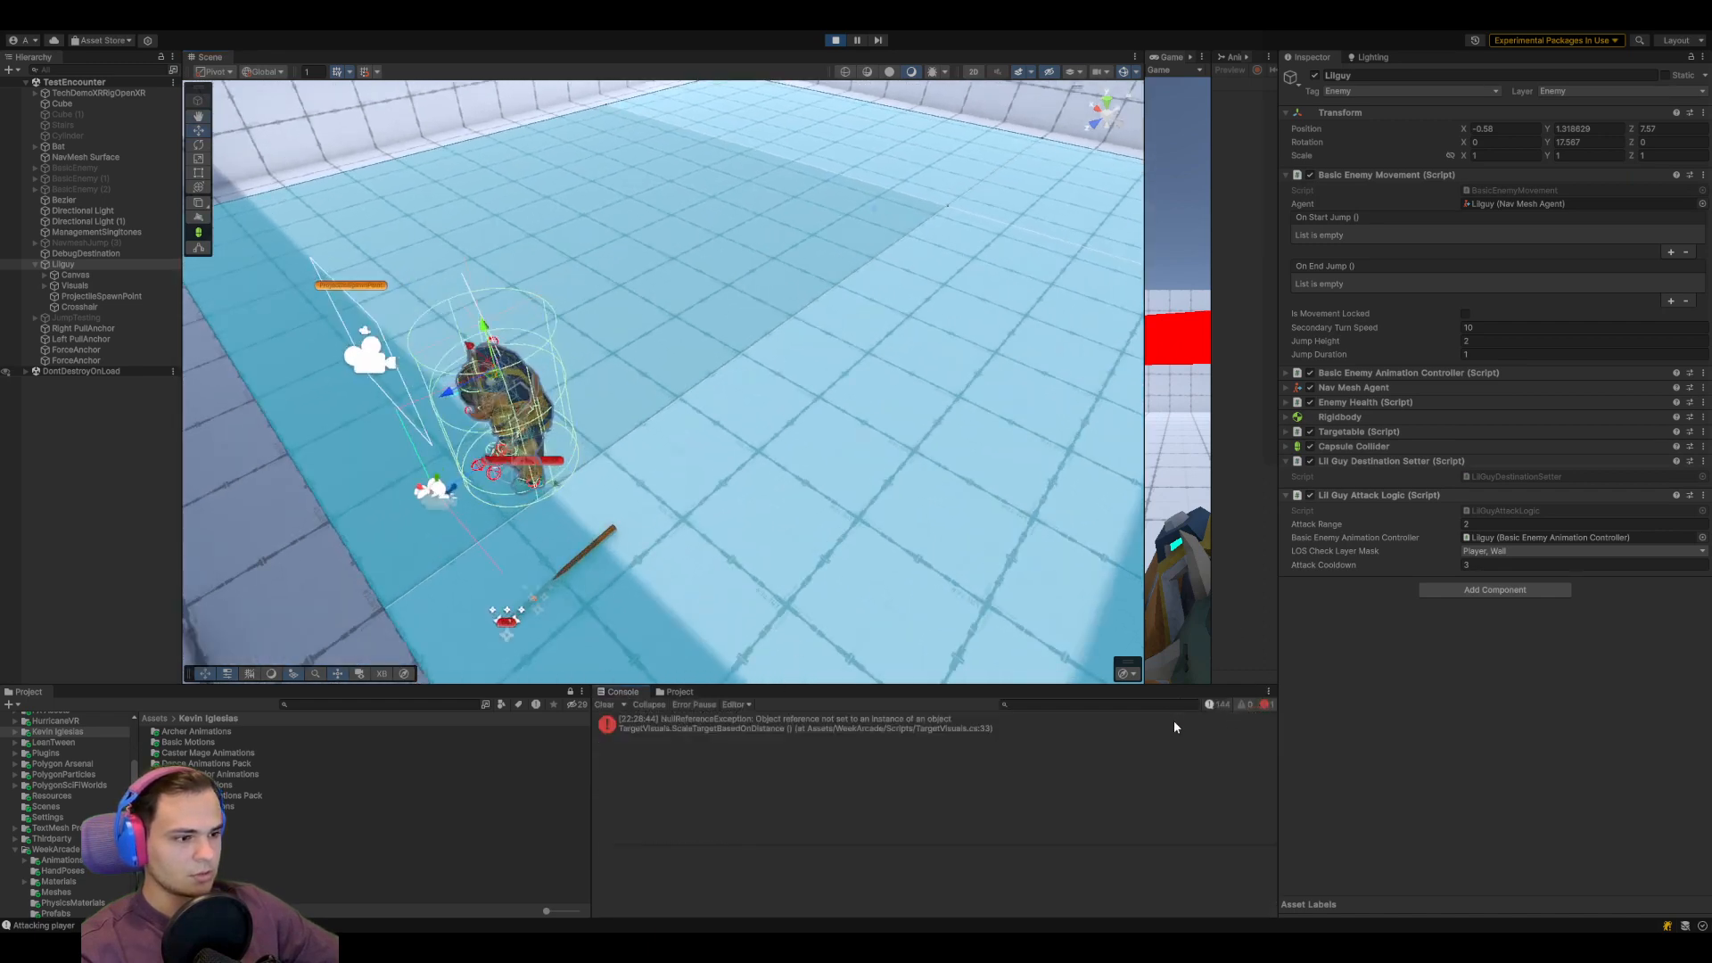
pyautogui.moveTo(580, 494); pyautogui.dragTo(664, 415, button='right')
pyautogui.moveTo(616, 481); pyautogui.dragTo(773, 378, button='middle')
pyautogui.scroll(4, 775, 428)
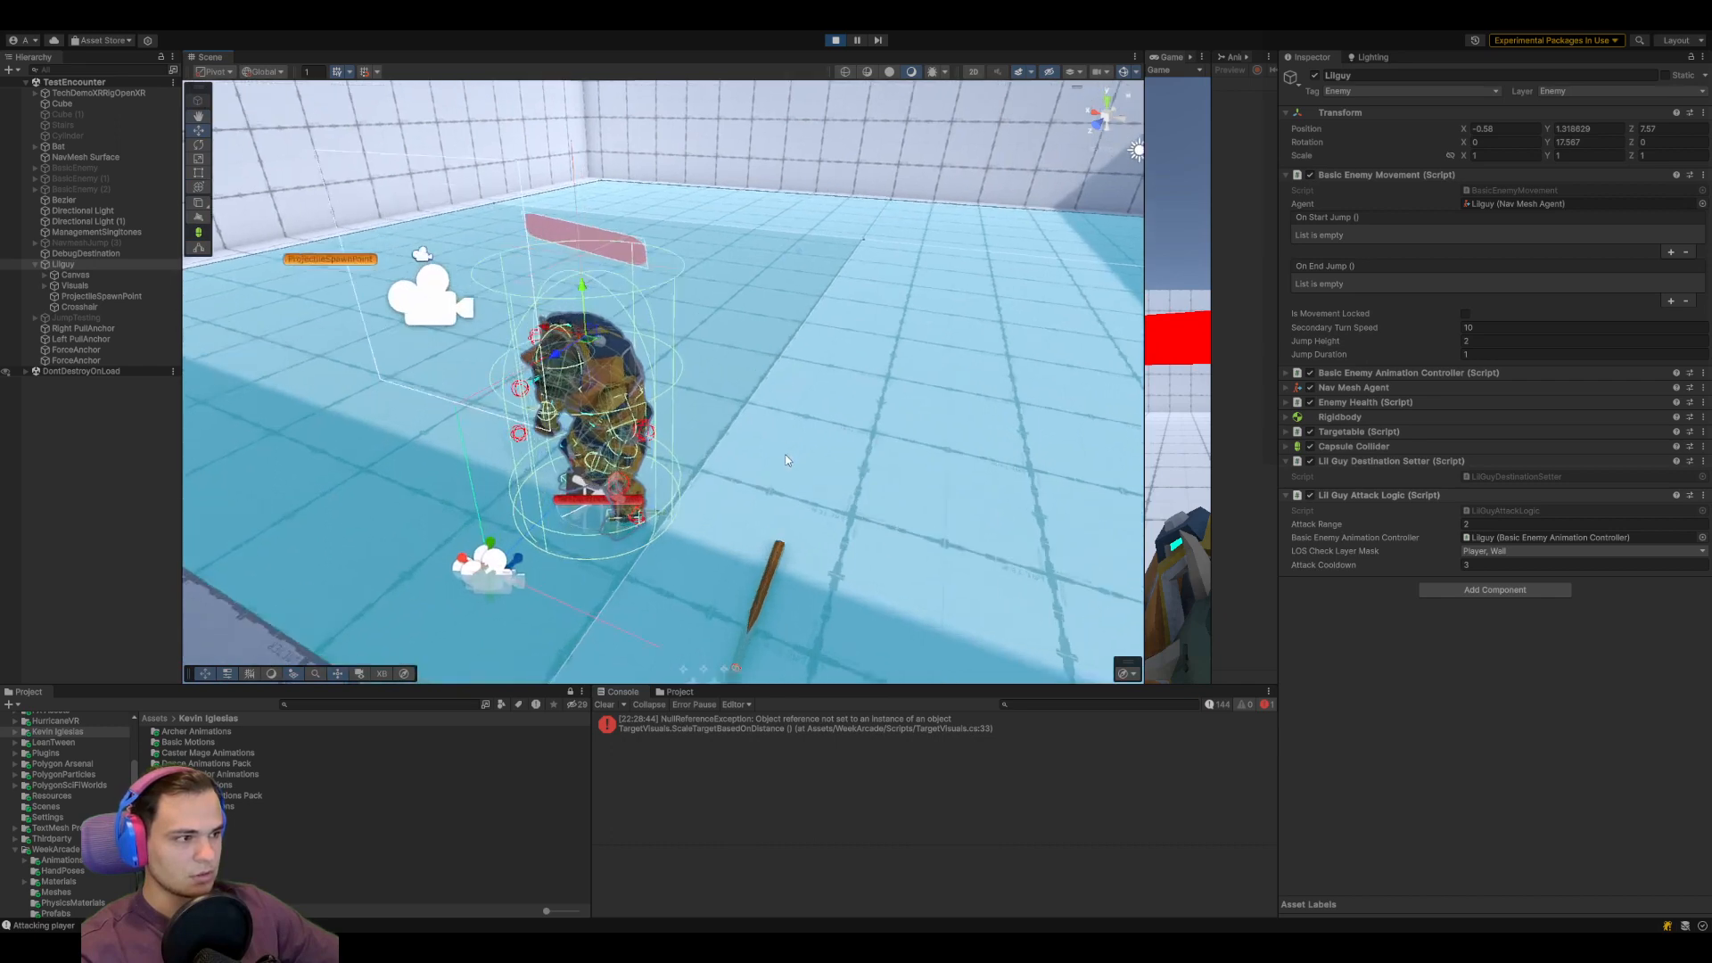
pyautogui.moveTo(776, 475); pyautogui.dragTo(727, 498, button='right')
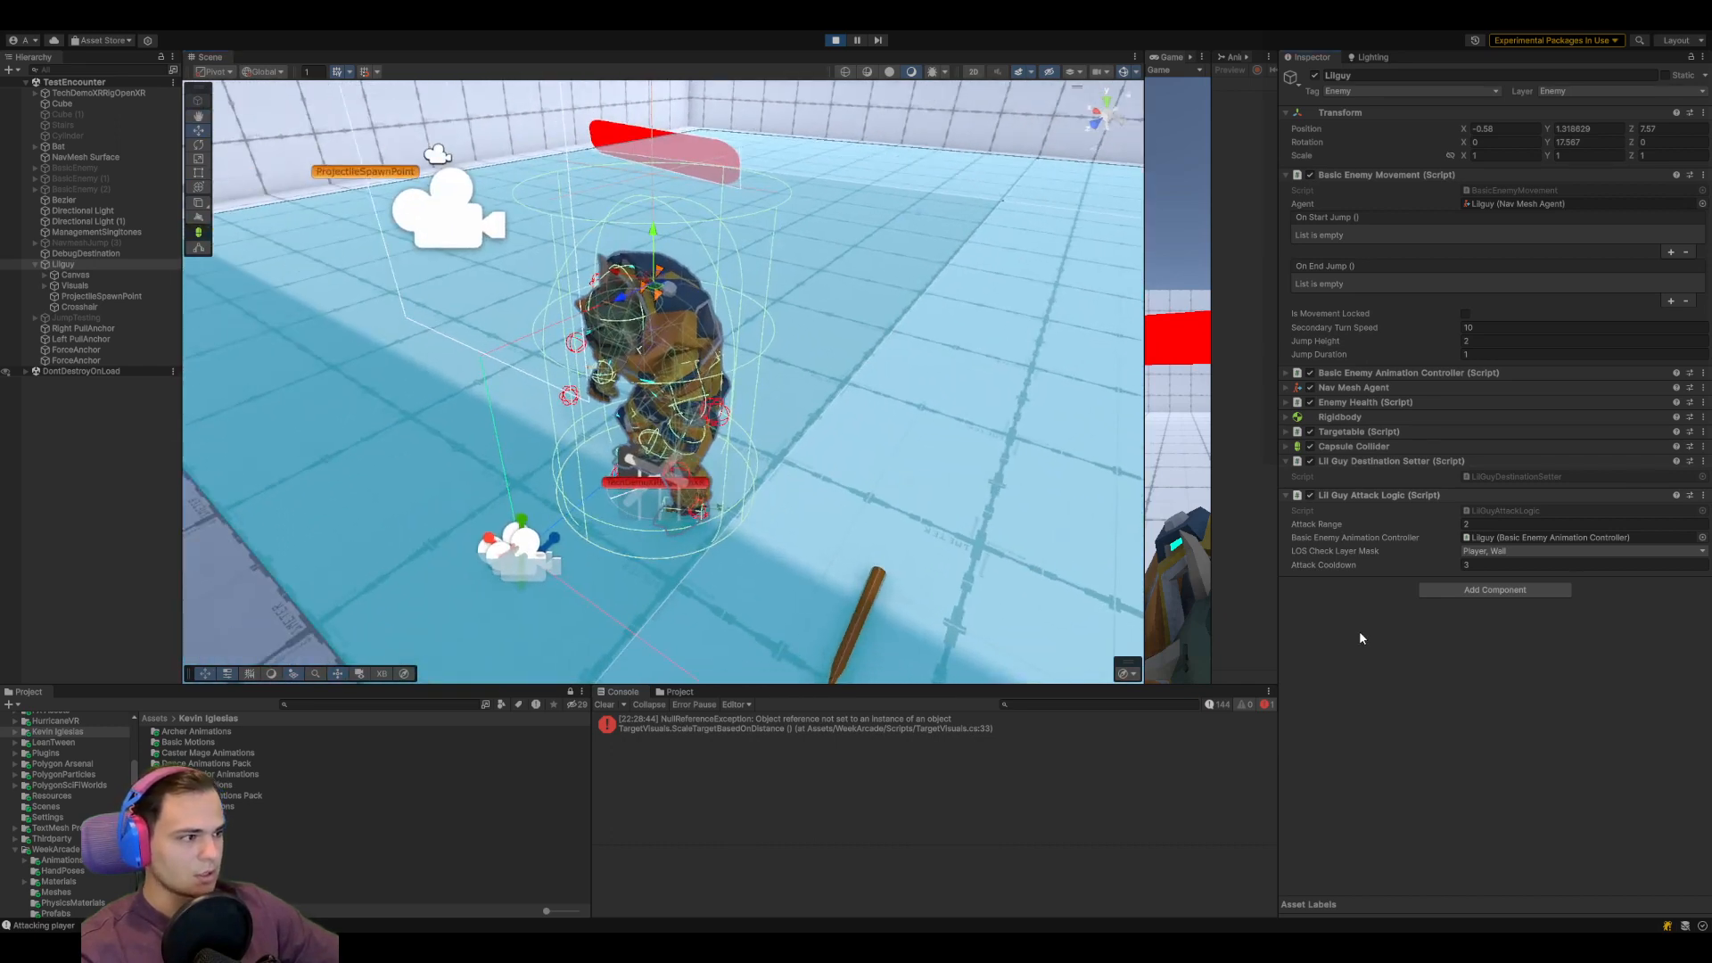
pyautogui.scroll(2, 722, 484)
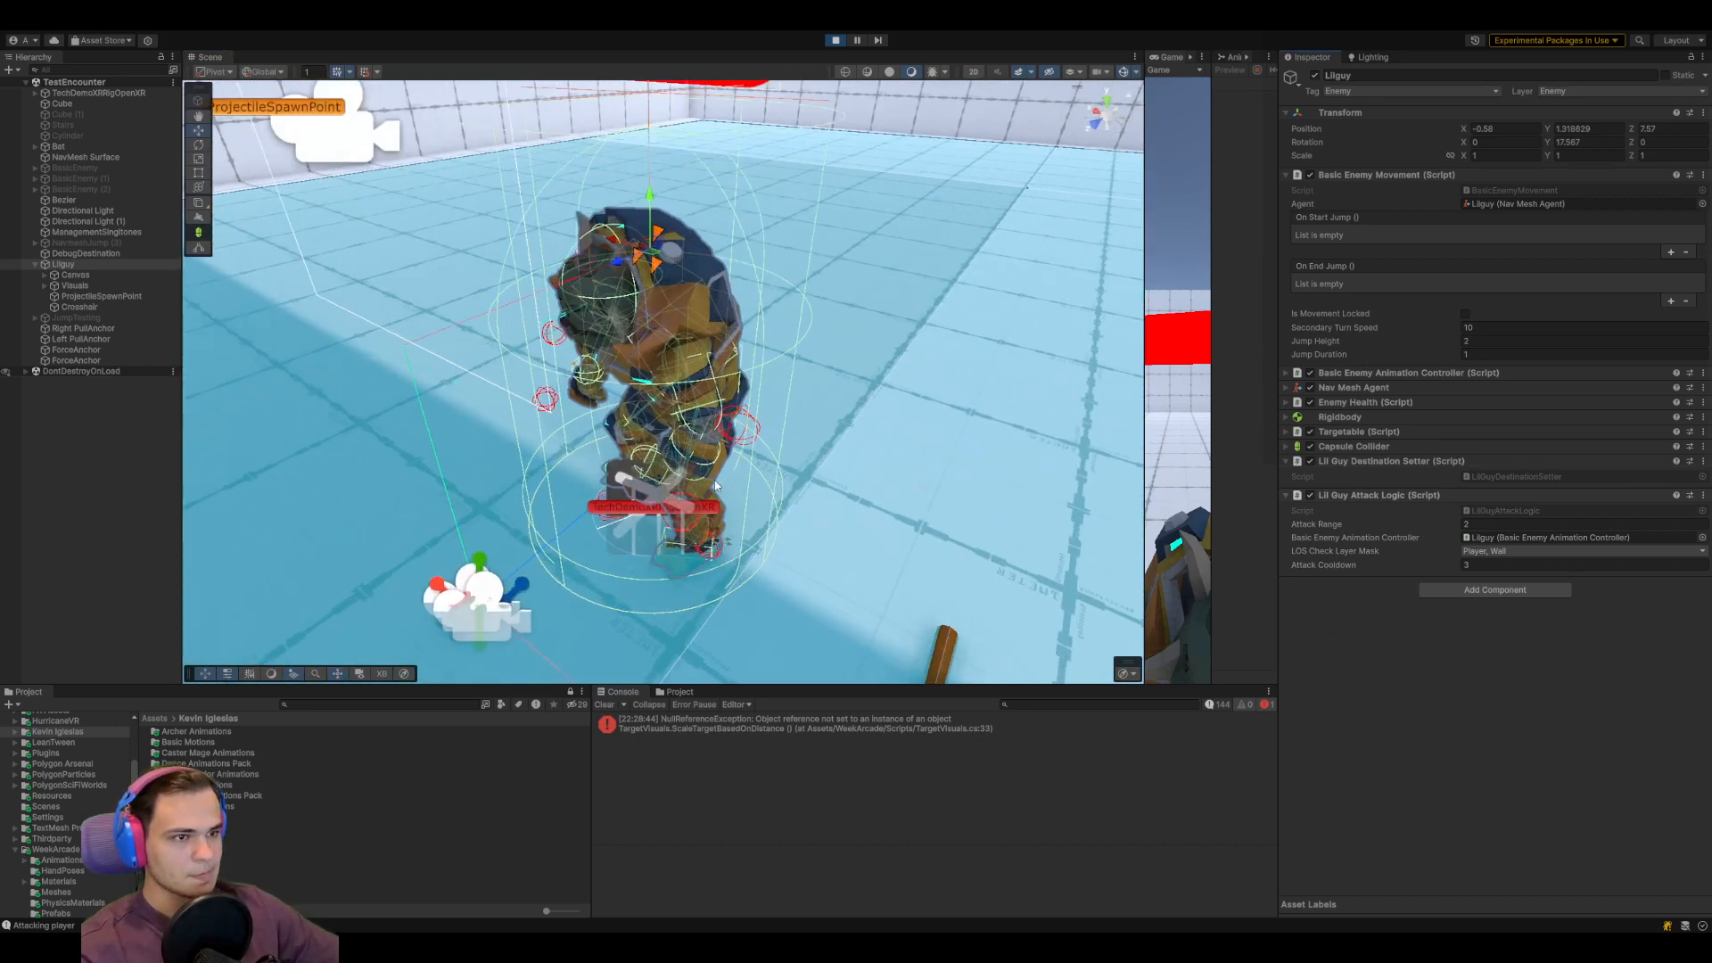
# Enlarge the Animator graph, check the idle and rotation state, and select the LilGuy controller in the Animations folder
pyautogui.moveTo(1208, 357); pyautogui.dragTo(745, 223)
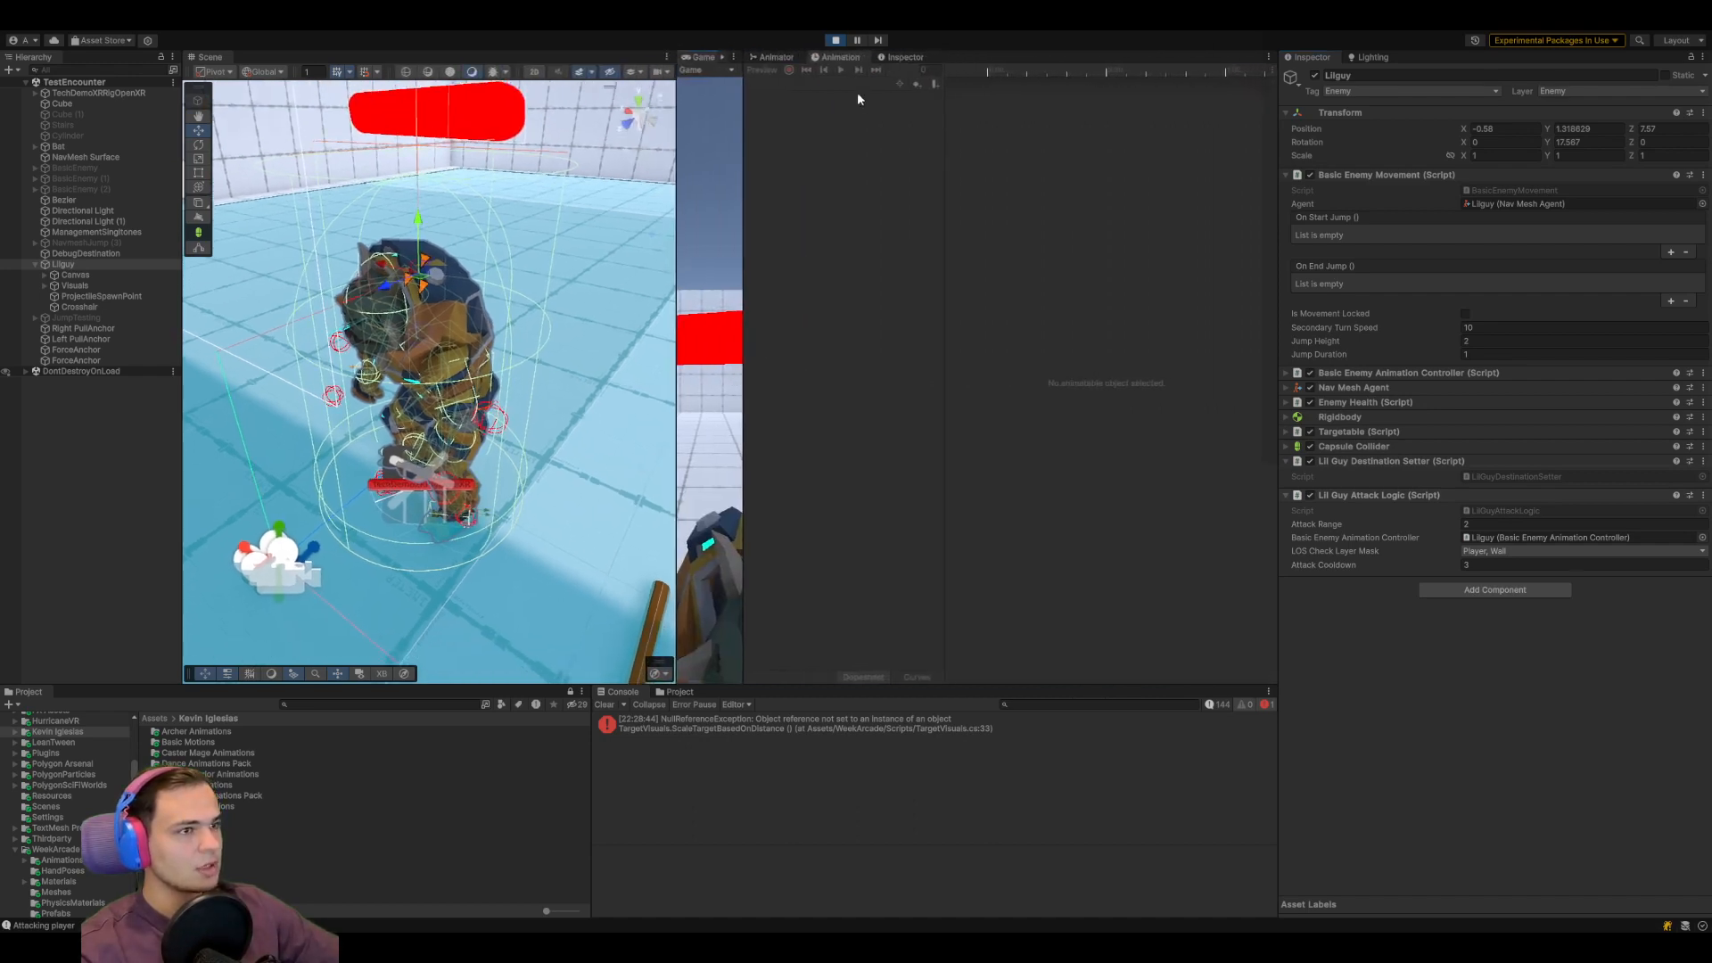
pyautogui.click(776, 56)
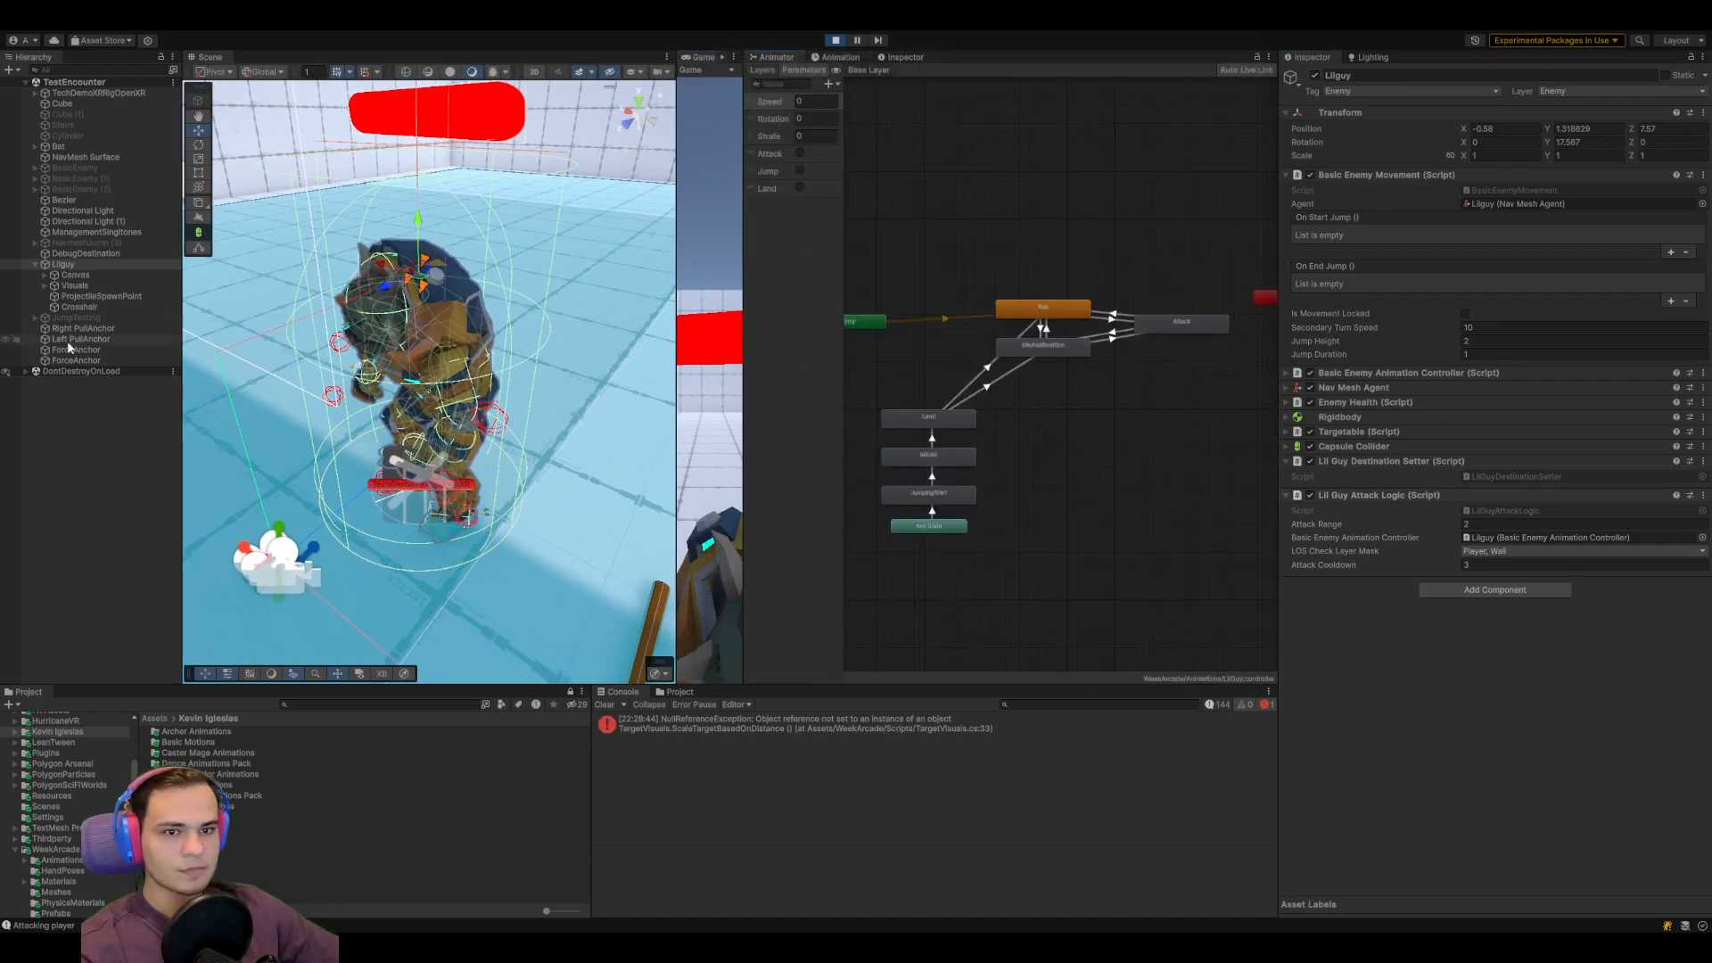
pyautogui.click(75, 285)
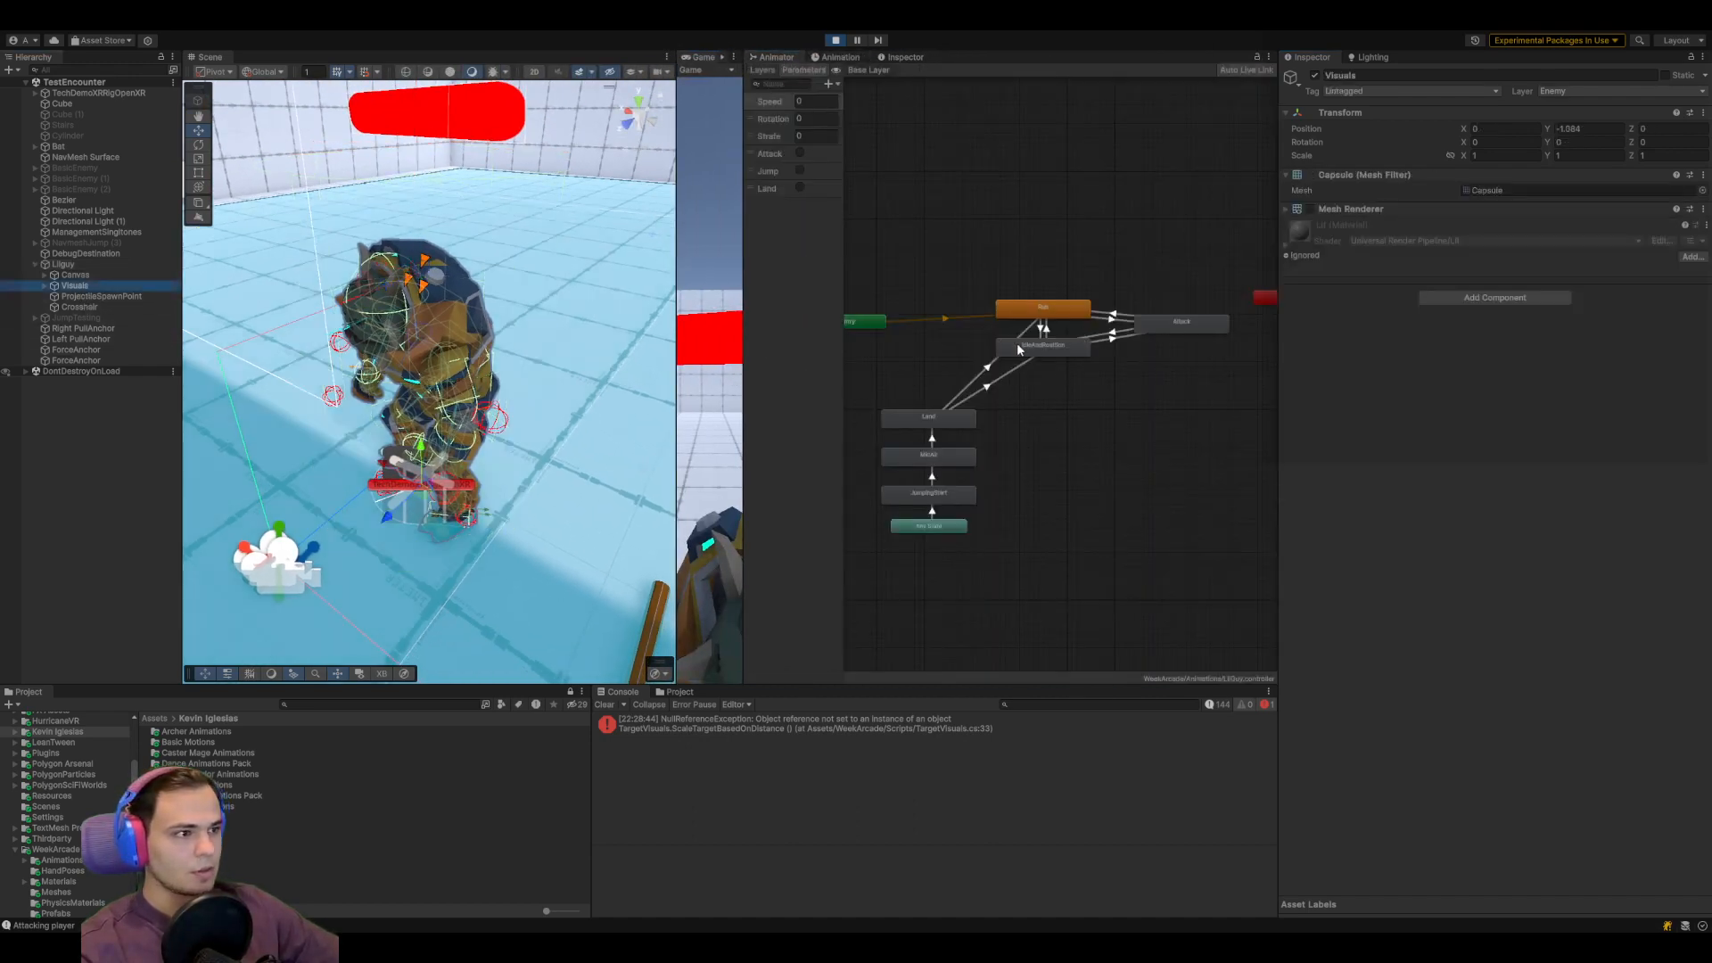
pyautogui.click(1047, 348)
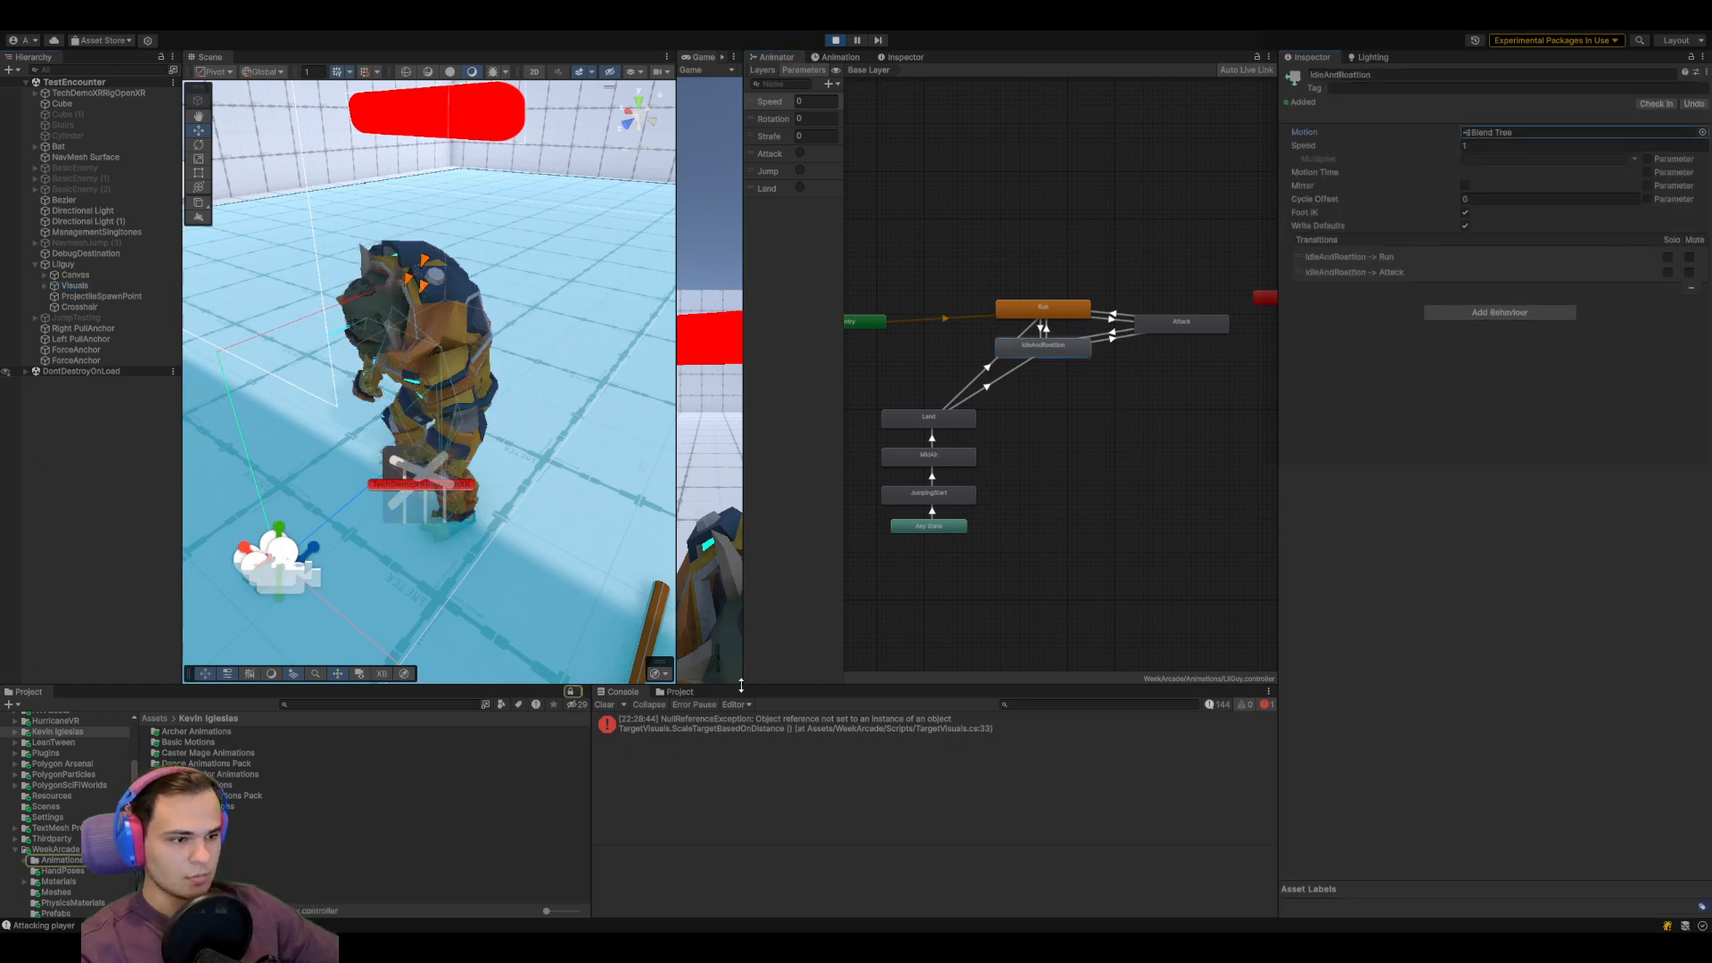
pyautogui.click(675, 694)
pyautogui.click(760, 753)
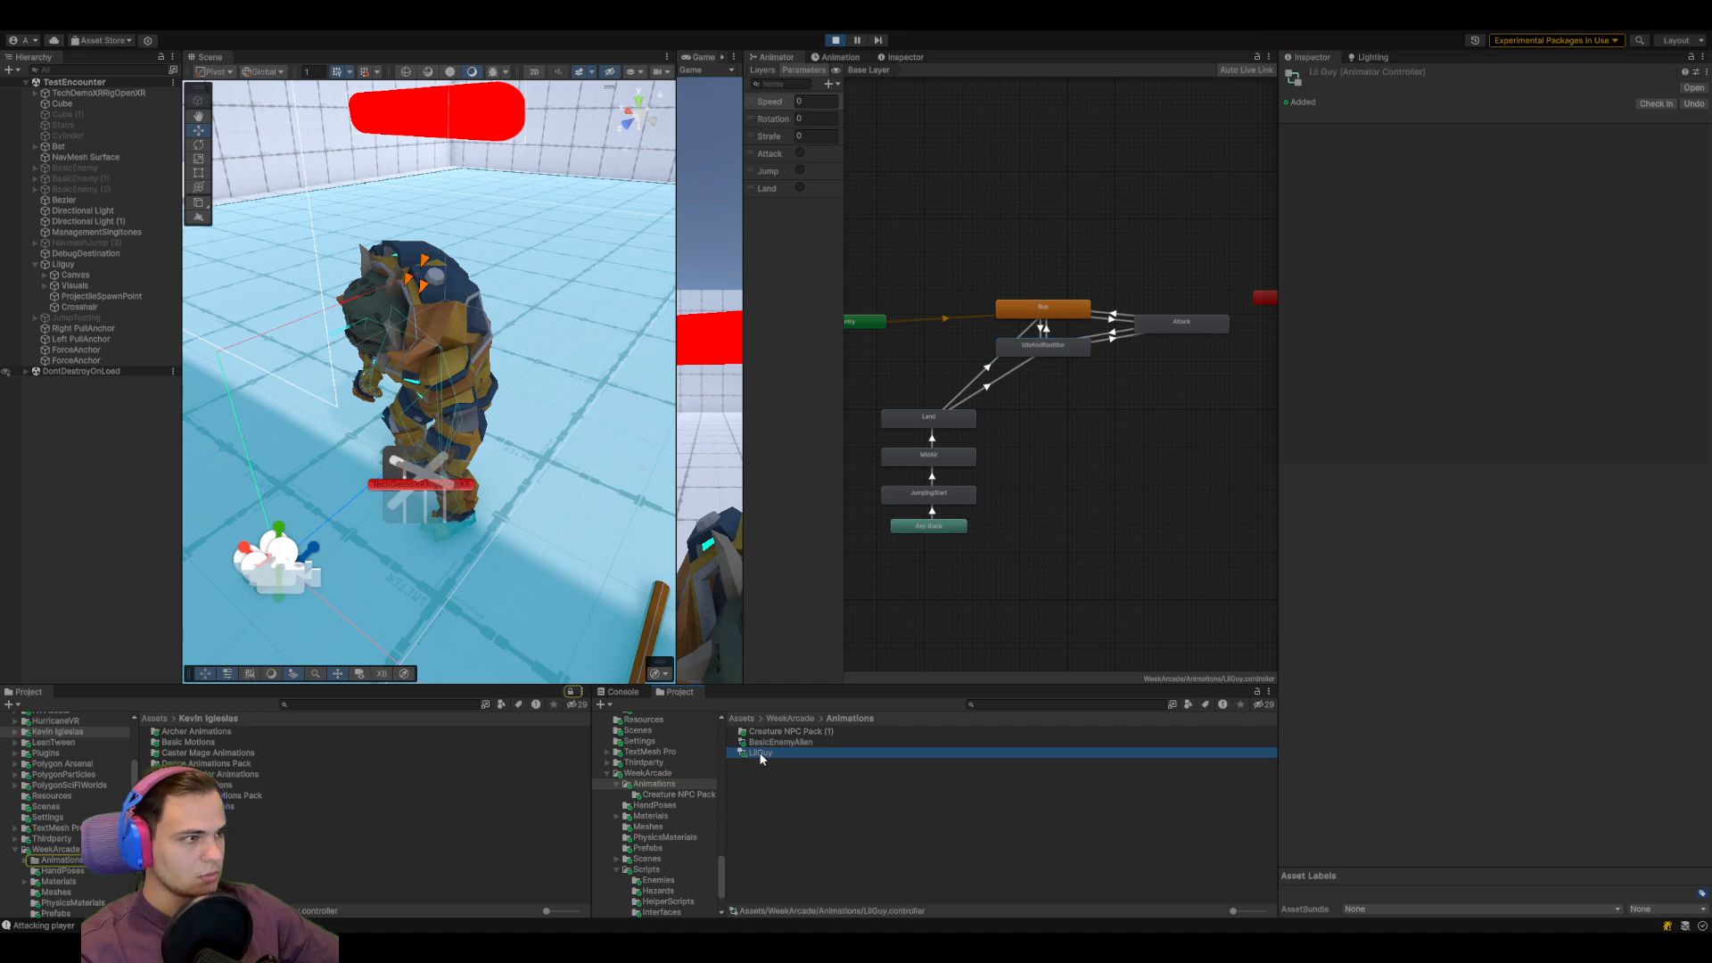
# Inspect the Run state's blend tree and locate the source clip of its second motion
pyautogui.click(1052, 313)
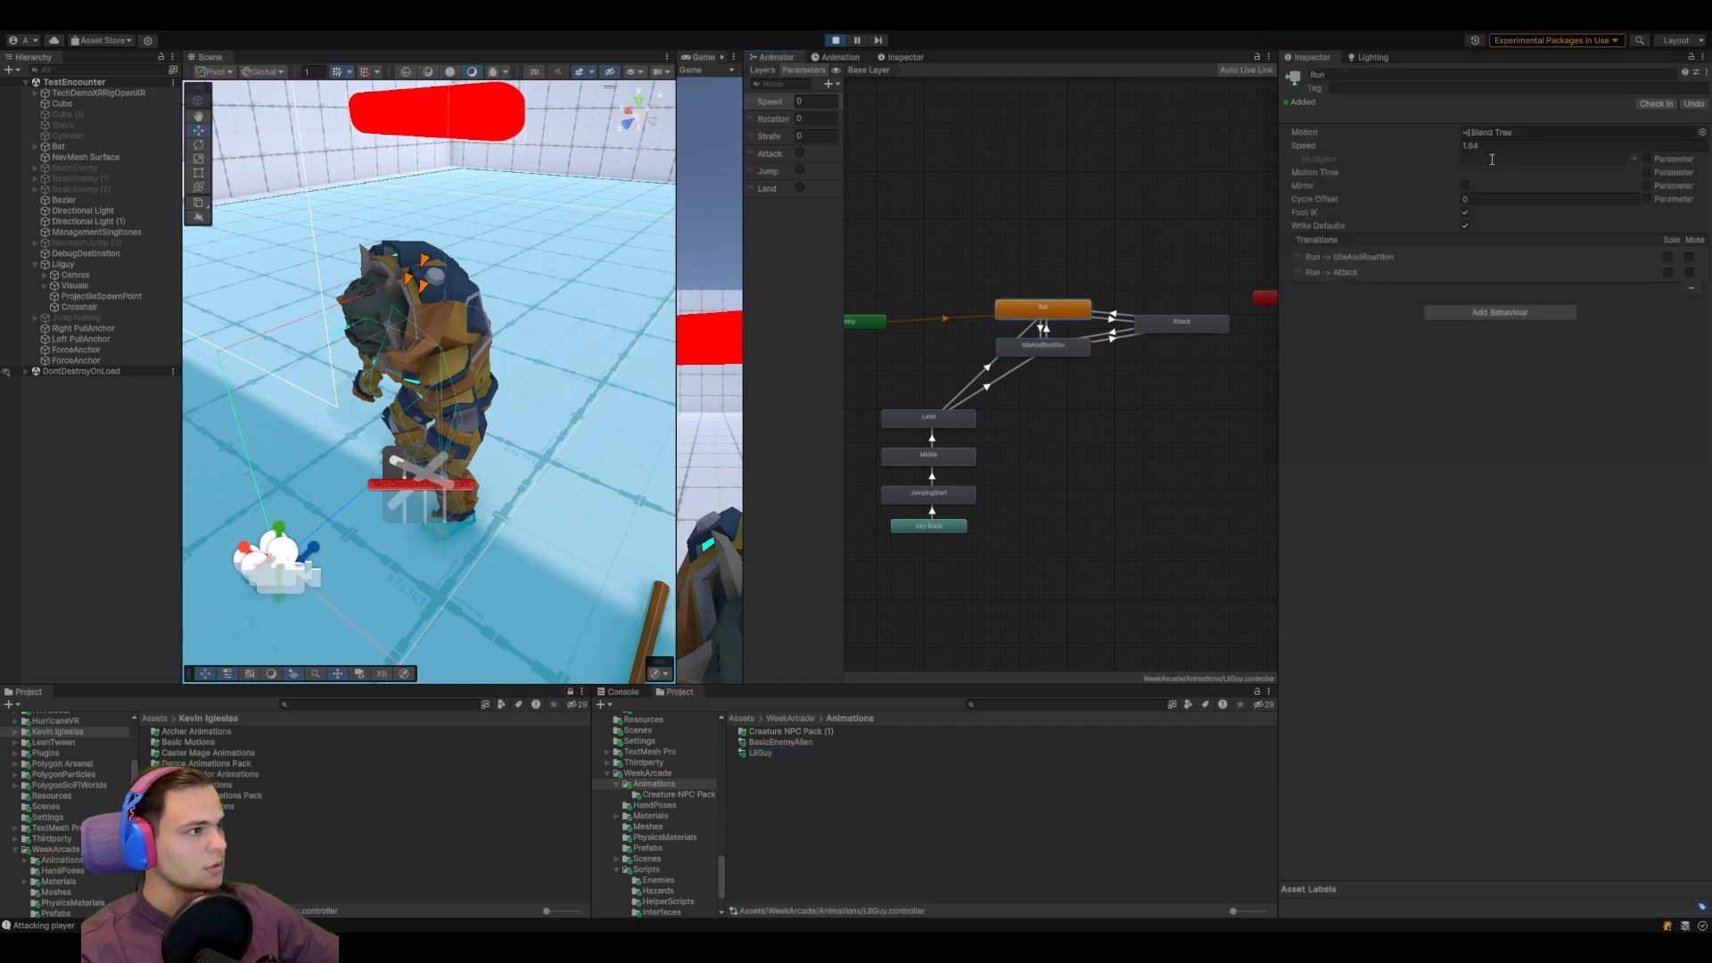
pyautogui.doubleClick(1506, 132)
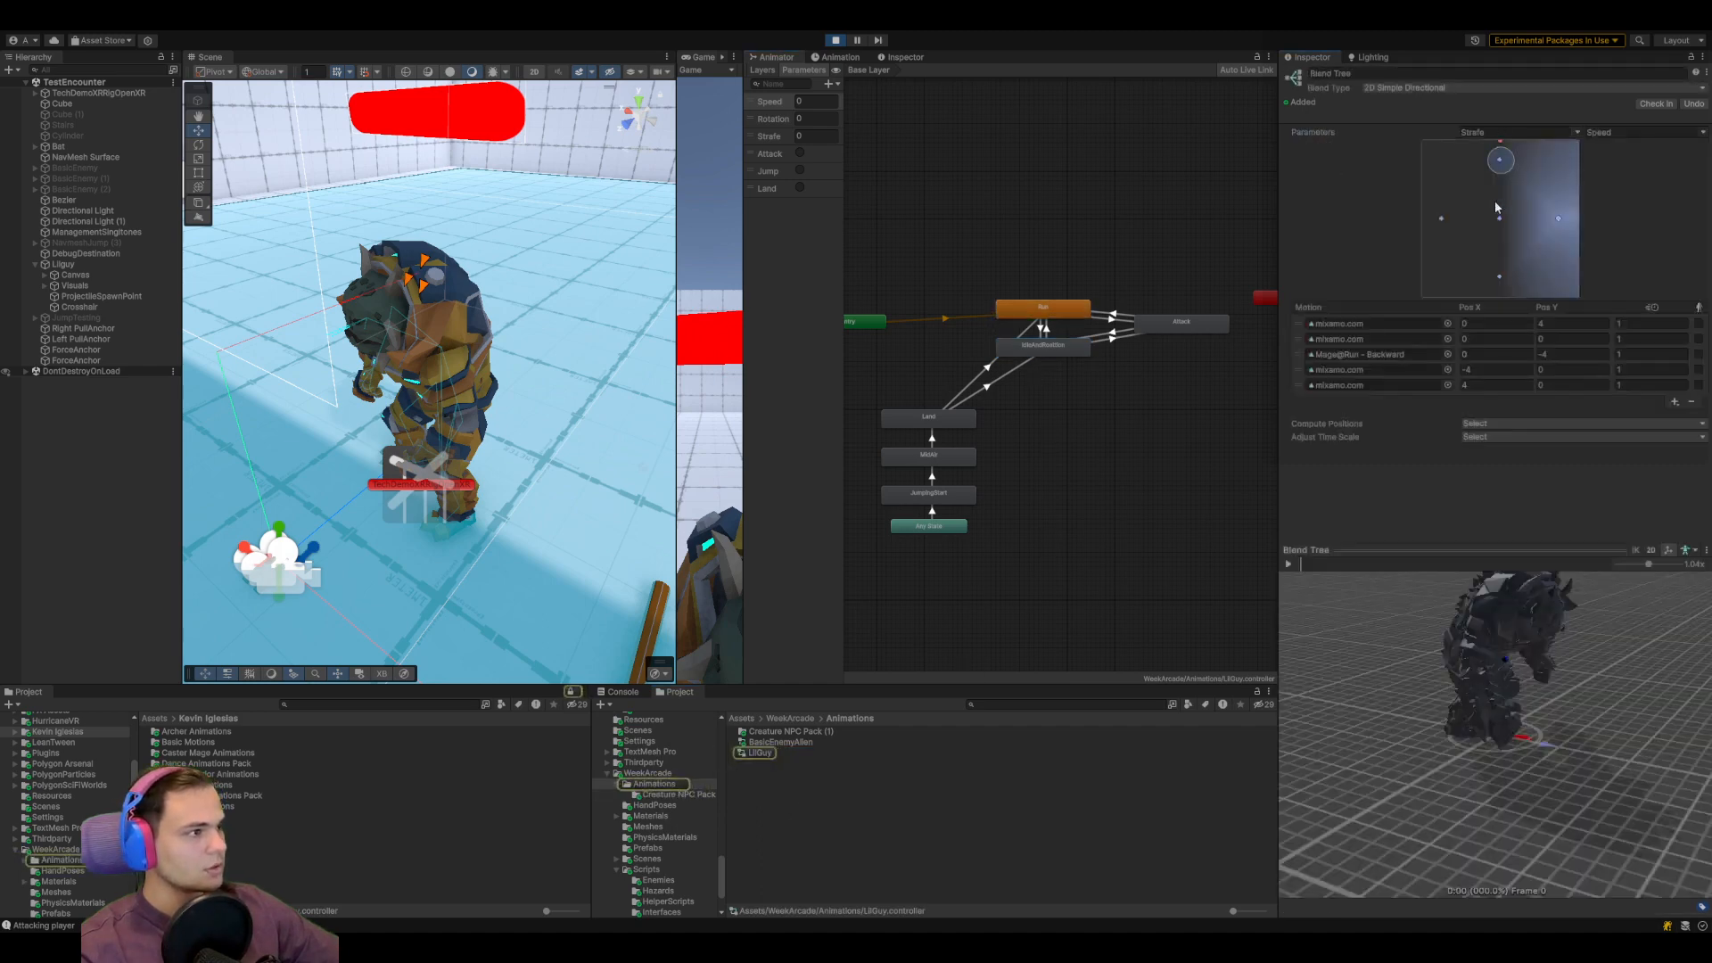
pyautogui.click(1369, 340)
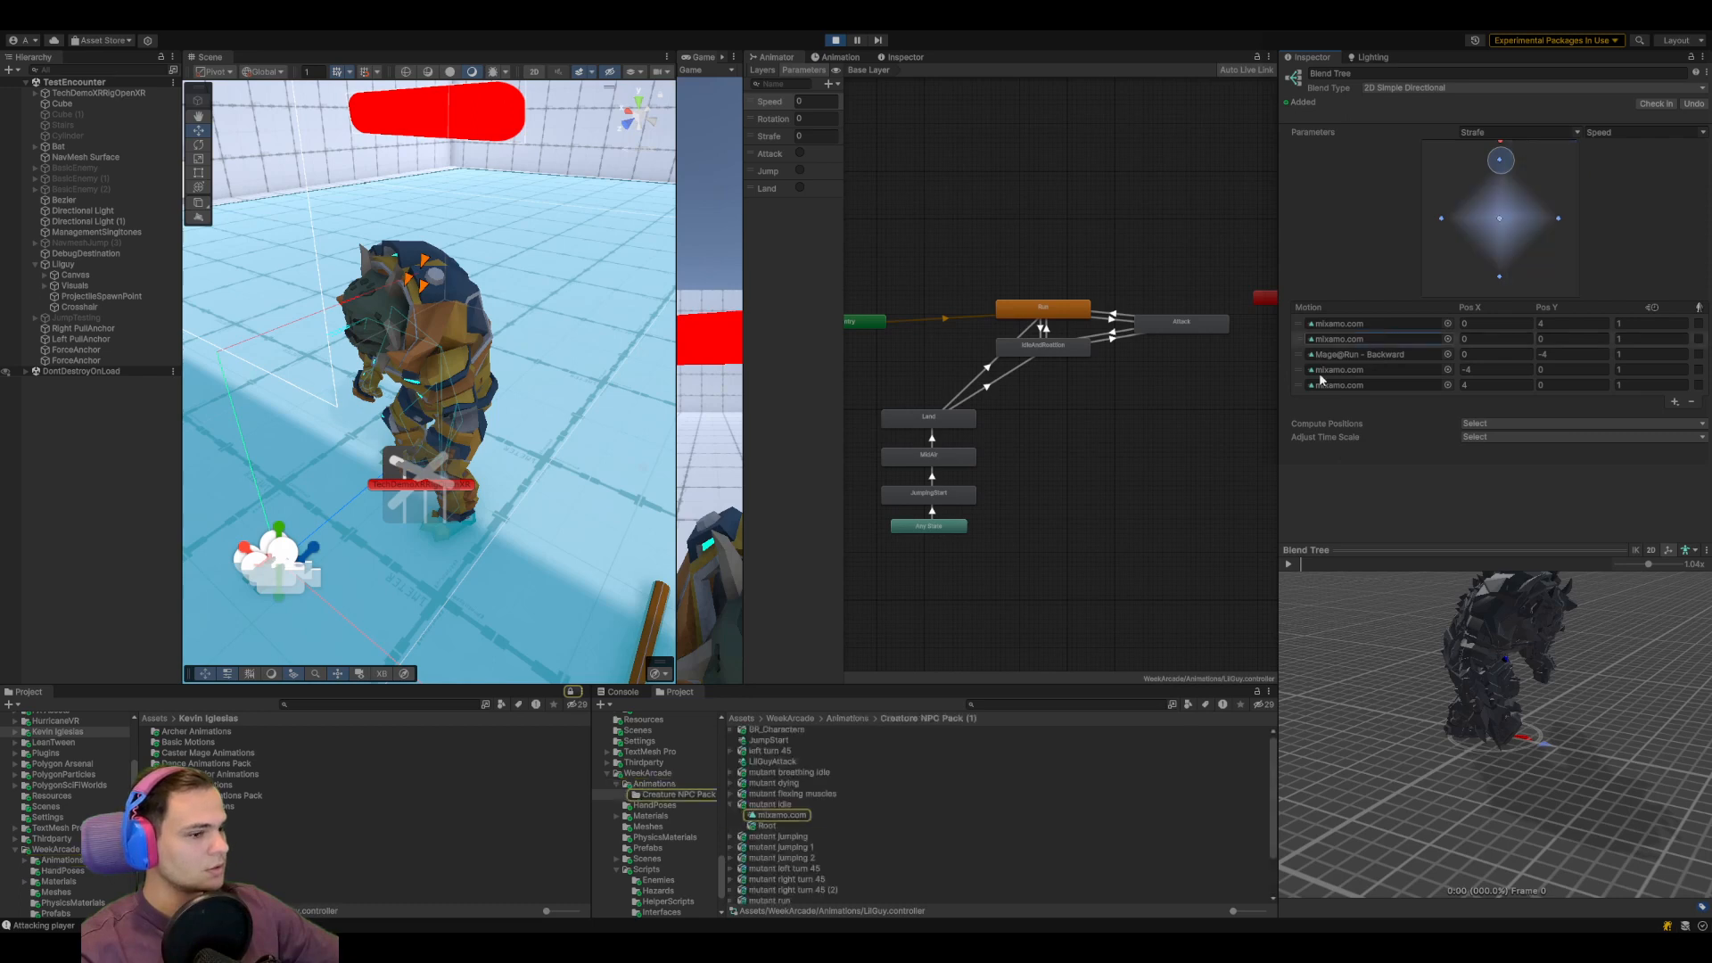
# Enable Loop Time on the mutant idle animation clip and apply its import settings
pyautogui.click(824, 815)
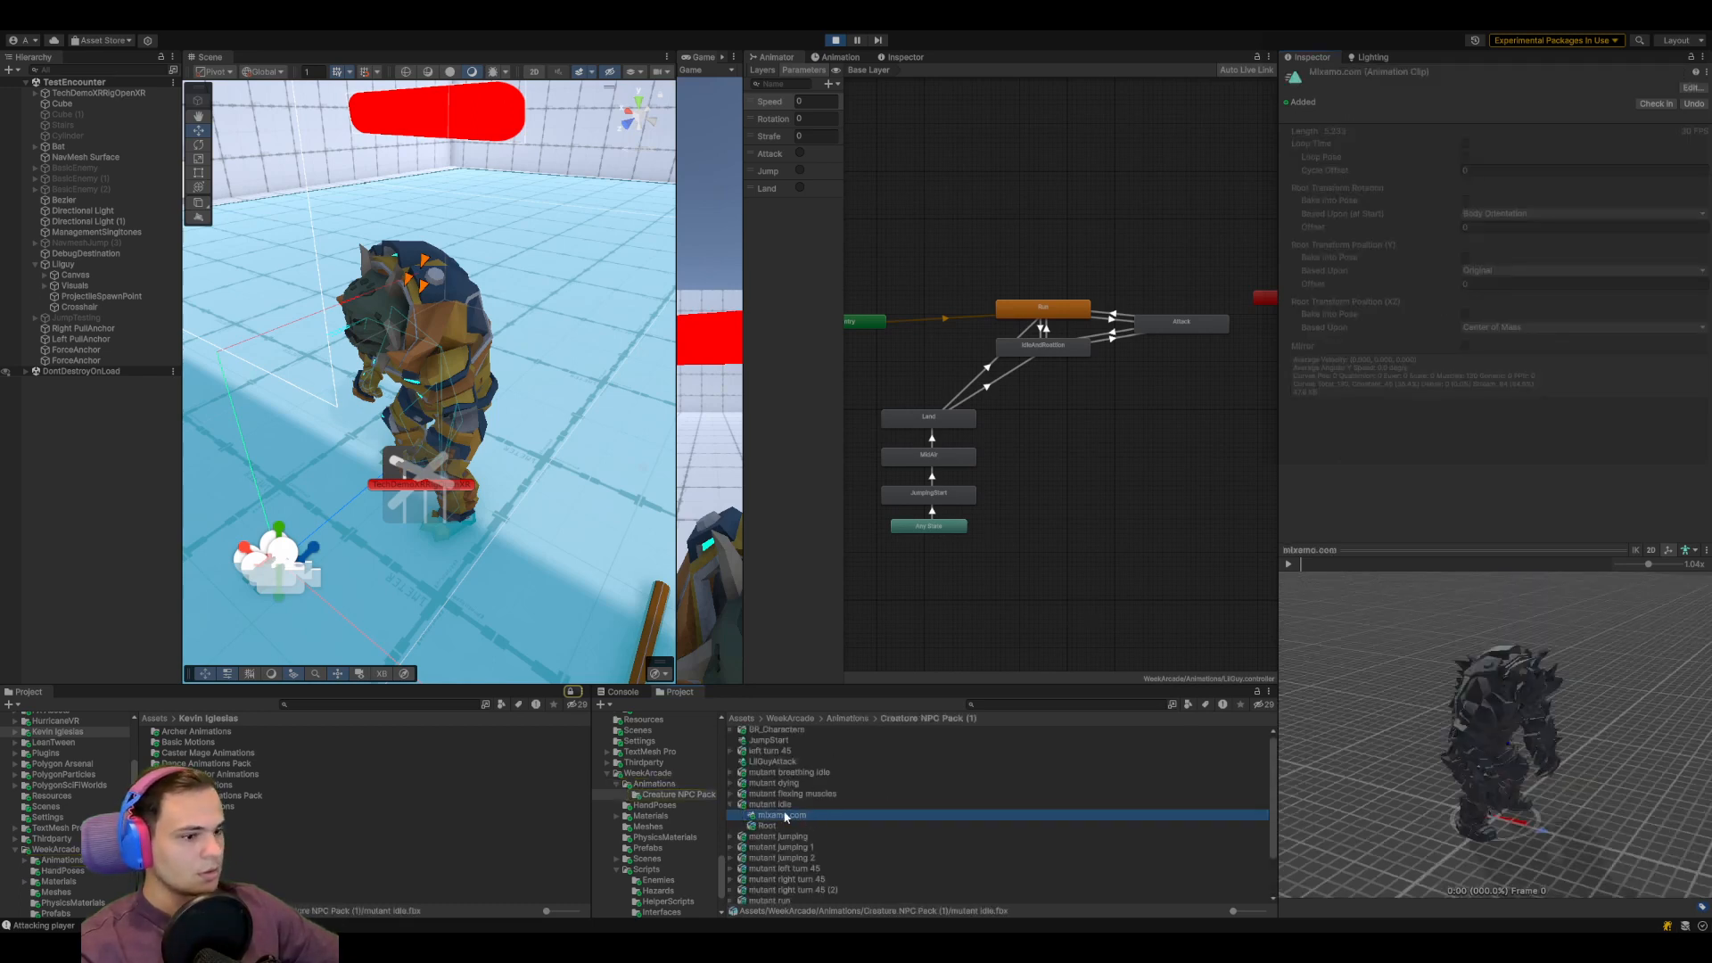
pyautogui.click(785, 805)
pyautogui.scroll(-2, 1431, 328)
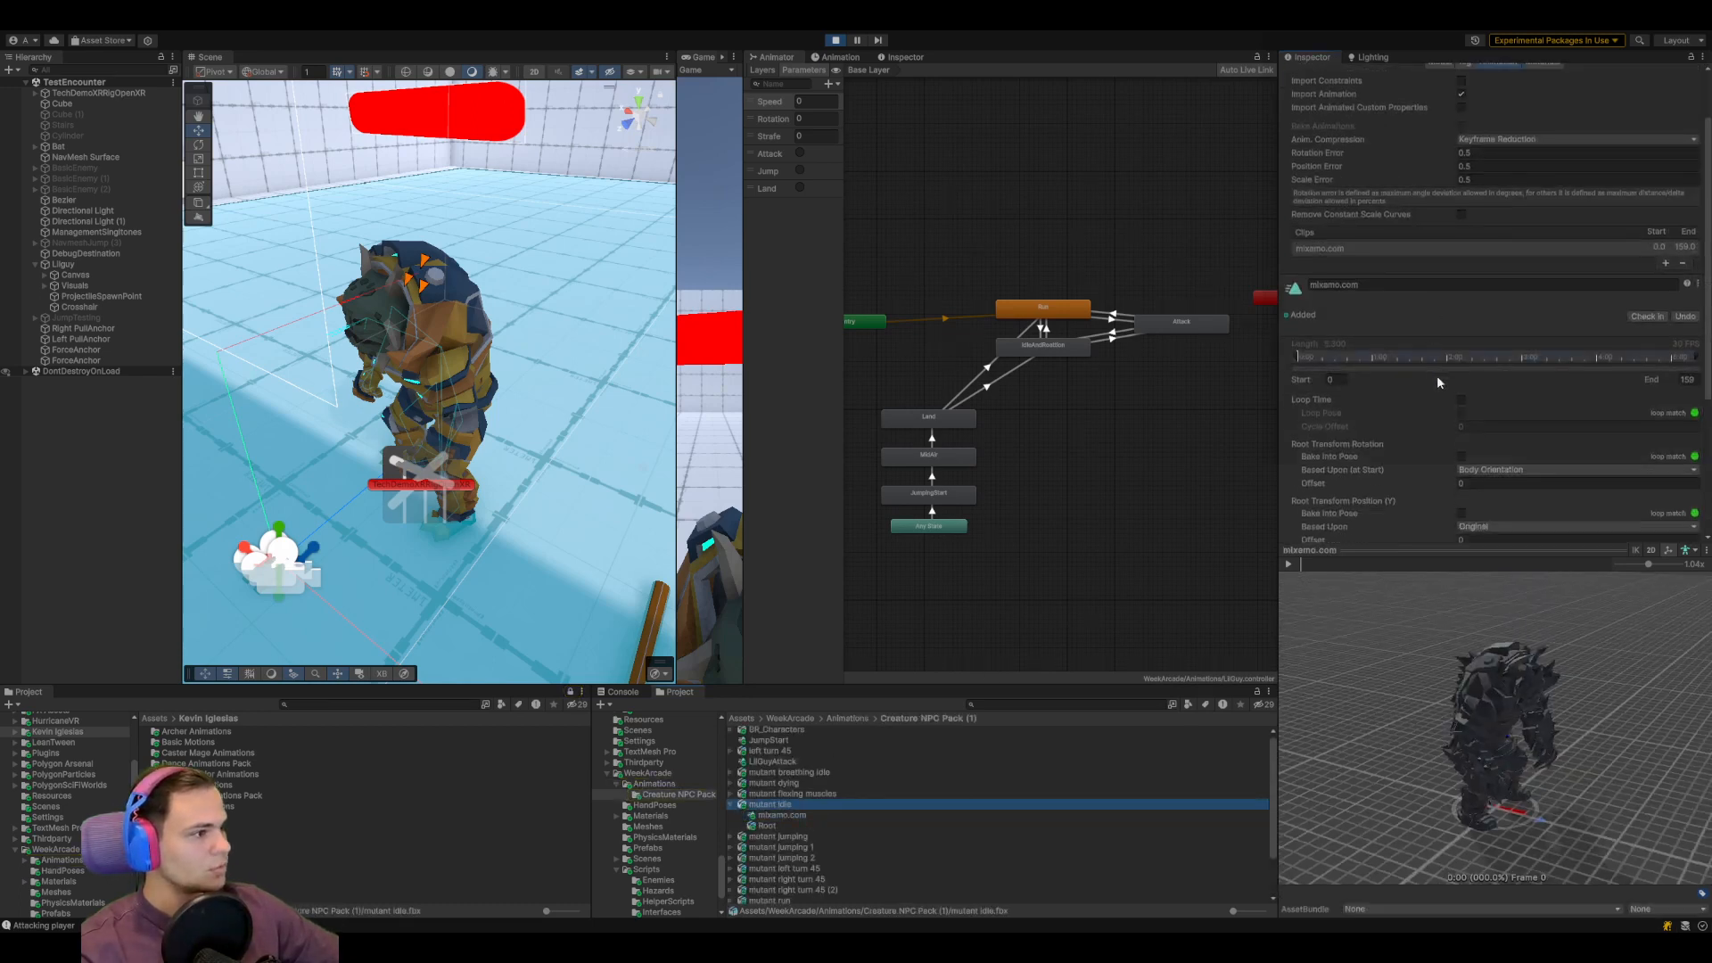
pyautogui.click(1461, 399)
pyautogui.scroll(-6, 1601, 448)
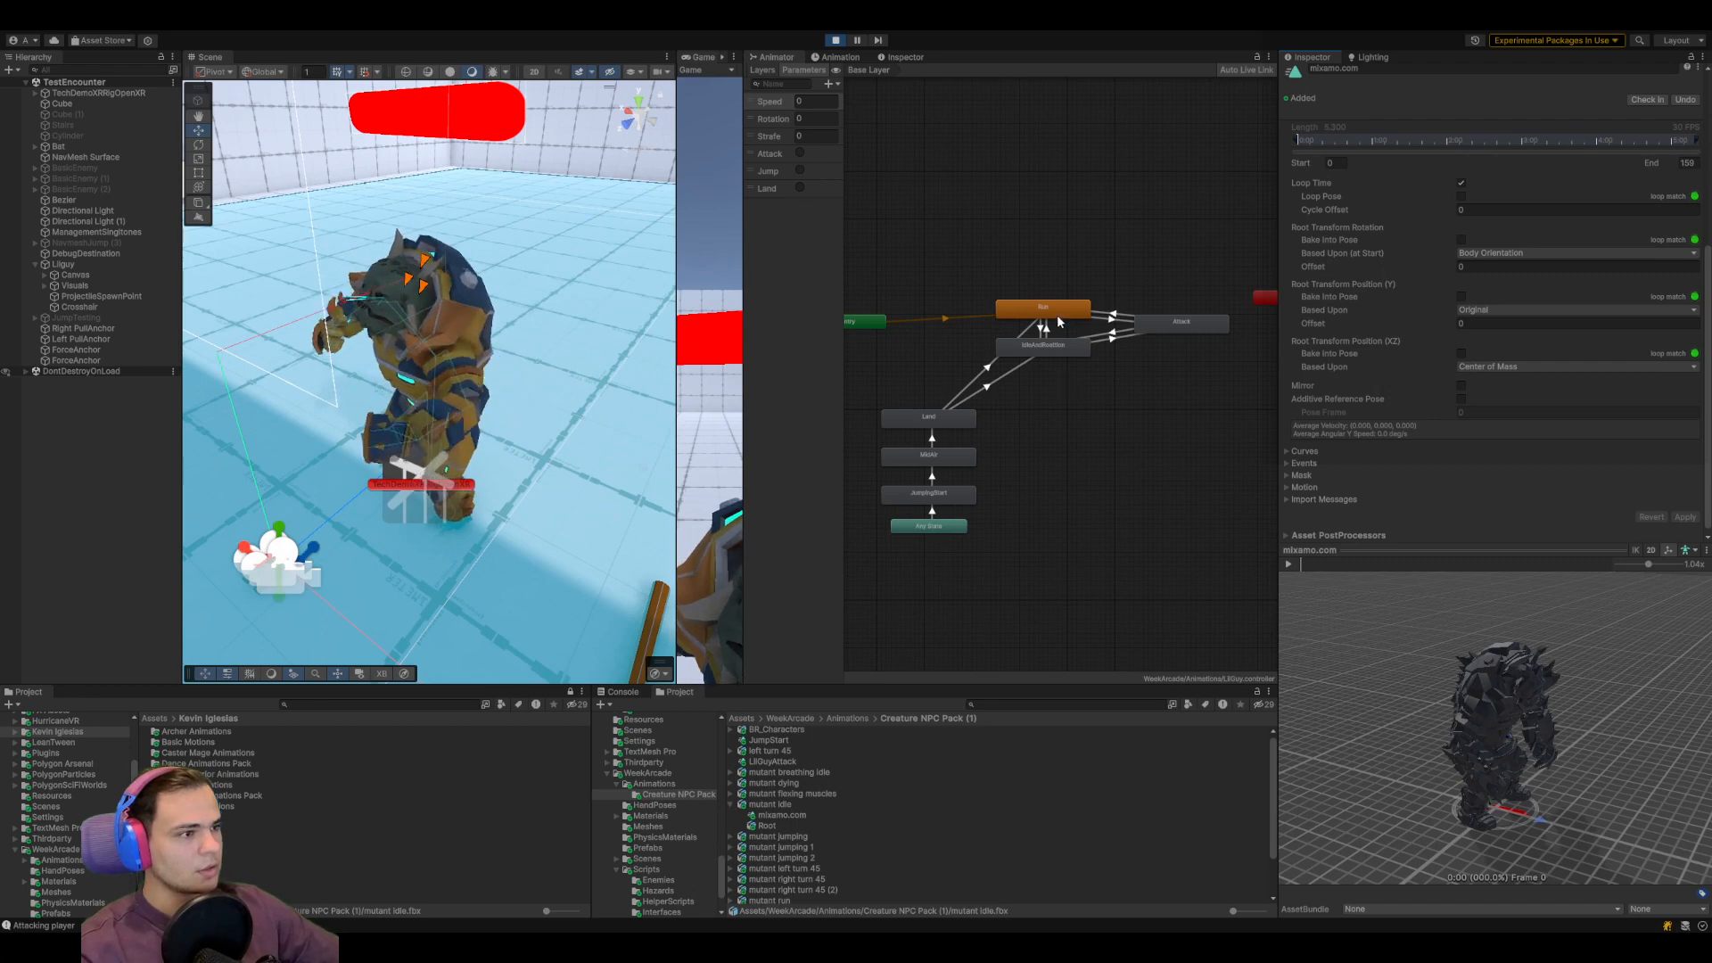
# Check the Attack state's motion, watch Lilguy attack in an enlarged Scene view, and inspect Lilguy's components
pyautogui.click(1159, 320)
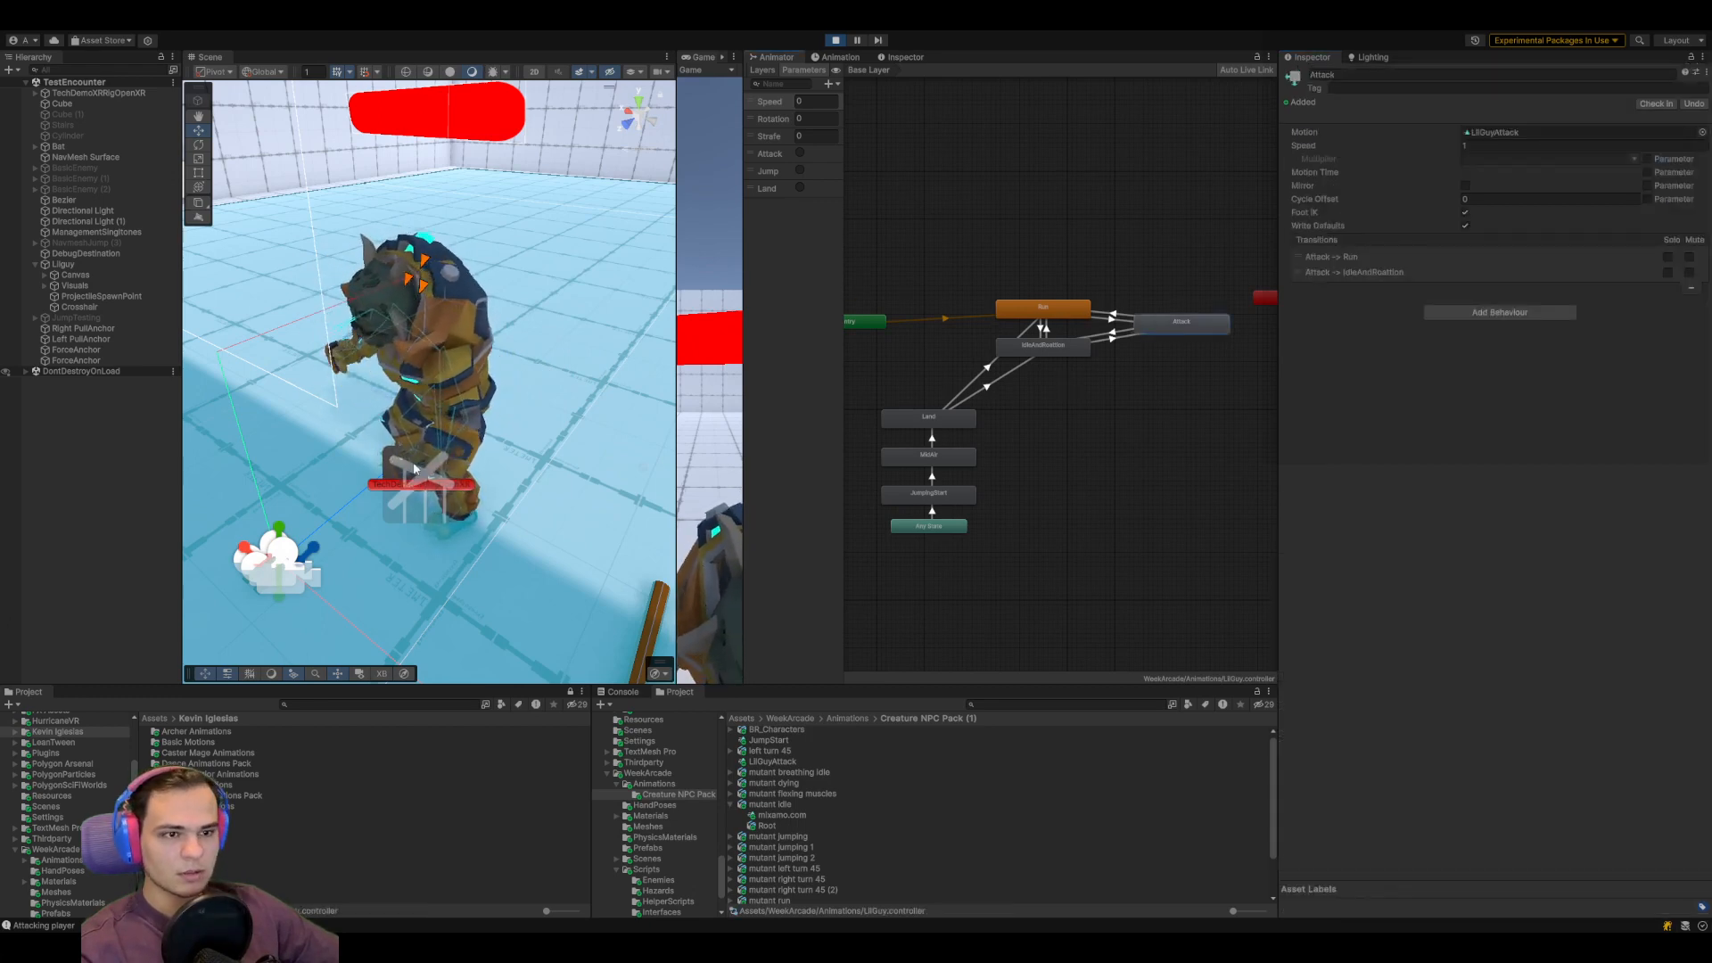
pyautogui.moveTo(677, 421); pyautogui.dragTo(995, 410)
pyautogui.scroll(-4, 711, 422)
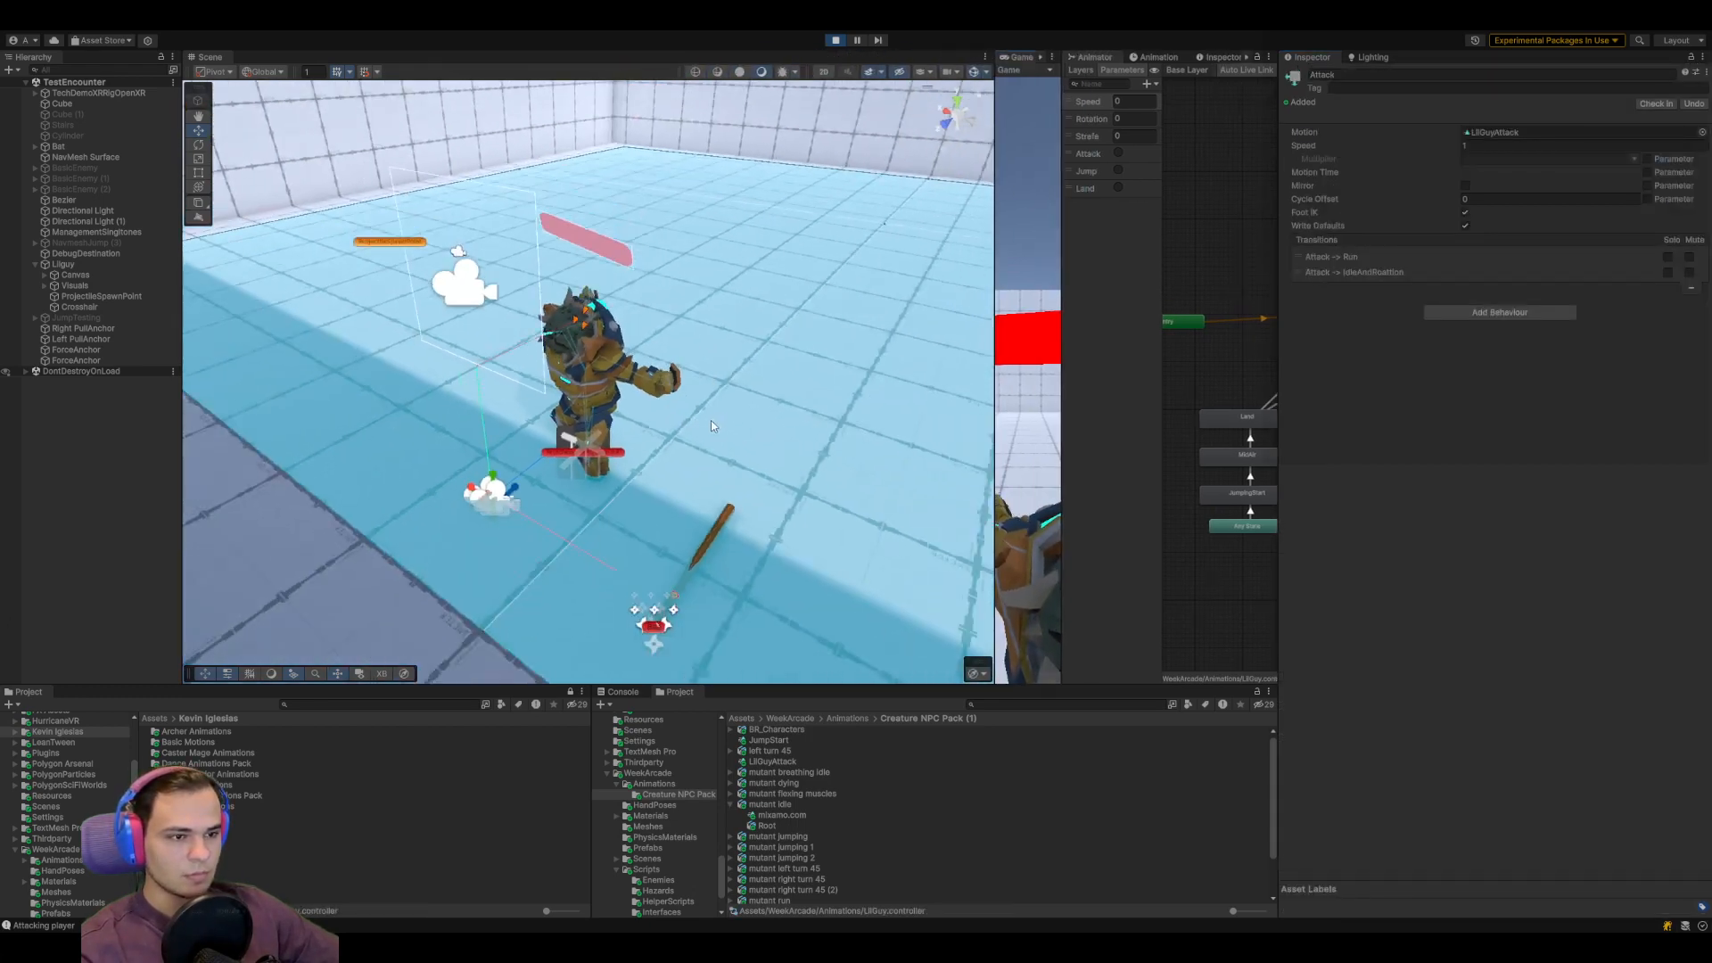
pyautogui.moveTo(712, 422); pyautogui.dragTo(685, 443, button='right')
pyautogui.moveTo(800, 446); pyautogui.dragTo(806, 469, button='middle')
pyautogui.scroll(1, 802, 468)
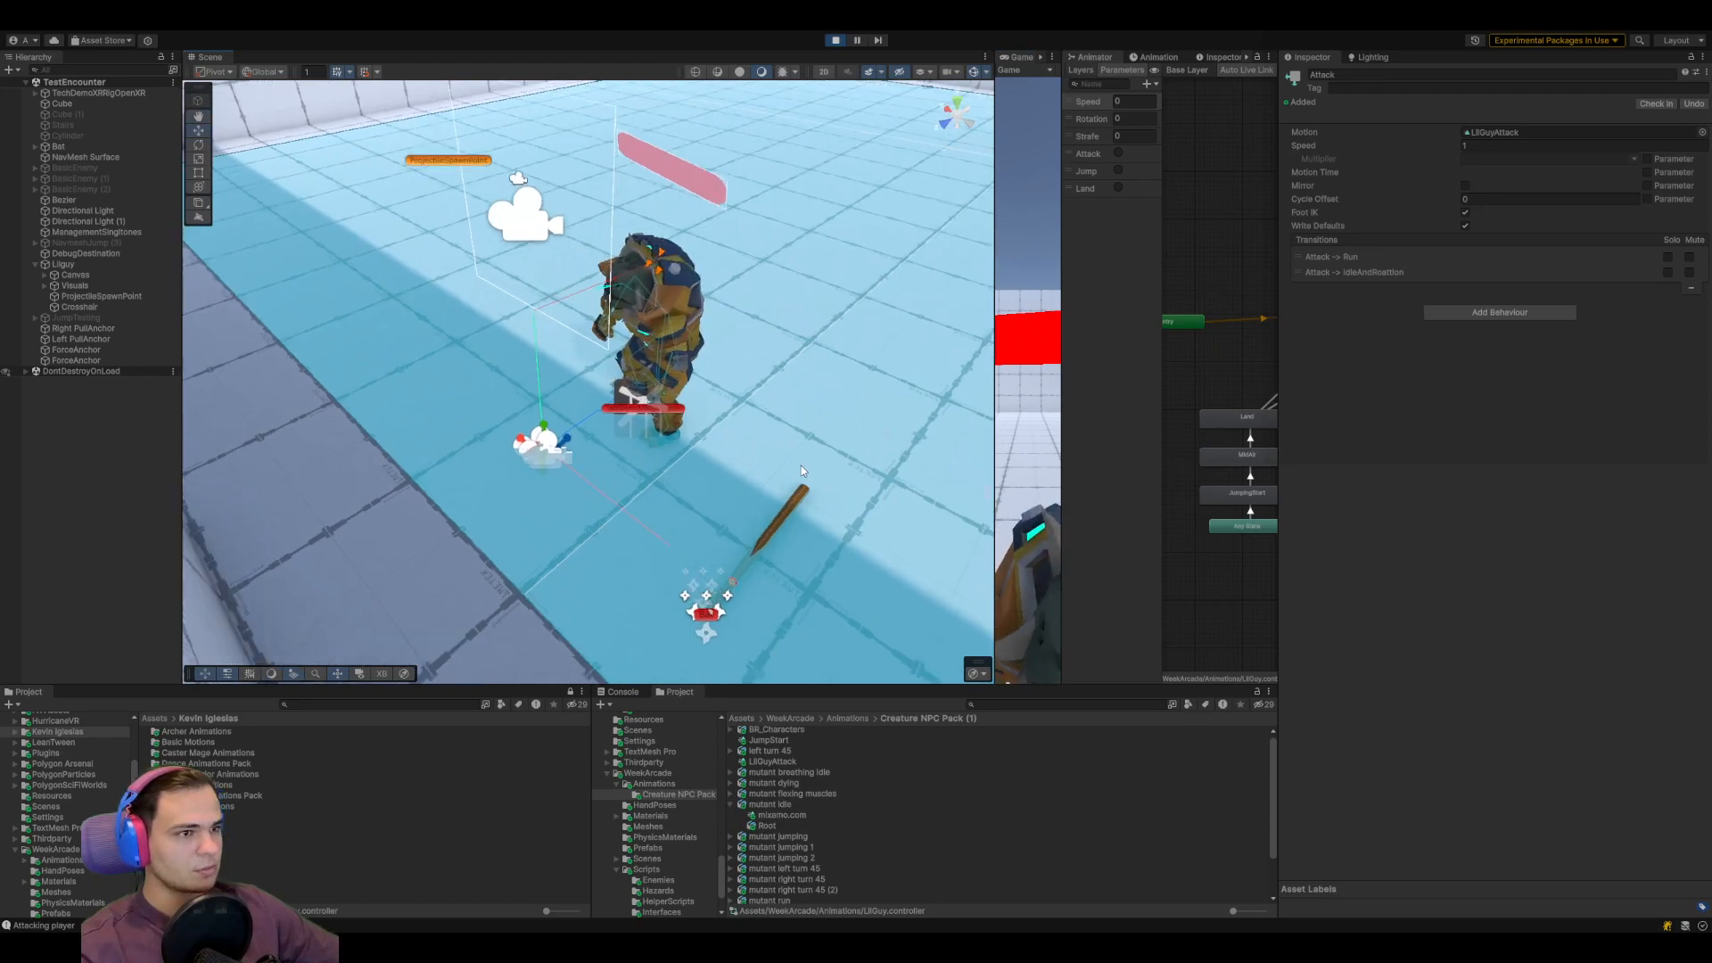
pyautogui.scroll(1, 801, 465)
pyautogui.click(99, 264)
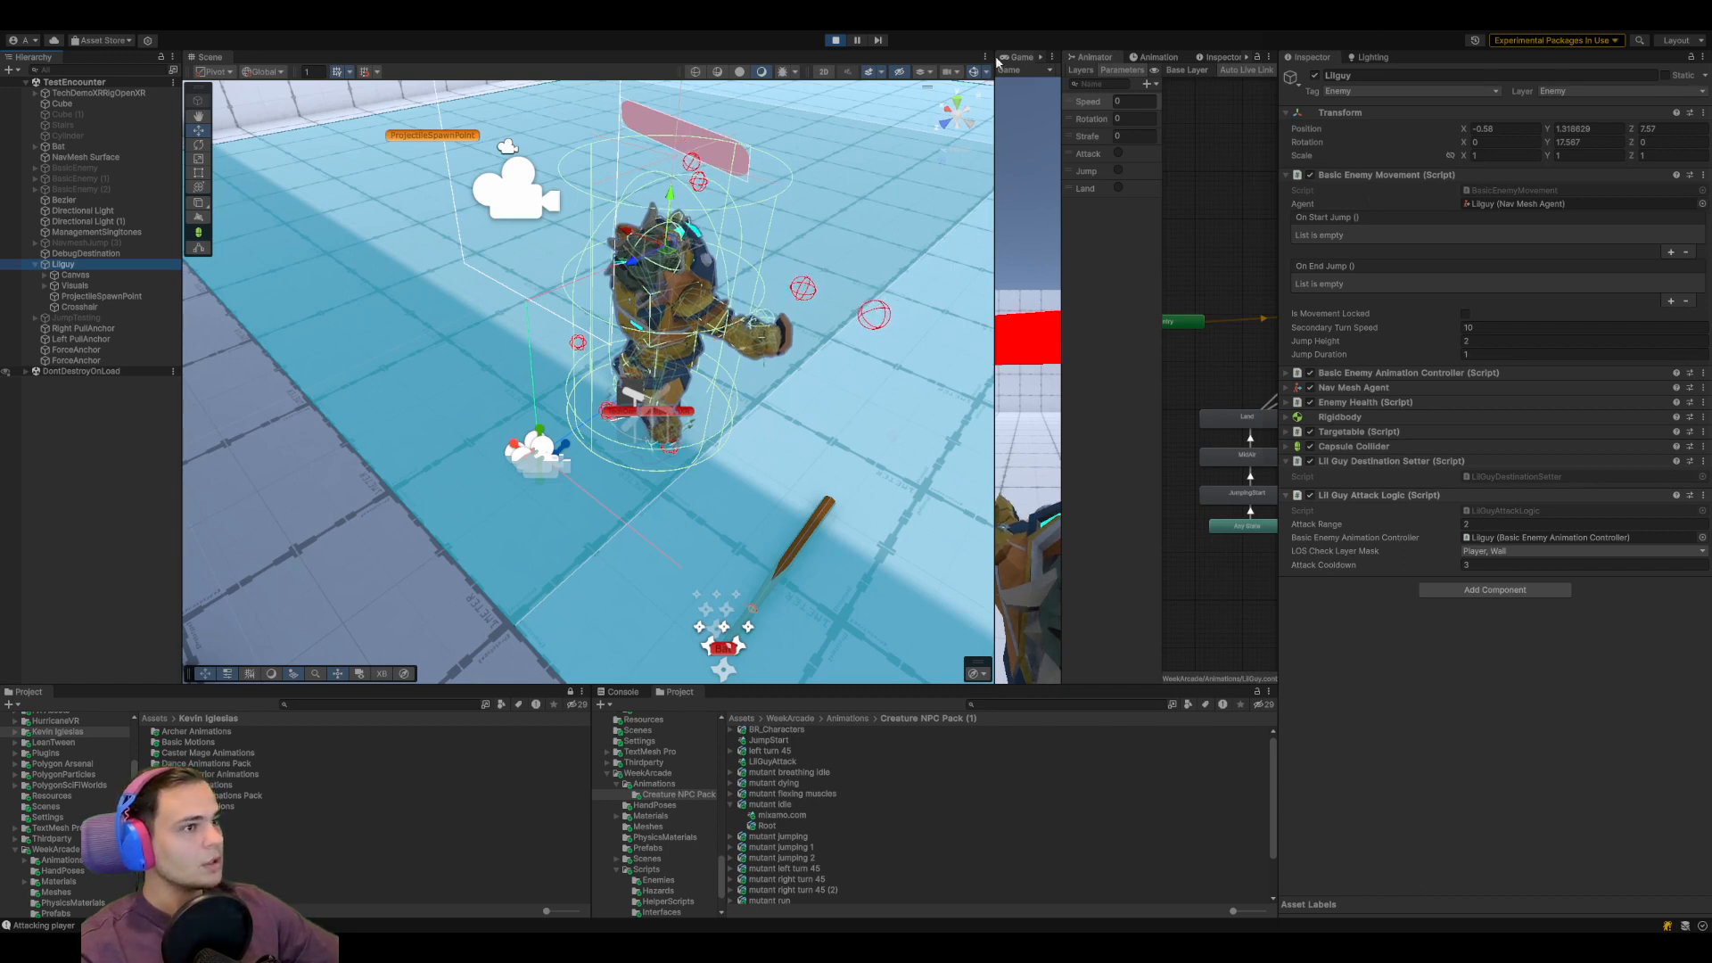
# Stop play mode, clear the Console messages and run the scene again
pyautogui.hotkey('ctrl', 'p')
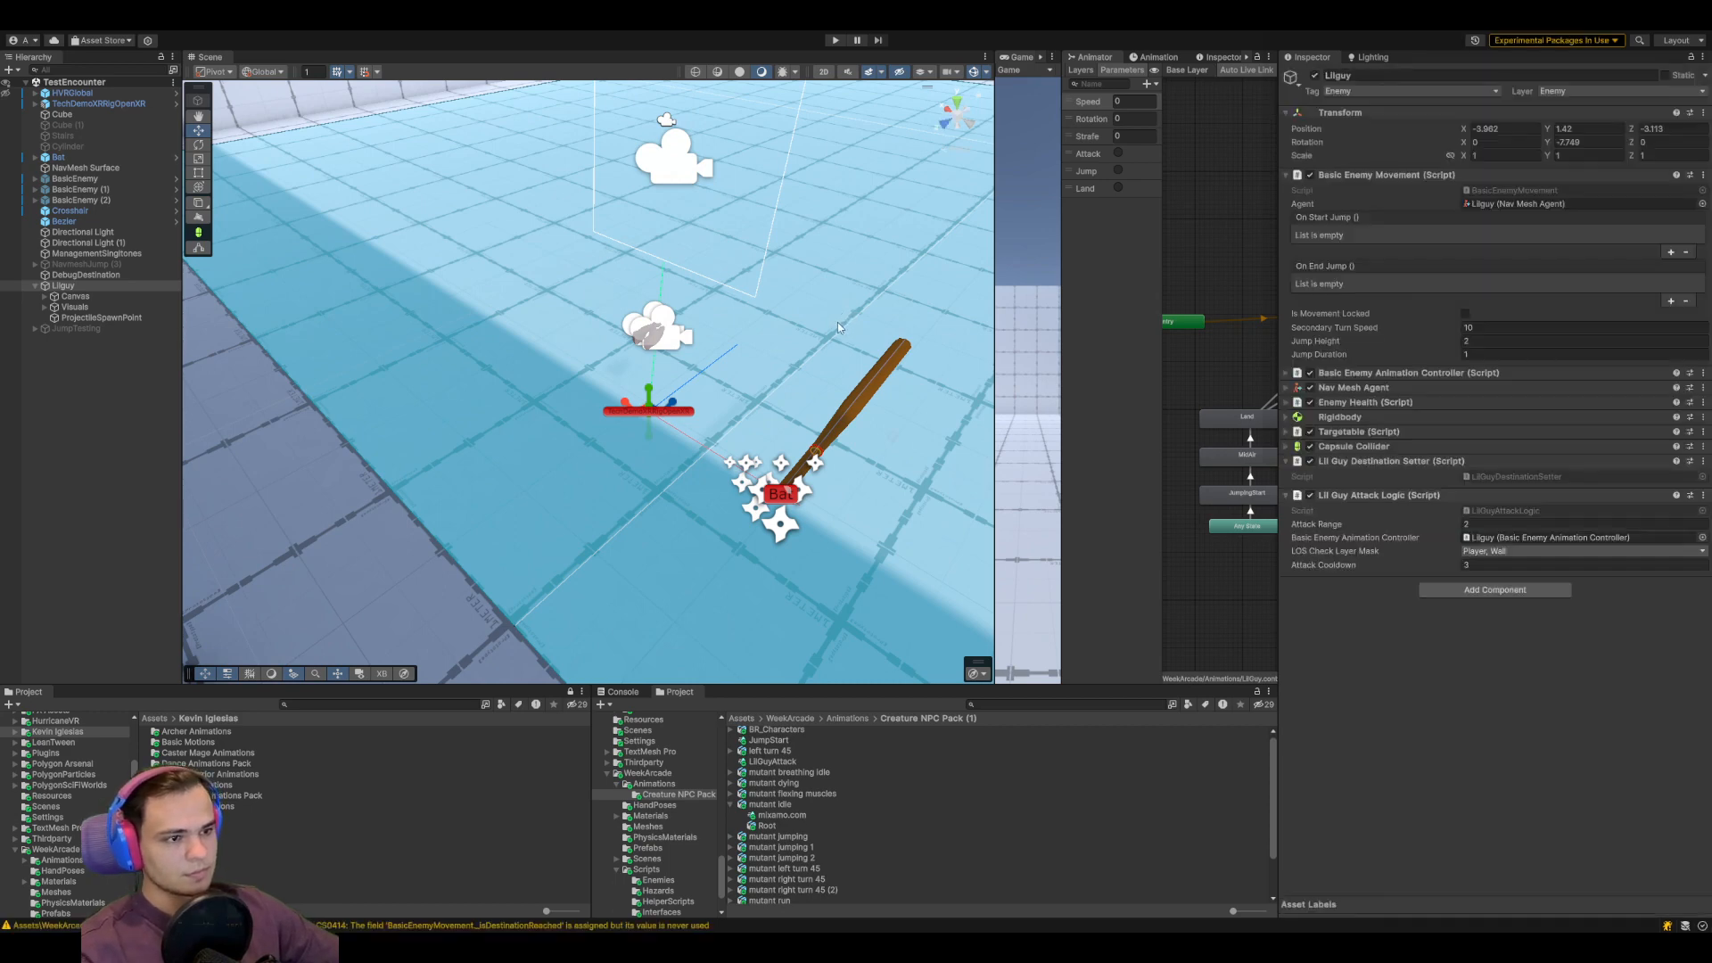
pyautogui.scroll(-5, 840, 321)
pyautogui.moveTo(846, 322); pyautogui.dragTo(788, 375, button='middle')
pyautogui.click(623, 691)
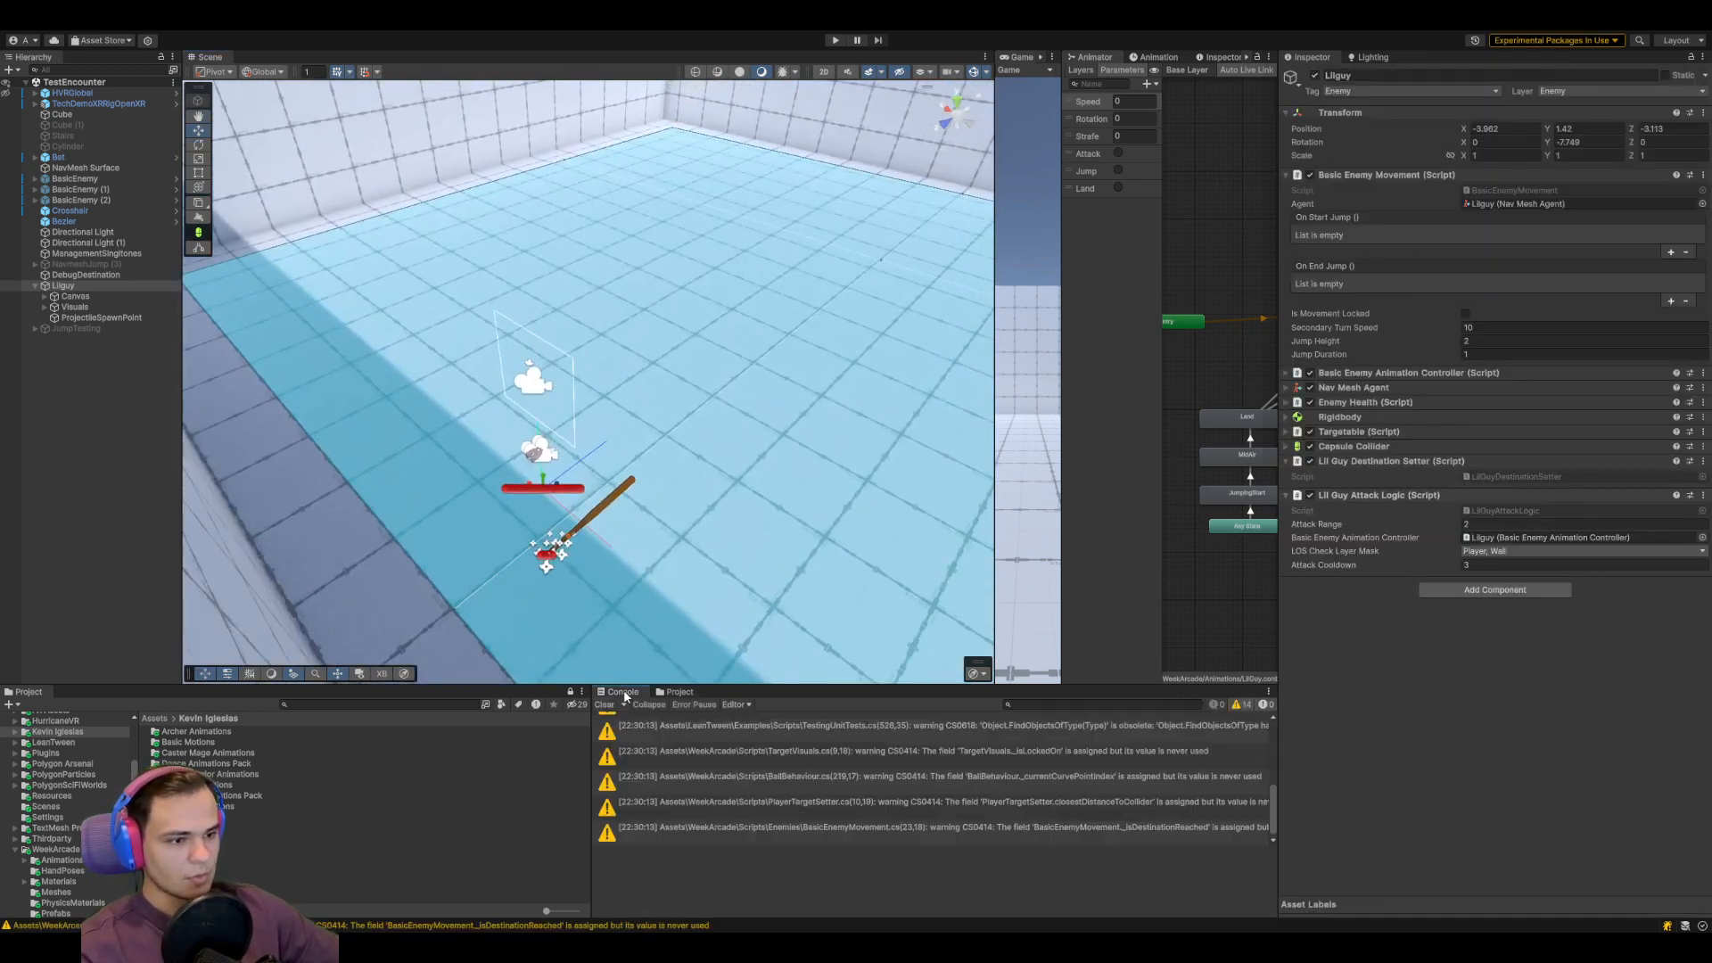
pyautogui.click(605, 704)
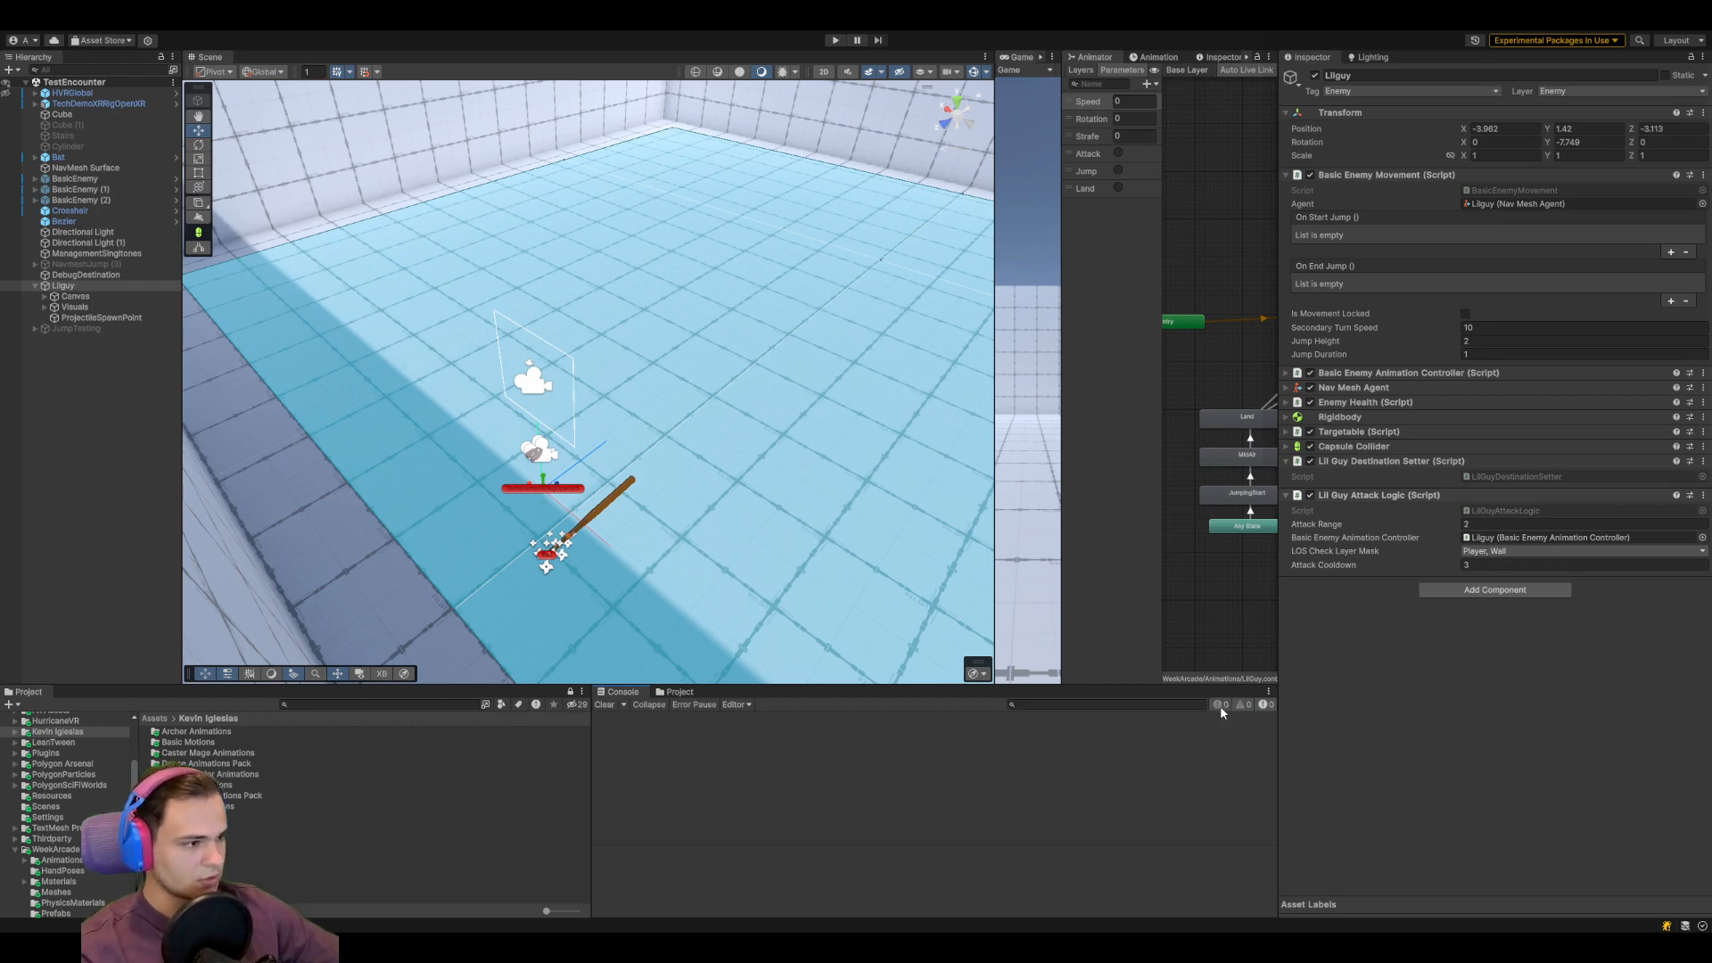
pyautogui.click(838, 40)
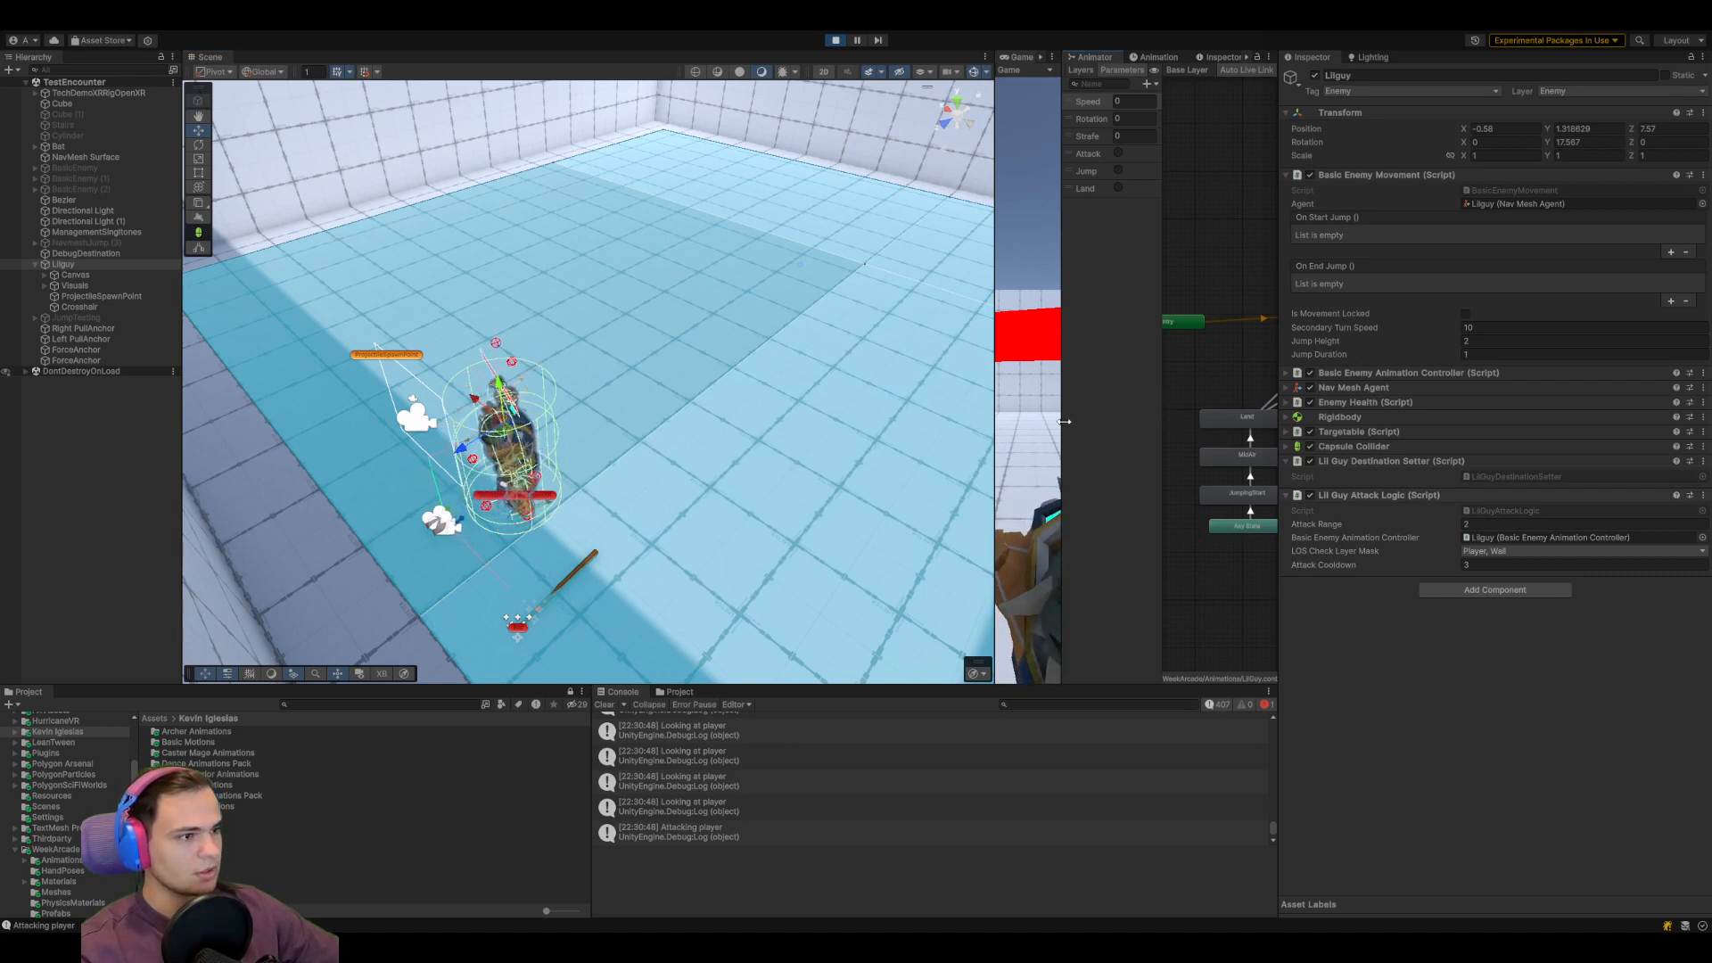
# Enlarge the Animator graph, open the idle and rotation state's blend tree, and locate the source clip of its second motion
pyautogui.moveTo(1161, 406); pyautogui.dragTo(828, 406)
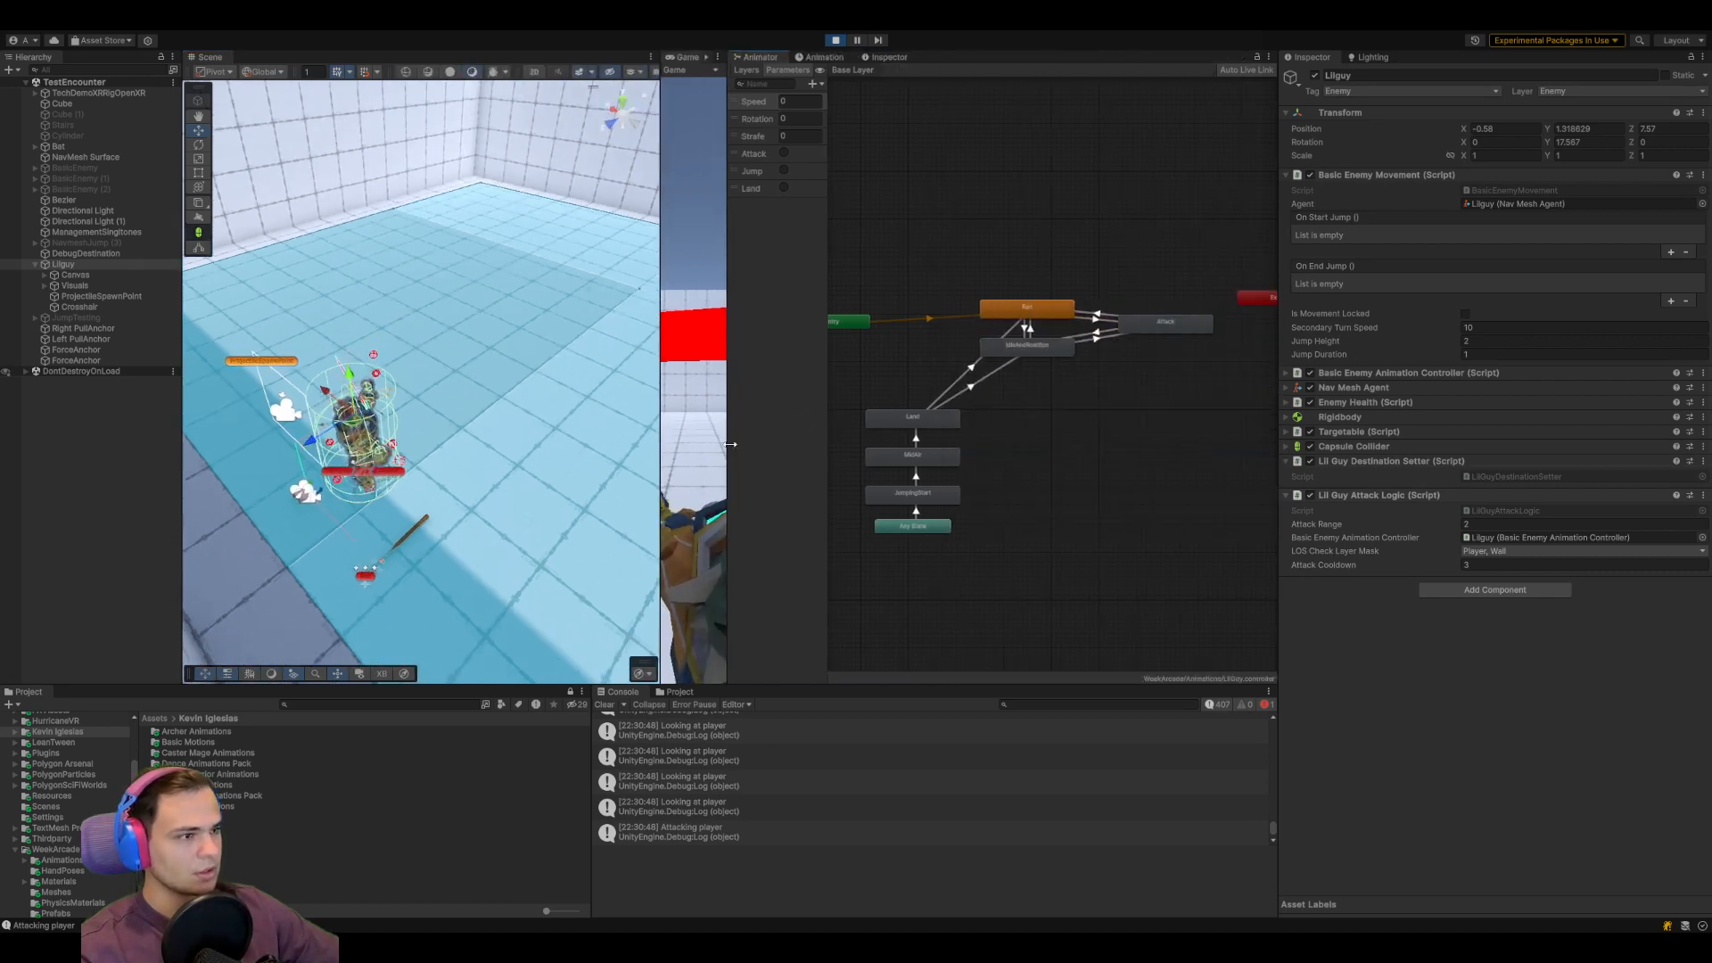
pyautogui.click(1029, 351)
pyautogui.click(1551, 134)
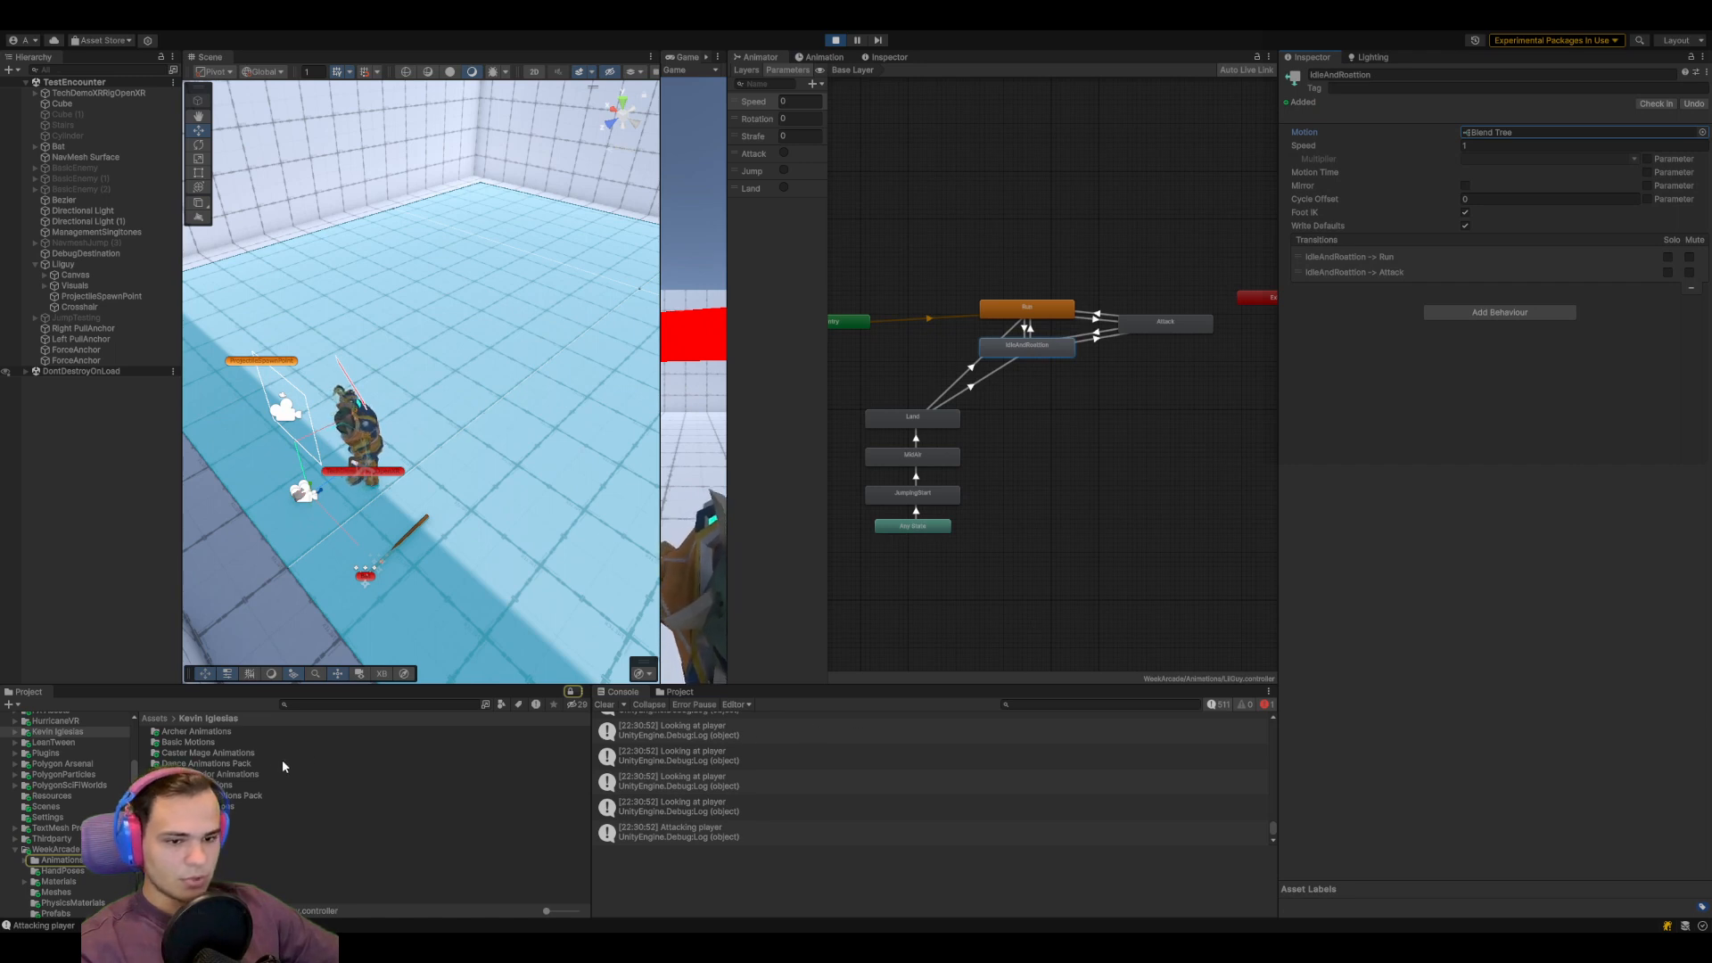
pyautogui.click(1502, 133)
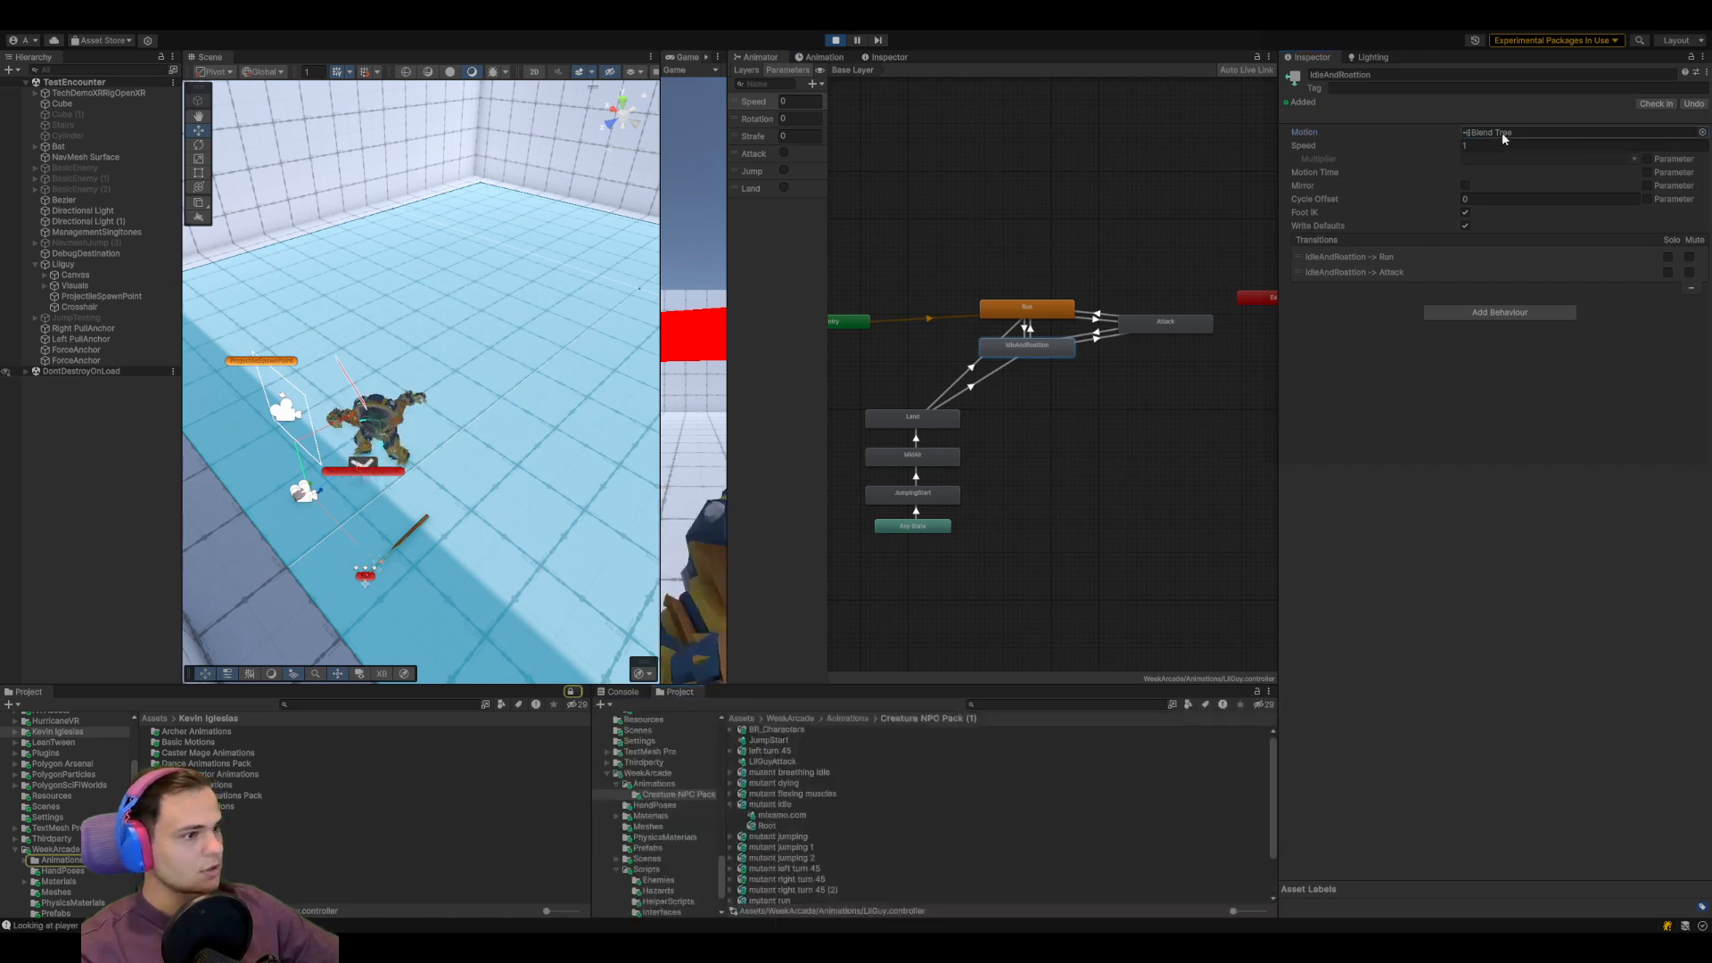
pyautogui.doubleClick(1027, 345)
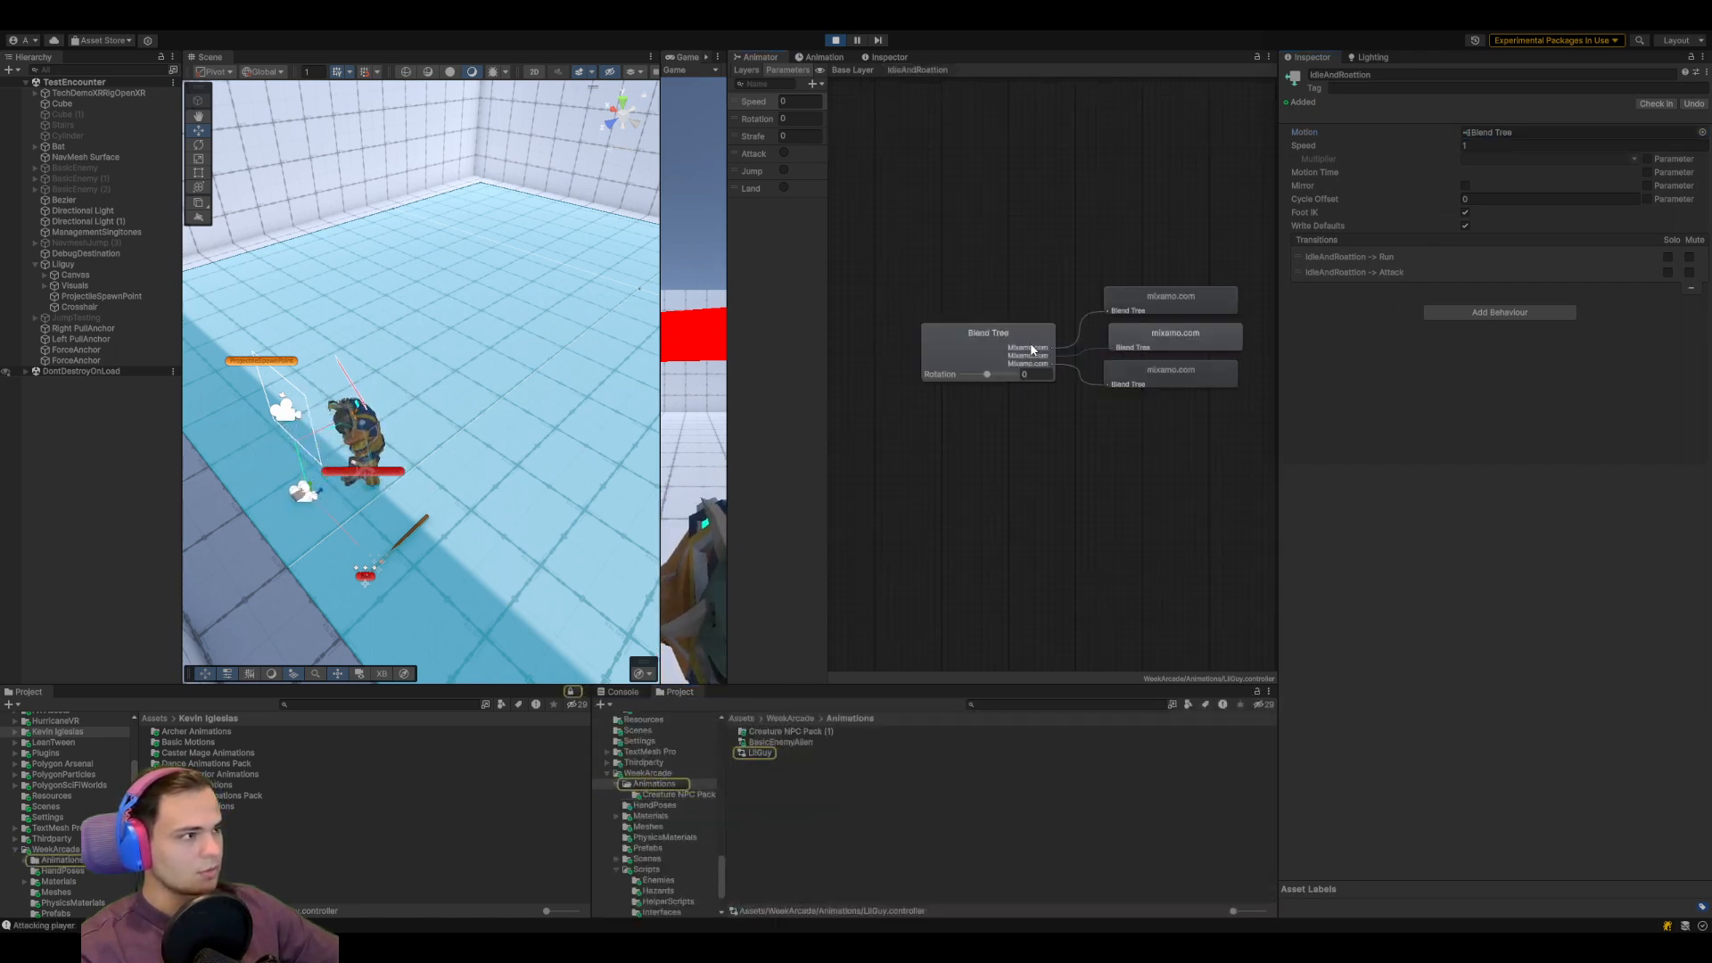
pyautogui.click(1409, 223)
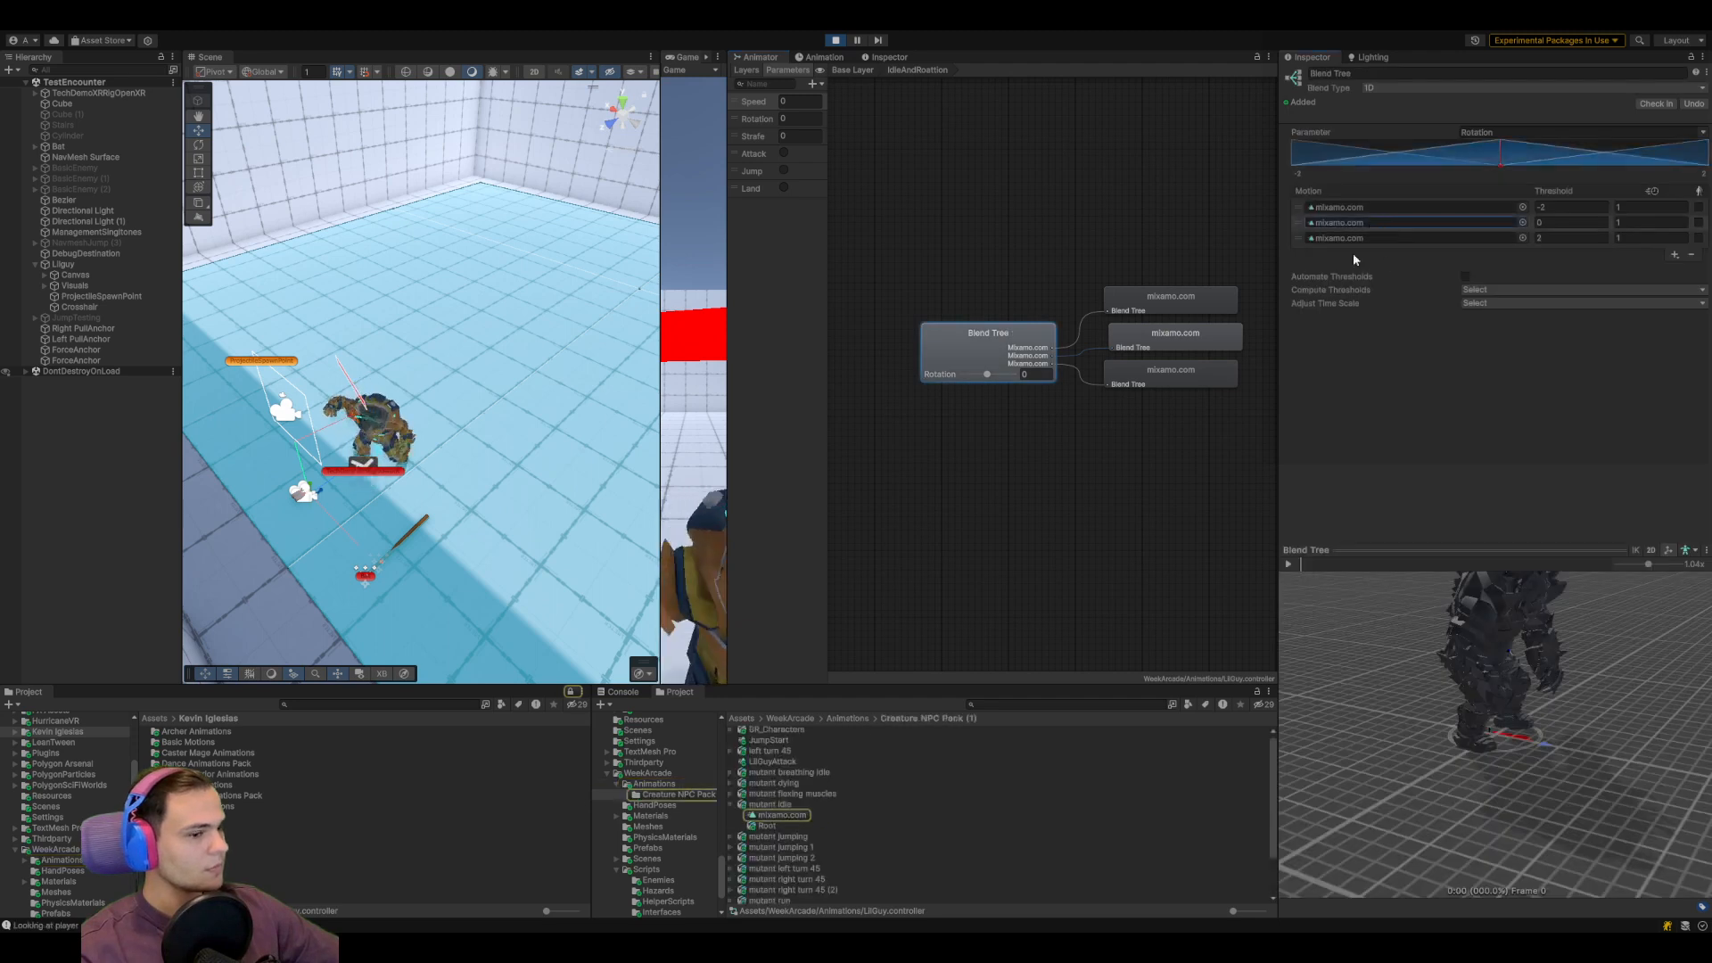
# Preview the mutant idle clip and compare it with the mutant breathing idle clip
pyautogui.click(782, 815)
pyautogui.click(1289, 564)
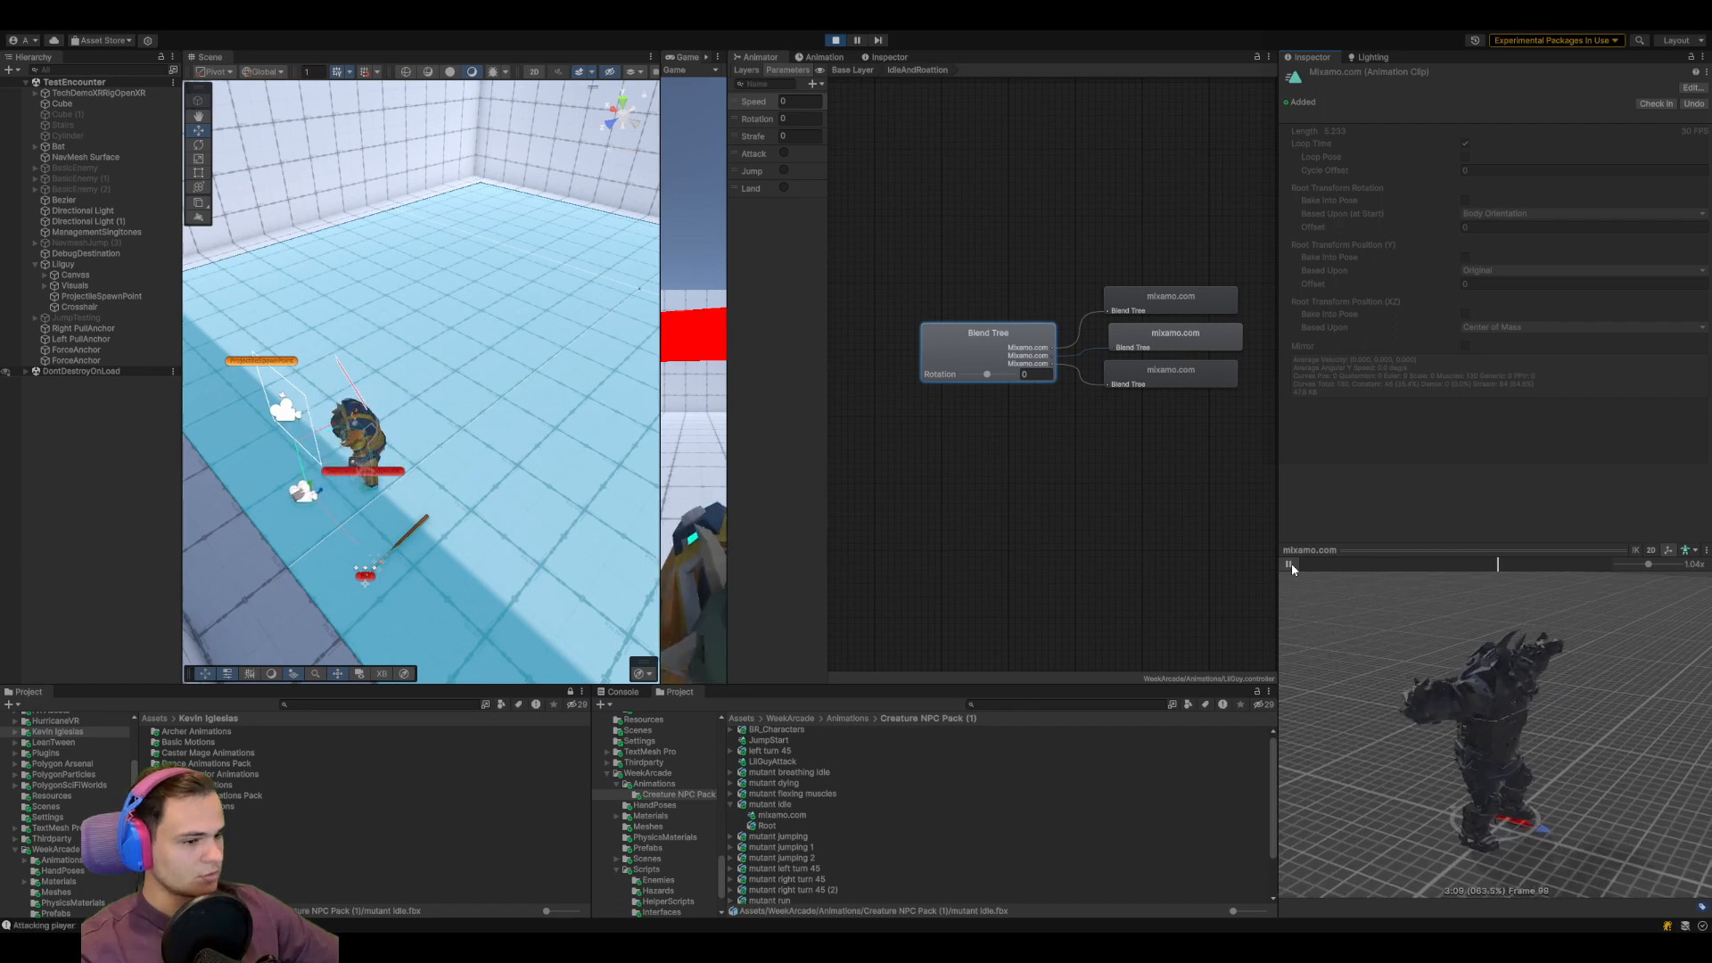
pyautogui.click(732, 774)
pyautogui.click(767, 783)
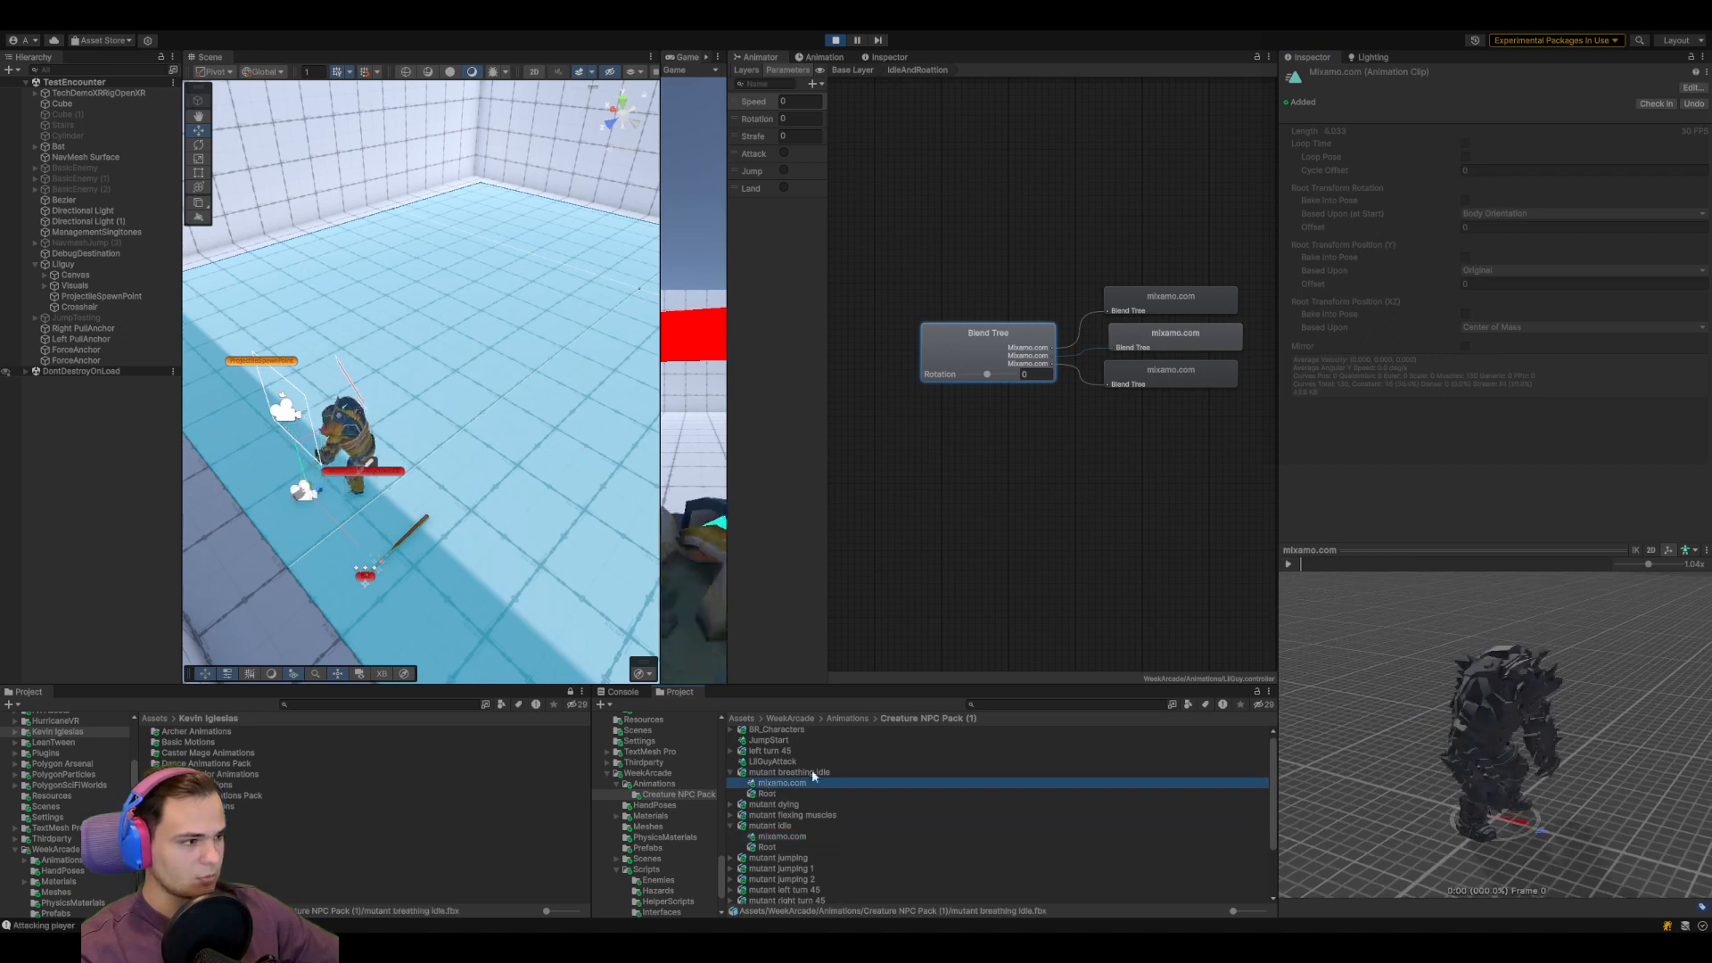
pyautogui.click(1287, 565)
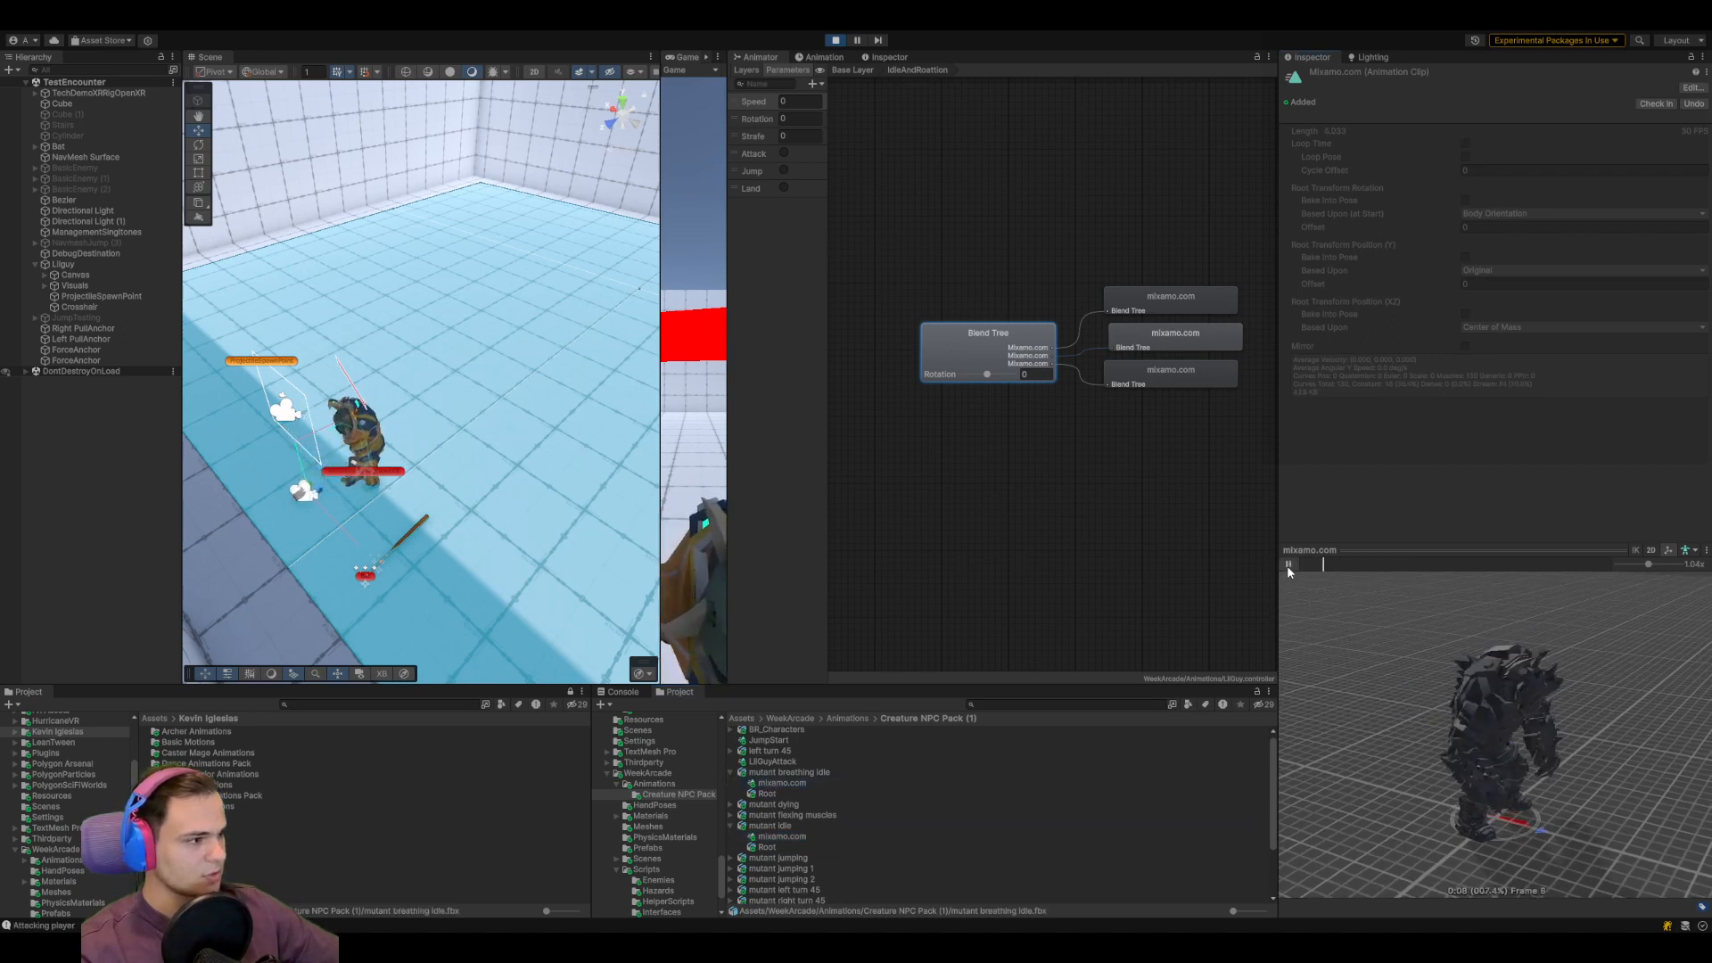
# Enable Loop Time on the mutant breathing idle clip, apply it, and assign the clip as the rotation blend tree's second motion
pyautogui.click(811, 772)
pyautogui.click(1461, 472)
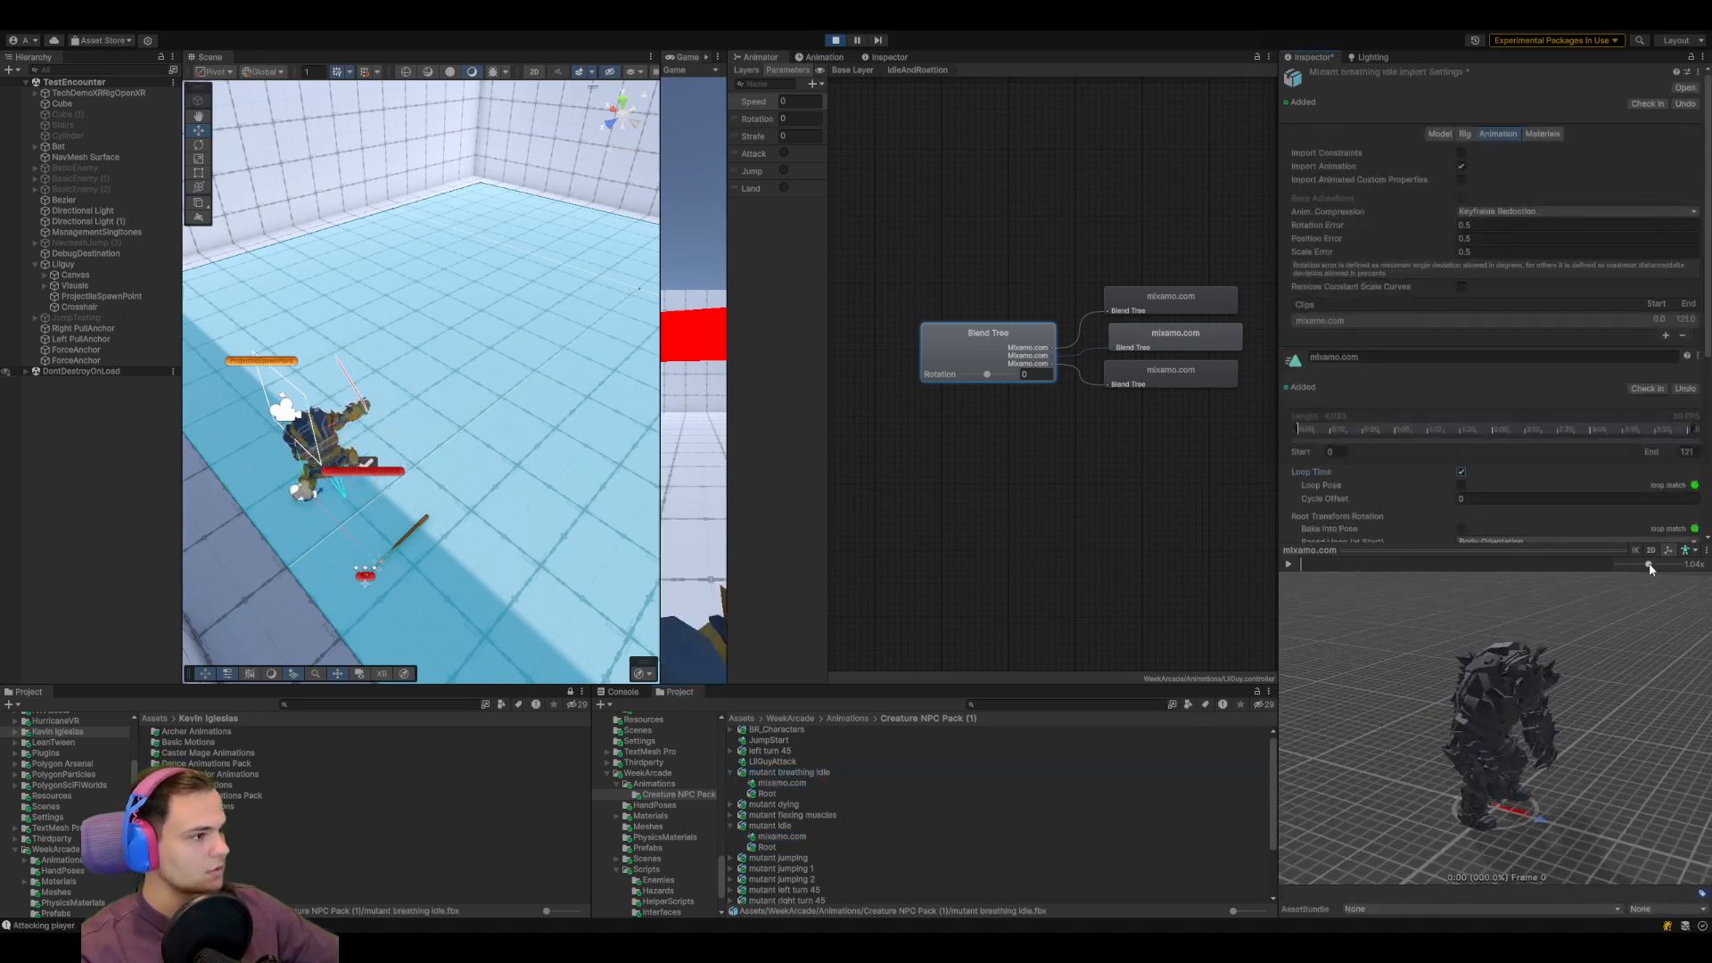
pyautogui.scroll(-5, 1629, 479)
pyautogui.click(1684, 514)
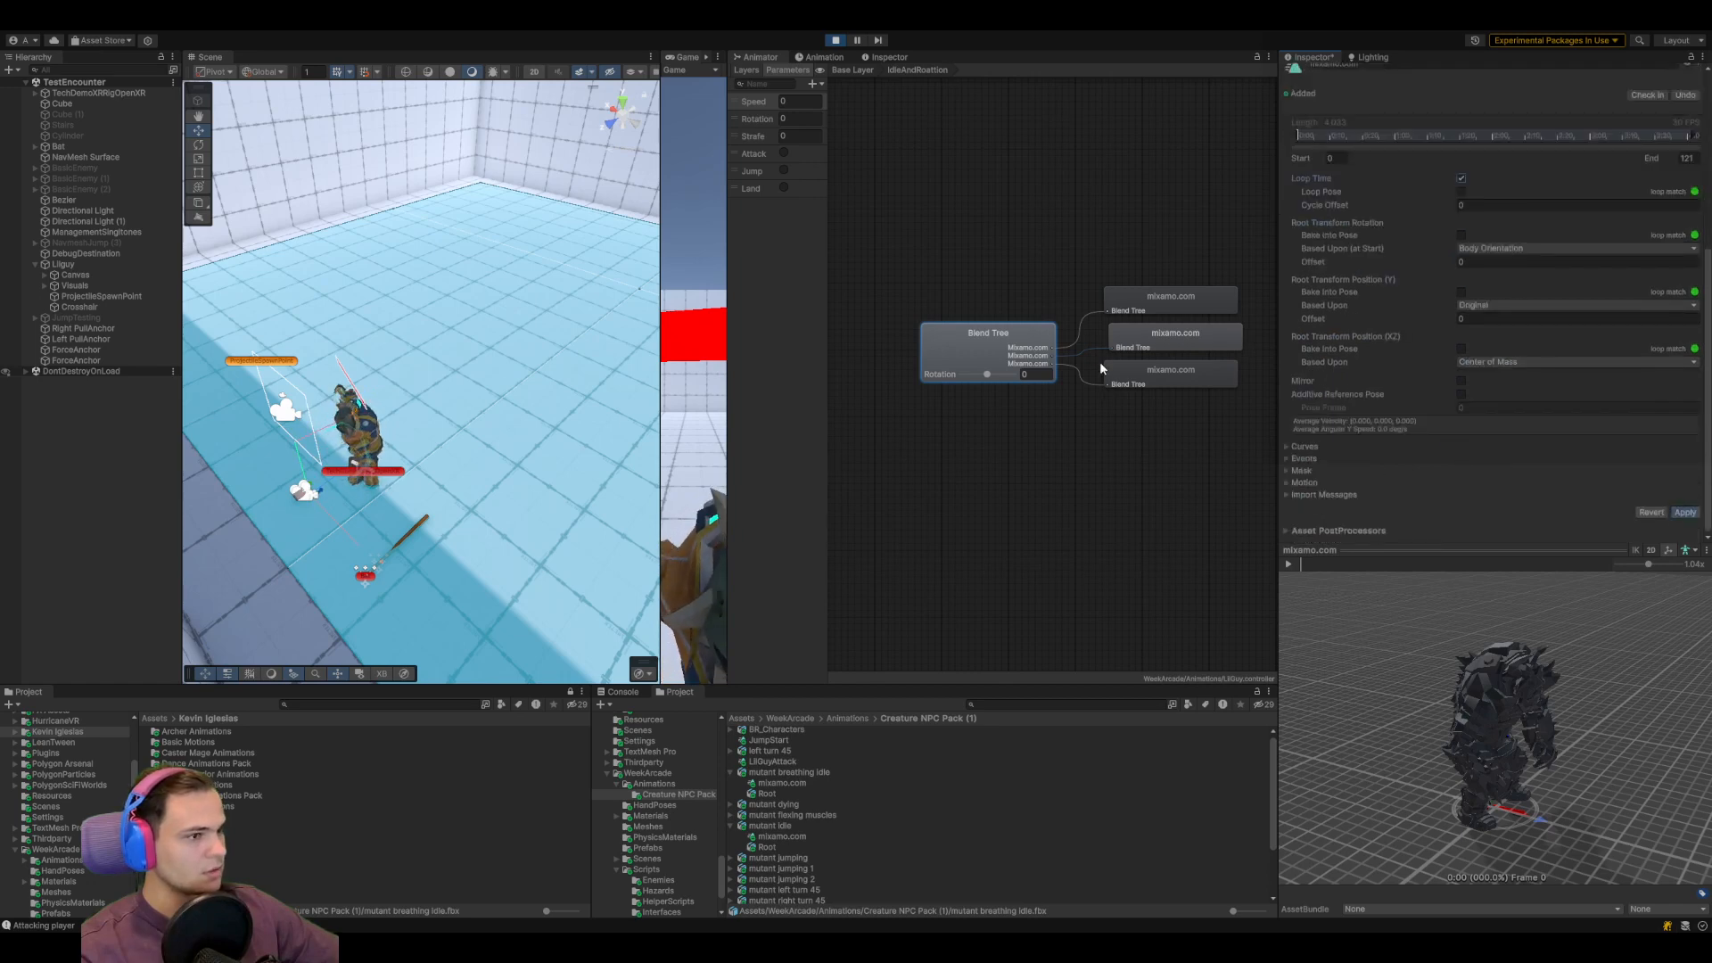
pyautogui.click(965, 344)
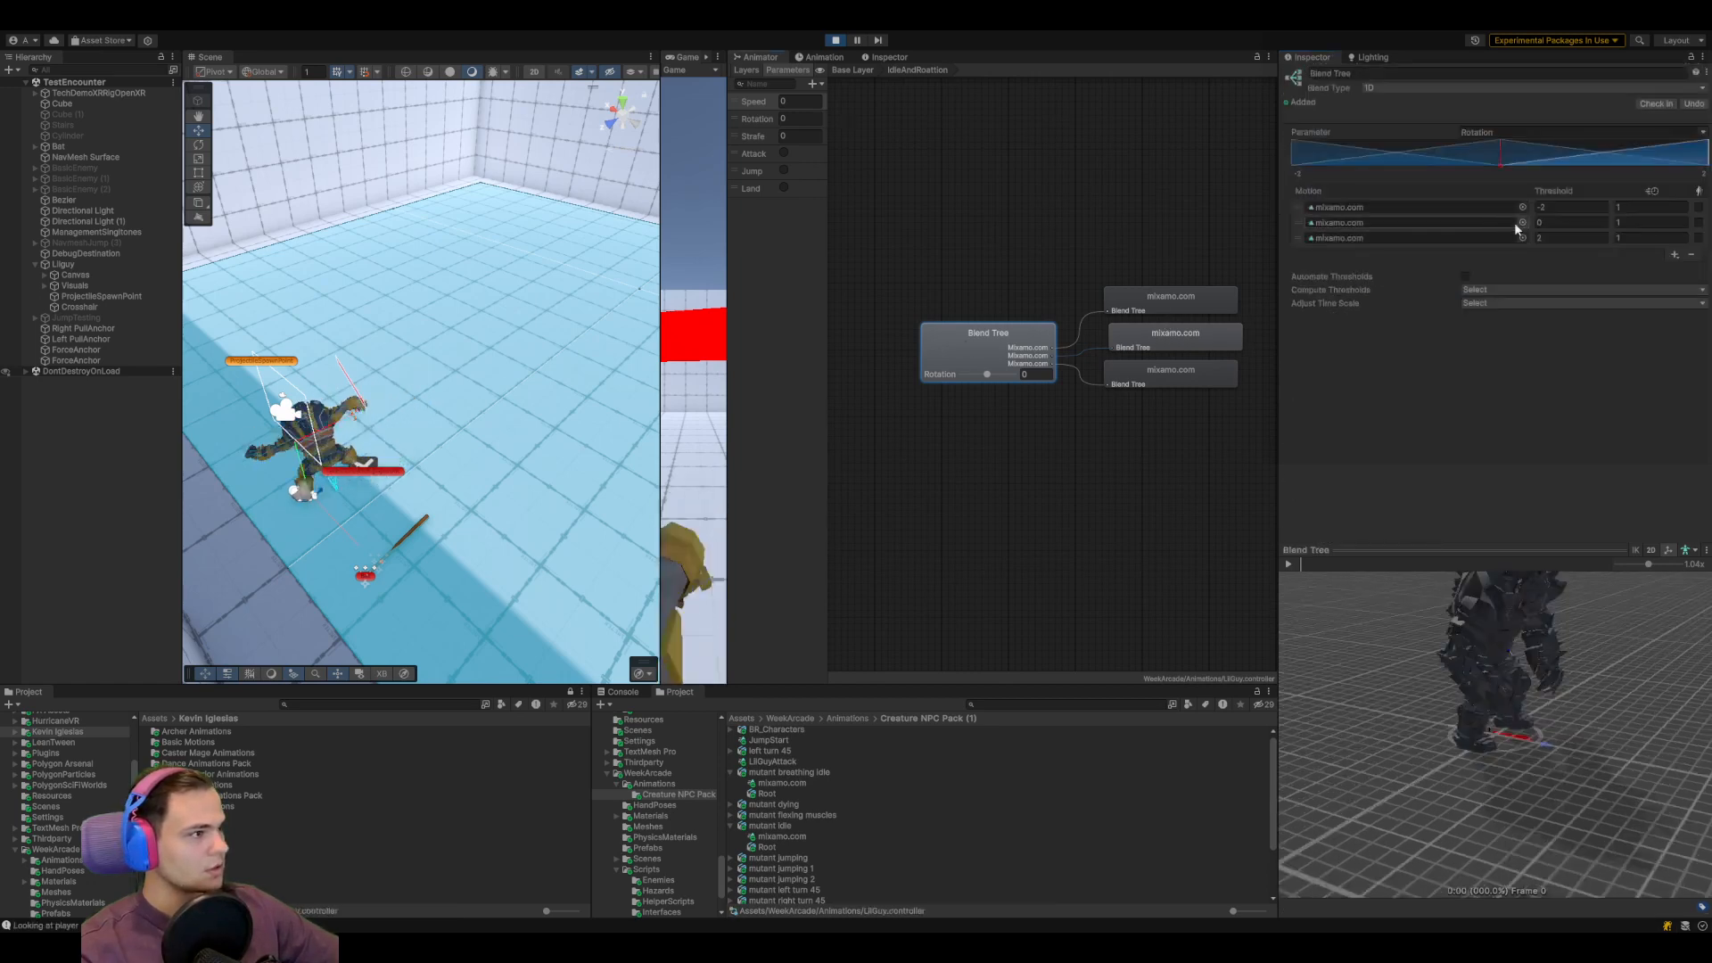
pyautogui.moveTo(784, 783); pyautogui.dragTo(1427, 223)
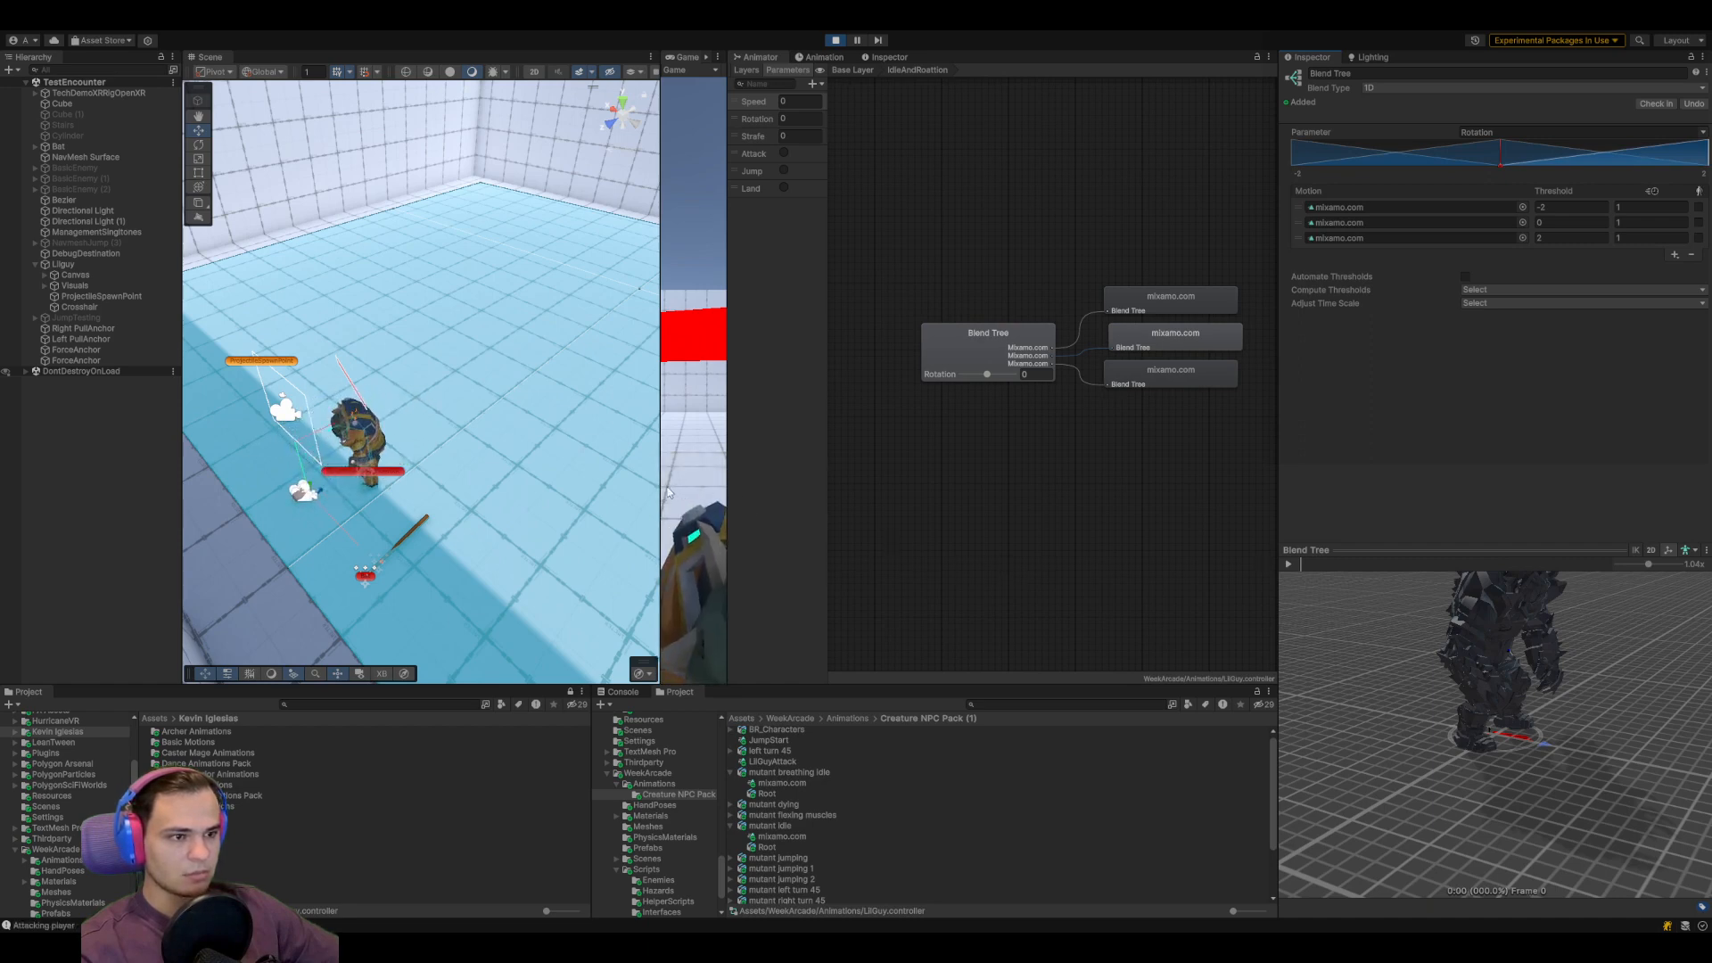
# Enlarge the Scene view, move the player rig to about X 1.41, Z 5.32 to watch Lilguy's reaction, and stop play mode
pyautogui.moveTo(661, 524); pyautogui.dragTo(1125, 517)
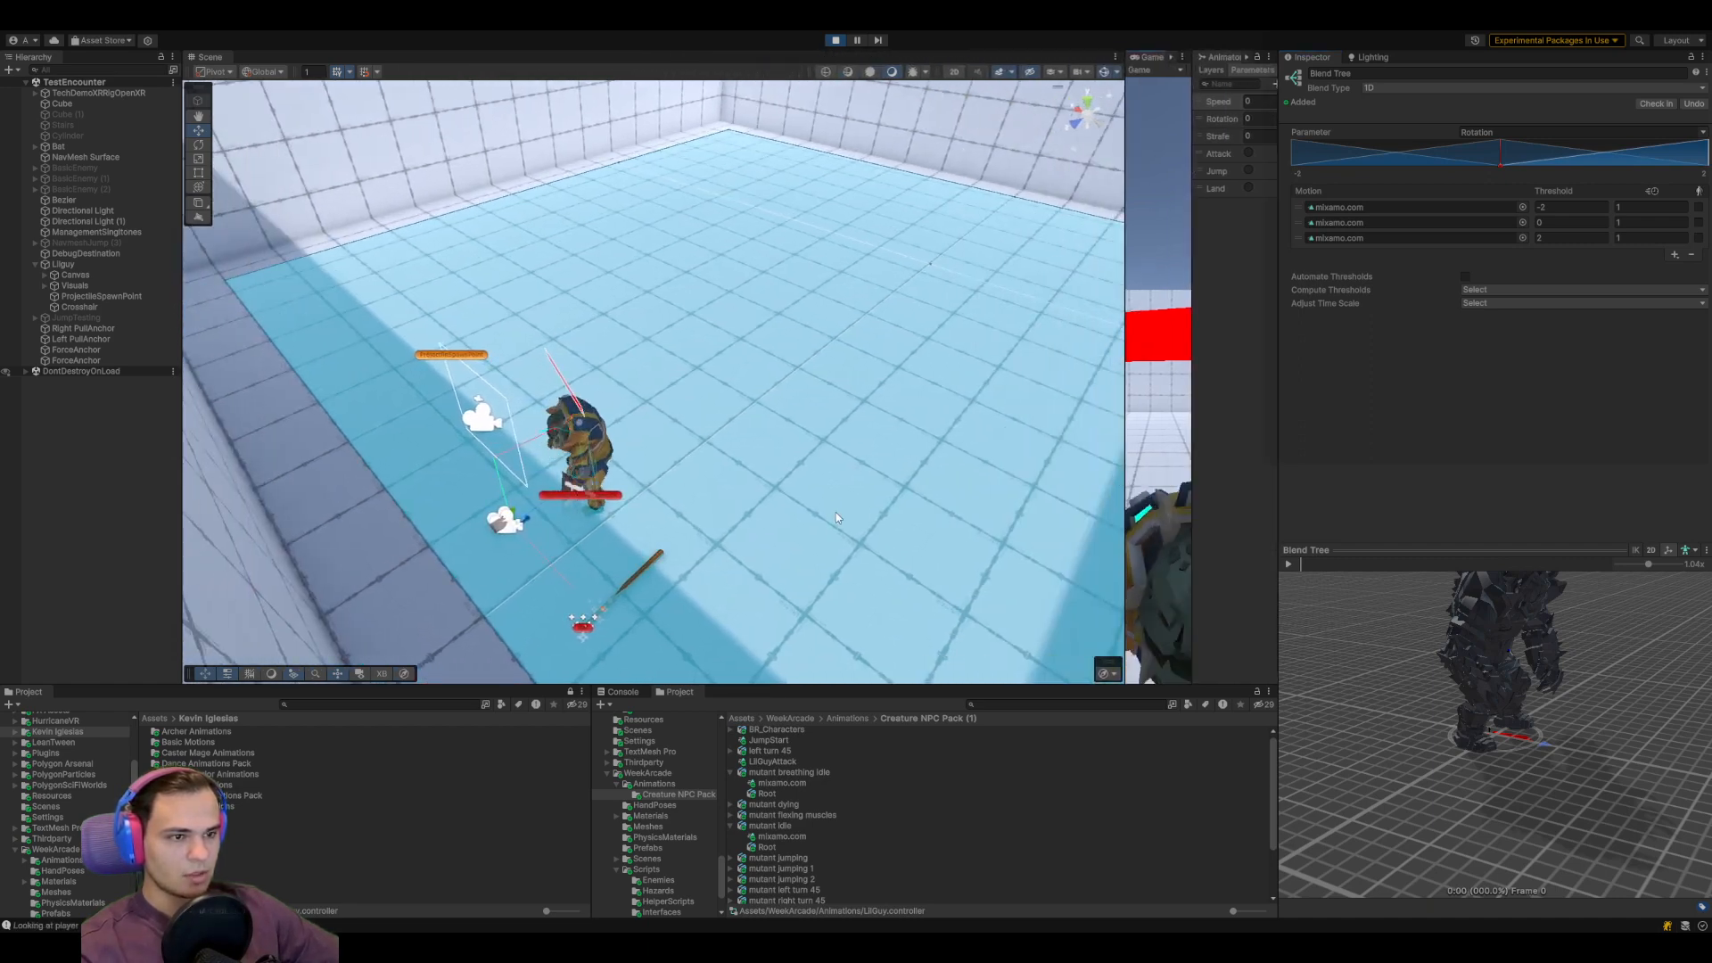
pyautogui.click(82, 94)
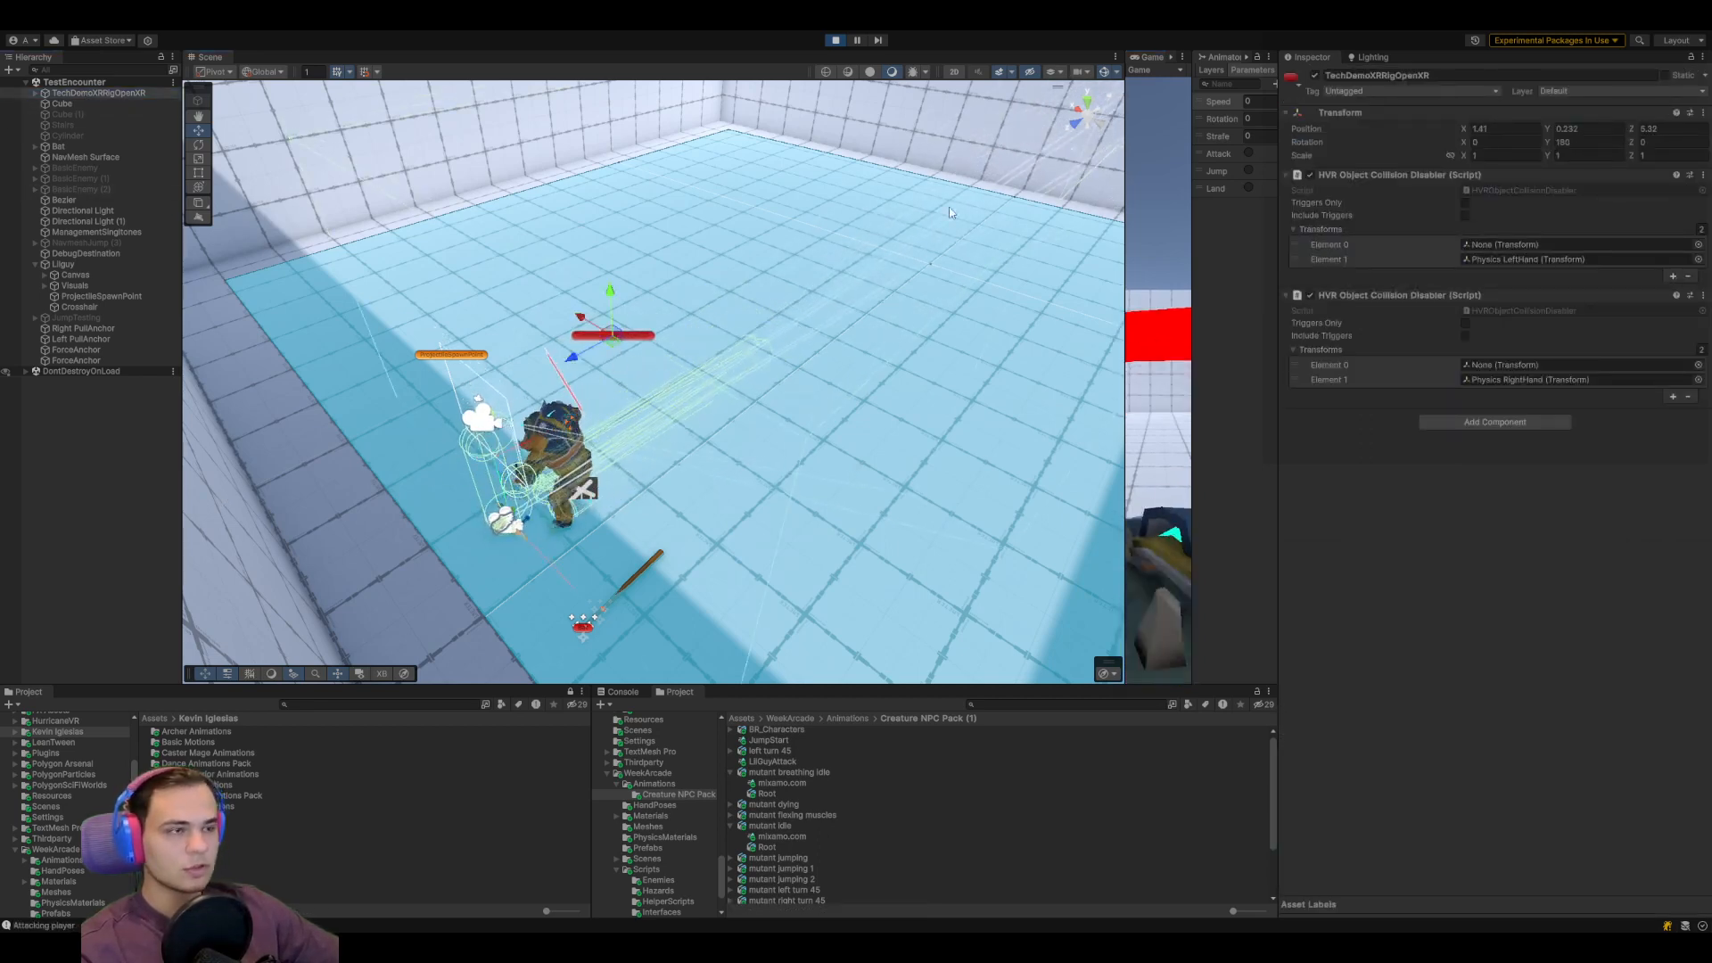
pyautogui.click(838, 40)
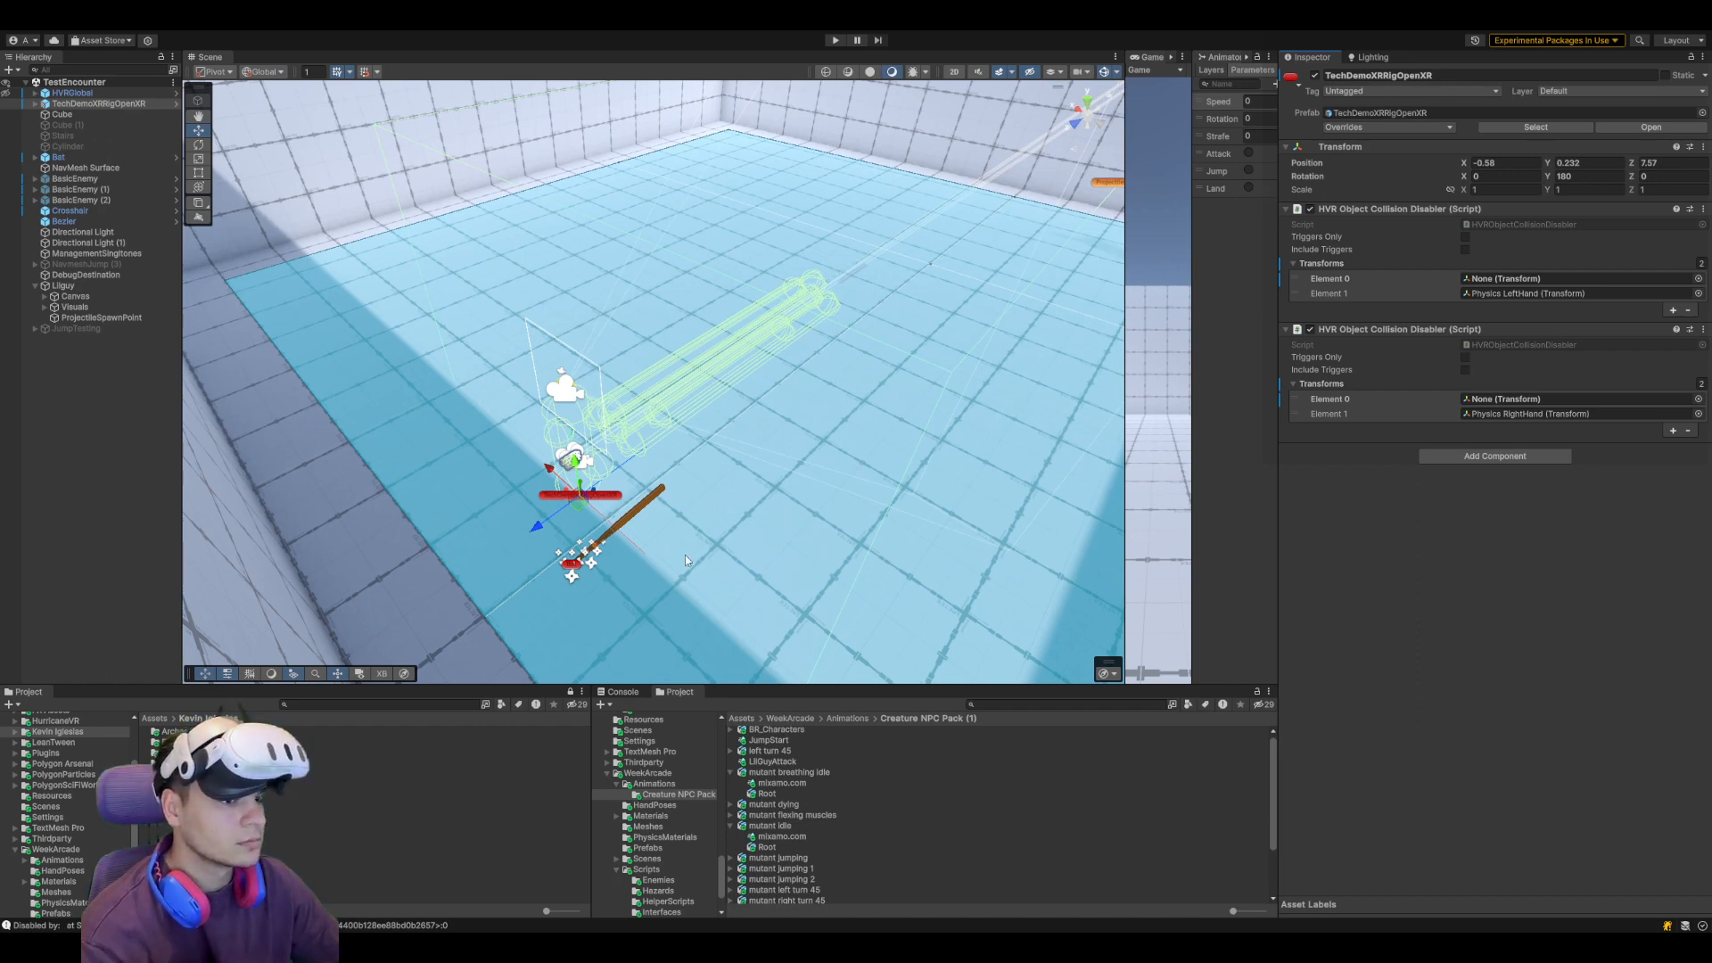
# Run the scene in play mode again with an enlarged Game view and clear the Console
pyautogui.scroll(-5, 685, 555)
pyautogui.moveTo(972, 416); pyautogui.dragTo(911, 489, button='middle')
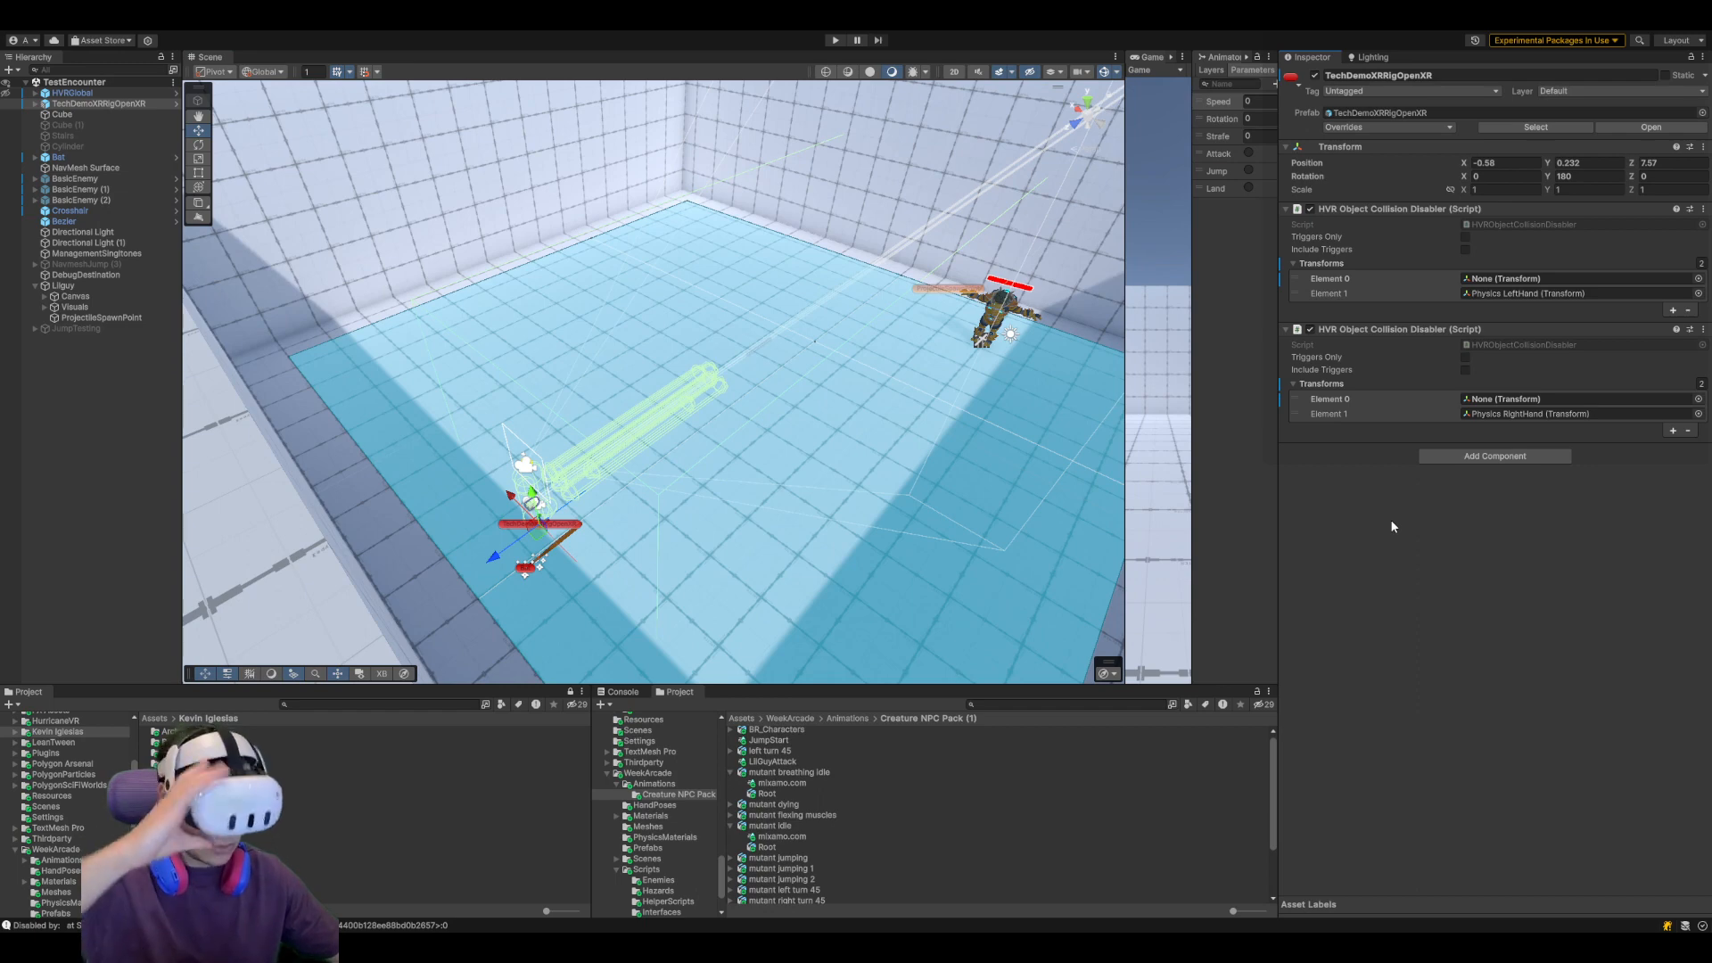
pyautogui.click(836, 40)
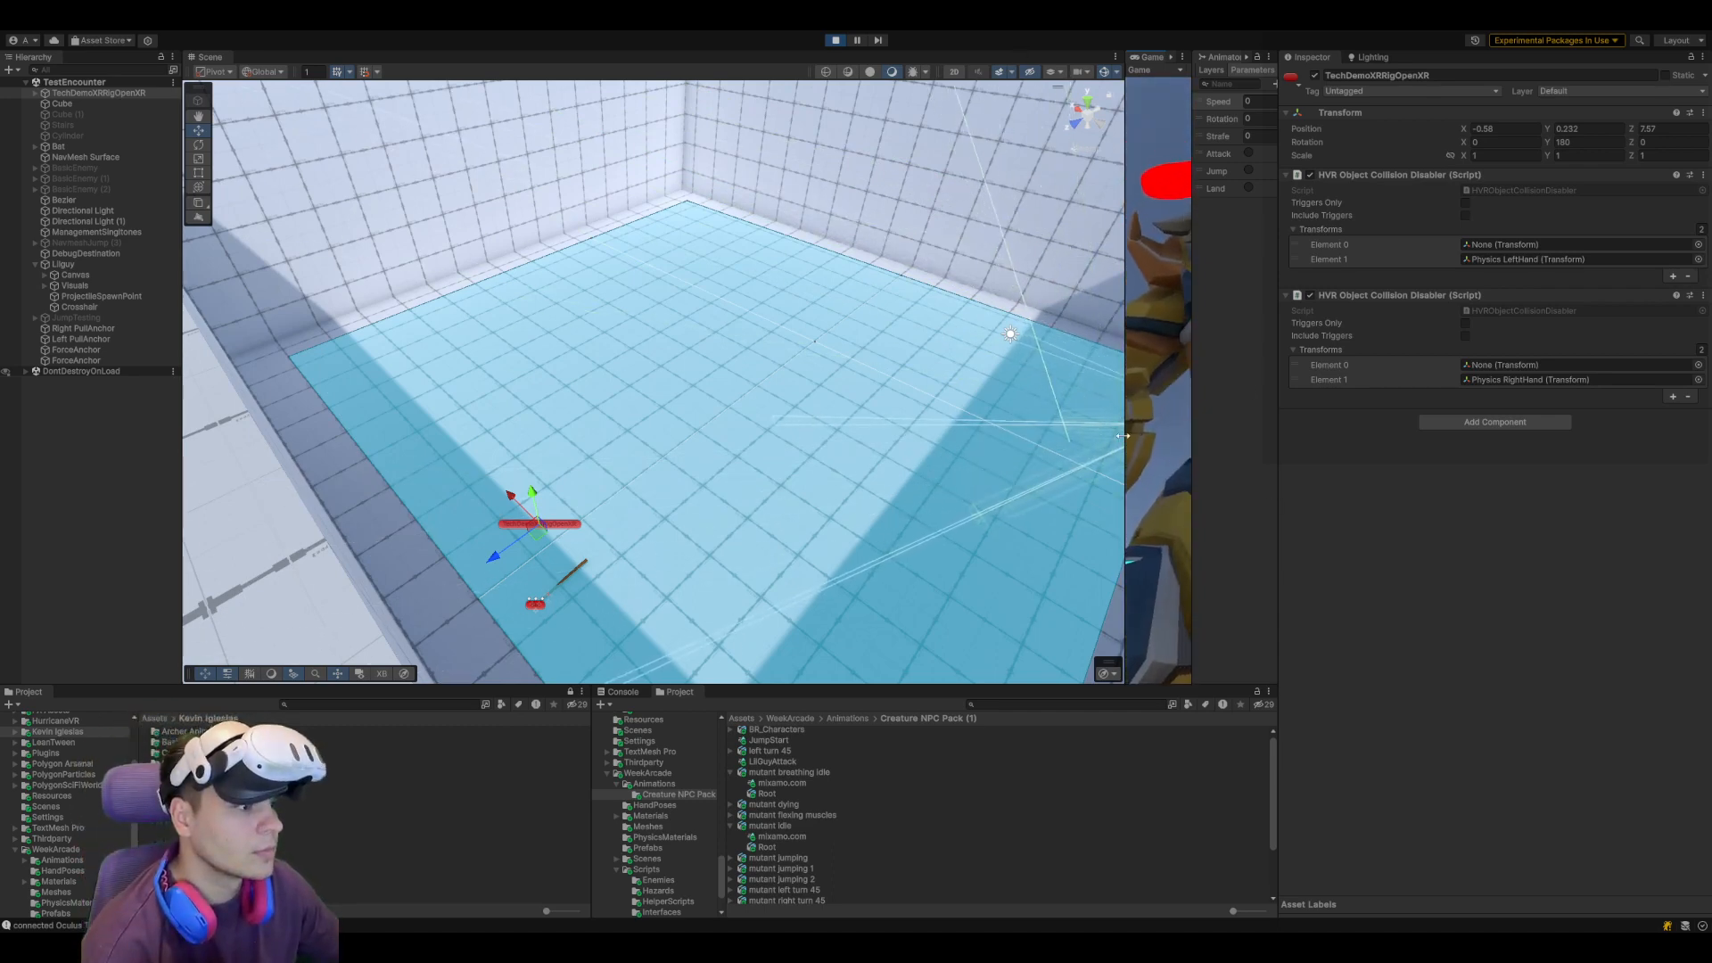
pyautogui.moveTo(1123, 436); pyautogui.dragTo(255, 436)
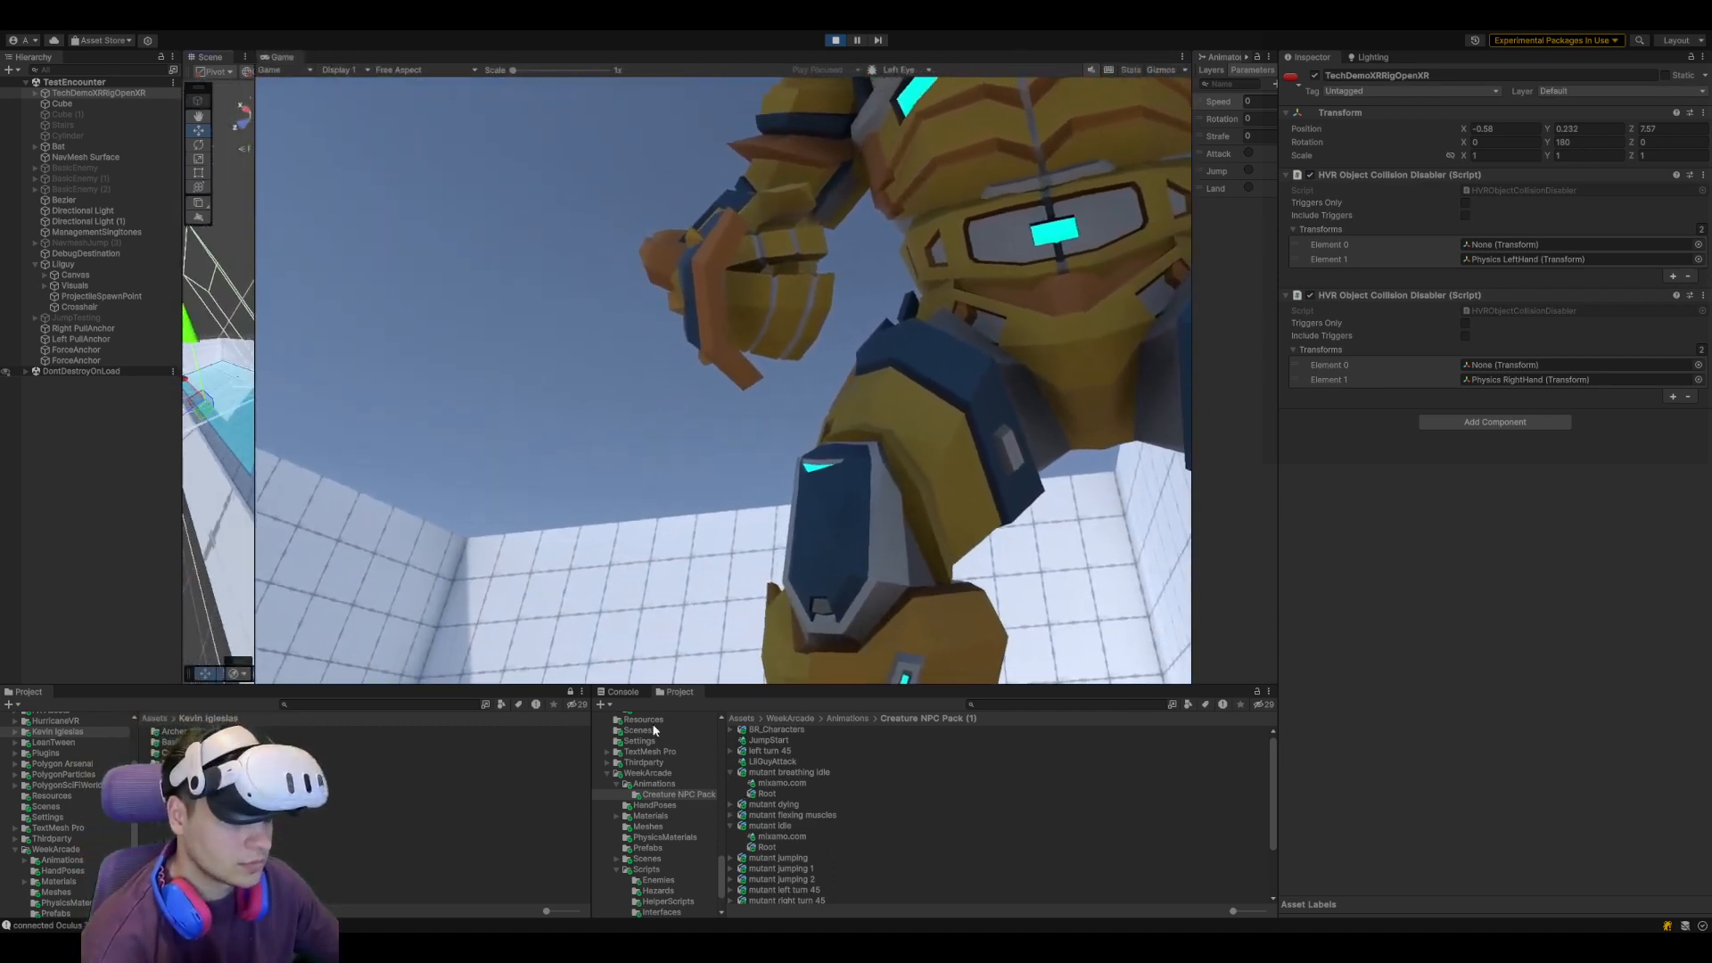
pyautogui.click(624, 691)
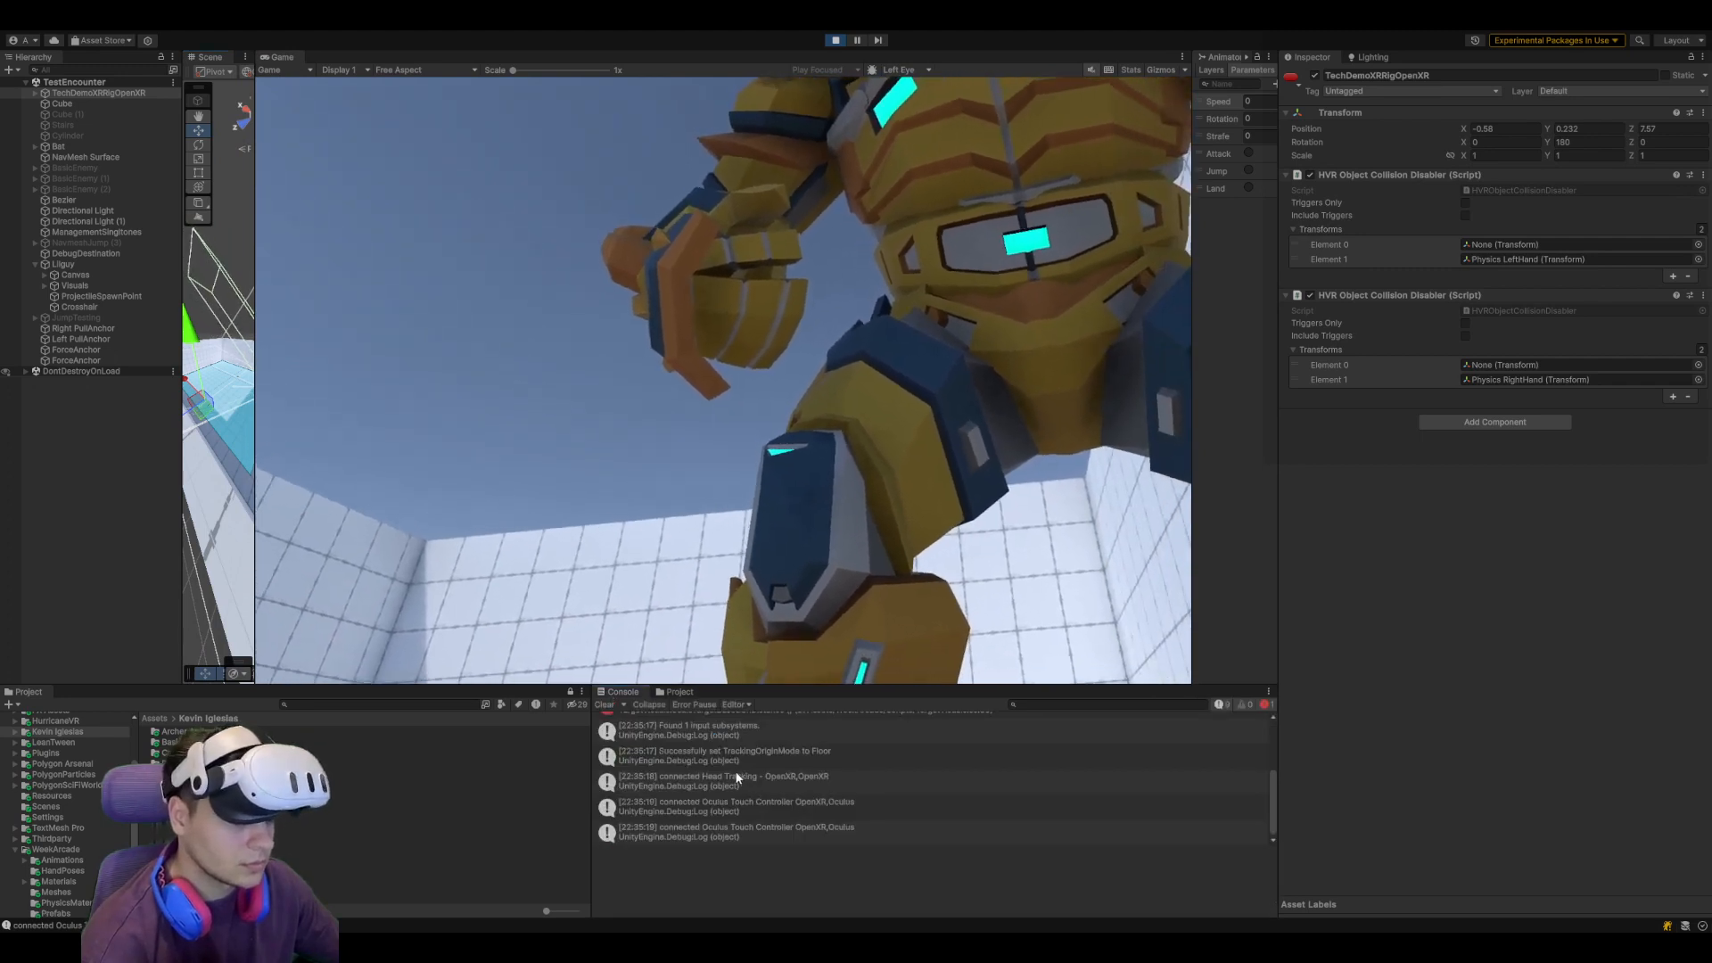
pyautogui.click(603, 705)
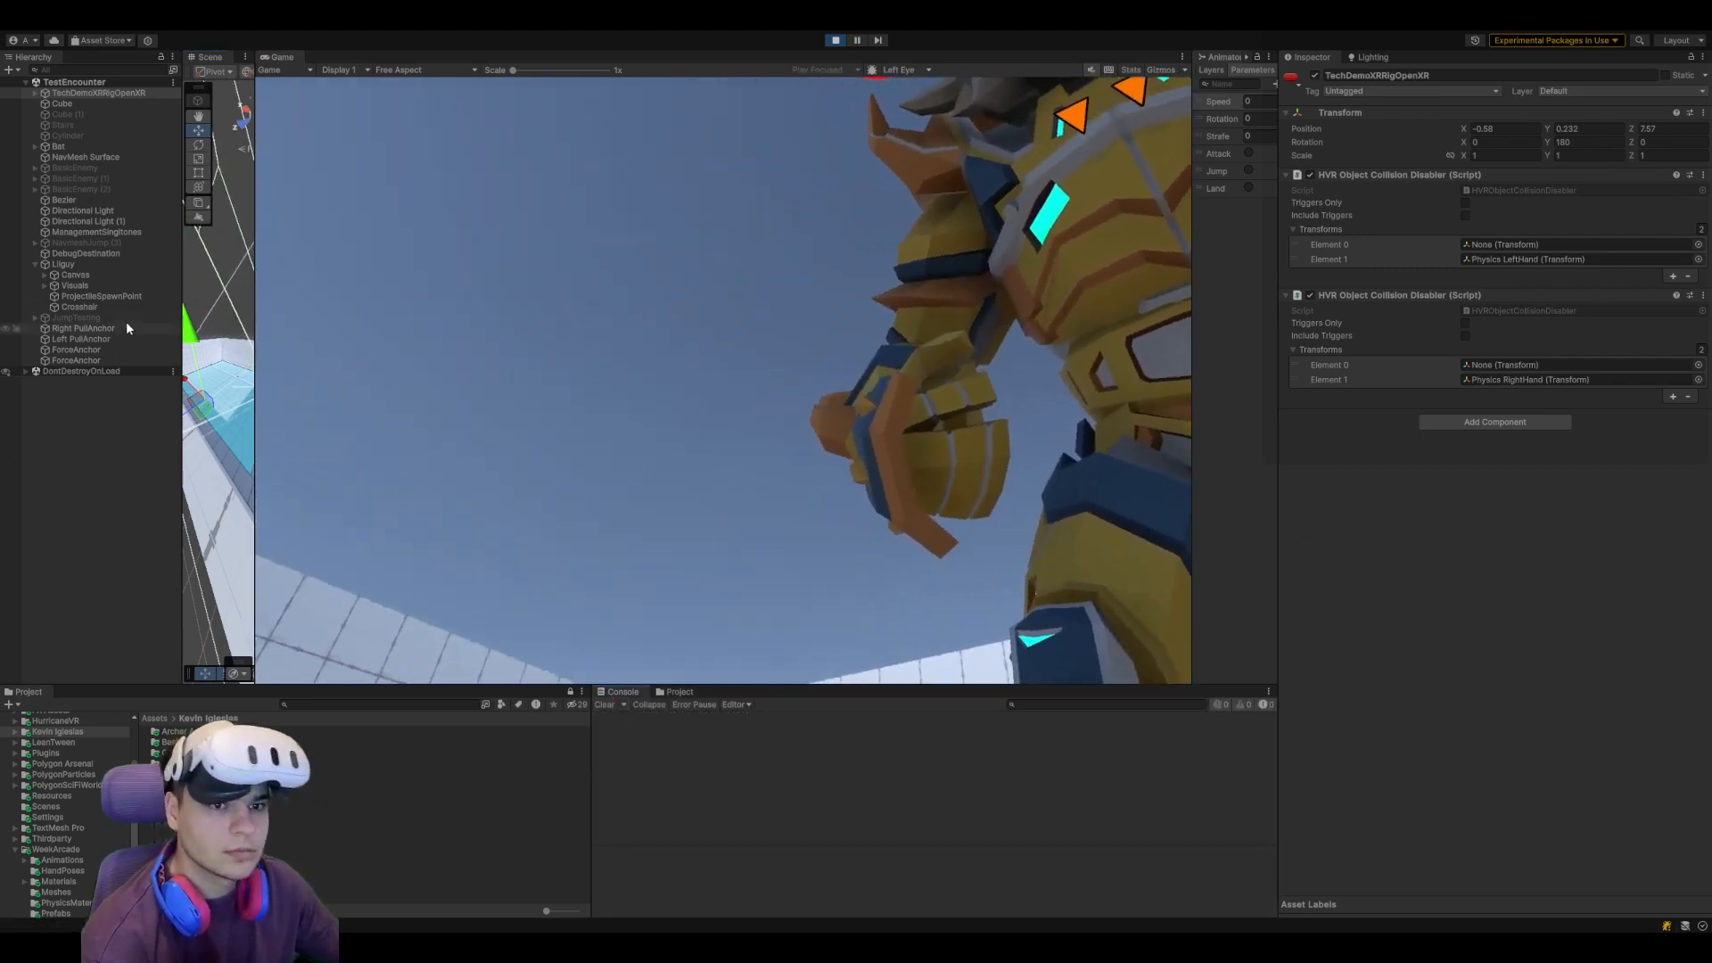
# Raise the Attack Range in Lilguy's attack logic to about 2.4 during play mode
pyautogui.click(87, 266)
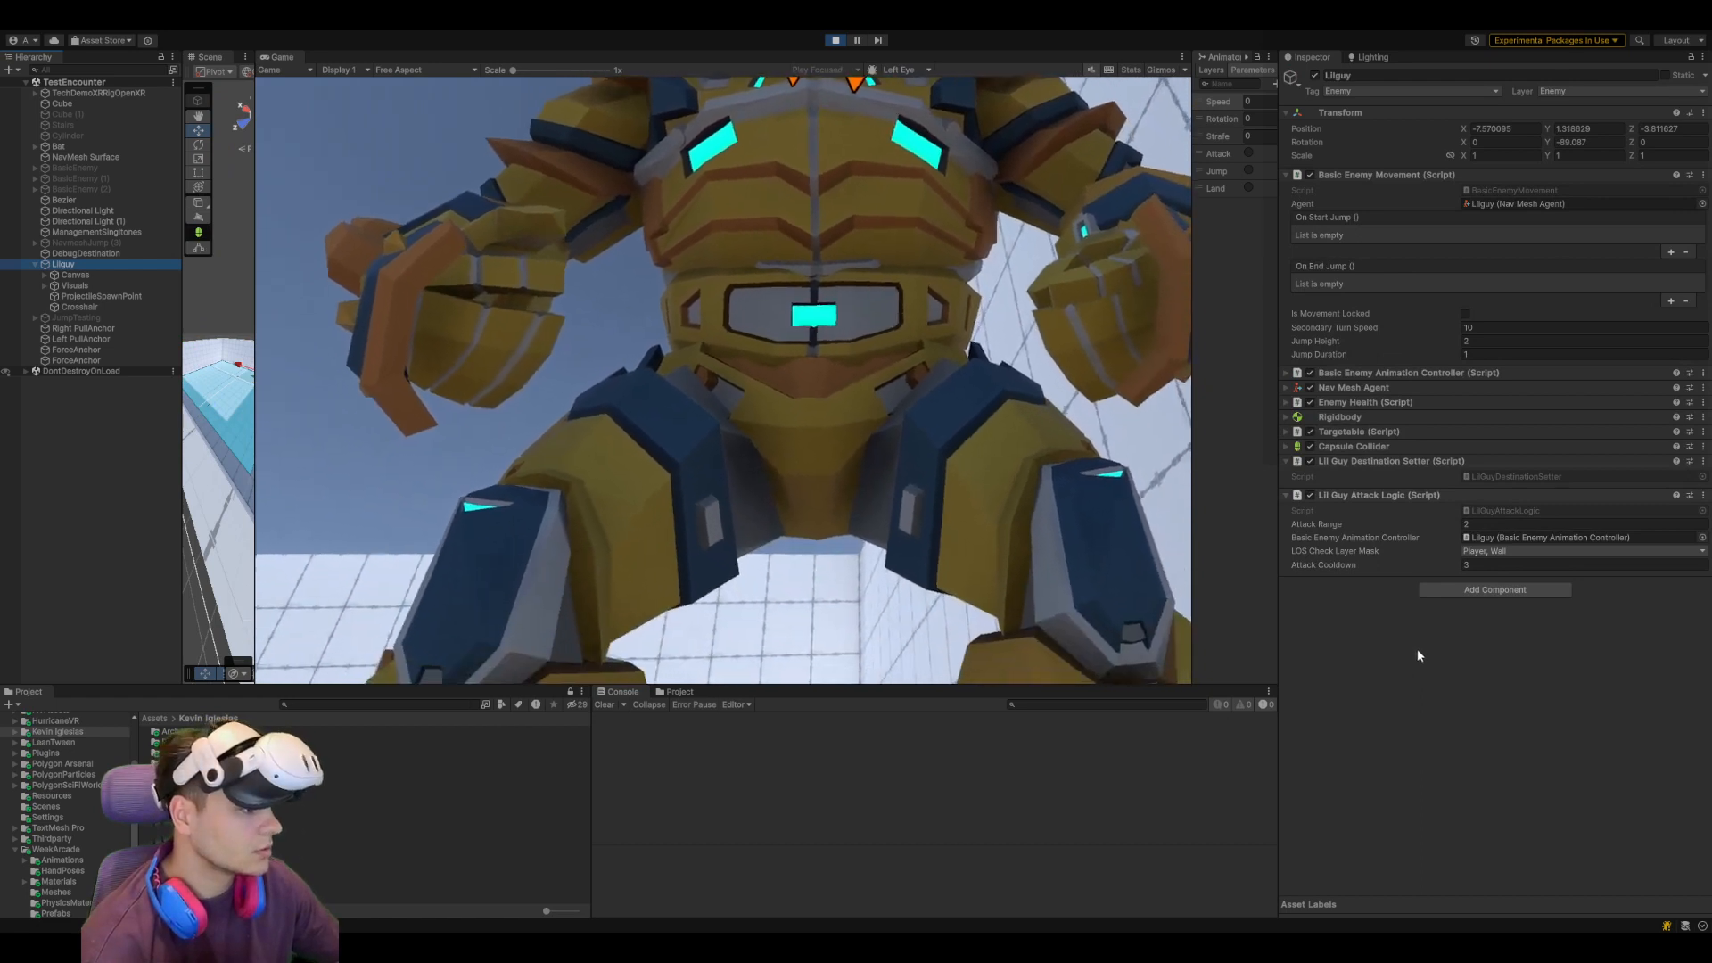
pyautogui.moveTo(1447, 530); pyautogui.dragTo(1453, 526)
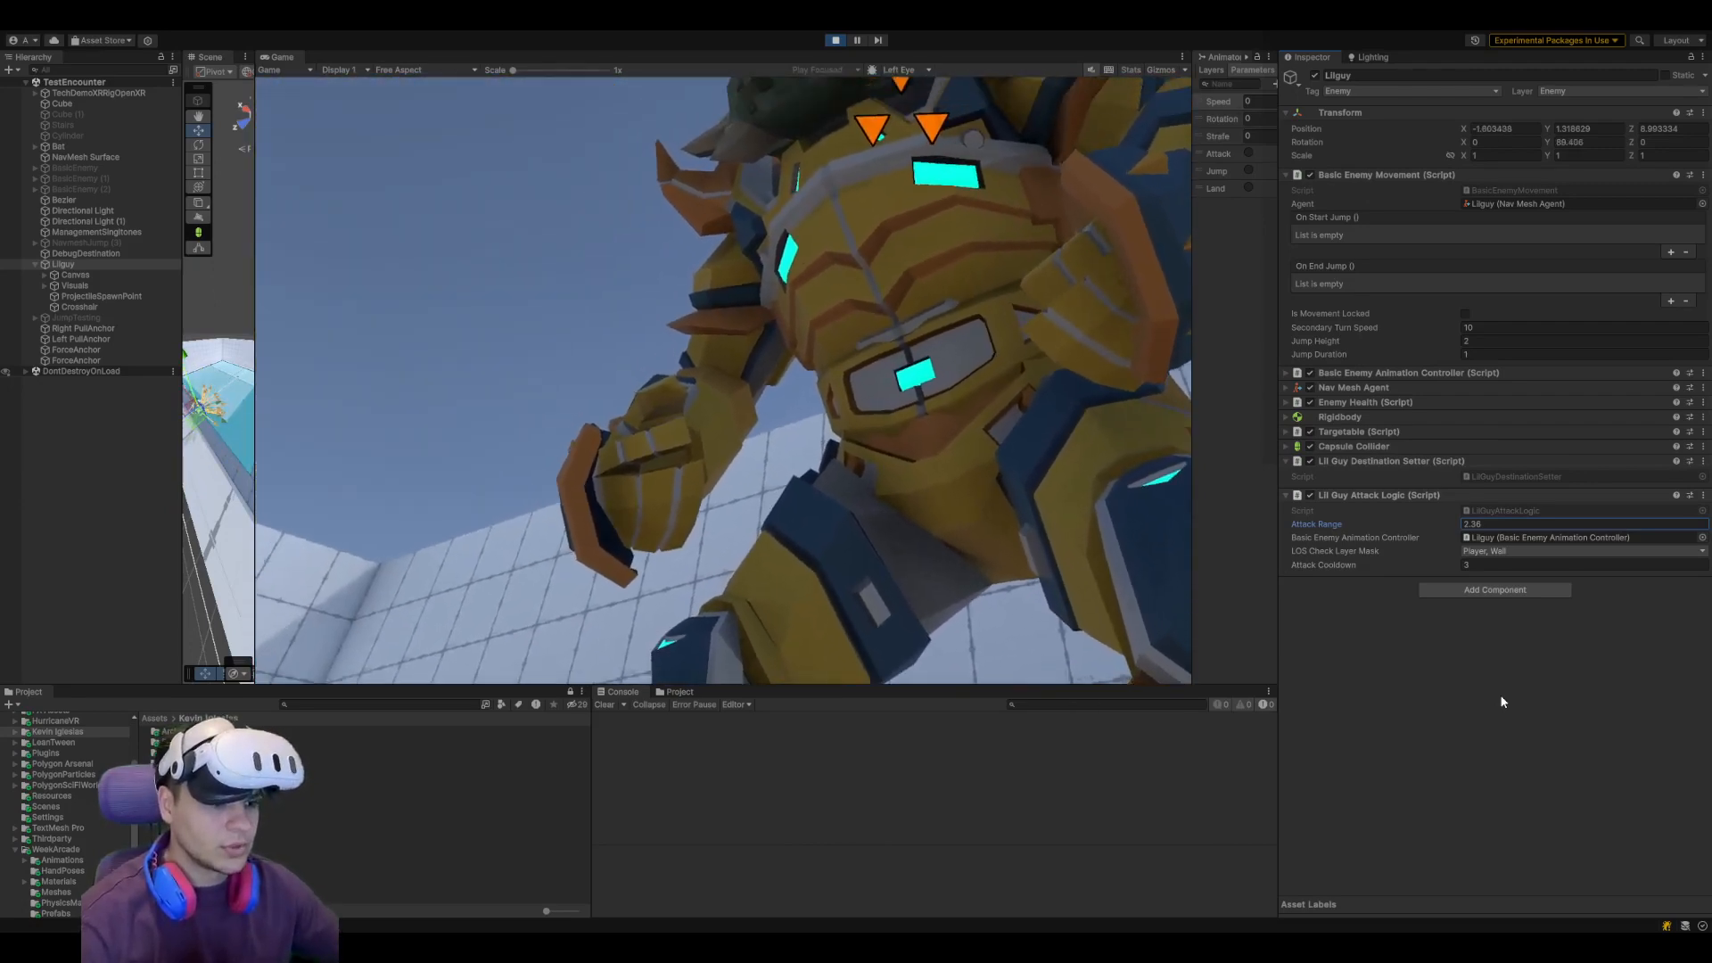
# Expand the player rig's hierarchy to the CameraRig and raise its Camera Y Offset to about 1.1 during play mode
pyautogui.click(89, 93)
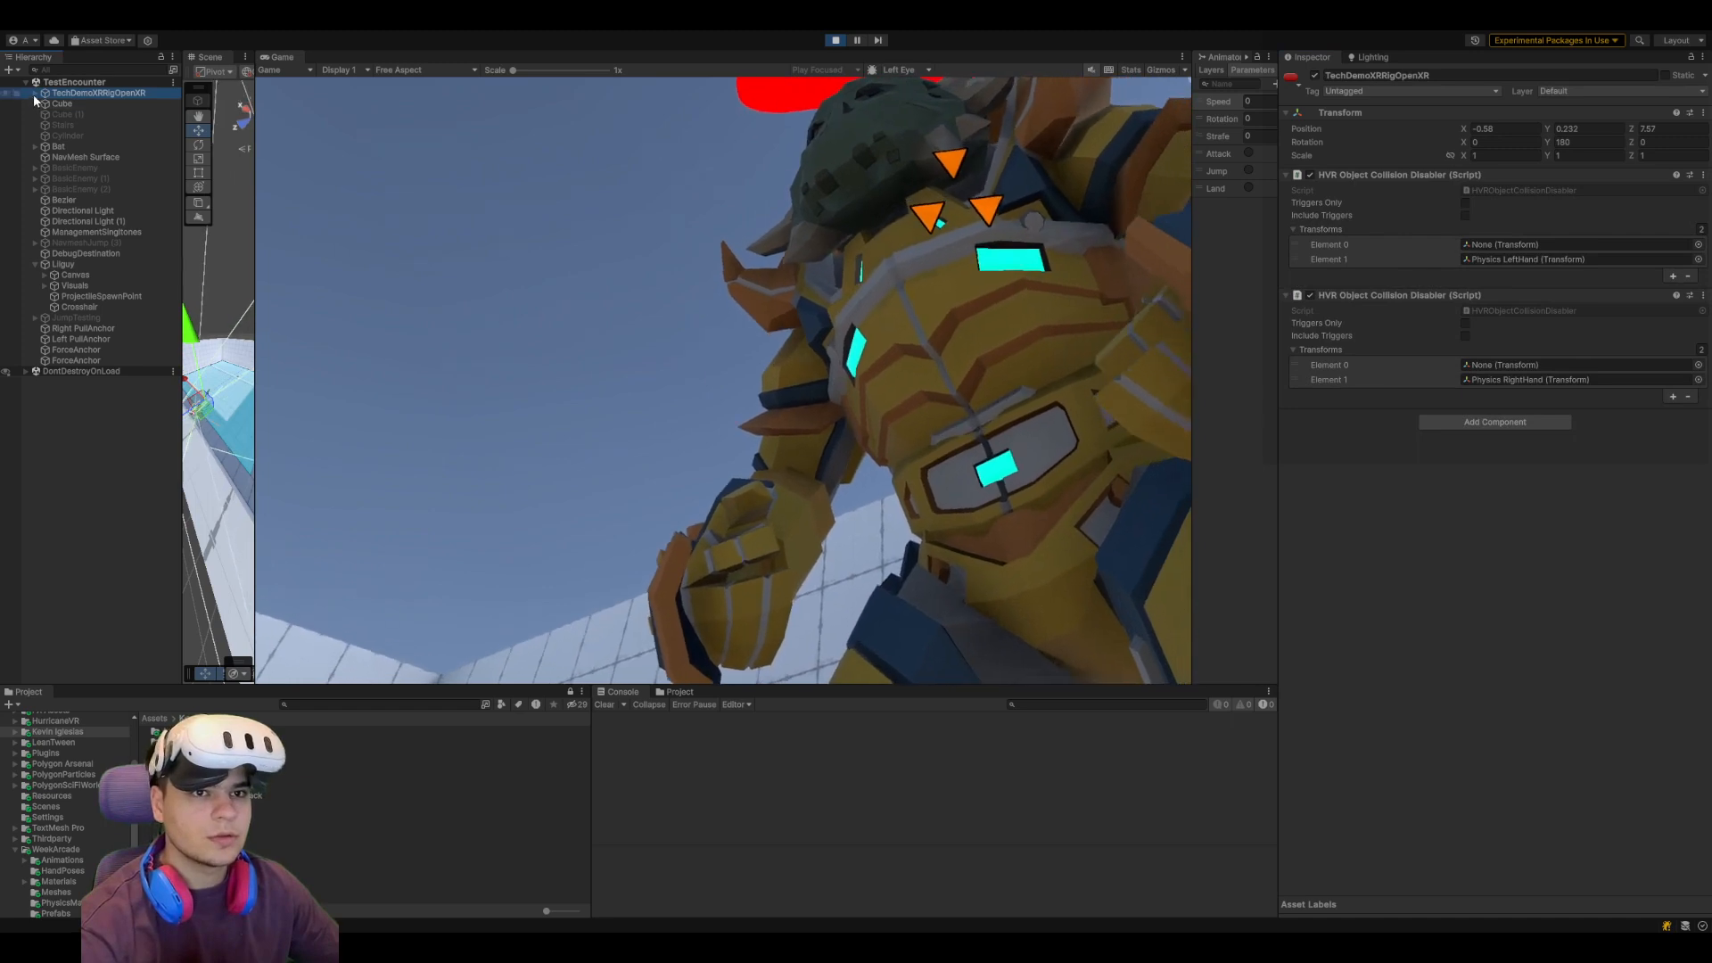
pyautogui.click(34, 92)
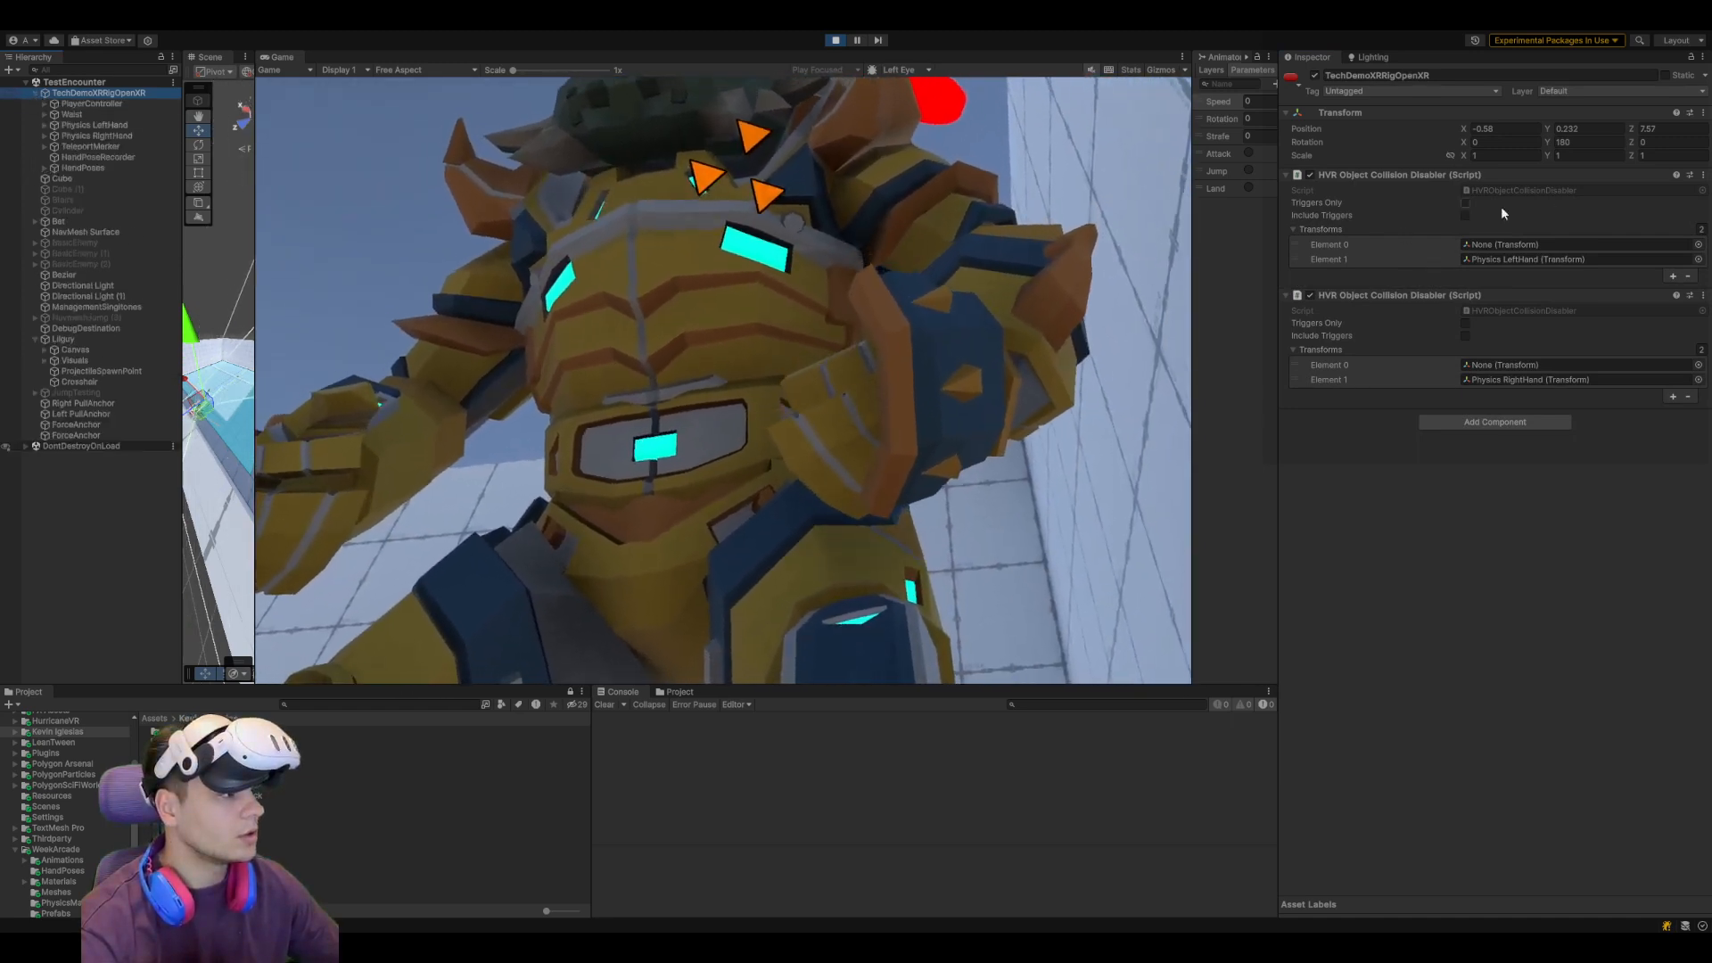
pyautogui.click(55, 104)
pyautogui.click(45, 104)
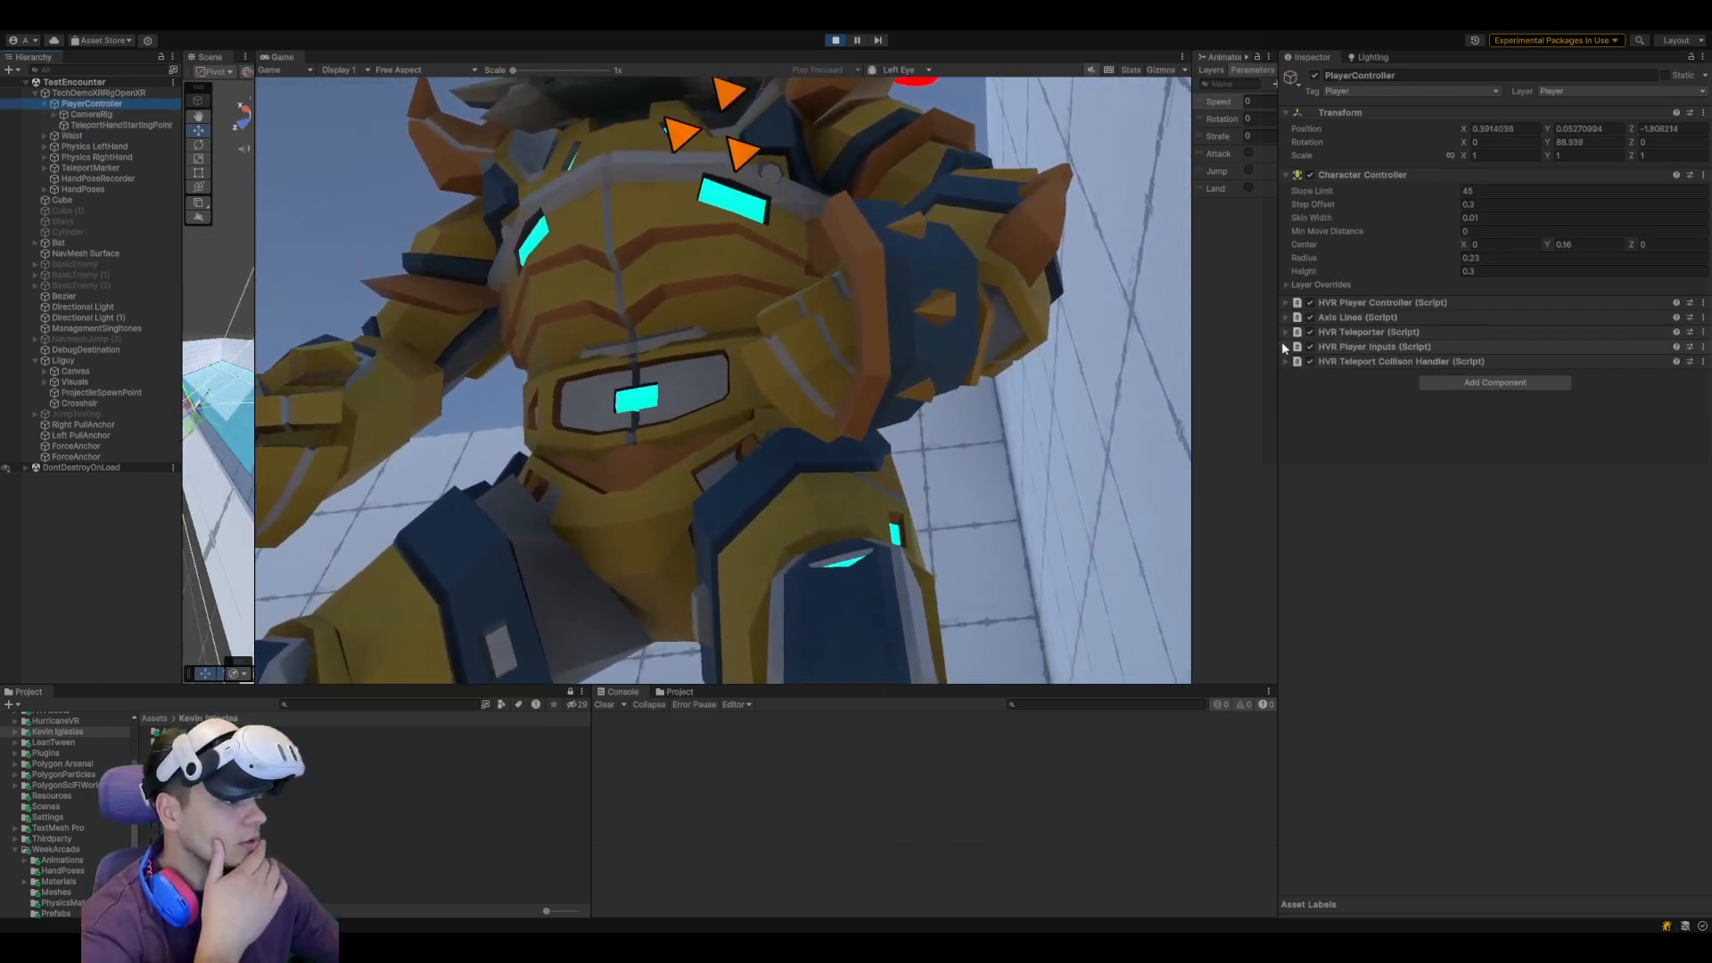
pyautogui.click(89, 114)
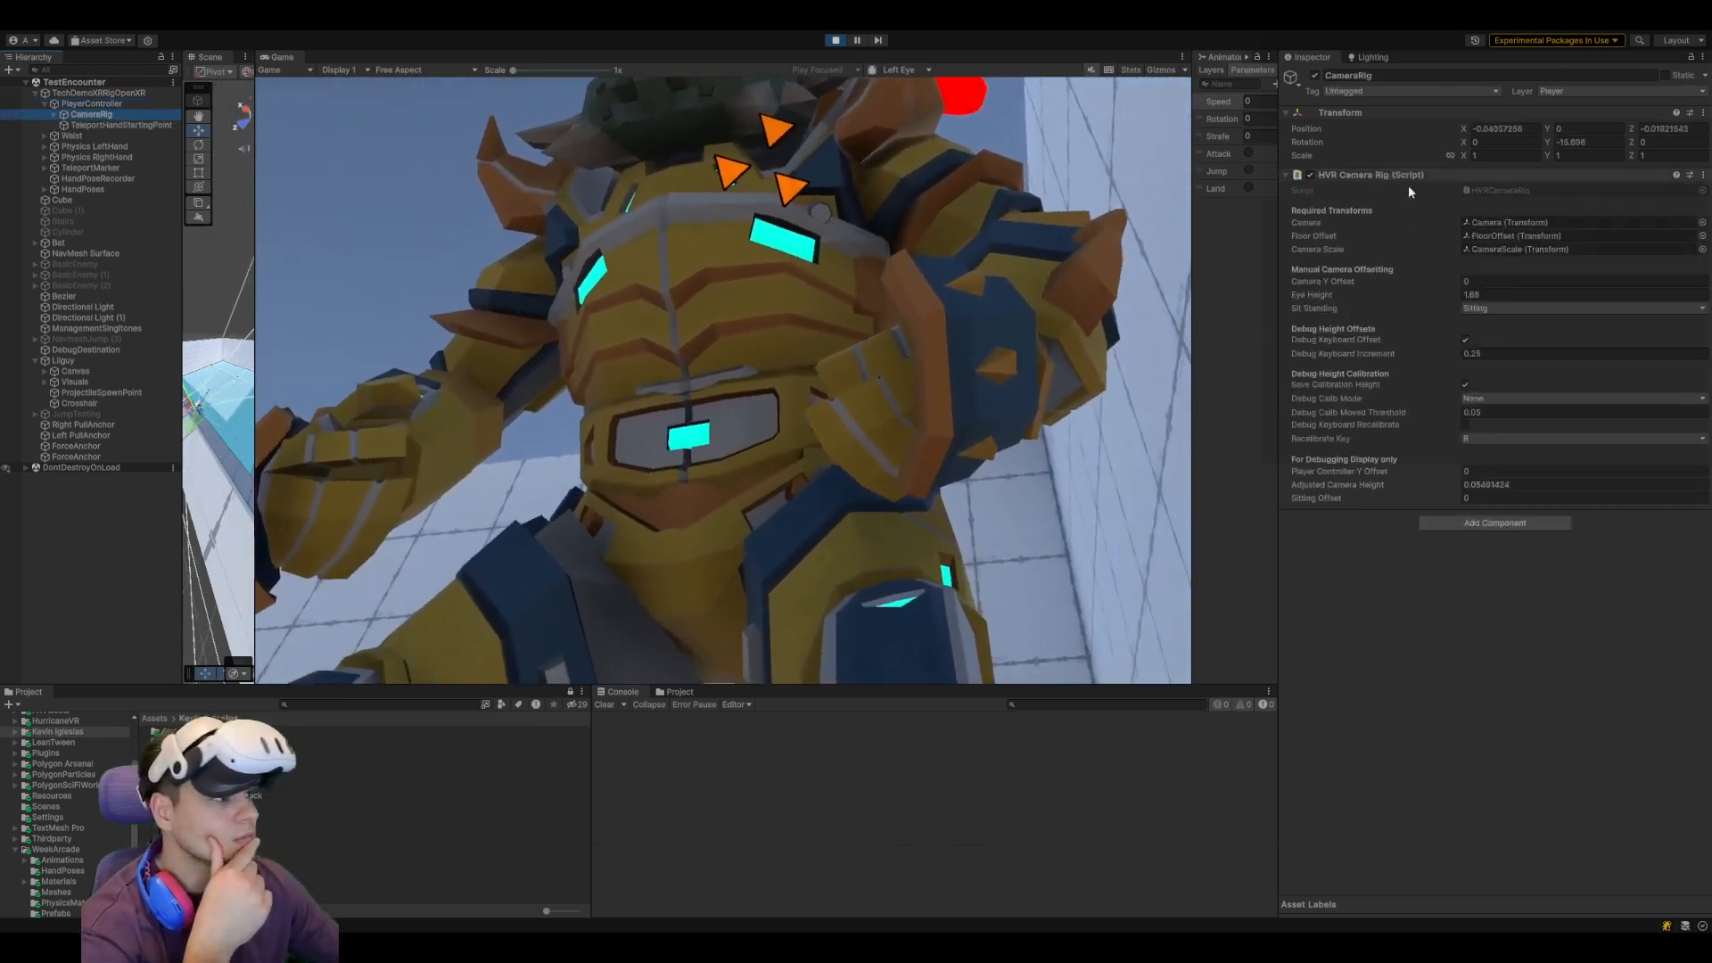
pyautogui.moveTo(1411, 280); pyautogui.dragTo(1436, 280)
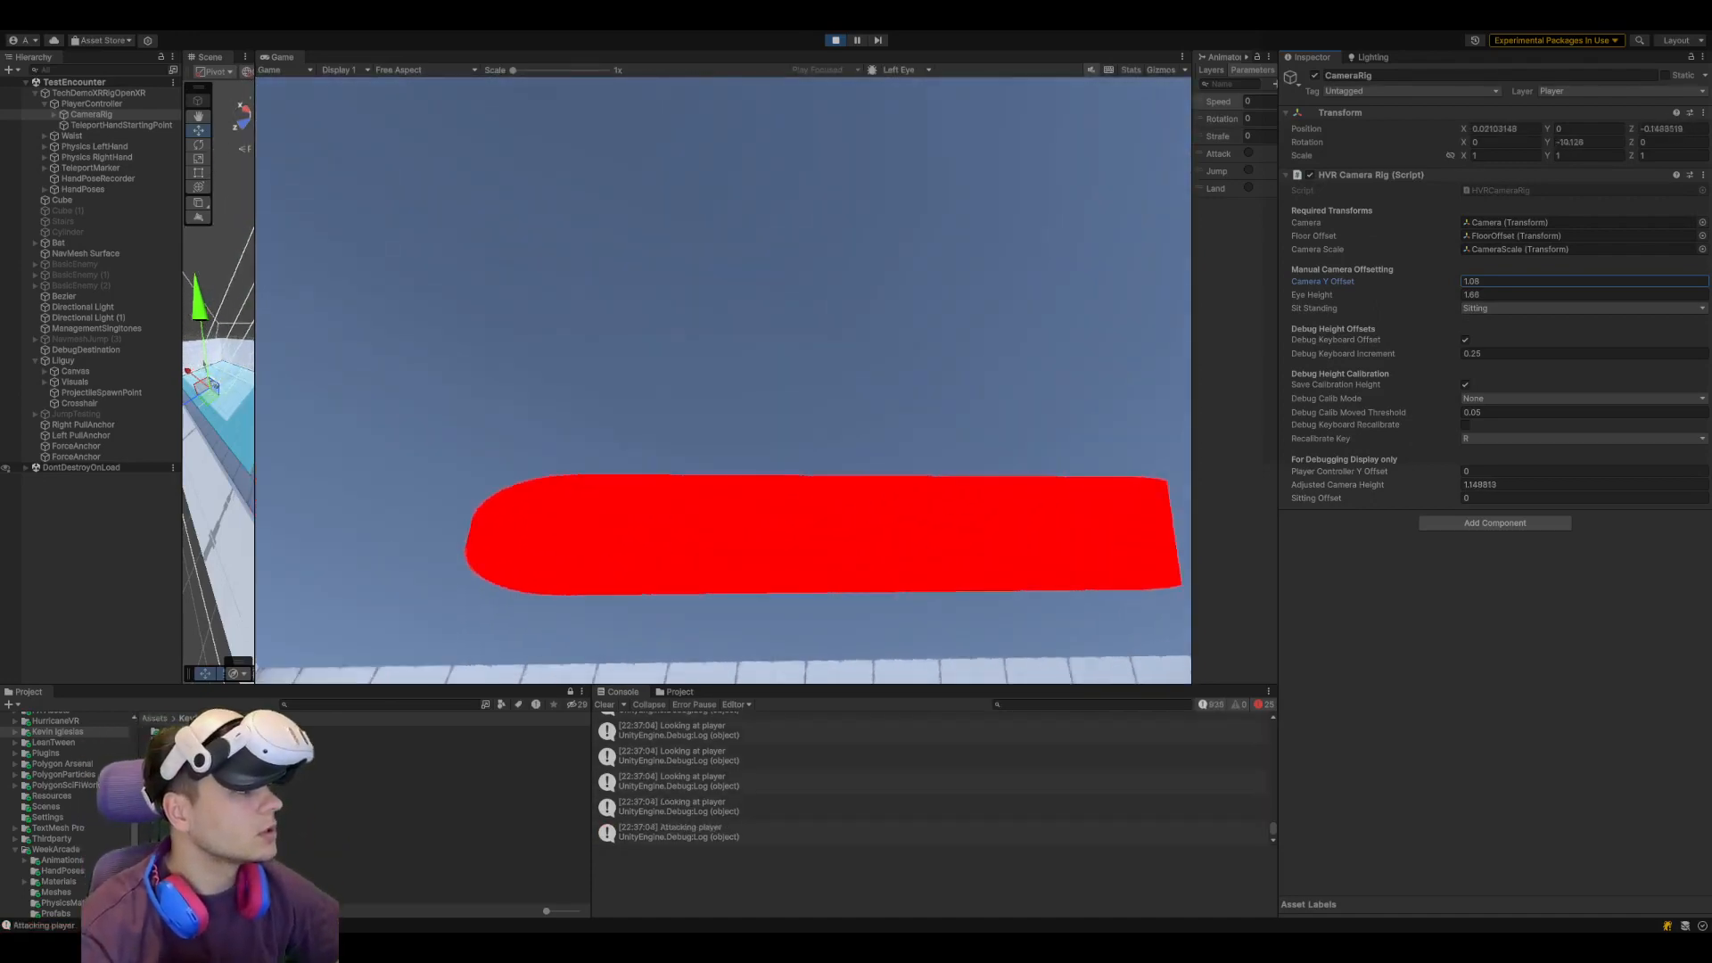
# Stop play mode, raise the CameraRig's Camera Y Offset in edit mode, and clear the Console
pyautogui.click(835, 40)
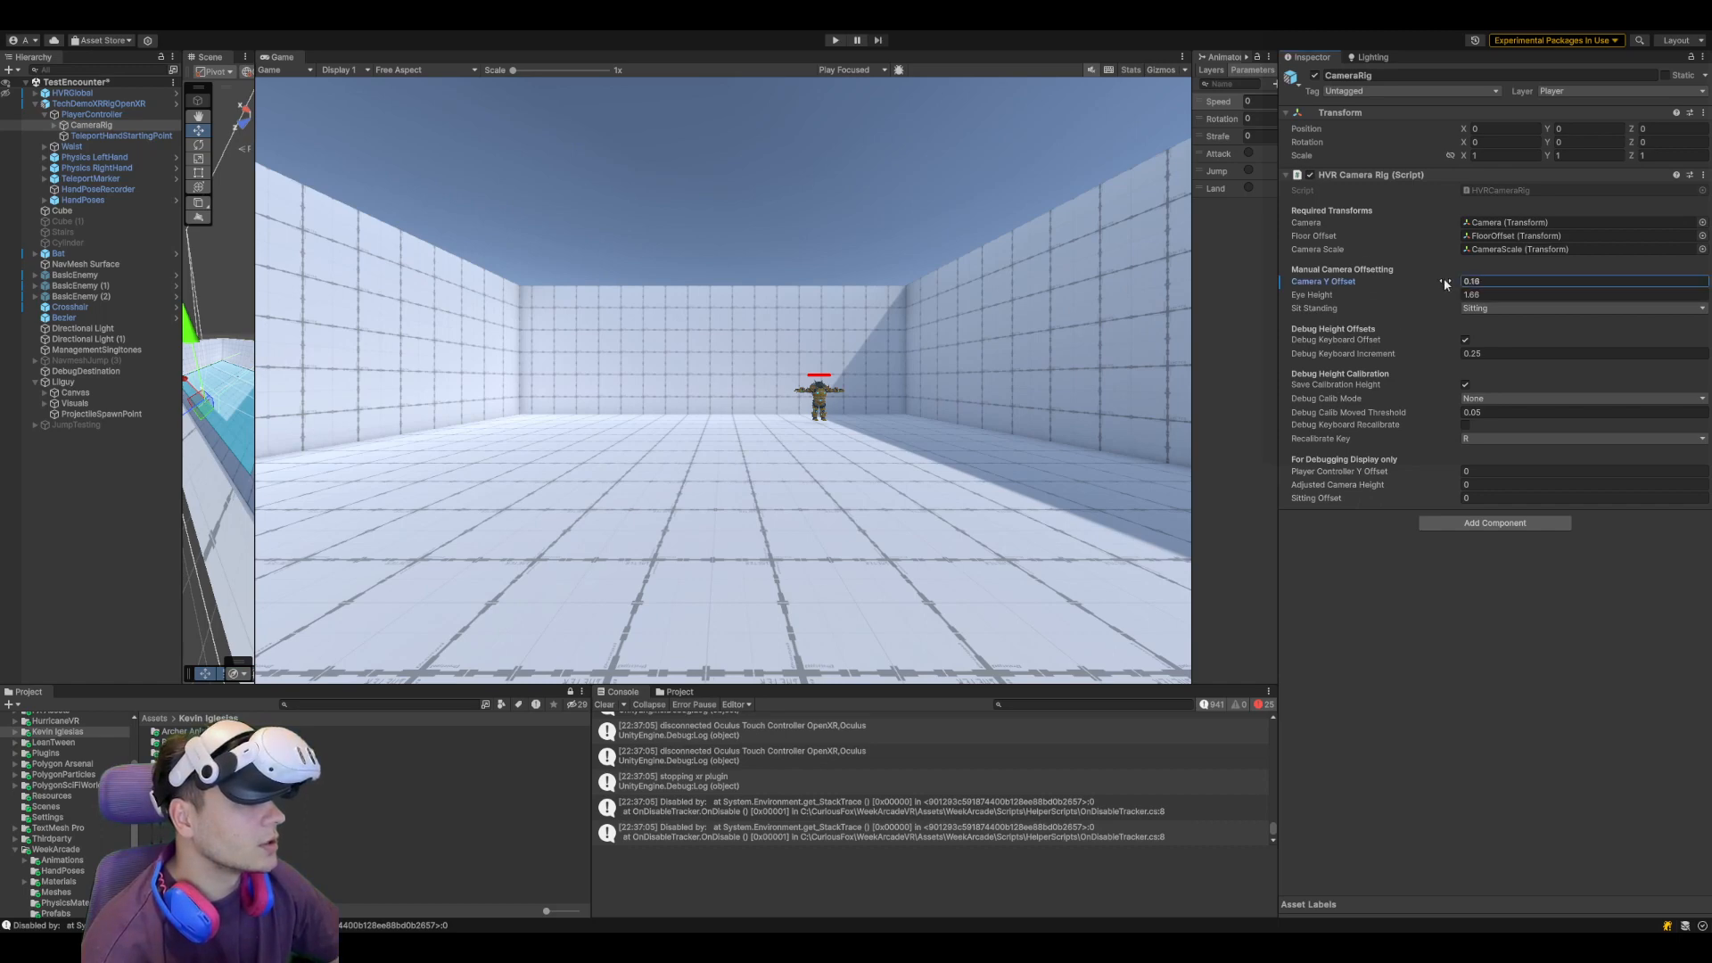
pyautogui.click(605, 704)
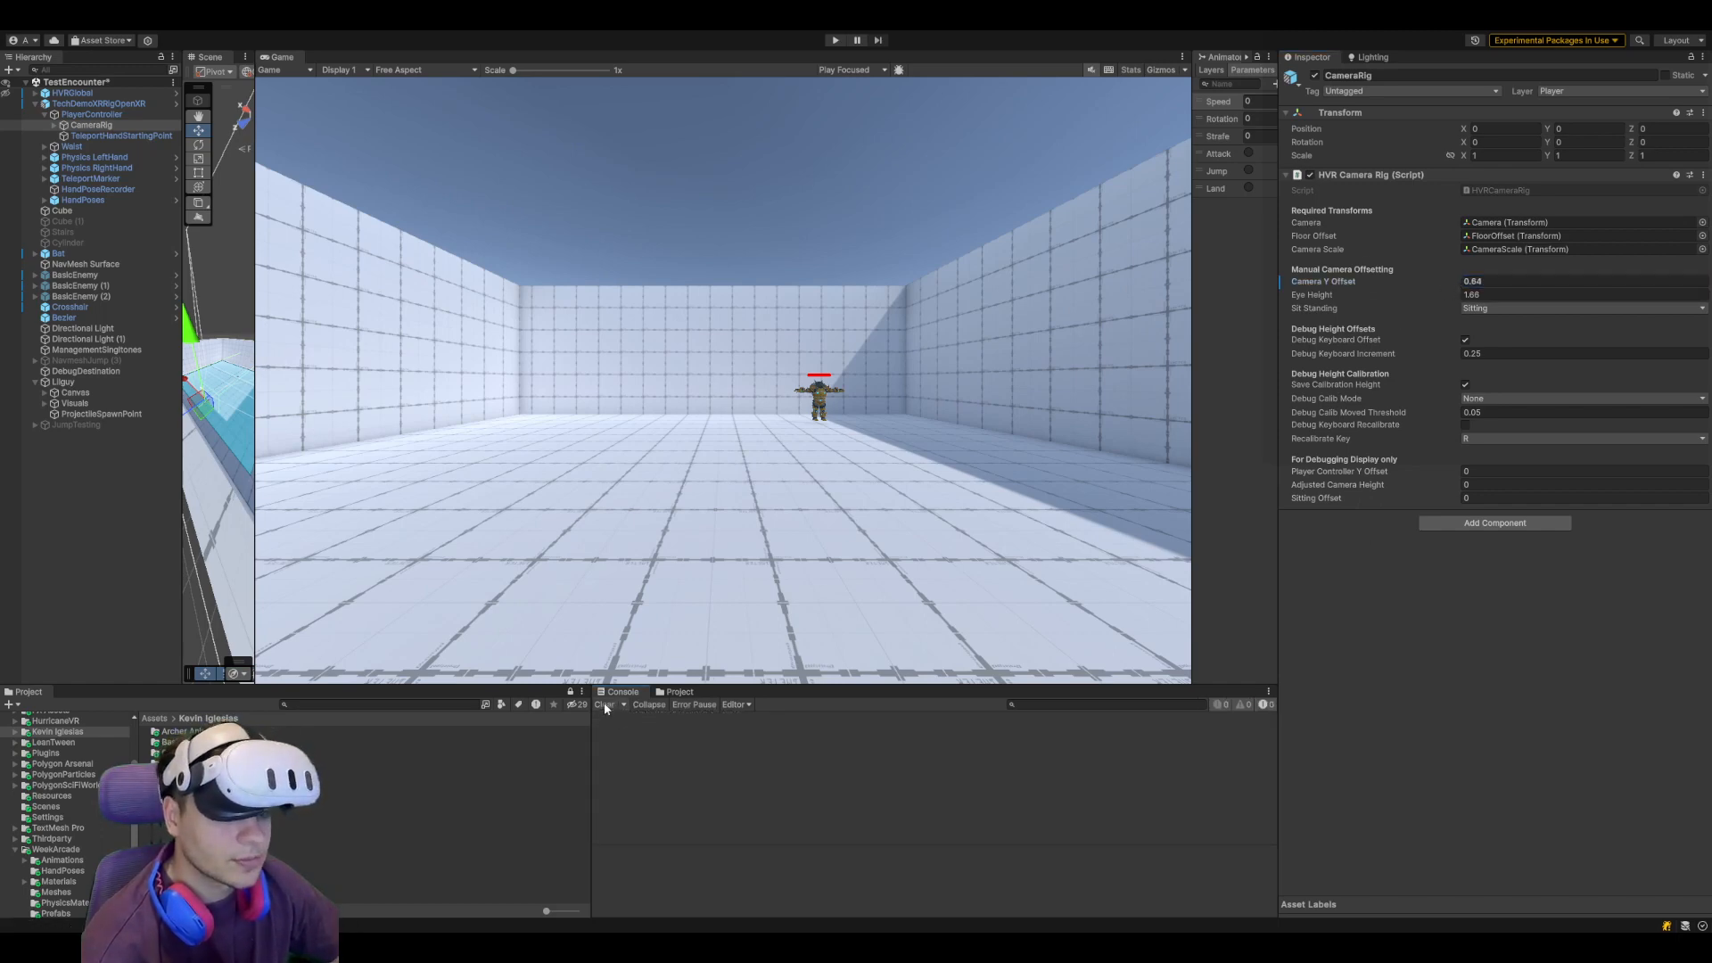
# Enlarge the Scene view and assign the PuppetMaster under Lilguy's visuals as the Puppet Master of its Enemy Health component
pyautogui.moveTo(255, 431); pyautogui.dragTo(765, 419)
pyautogui.click(85, 382)
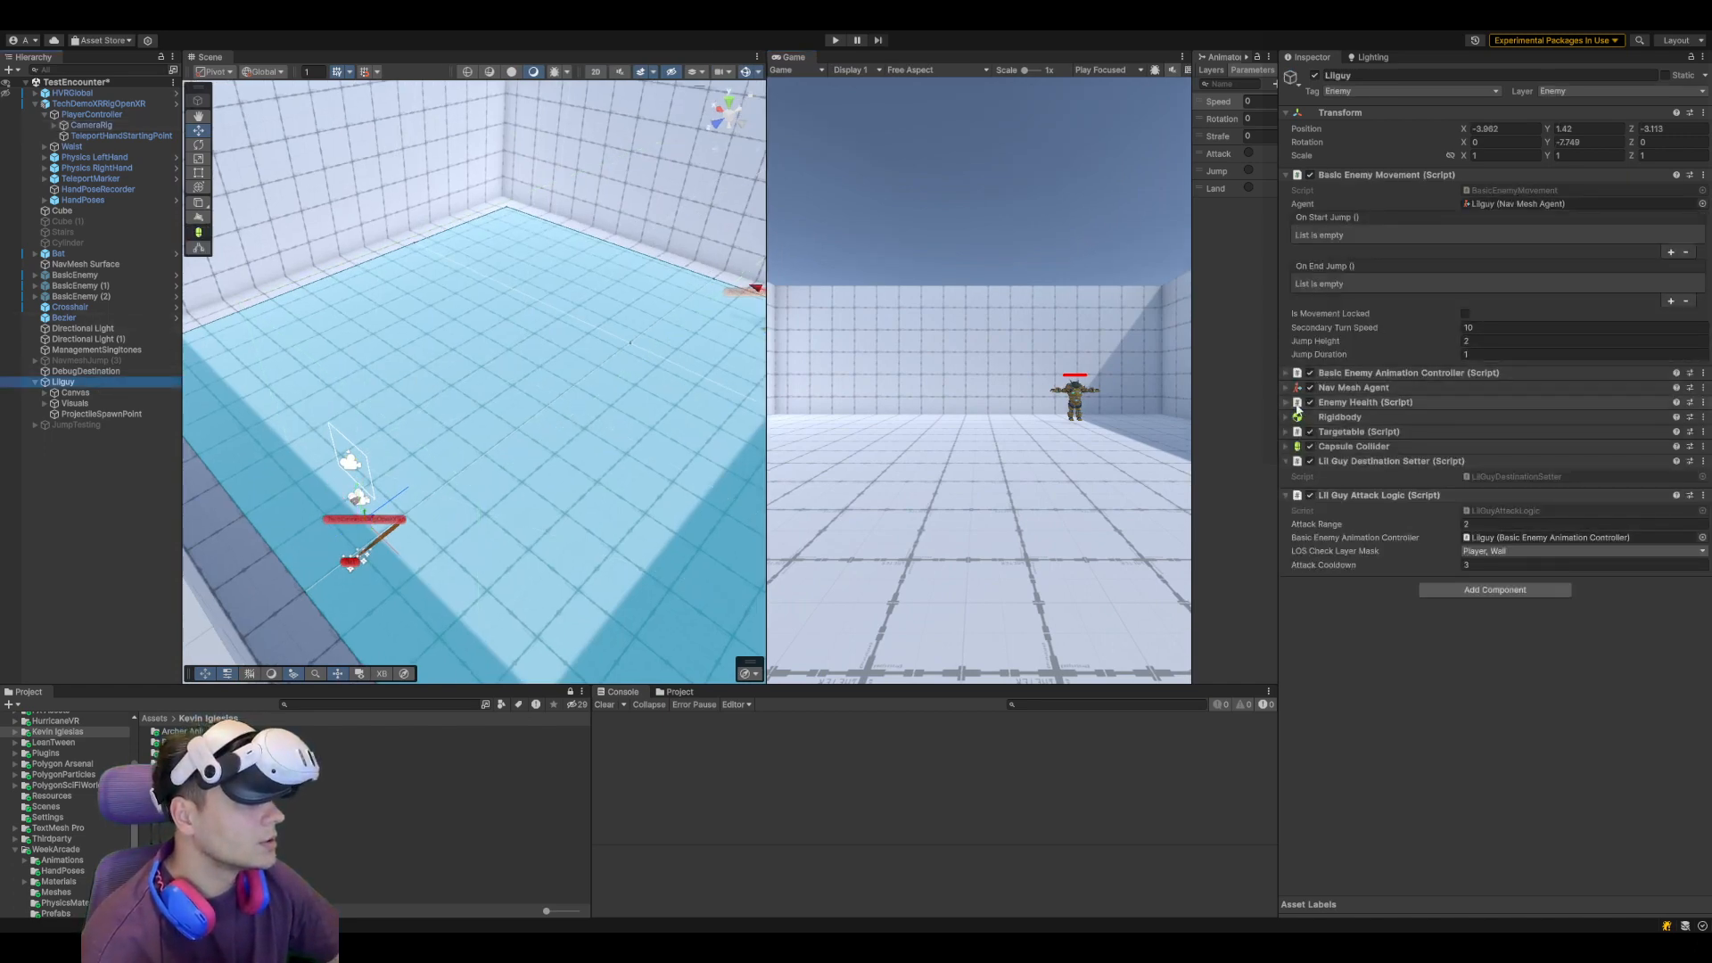
pyautogui.click(1287, 403)
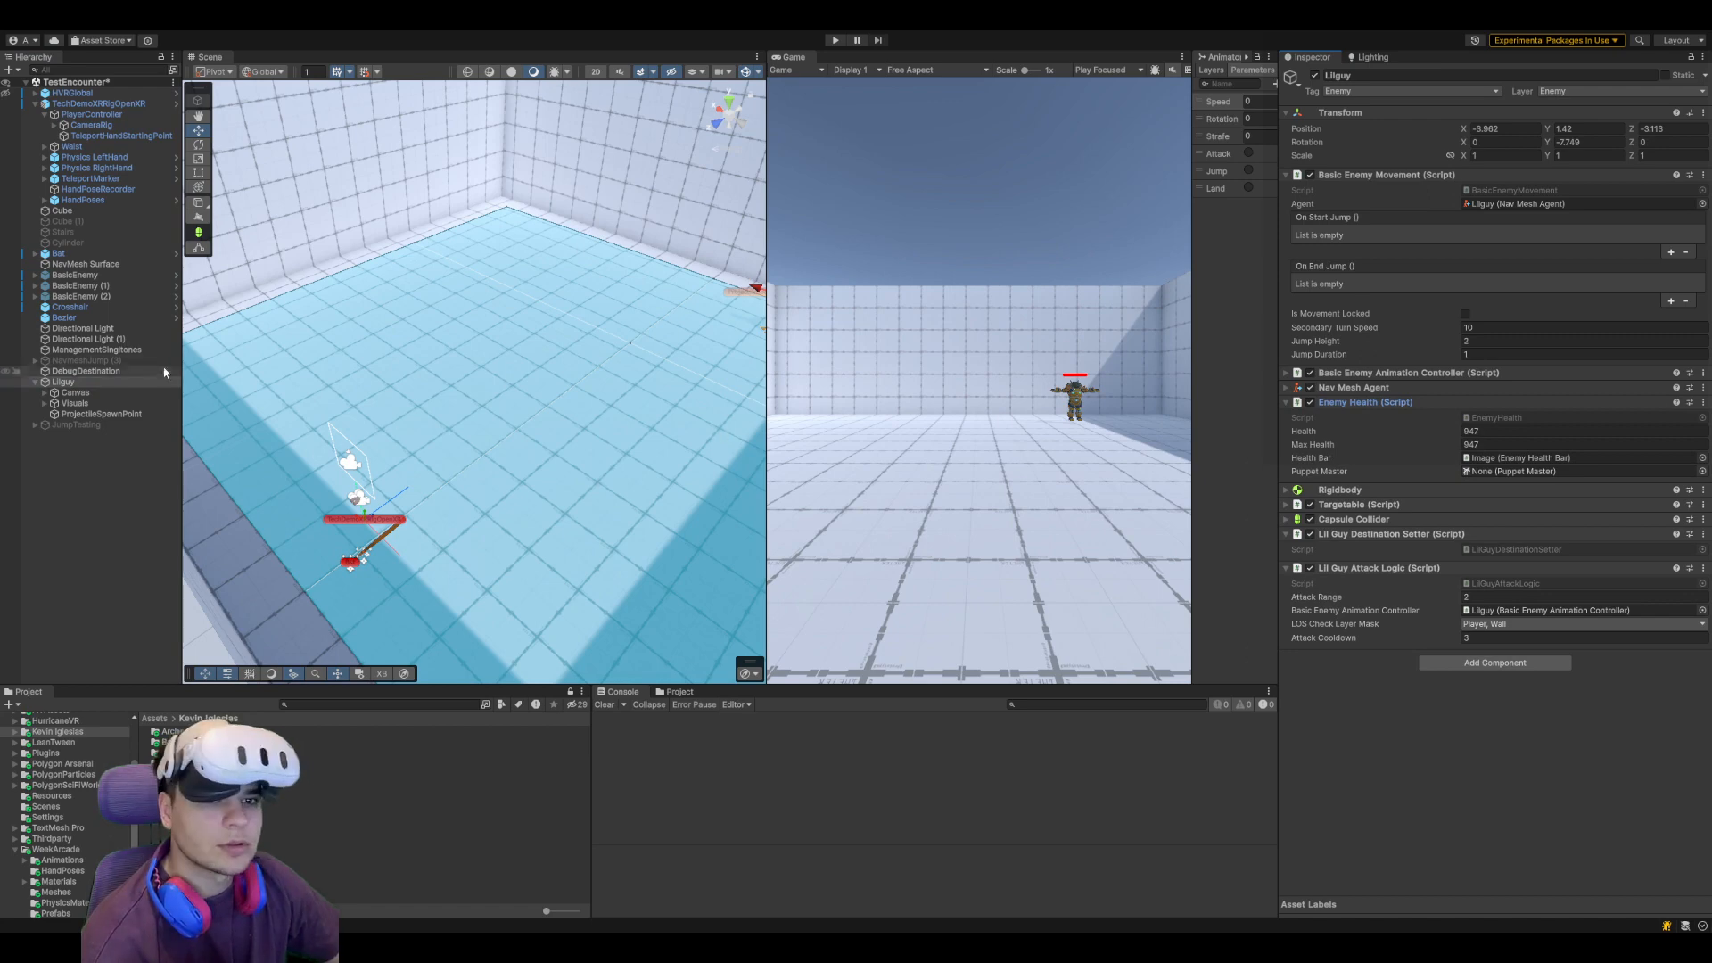
pyautogui.click(45, 403)
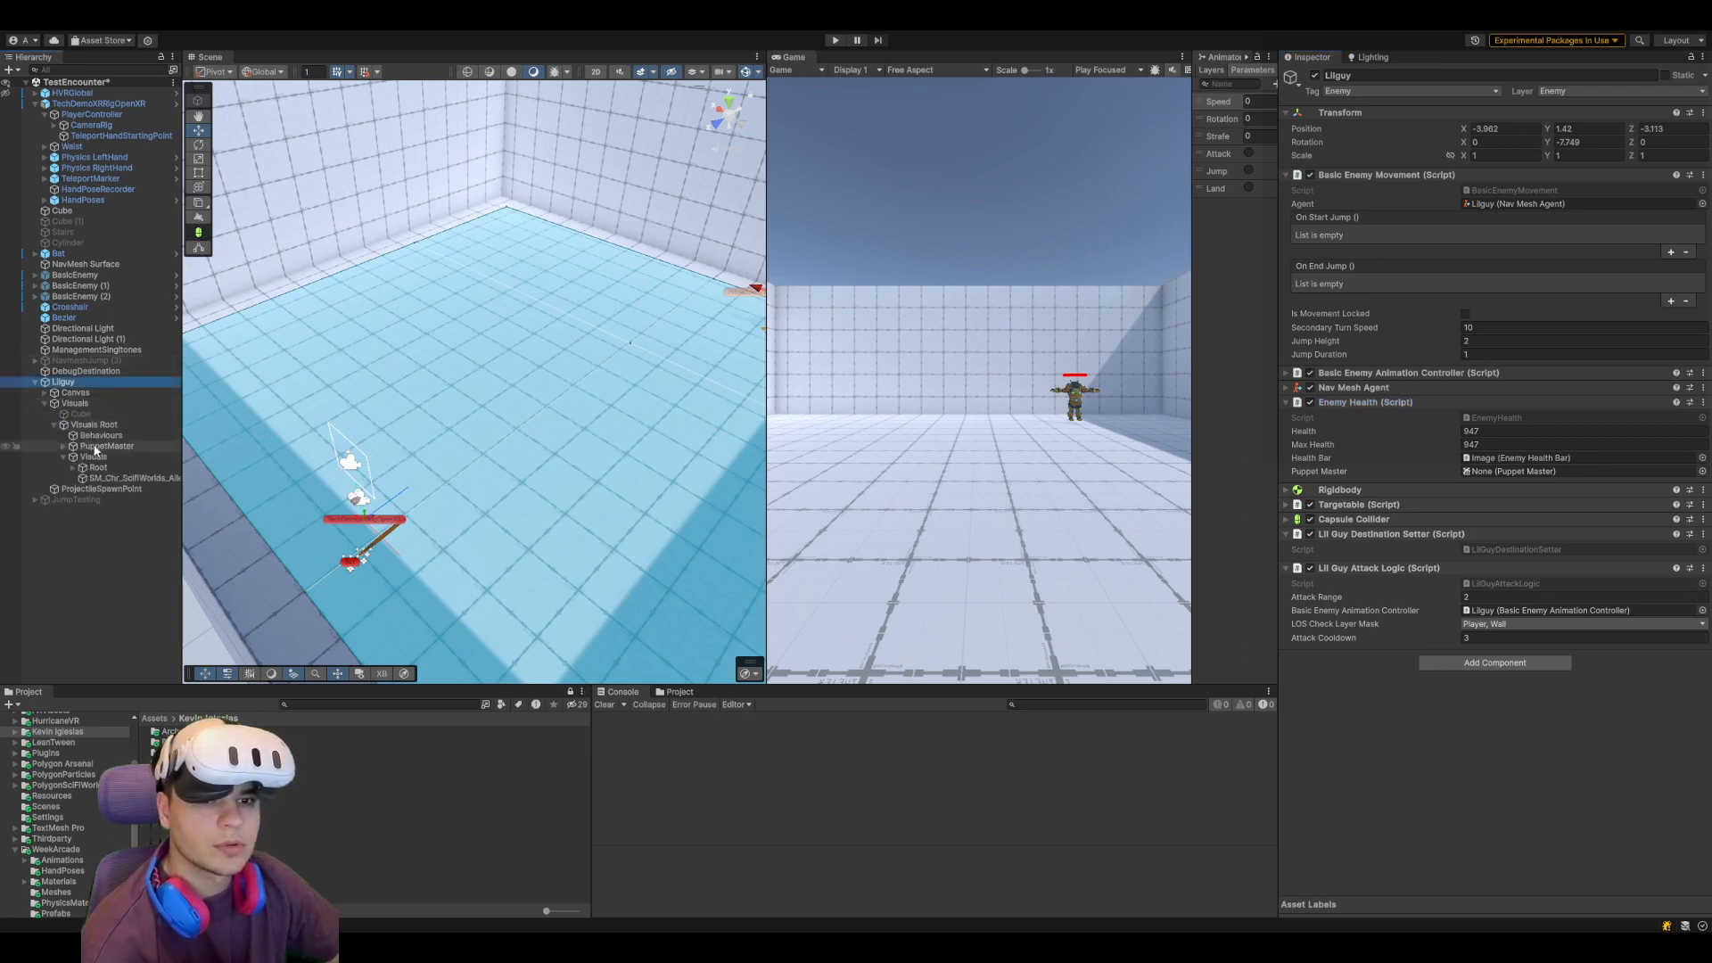
pyautogui.moveTo(1507, 452); pyautogui.dragTo(1516, 471)
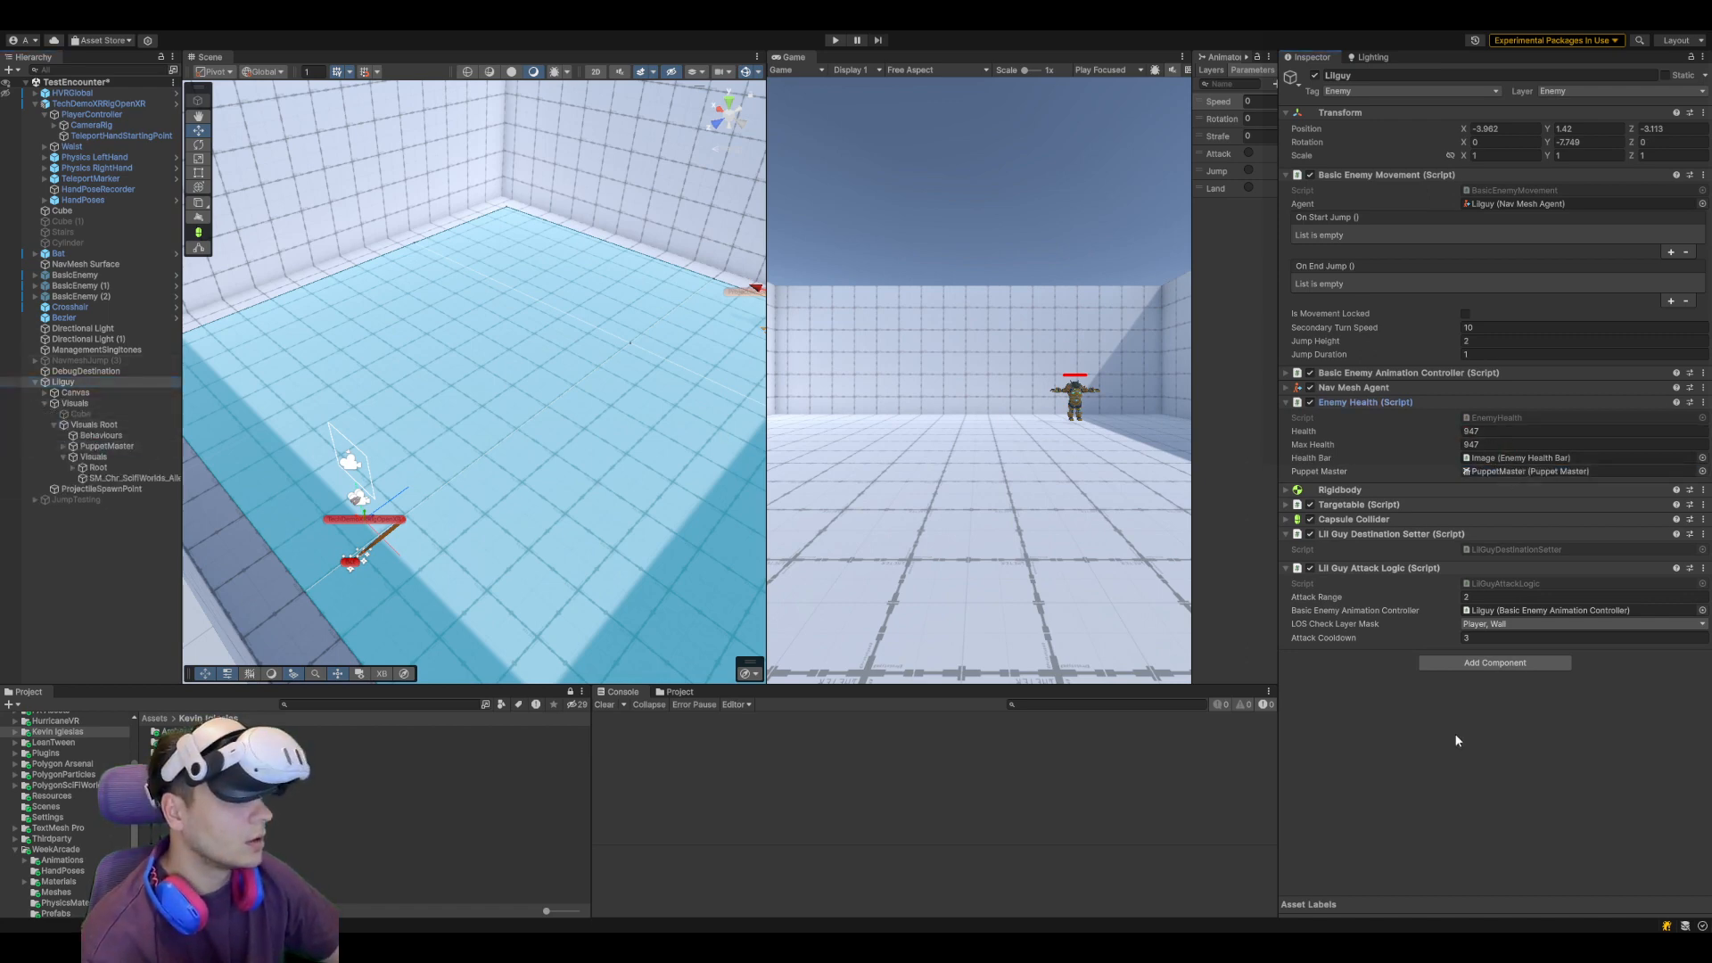
# Check the bat's damage settings and set Lilguy's Health and Max Health to 15
pyautogui.click(59, 253)
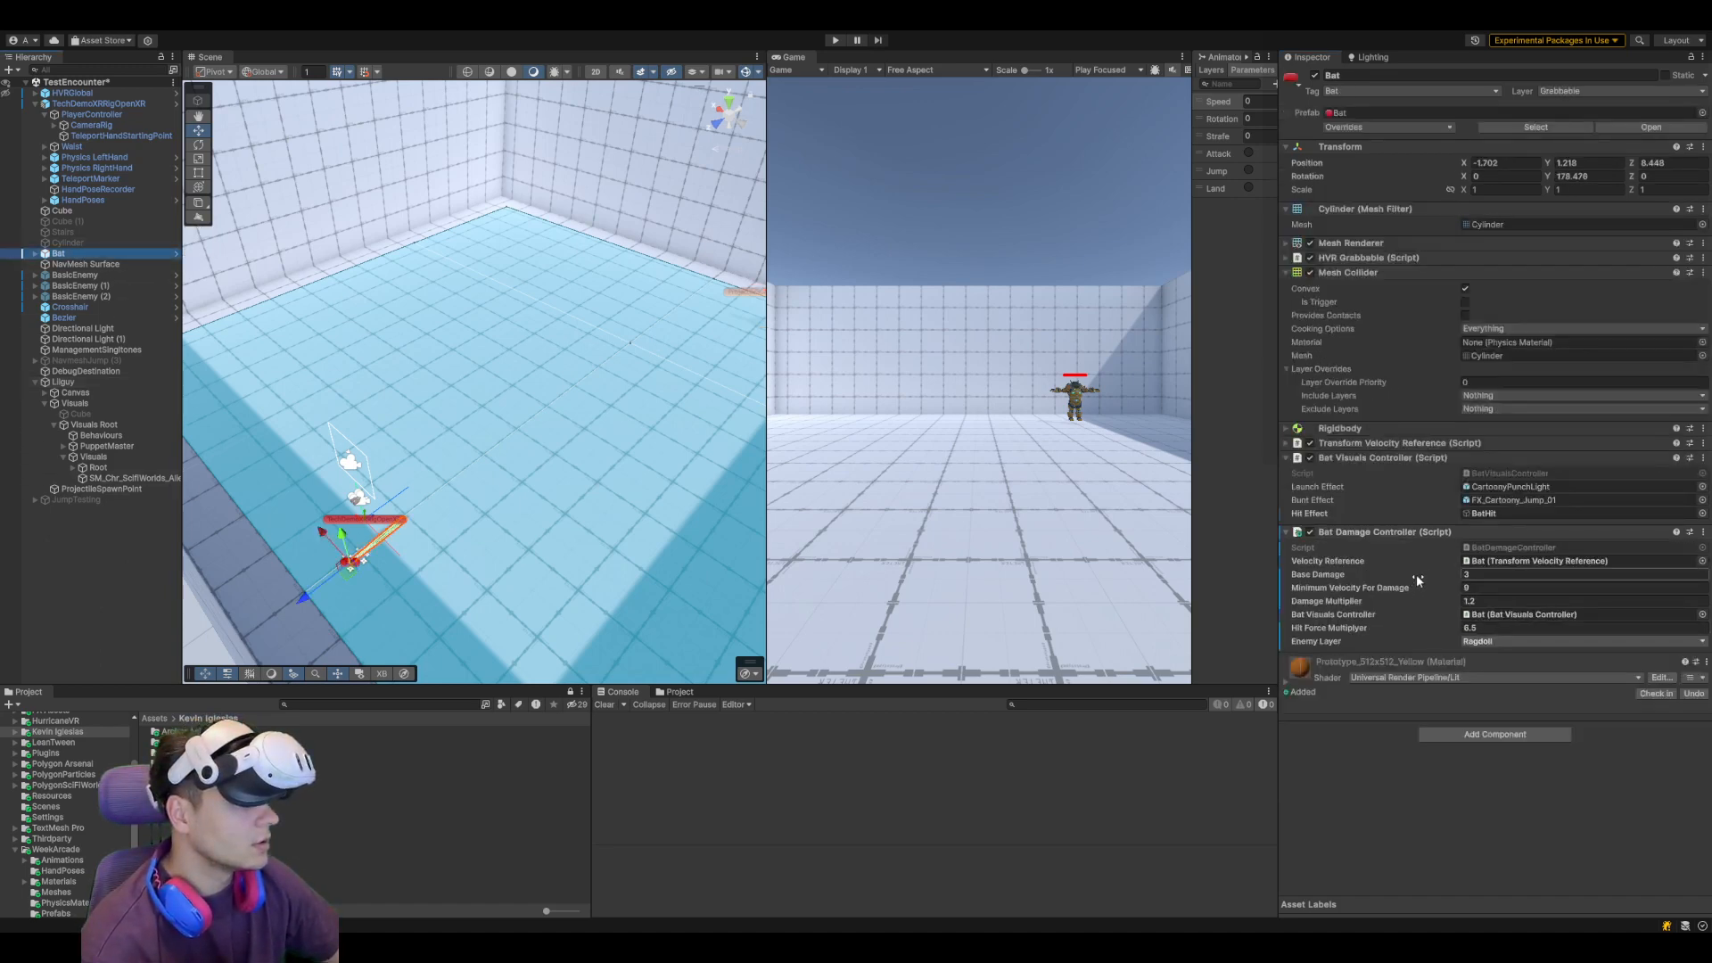
pyautogui.click(92, 383)
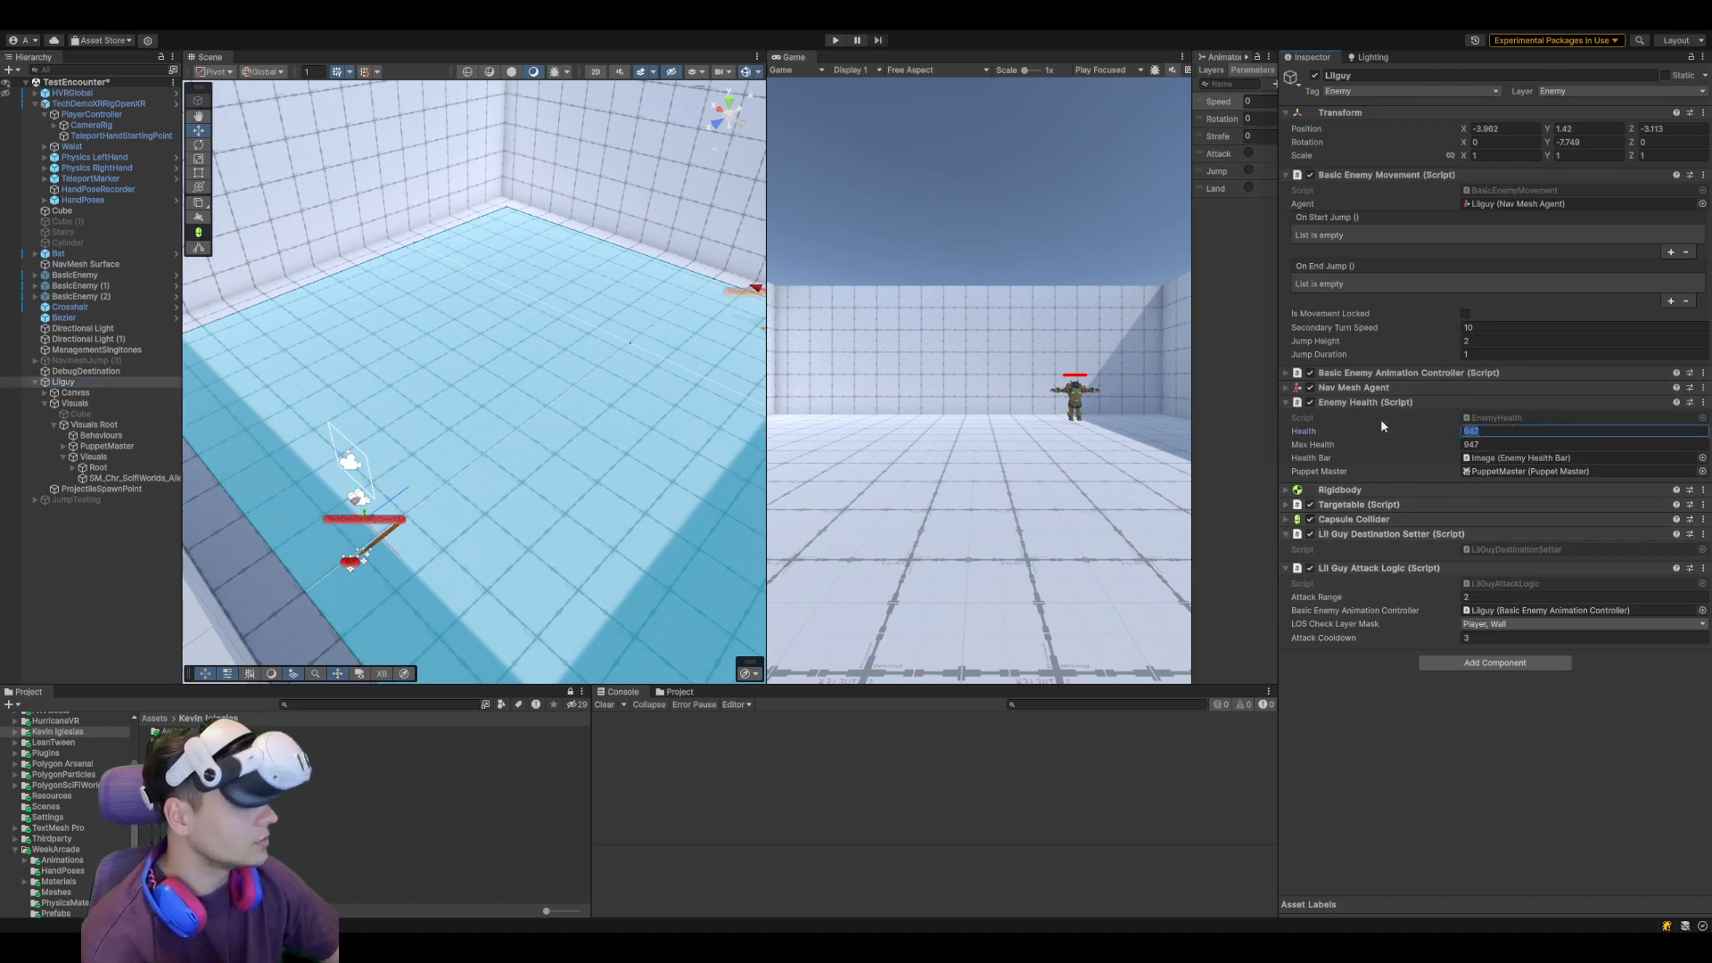
pyautogui.write('15')
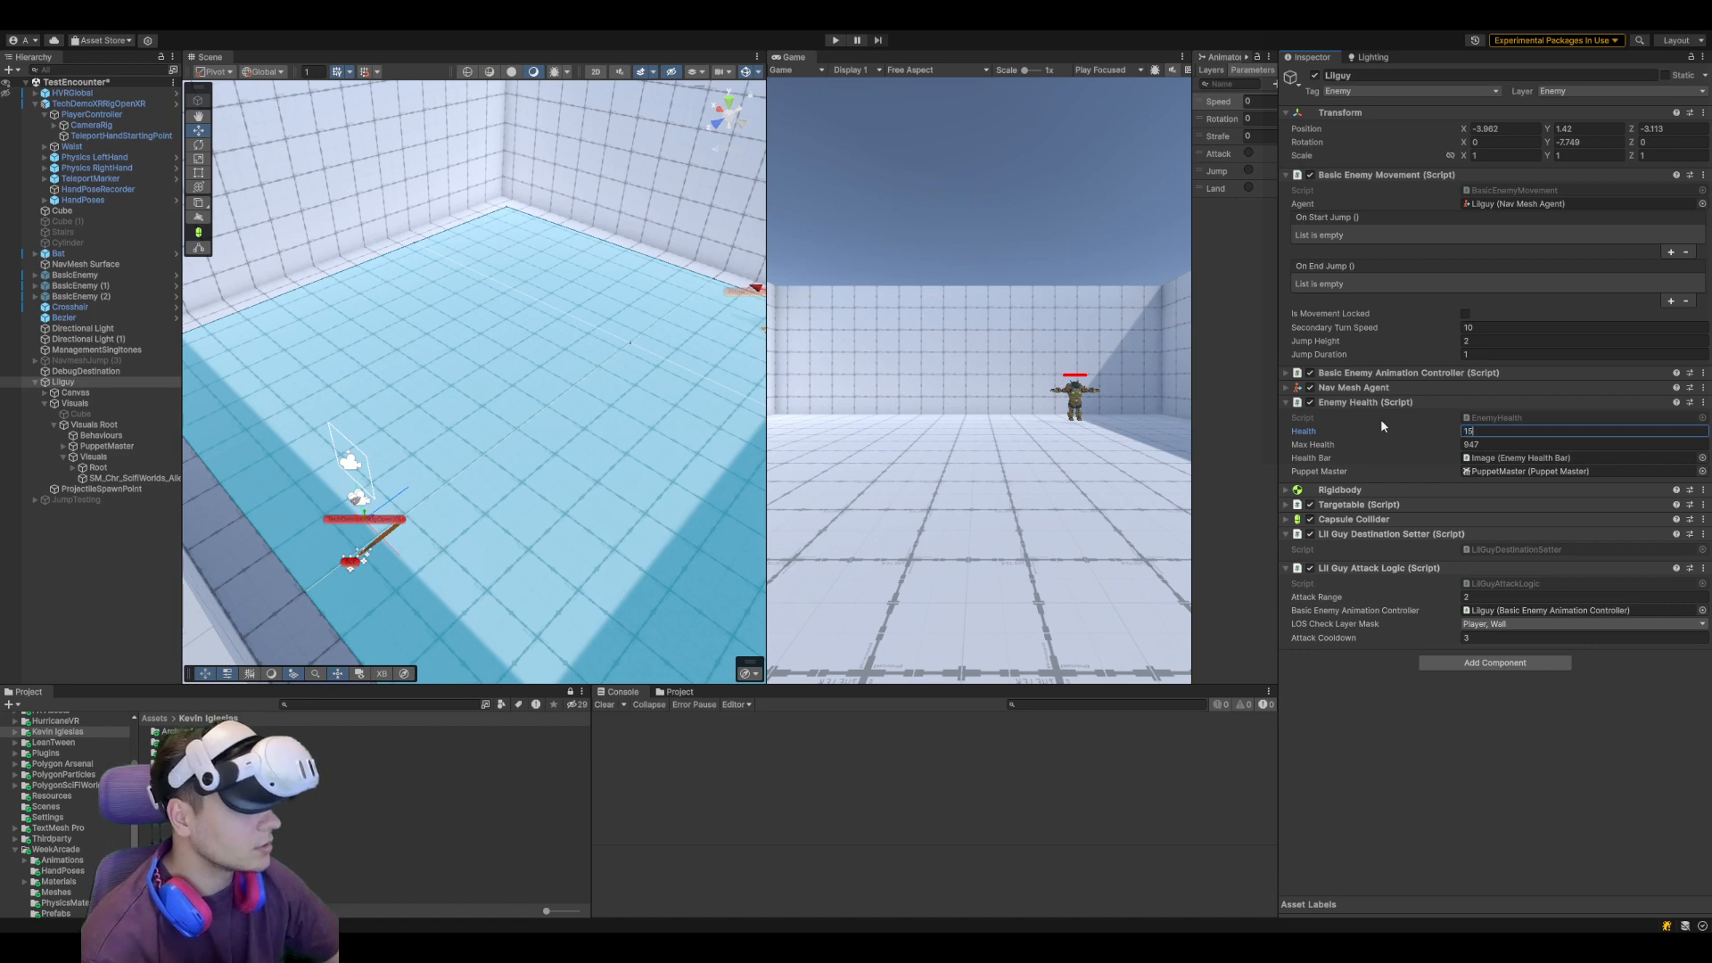
pyautogui.click(1511, 445)
pyautogui.write('15')
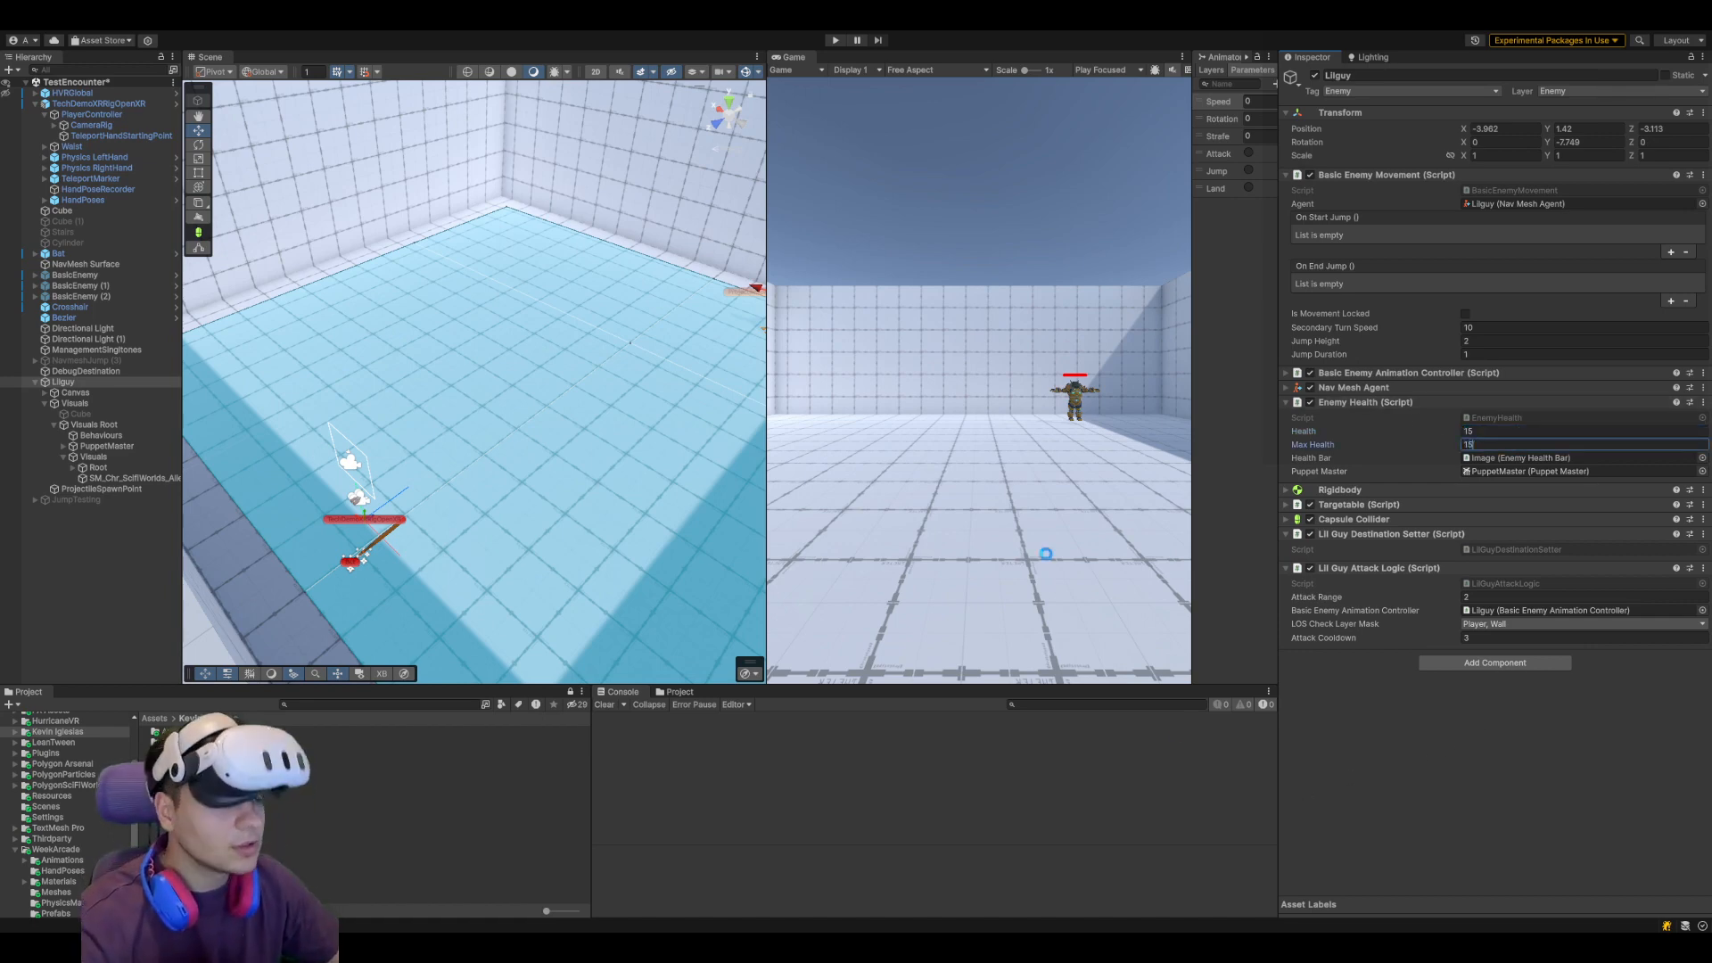
# Run the scene in play mode with an enlarged Game view and a cleared Console to test killing Lilguy
pyautogui.click(835, 40)
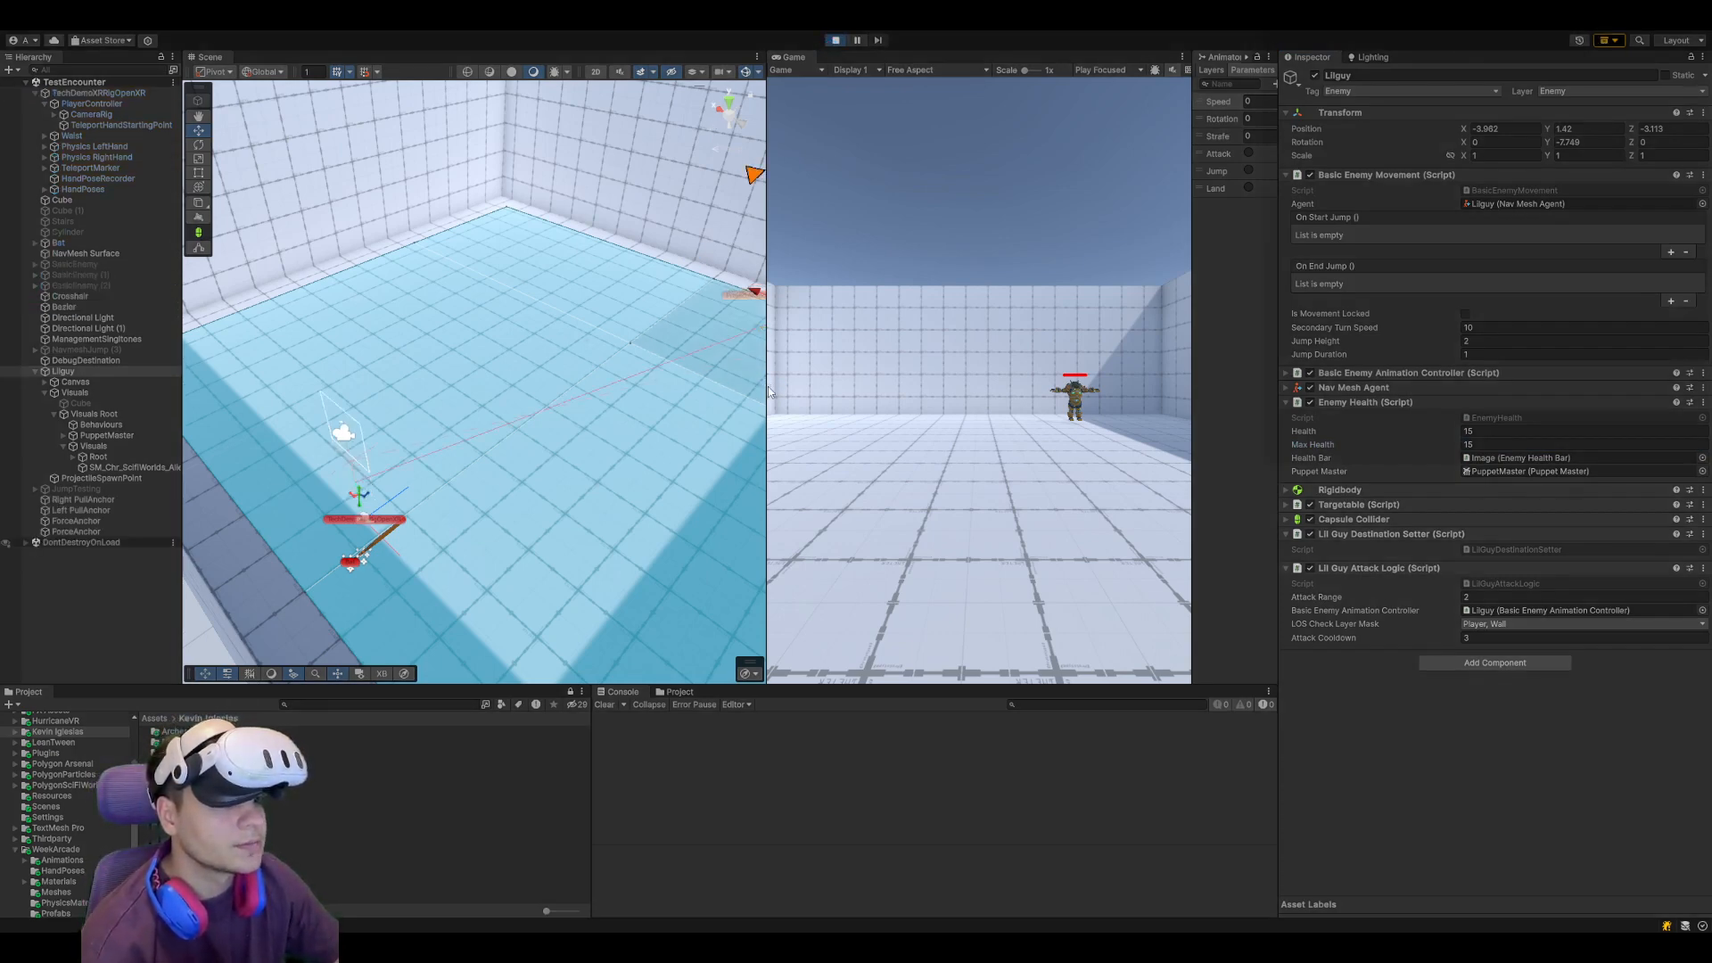
pyautogui.moveTo(767, 383); pyautogui.dragTo(587, 383)
pyautogui.moveTo(760, 687); pyautogui.dragTo(616, 775)
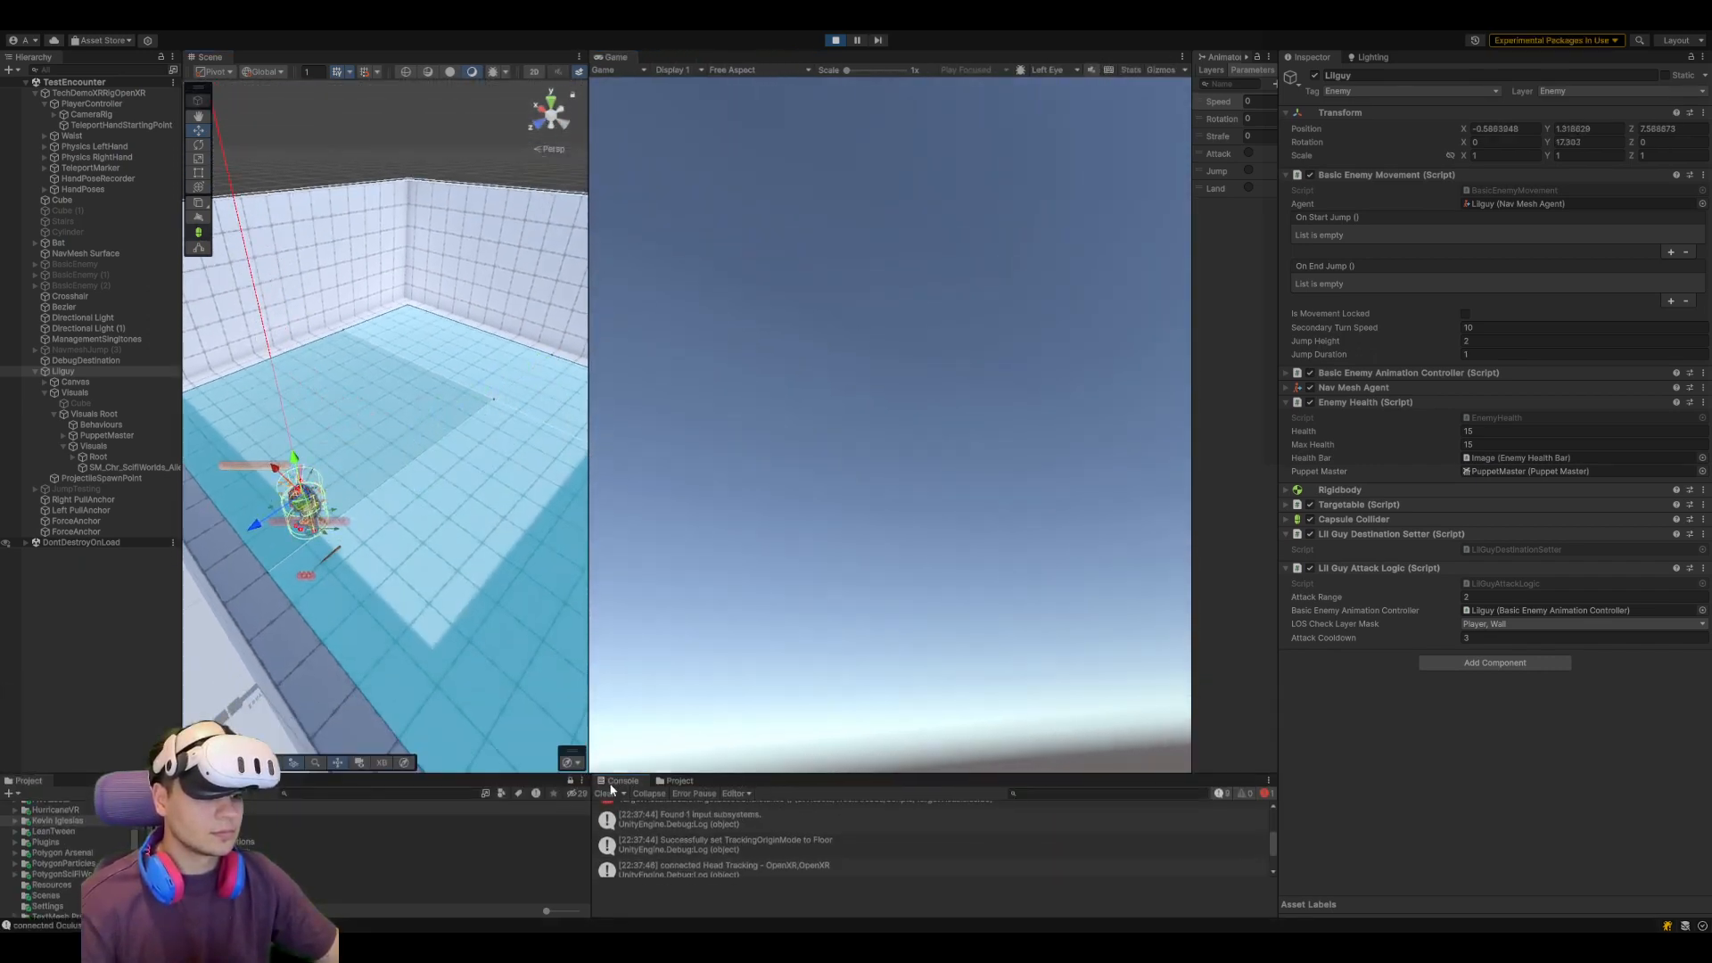
pyautogui.click(607, 793)
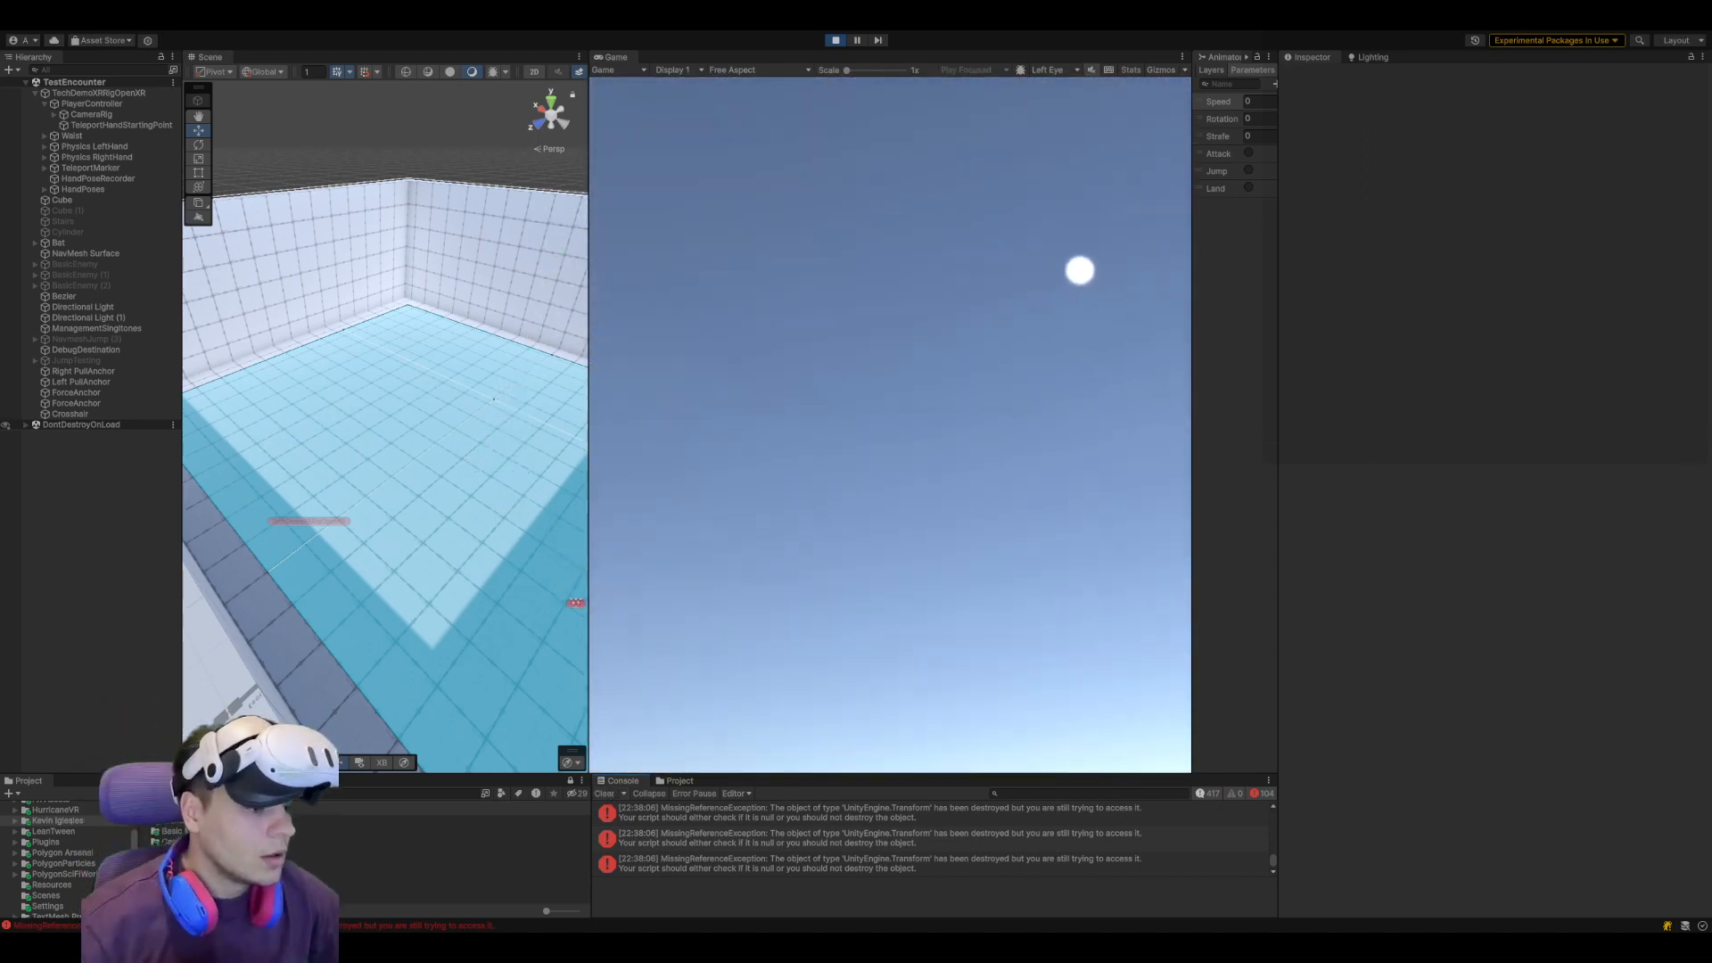
# Enlarge the Console to review and clear it, stop play mode, and restore the panel height
pyautogui.moveTo(990, 775); pyautogui.dragTo(990, 633)
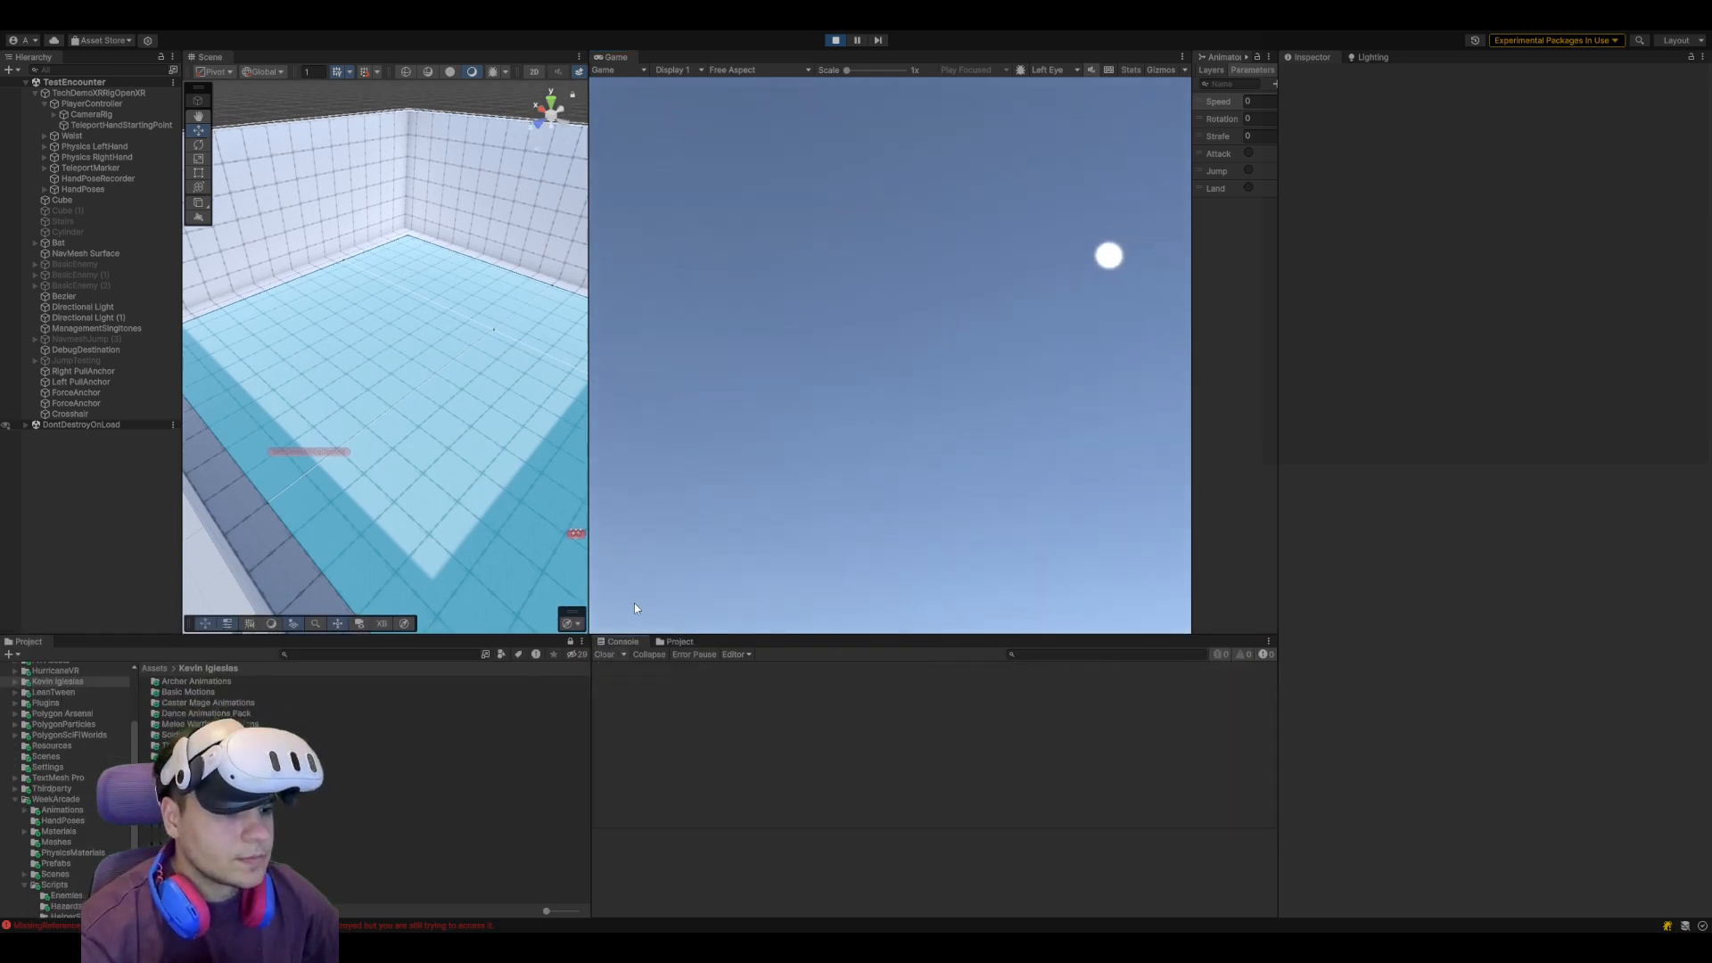
pyautogui.click(836, 40)
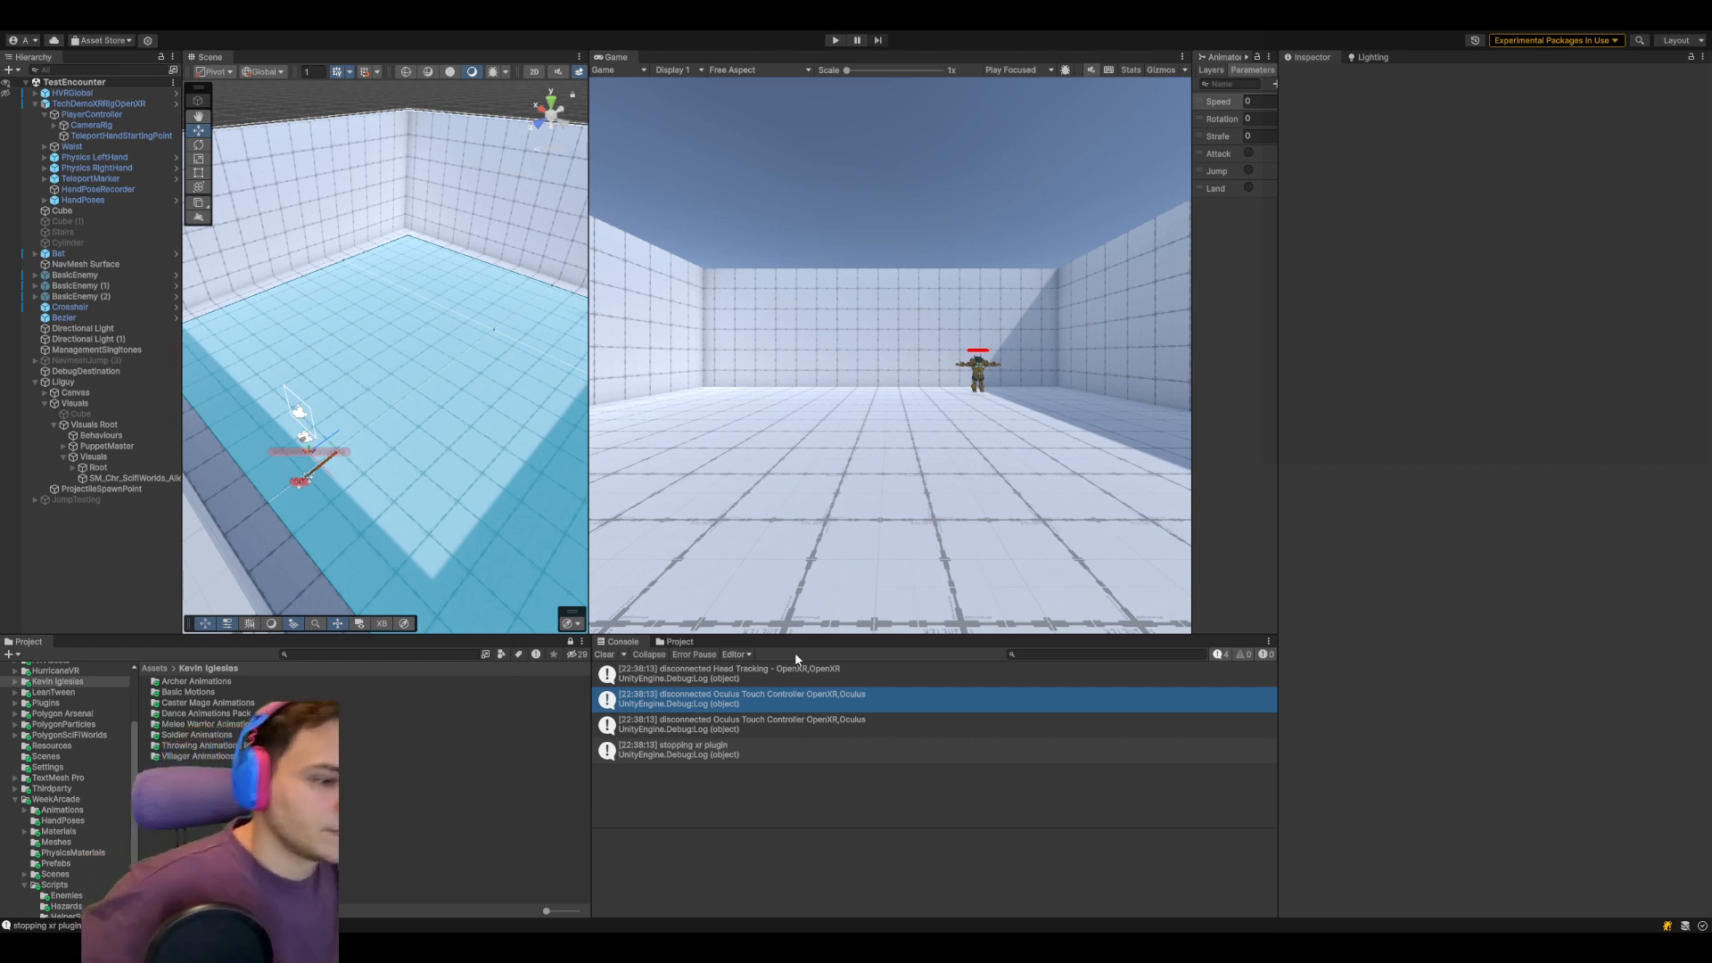
pyautogui.moveTo(796, 636); pyautogui.dragTo(798, 686)
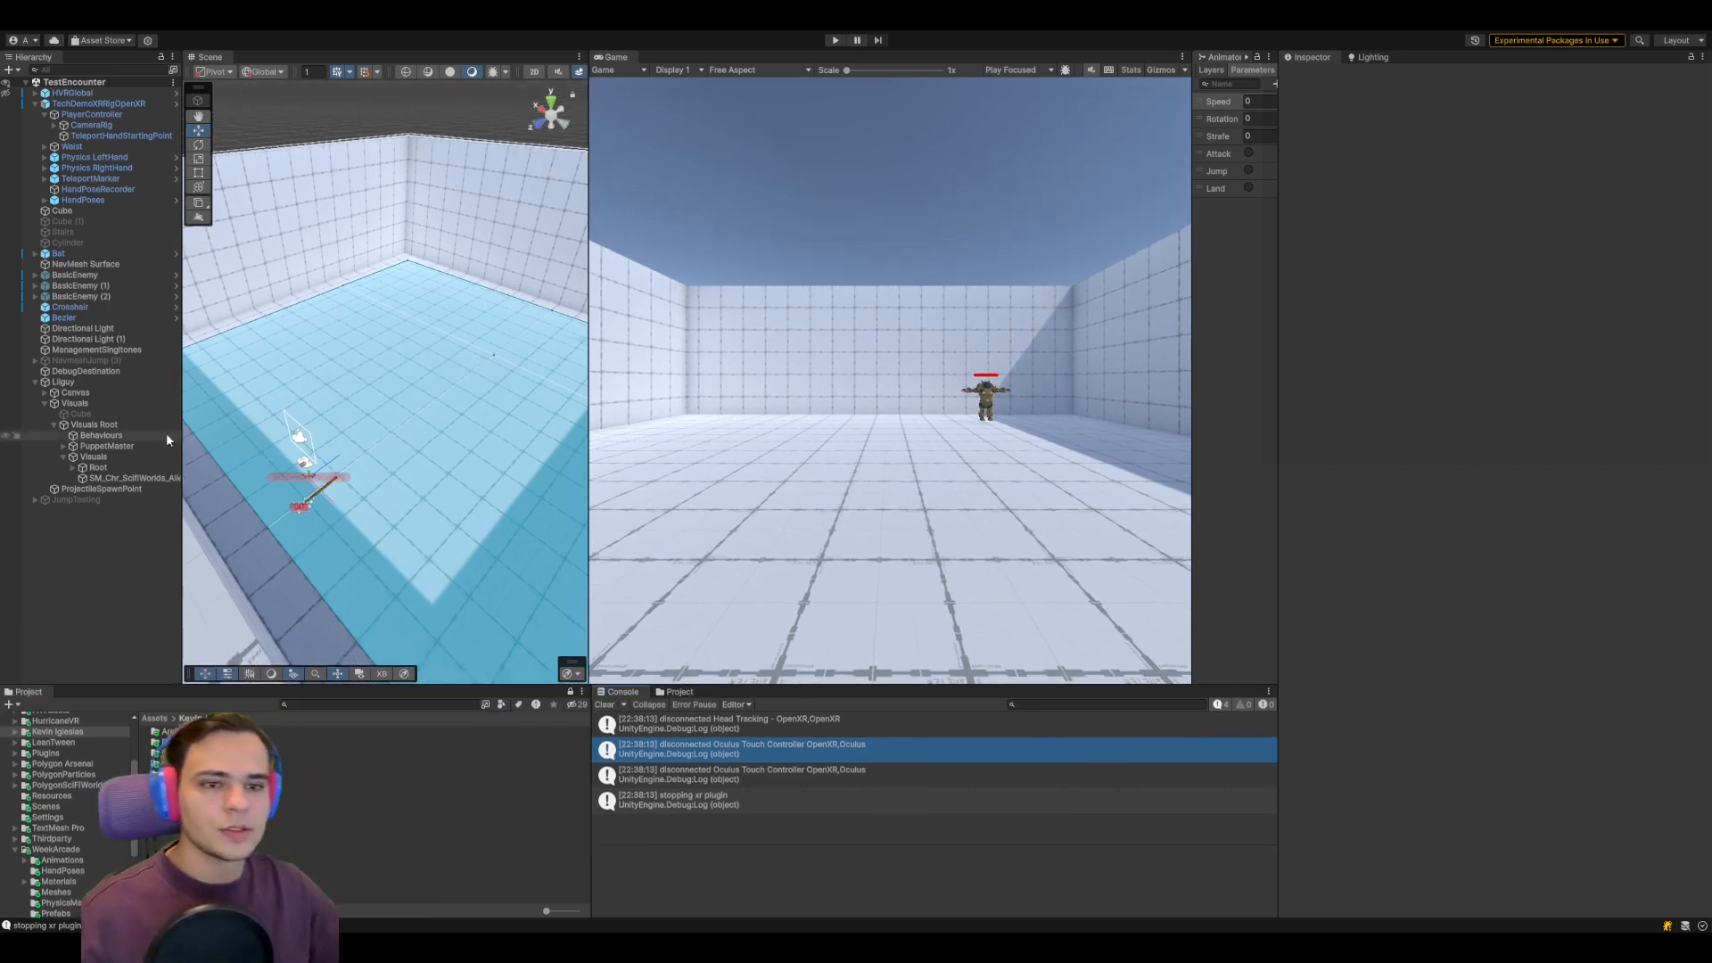
# Open the EnemyHealth script from Lilguy's Enemy Health component in the code editor, widen its pane, and inspect the Die method
pyautogui.click(92, 383)
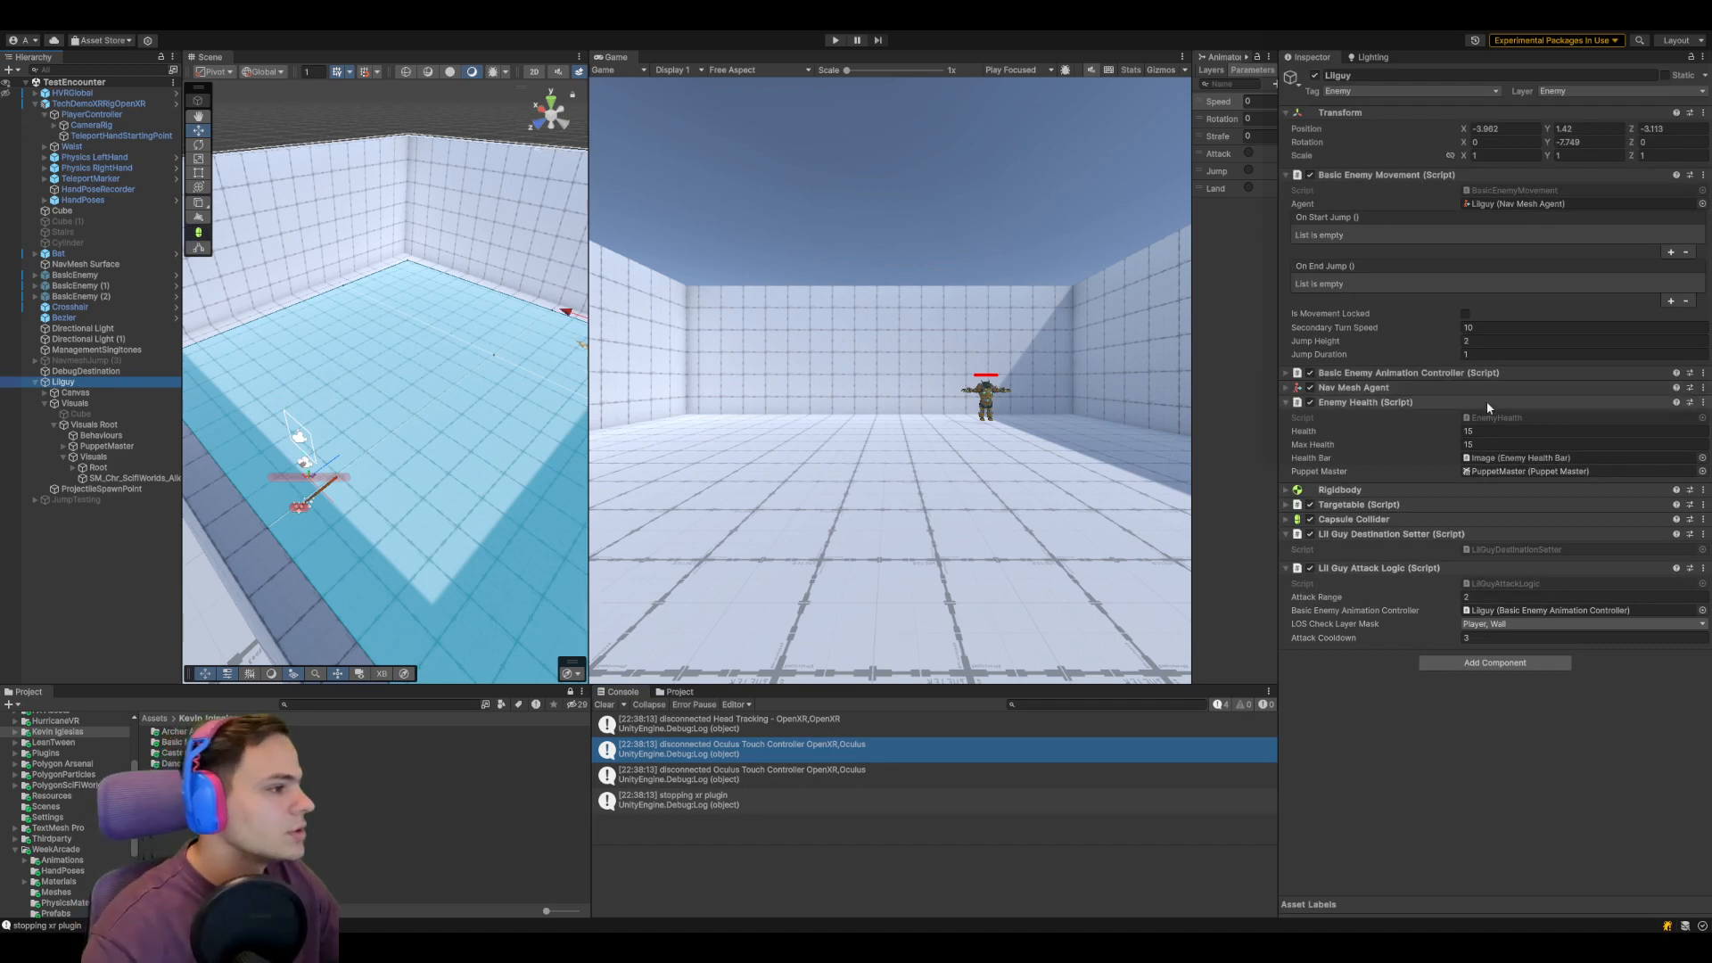
pyautogui.click(1545, 612)
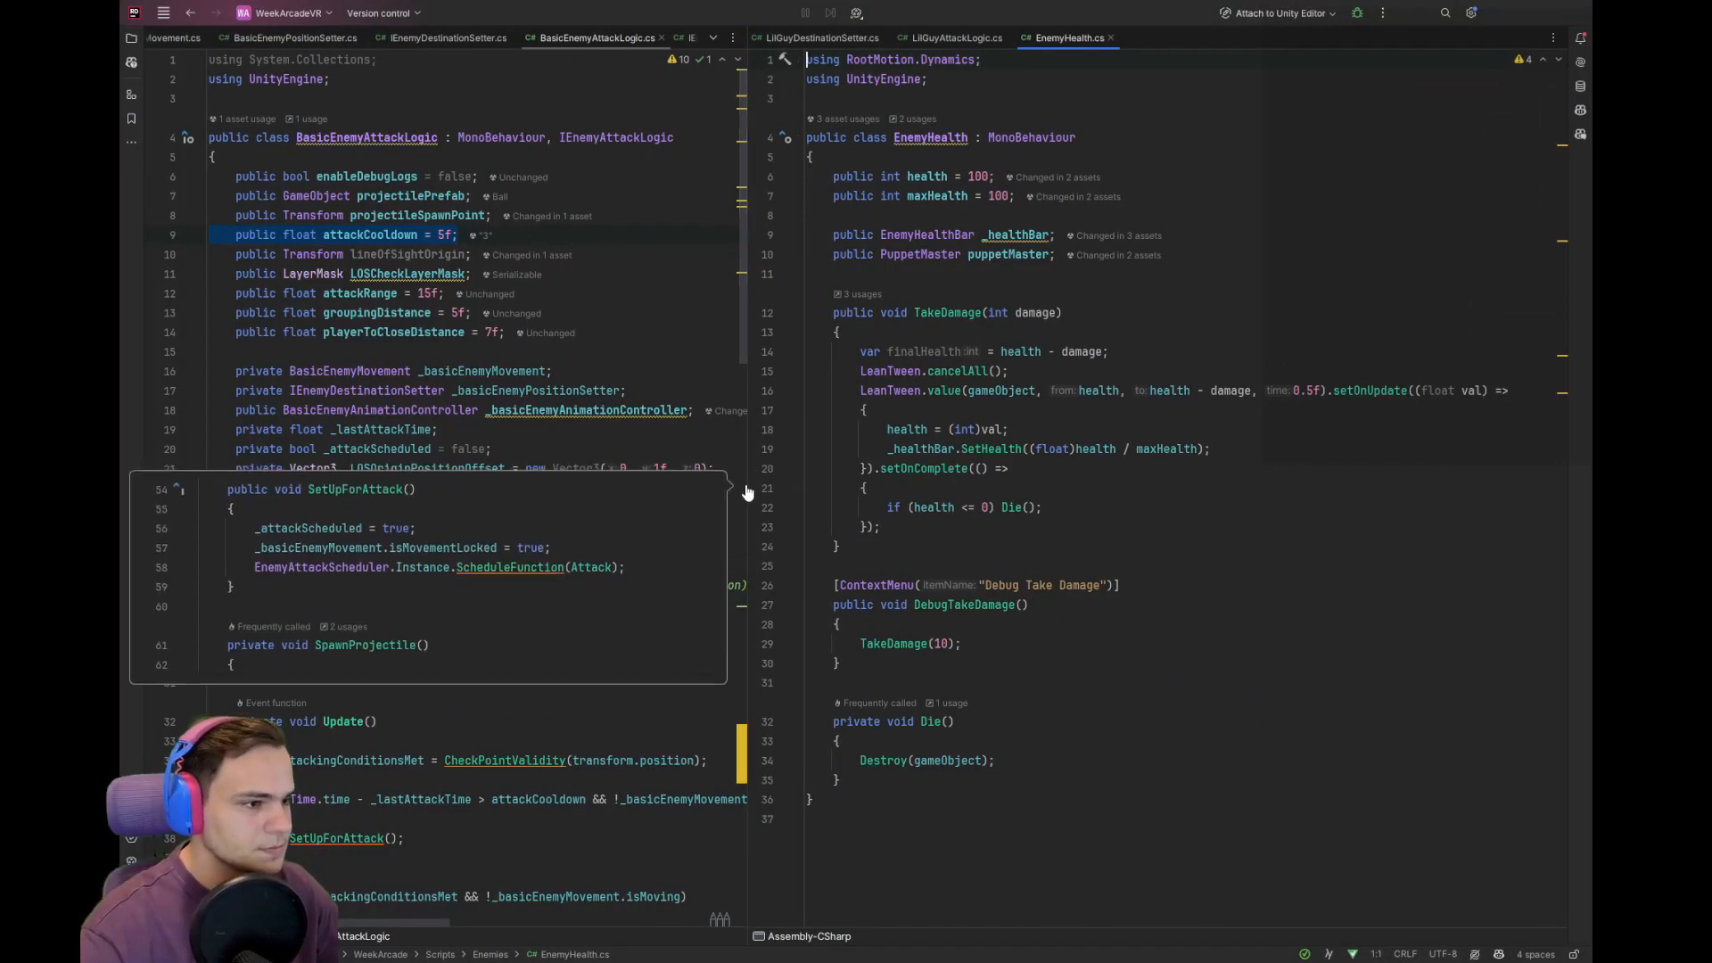
pyautogui.moveTo(749, 488); pyautogui.dragTo(549, 488)
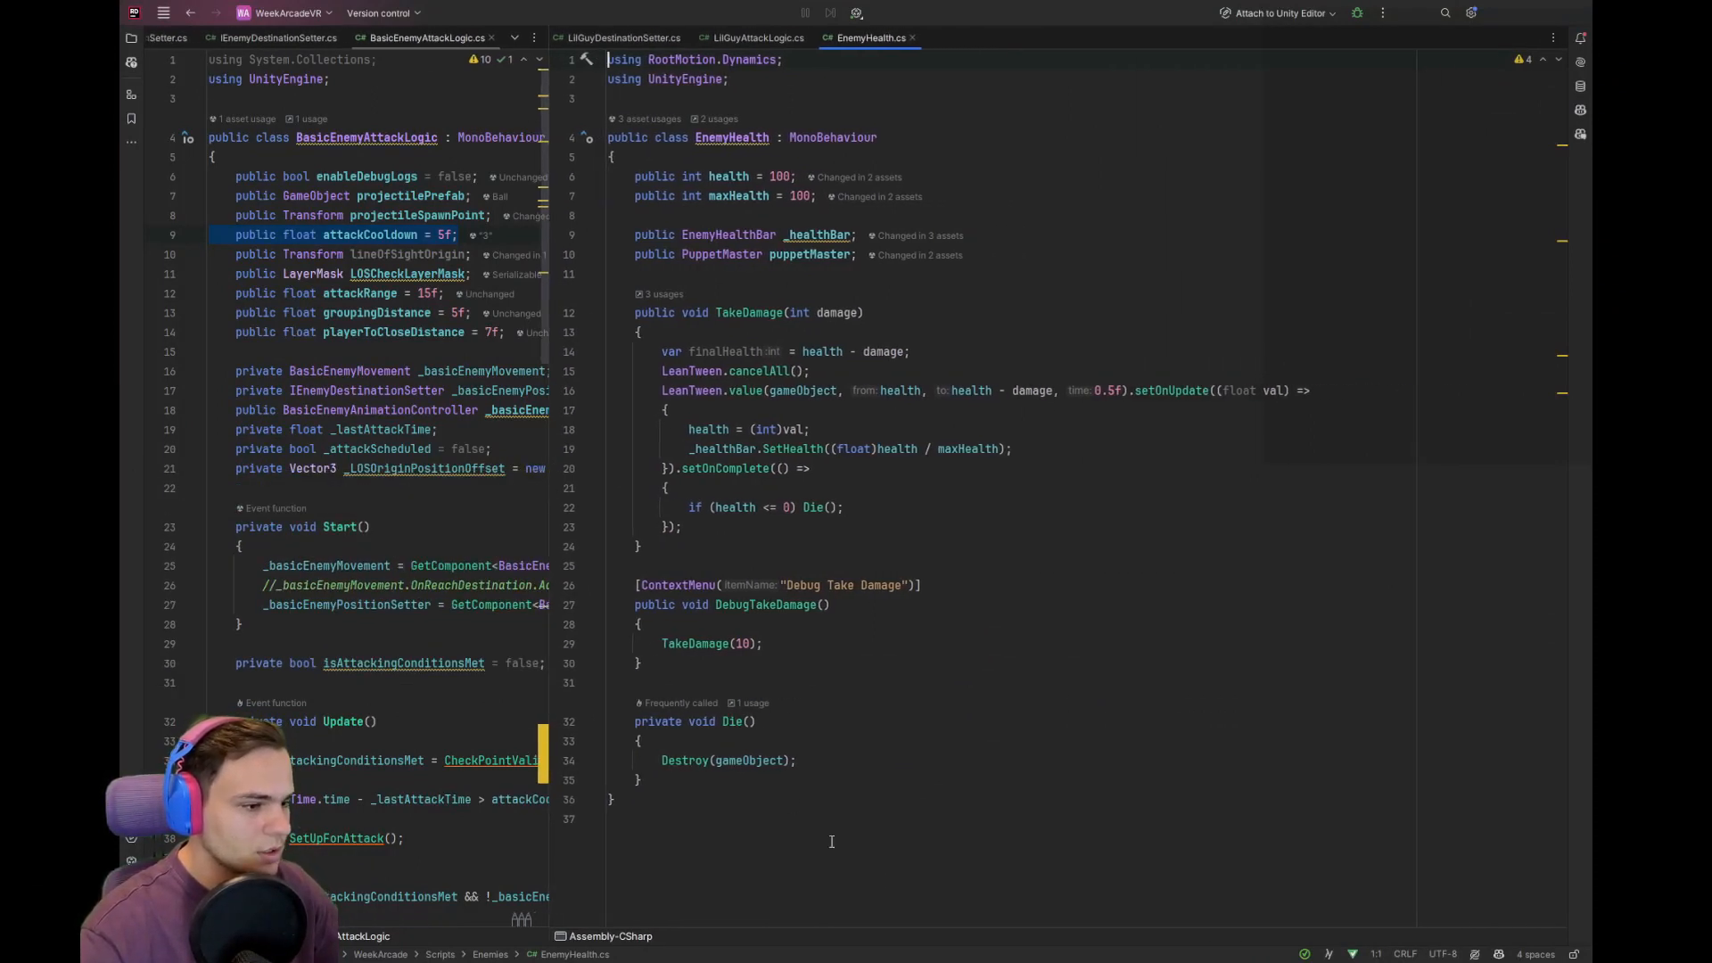
pyautogui.moveTo(658, 765); pyautogui.dragTo(882, 765)
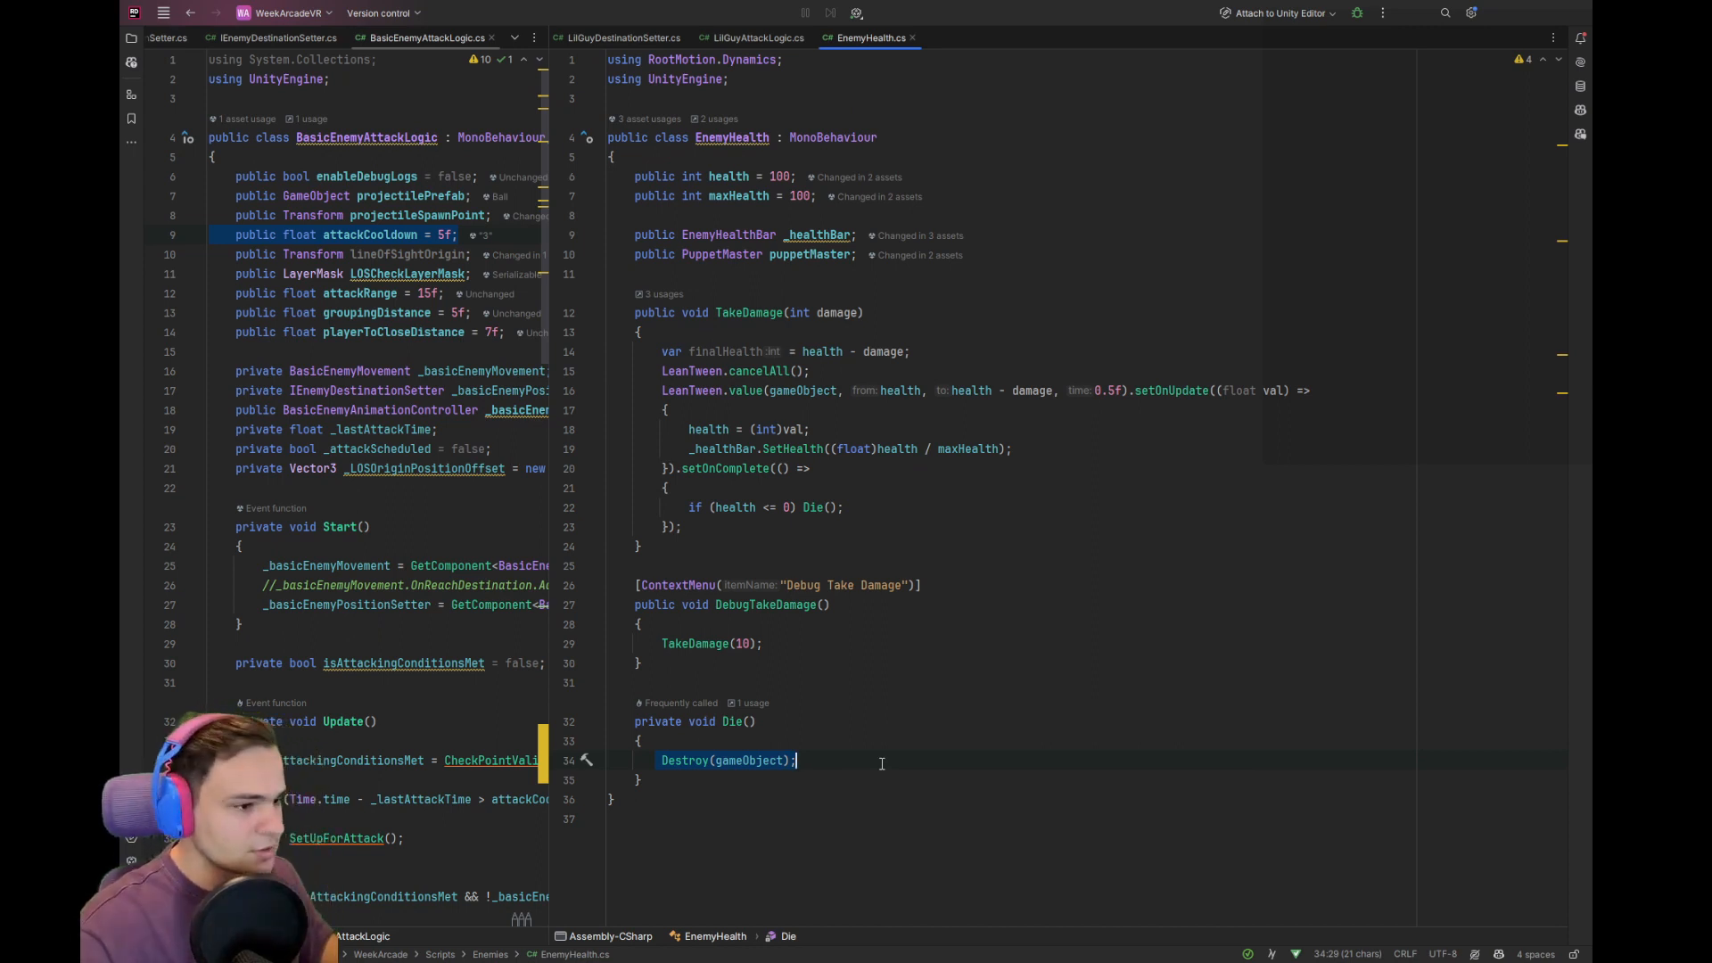
# Declare a public List<MonoBehaviour> field named disableOnDeath below the puppetMaster field in EnemyHealth
pyautogui.click(861, 259)
pyautogui.press('Return')
pyautogui.press('Return')
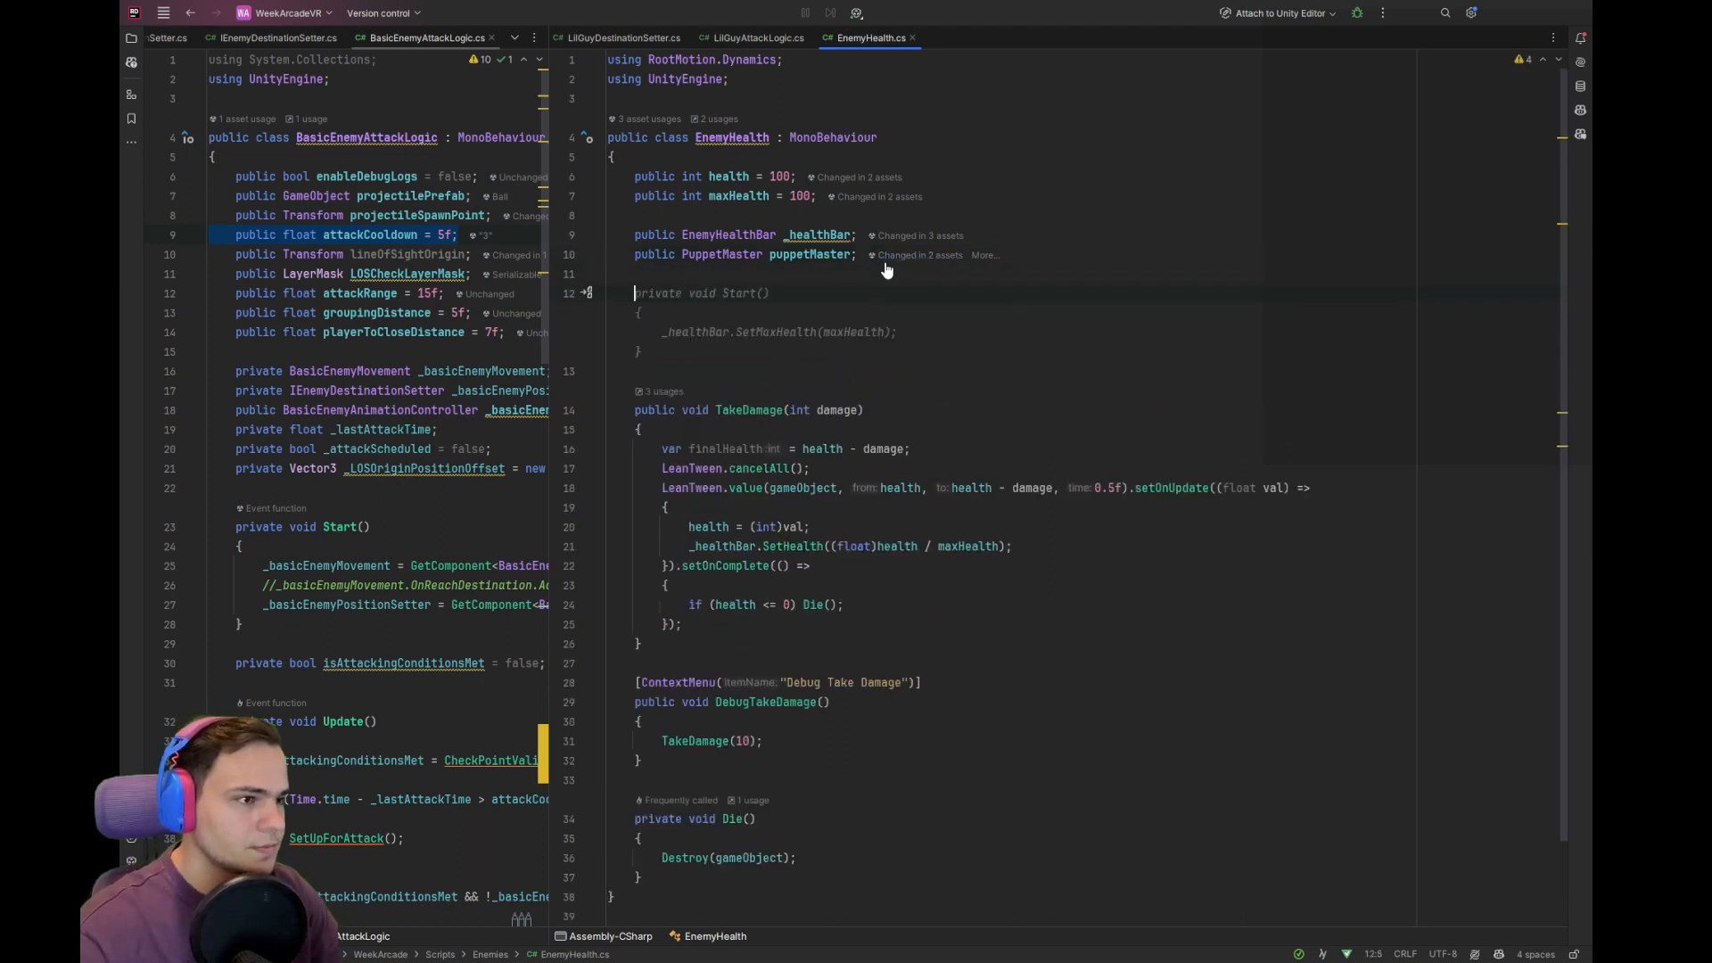
pyautogui.write('public ')
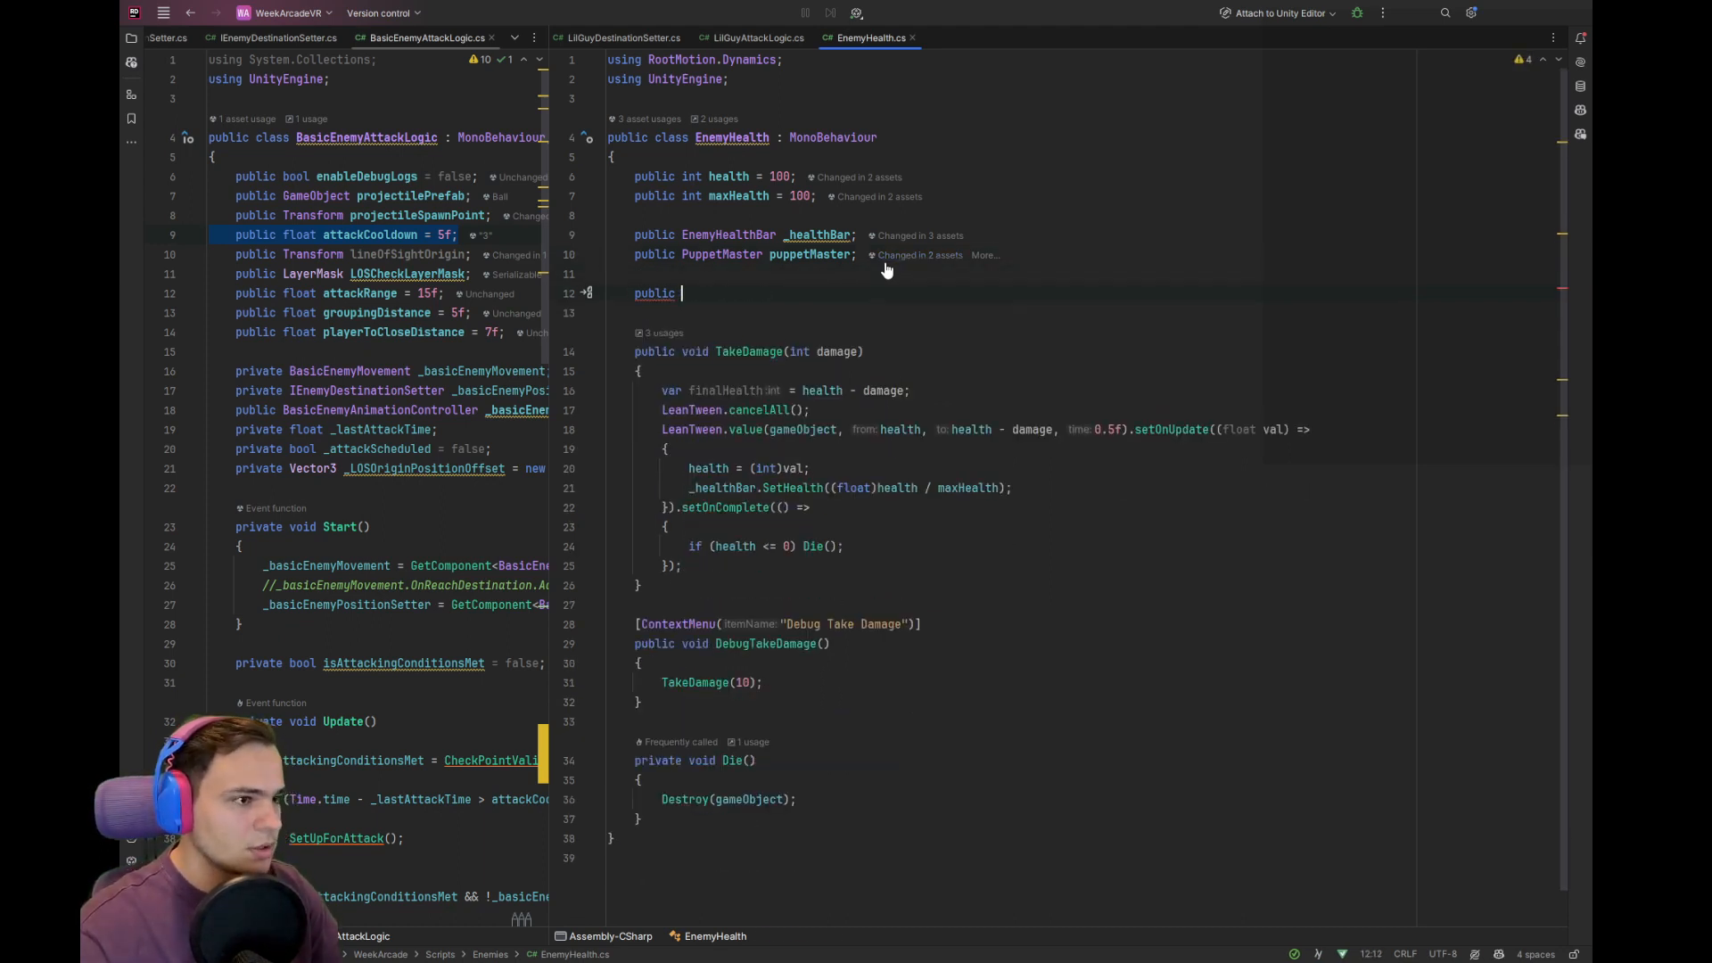
pyautogui.write('List')
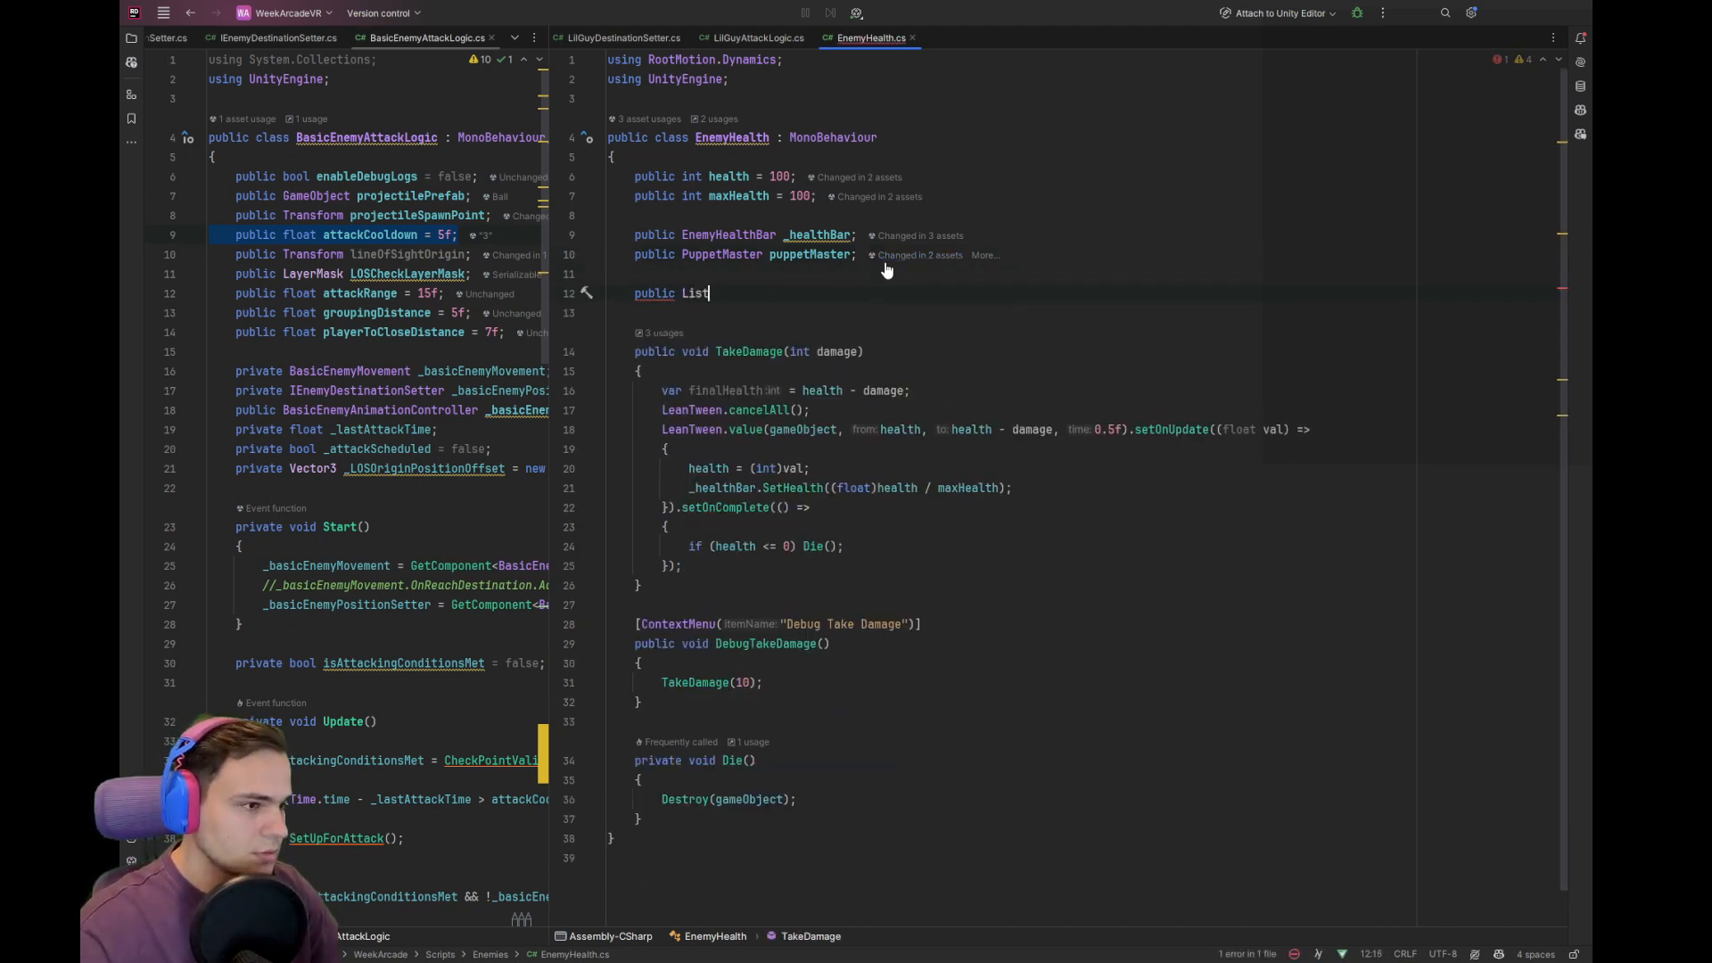
pyautogui.write('<MonoBehaviour')
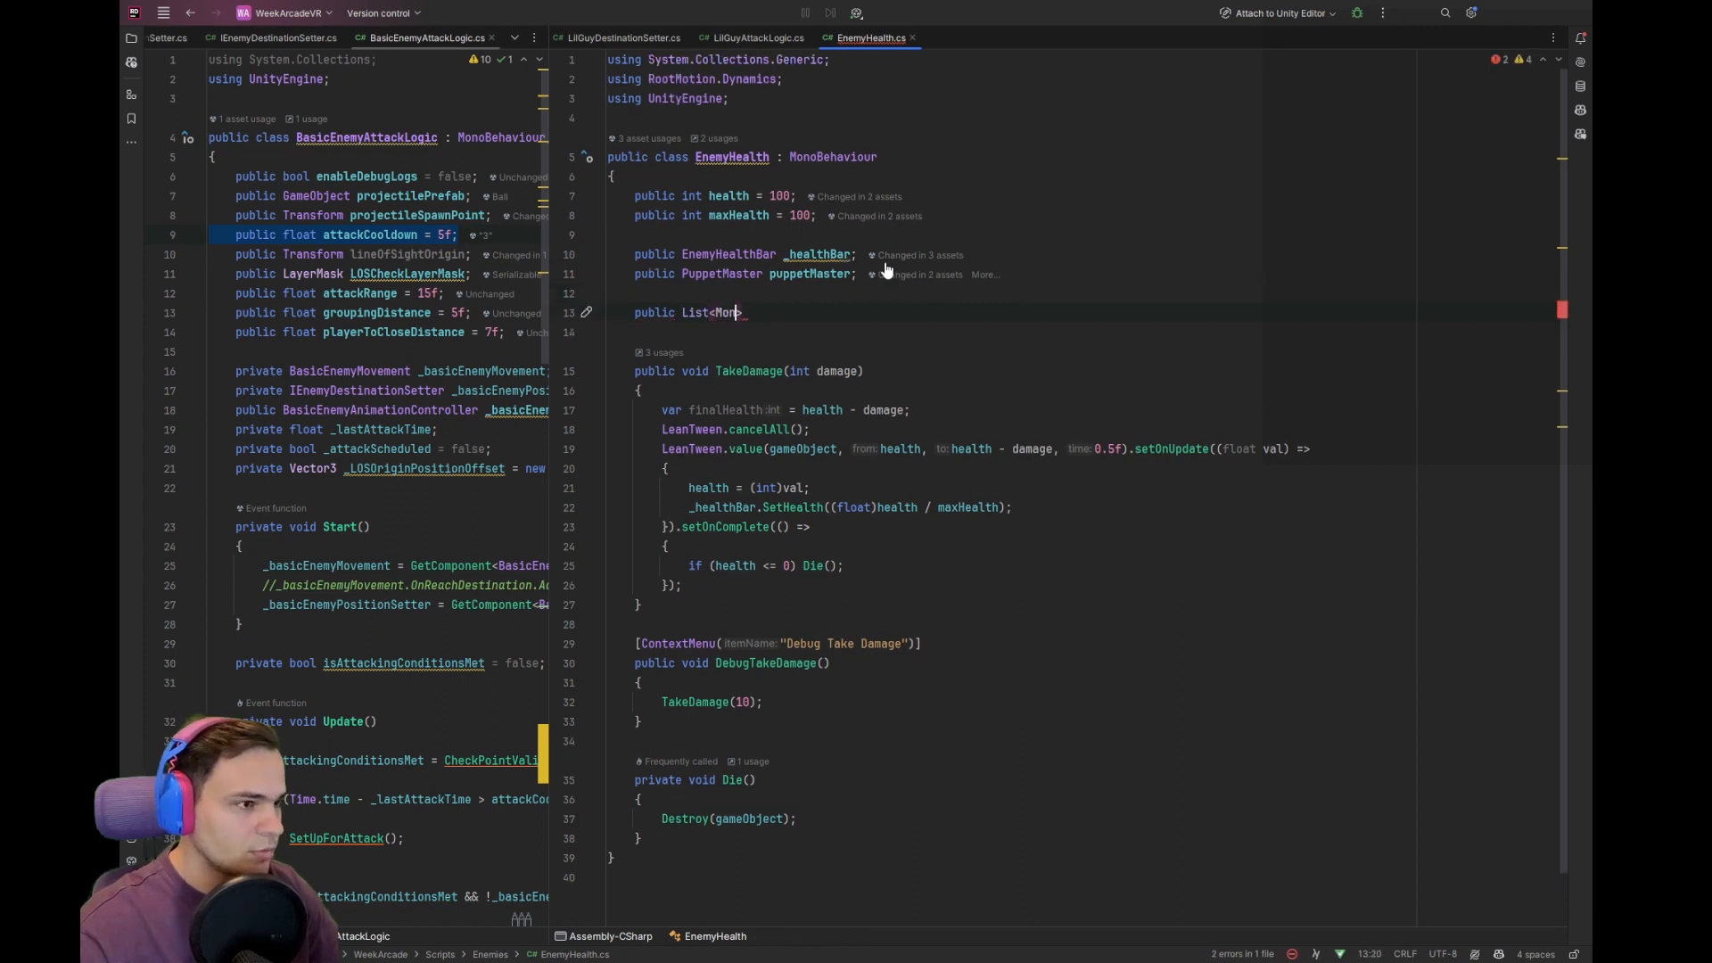
pyautogui.write('> disableOnDeath;')
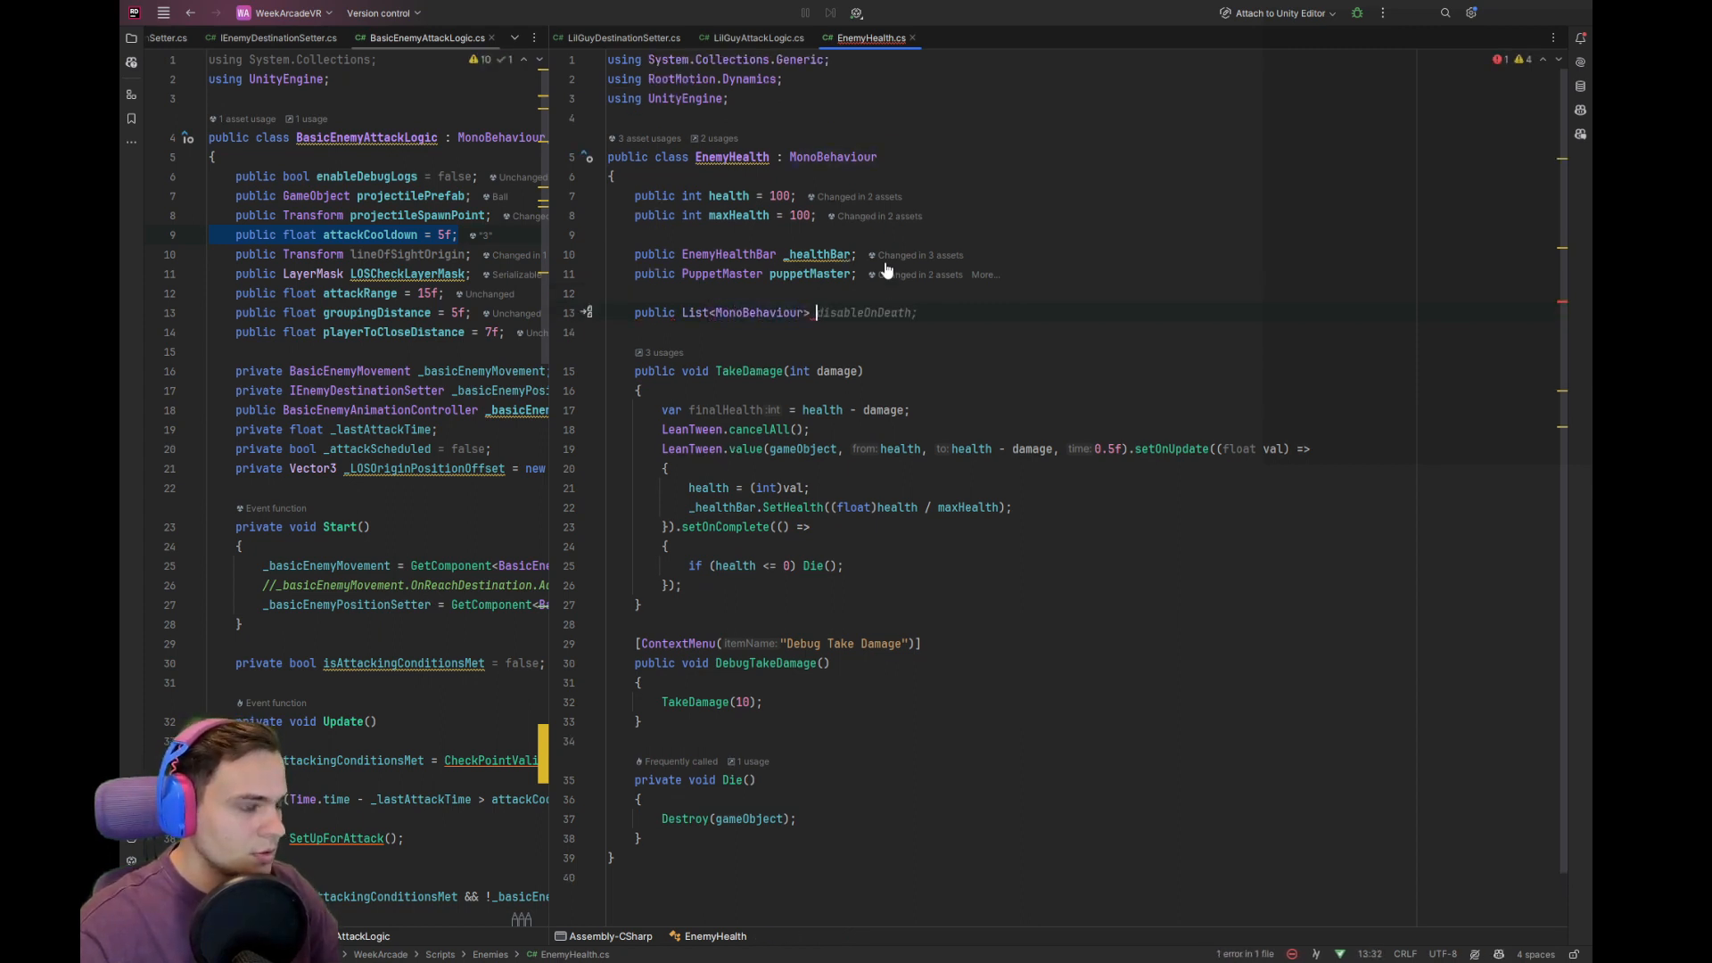
# In Die(), replace Destroy(gameObject) with disableOnDeath.ForEach(mono => mono.enabled = false) and set puppetMaster.state to PuppetMaster.State.Dead
pyautogui.doubleClick(870, 312)
pyautogui.hotkey('ctrl', 'c')
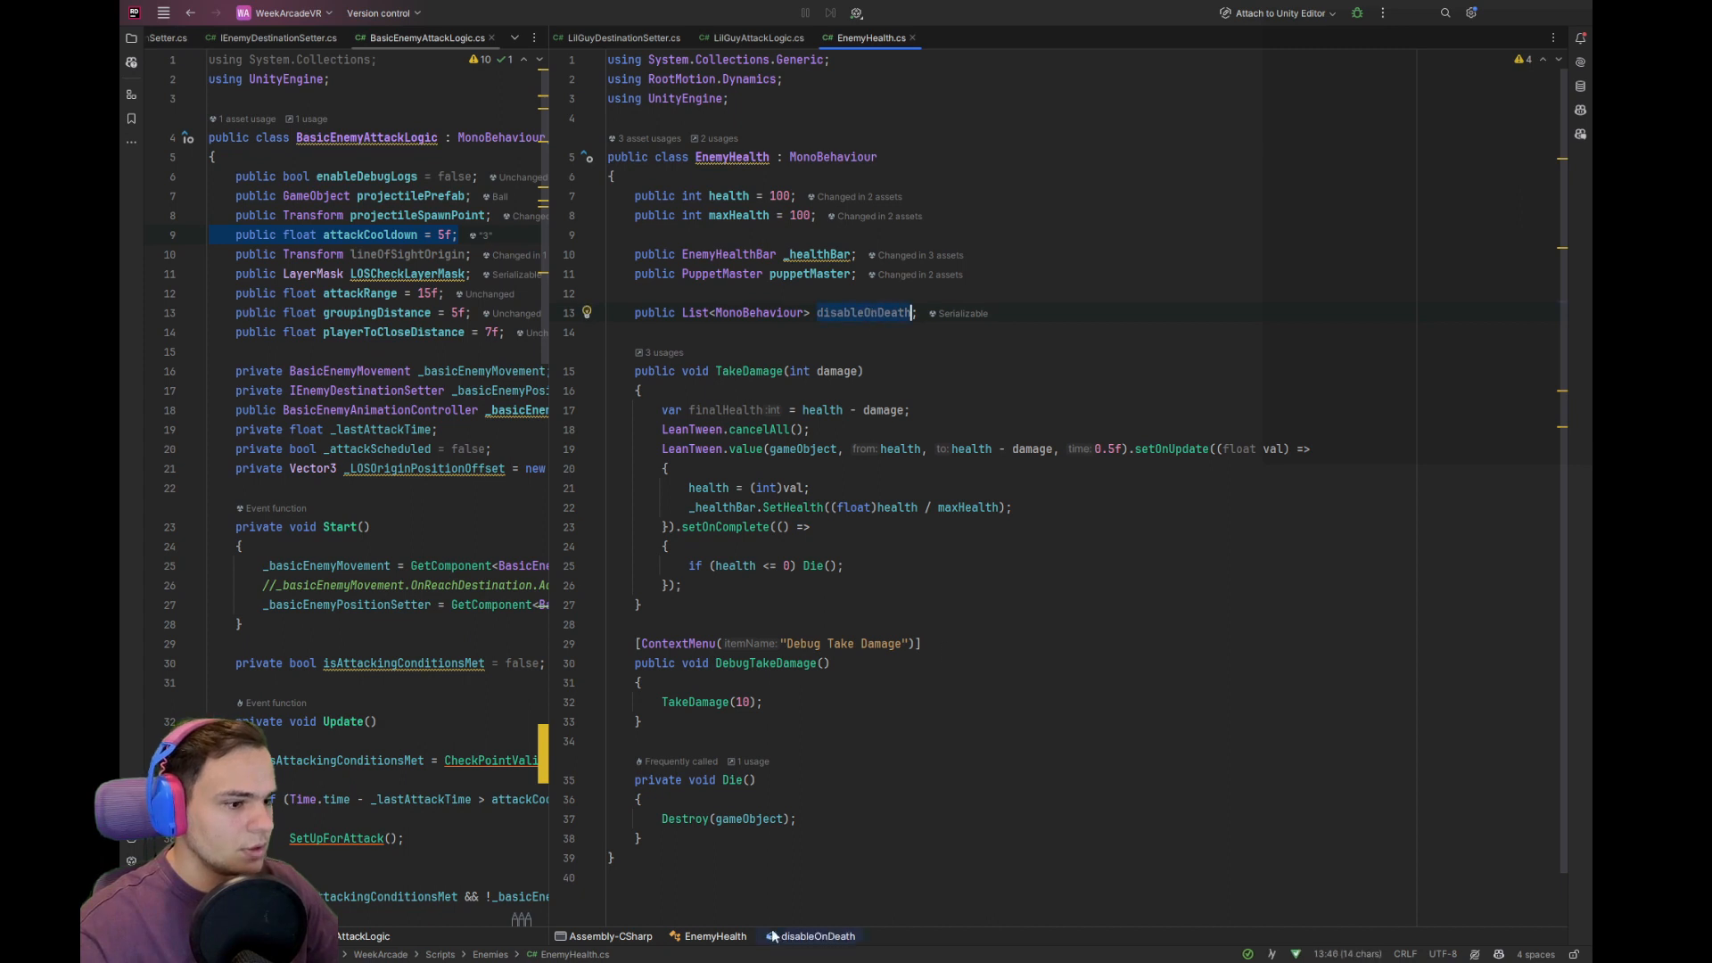
pyautogui.scroll(-1, 699, 787)
pyautogui.moveTo(742, 762); pyautogui.dragTo(807, 765)
pyautogui.hotkey('ctrl', 'v')
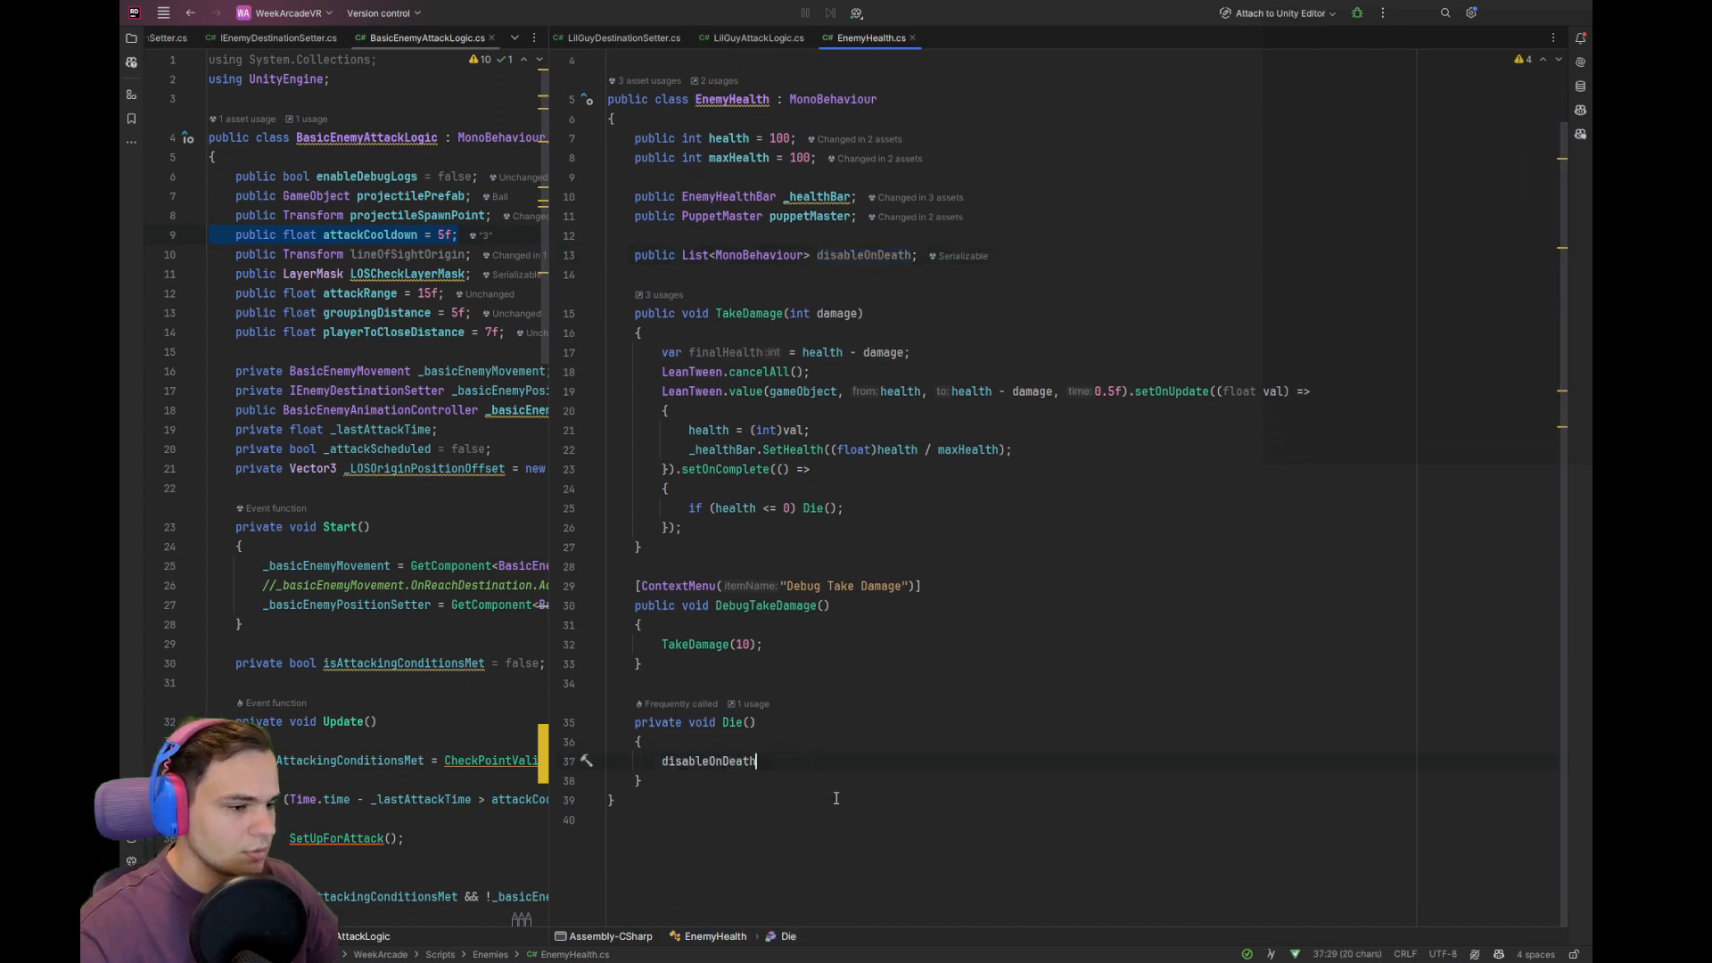
pyautogui.press('Tab')
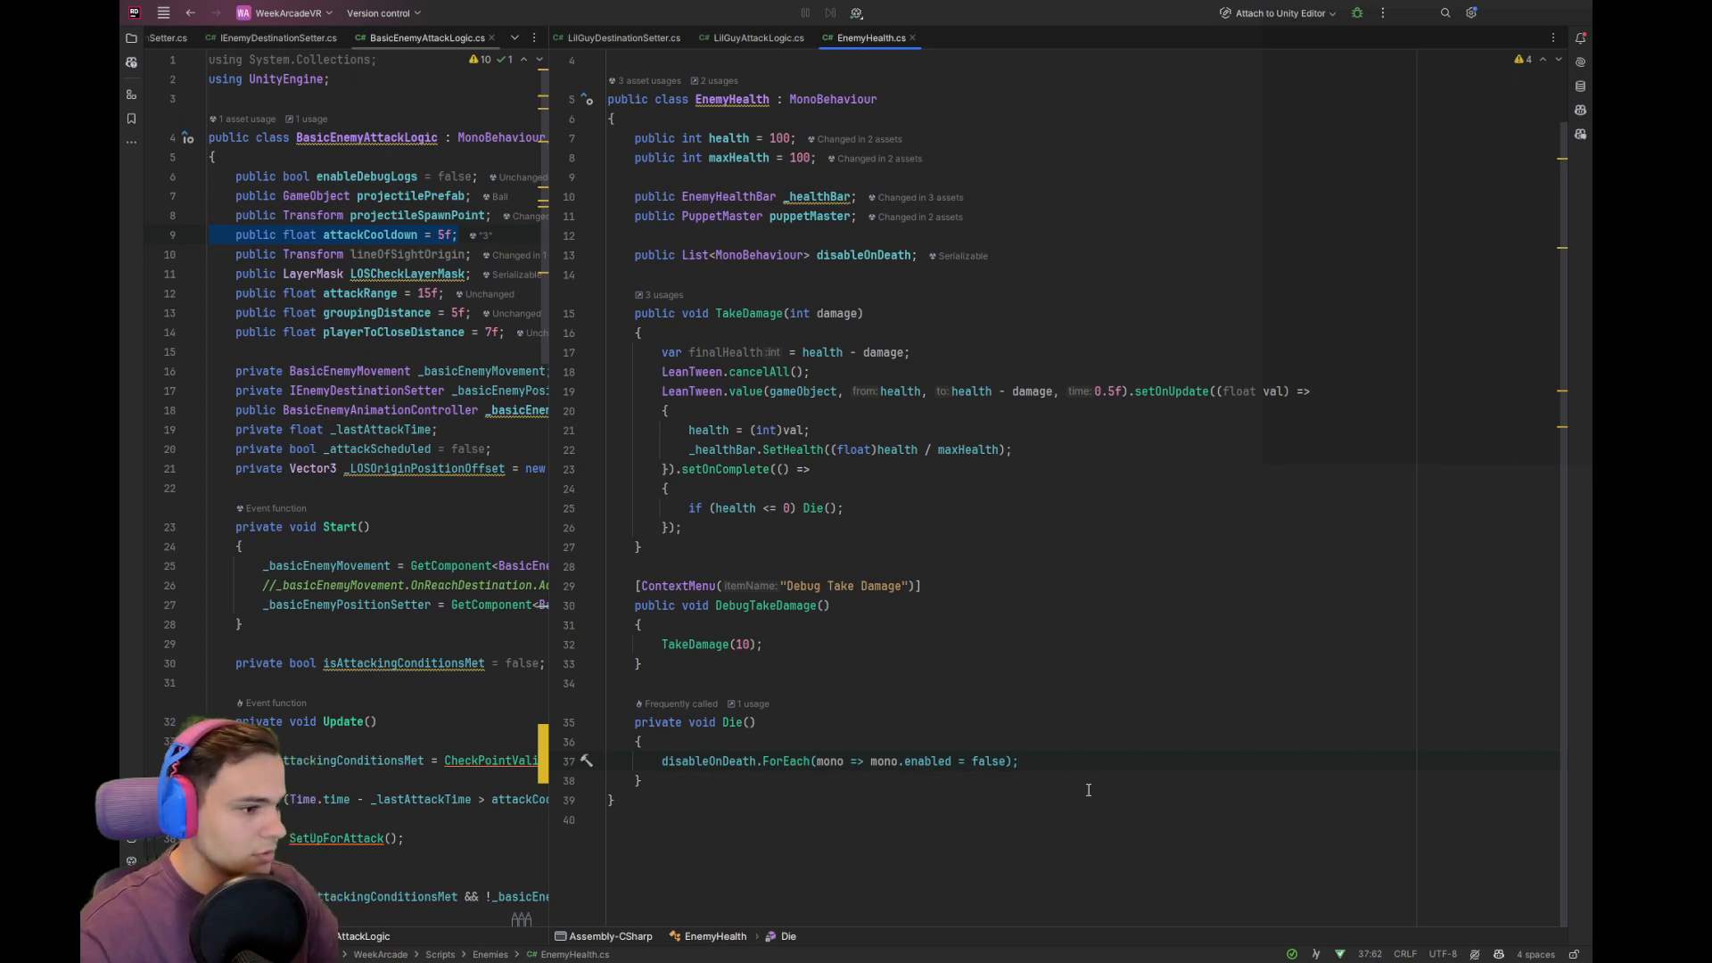
pyautogui.press('Return')
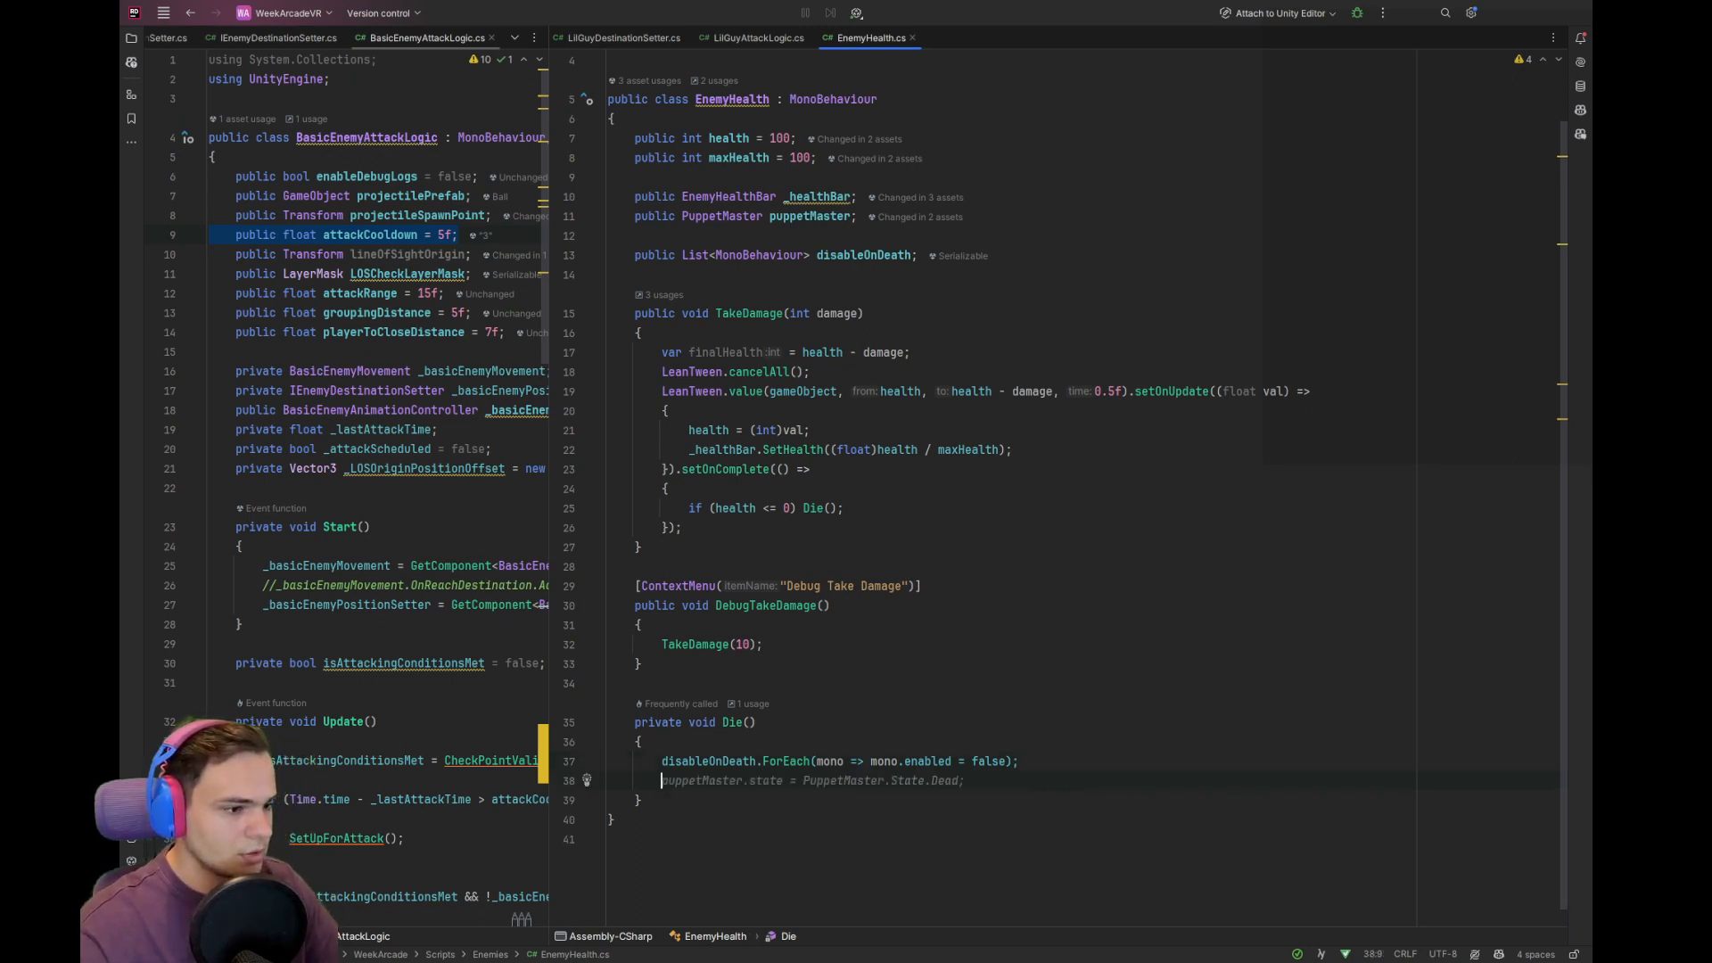
pyautogui.press('Tab')
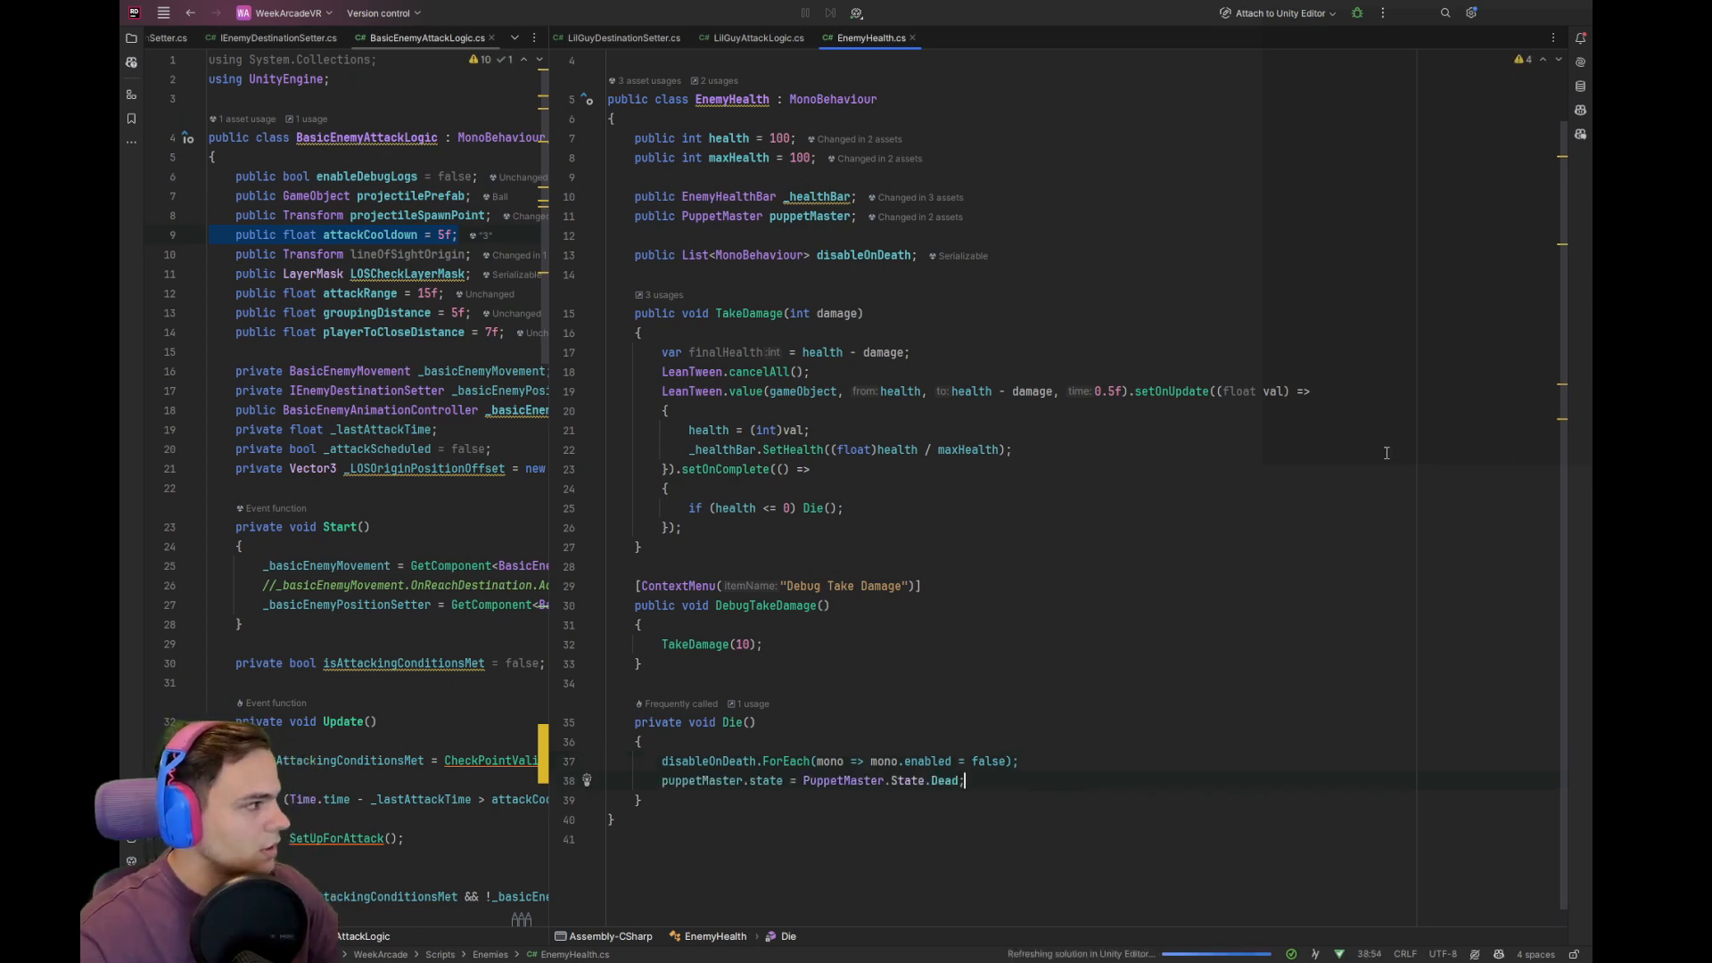
# Switch to the Unity editor, select Lilguy, and widen the Scene view to frame the character up close
pyautogui.click(1501, 14)
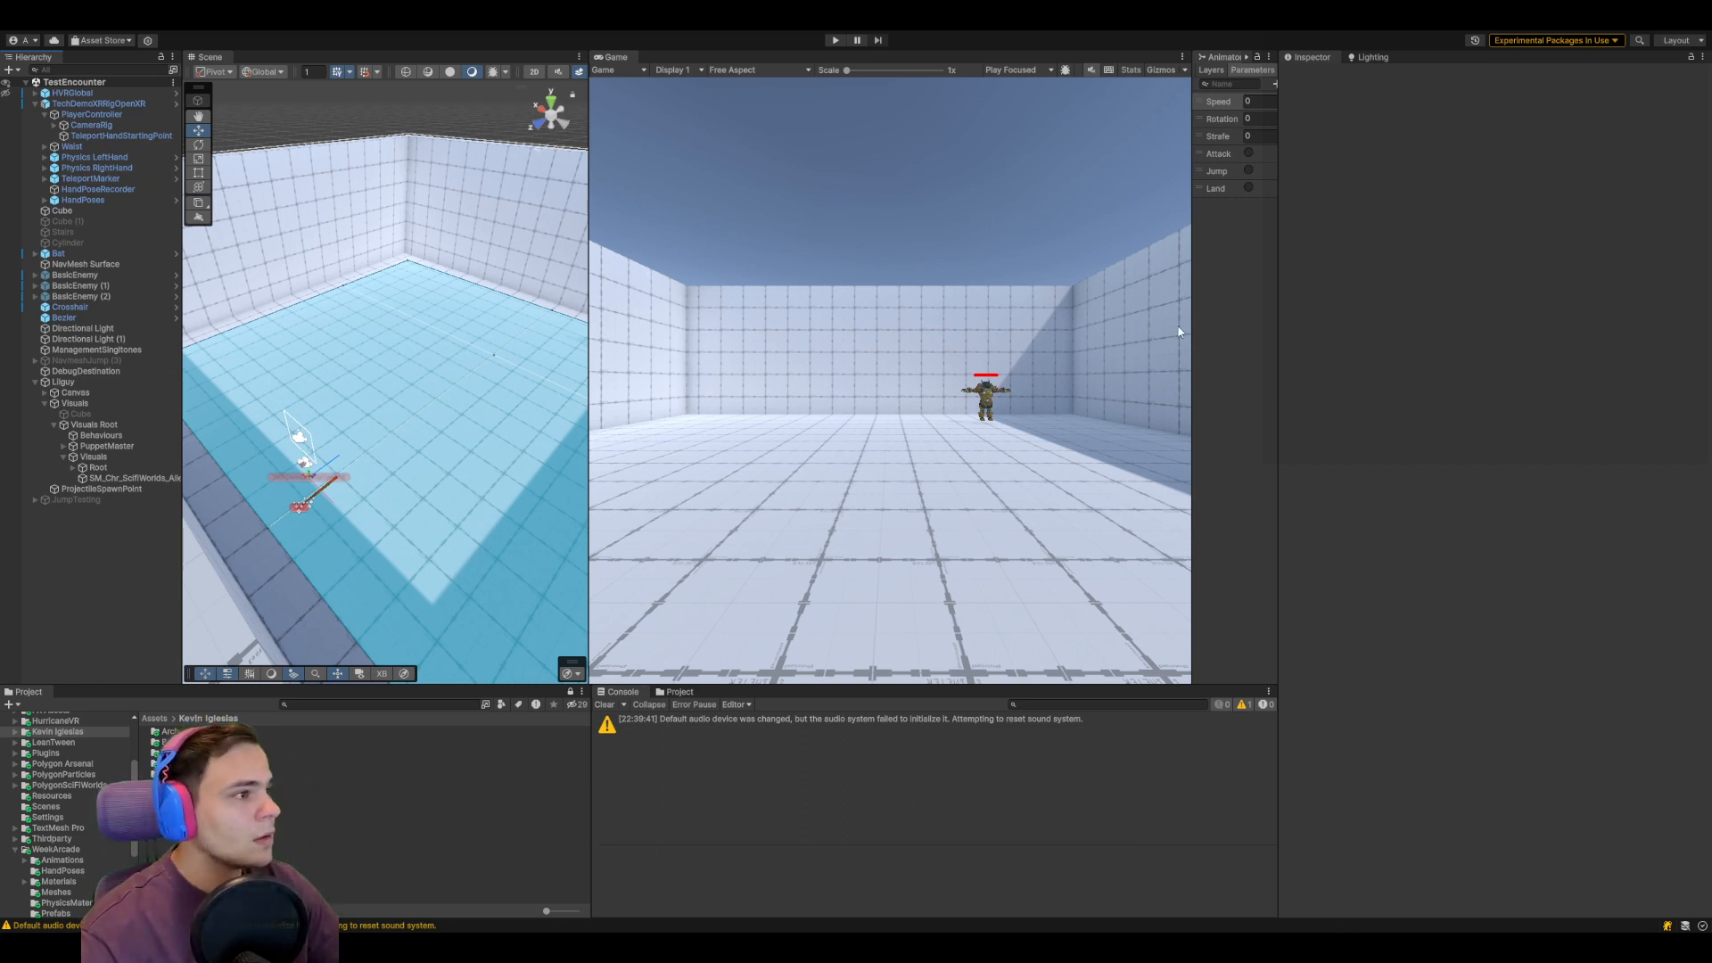
pyautogui.click(109, 381)
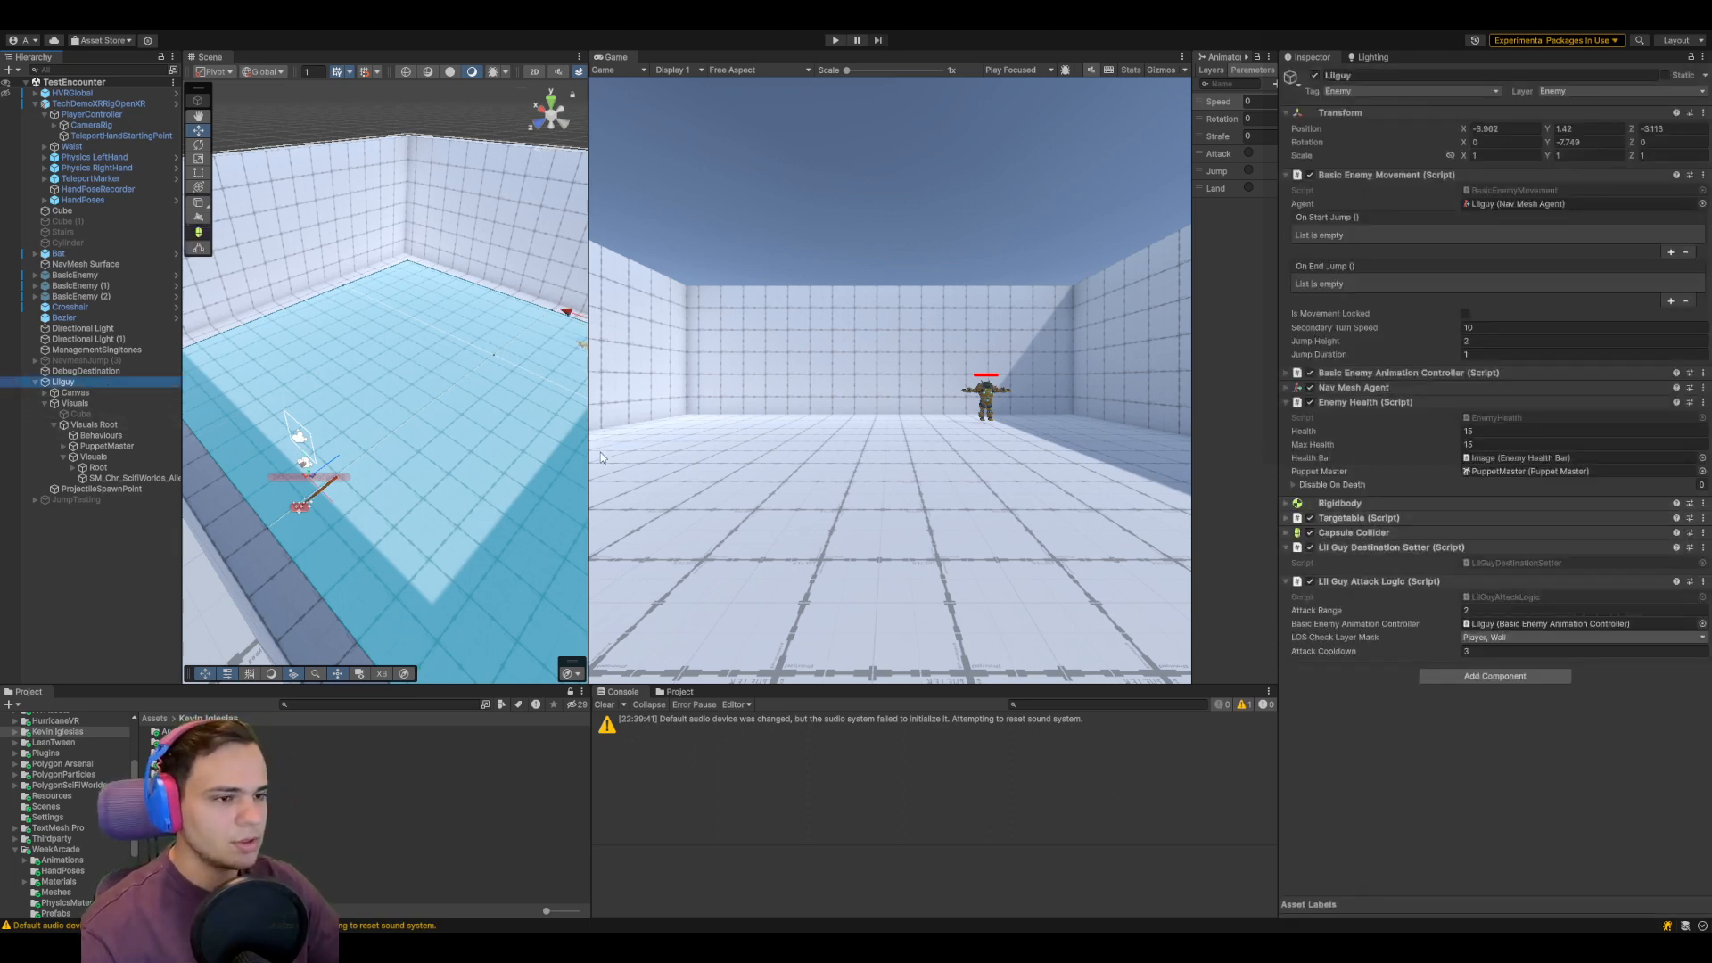
pyautogui.moveTo(589, 457); pyautogui.dragTo(1017, 460)
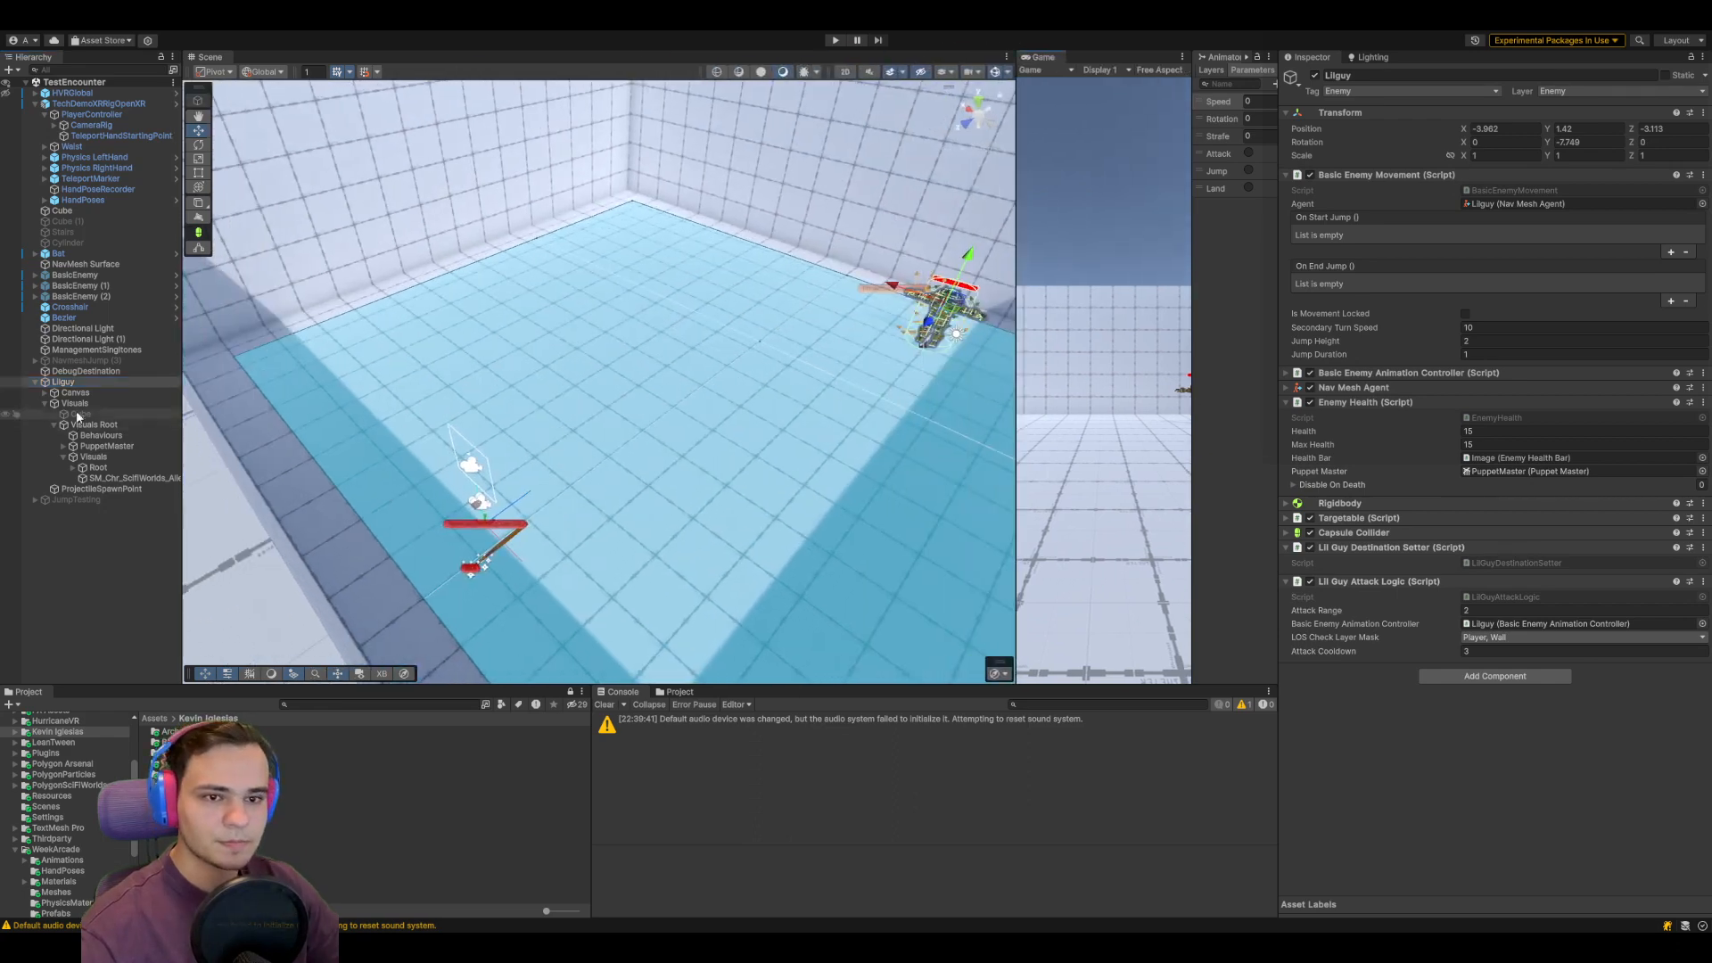
pyautogui.doubleClick(88, 383)
pyautogui.scroll(-6, 666, 468)
pyautogui.moveTo(648, 480); pyautogui.dragTo(692, 483, button='middle')
pyautogui.press('f')
# Hide the Scene view gizmos and briefly run play mode to preview Lilguy before stopping it
pyautogui.click(996, 72)
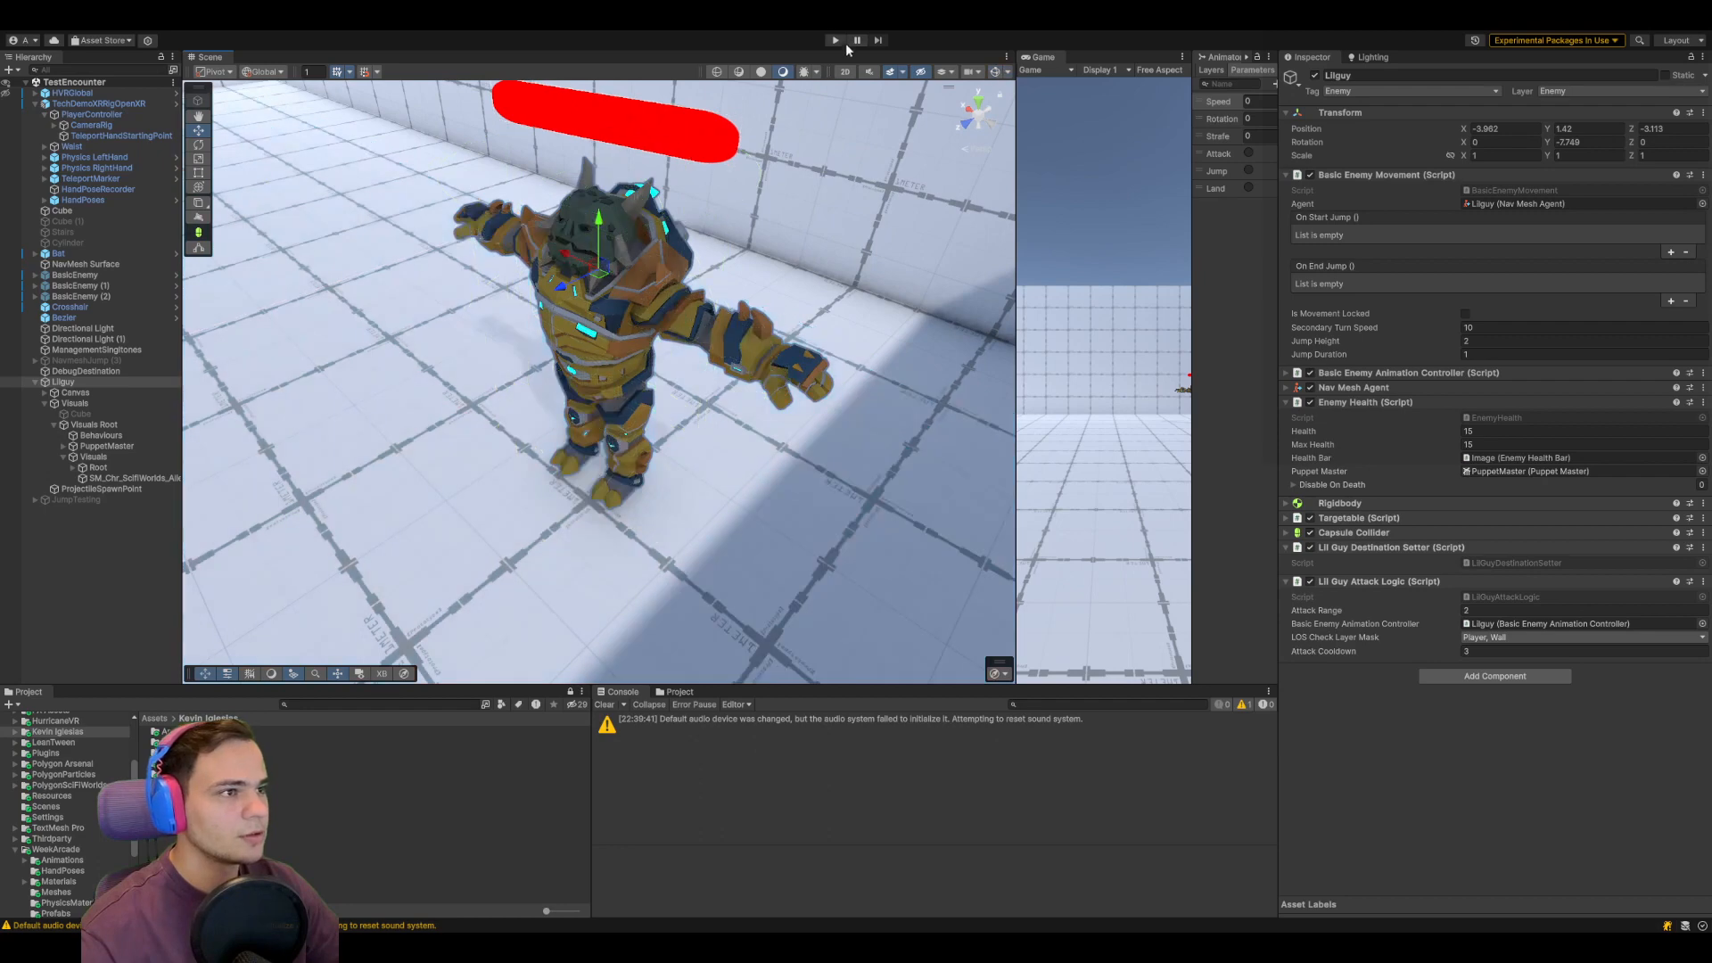
pyautogui.click(836, 40)
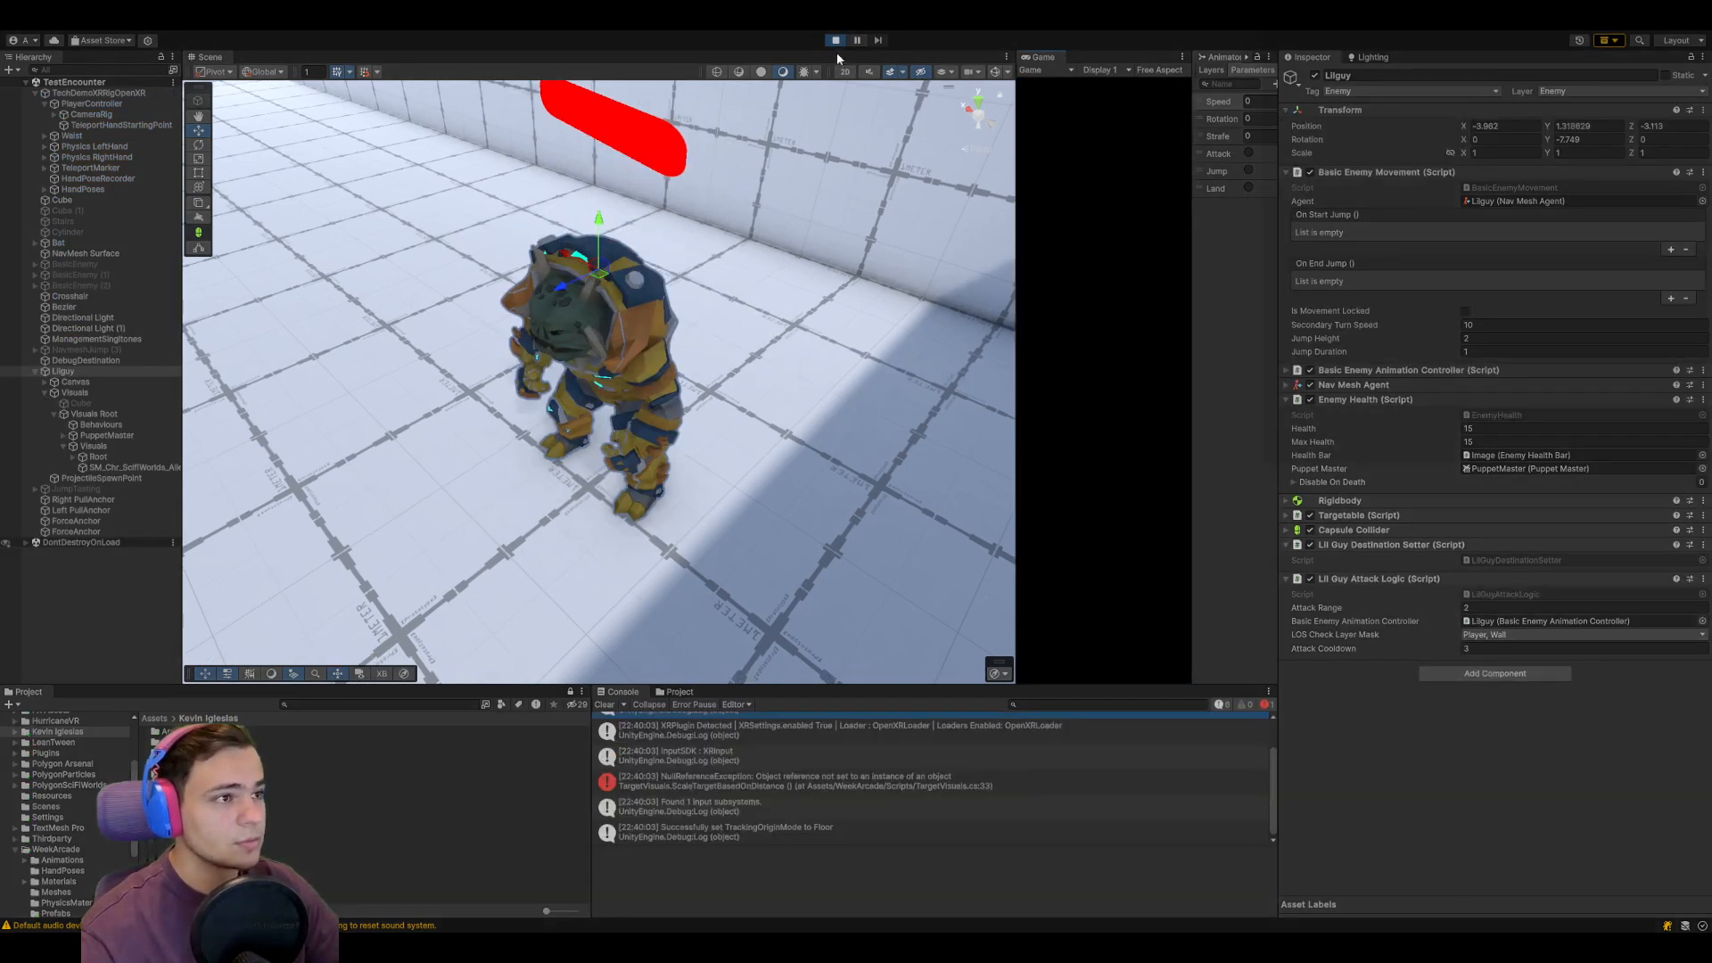
pyautogui.hotkey('ctrl', 'p')
# Add four elements to the Disable On Death list in Lilguy's Enemy Health, and try to assign the Nav Mesh Agent to it
pyautogui.click(1293, 485)
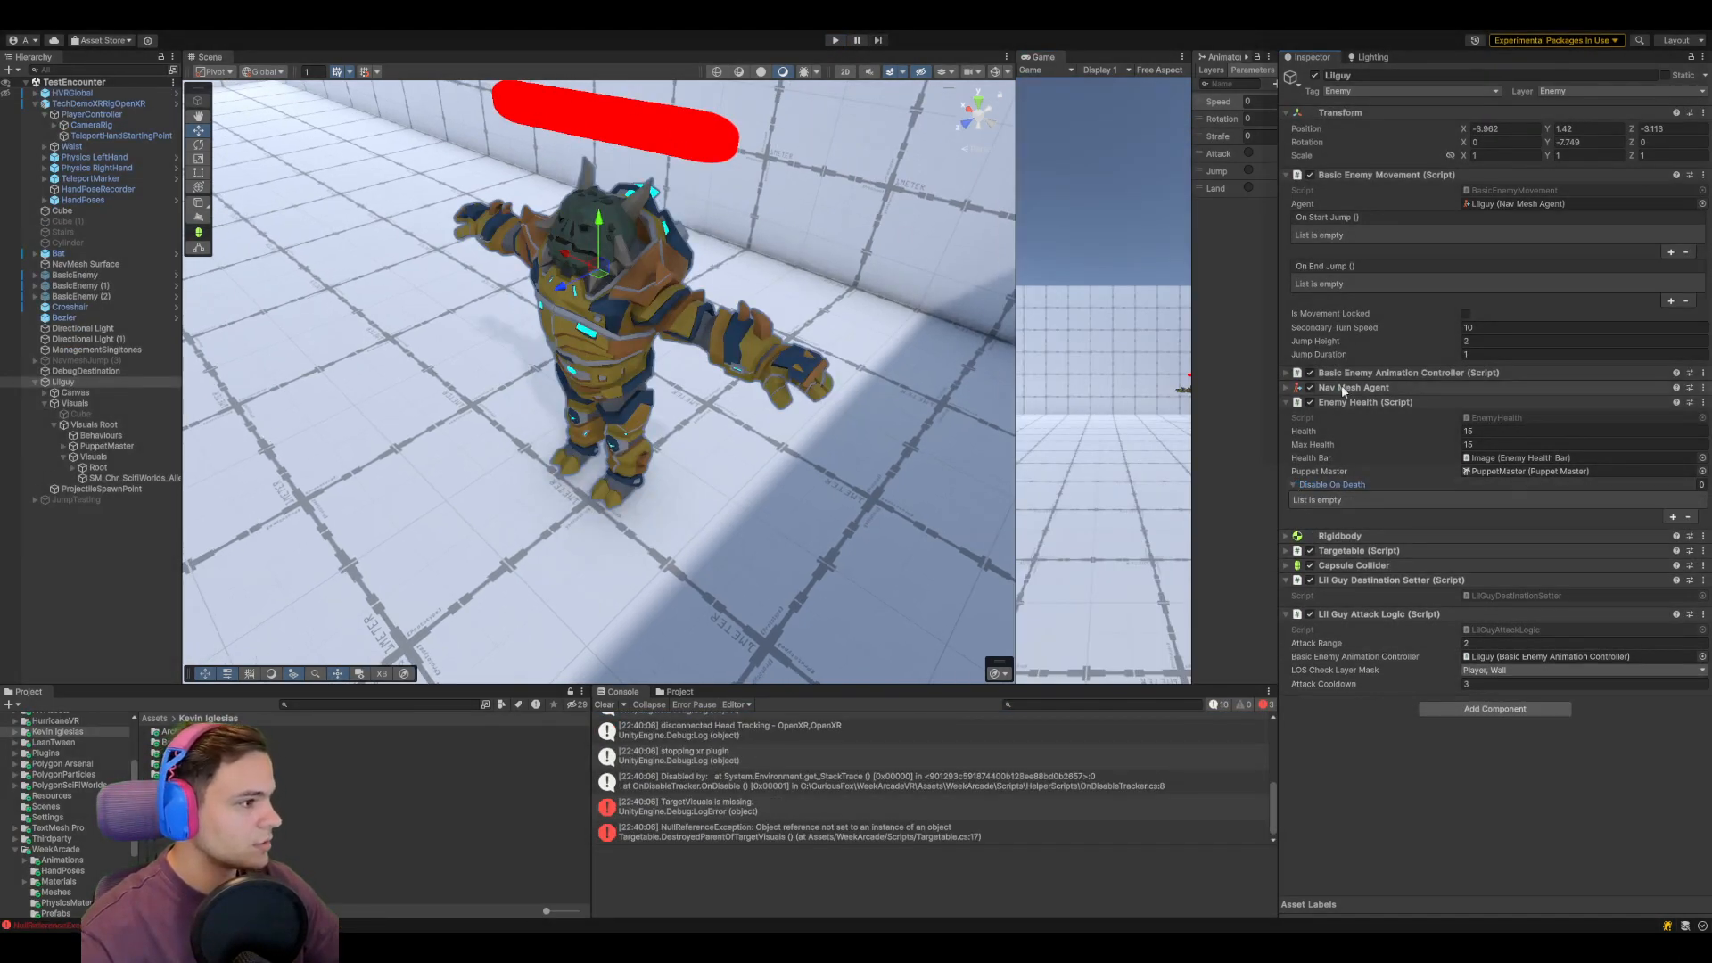
pyautogui.moveTo(1378, 387); pyautogui.dragTo(1397, 499)
pyautogui.click(1673, 518)
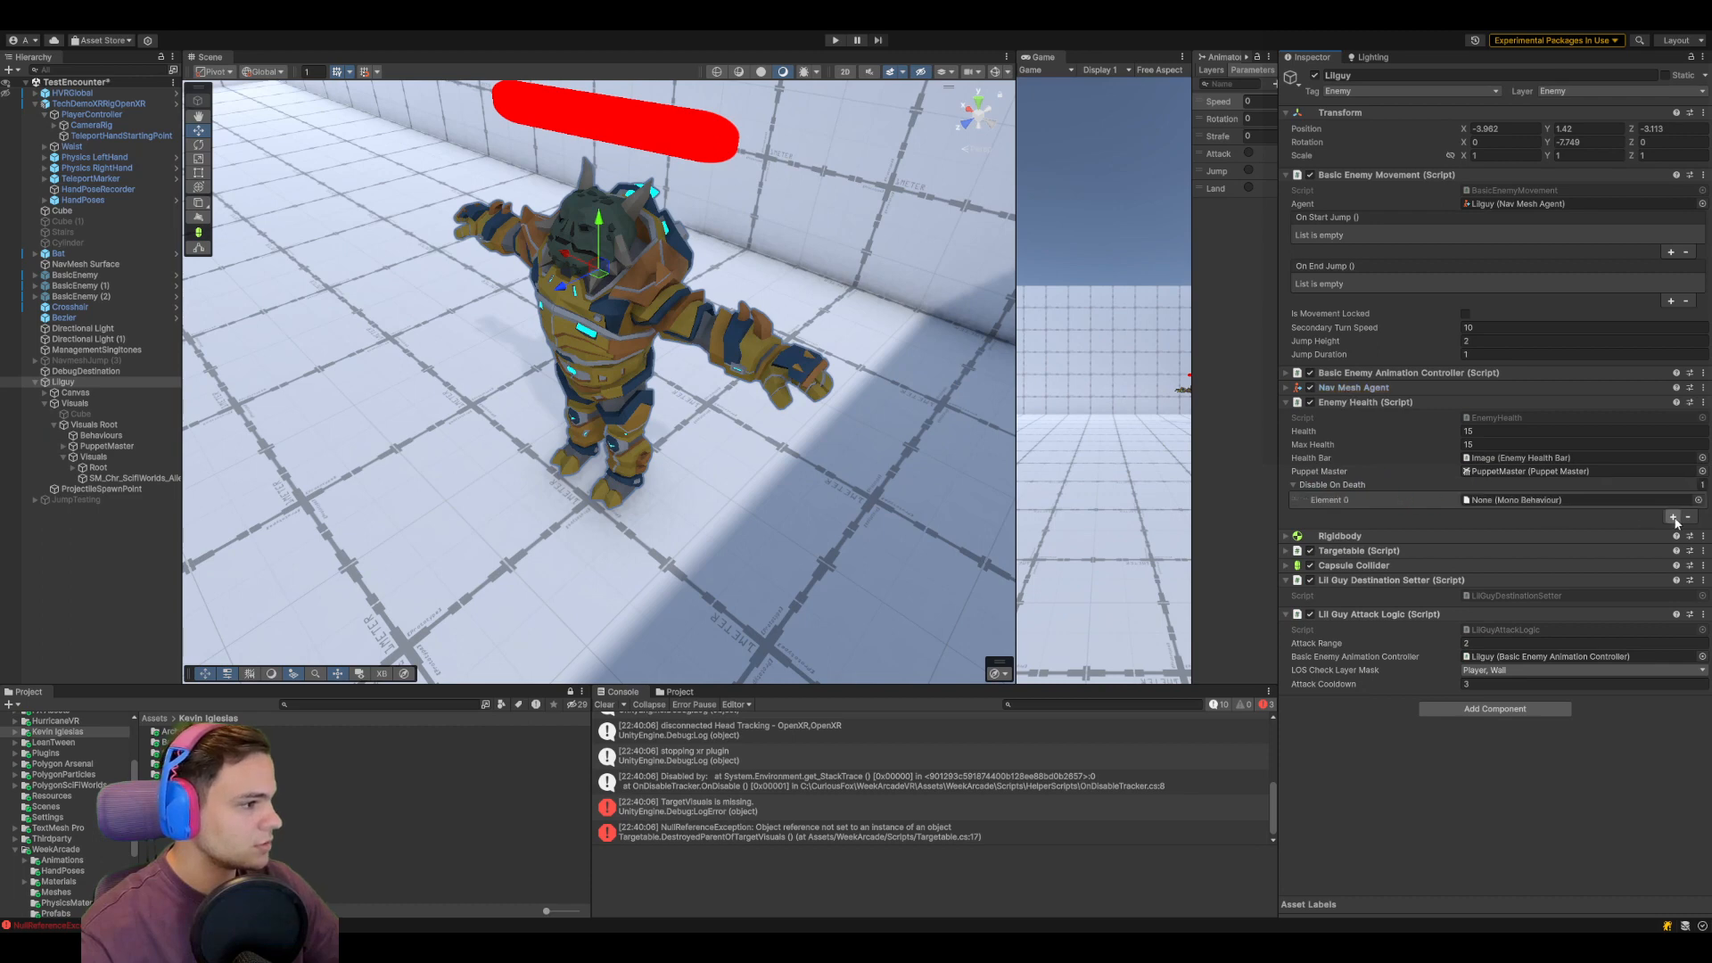
pyautogui.click(1673, 517)
pyautogui.click(1673, 533)
pyautogui.click(1673, 547)
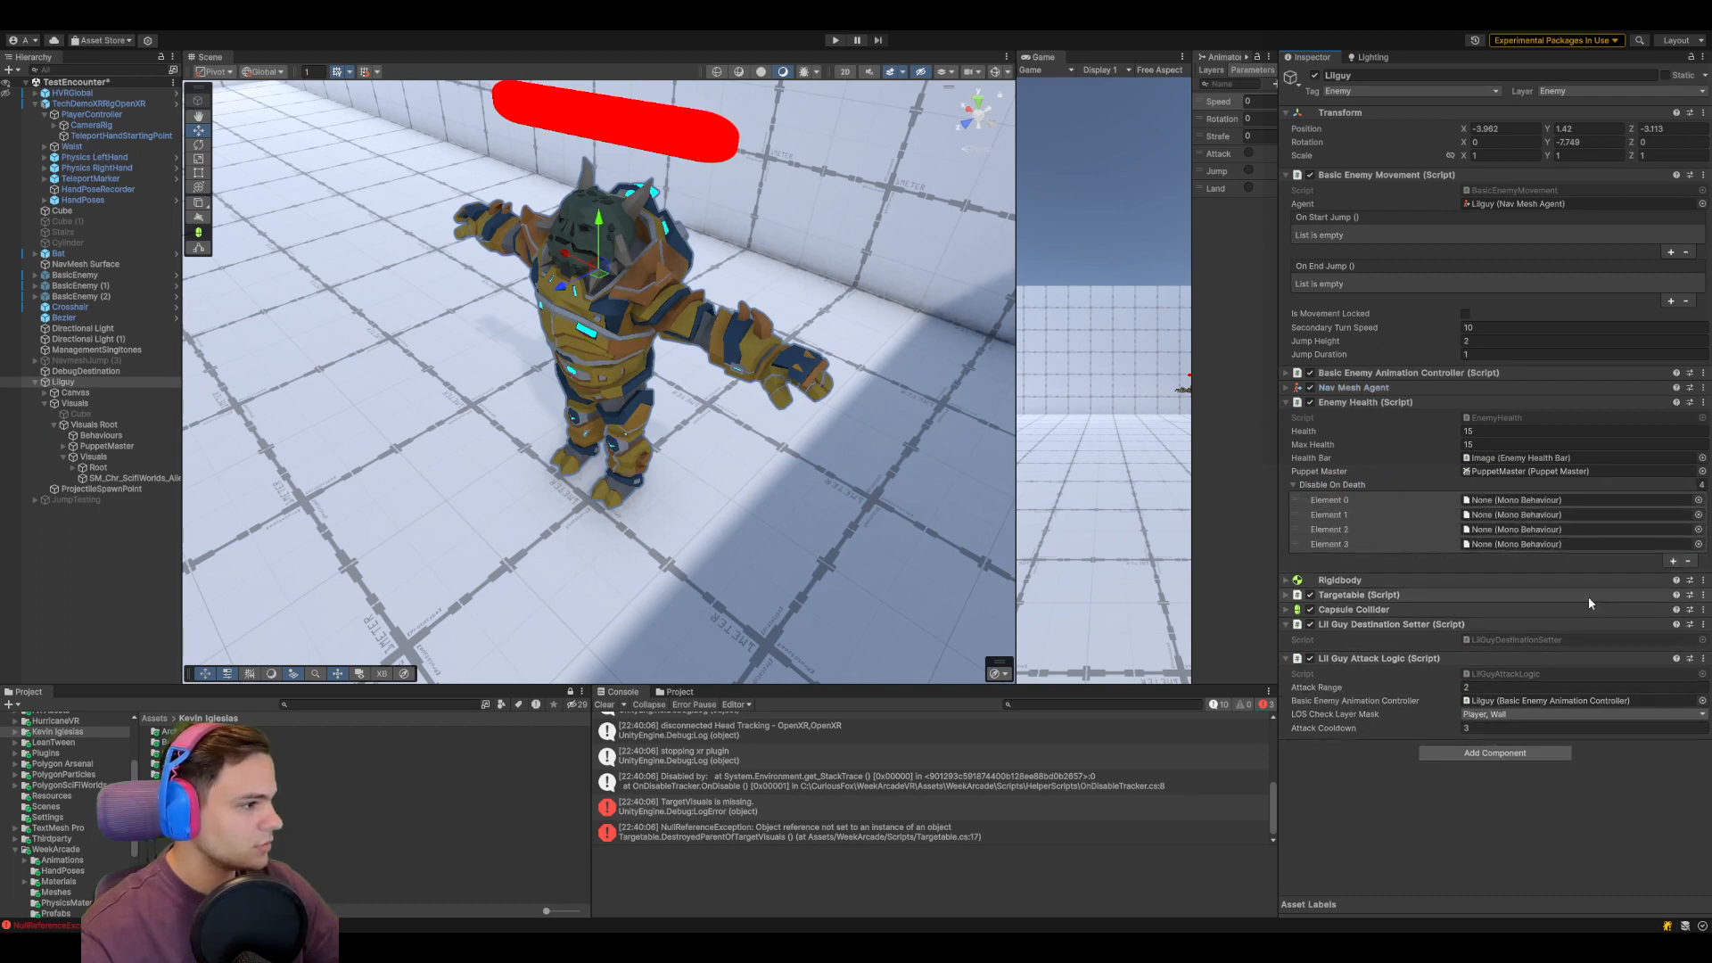
pyautogui.moveTo(1385, 389); pyautogui.dragTo(1397, 665)
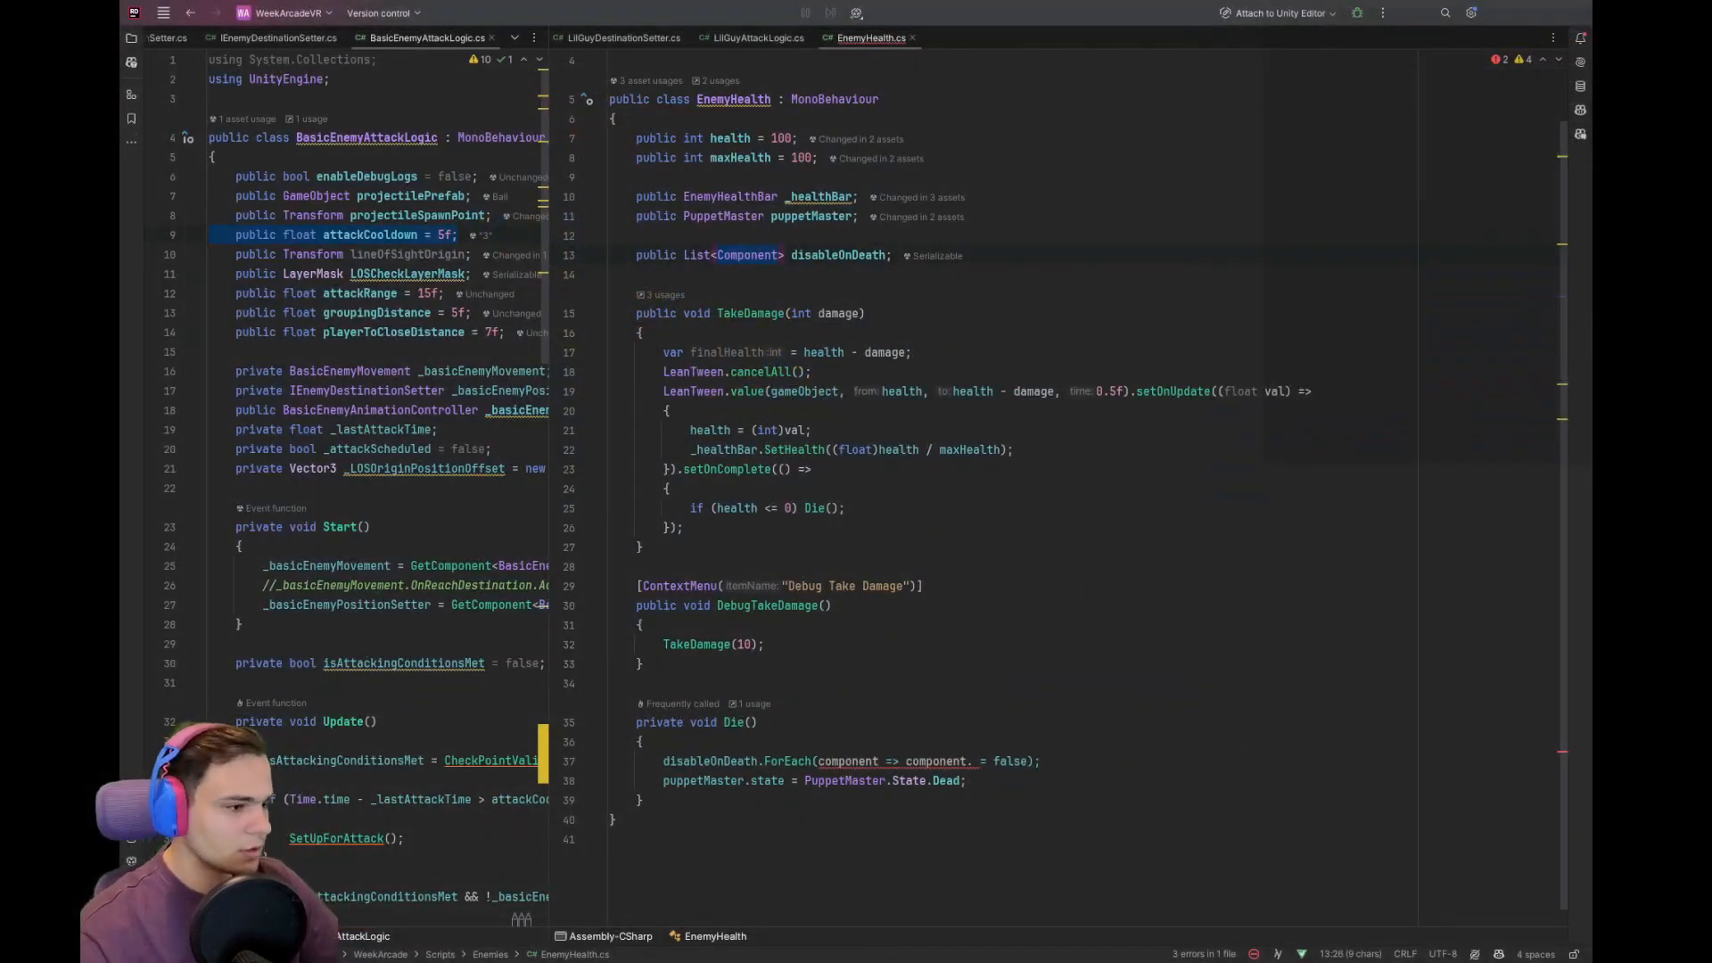
# Complete the ForEach lambda in EnemyHealth's Die() method so it sets component.enabled = false
pyautogui.click(973, 761)
pyautogui.press('BackSpace')
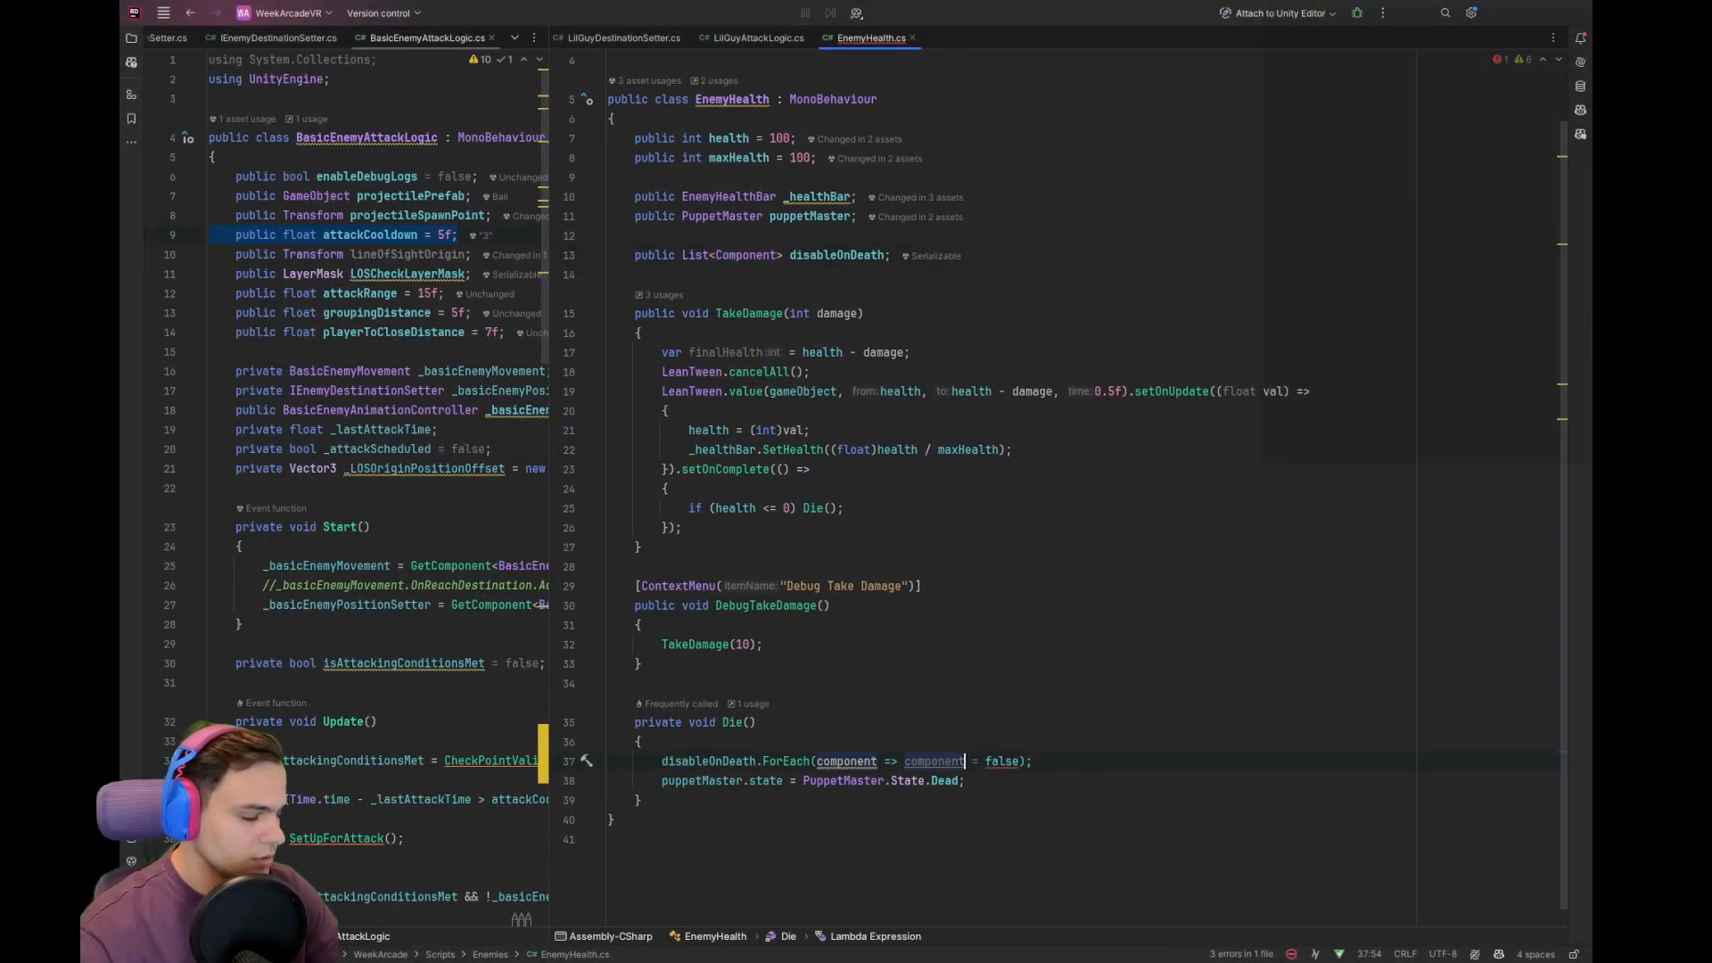
pyautogui.write('.')
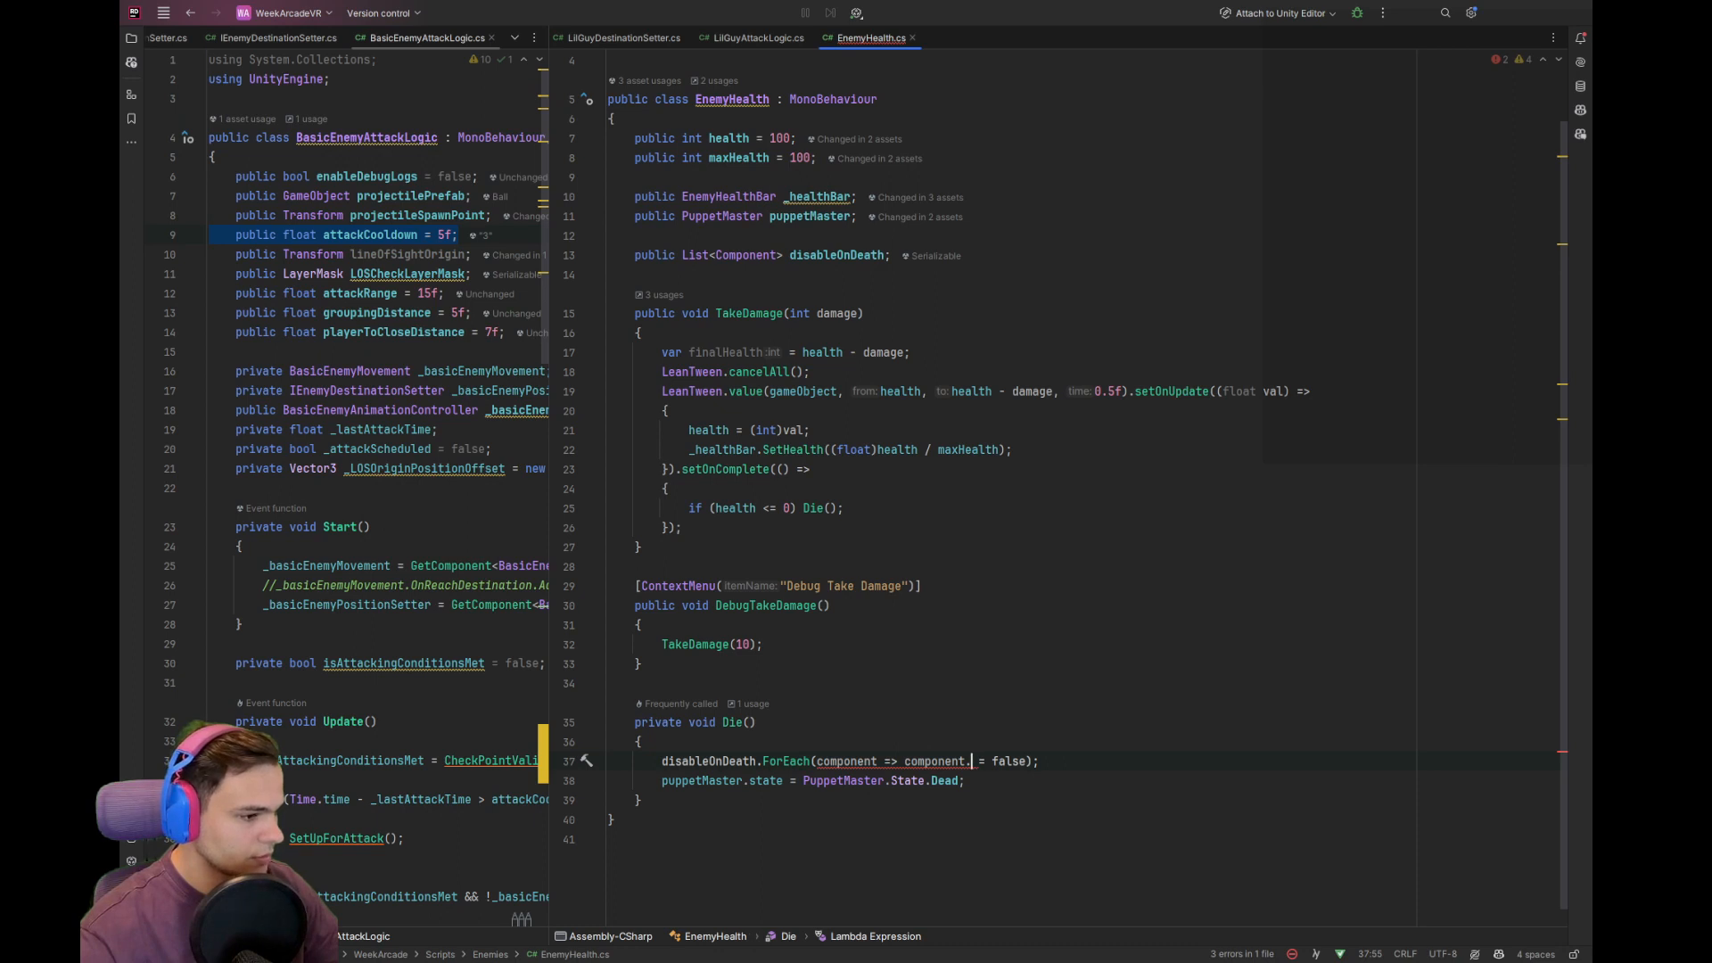
pyautogui.click(1129, 527)
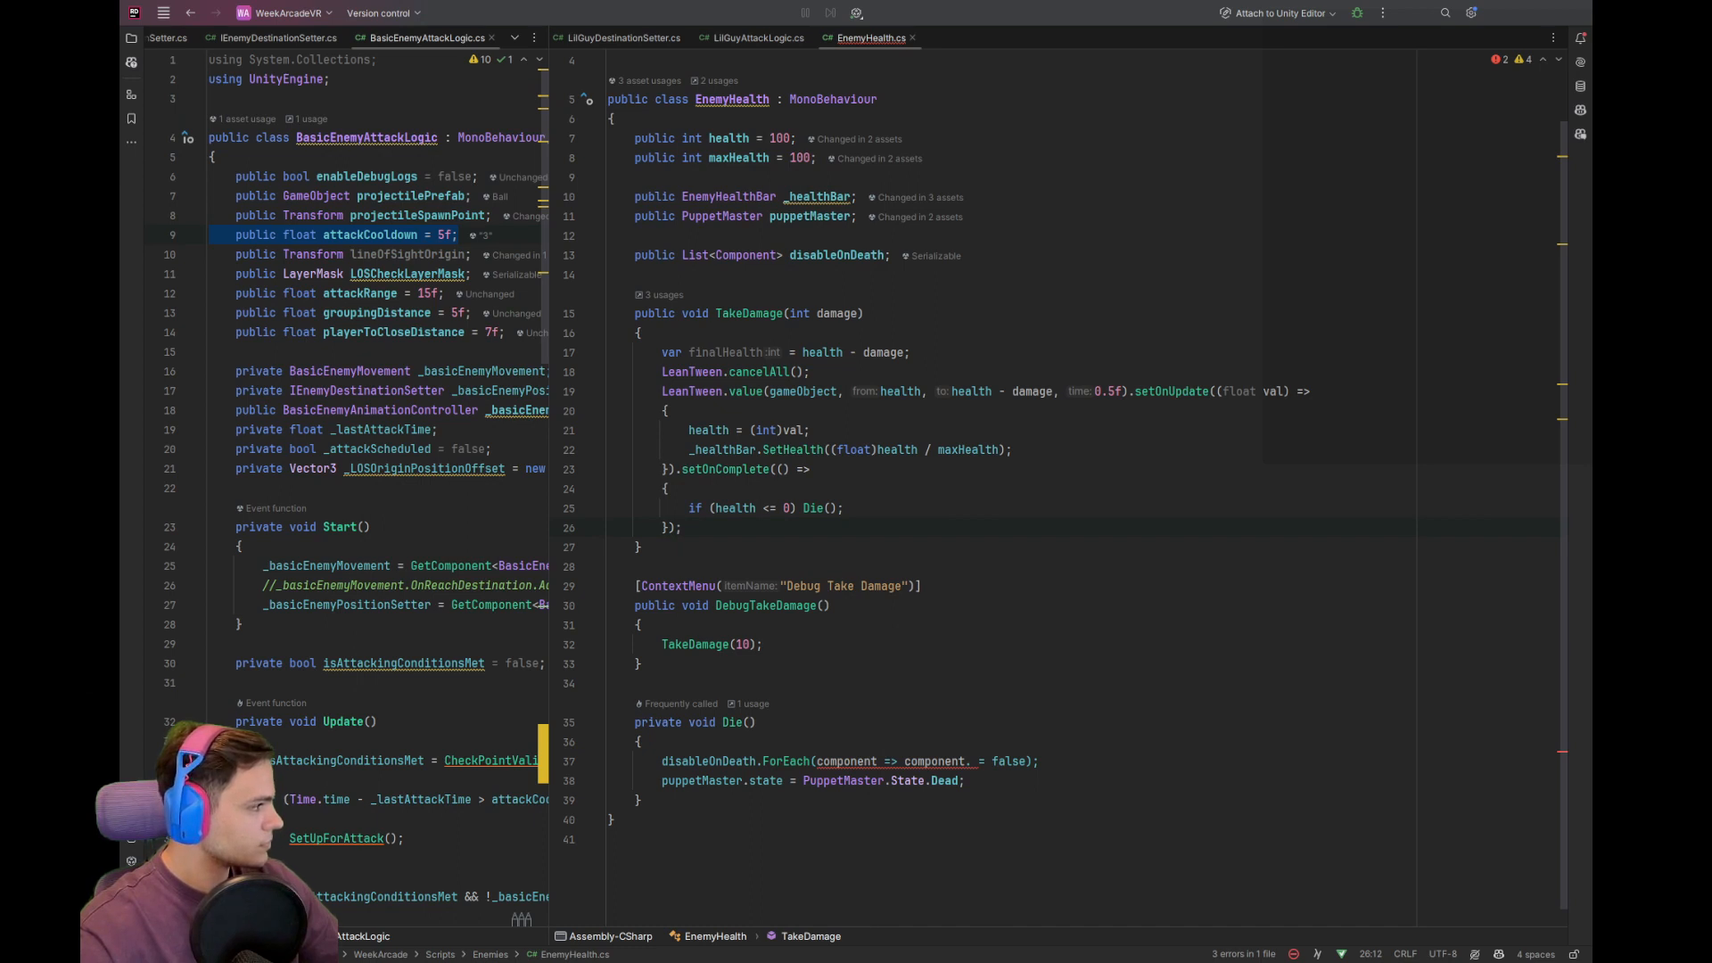
pyautogui.click(972, 761)
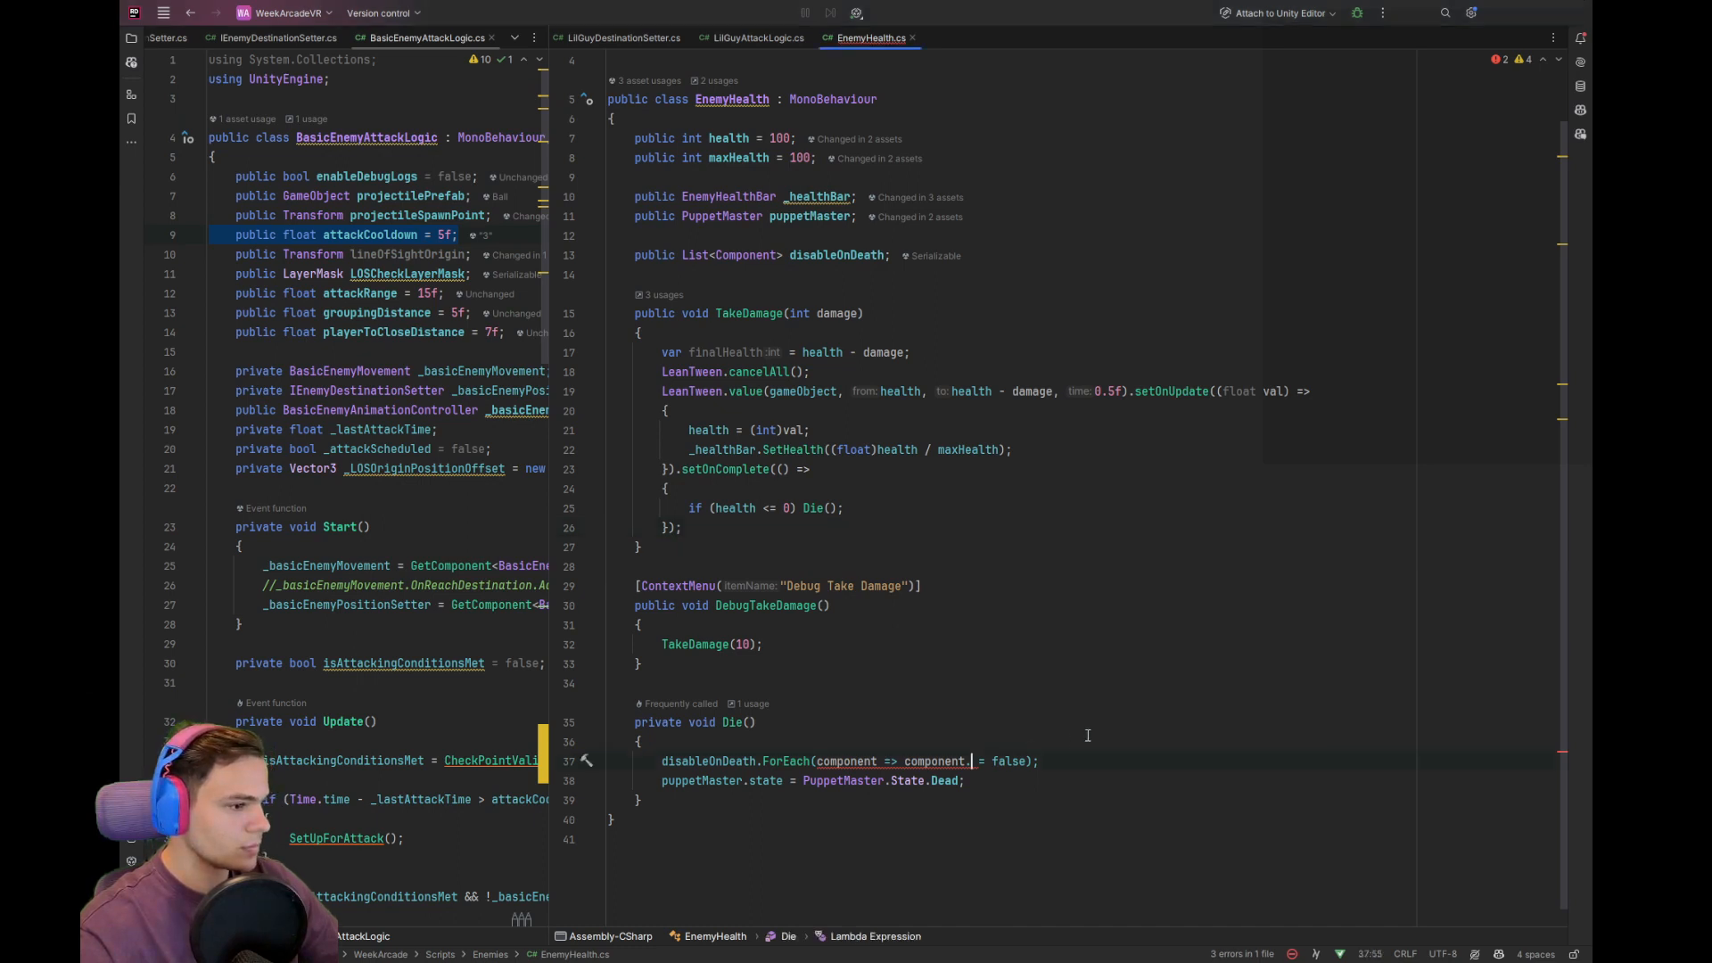
pyautogui.write('enable')
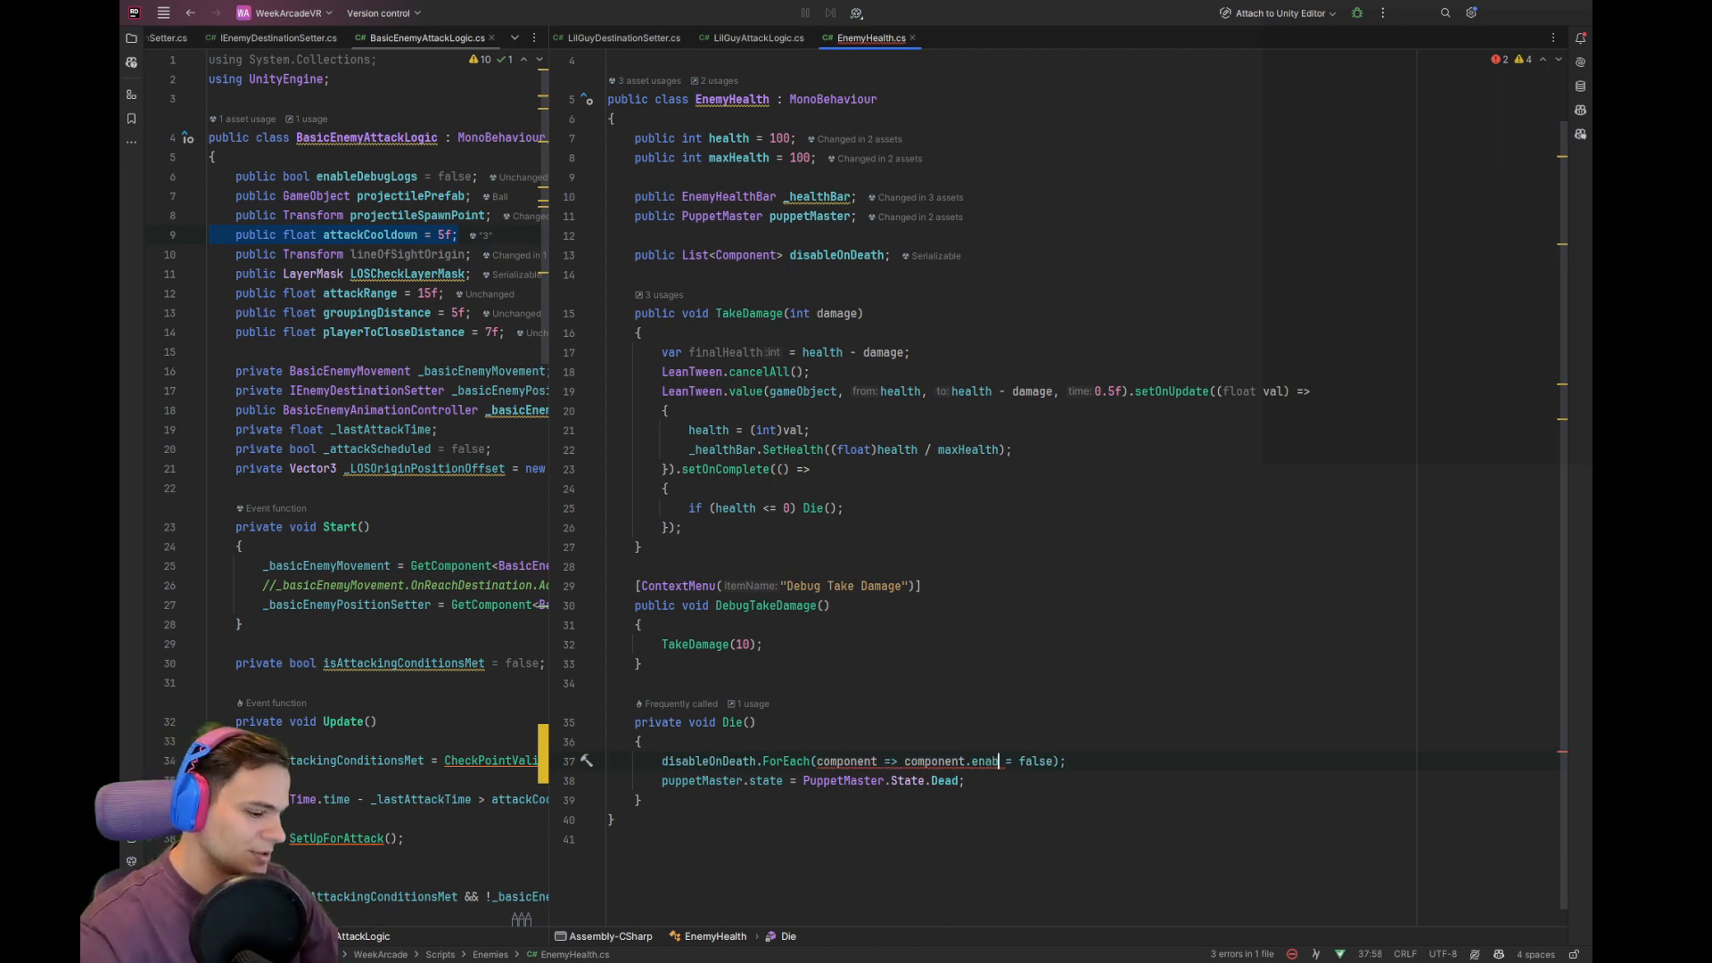
pyautogui.write('d')
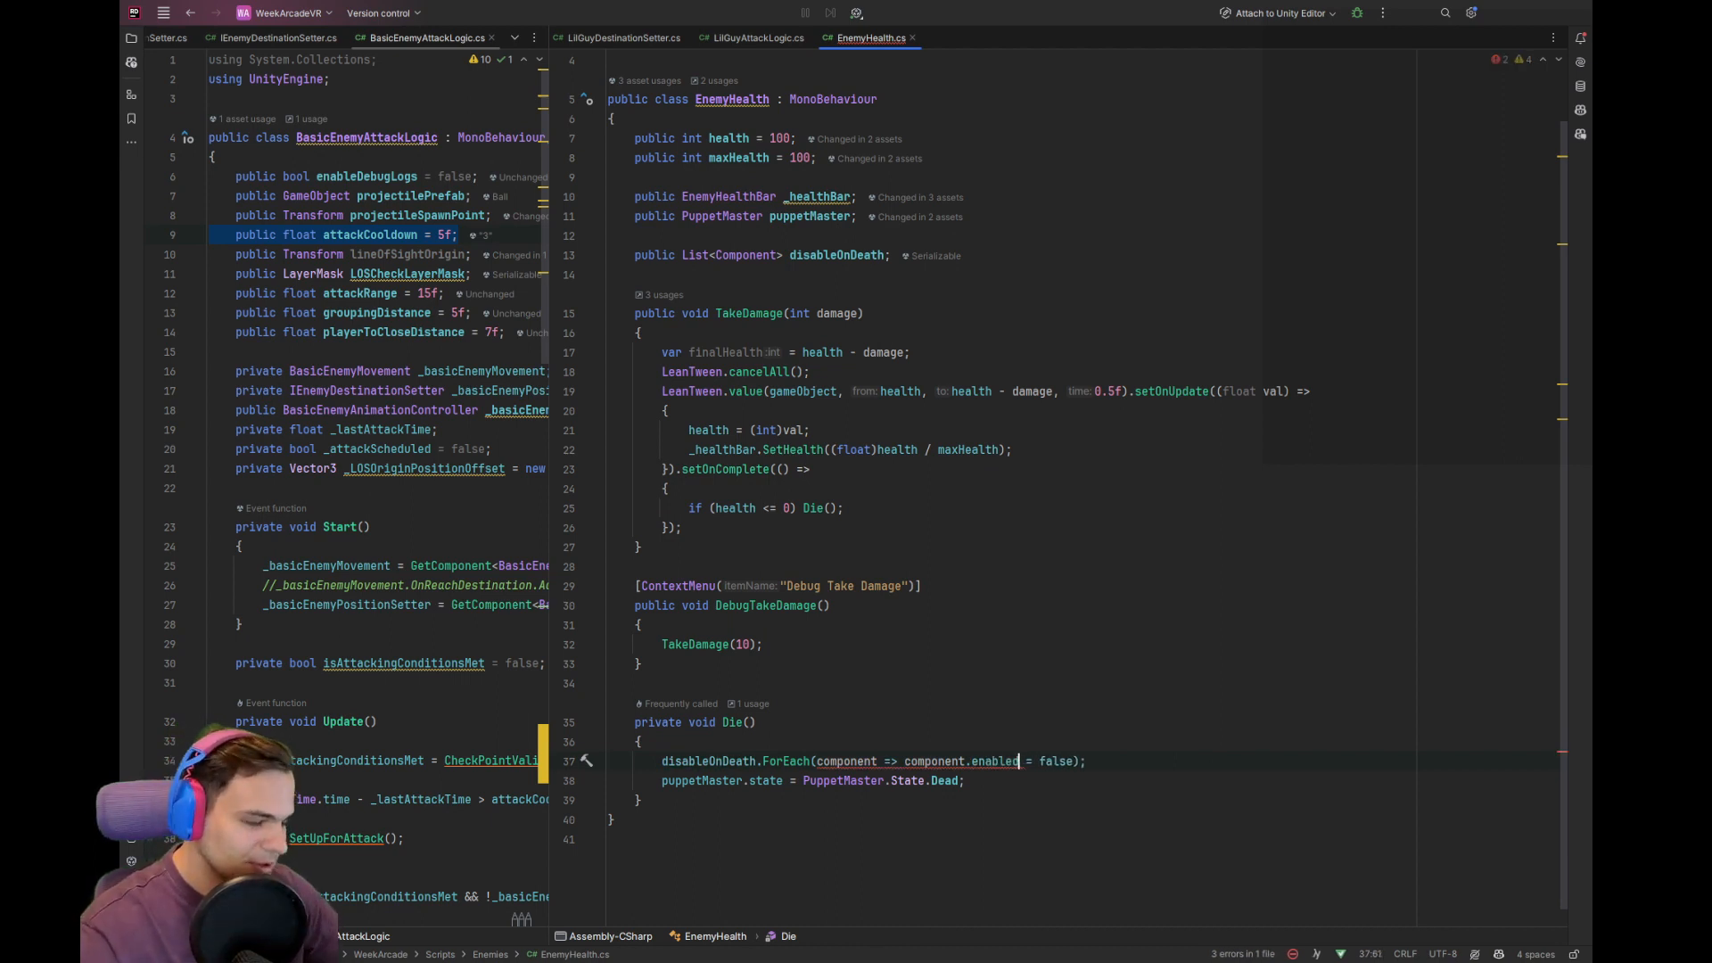
pyautogui.moveTo(1168, 722); pyautogui.dragTo(1168, 692)
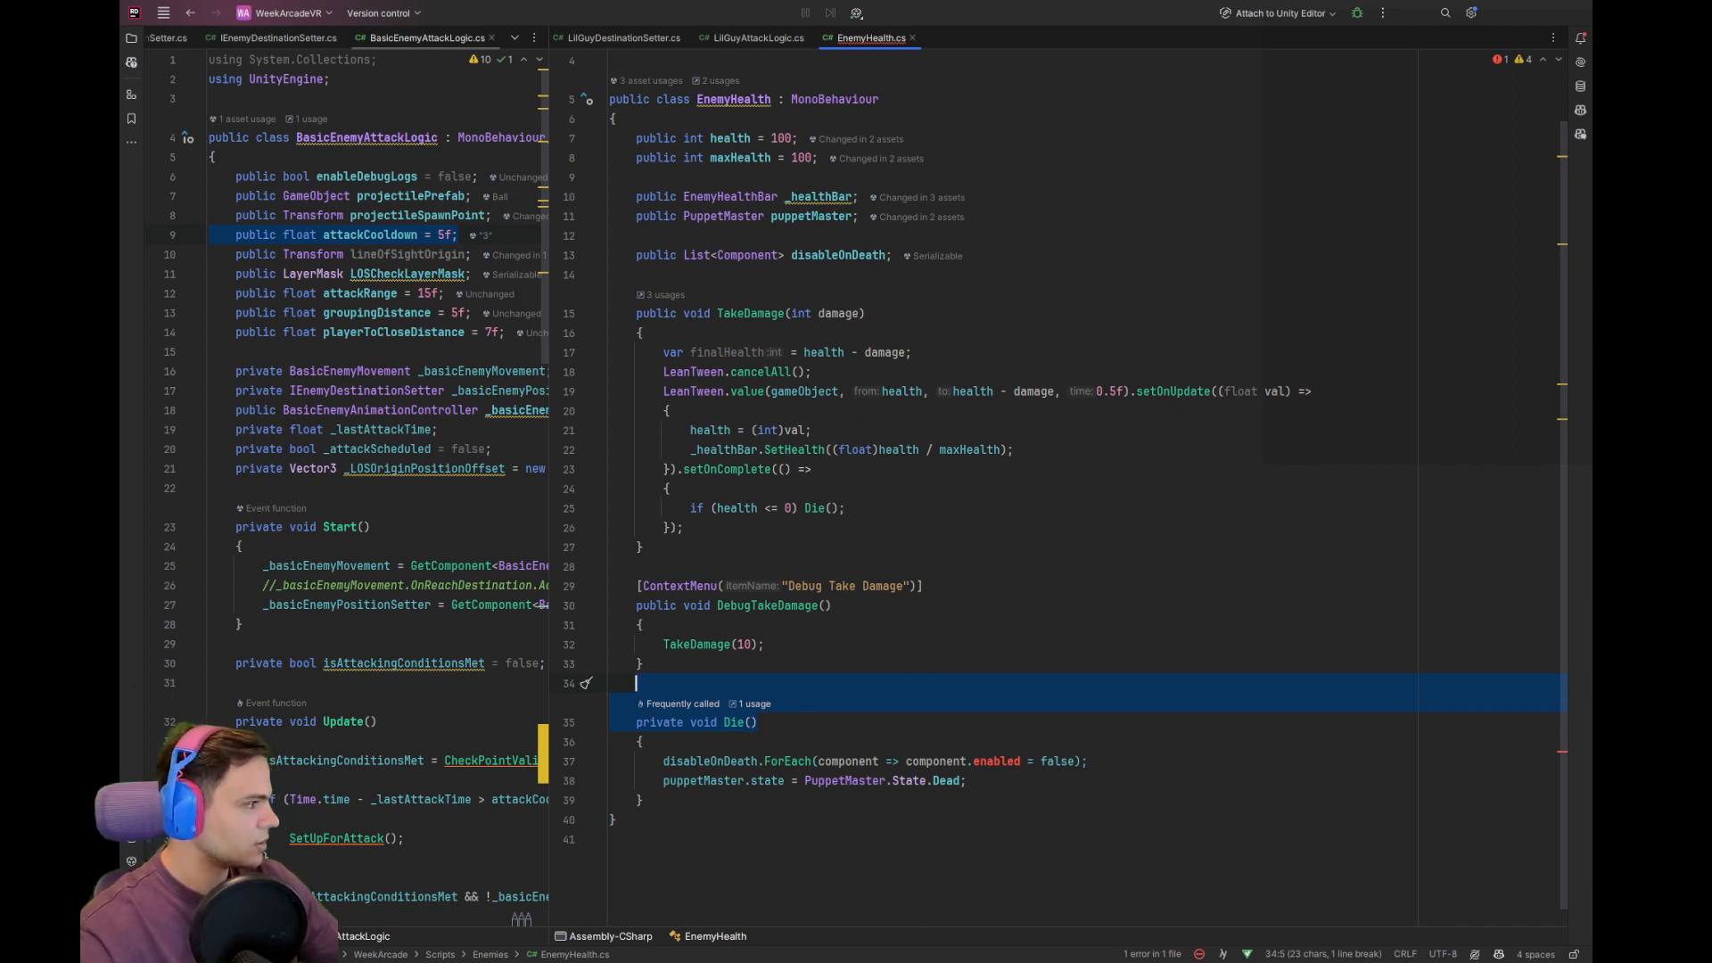
# Change the element type of the disableOnDeath list to MonoBehaviour
pyautogui.click(744, 255)
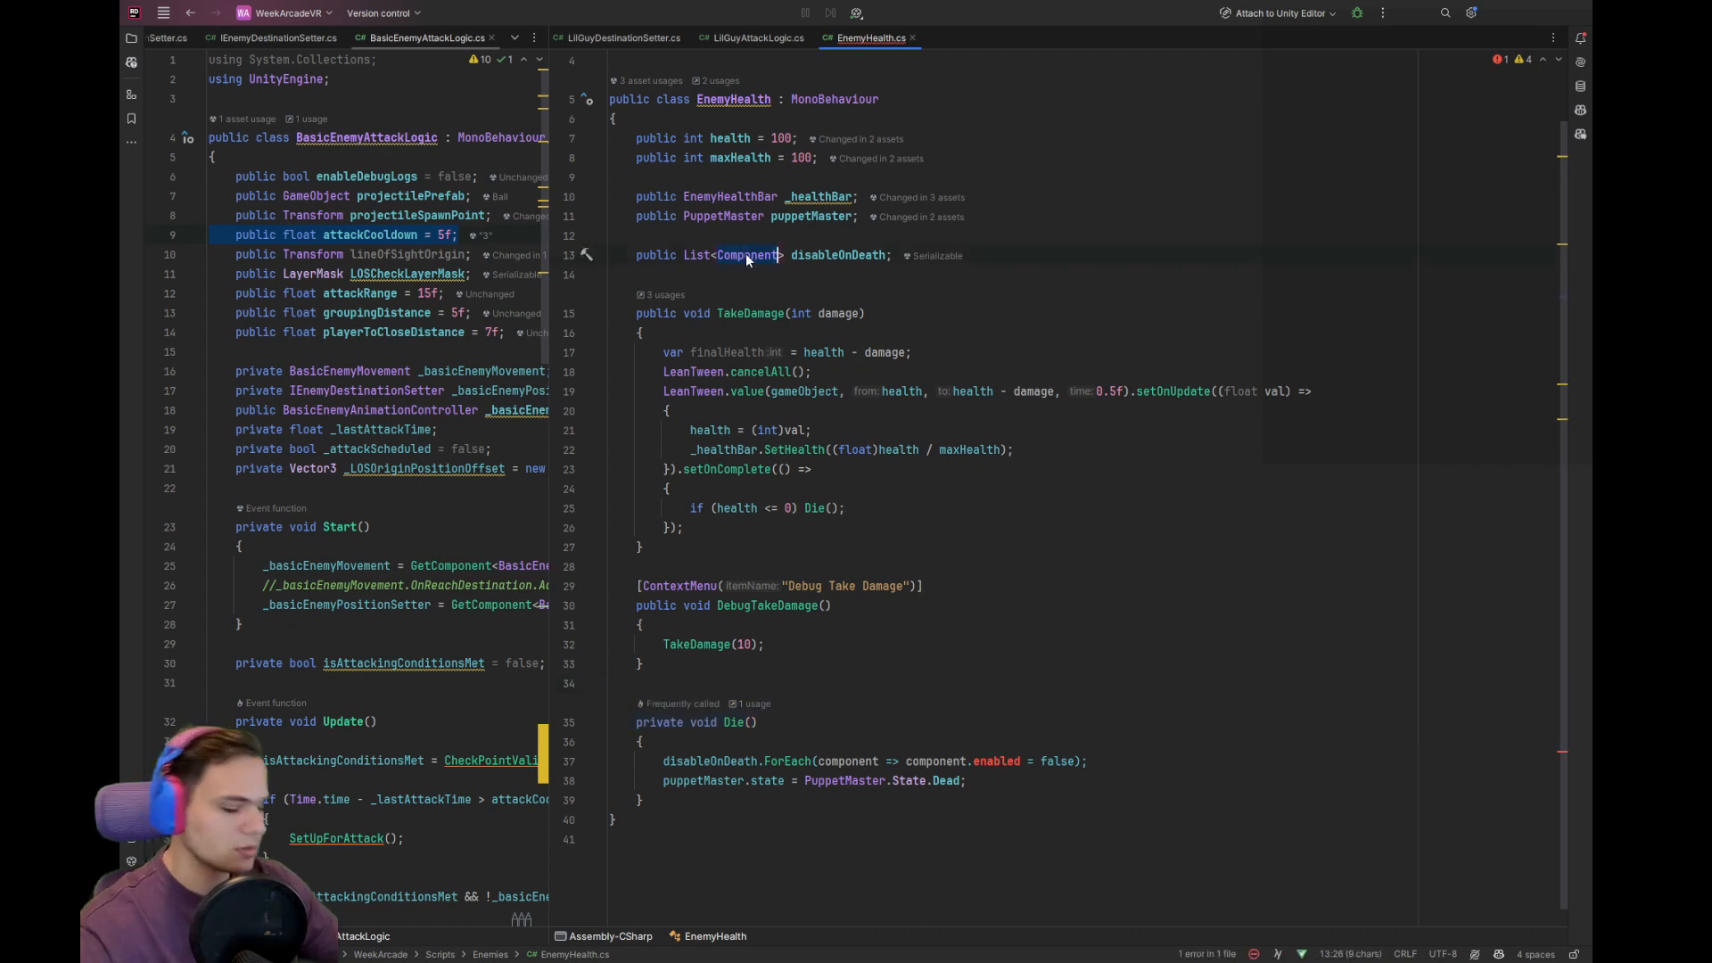
pyautogui.doubleClick(745, 255)
pyautogui.write('MonoBehaviour')
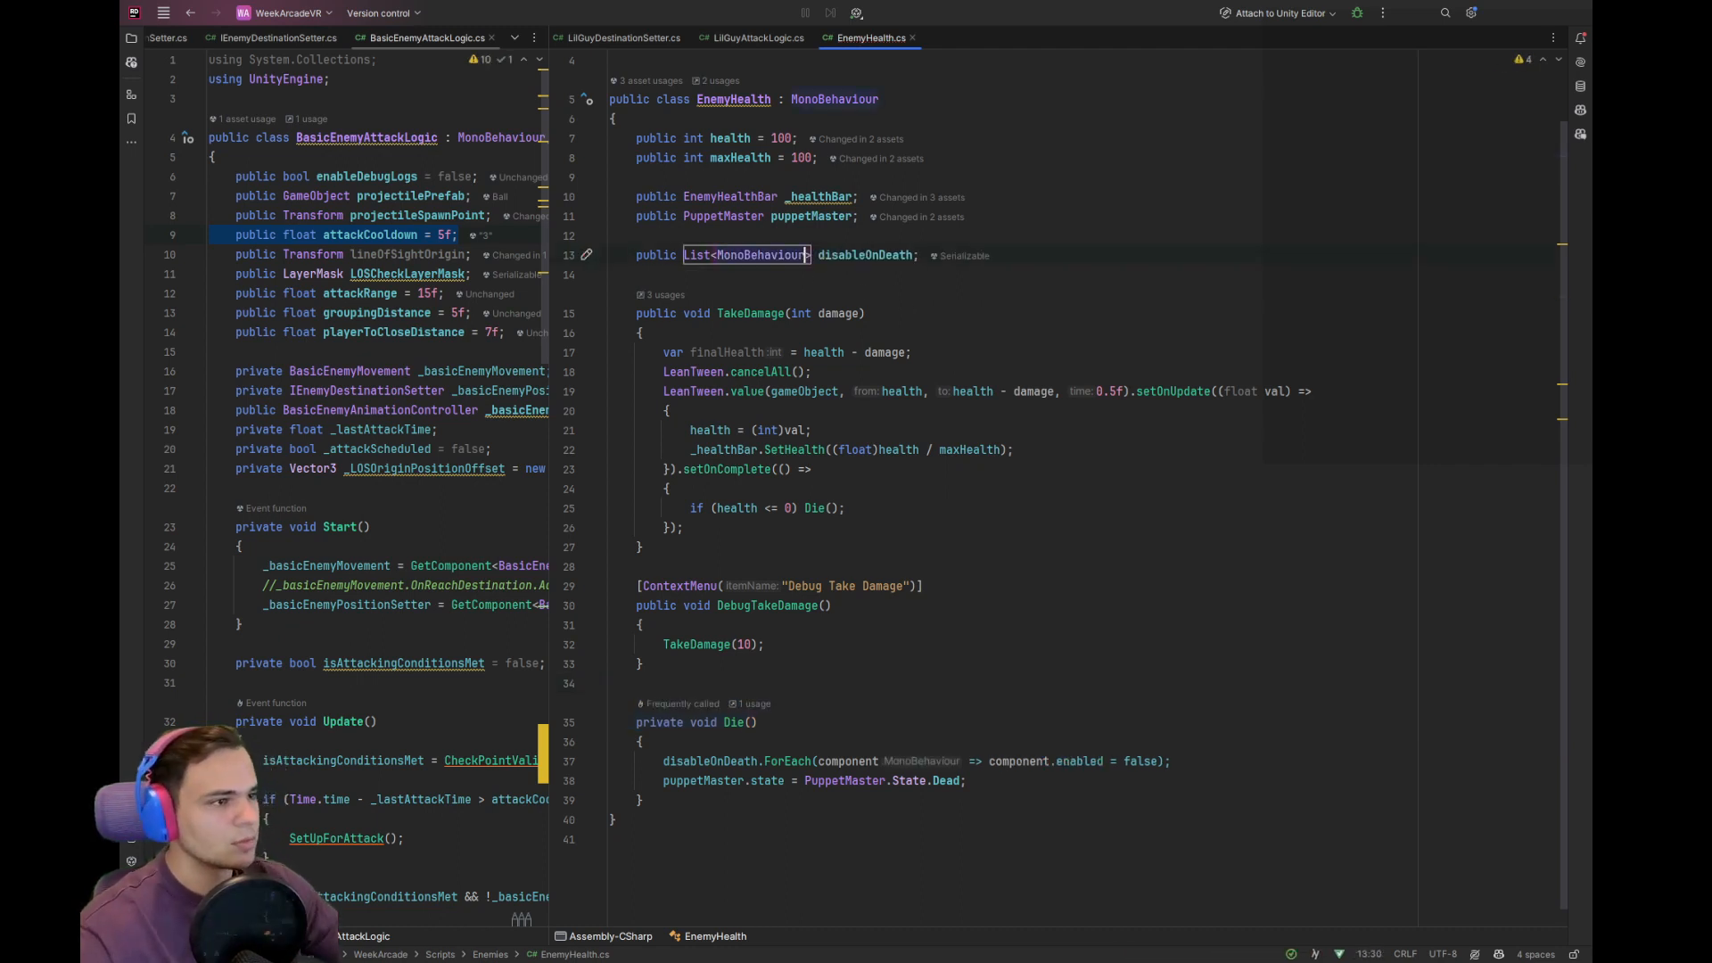
pyautogui.click(1103, 745)
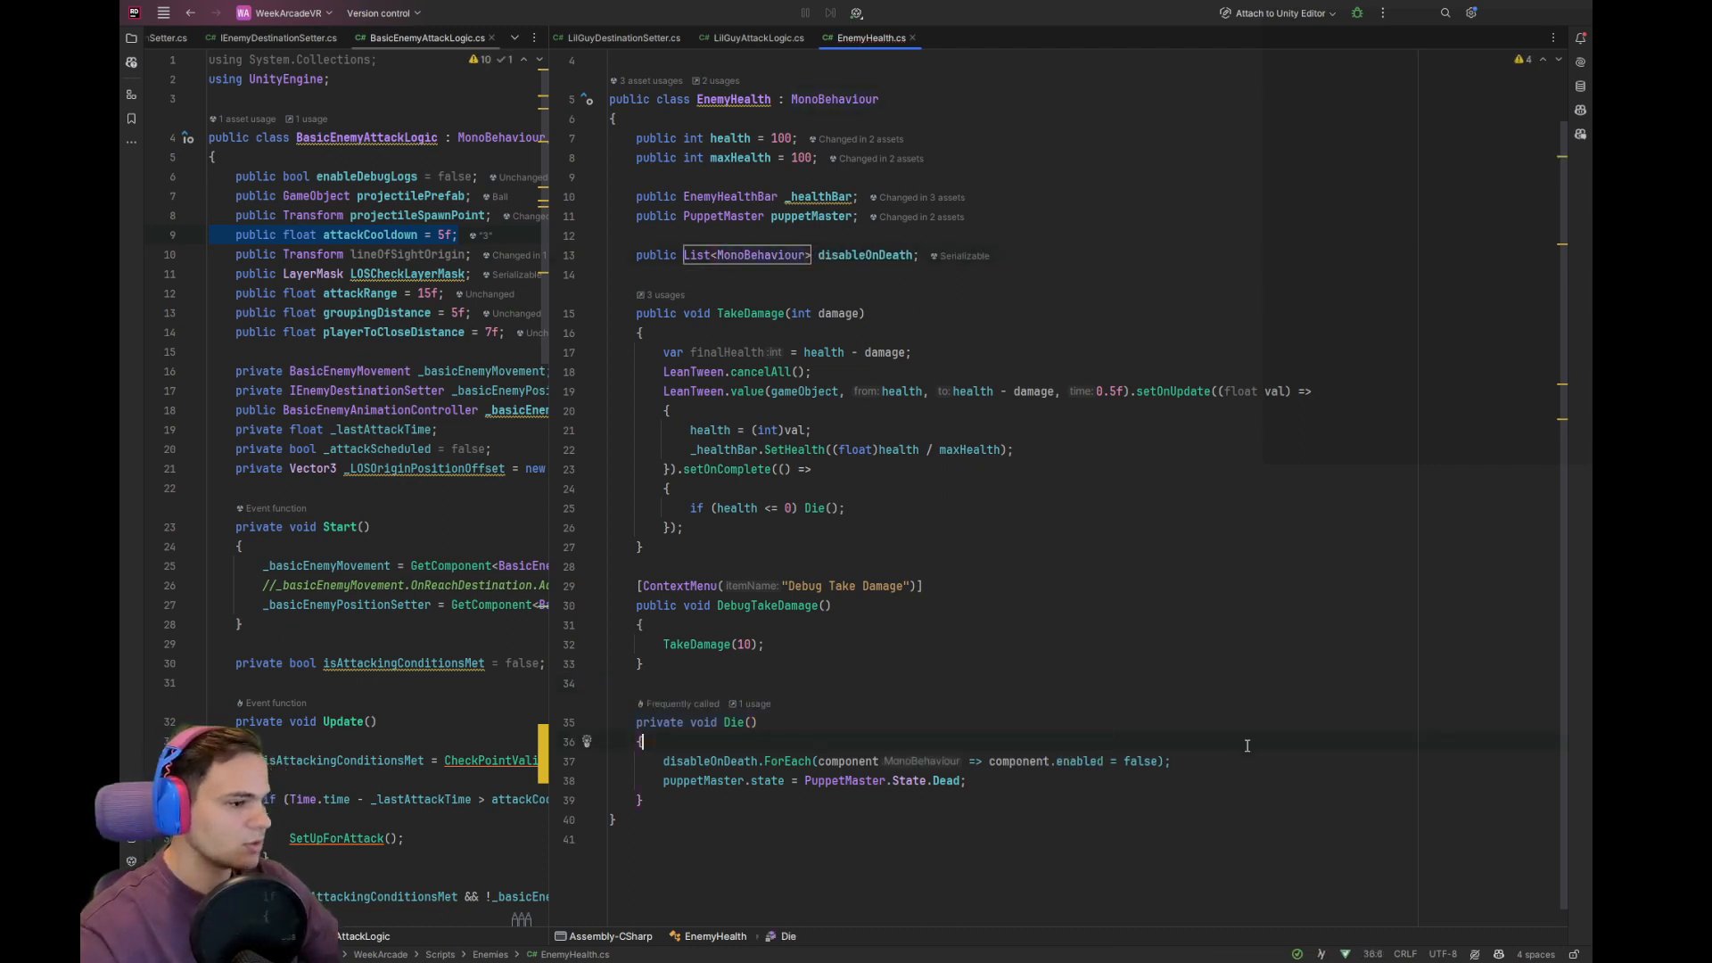
# Enter a temporary NavMeshAgent reference below disableOnDeath and trace its class definition through the Behaviour and Component base classes
pyautogui.click(932, 259)
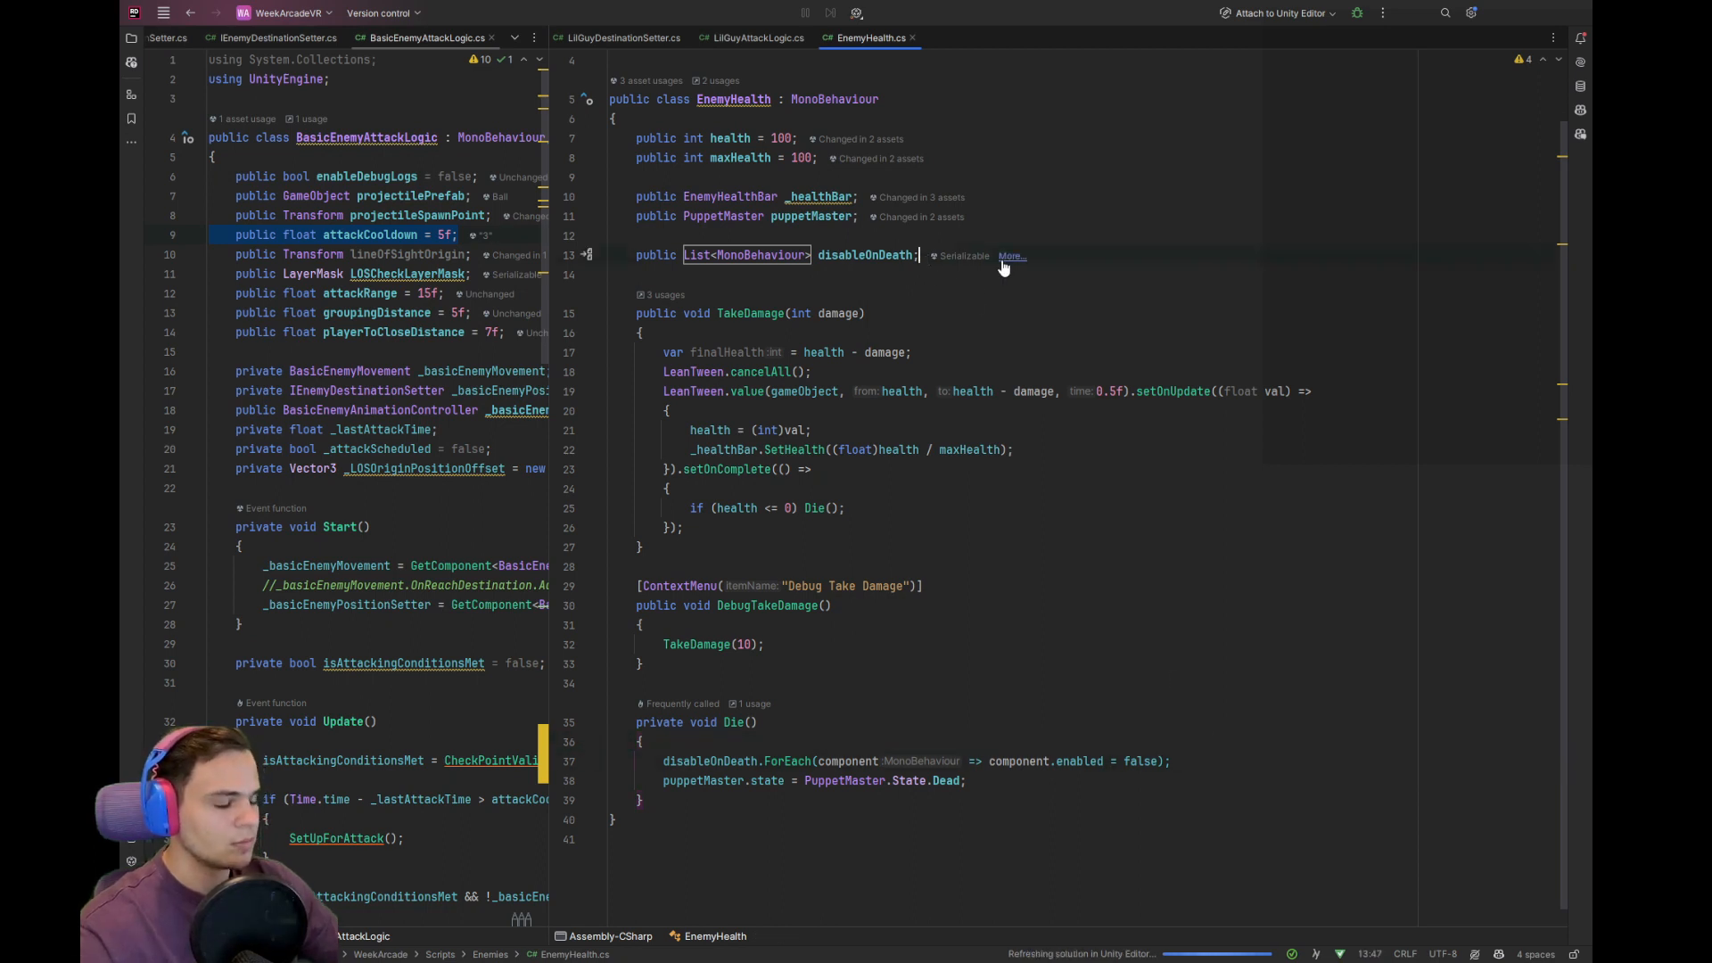
pyautogui.press('Return')
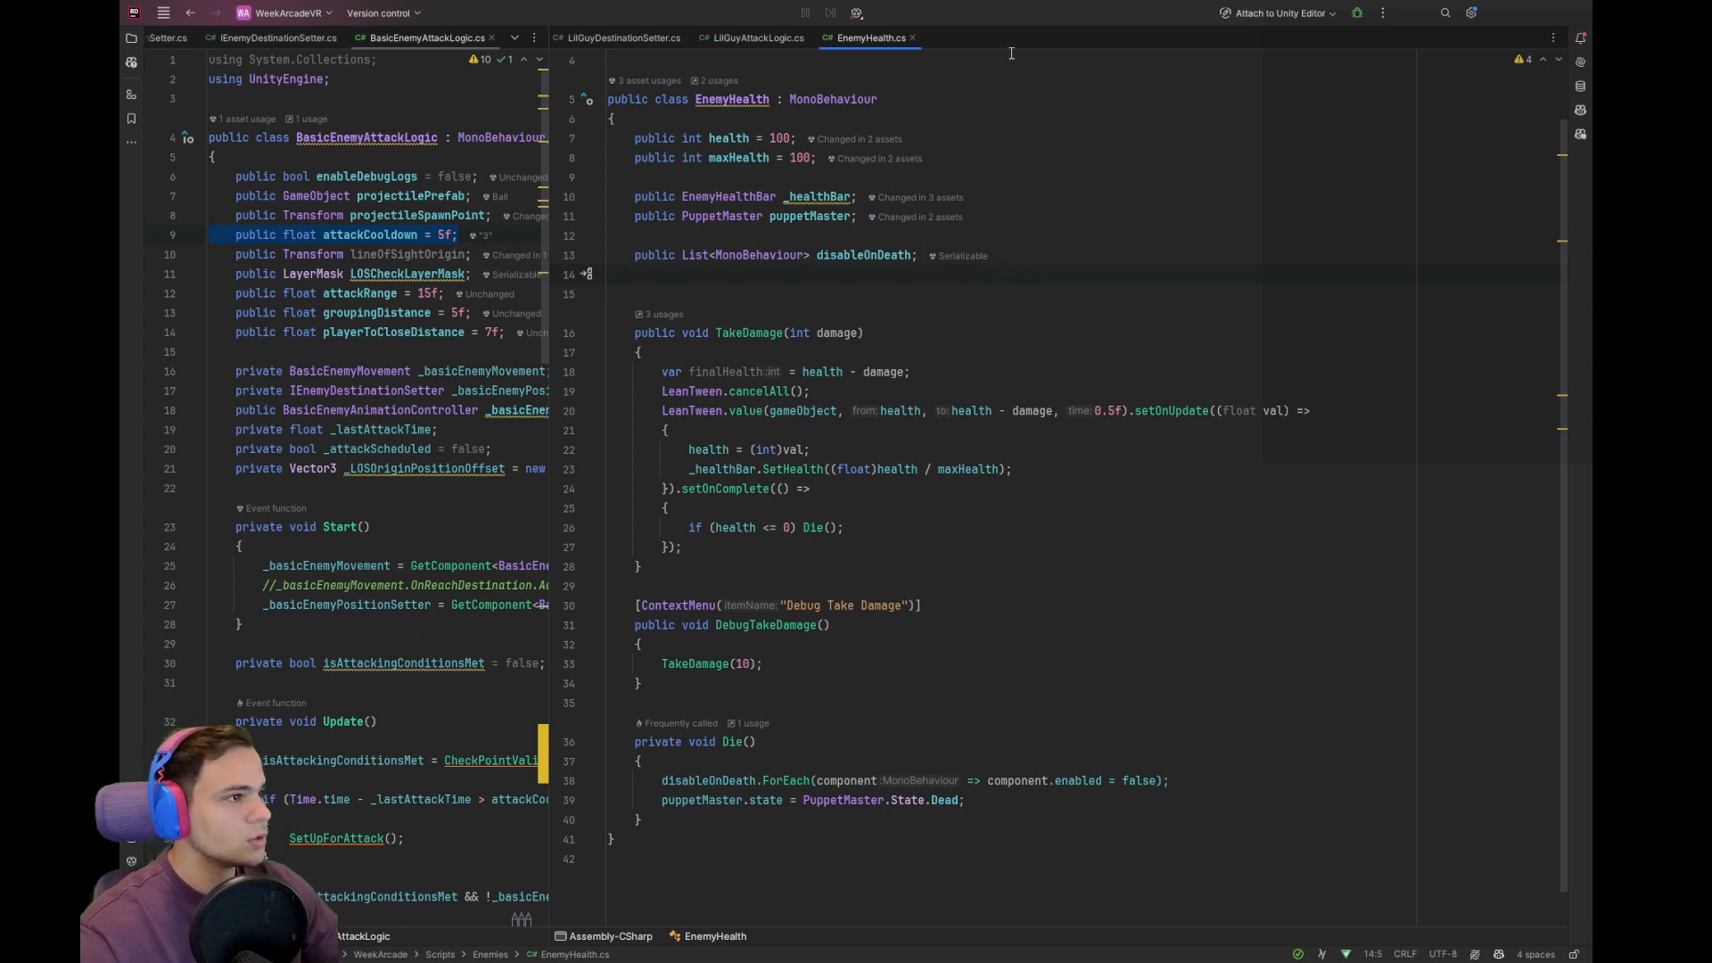
pyautogui.write('nav')
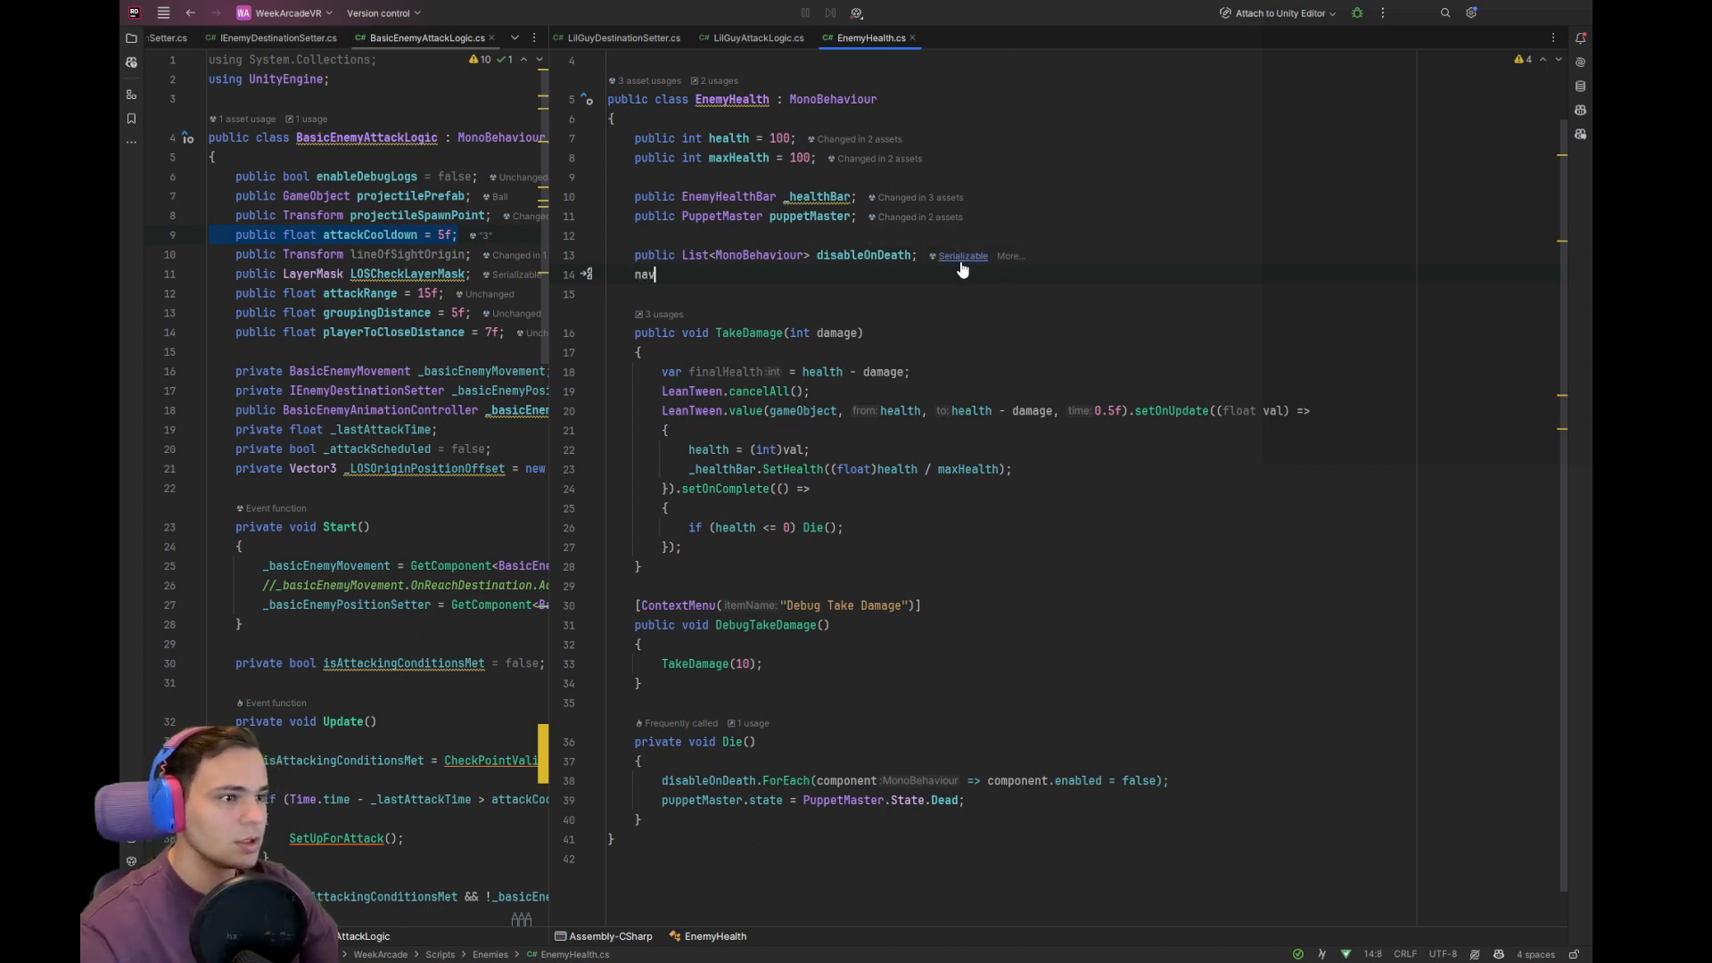
pyautogui.press('Return')
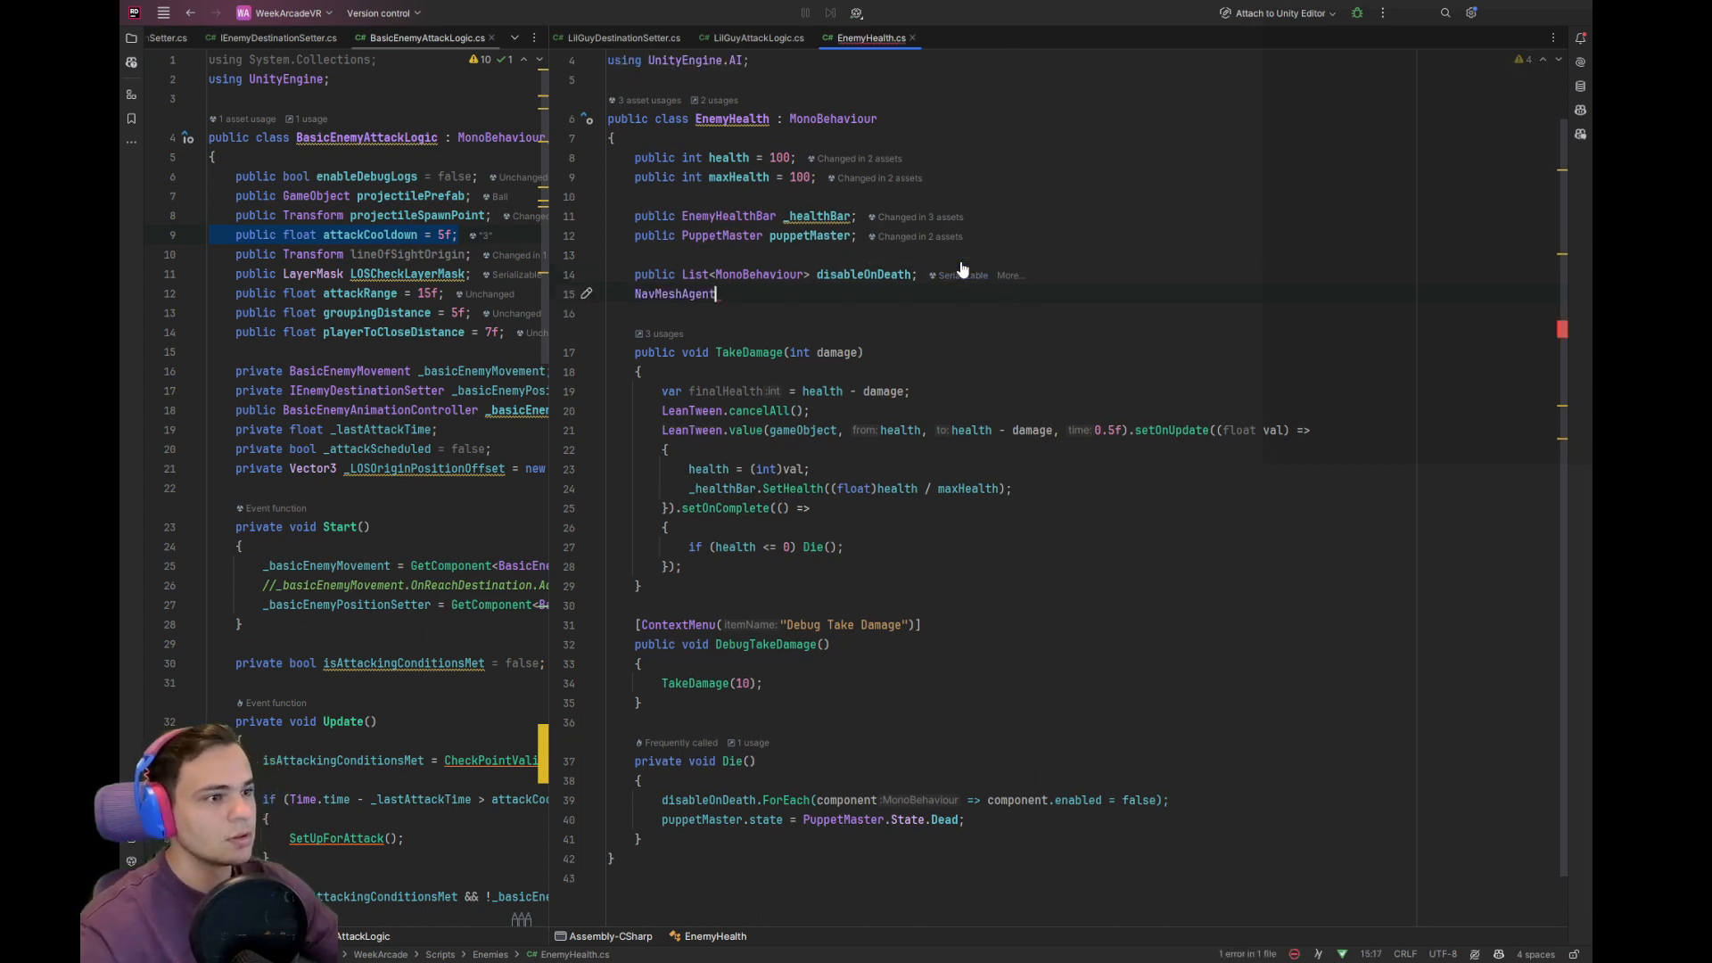
pyautogui.keyDown('ctrl'); pyautogui.click(699, 294); pyautogui.keyUp('ctrl')
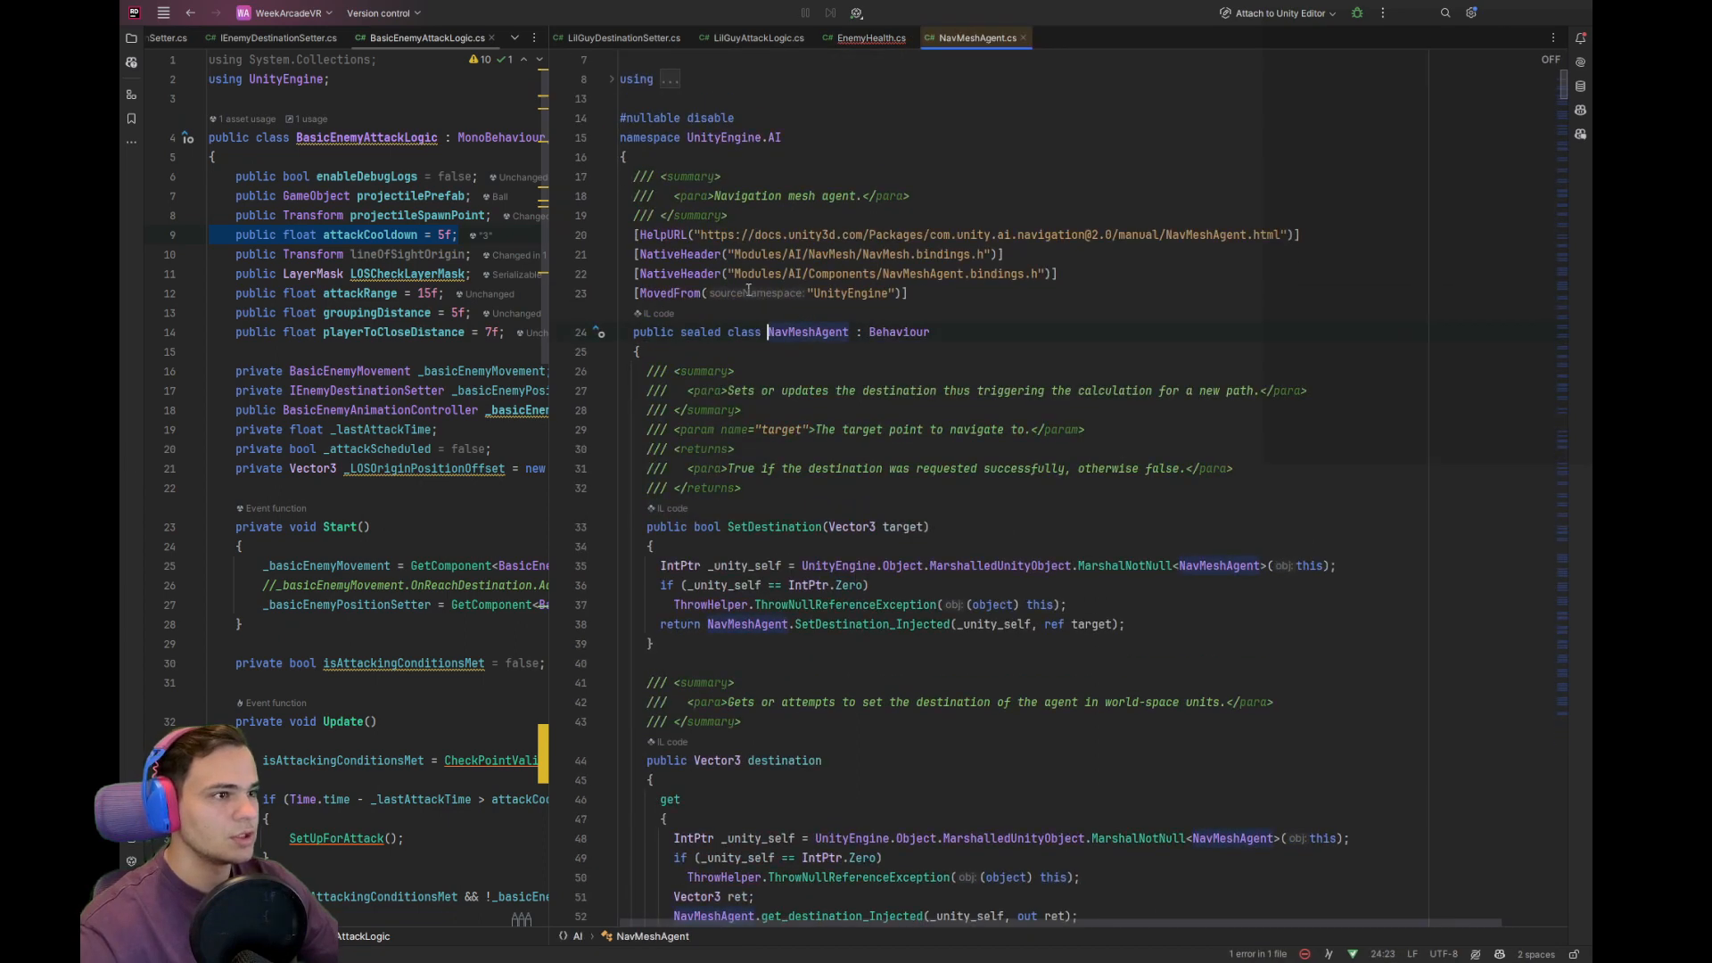
pyautogui.keyDown('ctrl'); pyautogui.click(892, 335); pyautogui.keyUp('ctrl')
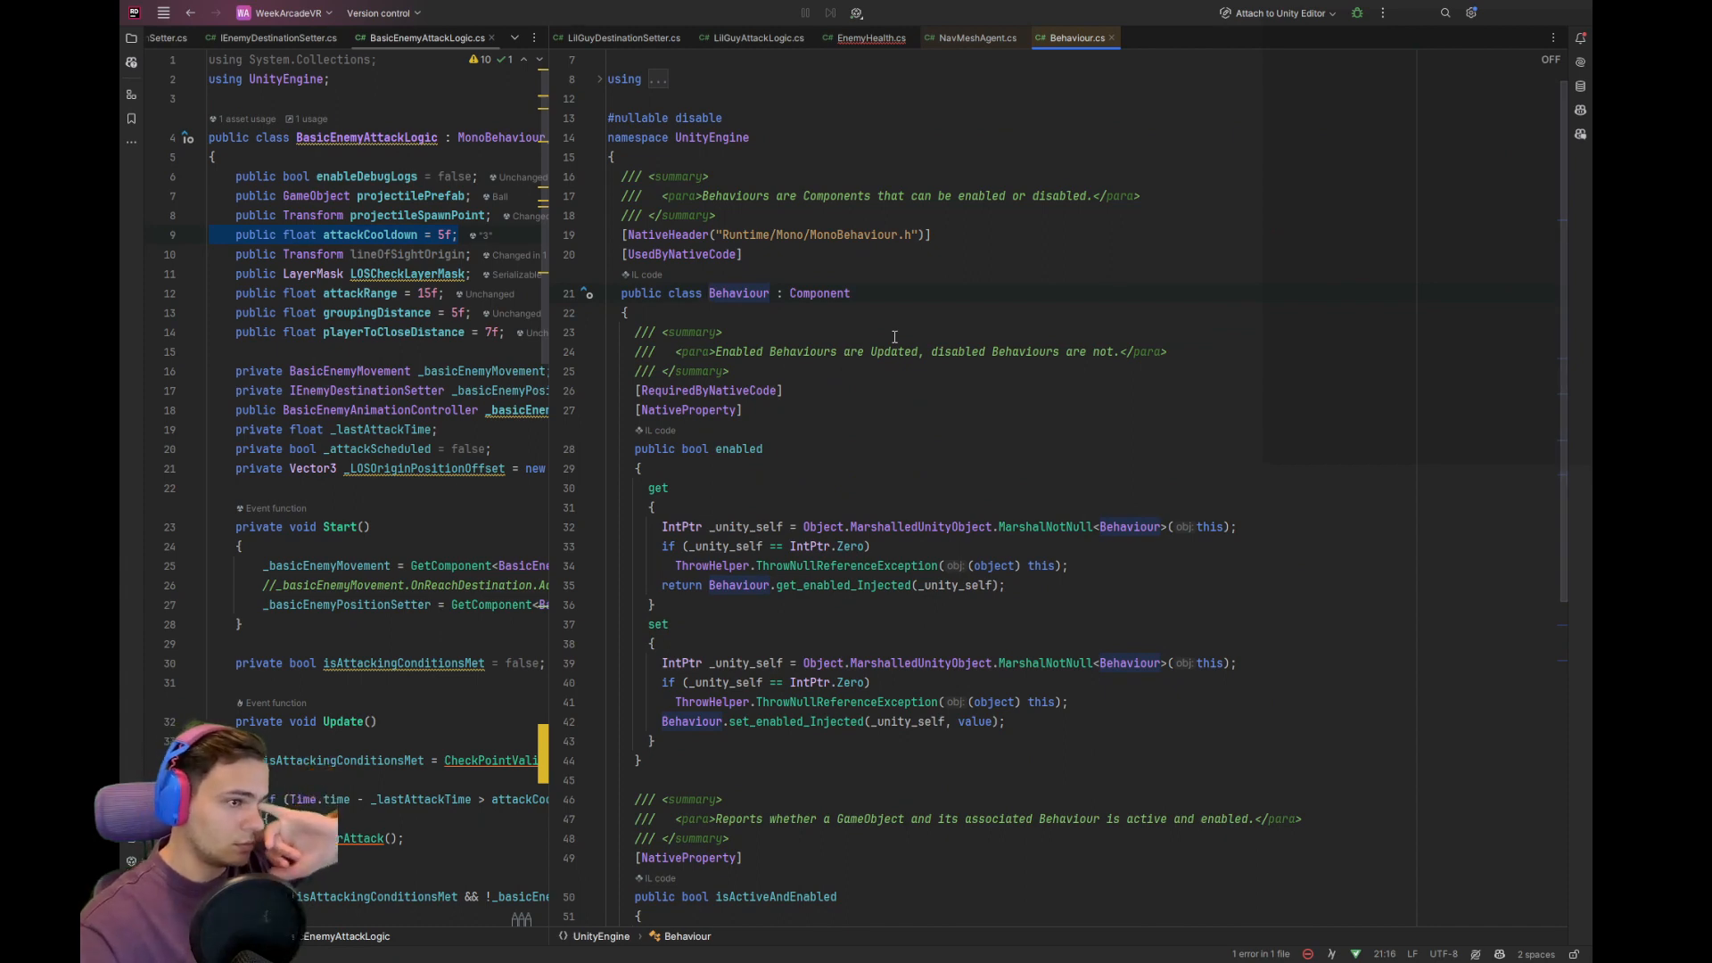
pyautogui.keyDown('ctrl'); pyautogui.click(825, 294); pyautogui.keyUp('ctrl')
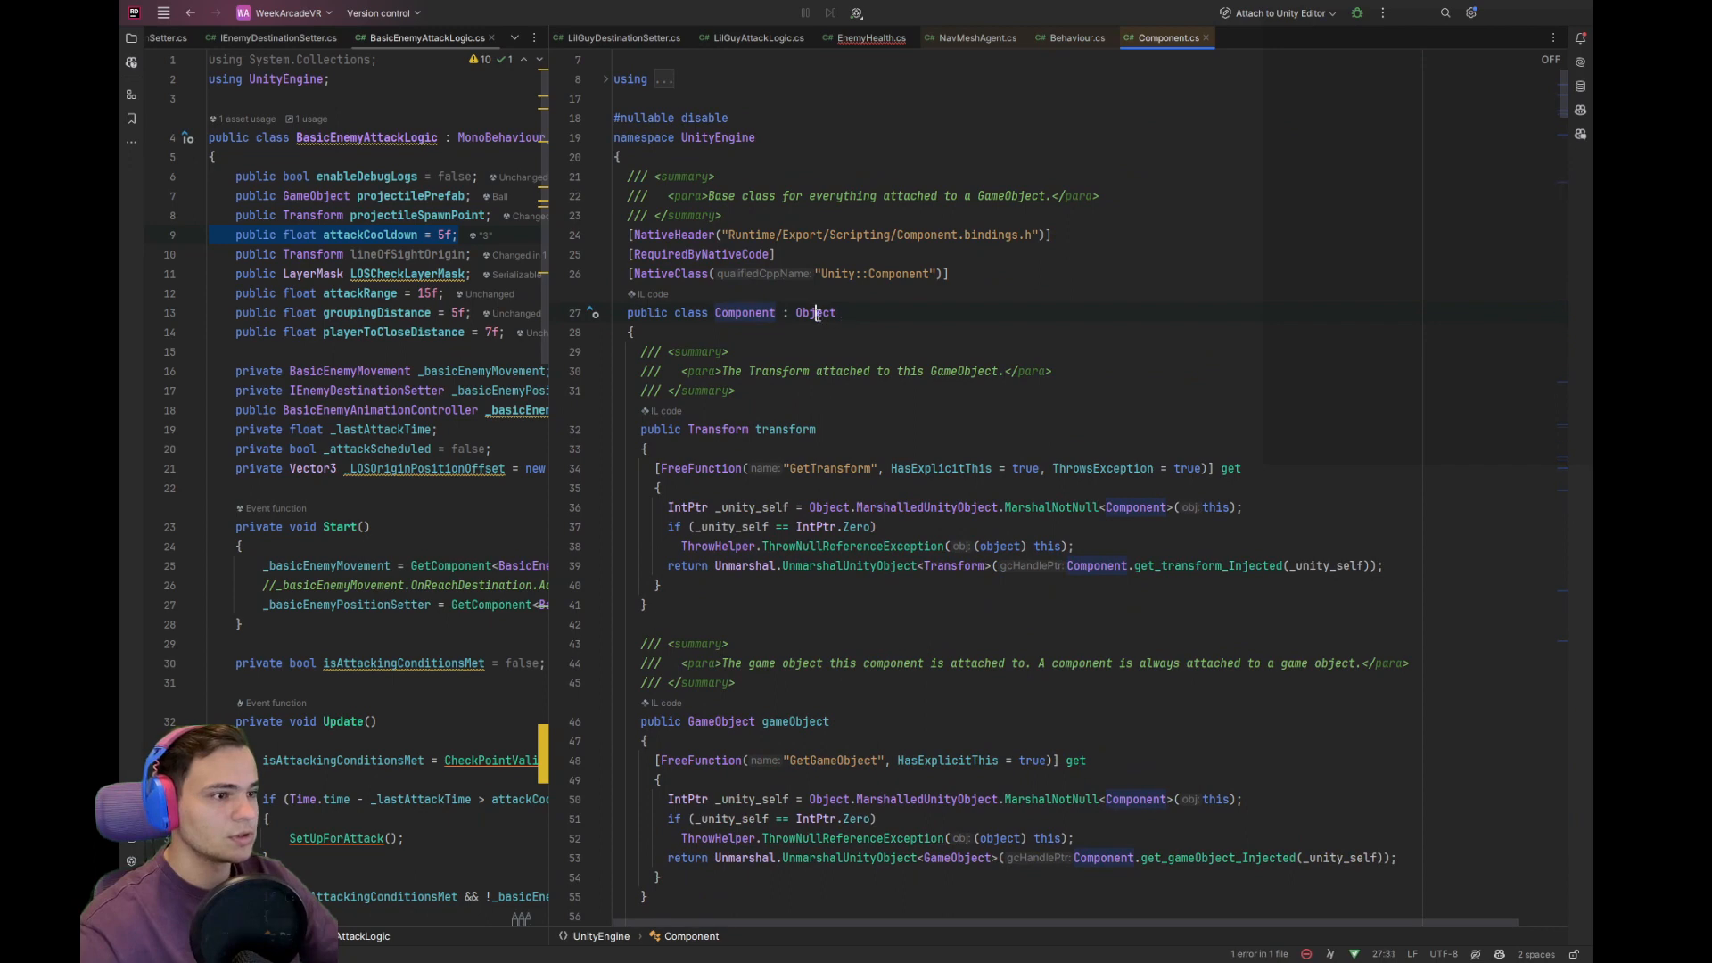
# Set the disableOnDeath list's element type to Behaviour, using the copied class name, and delete the temporary NavMeshAgent line
pyautogui.click(1076, 37)
pyautogui.doubleClick(755, 292)
pyautogui.hotkey('ctrl', 'c')
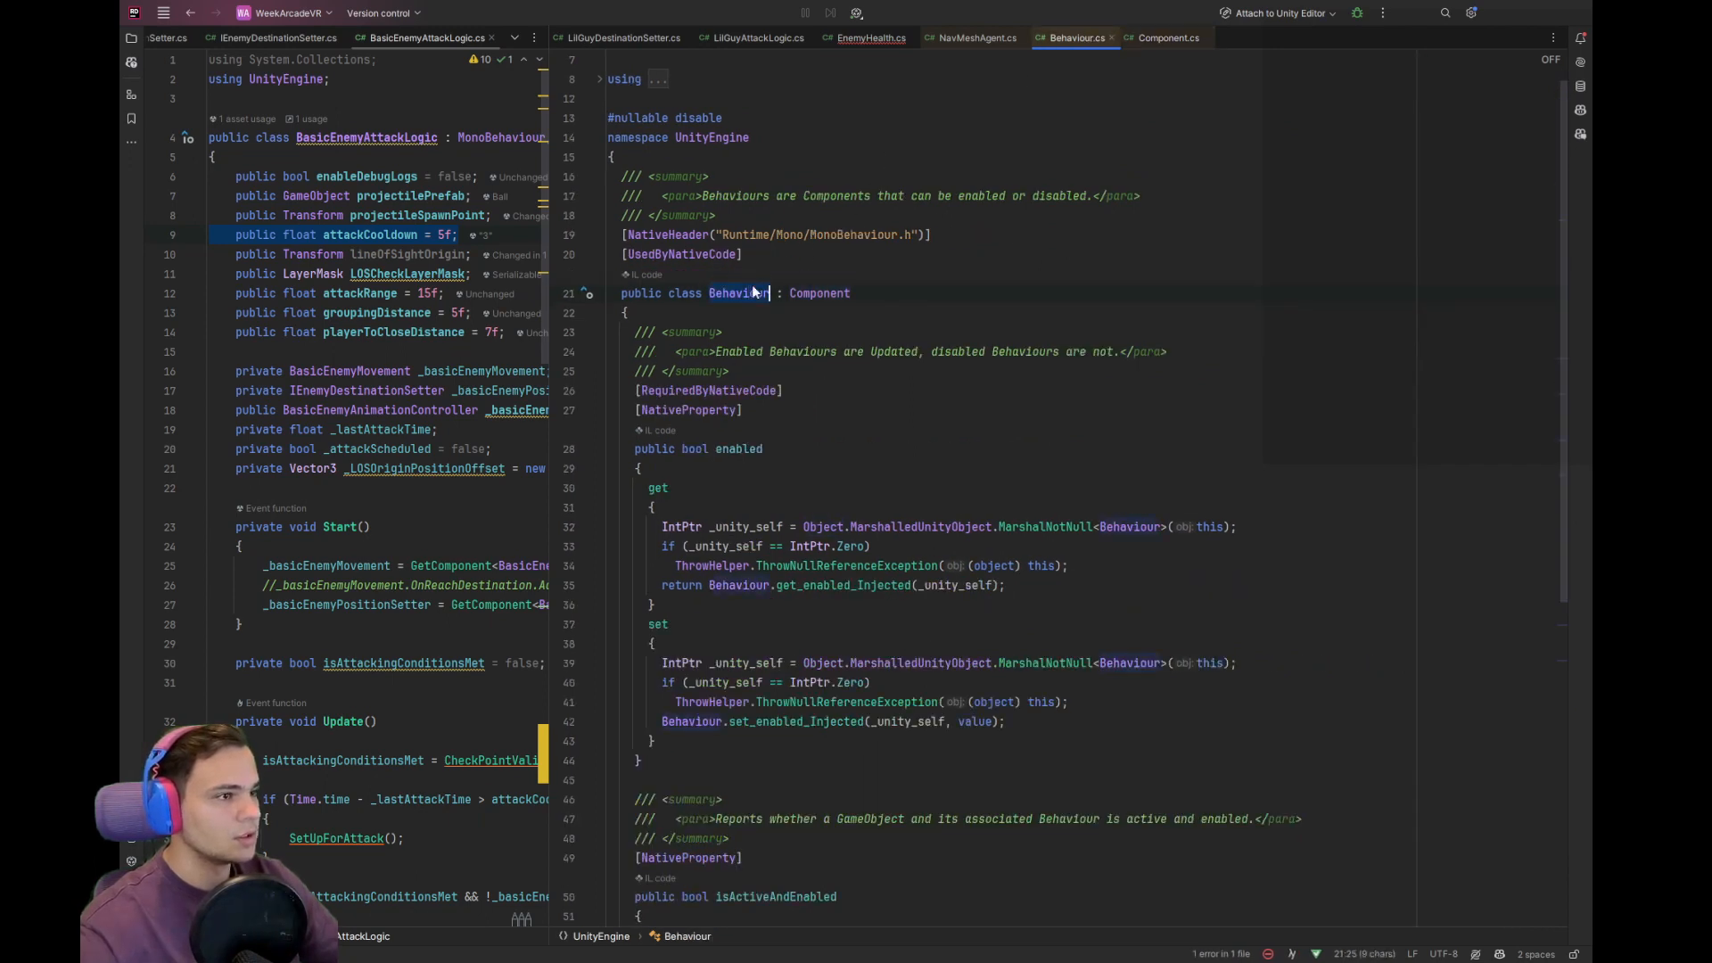
pyautogui.click(871, 38)
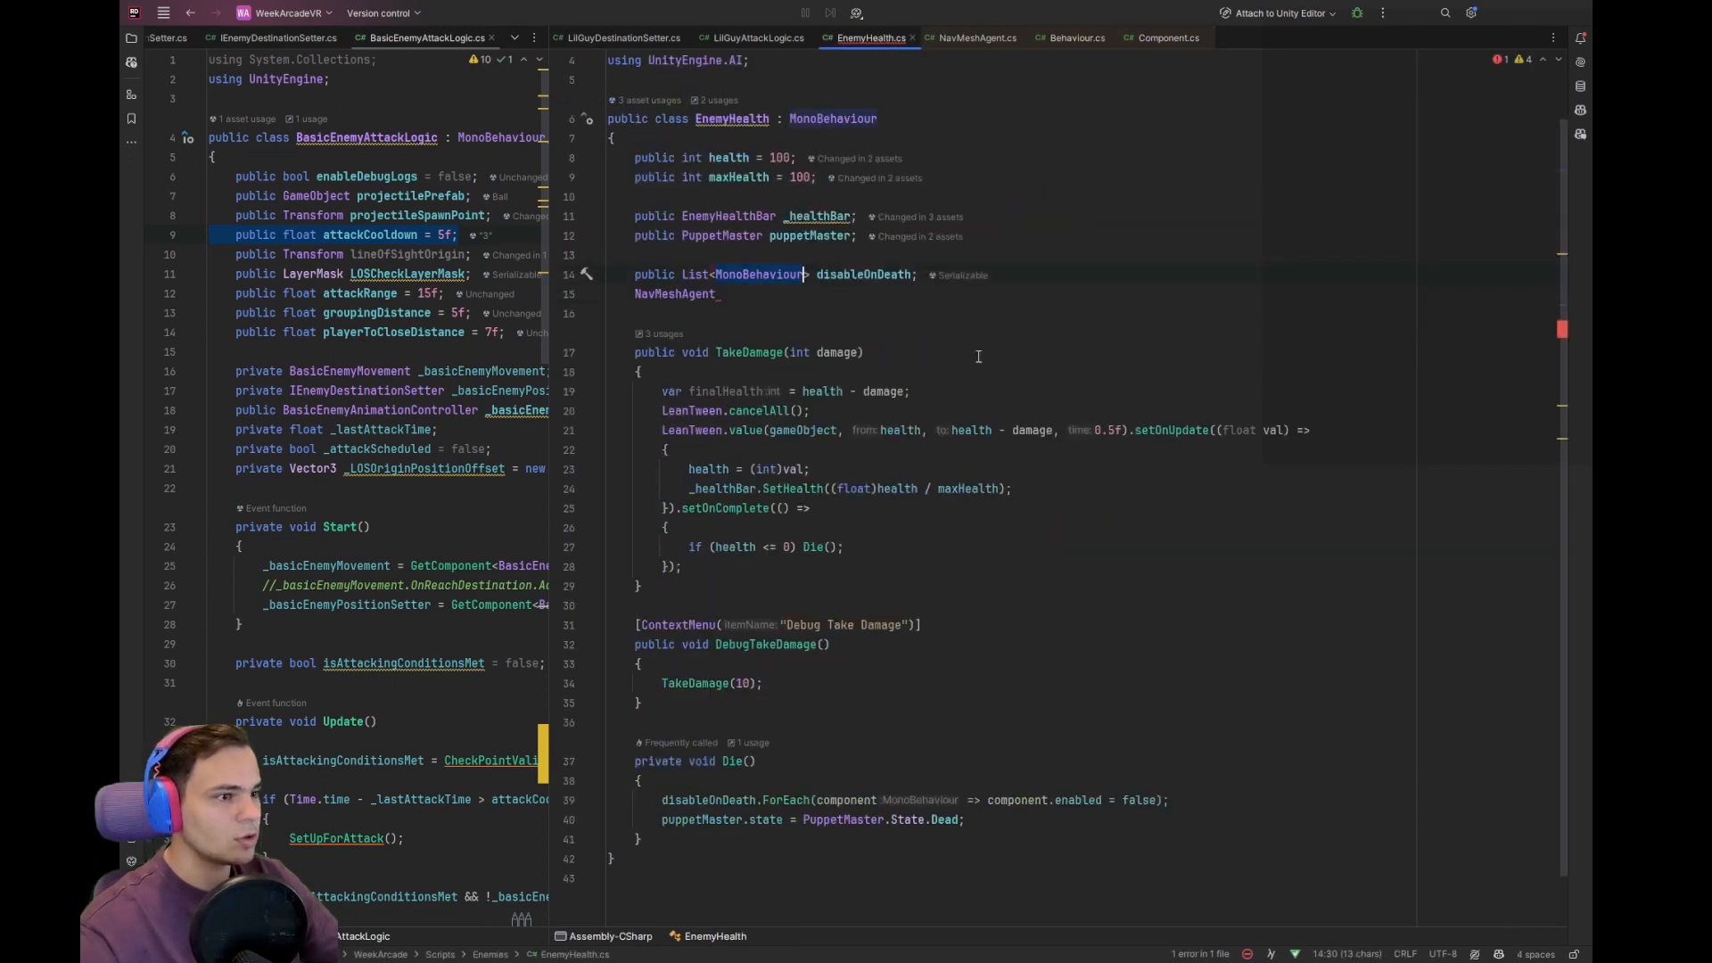
pyautogui.hotkey('ctrl', 'v')
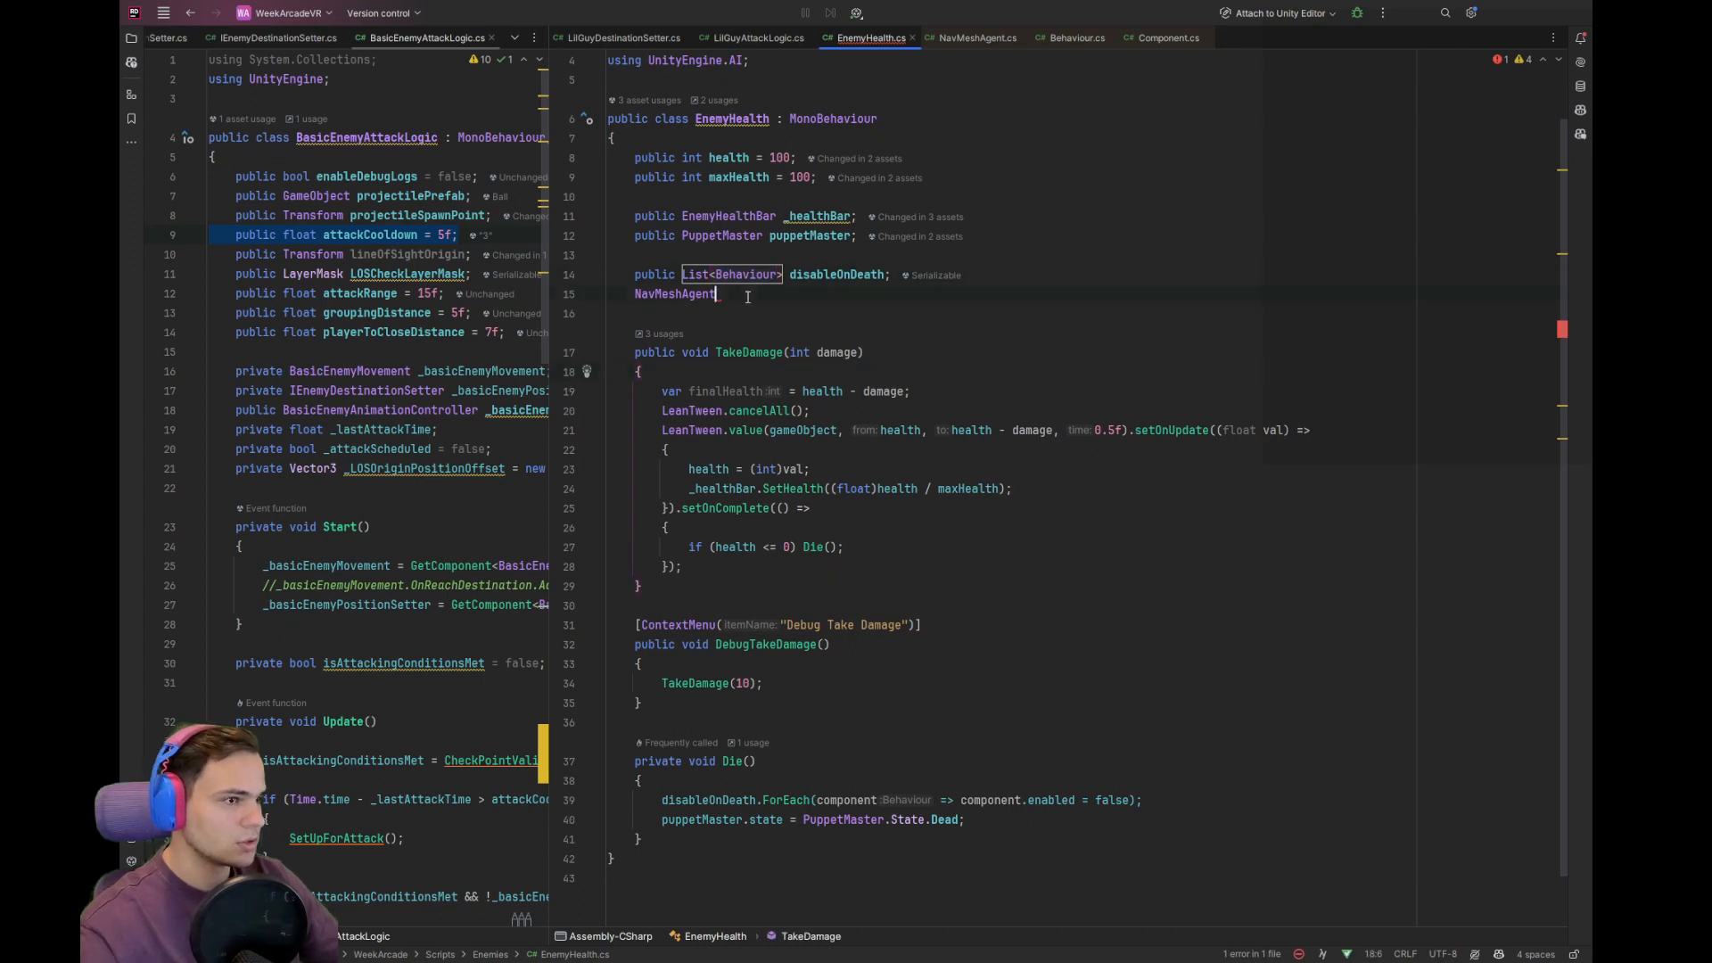
pyautogui.moveTo(747, 297); pyautogui.dragTo(500, 301)
pyautogui.press('BackSpace')
pyautogui.press('BackSpace')
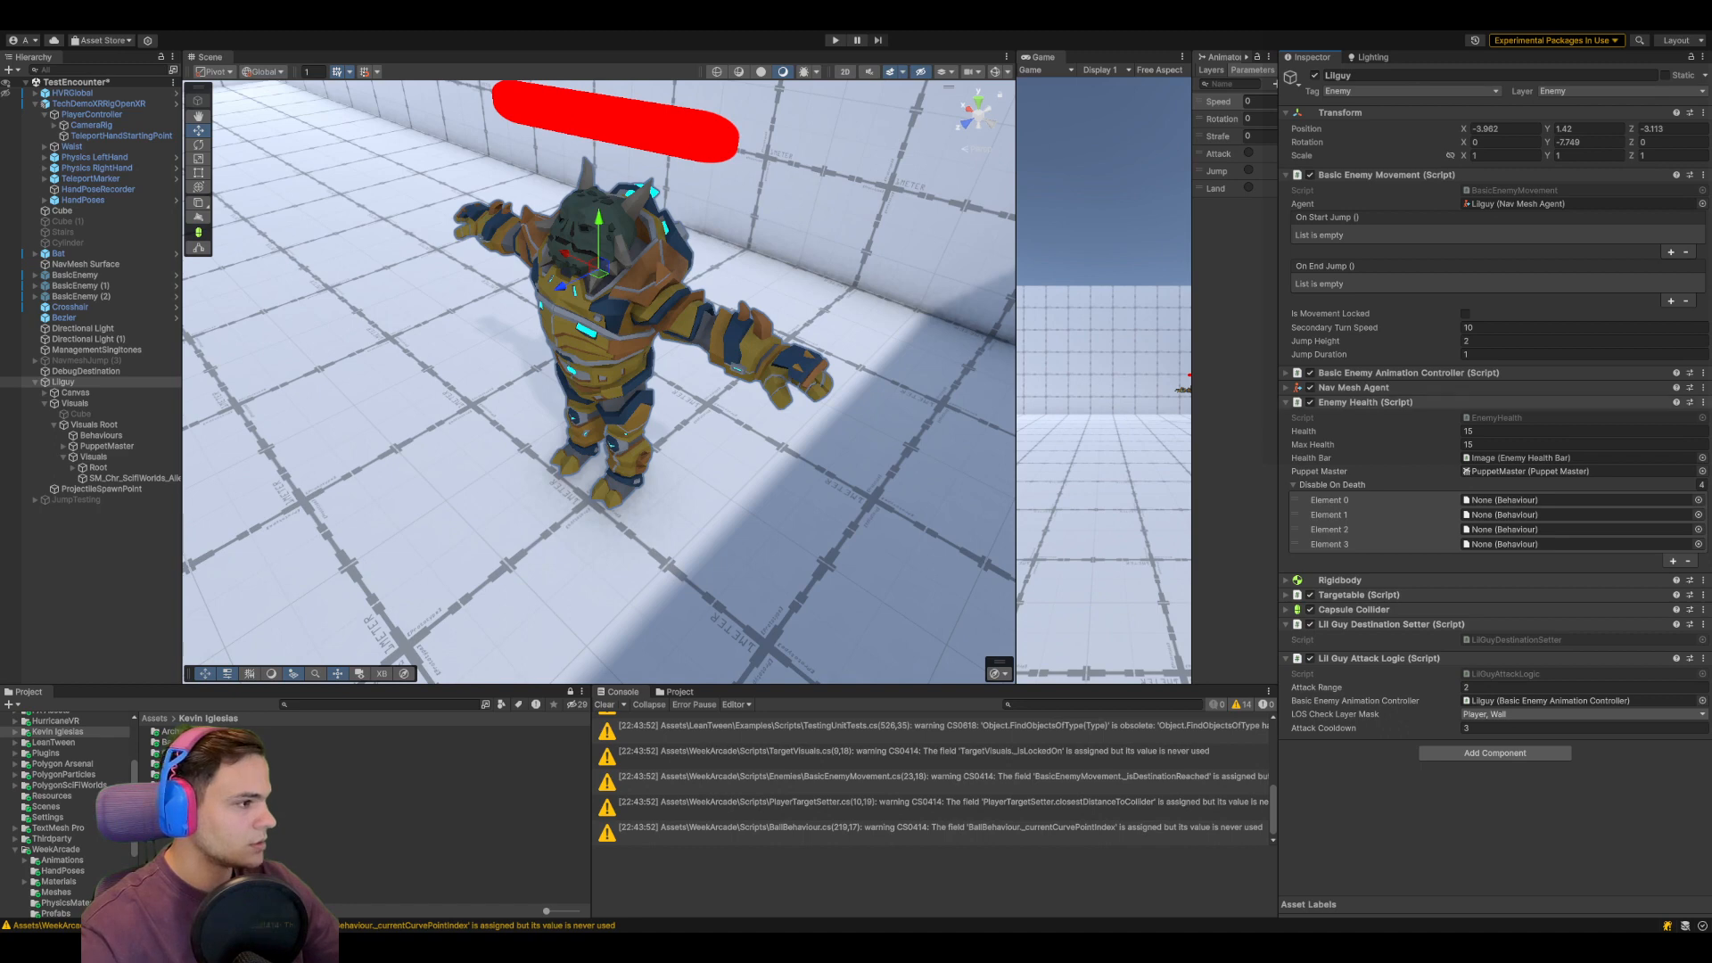
# Assign Lilguy's Nav Mesh Agent, Basic Enemy Animation Controller, Targetable and Lil Guy Destination Setter to Disable On Death elements 0 to 3
pyautogui.moveTo(1354, 387); pyautogui.dragTo(1516, 500)
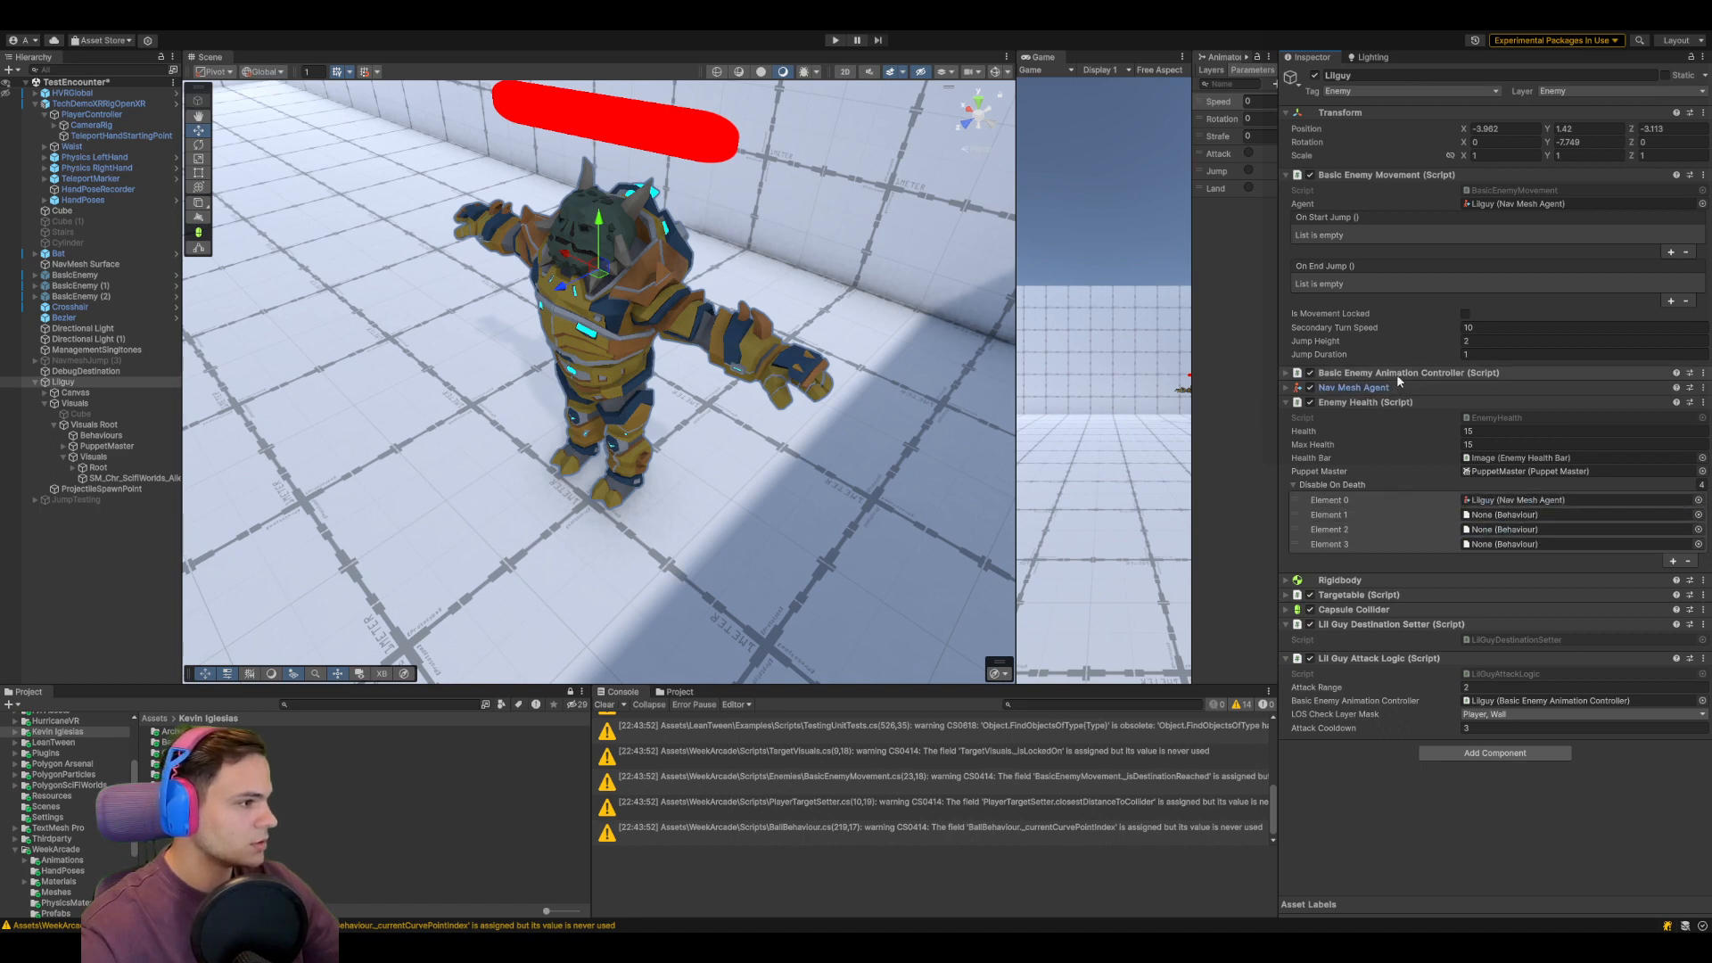
pyautogui.moveTo(1396, 375); pyautogui.dragTo(1516, 515)
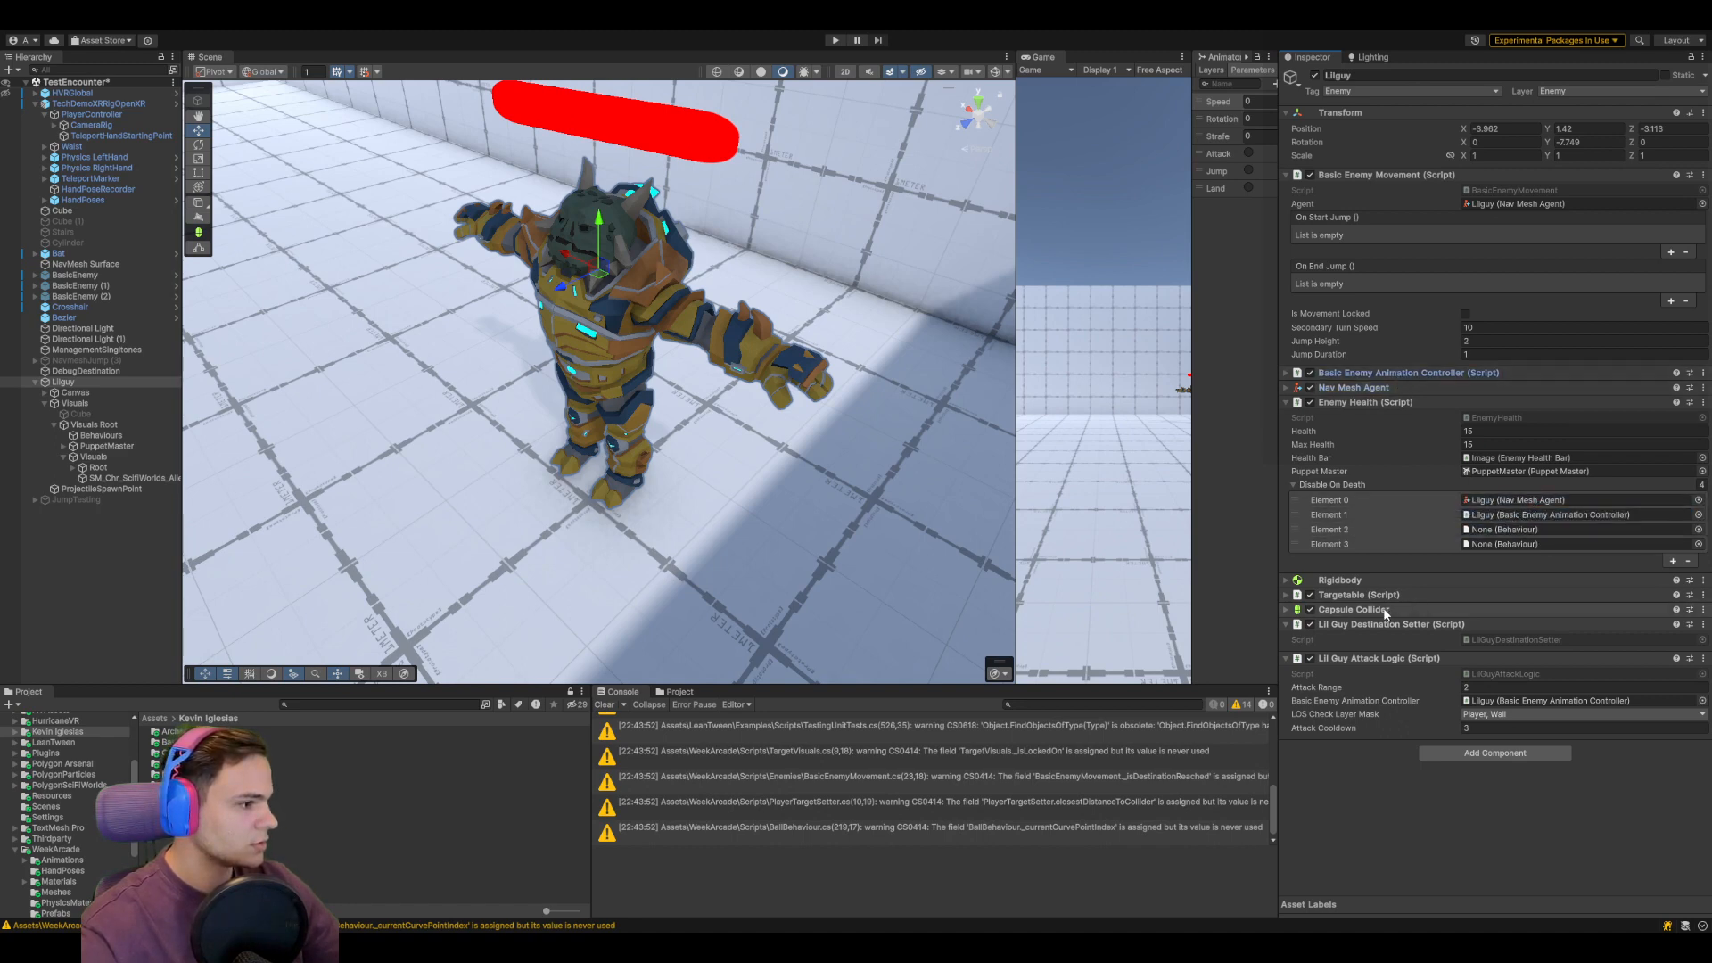
pyautogui.moveTo(1382, 595); pyautogui.dragTo(1484, 533)
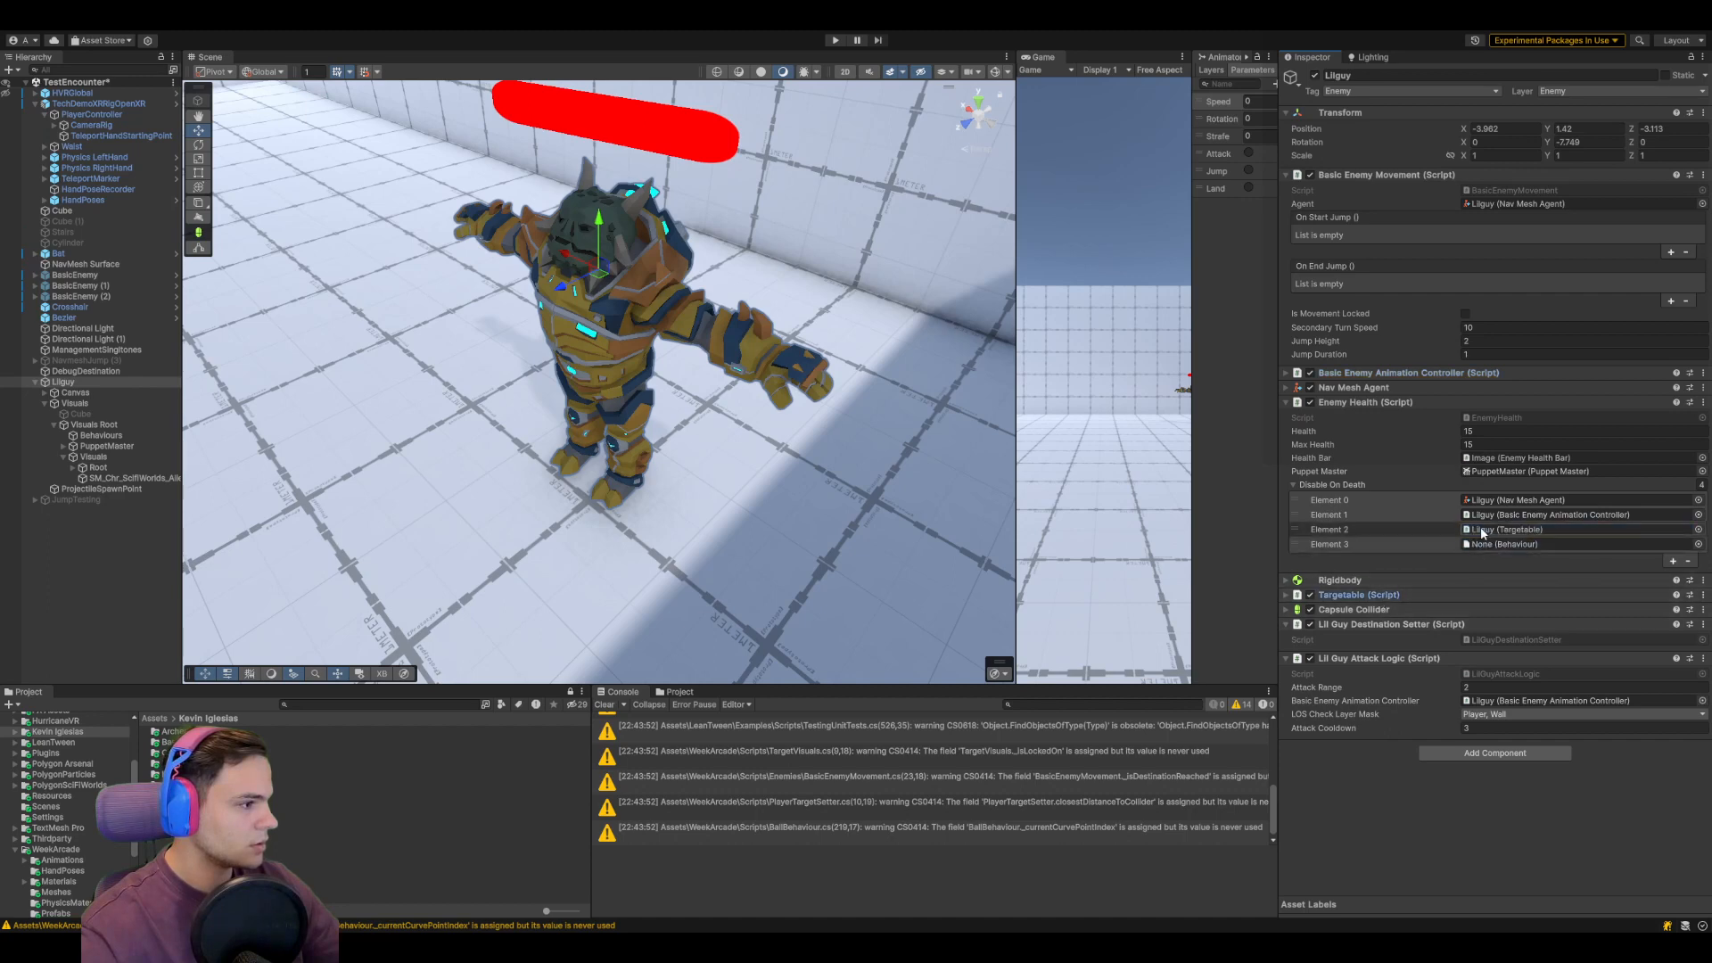
pyautogui.moveTo(1383, 660); pyautogui.dragTo(1486, 548)
# Add two more Disable On Death elements and assign Lil Guy Attack Logic and Basic Enemy Movement to them
pyautogui.click(1673, 562)
pyautogui.moveTo(1369, 675); pyautogui.dragTo(1484, 559)
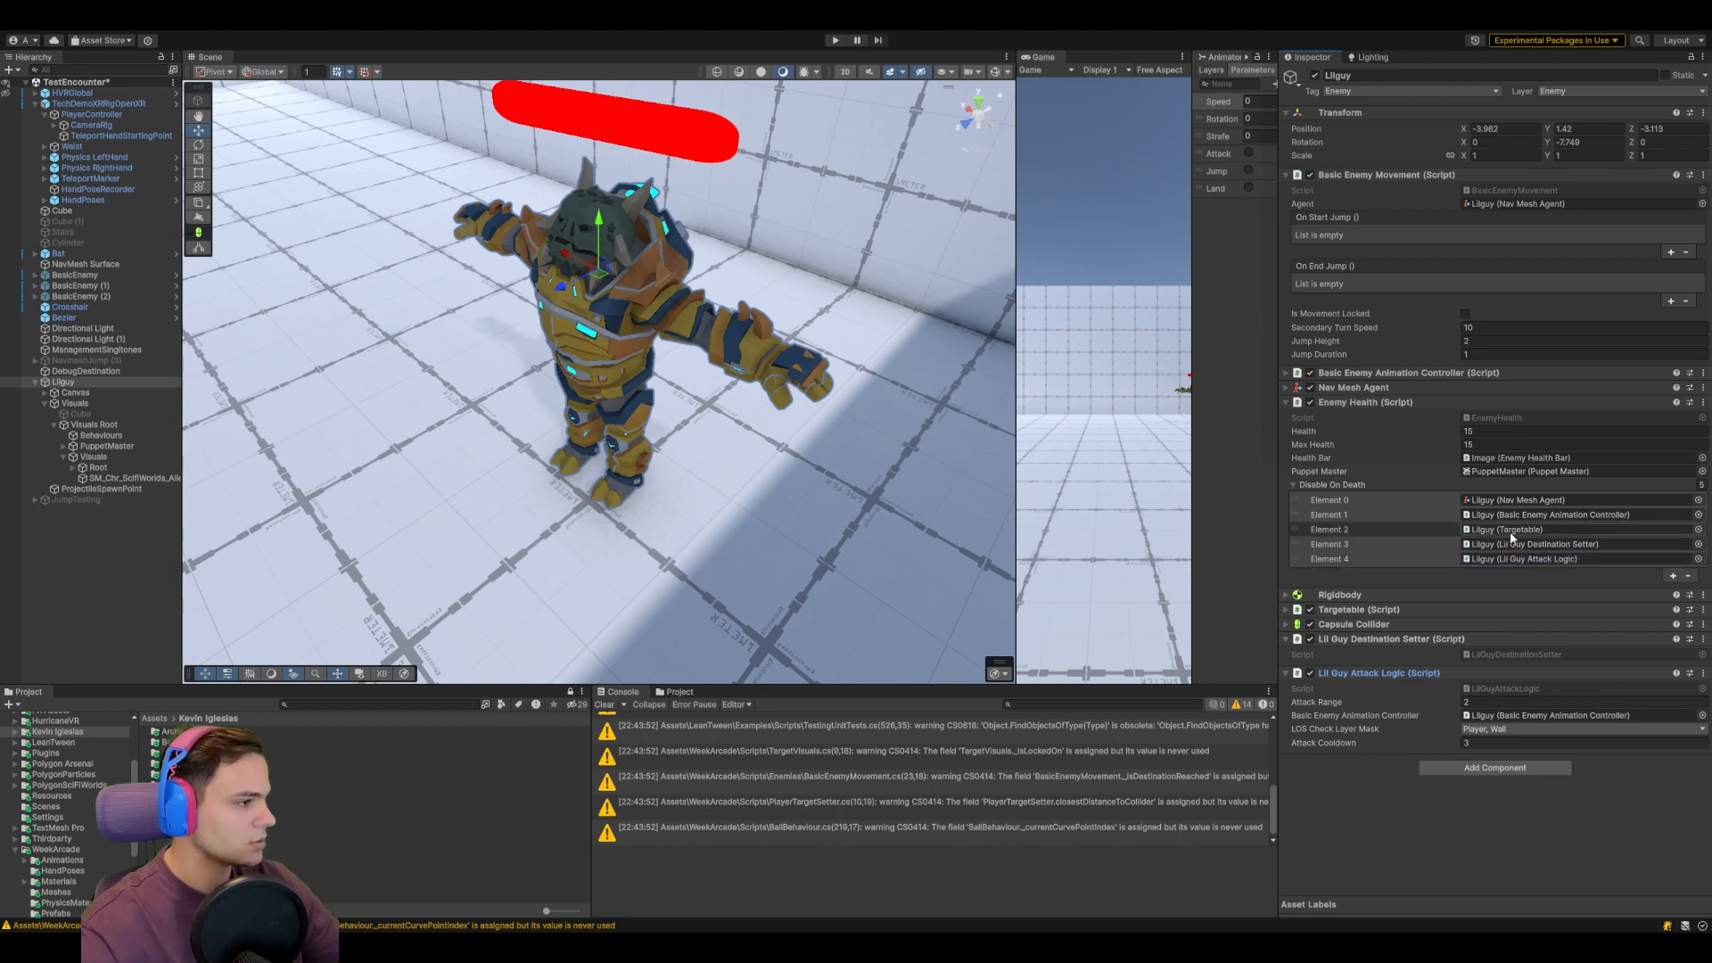
pyautogui.click(1673, 576)
pyautogui.moveTo(1365, 175); pyautogui.dragTo(1539, 575)
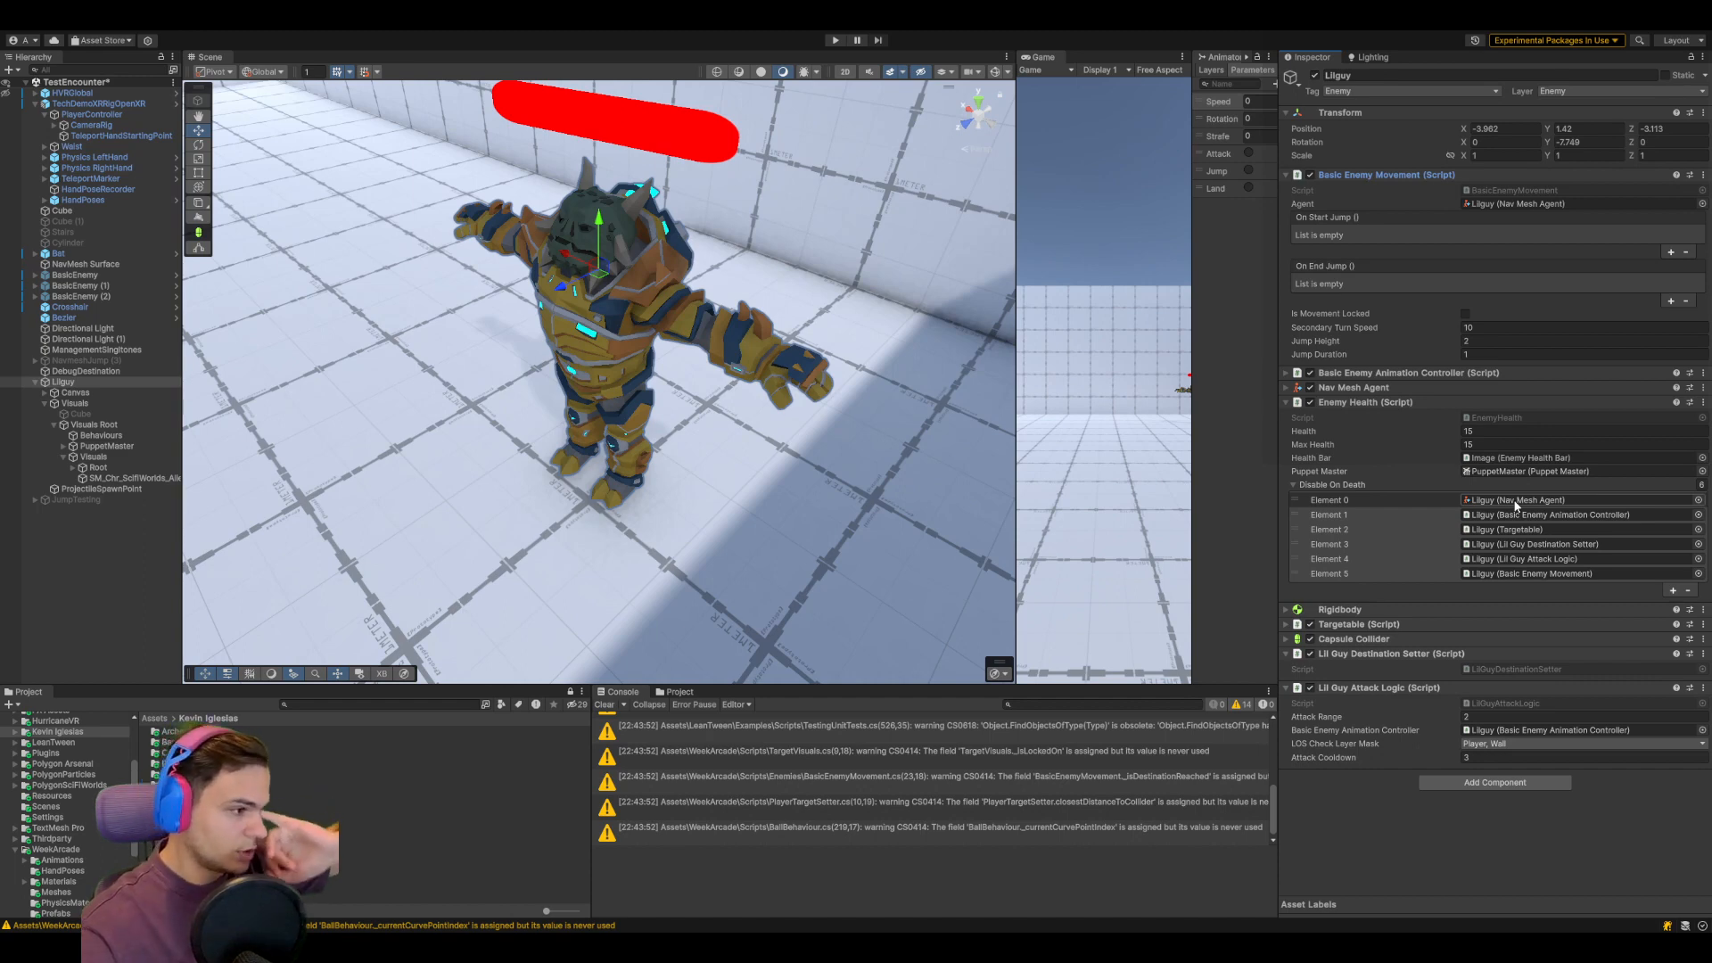
# Add another element to Lilguy's Disable On Death list and assign its Enemy Health component to element 6
pyautogui.click(1673, 590)
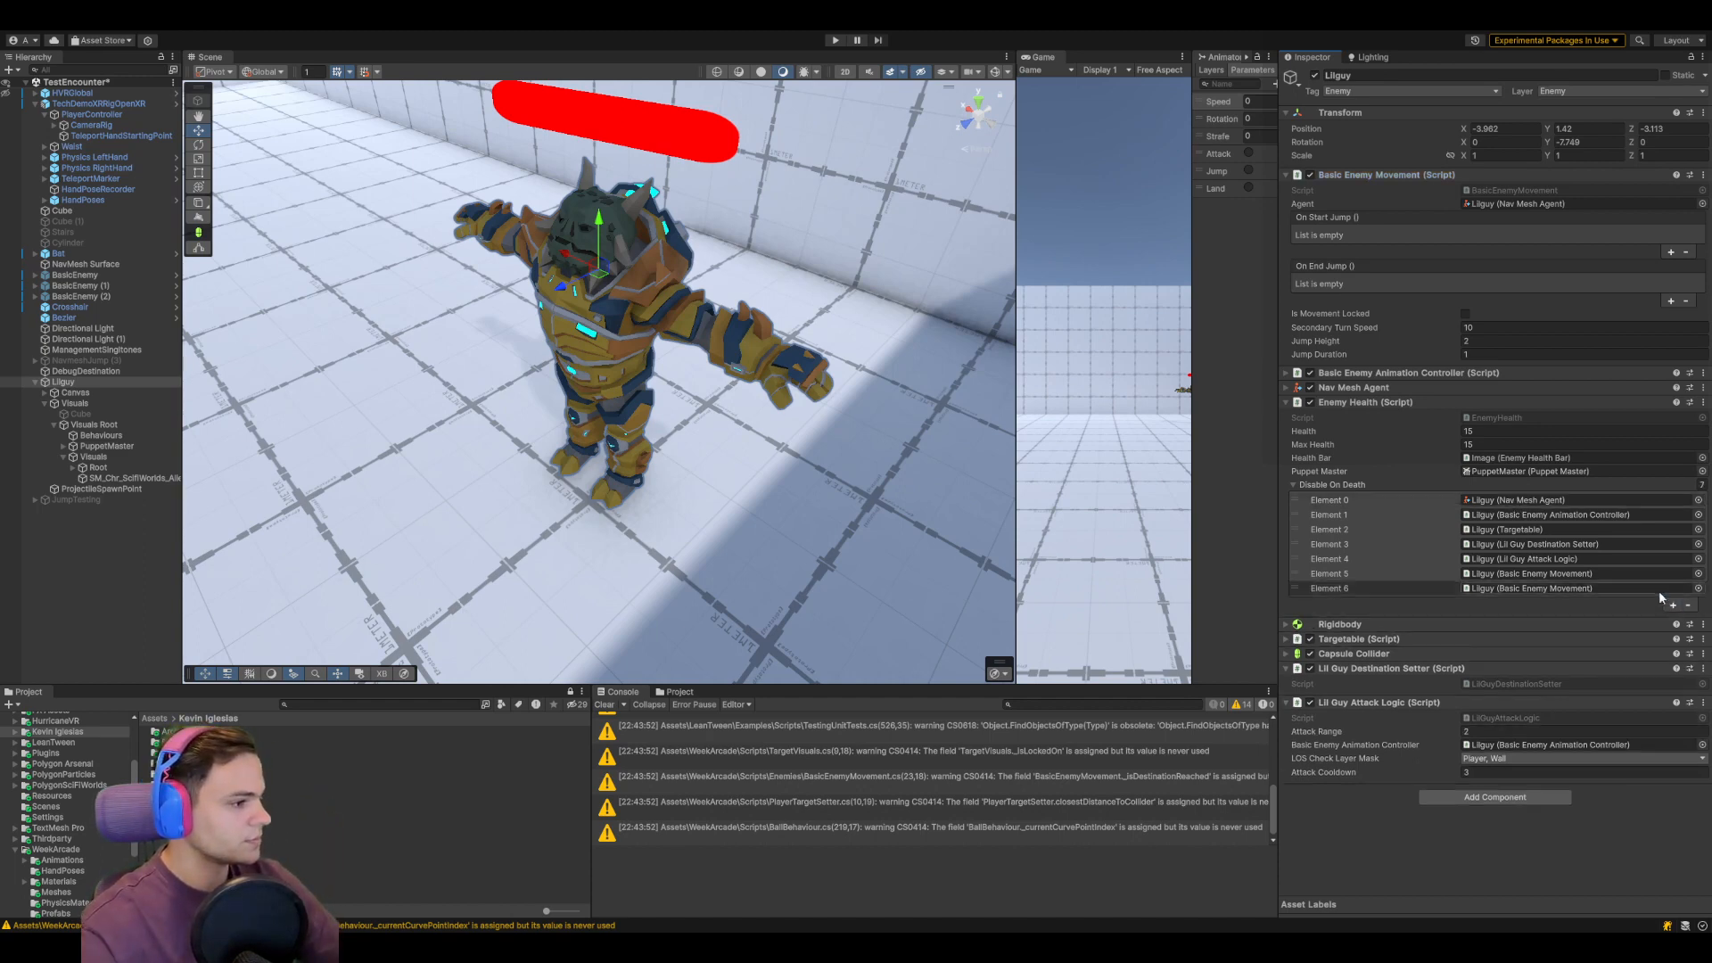
pyautogui.moveTo(1365, 654); pyautogui.dragTo(1536, 590)
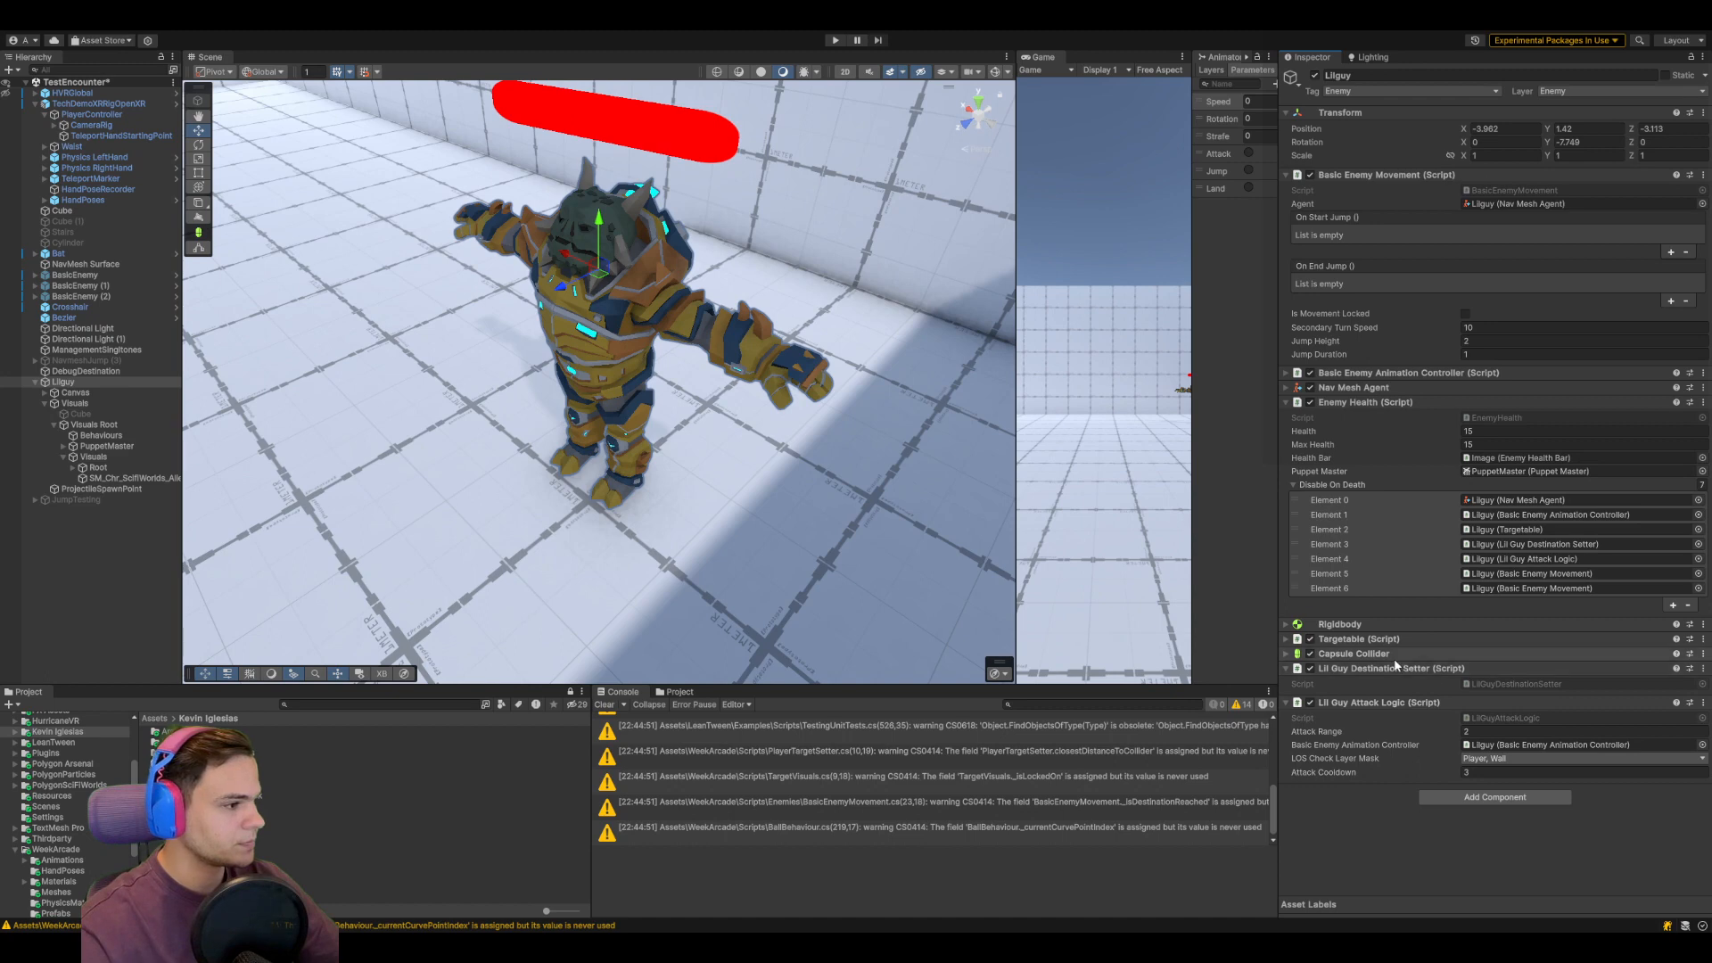
pyautogui.moveTo(1354, 403); pyautogui.dragTo(1509, 589)
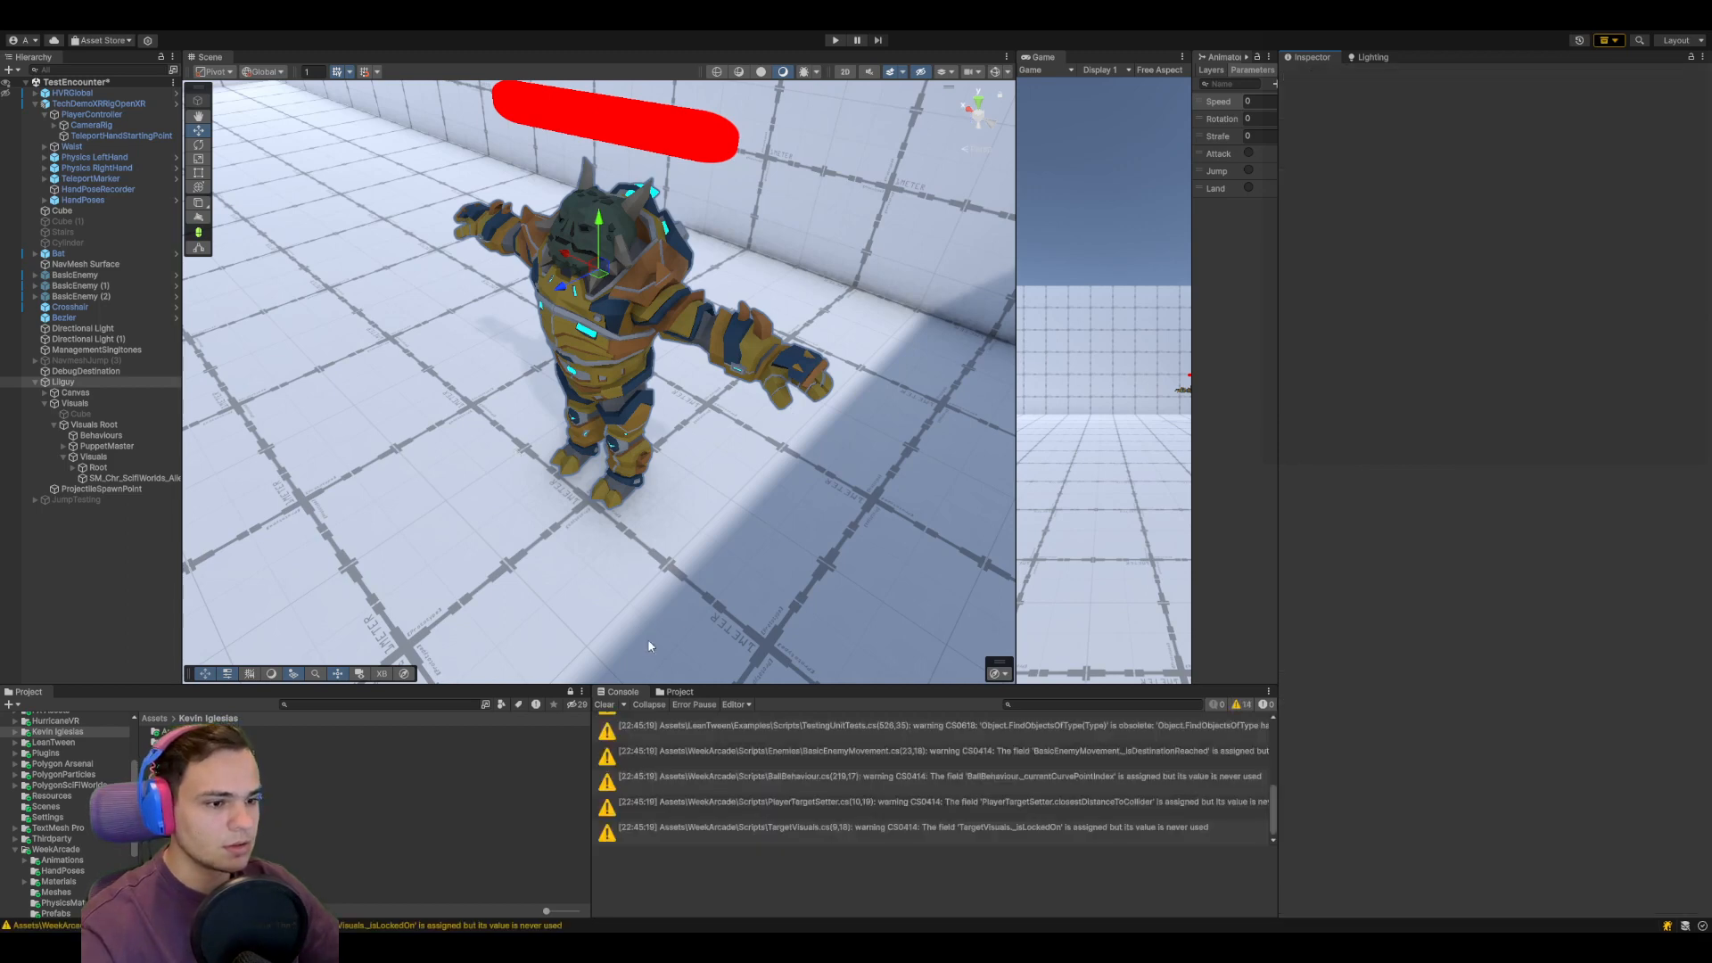
# Clear the console, start Play mode and frame Lilguy's health bar Canvas in the scene
pyautogui.click(603, 704)
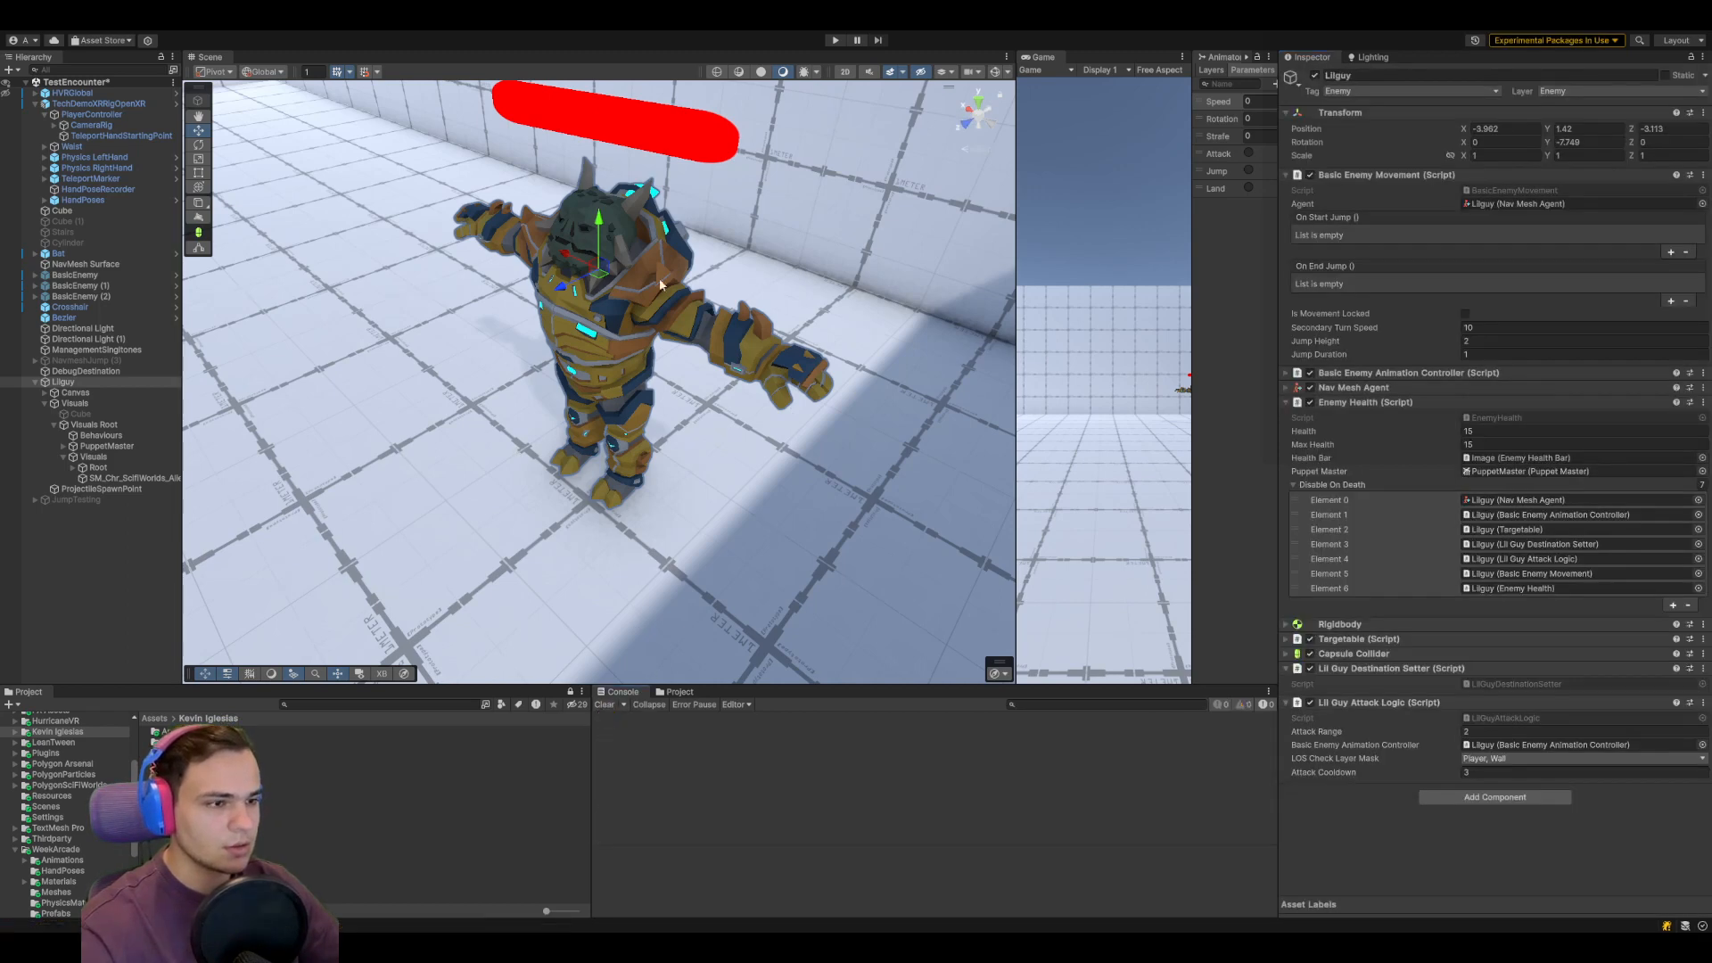
pyautogui.click(837, 40)
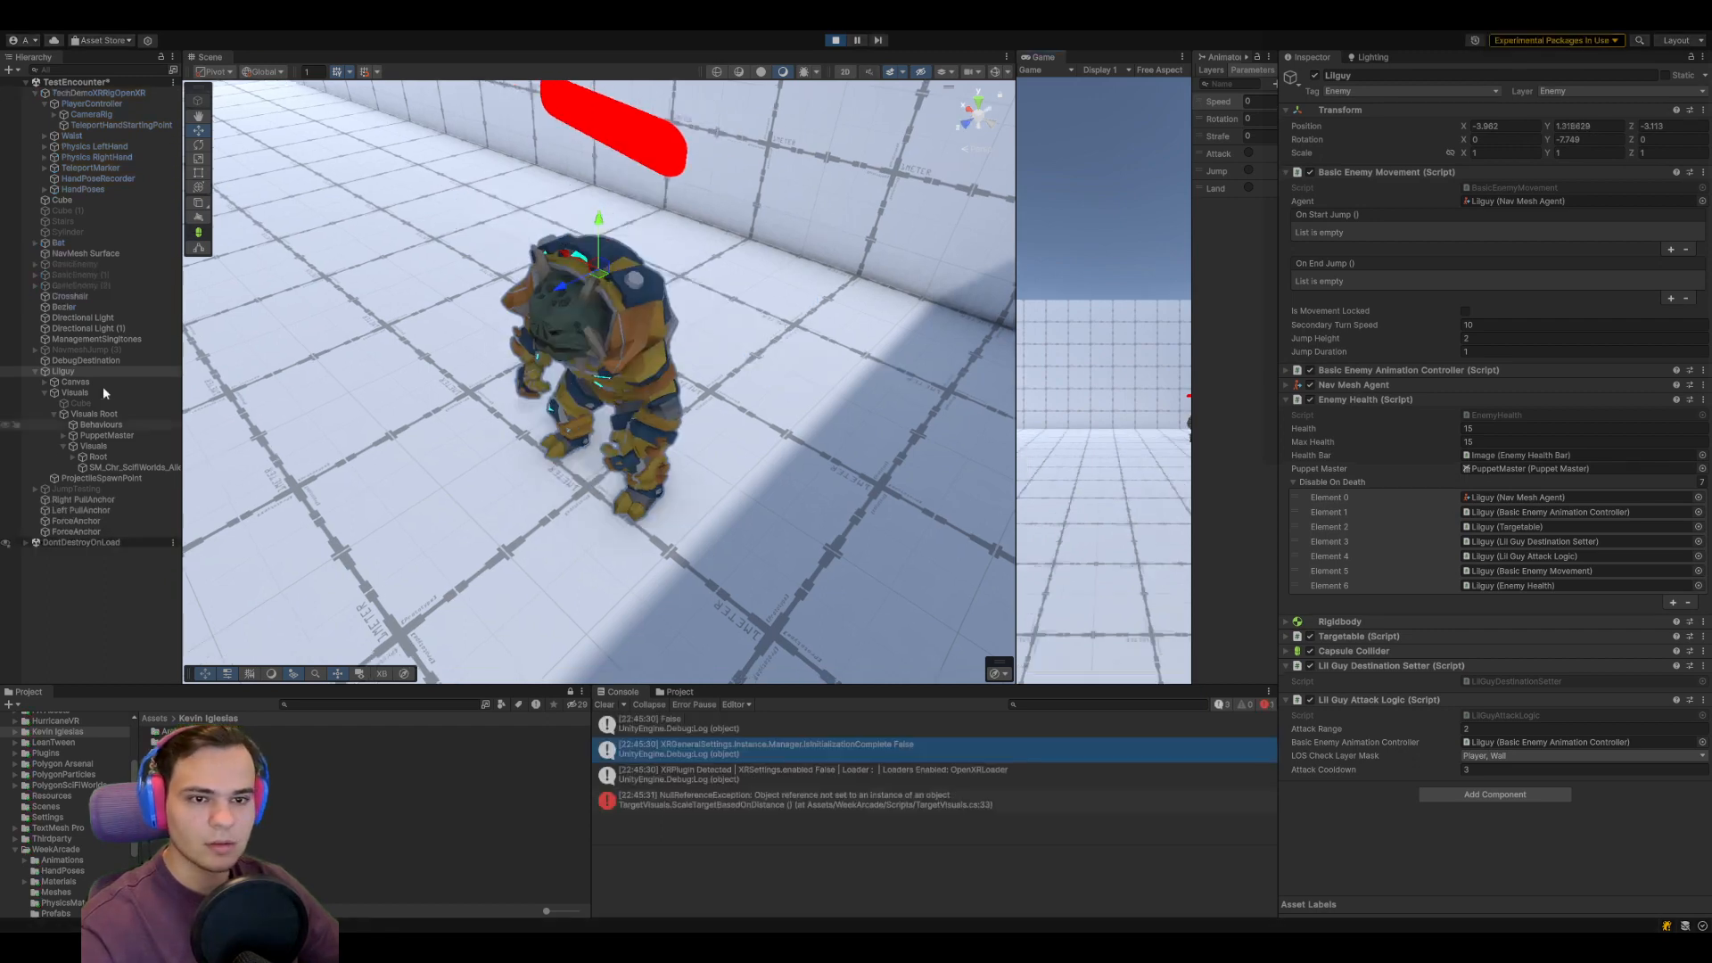
pyautogui.click(98, 382)
pyautogui.press('f')
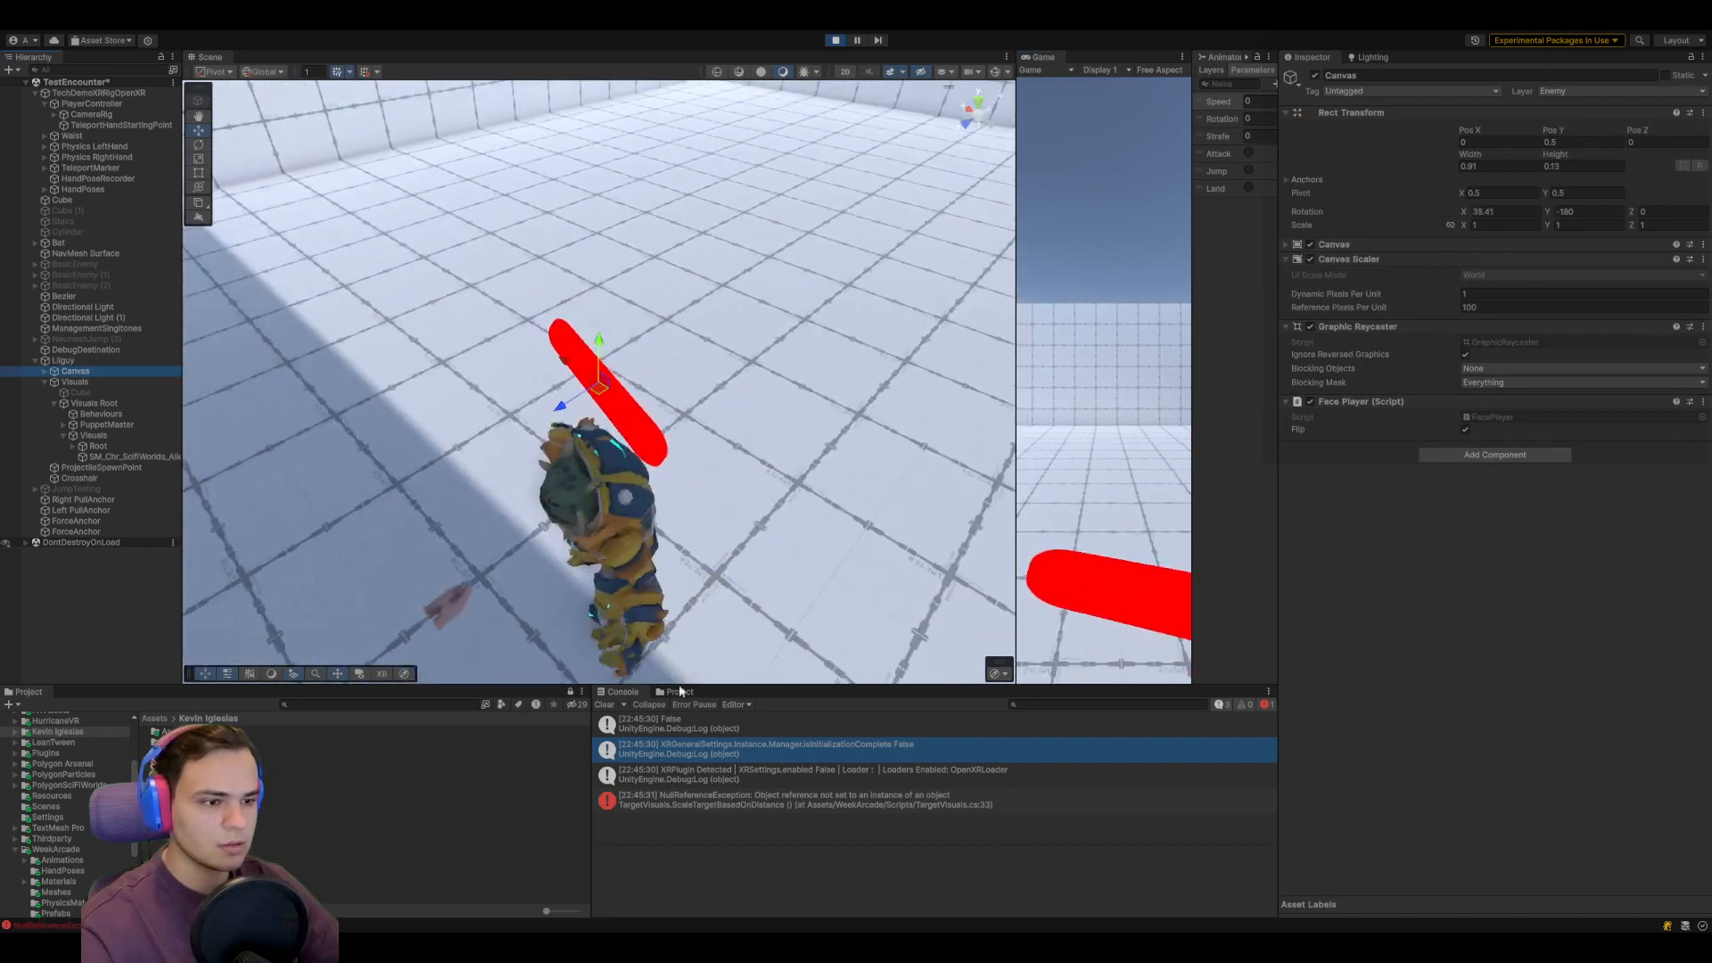
pyautogui.click(605, 704)
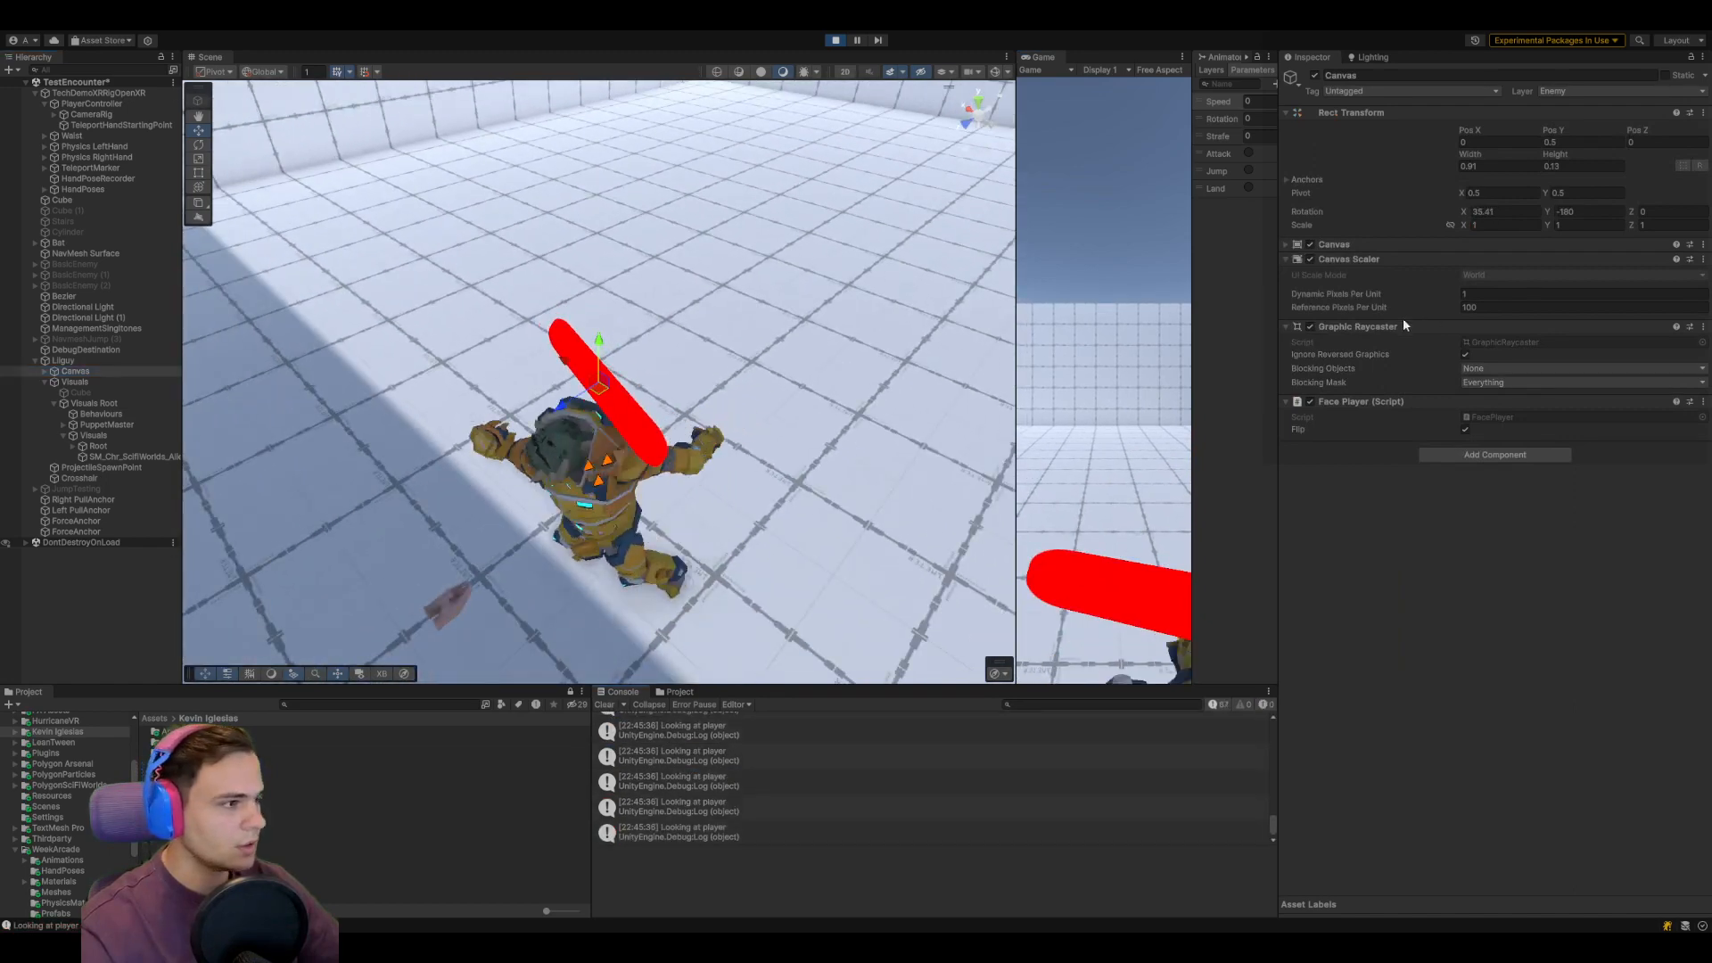
# Damage Lilguy through its Enemy Health component until it dies and watch how the body reacts
pyautogui.click(105, 362)
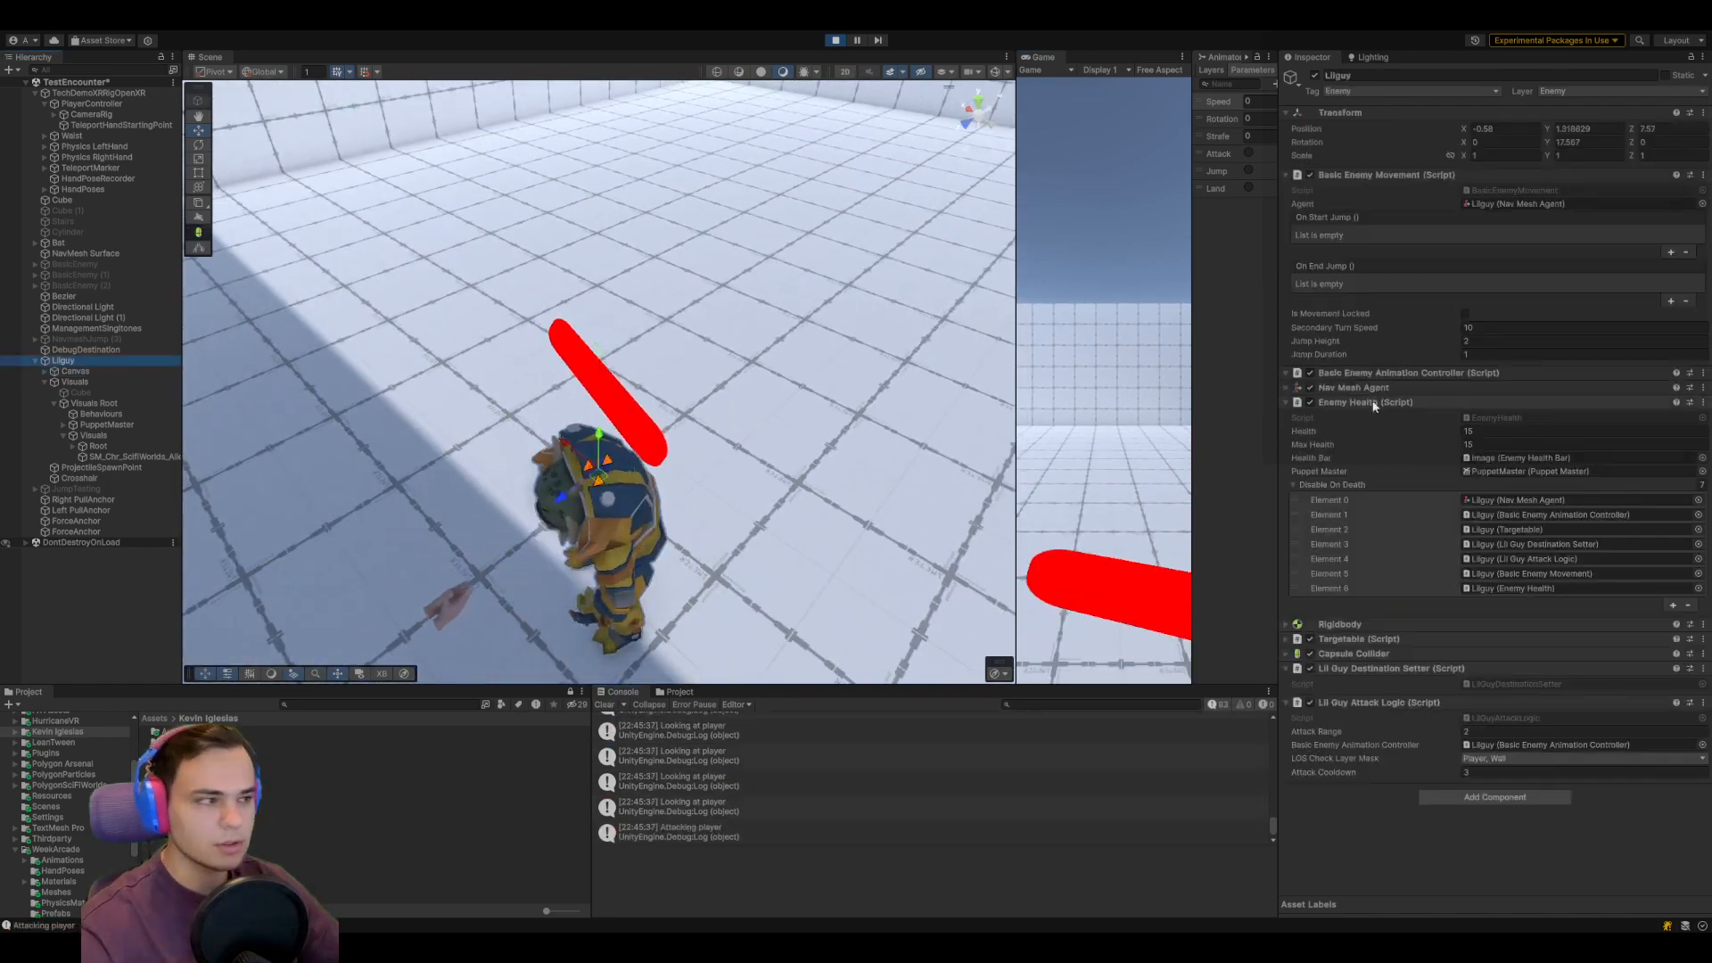
pyautogui.click(1426, 403)
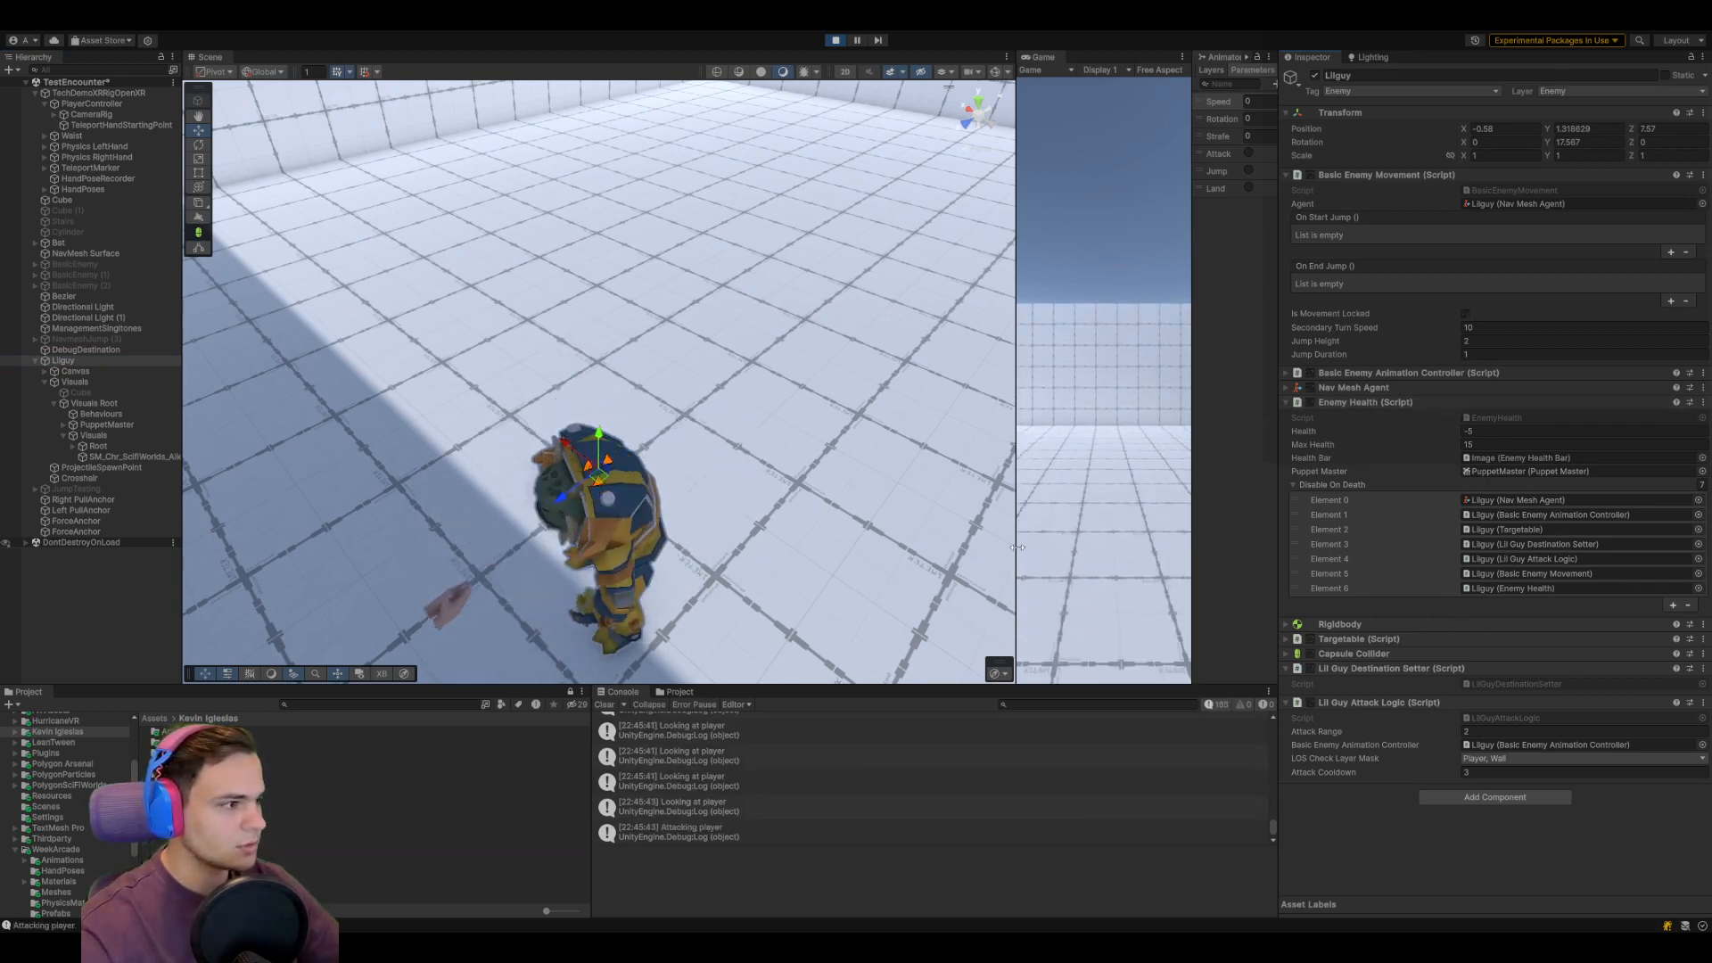
pyautogui.moveTo(853, 549); pyautogui.dragTo(868, 465, button='right')
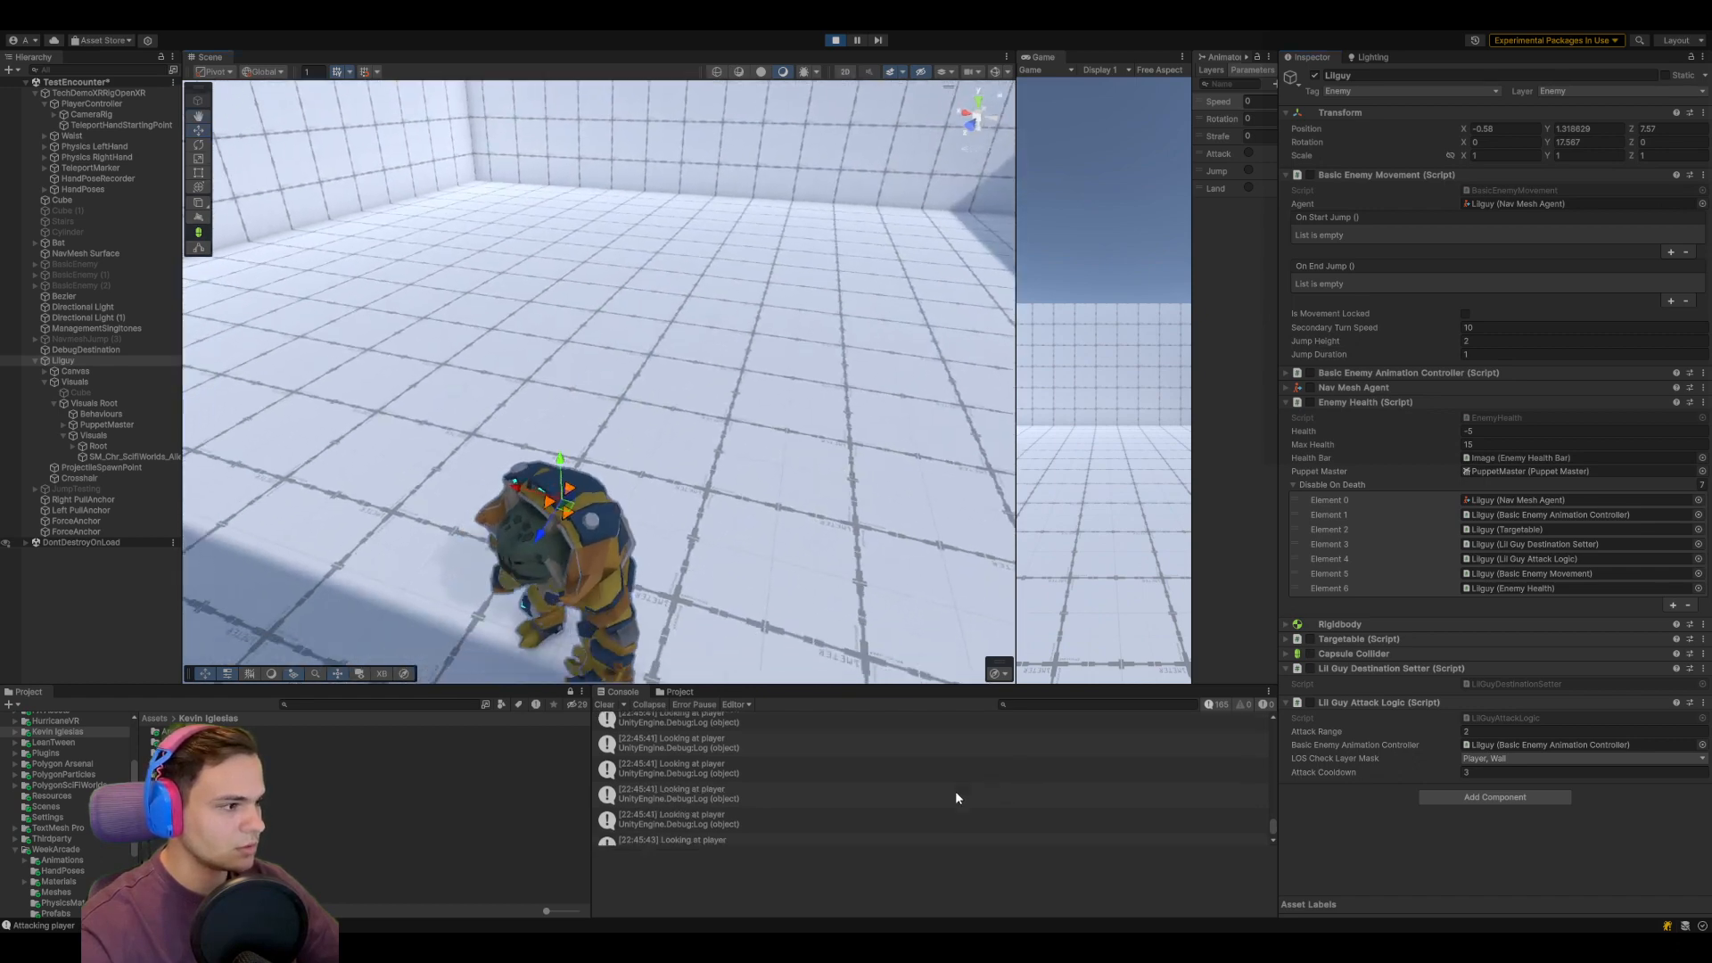
# Examine the dead Lilguy's PuppetMaster settings and its body in the scene, and stop Play mode
pyautogui.click(108, 424)
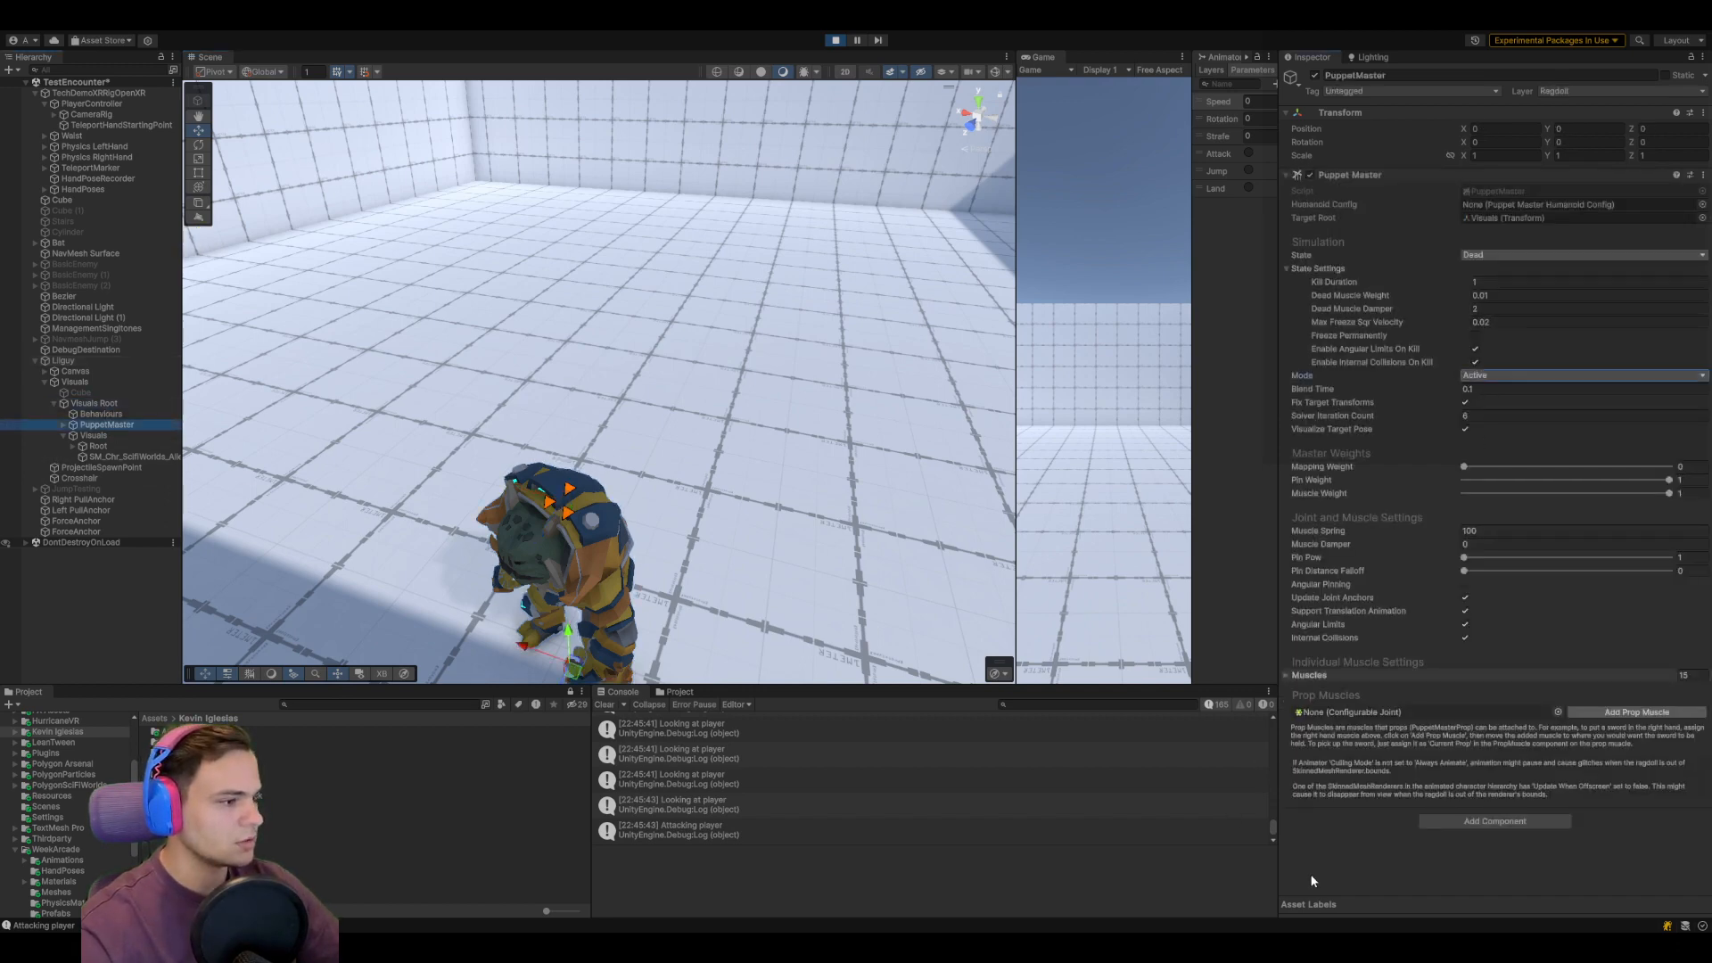
pyautogui.moveTo(895, 558); pyautogui.dragTo(849, 463, button='middle')
pyautogui.moveTo(849, 458); pyautogui.dragTo(677, 93, button='right')
pyautogui.click(830, 41)
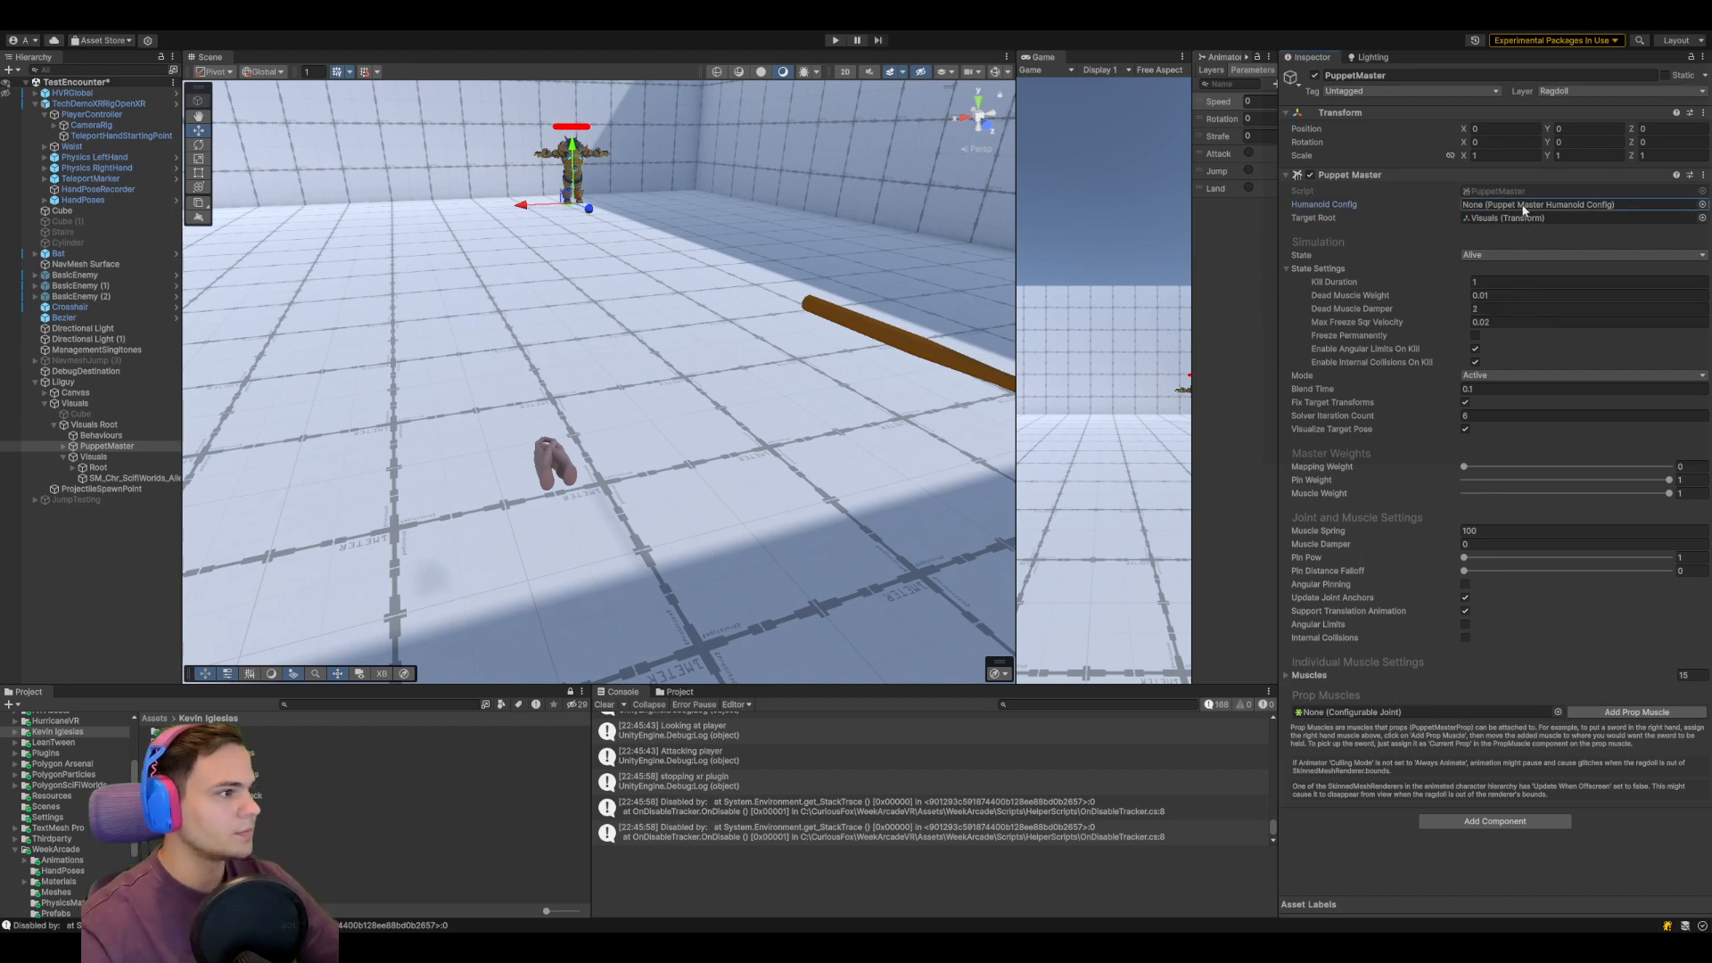
# Create a PuppetMaster Humanoid Config asset named EnemyCongif in the WeekArcade folder
pyautogui.click(676, 692)
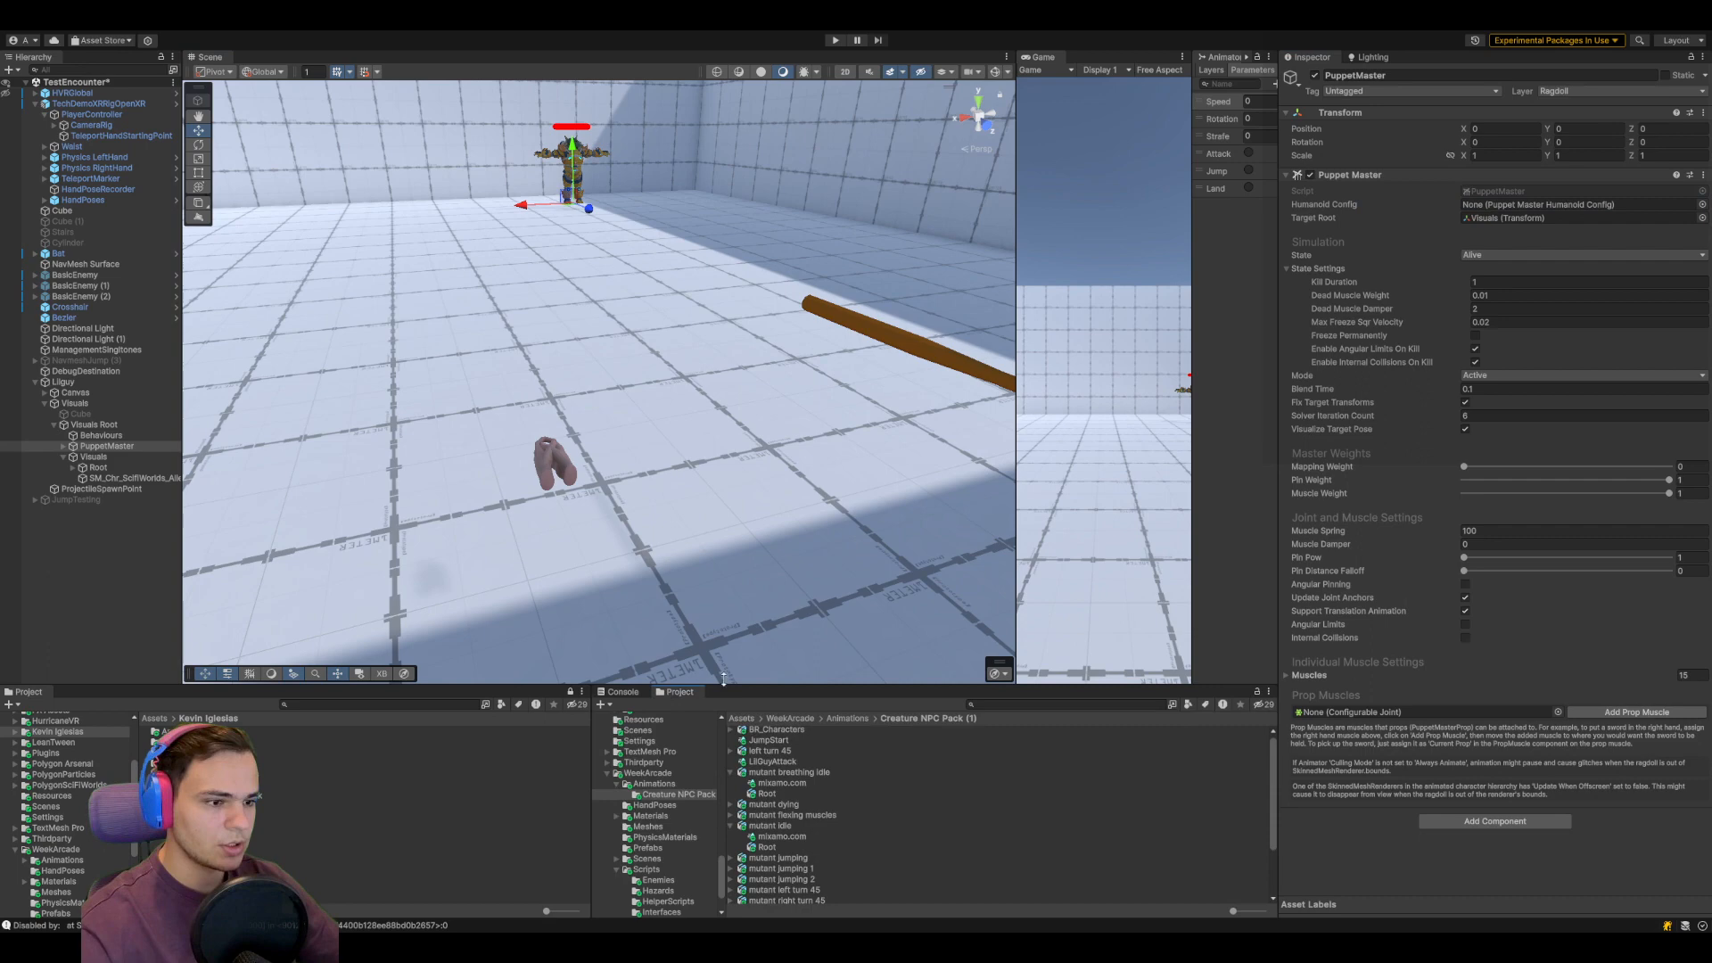
pyautogui.click(1528, 206)
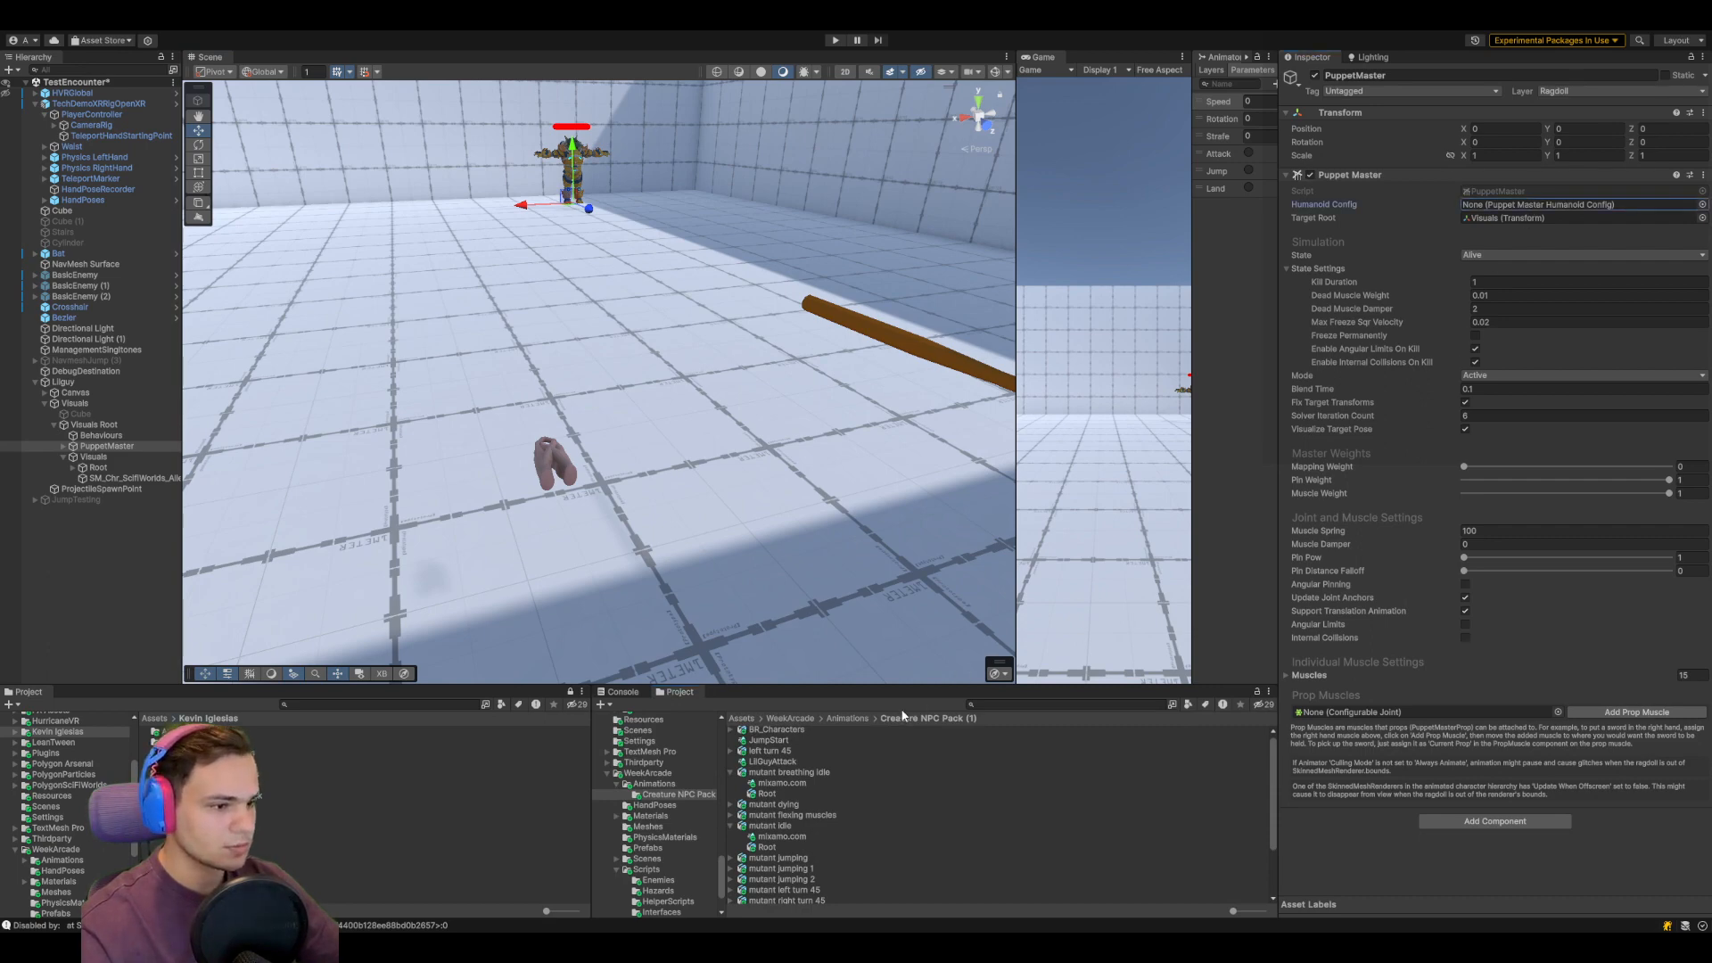
pyautogui.click(790, 719)
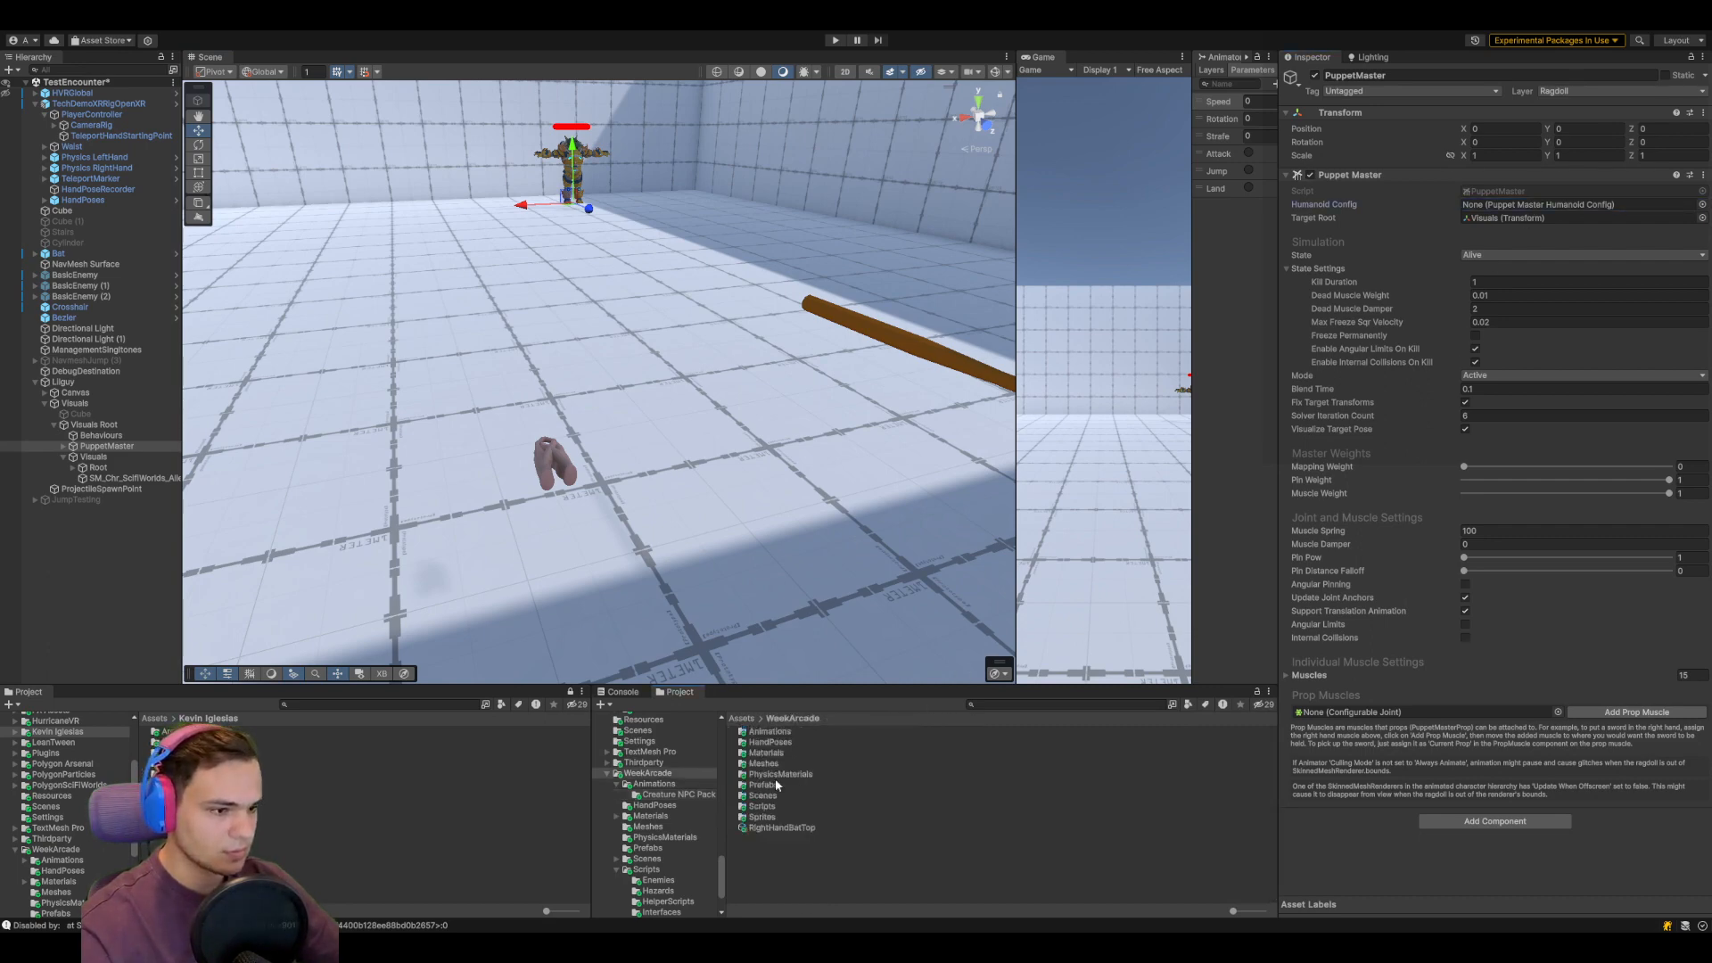
pyautogui.click(789, 853)
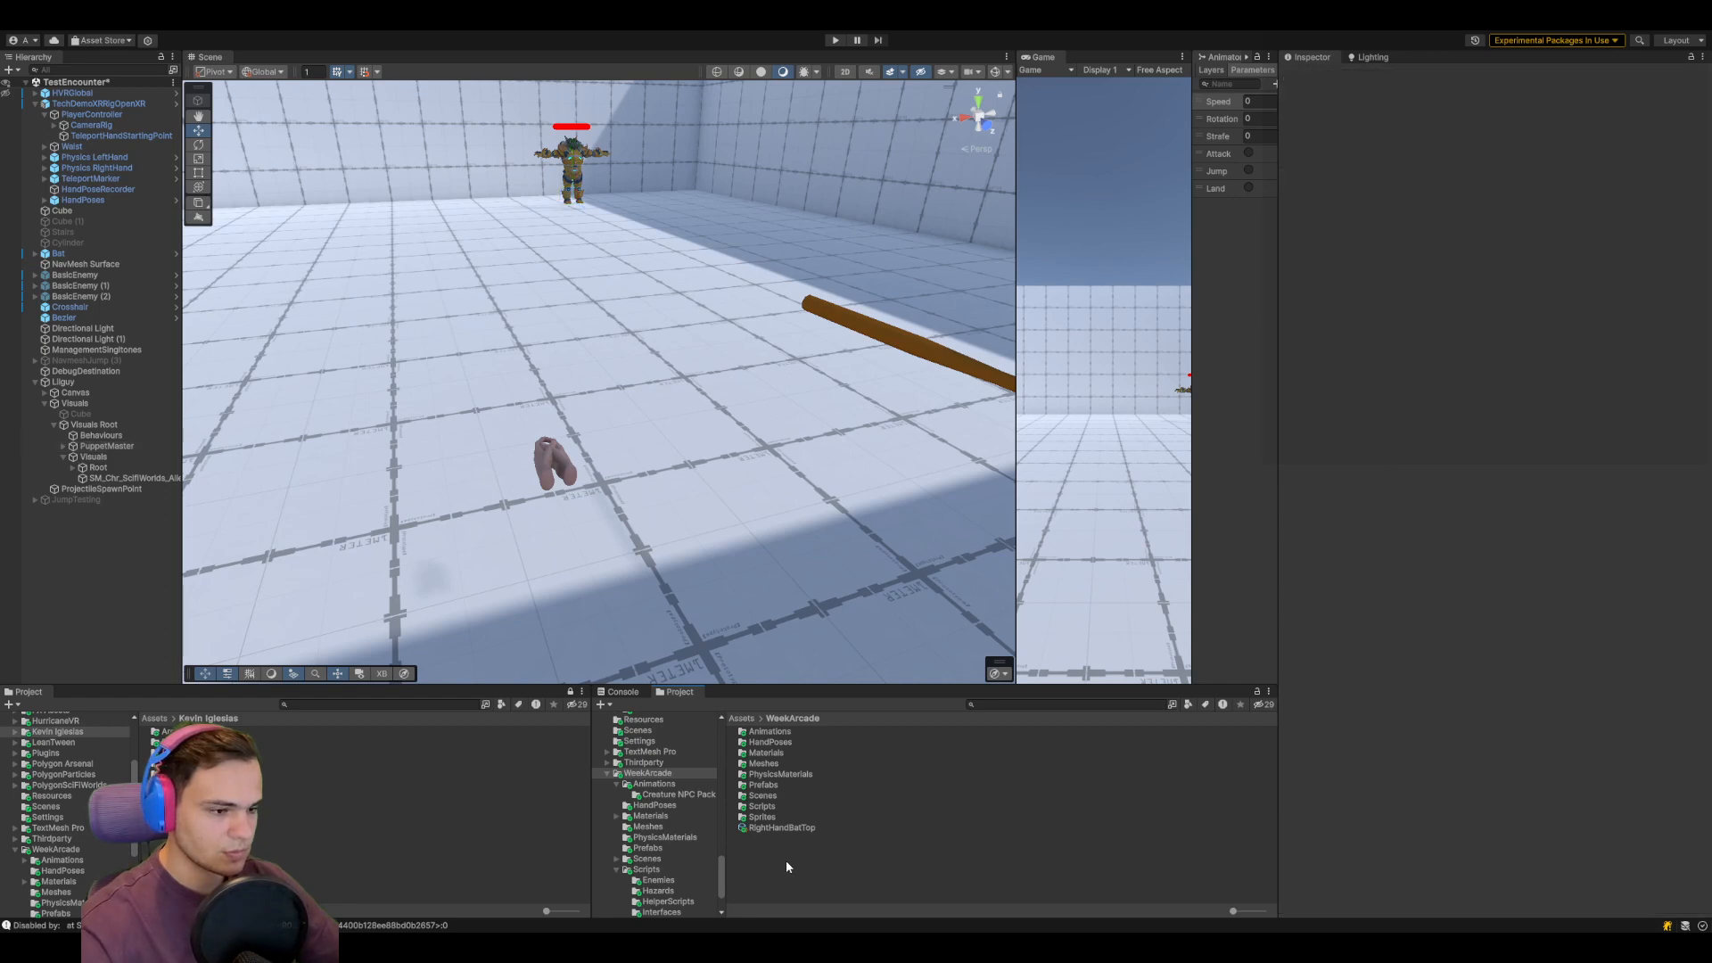
pyautogui.click(787, 865)
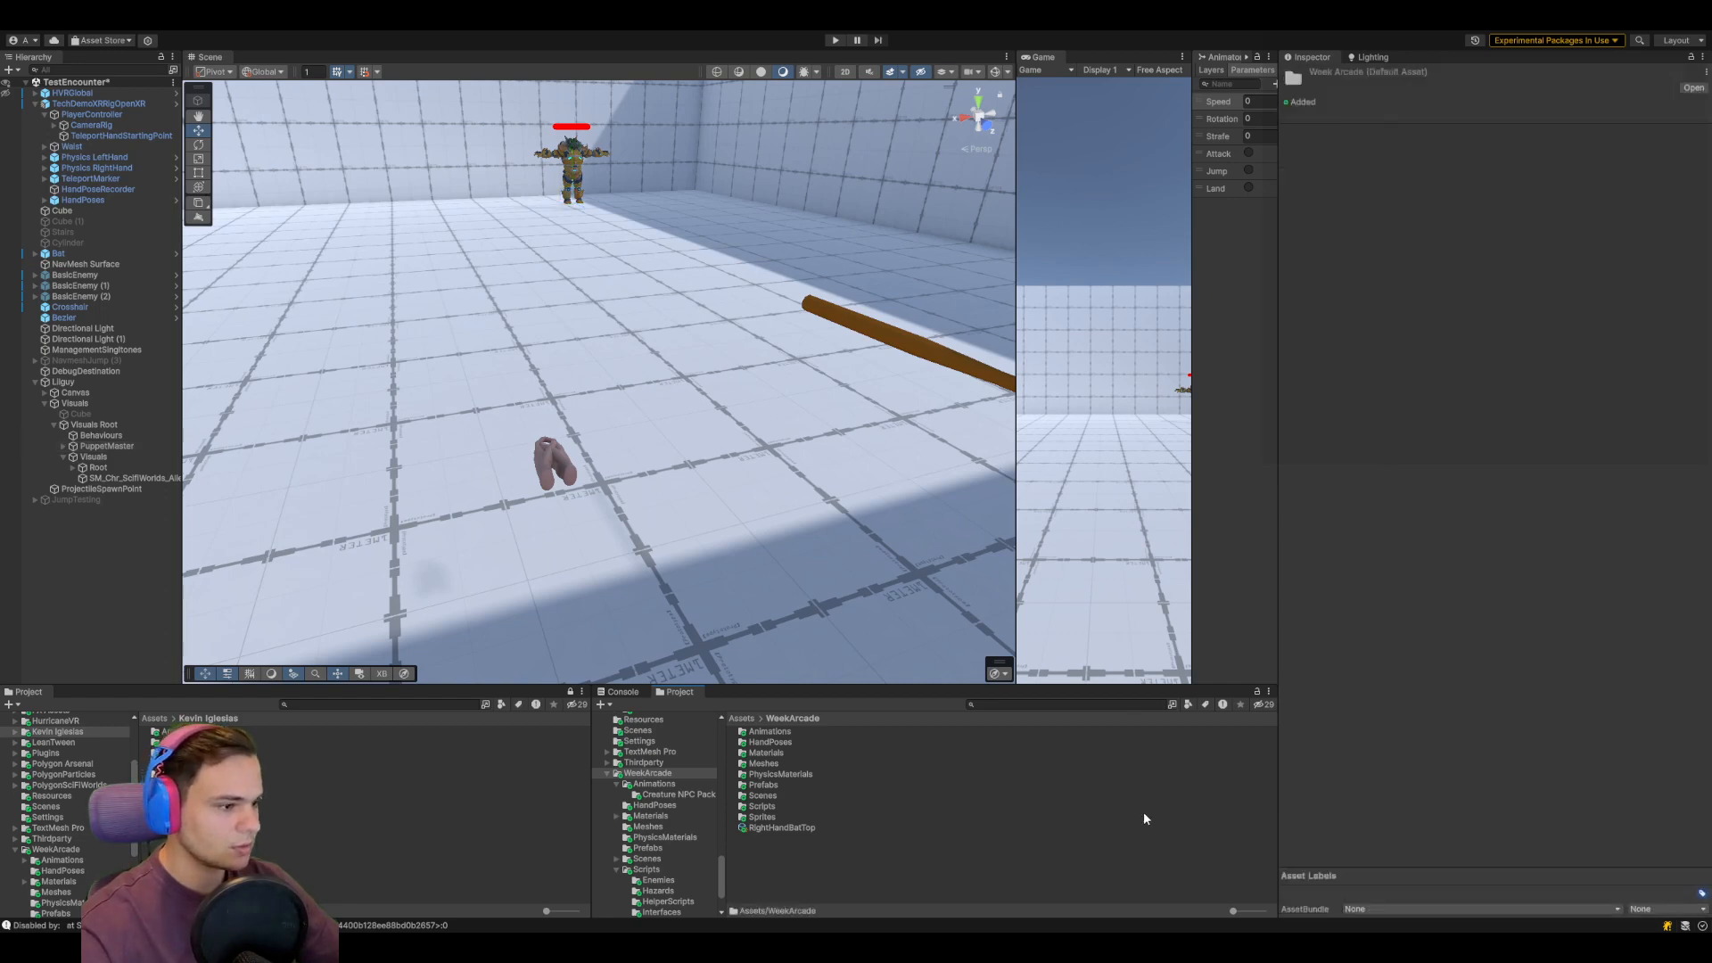
pyautogui.click(1186, 843)
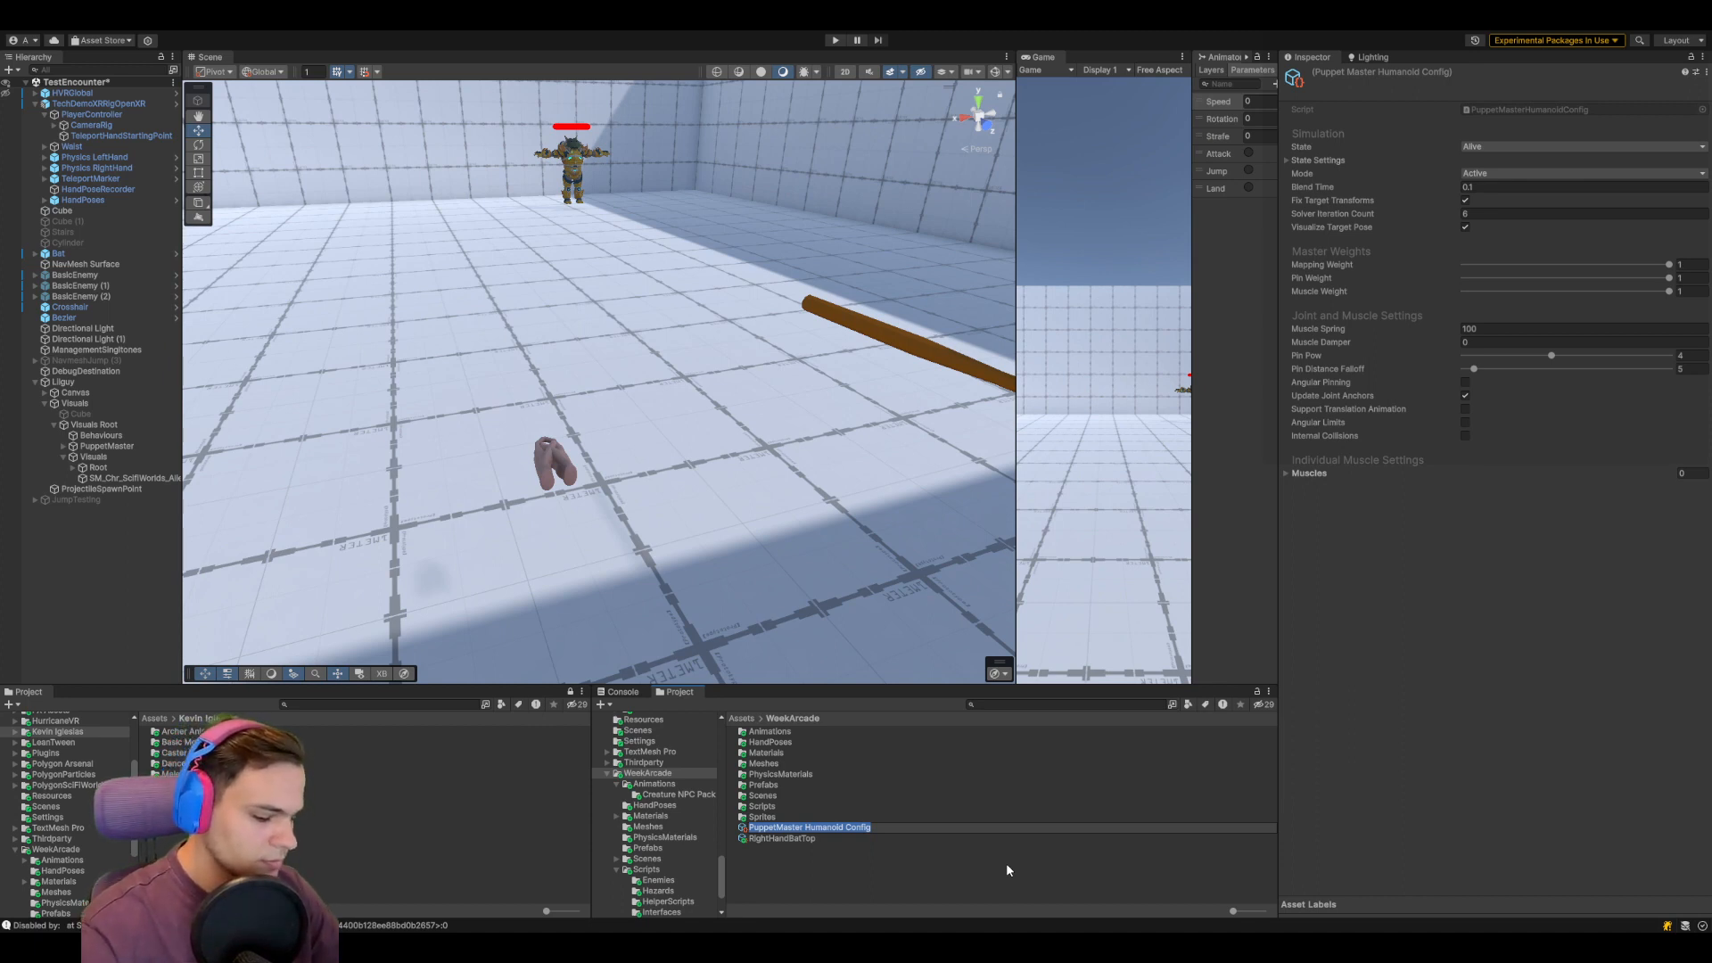
pyautogui.write('EnemyC')
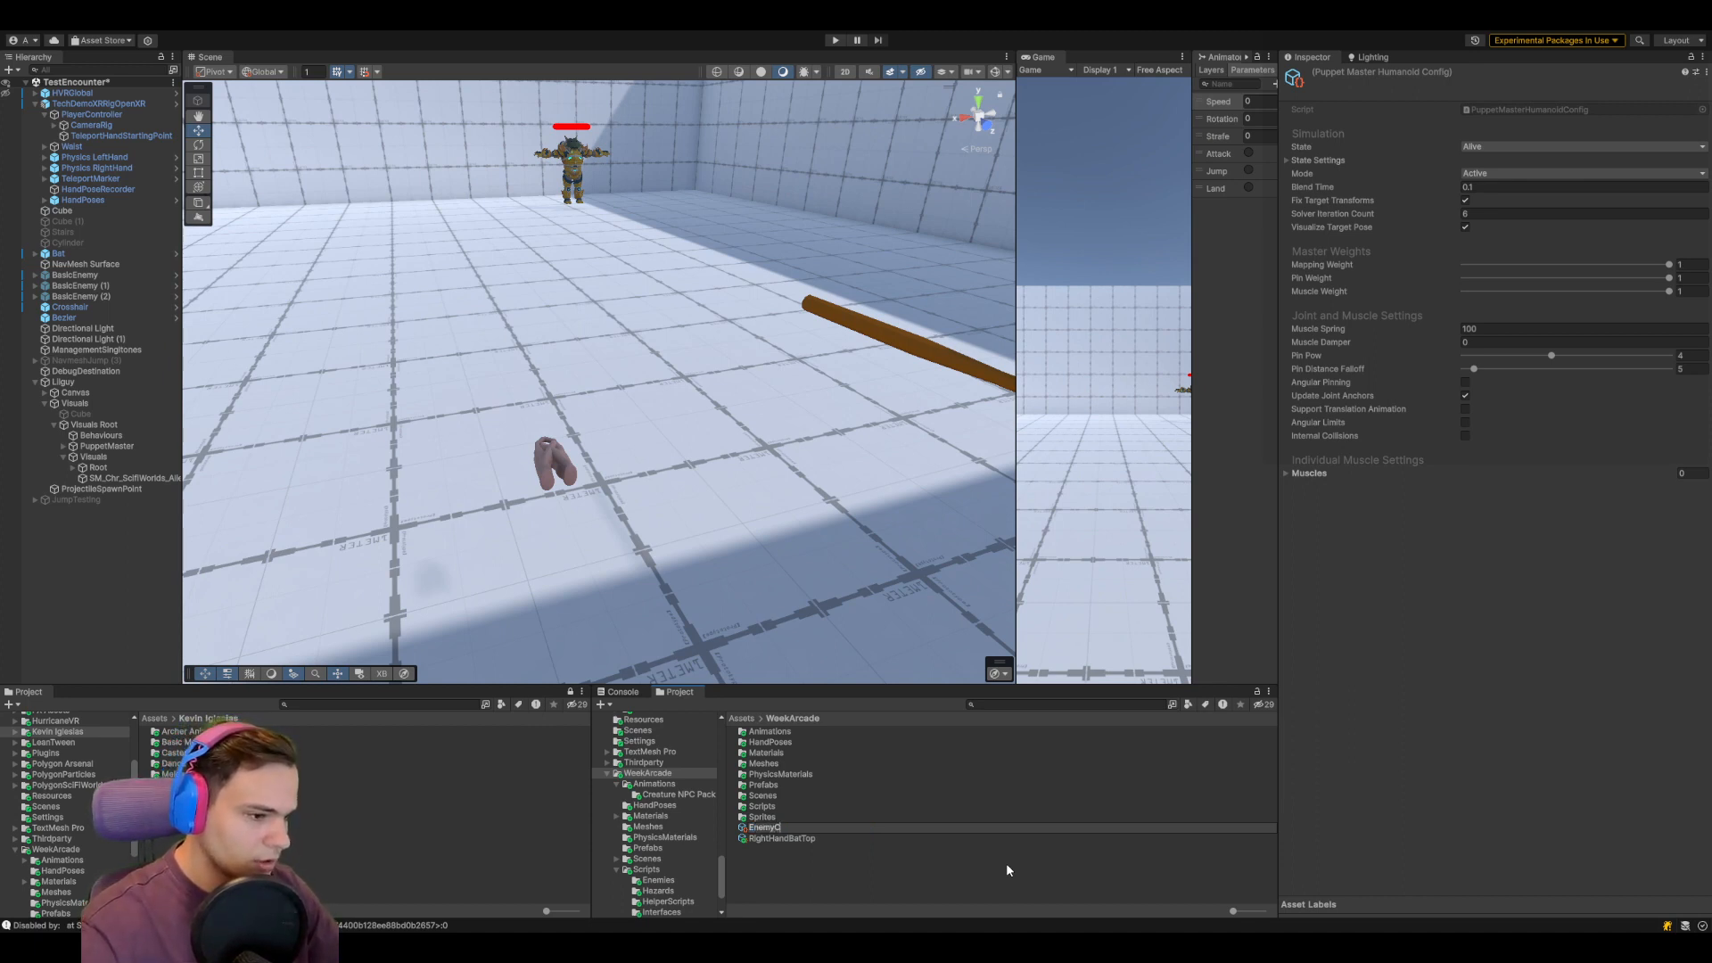
pyautogui.write('ongif')
pyautogui.press('Return')
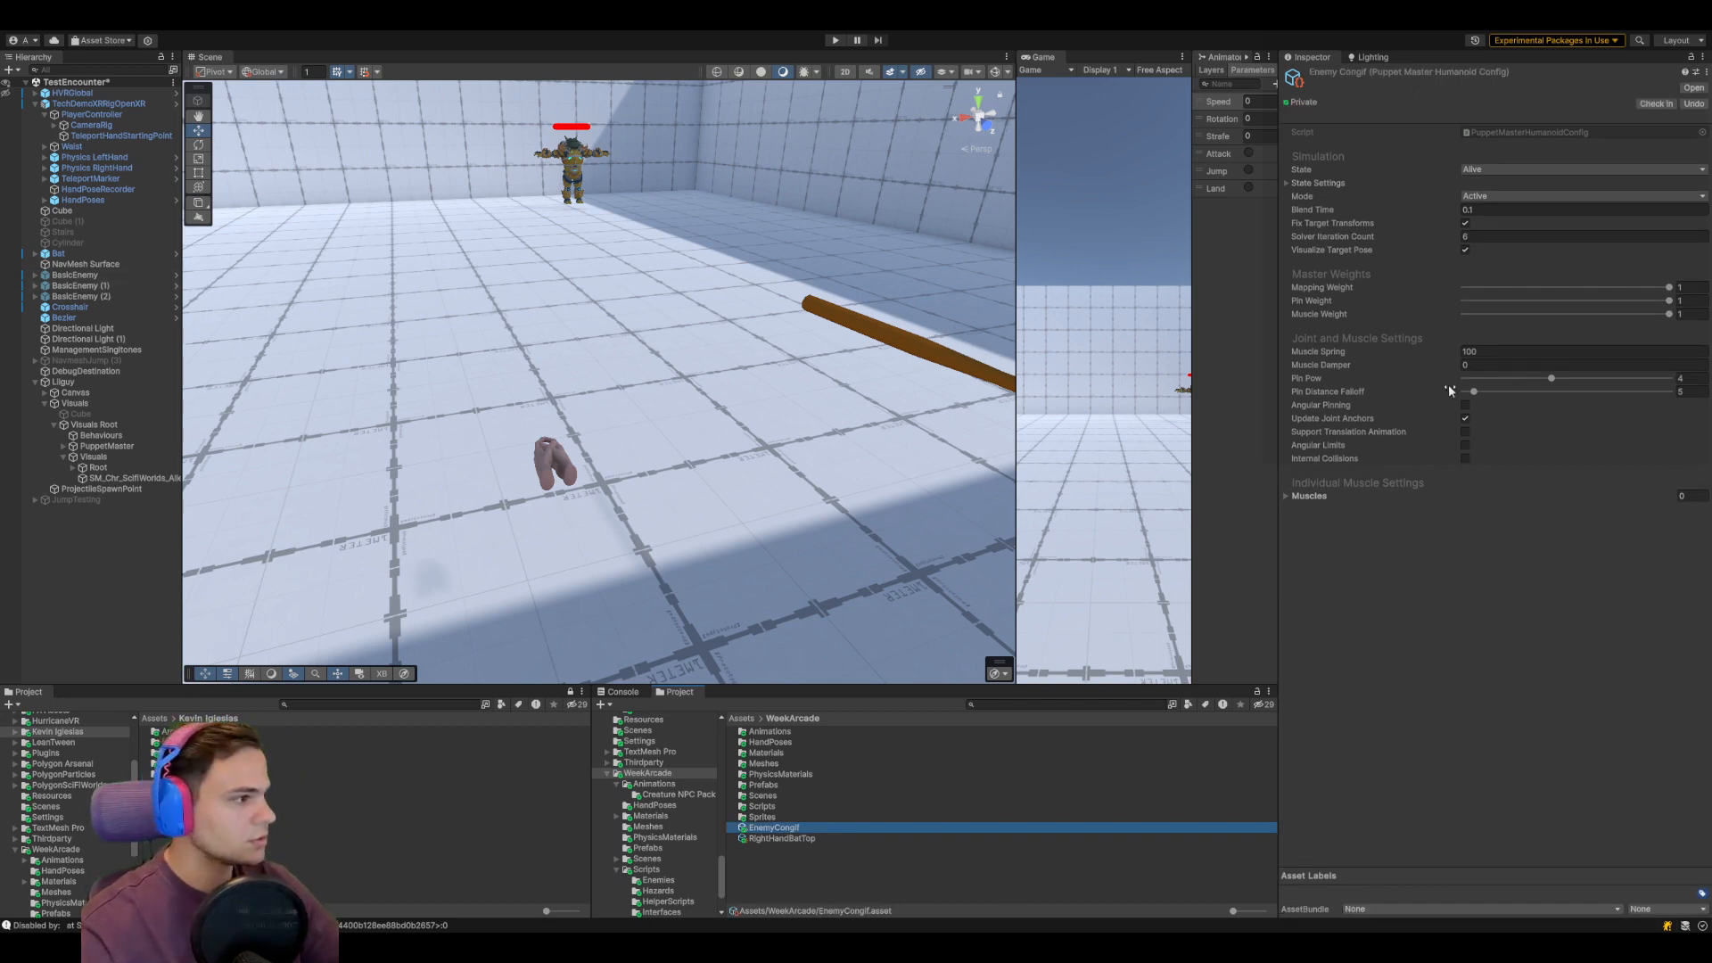
# Set EnemyCongif's Pin Pow to 1 and Pin Distance Falloff to 0, and show PuppetMaster's settings in a second Inspector for comparison
pyautogui.moveTo(1555, 378); pyautogui.dragTo(1270, 431)
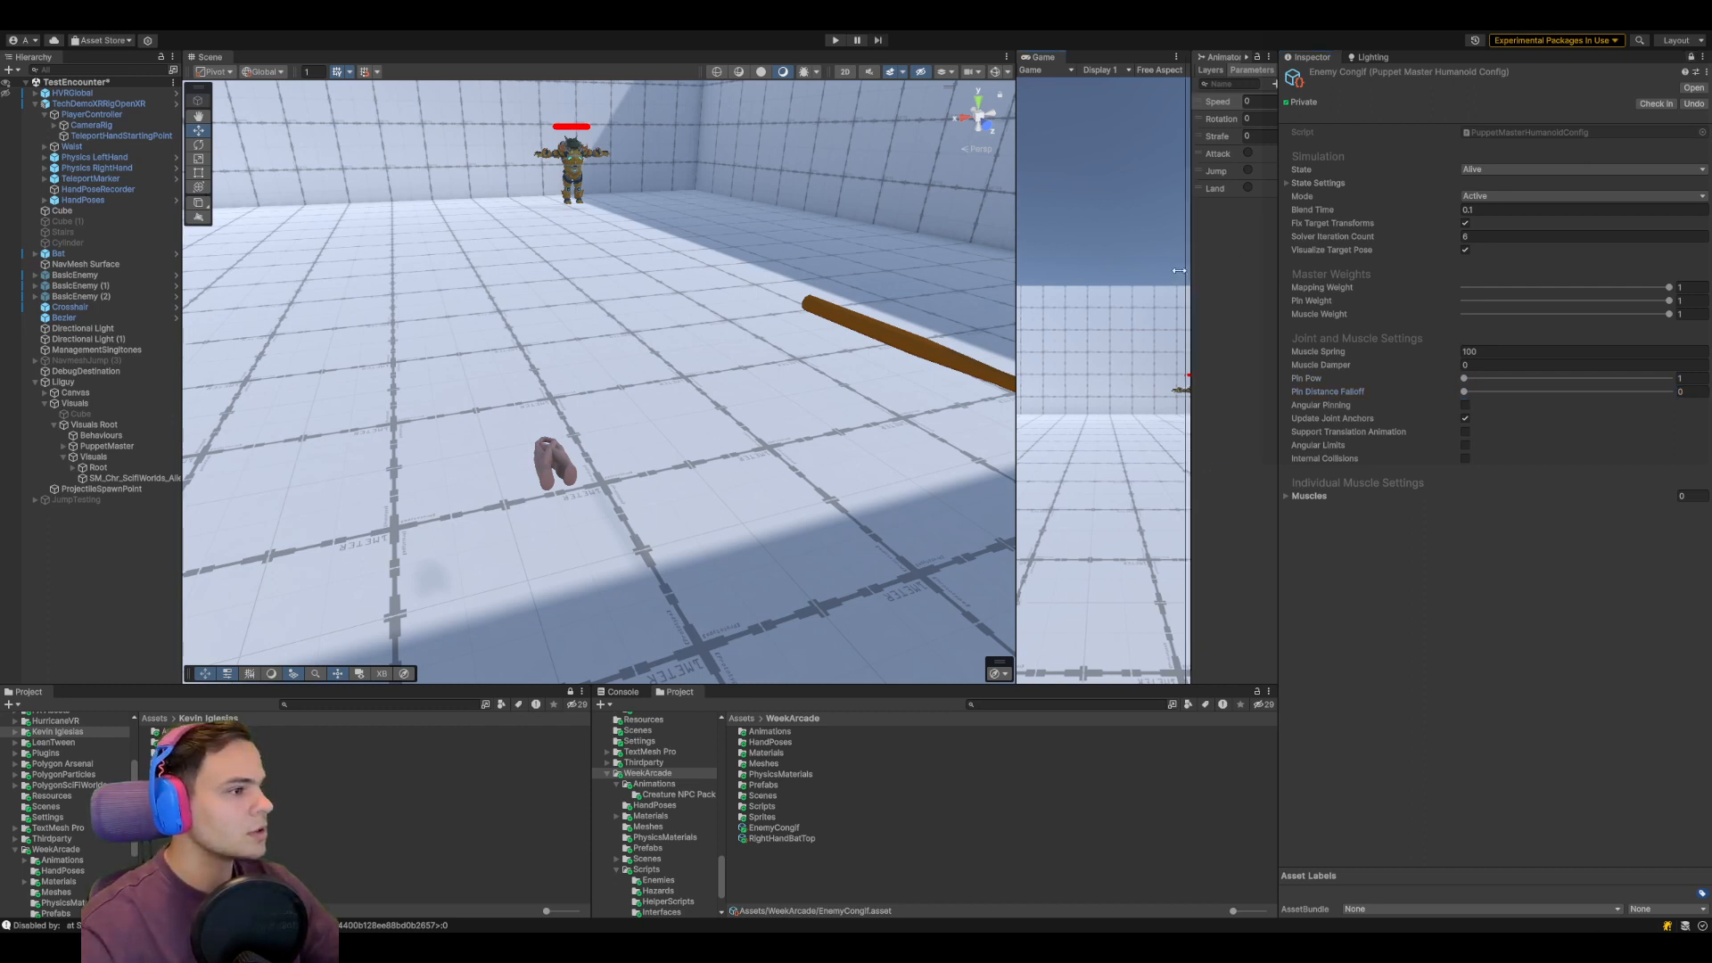
pyautogui.moveTo(1194, 275); pyautogui.dragTo(848, 276)
pyautogui.click(997, 58)
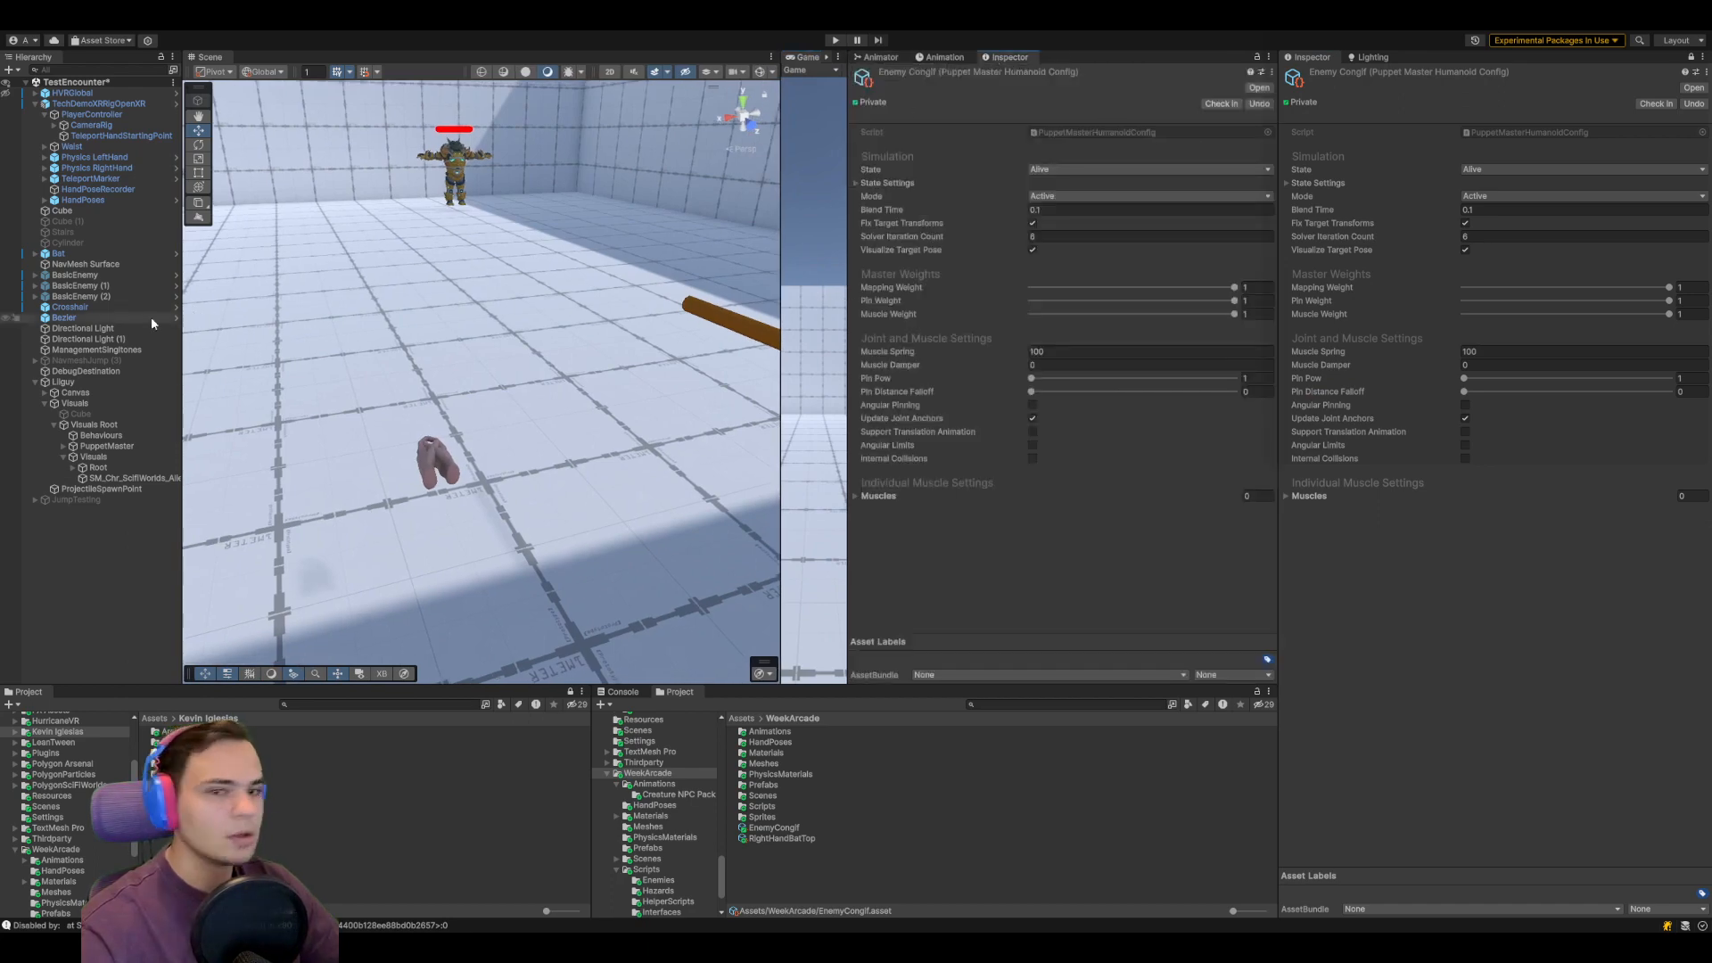
pyautogui.click(105, 446)
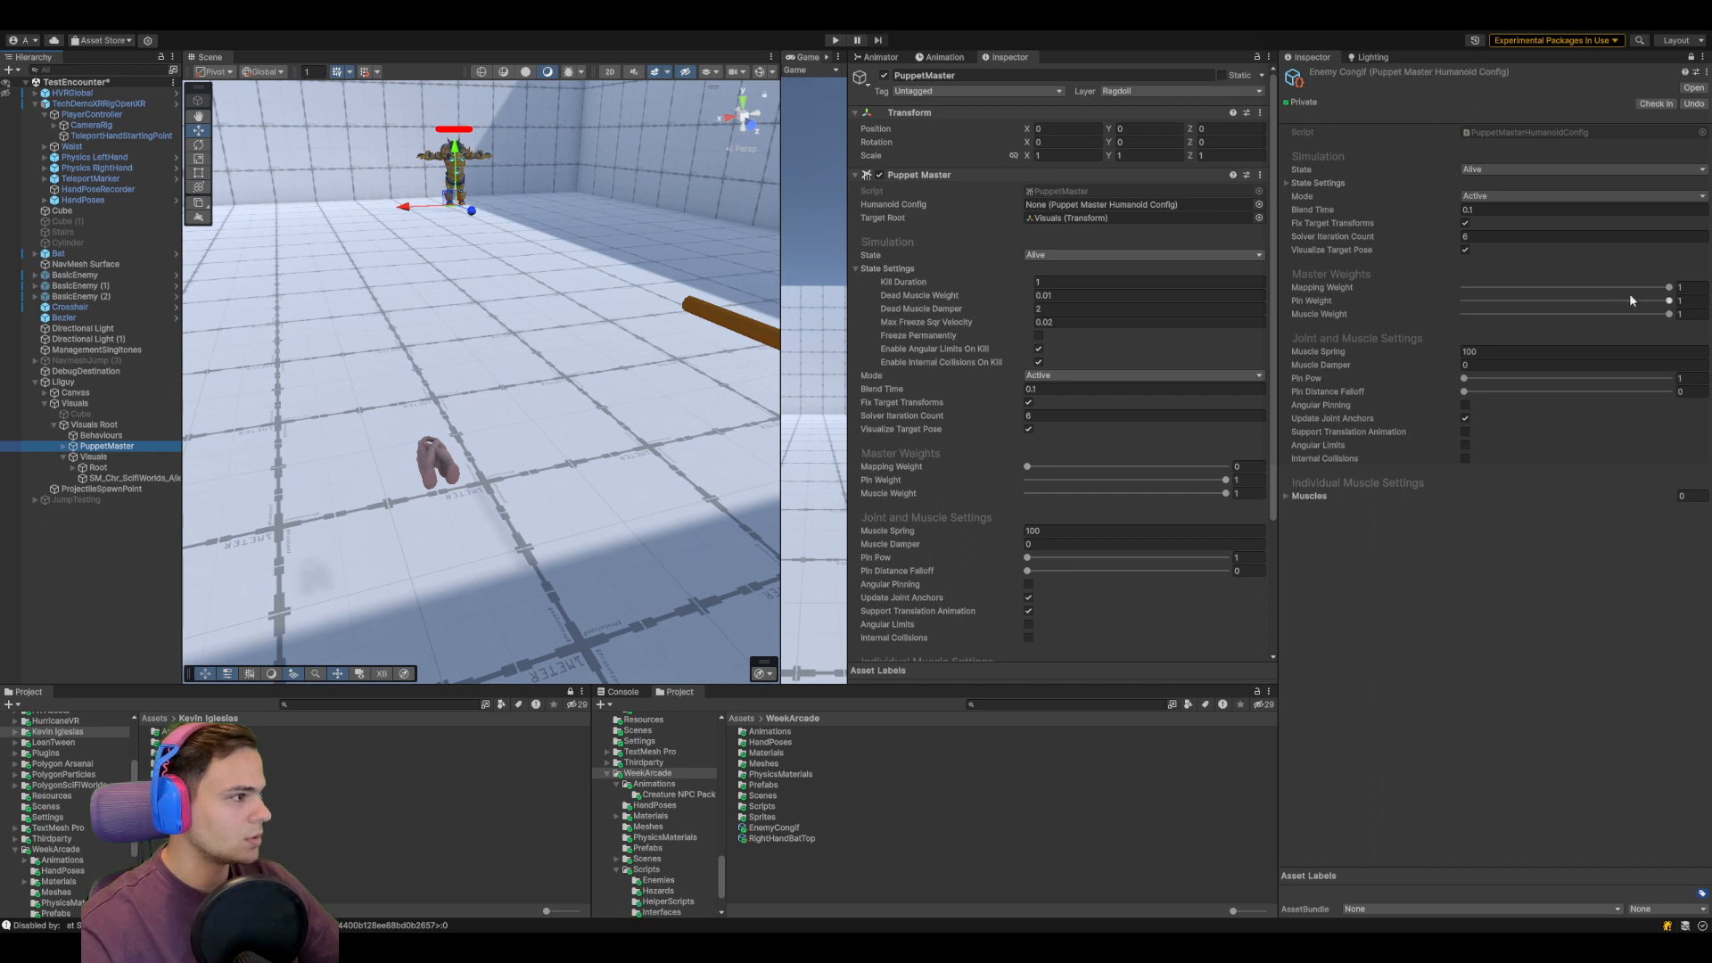
# Set EnemyCongif's Mapping Weight to 0, enable Support Translation Animation, set its State to Dead and expand its State Settings
pyautogui.moveTo(1668, 287); pyautogui.dragTo(1404, 320)
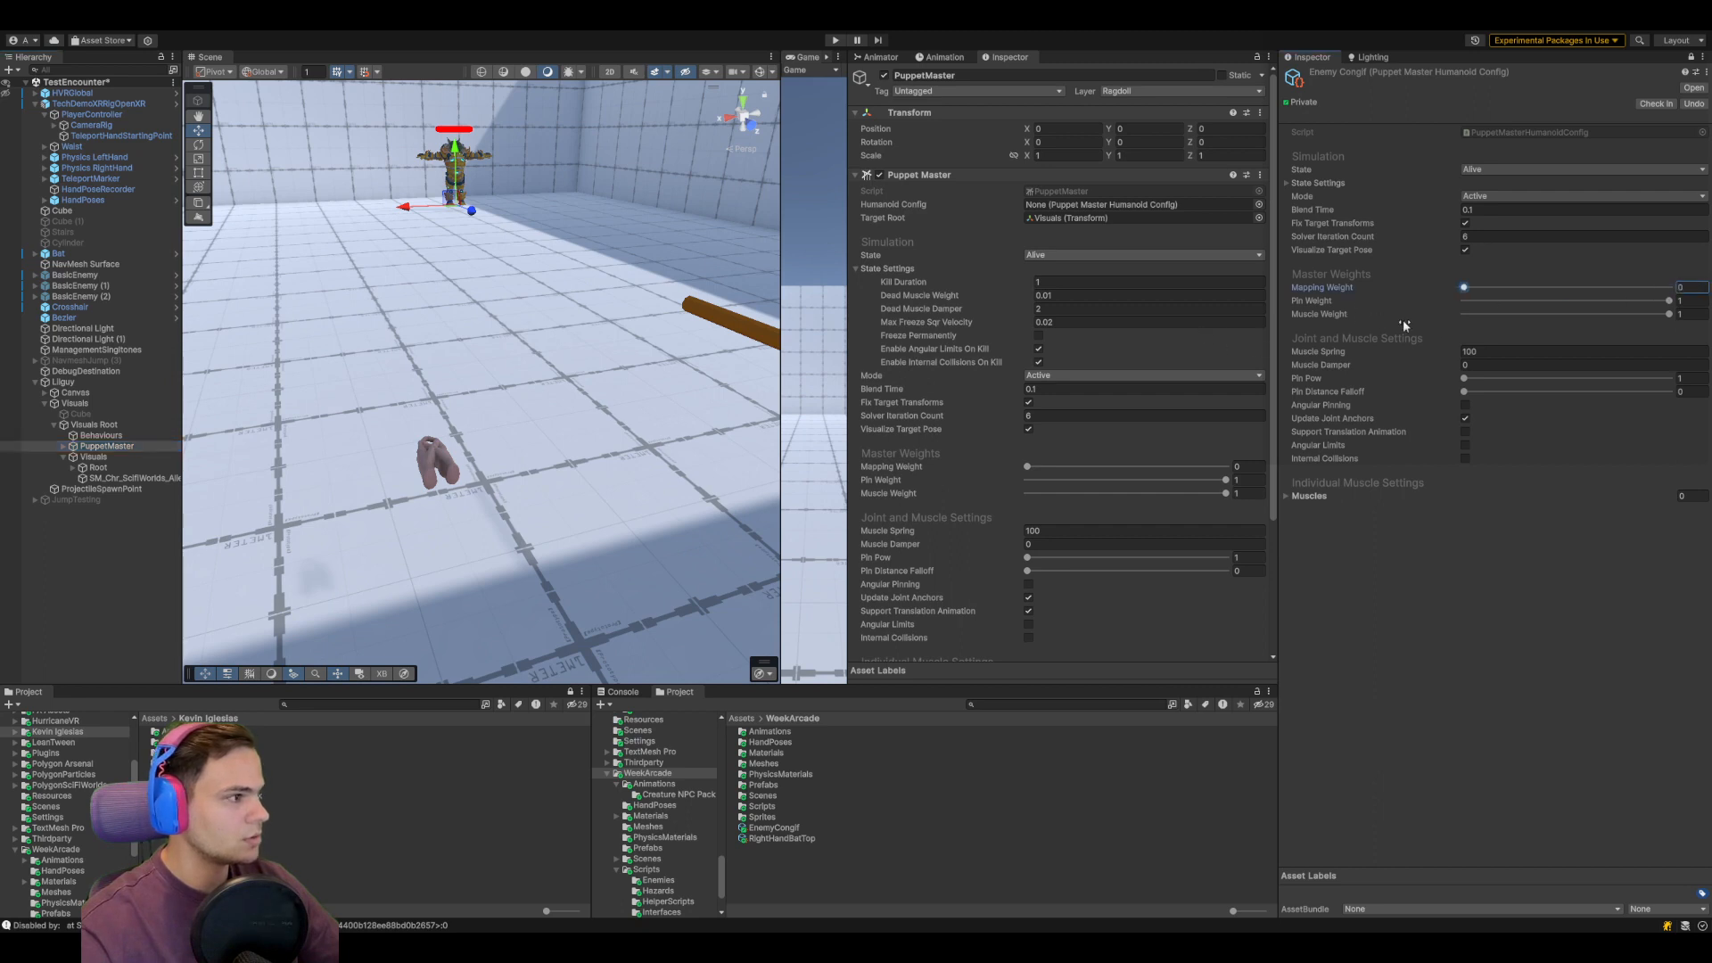
pyautogui.click(1464, 431)
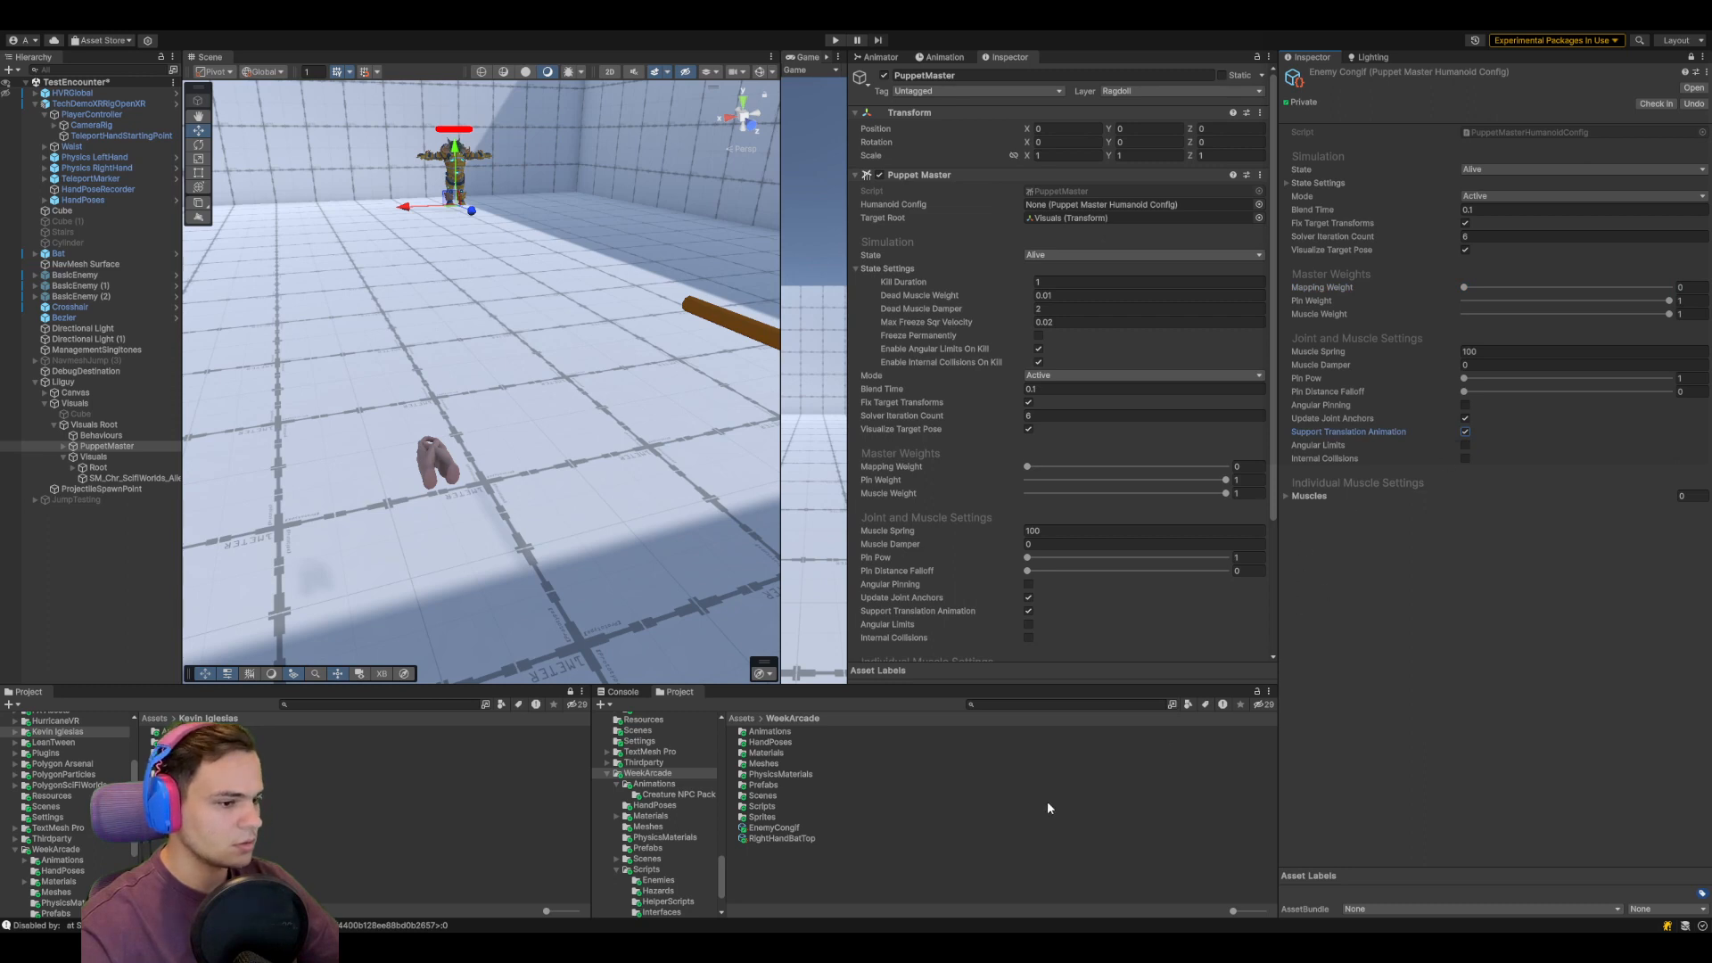
pyautogui.click(1529, 169)
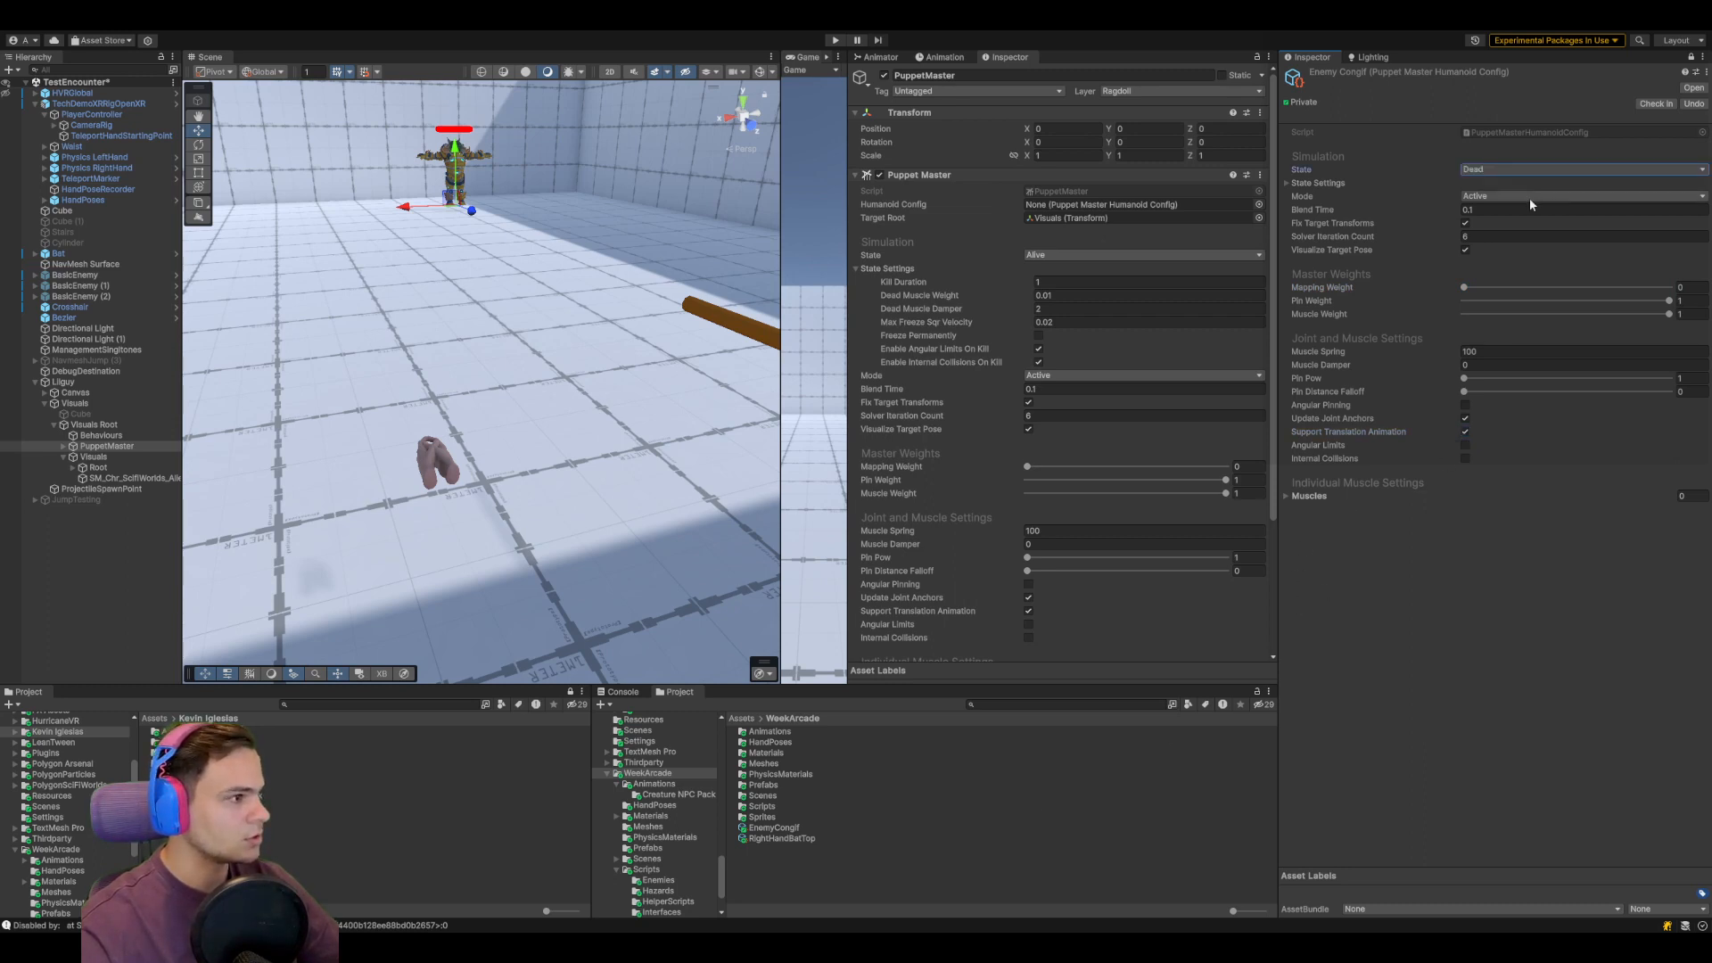
pyautogui.click(1532, 183)
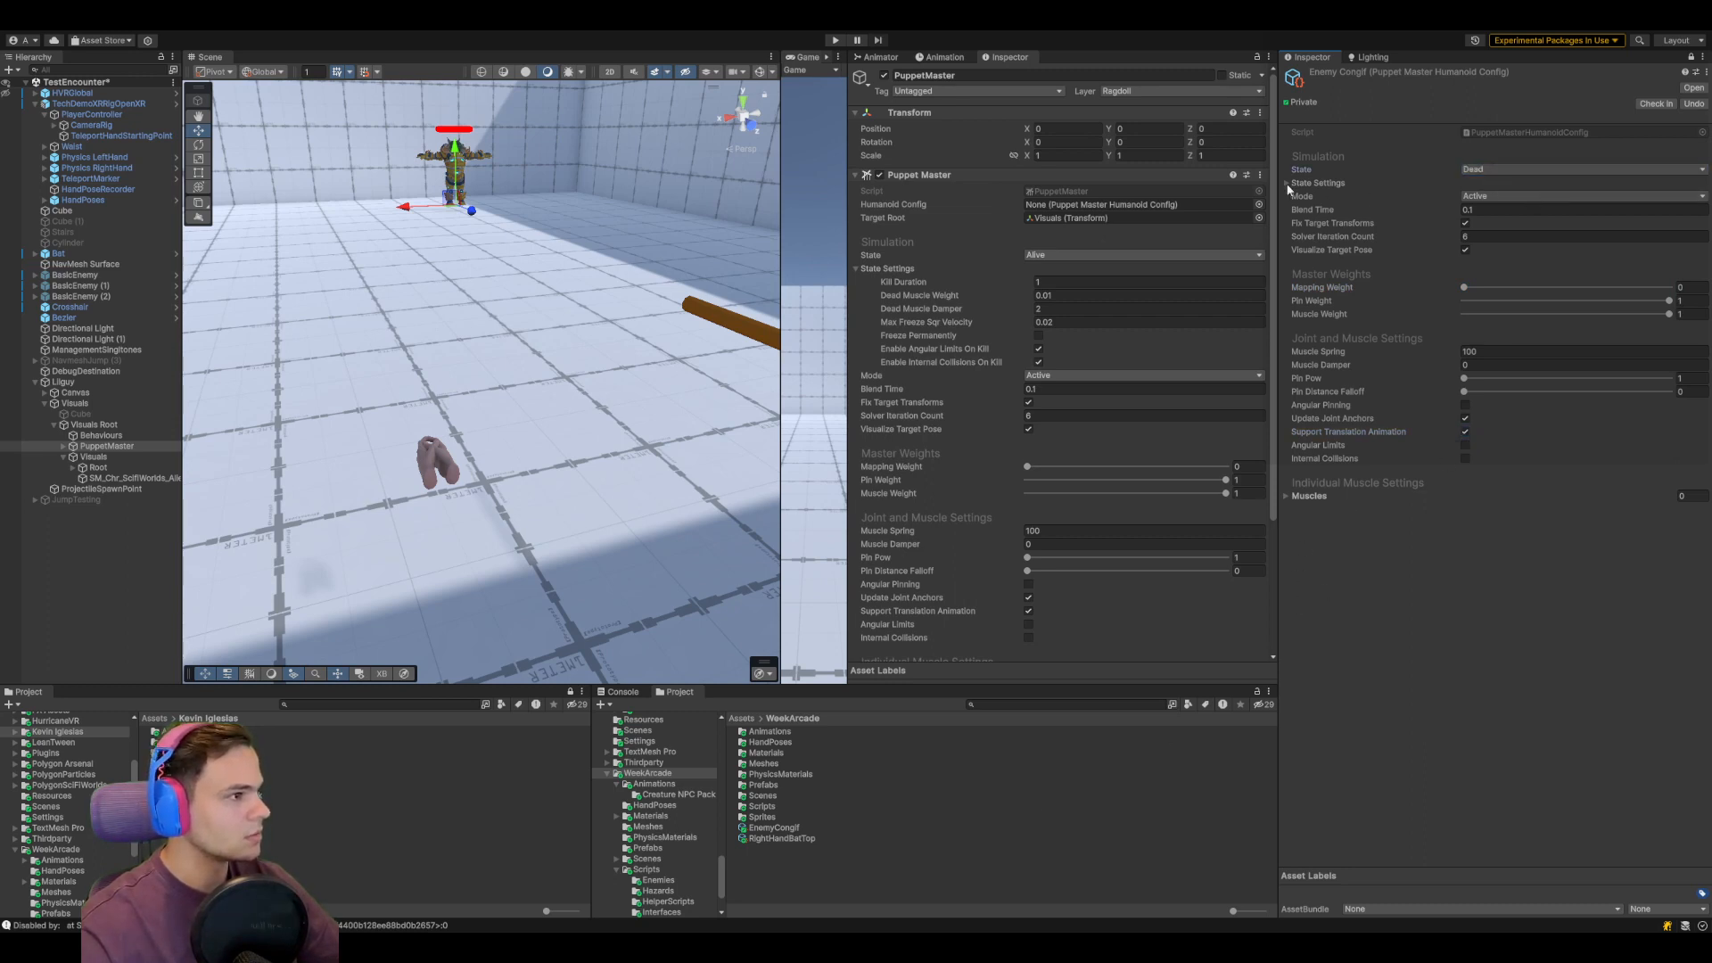
pyautogui.click(1287, 184)
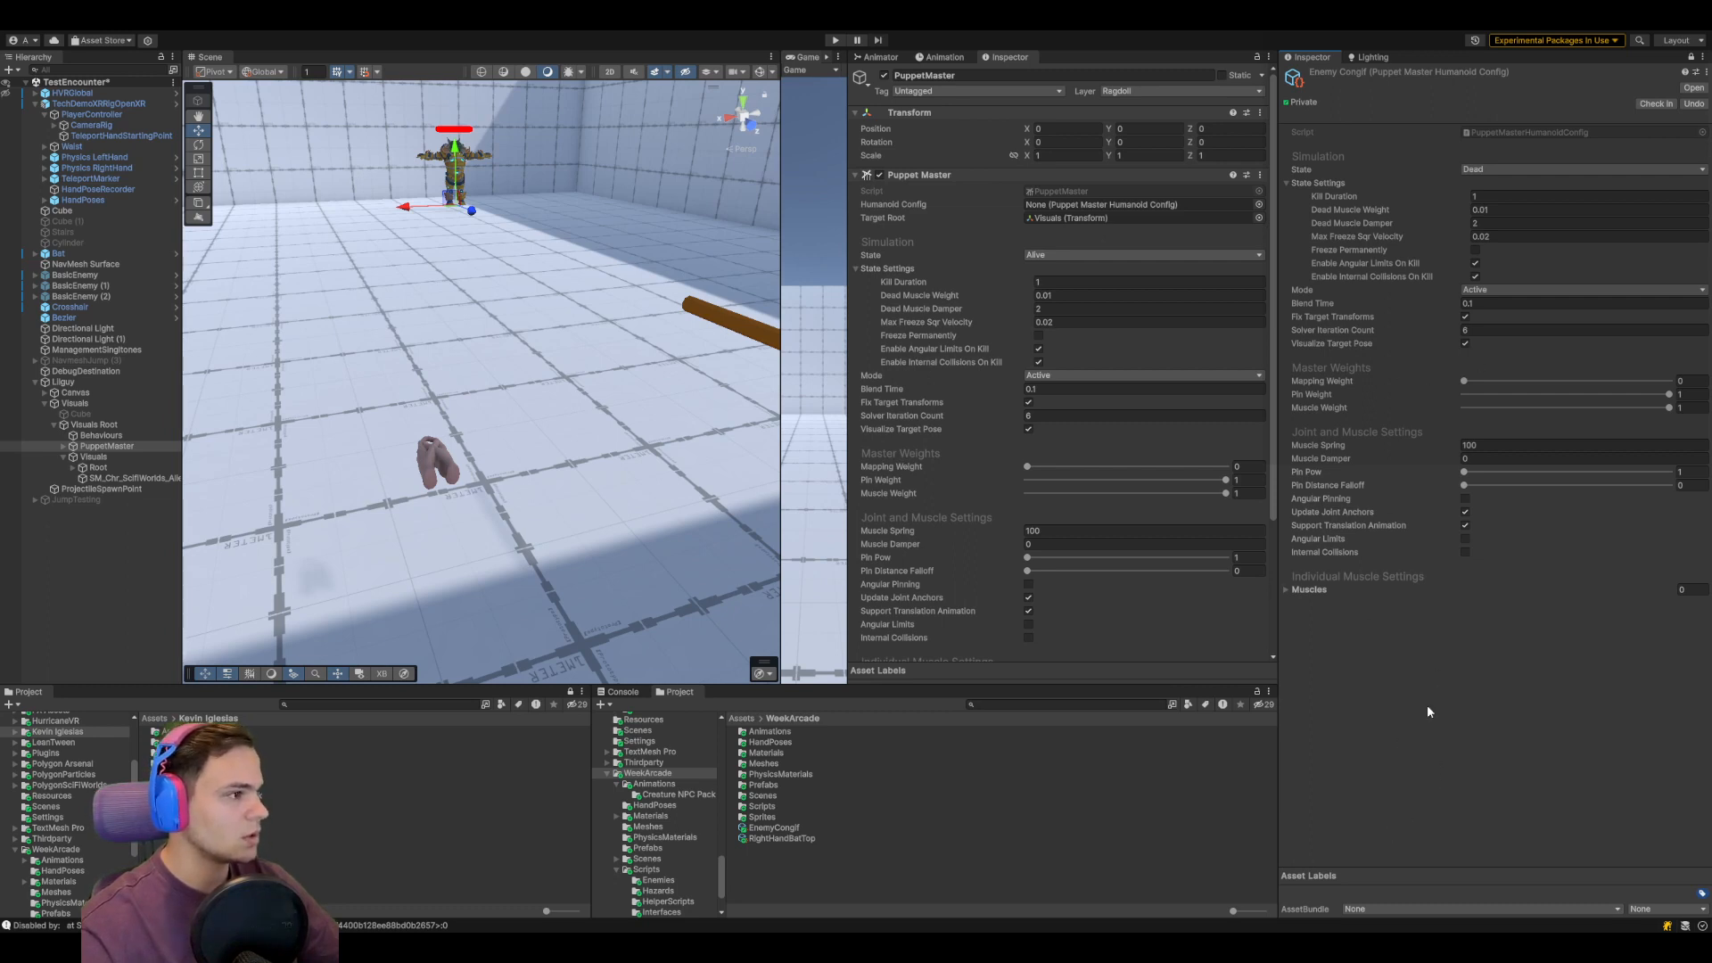
# Start Play mode again and bring Lilguy into view with its components shown in the Inspector
pyautogui.click(835, 41)
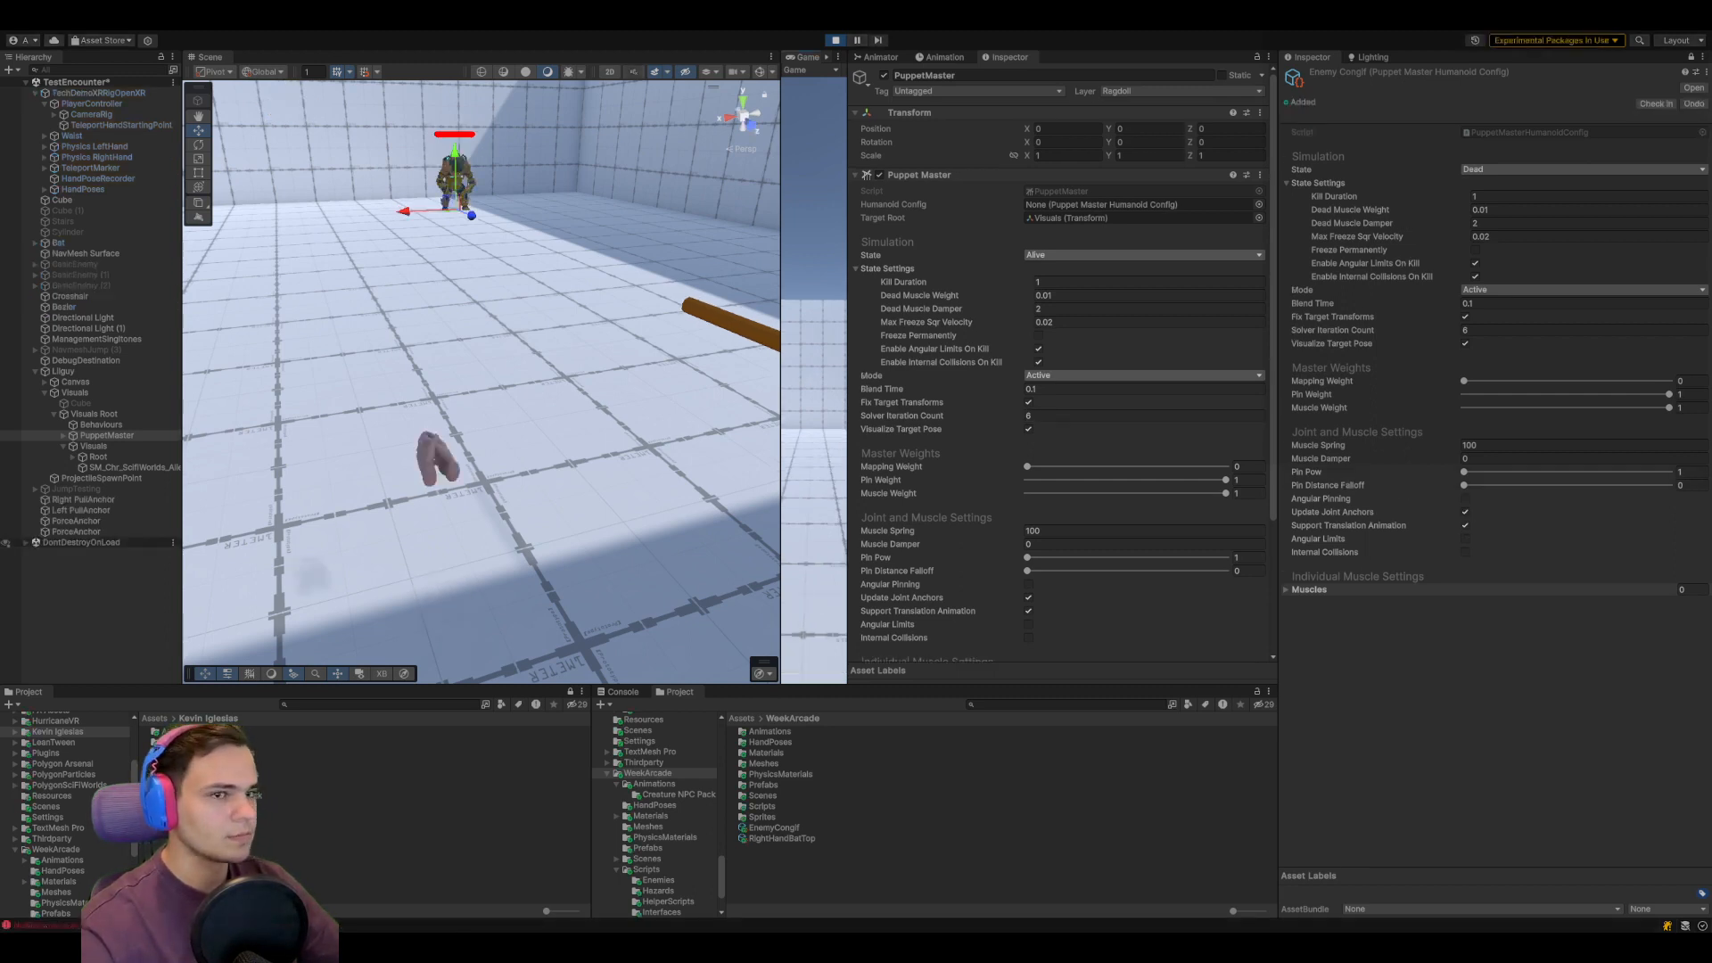
pyautogui.click(62, 371)
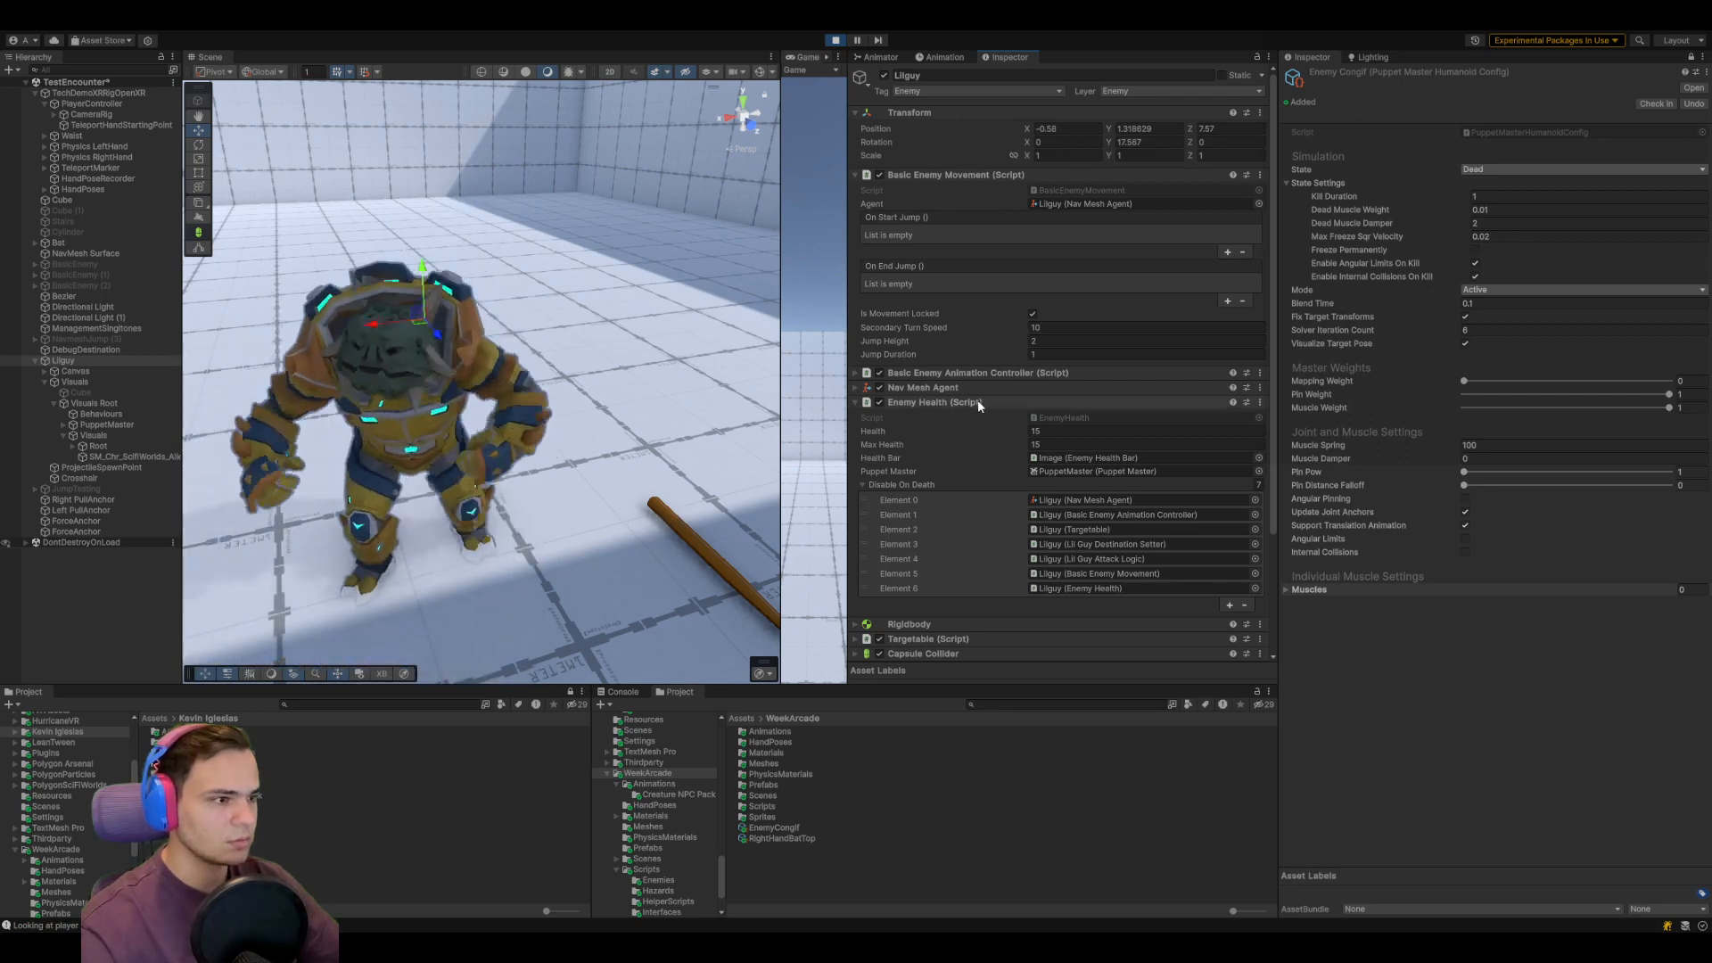
pyautogui.scroll(-5, 535, 472)
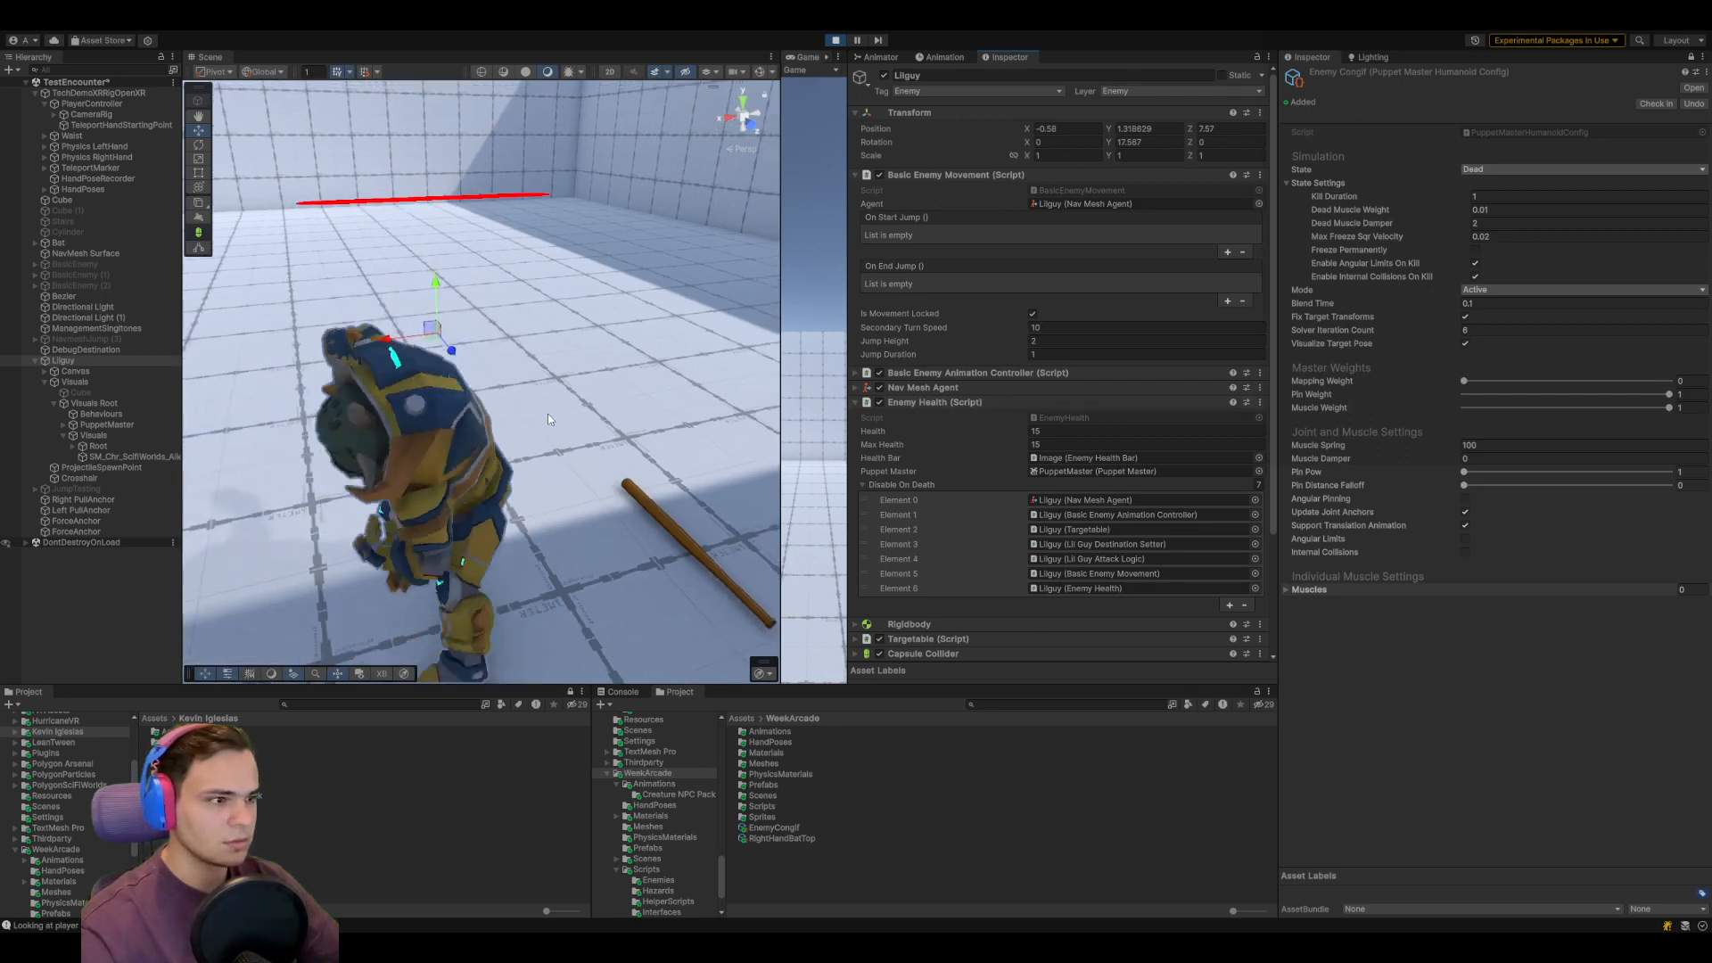
pyautogui.scroll(-5, 526, 480)
pyautogui.moveTo(525, 481); pyautogui.dragTo(603, 433, button='middle')
# Hide regular log messages in the console, inspect the TargetVisuals error, clear the console and look through Lilguy's remaining components
pyautogui.click(622, 692)
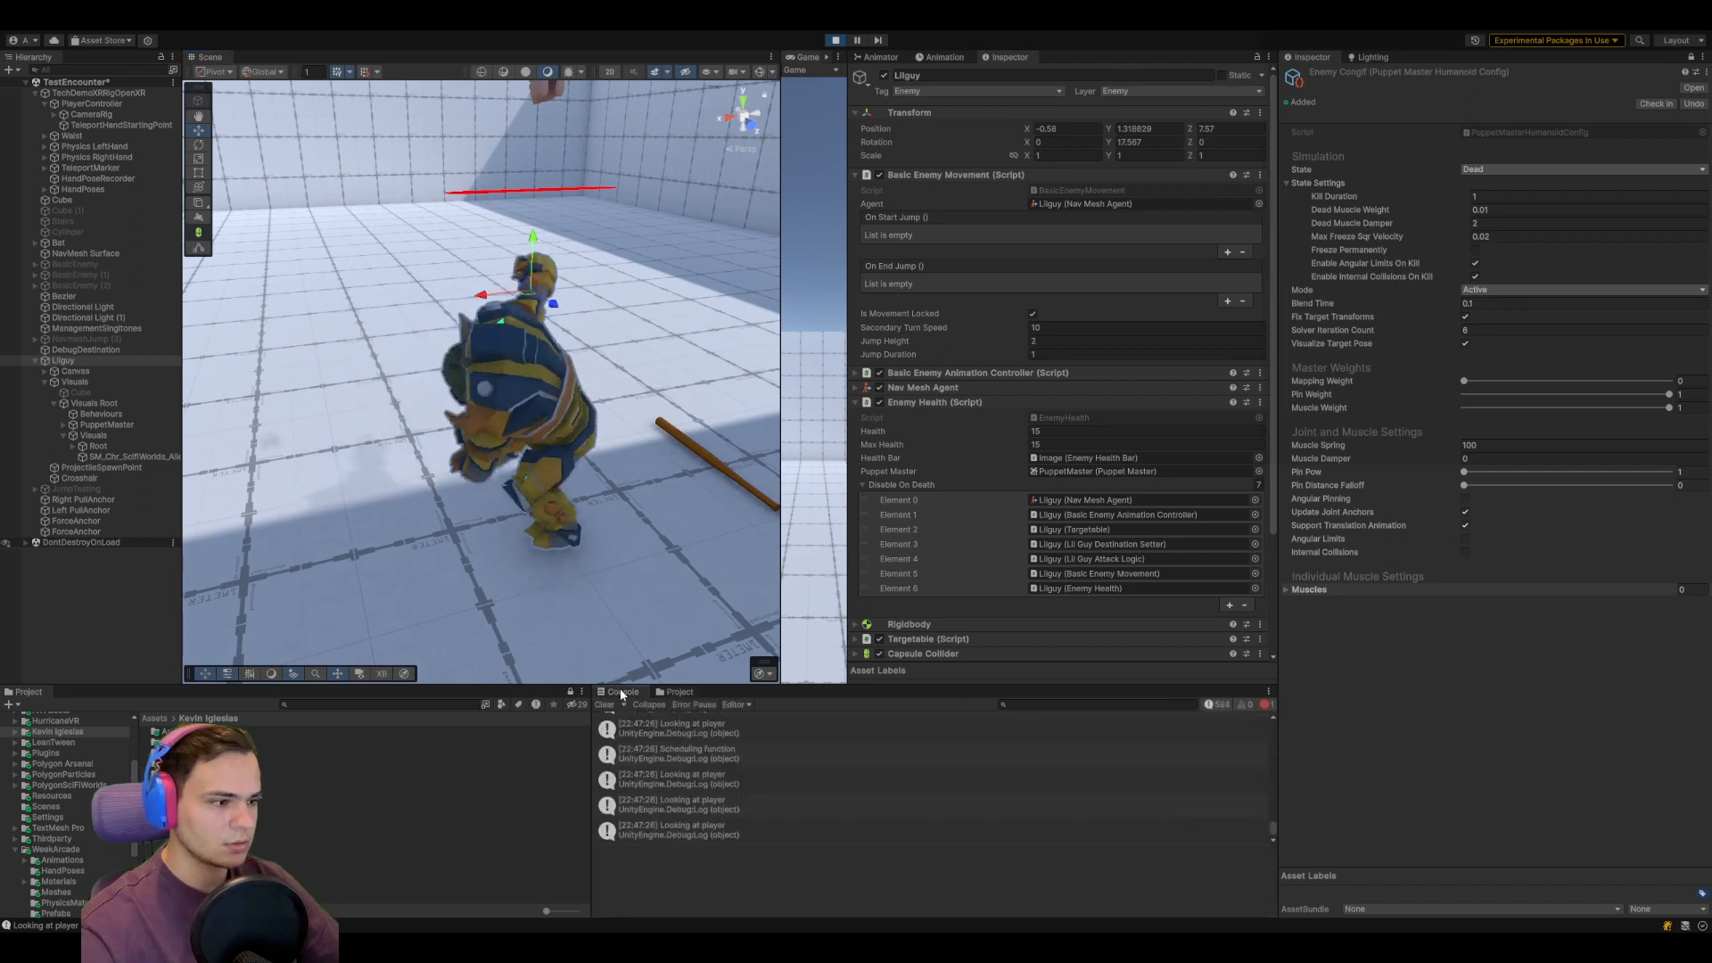
pyautogui.click(1227, 704)
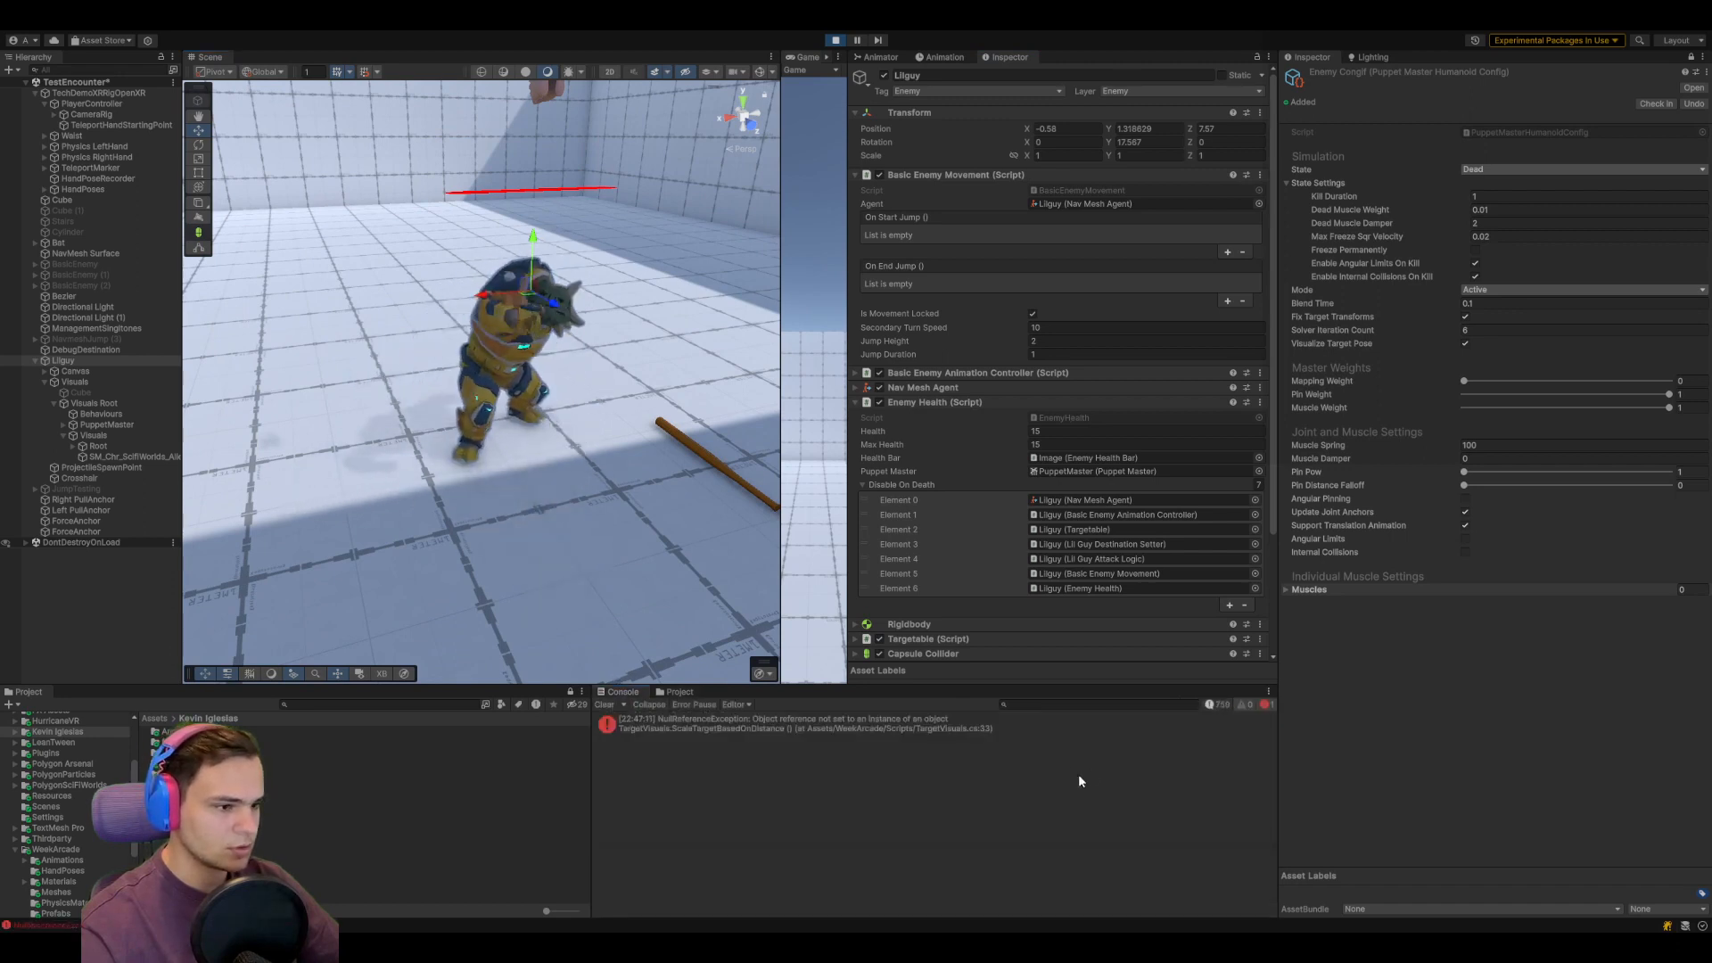
pyautogui.click(956, 727)
pyautogui.click(610, 704)
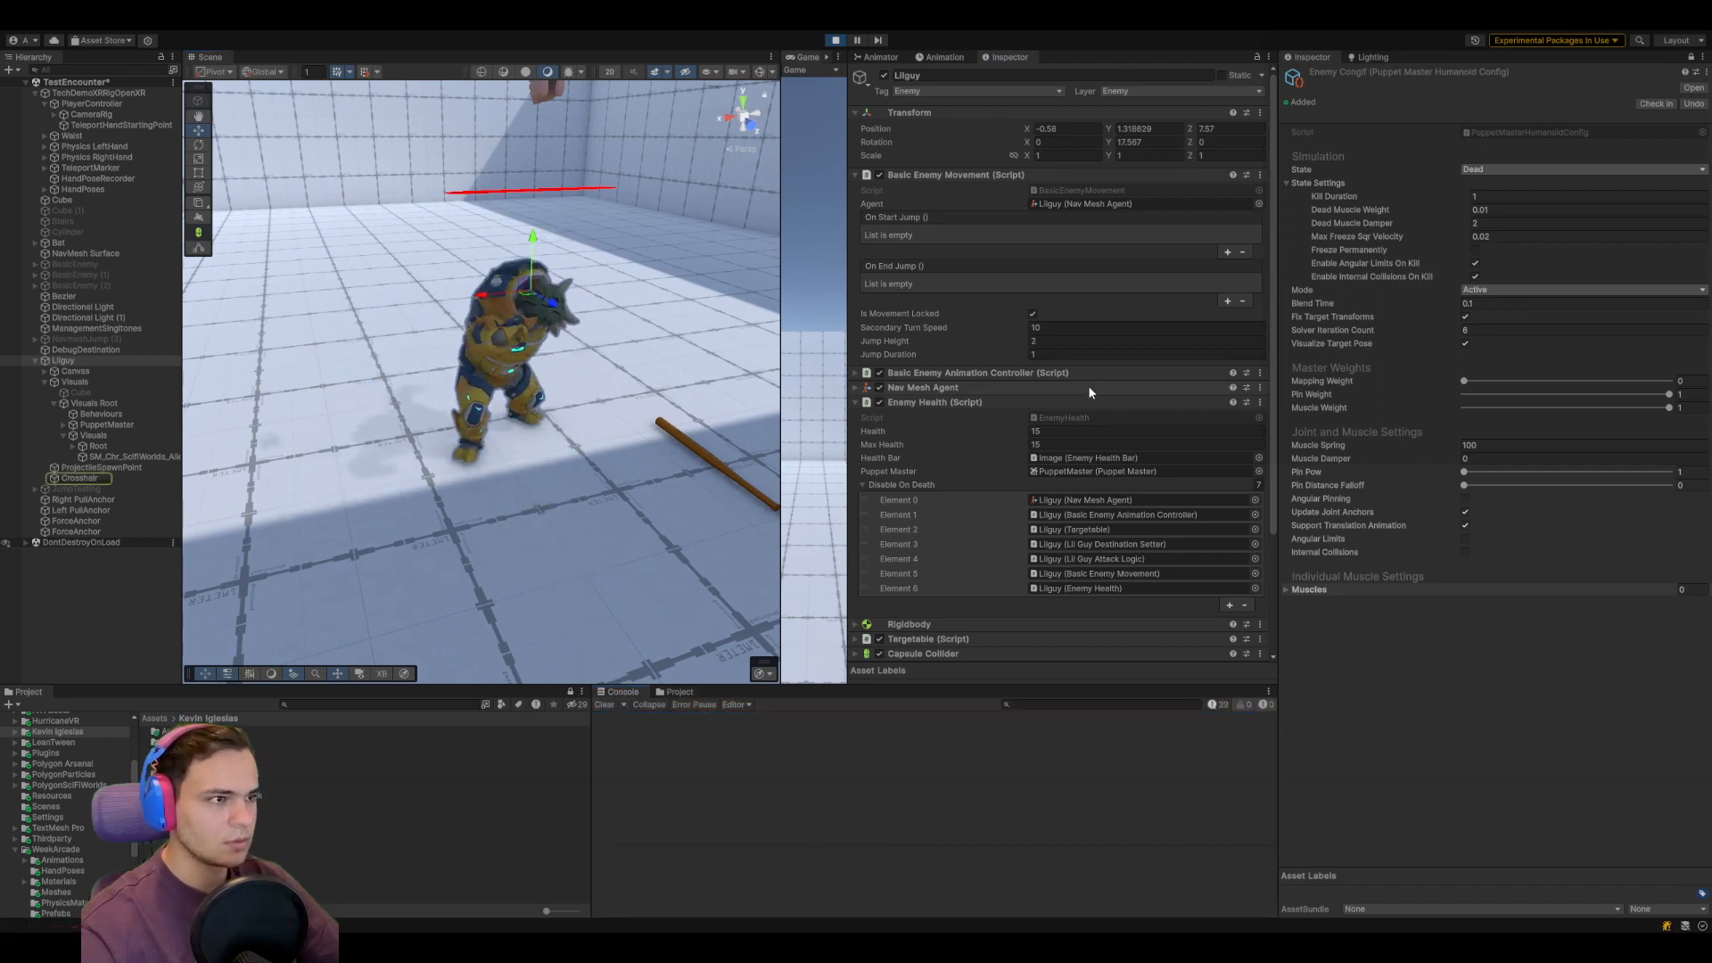
pyautogui.scroll(-4, 1071, 389)
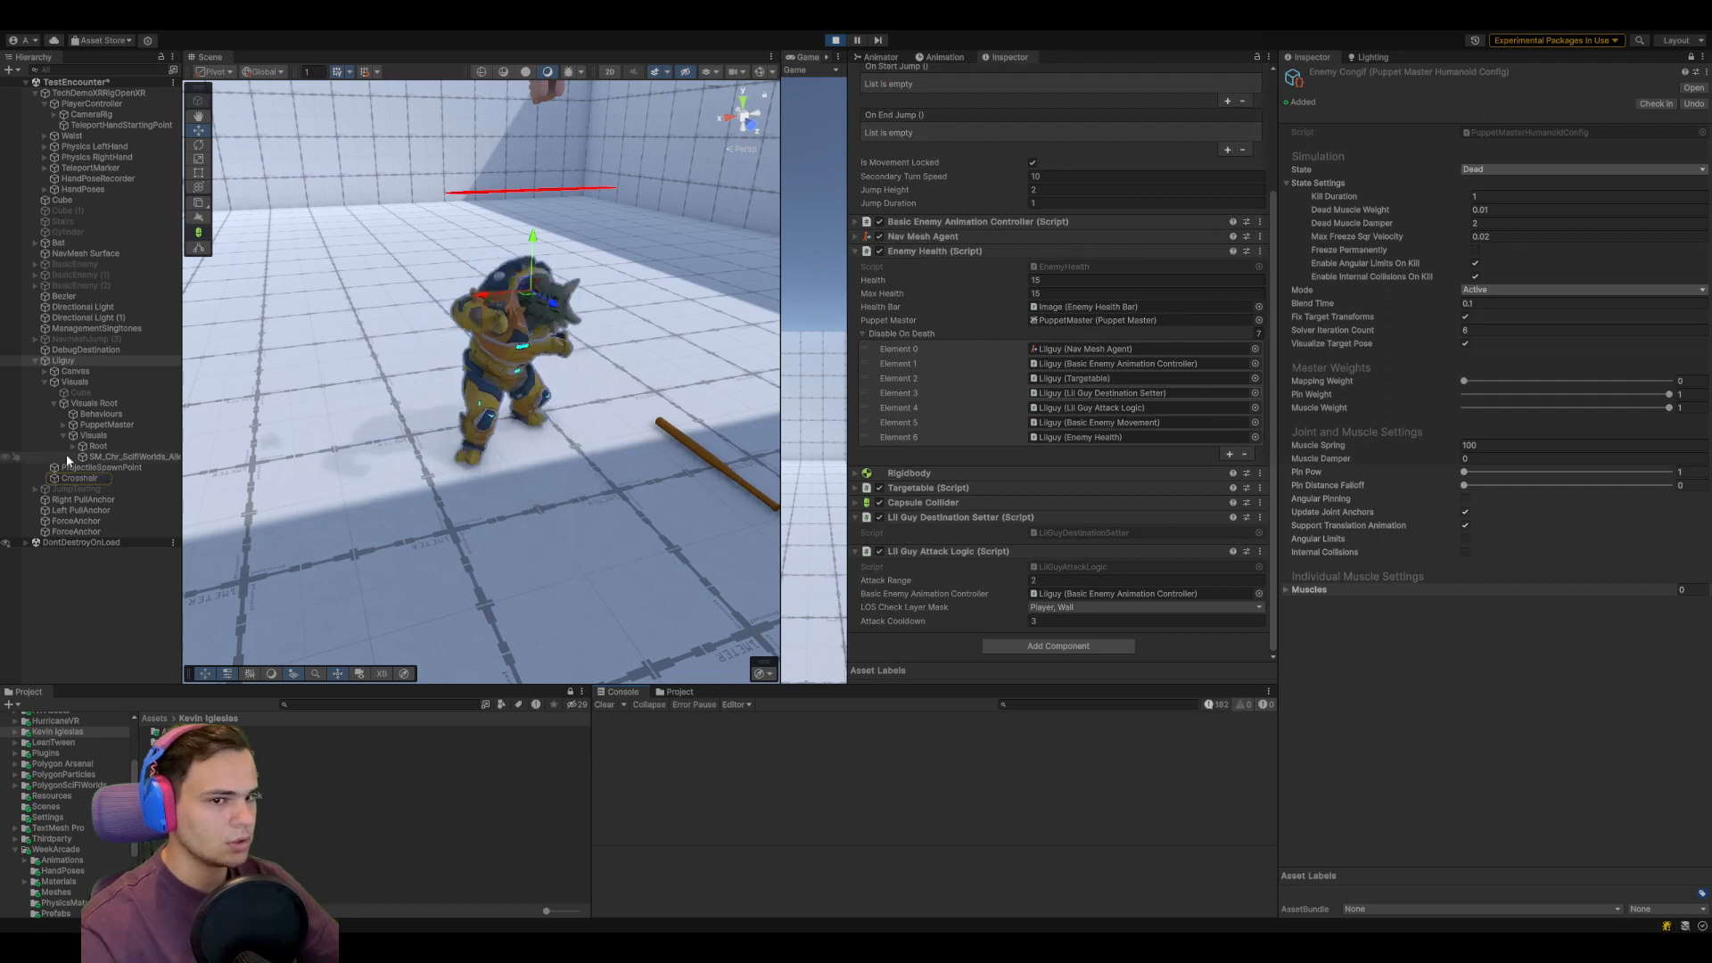
# Check PuppetMaster's simulation and master weight settings while the scene runs, and return to Lilguy's components
pyautogui.click(107, 425)
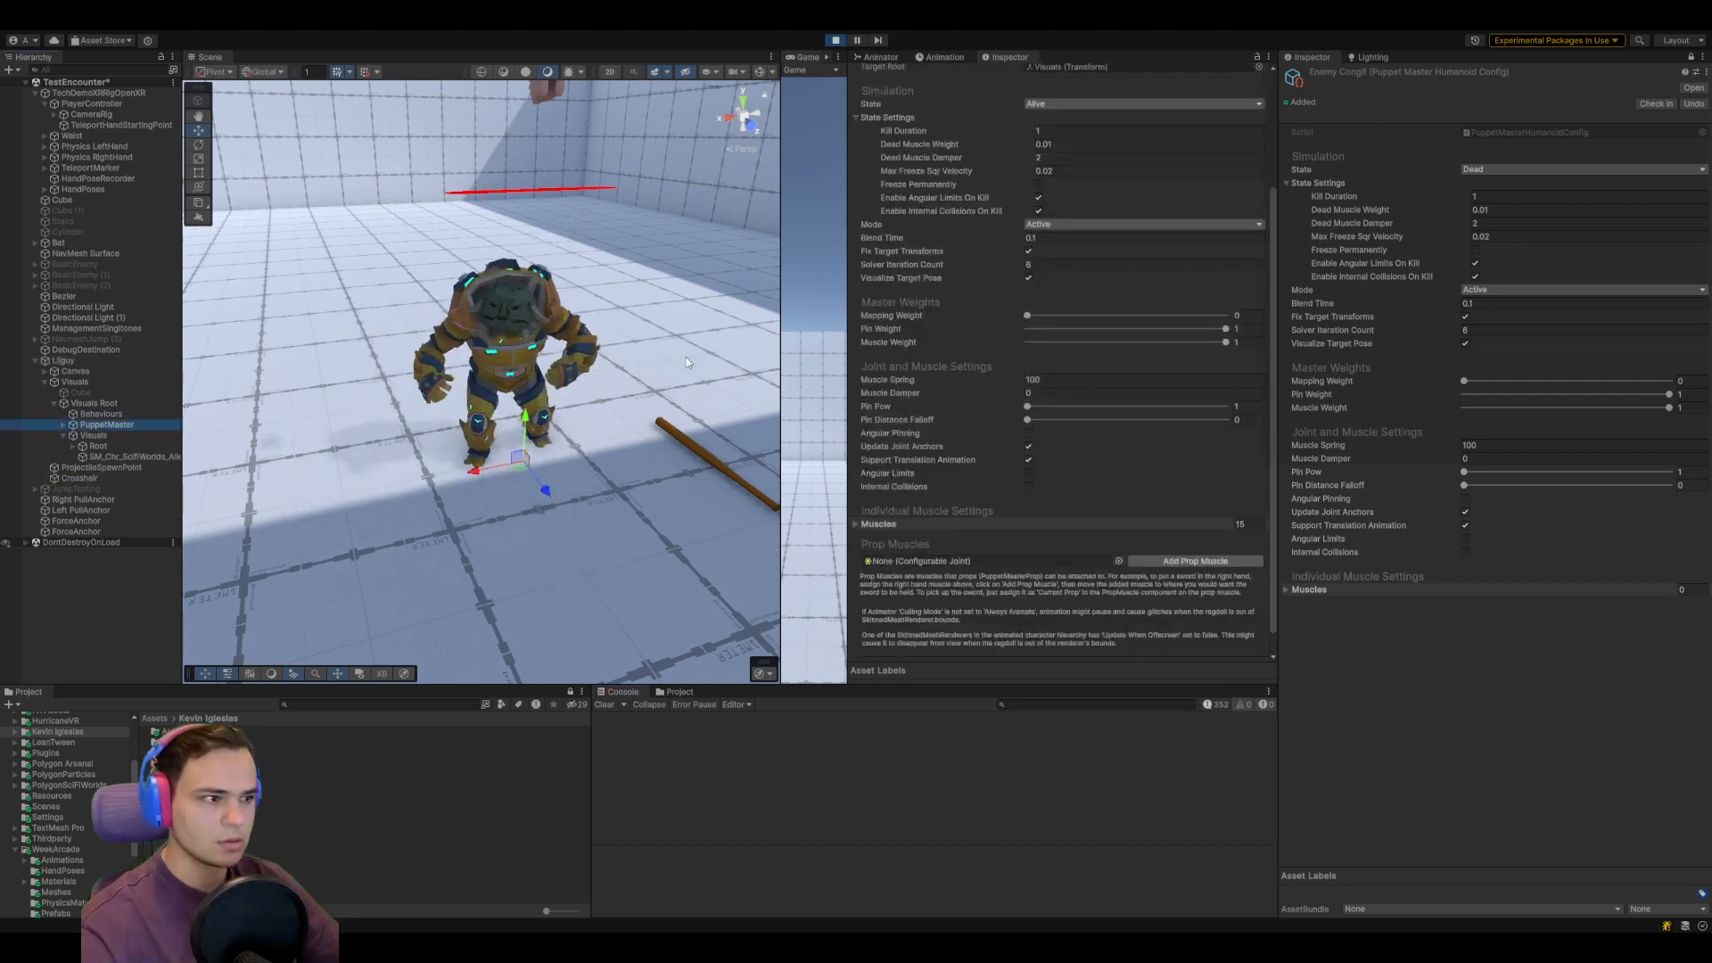
pyautogui.scroll(2, 1128, 246)
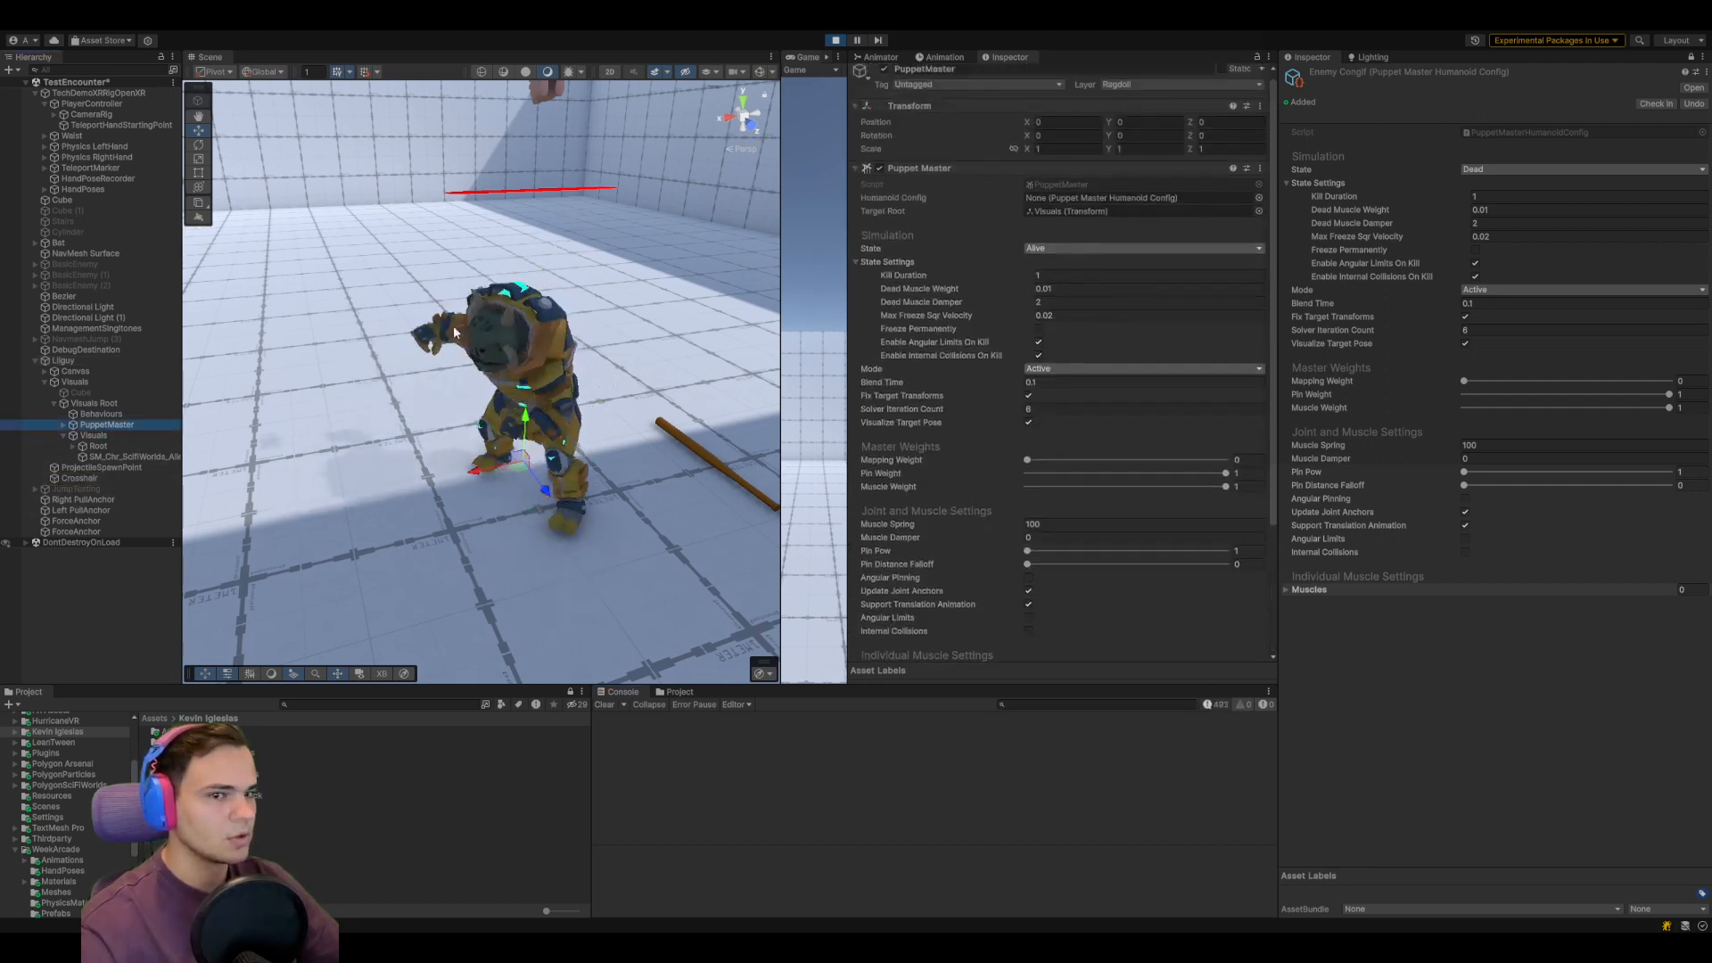
pyautogui.click(87, 360)
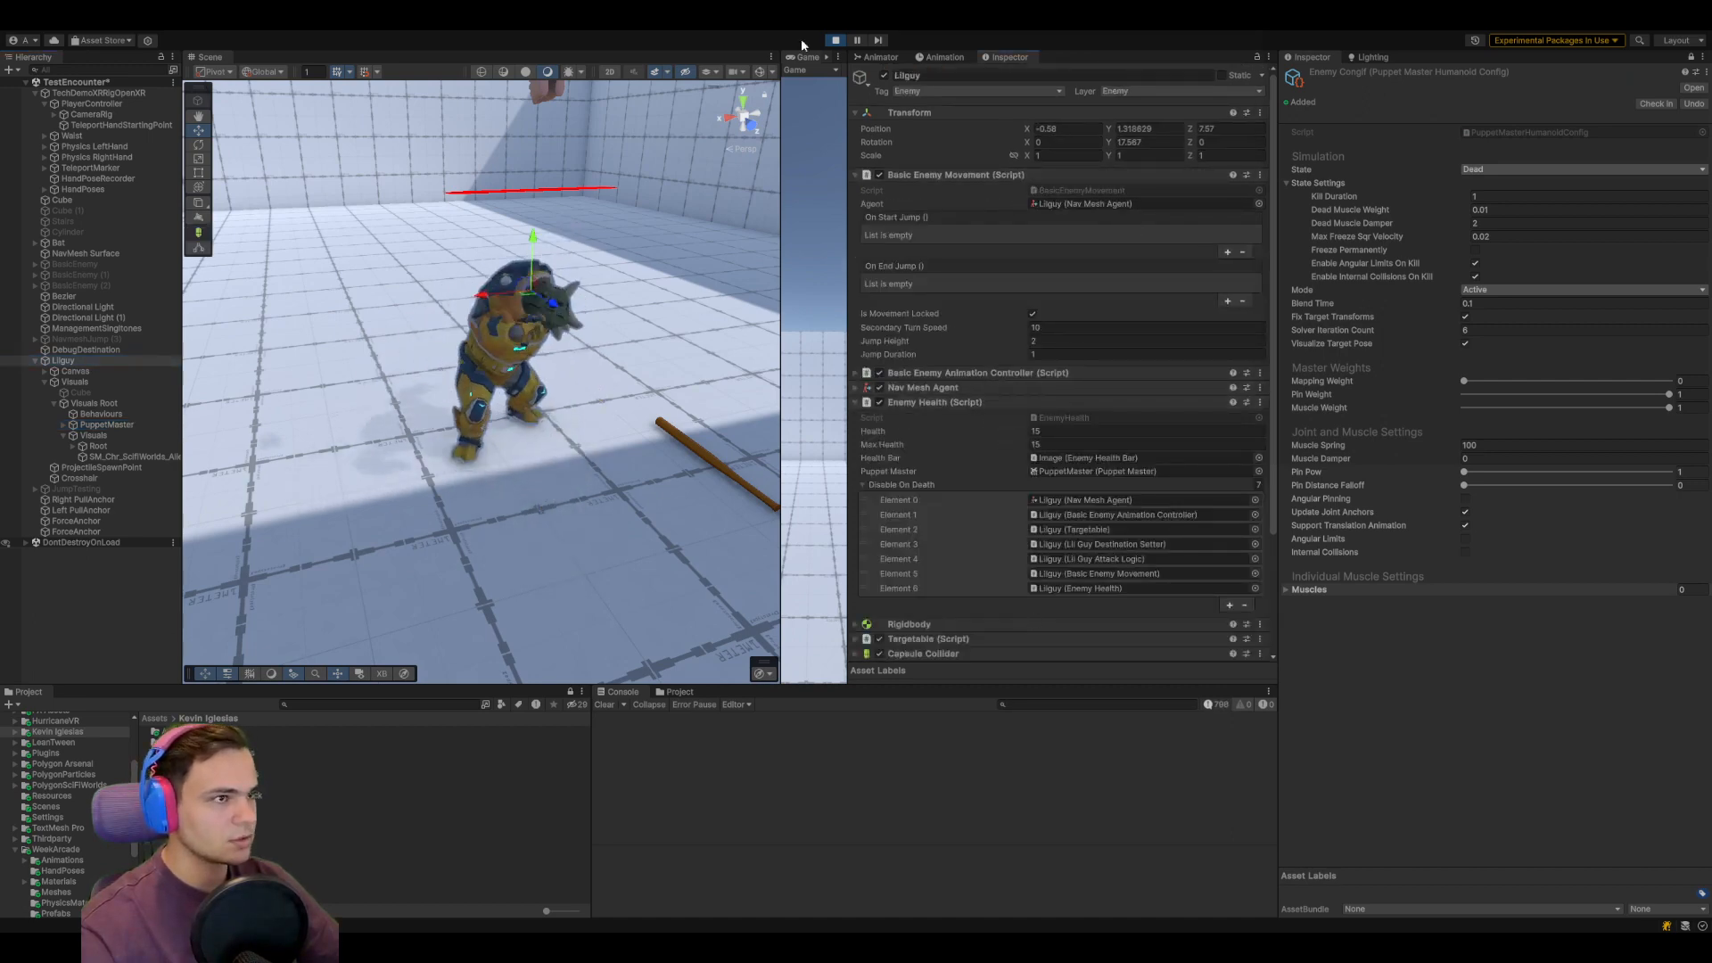
# Restart Play mode with Lilguy selected and clear the console
pyautogui.click(834, 44)
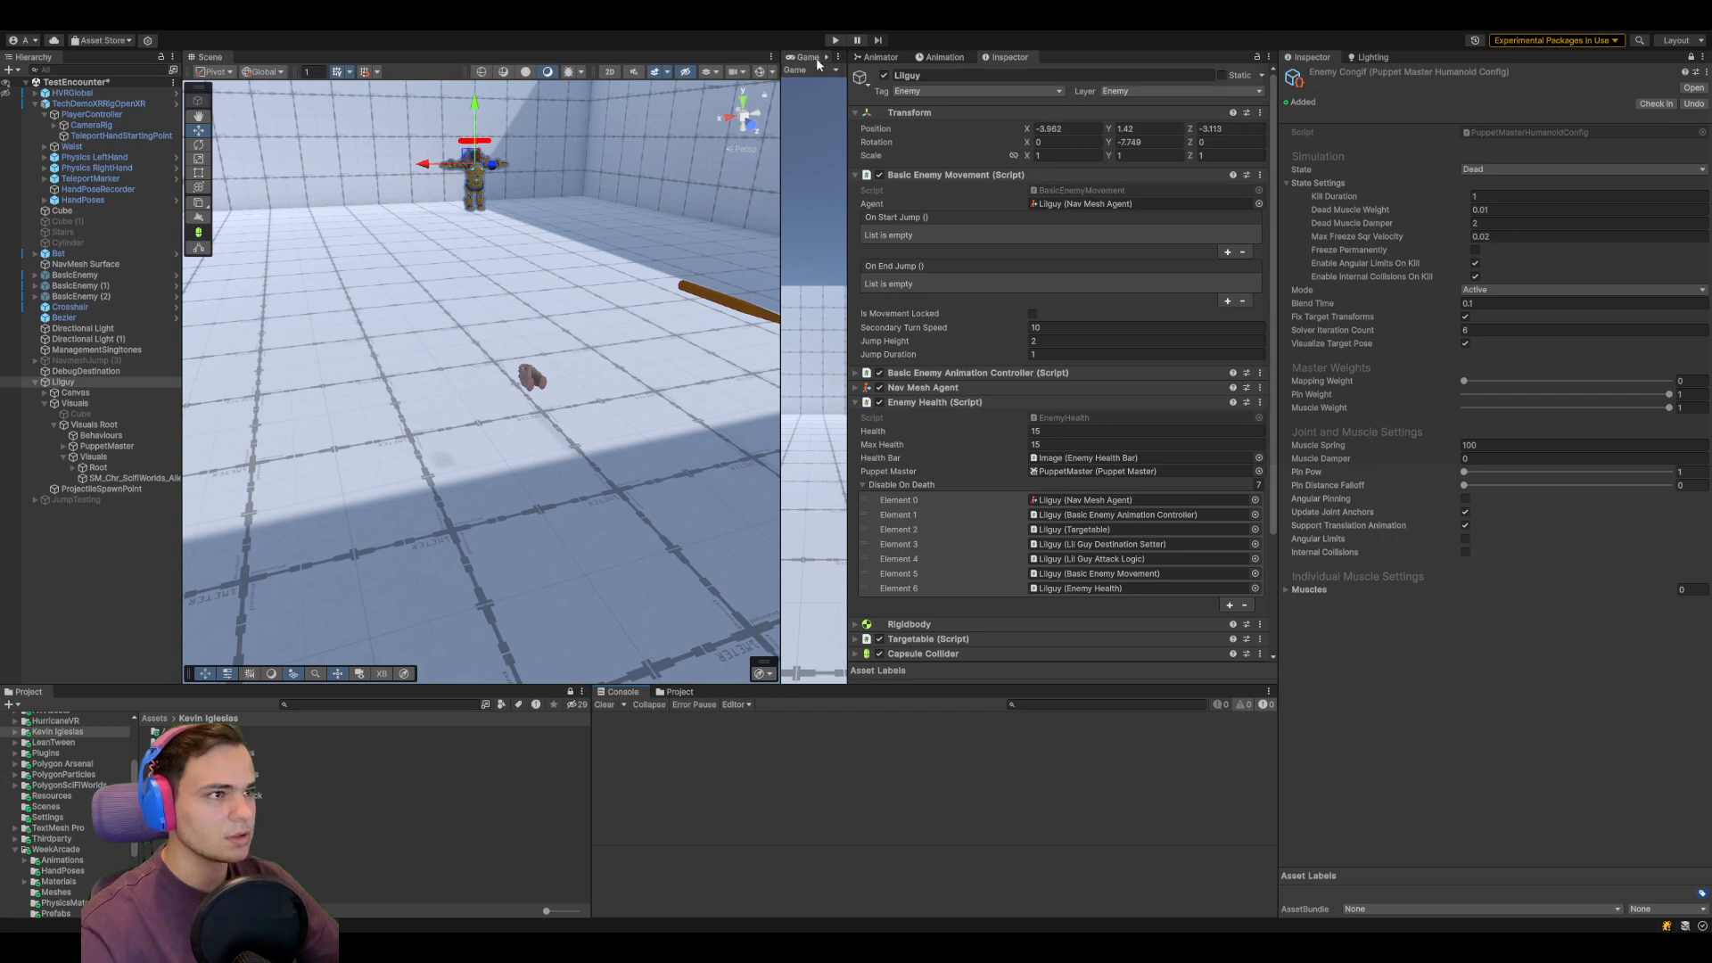
pyautogui.click(836, 40)
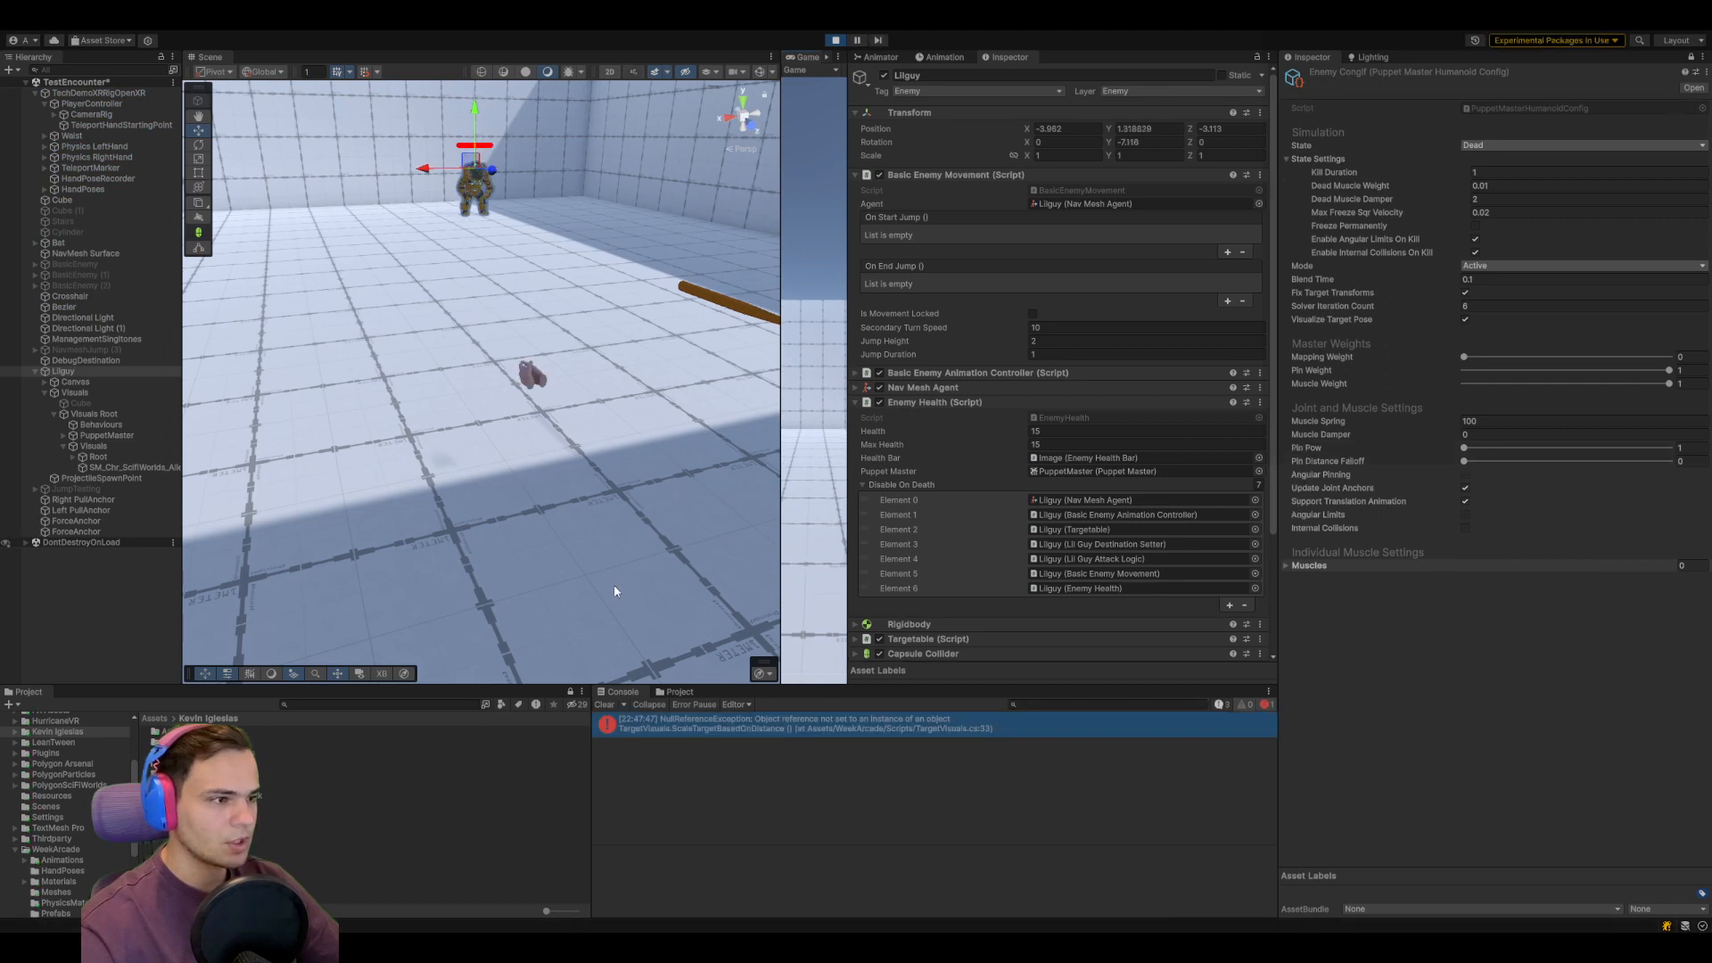
pyautogui.click(605, 704)
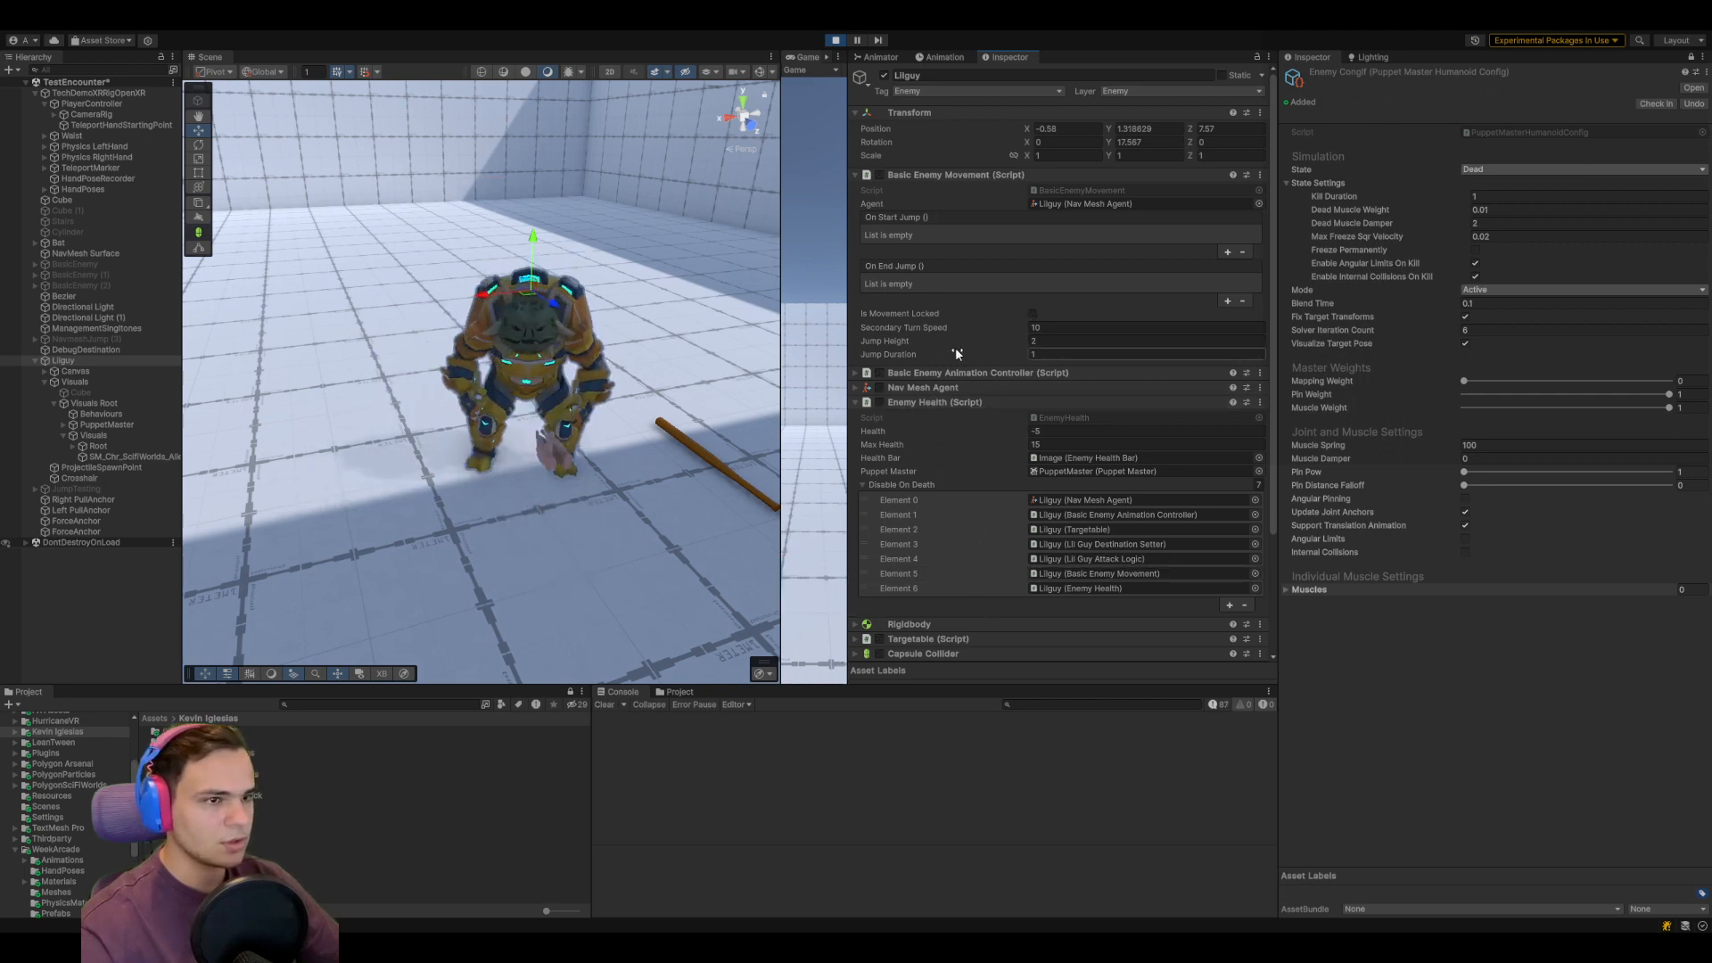
# On the dead Lilguy's PuppetMaster, try Mapping Weight 1 and Pin Weight 0, and test the Muscle Weight
pyautogui.click(105, 425)
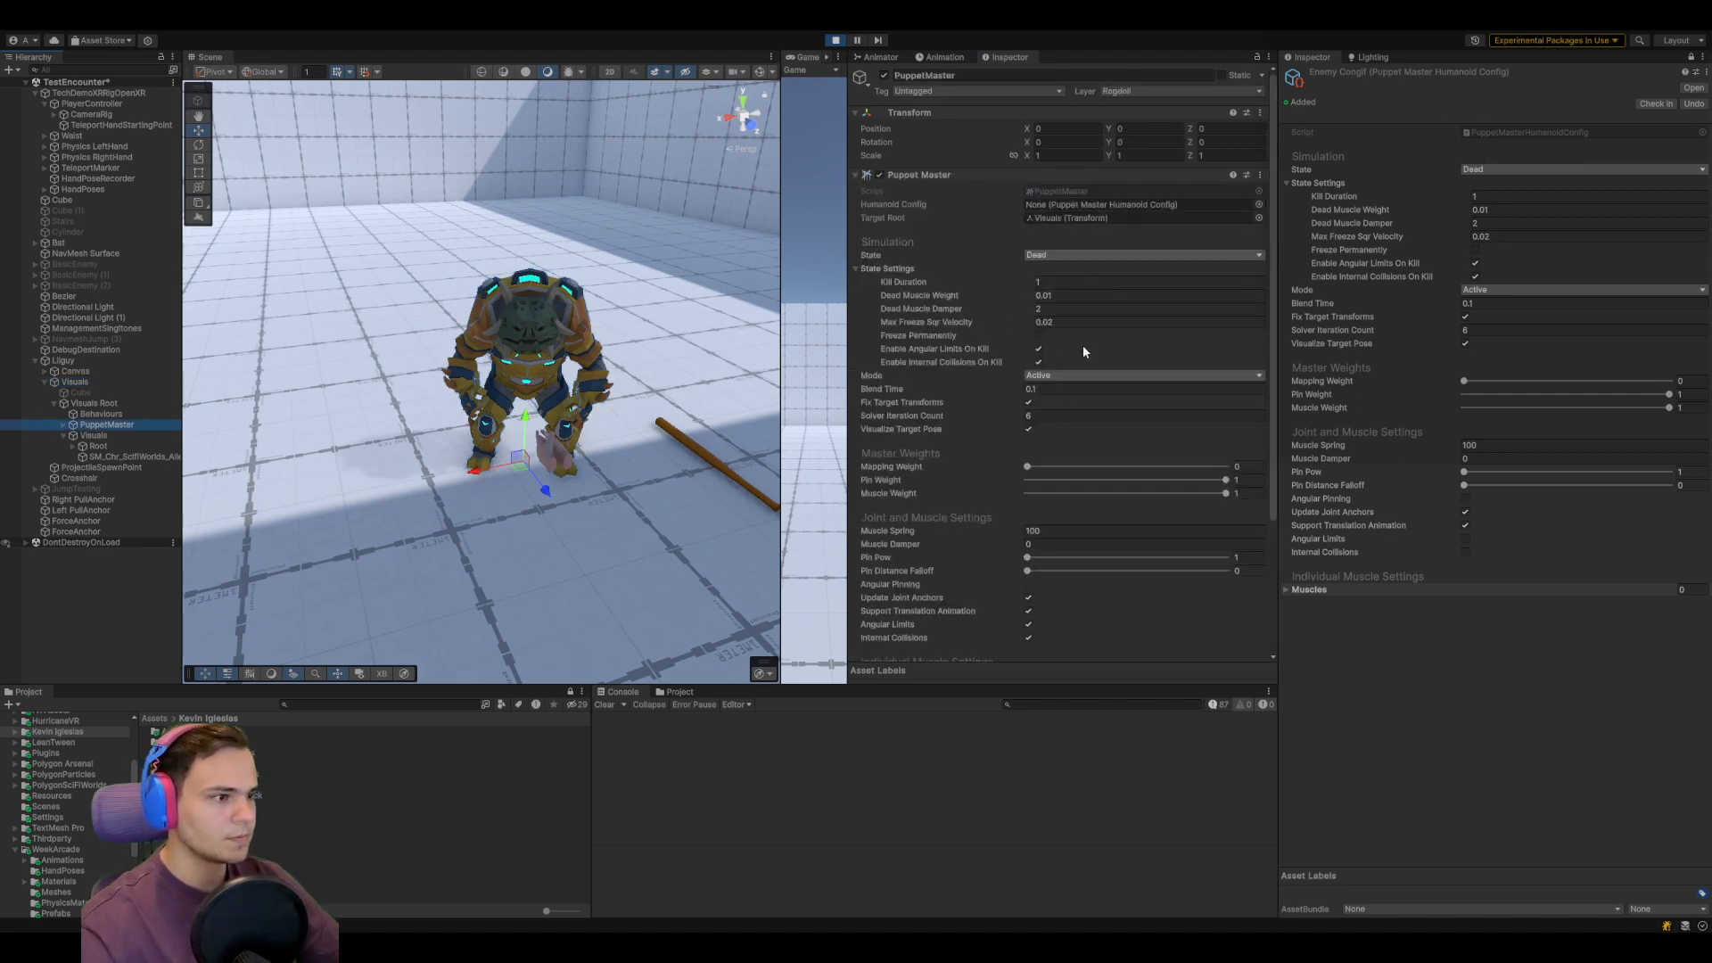
pyautogui.scroll(-2, 1082, 349)
pyautogui.moveTo(1034, 431); pyautogui.dragTo(1165, 430)
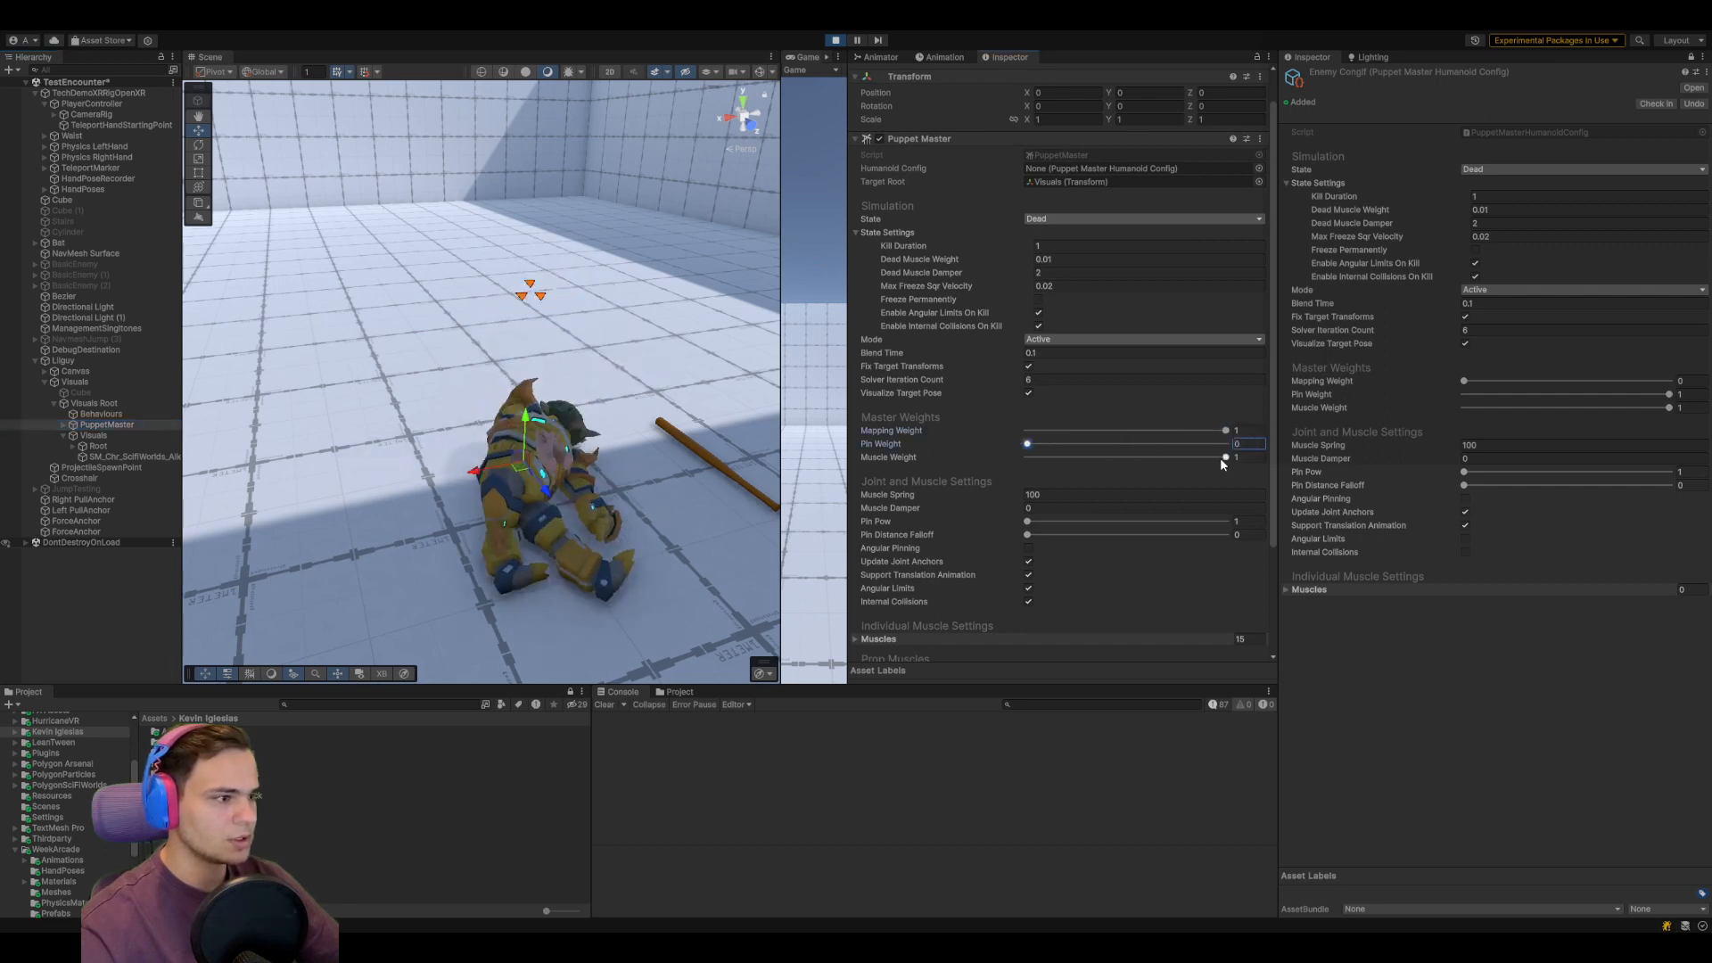
pyautogui.moveTo(1220, 457); pyautogui.dragTo(1193, 463)
# Examine the collapsed ragdoll and compare Lilguy's components with PuppetMaster's settings, and stop Play mode
pyautogui.moveTo(571, 479); pyautogui.dragTo(302, 474, button='right')
pyautogui.click(60, 362)
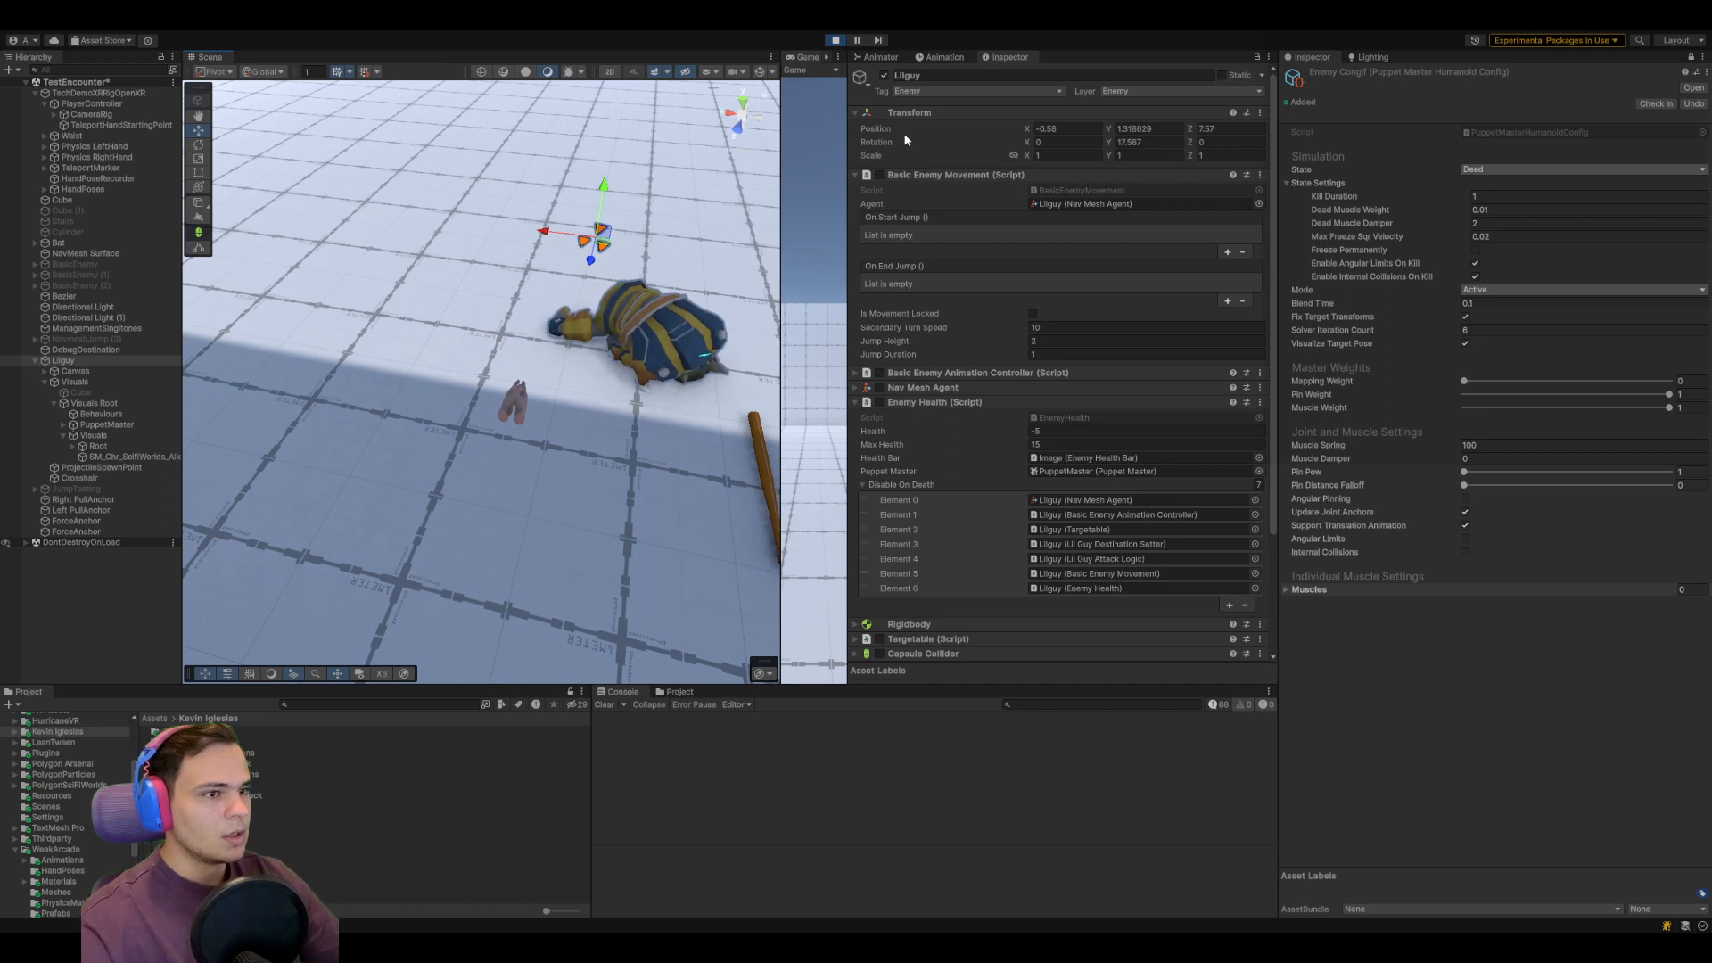
pyautogui.click(107, 424)
pyautogui.click(836, 40)
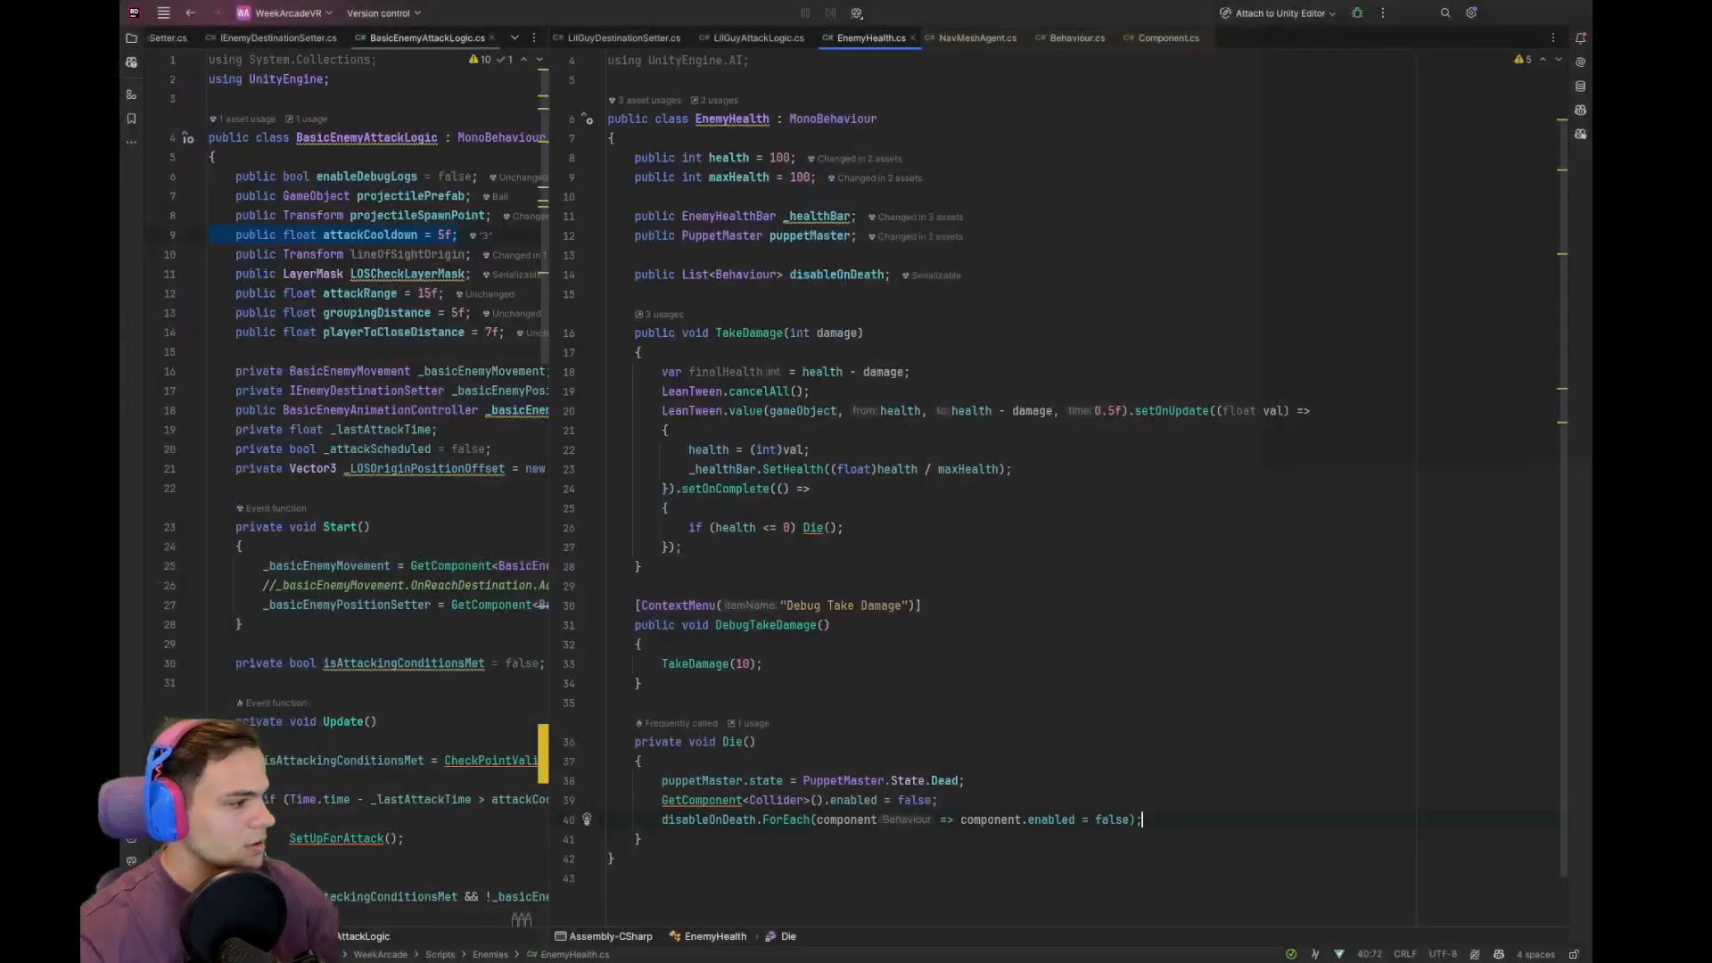
# In EnemyHealth's Die method, add puppetMaster.mappingWeight = 1; after the line that sets the puppet's state to Dead
pyautogui.scroll(-2, 958, 731)
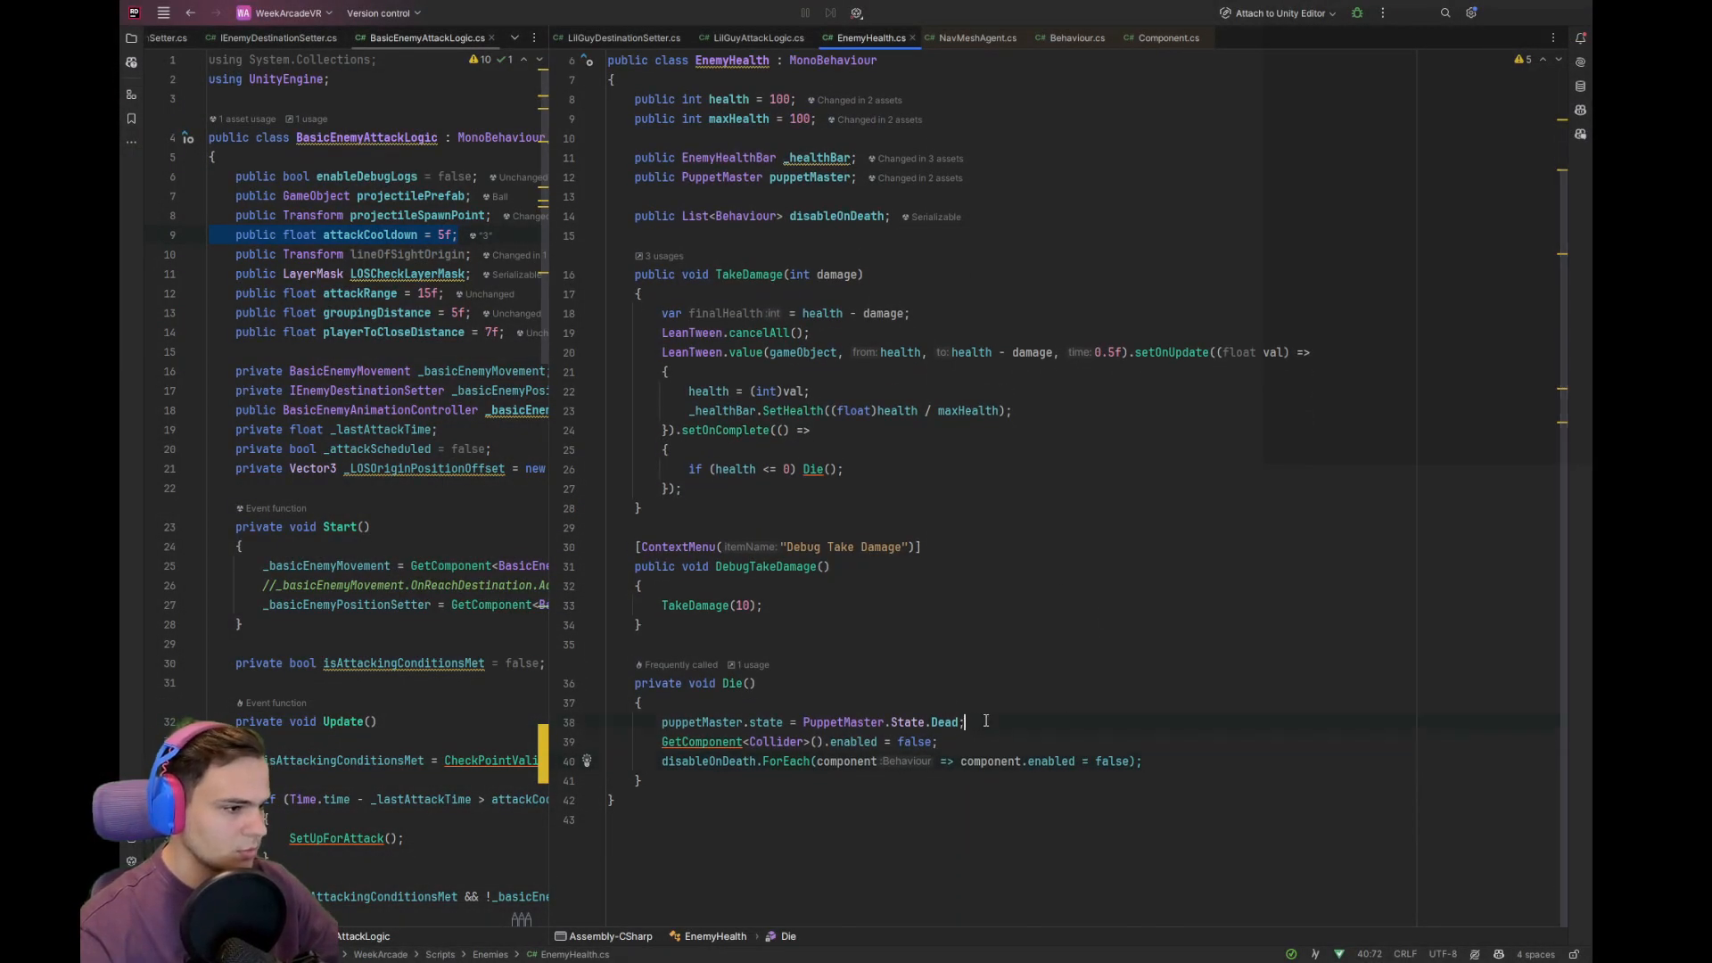
pyautogui.press('Return')
pyautogui.write('p')
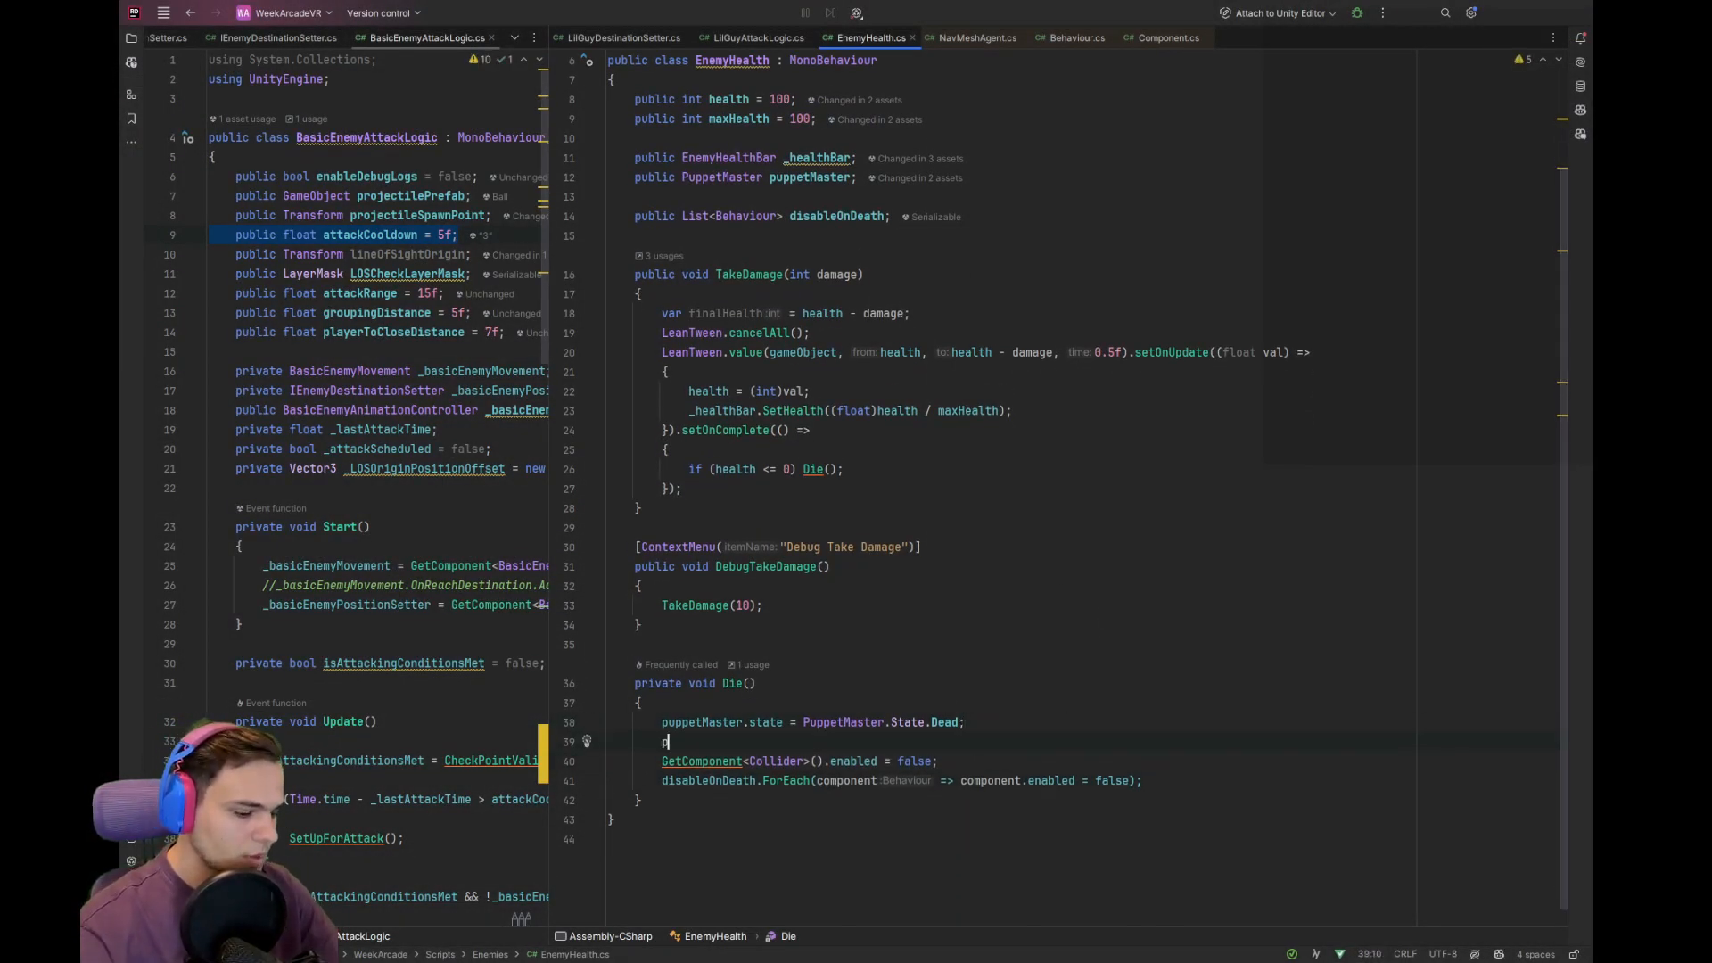
pyautogui.write('uppetMaster.')
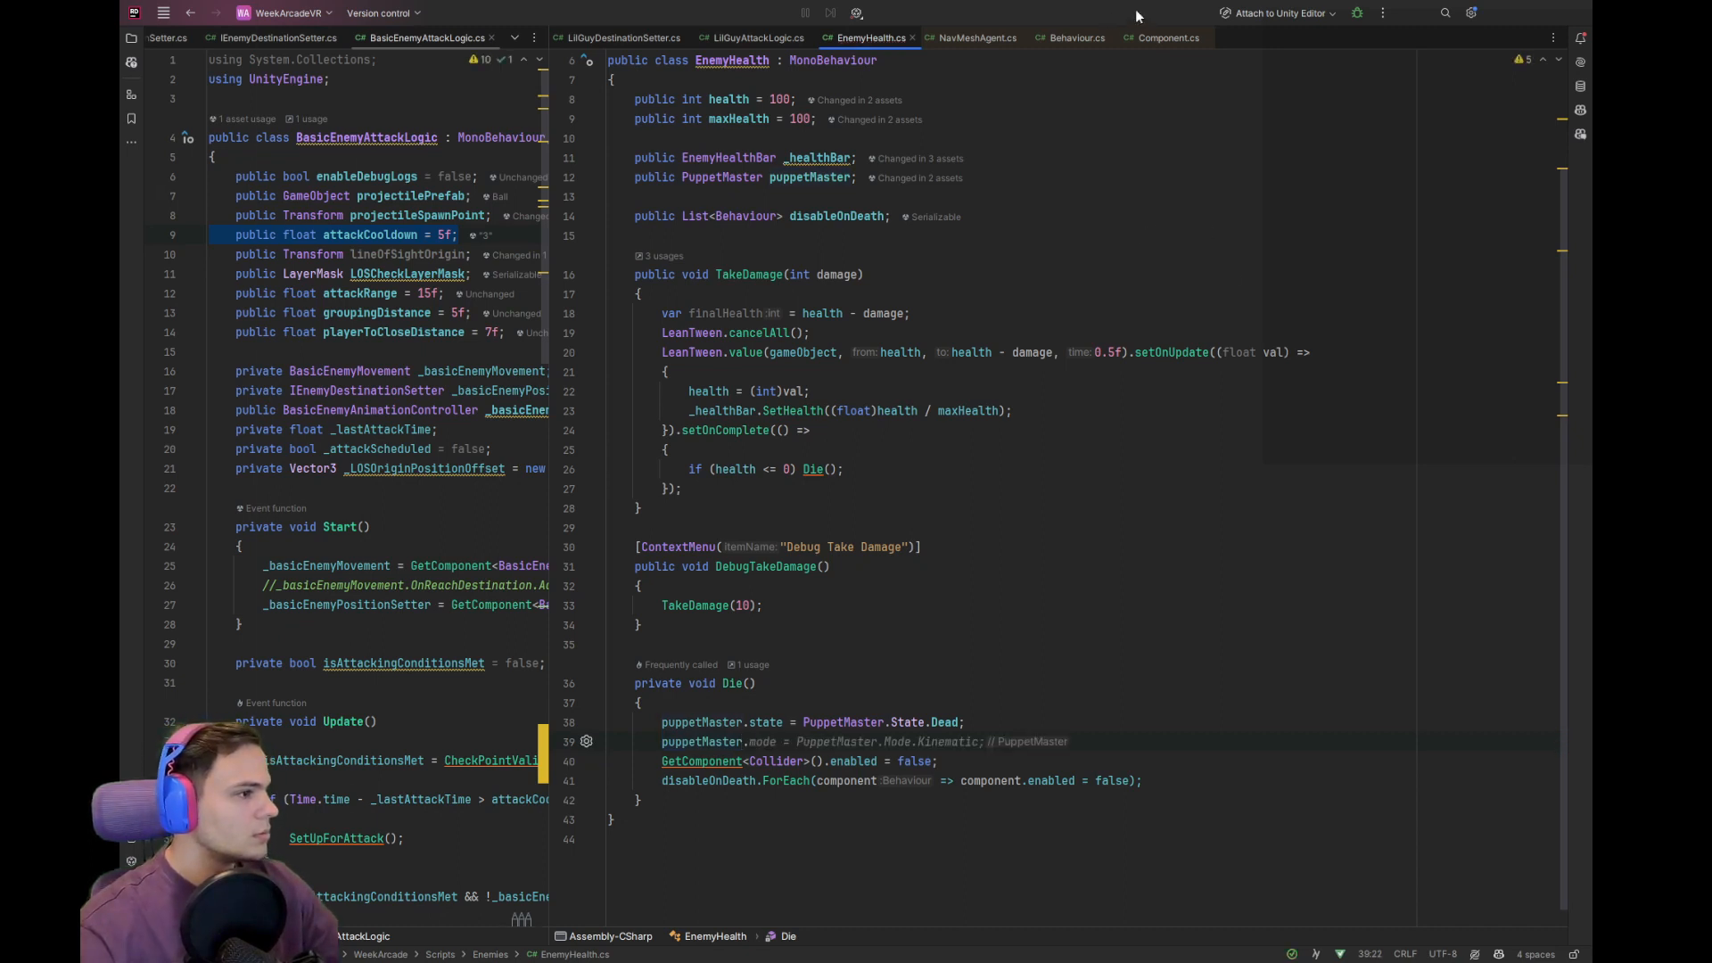
pyautogui.write('m')
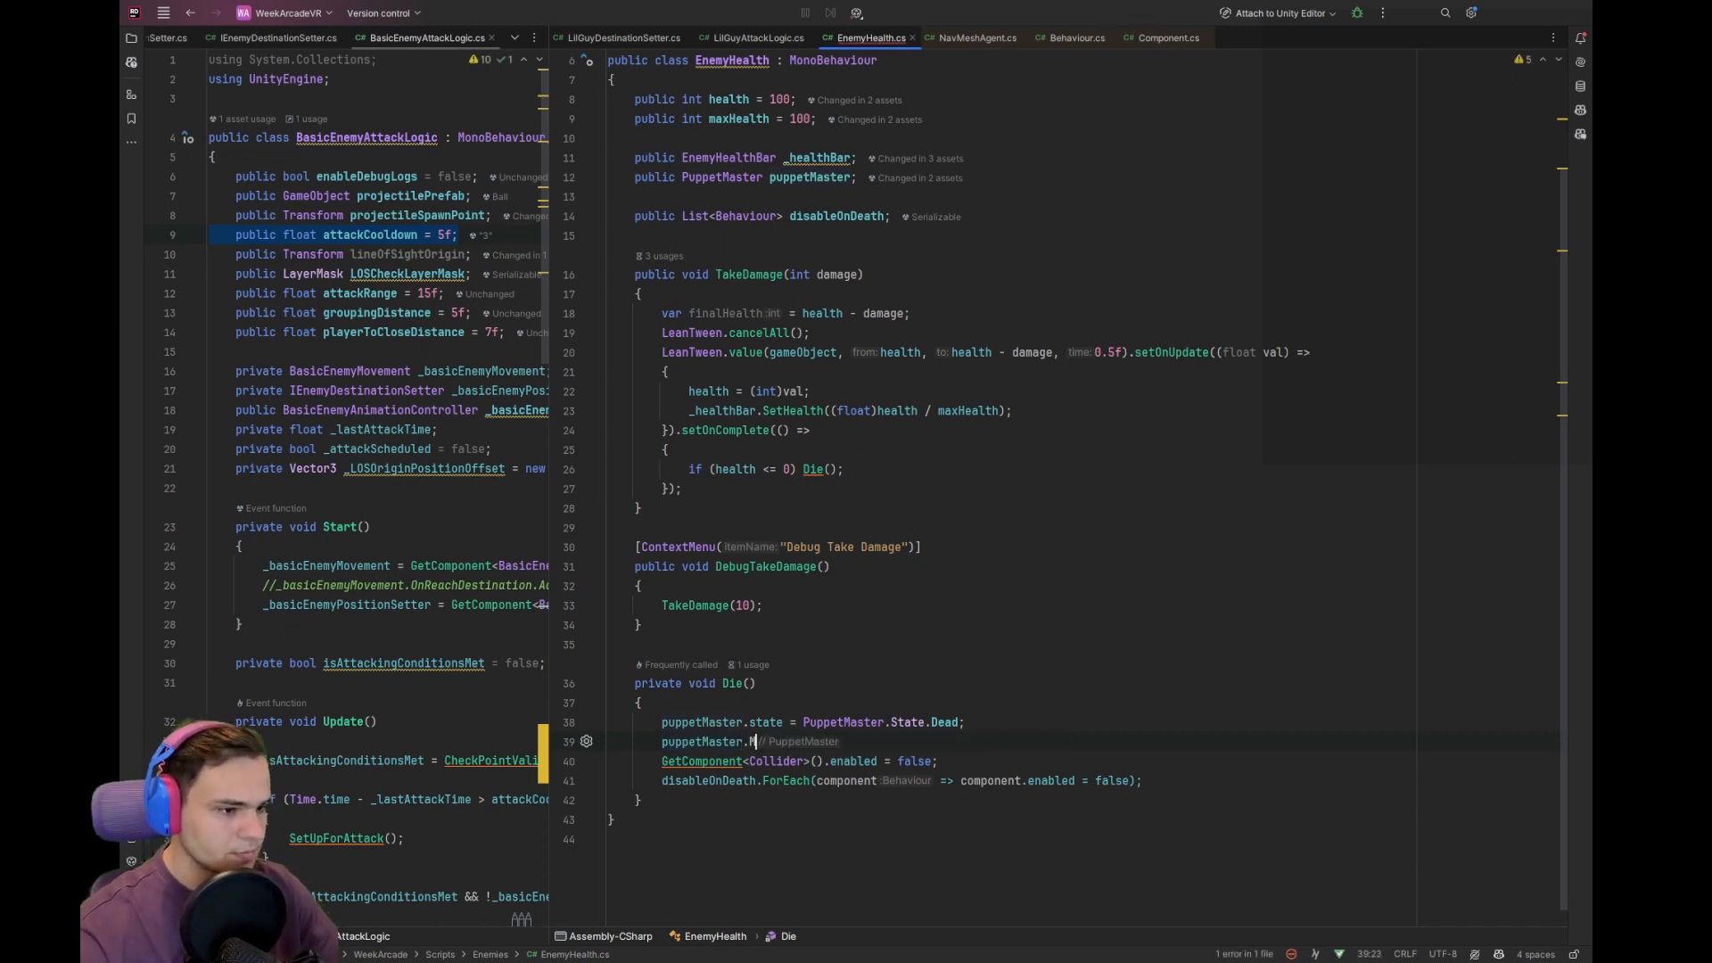
pyautogui.press('BackSpace')
pyautogui.write('mappingWeight')
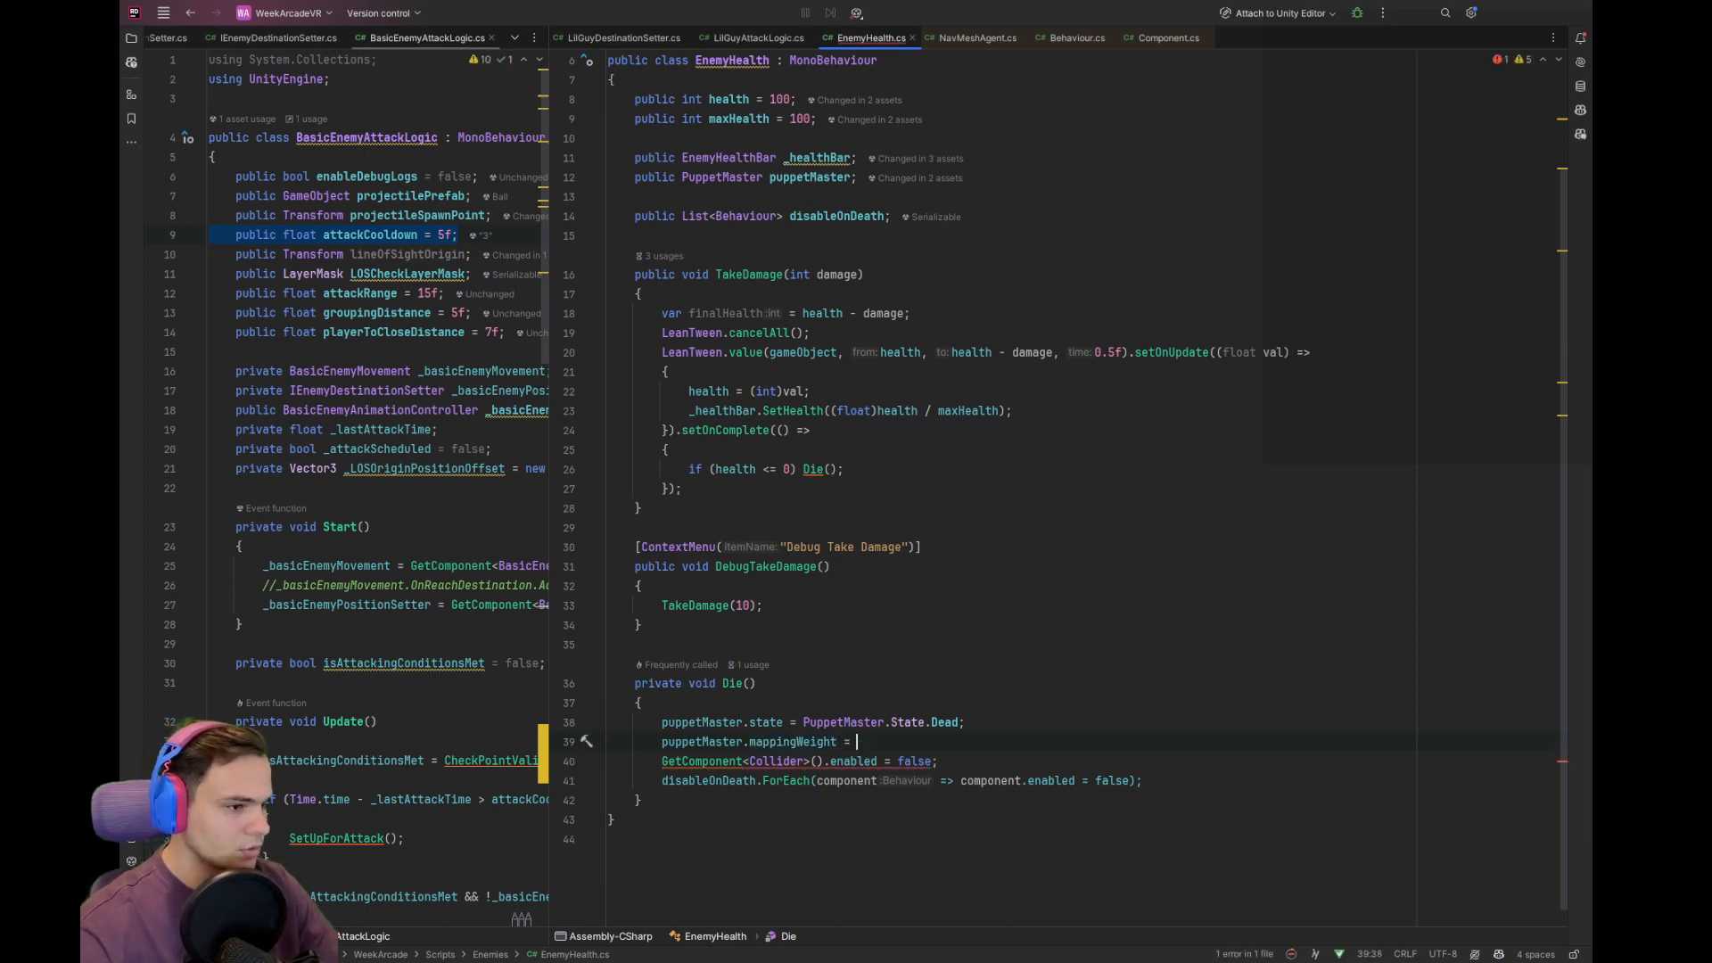
pyautogui.write(' = 1;')
pyautogui.press('Return')
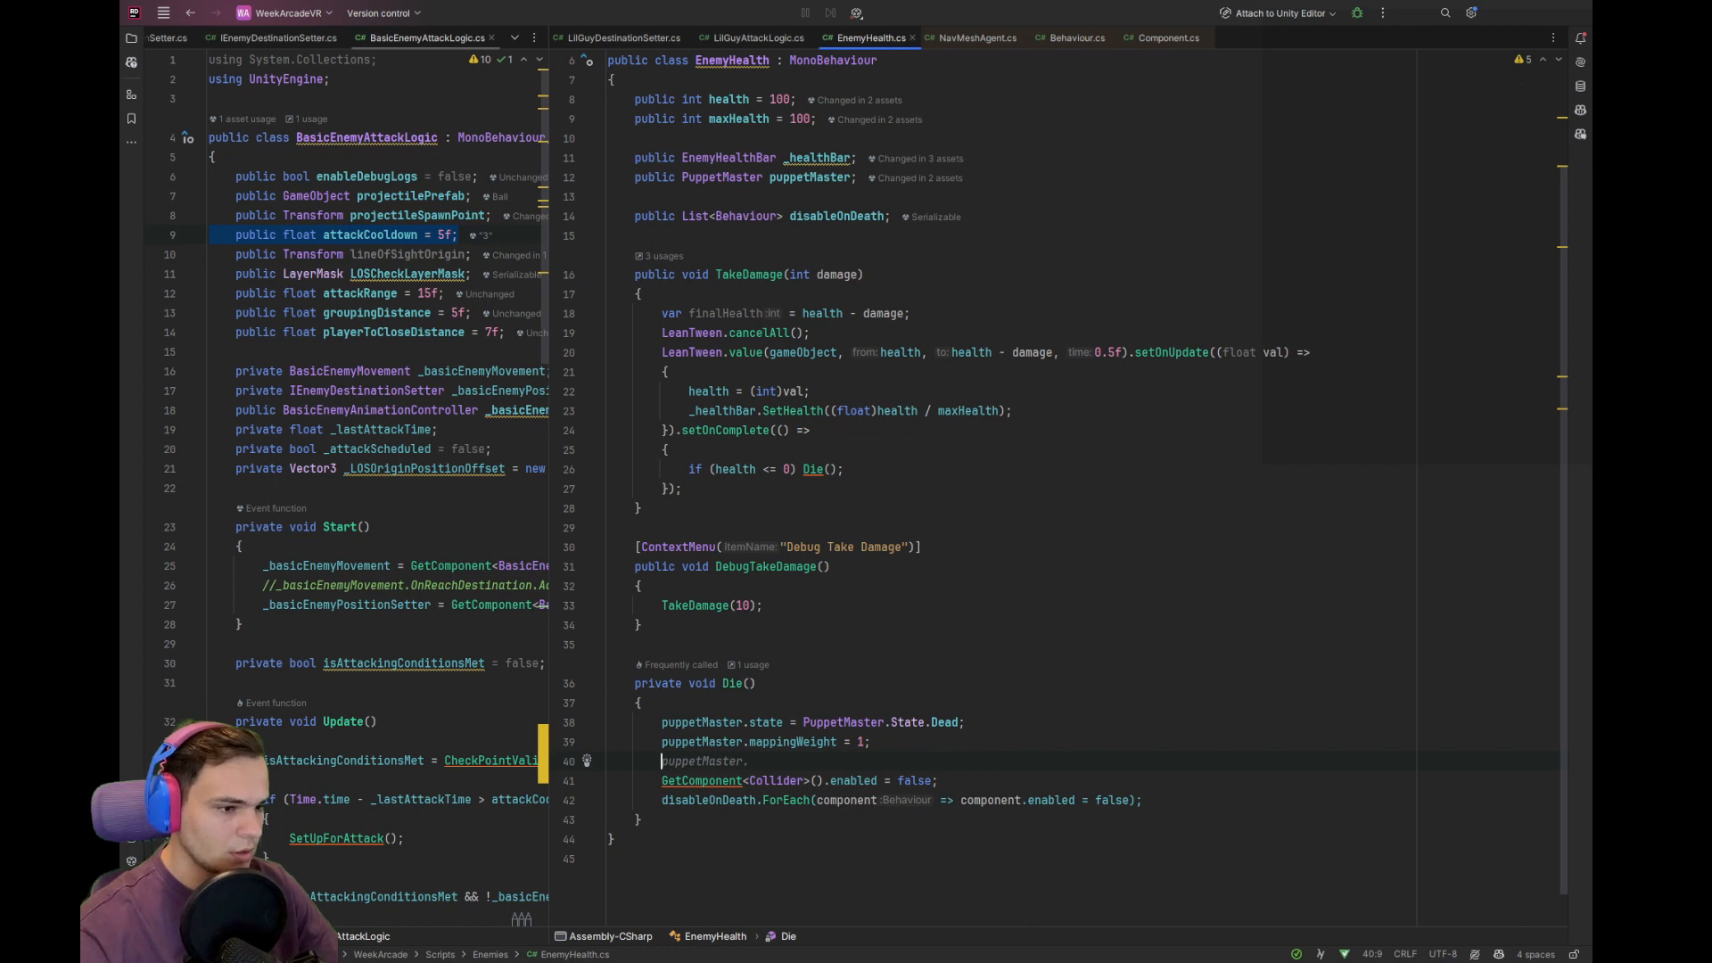
# Add puppetMaster.pinWeight = 0; below the mapping weight line in Die and return to Unity
pyautogui.press('Tab')
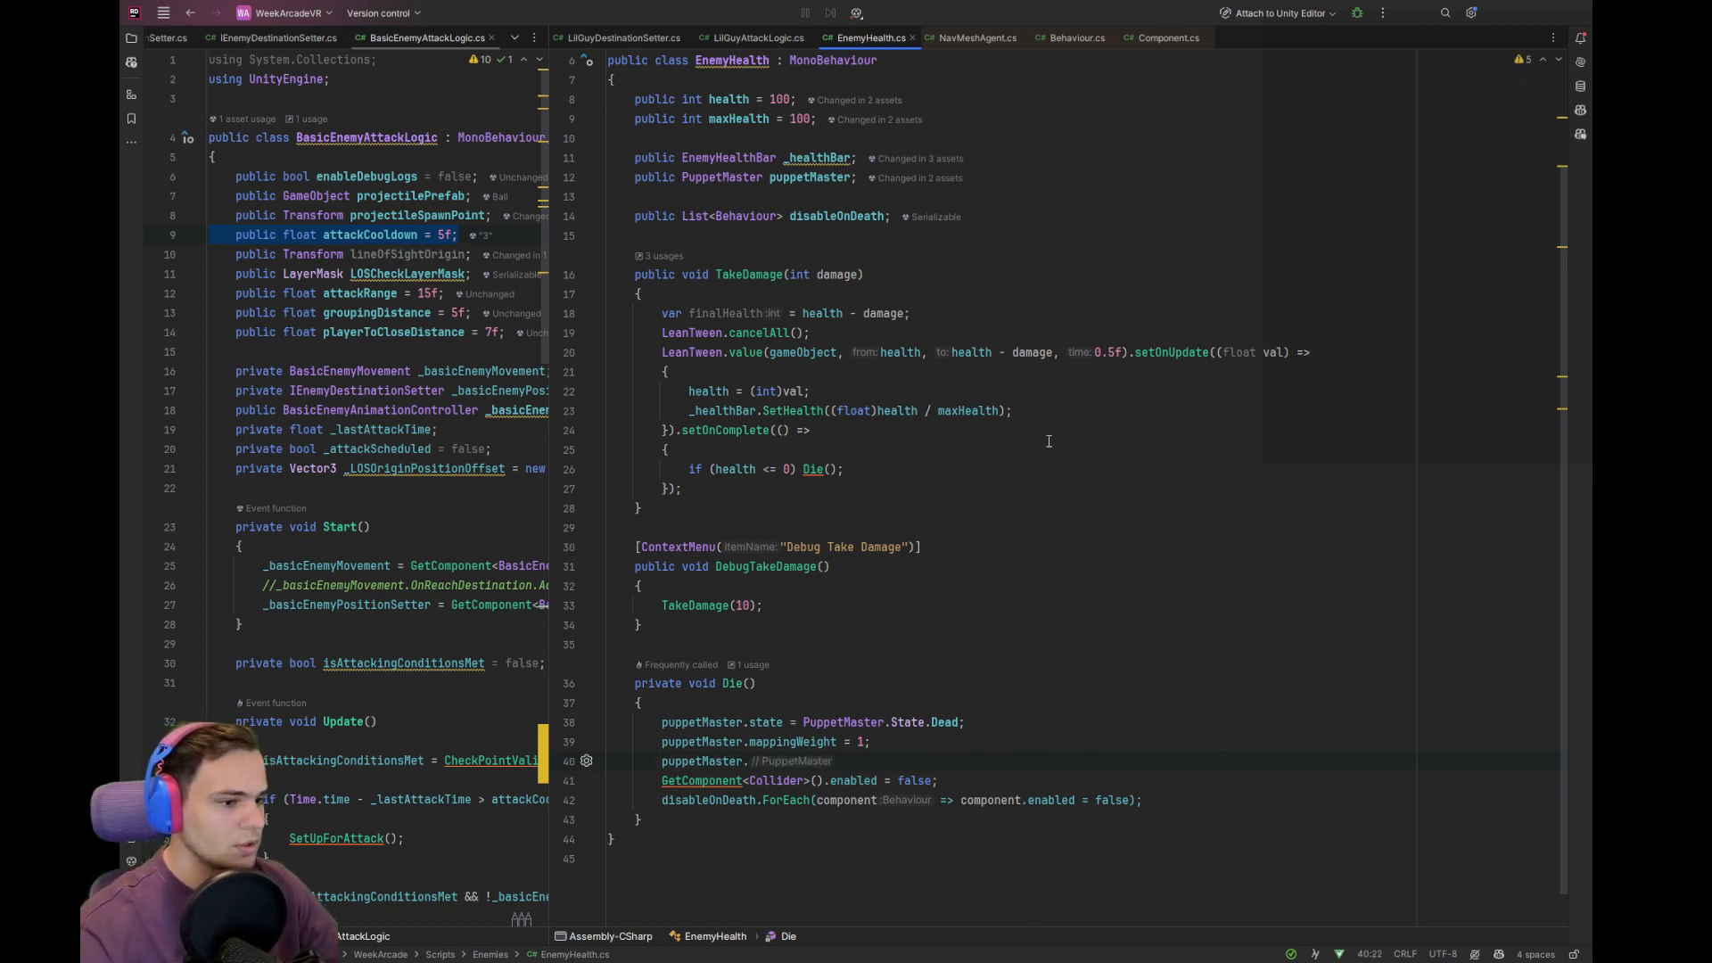
pyautogui.write('pi')
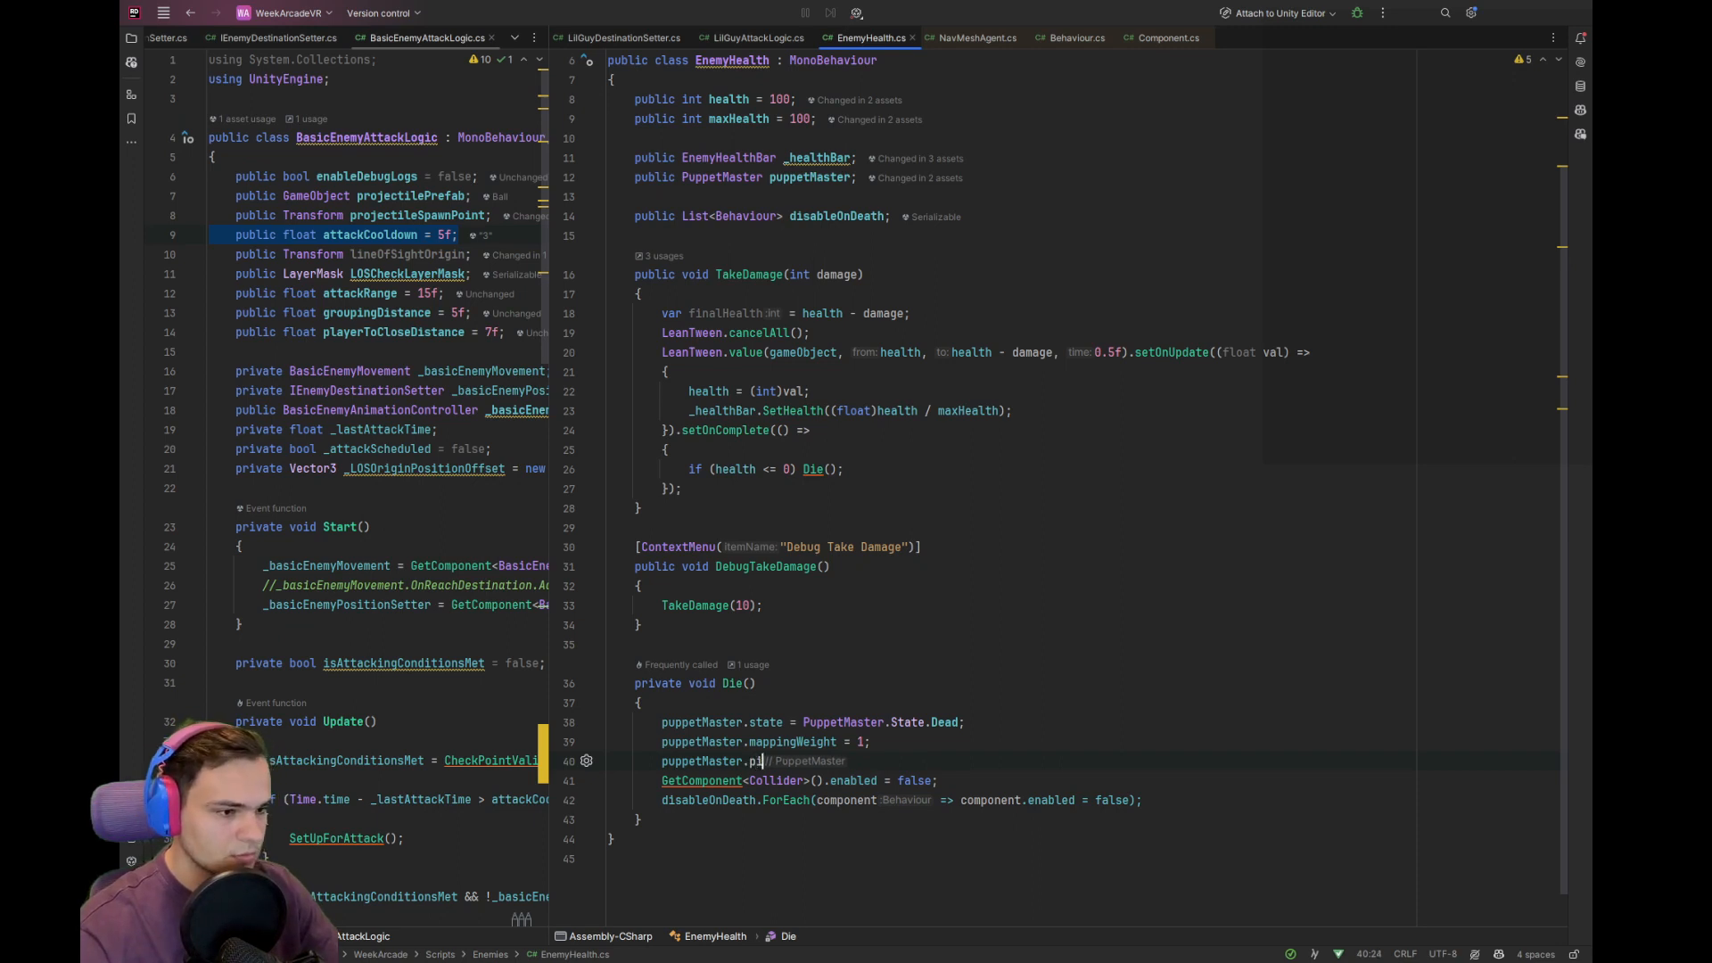
pyautogui.write('nWeight')
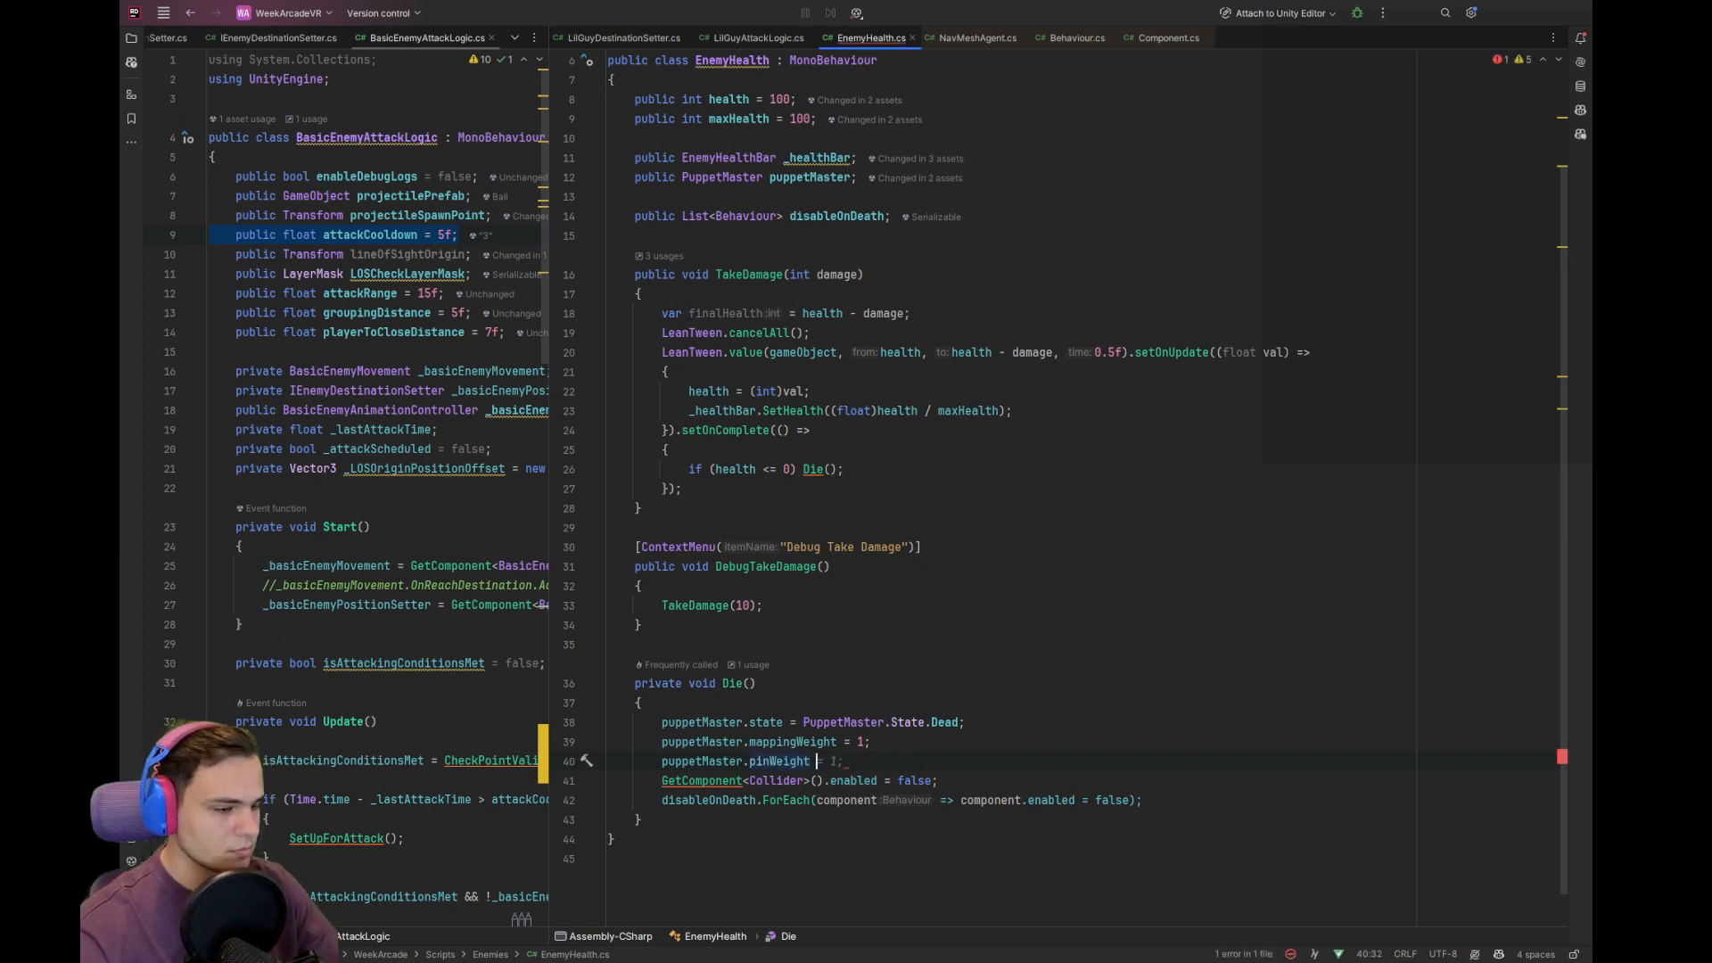
pyautogui.write(' = 0;')
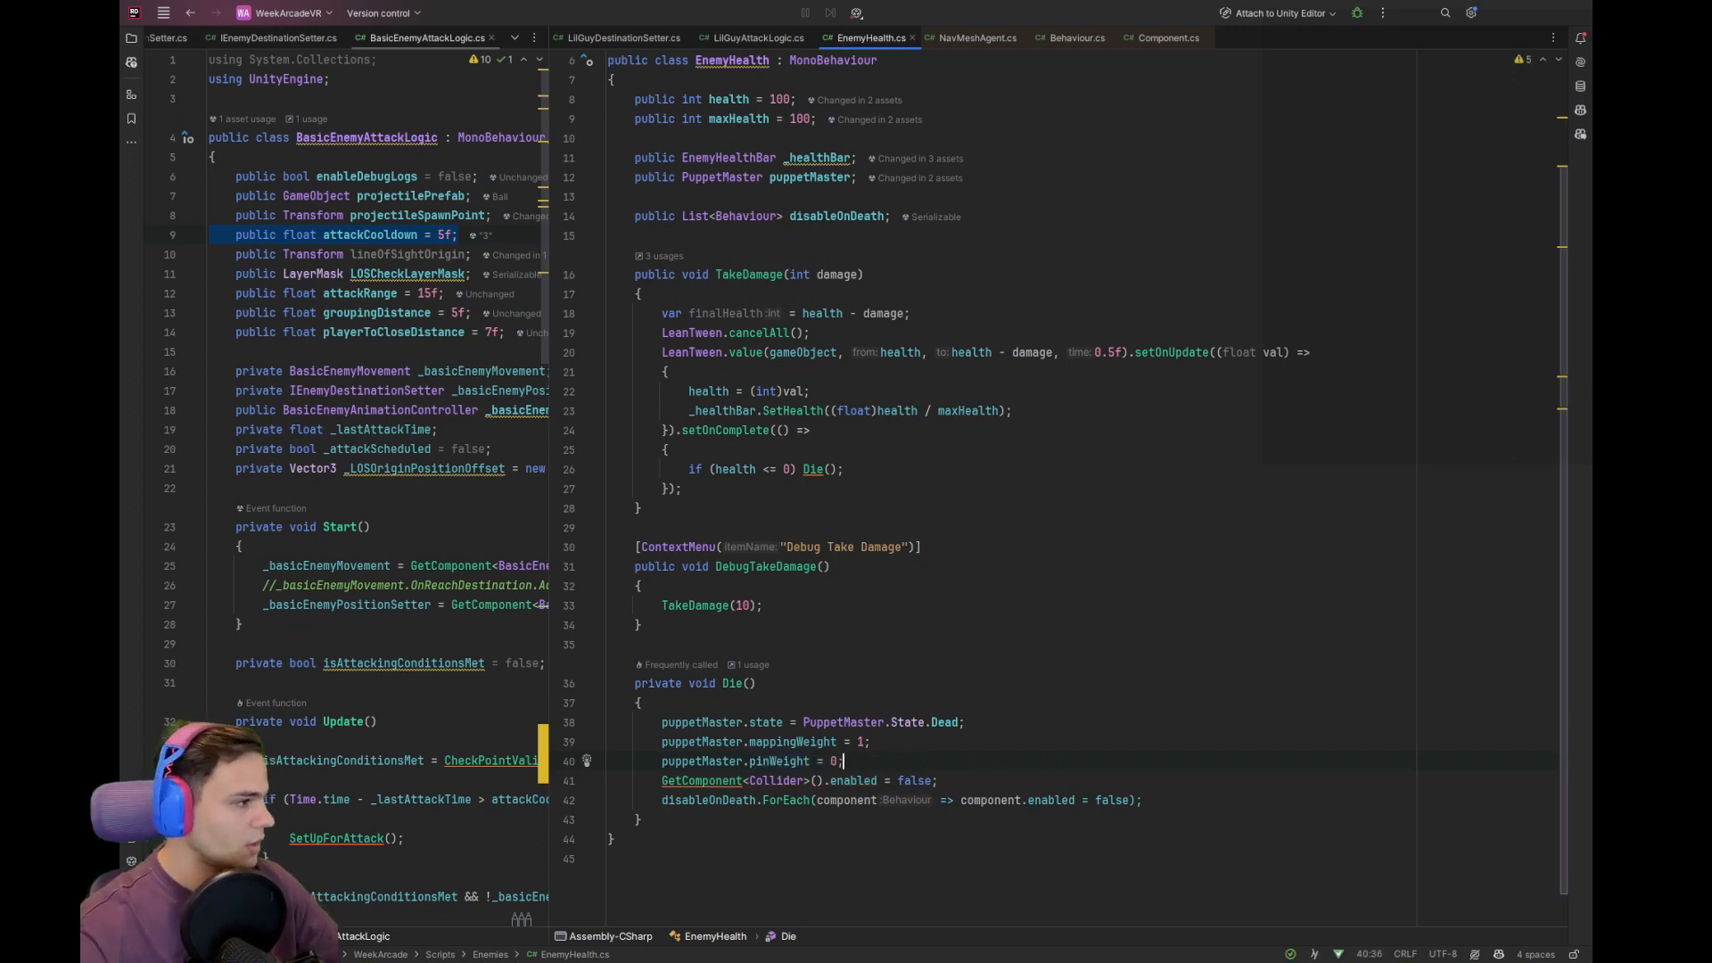
pyautogui.hotkey('alt', 'Tab')
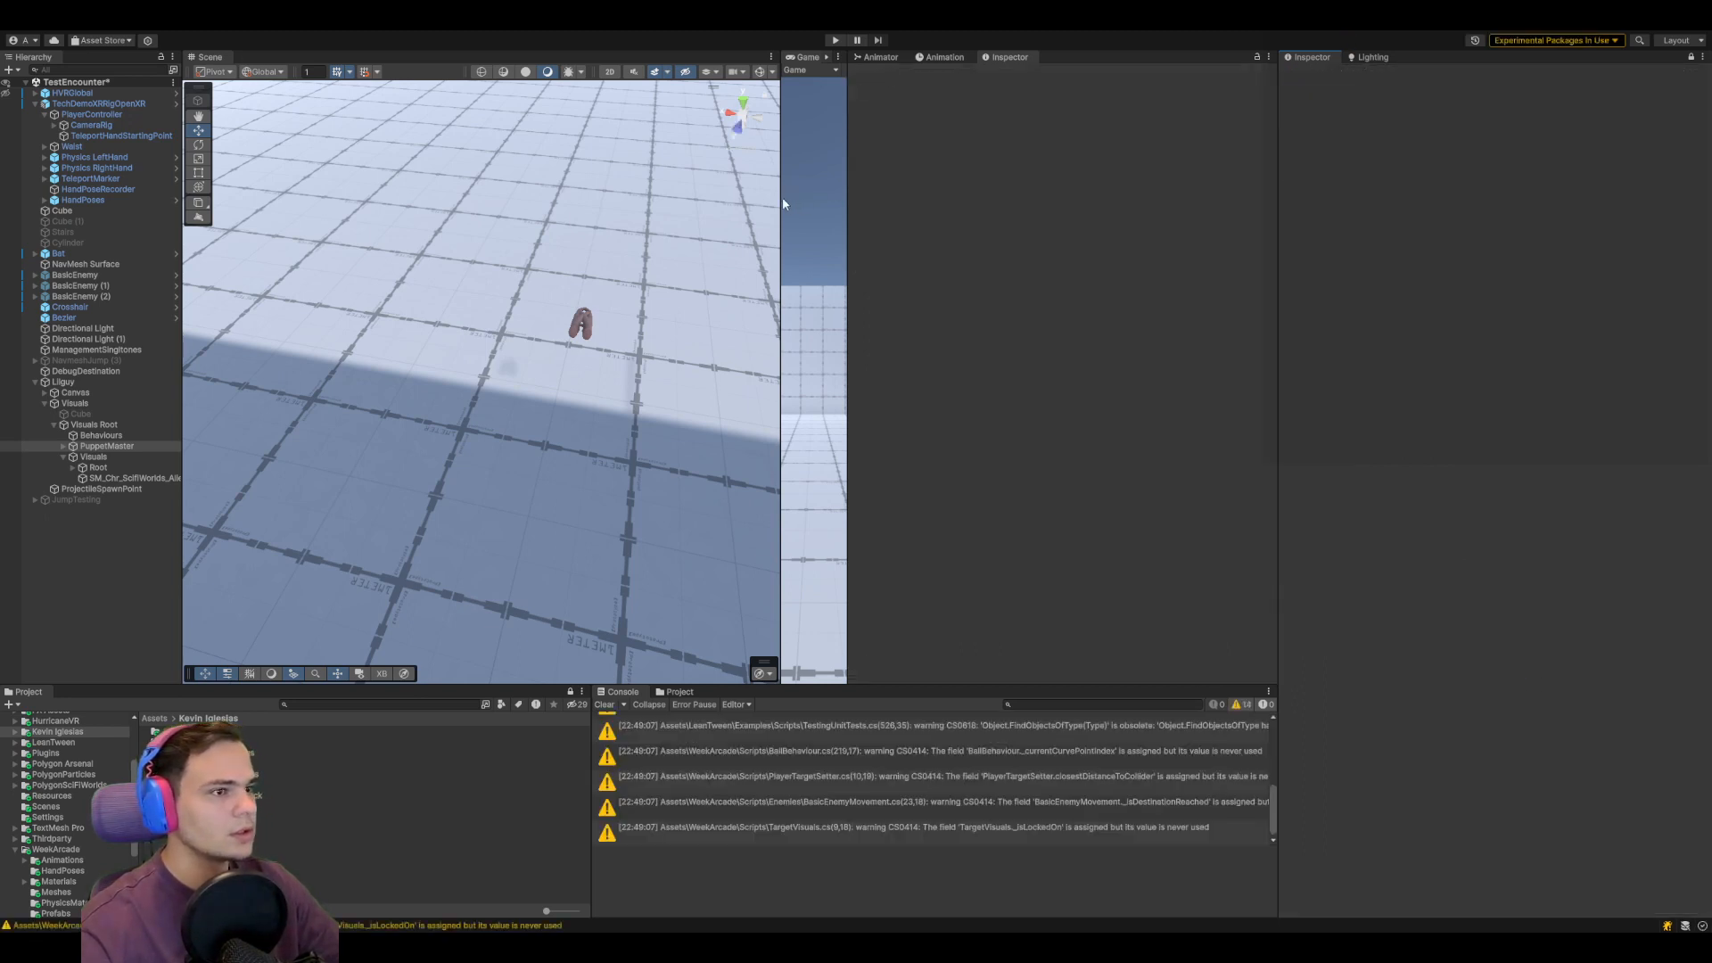
# Widen the Scene view, frame Lilguy in it and start Play mode
pyautogui.moveTo(783, 196); pyautogui.dragTo(1211, 194)
pyautogui.scroll(5, 794, 301)
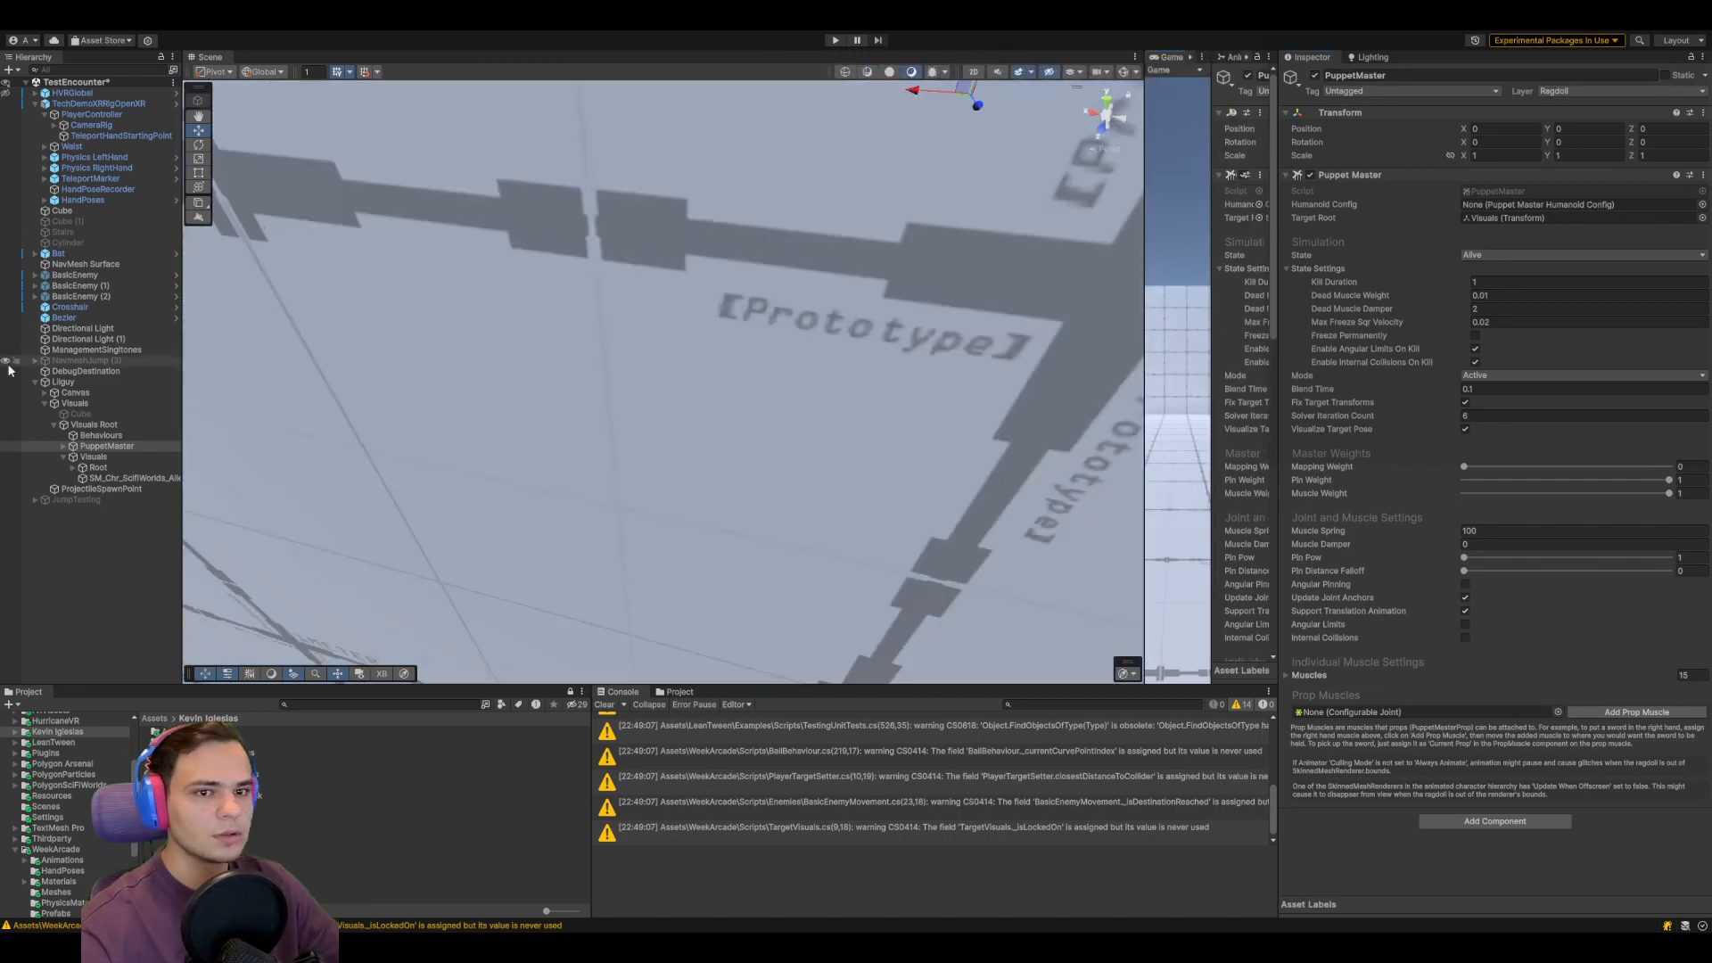
pyautogui.click(89, 383)
pyautogui.press('f')
pyautogui.hotkey('ctrl', 'p')
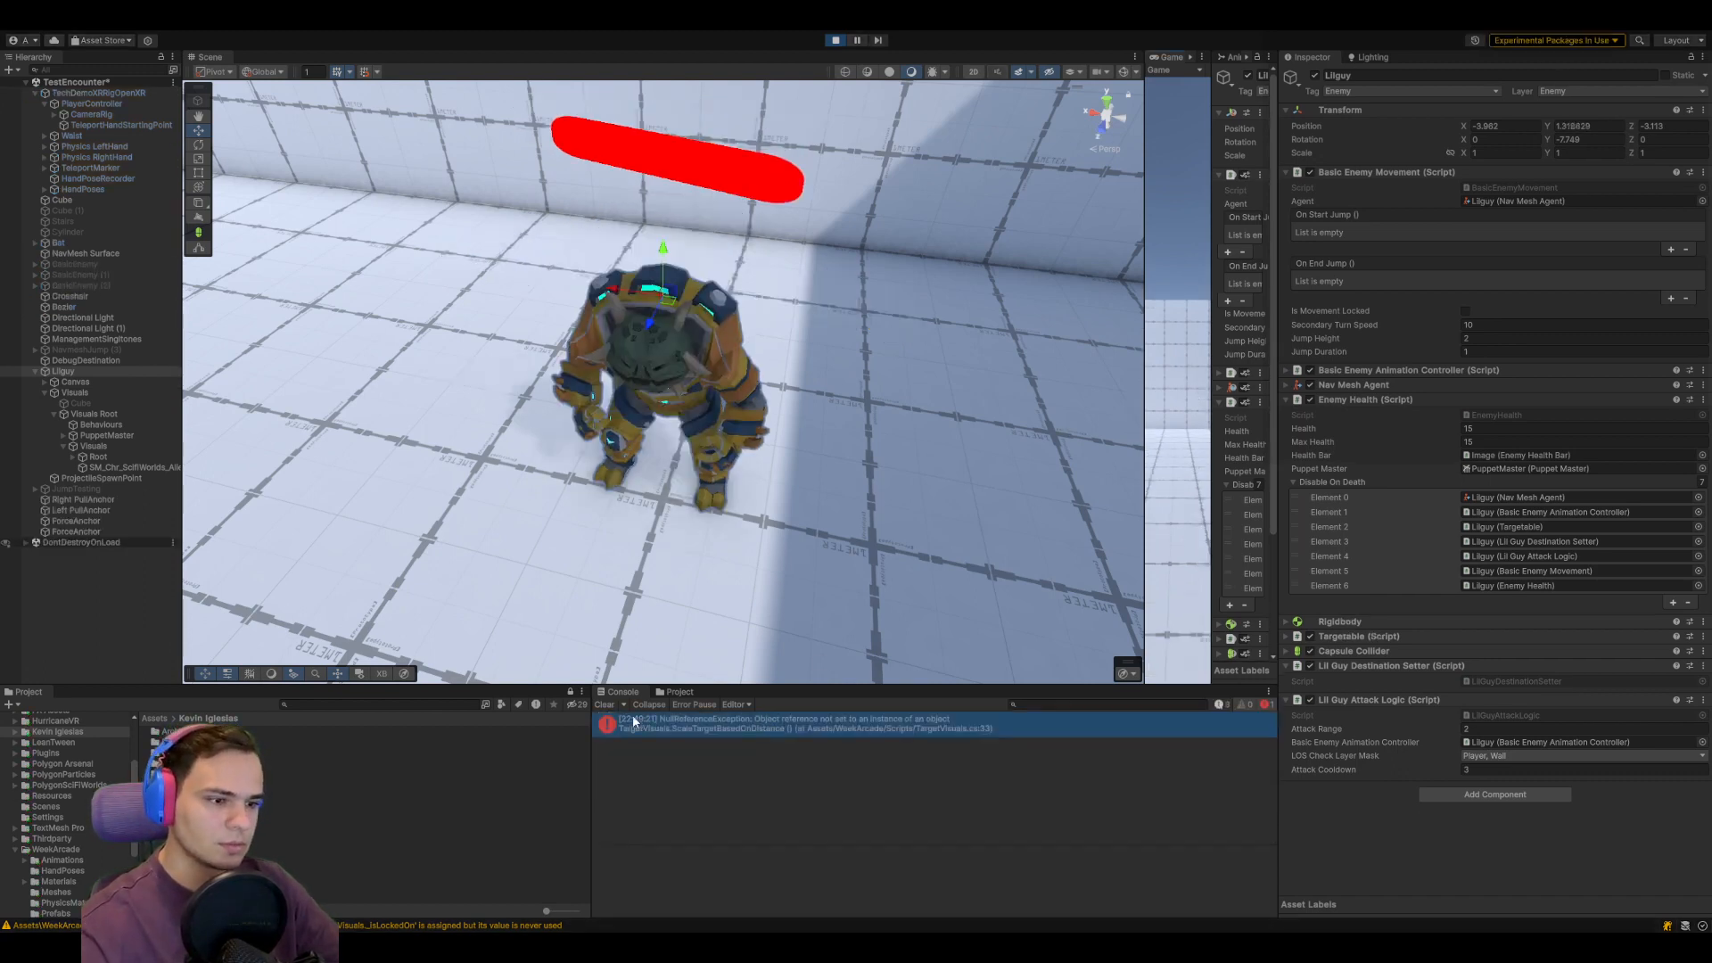
# Clear the console, run Debug Take Damage on Lilguy's Enemy Health and try moving the dead Lilguy across the floor
pyautogui.click(605, 704)
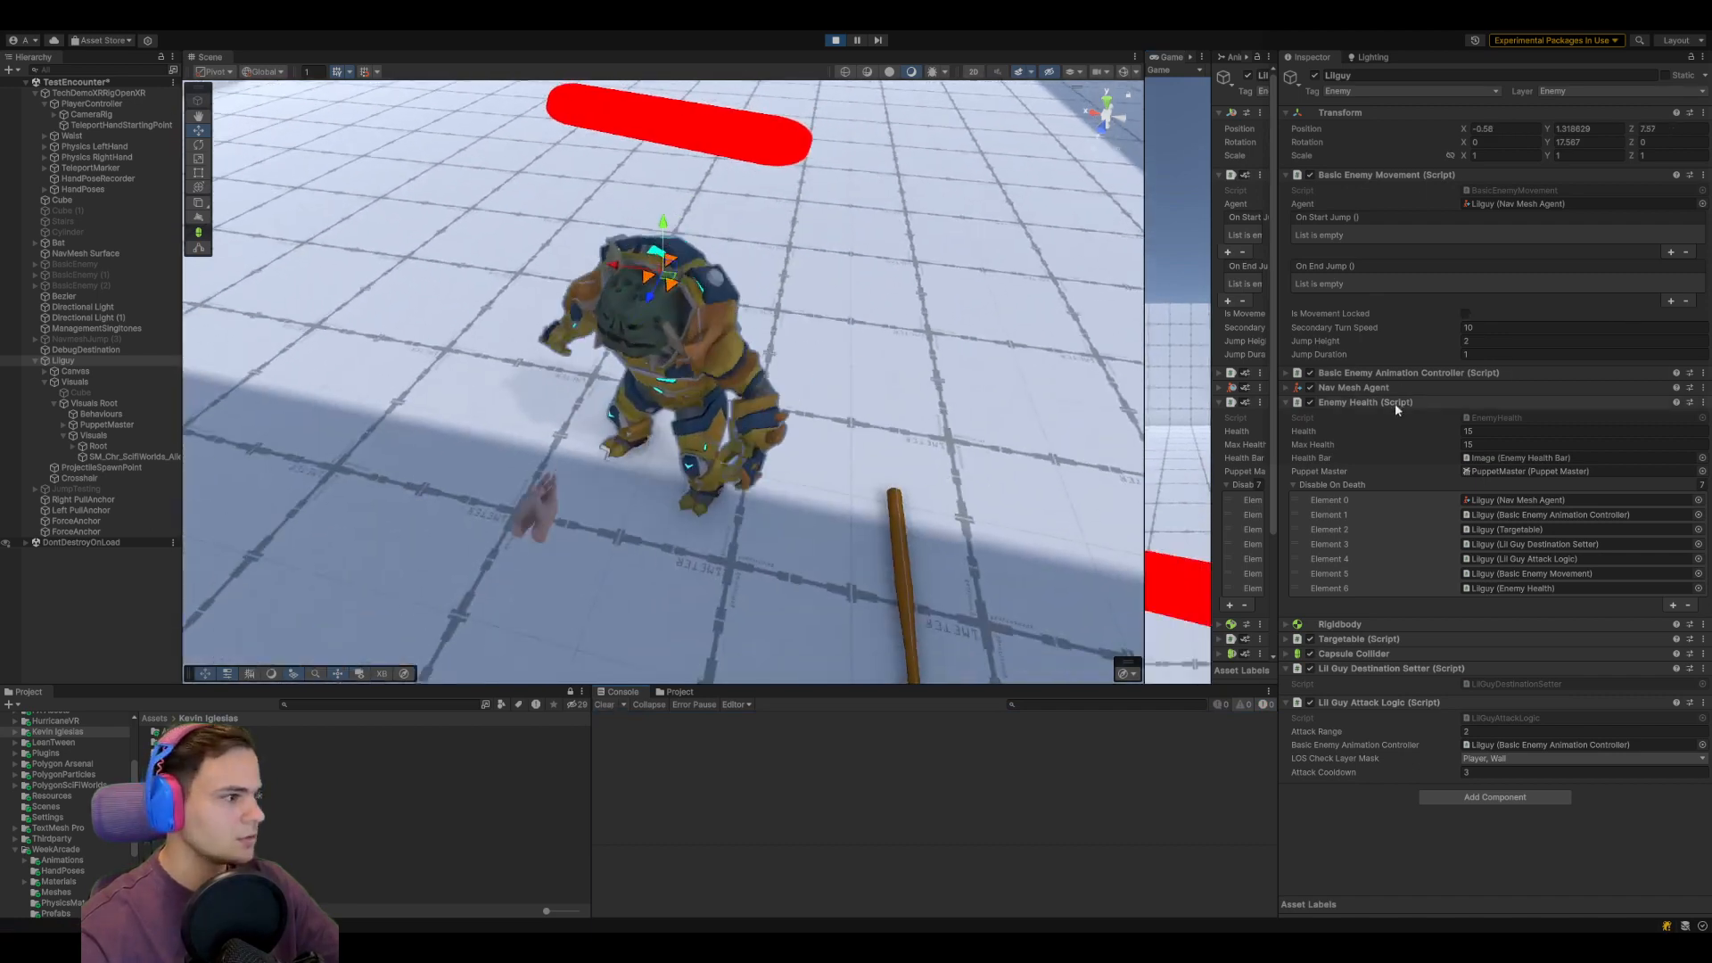
pyautogui.click(1452, 611)
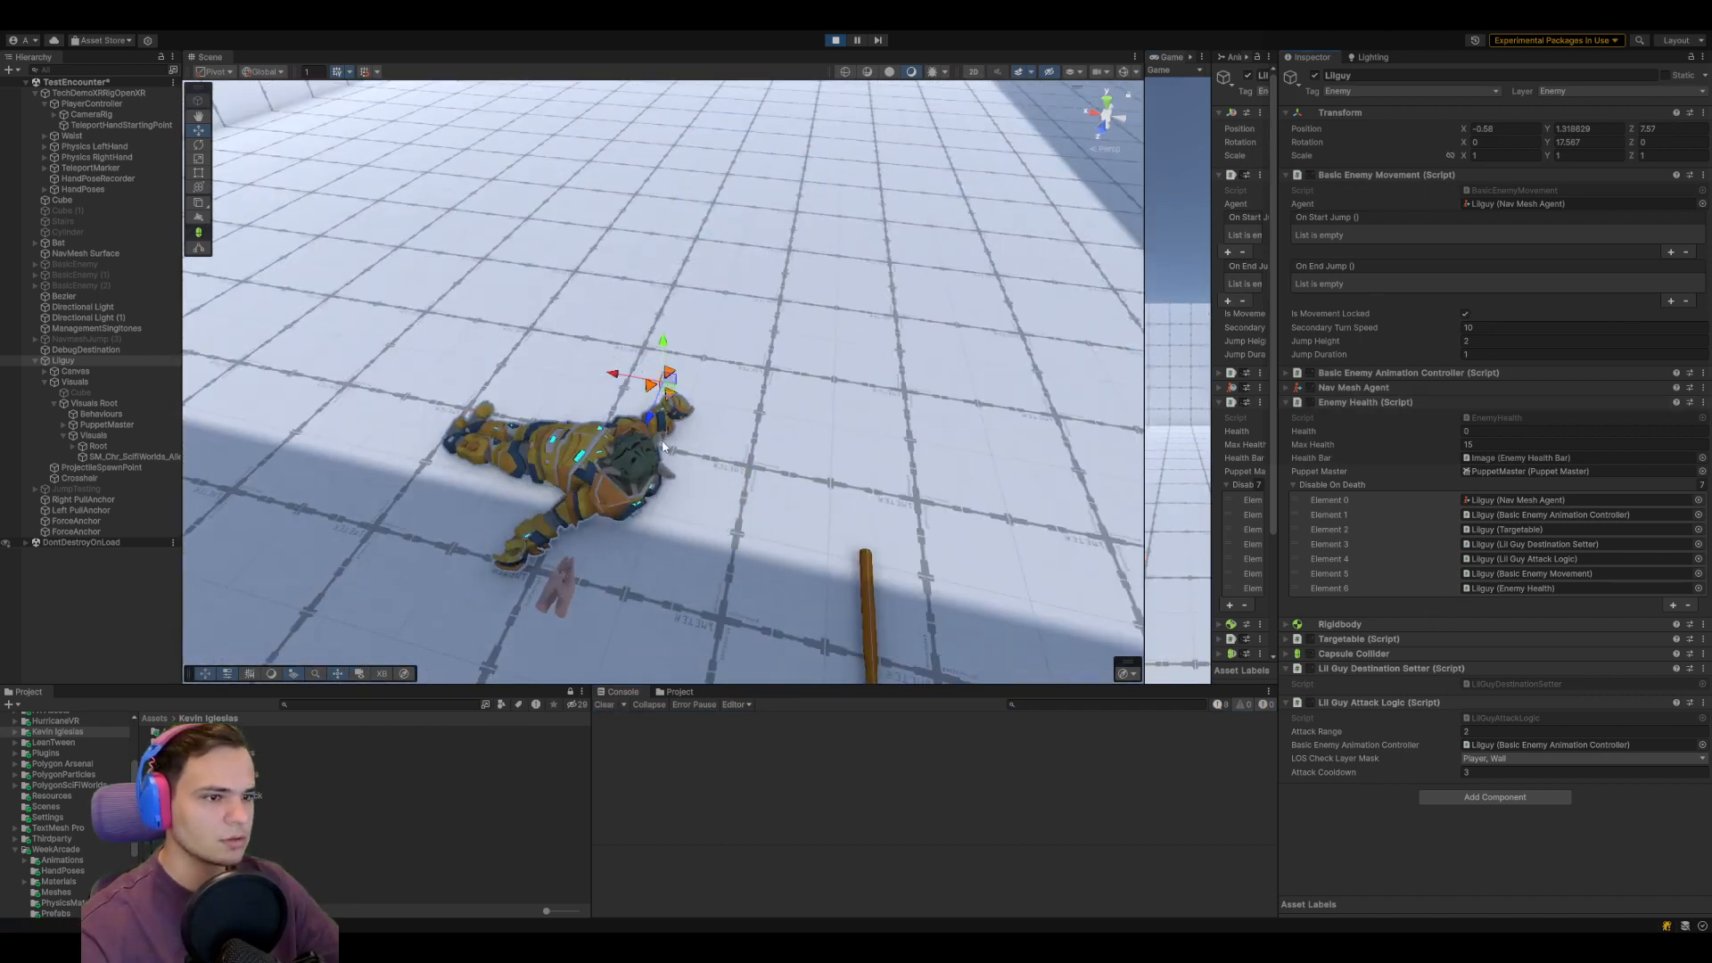
pyautogui.moveTo(667, 382); pyautogui.dragTo(774, 294)
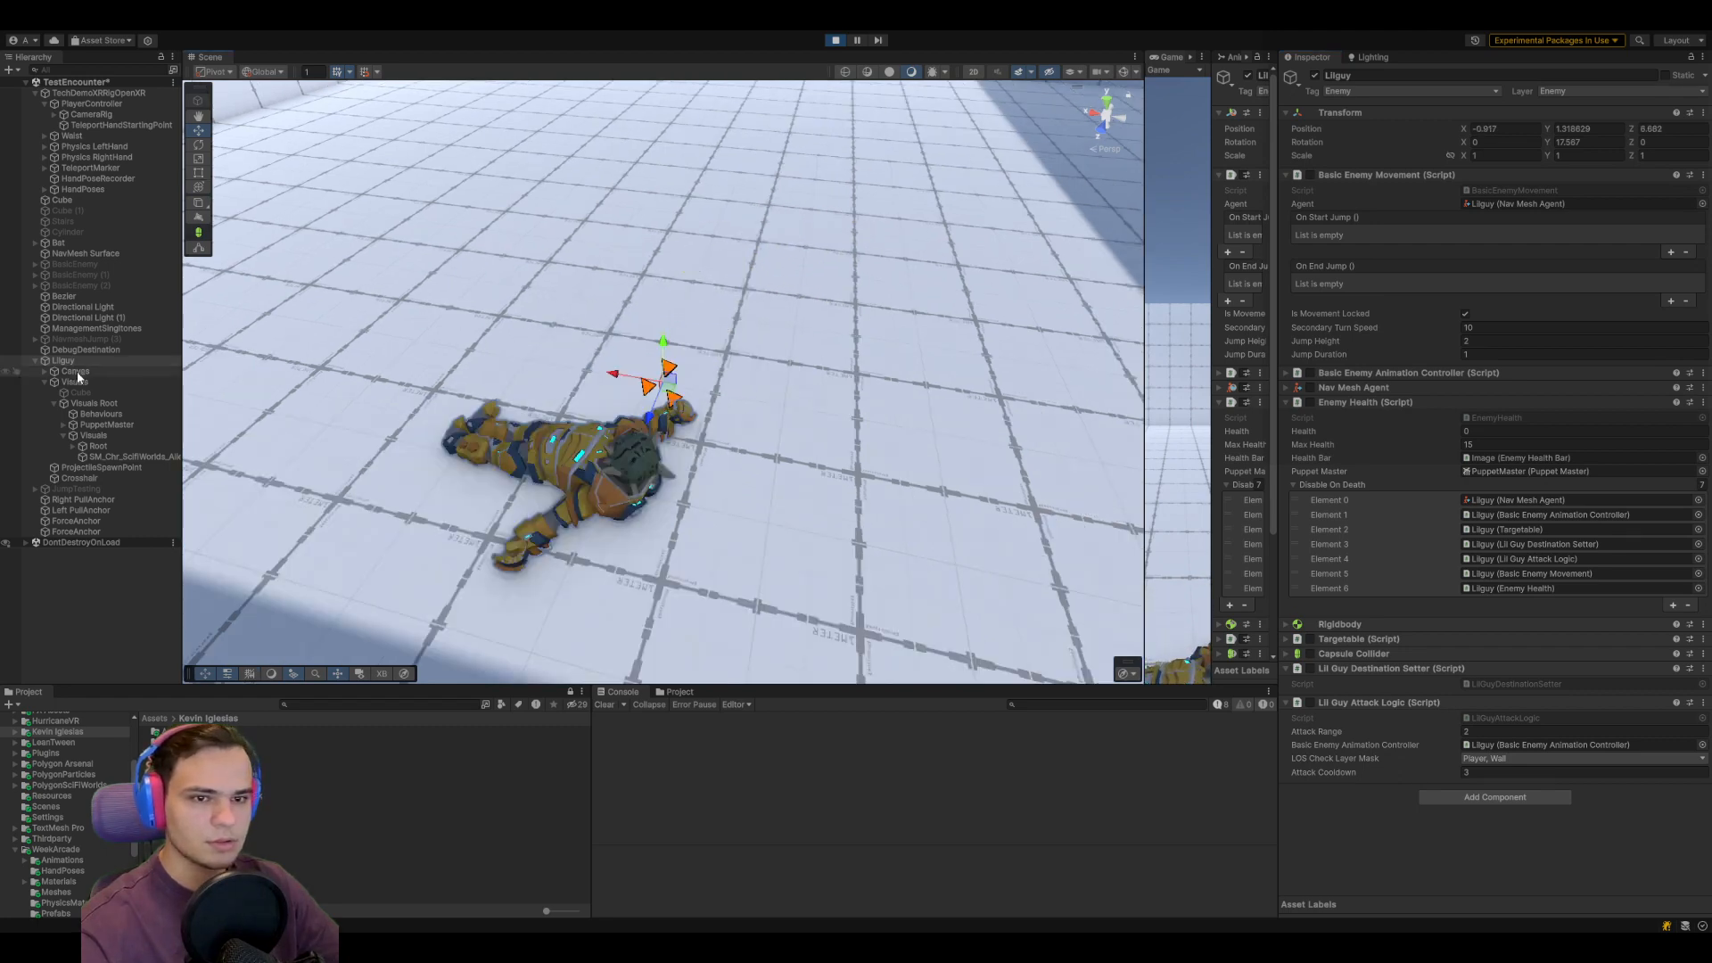
# Check PuppetMaster's dead-state settings, select the fallen ragdoll in the scene and stop Play mode
pyautogui.click(98, 424)
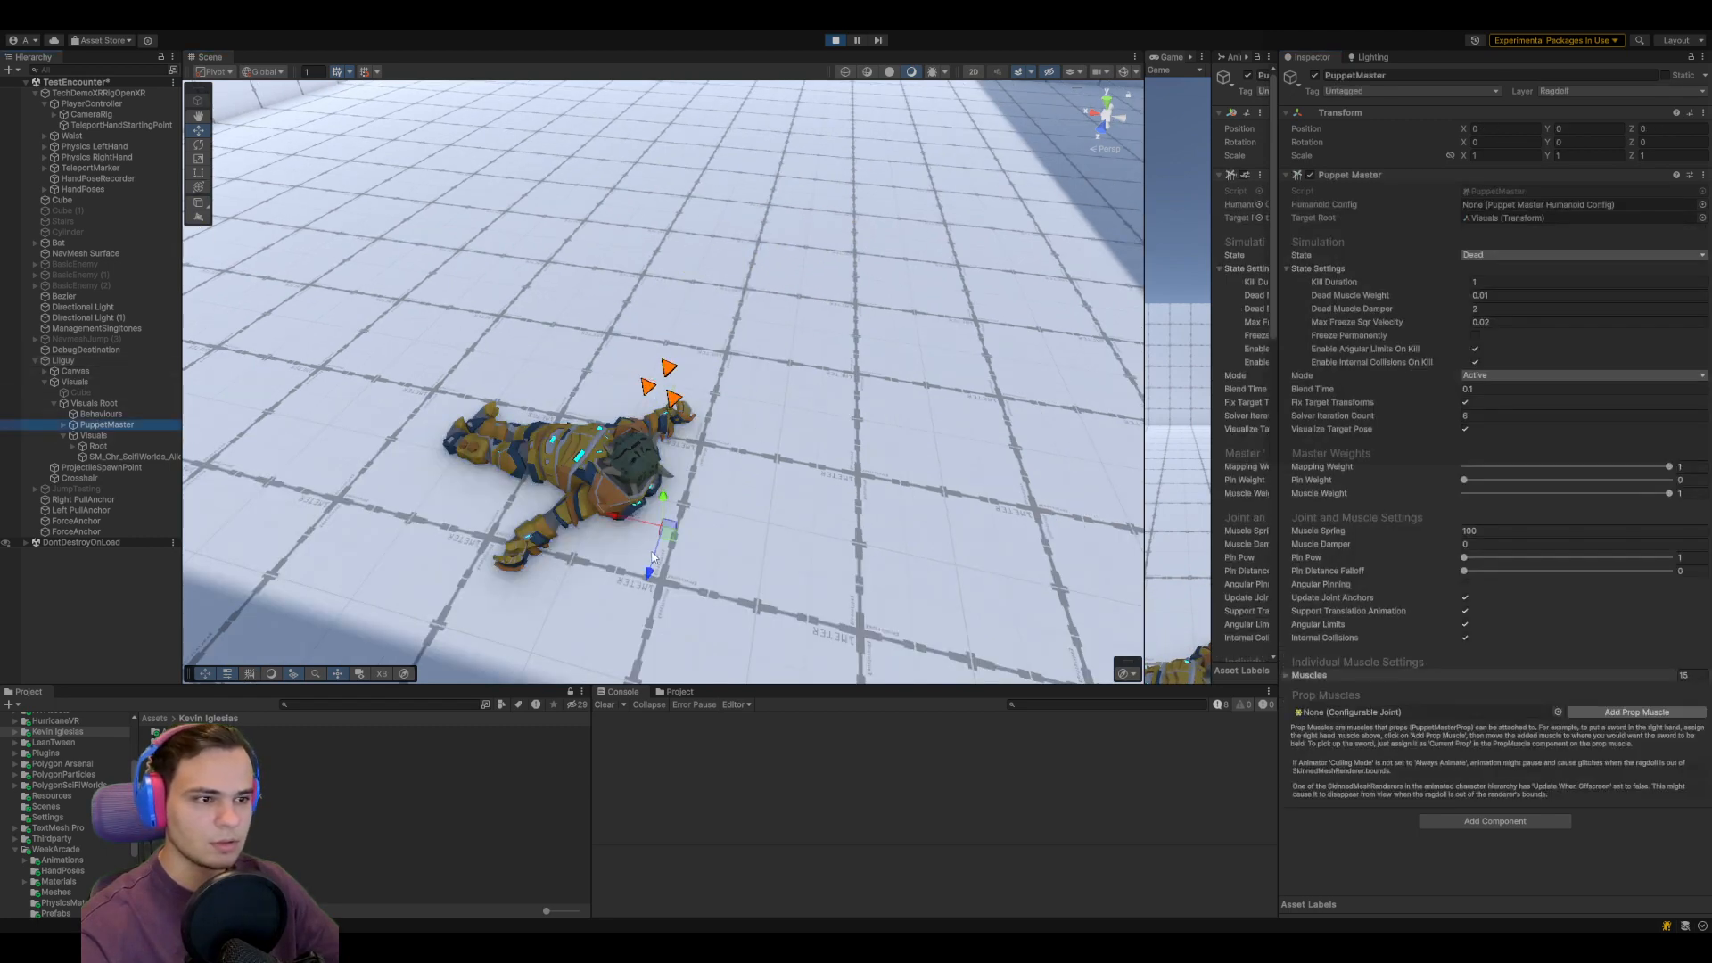
pyautogui.click(719, 393)
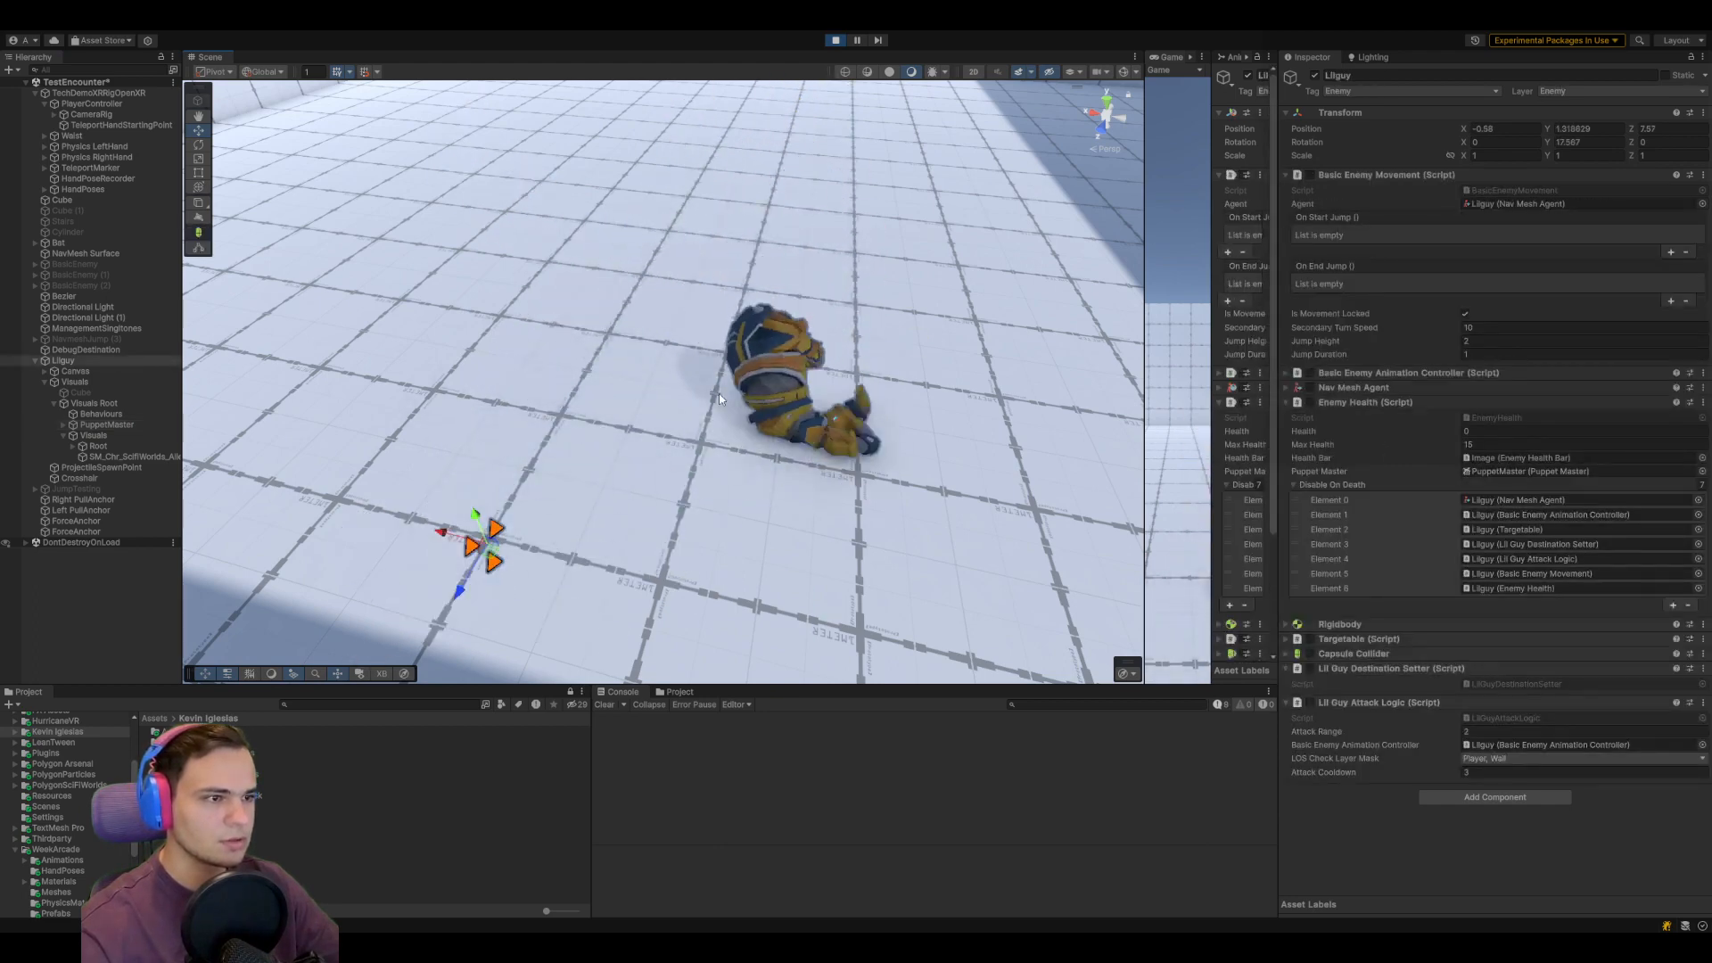
pyautogui.click(719, 398)
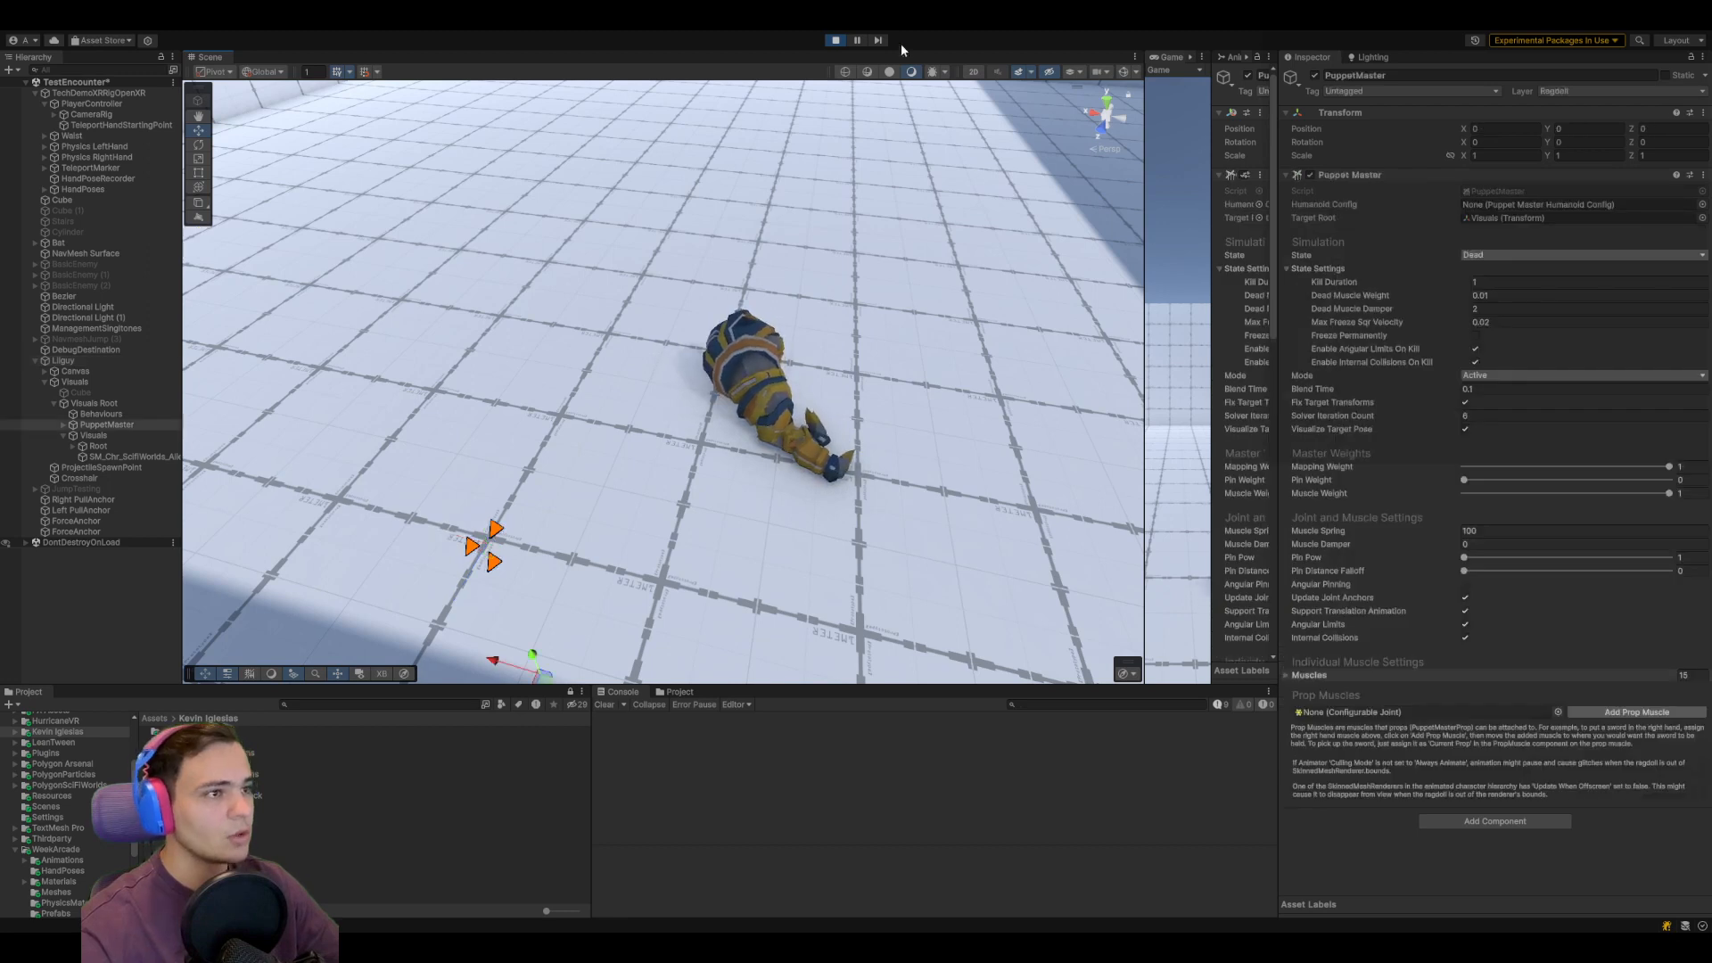
pyautogui.click(836, 40)
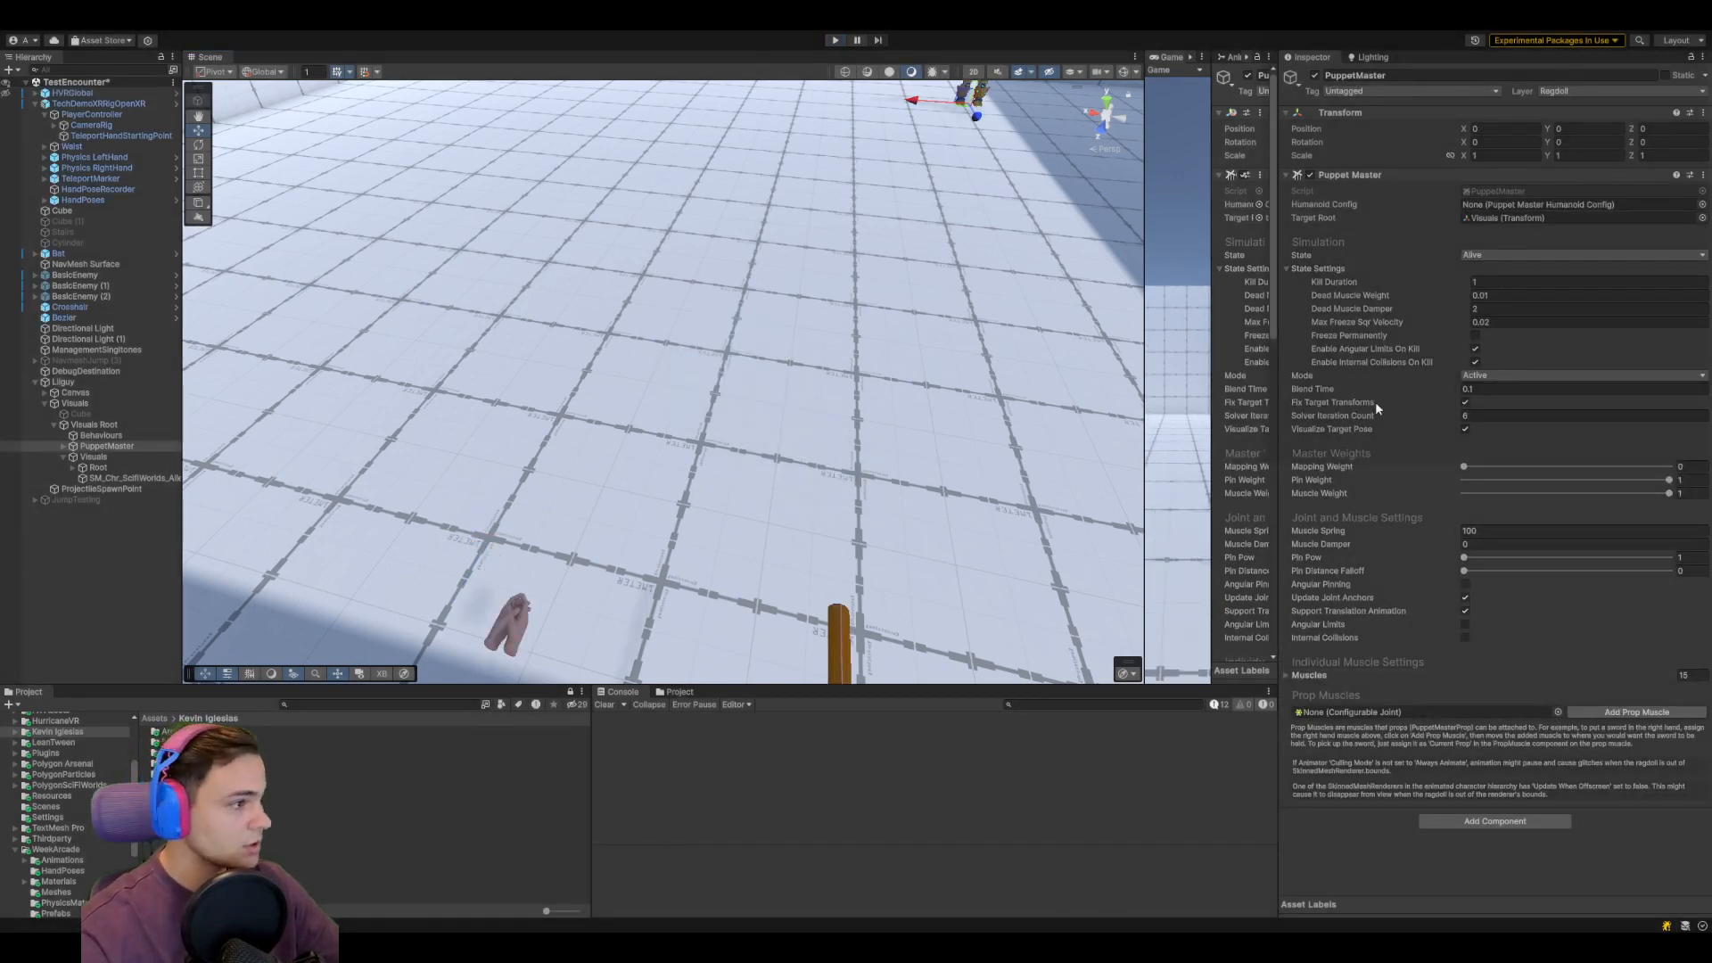
# Expand PuppetMaster's bone hierarchy, locate its Target Root object and select the puppet's Root bone
pyautogui.click(62, 447)
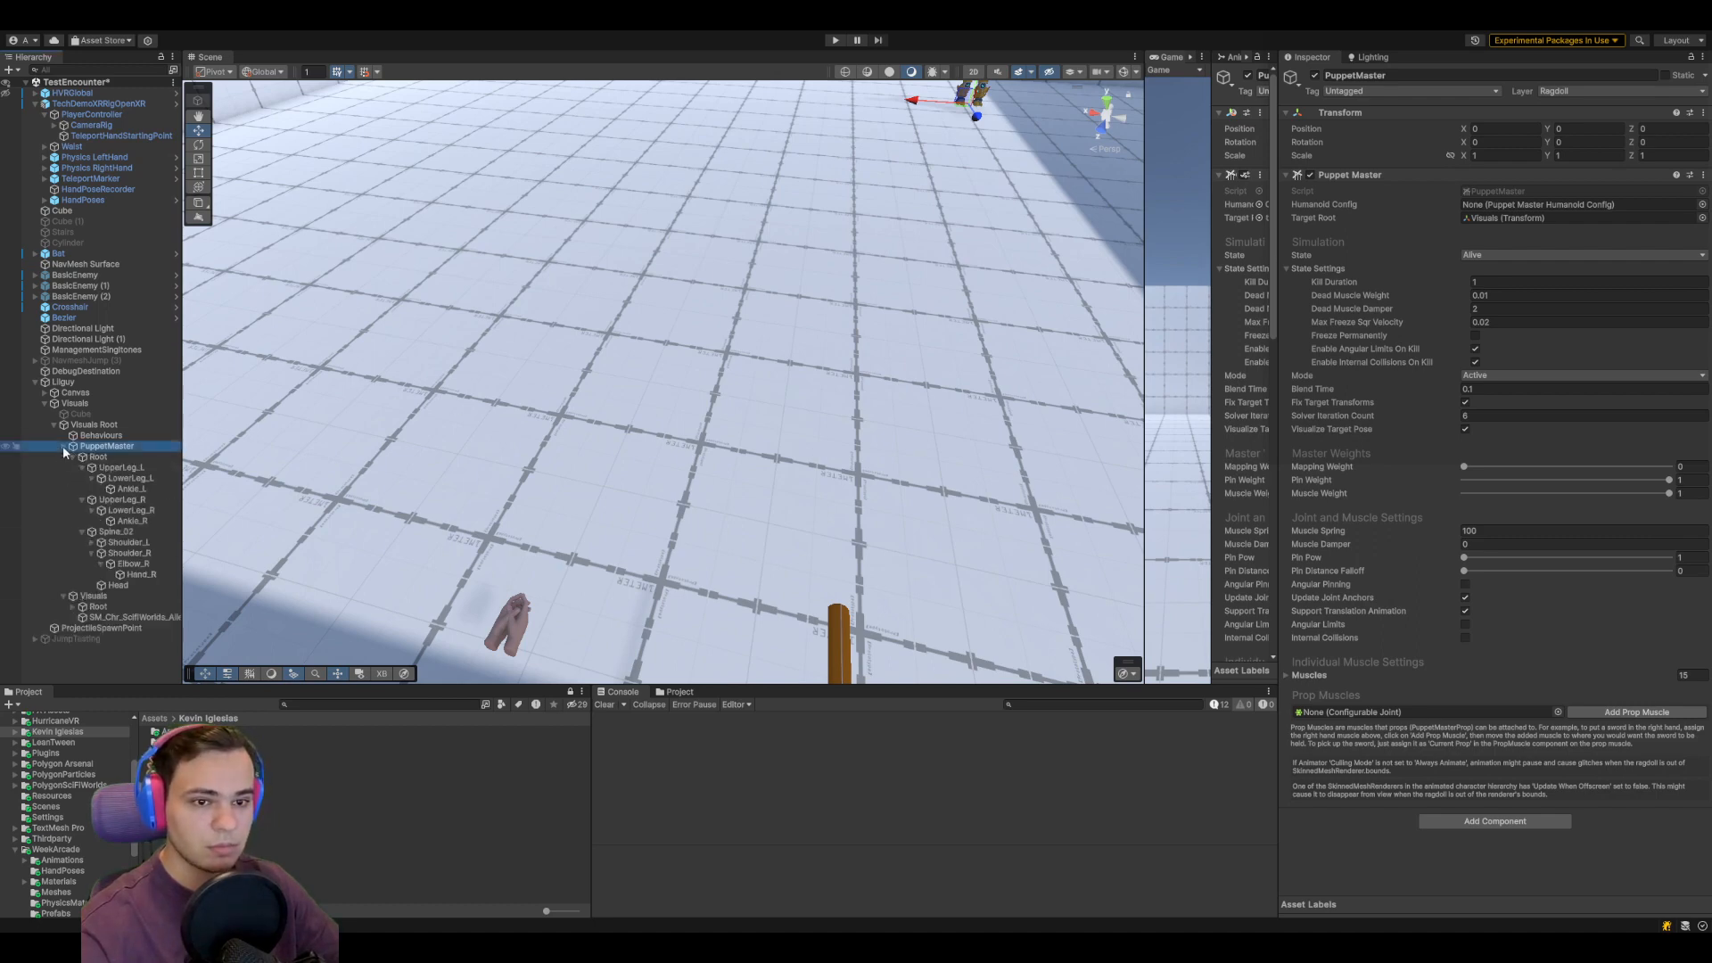
pyautogui.click(63, 447)
pyautogui.click(63, 445)
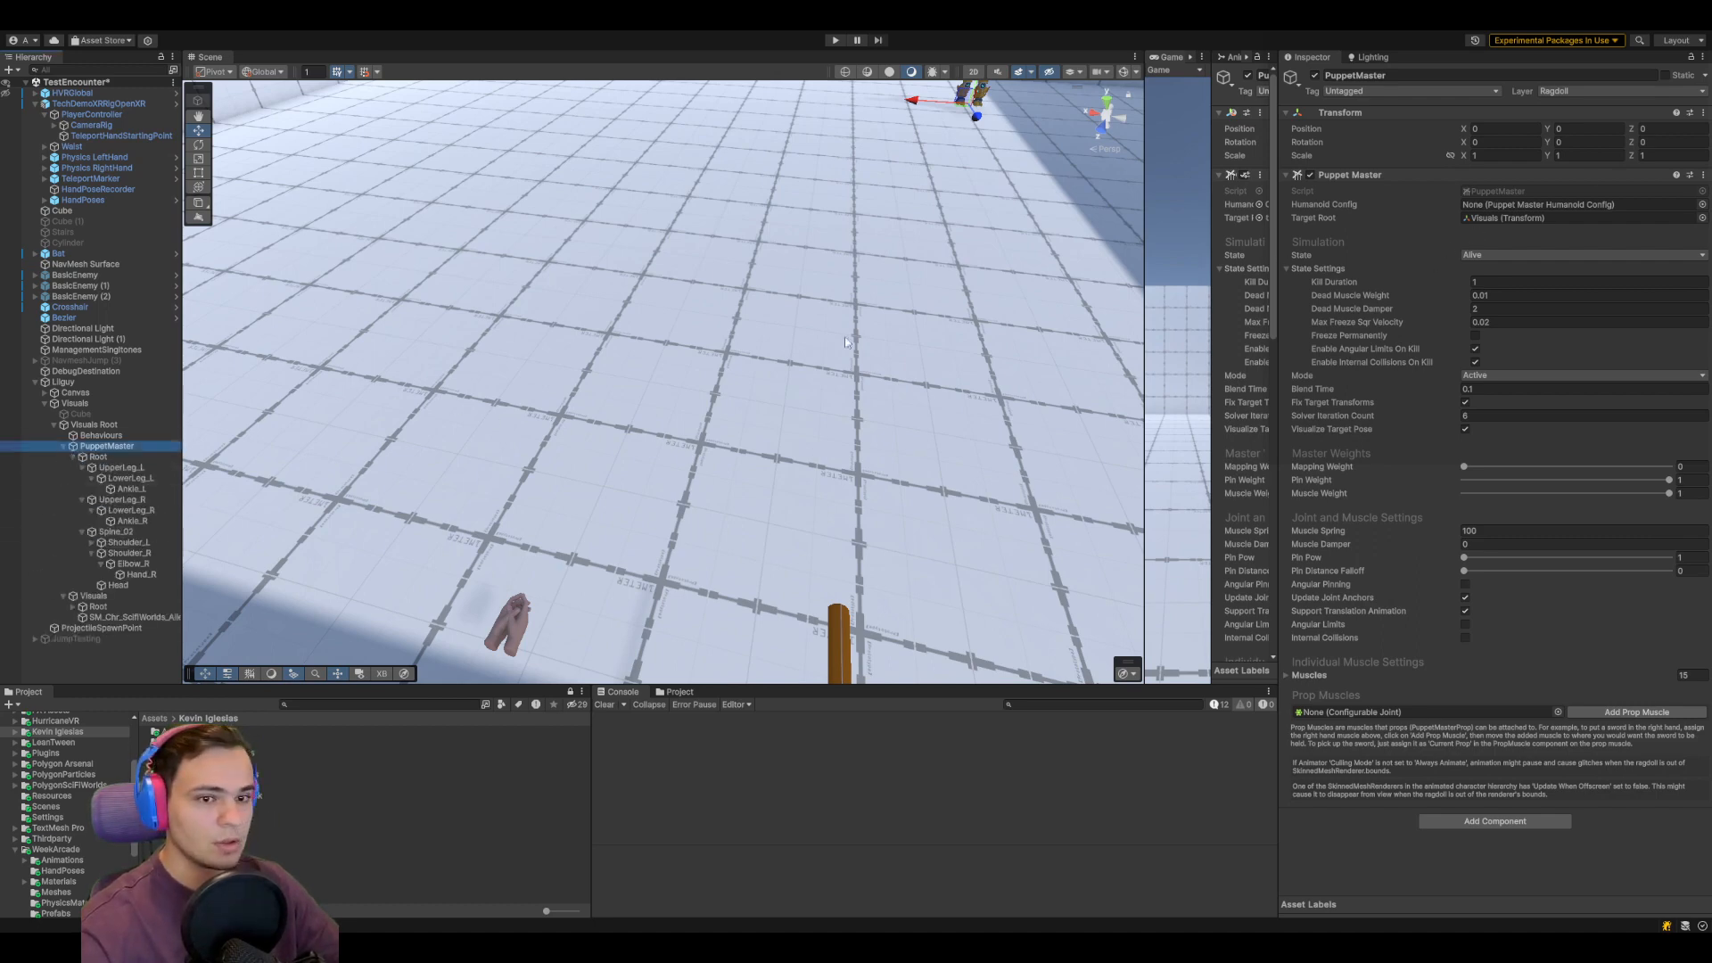
pyautogui.click(1523, 217)
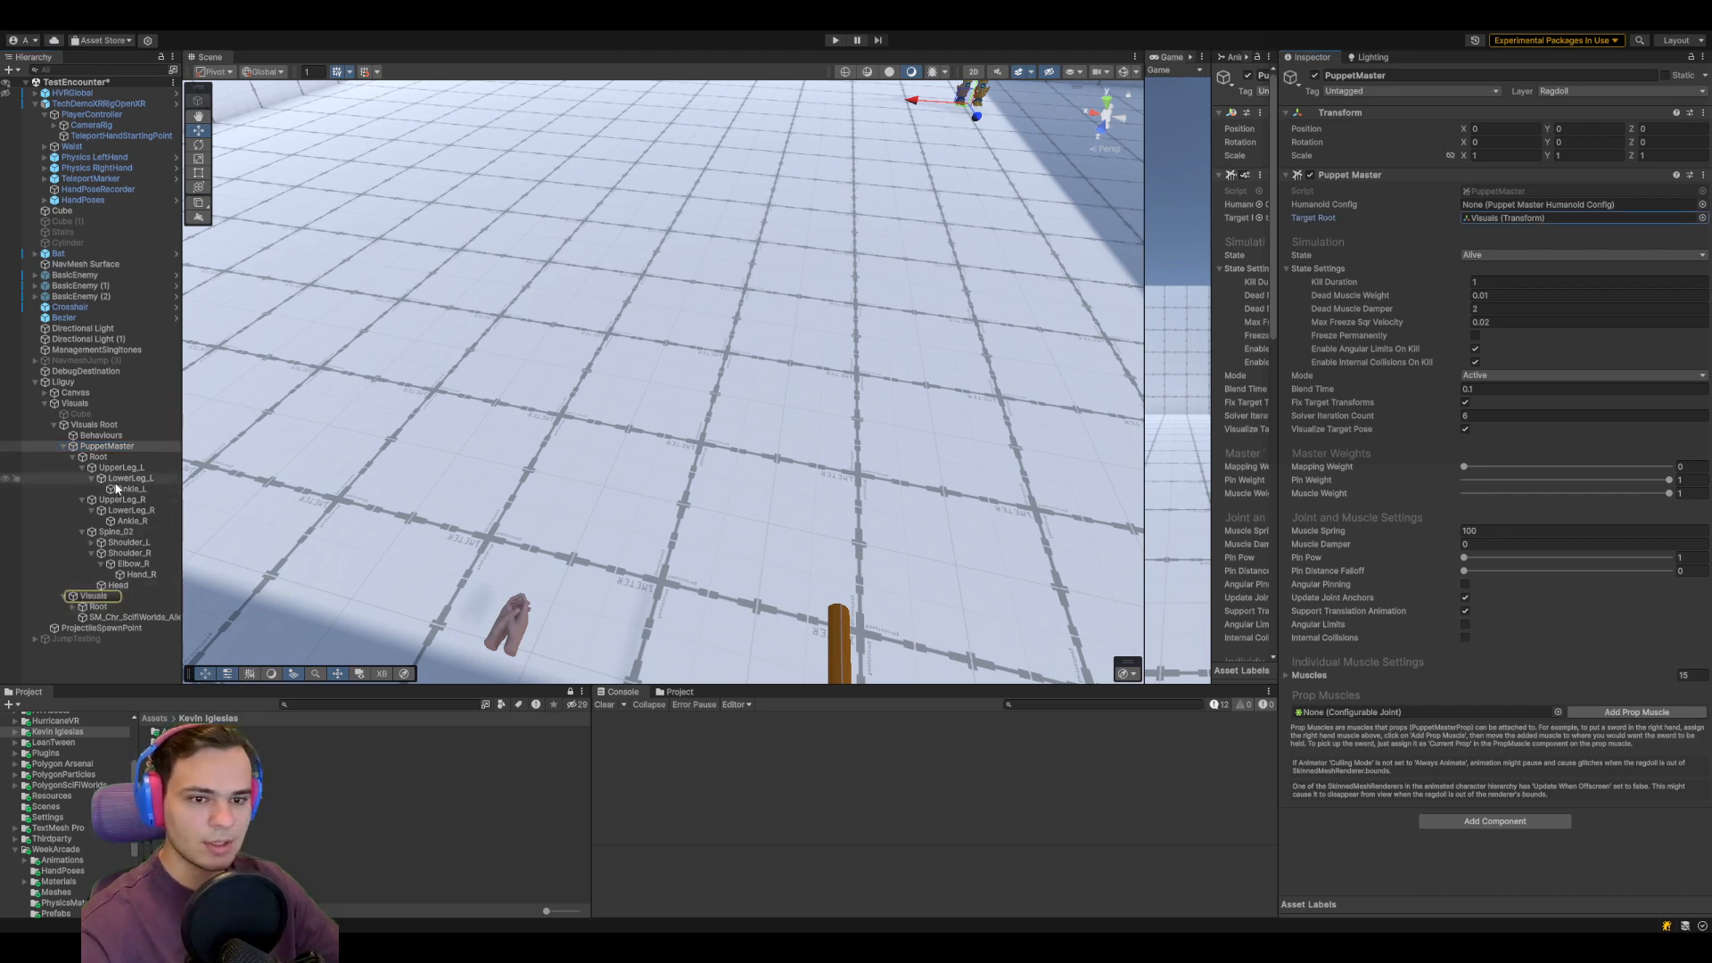
pyautogui.click(113, 458)
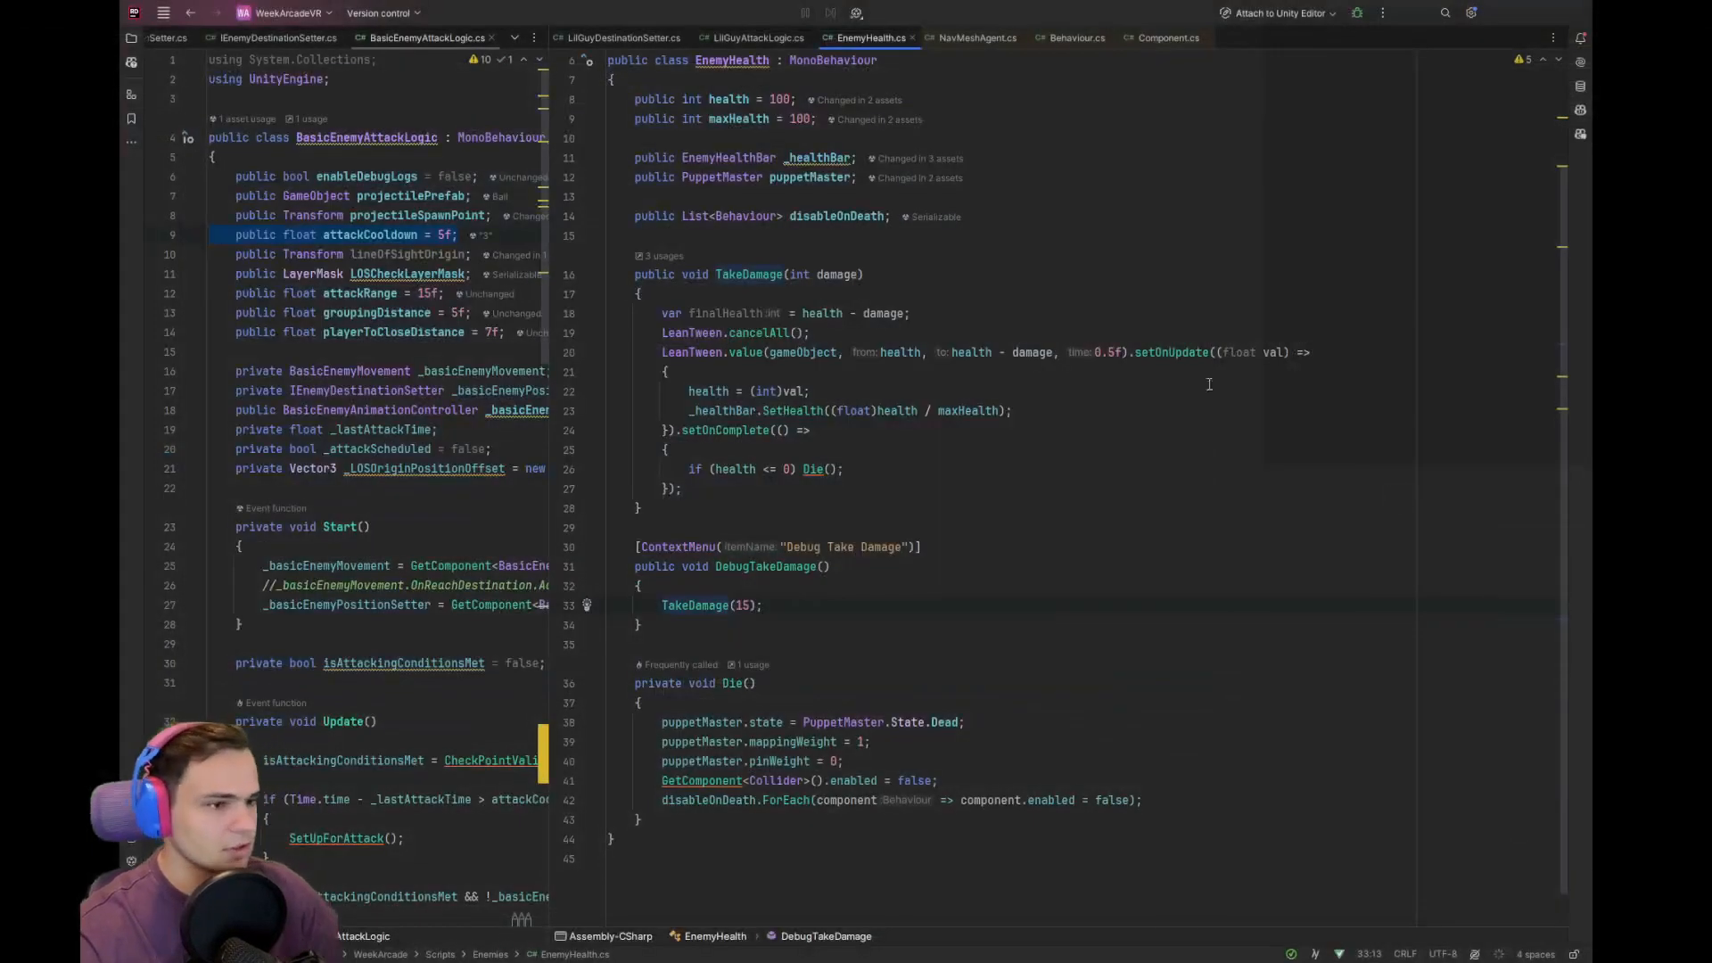
# In Die, below the pinWeight line, get the Rigidbody of puppetMaster's child 0 through its transform and call AddForce on it
pyautogui.scroll(-1, 839, 629)
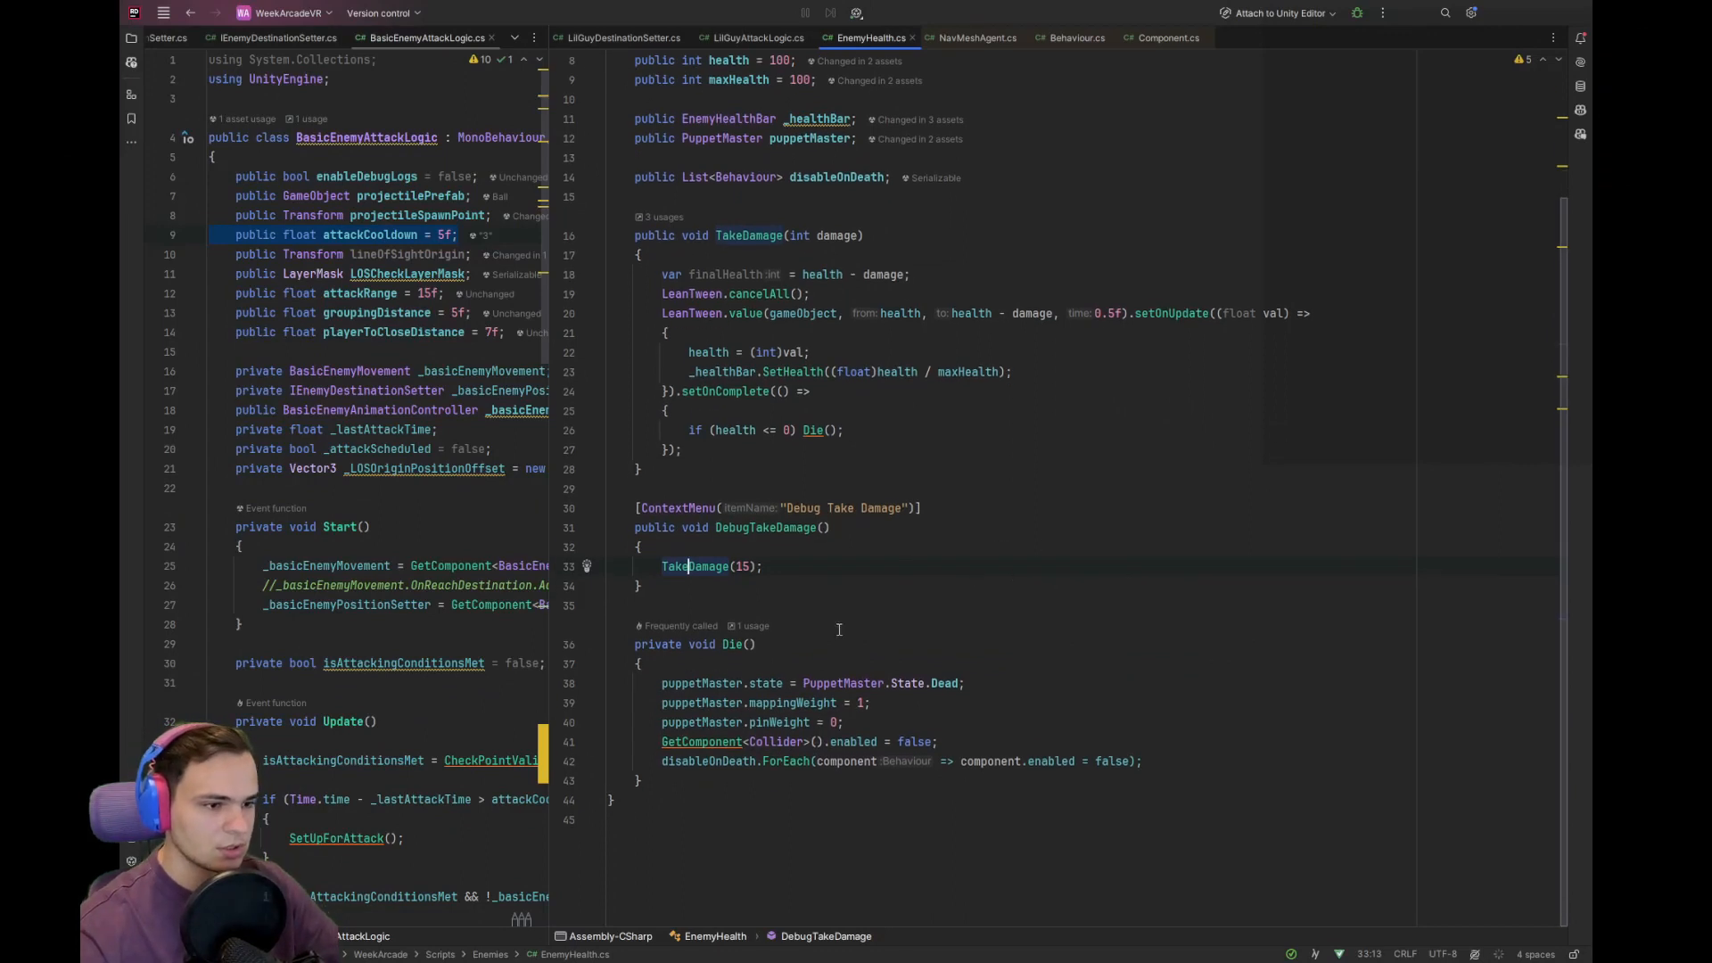
pyautogui.click(869, 722)
pyautogui.press('Return')
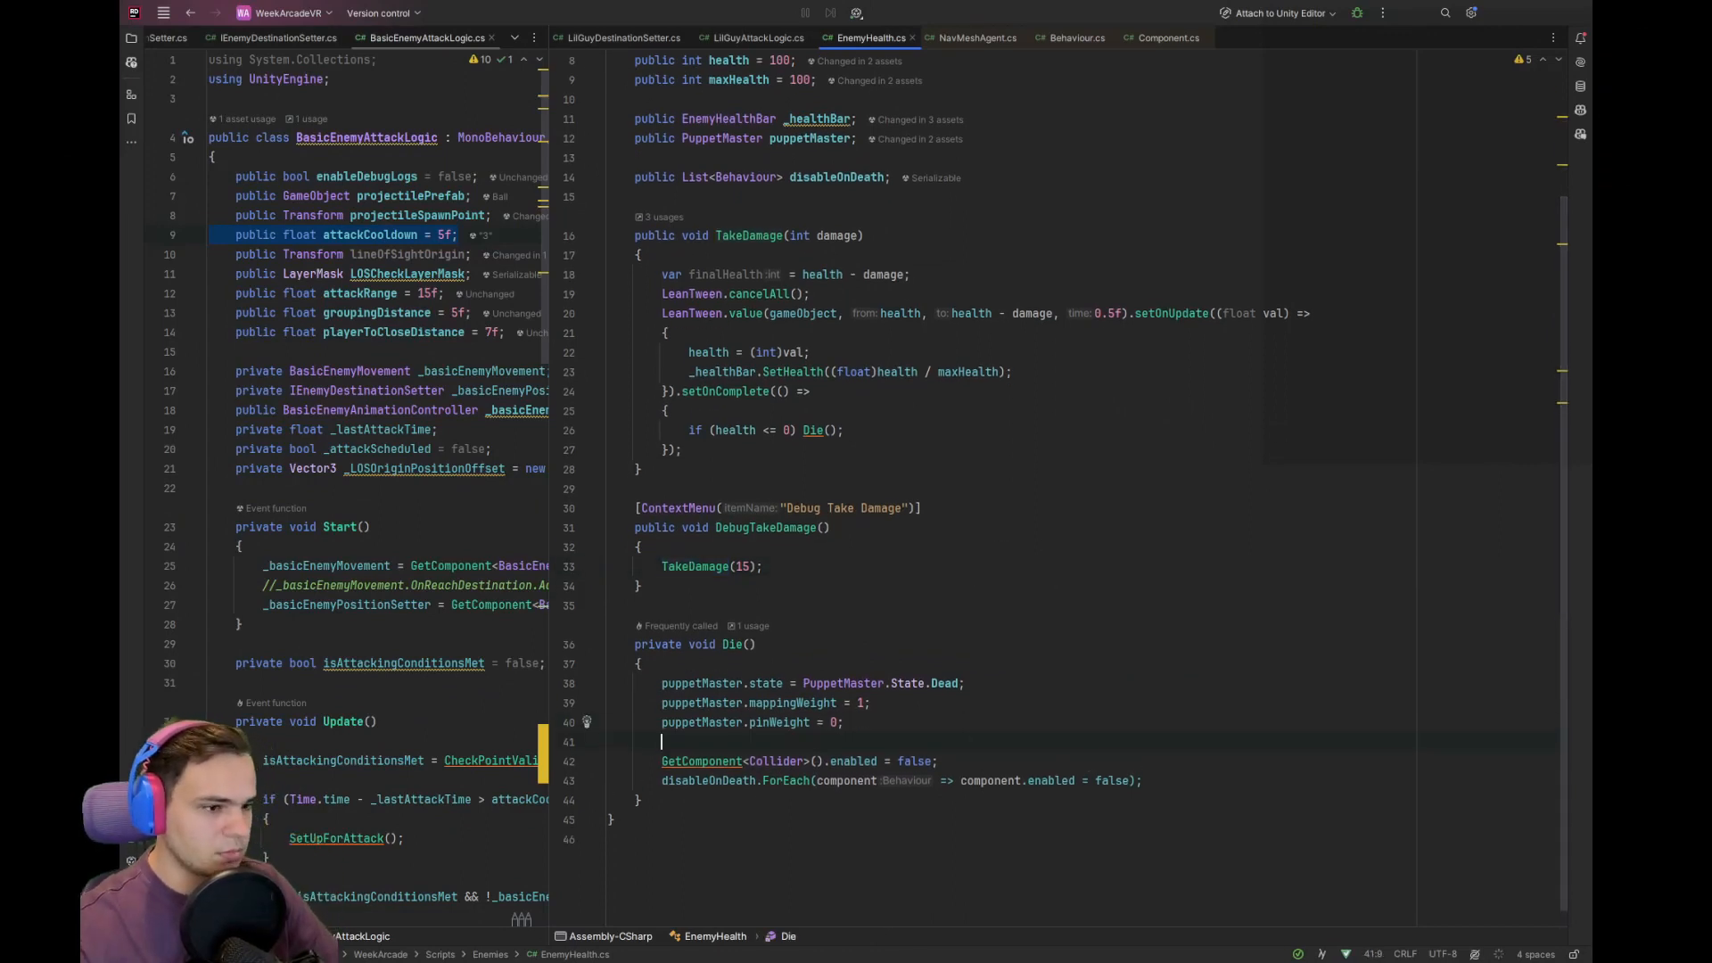
pyautogui.write('puppetMaster.t')
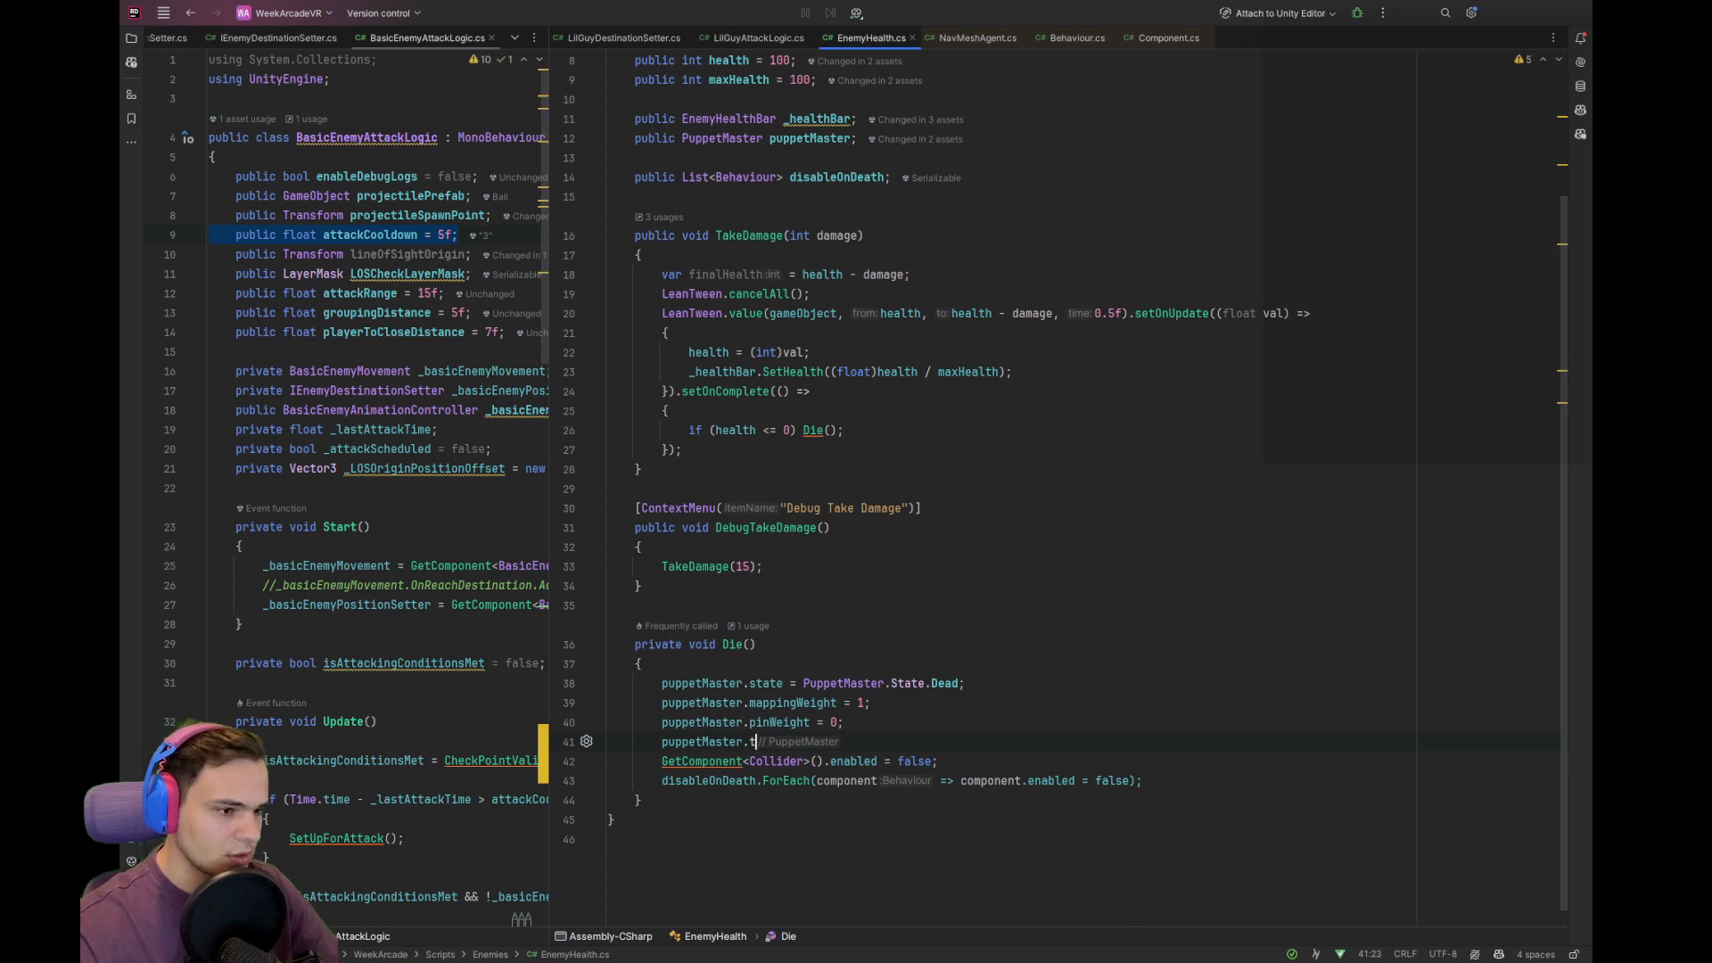
pyautogui.write('ransform')
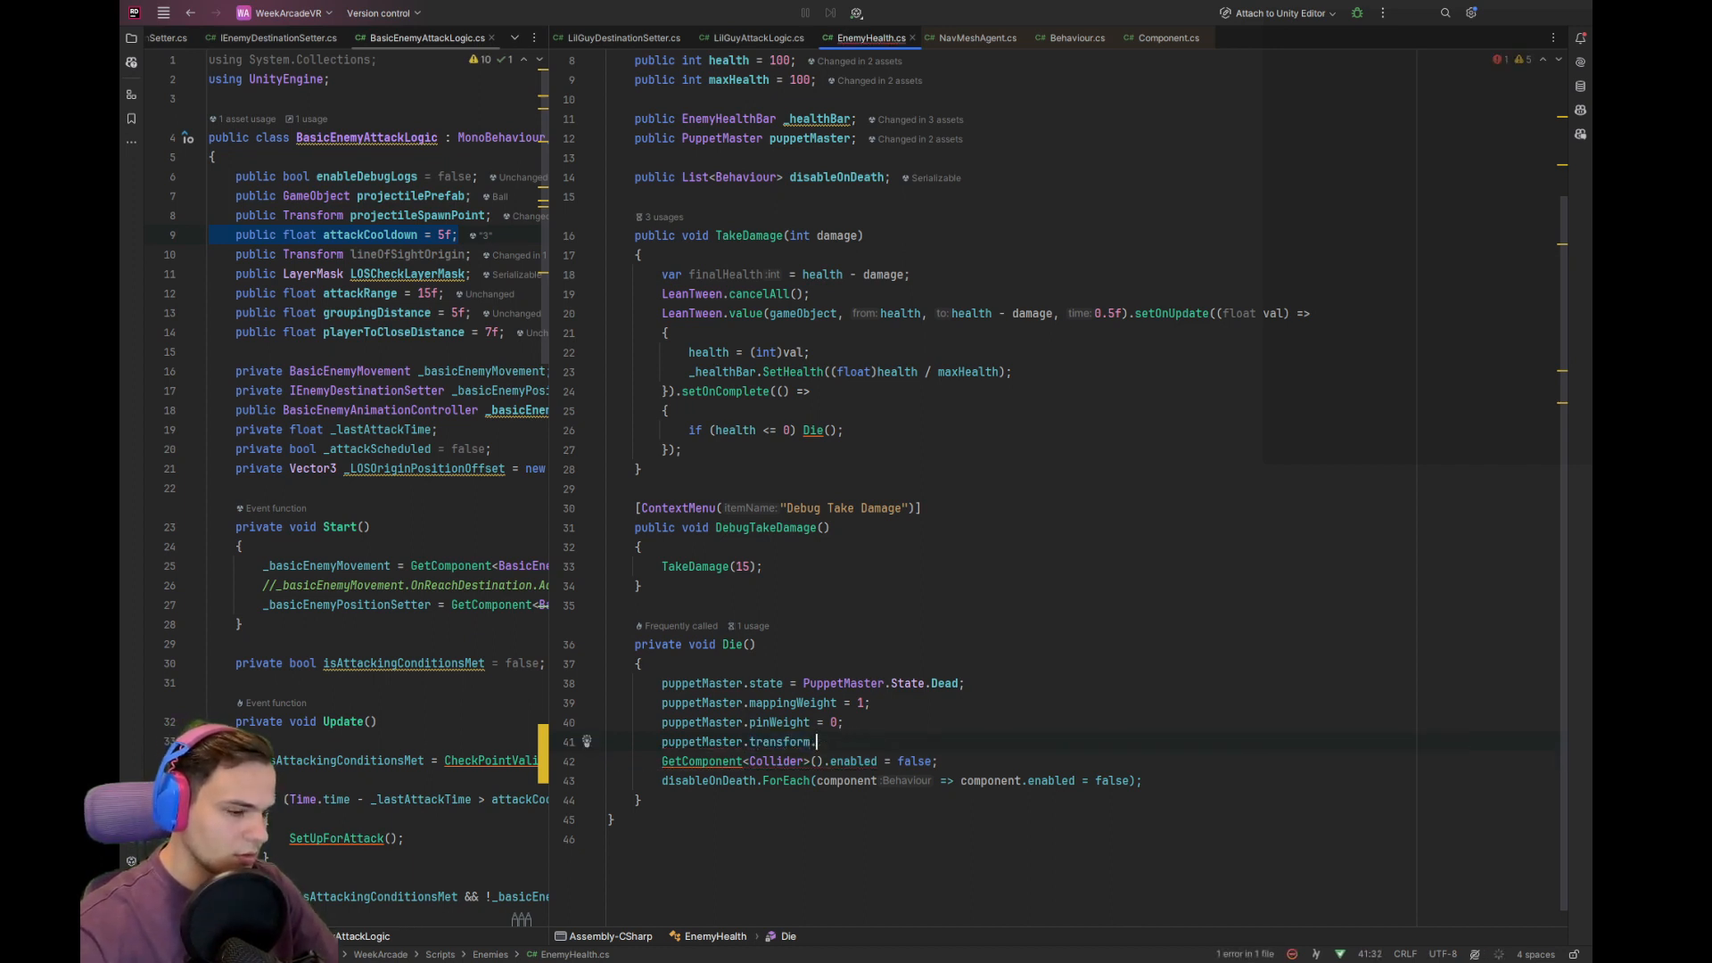
pyautogui.write('.GetChild(')
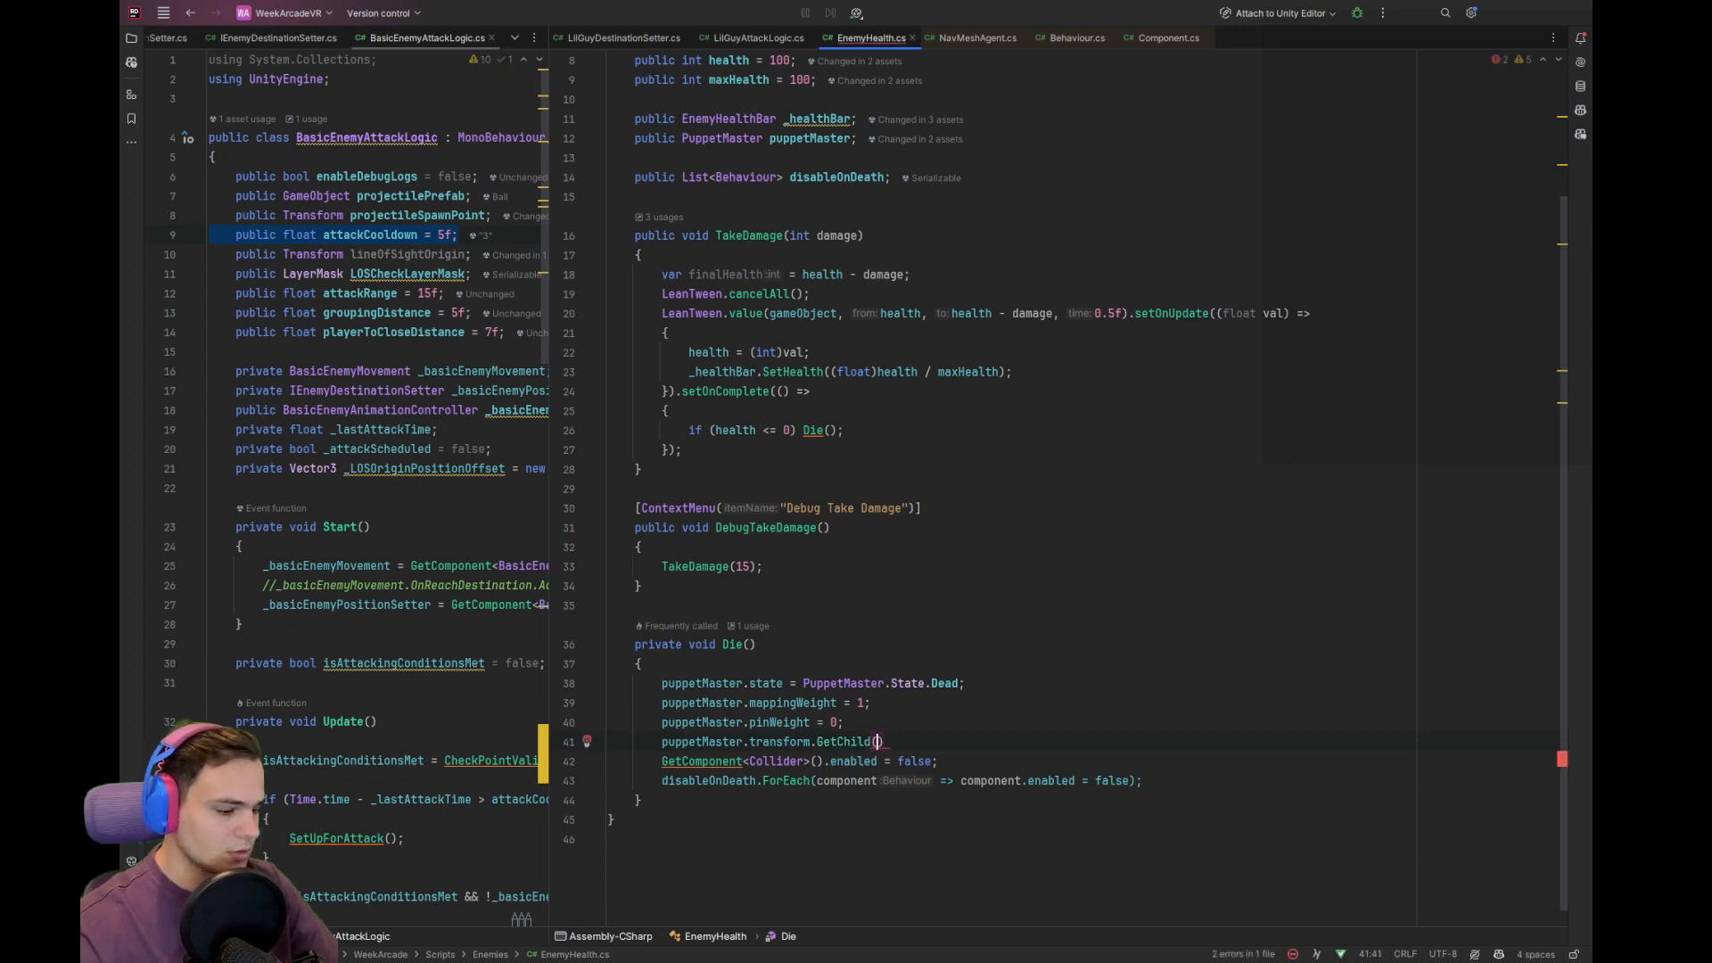
pyautogui.write('0).G')
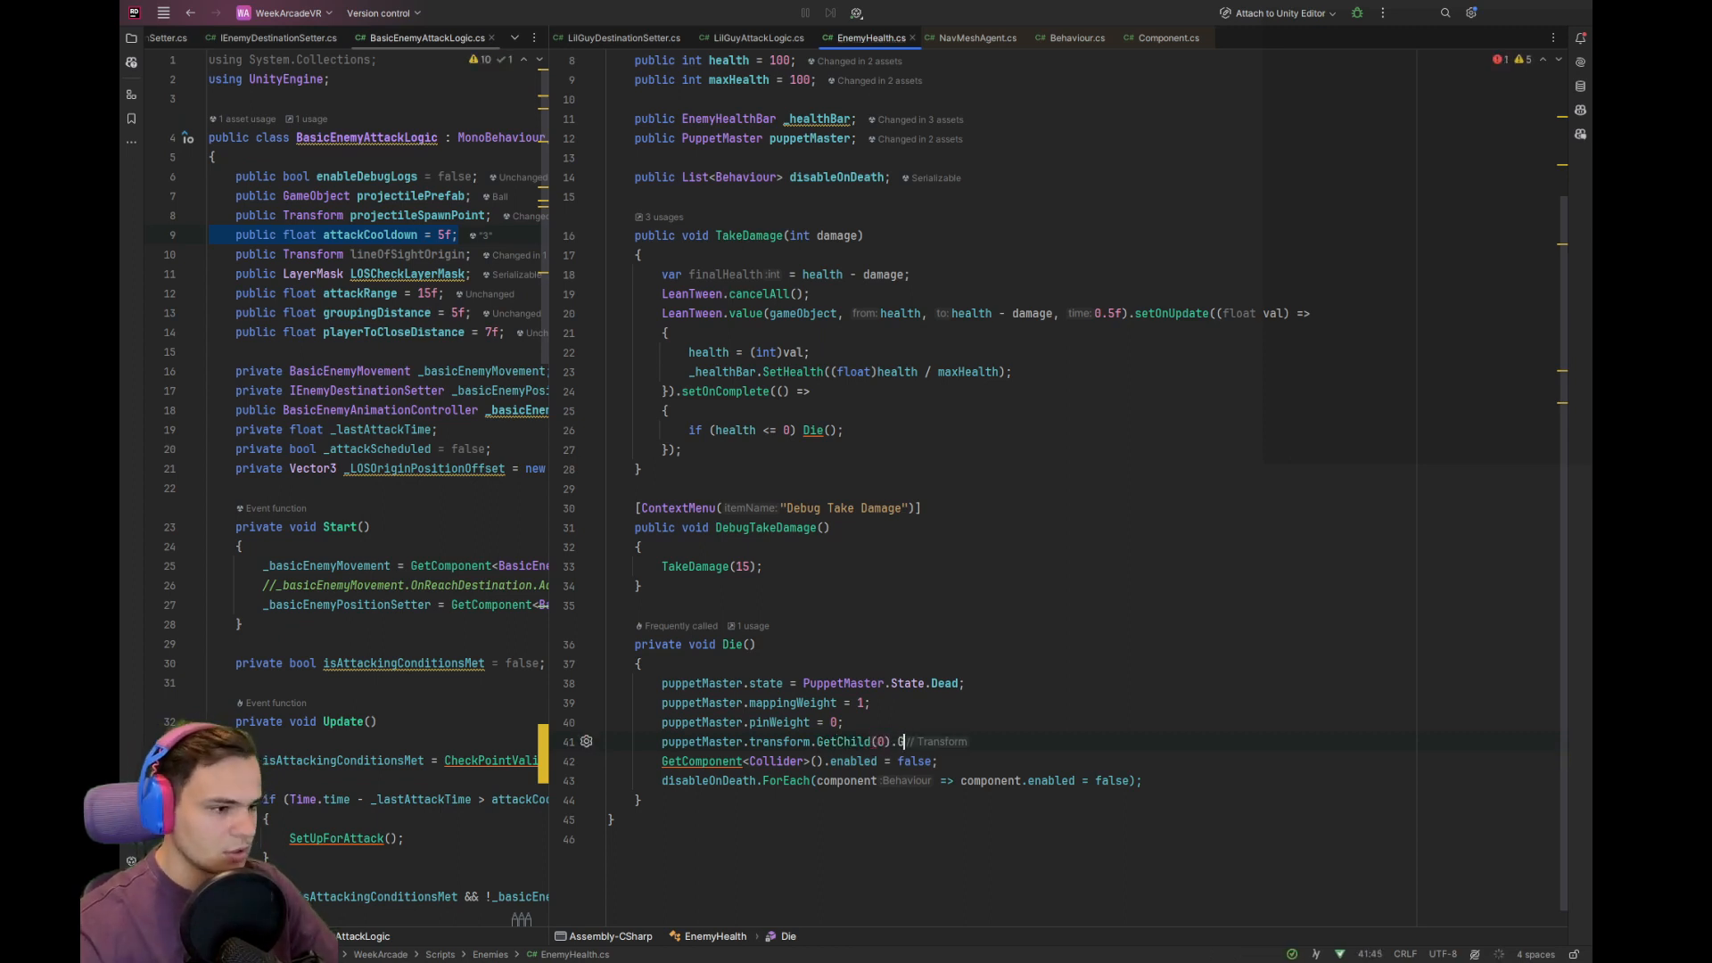
pyautogui.write('etComponent<')
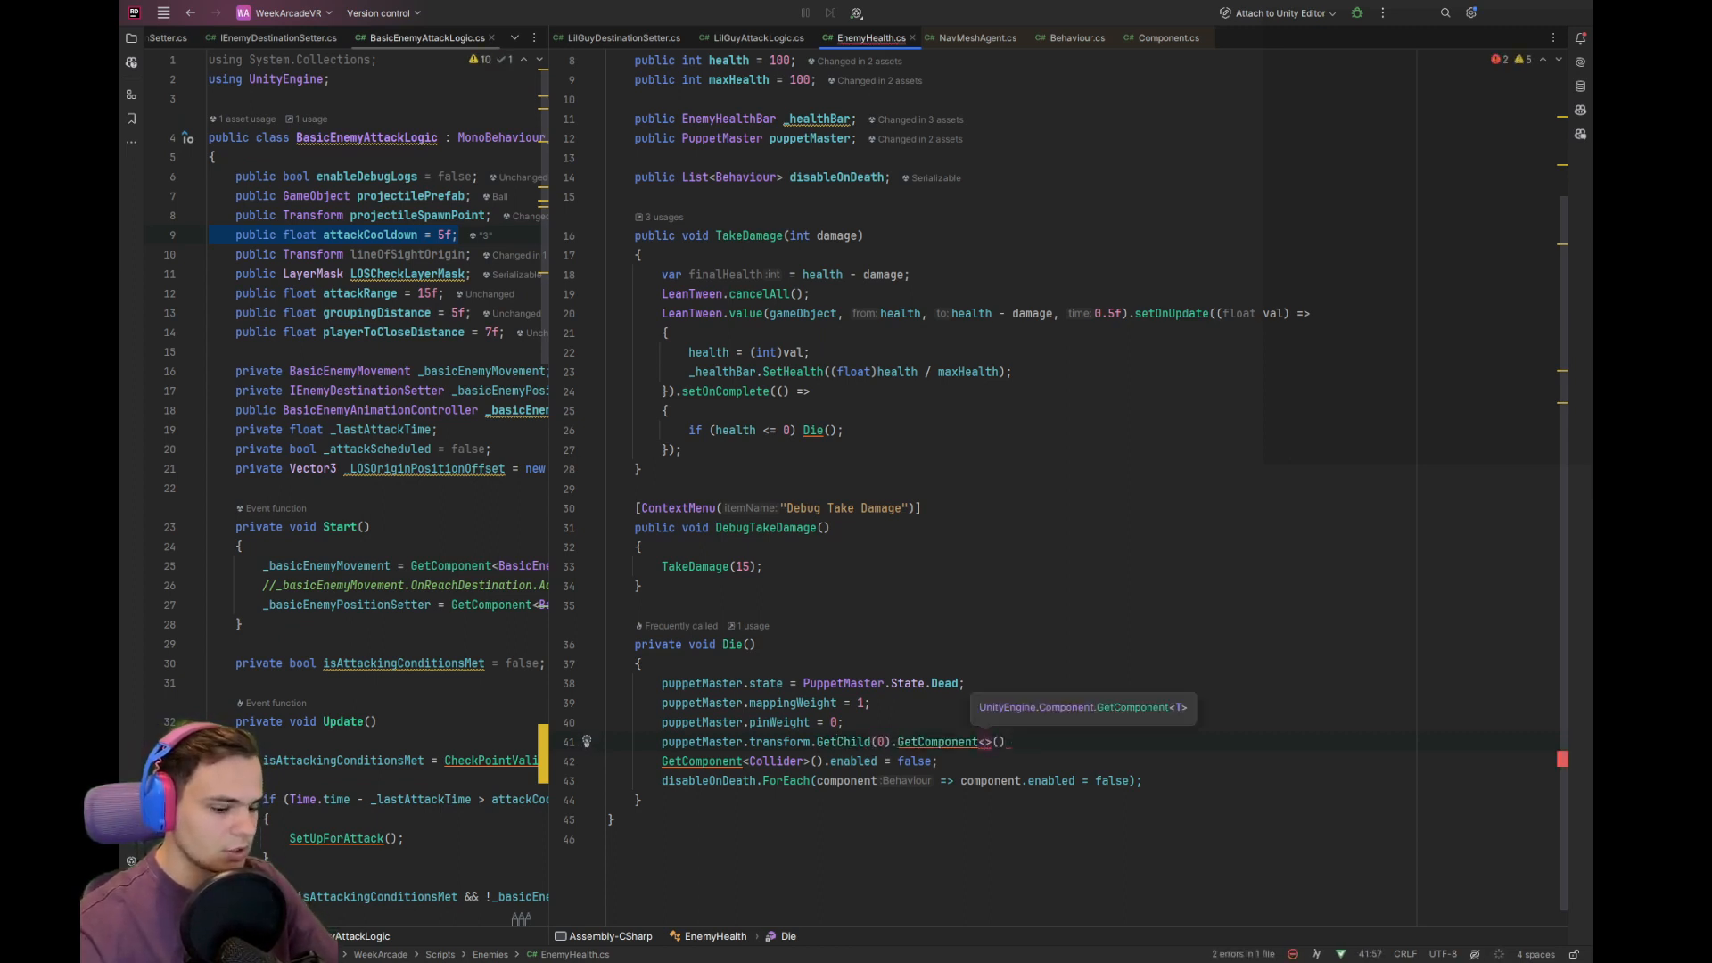
pyautogui.write('Rigidbody')
pyautogui.press('End')
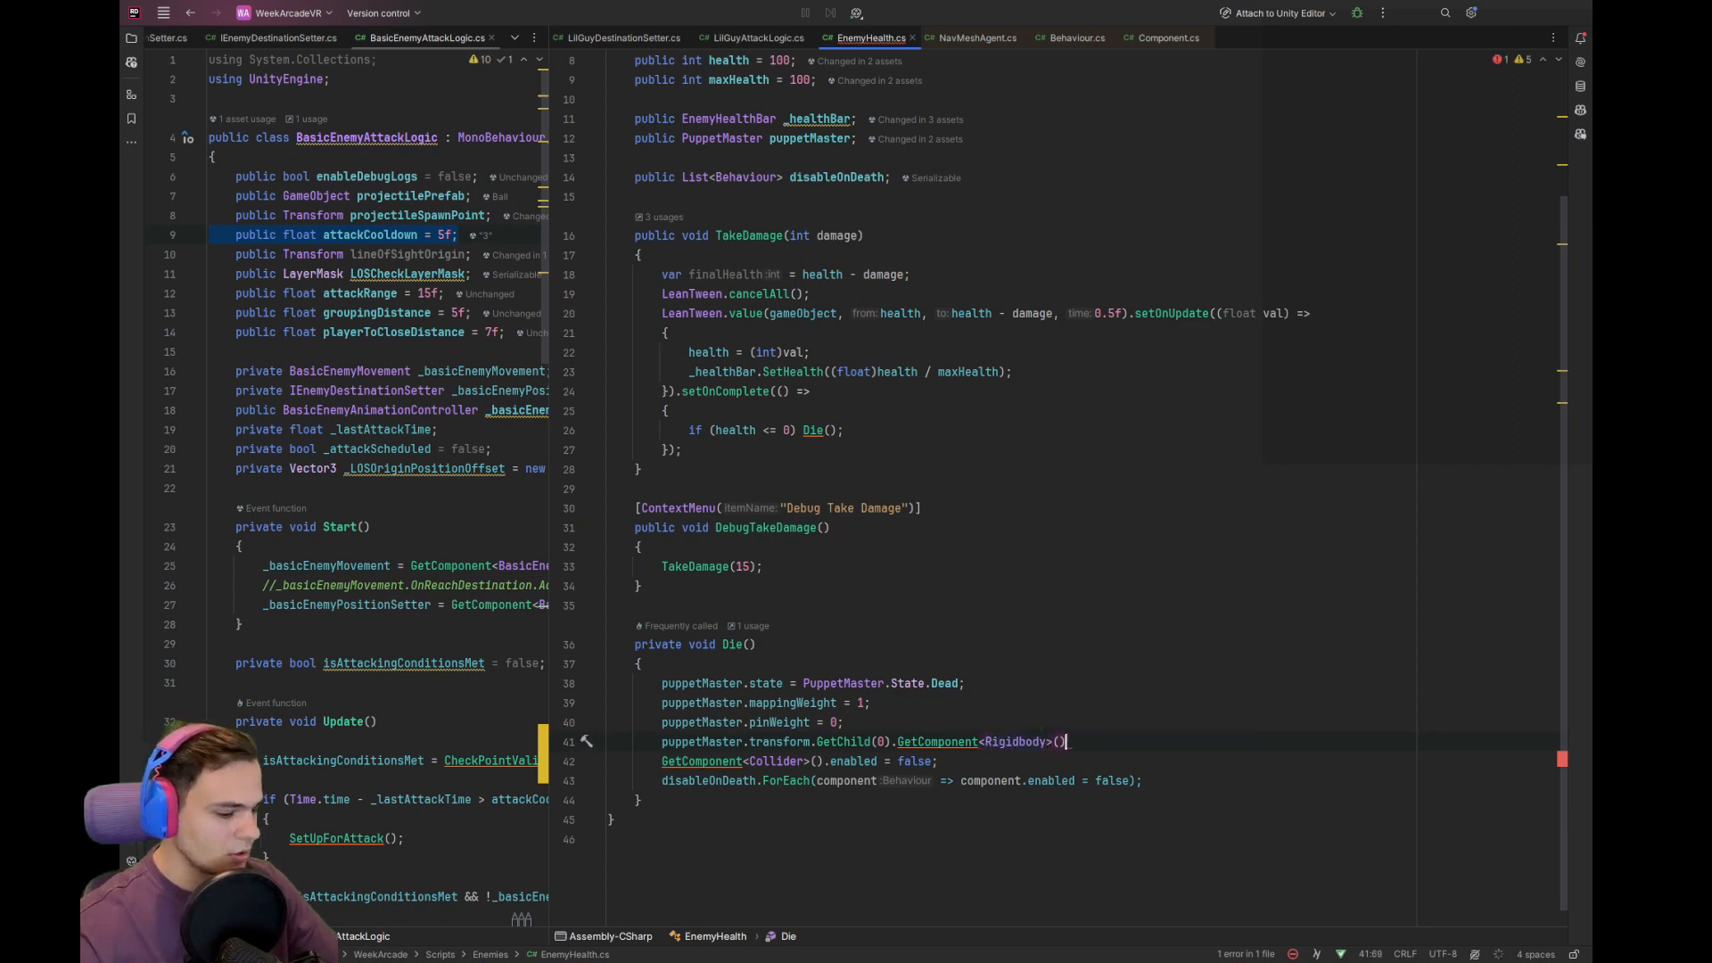
pyautogui.write('.AddForce();')
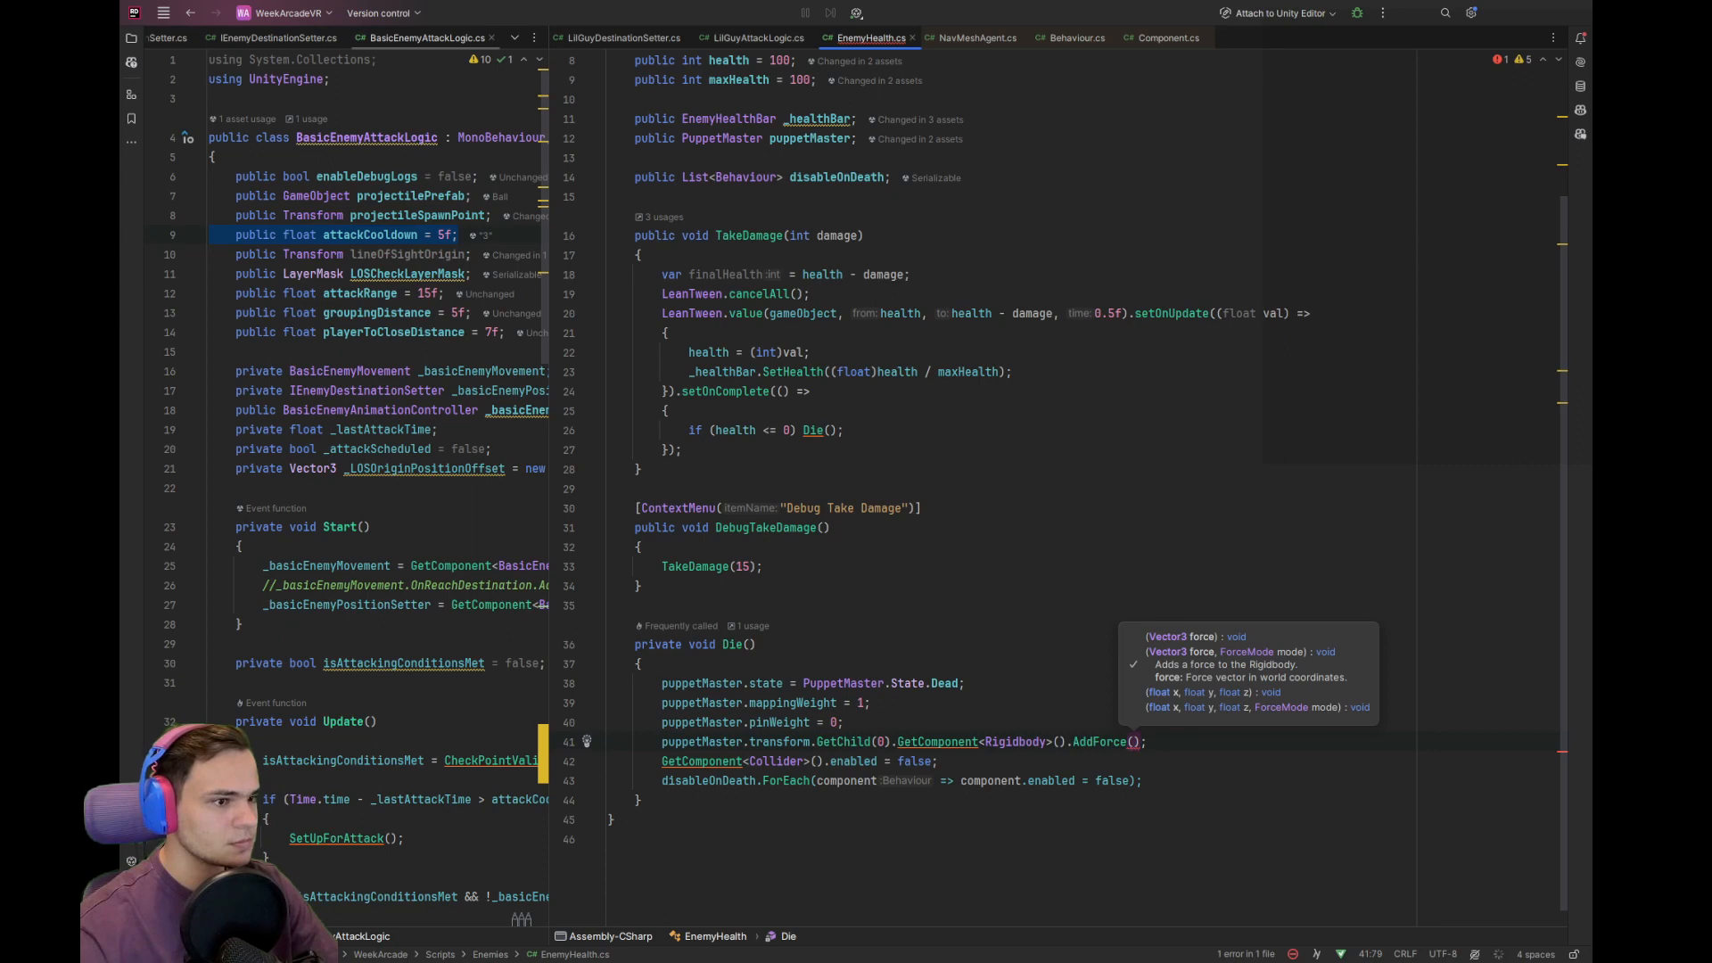
# Give AddForce the force PlayerTargetSetter.Instance.playerCamera.forward * 10, with the suggested ForceMode argument
pyautogui.scroll(3, 964, 653)
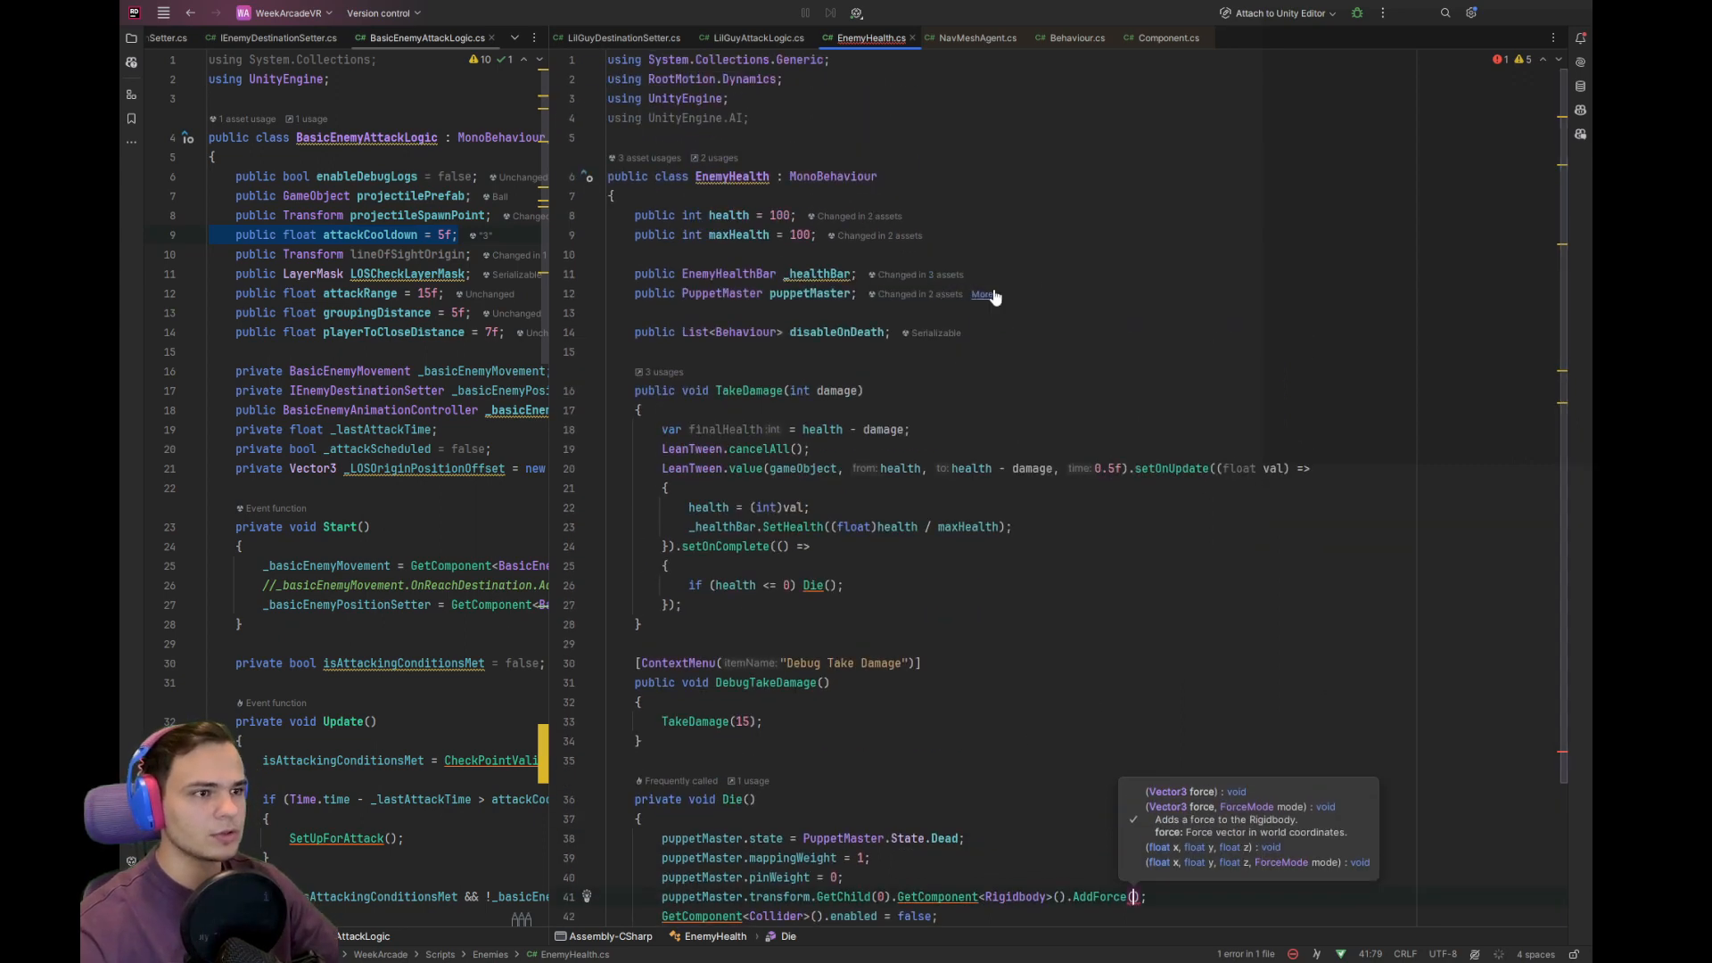
pyautogui.scroll(-3, 1182, 298)
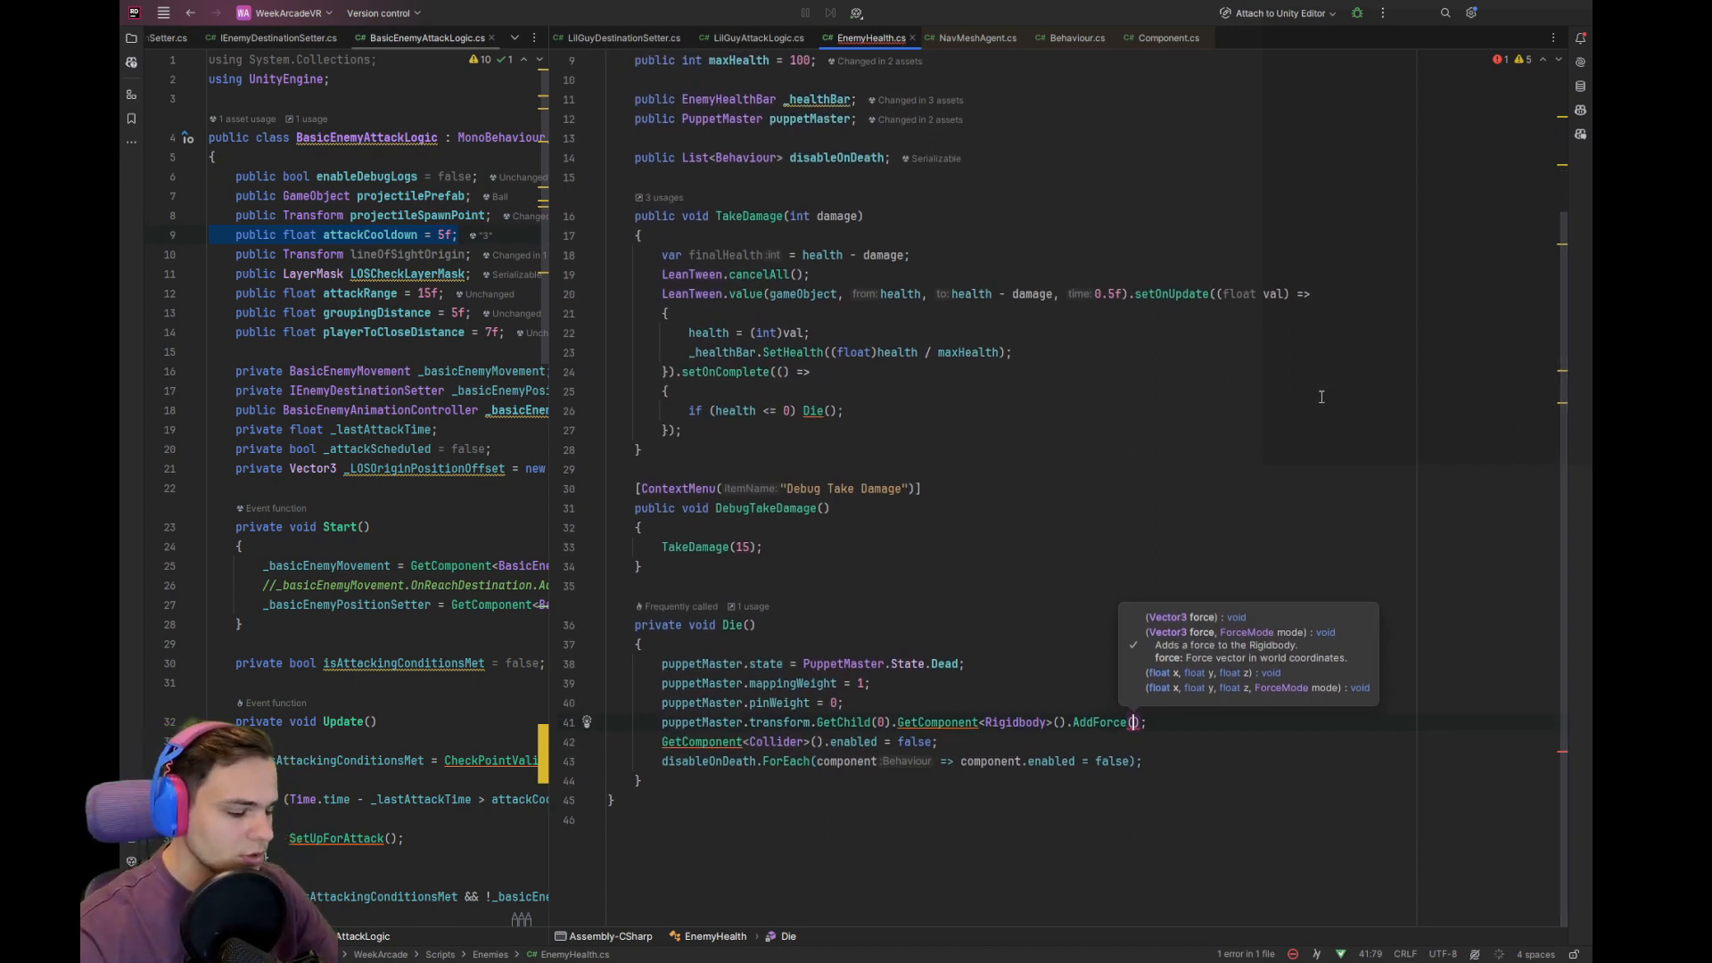
pyautogui.write('Pla')
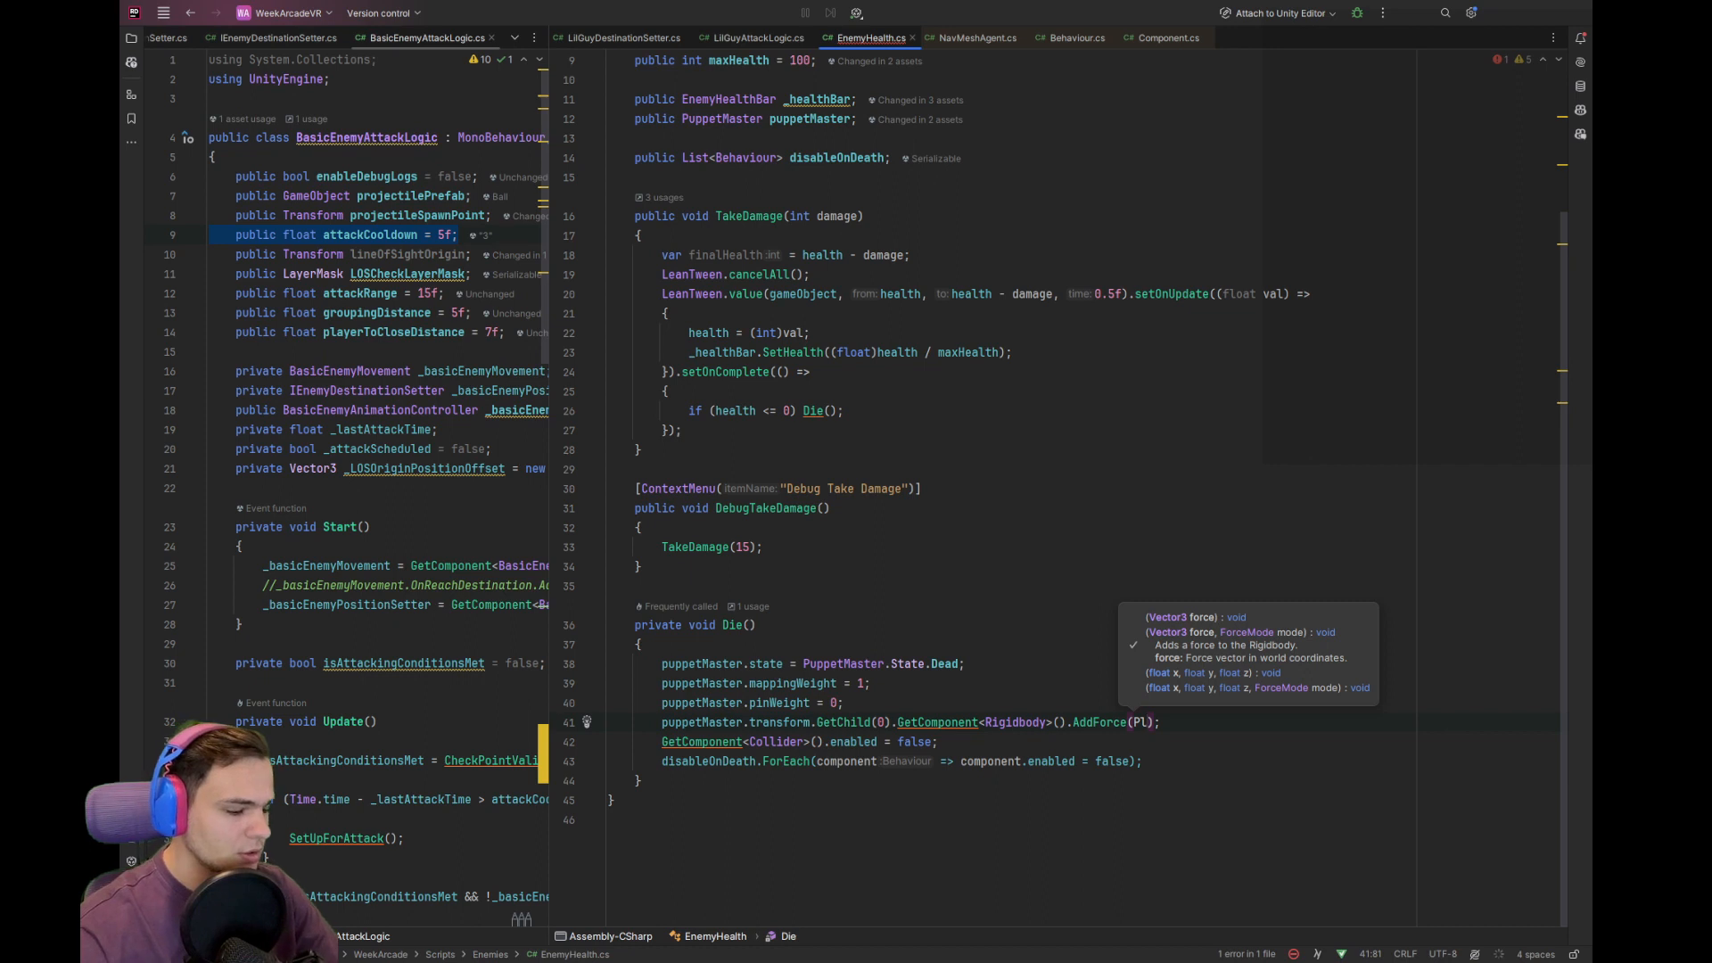
pyautogui.write('ayerTargetSetter')
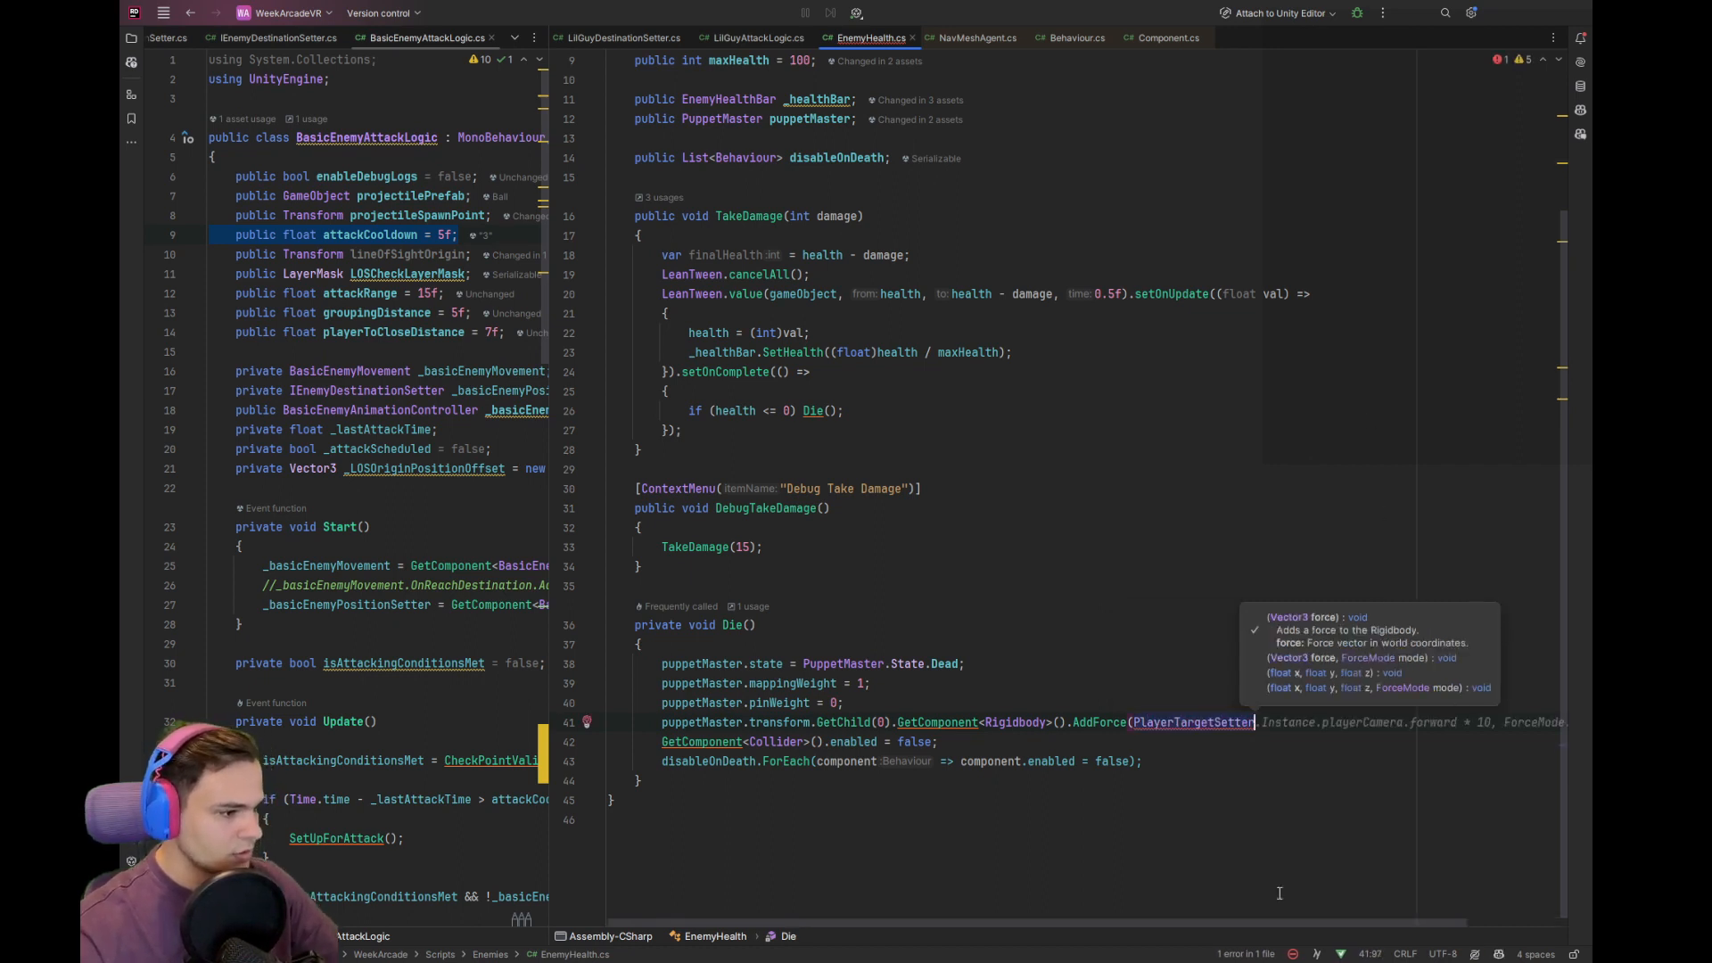
pyautogui.press('Tab')
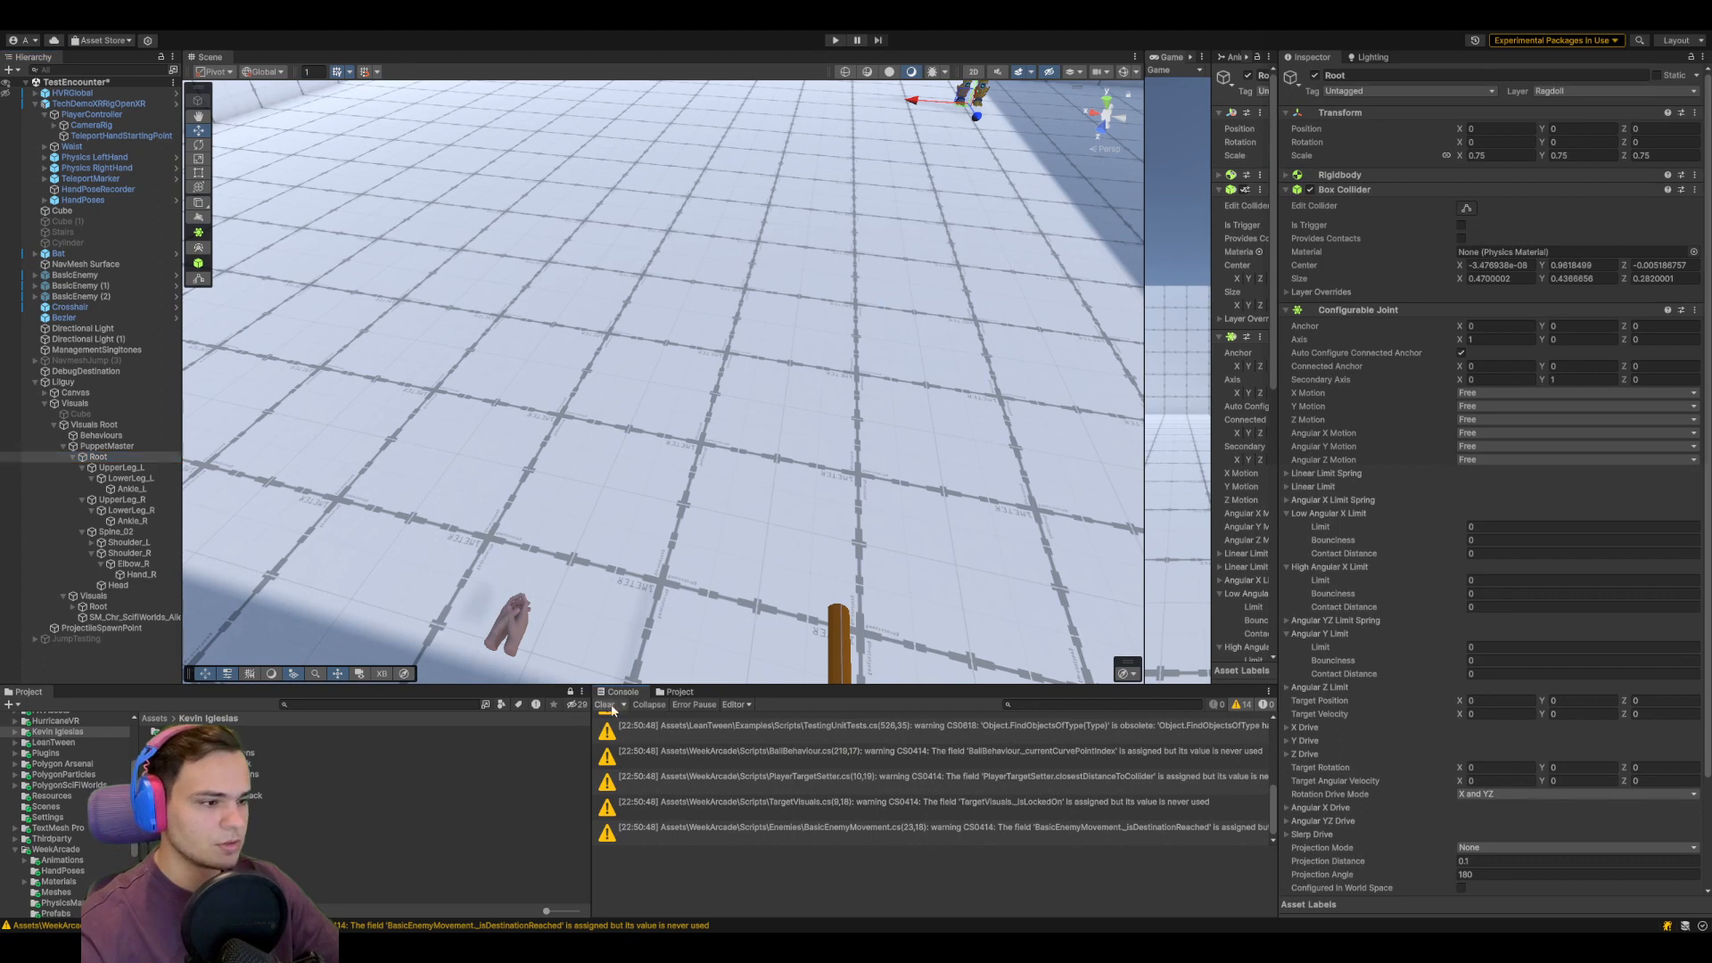
# Switch to Unity and test Lilguy's death with the added force in Play mode, with Lilguy selected, and stop playback
pyautogui.scroll(-3, 826, 283)
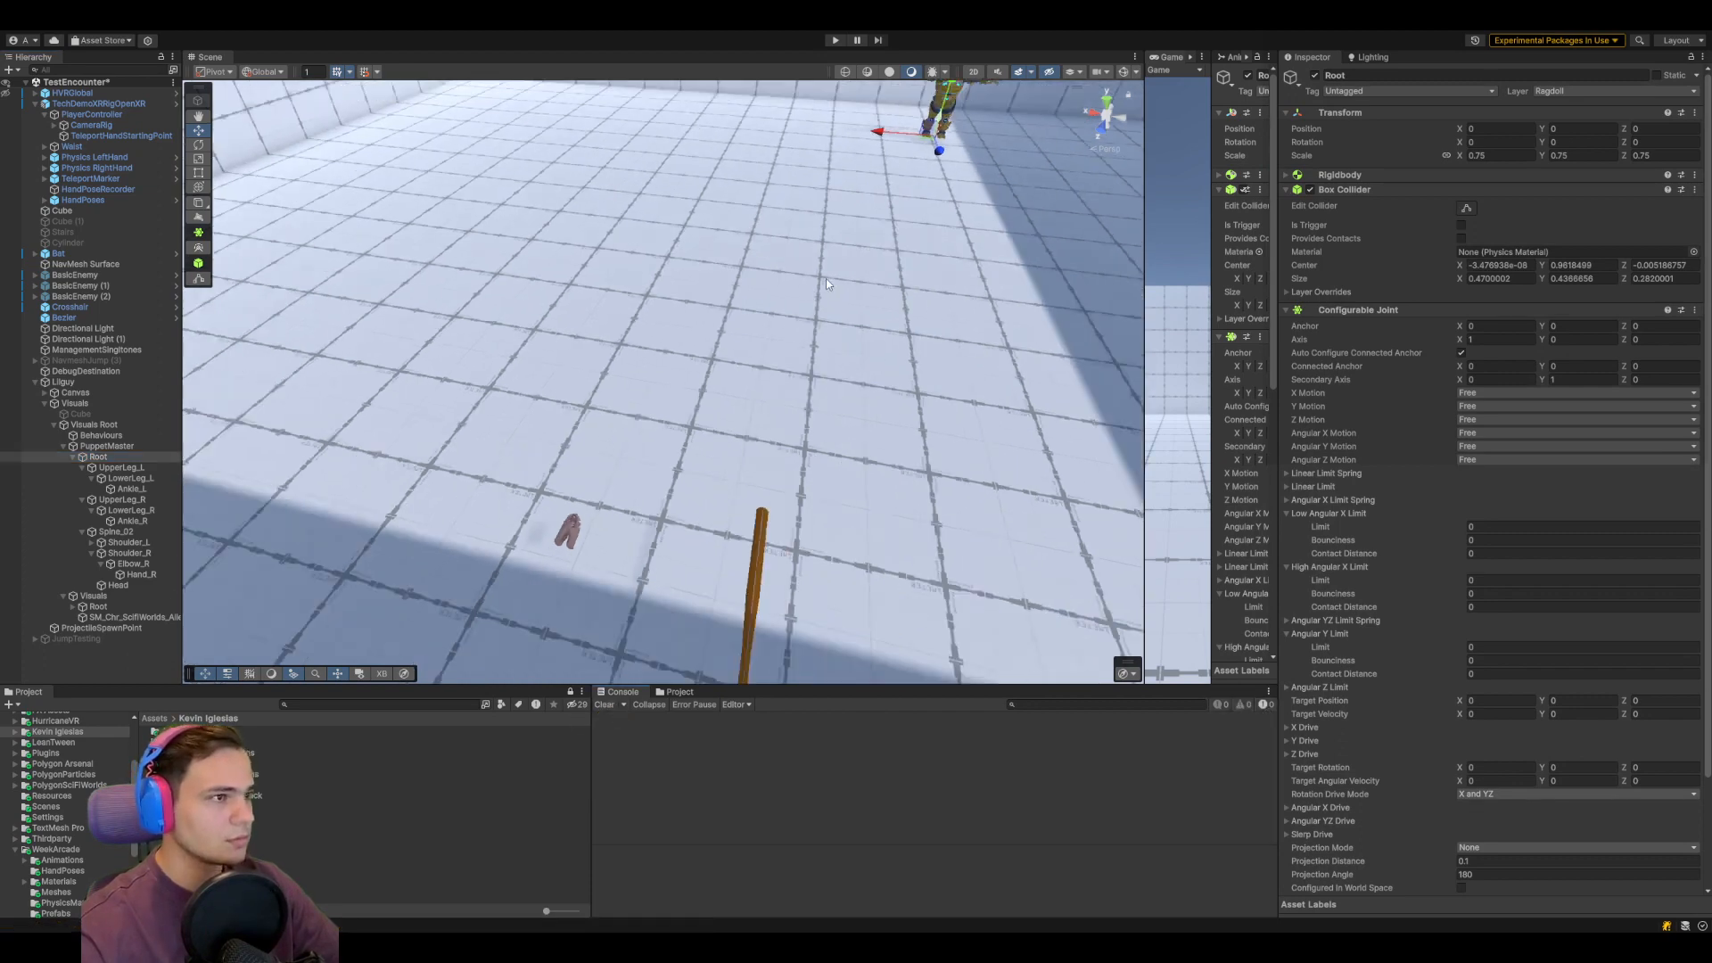
pyautogui.click(835, 40)
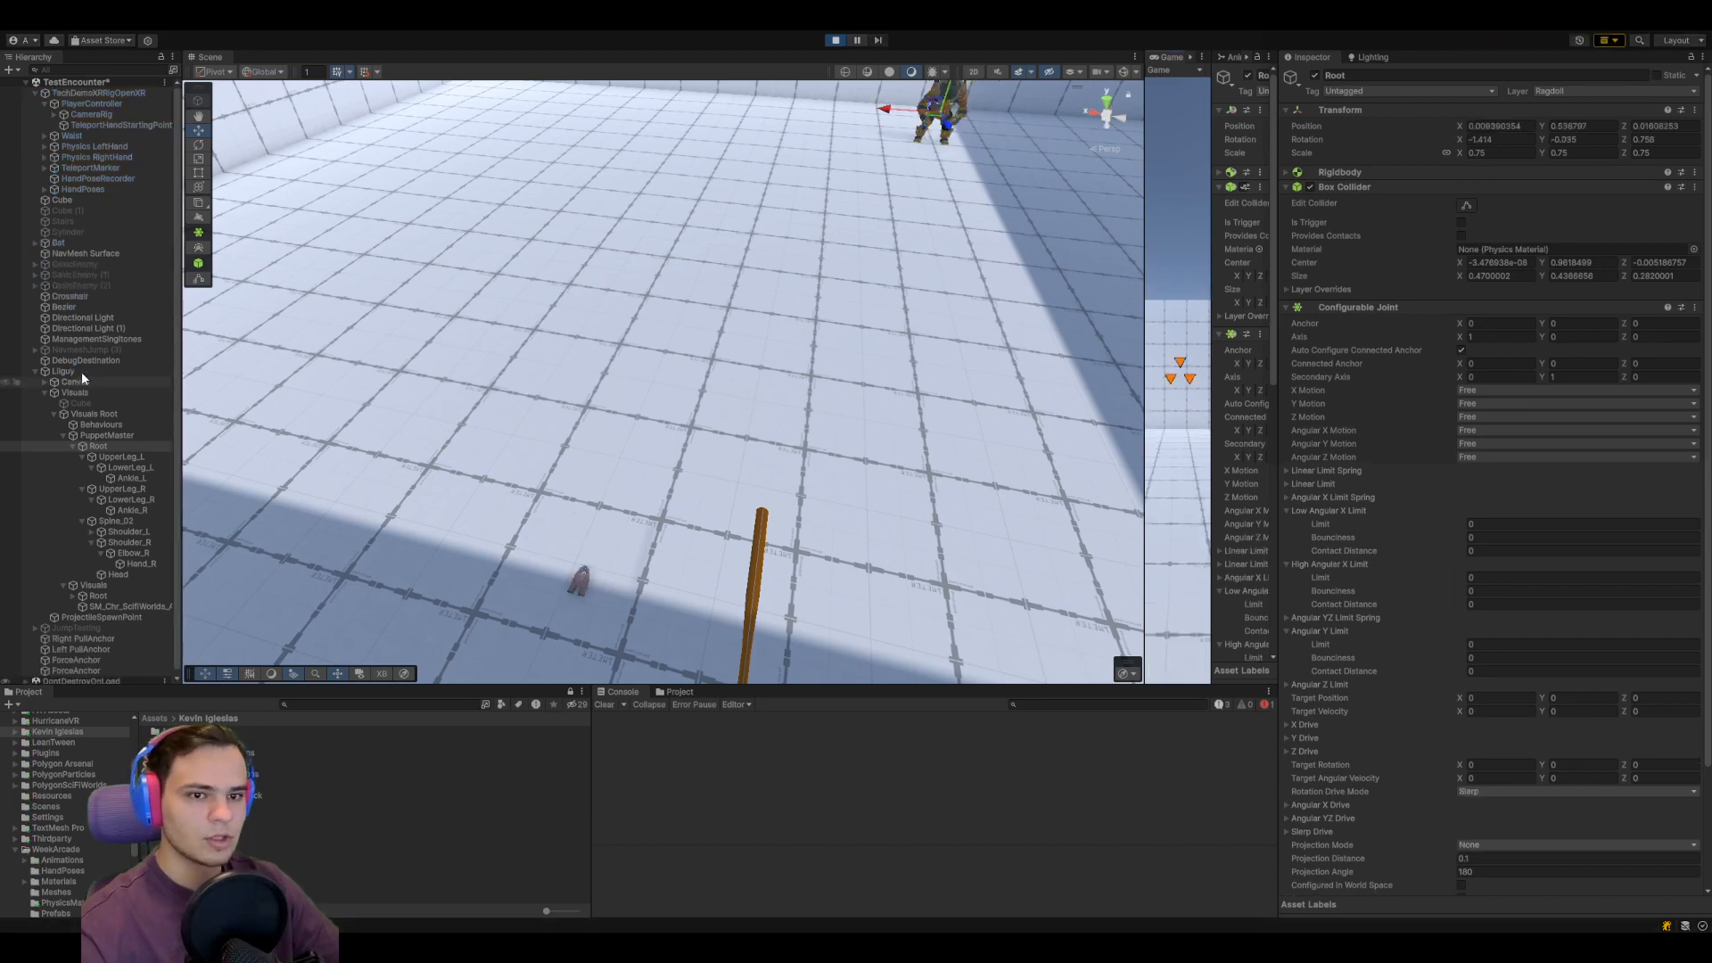
pyautogui.click(82, 372)
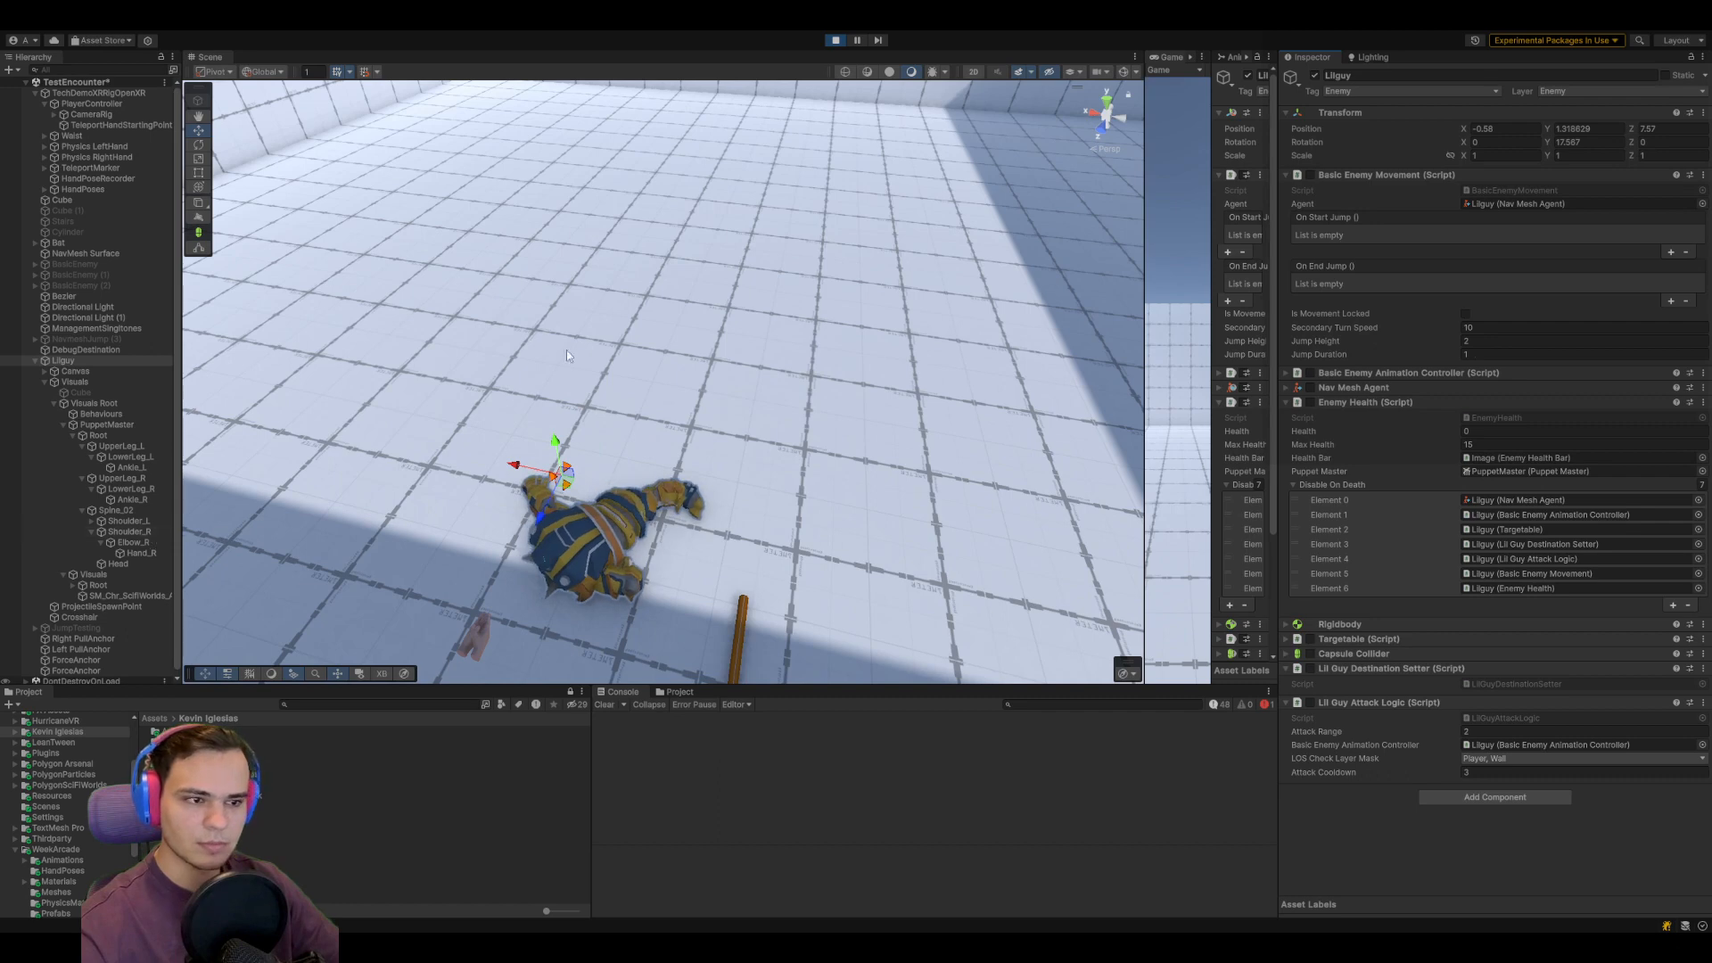
pyautogui.click(835, 41)
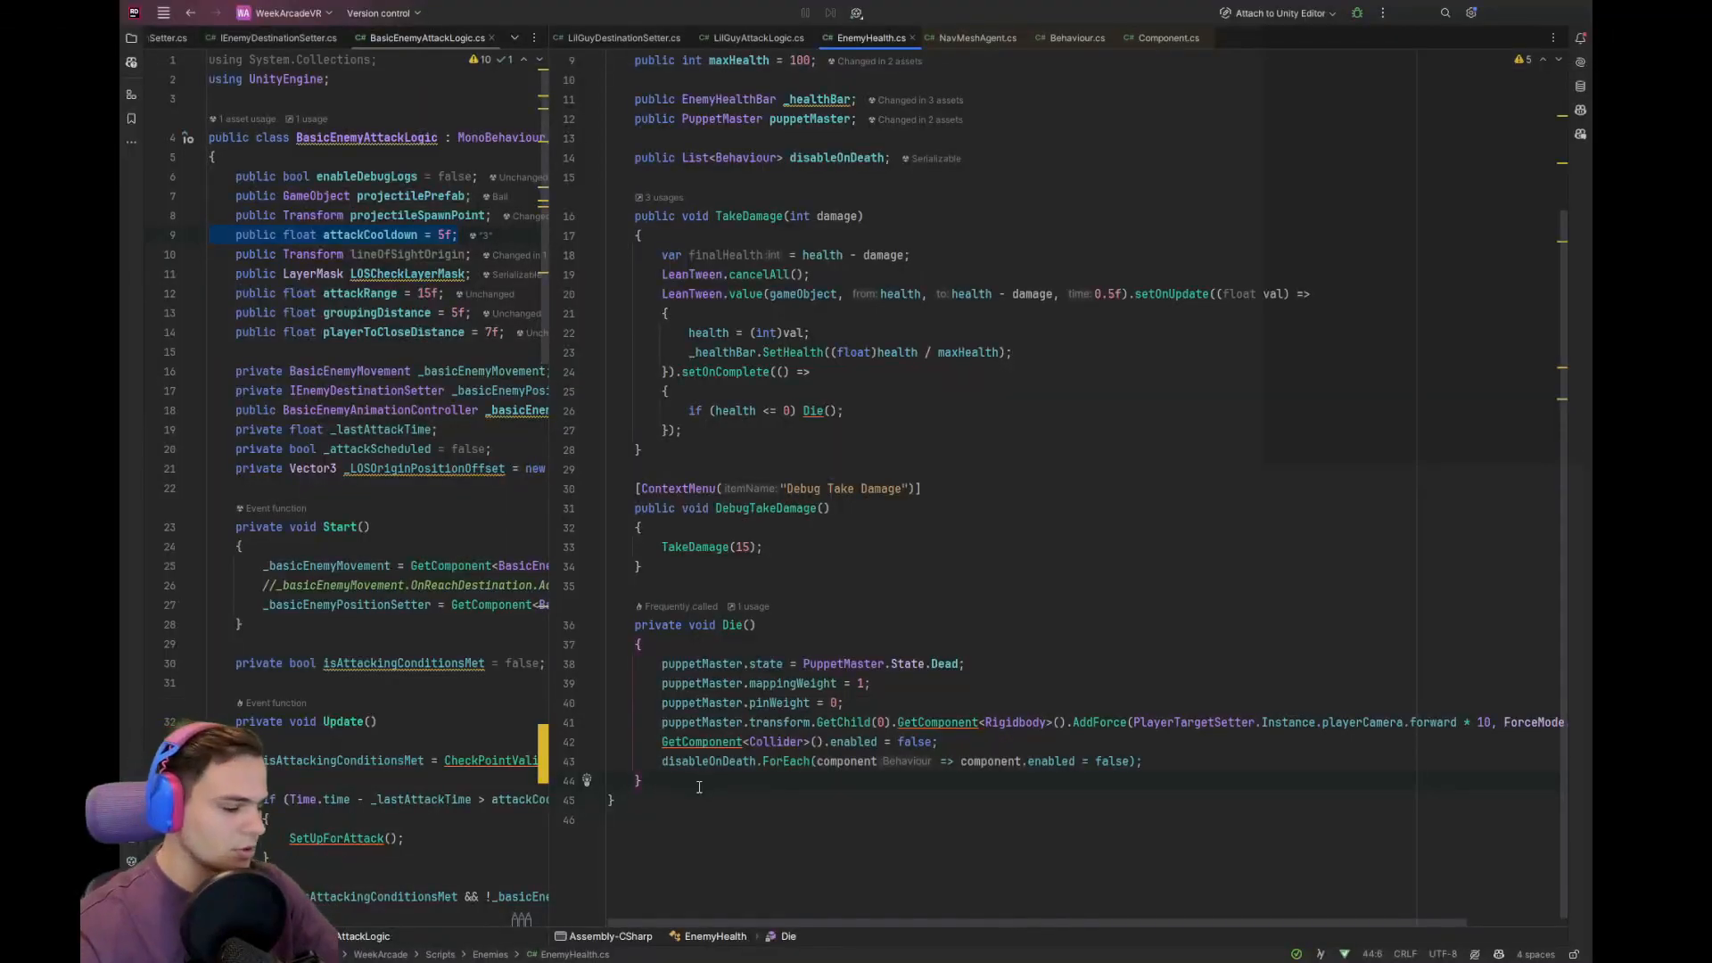
# In EnemyHealth.cs, add a public DebugDie method with a "Debug Die" context menu attribute below Die, leaving its body empty
pyautogui.press('Return')
pyautogui.press('Return')
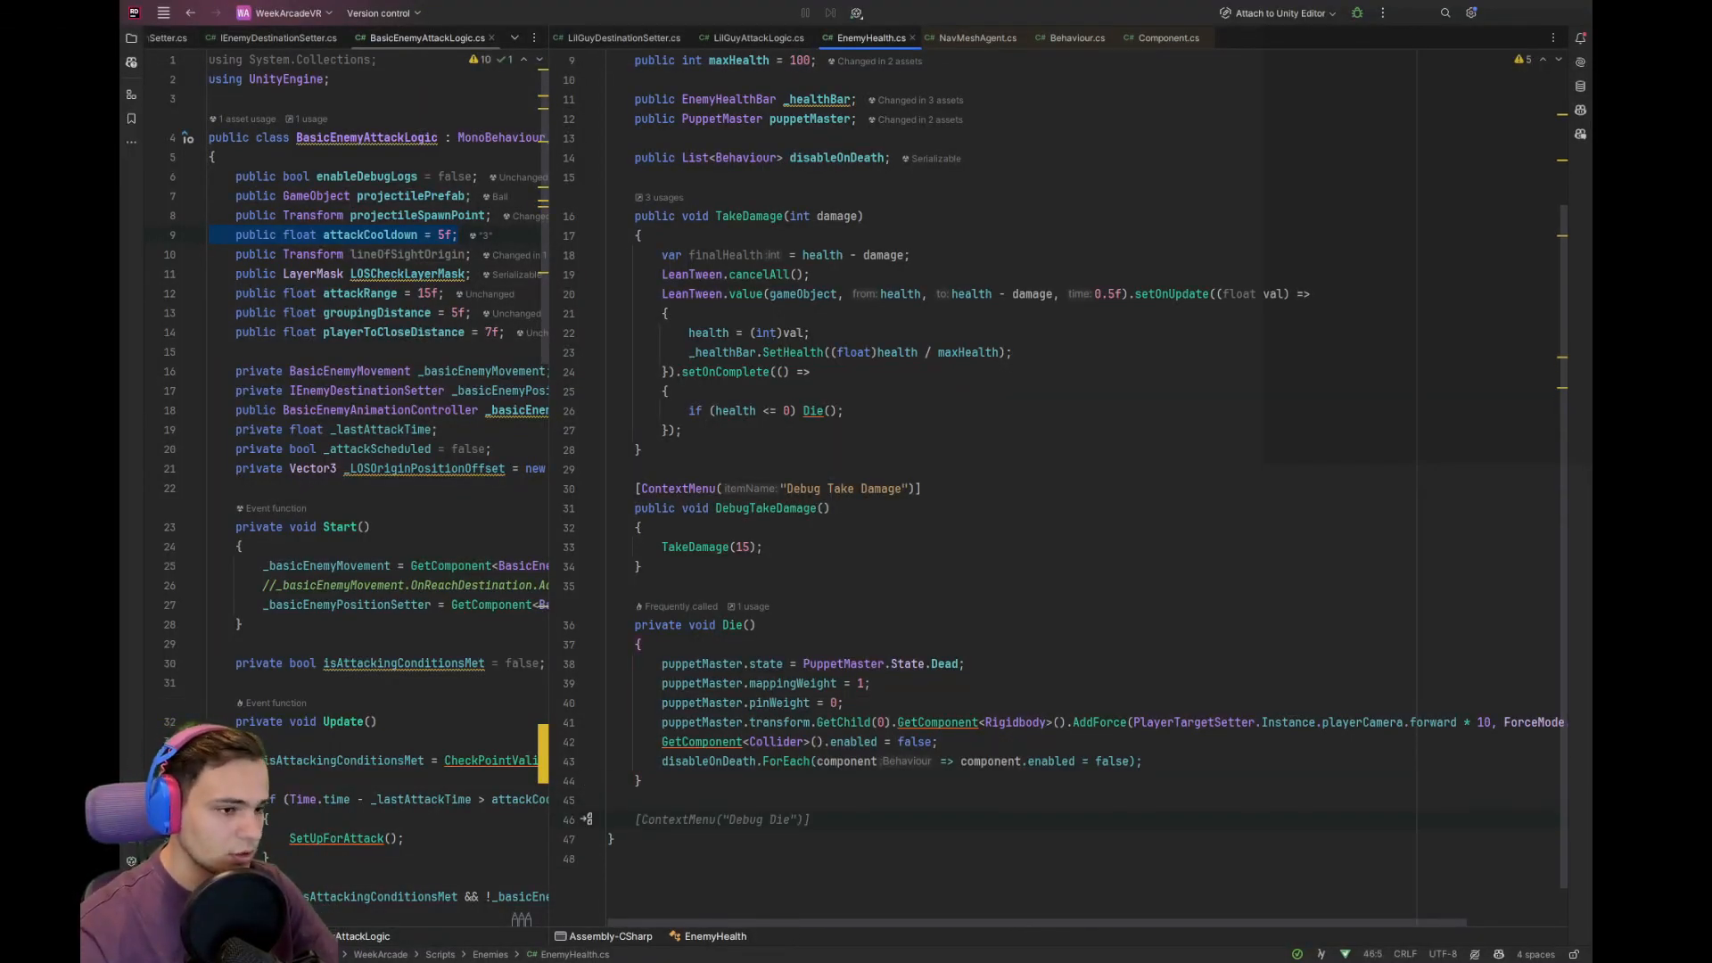
pyautogui.press('Tab')
pyautogui.press('Return')
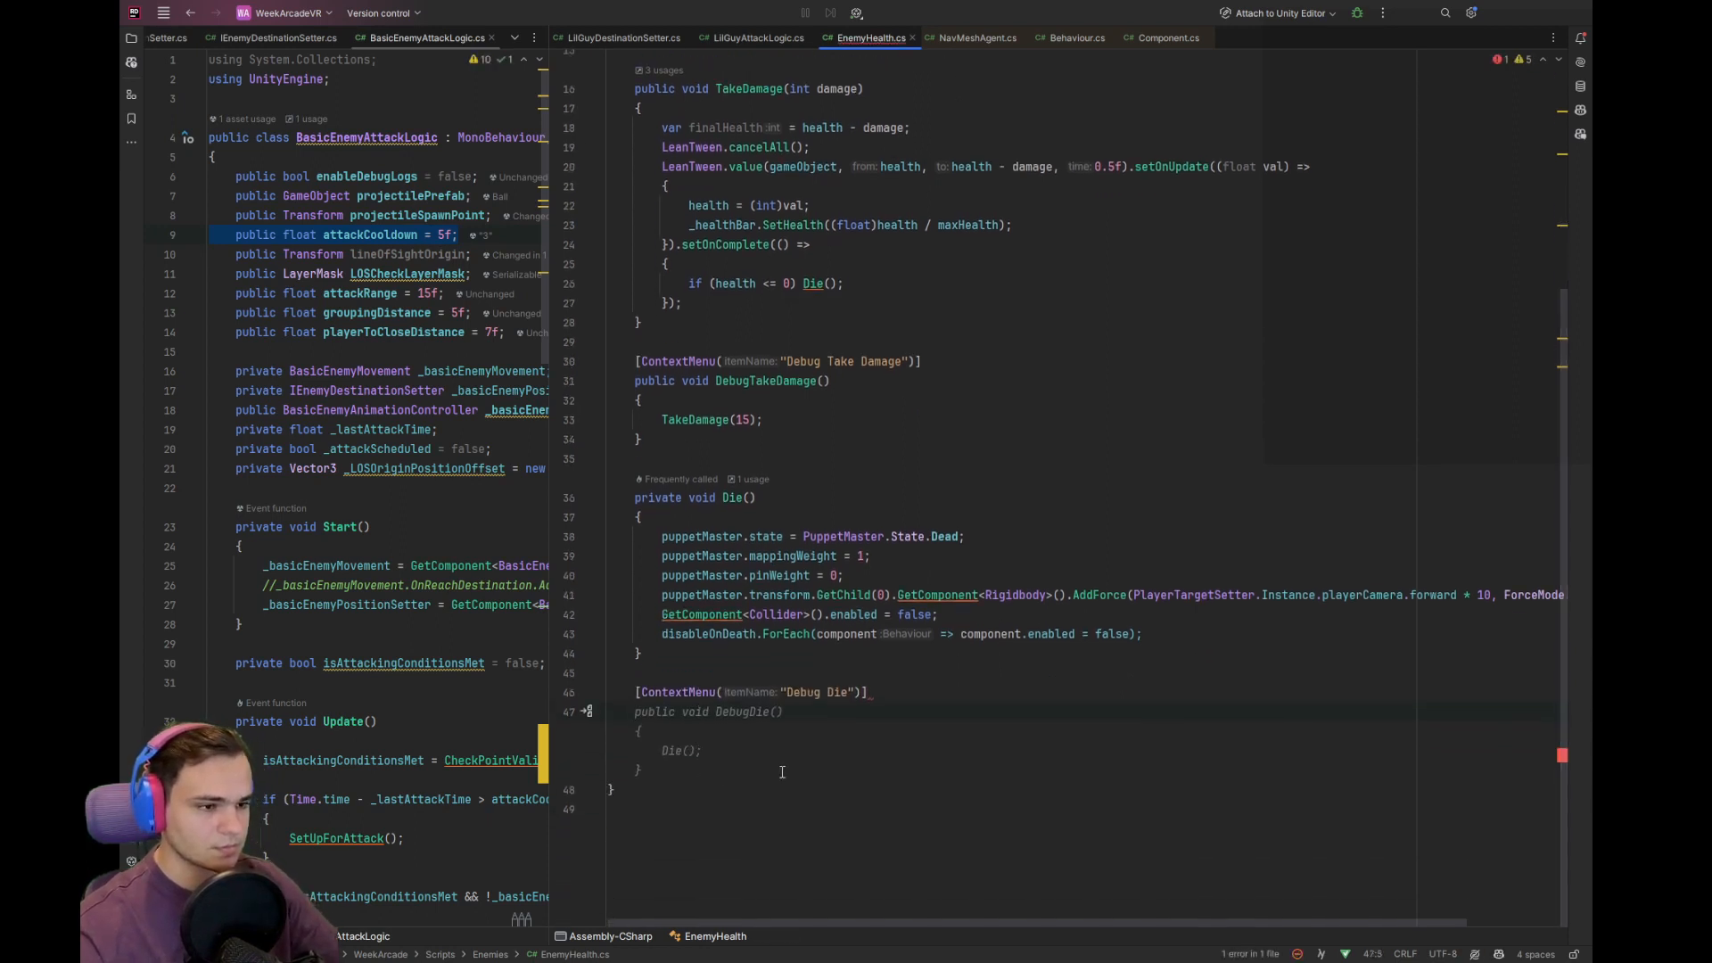
pyautogui.press('Tab')
pyautogui.moveTo(663, 809); pyautogui.dragTo(714, 812)
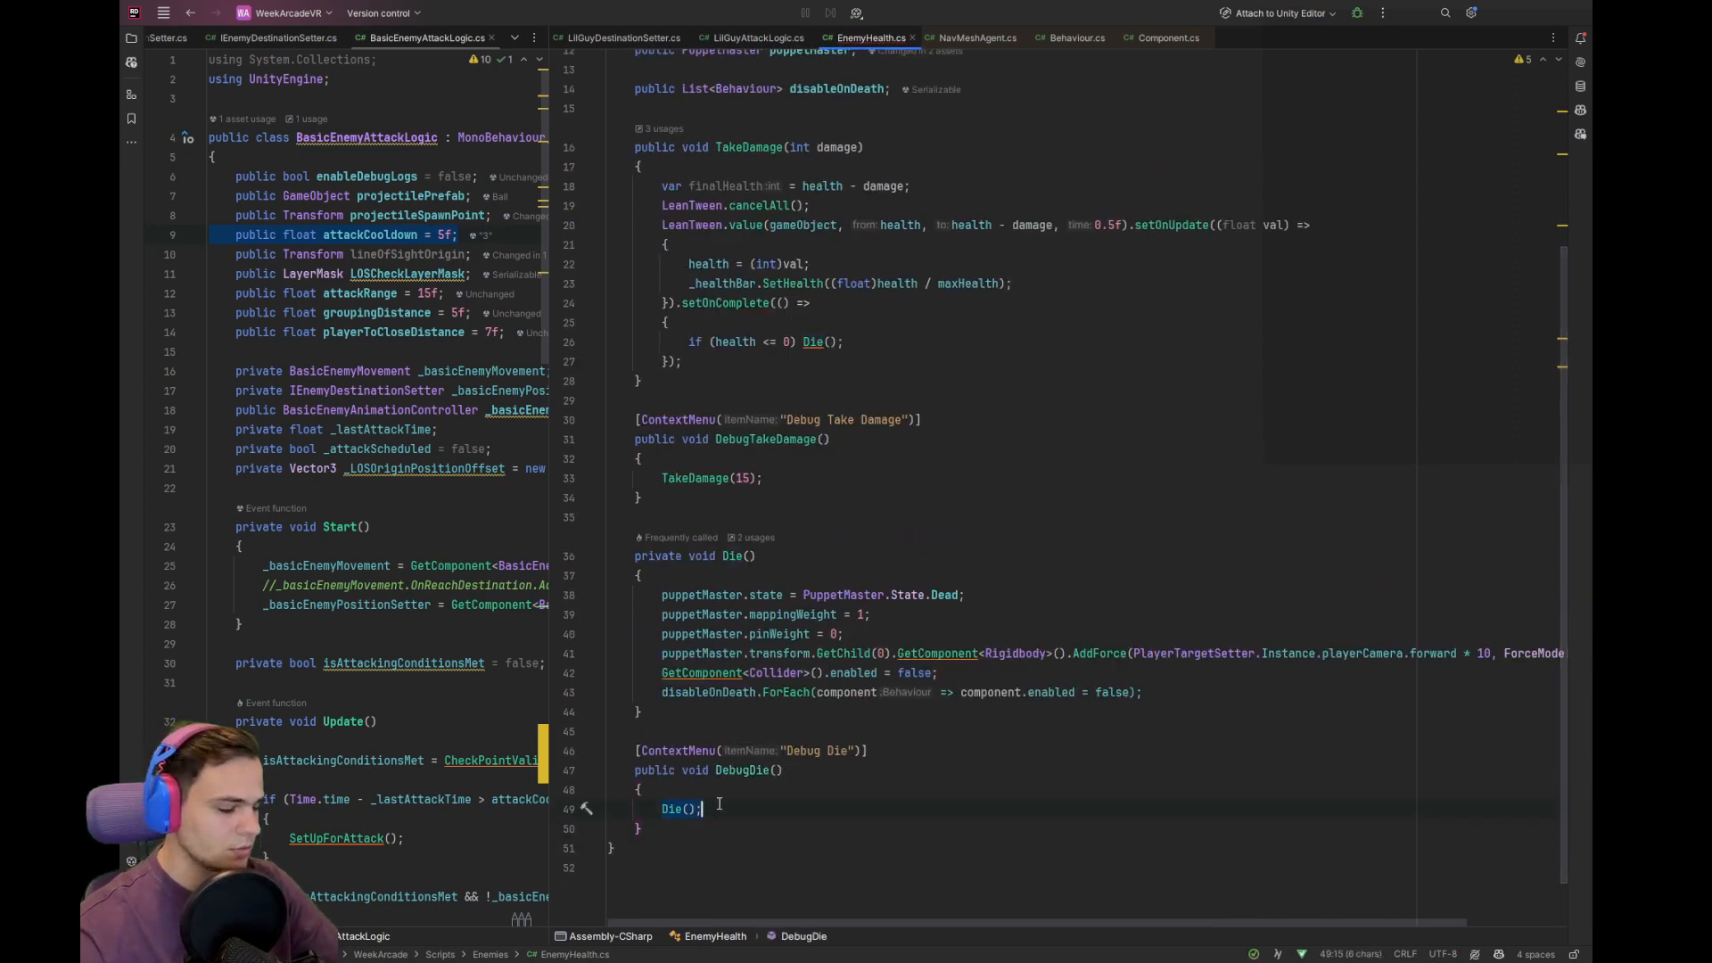
pyautogui.press('BackSpace')
# Rename the new context menu entry as "Debug death force" and its method as DebugDeathForce
pyautogui.doubleClick(839, 750)
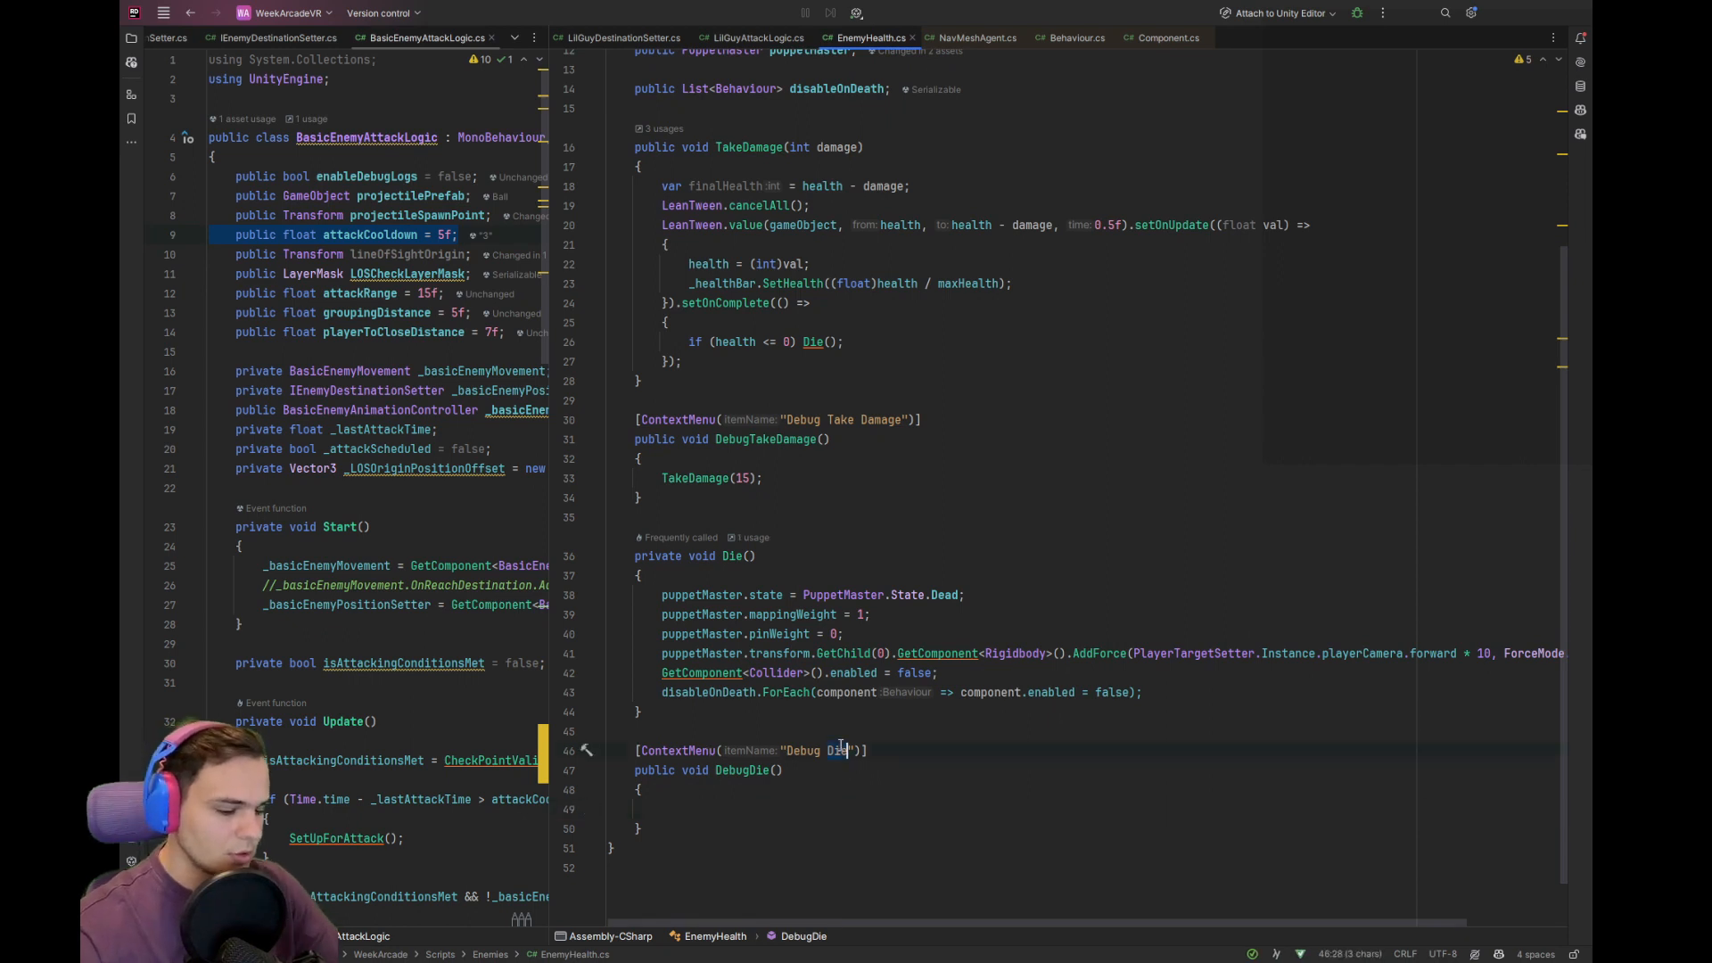
pyautogui.write('death')
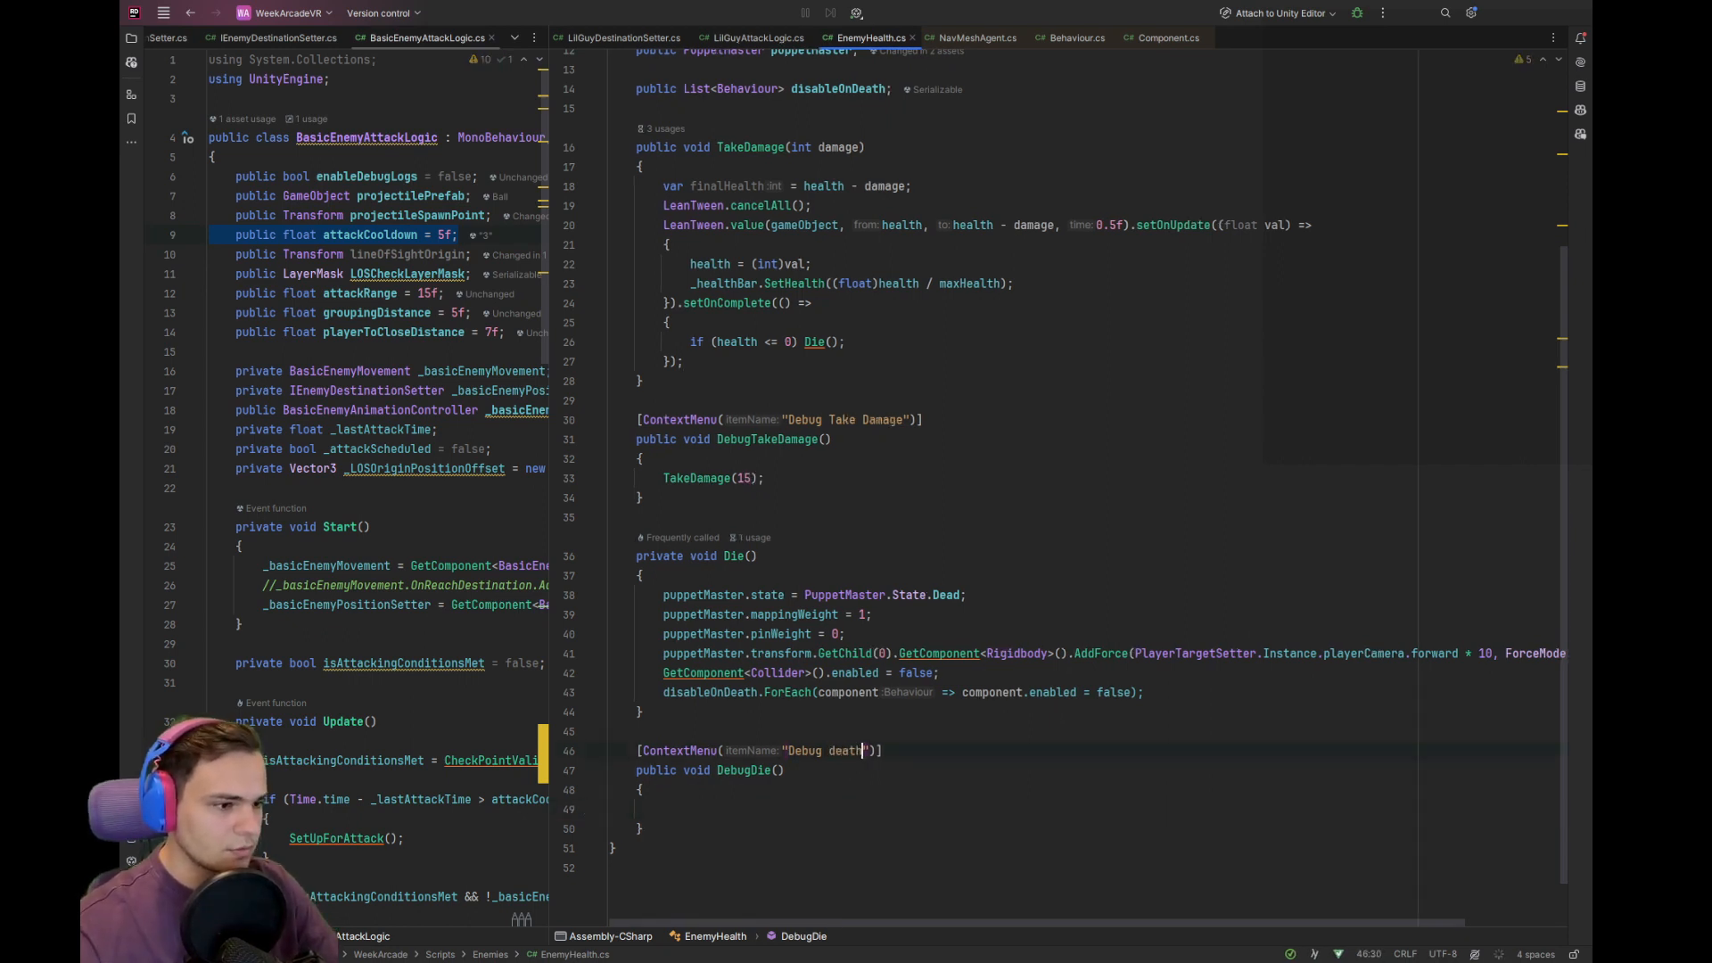
pyautogui.write(' force')
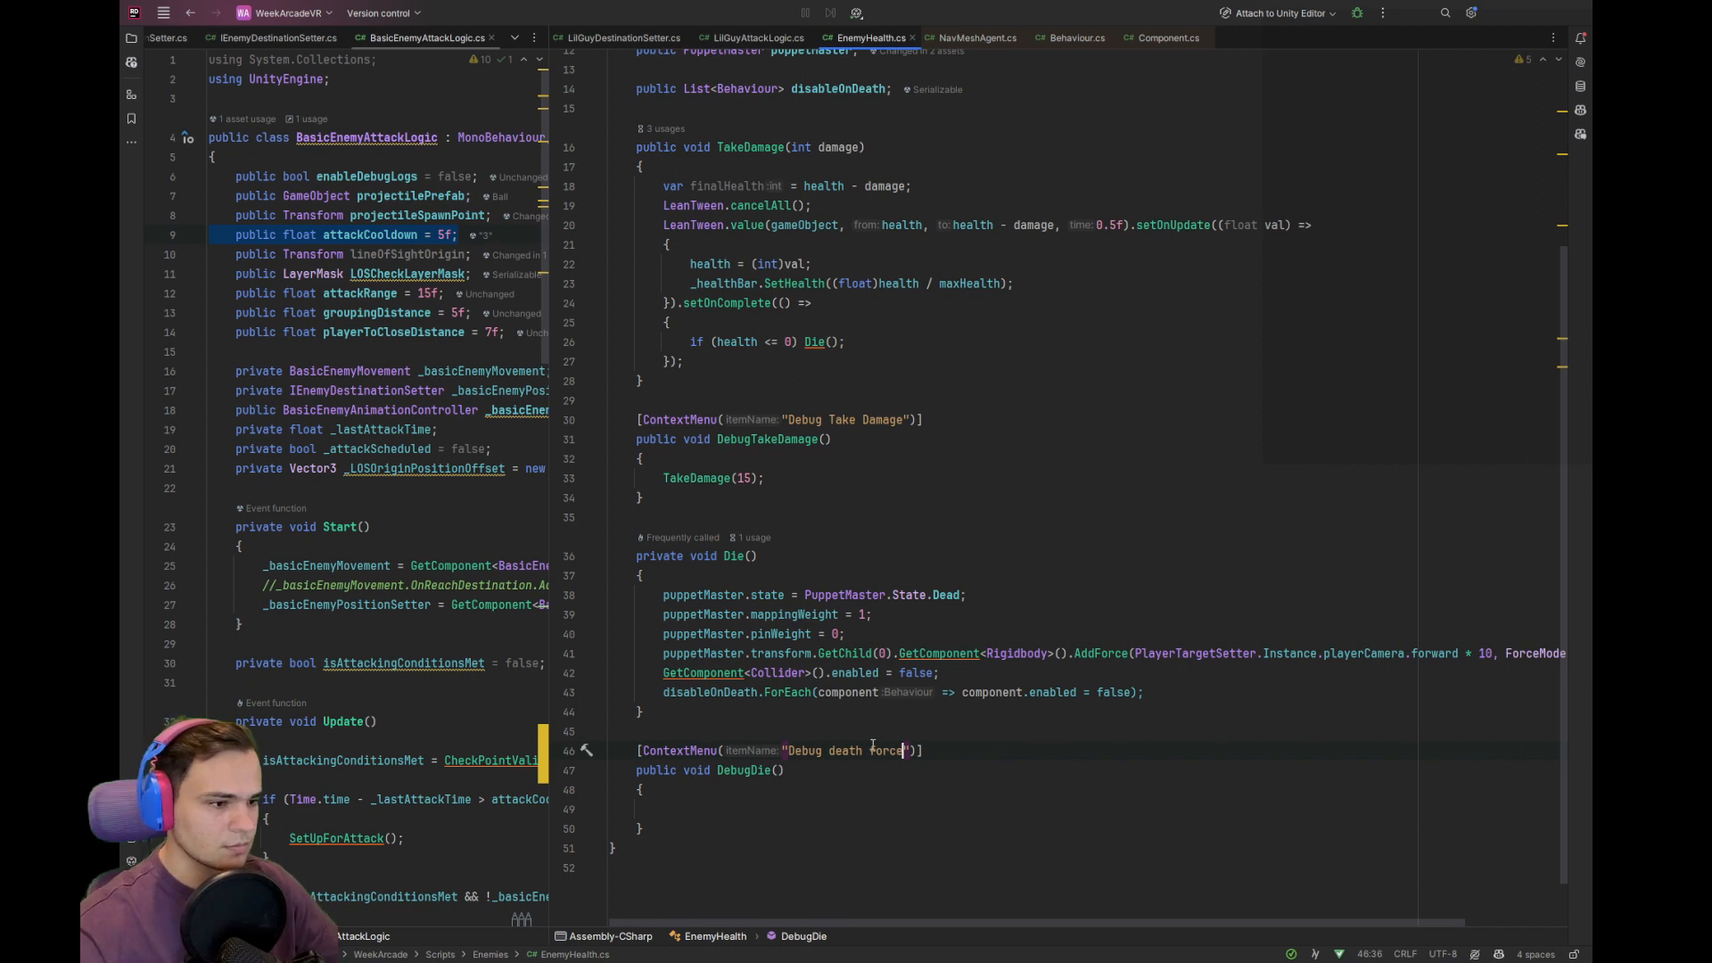
pyautogui.doubleClick(749, 770)
pyautogui.write('D')
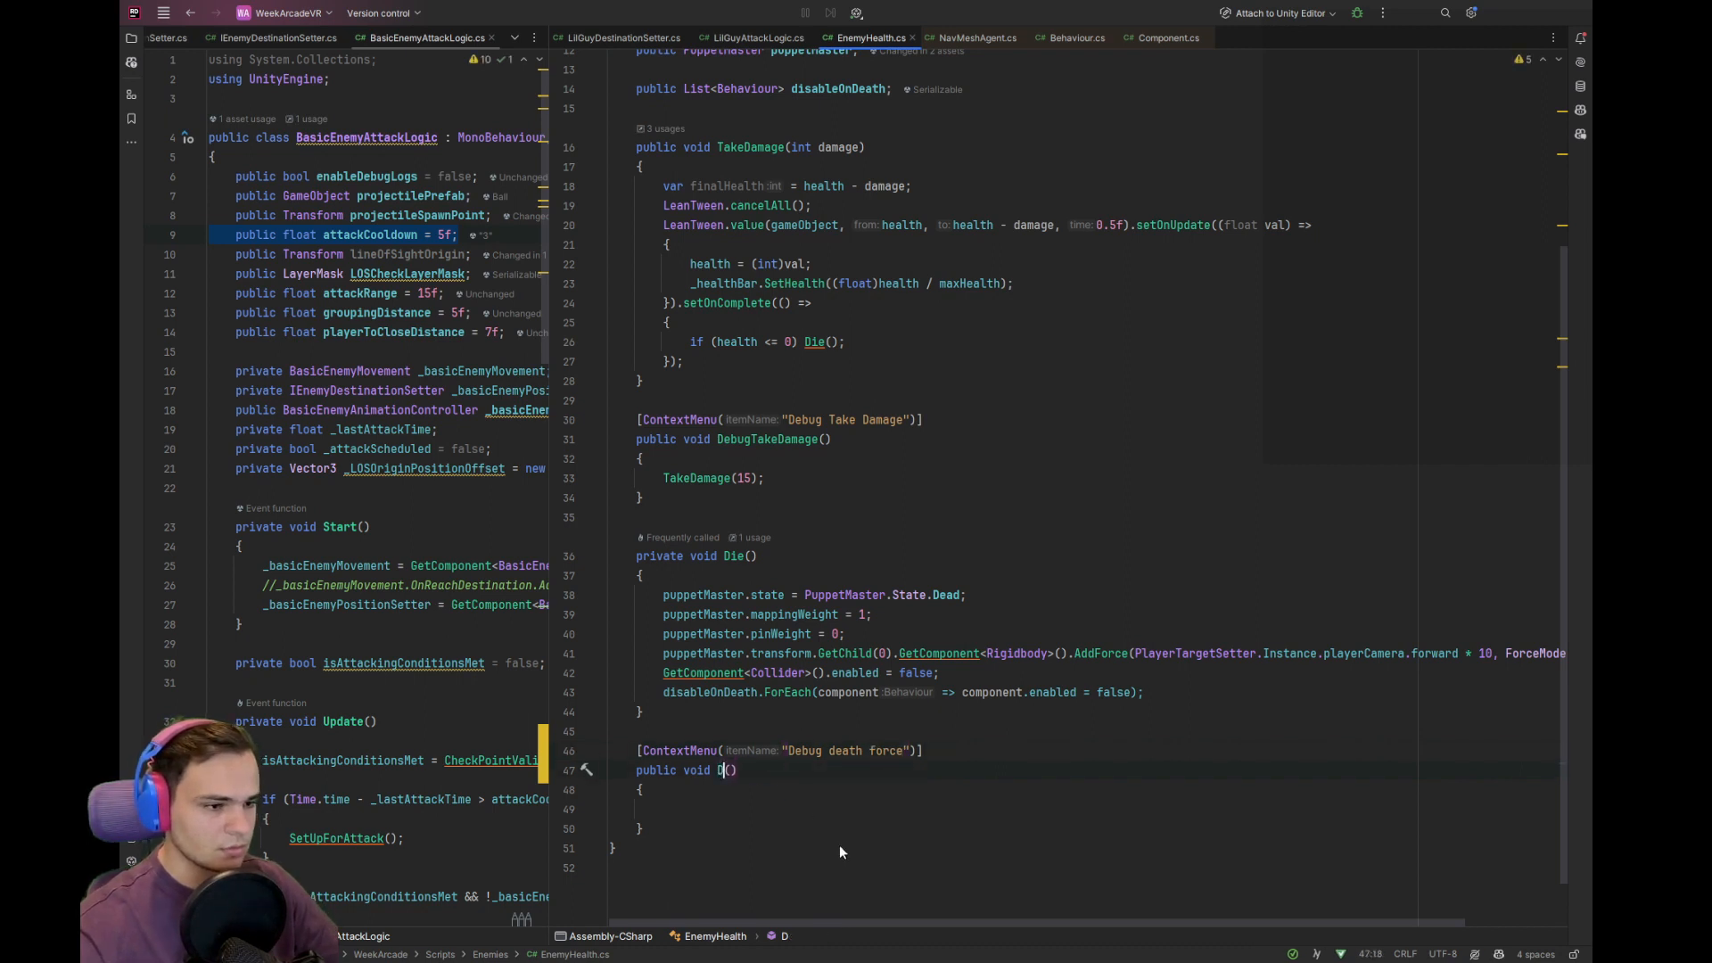
pyautogui.write('ebugDea')
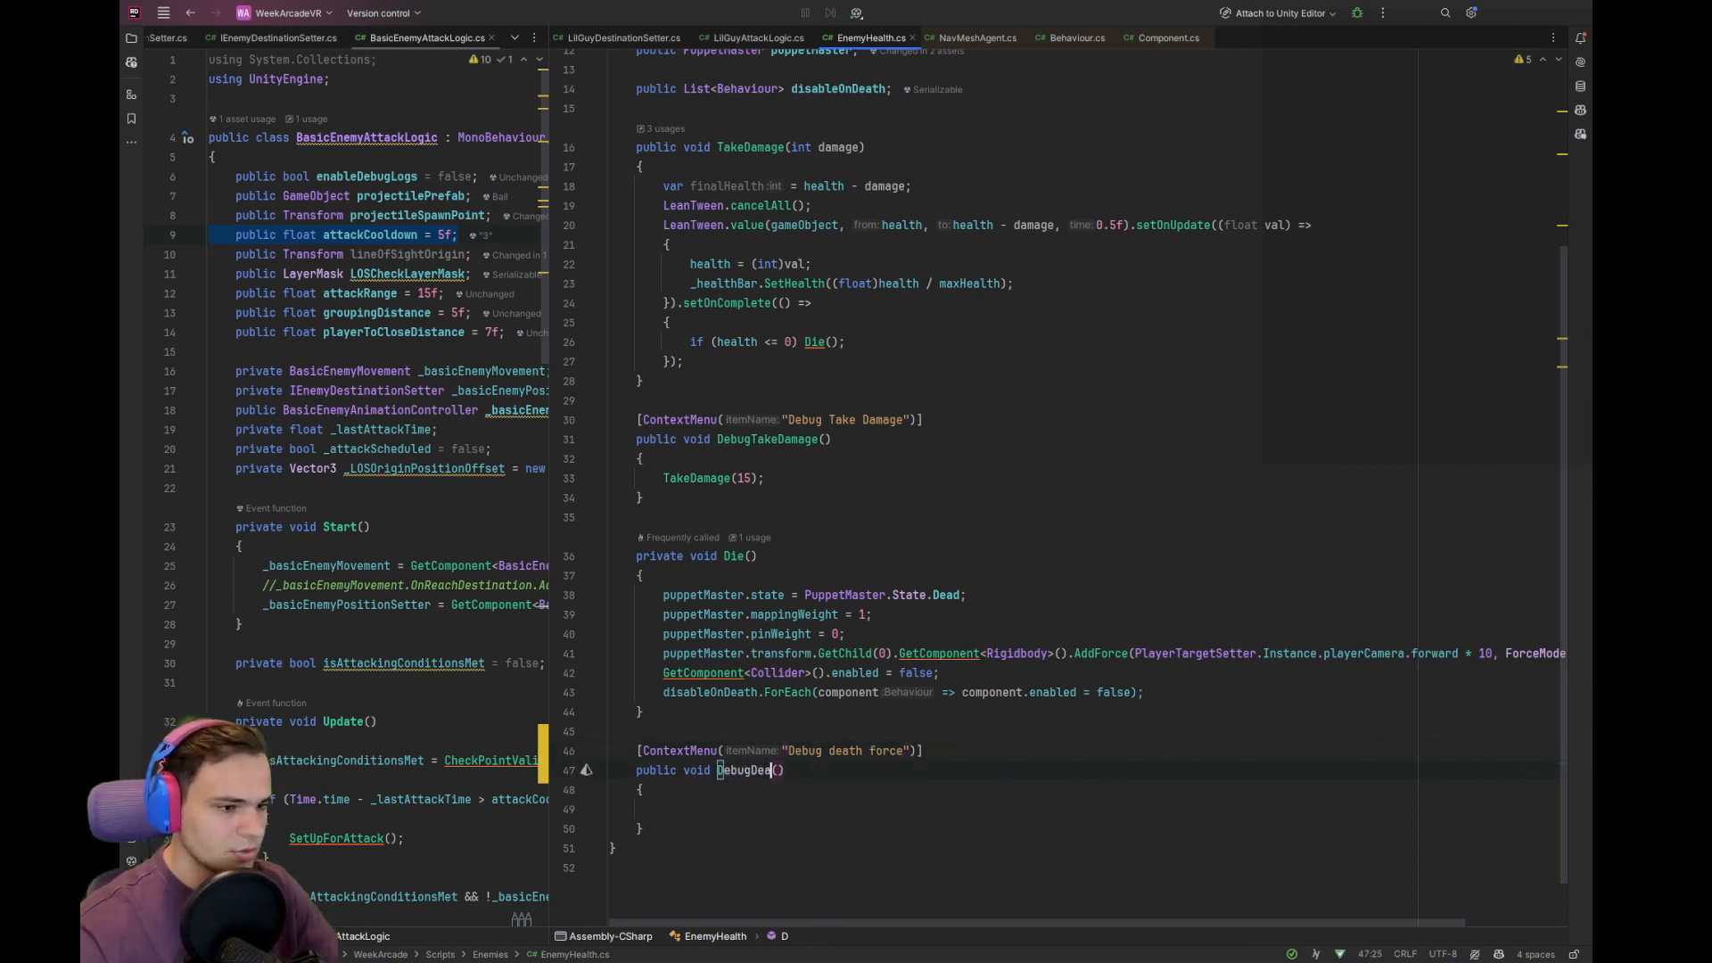
pyautogui.write('thFDorce')
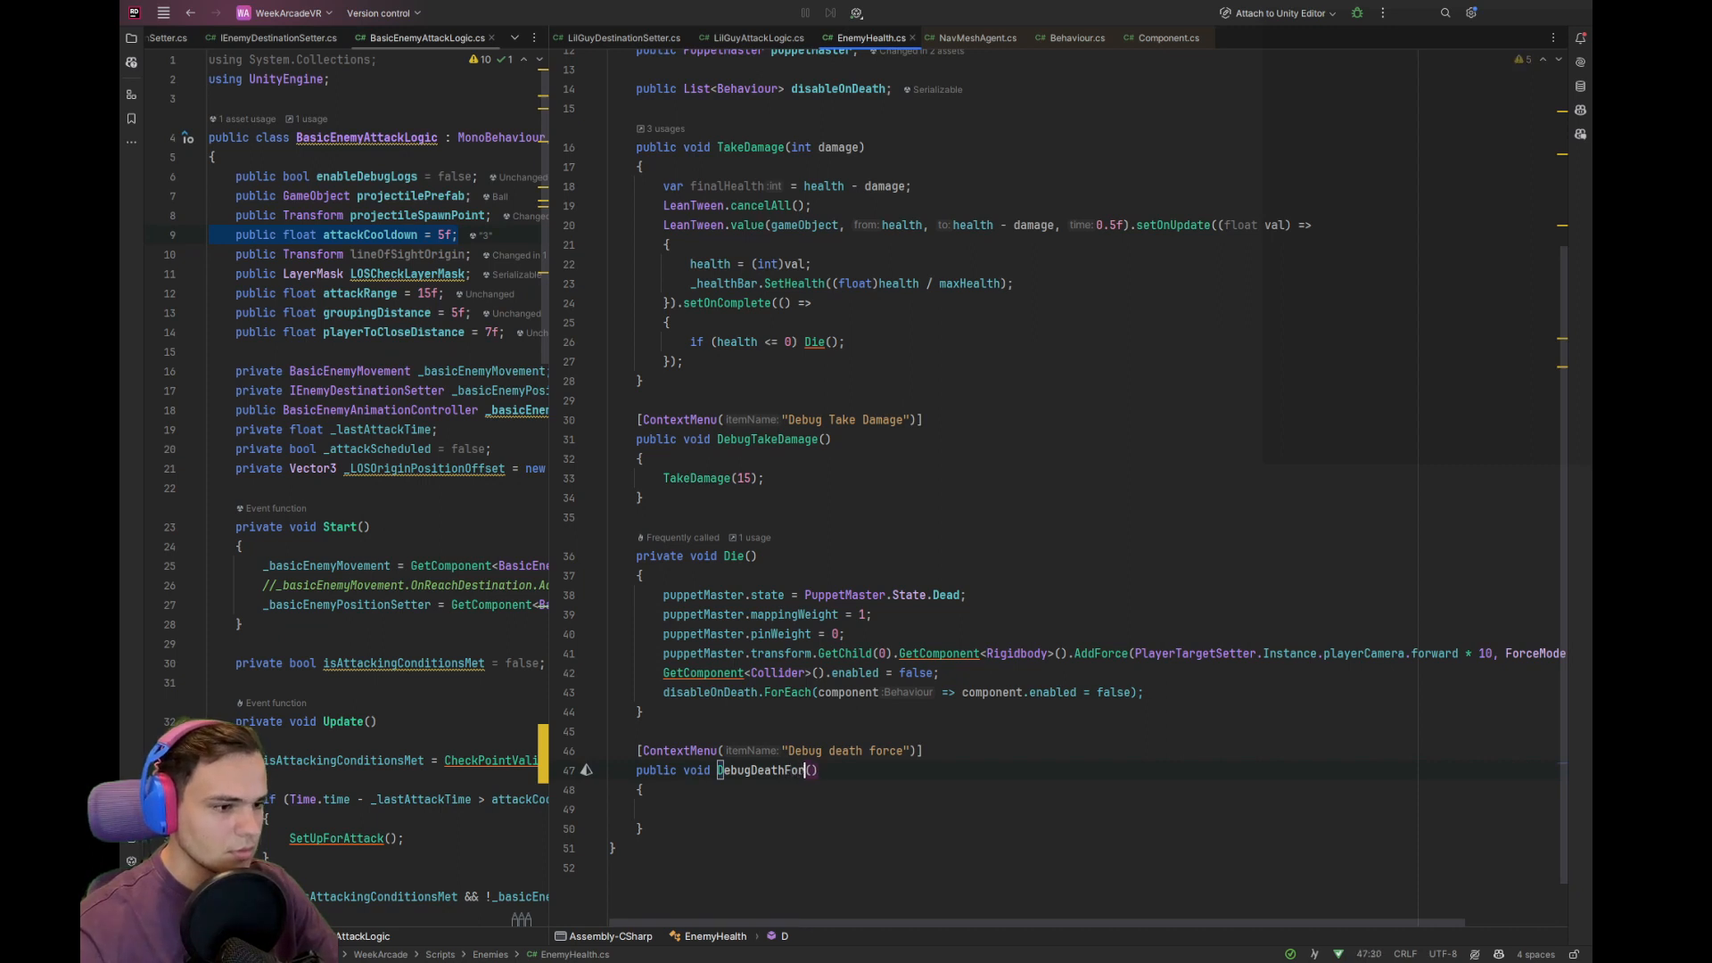
pyautogui.press('Down')
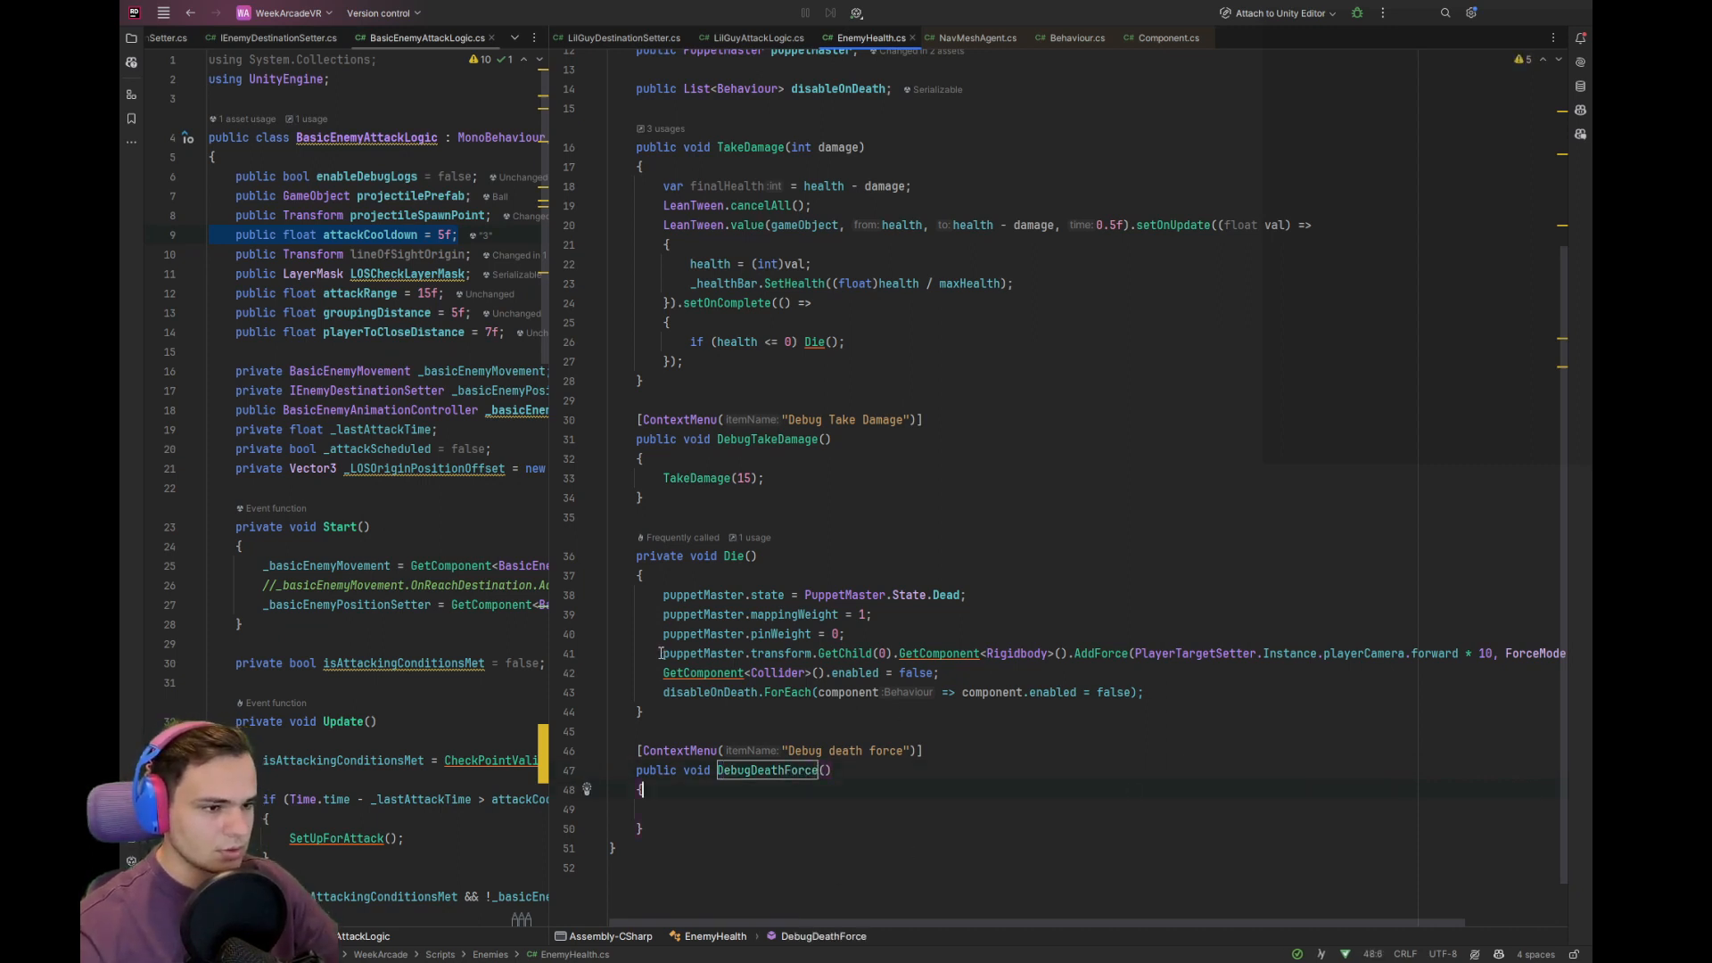
# Copy the AddForce line from Die into the body of DebugDeathForce, without an extra blank line
pyautogui.moveTo(660, 654); pyautogui.dragTo(662, 673)
pyautogui.hotkey('ctrl', 'c')
pyautogui.click(699, 806)
pyautogui.hotkey('ctrl', 'v')
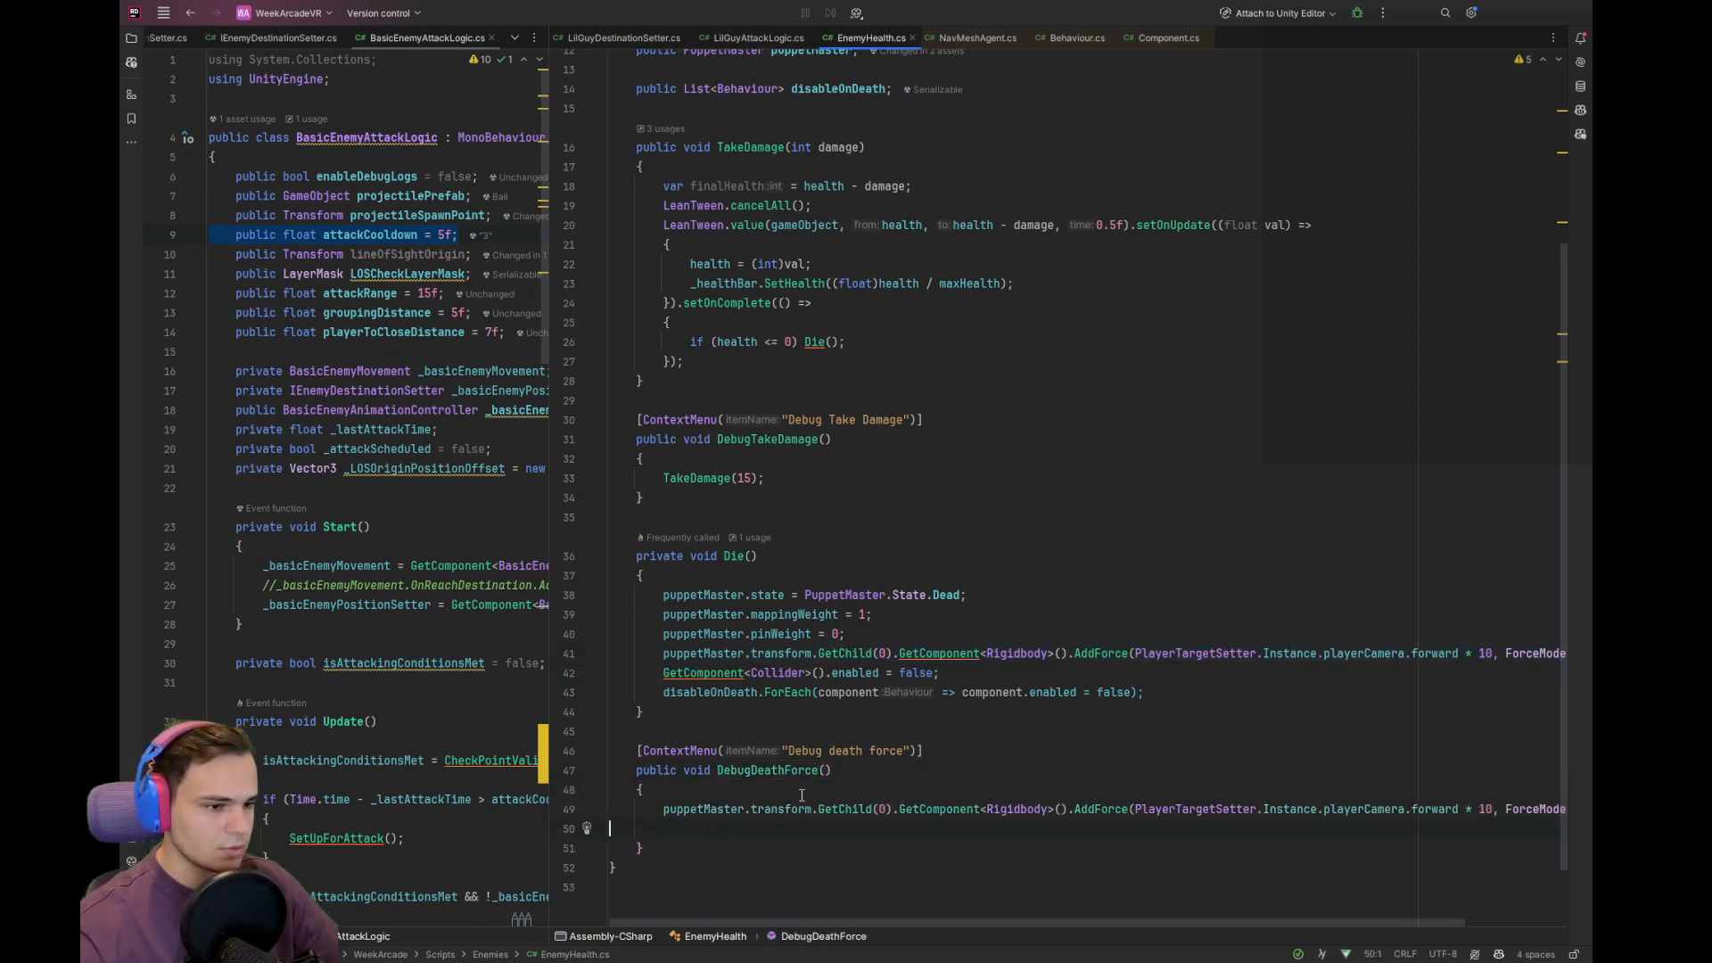
pyautogui.press('BackSpace')
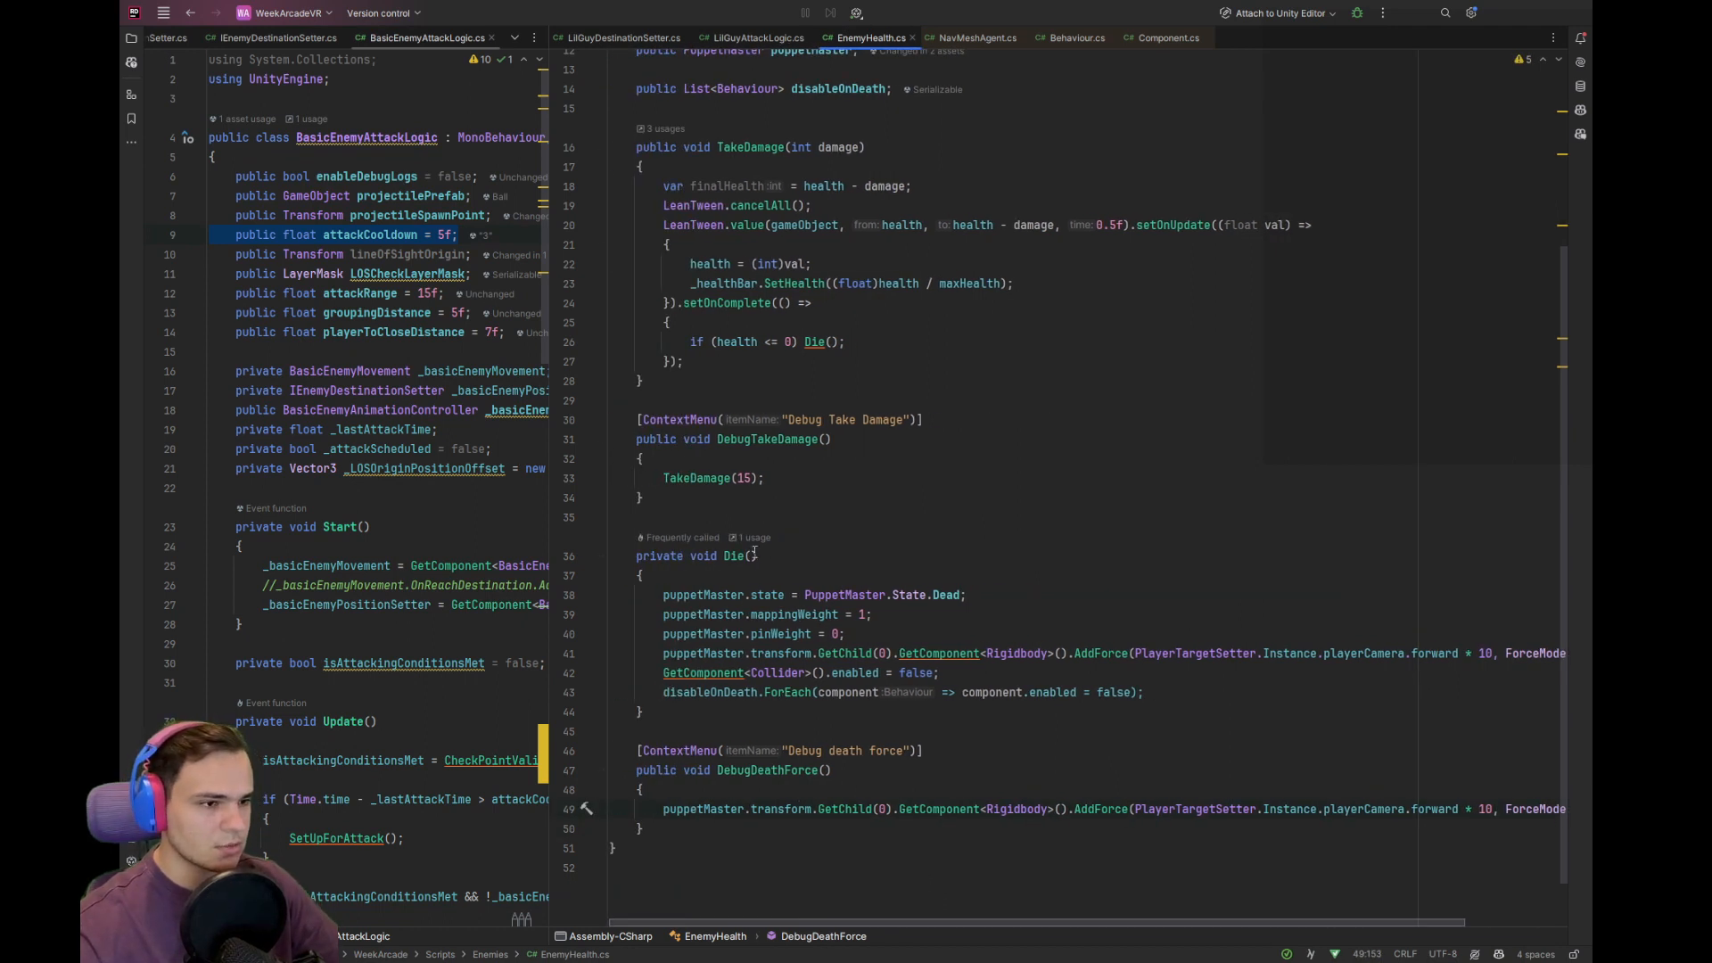
# In EnemyHealth.cs, declare a public float deathForce with a value of 10 on its own line above the Die method
pyautogui.click(720, 519)
pyautogui.press('Return')
pyautogui.press('Return')
pyautogui.press('Up')
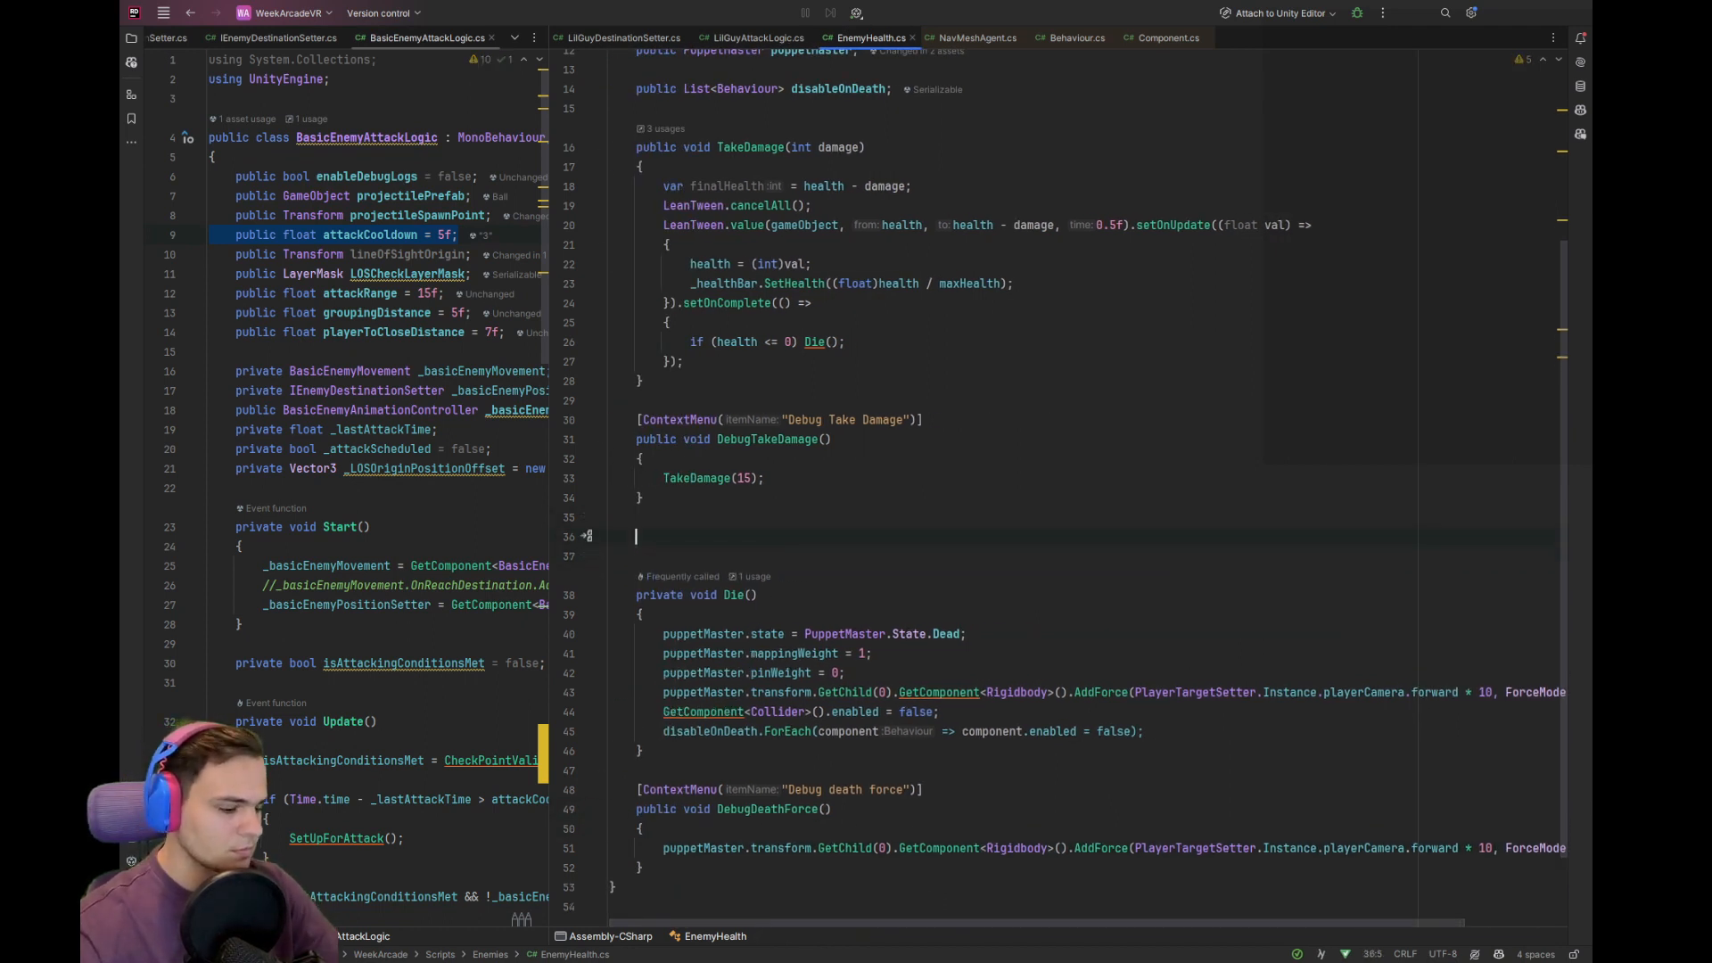
pyautogui.write('public float ')
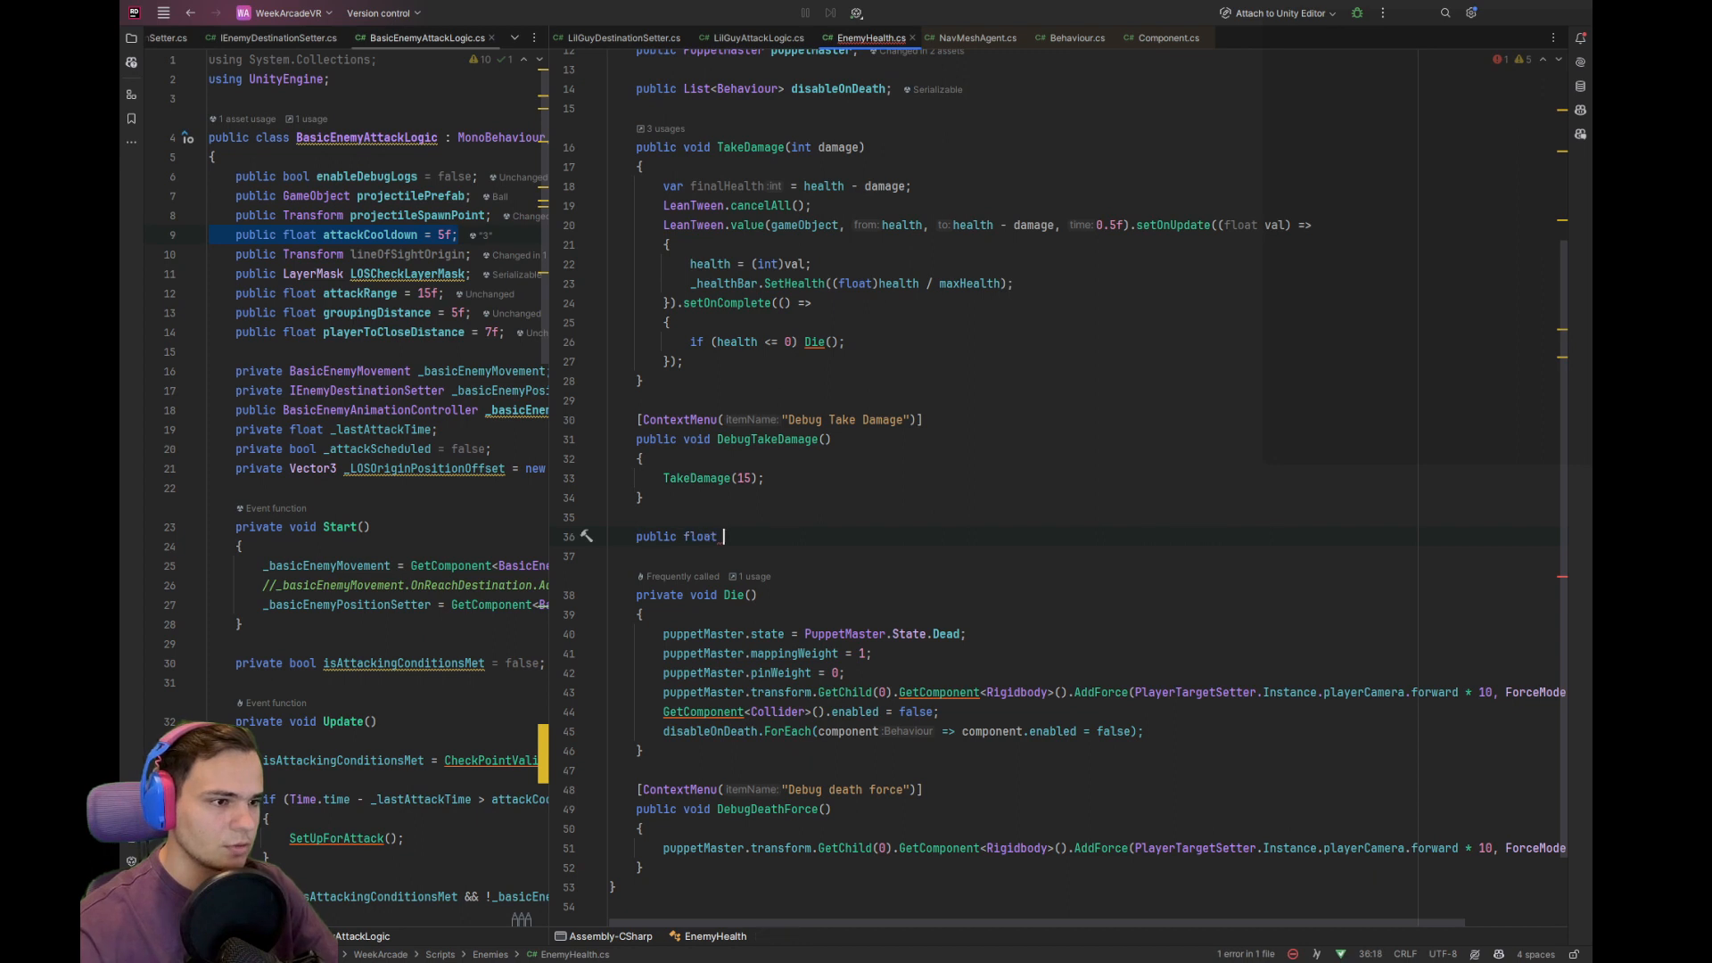
pyautogui.write('deatch')
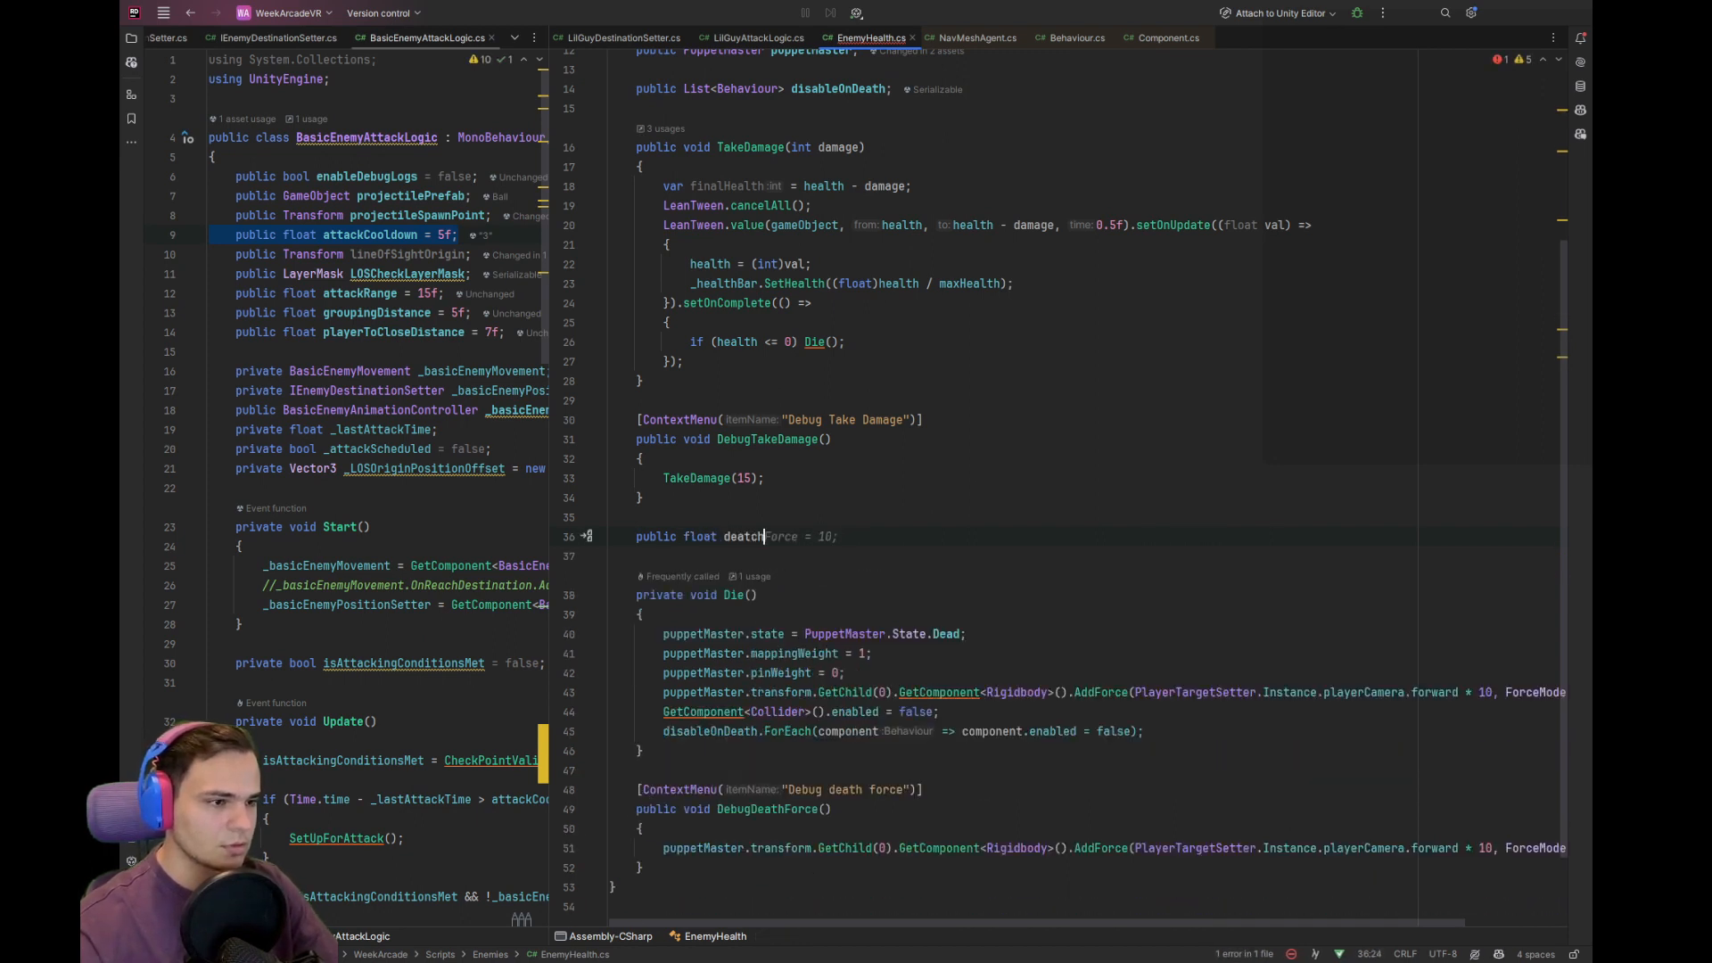
pyautogui.press('Tab')
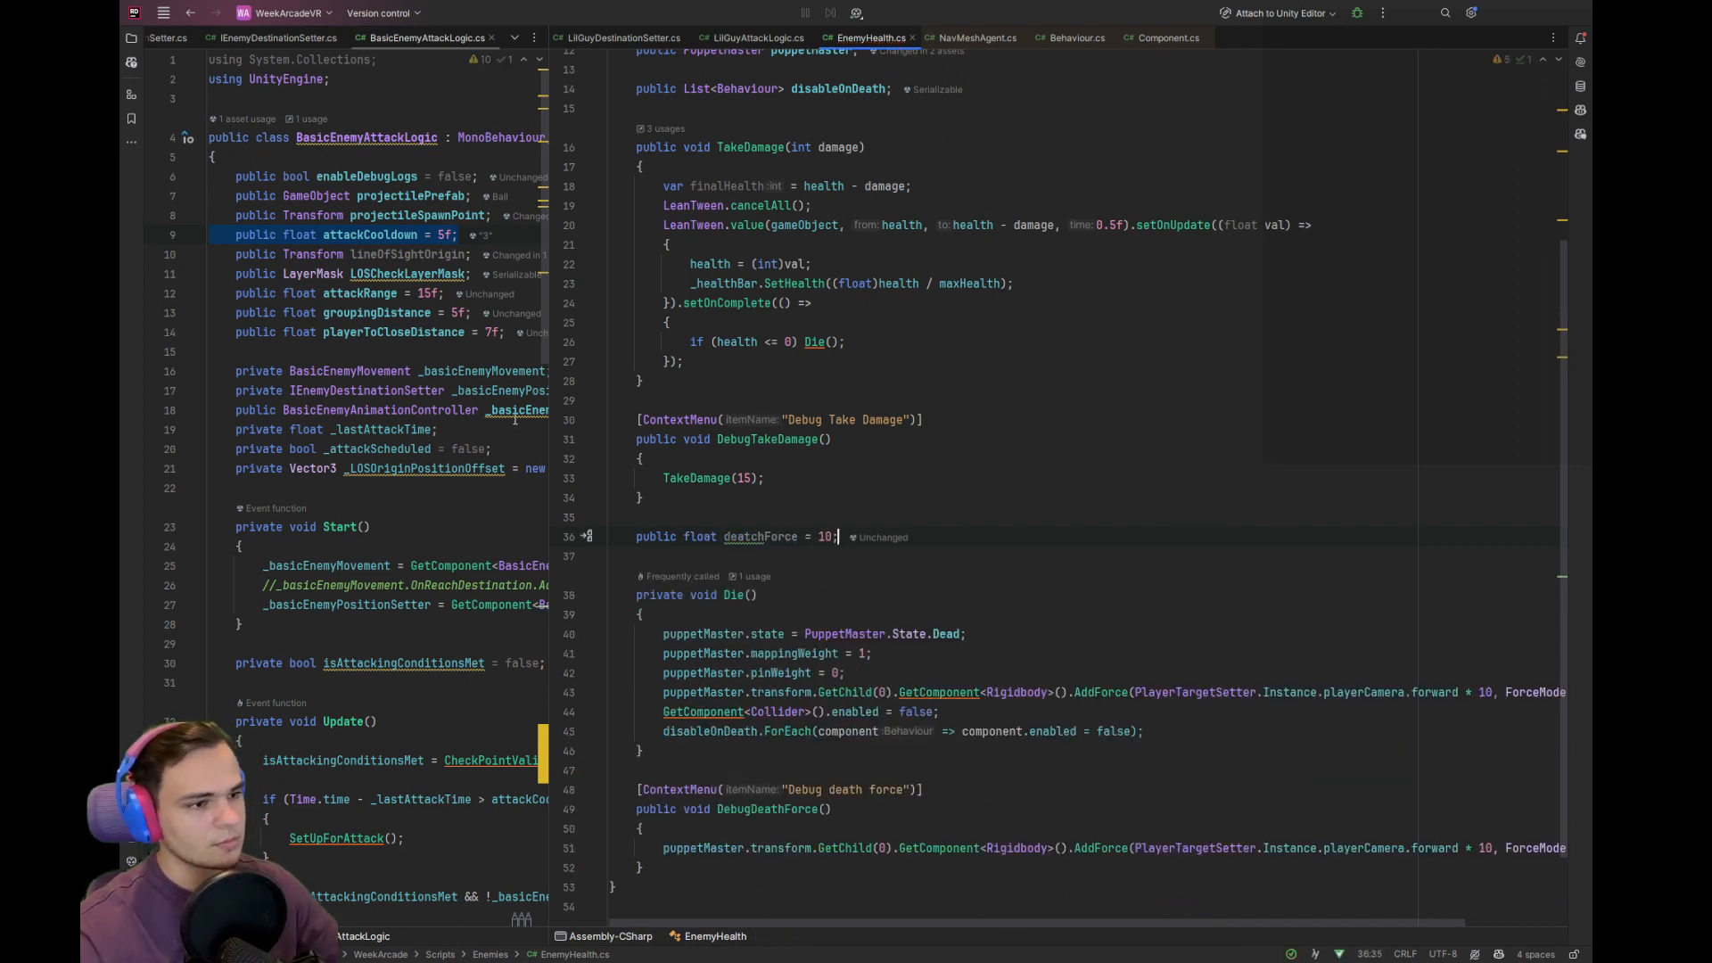
pyautogui.click(751, 536)
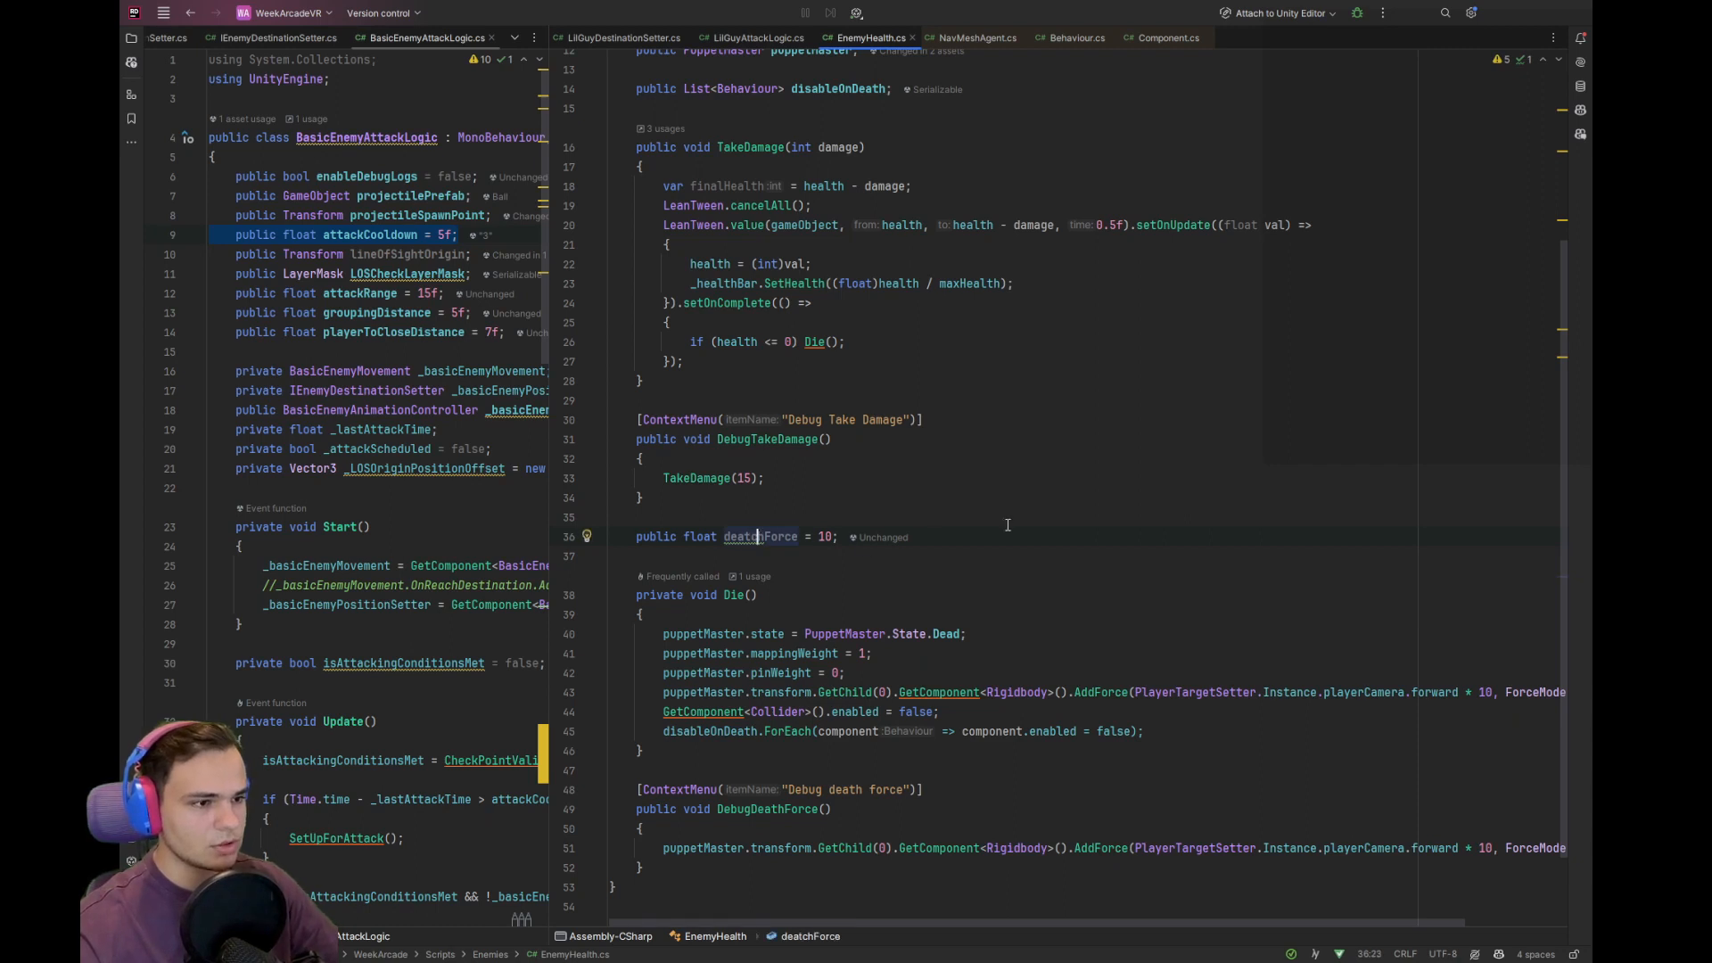
pyautogui.press('BackSpace')
# Replace the hard-coded 10 with deathForce in the AddForce lines of both Die and DebugDeathForce
pyautogui.hotkey('ctrl', 'w')
pyautogui.hotkey('ctrl', 'c')
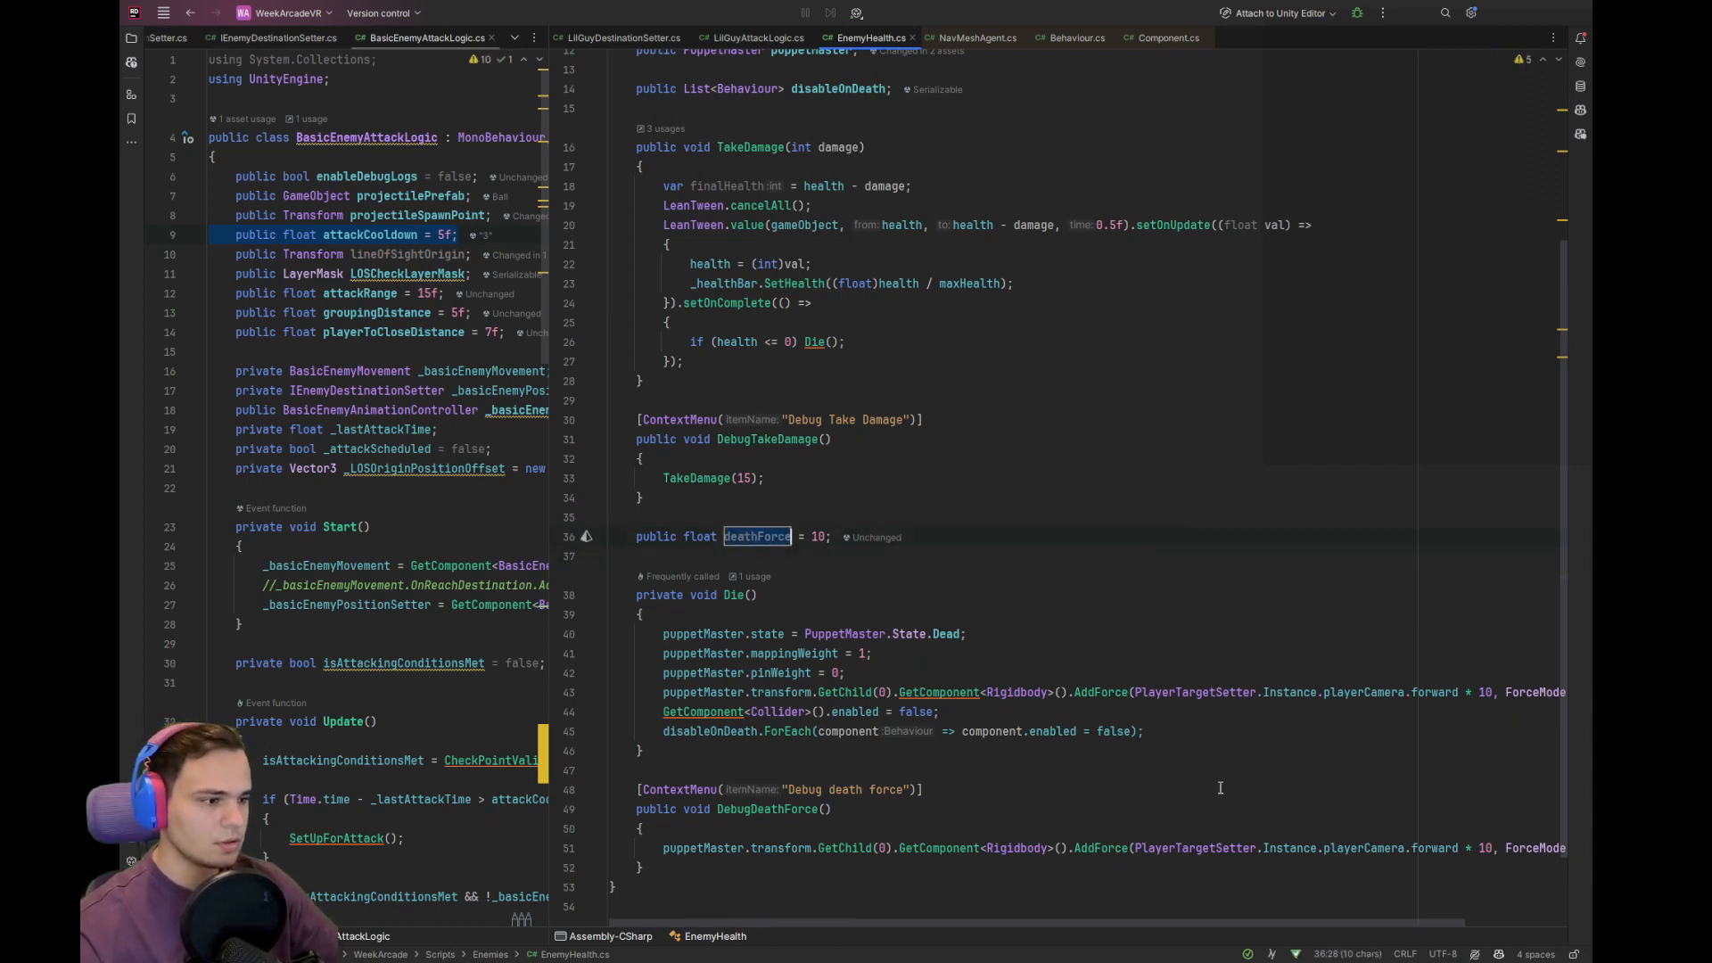
pyautogui.doubleClick(1485, 692)
pyautogui.hotkey('ctrl', 'v')
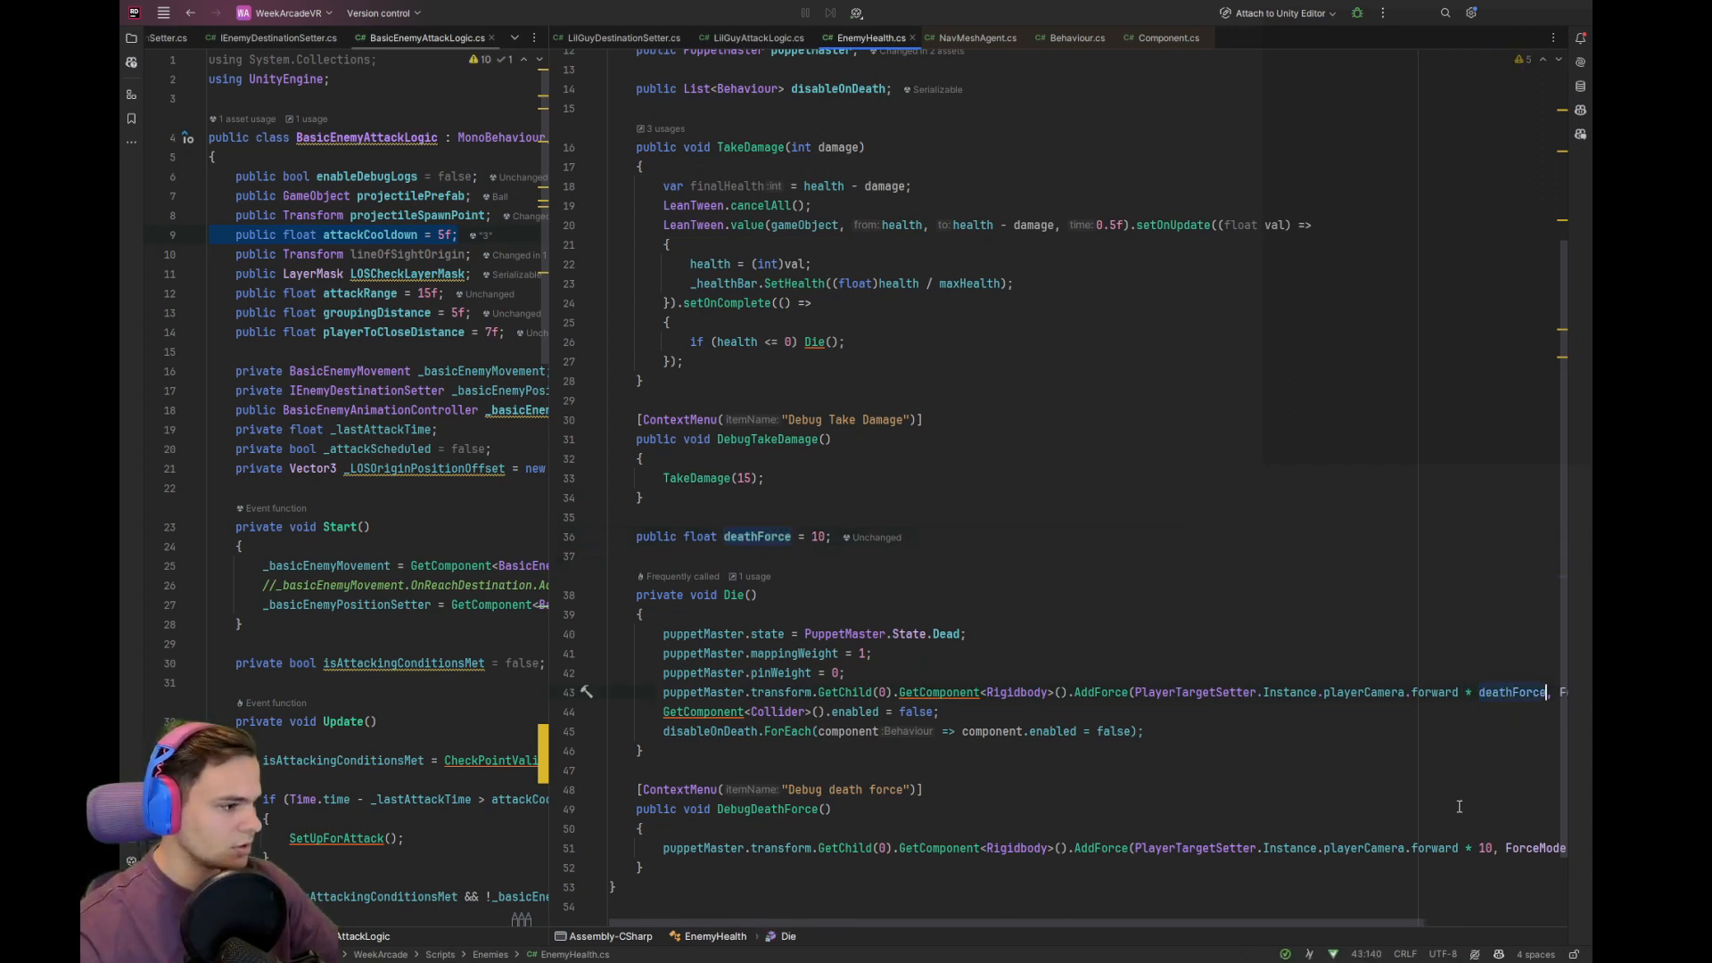
pyautogui.doubleClick(1485, 848)
pyautogui.hotkey('ctrl', 'v')
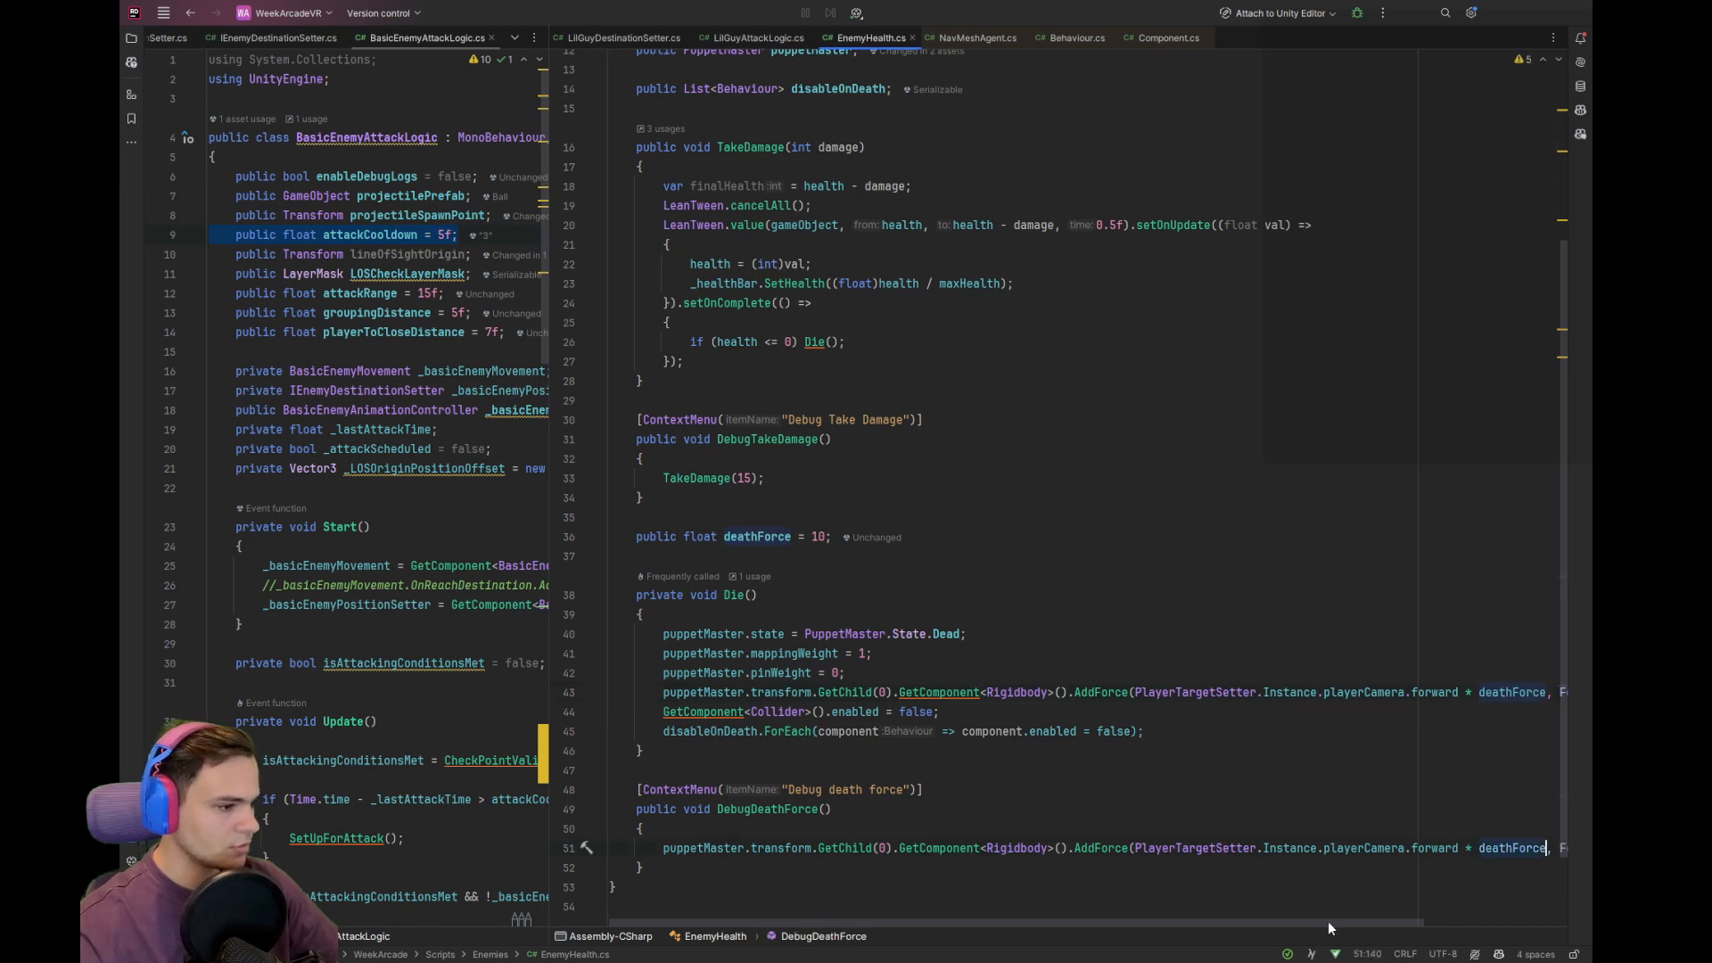
pyautogui.hscroll(3, 1546, 915)
pyautogui.hscroll(-3, 1121, 926)
# Switch to Unity and test Lilguy's death in Play mode, with the console cleared and the Scene view made slightly taller
pyautogui.hotkey('alt', 'Tab')
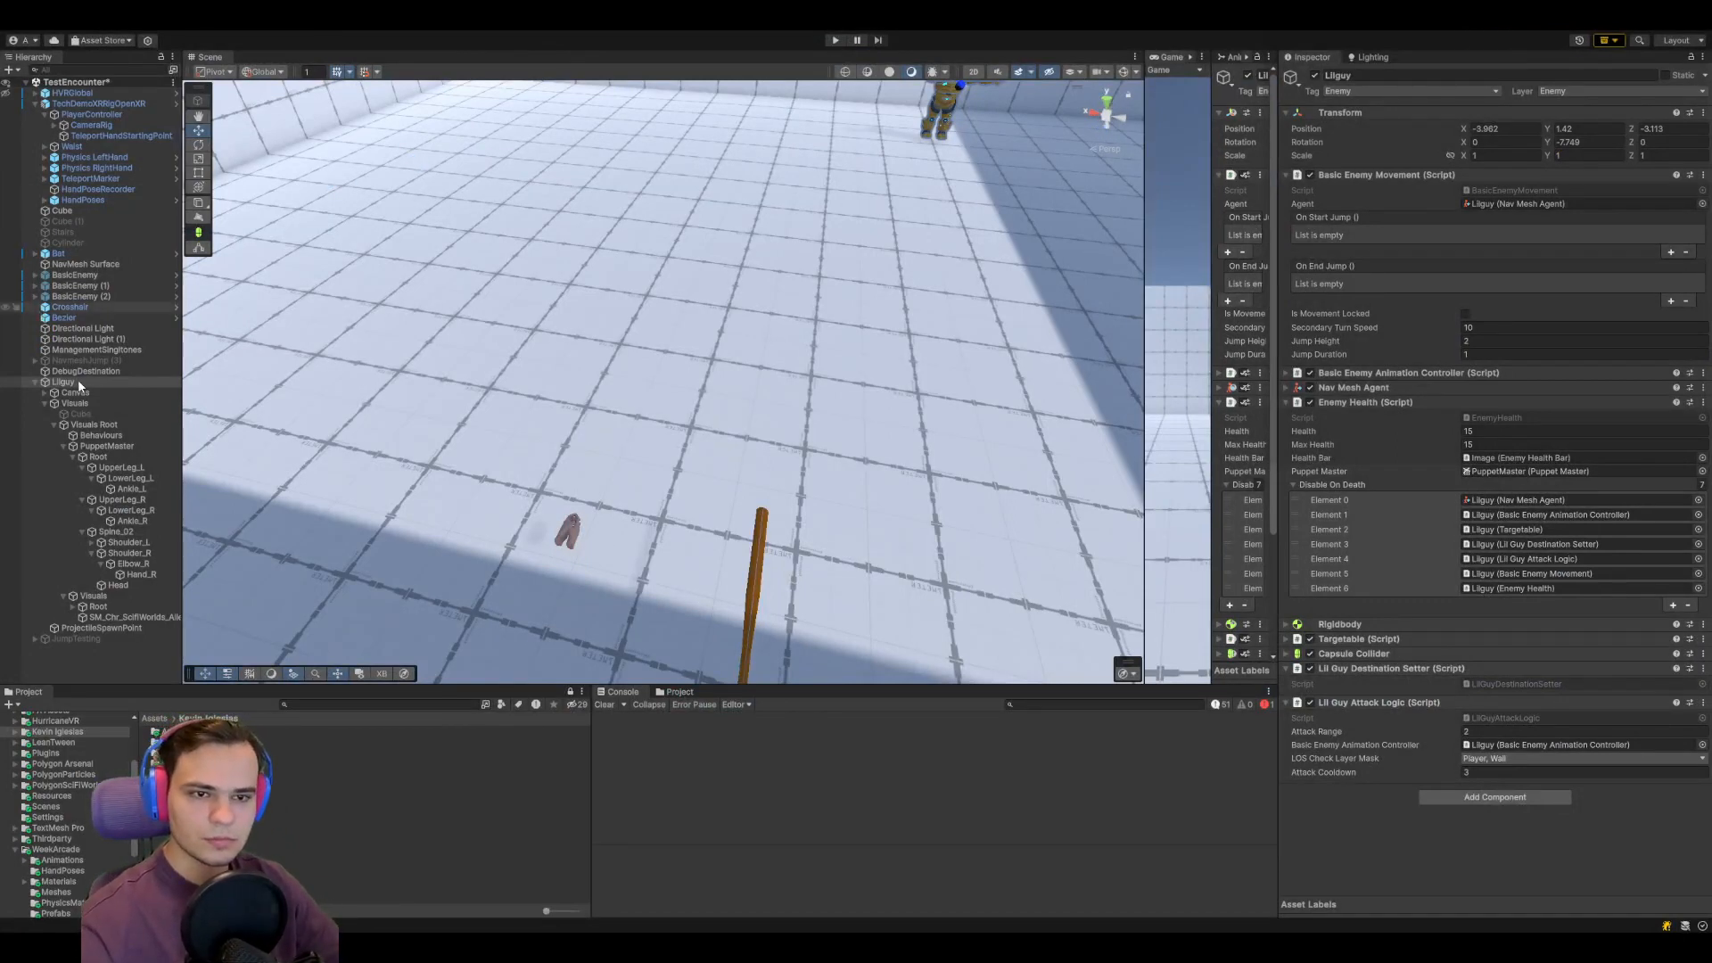
pyautogui.click(835, 40)
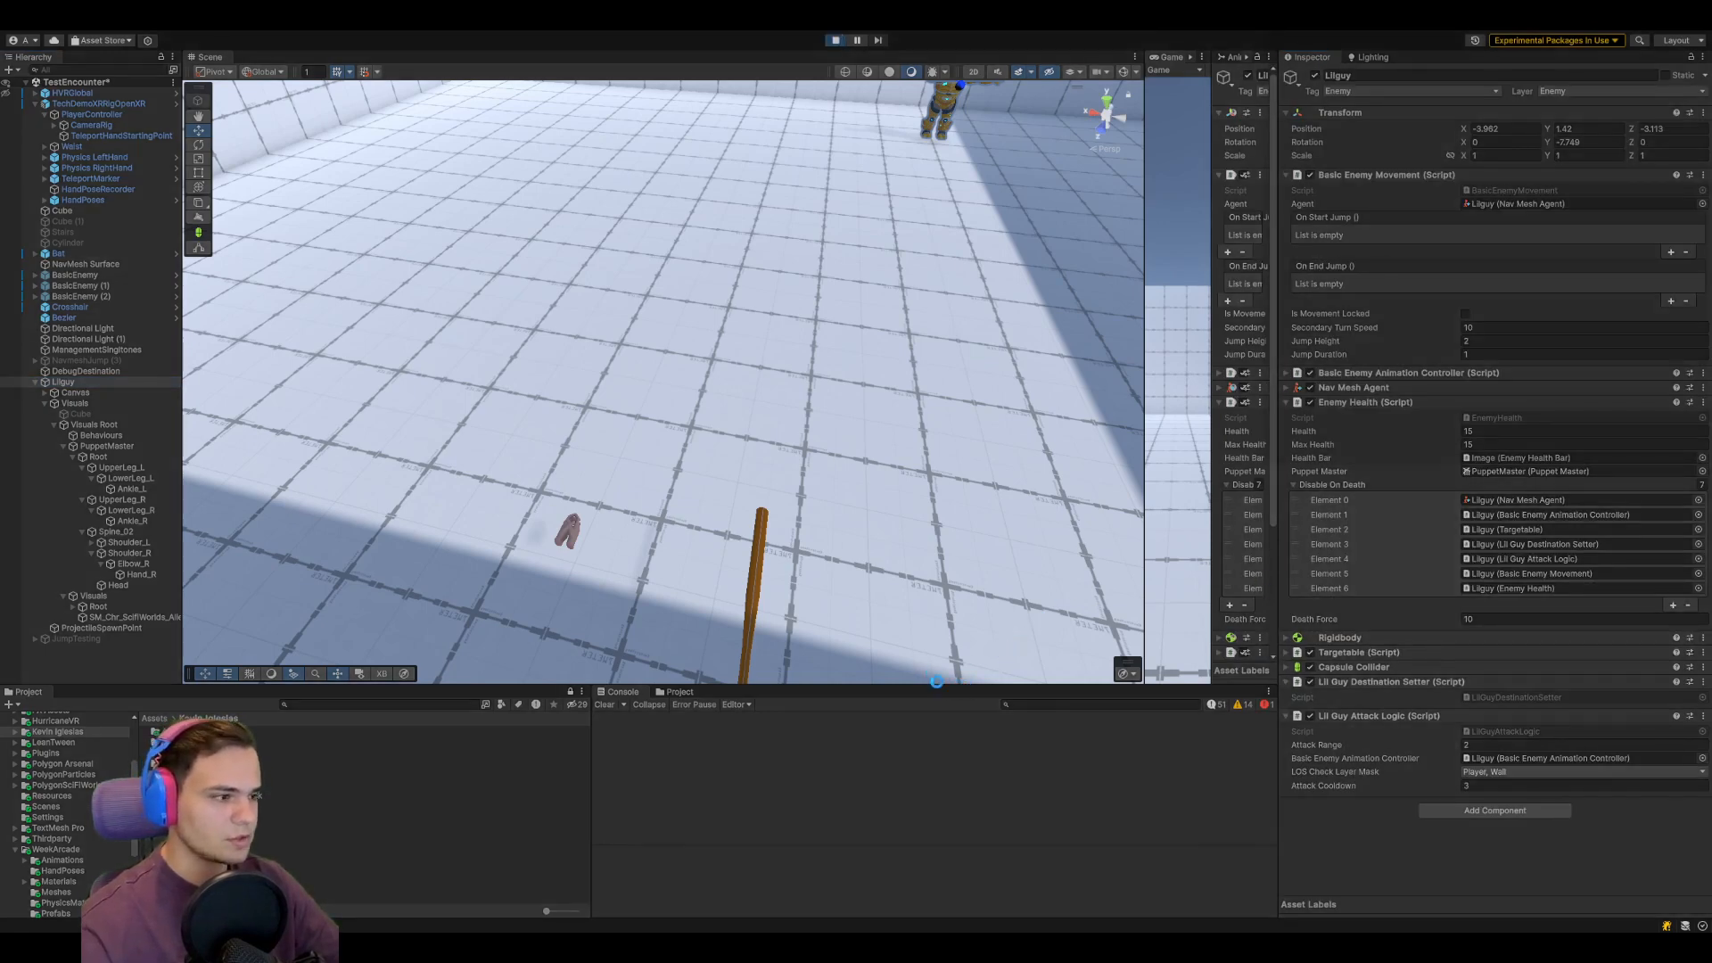
pyautogui.click(610, 704)
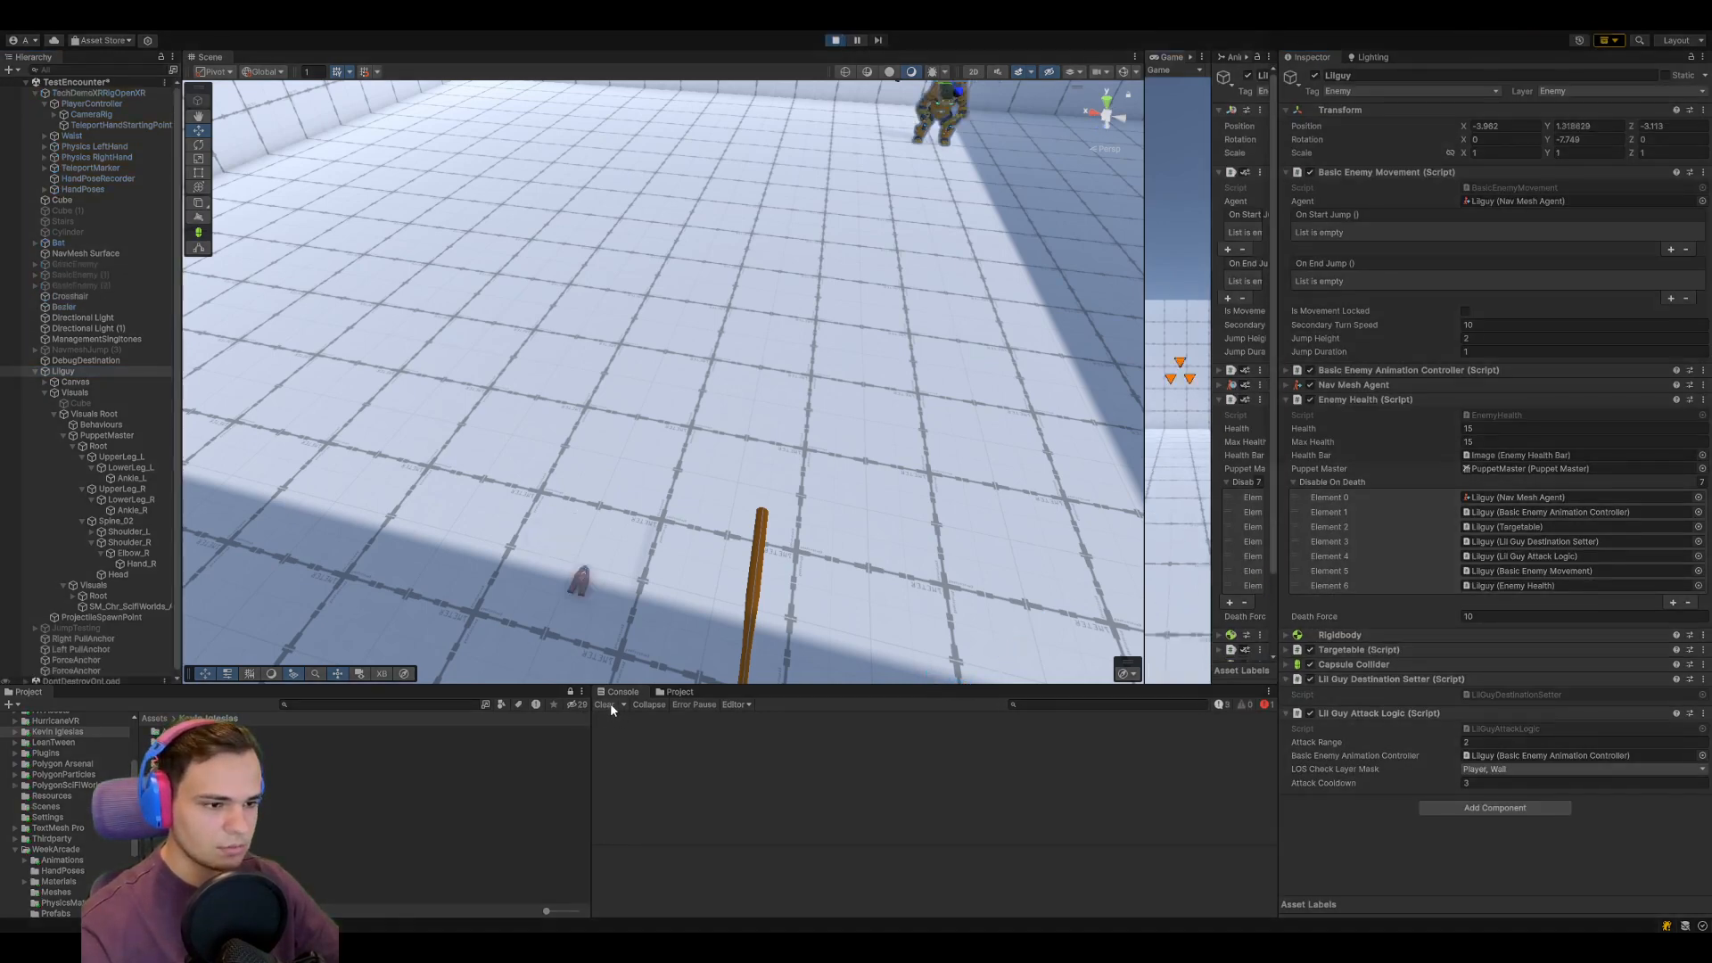
pyautogui.moveTo(881, 683); pyautogui.dragTo(881, 715)
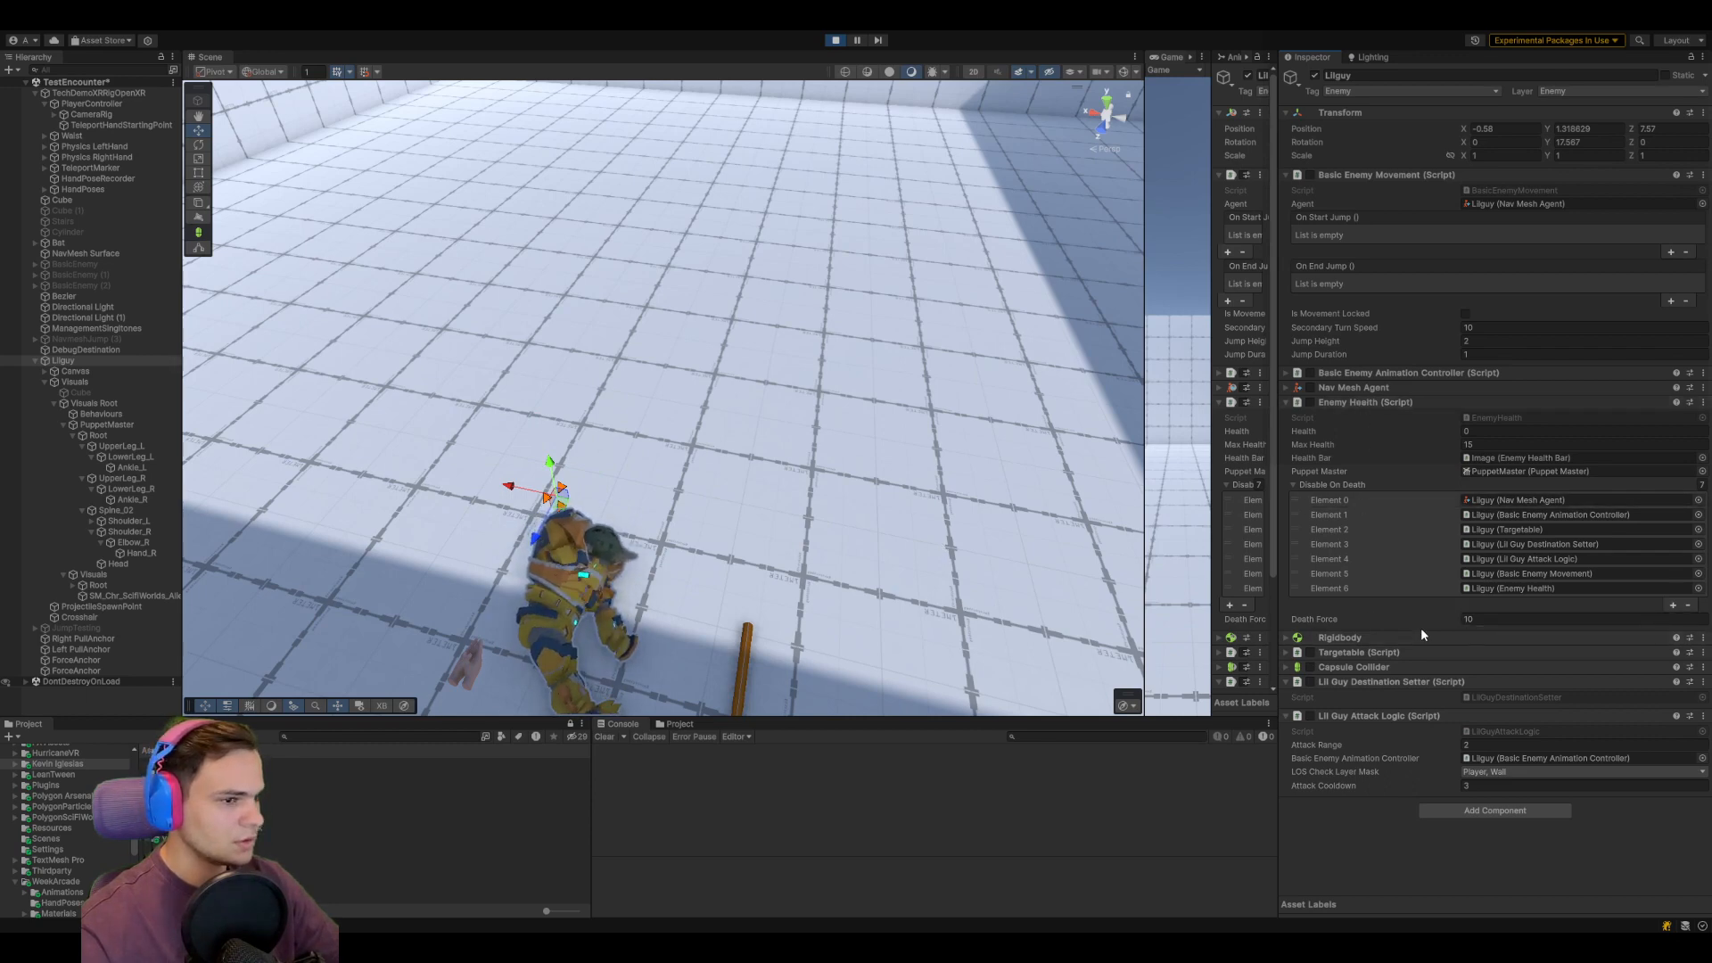
# Re-enable Enemy Health on the dead Lilguy and try different Death Force values, including 74.73, finishing at 100
pyautogui.click(1310, 403)
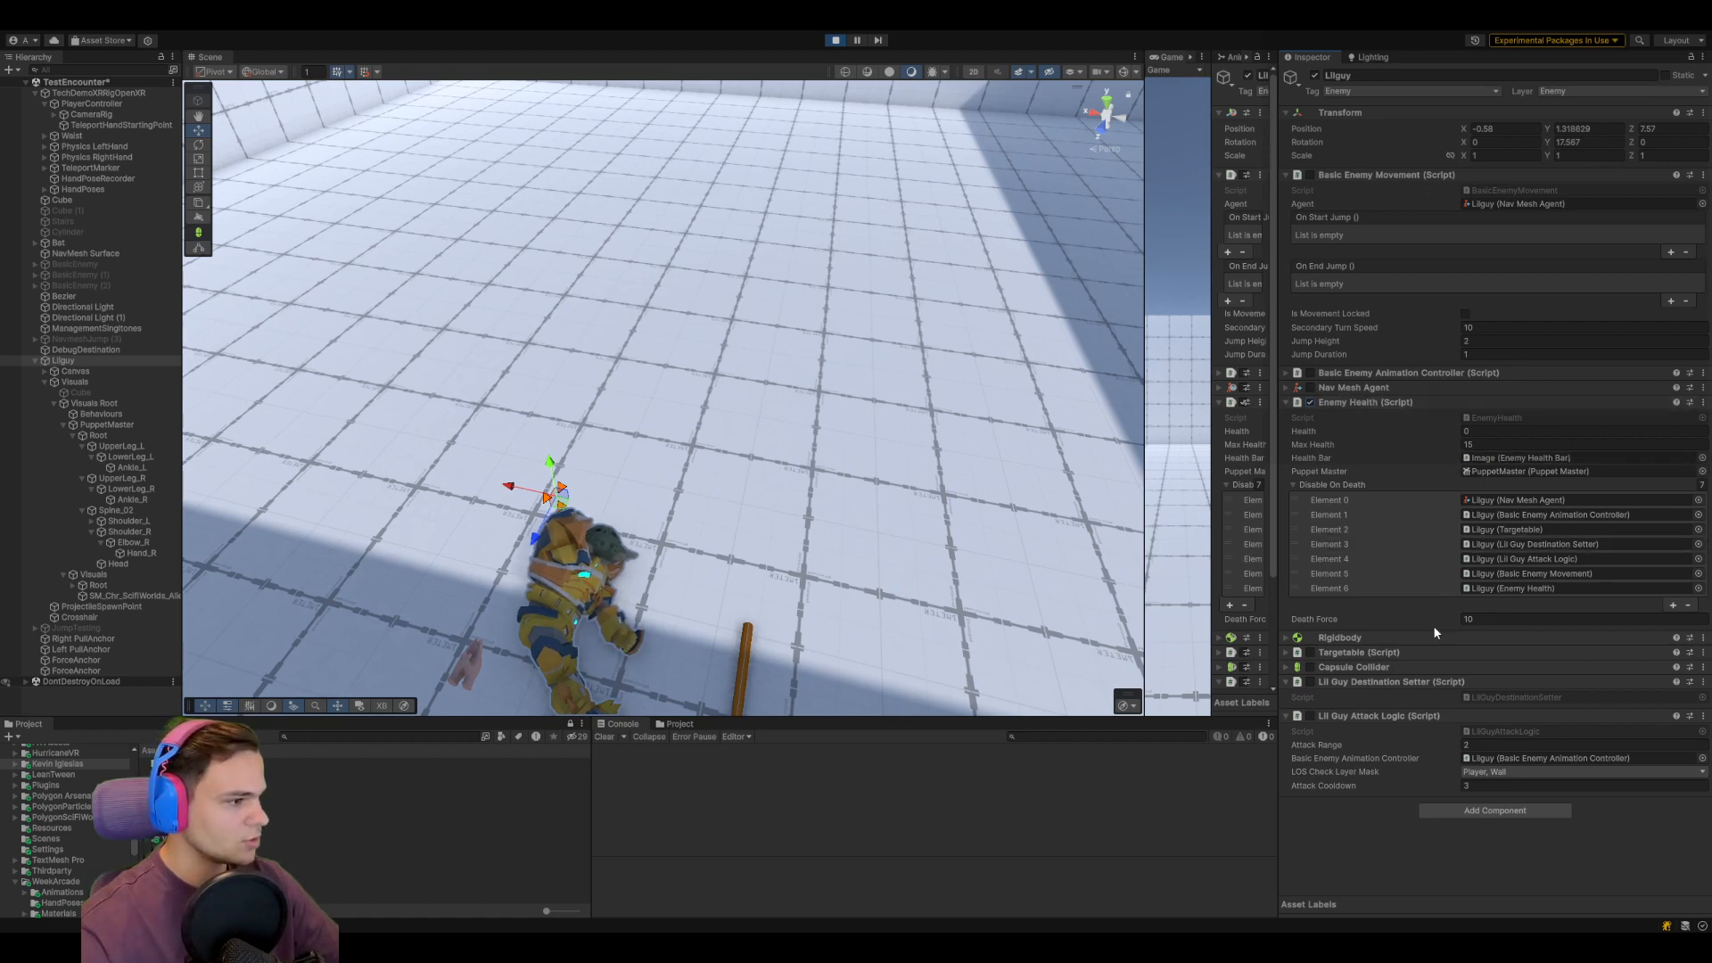
pyautogui.moveTo(1432, 624); pyautogui.dragTo(1597, 611)
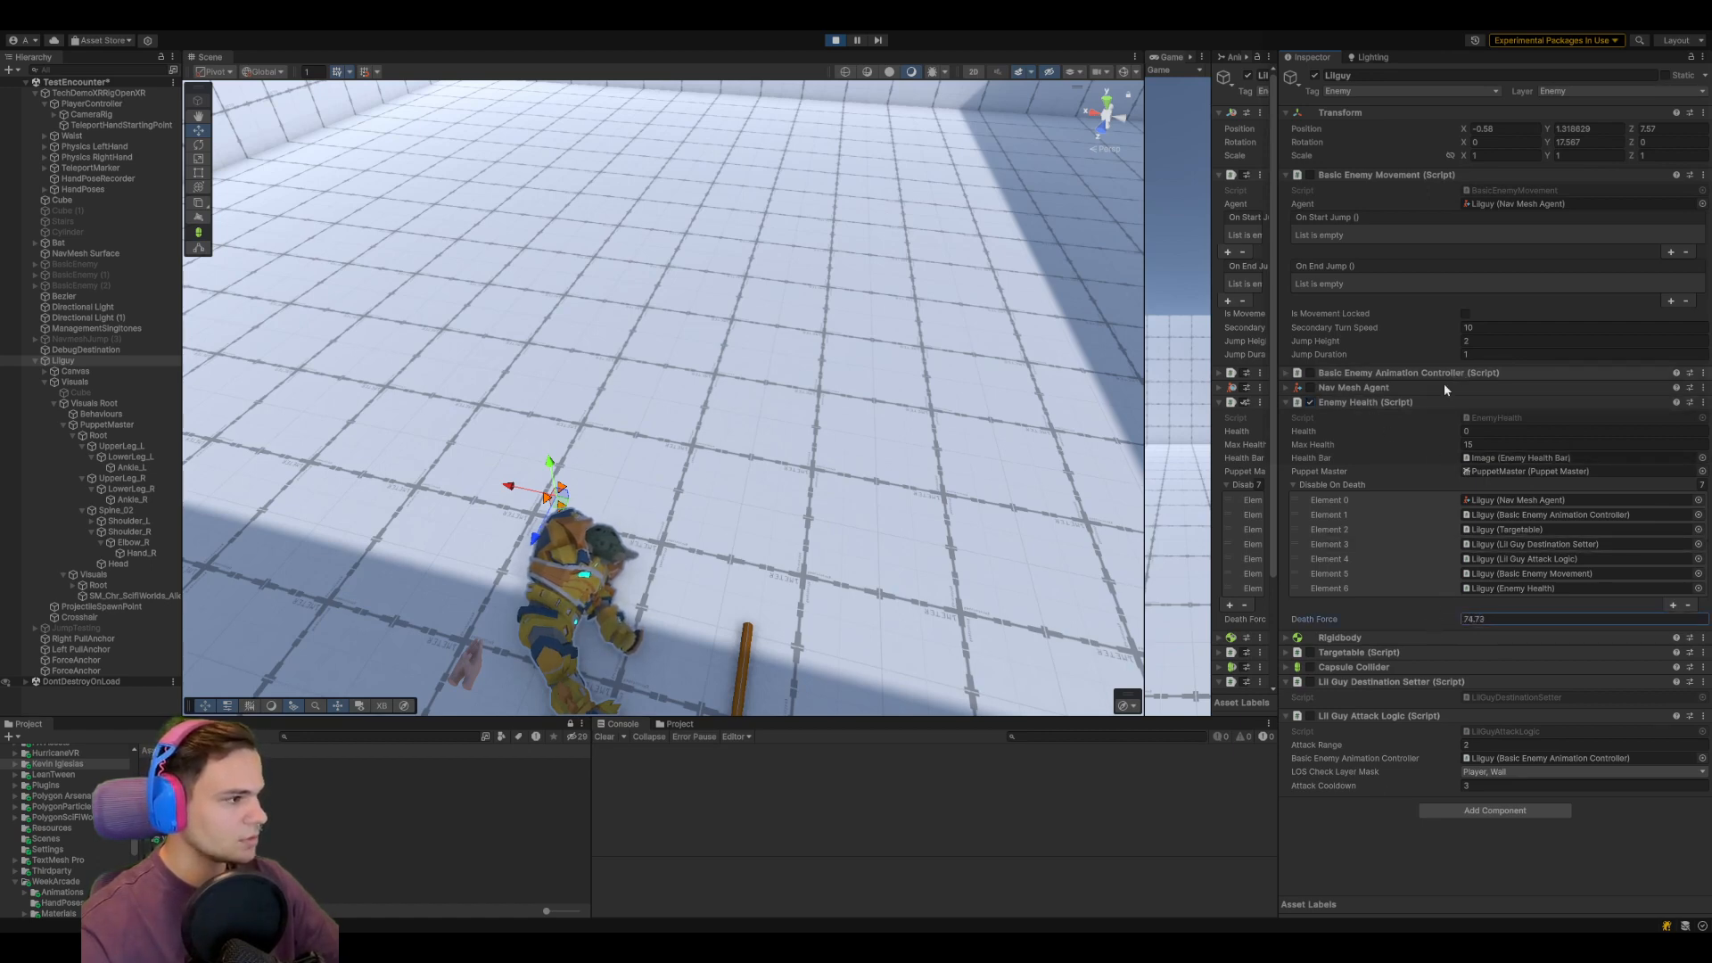
pyautogui.click(1471, 616)
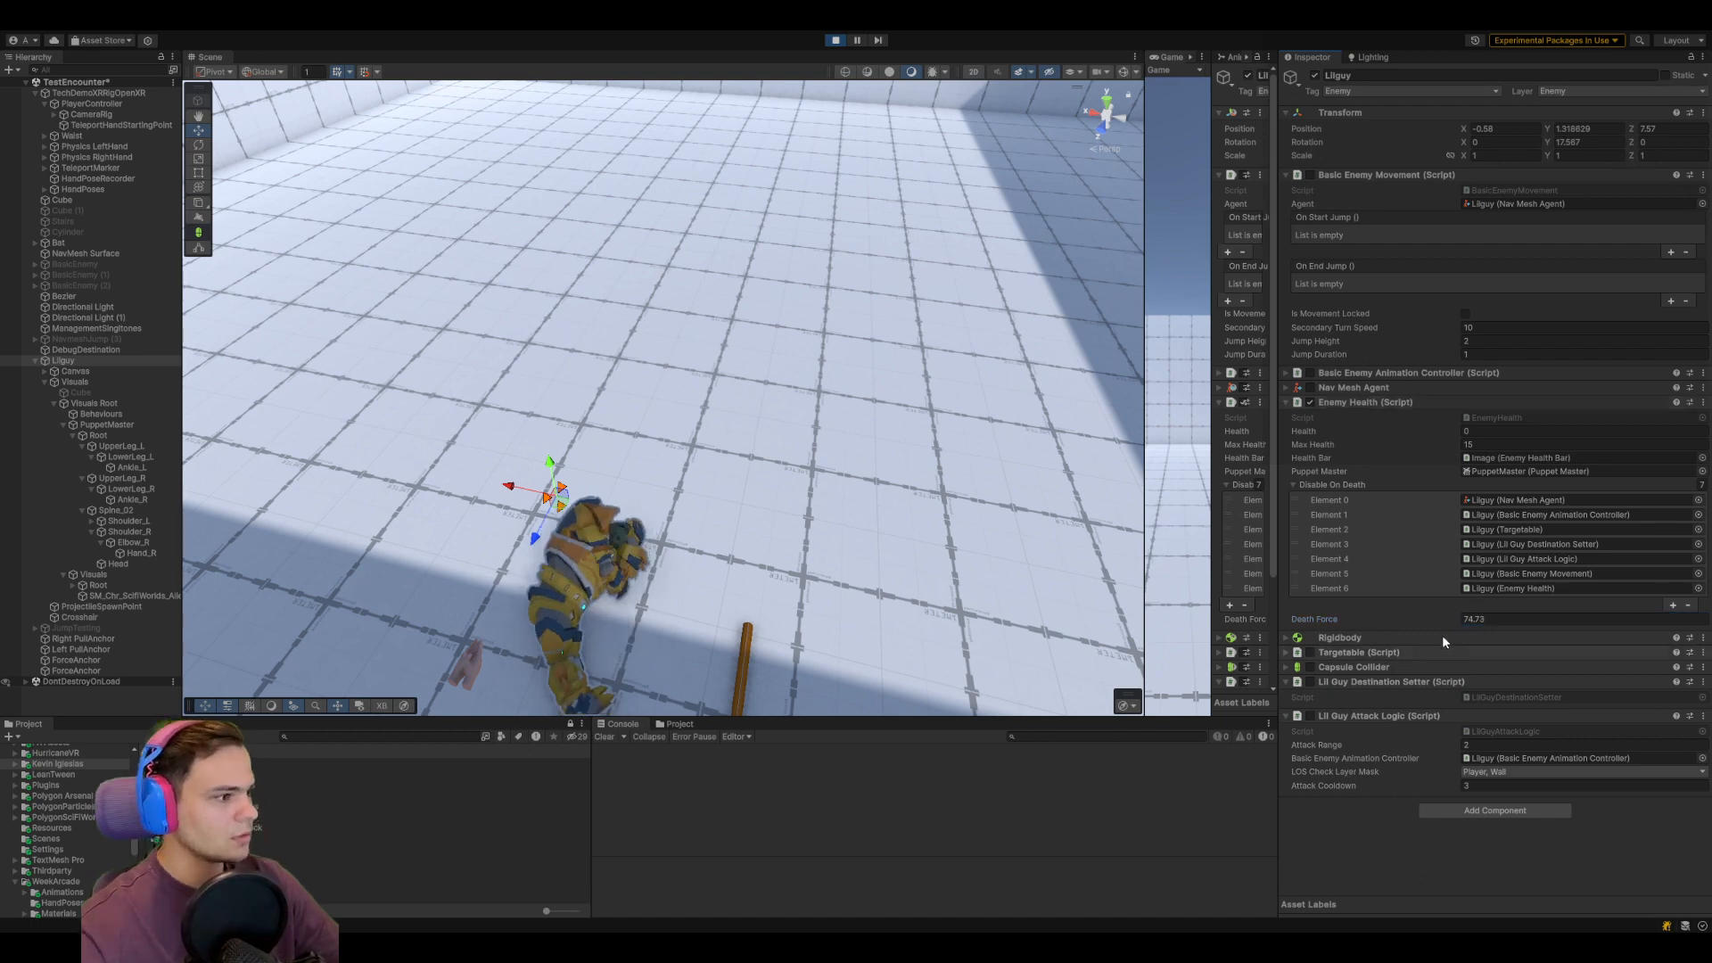
pyautogui.moveTo(1442, 621); pyautogui.dragTo(1426, 447)
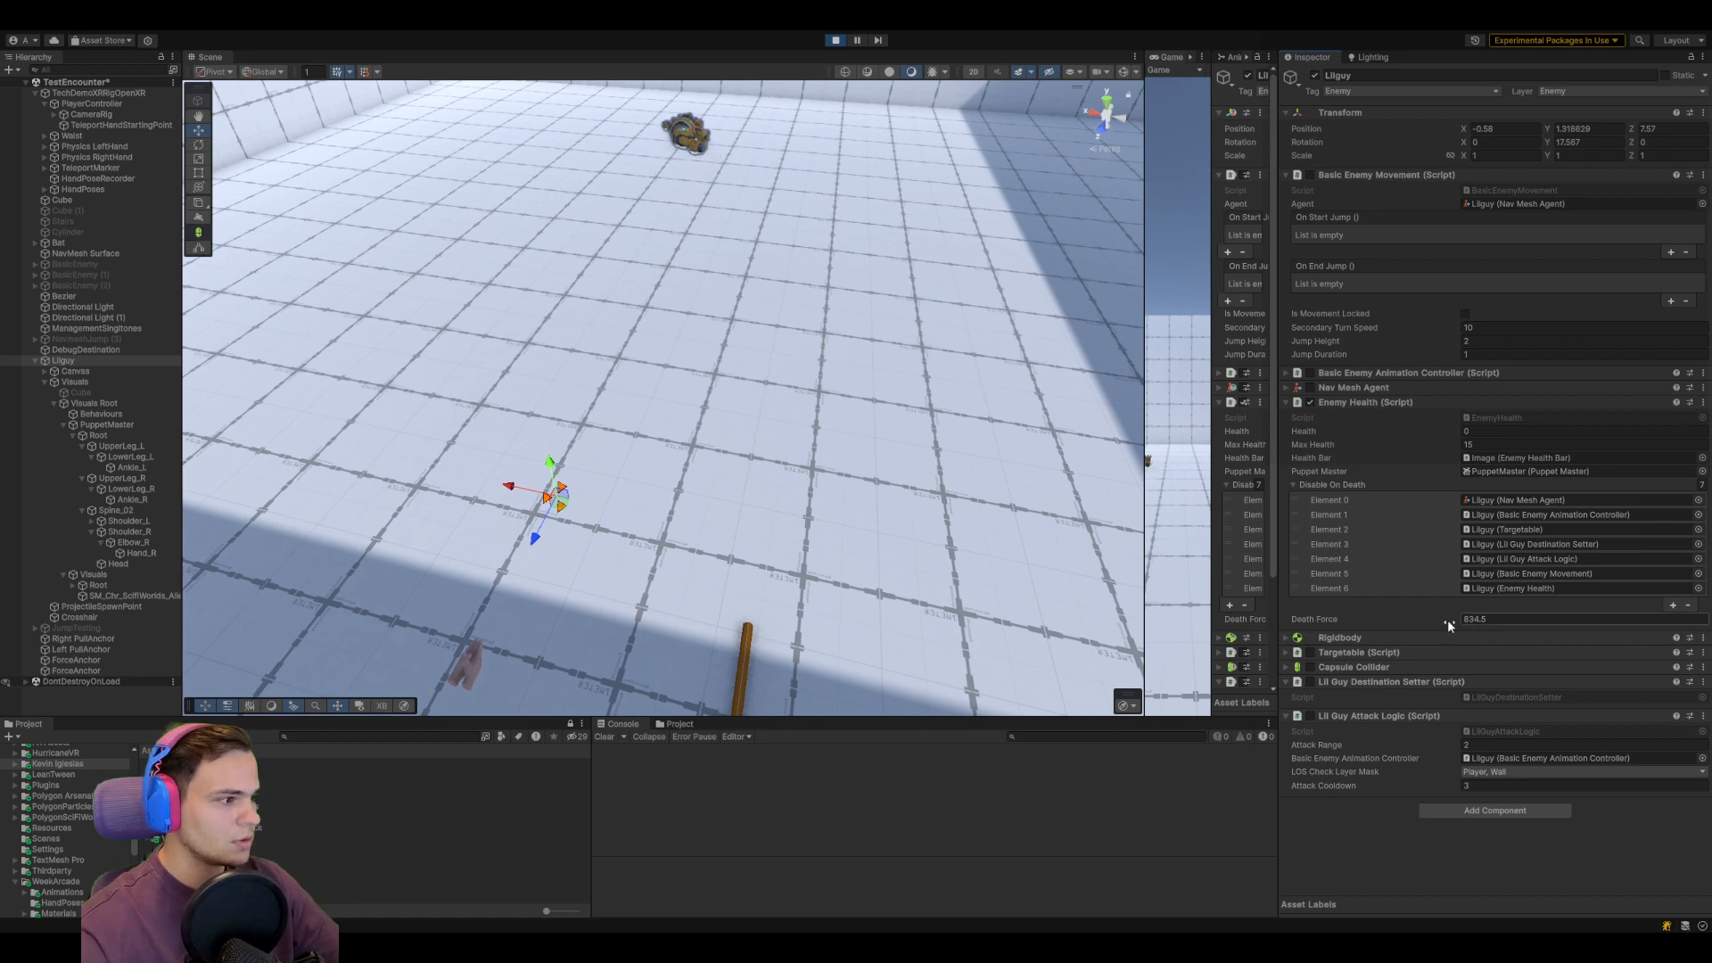
pyautogui.click(1501, 619)
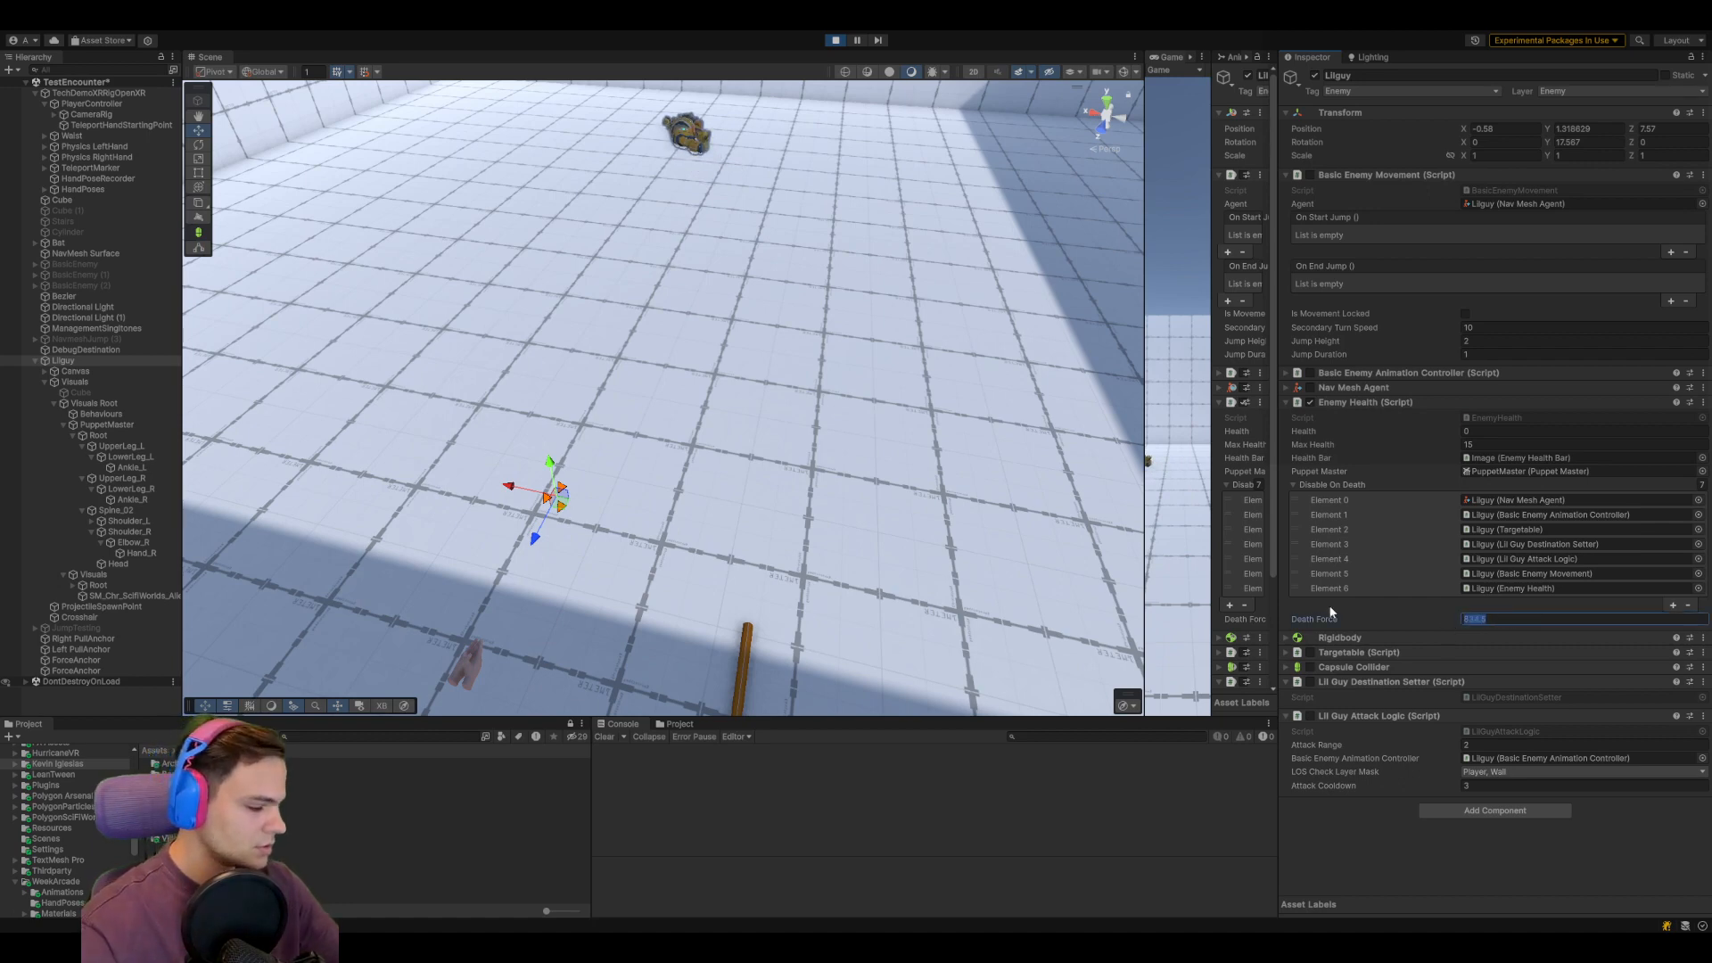
pyautogui.write('100')
pyautogui.press('Return')
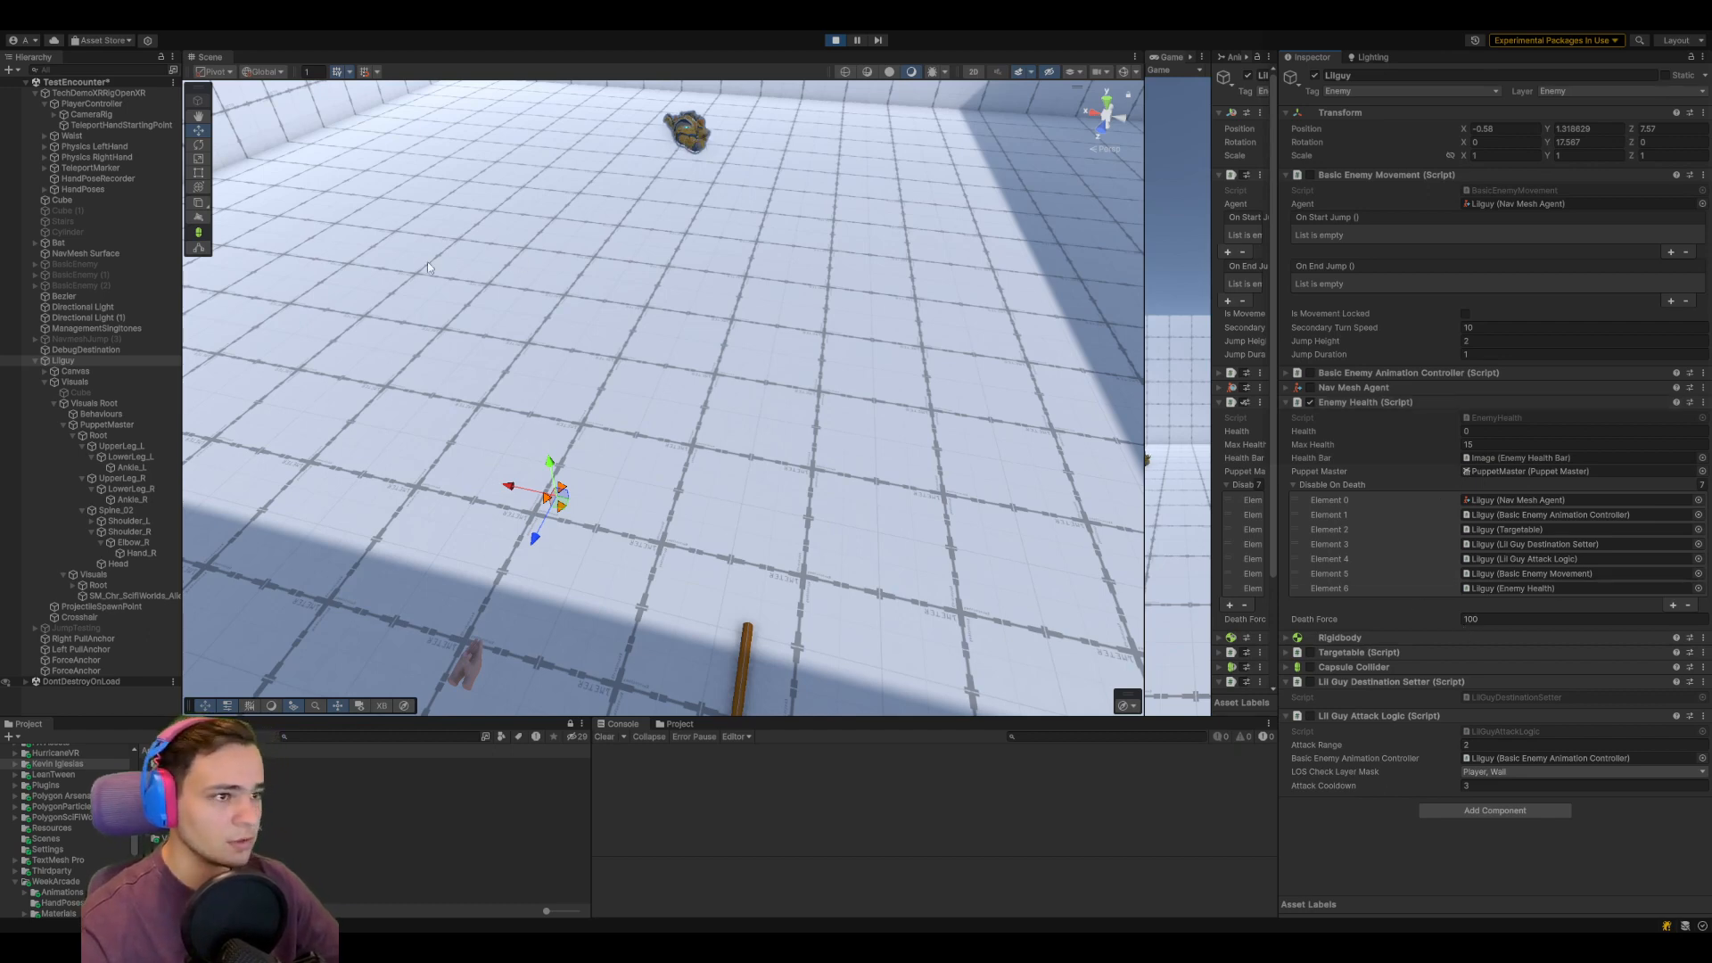
# Focus on the Root object under Lilguy's PuppetMaster and move the ragdoll back toward the player
pyautogui.click(75, 382)
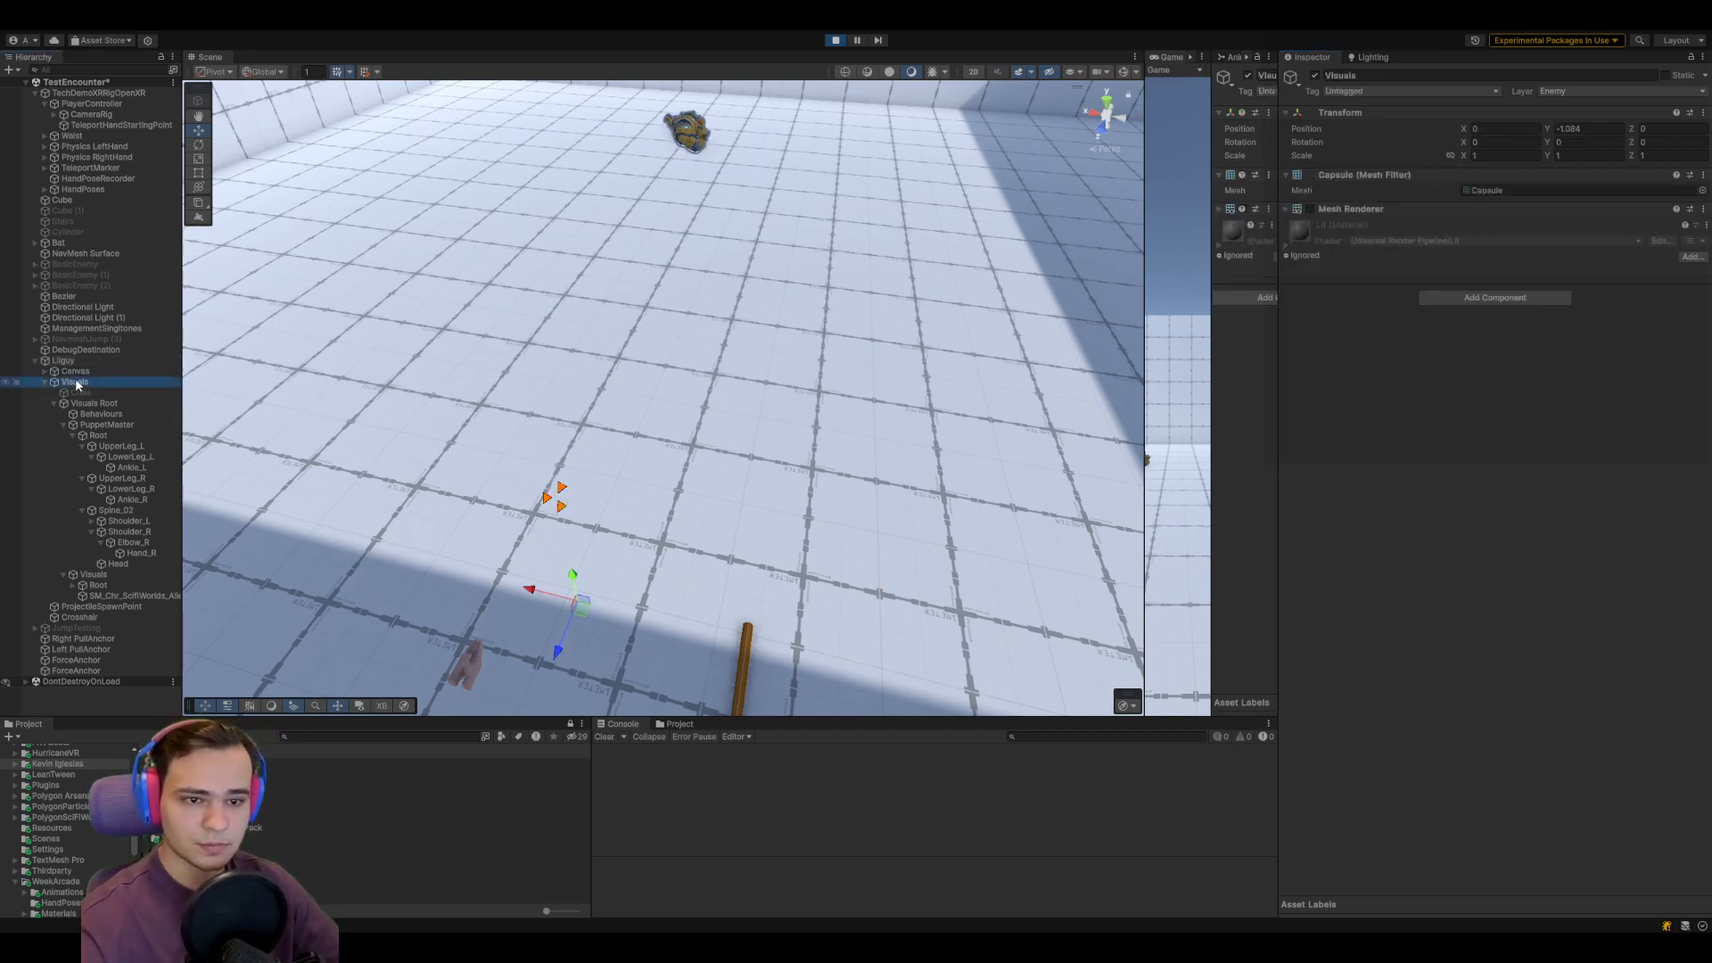
pyautogui.doubleClick(106, 424)
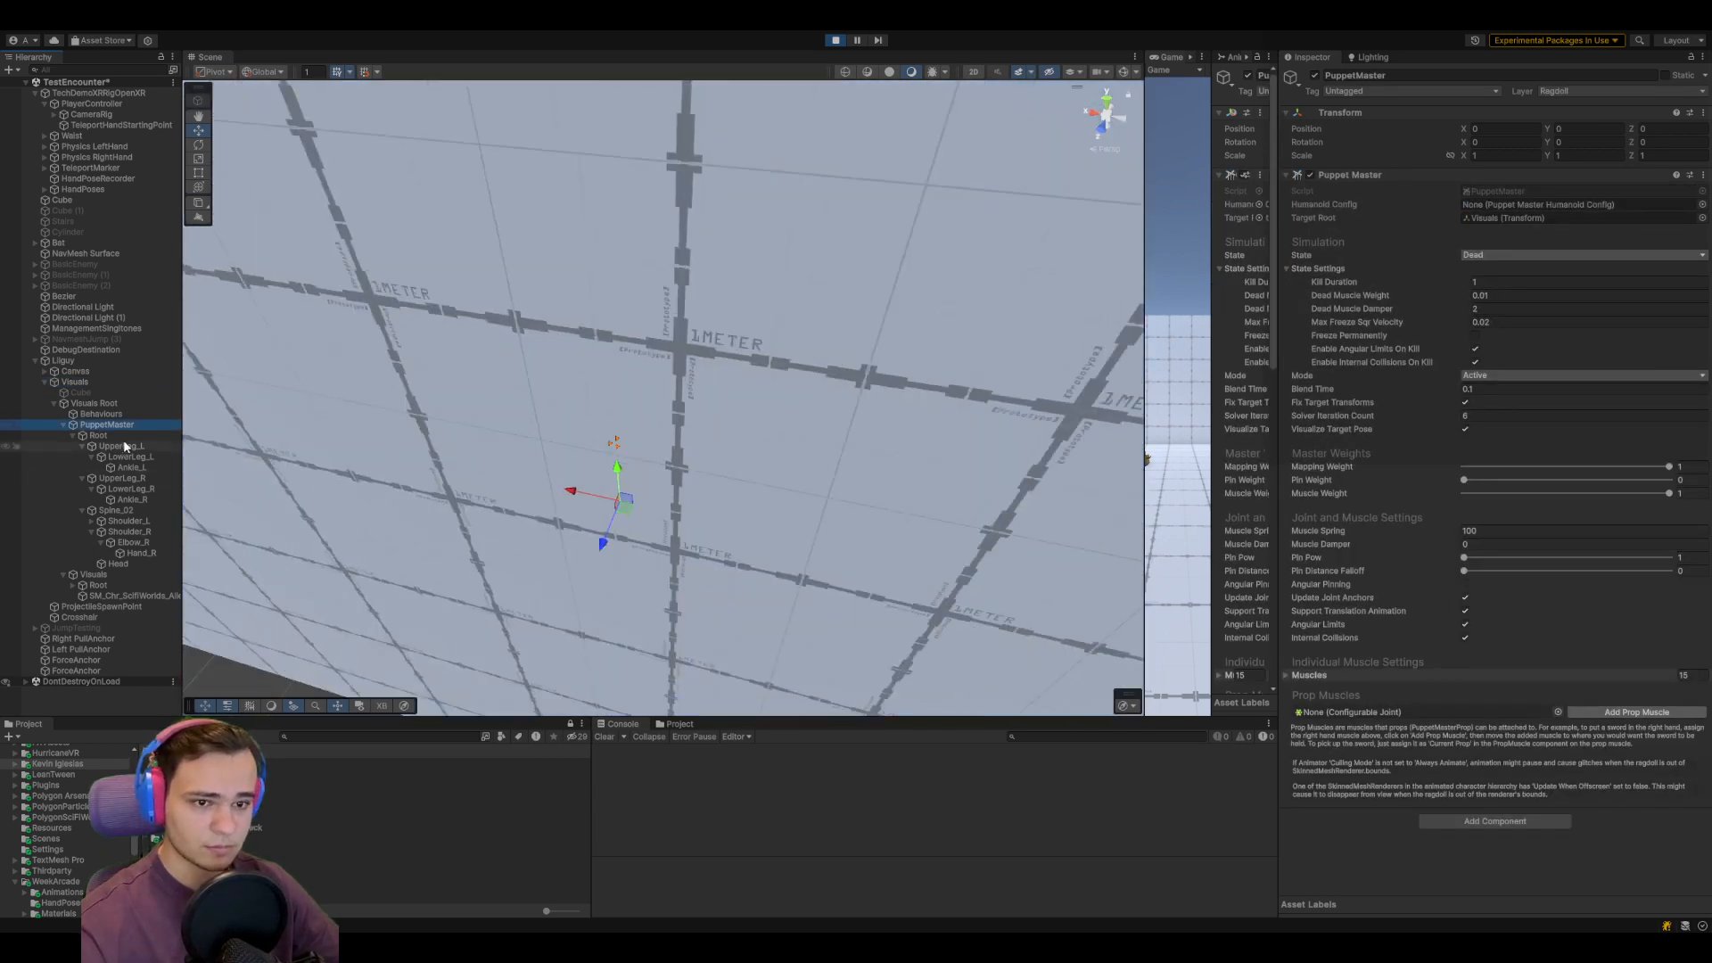
pyautogui.doubleClick(124, 437)
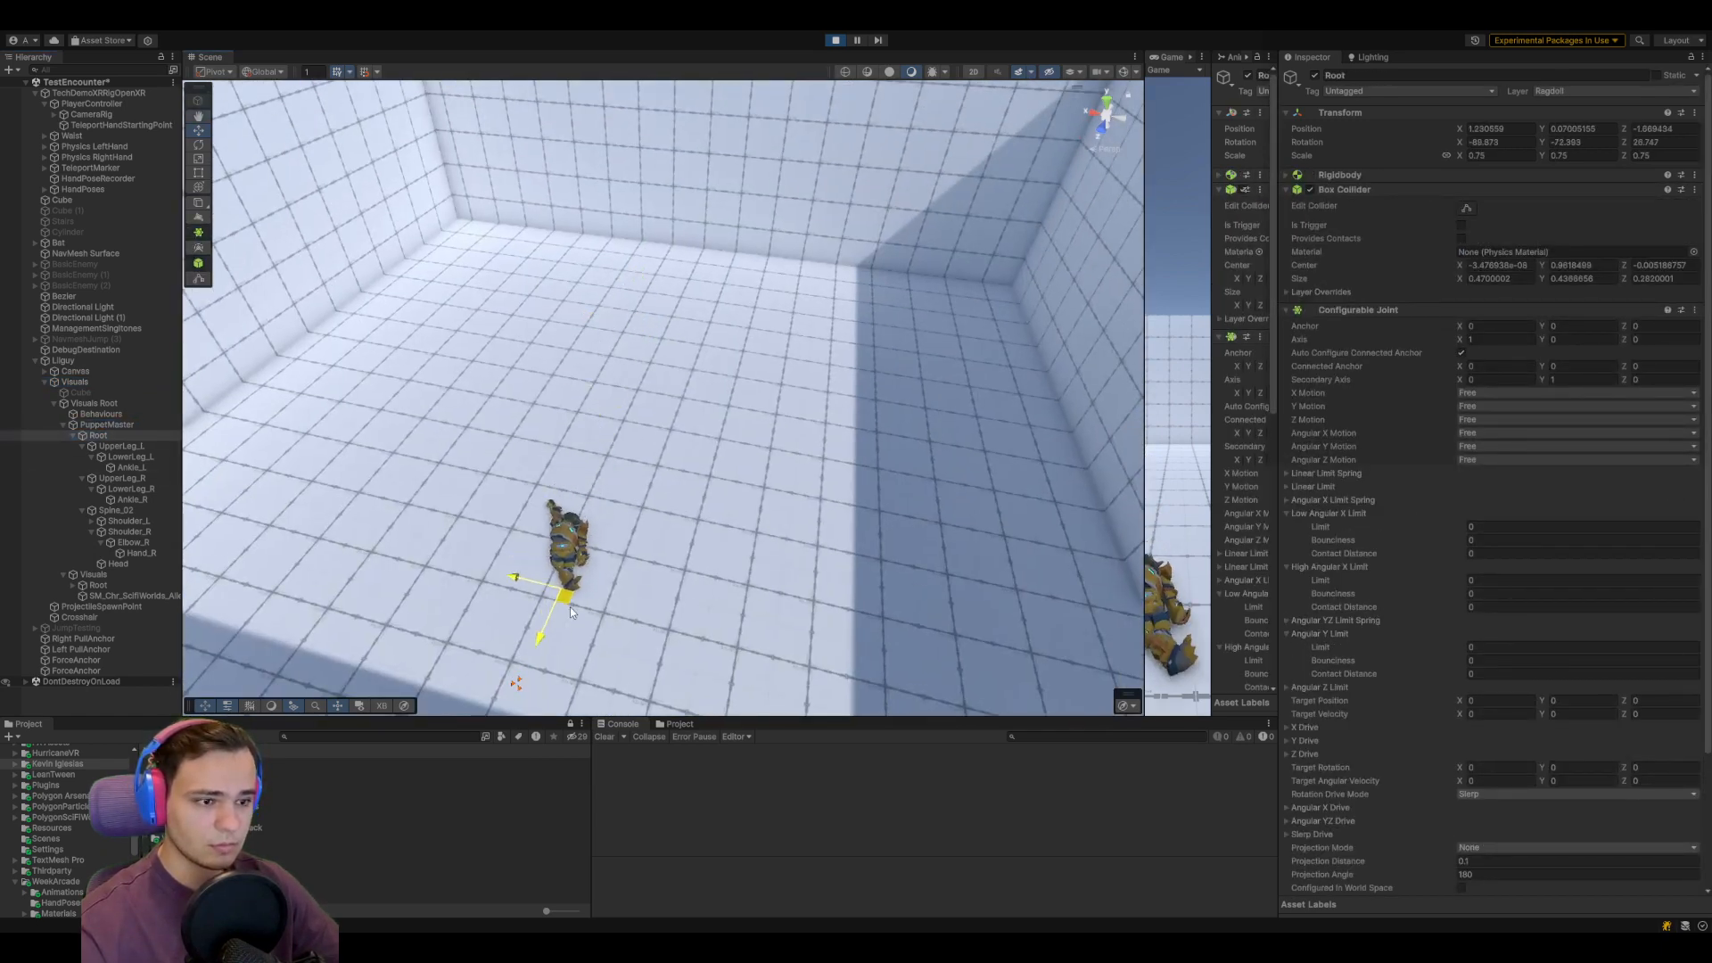
pyautogui.moveTo(570, 609); pyautogui.dragTo(535, 704)
pyautogui.moveTo(618, 616); pyautogui.dragTo(738, 409, button='middle')
pyautogui.scroll(3, 637, 571)
pyautogui.scroll(2, 739, 409)
# Turn on the Scene view gizmos and examine the fallen ragdoll and its colliders up close
pyautogui.click(1125, 72)
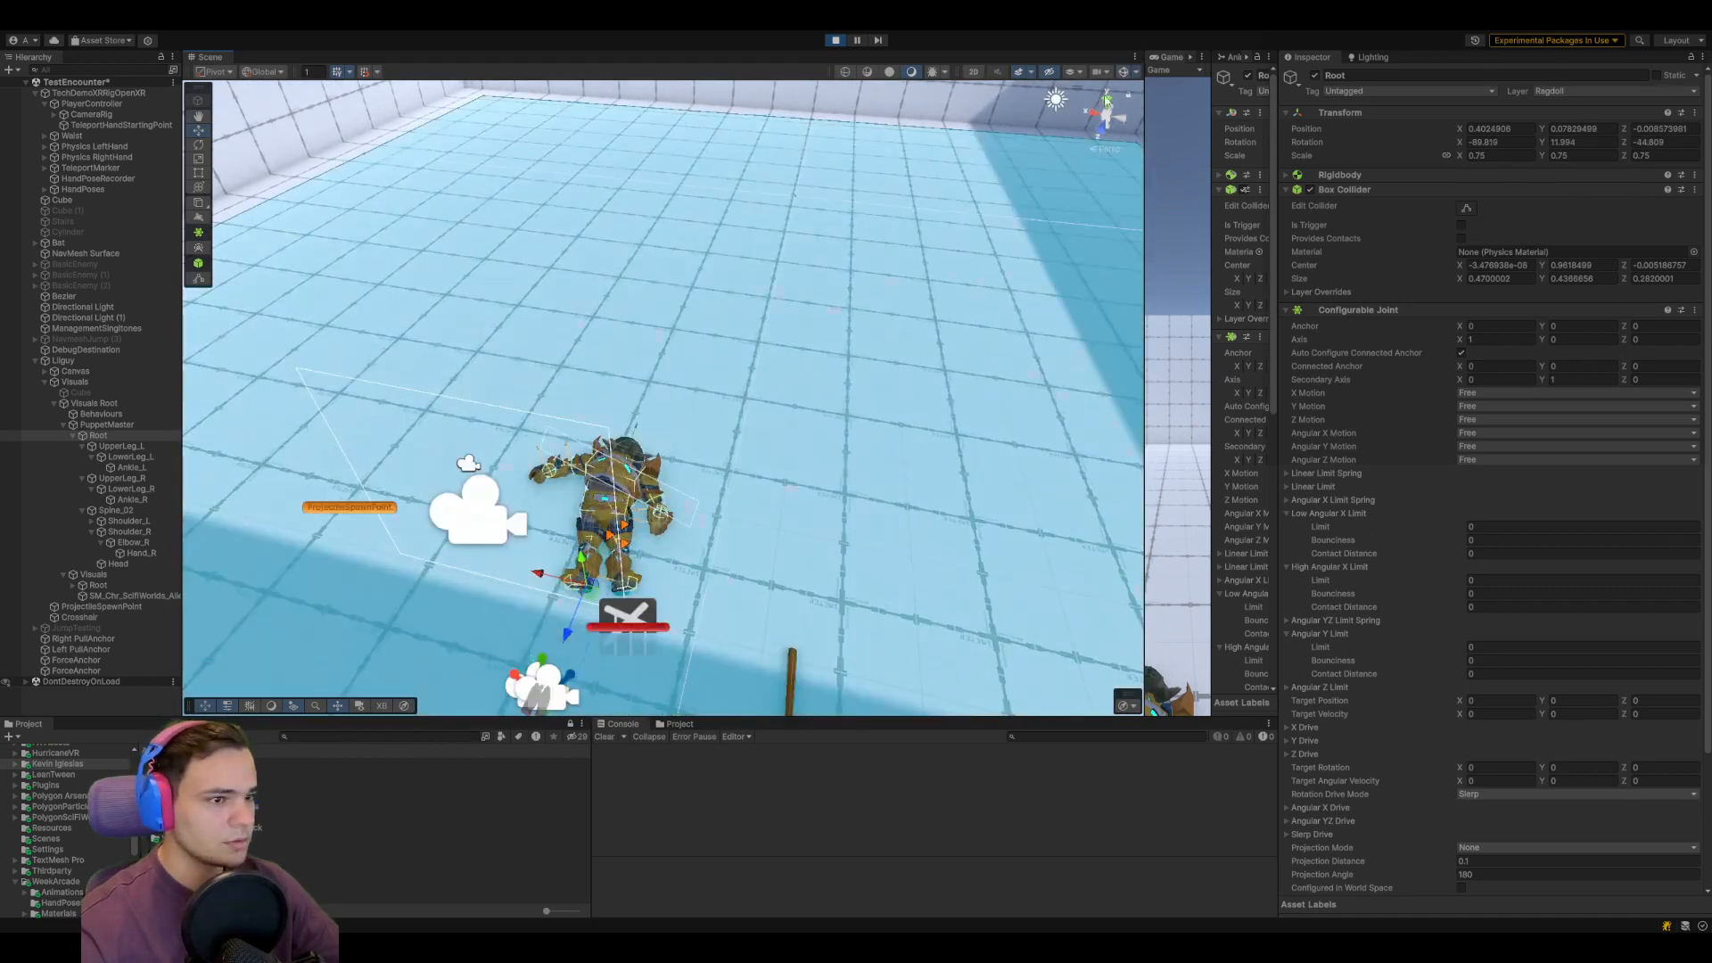
pyautogui.press('w')
pyautogui.moveTo(804, 495); pyautogui.dragTo(631, 474, button='right')
pyautogui.press('d')
pyautogui.moveTo(631, 473); pyautogui.dragTo(470, 411, button='middle')
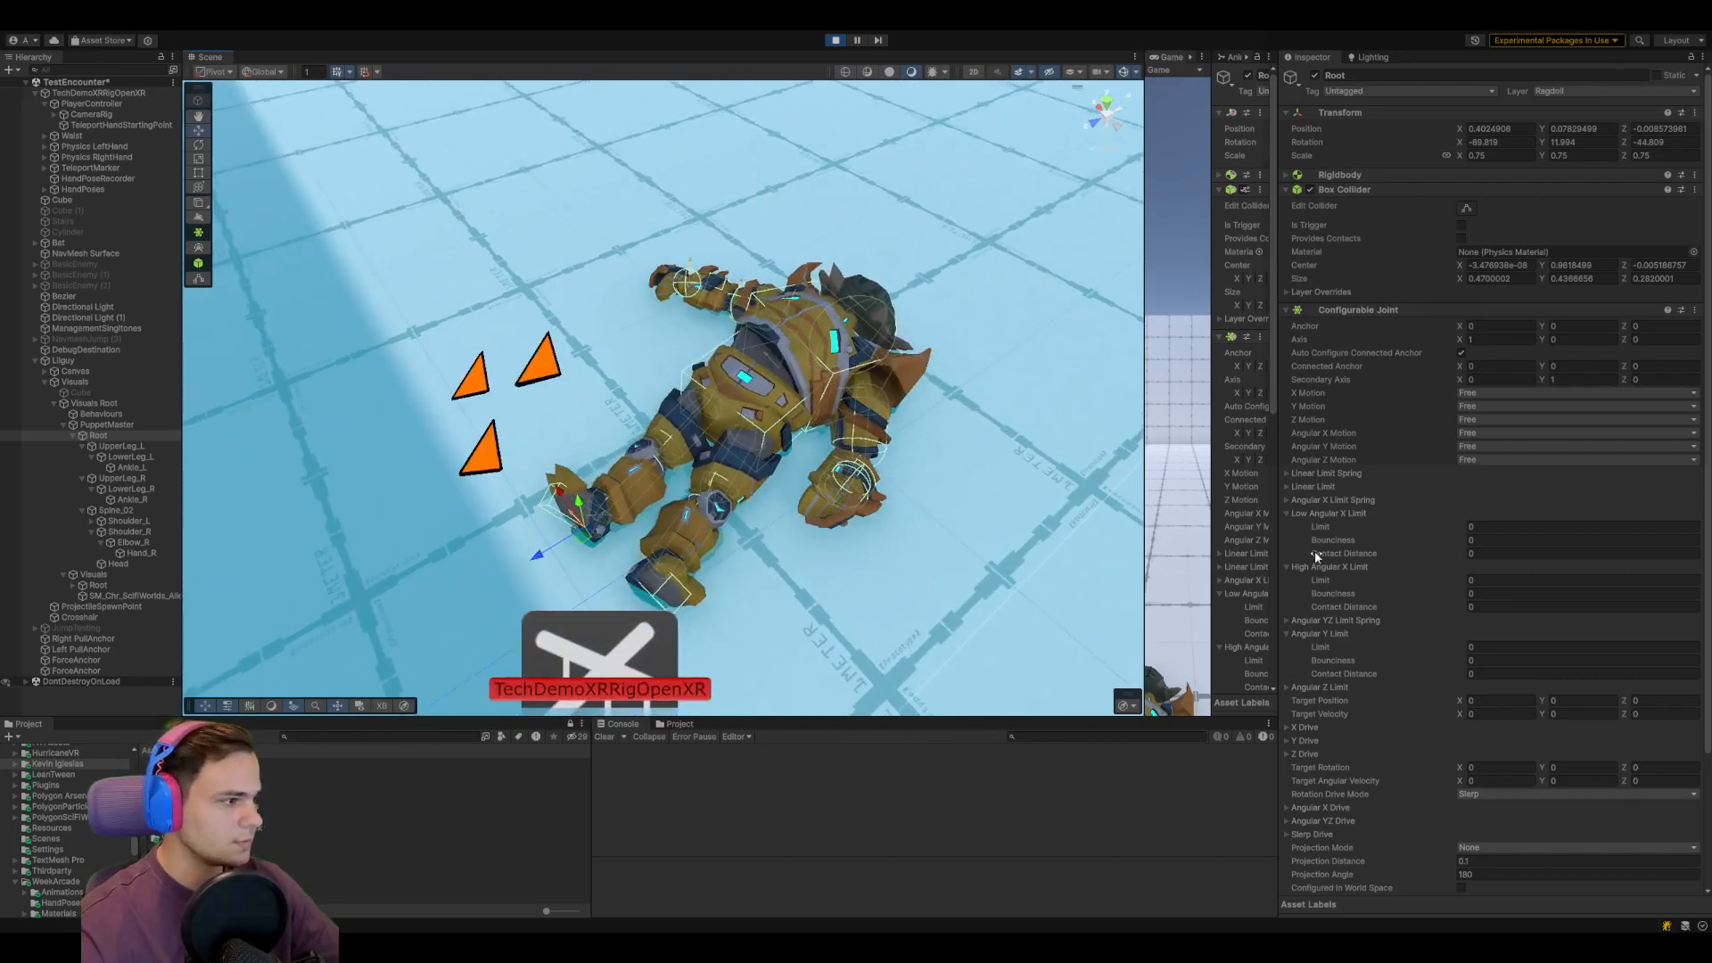
# Select Lilguy, set its Death Force to 117, watch the effect on the ragdoll, and stop playback
pyautogui.click(89, 362)
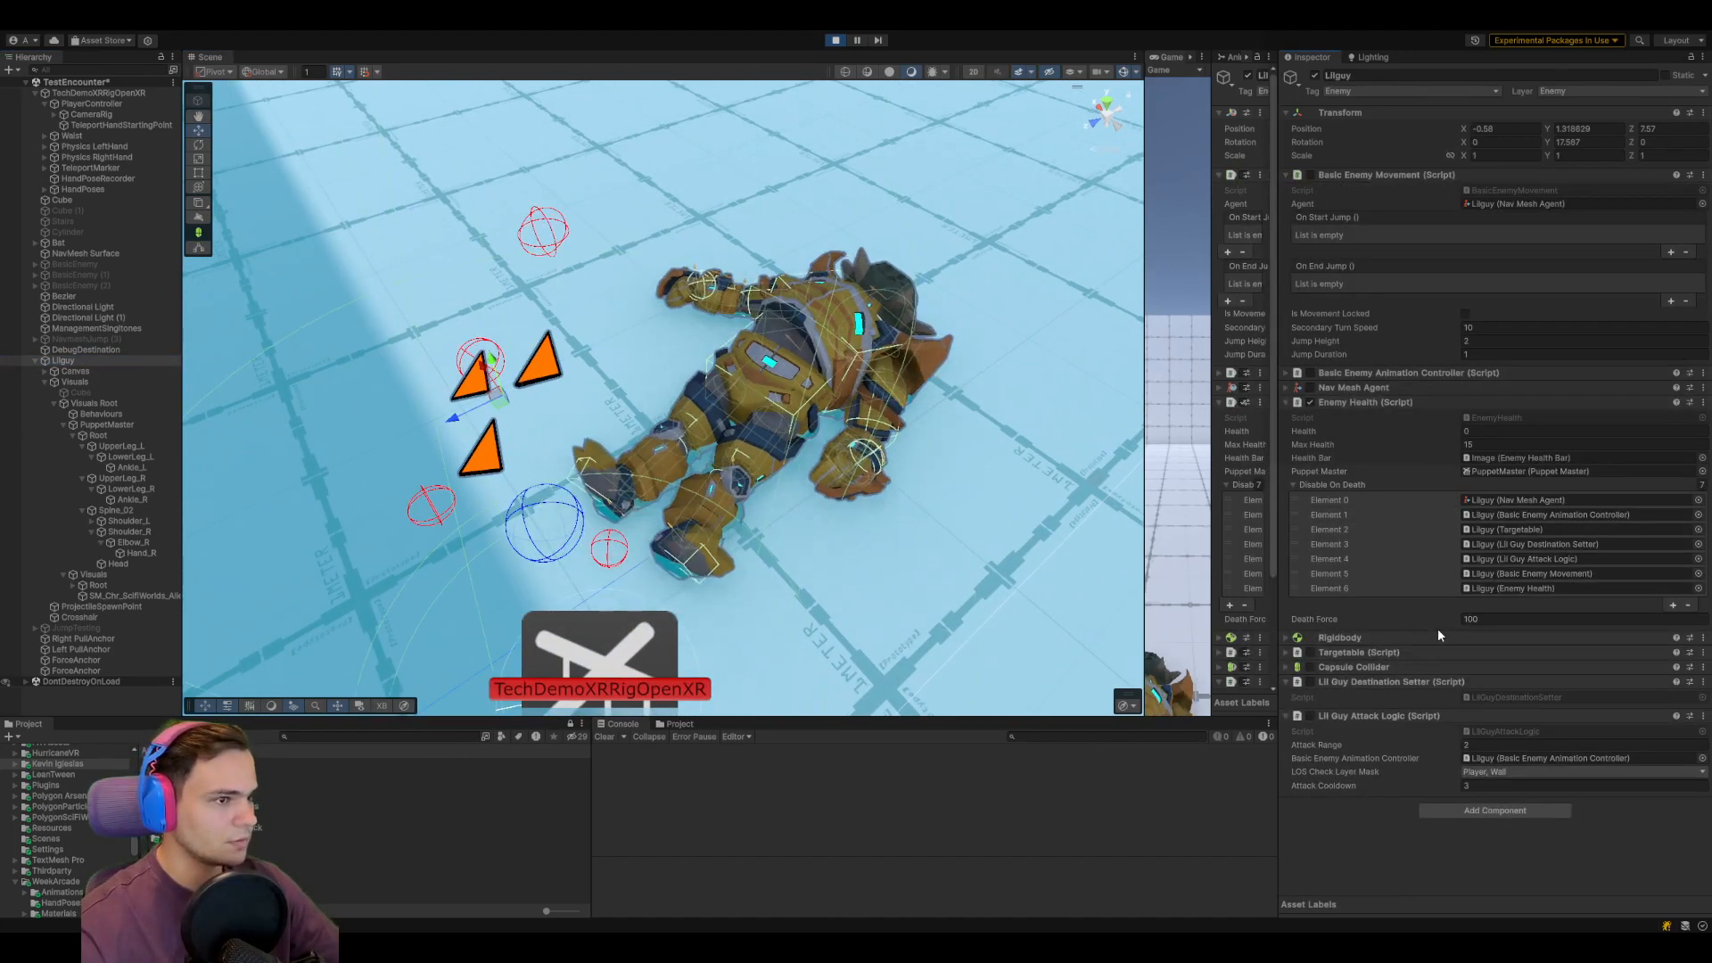
pyautogui.click(1480, 621)
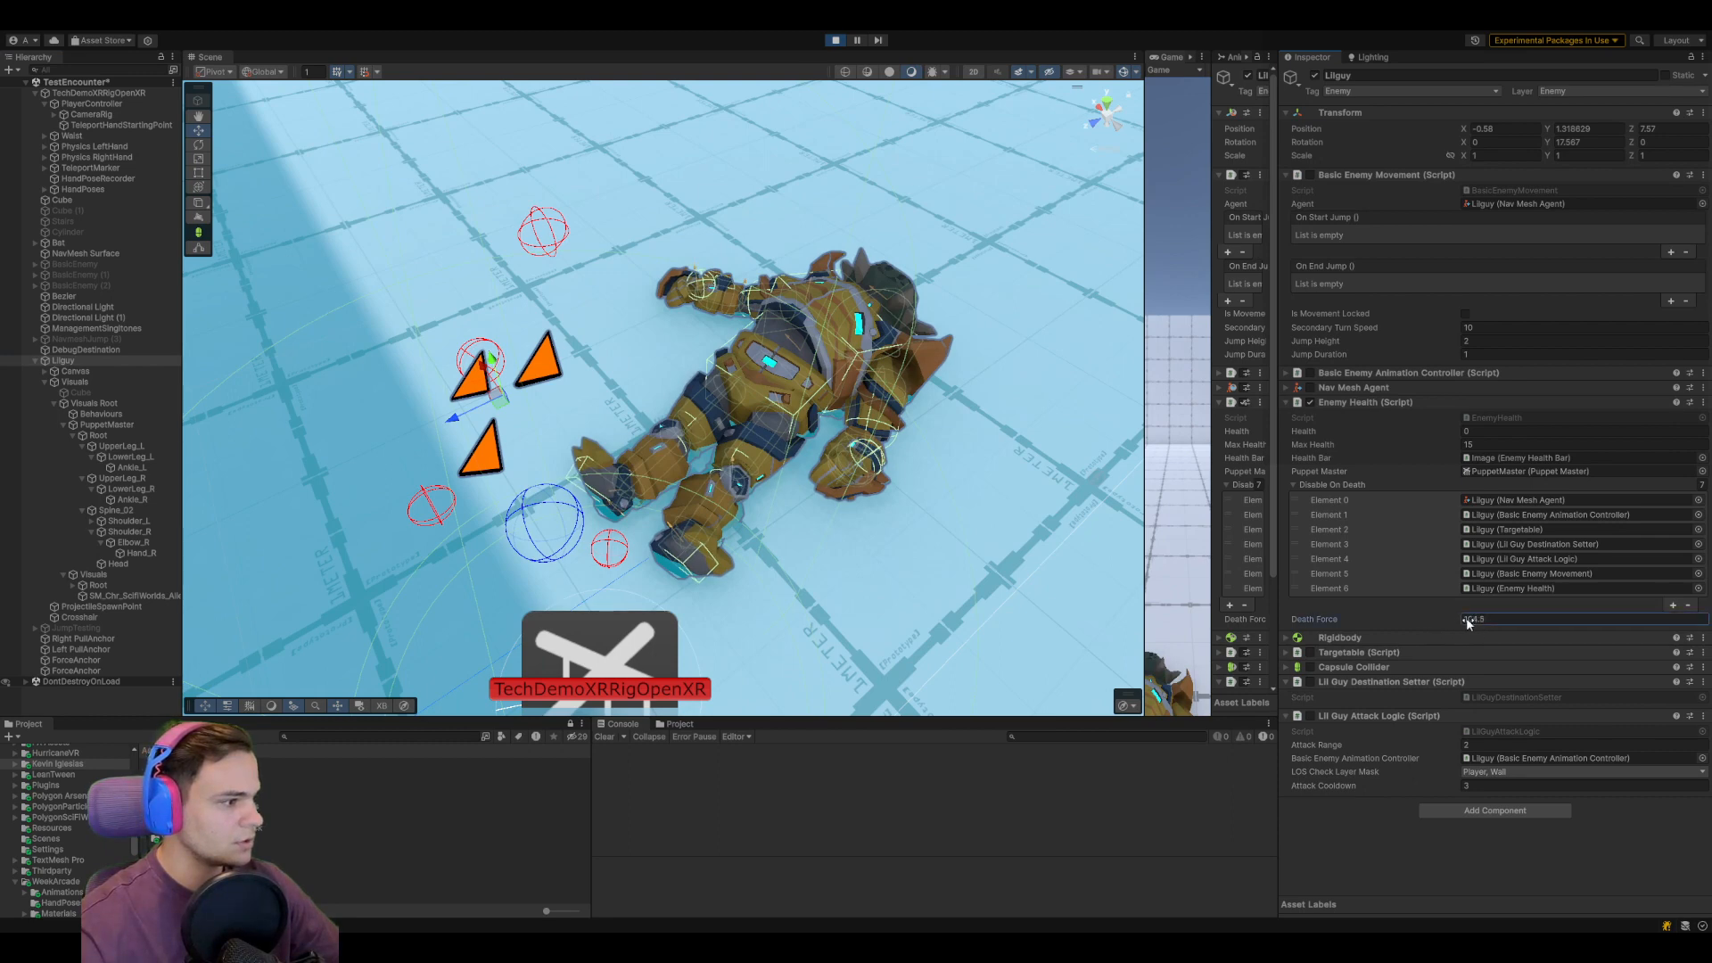
pyautogui.write('117')
pyautogui.press('Return')
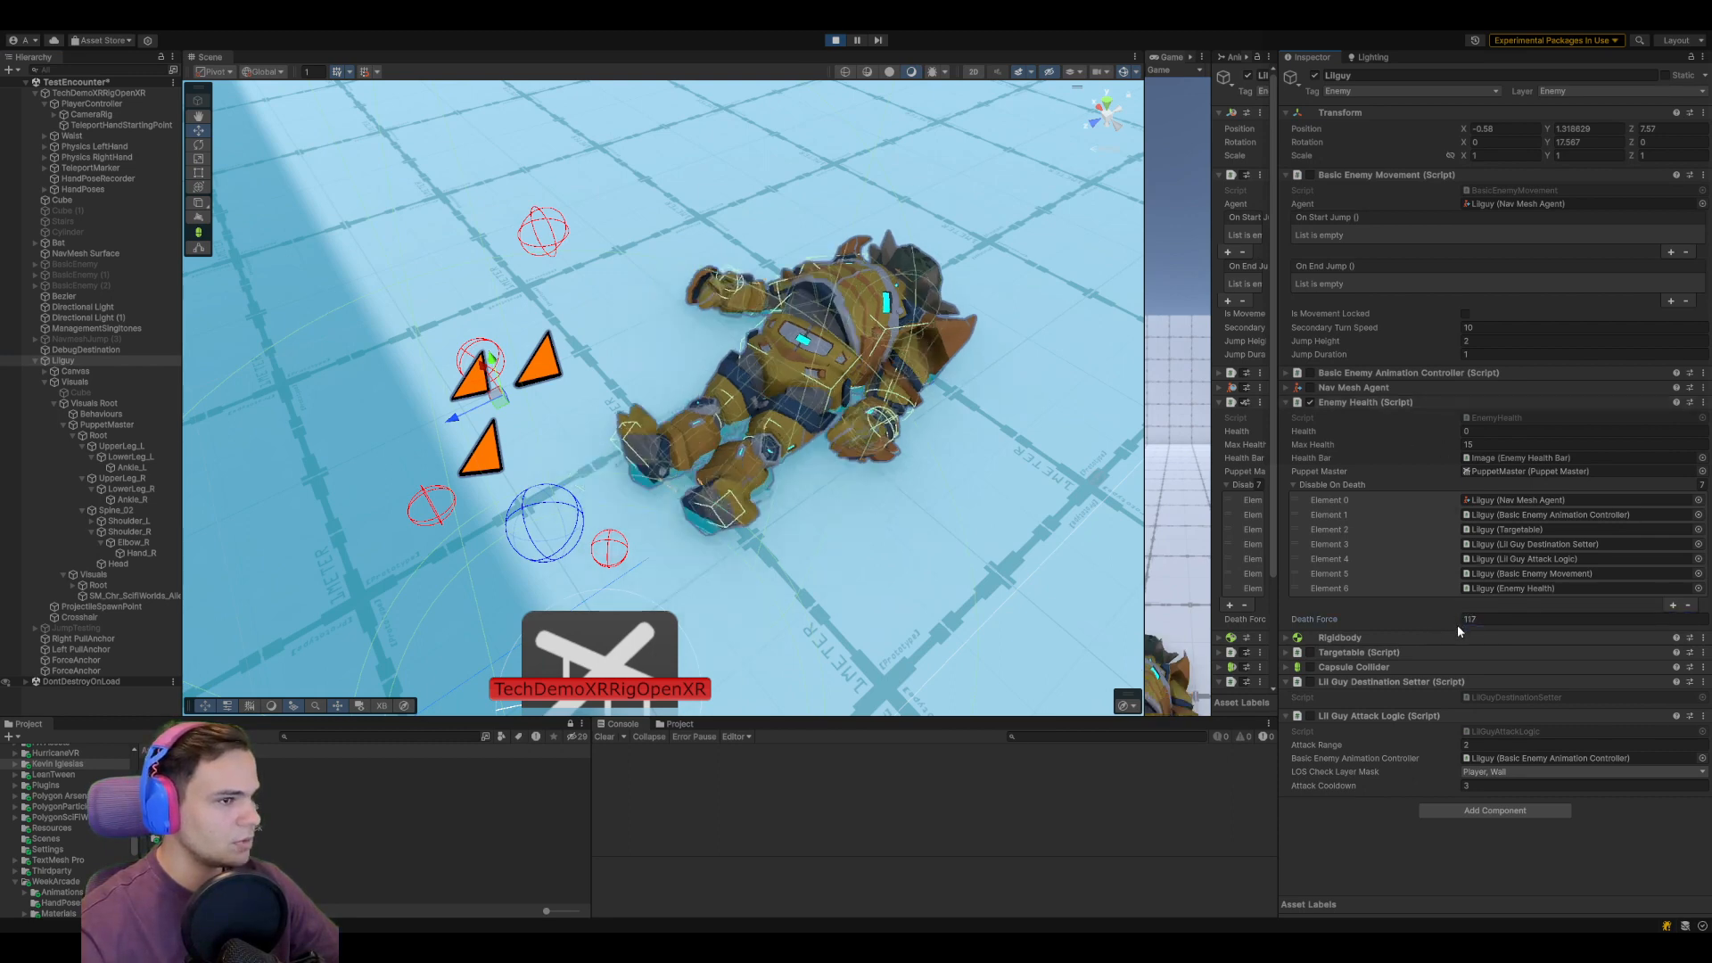
pyautogui.moveTo(896, 463); pyautogui.dragTo(848, 205, button='right')
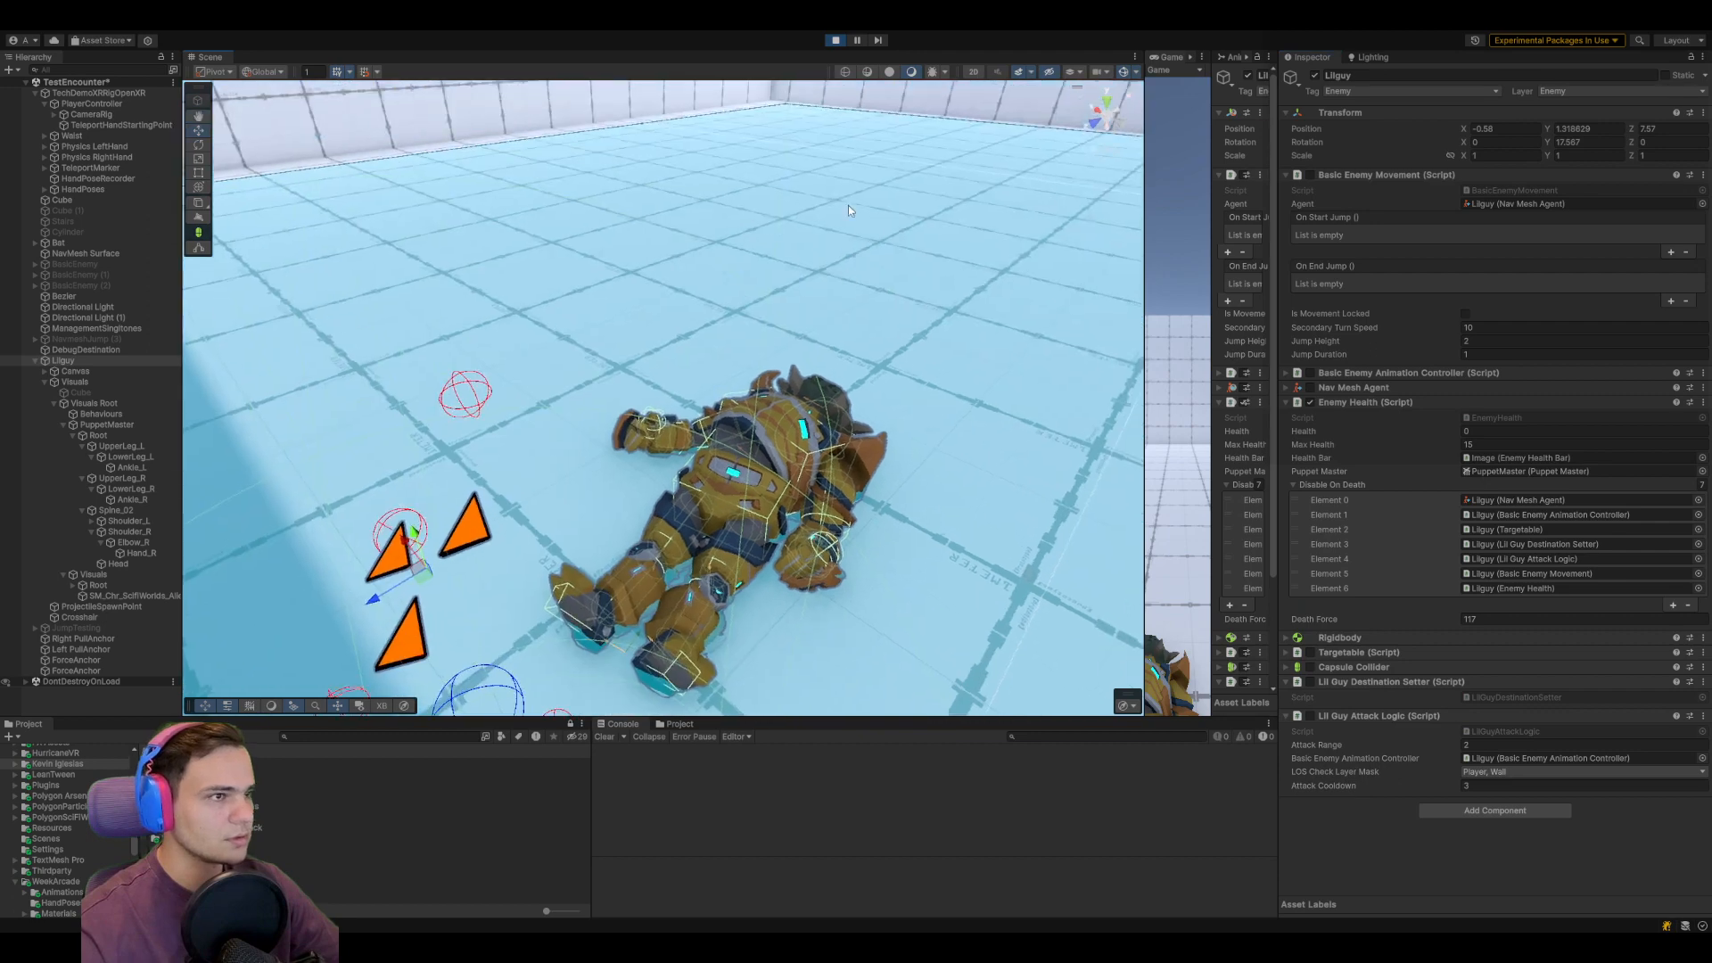
pyautogui.click(834, 41)
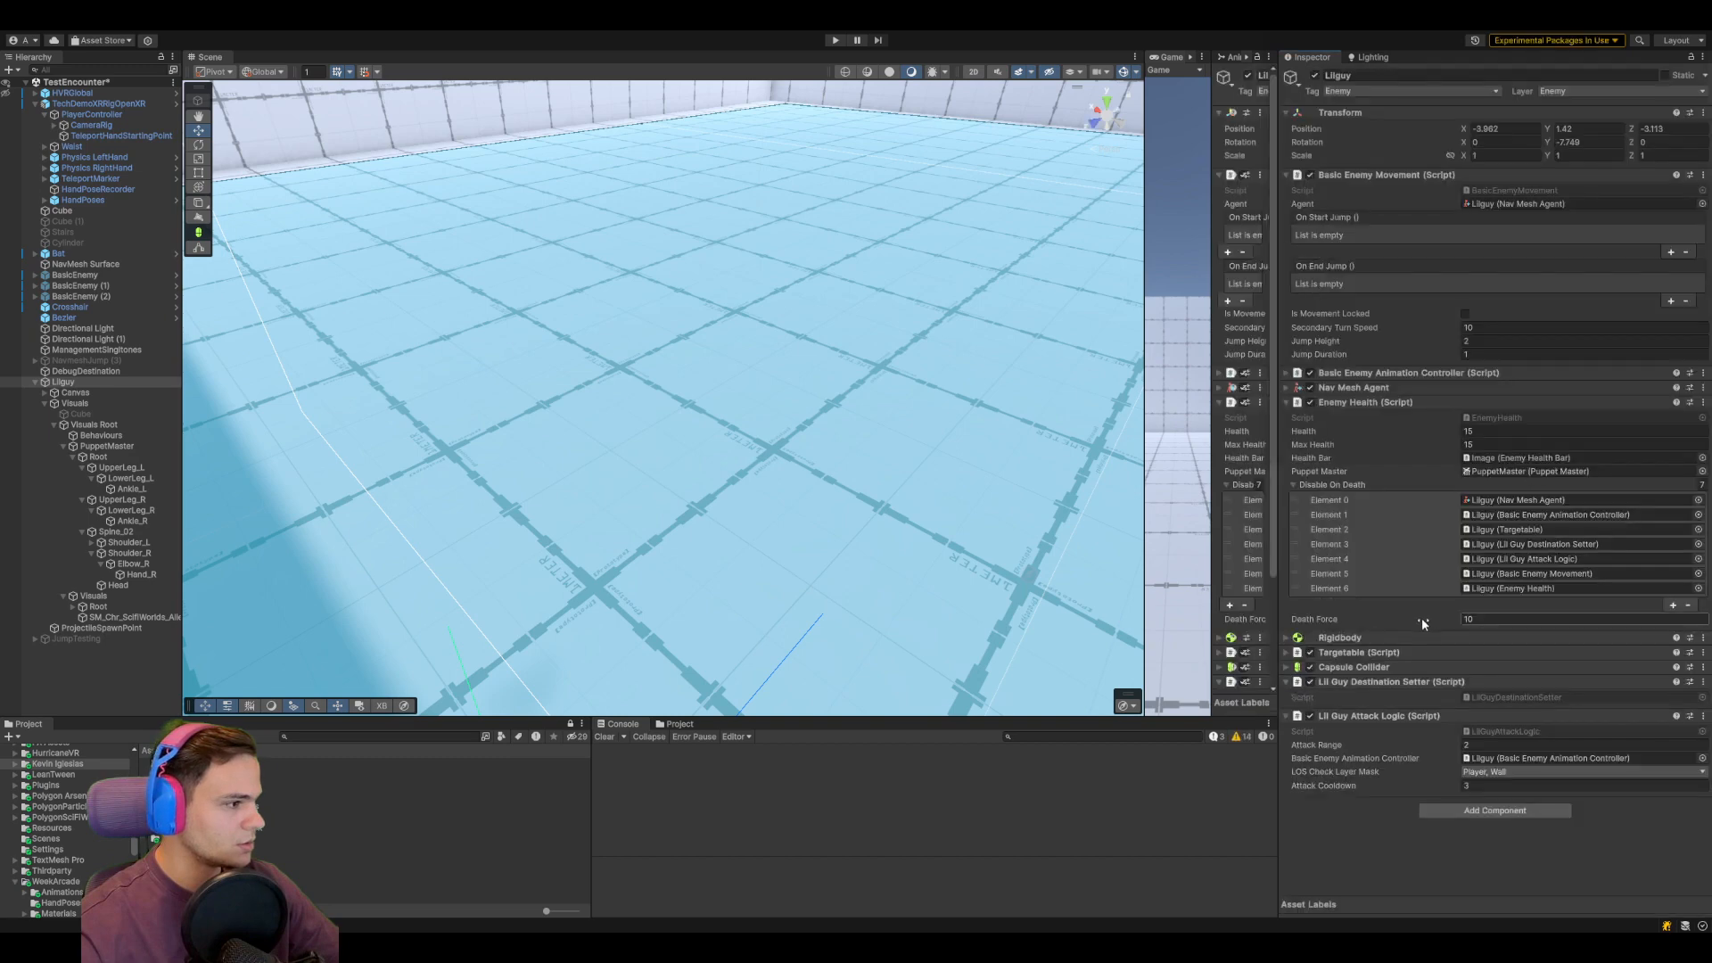
# Set Lilguy's Death Force to 32.32, test the death again in Play mode, and adjust the running value to 33
pyautogui.moveTo(1429, 619); pyautogui.dragTo(1552, 618)
pyautogui.click(1399, 590)
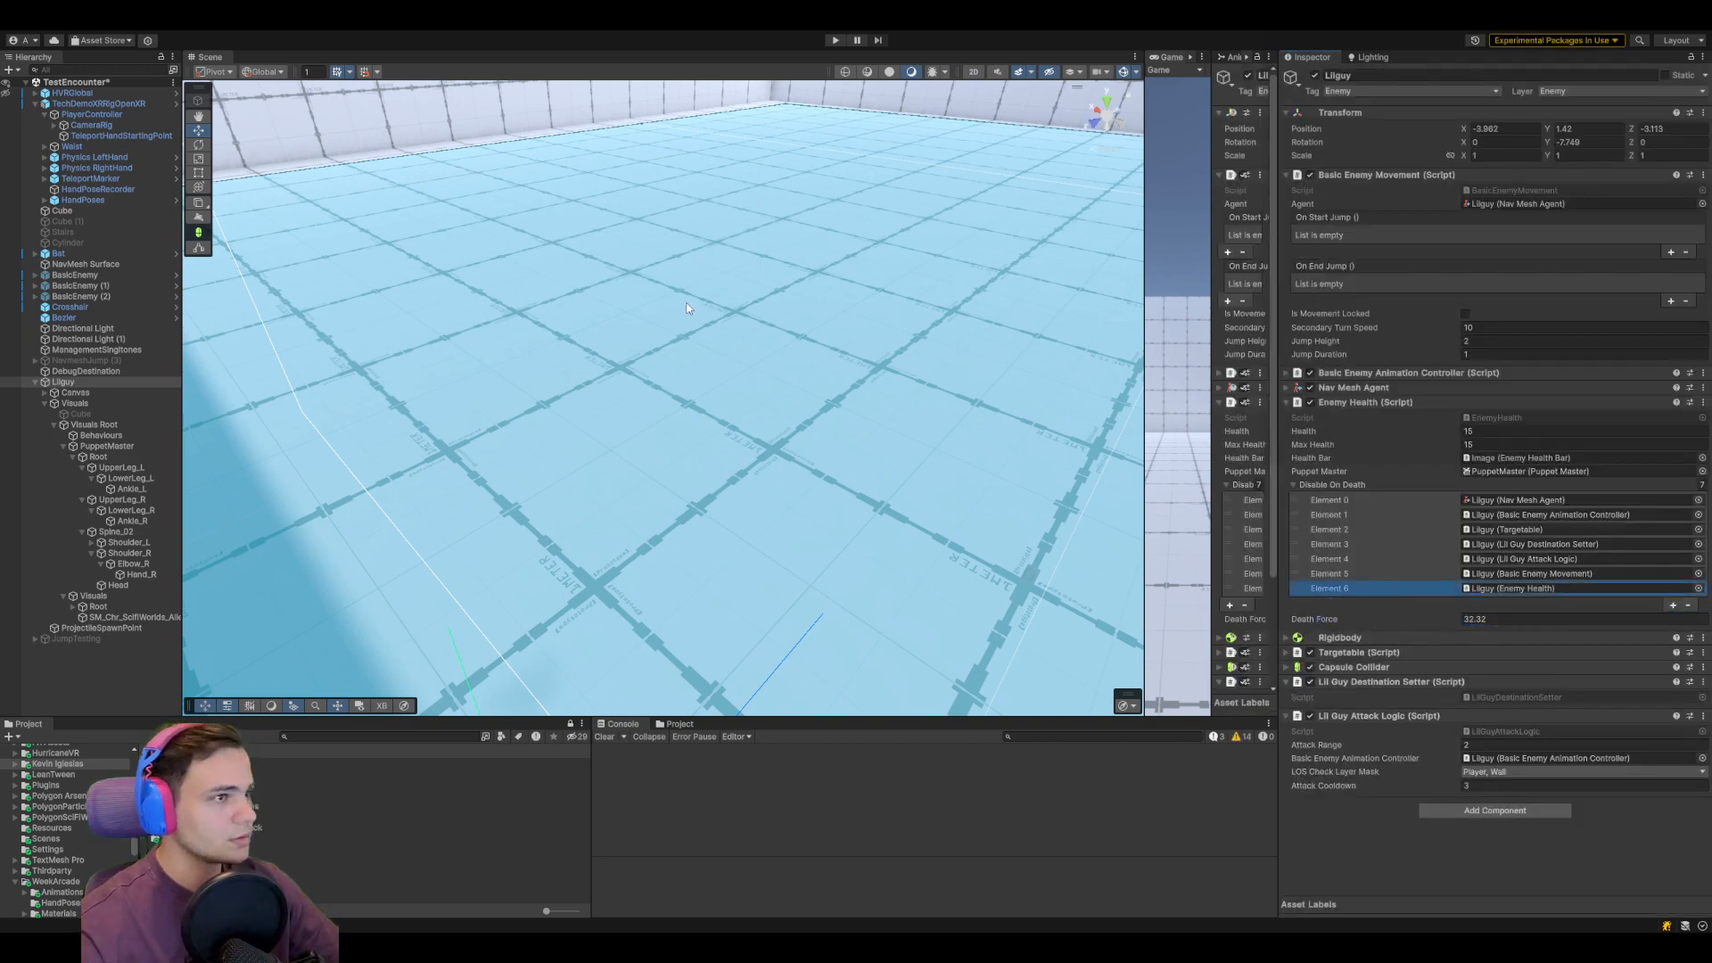
pyautogui.scroll(-3, 836, 216)
pyautogui.click(834, 40)
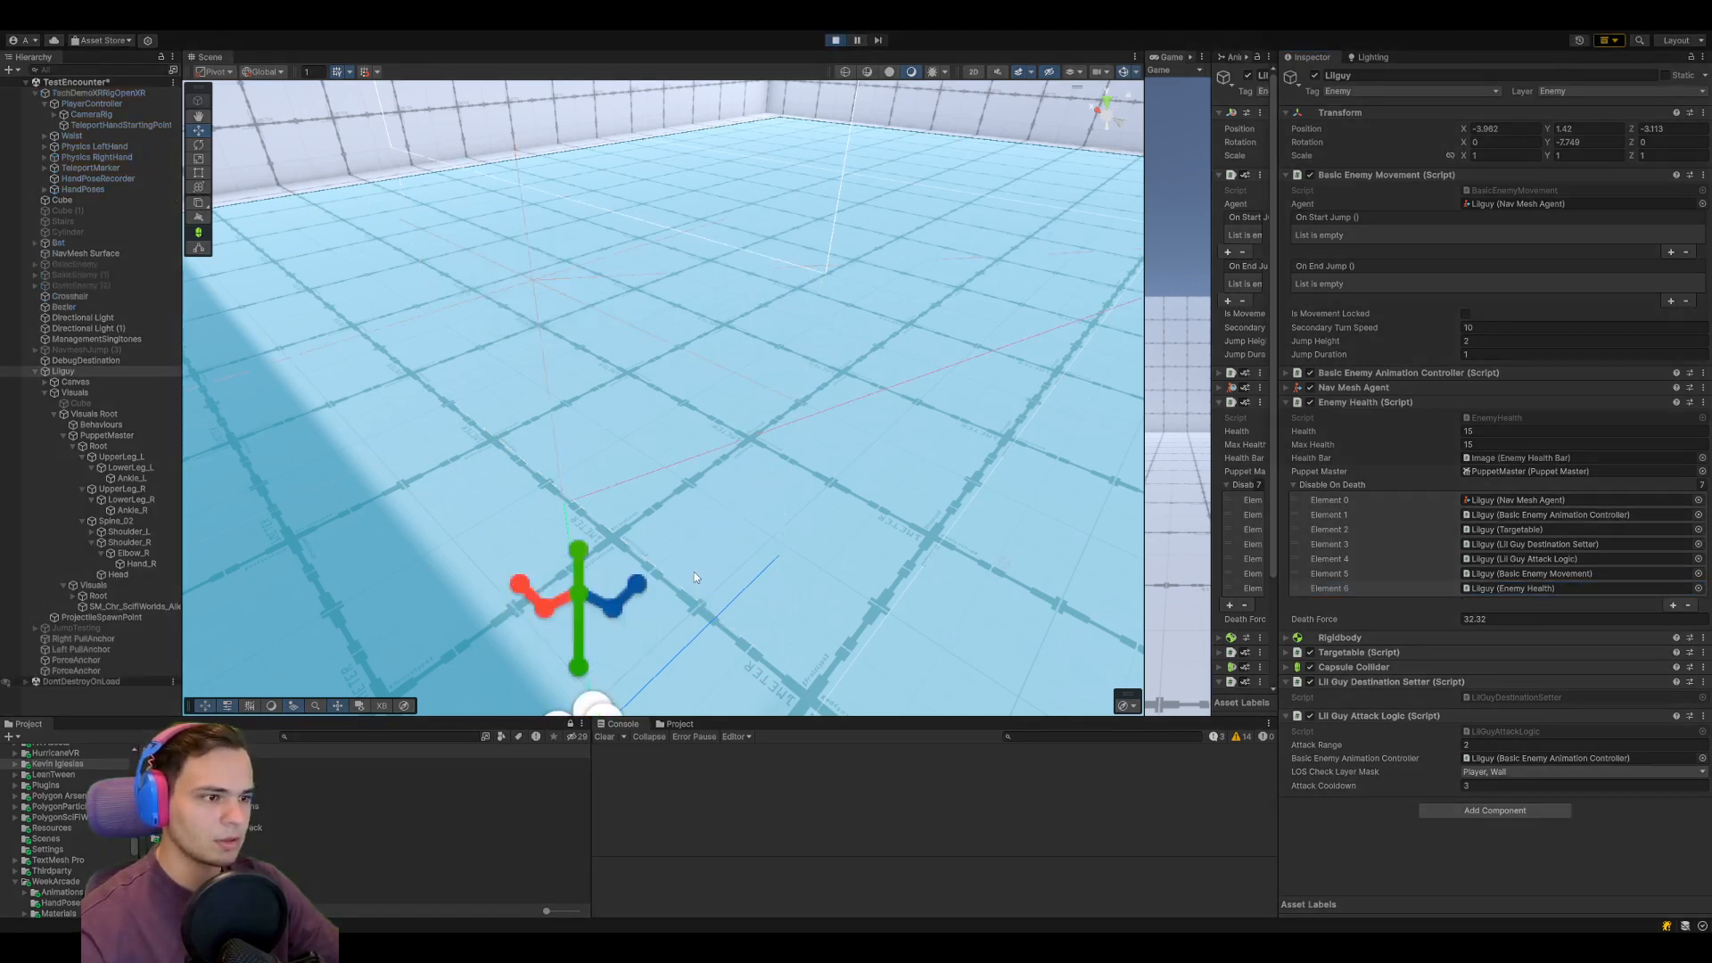
pyautogui.moveTo(757, 555); pyautogui.dragTo(713, 499, button='right')
pyautogui.moveTo(713, 499); pyautogui.dragTo(794, 477, button='middle')
pyautogui.scroll(-4, 794, 477)
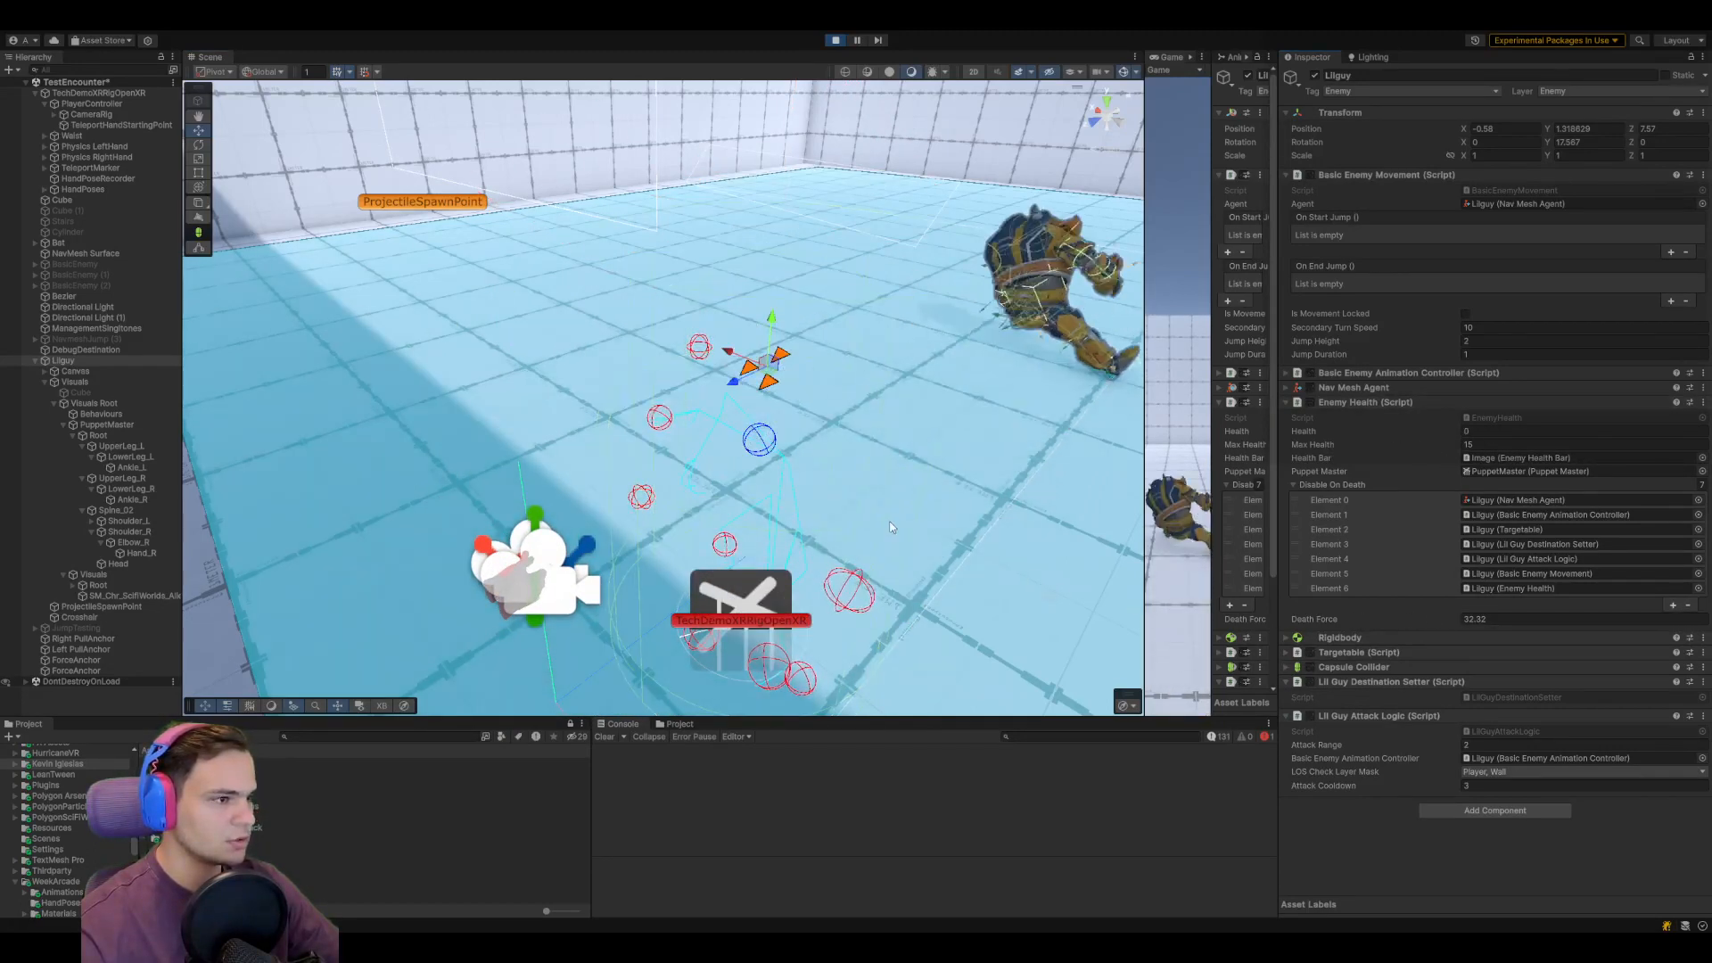
pyautogui.moveTo(864, 540); pyautogui.dragTo(1001, 490, button='right')
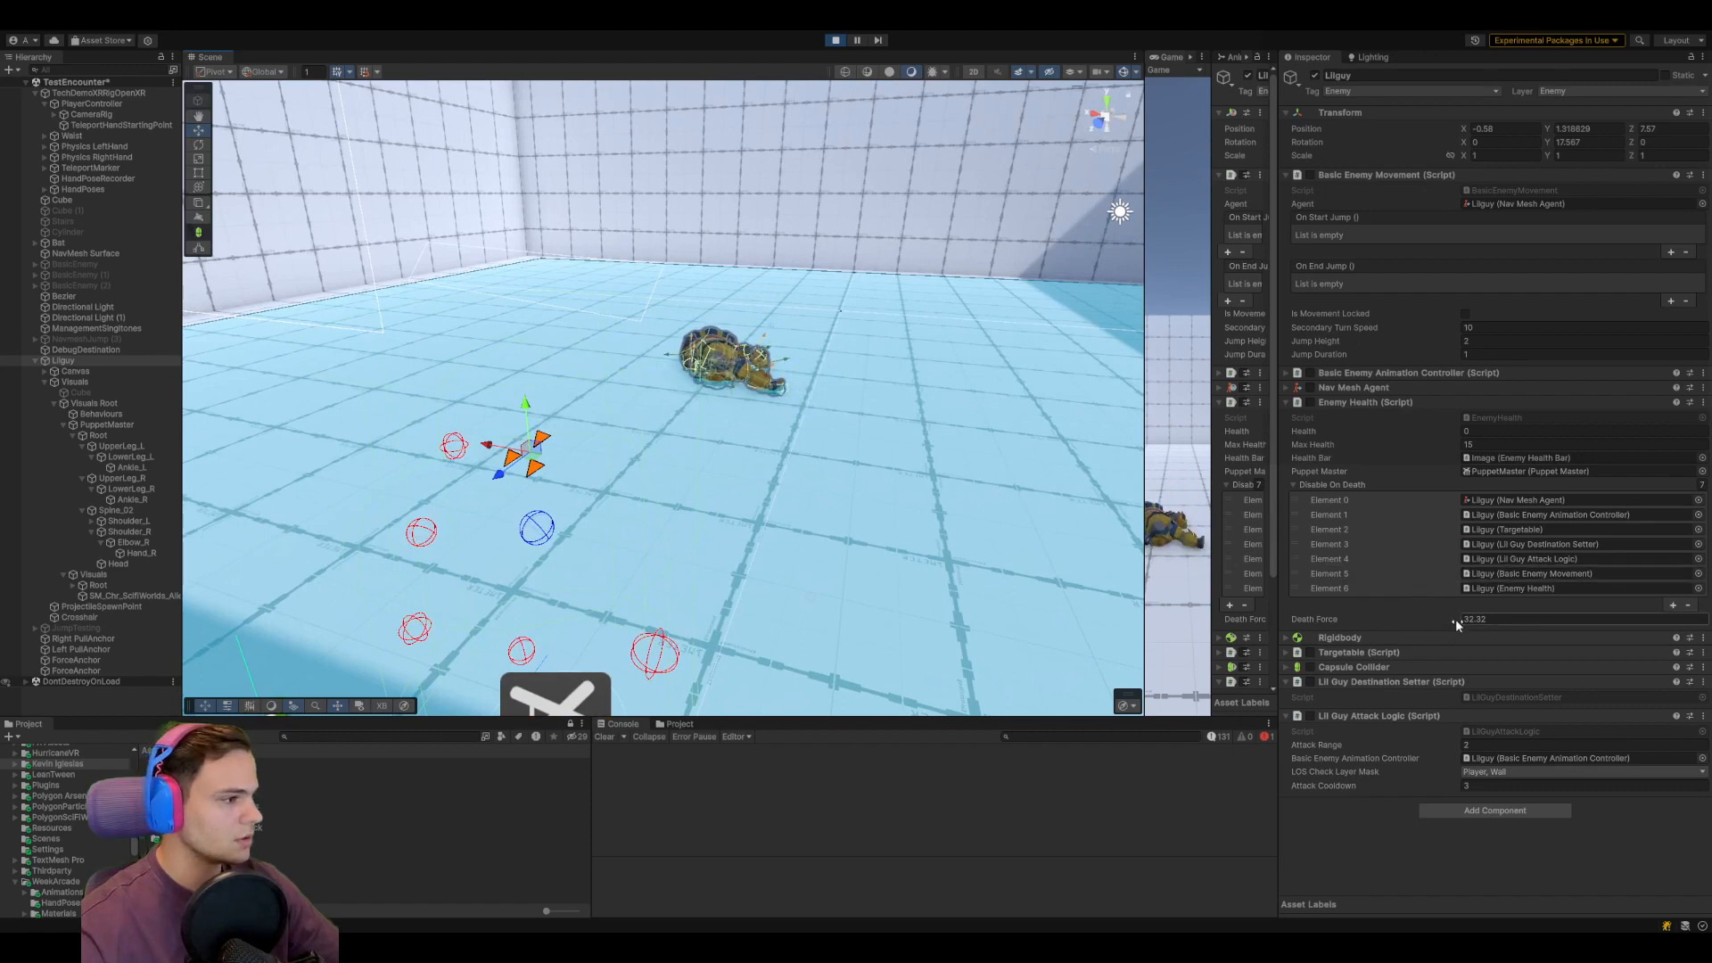
pyautogui.moveTo(1447, 617); pyautogui.dragTo(1424, 619)
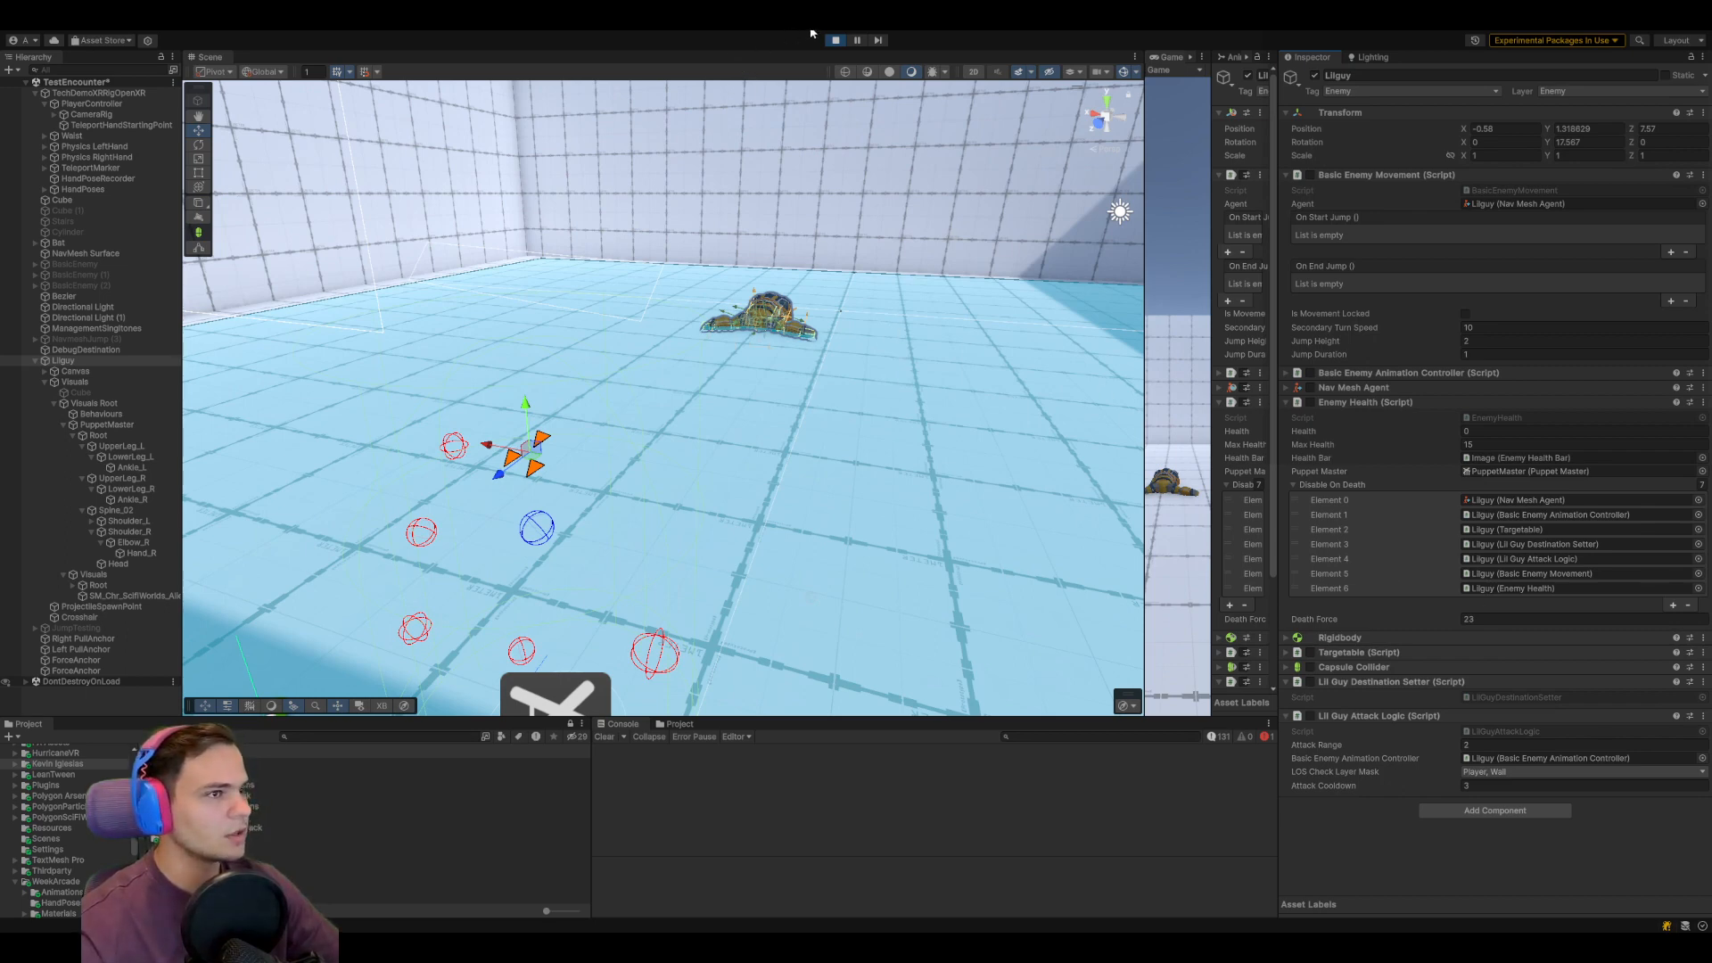
# Stop playback and set the Death Force in Lilguy's Enemy Health component to 22
pyautogui.hotkey('ctrl', 'p')
pyautogui.click(1467, 619)
pyautogui.write('22')
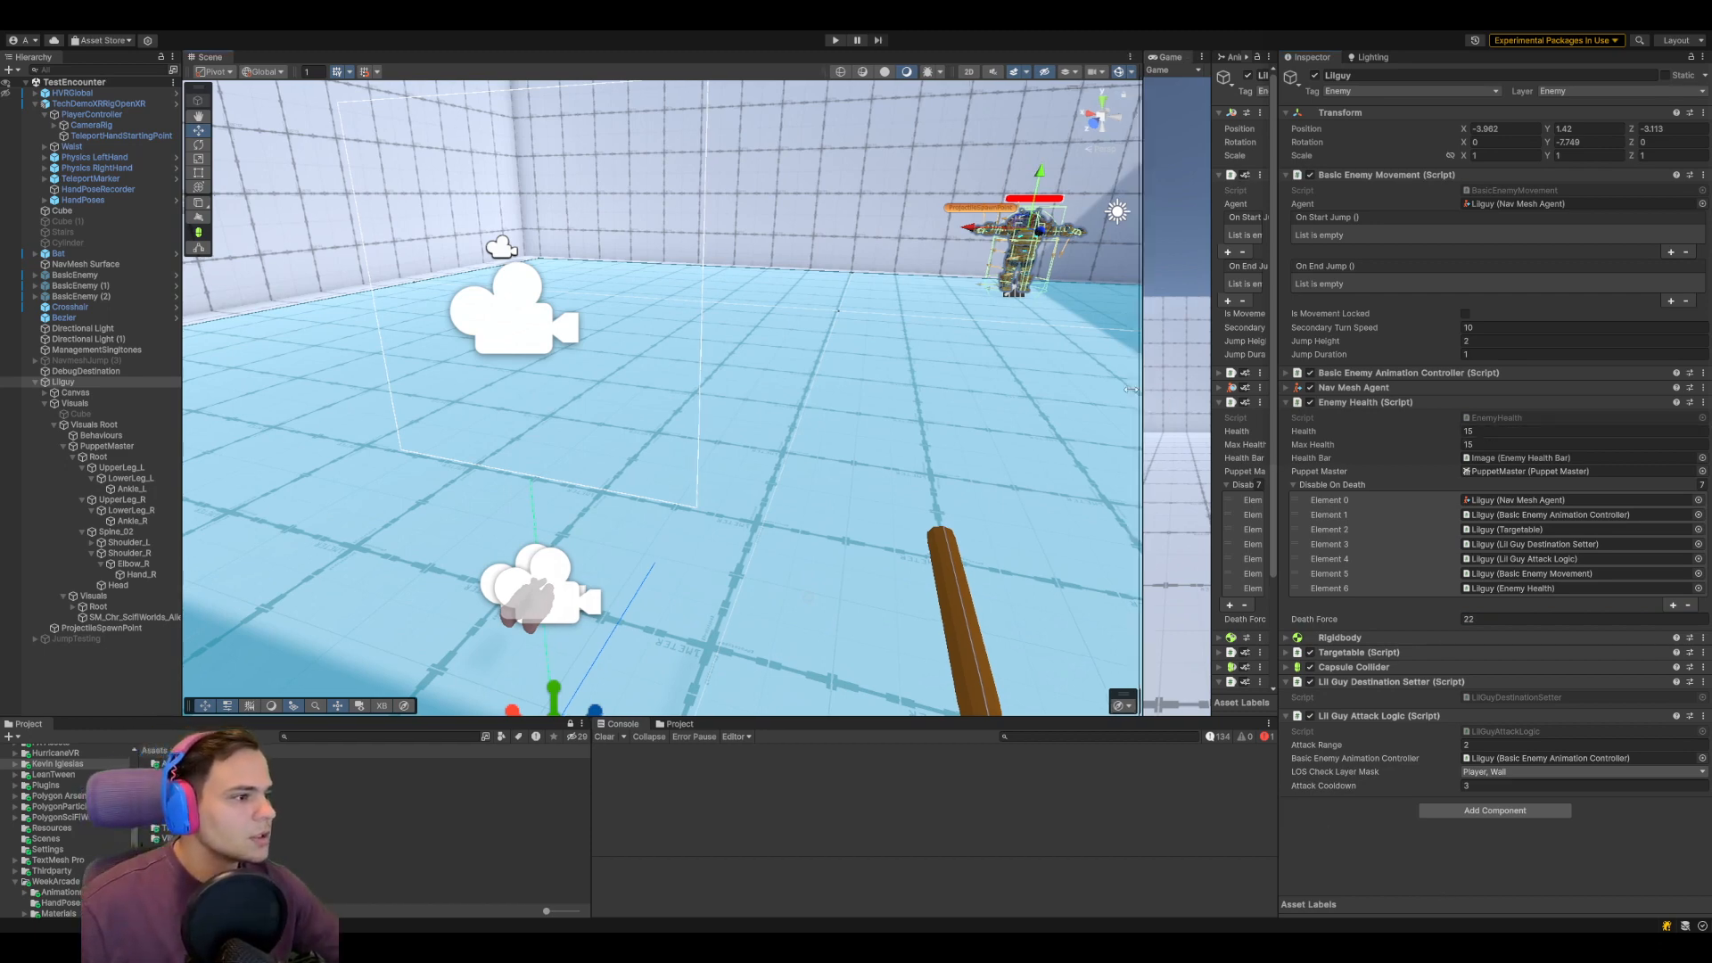
# Enlarge the Game view by narrowing the Scene view and shrinking the project and console area
pyautogui.moveTo(1146, 498); pyautogui.dragTo(560, 498)
pyautogui.moveTo(725, 718); pyautogui.dragTo(721, 789)
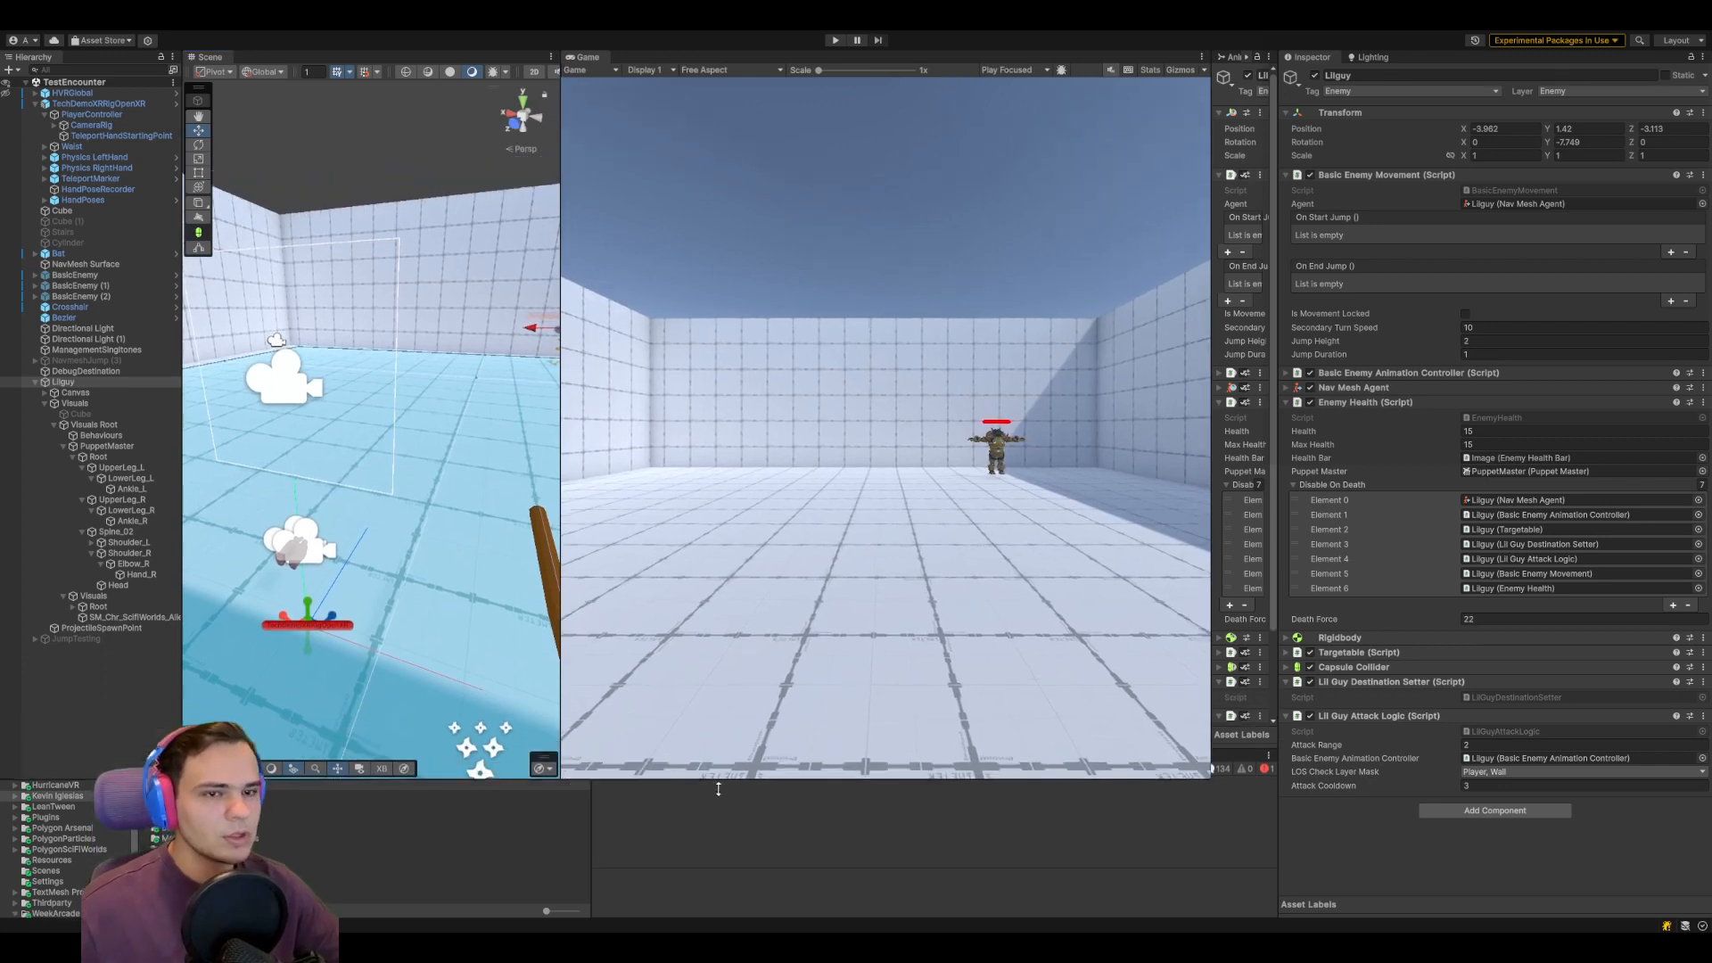
# Select the CameraRig under PlayerController and set its Camera Y Offset to 1.88
pyautogui.click(103, 115)
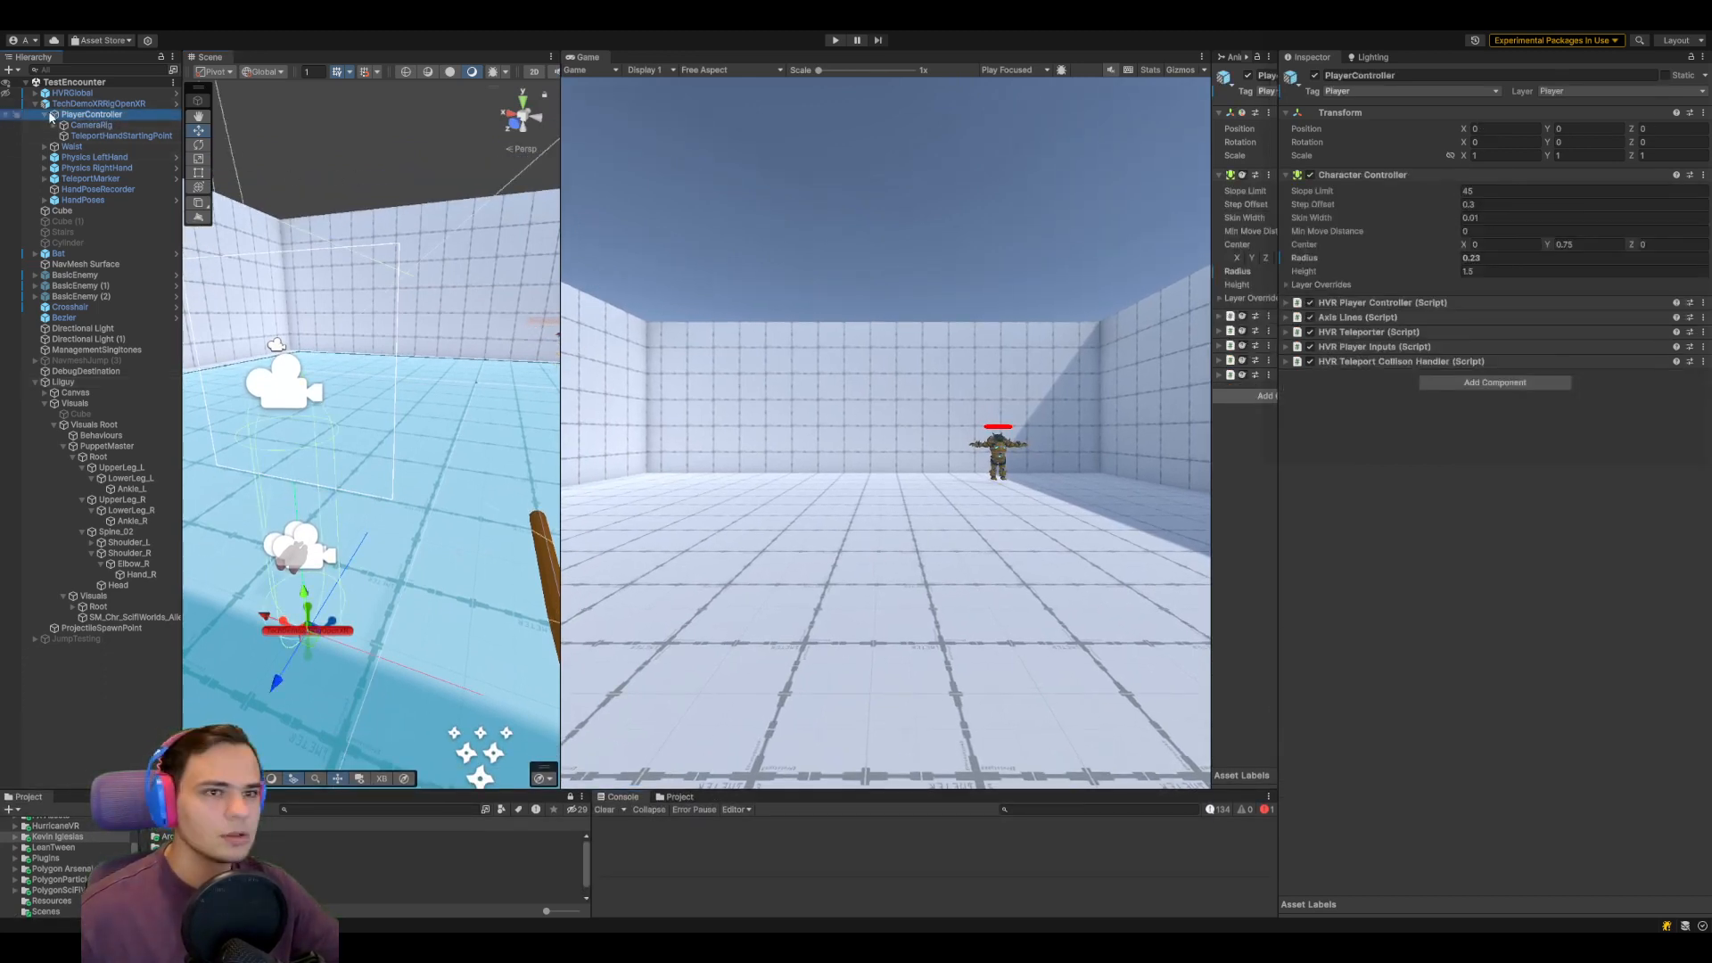
pyautogui.click(70, 126)
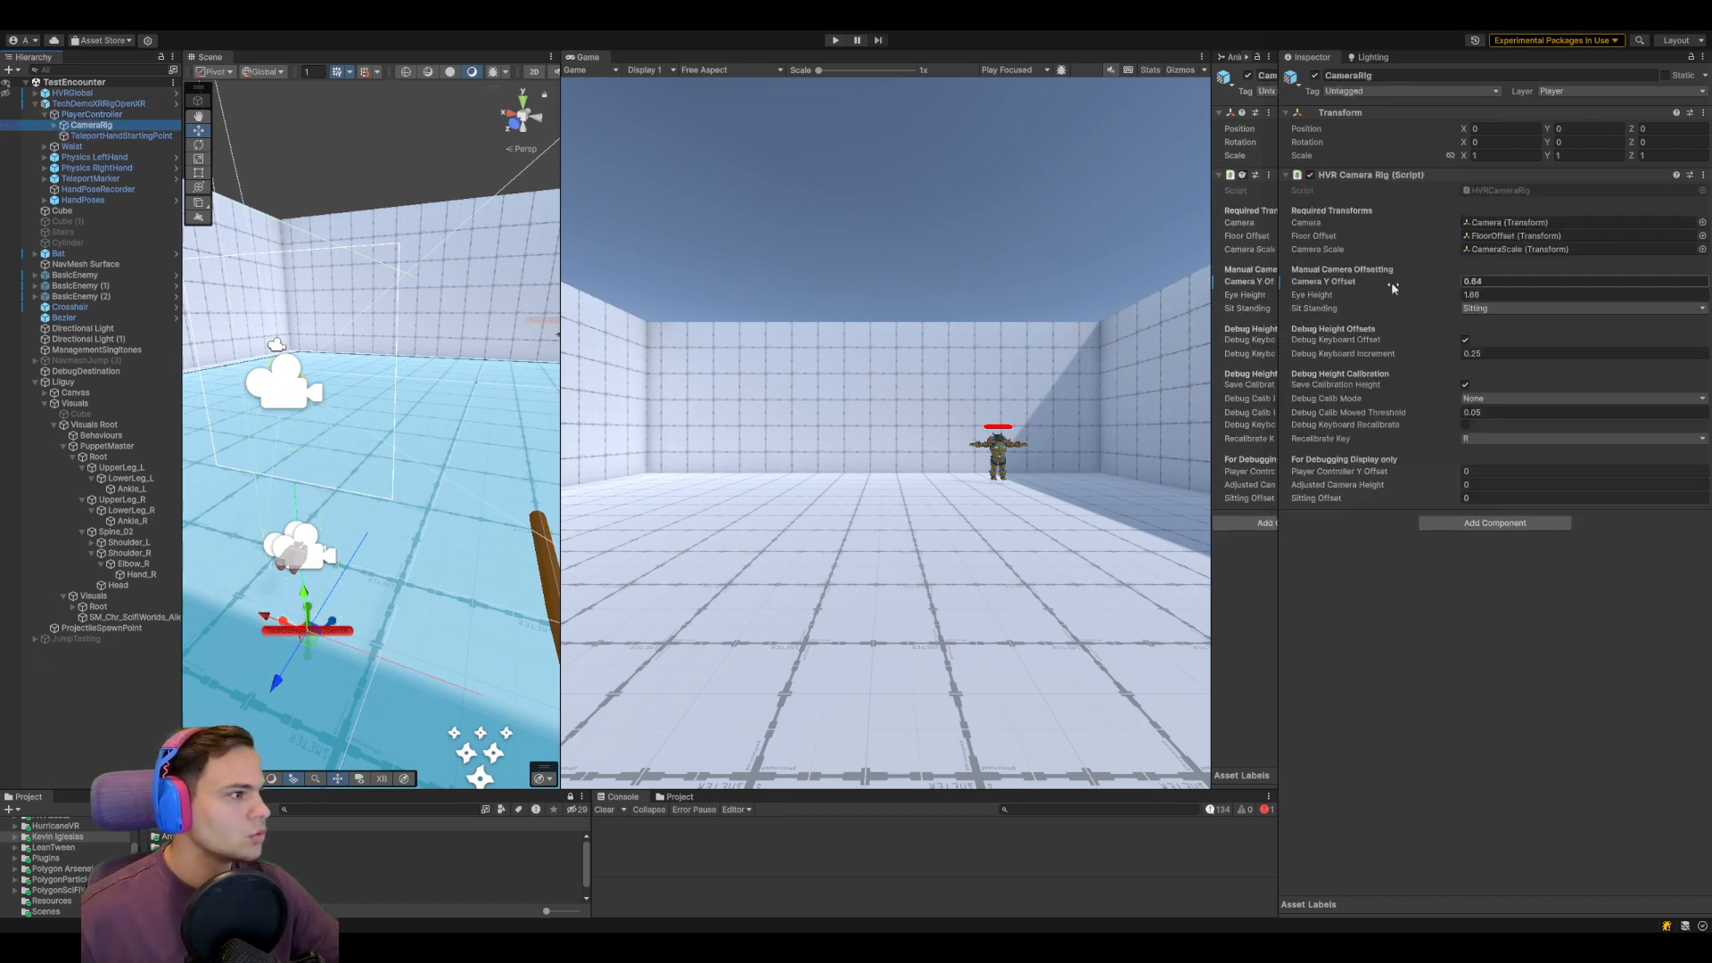
pyautogui.moveTo(1390, 278); pyautogui.dragTo(1406, 278)
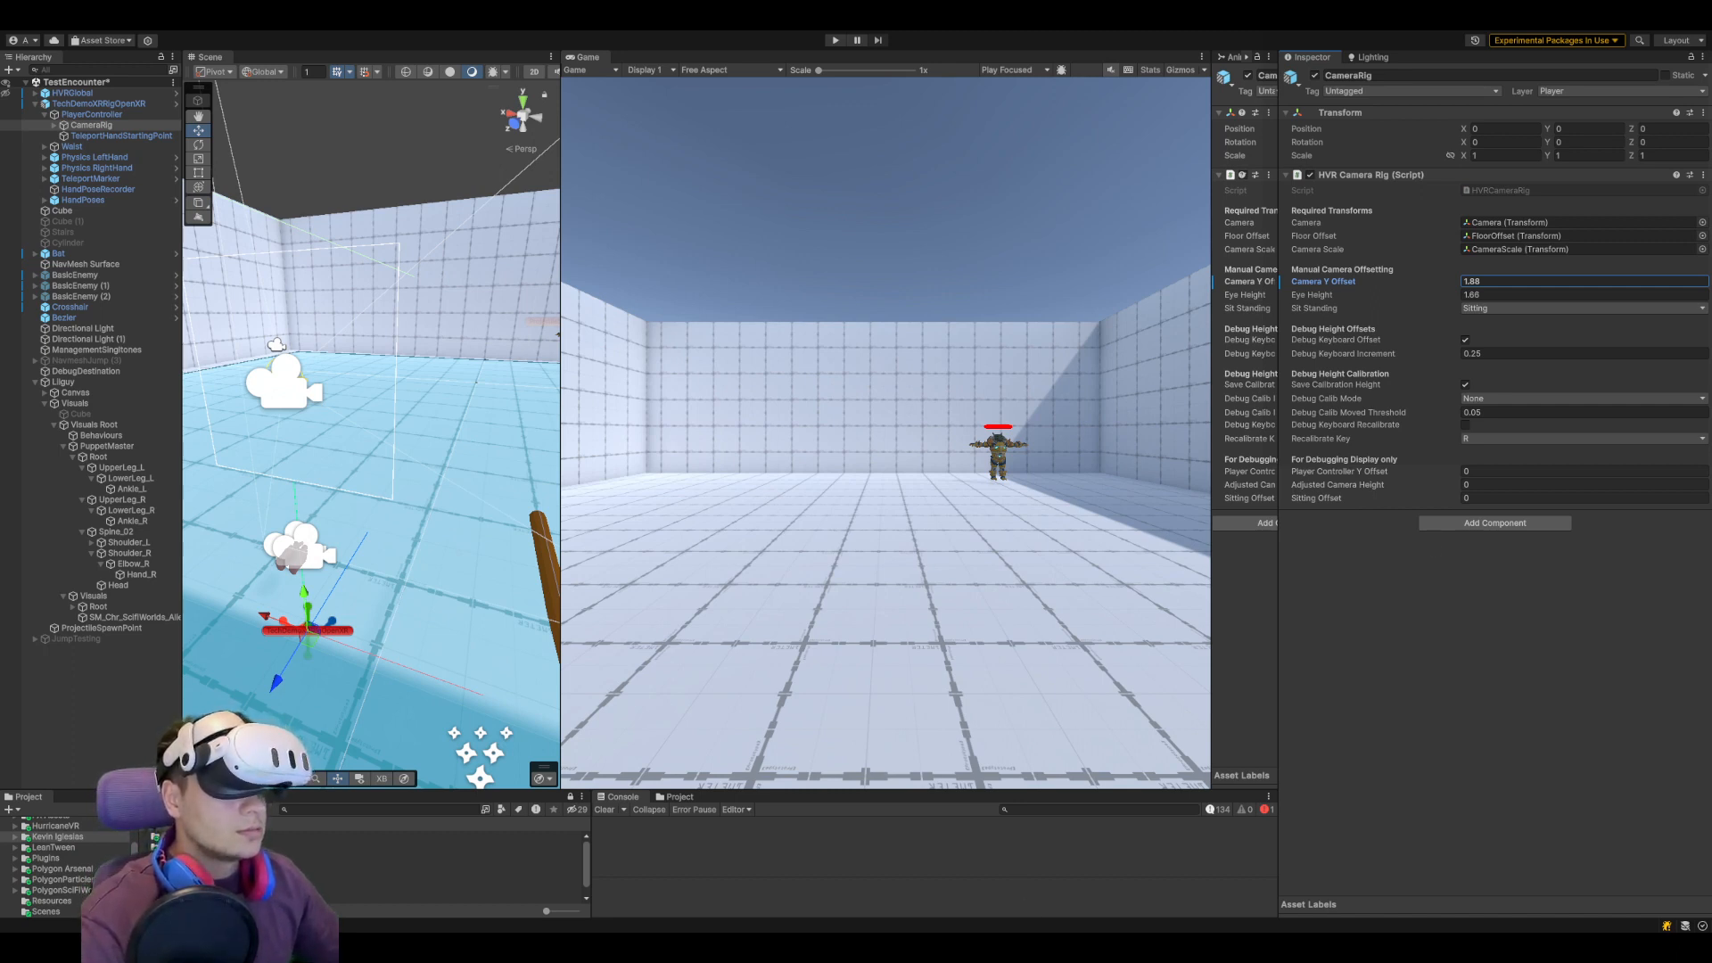
pyautogui.press('Return')
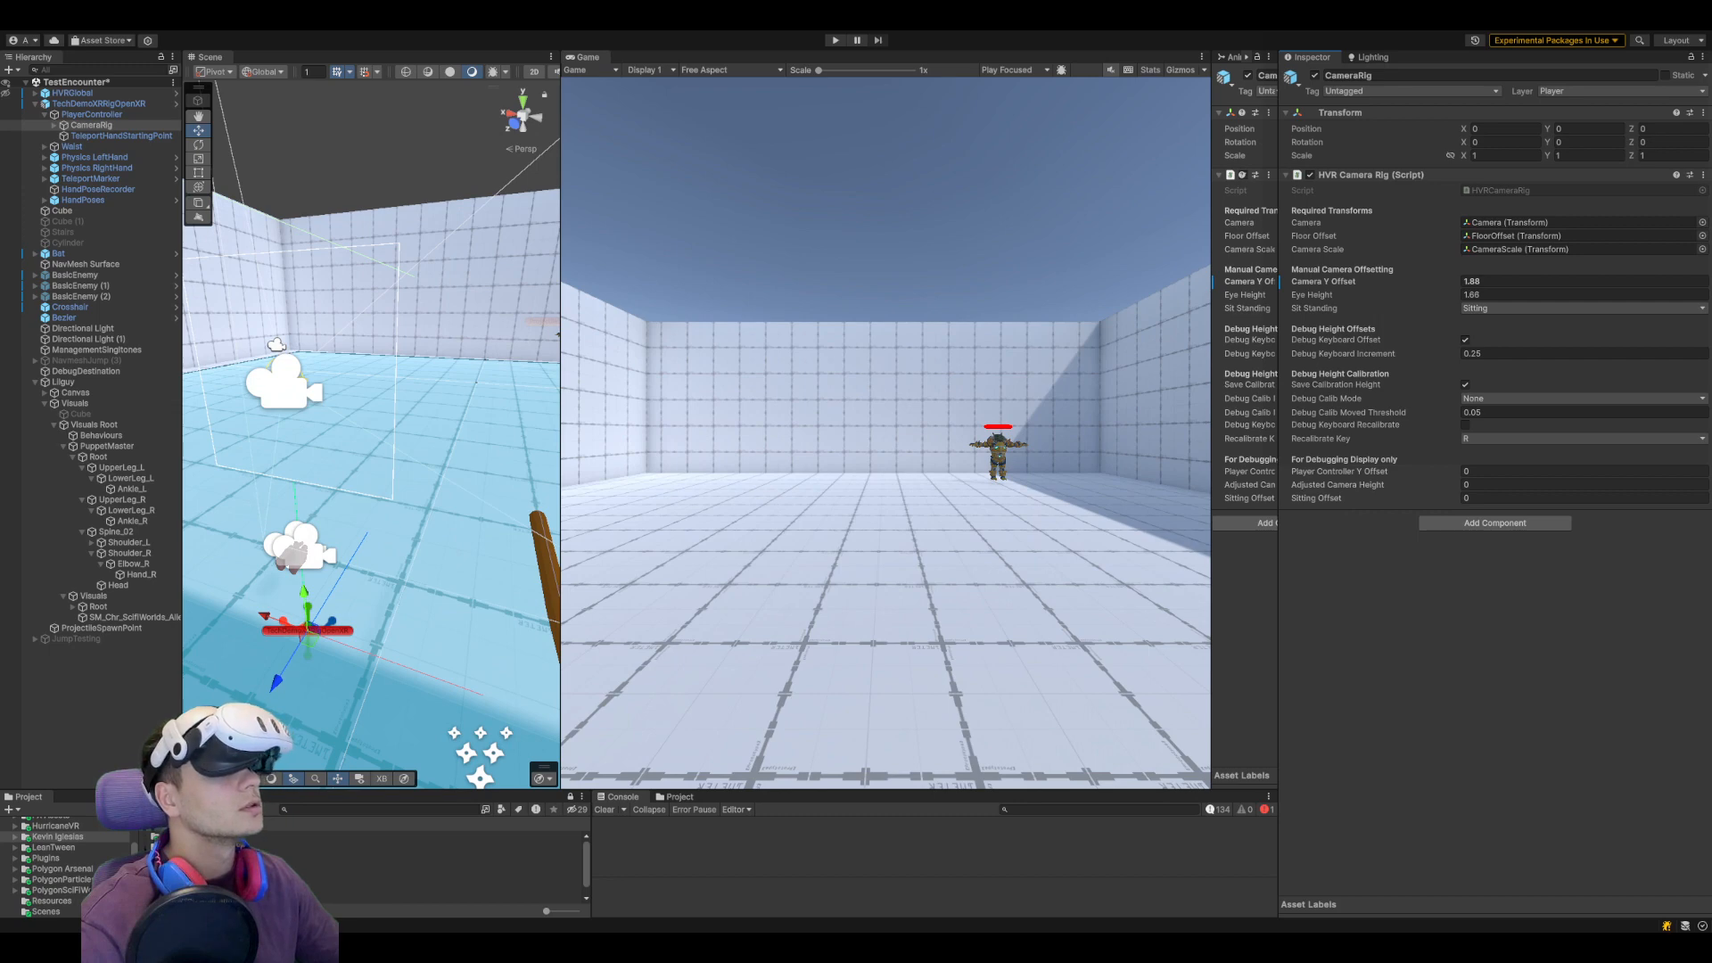
pyautogui.hotkey('alt', 'Tab')
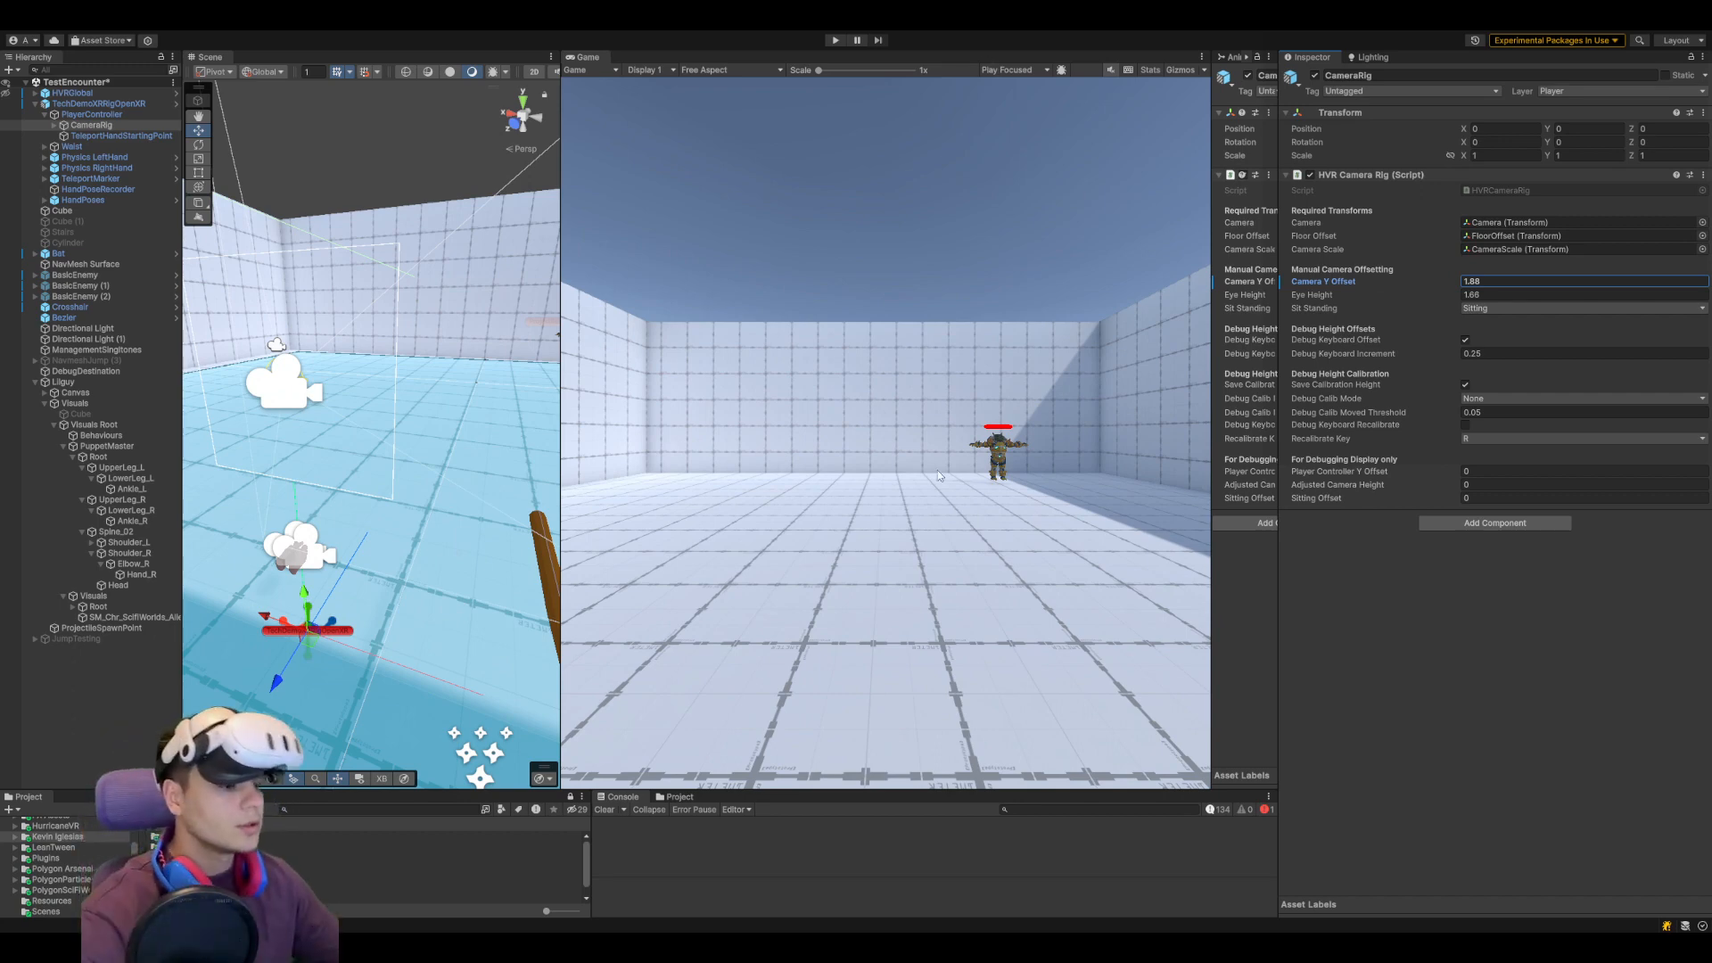
pyautogui.press('Return')
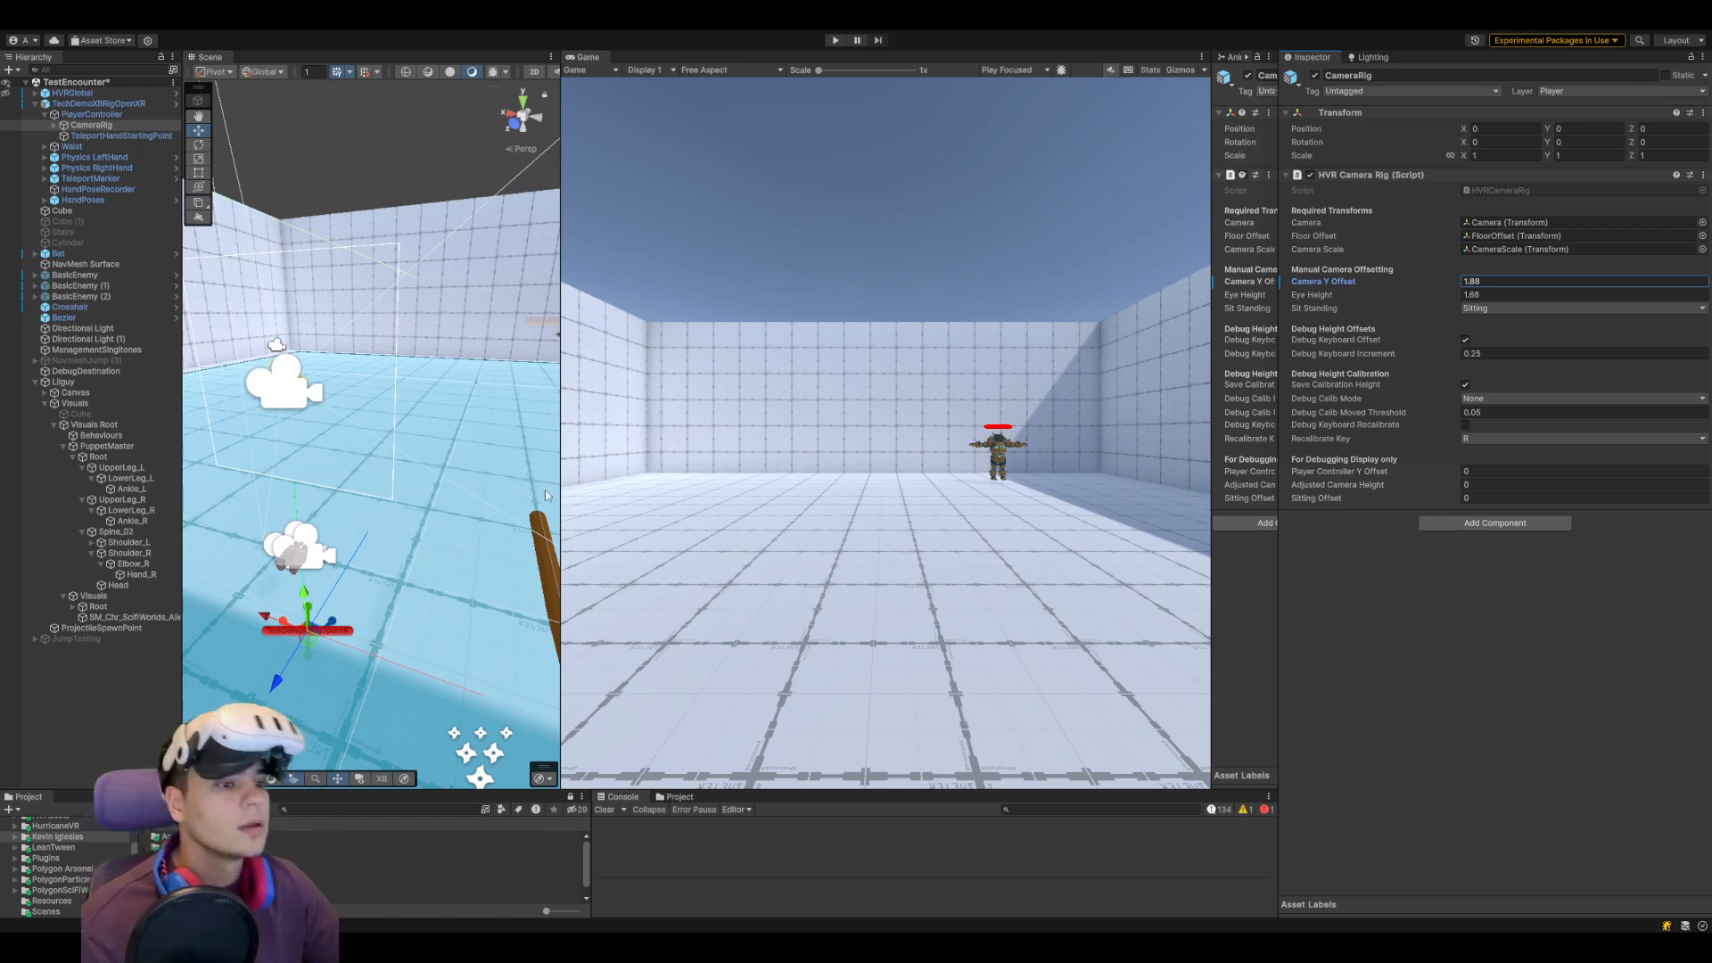
# Enlarge the Game view in width and height, test the raised camera in Play mode, and stop playback
pyautogui.moveTo(560, 513); pyautogui.dragTo(464, 549)
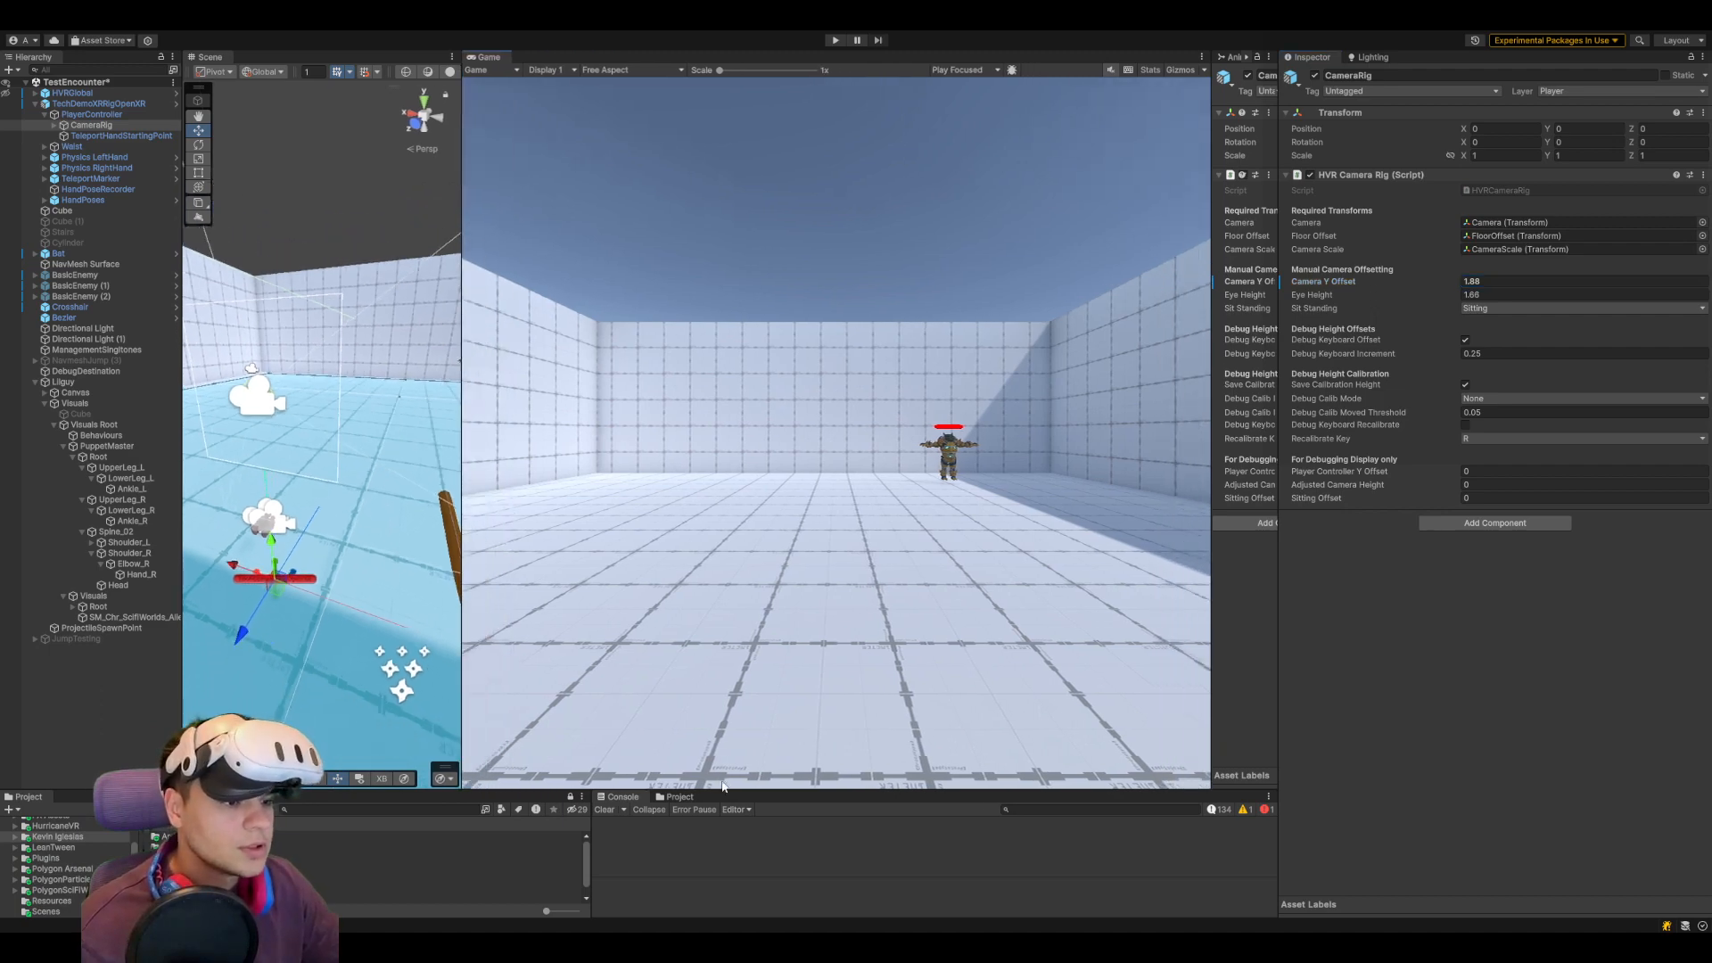
pyautogui.moveTo(724, 789); pyautogui.dragTo(727, 811)
pyautogui.click(836, 41)
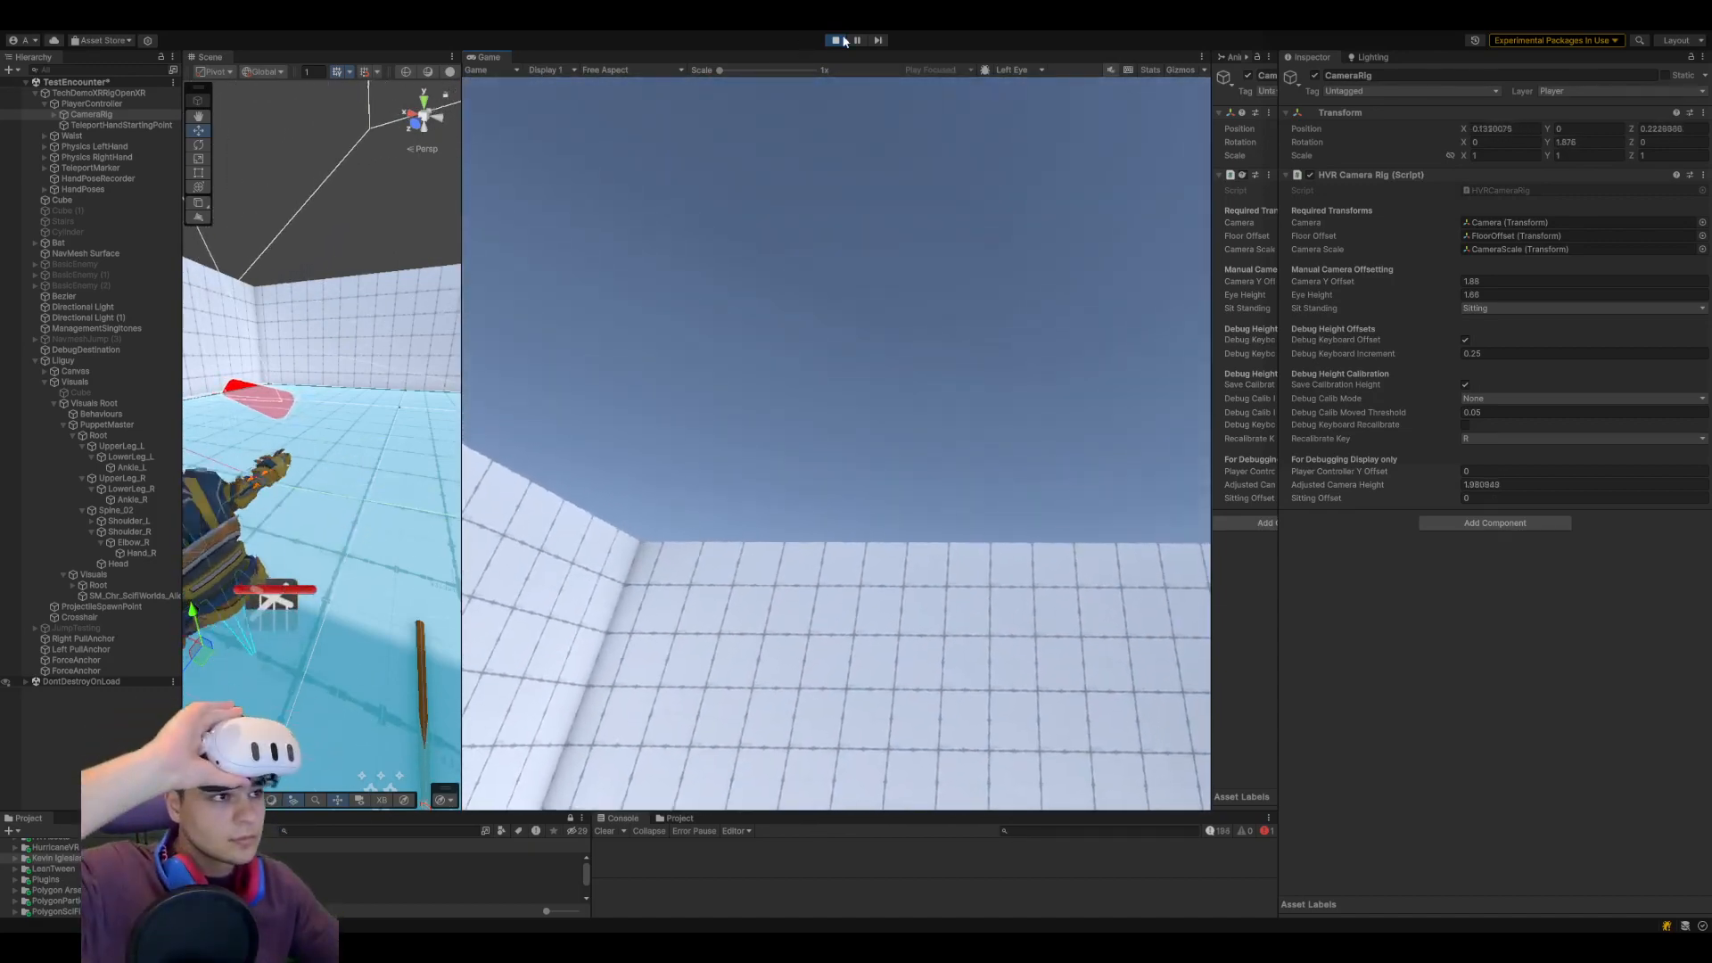
pyautogui.click(839, 40)
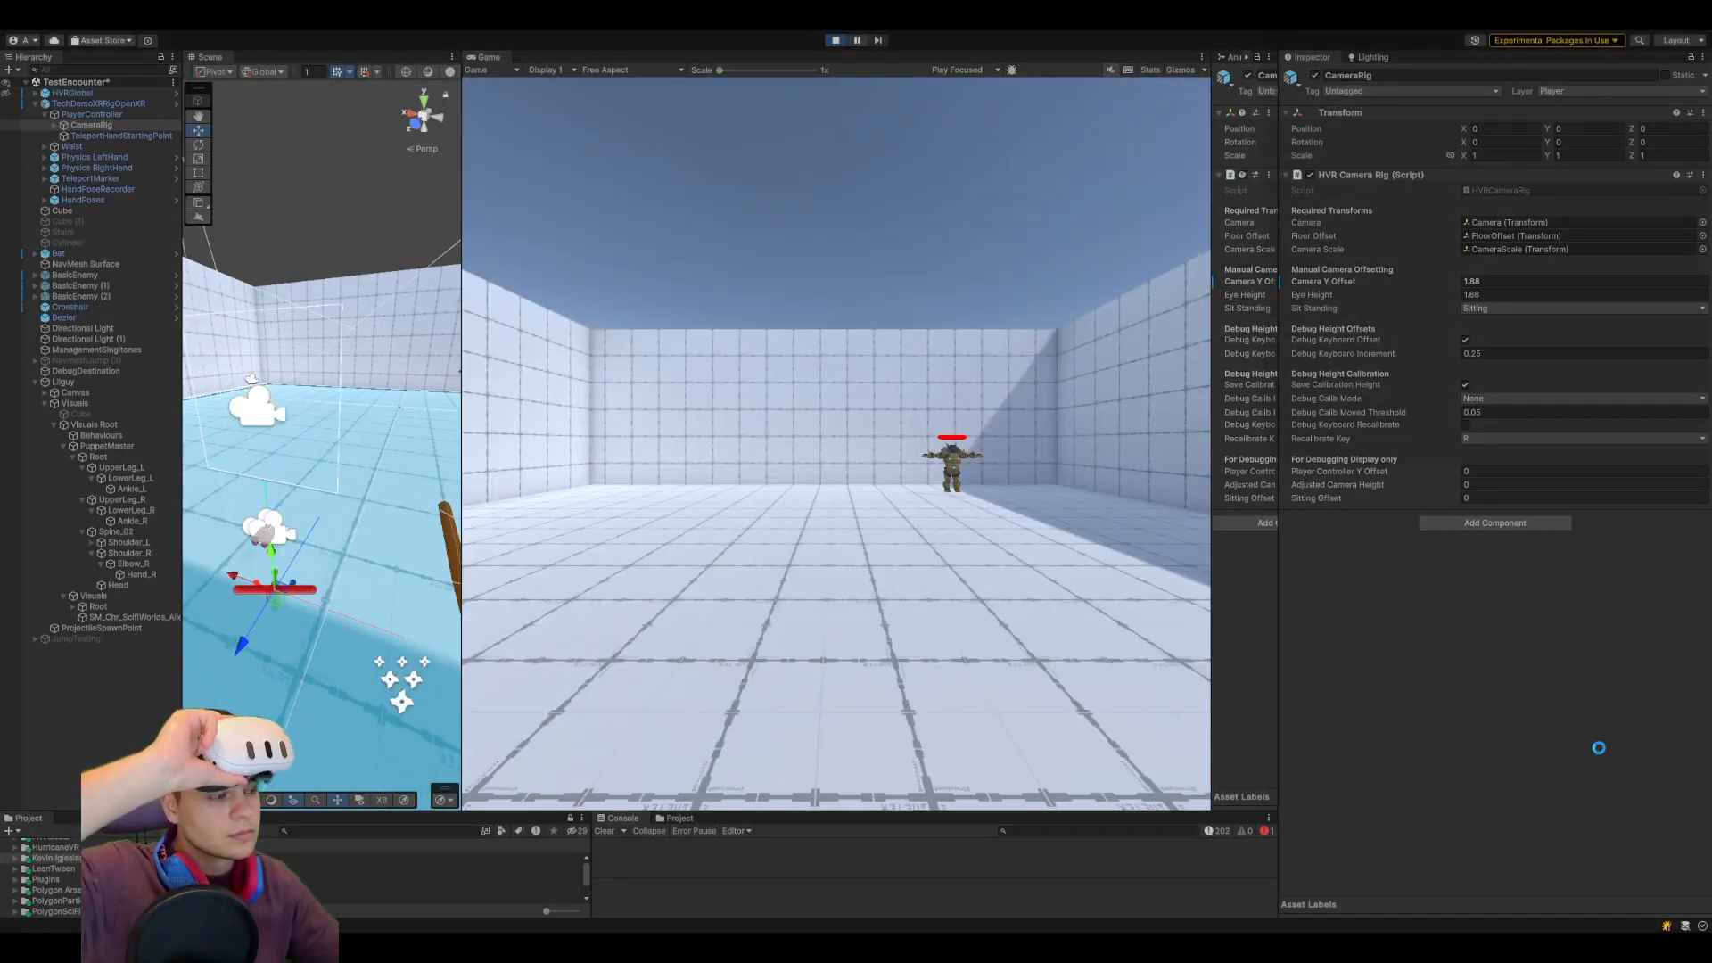
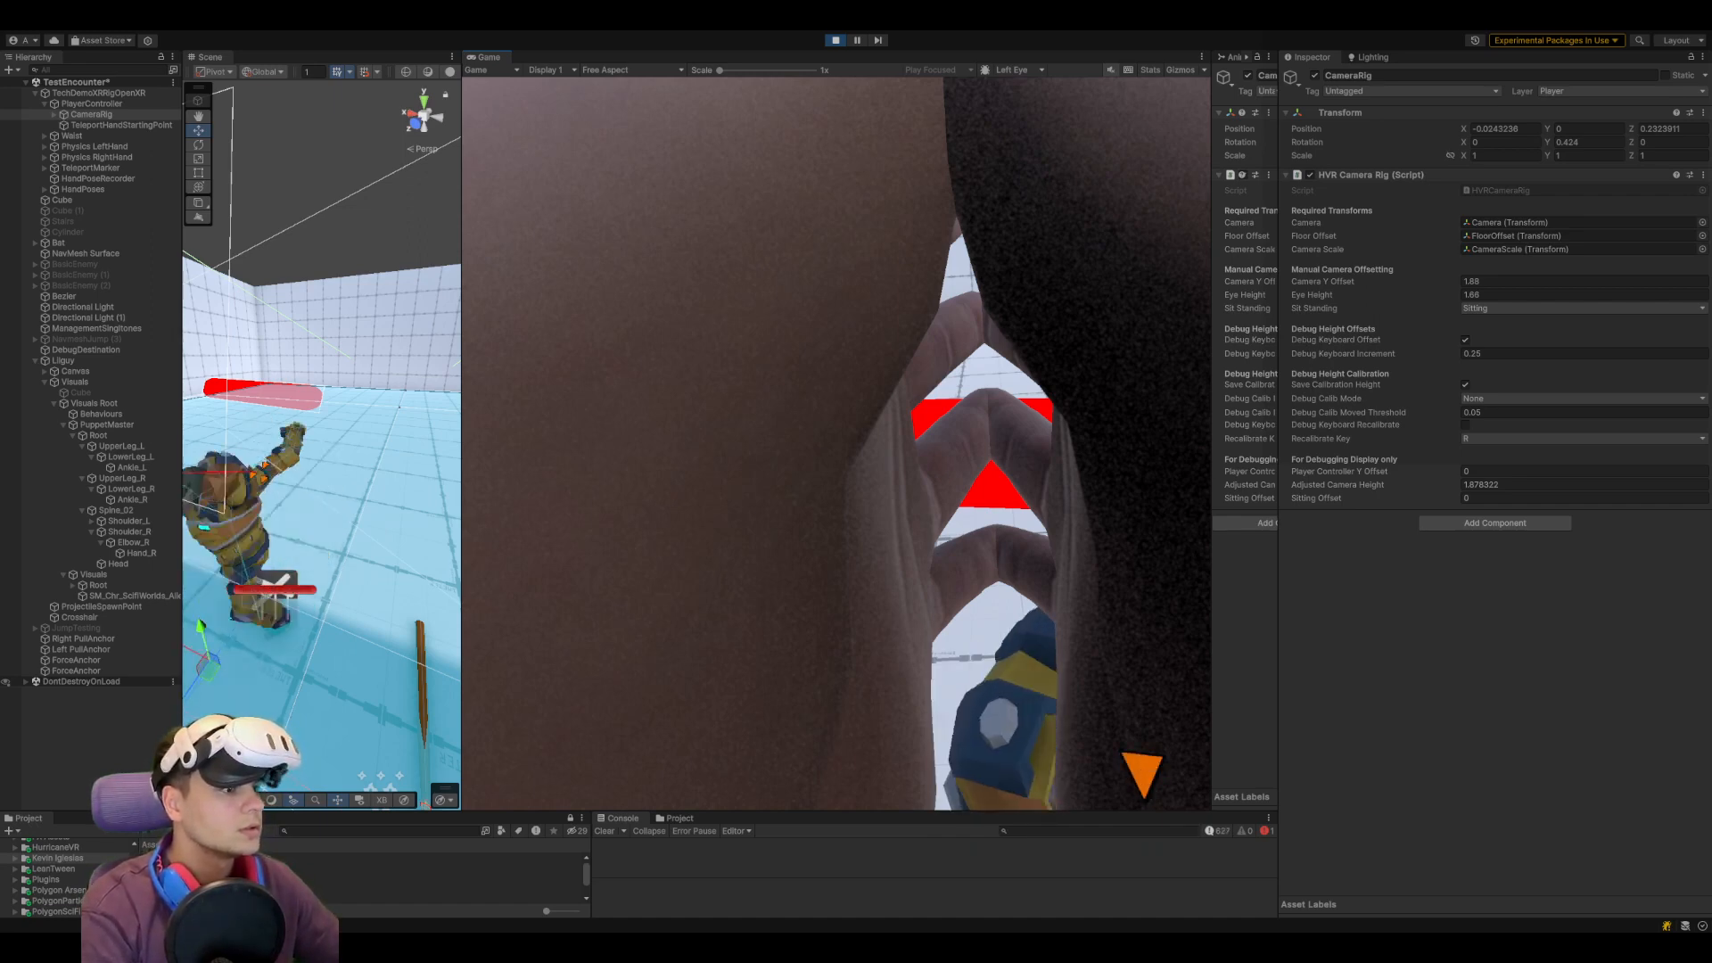
pyautogui.hotkey('ctrl', 'p')
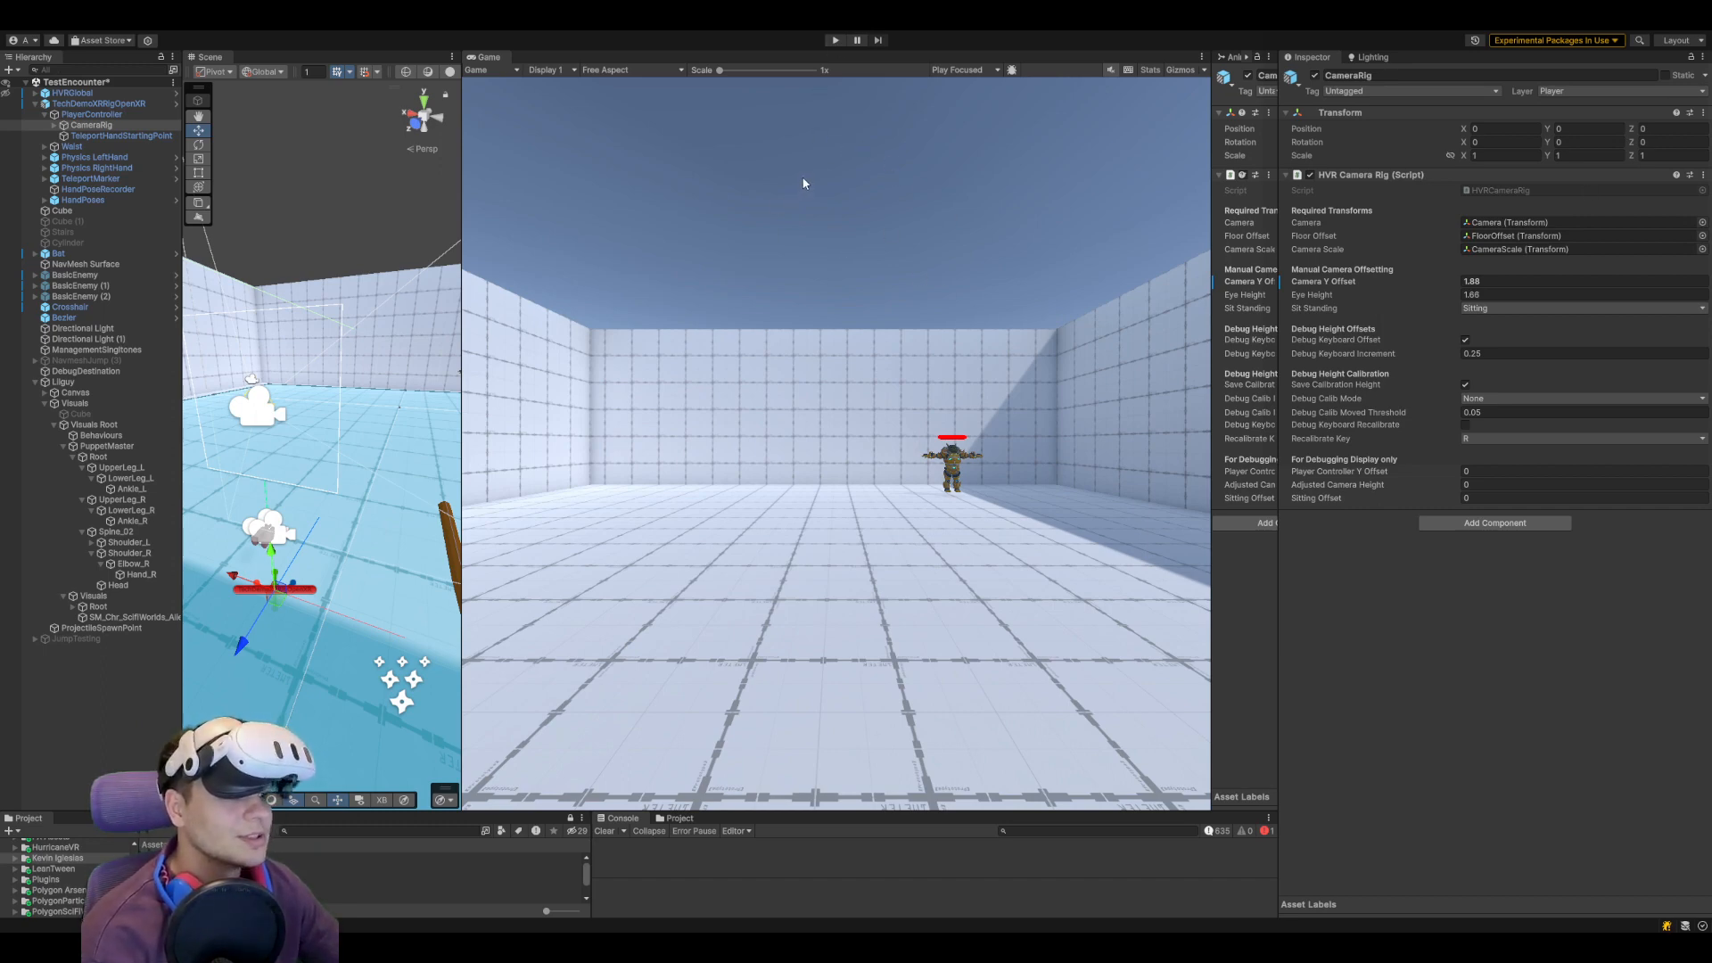
# Run the scene with Camera Y Offset lowered to 0.9 and inspect Lilguy's PuppetMaster beside a wider Scene view and taller Console
pyautogui.click(835, 40)
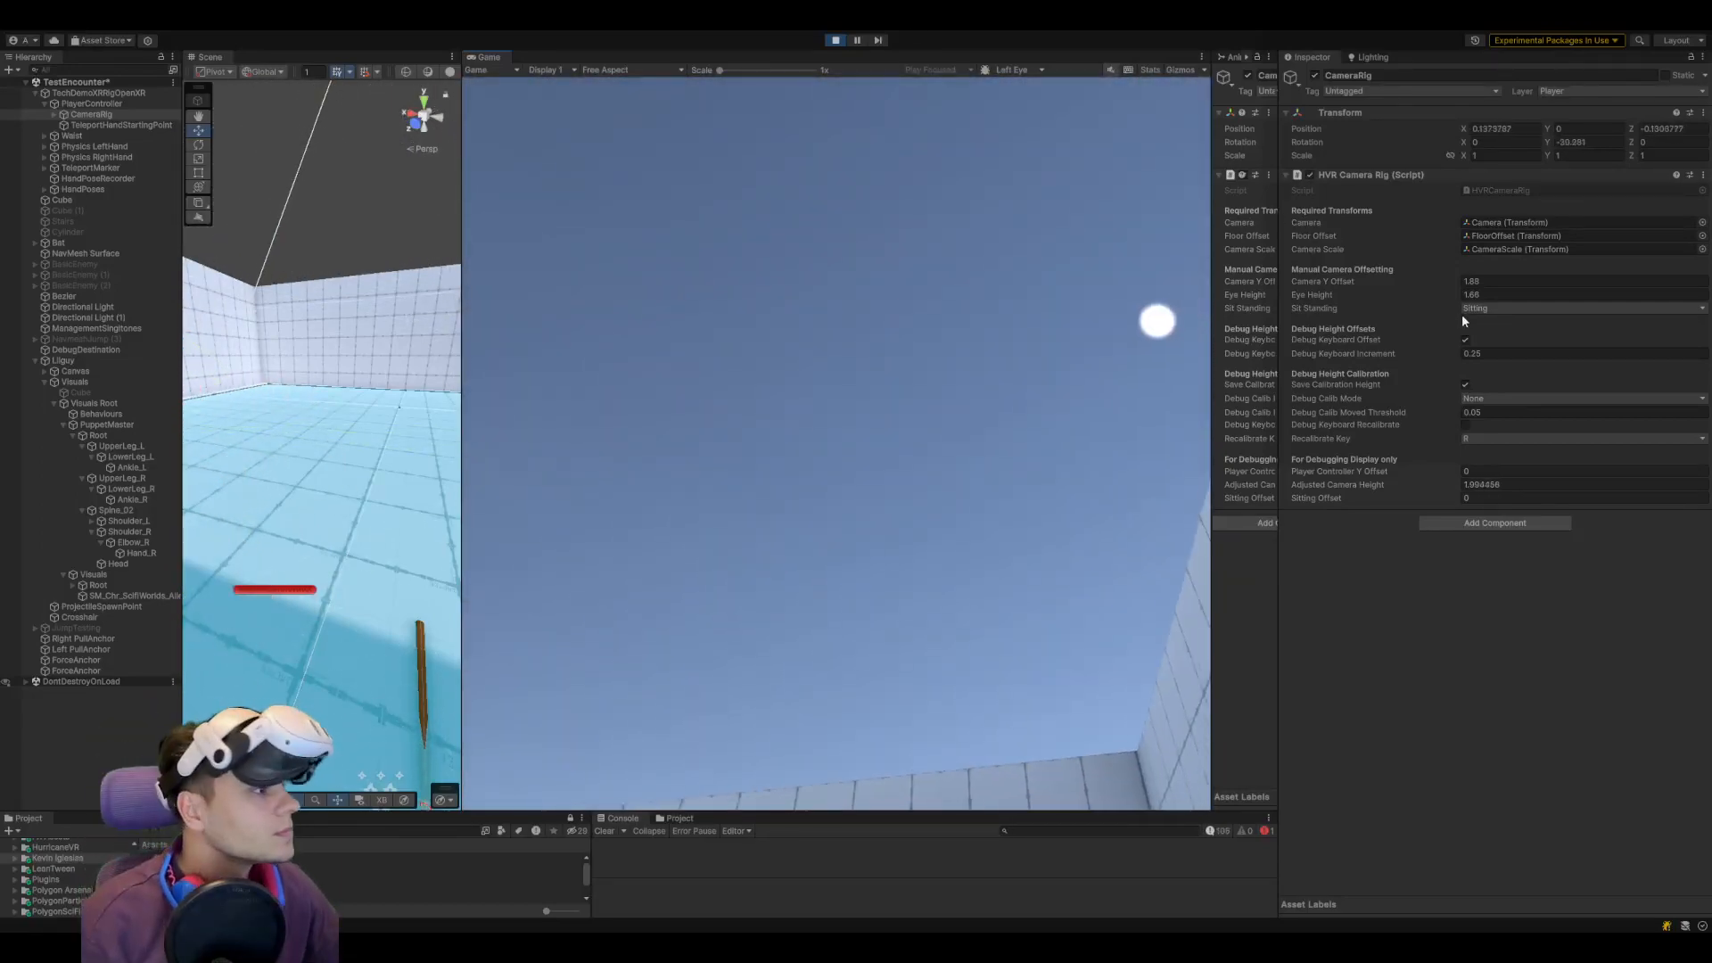
pyautogui.moveTo(1450, 281); pyautogui.dragTo(1431, 282)
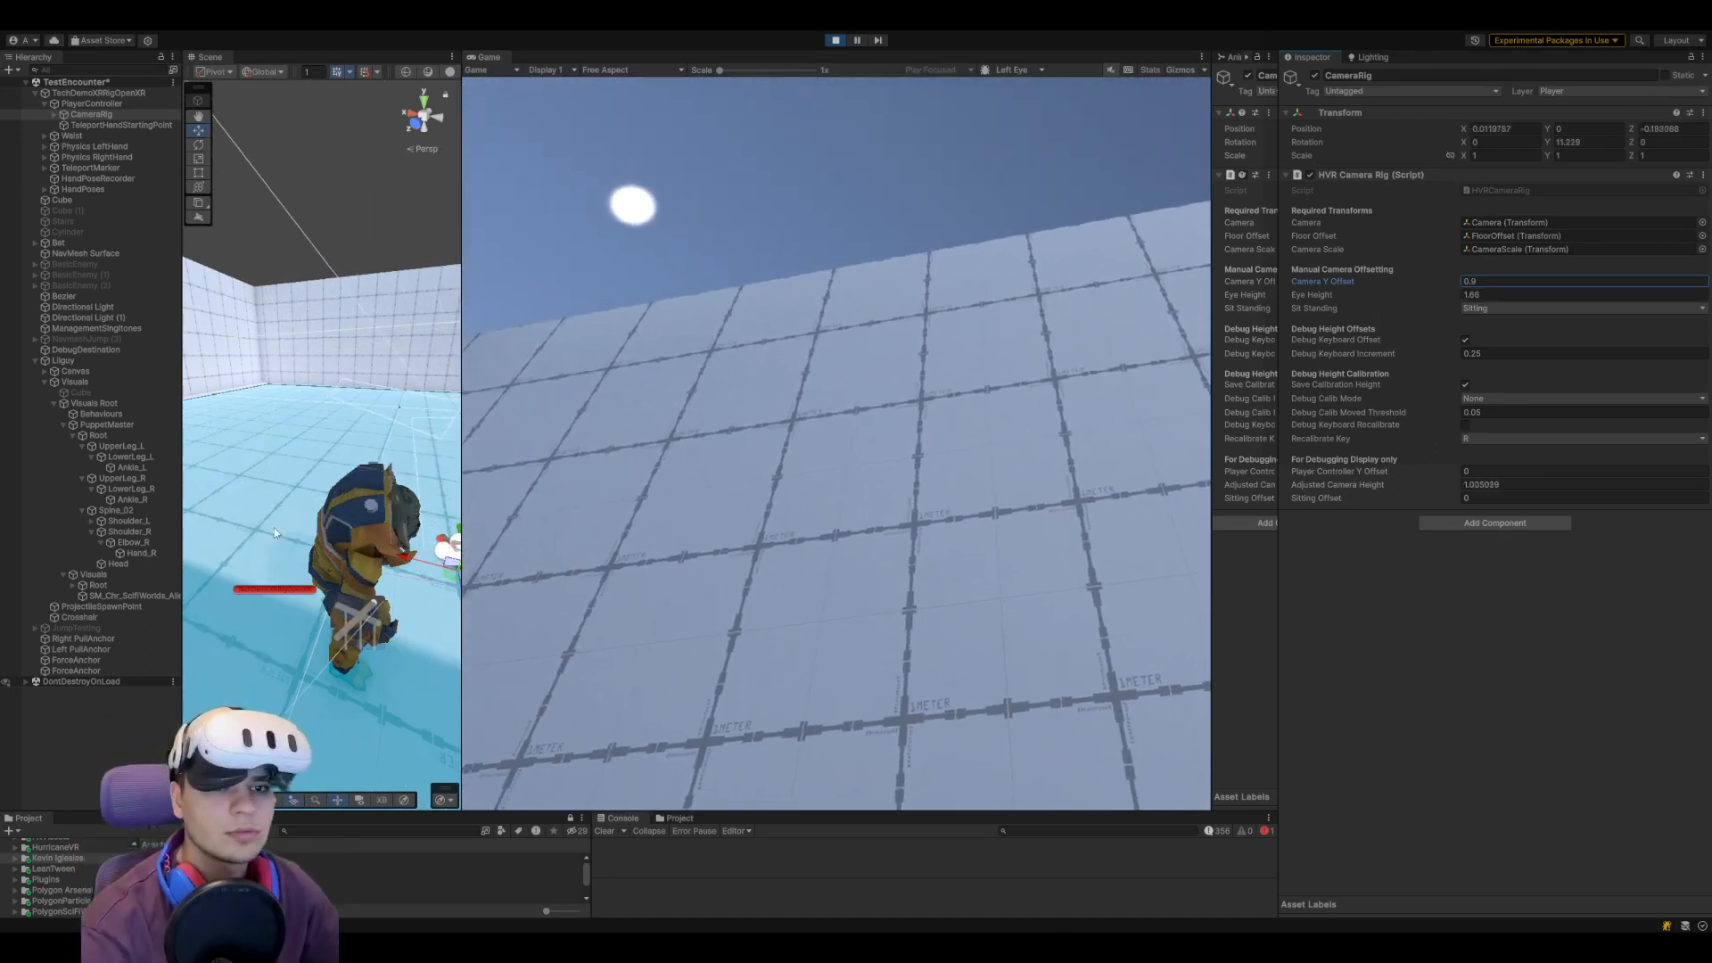
pyautogui.click(107, 425)
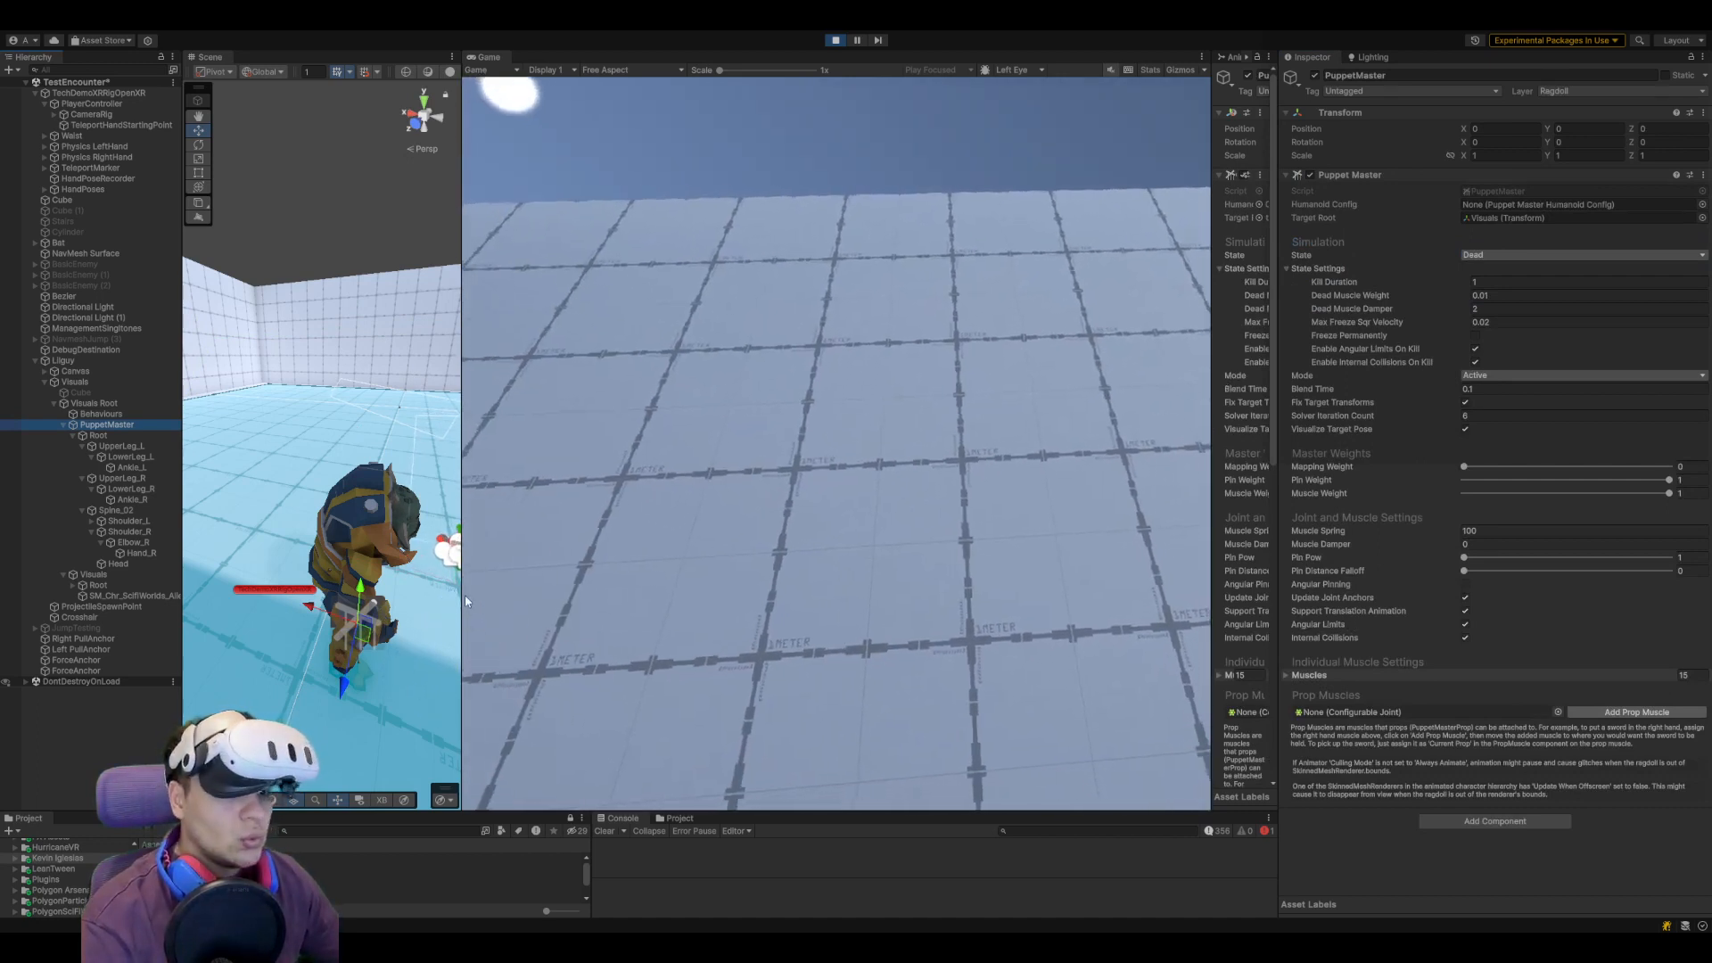
pyautogui.moveTo(462, 596); pyautogui.dragTo(637, 596)
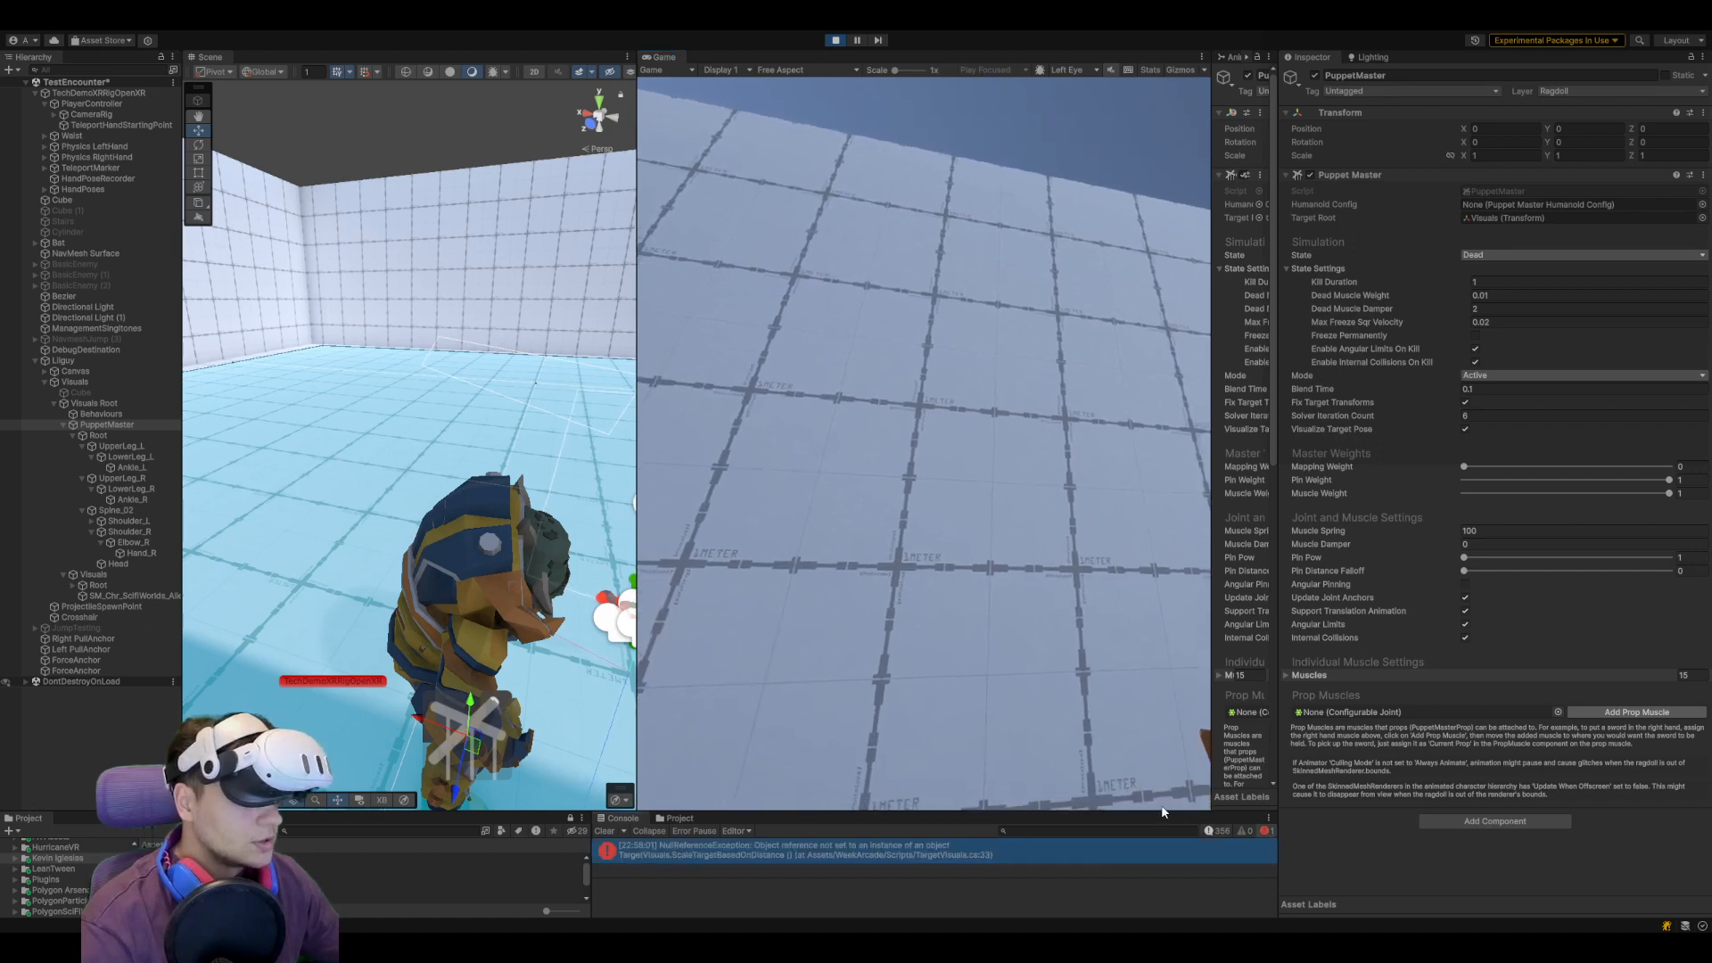
pyautogui.moveTo(1162, 813); pyautogui.dragTo(1162, 675)
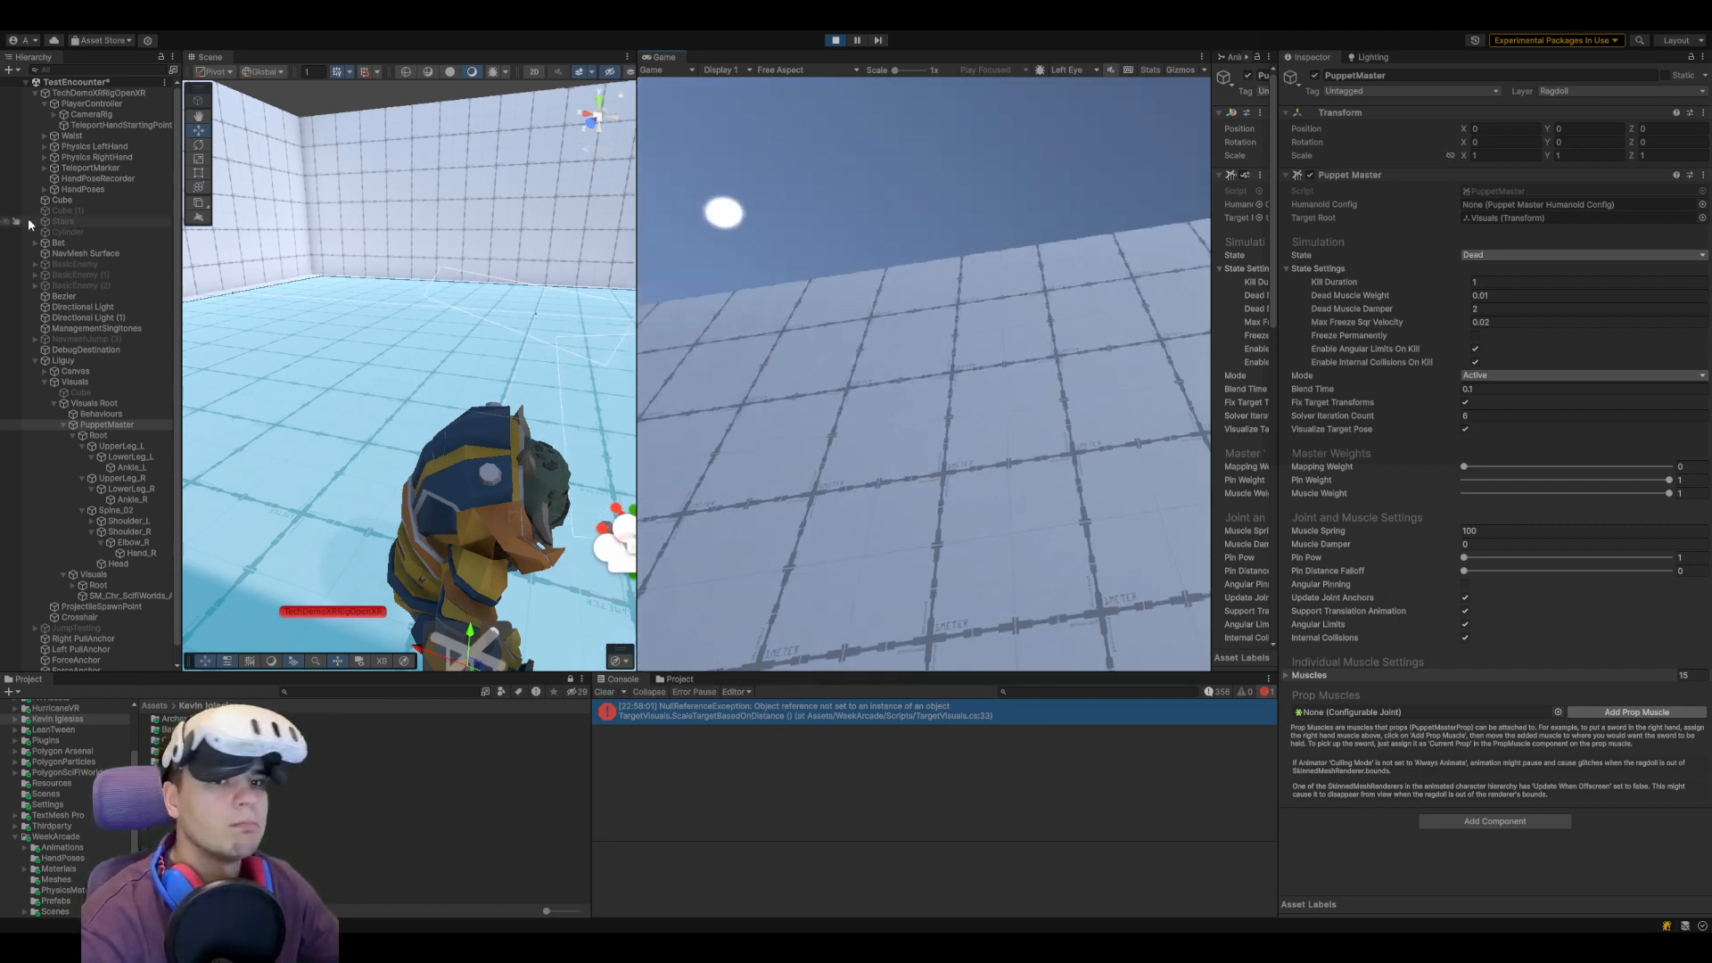
# Open the Bat's BatDamageController script and examine how the MakeEnemyFloppy coroutine changes the PuppetMaster weights
pyautogui.click(71, 241)
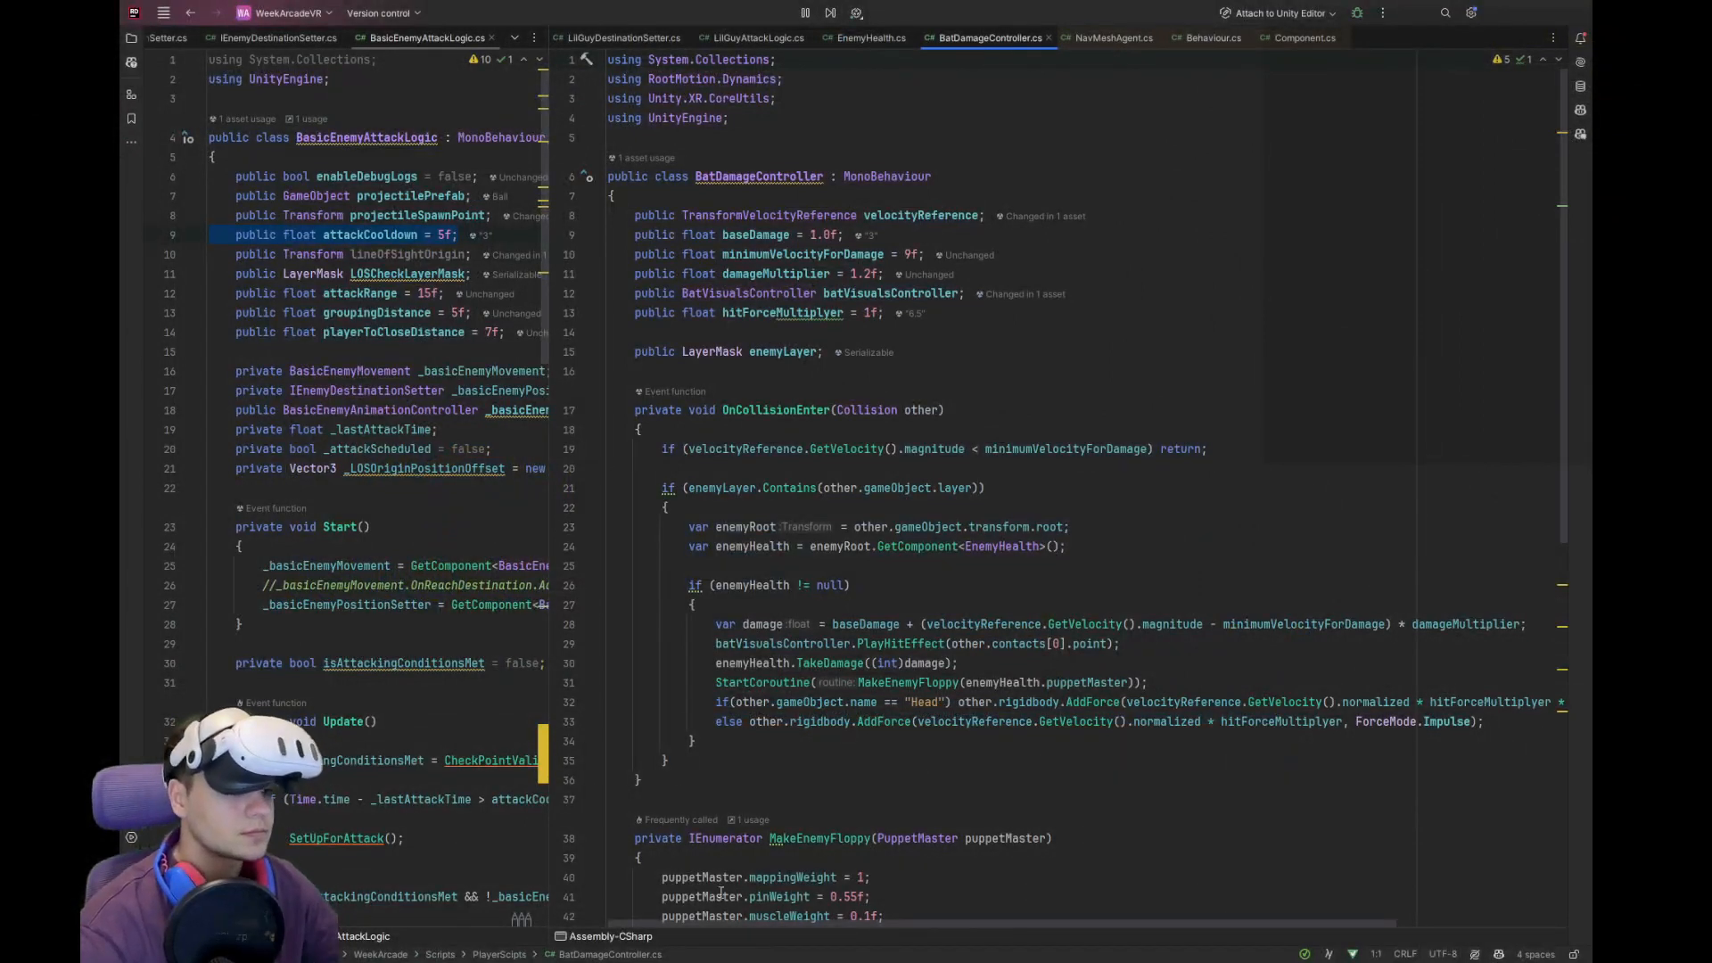
pyautogui.scroll(-6, 720, 894)
pyautogui.click(857, 446)
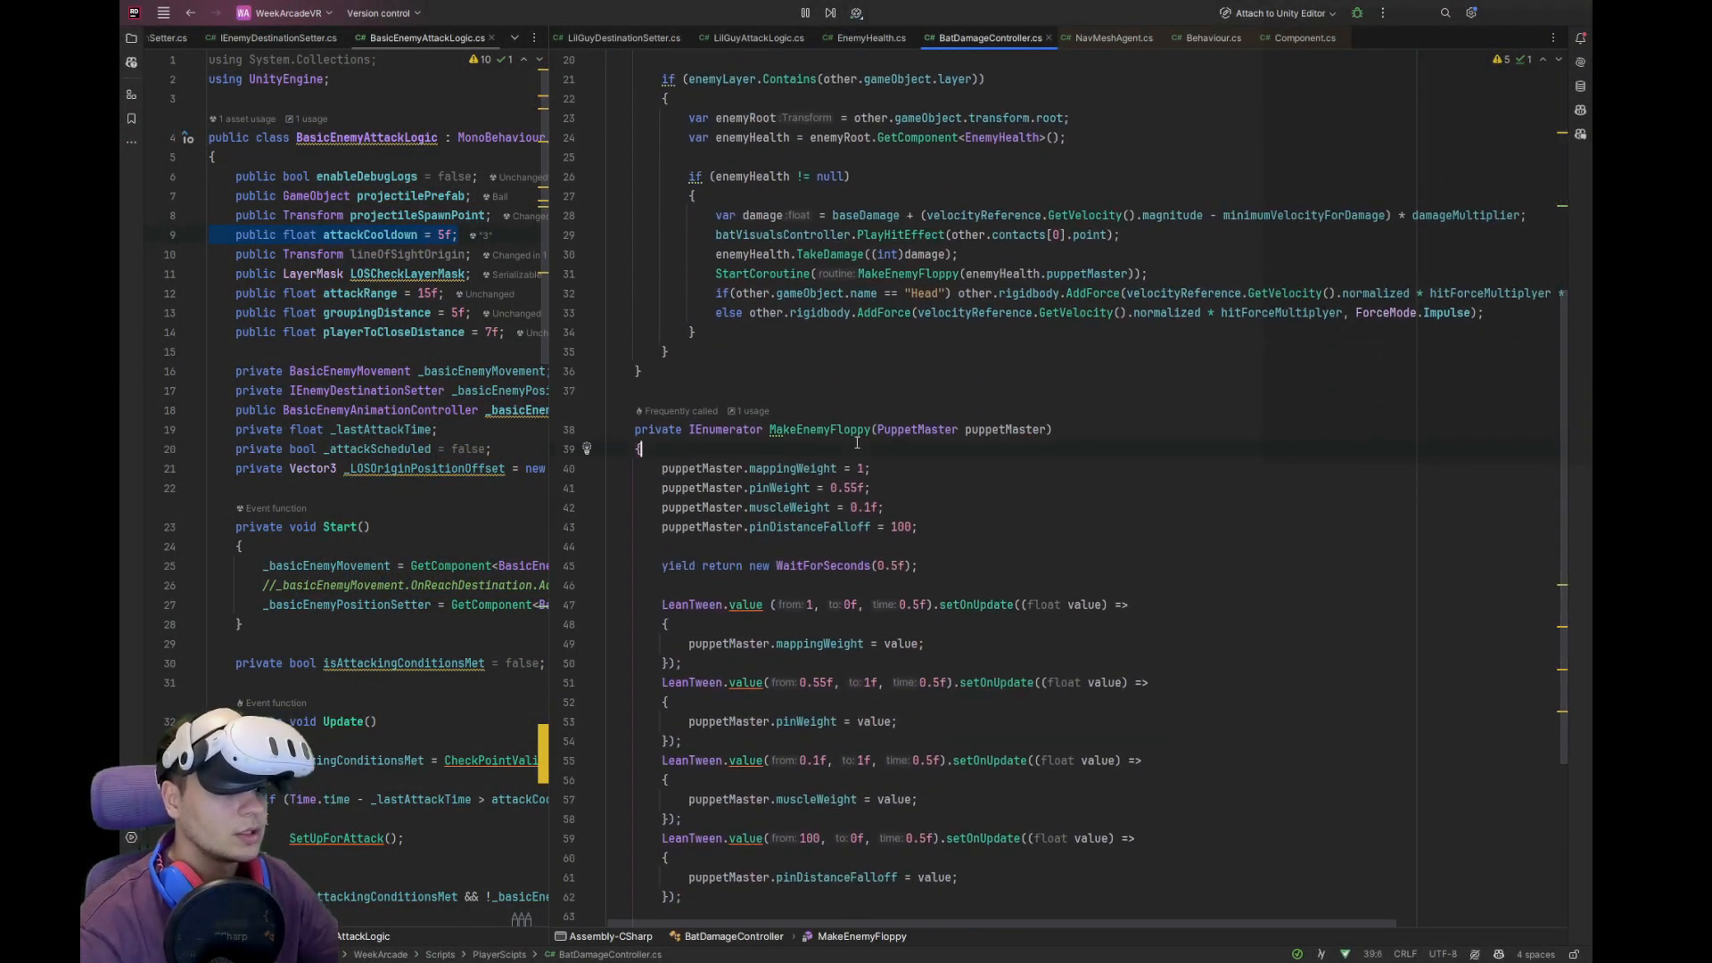
pyautogui.scroll(-4, 853, 431)
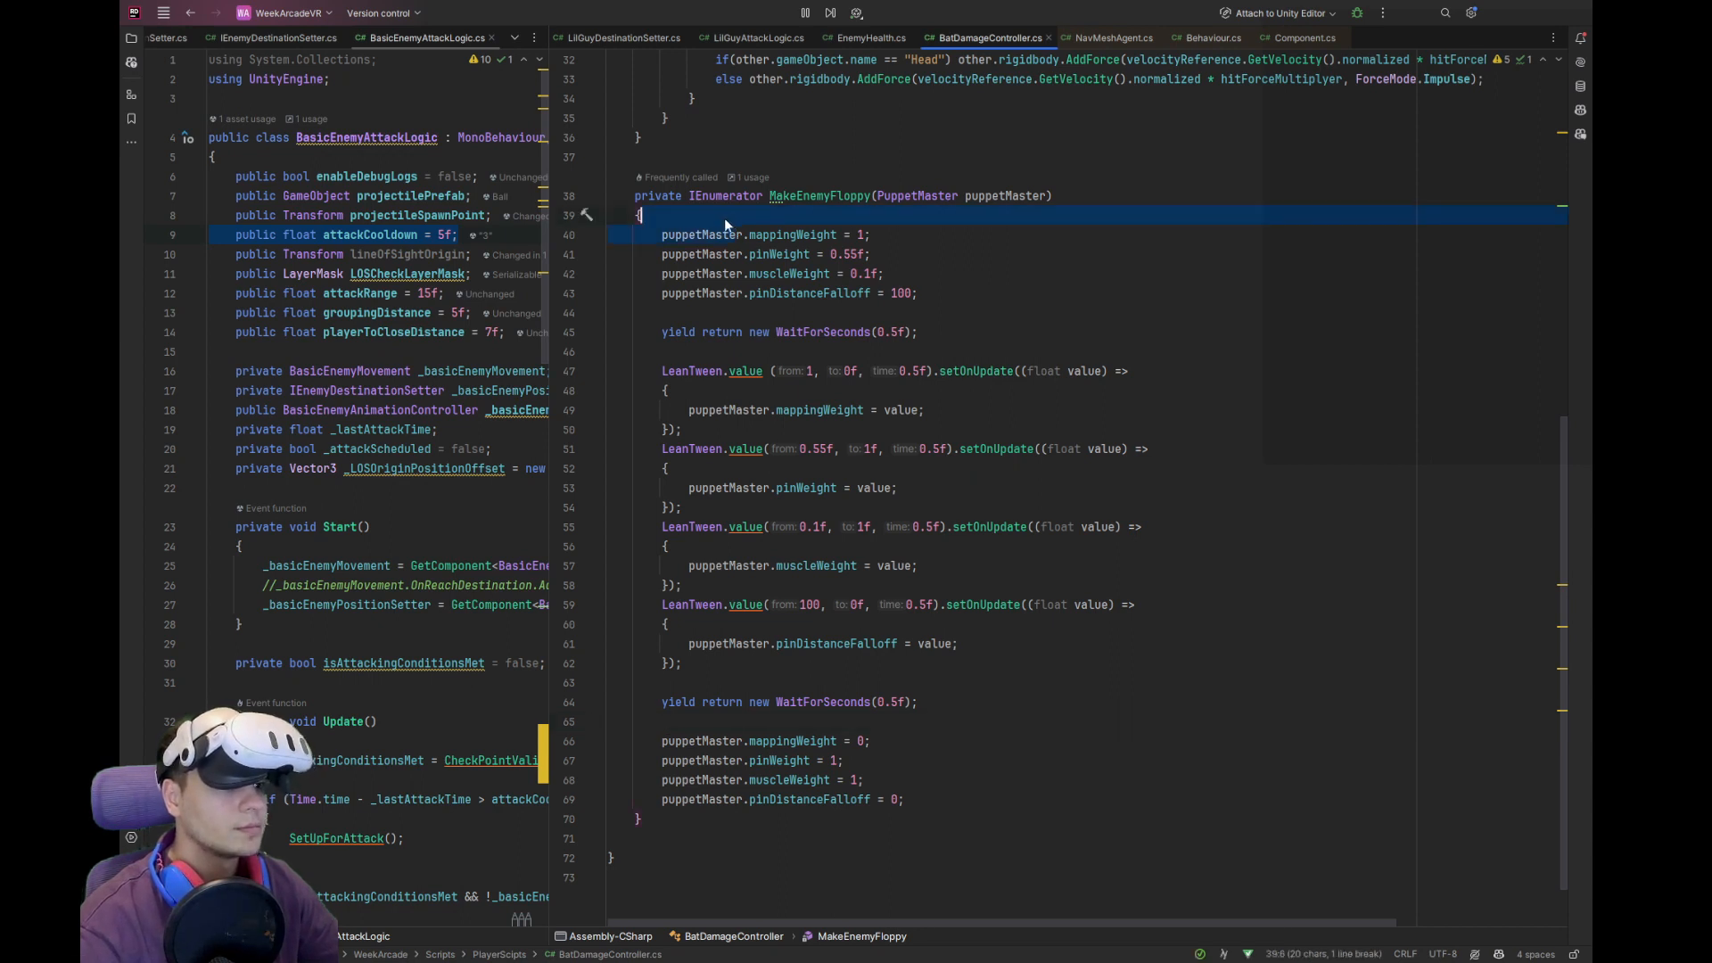
pyautogui.scroll(4, 923, 426)
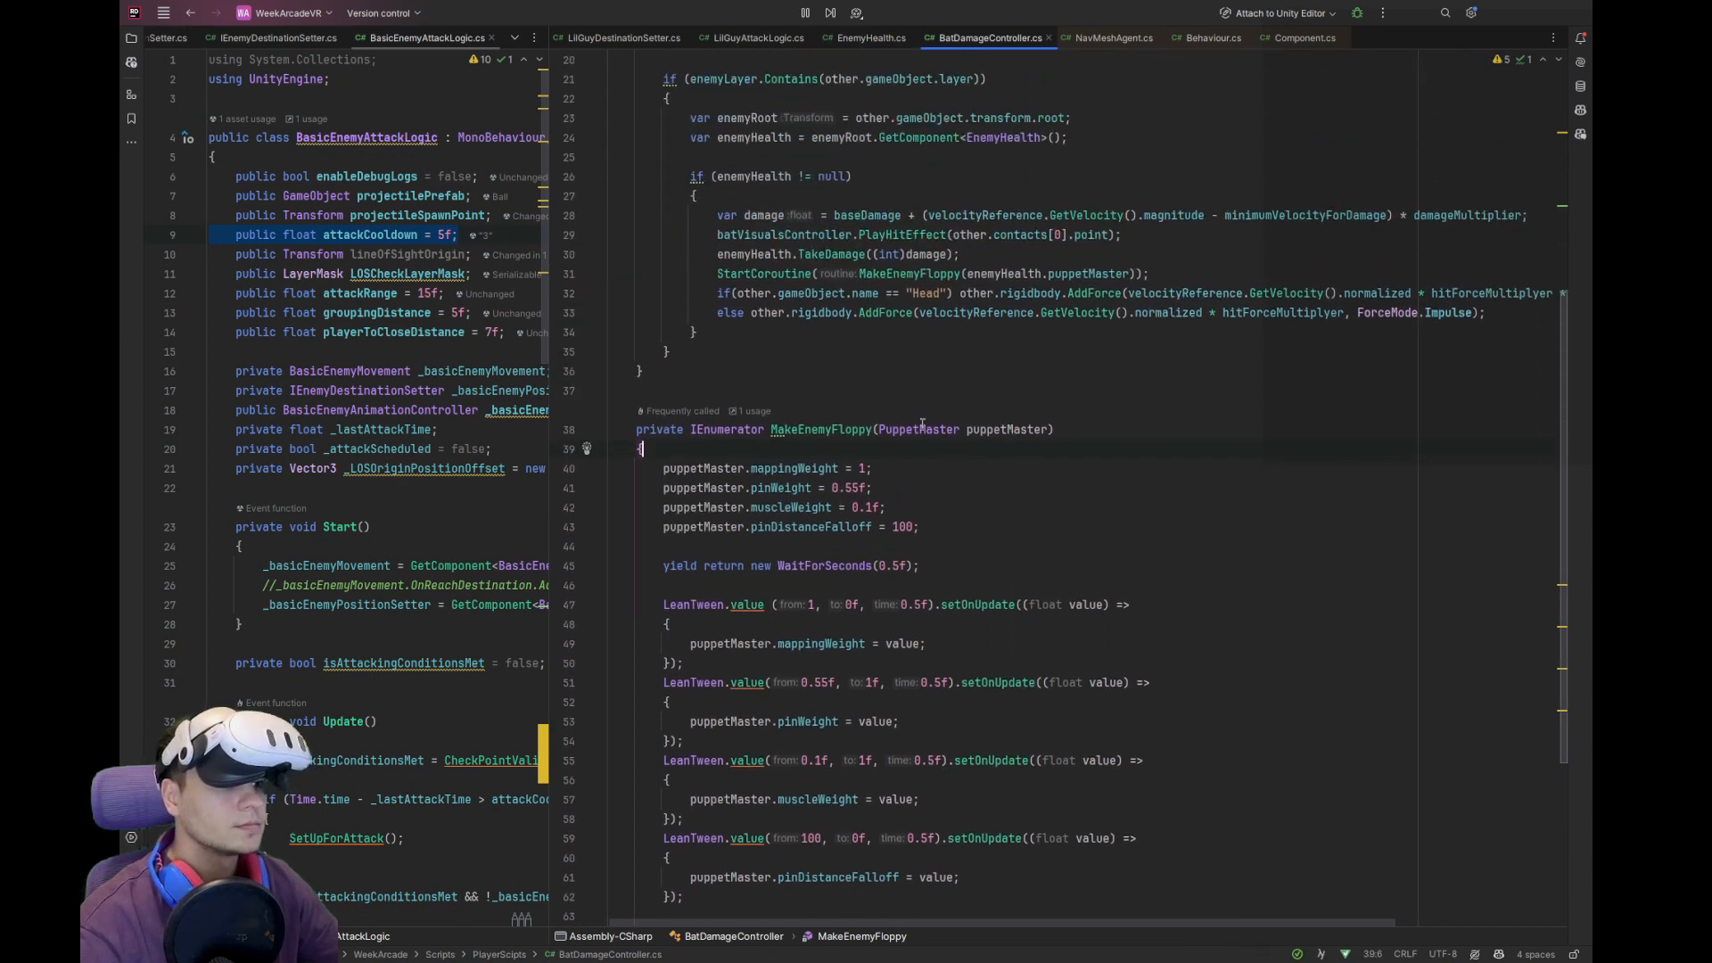
# Guard the MakeEnemyFloppy StartCoroutine call in OnCollisionEnter with the condition if (enemyHealth > 0)
pyautogui.click(825, 431)
pyautogui.scroll(4, 830, 432)
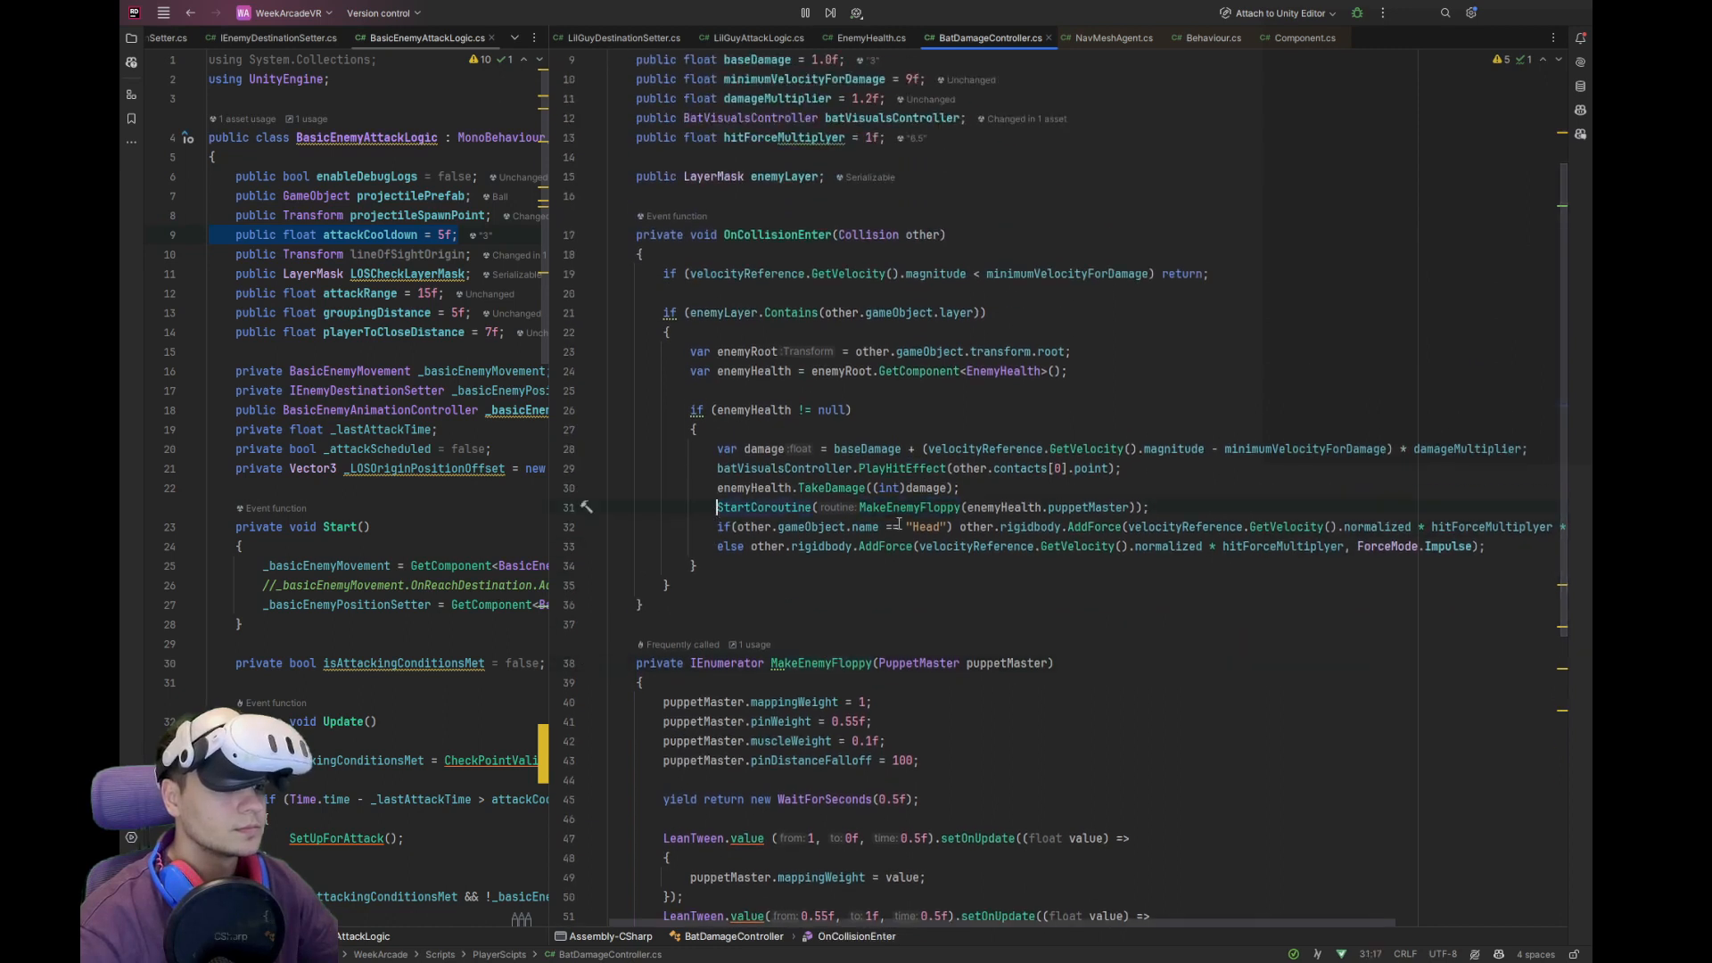
pyautogui.write('if (e')
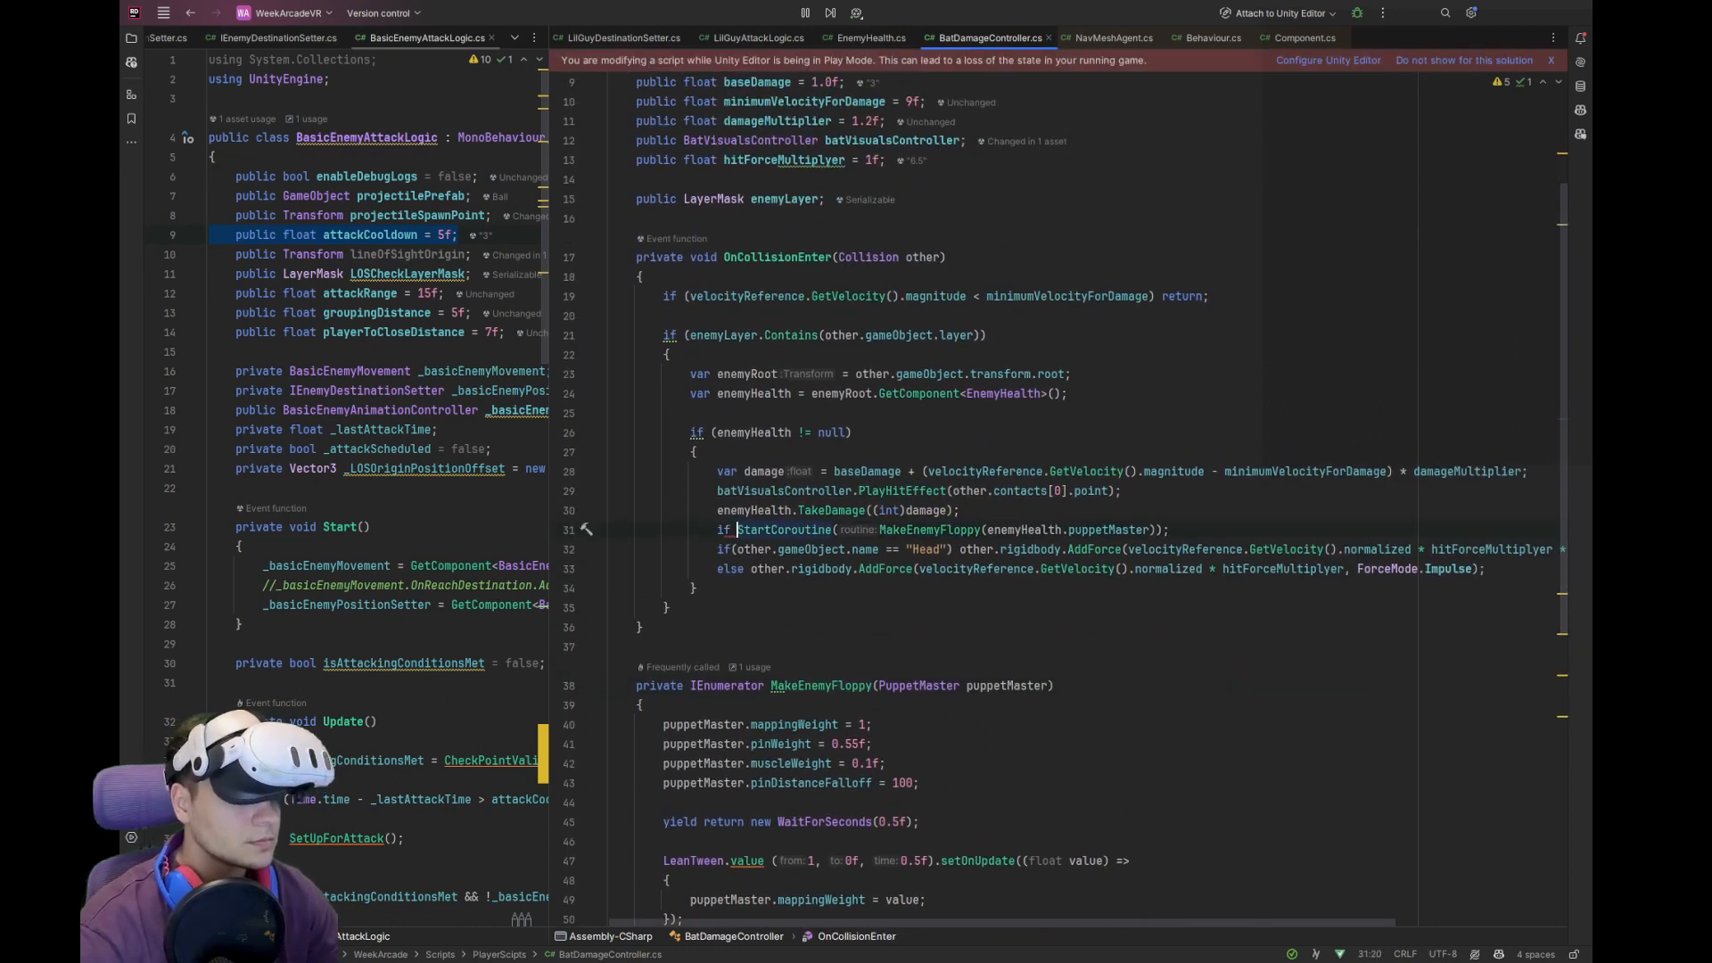
pyautogui.write('nemyHealth')
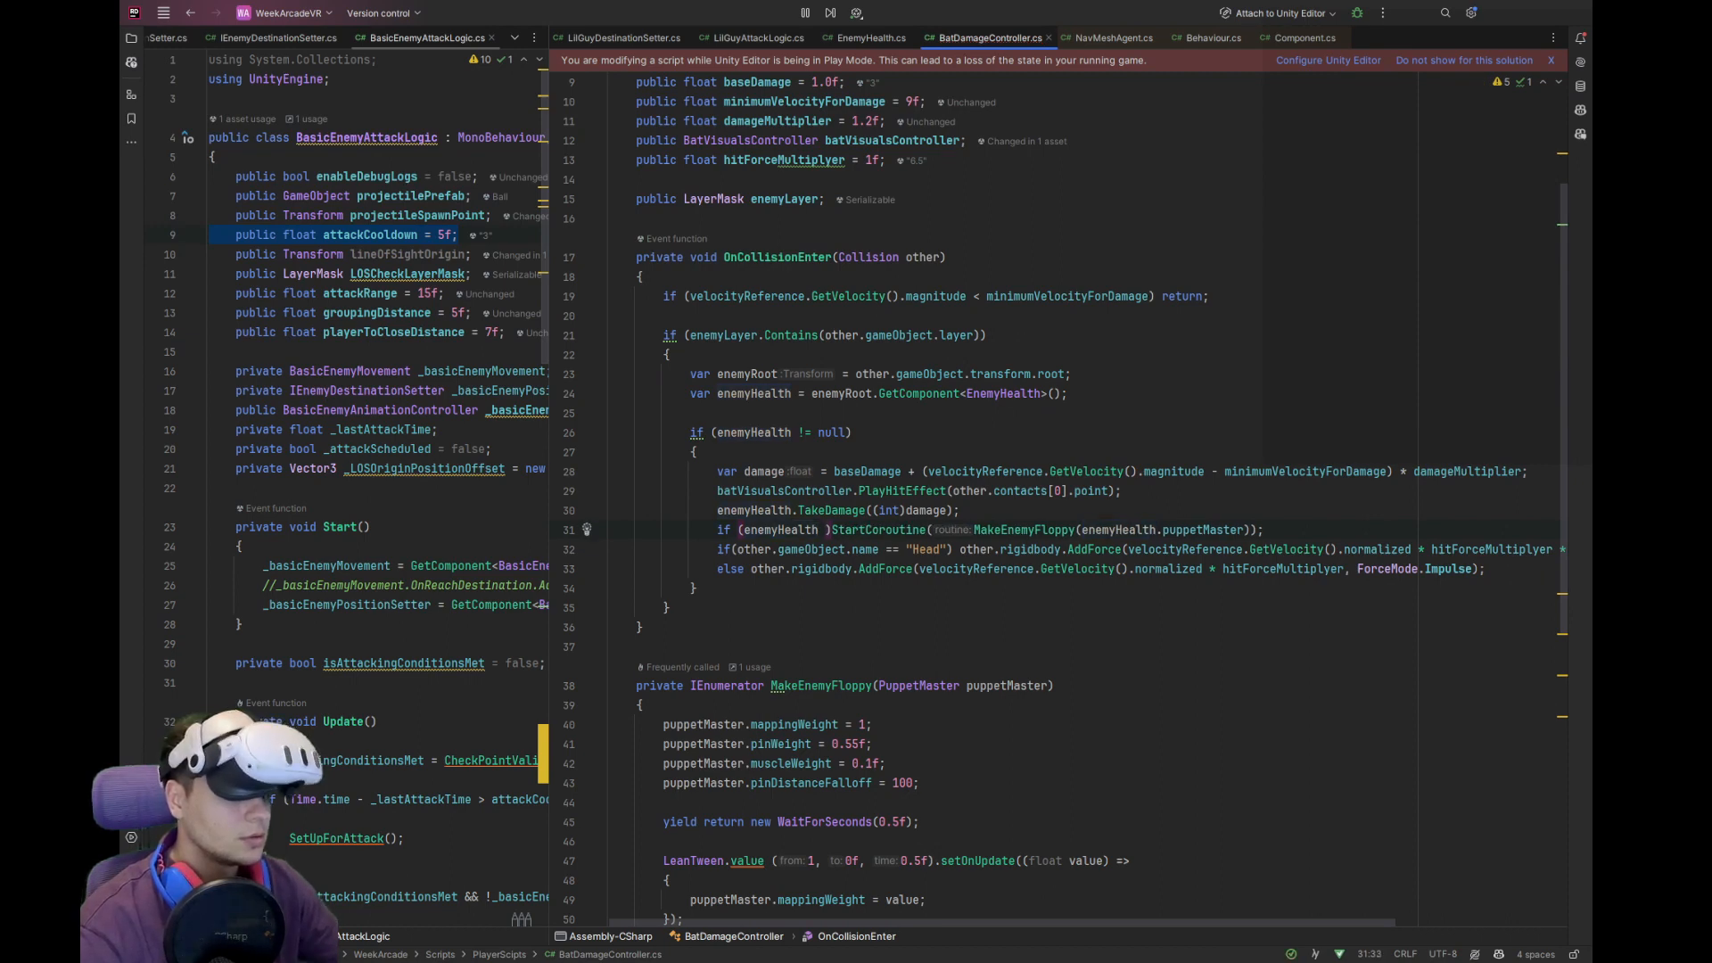
pyautogui.write(' <')
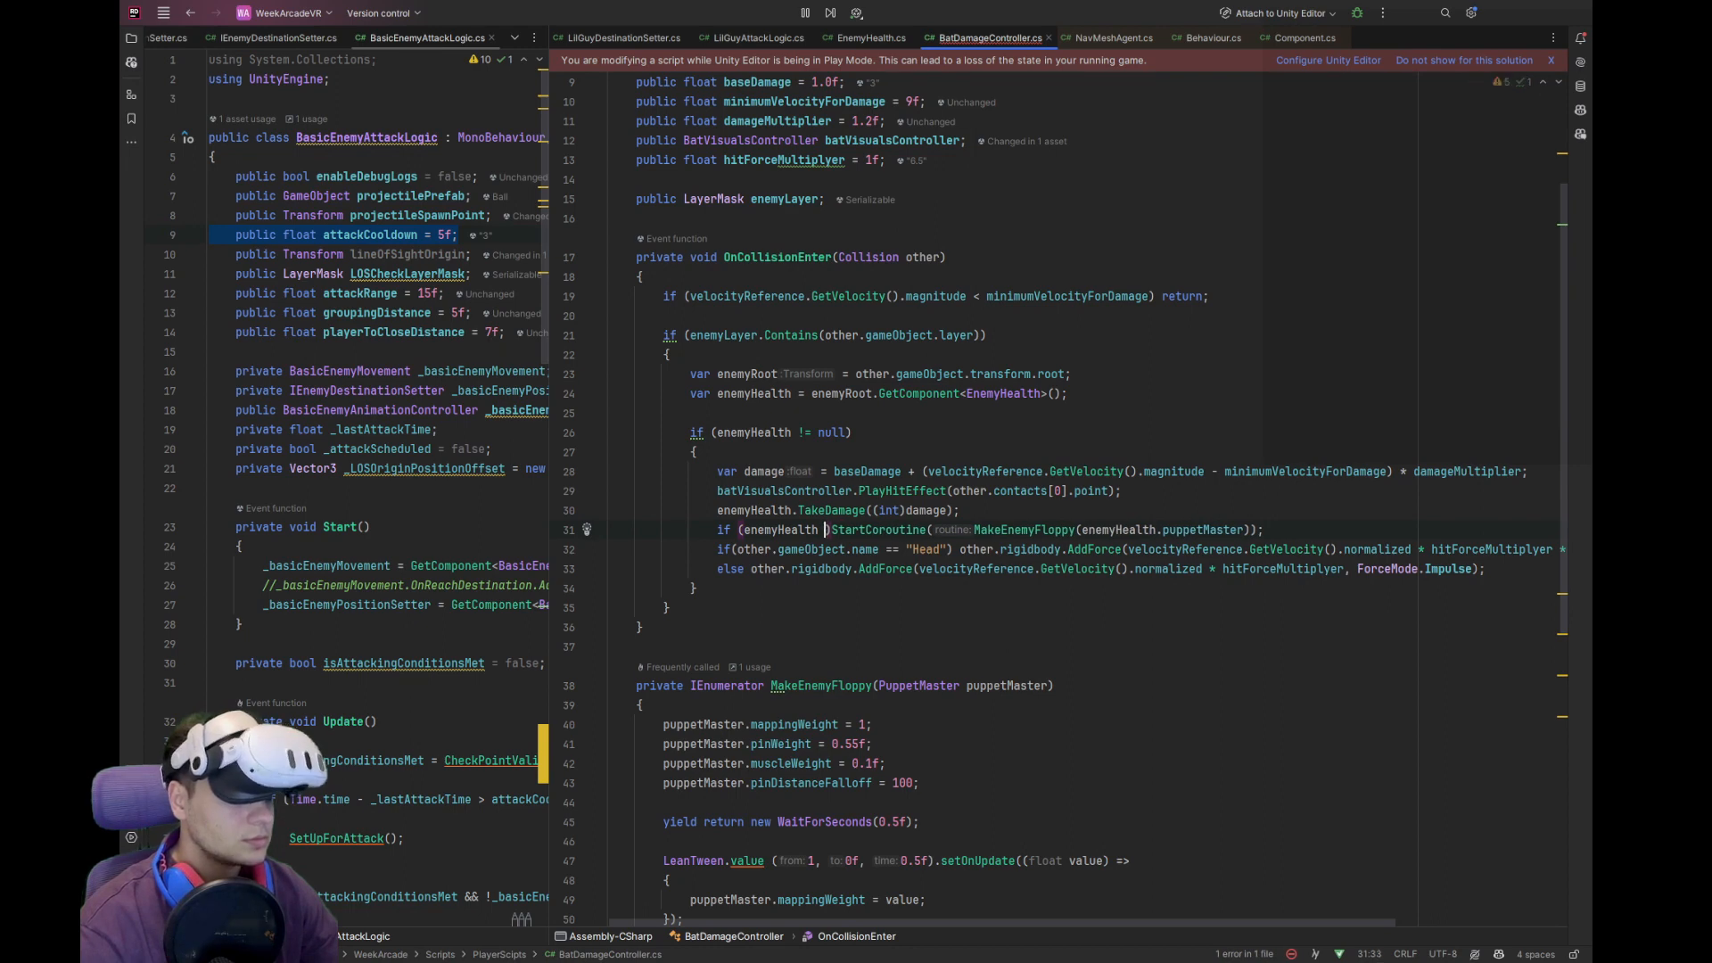
pyautogui.write(' 0')
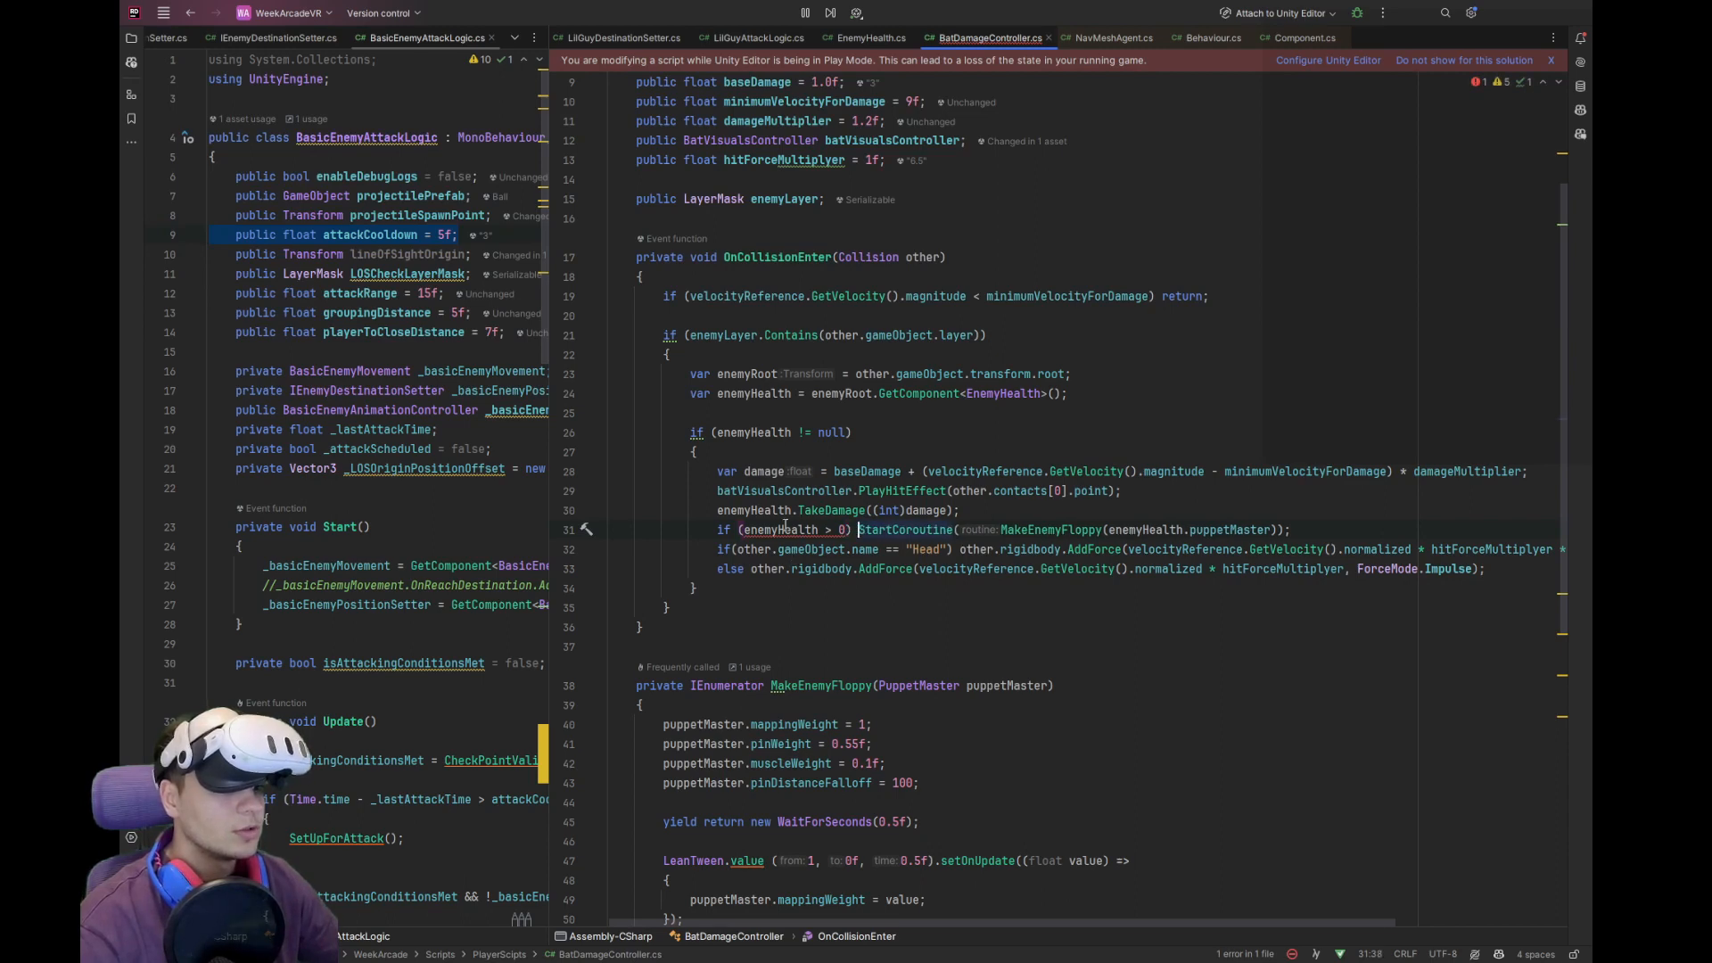
# Look up the health field in EnemyHealth and correct the new condition in BatDamageController to use enemyHealth.health
pyautogui.keyDown('ctrl'); pyautogui.click(804, 533); pyautogui.keyUp('ctrl')
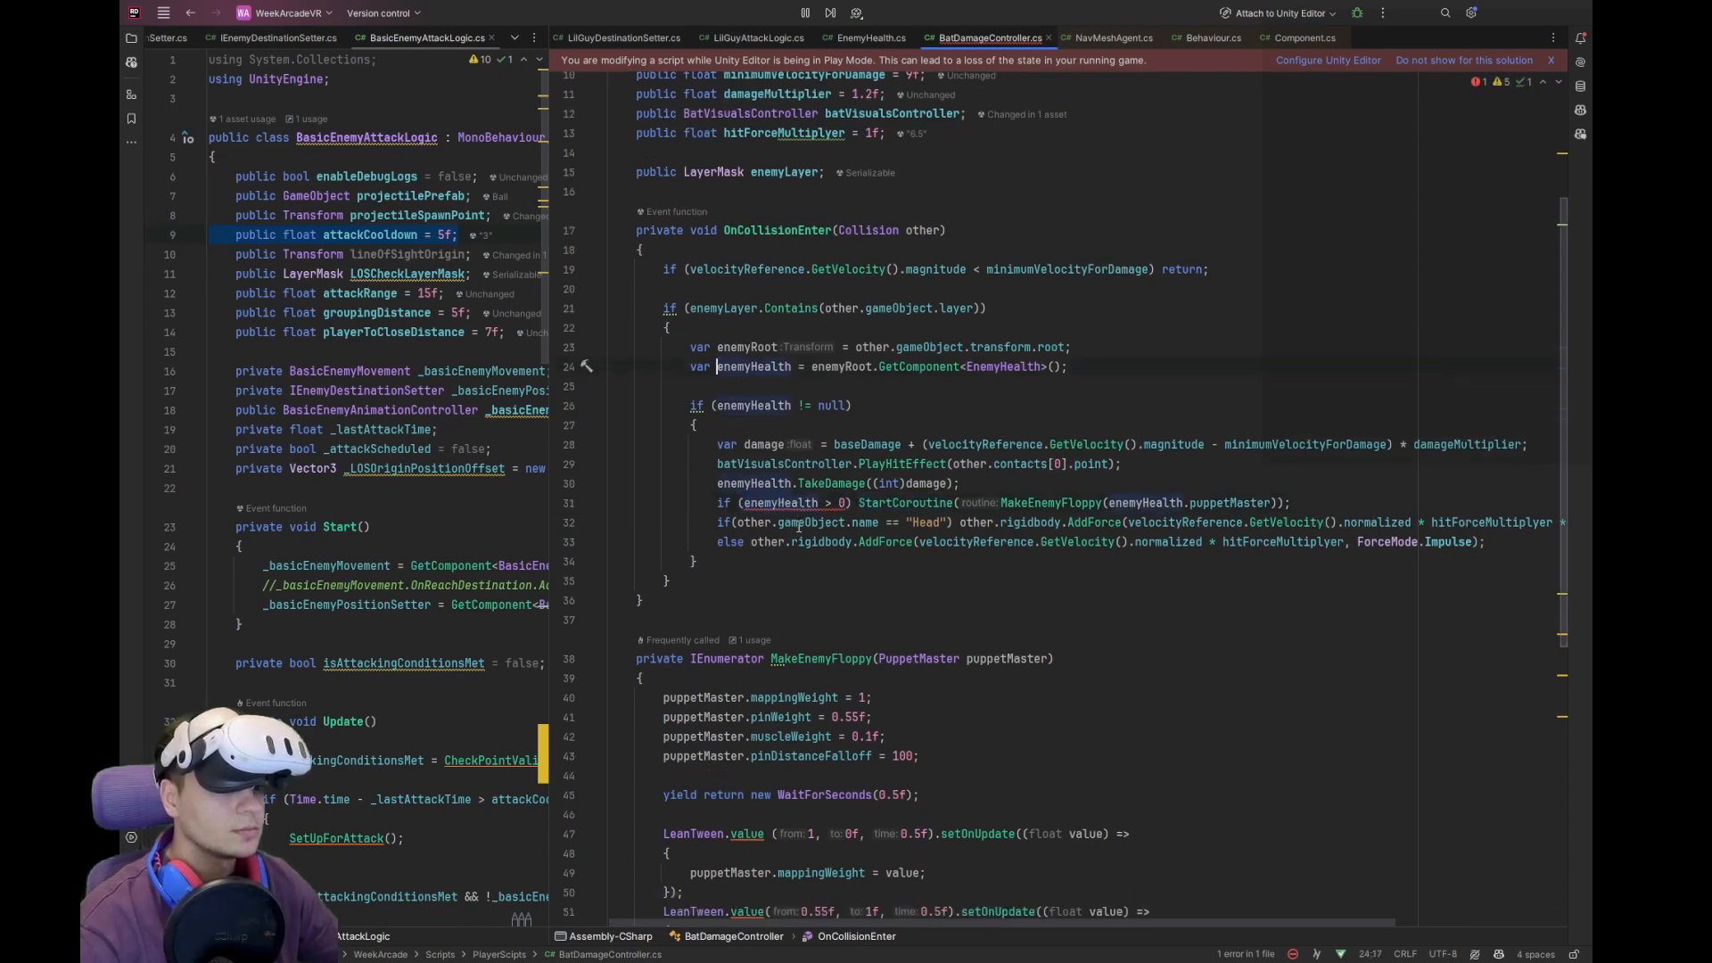
pyautogui.keyDown('ctrl'); pyautogui.click(1026, 367); pyautogui.keyUp('ctrl')
pyautogui.doubleClick(735, 215)
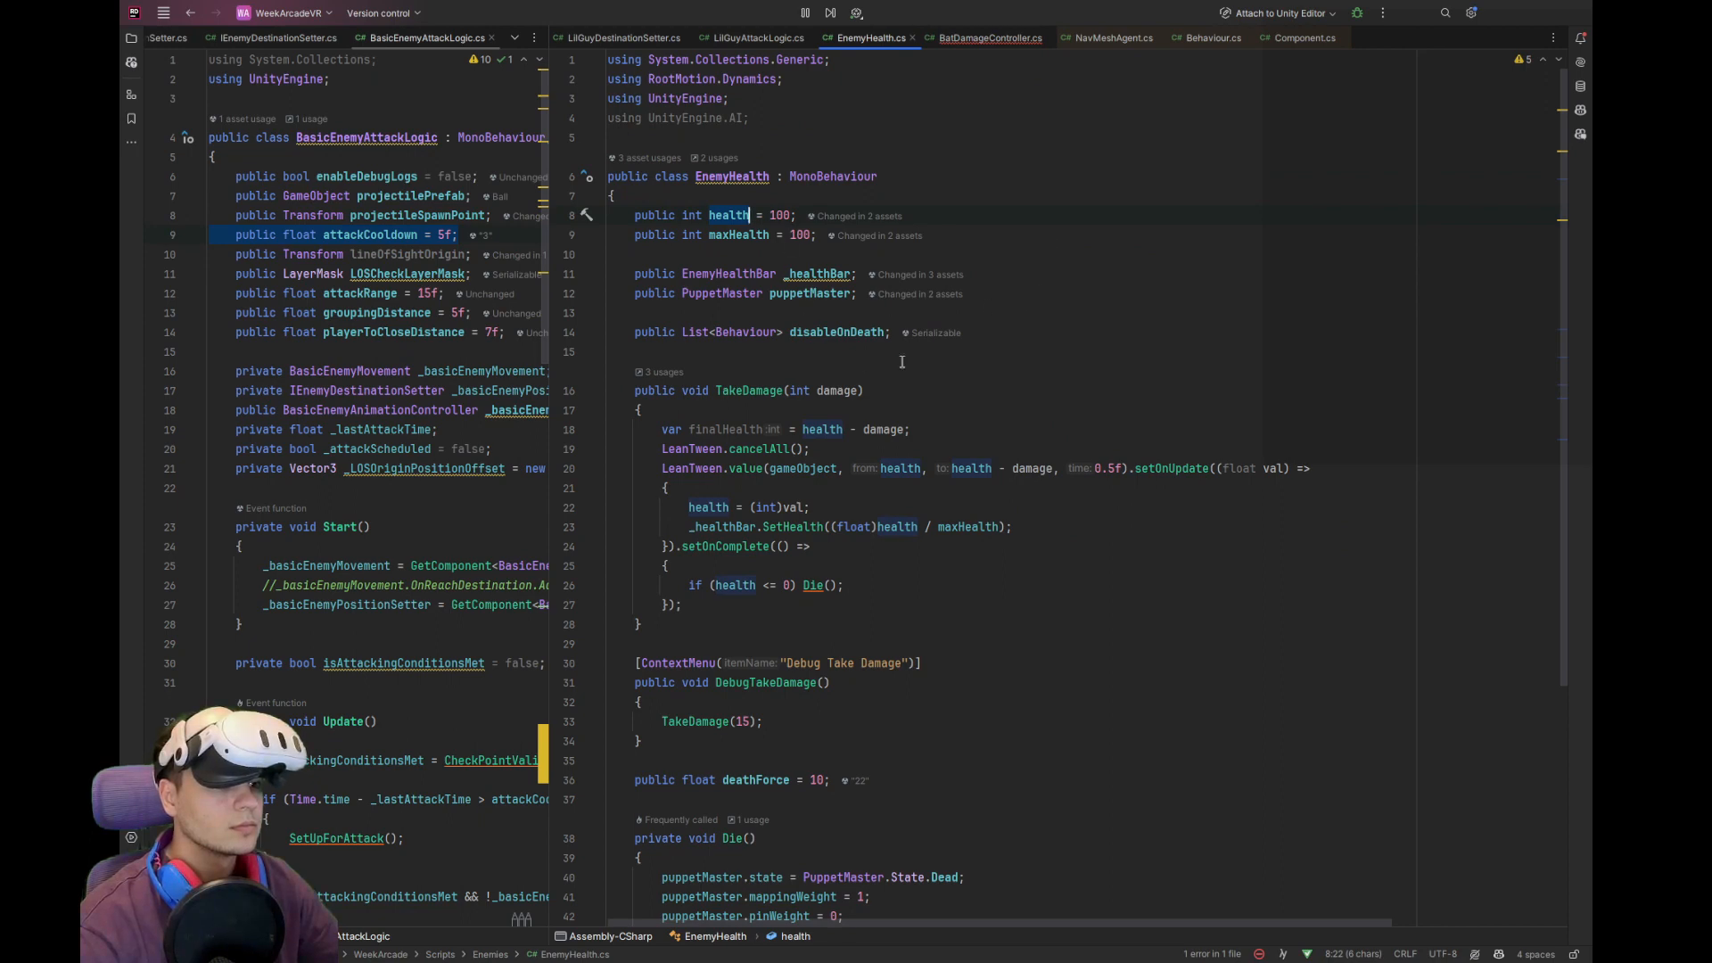
pyautogui.click(739, 392)
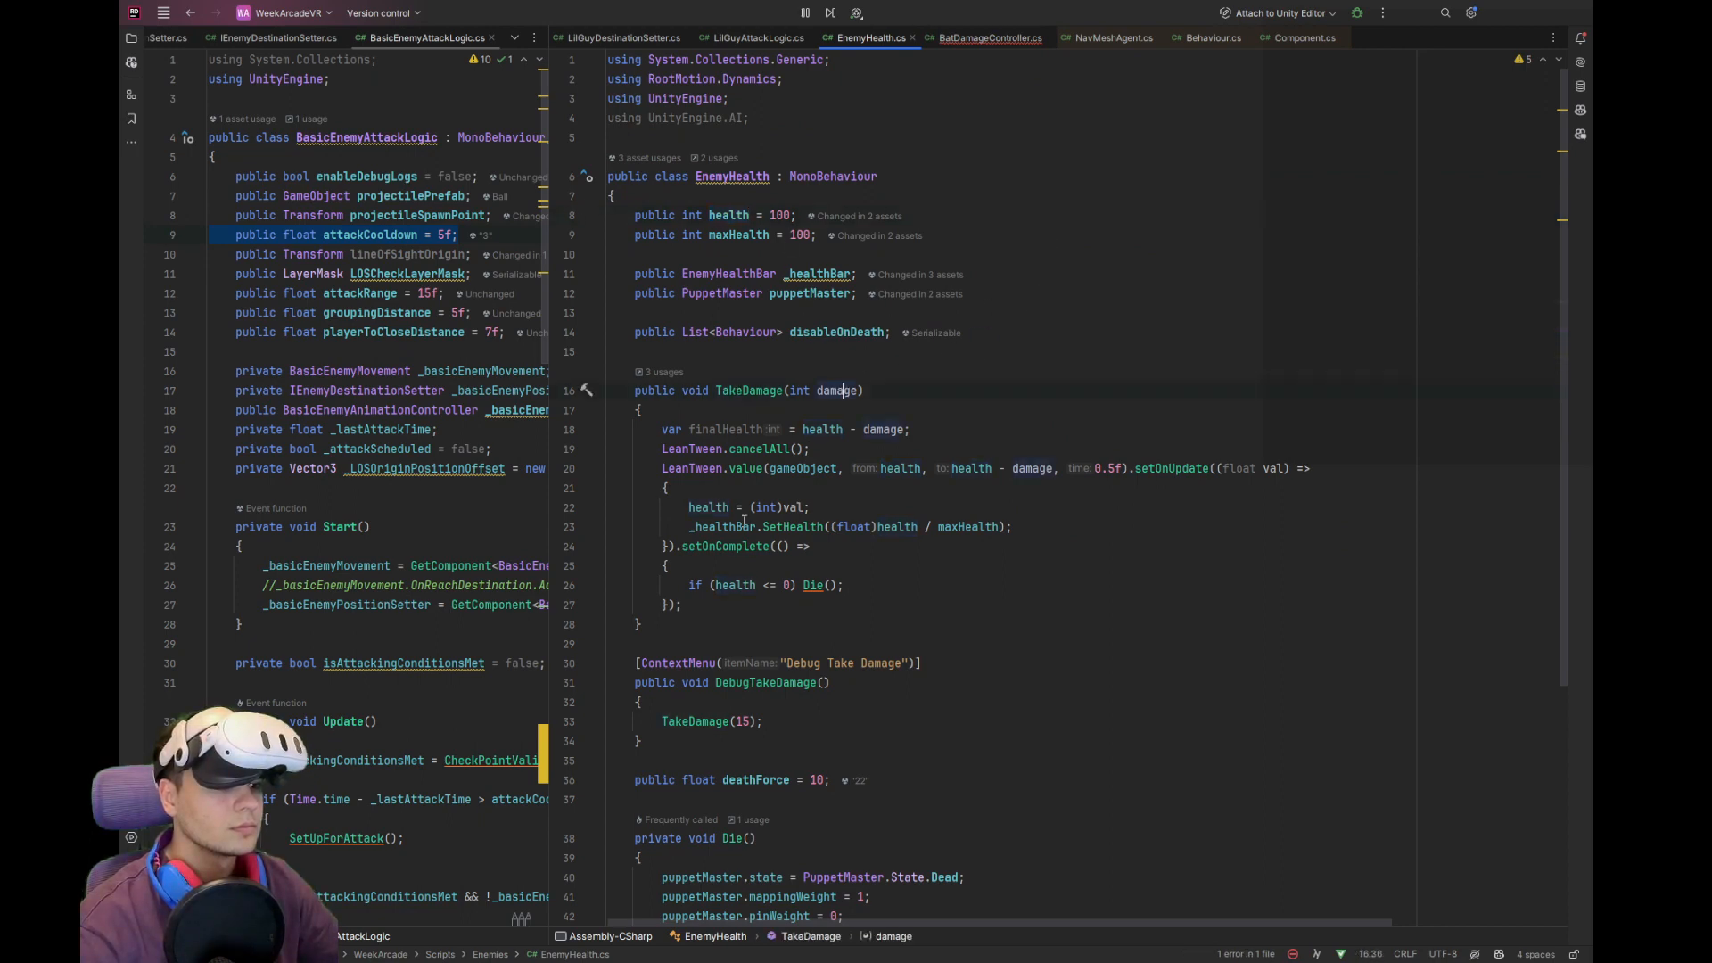
pyautogui.click(990, 38)
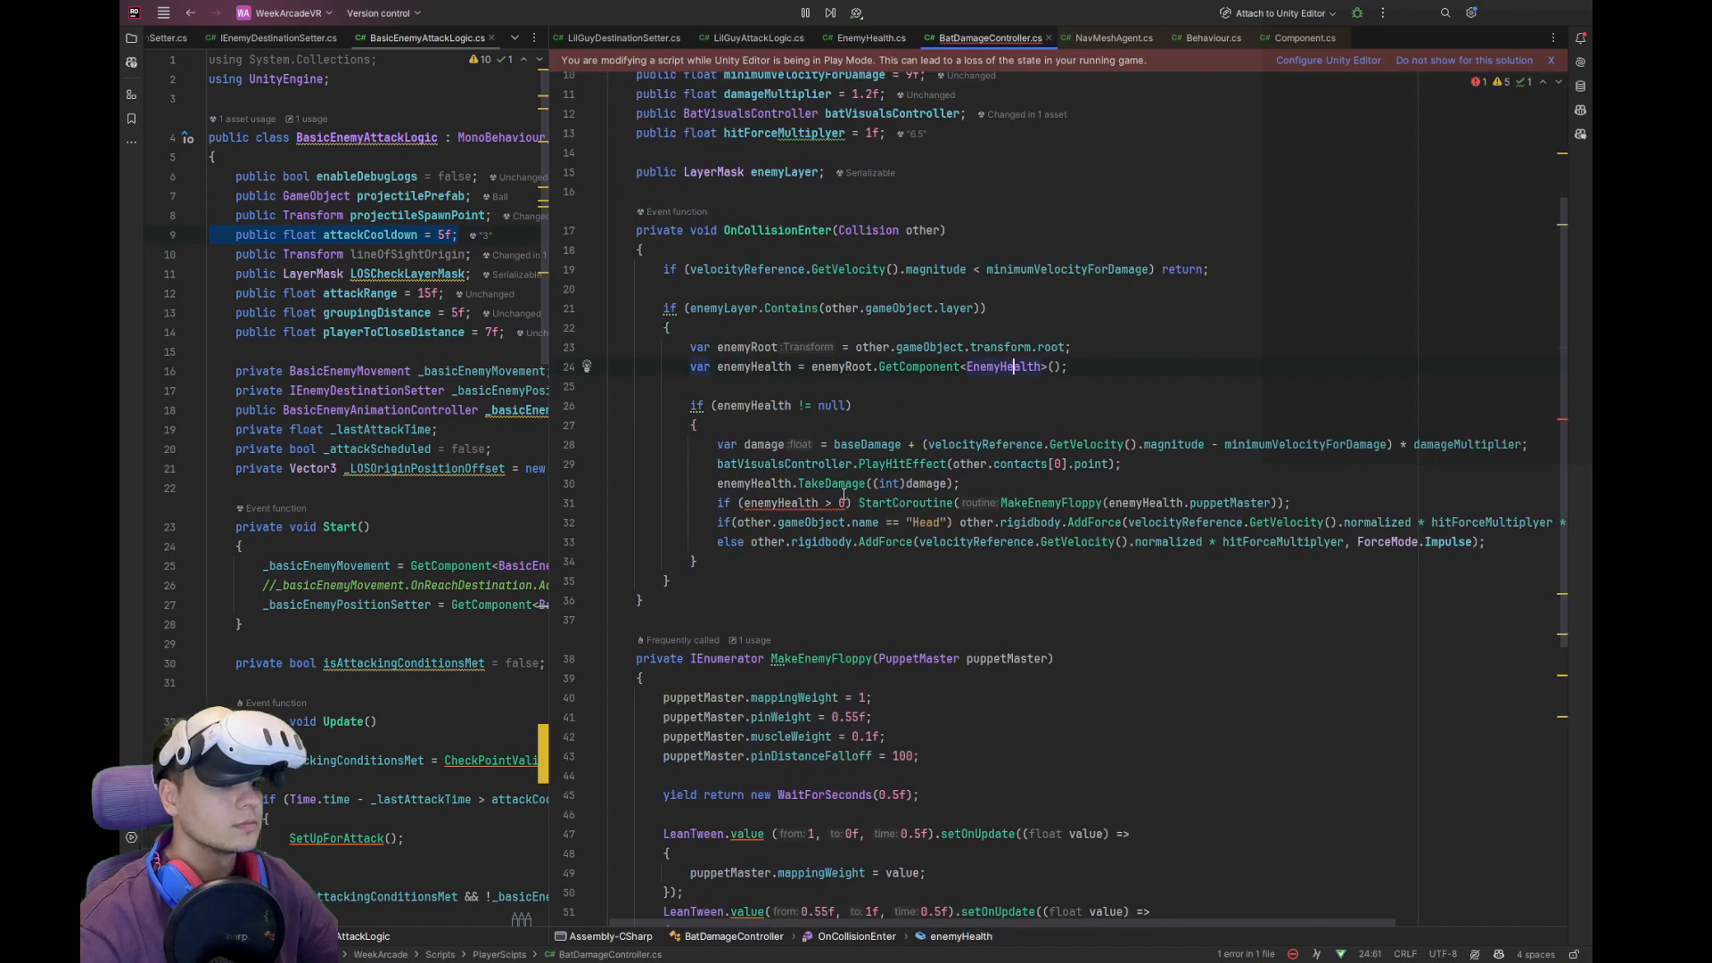
pyautogui.write('.health')
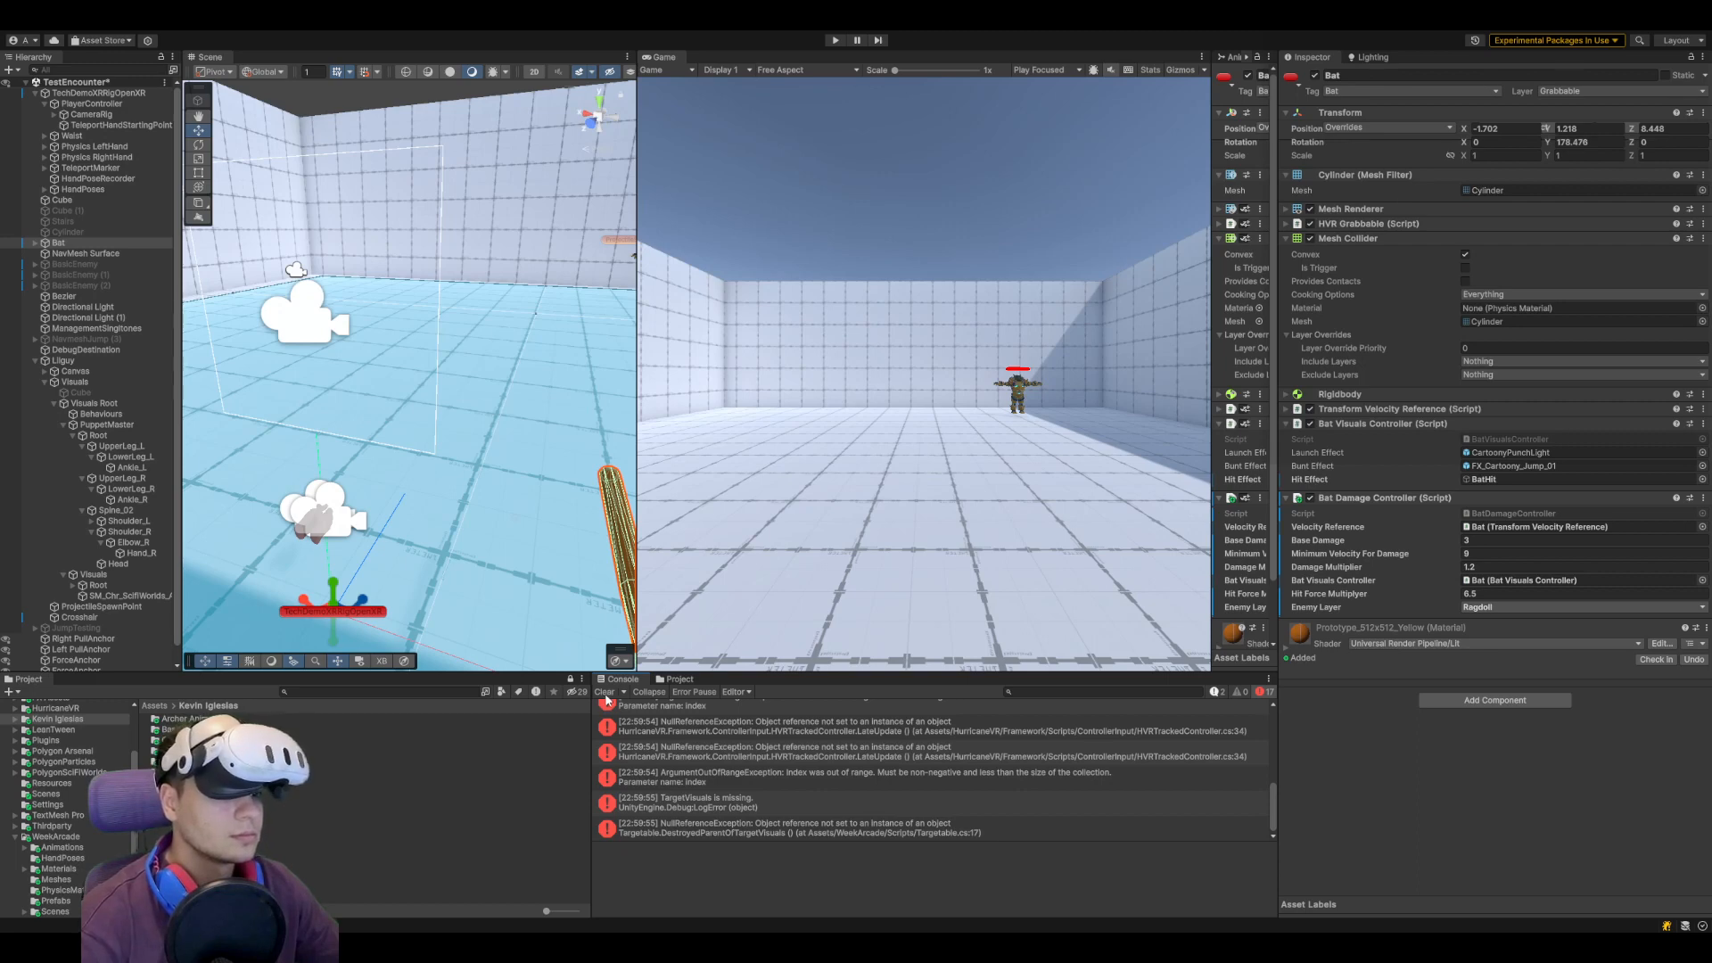
# Run the scene with a cleared Console and set the running CameraRig's Camera Y Offset to 1.29
pyautogui.hotkey('ctrl', 'p')
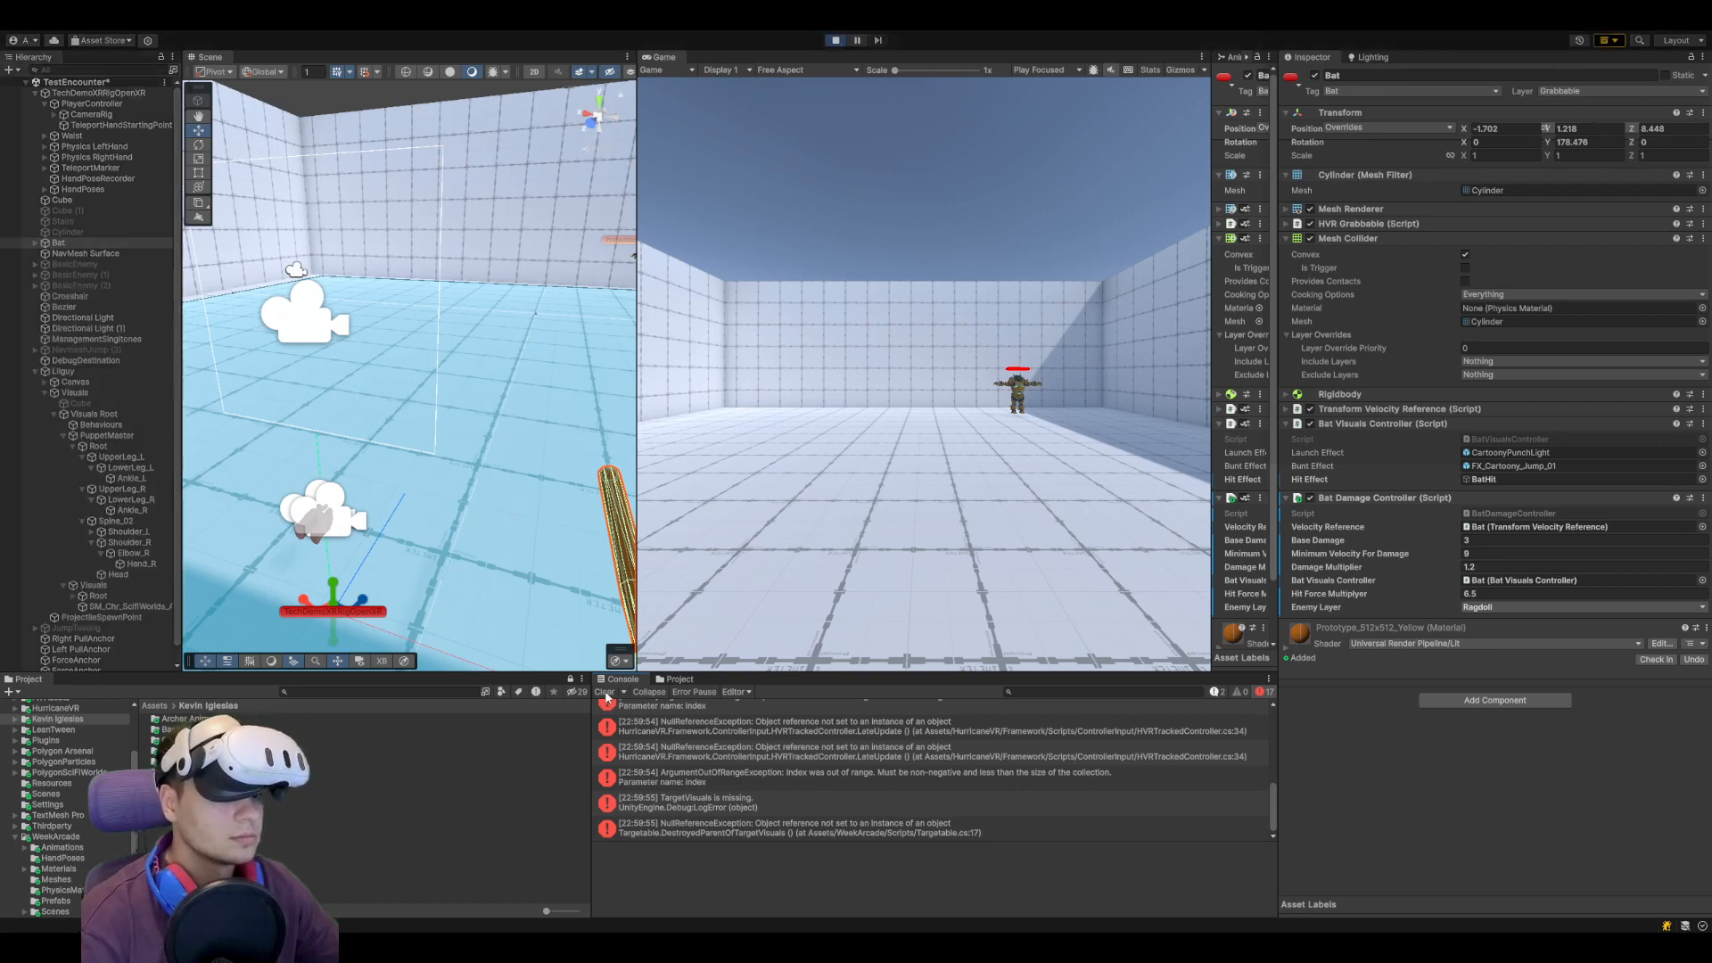
pyautogui.click(606, 691)
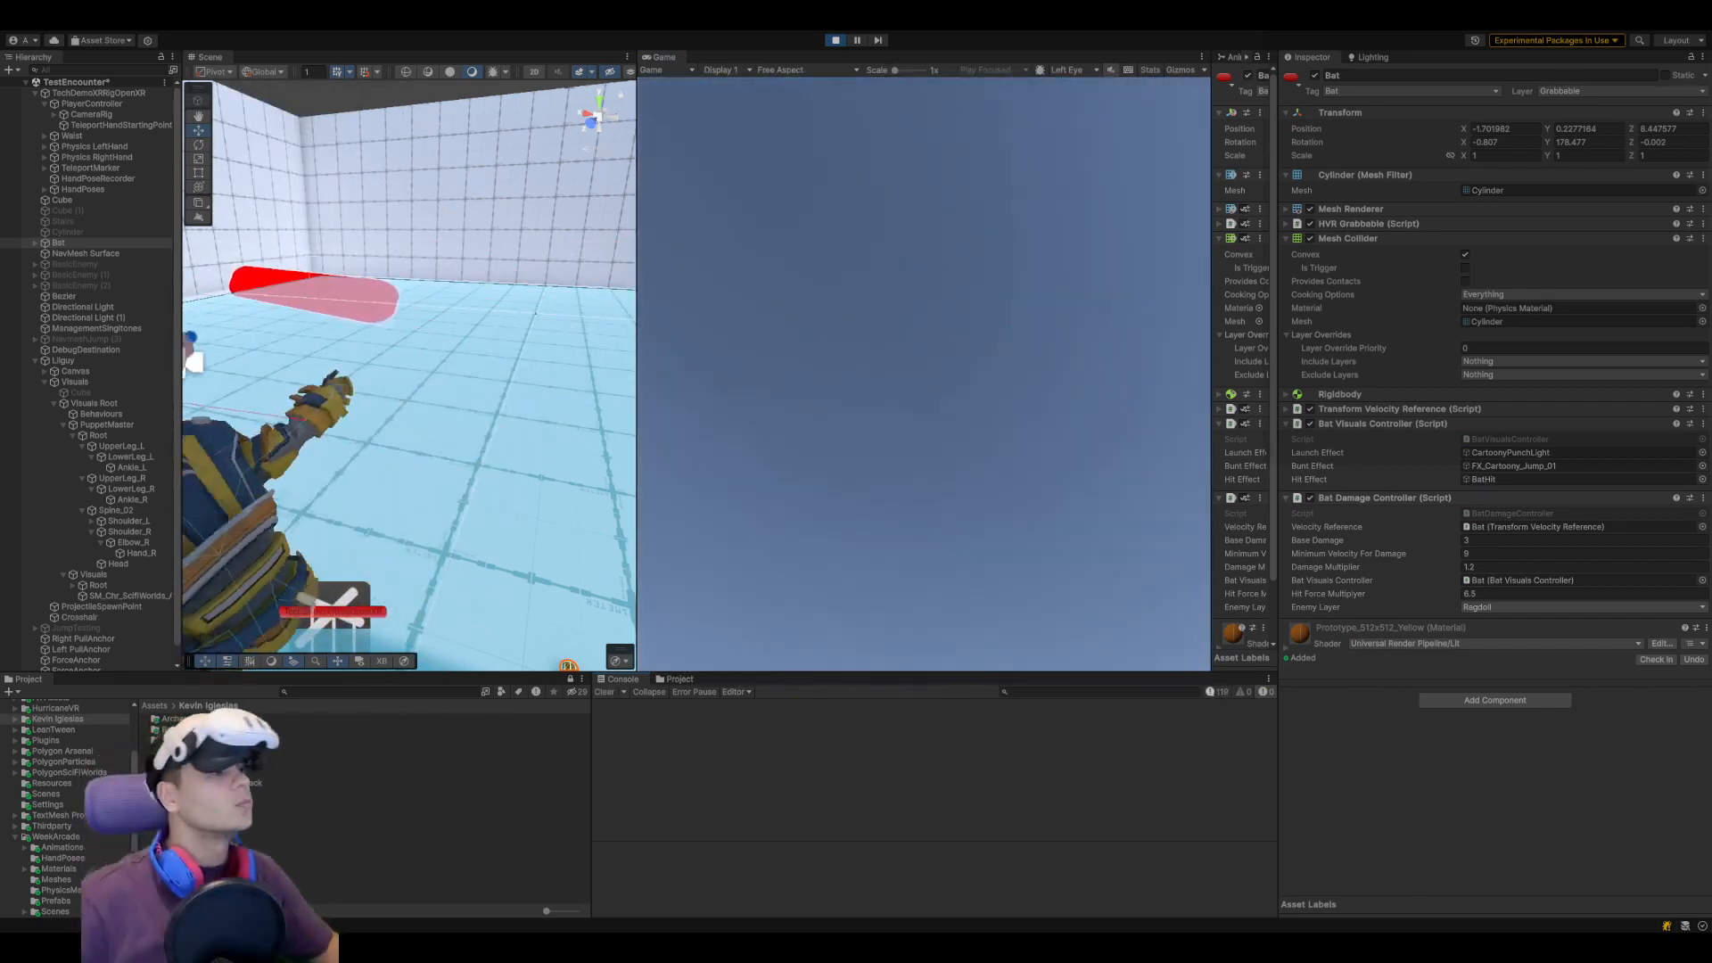
pyautogui.click(90, 114)
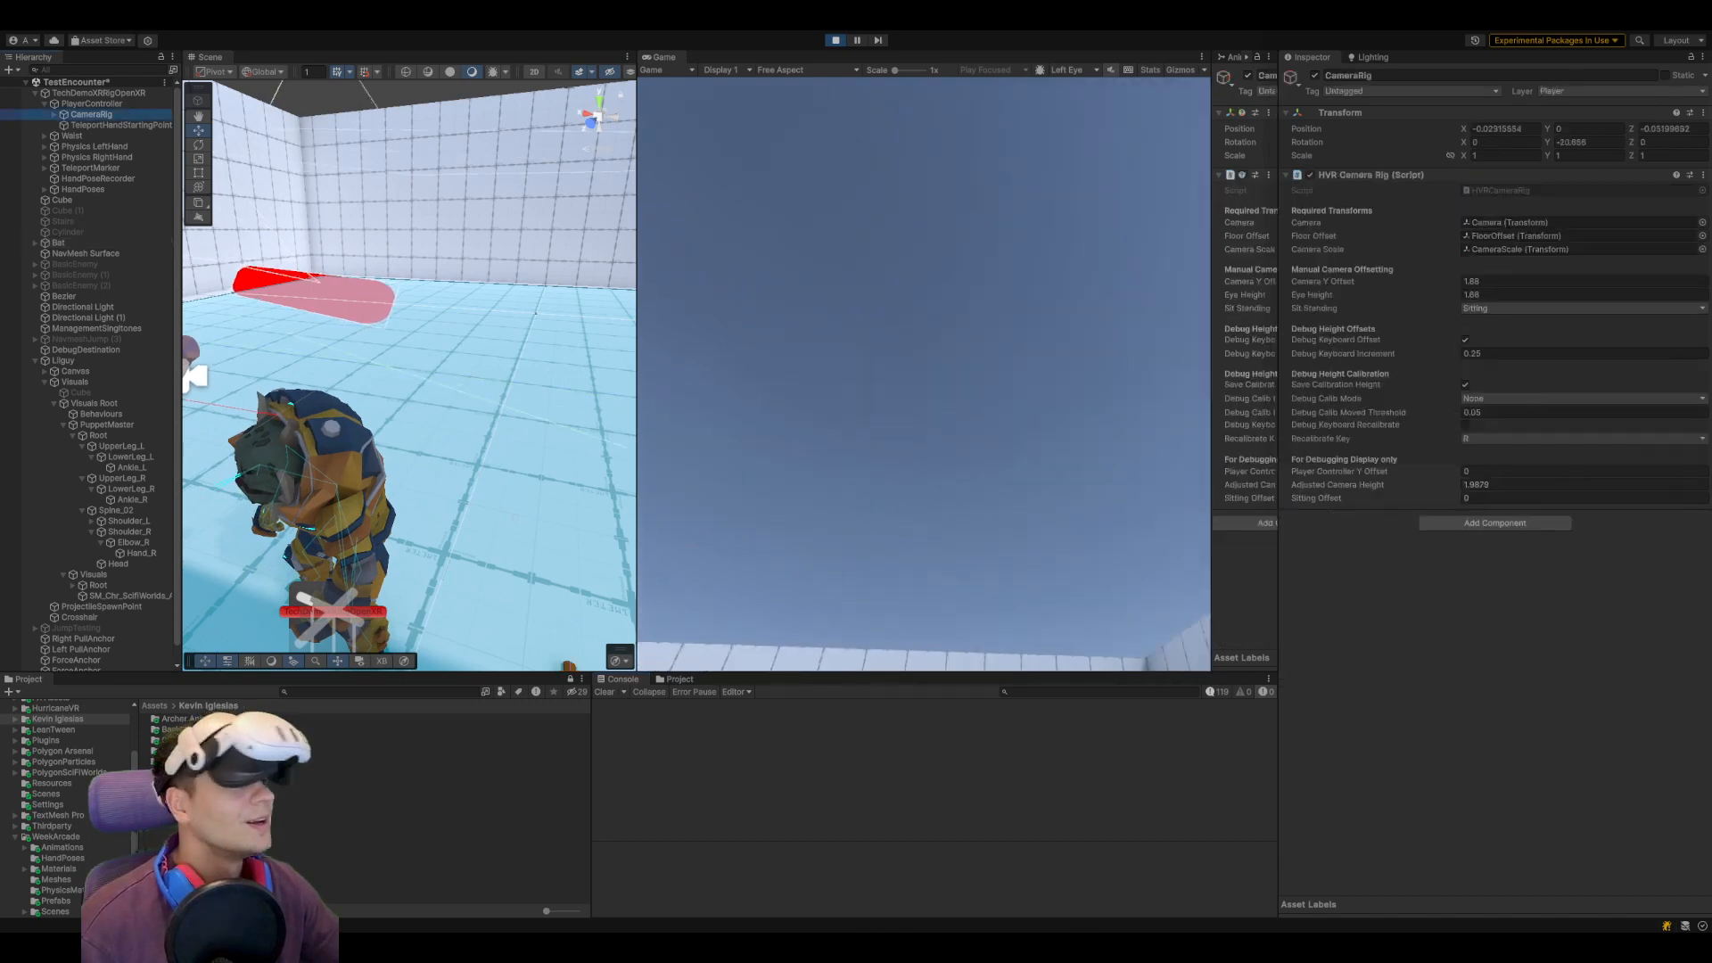
pyautogui.click(1446, 281)
pyautogui.moveTo(1445, 277); pyautogui.dragTo(1437, 275)
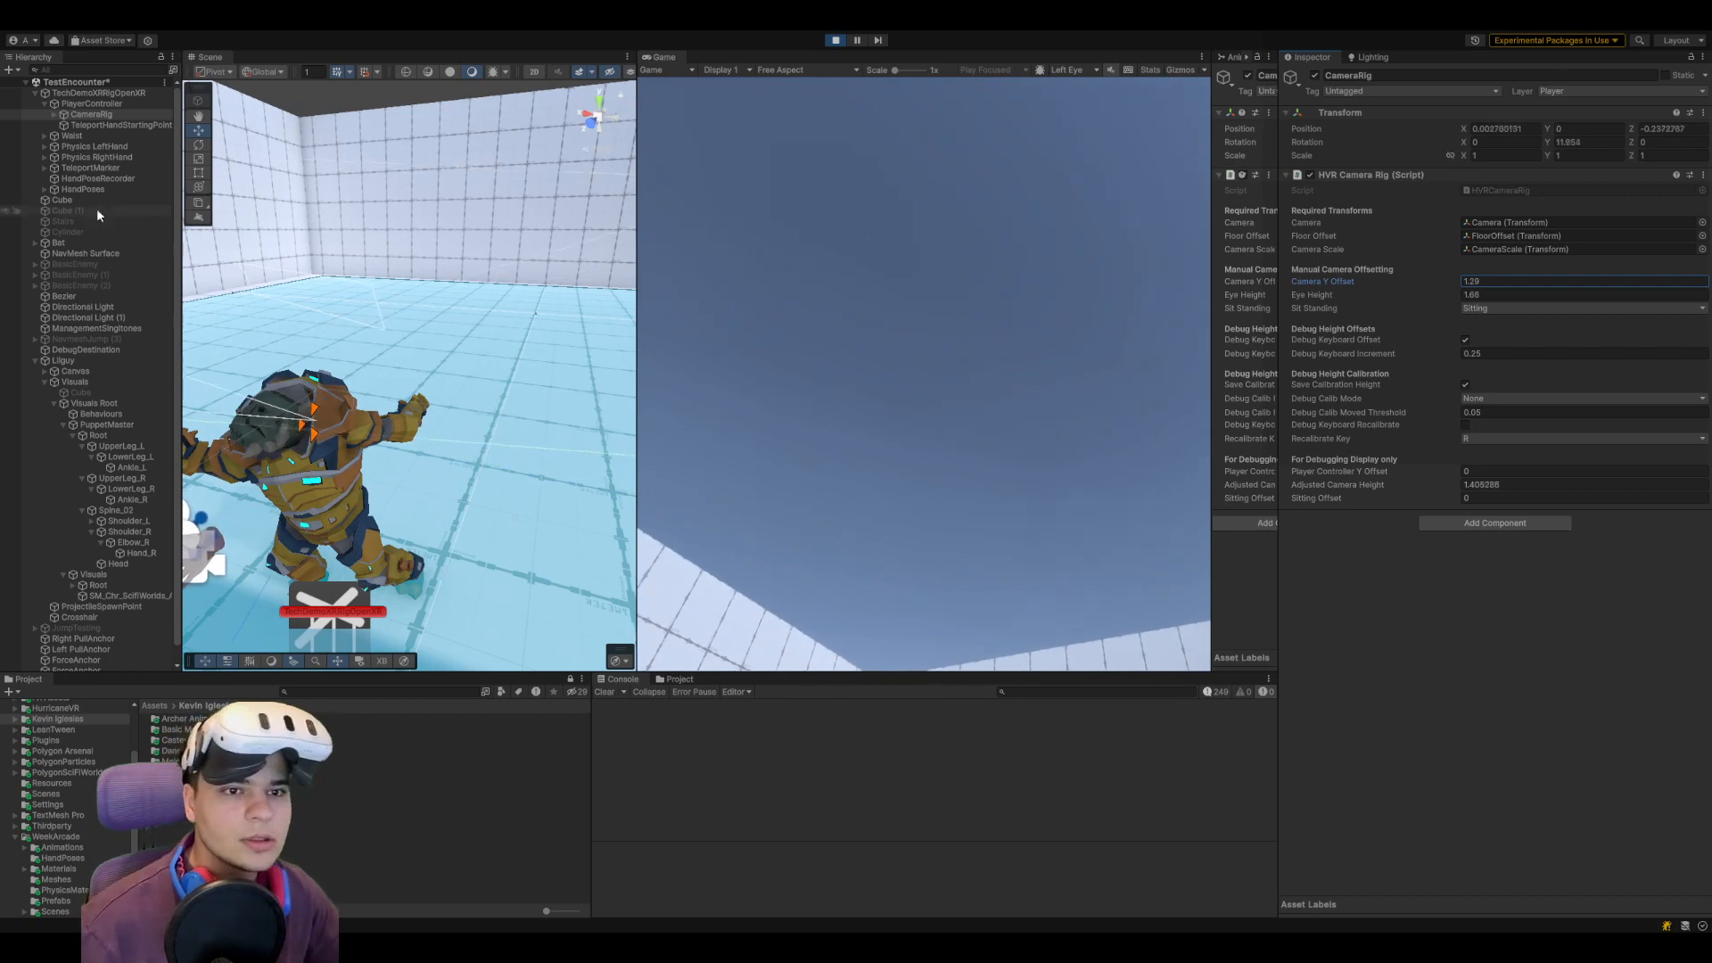
# On the running PuppetMaster, set Mapping Weight to 1 and Pin Weight to 0, and end the test run
pyautogui.click(107, 425)
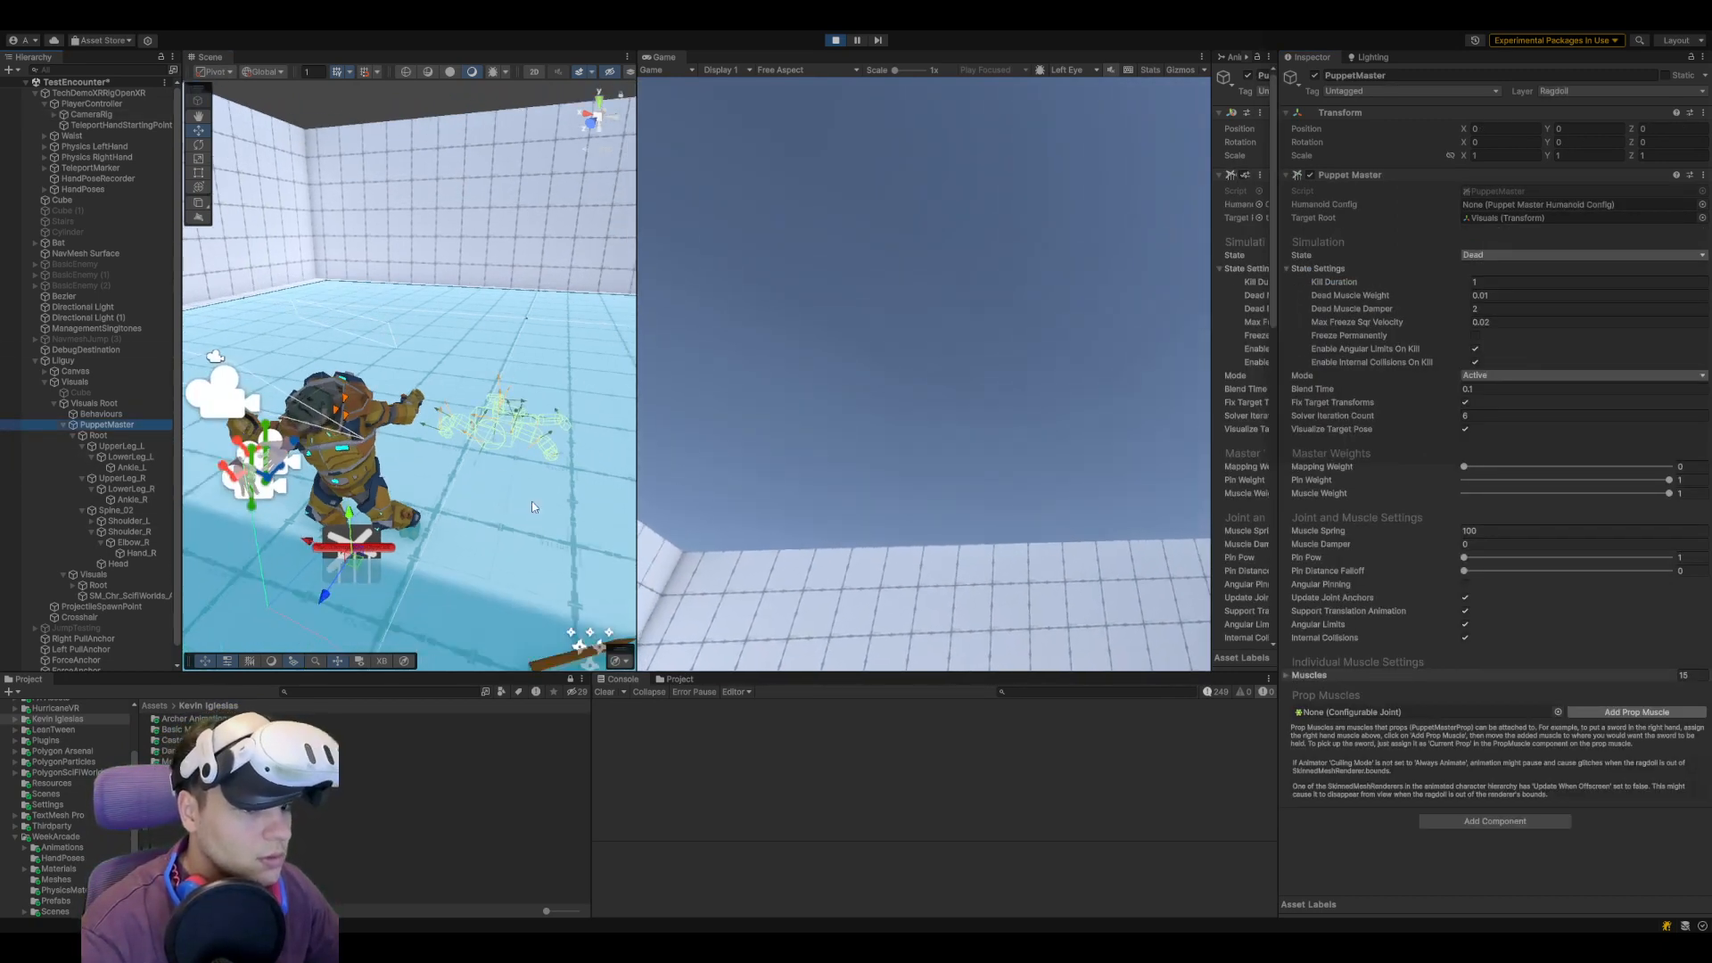
pyautogui.moveTo(535, 525); pyautogui.dragTo(533, 540, button='right')
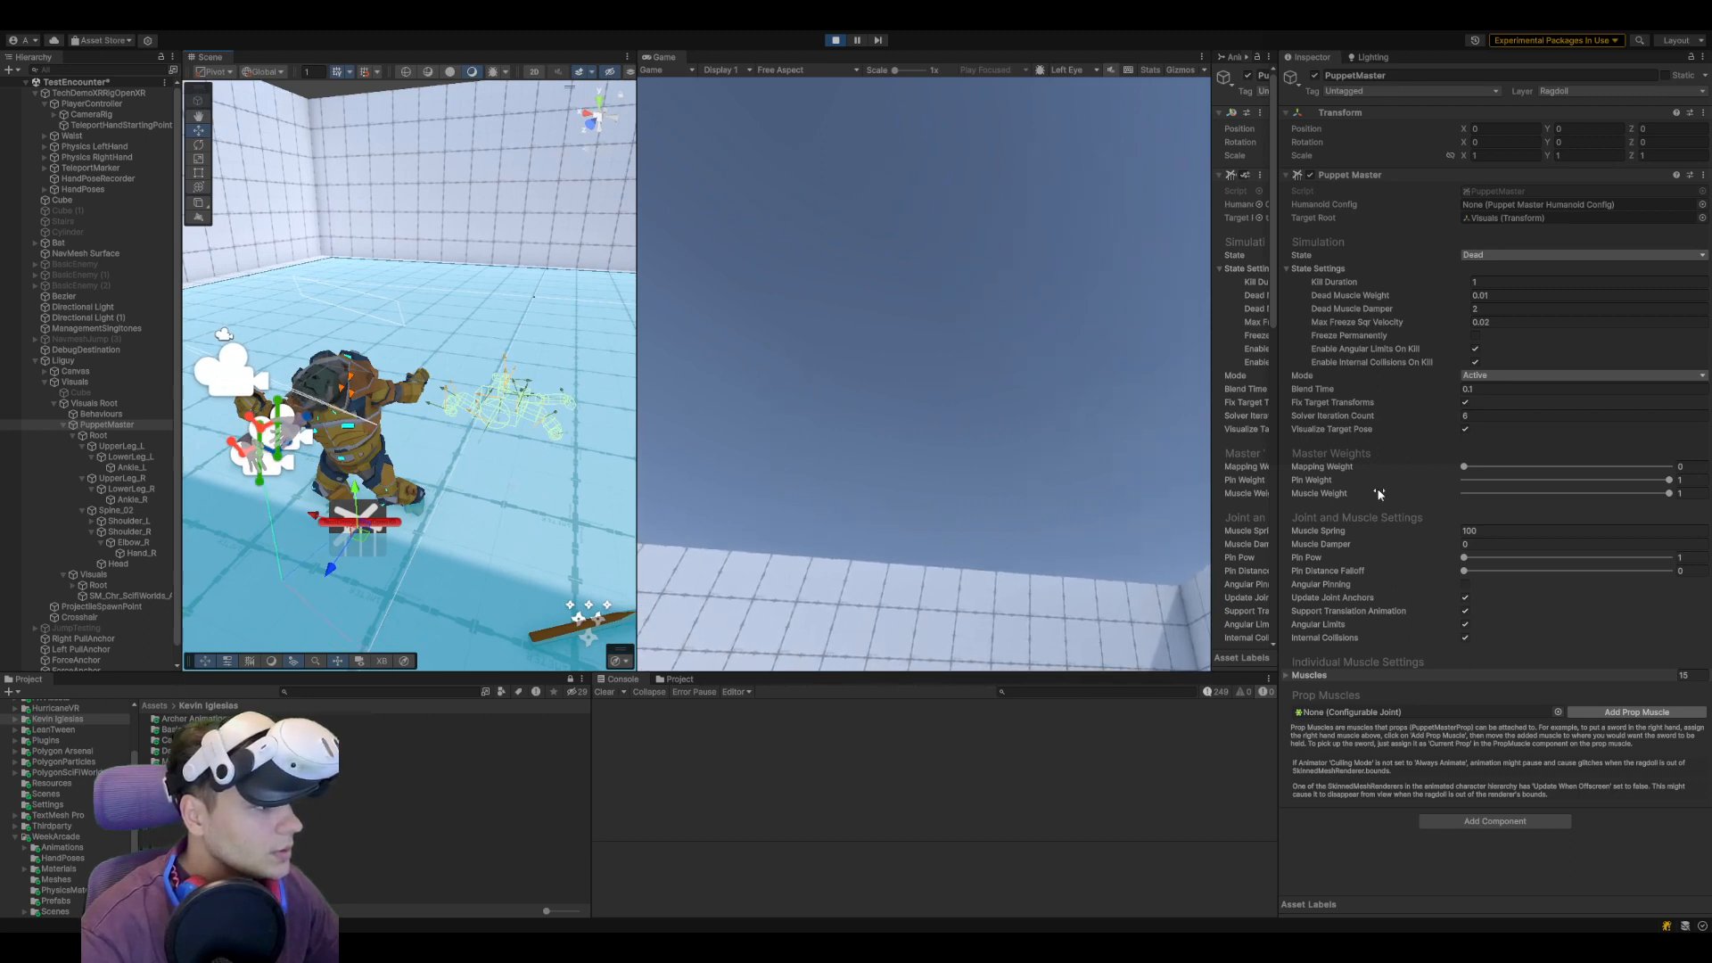
pyautogui.moveTo(1212, 444); pyautogui.dragTo(971, 444)
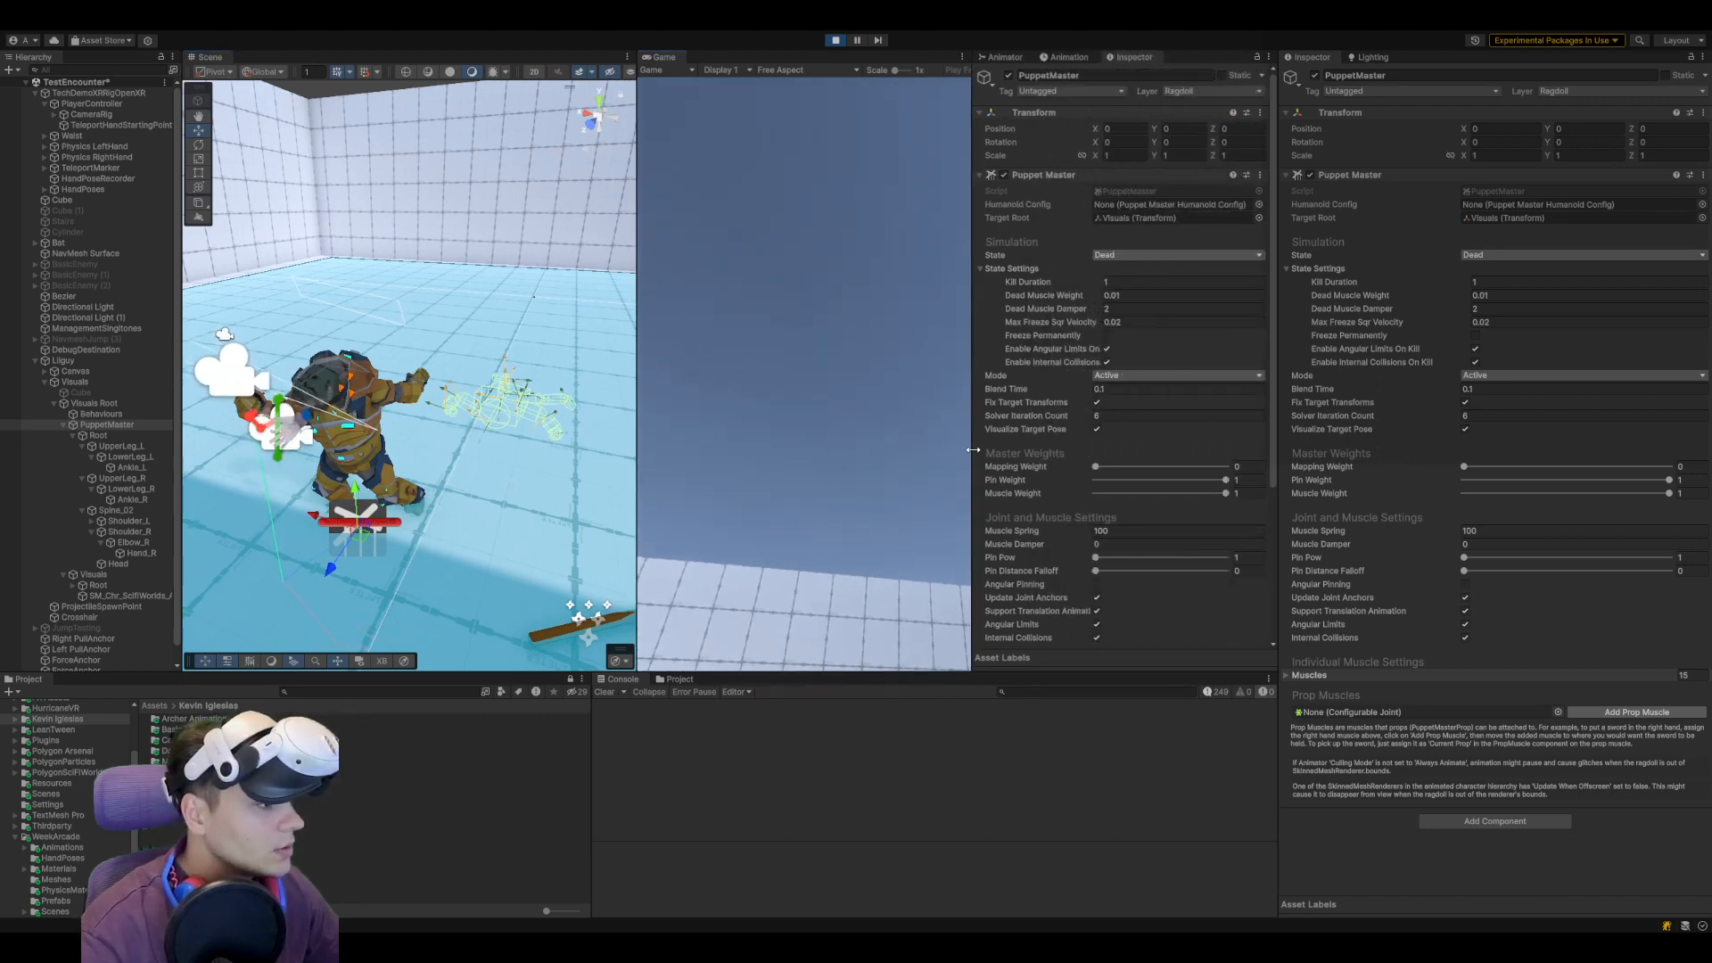
pyautogui.click(1682, 466)
pyautogui.write('1')
pyautogui.click(1682, 480)
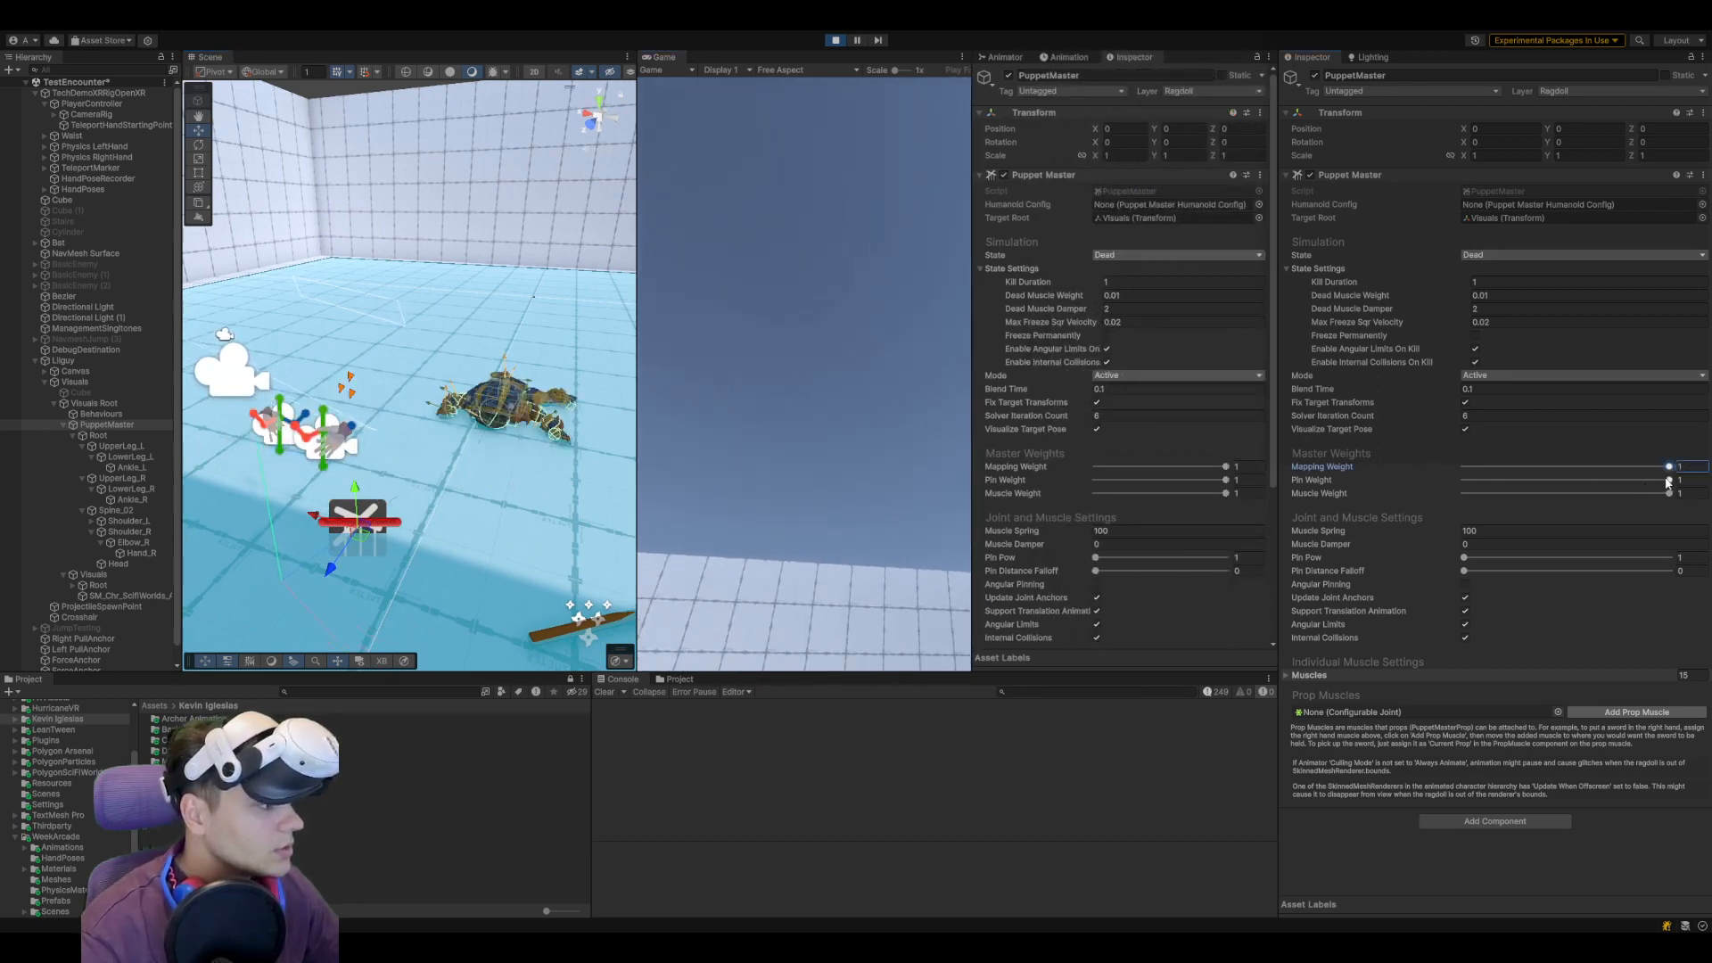
pyautogui.write('0')
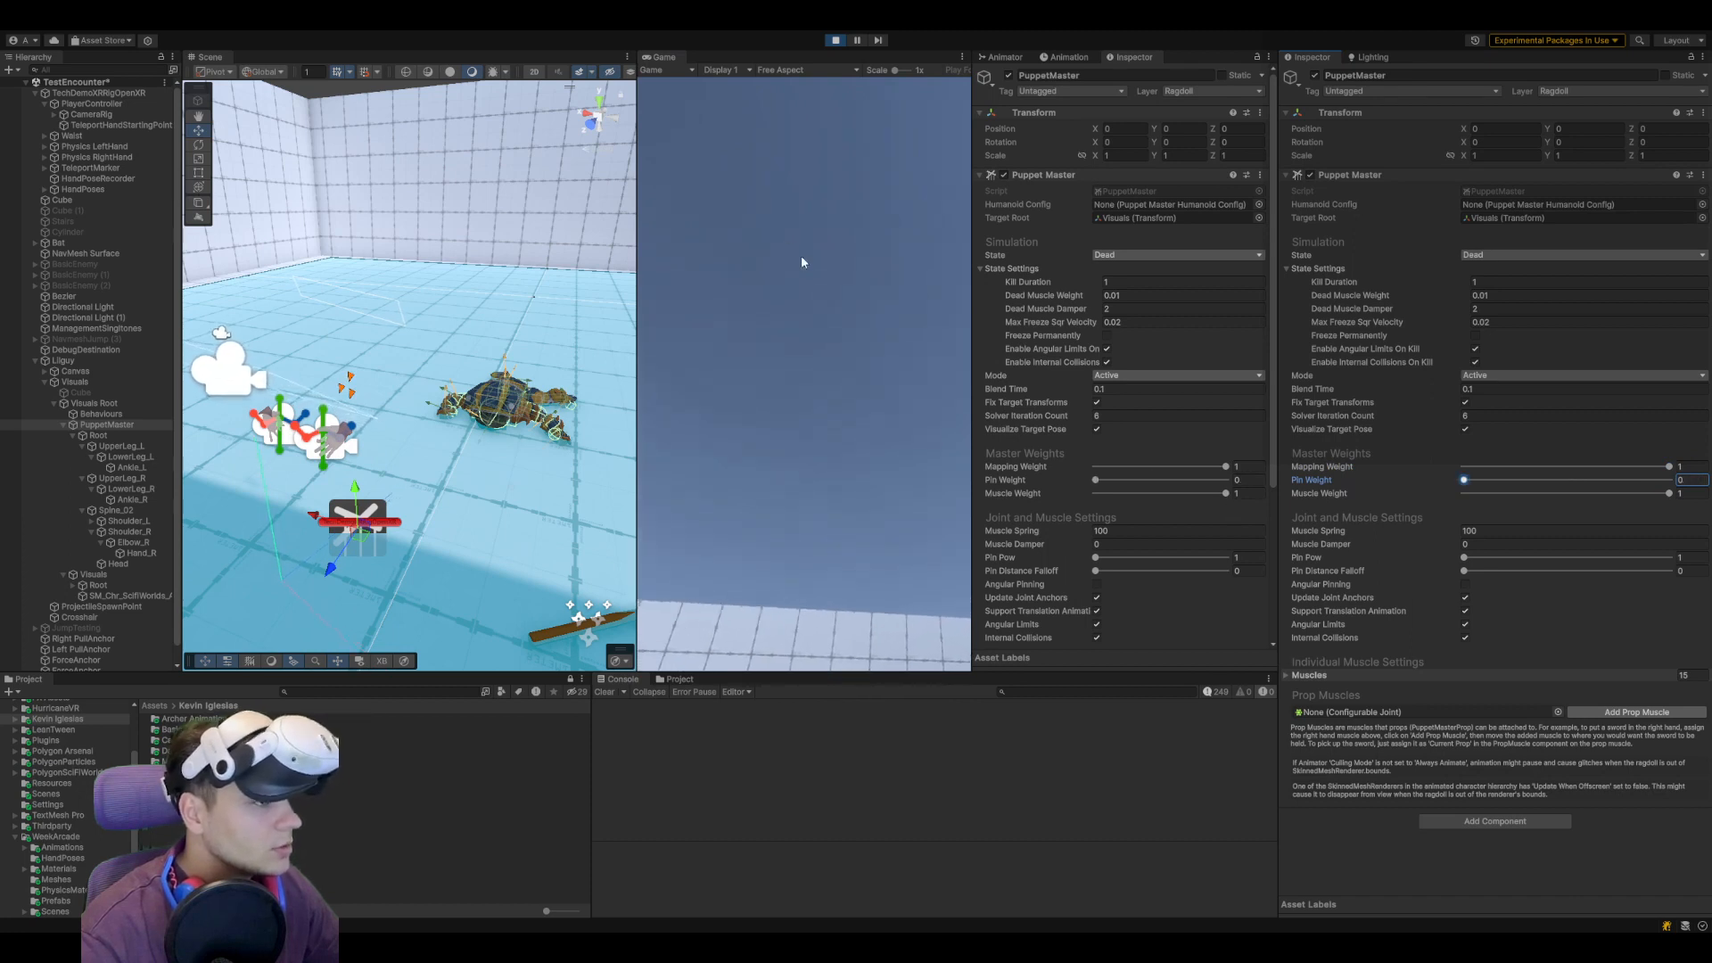
pyautogui.click(835, 40)
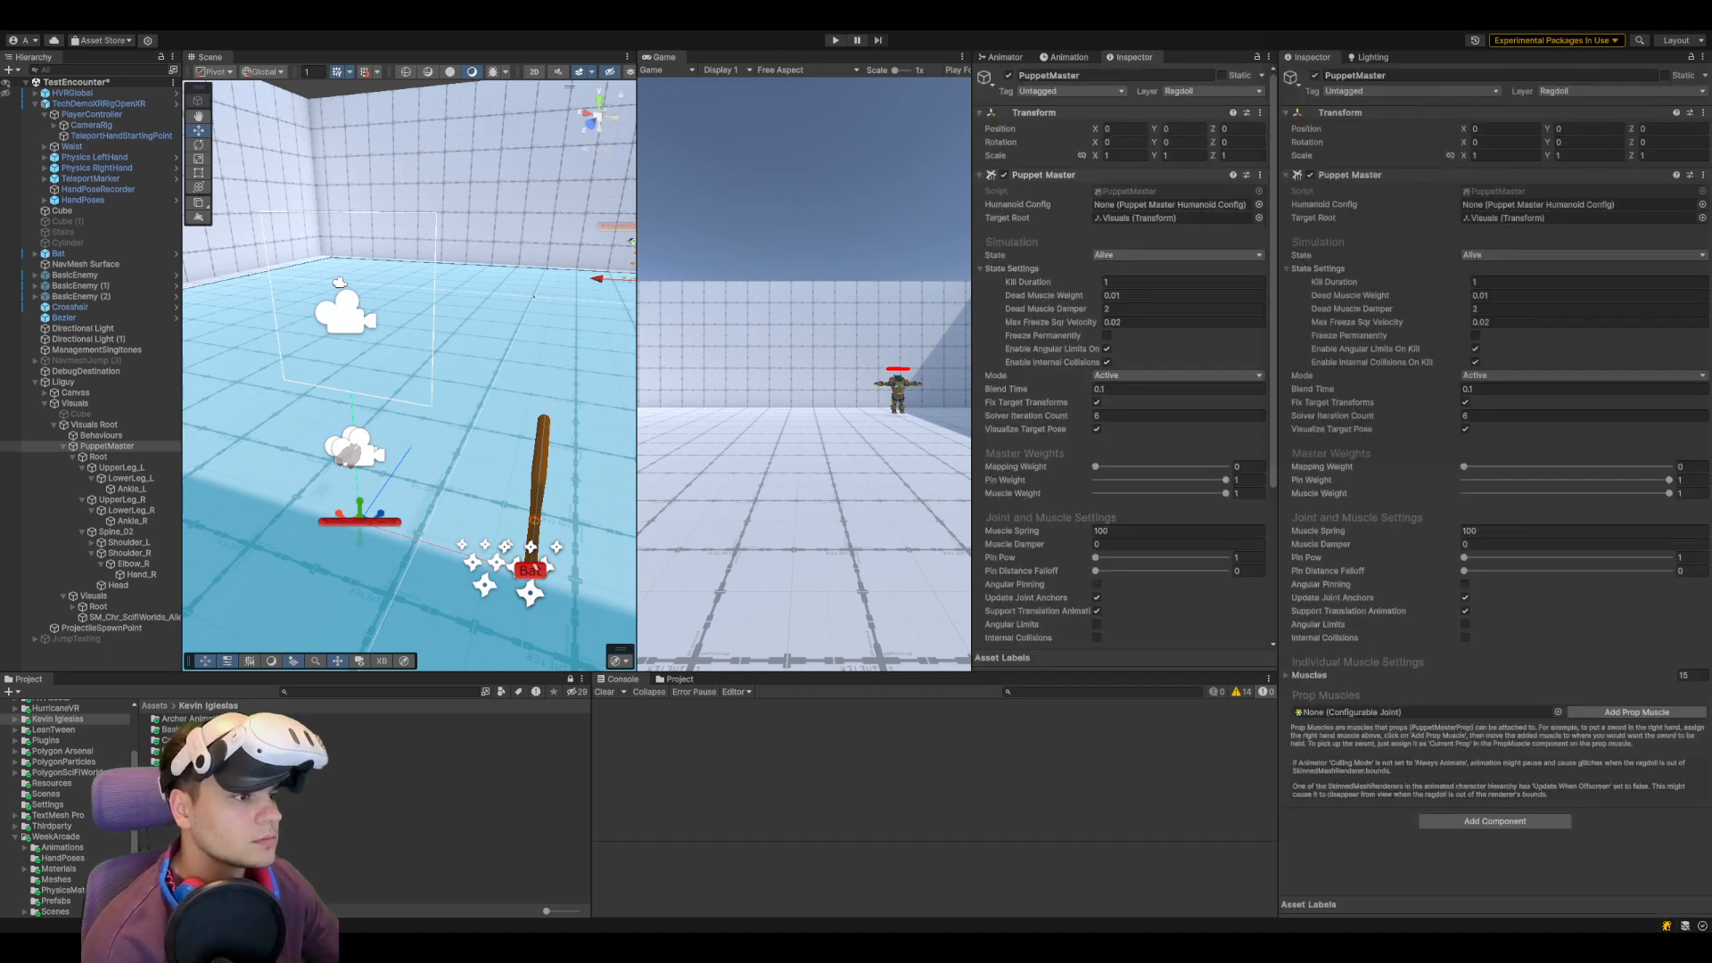
# Enlarge the Game view at the expense of the Scene, Inspector and Console areas, and play-test Lilguy's ragdoll death
pyautogui.moveTo(972, 405); pyautogui.dragTo(1396, 405)
pyautogui.moveTo(638, 487); pyautogui.dragTo(462, 526)
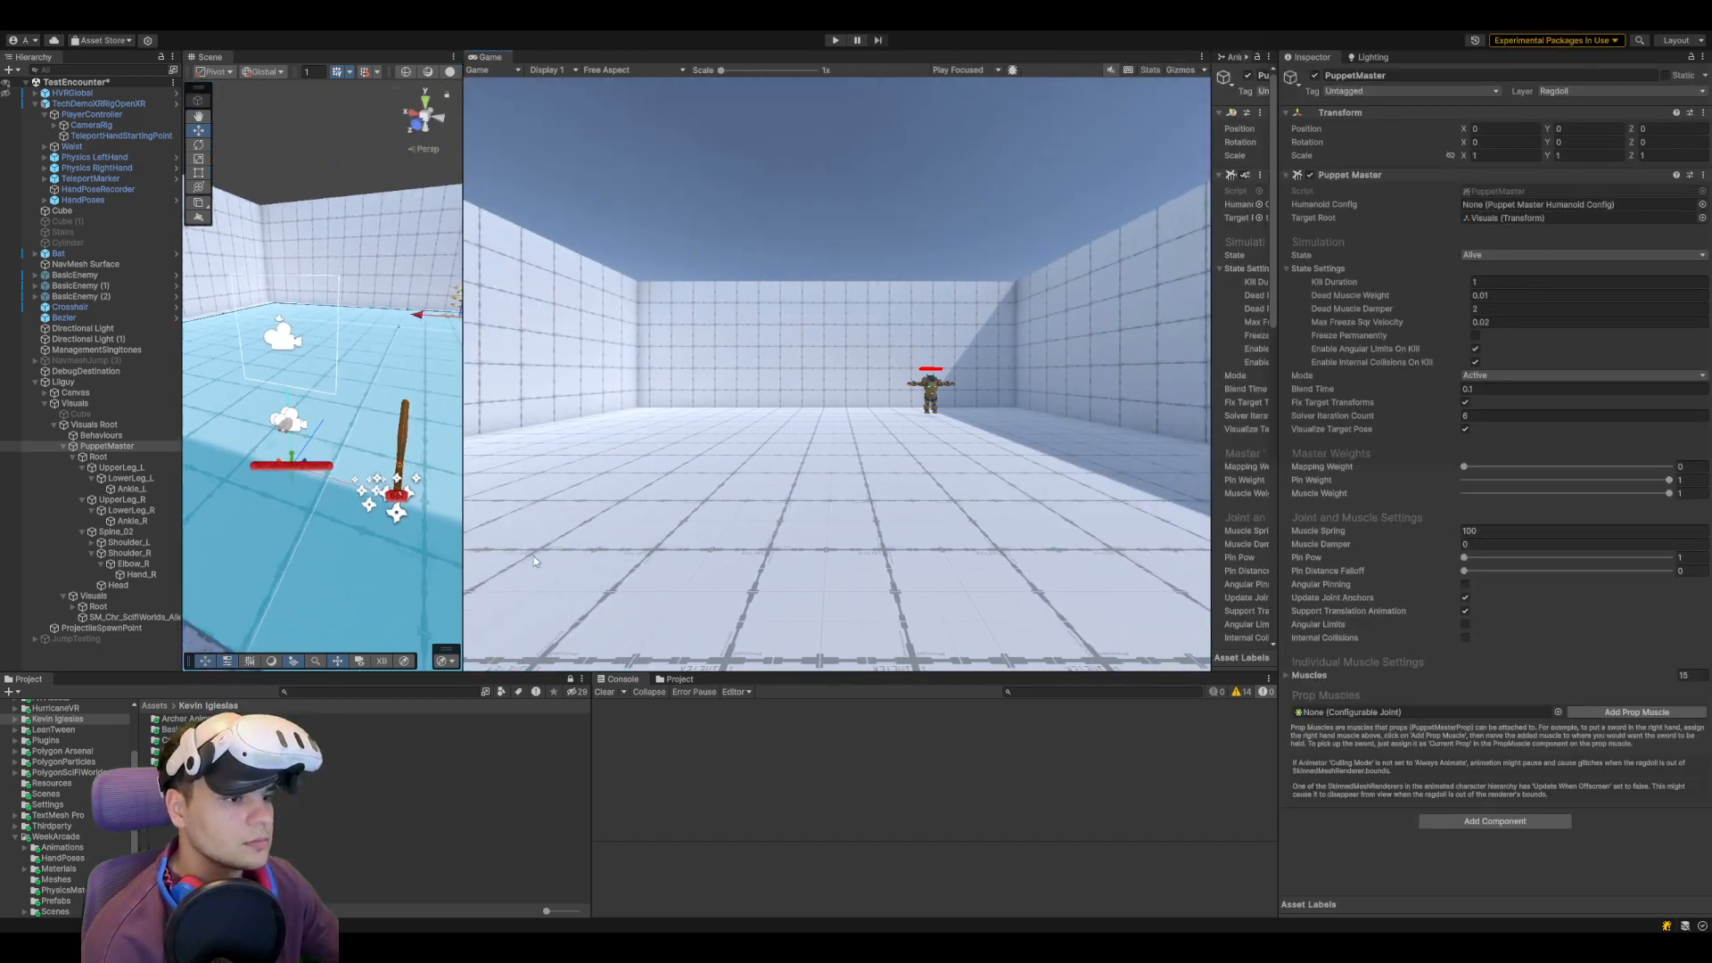
pyautogui.moveTo(867, 673); pyautogui.dragTo(859, 872)
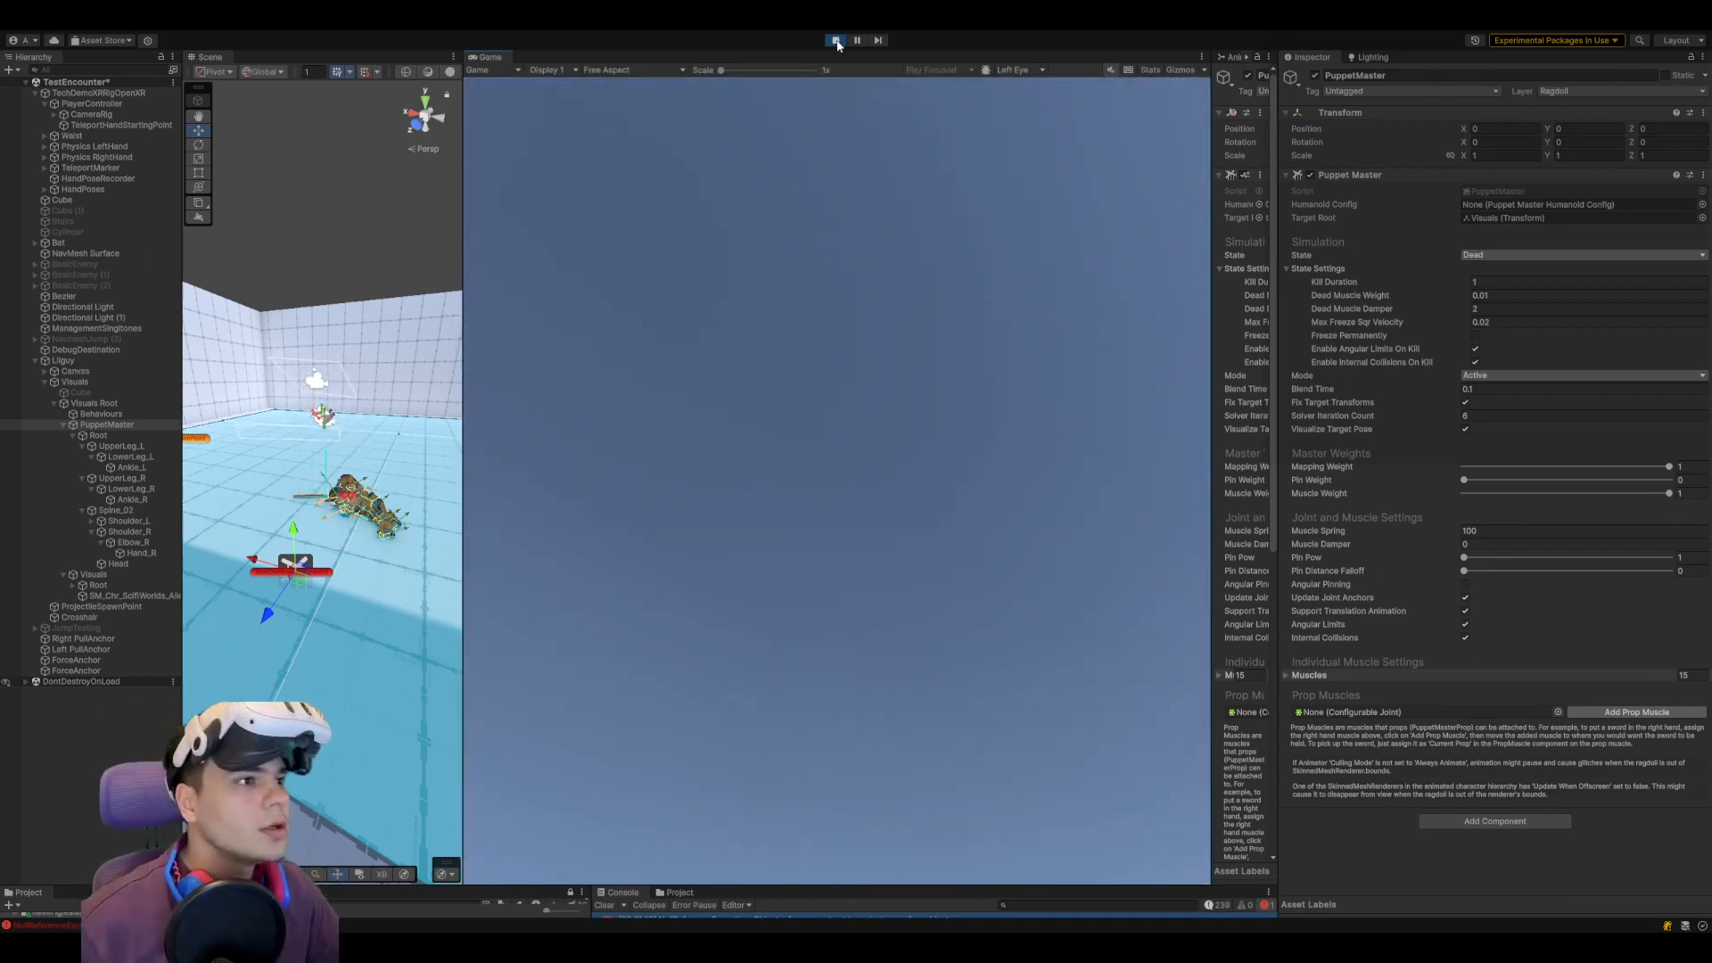
pyautogui.click(837, 42)
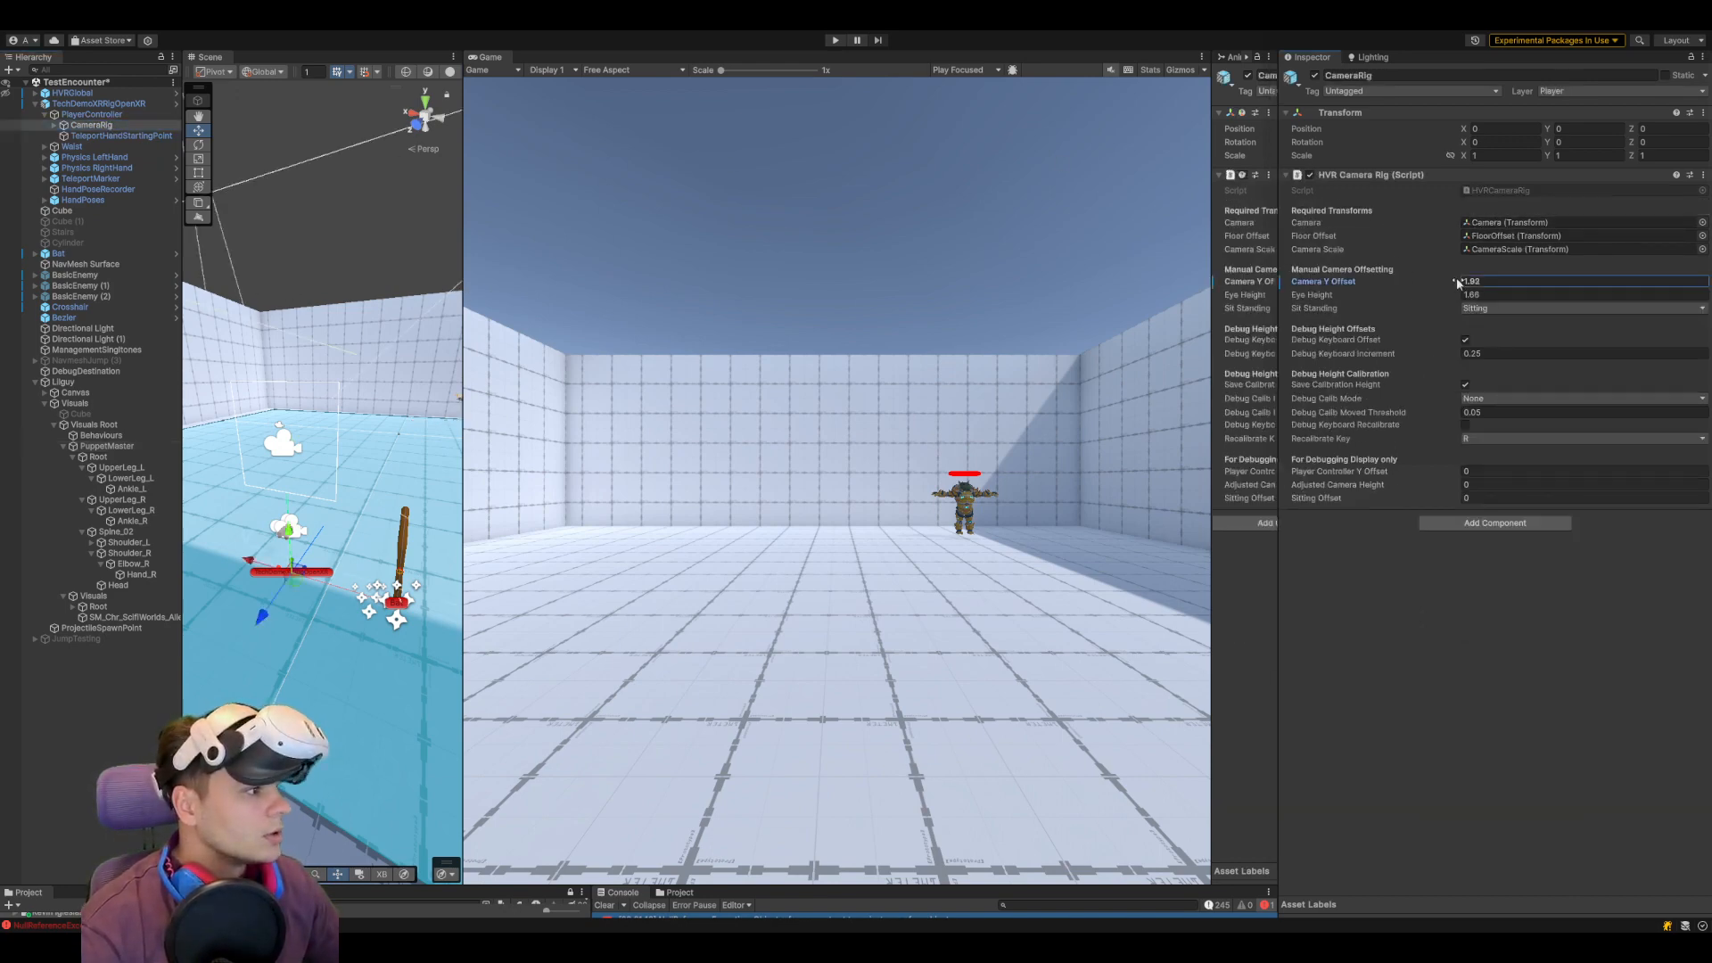
# Set the CameraRig's Camera Y Offset to 1.44 outside Play mode and play-test the bat hits on Lilguy again
pyautogui.click(836, 41)
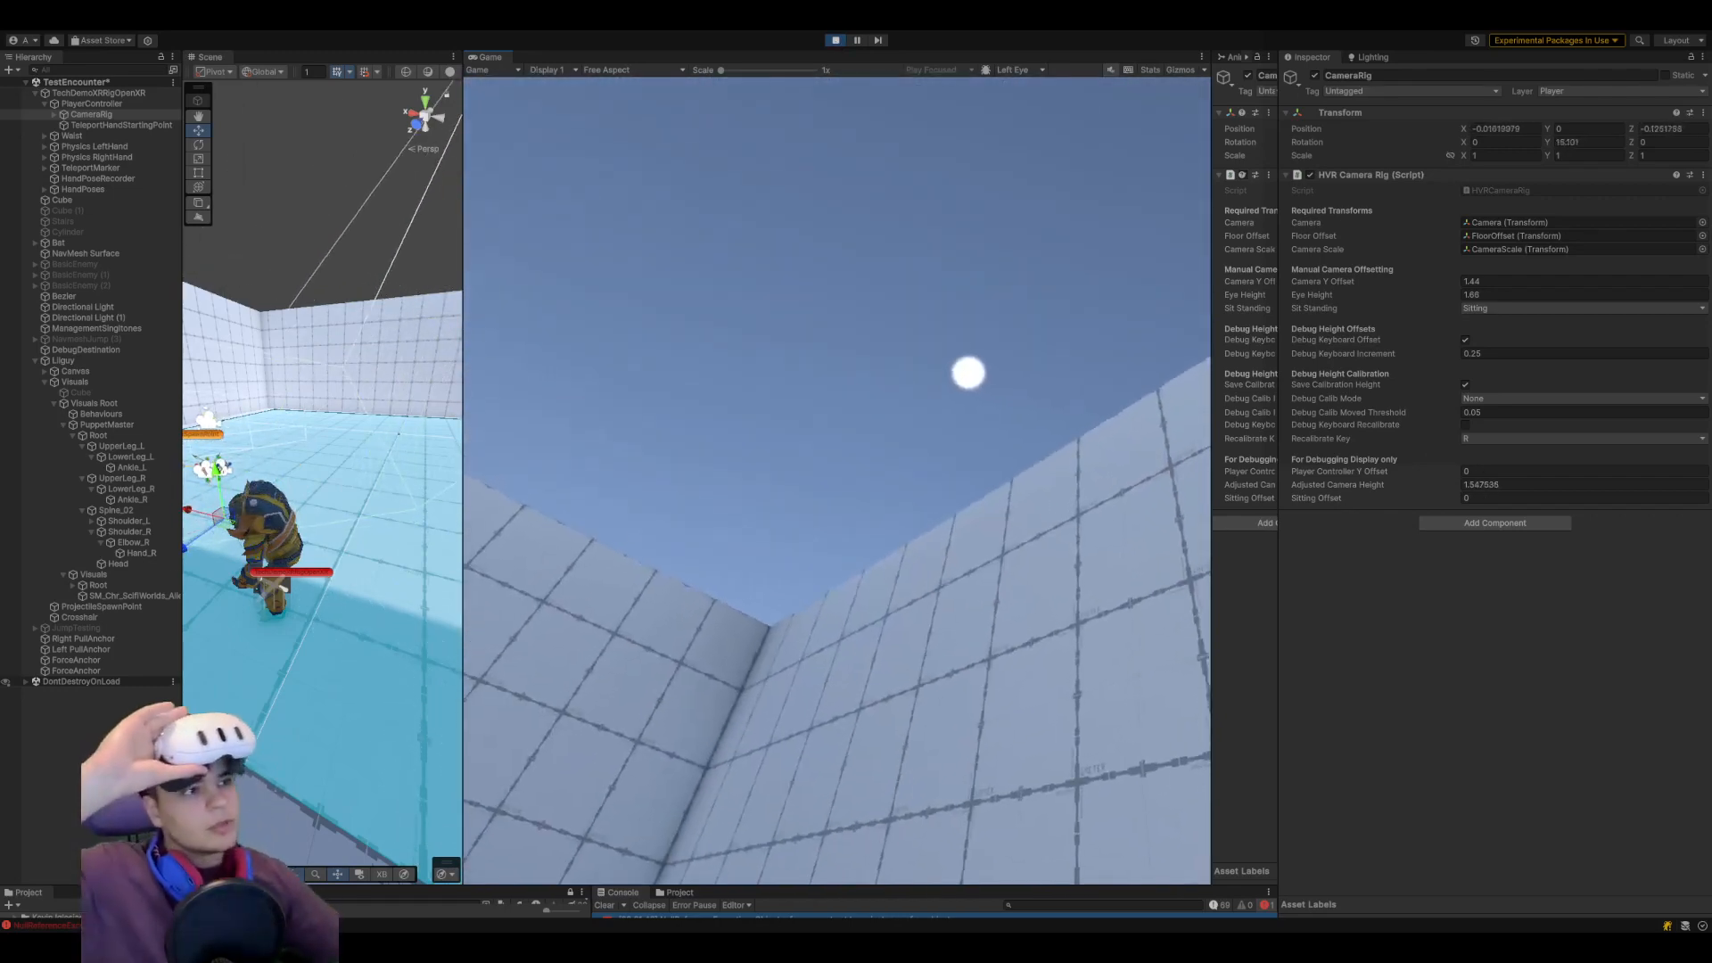
pyautogui.click(835, 41)
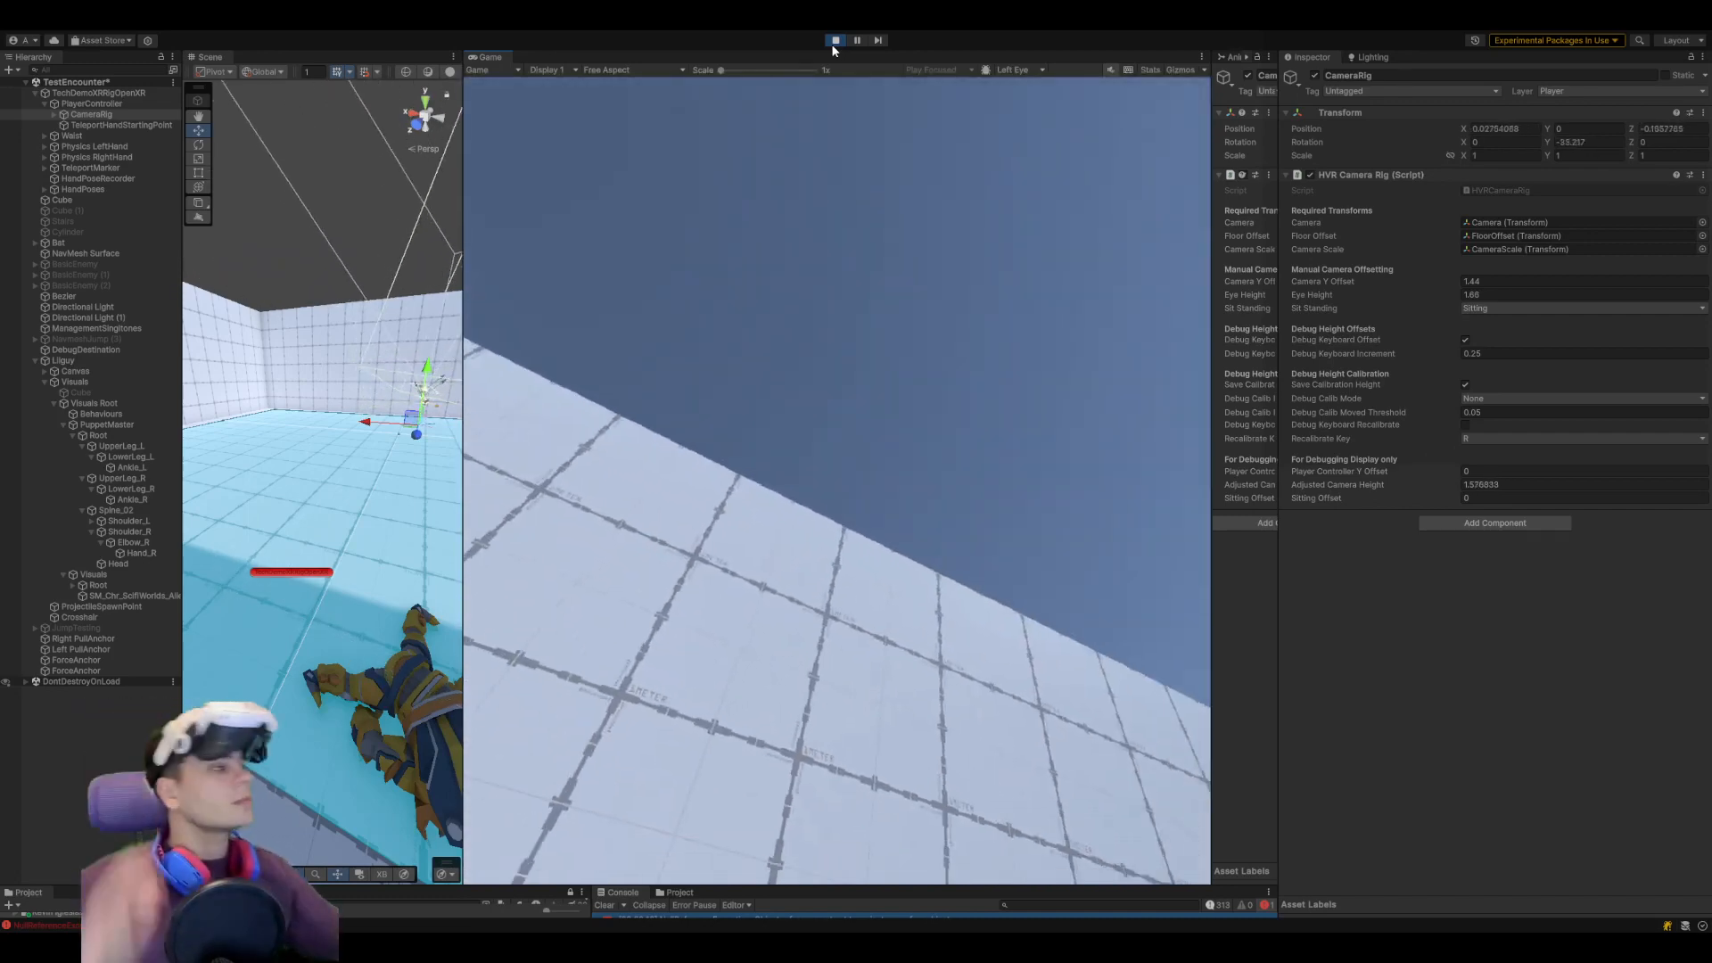
pyautogui.click(837, 41)
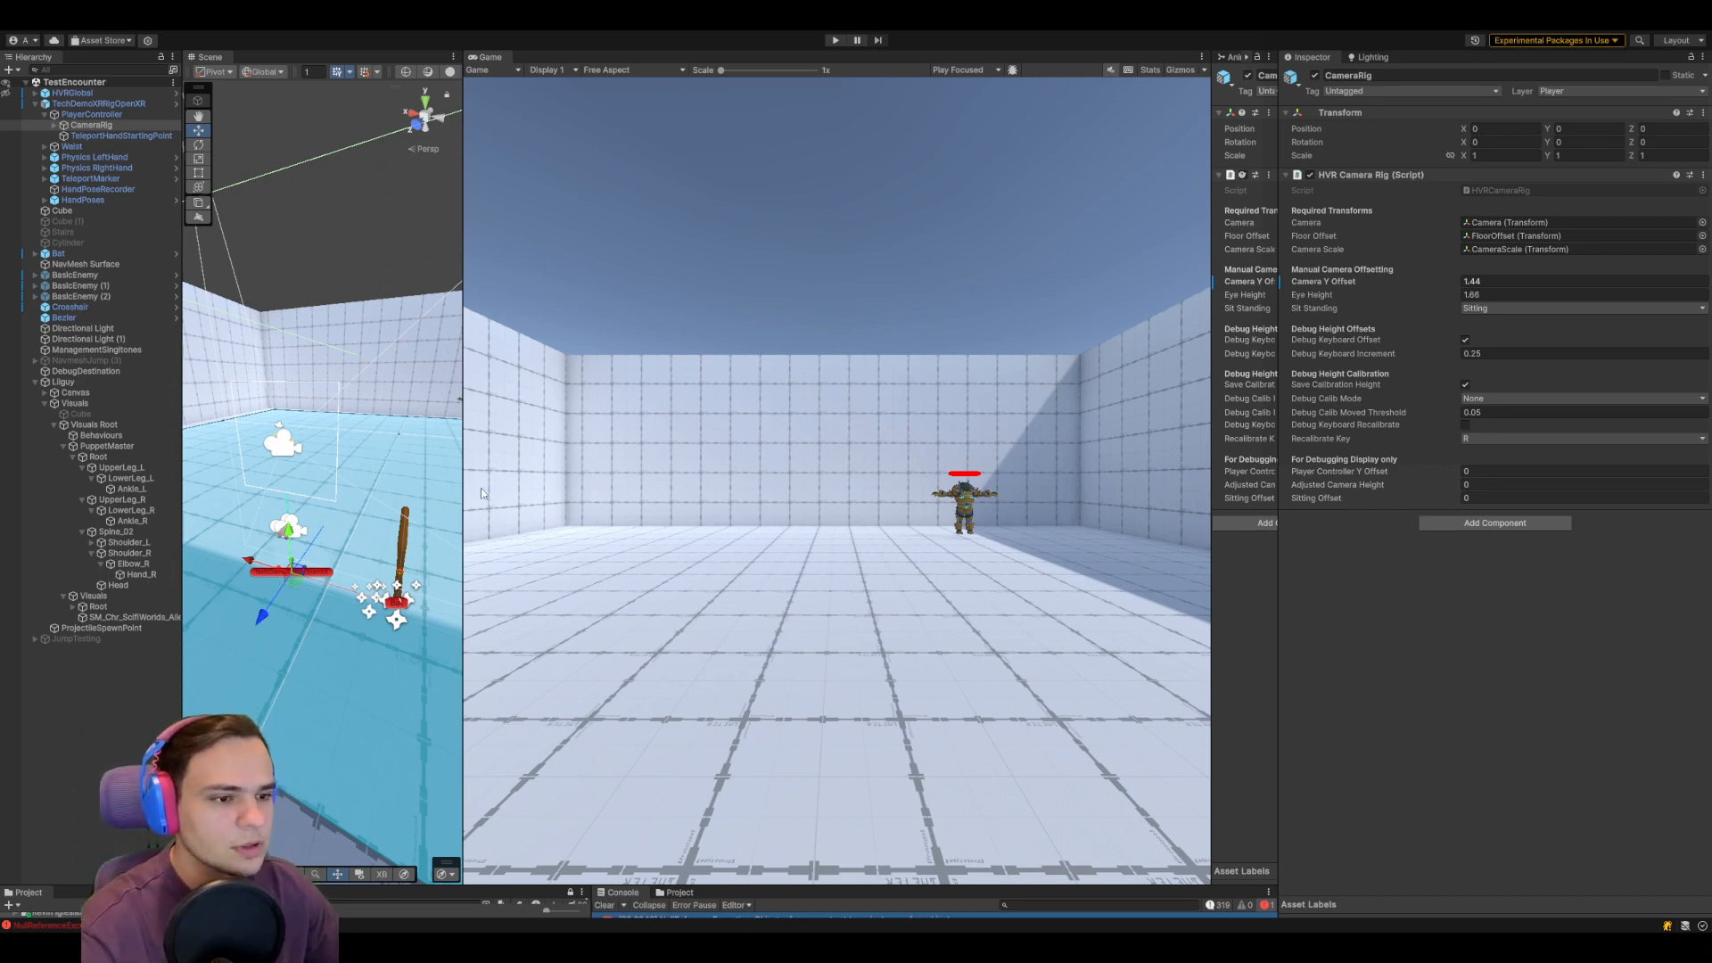
# Widen the Scene view, enlarge the Console area to expose its entries, and bring up the Animator parameters
pyautogui.moveTo(463, 500); pyautogui.dragTo(613, 732)
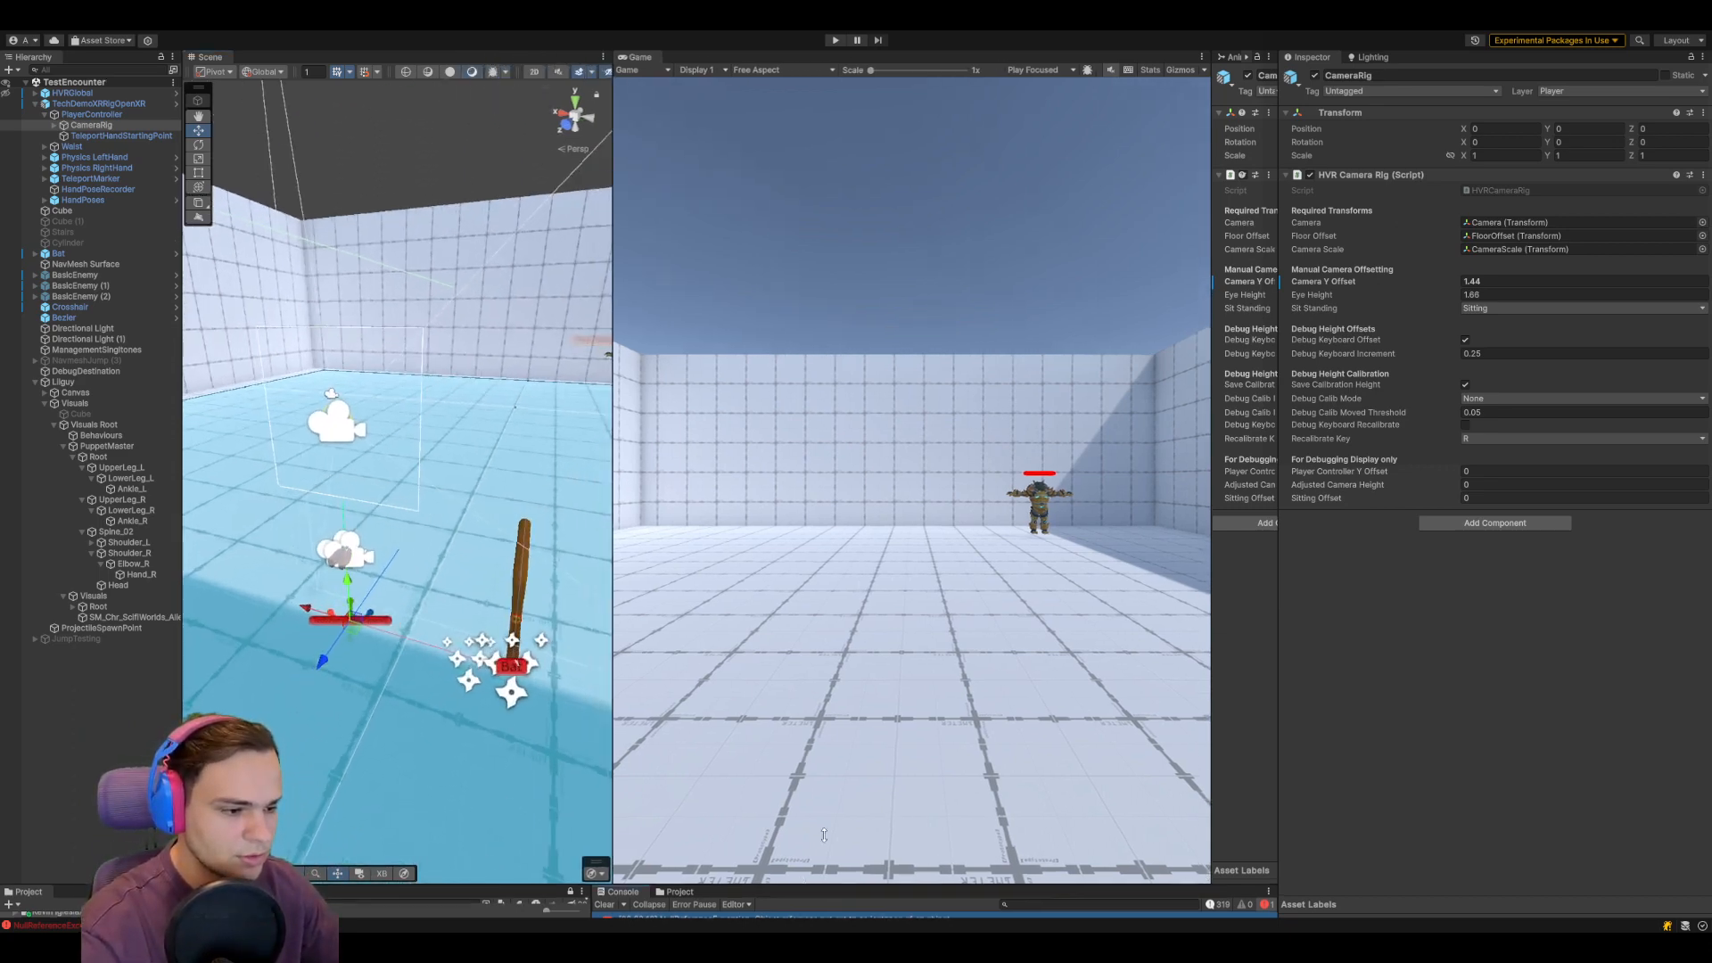
pyautogui.moveTo(802, 888); pyautogui.dragTo(851, 747)
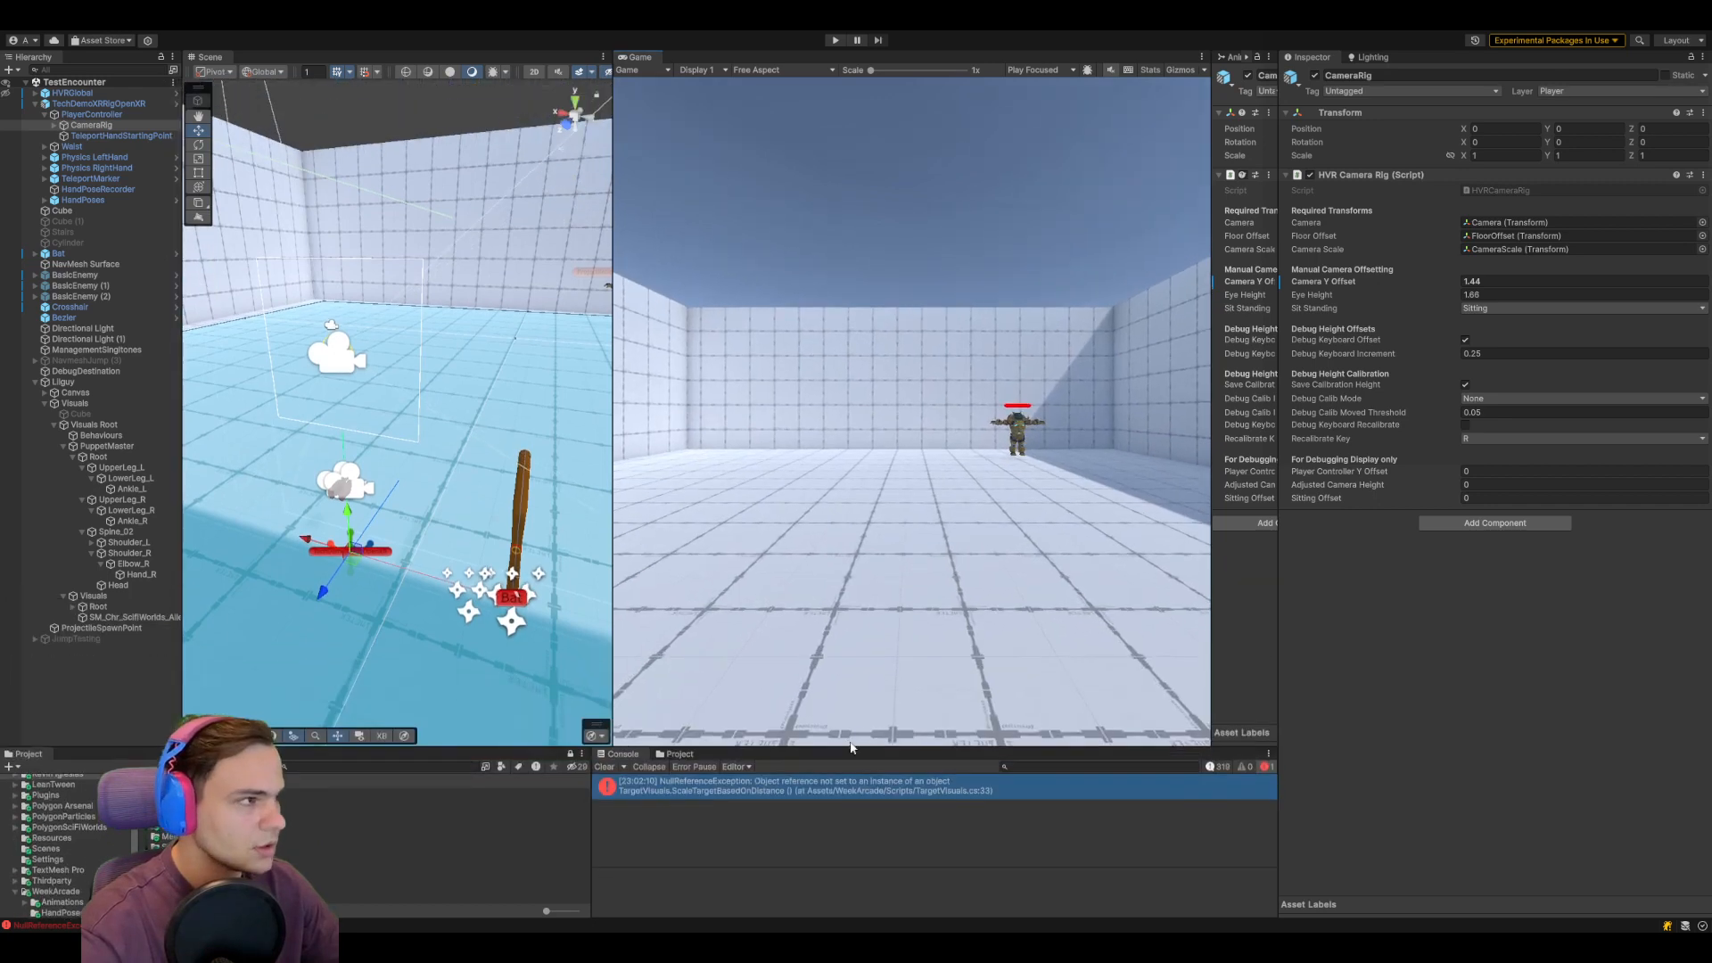
pyautogui.click(1236, 57)
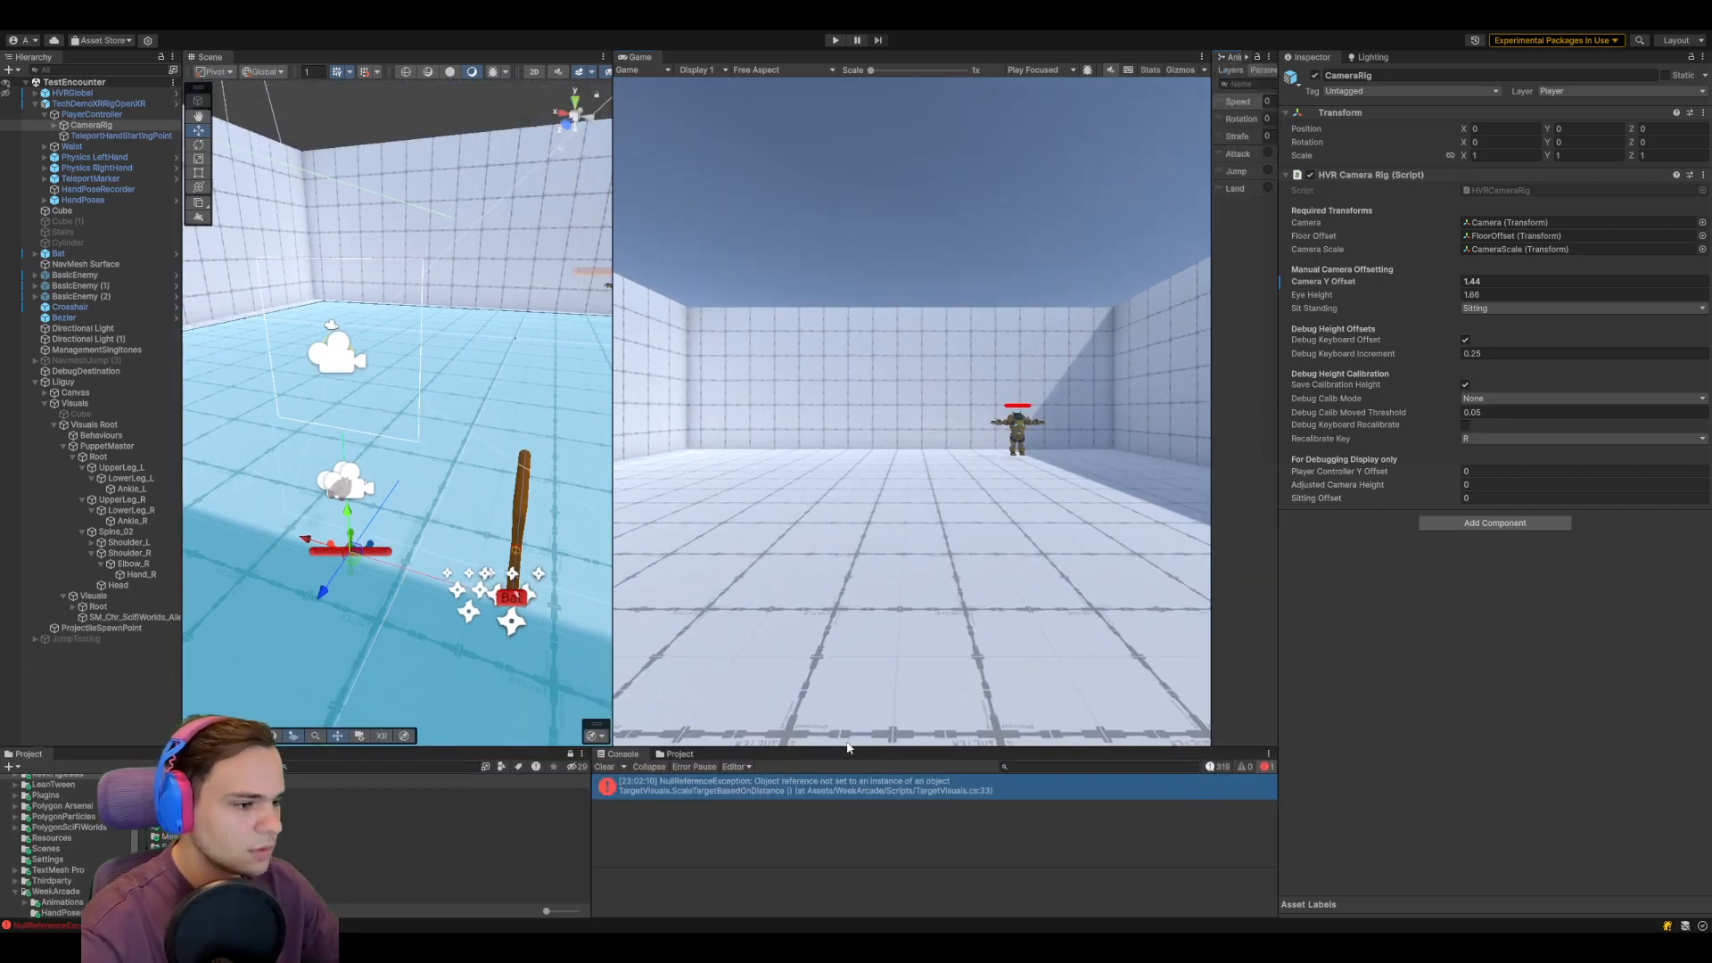
# Clear the Console and collapse Lilguy's hierarchy, leaving no object selected
pyautogui.click(604, 767)
pyautogui.moveTo(715, 747); pyautogui.dragTo(717, 768)
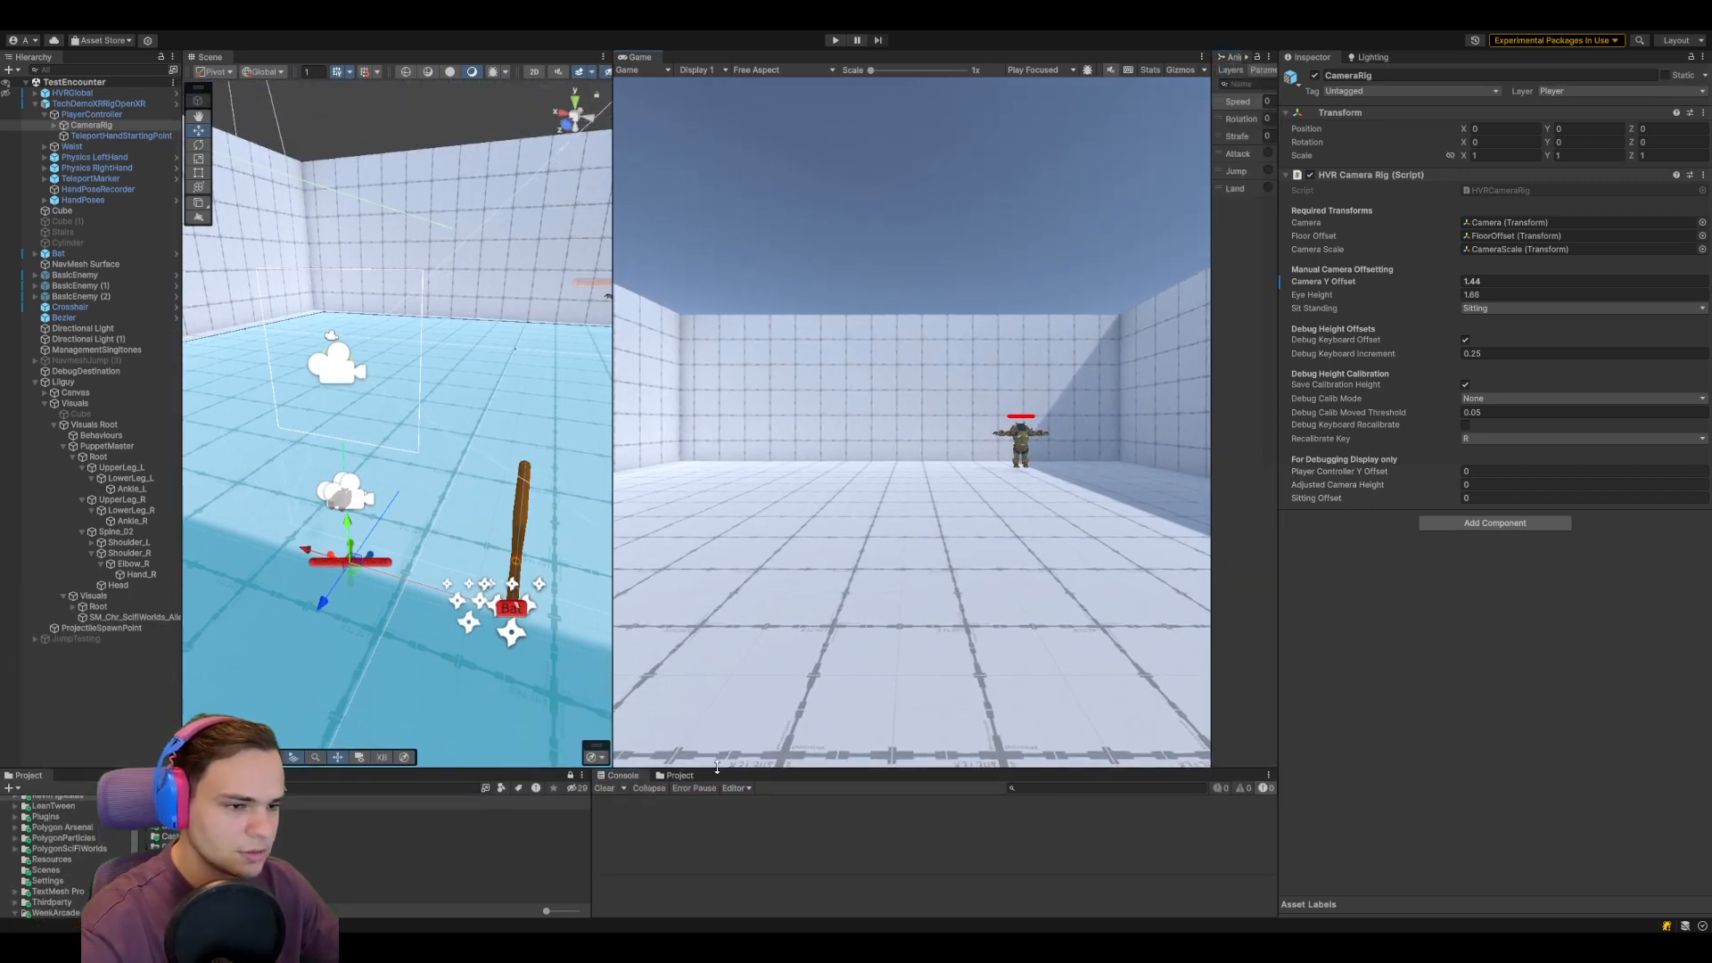
pyautogui.click(53, 426)
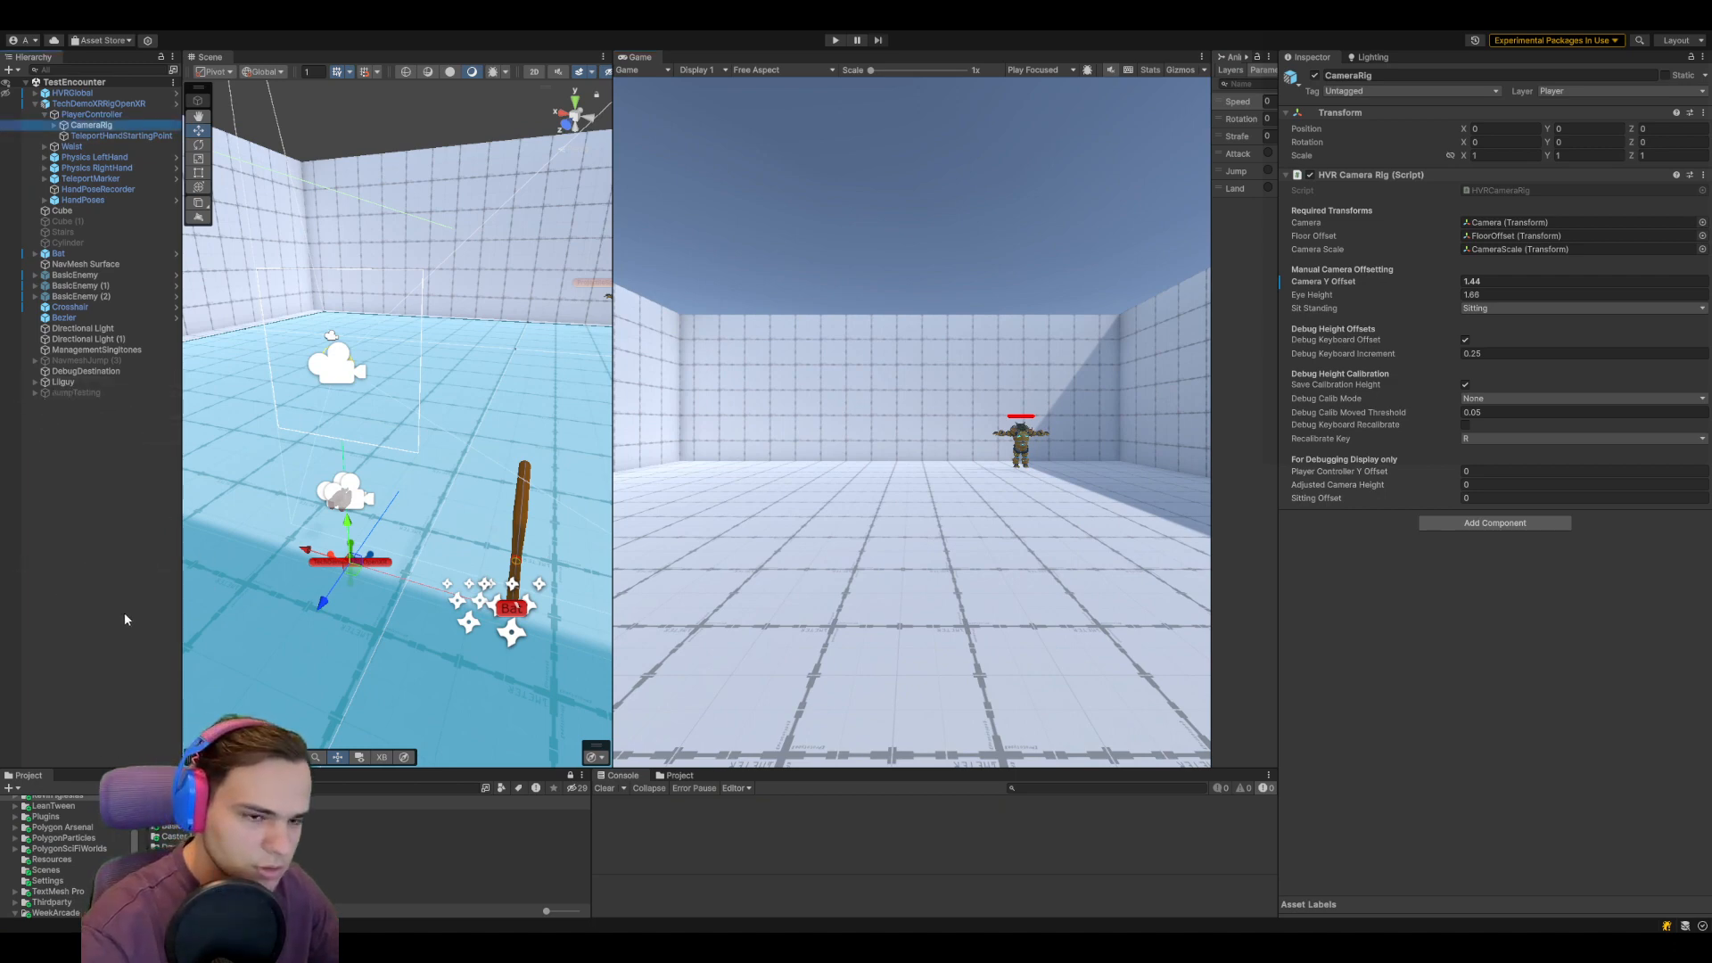
pyautogui.click(161, 615)
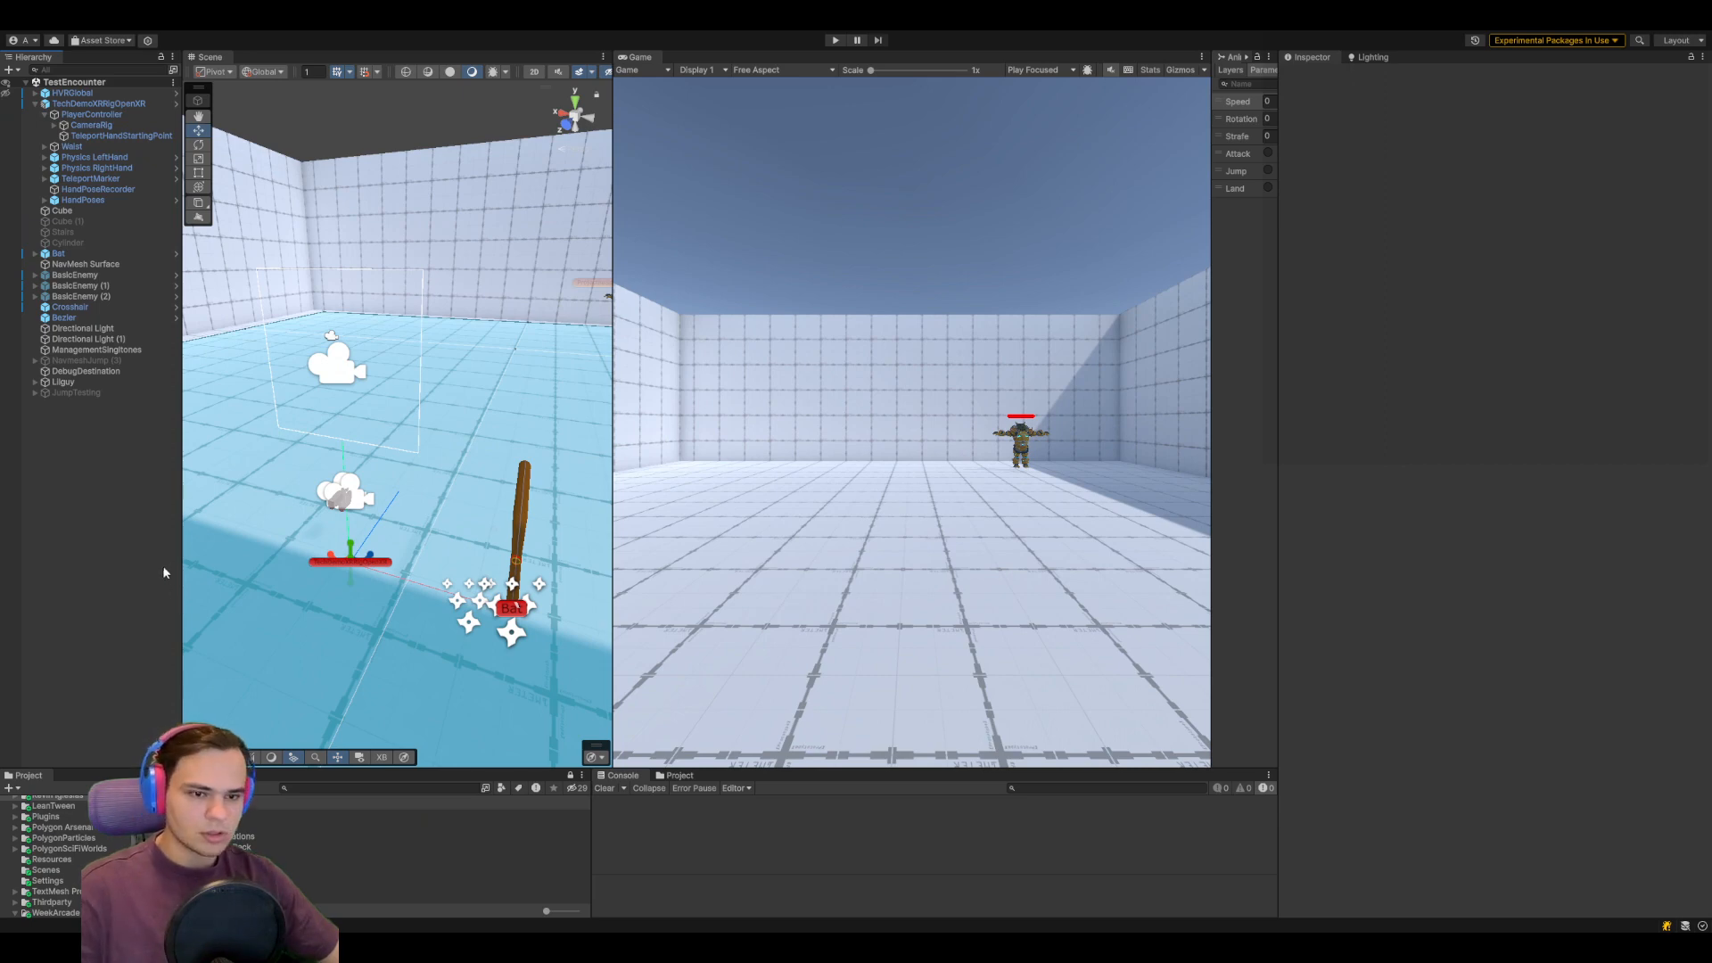